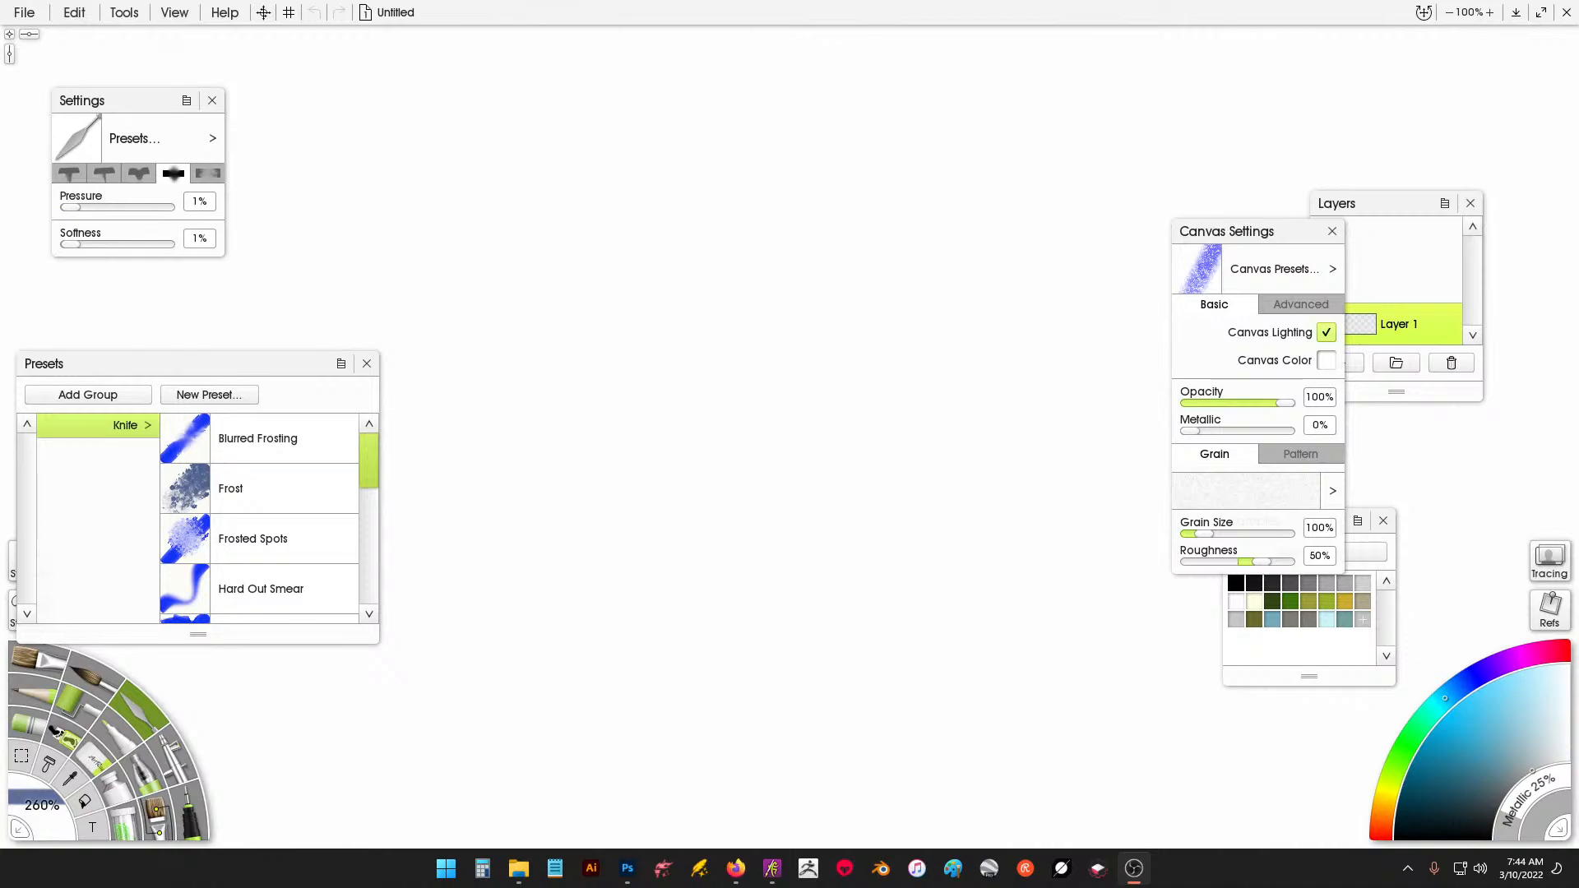
# Choose the Ink Pen and move the Presets, Canvas Settings, Layers and Samples panels out to the canvas edges.
pyautogui.hotkey('alt', 'Tab')
pyautogui.hotkey('alt', 'Tab')
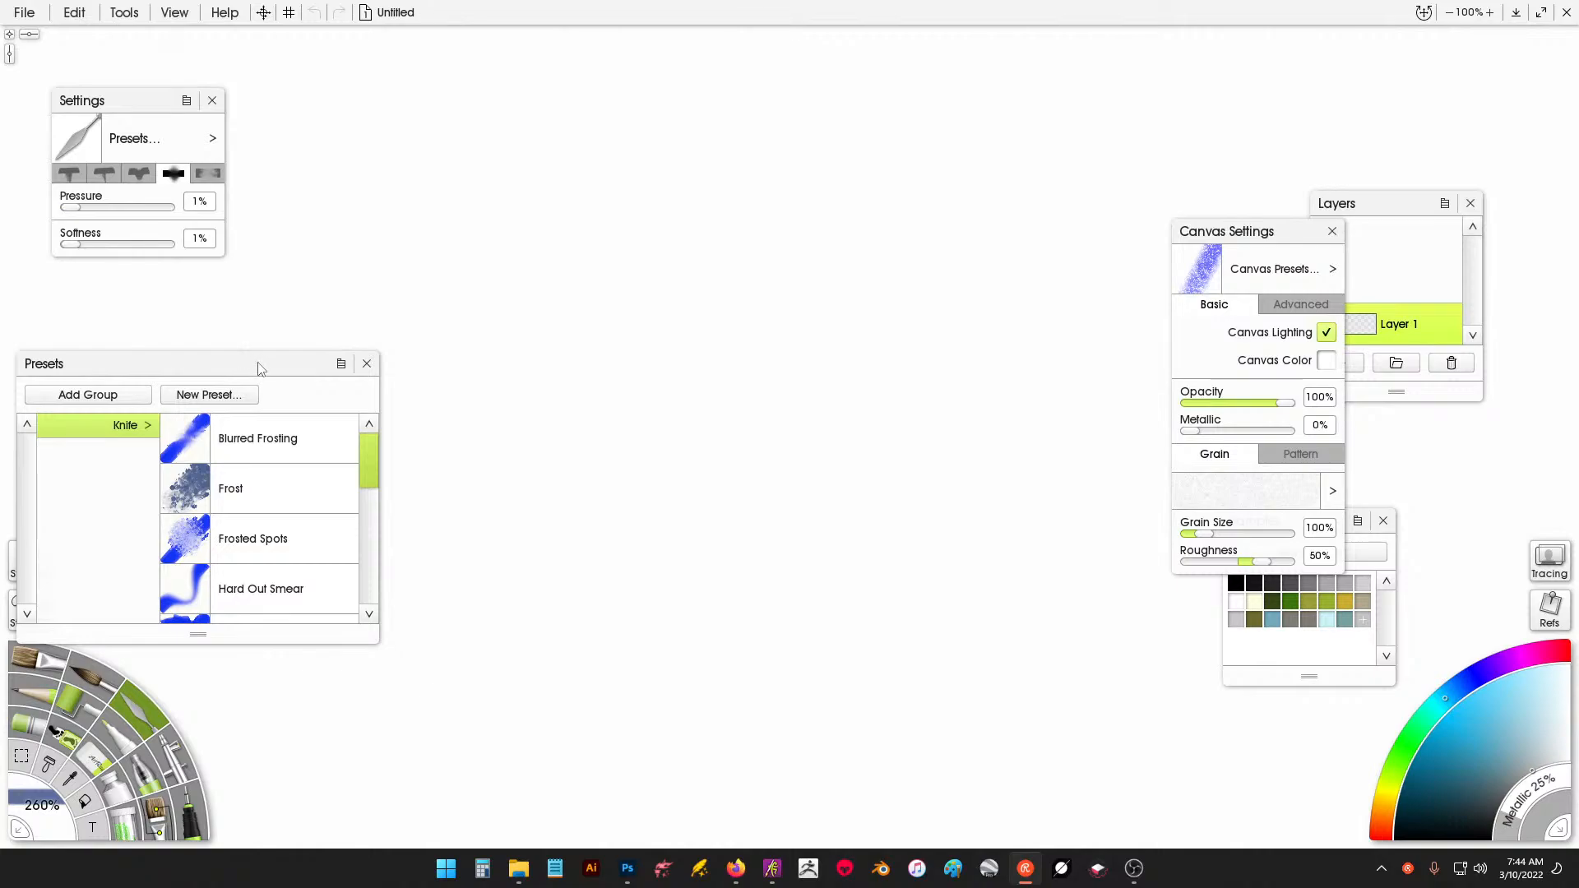
pyautogui.moveTo(259, 367); pyautogui.dragTo(233, 170)
pyautogui.click(189, 821)
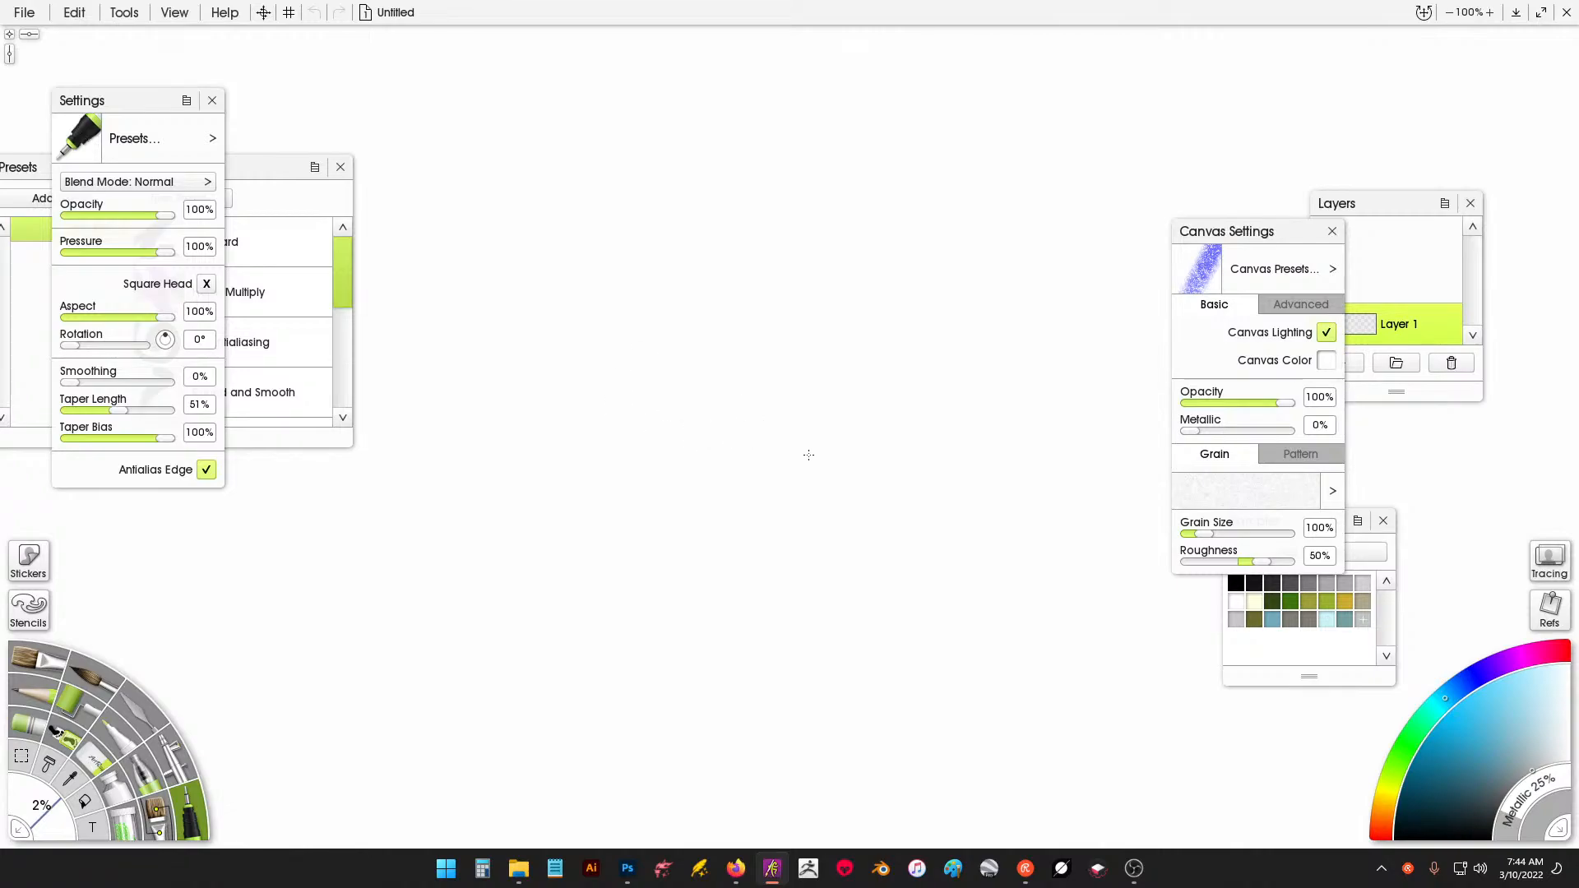
pyautogui.doubleClick(1272, 239)
pyautogui.moveTo(1382, 202); pyautogui.dragTo(1470, 160)
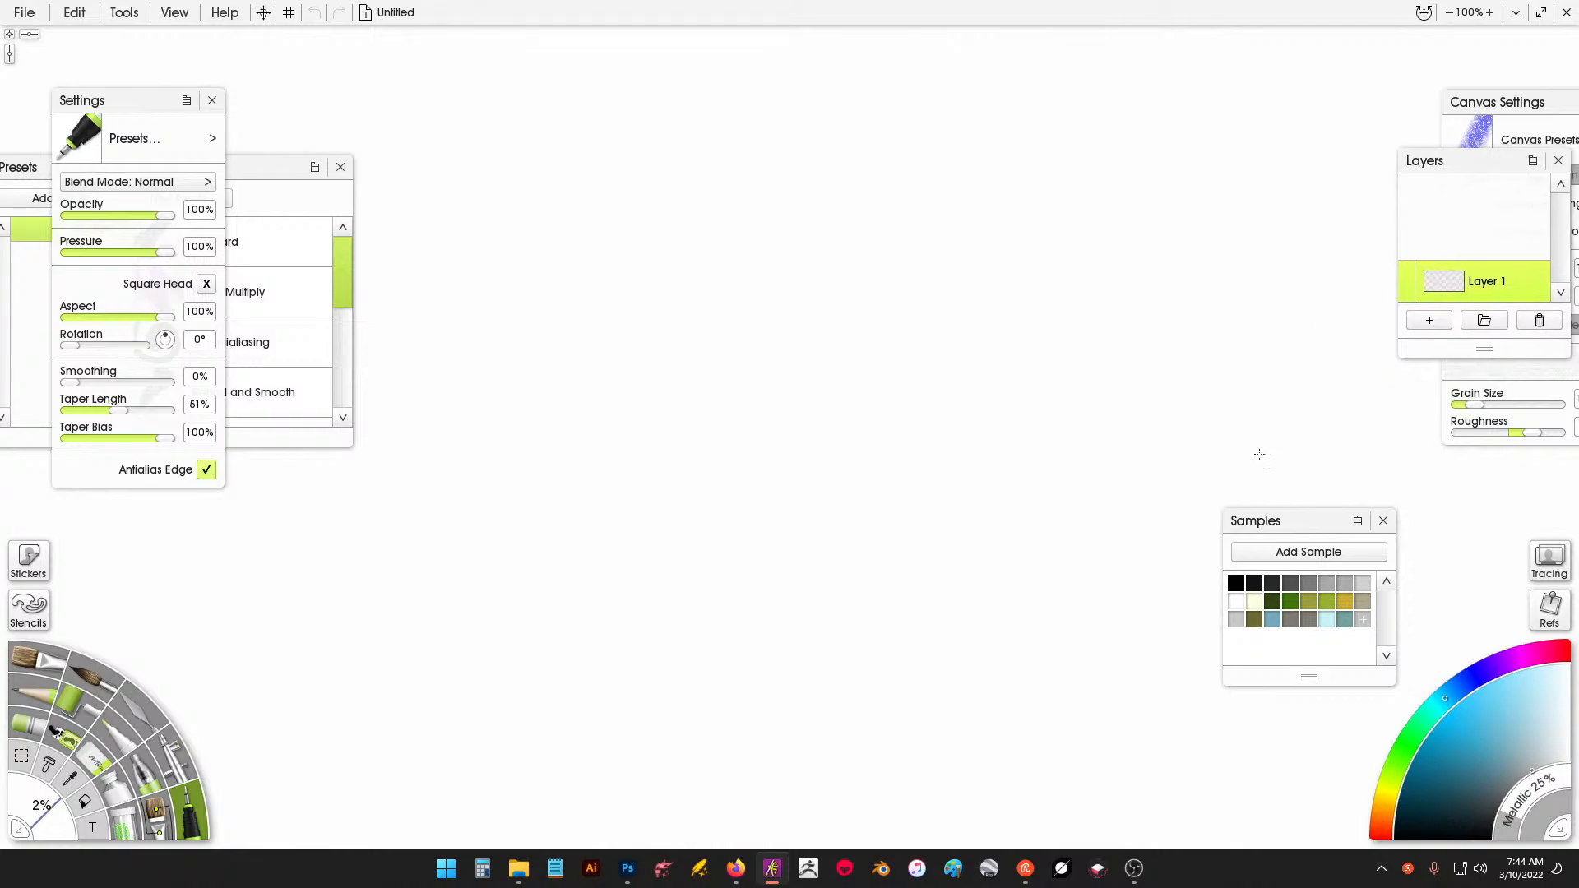
pyautogui.moveTo(1303, 518); pyautogui.dragTo(1542, 492)
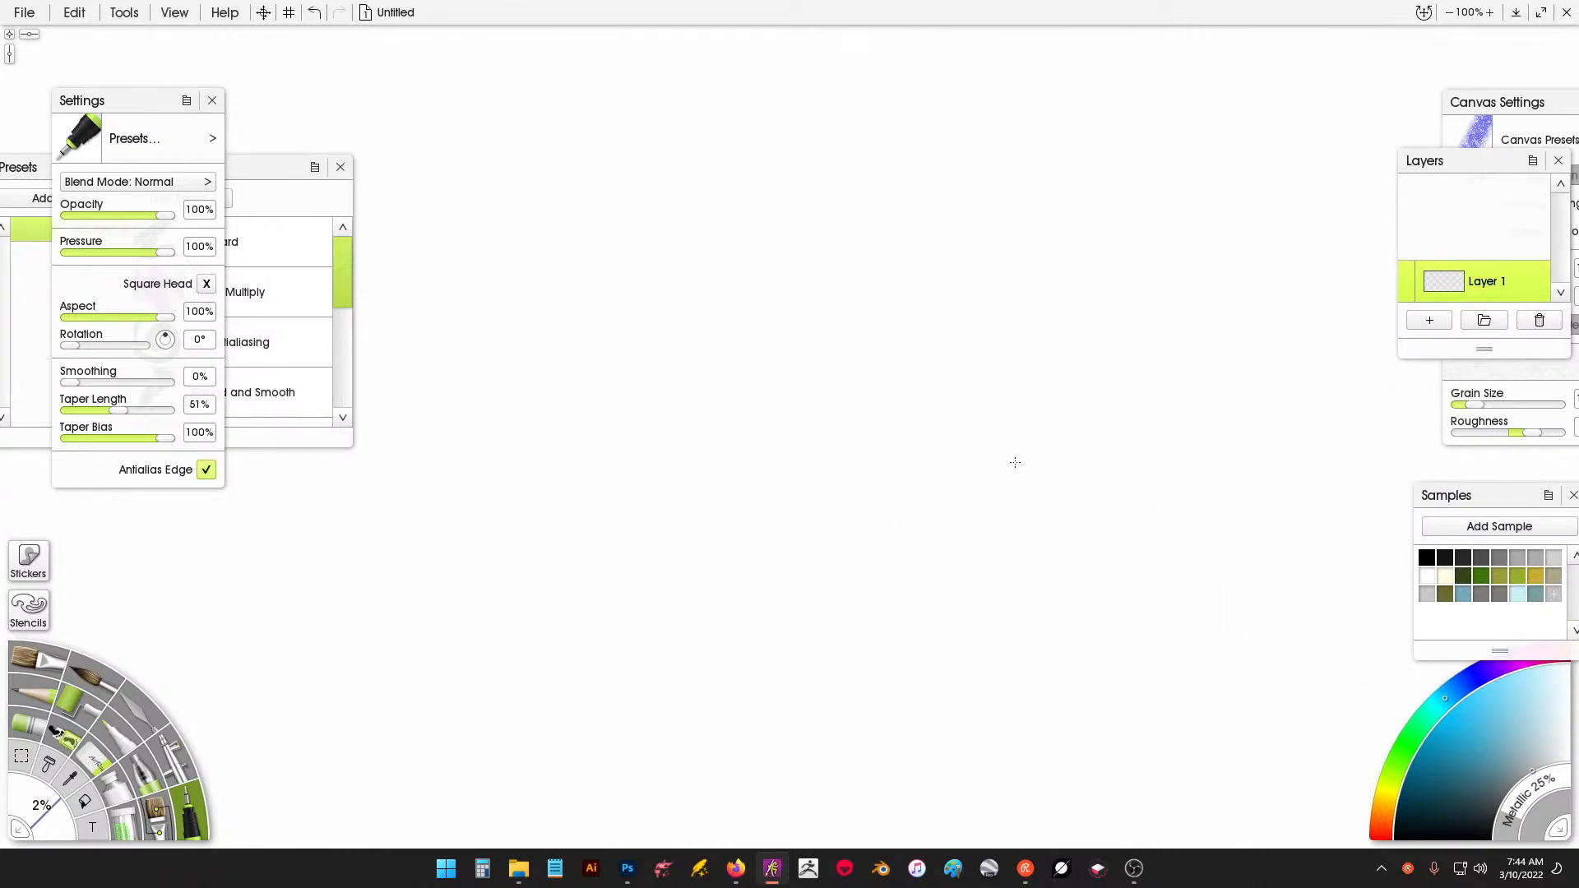
# Make a short test stroke, then set the pen to black with 0% metallic and a tool size of 20%.
pyautogui.moveTo(1016, 461); pyautogui.dragTo(989, 485)
pyautogui.moveTo(1526, 818); pyautogui.dragTo(1493, 820)
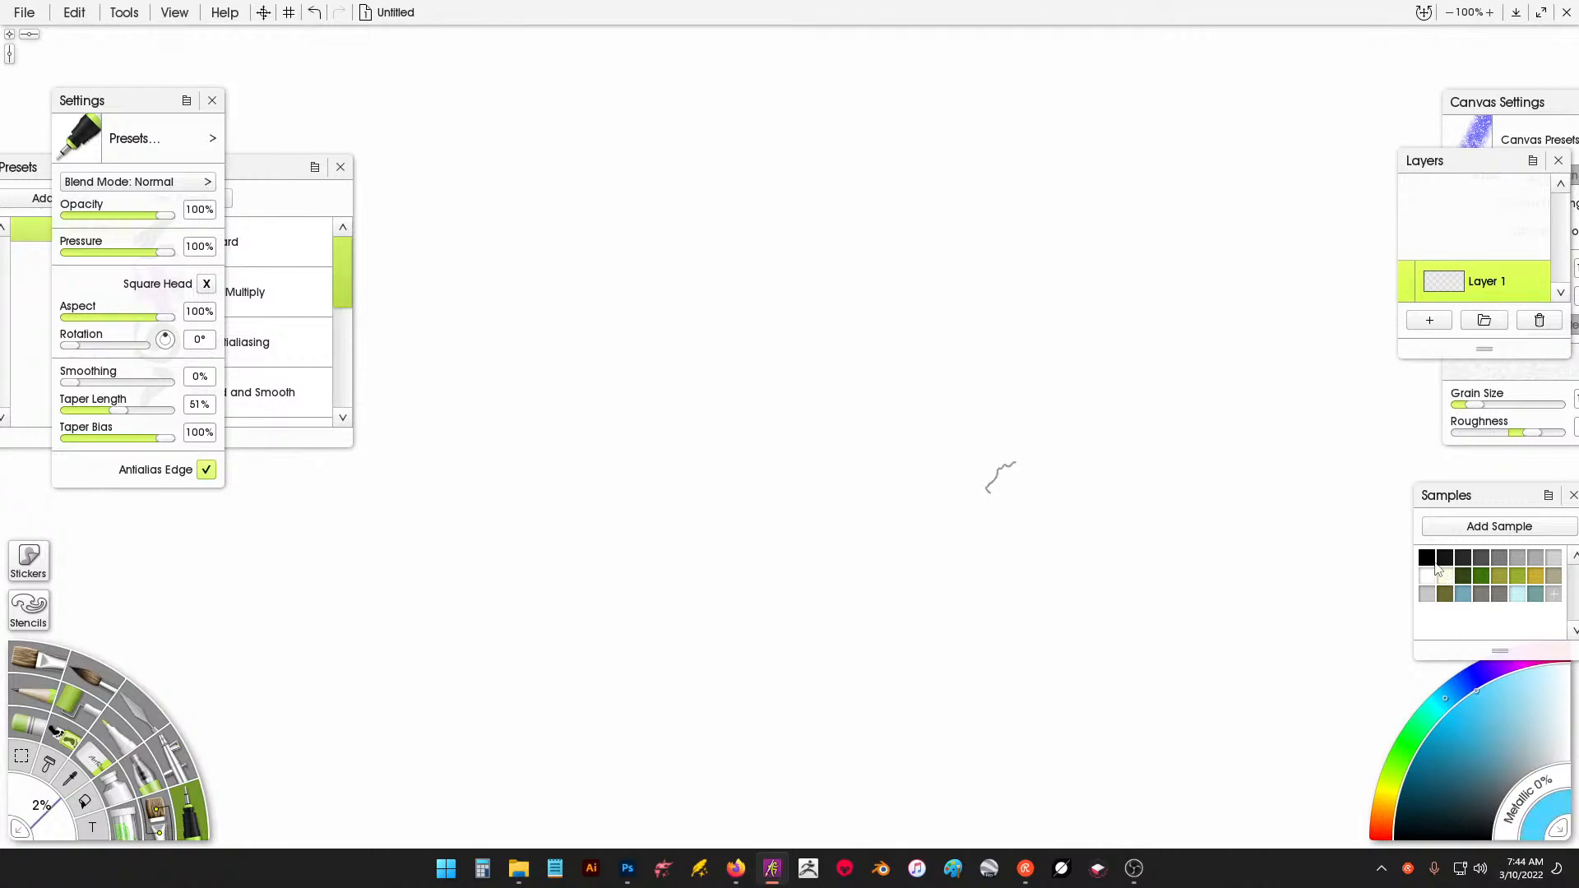
pyautogui.click(1427, 558)
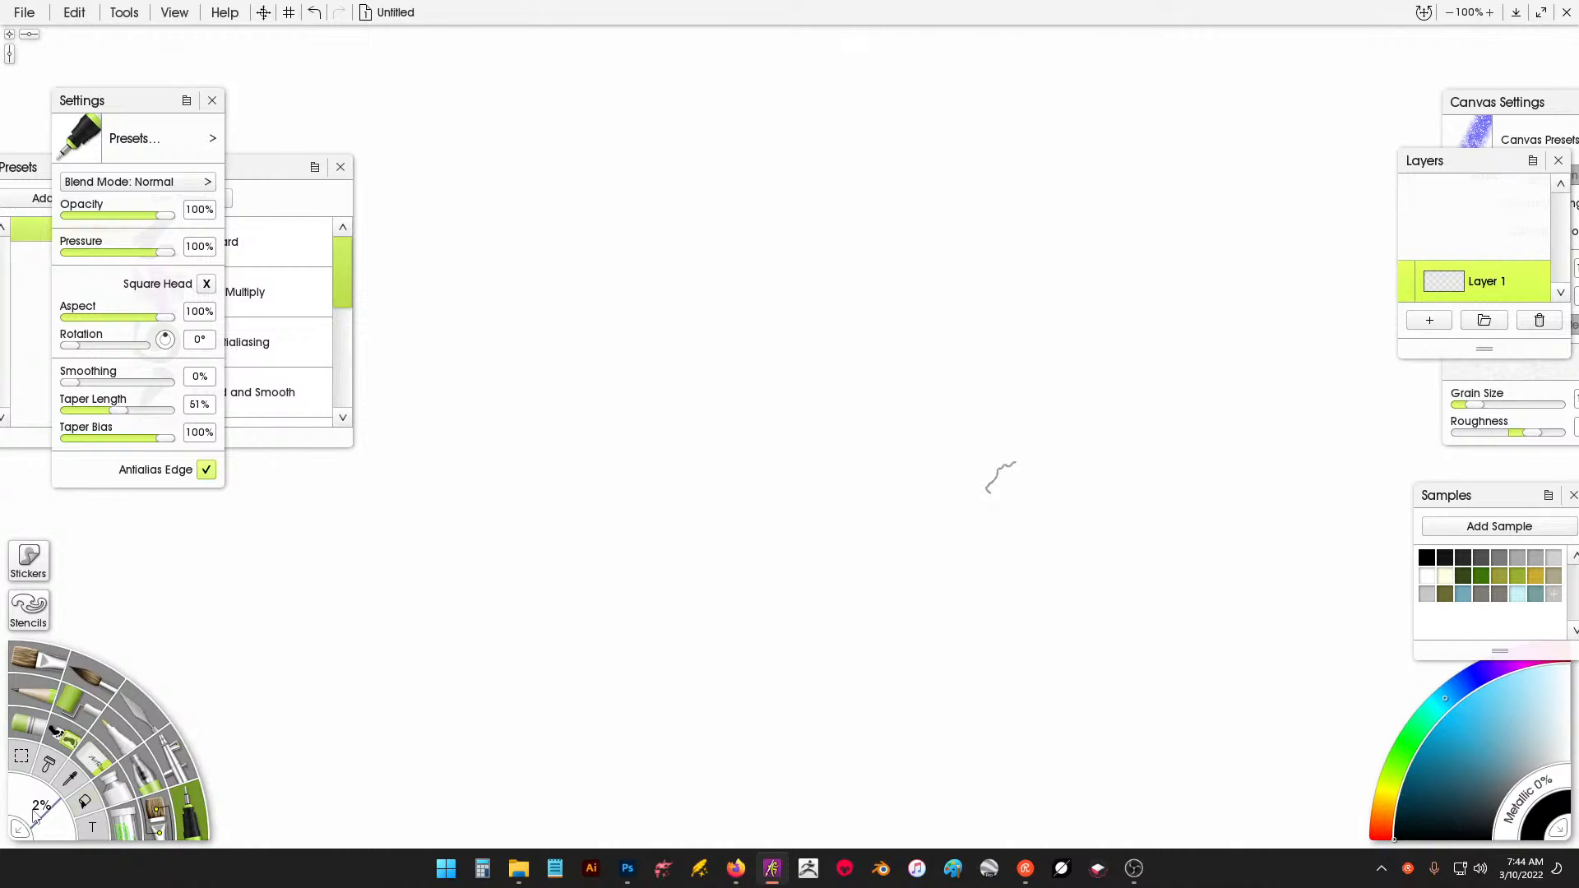
pyautogui.moveTo(36, 811); pyautogui.dragTo(71, 812)
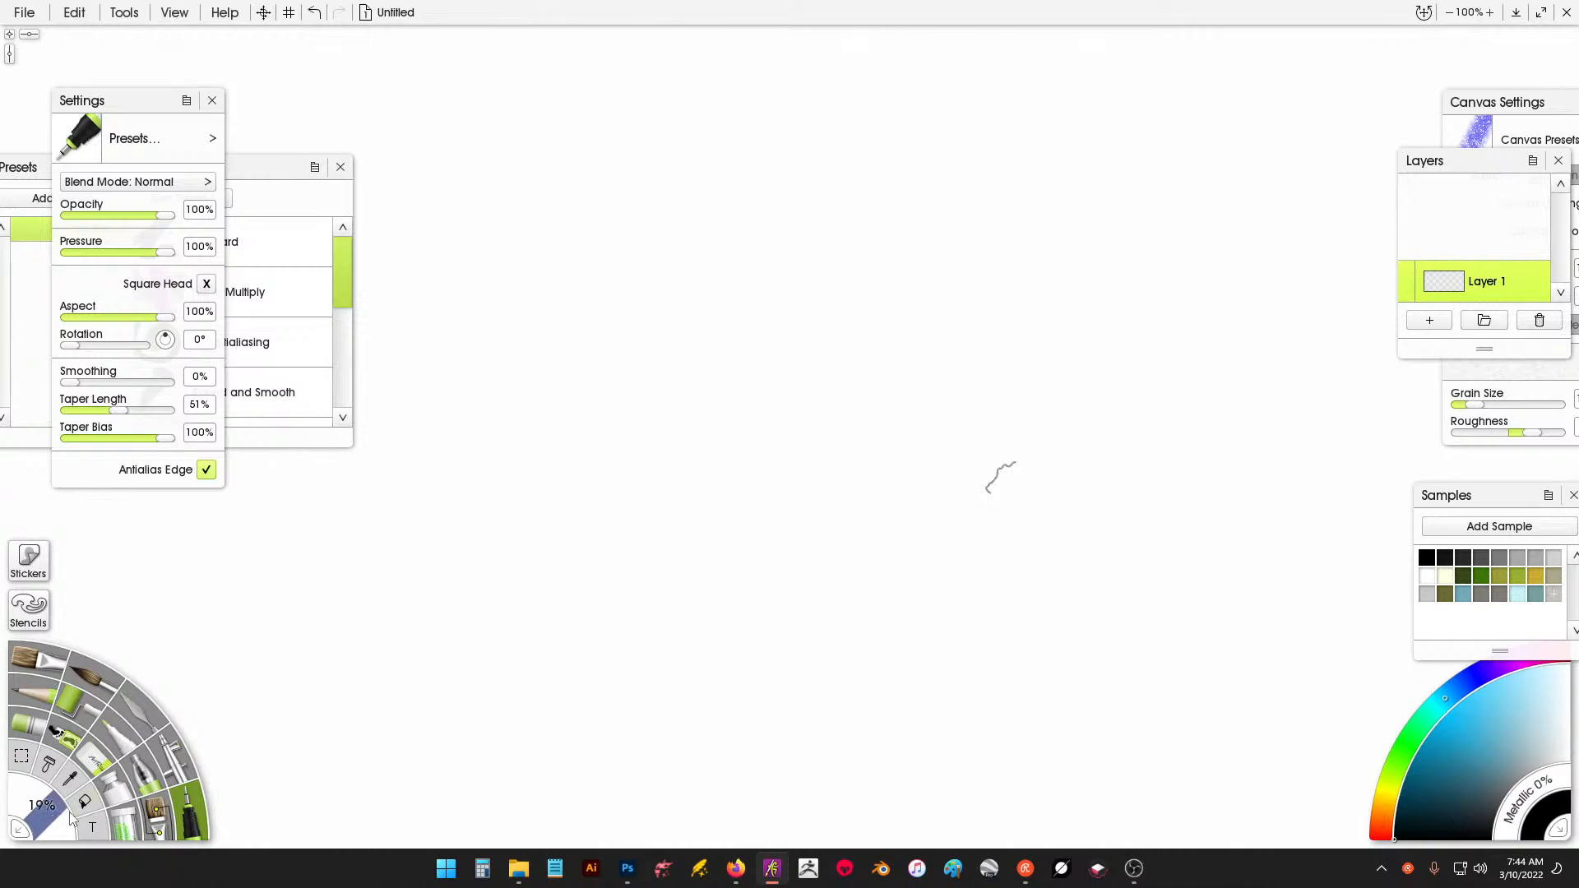
# Create a new painting by print size, 36 by 24 inches at 100 pixels per inch.
pyautogui.click(24, 12)
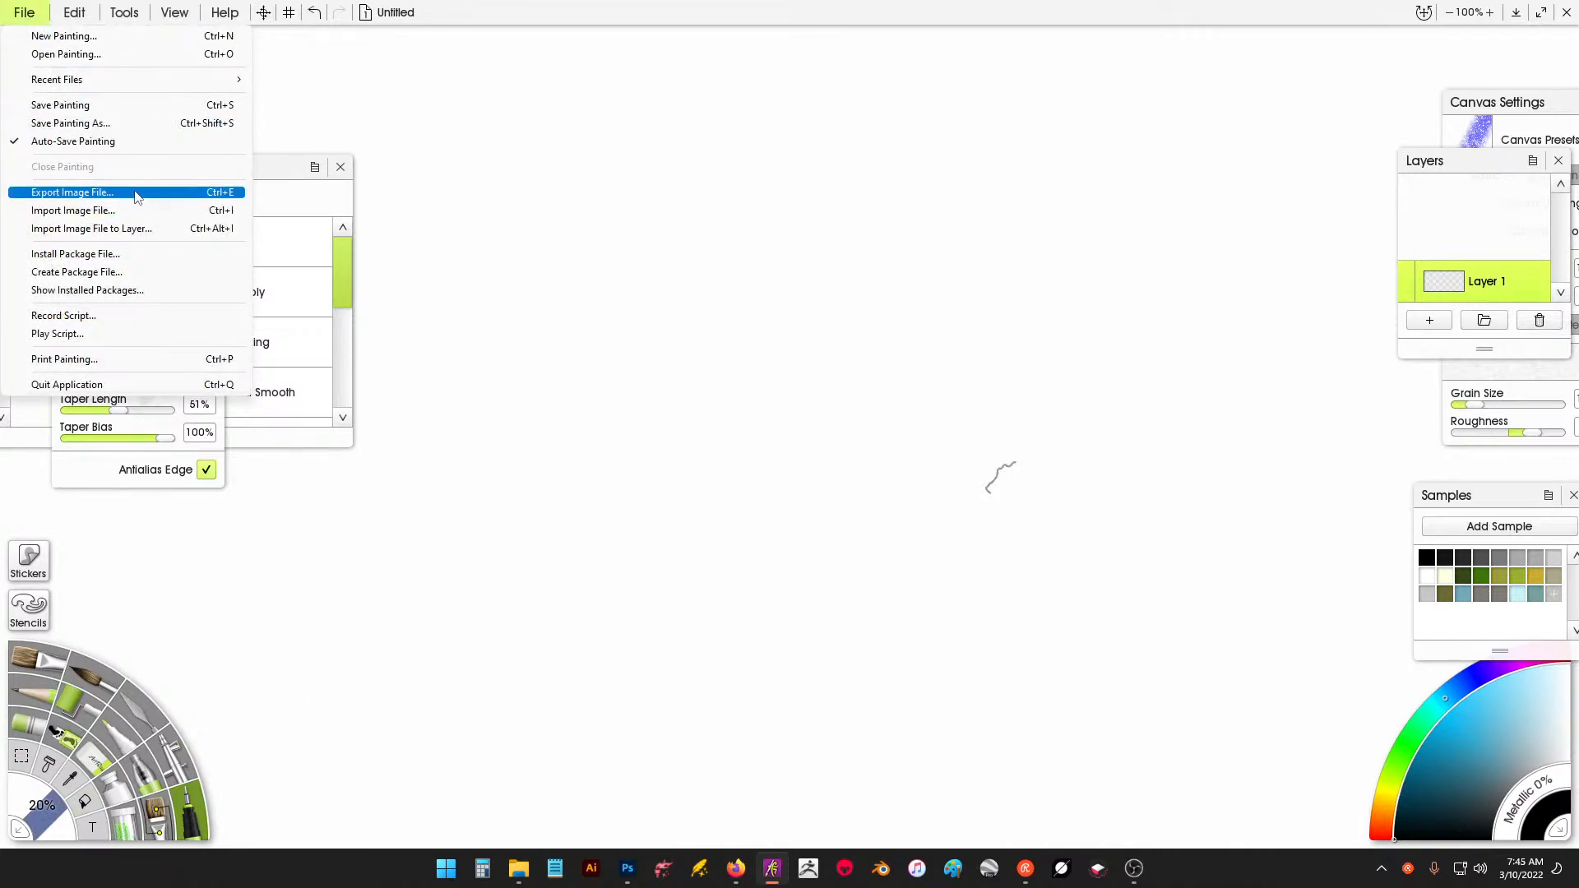
pyautogui.click(159, 36)
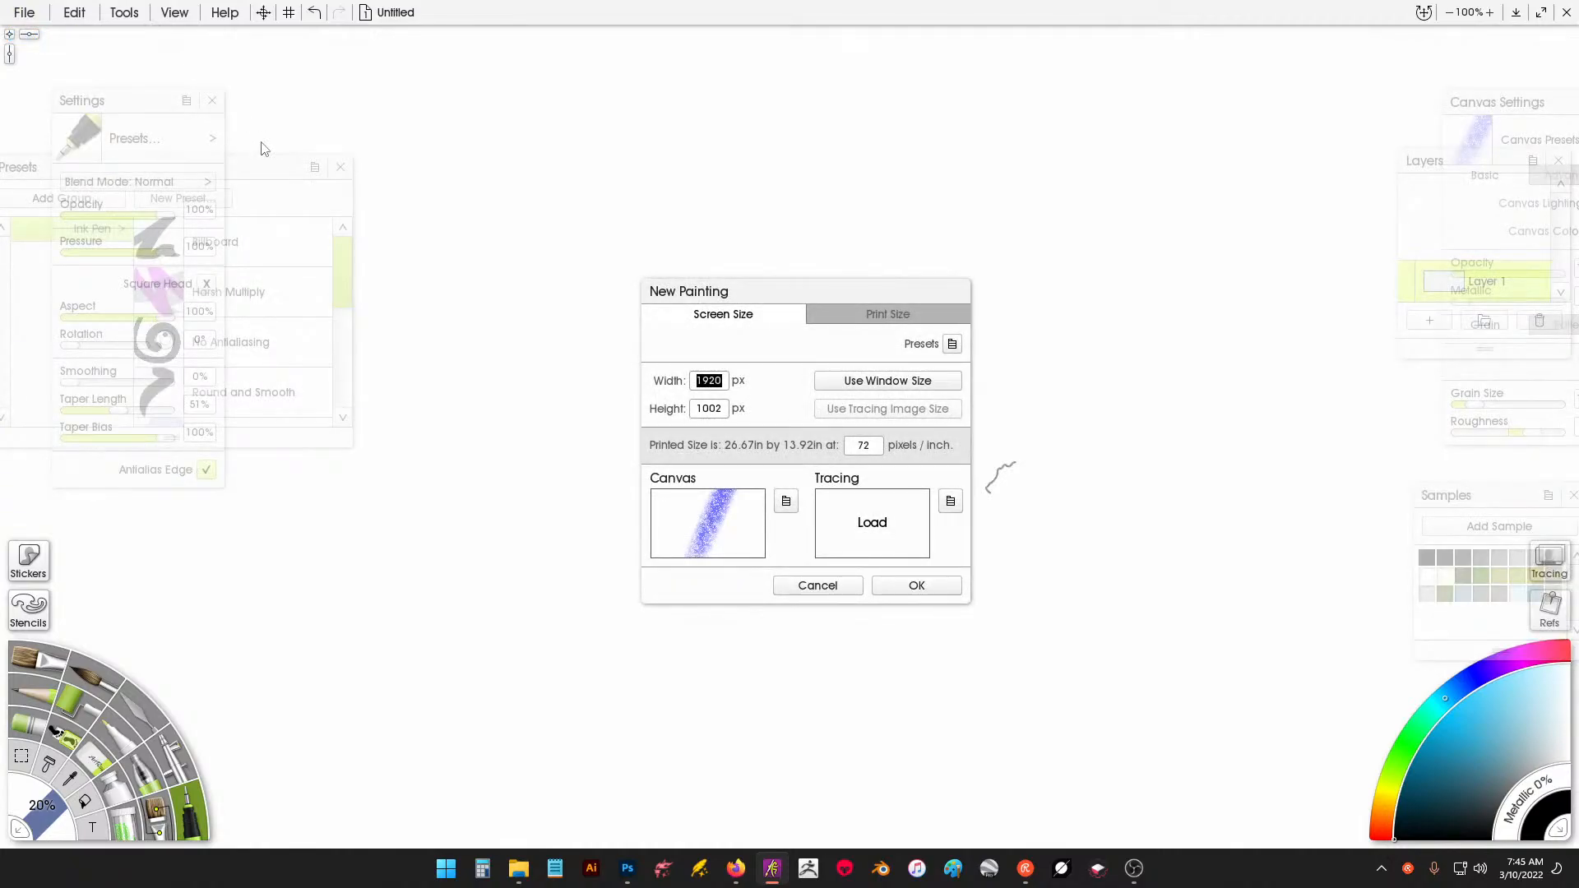
pyautogui.click(886, 320)
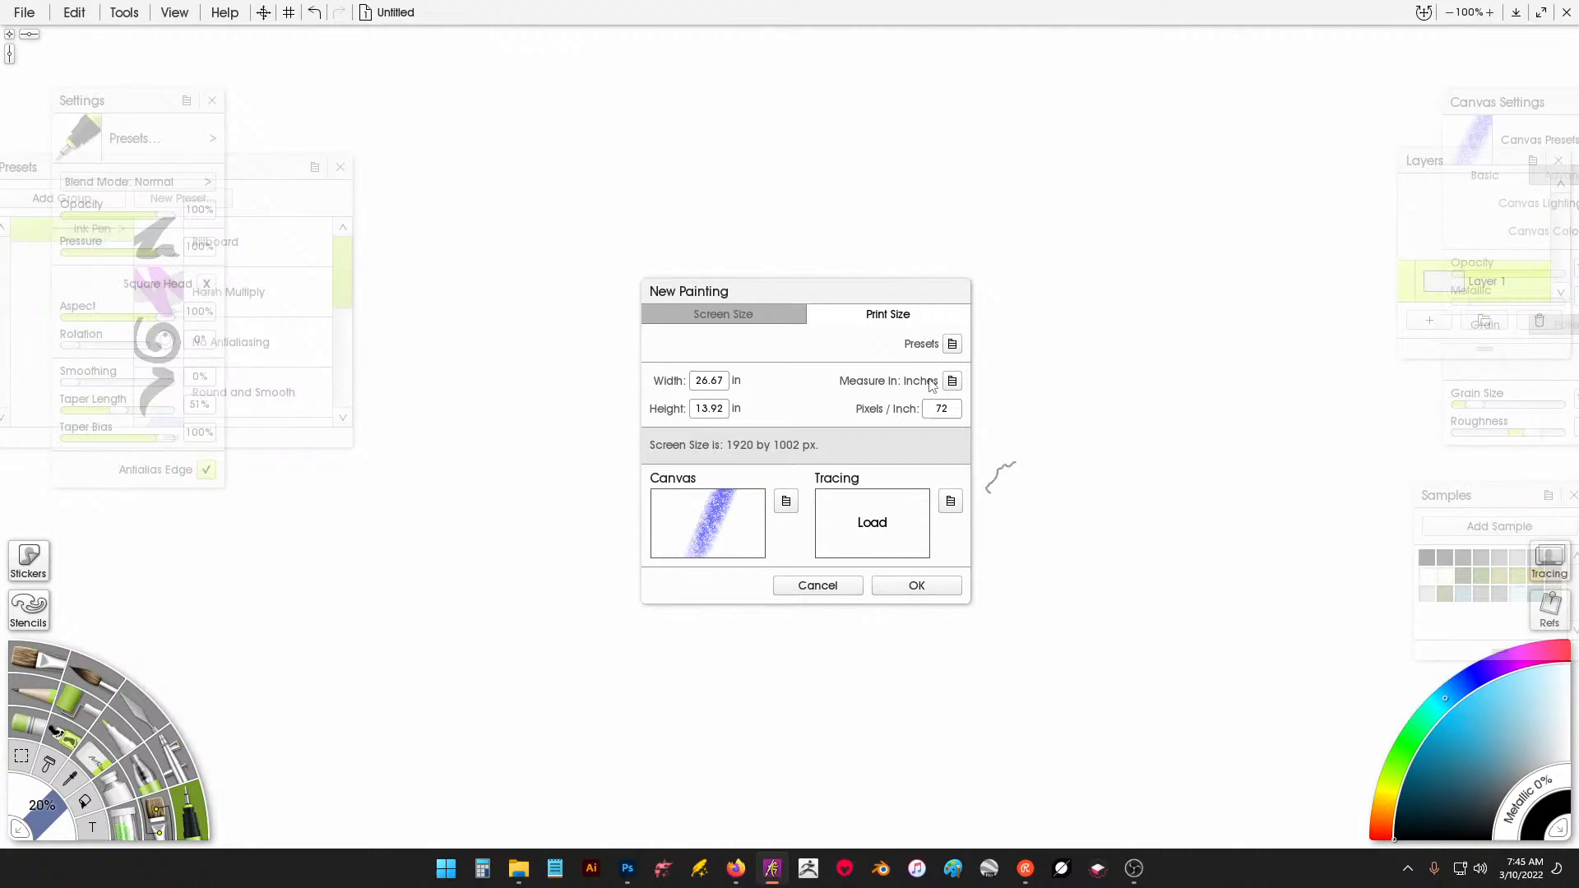
pyautogui.doubleClick(715, 380)
pyautogui.write('34')
pyautogui.press('Tab')
pyautogui.hotkey('shift', 'Tab')
pyautogui.write('36')
pyautogui.press('Tab')
pyautogui.write('247')
pyautogui.press('BackSpace')
pyautogui.press('Tab')
pyautogui.write('100')
pyautogui.press('Return')
pyautogui.click(895, 589)
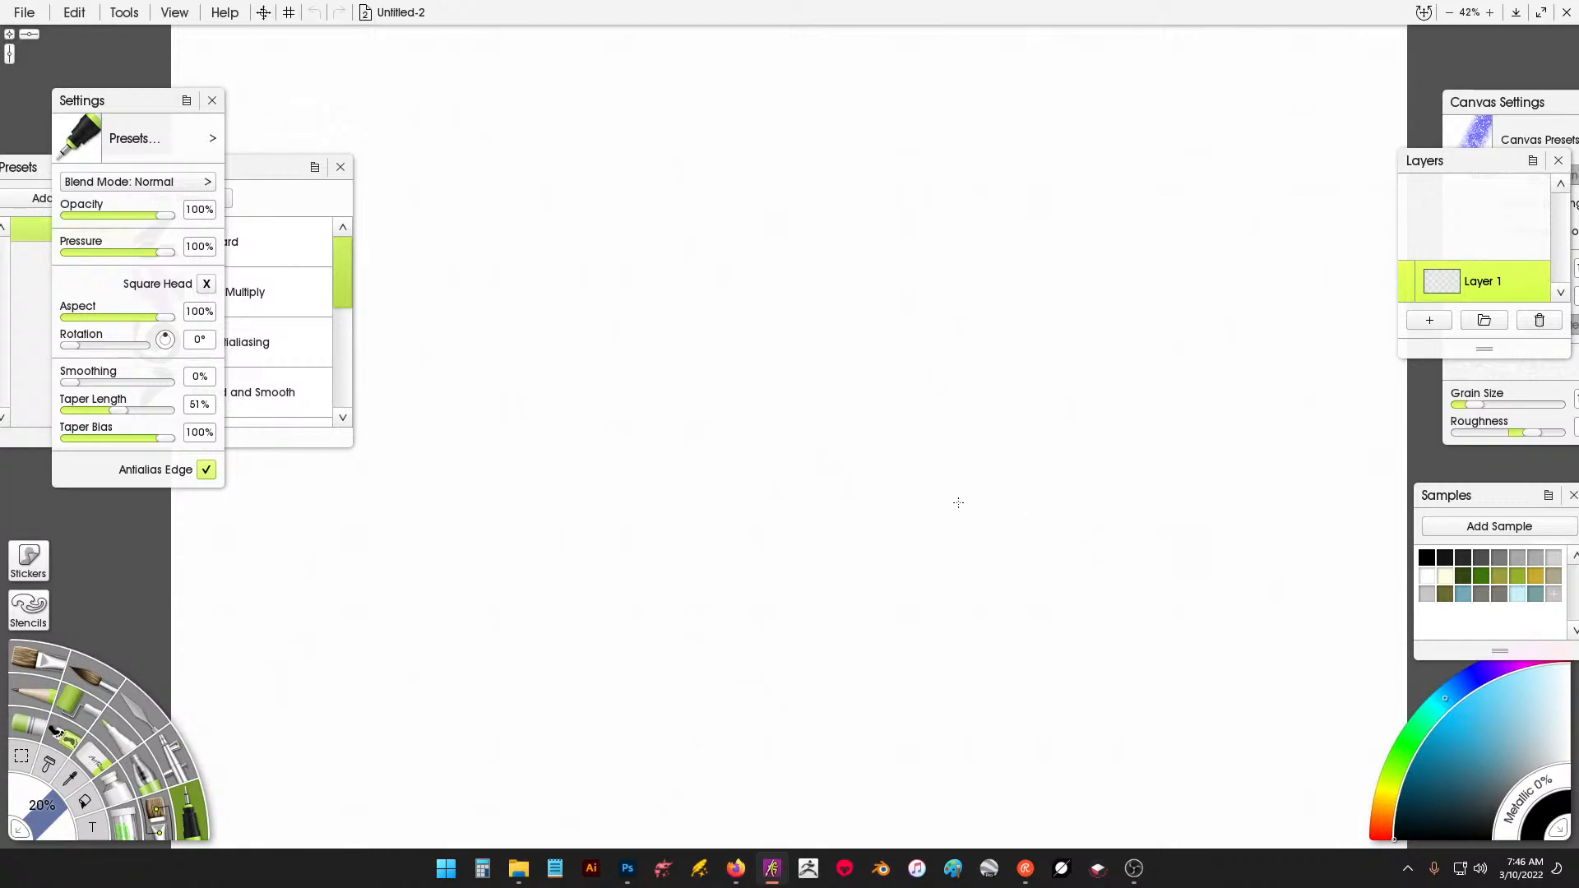
pyautogui.moveTo(974, 500)
pyautogui.mouseDown()
pyautogui.moveTo(962, 535)
pyautogui.moveTo(1001, 565)
pyautogui.moveTo(1023, 546)
pyautogui.moveTo(1039, 607)
pyautogui.moveTo(1057, 613)
pyautogui.moveTo(1110, 549)
pyautogui.moveTo(1039, 492)
pyautogui.moveTo(973, 490)
pyautogui.moveTo(971, 510)
pyautogui.mouseUp()
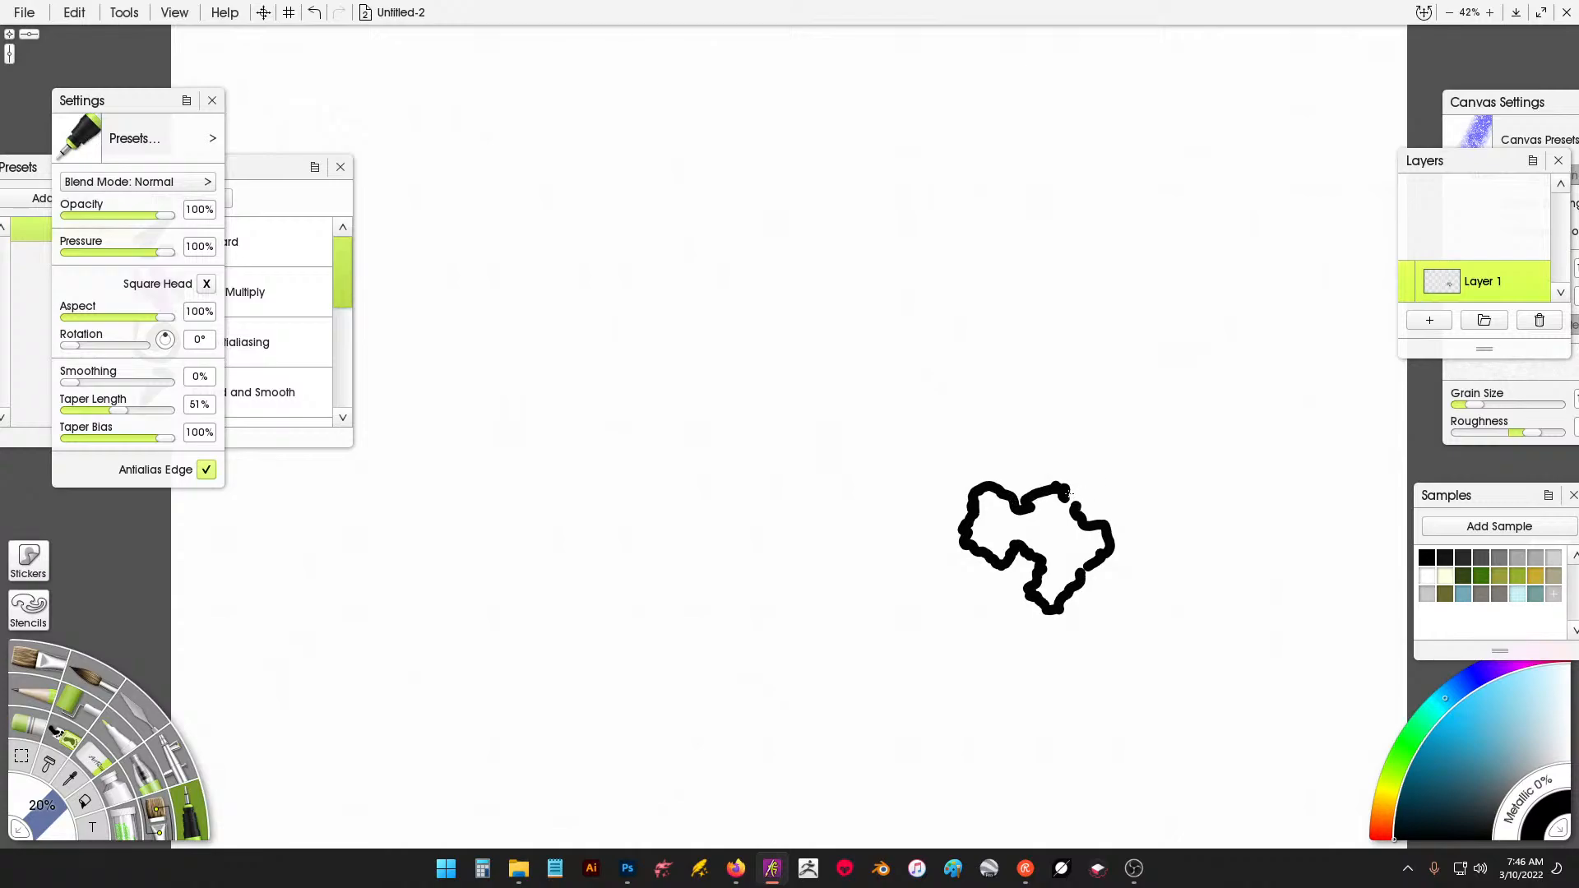
pyautogui.moveTo(1068, 494); pyautogui.dragTo(1076, 509)
pyautogui.moveTo(1079, 574); pyautogui.dragTo(1084, 563)
# Set the pen size to 8% and replace the thick test outline with a thin-lined diagonal chain of small islands.
pyautogui.moveTo(45, 809)
pyautogui.mouseDown()
pyautogui.moveTo(7, 755)
pyautogui.moveTo(18, 762)
pyautogui.mouseUp()
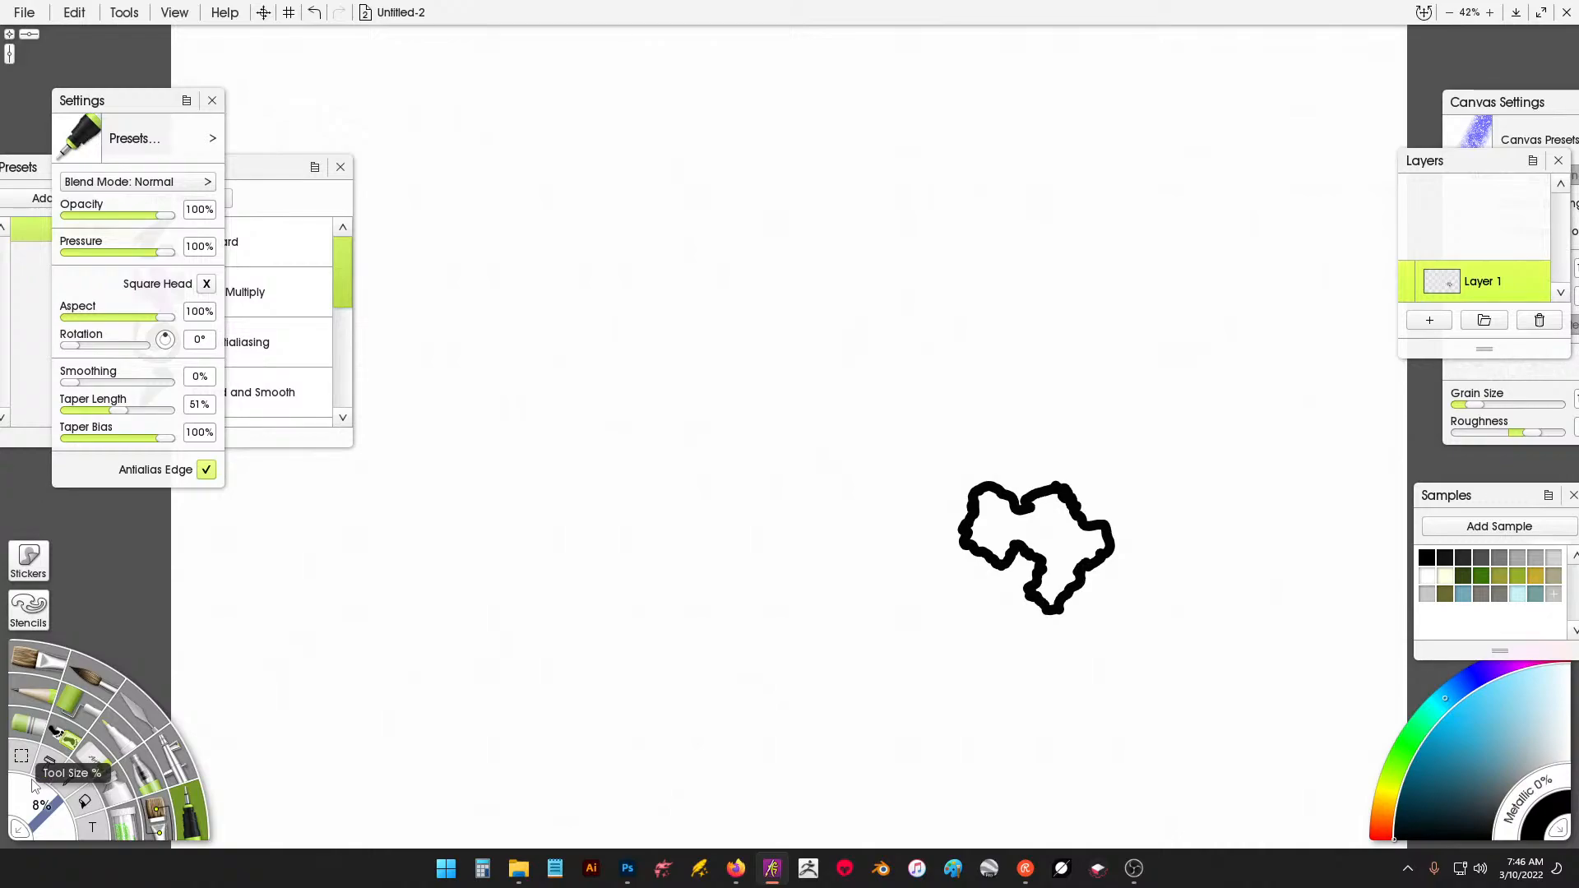
pyautogui.hotkey('ctrl', 'z')
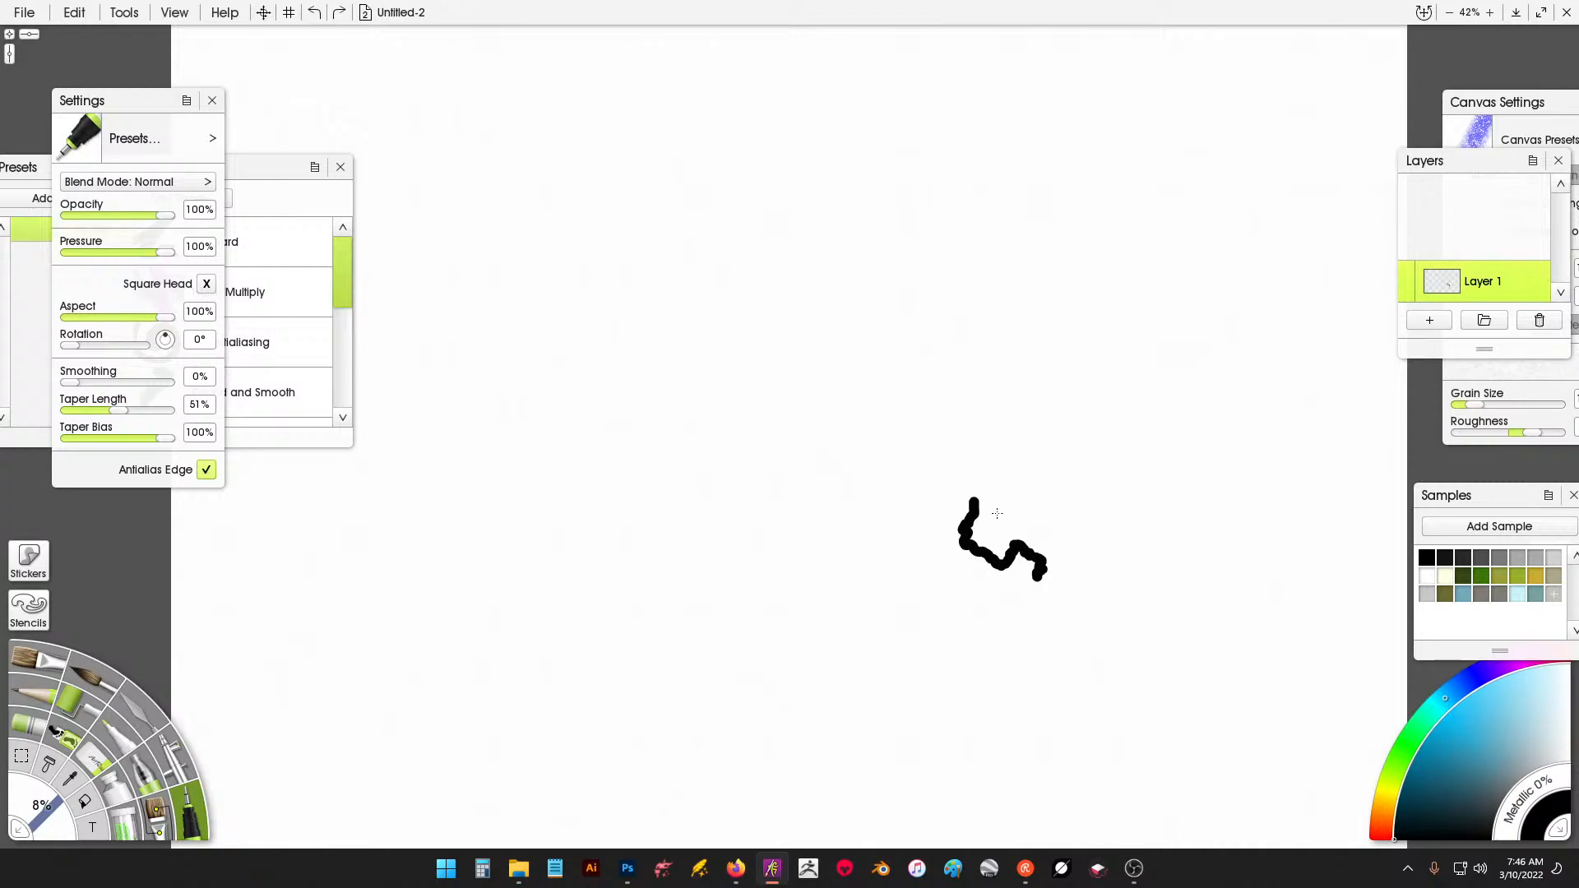
pyautogui.moveTo(959, 494)
pyautogui.mouseDown()
pyautogui.moveTo(950, 545)
pyautogui.moveTo(982, 555)
pyautogui.moveTo(1011, 493)
pyautogui.moveTo(994, 476)
pyautogui.moveTo(970, 501)
pyautogui.moveTo(1010, 469)
pyautogui.moveTo(1017, 490)
pyautogui.moveTo(1036, 463)
pyautogui.moveTo(1021, 458)
pyautogui.moveTo(1012, 531)
pyautogui.moveTo(1021, 497)
pyautogui.mouseUp()
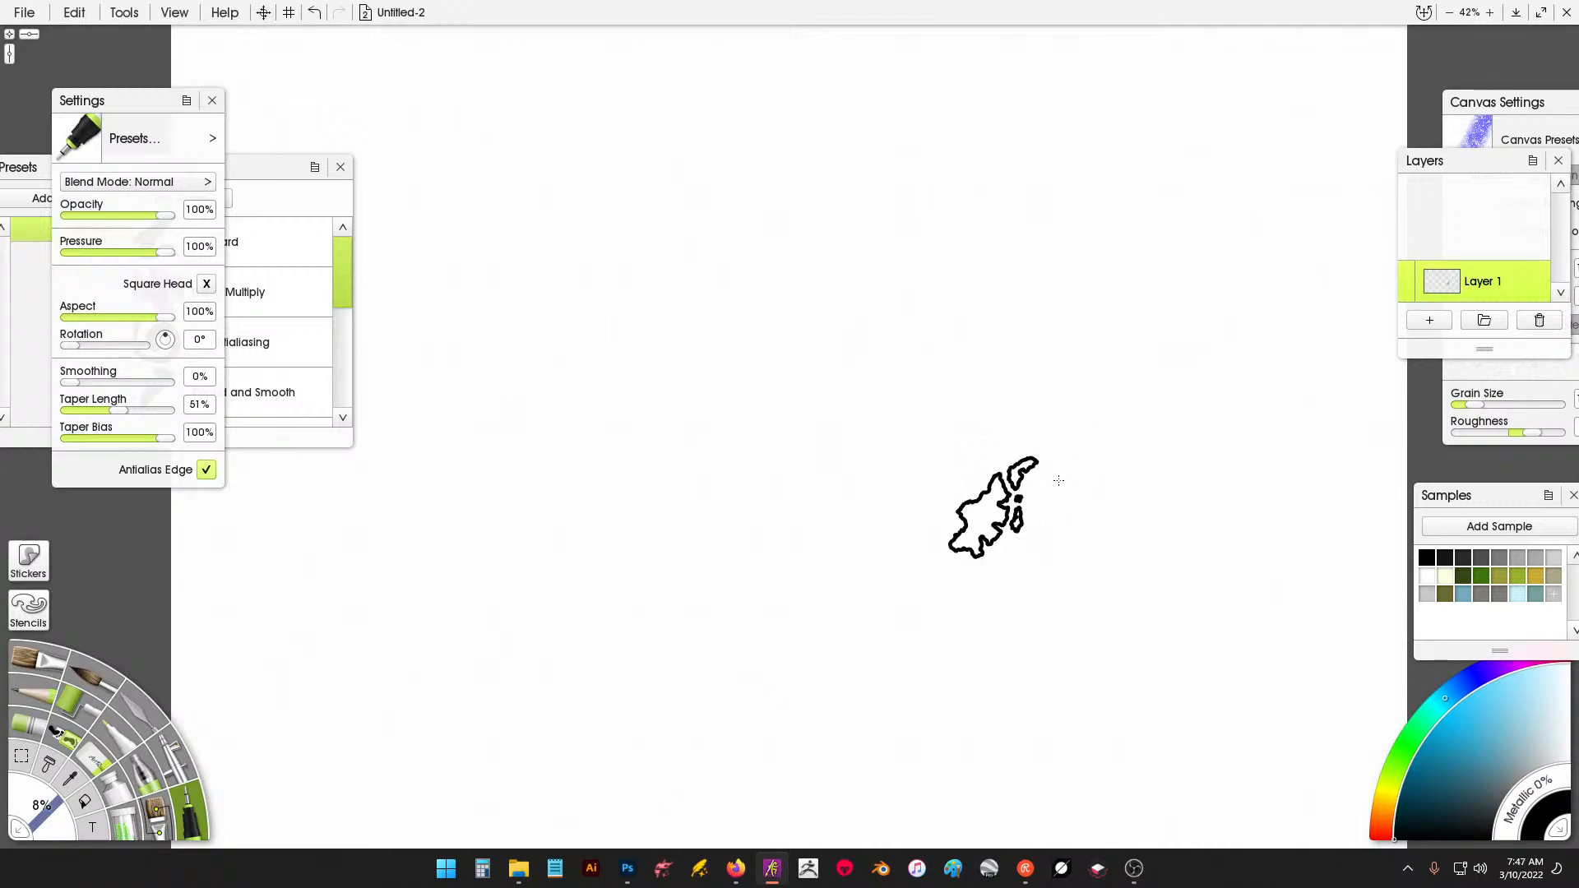
pyautogui.moveTo(938, 558)
pyautogui.mouseDown()
pyautogui.moveTo(914, 585)
pyautogui.moveTo(956, 570)
pyautogui.moveTo(938, 558)
pyautogui.mouseUp()
pyautogui.moveTo(891, 605)
pyautogui.mouseDown()
pyautogui.moveTo(870, 632)
pyautogui.moveTo(910, 611)
pyautogui.moveTo(887, 609)
pyautogui.moveTo(907, 600)
pyautogui.moveTo(843, 657)
pyautogui.moveTo(858, 638)
pyautogui.mouseUp()
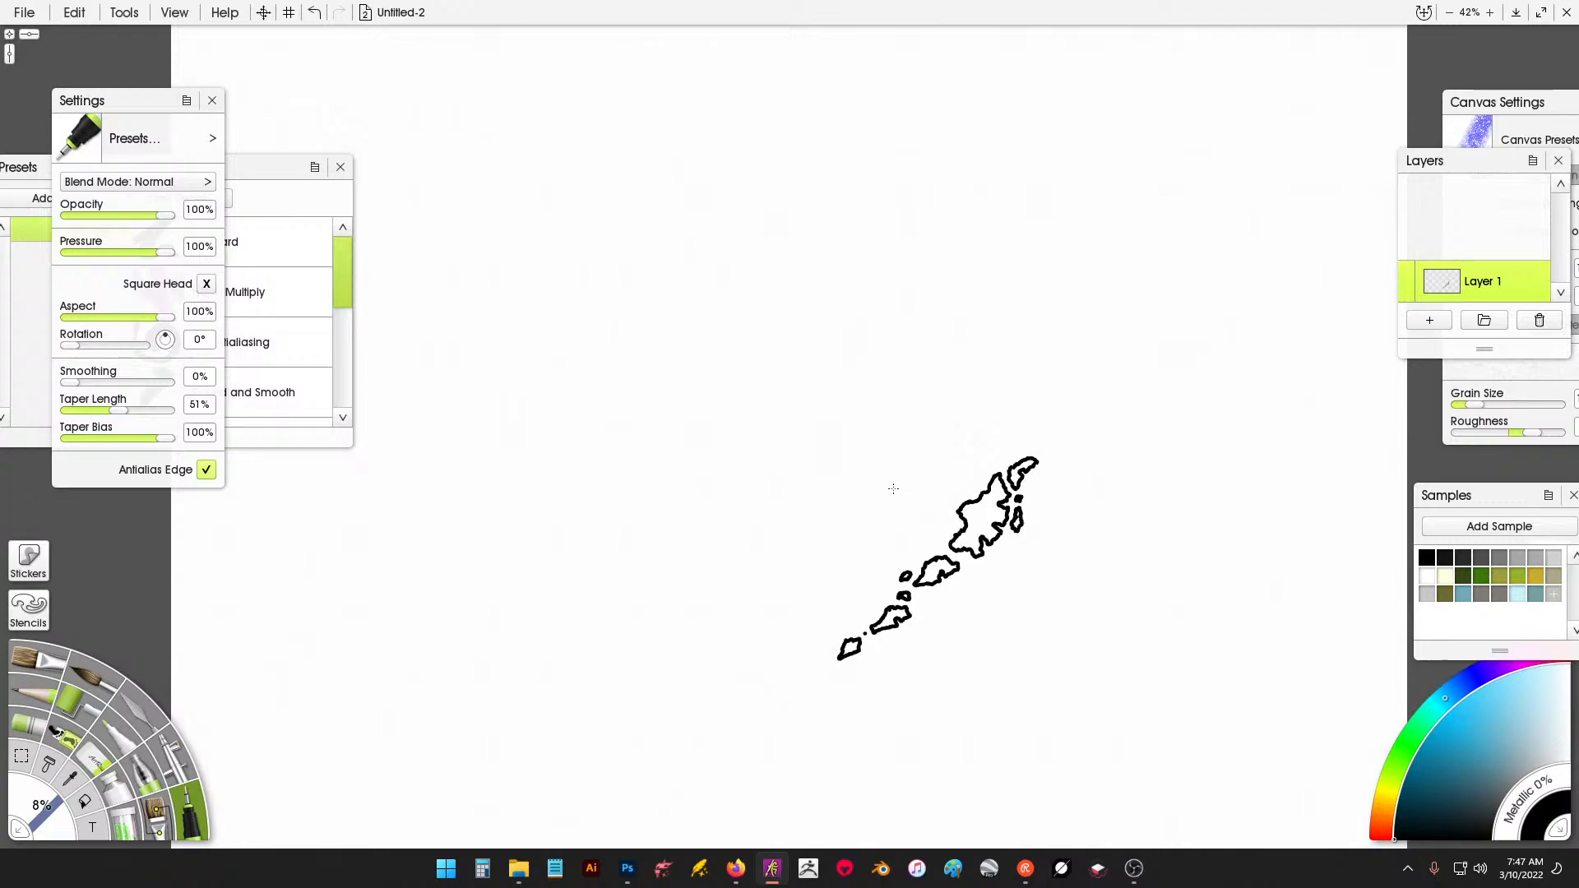
# Draw the jagged eastern and northern coastline of a large central continent with deep bays, plus islets off its east side.
pyautogui.moveTo(915, 507)
pyautogui.mouseDown()
pyautogui.moveTo(951, 490)
pyautogui.moveTo(969, 444)
pyautogui.moveTo(966, 426)
pyautogui.moveTo(936, 434)
pyautogui.moveTo(918, 389)
pyautogui.moveTo(910, 403)
pyautogui.moveTo(913, 368)
pyautogui.mouseUp()
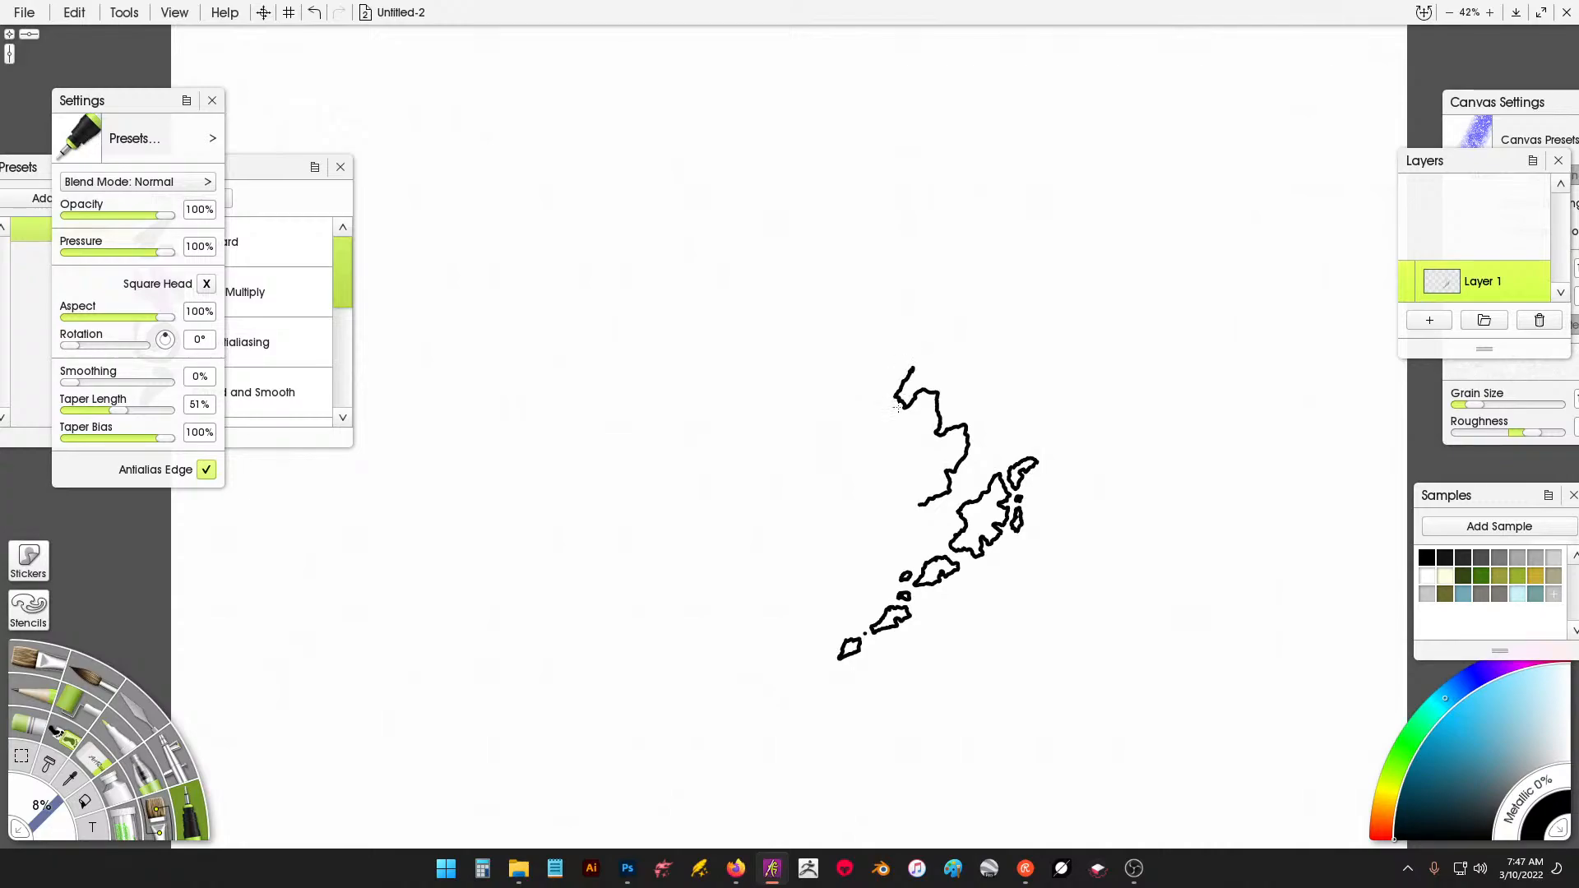
pyautogui.moveTo(817, 490)
pyautogui.mouseDown()
pyautogui.moveTo(856, 477)
pyautogui.moveTo(865, 510)
pyautogui.moveTo(920, 523)
pyautogui.moveTo(934, 510)
pyautogui.moveTo(920, 502)
pyautogui.mouseUp()
pyautogui.moveTo(835, 227)
pyautogui.mouseDown()
pyautogui.moveTo(855, 248)
pyautogui.moveTo(845, 261)
pyautogui.moveTo(900, 278)
pyautogui.moveTo(974, 239)
pyautogui.moveTo(993, 250)
pyautogui.moveTo(1017, 295)
pyautogui.moveTo(1013, 367)
pyautogui.moveTo(983, 385)
pyautogui.moveTo(916, 336)
pyautogui.moveTo(921, 352)
pyautogui.moveTo(894, 362)
pyautogui.moveTo(913, 373)
pyautogui.mouseUp()
pyautogui.moveTo(1024, 367)
pyautogui.mouseDown()
pyautogui.moveTo(1025, 410)
pyautogui.moveTo(1036, 377)
pyautogui.moveTo(1018, 337)
pyautogui.moveTo(1026, 363)
pyautogui.moveTo(1026, 329)
pyautogui.mouseUp()
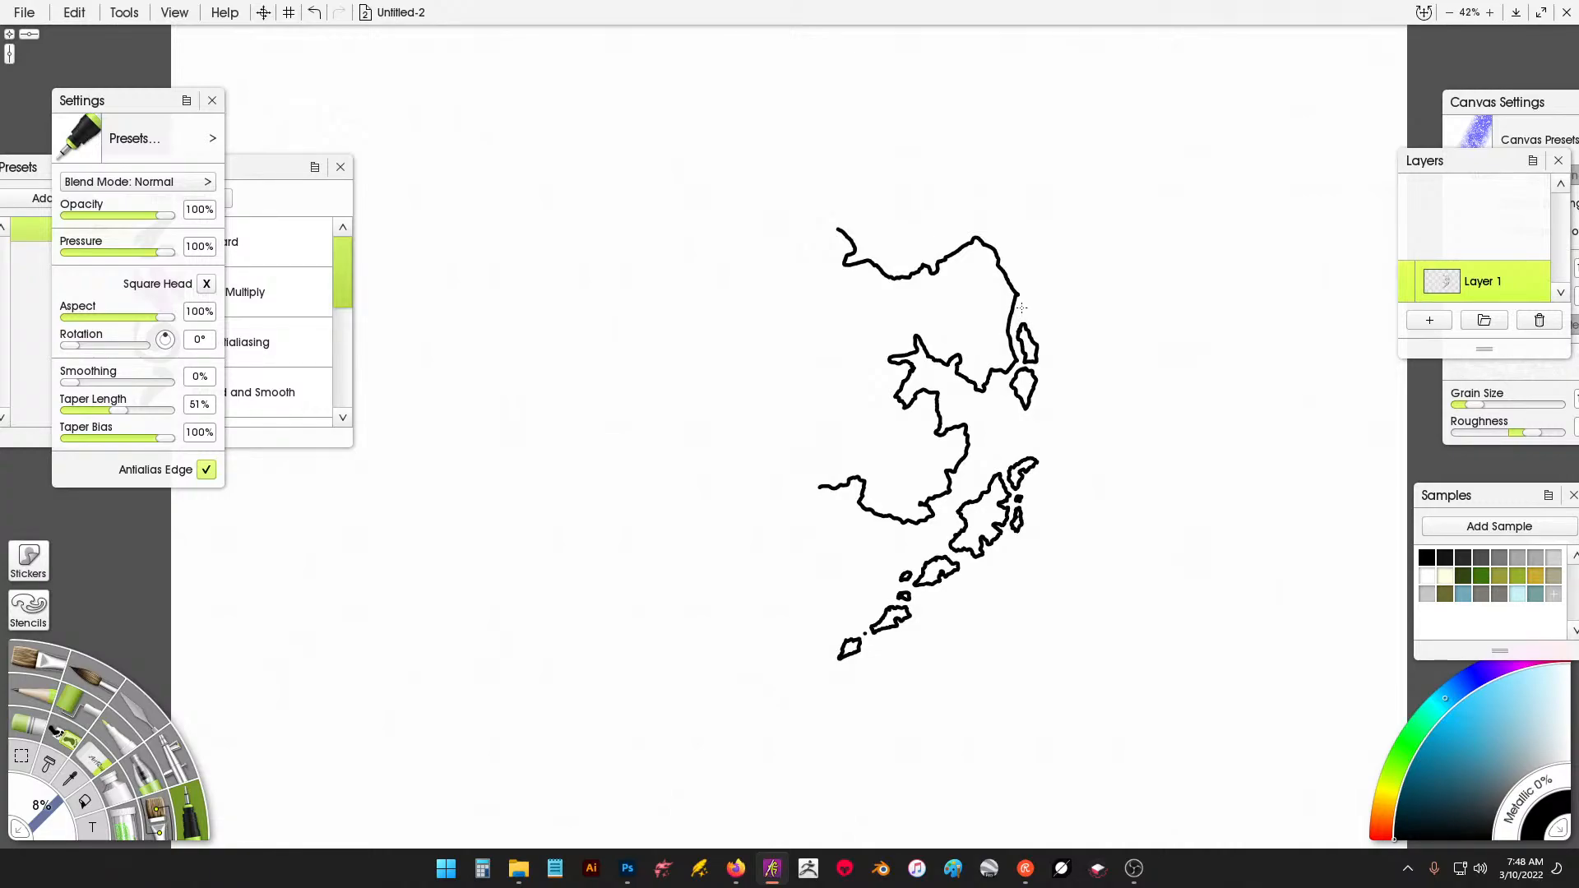
pyautogui.click(1022, 309)
pyautogui.moveTo(639, 320)
pyautogui.mouseDown()
pyautogui.moveTo(691, 287)
pyautogui.moveTo(677, 266)
pyautogui.moveTo(705, 227)
pyautogui.moveTo(768, 169)
pyautogui.moveTo(806, 165)
pyautogui.moveTo(810, 144)
pyautogui.moveTo(844, 135)
pyautogui.moveTo(902, 169)
pyautogui.moveTo(927, 228)
pyautogui.moveTo(846, 237)
pyautogui.mouseUp()
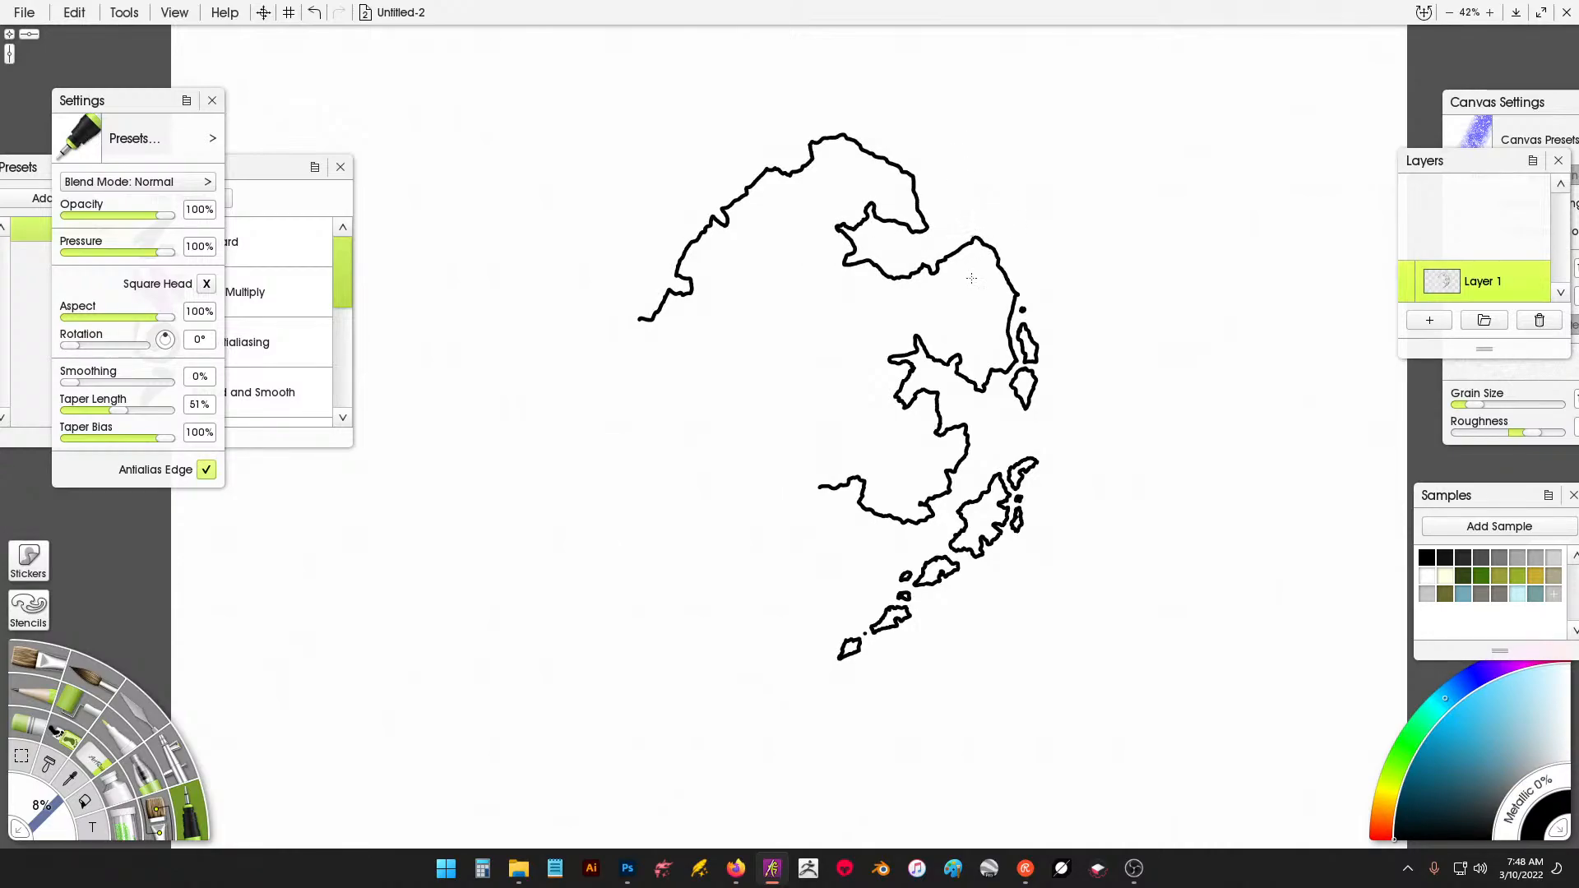
# Close the central continent's southern and western coast, and outline a second continent southeast of the island chain.
pyautogui.moveTo(1061, 506)
pyautogui.mouseDown()
pyautogui.moveTo(1009, 570)
pyautogui.moveTo(1047, 580)
pyautogui.moveTo(1008, 607)
pyautogui.moveTo(1038, 613)
pyautogui.mouseUp()
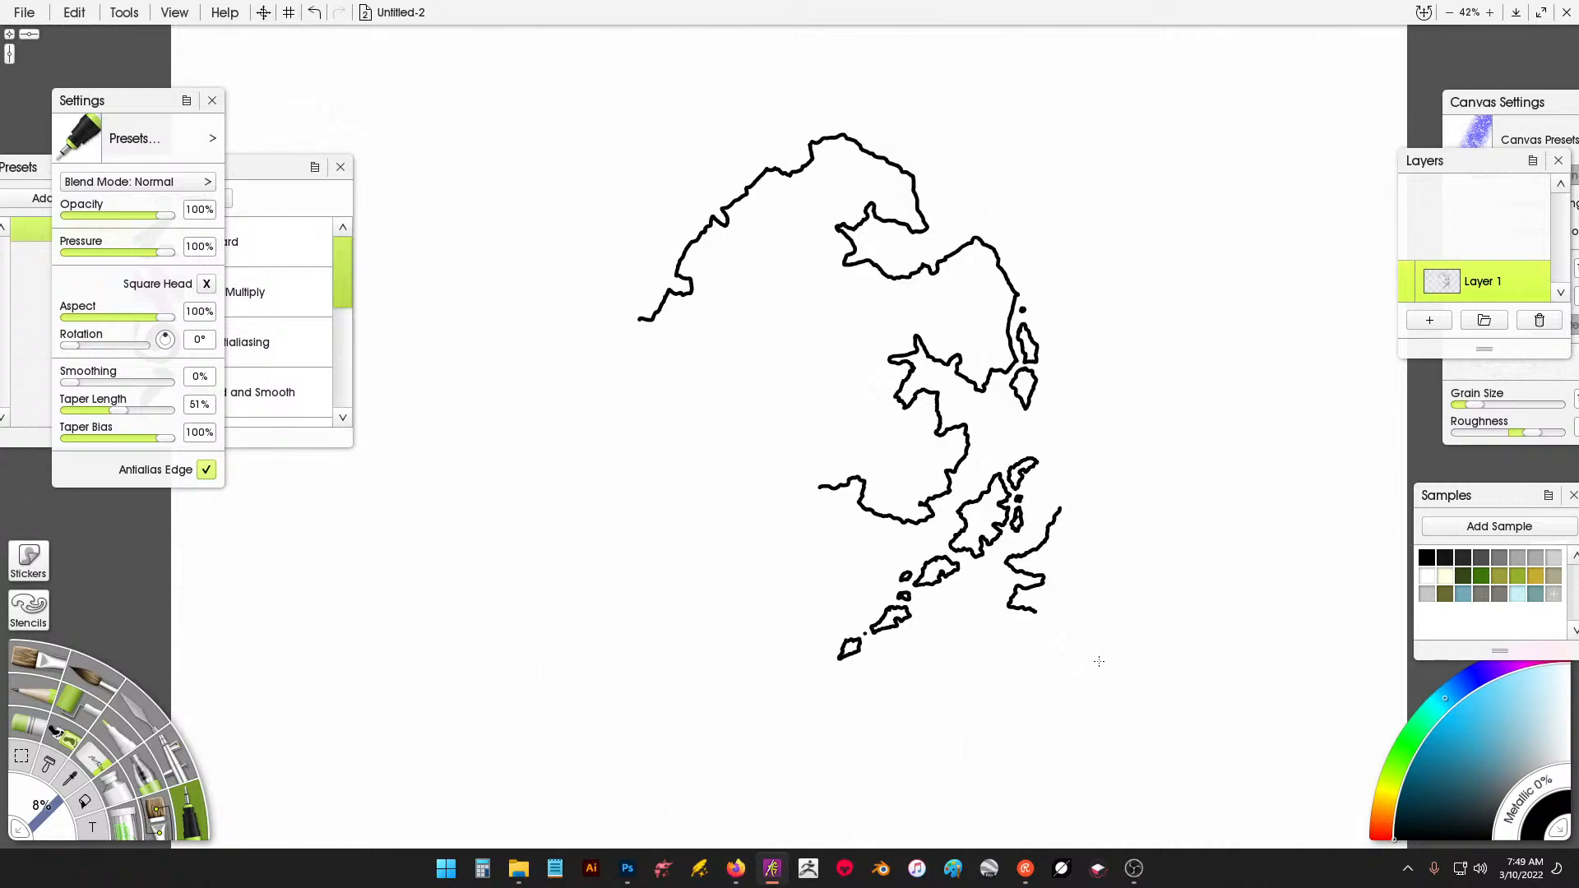
pyautogui.moveTo(826, 481)
pyautogui.mouseDown()
pyautogui.moveTo(811, 497)
pyautogui.moveTo(841, 539)
pyautogui.moveTo(791, 585)
pyautogui.moveTo(757, 556)
pyautogui.moveTo(753, 569)
pyautogui.mouseUp()
pyautogui.moveTo(1060, 509)
pyautogui.mouseDown()
pyautogui.moveTo(1117, 510)
pyautogui.moveTo(1090, 495)
pyautogui.moveTo(1147, 485)
pyautogui.mouseUp()
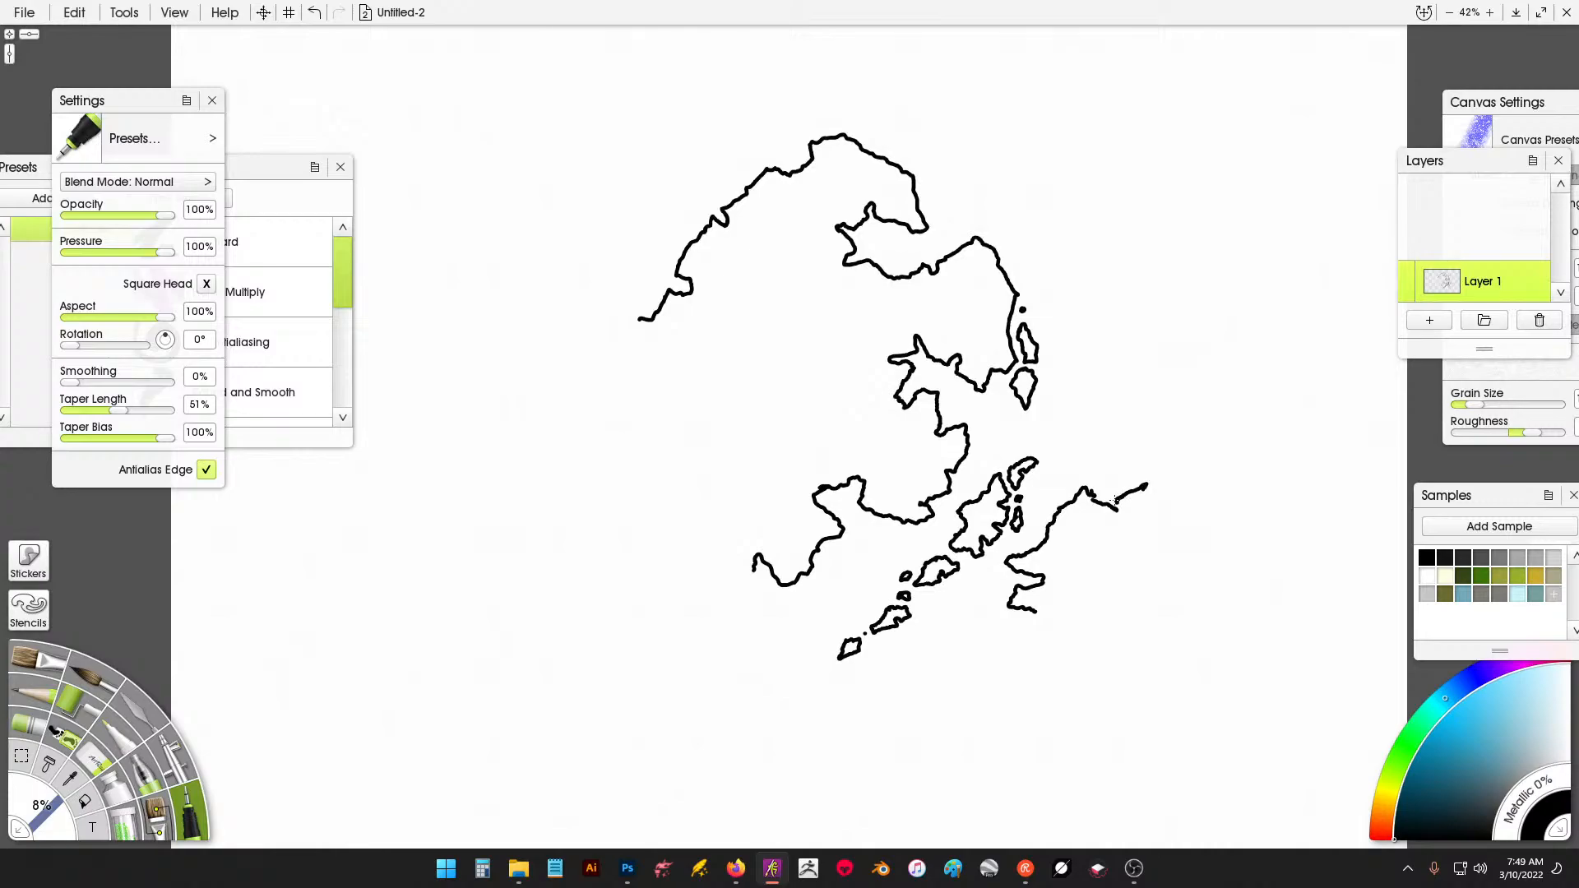
pyautogui.moveTo(1035, 611)
pyautogui.mouseDown()
pyautogui.moveTo(1043, 635)
pyautogui.moveTo(1018, 664)
pyautogui.moveTo(1069, 667)
pyautogui.mouseUp()
pyautogui.hotkey('alt', 'Tab')
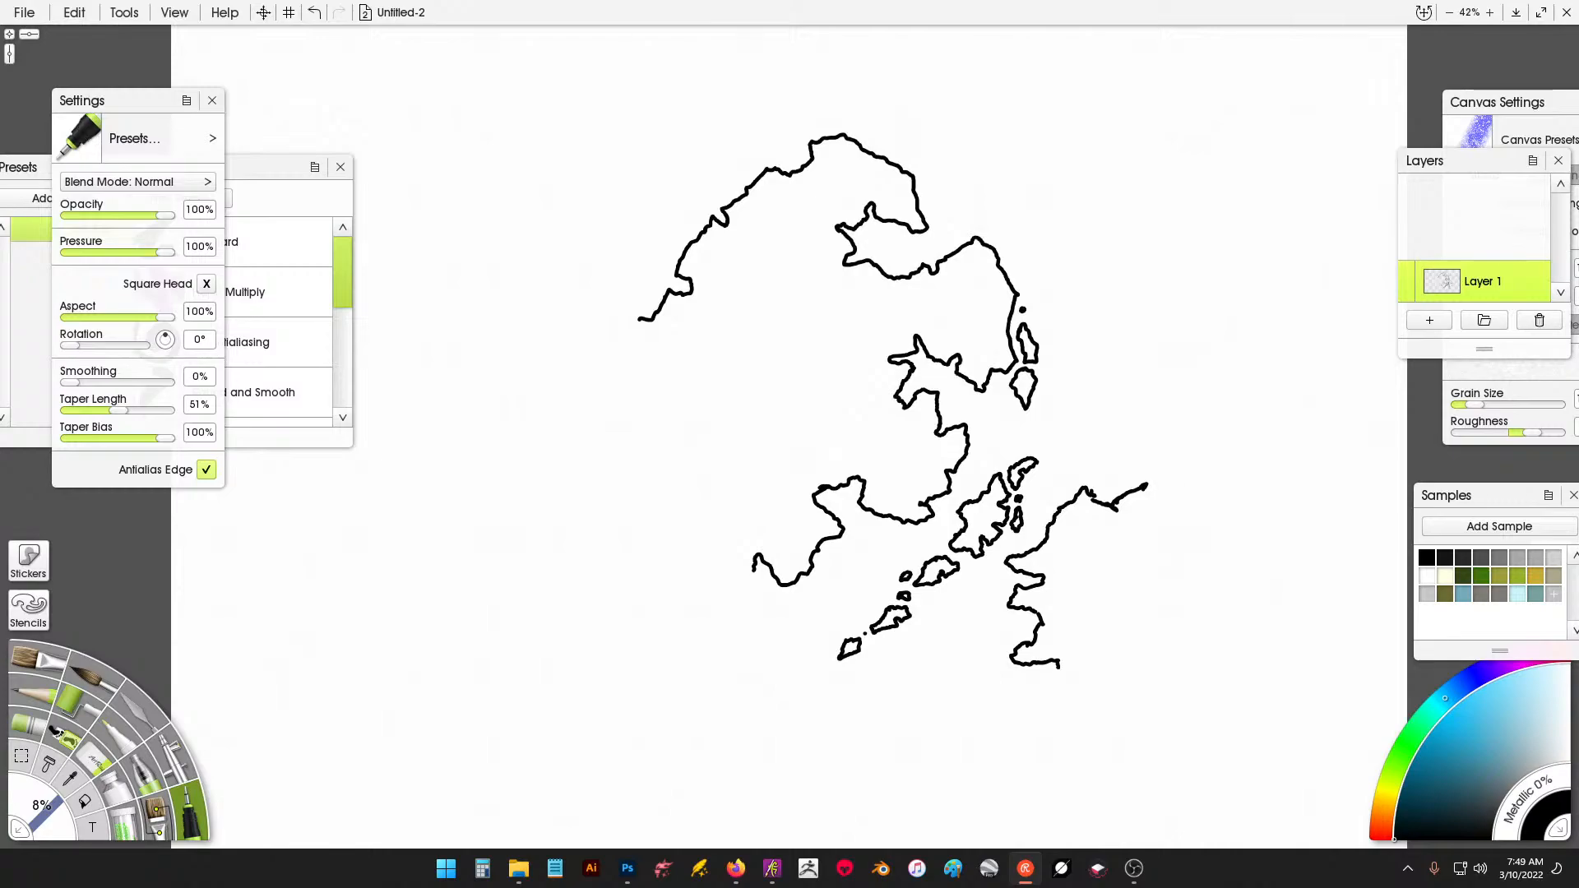
pyautogui.moveTo(755, 559)
pyautogui.mouseDown()
pyautogui.moveTo(752, 608)
pyautogui.moveTo(712, 622)
pyautogui.moveTo(694, 656)
pyautogui.moveTo(649, 651)
pyautogui.moveTo(629, 591)
pyautogui.moveTo(686, 556)
pyautogui.moveTo(663, 546)
pyautogui.moveTo(659, 499)
pyautogui.moveTo(696, 475)
pyautogui.moveTo(676, 455)
pyautogui.moveTo(671, 471)
pyautogui.moveTo(653, 467)
pyautogui.moveTo(650, 437)
pyautogui.moveTo(727, 392)
pyautogui.moveTo(684, 380)
pyautogui.moveTo(678, 318)
pyautogui.moveTo(652, 374)
pyautogui.moveTo(638, 318)
pyautogui.mouseUp()
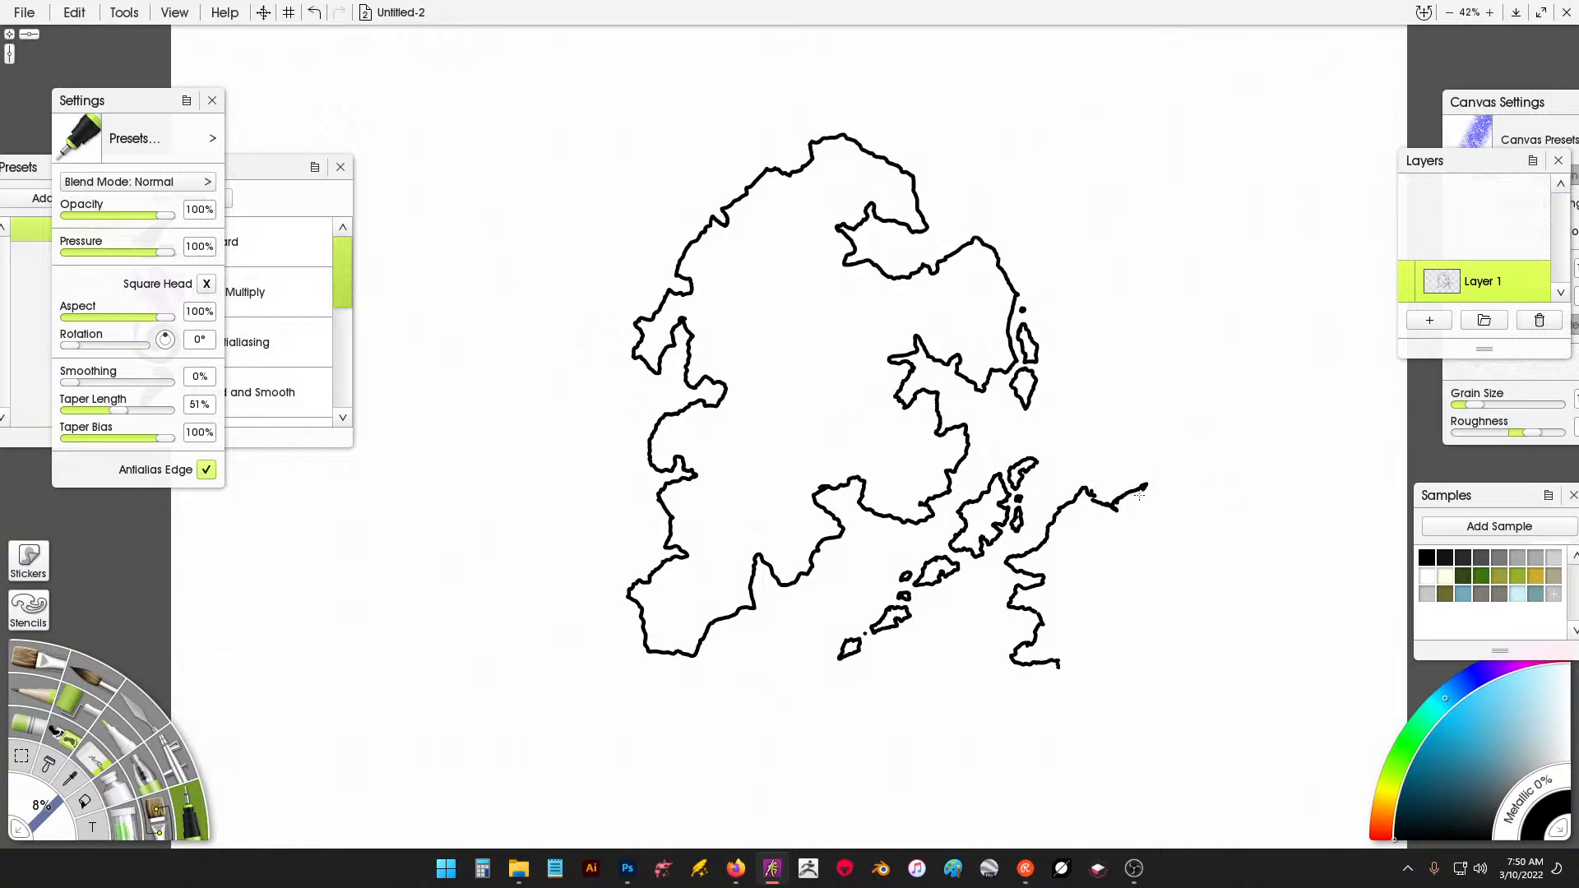
pyautogui.moveTo(1149, 486)
pyautogui.mouseDown()
pyautogui.moveTo(1208, 459)
pyautogui.moveTo(1236, 462)
pyautogui.moveTo(1267, 496)
pyautogui.moveTo(1241, 588)
pyautogui.moveTo(1252, 609)
pyautogui.moveTo(1223, 638)
pyautogui.mouseUp()
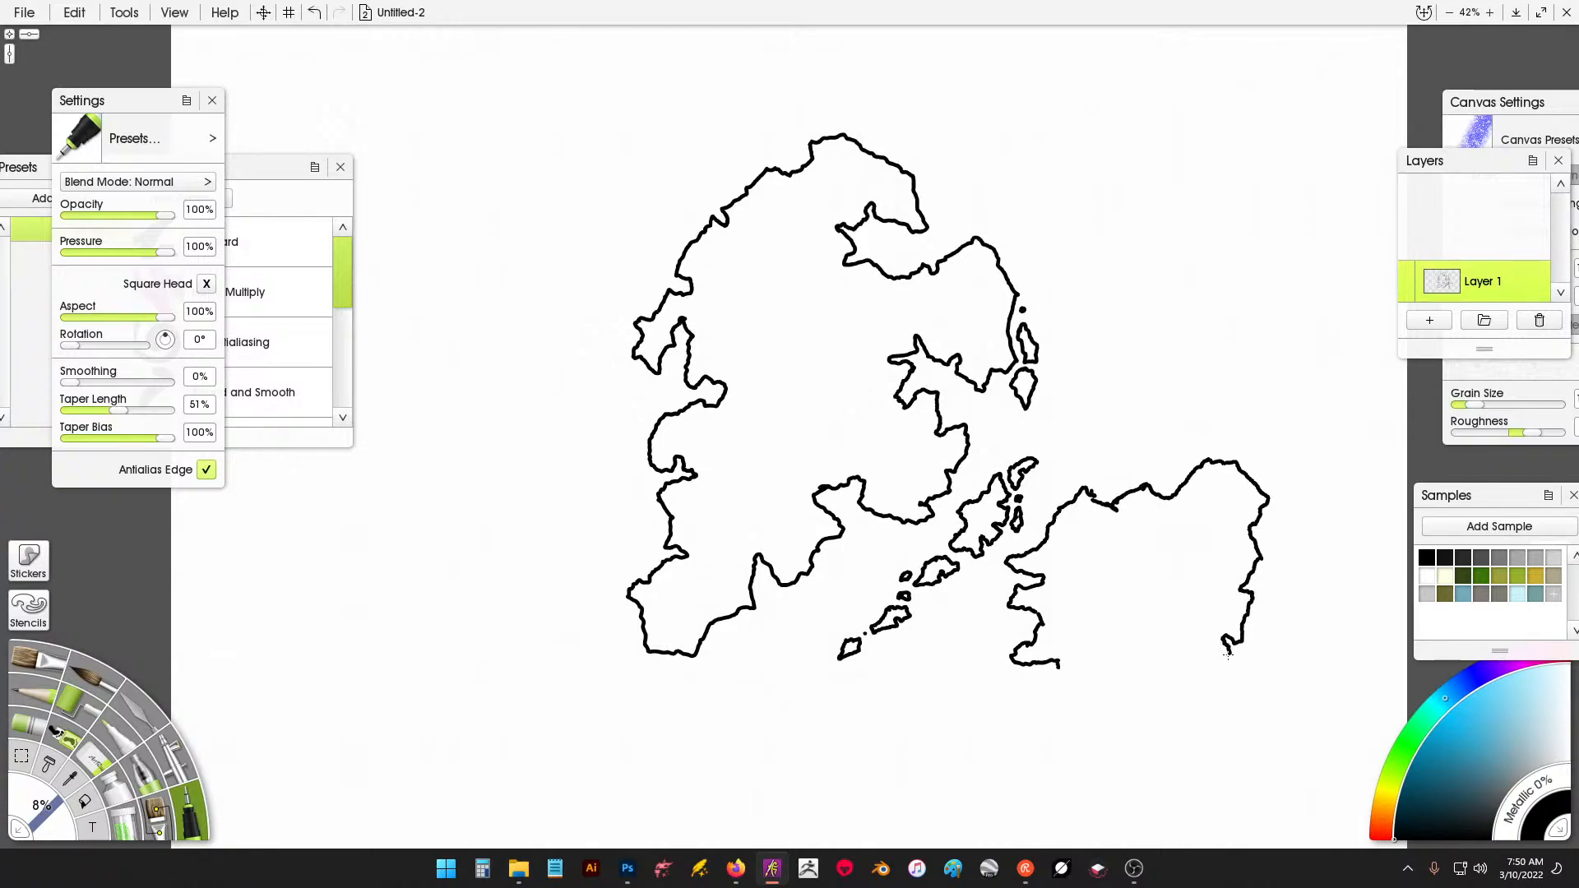
pyautogui.moveTo(1227, 668)
pyautogui.mouseDown()
pyautogui.moveTo(1233, 717)
pyautogui.moveTo(1248, 749)
pyautogui.moveTo(1224, 757)
pyautogui.moveTo(1171, 723)
pyautogui.moveTo(1173, 706)
pyautogui.moveTo(1134, 703)
pyautogui.moveTo(1143, 676)
pyautogui.moveTo(1058, 665)
pyautogui.mouseUp()
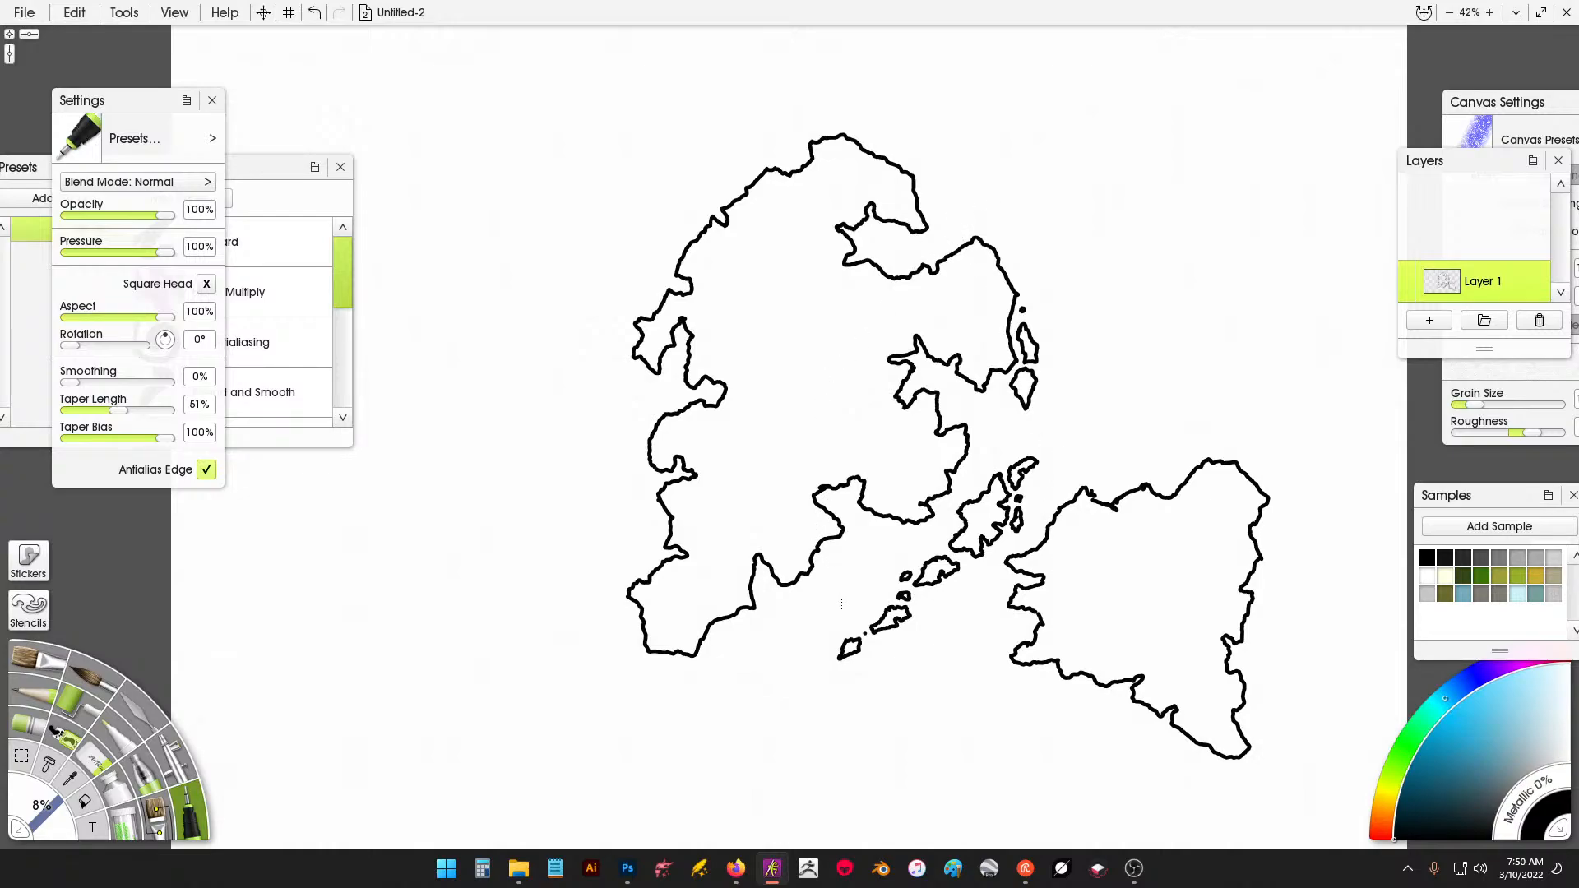
# Shift the Presets and Settings panels off the canvas and draw a northwestern landmass's coastline running off the top and left edges.
pyautogui.moveTo(274, 164); pyautogui.dragTo(118, 309)
pyautogui.moveTo(156, 103); pyautogui.dragTo(49, 208)
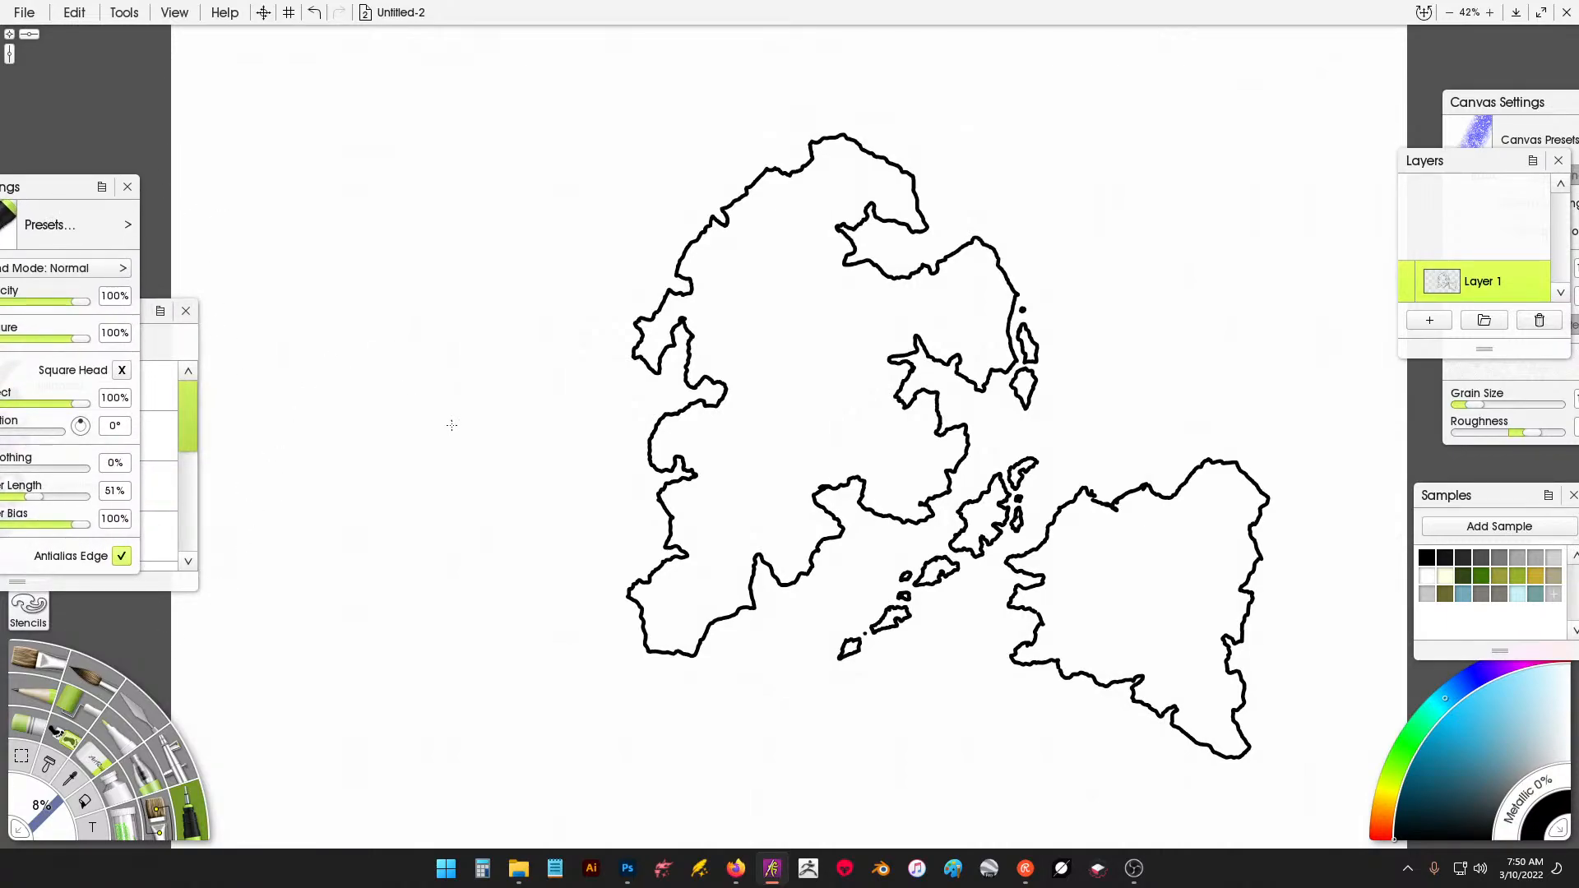
pyautogui.moveTo(425, 415)
pyautogui.mouseDown()
pyautogui.moveTo(437, 427)
pyautogui.moveTo(514, 402)
pyautogui.moveTo(535, 372)
pyautogui.moveTo(566, 368)
pyautogui.moveTo(585, 323)
pyautogui.moveTo(547, 298)
pyautogui.moveTo(566, 285)
pyautogui.mouseUp()
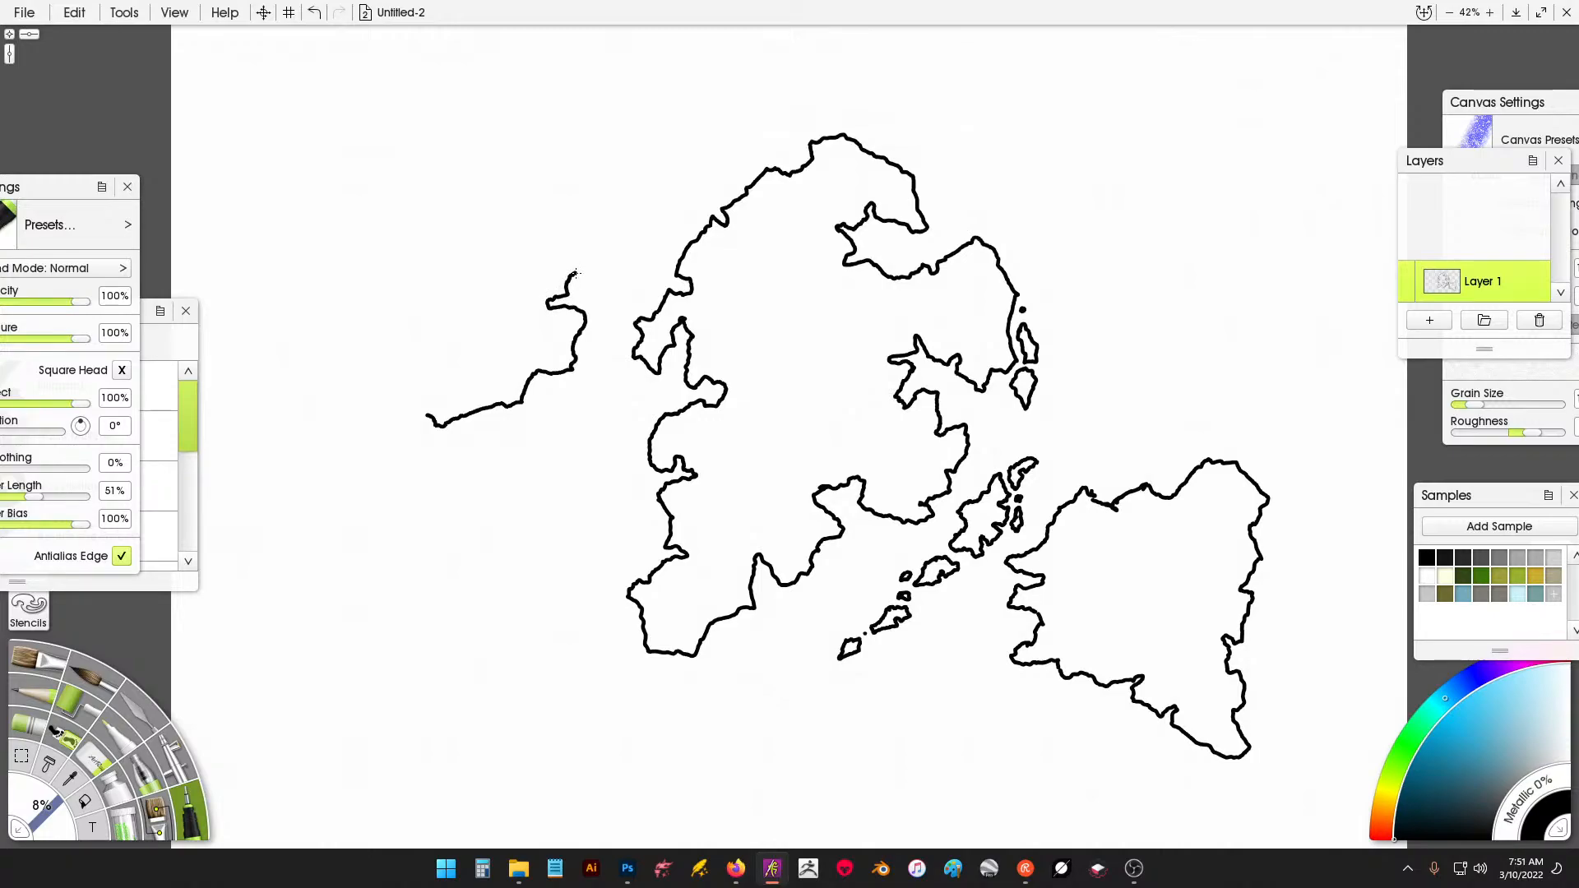
pyautogui.moveTo(569, 259); pyautogui.dragTo(555, 269)
pyautogui.moveTo(566, 261)
pyautogui.mouseDown()
pyautogui.moveTo(541, 218)
pyautogui.moveTo(498, 232)
pyautogui.moveTo(504, 202)
pyautogui.moveTo(553, 172)
pyautogui.moveTo(589, 187)
pyautogui.moveTo(623, 160)
pyautogui.moveTo(616, 138)
pyautogui.moveTo(582, 130)
pyautogui.moveTo(578, 99)
pyautogui.moveTo(554, 103)
pyautogui.moveTo(547, 74)
pyautogui.moveTo(471, 127)
pyautogui.moveTo(418, 111)
pyautogui.moveTo(383, 21)
pyautogui.mouseUp()
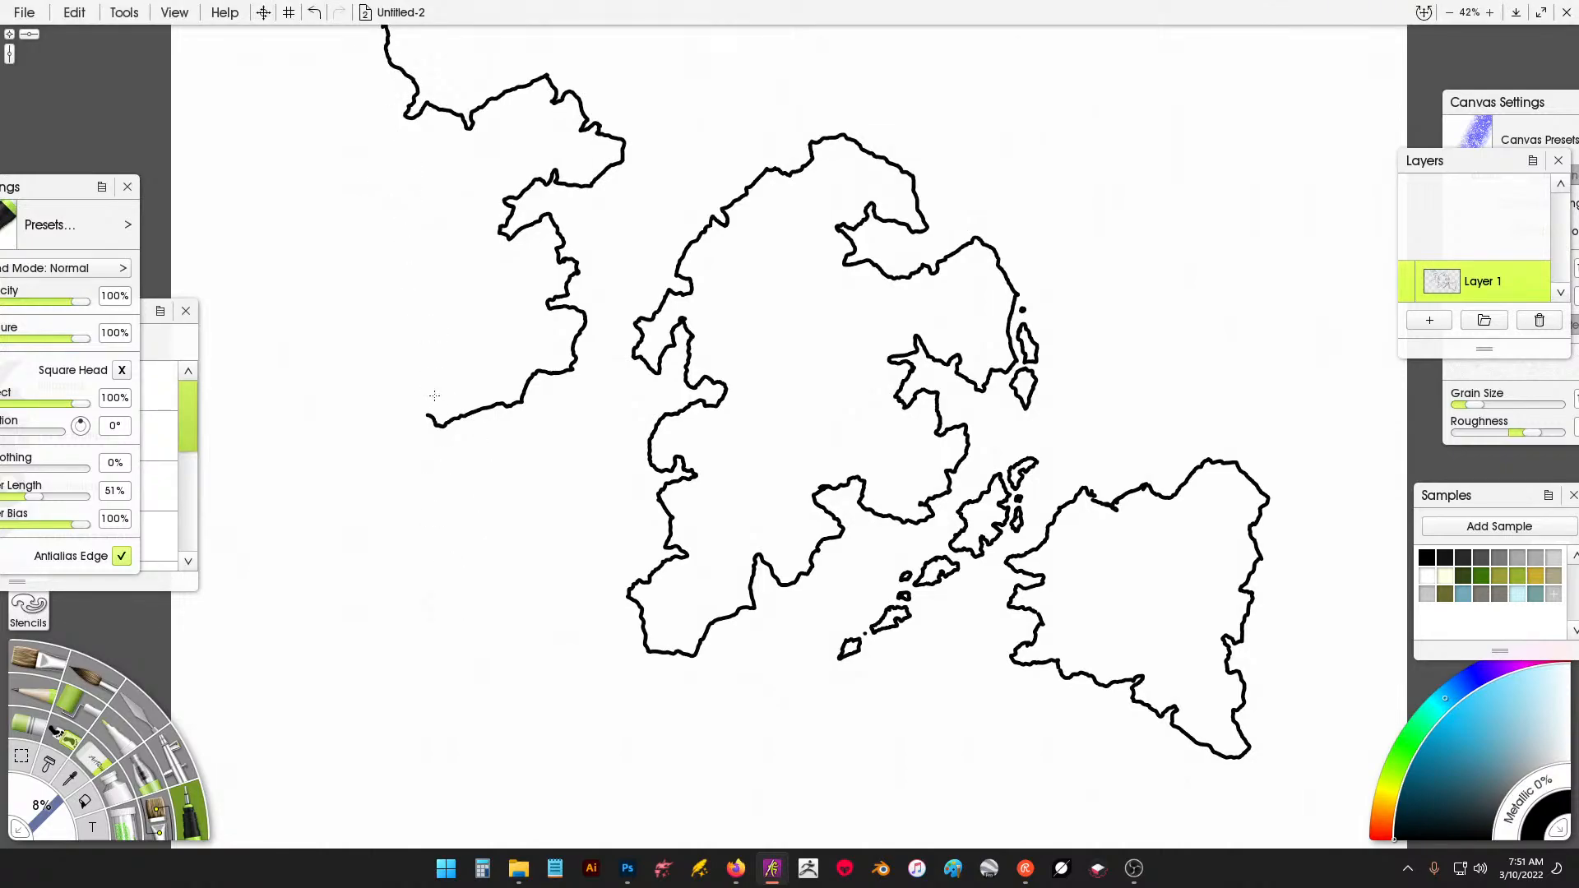
pyautogui.moveTo(427, 419)
pyautogui.mouseDown()
pyautogui.moveTo(409, 419)
pyautogui.moveTo(403, 374)
pyautogui.moveTo(340, 420)
pyautogui.moveTo(320, 403)
pyautogui.moveTo(333, 373)
pyautogui.moveTo(309, 383)
pyautogui.moveTo(265, 356)
pyautogui.moveTo(282, 338)
pyautogui.moveTo(241, 351)
pyautogui.moveTo(203, 336)
pyautogui.moveTo(167, 368)
pyautogui.mouseUp()
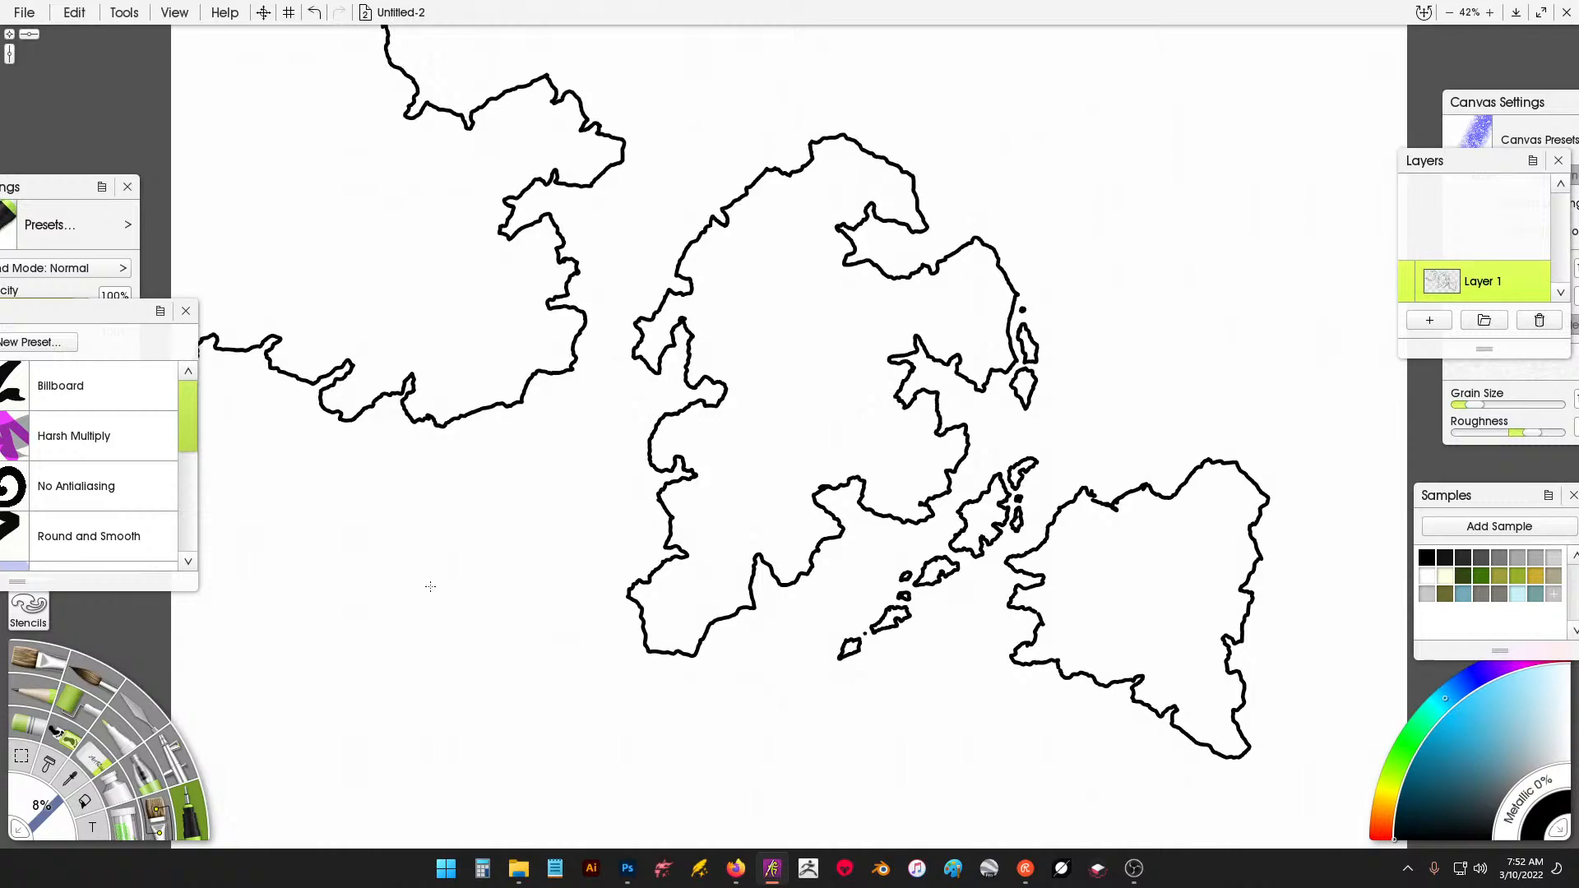
# Outline a small landmass southwest of the central continent and draw a coast joining it to the northwestern landmass.
pyautogui.moveTo(615, 673)
pyautogui.mouseDown()
pyautogui.moveTo(654, 679)
pyautogui.moveTo(657, 719)
pyautogui.moveTo(578, 798)
pyautogui.moveTo(541, 754)
pyautogui.moveTo(580, 749)
pyautogui.moveTo(592, 676)
pyautogui.moveTo(617, 647)
pyautogui.moveTo(634, 665)
pyautogui.moveTo(615, 679)
pyautogui.mouseUp()
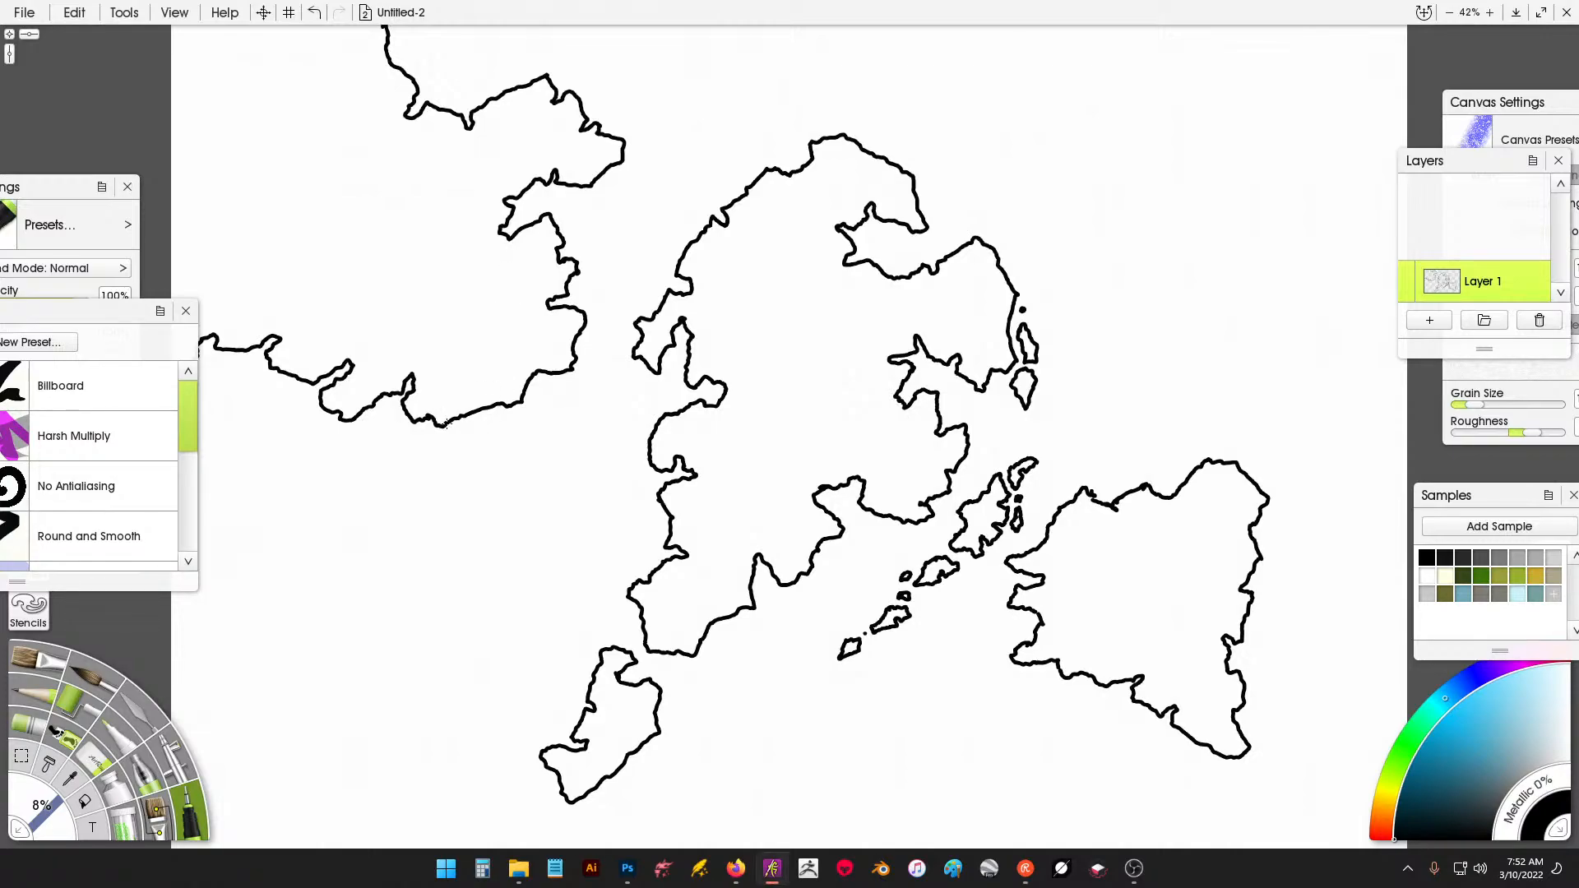
pyautogui.moveTo(506, 504)
pyautogui.mouseDown()
pyautogui.moveTo(521, 527)
pyautogui.moveTo(494, 481)
pyautogui.moveTo(507, 404)
pyautogui.mouseUp()
pyautogui.moveTo(514, 508)
pyautogui.mouseDown()
pyautogui.moveTo(545, 566)
pyautogui.moveTo(584, 590)
pyautogui.moveTo(599, 662)
pyautogui.mouseUp()
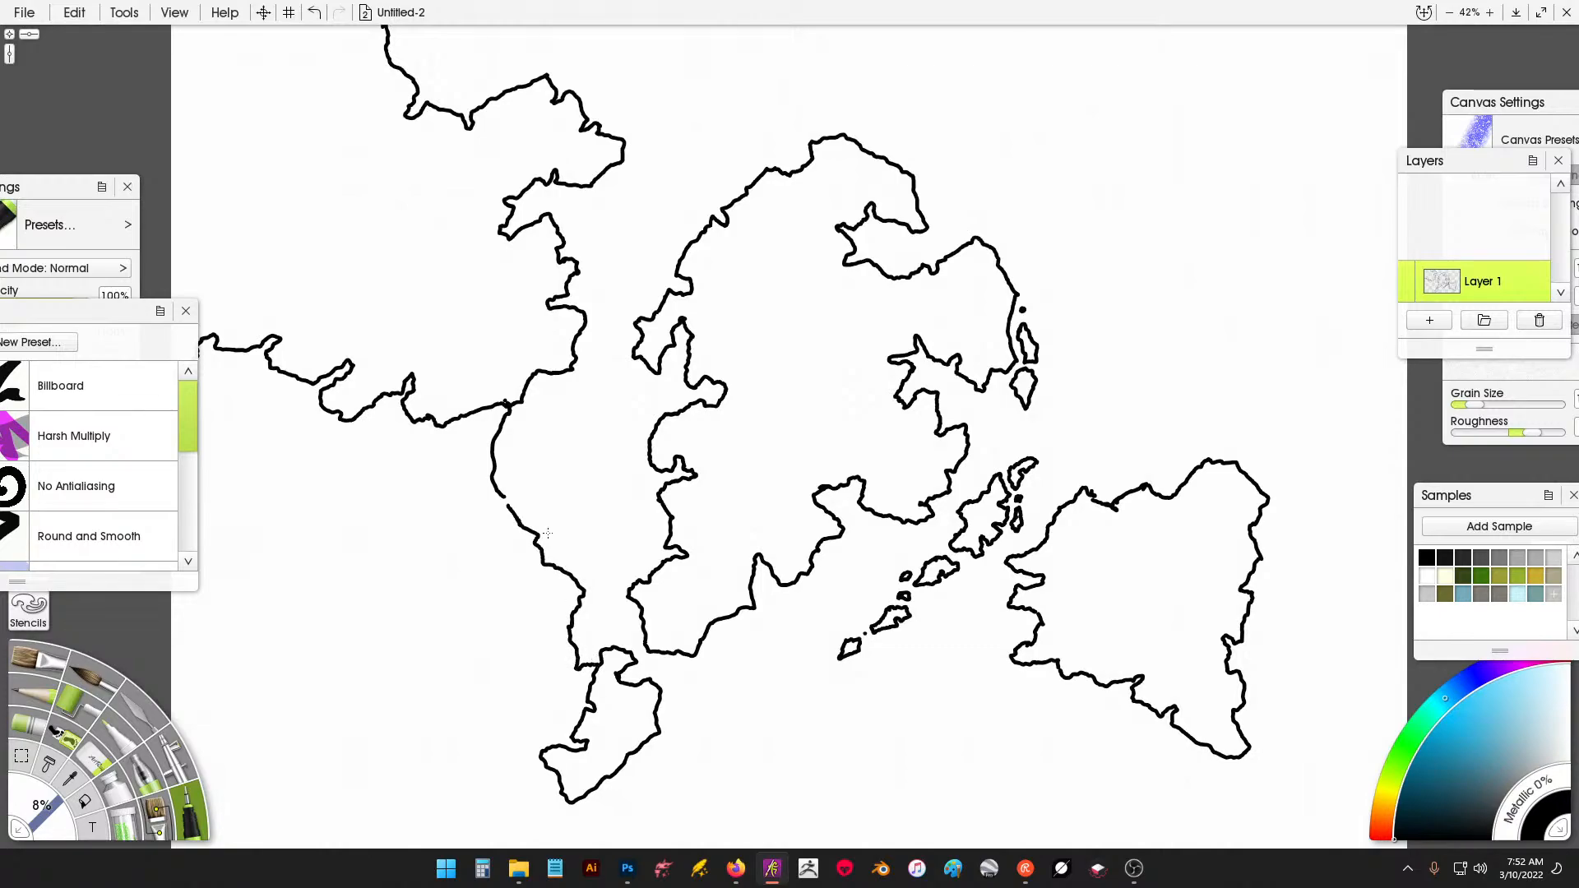
pyautogui.moveTo(500, 487); pyautogui.dragTo(514, 510)
# Draw the southwestern landmass's jagged southern coast from the small landmass to the left canvas edge, undoing the smoother first attempt.
pyautogui.moveTo(540, 752)
pyautogui.mouseDown()
pyautogui.moveTo(452, 742)
pyautogui.moveTo(439, 720)
pyautogui.moveTo(450, 728)
pyautogui.mouseUp()
pyautogui.moveTo(224, 495)
pyautogui.mouseDown()
pyautogui.moveTo(184, 652)
pyautogui.moveTo(191, 792)
pyautogui.moveTo(395, 811)
pyautogui.moveTo(420, 797)
pyautogui.moveTo(417, 761)
pyautogui.moveTo(370, 738)
pyautogui.moveTo(421, 661)
pyautogui.mouseUp()
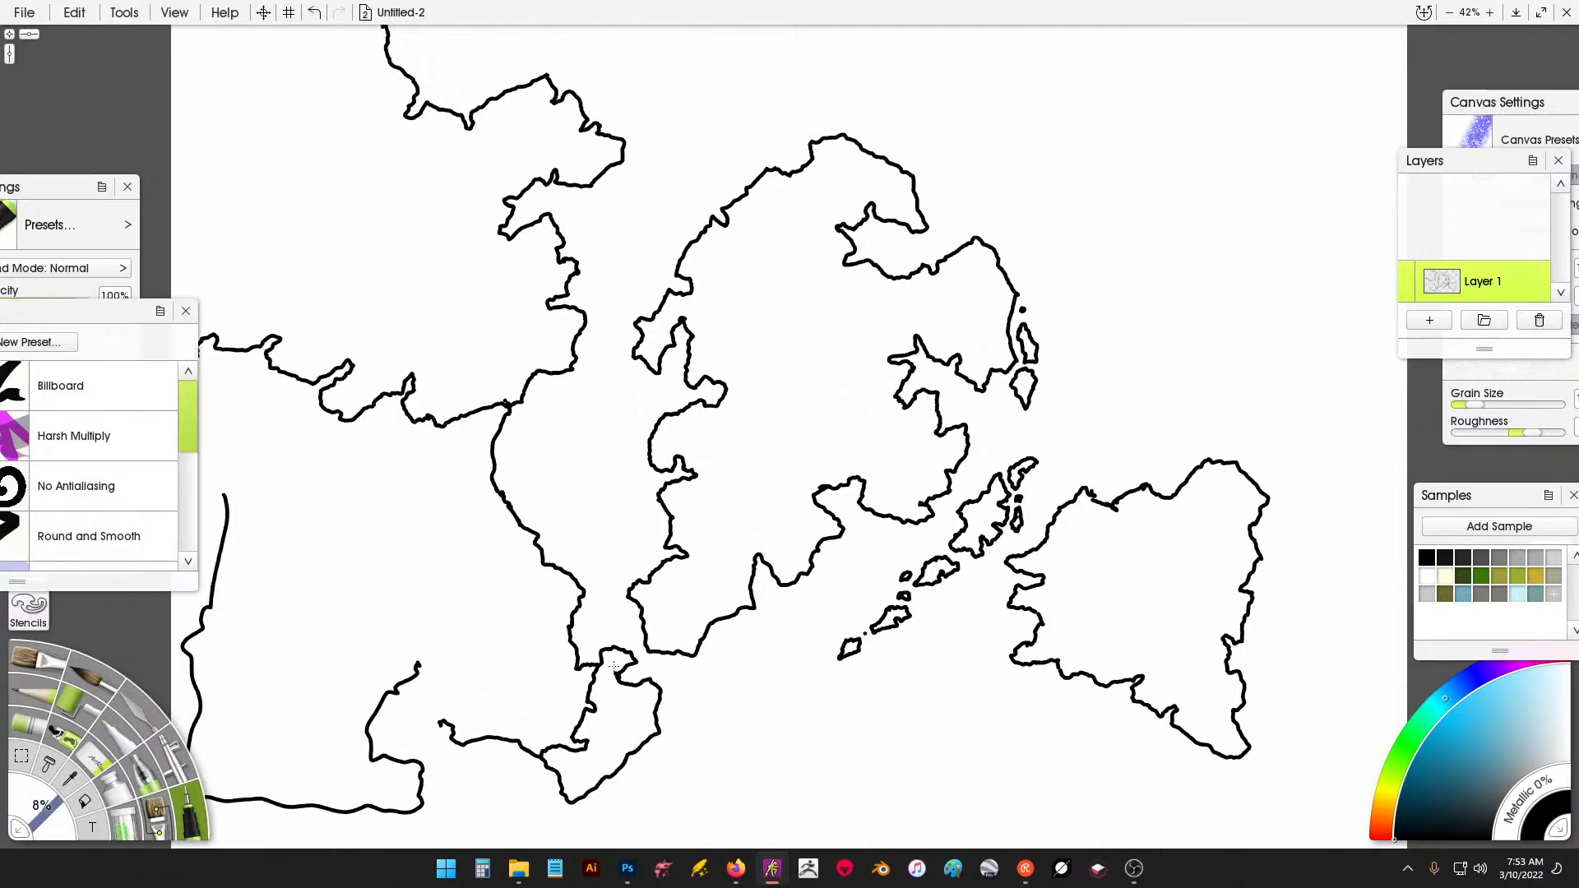
pyautogui.hotkey('ctrl', 'z')
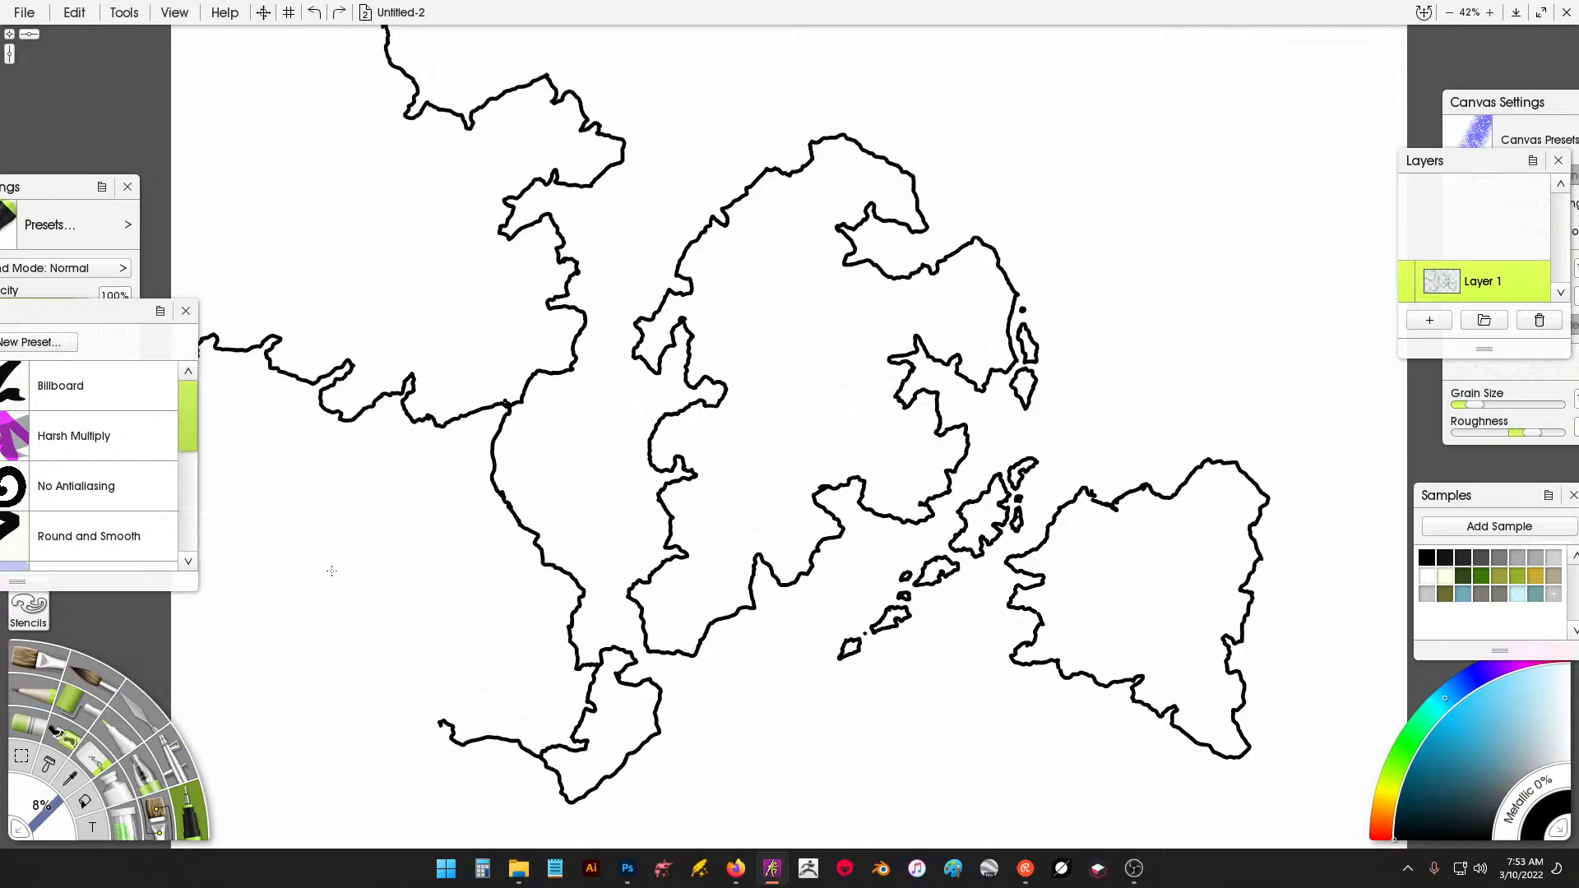
pyautogui.moveTo(440, 723)
pyautogui.mouseDown()
pyautogui.moveTo(421, 716)
pyautogui.moveTo(422, 676)
pyautogui.moveTo(393, 647)
pyautogui.moveTo(412, 637)
pyautogui.moveTo(377, 573)
pyautogui.moveTo(351, 592)
pyautogui.mouseUp()
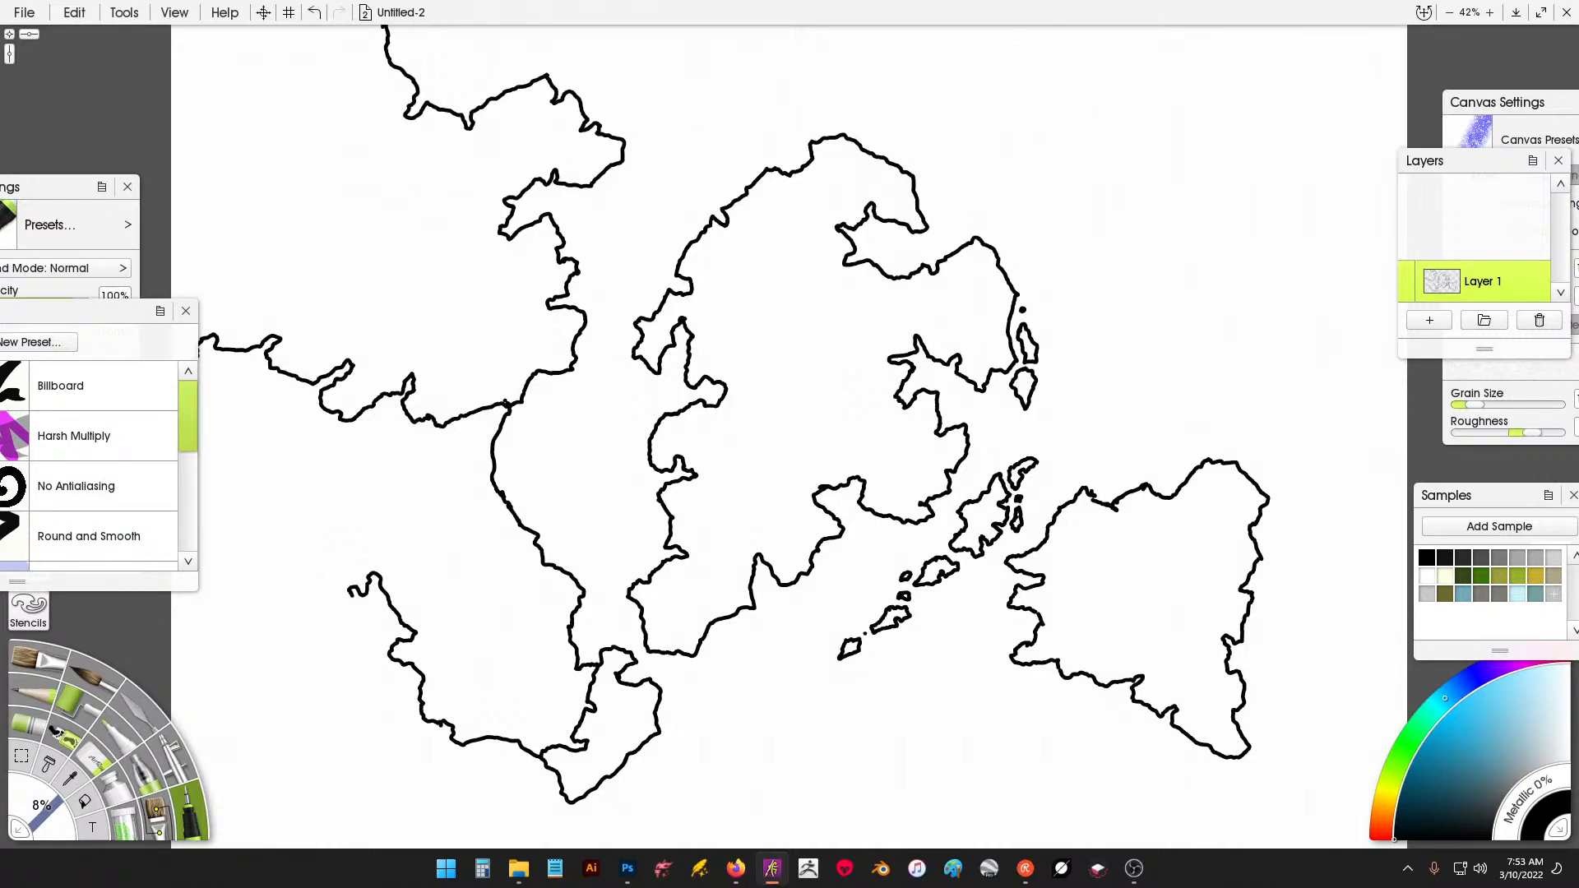
pyautogui.moveTo(358, 603)
pyautogui.mouseDown()
pyautogui.moveTo(299, 641)
pyautogui.moveTo(276, 636)
pyautogui.moveTo(284, 573)
pyautogui.moveTo(348, 502)
pyautogui.moveTo(335, 488)
pyautogui.moveTo(304, 487)
pyautogui.moveTo(270, 526)
pyautogui.moveTo(231, 491)
pyautogui.moveTo(182, 530)
pyautogui.mouseUp()
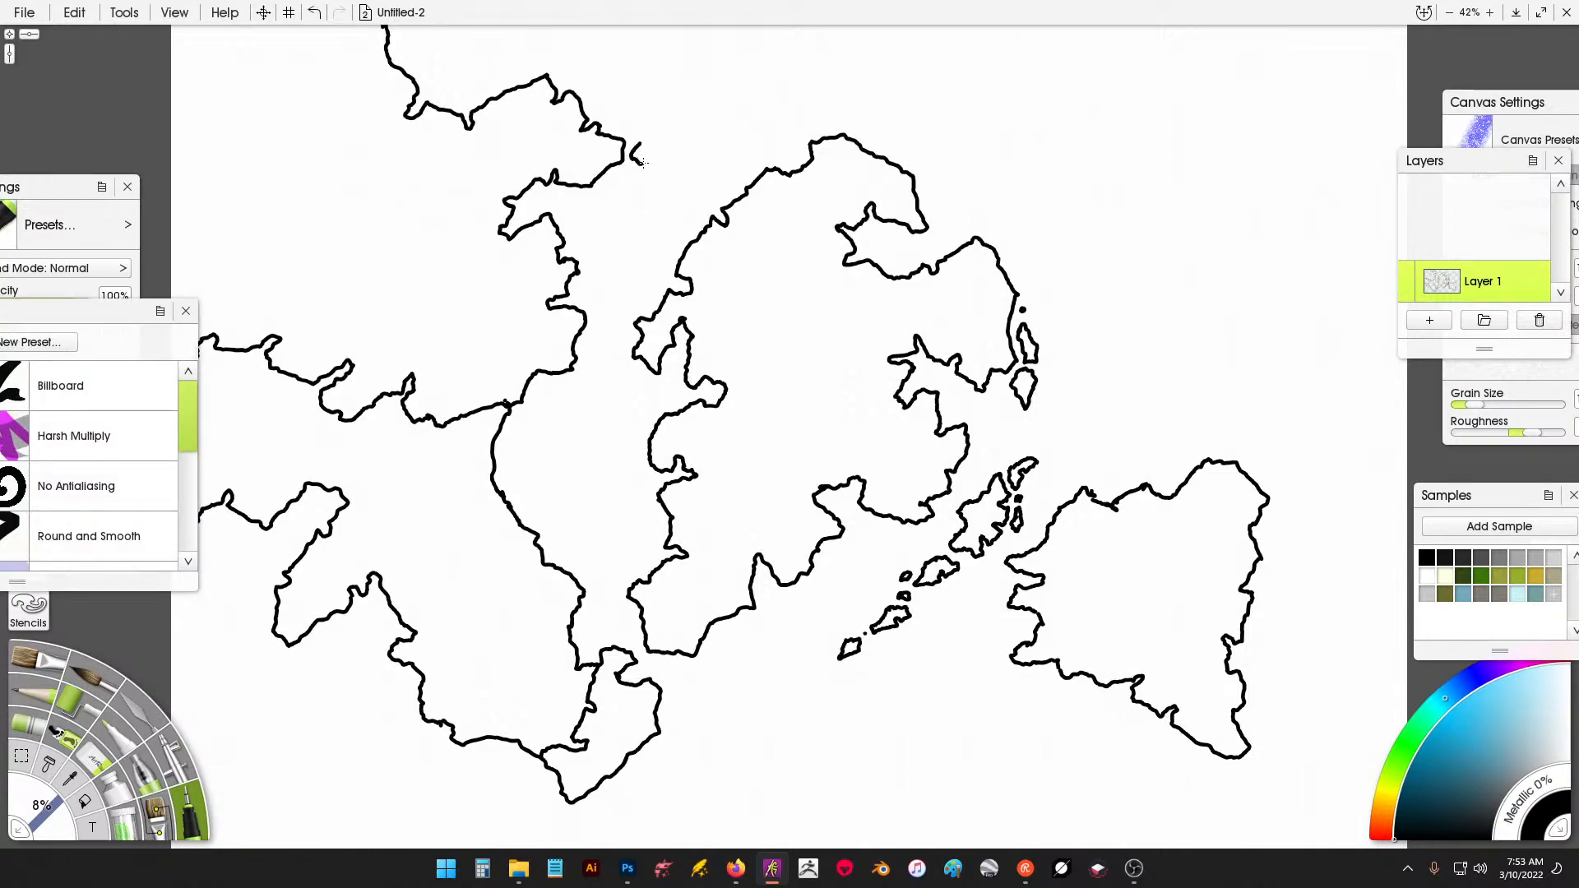
# Draw small islands off the northwestern landmass's eastern tip and flood-fill the western landmasses, the central continent and the southeastern continent with black.
pyautogui.moveTo(658, 162)
pyautogui.mouseDown()
pyautogui.moveTo(692, 171)
pyautogui.moveTo(618, 122)
pyautogui.mouseUp()
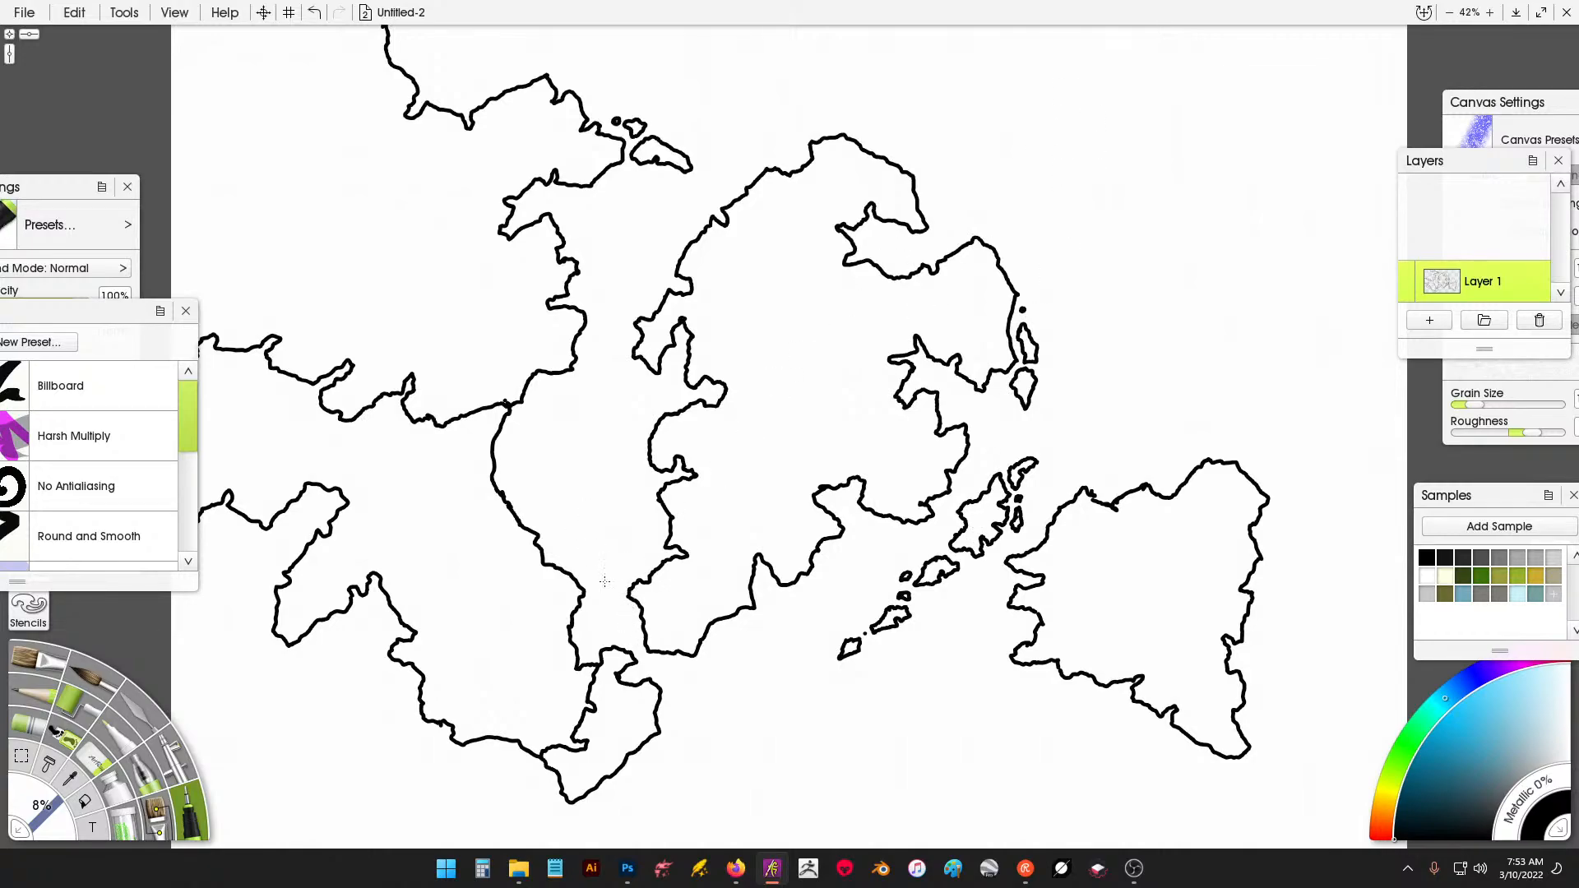
pyautogui.click(85, 802)
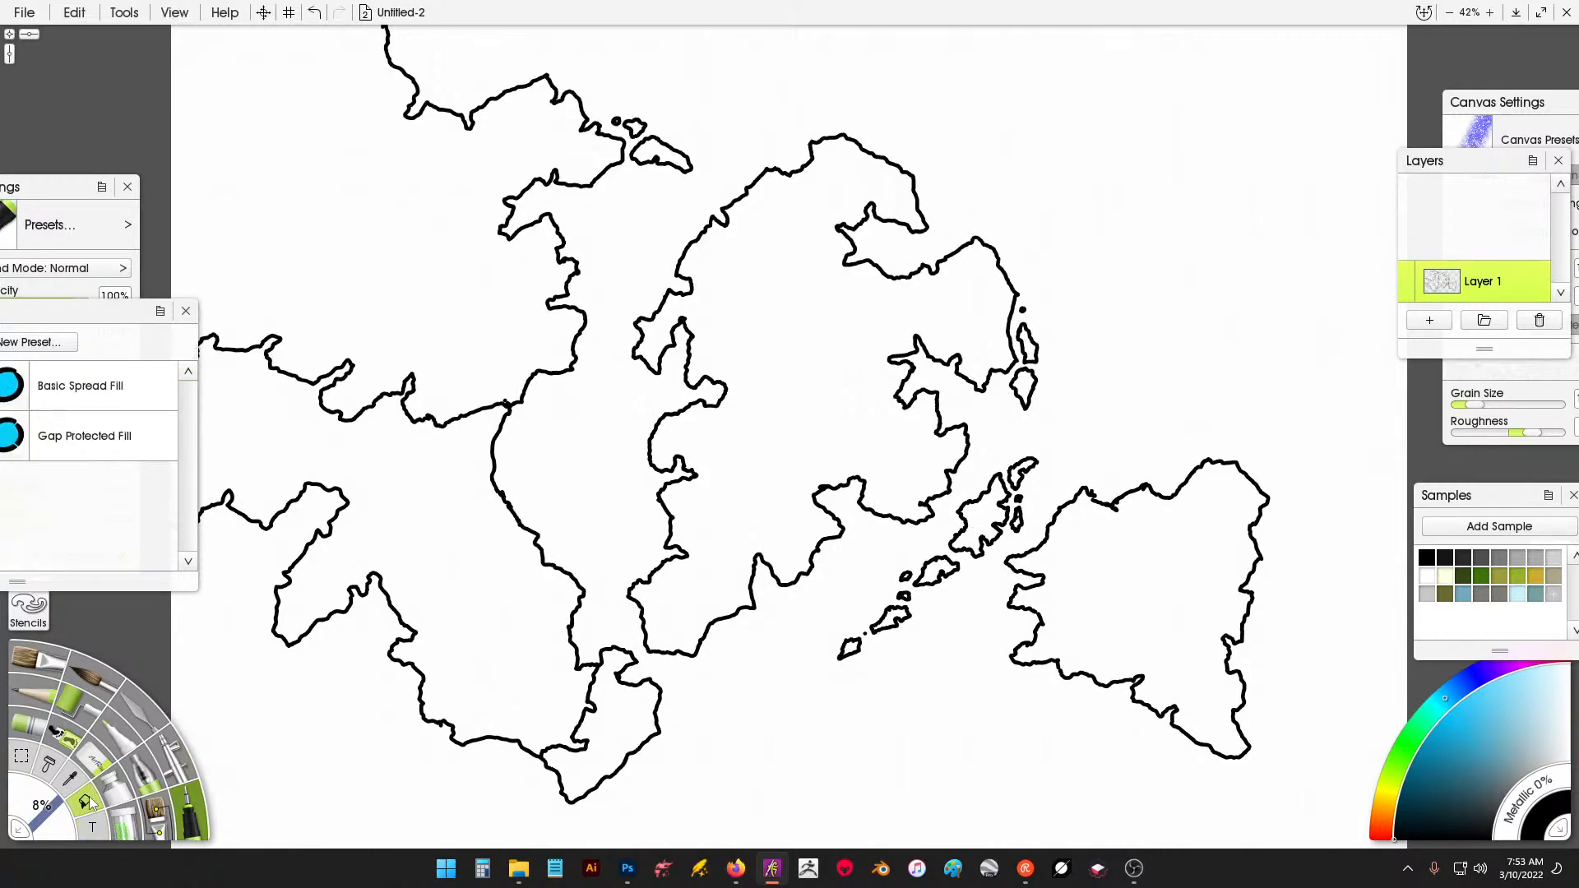
pyautogui.click(298, 439)
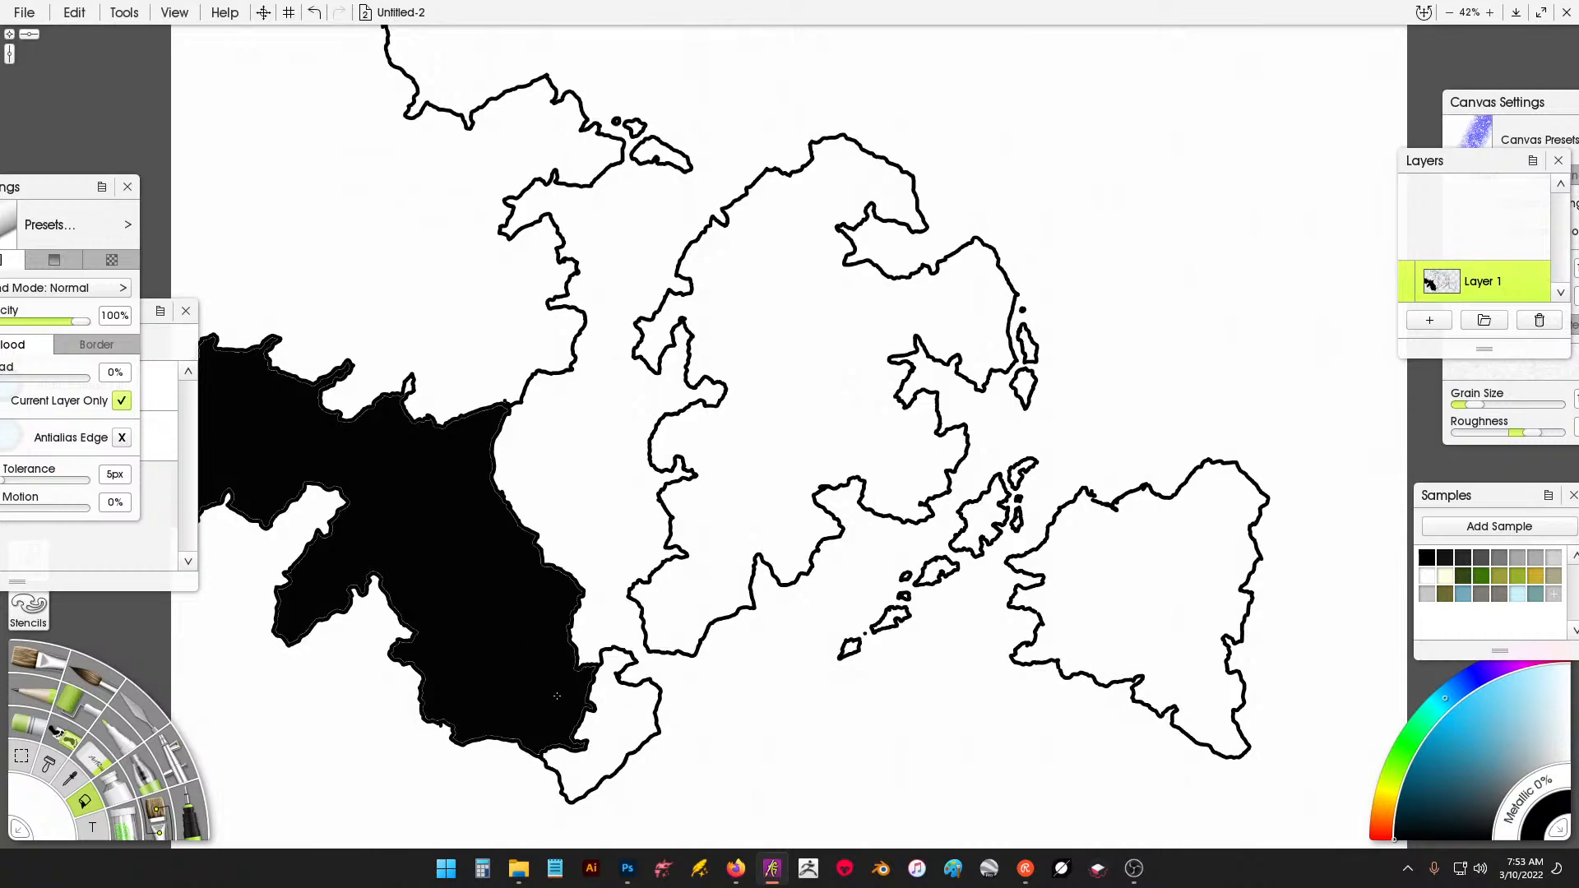
pyautogui.click(606, 719)
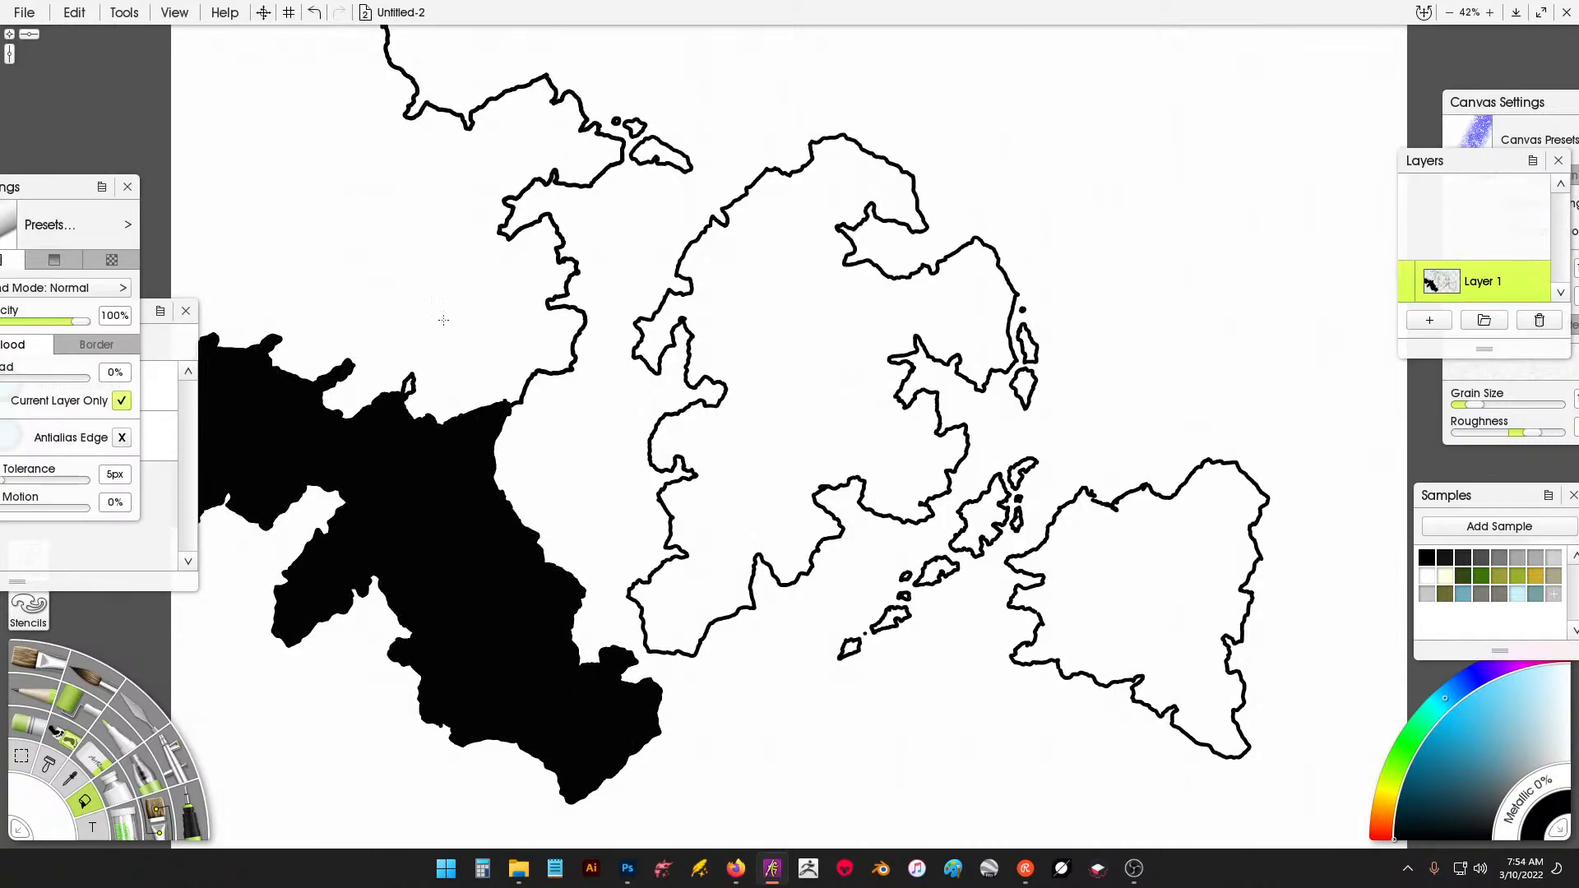
pyautogui.click(443, 320)
pyautogui.click(884, 434)
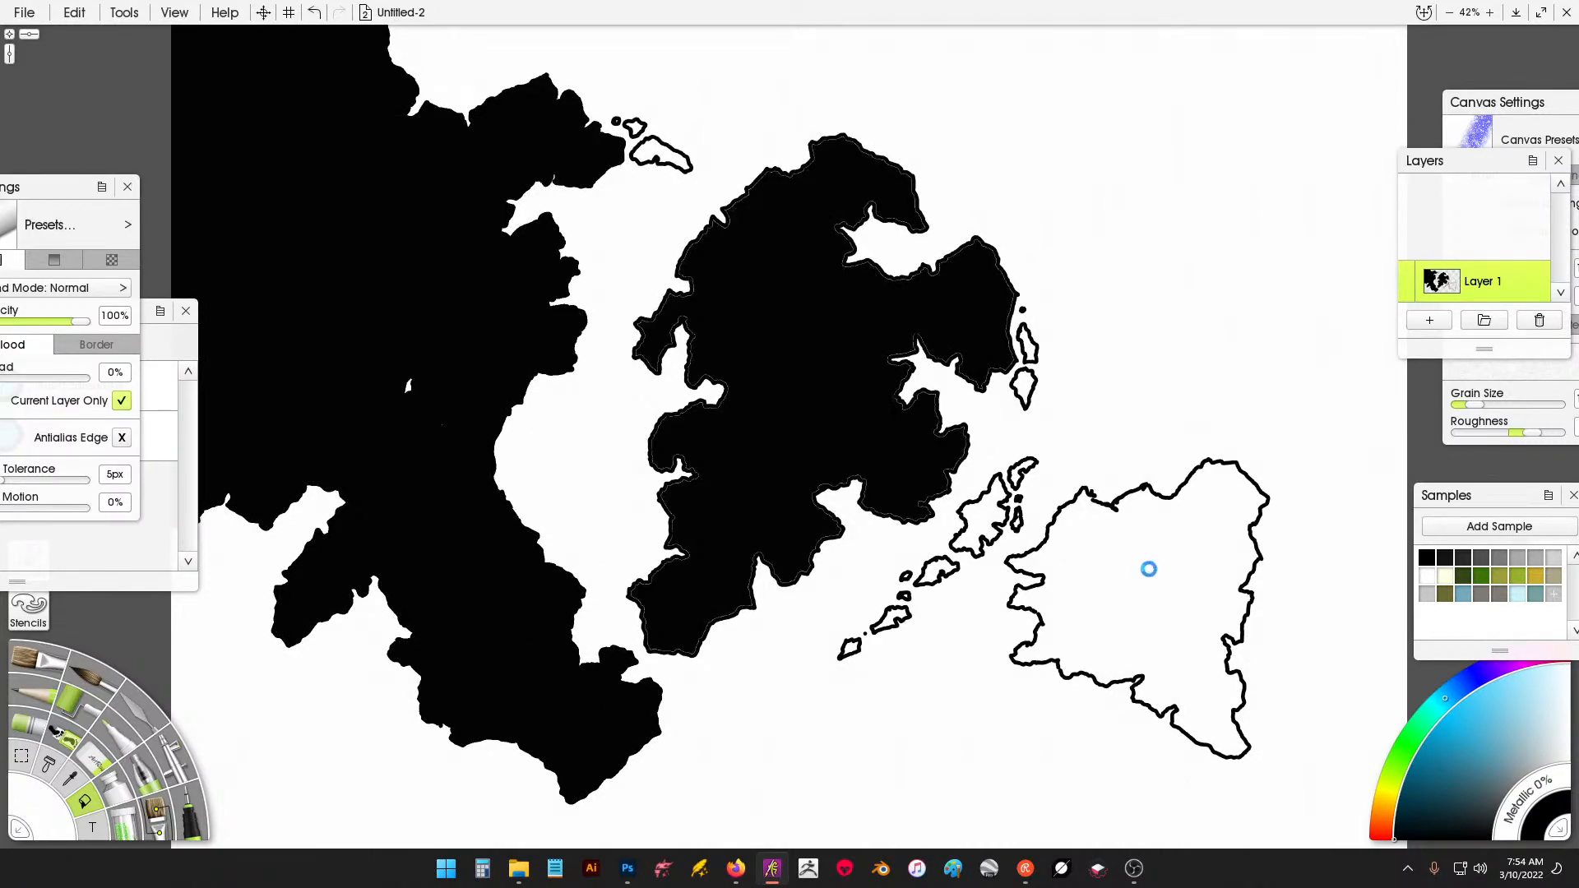
pyautogui.click(1146, 568)
pyautogui.click(1137, 598)
pyautogui.click(907, 417)
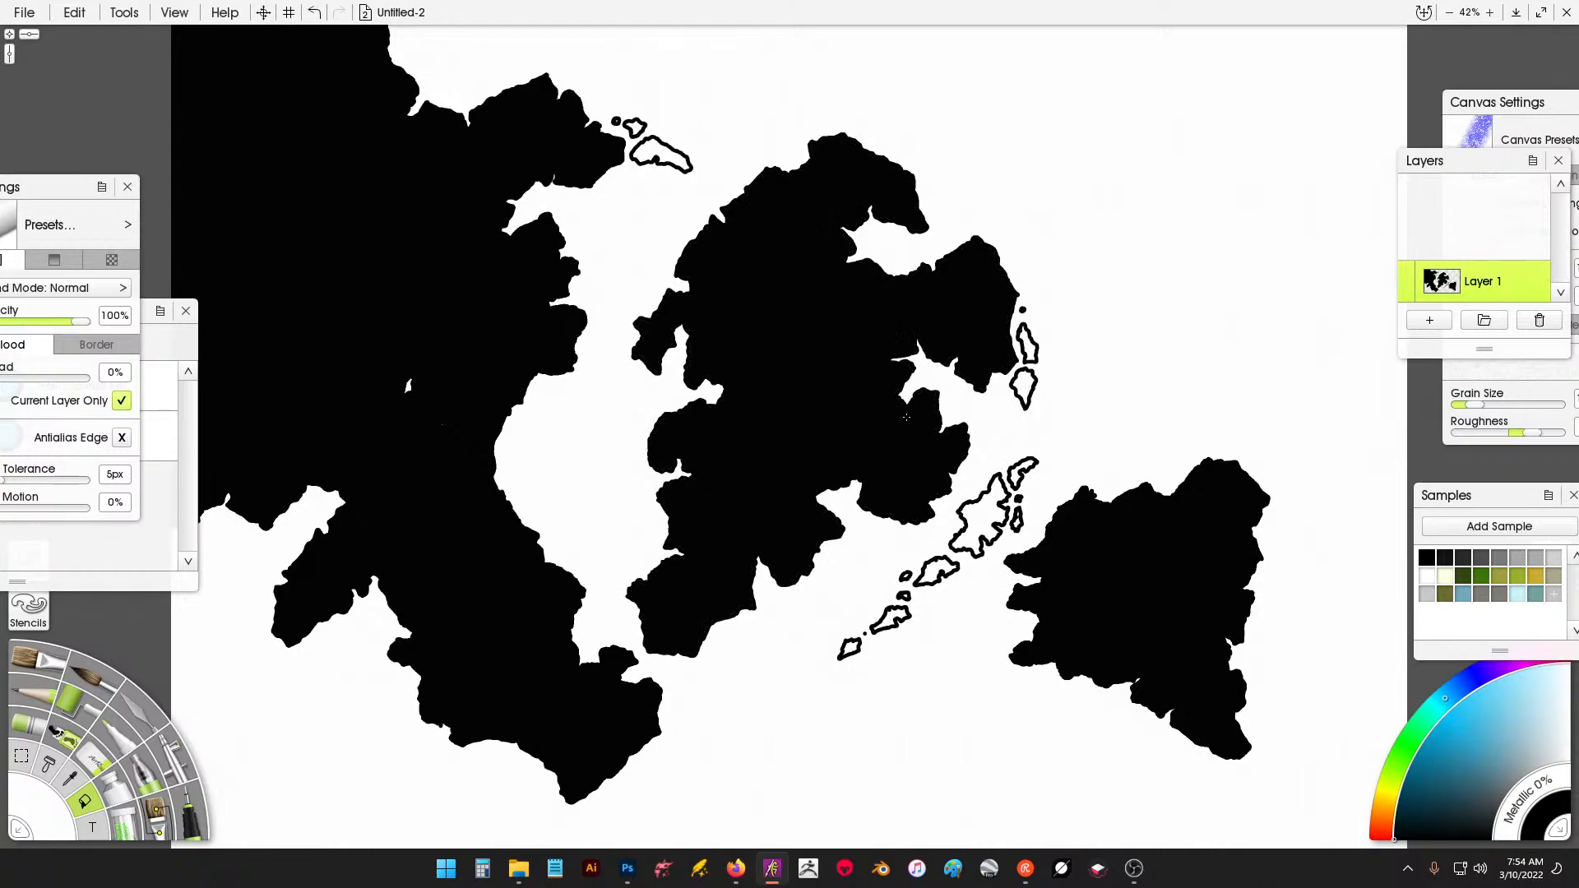
# Flood-fill the southeastern island chain and the small islands off the central continent's east coast with black.
pyautogui.click(989, 517)
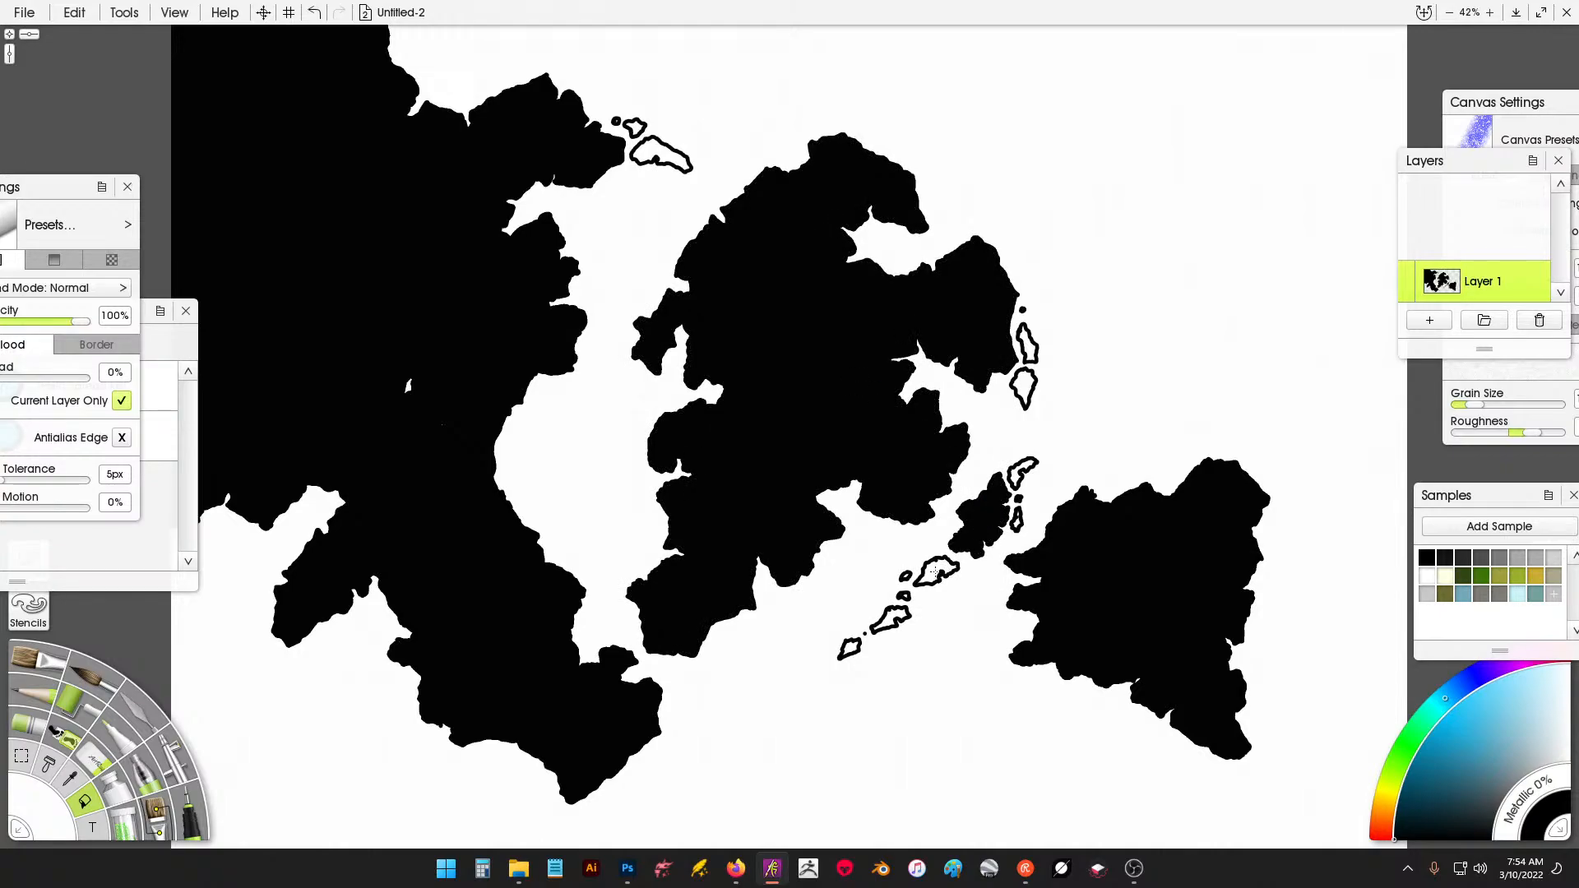
pyautogui.click(930, 576)
pyautogui.click(894, 613)
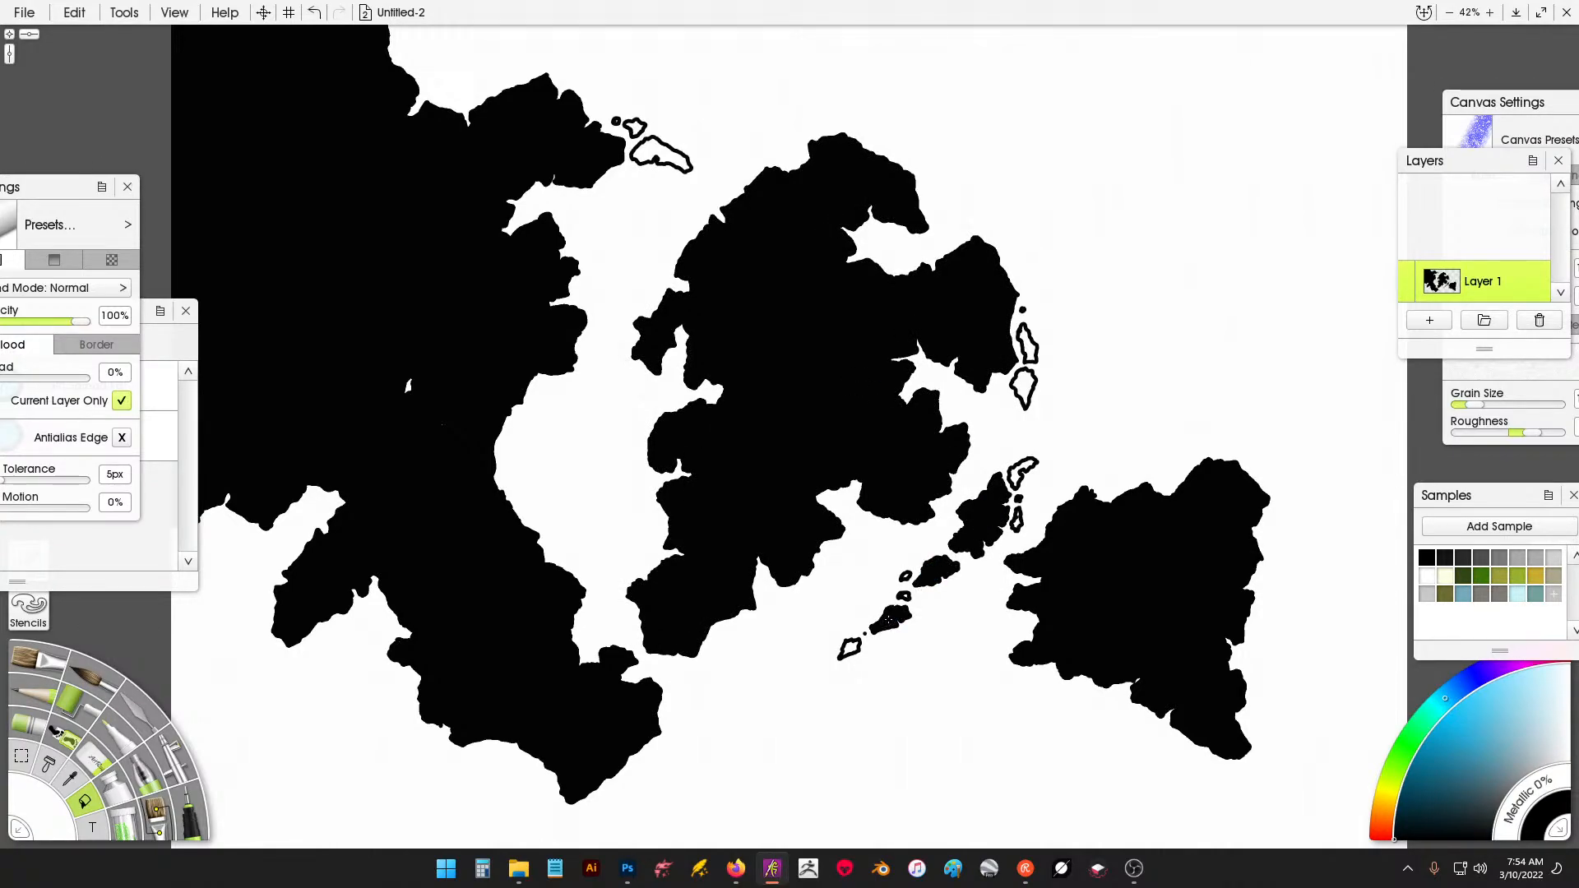
pyautogui.click(852, 648)
pyautogui.click(1013, 393)
pyautogui.click(1028, 345)
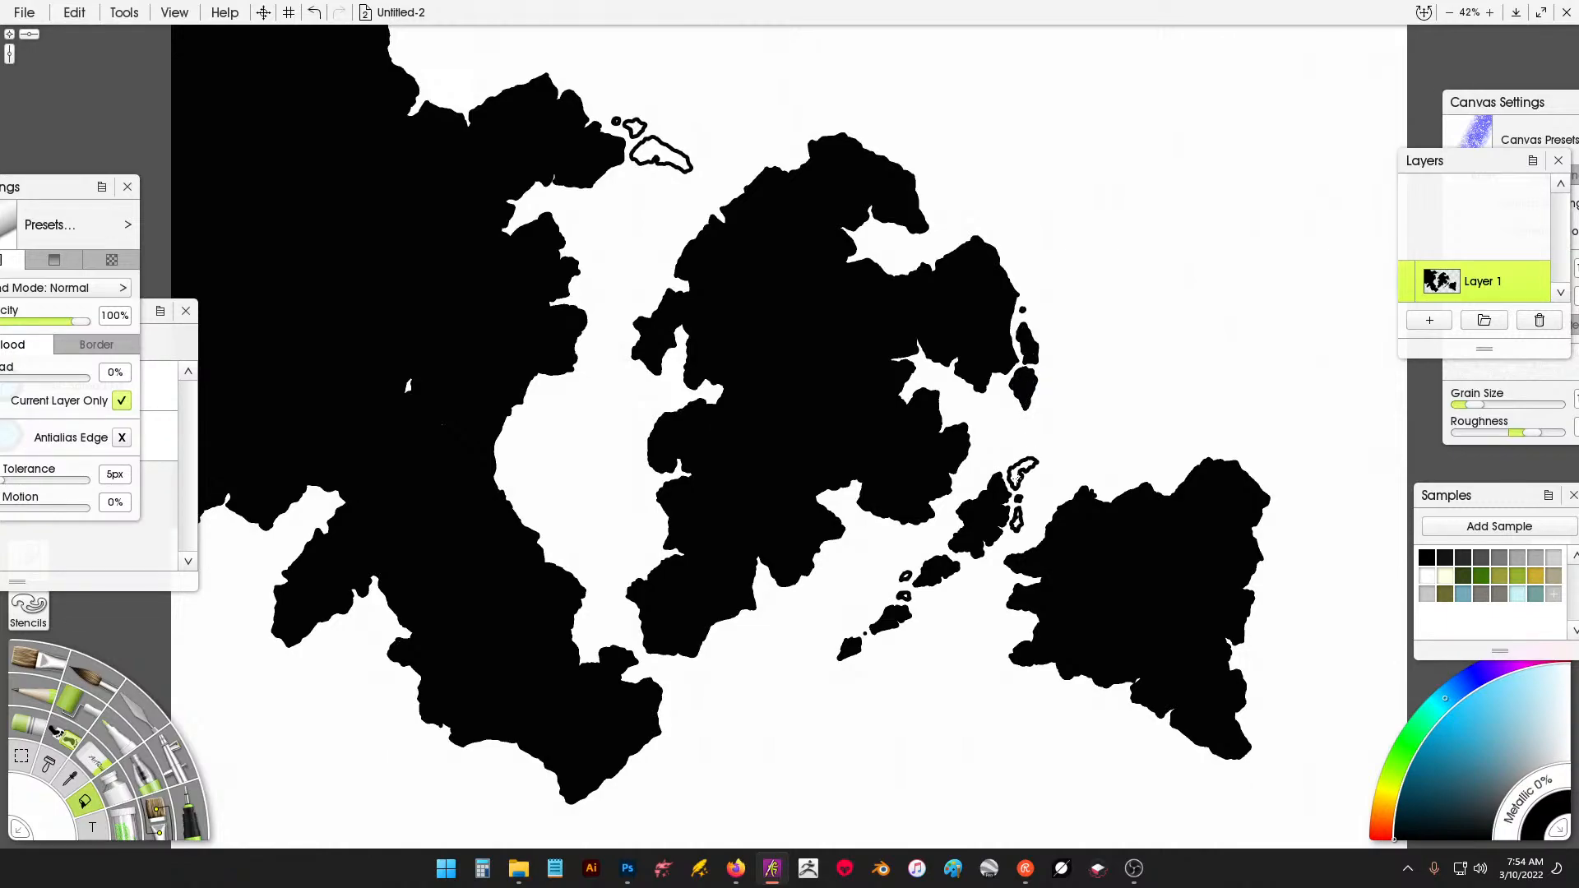
pyautogui.click(1015, 471)
pyautogui.click(1017, 520)
pyautogui.click(905, 576)
pyautogui.click(905, 596)
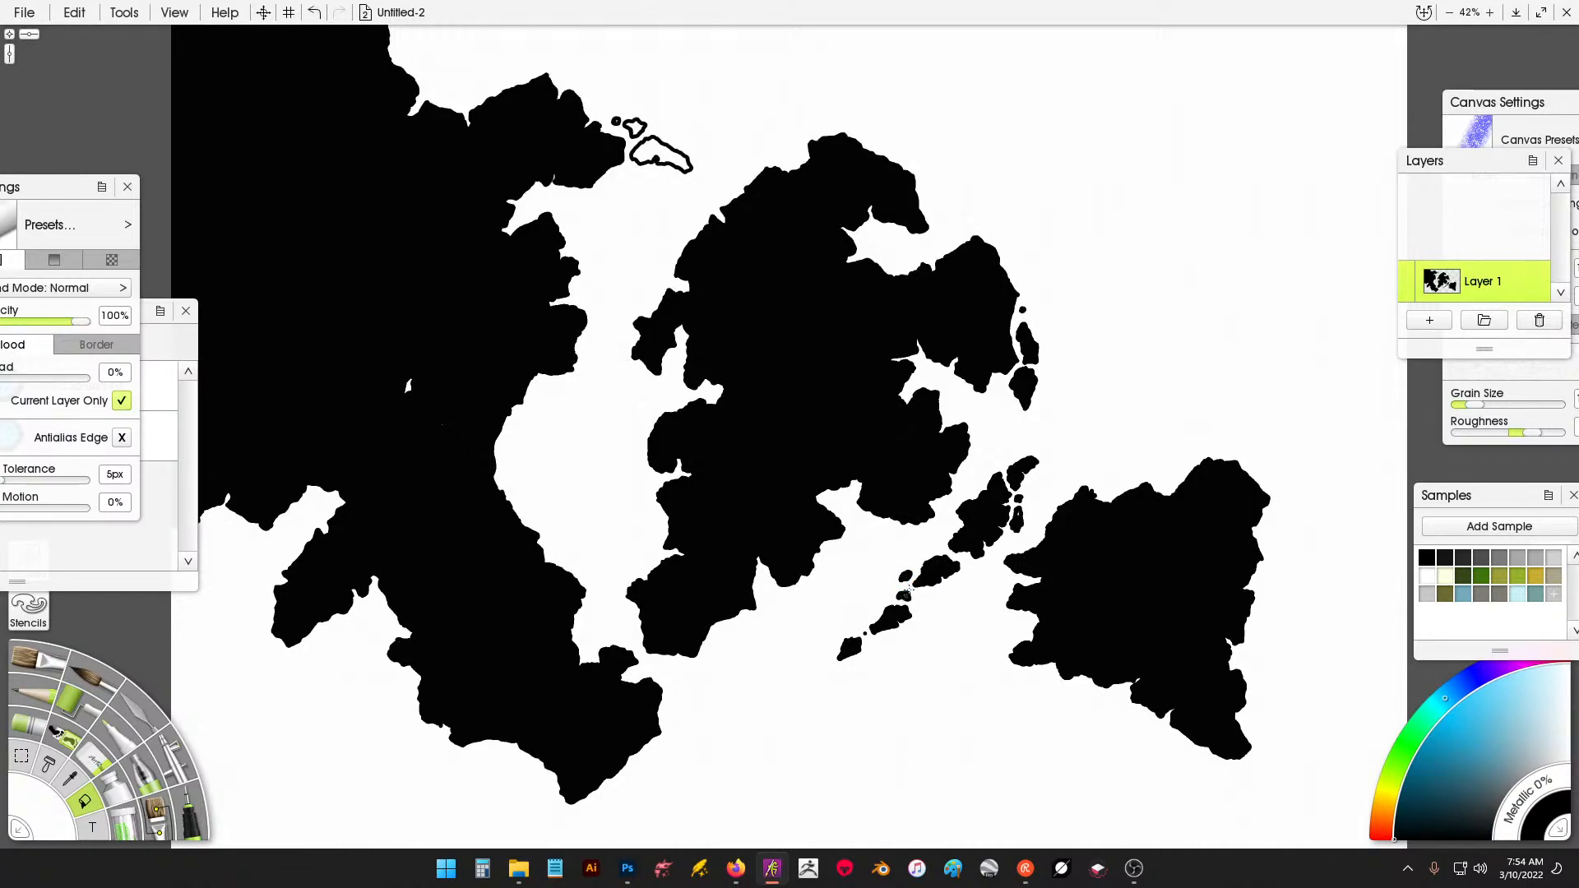
# Add a new layer beneath Layer 1 and flood-fill it with the blue color sample as the sea.
pyautogui.click(1430, 320)
pyautogui.moveTo(1477, 265); pyautogui.dragTo(1479, 296)
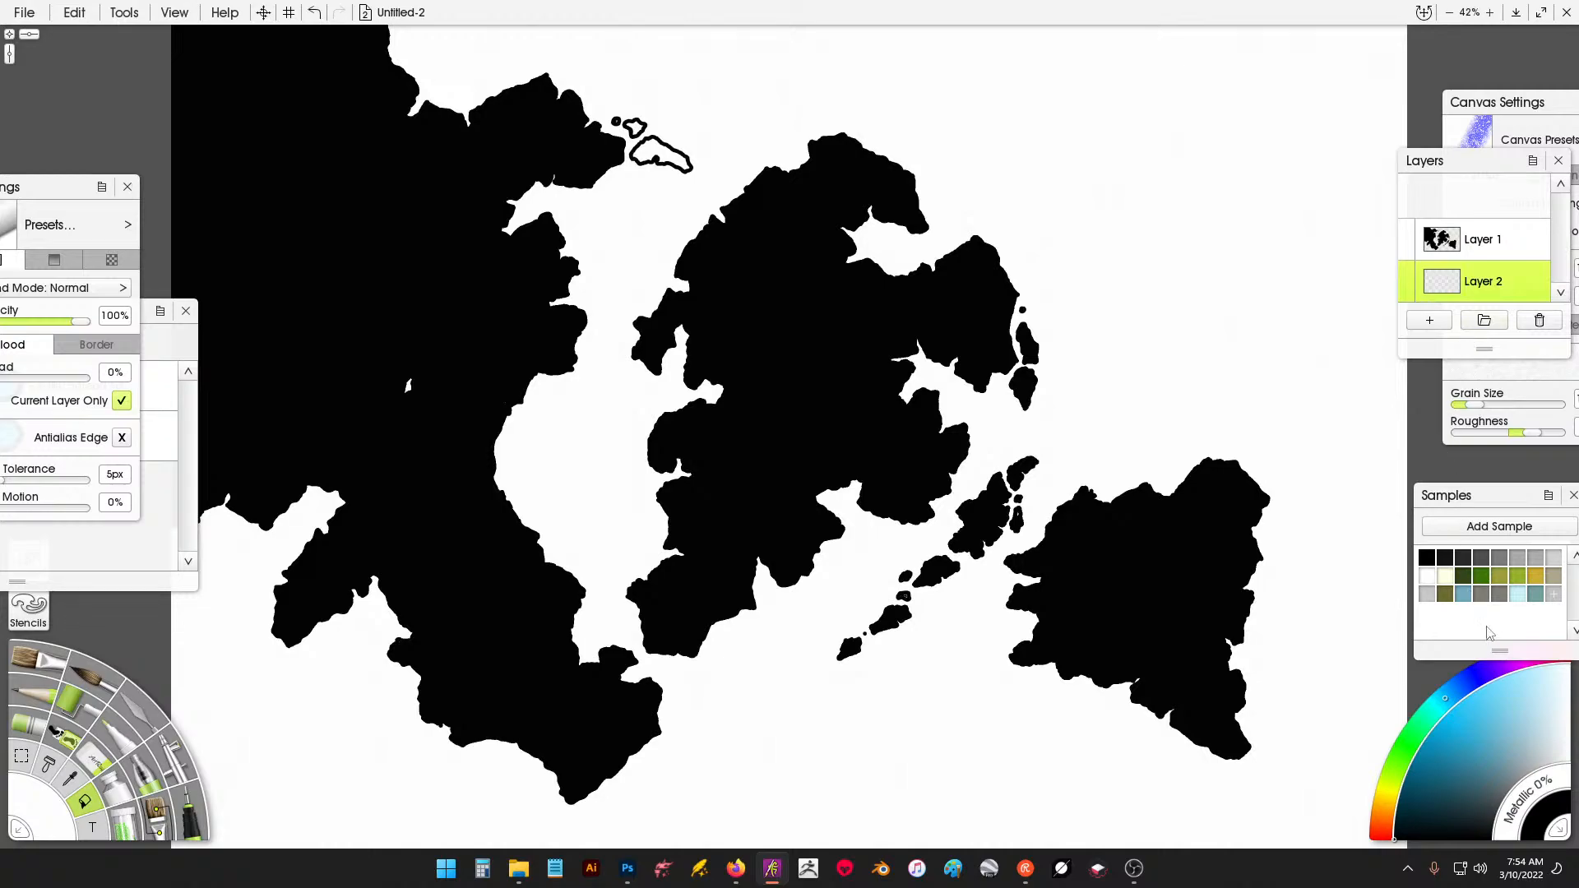
pyautogui.click(1465, 594)
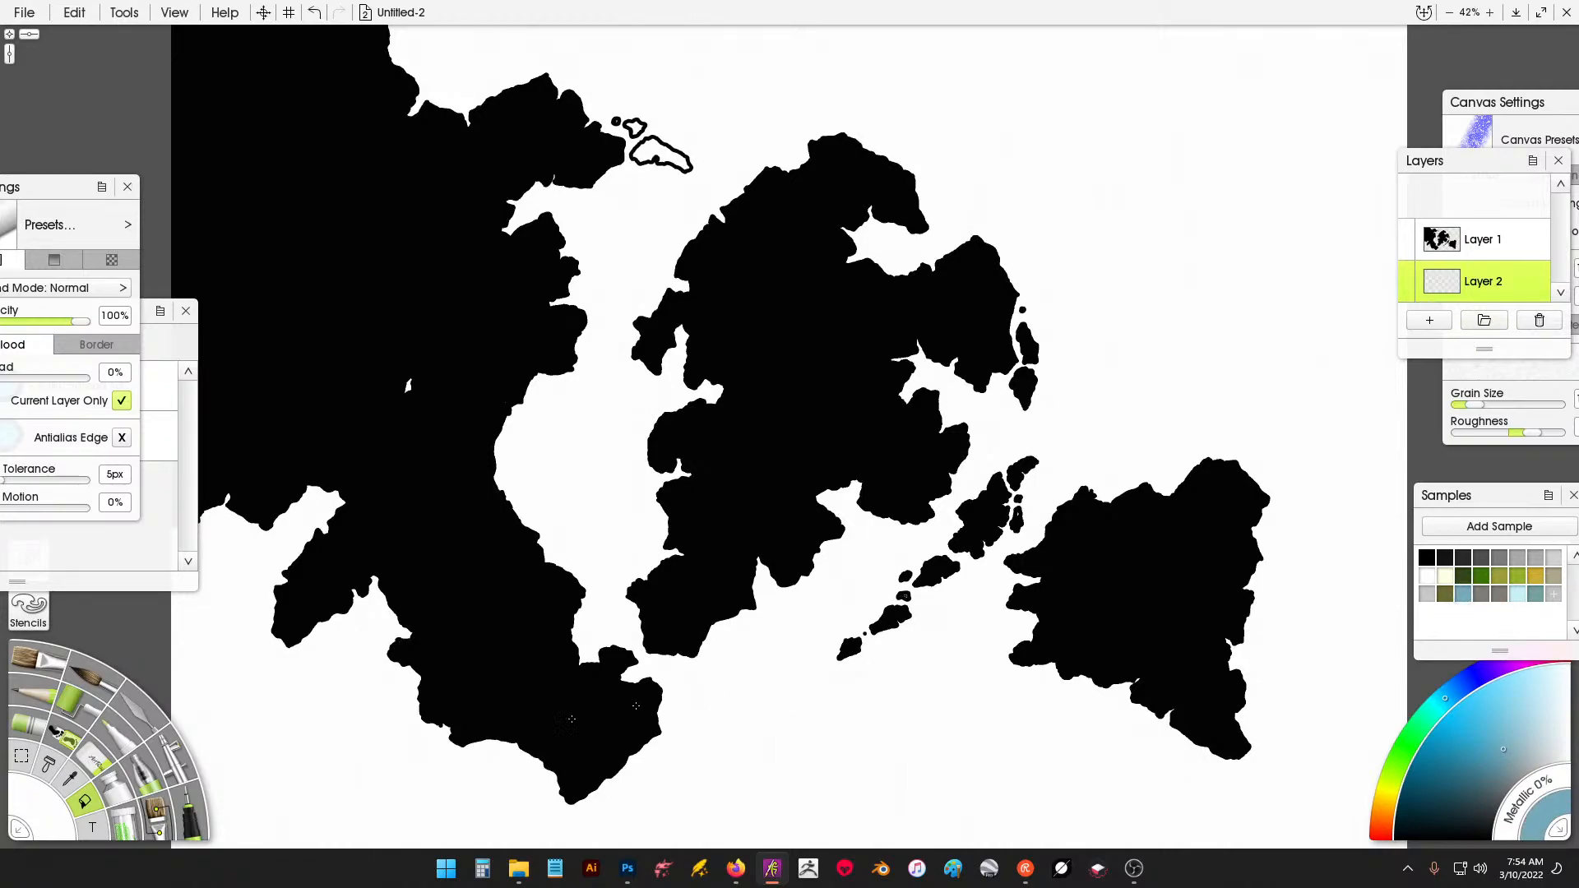
pyautogui.click(1284, 160)
# Return to Layer 1 and set up the Ink Pen with black as its color.
pyautogui.click(1489, 245)
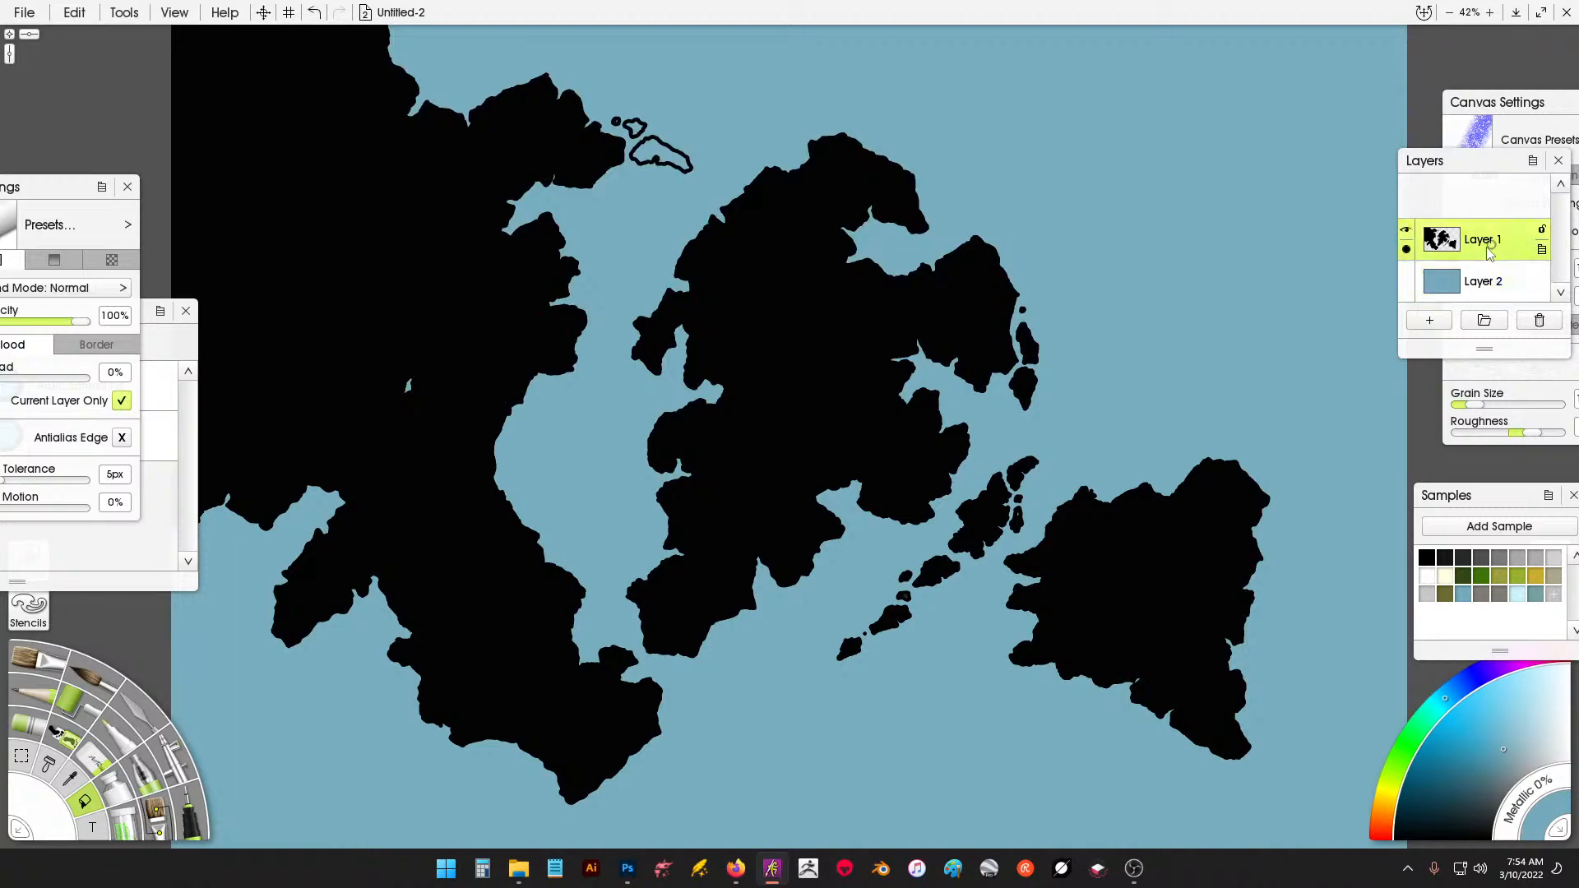
pyautogui.click(193, 819)
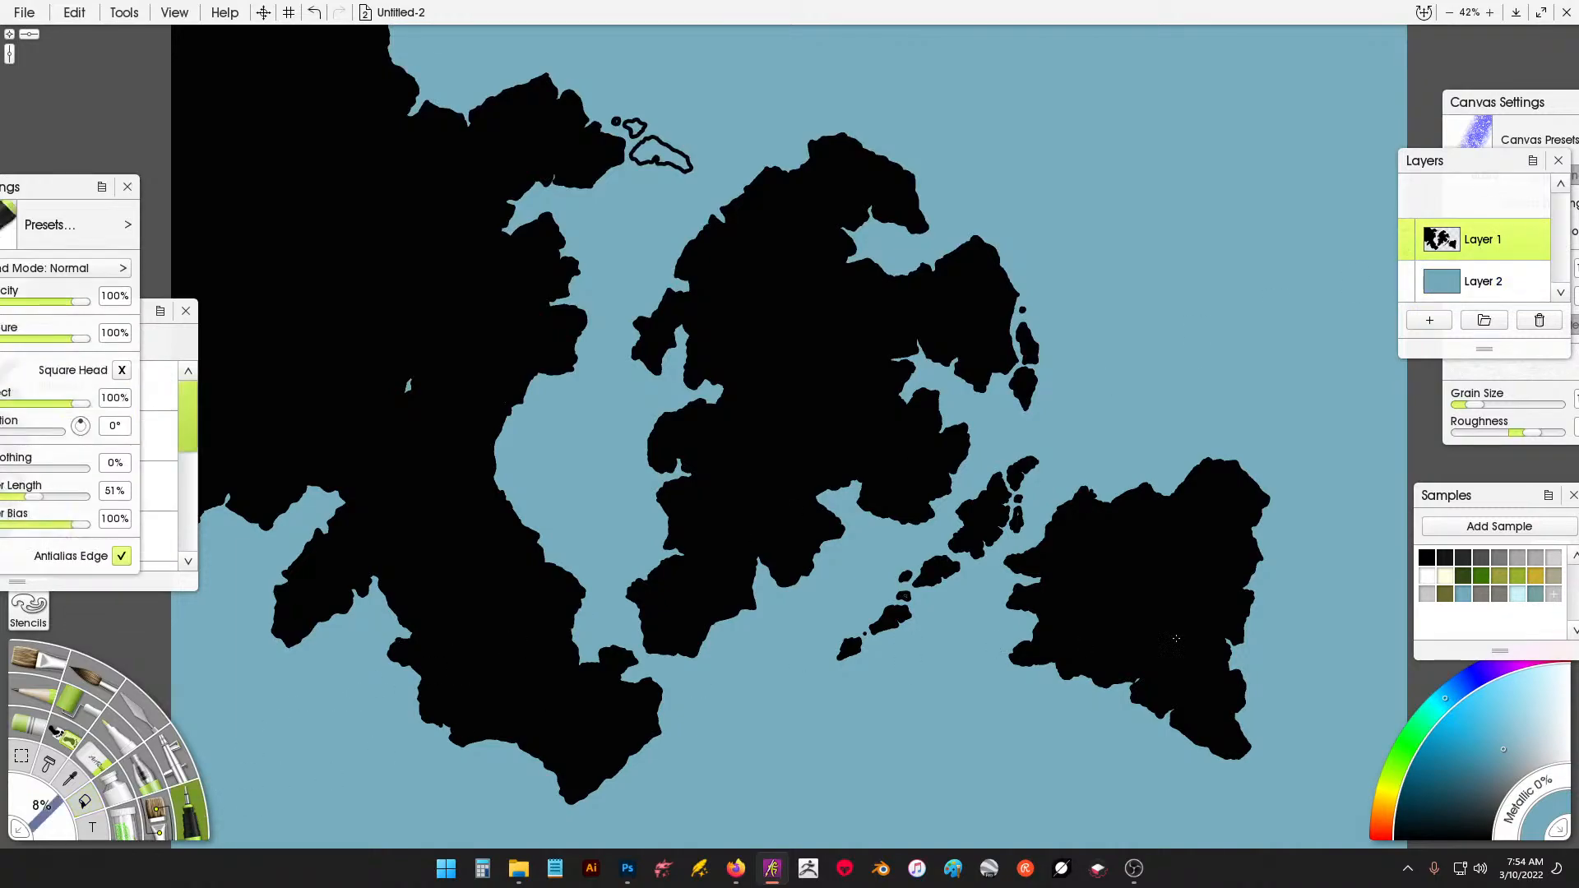
pyautogui.moveTo(1464, 762); pyautogui.dragTo(1368, 860)
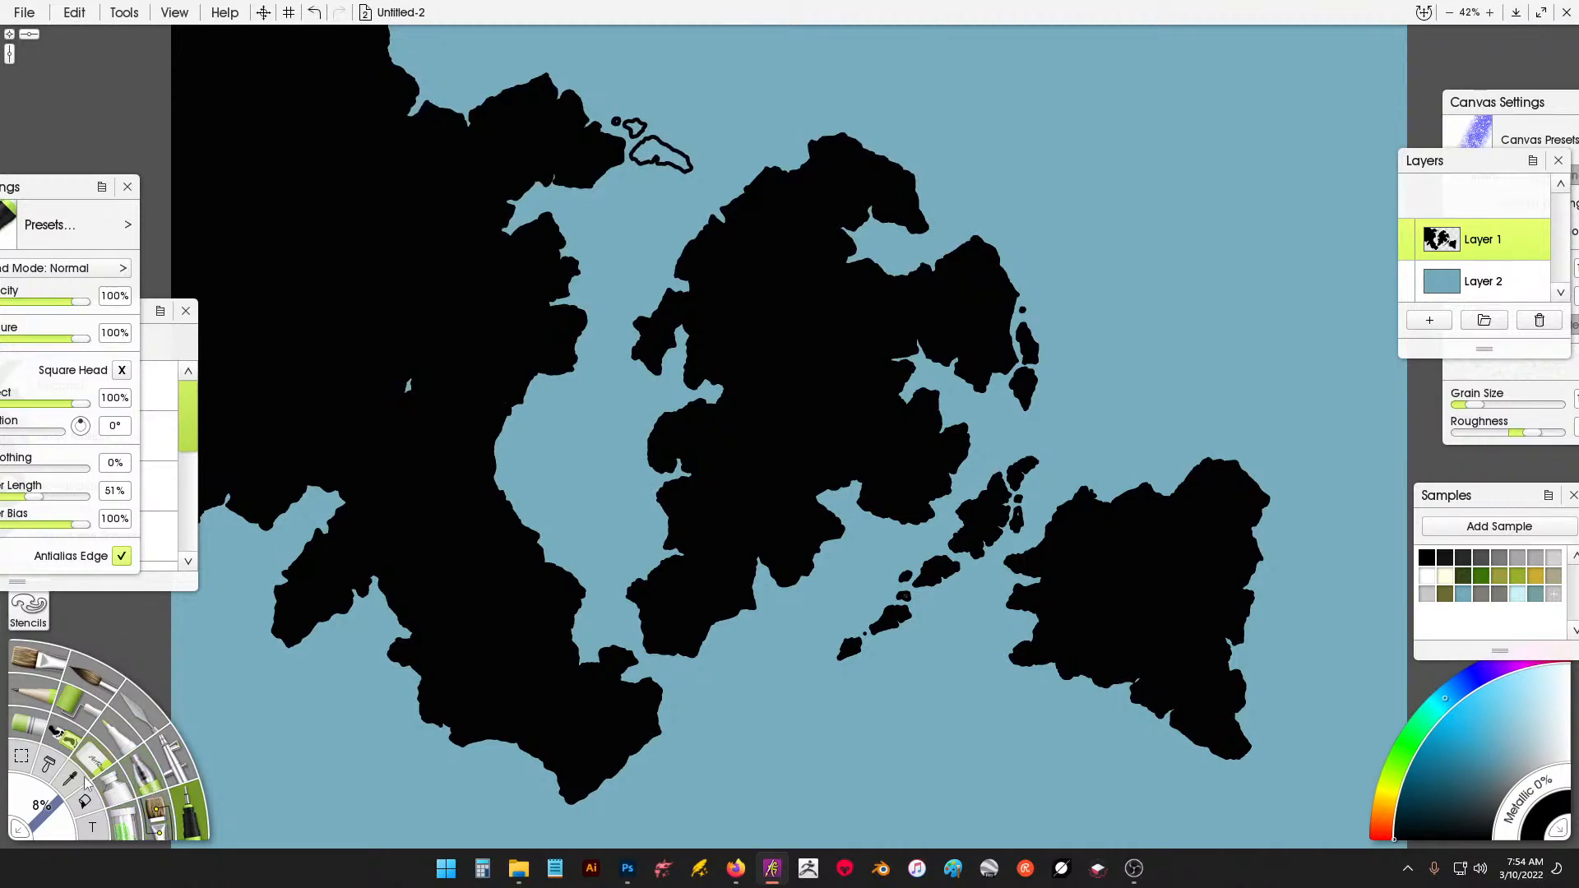
pyautogui.click(85, 802)
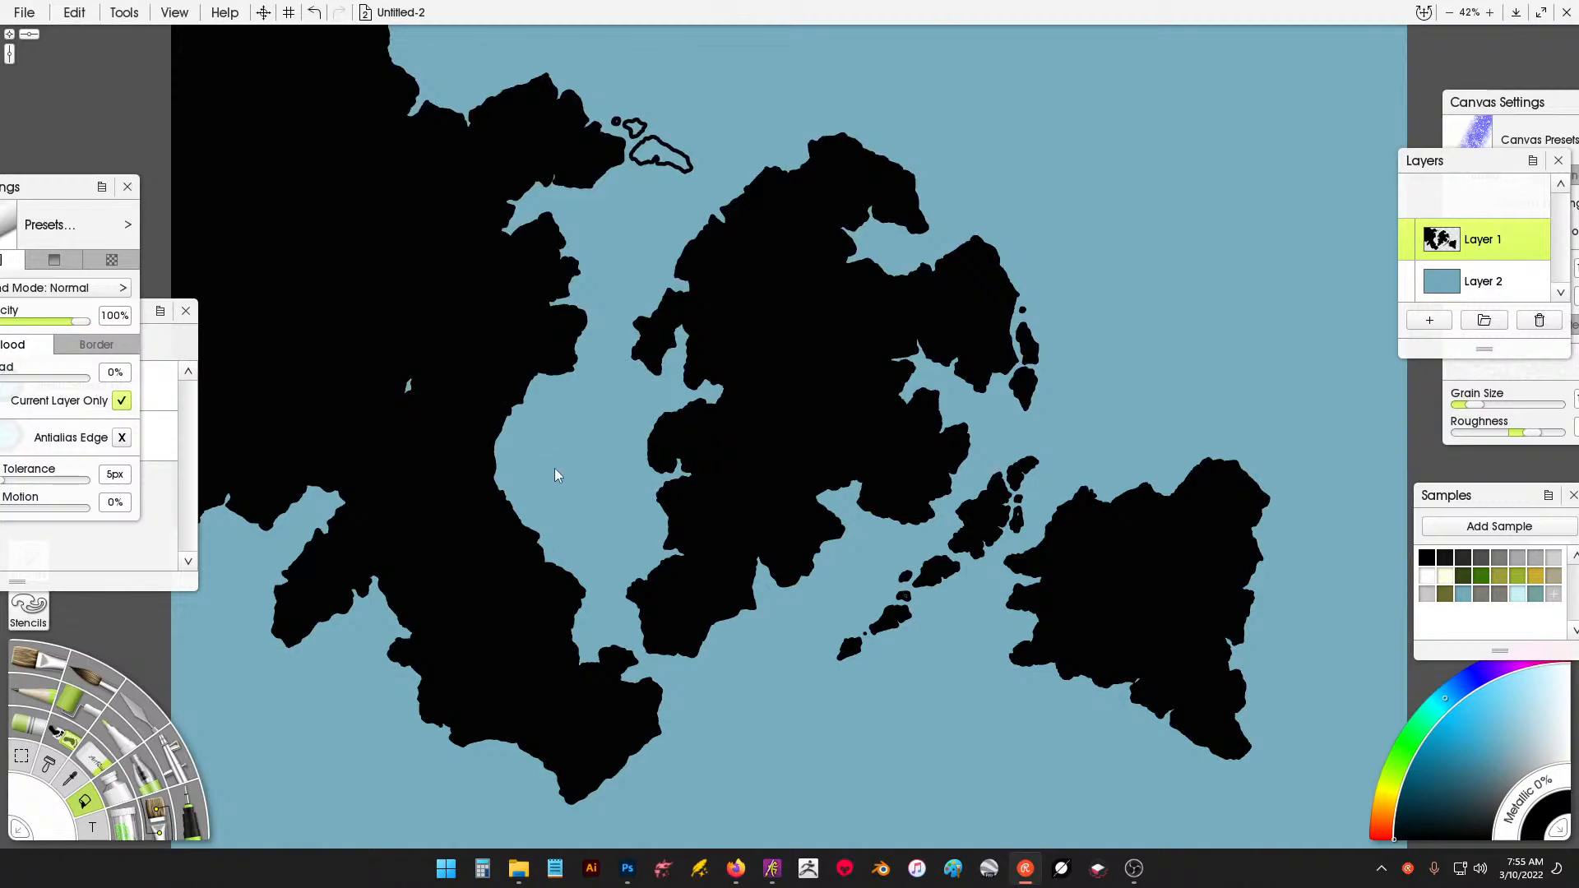
pyautogui.click(472, 449)
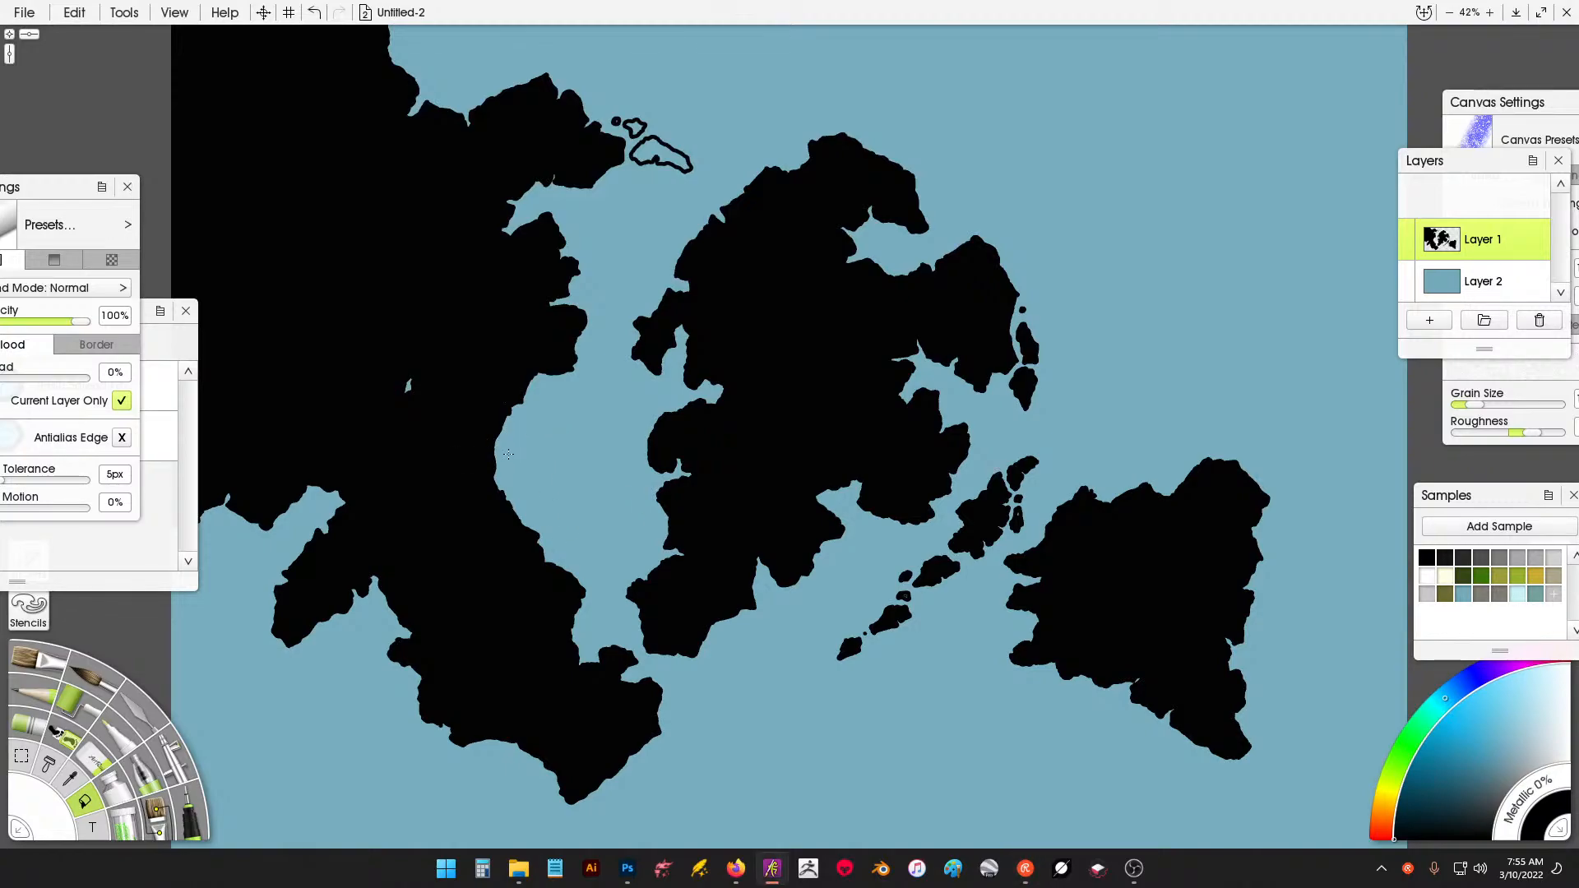
pyautogui.click(515, 441)
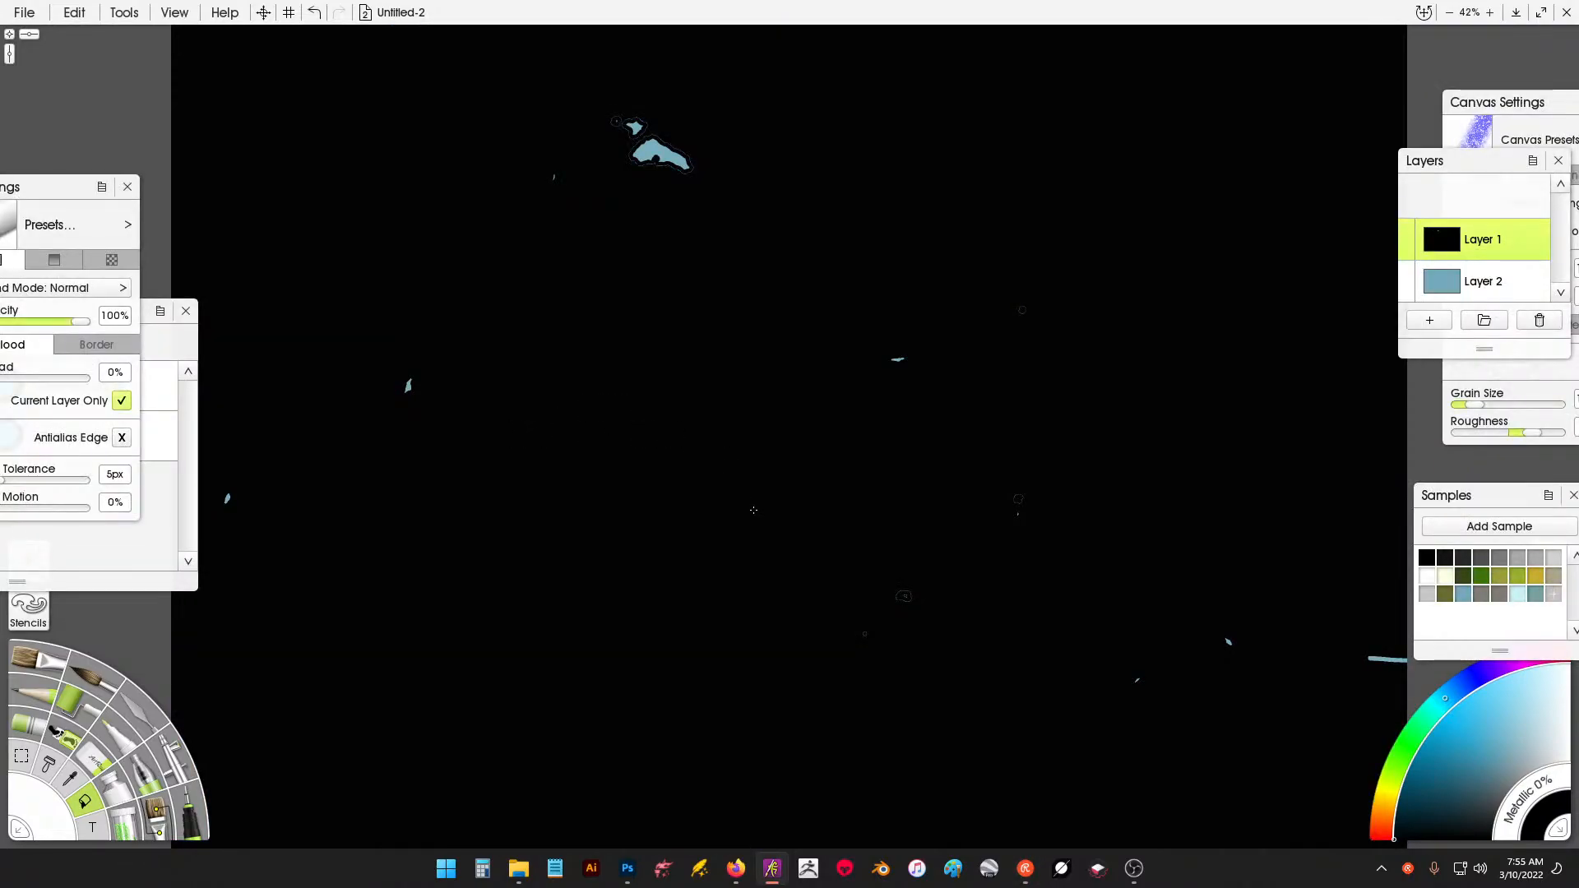
pyautogui.hotkey('ctrl', 'z')
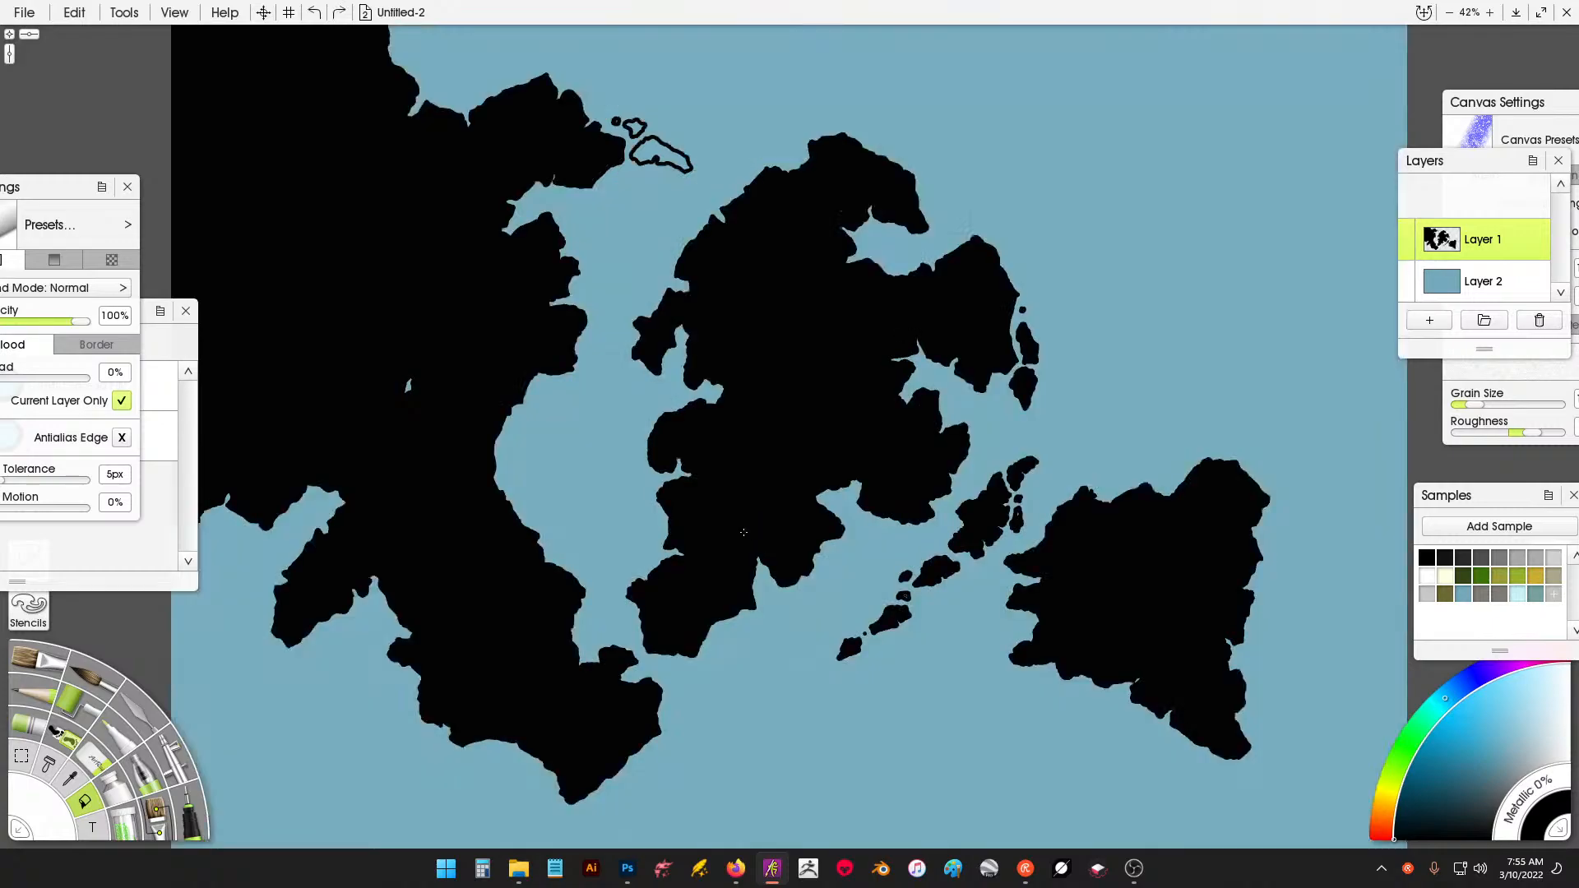
# With the Ink Pen, outline a long jagged island with a smaller island and islets in the strait's western bay.
pyautogui.click(188, 808)
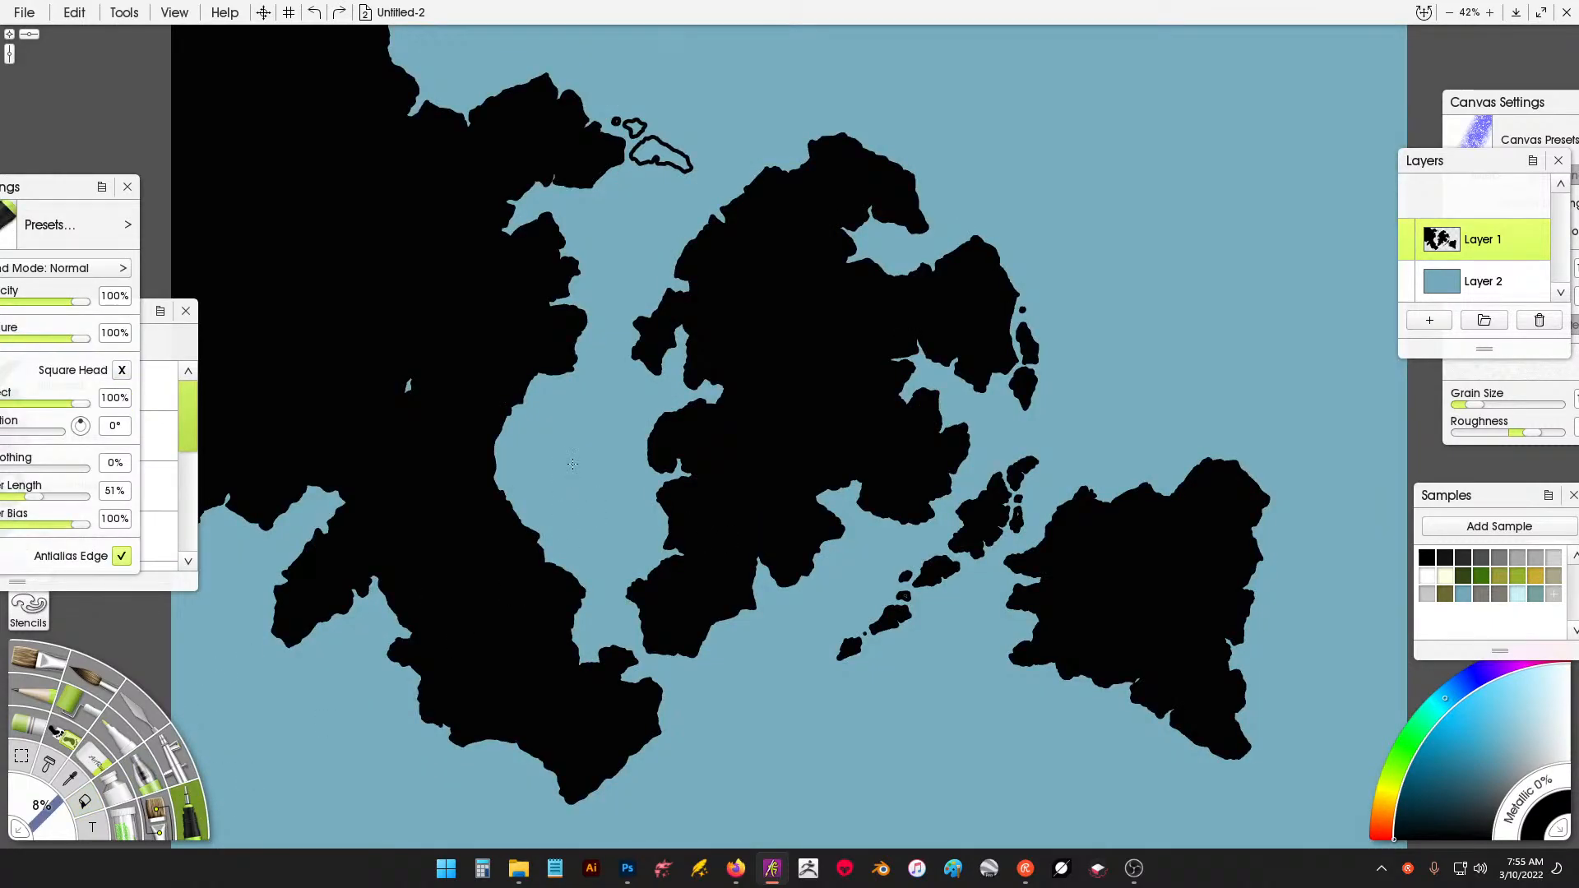
pyautogui.moveTo(513, 448)
pyautogui.mouseDown()
pyautogui.moveTo(535, 510)
pyautogui.moveTo(563, 518)
pyautogui.moveTo(540, 410)
pyautogui.moveTo(512, 450)
pyautogui.mouseUp()
pyautogui.moveTo(543, 394)
pyautogui.mouseDown()
pyautogui.moveTo(559, 391)
pyautogui.moveTo(544, 383)
pyautogui.mouseUp()
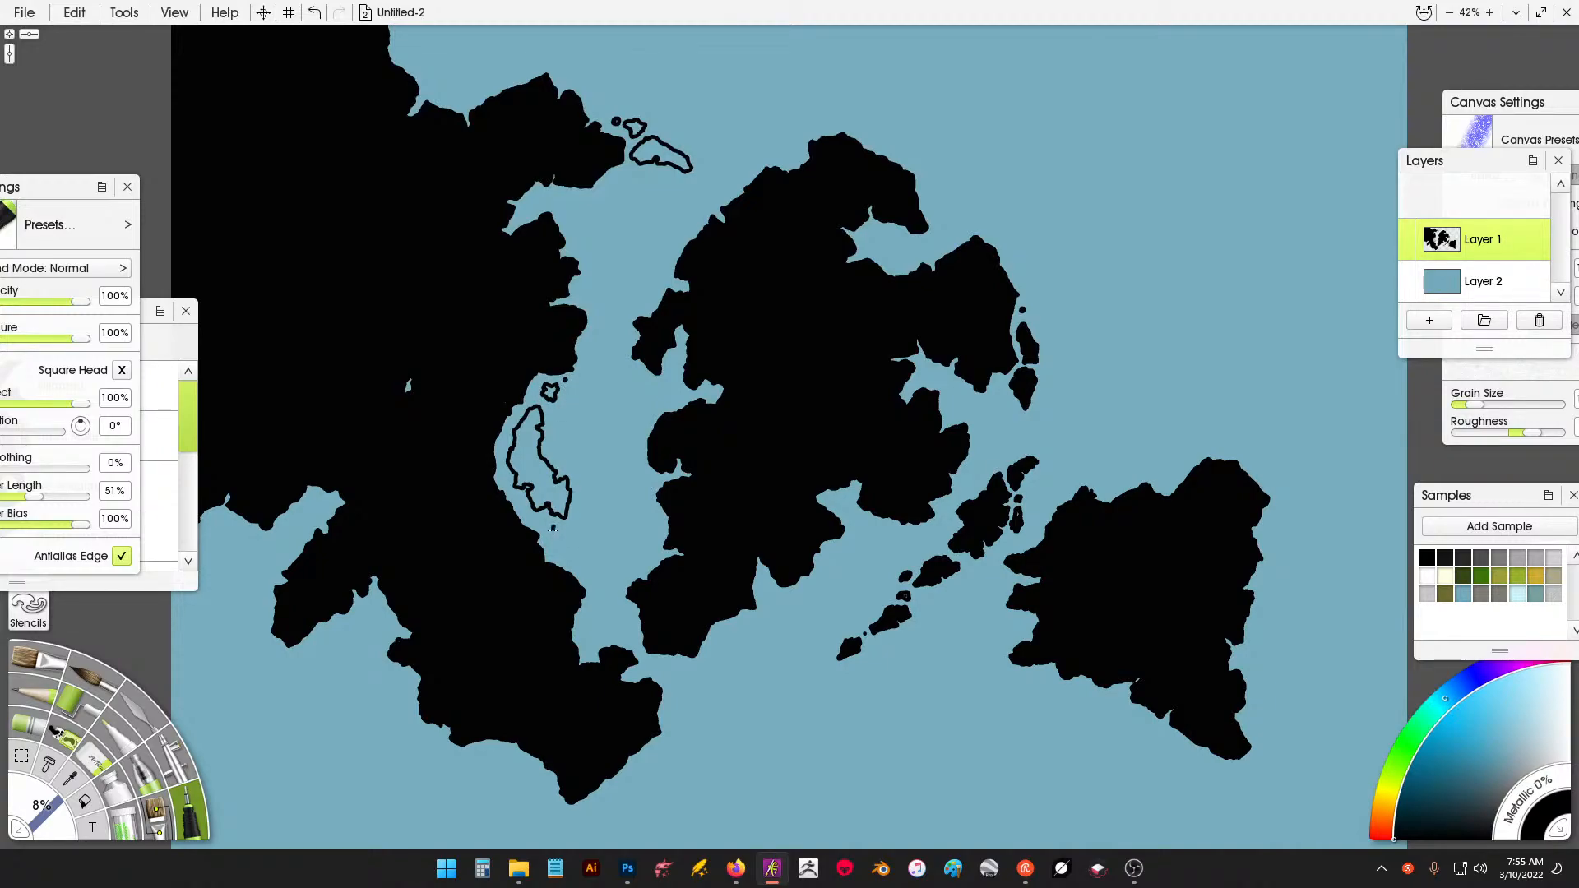
pyautogui.moveTo(553, 529); pyautogui.dragTo(555, 530)
pyautogui.moveTo(574, 424)
pyautogui.mouseDown()
pyautogui.moveTo(559, 447)
pyautogui.moveTo(575, 443)
pyautogui.mouseUp()
pyautogui.moveTo(1086, 396)
pyautogui.mouseDown()
pyautogui.moveTo(1058, 438)
pyautogui.moveTo(1076, 428)
pyautogui.mouseUp()
pyautogui.hotkey('ctrl', 'z')
pyautogui.hotkey('ctrl', 'z')
pyautogui.hotkey('ctrl', 'z')
pyautogui.hotkey('ctrl', 'z')
# Draw a group of small islands in the strait off the central continent's southwest coast, and add a new layer above Layer 1.
pyautogui.moveTo(591, 492)
pyautogui.mouseDown()
pyautogui.moveTo(596, 548)
pyautogui.moveTo(635, 513)
pyautogui.moveTo(597, 491)
pyautogui.moveTo(638, 485)
pyautogui.moveTo(631, 457)
pyautogui.moveTo(609, 484)
pyautogui.moveTo(636, 485)
pyautogui.mouseUp()
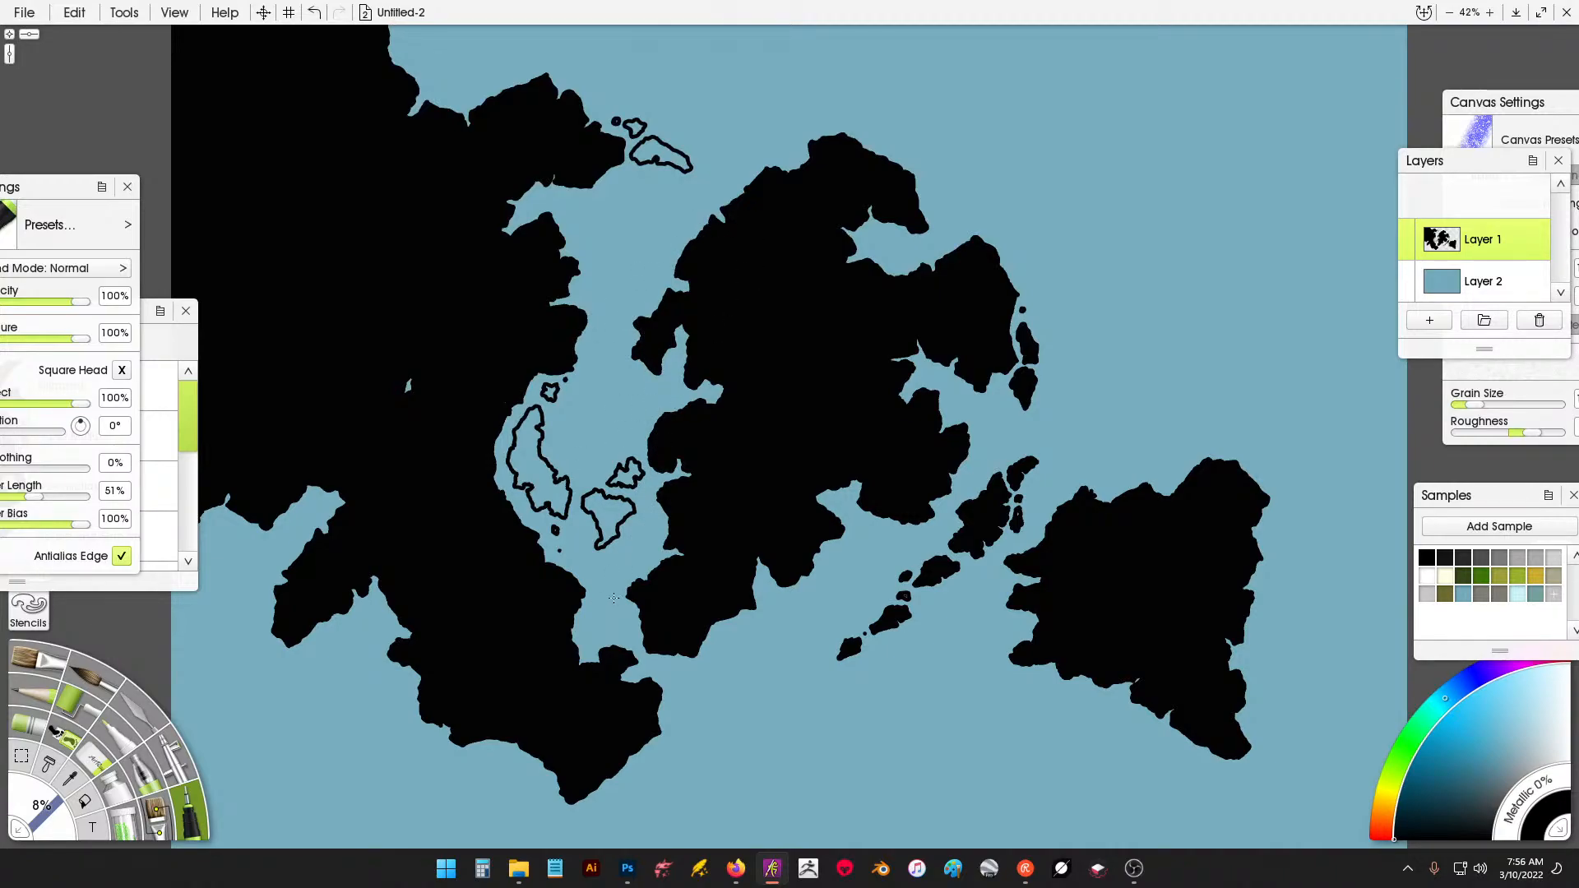
pyautogui.moveTo(612, 587)
pyautogui.mouseDown()
pyautogui.moveTo(643, 566)
pyautogui.moveTo(621, 569)
pyautogui.mouseUp()
pyautogui.moveTo(620, 544); pyautogui.dragTo(630, 533)
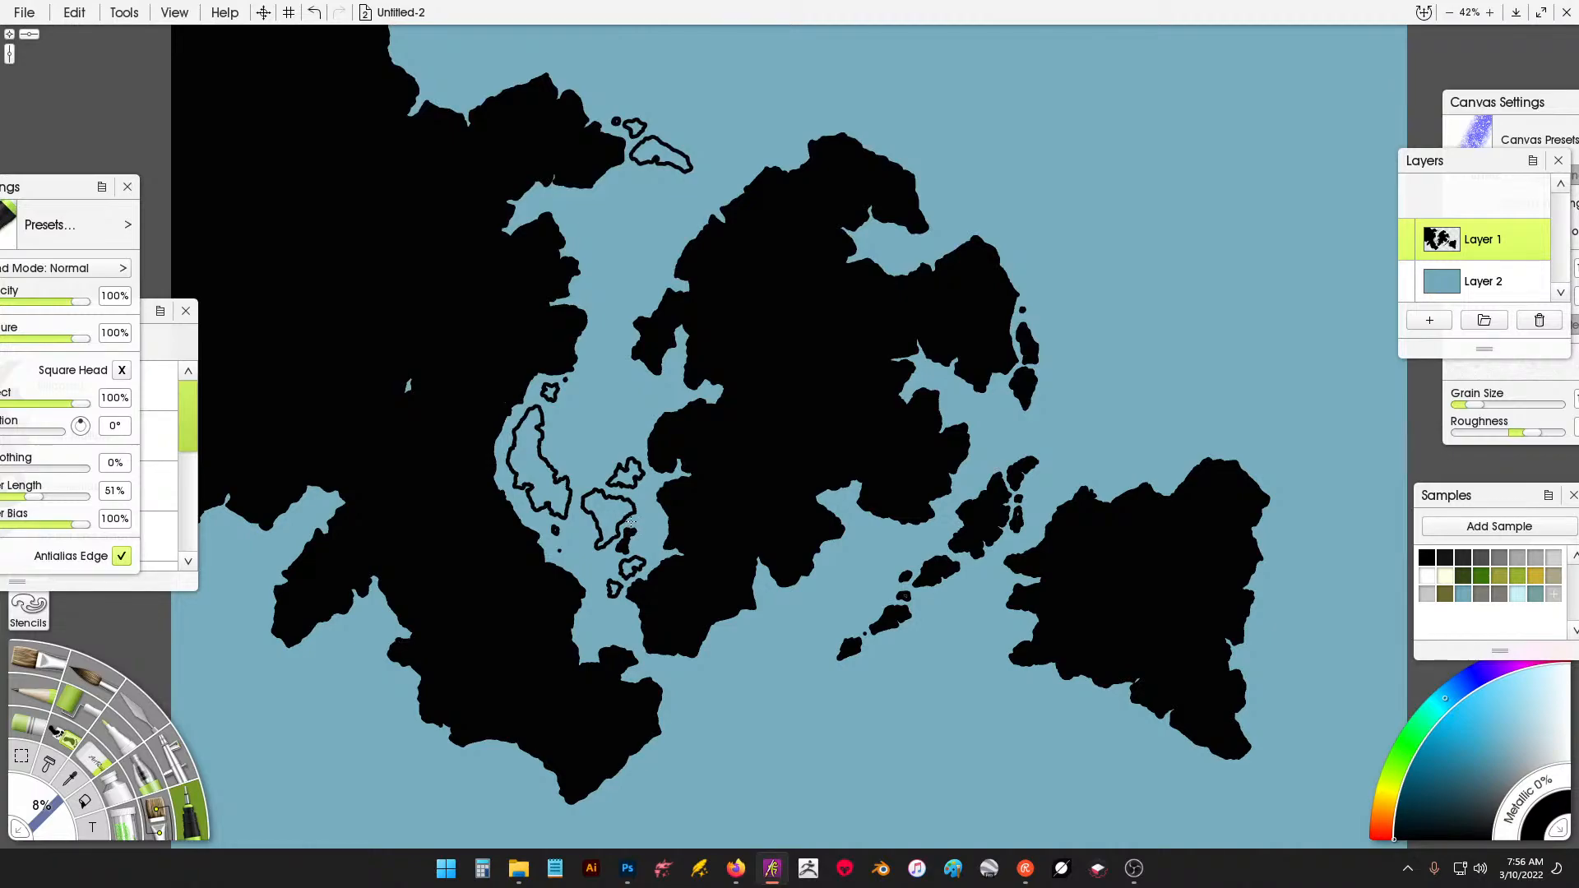
pyautogui.moveTo(638, 520); pyautogui.dragTo(642, 518)
pyautogui.click(1431, 321)
pyautogui.moveTo(1153, 492)
pyautogui.mouseDown()
pyautogui.moveTo(1142, 419)
pyautogui.moveTo(1123, 410)
pyautogui.moveTo(1145, 326)
pyautogui.moveTo(1177, 283)
pyautogui.moveTo(1219, 280)
pyautogui.moveTo(1222, 248)
pyautogui.moveTo(1091, 234)
pyautogui.moveTo(1052, 200)
pyautogui.moveTo(1066, 126)
pyautogui.moveTo(1108, 93)
pyautogui.moveTo(1180, 102)
pyautogui.moveTo(1221, 78)
pyautogui.moveTo(1264, 138)
pyautogui.moveTo(1330, 162)
pyautogui.moveTo(1359, 146)
pyautogui.moveTo(1374, 170)
pyautogui.moveTo(1343, 254)
pyautogui.moveTo(1423, 266)
pyautogui.mouseUp()
pyautogui.moveTo(1090, 676)
pyautogui.mouseDown()
pyautogui.moveTo(989, 765)
pyautogui.moveTo(1028, 848)
pyautogui.mouseUp()
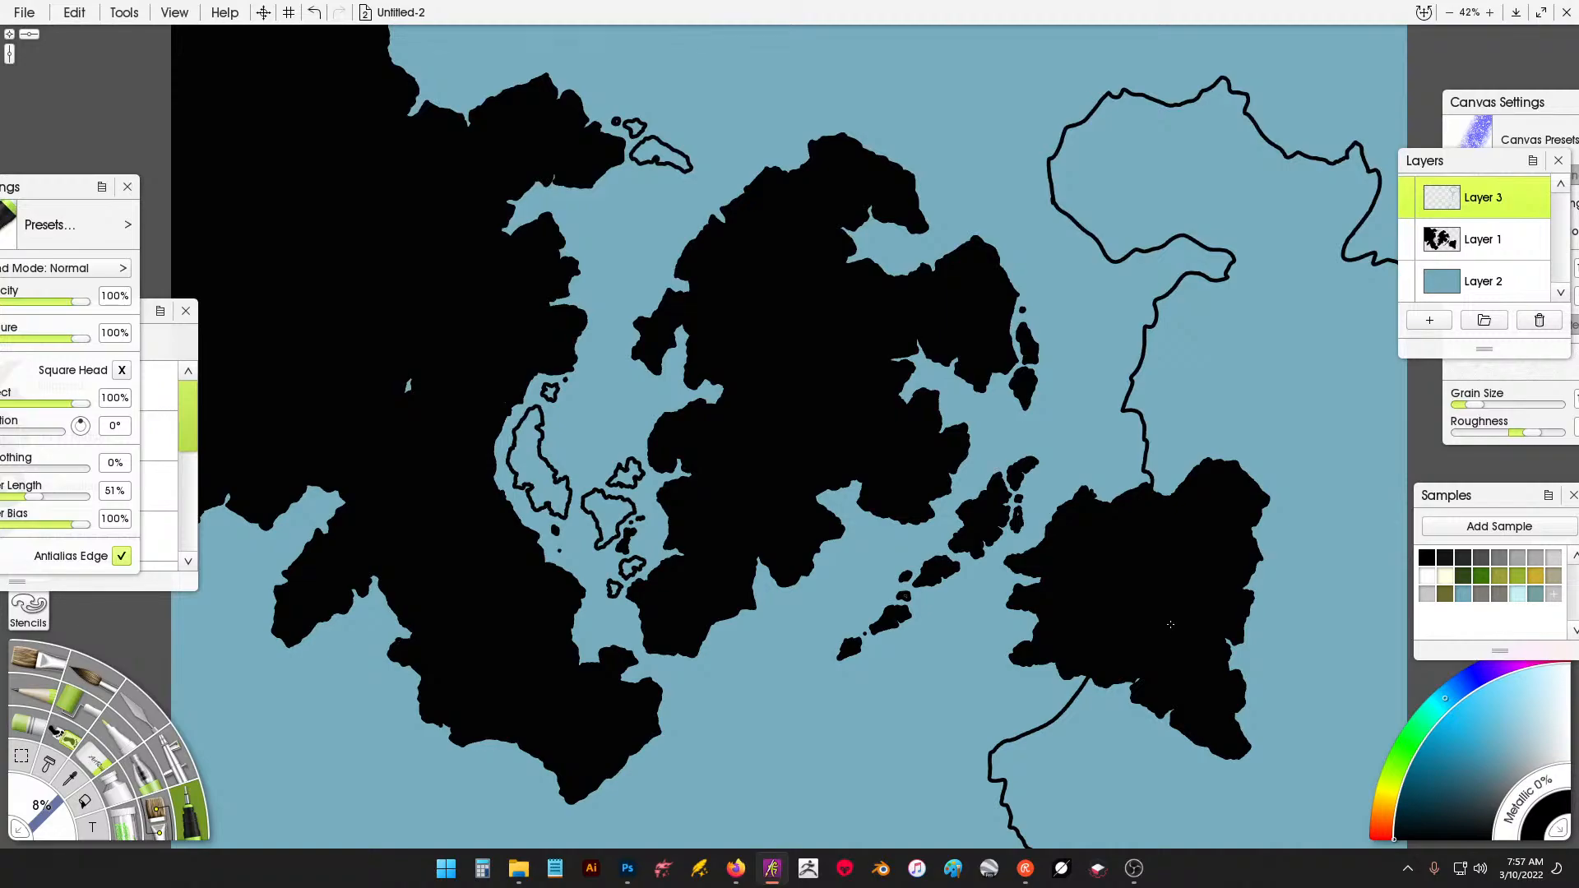
pyautogui.hotkey('ctrl', 'z')
pyautogui.hotkey('ctrl', 'z')
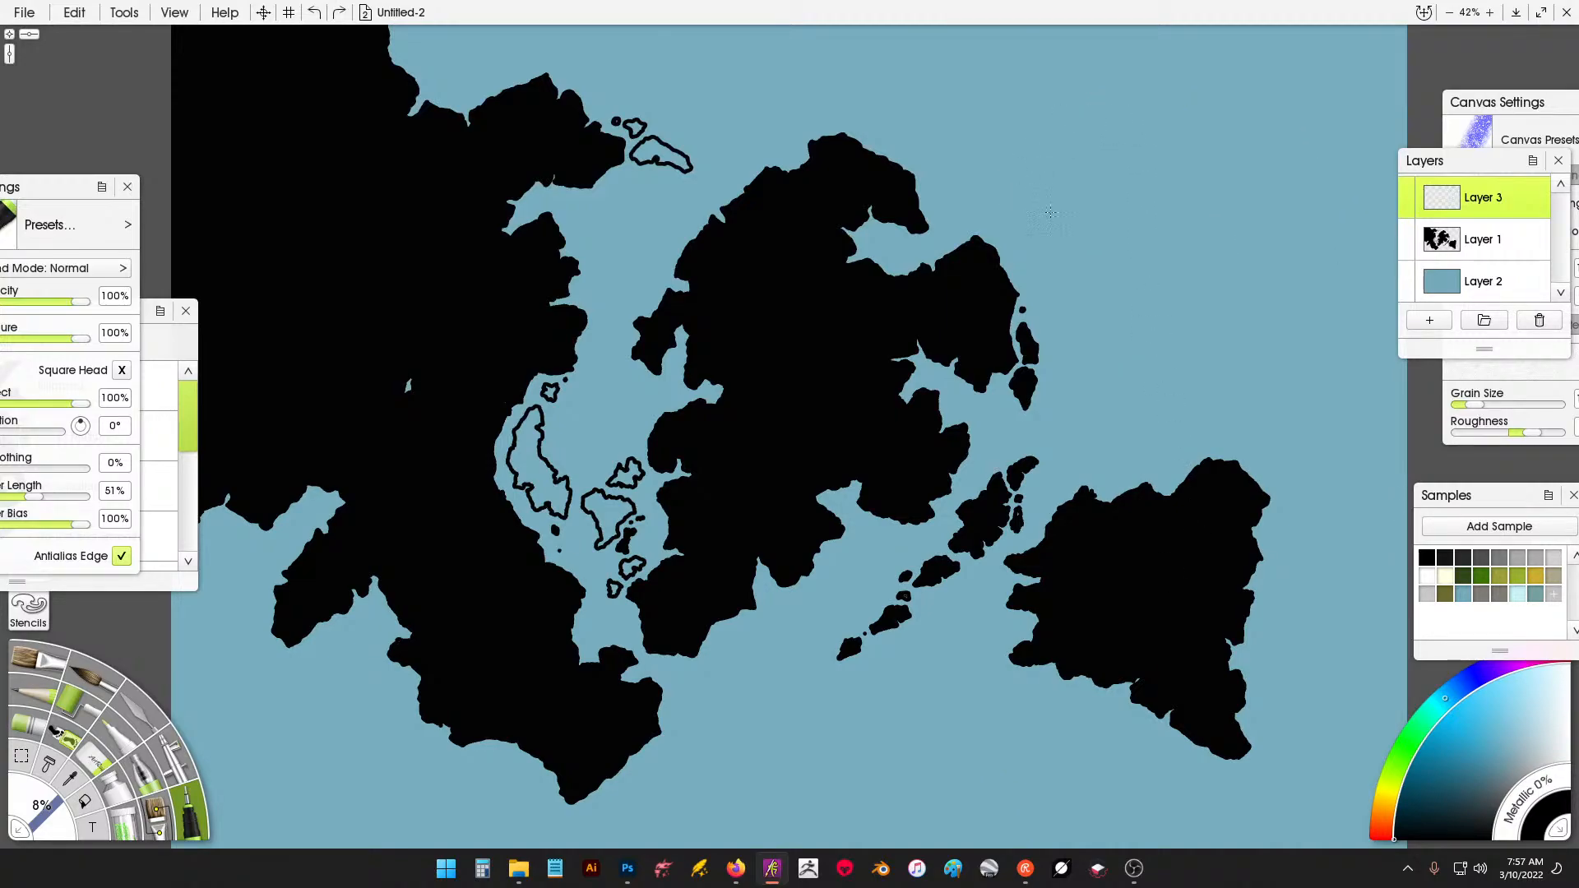
# Extend the southeastern continent with jagged coastlines to the canvas's bottom and right edges, and flood-fill the added land with black.
pyautogui.moveTo(1062, 667); pyautogui.dragTo(1036, 688)
pyautogui.moveTo(1007, 687)
pyautogui.mouseDown()
pyautogui.moveTo(986, 715)
pyautogui.moveTo(998, 728)
pyautogui.moveTo(953, 729)
pyautogui.moveTo(977, 777)
pyautogui.moveTo(995, 771)
pyautogui.moveTo(995, 814)
pyautogui.moveTo(1012, 806)
pyautogui.moveTo(999, 848)
pyautogui.mouseUp()
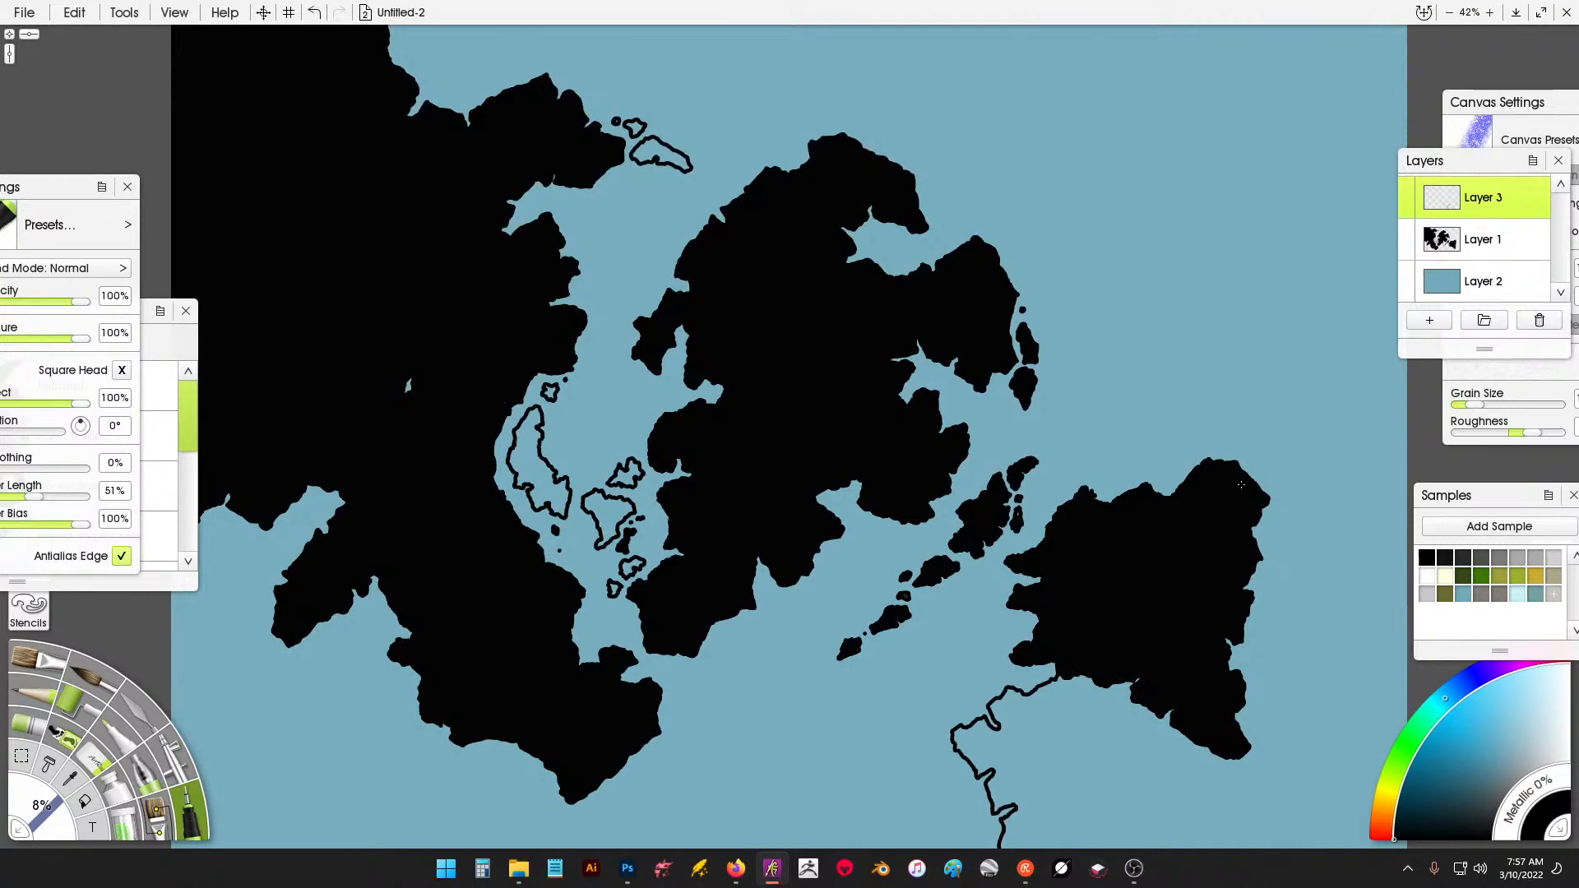
pyautogui.moveTo(1259, 524)
pyautogui.mouseDown()
pyautogui.moveTo(1280, 498)
pyautogui.moveTo(1301, 525)
pyautogui.moveTo(1366, 536)
pyautogui.moveTo(1362, 574)
pyautogui.moveTo(1411, 568)
pyautogui.mouseUp()
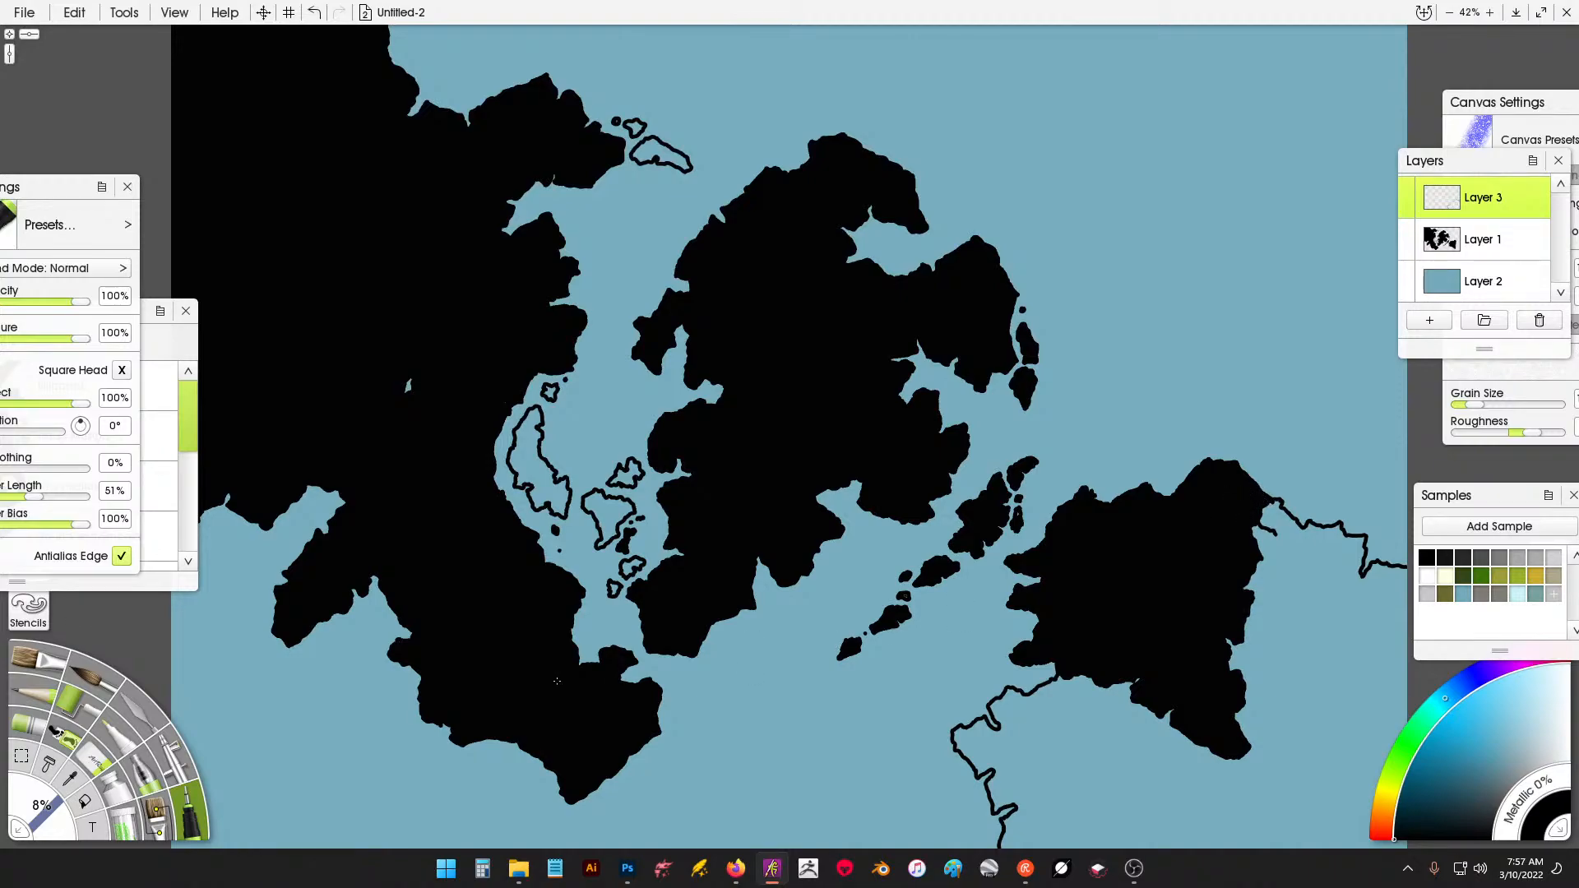
pyautogui.click(85, 810)
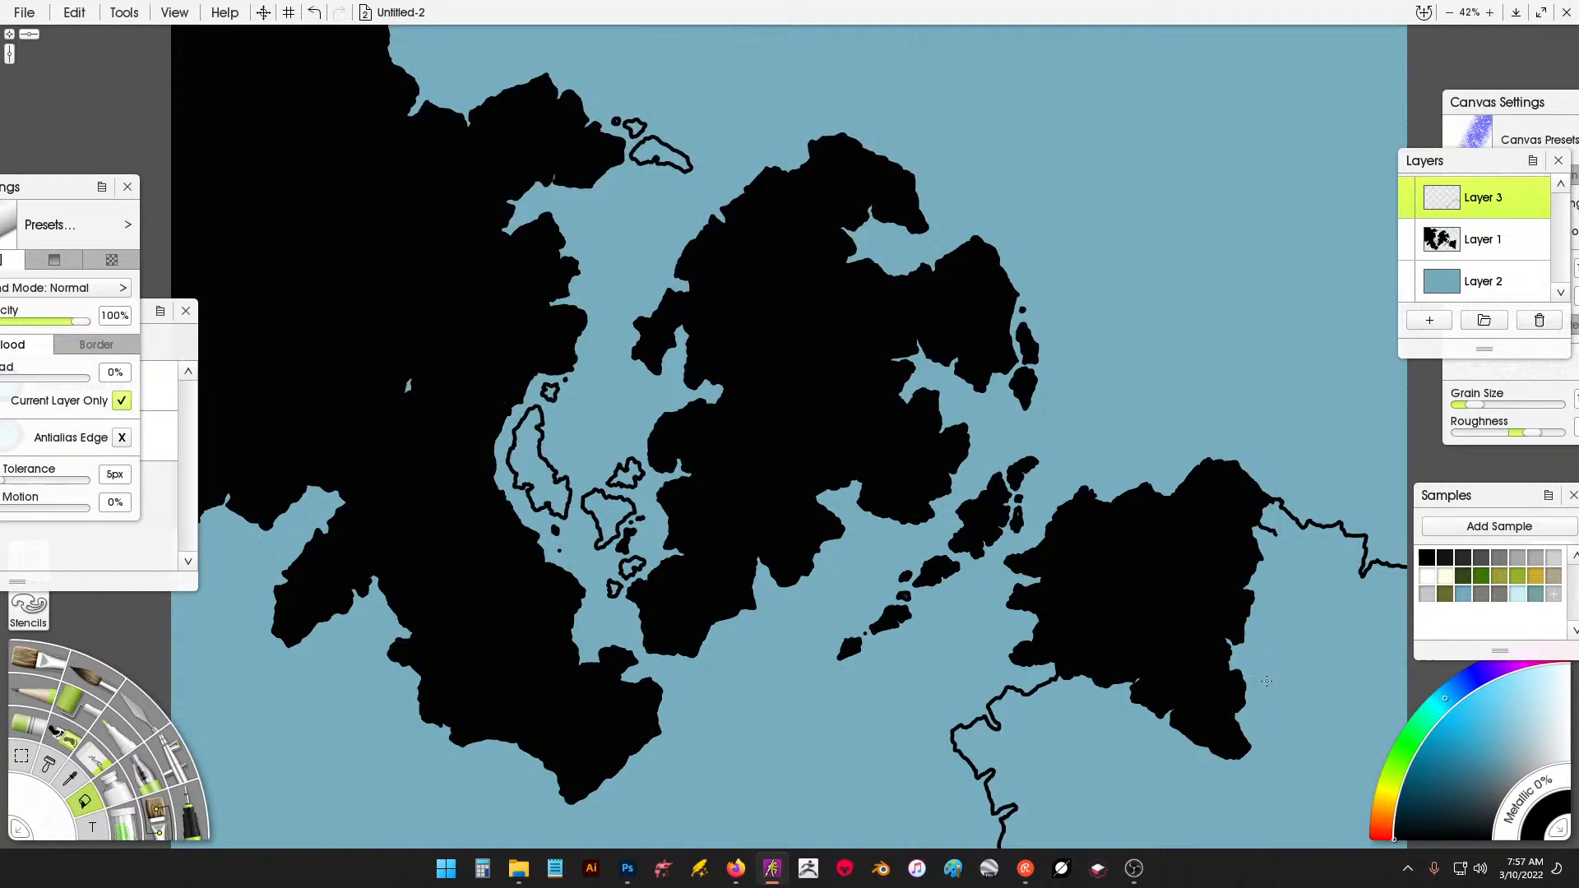
pyautogui.click(1135, 721)
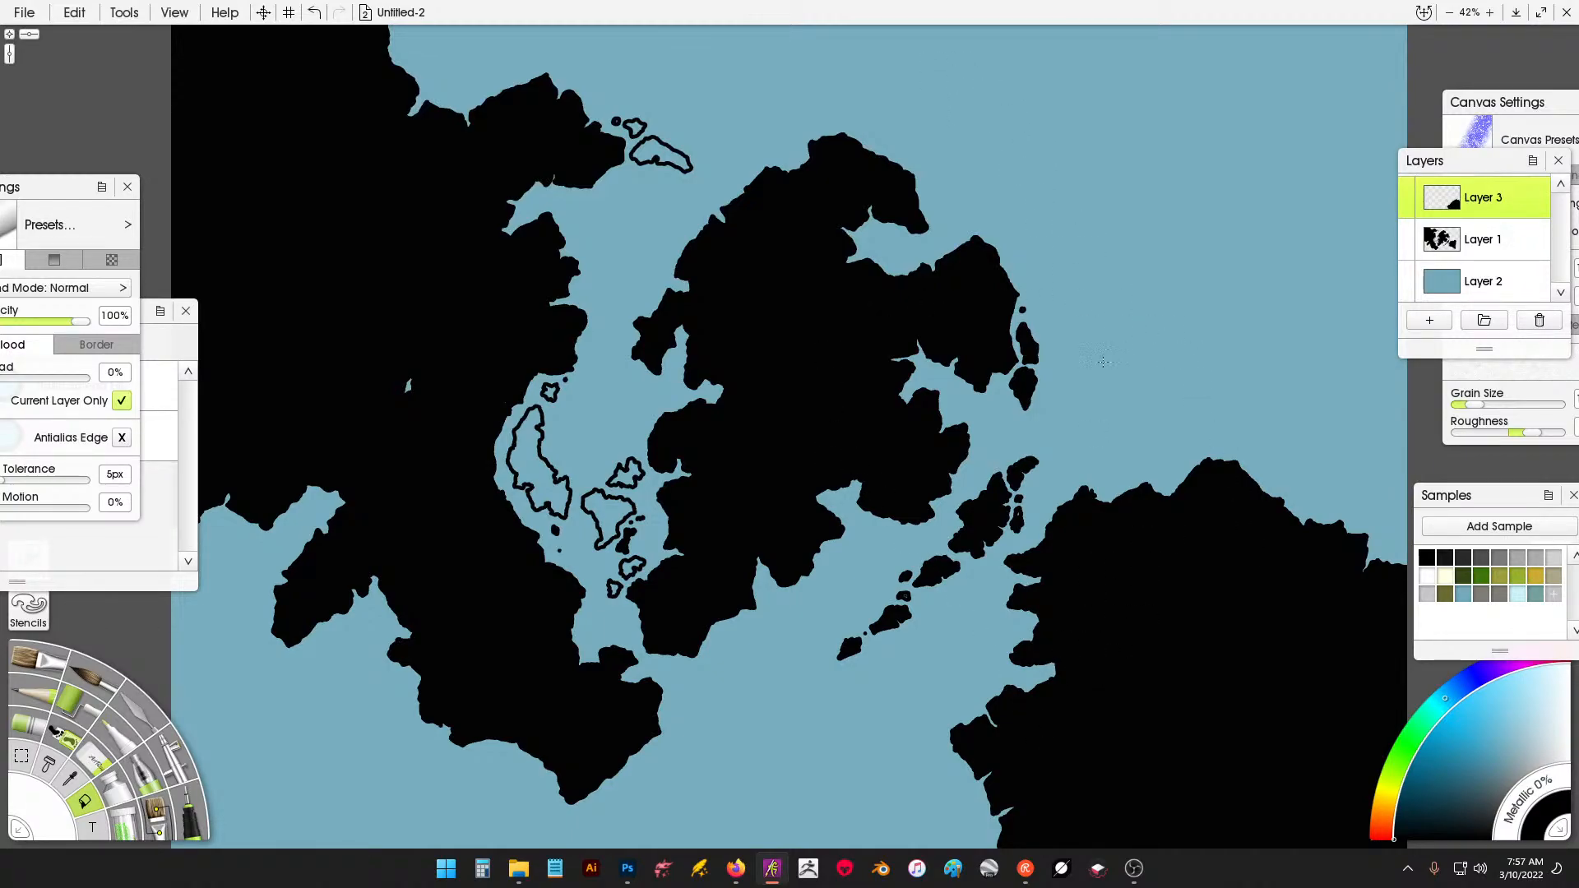
# Draw a northeastern landmass's jagged coastline with the Ink Pen, running from the top canvas edge to the right edge.
pyautogui.click(188, 818)
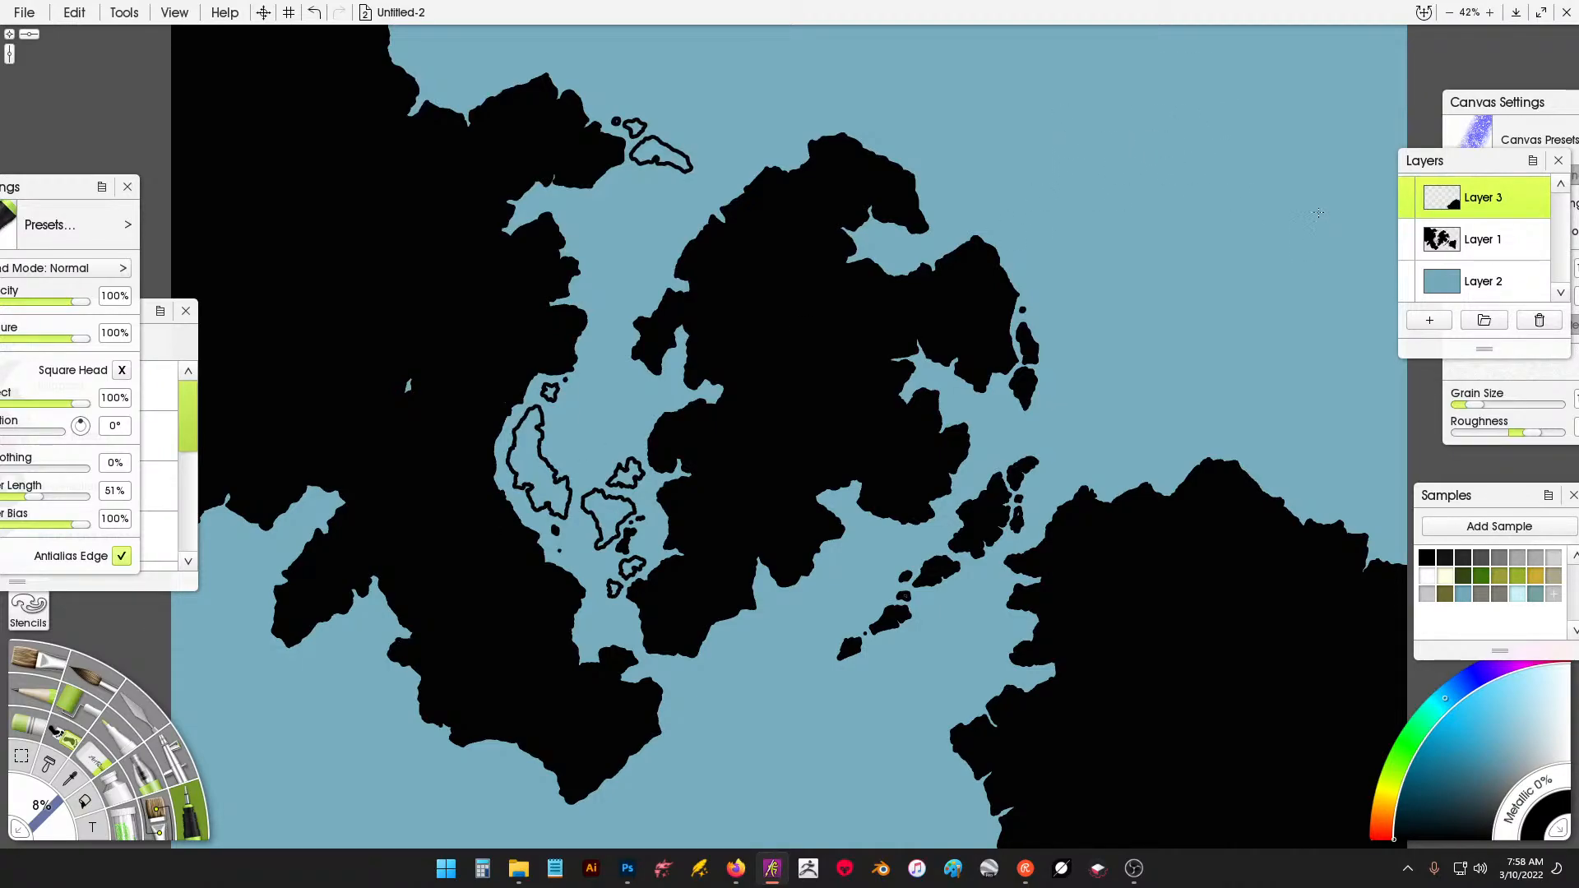
pyautogui.moveTo(1055, 129)
pyautogui.mouseDown()
pyautogui.moveTo(1020, 182)
pyautogui.moveTo(996, 178)
pyautogui.moveTo(994, 217)
pyautogui.moveTo(1018, 253)
pyautogui.moveTo(1032, 247)
pyautogui.moveTo(1058, 307)
pyautogui.moveTo(1087, 288)
pyautogui.moveTo(1098, 330)
pyautogui.moveTo(1079, 333)
pyautogui.moveTo(1141, 400)
pyautogui.moveTo(1183, 337)
pyautogui.moveTo(1166, 310)
pyautogui.moveTo(1234, 266)
pyautogui.mouseUp()
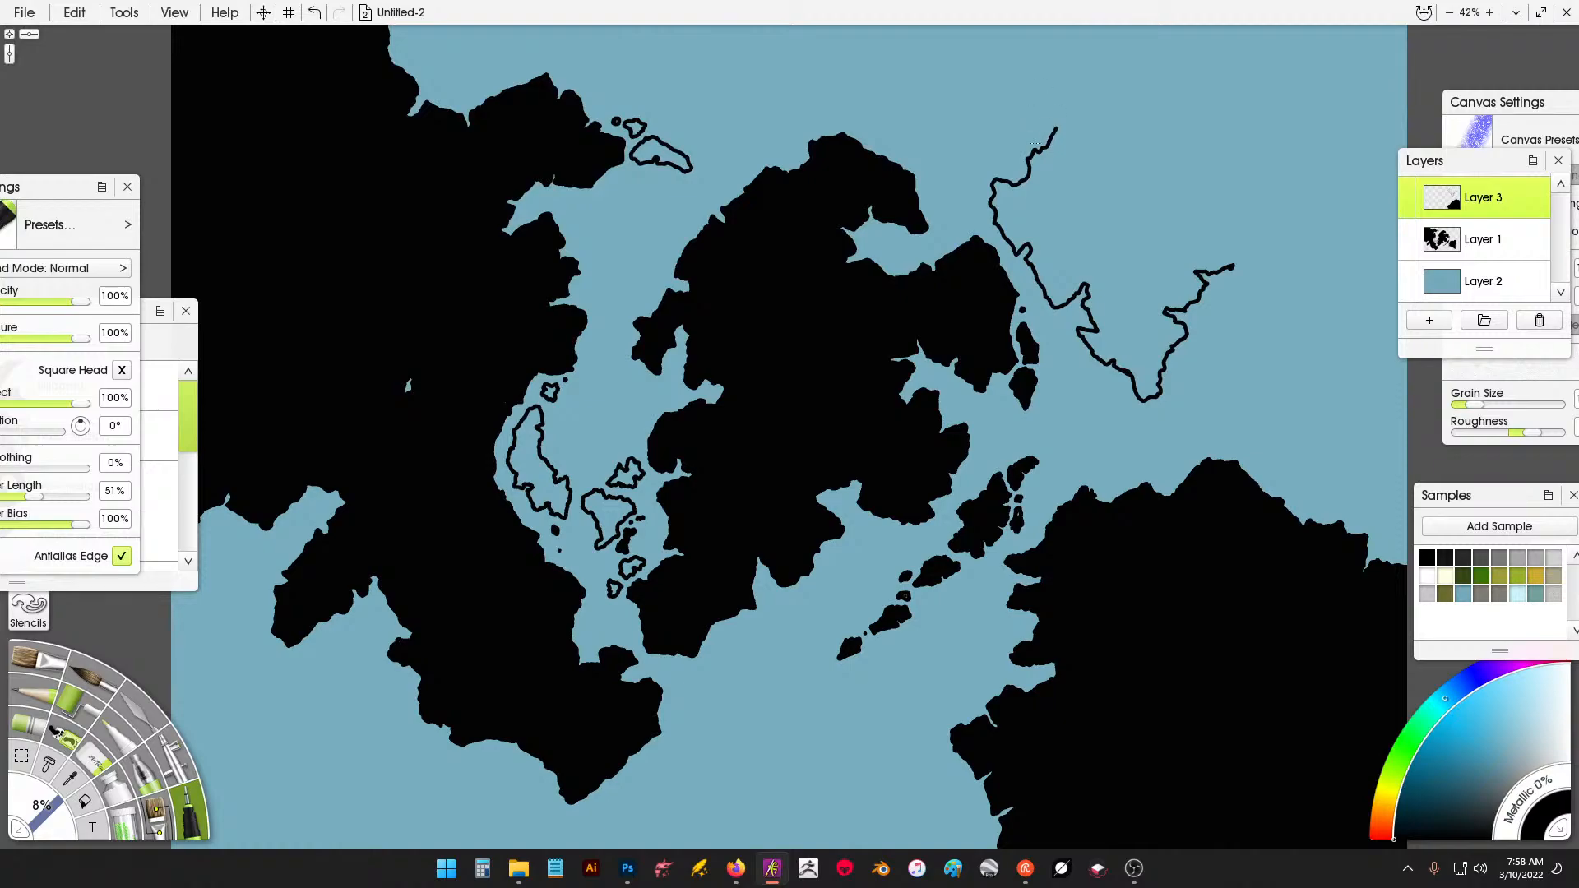
pyautogui.moveTo(1029, 161)
pyautogui.mouseDown()
pyautogui.moveTo(979, 127)
pyautogui.moveTo(979, 101)
pyautogui.moveTo(970, 122)
pyautogui.moveTo(922, 100)
pyautogui.moveTo(994, 60)
pyautogui.moveTo(995, 15)
pyautogui.mouseUp()
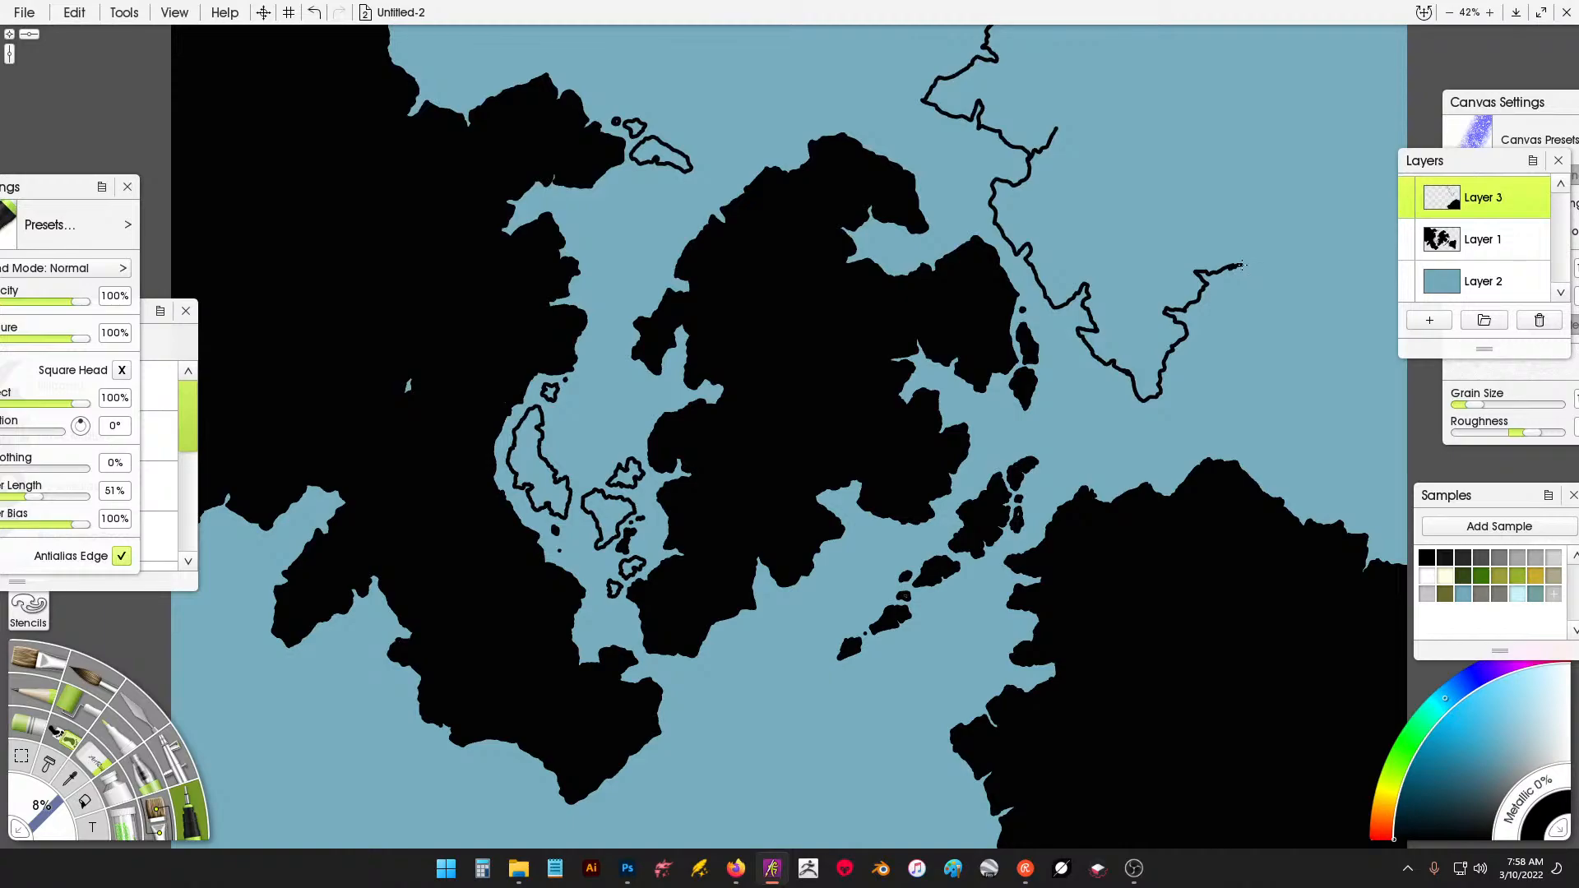
pyautogui.moveTo(1243, 266)
pyautogui.mouseDown()
pyautogui.moveTo(1289, 232)
pyautogui.moveTo(1345, 257)
pyautogui.moveTo(1354, 245)
pyautogui.moveTo(1379, 286)
pyautogui.moveTo(1410, 277)
pyautogui.moveTo(1405, 380)
pyautogui.mouseUp()
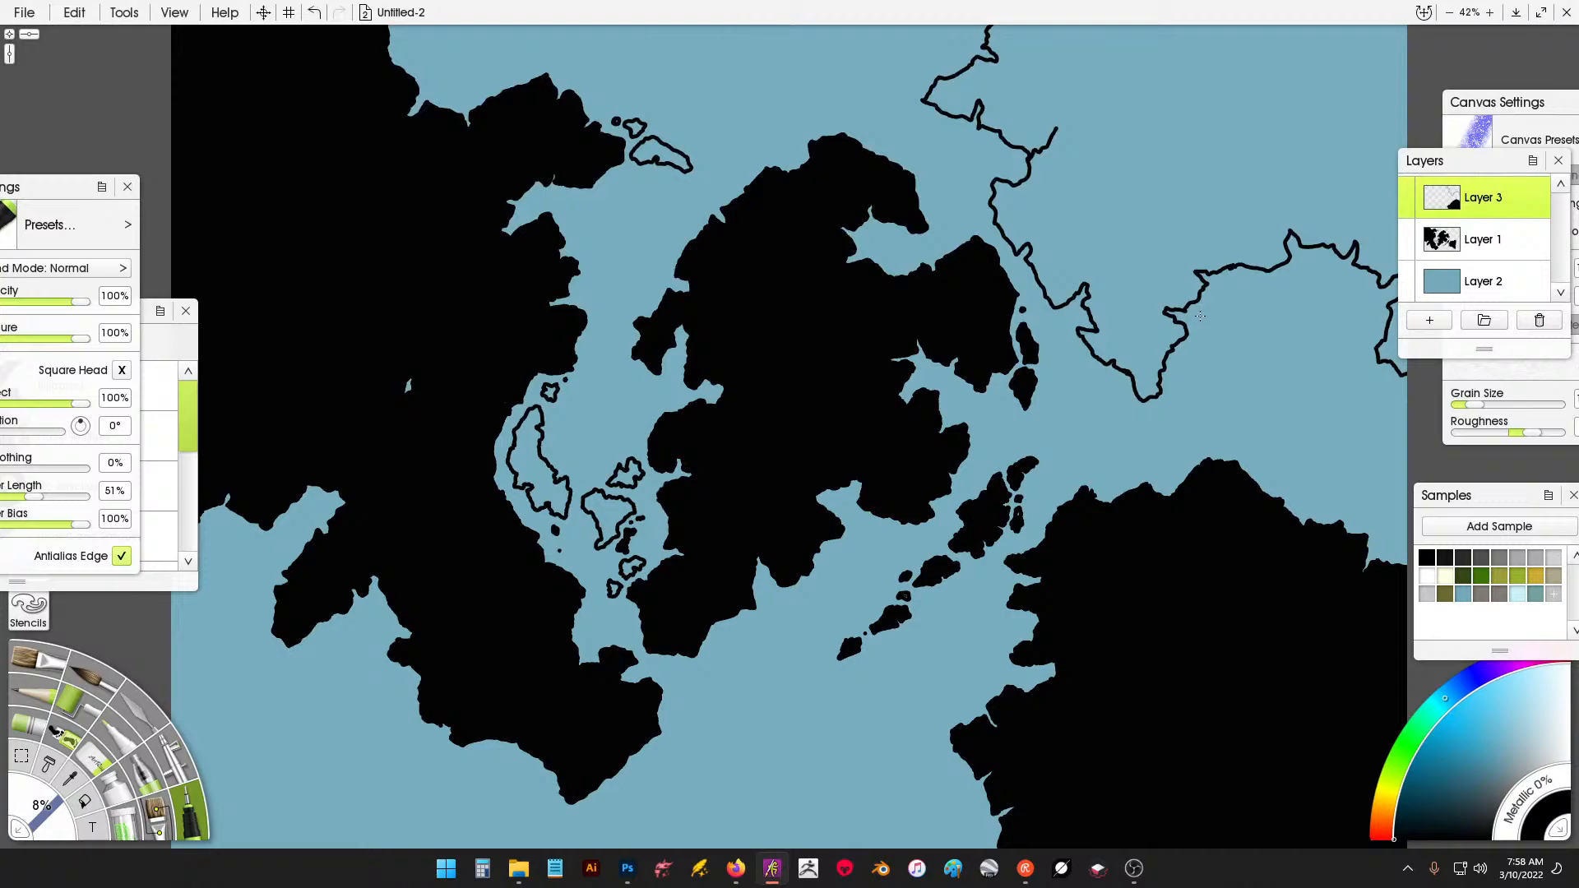
# Outline small islands in the northeastern landmass's southern bay and a larger island with islets off its southwestern coast.
pyautogui.moveTo(1196, 311)
pyautogui.mouseDown()
pyautogui.moveTo(1219, 331)
pyautogui.moveTo(1201, 318)
pyautogui.mouseUp()
pyautogui.moveTo(1209, 298)
pyautogui.mouseDown()
pyautogui.moveTo(1219, 310)
pyautogui.moveTo(1215, 284)
pyautogui.mouseUp()
pyautogui.moveTo(1076, 359)
pyautogui.mouseDown()
pyautogui.moveTo(1058, 391)
pyautogui.moveTo(1084, 413)
pyautogui.moveTo(1123, 409)
pyautogui.moveTo(1103, 390)
pyautogui.mouseUp()
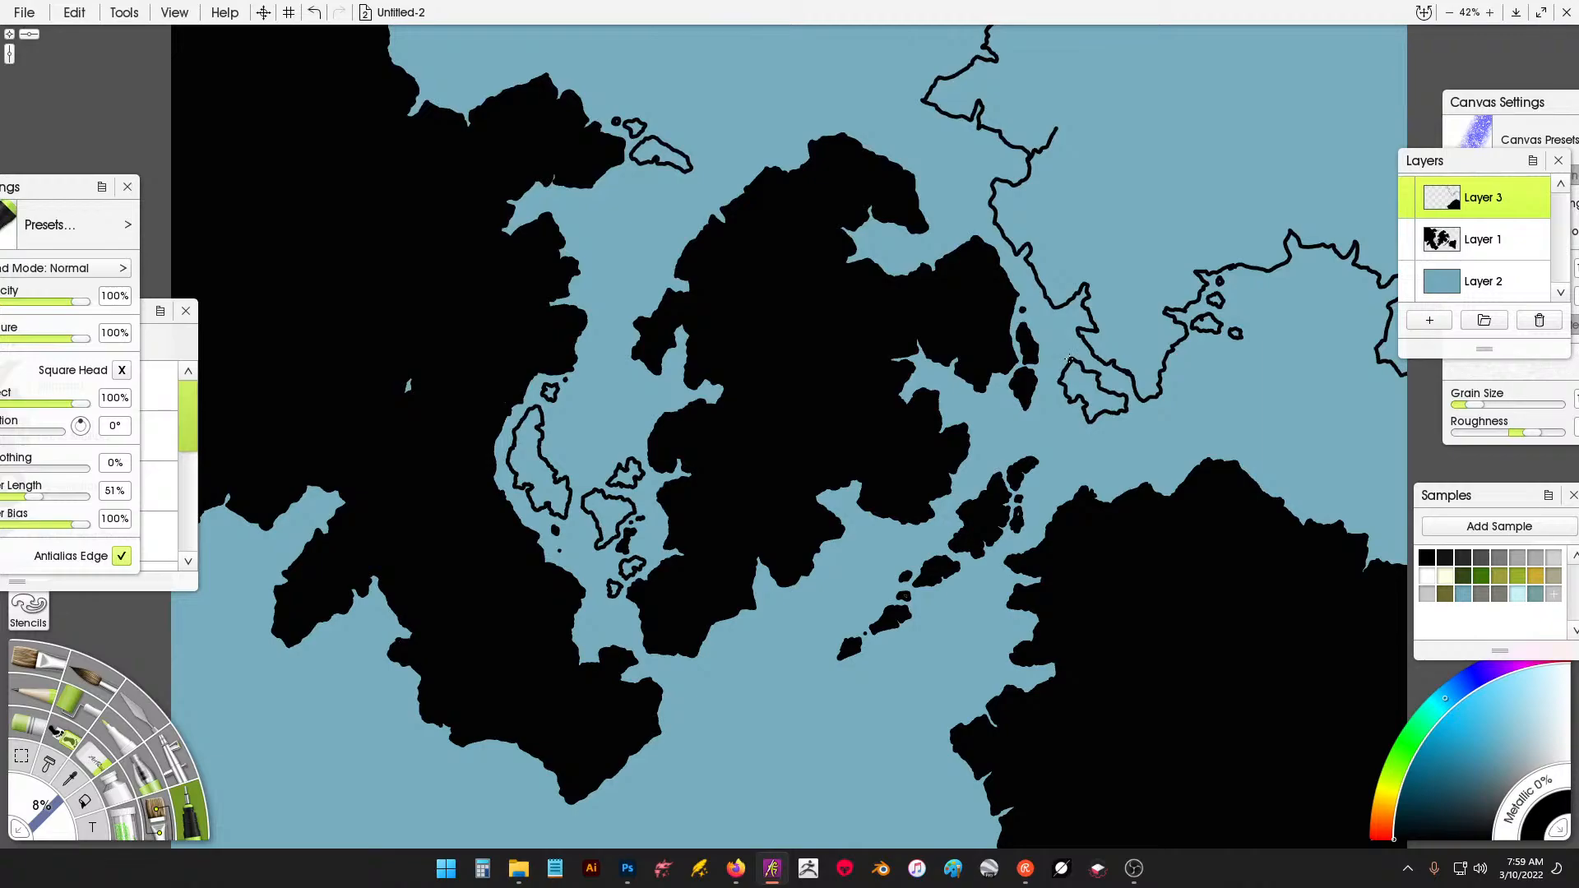
pyautogui.moveTo(1061, 346)
pyautogui.mouseDown()
pyautogui.moveTo(1076, 346)
pyautogui.moveTo(1065, 330)
pyautogui.moveTo(1056, 343)
pyautogui.moveTo(1120, 377)
pyautogui.mouseUp()
pyautogui.moveTo(1051, 367); pyautogui.dragTo(1059, 364)
# Flood-fill the northeastern landmass and the larger island off its southwestern coast with black on Layer 3.
pyautogui.click(85, 800)
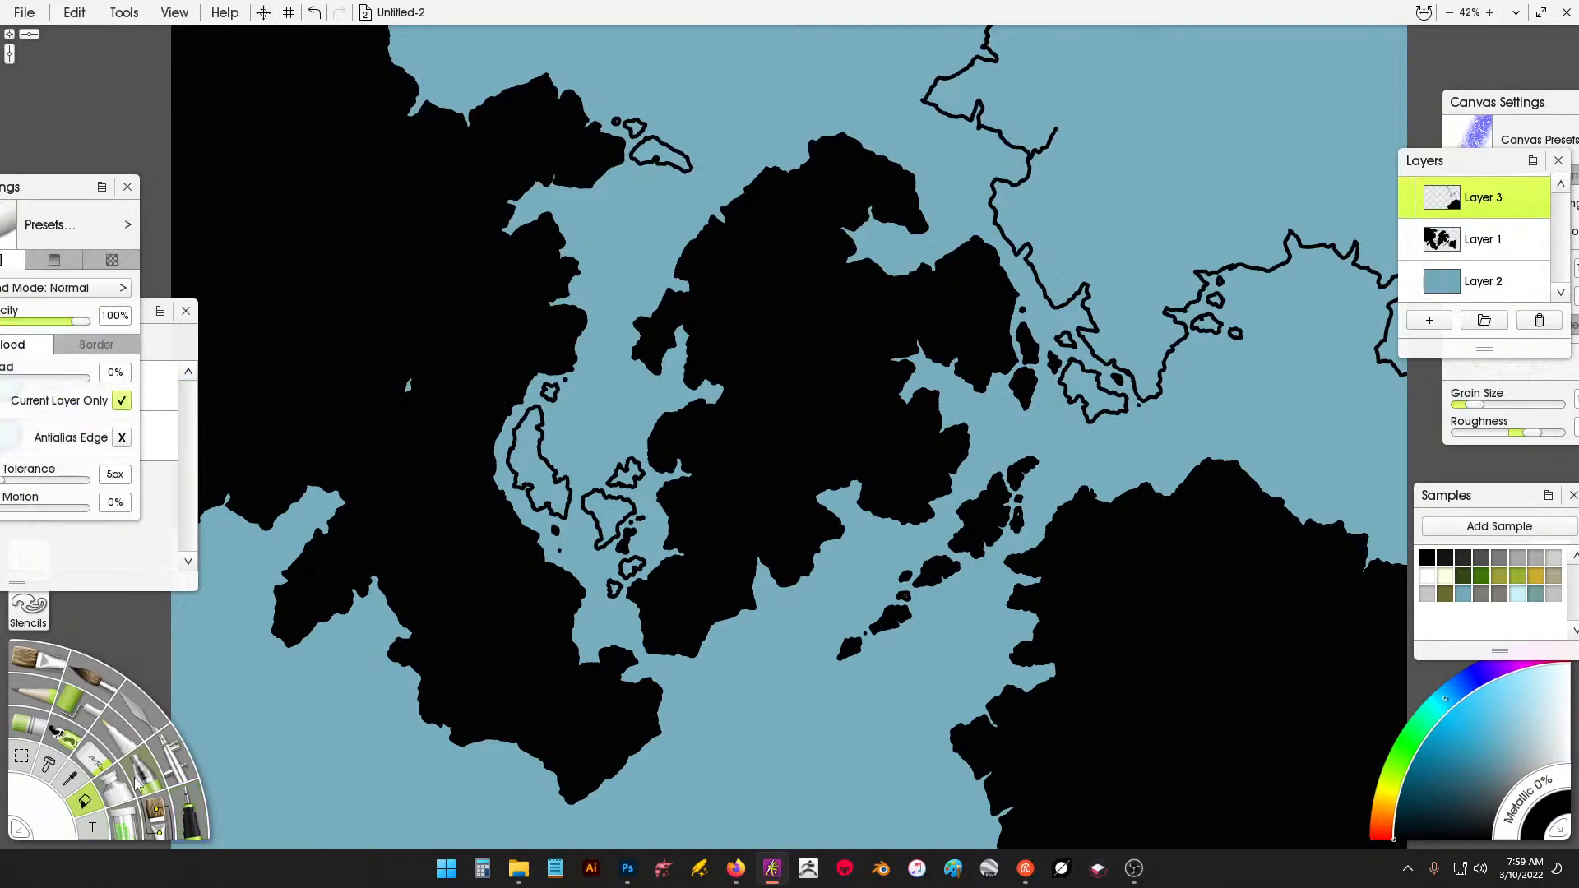
pyautogui.click(1139, 229)
pyautogui.click(1079, 378)
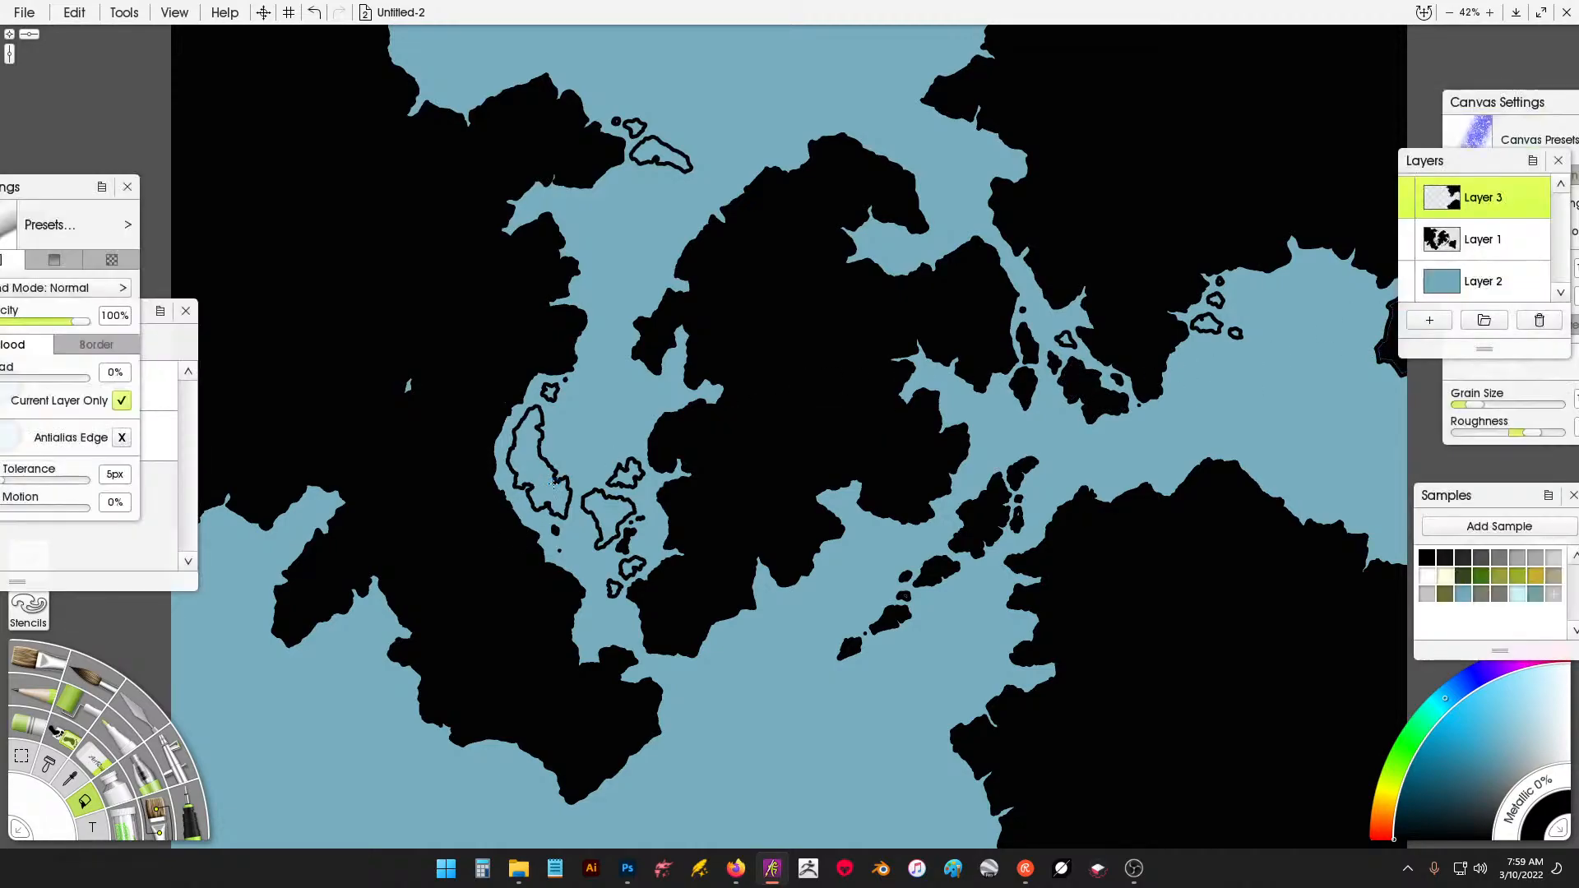
pyautogui.click(553, 485)
pyautogui.hotkey('ctrl', 'z')
# On Layer 1, flood-fill the larger outlined islands in the western strait and the island off the northwestern peninsula with black.
pyautogui.click(1489, 245)
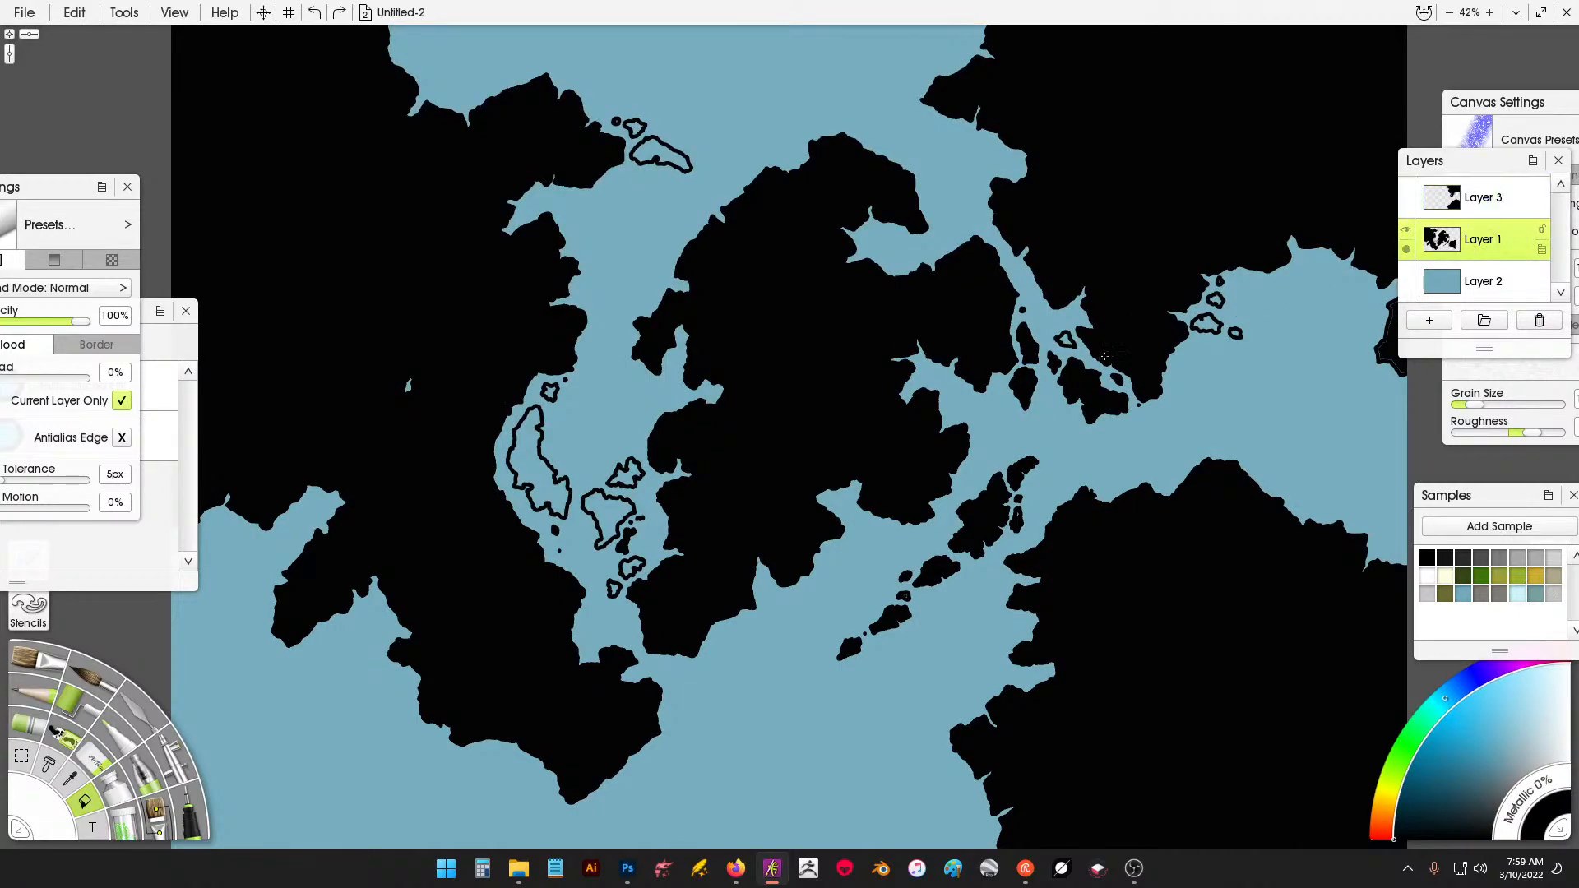
pyautogui.click(540, 477)
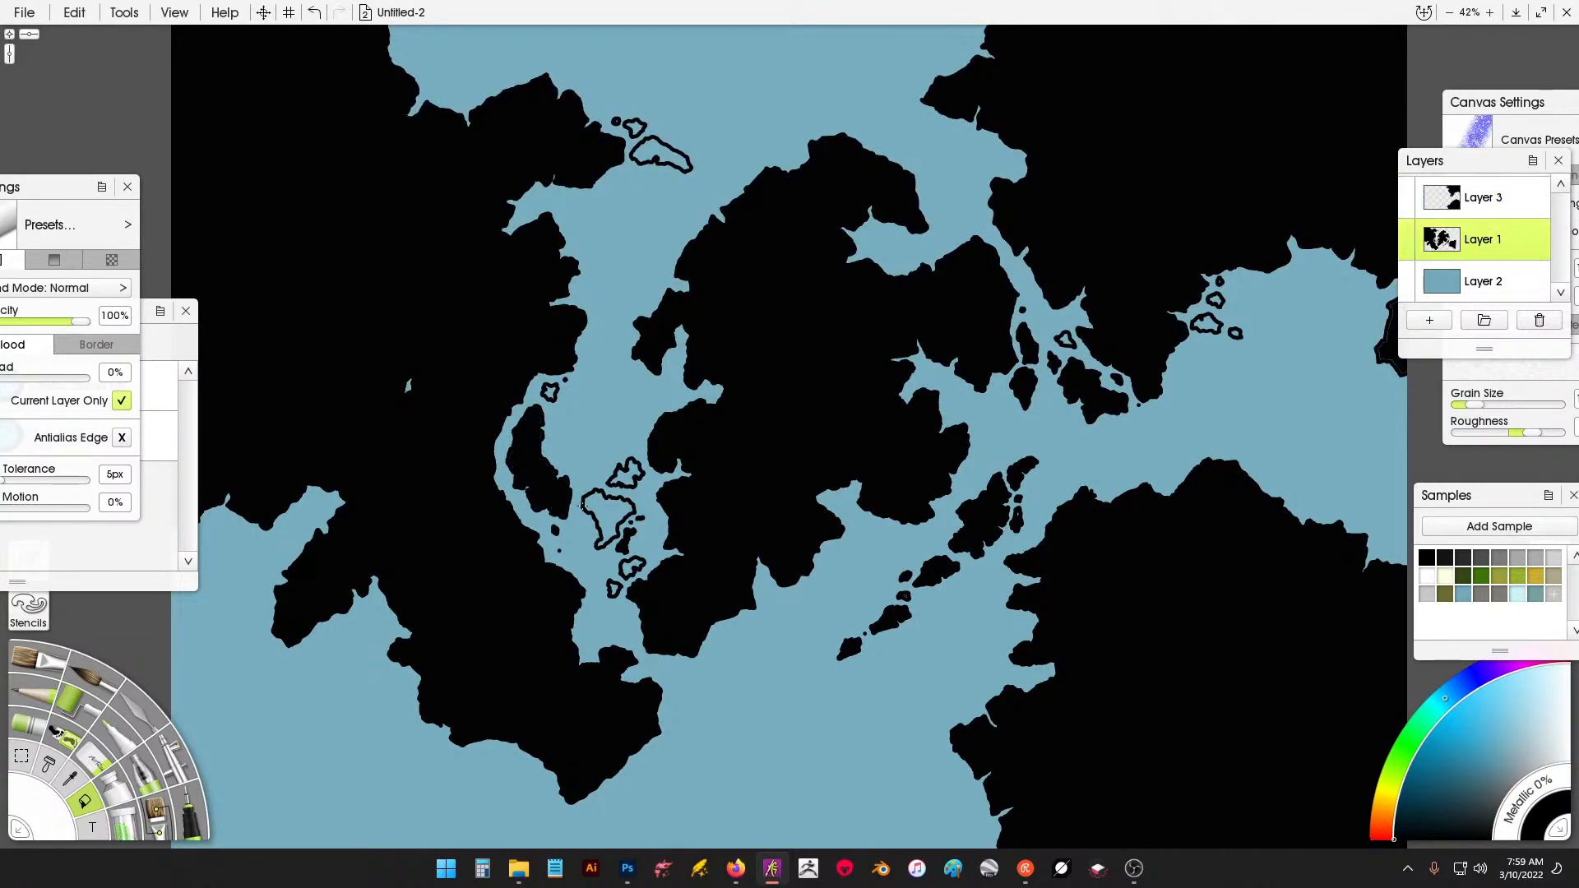
pyautogui.click(620, 524)
pyautogui.click(610, 516)
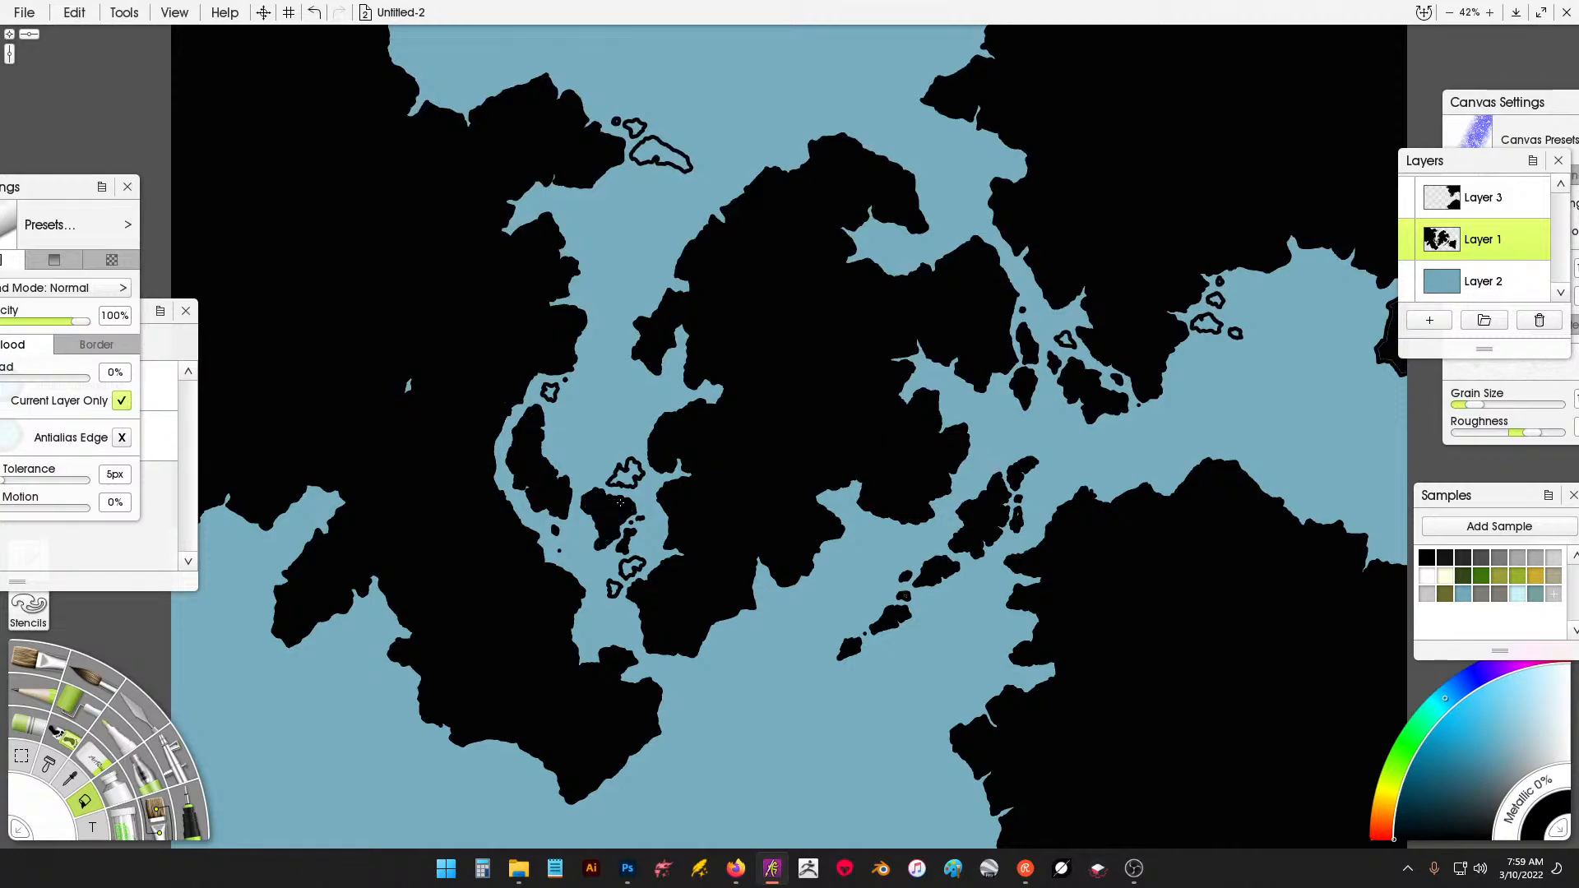
pyautogui.click(626, 473)
pyautogui.click(666, 141)
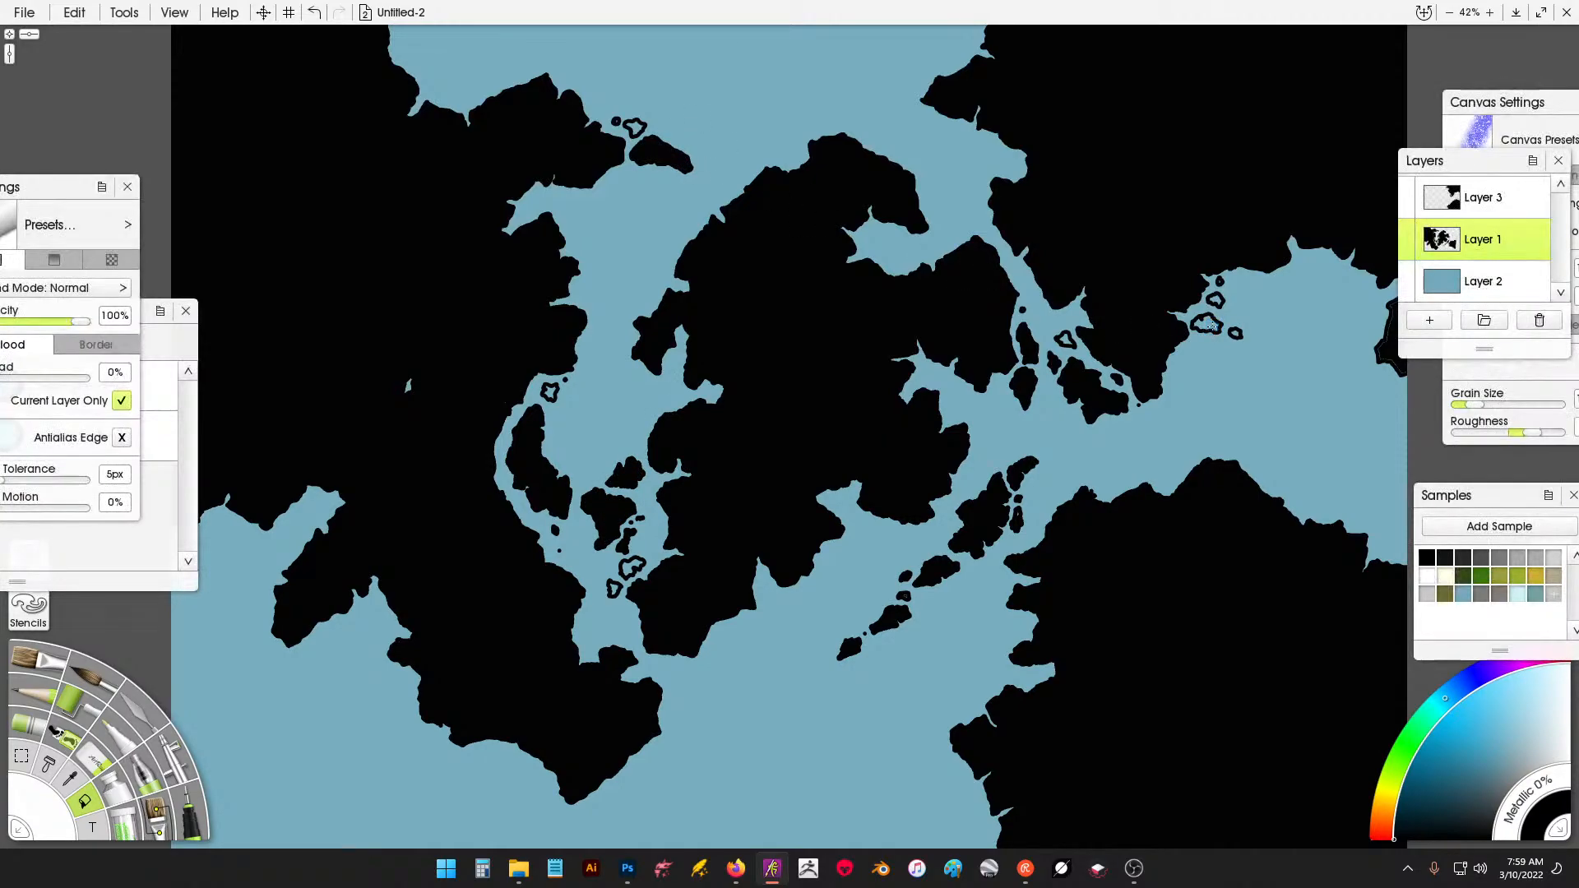
pyautogui.click(1214, 325)
pyautogui.hotkey('ctrl', 'z')
# Flood-fill the remaining small outlined islands in the western strait and the islet beside the northwestern peninsula with black.
pyautogui.click(627, 568)
pyautogui.click(615, 589)
pyautogui.click(550, 391)
pyautogui.click(635, 127)
pyautogui.click(1206, 323)
pyautogui.hotkey('ctrl', 'z')
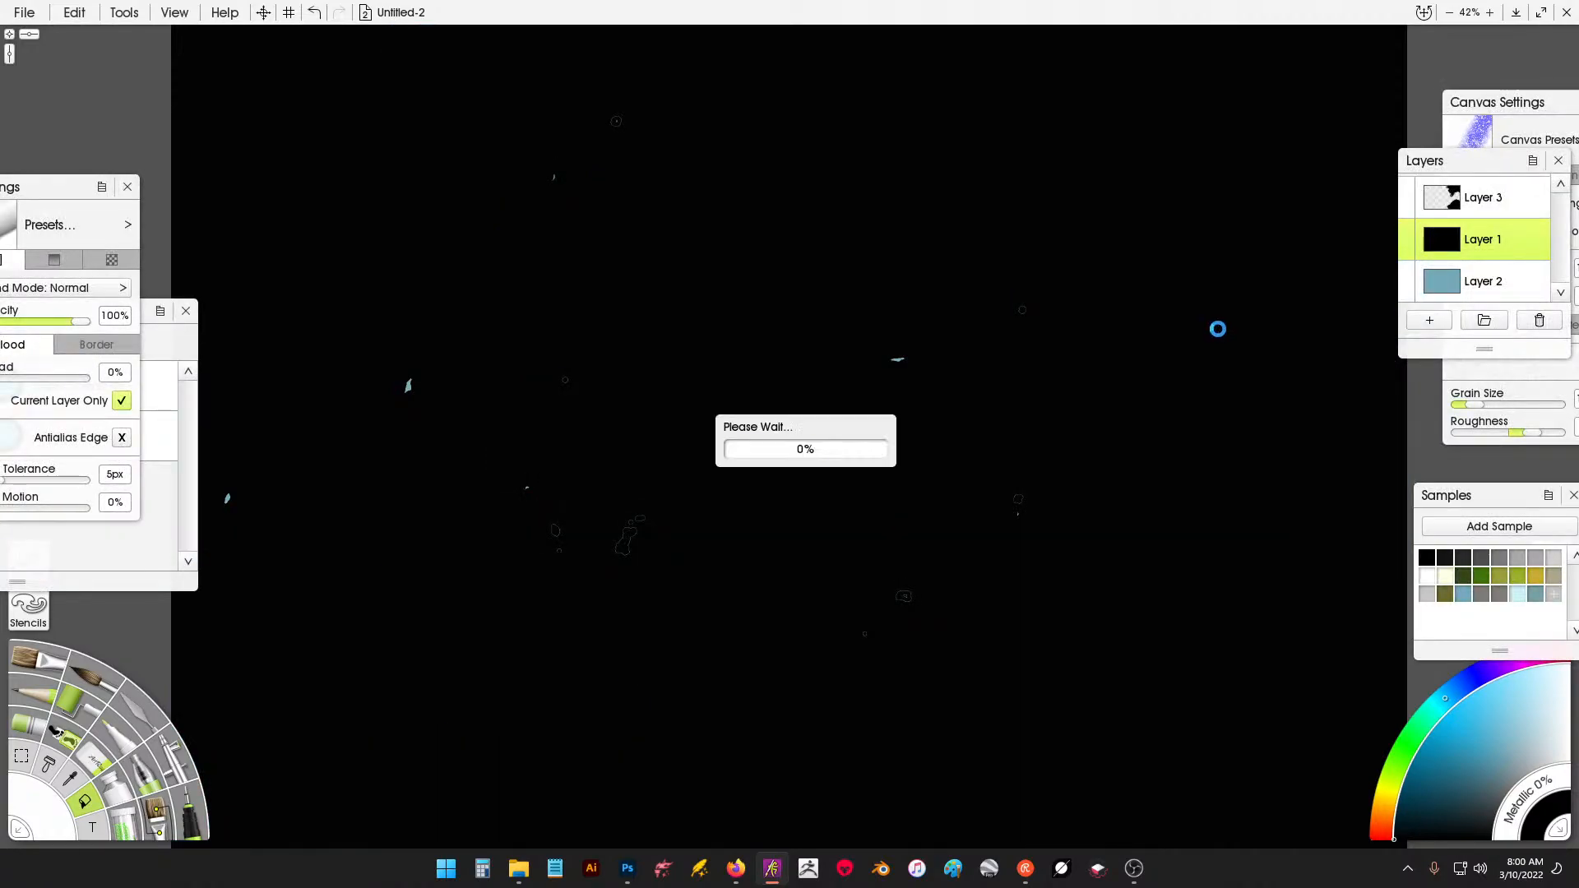
# On Layer 3, fill the small outlined islands in the northeastern landmass's southern bay and the islet in its southwestern strait with black.
pyautogui.click(1461, 205)
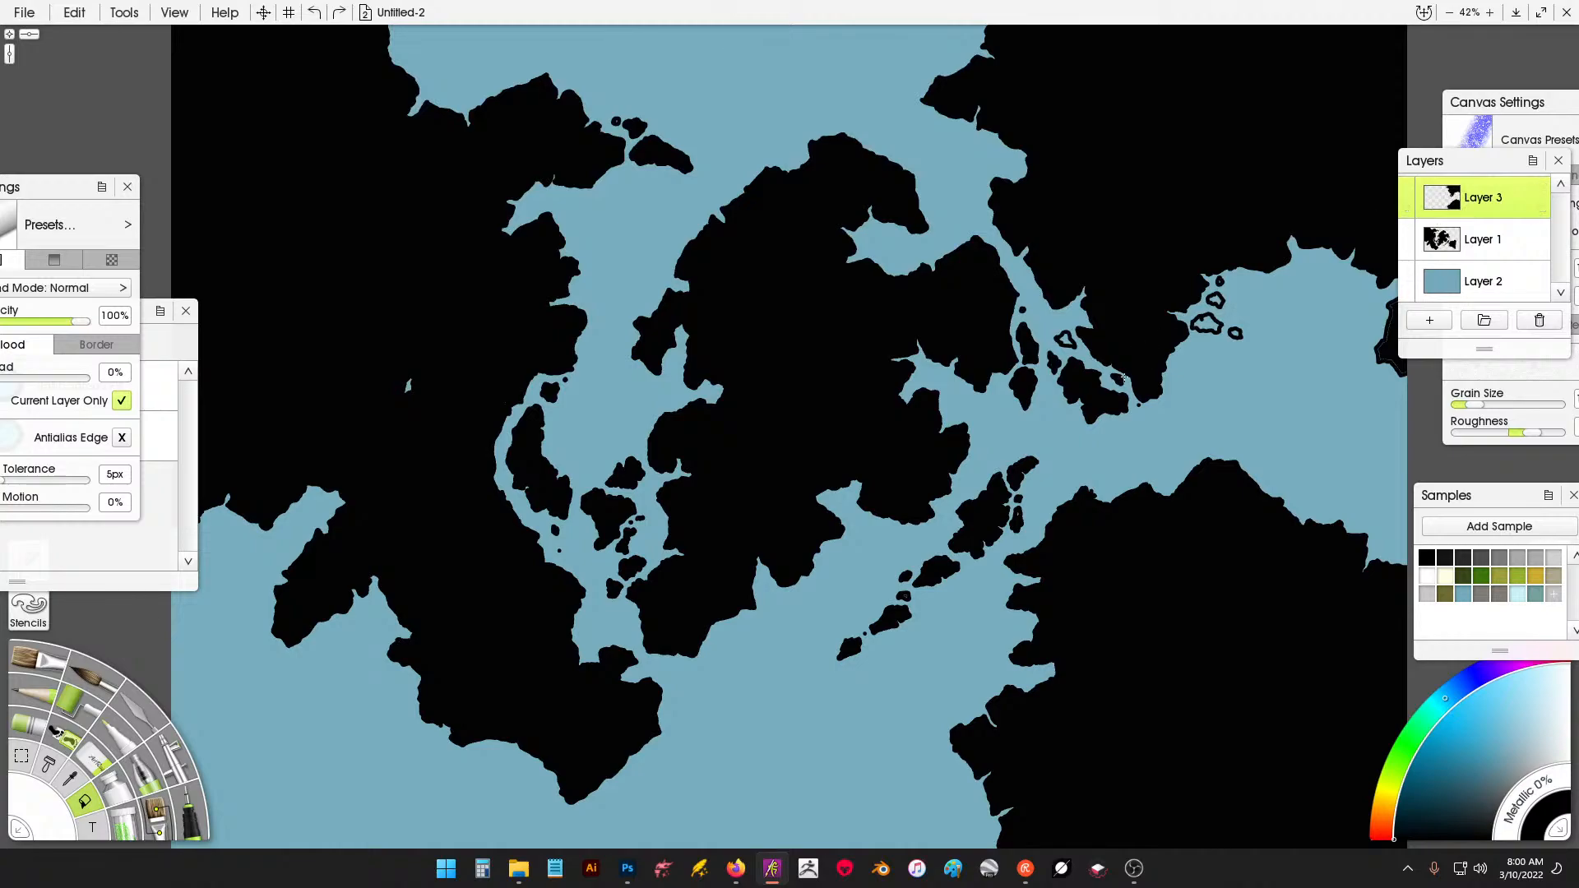
pyautogui.click(1072, 348)
pyautogui.click(1210, 327)
pyautogui.click(1069, 341)
pyautogui.click(1216, 301)
pyautogui.click(1208, 327)
pyautogui.click(1235, 331)
# Move the floating tool settings and presets windows inward, placing the settings above the presets.
pyautogui.moveTo(37, 188); pyautogui.dragTo(227, 72)
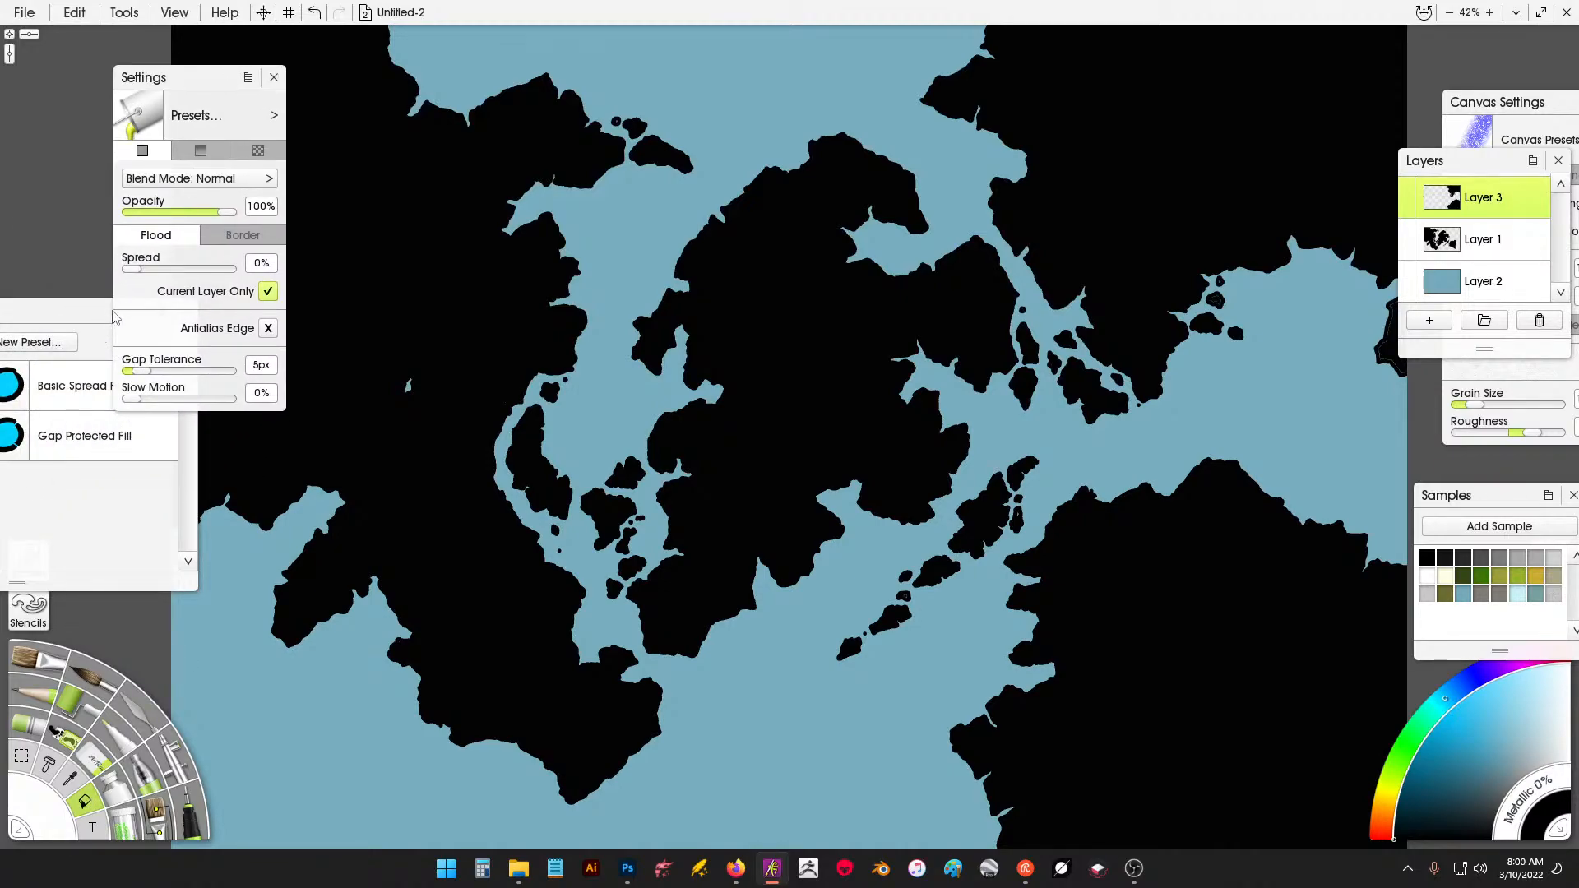
pyautogui.moveTo(73, 323); pyautogui.dragTo(199, 475)
pyautogui.moveTo(203, 478); pyautogui.dragTo(191, 457)
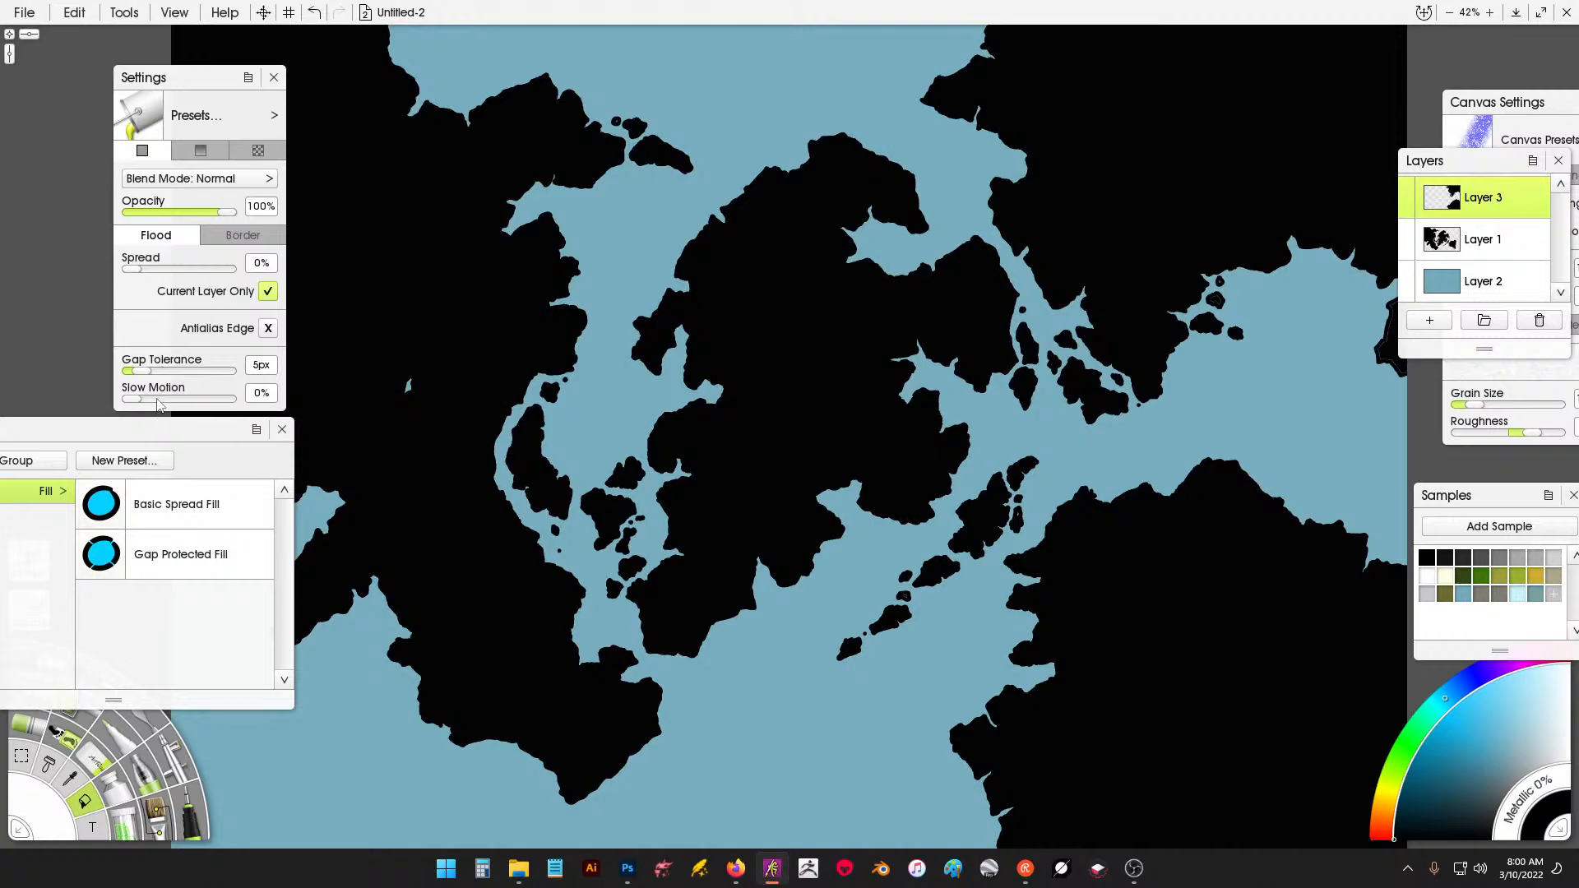
# Try flood-filling the open sea on Layer 1 with Slow Motion at 34%, undo the fill, and reset Slow Motion to 0%.
pyautogui.click(165, 398)
pyautogui.click(1490, 243)
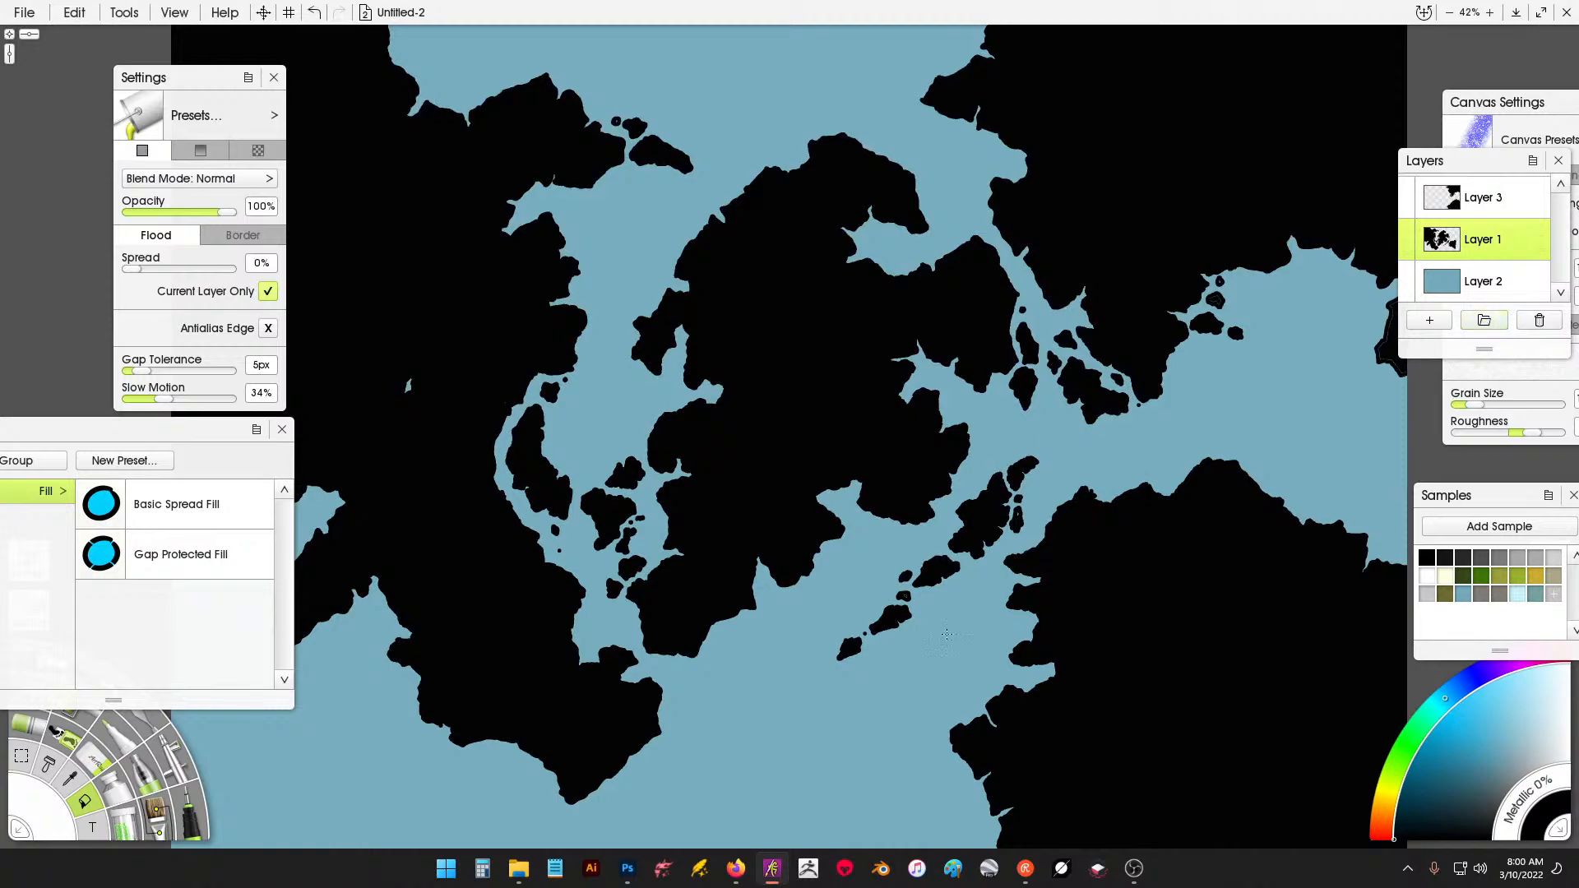
pyautogui.click(813, 749)
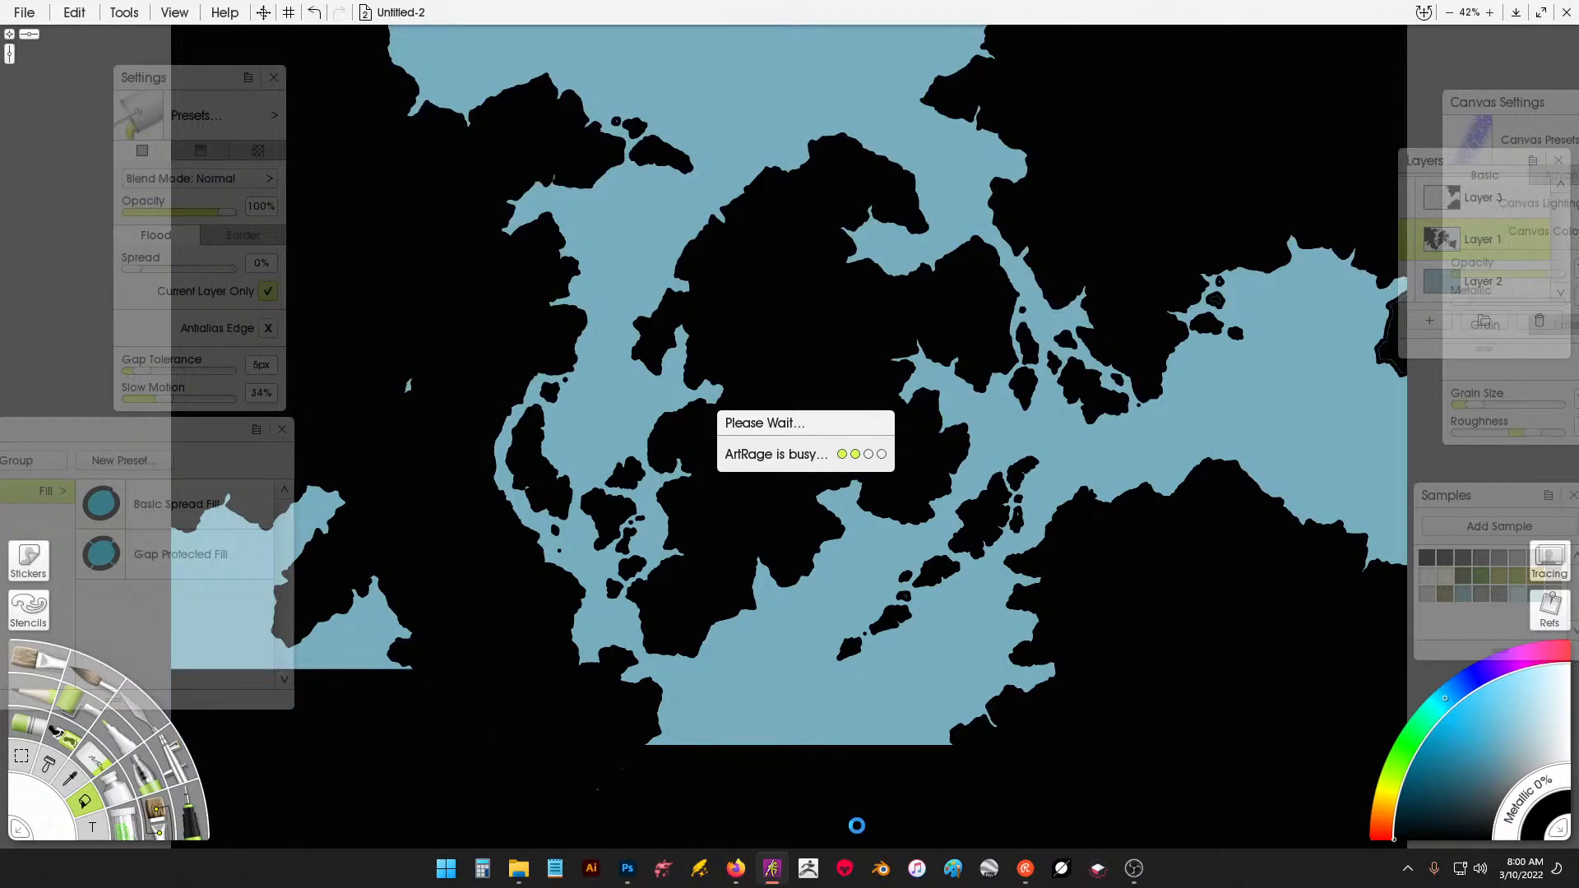
pyautogui.hotkey('ctrl', 'z')
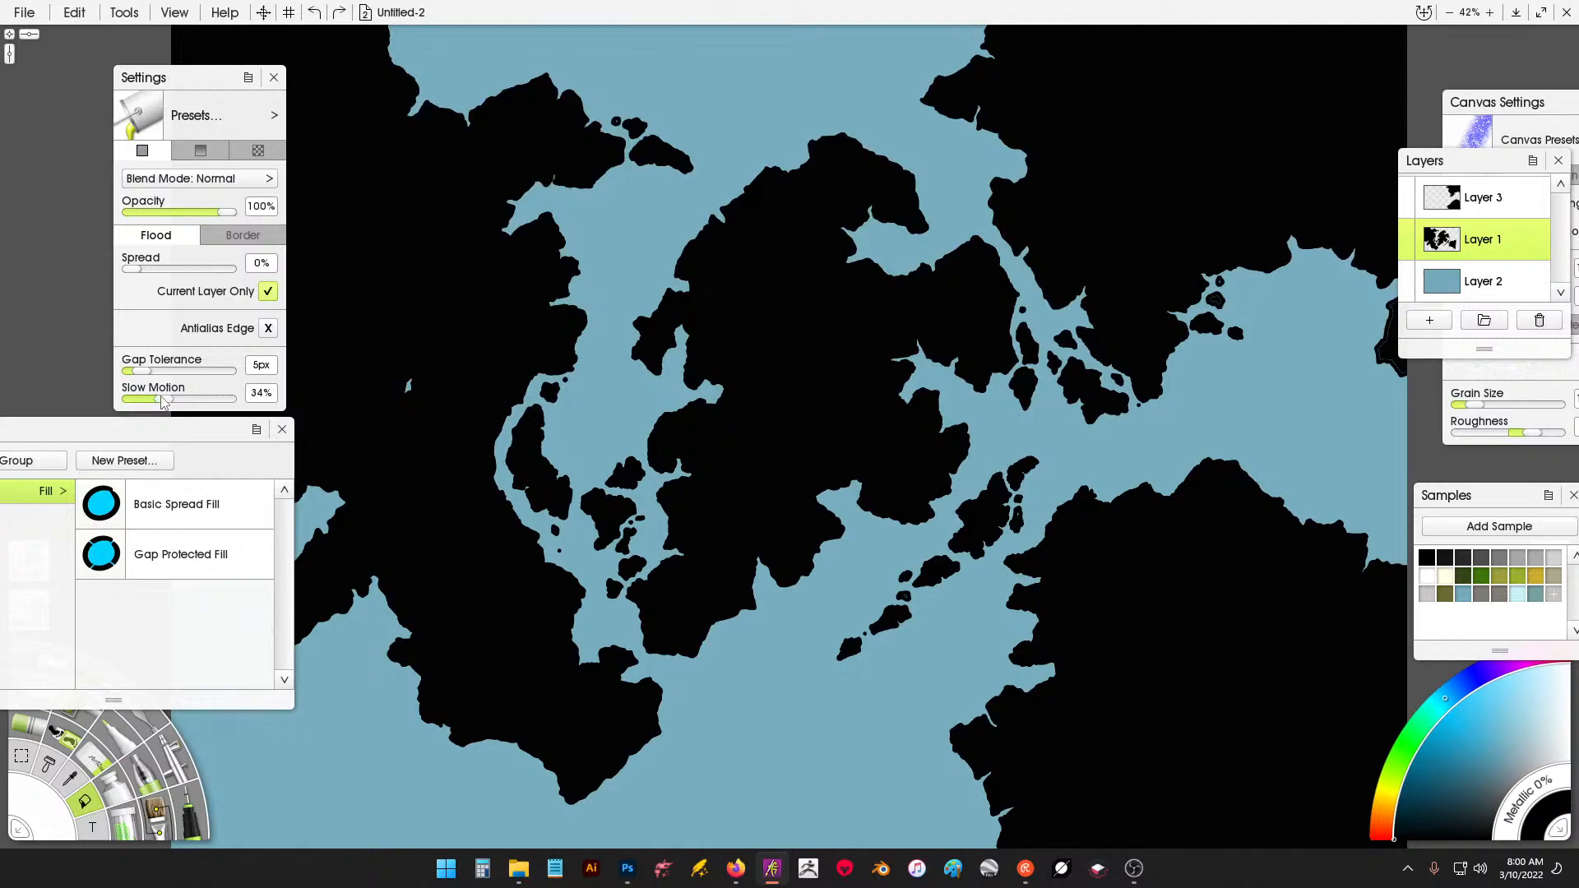
pyautogui.moveTo(163, 399); pyautogui.dragTo(125, 398)
# On Layer 3, outline new islands with the Ink Pen off the central continent's southeast coast and its northeastern tip.
pyautogui.click(189, 817)
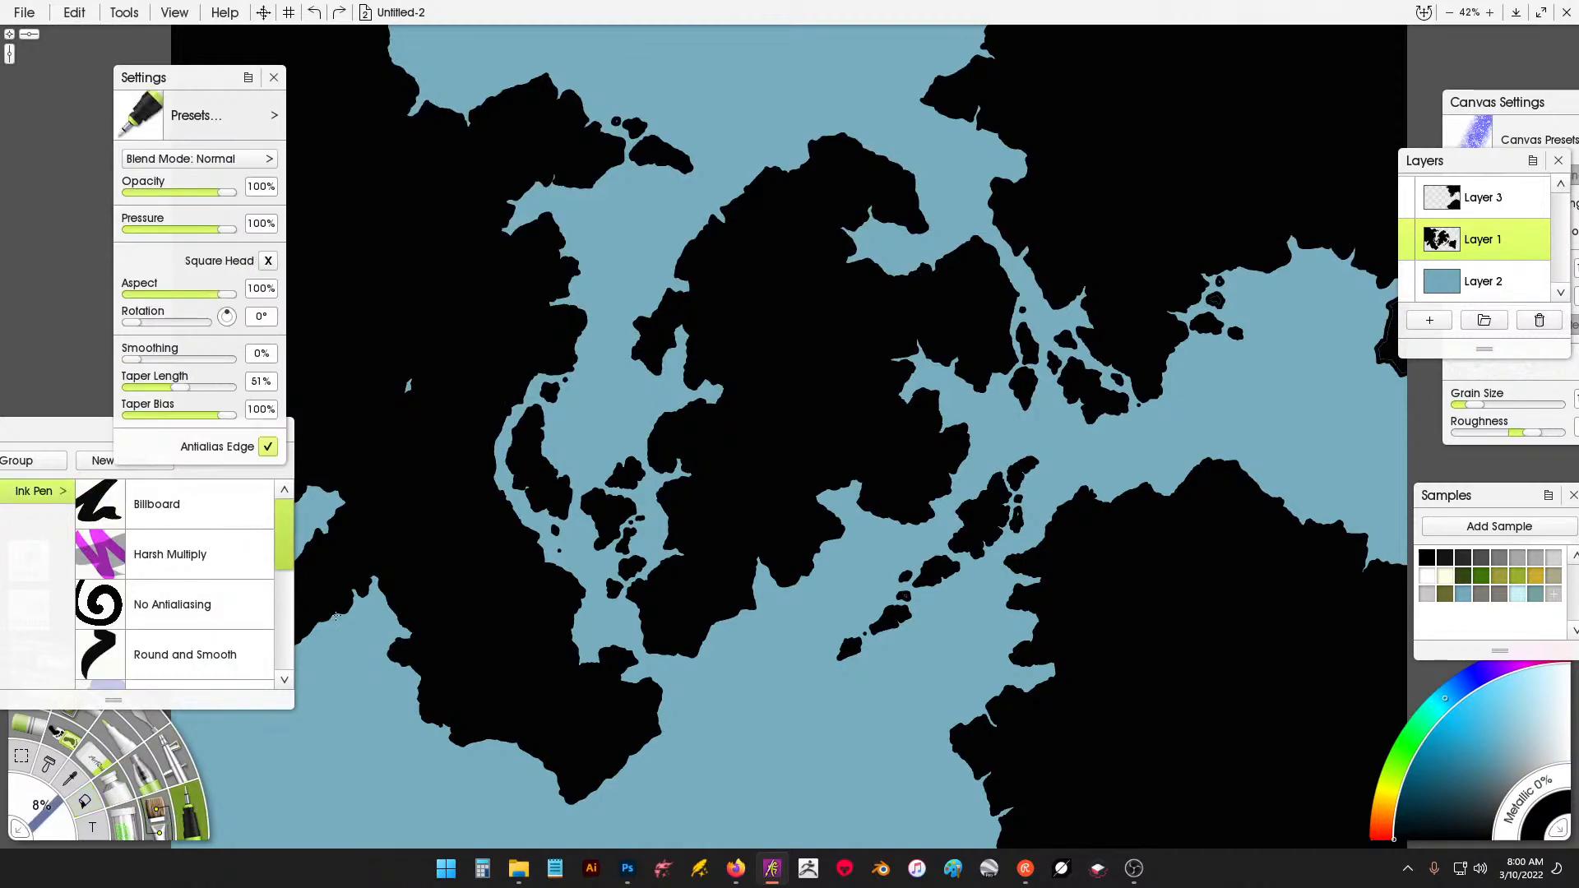
pyautogui.click(1497, 202)
pyautogui.moveTo(956, 493)
pyautogui.mouseDown()
pyautogui.moveTo(952, 476)
pyautogui.moveTo(969, 486)
pyautogui.moveTo(1002, 425)
pyautogui.moveTo(967, 485)
pyautogui.mouseUp()
pyautogui.moveTo(976, 417); pyautogui.dragTo(1020, 445)
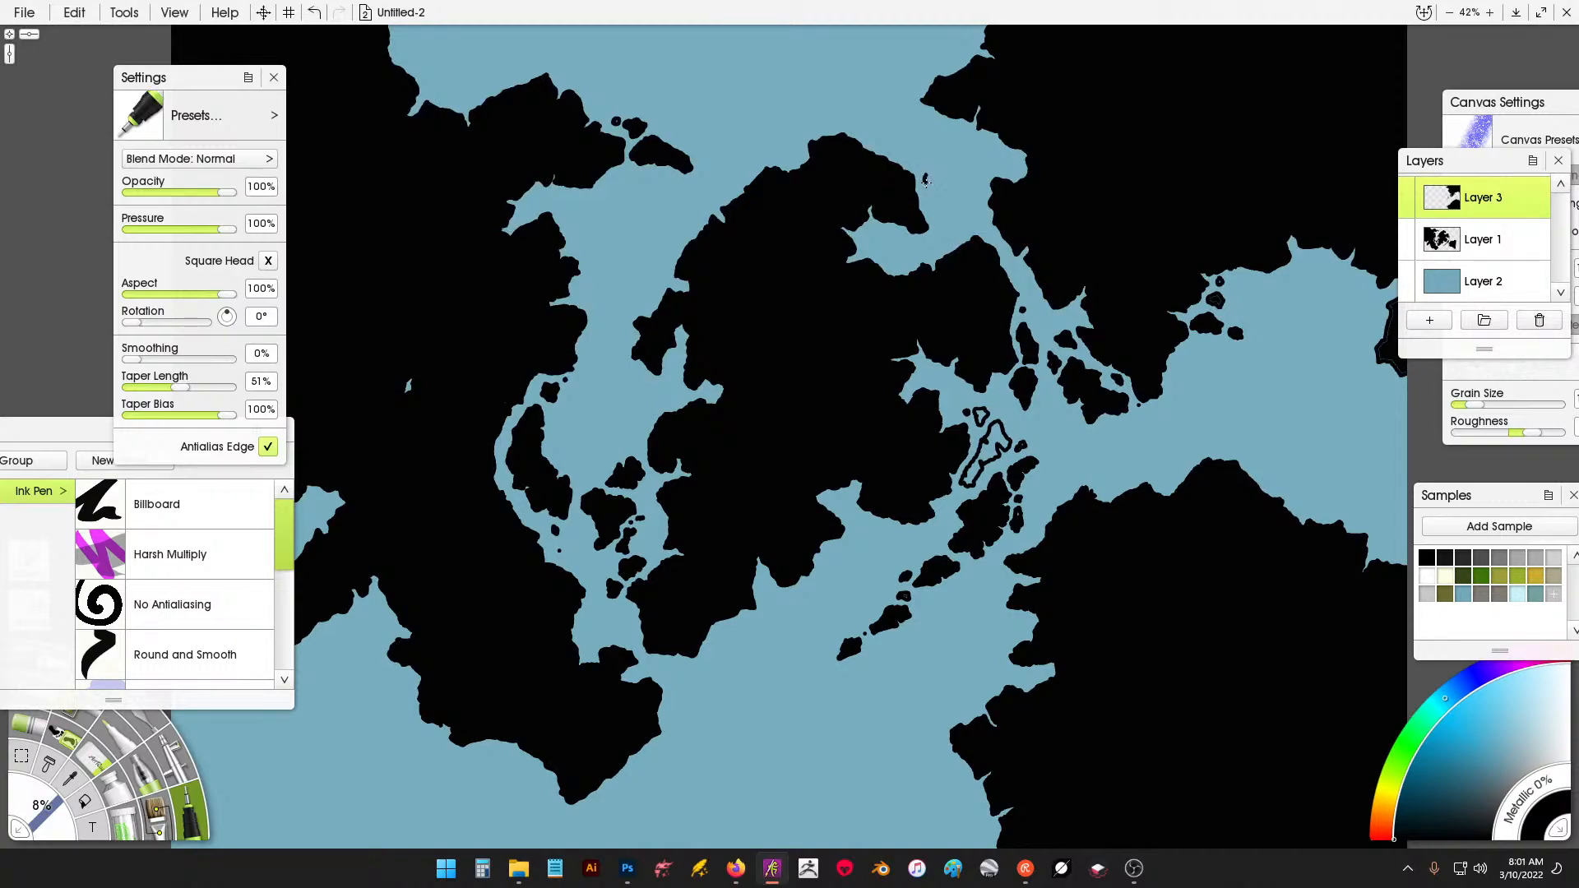
pyautogui.moveTo(930, 191)
pyautogui.mouseDown()
pyautogui.moveTo(946, 174)
pyautogui.moveTo(927, 173)
pyautogui.mouseUp()
# On Layer 1, erase the southwestern chain of small islands in the southern strait using Instant Erase, reducing the eraser size to 50%.
pyautogui.press('e')
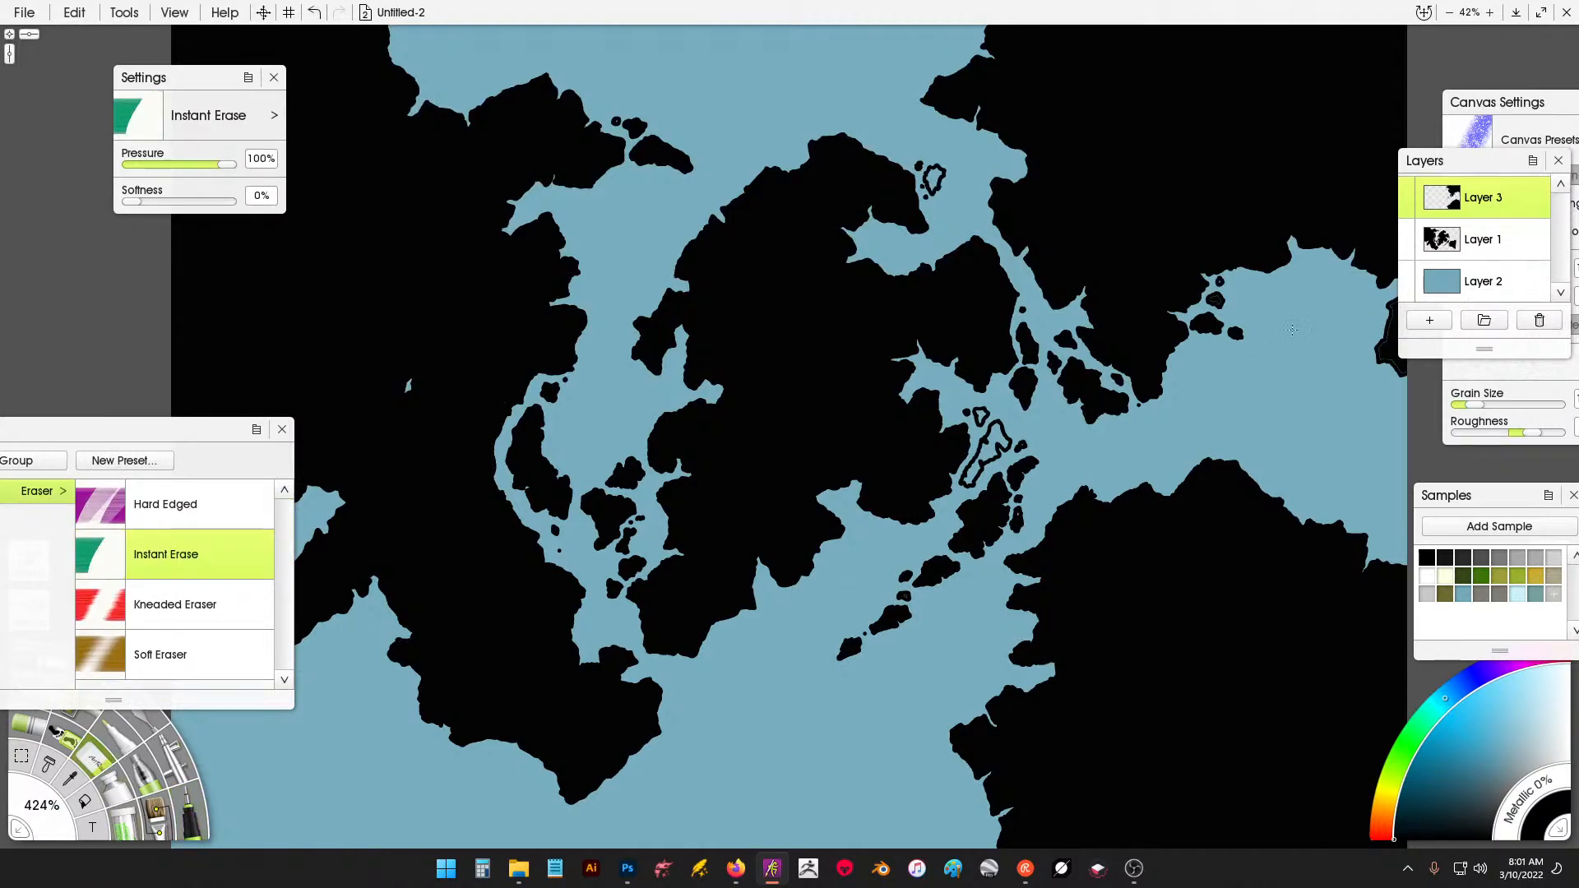
pyautogui.click(1493, 242)
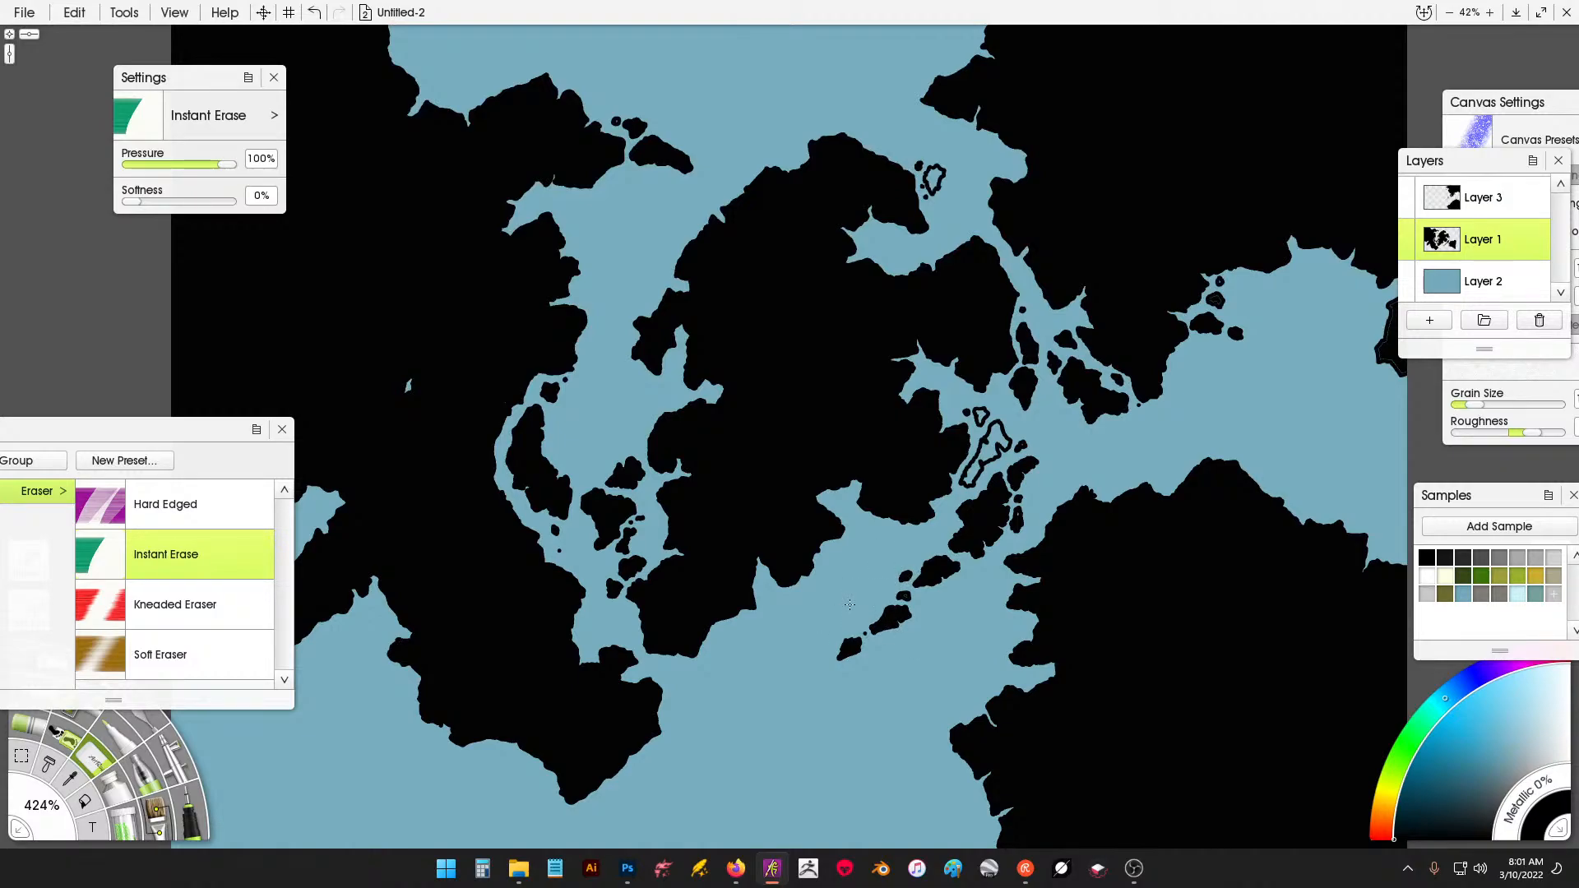
pyautogui.moveTo(847, 645)
pyautogui.mouseDown()
pyautogui.moveTo(893, 613)
pyautogui.moveTo(794, 579)
pyautogui.mouseUp()
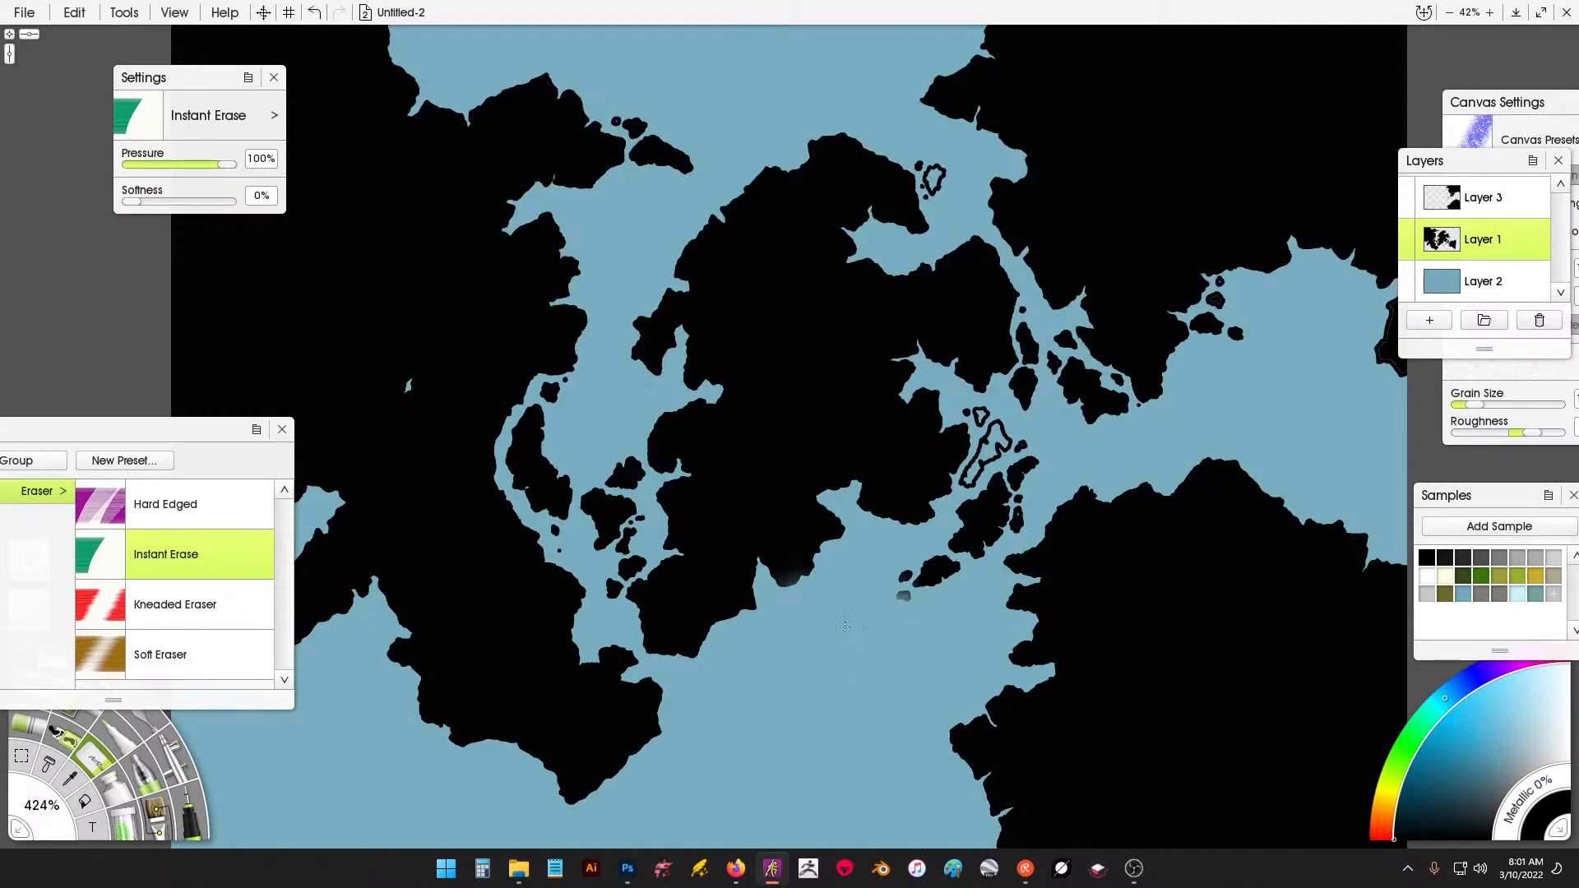
pyautogui.moveTo(54, 792); pyautogui.dragTo(41, 814)
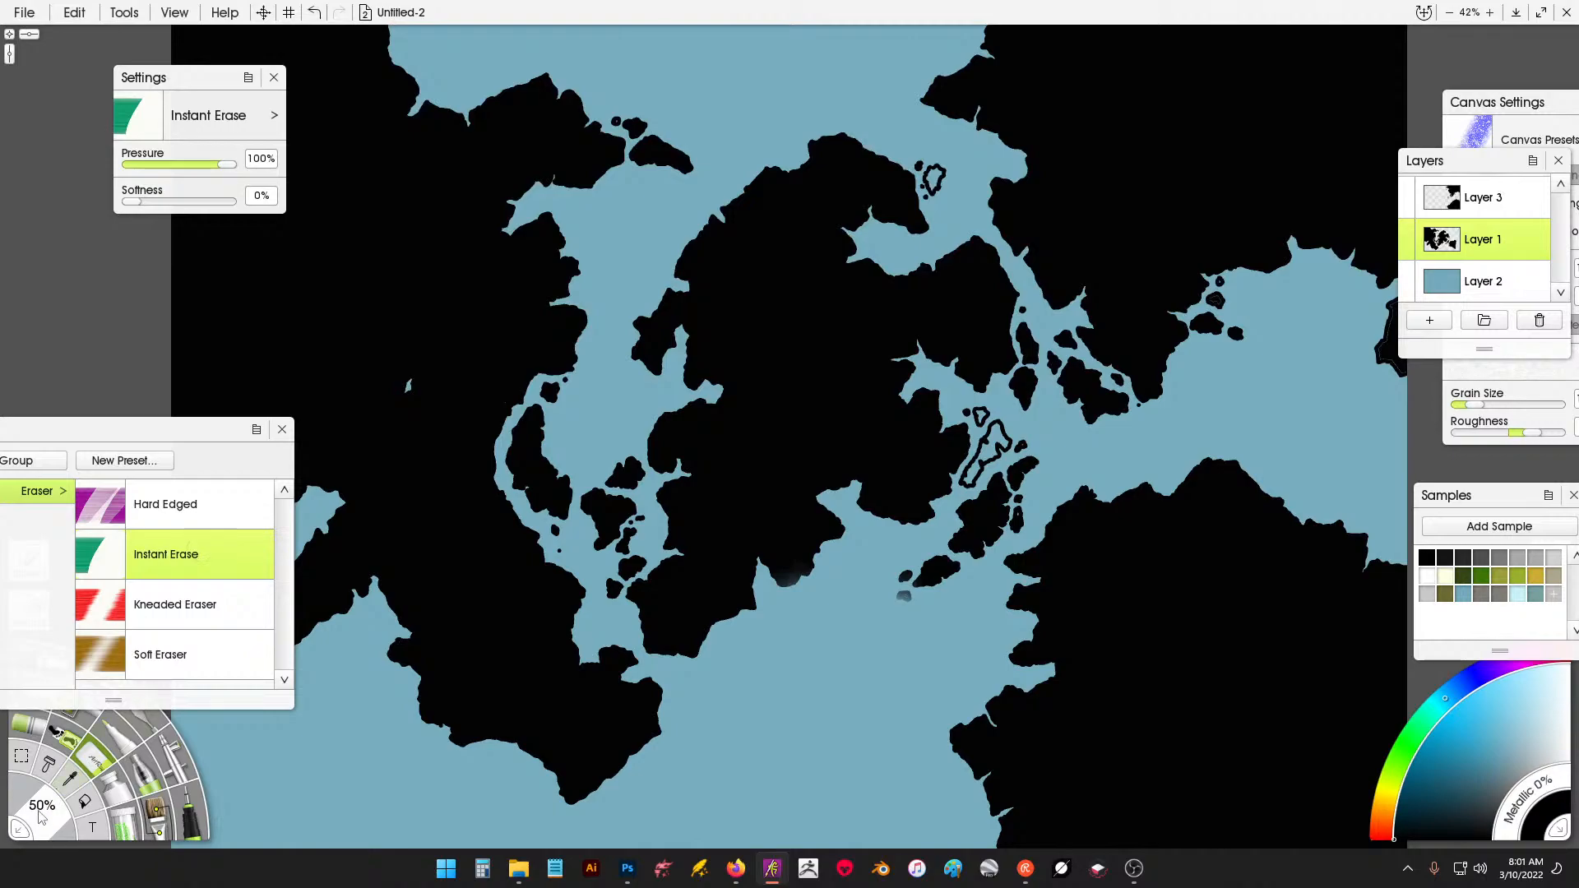
pyautogui.moveTo(889, 570)
pyautogui.mouseDown()
pyautogui.moveTo(910, 594)
pyautogui.moveTo(931, 563)
pyautogui.moveTo(952, 566)
pyautogui.mouseUp()
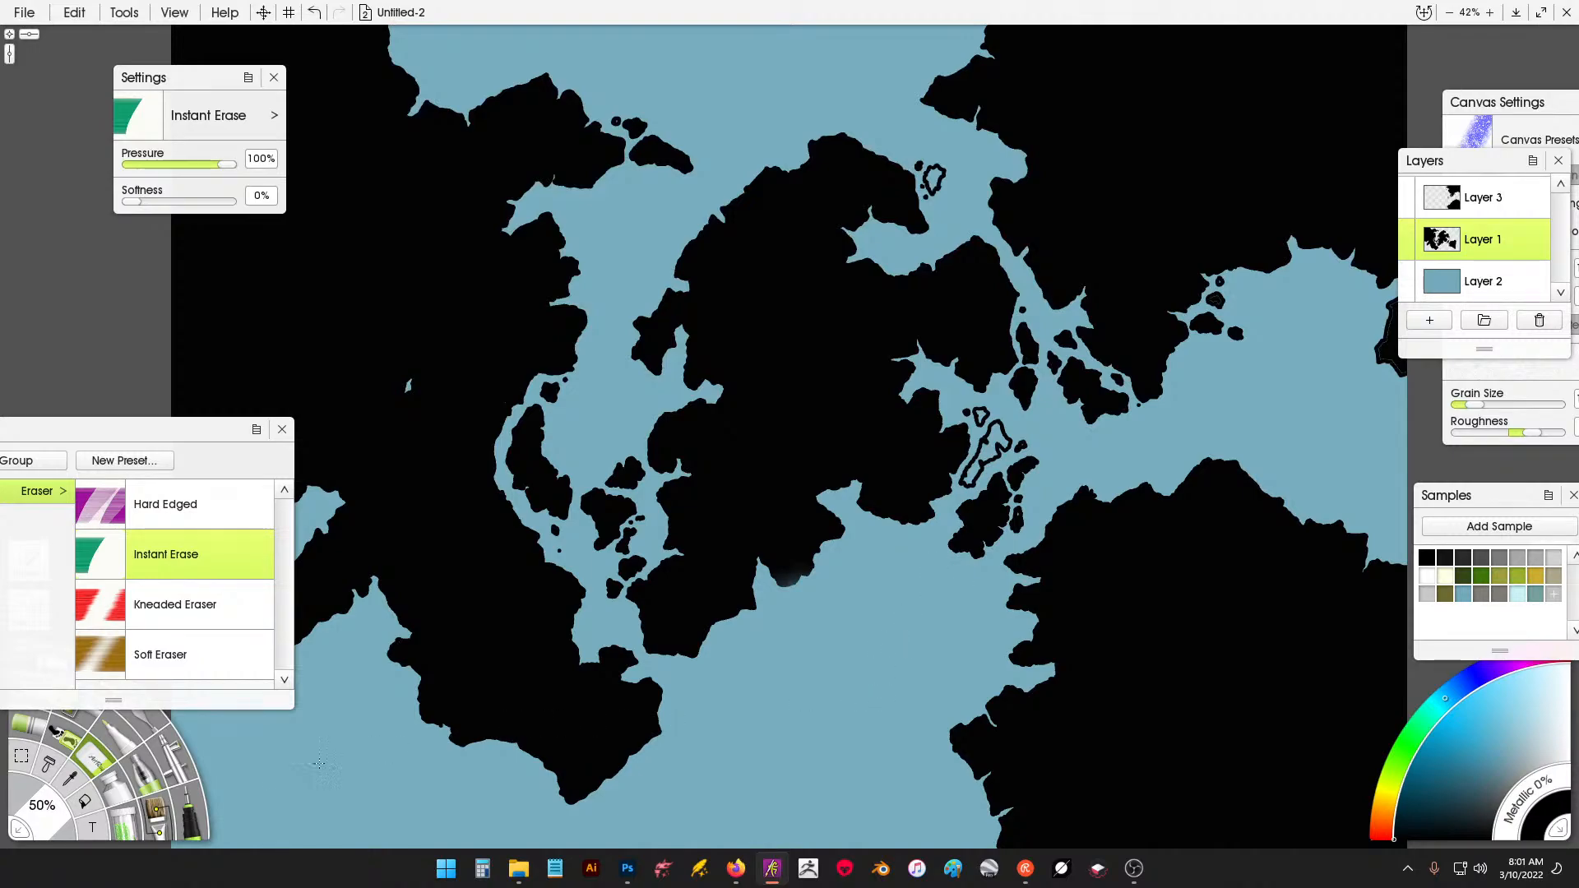
# Draw Ink Pen islands on Layer 1 along the central continent's southern coast, plus islets off its western and northwestern coasts.
pyautogui.click(193, 823)
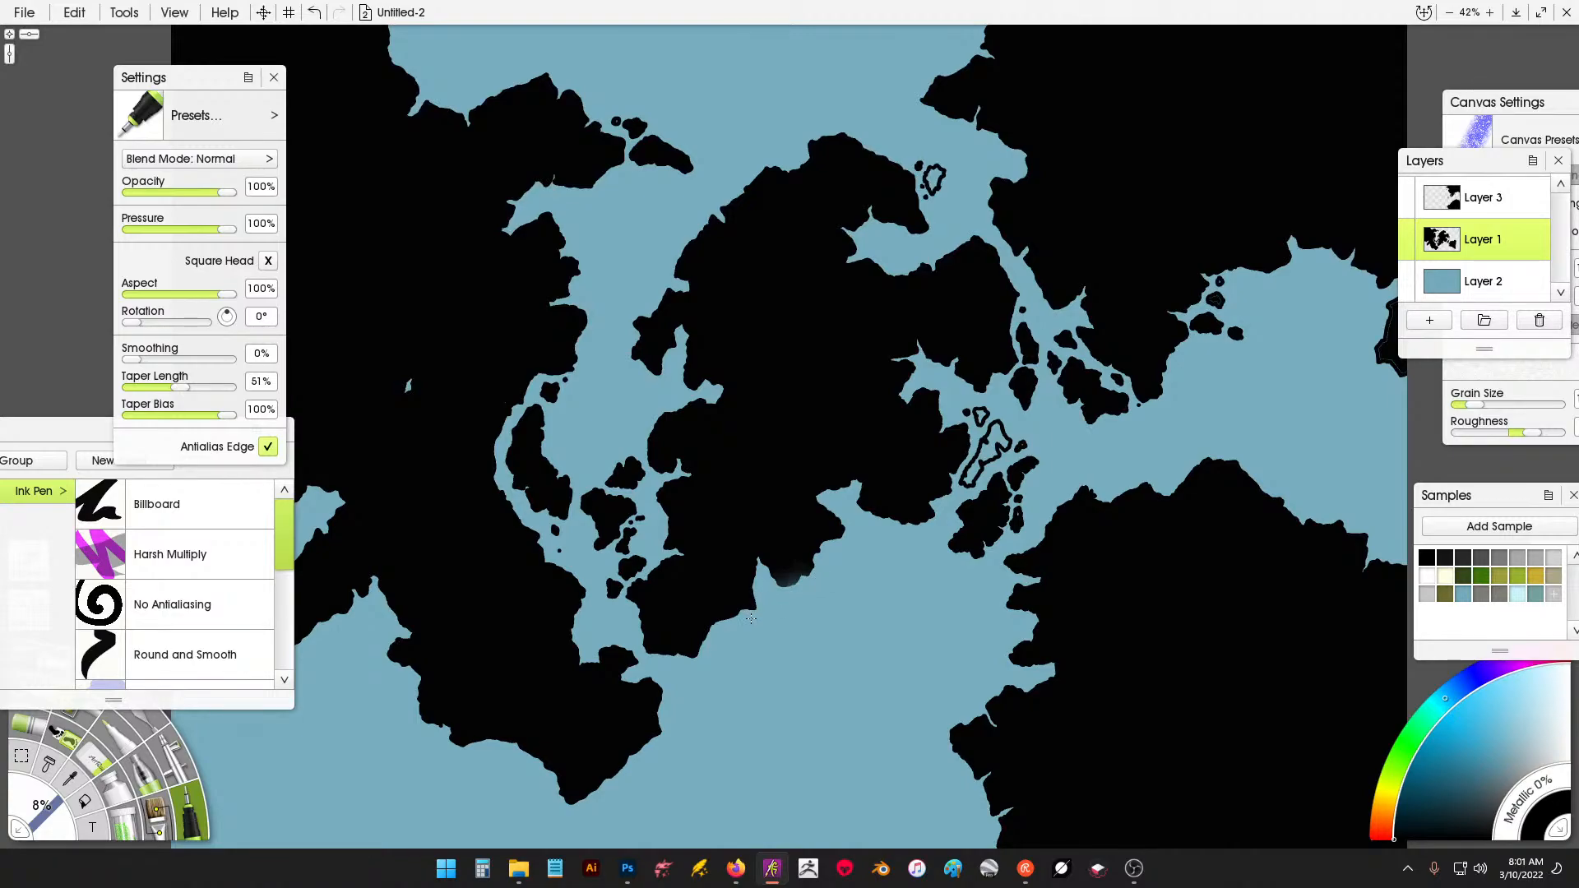
pyautogui.moveTo(751, 618)
pyautogui.mouseDown()
pyautogui.moveTo(742, 643)
pyautogui.moveTo(774, 619)
pyautogui.moveTo(761, 615)
pyautogui.mouseUp()
pyautogui.moveTo(770, 597); pyautogui.dragTo(789, 594)
pyautogui.click(813, 584)
pyautogui.moveTo(618, 355)
pyautogui.mouseDown()
pyautogui.moveTo(625, 367)
pyautogui.moveTo(627, 338)
pyautogui.moveTo(624, 355)
pyautogui.mouseUp()
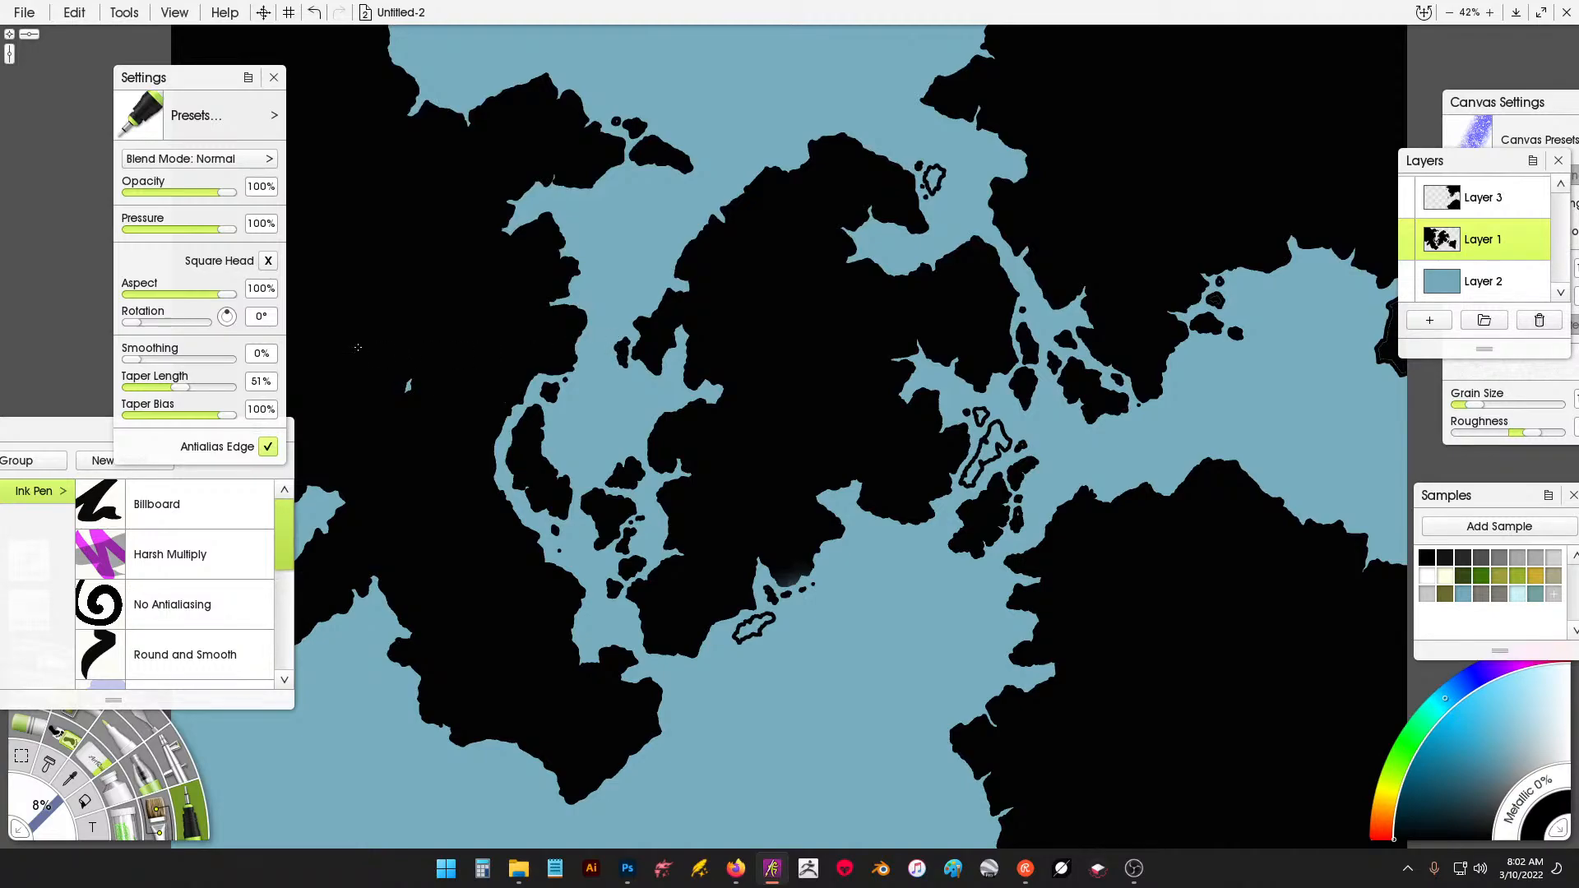
pyautogui.moveTo(664, 259); pyautogui.dragTo(667, 245)
# Merge Layer 3 down into Layer 1.
pyautogui.rightClick(1491, 205)
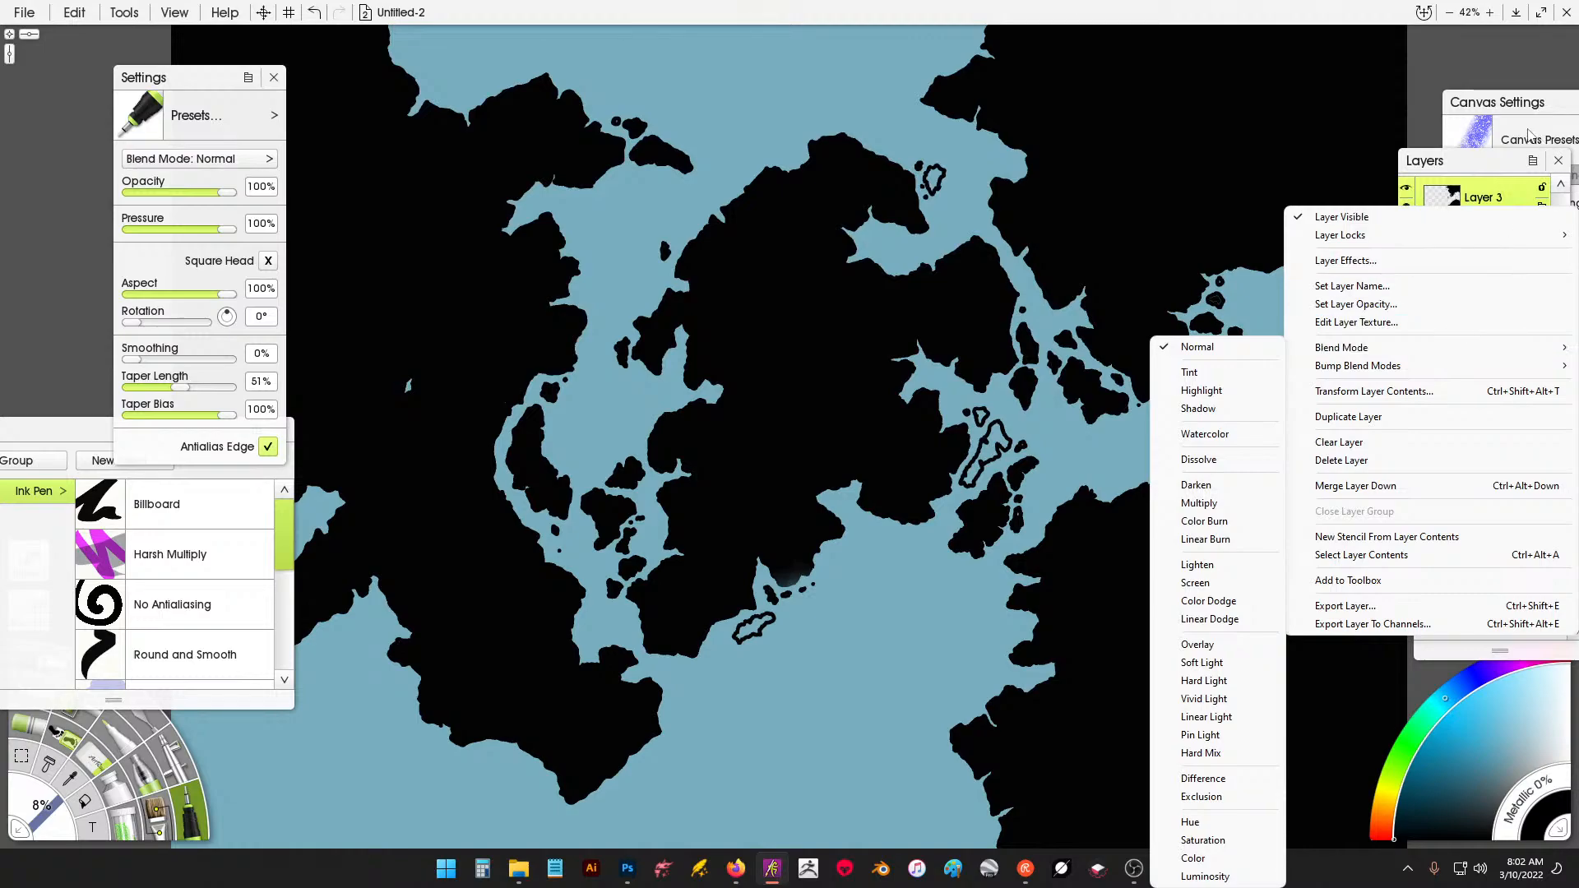
pyautogui.click(1500, 177)
pyautogui.rightClick(1530, 201)
pyautogui.click(1506, 174)
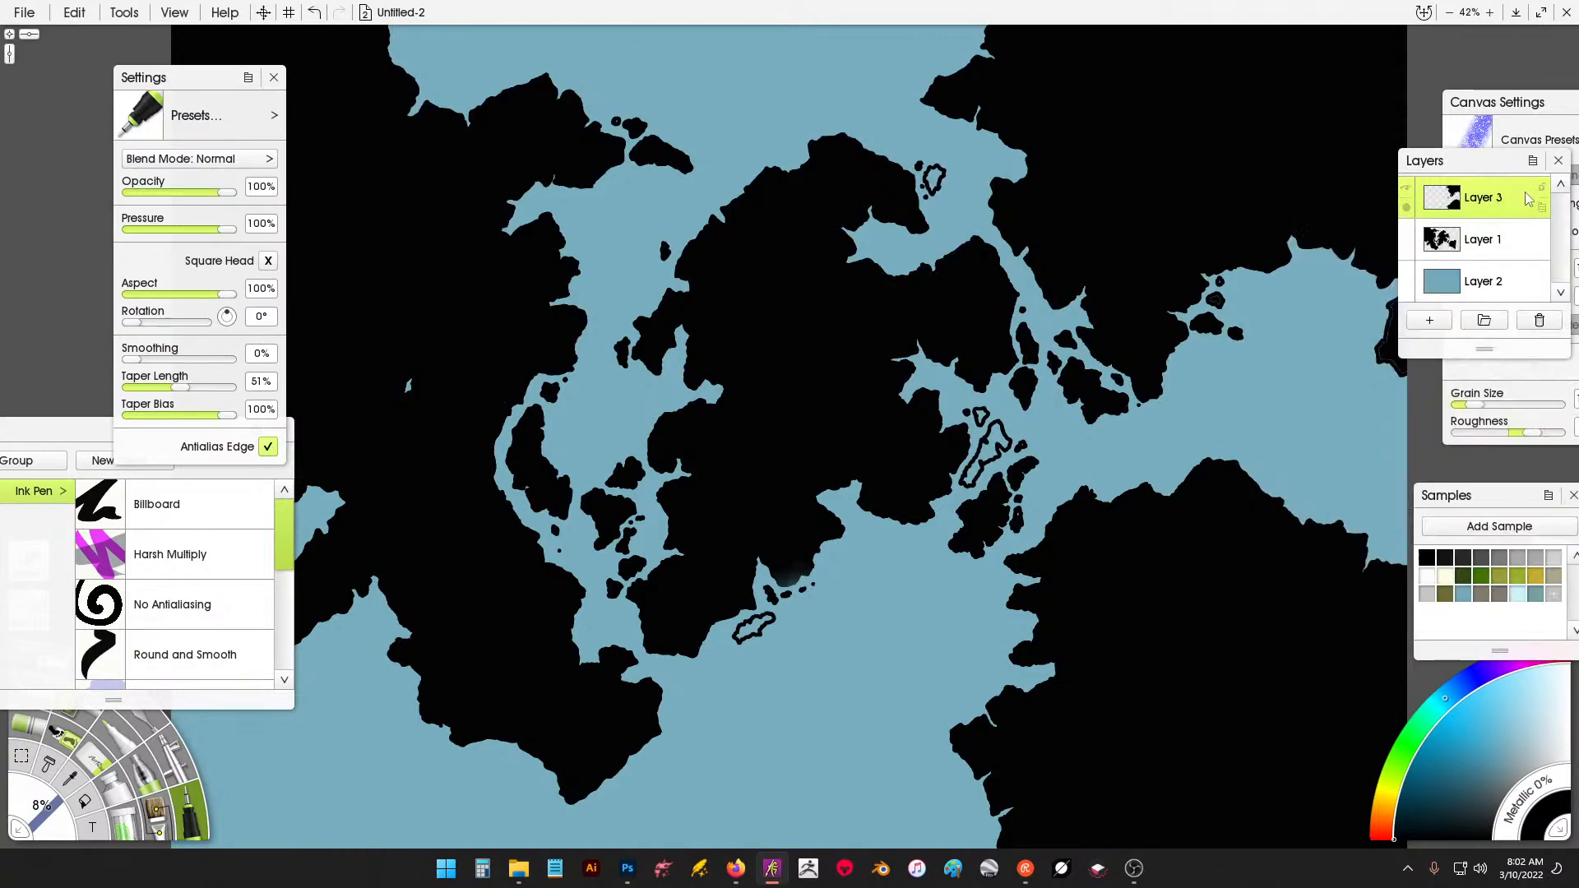
pyautogui.rightClick(1538, 202)
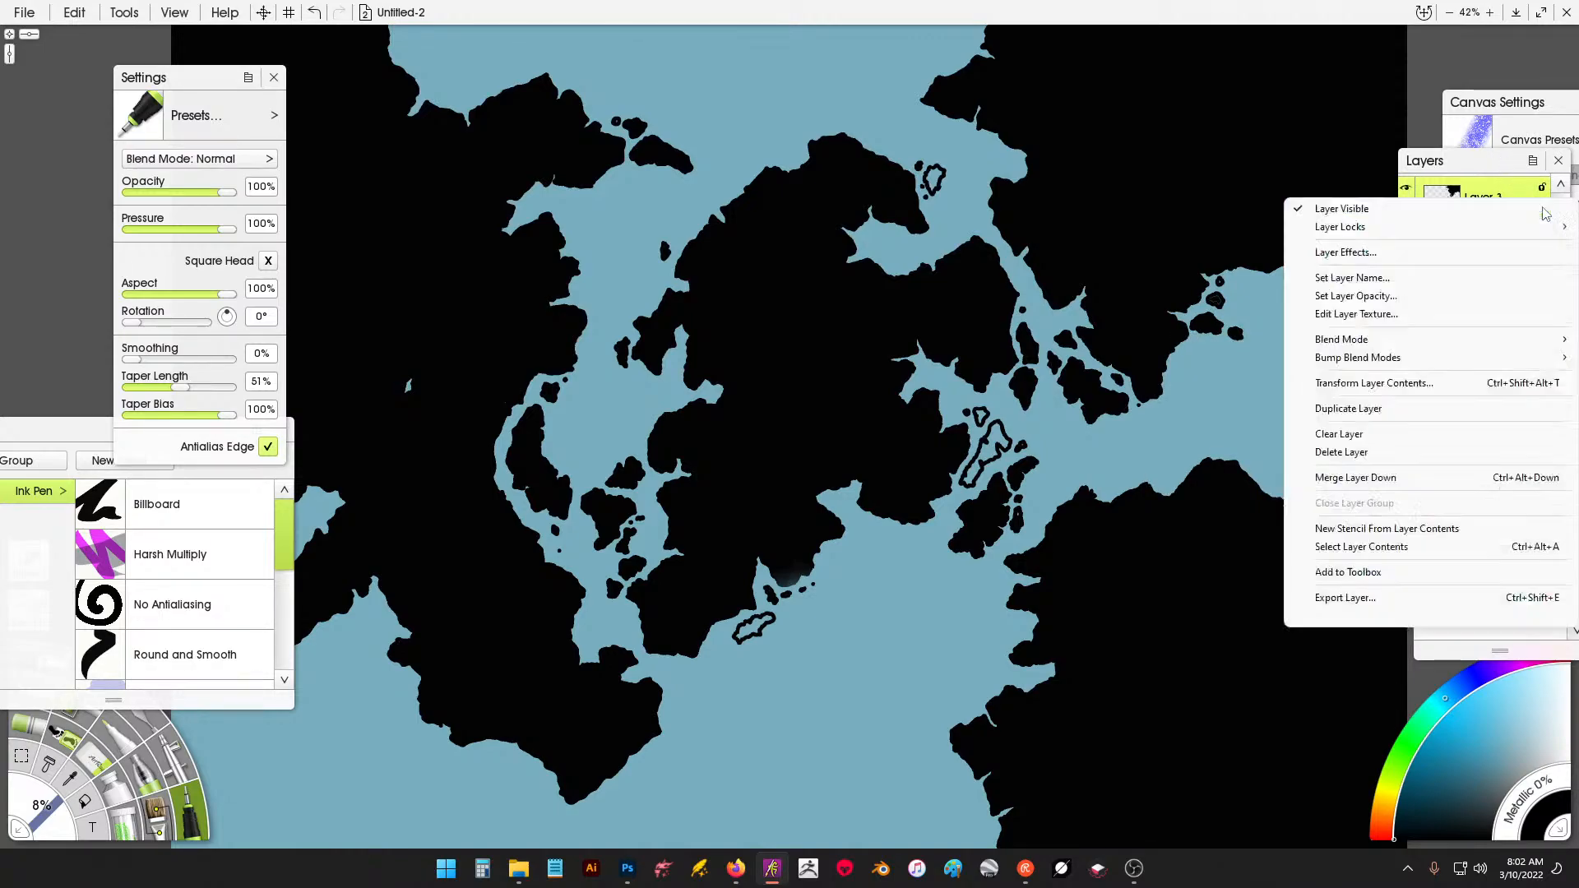
pyautogui.click(1450, 478)
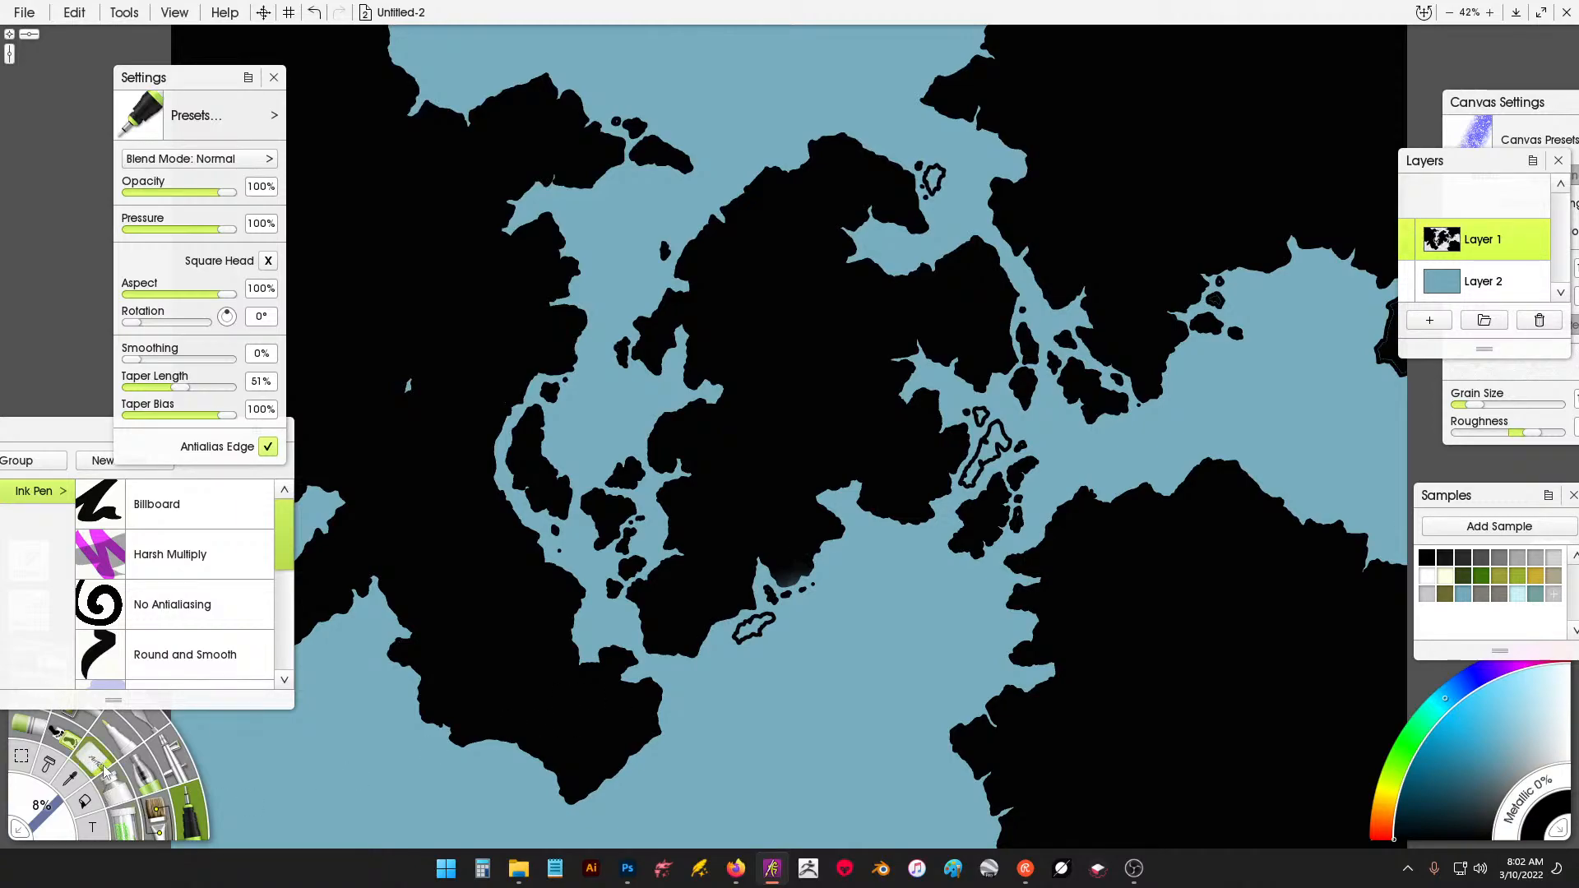
# Flood-fill the outlined islands off the central continent's southern, southeastern and northeastern coasts with black.
pyautogui.click(86, 802)
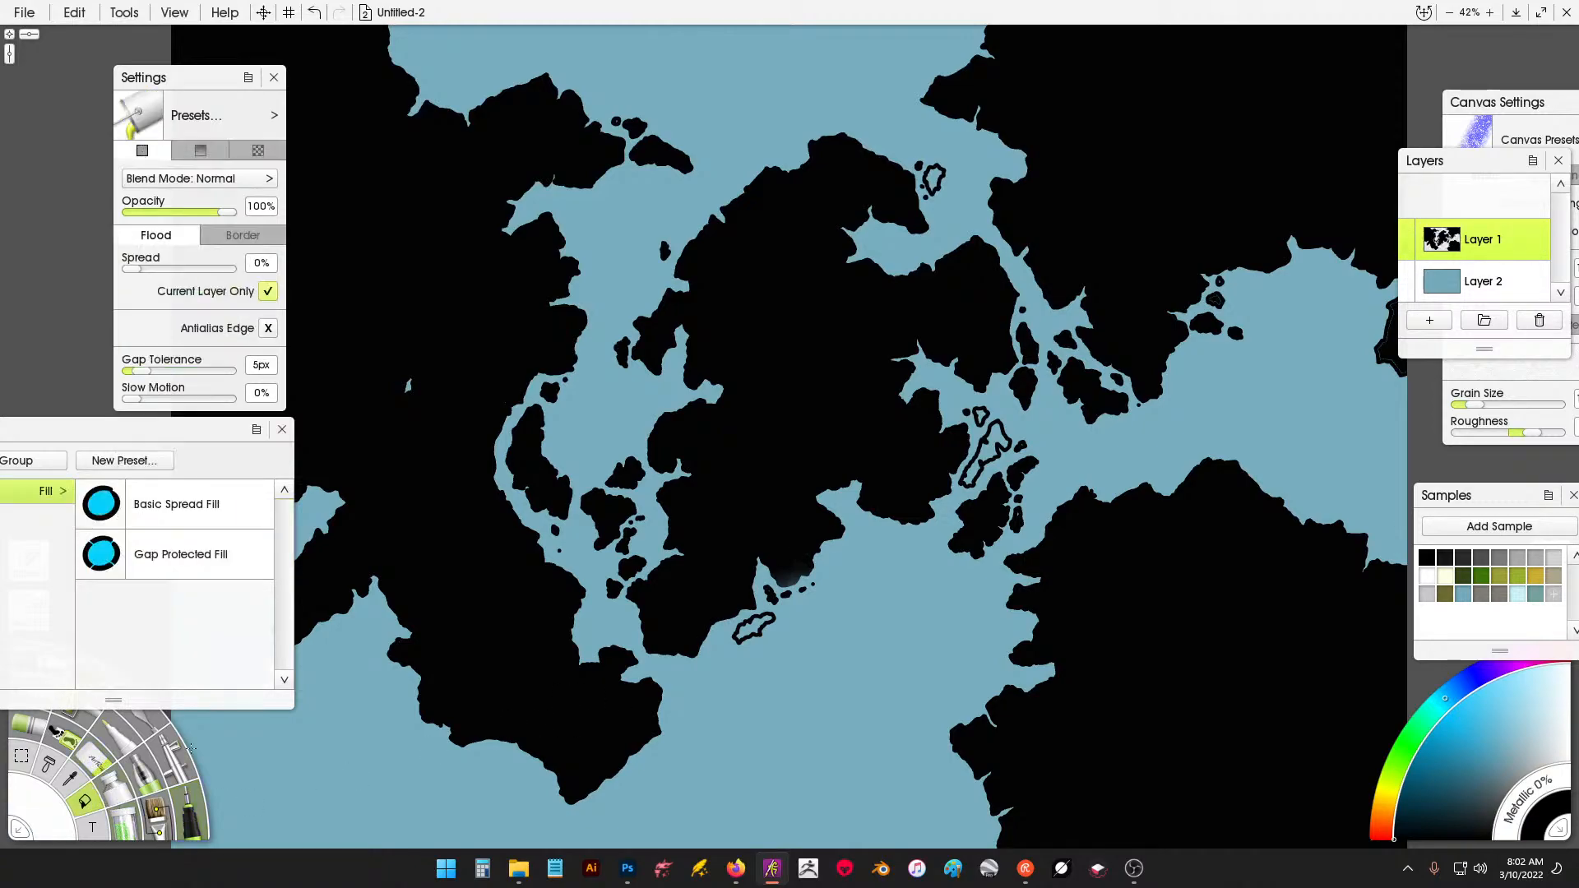
pyautogui.click(751, 631)
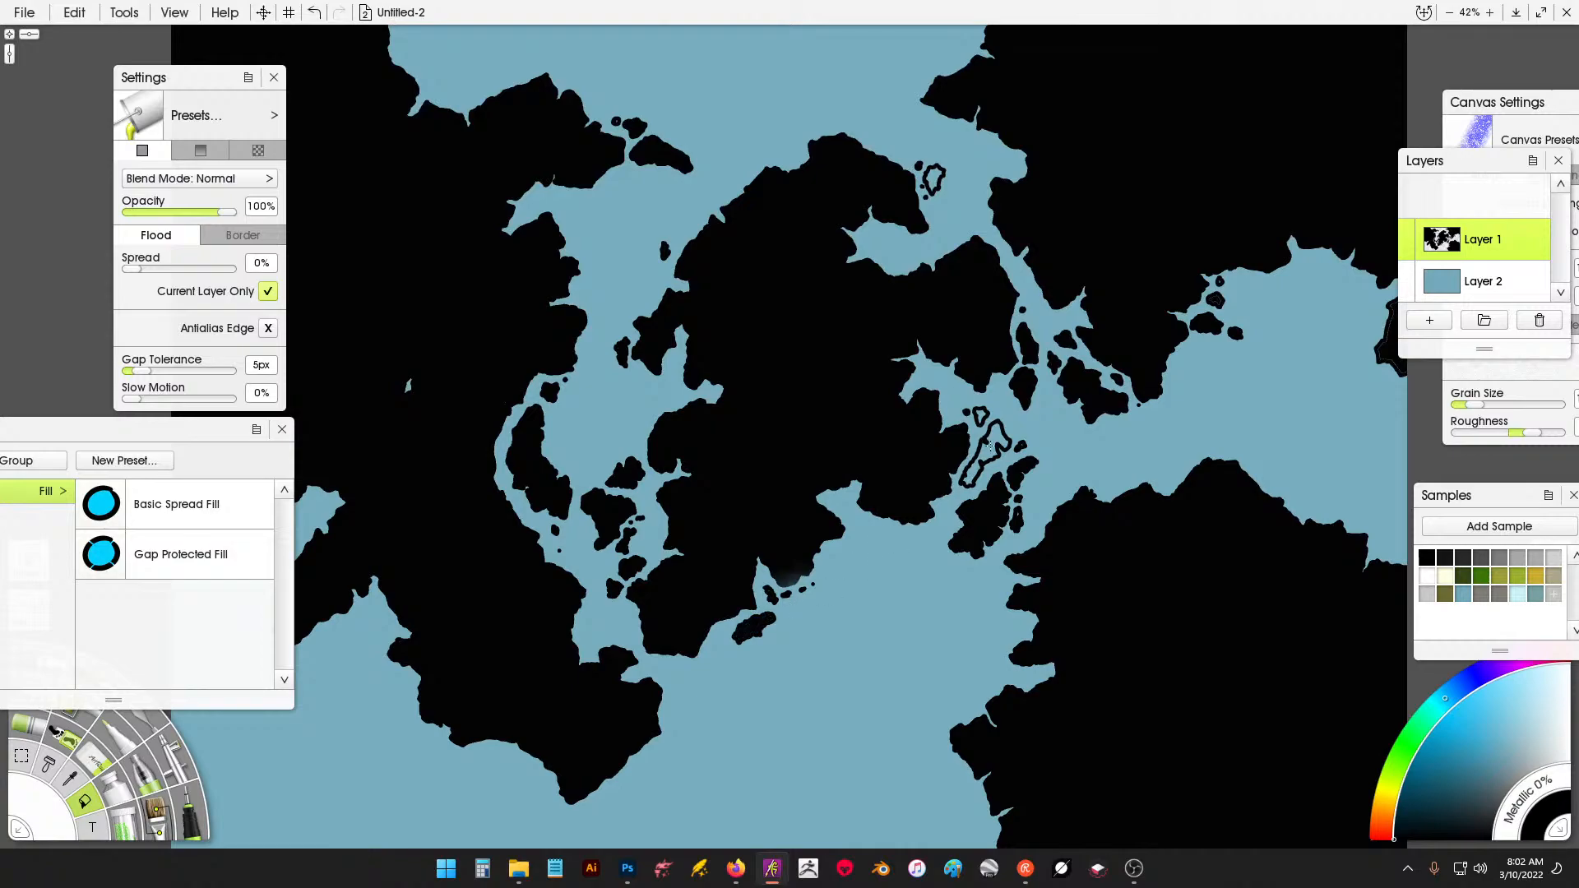
pyautogui.click(973, 467)
pyautogui.click(980, 416)
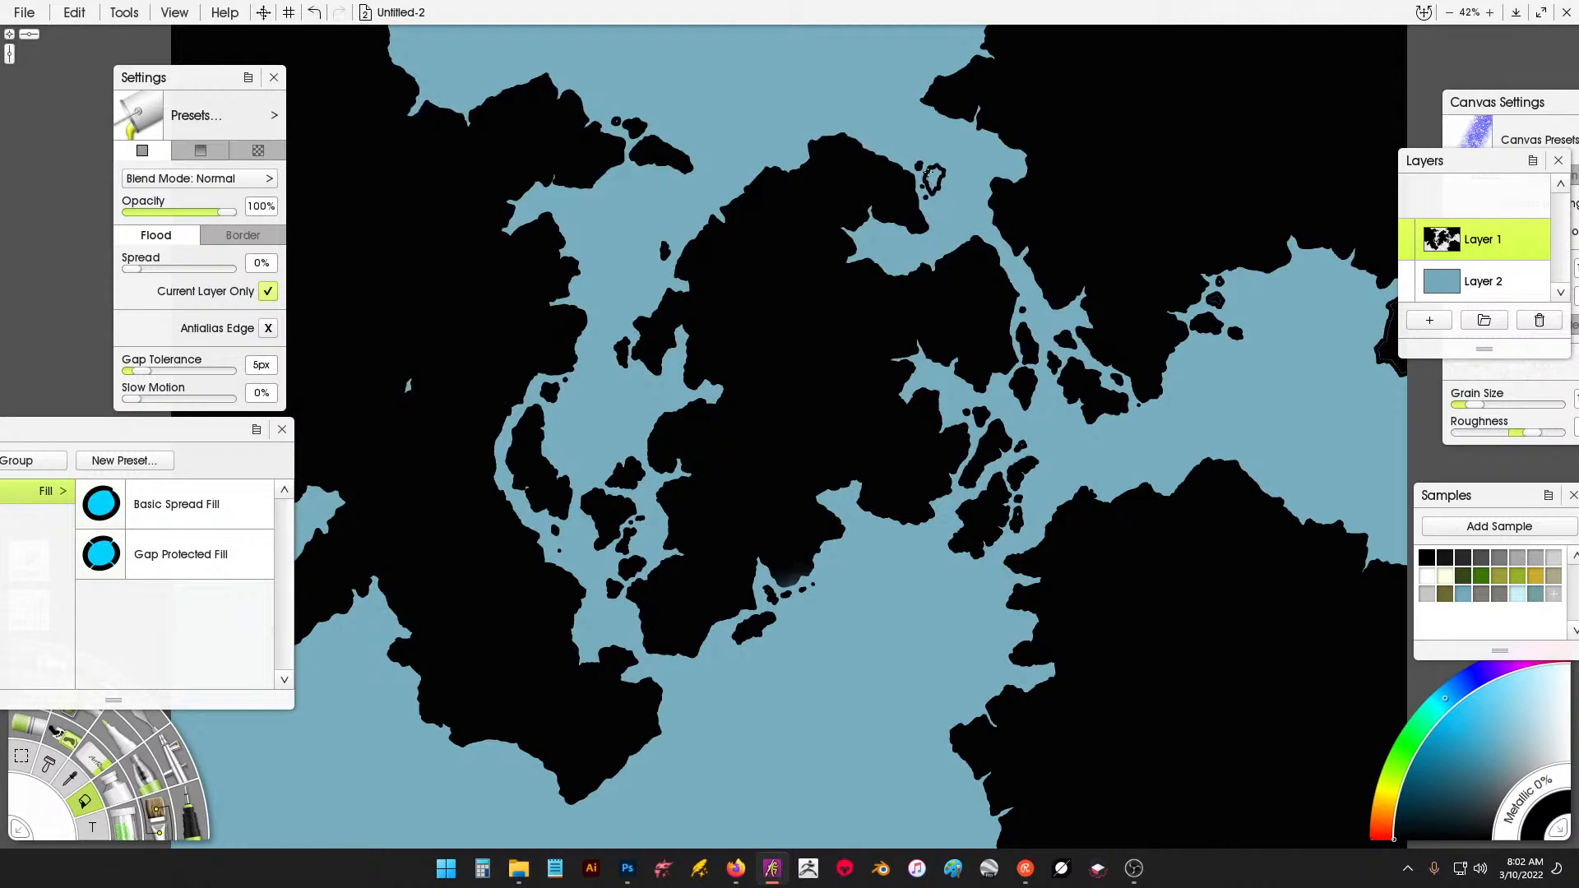
pyautogui.click(929, 176)
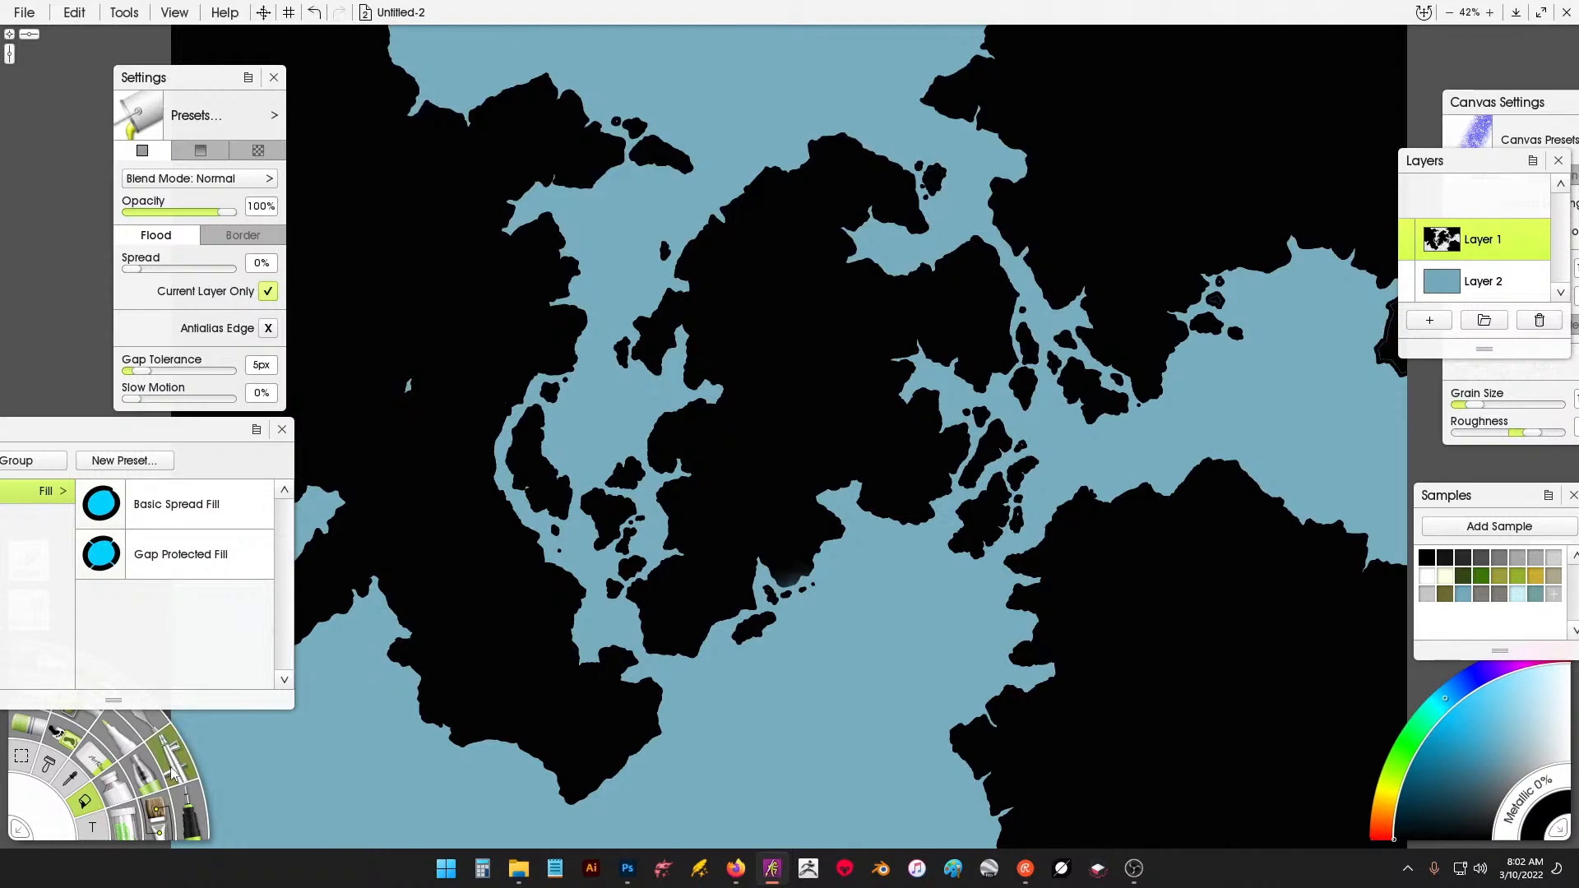
# Draw islets with the Ink Pen in the northeastern strait and along the western continent's northeastern coast.
pyautogui.click(189, 802)
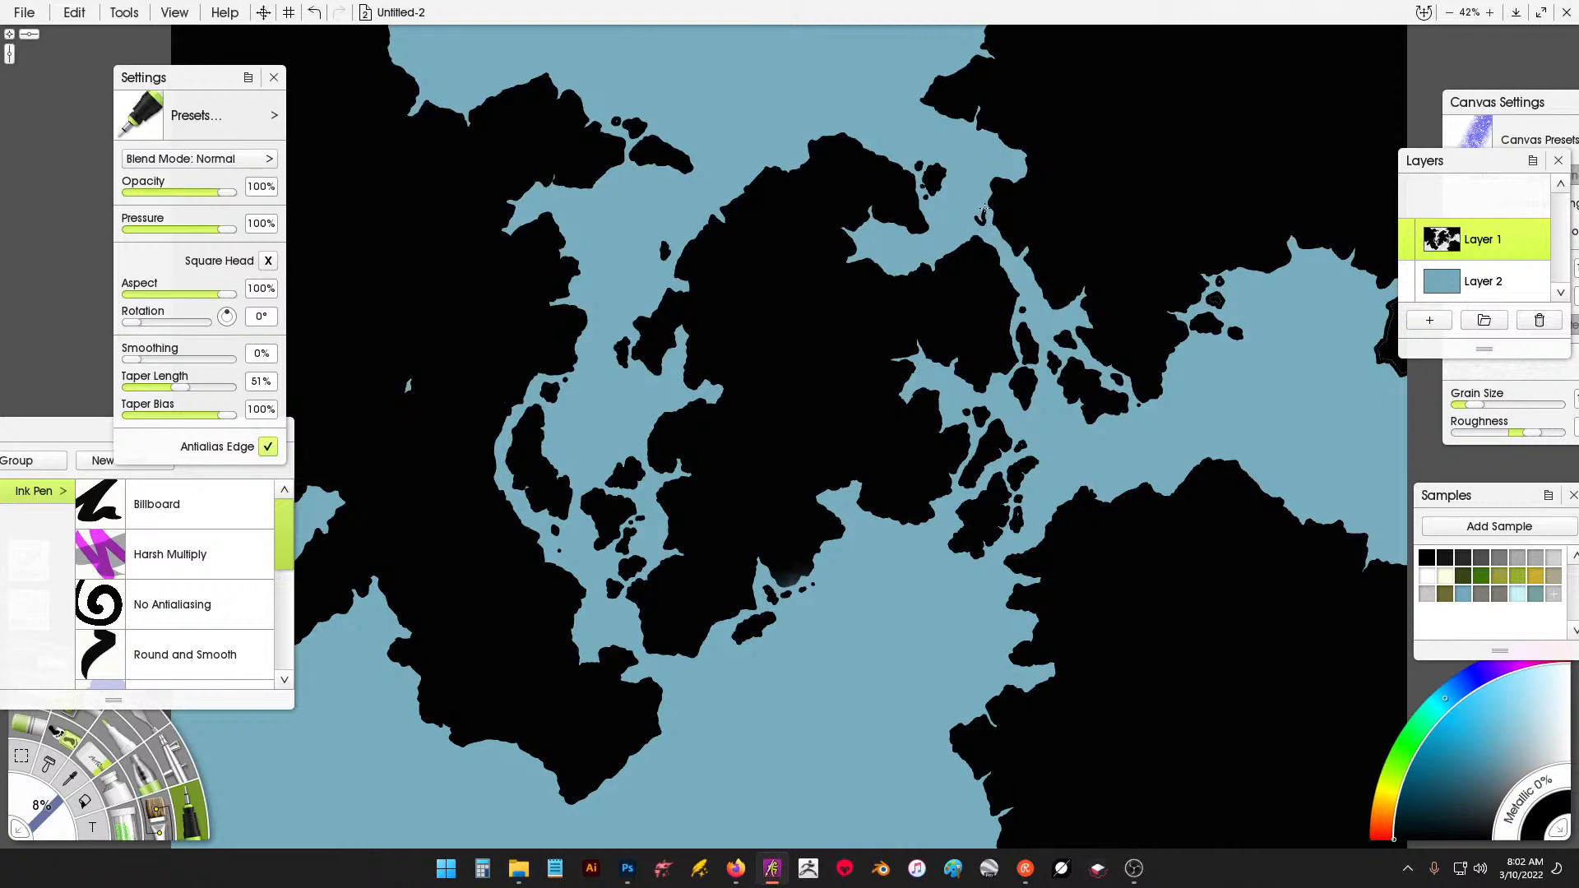
pyautogui.moveTo(981, 198)
pyautogui.mouseDown()
pyautogui.moveTo(964, 211)
pyautogui.moveTo(980, 216)
pyautogui.moveTo(976, 185)
pyautogui.mouseUp()
pyautogui.moveTo(1000, 169); pyautogui.dragTo(1017, 171)
pyautogui.moveTo(606, 182)
pyautogui.mouseDown()
pyautogui.moveTo(624, 189)
pyautogui.moveTo(605, 180)
pyautogui.moveTo(622, 191)
pyautogui.moveTo(567, 214)
pyautogui.mouseUp()
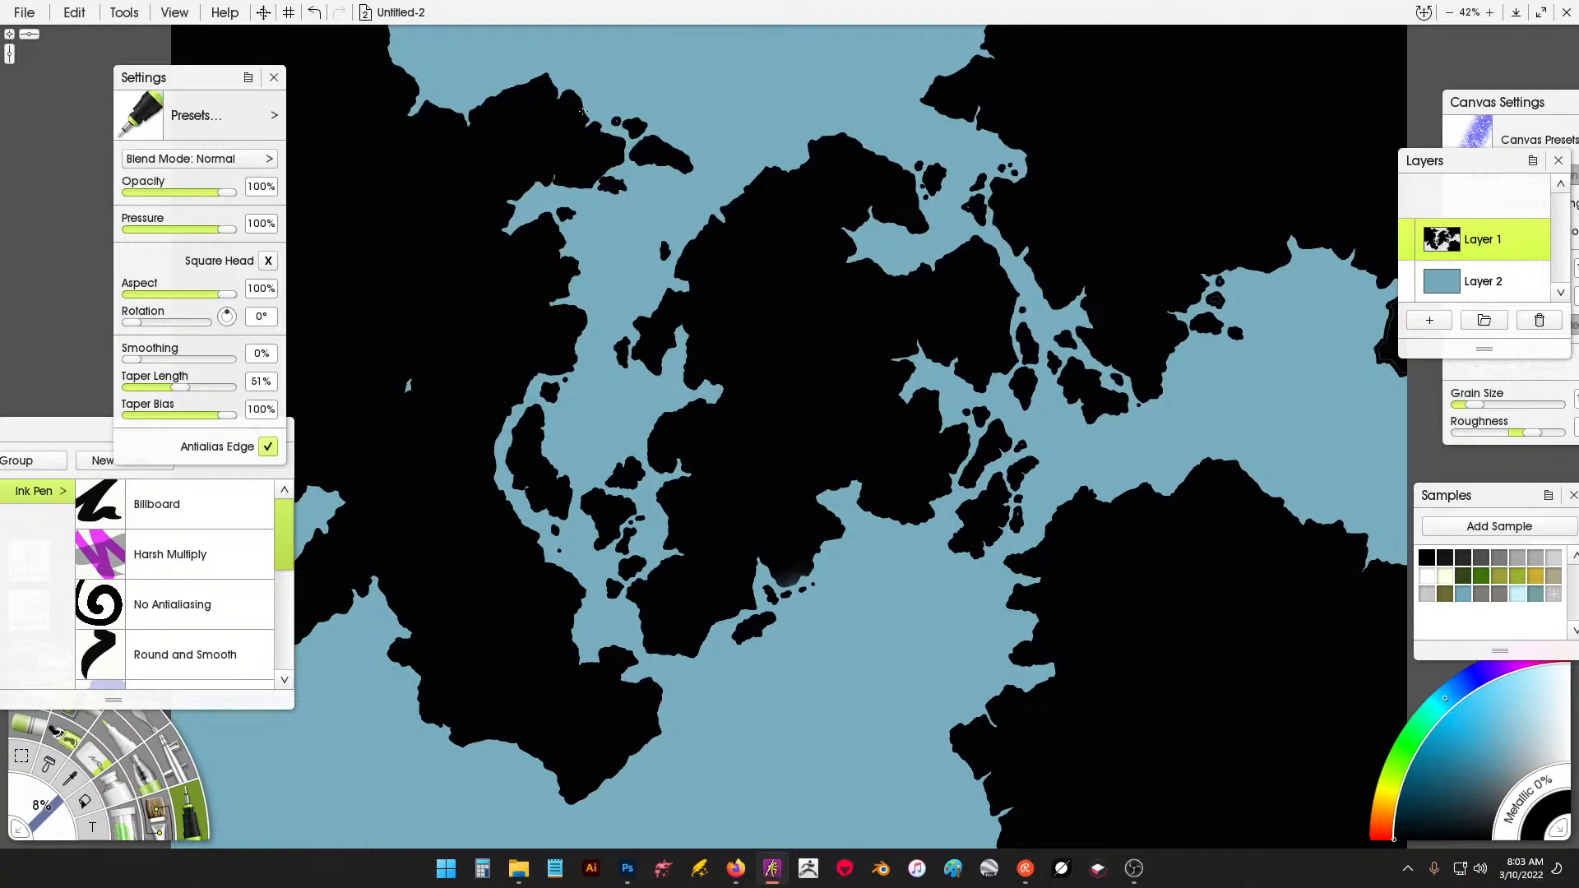
pyautogui.moveTo(561, 66)
pyautogui.mouseDown()
pyautogui.moveTo(583, 48)
pyautogui.moveTo(563, 80)
pyautogui.mouseUp()
# Draw small islands off the northeastern landmass's southern tip, the southeastern continent's west coast and the central continent's north coast.
pyautogui.moveTo(1146, 414)
pyautogui.mouseDown()
pyautogui.moveTo(1134, 418)
pyautogui.moveTo(1149, 424)
pyautogui.mouseUp()
pyautogui.moveTo(979, 589)
pyautogui.mouseDown()
pyautogui.moveTo(1003, 586)
pyautogui.moveTo(1002, 617)
pyautogui.moveTo(984, 590)
pyautogui.moveTo(1000, 596)
pyautogui.mouseUp()
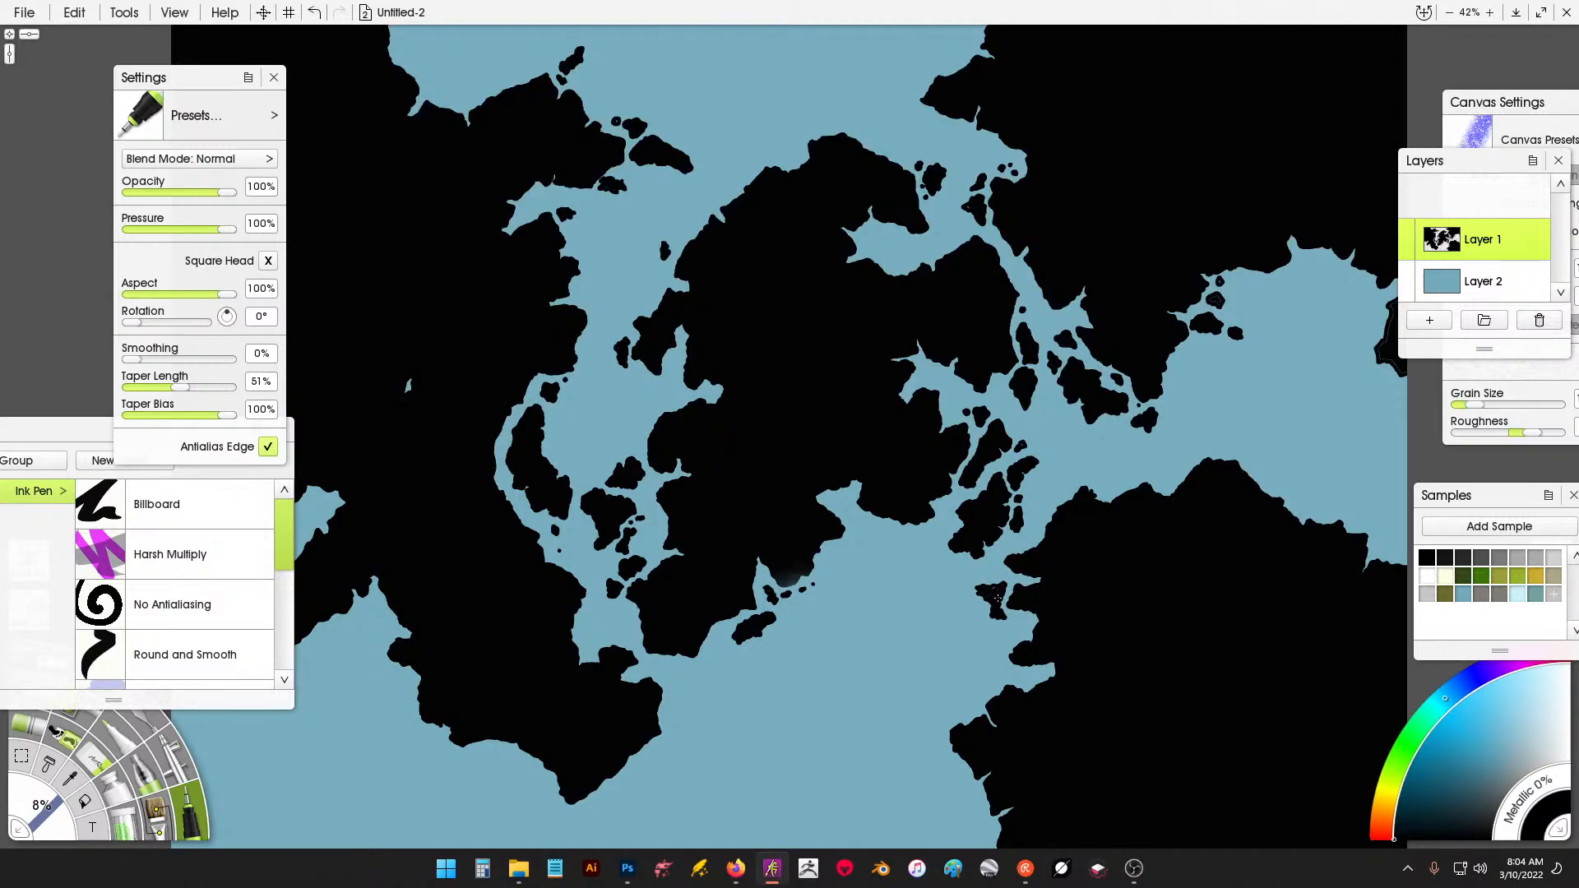
pyautogui.moveTo(992, 579); pyautogui.dragTo(995, 565)
pyautogui.moveTo(802, 129)
pyautogui.mouseDown()
pyautogui.moveTo(817, 128)
pyautogui.moveTo(781, 112)
pyautogui.moveTo(808, 126)
pyautogui.mouseUp()
# Outline a headland with the Ink Pen on the southeastern continent's west coast and flood-fill it with black.
pyautogui.moveTo(954, 754)
pyautogui.mouseDown()
pyautogui.moveTo(927, 714)
pyautogui.moveTo(985, 719)
pyautogui.moveTo(945, 722)
pyautogui.moveTo(990, 712)
pyautogui.moveTo(980, 696)
pyautogui.moveTo(1005, 672)
pyautogui.moveTo(1056, 679)
pyautogui.mouseUp()
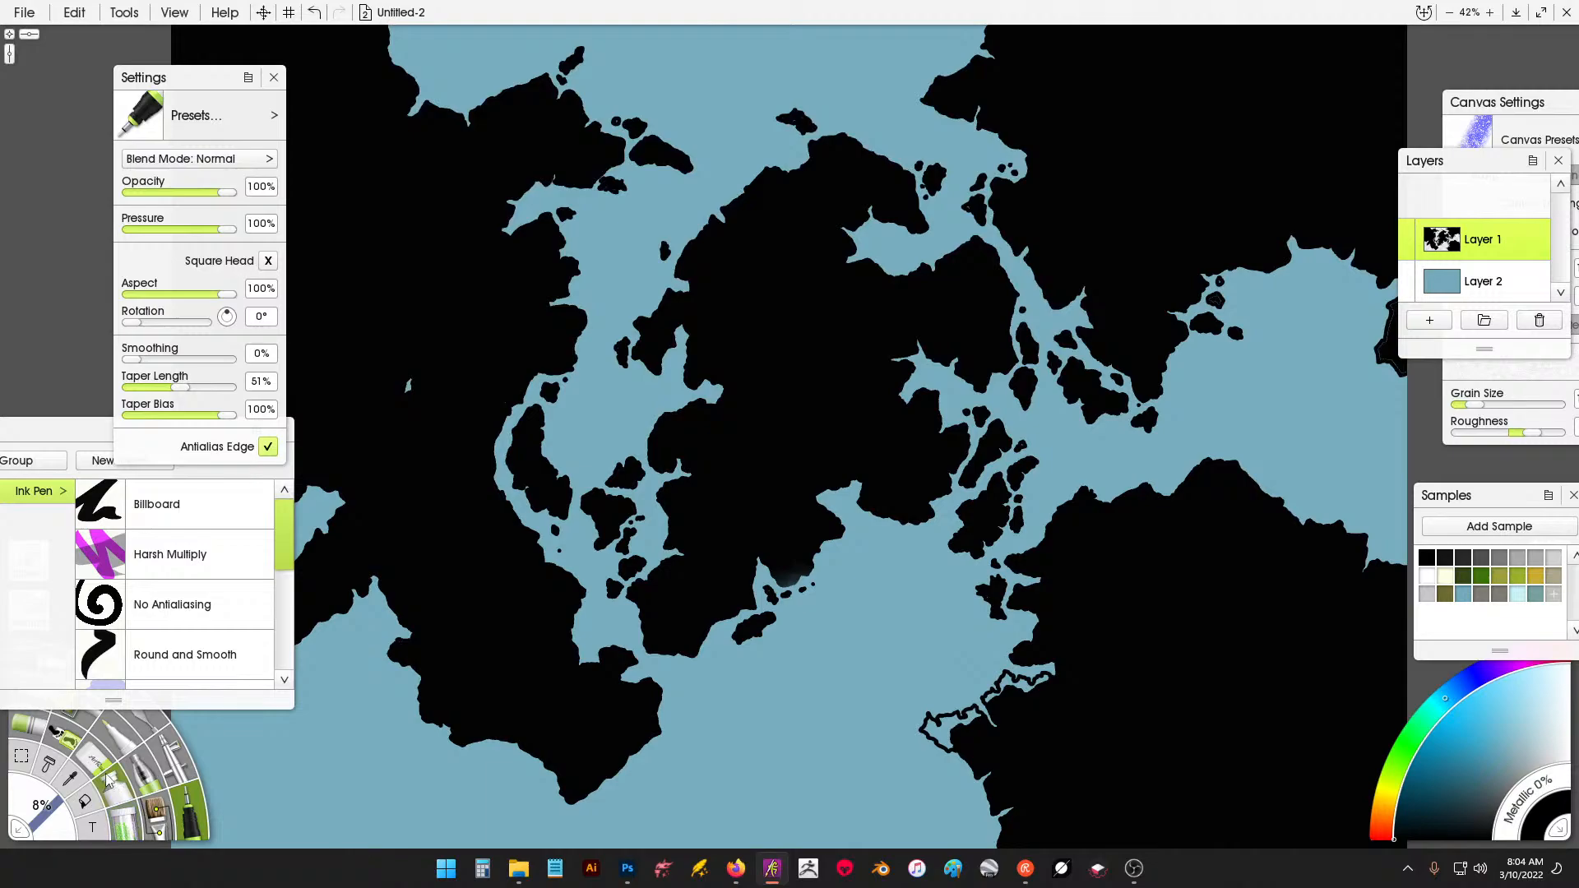
pyautogui.click(84, 802)
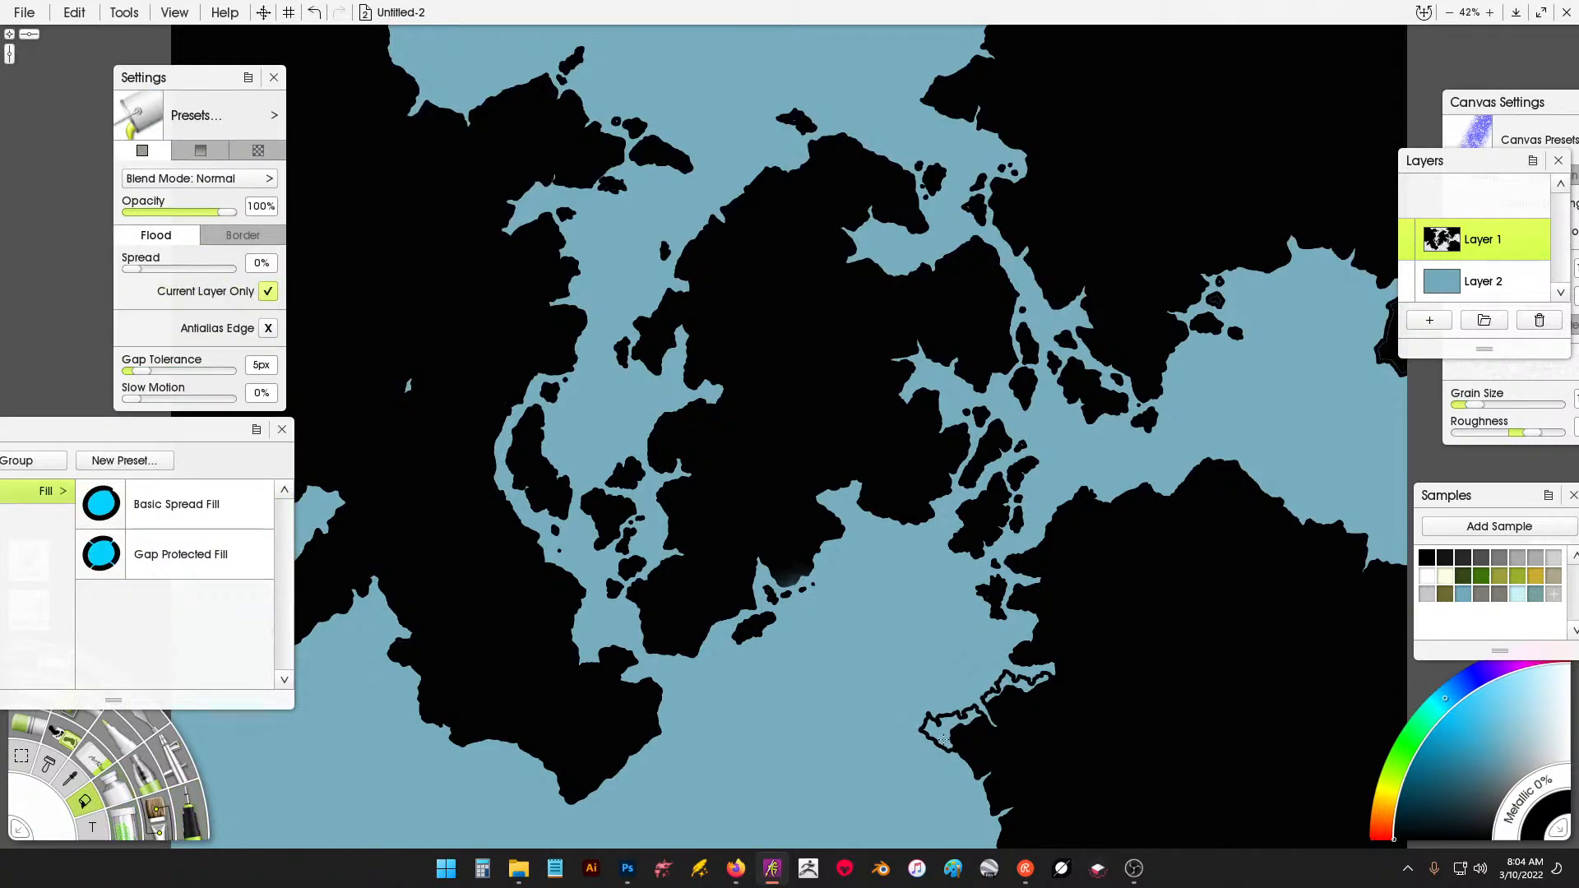
pyautogui.click(944, 738)
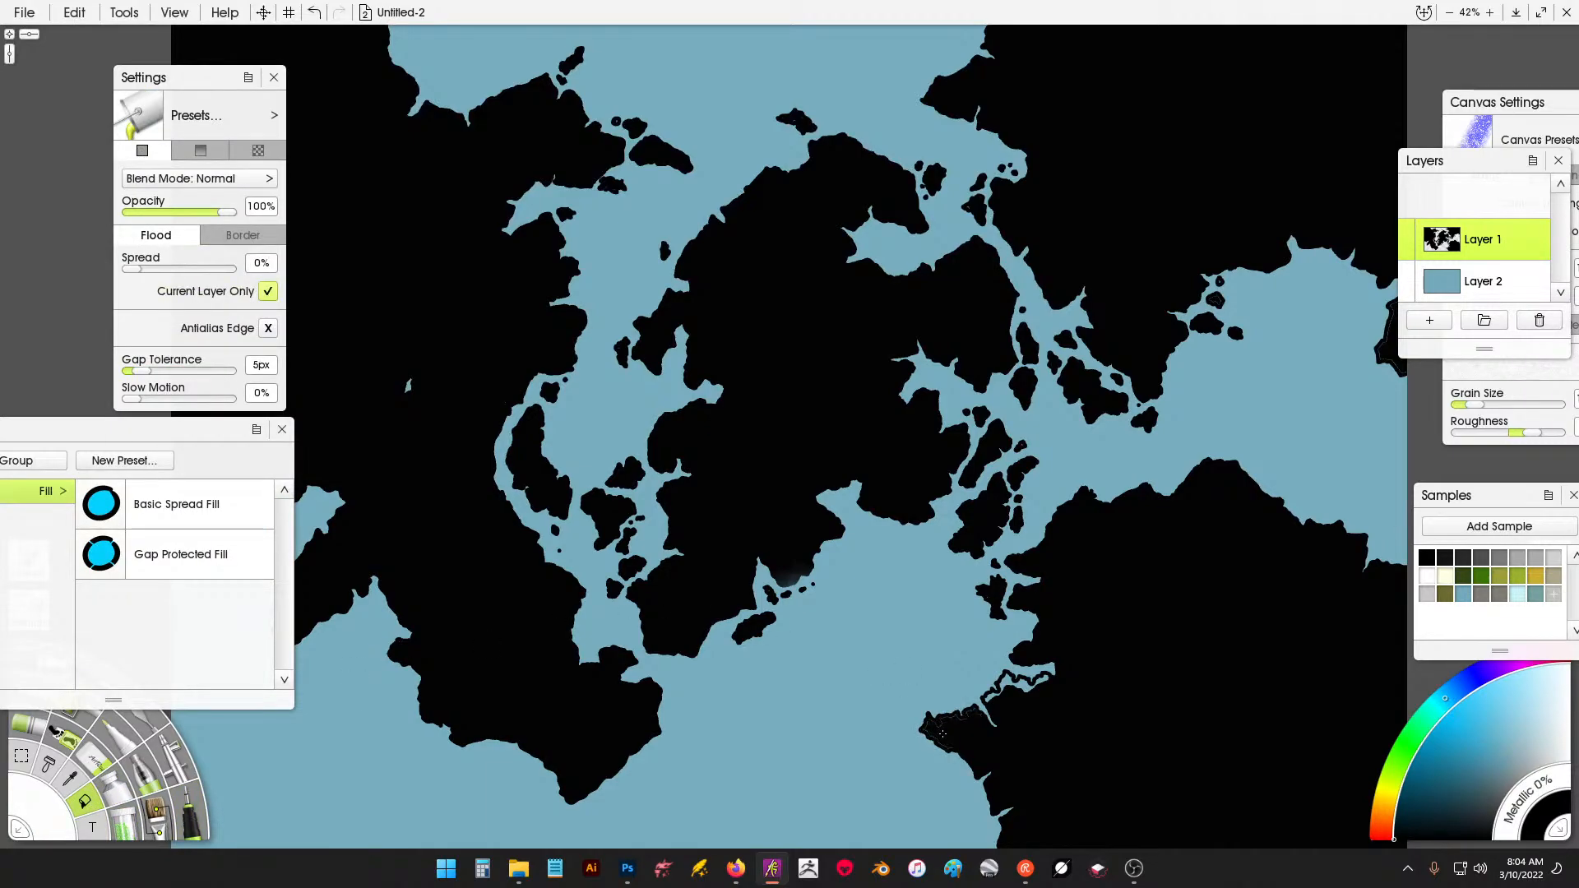
pyautogui.click(1008, 681)
pyautogui.click(1043, 680)
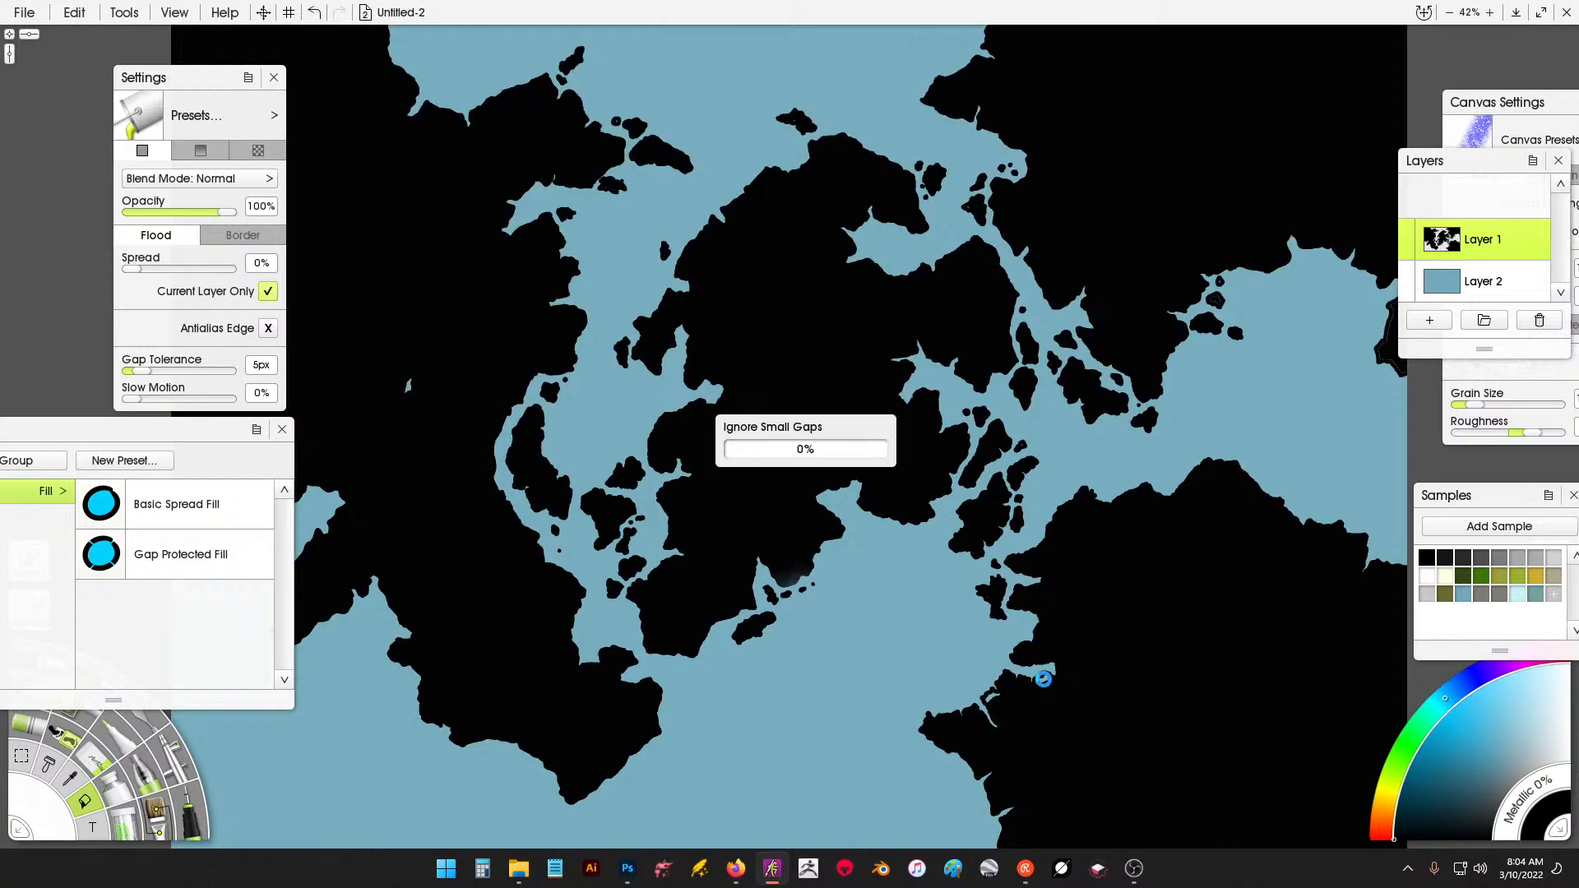
pyautogui.click(993, 698)
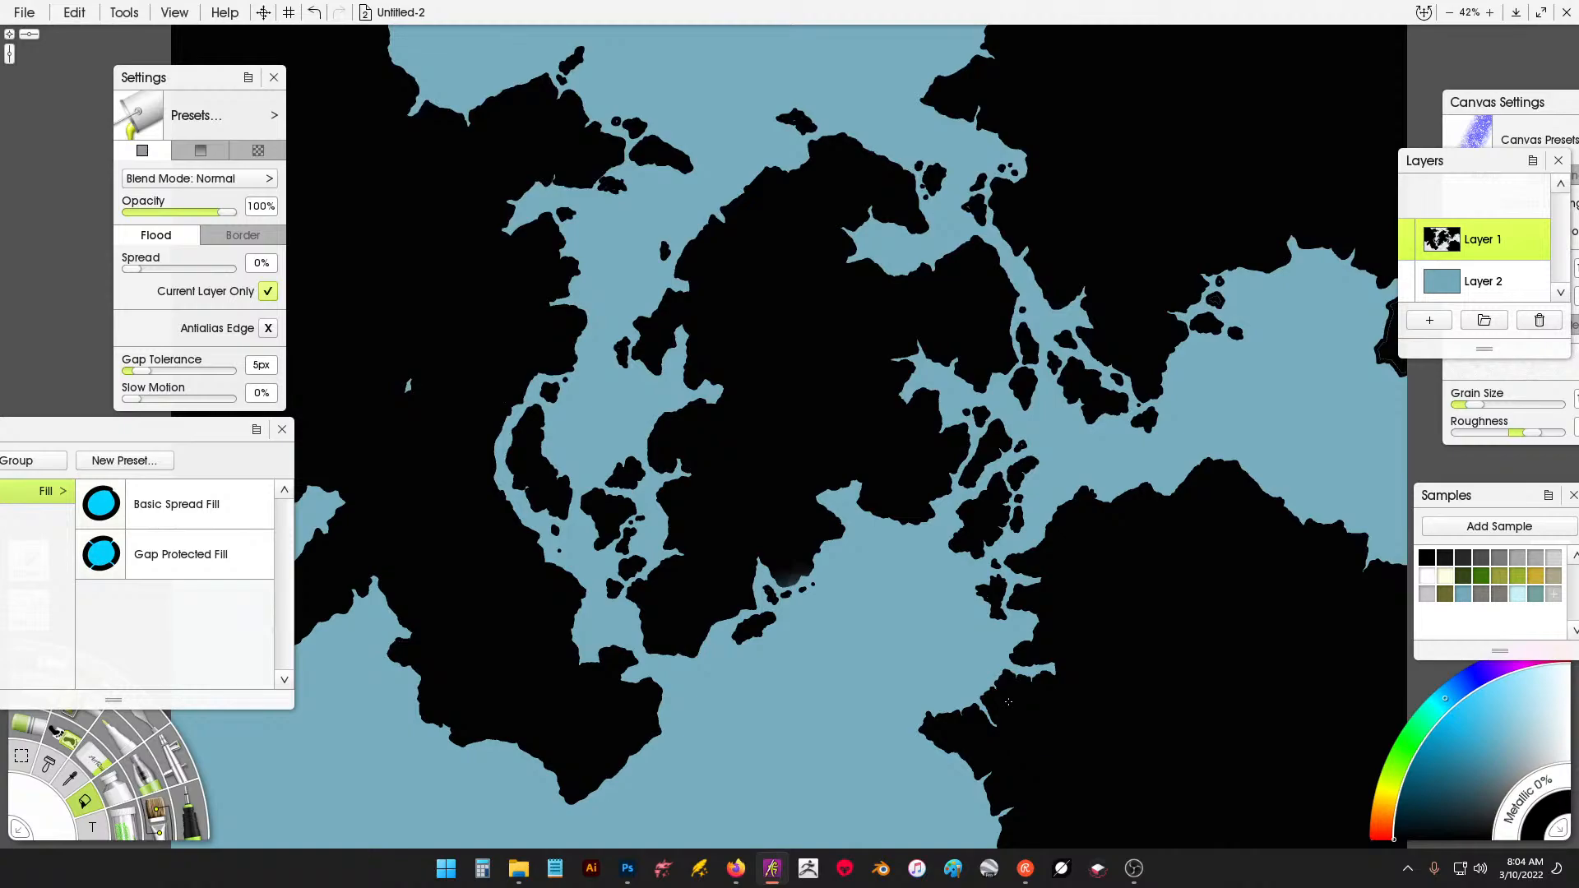
# Clear the floating panels from the southwest coast and outline a southward extension of the southwestern peninsula with the Ink Pen.
pyautogui.click(201, 826)
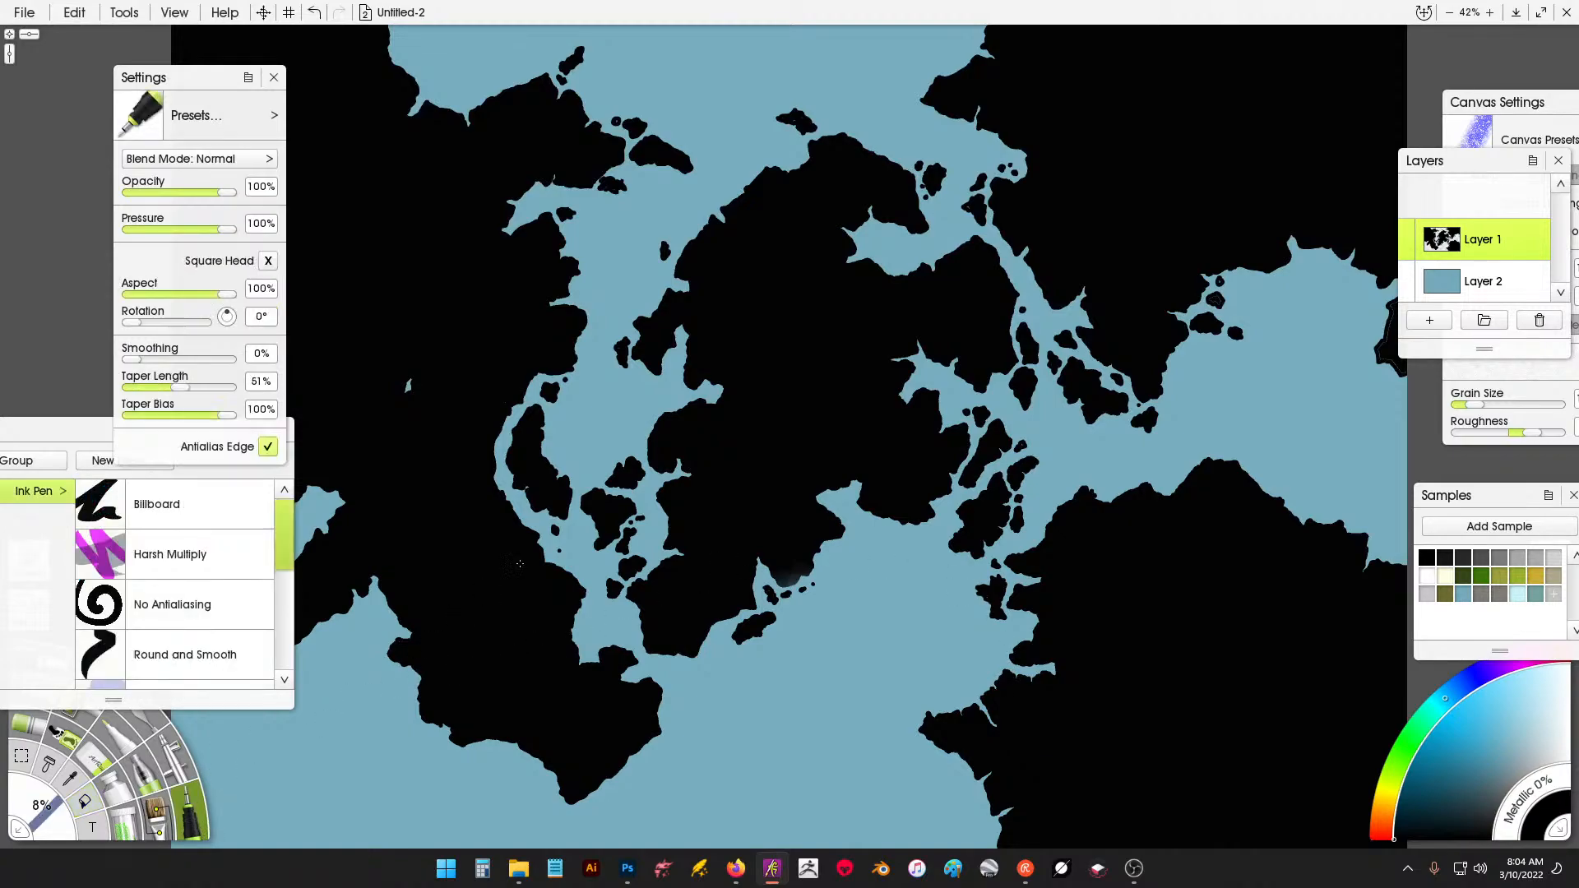
pyautogui.moveTo(46, 437); pyautogui.dragTo(18, 668)
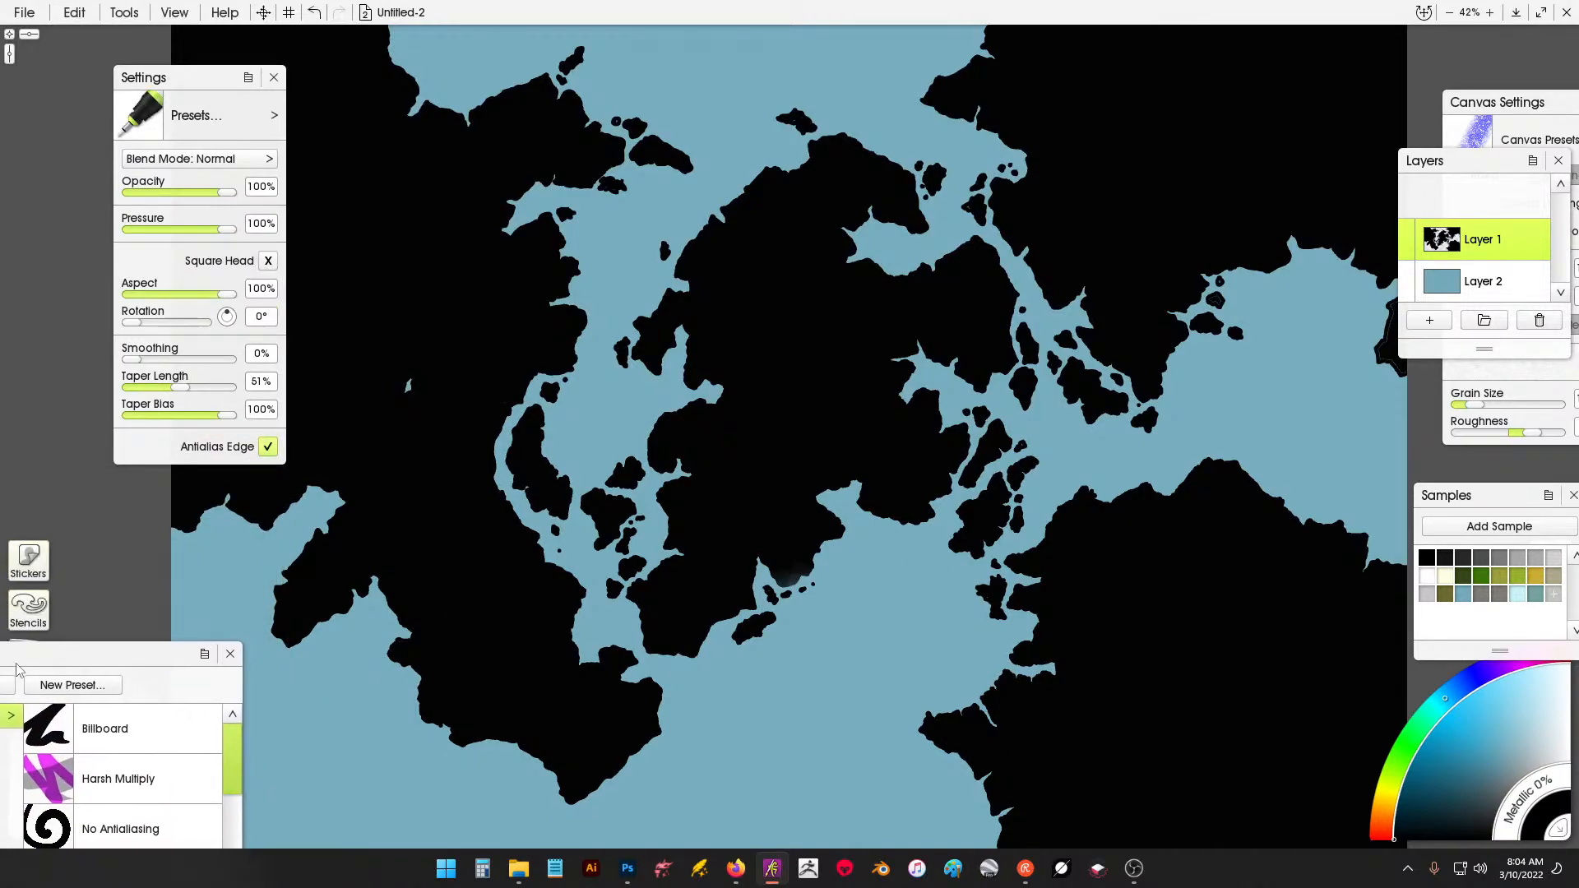
pyautogui.moveTo(210, 82); pyautogui.dragTo(99, 161)
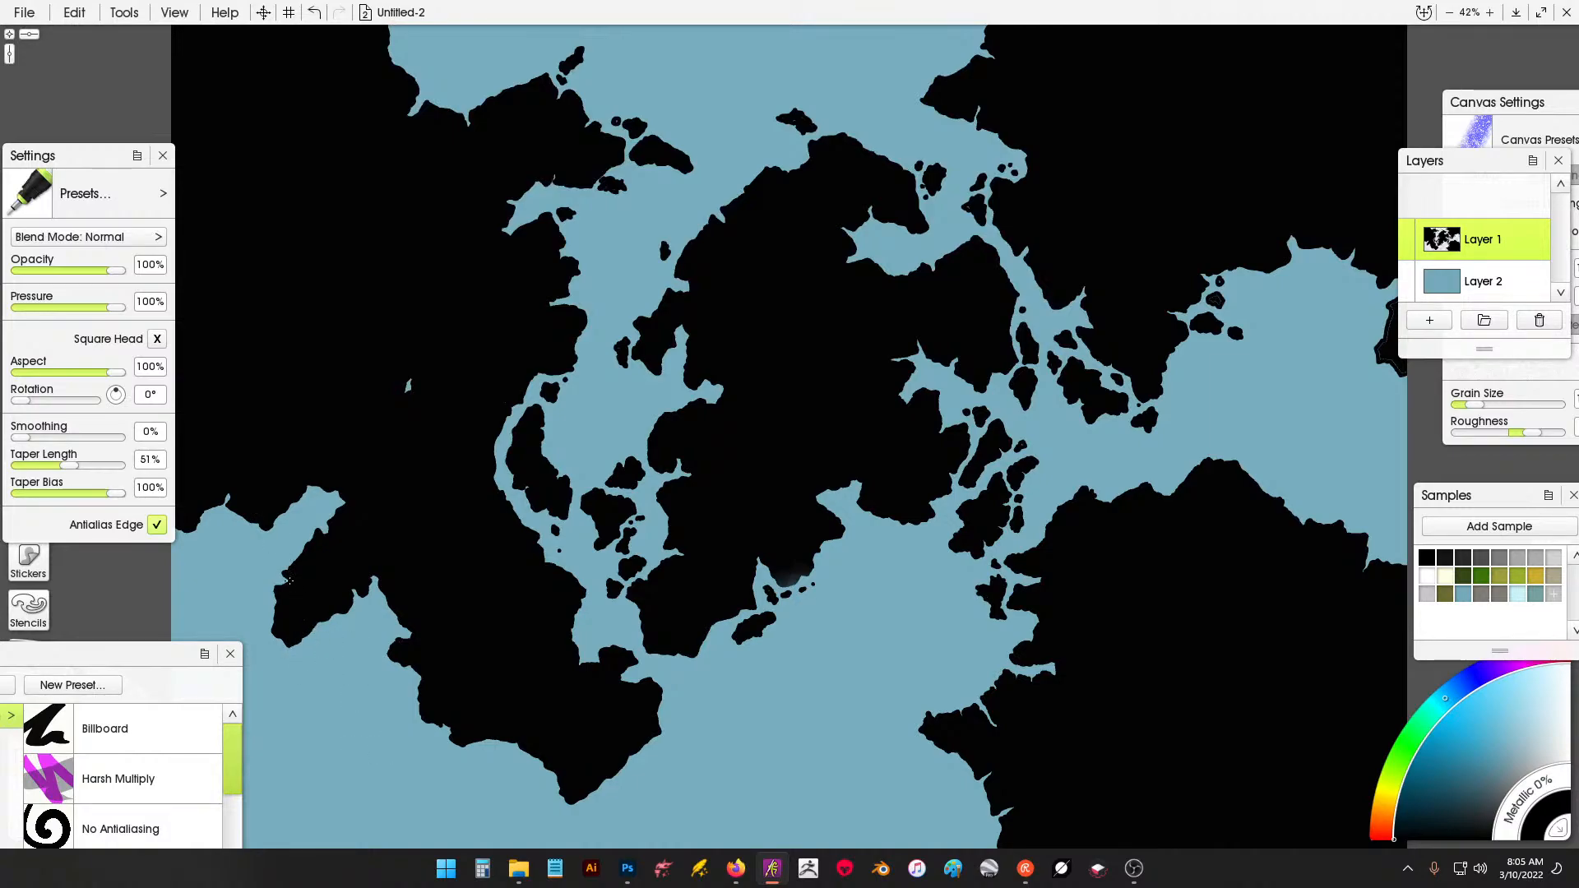
pyautogui.moveTo(325, 622)
pyautogui.mouseDown()
pyautogui.moveTo(270, 651)
pyautogui.moveTo(321, 673)
pyautogui.moveTo(304, 710)
pyautogui.moveTo(315, 721)
pyautogui.moveTo(357, 674)
pyautogui.moveTo(340, 607)
pyautogui.mouseUp()
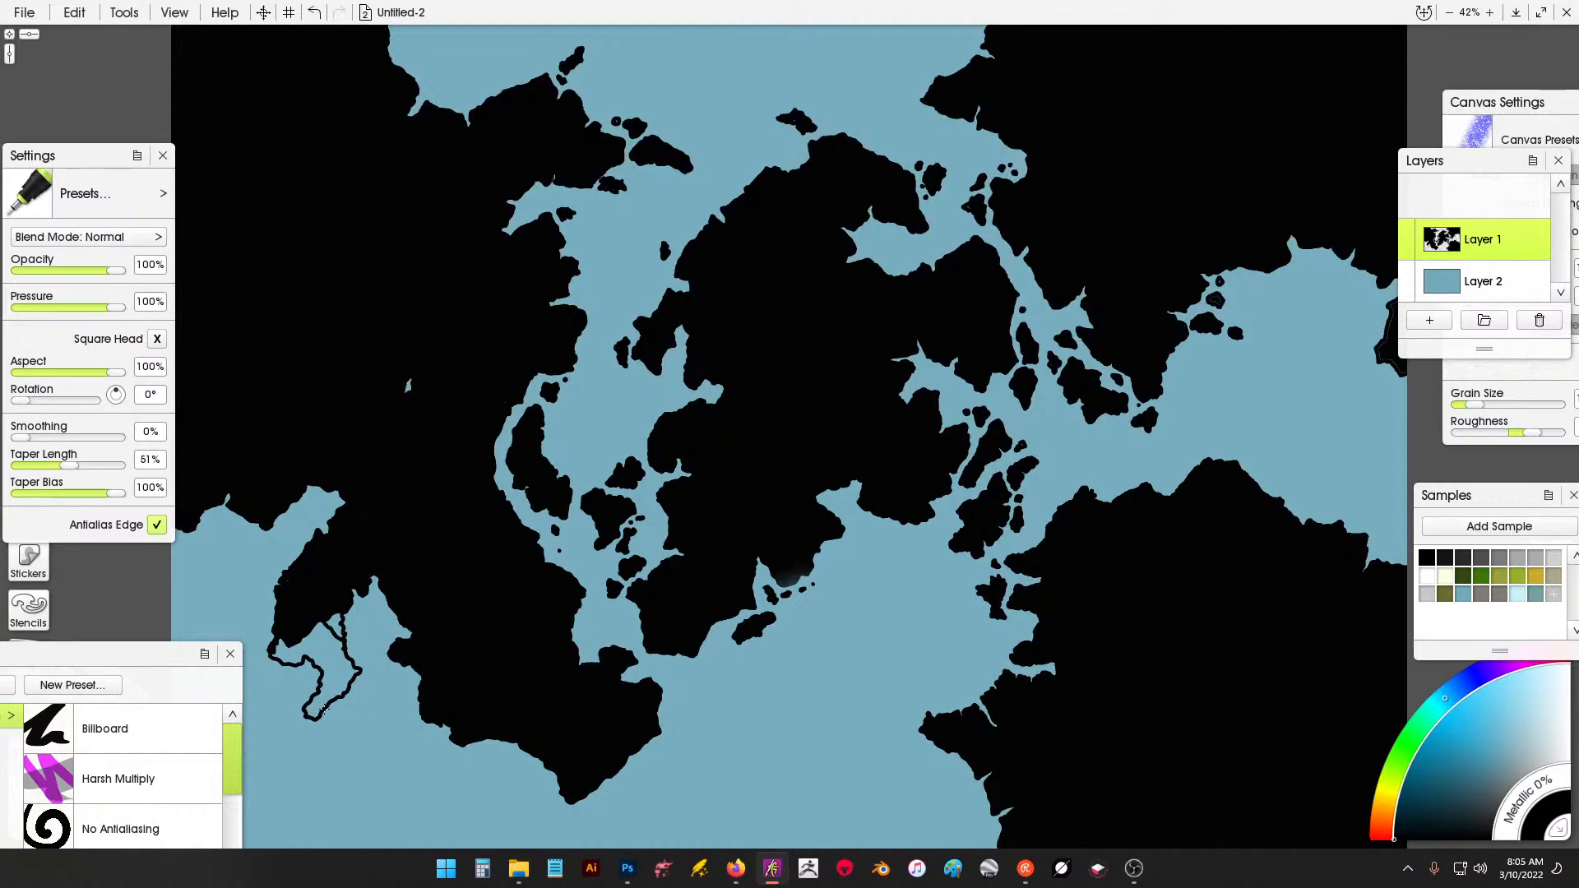
pyautogui.moveTo(321, 710)
pyautogui.mouseDown()
pyautogui.moveTo(356, 727)
pyautogui.moveTo(352, 679)
pyautogui.mouseUp()
pyautogui.moveTo(99, 658); pyautogui.dragTo(72, 254)
# Flood-fill the outlined peninsula extension and its remaining gaps with black.
pyautogui.click(87, 799)
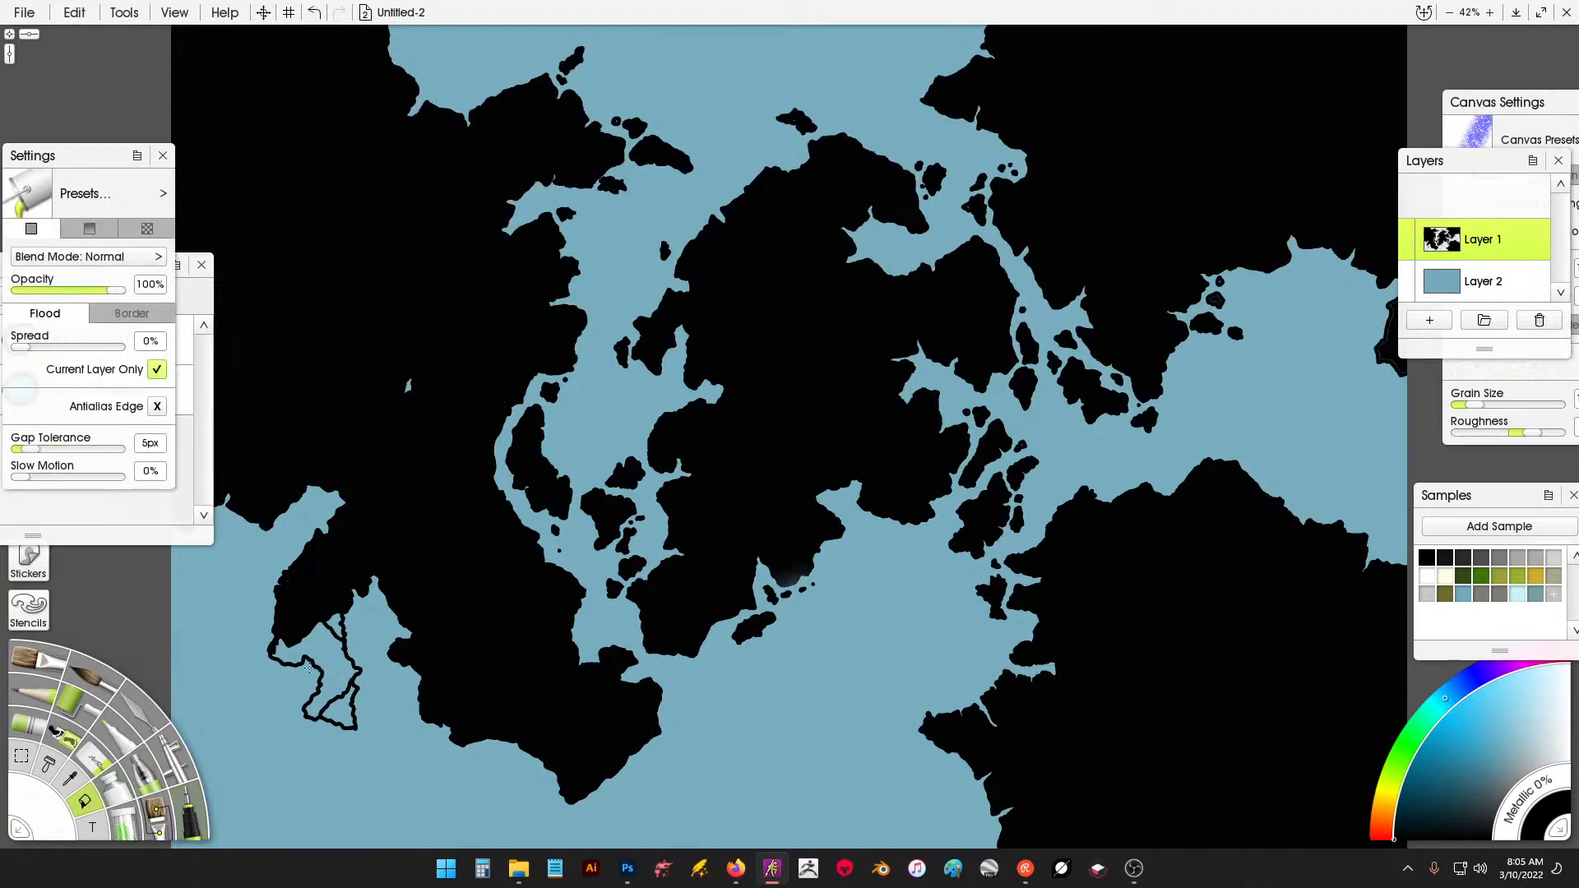
pyautogui.click(317, 640)
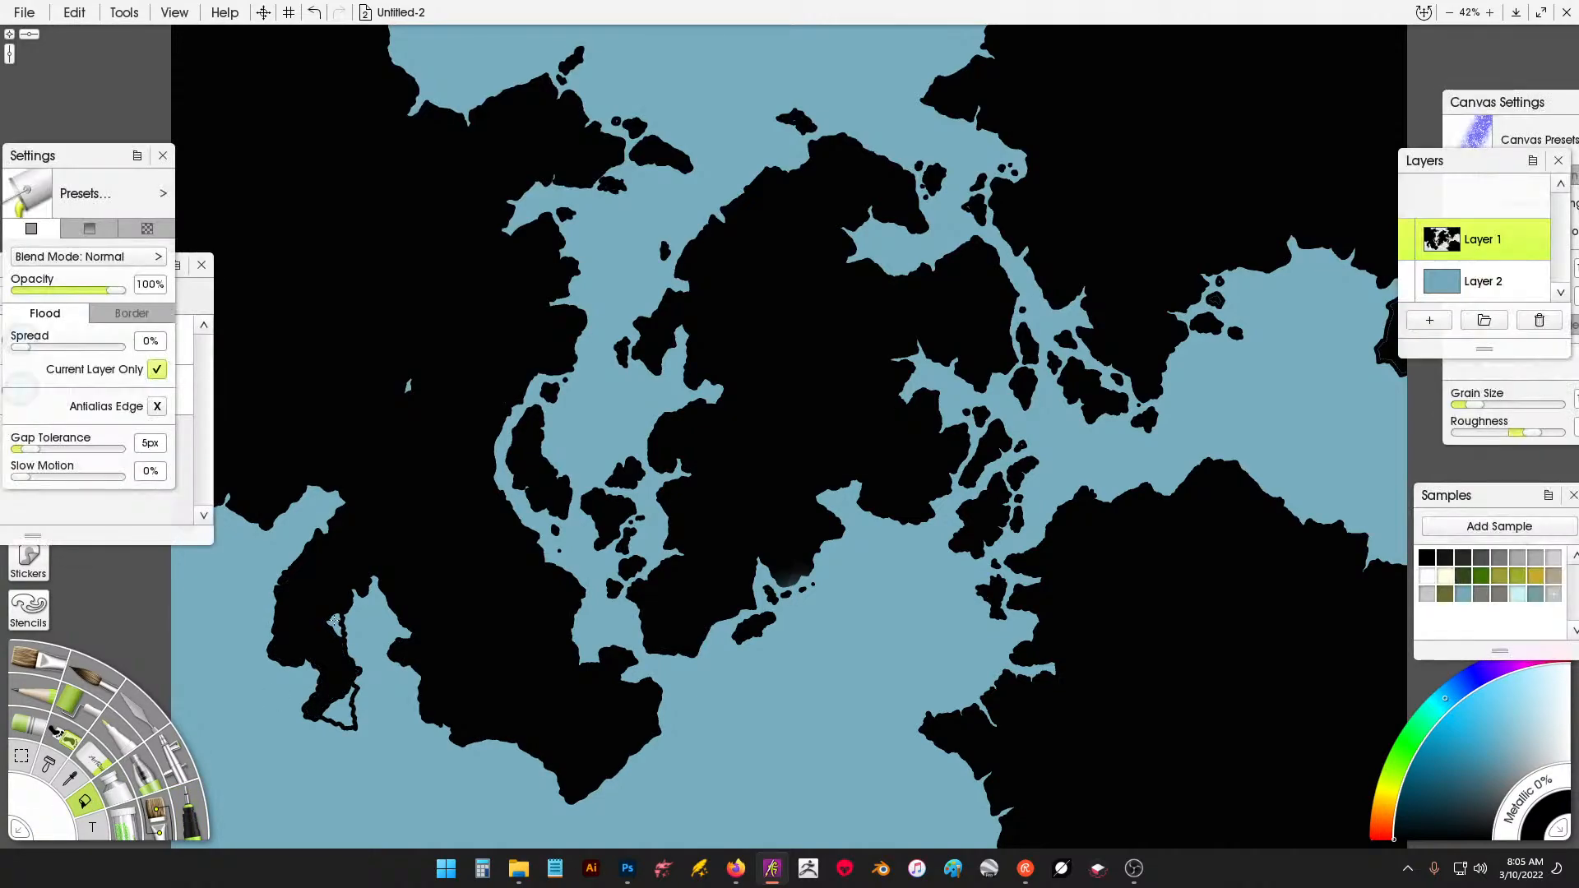
pyautogui.click(336, 629)
pyautogui.click(343, 715)
pyautogui.click(345, 714)
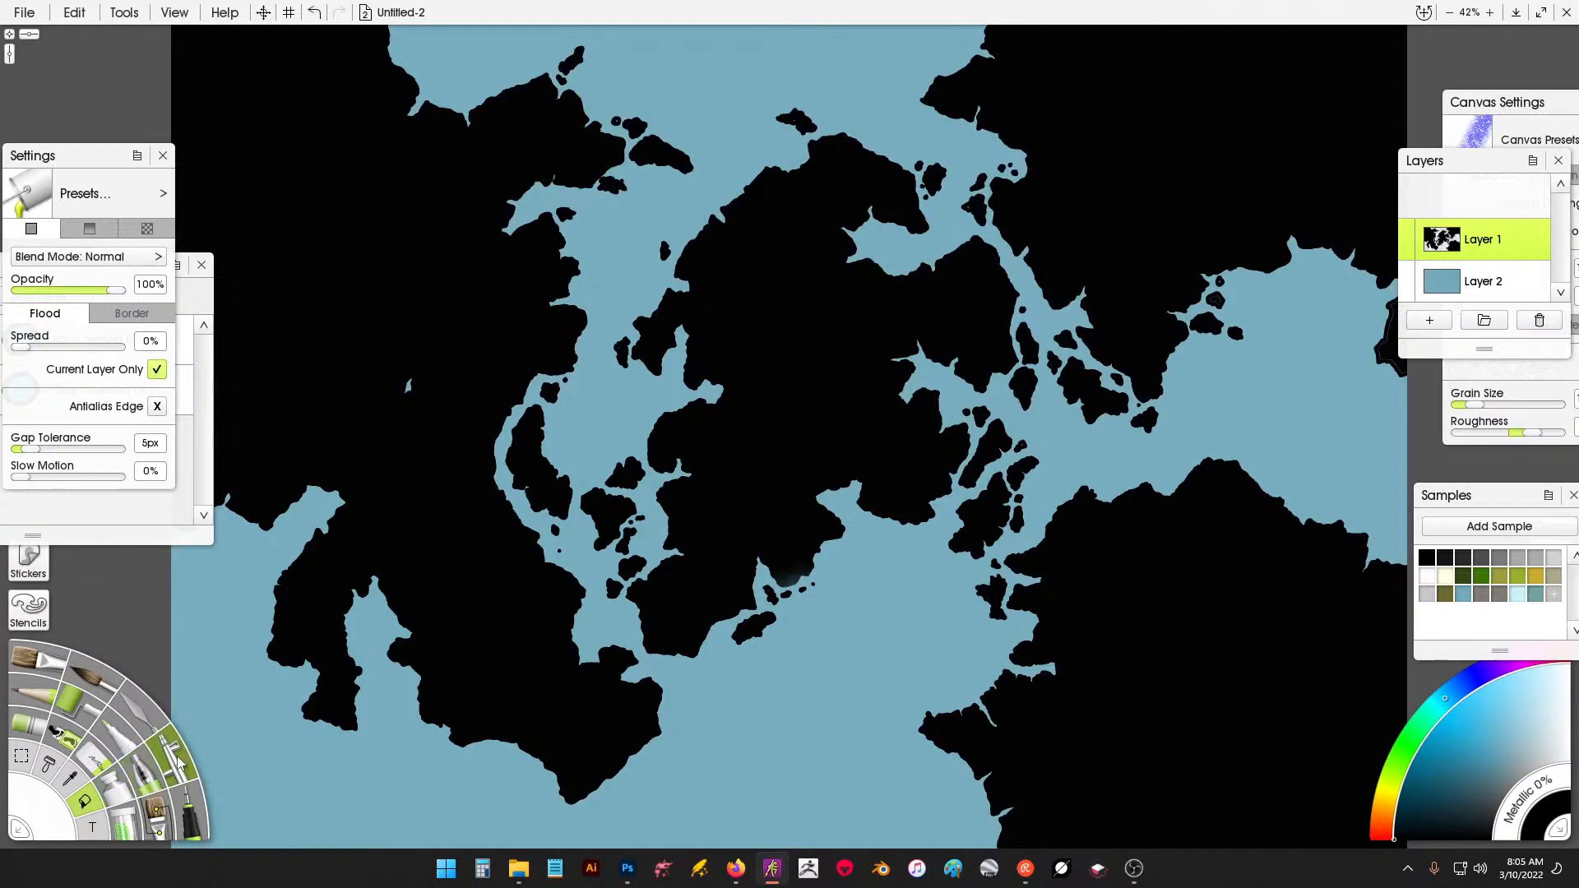
# Draw small Ink Pen islands off the western continent's south coast, in the northeastern strait and along its northeastern coast.
pyautogui.click(199, 802)
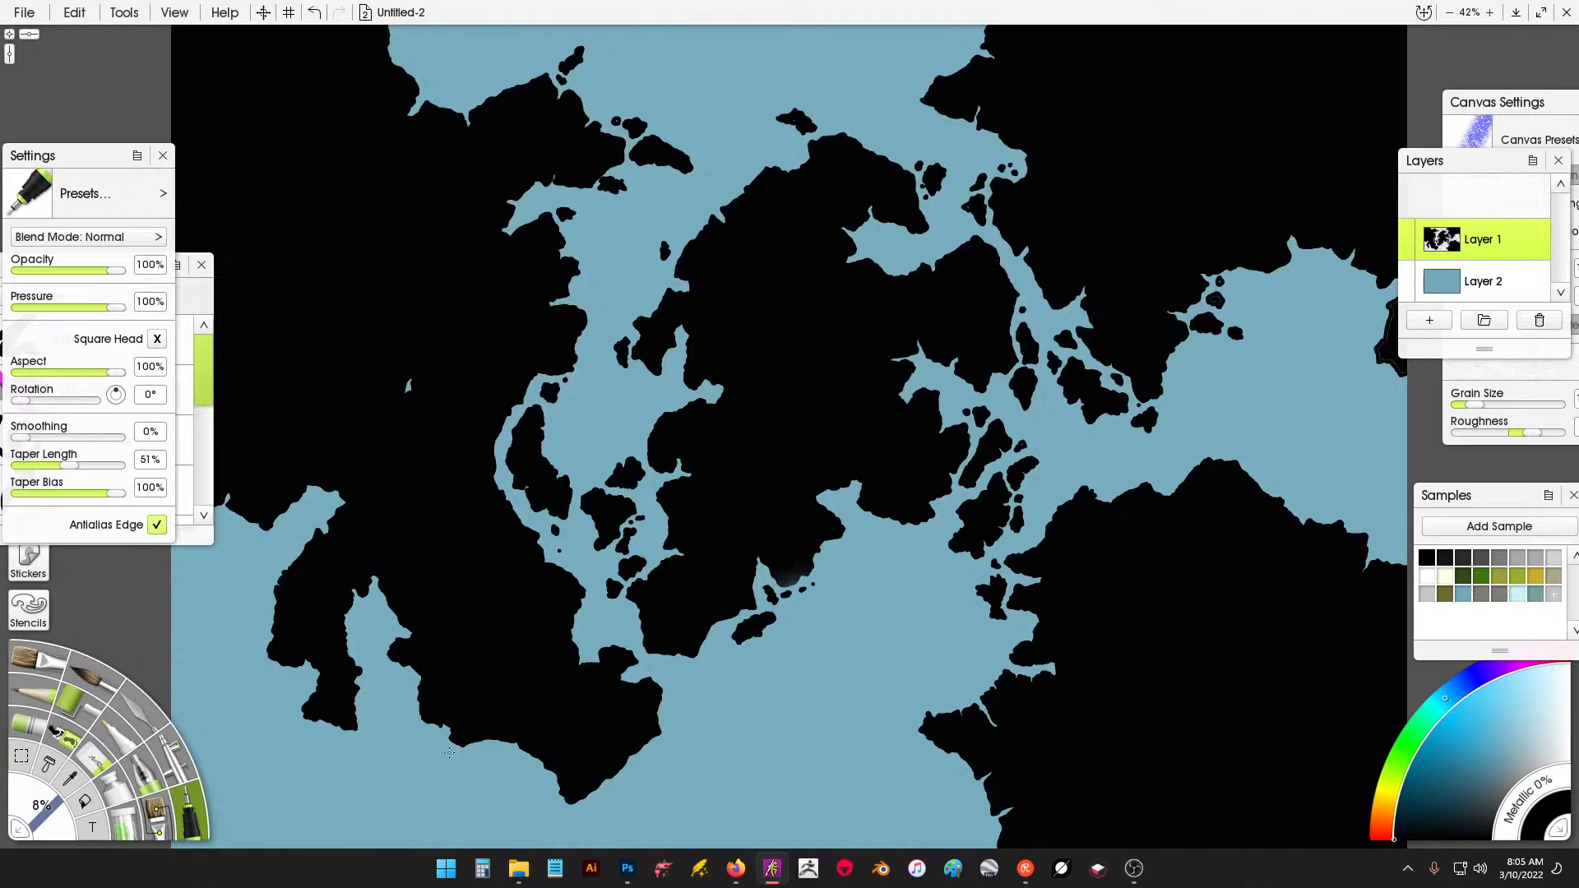
pyautogui.moveTo(446, 746)
pyautogui.mouseDown()
pyautogui.moveTo(450, 765)
pyautogui.moveTo(418, 791)
pyautogui.moveTo(443, 742)
pyautogui.moveTo(451, 758)
pyautogui.moveTo(421, 784)
pyautogui.moveTo(444, 774)
pyautogui.moveTo(438, 790)
pyautogui.mouseUp()
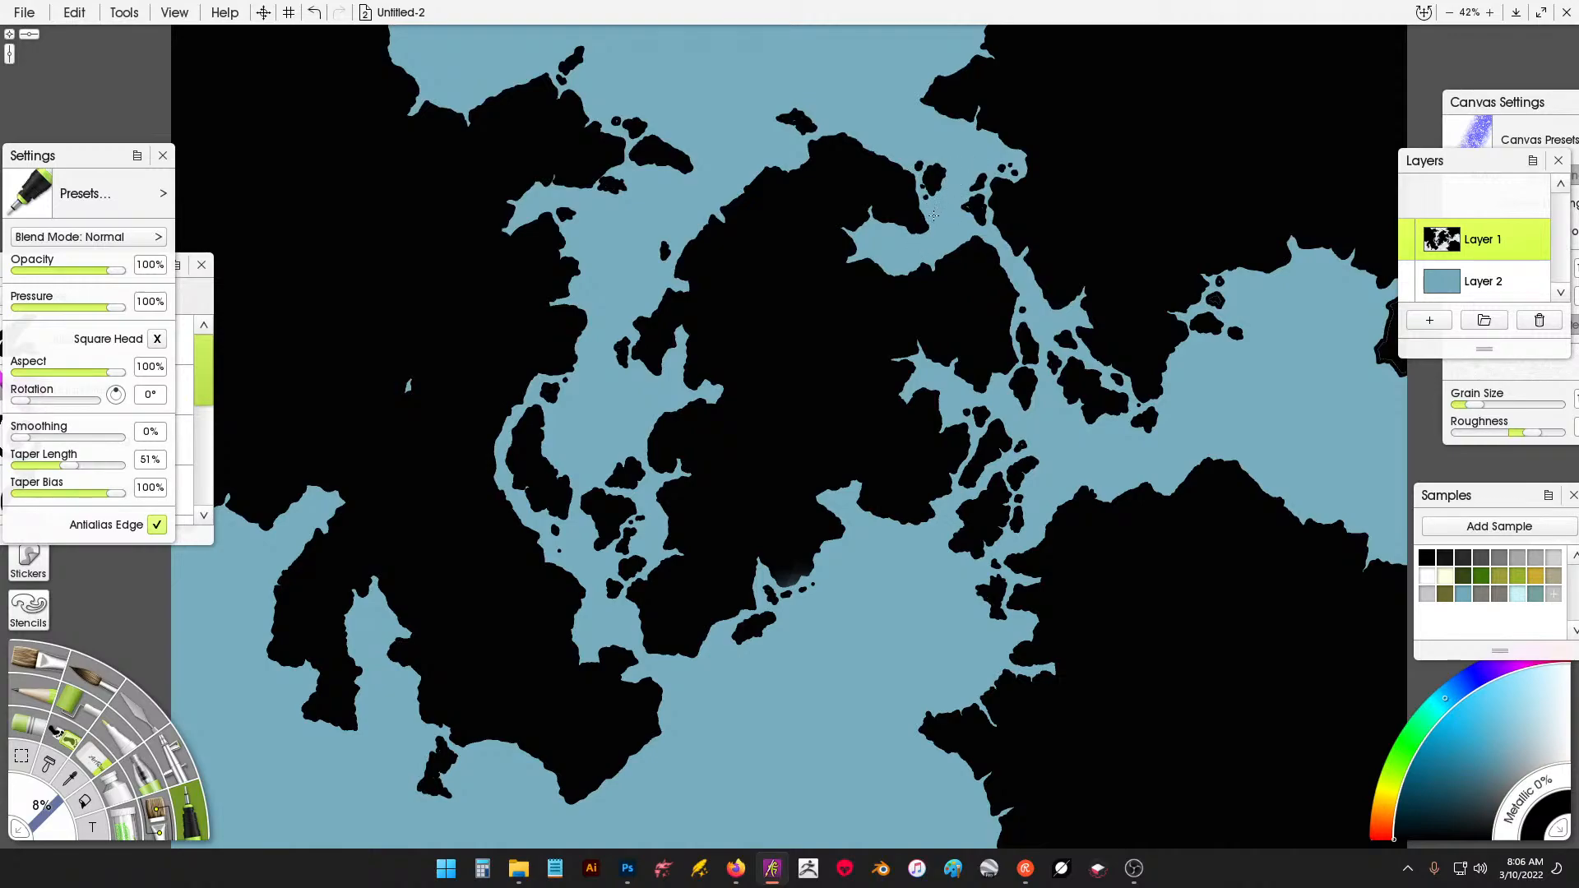
pyautogui.moveTo(934, 215); pyautogui.dragTo(936, 216)
pyautogui.moveTo(593, 308); pyautogui.dragTo(598, 328)
pyautogui.moveTo(581, 295); pyautogui.dragTo(586, 267)
pyautogui.click(580, 255)
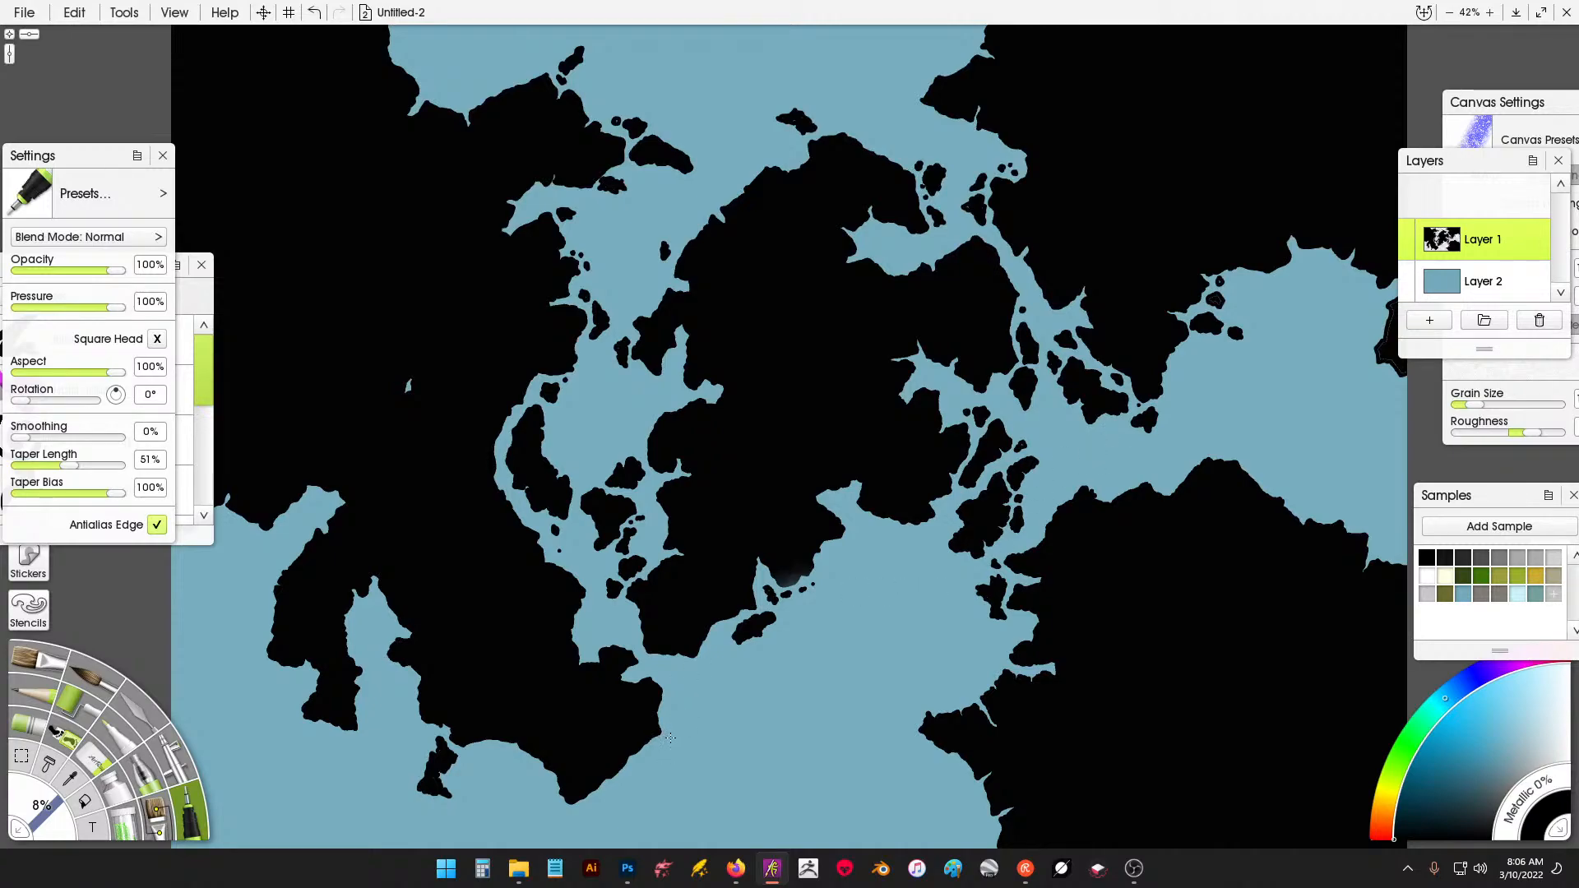
# Outline an island off the western continent's southeastern tip, add an islet beside it, and flood-fill the island with black.
pyautogui.moveTo(665, 741)
pyautogui.mouseDown()
pyautogui.moveTo(647, 755)
pyautogui.moveTo(681, 775)
pyautogui.moveTo(730, 754)
pyautogui.moveTo(667, 740)
pyautogui.mouseUp()
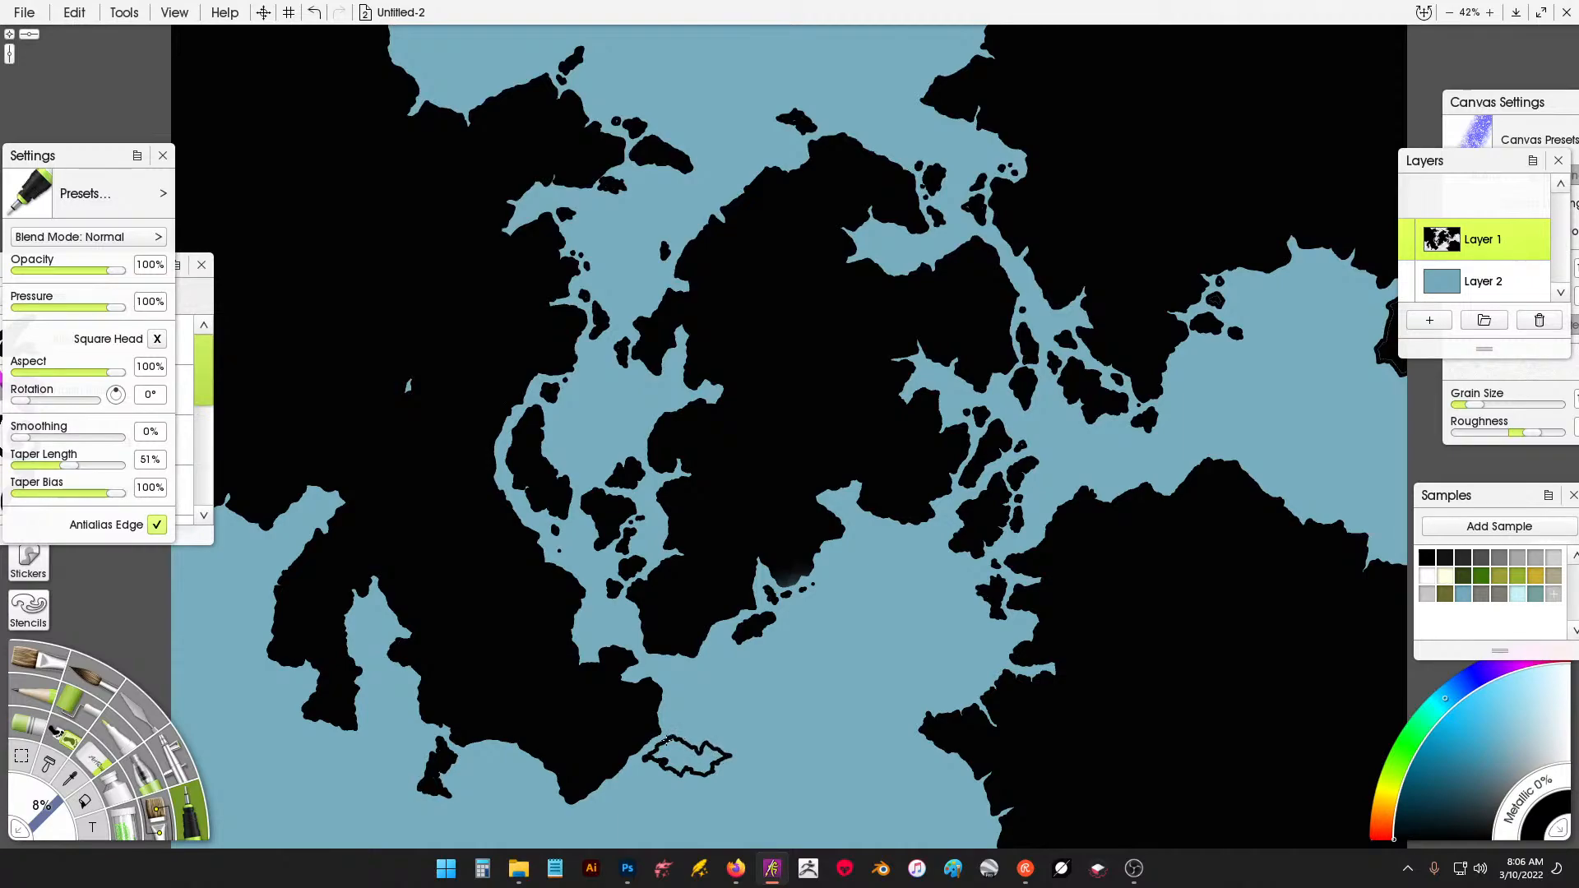
pyautogui.click(744, 753)
pyautogui.click(85, 802)
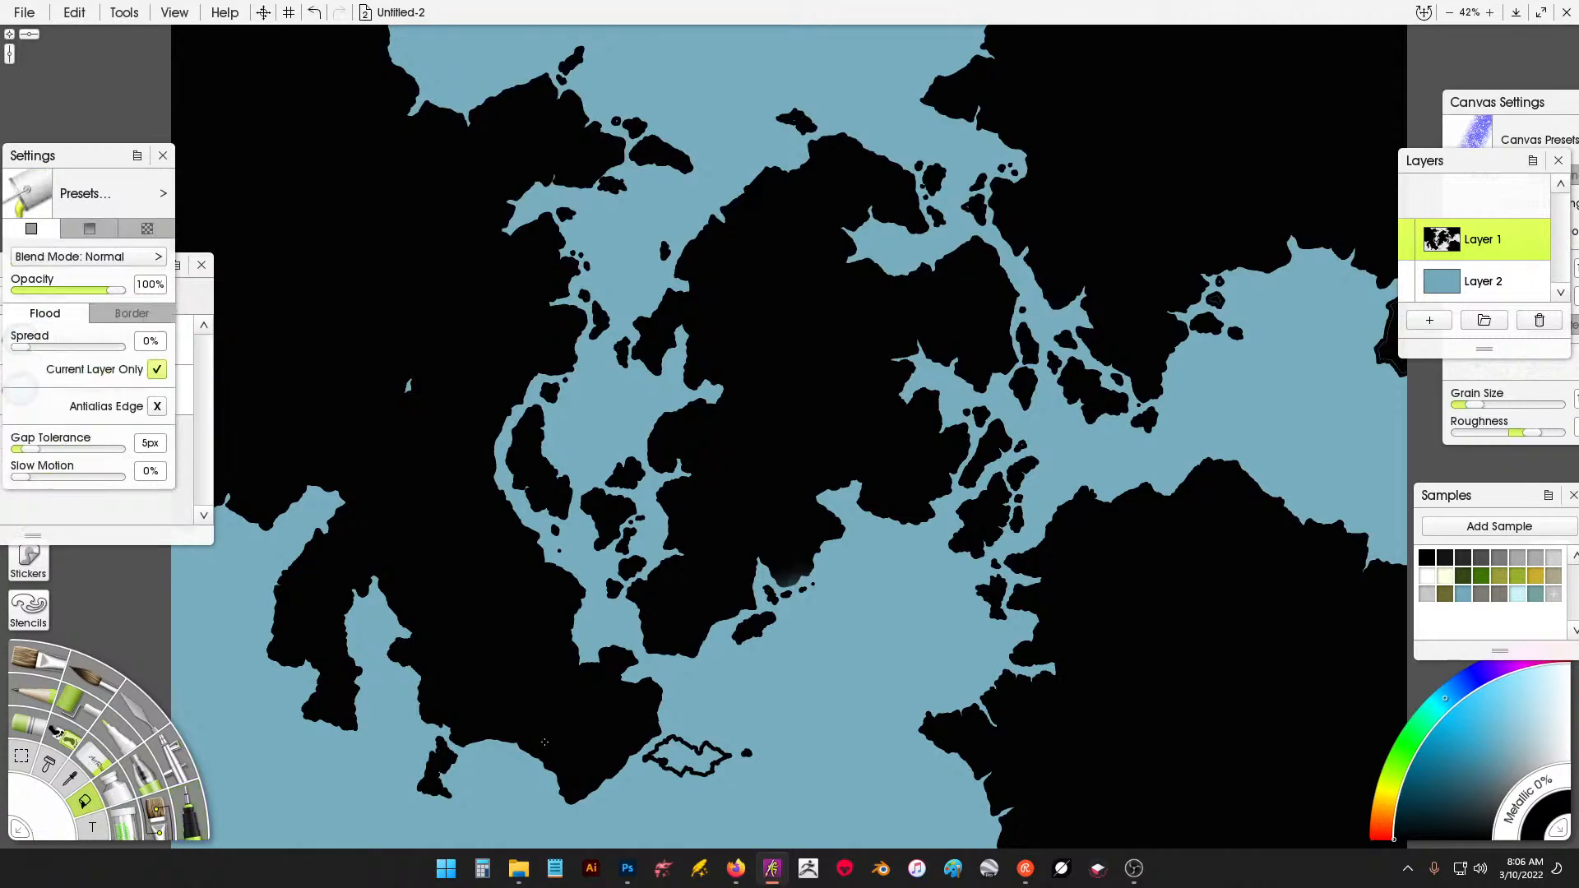
pyautogui.click(679, 757)
pyautogui.click(708, 756)
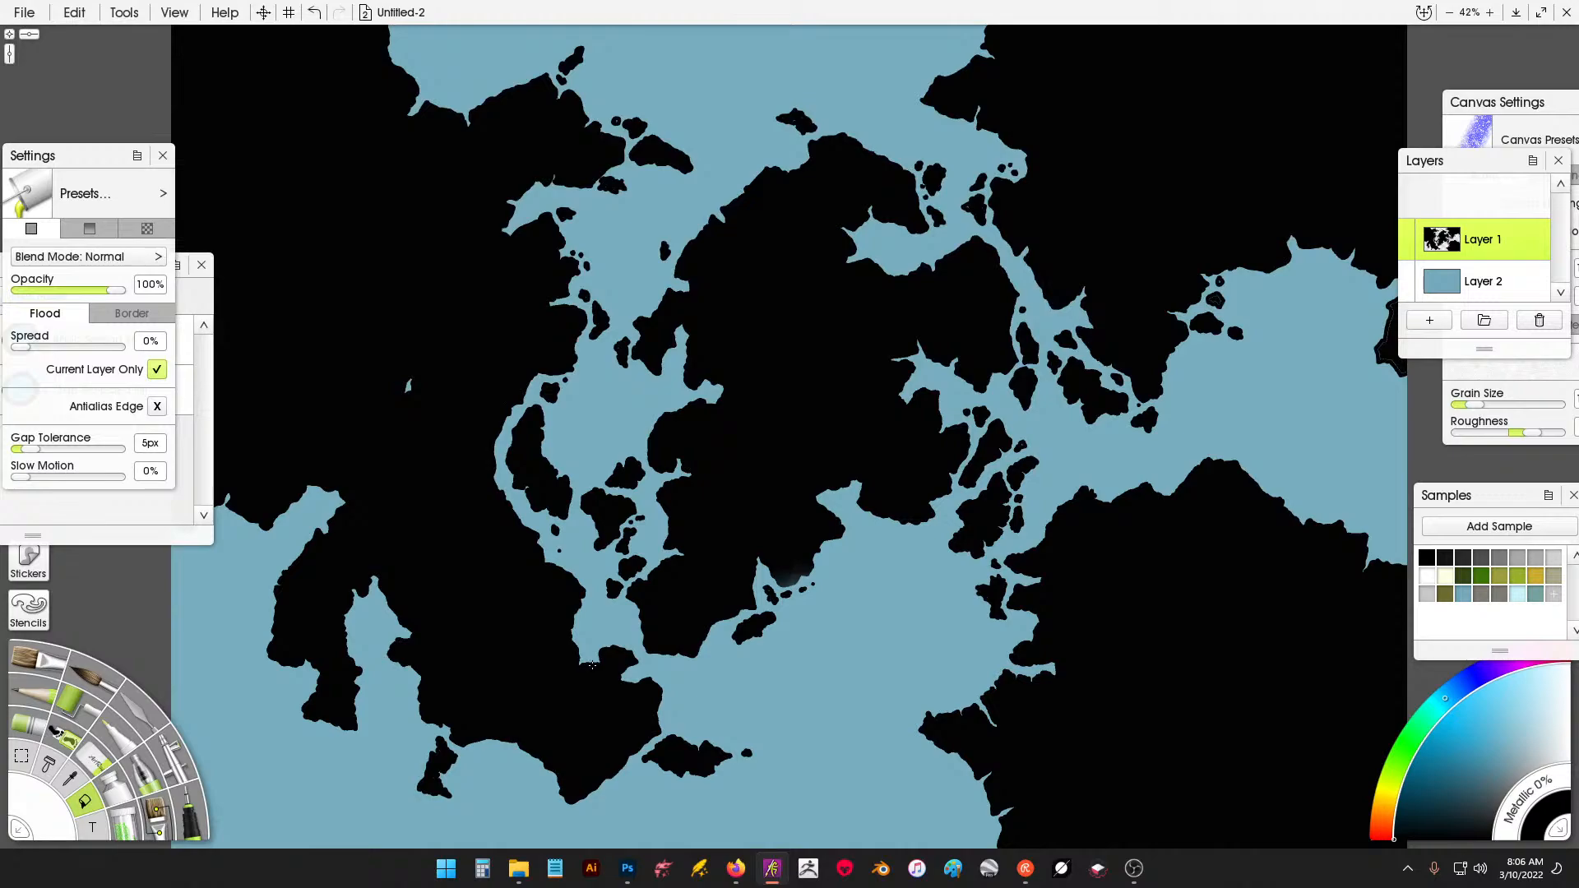
pyautogui.click(594, 667)
# Erase the small island off the western continent's south coast with the Instant Erase eraser.
pyautogui.click(138, 755)
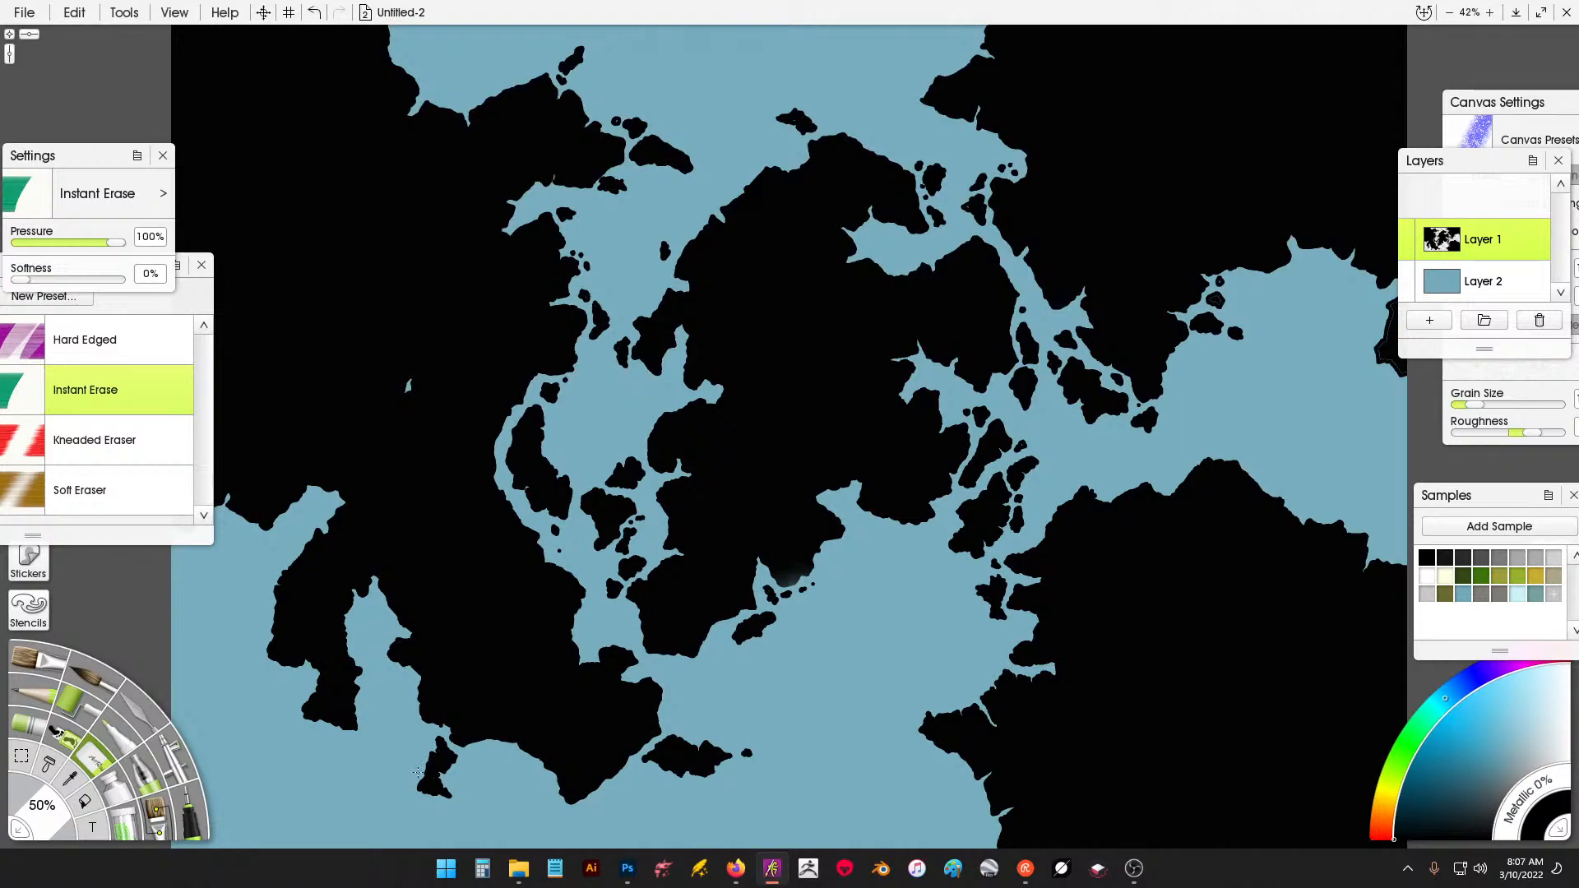
pyautogui.moveTo(418, 772)
pyautogui.mouseDown()
pyautogui.moveTo(434, 780)
pyautogui.moveTo(439, 746)
pyautogui.moveTo(449, 787)
pyautogui.mouseUp()
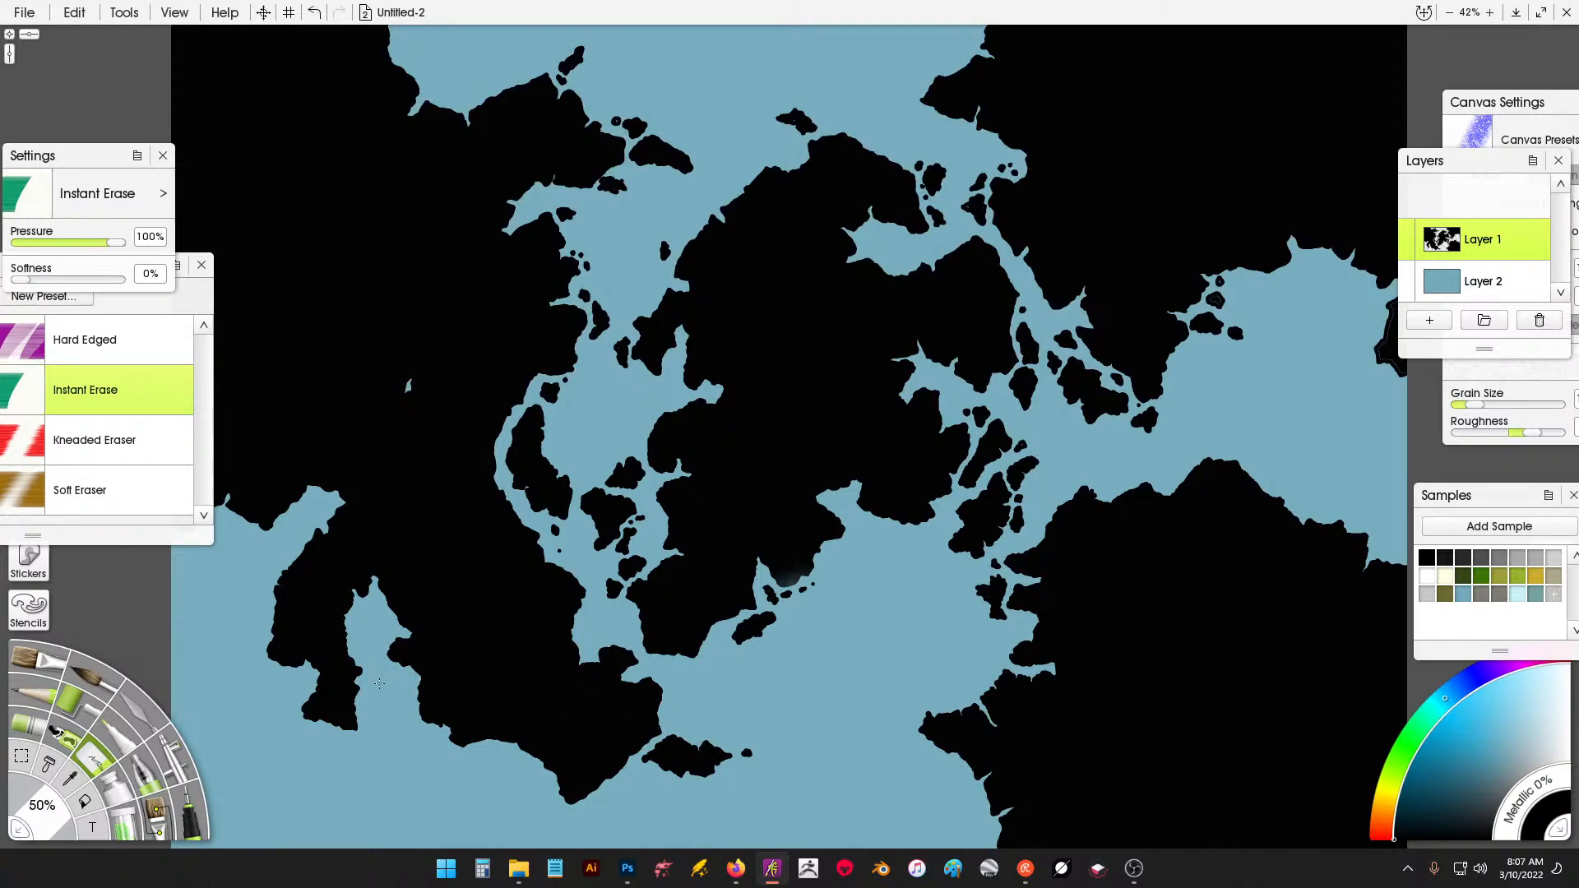
# Add a new layer and outline land across the southwestern sea, from the western bay and the peninsula's tip to the map edge.
pyautogui.click(190, 815)
pyautogui.click(1428, 321)
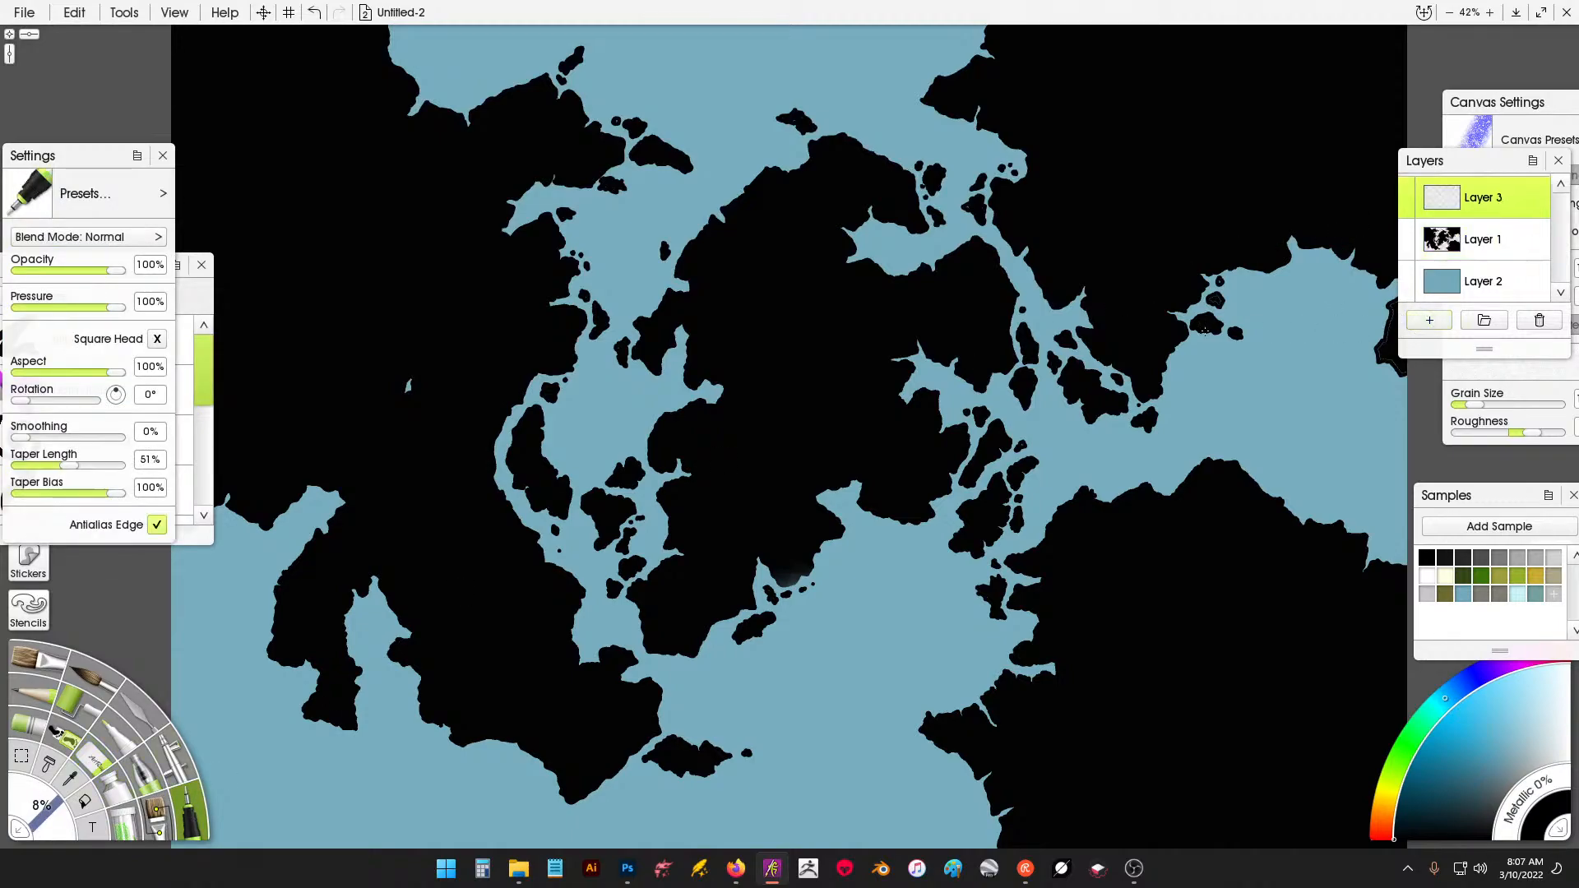
pyautogui.moveTo(351, 492); pyautogui.dragTo(527, 468)
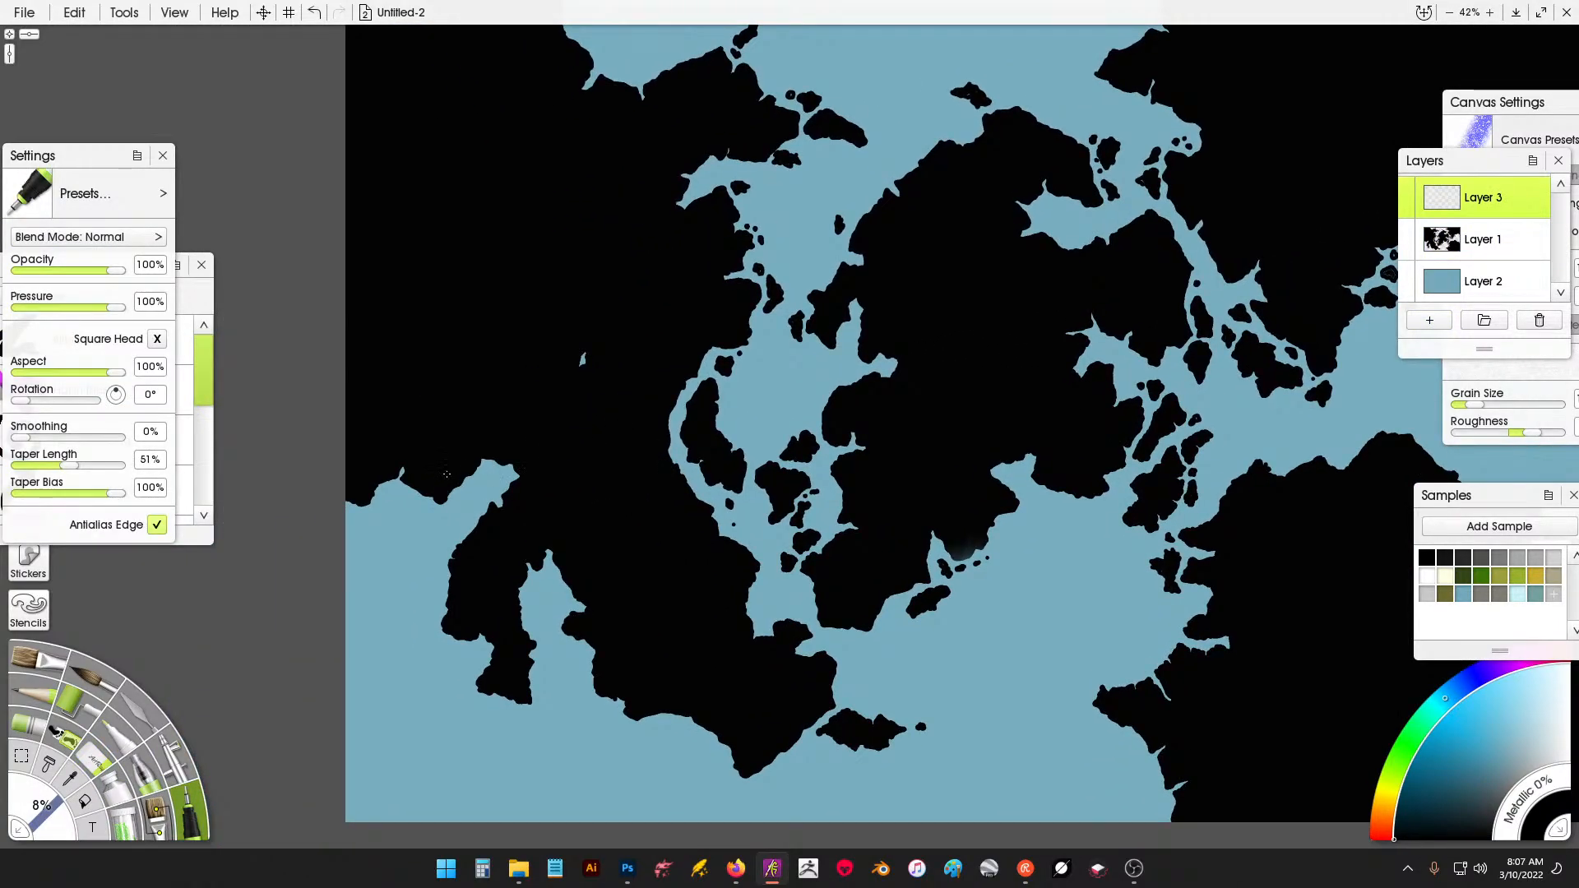
pyautogui.moveTo(444, 498); pyautogui.dragTo(477, 524)
pyautogui.moveTo(479, 636); pyautogui.dragTo(487, 668)
pyautogui.moveTo(487, 639)
pyautogui.mouseDown()
pyautogui.moveTo(485, 676)
pyautogui.moveTo(495, 656)
pyautogui.moveTo(601, 735)
pyautogui.moveTo(565, 802)
pyautogui.moveTo(533, 797)
pyautogui.moveTo(507, 822)
pyautogui.mouseUp()
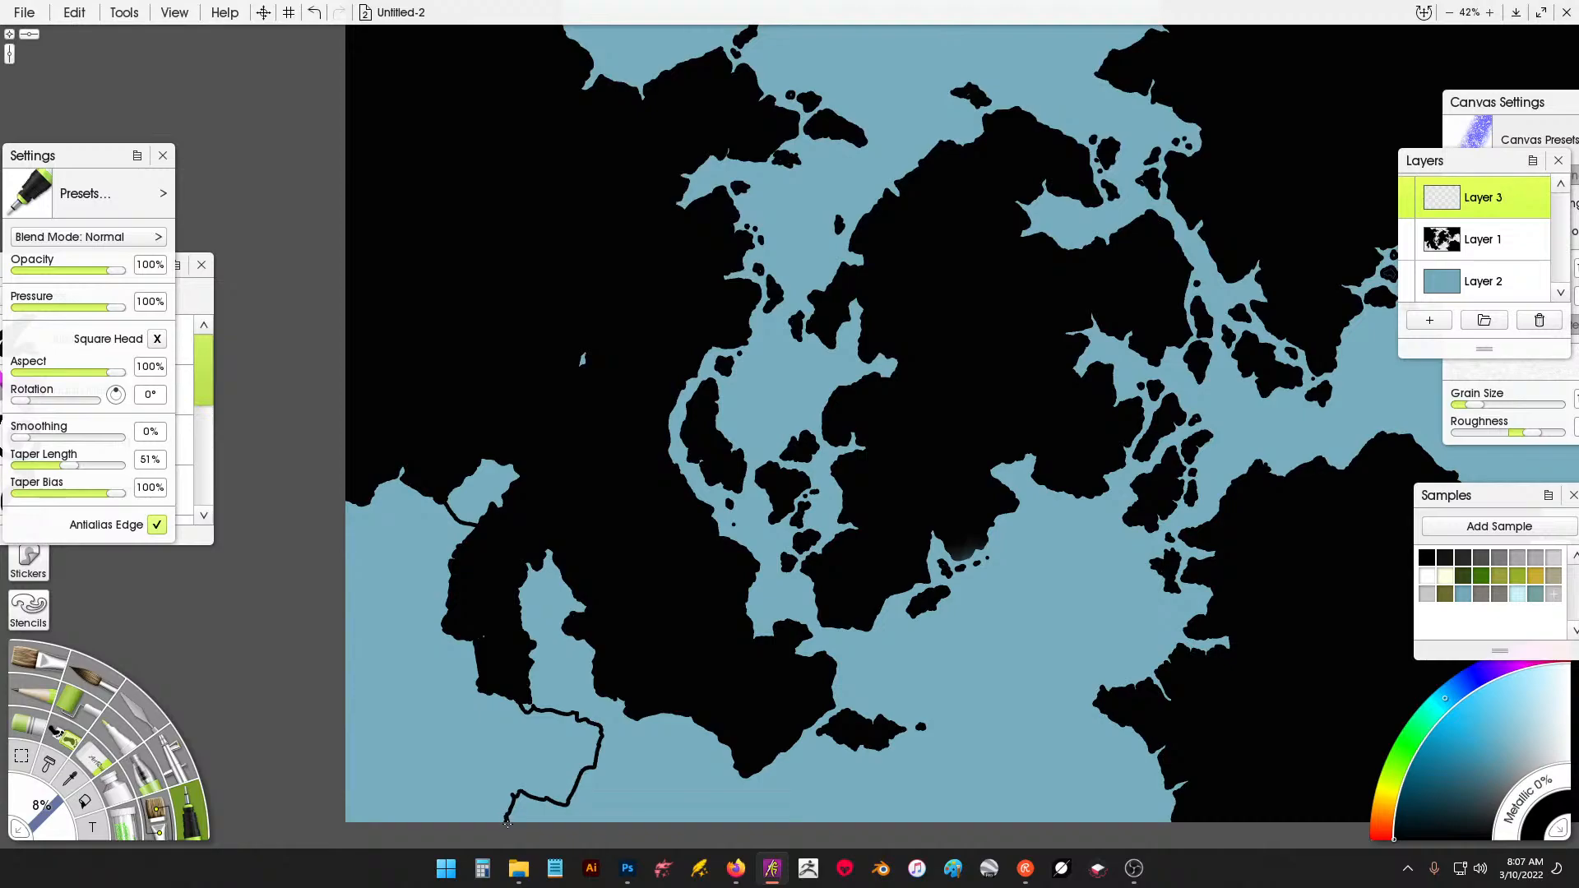
pyautogui.moveTo(890, 422); pyautogui.dragTo(771, 503)
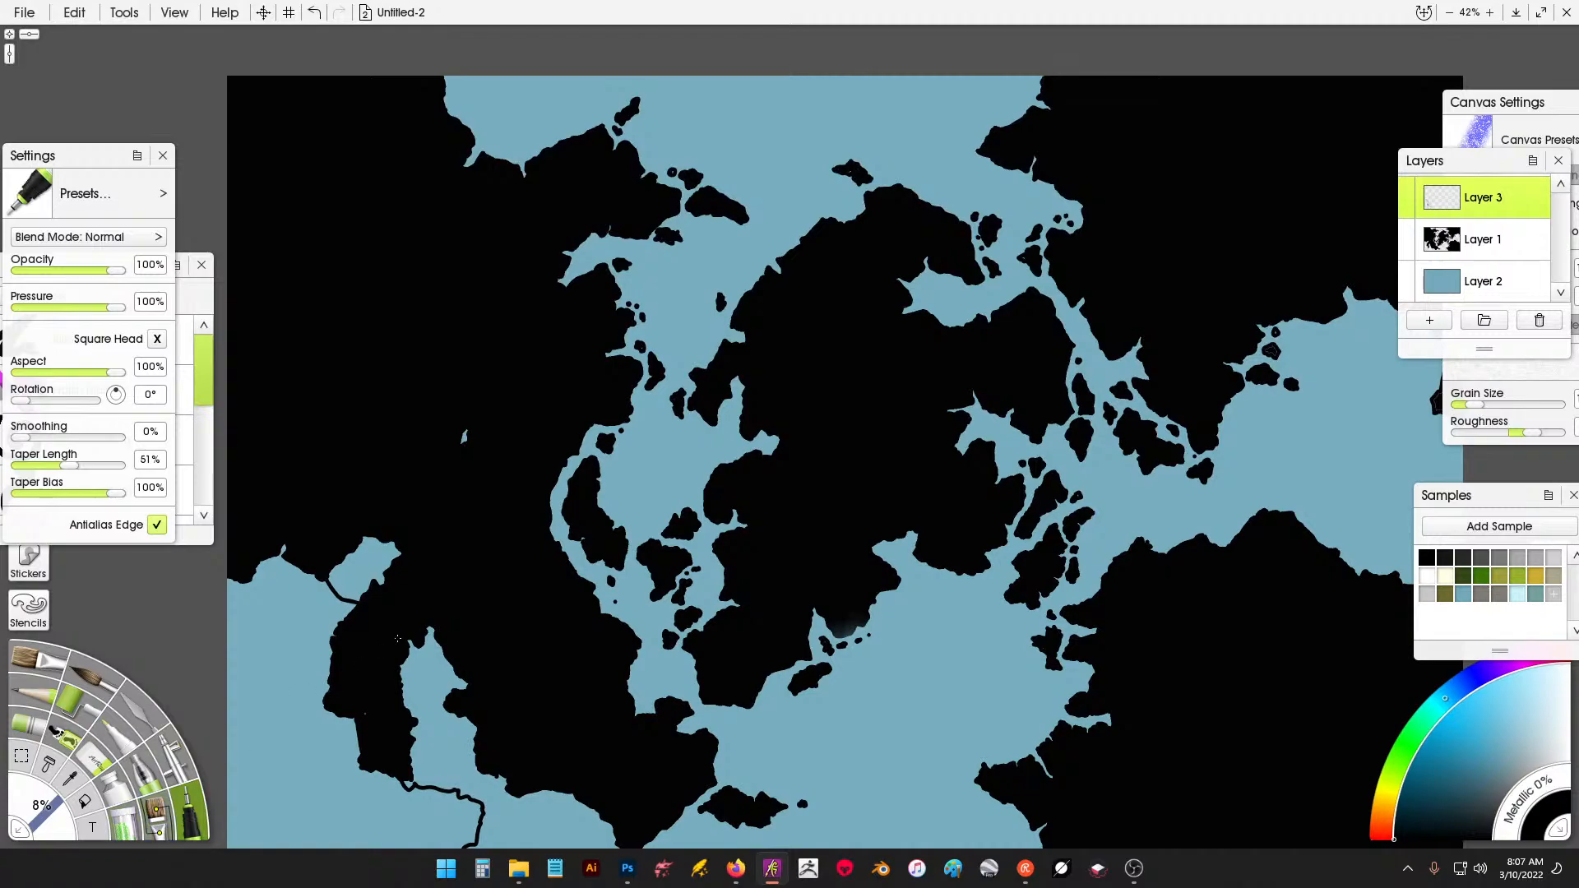
pyautogui.moveTo(269, 704); pyautogui.dragTo(316, 596)
pyautogui.moveTo(440, 678); pyautogui.dragTo(437, 676)
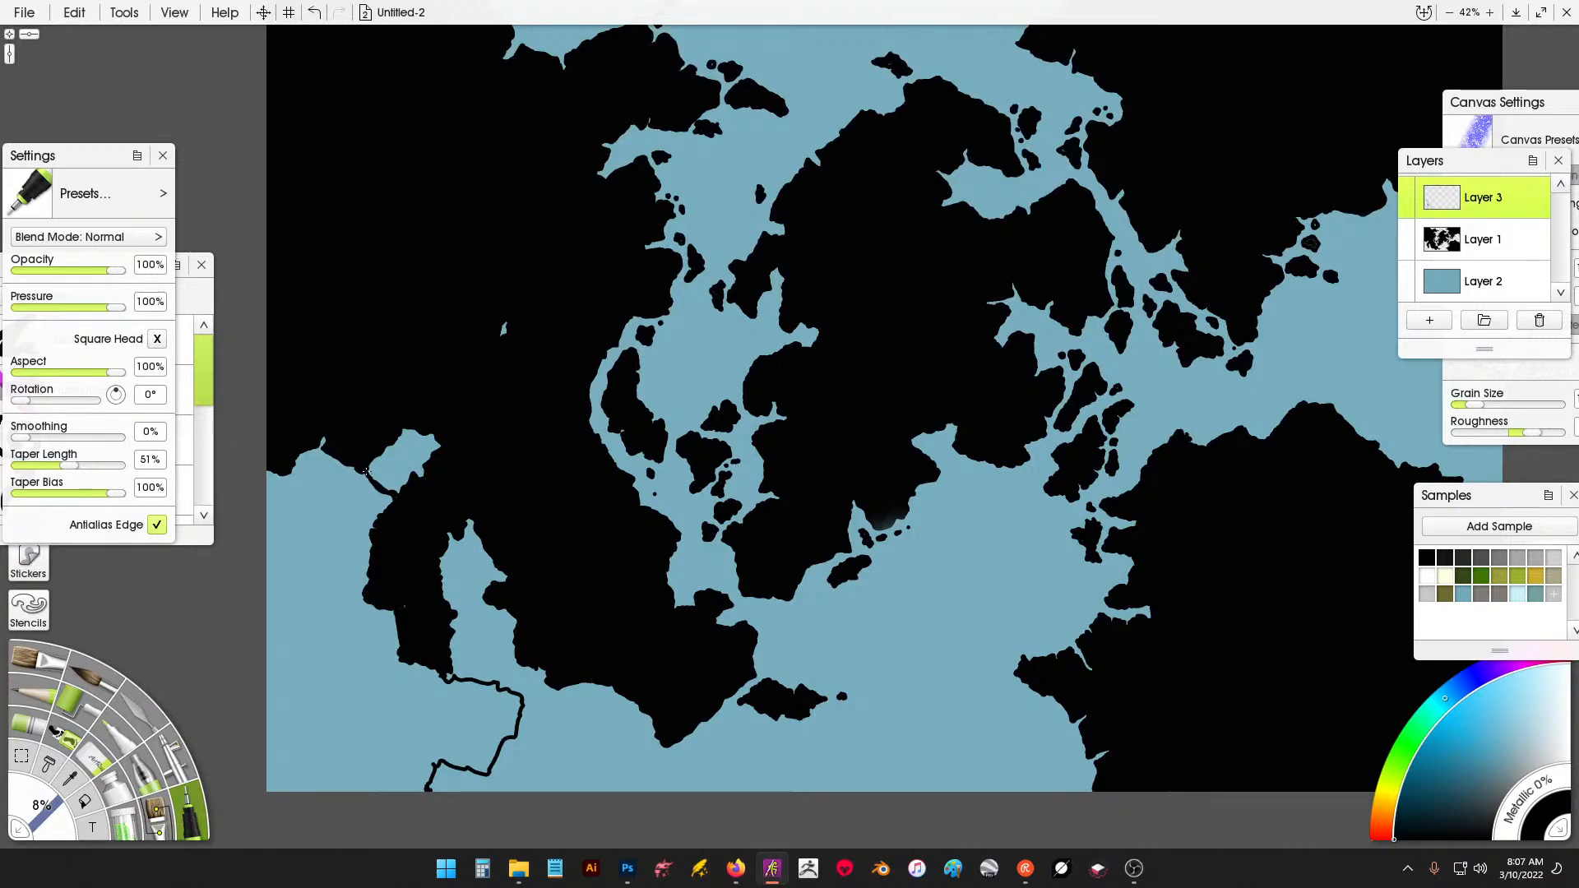
# Try flood-filling the outlined southwestern corner with black, review the whole map, and undo the added land.
pyautogui.click(86, 802)
pyautogui.click(427, 761)
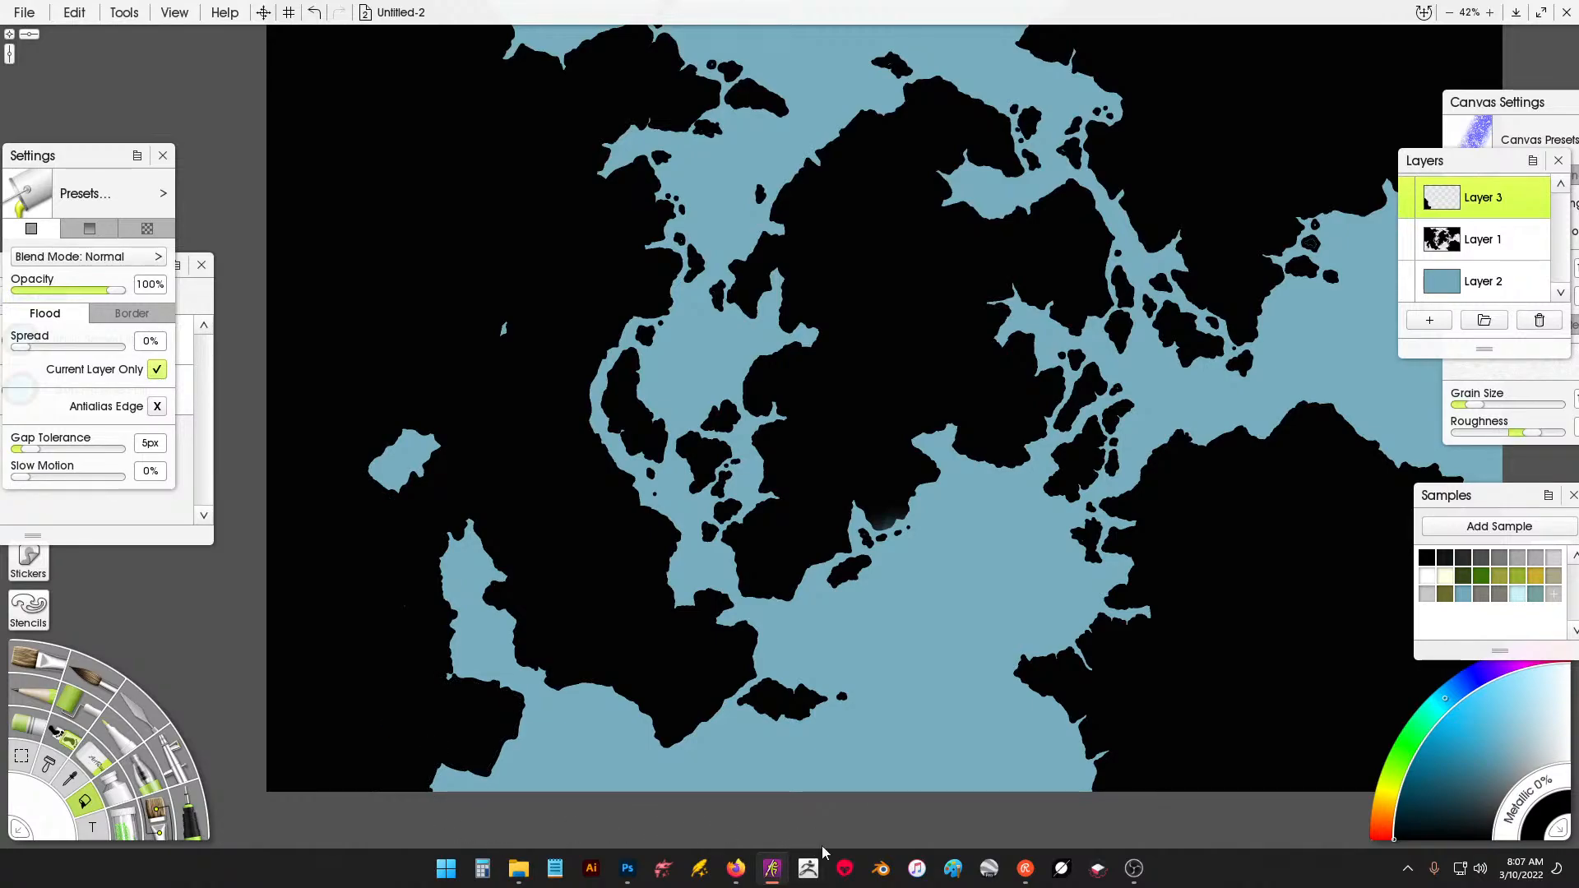
pyautogui.scroll(-2, 292, 702)
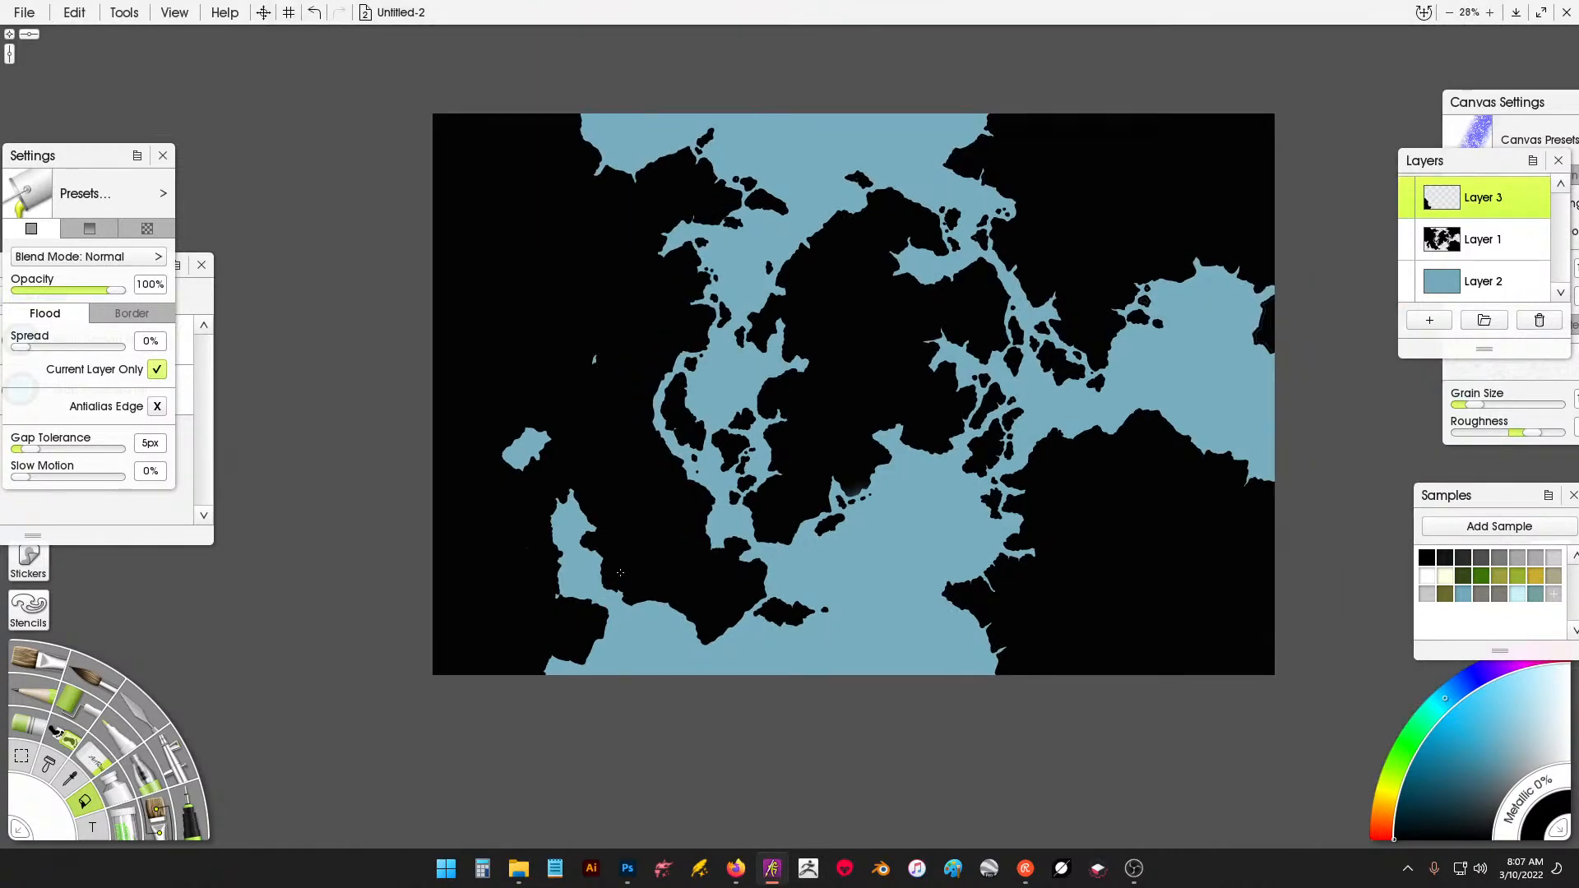
pyautogui.scroll(2, 620, 572)
pyautogui.scroll(-3, 568, 565)
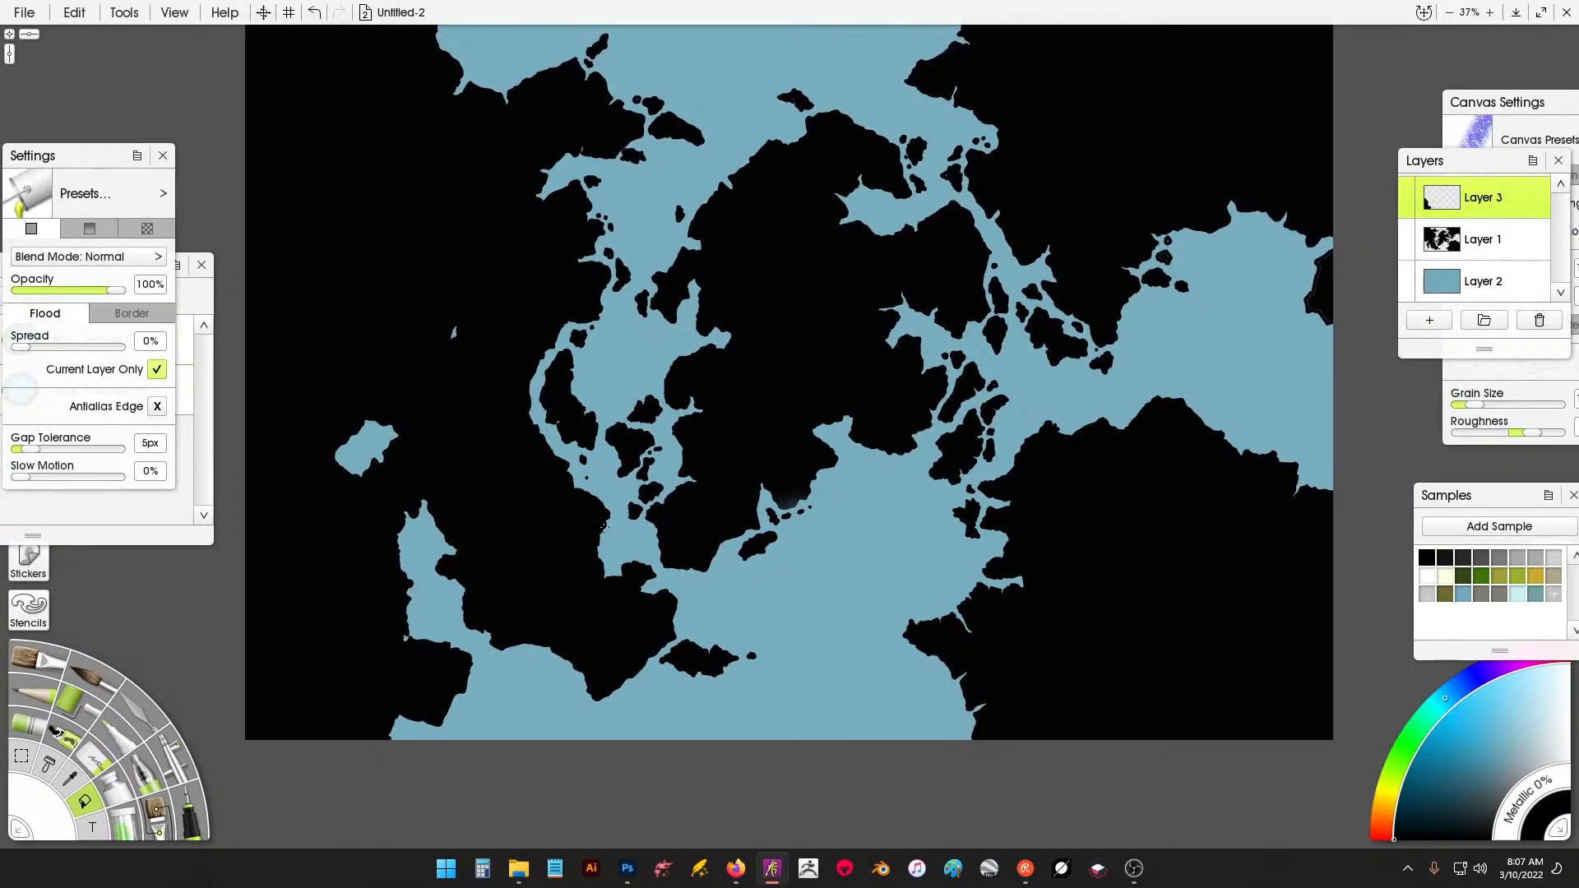
pyautogui.hotkey('ctrl', 'z')
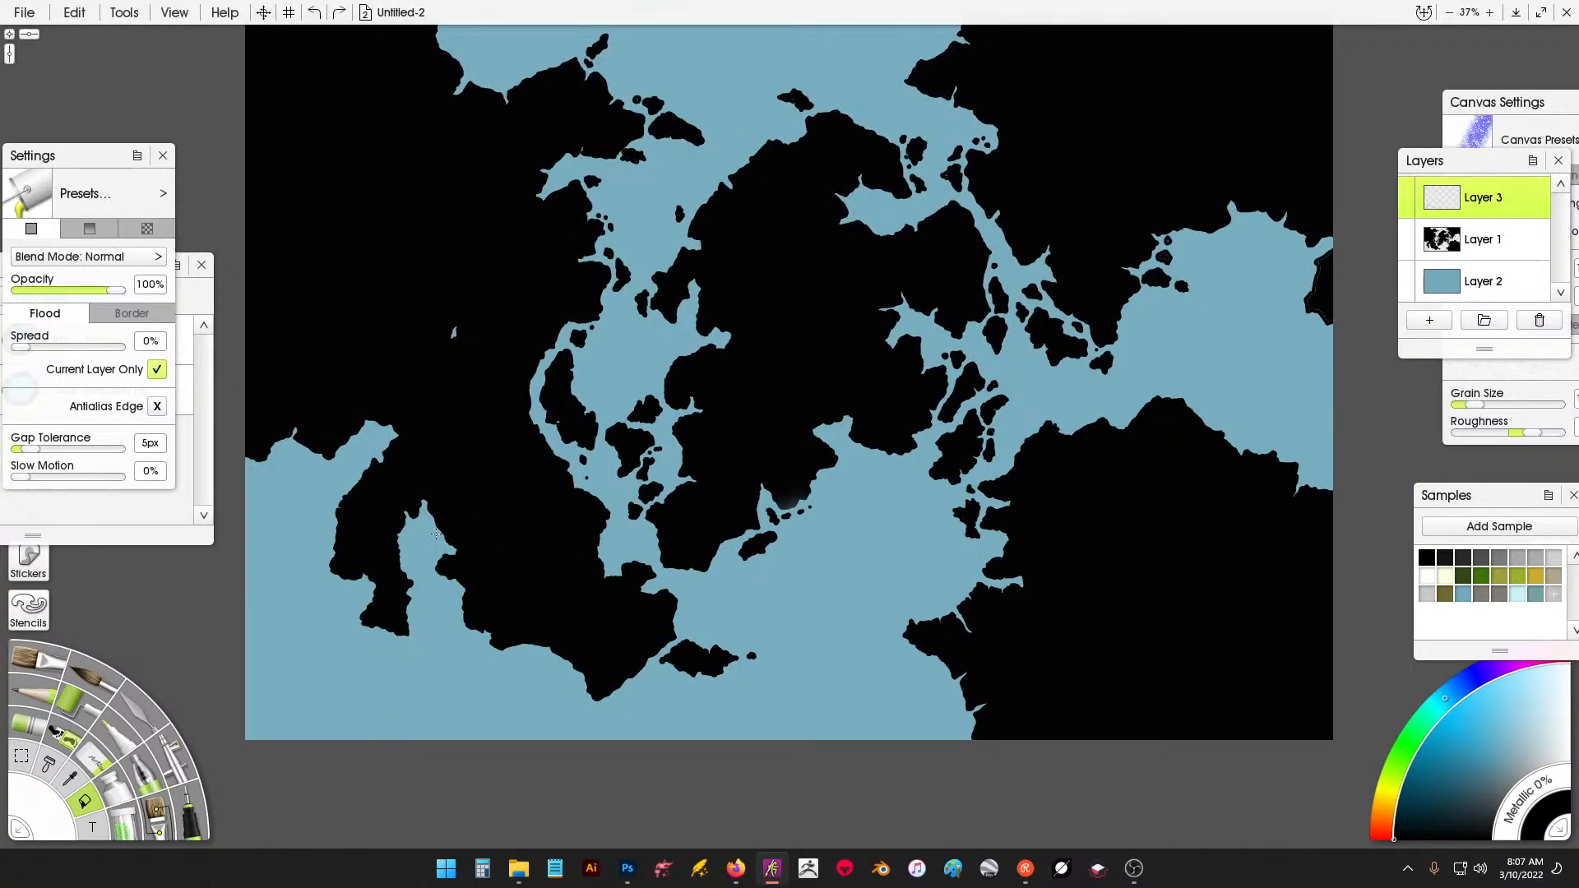
# Ink small black islets on Layer 1 off the western continent's southeastern tip and off the southeastern continent's western headland.
pyautogui.click(1494, 248)
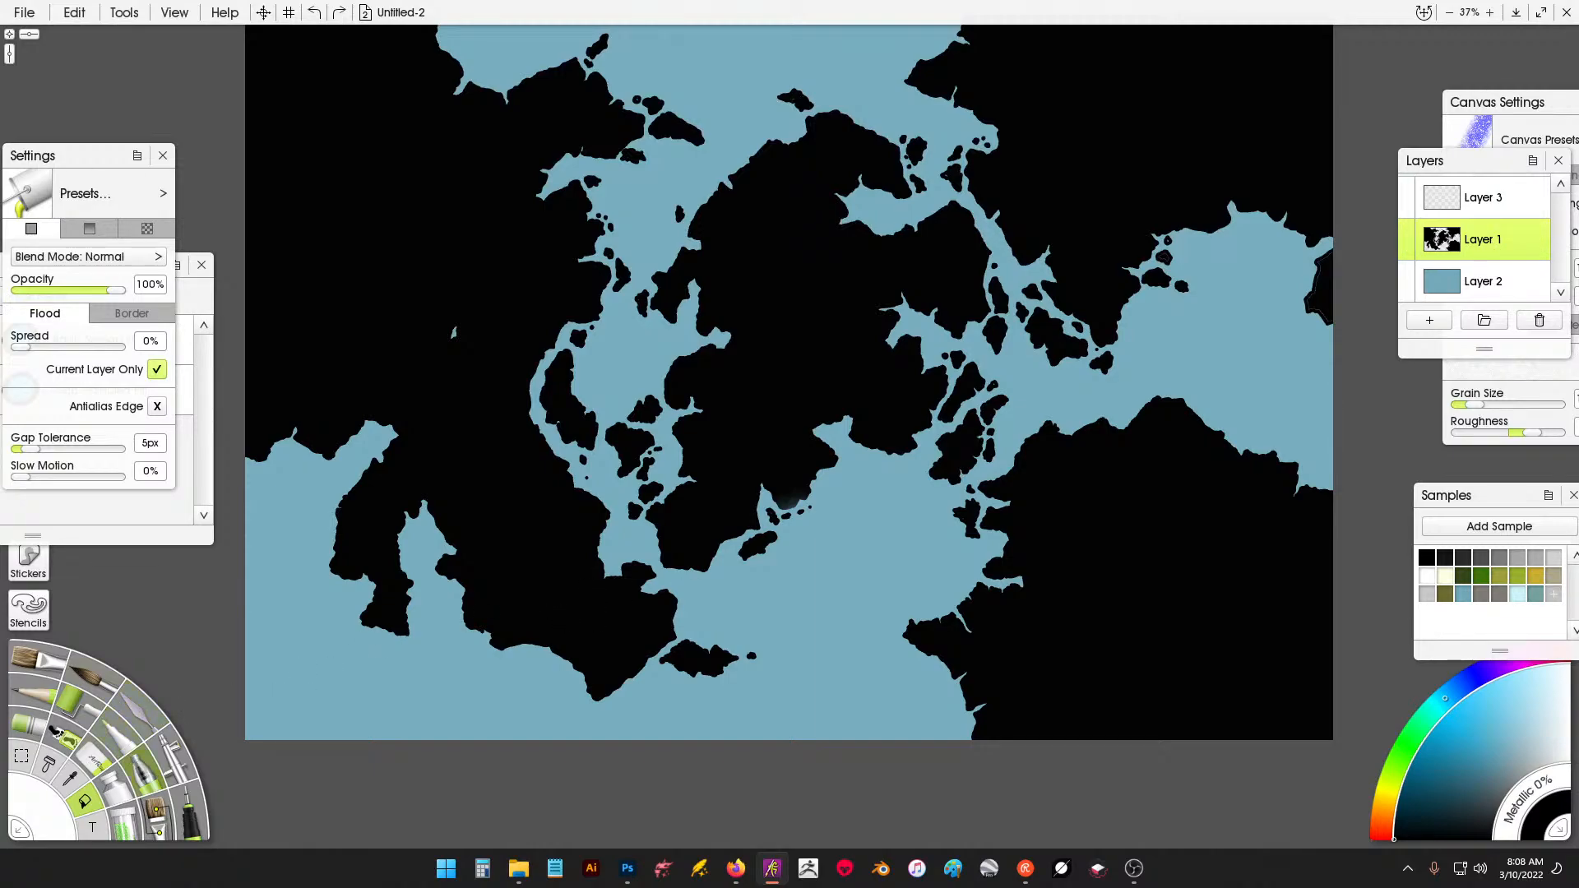
pyautogui.click(197, 814)
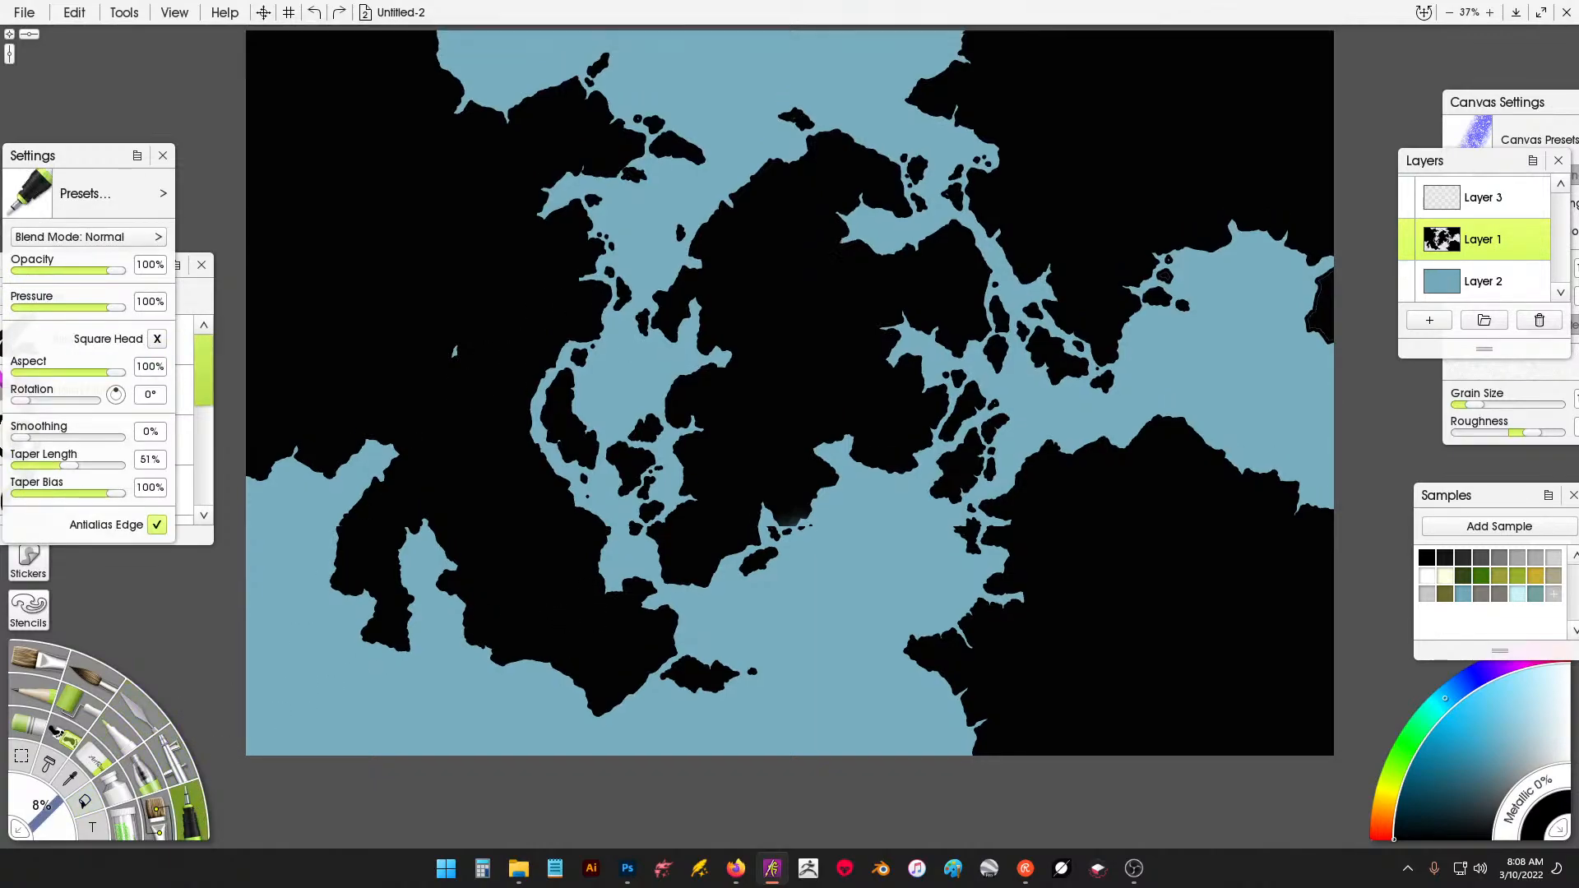
pyautogui.moveTo(324, 482); pyautogui.dragTo(385, 594)
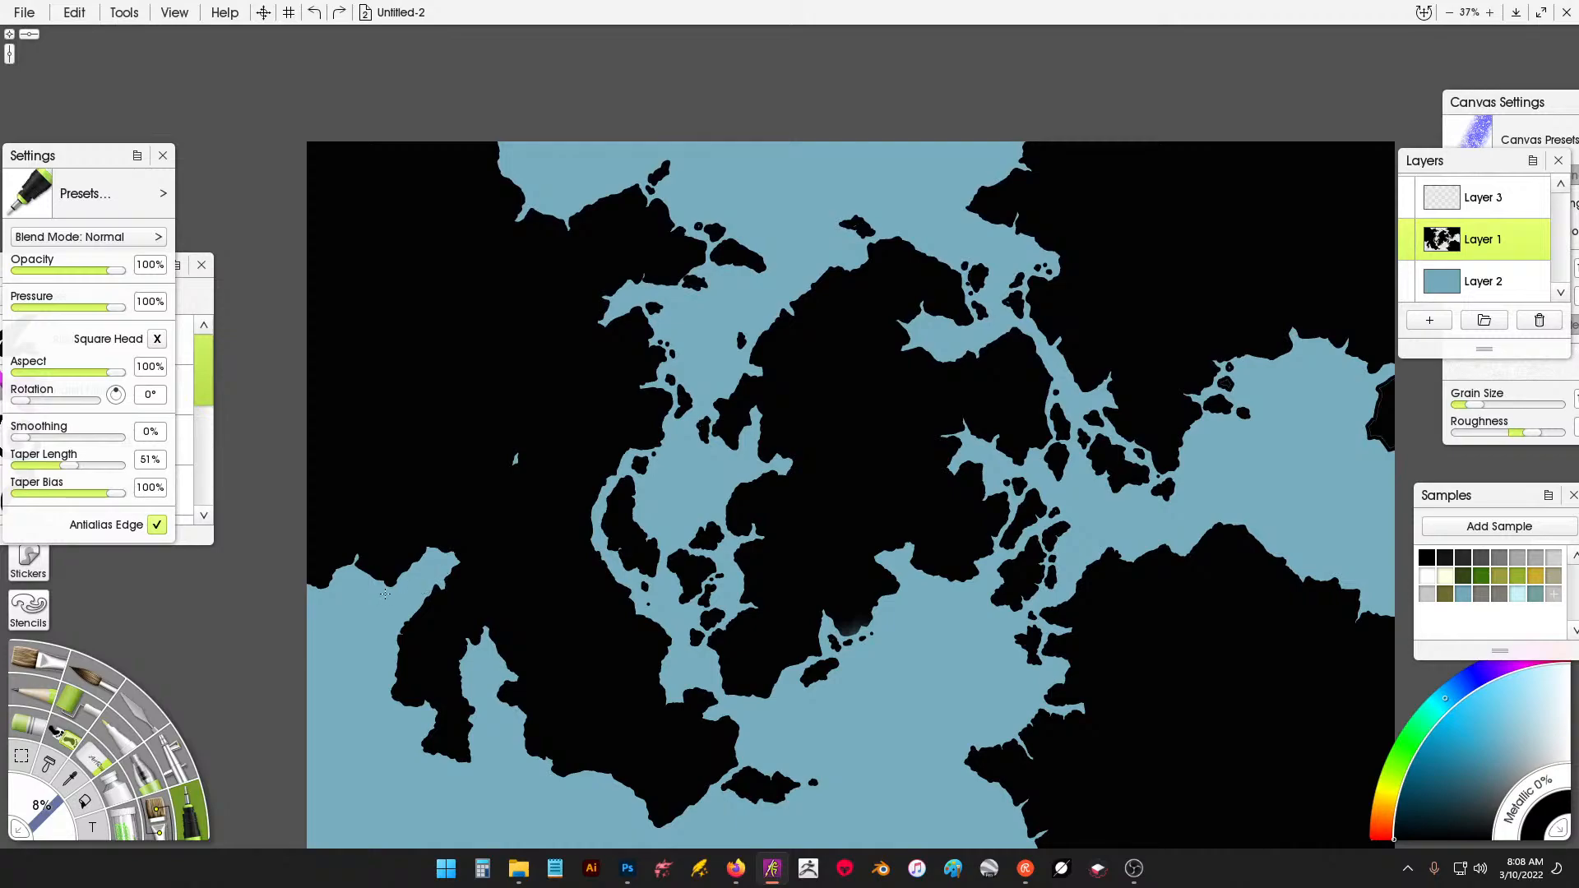
pyautogui.moveTo(928, 401); pyautogui.dragTo(837, 321)
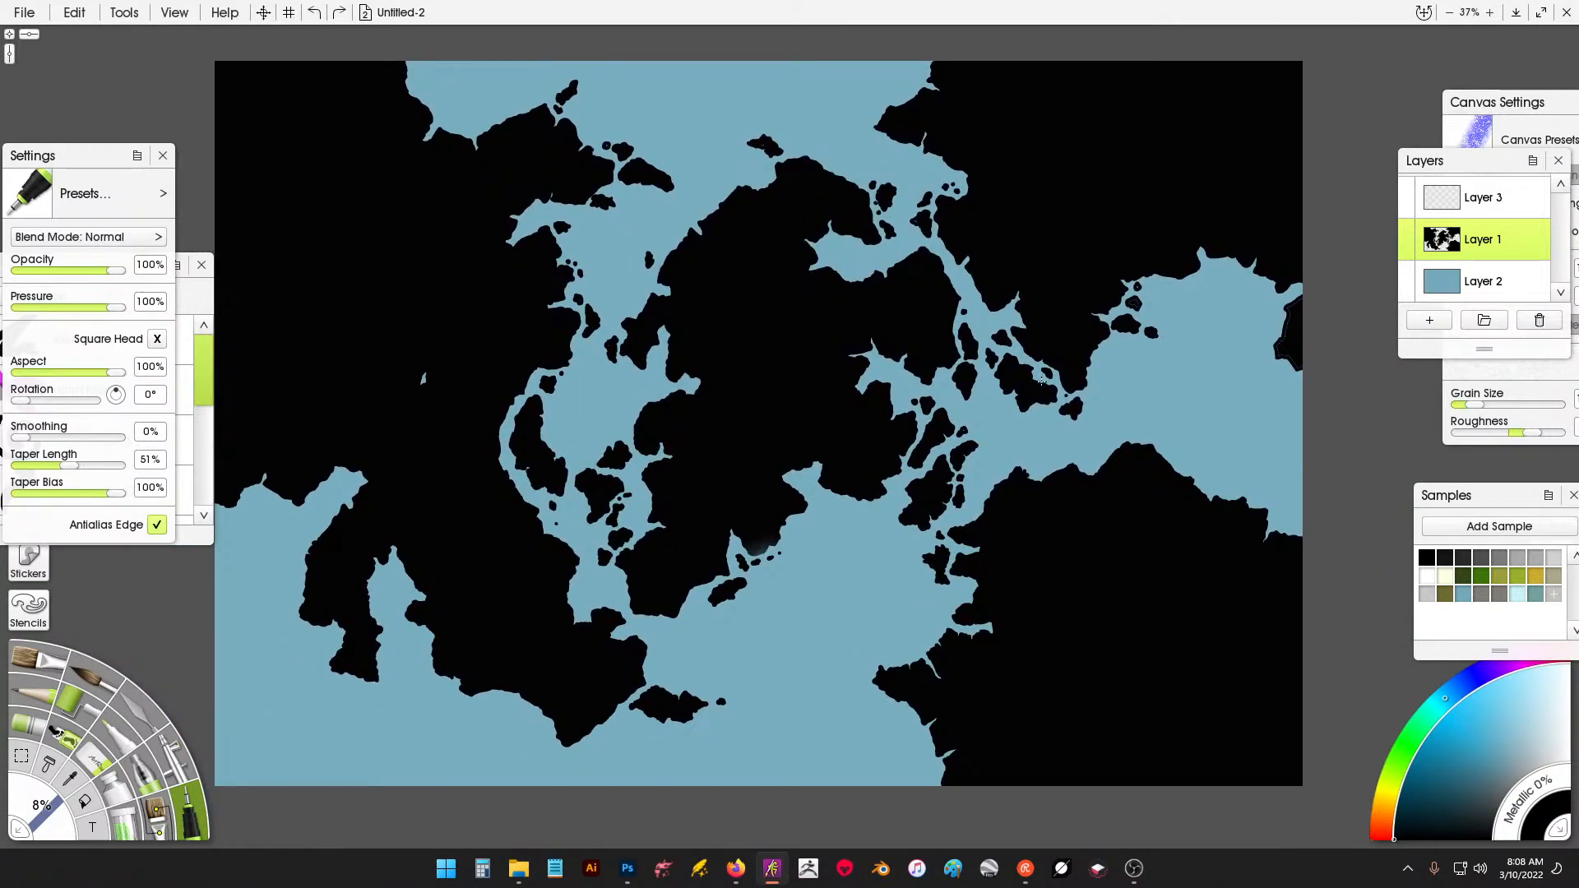
pyautogui.moveTo(1041, 380); pyautogui.dragTo(1037, 402)
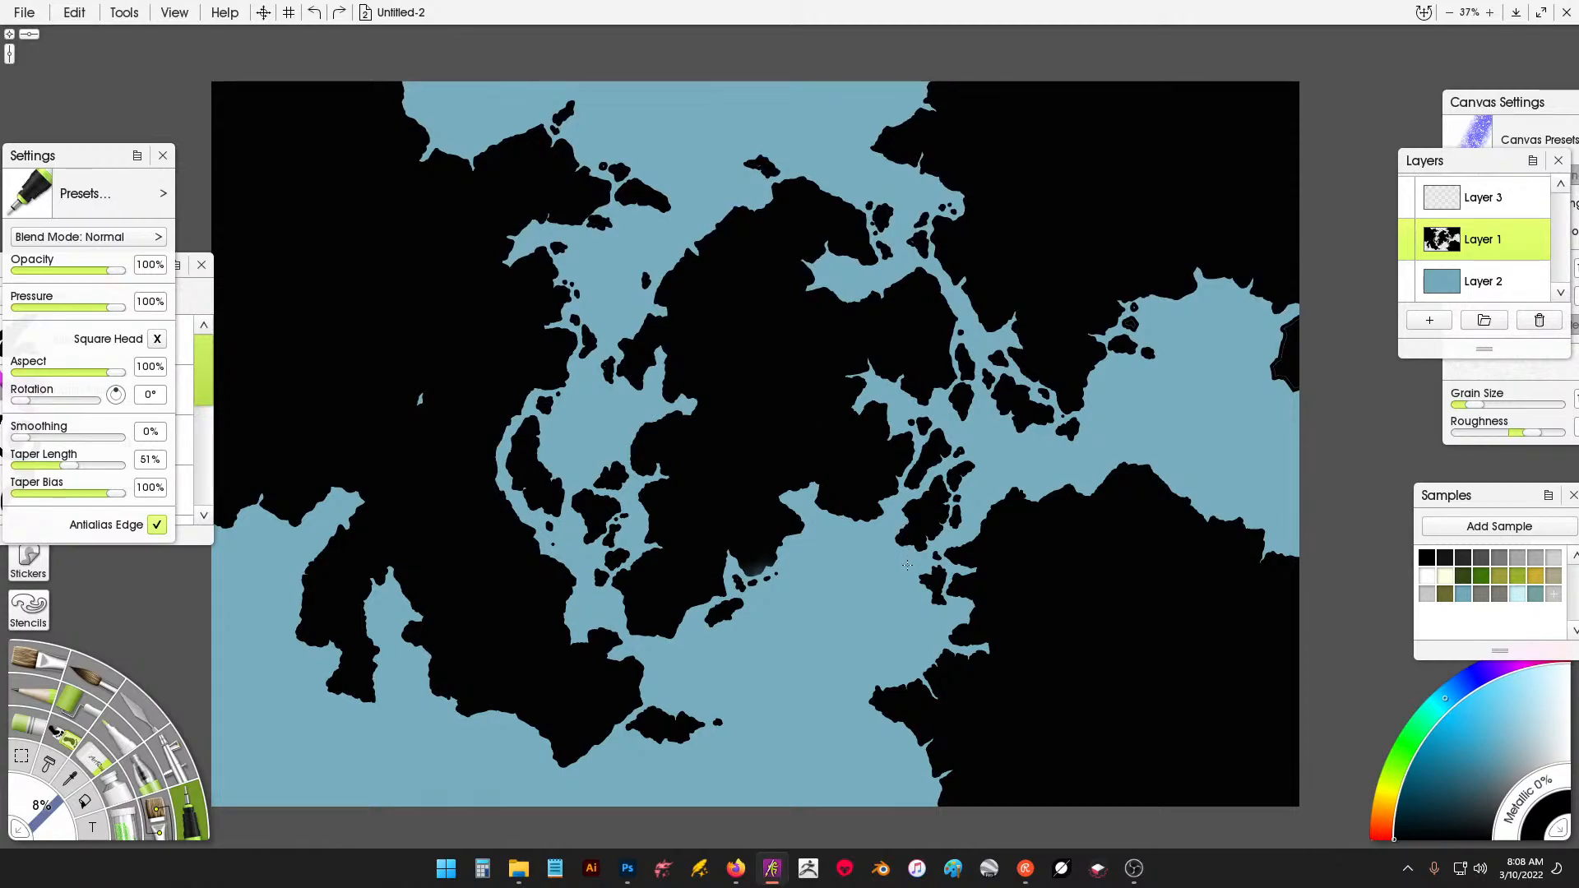
pyautogui.moveTo(960, 451); pyautogui.dragTo(913, 475)
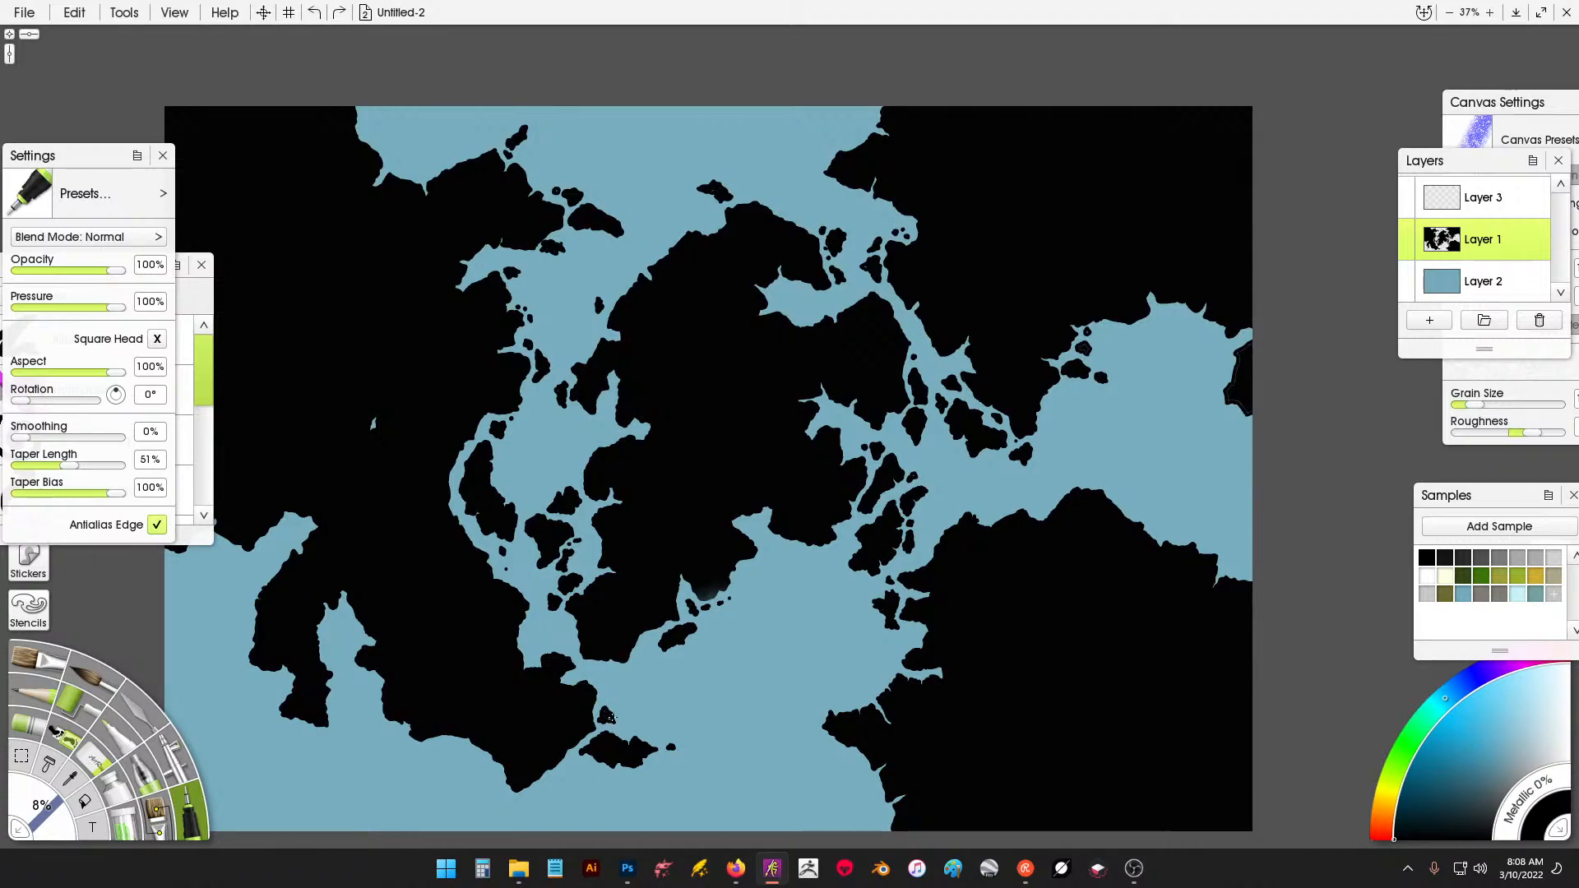
pyautogui.click(610, 719)
pyautogui.moveTo(803, 705); pyautogui.dragTo(816, 714)
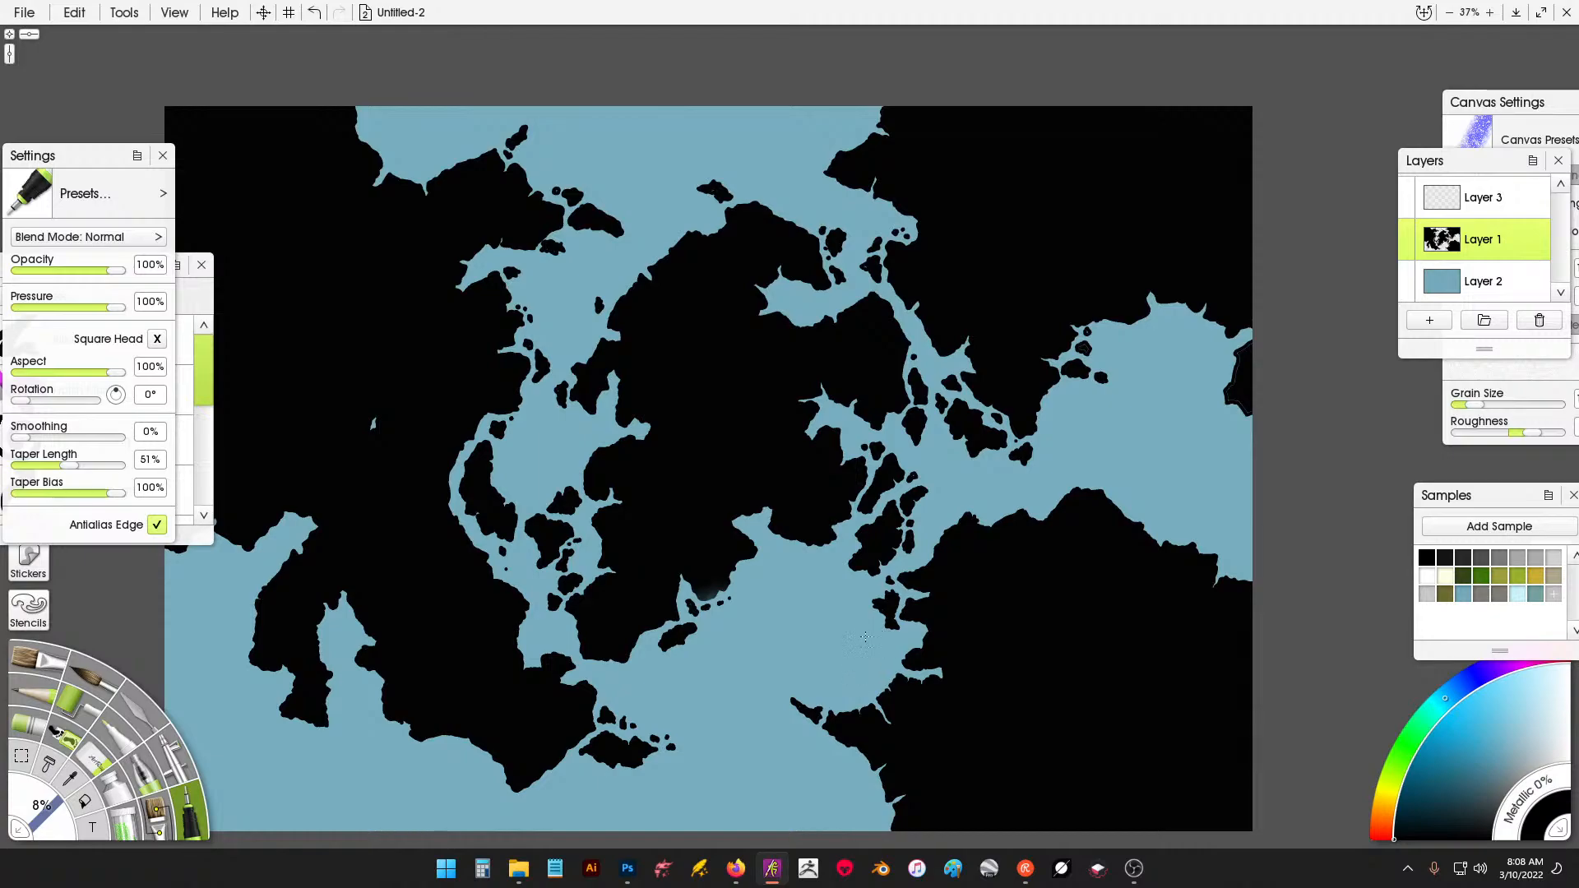
pyautogui.moveTo(778, 680); pyautogui.dragTo(780, 682)
# Outline a small island in the strait leading to the eastern sea and flood-fill it with black.
pyautogui.moveTo(1064, 474)
pyautogui.mouseDown()
pyautogui.moveTo(1084, 472)
pyautogui.moveTo(1044, 451)
pyautogui.moveTo(1063, 472)
pyautogui.mouseUp()
pyautogui.click(85, 801)
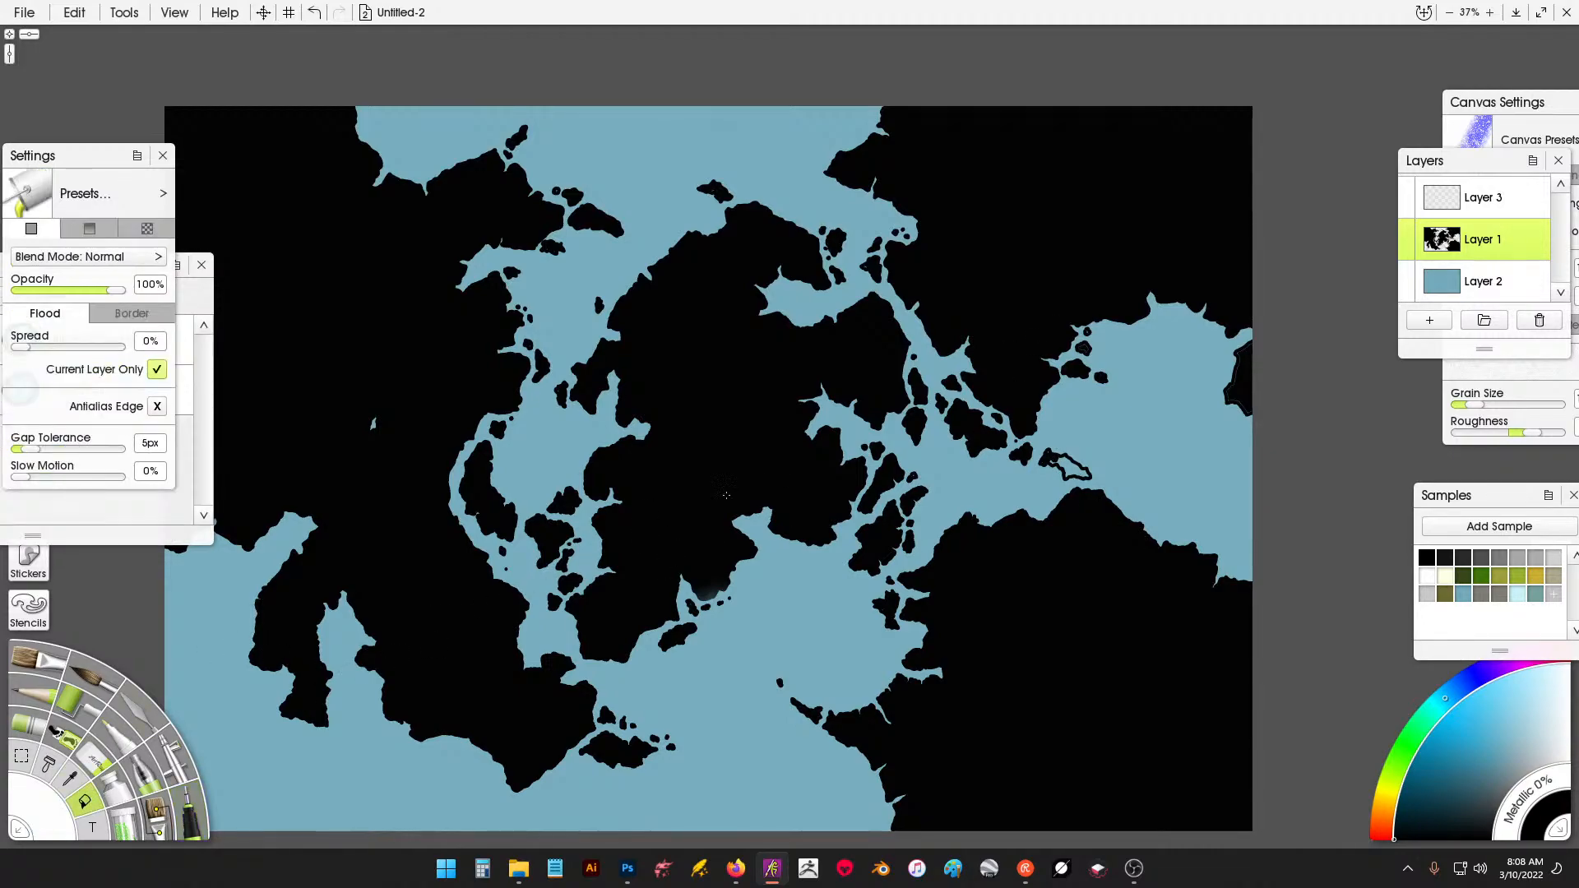
pyautogui.click(1076, 476)
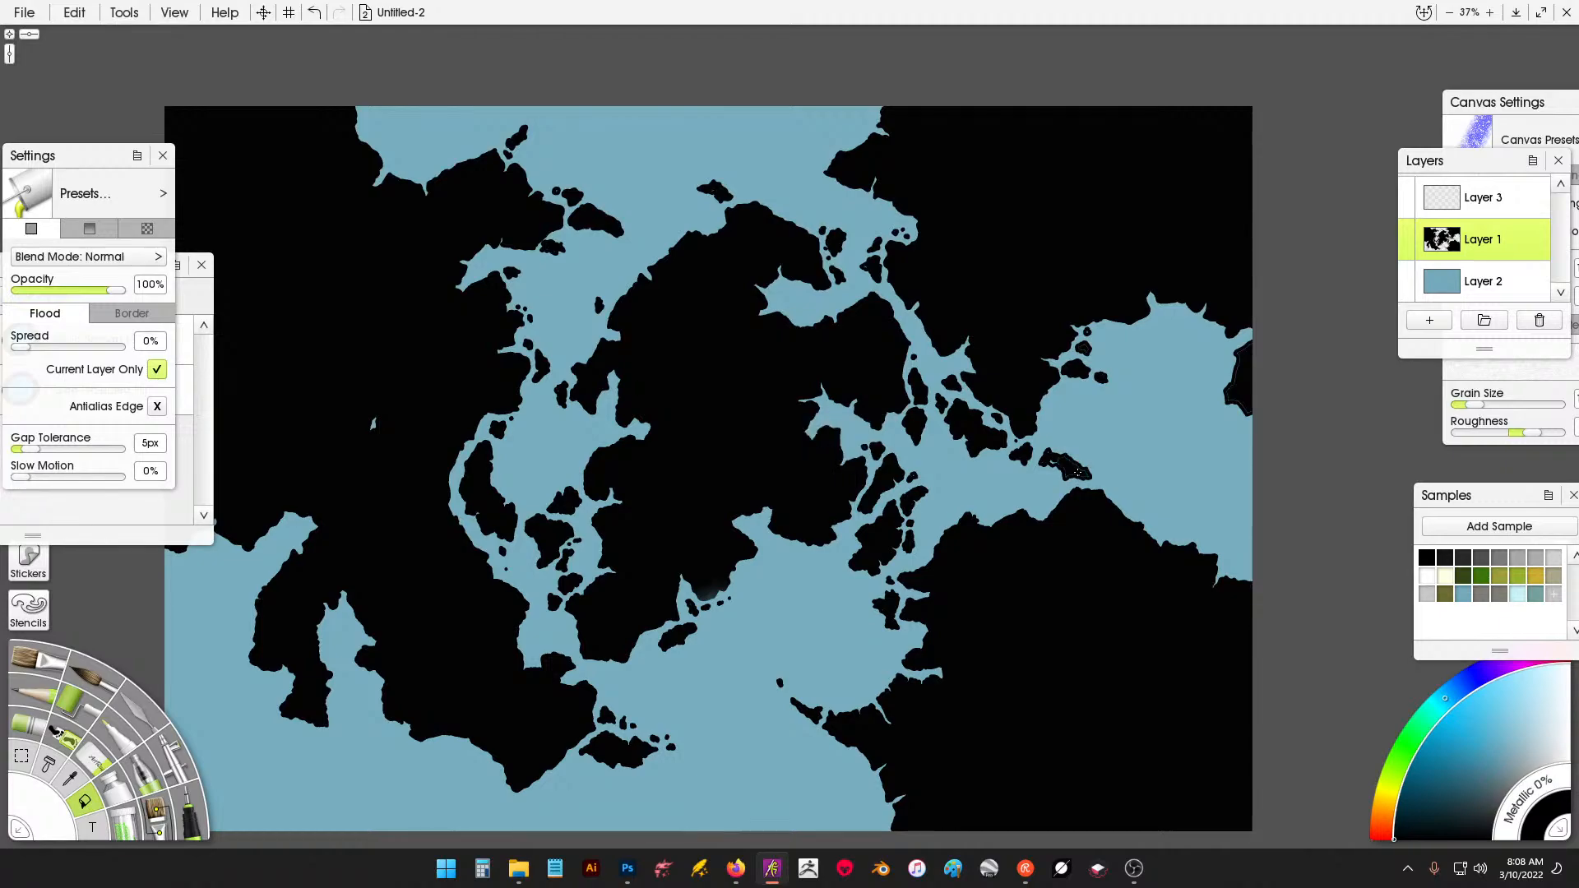
# Ink islets in the channel between the western and central continents, then outline and black-fill a larger island in the eastern sea's southern part.
pyautogui.click(190, 823)
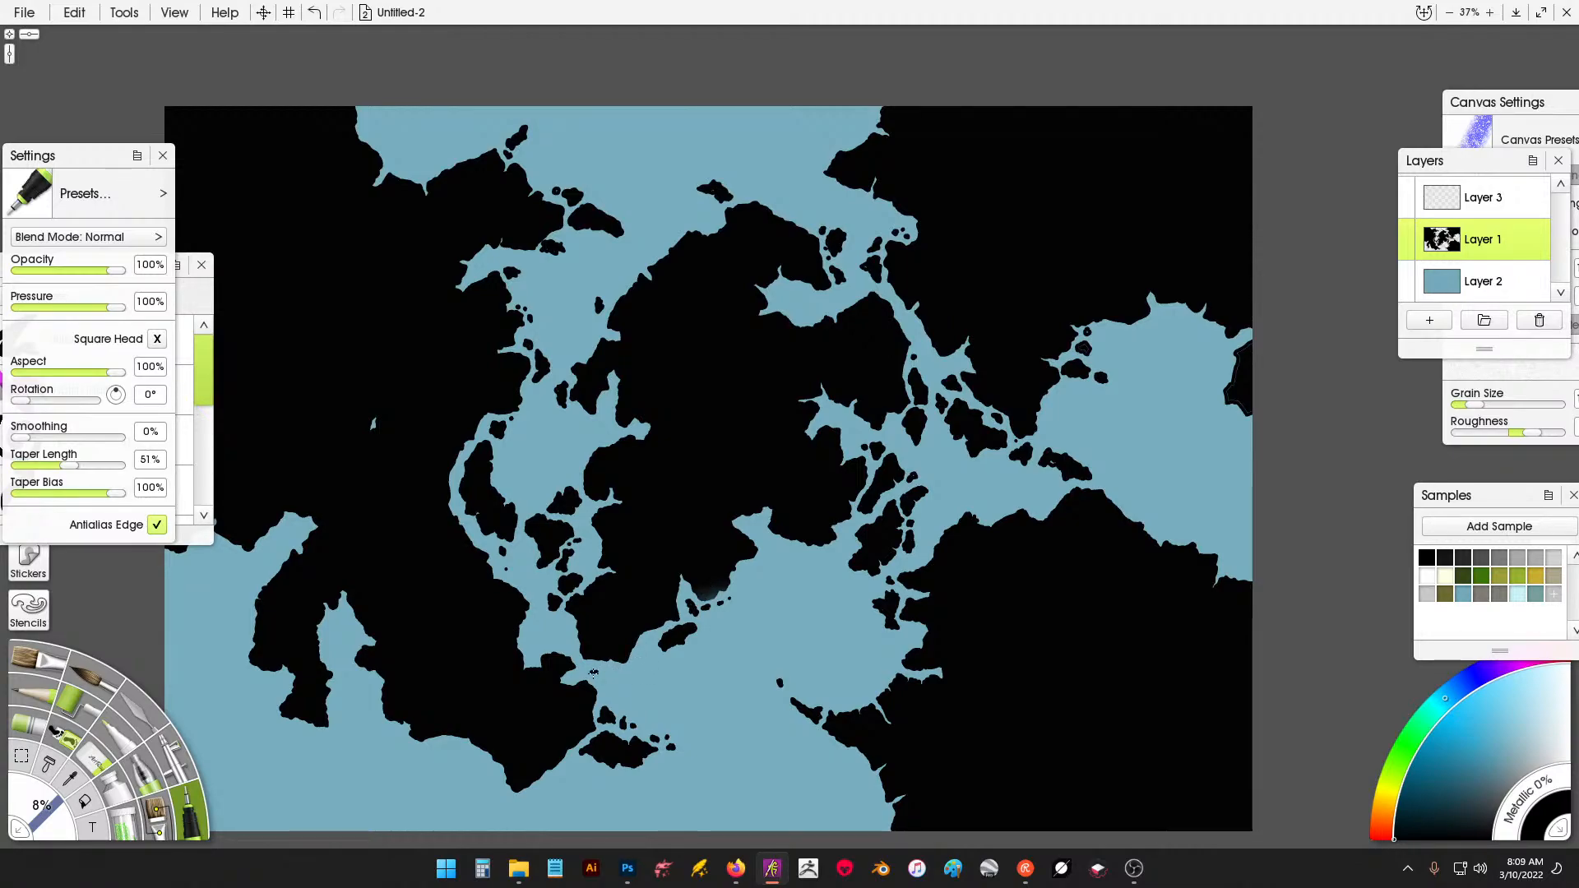
pyautogui.moveTo(593, 673); pyautogui.dragTo(607, 675)
pyautogui.moveTo(656, 246)
pyautogui.mouseDown()
pyautogui.moveTo(639, 261)
pyautogui.moveTo(644, 246)
pyautogui.mouseUp()
pyautogui.moveTo(1157, 517)
pyautogui.mouseDown()
pyautogui.moveTo(1183, 488)
pyautogui.moveTo(1215, 516)
pyautogui.moveTo(1168, 522)
pyautogui.moveTo(1215, 532)
pyautogui.moveTo(1218, 511)
pyautogui.moveTo(1219, 533)
pyautogui.moveTo(1211, 519)
pyautogui.mouseUp()
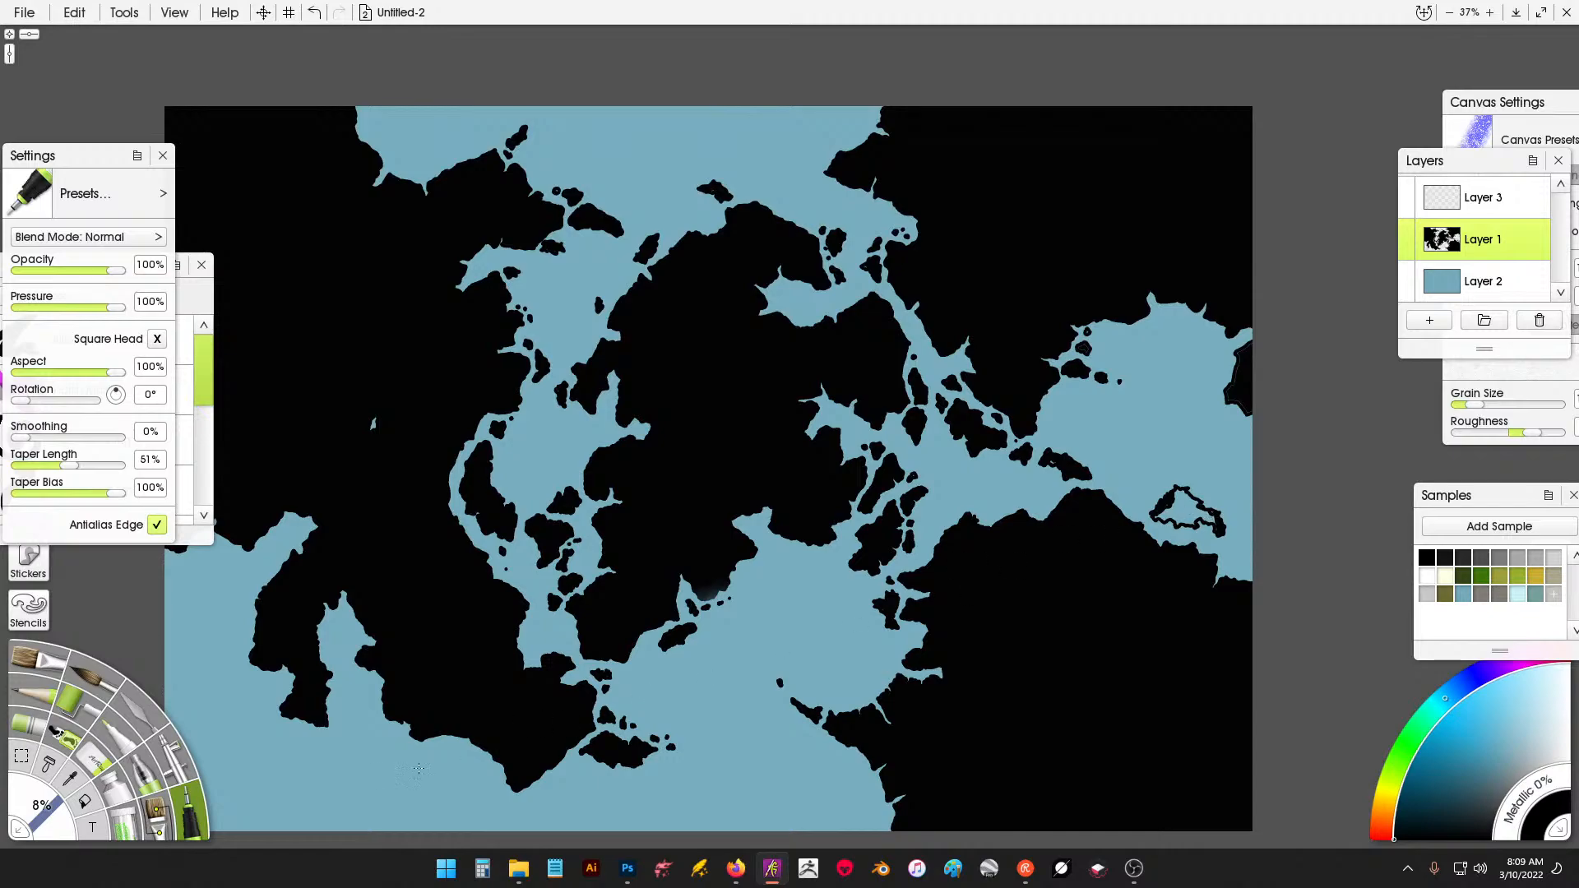
pyautogui.click(85, 801)
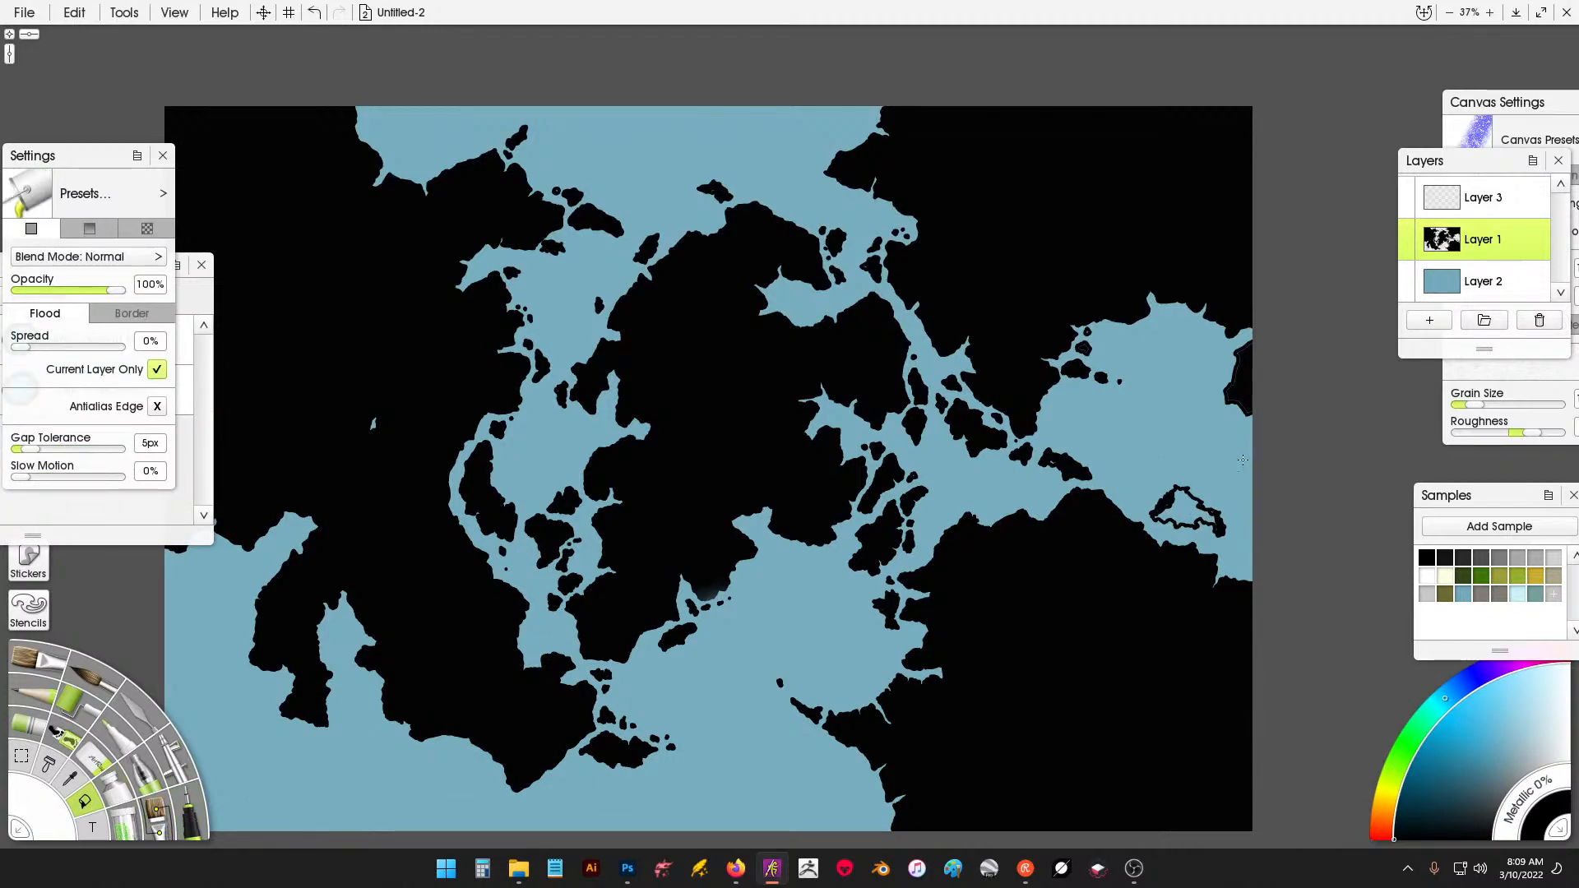
pyautogui.click(1182, 506)
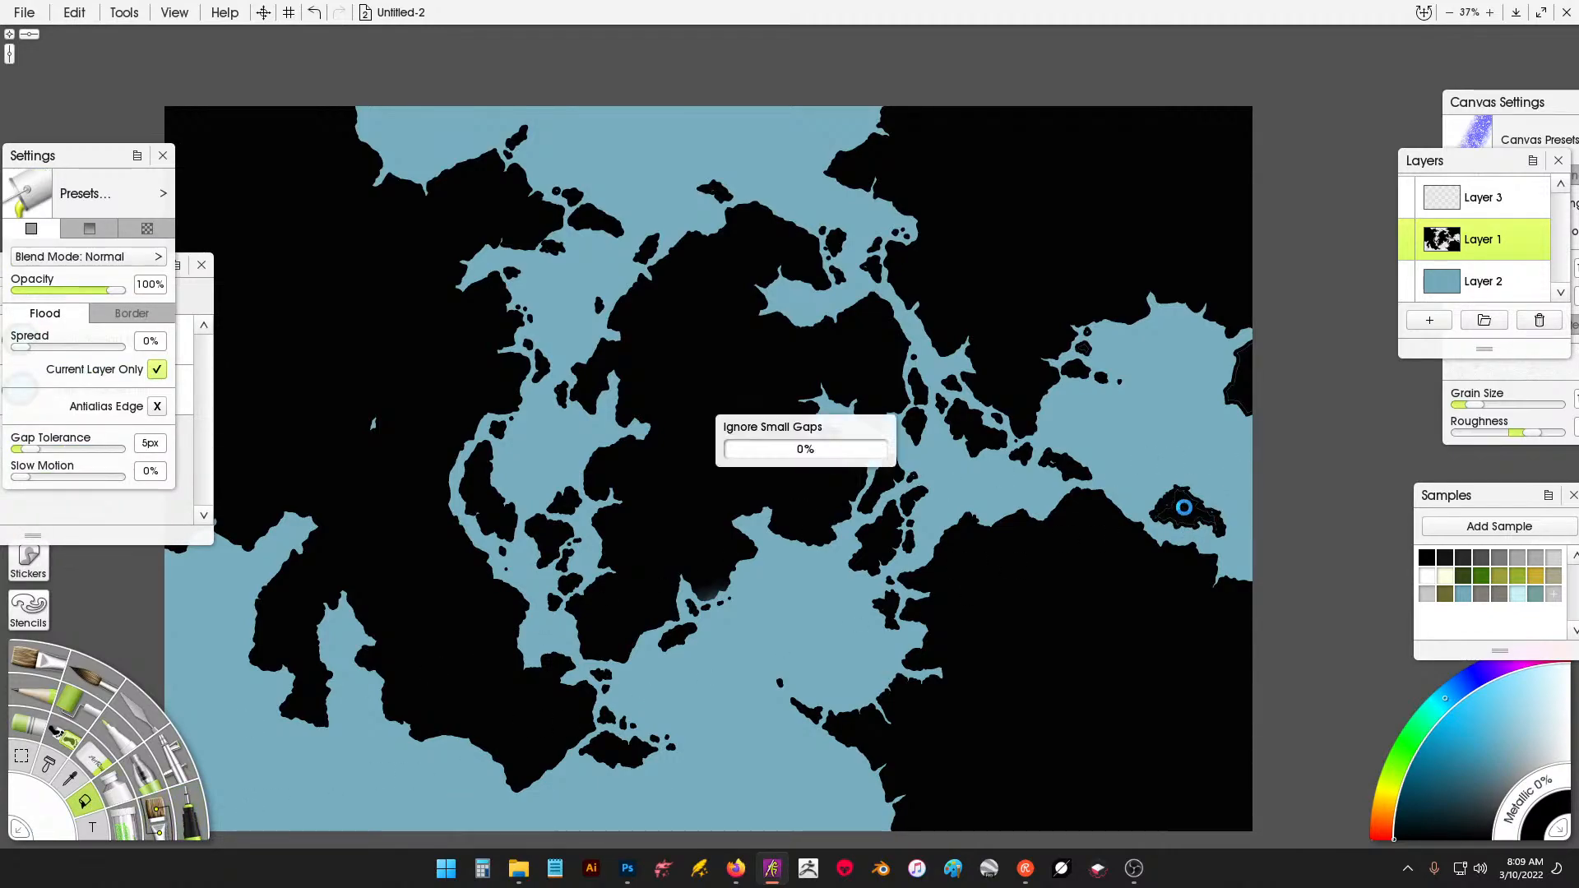
# On Layer 3, ink an orange arrow pointing into the central continent and handwrite a label at its northeastern end.
pyautogui.click(1452, 198)
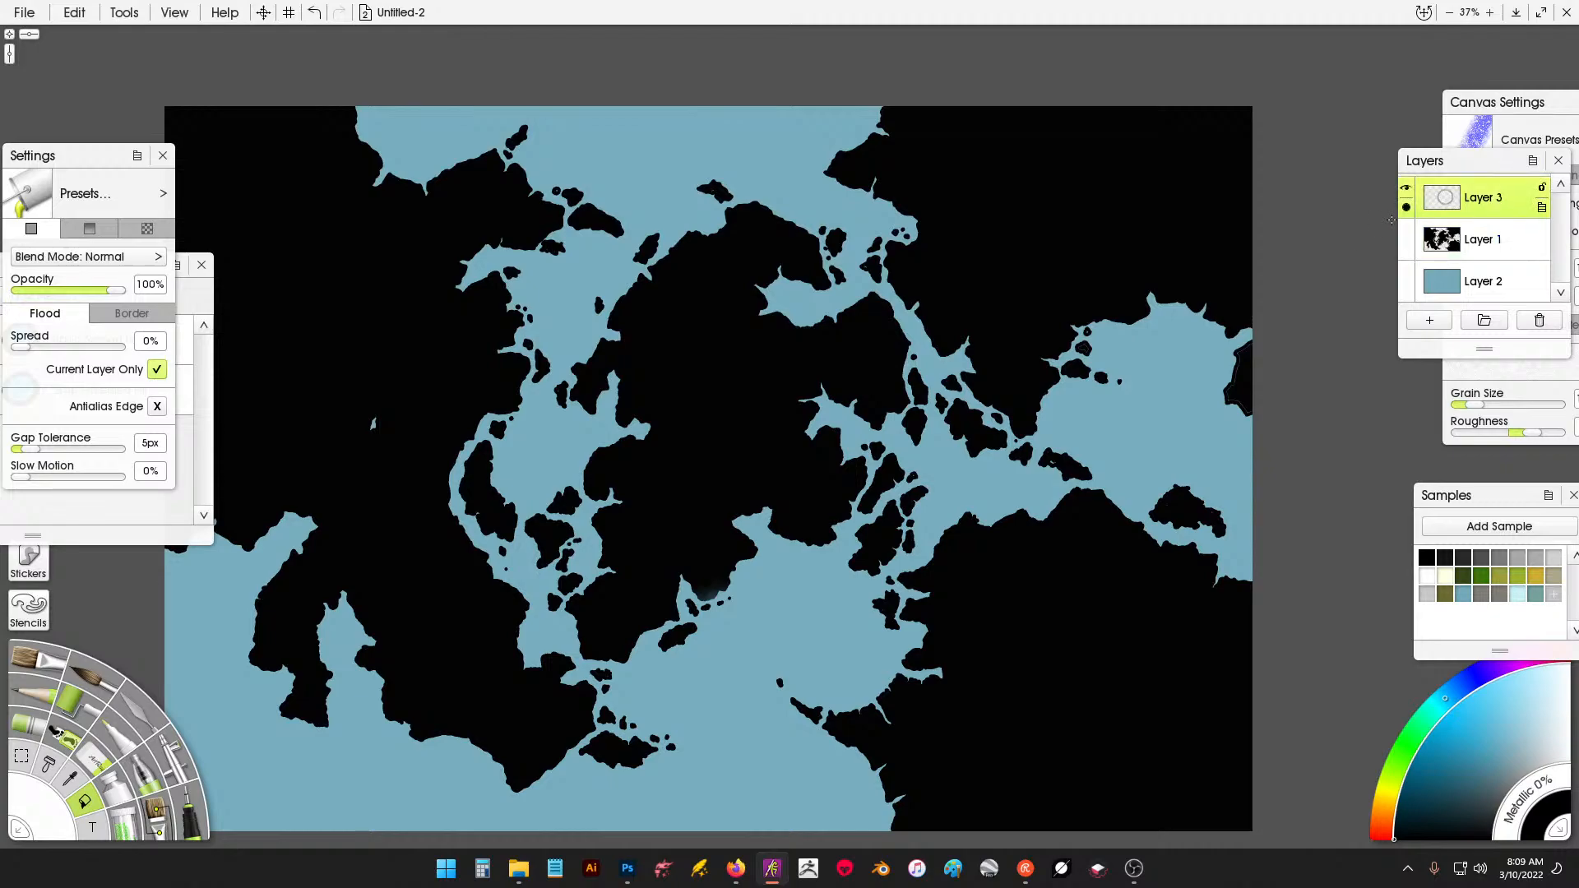
pyautogui.click(180, 824)
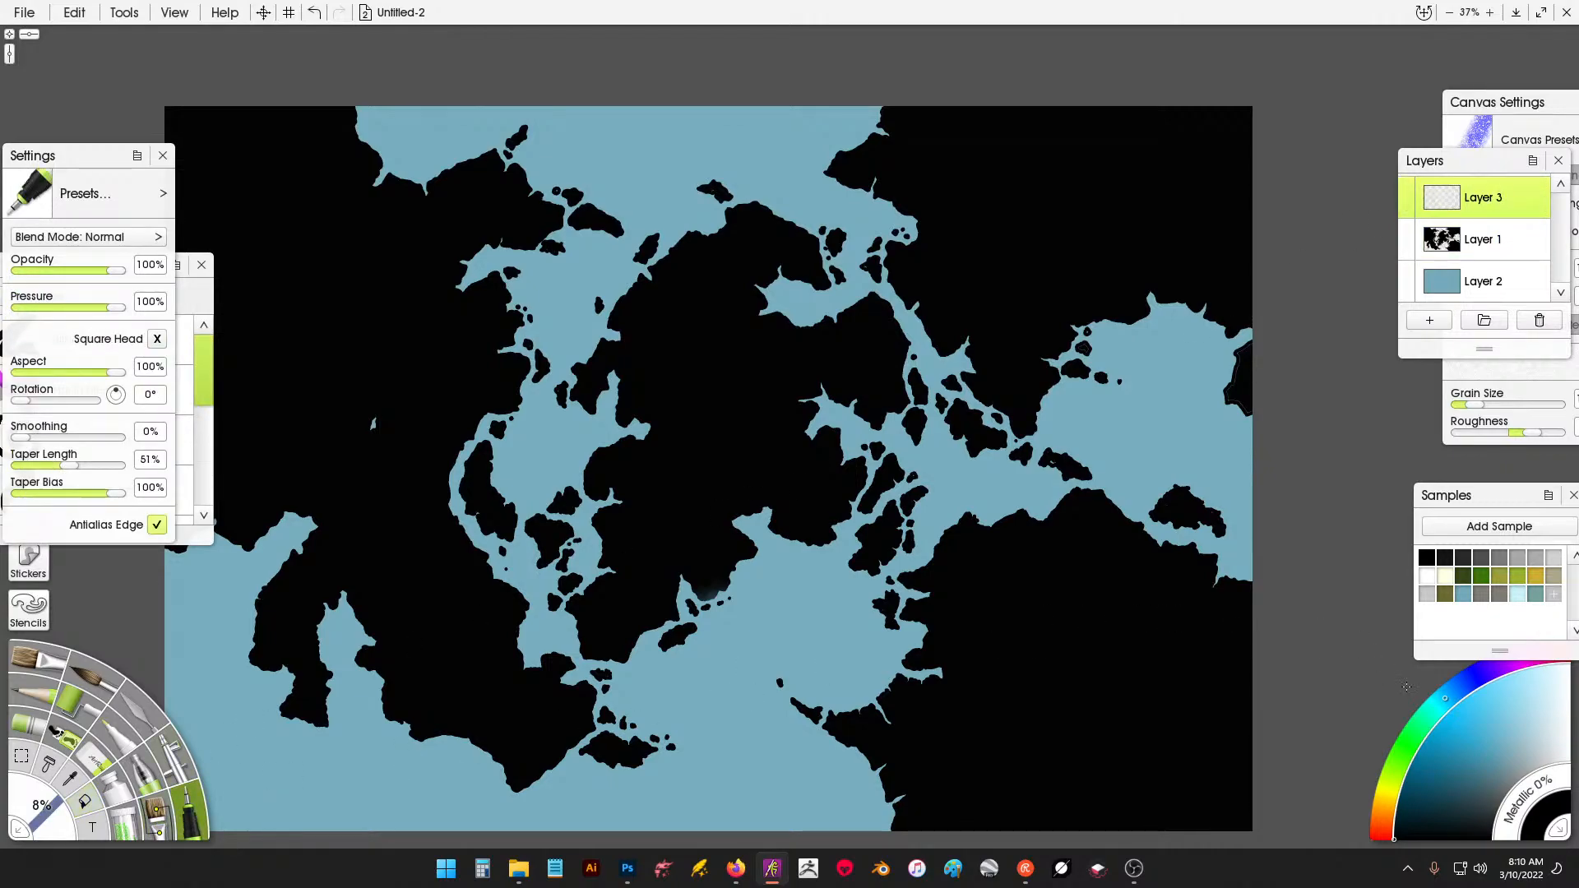
pyautogui.click(1382, 816)
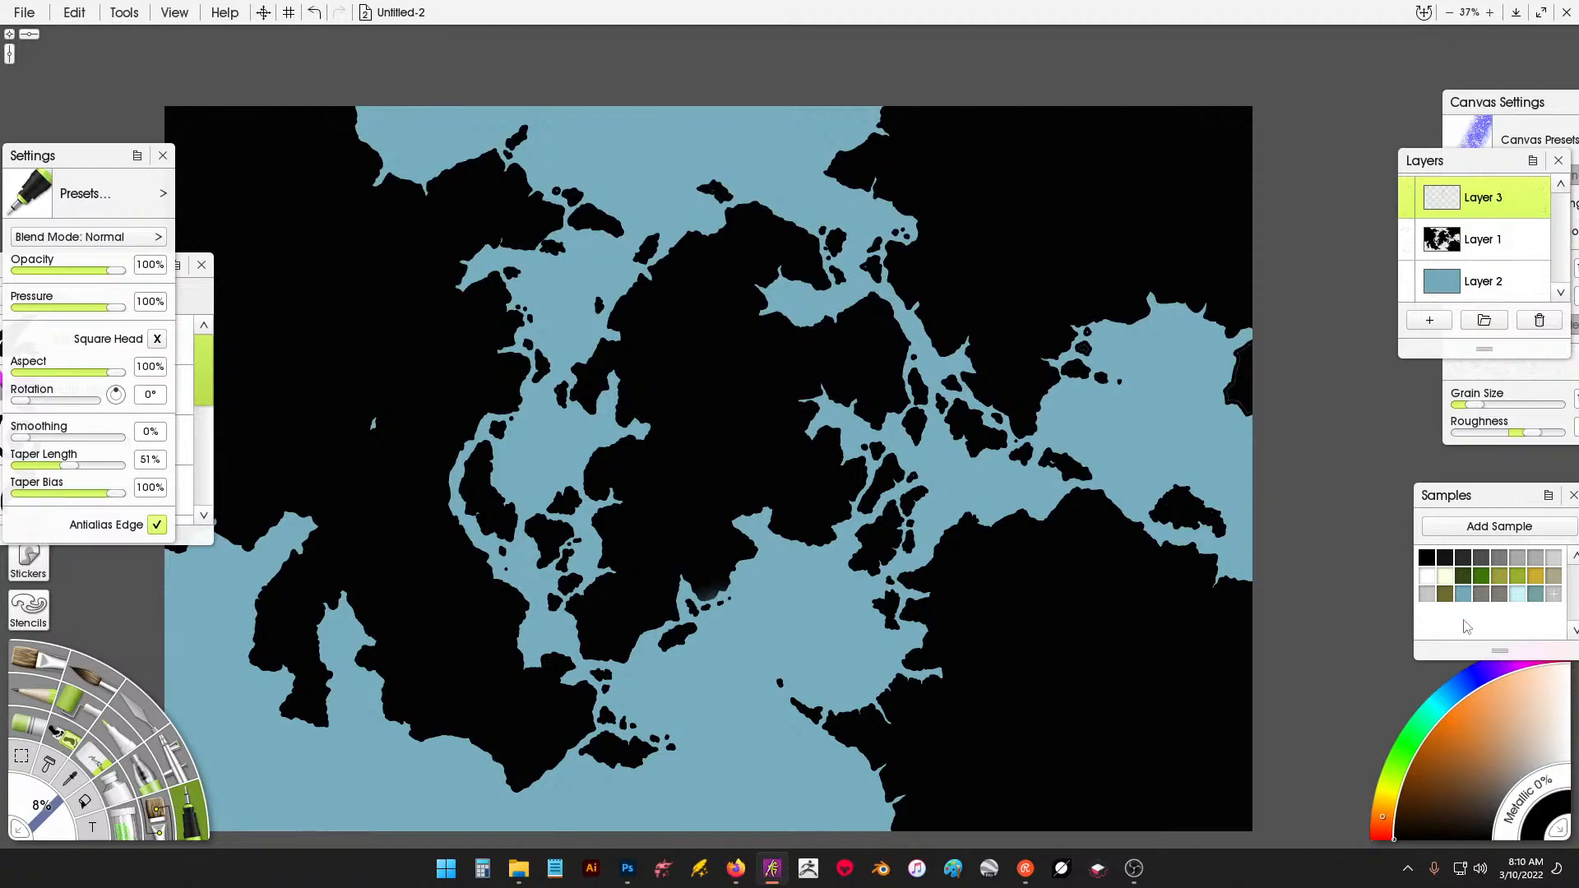
pyautogui.click(1424, 737)
pyautogui.moveTo(862, 236); pyautogui.dragTo(763, 413)
pyautogui.moveTo(767, 380)
pyautogui.mouseDown()
pyautogui.moveTo(779, 401)
pyautogui.moveTo(788, 391)
pyautogui.mouseUp()
pyautogui.moveTo(872, 207)
pyautogui.mouseDown()
pyautogui.moveTo(865, 218)
pyautogui.moveTo(912, 195)
pyautogui.moveTo(934, 158)
pyautogui.mouseUp()
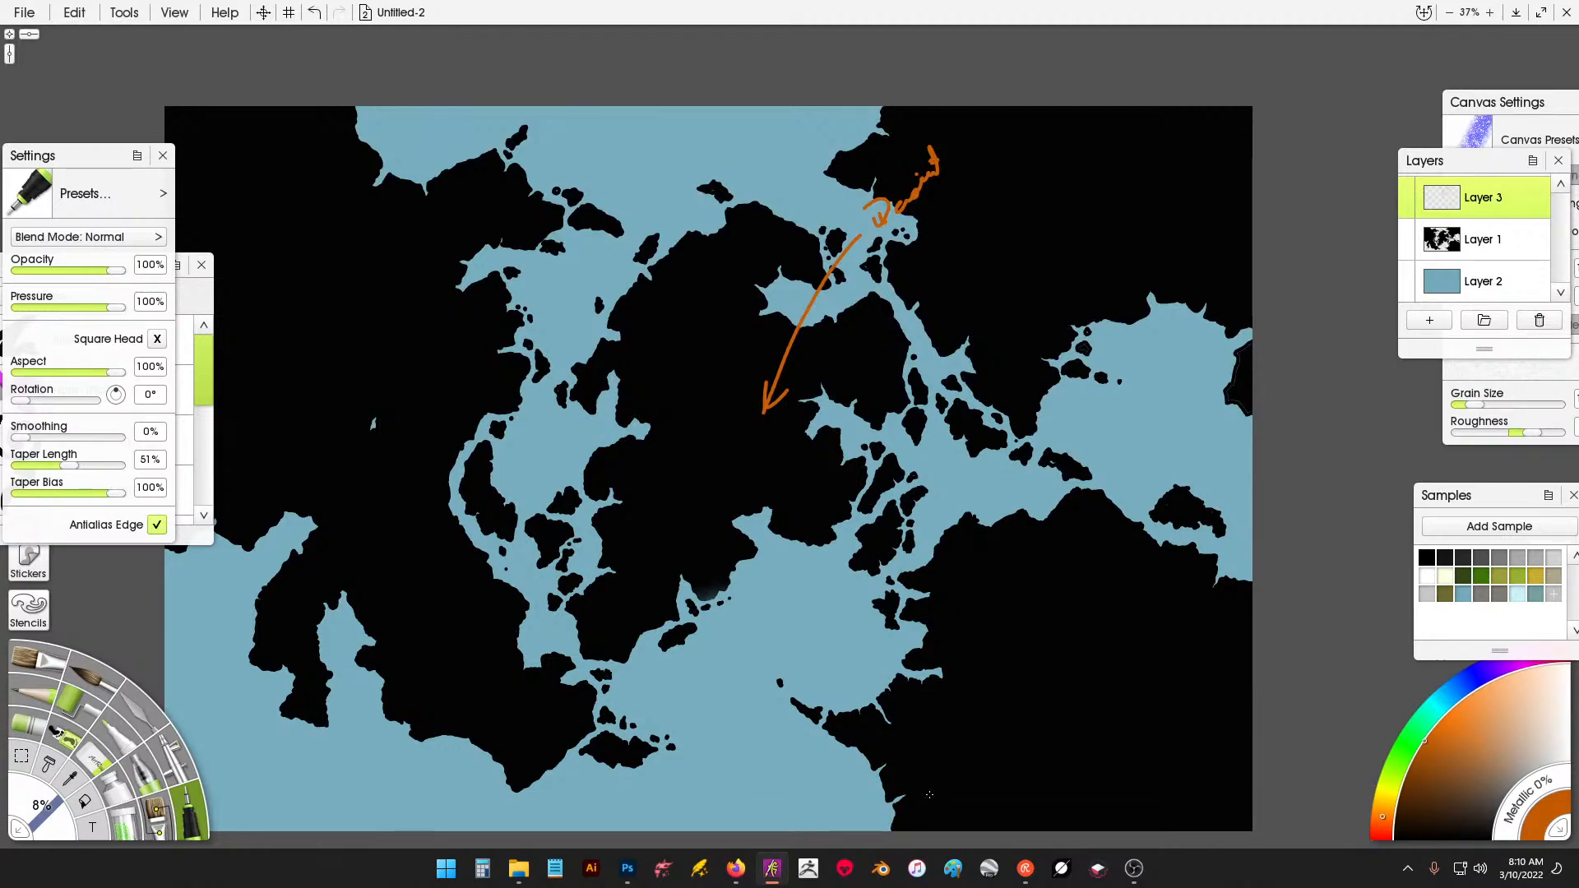
# Handwrite orange notes in the southern sea and on the northeastern continent, and label the southeastern continent "Jungle".
pyautogui.moveTo(701, 777)
pyautogui.mouseDown()
pyautogui.moveTo(702, 757)
pyautogui.moveTo(716, 784)
pyautogui.moveTo(816, 723)
pyautogui.mouseUp()
pyautogui.moveTo(750, 813); pyautogui.dragTo(830, 748)
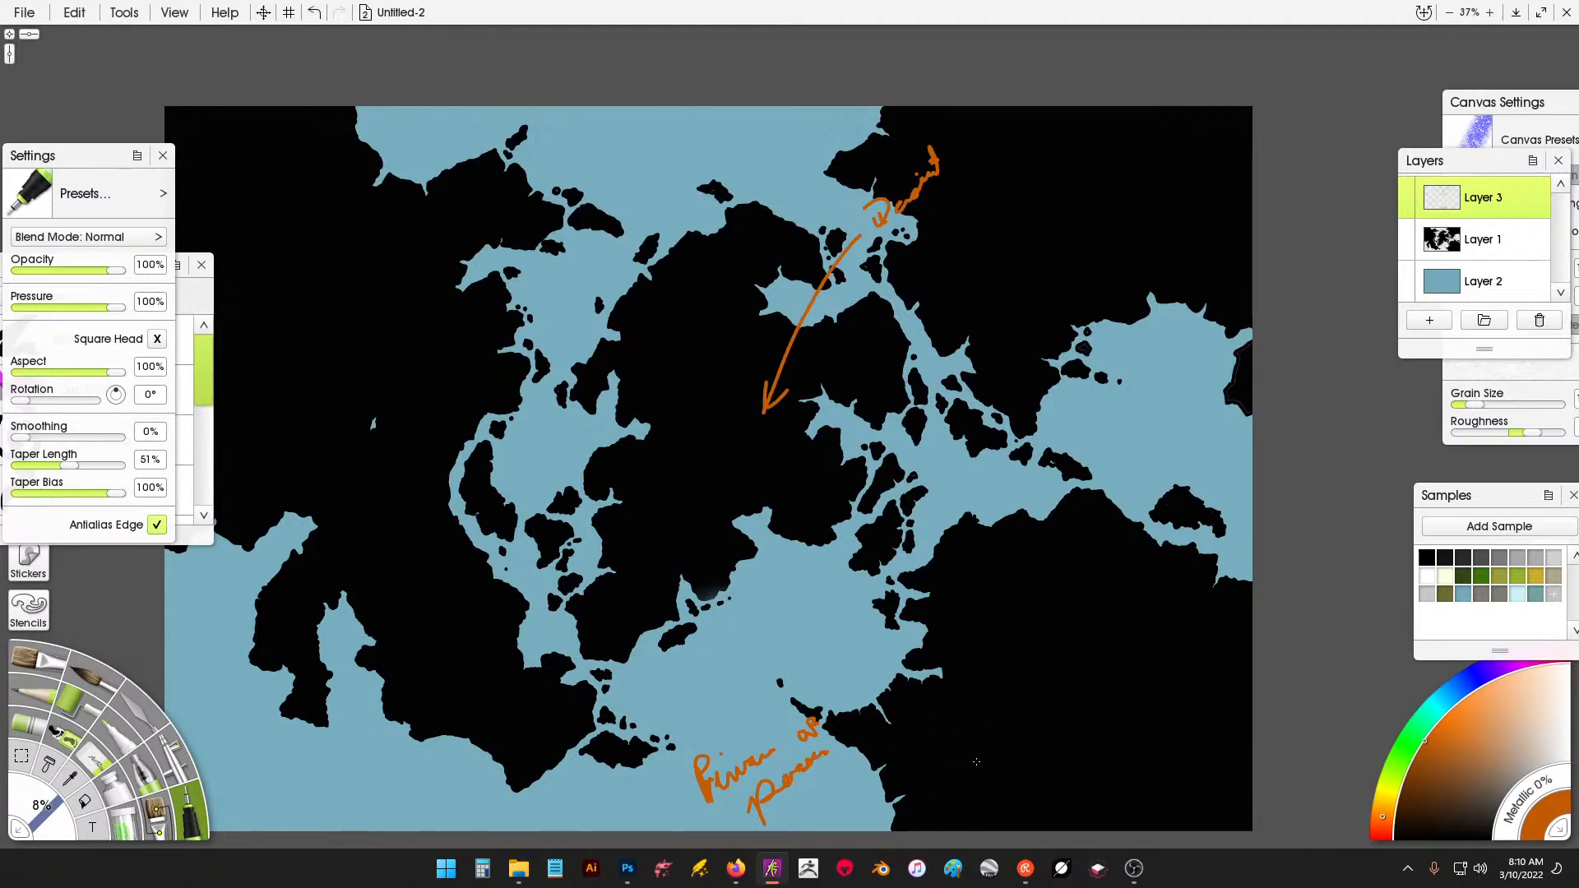
pyautogui.moveTo(976, 761)
pyautogui.mouseDown()
pyautogui.moveTo(987, 769)
pyautogui.moveTo(977, 727)
pyautogui.mouseUp()
pyautogui.moveTo(1007, 738); pyautogui.dragTo(1012, 741)
pyautogui.moveTo(1039, 707); pyautogui.dragTo(1072, 681)
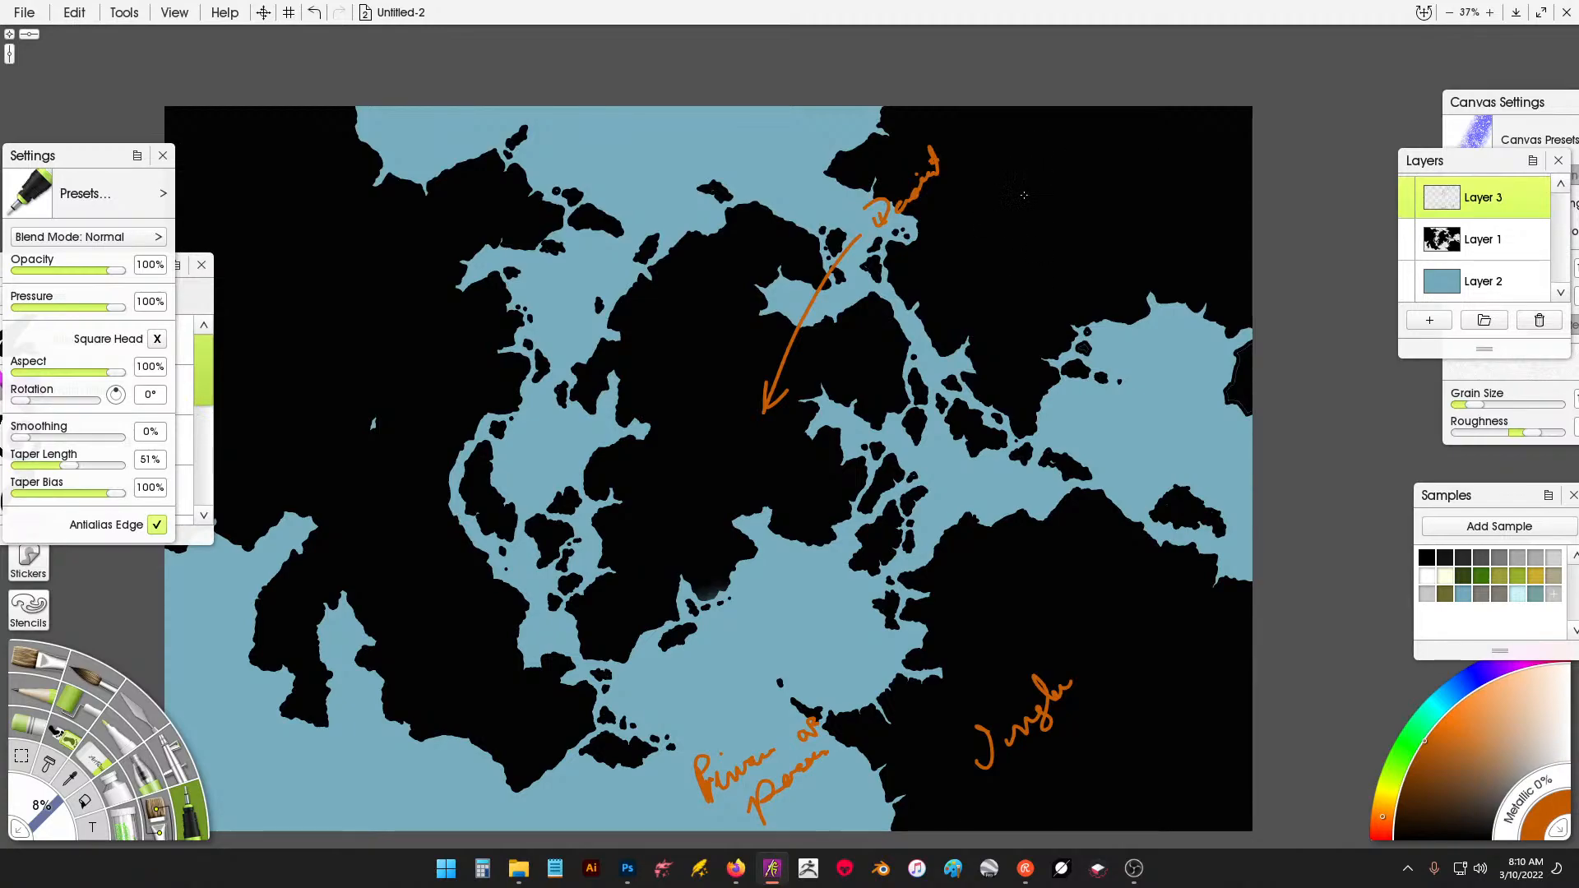
pyautogui.moveTo(1027, 170)
pyautogui.mouseDown()
pyautogui.moveTo(1038, 189)
pyautogui.moveTo(1070, 171)
pyautogui.mouseUp()
pyautogui.moveTo(1070, 171); pyautogui.dragTo(1115, 154)
# Draw an orange dividing line across the western continent and label its southern half "Swamp" and its northern half "California".
pyautogui.moveTo(500, 458); pyautogui.dragTo(209, 443)
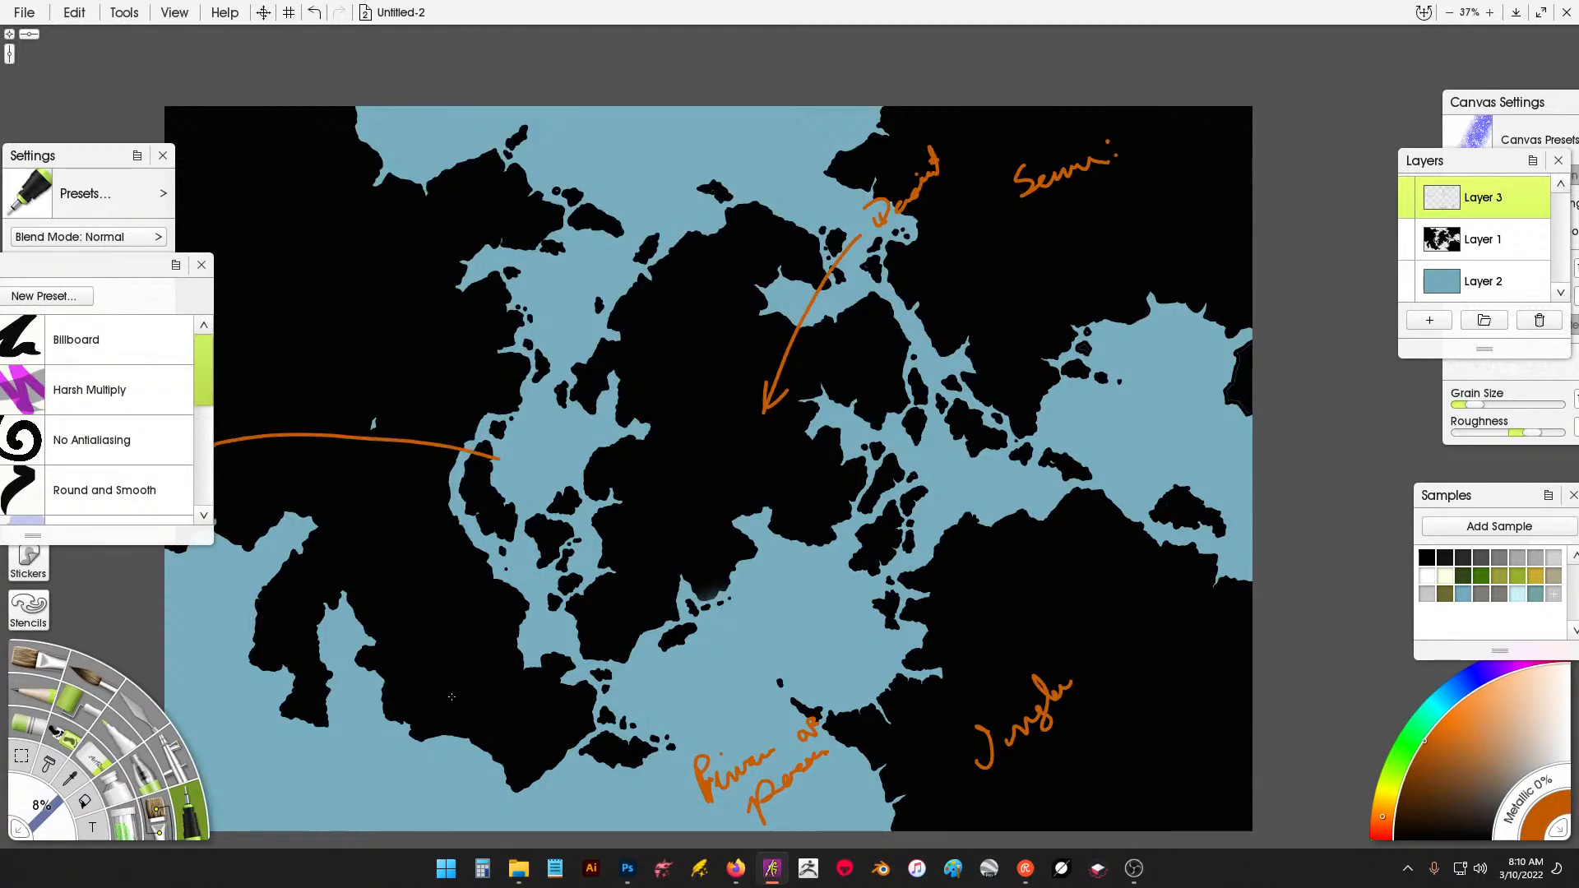
pyautogui.moveTo(400, 660)
pyautogui.mouseDown()
pyautogui.moveTo(424, 635)
pyautogui.moveTo(395, 628)
pyautogui.moveTo(459, 584)
pyautogui.moveTo(452, 569)
pyautogui.mouseUp()
pyautogui.click(422, 641)
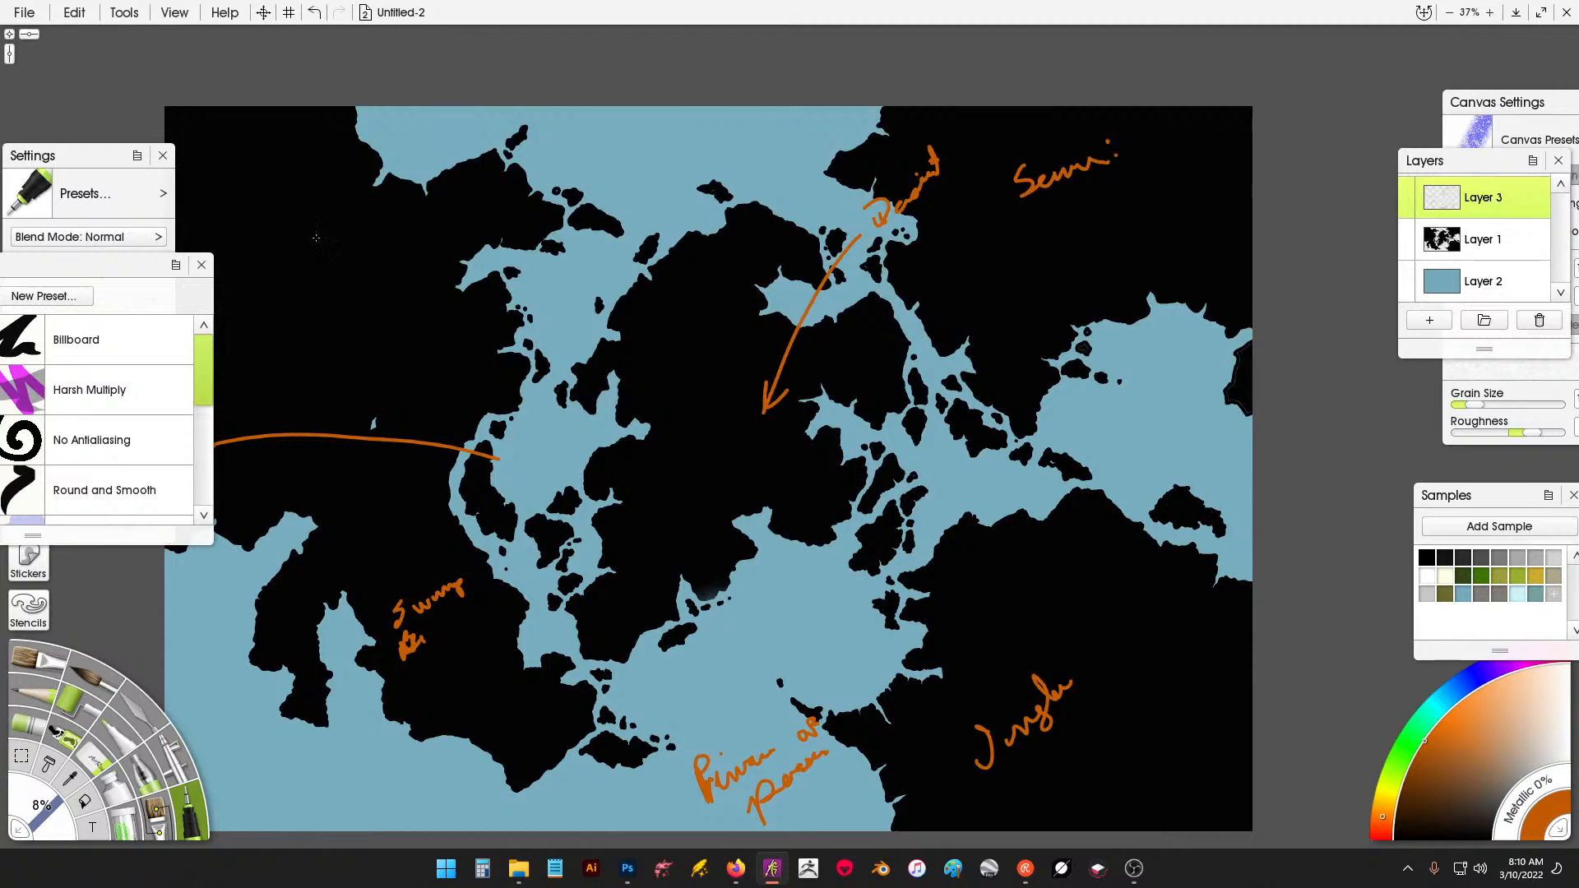
pyautogui.moveTo(322, 222)
pyautogui.mouseDown()
pyautogui.moveTo(338, 235)
pyautogui.moveTo(434, 177)
pyautogui.mouseUp()
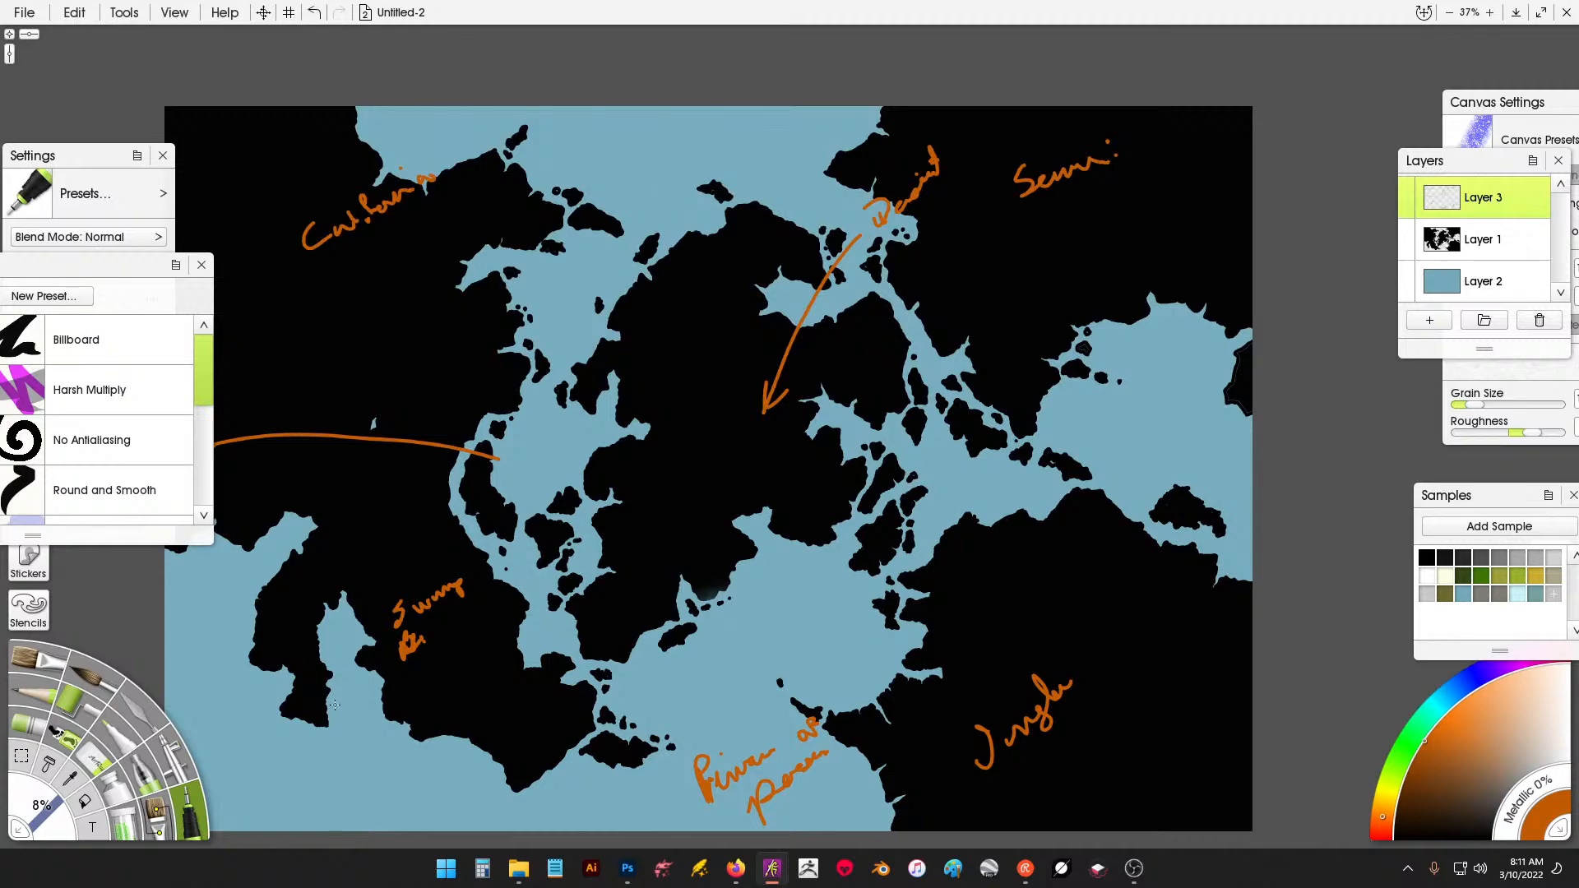
# Sketch an orange city with domed buildings and a waterline in the southwestern sea, at the peninsula's tip.
pyautogui.moveTo(254, 777)
pyautogui.mouseDown()
pyautogui.moveTo(264, 705)
pyautogui.moveTo(291, 730)
pyautogui.moveTo(278, 757)
pyautogui.moveTo(269, 695)
pyautogui.moveTo(295, 764)
pyautogui.moveTo(311, 745)
pyautogui.moveTo(325, 762)
pyautogui.moveTo(311, 768)
pyautogui.moveTo(330, 722)
pyautogui.moveTo(290, 746)
pyautogui.moveTo(307, 724)
pyautogui.moveTo(333, 727)
pyautogui.moveTo(328, 750)
pyautogui.moveTo(354, 766)
pyautogui.moveTo(356, 742)
pyautogui.moveTo(259, 736)
pyautogui.moveTo(287, 721)
pyautogui.moveTo(265, 714)
pyautogui.moveTo(253, 739)
pyautogui.moveTo(279, 741)
pyautogui.moveTo(253, 748)
pyautogui.moveTo(289, 748)
pyautogui.moveTo(264, 768)
pyautogui.moveTo(269, 726)
pyautogui.moveTo(343, 748)
pyautogui.moveTo(334, 767)
pyautogui.moveTo(338, 751)
pyautogui.moveTo(390, 763)
pyautogui.mouseUp()
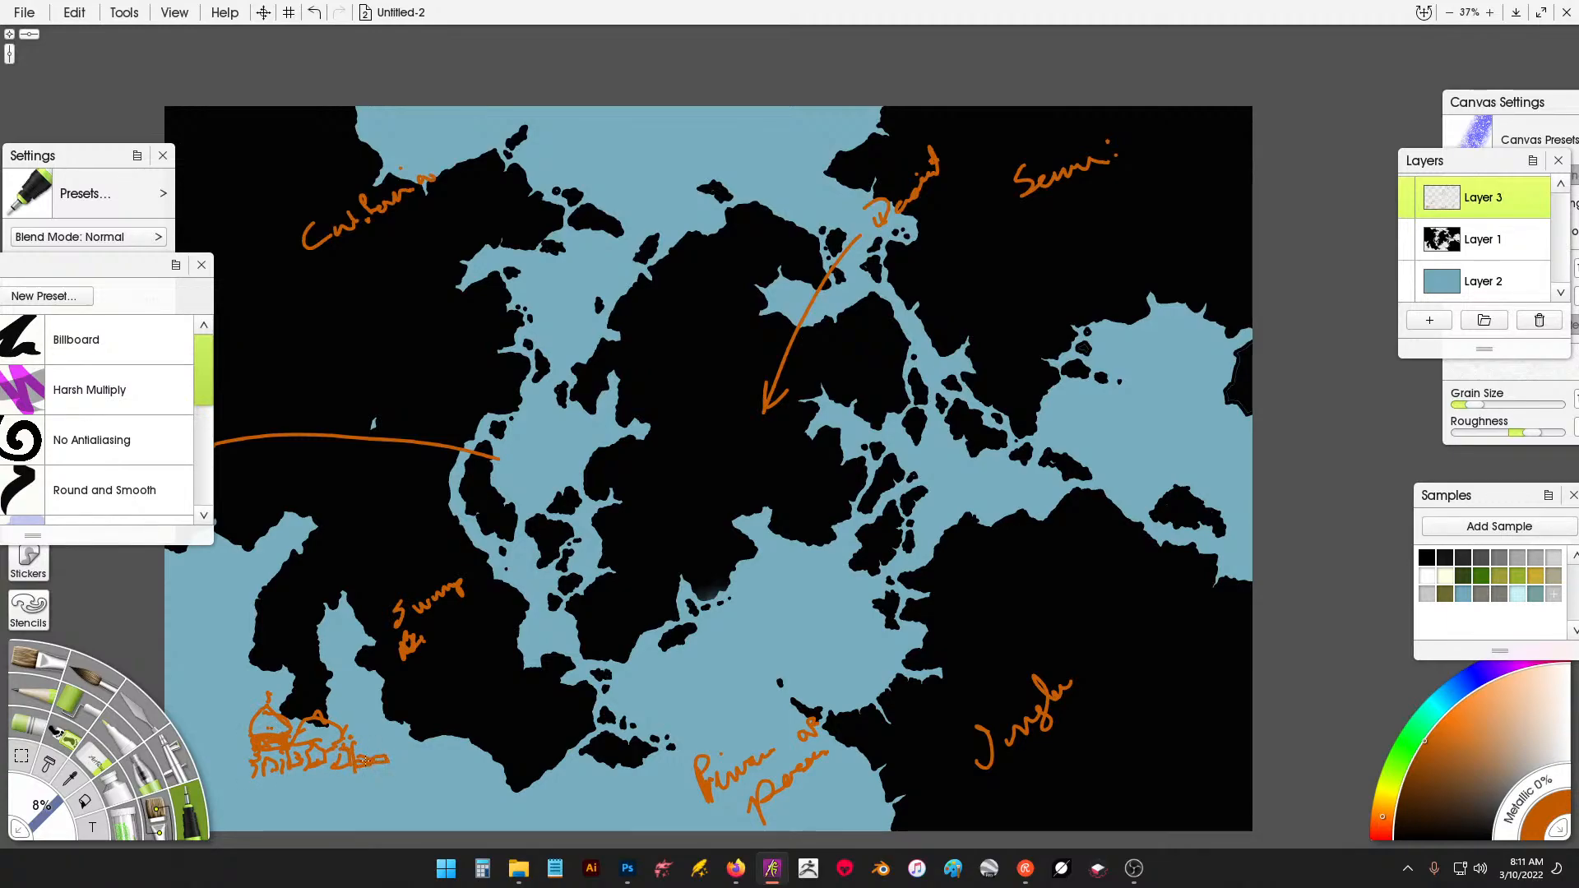
pyautogui.moveTo(246, 761)
pyautogui.mouseDown()
pyautogui.moveTo(226, 771)
pyautogui.moveTo(260, 780)
pyautogui.moveTo(223, 751)
pyautogui.moveTo(256, 715)
pyautogui.mouseUp()
pyautogui.moveTo(234, 773)
pyautogui.mouseDown()
pyautogui.moveTo(205, 775)
pyautogui.moveTo(346, 761)
pyautogui.mouseUp()
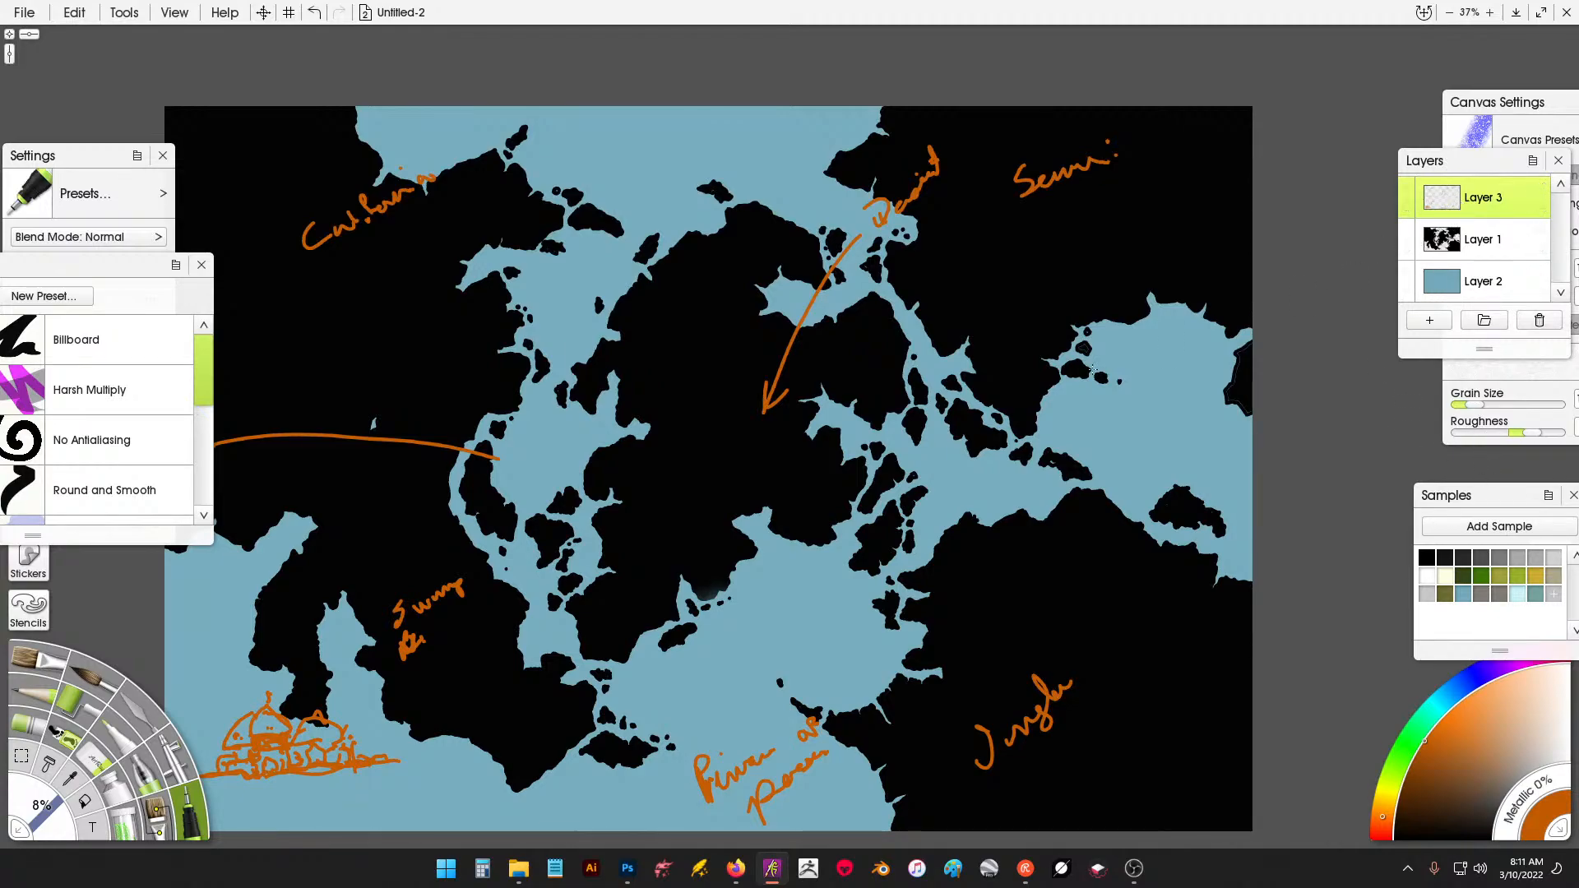
# On Layer 1, ink black islets off the central continent's southern coast, in the western channel, and along the southeastern continent's northwestern coast.
pyautogui.click(1476, 240)
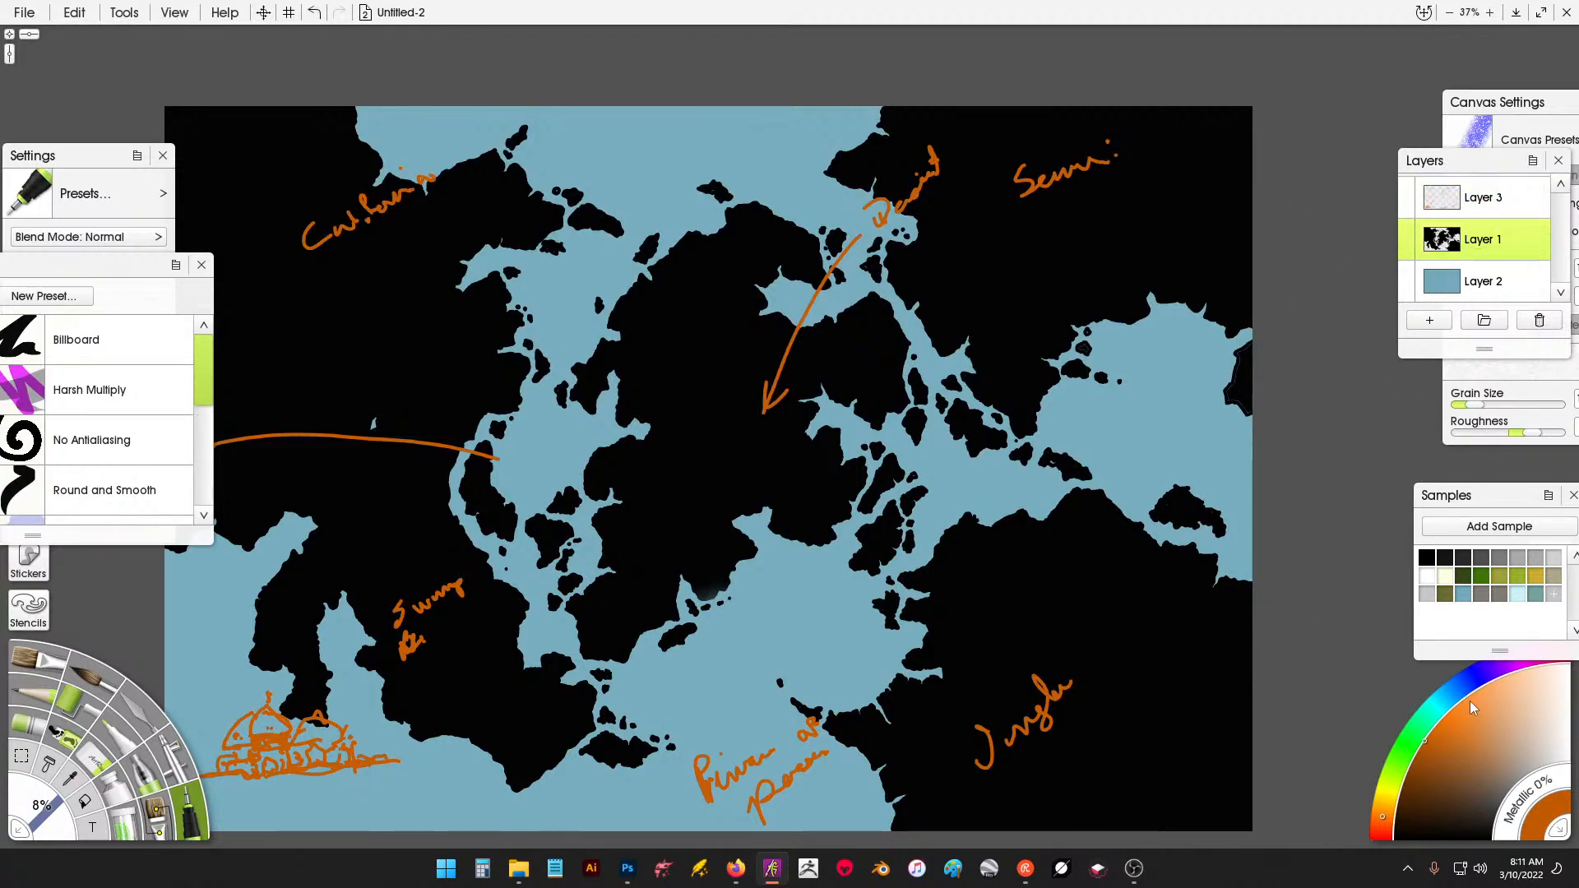
pyautogui.click(1395, 839)
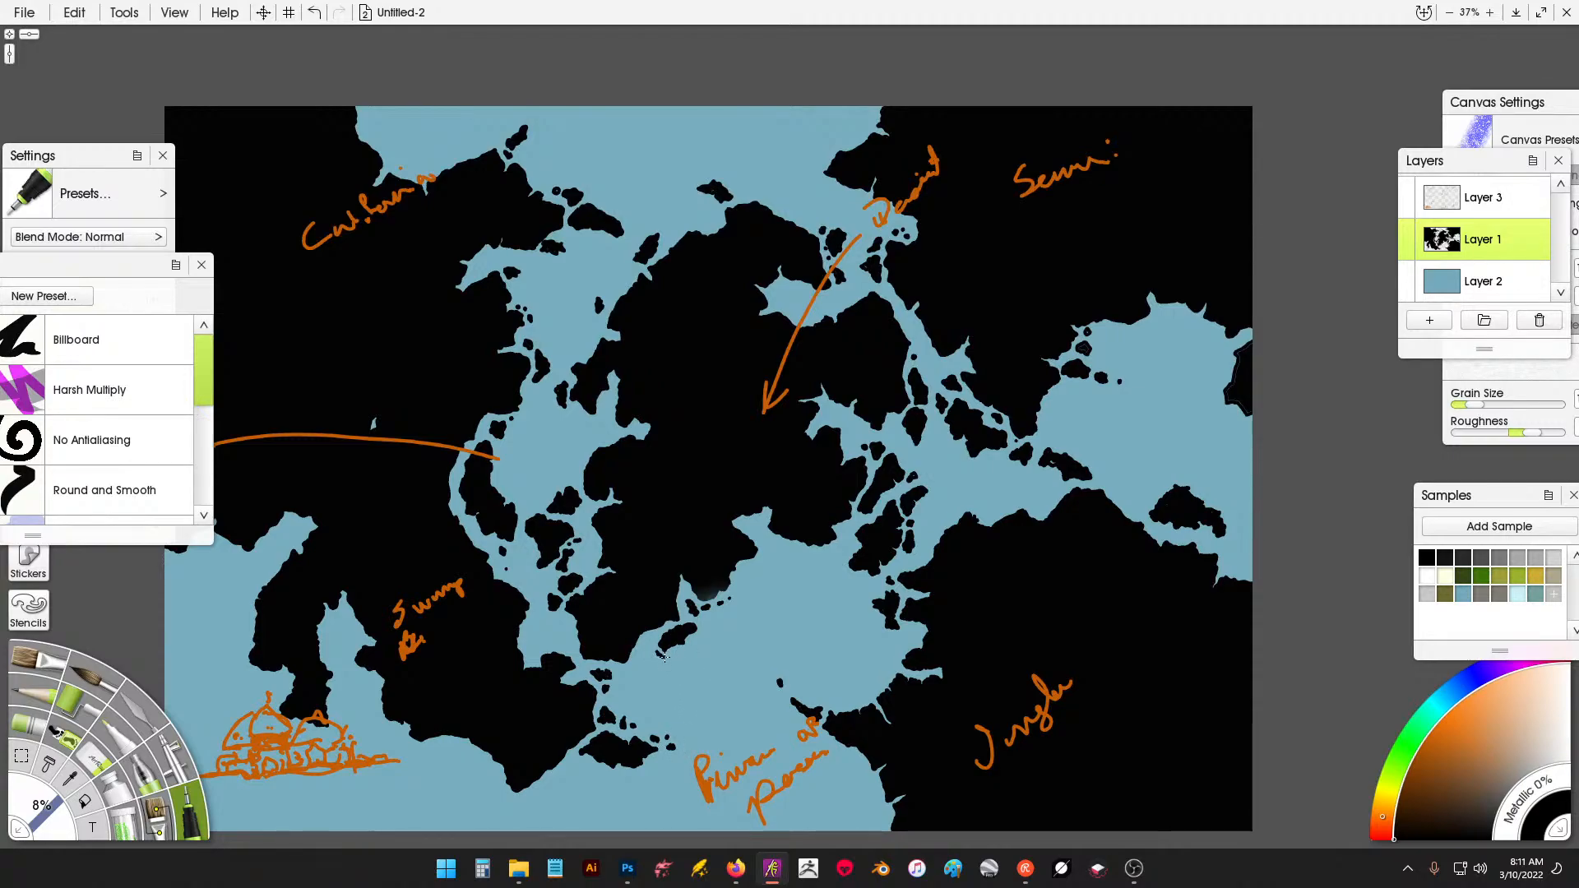
pyautogui.click(663, 661)
pyautogui.click(666, 671)
pyautogui.moveTo(674, 682); pyautogui.dragTo(670, 676)
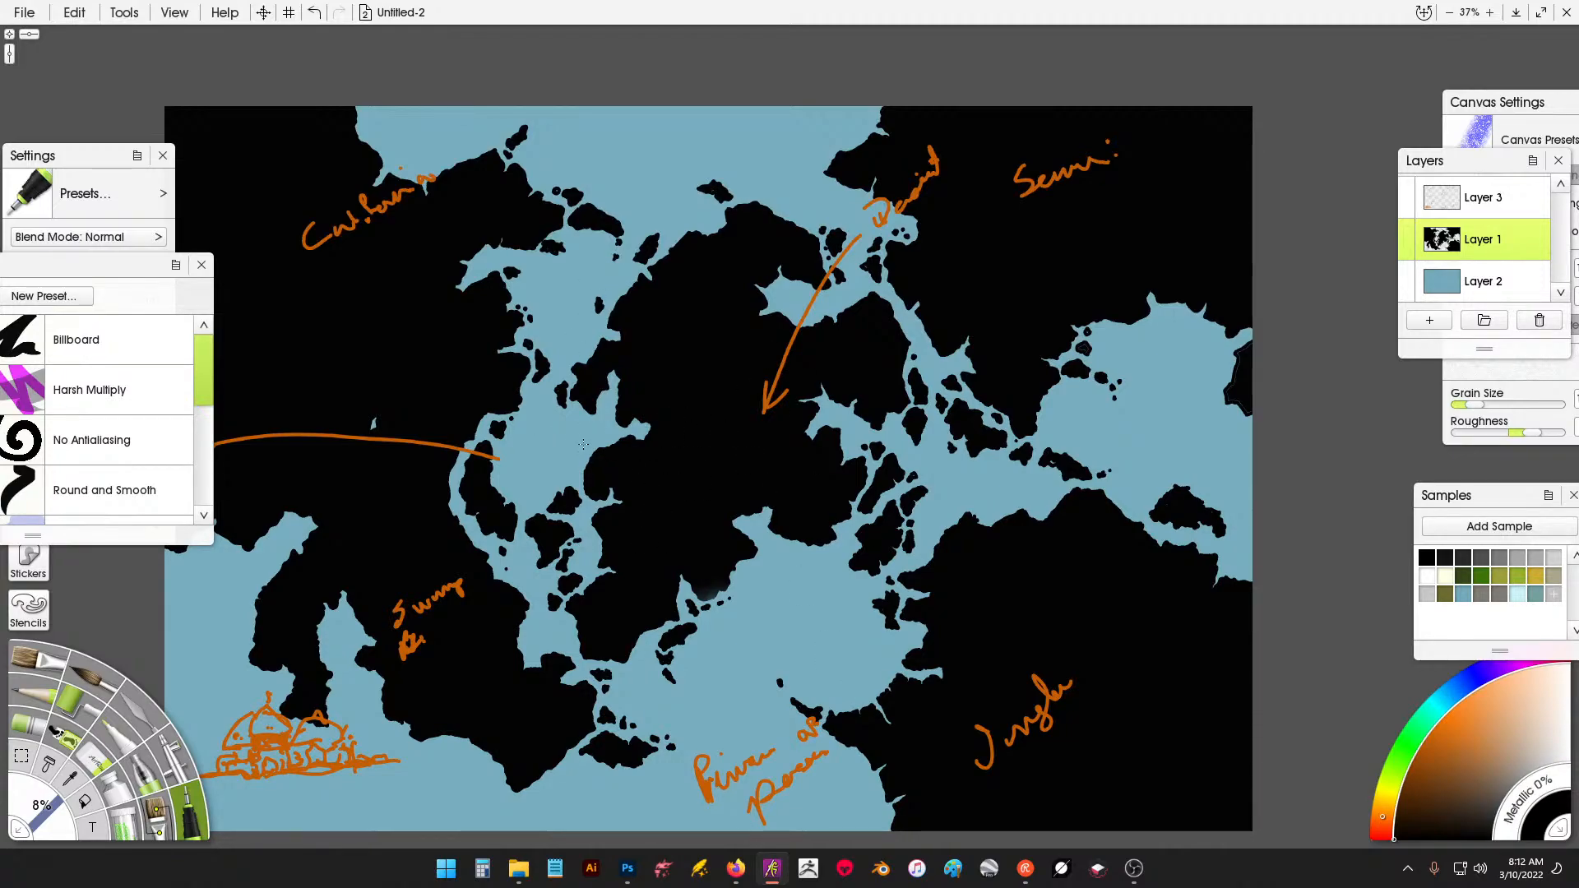
pyautogui.moveTo(582, 445); pyautogui.dragTo(580, 447)
pyautogui.moveTo(900, 564); pyautogui.dragTo(903, 566)
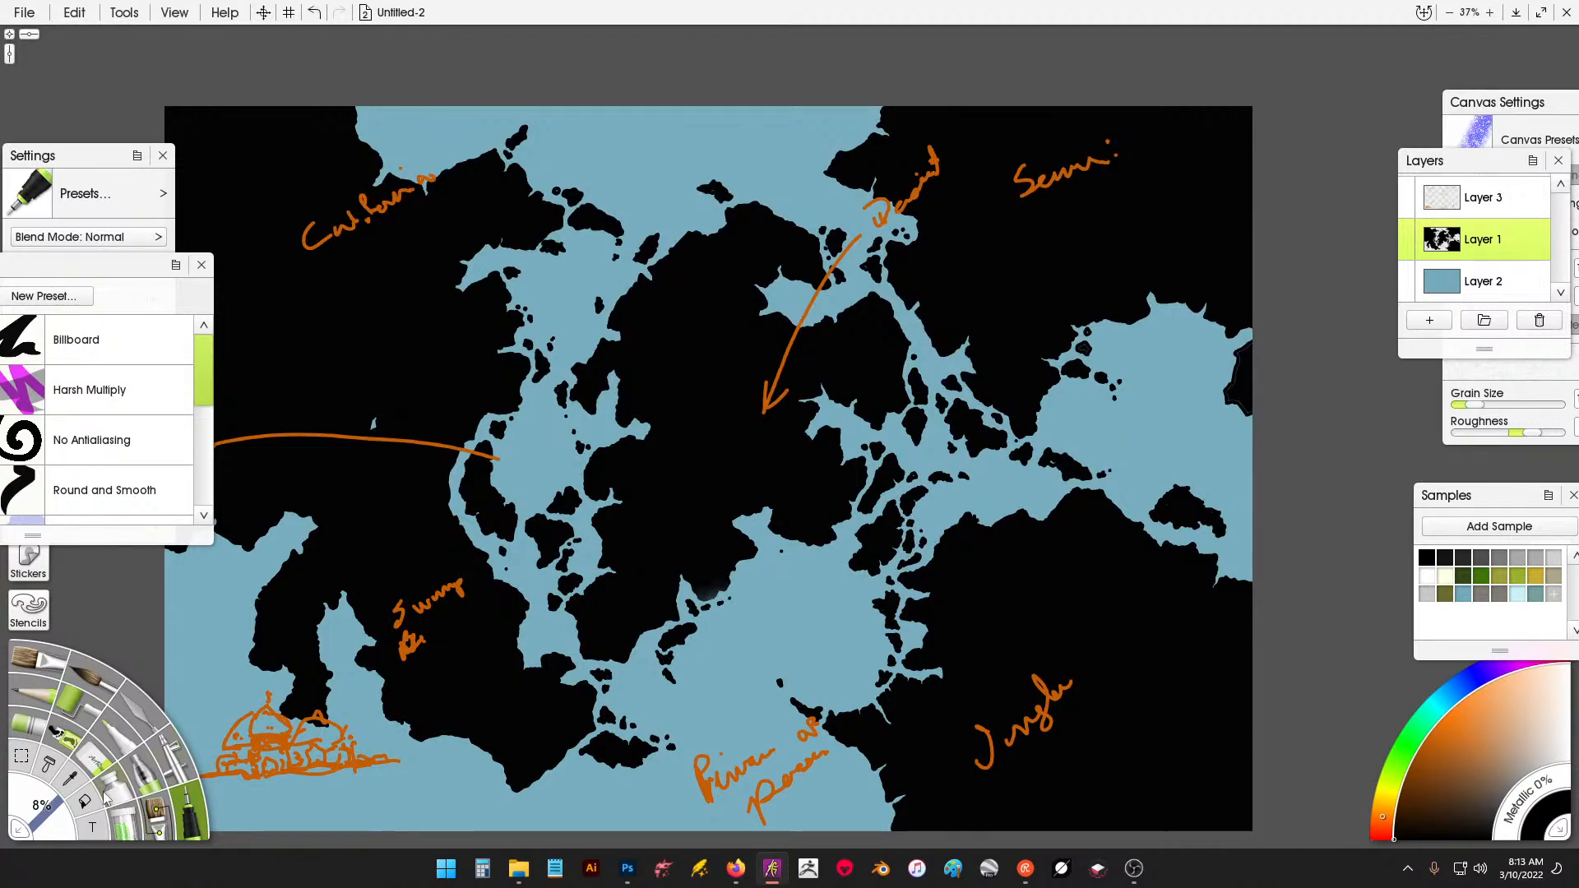
# Trim the southeastern continent's northwestern coast and its islets with the Instant Erase eraser at 22% size.
pyautogui.click(99, 766)
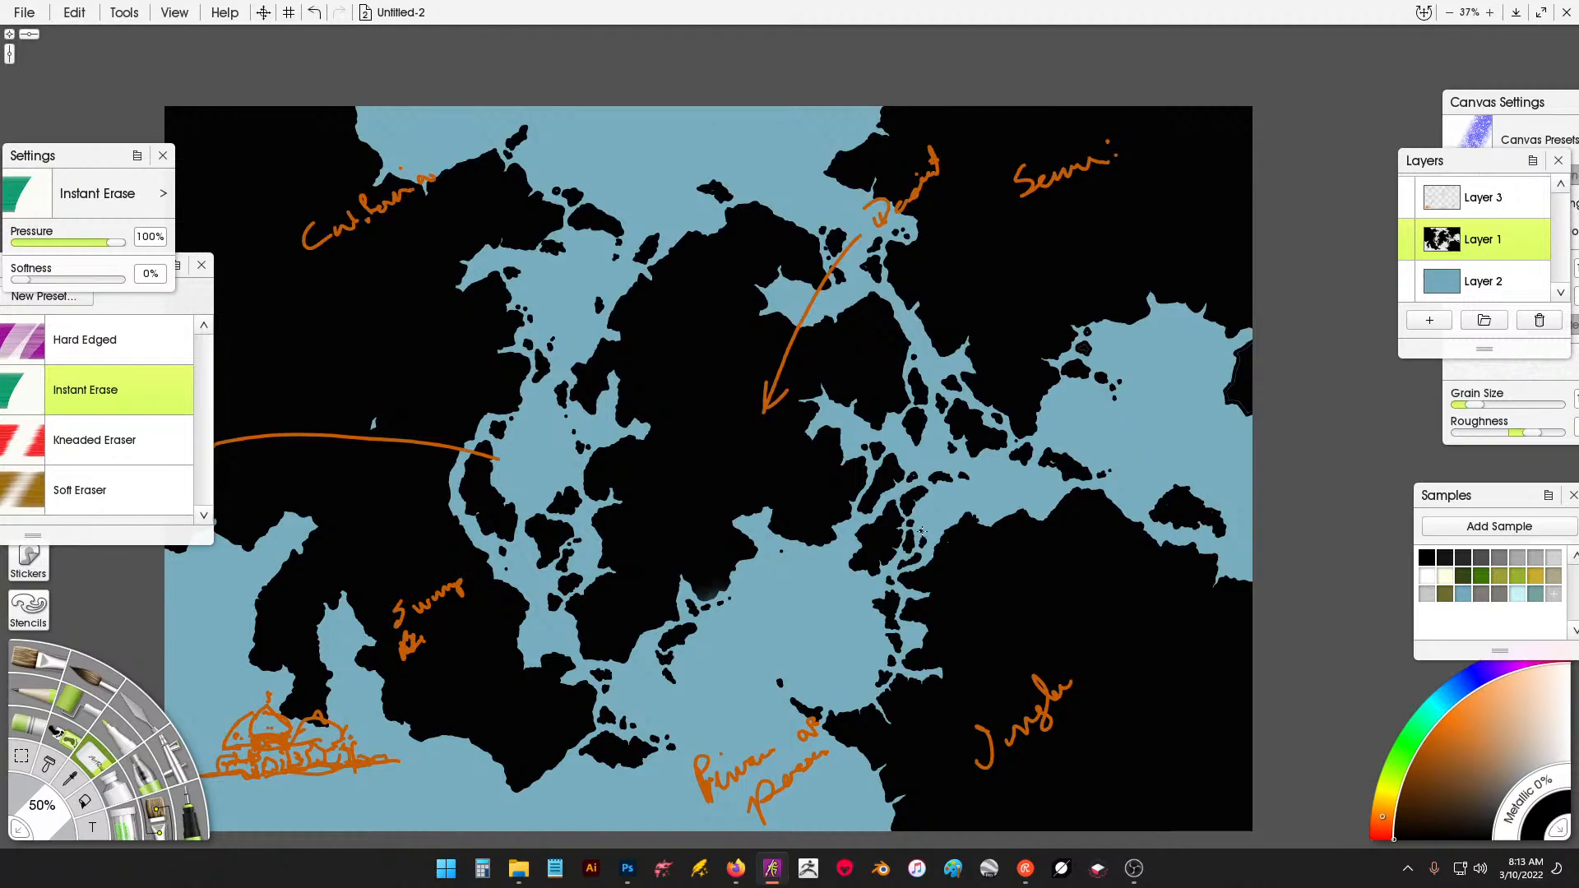
pyautogui.moveTo(60, 813); pyautogui.dragTo(17, 752)
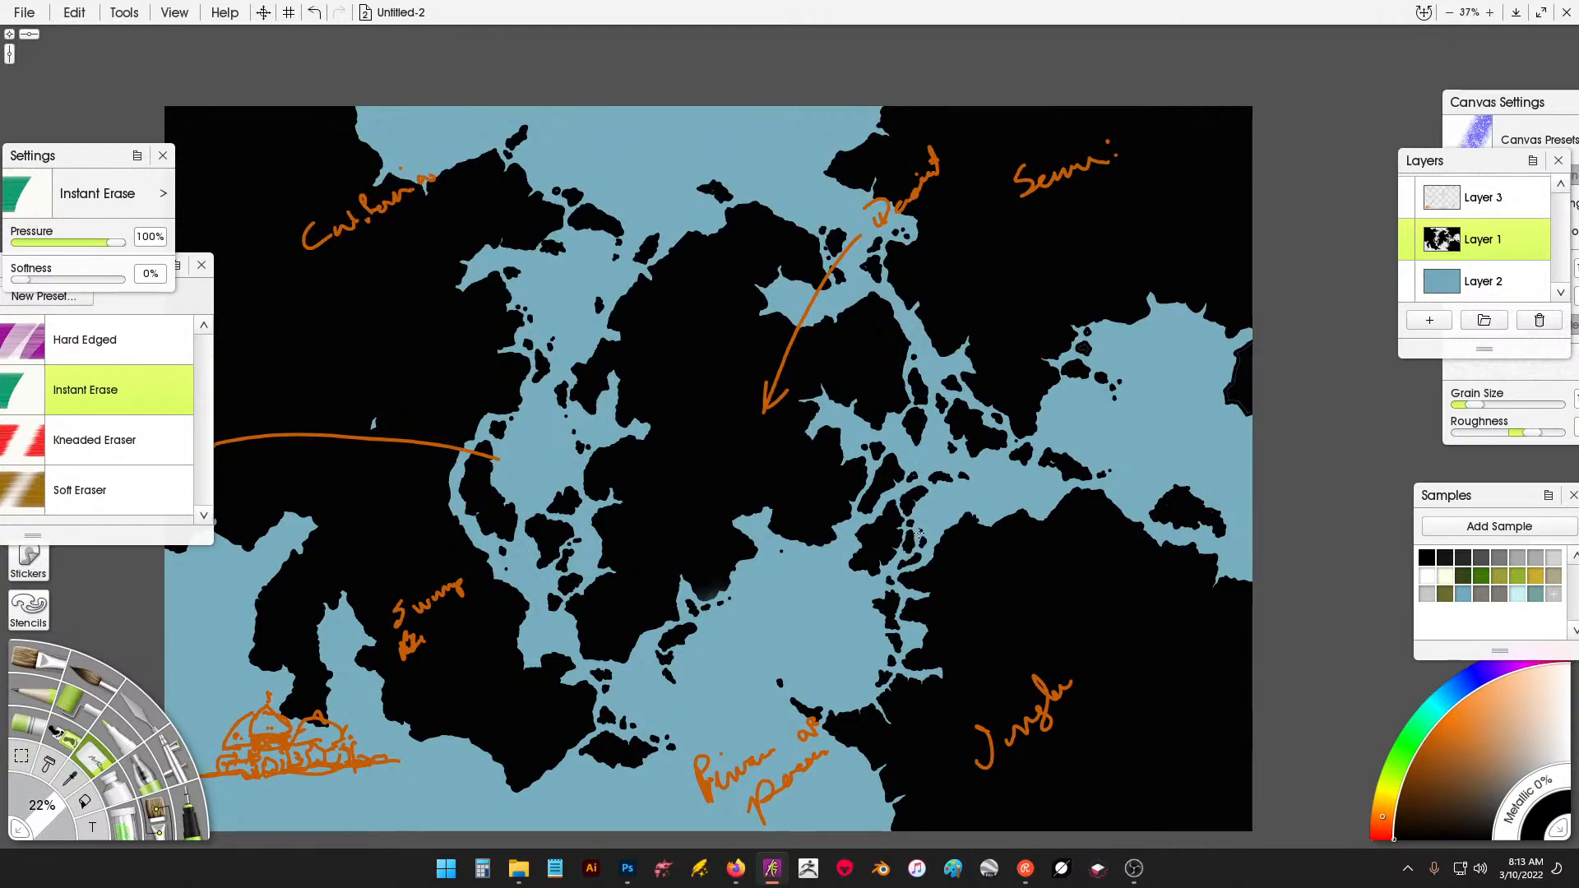
pyautogui.moveTo(912, 543)
pyautogui.mouseDown()
pyautogui.moveTo(906, 563)
pyautogui.moveTo(919, 550)
pyautogui.moveTo(907, 555)
pyautogui.moveTo(902, 504)
pyautogui.moveTo(925, 487)
pyautogui.mouseUp()
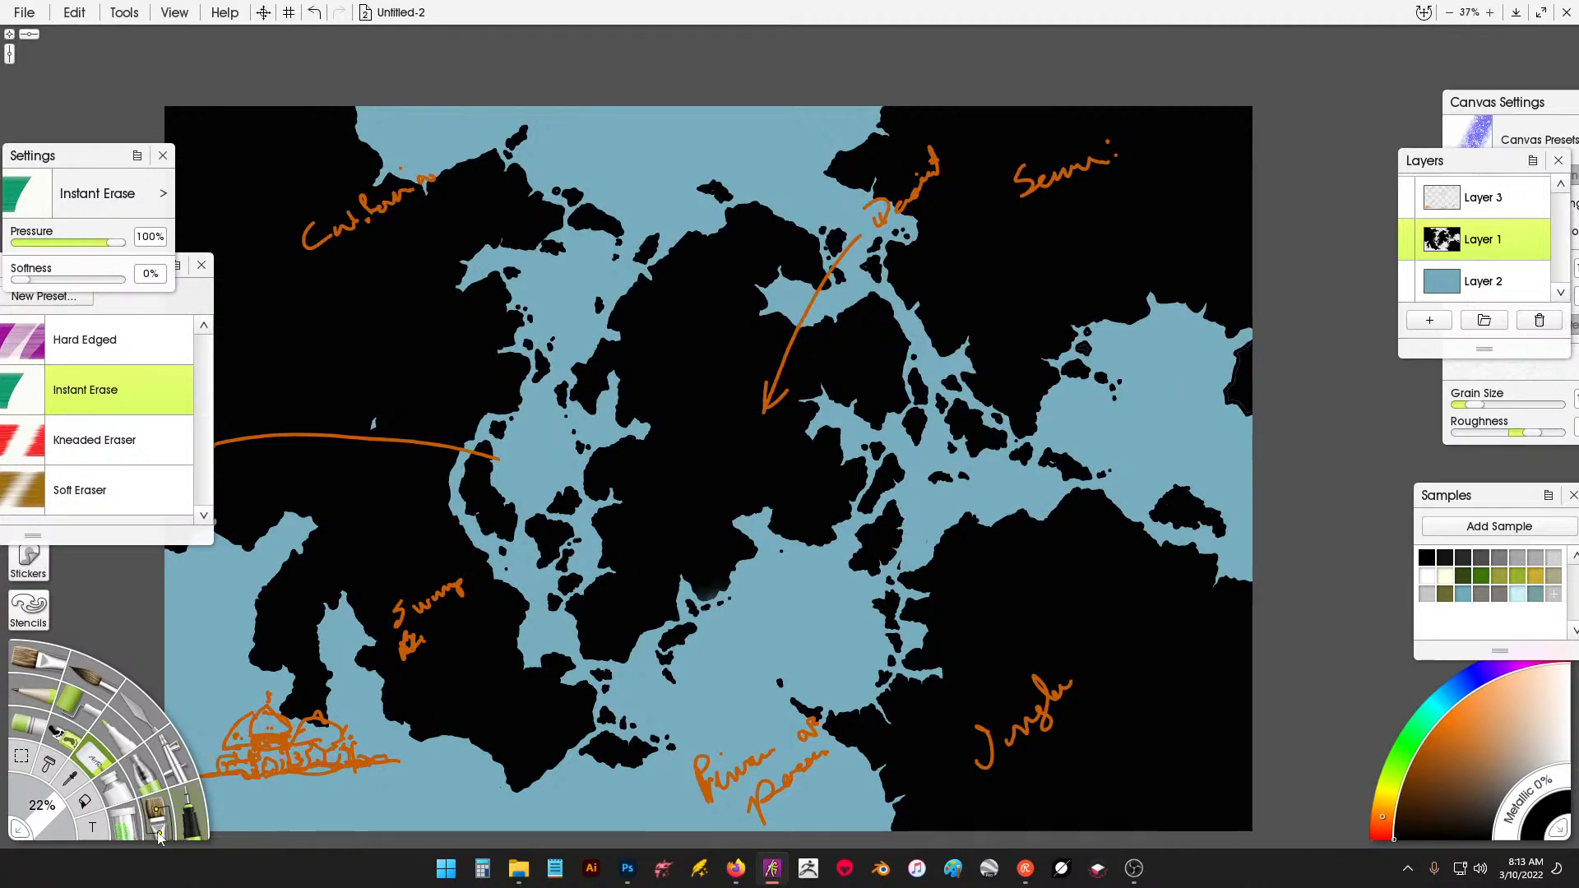
# Lock Layer 1 to protect the black landmasses.
pyautogui.click(122, 777)
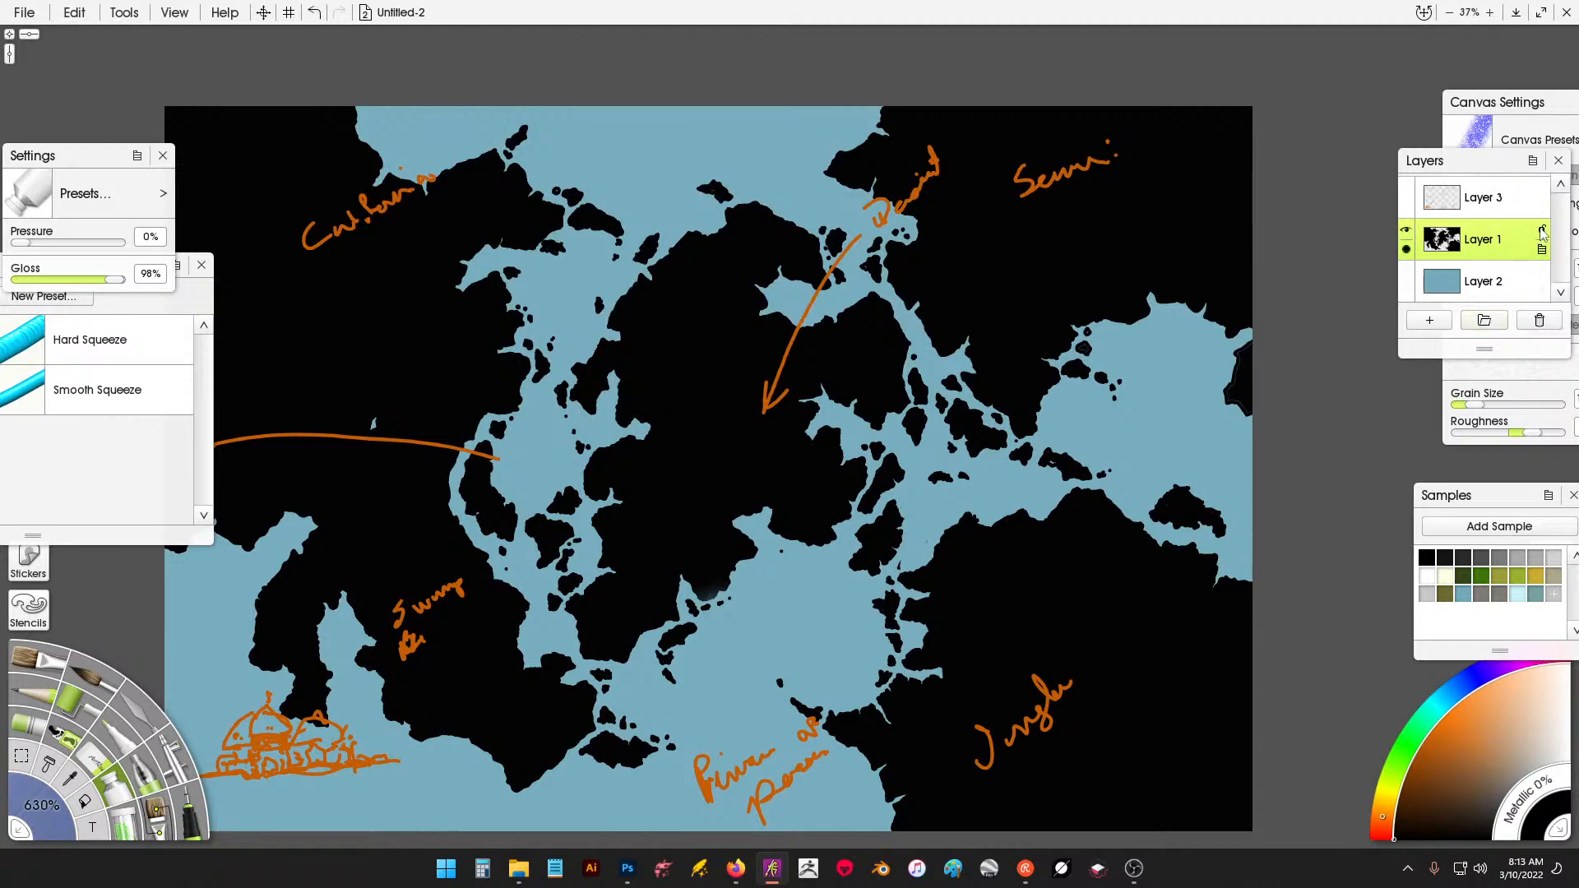
pyautogui.click(1543, 235)
pyautogui.click(1535, 257)
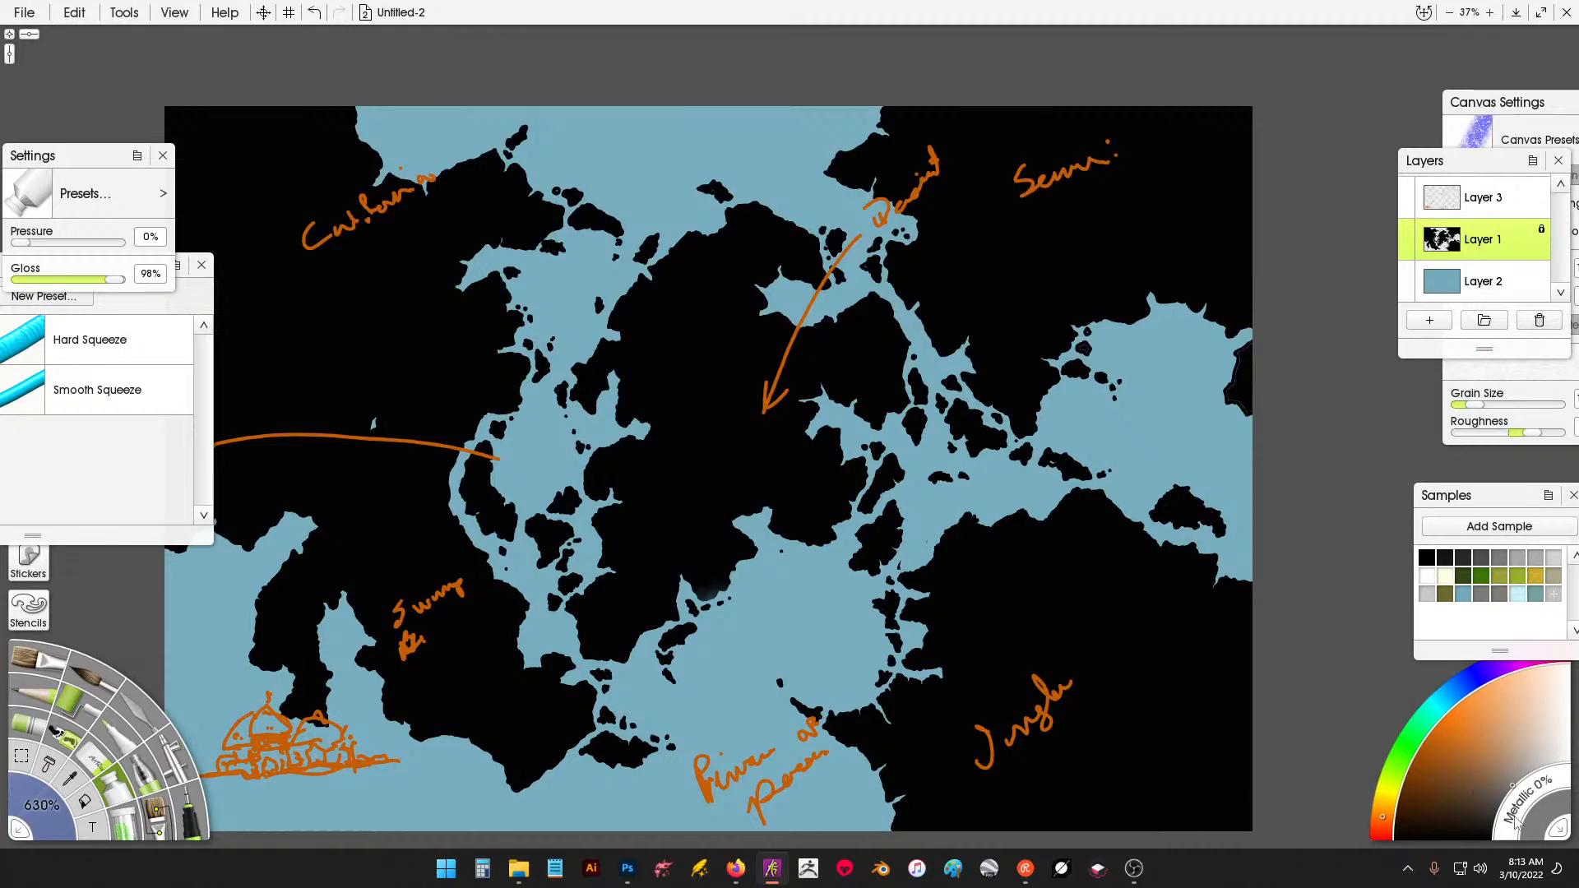
# On Layer 3, draw an orange parallelogram across the northwestern channel with the Ink Pen at 19% metallic.
pyautogui.moveTo(1518, 823); pyautogui.dragTo(1502, 834)
pyautogui.click(195, 818)
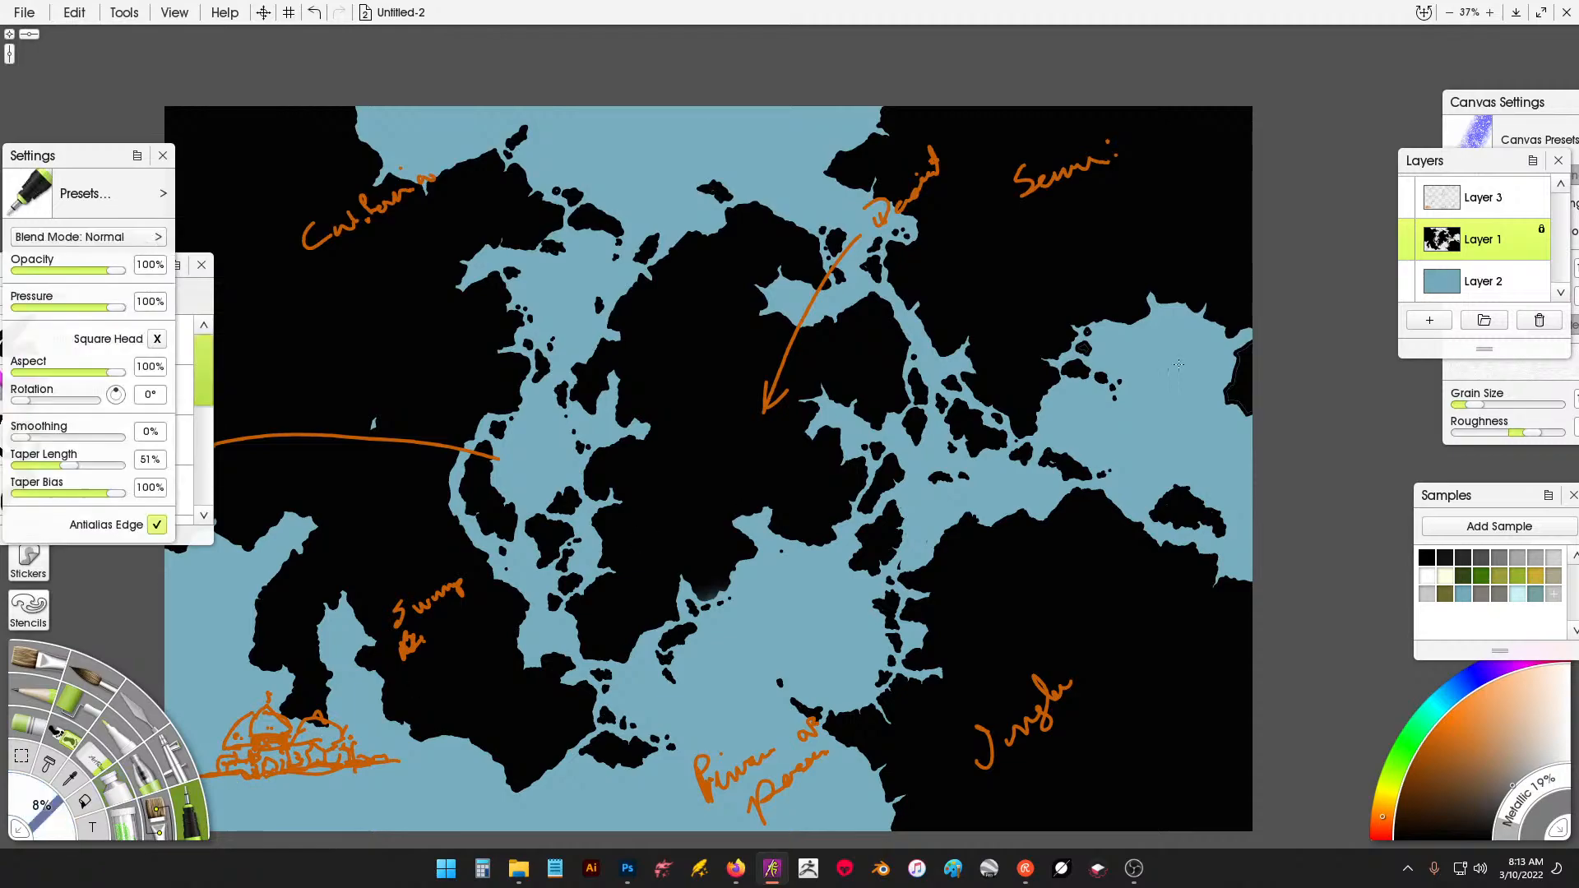
pyautogui.click(1509, 202)
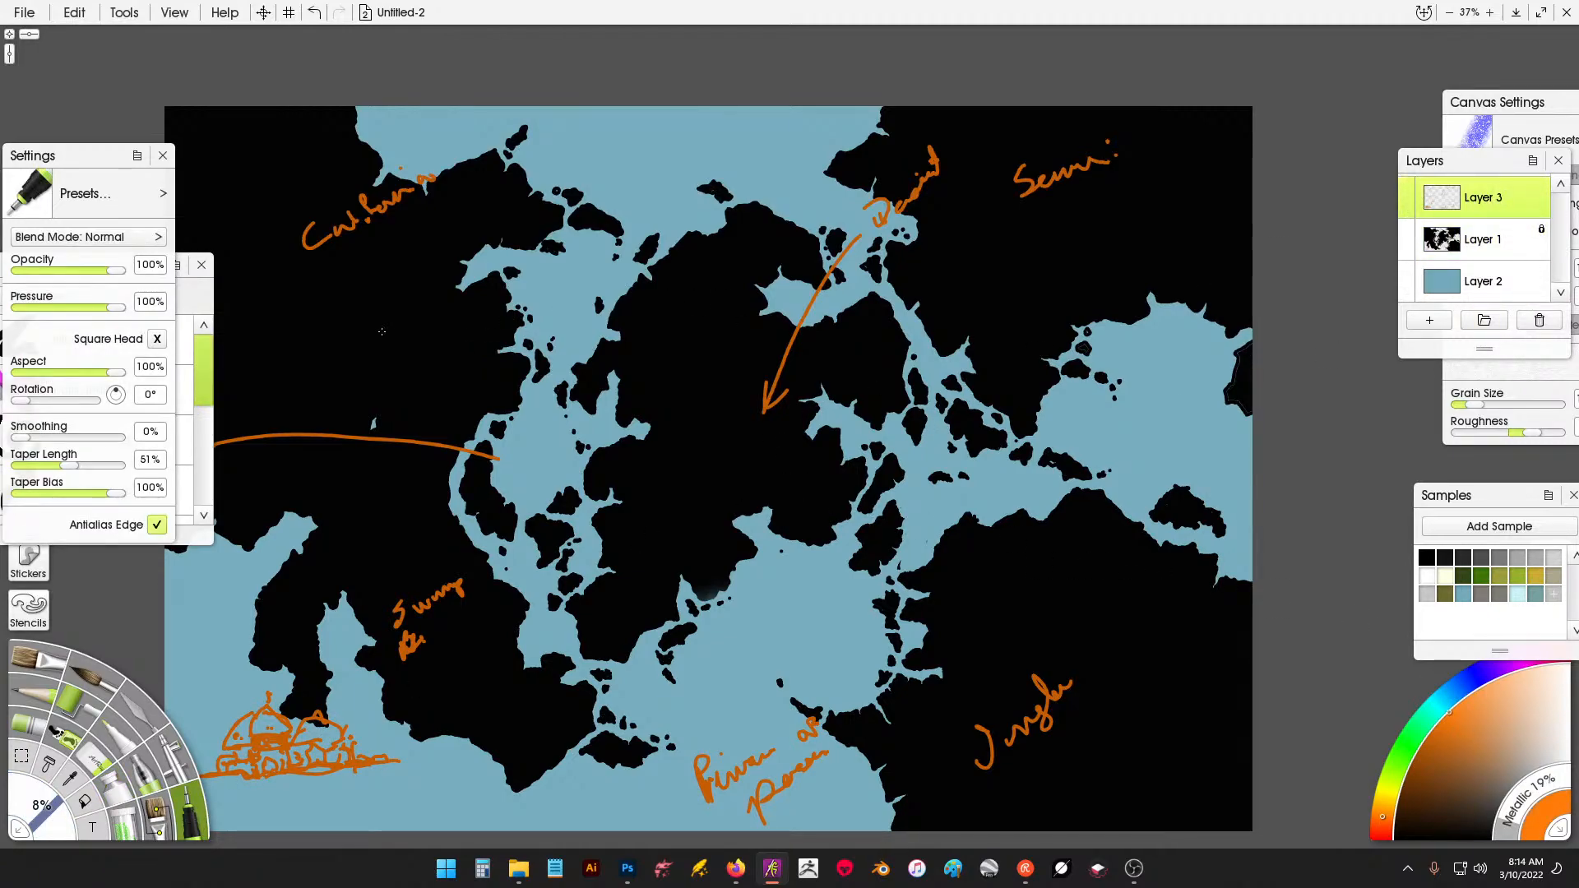
pyautogui.moveTo(443, 265)
pyautogui.mouseDown()
pyautogui.moveTo(377, 326)
pyautogui.moveTo(718, 286)
pyautogui.moveTo(732, 245)
pyautogui.mouseUp()
pyautogui.moveTo(434, 262)
pyautogui.mouseDown()
pyautogui.moveTo(768, 206)
pyautogui.moveTo(751, 239)
pyautogui.mouseUp()
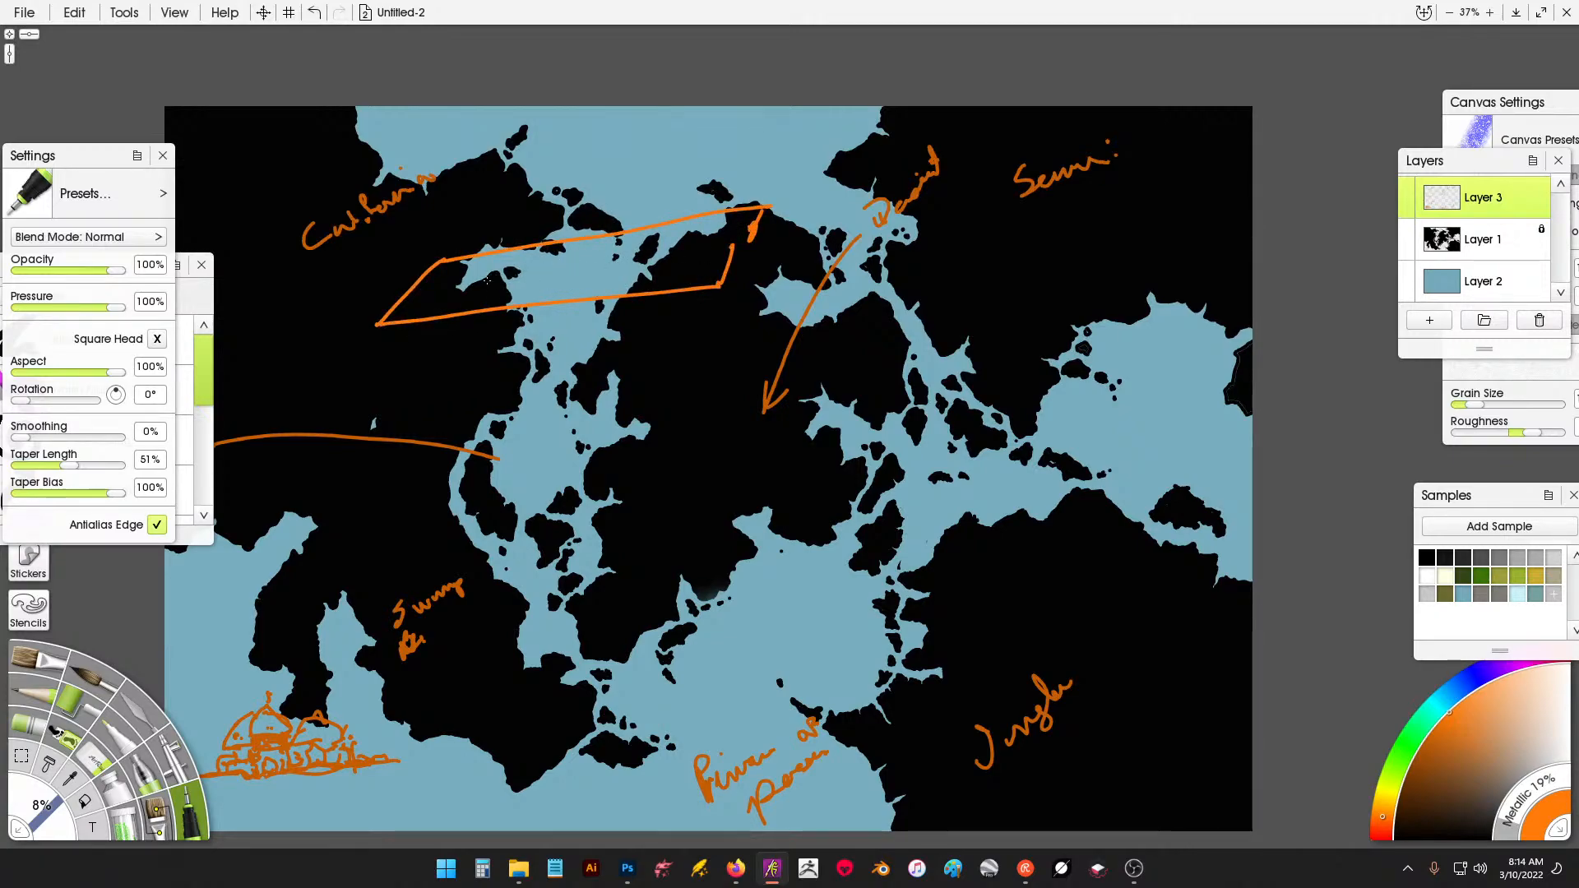
# Annotate the orange parallelogram with a label, an overlapping four-sided shape marked by an arrow, and scribbled shading at their intersection.
pyautogui.moveTo(466, 273); pyautogui.dragTo(523, 279)
pyautogui.moveTo(745, 214); pyautogui.dragTo(731, 247)
pyautogui.moveTo(665, 199)
pyautogui.mouseDown()
pyautogui.moveTo(701, 212)
pyautogui.moveTo(677, 259)
pyautogui.moveTo(629, 261)
pyautogui.mouseUp()
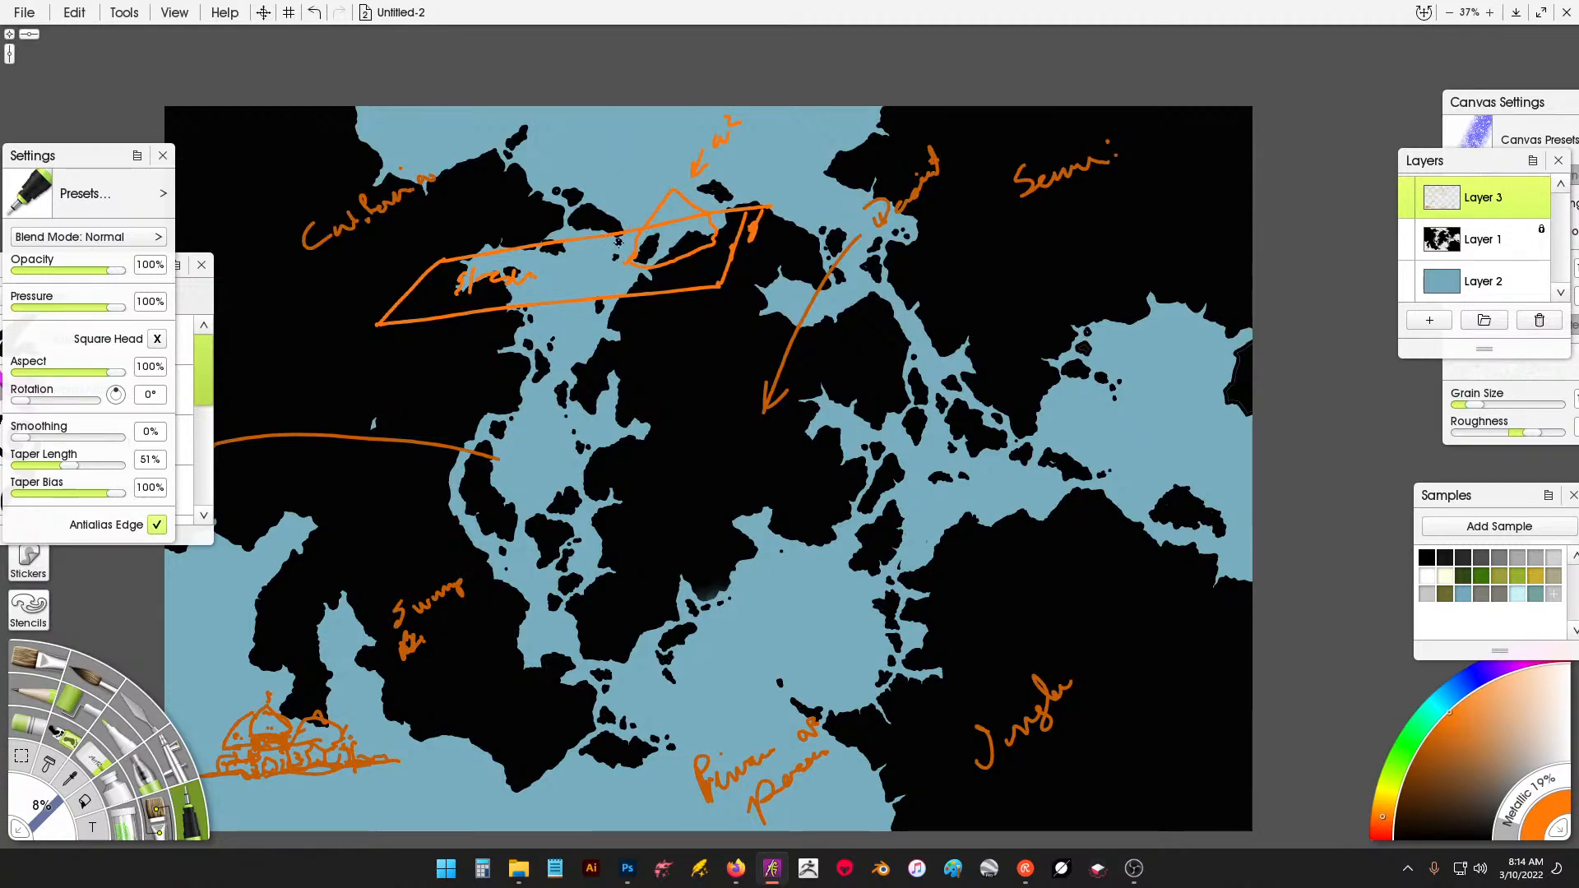
pyautogui.moveTo(564, 275)
pyautogui.mouseDown()
pyautogui.moveTo(621, 267)
pyautogui.moveTo(622, 241)
pyautogui.moveTo(653, 250)
pyautogui.moveTo(626, 248)
pyautogui.moveTo(622, 221)
pyautogui.moveTo(654, 237)
pyautogui.mouseUp()
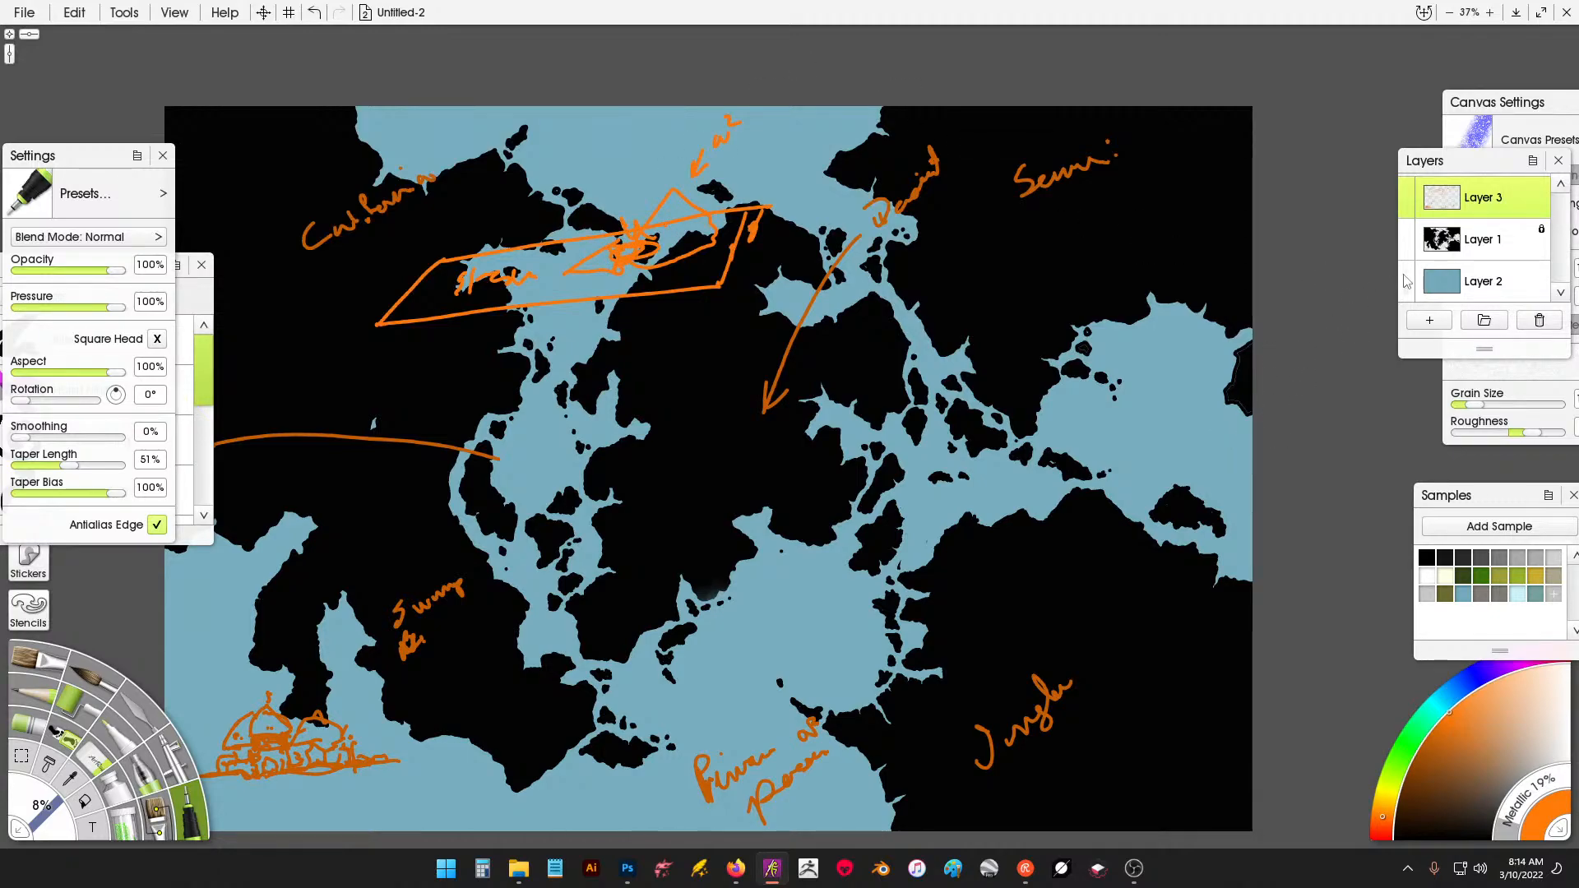
# On Layer 1, squeeze dark gray paint at 20% metallic onto the eastern part of the southeastern continent with the Paint Tube.
pyautogui.moveTo(1543, 189)
pyautogui.click(1481, 239)
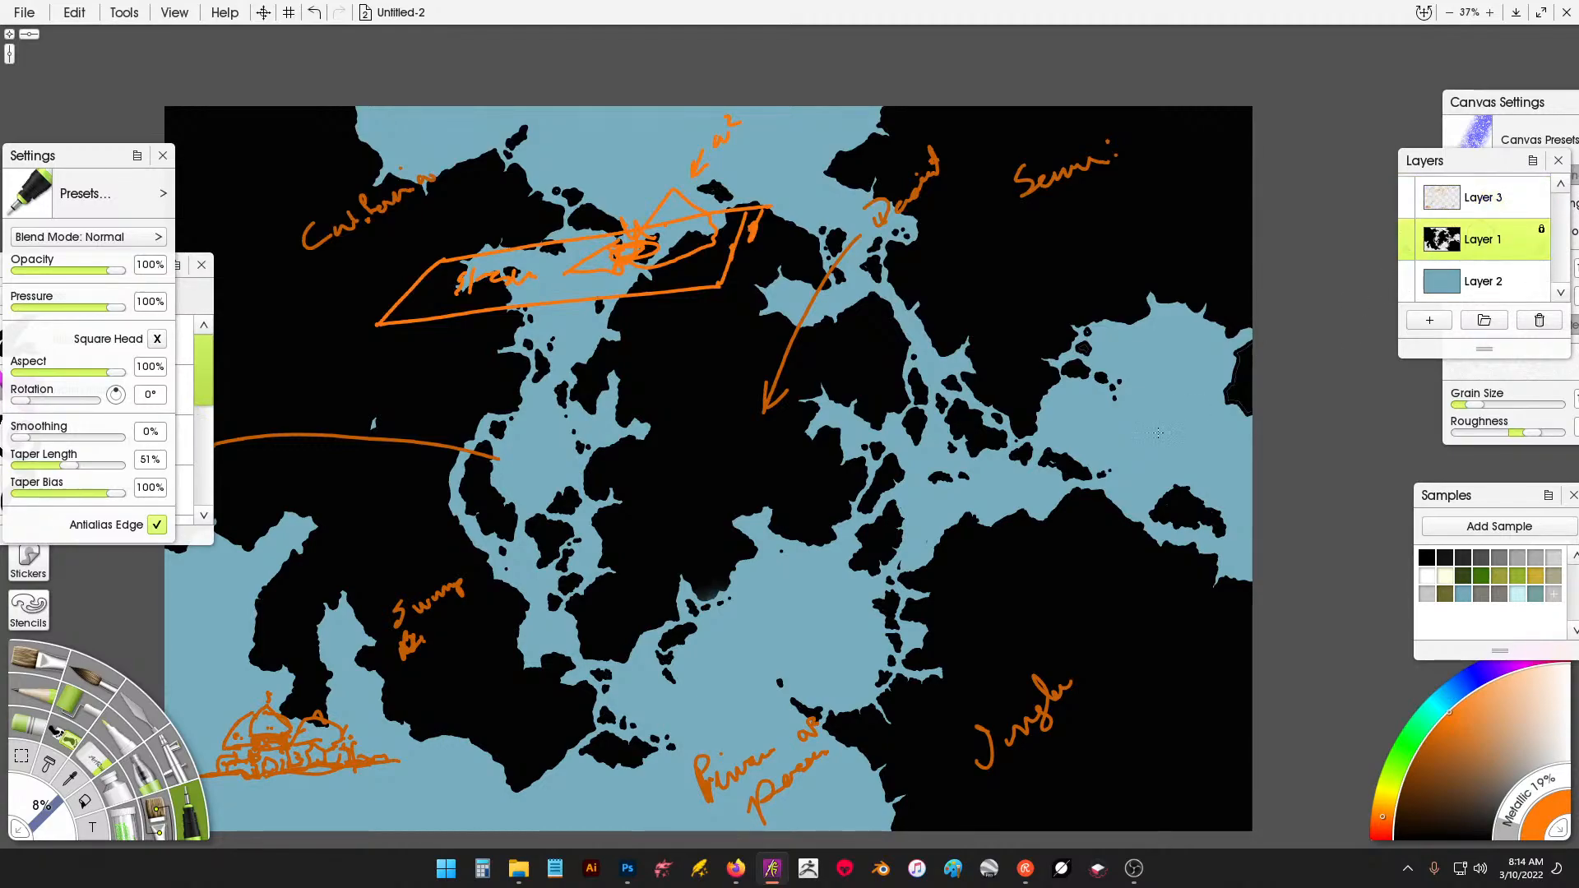
pyautogui.click(121, 807)
pyautogui.click(1440, 703)
pyautogui.click(1503, 790)
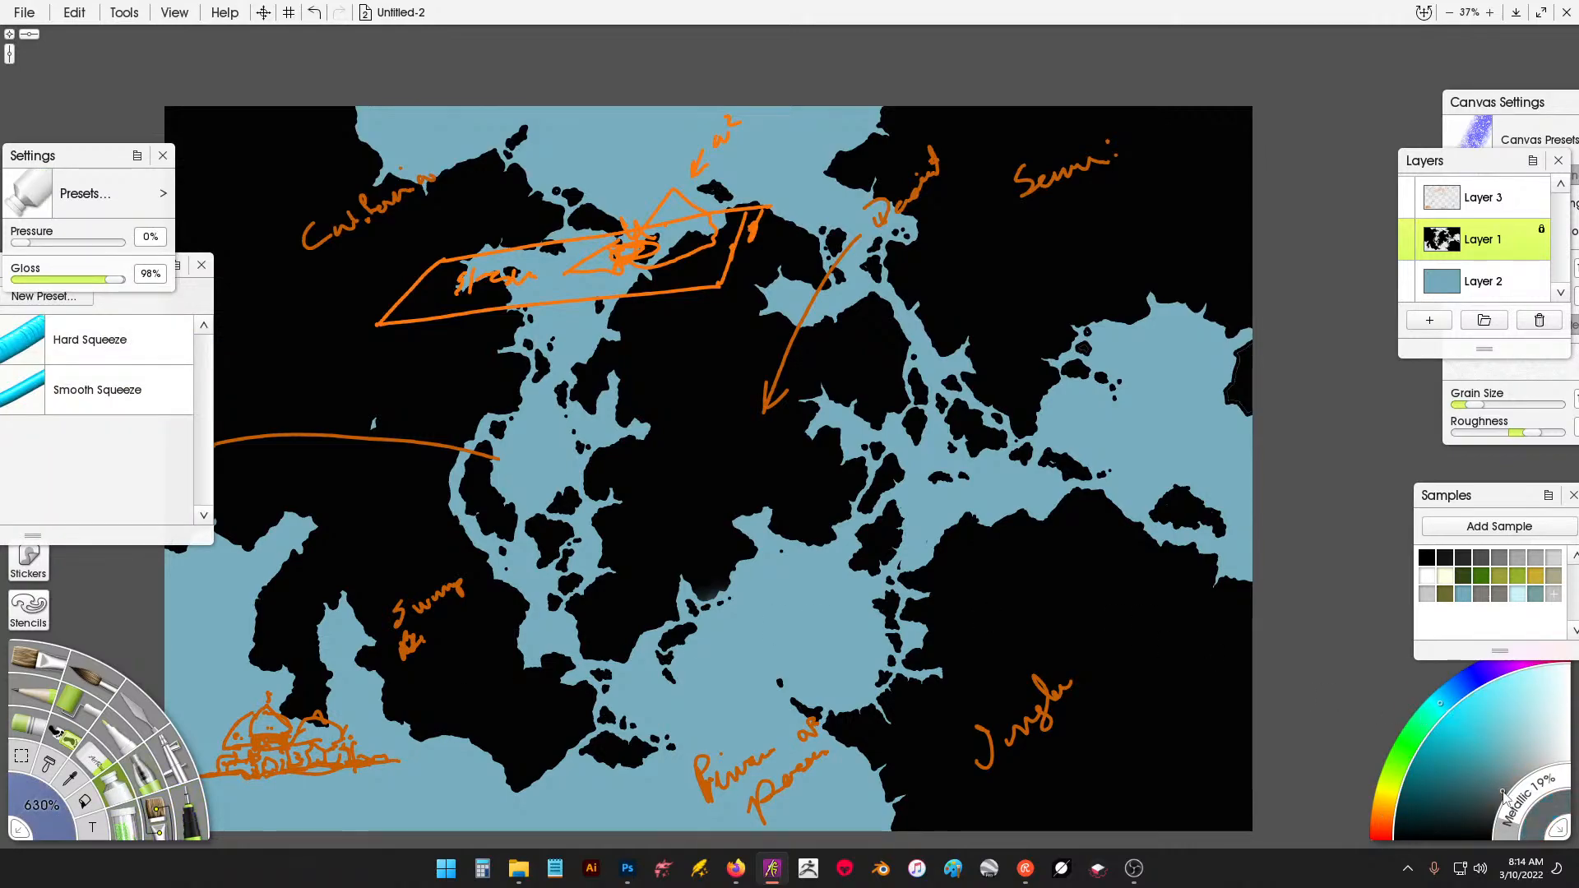
pyautogui.moveTo(1515, 823); pyautogui.dragTo(1510, 818)
pyautogui.moveTo(1184, 623)
pyautogui.mouseDown()
pyautogui.moveTo(1176, 681)
pyautogui.moveTo(1191, 655)
pyautogui.moveTo(1180, 675)
pyautogui.moveTo(1226, 708)
pyautogui.mouseUp()
# Lighten the blue-gray paint colour and squeeze more overlapping strokes onto the patch on the southeastern continent.
pyautogui.click(1510, 785)
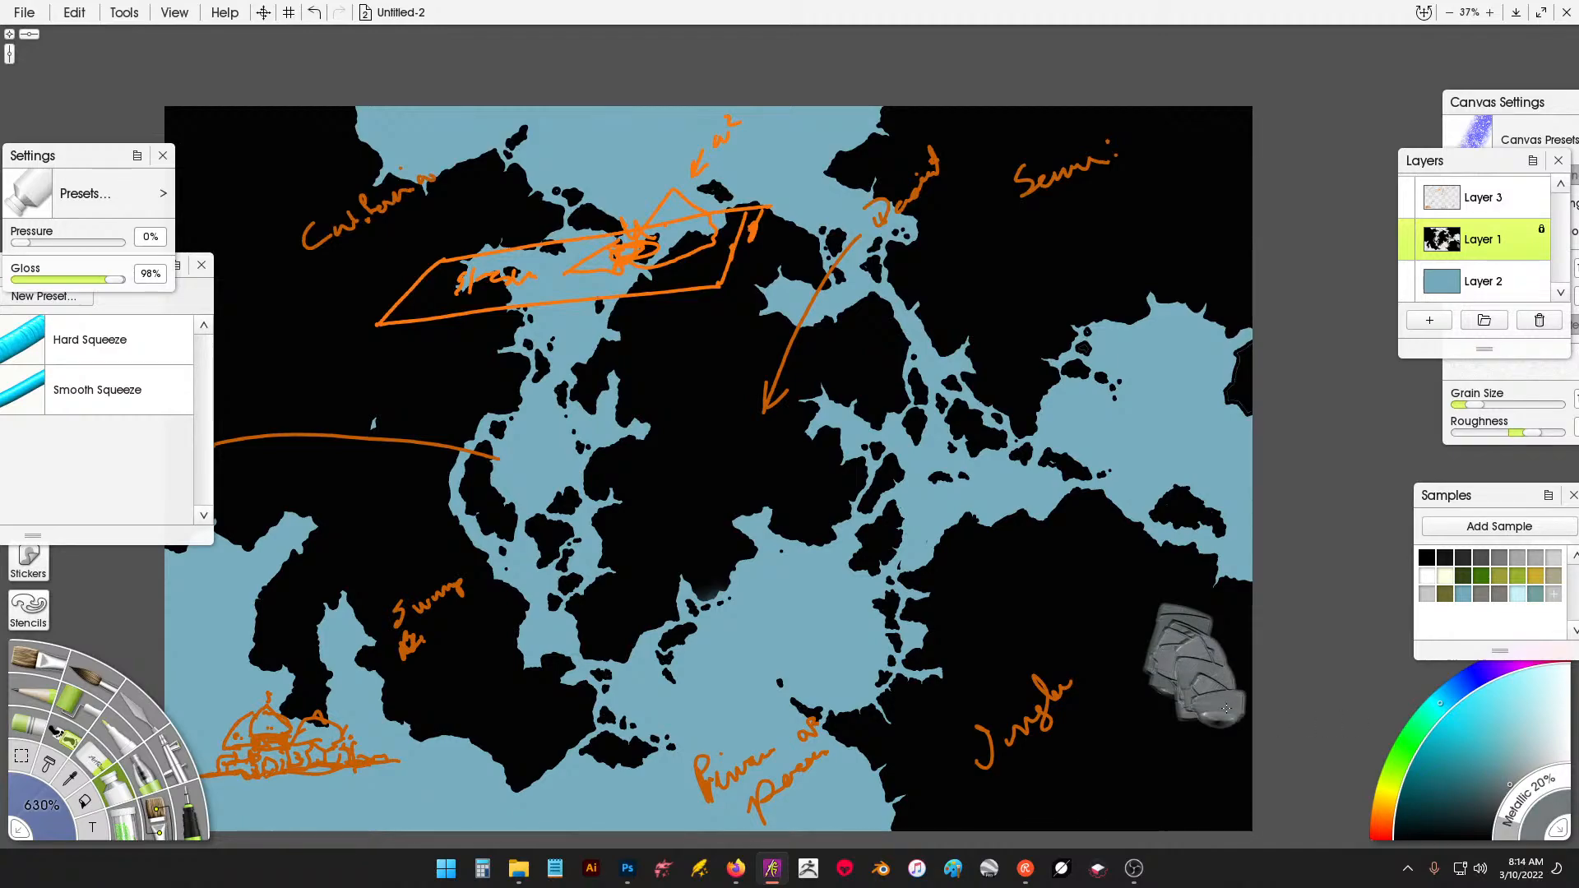
pyautogui.click(1521, 768)
pyautogui.moveTo(1138, 659)
pyautogui.mouseDown()
pyautogui.moveTo(1121, 660)
pyautogui.moveTo(1162, 686)
pyautogui.moveTo(1209, 650)
pyautogui.mouseUp()
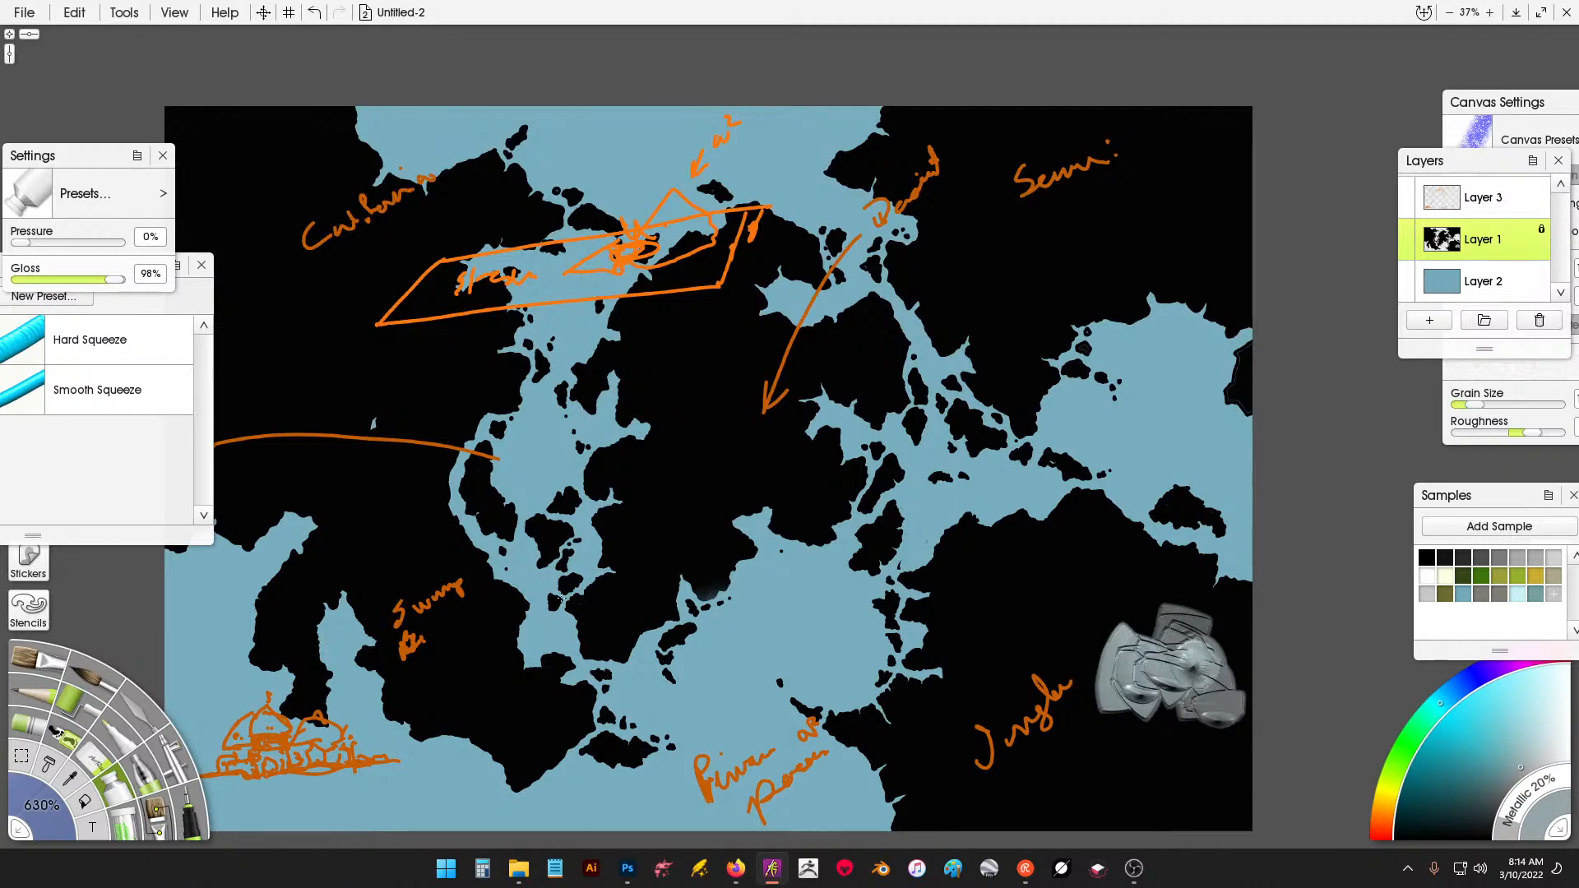
# Cover the islands in the western channel, off the central continent's southern coast and in the eastern channels with gray metallic paint.
pyautogui.moveTo(550, 598)
pyautogui.mouseDown()
pyautogui.moveTo(588, 589)
pyautogui.moveTo(566, 564)
pyautogui.moveTo(558, 485)
pyautogui.moveTo(569, 502)
pyautogui.moveTo(553, 541)
pyautogui.moveTo(500, 522)
pyautogui.moveTo(479, 484)
pyautogui.moveTo(493, 435)
pyautogui.mouseUp()
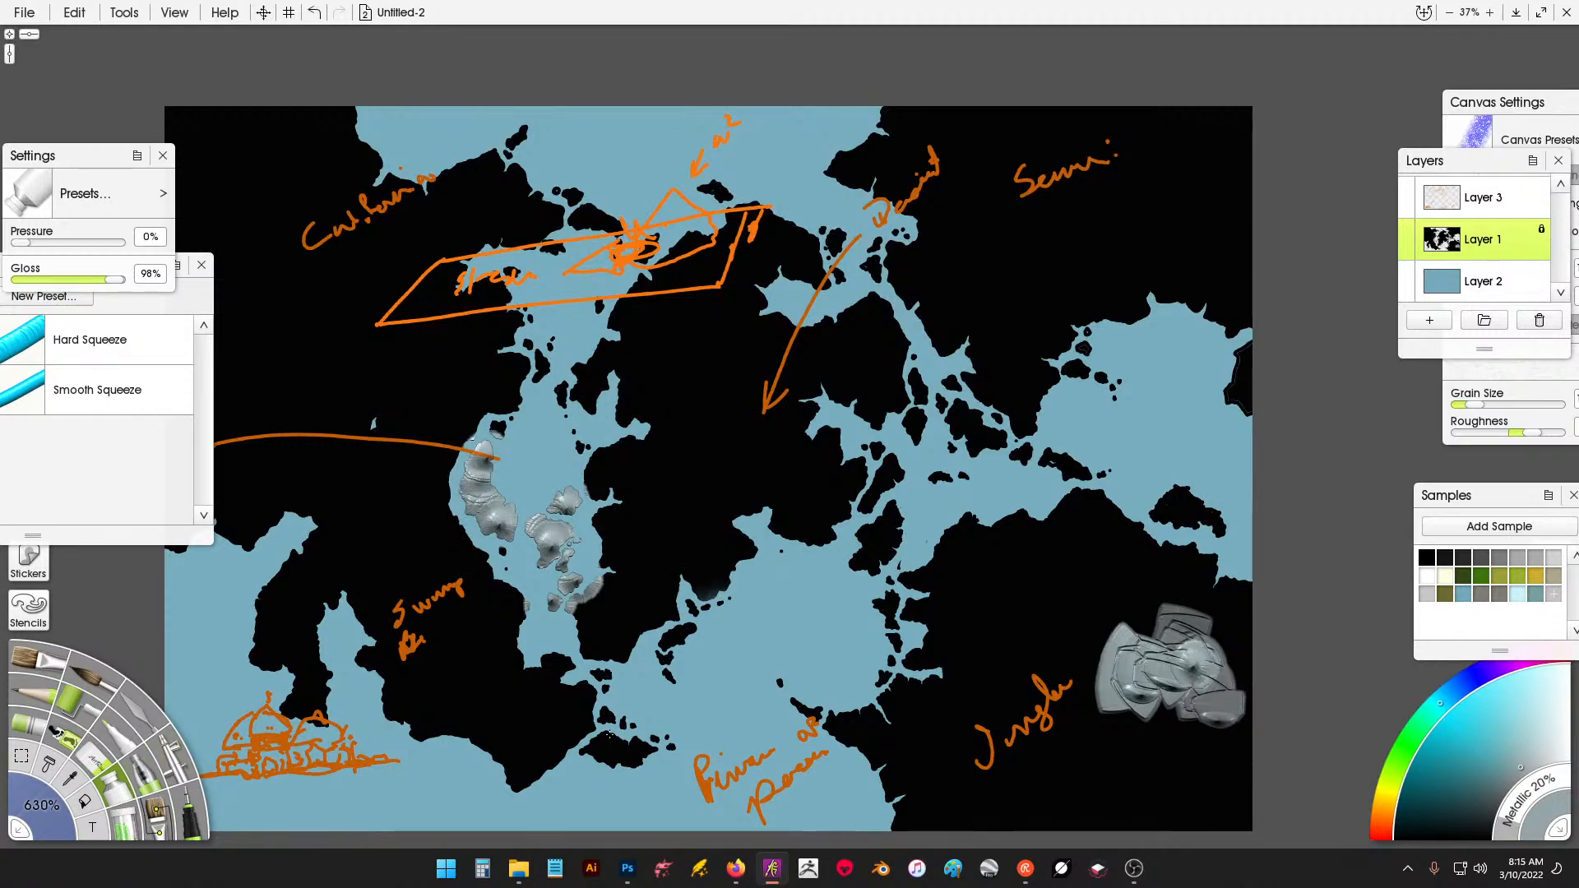
pyautogui.moveTo(623, 726)
pyautogui.mouseDown()
pyautogui.moveTo(600, 745)
pyautogui.moveTo(652, 744)
pyautogui.moveTo(599, 701)
pyautogui.mouseUp()
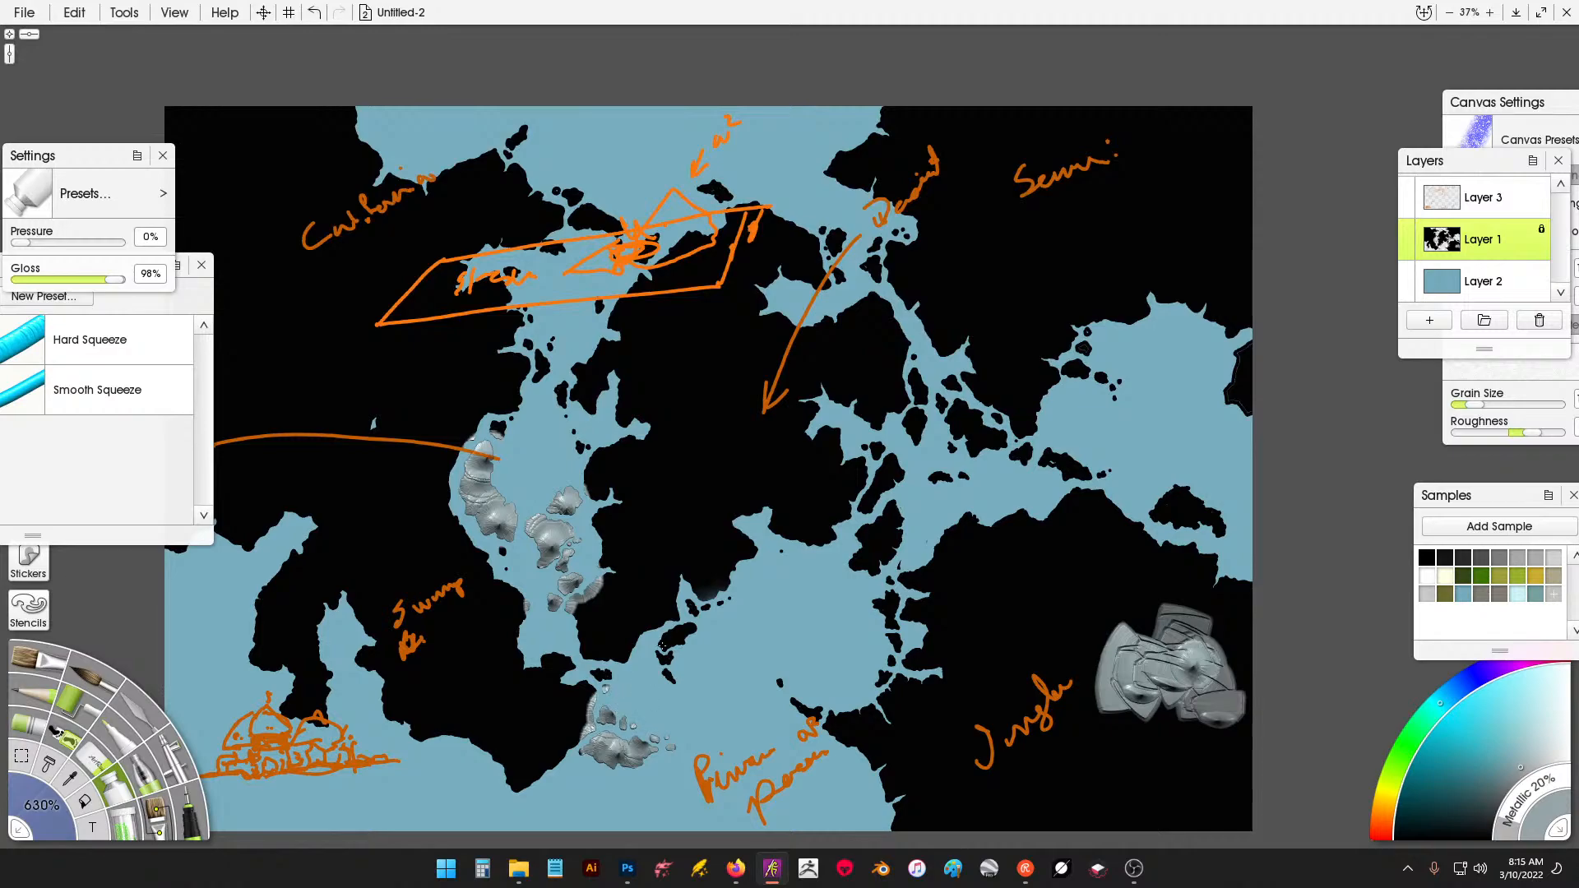
pyautogui.moveTo(650, 626)
pyautogui.mouseDown()
pyautogui.moveTo(686, 644)
pyautogui.moveTo(672, 673)
pyautogui.moveTo(601, 673)
pyautogui.mouseUp()
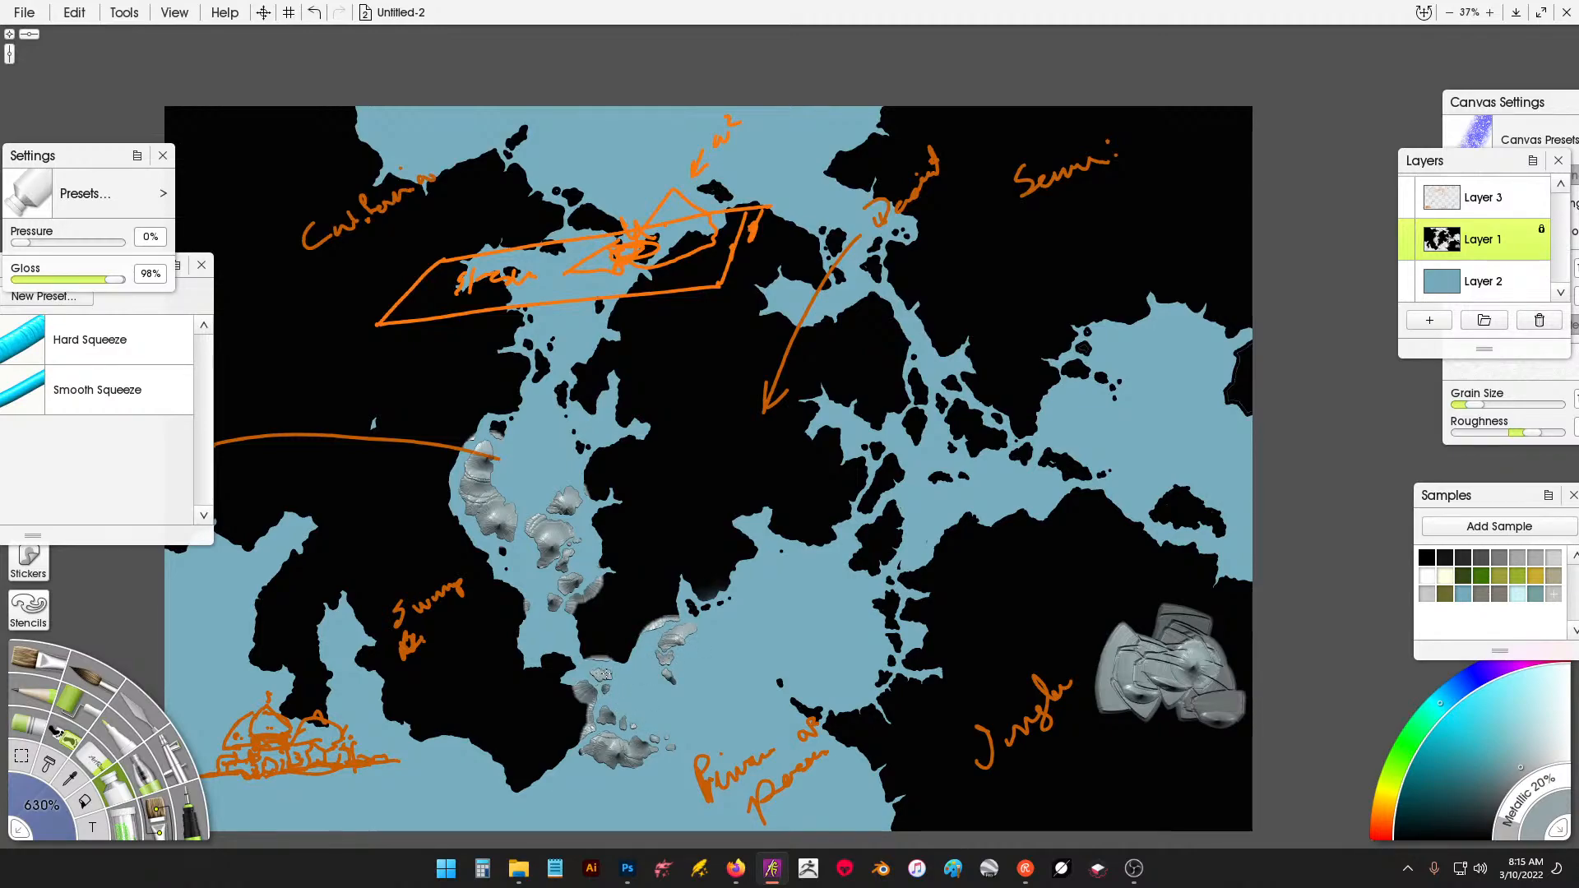
pyautogui.moveTo(778, 678)
pyautogui.mouseDown()
pyautogui.moveTo(800, 707)
pyautogui.moveTo(880, 671)
pyautogui.moveTo(889, 636)
pyautogui.moveTo(856, 560)
pyautogui.moveTo(897, 504)
pyautogui.moveTo(886, 484)
pyautogui.moveTo(869, 496)
pyautogui.moveTo(913, 456)
pyautogui.moveTo(882, 455)
pyautogui.moveTo(912, 437)
pyautogui.moveTo(927, 378)
pyautogui.moveTo(994, 441)
pyautogui.moveTo(951, 445)
pyautogui.moveTo(949, 476)
pyautogui.moveTo(1020, 454)
pyautogui.moveTo(1156, 491)
pyautogui.moveTo(1222, 533)
pyautogui.moveTo(1173, 531)
pyautogui.mouseUp()
pyautogui.moveTo(1103, 367)
pyautogui.mouseDown()
pyautogui.moveTo(1077, 370)
pyautogui.moveTo(1090, 321)
pyautogui.mouseUp()
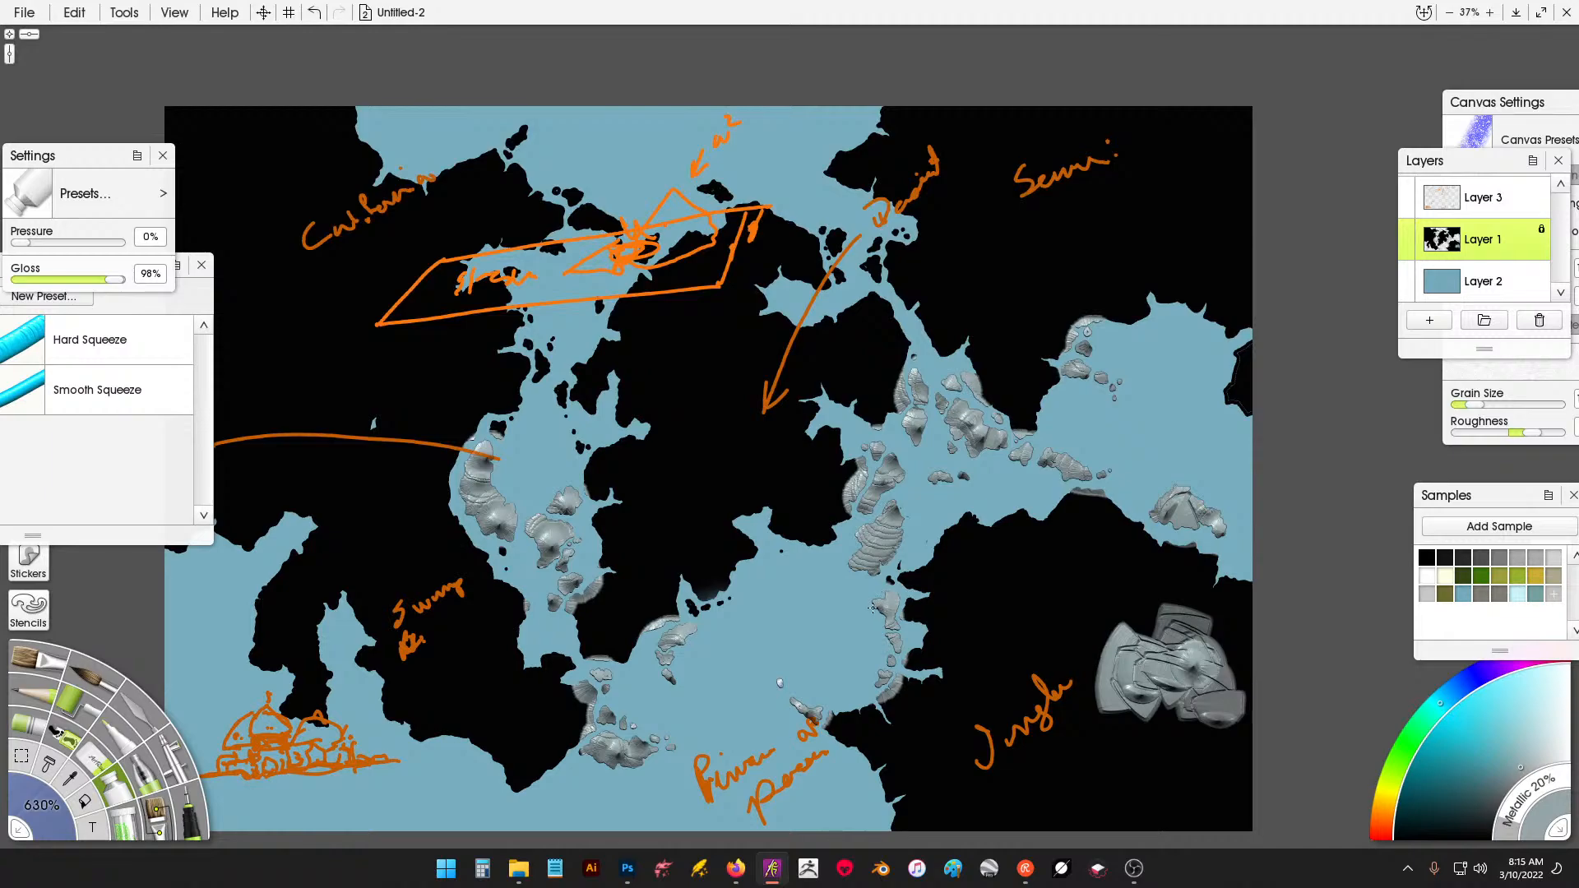
# Undo the last paint strokes on the islets and shore at the northeastern bay.
pyautogui.hotkey('ctrl', 'z')
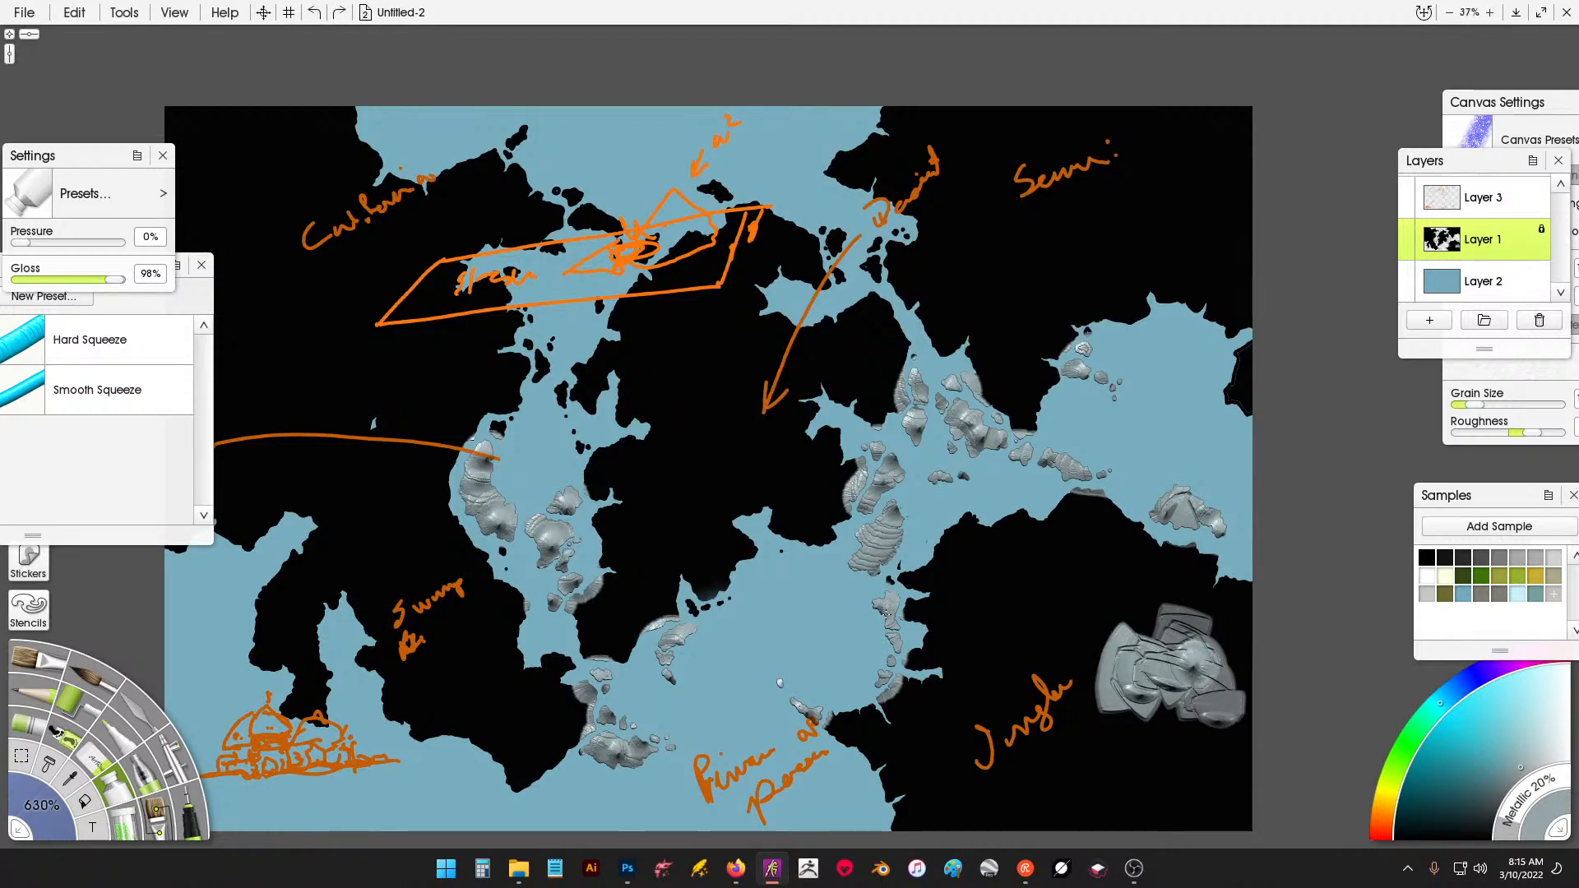
pyautogui.hotkey('ctrl', 'z')
pyautogui.hotkey('ctrl', 'z')
pyautogui.hotkey('ctrl', 'z')
pyautogui.hotkey('ctrl', 'z')
# Flood-fill the island at the map's eastern edge and an islet in the northeastern bay with gray.
pyautogui.click(86, 803)
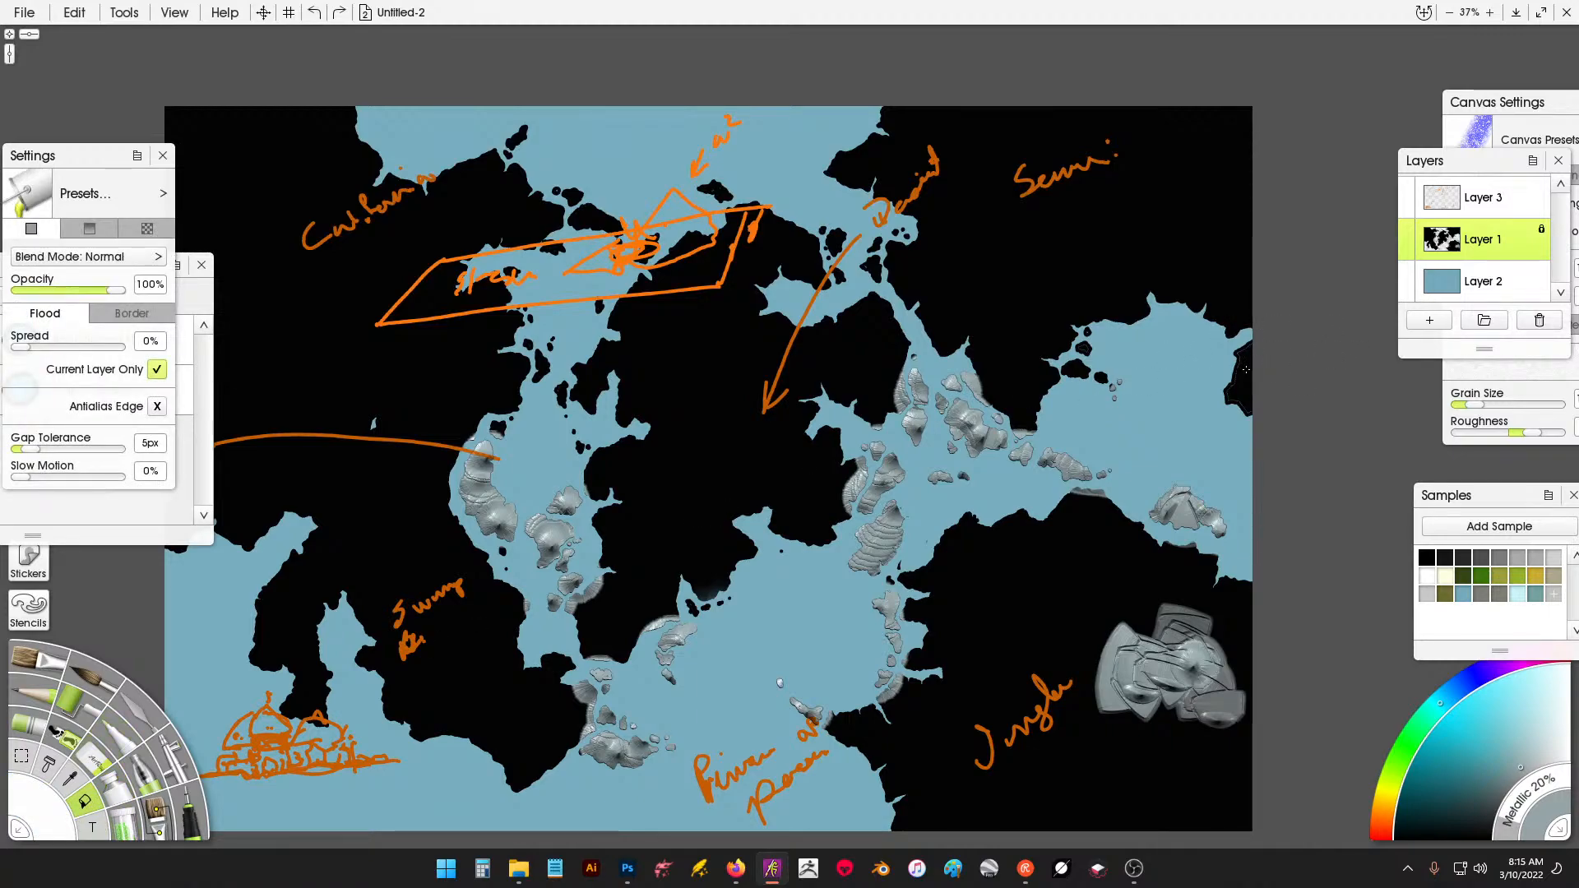
pyautogui.click(1247, 371)
pyautogui.click(1100, 378)
# Turn off Lock Transparency on Layer 1 and try painting black over the island at the map's eastern edge.
pyautogui.click(145, 791)
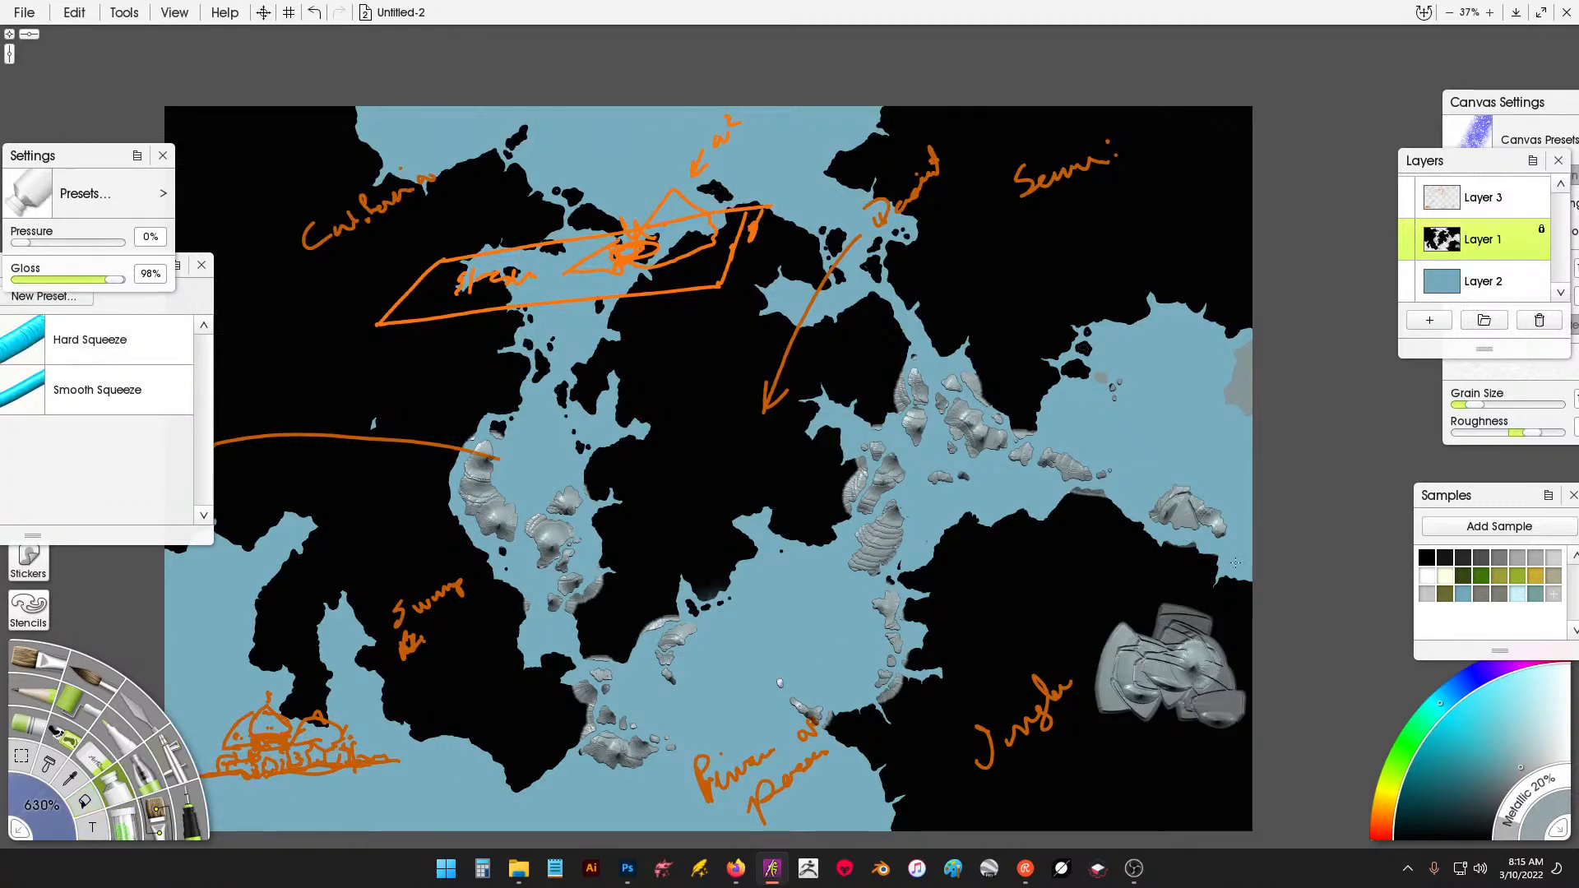
pyautogui.click(1541, 229)
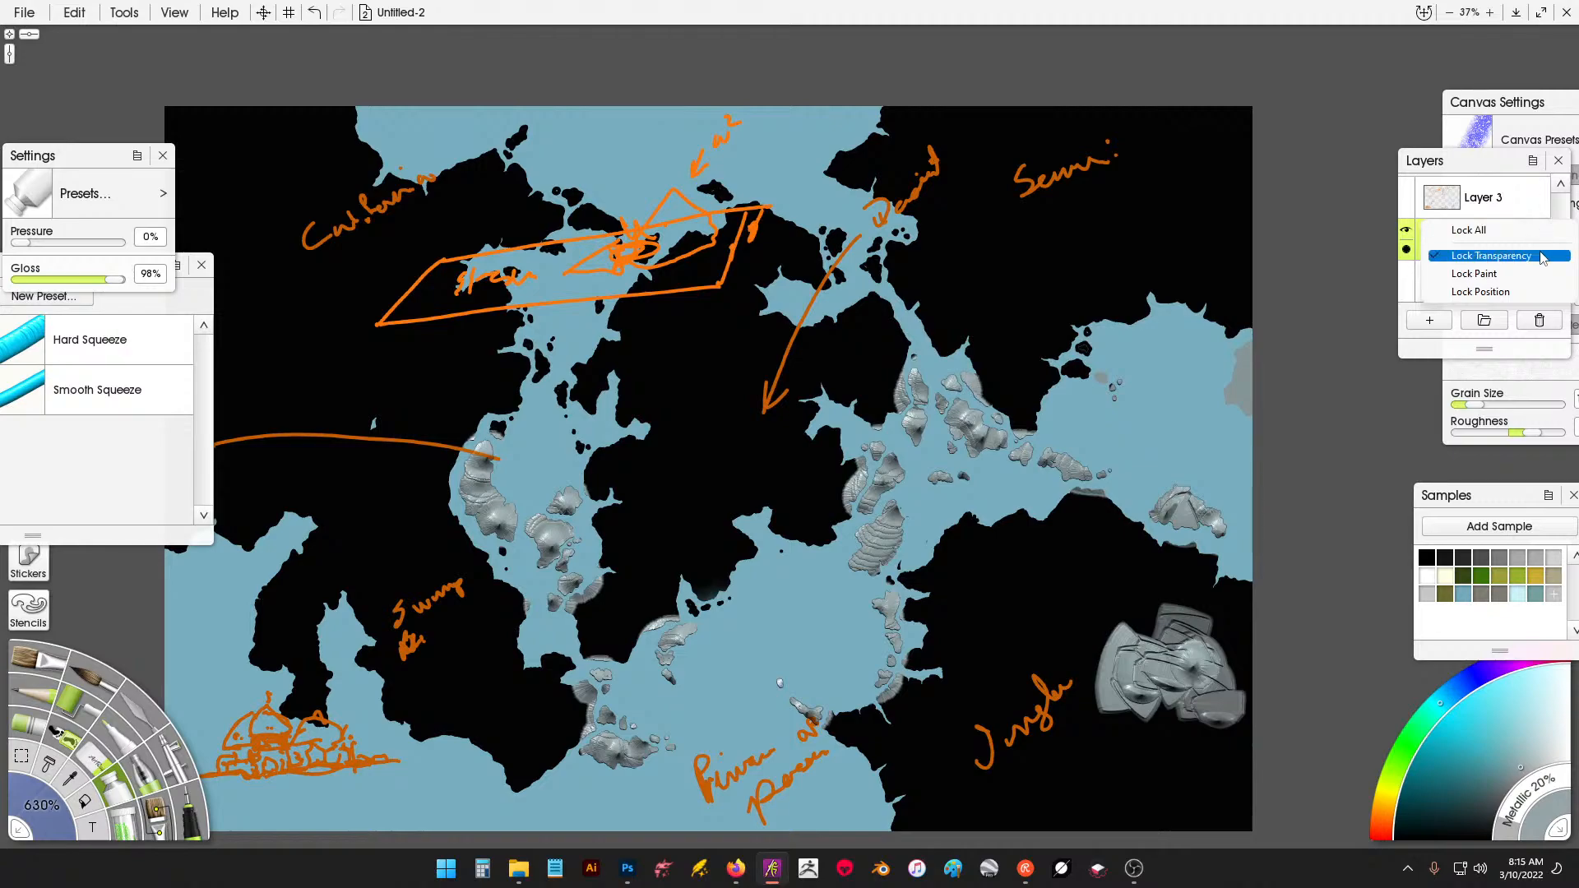
pyautogui.click(1541, 258)
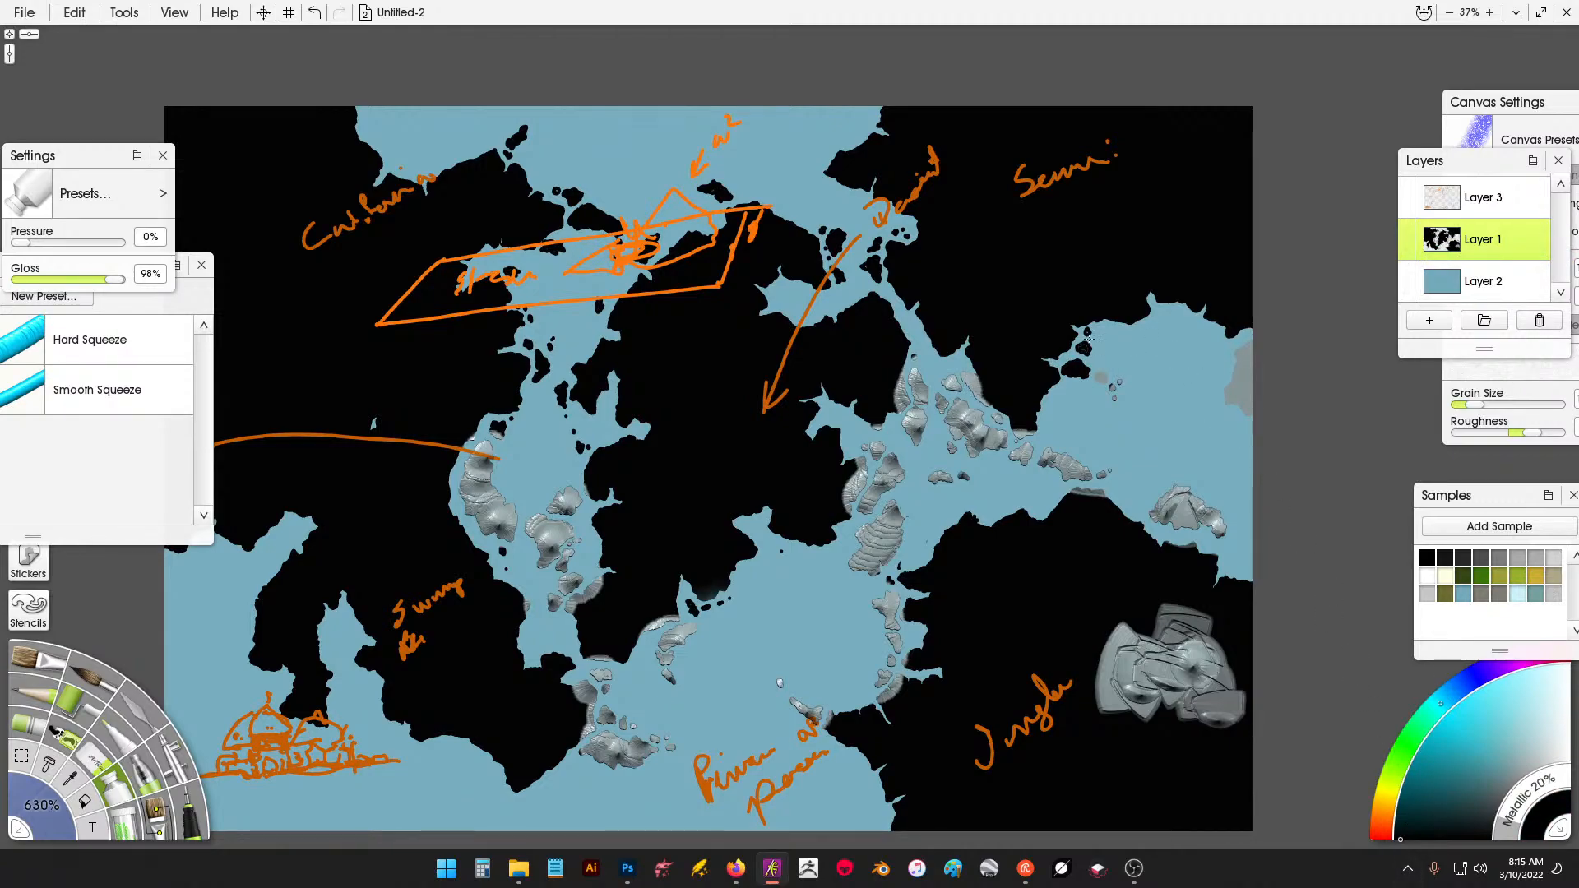
pyautogui.moveTo(1252, 375)
pyautogui.mouseDown()
pyautogui.moveTo(1241, 395)
pyautogui.moveTo(1253, 388)
pyautogui.mouseUp()
pyautogui.hotkey('ctrl', 'z')
pyautogui.hotkey('ctrl', 'z')
# Flood-fill the eastern-edge island and the northeastern bay's gray islet with black.
pyautogui.click(86, 801)
pyautogui.click(1245, 374)
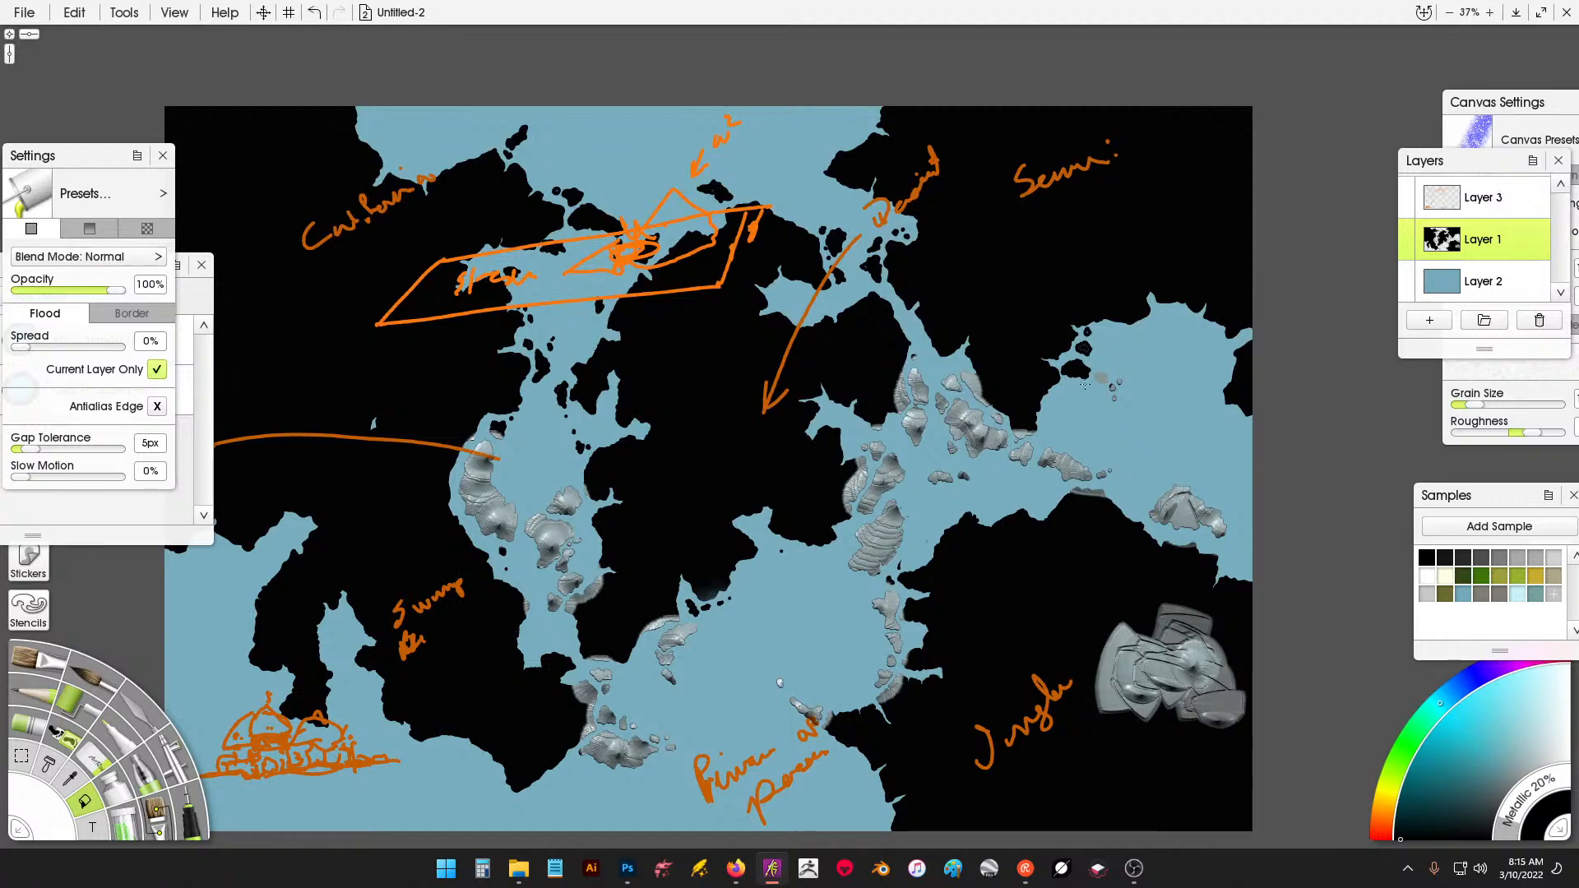
pyautogui.click(1100, 377)
# Turn on Lock Transparency for Layer 1 and squeeze light gray Paint Tube strokes over the northeastern continent's southern tip and the eastern-edge island.
pyautogui.click(195, 784)
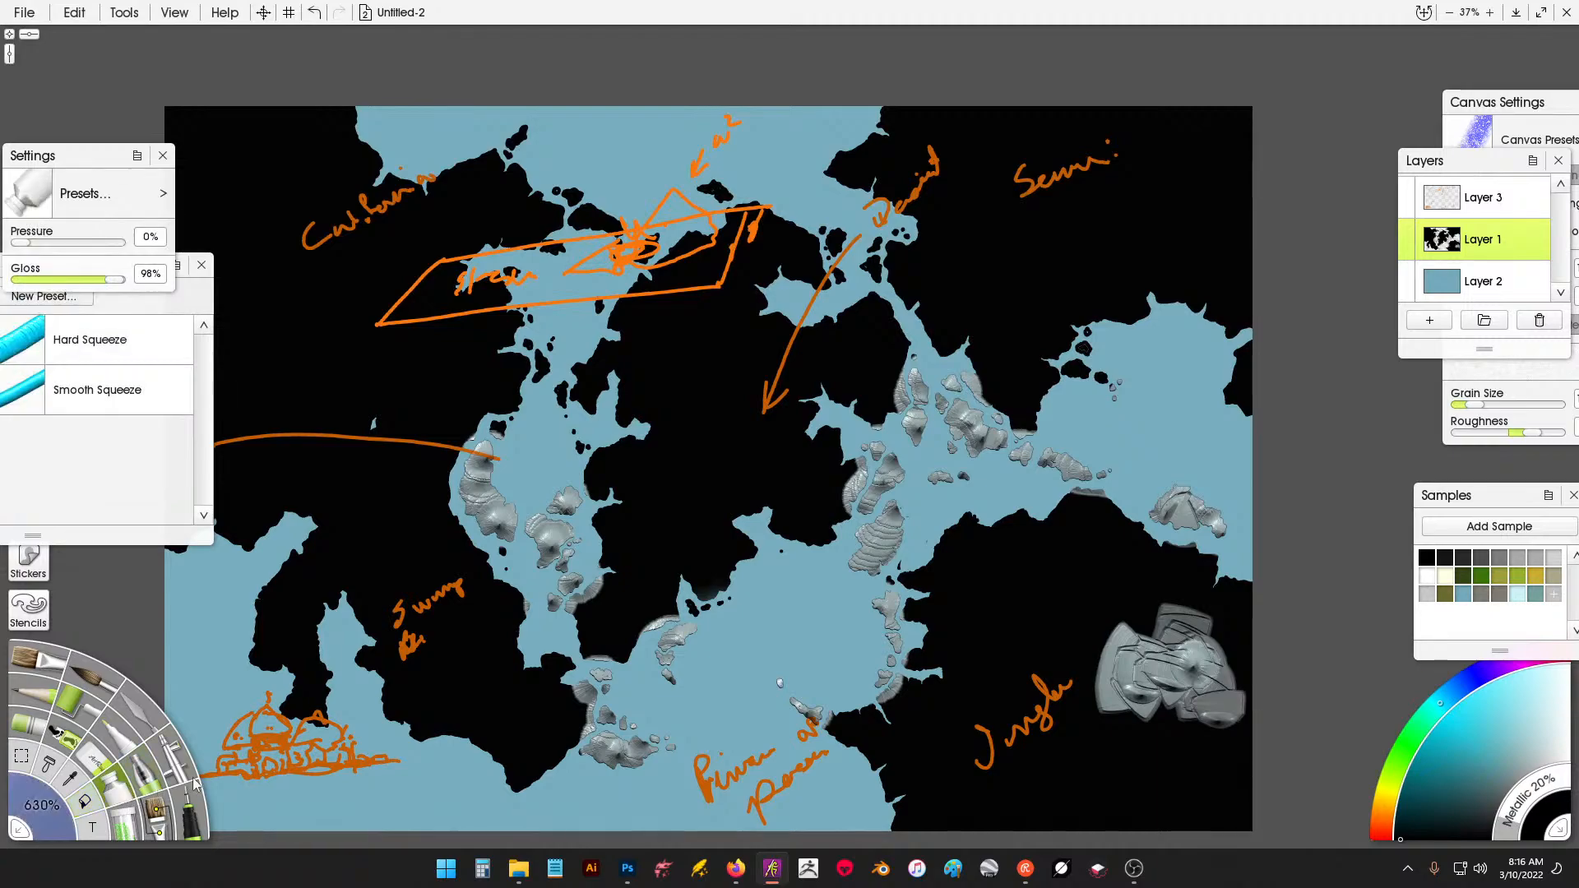
pyautogui.click(1535, 559)
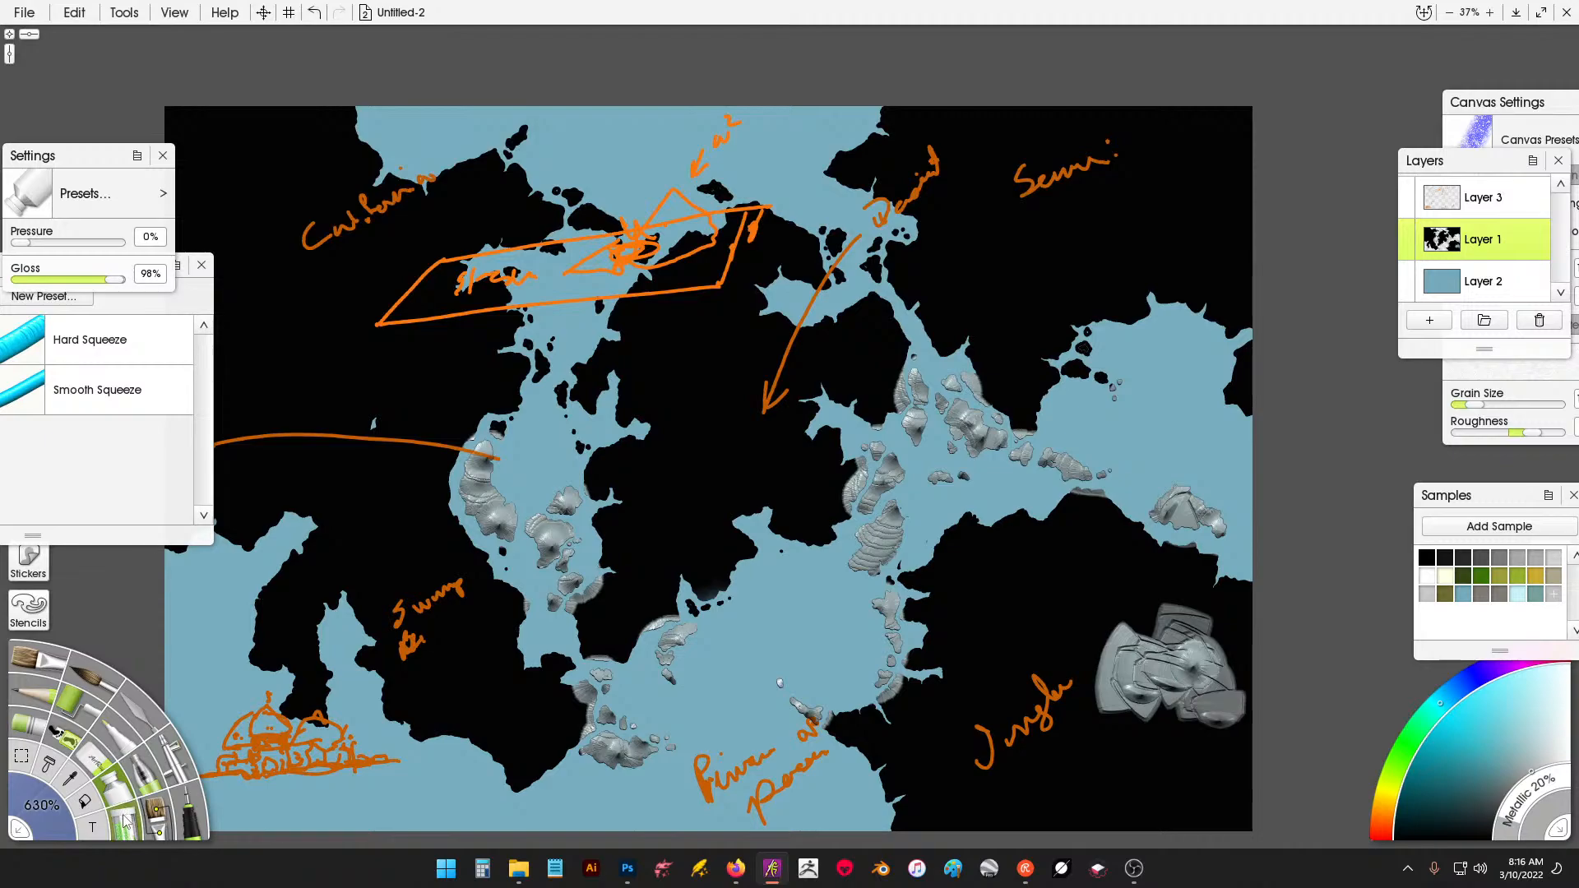
pyautogui.click(1539, 234)
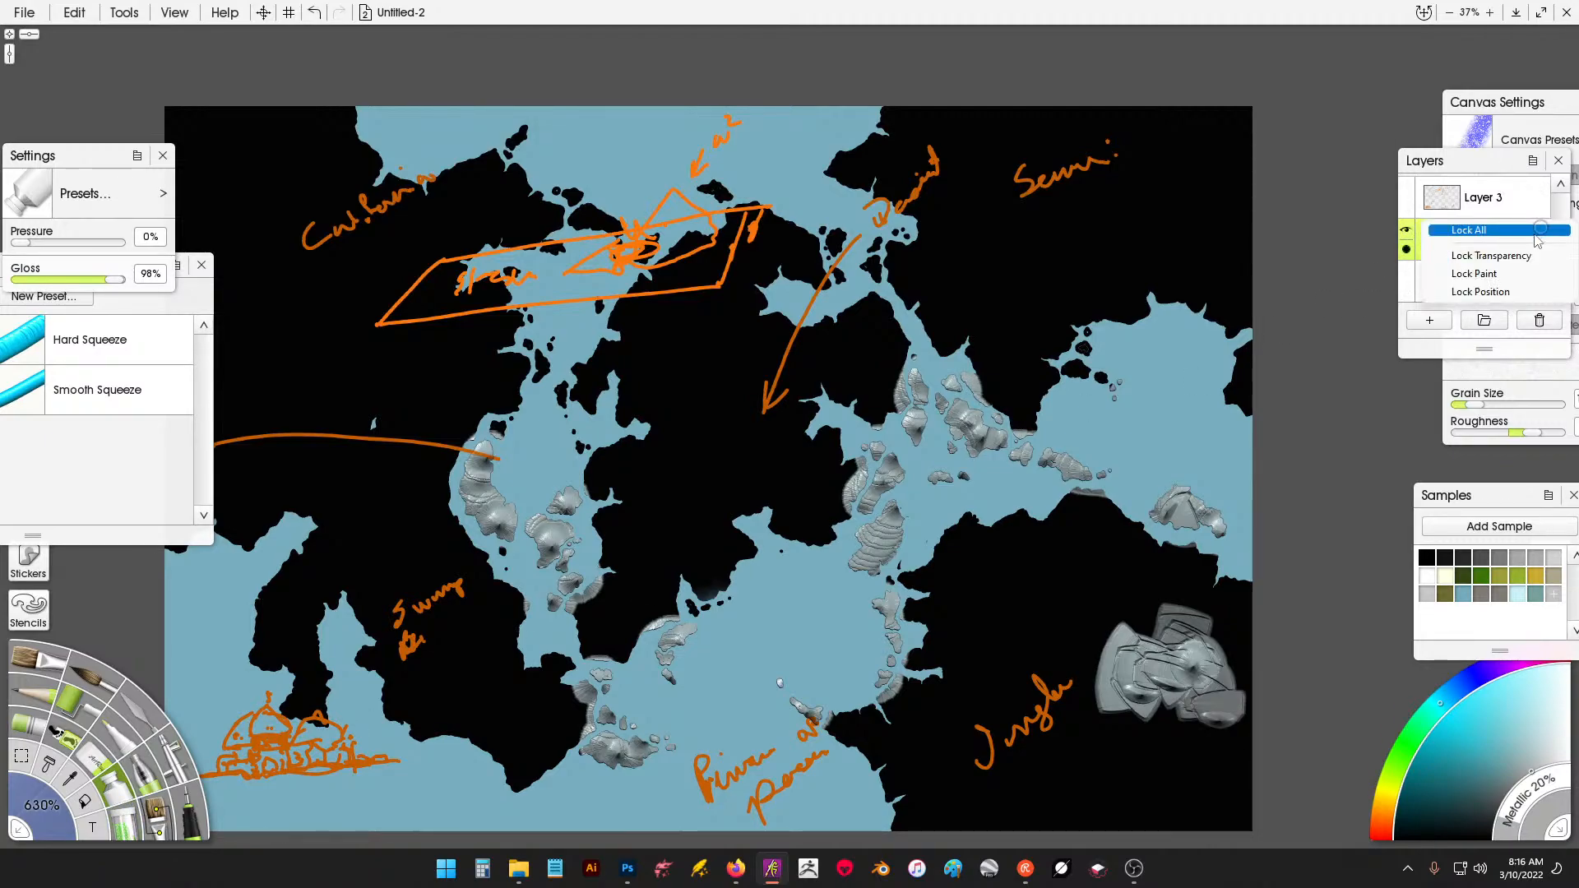
pyautogui.click(1537, 234)
pyautogui.moveTo(1041, 251)
pyautogui.mouseDown()
pyautogui.moveTo(1028, 287)
pyautogui.moveTo(1076, 246)
pyautogui.moveTo(1025, 389)
pyautogui.moveTo(970, 318)
pyautogui.moveTo(1069, 378)
pyautogui.moveTo(1154, 386)
pyautogui.moveTo(1254, 357)
pyautogui.moveTo(1240, 404)
pyautogui.mouseUp()
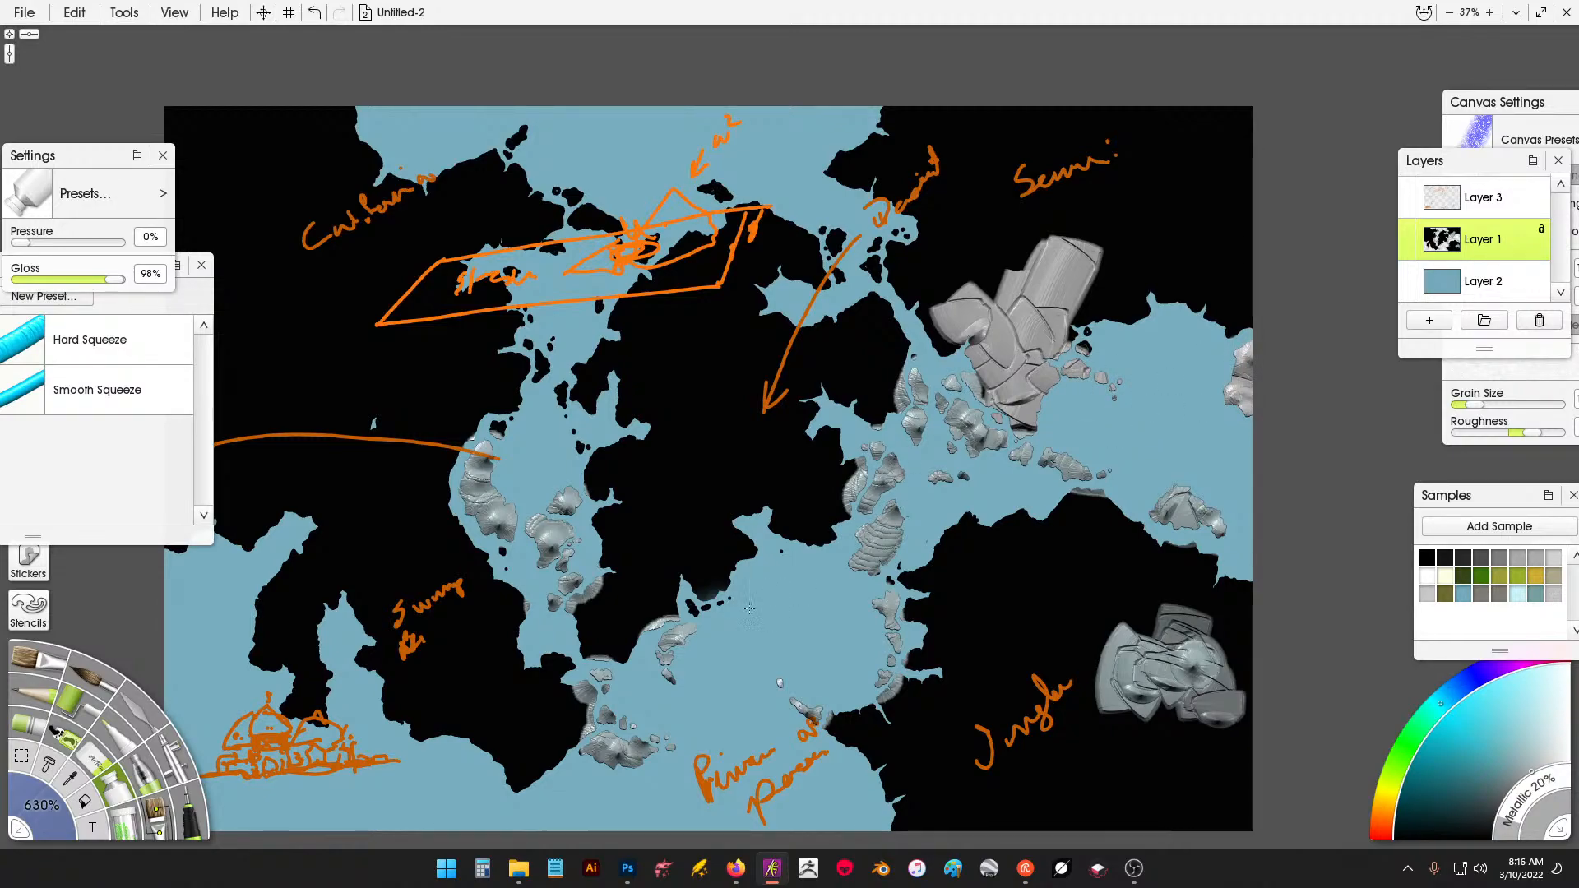
# Cover the islets south of the central continent, in the northwestern channel and along the northern sea with light gray metallic paint.
pyautogui.moveTo(730, 592); pyautogui.dragTo(690, 613)
pyautogui.moveTo(547, 398)
pyautogui.mouseDown()
pyautogui.moveTo(499, 430)
pyautogui.moveTo(543, 366)
pyautogui.moveTo(530, 302)
pyautogui.moveTo(594, 284)
pyautogui.moveTo(617, 316)
pyautogui.mouseUp()
pyautogui.moveTo(586, 211)
pyautogui.mouseDown()
pyautogui.moveTo(566, 195)
pyautogui.moveTo(610, 218)
pyautogui.mouseUp()
pyautogui.moveTo(559, 215)
pyautogui.mouseDown()
pyautogui.moveTo(539, 233)
pyautogui.moveTo(558, 248)
pyautogui.mouseUp()
pyautogui.moveTo(704, 186); pyautogui.dragTo(712, 185)
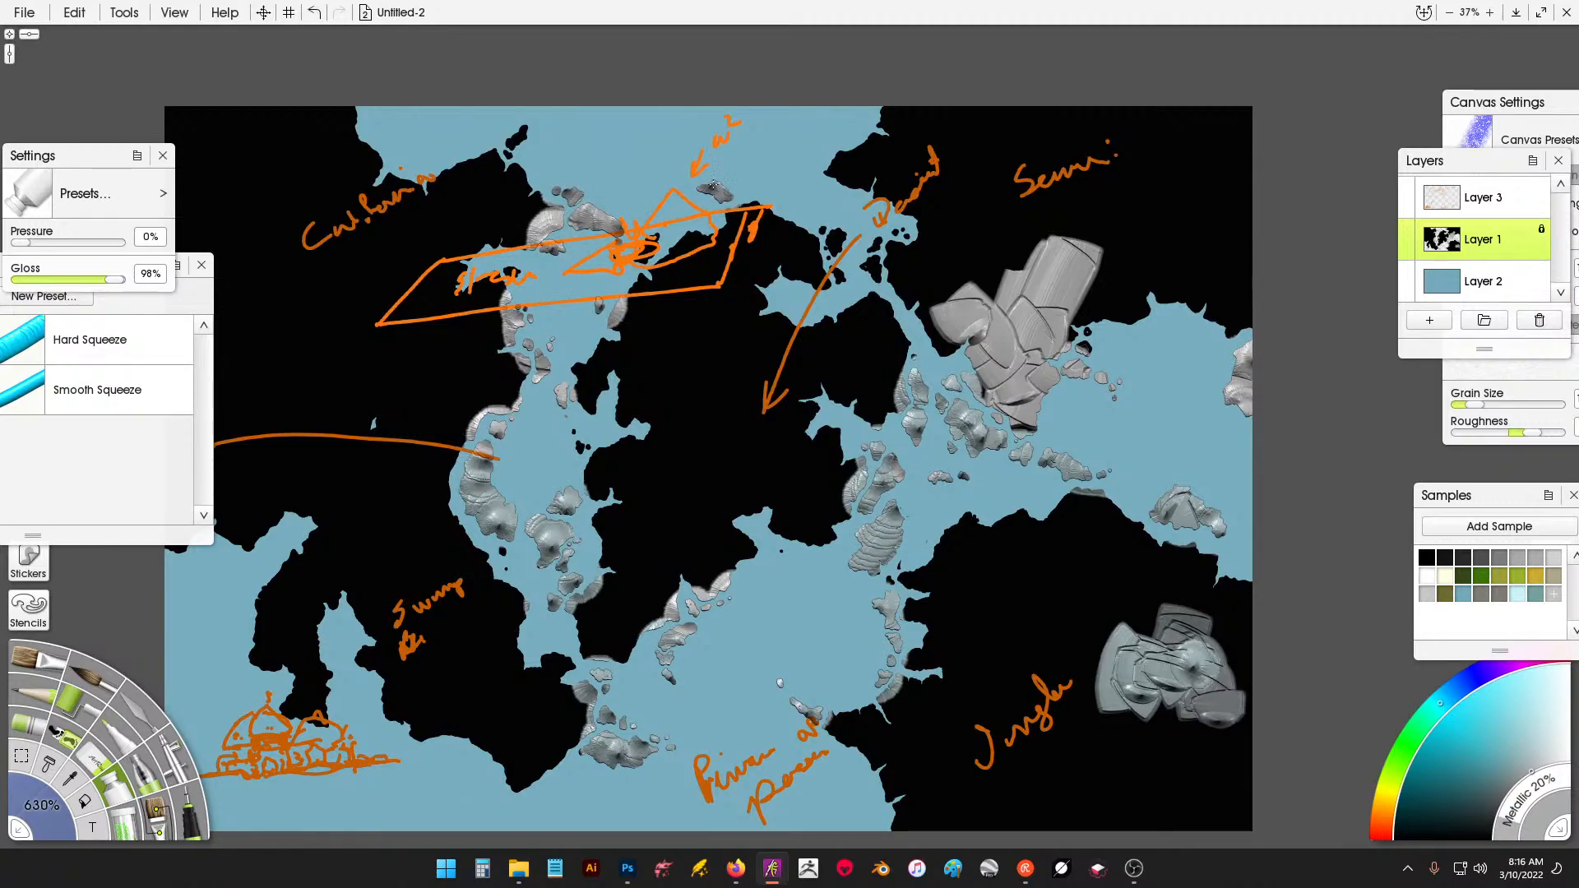
pyautogui.moveTo(528, 120); pyautogui.dragTo(511, 161)
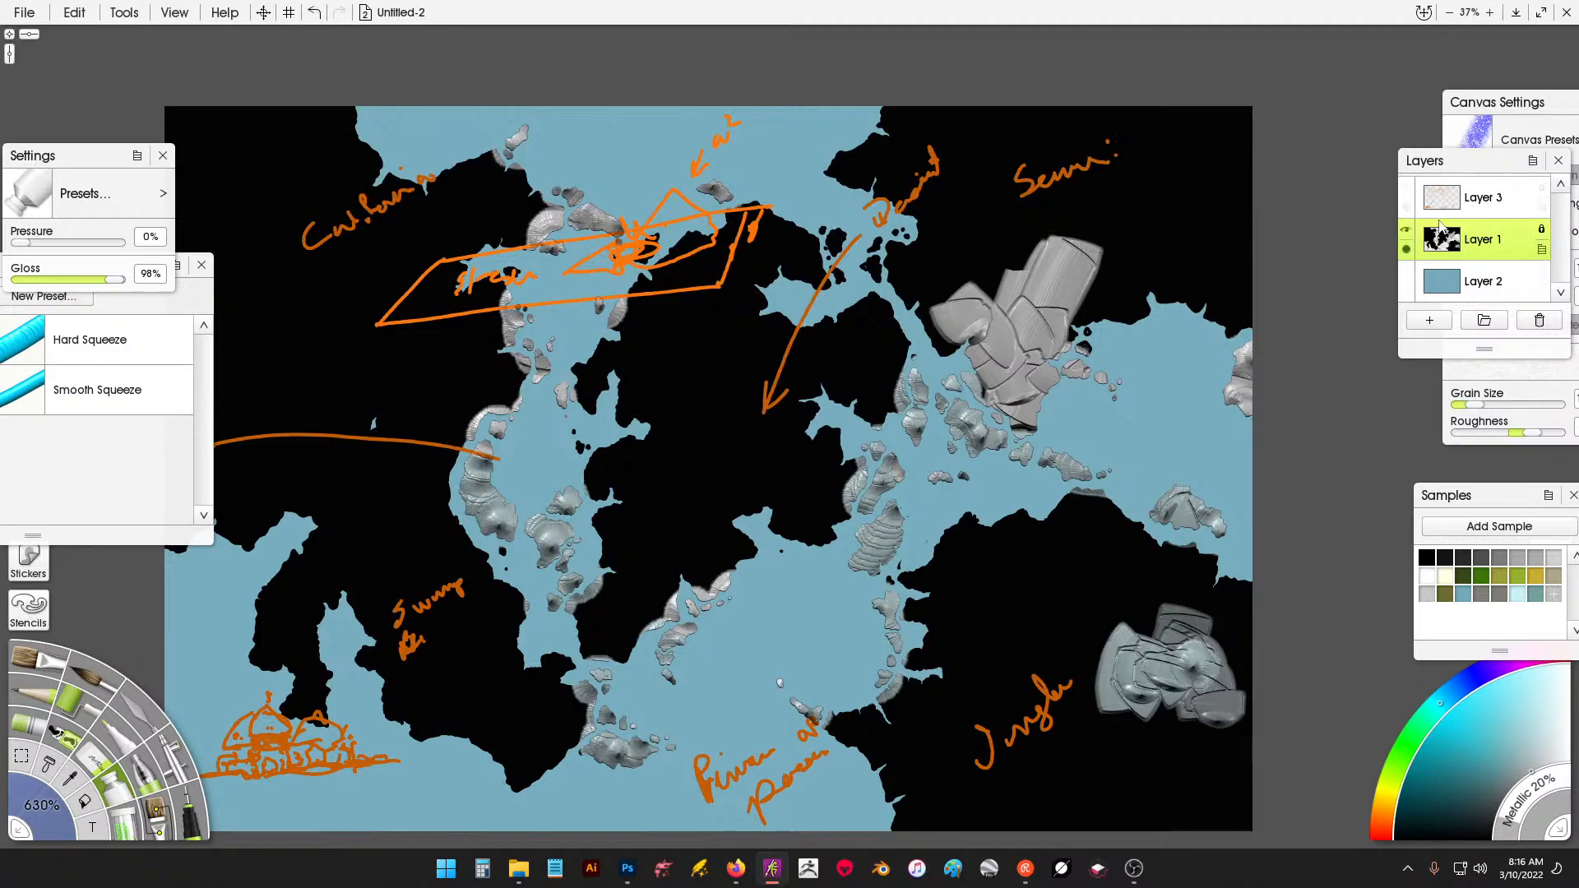
# Hide the orange notes on Layer 3 and paint light gray over the islets flanking the central continent's northern end.
pyautogui.click(1406, 188)
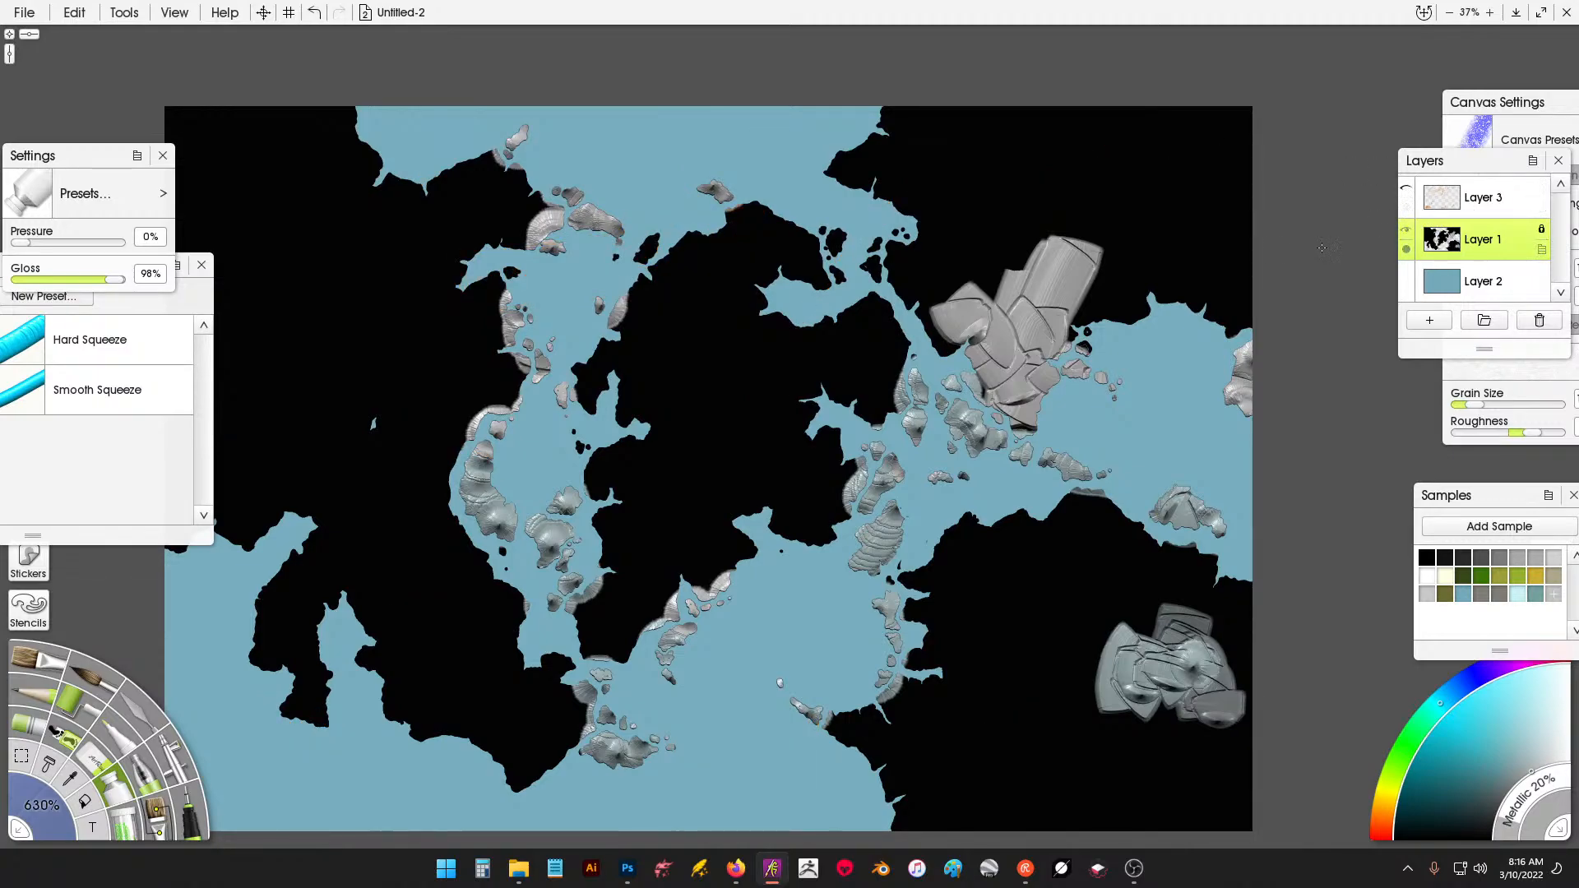
pyautogui.click(697, 255)
pyautogui.click(651, 251)
pyautogui.click(849, 250)
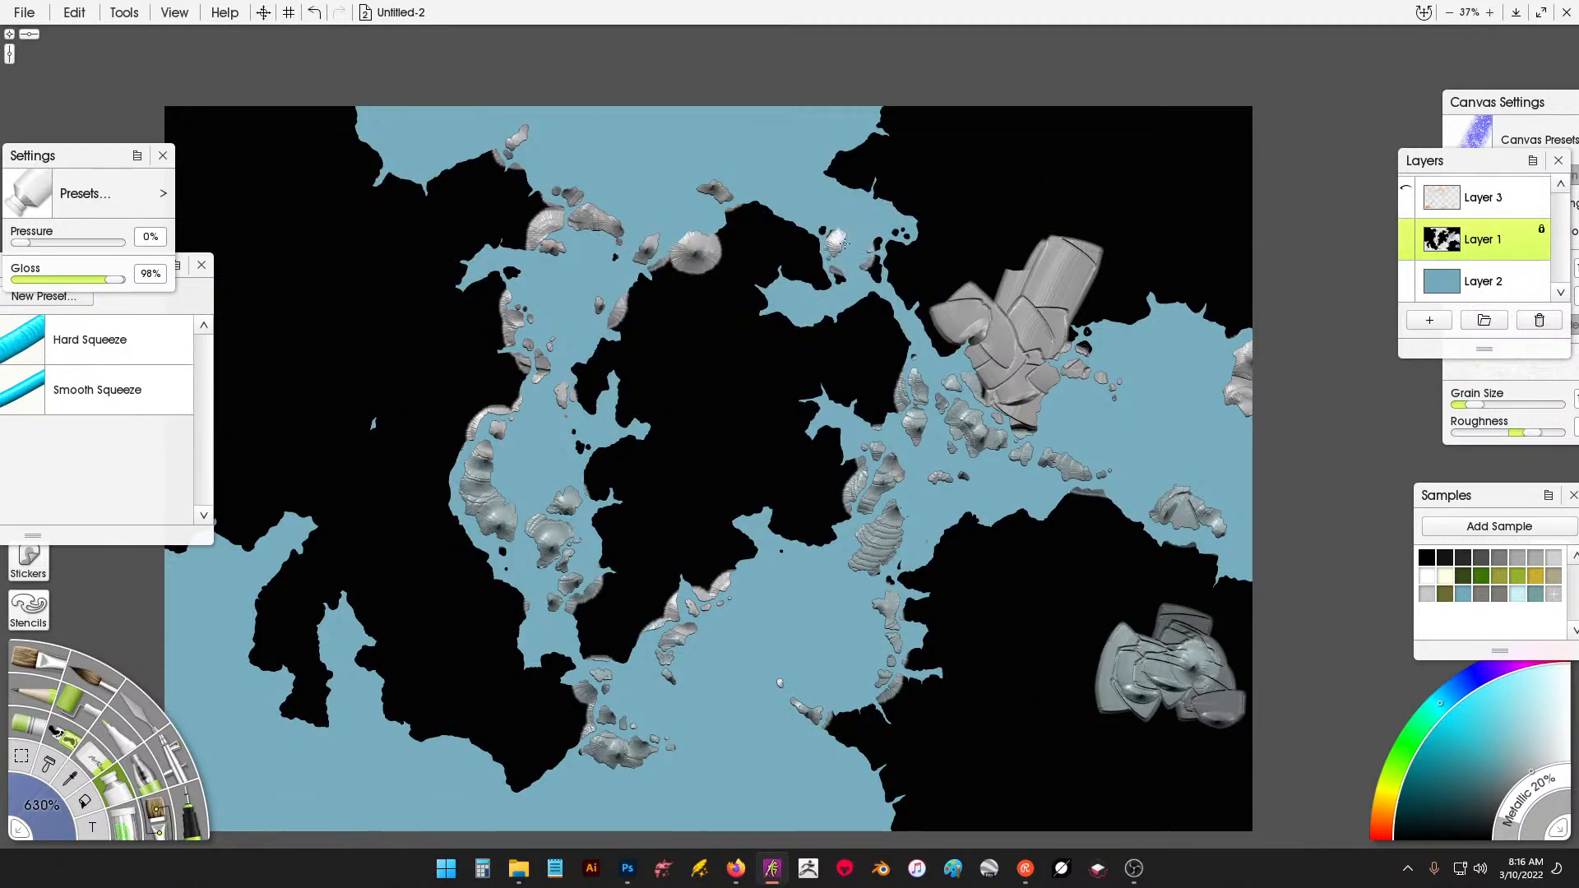
pyautogui.click(838, 255)
pyautogui.click(872, 268)
pyautogui.moveTo(874, 265); pyautogui.dragTo(890, 262)
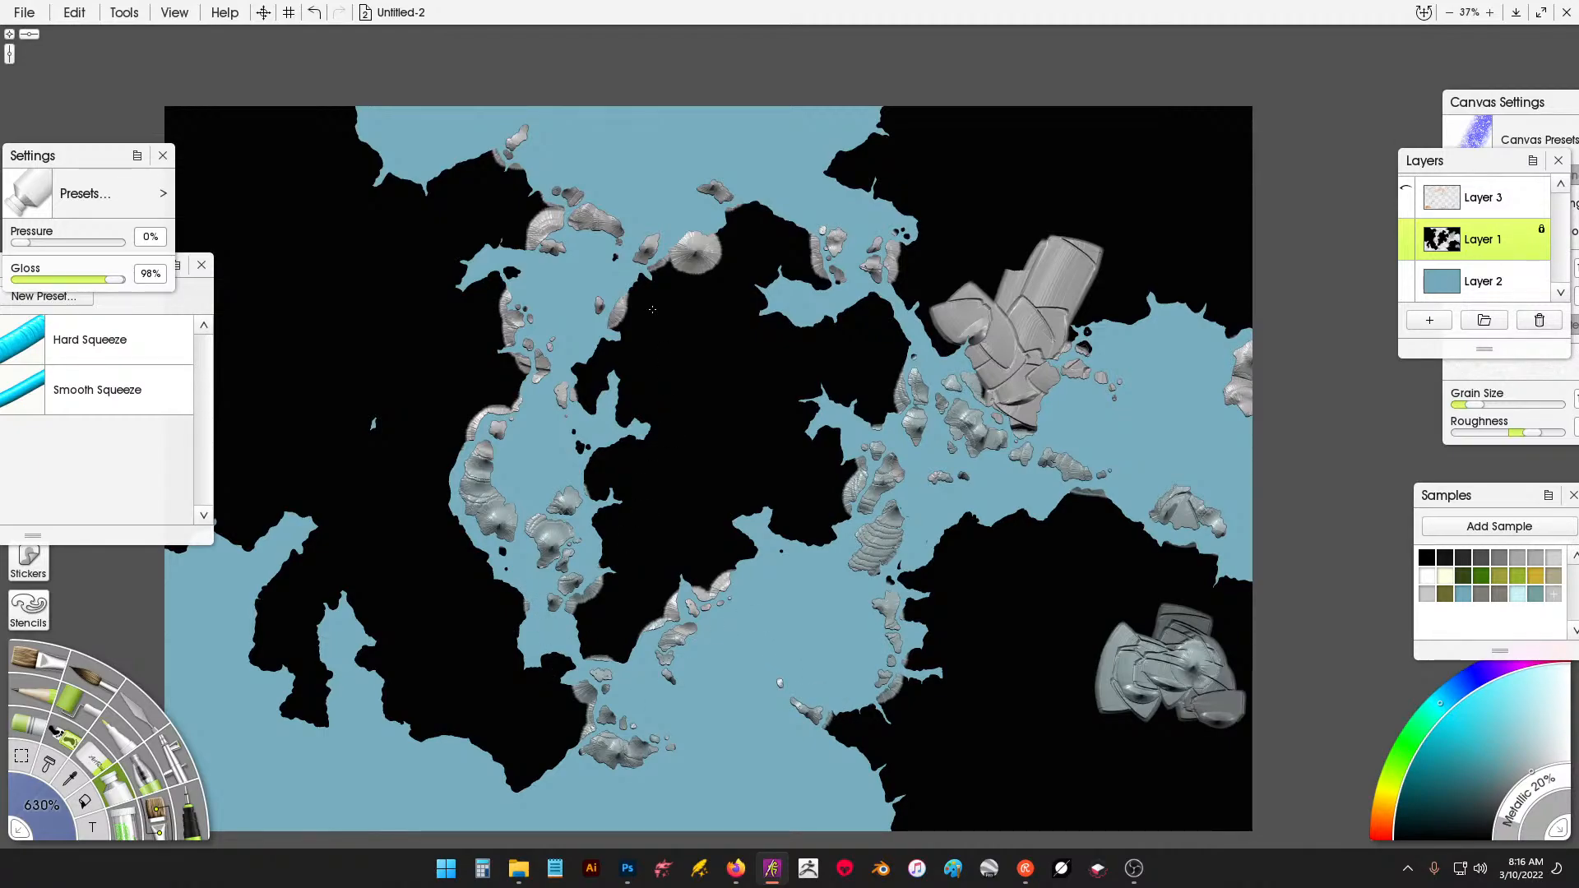
# Cover the whole central continent with light gray Paint Tube strokes, following its coastline and filling the interior.
pyautogui.moveTo(668, 262)
pyautogui.mouseDown()
pyautogui.moveTo(628, 306)
pyautogui.moveTo(579, 405)
pyautogui.moveTo(656, 410)
pyautogui.moveTo(653, 445)
pyautogui.moveTo(599, 471)
pyautogui.moveTo(617, 518)
pyautogui.moveTo(614, 619)
pyautogui.moveTo(589, 646)
pyautogui.moveTo(608, 648)
pyautogui.moveTo(653, 582)
pyautogui.moveTo(719, 584)
pyautogui.moveTo(746, 499)
pyautogui.moveTo(811, 539)
pyautogui.moveTo(836, 506)
pyautogui.moveTo(833, 440)
pyautogui.moveTo(803, 447)
pyautogui.moveTo(806, 390)
pyautogui.moveTo(839, 384)
pyautogui.moveTo(870, 415)
pyautogui.moveTo(896, 374)
pyautogui.moveTo(877, 316)
pyautogui.moveTo(765, 330)
pyautogui.moveTo(749, 290)
pyautogui.moveTo(769, 265)
pyautogui.moveTo(821, 275)
pyautogui.moveTo(794, 236)
pyautogui.moveTo(735, 234)
pyautogui.moveTo(649, 288)
pyautogui.mouseUp()
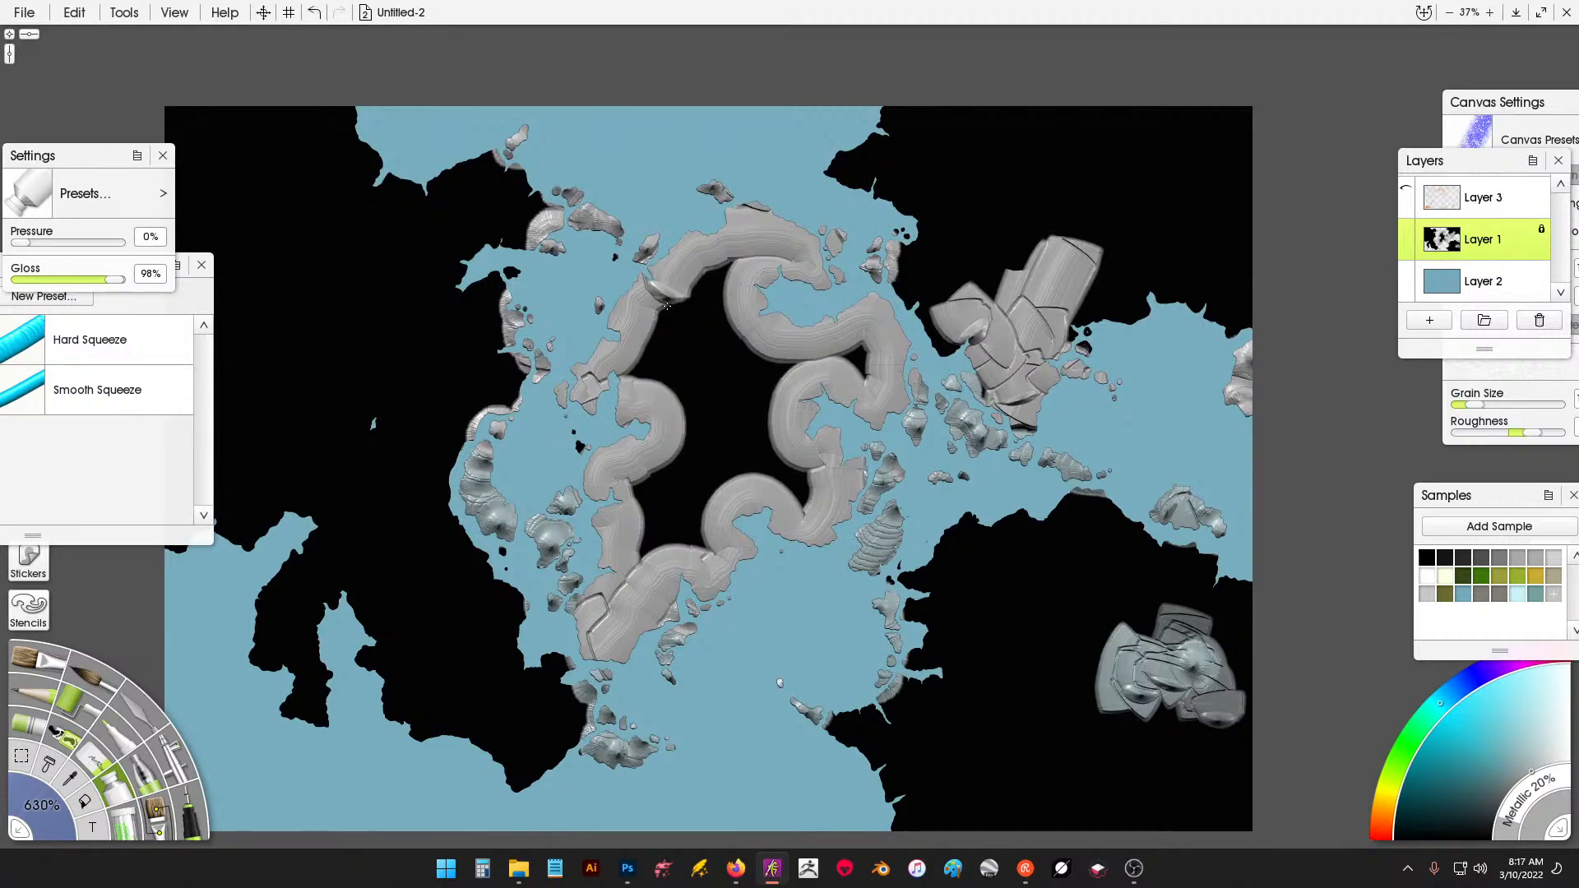
pyautogui.moveTo(667, 306)
pyautogui.mouseDown()
pyautogui.moveTo(683, 317)
pyautogui.moveTo(637, 382)
pyautogui.moveTo(719, 436)
pyautogui.moveTo(711, 470)
pyautogui.moveTo(648, 535)
pyautogui.moveTo(654, 564)
pyautogui.moveTo(673, 577)
pyautogui.moveTo(712, 550)
pyautogui.moveTo(699, 506)
pyautogui.moveTo(738, 462)
pyautogui.moveTo(759, 454)
pyautogui.moveTo(792, 500)
pyautogui.moveTo(787, 468)
pyautogui.mouseUp()
pyautogui.moveTo(757, 452)
pyautogui.mouseDown()
pyautogui.moveTo(782, 372)
pyautogui.moveTo(876, 368)
pyautogui.moveTo(811, 374)
pyautogui.moveTo(752, 351)
pyautogui.moveTo(721, 299)
pyautogui.moveTo(724, 262)
pyautogui.moveTo(717, 368)
pyautogui.moveTo(740, 383)
pyautogui.moveTo(720, 353)
pyautogui.moveTo(715, 370)
pyautogui.moveTo(746, 445)
pyautogui.mouseUp()
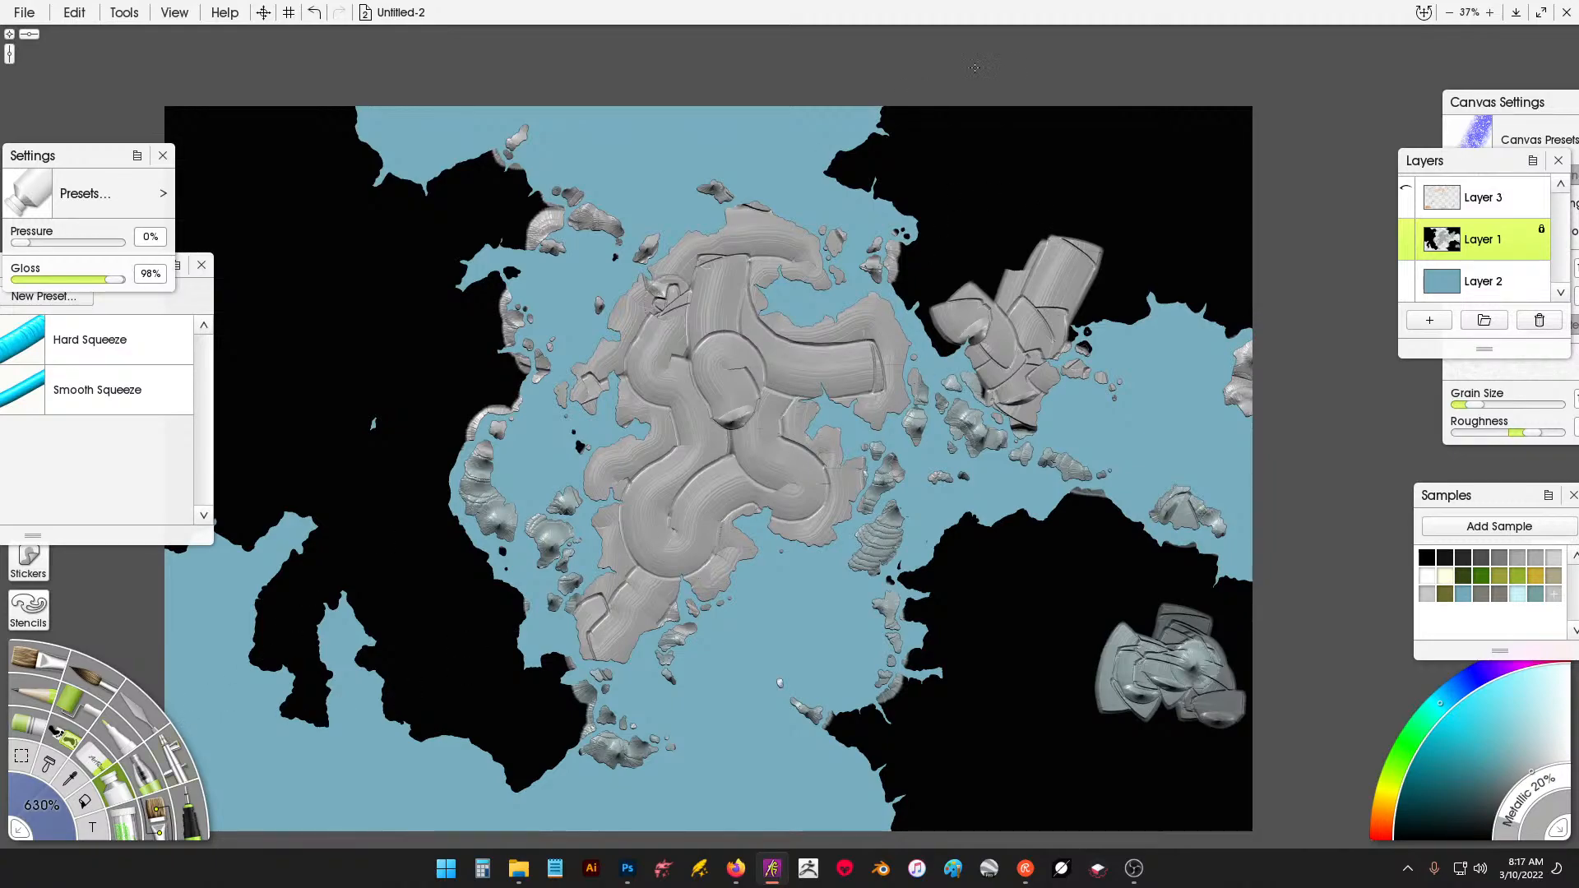
# Fill the entire northeastern continent with concentric light gray Paint Tube strokes.
pyautogui.moveTo(894, 108)
pyautogui.mouseDown()
pyautogui.moveTo(844, 163)
pyautogui.moveTo(928, 237)
pyautogui.moveTo(946, 338)
pyautogui.moveTo(1009, 399)
pyautogui.moveTo(1045, 391)
pyautogui.moveTo(1099, 300)
pyautogui.moveTo(1163, 291)
pyautogui.moveTo(1224, 337)
pyautogui.moveTo(1253, 307)
pyautogui.moveTo(1216, 106)
pyautogui.moveTo(918, 105)
pyautogui.moveTo(869, 125)
pyautogui.moveTo(888, 171)
pyautogui.moveTo(941, 209)
pyautogui.moveTo(948, 294)
pyautogui.moveTo(986, 332)
pyautogui.moveTo(974, 304)
pyautogui.moveTo(914, 278)
pyautogui.moveTo(905, 234)
pyautogui.moveTo(920, 224)
pyautogui.moveTo(1014, 281)
pyautogui.moveTo(1062, 257)
pyautogui.moveTo(1213, 273)
pyautogui.moveTo(1232, 241)
pyautogui.moveTo(1206, 202)
pyautogui.moveTo(1193, 105)
pyautogui.moveTo(1170, 79)
pyautogui.moveTo(916, 101)
pyautogui.moveTo(998, 258)
pyautogui.moveTo(1250, 244)
pyautogui.moveTo(1316, 220)
pyautogui.moveTo(1247, 128)
pyautogui.moveTo(1105, 97)
pyautogui.moveTo(1020, 97)
pyautogui.moveTo(961, 120)
pyautogui.moveTo(988, 197)
pyautogui.moveTo(1103, 230)
pyautogui.moveTo(1234, 222)
pyautogui.moveTo(1242, 111)
pyautogui.mouseUp()
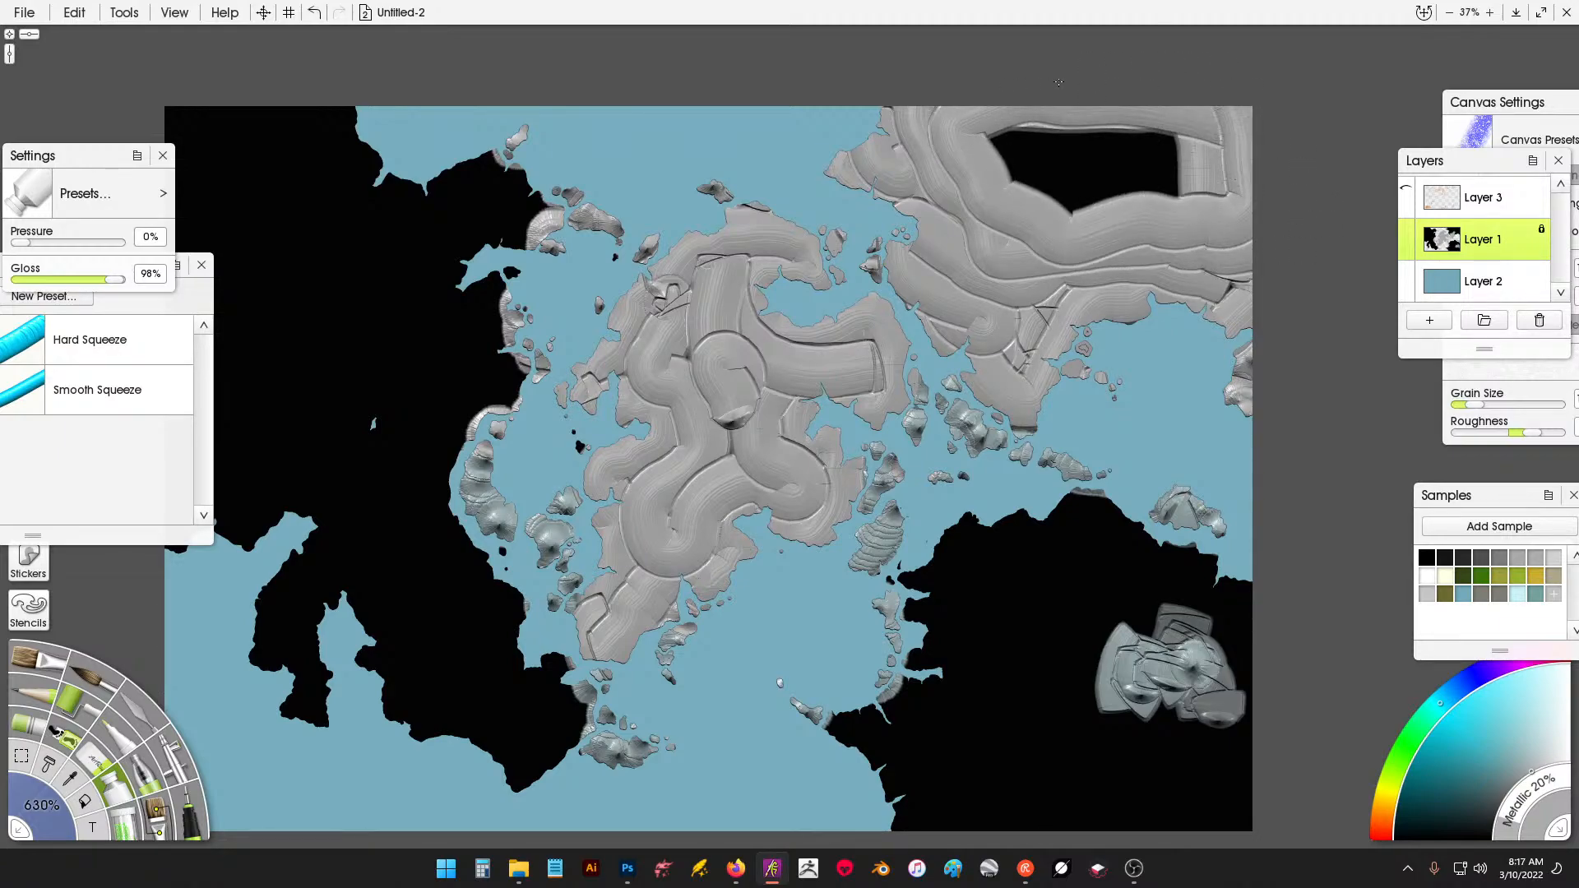
pyautogui.moveTo(995, 118)
pyautogui.mouseDown()
pyautogui.moveTo(1023, 190)
pyautogui.moveTo(1074, 203)
pyautogui.moveTo(1194, 189)
pyautogui.moveTo(1226, 173)
pyautogui.moveTo(1233, 91)
pyautogui.mouseUp()
pyautogui.moveTo(1030, 98)
pyautogui.mouseDown()
pyautogui.moveTo(1069, 156)
pyautogui.moveTo(1139, 167)
pyautogui.moveTo(1251, 135)
pyautogui.moveTo(1299, 102)
pyautogui.moveTo(1127, 124)
pyautogui.moveTo(1034, 69)
pyautogui.mouseUp()
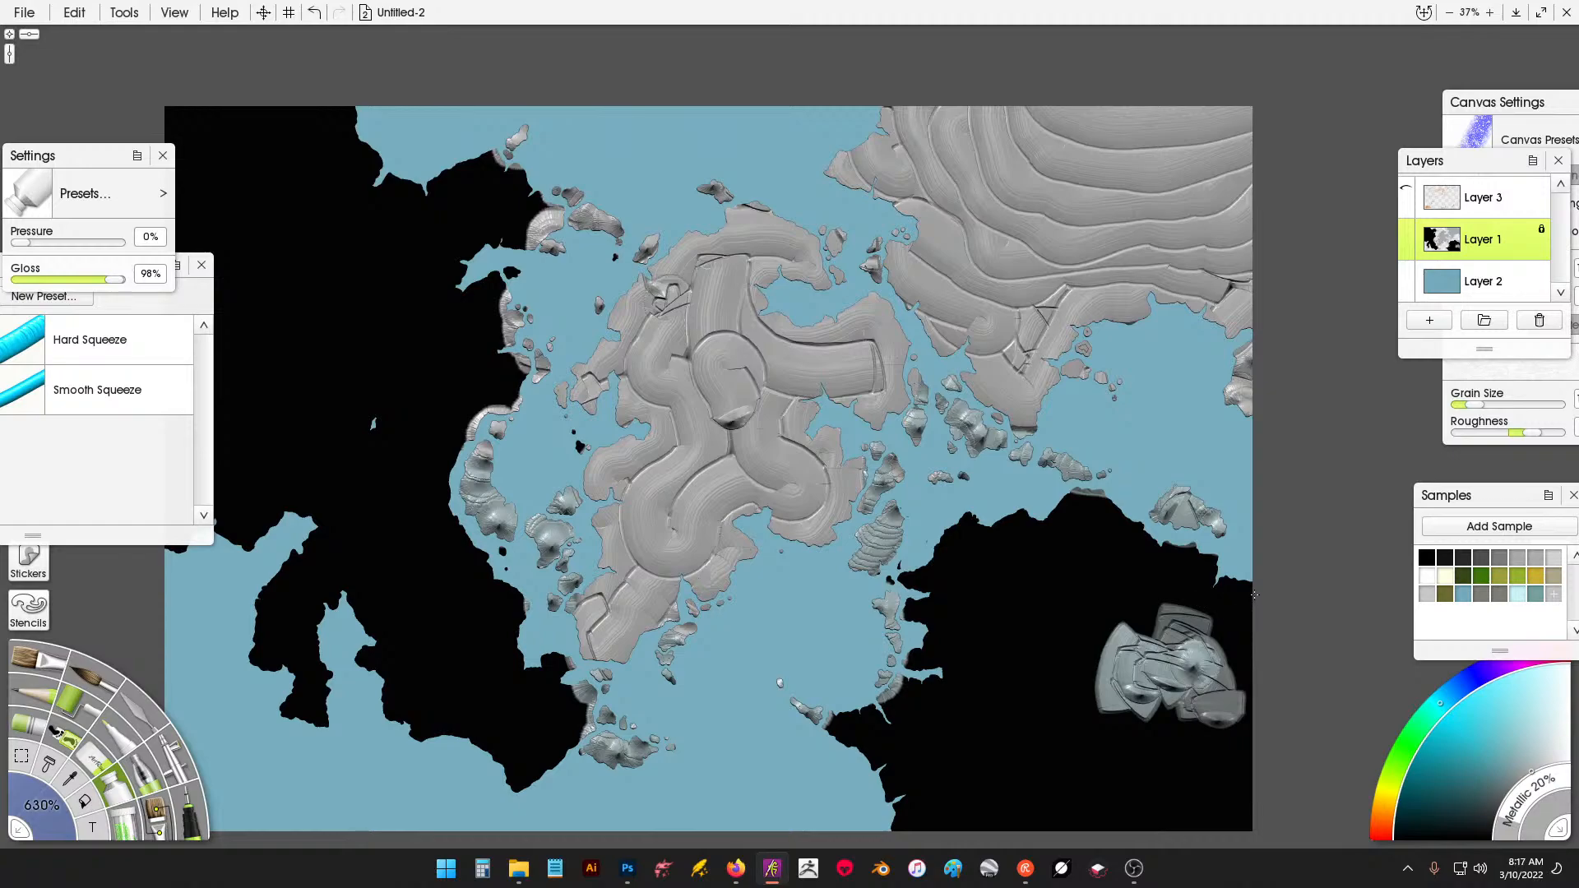
# Cover the southeastern continent with light gray Paint Tube strokes, working from its coastline inward over the earlier blue-gray patch.
pyautogui.moveTo(1254, 594)
pyautogui.mouseDown()
pyautogui.moveTo(1204, 582)
pyautogui.moveTo(1103, 503)
pyautogui.moveTo(987, 532)
pyautogui.moveTo(924, 592)
pyautogui.moveTo(921, 704)
pyautogui.moveTo(859, 734)
pyautogui.moveTo(950, 833)
pyautogui.mouseUp()
pyautogui.moveTo(1248, 622)
pyautogui.mouseDown()
pyautogui.moveTo(1119, 569)
pyautogui.moveTo(1022, 556)
pyautogui.moveTo(983, 580)
pyautogui.moveTo(958, 621)
pyautogui.moveTo(975, 700)
pyautogui.moveTo(913, 779)
pyautogui.moveTo(979, 829)
pyautogui.moveTo(1091, 831)
pyautogui.mouseUp()
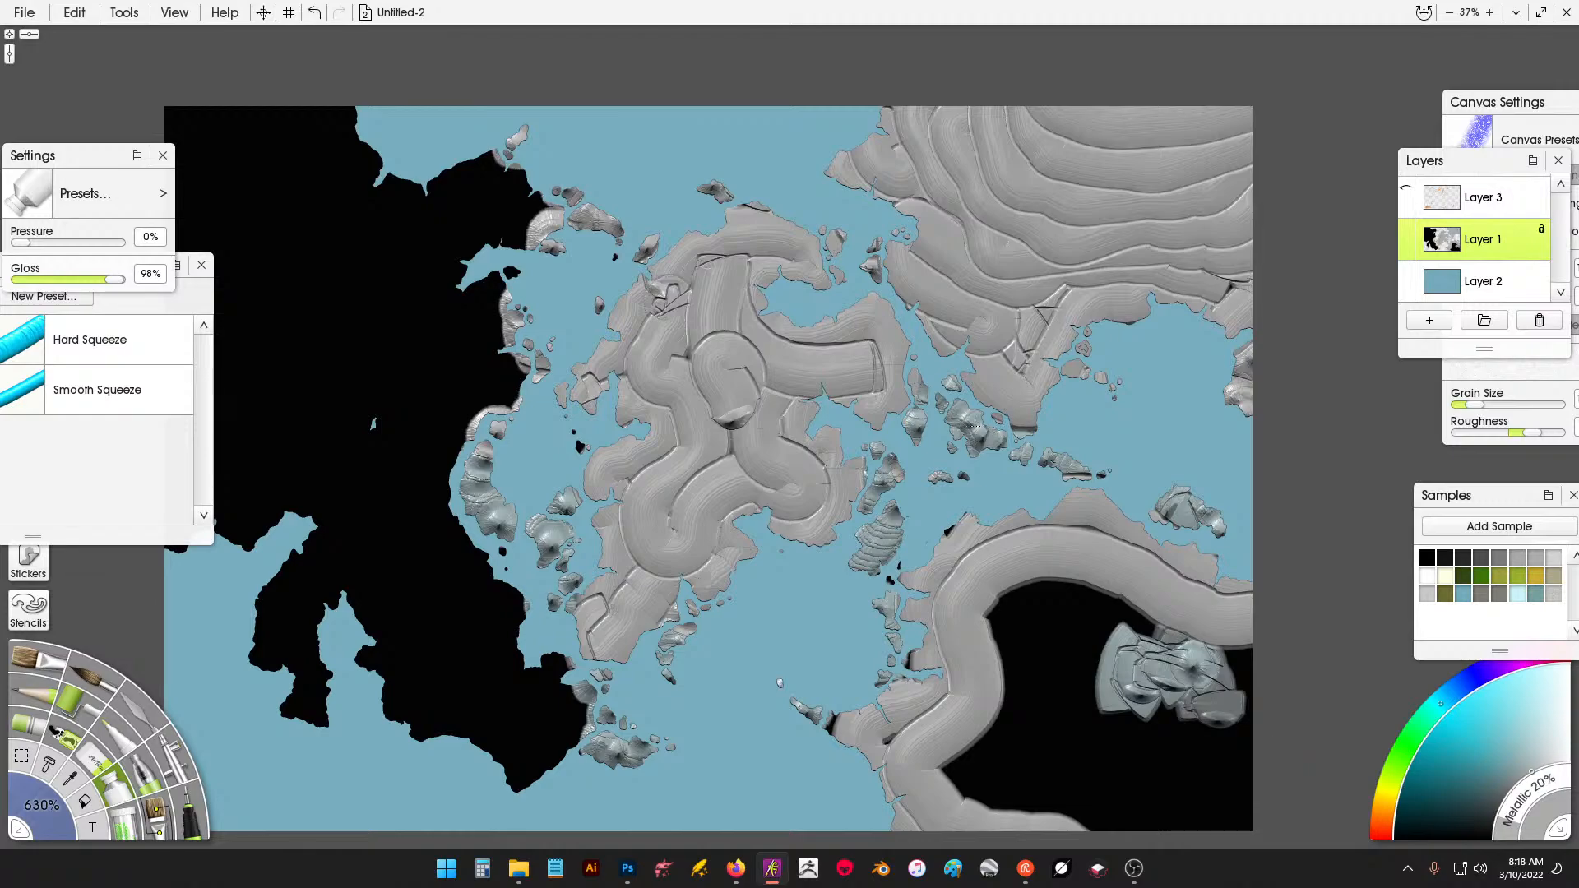
pyautogui.click(1020, 546)
pyautogui.click(1118, 608)
pyautogui.moveTo(1186, 628)
pyautogui.mouseDown()
pyautogui.moveTo(1254, 666)
pyautogui.moveTo(1177, 650)
pyautogui.moveTo(1061, 580)
pyautogui.moveTo(1009, 578)
pyautogui.moveTo(1014, 689)
pyautogui.moveTo(970, 779)
pyautogui.moveTo(1056, 806)
pyautogui.moveTo(973, 795)
pyautogui.moveTo(956, 767)
pyautogui.moveTo(1046, 773)
pyautogui.moveTo(1138, 809)
pyautogui.moveTo(1068, 808)
pyautogui.moveTo(1274, 843)
pyautogui.moveTo(1314, 819)
pyautogui.mouseUp()
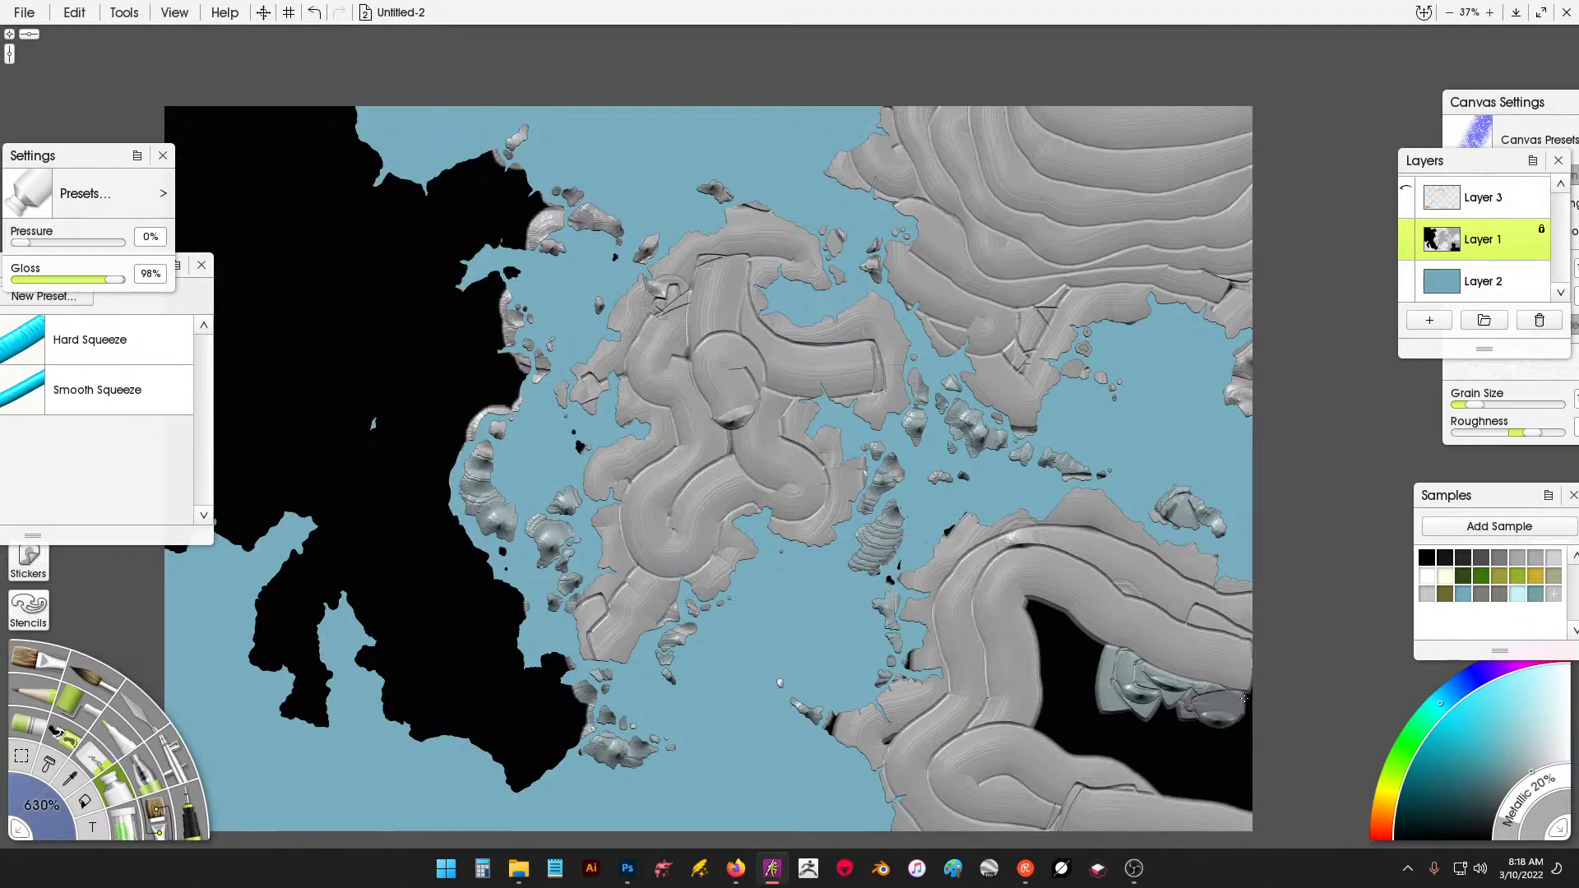
pyautogui.moveTo(1245, 700)
pyautogui.mouseDown()
pyautogui.moveTo(1167, 686)
pyautogui.moveTo(1080, 625)
pyautogui.moveTo(1043, 627)
pyautogui.moveTo(1089, 762)
pyautogui.moveTo(1184, 838)
pyautogui.mouseUp()
pyautogui.moveTo(1232, 736)
pyautogui.mouseDown()
pyautogui.moveTo(1127, 713)
pyautogui.moveTo(1092, 654)
pyautogui.moveTo(1114, 723)
pyautogui.moveTo(1271, 818)
pyautogui.moveTo(1262, 782)
pyautogui.moveTo(1181, 768)
pyautogui.moveTo(1138, 787)
pyautogui.moveTo(1027, 710)
pyautogui.mouseUp()
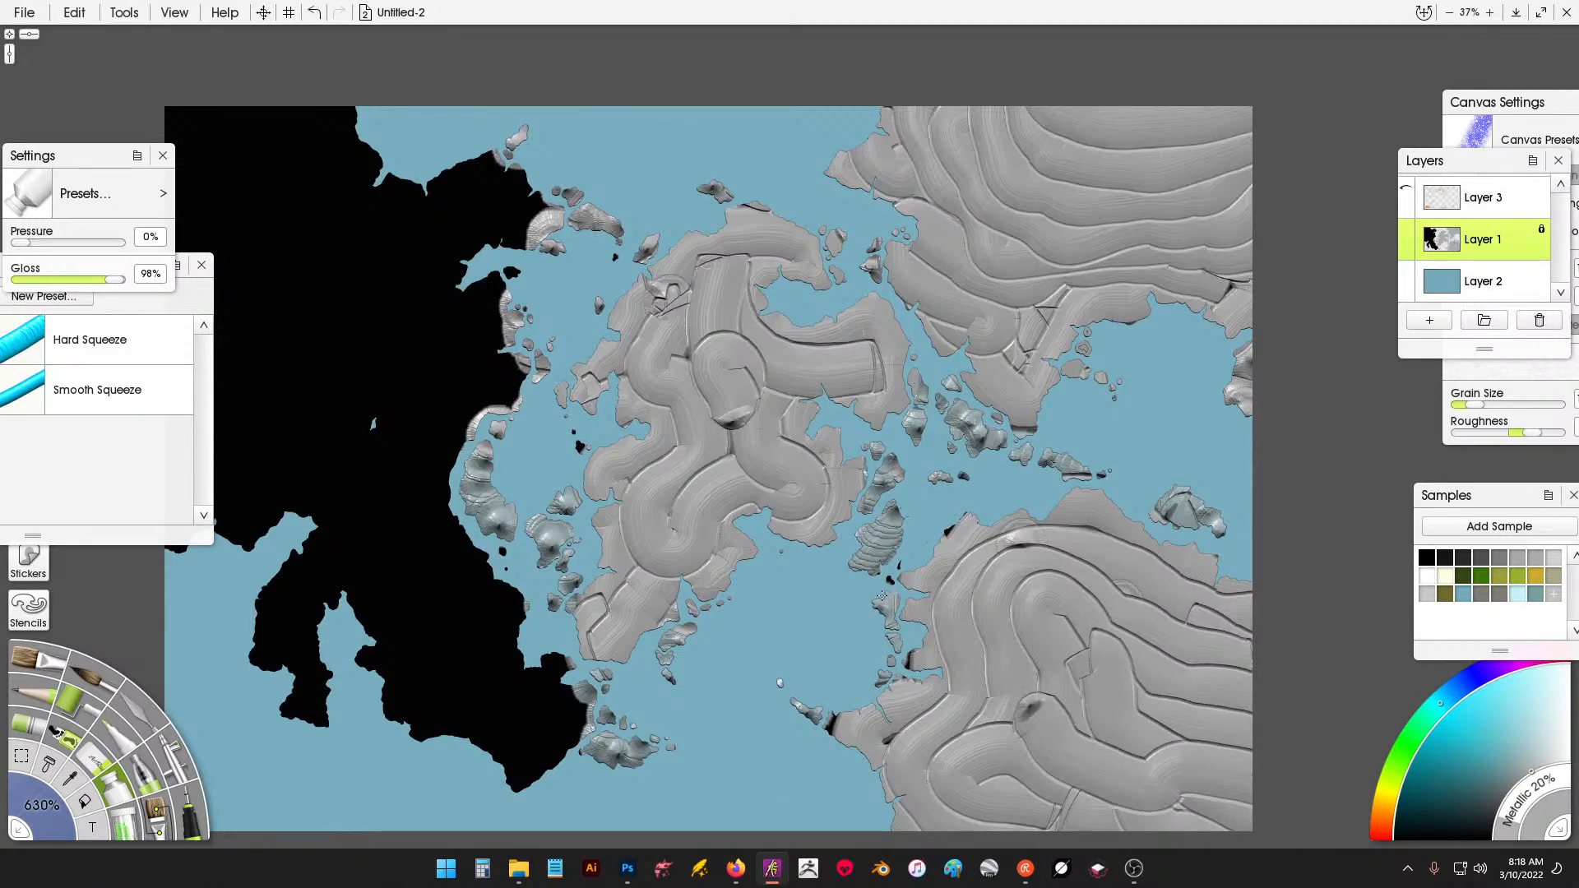
# Cover the entire western continent with light gray Paint Tube strokes, following its coastline and filling inward until no black remains.
pyautogui.moveTo(896, 566); pyautogui.dragTo(886, 606)
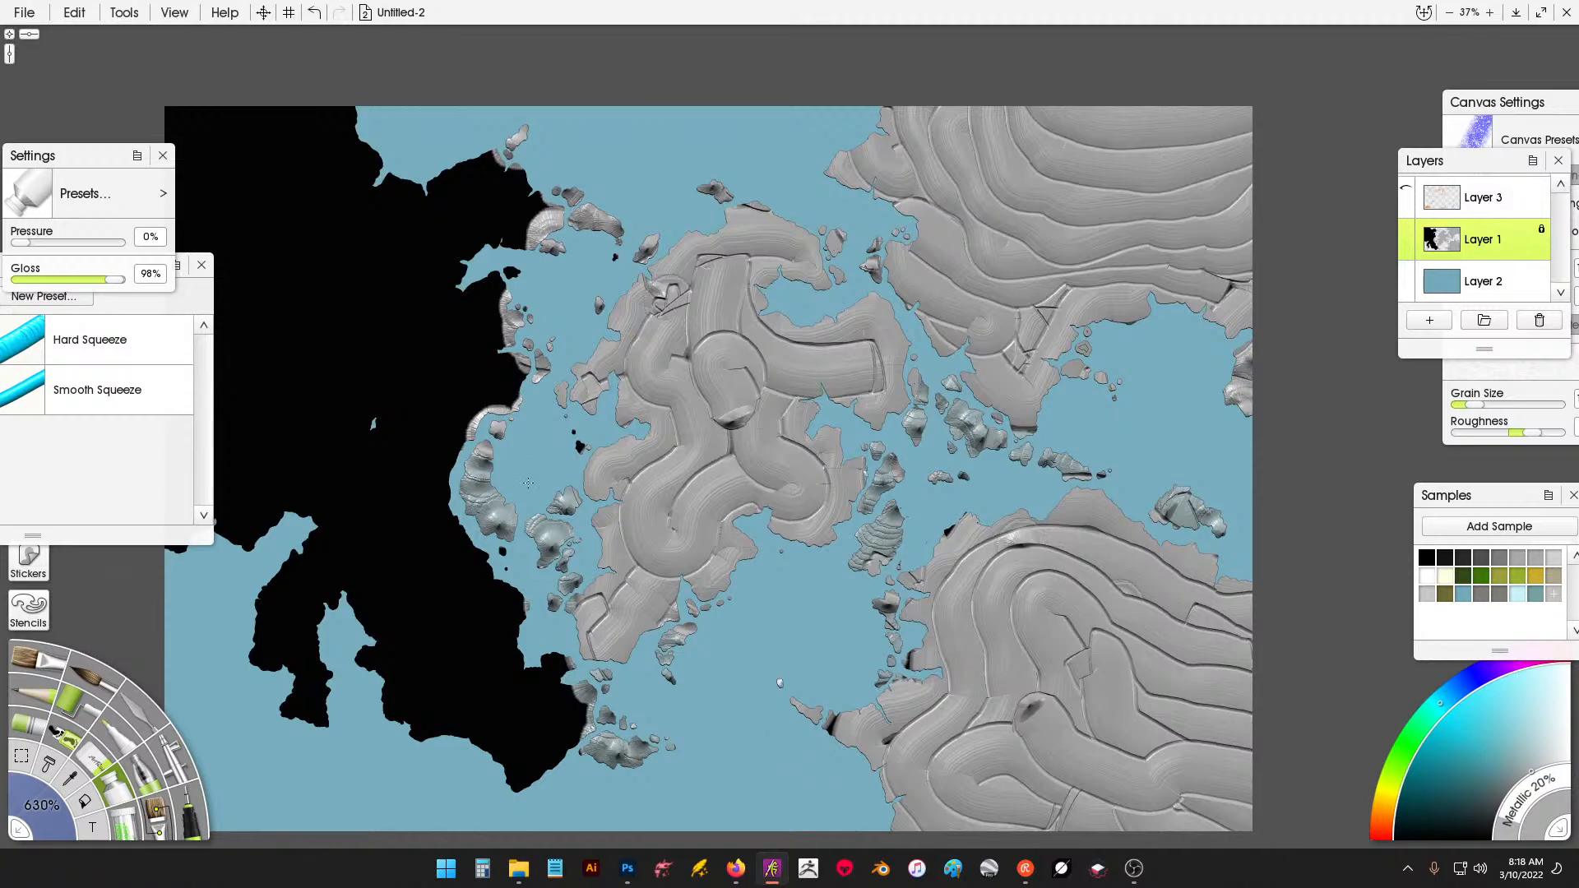
pyautogui.moveTo(528, 484); pyautogui.dragTo(727, 535)
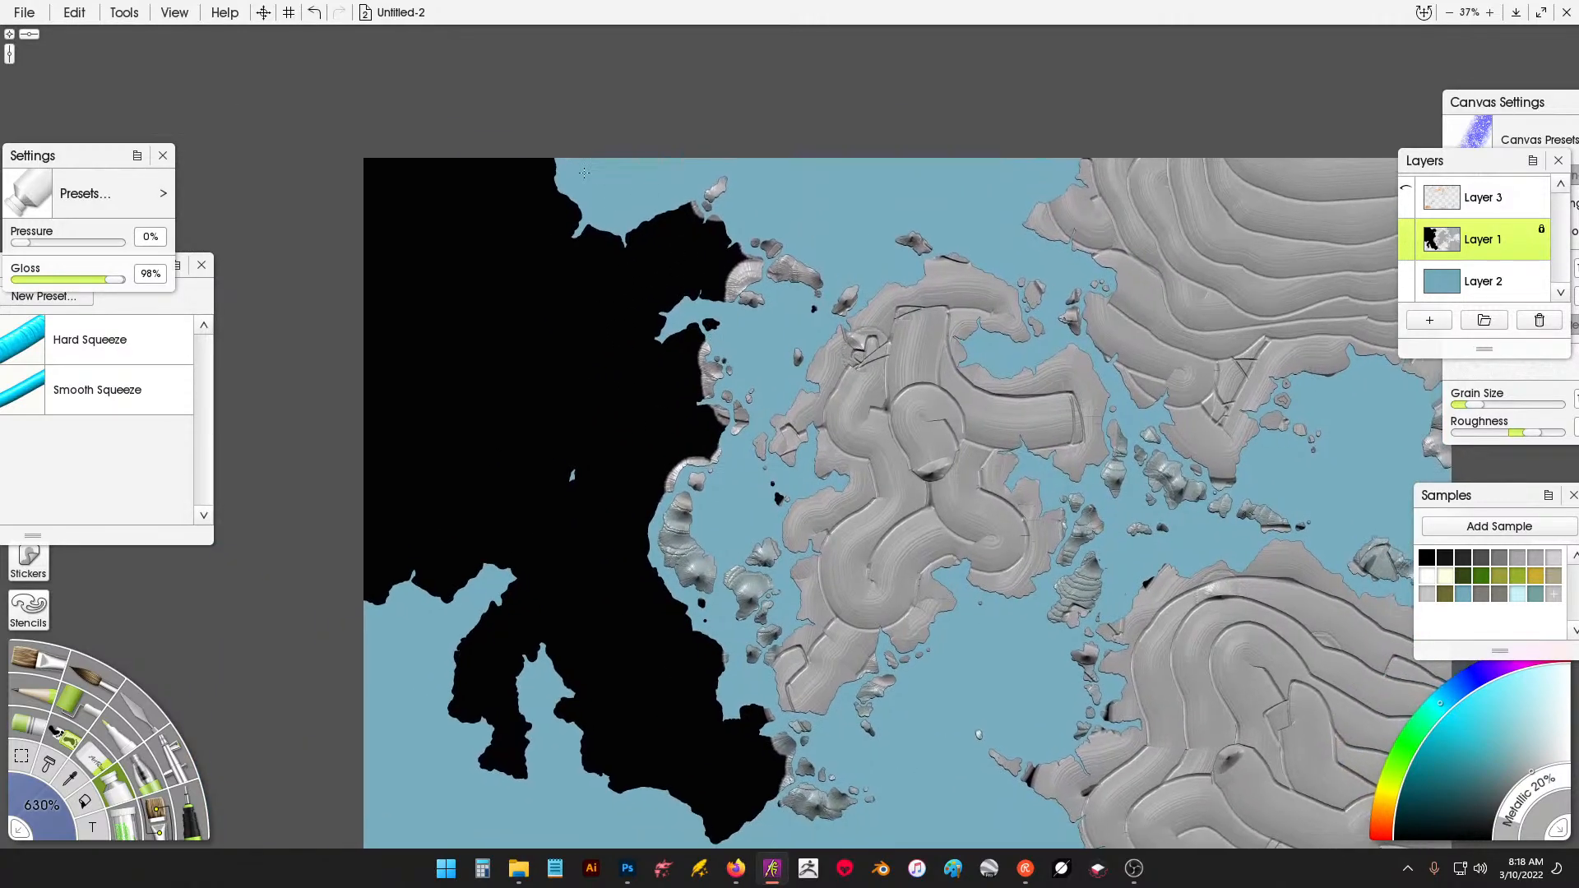
pyautogui.moveTo(550, 158)
pyautogui.mouseDown()
pyautogui.moveTo(562, 223)
pyautogui.moveTo(619, 235)
pyautogui.moveTo(686, 208)
pyautogui.moveTo(743, 238)
pyautogui.moveTo(747, 282)
pyautogui.moveTo(666, 307)
pyautogui.moveTo(650, 334)
pyautogui.moveTo(728, 336)
pyautogui.moveTo(701, 405)
pyautogui.moveTo(718, 431)
pyautogui.moveTo(663, 502)
pyautogui.moveTo(650, 555)
pyautogui.moveTo(783, 768)
pyautogui.moveTo(758, 819)
pyautogui.moveTo(698, 835)
pyautogui.moveTo(678, 795)
pyautogui.moveTo(595, 765)
pyautogui.moveTo(567, 613)
pyautogui.moveTo(539, 614)
pyautogui.moveTo(524, 662)
pyautogui.moveTo(533, 778)
pyautogui.moveTo(497, 760)
pyautogui.moveTo(490, 703)
pyautogui.moveTo(460, 686)
pyautogui.moveTo(523, 576)
pyautogui.moveTo(519, 550)
pyautogui.moveTo(474, 559)
pyautogui.moveTo(451, 591)
pyautogui.moveTo(324, 575)
pyautogui.mouseUp()
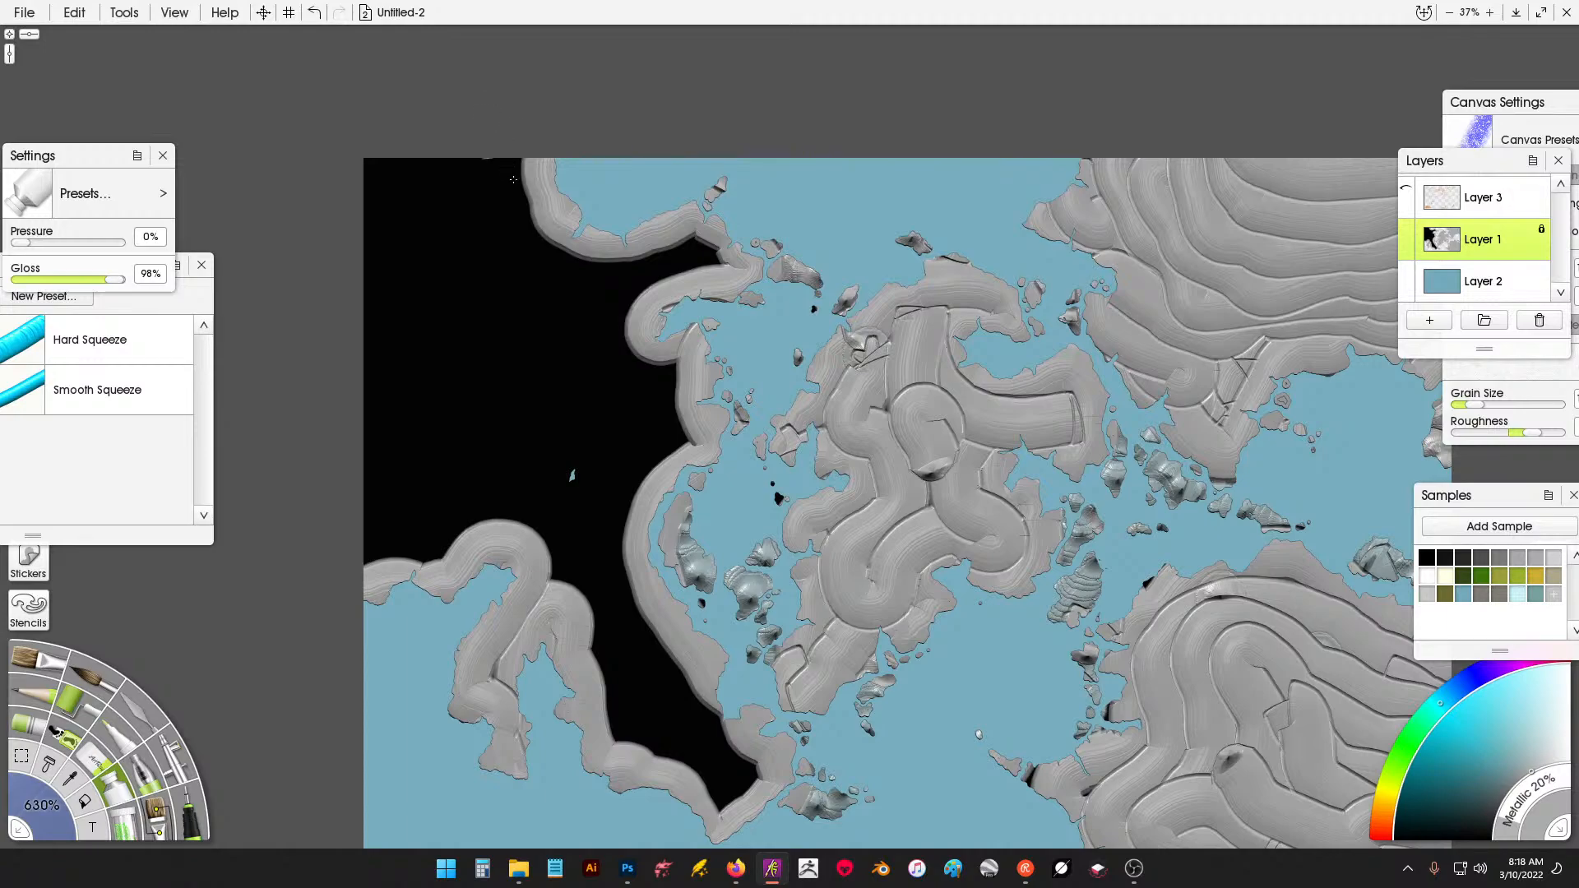
pyautogui.moveTo(513, 179)
pyautogui.mouseDown()
pyautogui.moveTo(562, 272)
pyautogui.moveTo(710, 232)
pyautogui.moveTo(620, 333)
pyautogui.moveTo(625, 363)
pyautogui.moveTo(679, 377)
pyautogui.moveTo(666, 464)
pyautogui.moveTo(624, 558)
pyautogui.moveTo(628, 620)
pyautogui.moveTo(749, 769)
pyautogui.moveTo(746, 799)
pyautogui.moveTo(615, 712)
pyautogui.moveTo(591, 582)
pyautogui.moveTo(505, 510)
pyautogui.moveTo(341, 541)
pyautogui.mouseUp()
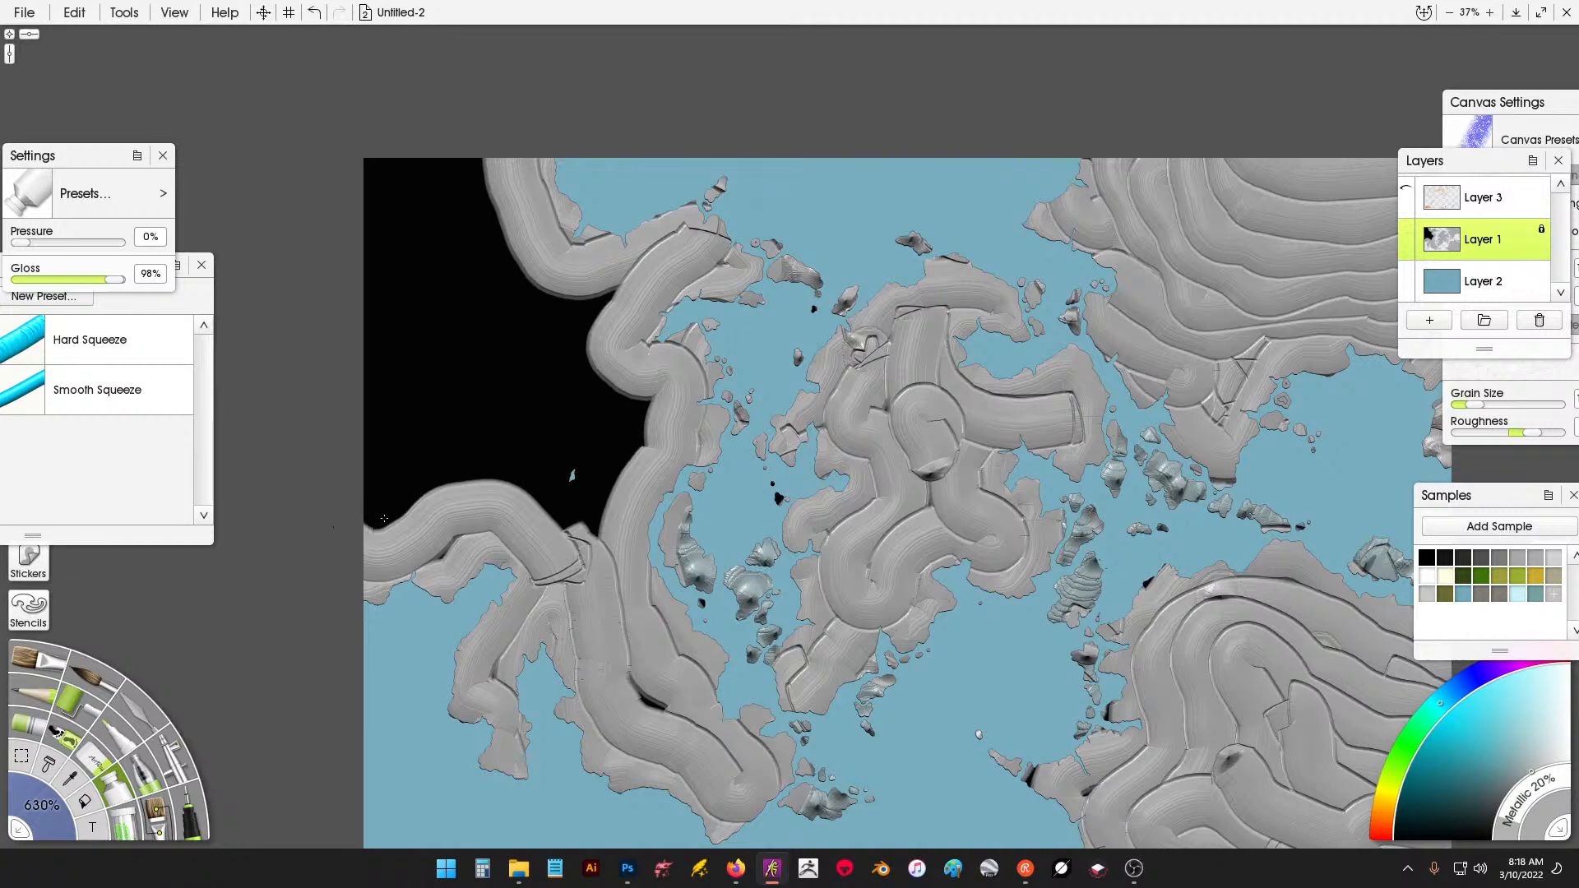
pyautogui.moveTo(446, 541); pyautogui.dragTo(501, 519)
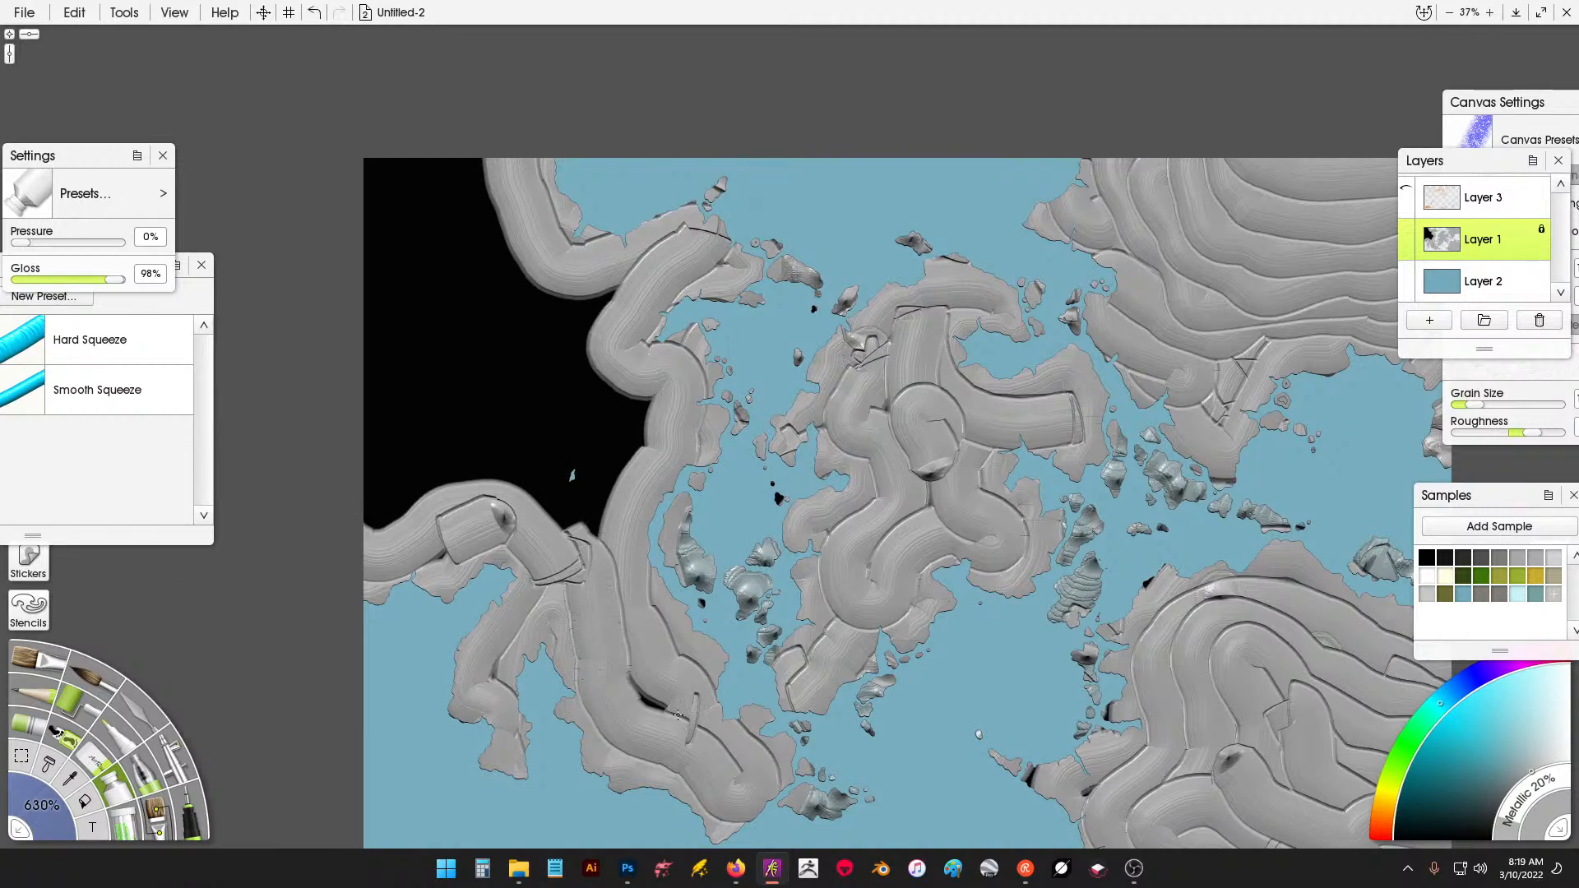
pyautogui.moveTo(677, 714)
pyautogui.mouseDown()
pyautogui.moveTo(613, 616)
pyautogui.moveTo(599, 556)
pyautogui.moveTo(602, 493)
pyautogui.moveTo(637, 412)
pyautogui.moveTo(631, 387)
pyautogui.moveTo(574, 345)
pyautogui.moveTo(617, 280)
pyautogui.moveTo(550, 295)
pyautogui.moveTo(510, 264)
pyautogui.moveTo(467, 158)
pyautogui.moveTo(407, 118)
pyautogui.moveTo(333, 143)
pyautogui.mouseUp()
pyautogui.moveTo(316, 431)
pyautogui.mouseDown()
pyautogui.moveTo(413, 532)
pyautogui.moveTo(466, 480)
pyautogui.moveTo(517, 474)
pyautogui.moveTo(546, 503)
pyautogui.moveTo(576, 501)
pyautogui.moveTo(607, 400)
pyautogui.moveTo(521, 292)
pyautogui.moveTo(469, 261)
pyautogui.moveTo(440, 202)
pyautogui.moveTo(340, 149)
pyautogui.mouseUp()
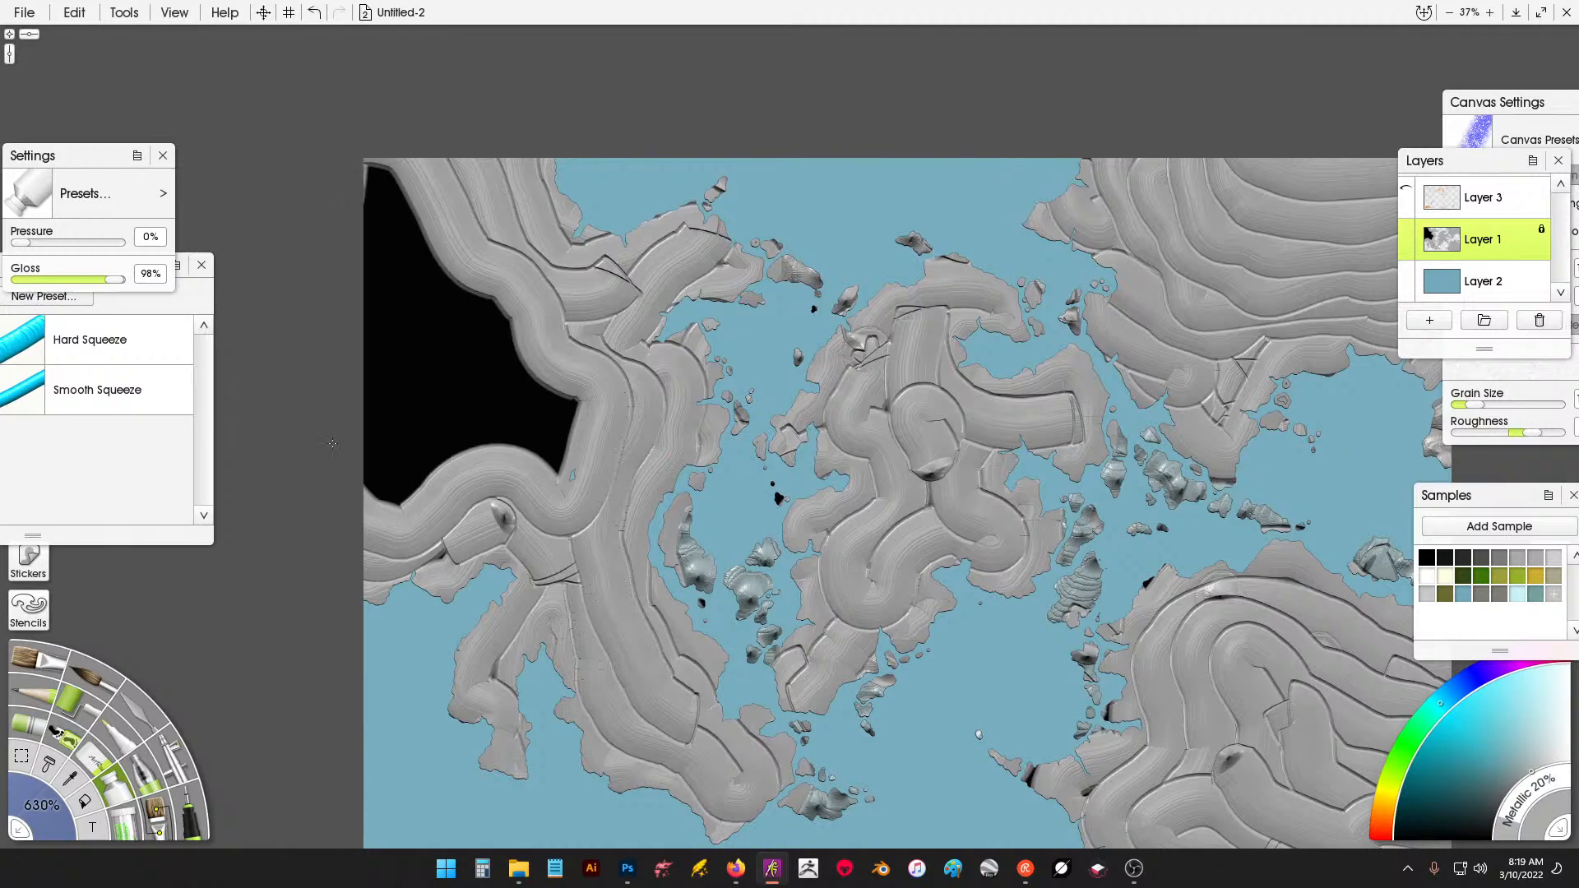
pyautogui.moveTo(333, 444)
pyautogui.mouseDown()
pyautogui.moveTo(368, 500)
pyautogui.moveTo(480, 448)
pyautogui.moveTo(582, 459)
pyautogui.moveTo(574, 416)
pyautogui.moveTo(500, 346)
pyautogui.moveTo(487, 296)
pyautogui.moveTo(365, 149)
pyautogui.moveTo(360, 478)
pyautogui.moveTo(438, 423)
pyautogui.moveTo(510, 424)
pyautogui.moveTo(549, 400)
pyautogui.moveTo(461, 350)
pyautogui.moveTo(428, 262)
pyautogui.moveTo(376, 226)
pyautogui.moveTo(395, 417)
pyautogui.moveTo(431, 358)
pyautogui.moveTo(425, 304)
pyautogui.moveTo(479, 403)
pyautogui.mouseUp()
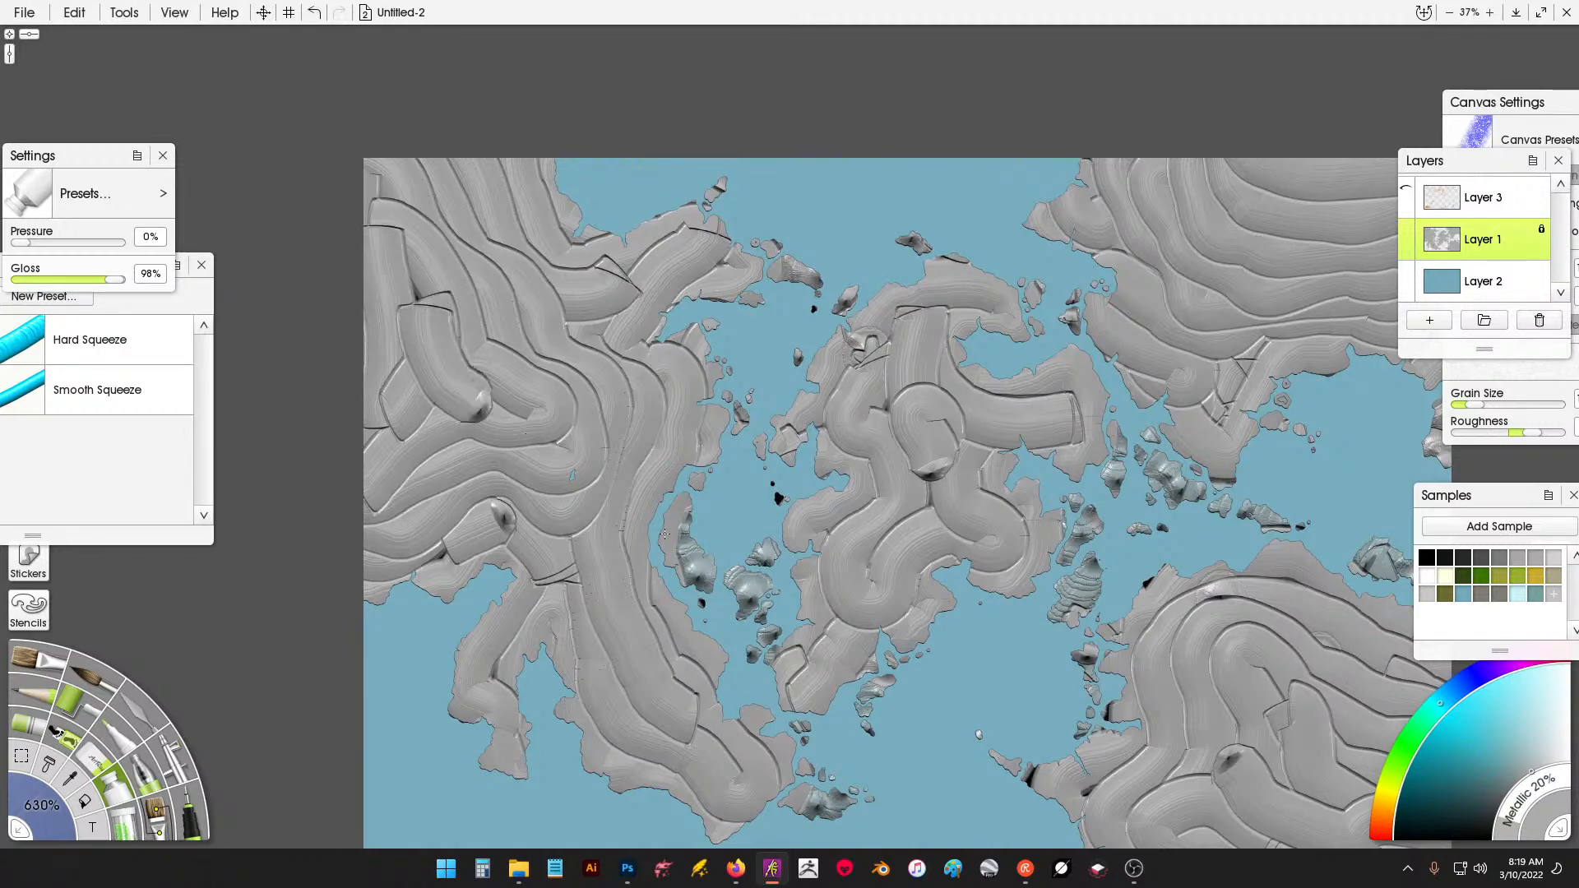
# Switch to the Palette Knife with the Harsh Chaos preset and set its size to 192%.
pyautogui.click(179, 724)
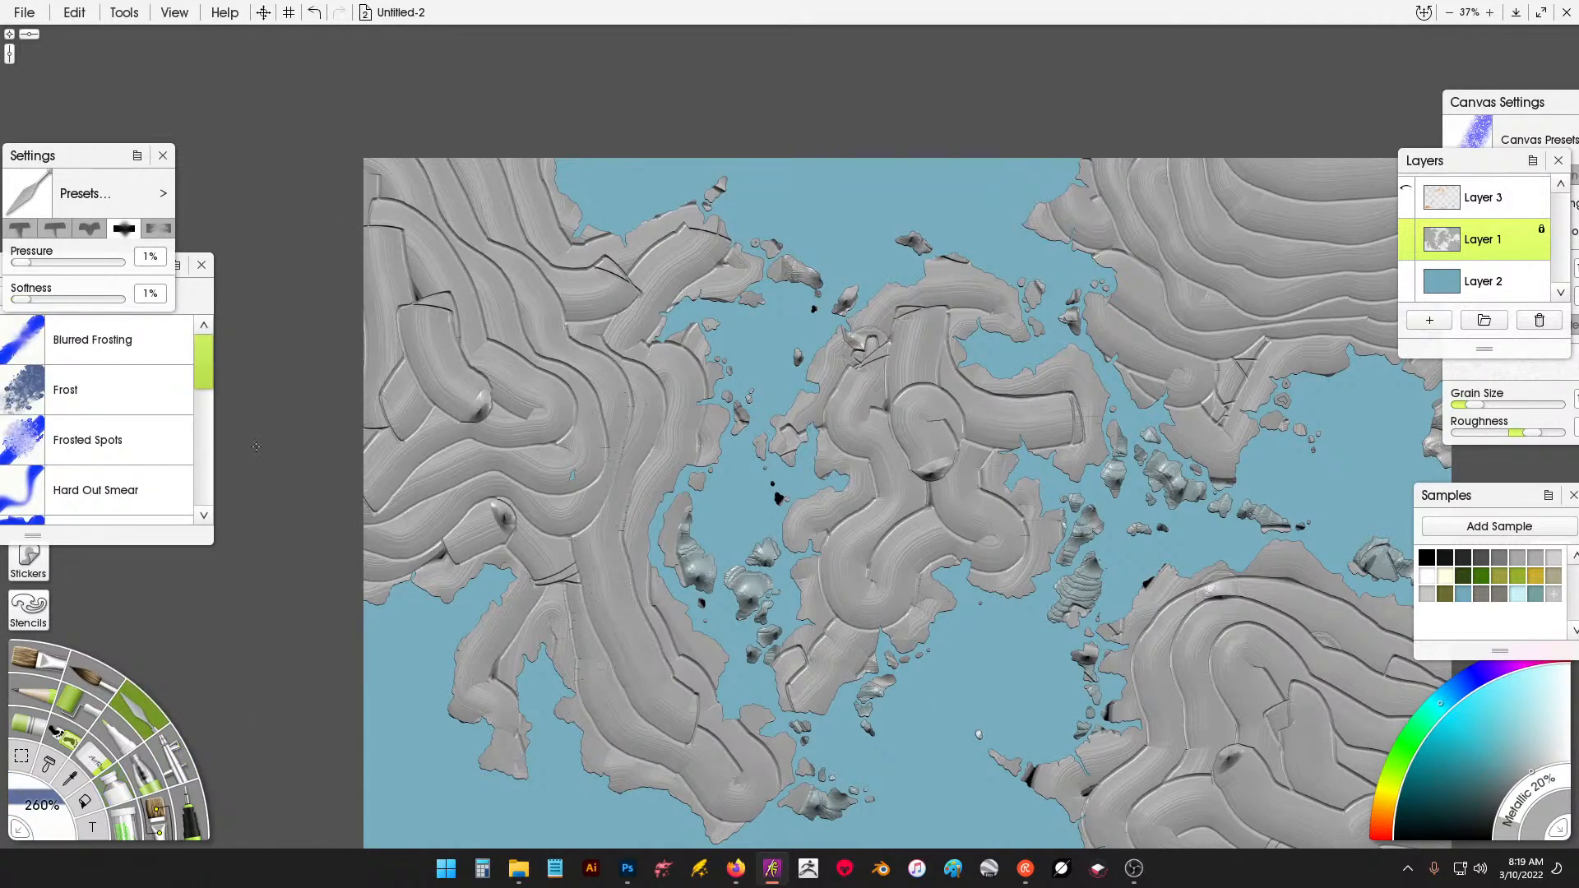
pyautogui.scroll(-3, 200, 377)
pyautogui.click(136, 366)
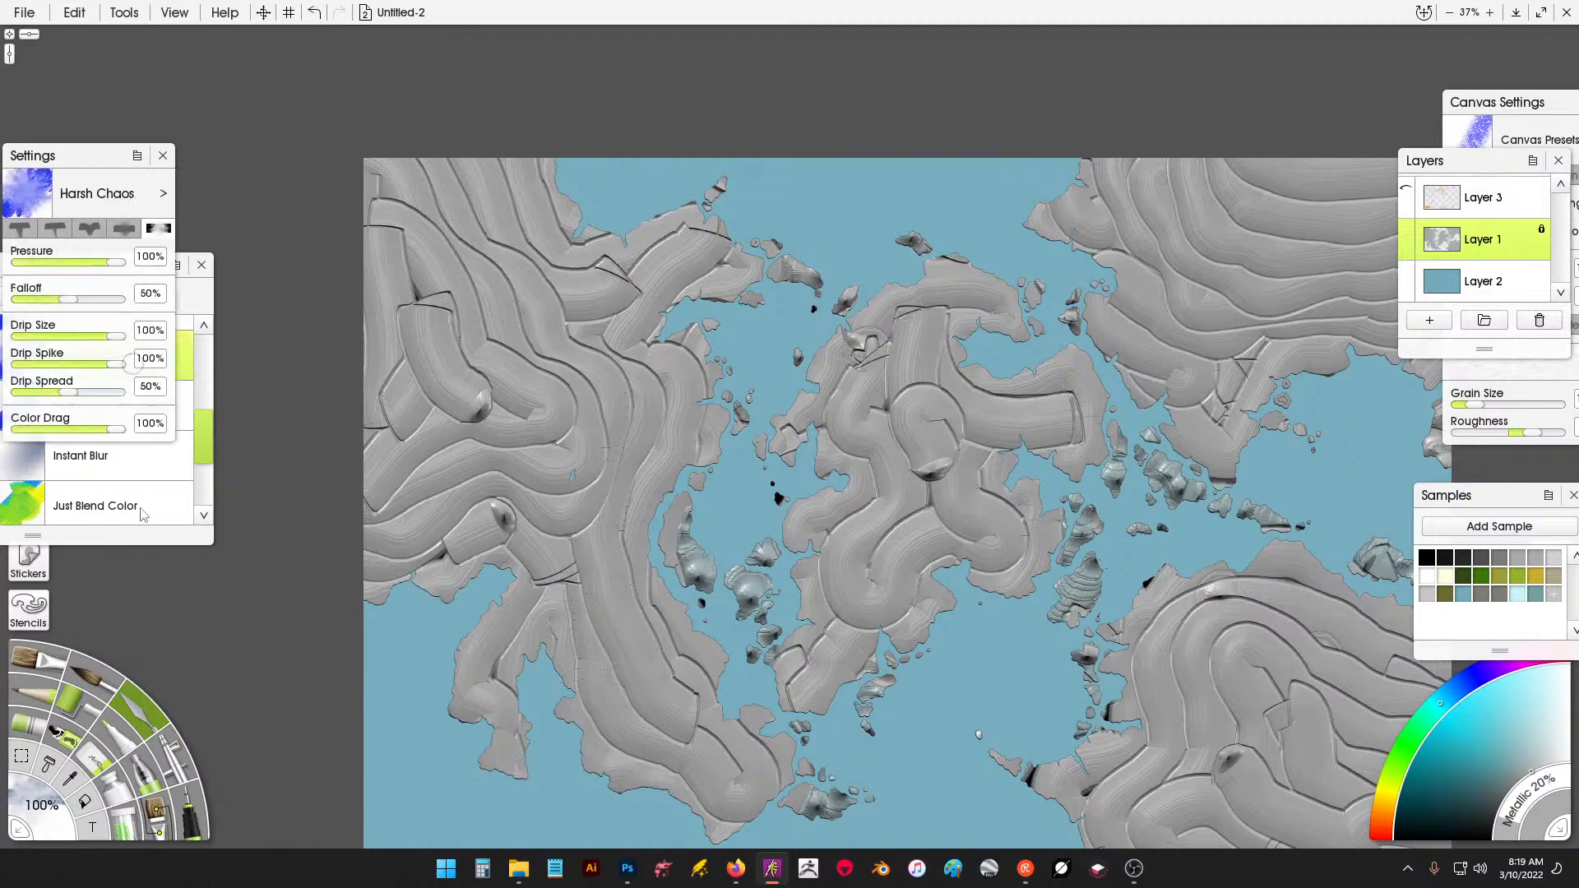
pyautogui.moveTo(55, 806)
pyautogui.mouseDown()
pyautogui.moveTo(117, 831)
pyautogui.moveTo(214, 823)
pyautogui.mouseUp()
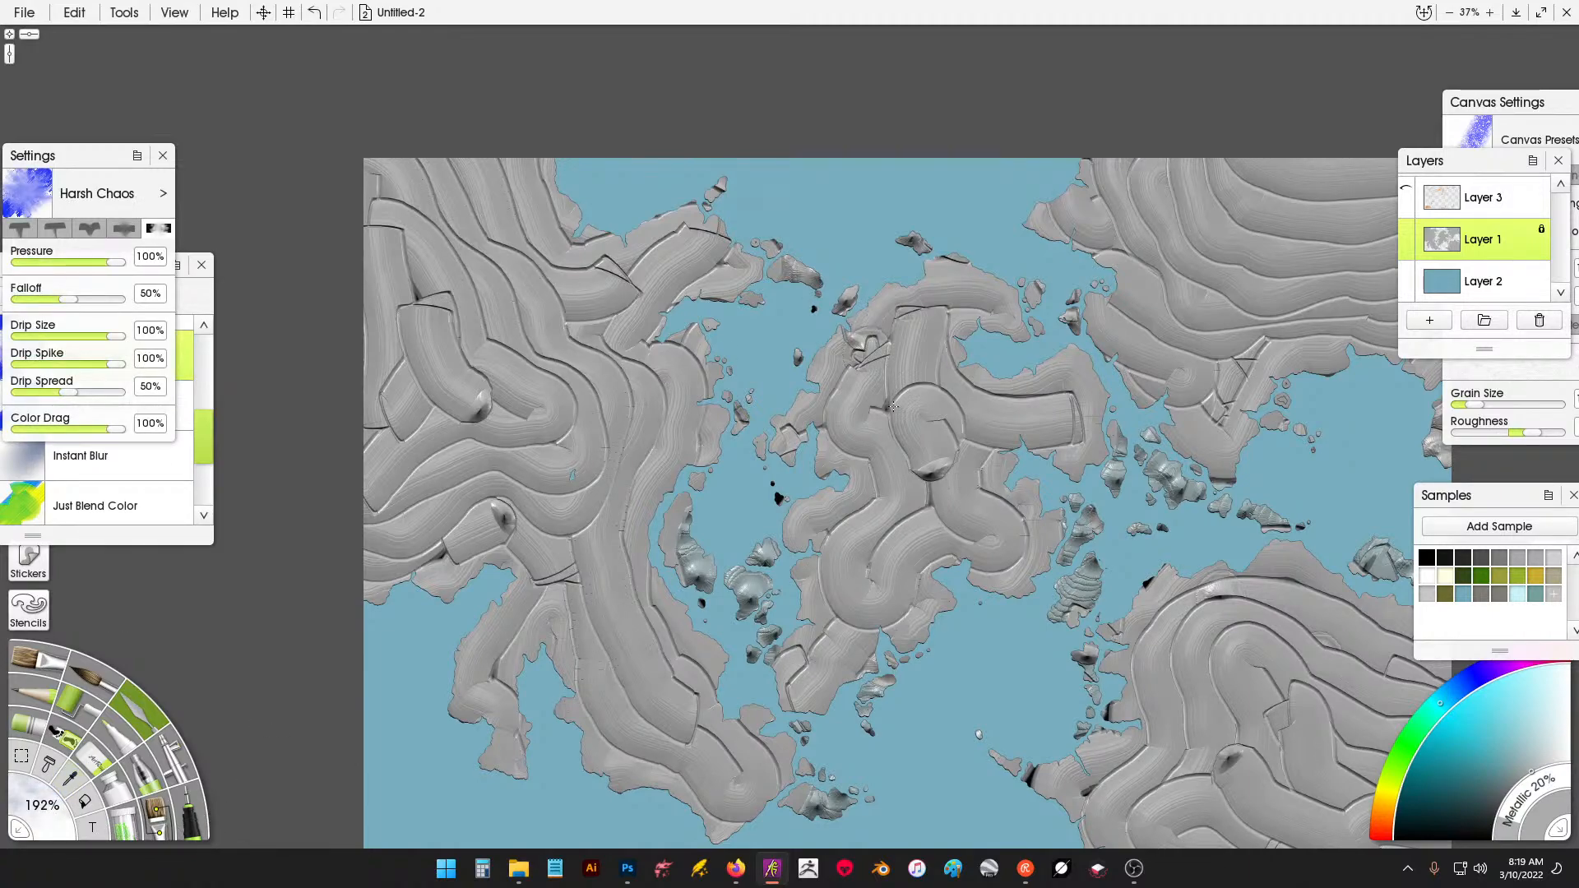
# Resize the painting to a print size of 36 by 24 inches at 250 pixels per inch, preserving the aspect ratio.
pyautogui.click(74, 12)
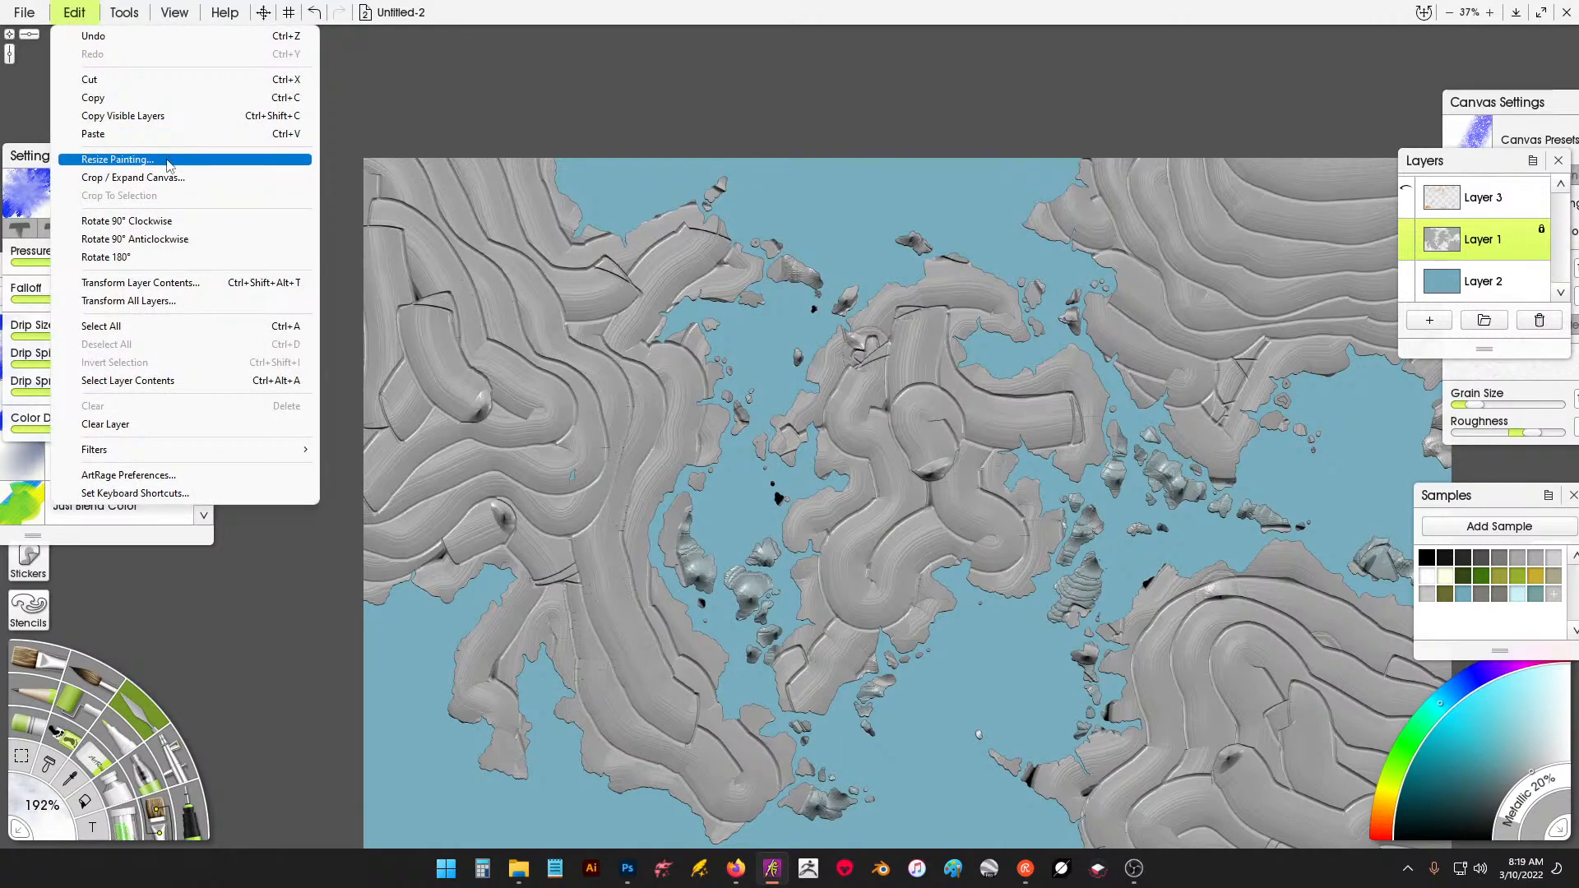
pyautogui.click(169, 161)
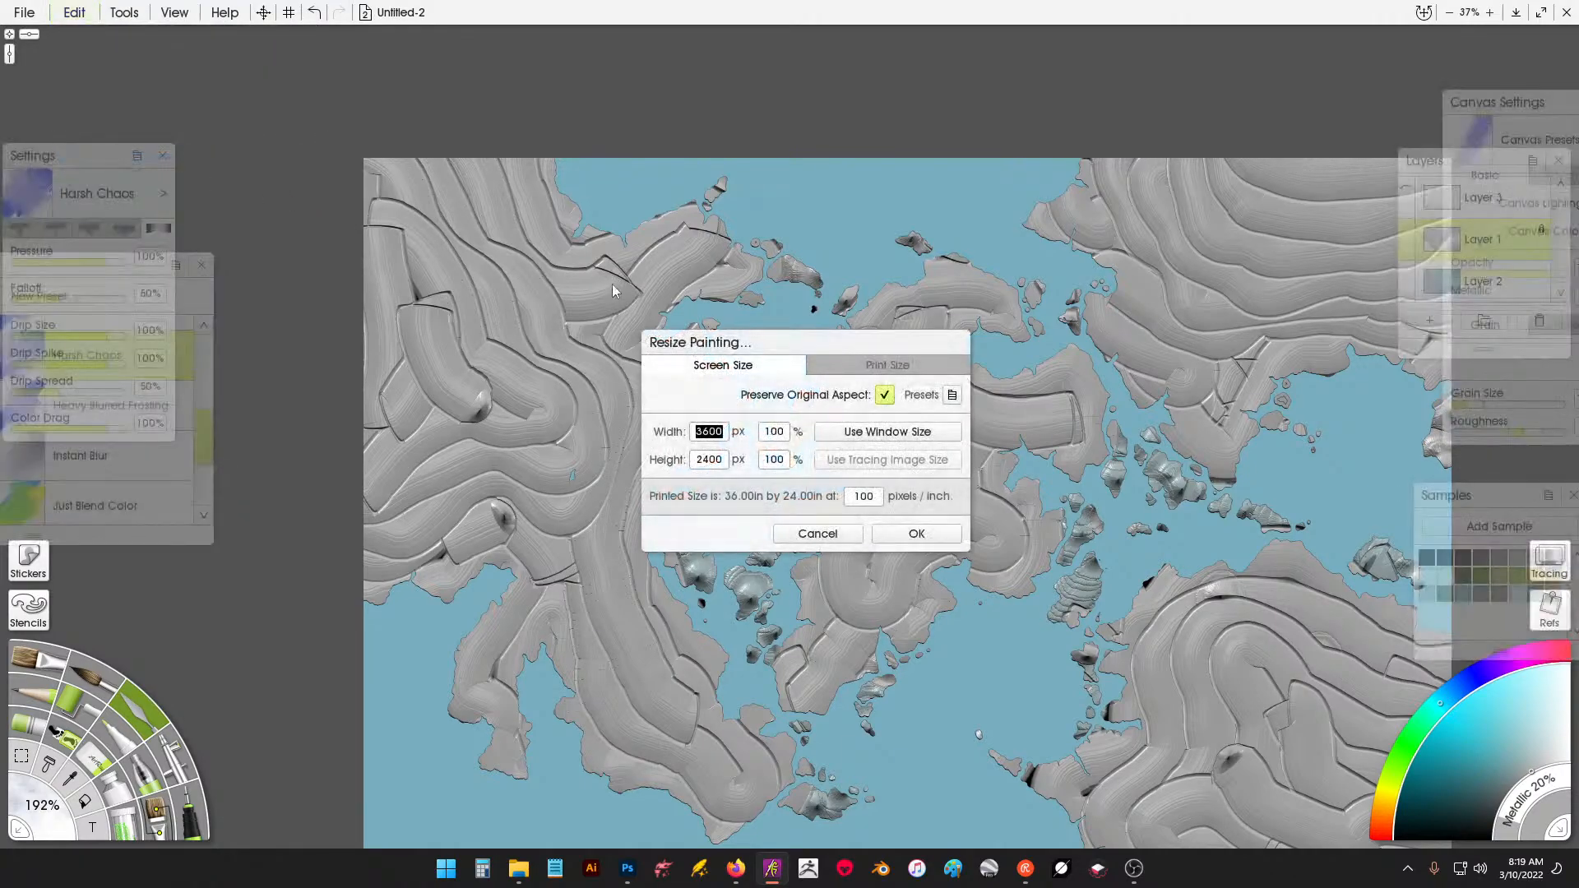
pyautogui.click(874, 502)
pyautogui.write('1')
pyautogui.write('250')
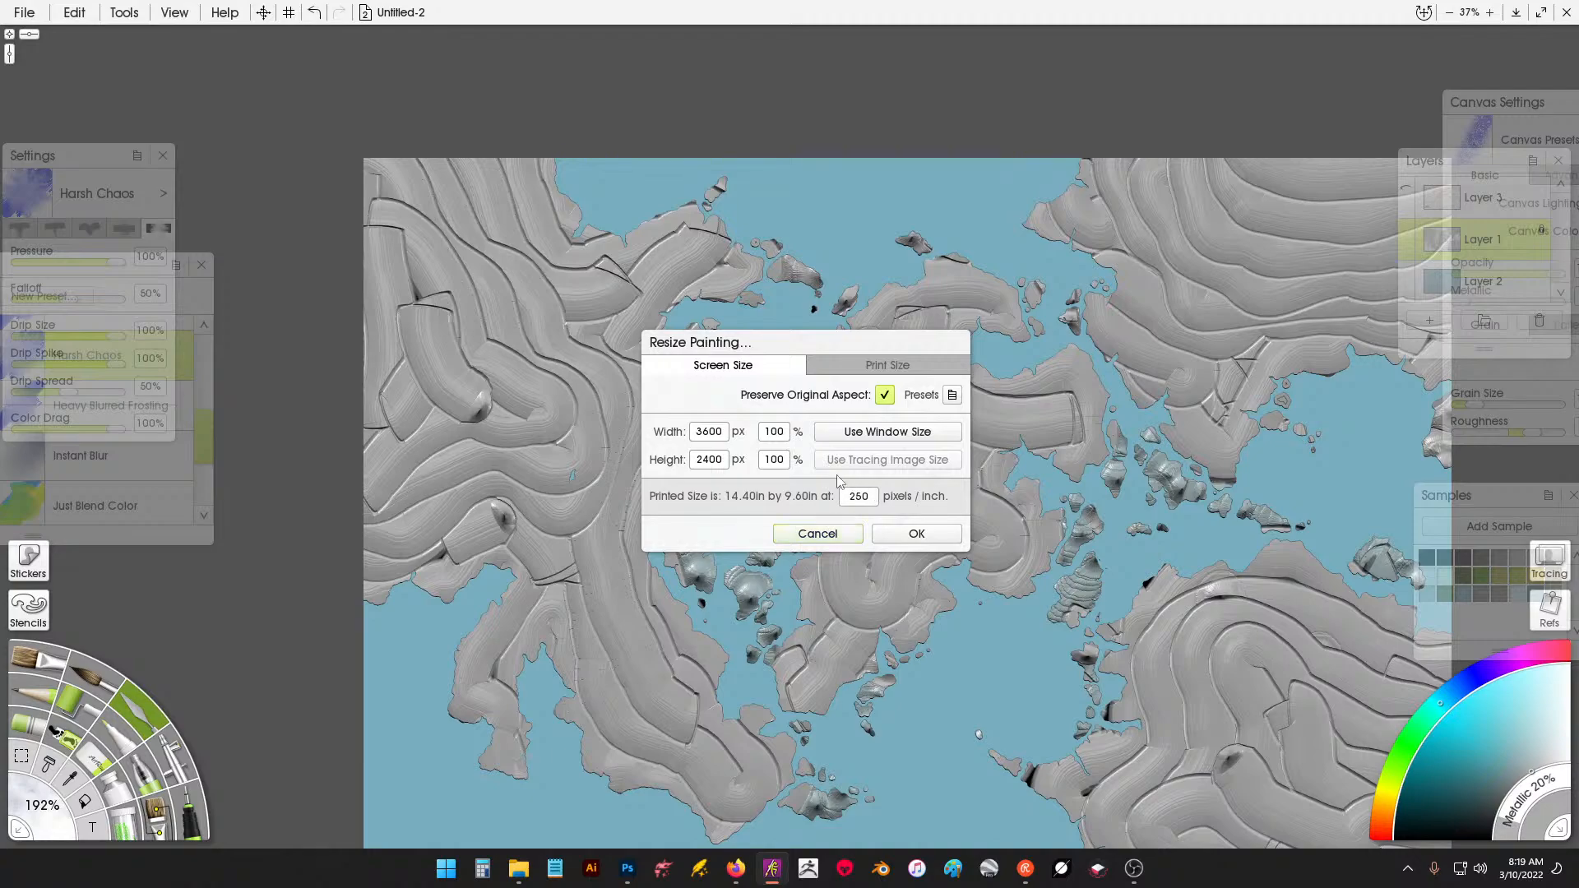
pyautogui.click(884, 365)
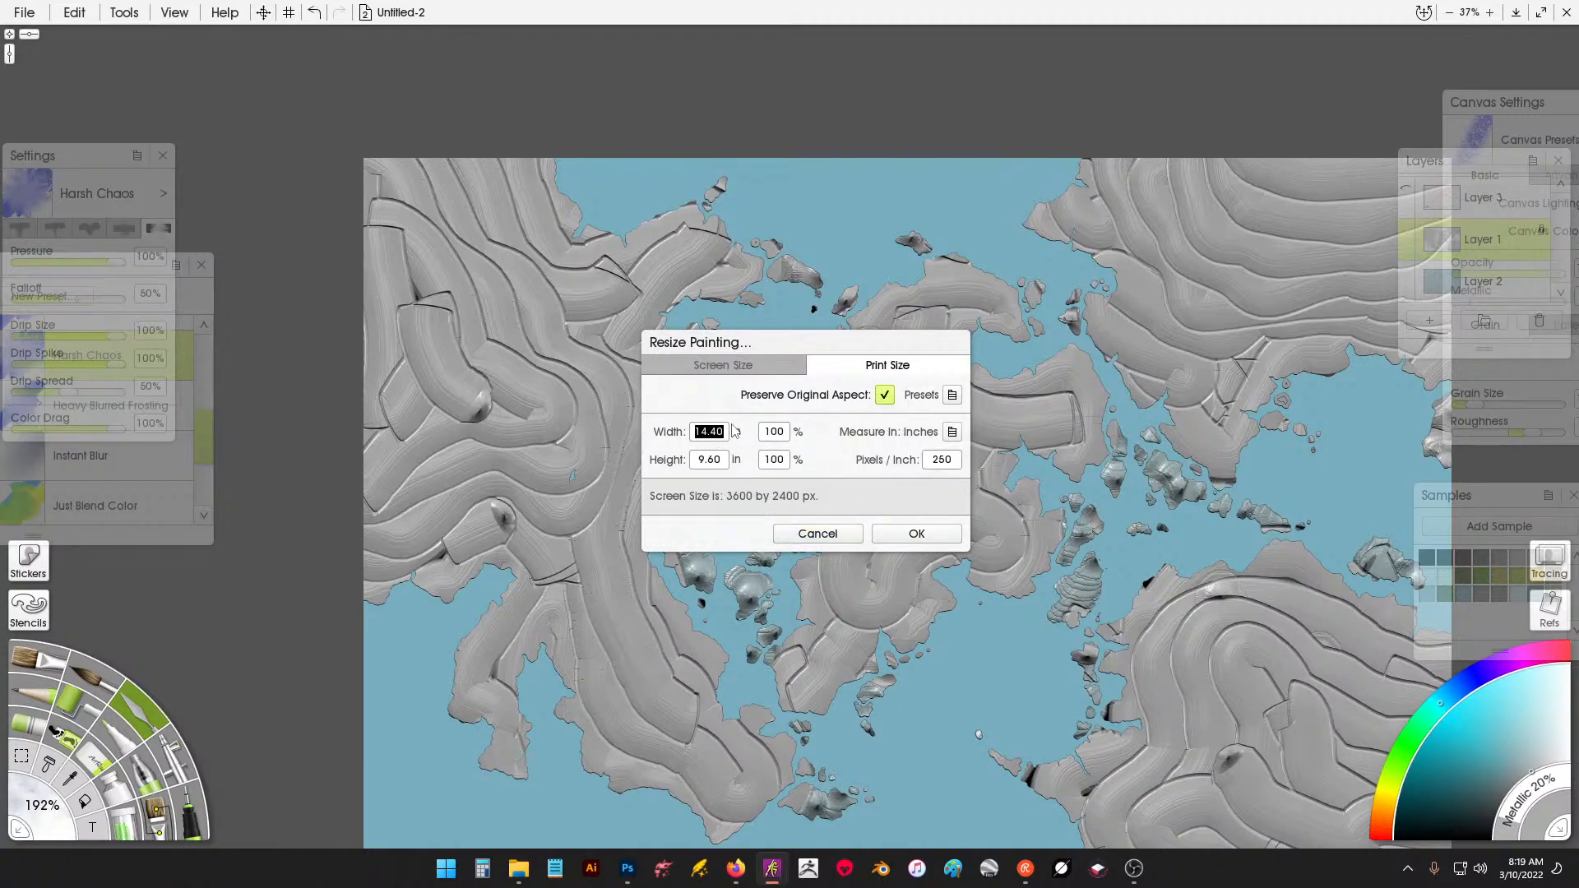
pyautogui.write('36')
pyautogui.press('Tab')
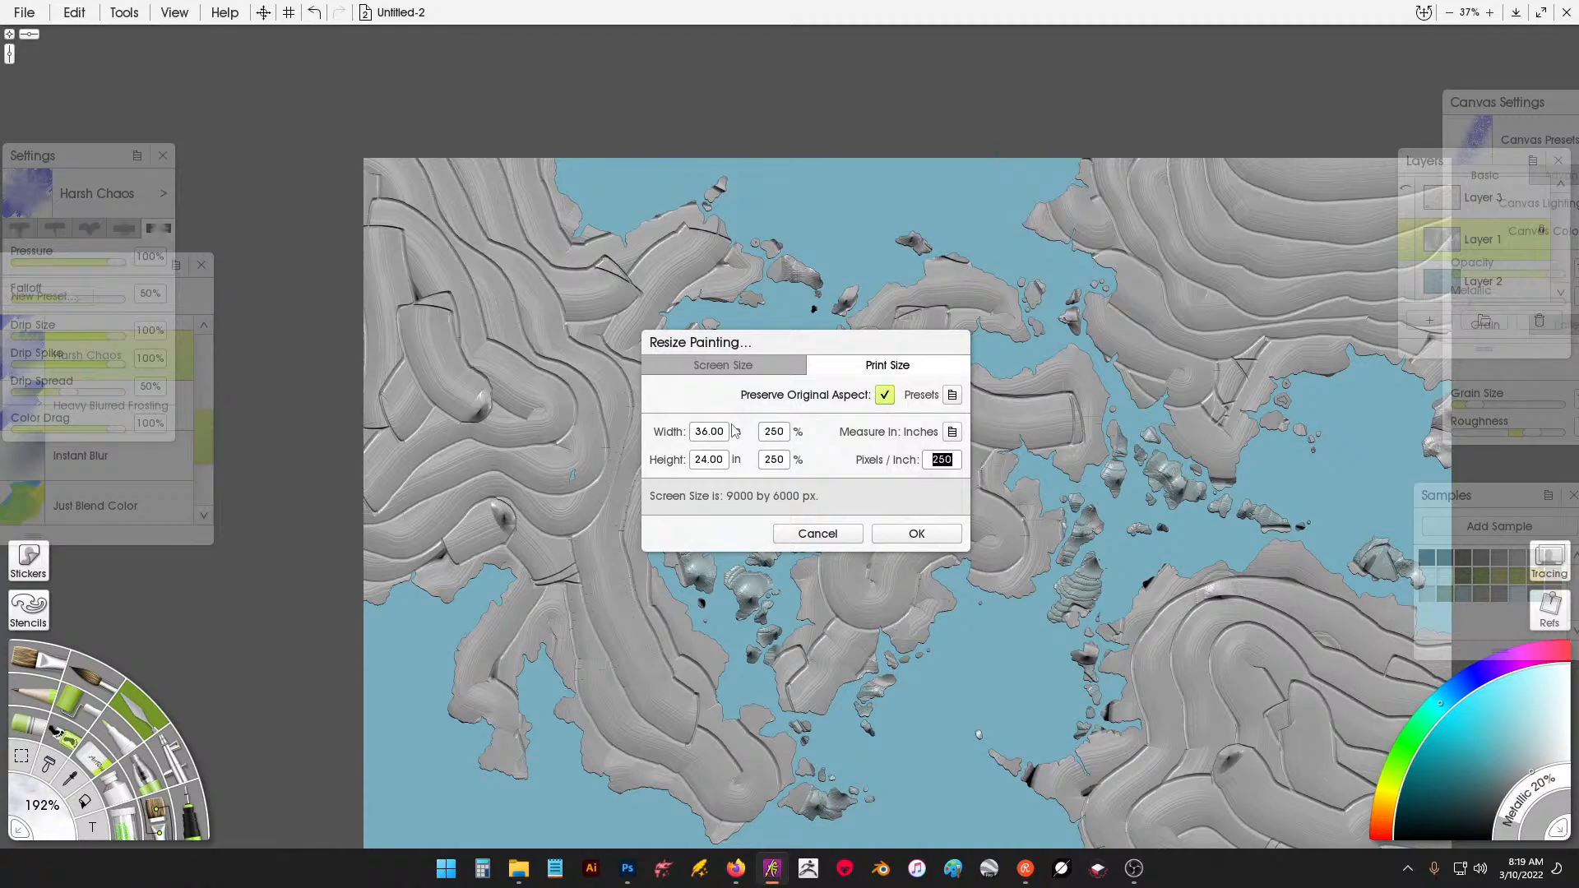
pyautogui.click(899, 536)
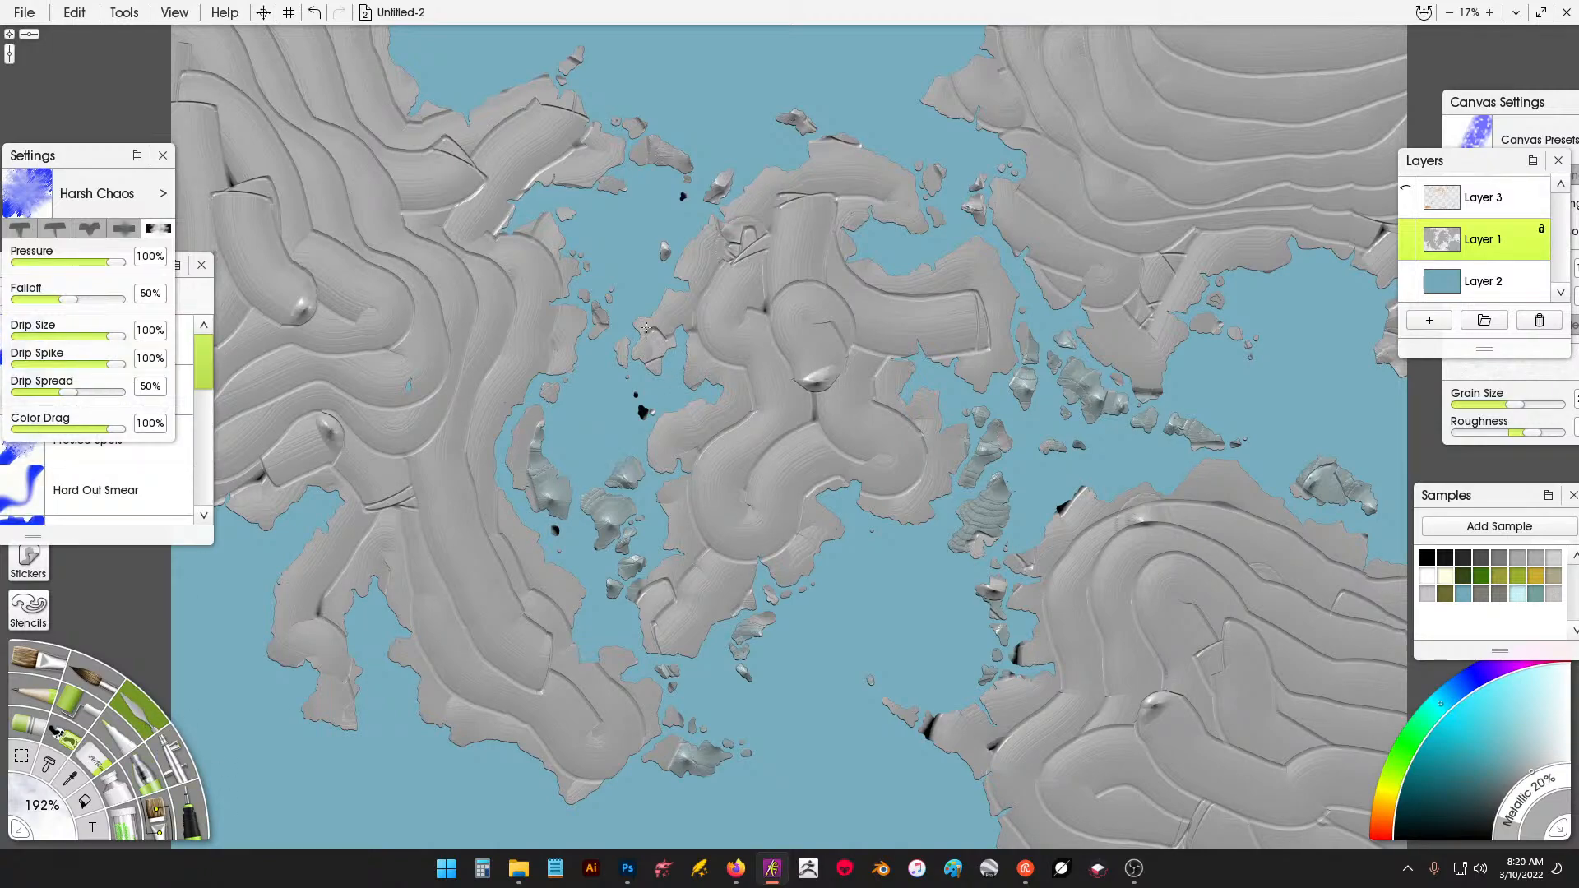
# Roughen the middle of the central continent and its southern bay with the Harsh Chaos Palette Knife, enlarging it to 313%.
pyautogui.click(114, 792)
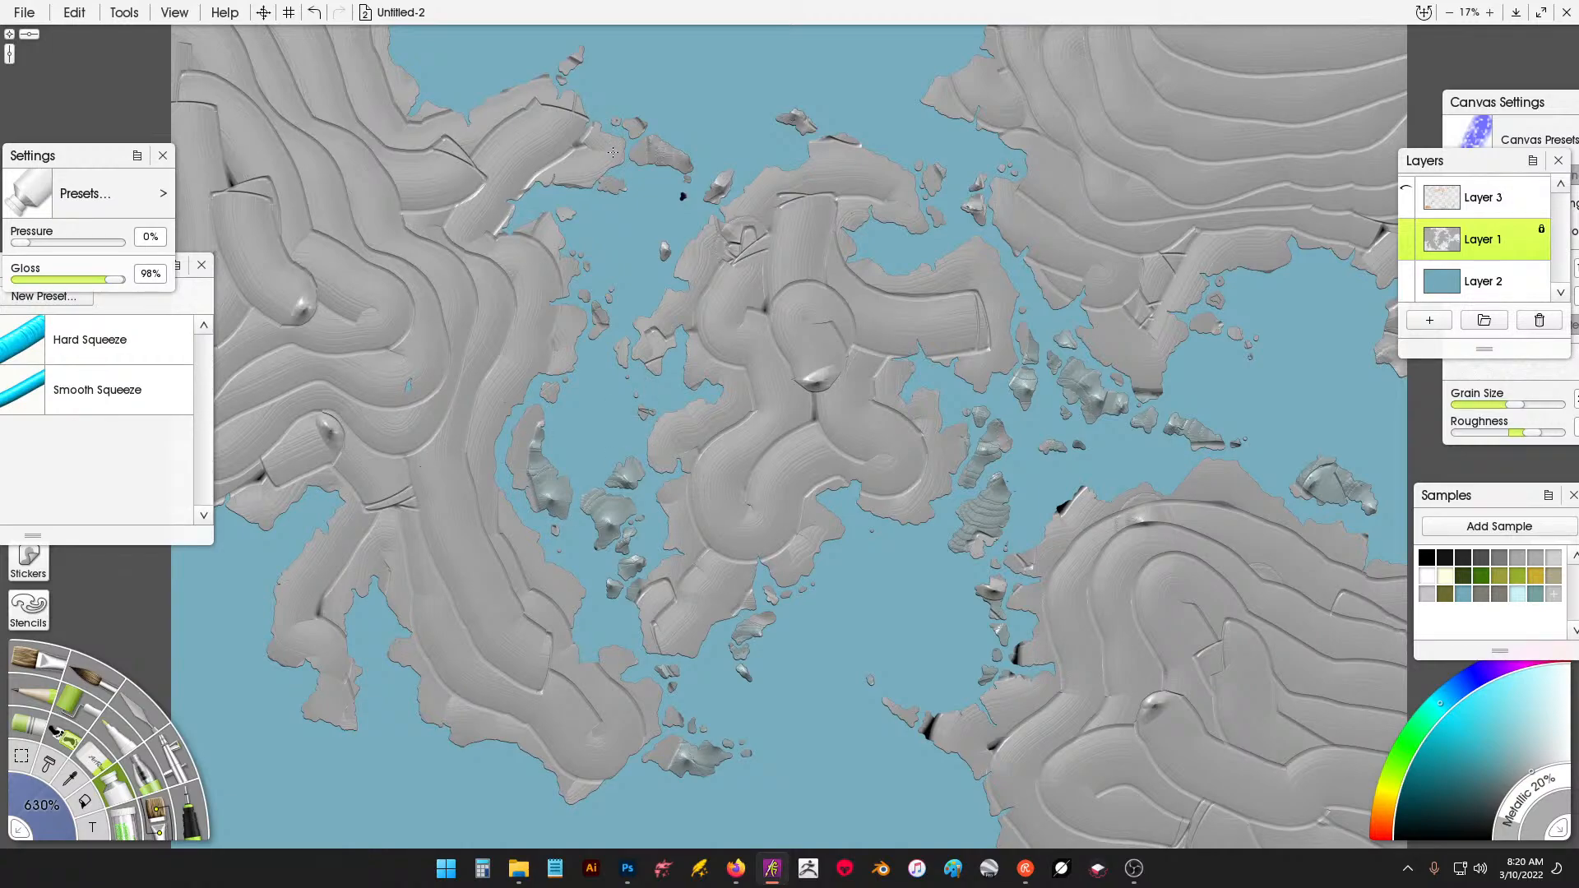
pyautogui.click(148, 718)
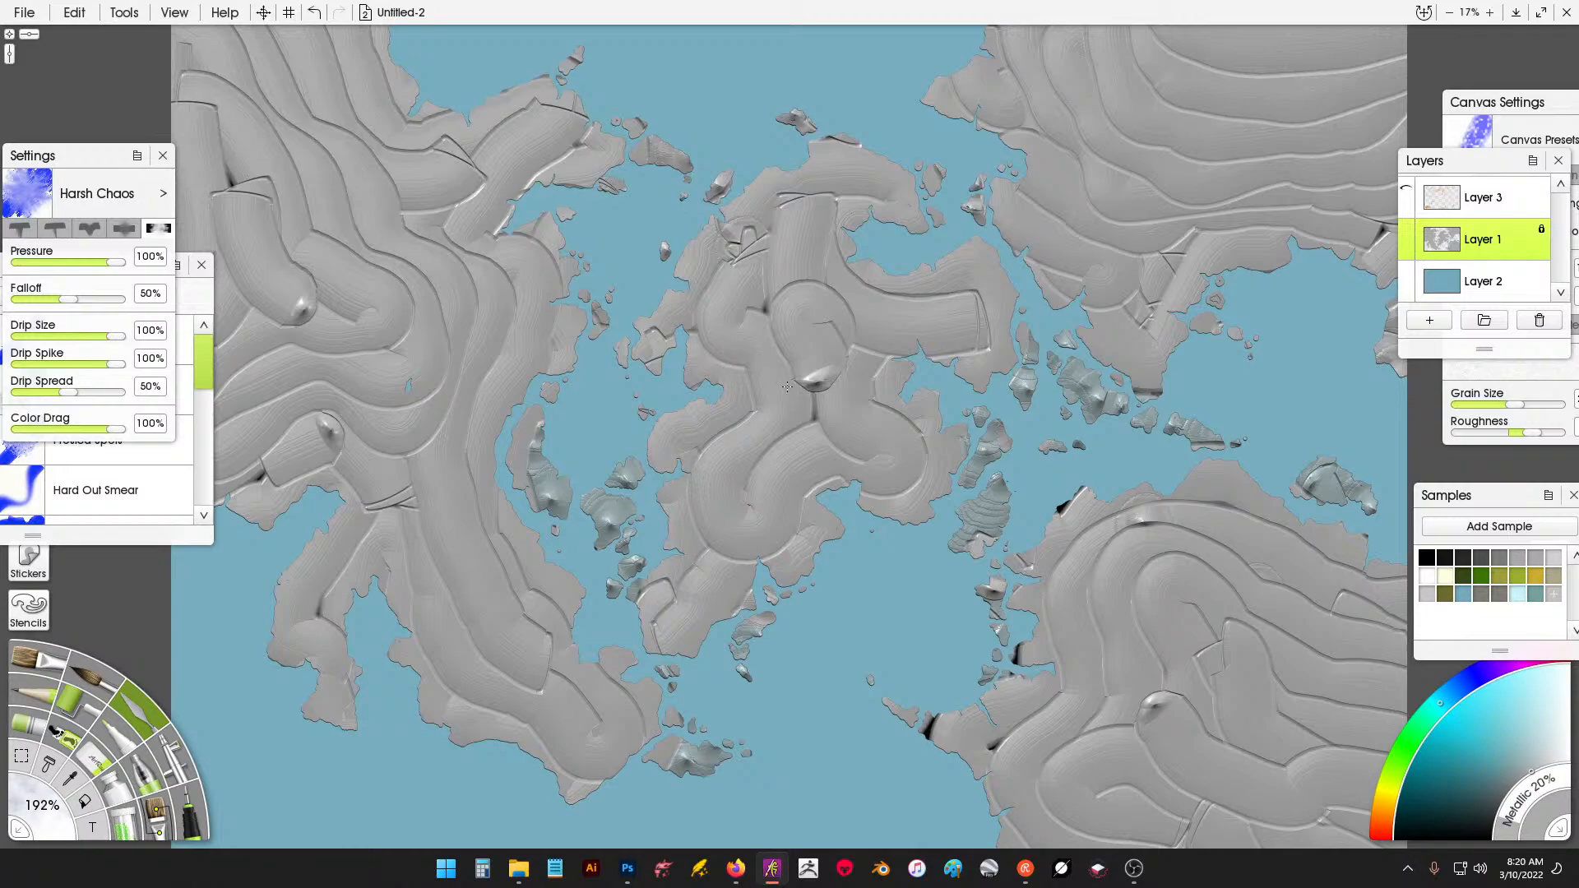
pyautogui.moveTo(800, 377); pyautogui.dragTo(817, 385)
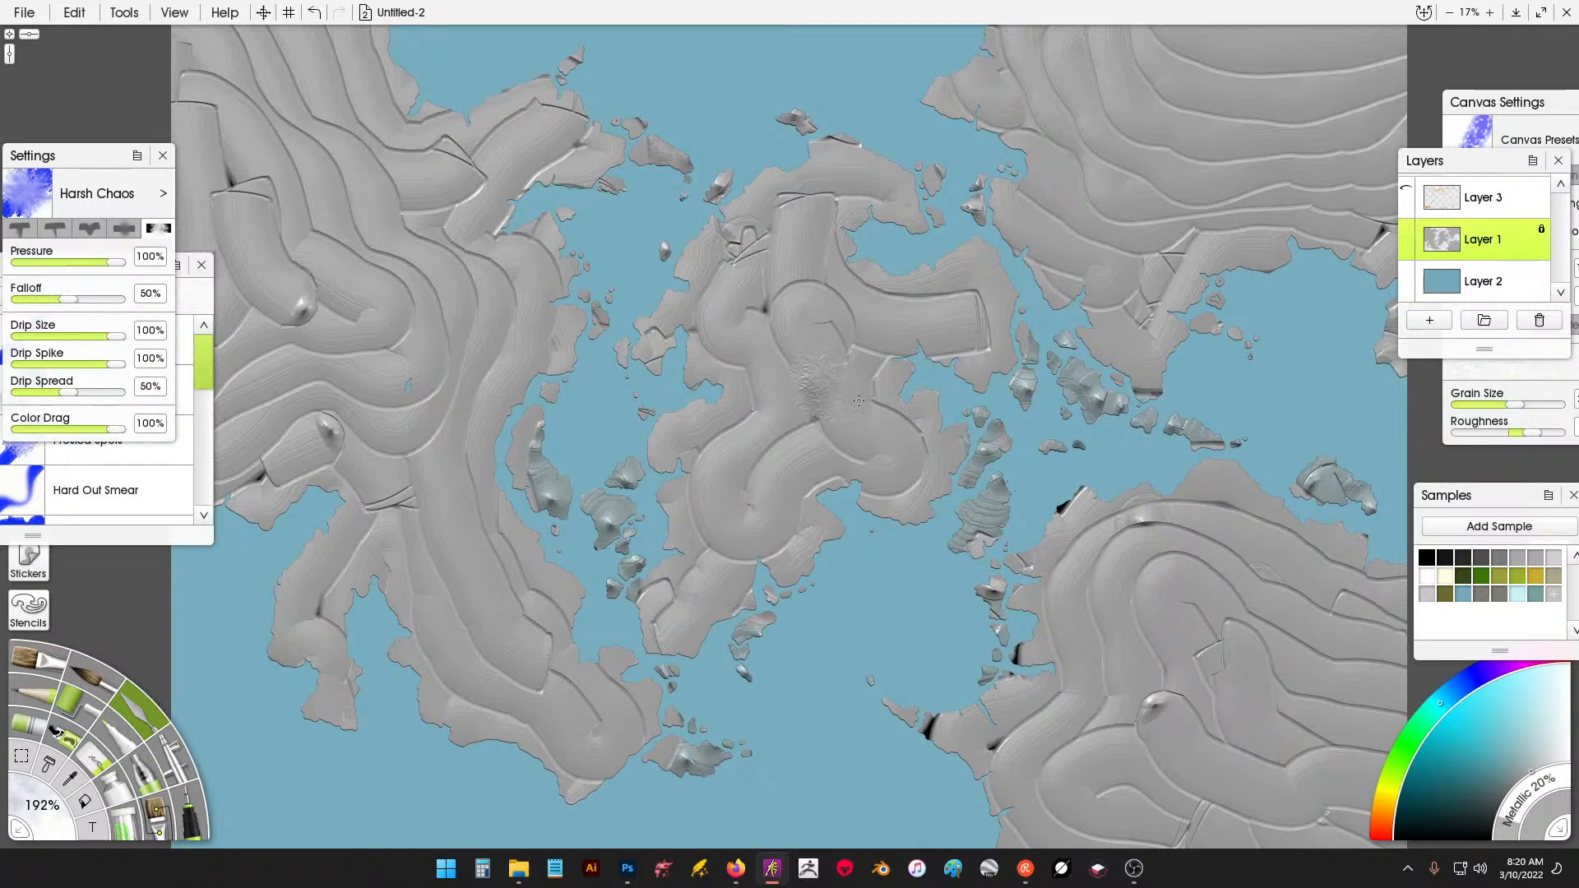
pyautogui.moveTo(69, 798); pyautogui.dragTo(252, 756)
pyautogui.moveTo(825, 481); pyautogui.dragTo(832, 499)
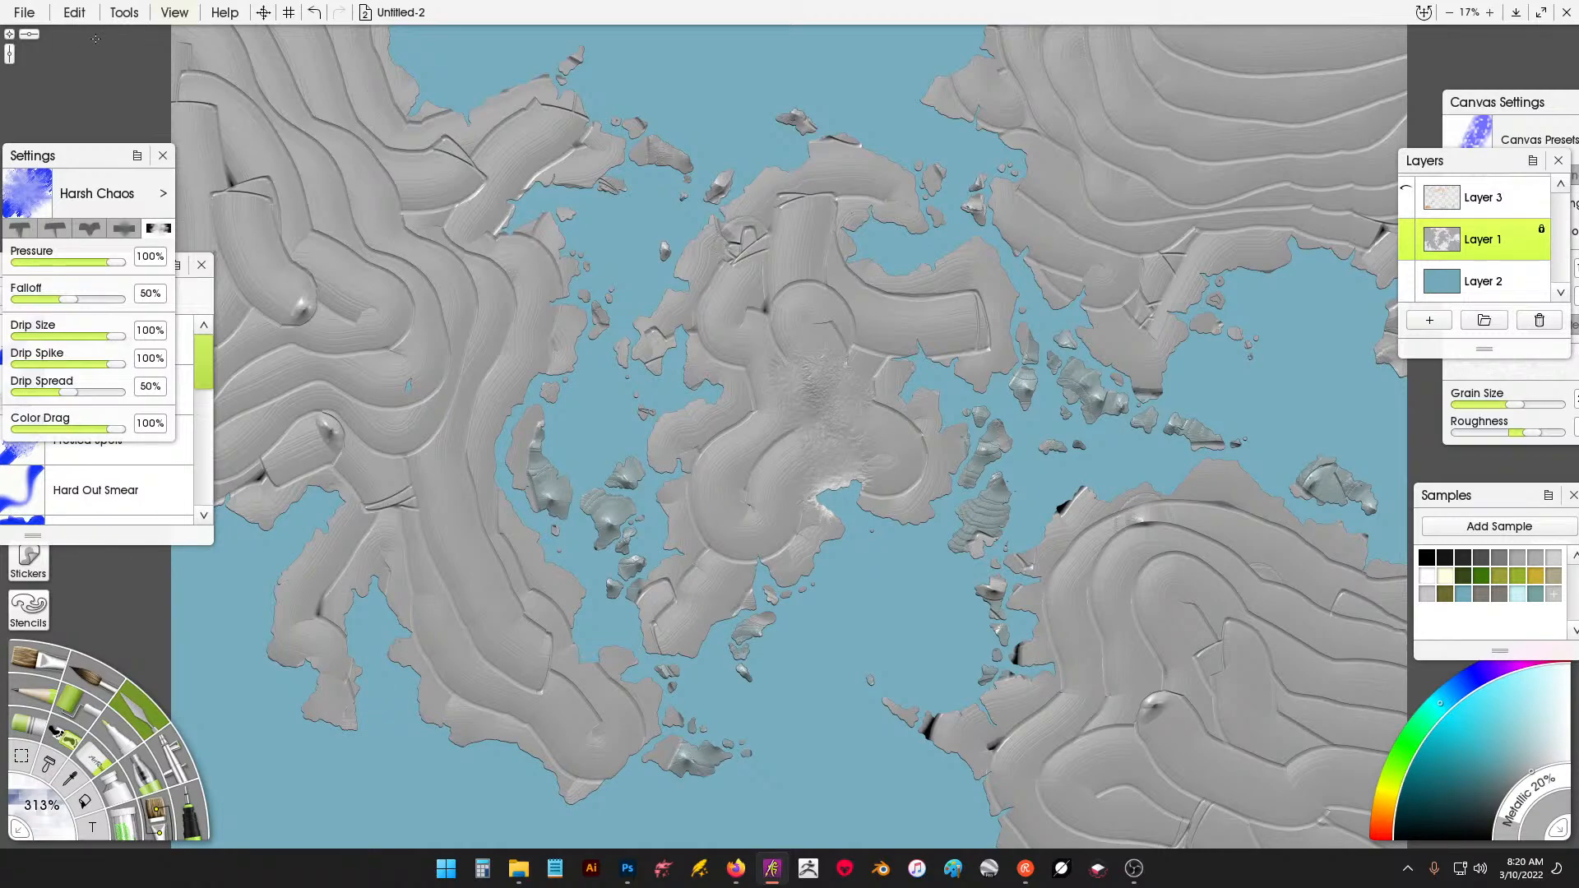
# Change the cursor style to Tool in the ArtRage preferences.
pyautogui.click(24, 13)
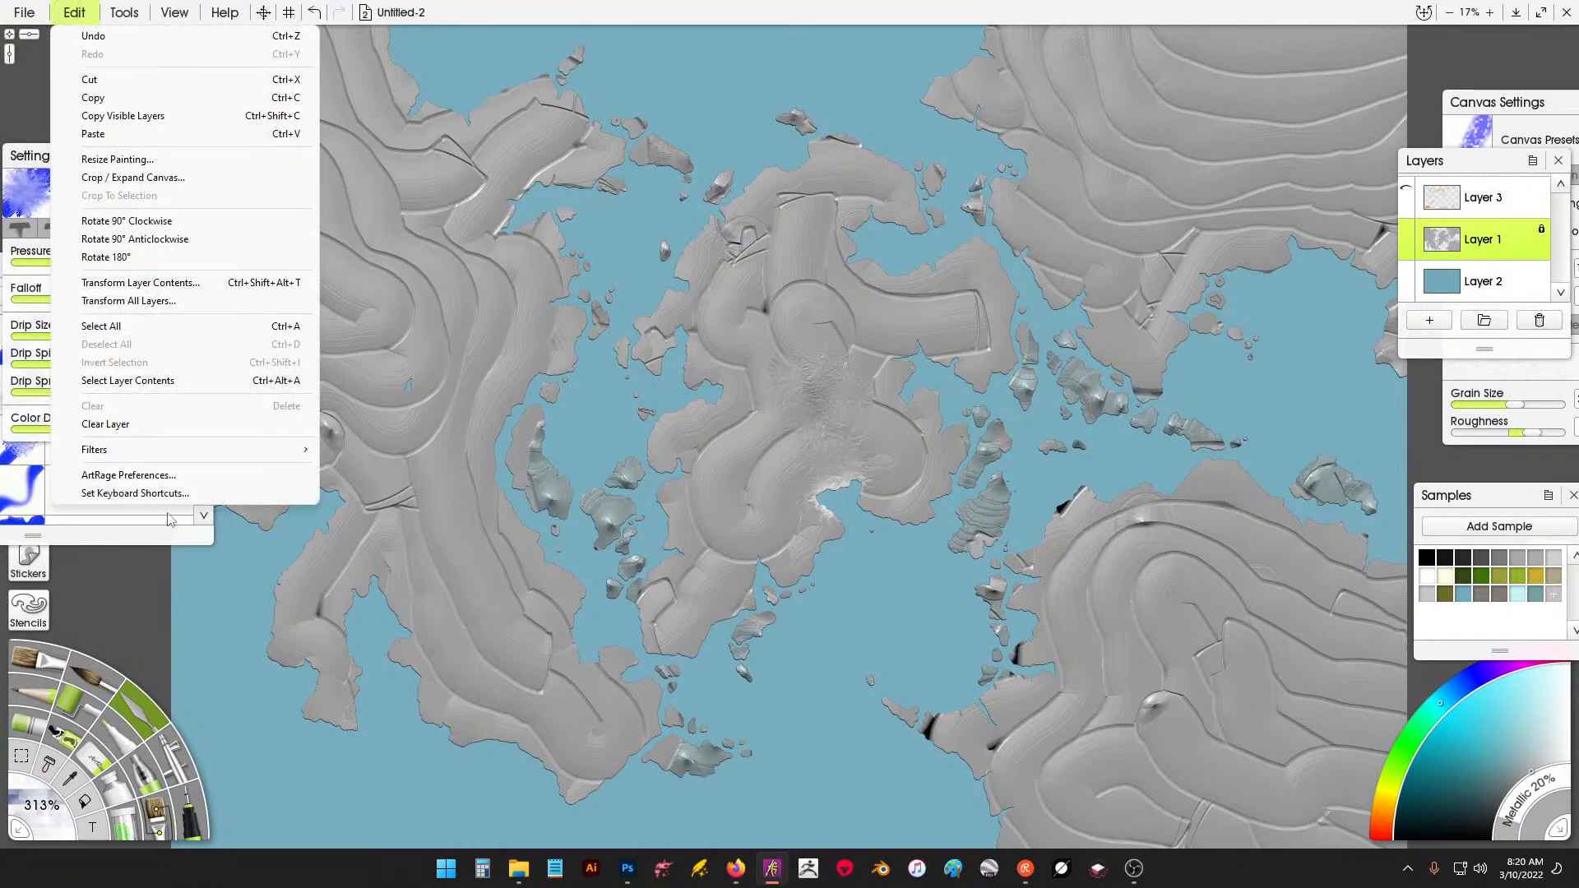
pyautogui.click(128, 474)
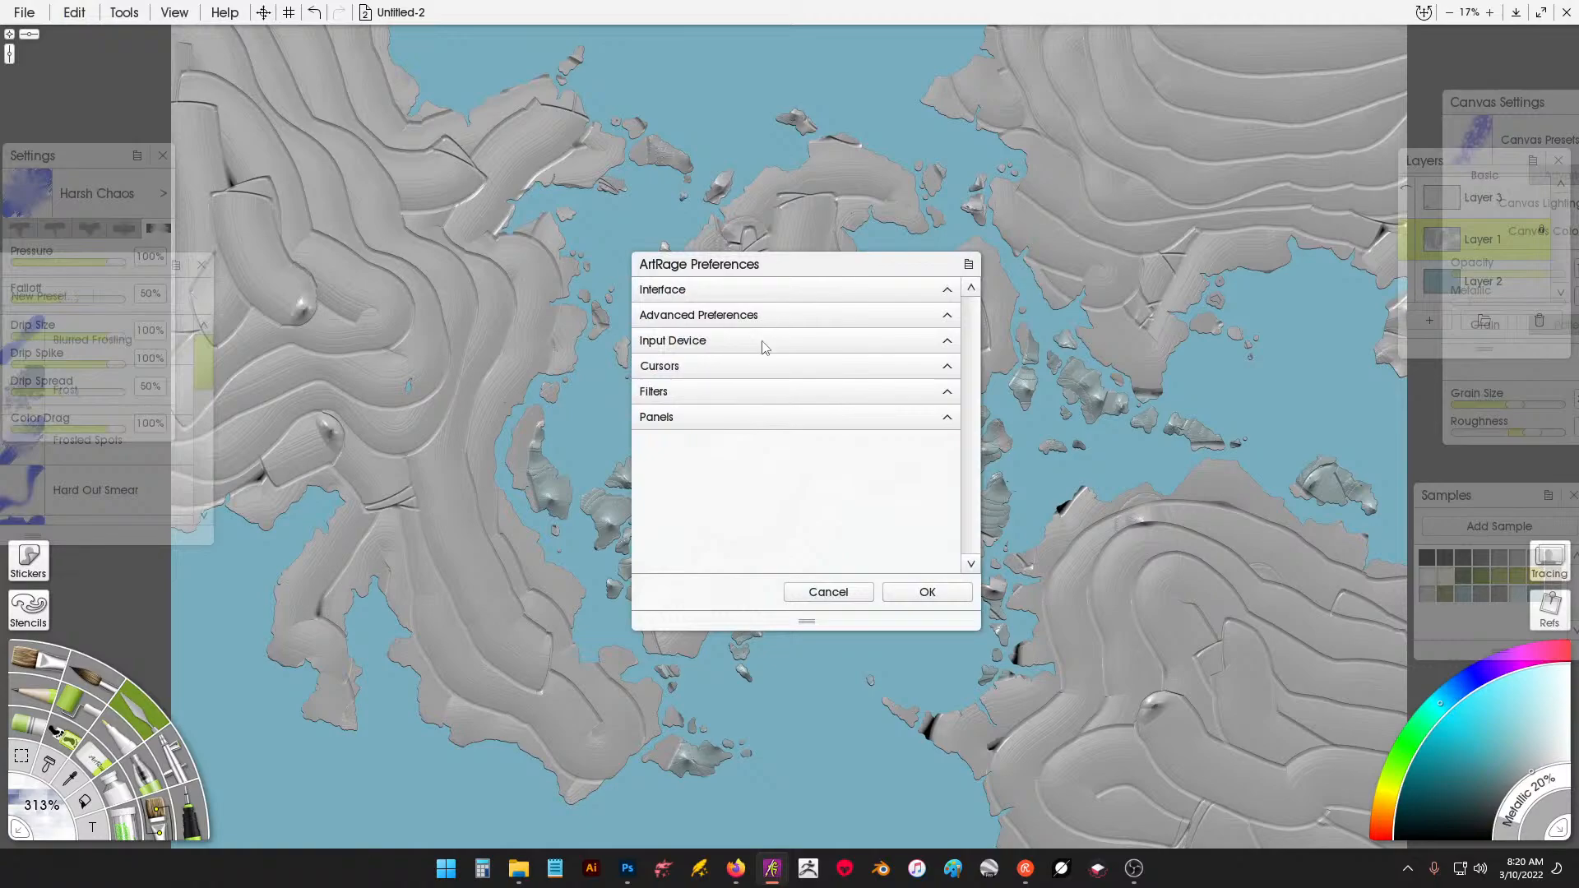
pyautogui.click(762, 365)
pyautogui.click(855, 411)
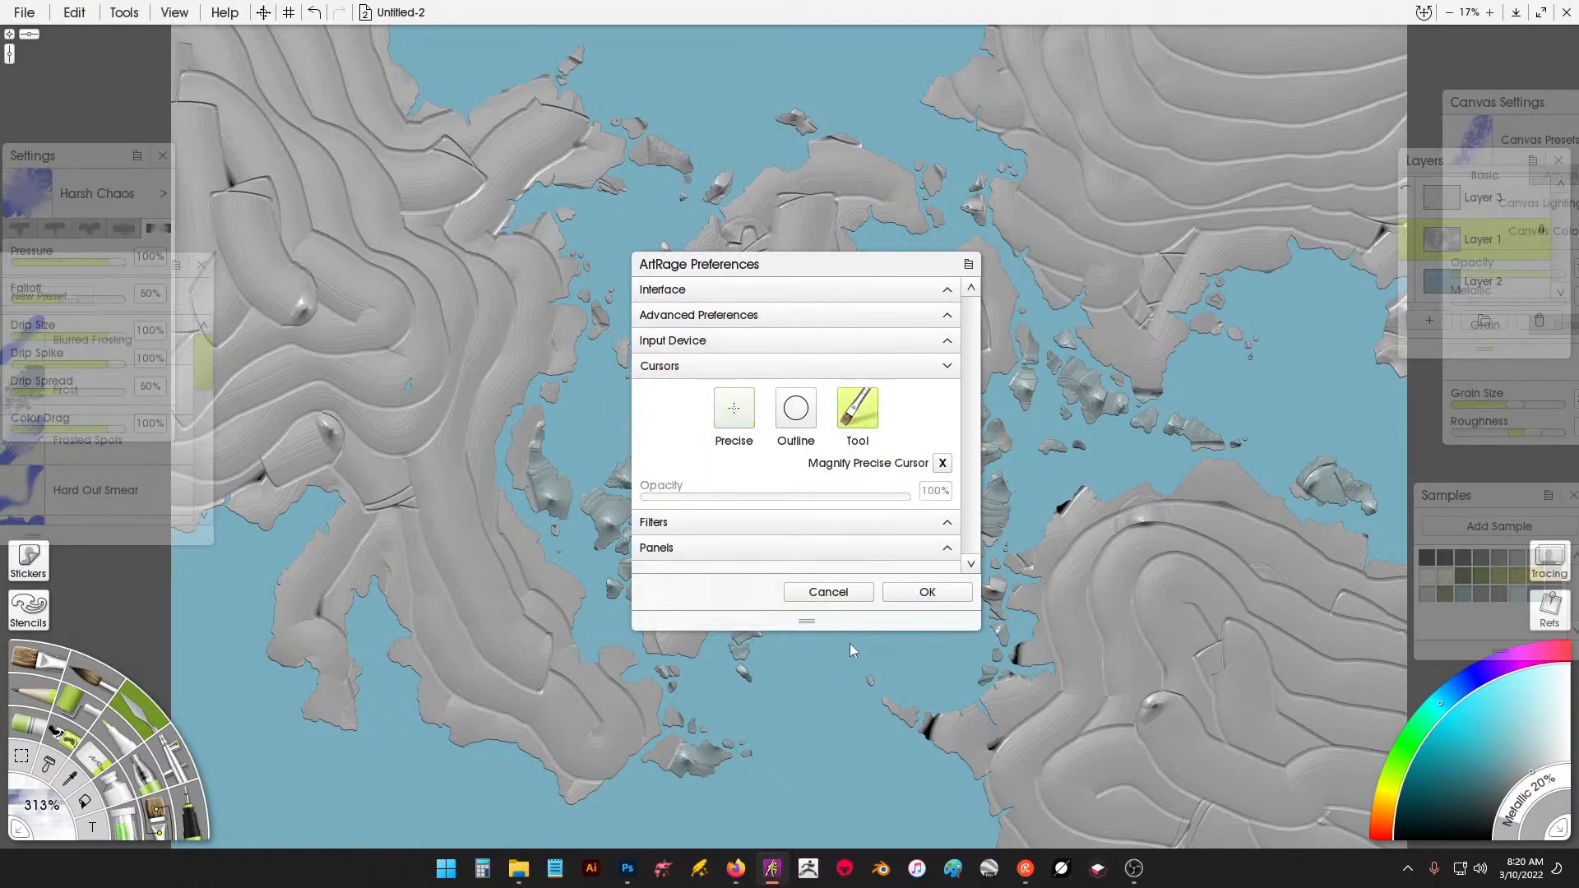
pyautogui.click(889, 598)
# Roughen the central continent's eastern arm and the coast around its northeastern bay with the Harsh Chaos Palette Knife.
pyautogui.click(915, 489)
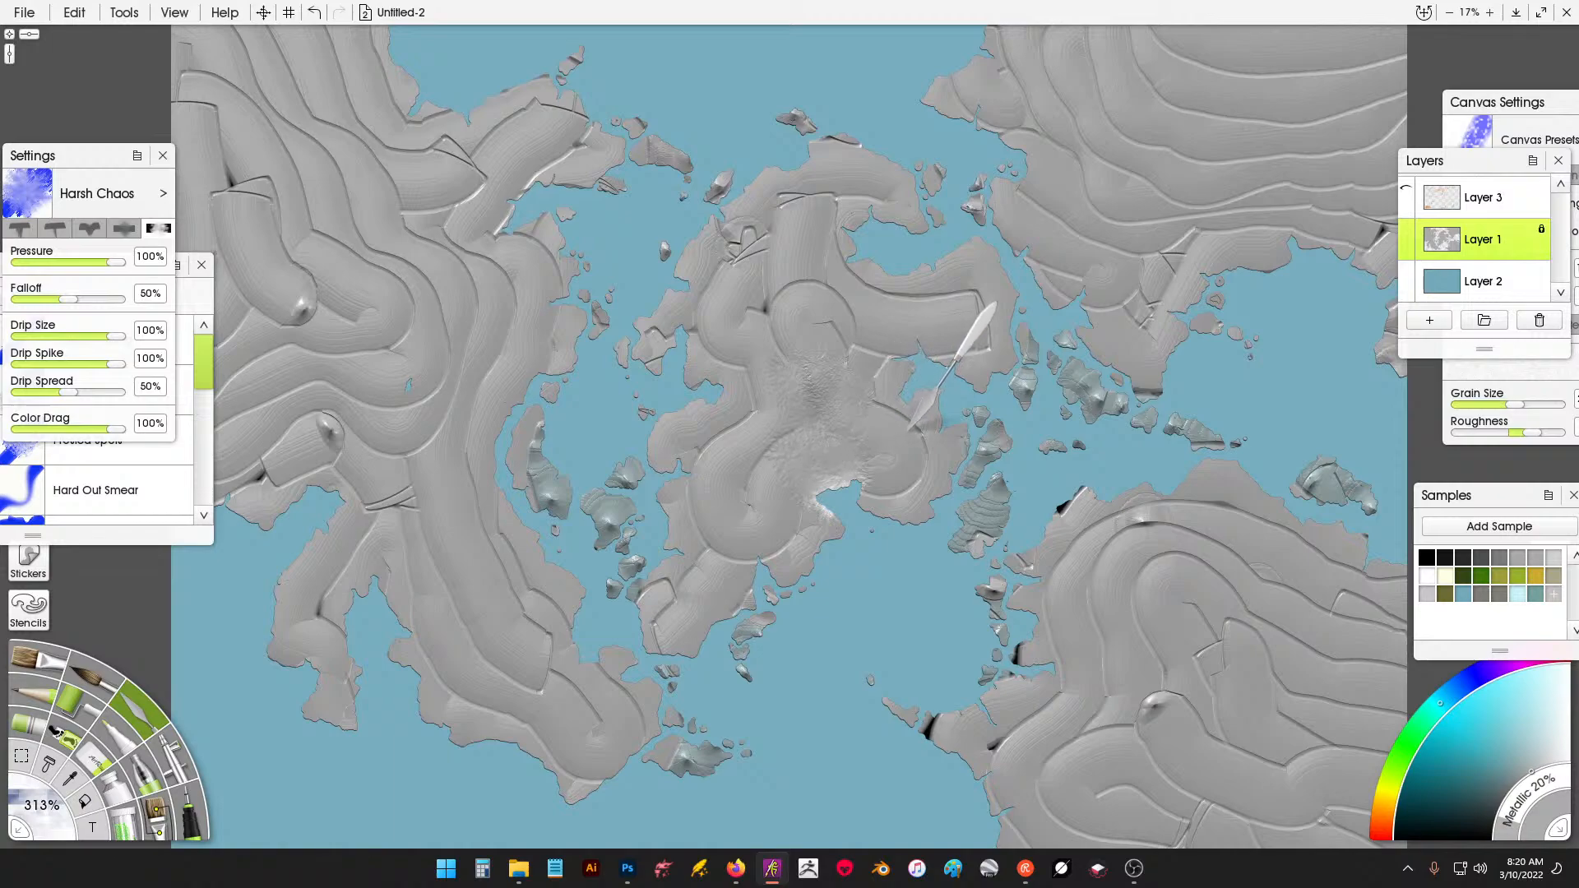
pyautogui.moveTo(923, 344)
pyautogui.mouseDown()
pyautogui.moveTo(988, 359)
pyautogui.moveTo(1008, 285)
pyautogui.moveTo(974, 249)
pyautogui.moveTo(916, 302)
pyautogui.moveTo(948, 302)
pyautogui.moveTo(924, 263)
pyautogui.moveTo(871, 290)
pyautogui.moveTo(869, 254)
pyautogui.moveTo(842, 229)
pyautogui.moveTo(851, 203)
pyautogui.moveTo(900, 217)
pyautogui.mouseUp()
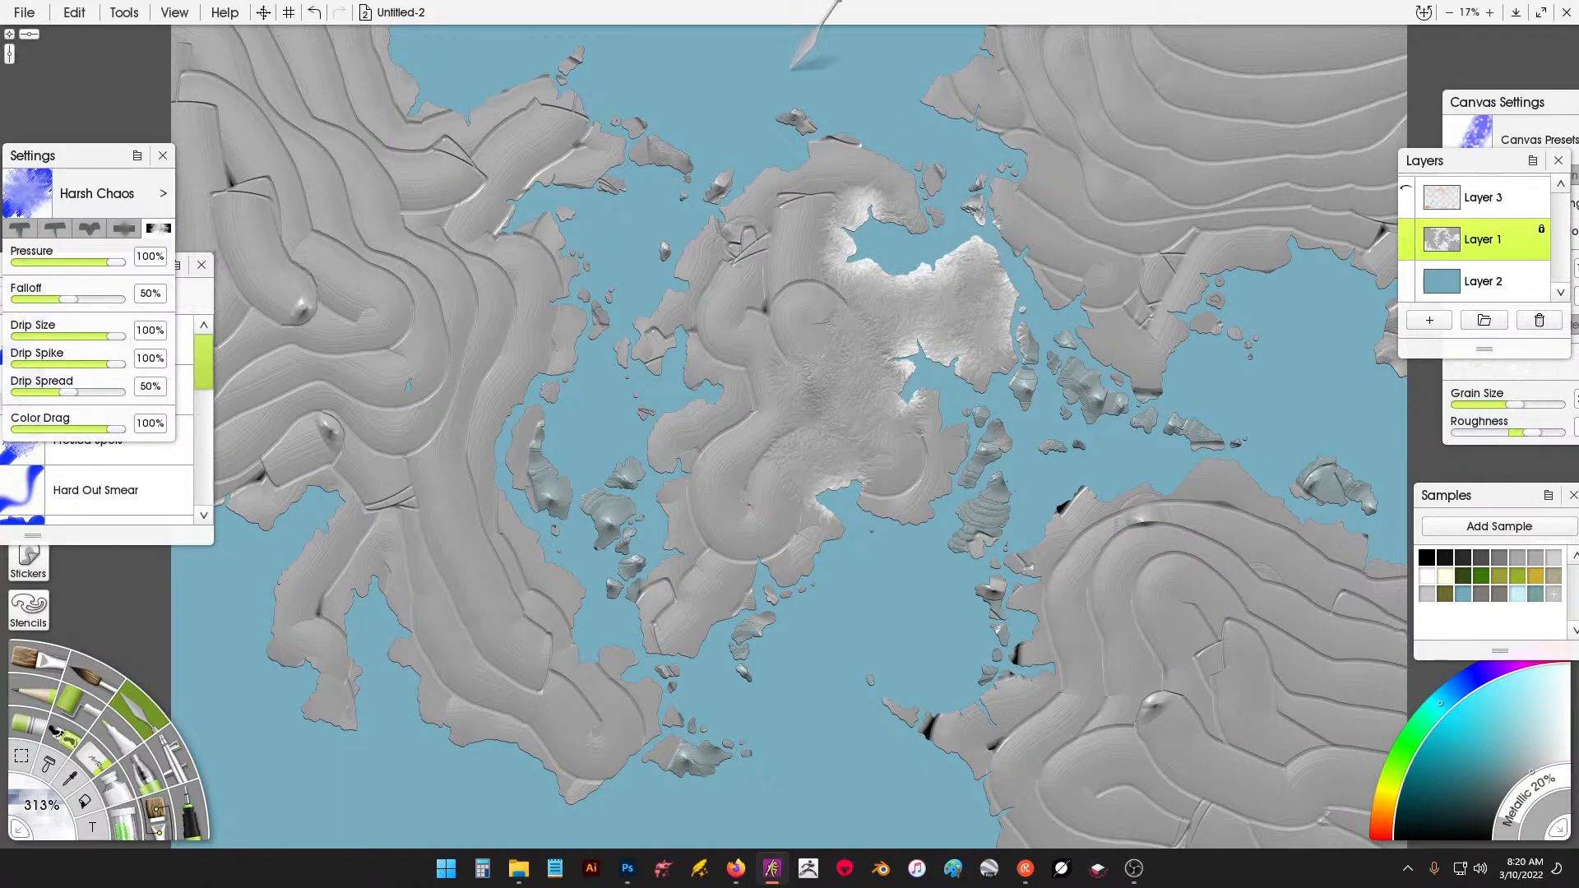
# Bring up the canvas settings beside the layers and set the canvas opacity to 0%.
pyautogui.click(1520, 105)
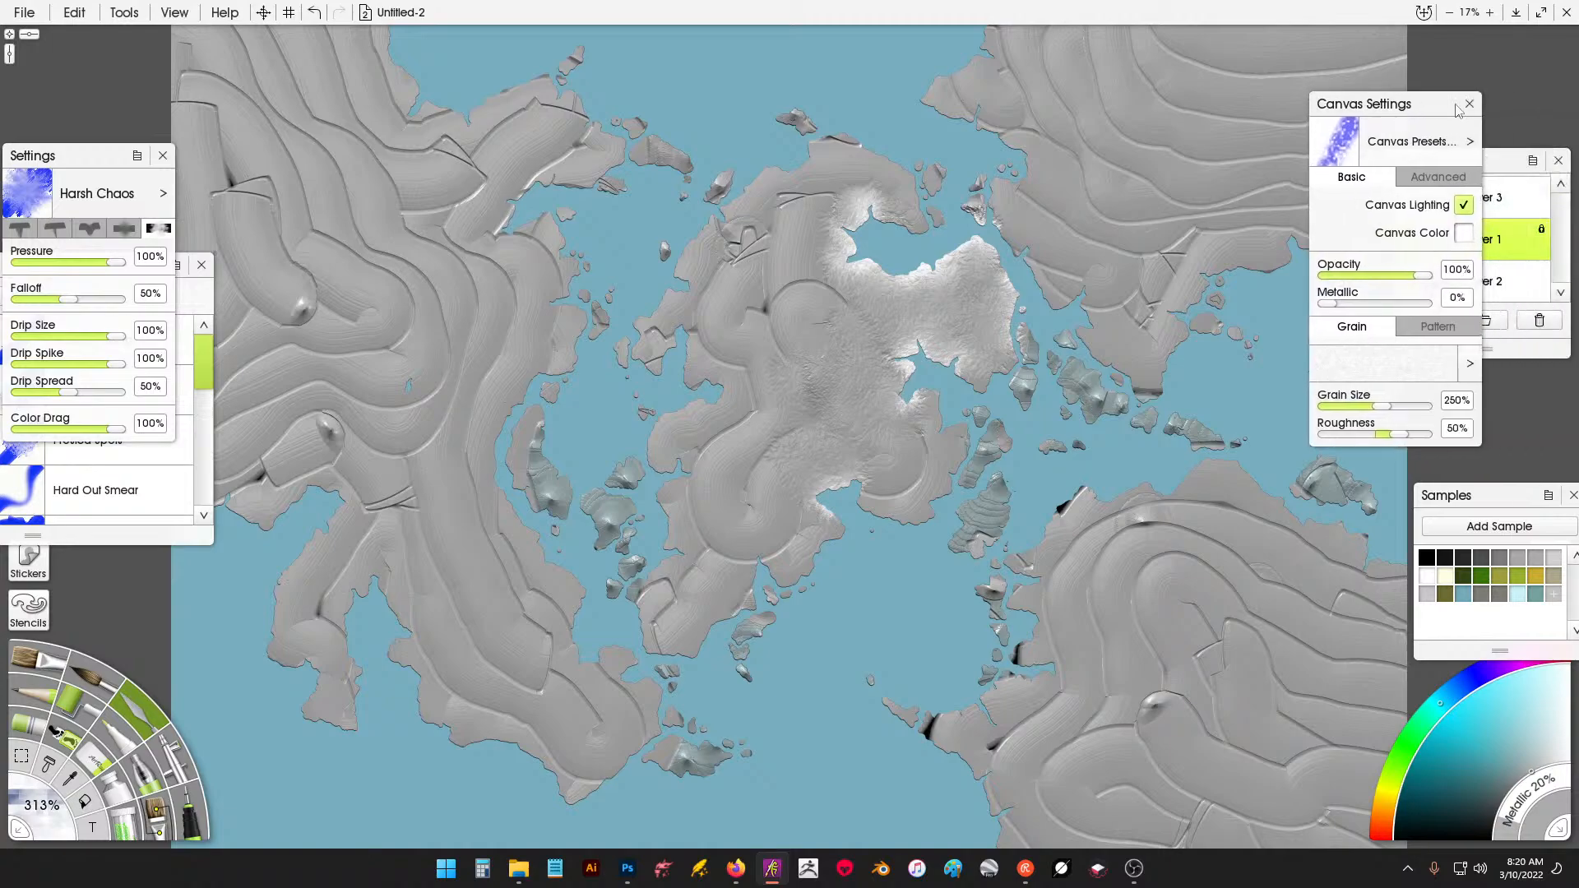
pyautogui.click(1470, 105)
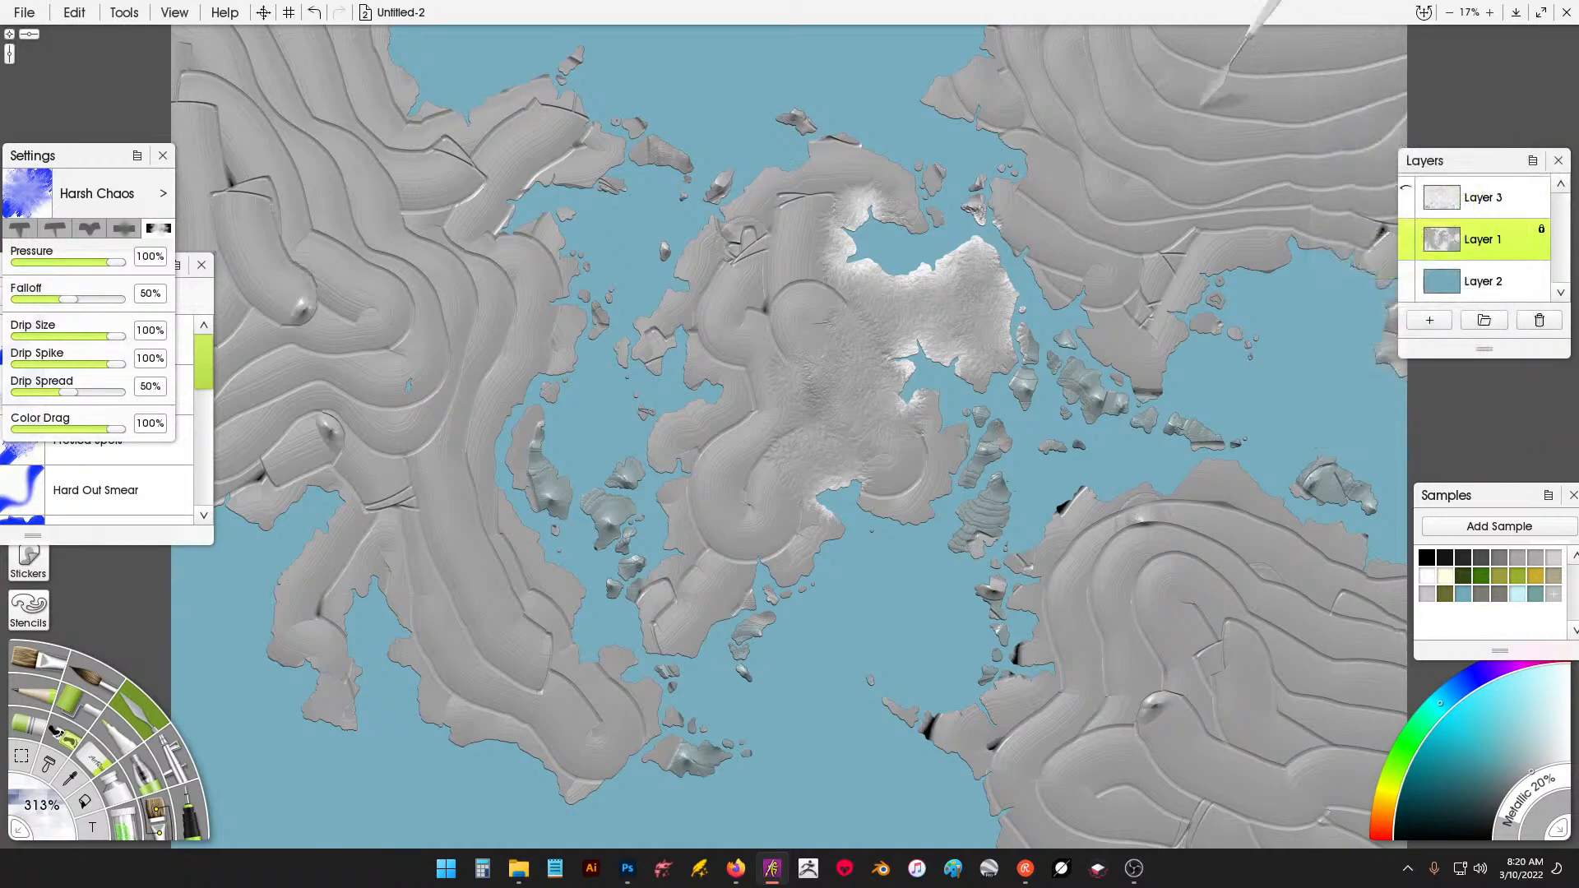
pyautogui.rightClick(718, 119)
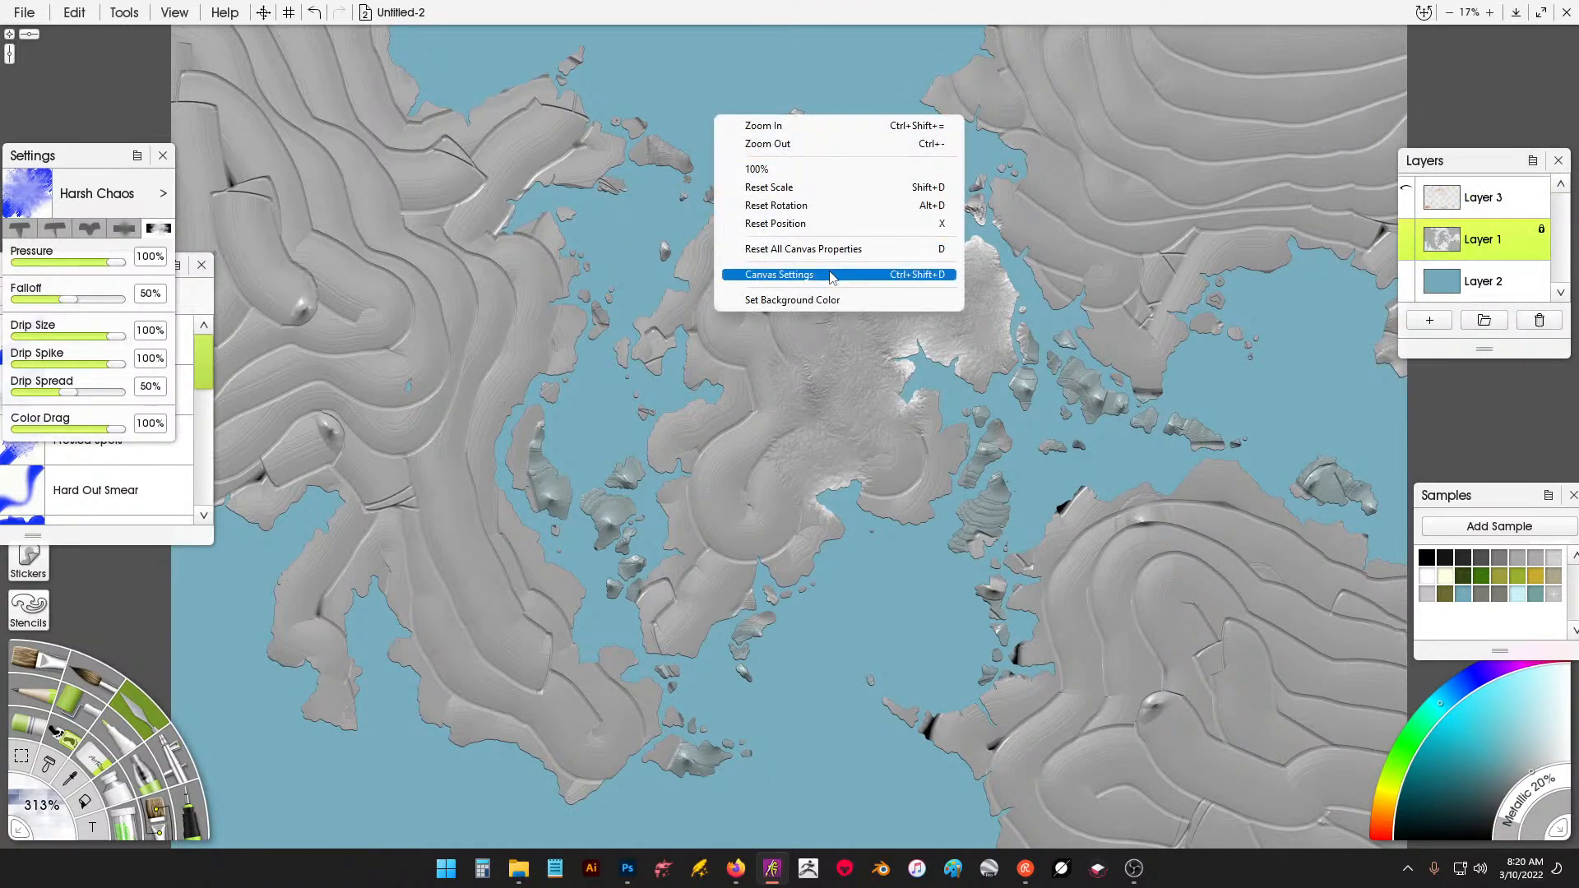
pyautogui.click(833, 277)
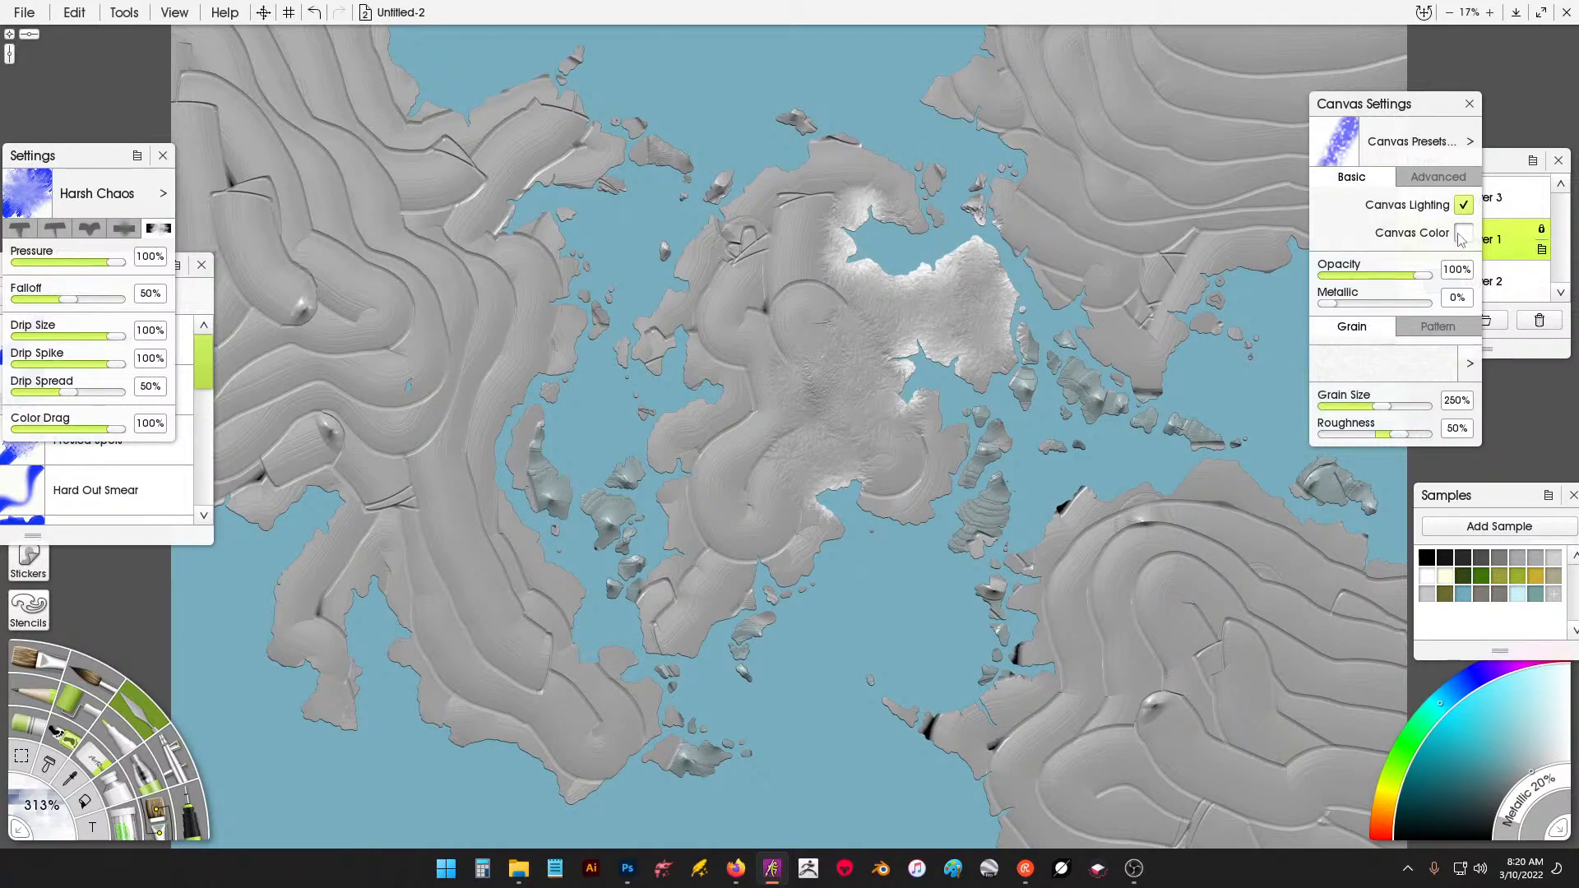
pyautogui.moveTo(1406, 284); pyautogui.dragTo(1322, 280)
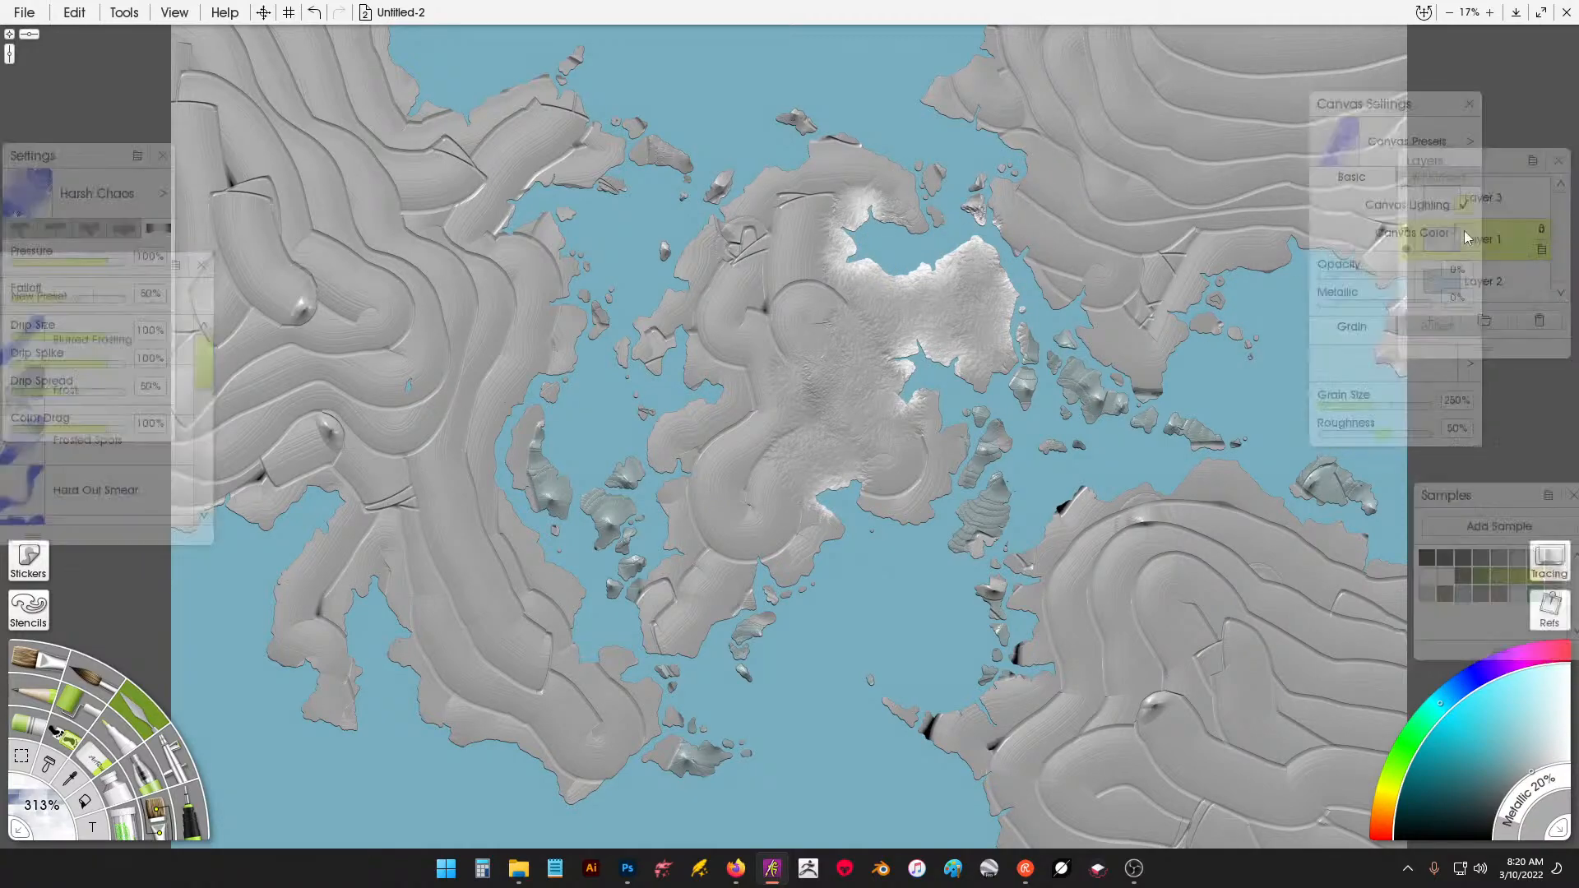
# Set the canvas color to tan #B9B19B and smear the coast around the central continent's northeastern bay.
pyautogui.click(1465, 237)
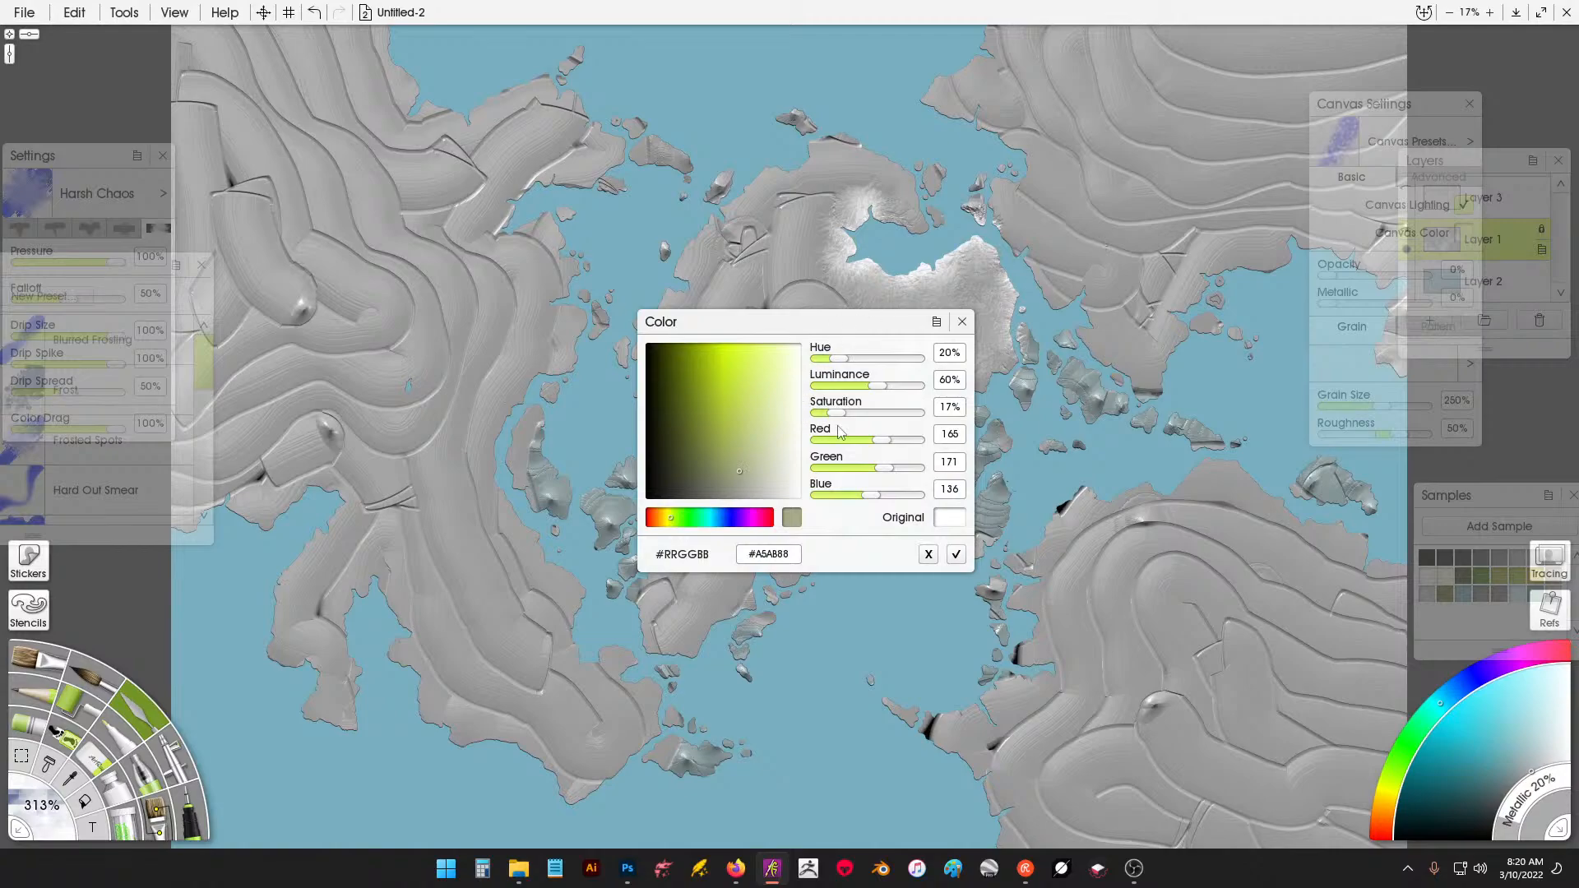
pyautogui.moveTo(681, 520); pyautogui.dragTo(663, 524)
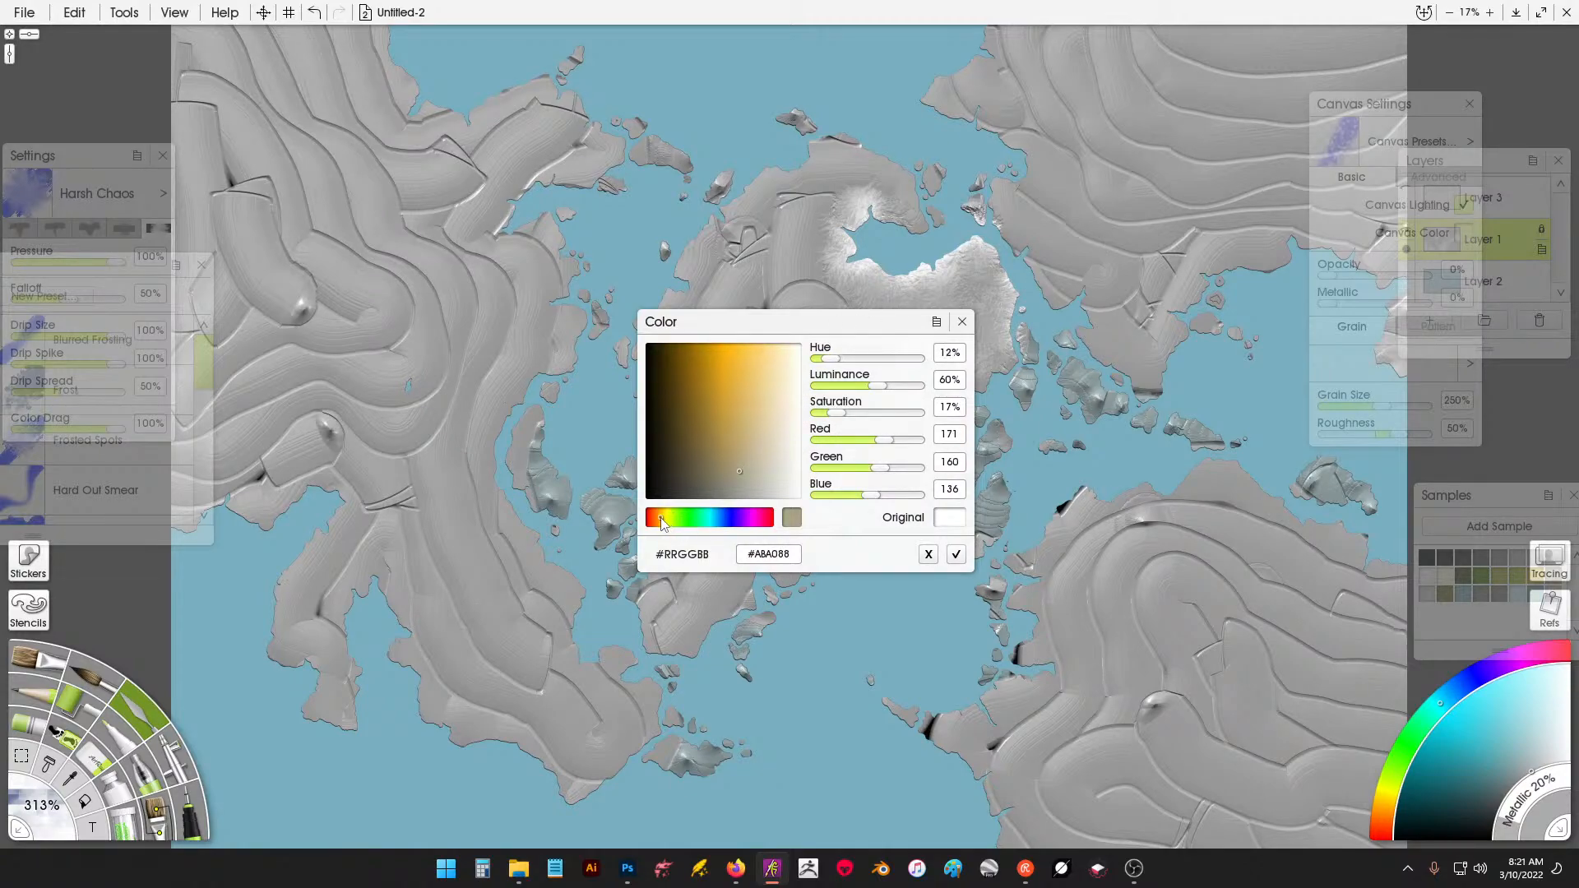
pyautogui.moveTo(714, 433)
pyautogui.mouseDown()
pyautogui.moveTo(724, 379)
pyautogui.moveTo(748, 470)
pyautogui.mouseUp()
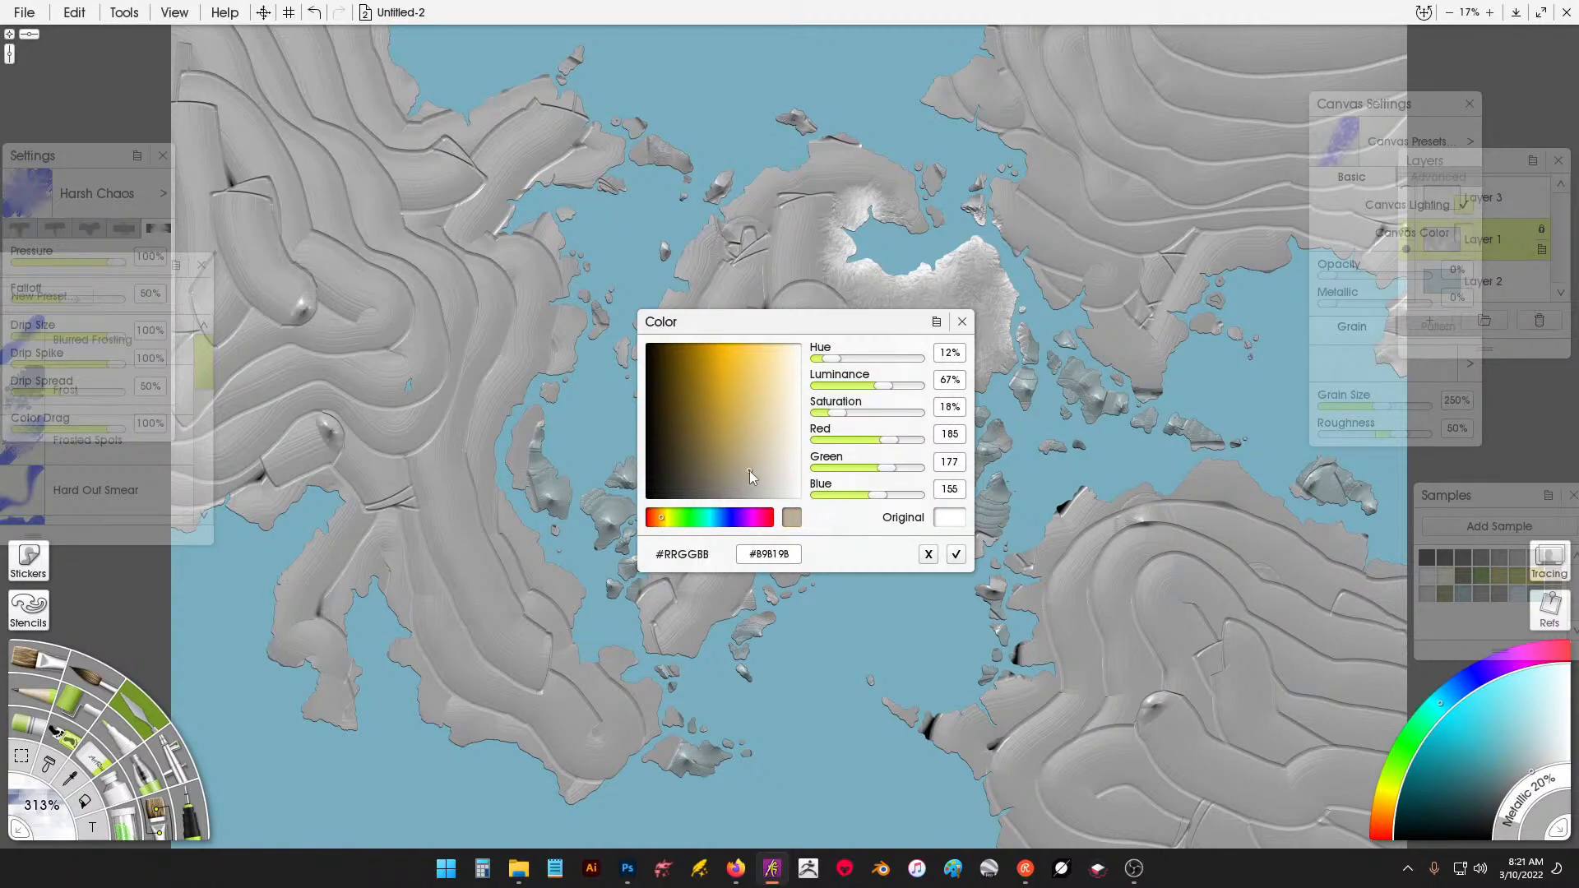
pyautogui.click(956, 556)
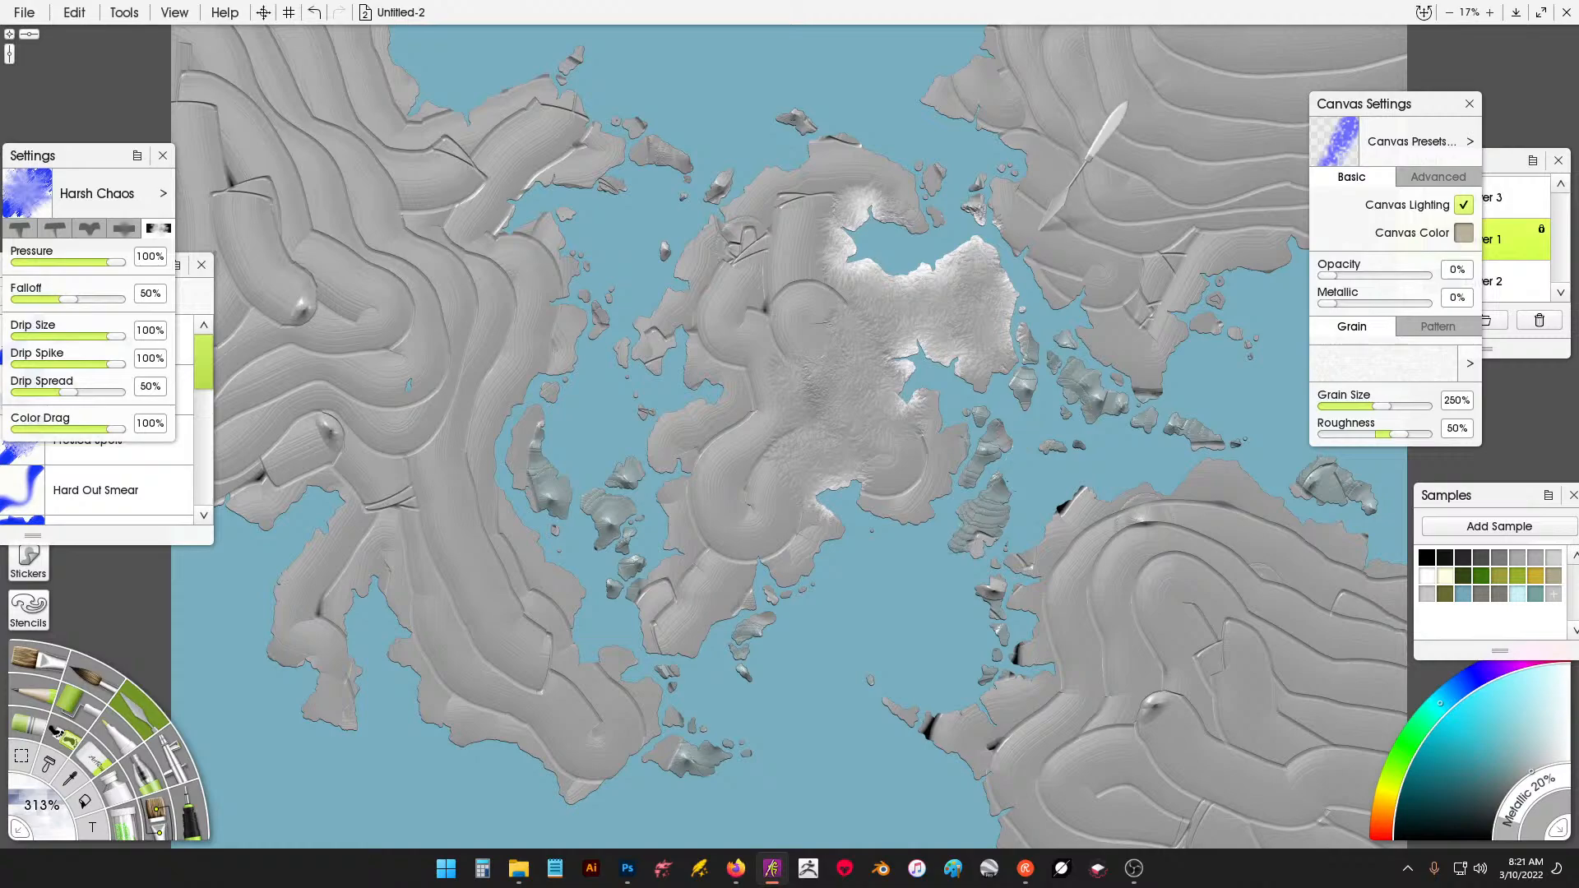
pyautogui.moveTo(887, 275)
pyautogui.mouseDown()
pyautogui.moveTo(834, 251)
pyautogui.moveTo(841, 211)
pyautogui.moveTo(924, 226)
pyautogui.mouseUp()
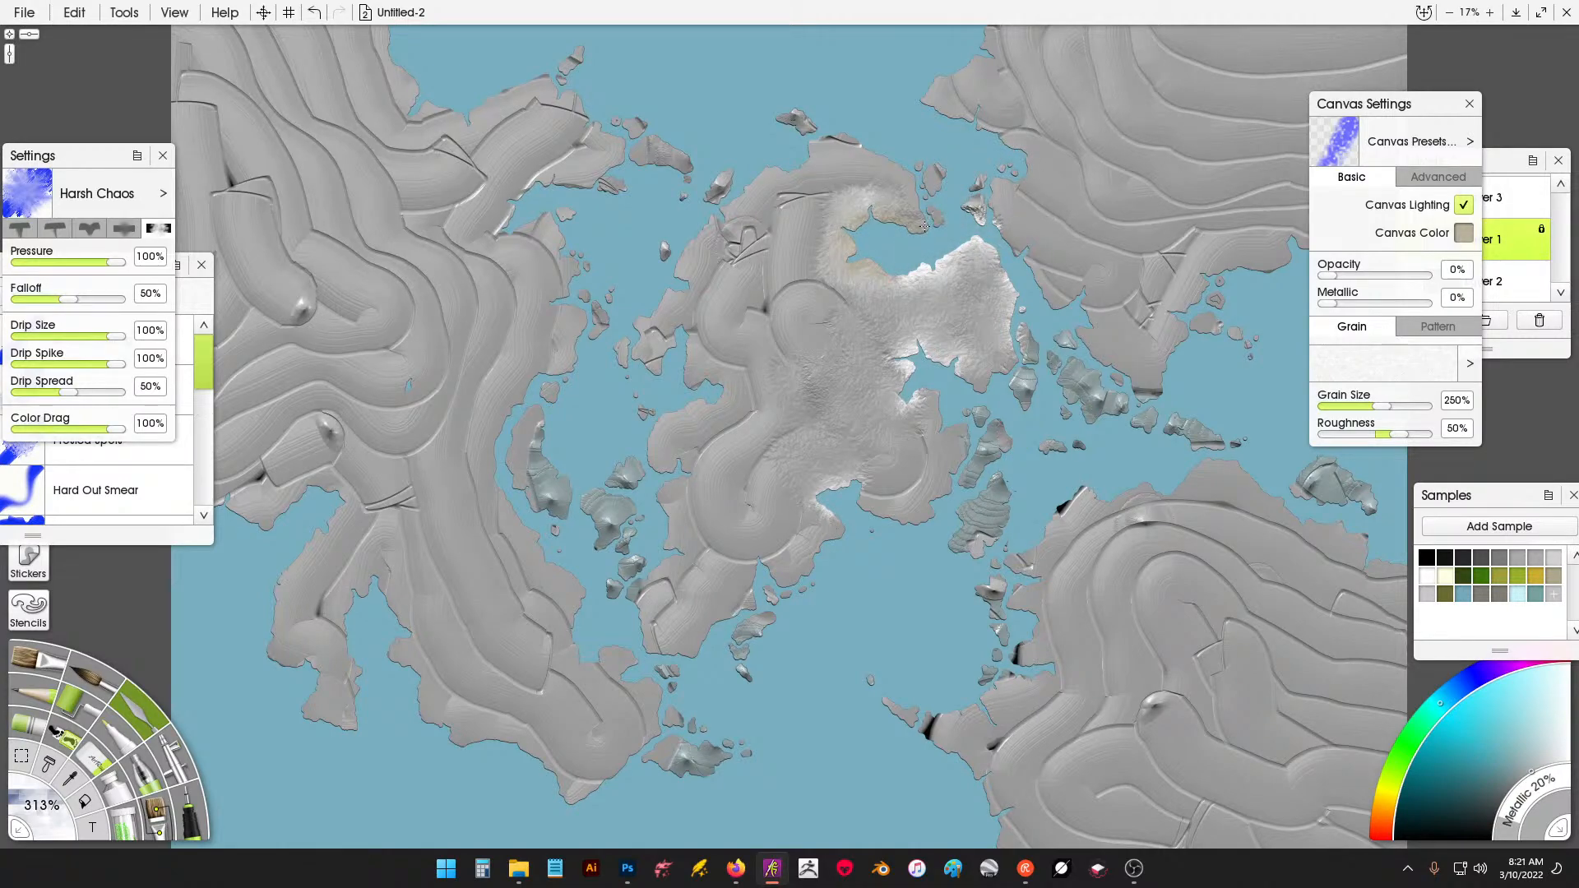
# Roughen the central continent's western, southern and eastern coasts and its smooth interior with the Harsh Chaos Palette Knife.
pyautogui.moveTo(824, 109)
pyautogui.mouseDown()
pyautogui.moveTo(789, 126)
pyautogui.moveTo(815, 150)
pyautogui.moveTo(761, 181)
pyautogui.moveTo(759, 234)
pyautogui.moveTo(692, 249)
pyautogui.moveTo(729, 292)
pyautogui.moveTo(692, 330)
pyautogui.mouseUp()
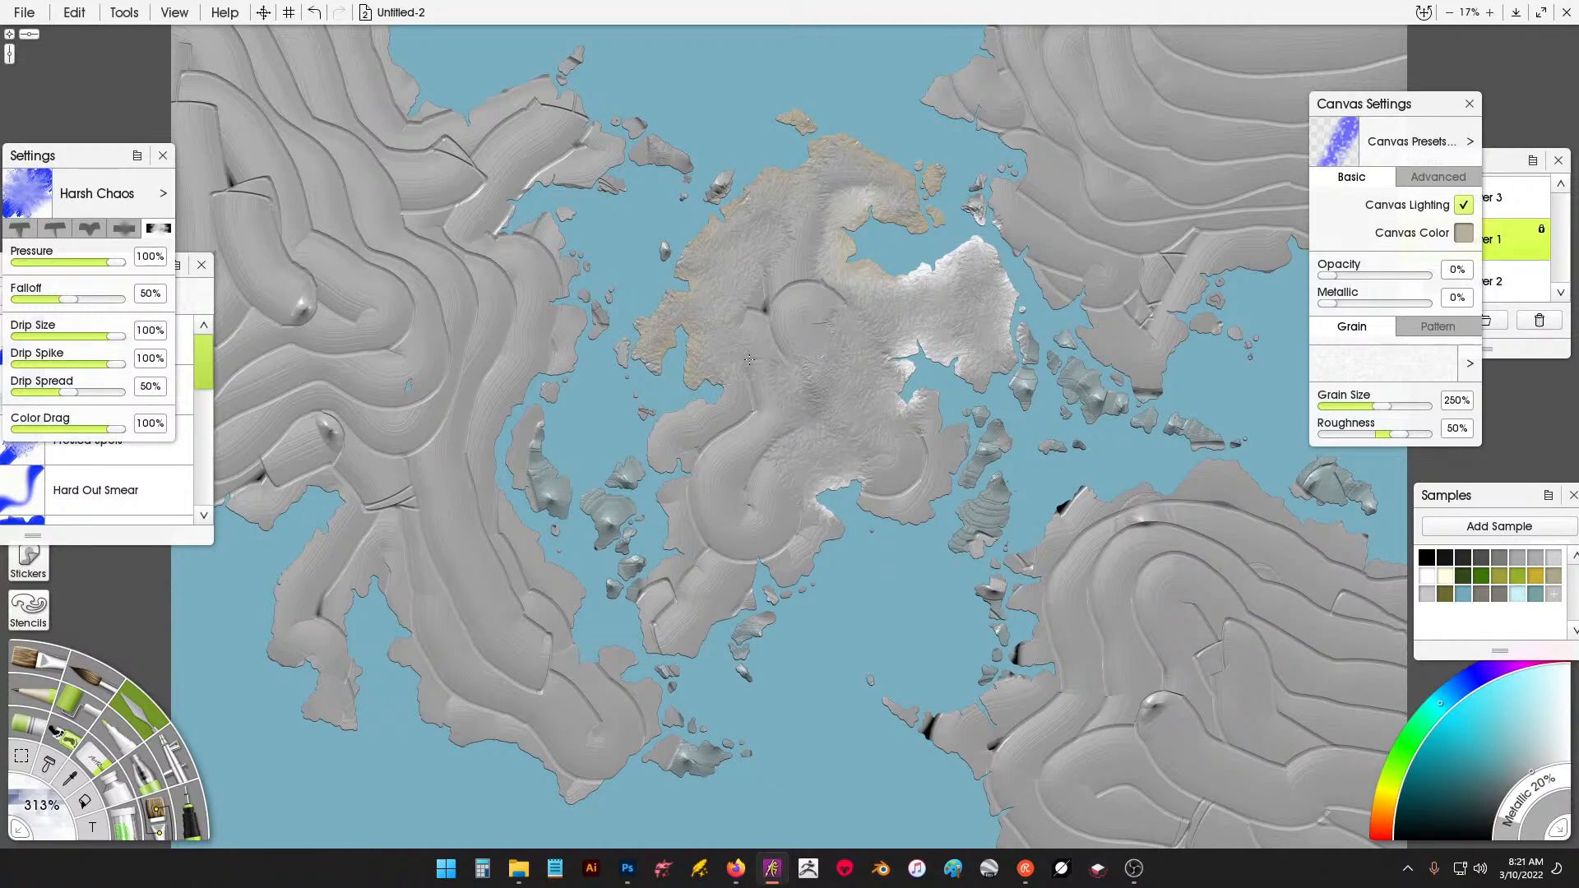
pyautogui.moveTo(741, 391)
pyautogui.mouseDown()
pyautogui.moveTo(683, 404)
pyautogui.moveTo(670, 448)
pyautogui.mouseUp()
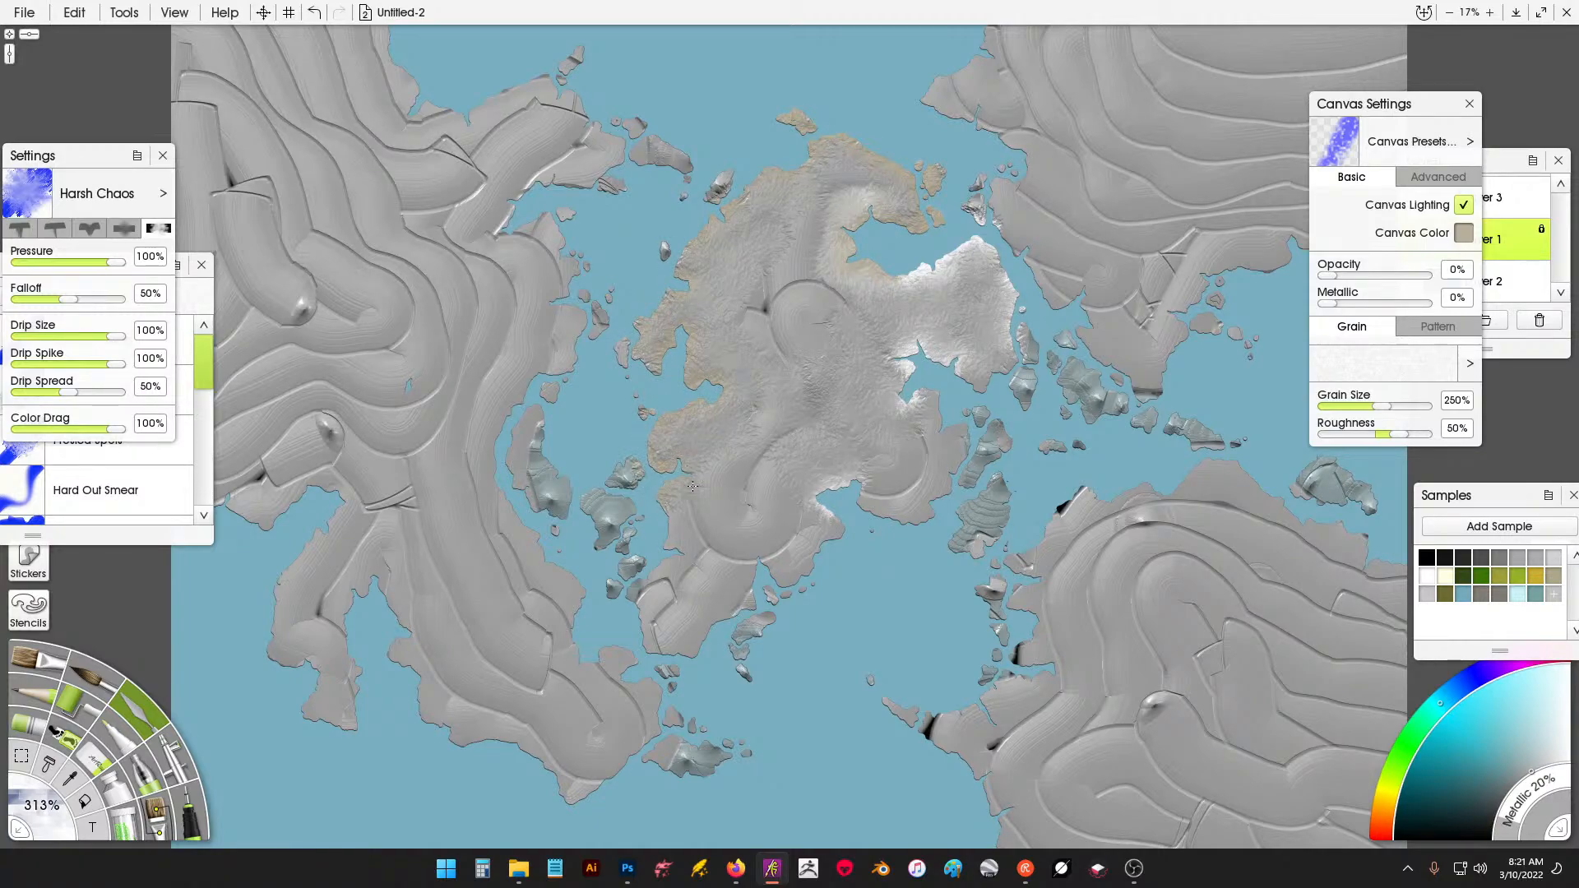
pyautogui.moveTo(713, 508)
pyautogui.mouseDown()
pyautogui.moveTo(692, 574)
pyautogui.moveTo(654, 617)
pyautogui.moveTo(667, 658)
pyautogui.mouseUp()
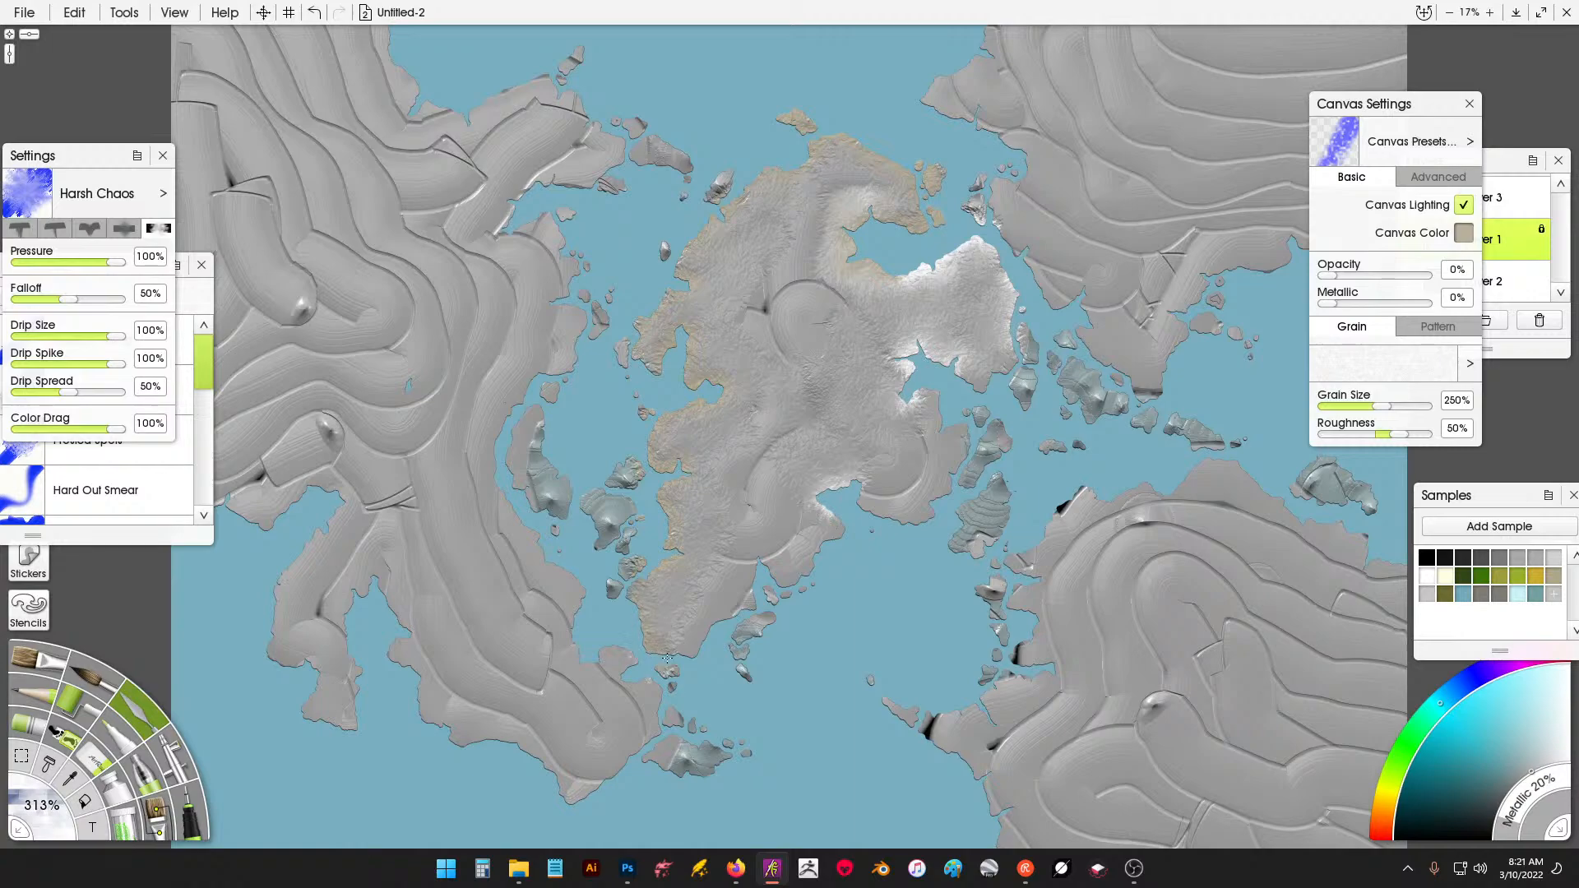
pyautogui.moveTo(779, 553)
pyautogui.mouseDown()
pyautogui.moveTo(809, 542)
pyautogui.moveTo(811, 486)
pyautogui.moveTo(843, 480)
pyautogui.moveTo(902, 531)
pyautogui.moveTo(899, 357)
pyautogui.mouseUp()
pyautogui.moveTo(847, 210)
pyautogui.mouseDown()
pyautogui.moveTo(810, 130)
pyautogui.moveTo(765, 263)
pyautogui.moveTo(864, 205)
pyautogui.moveTo(831, 219)
pyautogui.mouseUp()
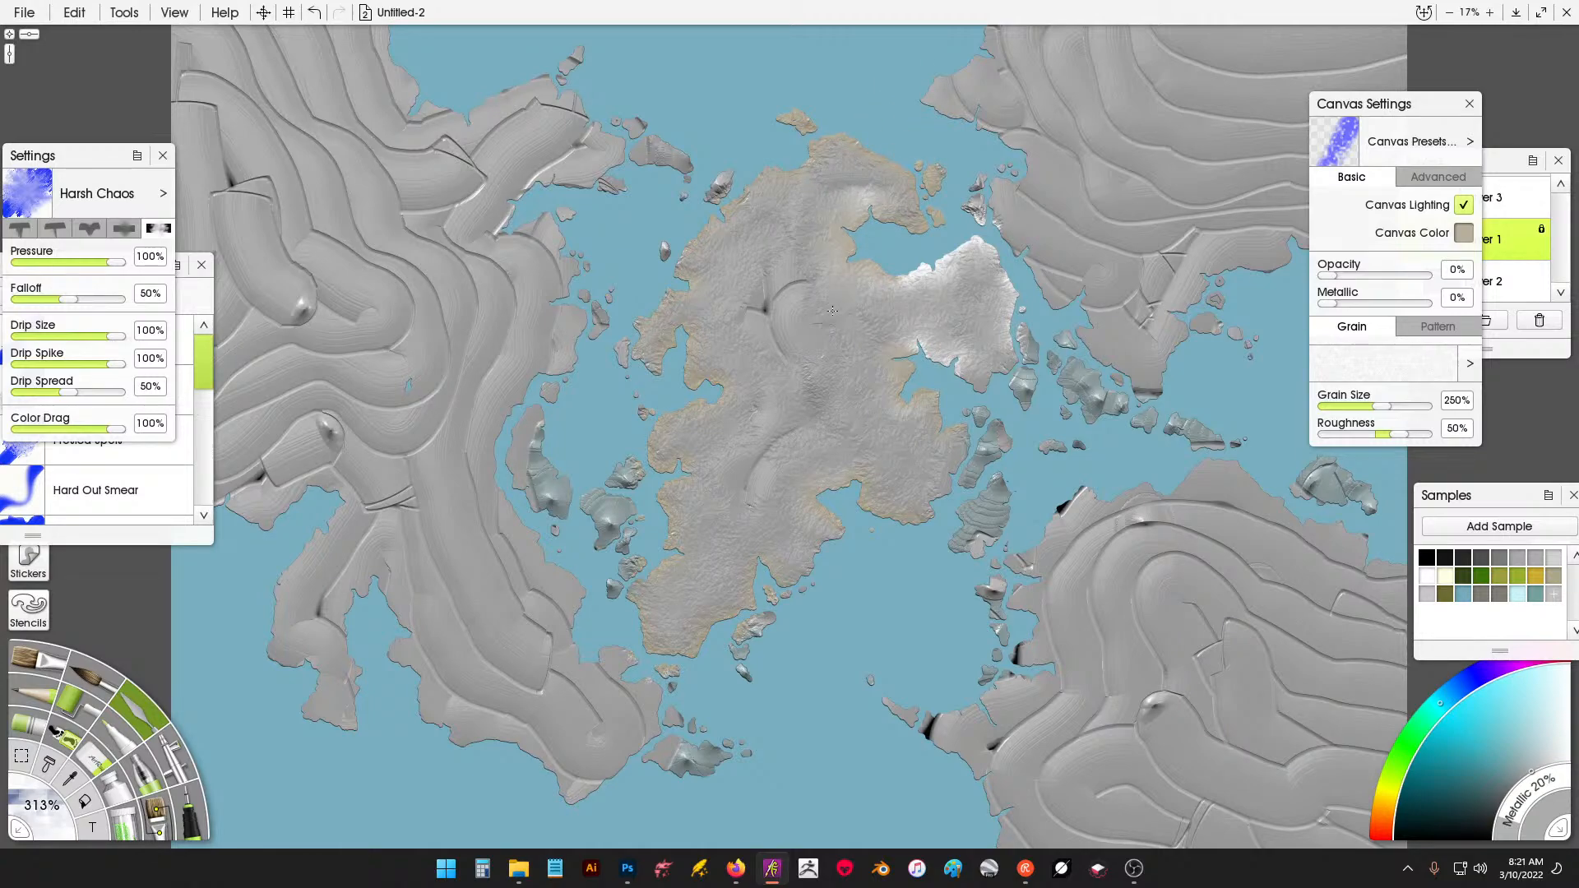
pyautogui.moveTo(847, 303)
pyautogui.mouseDown()
pyautogui.moveTo(769, 408)
pyautogui.moveTo(763, 448)
pyautogui.moveTo(793, 335)
pyautogui.moveTo(856, 282)
pyautogui.moveTo(748, 388)
pyautogui.moveTo(790, 375)
pyautogui.moveTo(731, 371)
pyautogui.mouseUp()
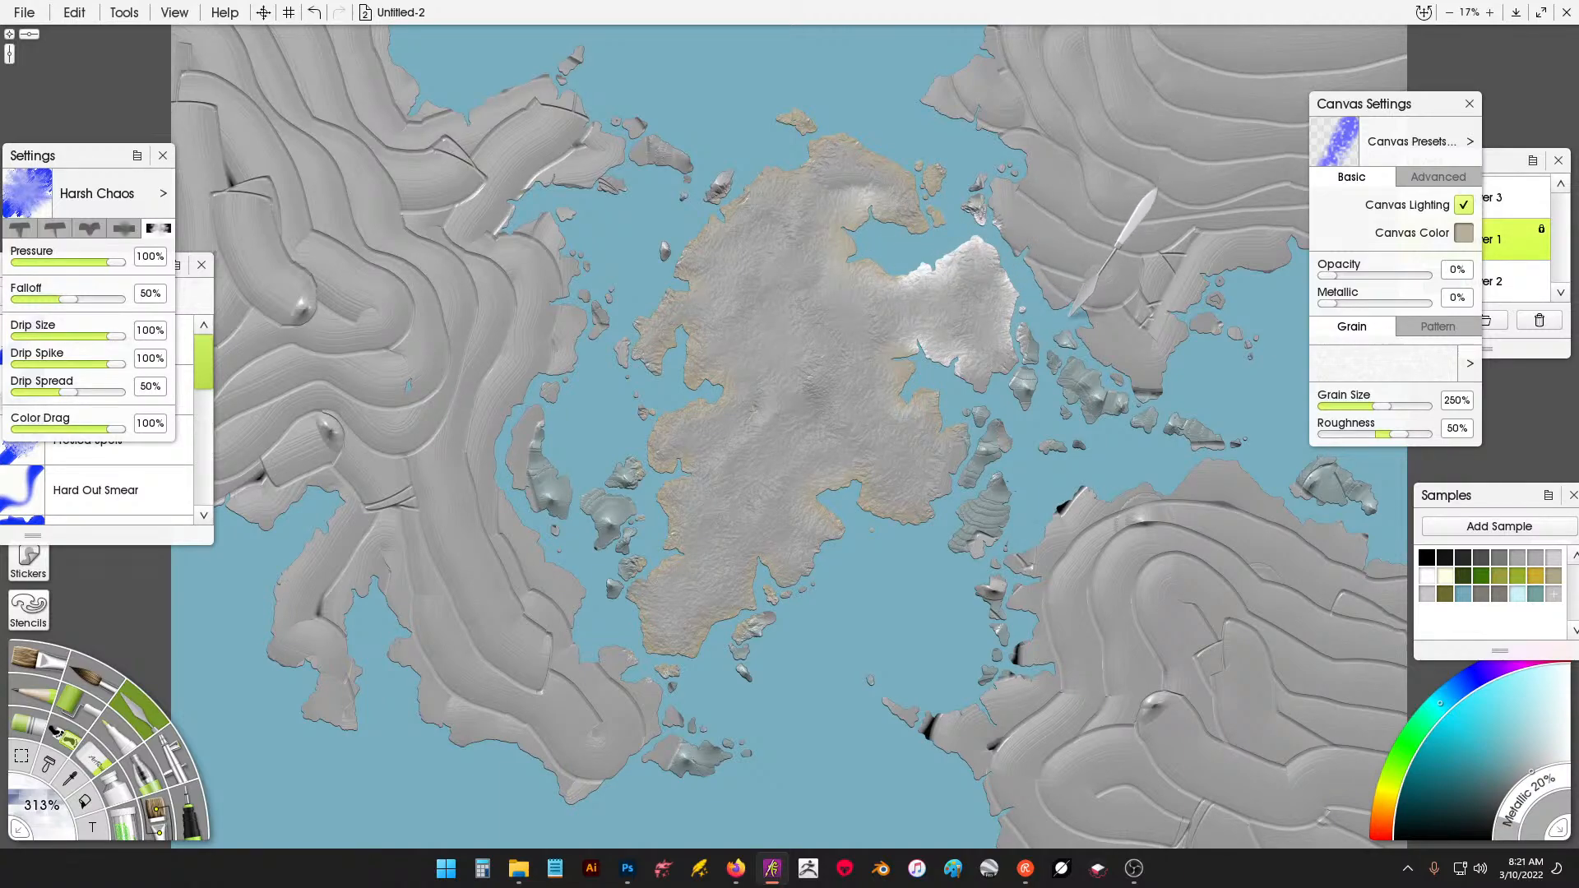
# Move the canvas settings clear of the map and smear the whole northeastern continent into rough terrain with tan coasts.
pyautogui.moveTo(1068, 317)
pyautogui.mouseDown()
pyautogui.moveTo(1131, 215)
pyautogui.moveTo(1074, 267)
pyautogui.mouseUp()
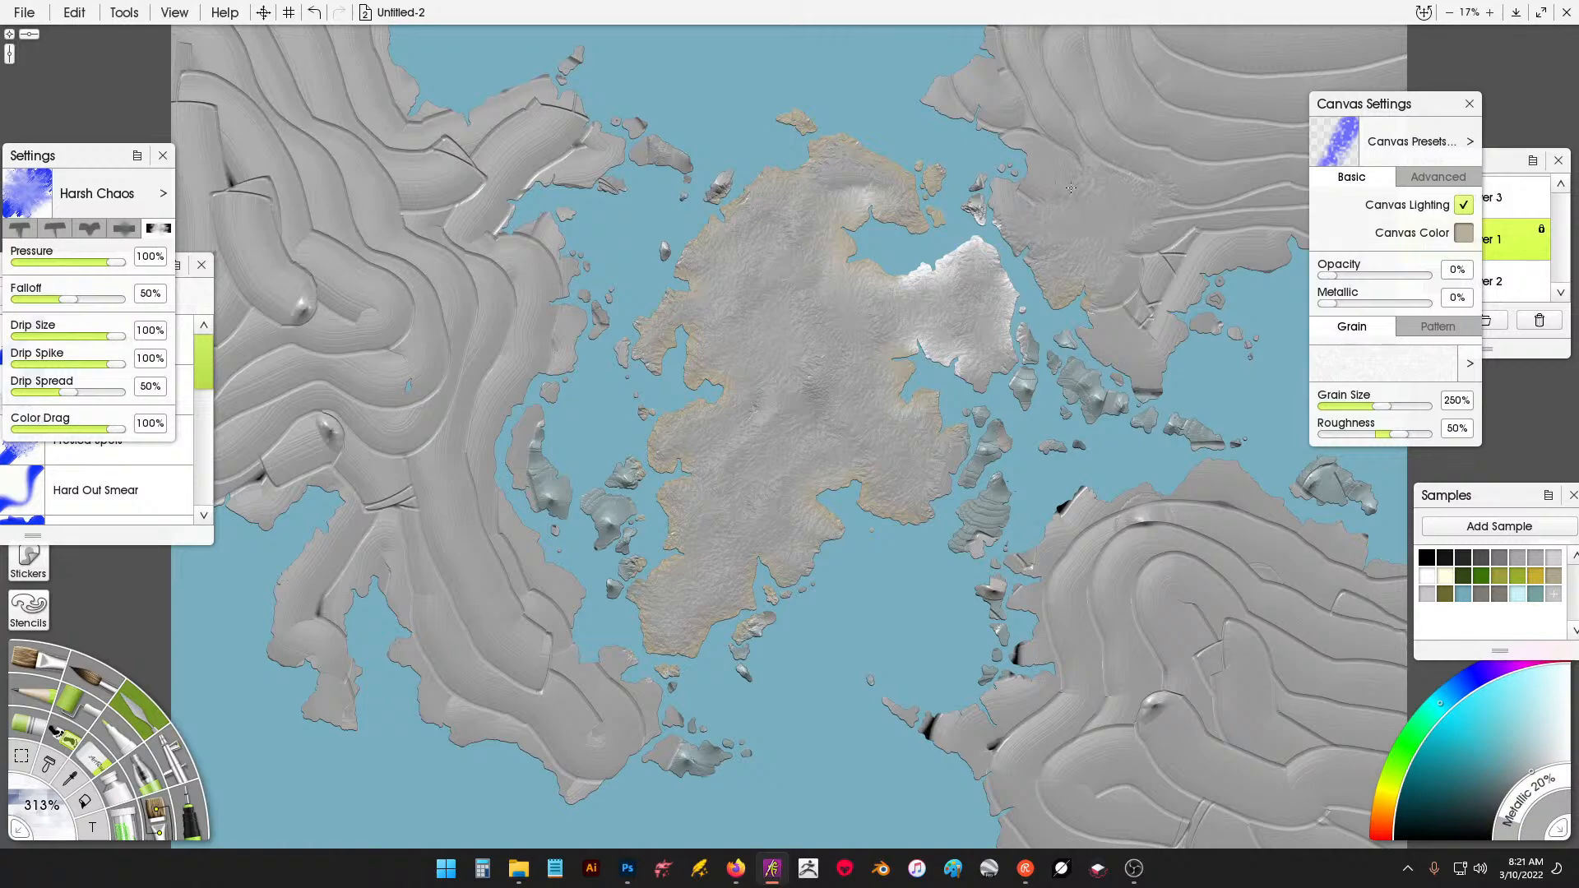
pyautogui.moveTo(1090, 144)
pyautogui.mouseDown()
pyautogui.moveTo(1043, 116)
pyautogui.moveTo(983, 64)
pyautogui.moveTo(1010, 39)
pyautogui.mouseUp()
pyautogui.moveTo(1390, 104); pyautogui.dragTo(1531, 112)
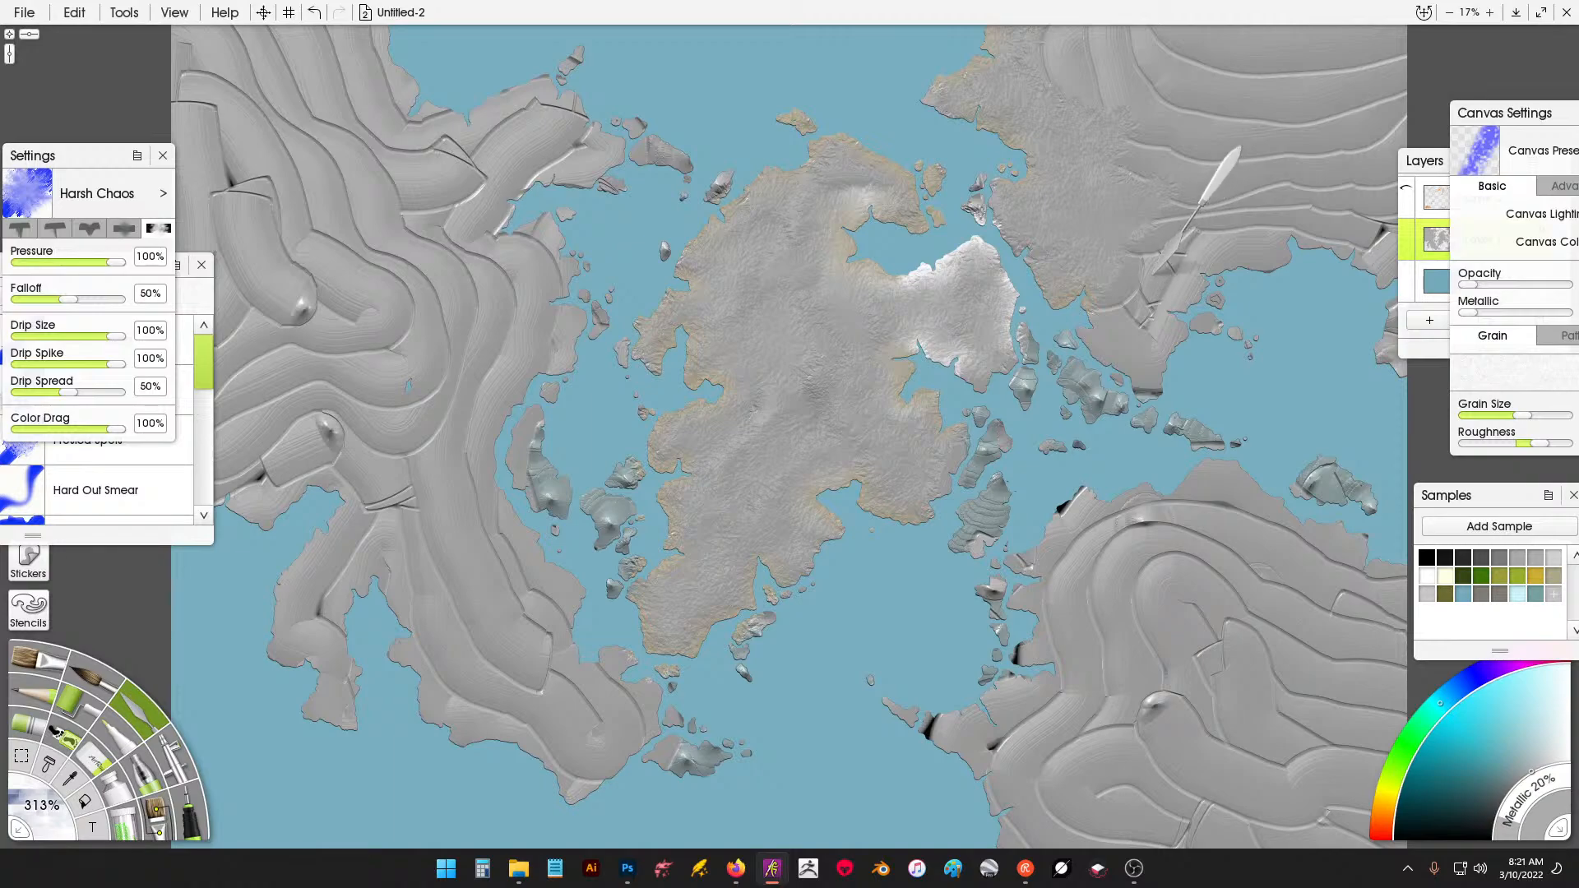
pyautogui.moveTo(1124, 304)
pyautogui.mouseDown()
pyautogui.moveTo(1168, 247)
pyautogui.moveTo(1193, 280)
pyautogui.moveTo(1233, 272)
pyautogui.moveTo(1349, 181)
pyautogui.moveTo(1375, 234)
pyautogui.moveTo(1383, 334)
pyautogui.moveTo(1386, 284)
pyautogui.mouseUp()
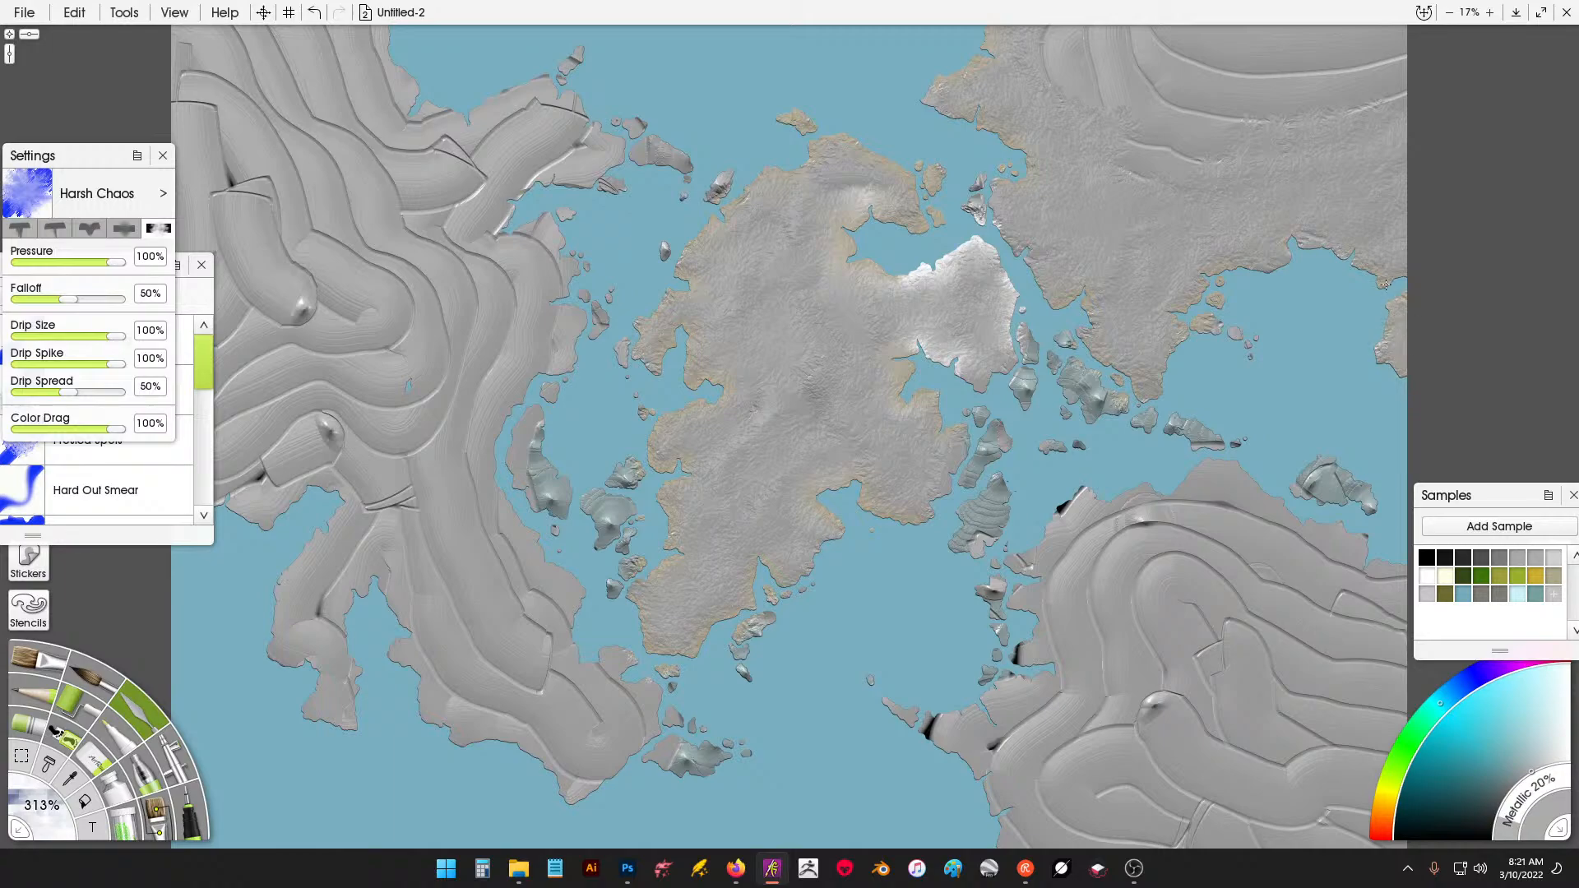
pyautogui.moveTo(1011, 51)
pyautogui.mouseDown()
pyautogui.moveTo(1062, 28)
pyautogui.moveTo(1080, 93)
pyautogui.mouseUp()
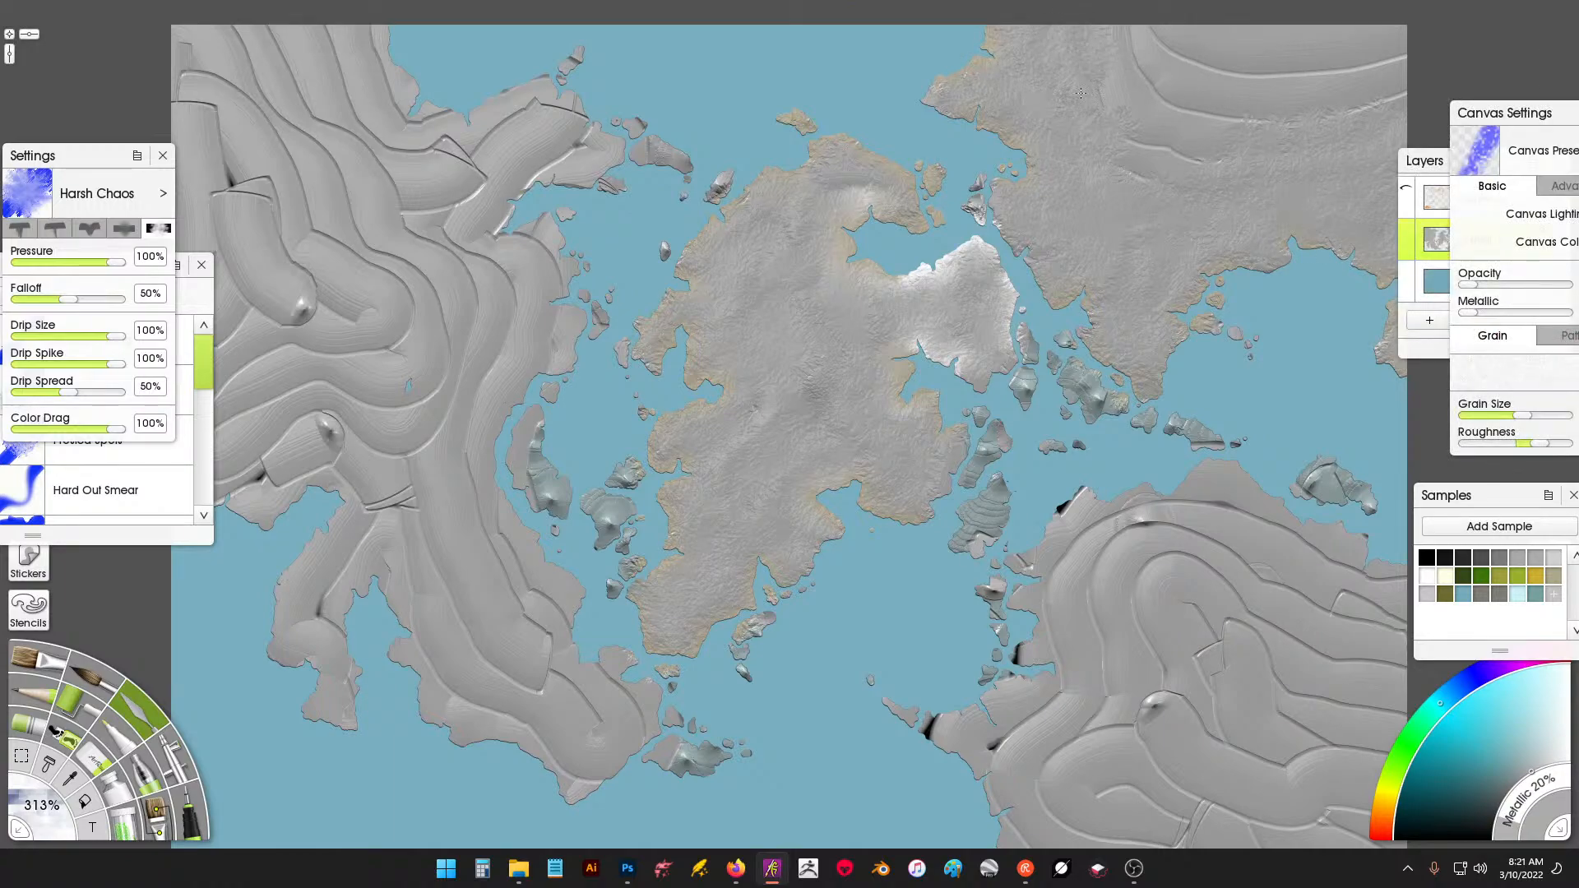
pyautogui.moveTo(1139, 168); pyautogui.dragTo(1219, 161)
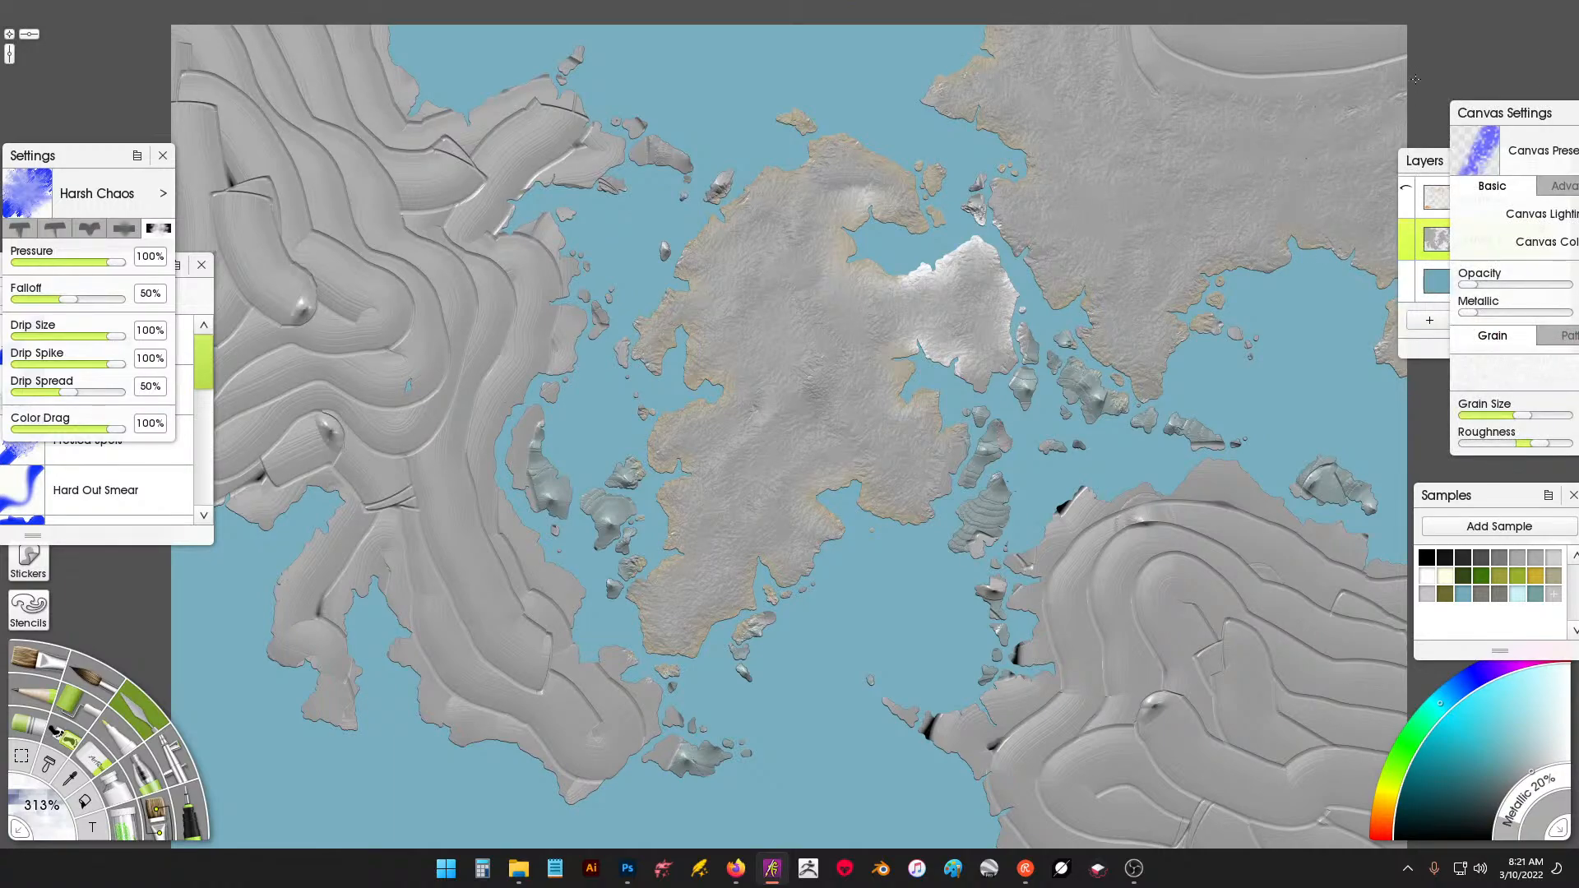
pyautogui.moveTo(1319, 71)
pyautogui.mouseDown()
pyautogui.moveTo(1280, 95)
pyautogui.moveTo(1249, 71)
pyautogui.mouseUp()
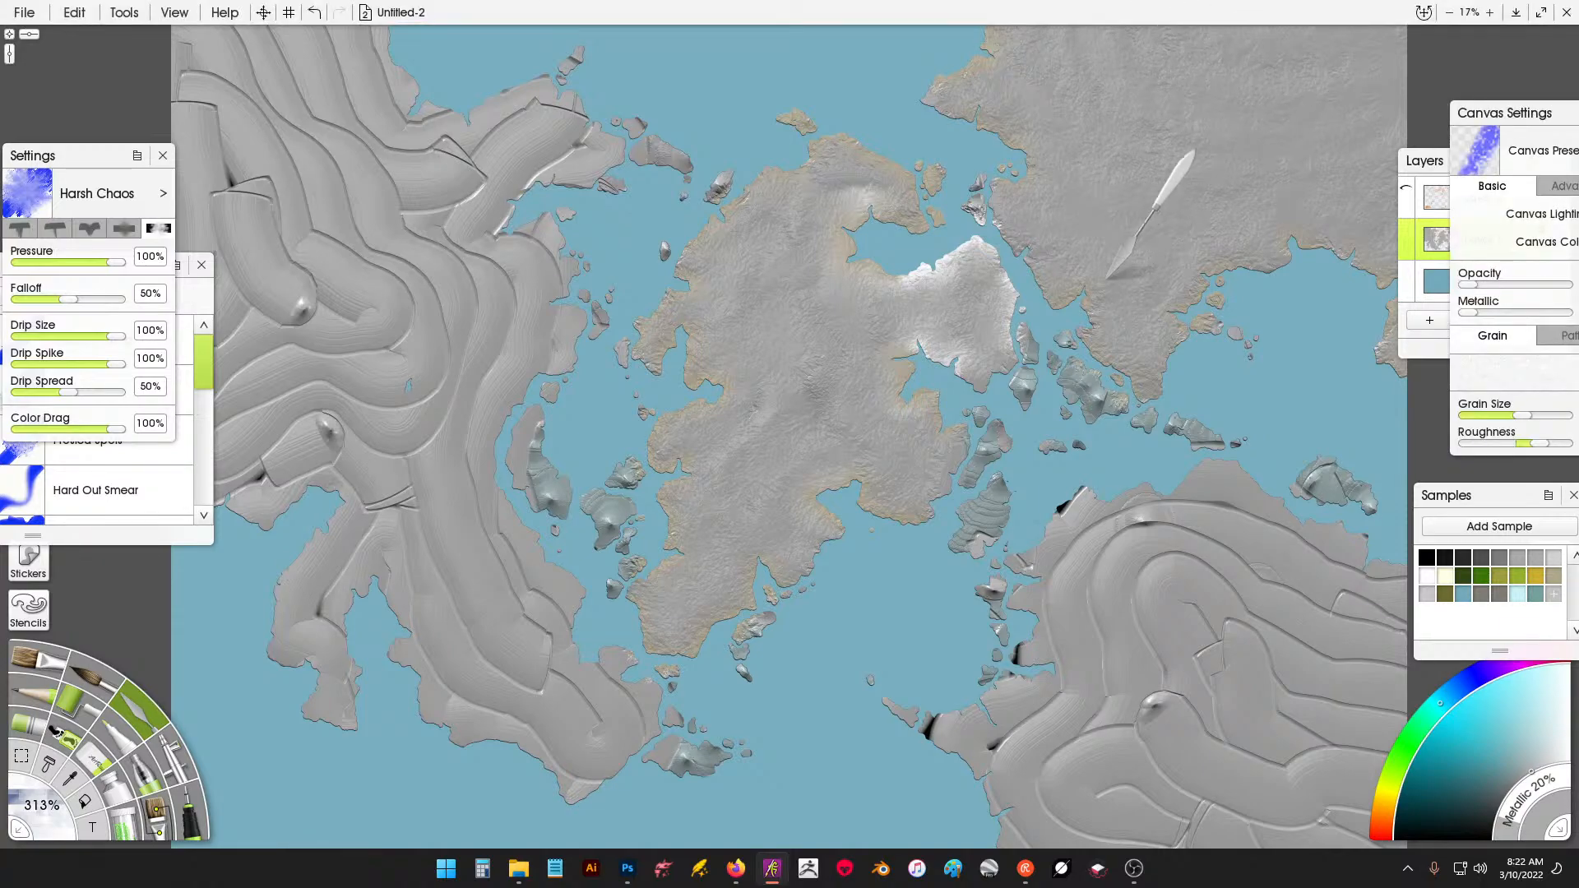
# Smear the southeastern continent's coasts, nearby islands and ridged interior into rough terrain down to the map's southern edge.
pyautogui.moveTo(1072, 565)
pyautogui.mouseDown()
pyautogui.moveTo(1269, 462)
pyautogui.moveTo(1304, 471)
pyautogui.moveTo(1385, 423)
pyautogui.moveTo(1409, 475)
pyautogui.moveTo(1340, 459)
pyautogui.moveTo(1322, 481)
pyautogui.moveTo(1331, 538)
pyautogui.moveTo(1382, 540)
pyautogui.moveTo(1378, 633)
pyautogui.mouseUp()
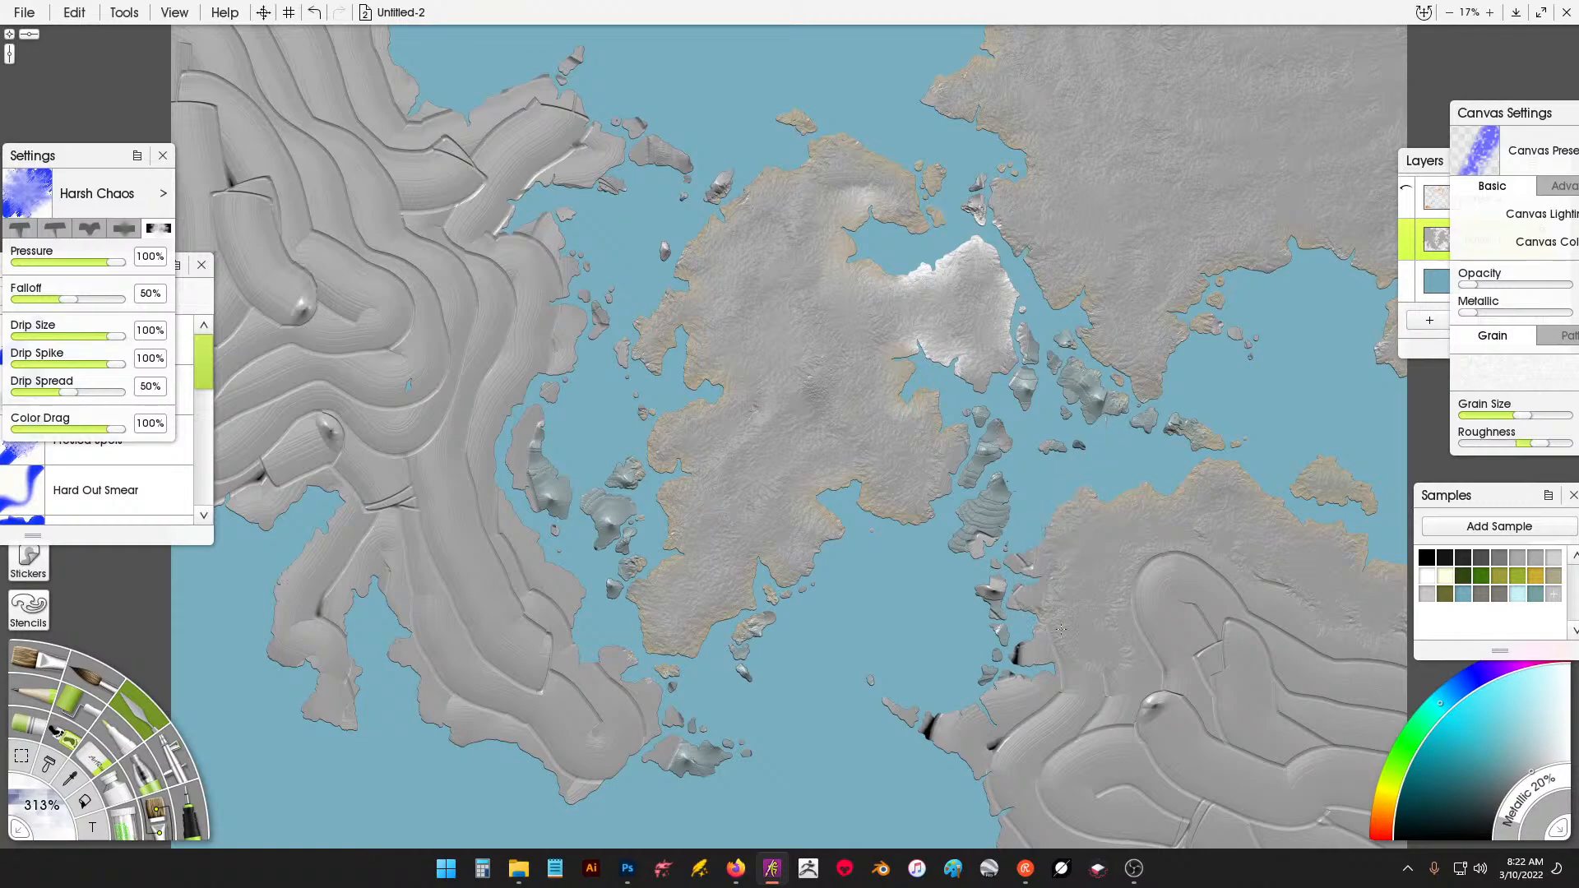
pyautogui.moveTo(1061, 629); pyautogui.dragTo(1020, 673)
pyautogui.moveTo(991, 727); pyautogui.dragTo(939, 739)
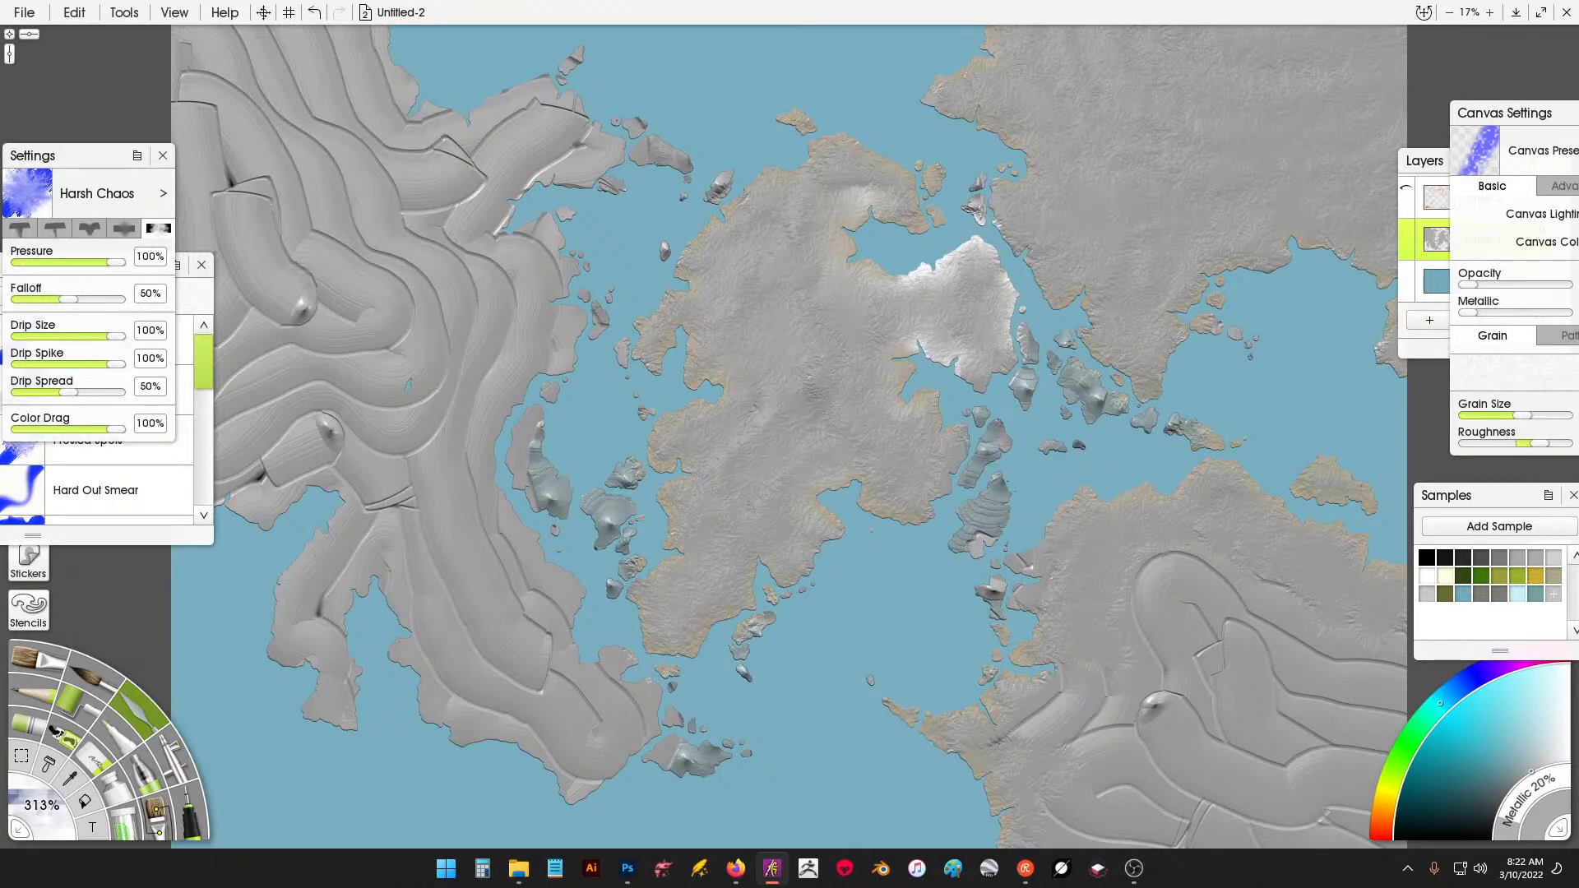
pyautogui.moveTo(1037, 683)
pyautogui.mouseDown()
pyautogui.moveTo(1057, 720)
pyautogui.moveTo(1177, 706)
pyautogui.mouseUp()
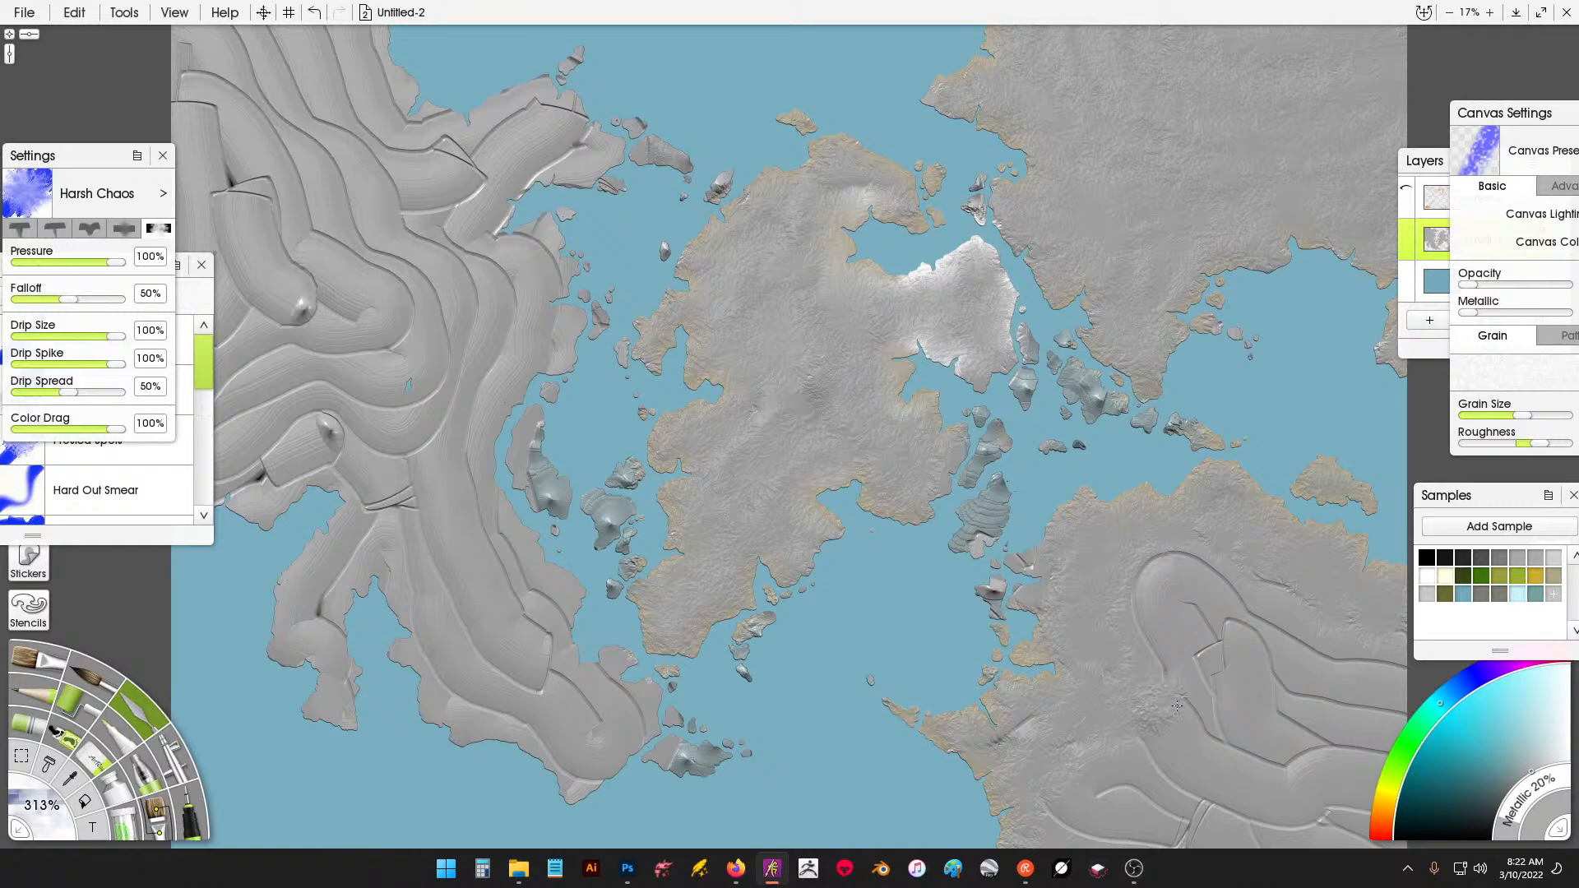
pyautogui.moveTo(1006, 734)
pyautogui.mouseDown()
pyautogui.moveTo(1021, 685)
pyautogui.moveTo(1005, 608)
pyautogui.moveTo(987, 570)
pyautogui.moveTo(951, 569)
pyautogui.mouseUp()
pyautogui.moveTo(1091, 558)
pyautogui.mouseDown()
pyautogui.moveTo(1216, 536)
pyautogui.moveTo(1305, 646)
pyautogui.moveTo(1338, 636)
pyautogui.moveTo(1388, 686)
pyautogui.mouseUp()
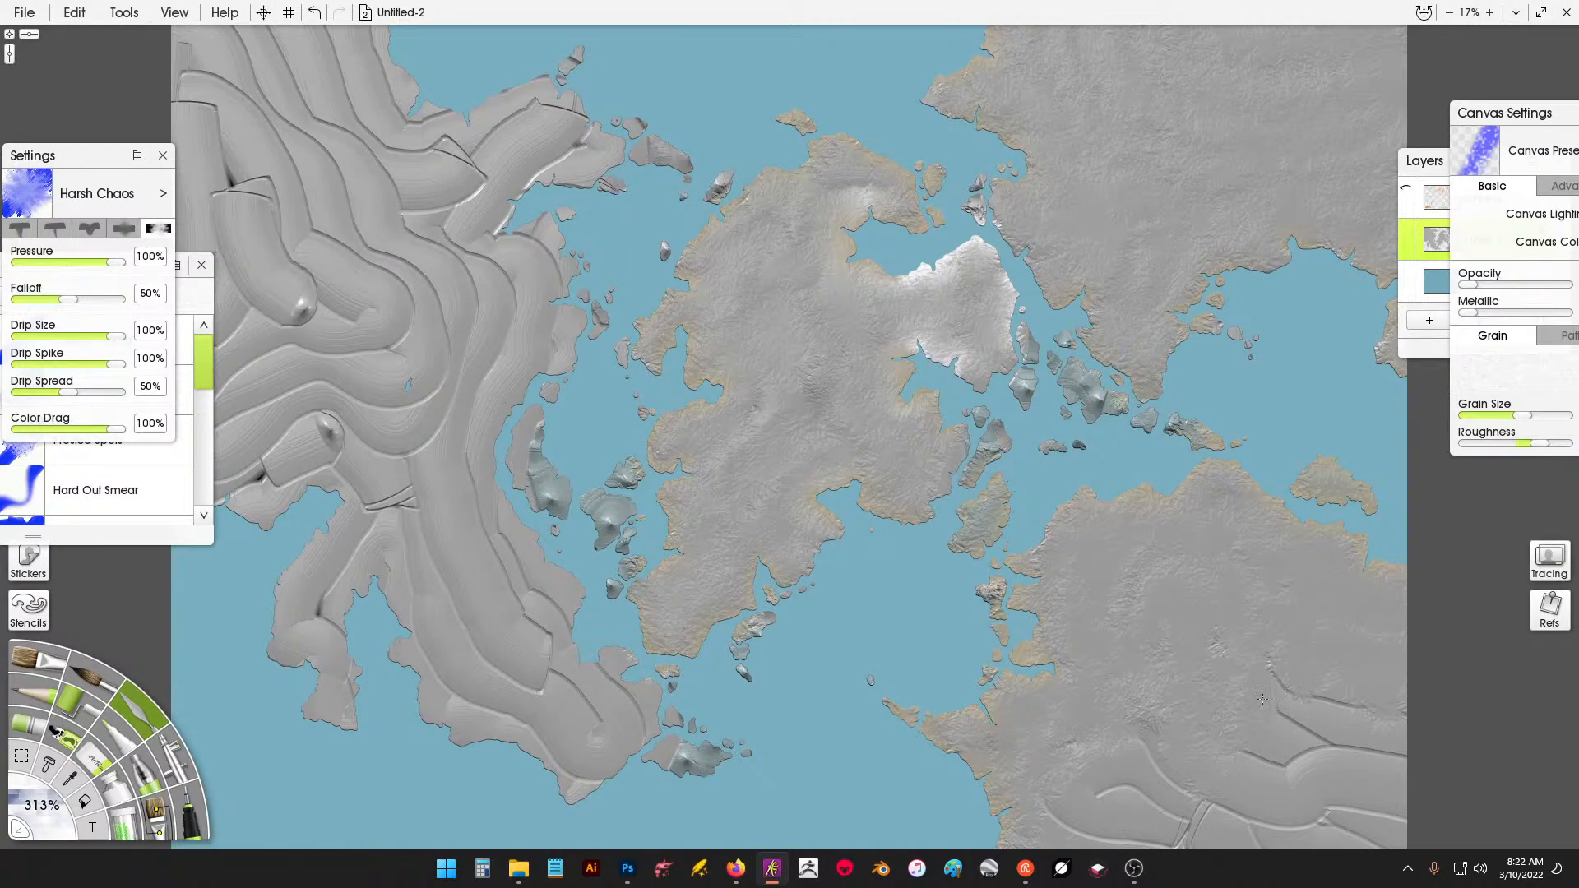
pyautogui.moveTo(1262, 700)
pyautogui.mouseDown()
pyautogui.moveTo(1299, 677)
pyautogui.moveTo(1324, 723)
pyautogui.moveTo(1354, 709)
pyautogui.mouseUp()
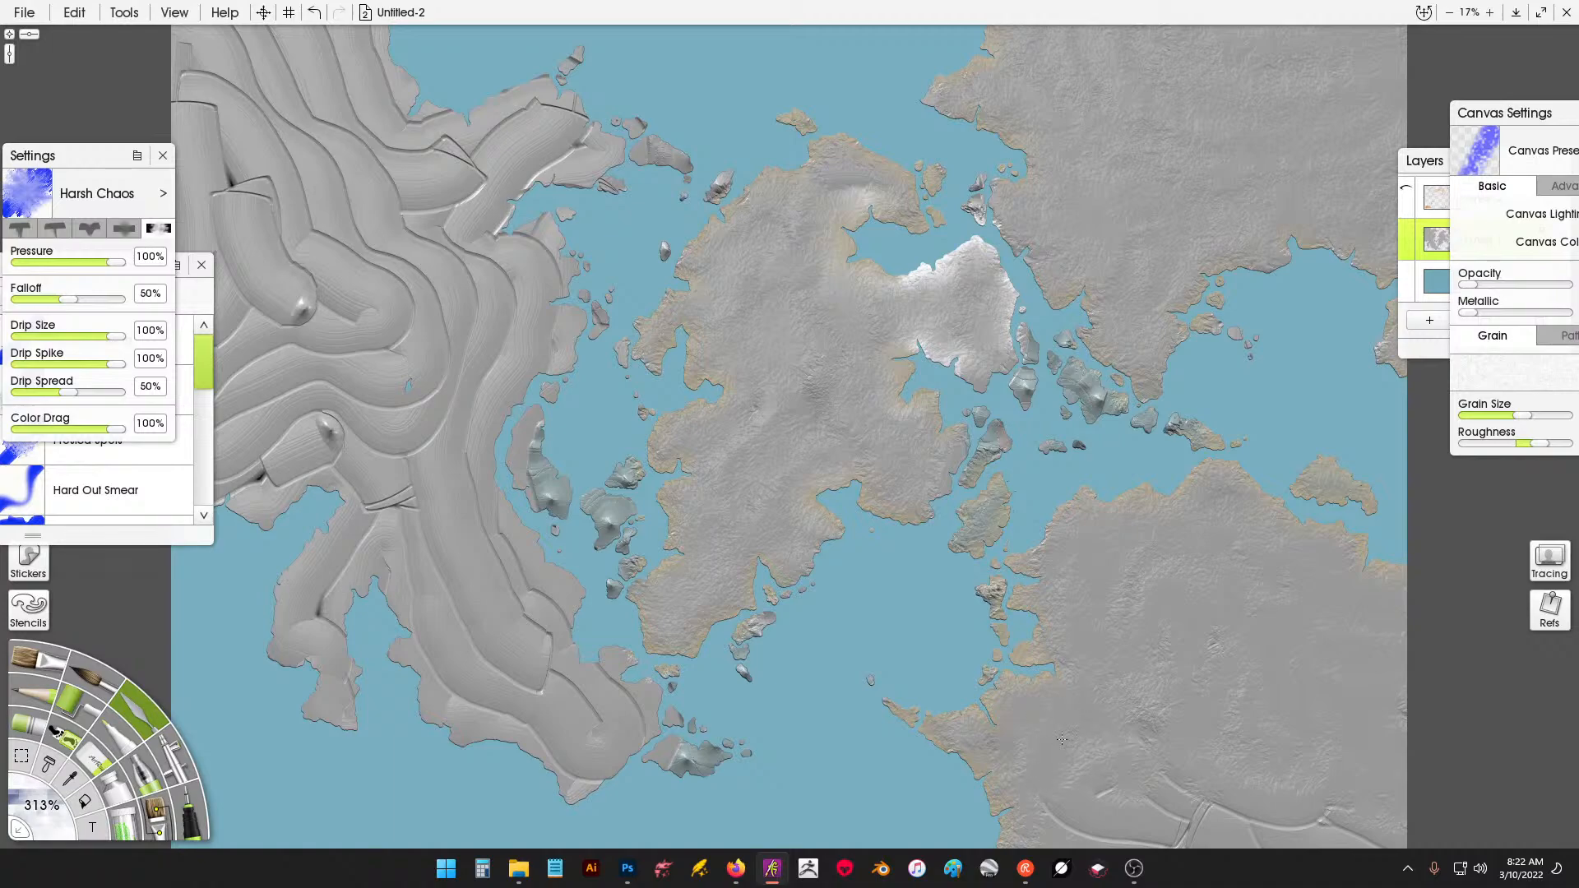
pyautogui.moveTo(1133, 843); pyautogui.dragTo(1202, 861)
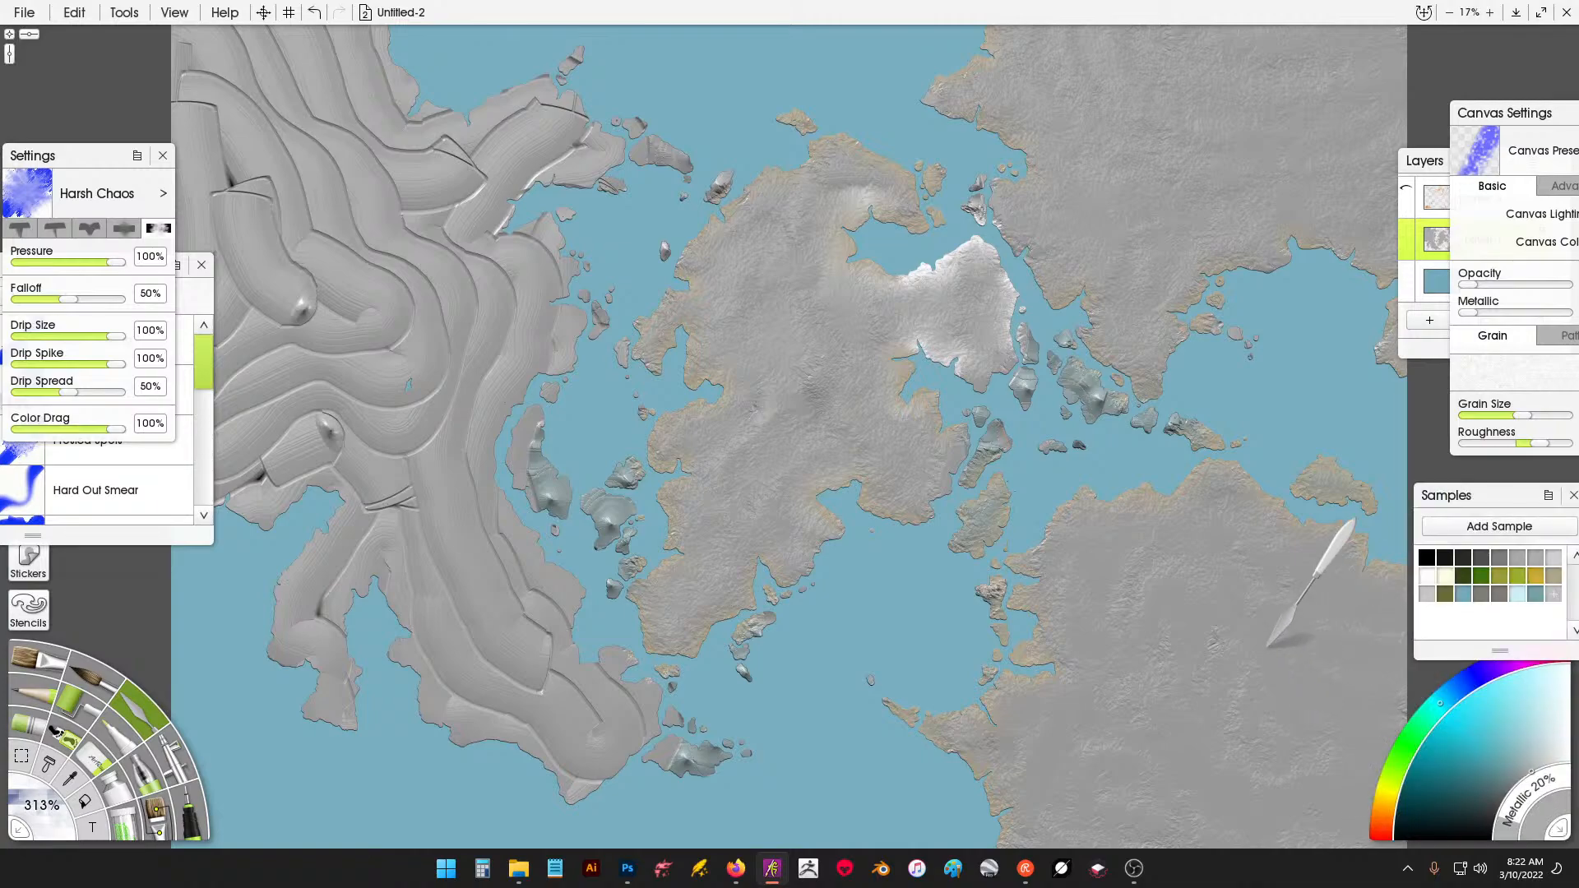
# Roughen the islands in the western strait and the western continent's northern and eastern coasts with the Palette Knife.
pyautogui.moveTo(604, 500)
pyautogui.mouseDown()
pyautogui.moveTo(632, 463)
pyautogui.moveTo(544, 460)
pyautogui.moveTo(538, 414)
pyautogui.moveTo(651, 206)
pyautogui.mouseUp()
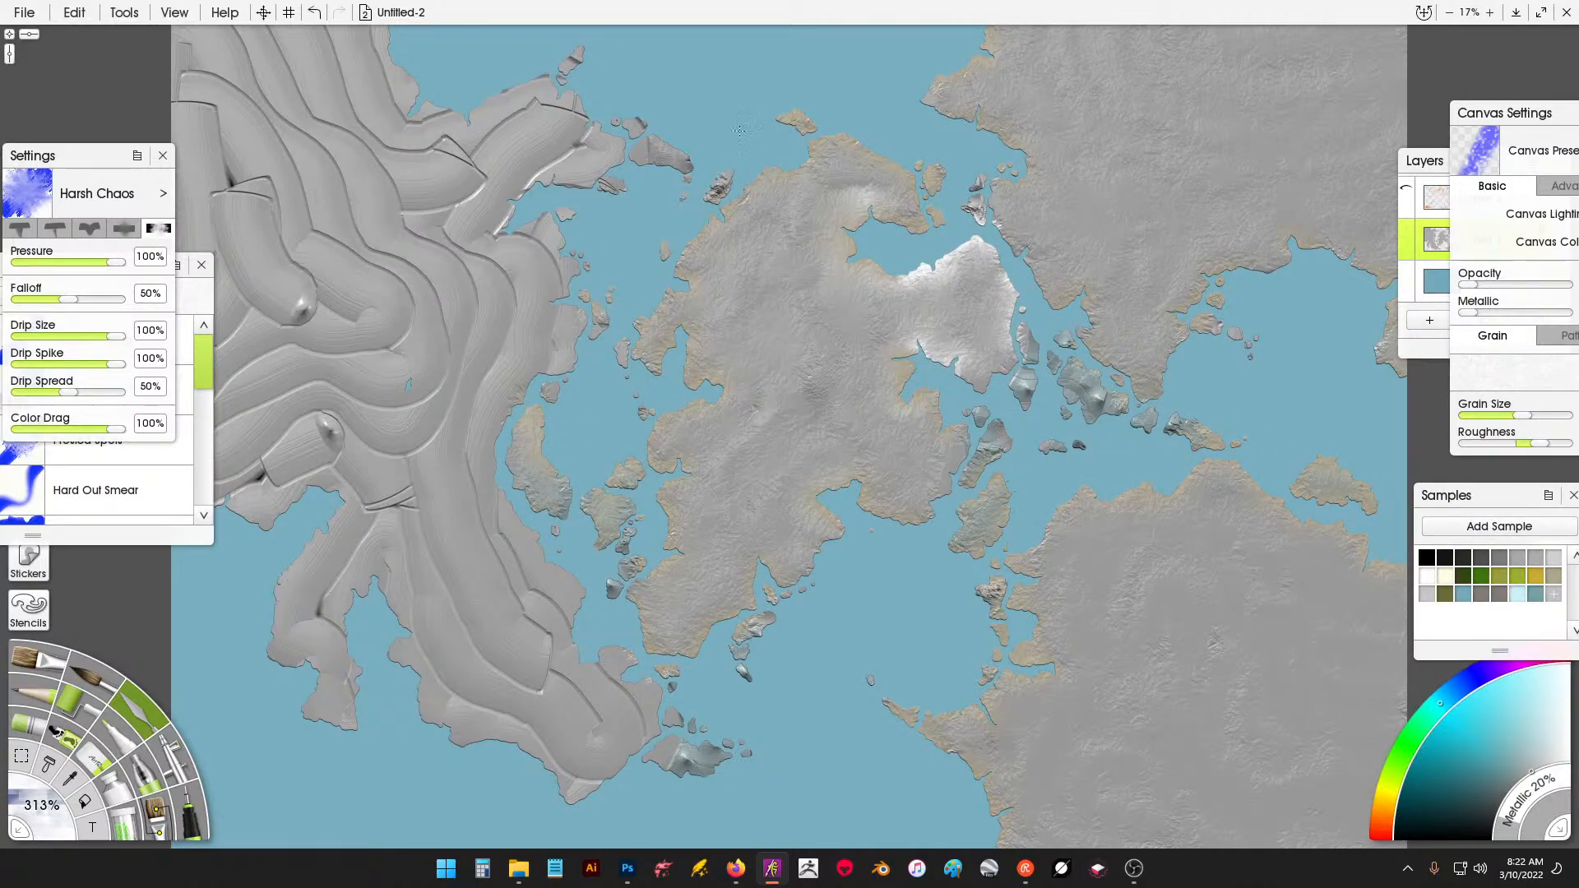
pyautogui.moveTo(655, 146)
pyautogui.mouseDown()
pyautogui.moveTo(600, 96)
pyautogui.moveTo(541, 86)
pyautogui.moveTo(487, 113)
pyautogui.moveTo(481, 150)
pyautogui.moveTo(449, 104)
pyautogui.moveTo(379, 72)
pyautogui.moveTo(366, 38)
pyautogui.mouseUp()
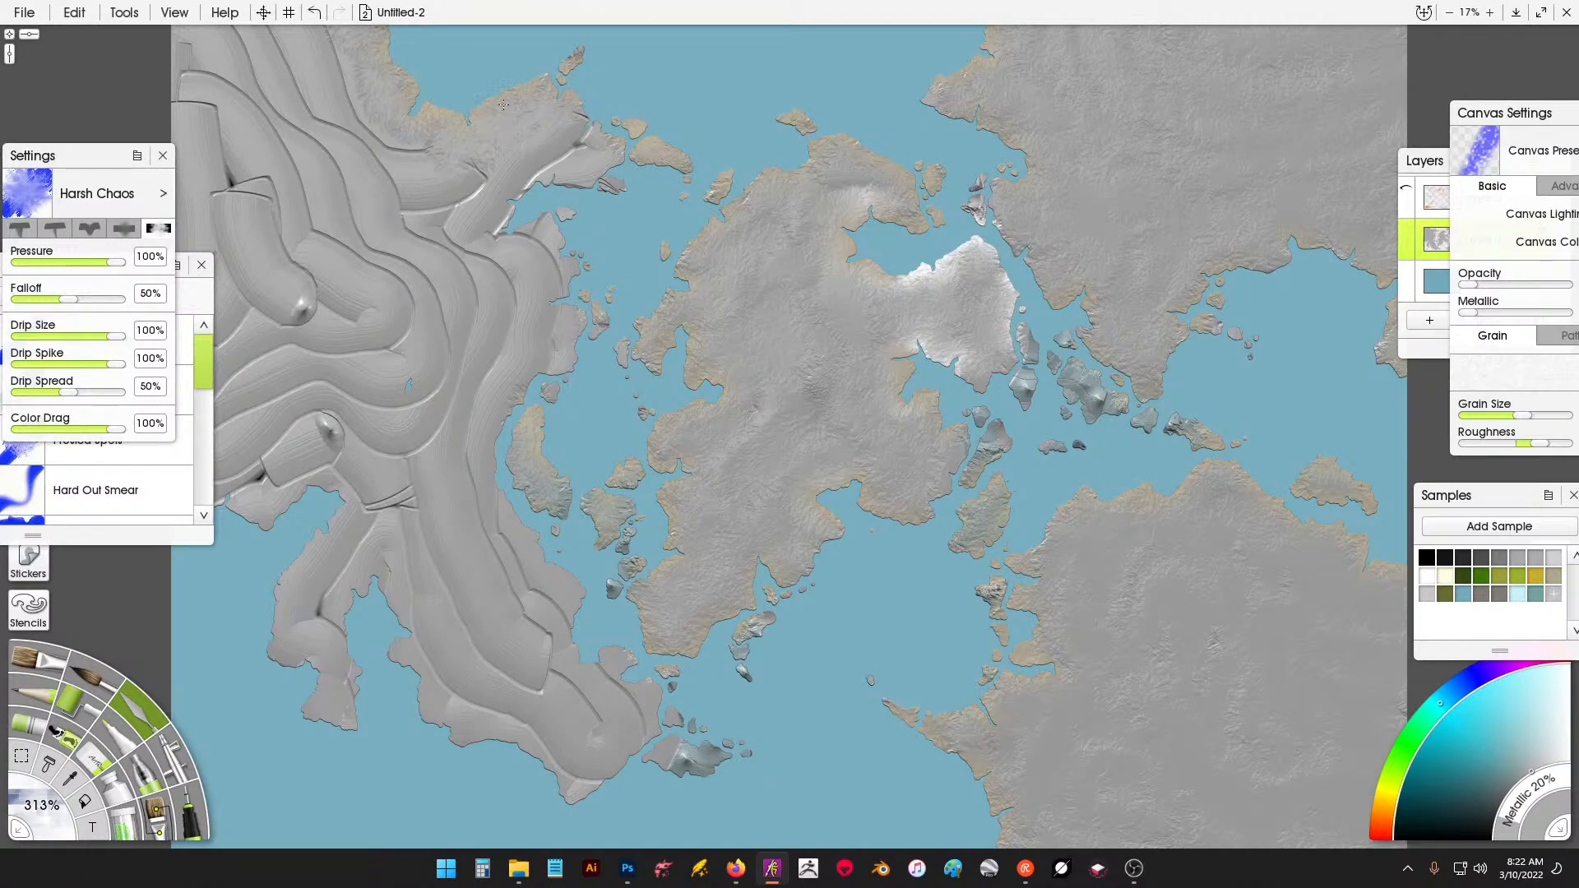
pyautogui.moveTo(570, 128)
pyautogui.mouseDown()
pyautogui.moveTo(588, 169)
pyautogui.moveTo(538, 201)
pyautogui.mouseUp()
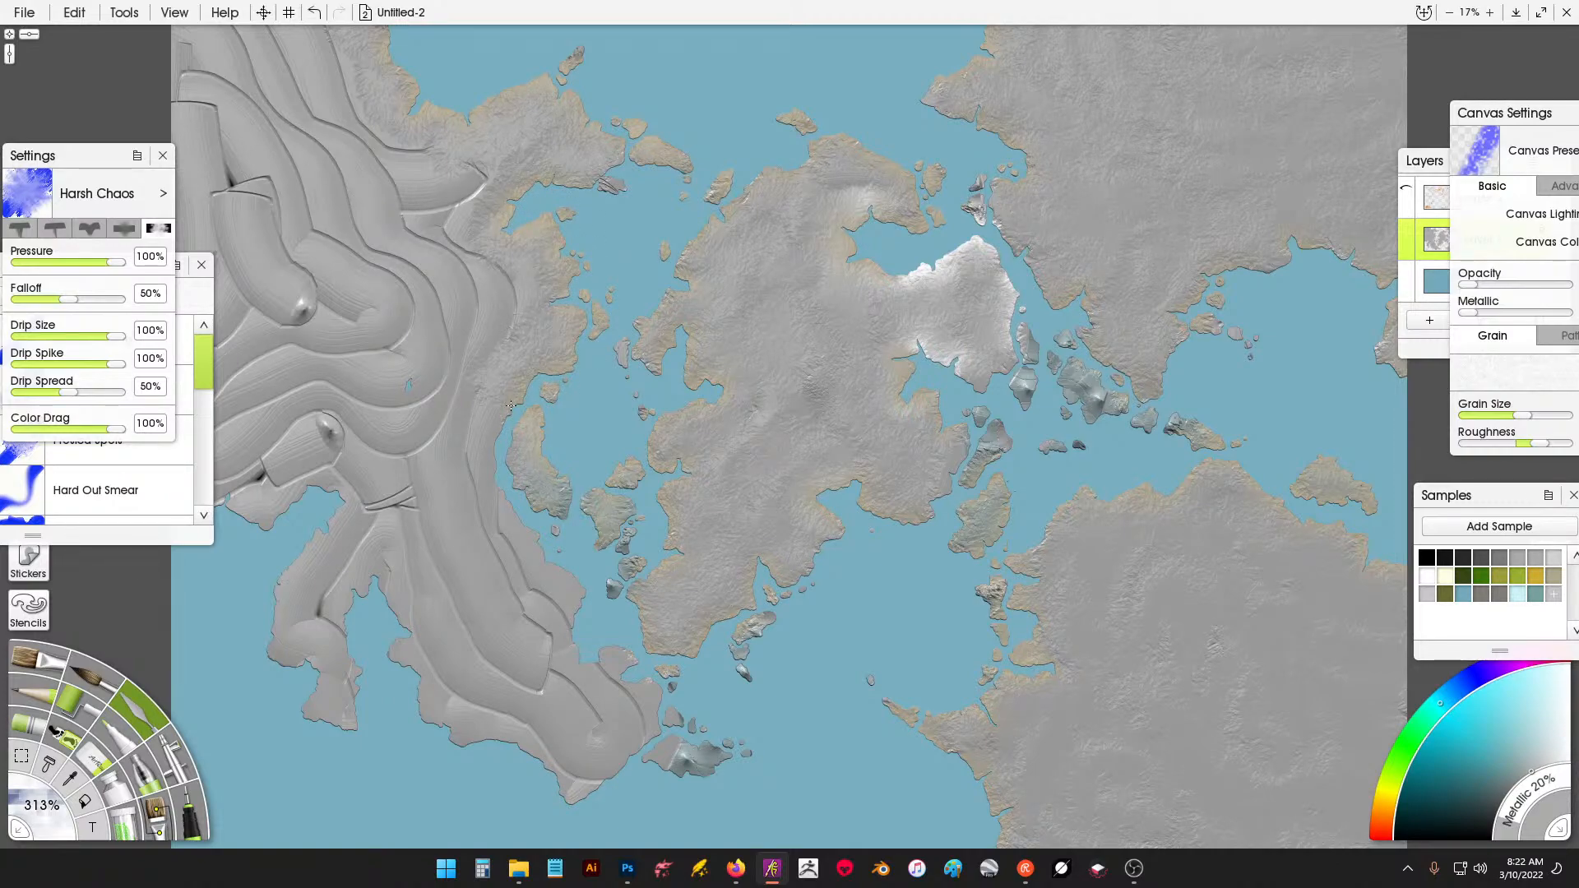
pyautogui.moveTo(510, 406); pyautogui.dragTo(511, 457)
pyautogui.moveTo(497, 516)
pyautogui.mouseDown()
pyautogui.moveTo(517, 577)
pyautogui.moveTo(550, 610)
pyautogui.mouseUp()
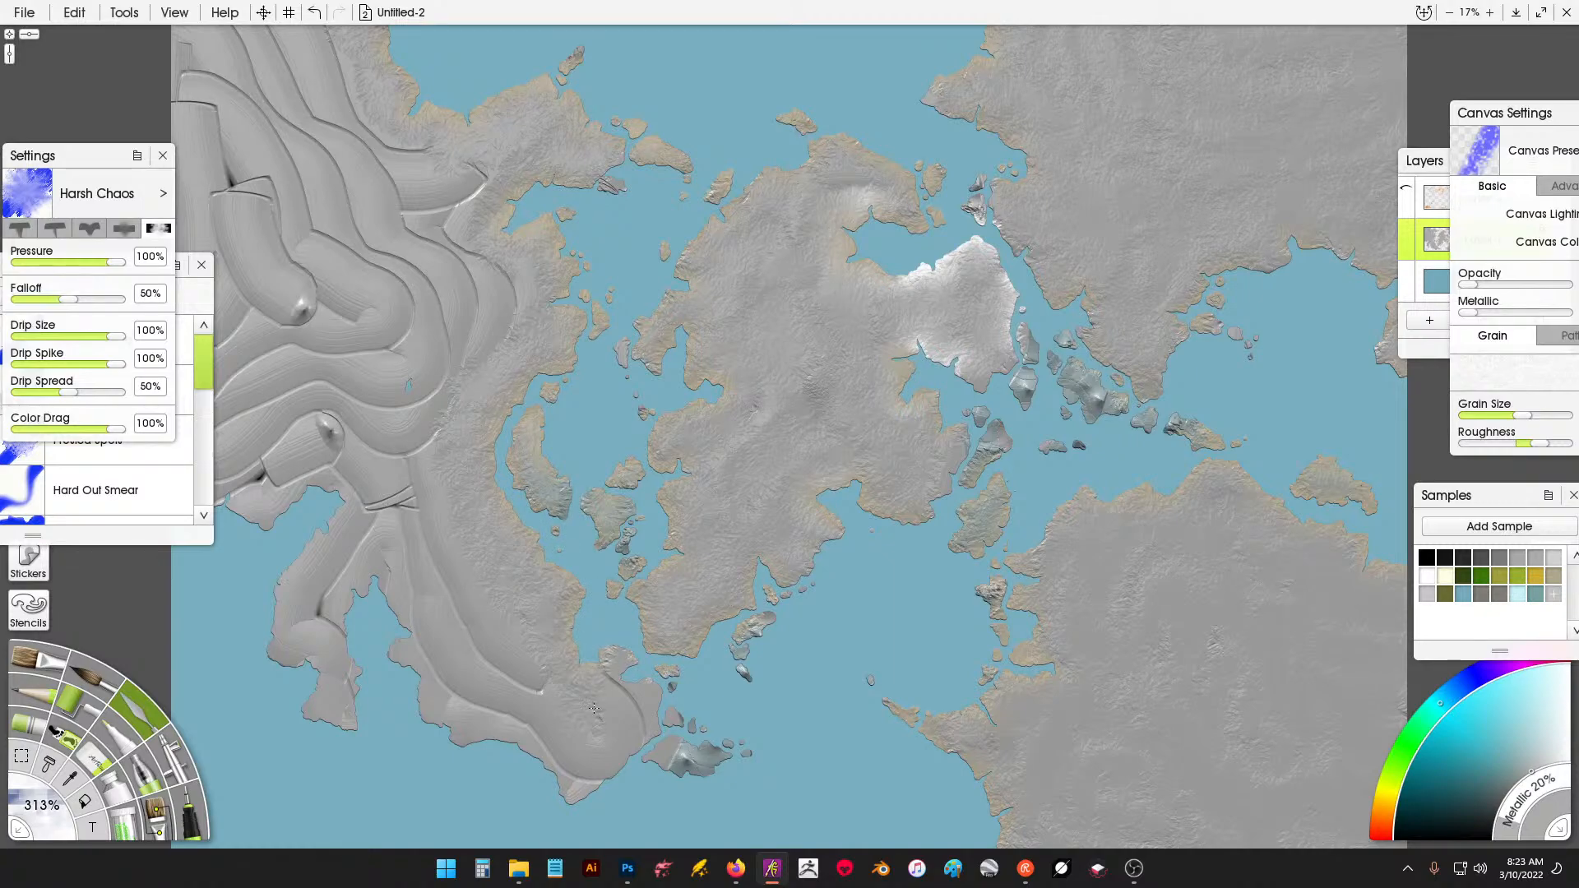
# Smear the western continent's southeastern tip, the small islands beside it and the islands east of the central continent.
pyautogui.moveTo(594, 708)
pyautogui.mouseDown()
pyautogui.moveTo(650, 709)
pyautogui.moveTo(683, 761)
pyautogui.moveTo(704, 745)
pyautogui.mouseUp()
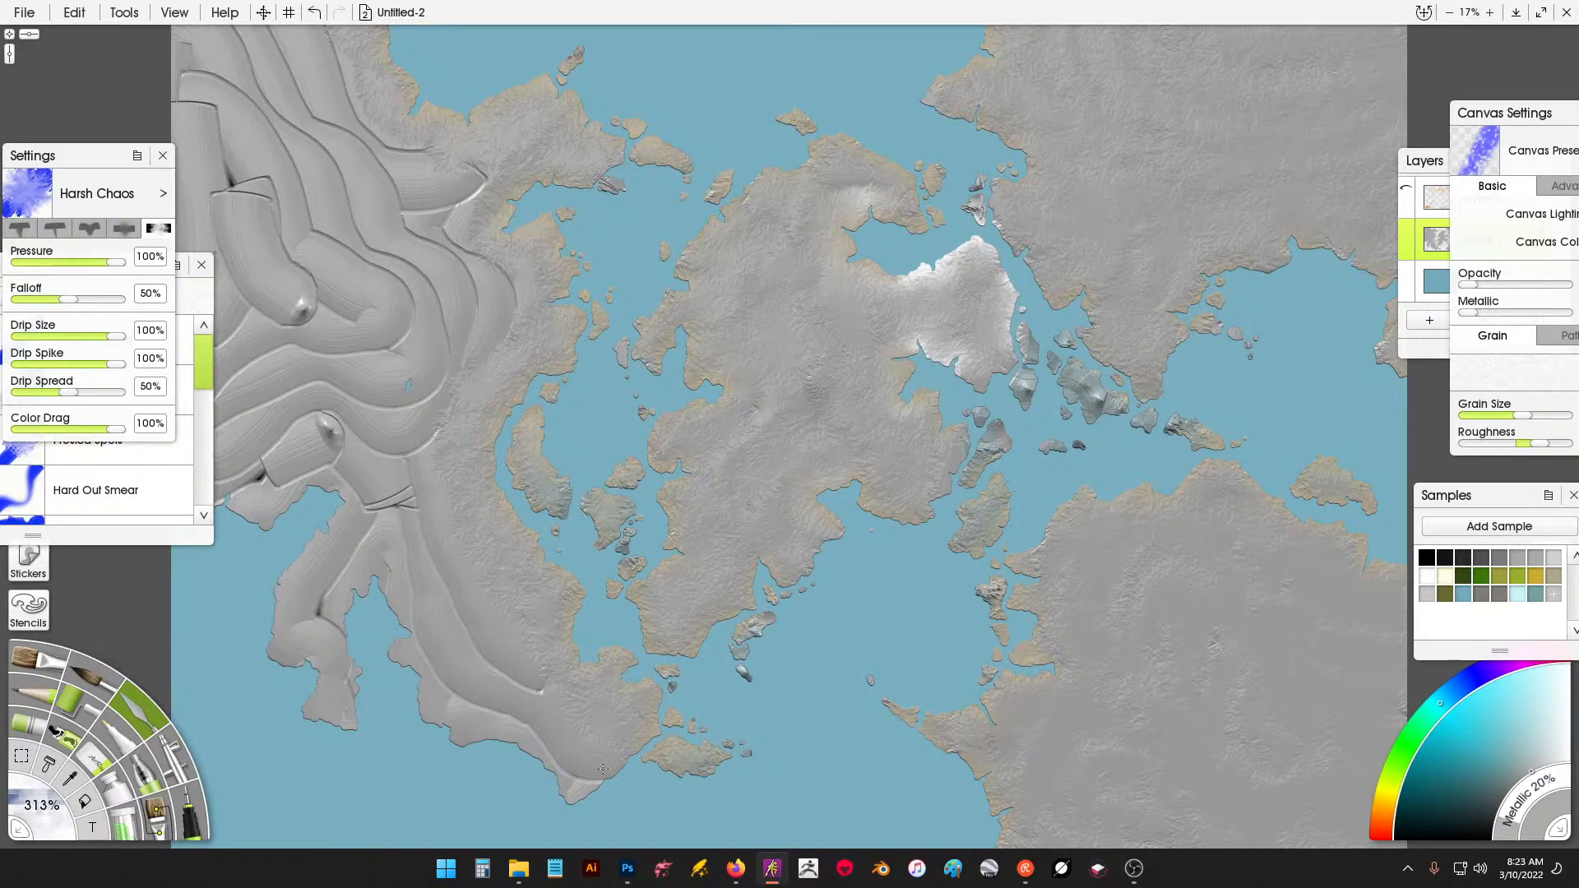
pyautogui.moveTo(559, 682); pyautogui.dragTo(489, 720)
pyautogui.moveTo(732, 674); pyautogui.dragTo(742, 679)
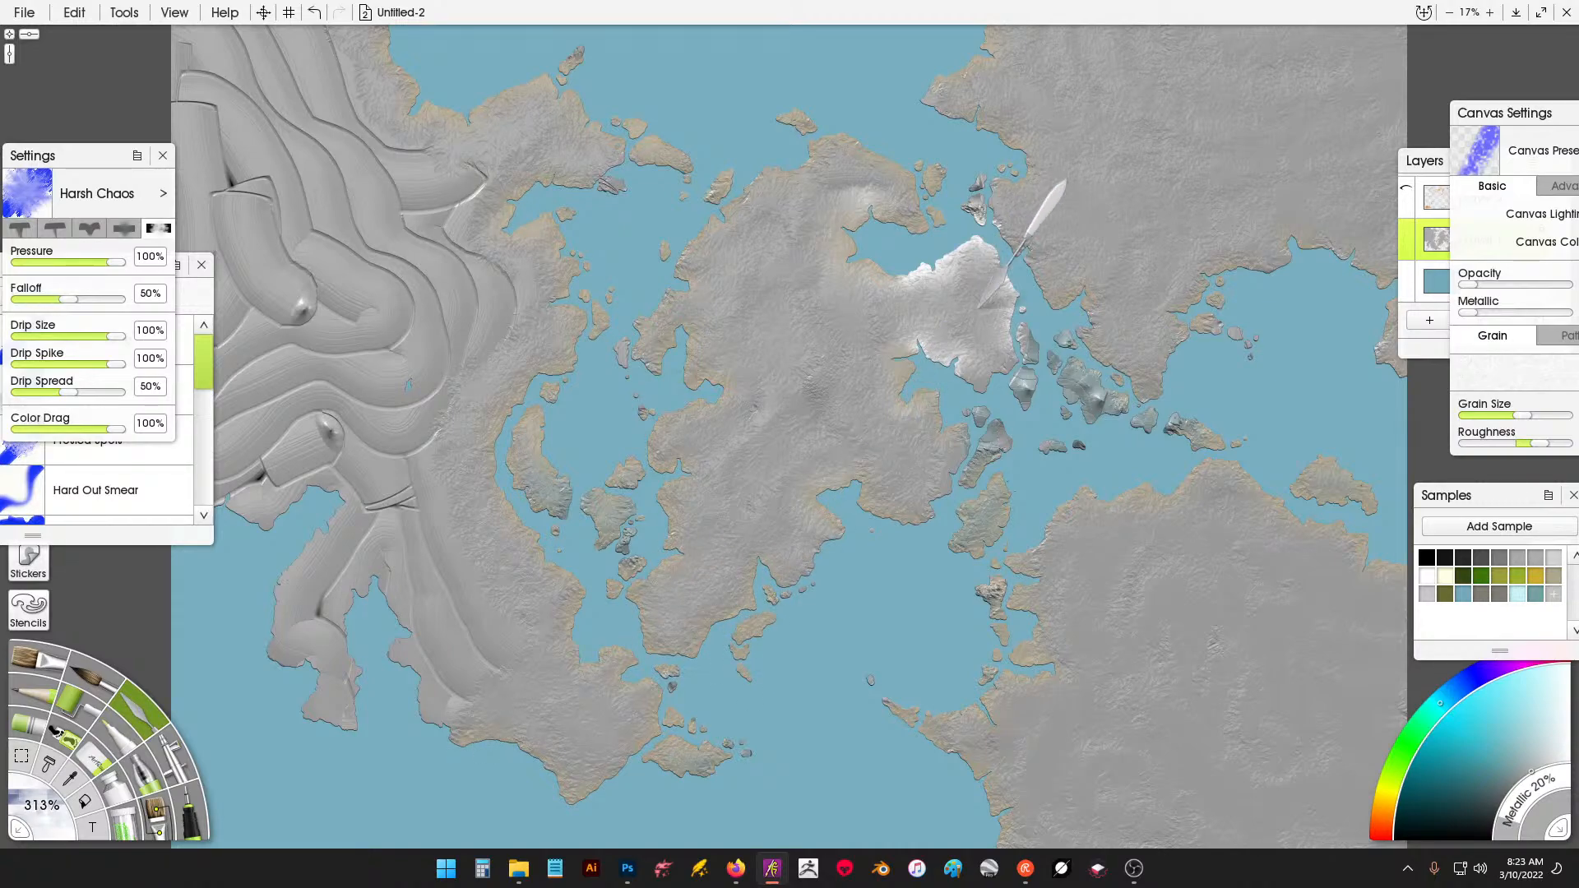
pyautogui.moveTo(1027, 355)
pyautogui.mouseDown()
pyautogui.moveTo(1025, 385)
pyautogui.moveTo(1090, 388)
pyautogui.moveTo(1072, 379)
pyautogui.mouseUp()
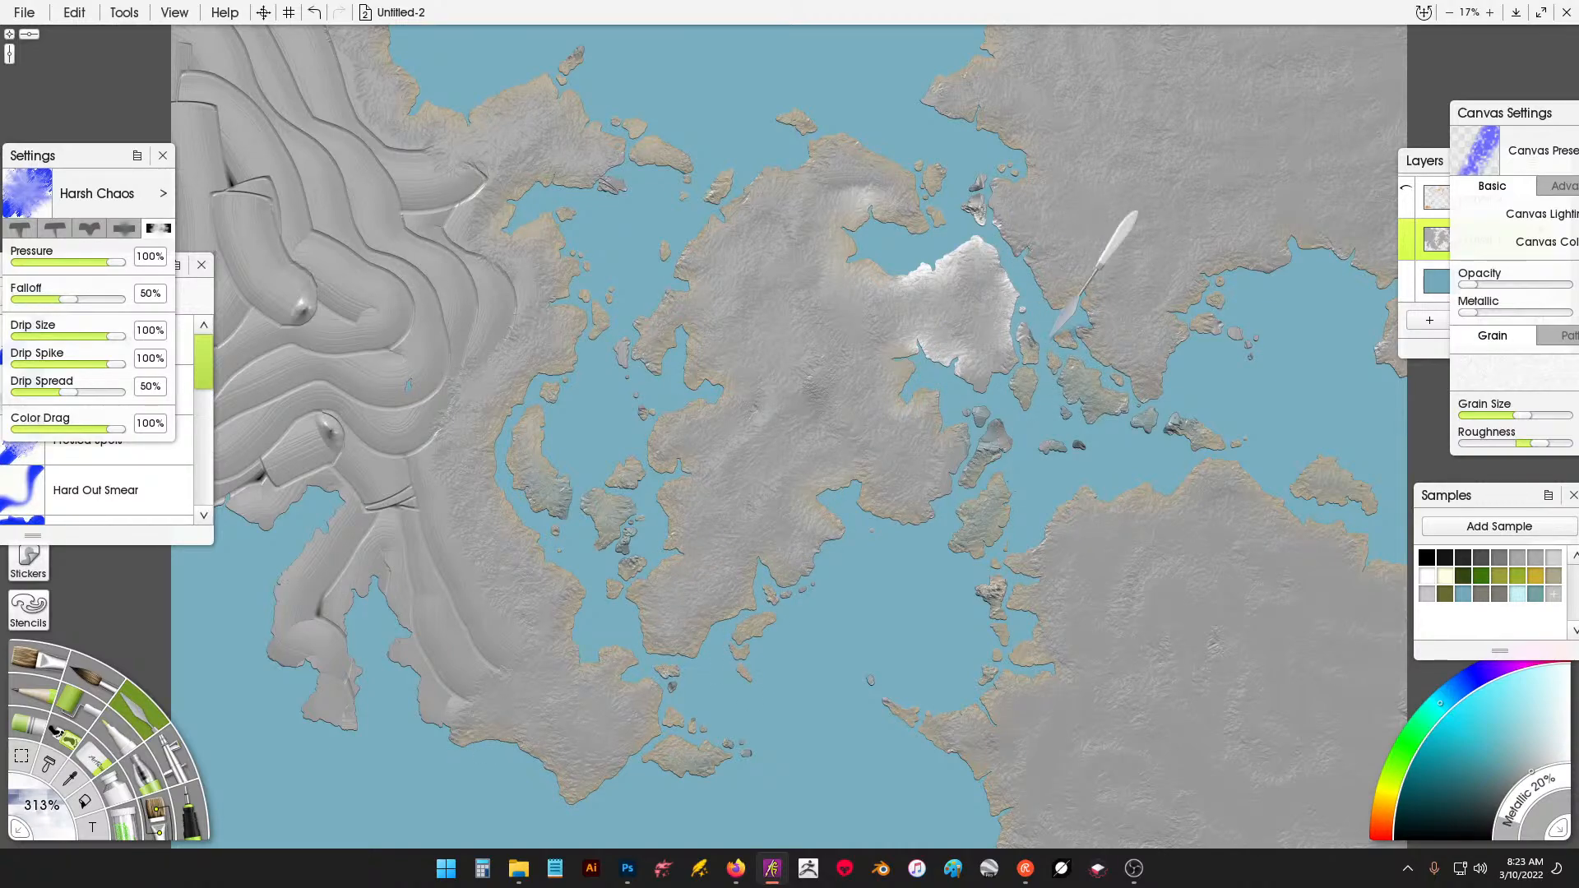
# Roughen the western continent's southern interior, the inlet's shores, the southwestern peninsula and the coast out to the map's western edge.
pyautogui.moveTo(477, 559); pyautogui.dragTo(435, 622)
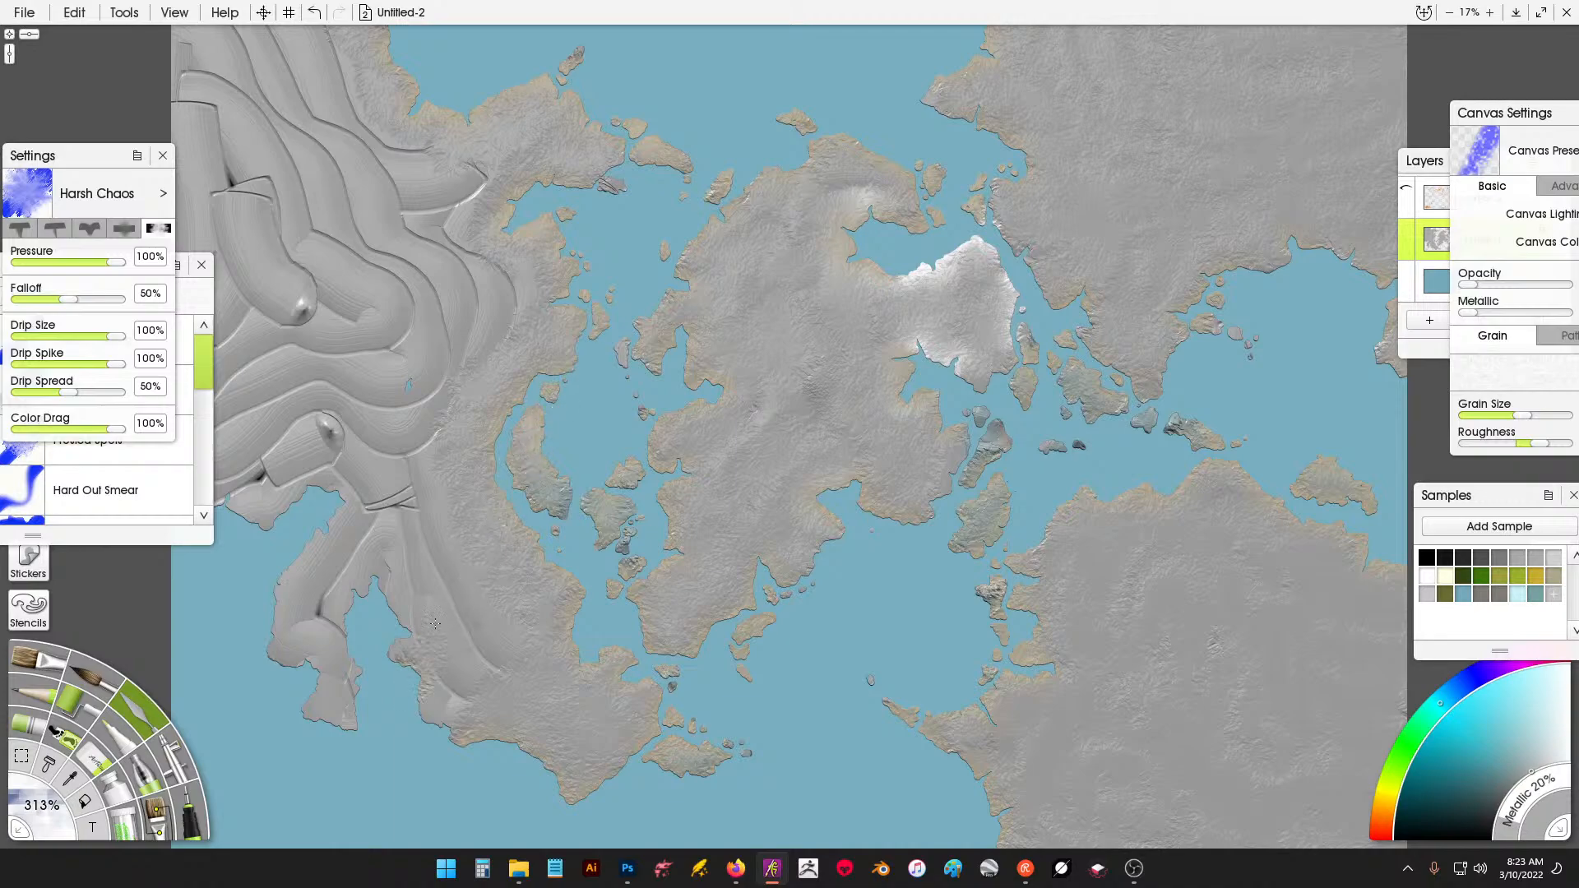
pyautogui.moveTo(462, 692); pyautogui.dragTo(500, 701)
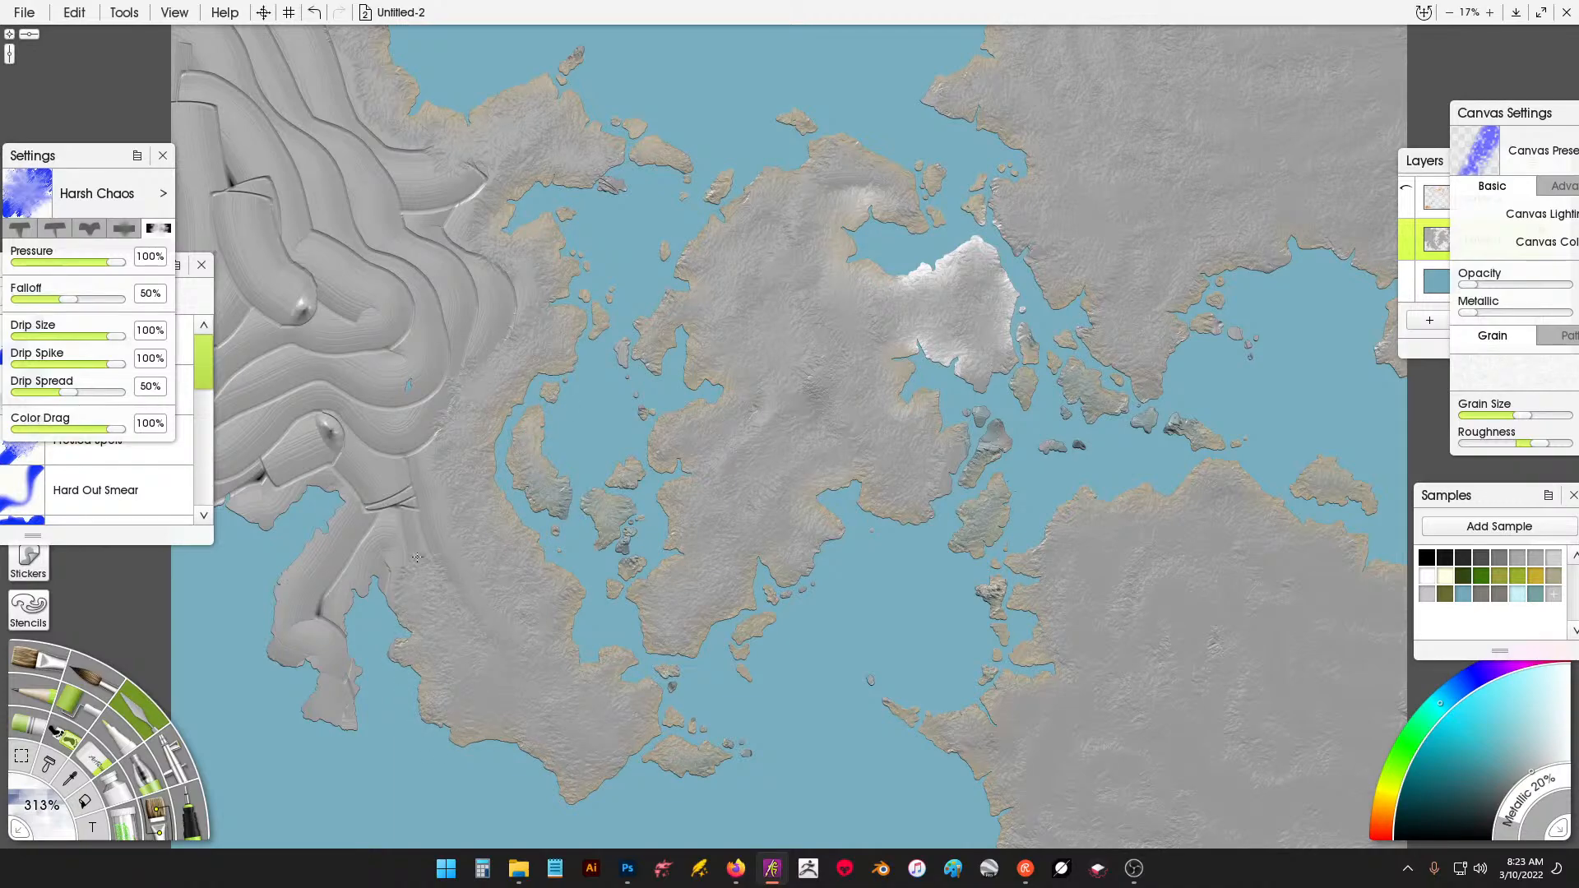
pyautogui.moveTo(417, 558)
pyautogui.mouseDown()
pyautogui.moveTo(386, 515)
pyautogui.moveTo(364, 565)
pyautogui.mouseUp()
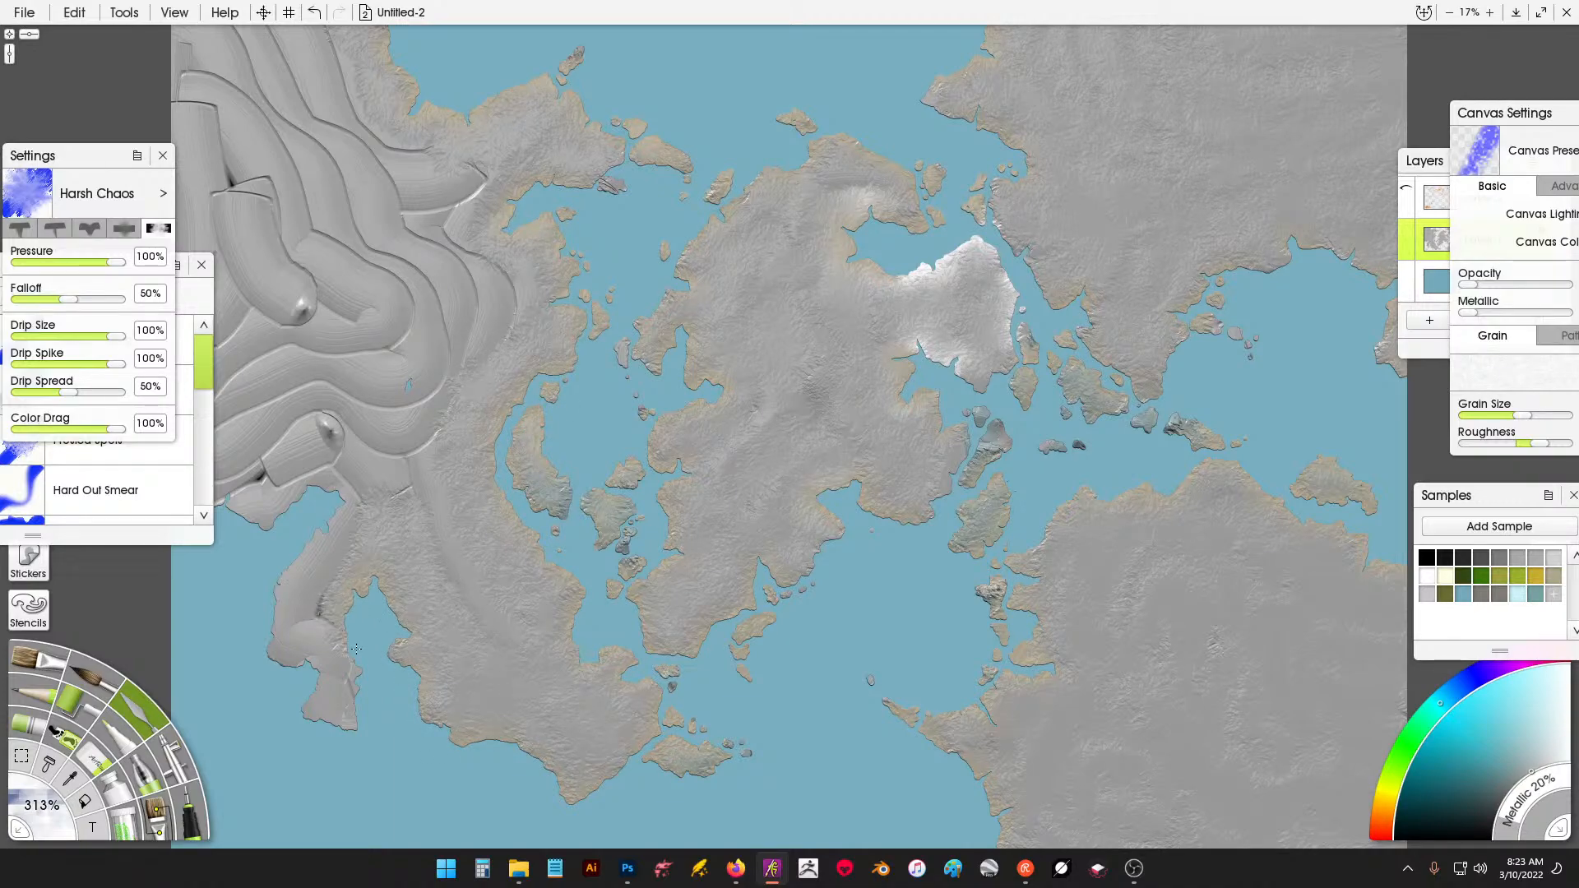
pyautogui.moveTo(310, 635); pyautogui.dragTo(288, 606)
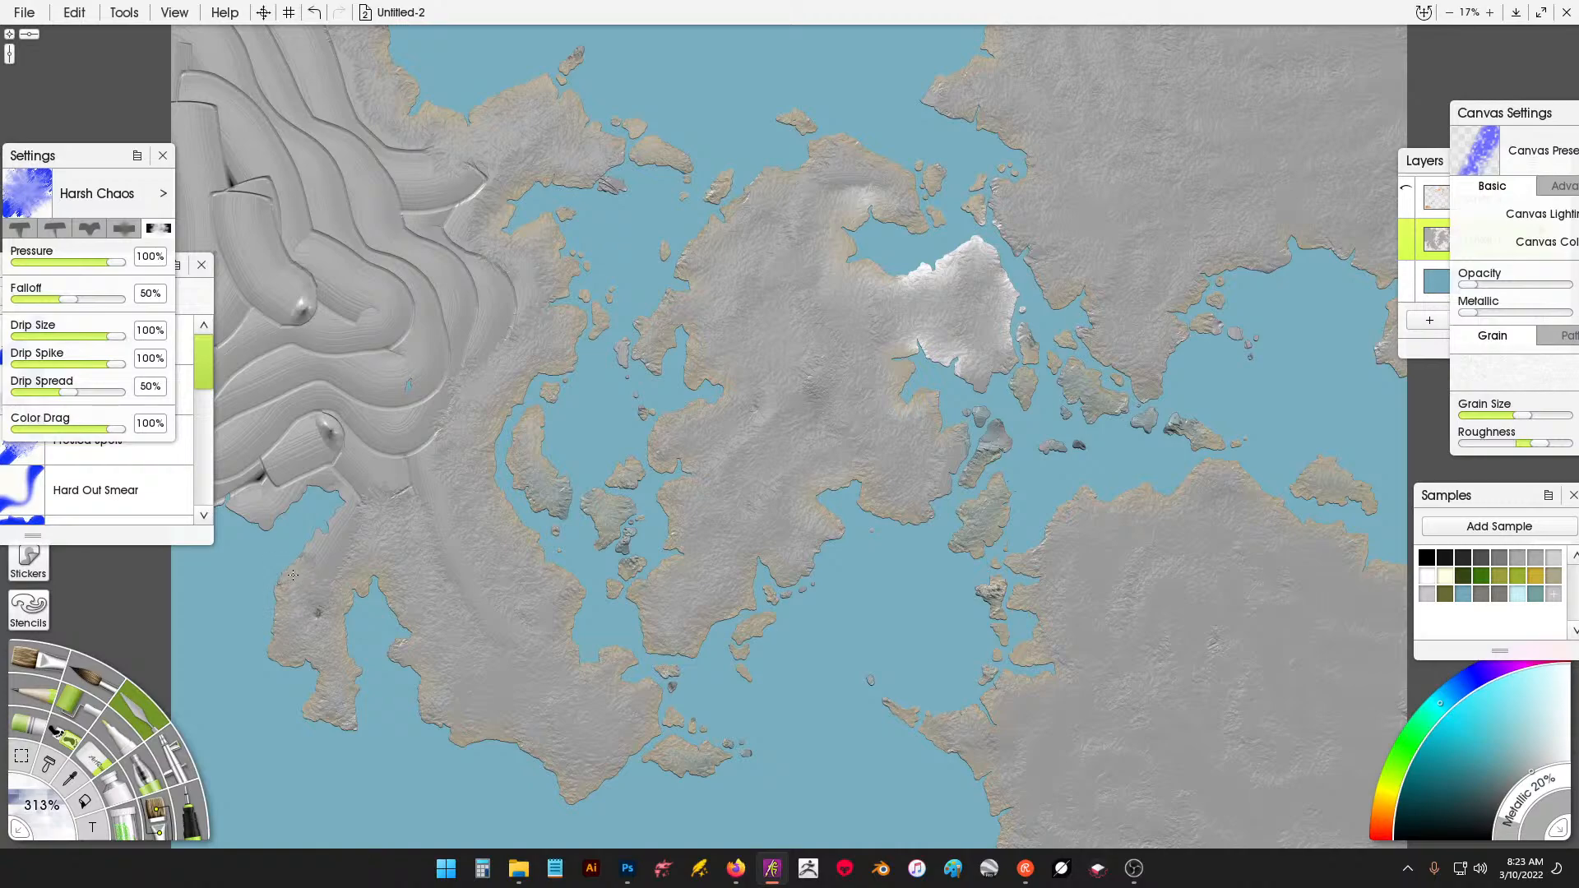
pyautogui.moveTo(332, 543)
pyautogui.mouseDown()
pyautogui.moveTo(371, 490)
pyautogui.moveTo(346, 459)
pyautogui.moveTo(275, 552)
pyautogui.moveTo(182, 537)
pyautogui.moveTo(166, 484)
pyautogui.moveTo(193, 436)
pyautogui.moveTo(218, 439)
pyautogui.moveTo(270, 370)
pyautogui.moveTo(329, 364)
pyautogui.moveTo(290, 434)
pyautogui.mouseUp()
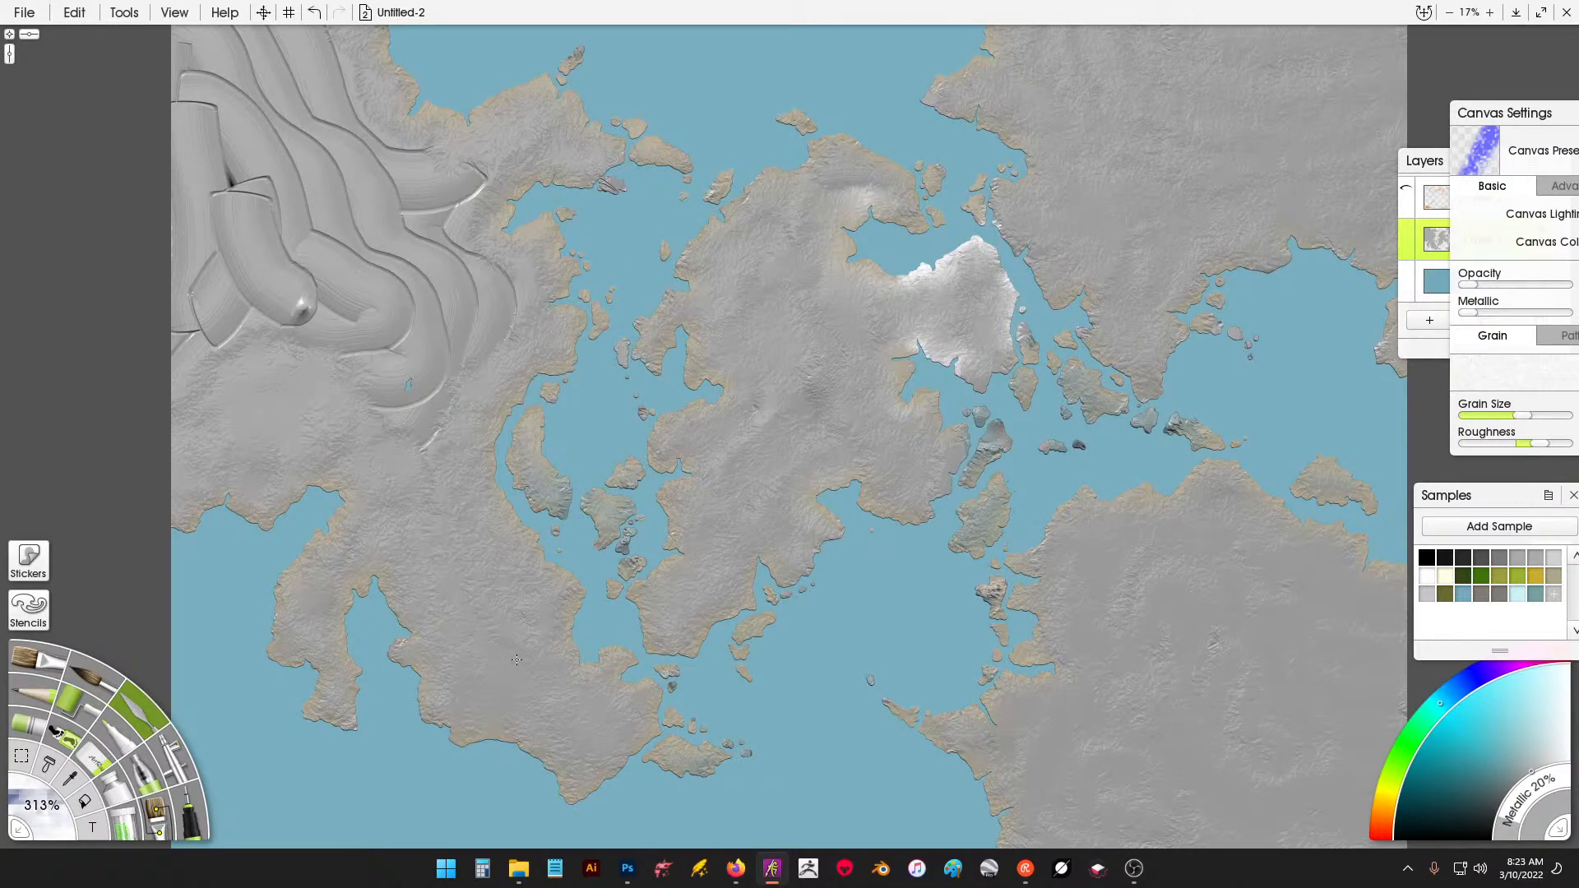
# Smear away the remaining ridges in the western continent's northern interior and roughen the central continent's white eastern arm.
pyautogui.moveTo(420, 417)
pyautogui.mouseDown()
pyautogui.moveTo(484, 319)
pyautogui.moveTo(465, 275)
pyautogui.moveTo(428, 251)
pyautogui.moveTo(424, 216)
pyautogui.moveTo(456, 188)
pyautogui.moveTo(412, 144)
pyautogui.moveTo(362, 140)
pyautogui.moveTo(361, 38)
pyautogui.moveTo(327, 35)
pyautogui.moveTo(385, 134)
pyautogui.mouseUp()
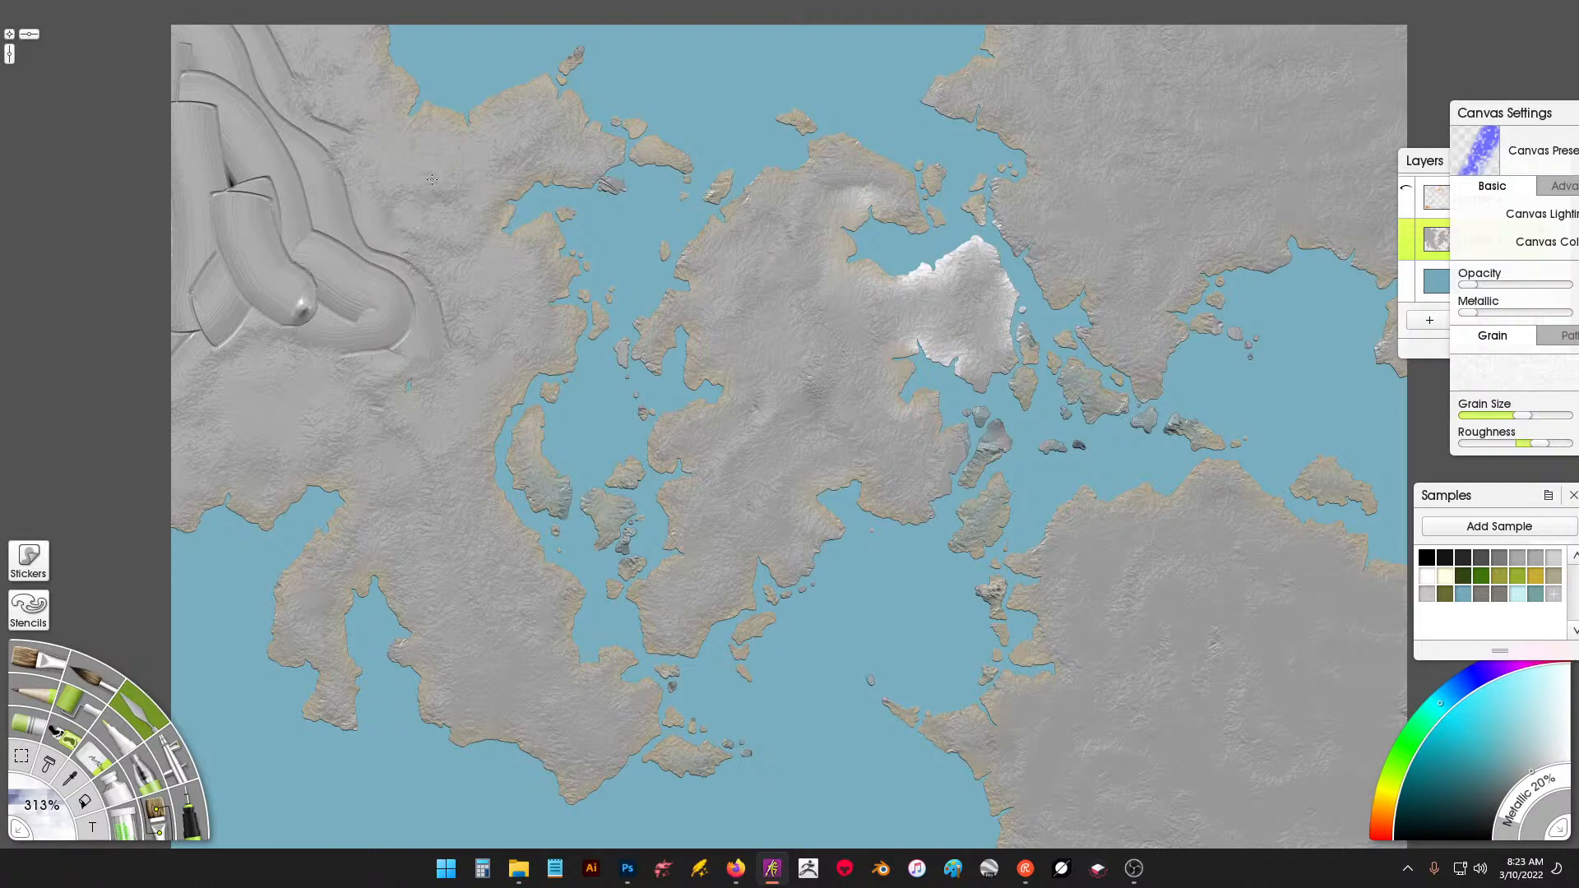
pyautogui.moveTo(403, 352)
pyautogui.mouseDown()
pyautogui.moveTo(421, 280)
pyautogui.moveTo(331, 210)
pyautogui.moveTo(249, 37)
pyautogui.moveTo(210, 64)
pyautogui.mouseUp()
pyautogui.moveTo(304, 379)
pyautogui.mouseDown()
pyautogui.moveTo(362, 271)
pyautogui.moveTo(346, 354)
pyautogui.moveTo(370, 320)
pyautogui.moveTo(295, 312)
pyautogui.moveTo(181, 354)
pyautogui.moveTo(245, 259)
pyautogui.moveTo(312, 308)
pyautogui.moveTo(374, 251)
pyautogui.moveTo(355, 235)
pyautogui.mouseUp()
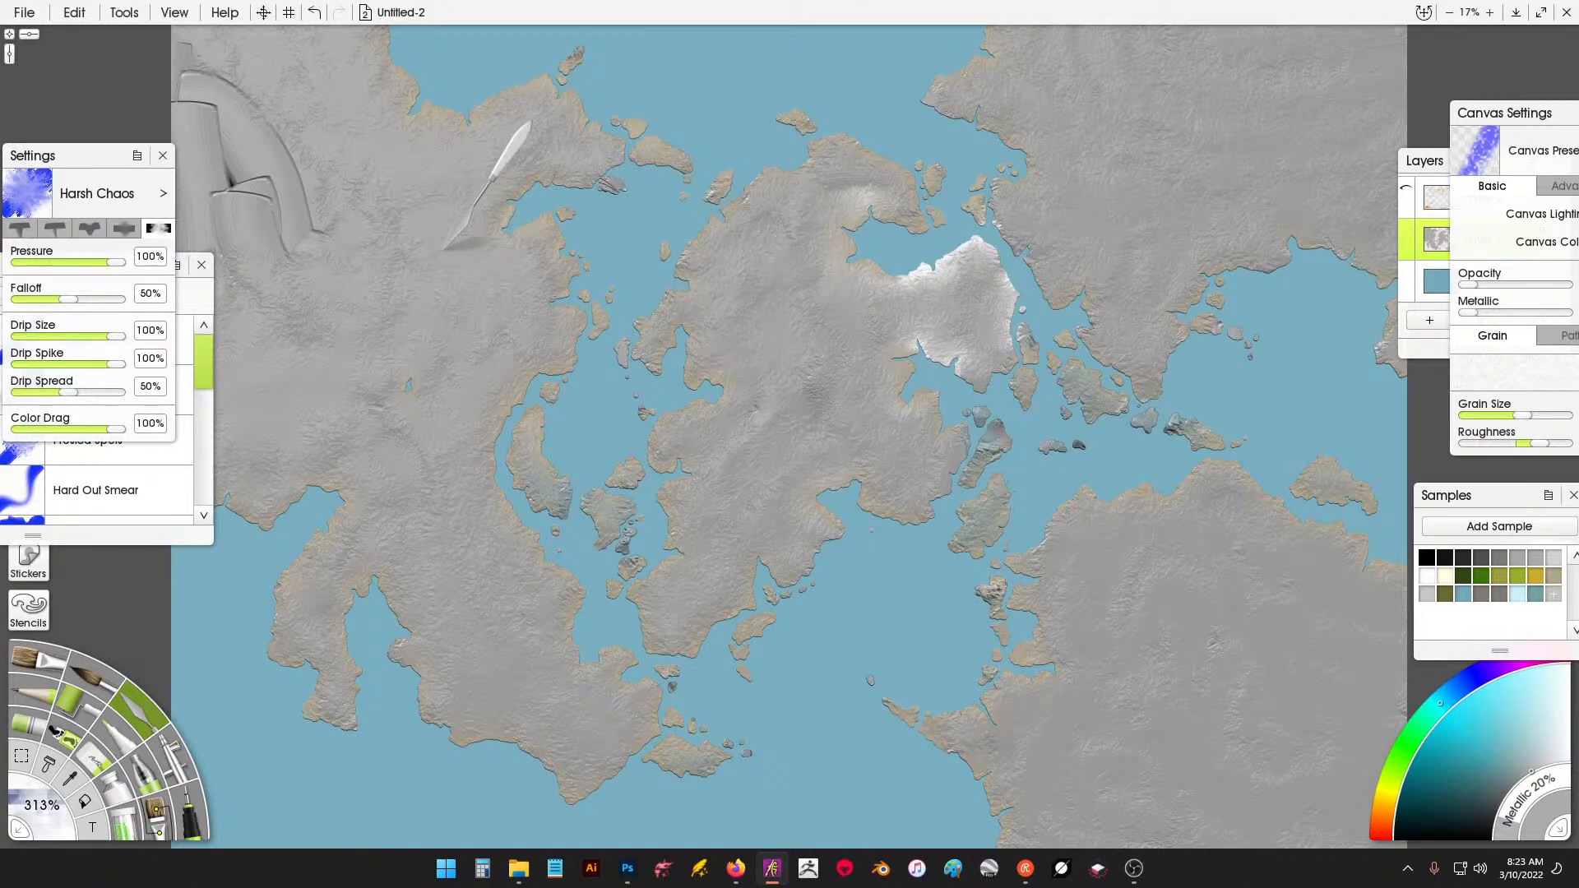
pyautogui.moveTo(326, 175); pyautogui.dragTo(280, 166)
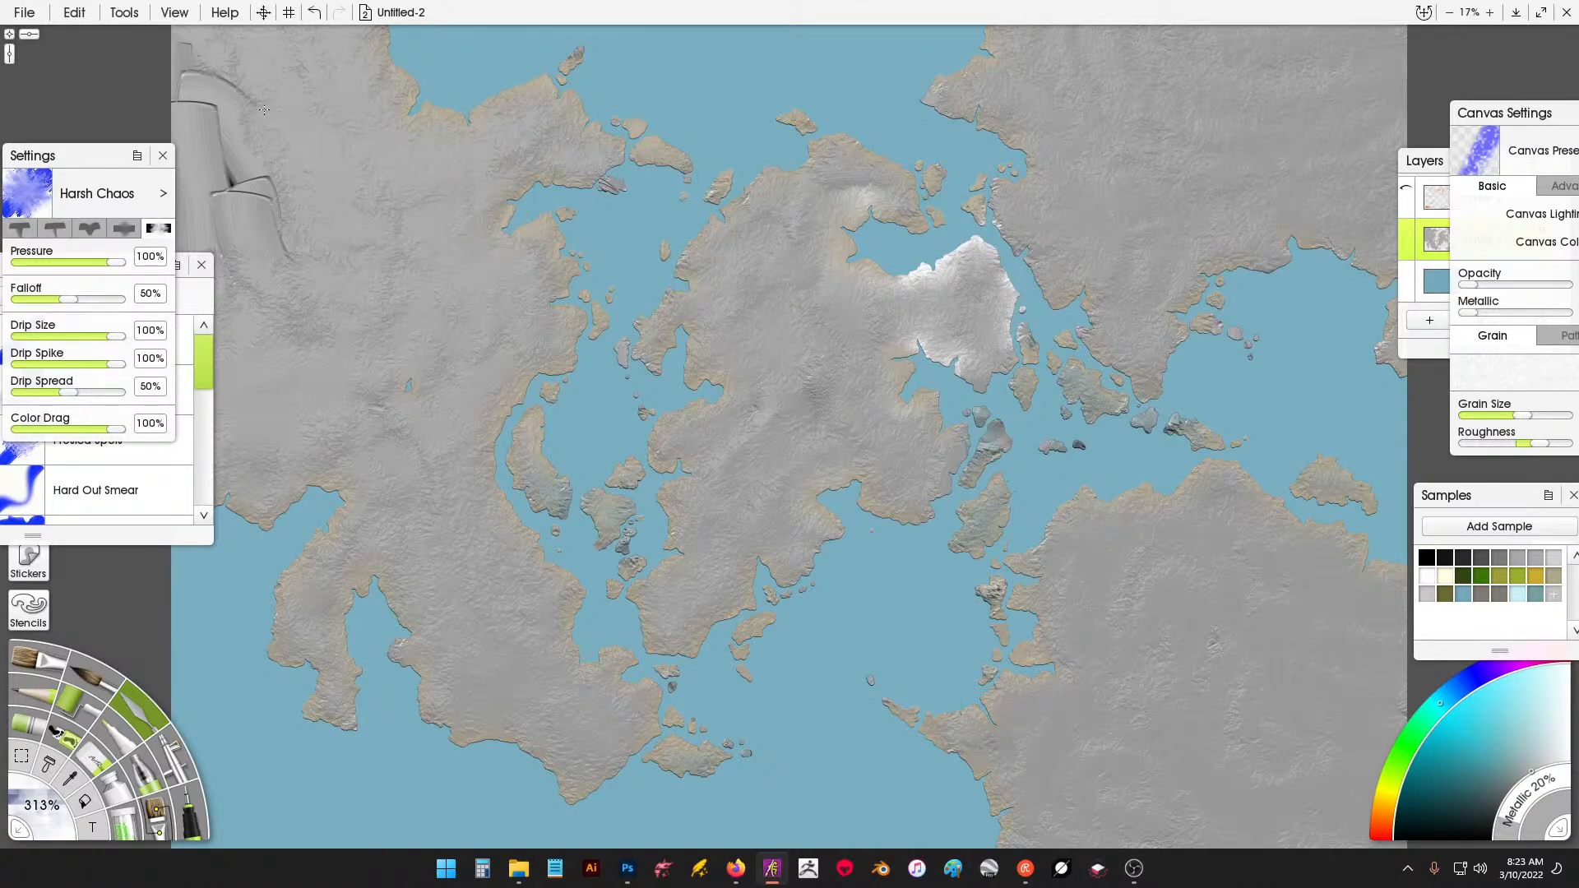
pyautogui.moveTo(264, 109); pyautogui.dragTo(168, 100)
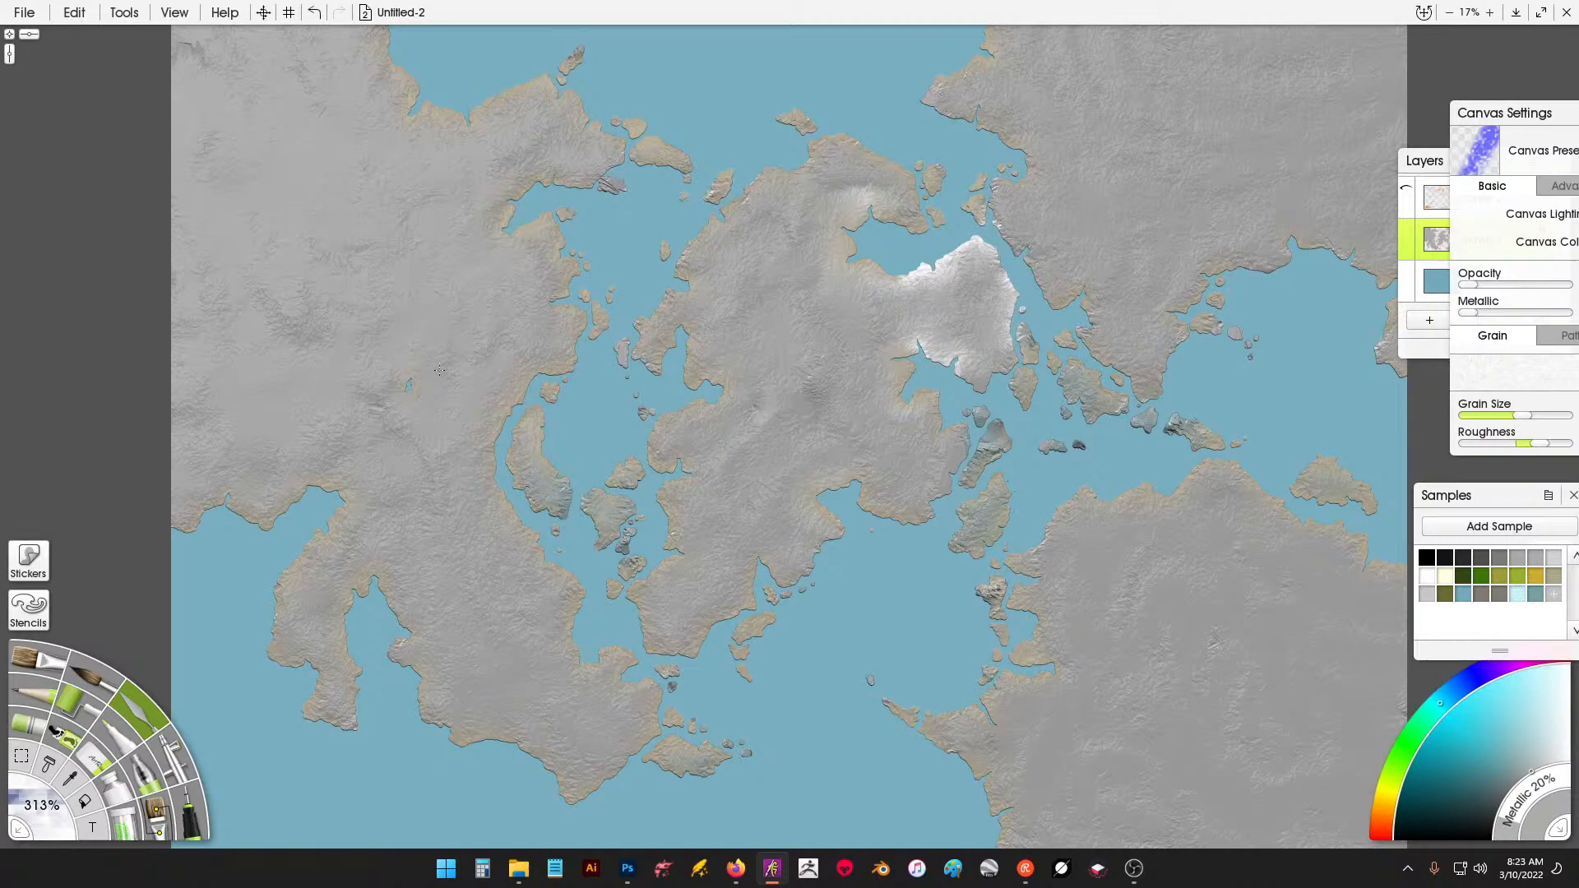
pyautogui.moveTo(547, 308); pyautogui.dragTo(611, 208)
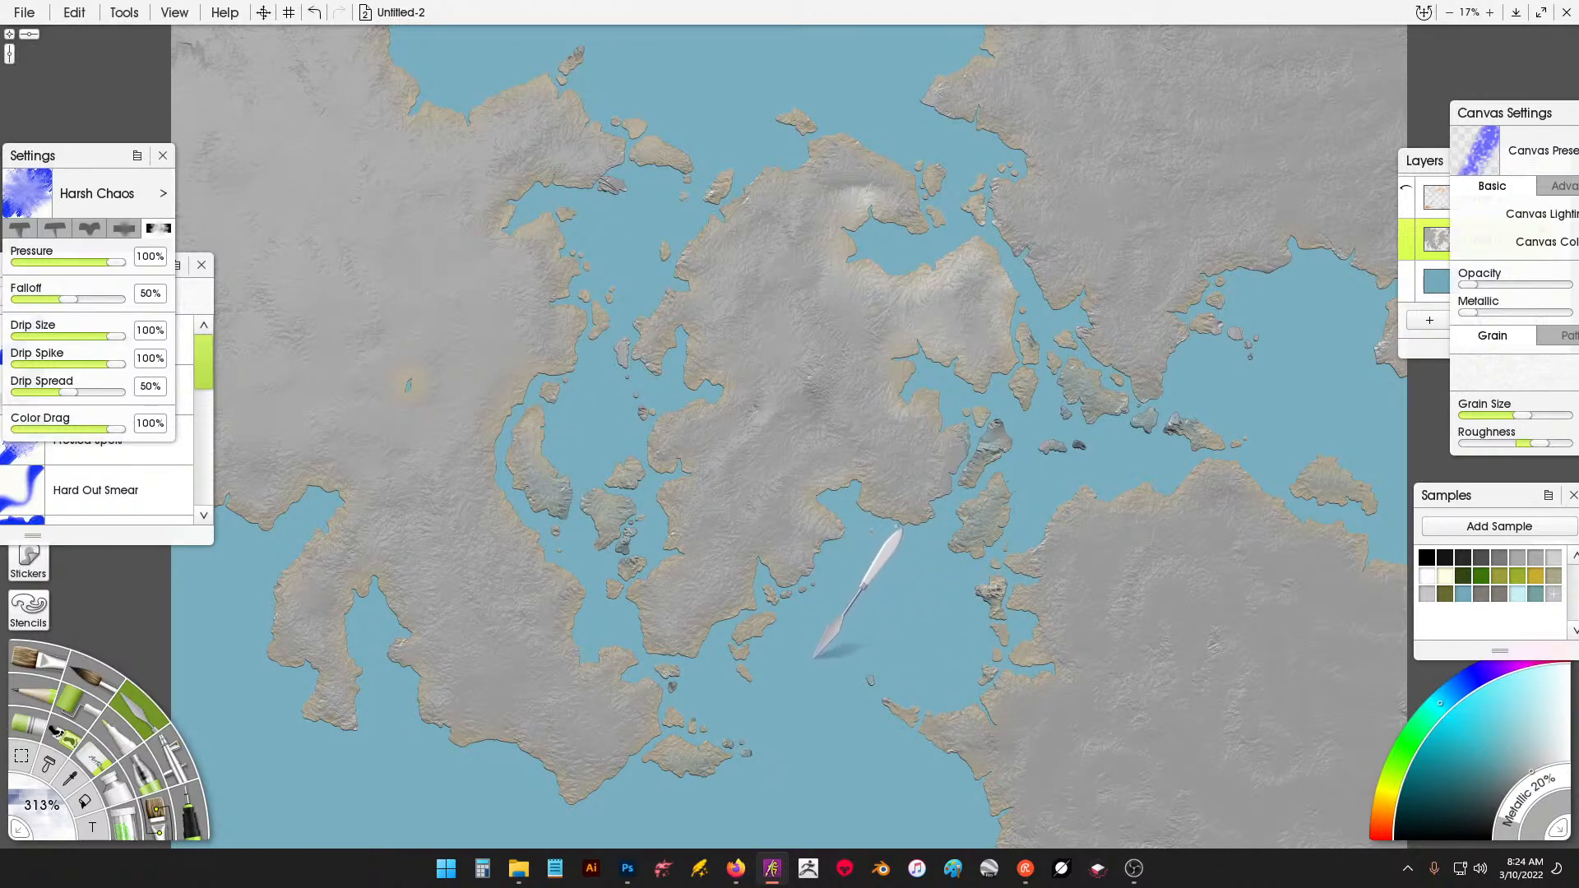
# Spray the western continent and its southwestern peninsula brown with the Airbrush.
pyautogui.click(177, 763)
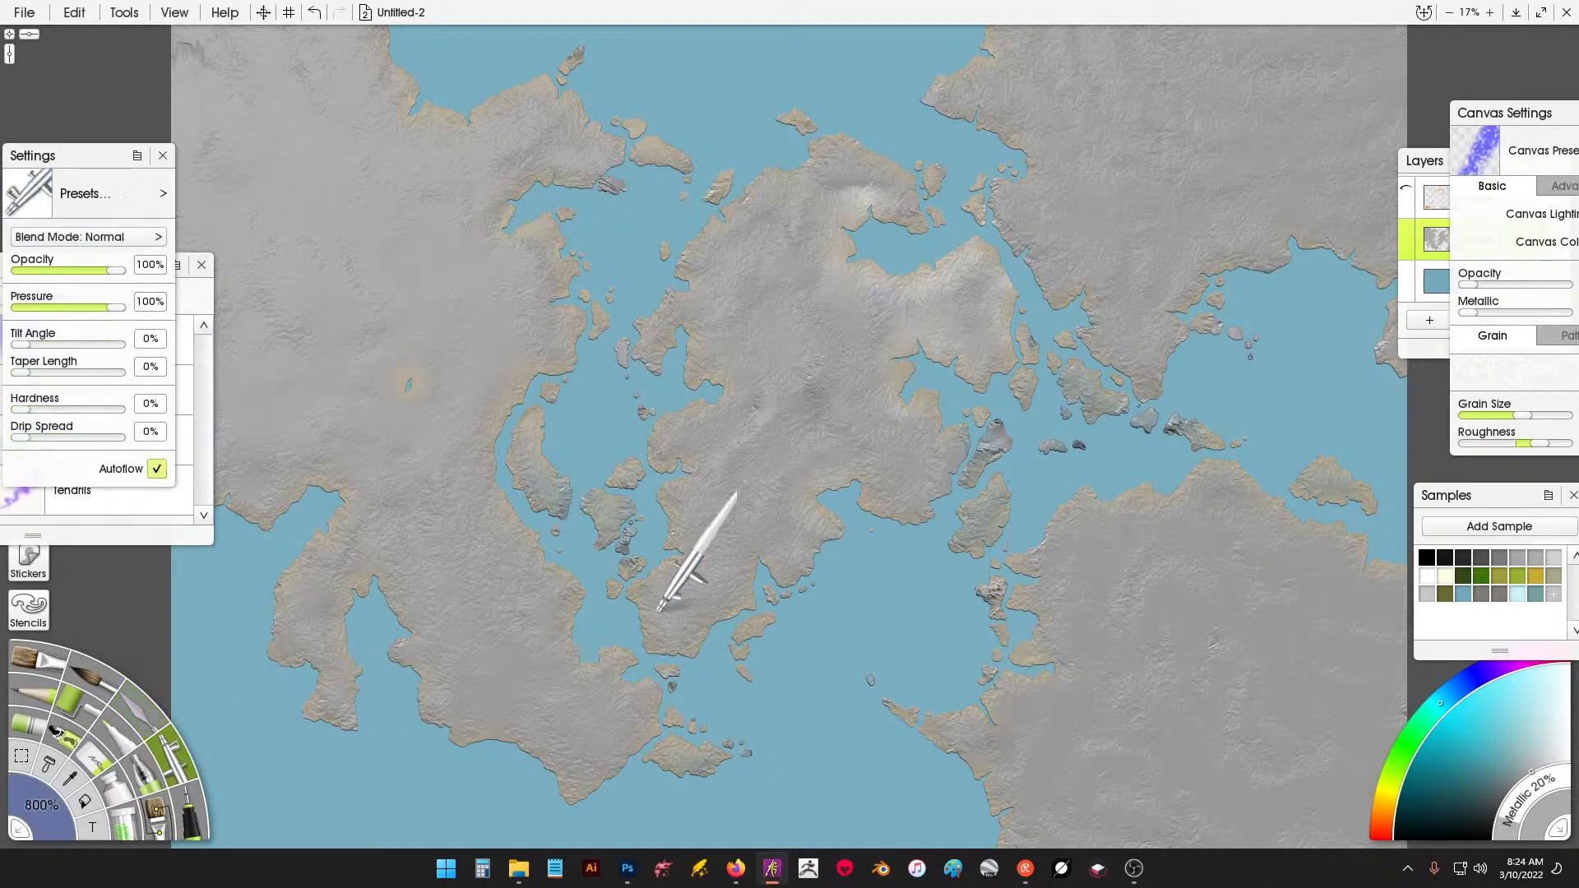
pyautogui.click(1389, 824)
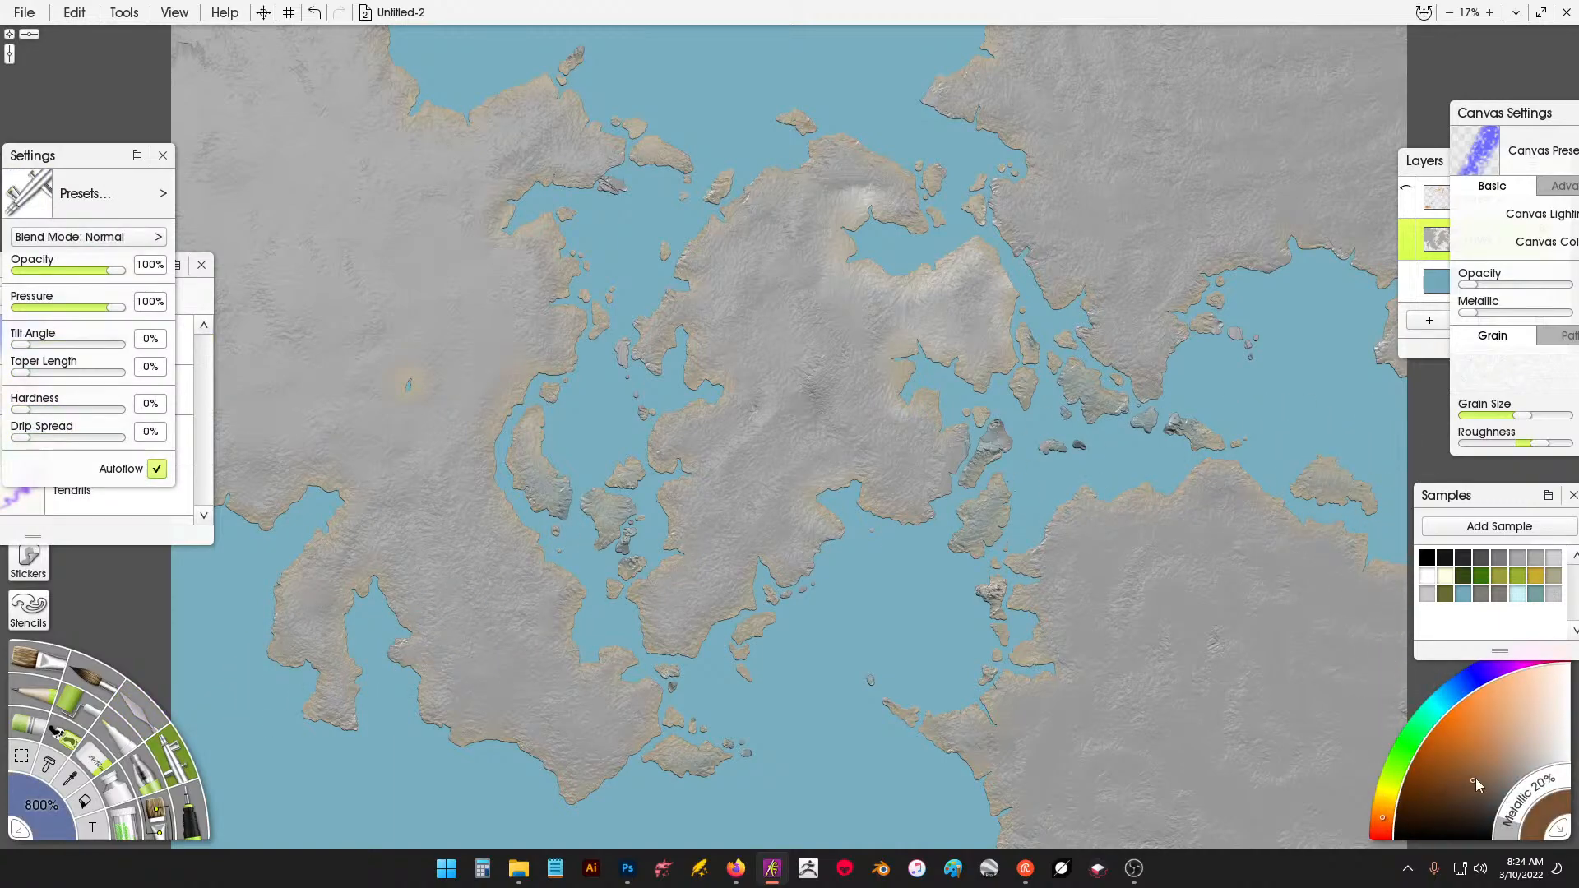
pyautogui.click(1497, 763)
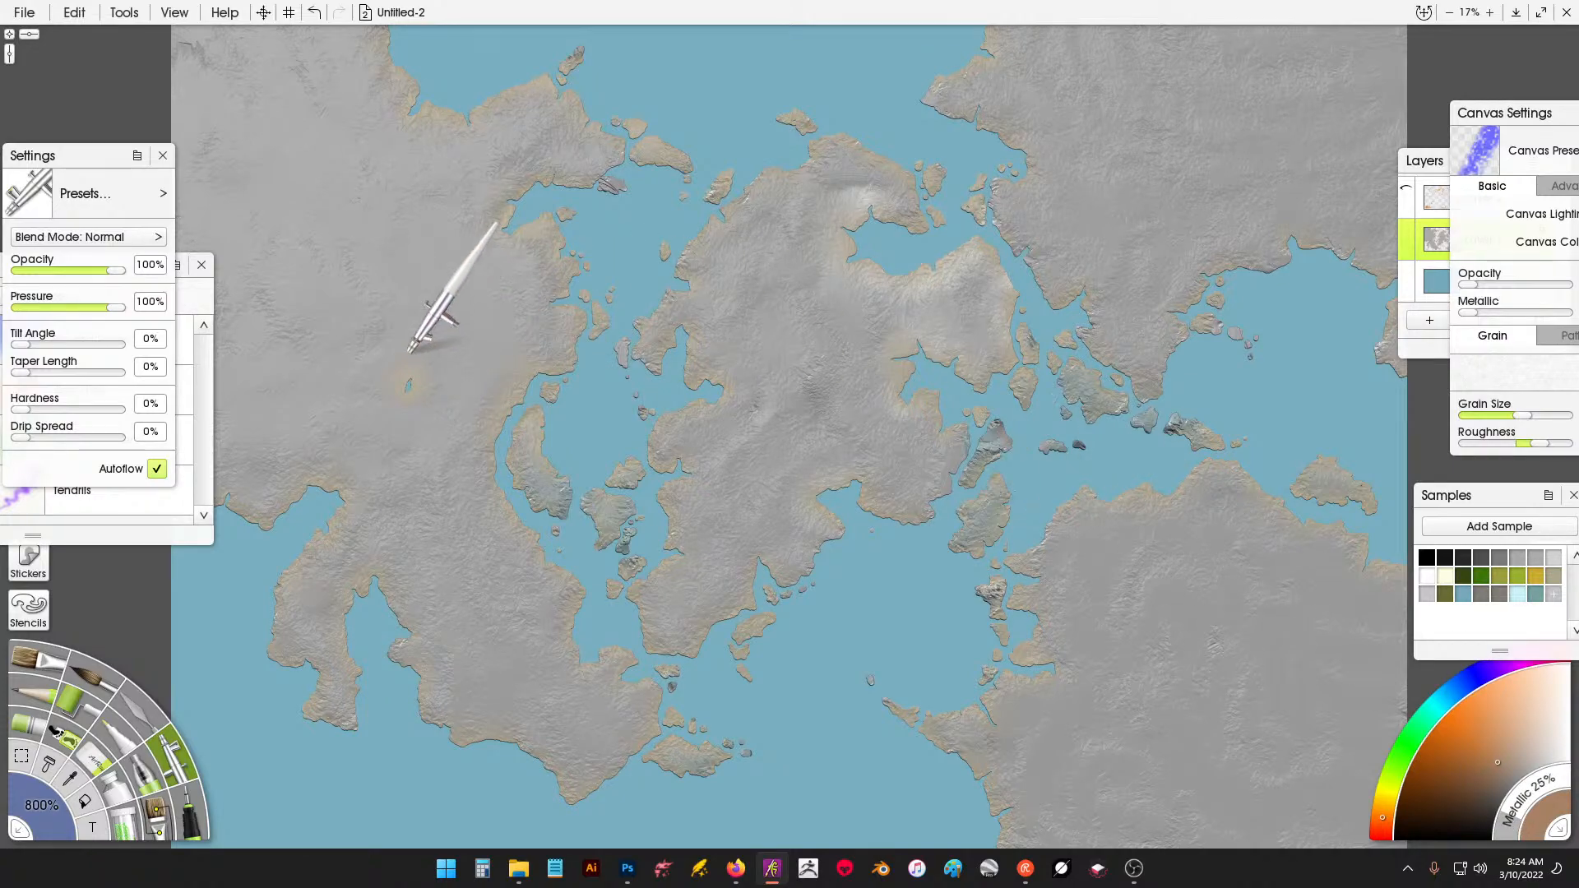
pyautogui.moveTo(398, 346)
pyautogui.mouseDown()
pyautogui.moveTo(431, 351)
pyautogui.moveTo(531, 258)
pyautogui.moveTo(562, 131)
pyautogui.moveTo(519, 140)
pyautogui.moveTo(484, 80)
pyautogui.moveTo(441, 62)
pyautogui.moveTo(309, 232)
pyautogui.moveTo(257, 62)
pyautogui.moveTo(223, 50)
pyautogui.moveTo(203, 410)
pyautogui.moveTo(326, 190)
pyautogui.moveTo(284, 512)
pyautogui.moveTo(429, 168)
pyautogui.moveTo(396, 461)
pyautogui.moveTo(419, 459)
pyautogui.moveTo(514, 326)
pyautogui.moveTo(455, 602)
pyautogui.moveTo(506, 659)
pyautogui.moveTo(586, 506)
pyautogui.moveTo(657, 705)
pyautogui.moveTo(535, 782)
pyautogui.mouseUp()
pyautogui.moveTo(373, 620); pyautogui.dragTo(345, 716)
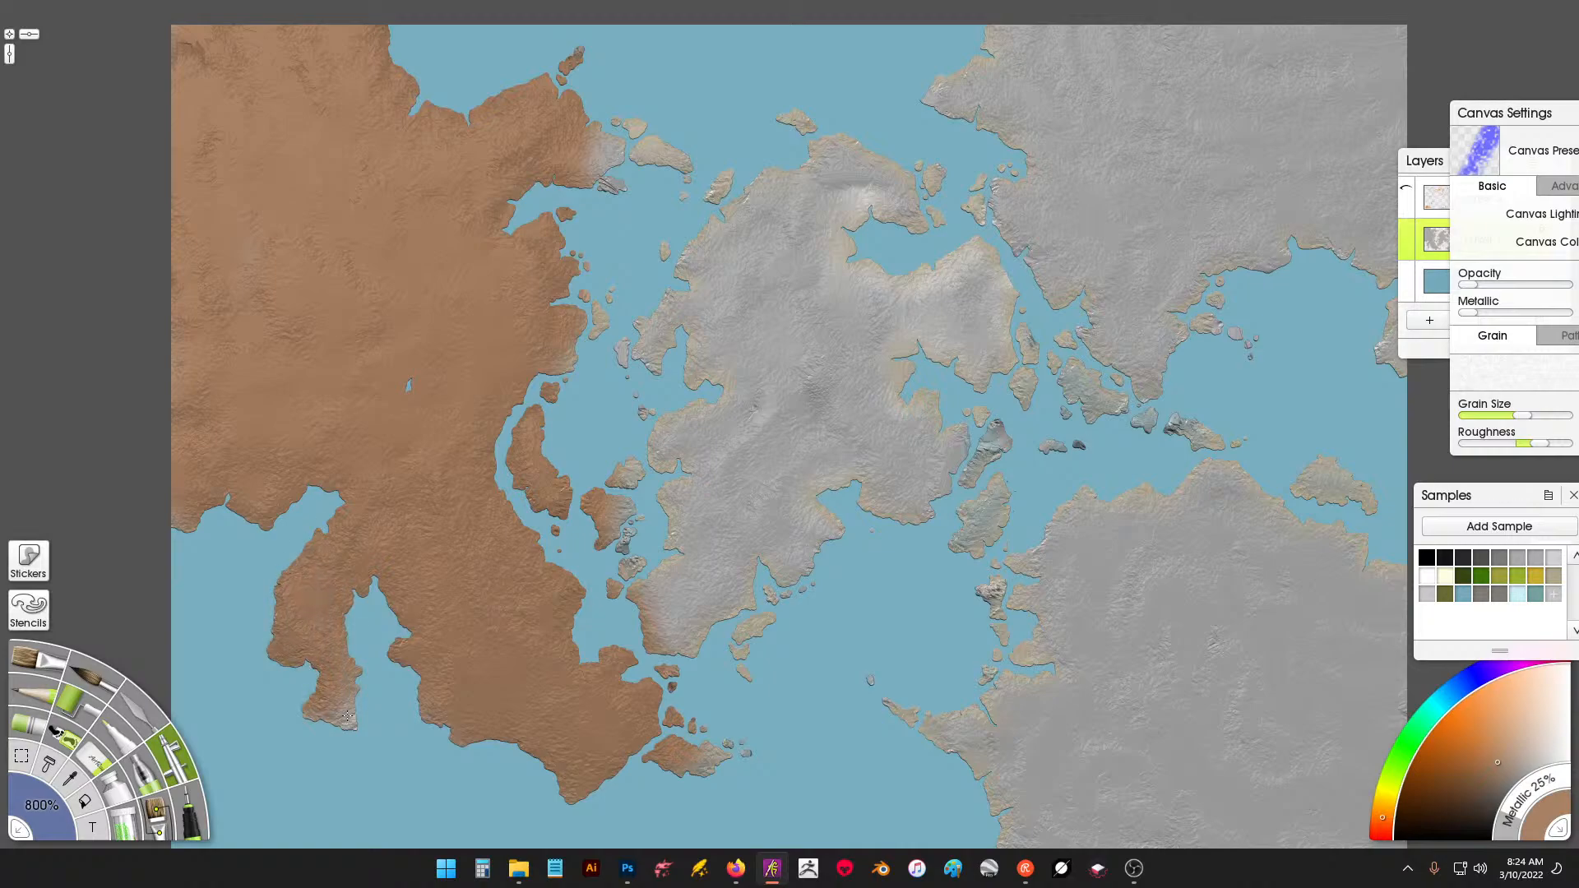
# Spray the central, southeastern and northeastern continents and the islands between them the same brown.
pyautogui.moveTo(698, 201)
pyautogui.mouseDown()
pyautogui.moveTo(694, 410)
pyautogui.moveTo(896, 120)
pyautogui.moveTo(883, 238)
pyautogui.moveTo(901, 335)
pyautogui.moveTo(1047, 262)
pyautogui.moveTo(1108, 298)
pyautogui.moveTo(1185, 271)
pyautogui.moveTo(835, 570)
pyautogui.moveTo(866, 407)
pyautogui.moveTo(830, 352)
pyautogui.moveTo(673, 535)
pyautogui.moveTo(684, 662)
pyautogui.moveTo(762, 524)
pyautogui.moveTo(649, 603)
pyautogui.mouseUp()
pyautogui.moveTo(829, 620)
pyautogui.mouseDown()
pyautogui.moveTo(983, 604)
pyautogui.moveTo(1082, 550)
pyautogui.moveTo(1118, 742)
pyautogui.moveTo(1170, 764)
pyautogui.moveTo(1257, 702)
pyautogui.moveTo(1341, 700)
pyautogui.moveTo(1387, 752)
pyautogui.moveTo(1401, 823)
pyautogui.moveTo(1410, 720)
pyautogui.moveTo(1379, 643)
pyautogui.moveTo(1343, 603)
pyautogui.moveTo(1250, 616)
pyautogui.moveTo(1233, 434)
pyautogui.mouseUp()
pyautogui.moveTo(976, 702)
pyautogui.mouseDown()
pyautogui.moveTo(994, 800)
pyautogui.moveTo(1046, 838)
pyautogui.moveTo(1105, 833)
pyautogui.mouseUp()
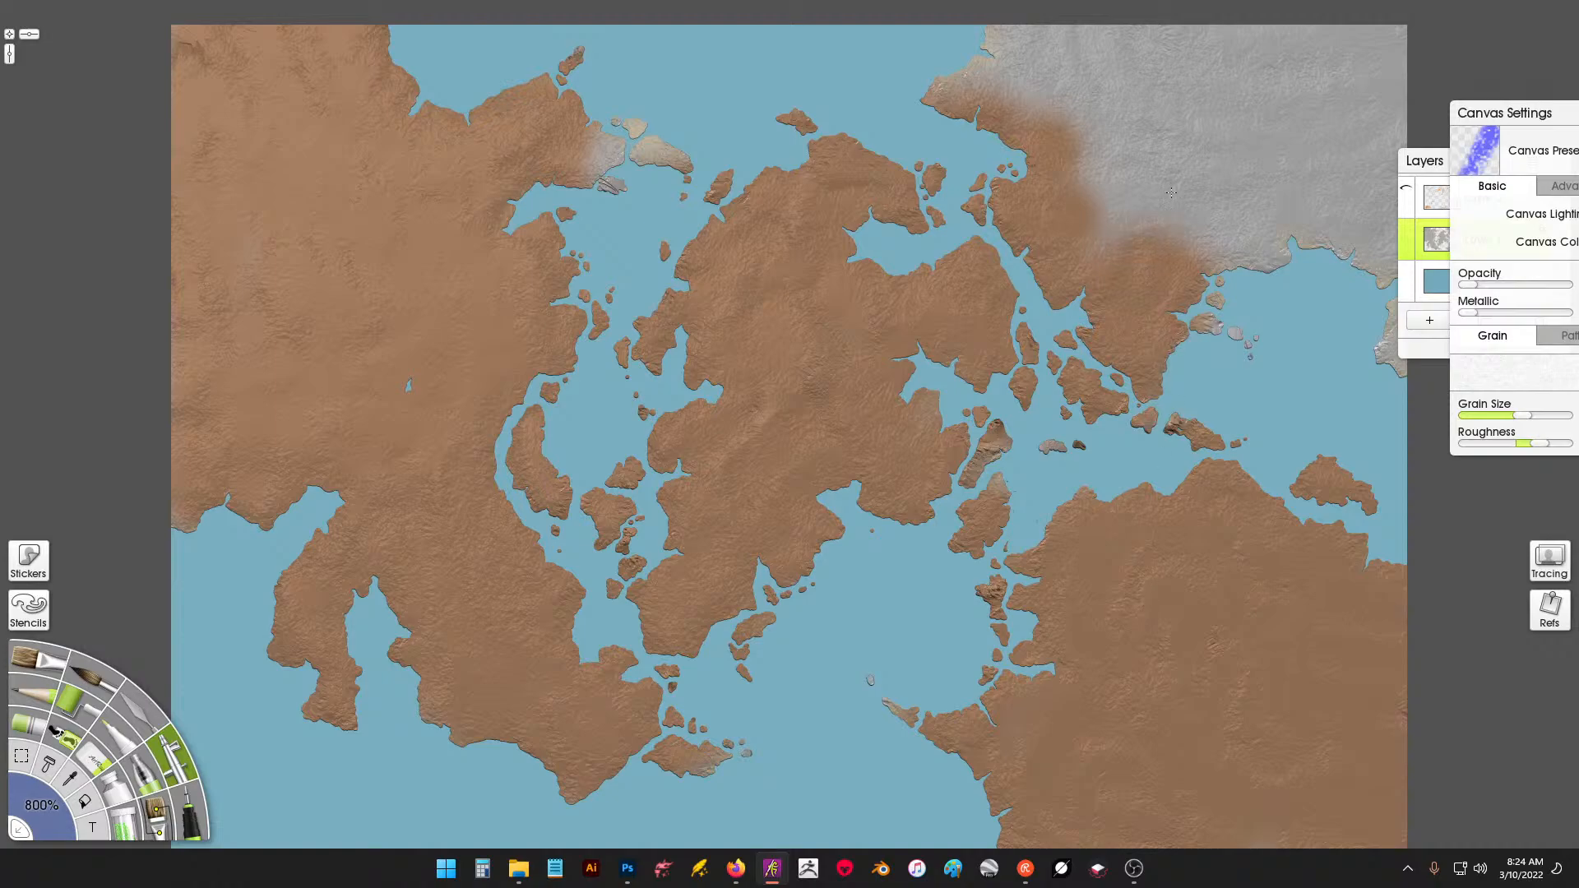
pyautogui.moveTo(1172, 193)
pyautogui.mouseDown()
pyautogui.moveTo(1121, 172)
pyautogui.moveTo(1077, 83)
pyautogui.moveTo(1005, 86)
pyautogui.mouseUp()
pyautogui.moveTo(1262, 28)
pyautogui.mouseDown()
pyautogui.moveTo(1206, 124)
pyautogui.moveTo(1342, 31)
pyautogui.moveTo(1198, 245)
pyautogui.moveTo(1343, 131)
pyautogui.moveTo(1393, 132)
pyautogui.moveTo(1358, 289)
pyautogui.mouseUp()
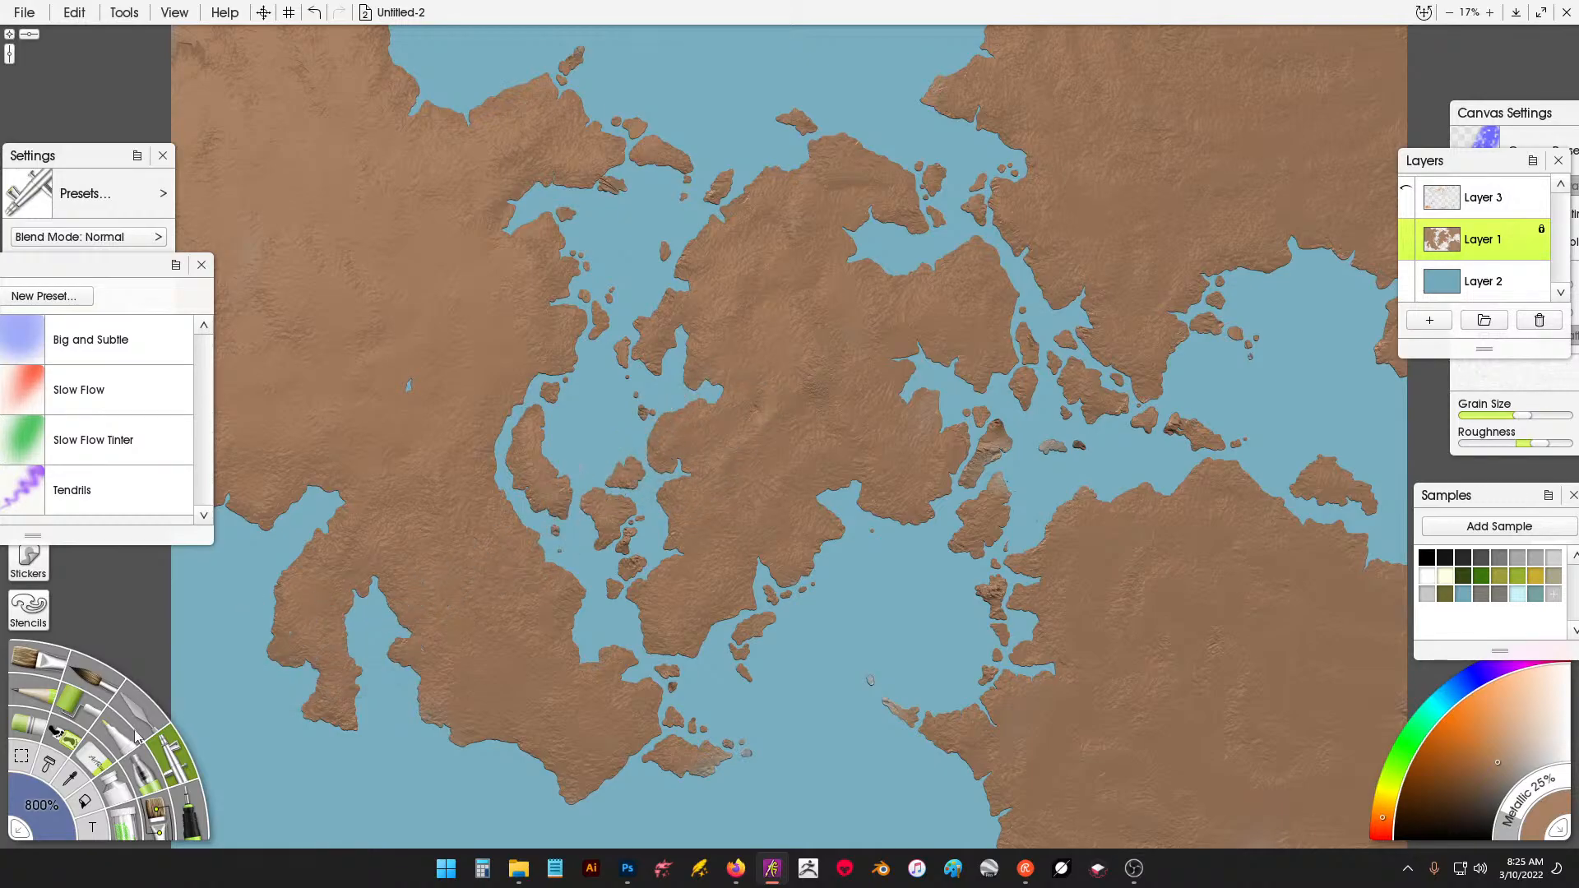
# Set the Paint Tube pressure to 100% and squeeze mountain ridges onto the central continent's middle and its eastern arm.
pyautogui.click(119, 792)
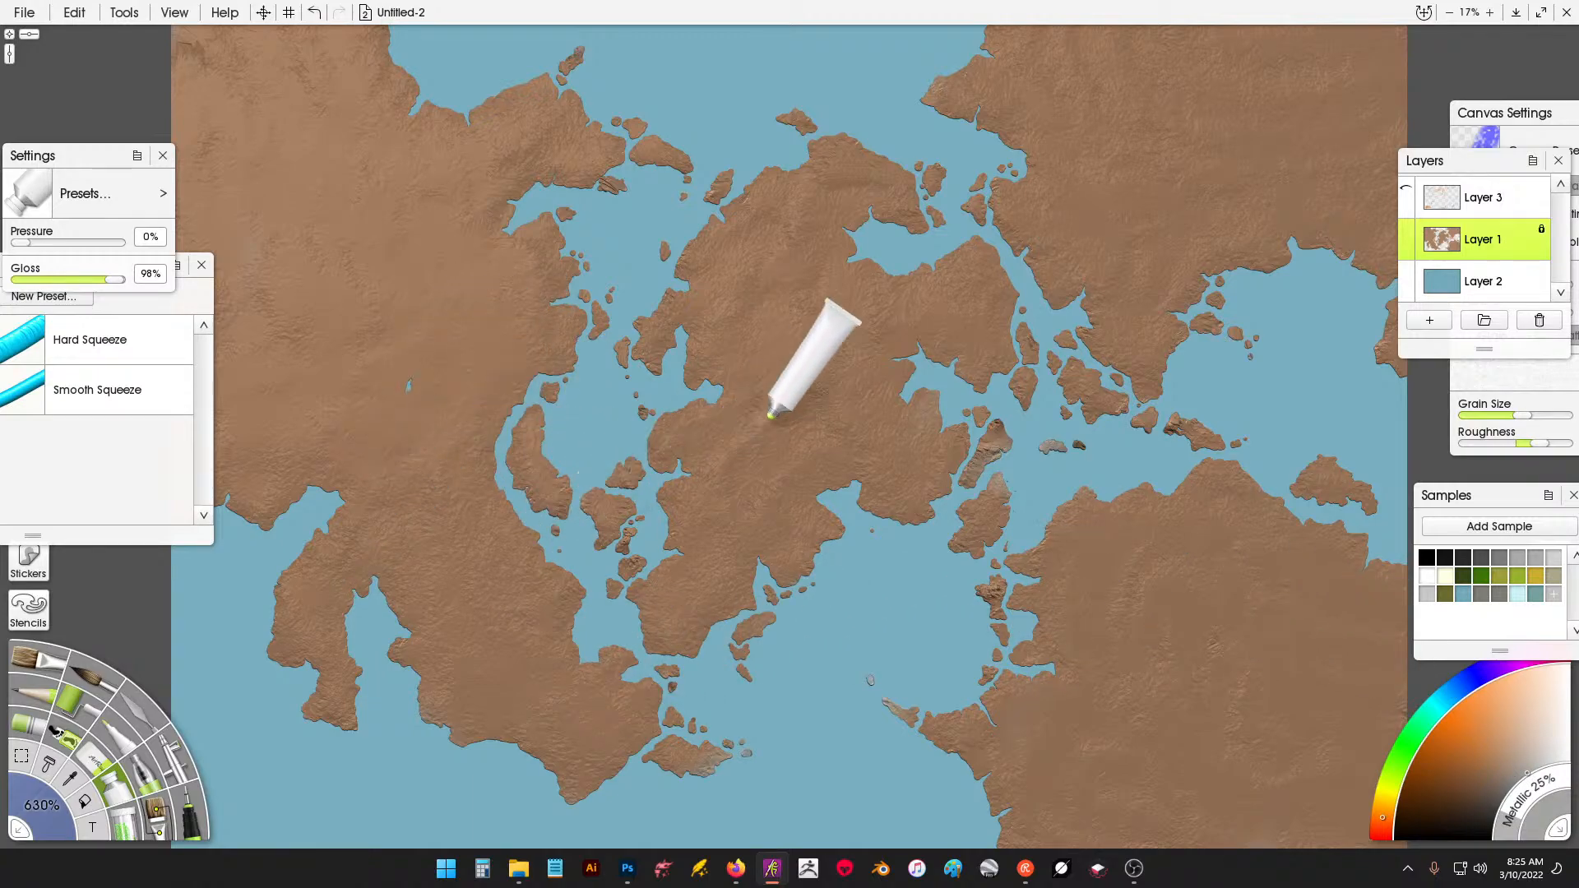
pyautogui.moveTo(744, 450); pyautogui.dragTo(775, 419)
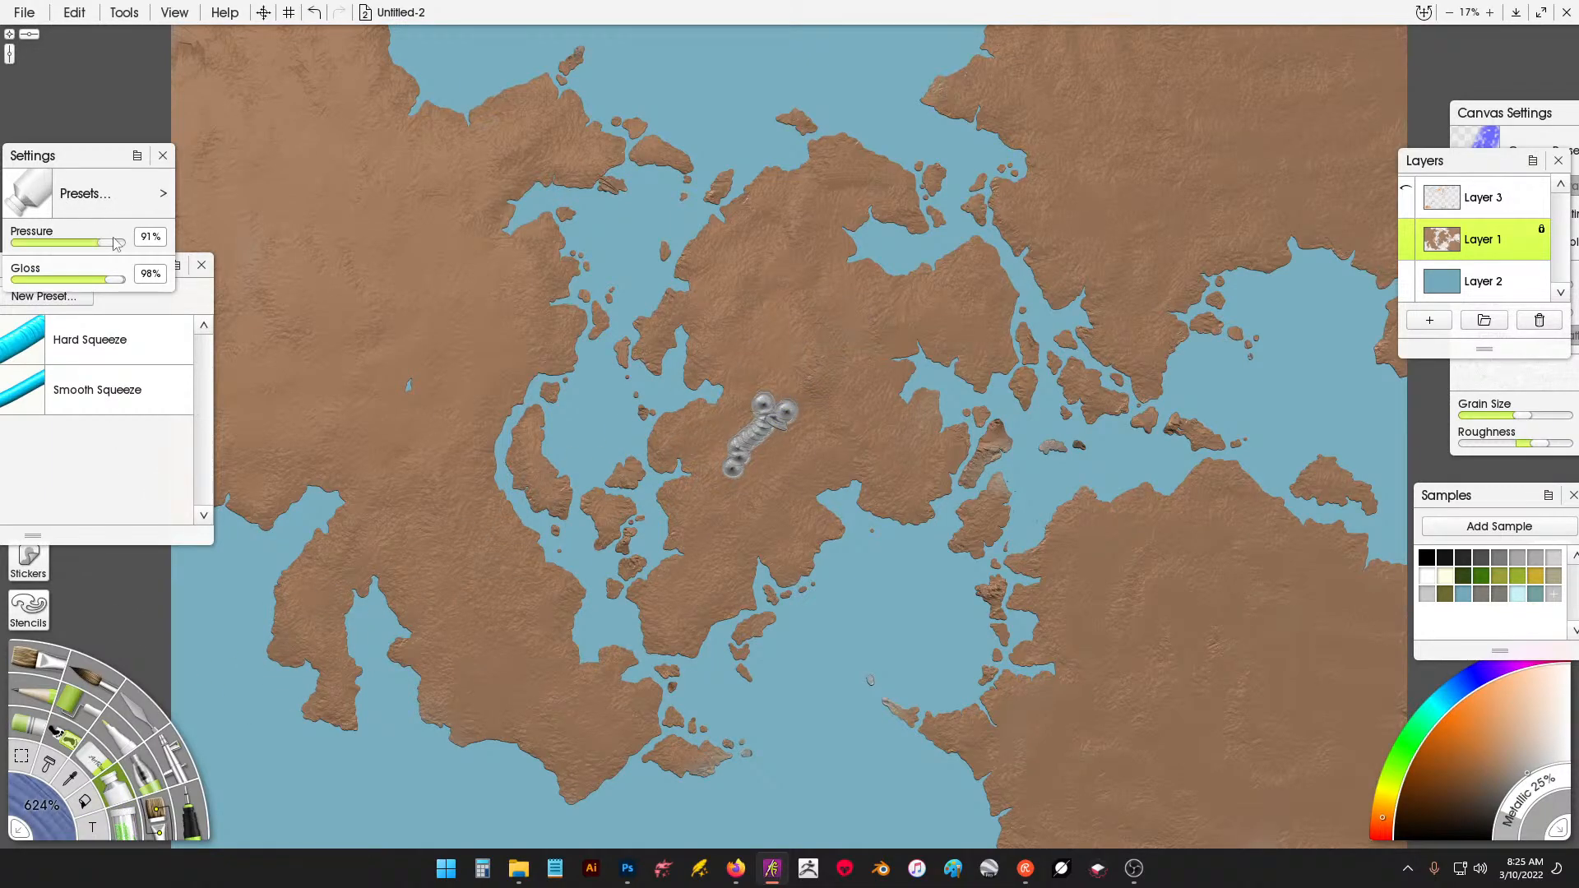
pyautogui.moveTo(116, 244); pyautogui.dragTo(130, 244)
pyautogui.moveTo(776, 422); pyautogui.dragTo(806, 374)
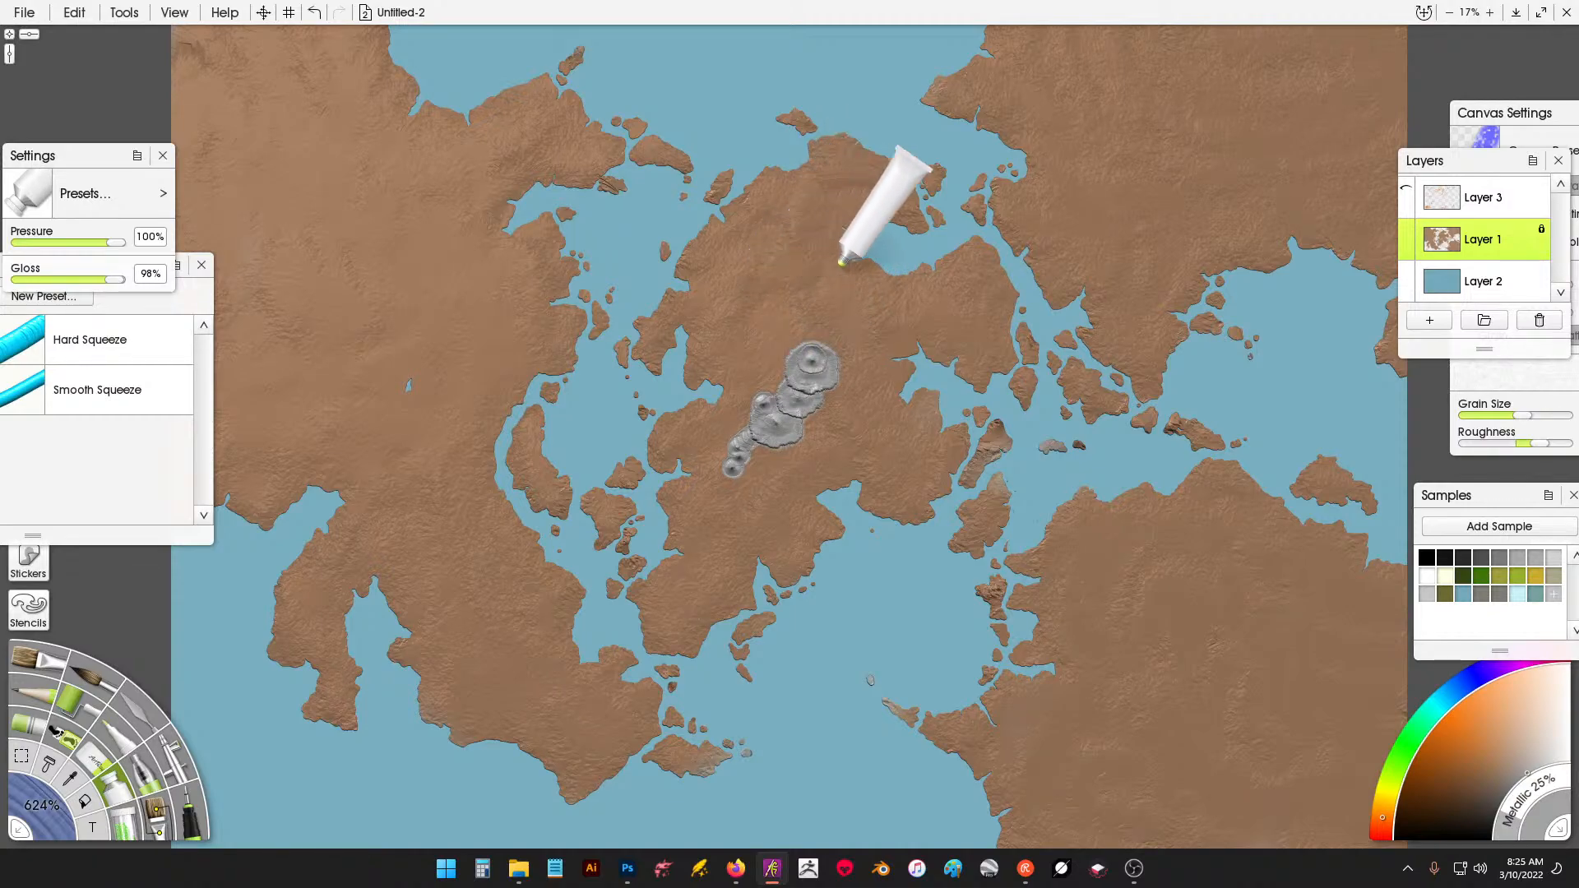
pyautogui.moveTo(897, 315); pyautogui.dragTo(973, 289)
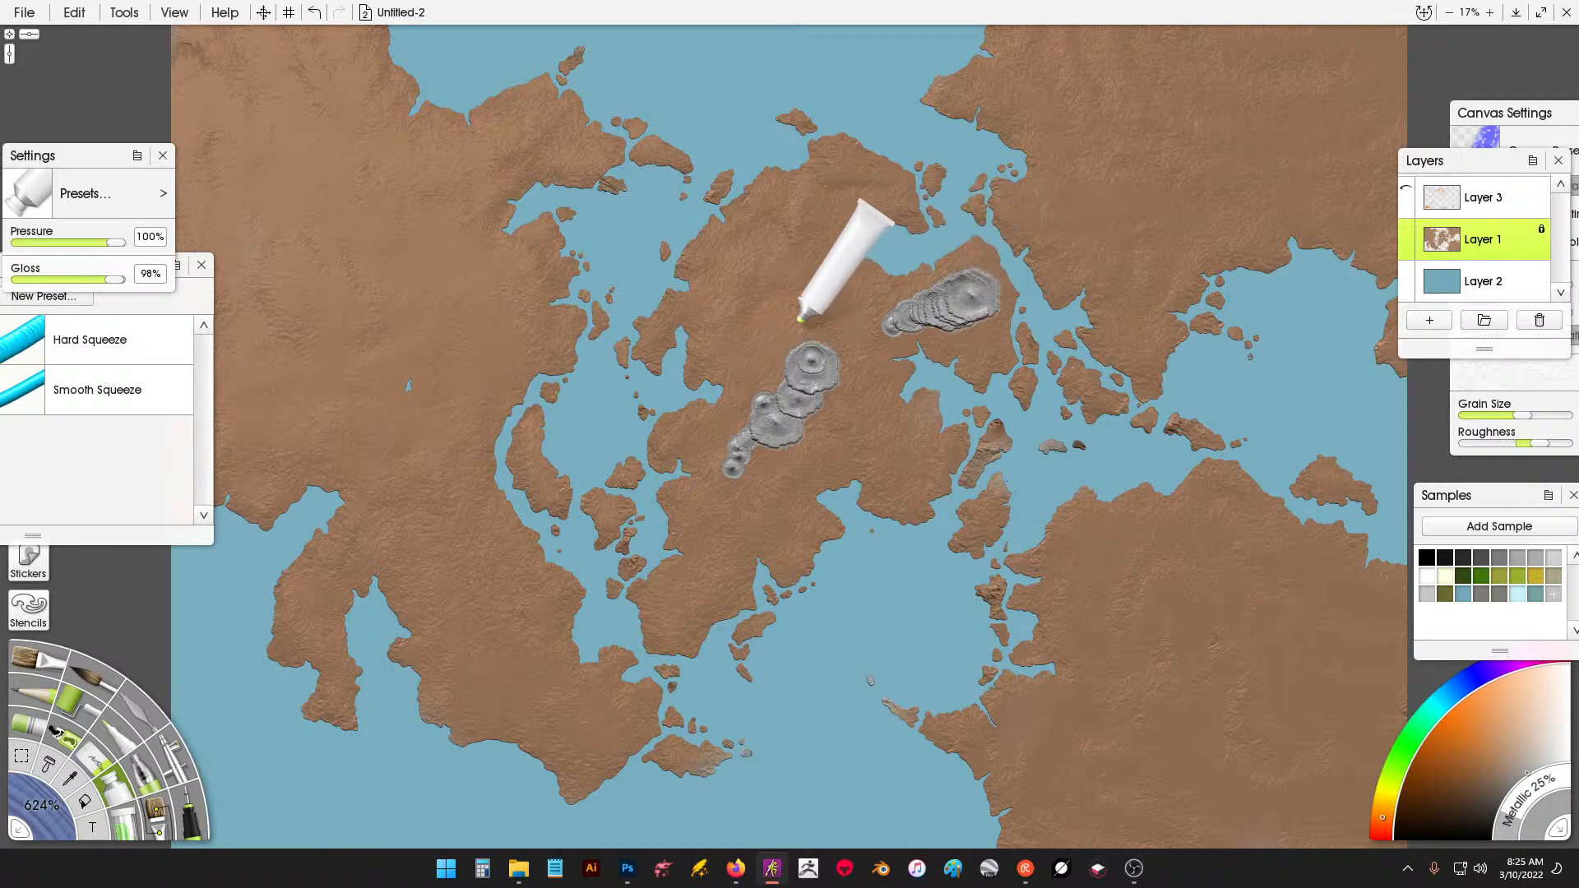
# Extend the central continent's mountain ridge to the north coast and southward, adding short branches on its western side.
pyautogui.moveTo(804, 353); pyautogui.dragTo(788, 265)
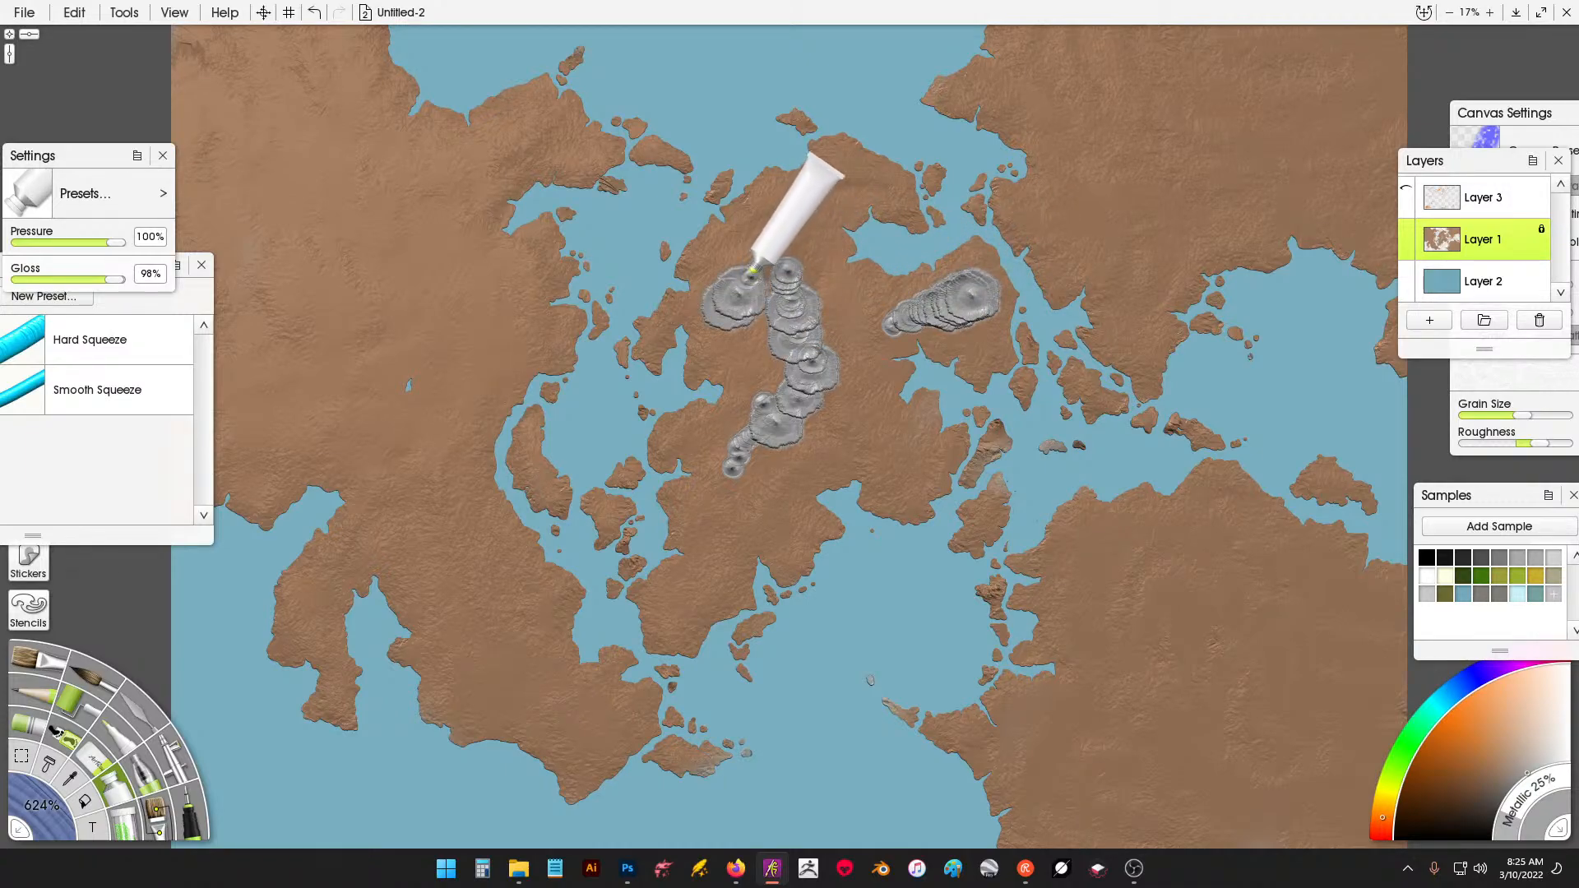
pyautogui.moveTo(788, 237); pyautogui.dragTo(803, 216)
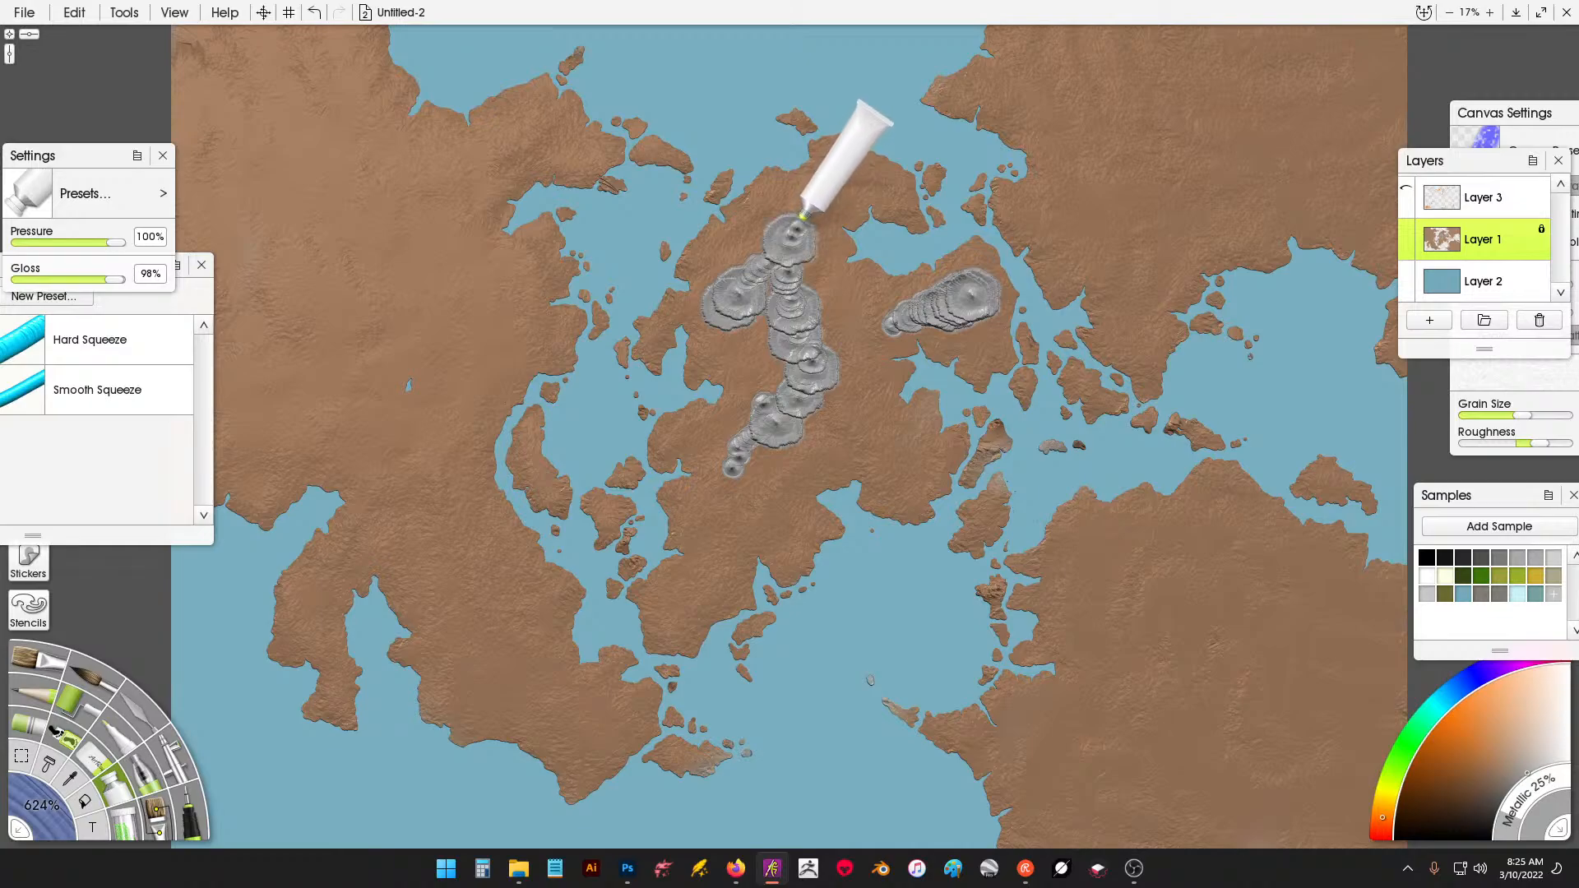
pyautogui.click(814, 206)
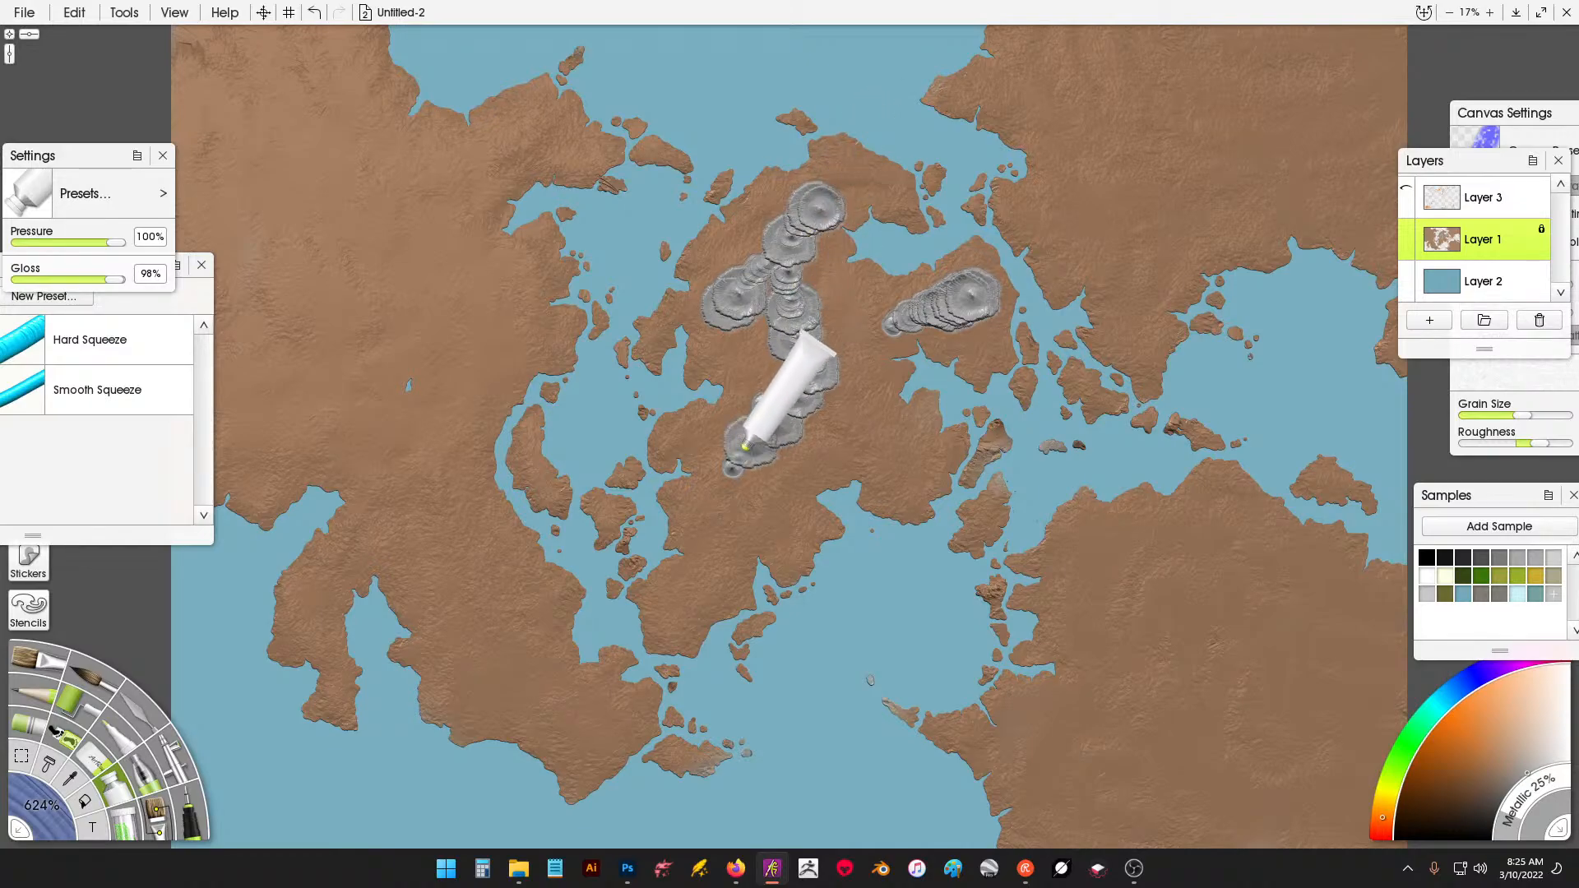
pyautogui.moveTo(745, 447)
pyautogui.mouseDown()
pyautogui.moveTo(765, 530)
pyautogui.moveTo(811, 453)
pyautogui.moveTo(785, 352)
pyautogui.mouseUp()
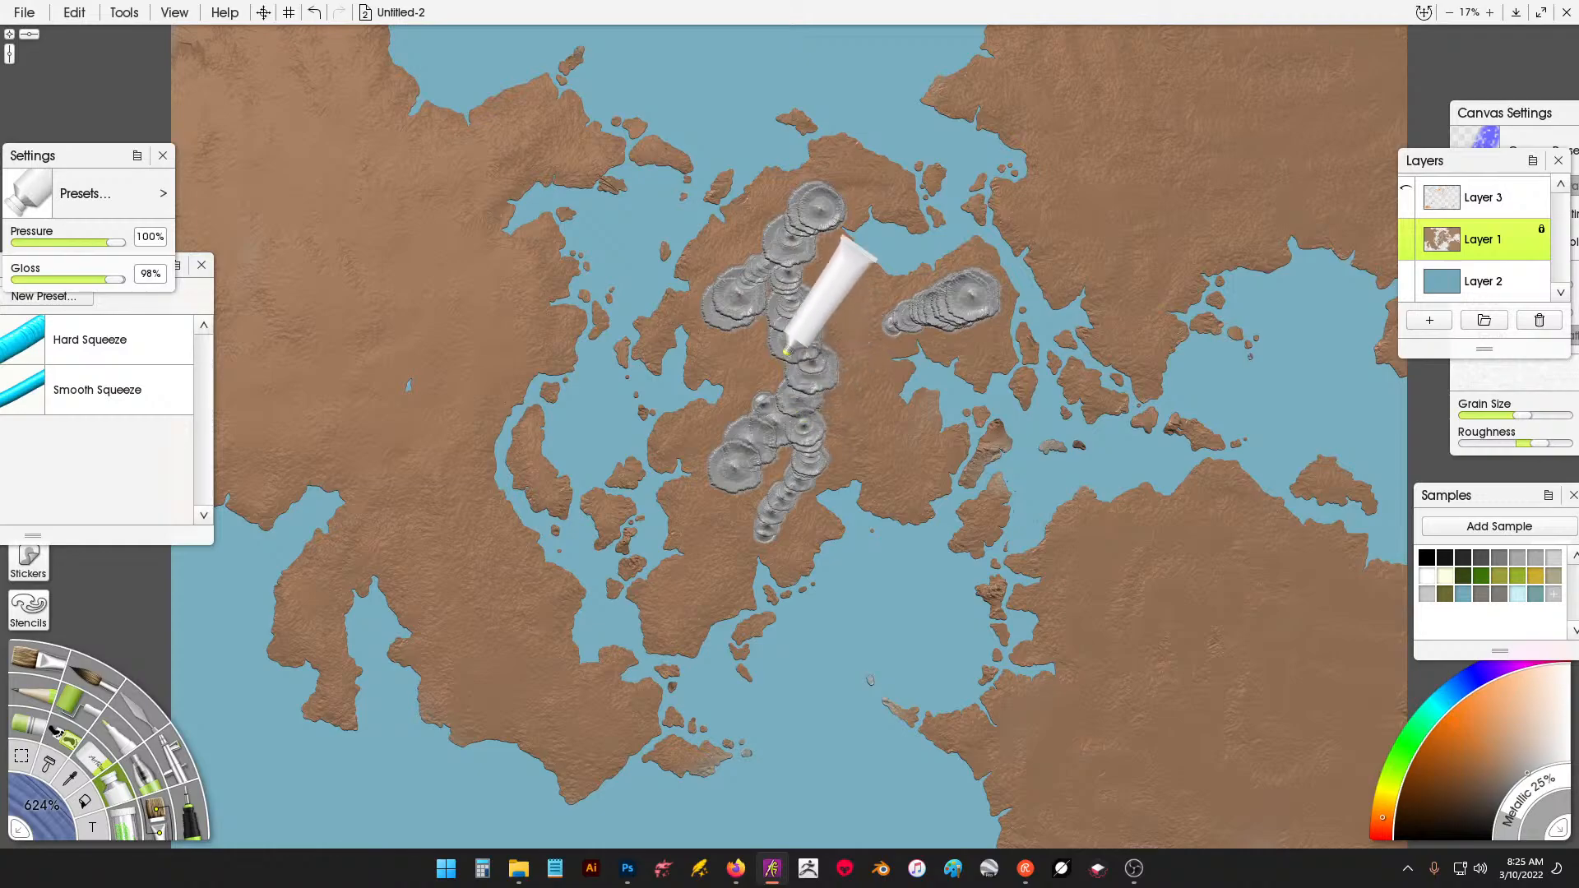
pyautogui.click(886, 330)
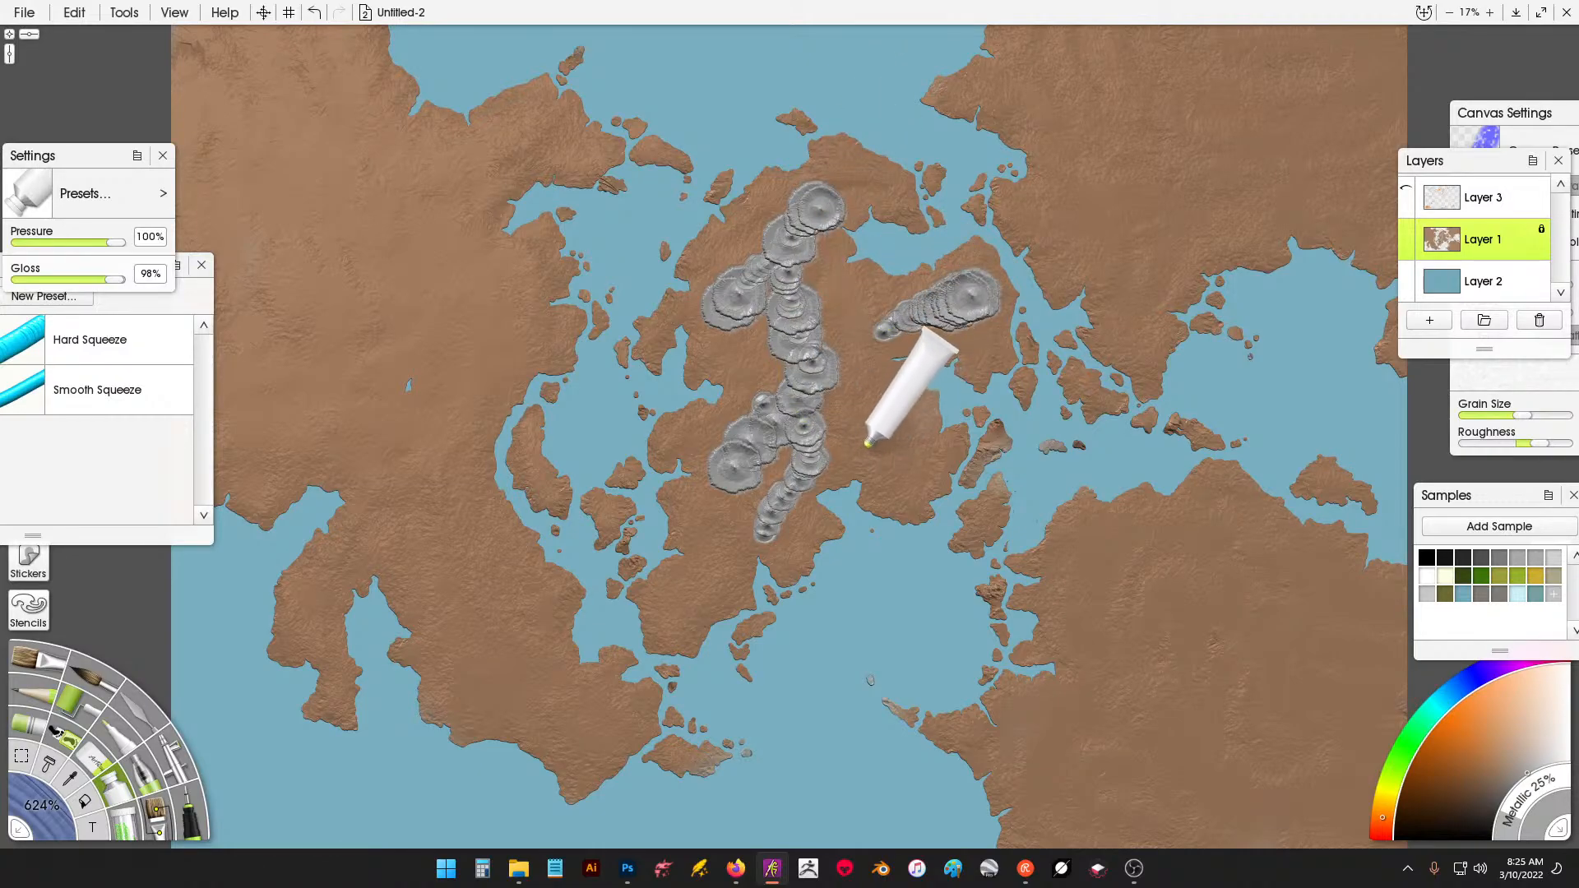
# Squeeze mountain ridges onto the western continent's southern interior, its middle out to the map edge, its northeastern peninsula and northwestern corner.
pyautogui.moveTo(428, 498)
pyautogui.mouseDown()
pyautogui.moveTo(436, 472)
pyautogui.moveTo(431, 512)
pyautogui.moveTo(438, 496)
pyautogui.mouseUp()
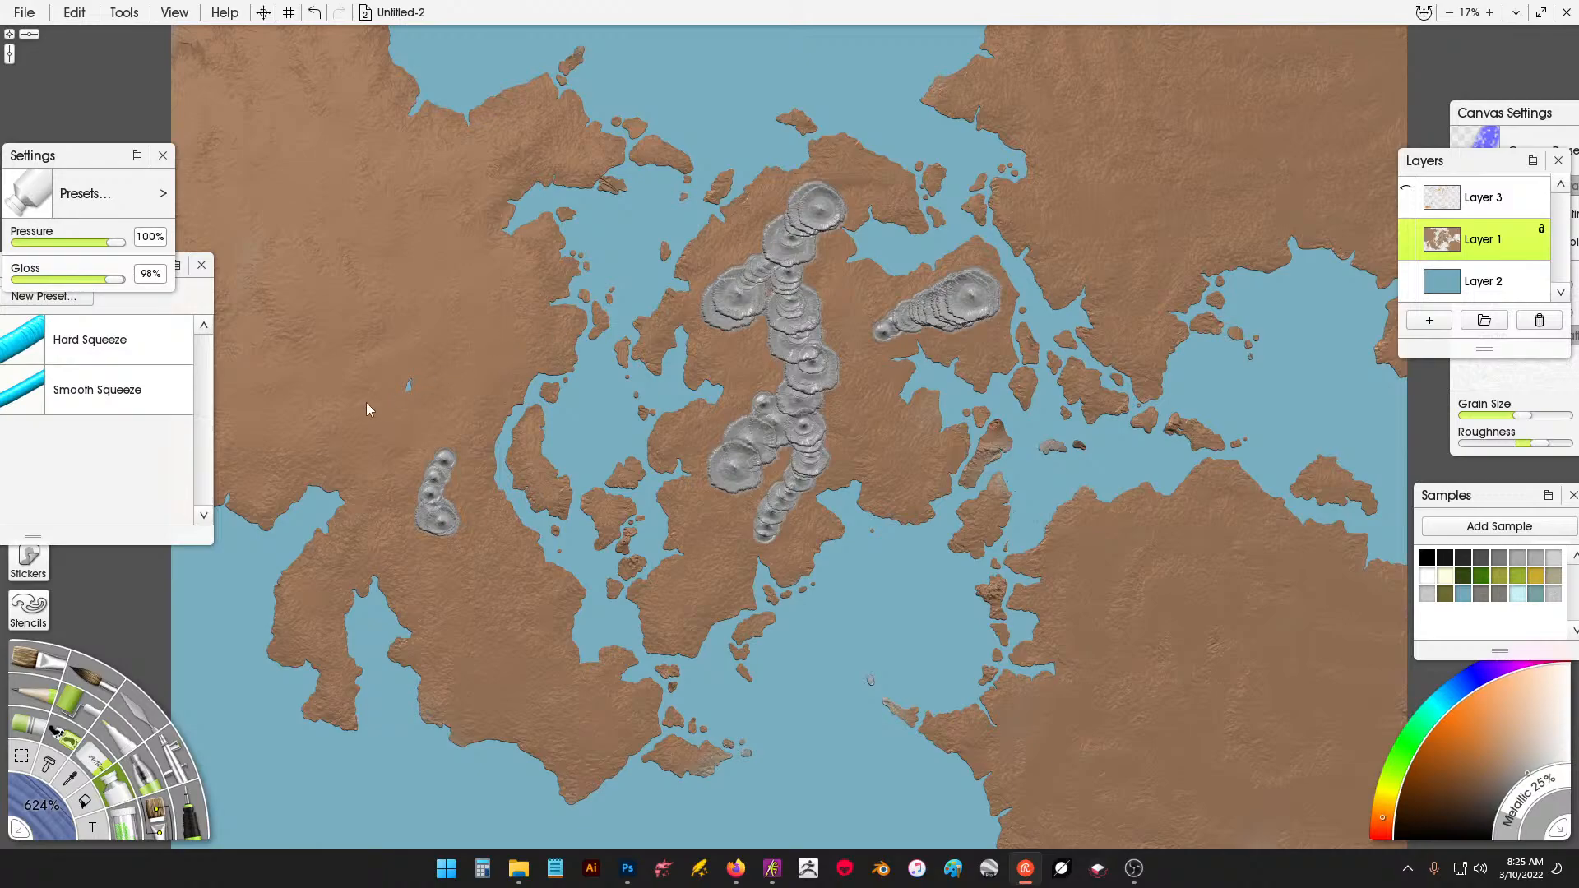
pyautogui.moveTo(343, 390); pyautogui.dragTo(486, 411)
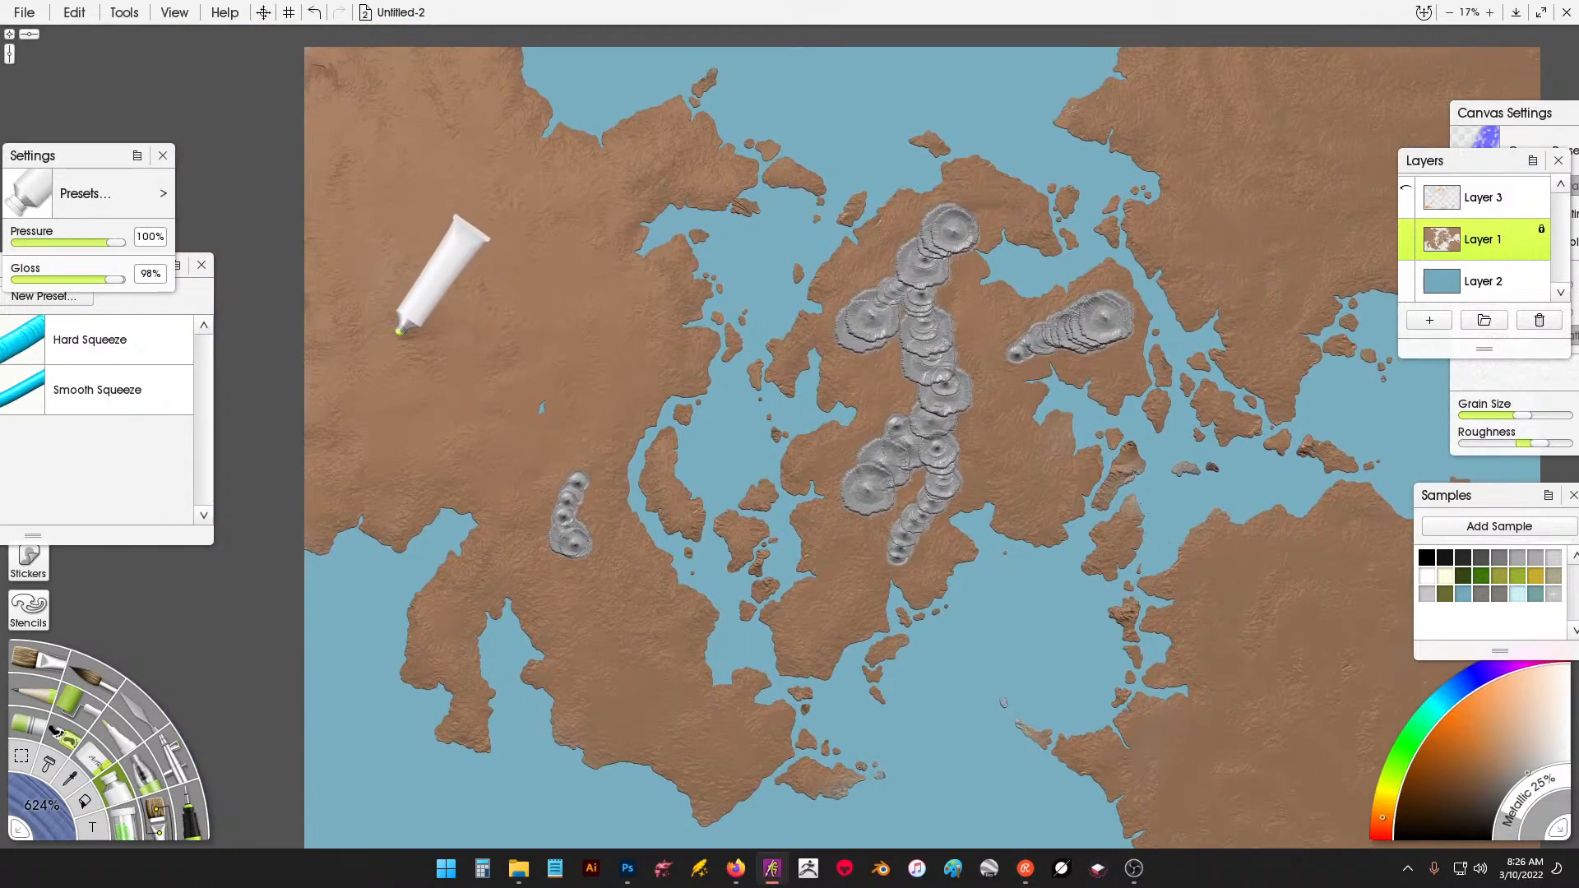
pyautogui.moveTo(386, 405)
pyautogui.mouseDown()
pyautogui.moveTo(429, 361)
pyautogui.moveTo(523, 334)
pyautogui.mouseUp()
pyautogui.click(485, 402)
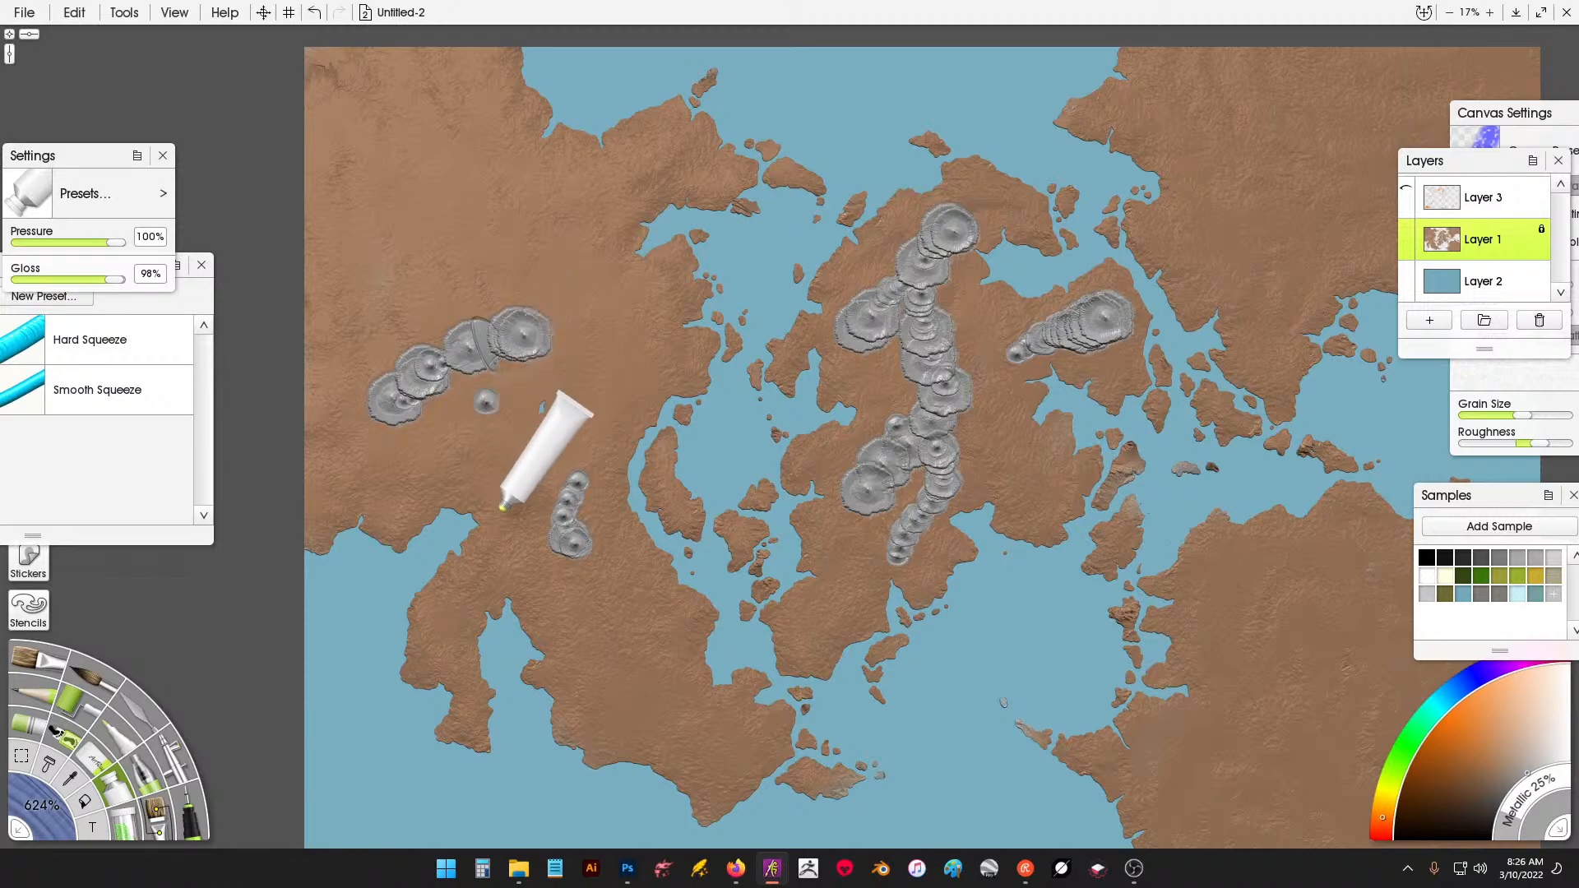
pyautogui.click(319, 405)
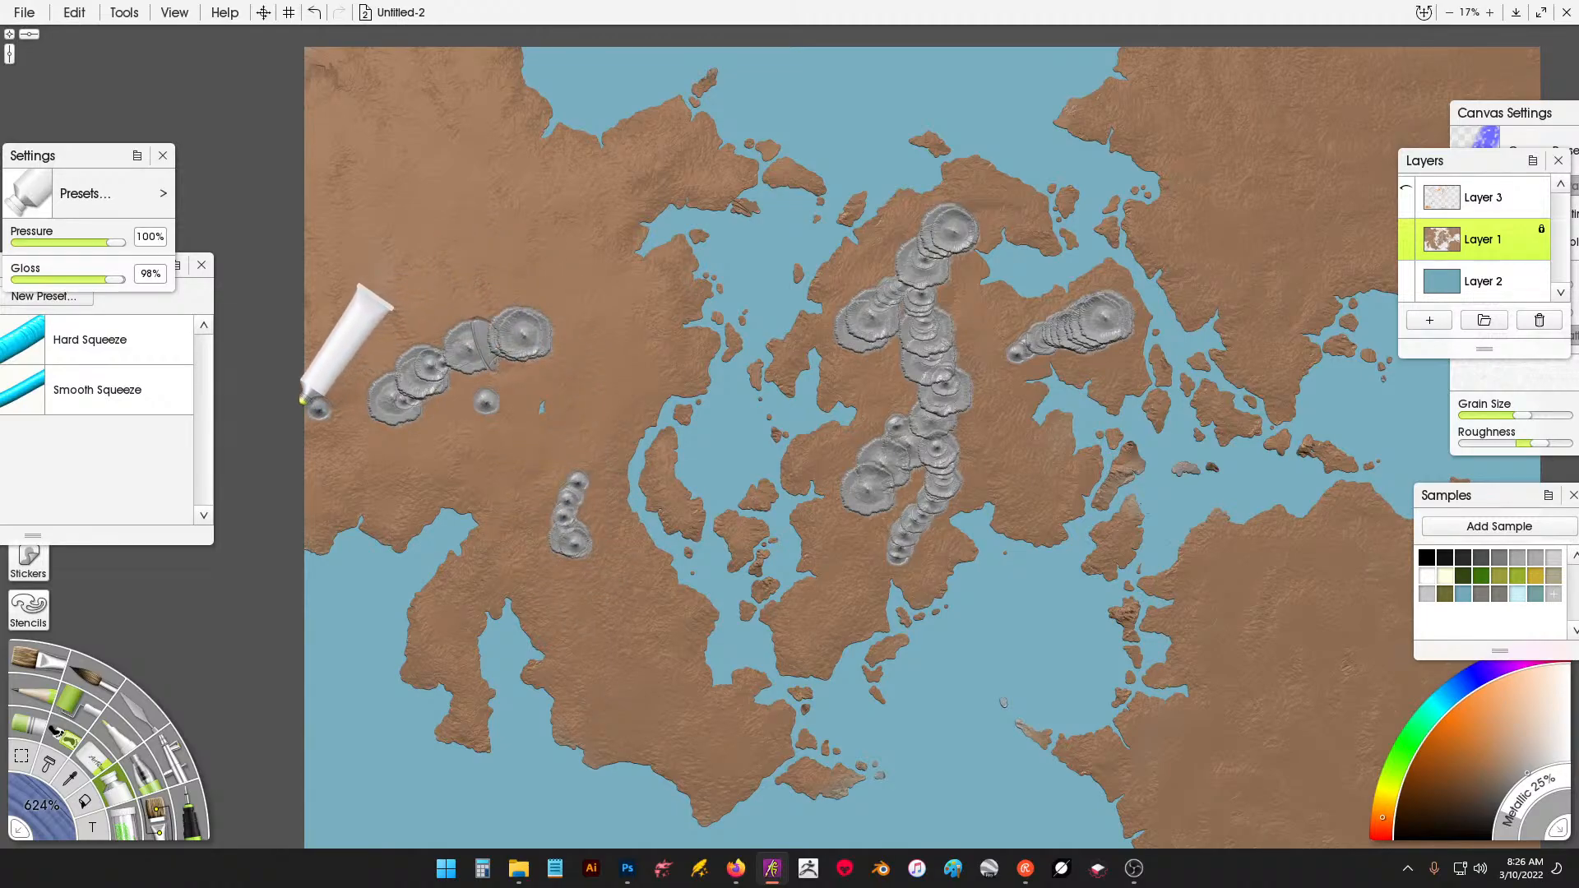
pyautogui.moveTo(302, 401)
pyautogui.mouseDown()
pyautogui.moveTo(384, 397)
pyautogui.moveTo(494, 334)
pyautogui.moveTo(549, 345)
pyautogui.moveTo(479, 314)
pyautogui.moveTo(480, 252)
pyautogui.moveTo(477, 310)
pyautogui.mouseUp()
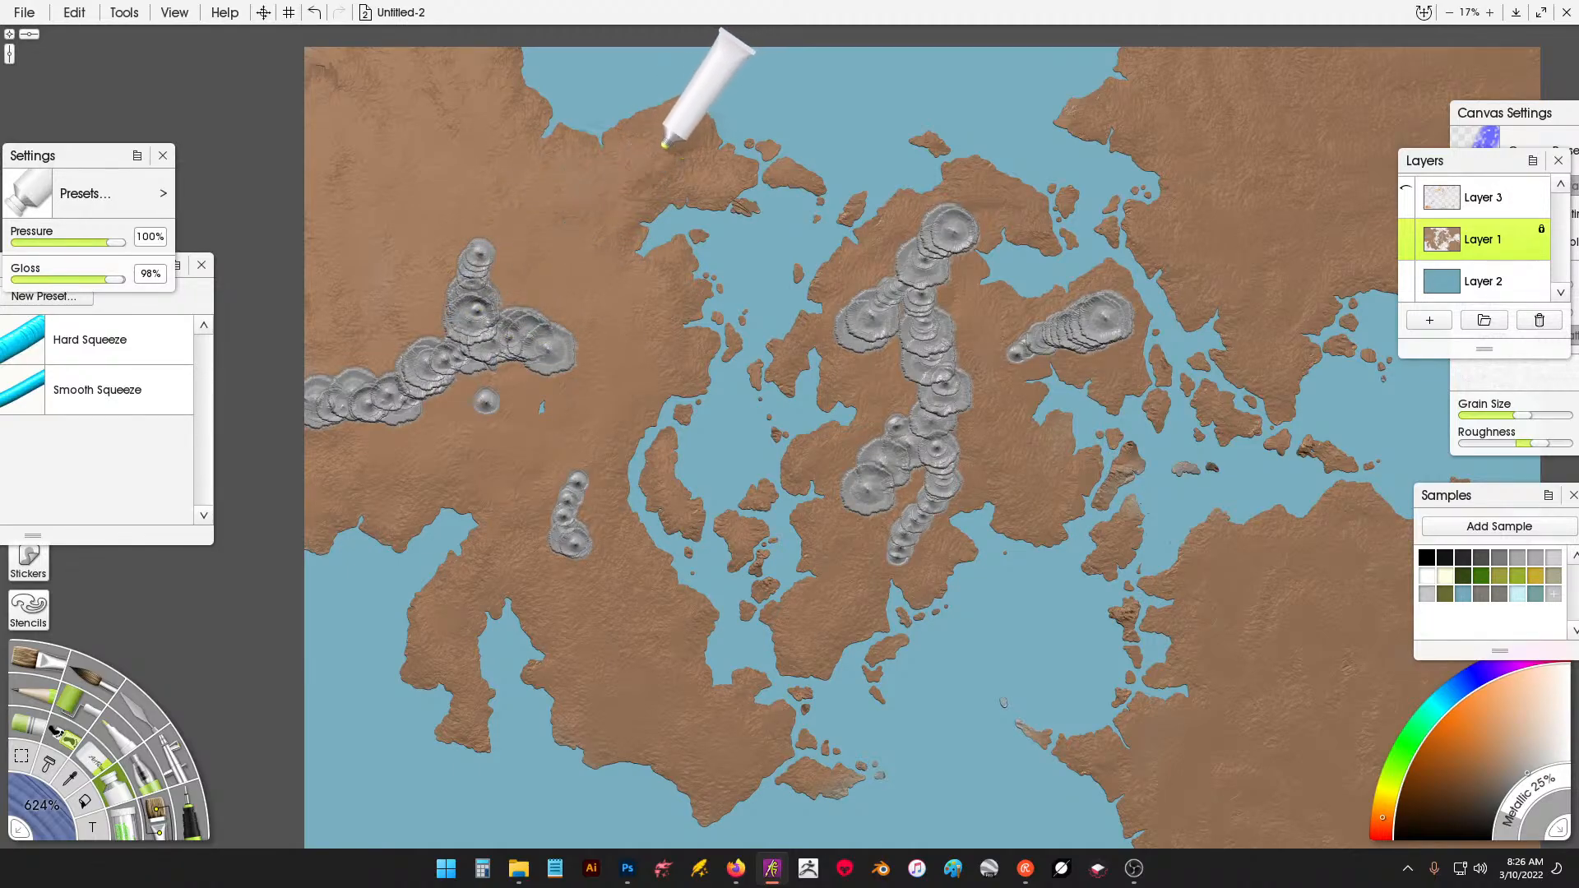
pyautogui.moveTo(665, 146); pyautogui.dragTo(590, 216)
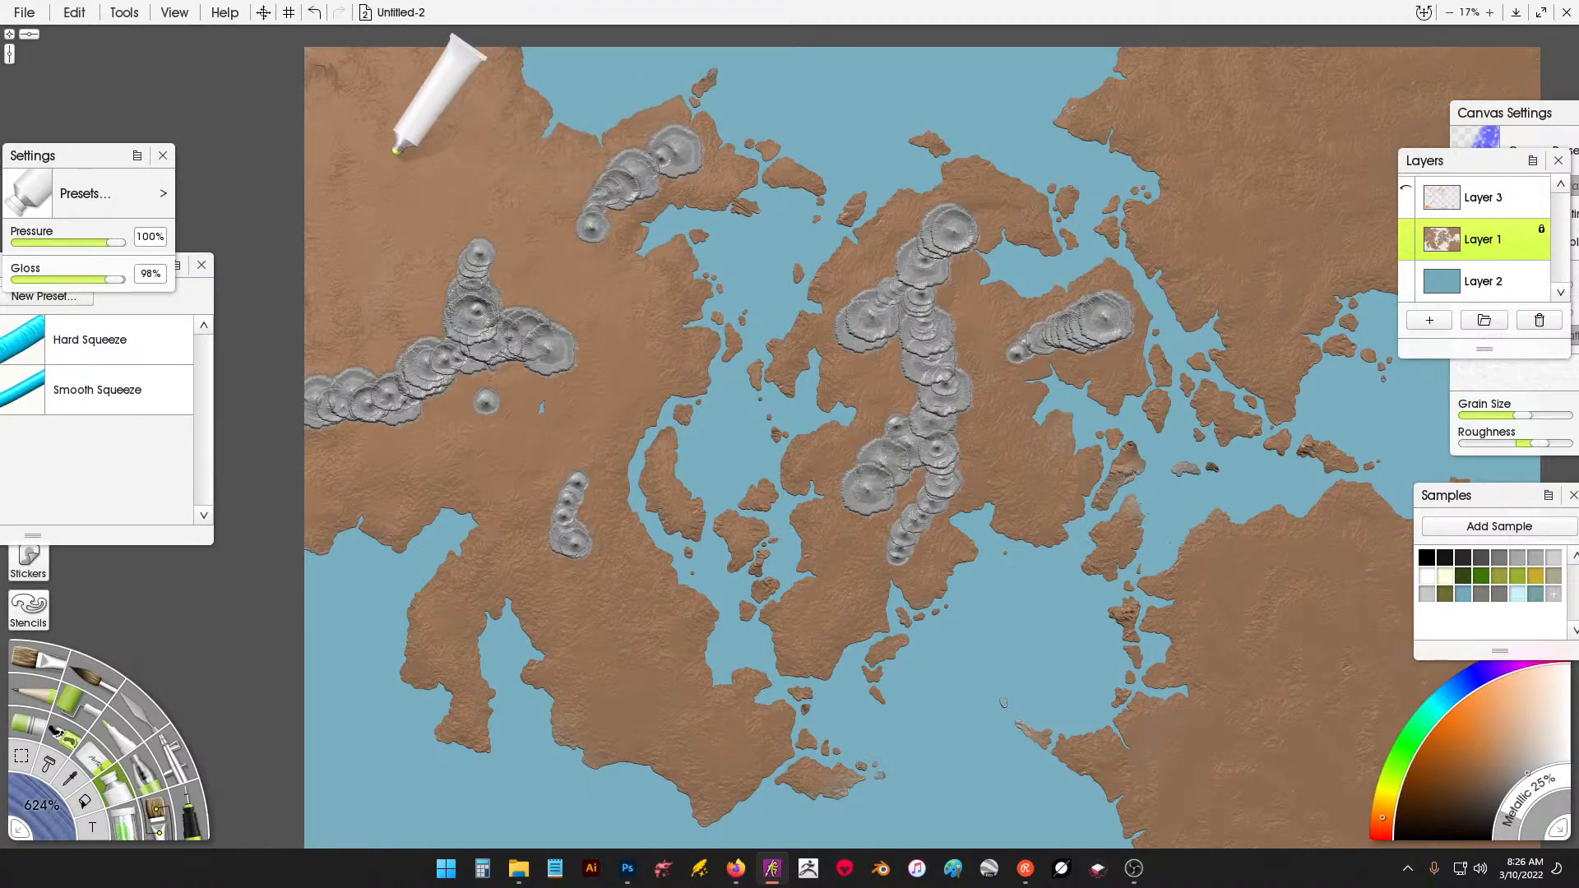
pyautogui.moveTo(403, 152)
pyautogui.mouseDown()
pyautogui.moveTo(300, 85)
pyautogui.moveTo(354, 142)
pyautogui.moveTo(417, 163)
pyautogui.moveTo(359, 162)
pyautogui.moveTo(388, 221)
pyautogui.moveTo(363, 106)
pyautogui.moveTo(361, 124)
pyautogui.mouseUp()
# Squeeze mountain ridges onto the southeastern continent's northern interior, southwestern area and eastern edge with the Paint Tube.
pyautogui.moveTo(1124, 502); pyautogui.dragTo(636, 370)
pyautogui.moveTo(792, 459)
pyautogui.mouseDown()
pyautogui.moveTo(769, 407)
pyautogui.moveTo(774, 436)
pyautogui.moveTo(714, 476)
pyautogui.moveTo(794, 411)
pyautogui.moveTo(861, 395)
pyautogui.mouseUp()
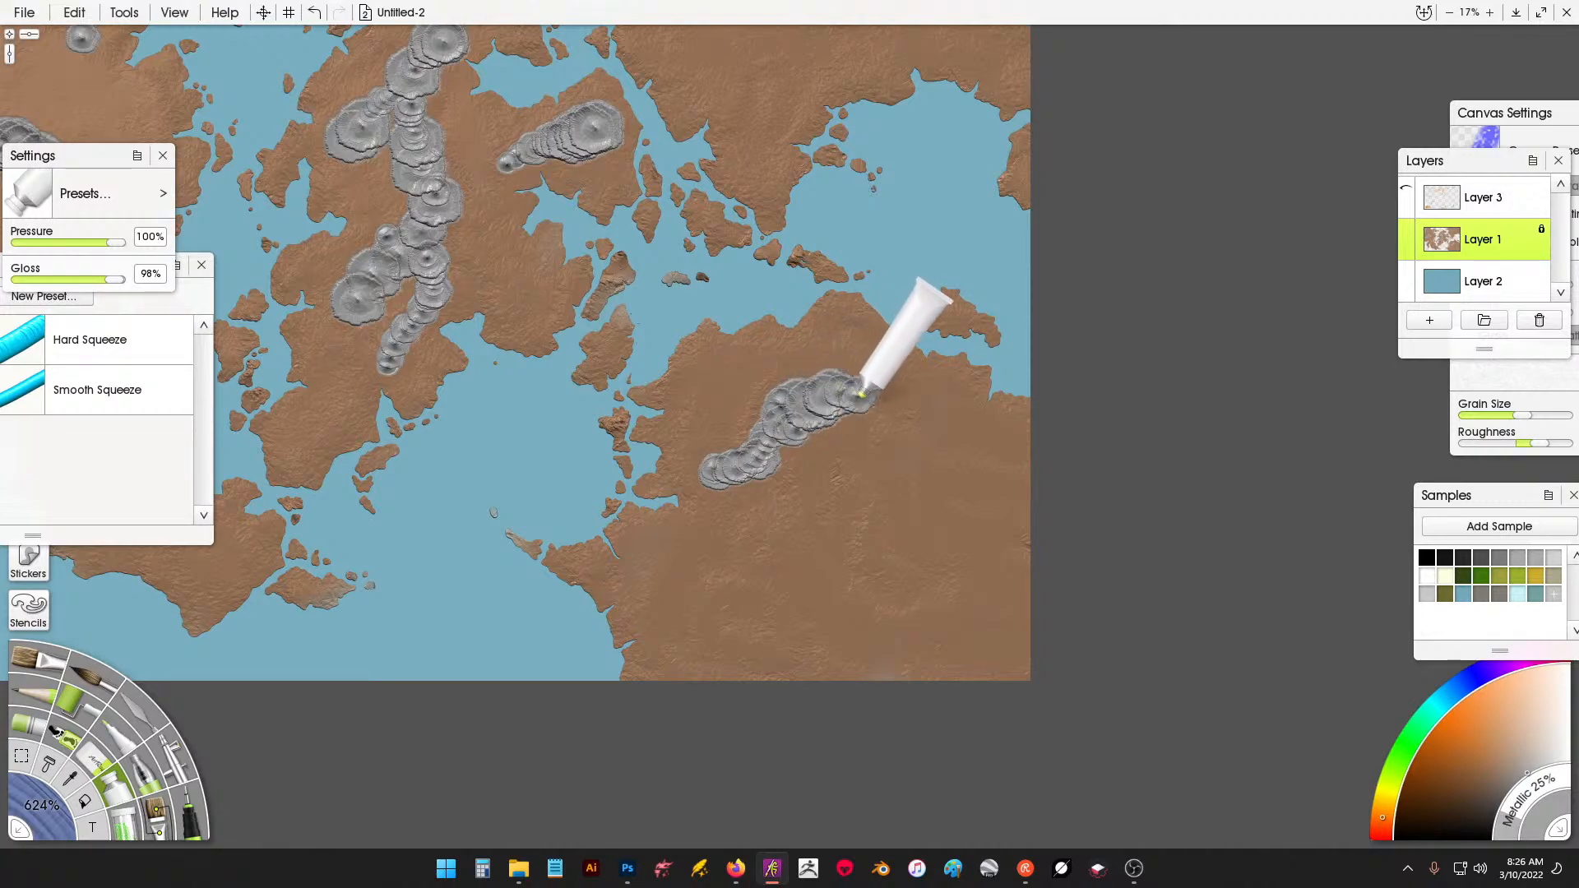
pyautogui.moveTo(751, 575)
pyautogui.mouseDown()
pyautogui.moveTo(737, 585)
pyautogui.moveTo(751, 585)
pyautogui.moveTo(761, 638)
pyautogui.moveTo(847, 671)
pyautogui.mouseUp()
pyautogui.moveTo(872, 559)
pyautogui.mouseDown()
pyautogui.moveTo(908, 535)
pyautogui.moveTo(1023, 562)
pyautogui.moveTo(929, 531)
pyautogui.moveTo(913, 459)
pyautogui.mouseUp()
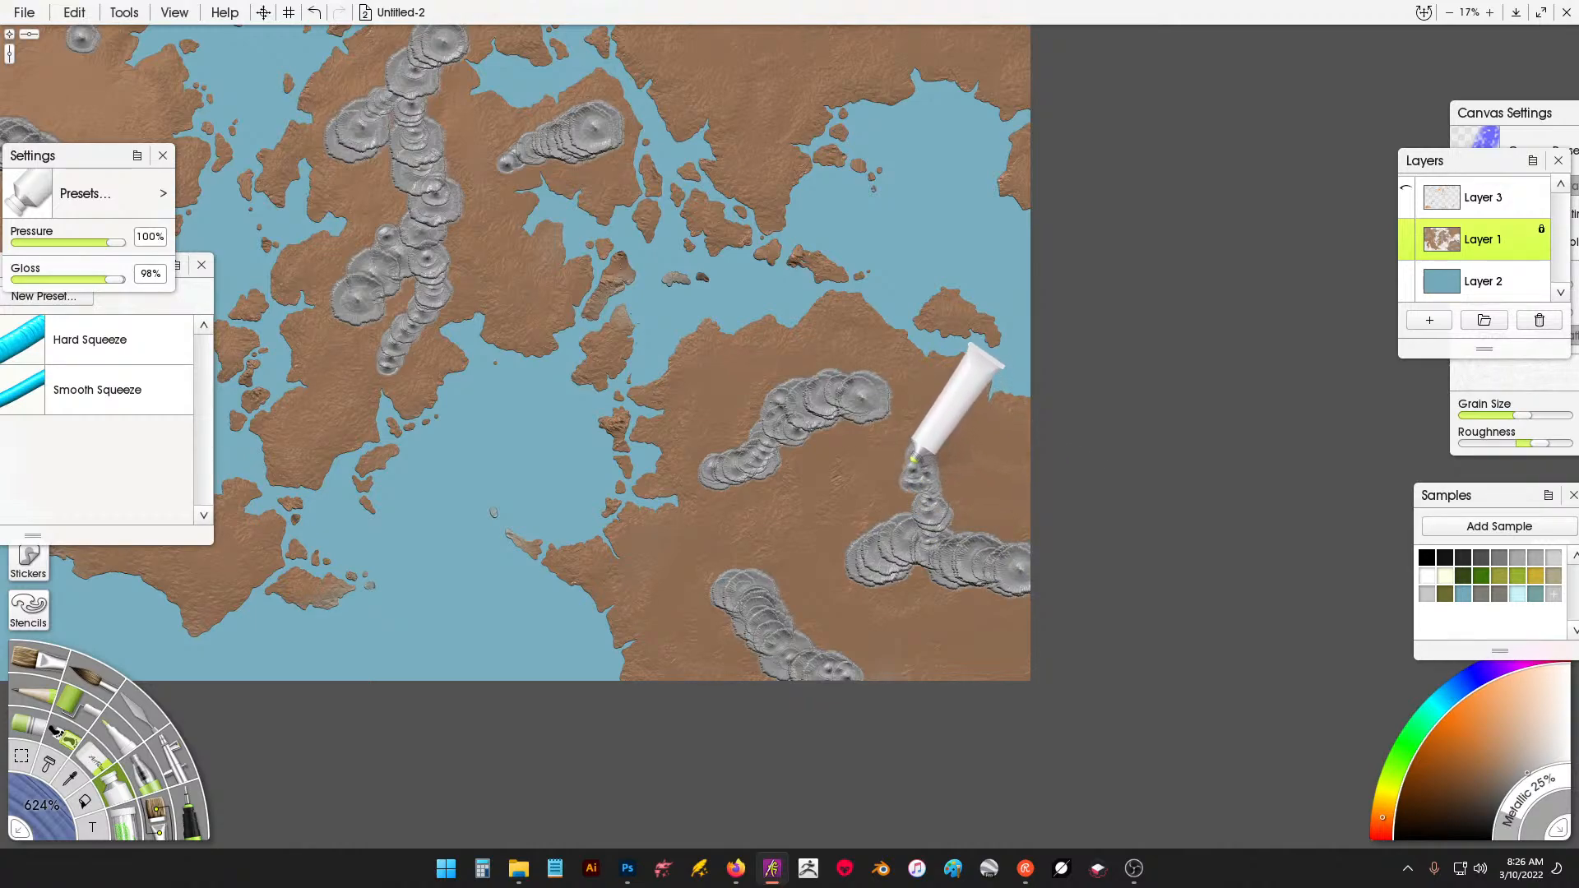
# Squeeze a long branching mountain ridge across the northeastern continent and shorter ridges at its eastern edge and northwestern corner.
pyautogui.moveTo(765, 275); pyautogui.dragTo(755, 600)
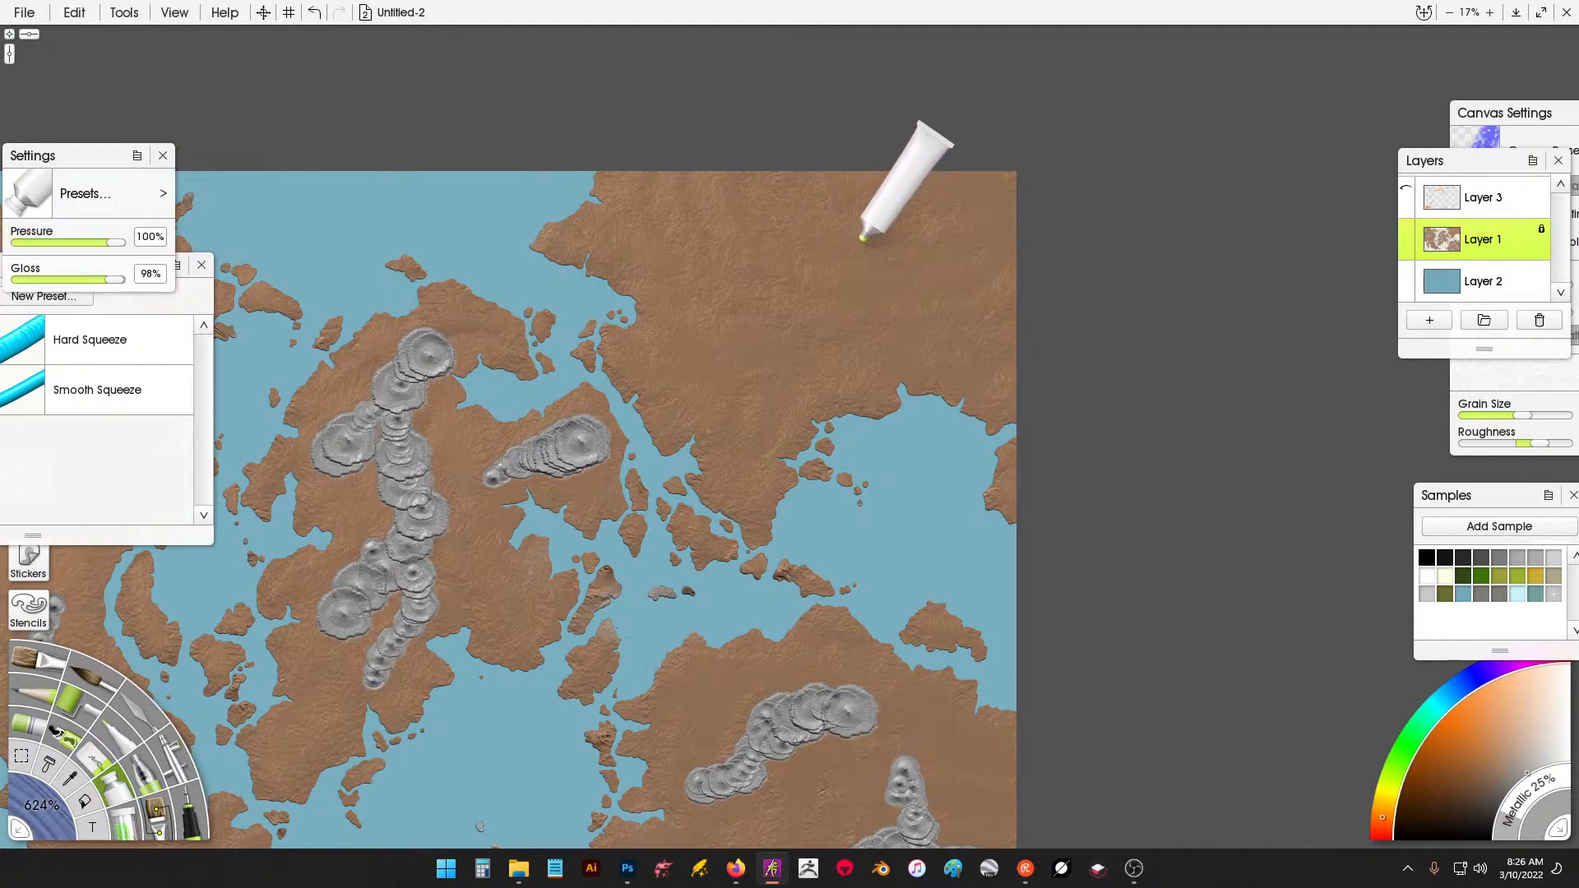
pyautogui.moveTo(805, 265)
pyautogui.mouseDown()
pyautogui.moveTo(885, 227)
pyautogui.moveTo(954, 175)
pyautogui.mouseUp()
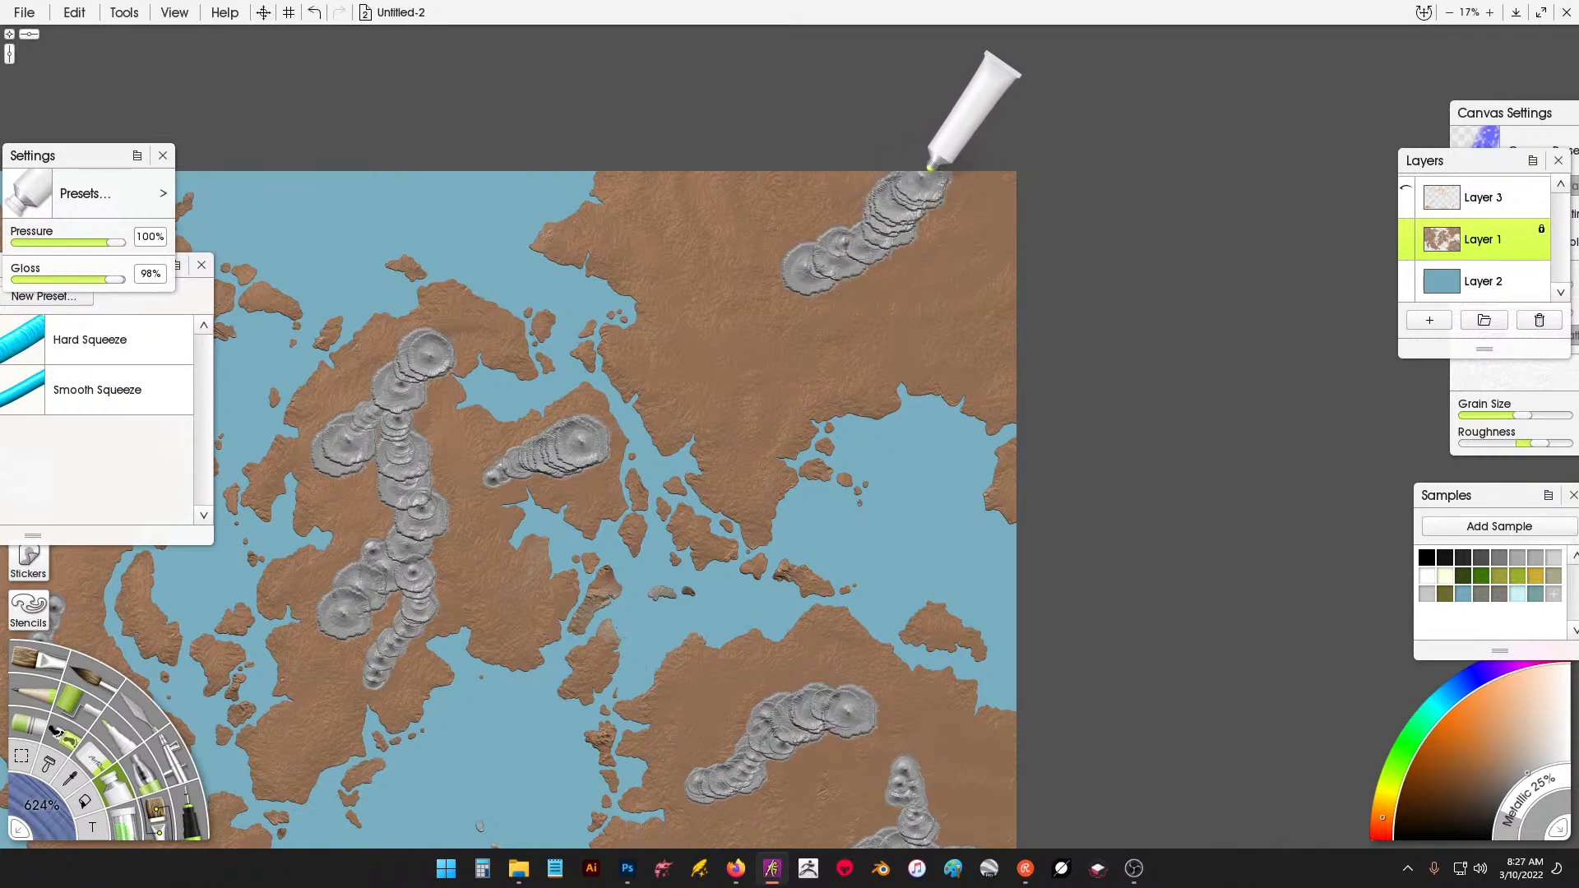
pyautogui.moveTo(738, 396)
pyautogui.mouseDown()
pyautogui.moveTo(752, 343)
pyautogui.moveTo(791, 296)
pyautogui.mouseUp()
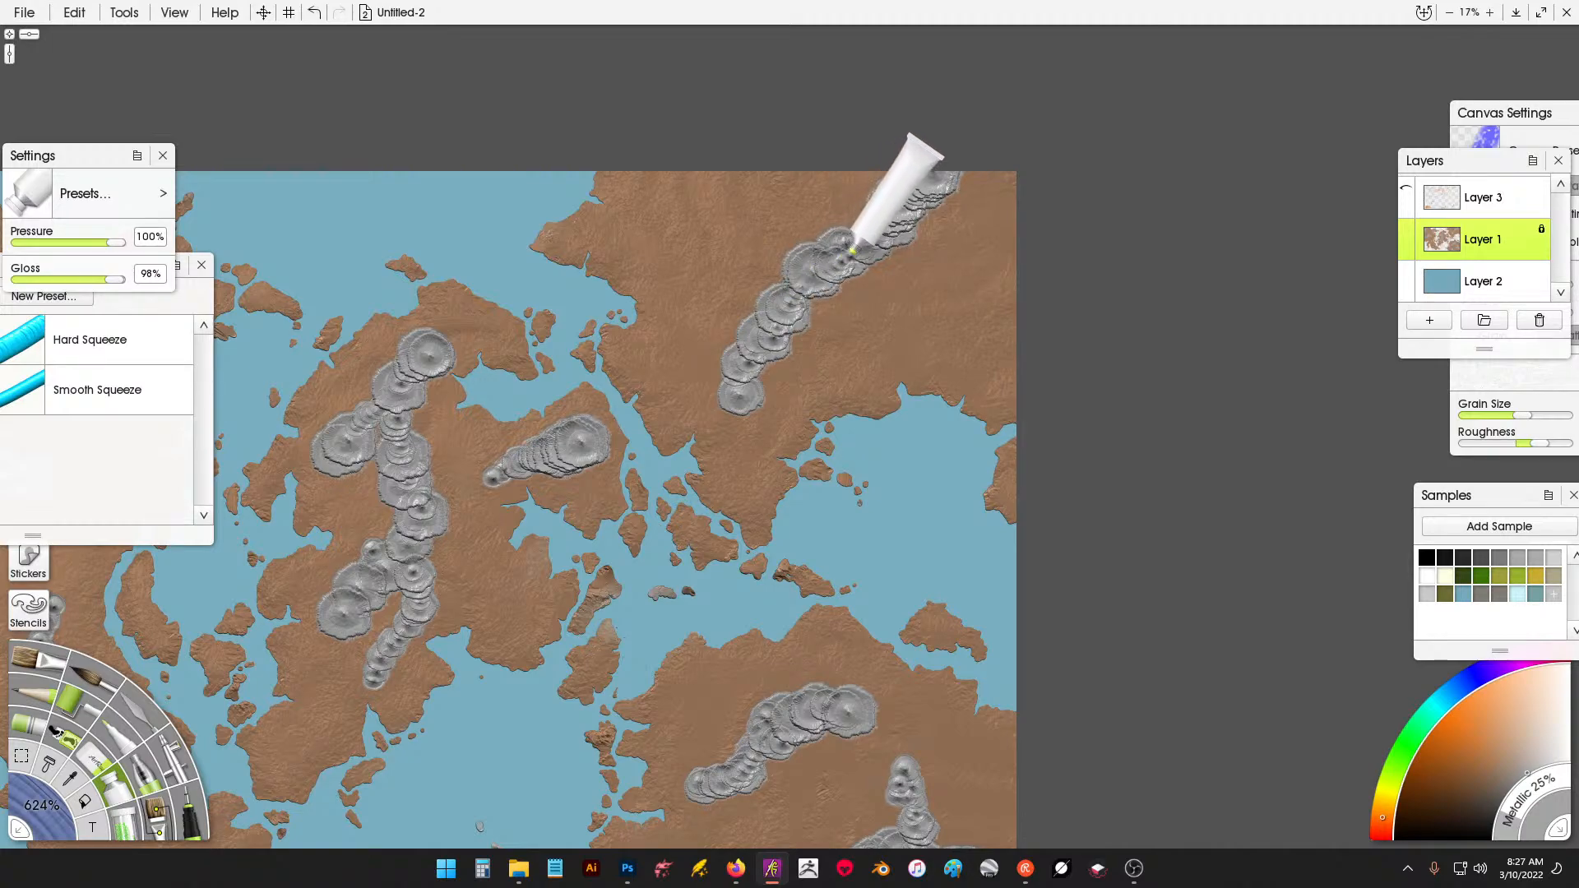
pyautogui.moveTo(783, 304)
pyautogui.mouseDown()
pyautogui.moveTo(723, 293)
pyautogui.moveTo(773, 297)
pyautogui.mouseUp()
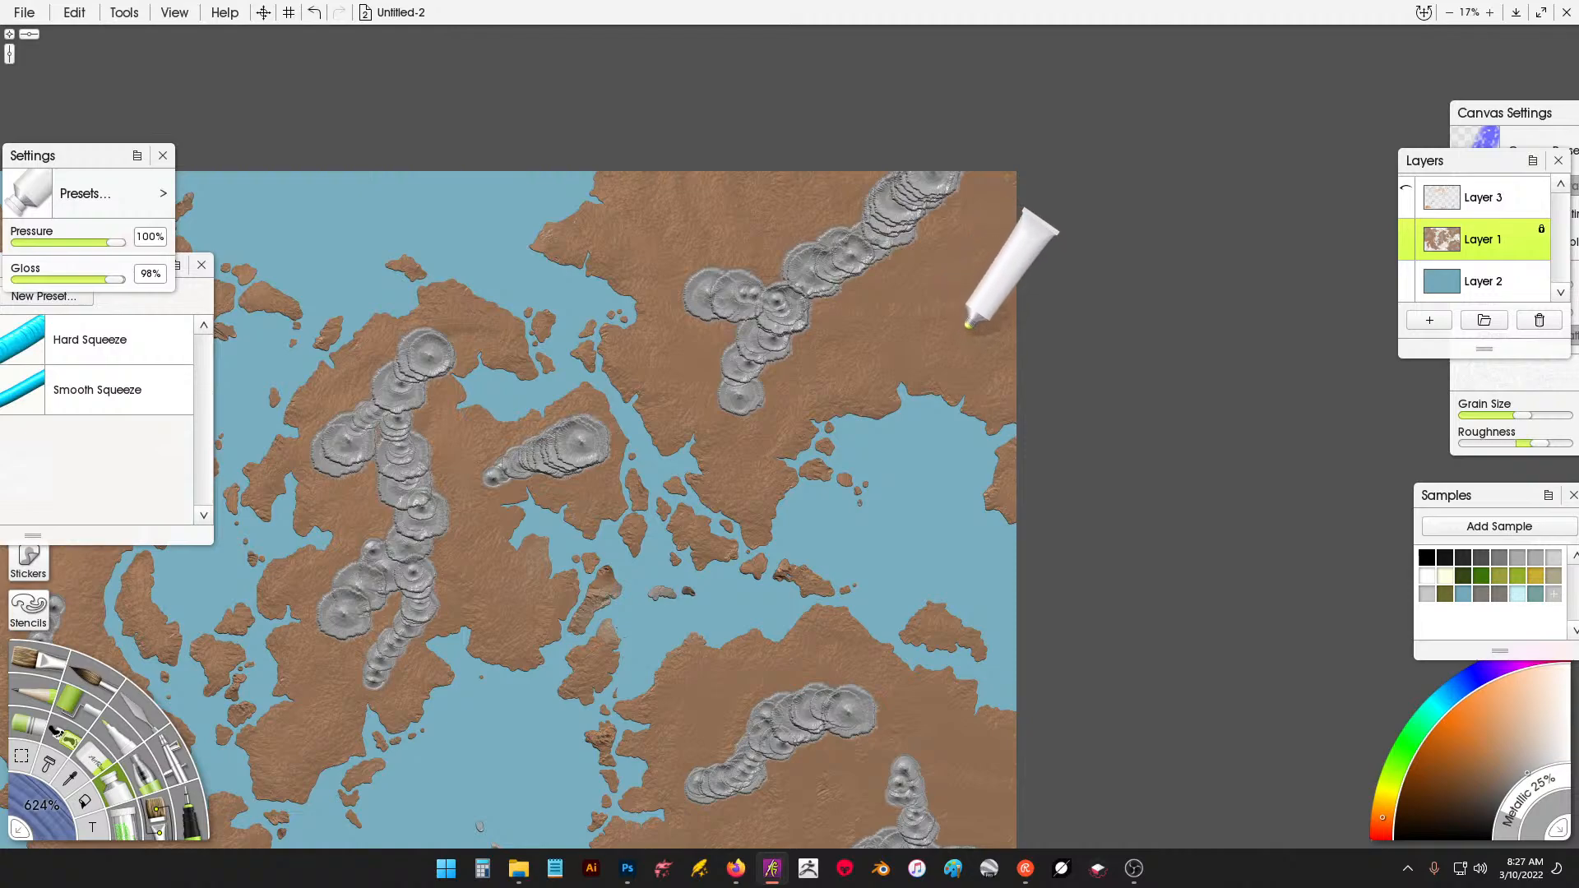
pyautogui.moveTo(967, 322); pyautogui.dragTo(991, 300)
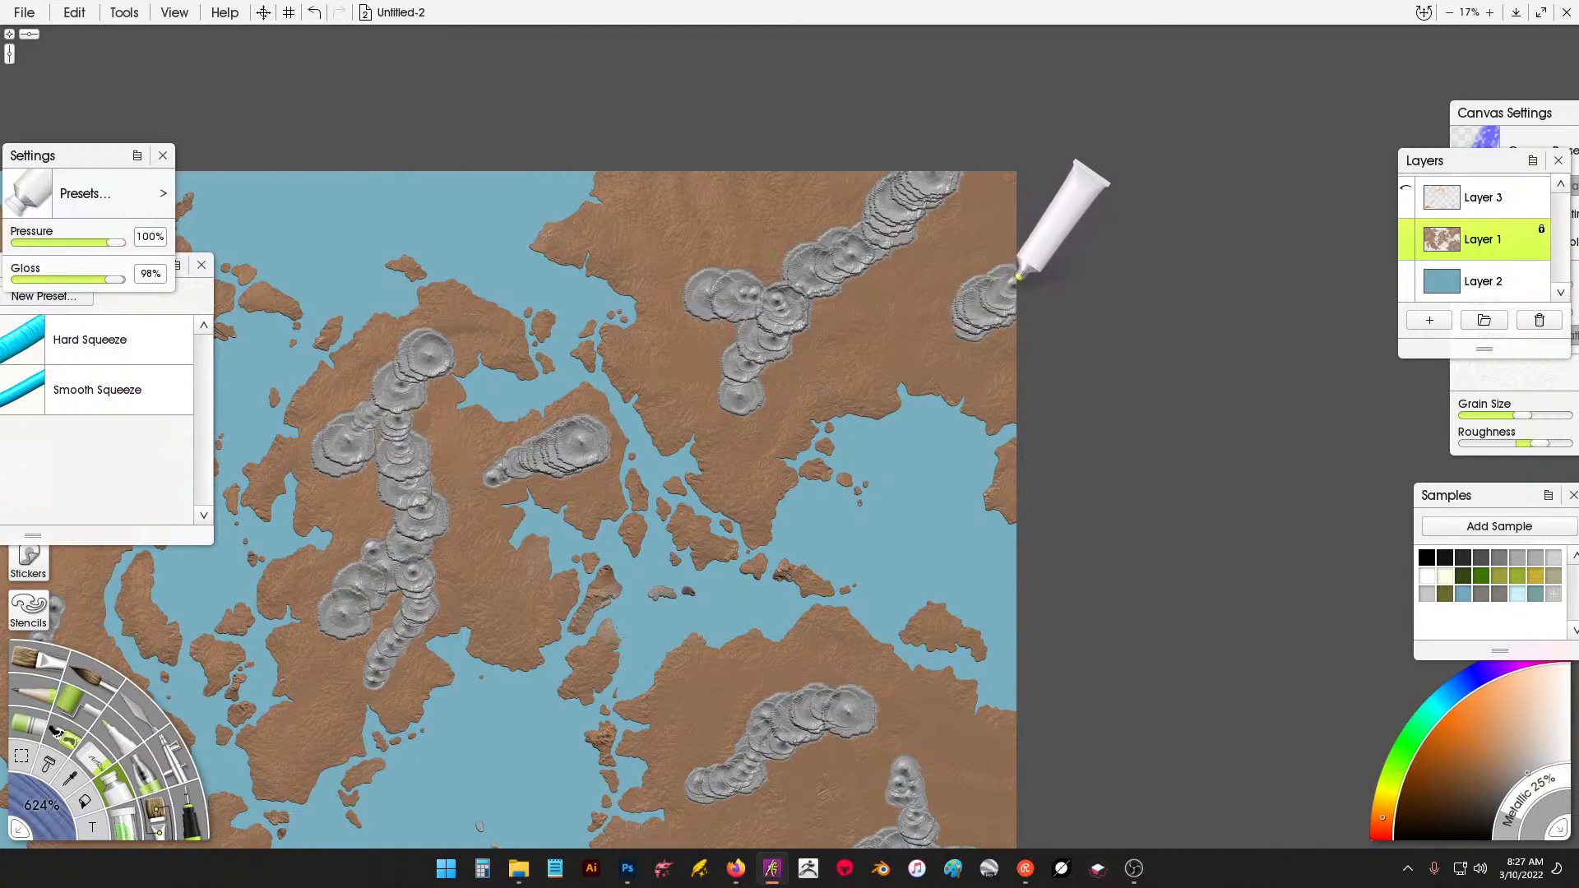
pyautogui.moveTo(666, 215)
pyautogui.mouseDown()
pyautogui.moveTo(678, 164)
pyautogui.moveTo(654, 233)
pyautogui.moveTo(661, 208)
pyautogui.moveTo(732, 165)
pyautogui.moveTo(794, 173)
pyautogui.moveTo(743, 171)
pyautogui.mouseUp()
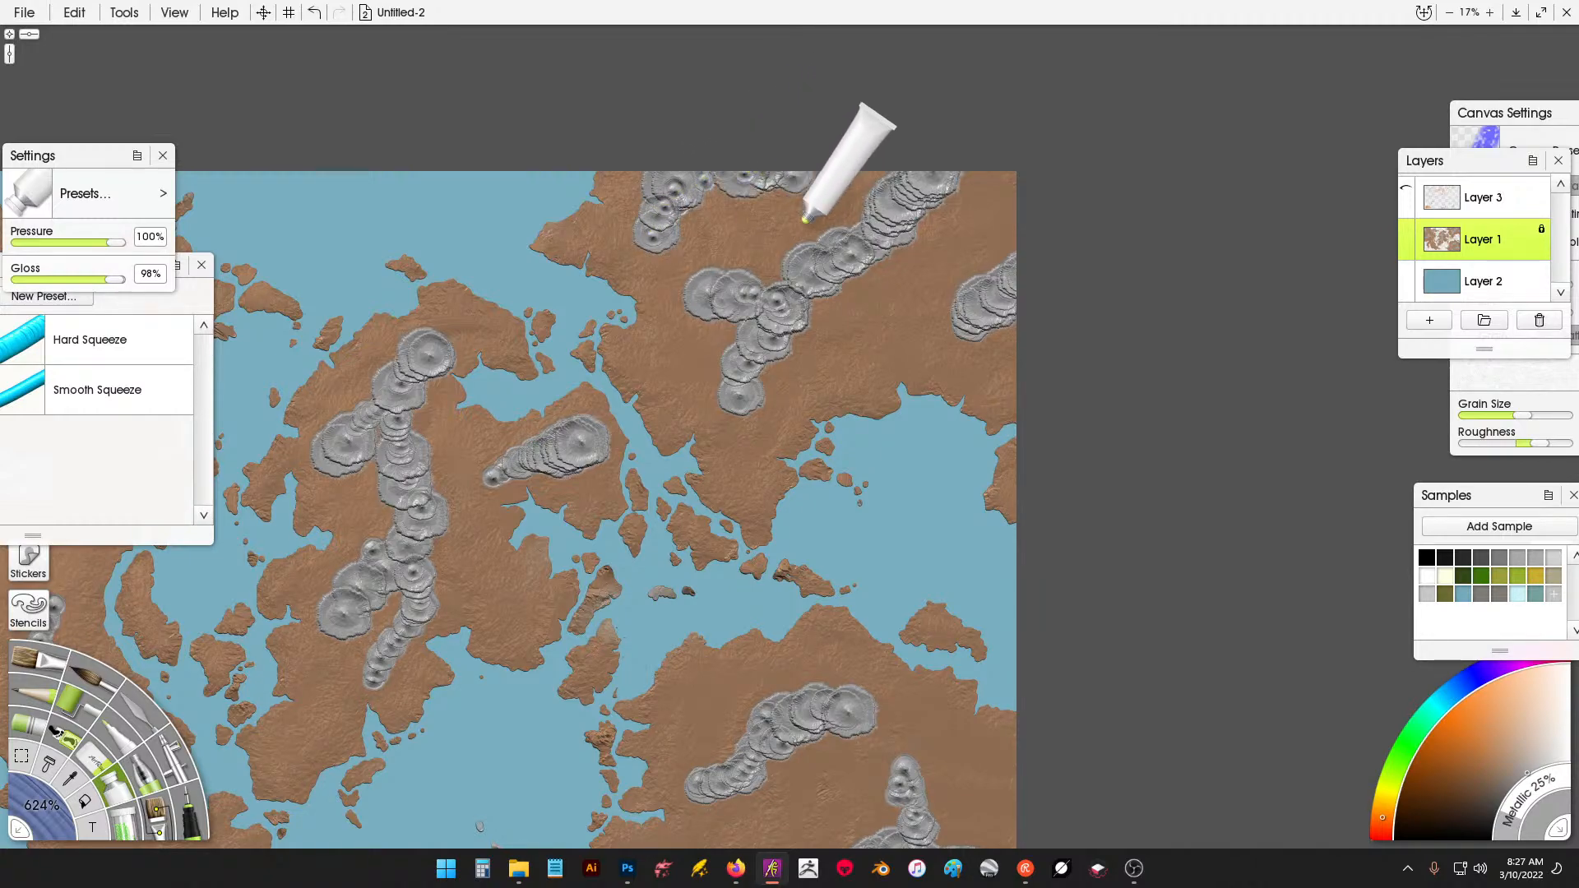
# Dab mountains onto the large strait island, the island off the southeastern continent's north coast and two islands east of the central continent.
pyautogui.moveTo(691, 535); pyautogui.dragTo(705, 536)
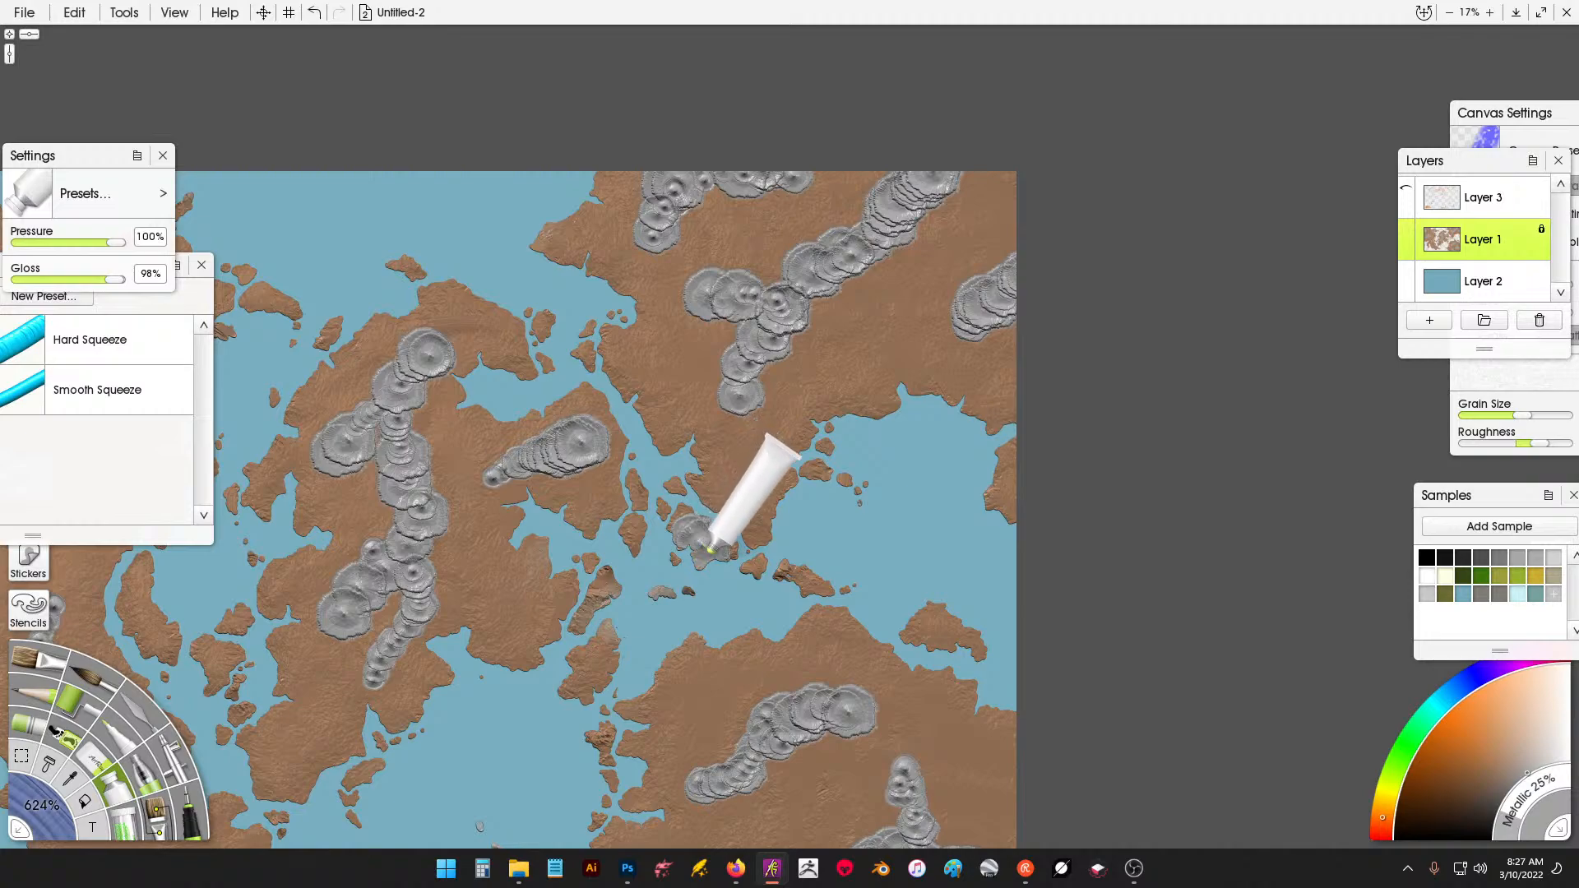
pyautogui.moveTo(921, 607); pyautogui.dragTo(924, 633)
pyautogui.moveTo(585, 668); pyautogui.dragTo(592, 663)
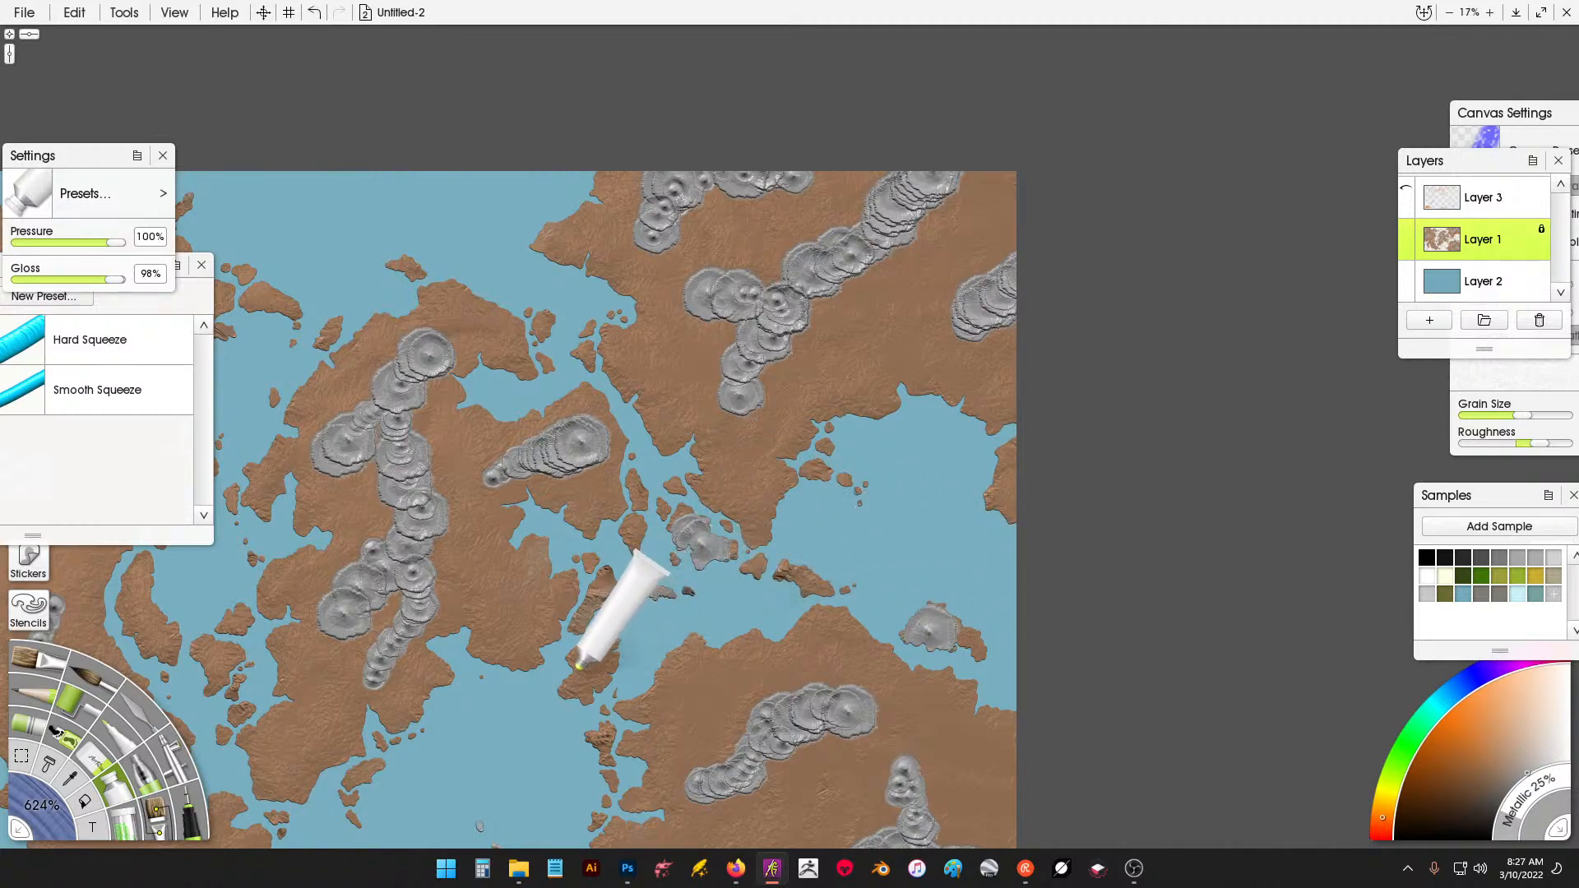
pyautogui.moveTo(599, 598); pyautogui.dragTo(600, 595)
# Smear the small mountain ridge in the western continent's southern interior into the terrain with the Harsh Chaos Palette Knife.
pyautogui.hscroll(-5, 752, 447)
pyautogui.scroll(-3, 752, 447)
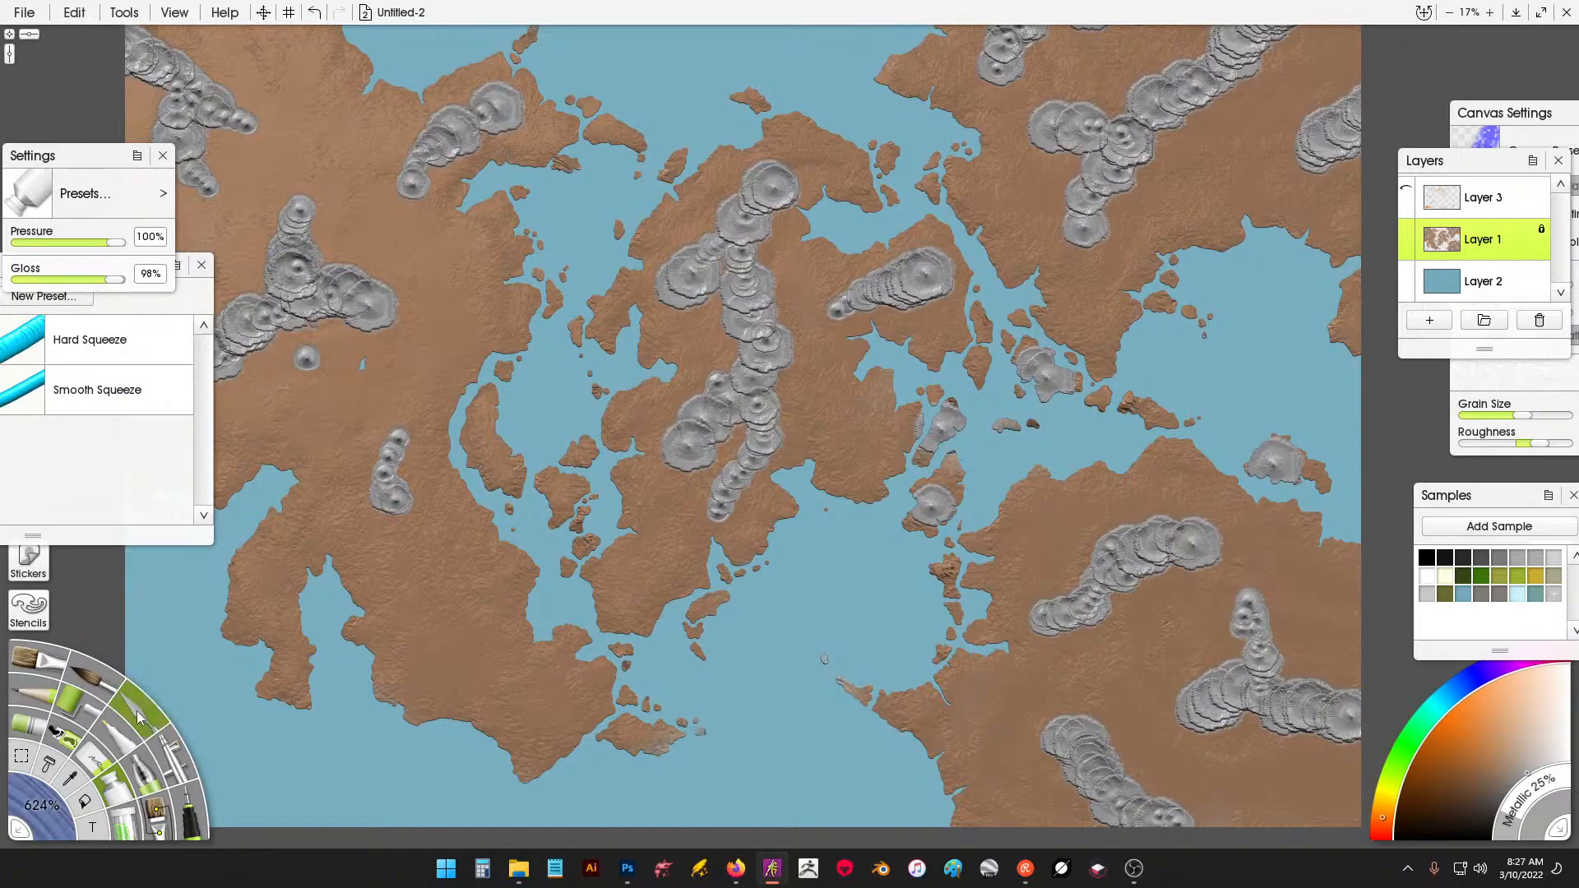
pyautogui.click(138, 718)
pyautogui.scroll(1, 403, 445)
pyautogui.hscroll(-1, 403, 444)
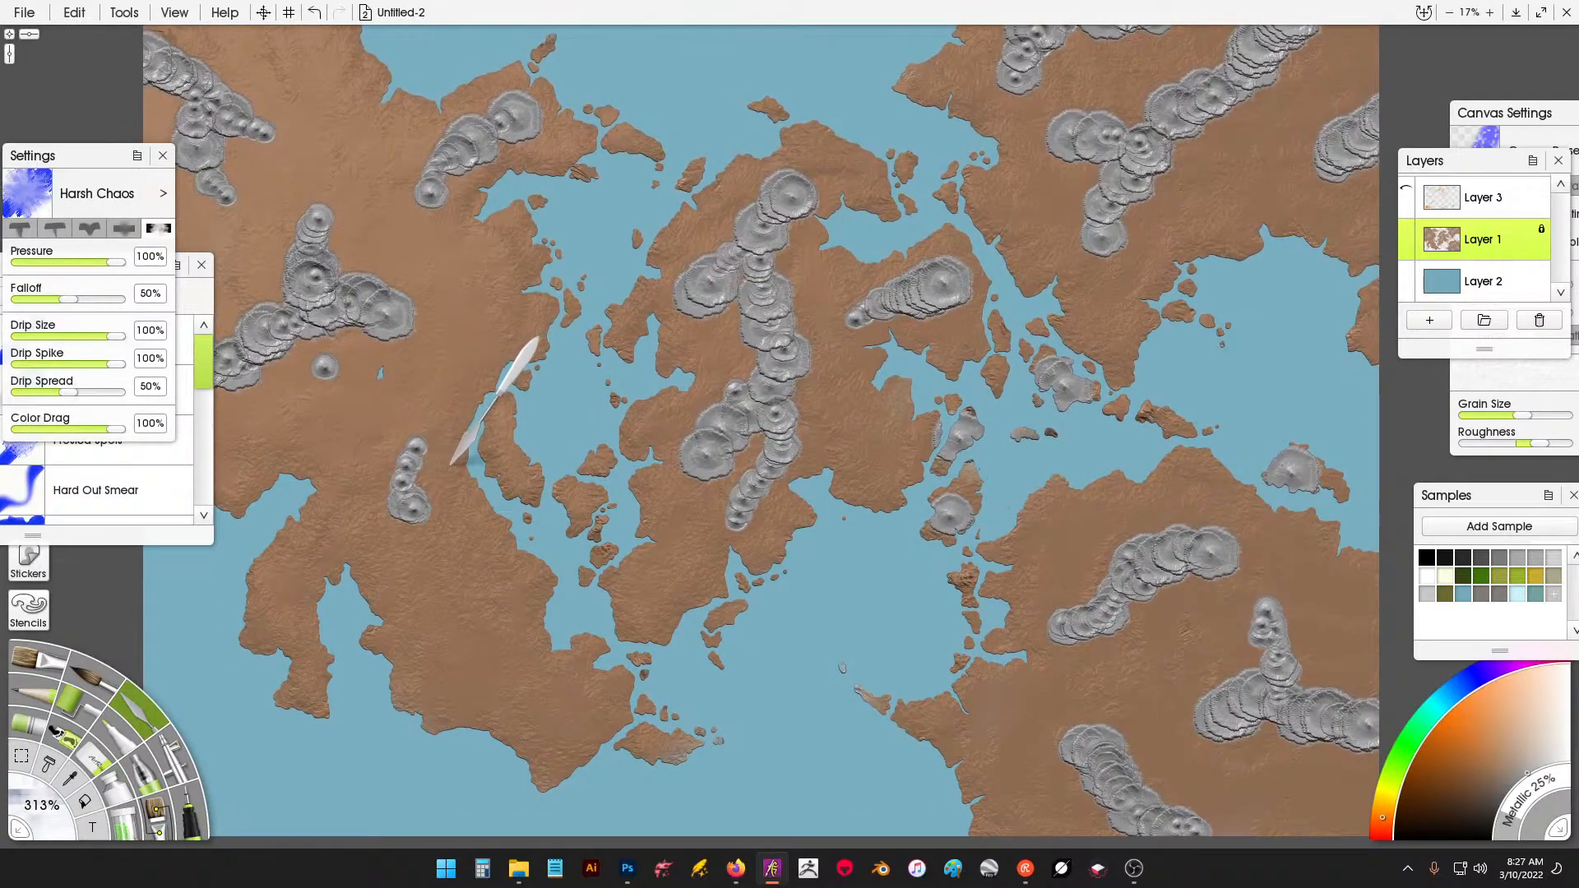
pyautogui.moveTo(452, 465)
pyautogui.mouseDown()
pyautogui.moveTo(419, 481)
pyautogui.moveTo(431, 510)
pyautogui.moveTo(398, 498)
pyautogui.moveTo(422, 477)
pyautogui.moveTo(395, 470)
pyautogui.moveTo(430, 422)
pyautogui.mouseUp()
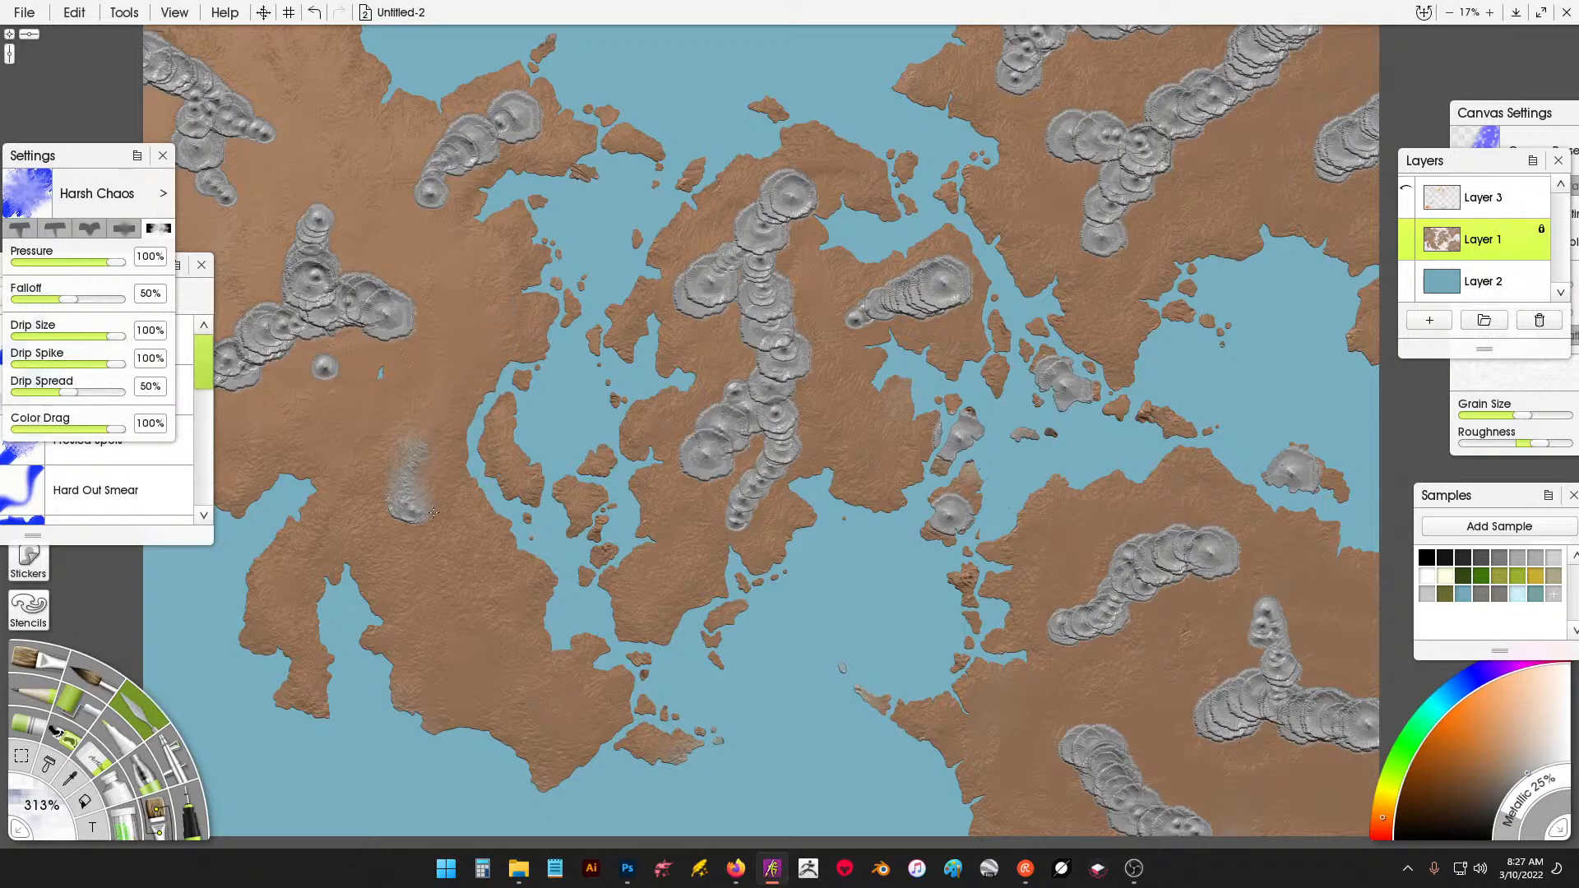
pyautogui.scroll(5, 362, 345)
pyautogui.hscroll(-9, 363, 345)
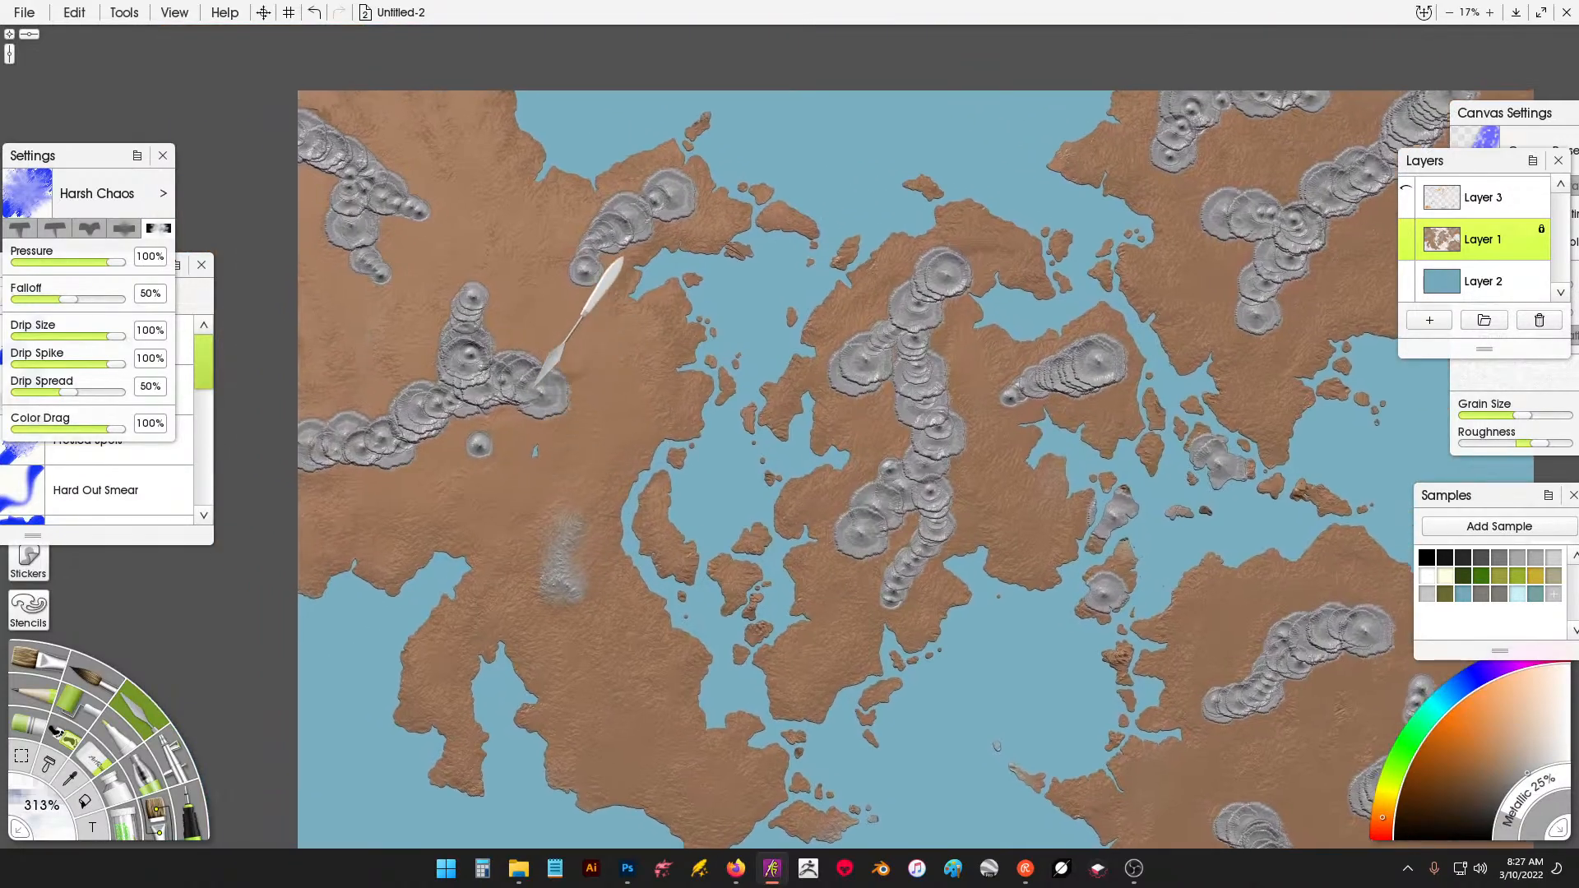
# Smear the long branching mountain ridge across the western continent's middle into the terrain with the Harsh Chaos Palette Knife.
pyautogui.moveTo(476, 315)
pyautogui.mouseDown()
pyautogui.moveTo(455, 284)
pyautogui.moveTo(446, 317)
pyautogui.moveTo(473, 279)
pyautogui.moveTo(506, 279)
pyautogui.moveTo(489, 353)
pyautogui.moveTo(564, 380)
pyautogui.moveTo(500, 399)
pyautogui.moveTo(452, 381)
pyautogui.moveTo(486, 289)
pyautogui.moveTo(519, 288)
pyautogui.moveTo(432, 353)
pyautogui.moveTo(458, 271)
pyautogui.moveTo(458, 377)
pyautogui.moveTo(325, 444)
pyautogui.moveTo(337, 465)
pyautogui.moveTo(387, 469)
pyautogui.moveTo(433, 444)
pyautogui.moveTo(496, 275)
pyautogui.moveTo(427, 408)
pyautogui.moveTo(412, 285)
pyautogui.moveTo(441, 325)
pyautogui.mouseUp()
pyautogui.moveTo(356, 451); pyautogui.dragTo(306, 434)
pyautogui.moveTo(411, 427)
pyautogui.mouseDown()
pyautogui.moveTo(392, 409)
pyautogui.moveTo(405, 430)
pyautogui.mouseUp()
pyautogui.moveTo(403, 429)
pyautogui.mouseDown()
pyautogui.moveTo(457, 393)
pyautogui.moveTo(467, 411)
pyautogui.mouseUp()
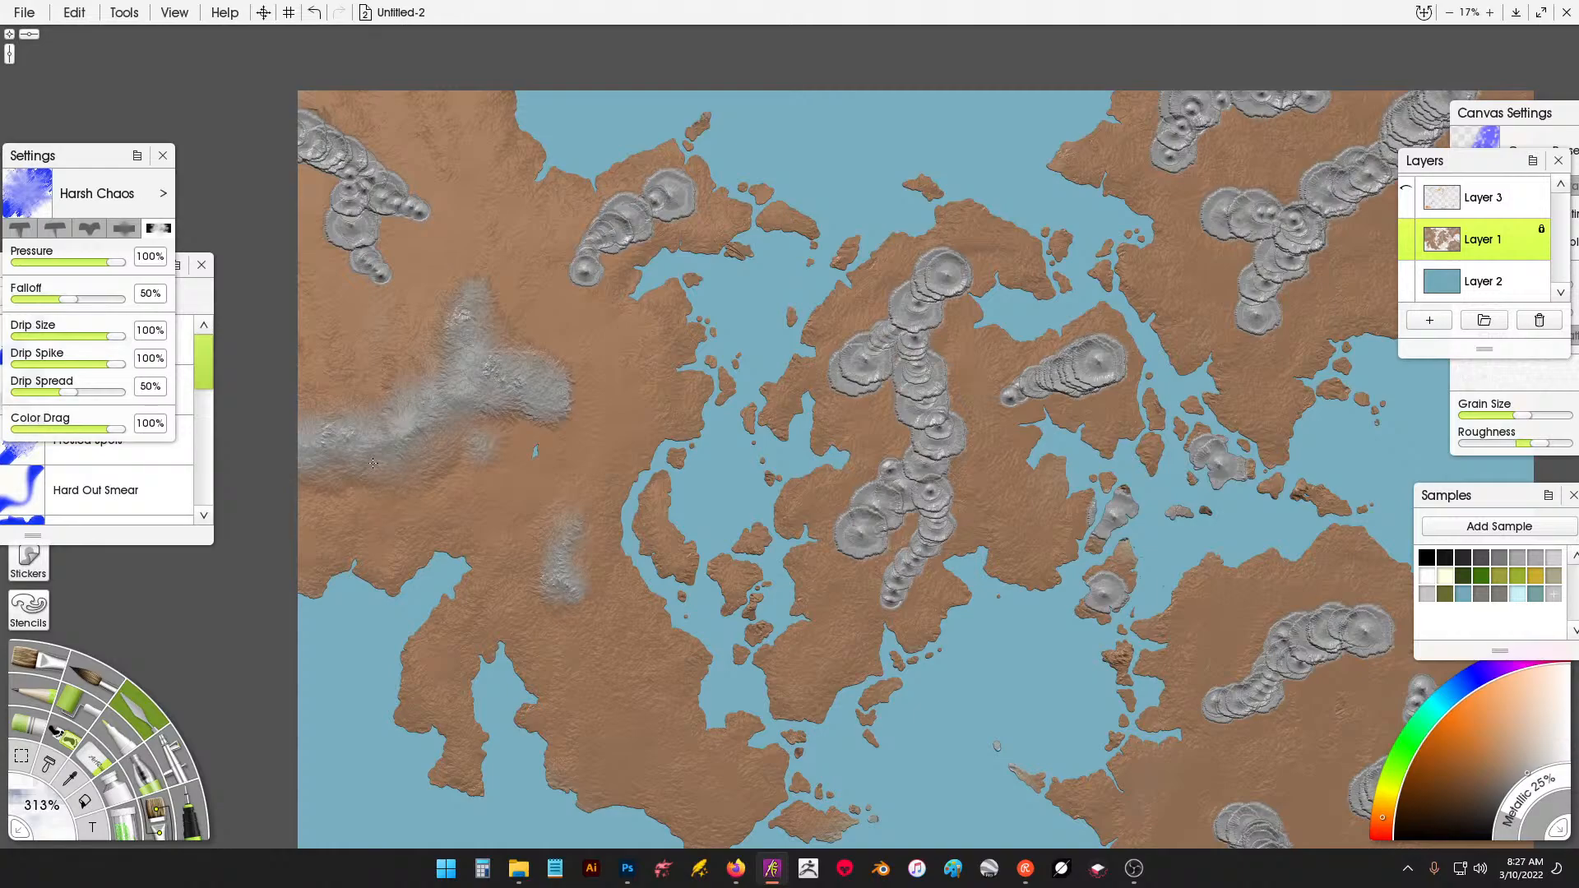
# Smear the western continent's northwestern branching ridge and its northern peninsula ridge into the surrounding brown land.
pyautogui.moveTo(382, 281)
pyautogui.mouseDown()
pyautogui.moveTo(374, 227)
pyautogui.moveTo(332, 239)
pyautogui.moveTo(343, 191)
pyautogui.moveTo(307, 157)
pyautogui.moveTo(315, 113)
pyautogui.mouseUp()
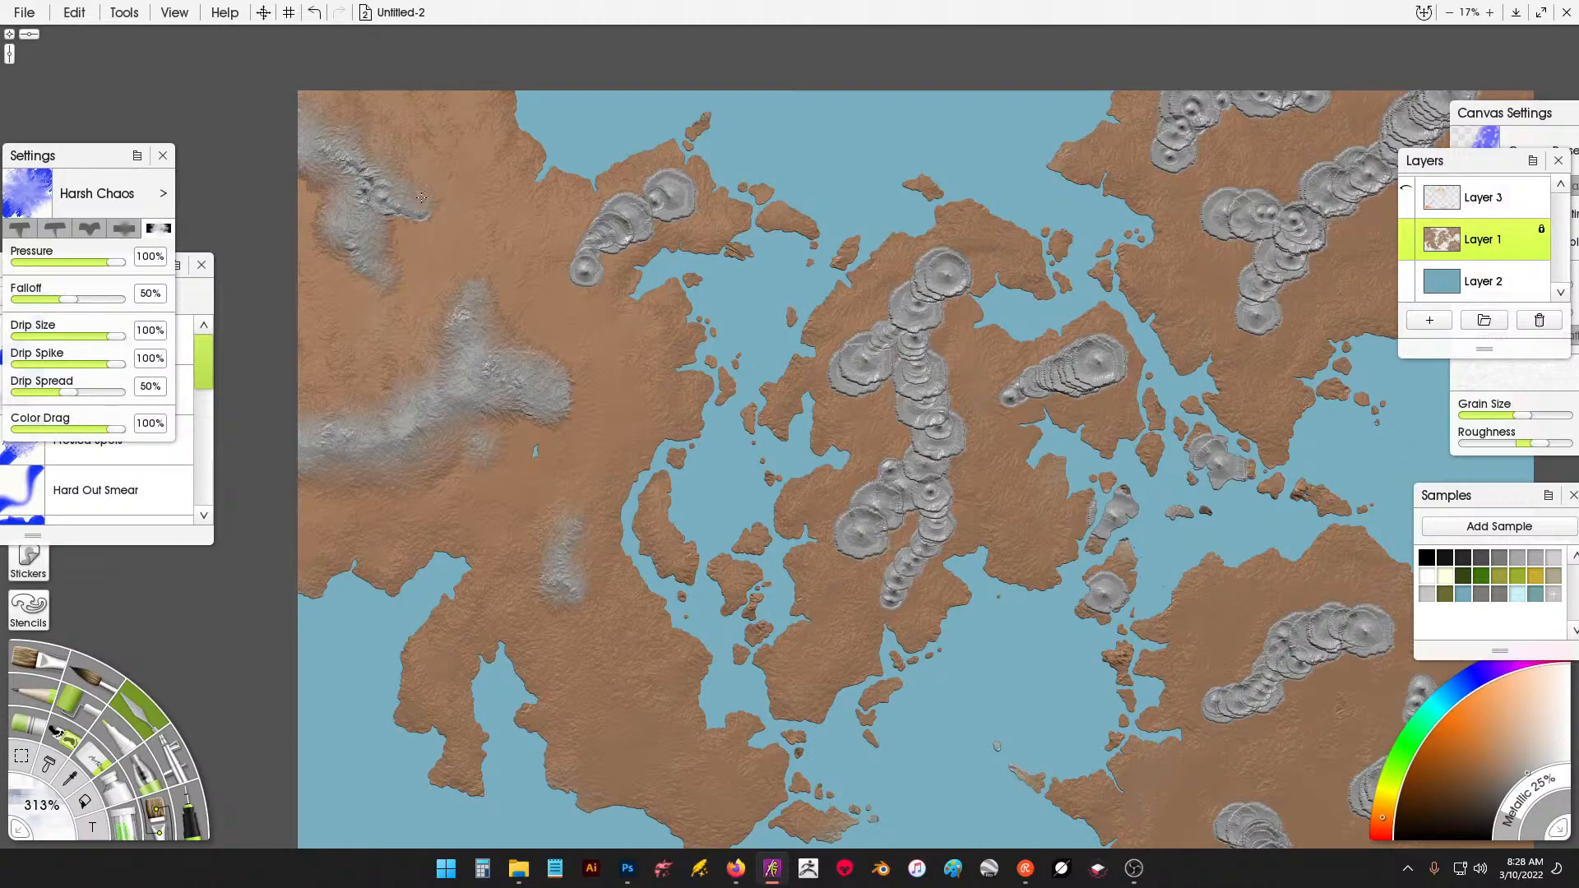
pyautogui.moveTo(421, 197); pyautogui.dragTo(377, 179)
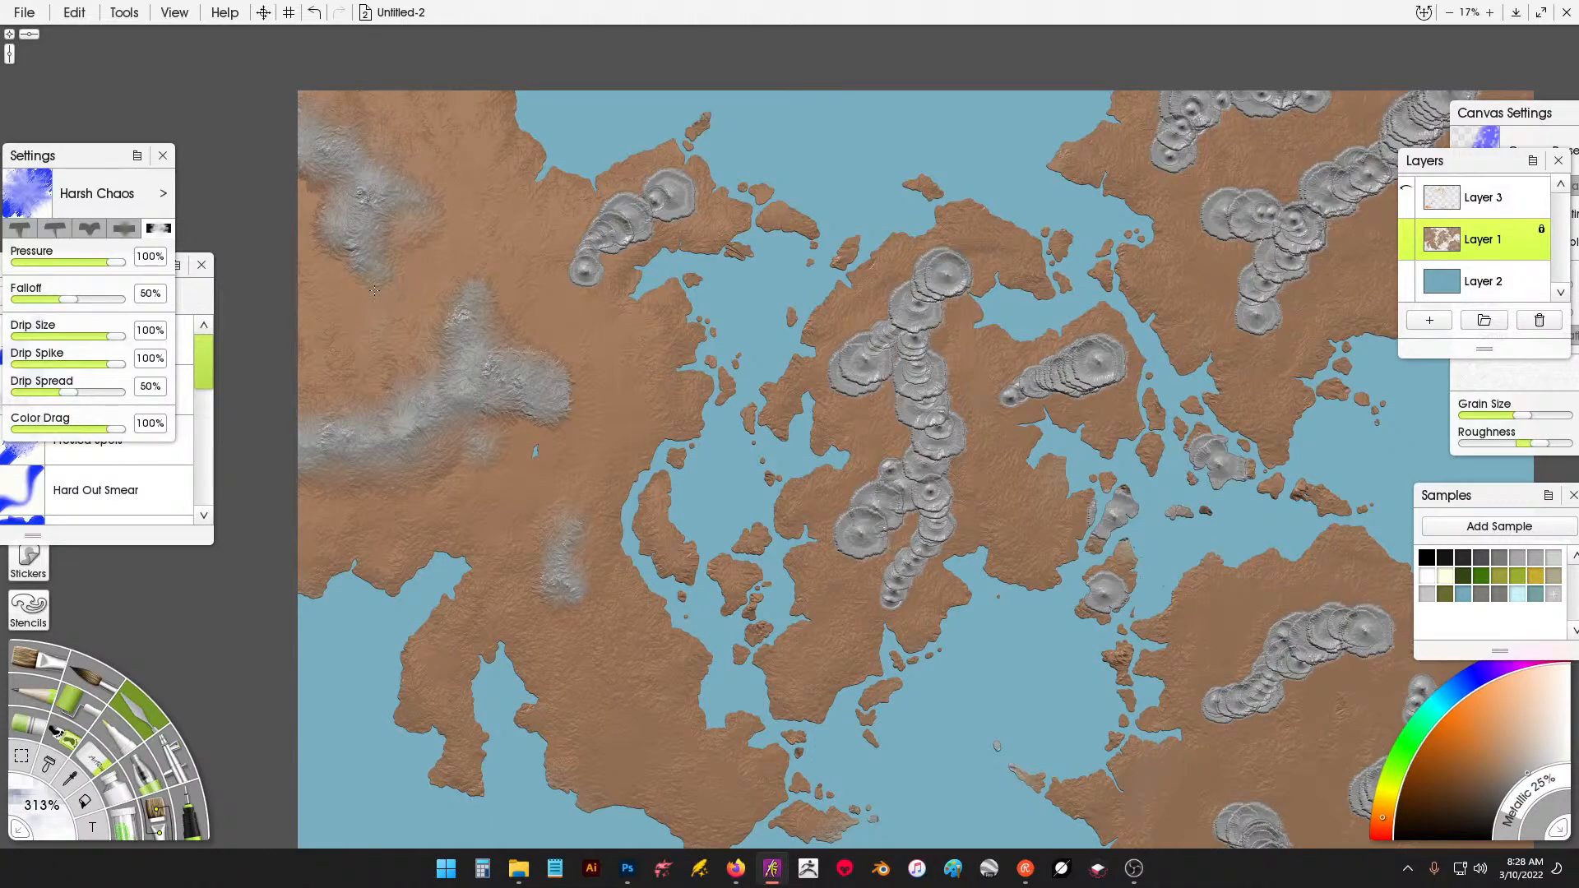
pyautogui.moveTo(334, 248); pyautogui.dragTo(311, 206)
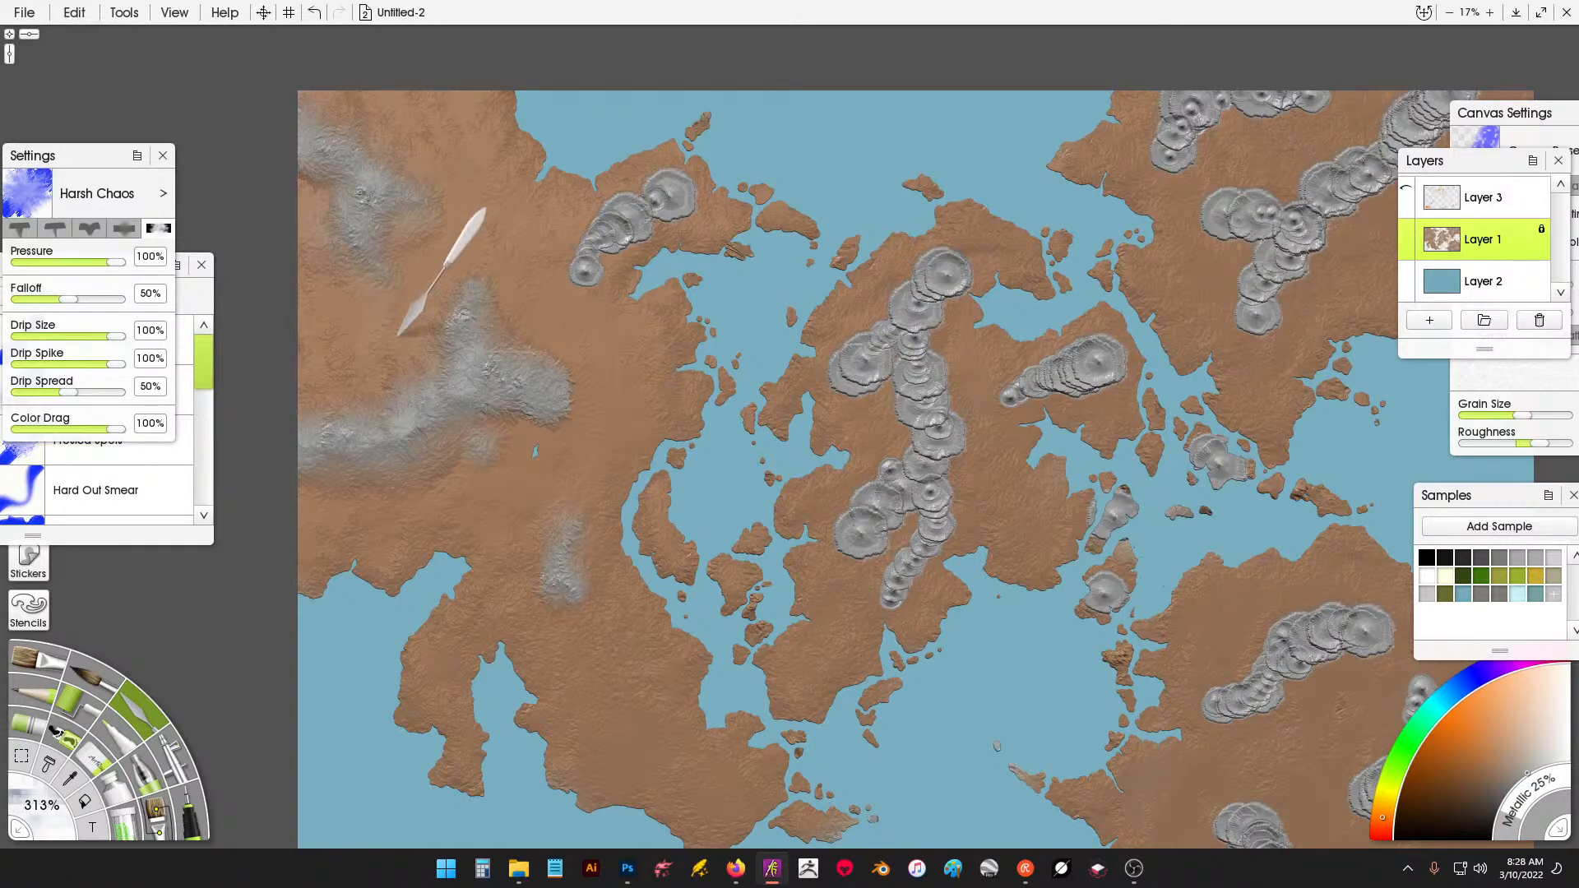
pyautogui.moveTo(603, 210)
pyautogui.mouseDown()
pyautogui.moveTo(606, 261)
pyautogui.moveTo(657, 216)
pyautogui.moveTo(659, 173)
pyautogui.mouseUp()
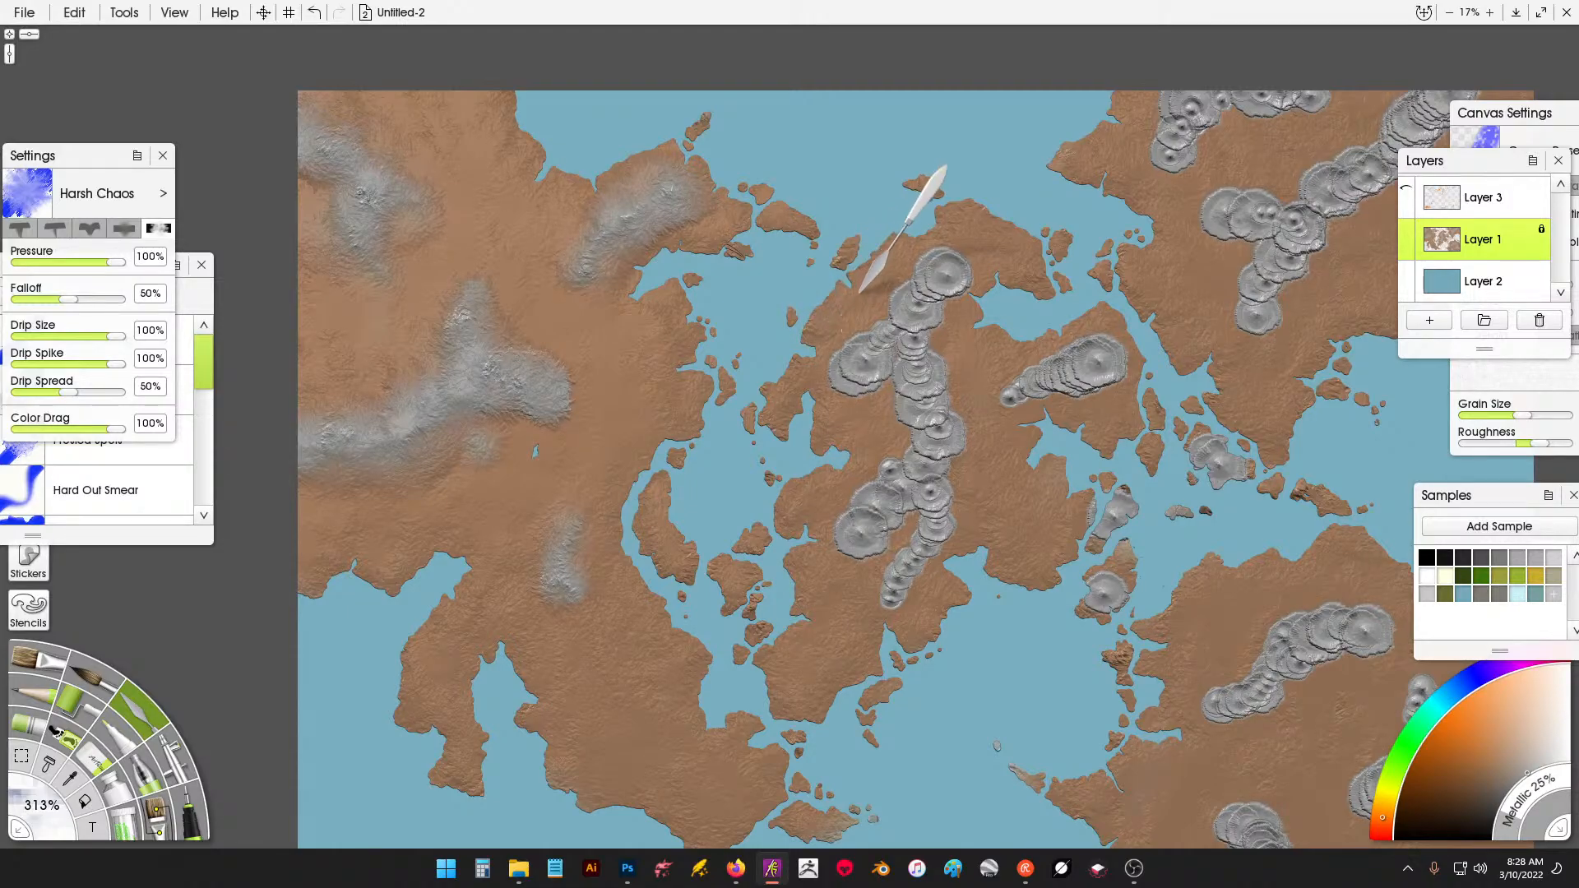
# Smear the central continent's long north-south mountain range and its shorter eastern ridge into the terrain.
pyautogui.moveTo(860, 291)
pyautogui.mouseDown()
pyautogui.moveTo(889, 296)
pyautogui.moveTo(930, 263)
pyautogui.moveTo(962, 271)
pyautogui.moveTo(933, 319)
pyautogui.mouseUp()
pyautogui.moveTo(921, 277)
pyautogui.mouseDown()
pyautogui.moveTo(829, 382)
pyautogui.moveTo(847, 402)
pyautogui.moveTo(901, 352)
pyautogui.moveTo(864, 398)
pyautogui.moveTo(875, 363)
pyautogui.moveTo(852, 382)
pyautogui.moveTo(923, 354)
pyautogui.moveTo(927, 328)
pyautogui.moveTo(947, 443)
pyautogui.mouseUp()
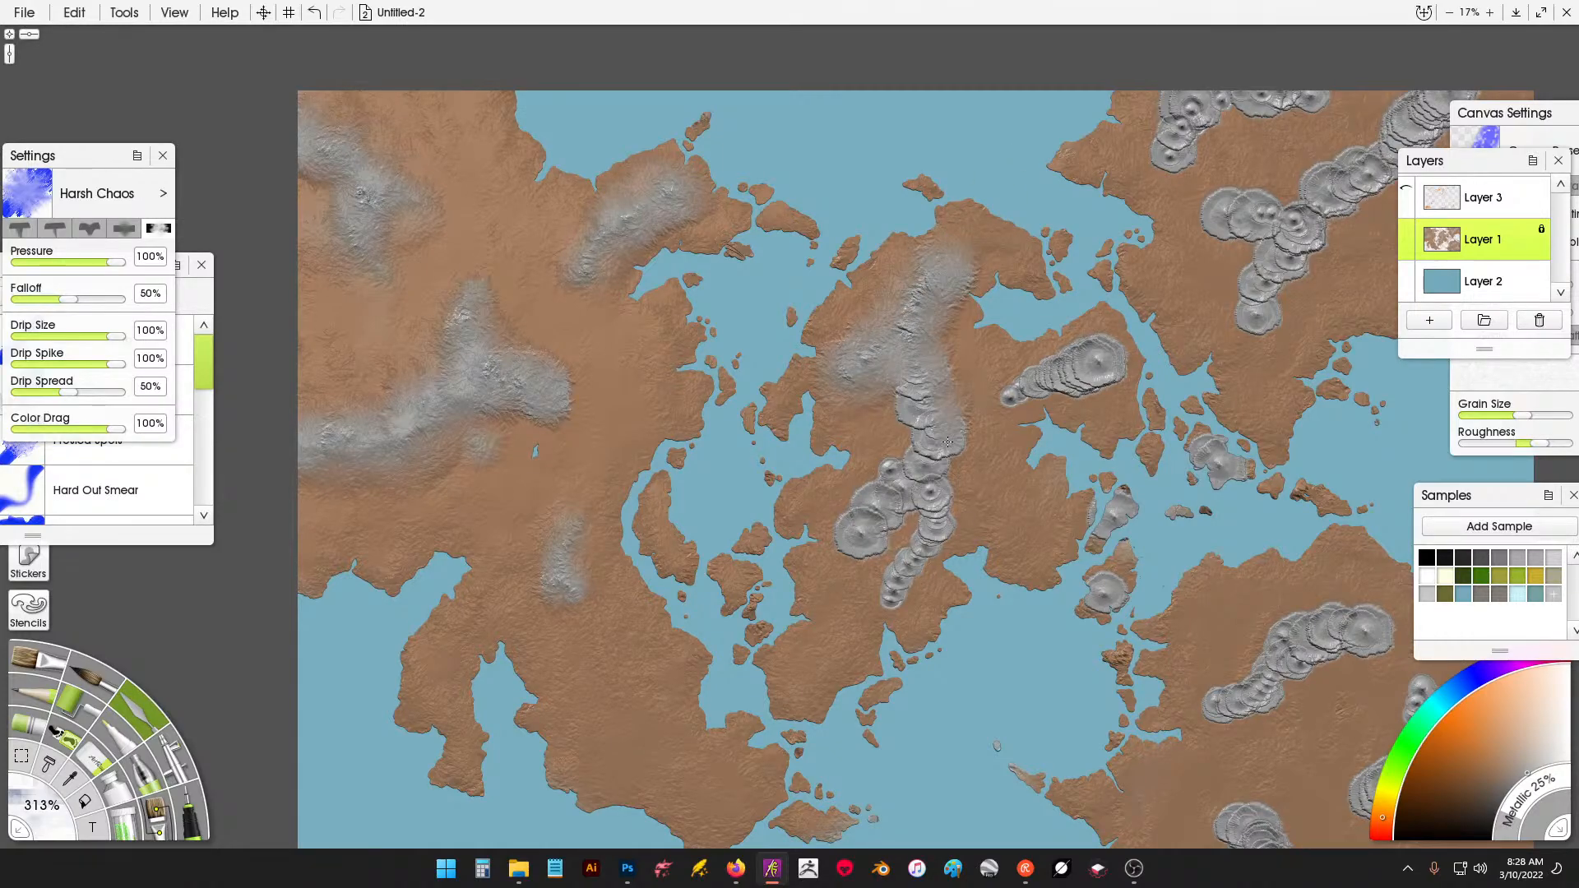
pyautogui.moveTo(943, 497)
pyautogui.mouseDown()
pyautogui.moveTo(946, 550)
pyautogui.moveTo(896, 616)
pyautogui.moveTo(883, 590)
pyautogui.moveTo(916, 526)
pyautogui.moveTo(876, 553)
pyautogui.moveTo(842, 543)
pyautogui.moveTo(901, 440)
pyautogui.moveTo(890, 388)
pyautogui.mouseUp()
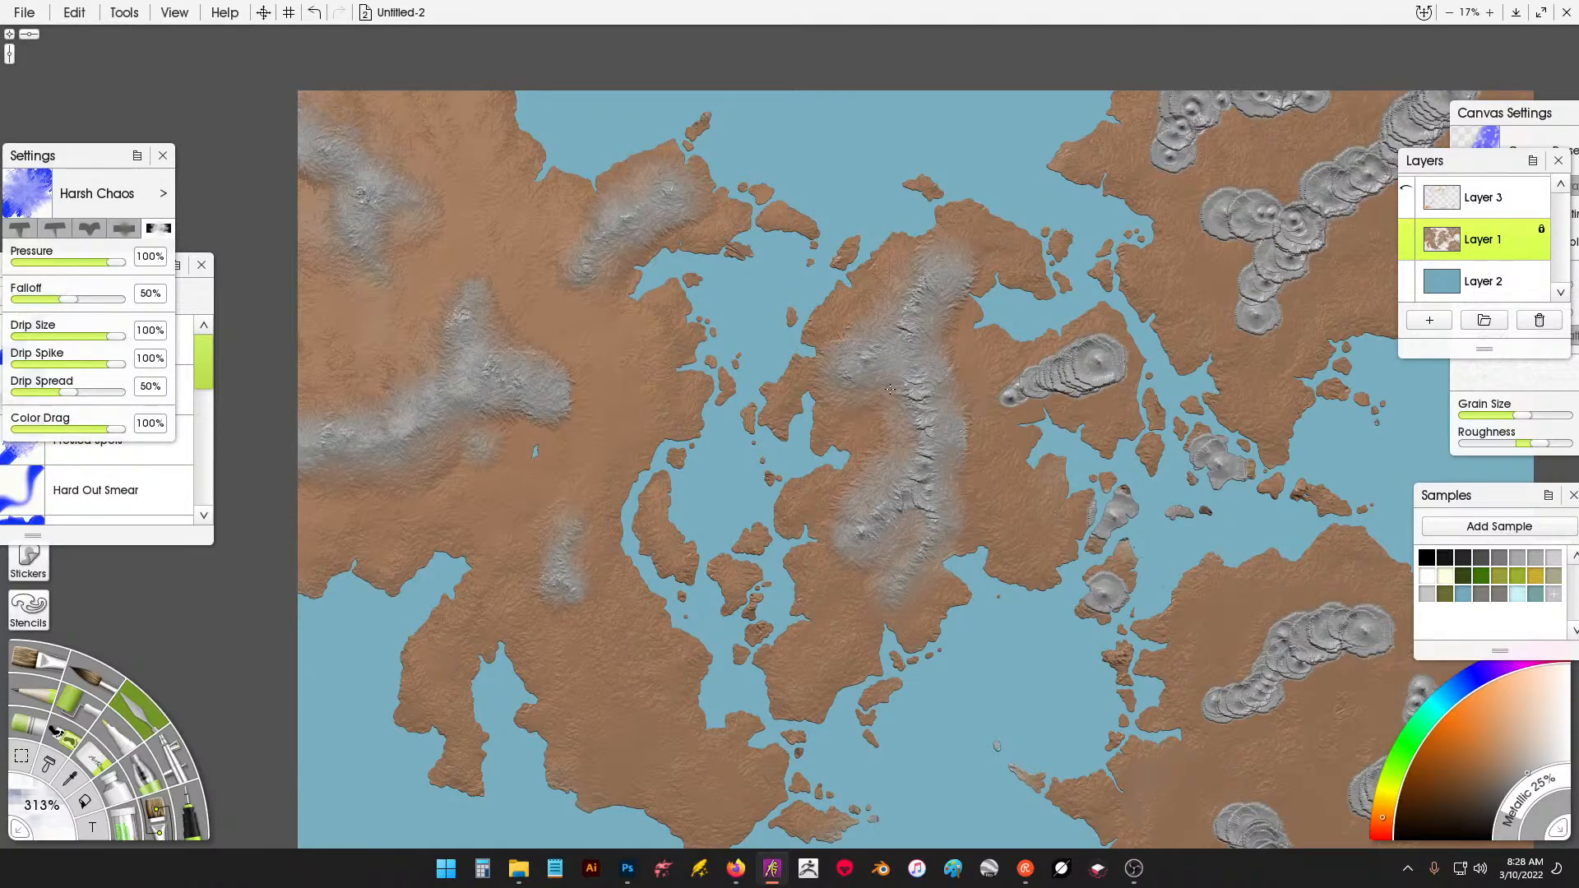
pyautogui.moveTo(844, 534); pyautogui.dragTo(901, 530)
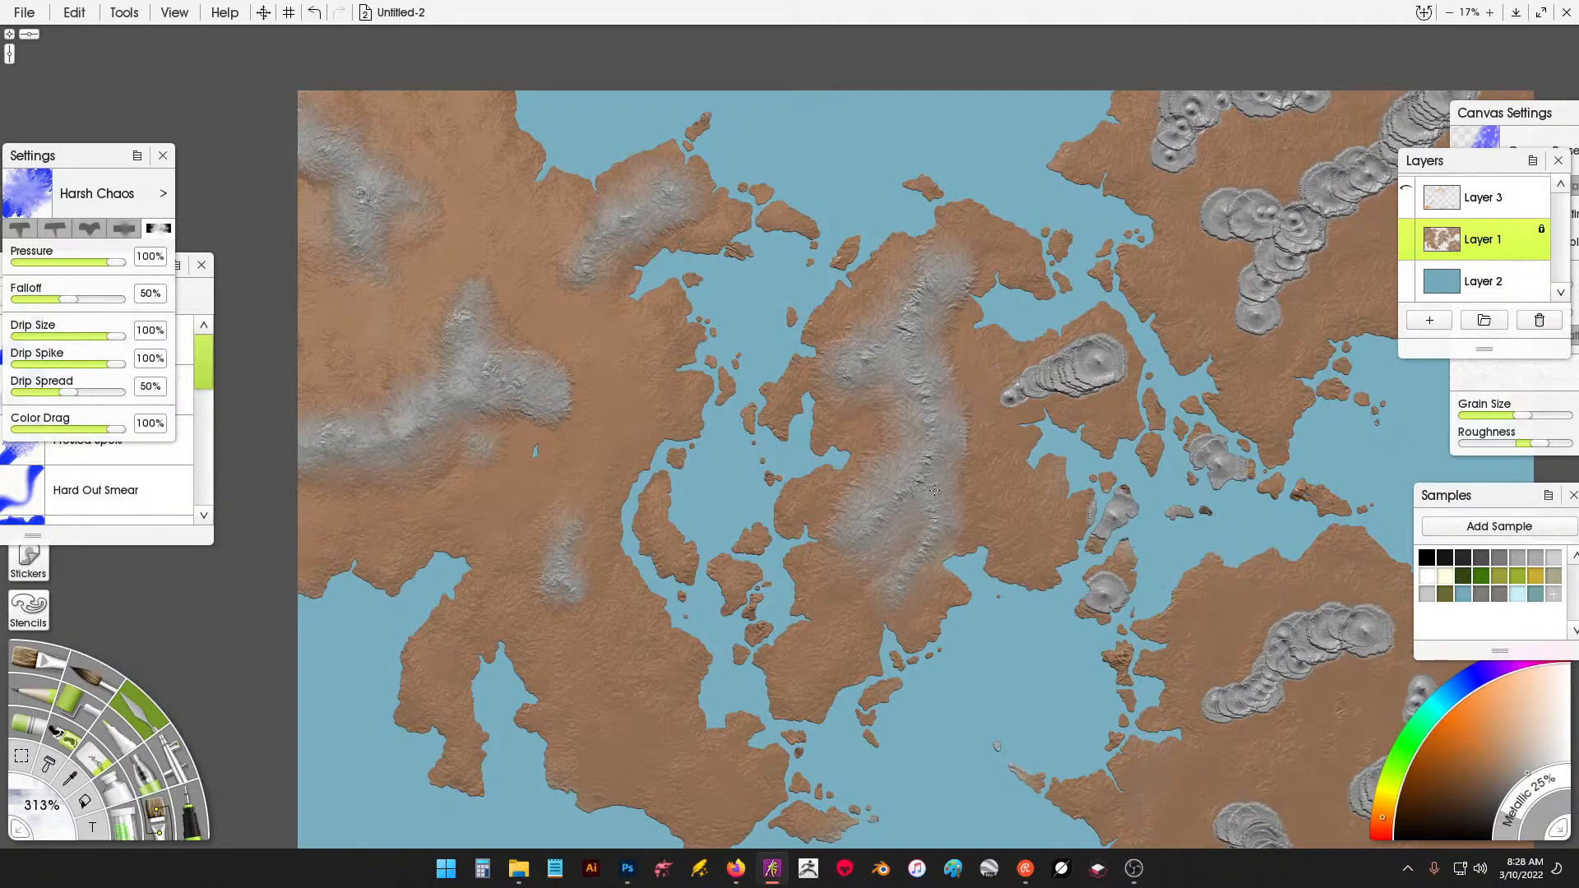
pyautogui.moveTo(1008, 343)
pyautogui.mouseDown()
pyautogui.moveTo(1110, 337)
pyautogui.moveTo(1113, 382)
pyautogui.moveTo(1032, 394)
pyautogui.moveTo(988, 423)
pyautogui.mouseUp()
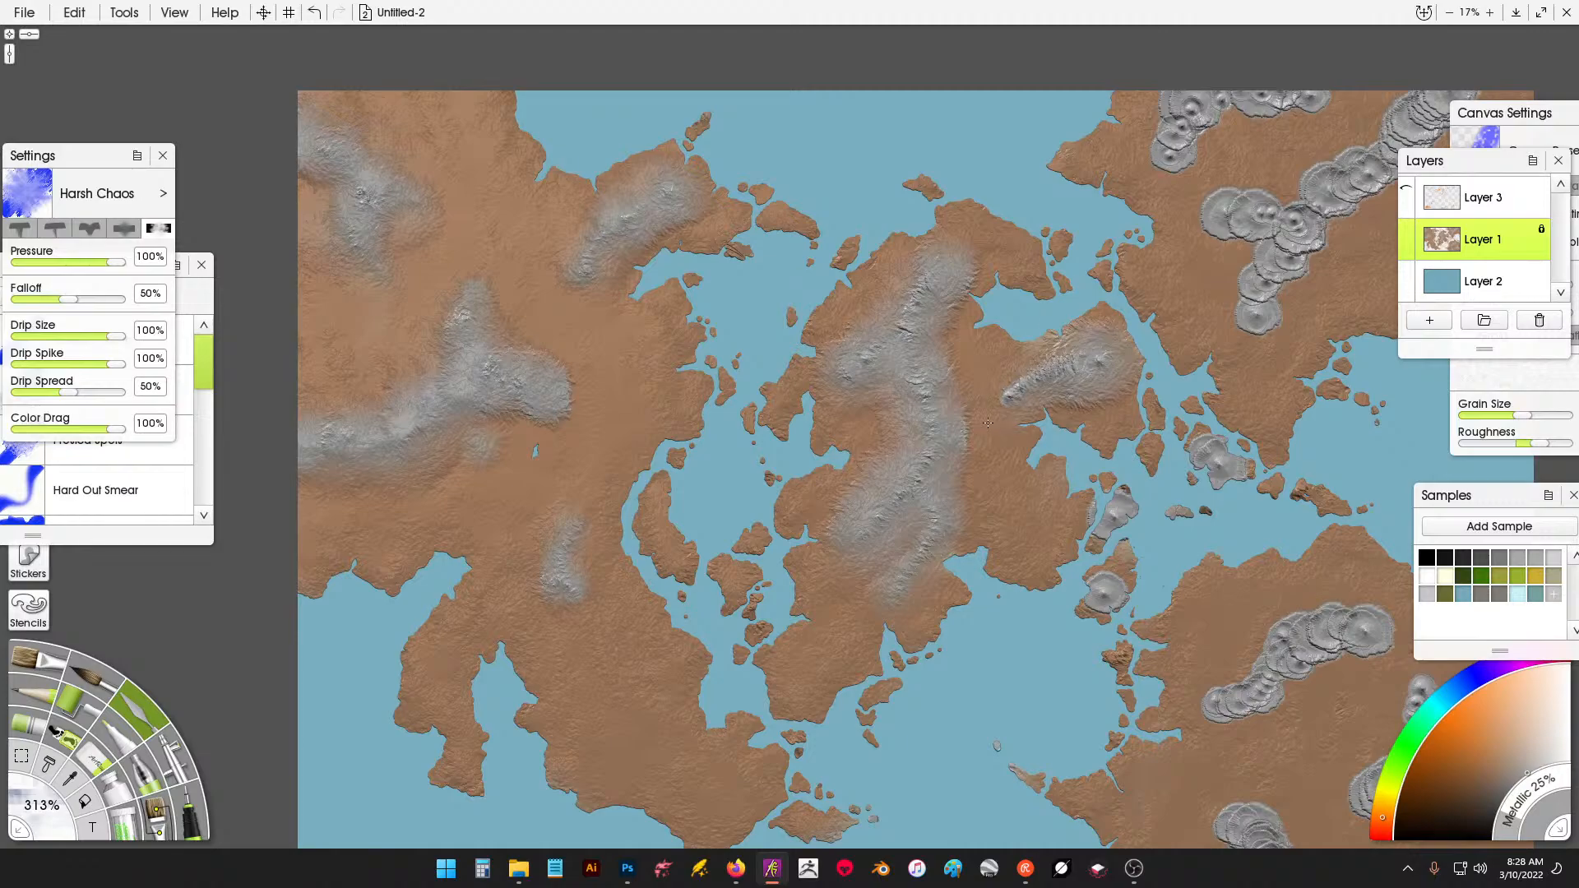
pyautogui.moveTo(1025, 372)
pyautogui.mouseDown()
pyautogui.moveTo(1067, 350)
pyautogui.moveTo(1107, 359)
pyautogui.mouseUp()
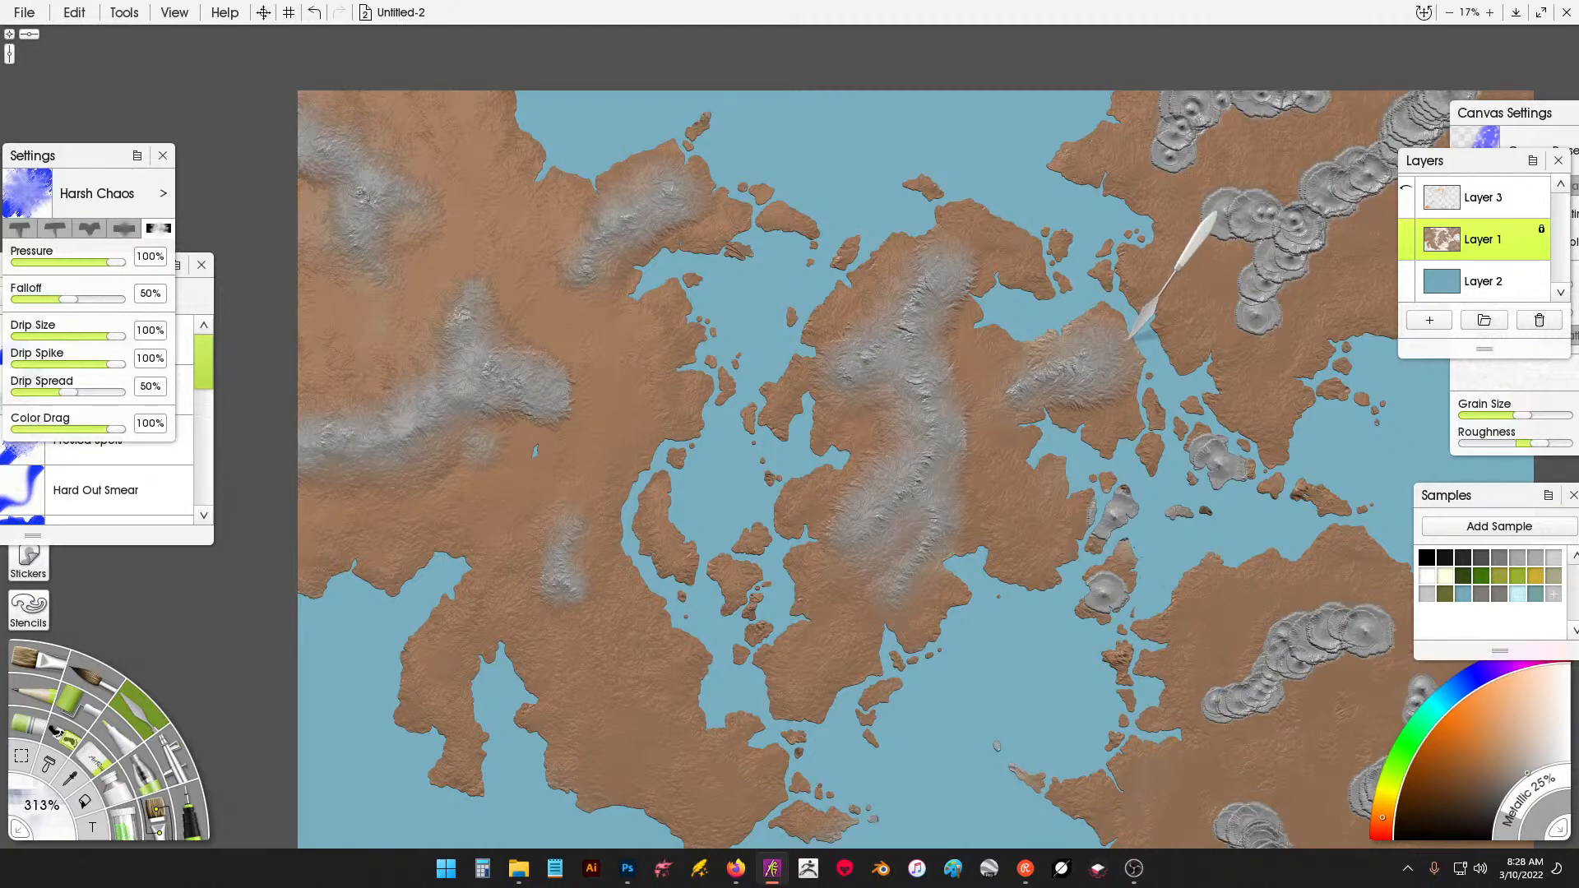
# Smear the northeastern continent's northwestern ridge, long branching range and eastern-edge ridge into the terrain.
pyautogui.moveTo(1160, 124)
pyautogui.mouseDown()
pyautogui.moveTo(1167, 168)
pyautogui.moveTo(1214, 121)
pyautogui.moveTo(1318, 101)
pyautogui.moveTo(1217, 93)
pyautogui.moveTo(1183, 114)
pyautogui.mouseUp()
pyautogui.moveTo(1200, 324); pyautogui.dragTo(881, 373)
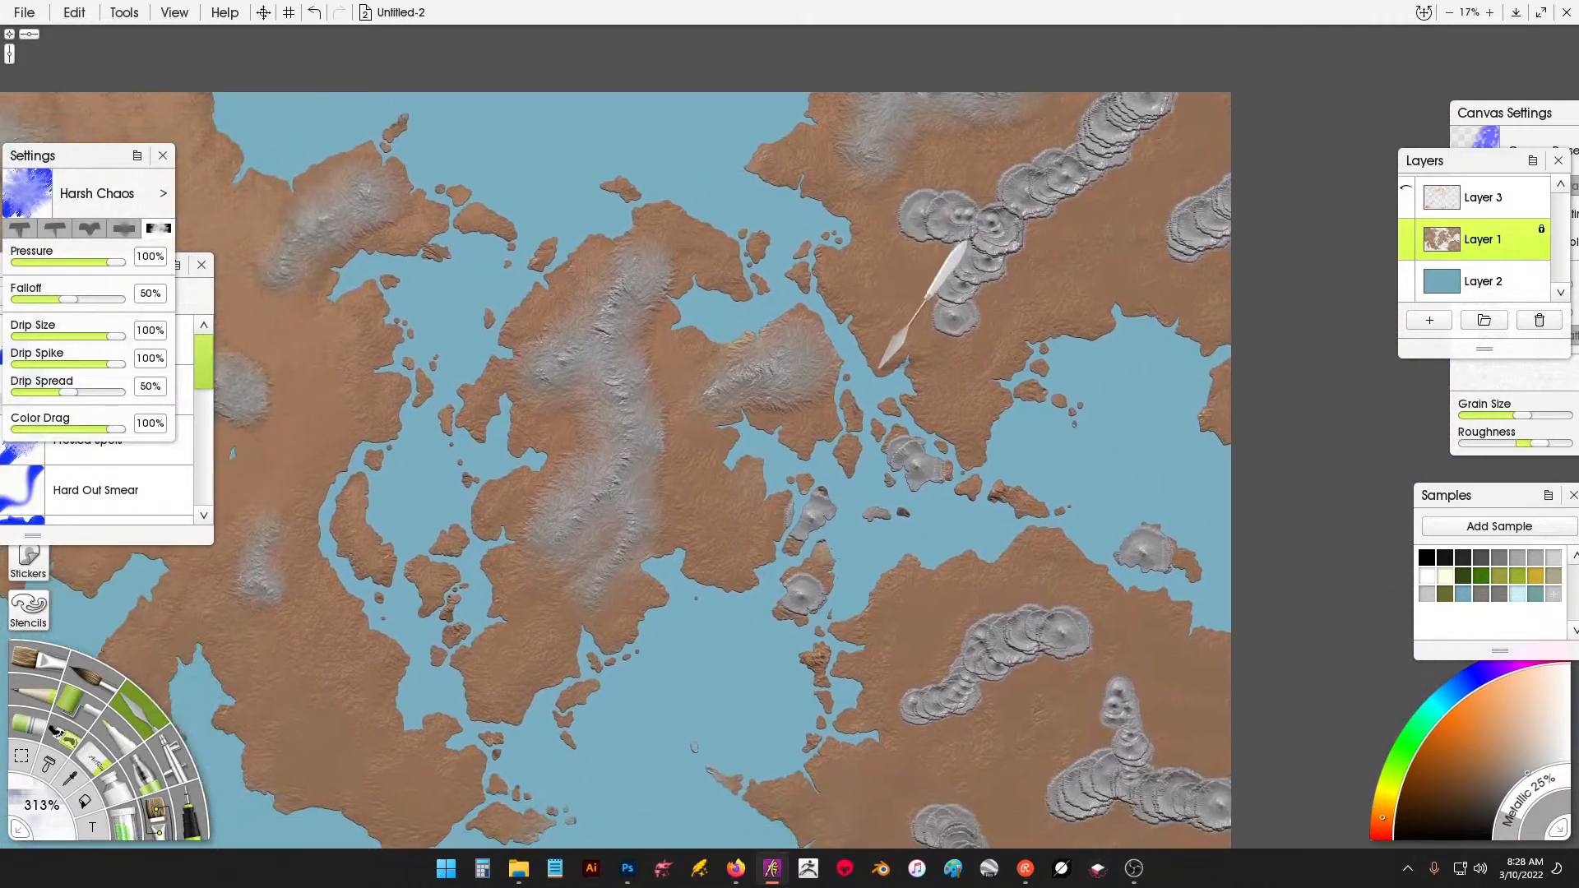
pyautogui.moveTo(946, 280)
pyautogui.mouseDown()
pyautogui.moveTo(952, 335)
pyautogui.moveTo(1052, 205)
pyautogui.moveTo(1153, 129)
pyautogui.moveTo(1145, 79)
pyautogui.moveTo(1100, 97)
pyautogui.moveTo(991, 203)
pyautogui.moveTo(954, 195)
pyautogui.moveTo(897, 218)
pyautogui.moveTo(955, 245)
pyautogui.moveTo(994, 212)
pyautogui.moveTo(953, 196)
pyautogui.mouseUp()
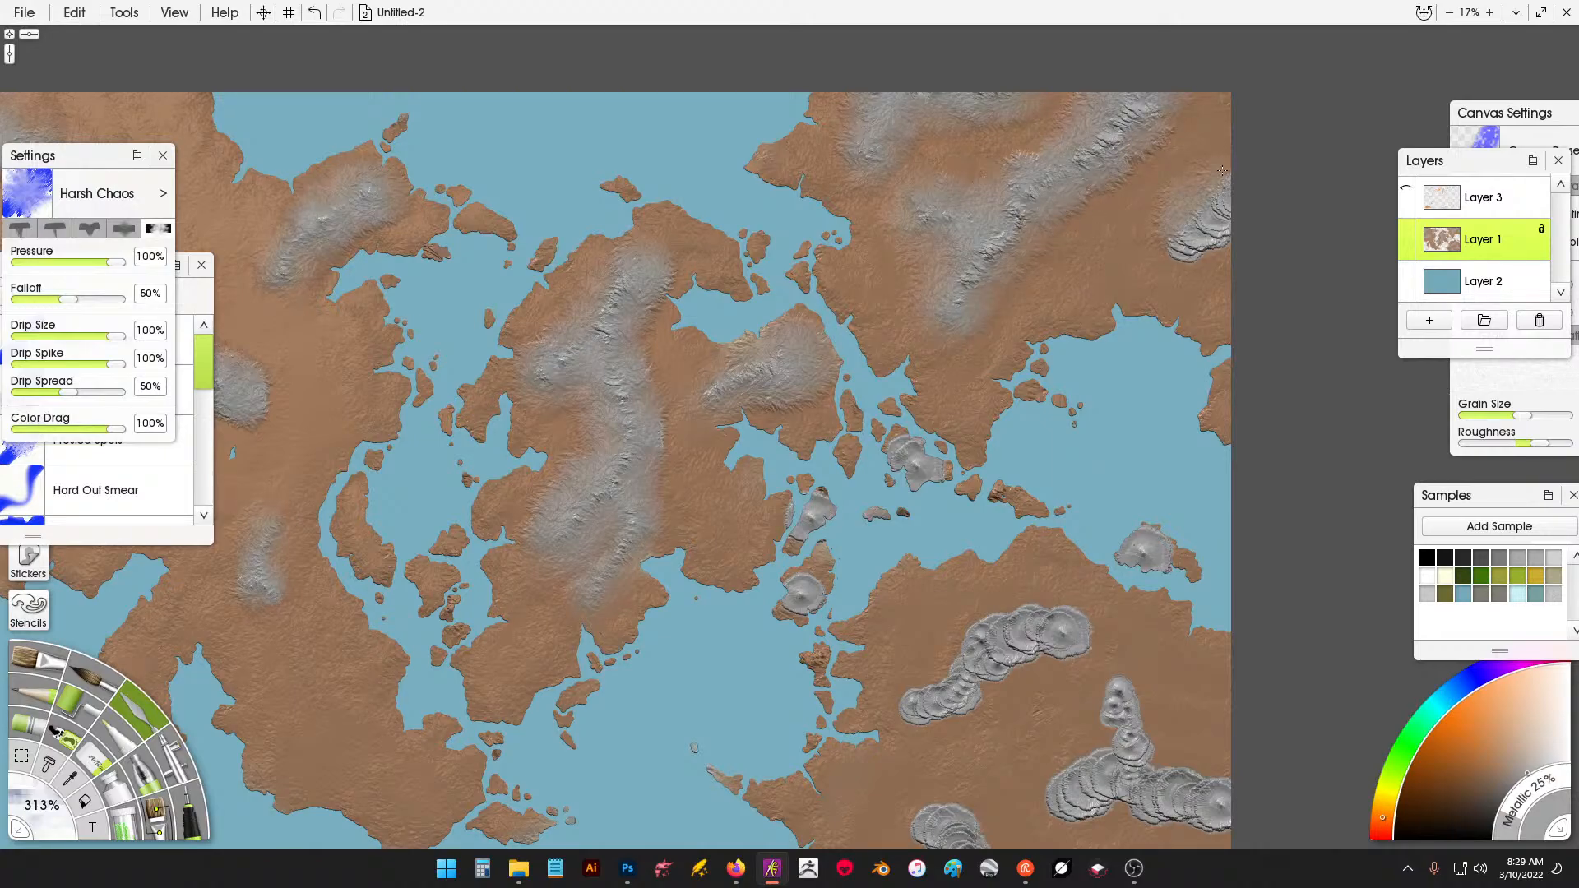
pyautogui.moveTo(1180, 264); pyautogui.dragTo(1214, 235)
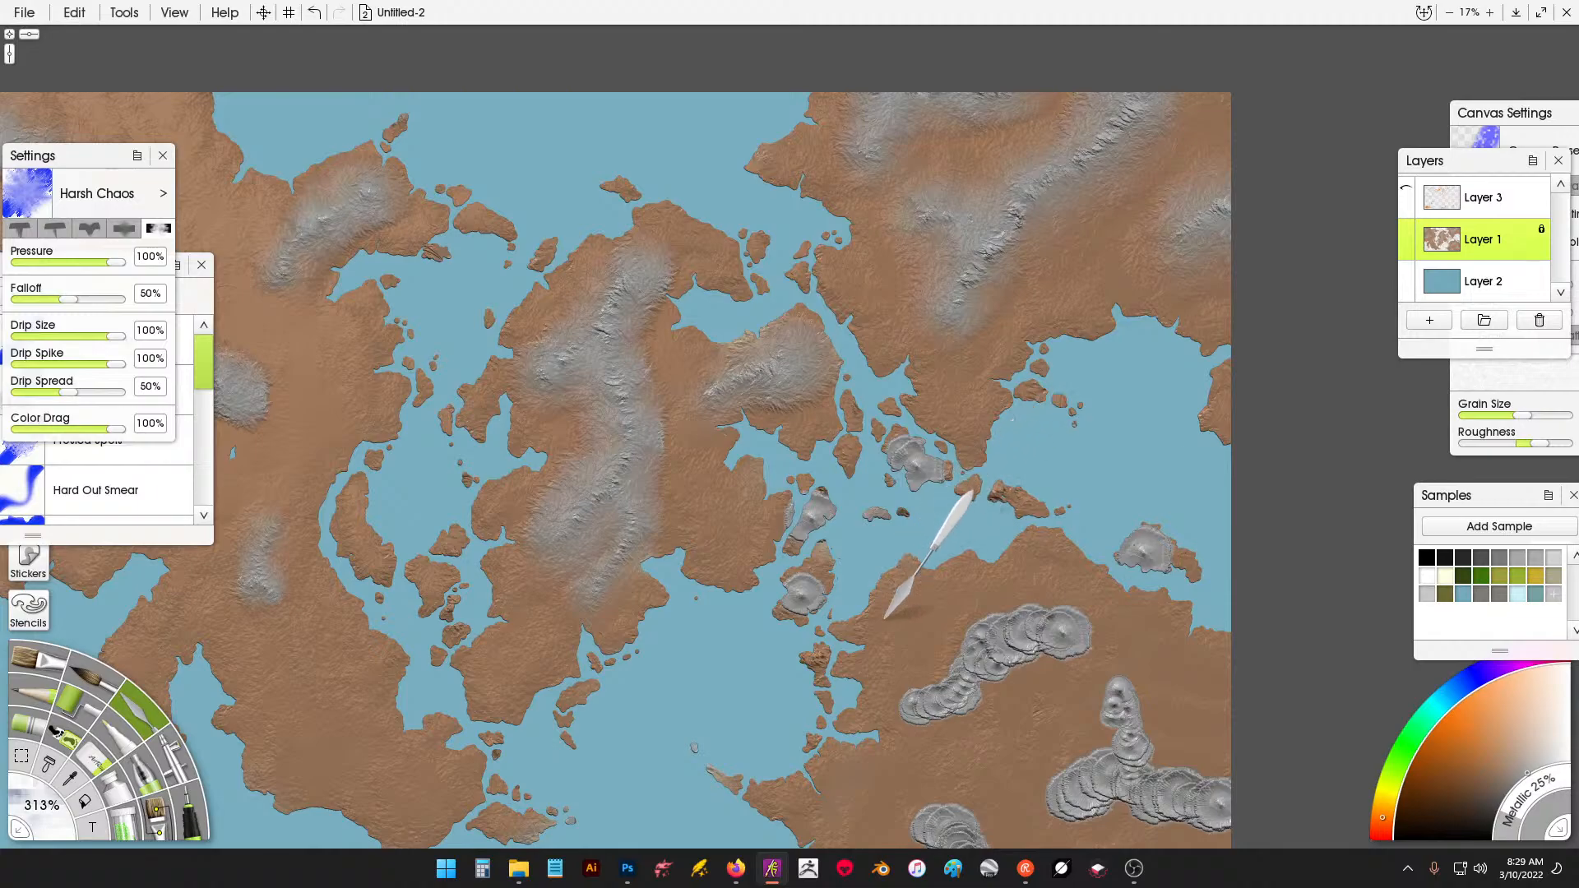
# Smear the mountains on the strait island and two islands east of the central continent, plus the southeastern continent's west coast.
pyautogui.moveTo(763, 554)
pyautogui.mouseDown()
pyautogui.moveTo(927, 338)
pyautogui.moveTo(913, 370)
pyautogui.mouseUp()
pyautogui.moveTo(912, 375); pyautogui.dragTo(952, 351)
pyautogui.moveTo(1017, 268)
pyautogui.mouseDown()
pyautogui.moveTo(1072, 292)
pyautogui.moveTo(1020, 302)
pyautogui.mouseUp()
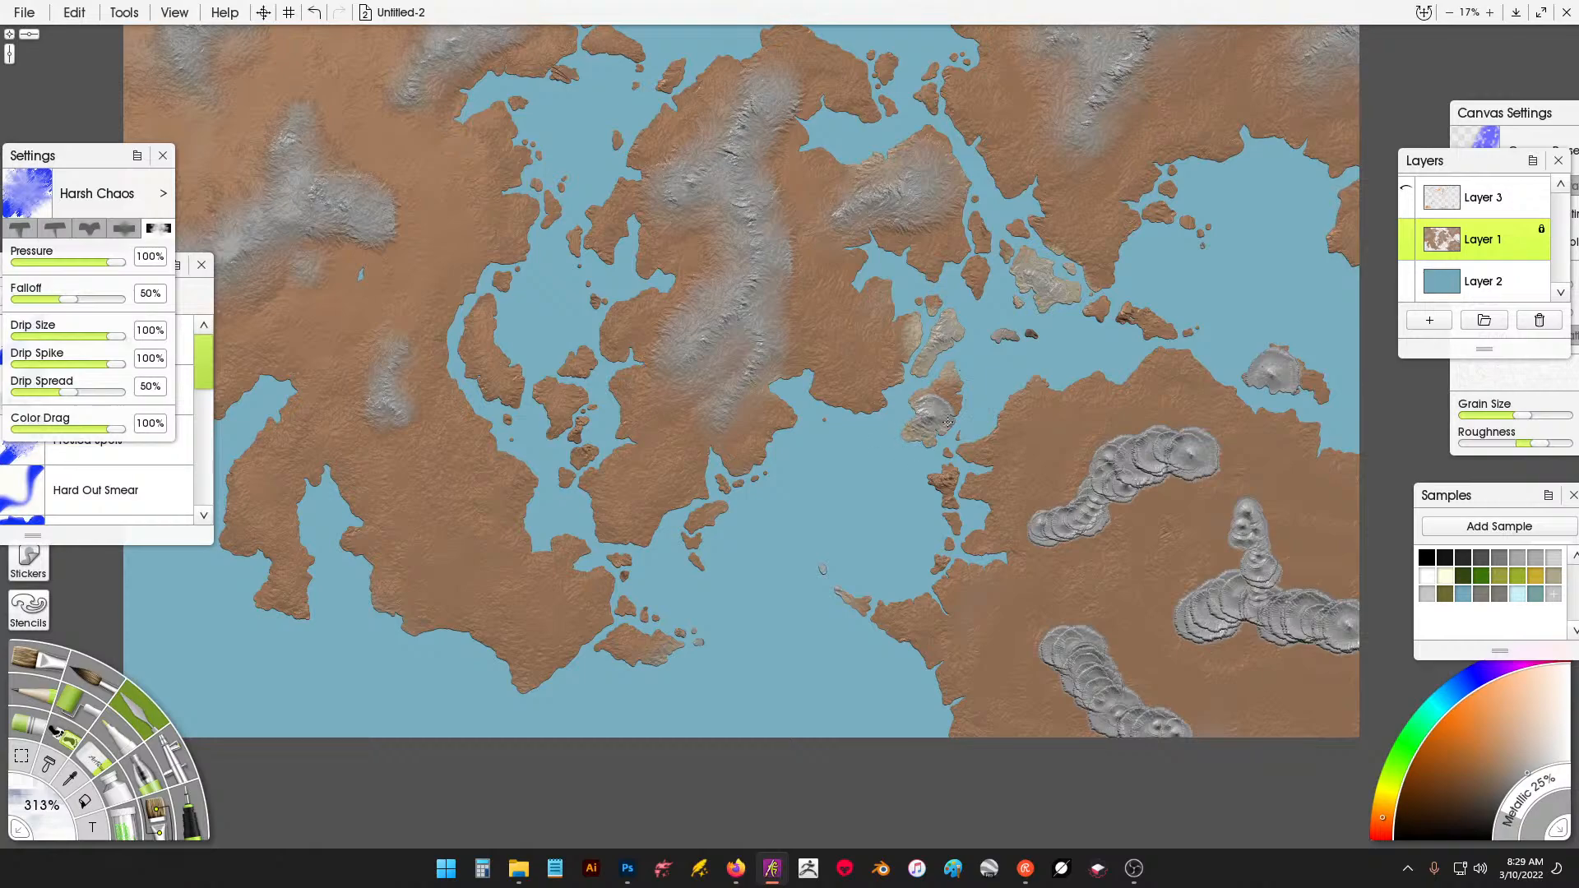
pyautogui.moveTo(1008, 415)
pyautogui.mouseDown()
pyautogui.moveTo(967, 488)
pyautogui.moveTo(990, 555)
pyautogui.moveTo(937, 601)
pyautogui.mouseUp()
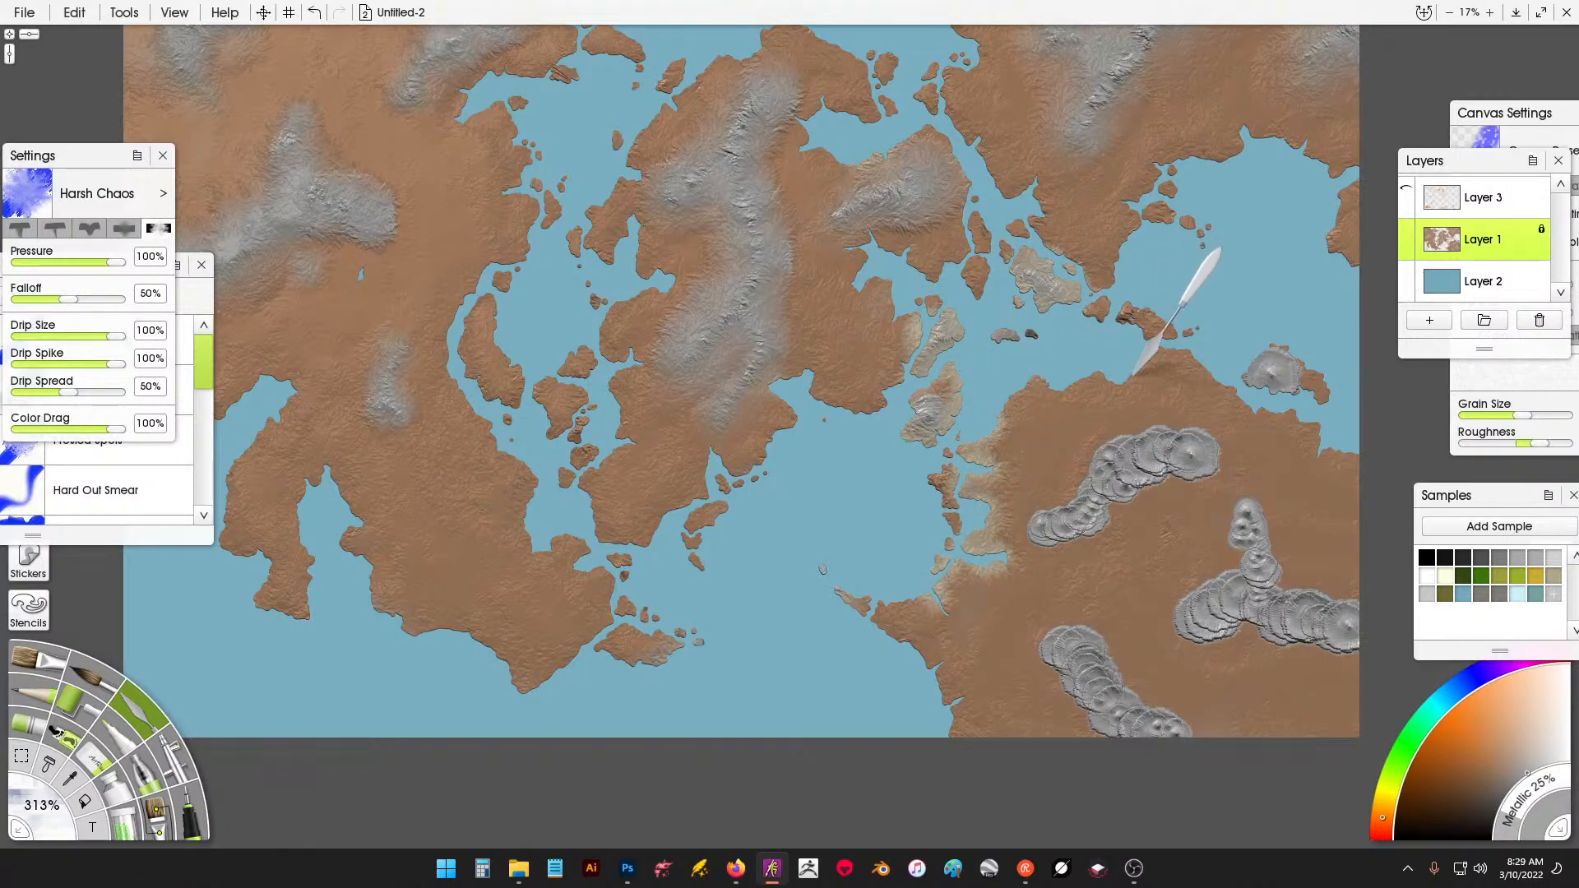
# Smear the southeastern continent's northern interior ridge and the mountain on the island off its north coast.
pyautogui.moveTo(1089, 406)
pyautogui.mouseDown()
pyautogui.moveTo(953, 310)
pyautogui.moveTo(976, 338)
pyautogui.mouseUp()
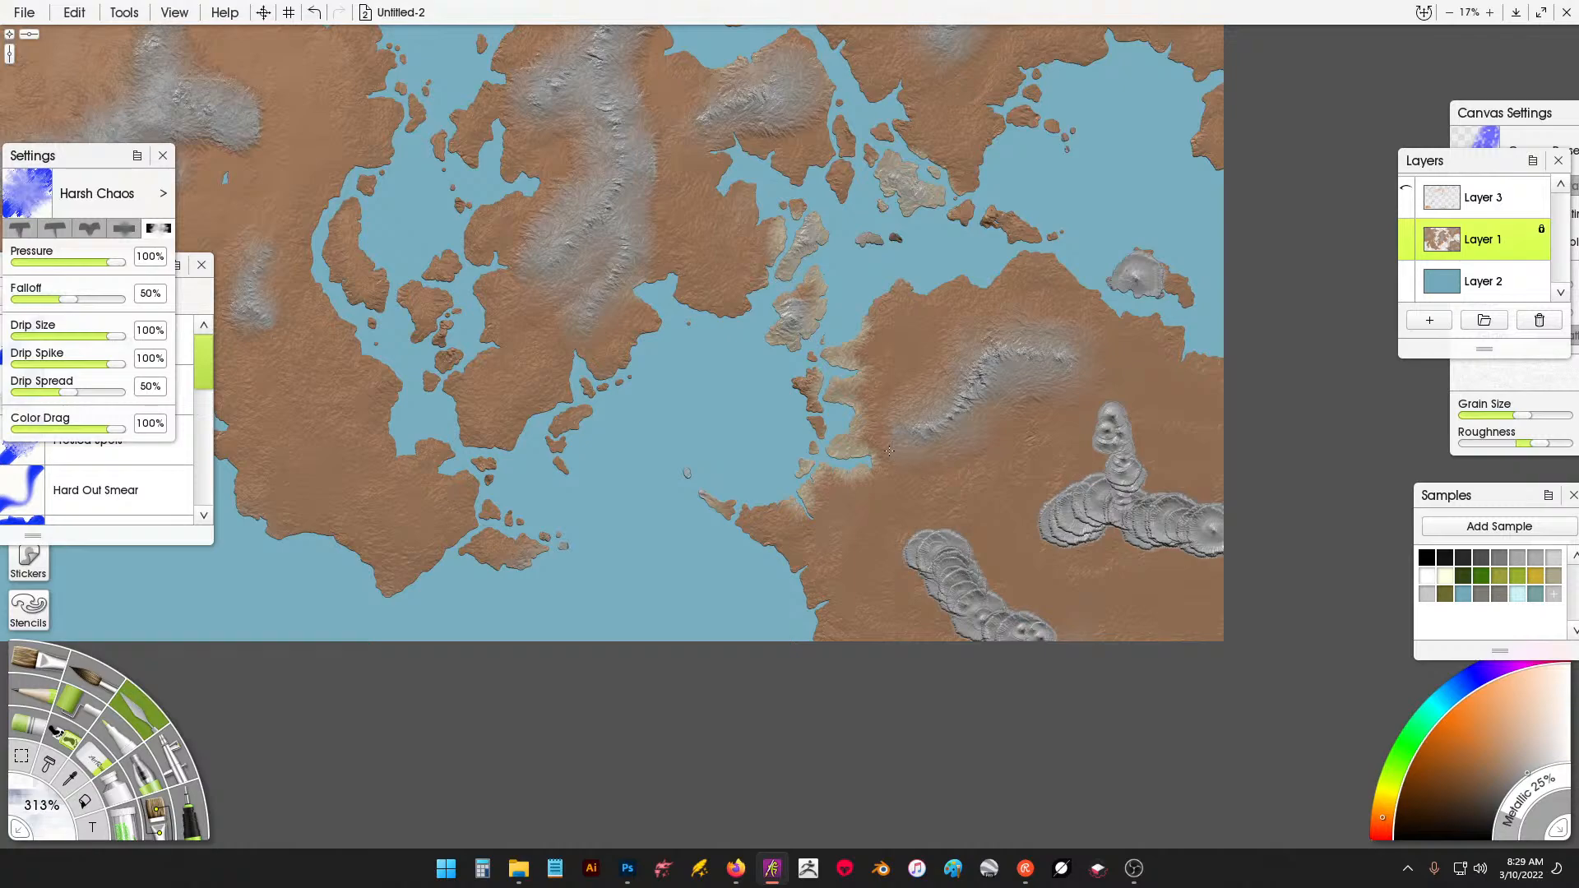
pyautogui.moveTo(898, 418)
pyautogui.mouseDown()
pyautogui.moveTo(956, 390)
pyautogui.moveTo(986, 338)
pyautogui.moveTo(999, 367)
pyautogui.moveTo(972, 395)
pyautogui.mouseUp()
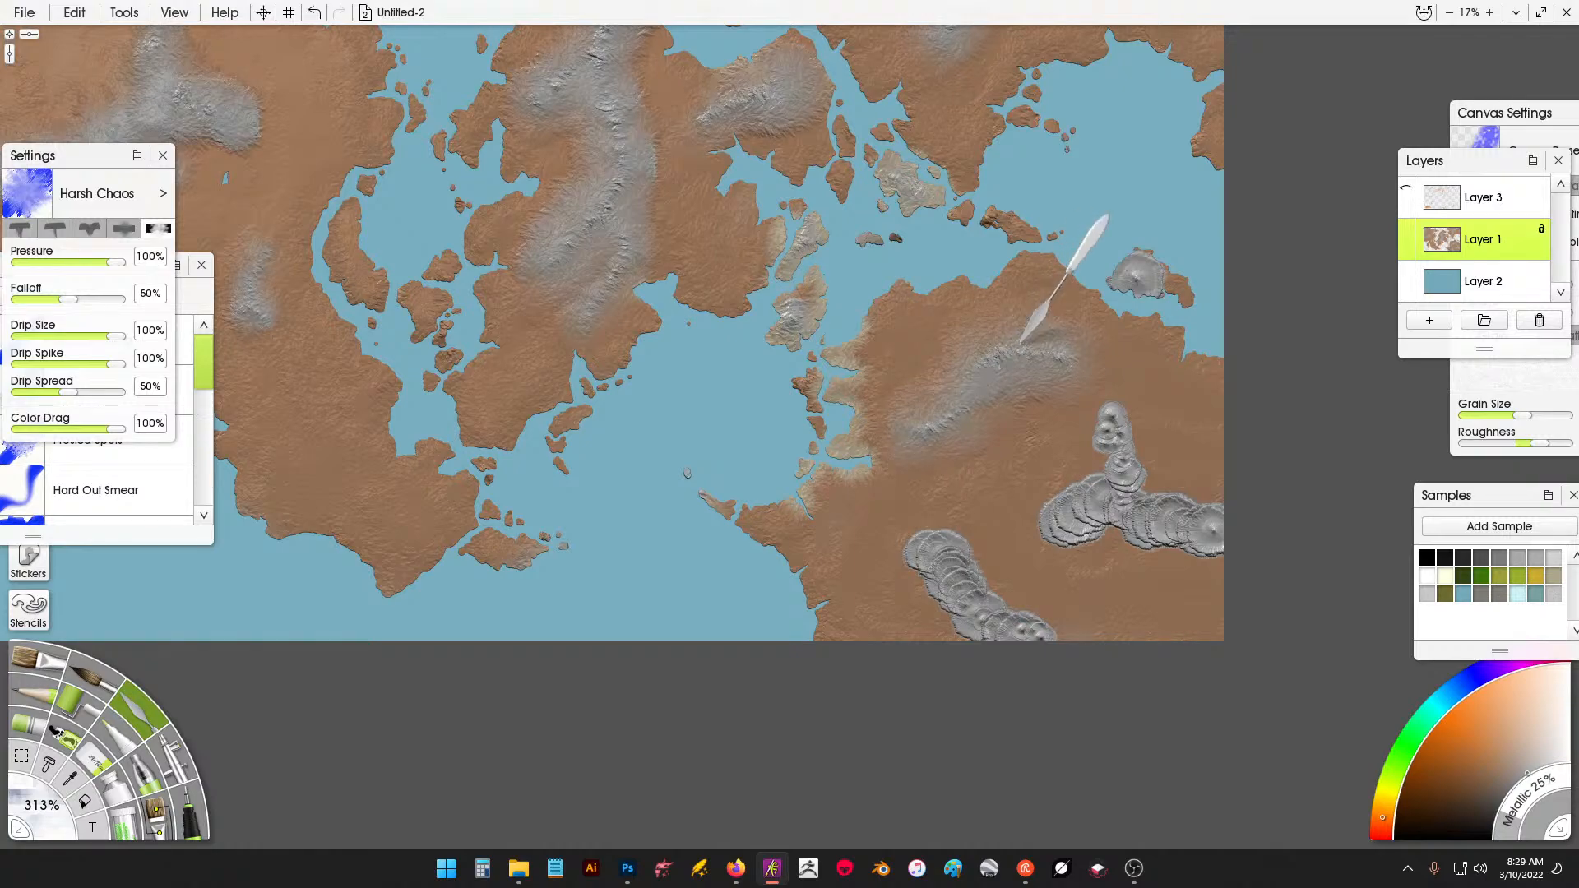
pyautogui.moveTo(1071, 281)
pyautogui.mouseDown()
pyautogui.moveTo(1109, 271)
pyautogui.moveTo(1124, 249)
pyautogui.moveTo(1186, 280)
pyautogui.moveTo(1115, 284)
pyautogui.mouseUp()
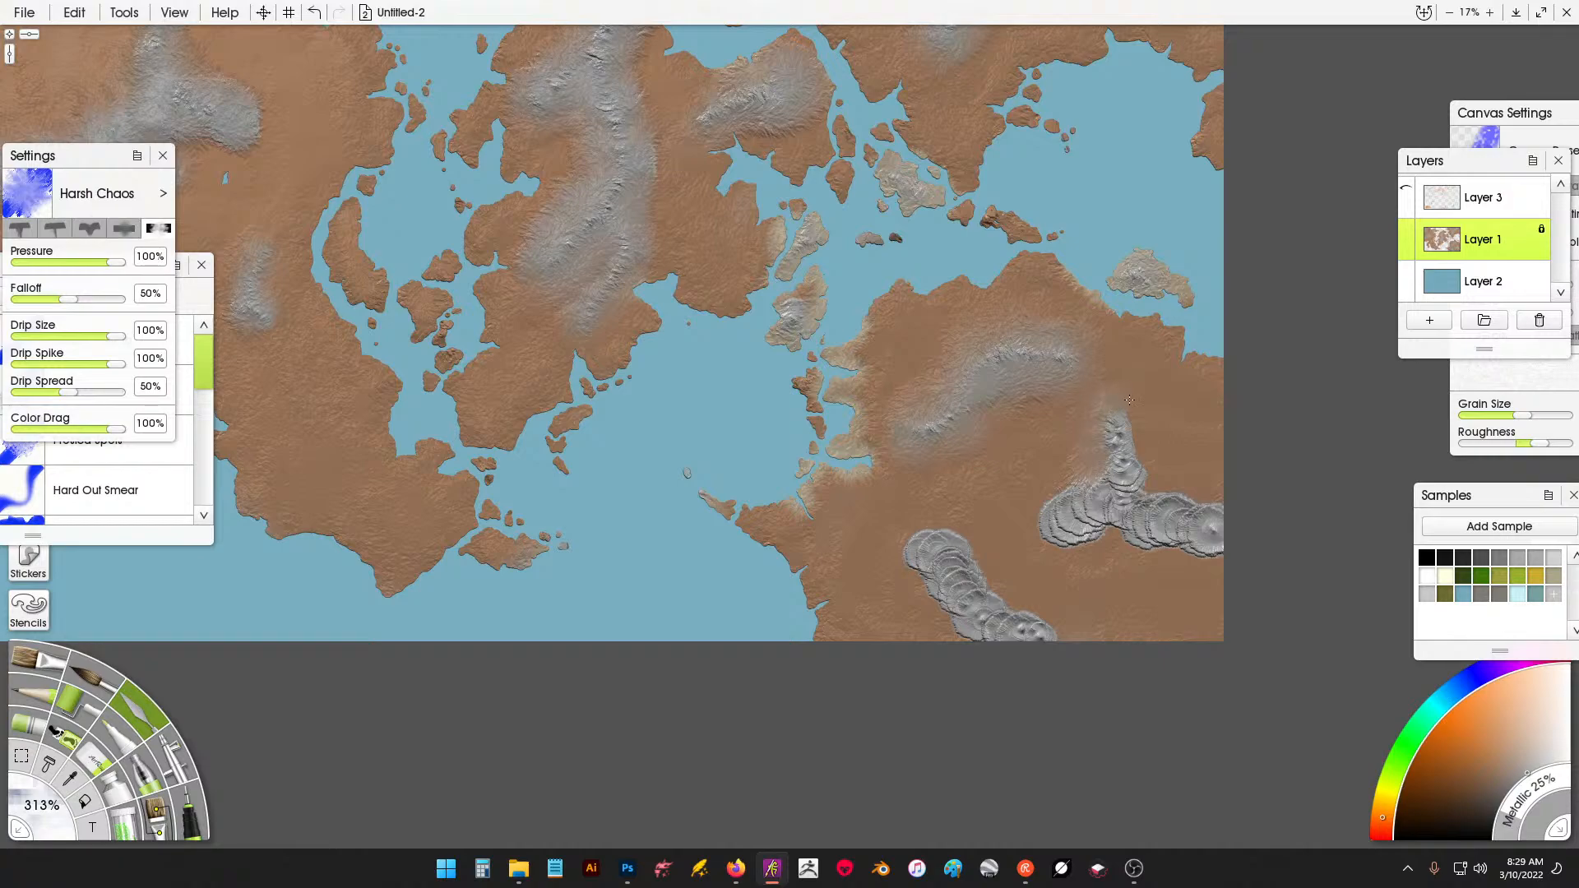
# Smear the southeastern continent's branching eastern ridge and its southwestern ridge into the terrain.
pyautogui.moveTo(1133, 419)
pyautogui.mouseDown()
pyautogui.moveTo(1139, 451)
pyautogui.moveTo(1105, 417)
pyautogui.moveTo(1091, 473)
pyautogui.mouseUp()
pyautogui.moveTo(1149, 463)
pyautogui.mouseDown()
pyautogui.moveTo(1144, 492)
pyautogui.moveTo(1216, 497)
pyautogui.mouseUp()
pyautogui.moveTo(1163, 565)
pyautogui.mouseDown()
pyautogui.moveTo(1136, 537)
pyautogui.moveTo(1150, 528)
pyautogui.moveTo(1034, 539)
pyautogui.moveTo(1081, 474)
pyautogui.mouseUp()
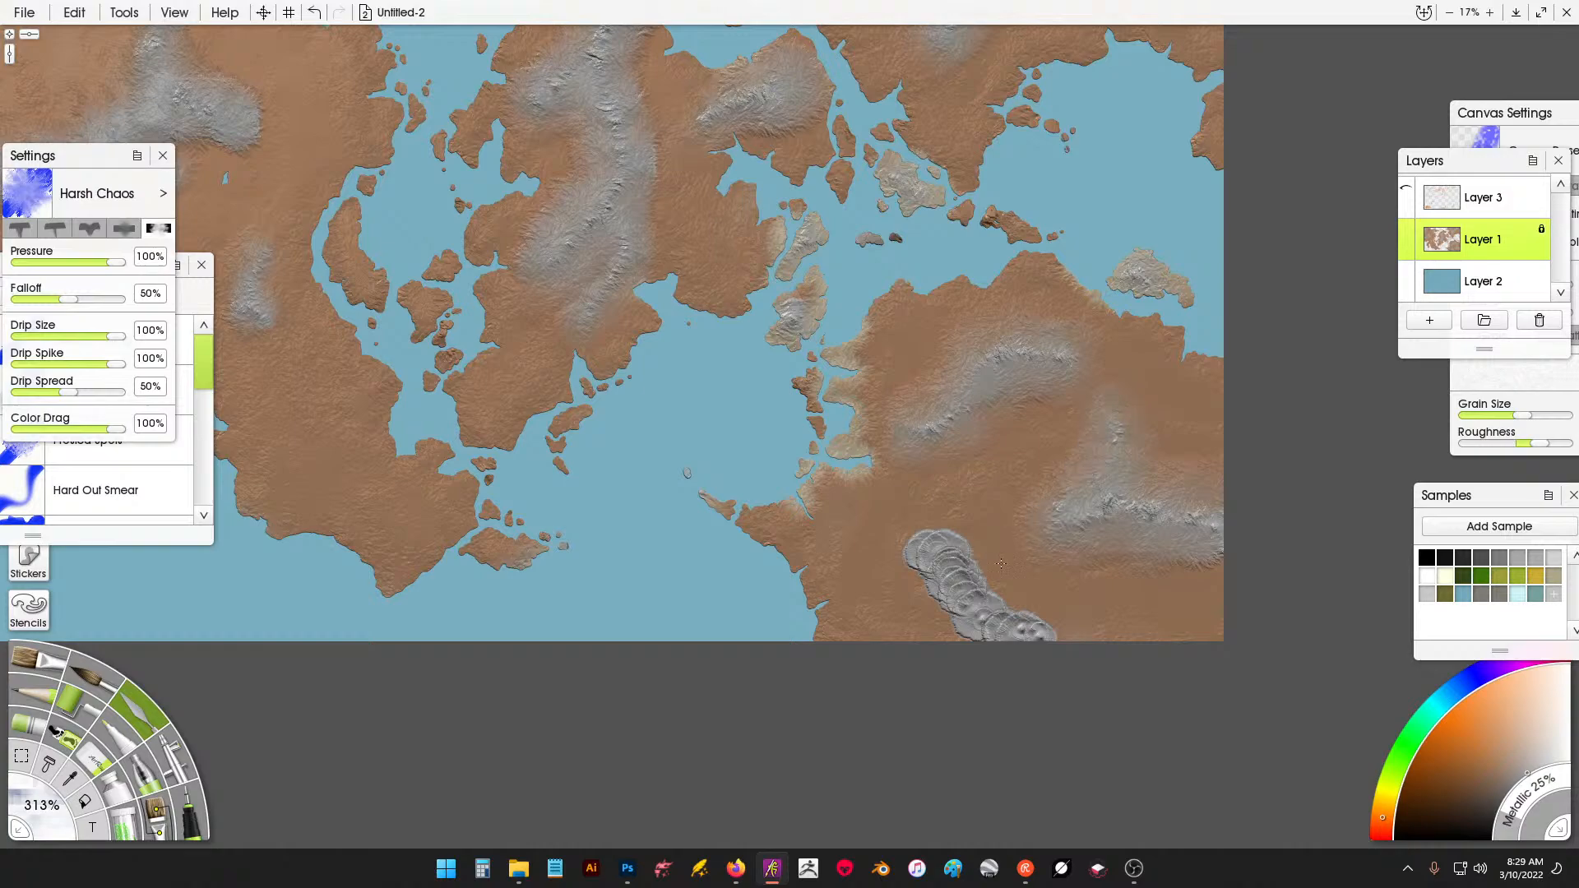
pyautogui.moveTo(1002, 596)
pyautogui.mouseDown()
pyautogui.moveTo(956, 533)
pyautogui.moveTo(918, 520)
pyautogui.mouseUp()
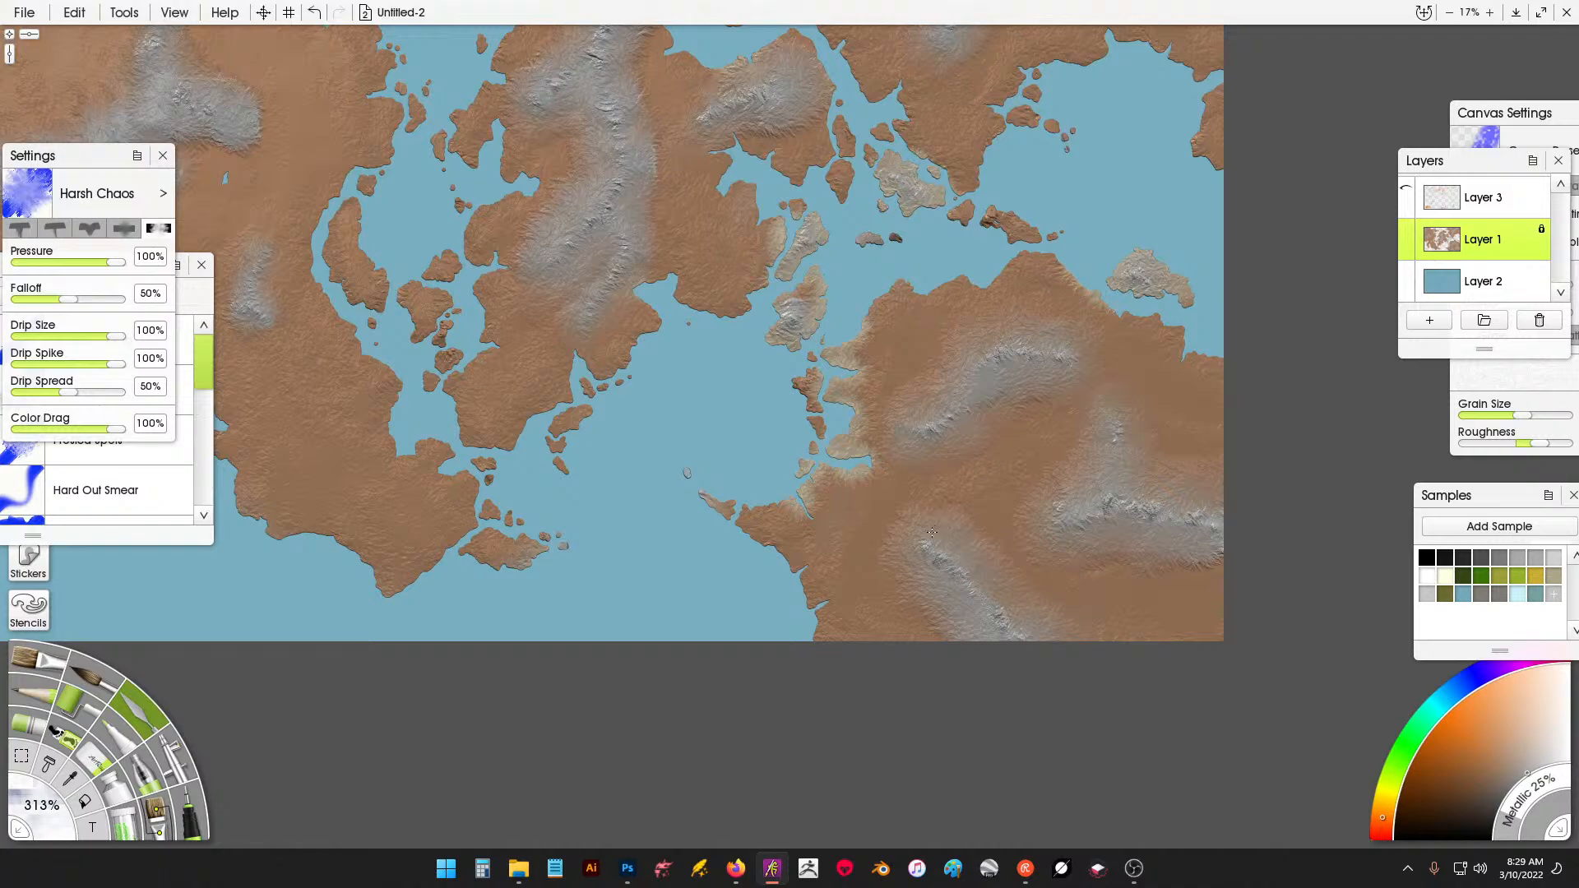
# Smear pale sandy edges along the central continent's coasts and the northeastern continent's western and southern shores.
pyautogui.moveTo(810, 247); pyautogui.dragTo(758, 544)
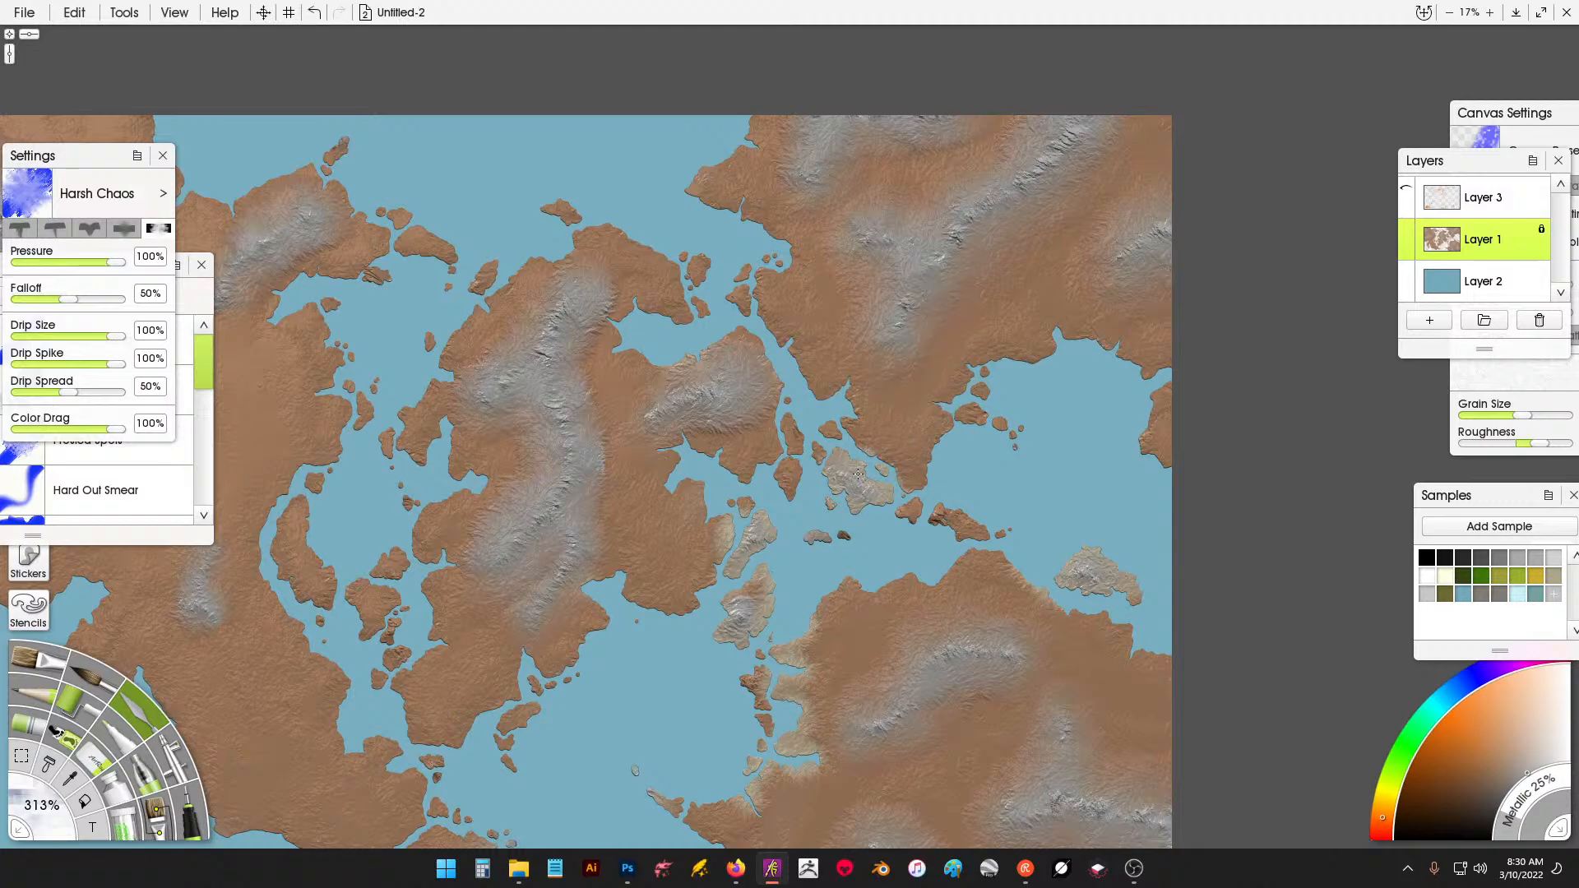
pyautogui.moveTo(644, 584); pyautogui.dragTo(851, 524)
pyautogui.moveTo(732, 326); pyautogui.dragTo(694, 339)
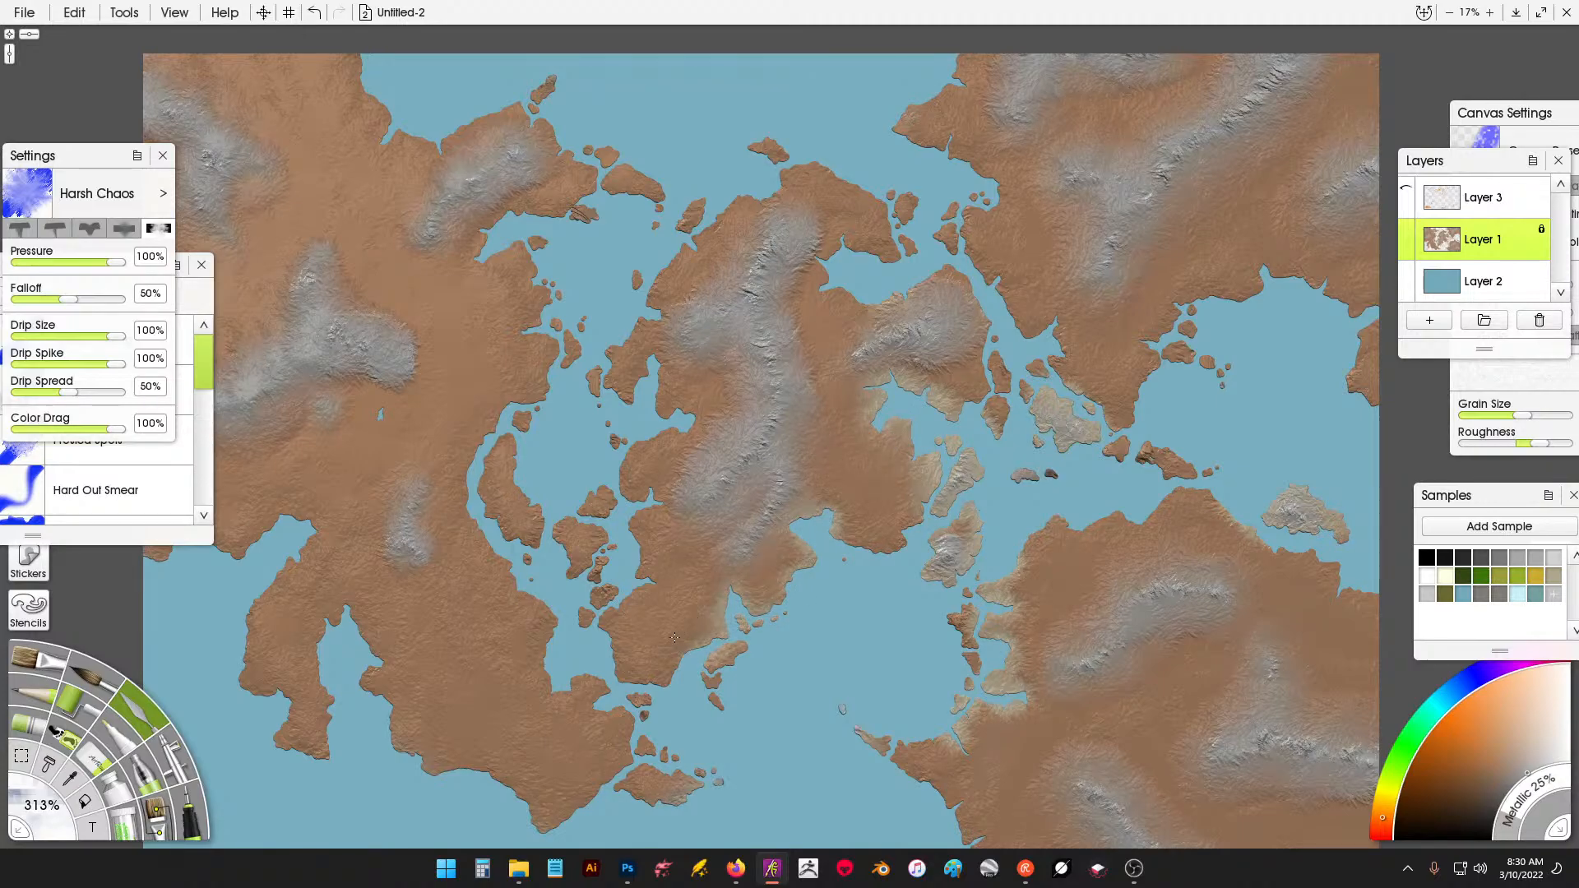
pyautogui.moveTo(623, 695)
pyautogui.mouseDown()
pyautogui.moveTo(609, 594)
pyautogui.moveTo(647, 559)
pyautogui.moveTo(629, 483)
pyautogui.moveTo(666, 415)
pyautogui.moveTo(699, 407)
pyautogui.moveTo(645, 362)
pyautogui.moveTo(648, 292)
pyautogui.moveTo(687, 226)
pyautogui.moveTo(820, 156)
pyautogui.mouseUp()
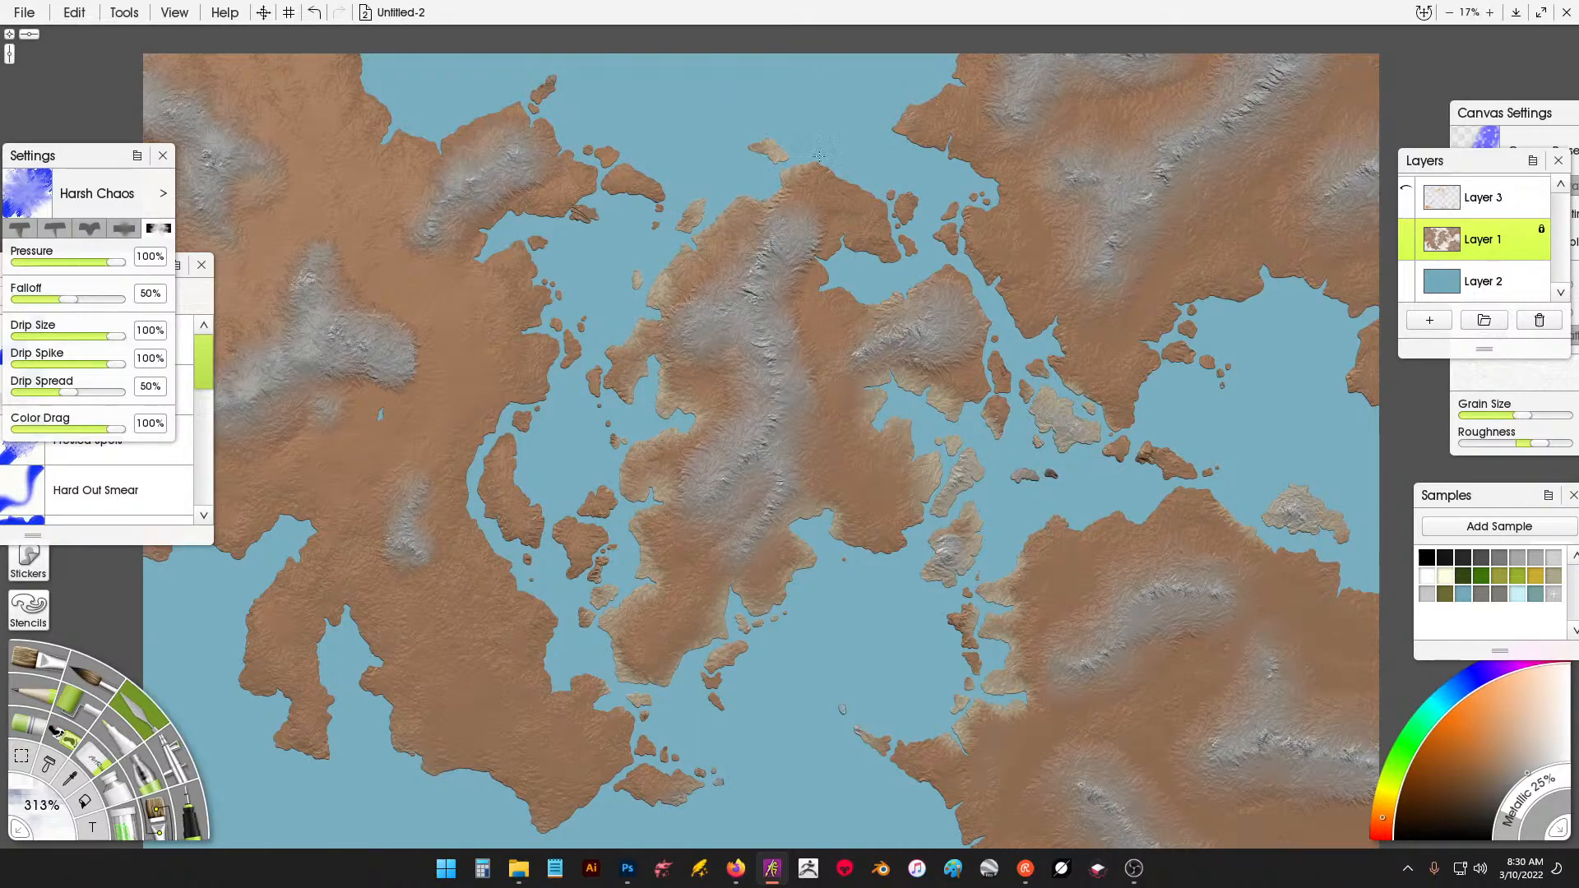
pyautogui.moveTo(883, 224)
pyautogui.mouseDown()
pyautogui.moveTo(843, 292)
pyautogui.moveTo(823, 242)
pyautogui.mouseUp()
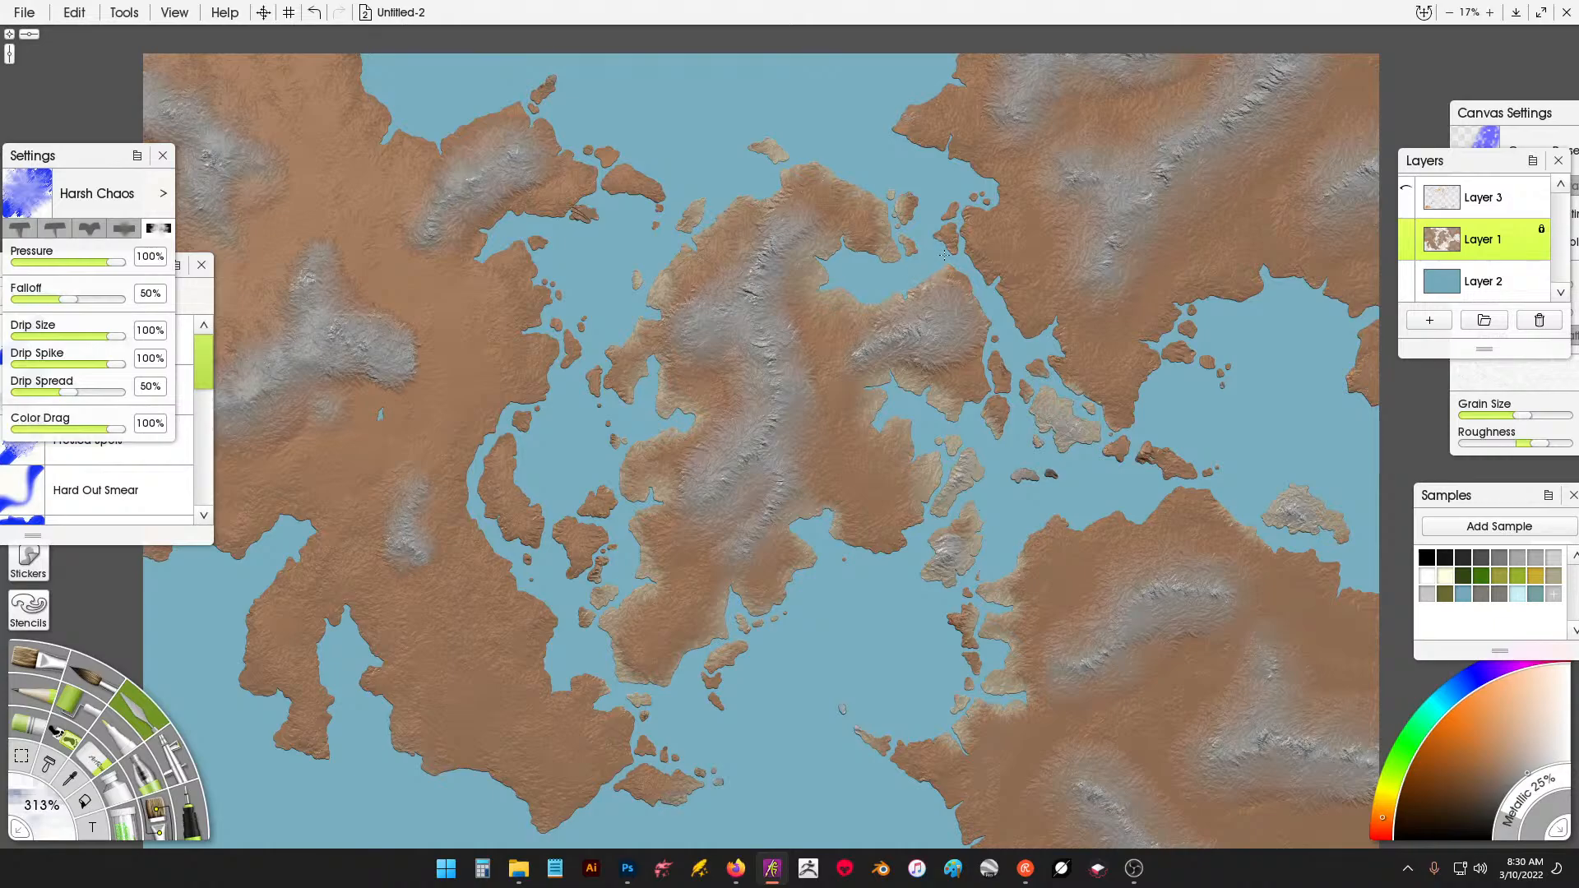
pyautogui.moveTo(944, 255)
pyautogui.mouseDown()
pyautogui.moveTo(991, 316)
pyautogui.moveTo(1068, 358)
pyautogui.moveTo(1087, 416)
pyautogui.mouseUp()
pyautogui.moveTo(1149, 406)
pyautogui.mouseDown()
pyautogui.moveTo(1177, 330)
pyautogui.moveTo(1217, 288)
pyautogui.moveTo(1267, 263)
pyautogui.moveTo(1328, 284)
pyautogui.mouseUp()
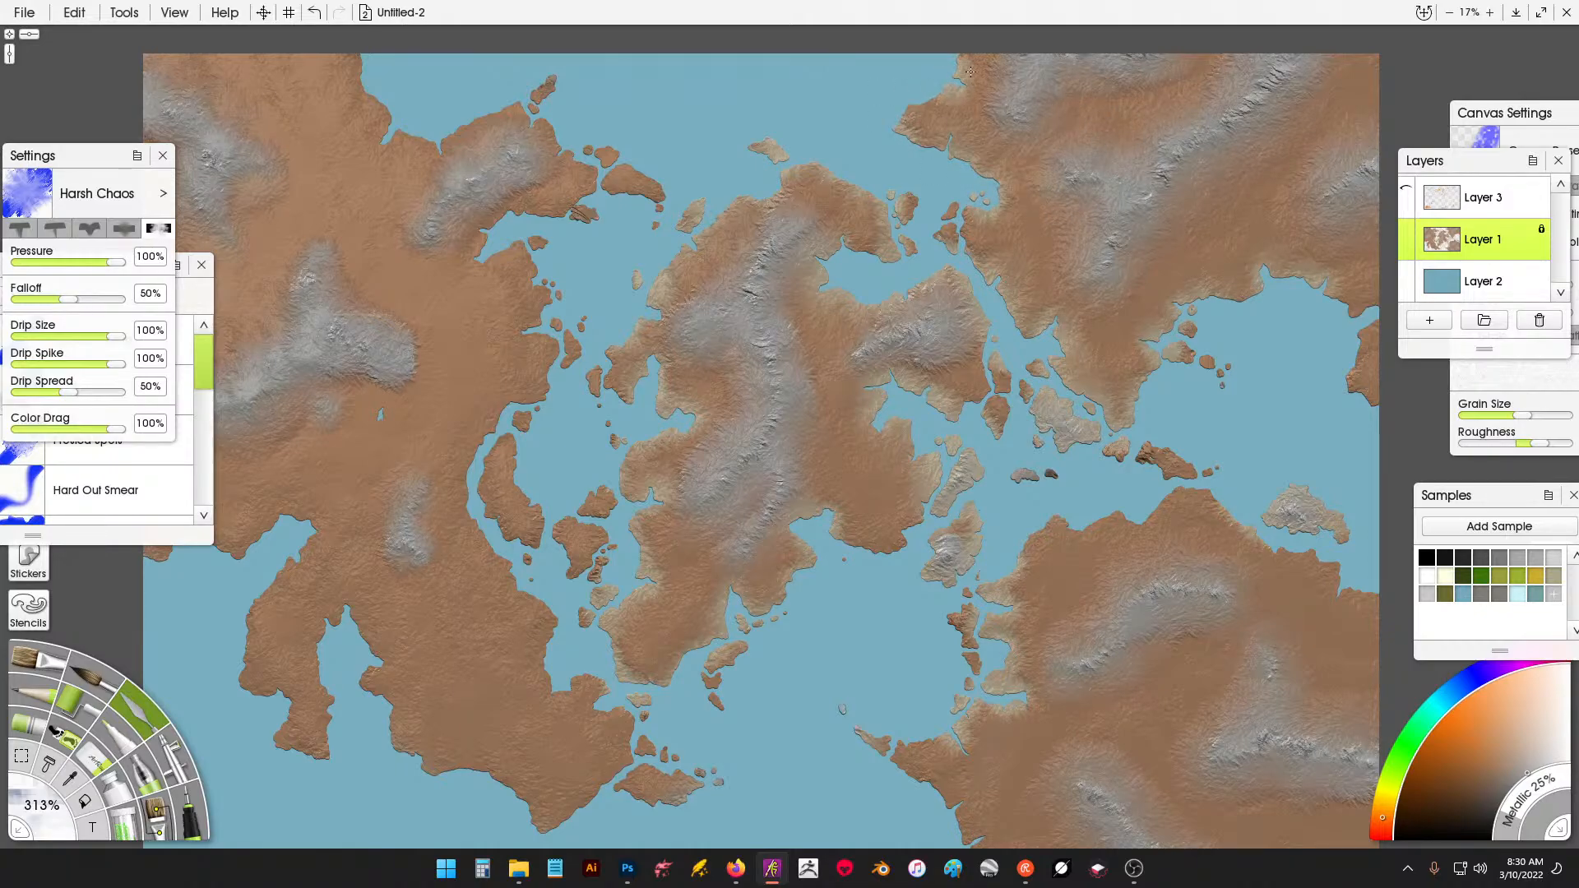
# Smear pale sandy edges along the western continent's eastern, southern and northern coasts and its neighboring crescent island.
pyautogui.moveTo(646, 383); pyautogui.dragTo(771, 340)
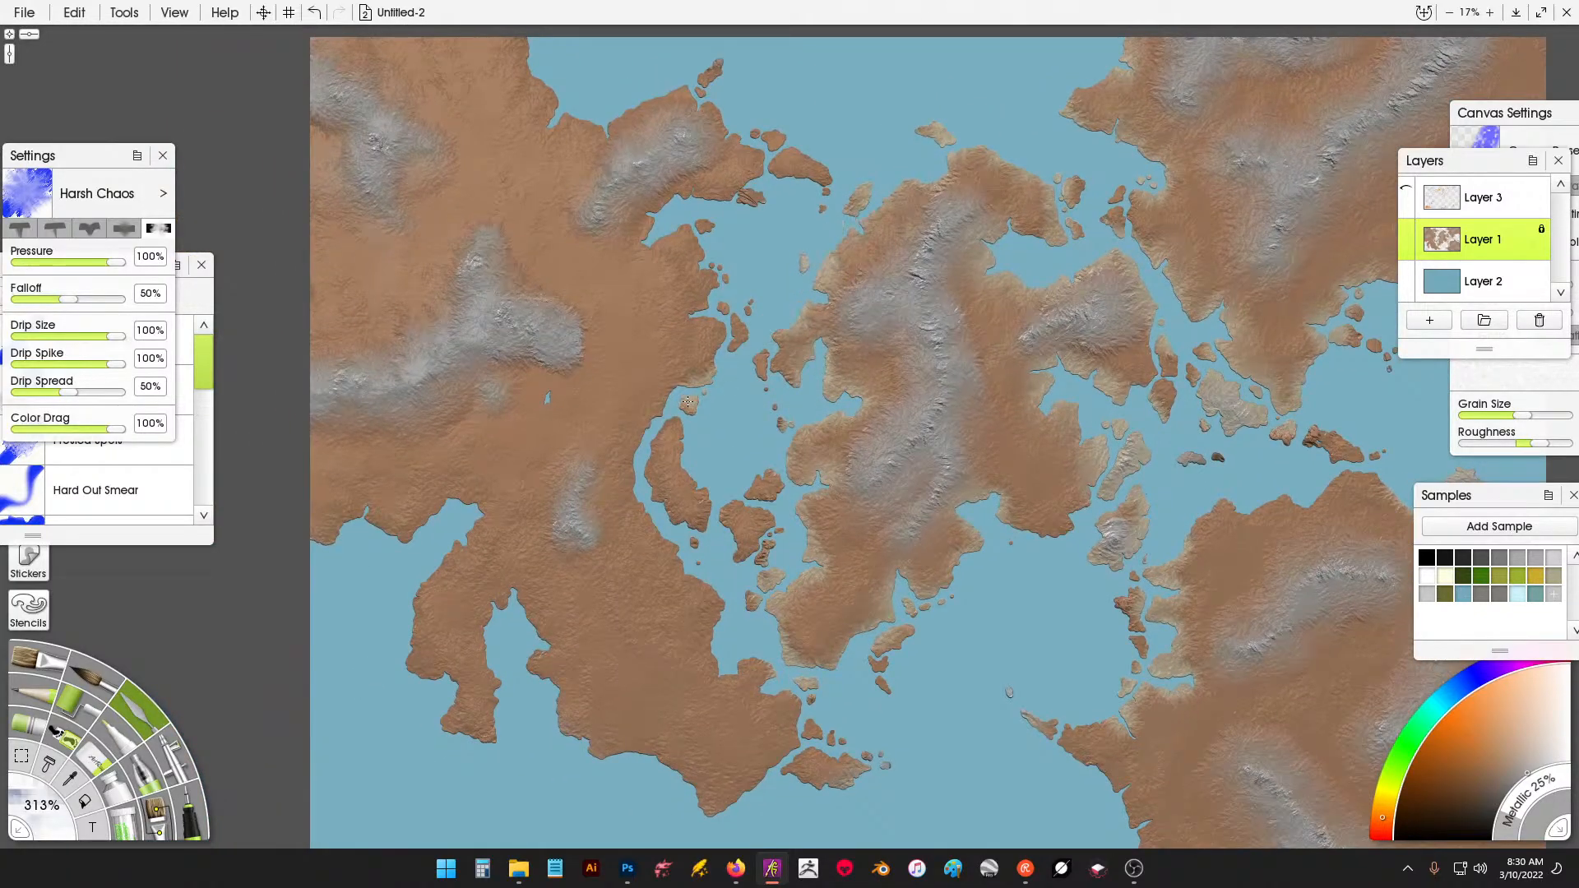
pyautogui.moveTo(633, 487)
pyautogui.mouseDown()
pyautogui.moveTo(636, 428)
pyautogui.moveTo(678, 427)
pyautogui.moveTo(714, 514)
pyautogui.moveTo(696, 537)
pyautogui.moveTo(647, 453)
pyautogui.mouseUp()
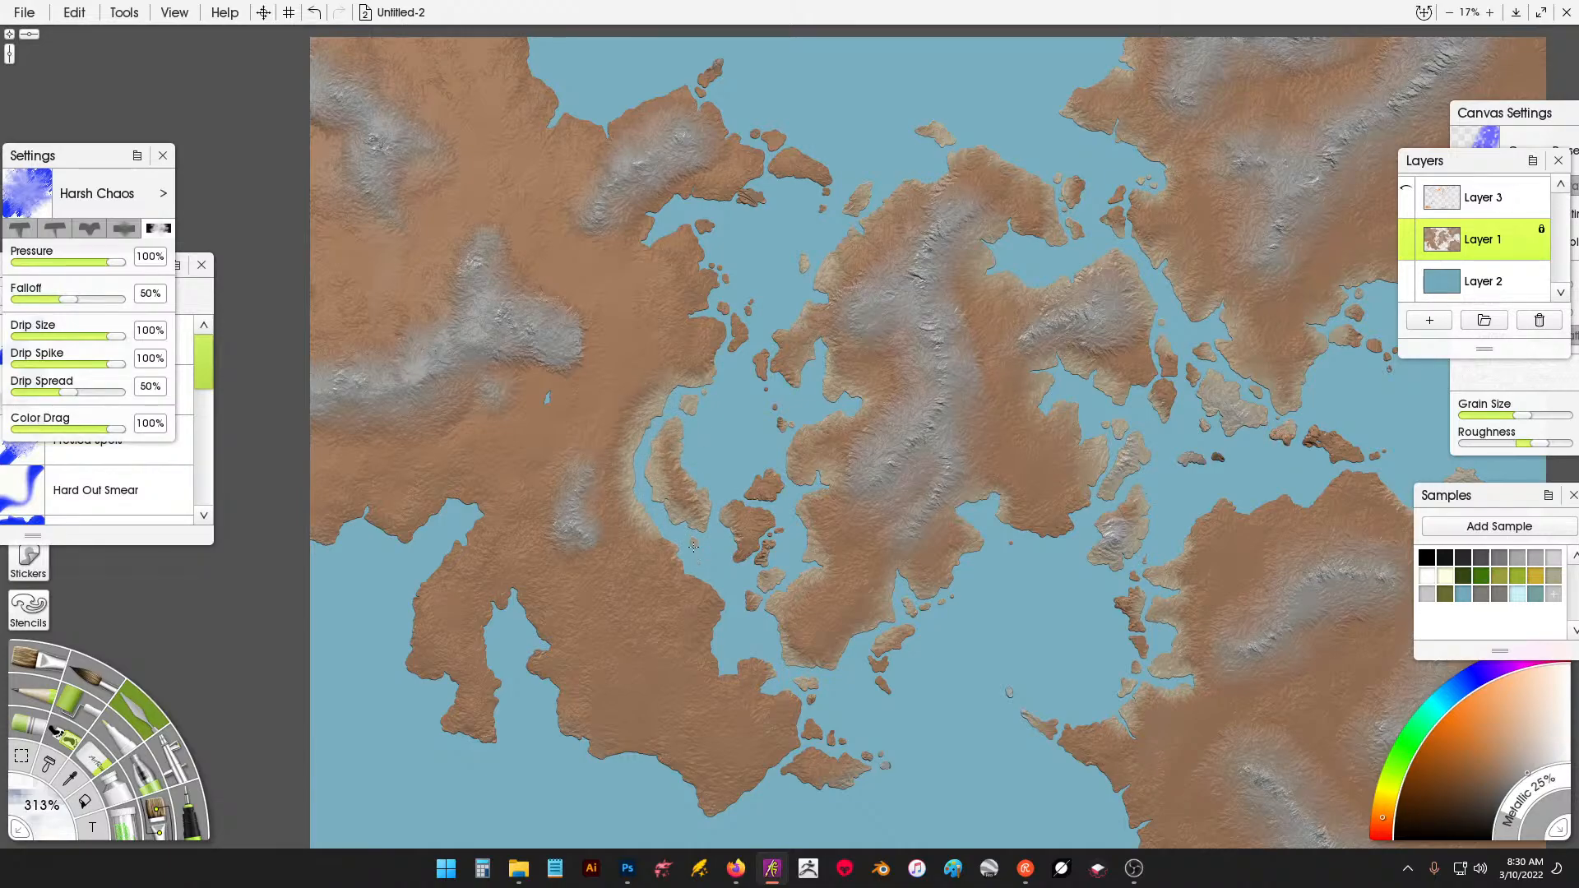
pyautogui.moveTo(694, 546)
pyautogui.mouseDown()
pyautogui.moveTo(745, 670)
pyautogui.moveTo(709, 658)
pyautogui.moveTo(695, 559)
pyautogui.mouseUp()
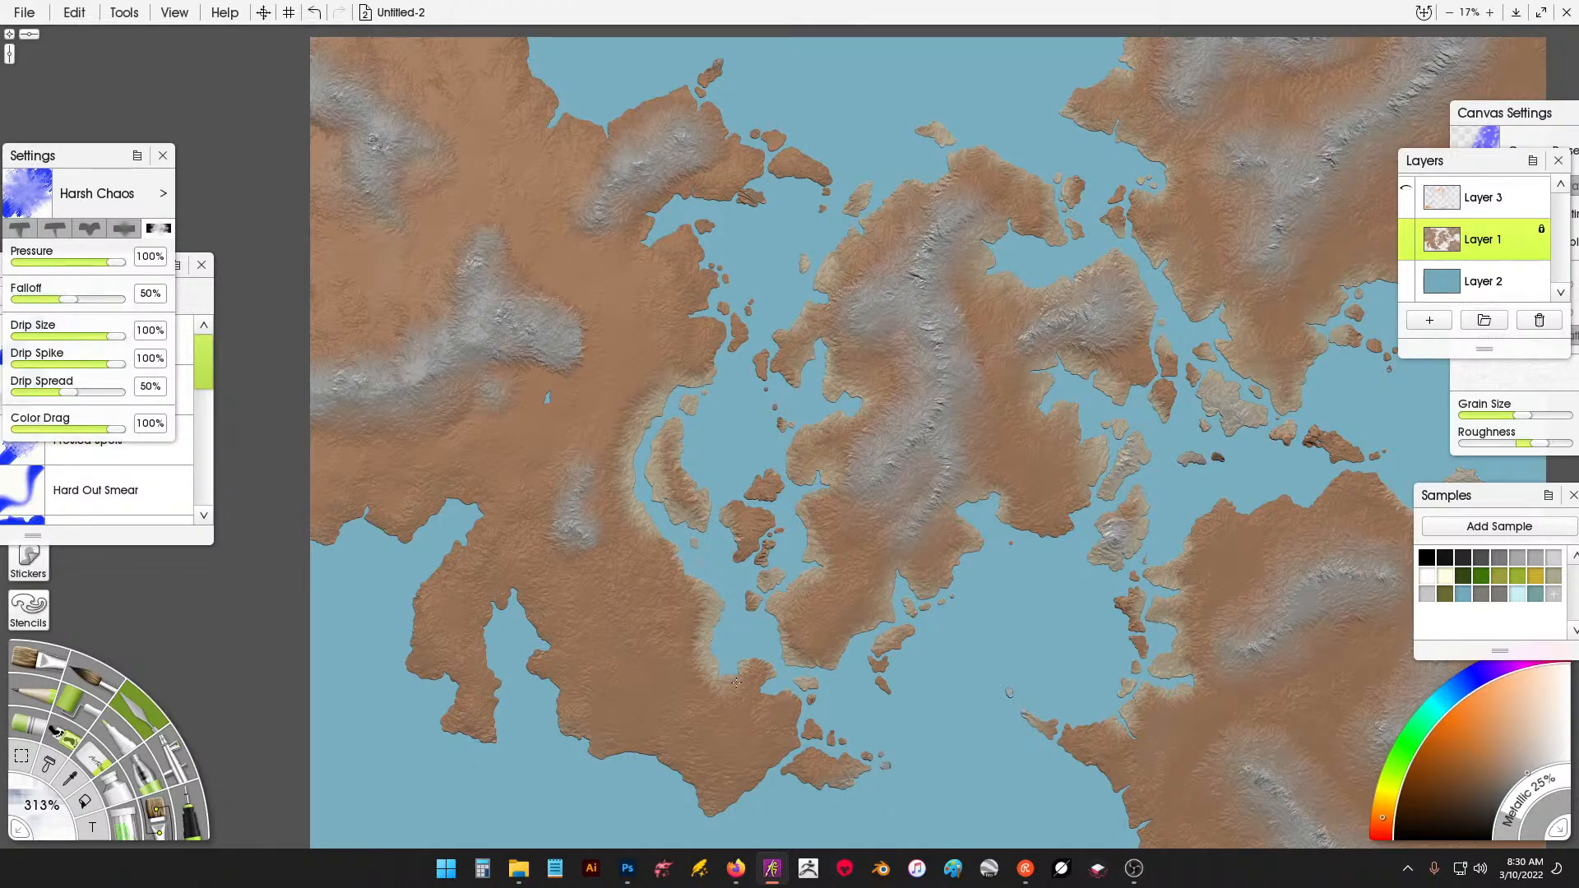
pyautogui.moveTo(736, 682)
pyautogui.mouseDown()
pyautogui.moveTo(774, 695)
pyautogui.moveTo(794, 749)
pyautogui.moveTo(724, 802)
pyautogui.moveTo(661, 741)
pyautogui.moveTo(574, 754)
pyautogui.moveTo(505, 570)
pyautogui.moveTo(486, 610)
pyautogui.moveTo(505, 722)
pyautogui.moveTo(481, 748)
pyautogui.moveTo(453, 728)
pyautogui.moveTo(446, 673)
pyautogui.moveTo(409, 656)
pyautogui.moveTo(419, 590)
pyautogui.moveTo(460, 577)
pyautogui.moveTo(464, 494)
pyautogui.moveTo(422, 546)
pyautogui.moveTo(368, 512)
pyautogui.moveTo(330, 556)
pyautogui.moveTo(311, 542)
pyautogui.moveTo(368, 510)
pyautogui.moveTo(395, 457)
pyautogui.moveTo(364, 520)
pyautogui.moveTo(421, 522)
pyautogui.mouseUp()
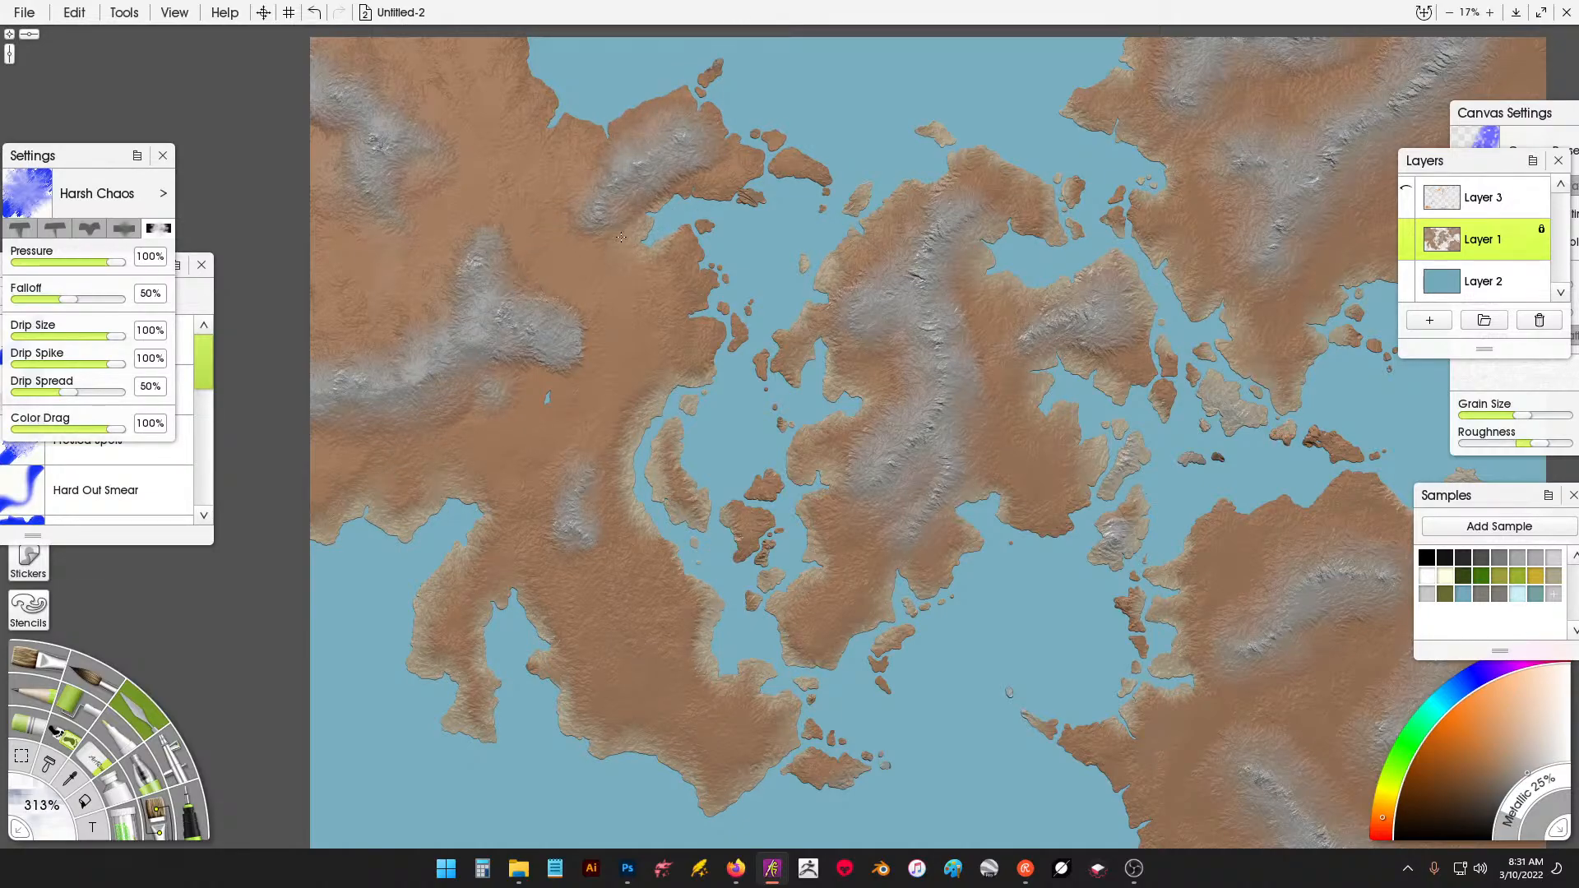
pyautogui.moveTo(643, 215)
pyautogui.mouseDown()
pyautogui.moveTo(717, 224)
pyautogui.moveTo(693, 259)
pyautogui.moveTo(709, 256)
pyautogui.moveTo(696, 301)
pyautogui.moveTo(718, 312)
pyautogui.moveTo(723, 344)
pyautogui.moveTo(680, 371)
pyautogui.moveTo(644, 352)
pyautogui.moveTo(670, 377)
pyautogui.moveTo(643, 408)
pyautogui.mouseUp()
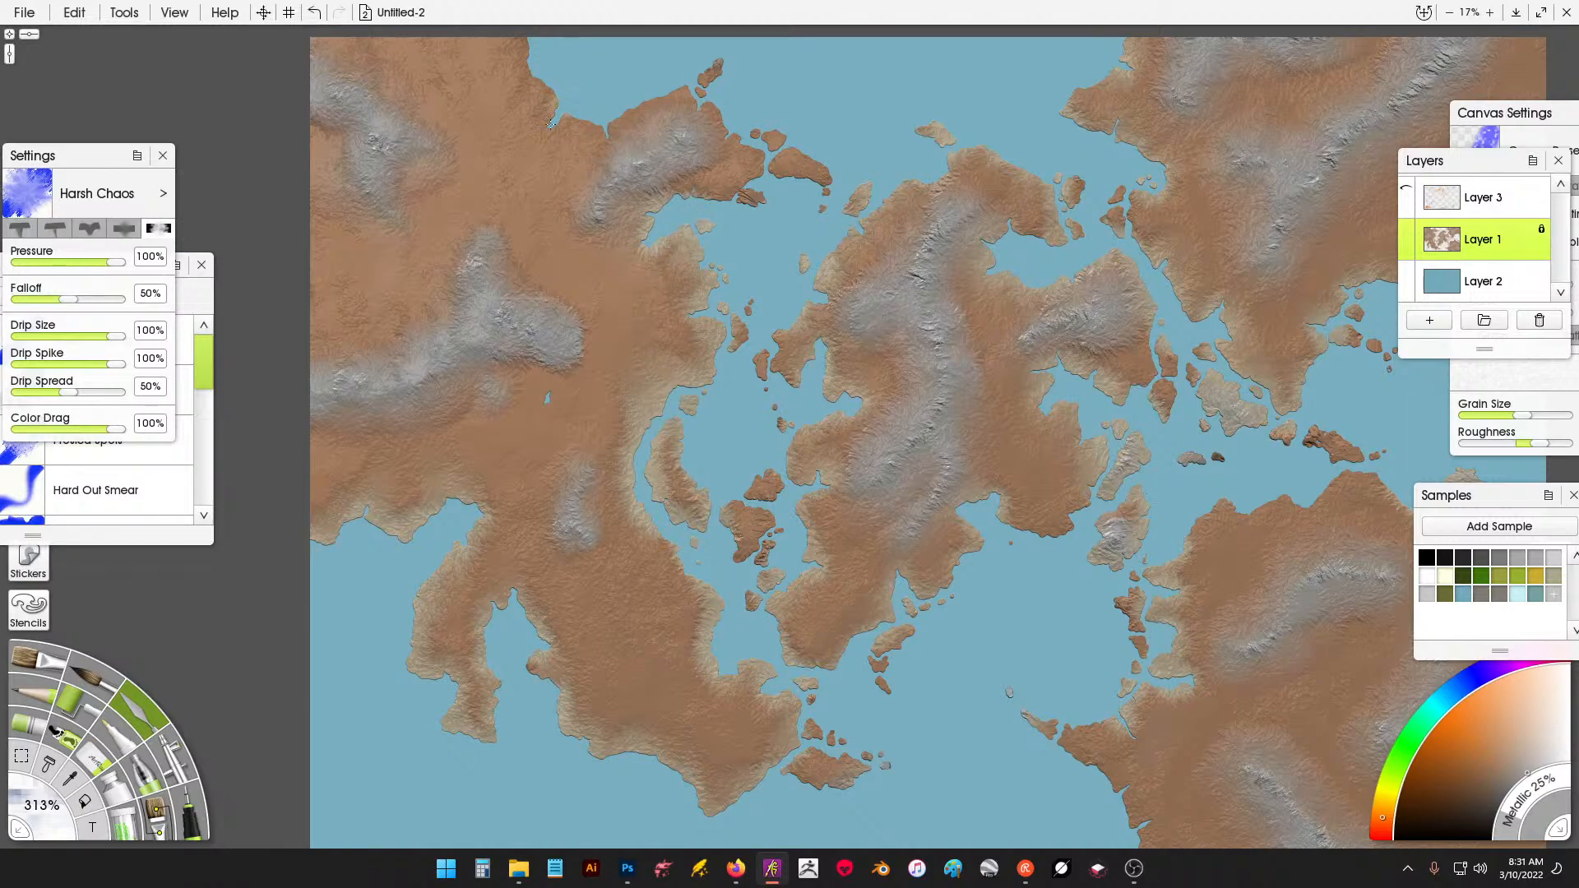
pyautogui.moveTo(586, 120)
pyautogui.mouseDown()
pyautogui.moveTo(634, 99)
pyautogui.moveTo(698, 102)
pyautogui.moveTo(746, 133)
pyautogui.moveTo(698, 191)
pyautogui.mouseUp()
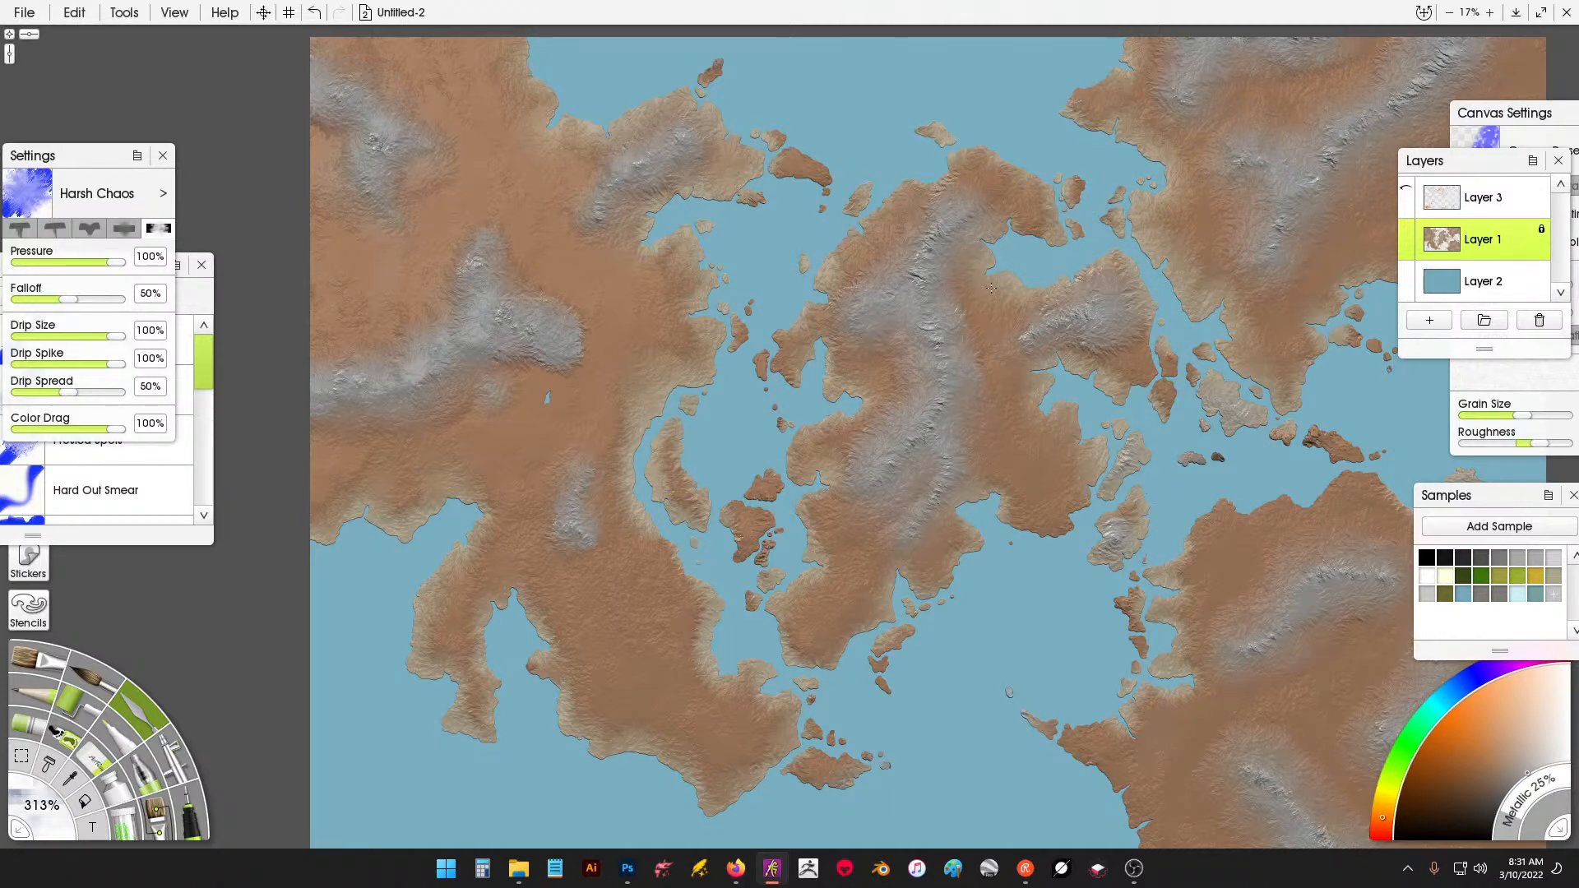
# Extend the sandy coastal smear along the northeastern continent's southern shore to the map's eastern edge.
pyautogui.moveTo(1204, 265); pyautogui.dragTo(897, 250)
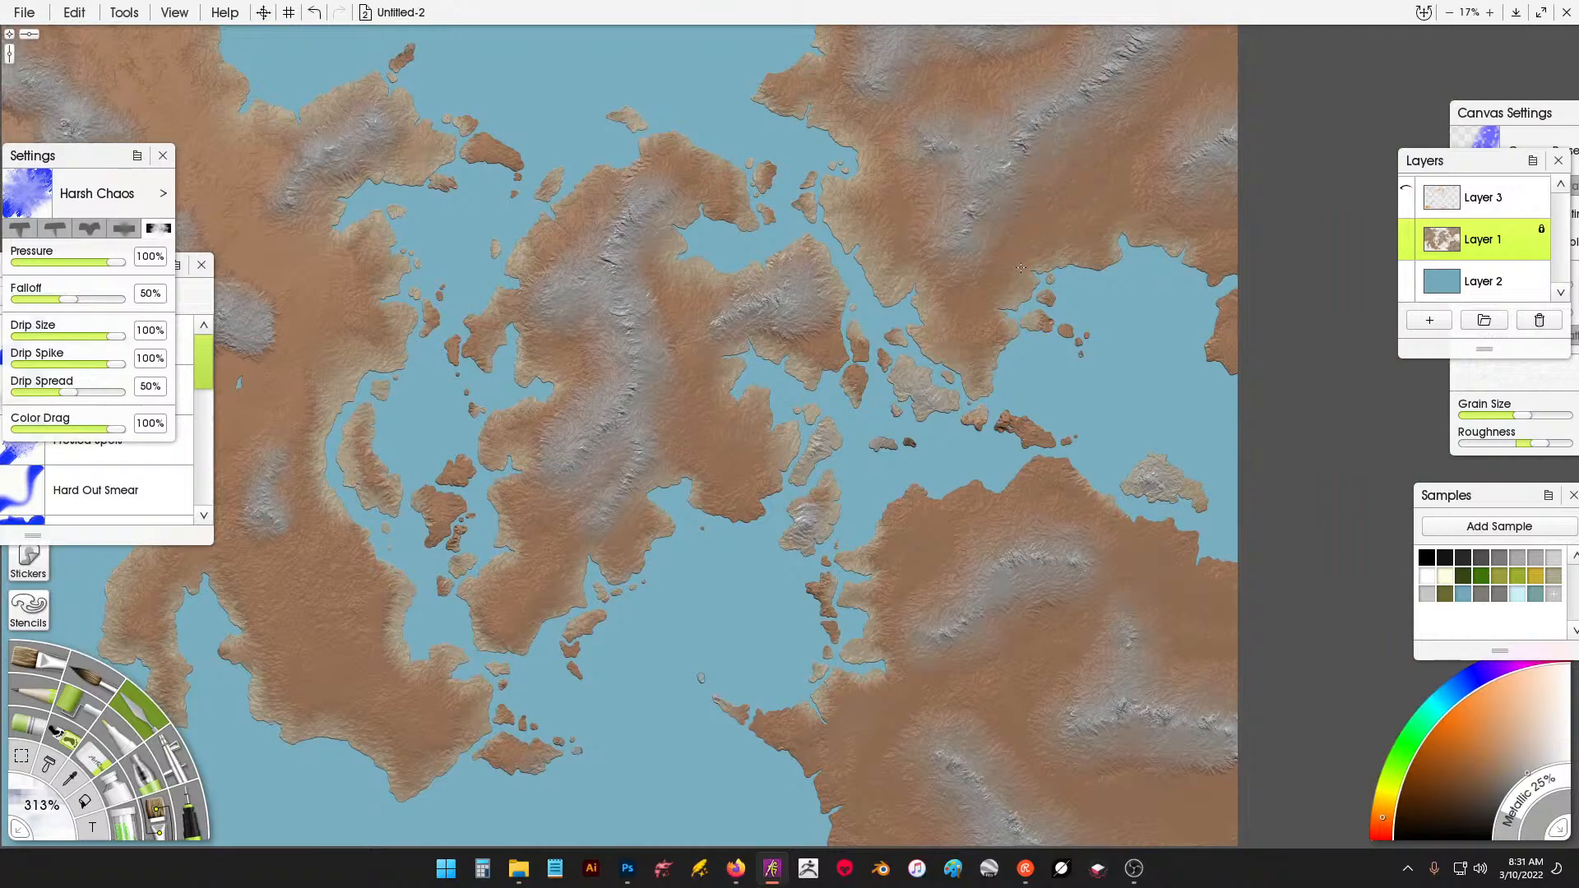
pyautogui.moveTo(1176, 236)
pyautogui.mouseDown()
pyautogui.moveTo(1238, 278)
pyautogui.moveTo(1186, 335)
pyautogui.moveTo(1210, 359)
pyautogui.mouseUp()
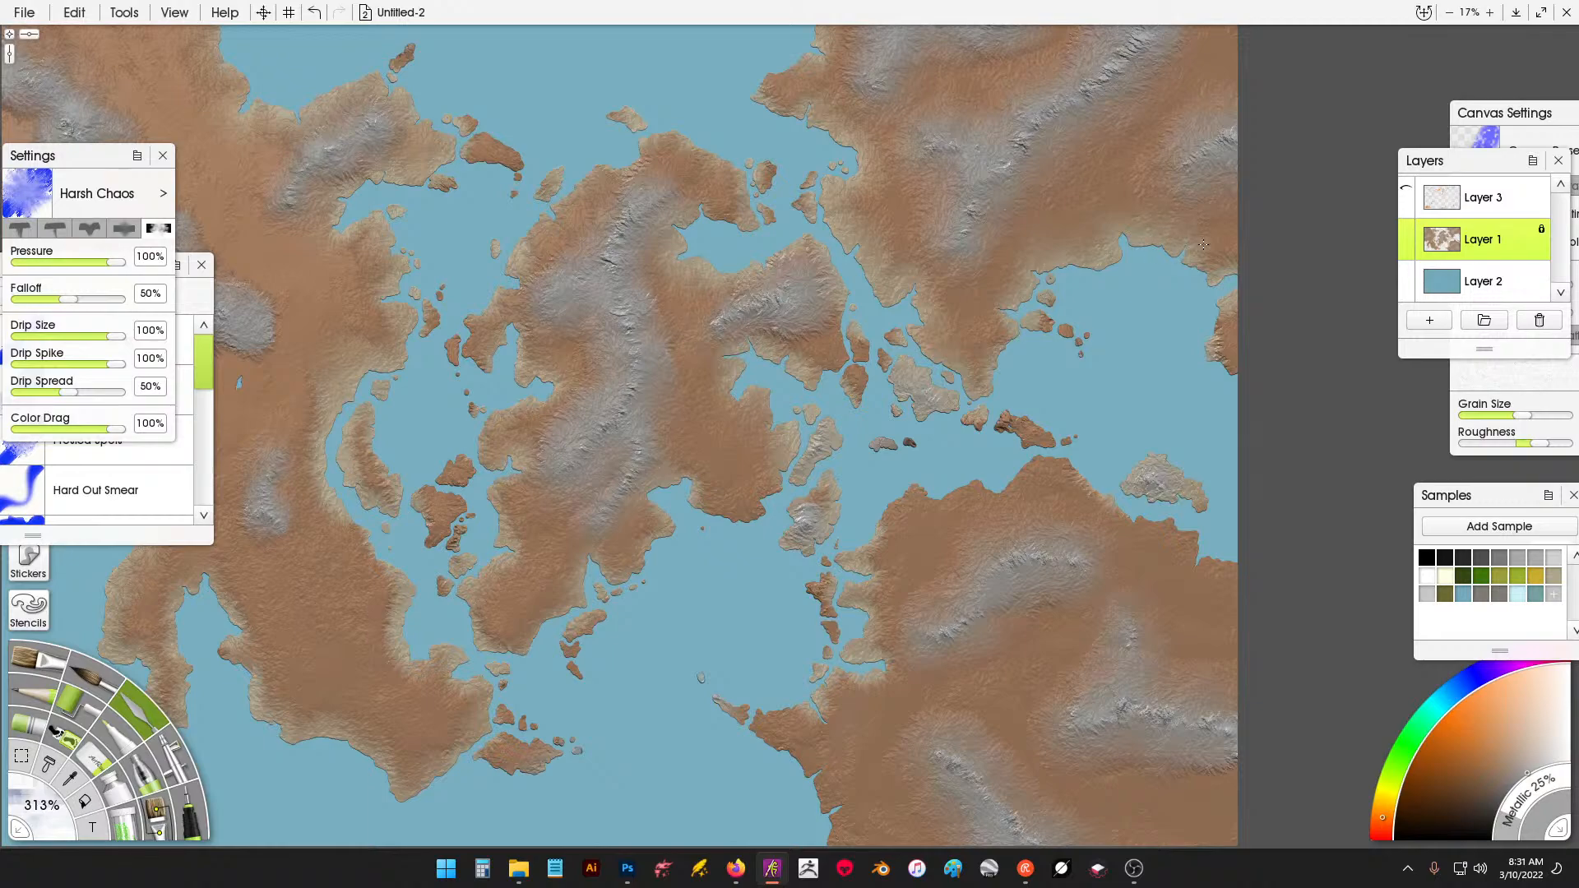
pyautogui.moveTo(1204, 244); pyautogui.dragTo(1210, 257)
# Smear sandy tones over the islands south of the northeastern continent and along the central continent's eastern bay.
pyautogui.moveTo(923, 317); pyautogui.dragTo(941, 338)
pyautogui.moveTo(1004, 411)
pyautogui.mouseDown()
pyautogui.moveTo(1038, 445)
pyautogui.moveTo(970, 423)
pyautogui.mouseUp()
pyautogui.moveTo(791, 423); pyautogui.dragTo(798, 444)
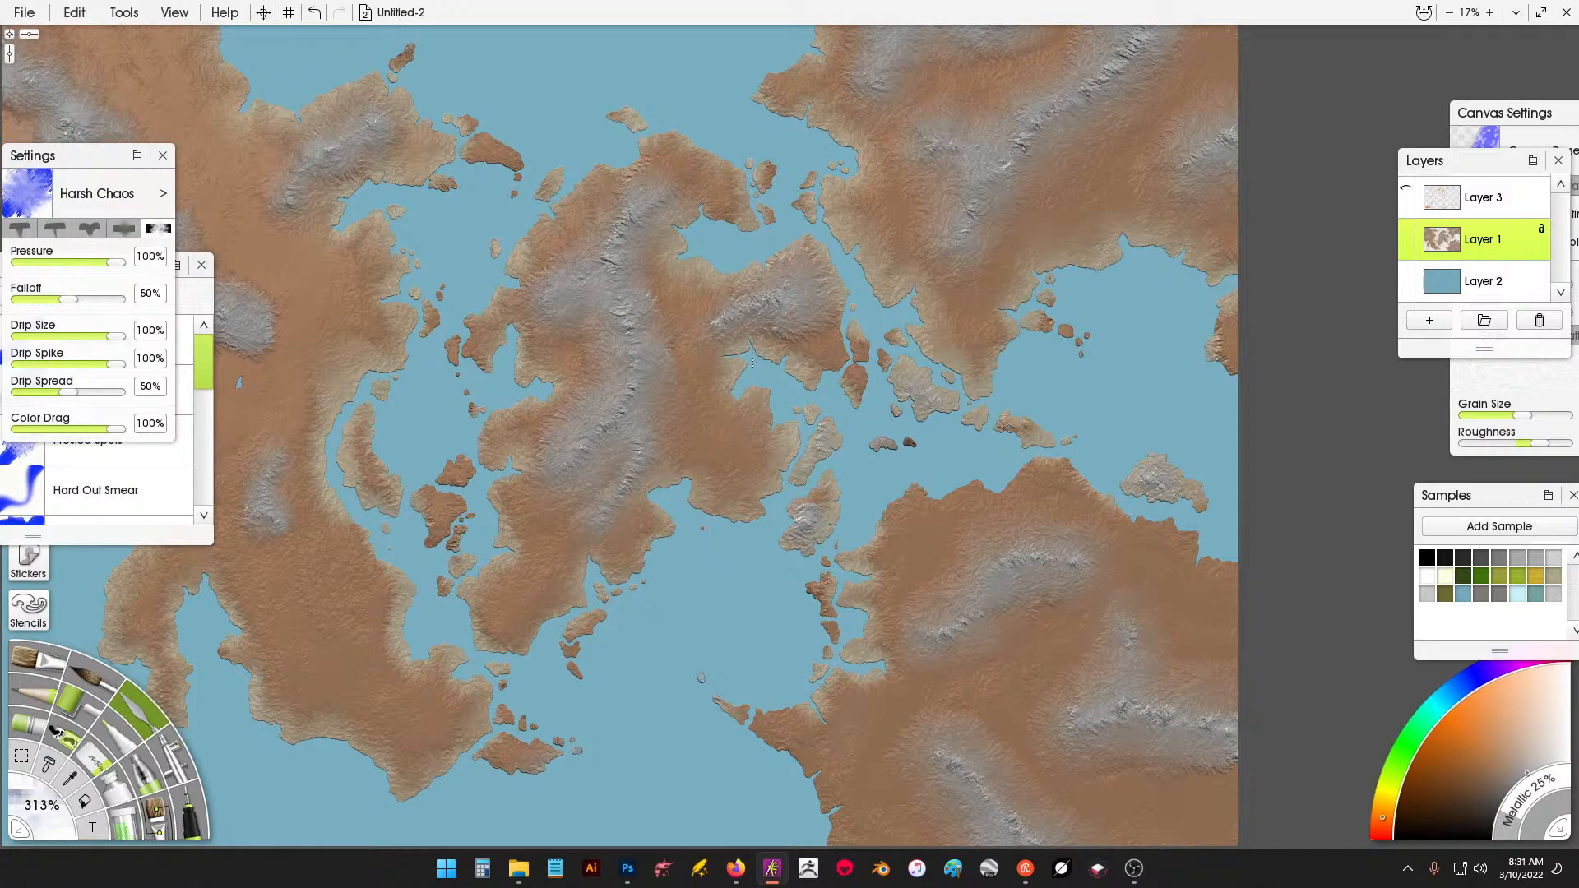
pyautogui.moveTo(813, 367)
pyautogui.mouseDown()
pyautogui.moveTo(834, 327)
pyautogui.moveTo(831, 362)
pyautogui.mouseUp()
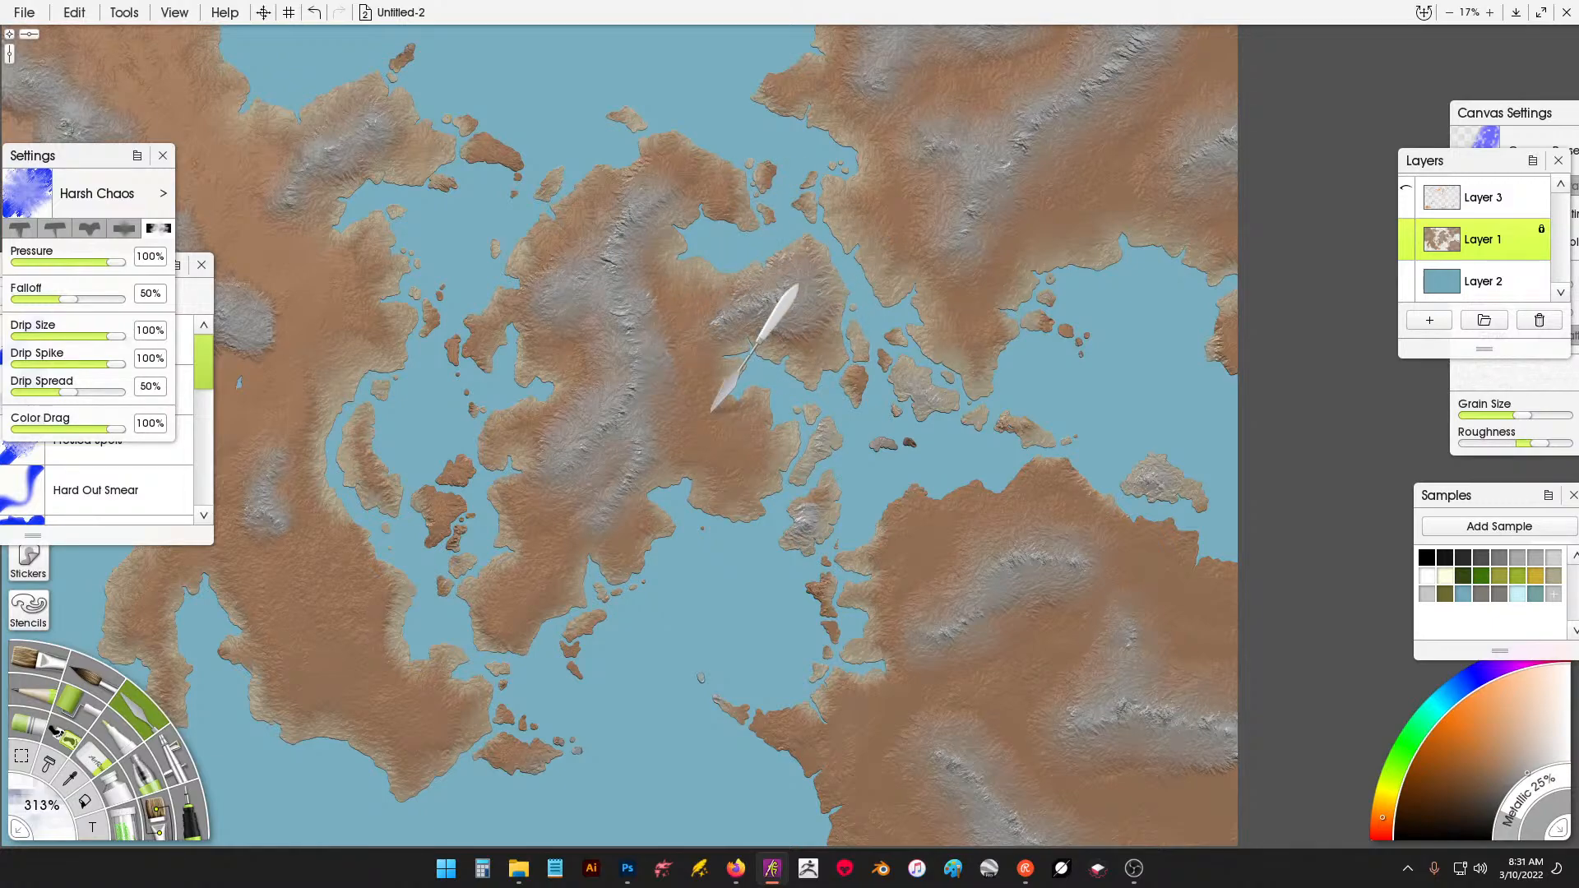
# Smear the western continent's mountain range, softening its northern spur and eastern end, and blend the land around the small lake beside it.
pyautogui.moveTo(712, 413); pyautogui.dragTo(1003, 425)
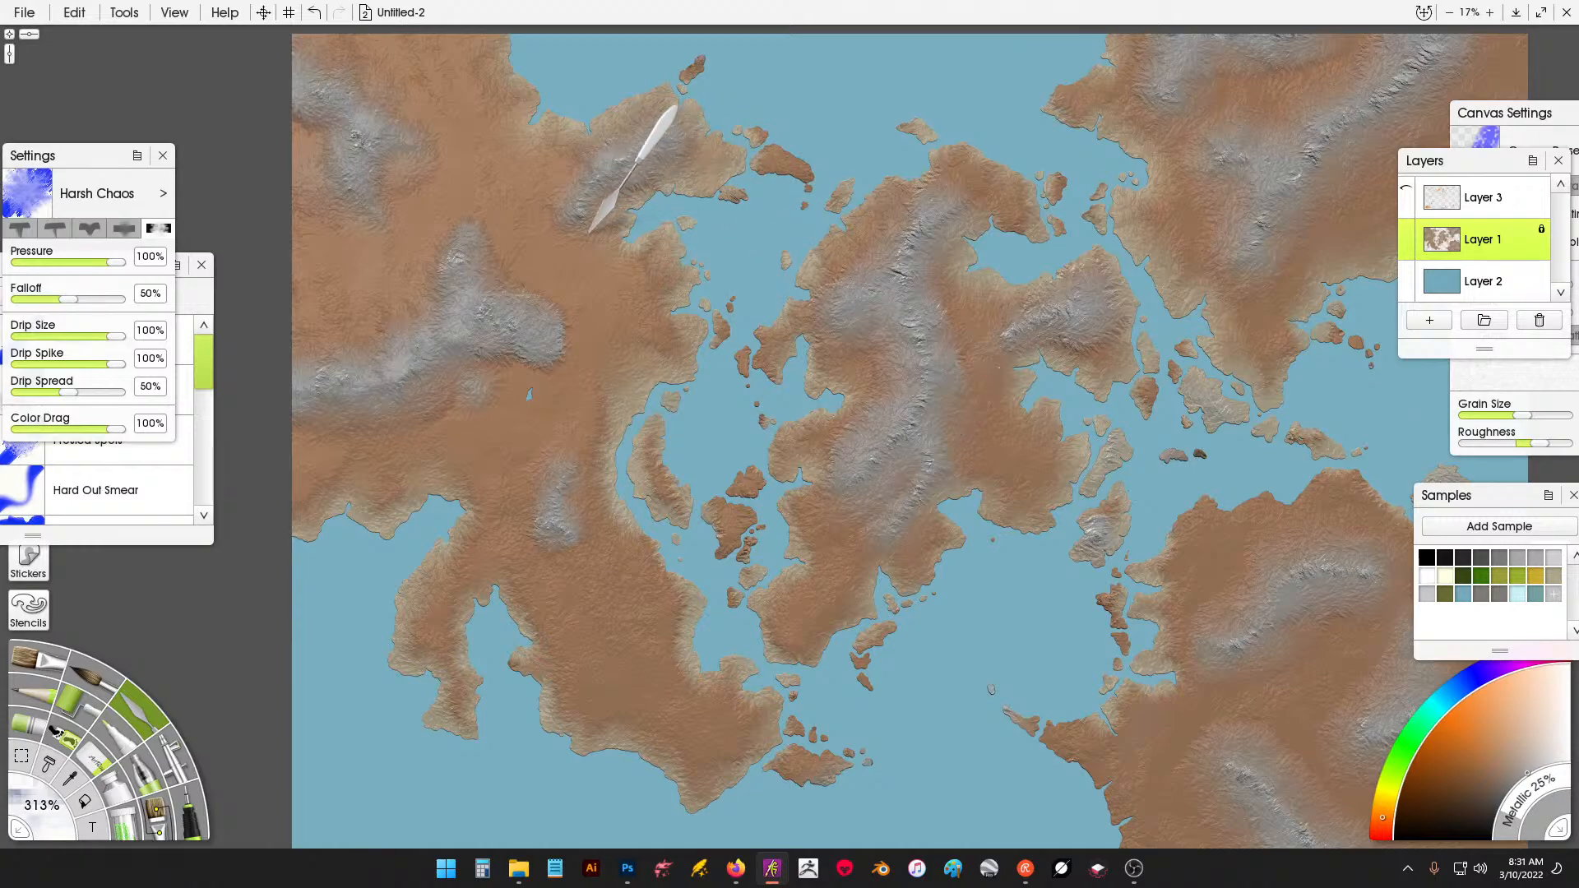
pyautogui.moveTo(525, 402); pyautogui.dragTo(507, 398)
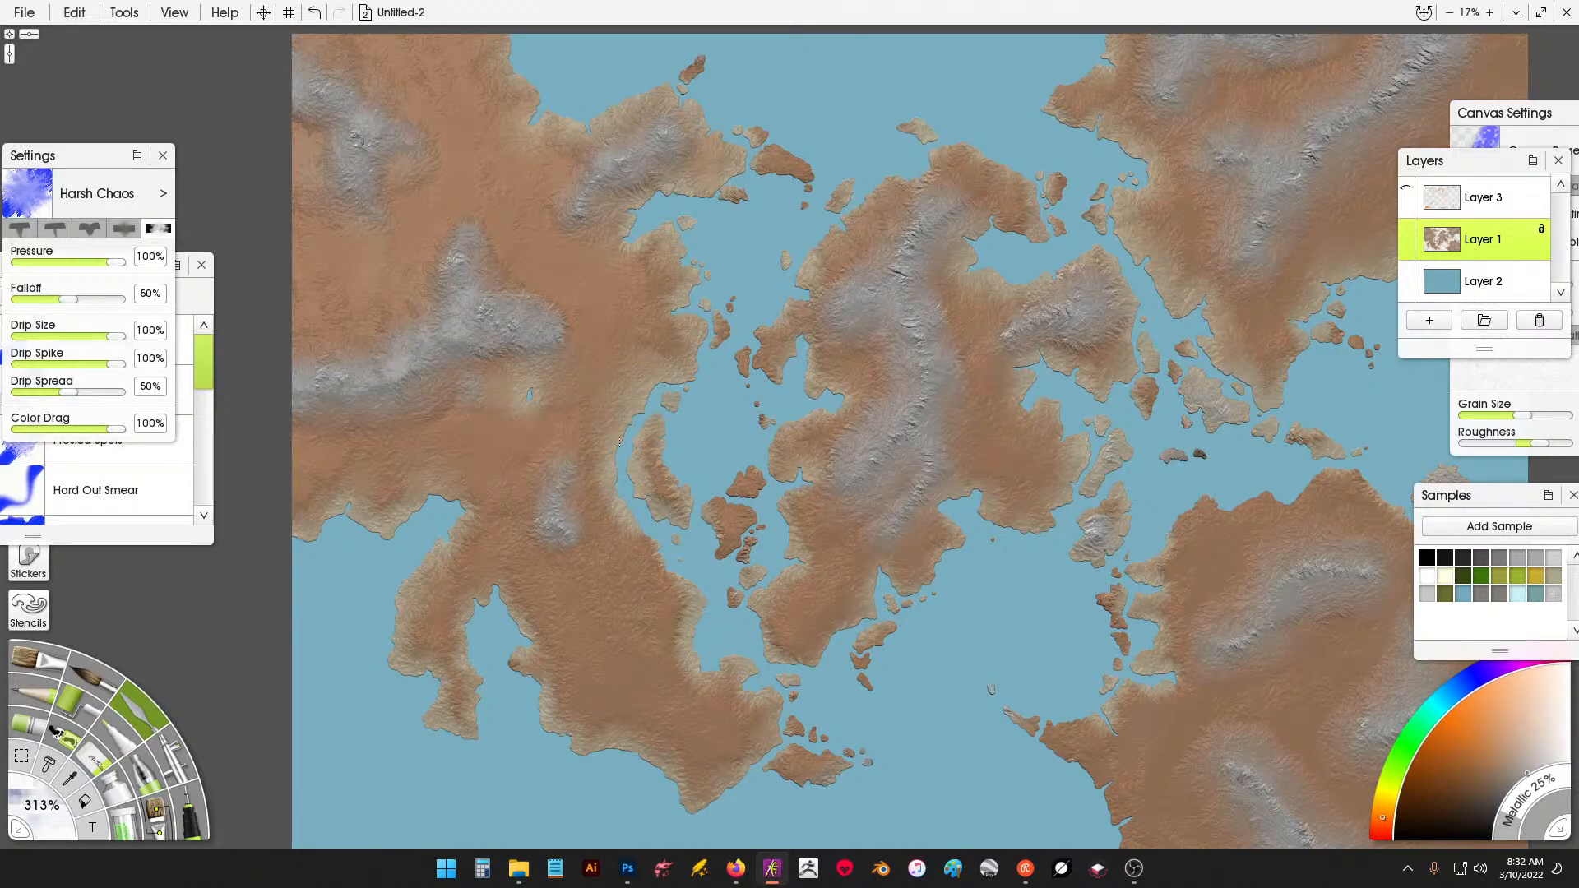
pyautogui.moveTo(634, 279); pyautogui.dragTo(547, 404)
pyautogui.moveTo(436, 229); pyautogui.dragTo(385, 345)
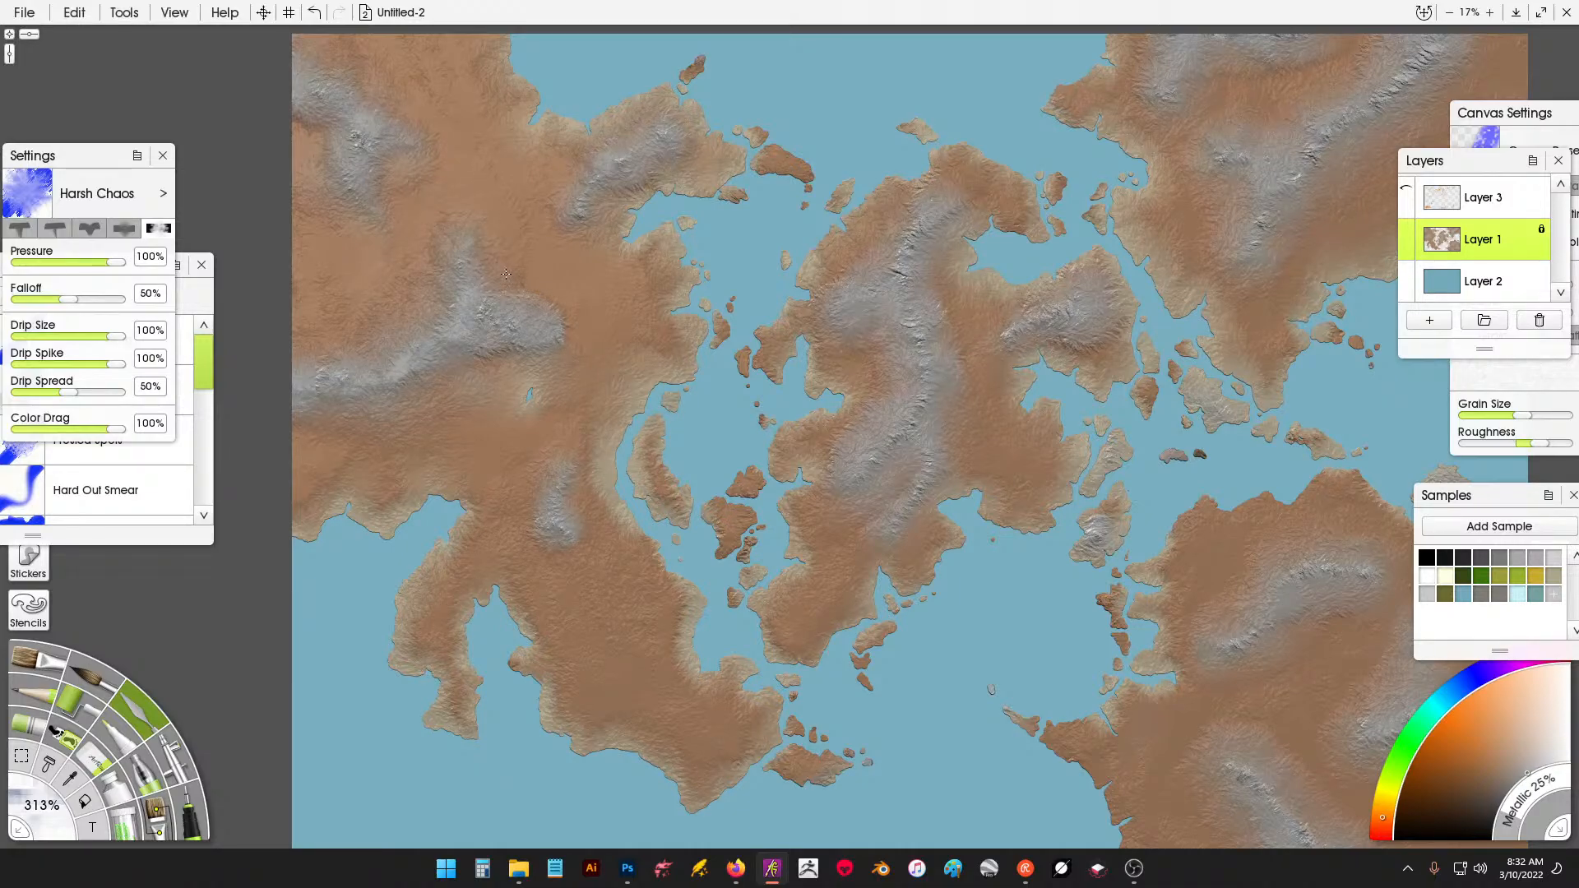
pyautogui.moveTo(575, 328); pyautogui.dragTo(499, 377)
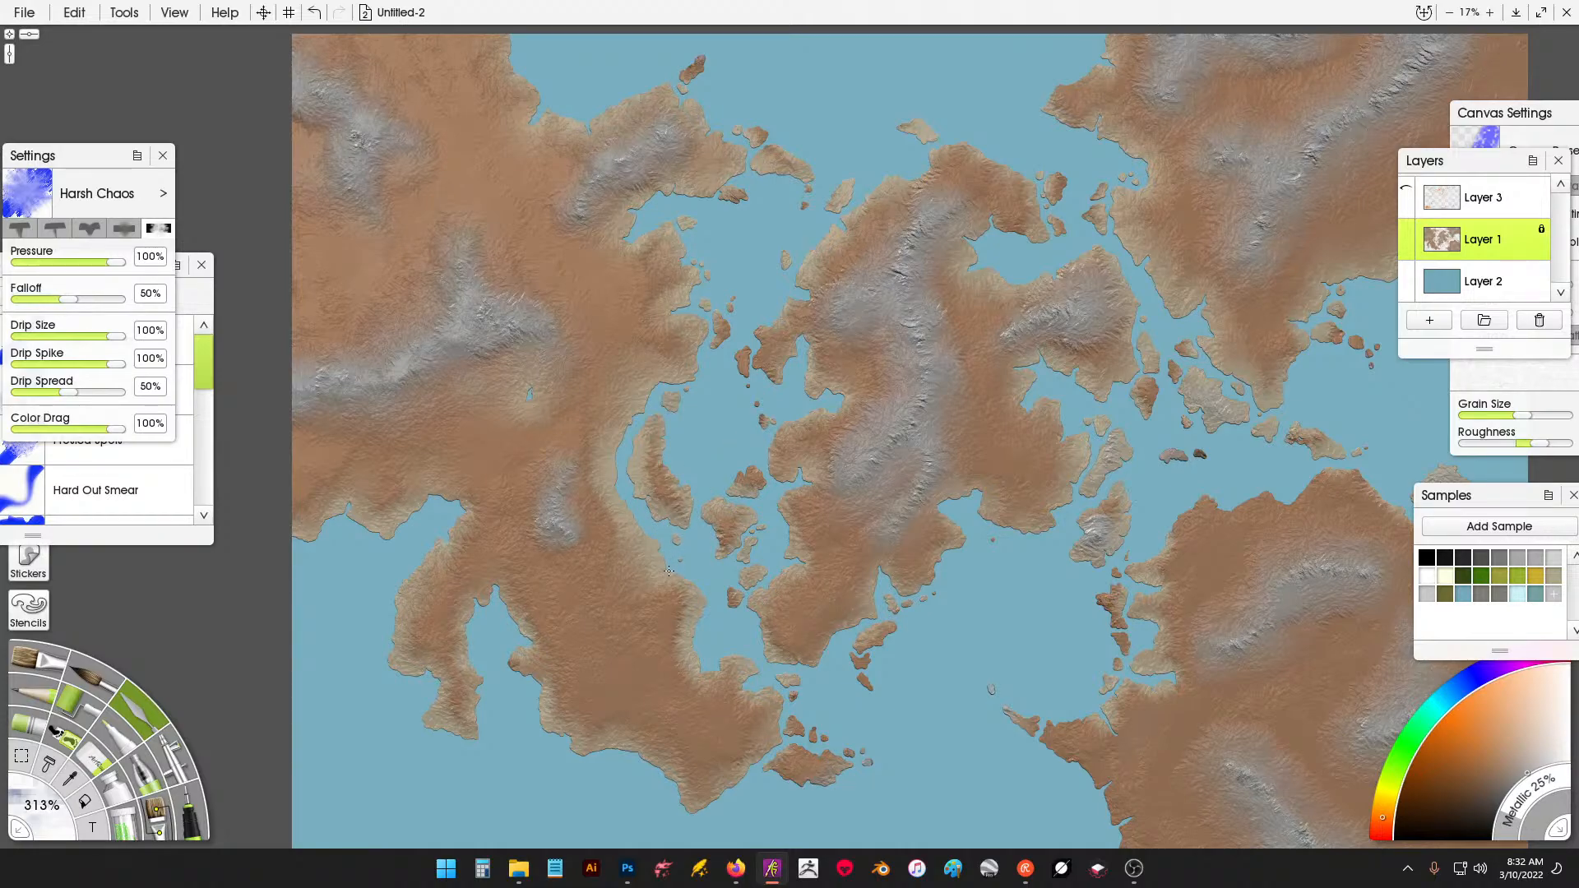
# Smear sandy edges along the western continent's southern coasts and bays and around the central continent's southern tip.
pyautogui.moveTo(703, 596)
pyautogui.mouseDown()
pyautogui.moveTo(547, 633)
pyautogui.moveTo(505, 583)
pyautogui.mouseUp()
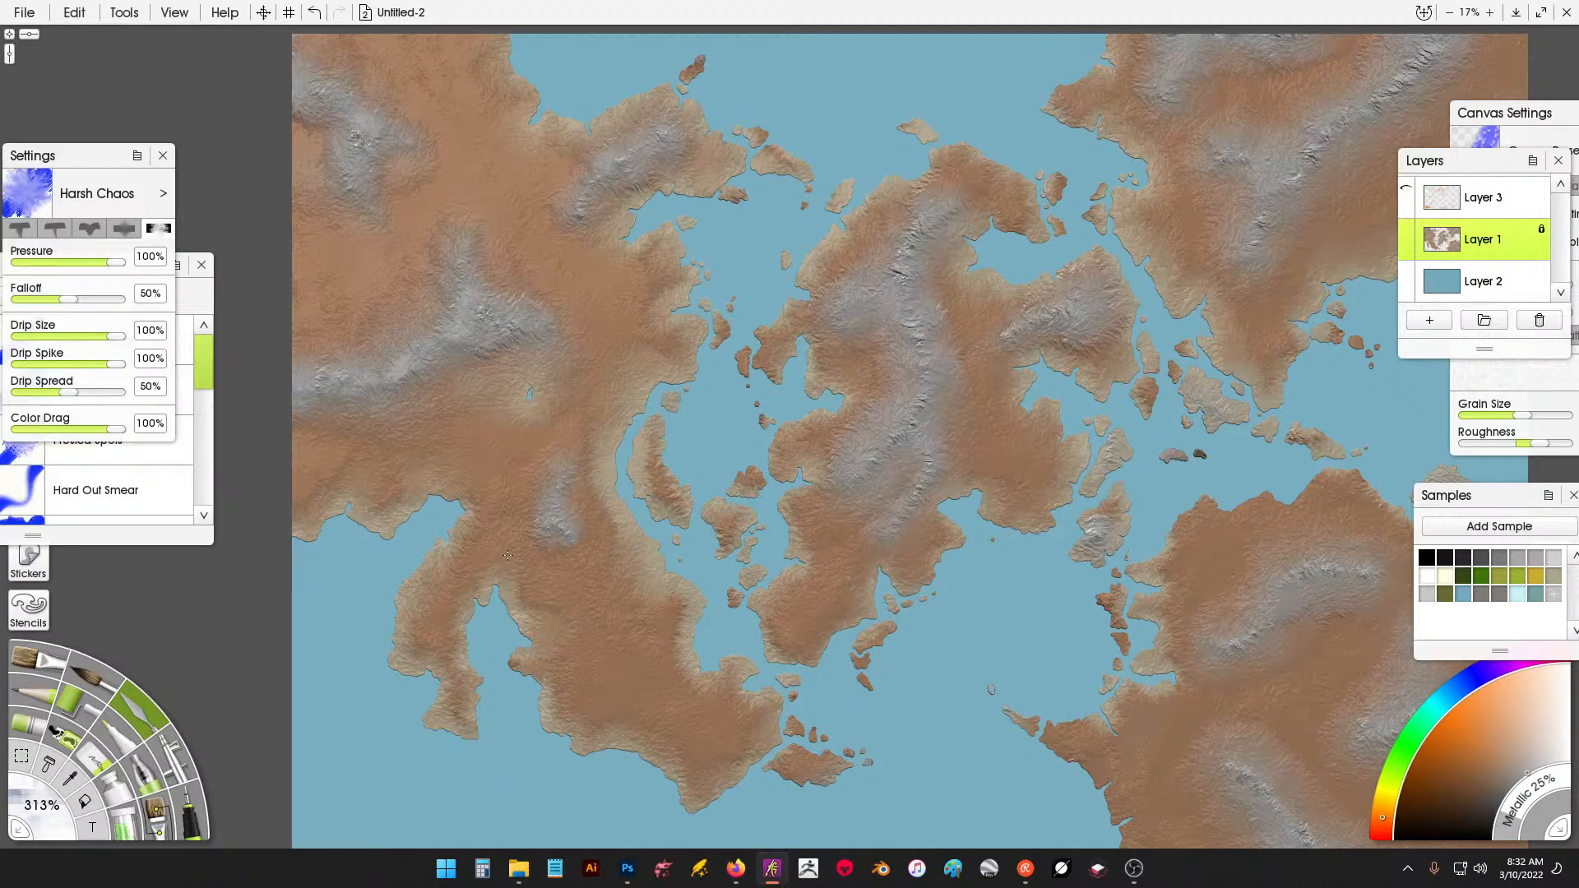
pyautogui.moveTo(471, 522)
pyautogui.mouseDown()
pyautogui.moveTo(447, 479)
pyautogui.moveTo(474, 483)
pyautogui.moveTo(458, 426)
pyautogui.moveTo(1017, 280)
pyautogui.moveTo(1269, 375)
pyautogui.moveTo(1249, 564)
pyautogui.moveTo(1213, 645)
pyautogui.mouseUp()
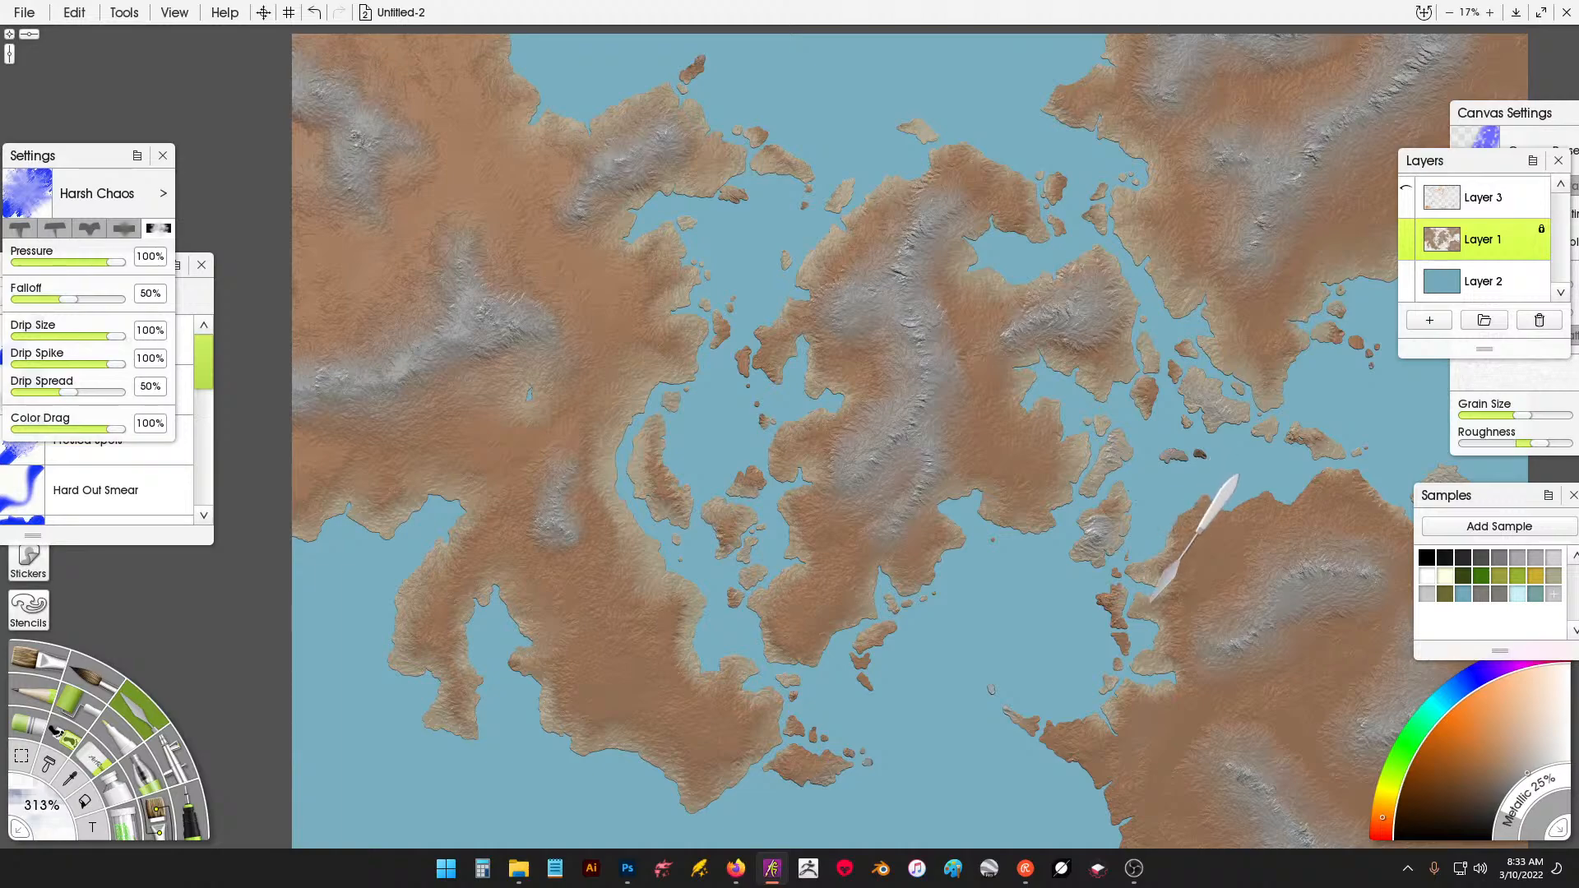
pyautogui.moveTo(983, 448); pyautogui.dragTo(933, 358)
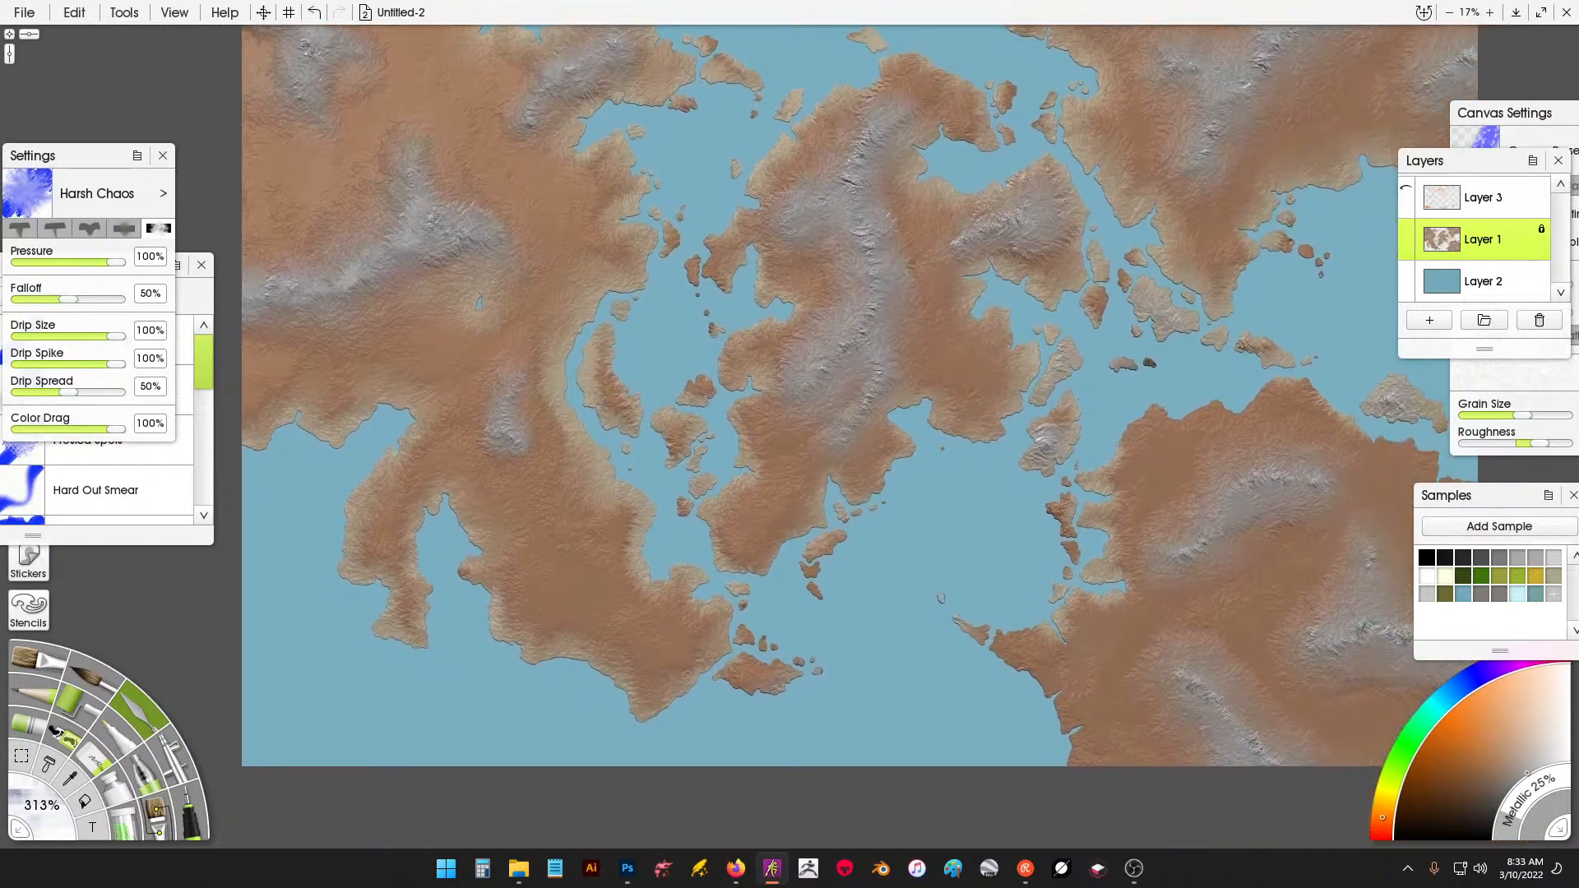
pyautogui.moveTo(742, 594); pyautogui.dragTo(785, 563)
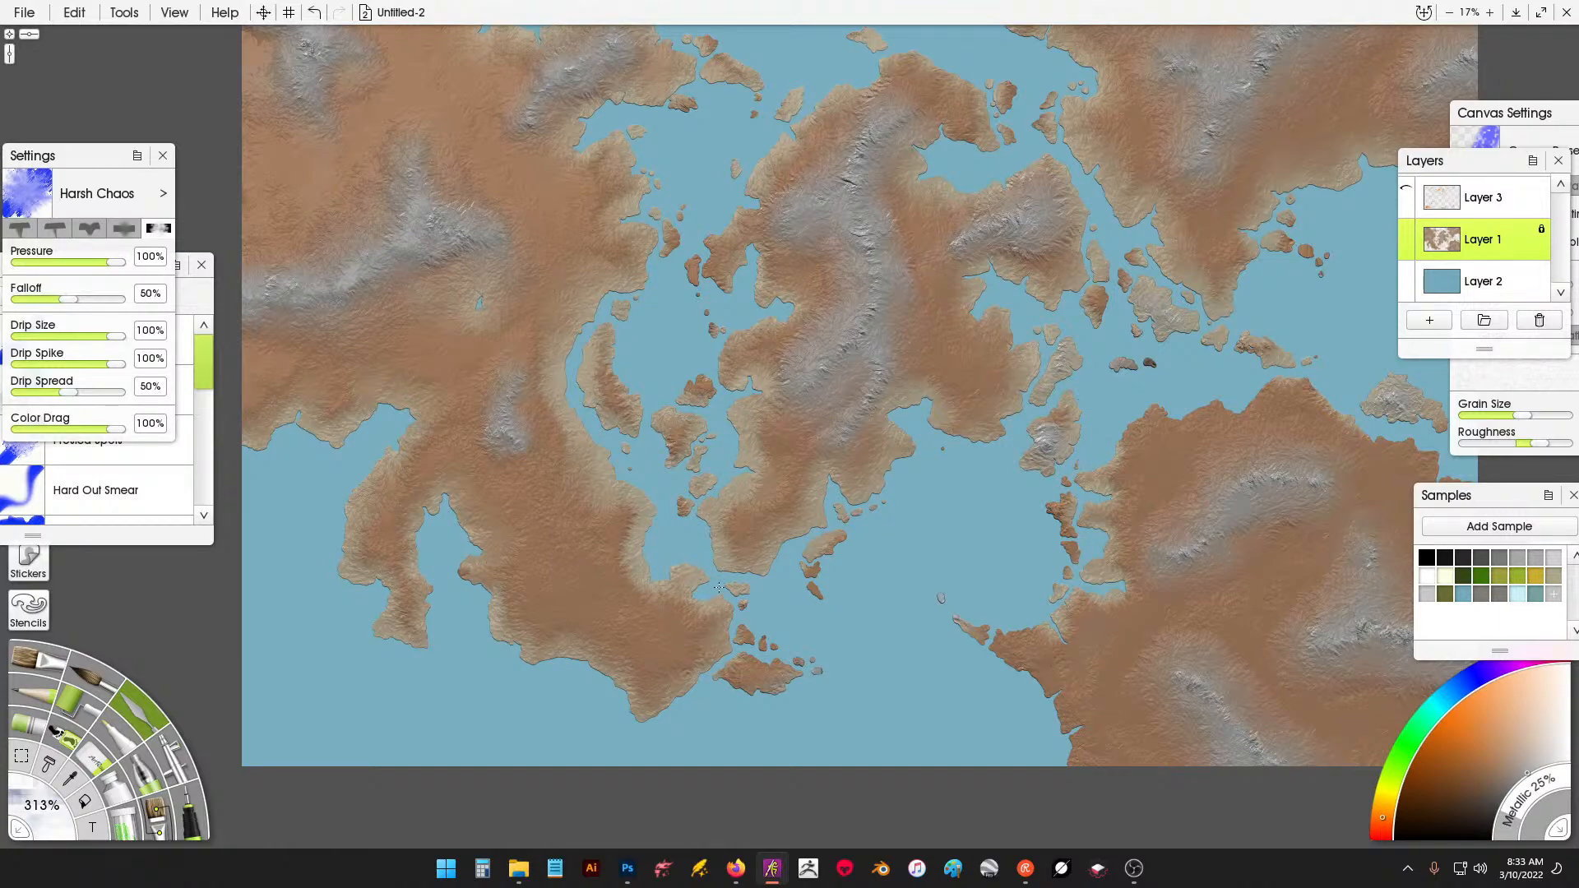
pyautogui.moveTo(713, 620)
pyautogui.mouseDown()
pyautogui.moveTo(604, 664)
pyautogui.moveTo(583, 652)
pyautogui.mouseUp()
pyautogui.moveTo(489, 584); pyautogui.dragTo(482, 544)
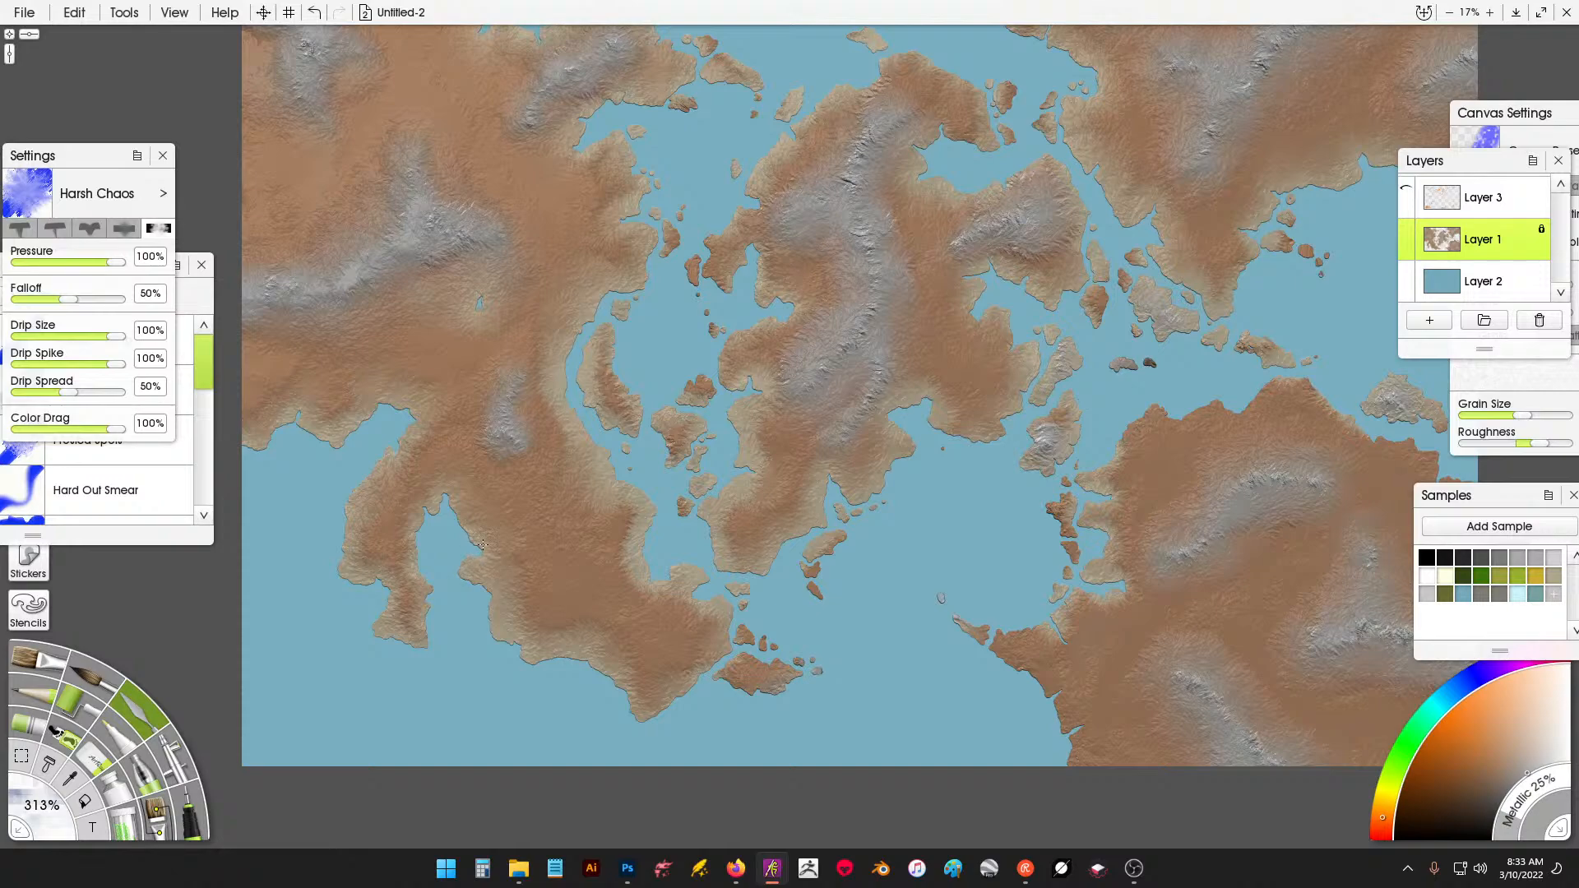
pyautogui.moveTo(451, 488); pyautogui.dragTo(503, 561)
# Smear sandy edges along the southeastern continent's western and northern coasts as far as the map's eastern edge.
pyautogui.moveTo(1047, 628)
pyautogui.mouseDown()
pyautogui.moveTo(1002, 641)
pyautogui.moveTo(1047, 681)
pyautogui.moveTo(1066, 672)
pyautogui.moveTo(1079, 747)
pyautogui.mouseUp()
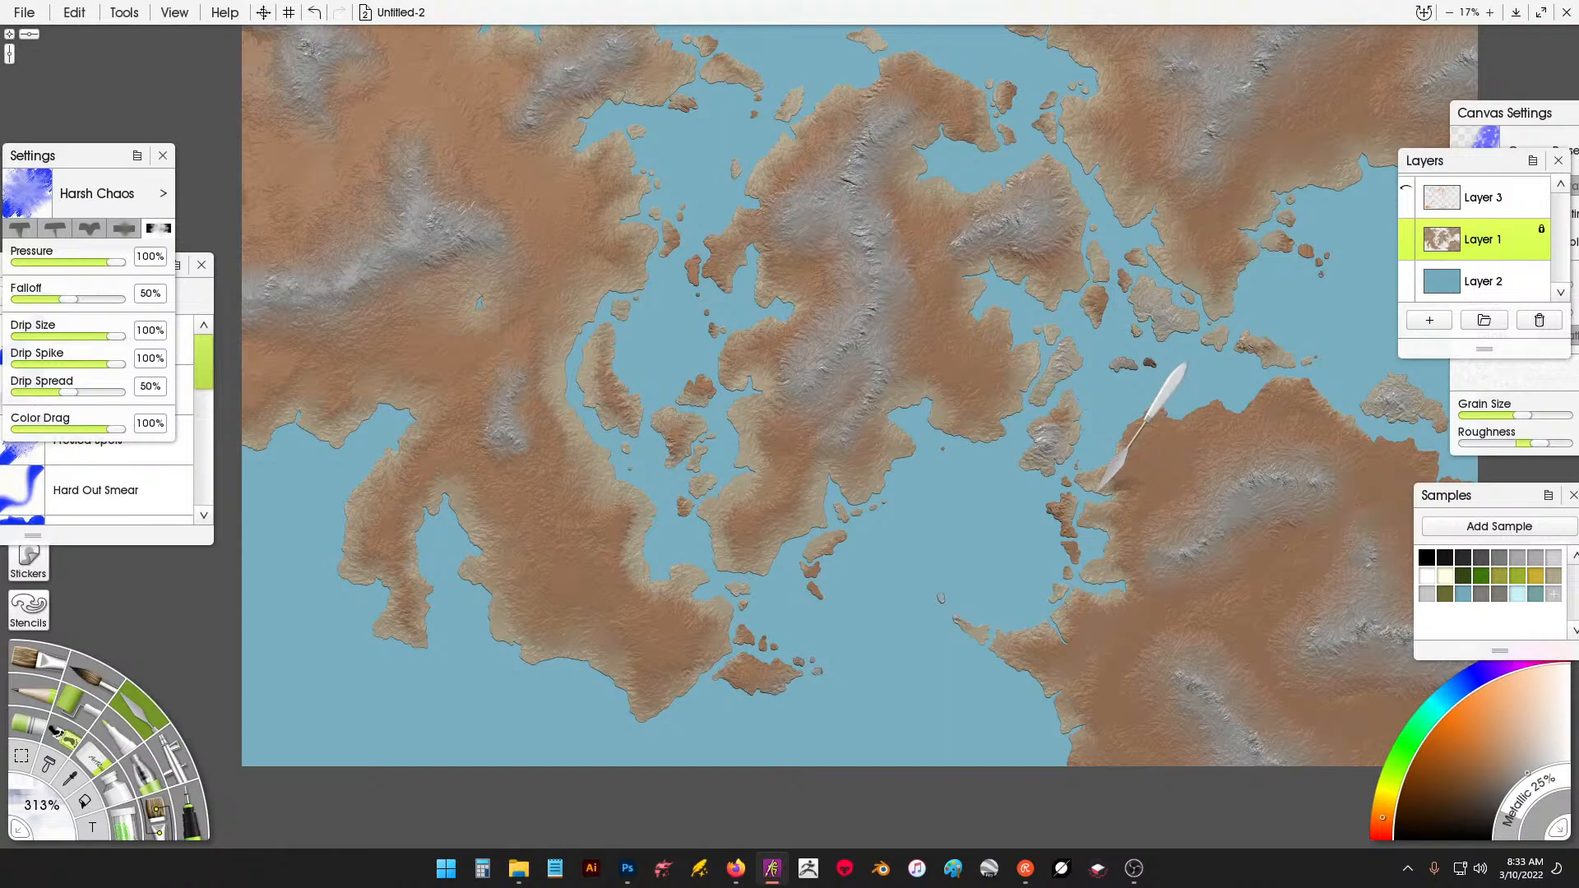
pyautogui.moveTo(1109, 480)
pyautogui.mouseDown()
pyautogui.moveTo(1231, 375)
pyautogui.moveTo(1299, 384)
pyautogui.mouseUp()
pyautogui.moveTo(1179, 351); pyautogui.dragTo(828, 317)
pyautogui.moveTo(970, 369)
pyautogui.mouseDown()
pyautogui.moveTo(1023, 398)
pyautogui.moveTo(1088, 456)
pyautogui.moveTo(1081, 487)
pyautogui.moveTo(1112, 459)
pyautogui.mouseUp()
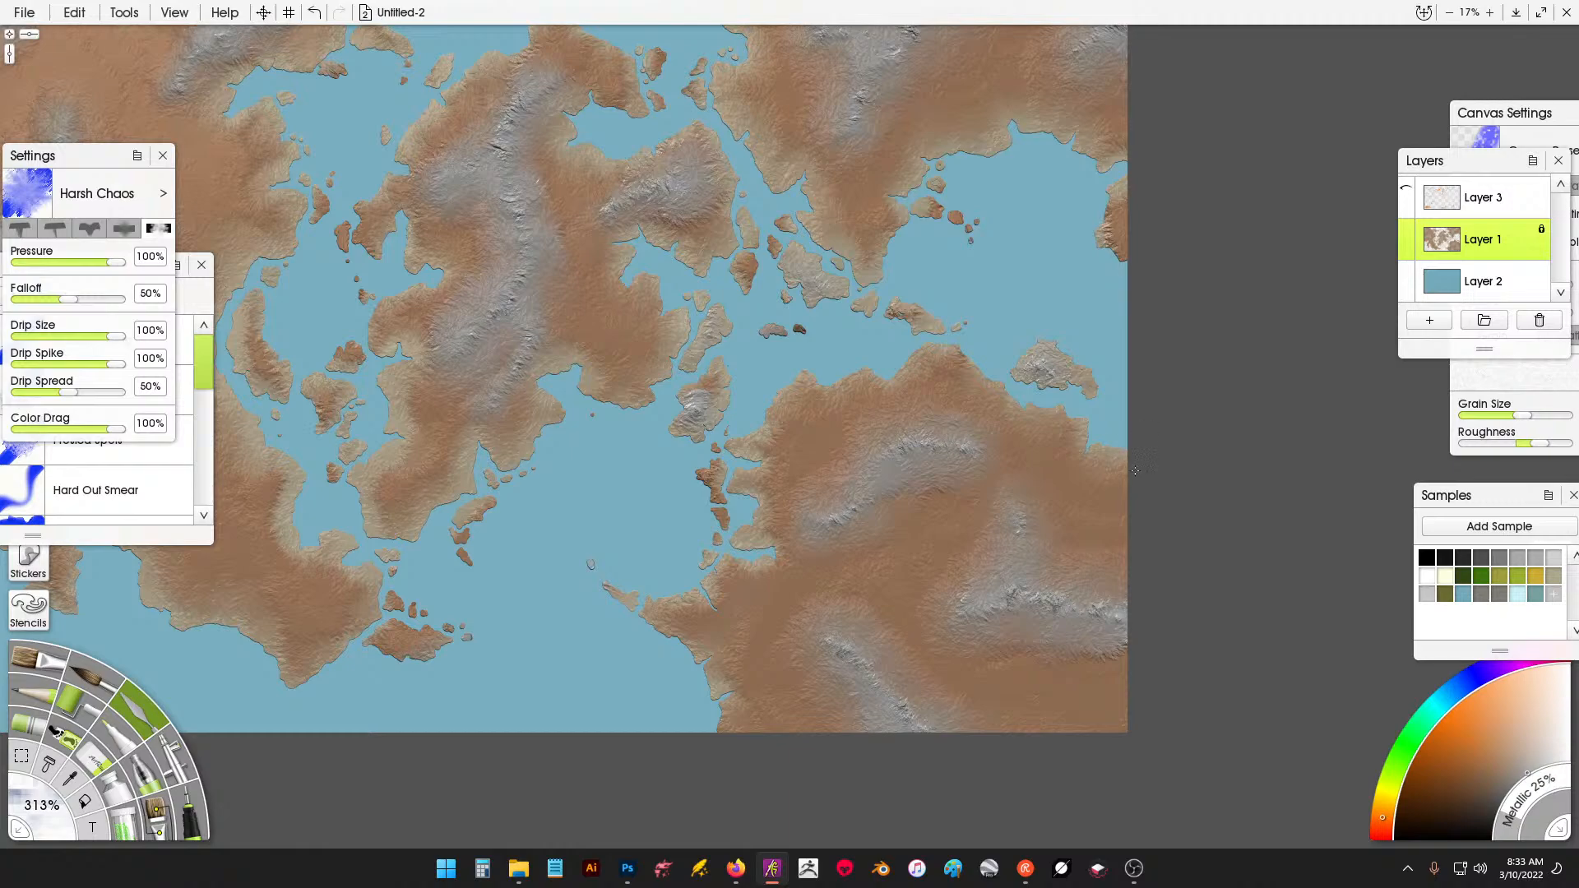
pyautogui.moveTo(716, 420); pyautogui.dragTo(978, 426)
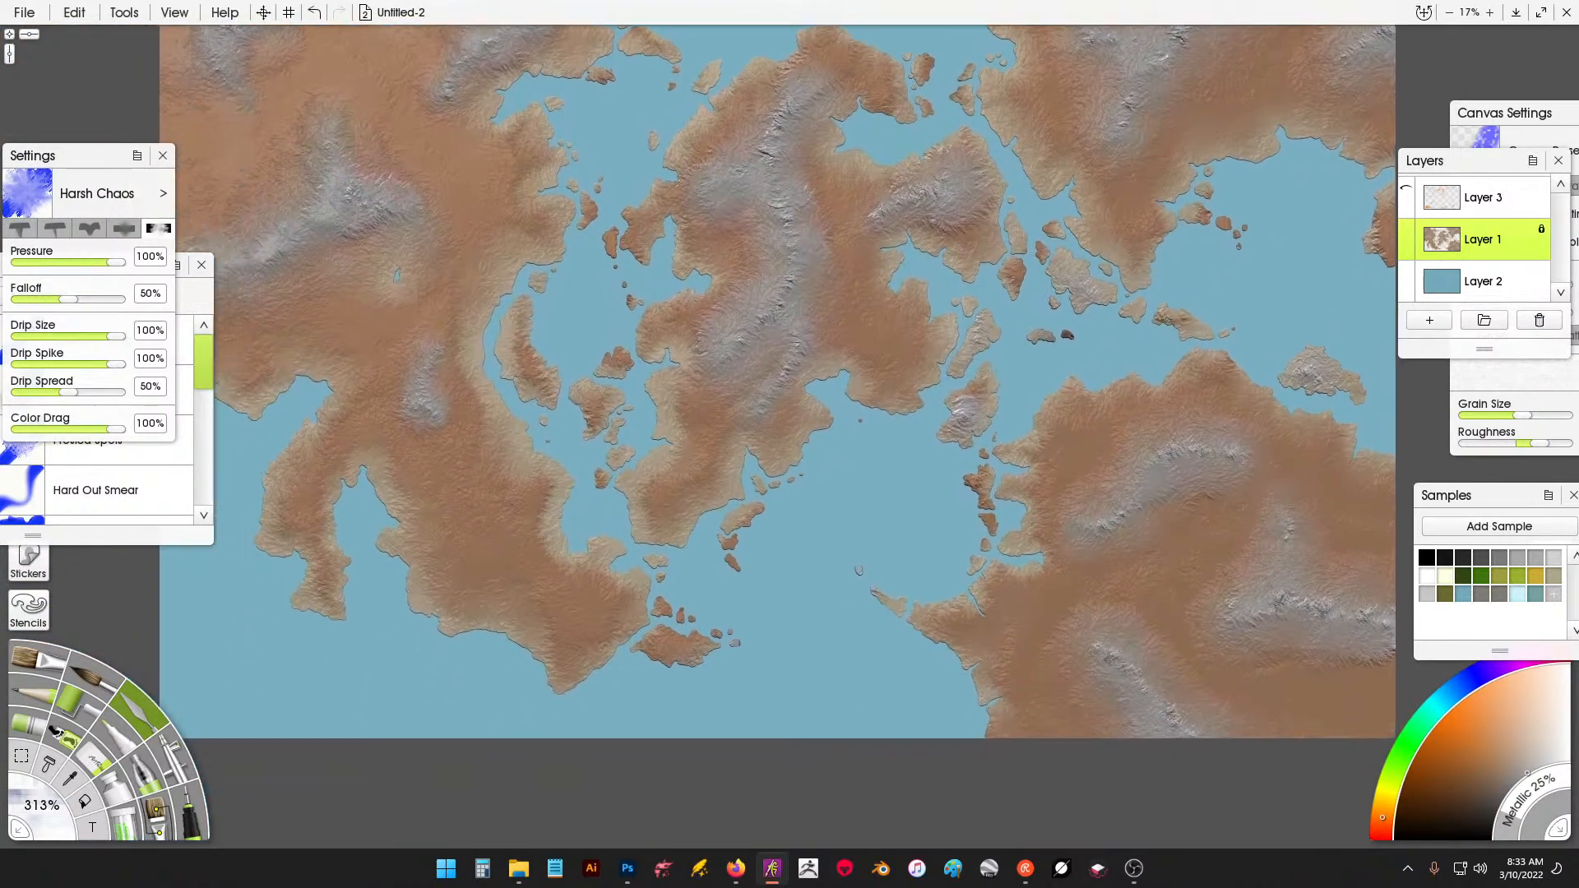
pyautogui.moveTo(905, 589); pyautogui.dragTo(950, 599)
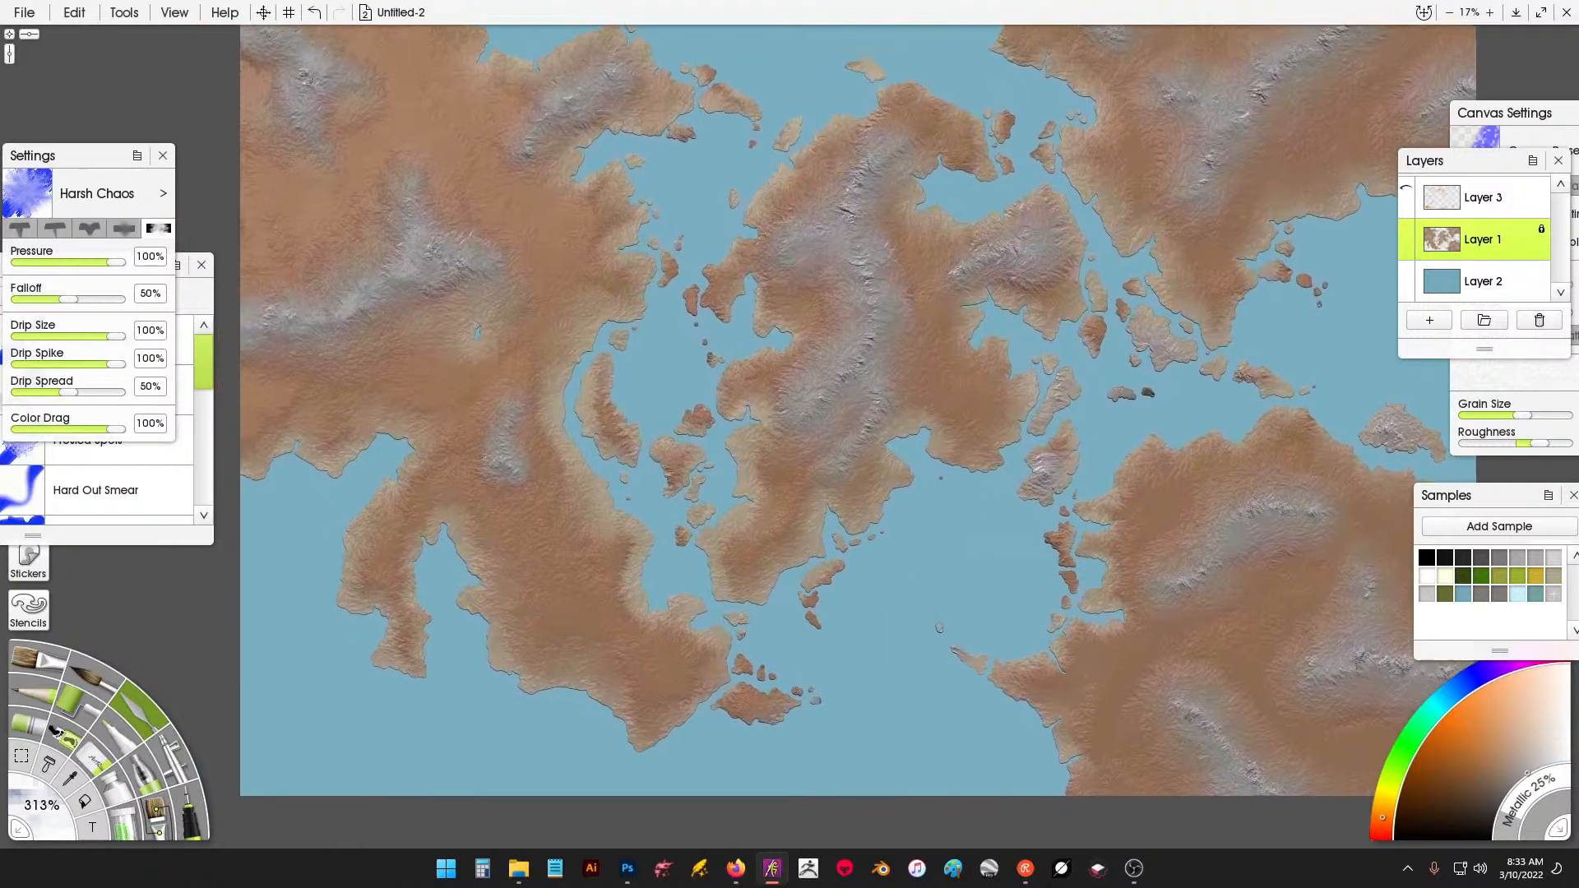
# Smear the northern spur and eastern slopes of the western continent's mountain range further into the surrounding brown land.
pyautogui.moveTo(832, 663); pyautogui.dragTo(919, 749)
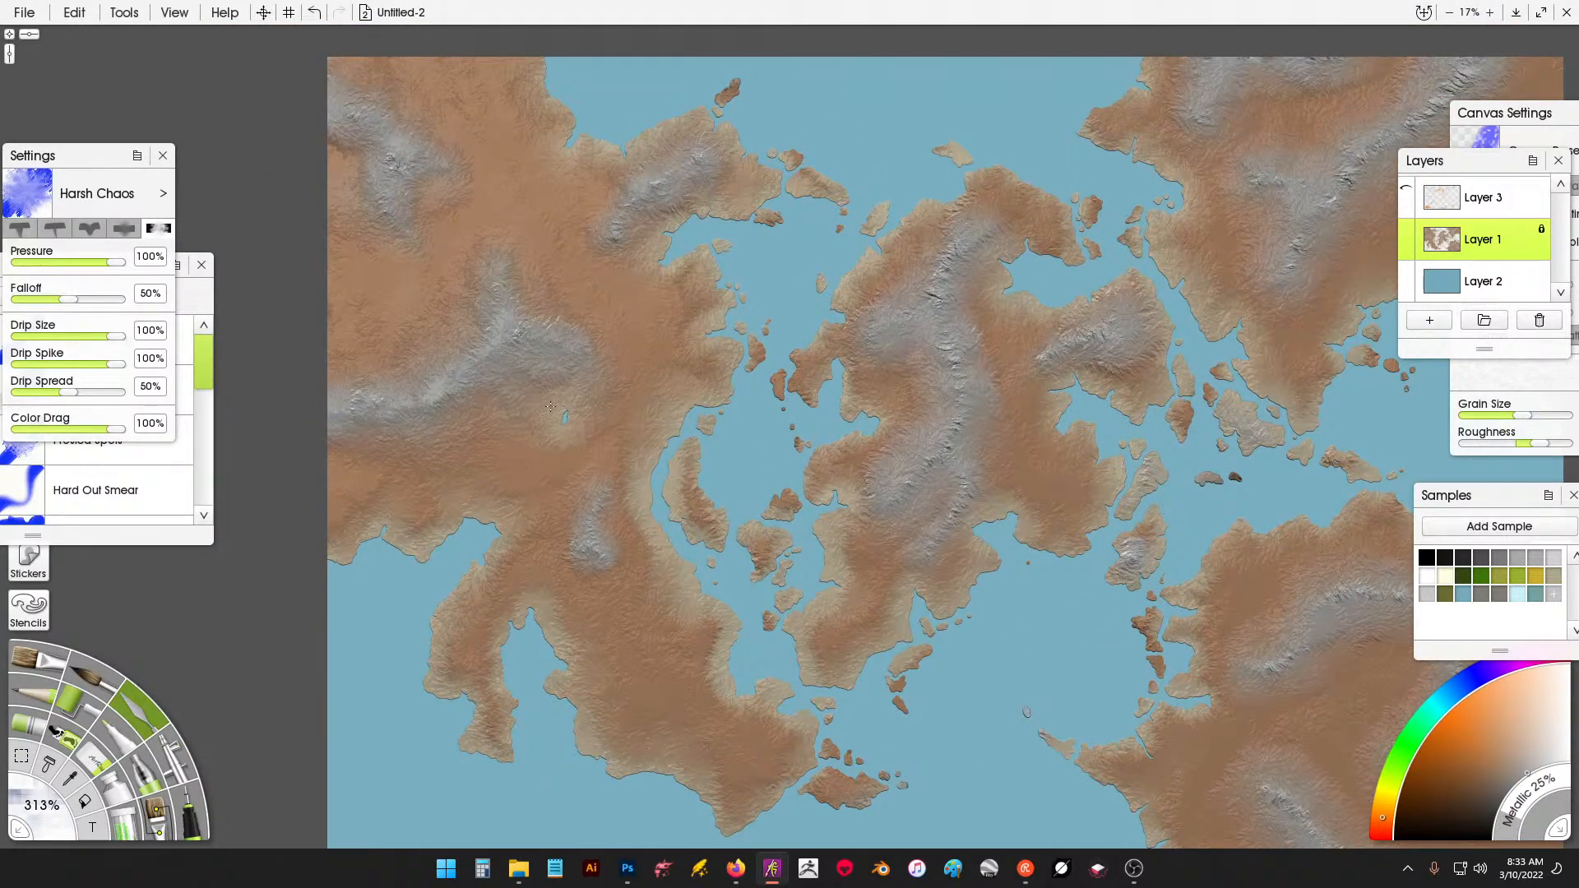
pyautogui.moveTo(488, 422); pyautogui.dragTo(449, 376)
pyautogui.moveTo(449, 304)
pyautogui.mouseDown()
pyautogui.moveTo(531, 278)
pyautogui.moveTo(562, 310)
pyautogui.mouseUp()
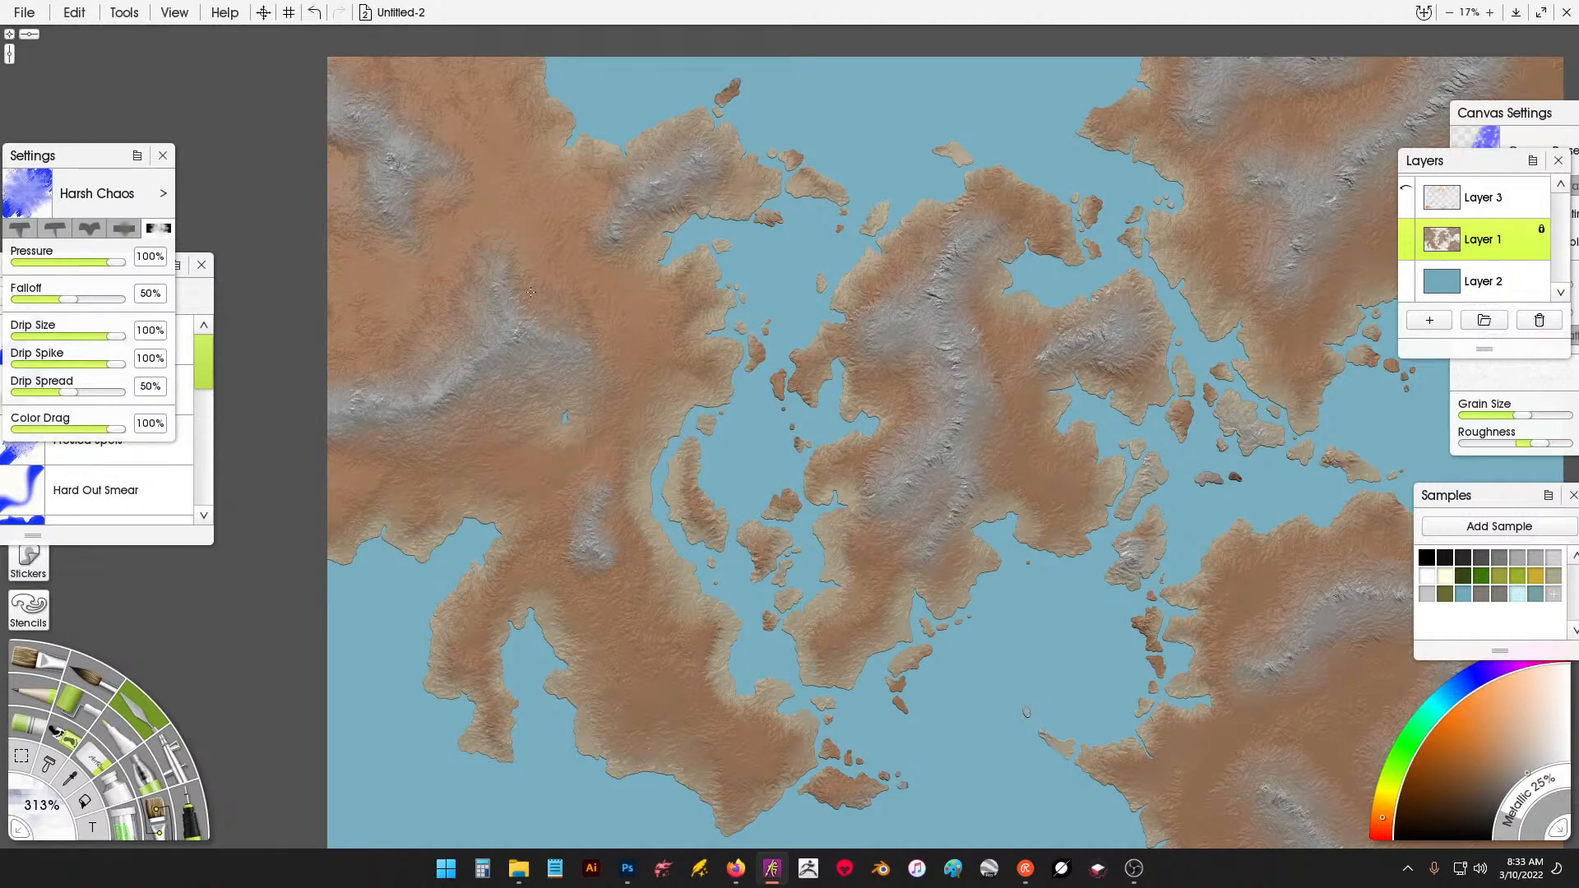
pyautogui.moveTo(615, 376); pyautogui.dragTo(584, 362)
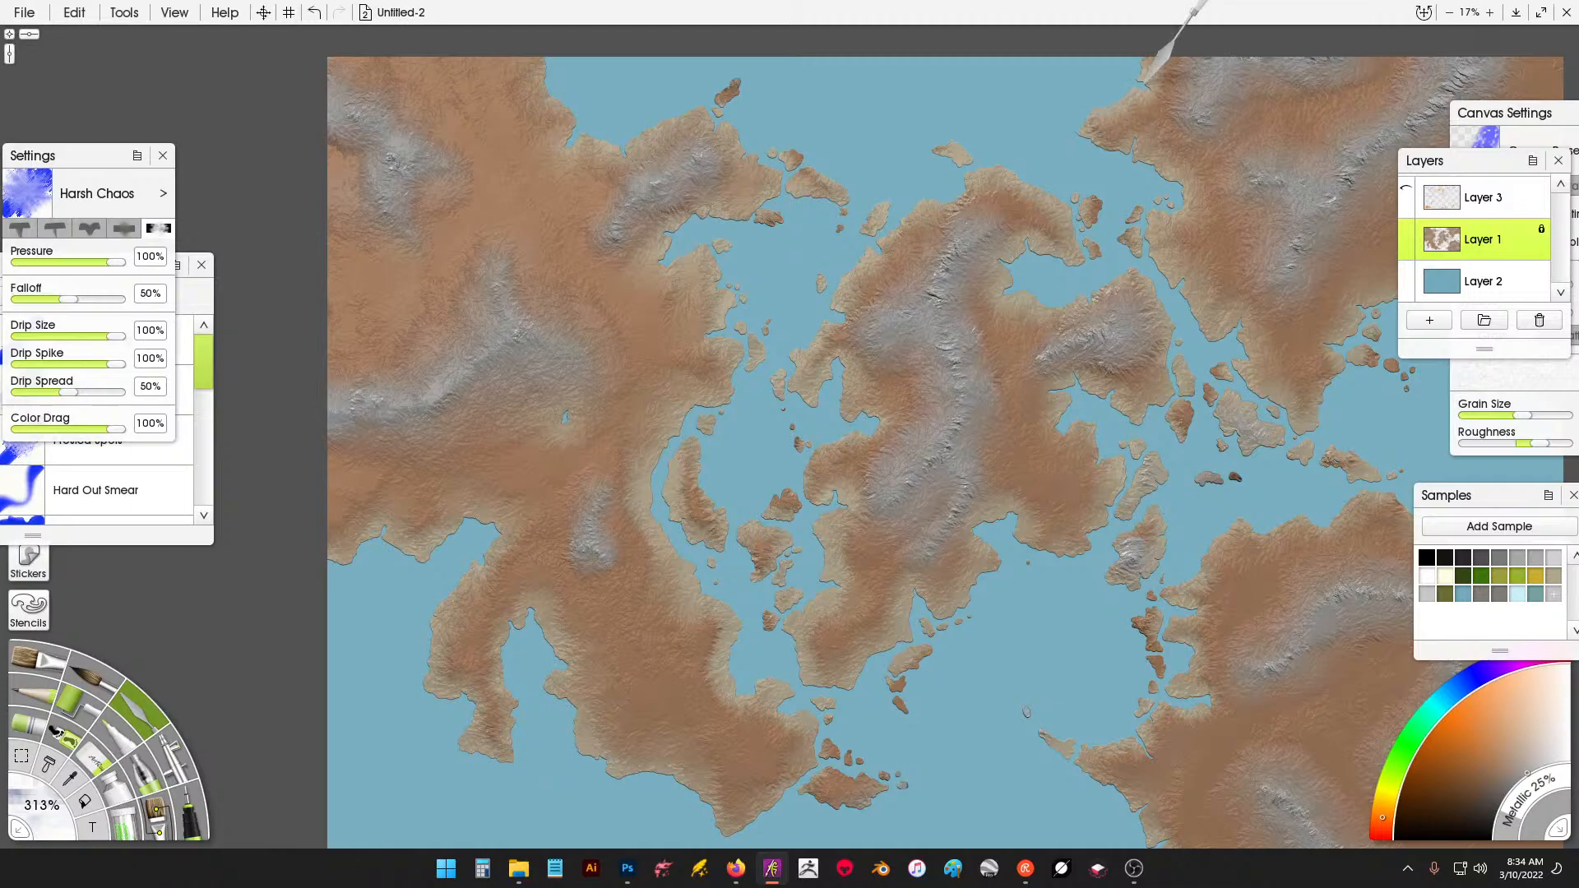
# Smear sandy tones over the remaining small islands off the southeastern and western continents, and review the whole map.
pyautogui.moveTo(1143, 239); pyautogui.dragTo(773, 330)
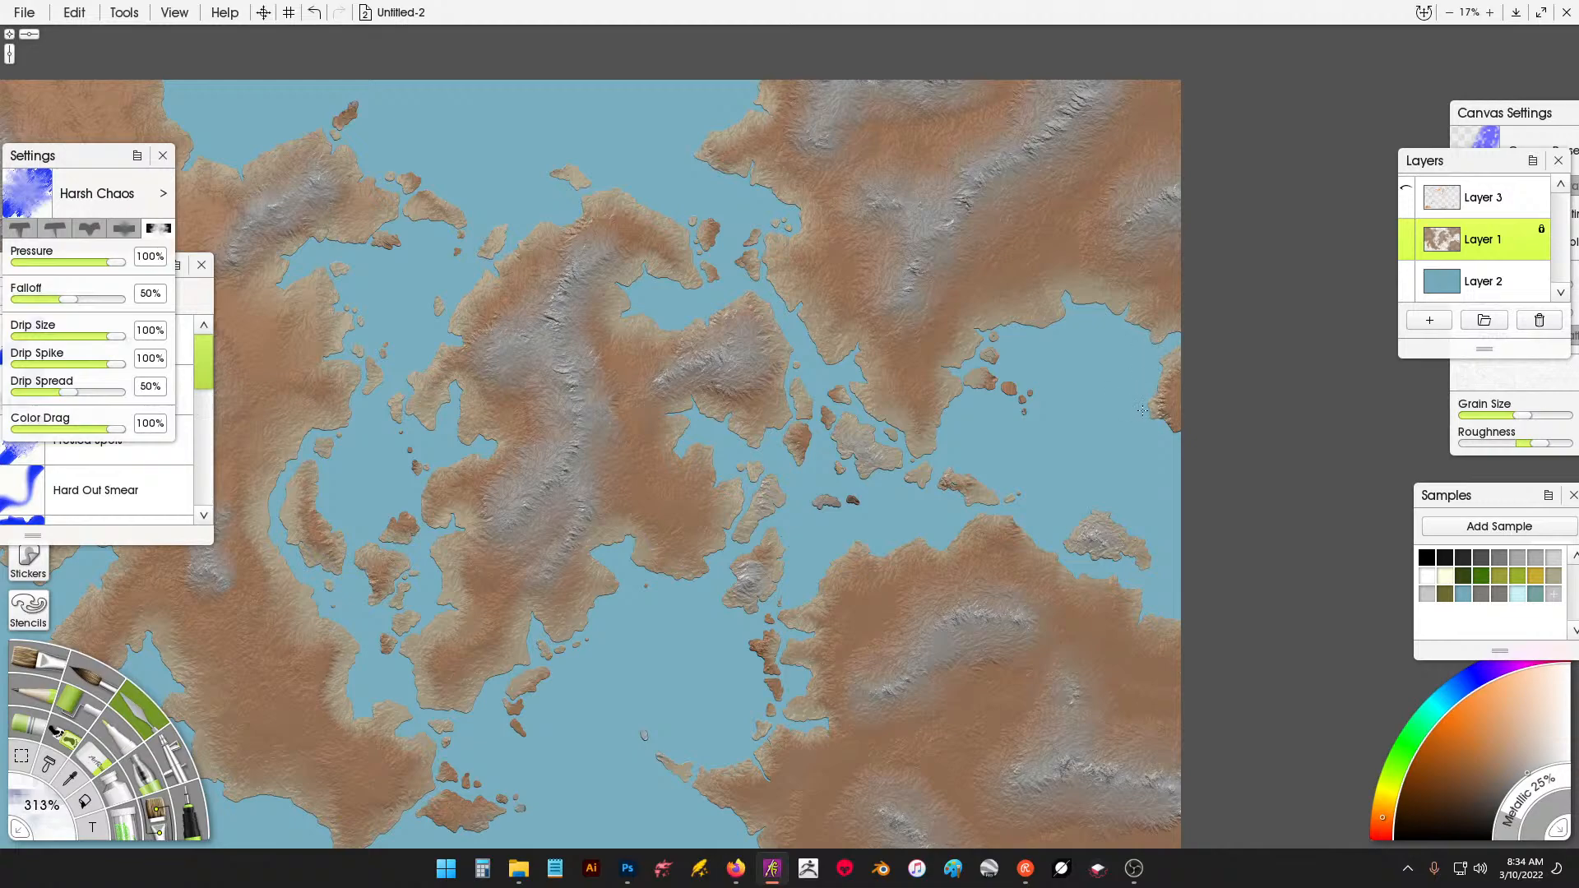
pyautogui.scroll(-3, 911, 374)
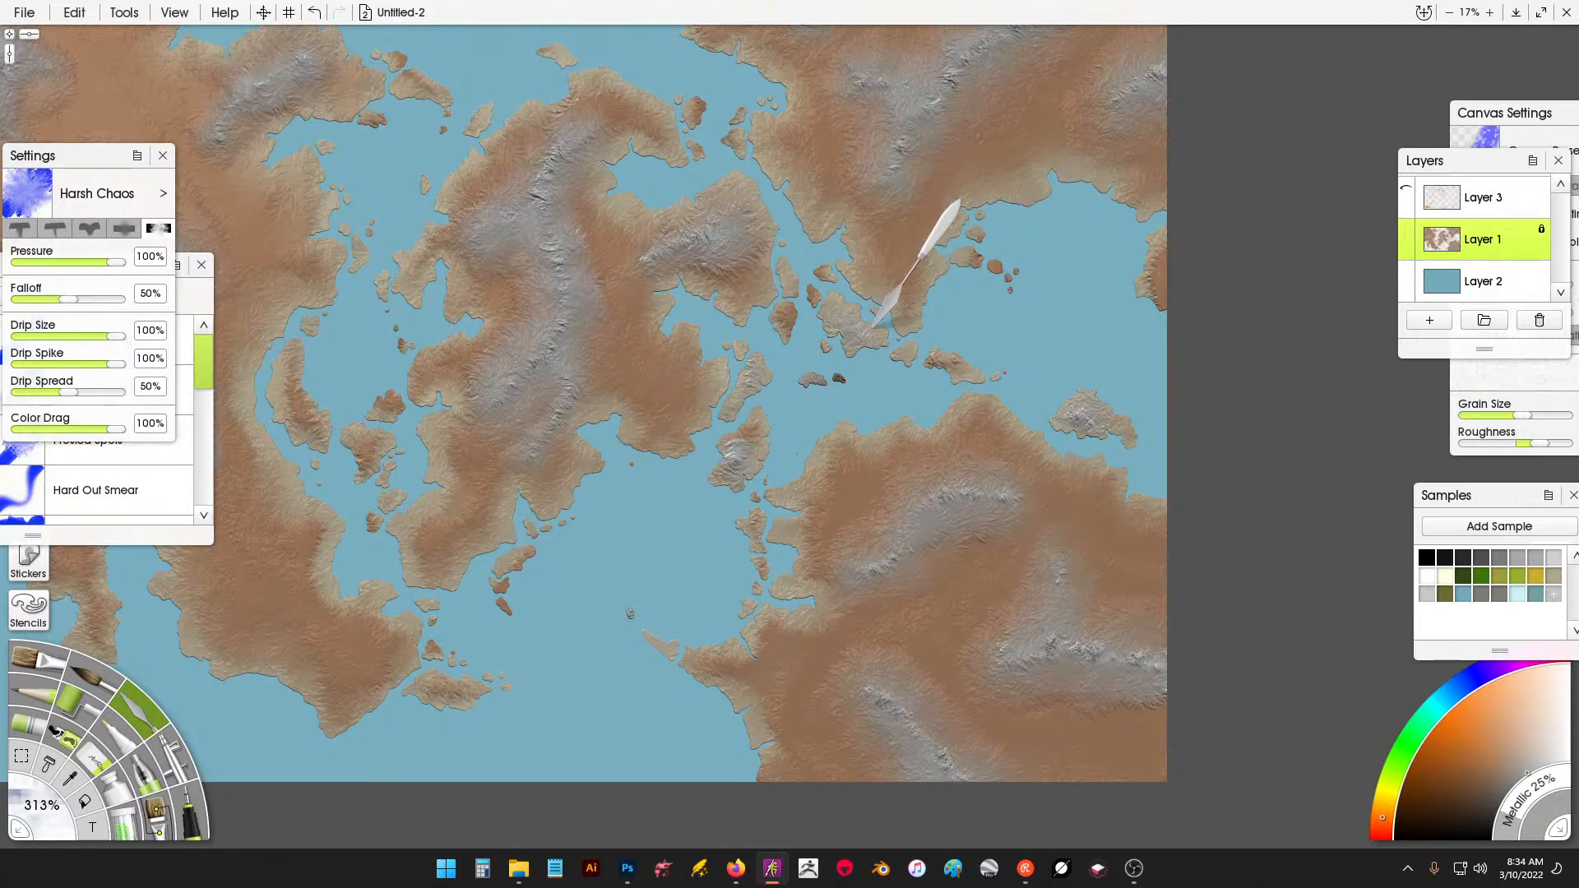
pyautogui.scroll(-3, 873, 323)
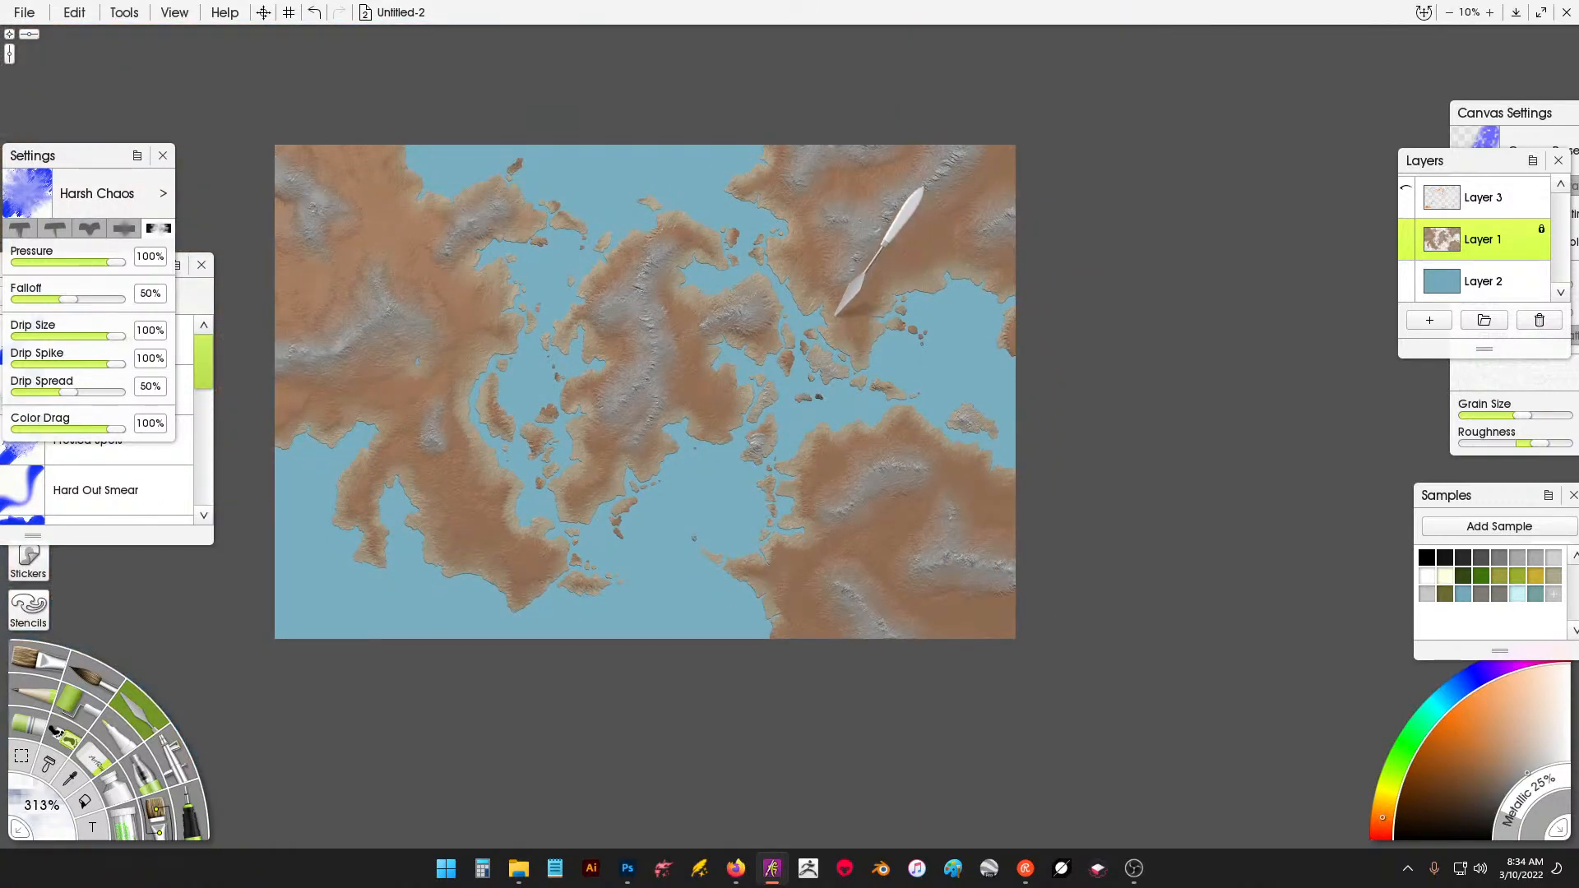
pyautogui.scroll(2, 461, 272)
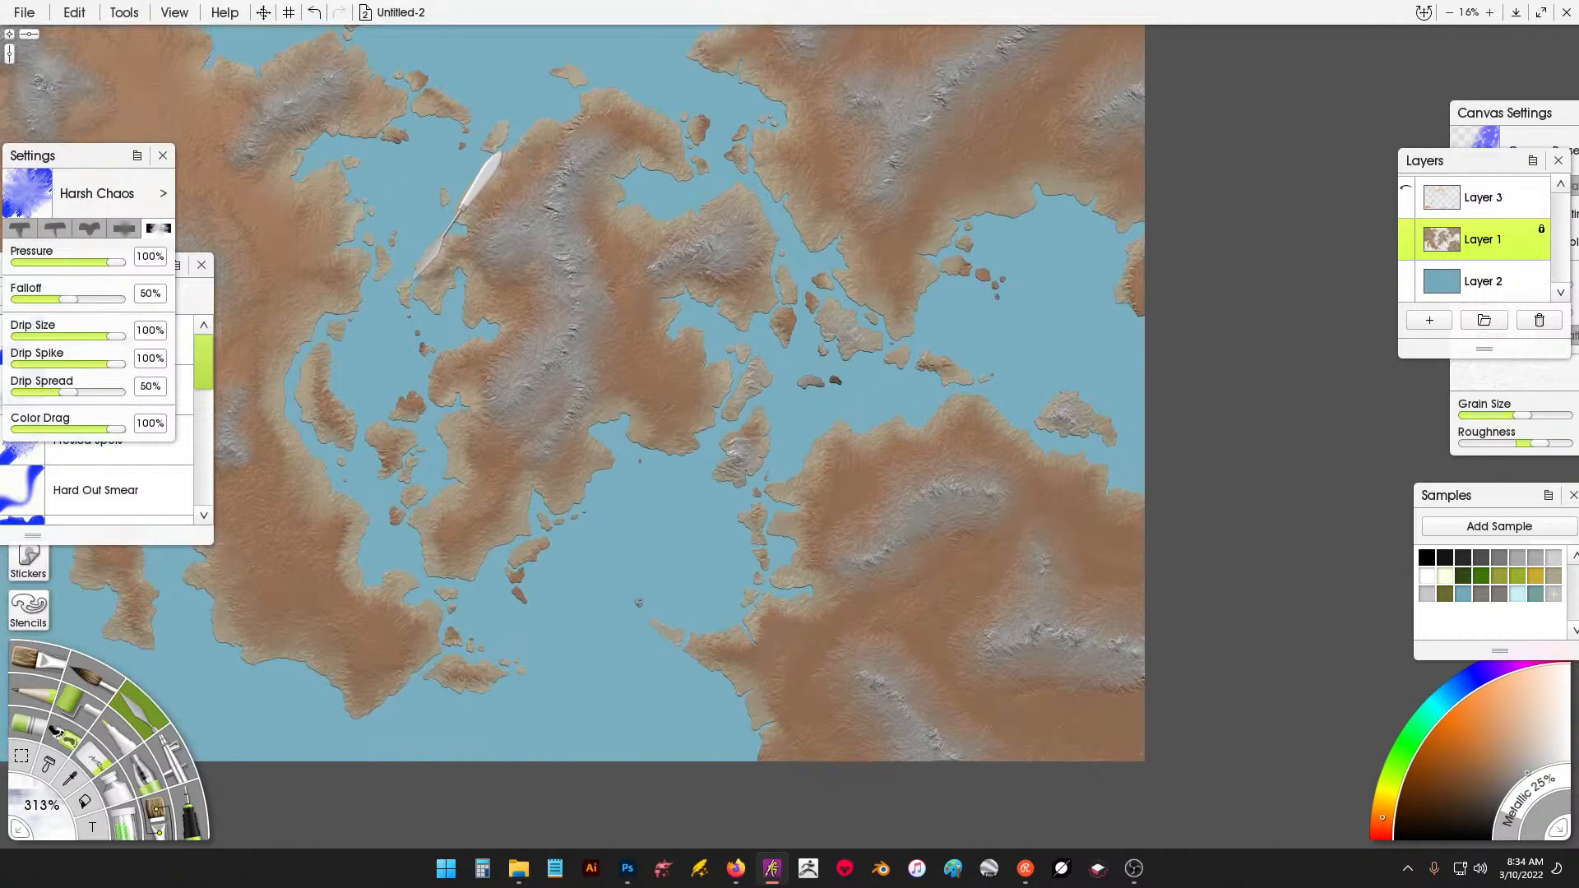
pyautogui.scroll(1, 423, 280)
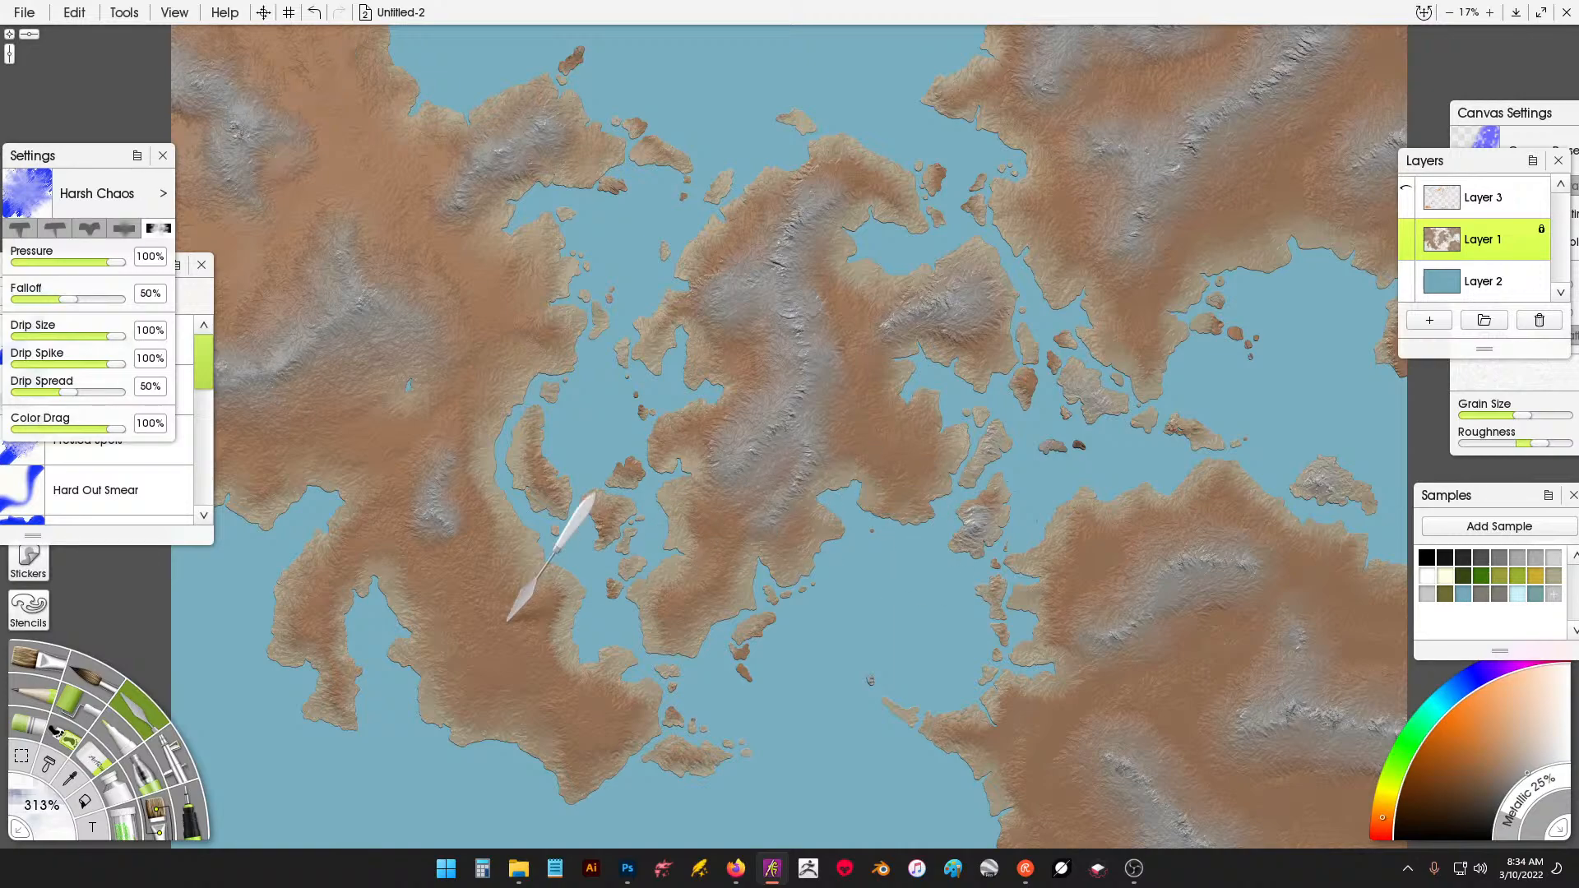
# Switch to the Glitter tool with 71% pressure, 61% glitter size, the irregular fourth glitter shape and a 617% tool size.
pyautogui.click(128, 828)
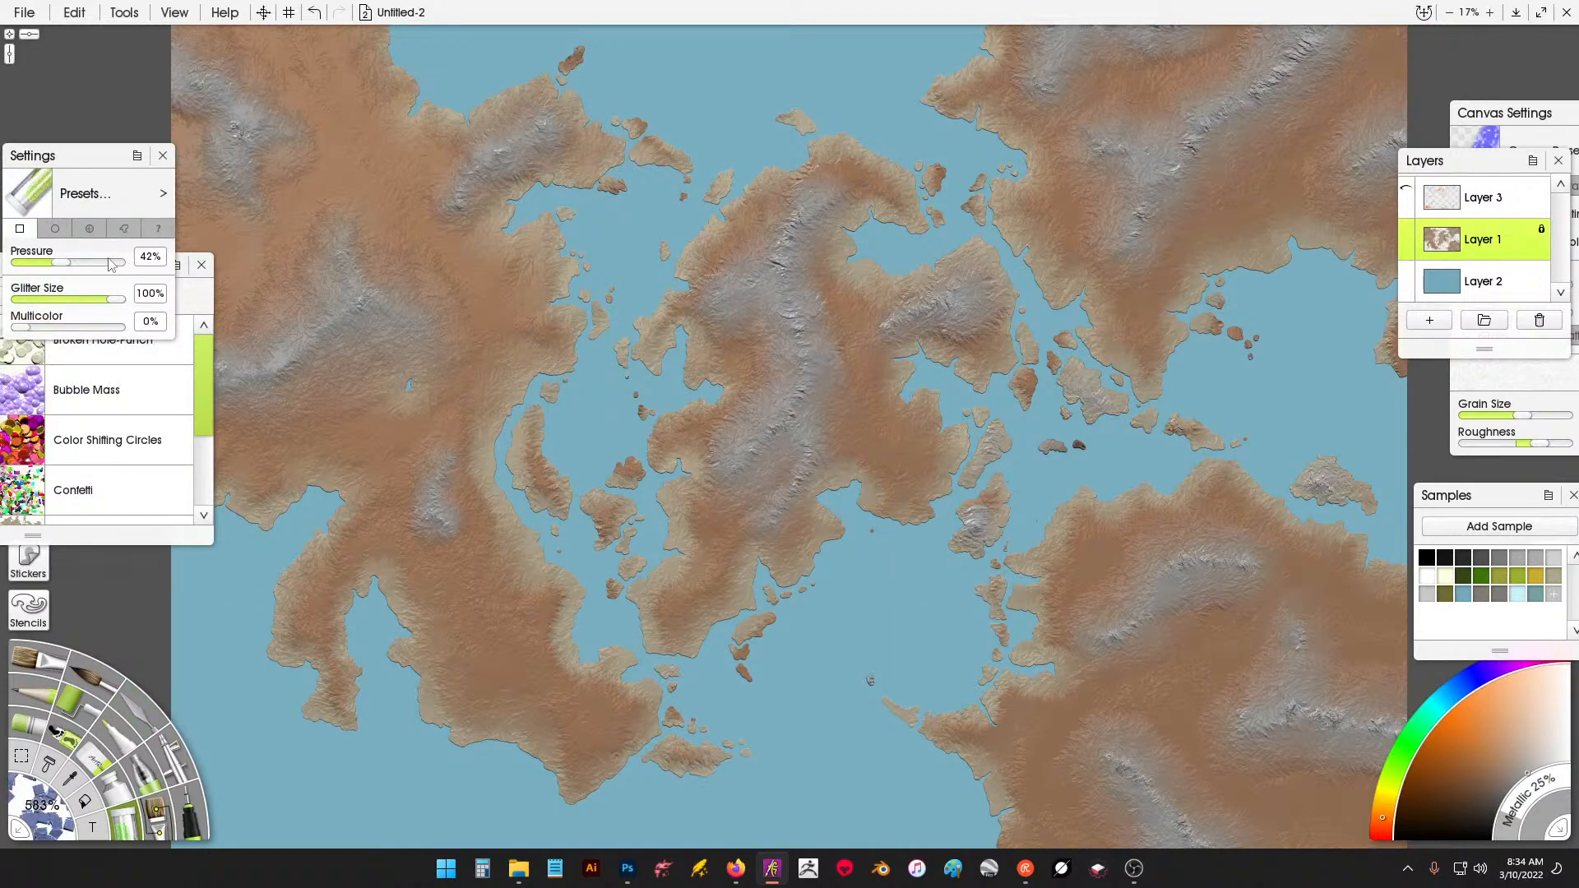
pyautogui.moveTo(105, 156); pyautogui.dragTo(124, 158)
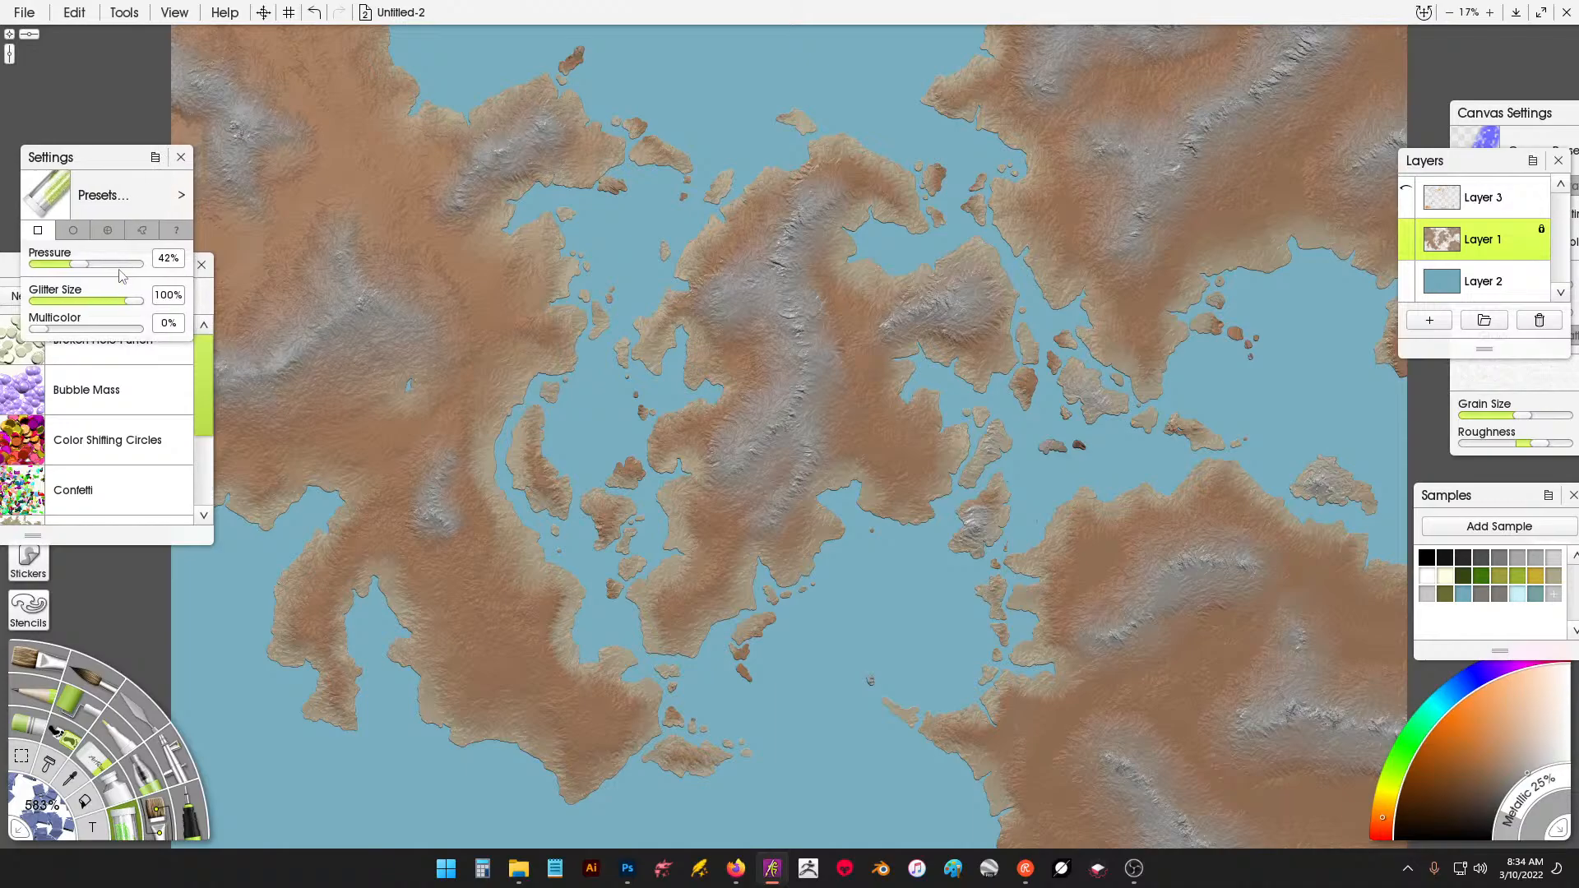
pyautogui.moveTo(125, 269); pyautogui.dragTo(109, 272)
pyautogui.click(101, 303)
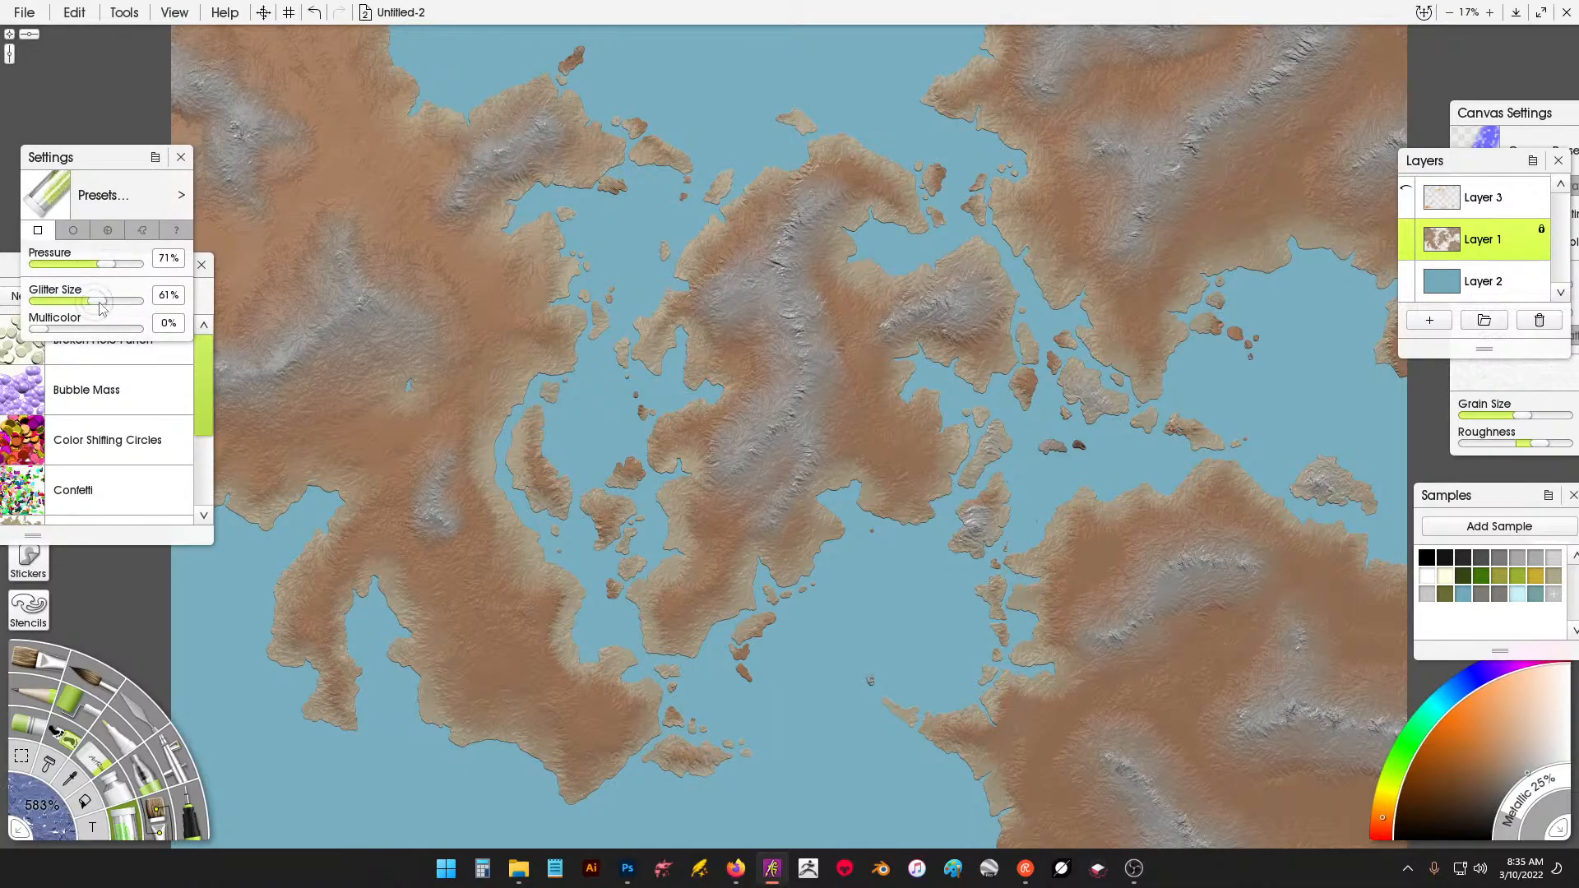
pyautogui.click(141, 232)
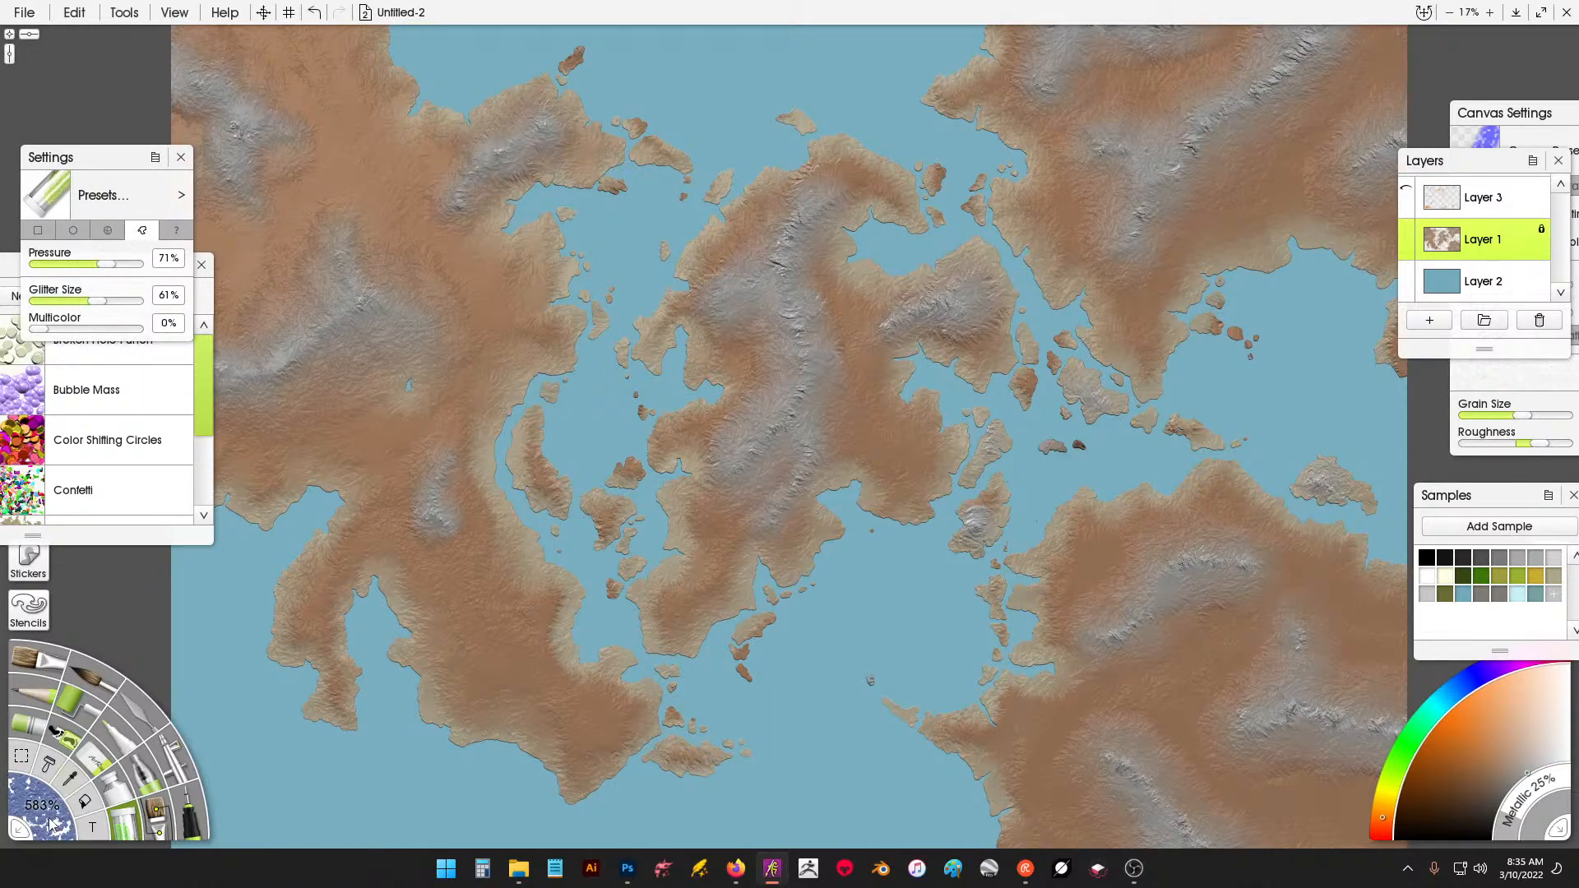
pyautogui.moveTo(70, 830); pyautogui.dragTo(116, 880)
# Try a glitter dab beside the western continent's small lake, undo it, and set the glitter size to 79%.
pyautogui.click(447, 388)
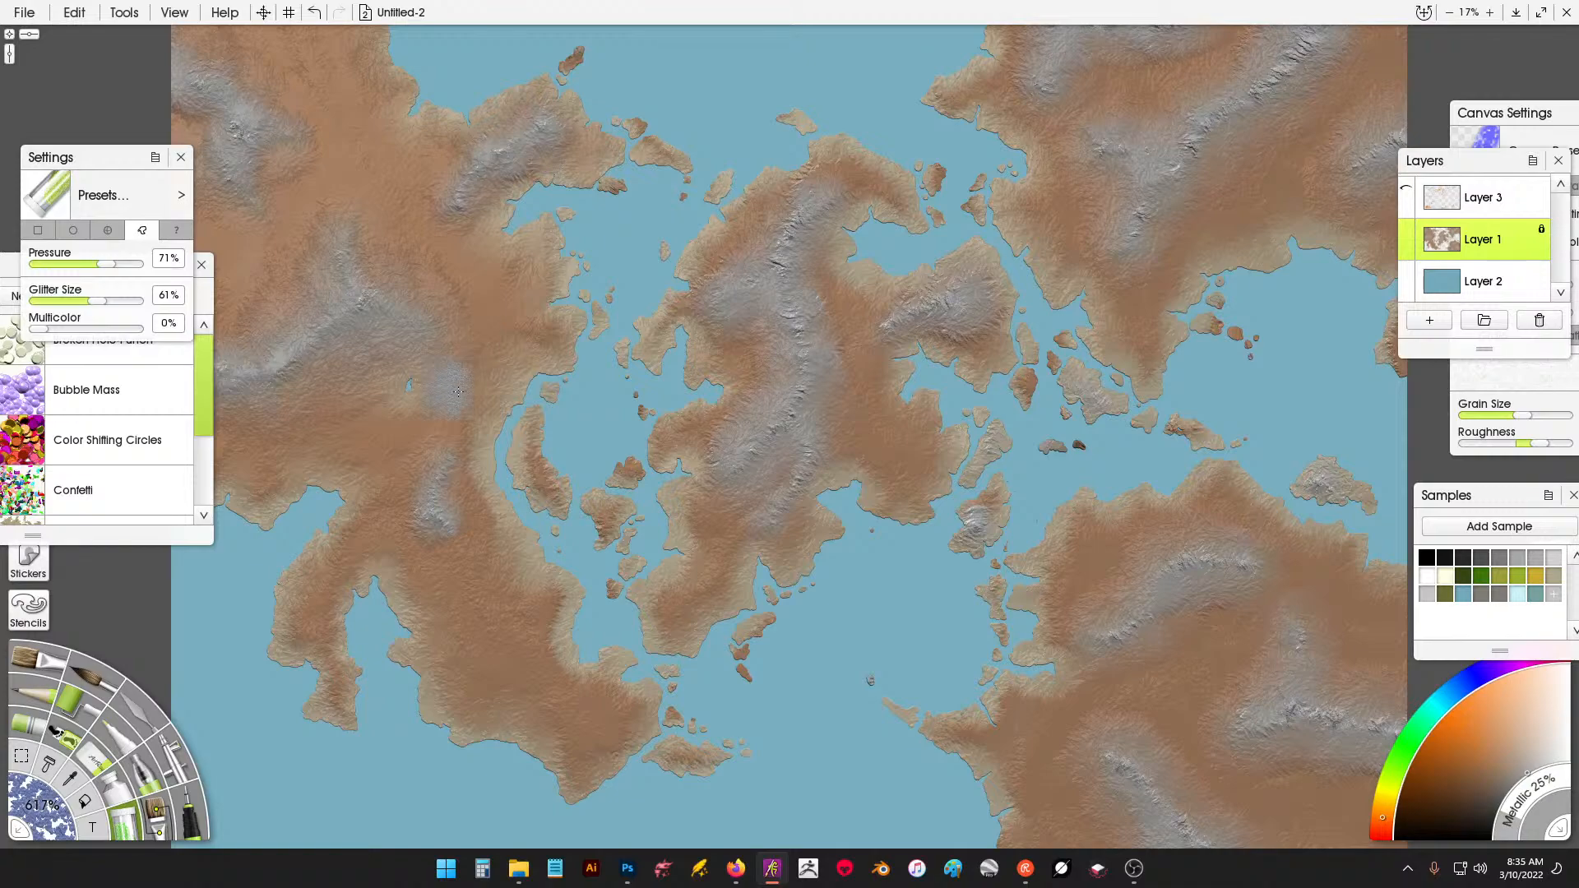
pyautogui.hotkey('ctrl', 'z')
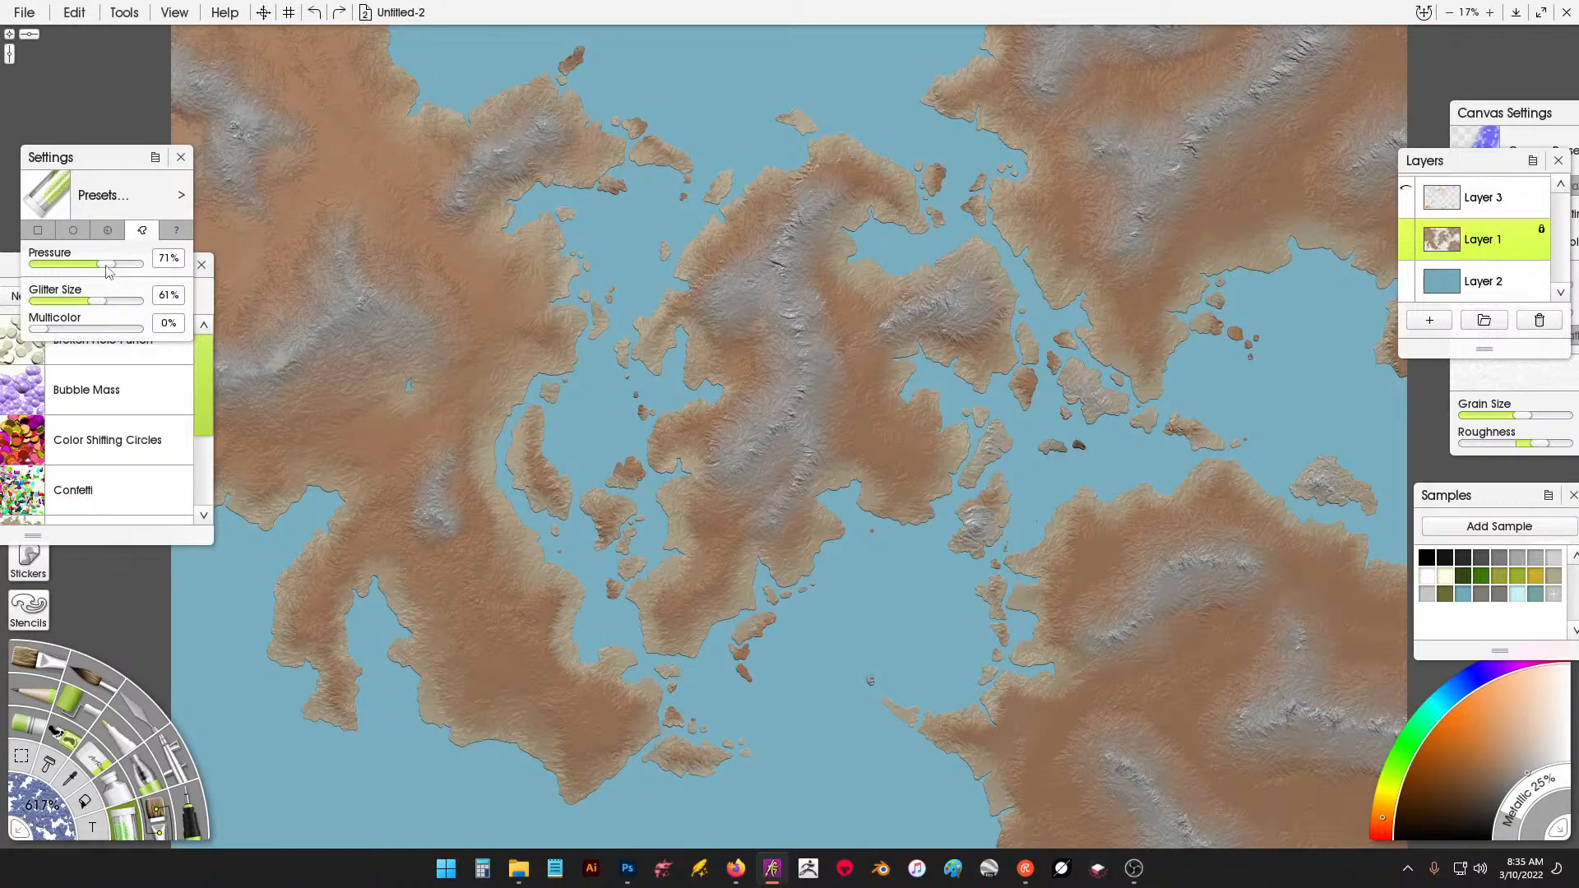
pyautogui.moveTo(112, 305); pyautogui.dragTo(120, 305)
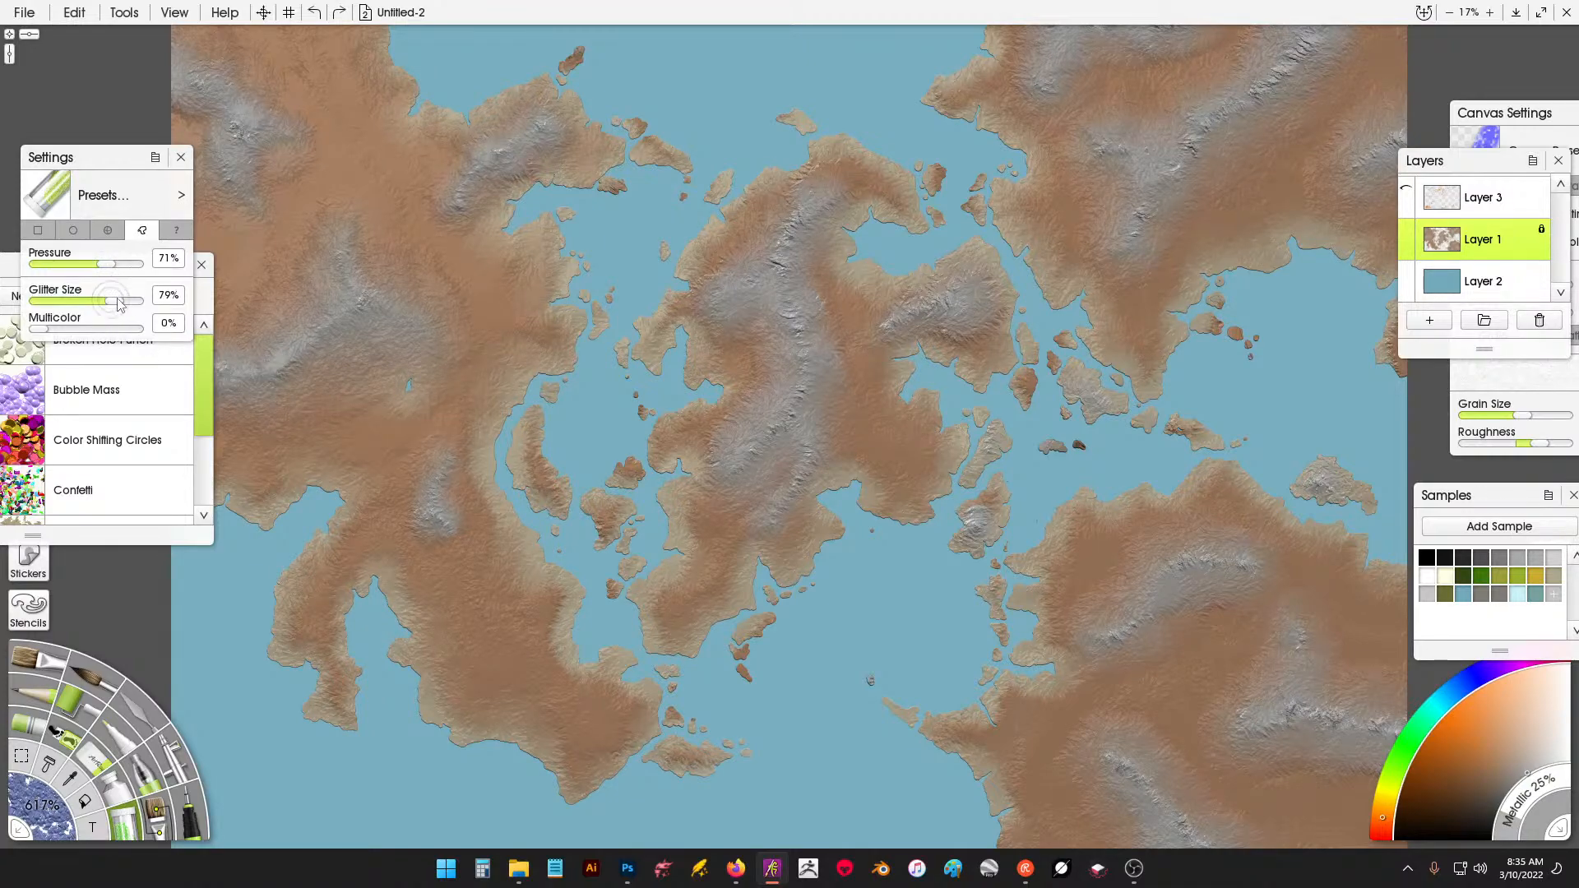
# Show the handwritten region notes on Layer 3 for reference, hide them again, and make Layer 1 active.
pyautogui.moveTo(1463, 281)
pyautogui.click(1408, 197)
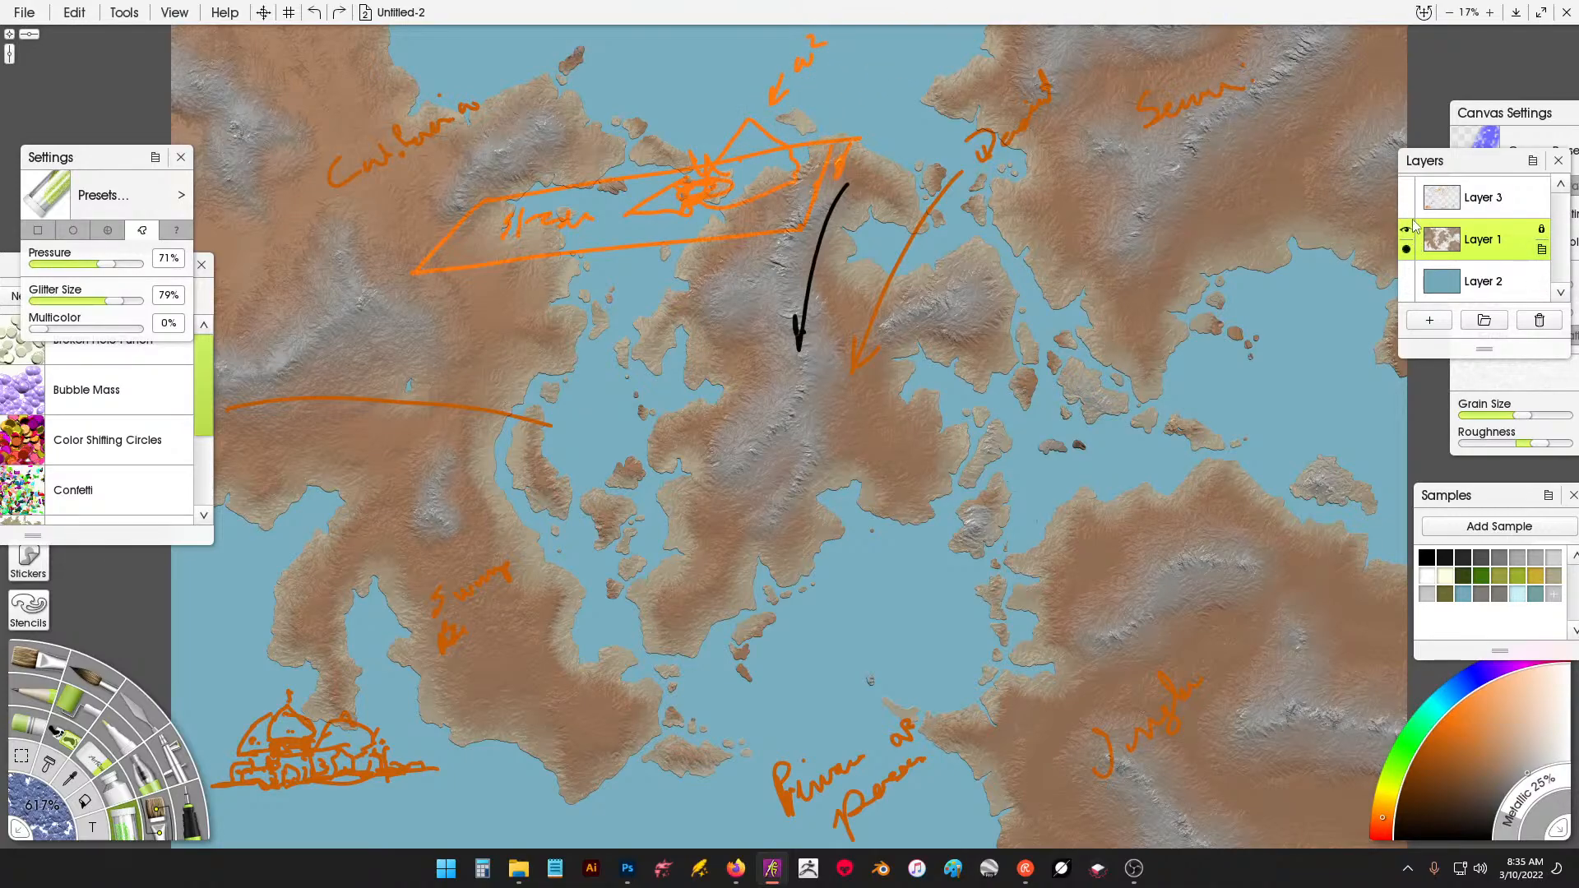
pyautogui.click(1408, 190)
pyautogui.click(1473, 205)
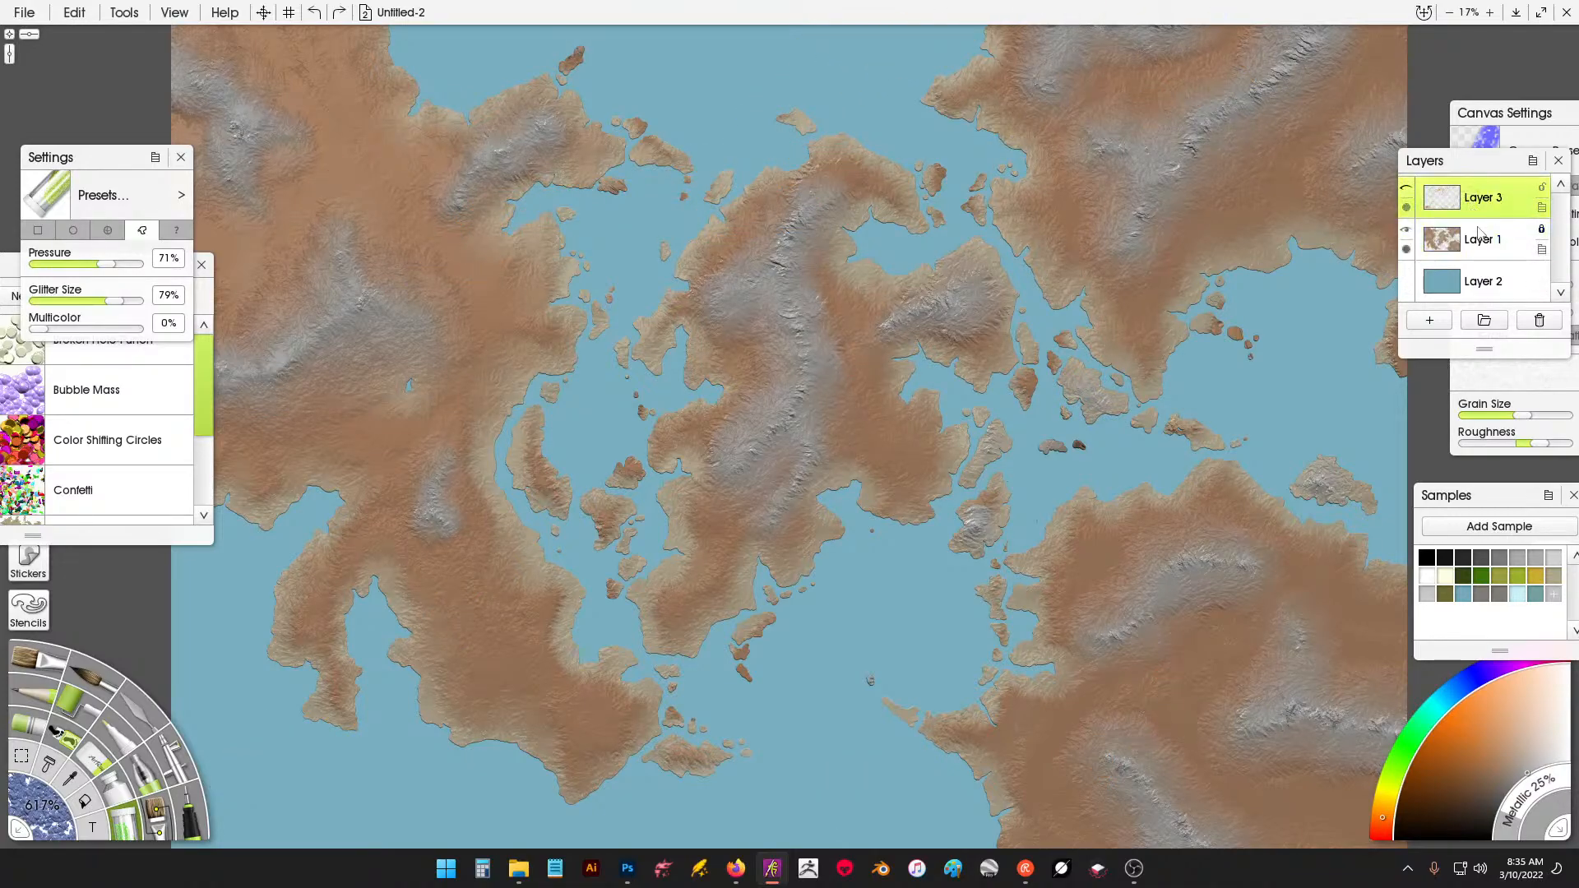
pyautogui.click(1472, 237)
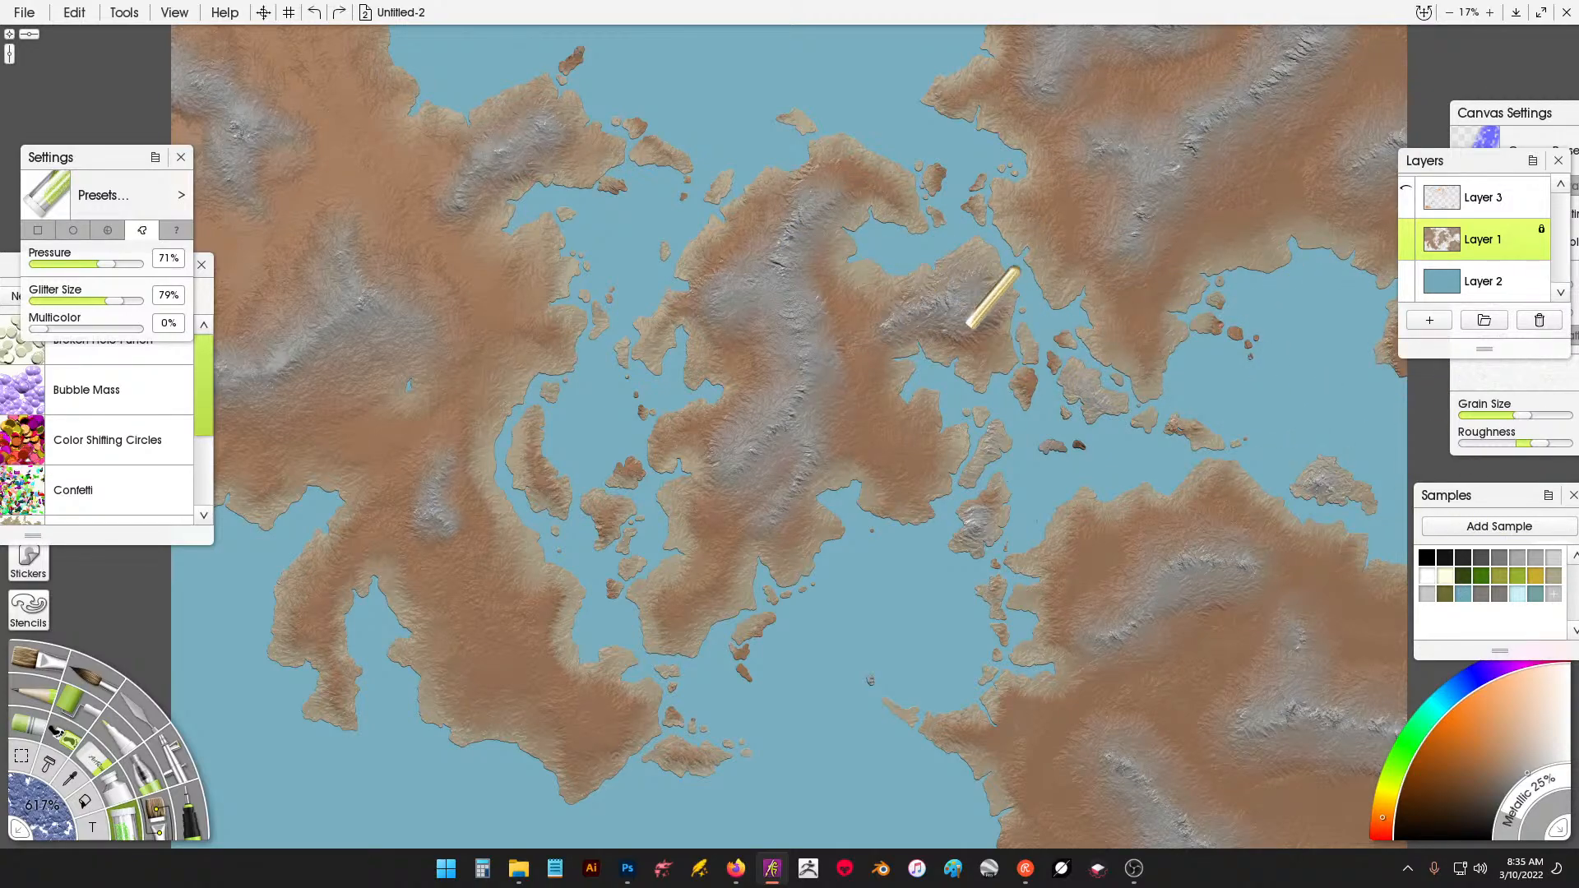
# Choose an orange color with 32% metallic and sprinkle glitter along the central continent's southwestern peninsula.
pyautogui.click(1445, 733)
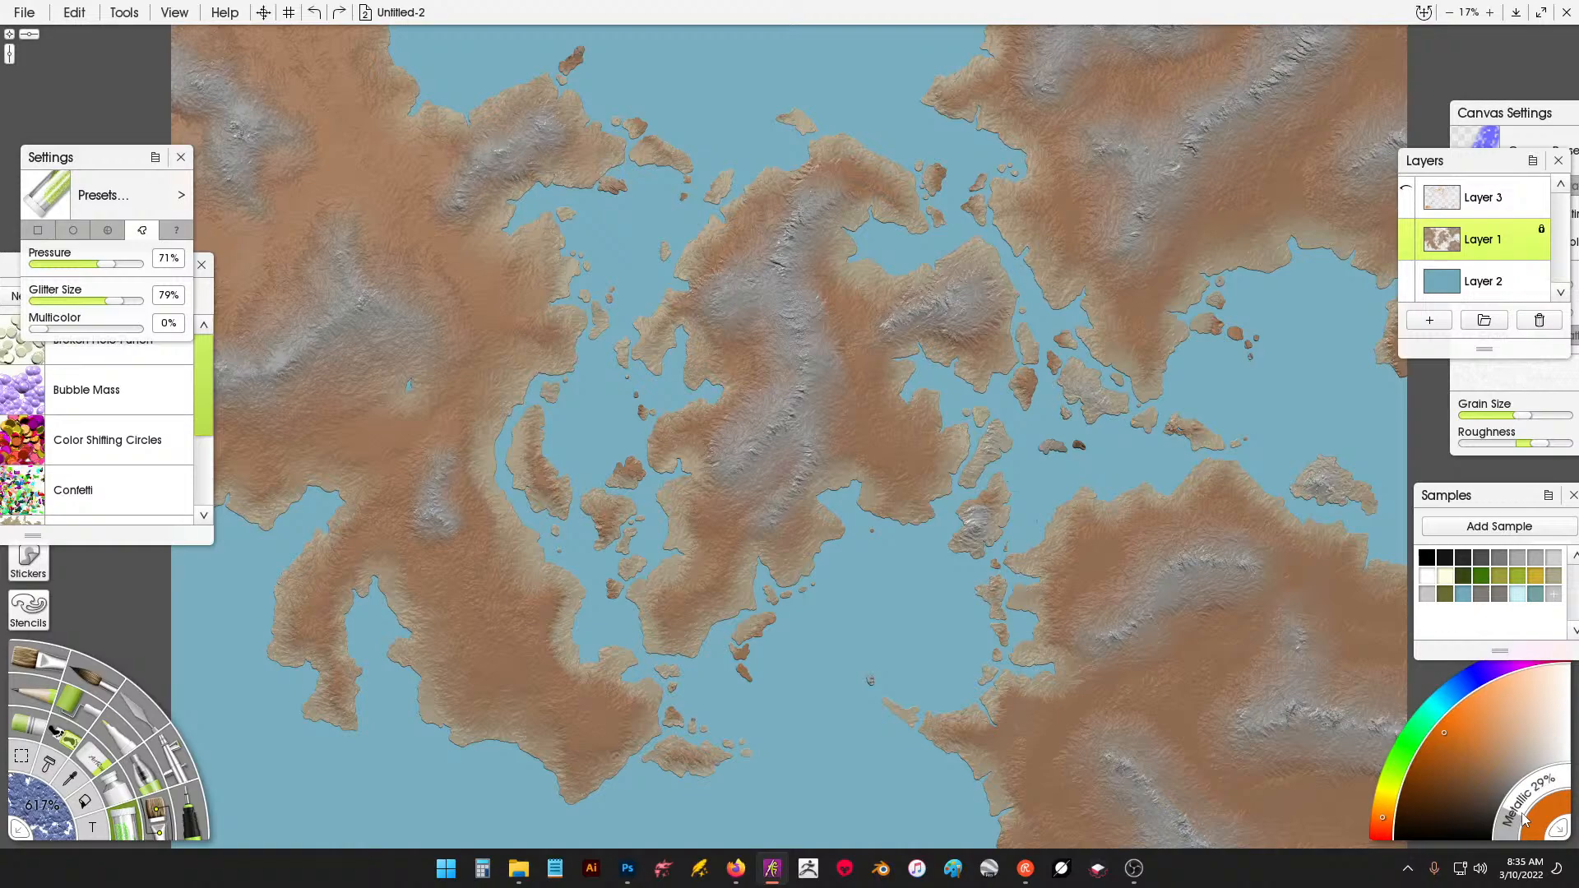
pyautogui.moveTo(708, 574); pyautogui.dragTo(695, 609)
pyautogui.moveTo(696, 510); pyautogui.dragTo(694, 482)
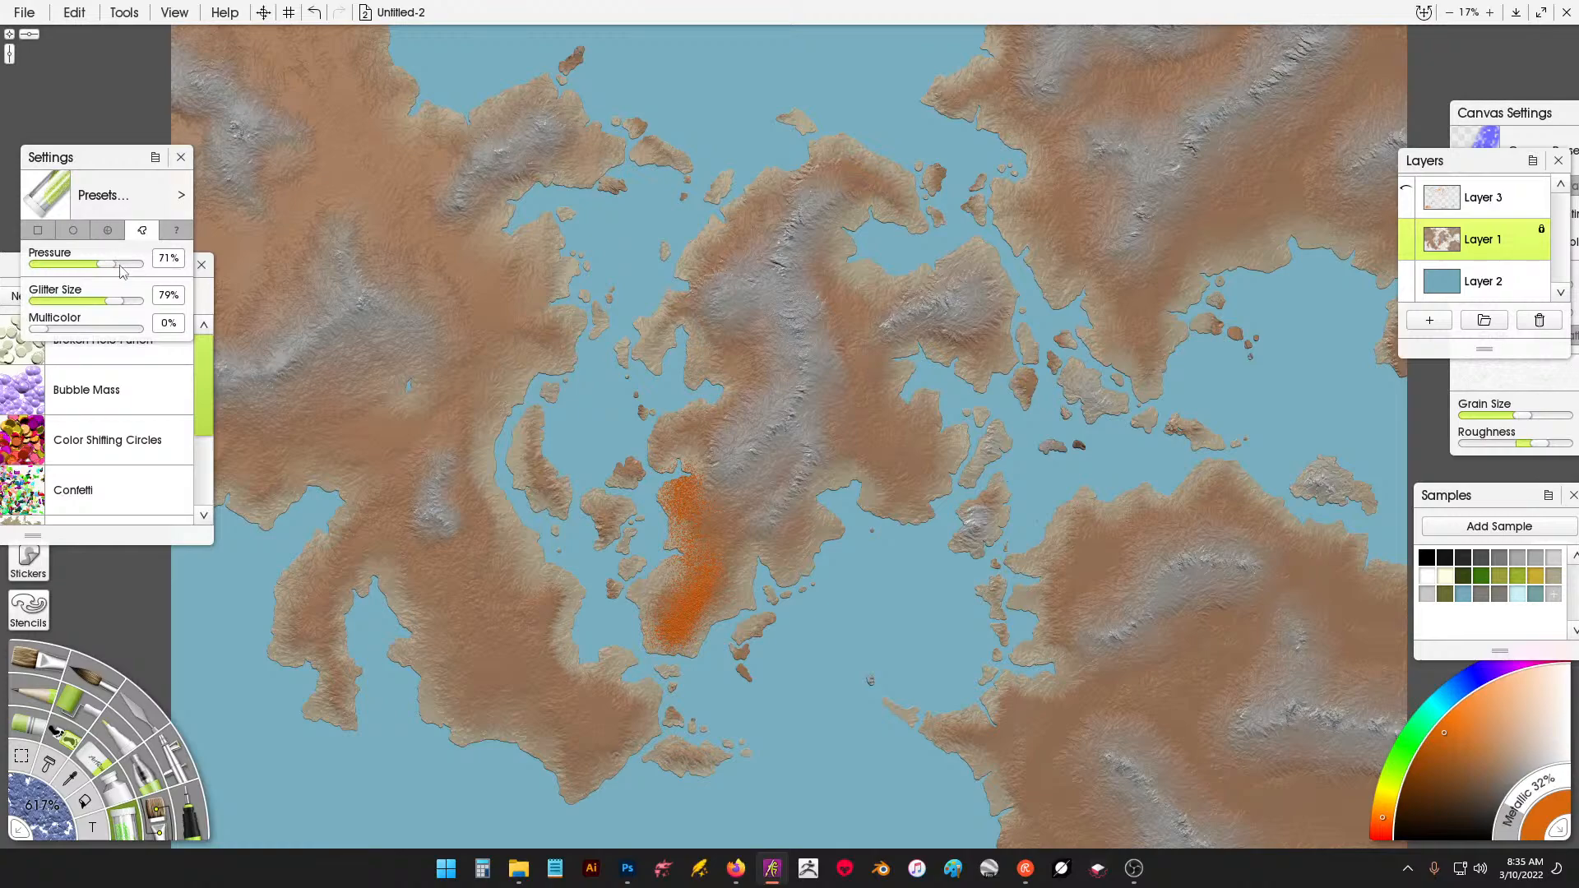
# Set the glitter size to 100% with the square shape and sprinkle an orange strip beside the western continent's small southern mountain.
pyautogui.moveTo(136, 305); pyautogui.dragTo(139, 305)
pyautogui.click(77, 234)
pyautogui.click(38, 230)
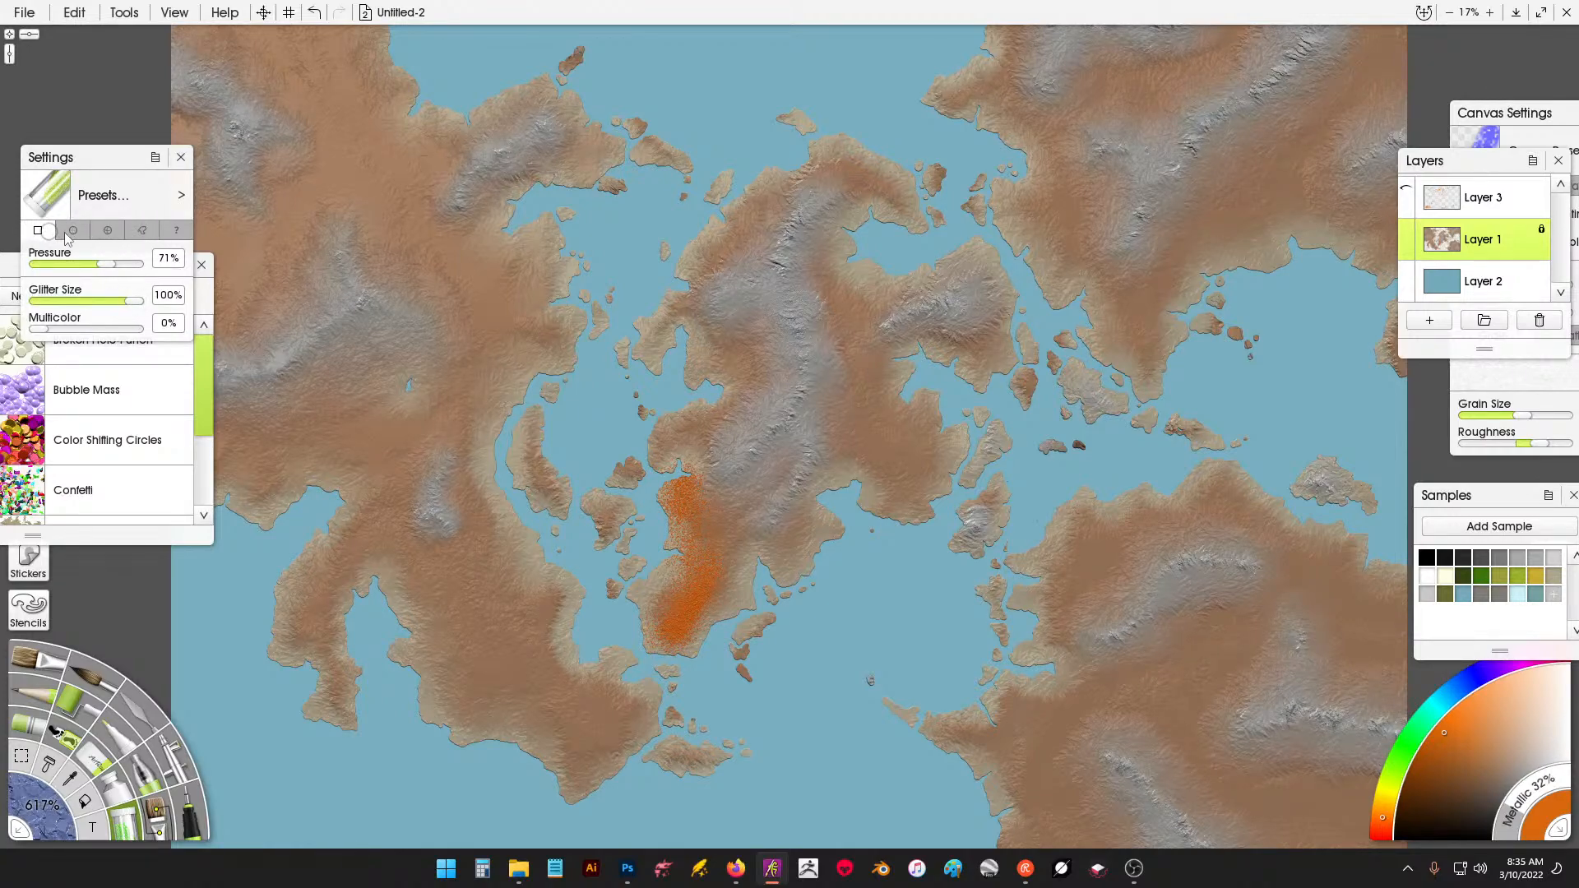
pyautogui.moveTo(465, 543)
pyautogui.mouseDown()
pyautogui.moveTo(504, 640)
pyautogui.moveTo(463, 550)
pyautogui.mouseUp()
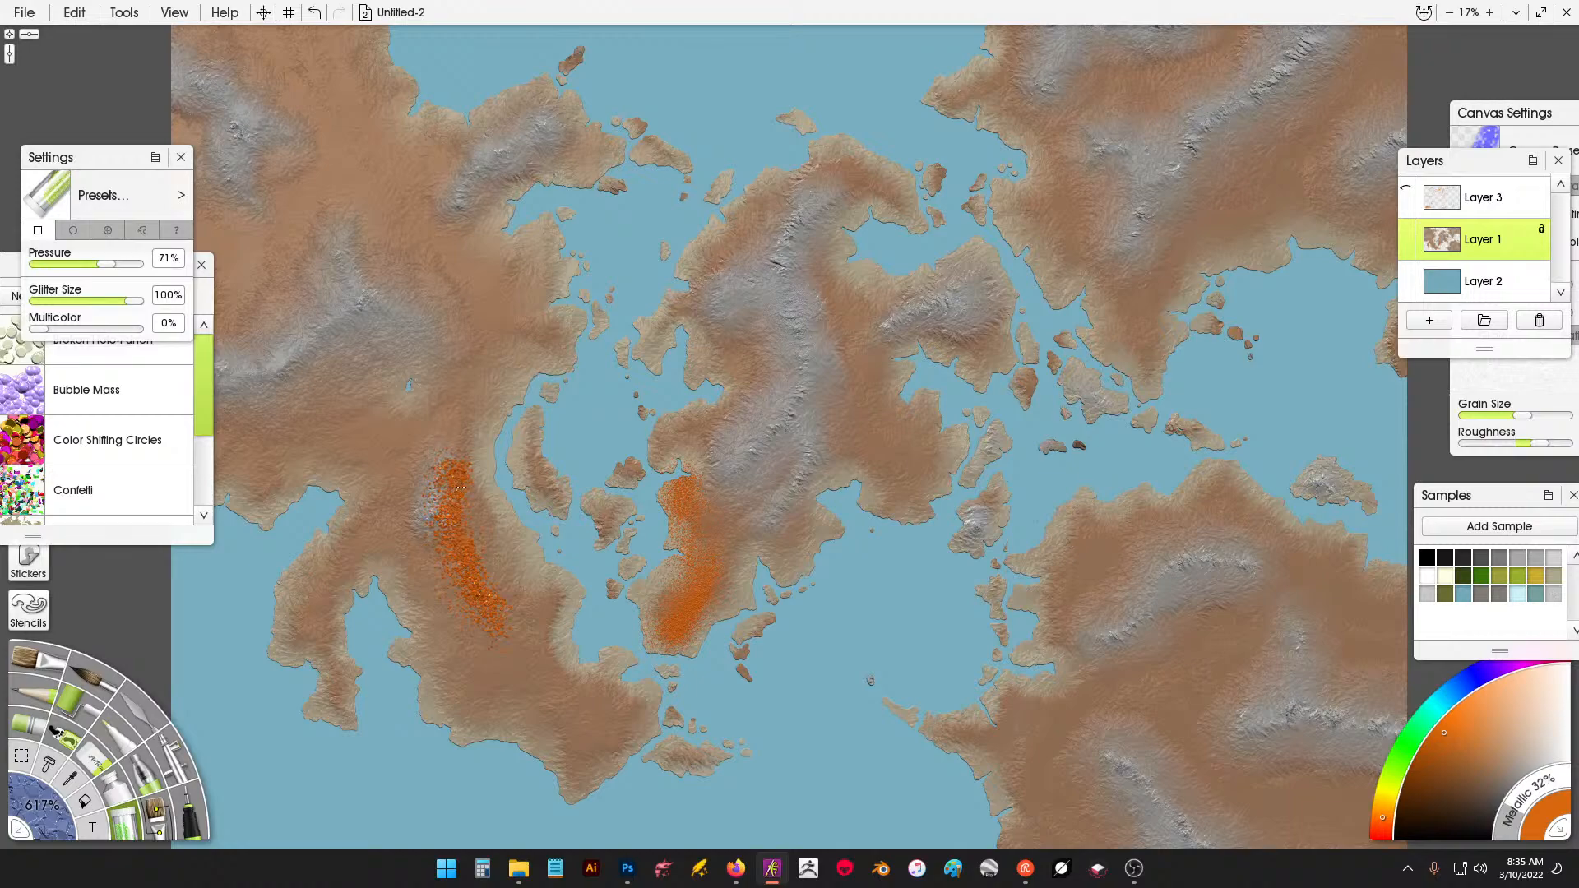
# Sprinkle orange glitter over the western continent's mountain ranges, southern end and southwestern peninsula.
pyautogui.moveTo(461, 487)
pyautogui.mouseDown()
pyautogui.moveTo(492, 554)
pyautogui.moveTo(550, 584)
pyautogui.moveTo(574, 701)
pyautogui.moveTo(591, 669)
pyautogui.moveTo(619, 666)
pyautogui.moveTo(646, 689)
pyautogui.moveTo(569, 748)
pyautogui.moveTo(412, 488)
pyautogui.moveTo(430, 486)
pyautogui.moveTo(450, 552)
pyautogui.mouseUp()
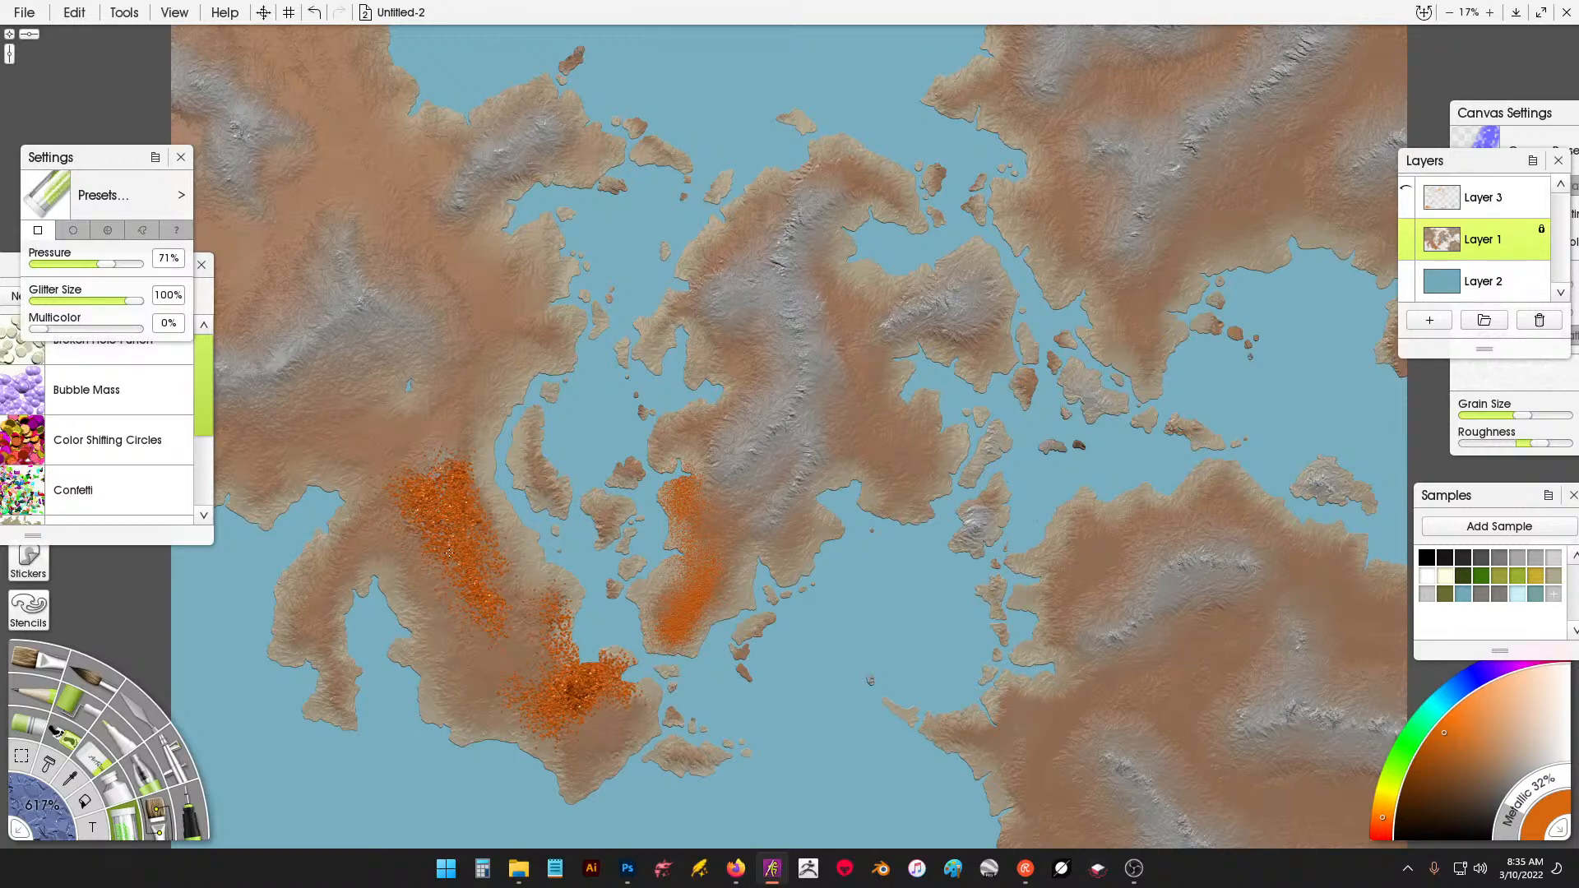
pyautogui.moveTo(436, 472)
pyautogui.mouseDown()
pyautogui.moveTo(423, 304)
pyautogui.moveTo(321, 321)
pyautogui.moveTo(226, 378)
pyautogui.moveTo(334, 245)
pyautogui.moveTo(362, 252)
pyautogui.mouseUp()
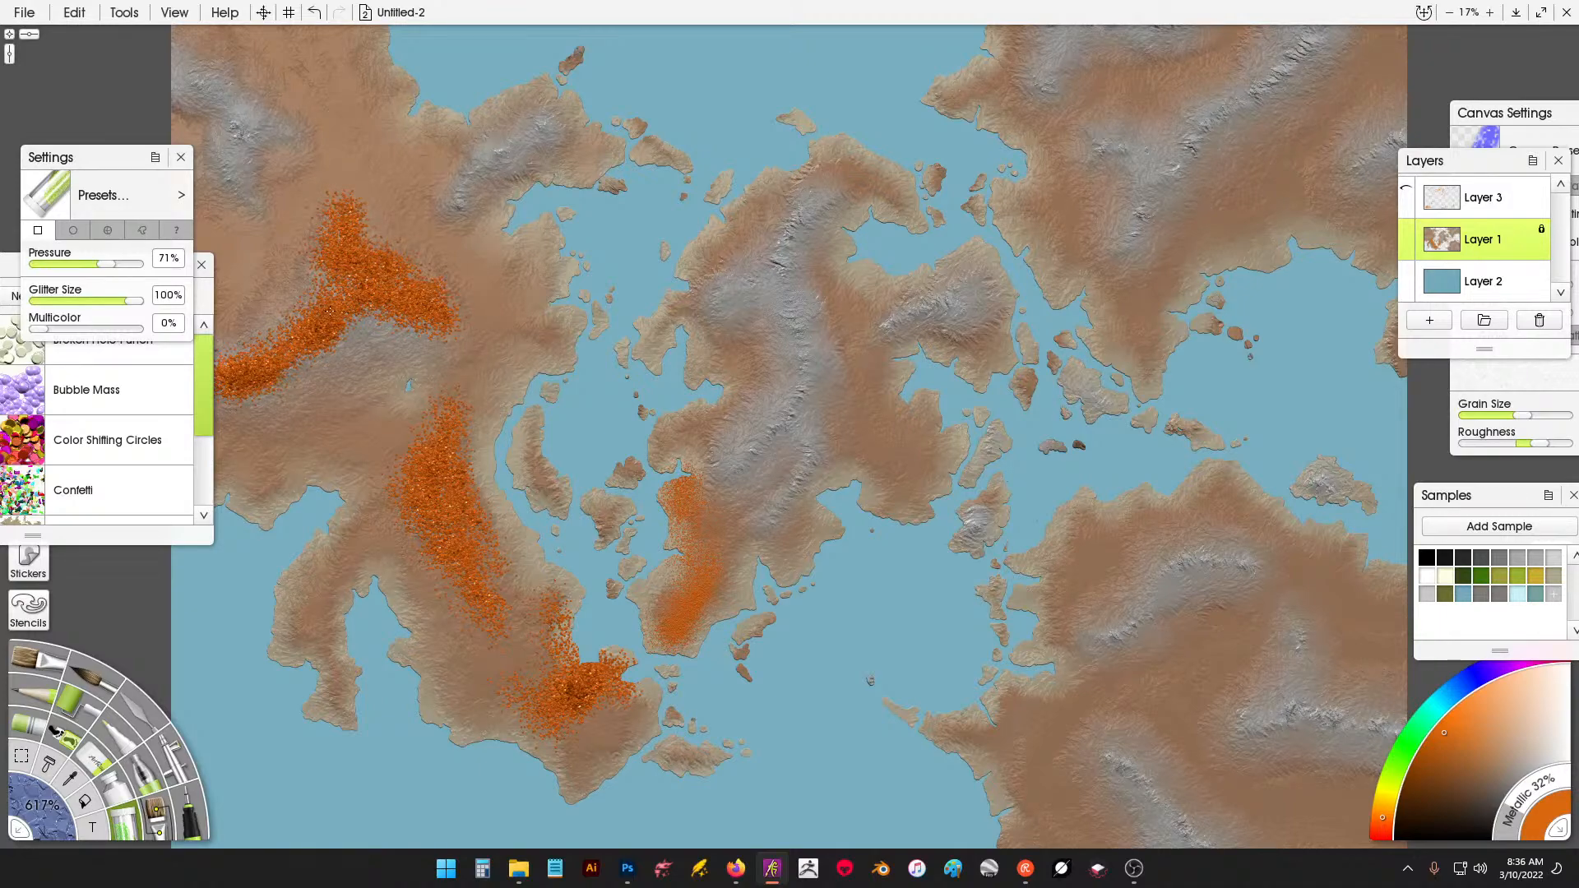
pyautogui.moveTo(420, 202)
pyautogui.mouseDown()
pyautogui.moveTo(535, 126)
pyautogui.moveTo(512, 144)
pyautogui.moveTo(593, 119)
pyautogui.mouseUp()
pyautogui.moveTo(247, 177)
pyautogui.mouseDown()
pyautogui.moveTo(240, 125)
pyautogui.moveTo(182, 94)
pyautogui.moveTo(195, 76)
pyautogui.moveTo(277, 137)
pyautogui.moveTo(344, 121)
pyautogui.moveTo(268, 151)
pyautogui.moveTo(247, 245)
pyautogui.moveTo(284, 288)
pyautogui.moveTo(304, 447)
pyautogui.moveTo(277, 400)
pyautogui.mouseUp()
pyautogui.moveTo(276, 399); pyautogui.dragTo(238, 379)
pyautogui.moveTo(238, 378); pyautogui.dragTo(183, 391)
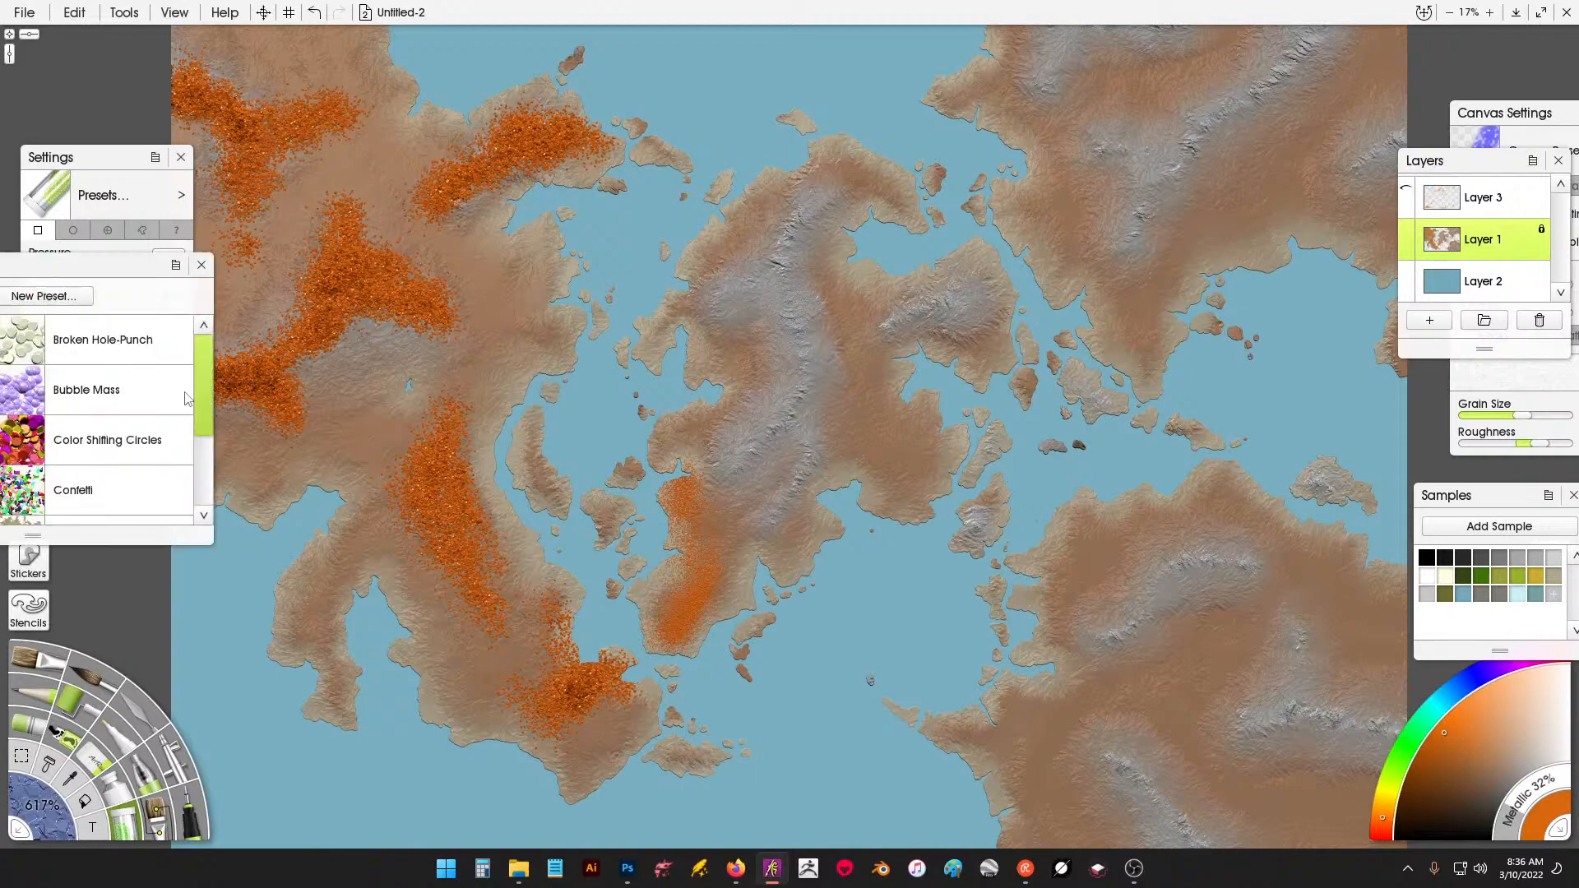
pyautogui.moveTo(333, 471)
pyautogui.mouseDown()
pyautogui.moveTo(345, 543)
pyautogui.moveTo(308, 634)
pyautogui.moveTo(338, 559)
pyautogui.moveTo(397, 494)
pyautogui.mouseUp()
# Sprinkle orange glitter along the central continent's main mountain spine, adding branches to its eastern and southern ridges.
pyautogui.moveTo(748, 387)
pyautogui.mouseDown()
pyautogui.moveTo(770, 426)
pyautogui.moveTo(820, 346)
pyautogui.moveTo(801, 294)
pyautogui.moveTo(730, 305)
pyautogui.moveTo(843, 191)
pyautogui.moveTo(796, 257)
pyautogui.mouseUp()
pyautogui.moveTo(843, 329)
pyautogui.mouseDown()
pyautogui.moveTo(938, 301)
pyautogui.moveTo(896, 316)
pyautogui.moveTo(864, 300)
pyautogui.mouseUp()
pyautogui.moveTo(892, 463); pyautogui.dragTo(845, 407)
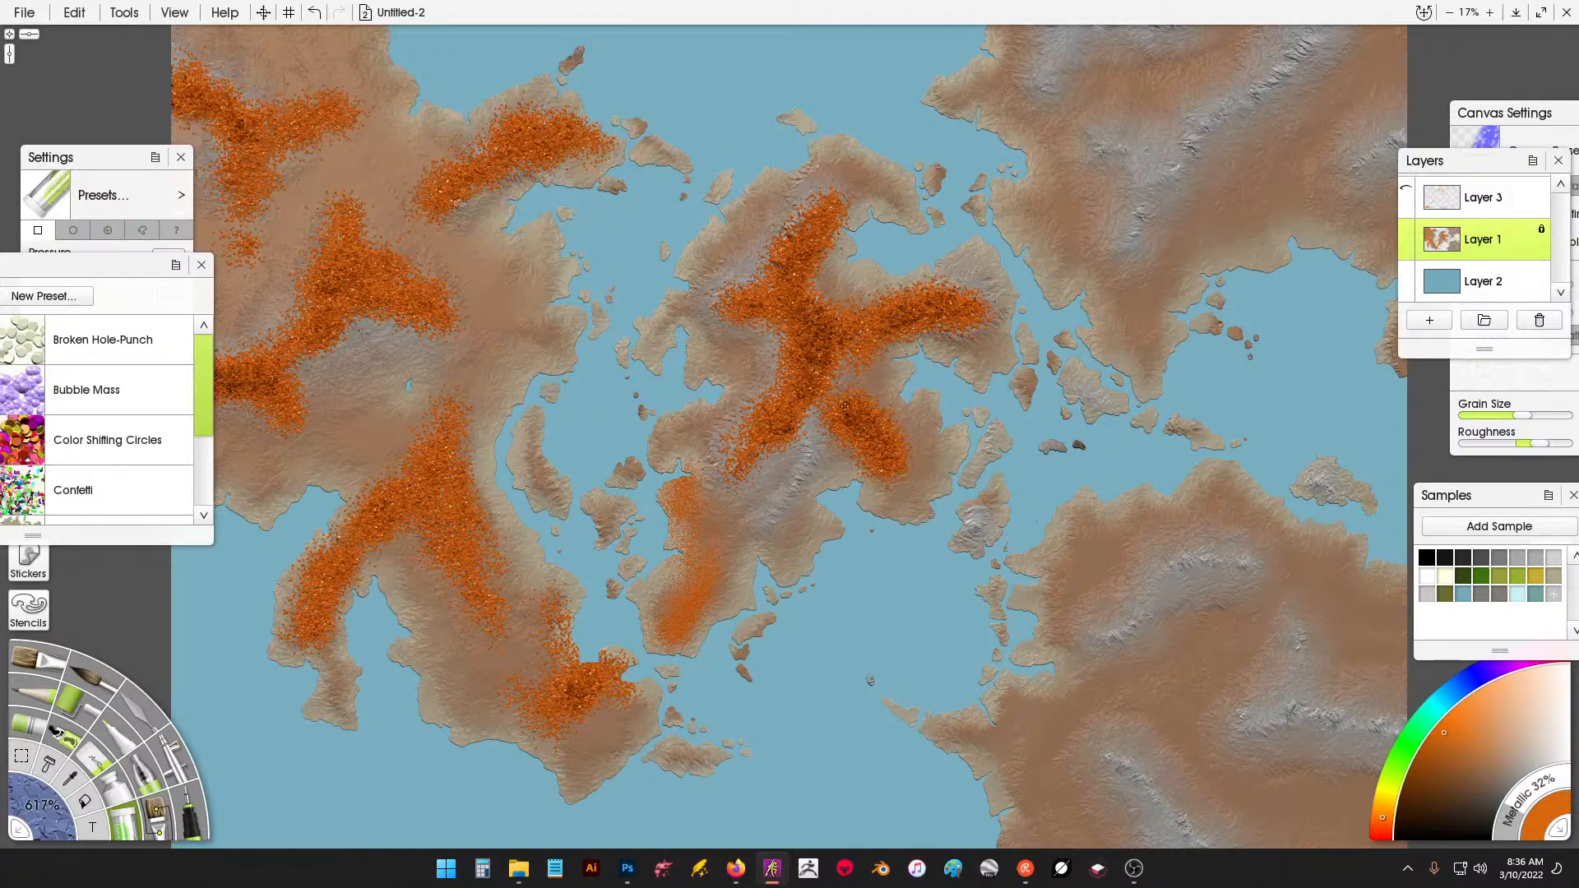
pyautogui.moveTo(797, 472); pyautogui.dragTo(819, 434)
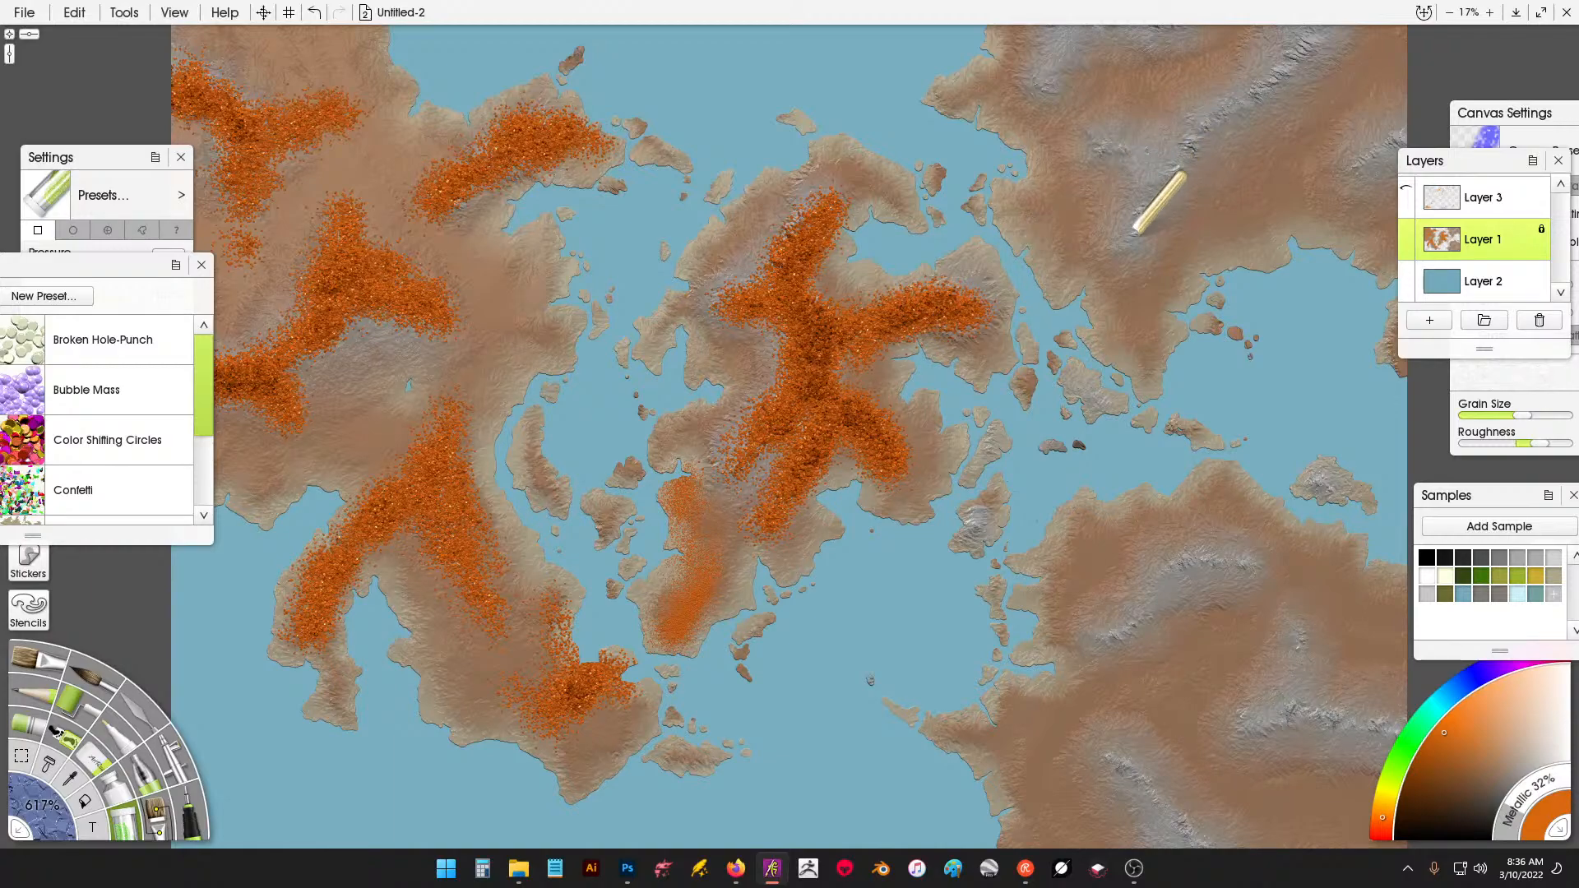
# Sprinkle orange glitter over the northeastern continent's diagonal mountain range, northern ridge and eastern mountains.
pyautogui.moveTo(1134, 221)
pyautogui.mouseDown()
pyautogui.moveTo(1150, 173)
pyautogui.moveTo(1102, 173)
pyautogui.moveTo(1175, 171)
pyautogui.moveTo(1219, 129)
pyautogui.mouseUp()
pyautogui.moveTo(1073, 241); pyautogui.dragTo(874, 462)
pyautogui.moveTo(847, 289); pyautogui.dragTo(928, 250)
pyautogui.moveTo(1033, 330); pyautogui.dragTo(1117, 252)
pyautogui.moveTo(1073, 237); pyautogui.dragTo(1149, 297)
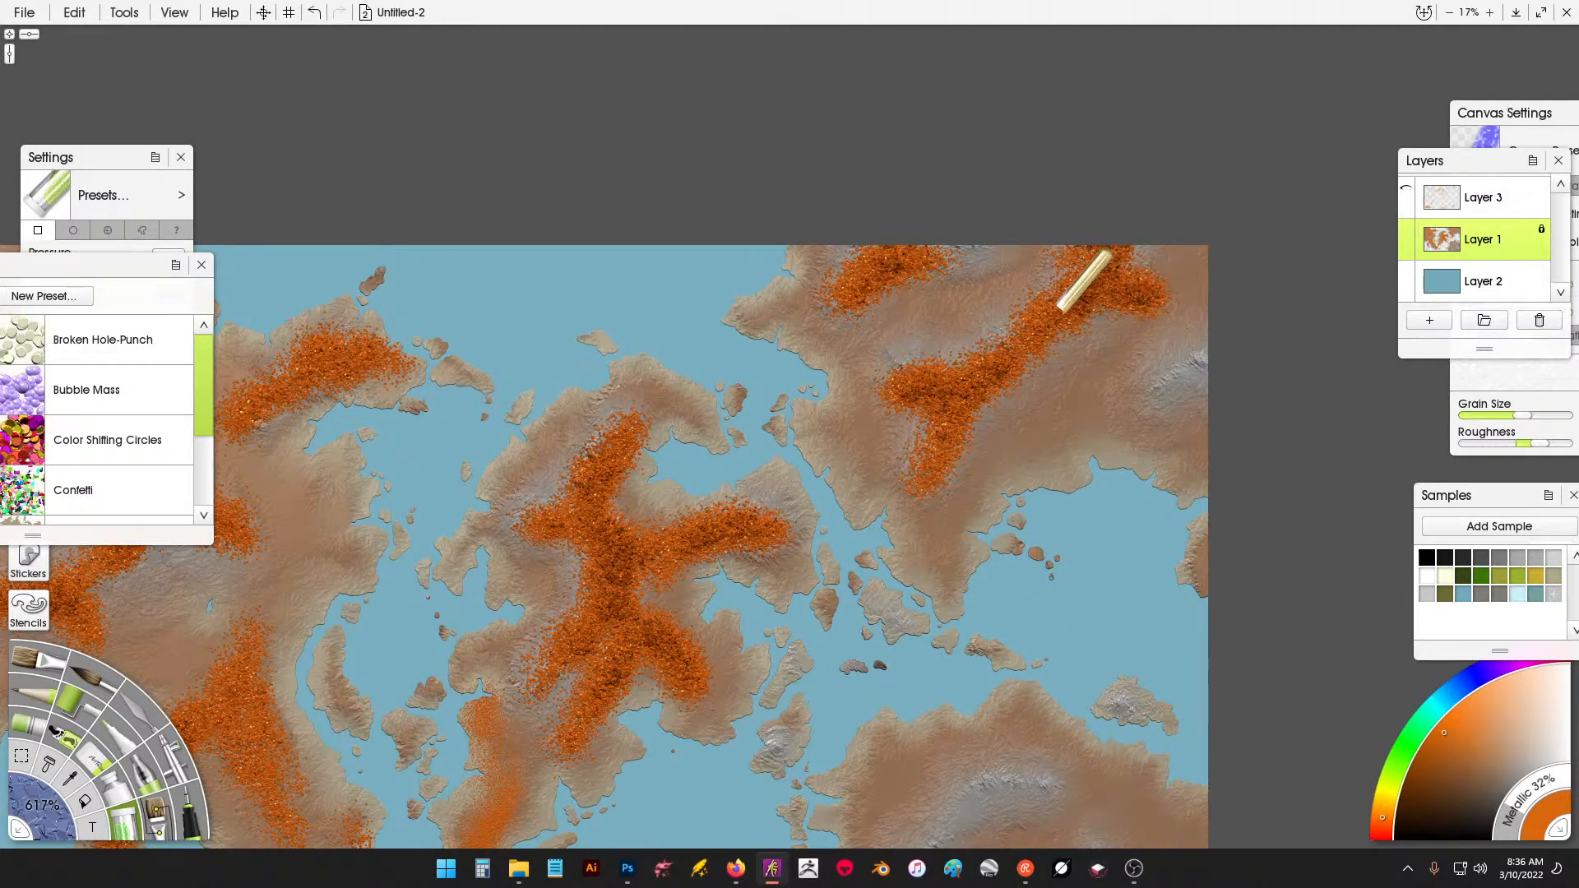
pyautogui.moveTo(1057, 316)
pyautogui.mouseDown()
pyautogui.moveTo(1084, 349)
pyautogui.moveTo(1040, 362)
pyautogui.moveTo(1019, 395)
pyautogui.moveTo(1044, 395)
pyautogui.moveTo(1029, 301)
pyautogui.mouseUp()
pyautogui.moveTo(939, 274); pyautogui.dragTo(937, 251)
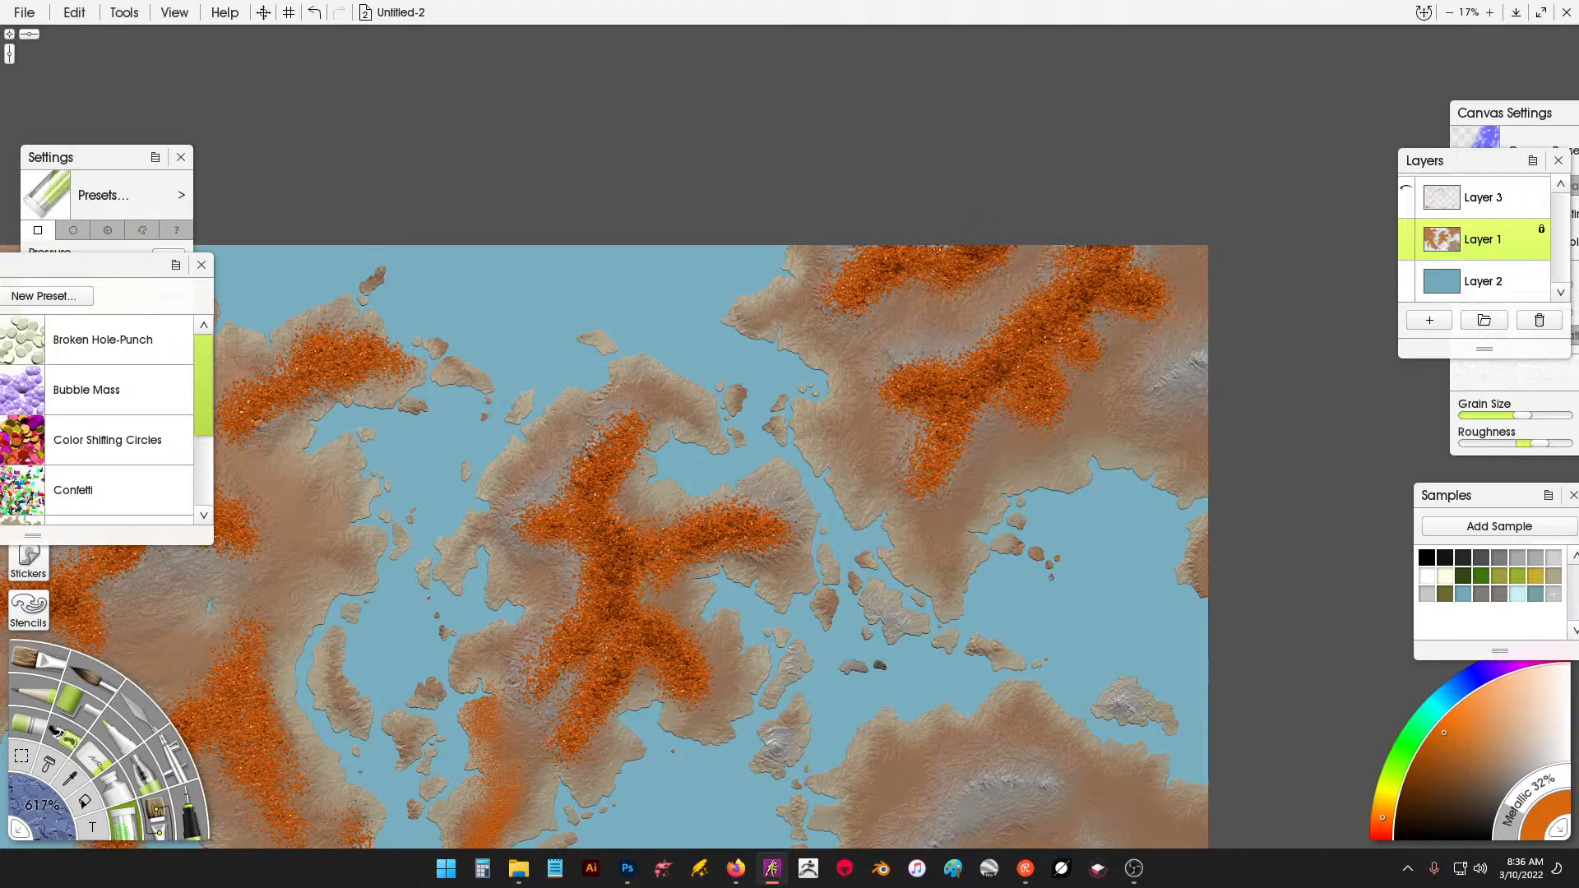
pyautogui.moveTo(1151, 331)
pyautogui.mouseDown()
pyautogui.moveTo(1131, 436)
pyautogui.moveTo(1178, 353)
pyautogui.moveTo(1167, 293)
pyautogui.mouseUp()
# Sprinkle orange glitter over the northern mountain range of the southeastern continent.
pyautogui.scroll(-5, 928, 556)
pyautogui.moveTo(969, 441)
pyautogui.mouseDown()
pyautogui.moveTo(924, 452)
pyautogui.moveTo(990, 415)
pyautogui.moveTo(1040, 420)
pyautogui.moveTo(869, 412)
pyautogui.mouseUp()
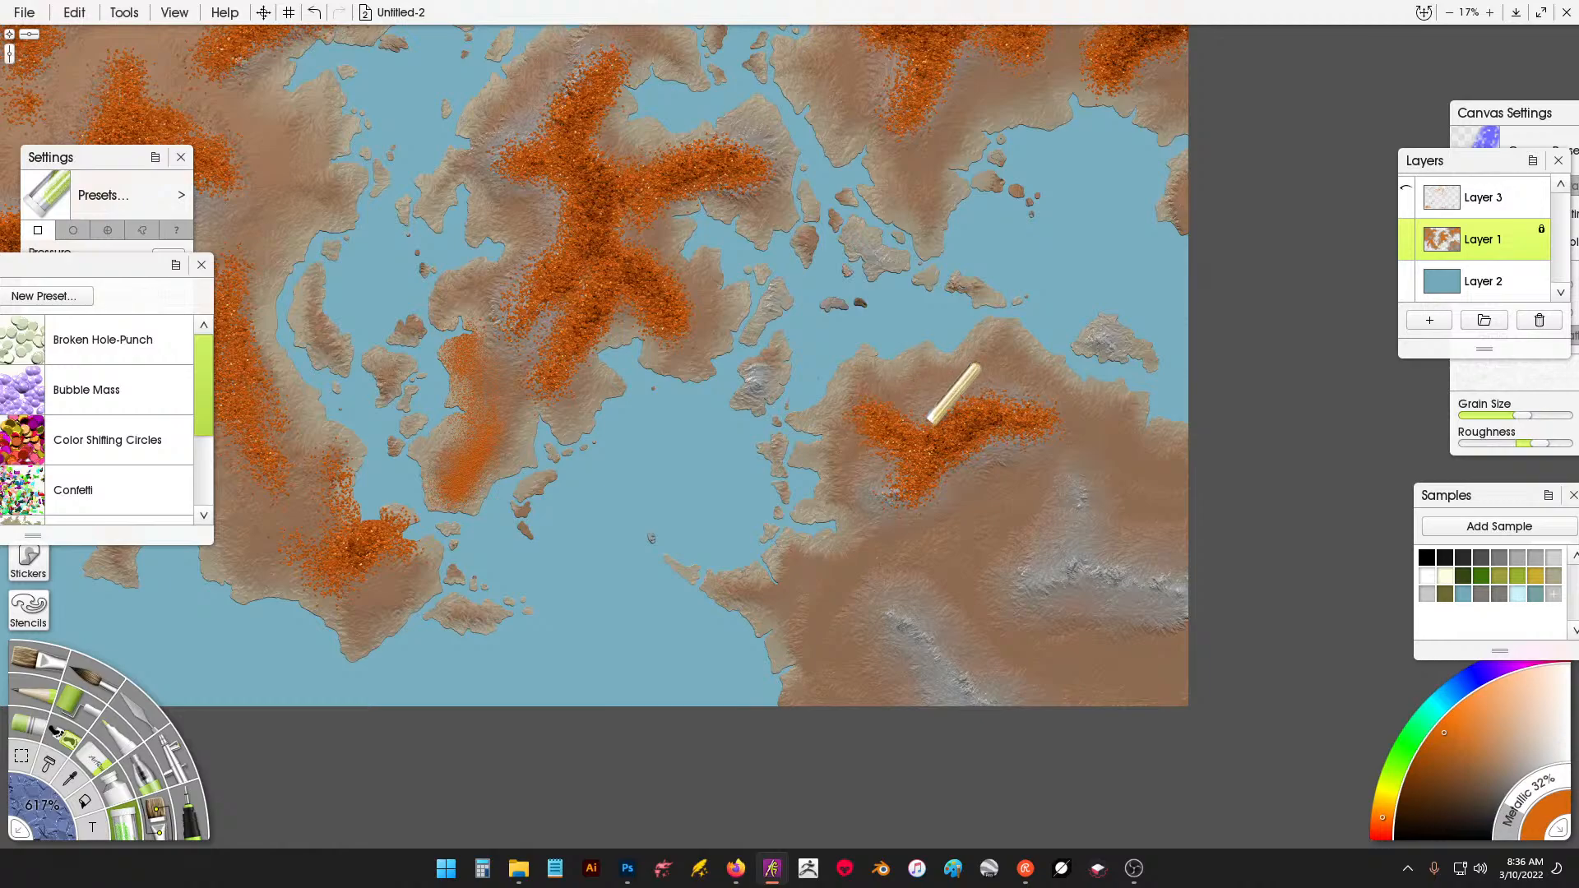
# Spray orange glitter ridges across the eastern and southern parts of the southeastern continent and over the central continent's southern peninsula.
pyautogui.moveTo(1029, 433)
pyautogui.mouseDown()
pyautogui.moveTo(1075, 516)
pyautogui.moveTo(1053, 567)
pyautogui.moveTo(966, 561)
pyautogui.moveTo(1083, 575)
pyautogui.moveTo(1184, 658)
pyautogui.mouseUp()
pyautogui.moveTo(1119, 569)
pyautogui.mouseDown()
pyautogui.moveTo(1147, 585)
pyautogui.moveTo(1187, 522)
pyautogui.mouseUp()
pyautogui.moveTo(876, 609); pyautogui.dragTo(999, 699)
pyautogui.moveTo(843, 666)
pyautogui.mouseDown()
pyautogui.moveTo(802, 695)
pyautogui.moveTo(950, 667)
pyautogui.mouseUp()
pyautogui.moveTo(615, 460); pyautogui.dragTo(935, 520)
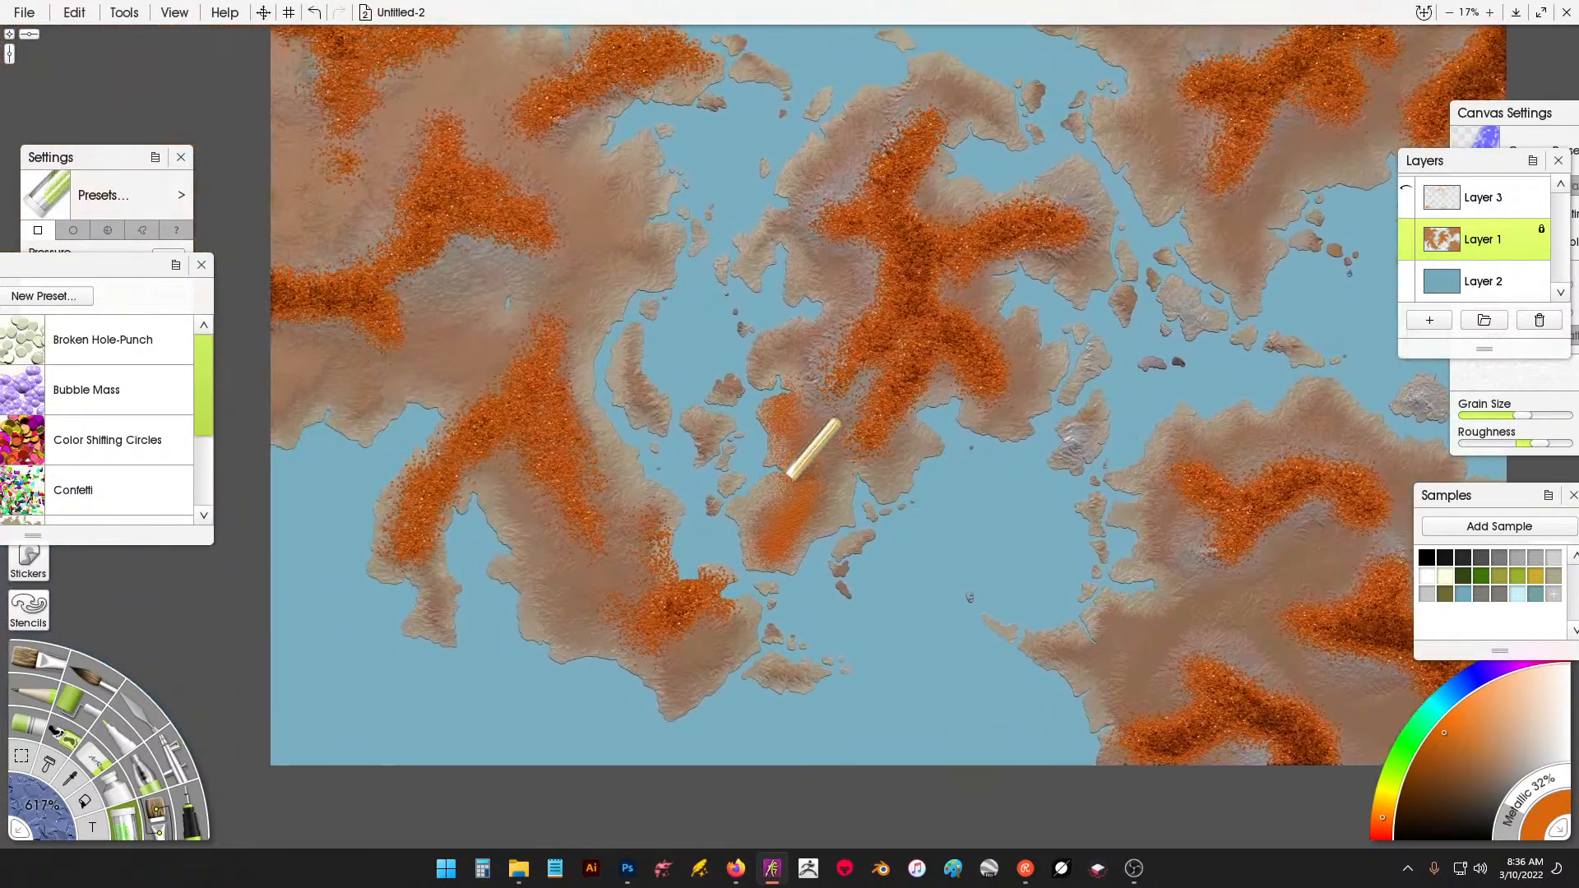
pyautogui.moveTo(796, 480)
pyautogui.mouseDown()
pyautogui.moveTo(811, 489)
pyautogui.moveTo(832, 415)
pyautogui.moveTo(853, 416)
pyautogui.mouseUp()
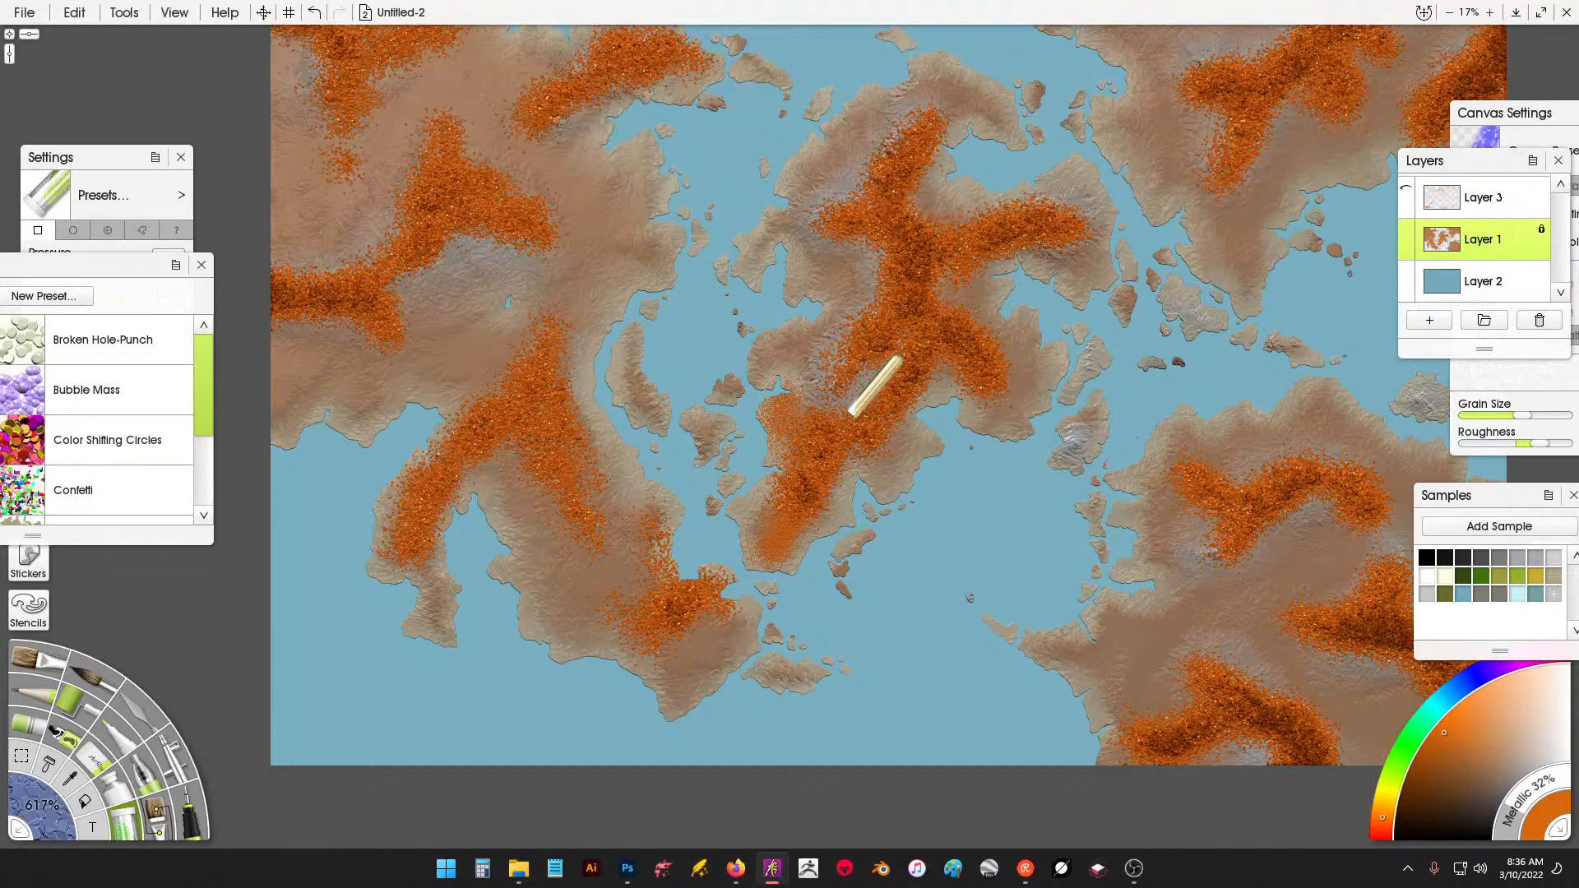
# Extend the orange glitter ridges across the western continent and onto the small island off its east coast.
pyautogui.moveTo(579, 297); pyautogui.dragTo(702, 420)
pyautogui.moveTo(689, 364); pyautogui.dragTo(762, 372)
pyautogui.moveTo(748, 490); pyautogui.dragTo(772, 539)
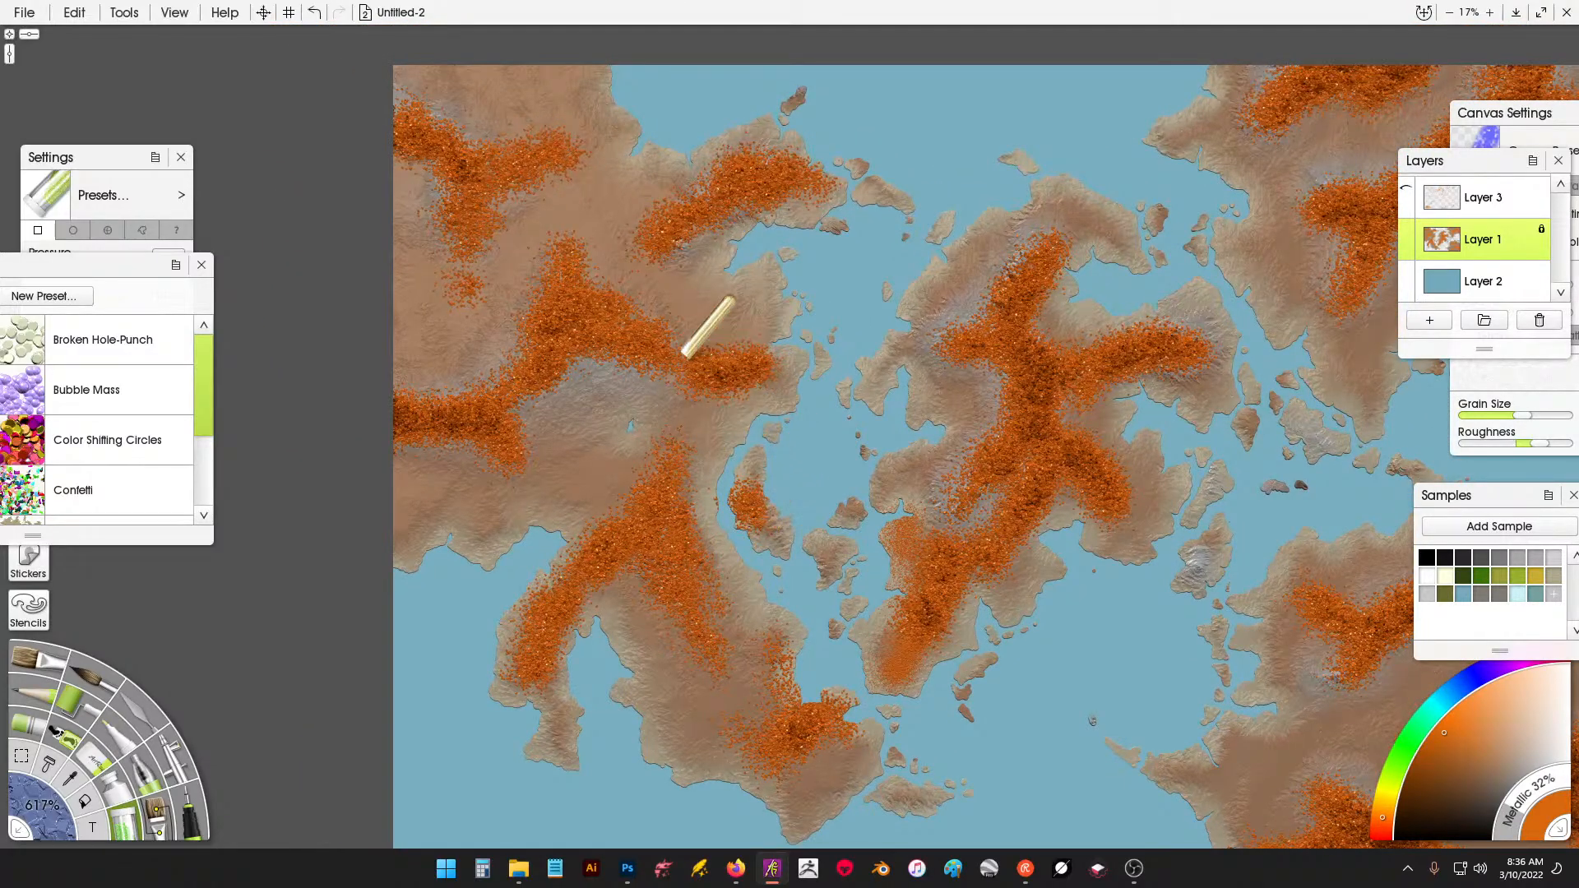
pyautogui.moveTo(516, 100)
pyautogui.mouseDown()
pyautogui.moveTo(527, 61)
pyautogui.moveTo(501, 91)
pyautogui.moveTo(459, 51)
pyautogui.moveTo(408, 59)
pyautogui.mouseUp()
pyautogui.moveTo(399, 235); pyautogui.dragTo(387, 382)
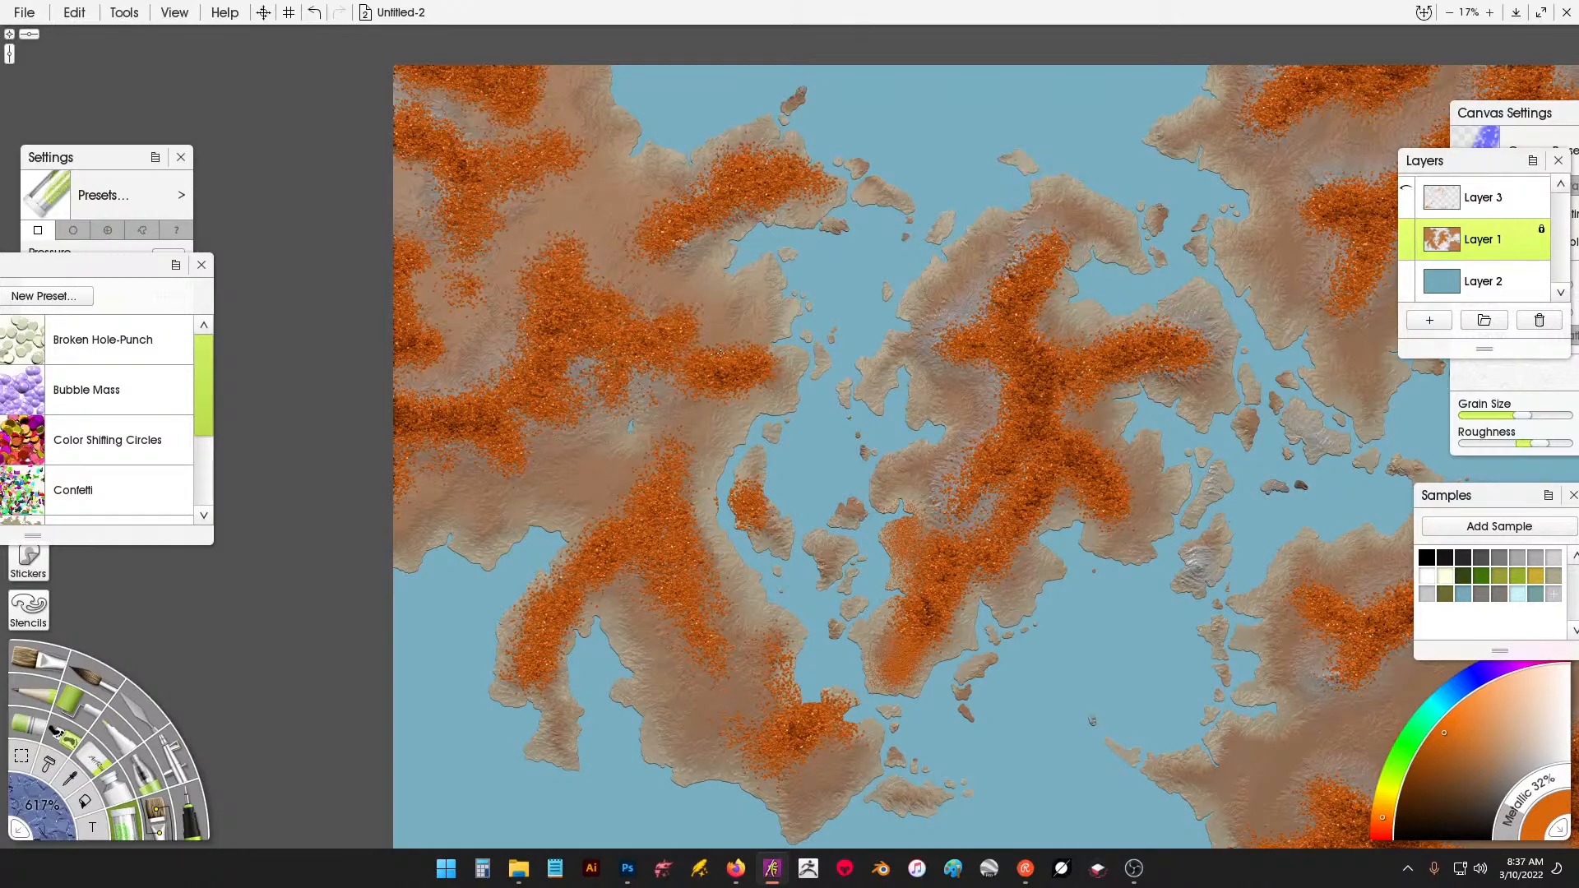
pyautogui.moveTo(743, 326)
pyautogui.mouseDown()
pyautogui.moveTo(684, 464)
pyautogui.moveTo(638, 513)
pyautogui.moveTo(612, 488)
pyautogui.moveTo(614, 516)
pyautogui.moveTo(646, 502)
pyautogui.moveTo(638, 547)
pyautogui.moveTo(705, 633)
pyautogui.moveTo(697, 666)
pyautogui.mouseUp()
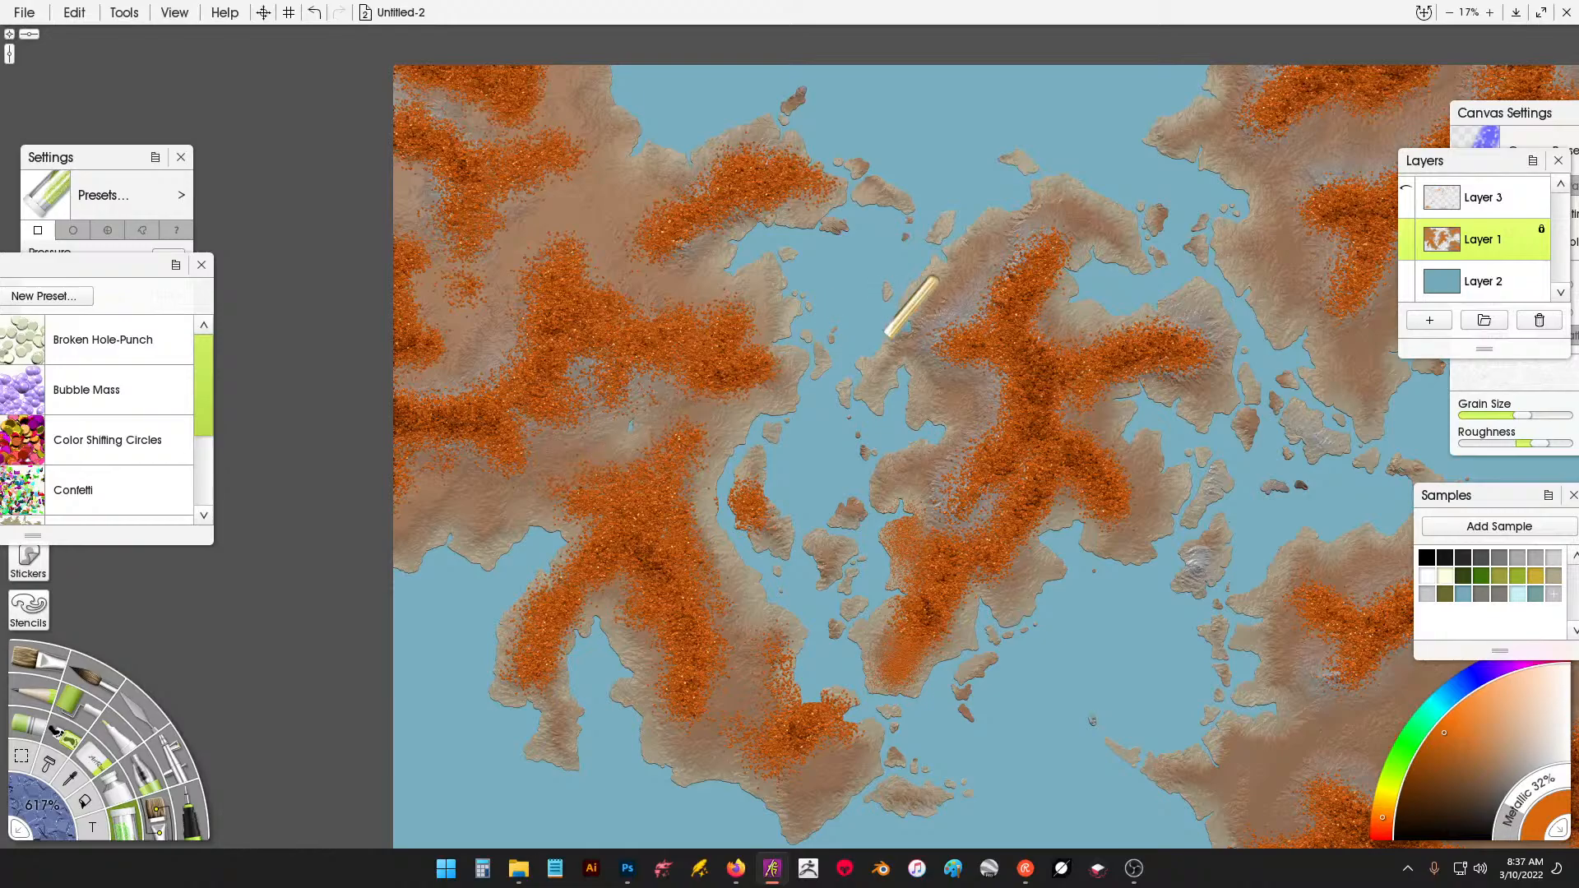
# Widen the orange glitter on the central continent and cover the small islands east of it.
pyautogui.moveTo(903, 317)
pyautogui.mouseDown()
pyautogui.moveTo(803, 426)
pyautogui.moveTo(764, 435)
pyautogui.moveTo(765, 355)
pyautogui.moveTo(816, 274)
pyautogui.moveTo(869, 267)
pyautogui.mouseUp()
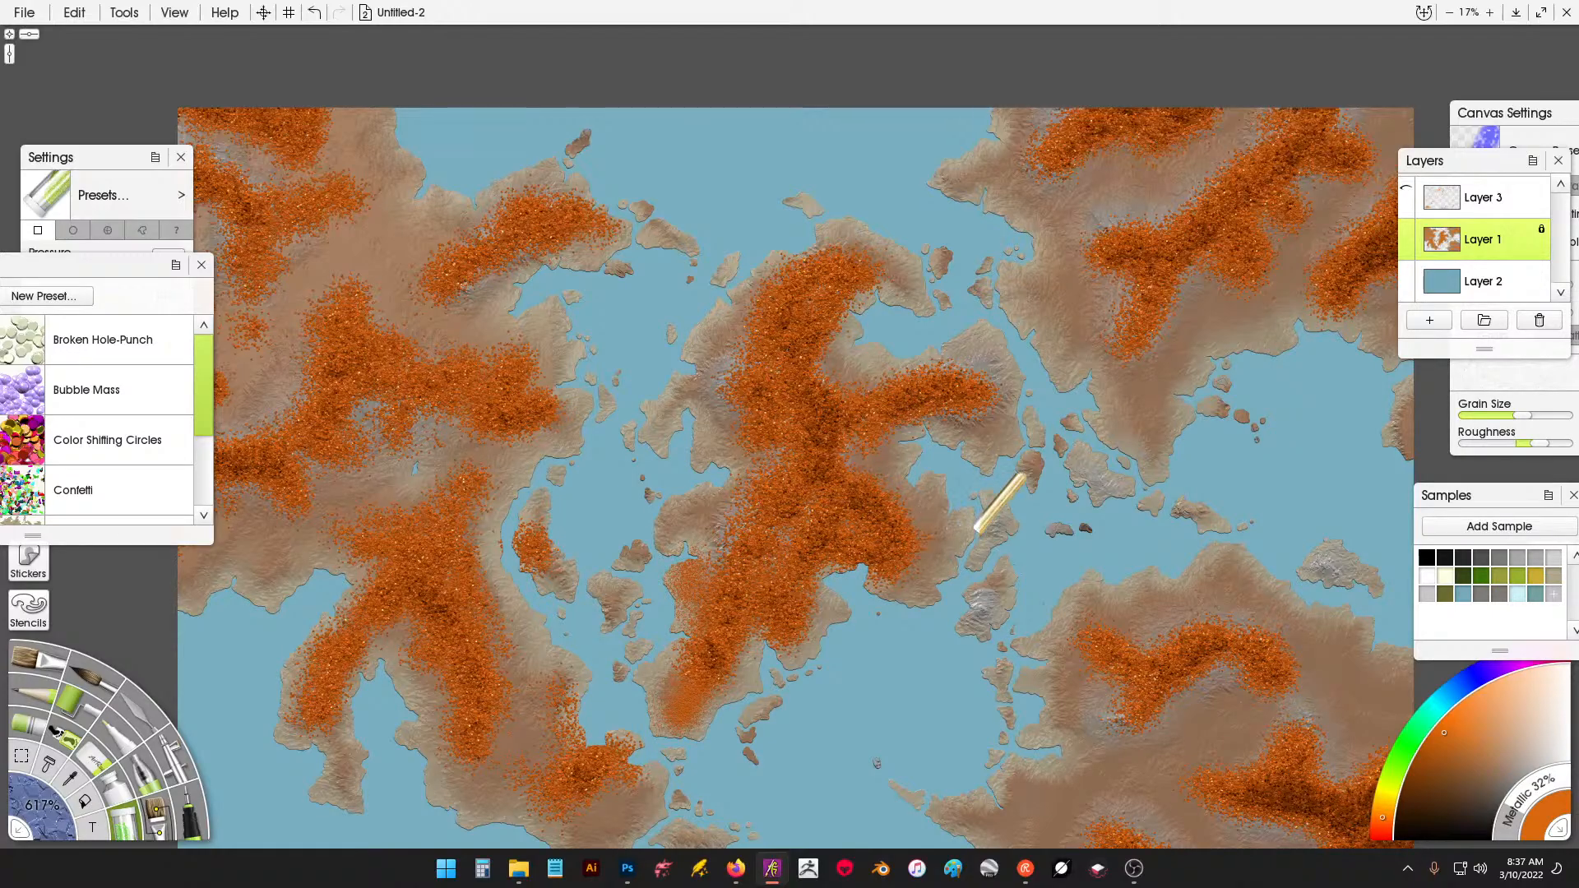
pyautogui.moveTo(977, 530)
pyautogui.mouseDown()
pyautogui.moveTo(993, 605)
pyautogui.moveTo(1136, 350)
pyautogui.moveTo(1134, 402)
pyautogui.moveTo(1206, 291)
pyautogui.mouseUp()
# Spray orange glitter between the ridges of the northeastern continent to merge them into one broad area.
pyautogui.moveTo(1099, 298)
pyautogui.mouseDown()
pyautogui.moveTo(1051, 306)
pyautogui.moveTo(1137, 266)
pyautogui.moveTo(1117, 280)
pyautogui.moveTo(1134, 250)
pyautogui.moveTo(1086, 215)
pyautogui.moveTo(1100, 245)
pyautogui.moveTo(1232, 154)
pyautogui.moveTo(1003, 173)
pyautogui.mouseUp()
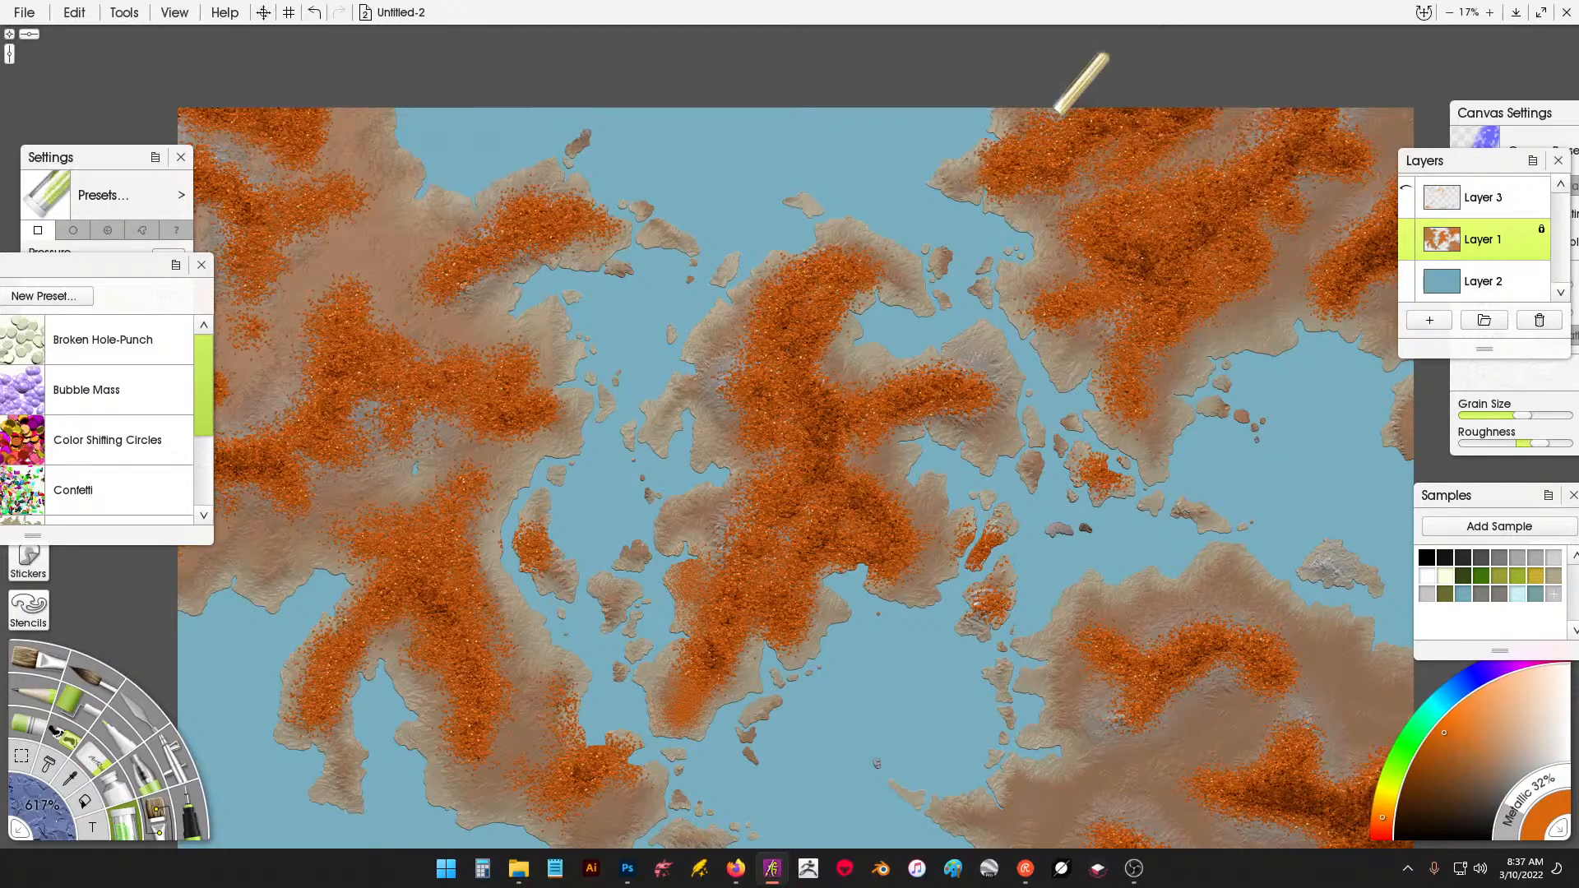
pyautogui.moveTo(1186, 203); pyautogui.dragTo(1138, 209)
pyautogui.moveTo(1246, 271)
pyautogui.mouseDown()
pyautogui.moveTo(1023, 329)
pyautogui.moveTo(1097, 248)
pyautogui.mouseUp()
pyautogui.moveTo(1146, 300)
pyautogui.mouseDown()
pyautogui.moveTo(1102, 362)
pyautogui.moveTo(1093, 335)
pyautogui.moveTo(1031, 332)
pyautogui.mouseUp()
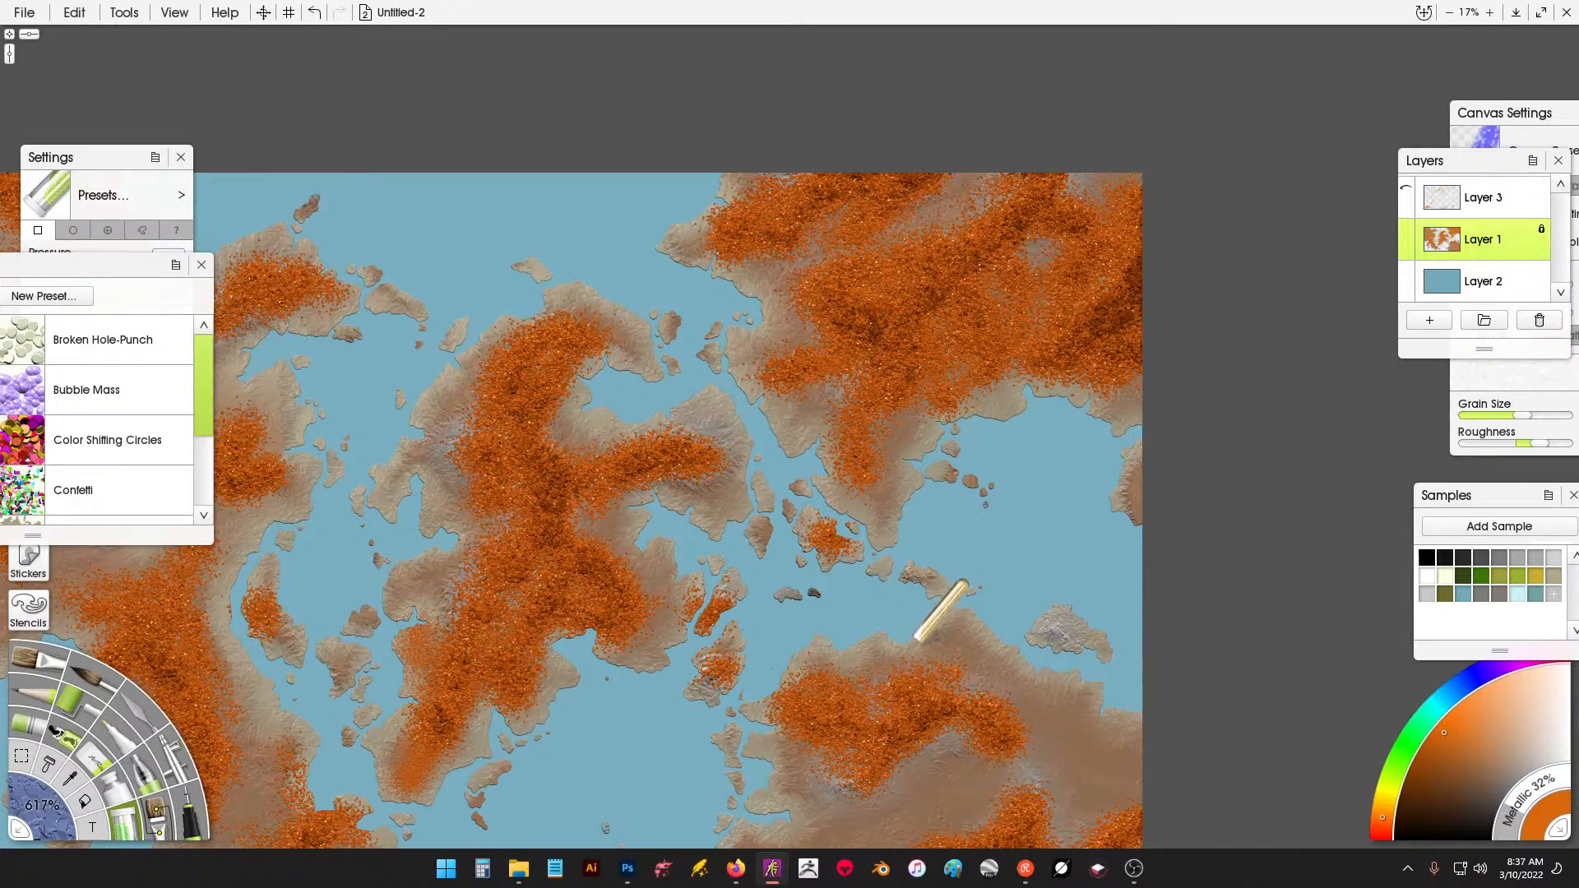
# Fill the interior of the southeastern continent with orange glitter, joining its separate ridges.
pyautogui.moveTo(876, 763)
pyautogui.mouseDown()
pyautogui.moveTo(861, 588)
pyautogui.moveTo(820, 426)
pyautogui.mouseUp()
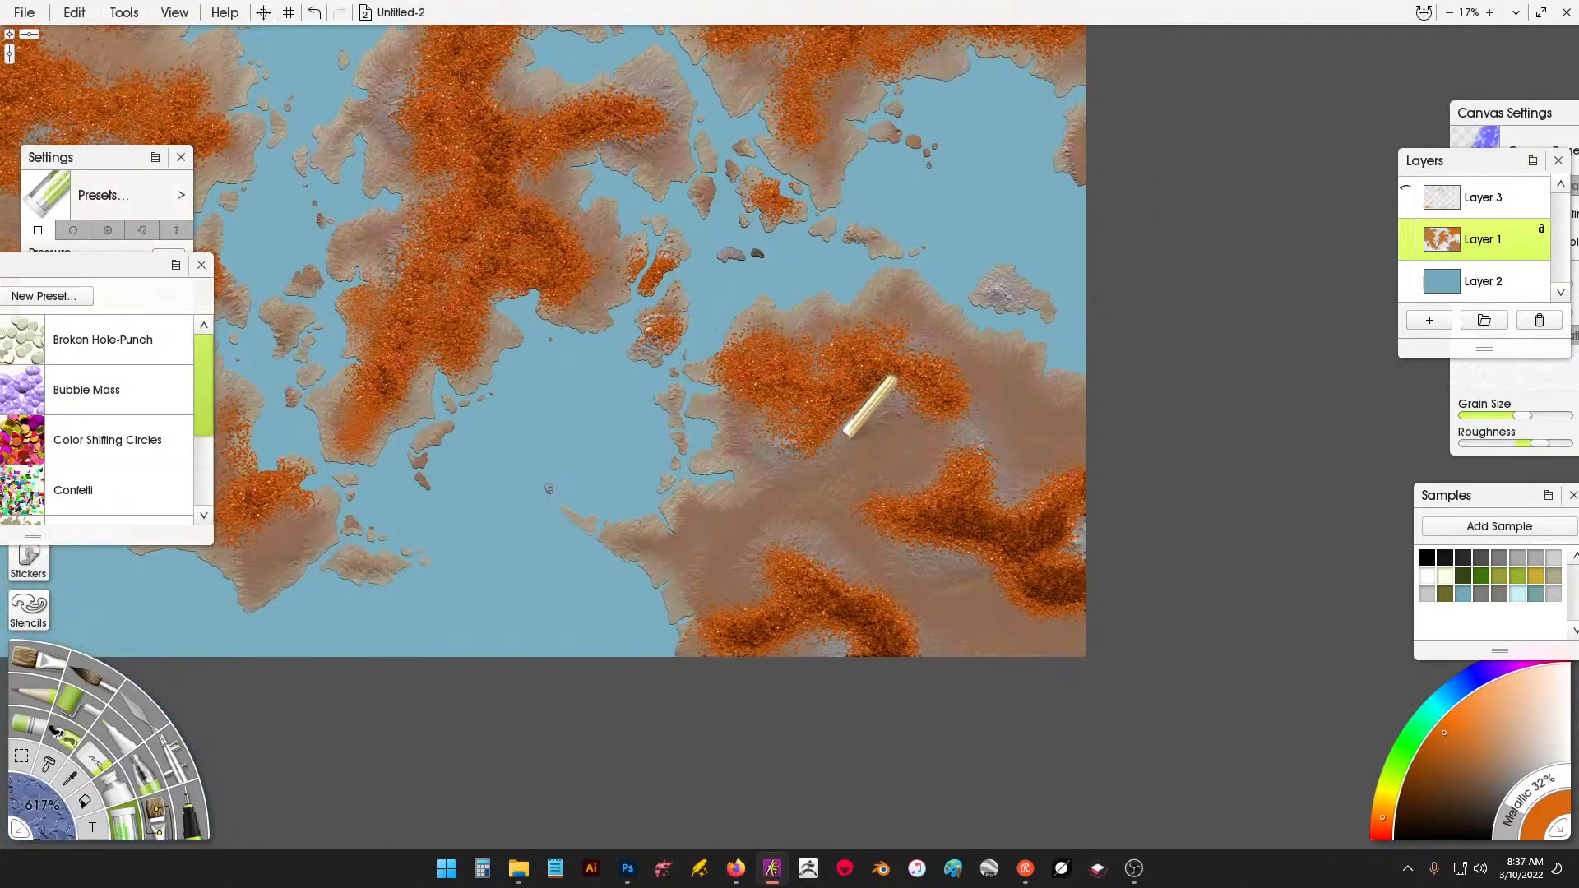
pyautogui.moveTo(904, 490)
pyautogui.mouseDown()
pyautogui.moveTo(925, 444)
pyautogui.moveTo(987, 428)
pyautogui.moveTo(1020, 469)
pyautogui.moveTo(1084, 465)
pyautogui.mouseUp()
pyautogui.moveTo(872, 514)
pyautogui.mouseDown()
pyautogui.moveTo(962, 633)
pyautogui.moveTo(990, 584)
pyautogui.moveTo(1020, 642)
pyautogui.moveTo(1069, 649)
pyautogui.moveTo(1016, 547)
pyautogui.moveTo(853, 529)
pyautogui.moveTo(831, 485)
pyautogui.moveTo(880, 412)
pyautogui.moveTo(798, 483)
pyautogui.moveTo(739, 576)
pyautogui.moveTo(732, 641)
pyautogui.moveTo(855, 645)
pyautogui.moveTo(838, 569)
pyautogui.moveTo(785, 533)
pyautogui.moveTo(679, 555)
pyautogui.moveTo(740, 493)
pyautogui.moveTo(952, 367)
pyautogui.moveTo(1053, 387)
pyautogui.mouseUp()
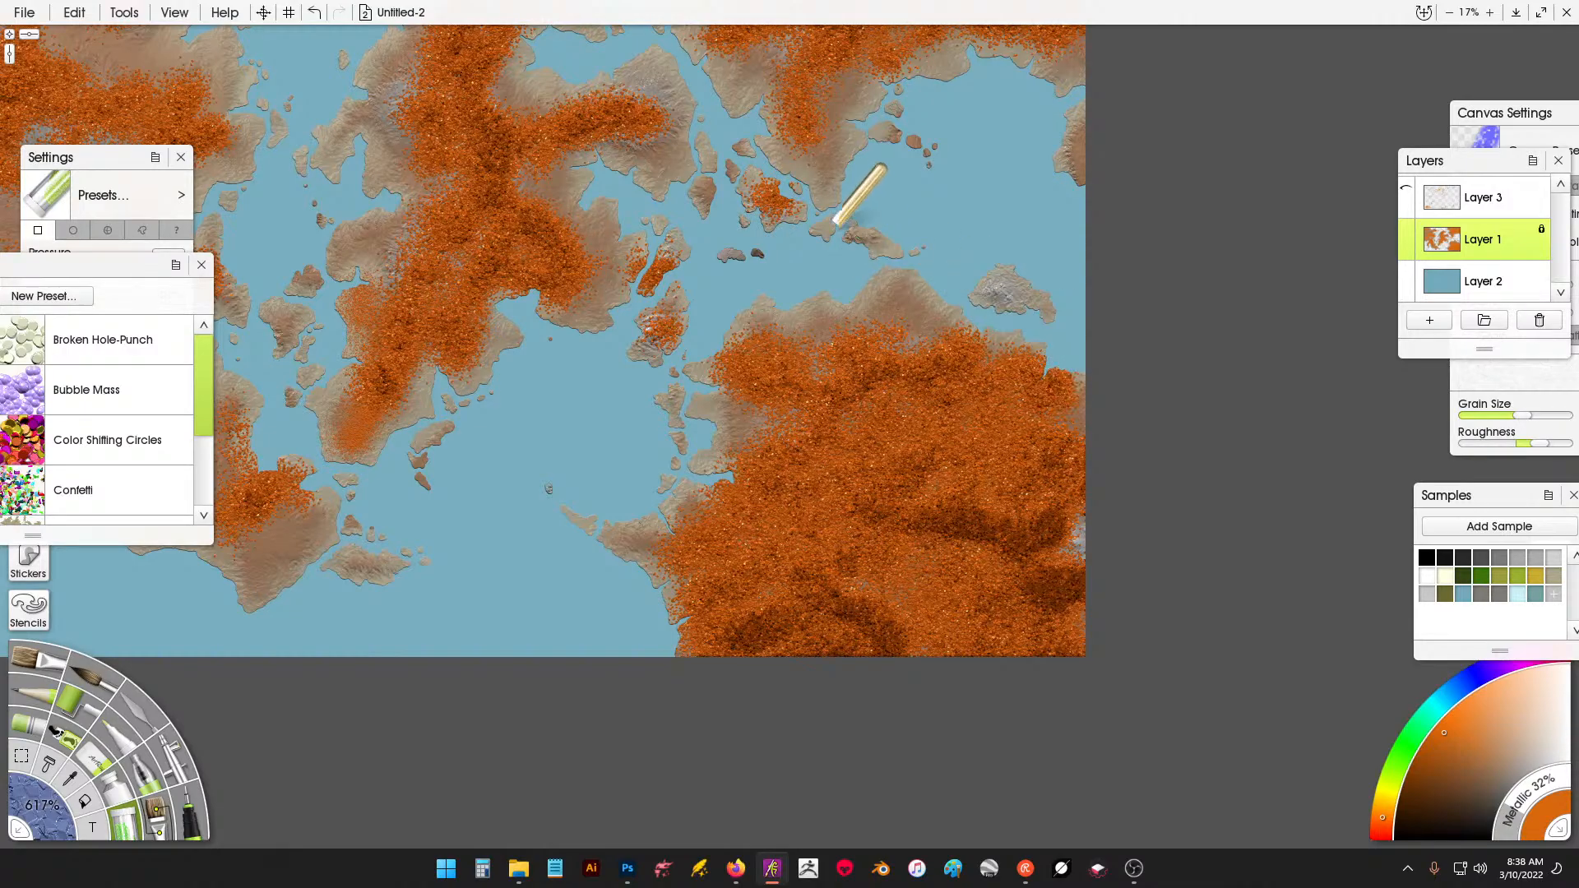
# Cover the northeastern continent's remaining bare land out to its coasts and the islands south of it with orange glitter.
pyautogui.moveTo(837, 87)
pyautogui.mouseDown()
pyautogui.moveTo(885, 347)
pyautogui.moveTo(921, 346)
pyautogui.moveTo(1037, 247)
pyautogui.moveTo(1029, 188)
pyautogui.mouseUp()
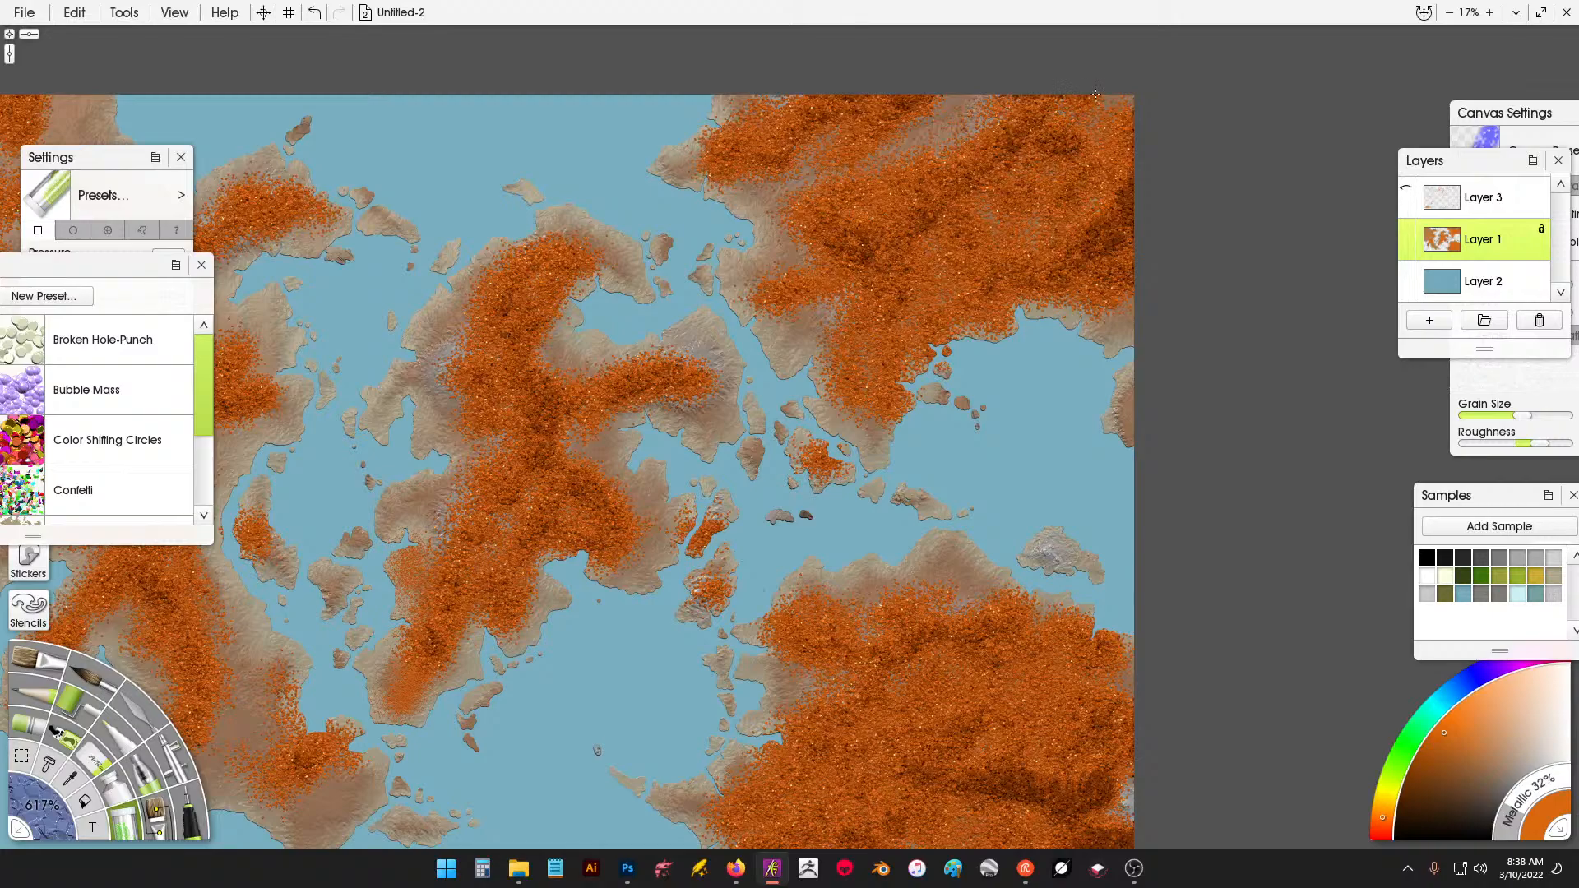
pyautogui.moveTo(839, 143)
pyautogui.mouseDown()
pyautogui.moveTo(790, 157)
pyautogui.moveTo(792, 212)
pyautogui.moveTo(751, 257)
pyautogui.moveTo(808, 311)
pyautogui.moveTo(818, 362)
pyautogui.mouseUp()
pyautogui.moveTo(915, 480)
pyautogui.mouseDown()
pyautogui.moveTo(1019, 523)
pyautogui.moveTo(1102, 484)
pyautogui.mouseUp()
pyautogui.moveTo(1136, 391)
pyautogui.mouseDown()
pyautogui.moveTo(1085, 343)
pyautogui.moveTo(1029, 329)
pyautogui.mouseUp()
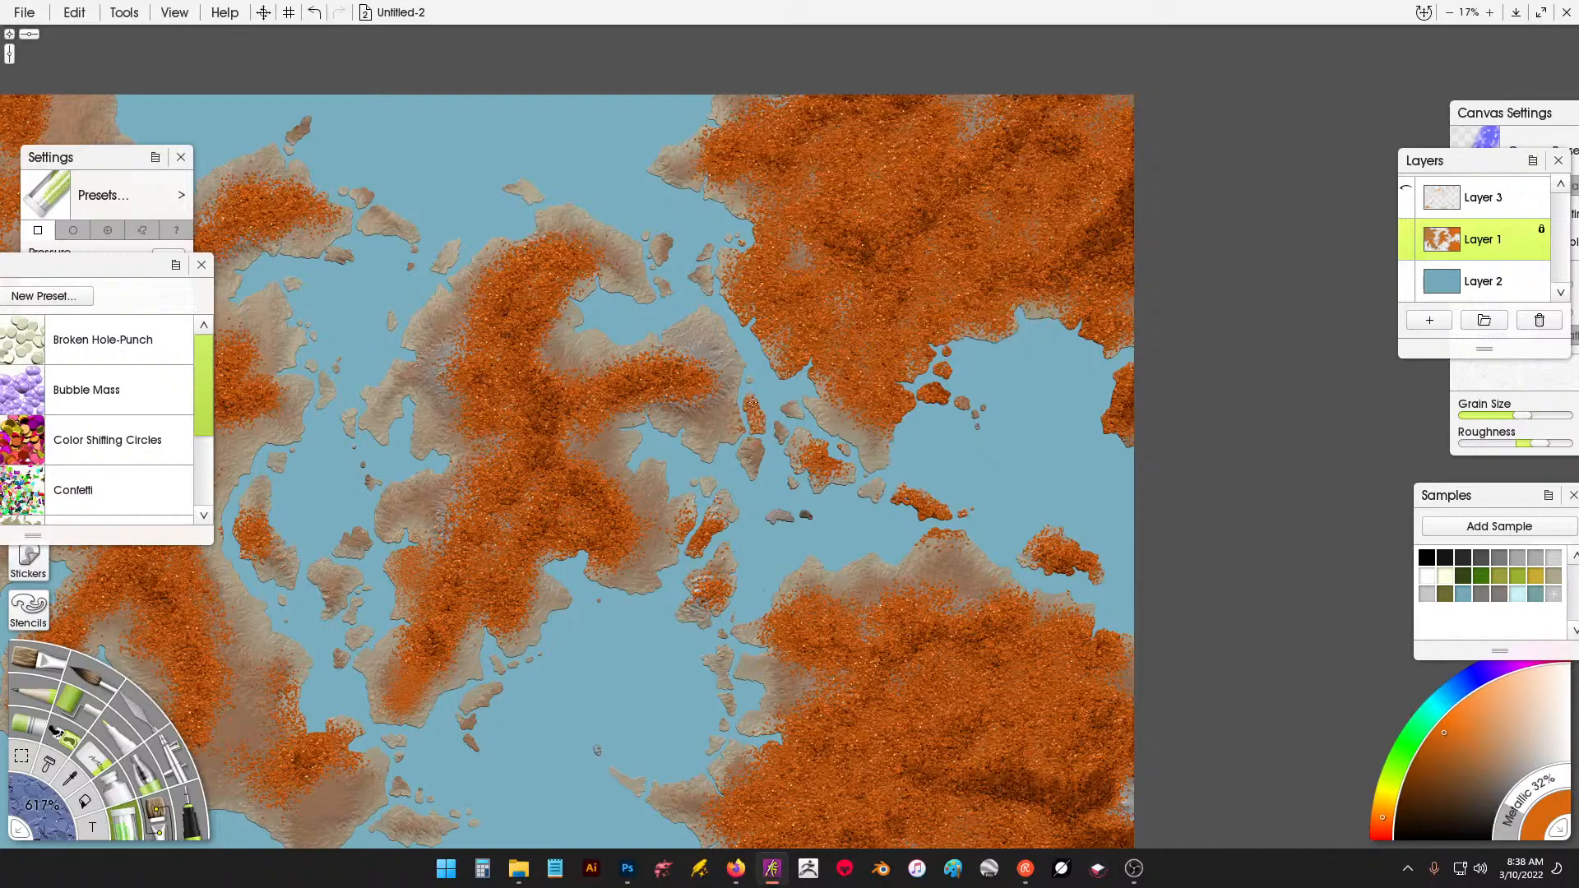
# Spread orange glitter over the central continent out to its east and west coasts.
pyautogui.moveTo(646, 331)
pyautogui.mouseDown()
pyautogui.moveTo(699, 362)
pyautogui.moveTo(723, 289)
pyautogui.moveTo(658, 246)
pyautogui.moveTo(592, 247)
pyautogui.moveTo(444, 329)
pyautogui.moveTo(411, 386)
pyautogui.moveTo(457, 508)
pyautogui.moveTo(407, 580)
pyautogui.moveTo(416, 650)
pyautogui.moveTo(519, 613)
pyautogui.moveTo(563, 533)
pyautogui.mouseUp()
pyautogui.moveTo(640, 567)
pyautogui.mouseDown()
pyautogui.moveTo(655, 493)
pyautogui.moveTo(609, 443)
pyautogui.mouseUp()
pyautogui.moveTo(582, 345); pyautogui.dragTo(595, 354)
# Cover the western continent's southern tip and the small islands off its southeast coast with orange glitter.
pyautogui.moveTo(498, 714); pyautogui.dragTo(721, 579)
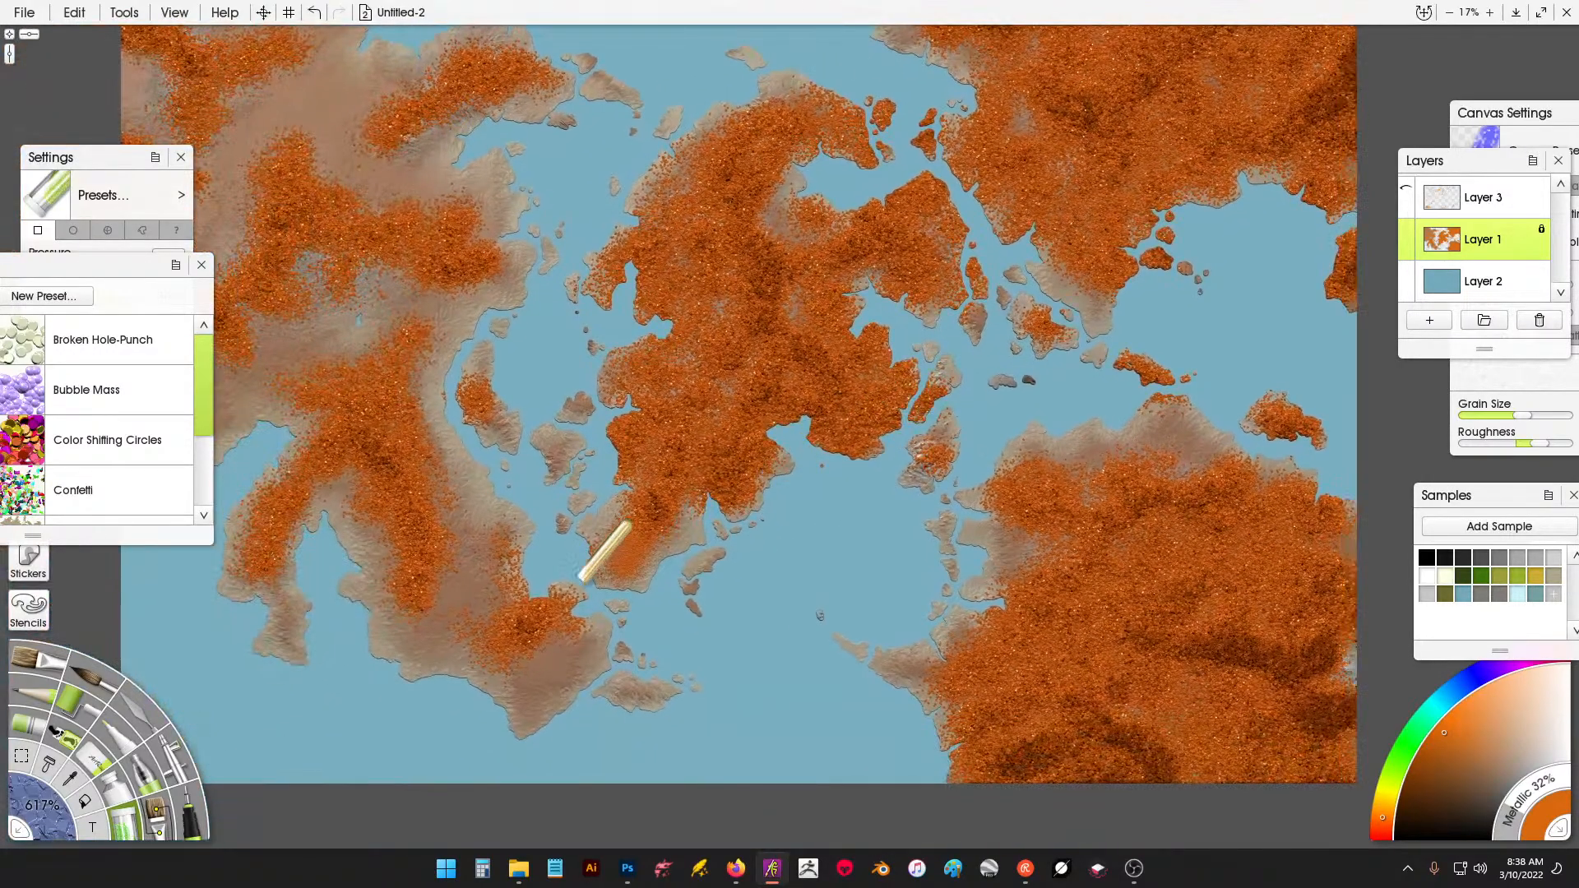
pyautogui.moveTo(437, 610); pyautogui.dragTo(472, 649)
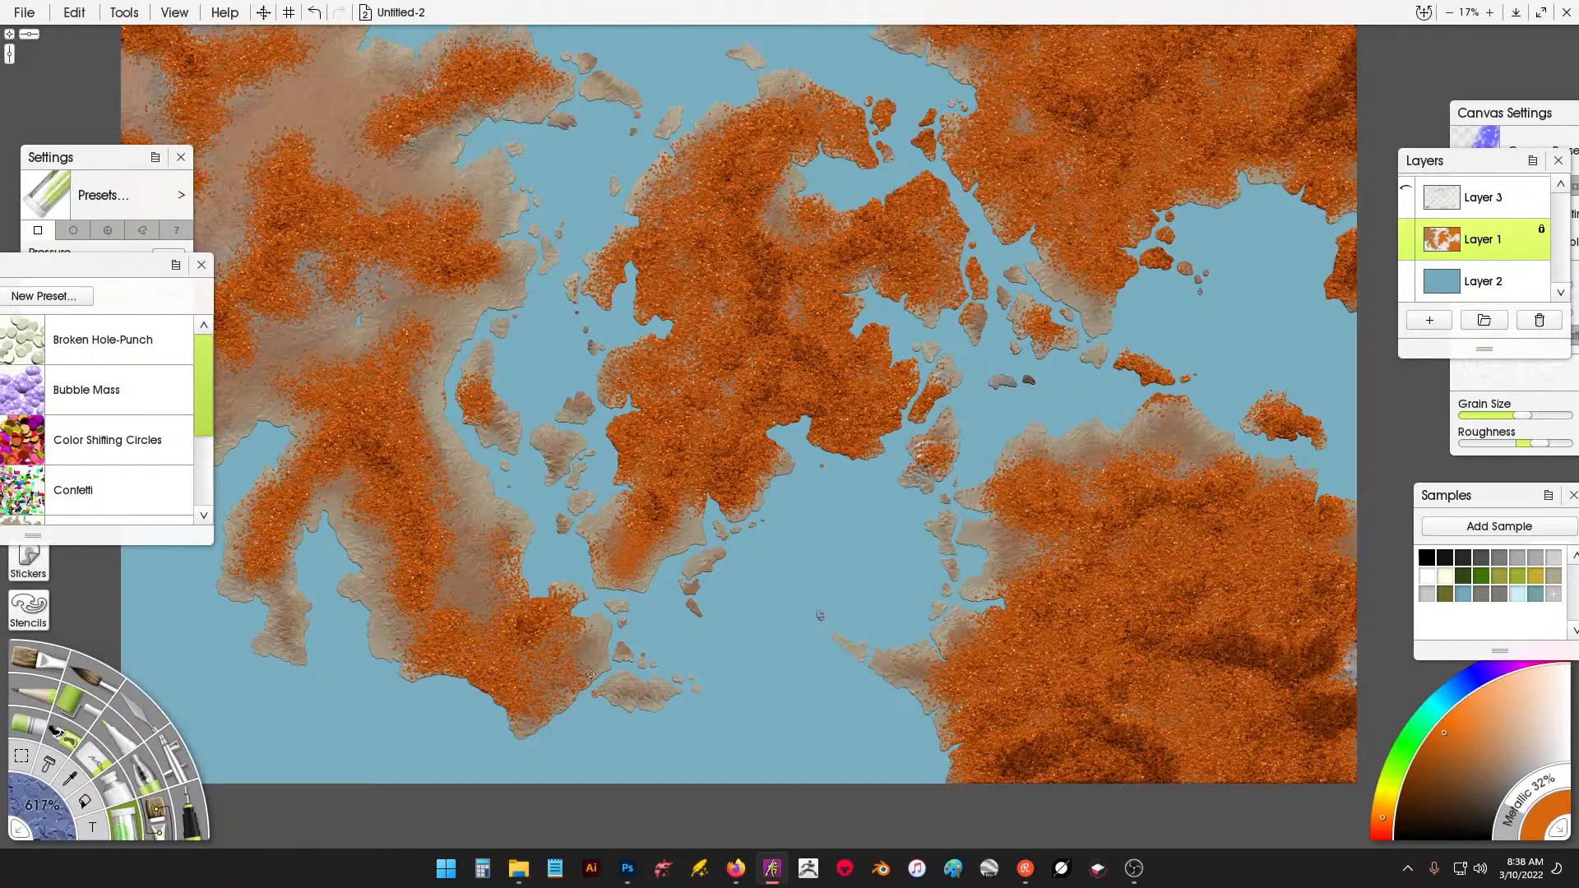
pyautogui.moveTo(590, 674)
pyautogui.mouseDown()
pyautogui.moveTo(600, 640)
pyautogui.moveTo(658, 676)
pyautogui.moveTo(626, 621)
pyautogui.moveTo(712, 535)
pyautogui.mouseUp()
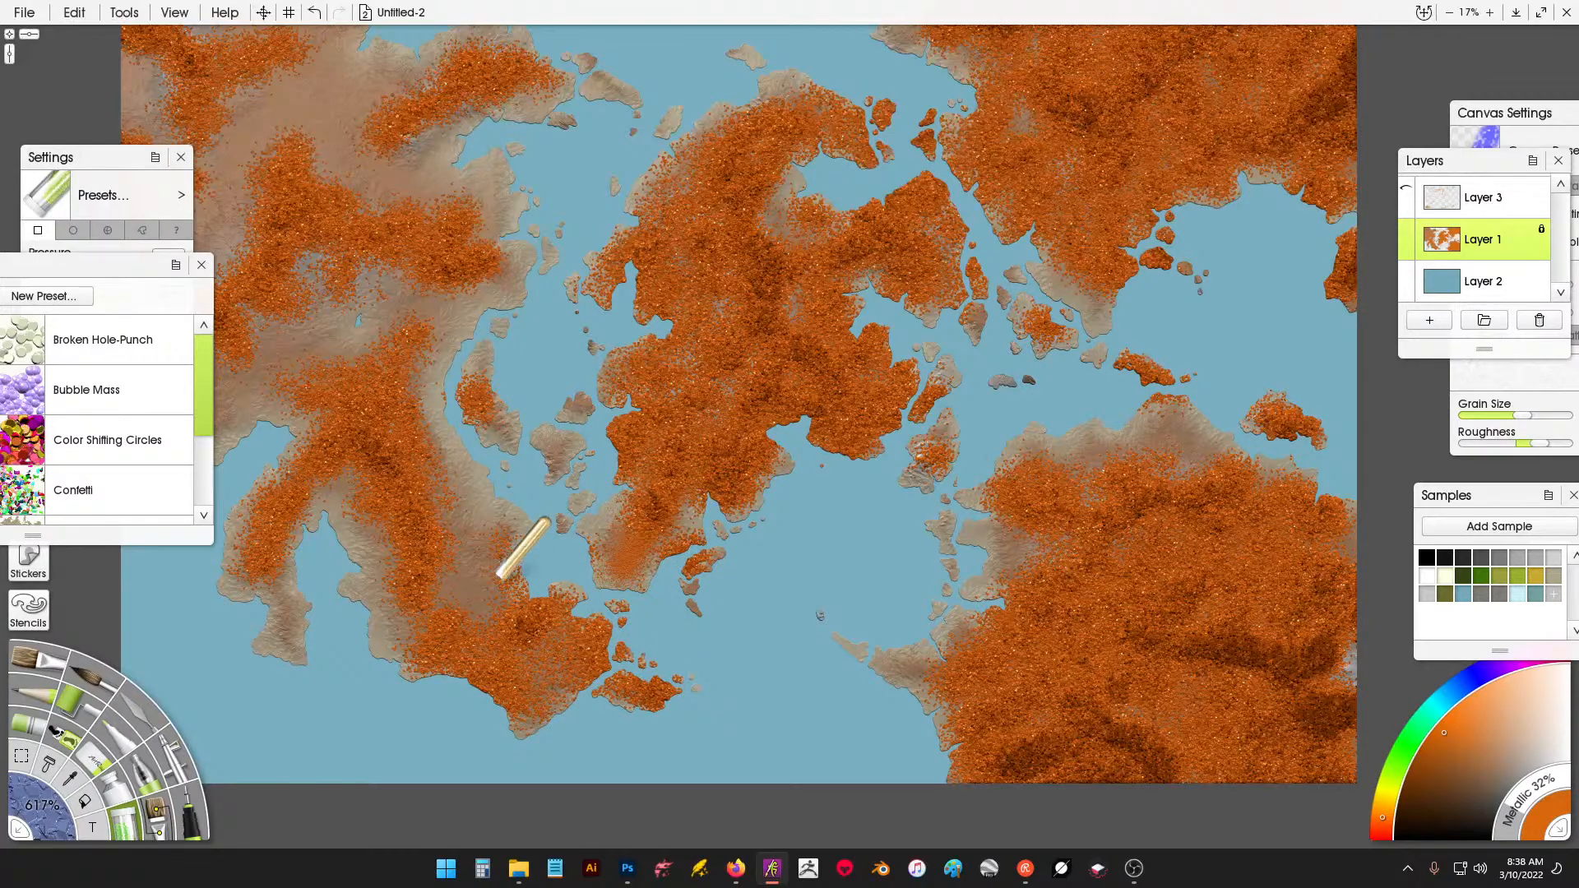
# Undo the last glitter stroke and respray the western continent's southeastern side, center and northern land in orange.
pyautogui.moveTo(500, 575)
pyautogui.mouseDown()
pyautogui.moveTo(461, 597)
pyautogui.moveTo(436, 411)
pyautogui.moveTo(485, 442)
pyautogui.mouseUp()
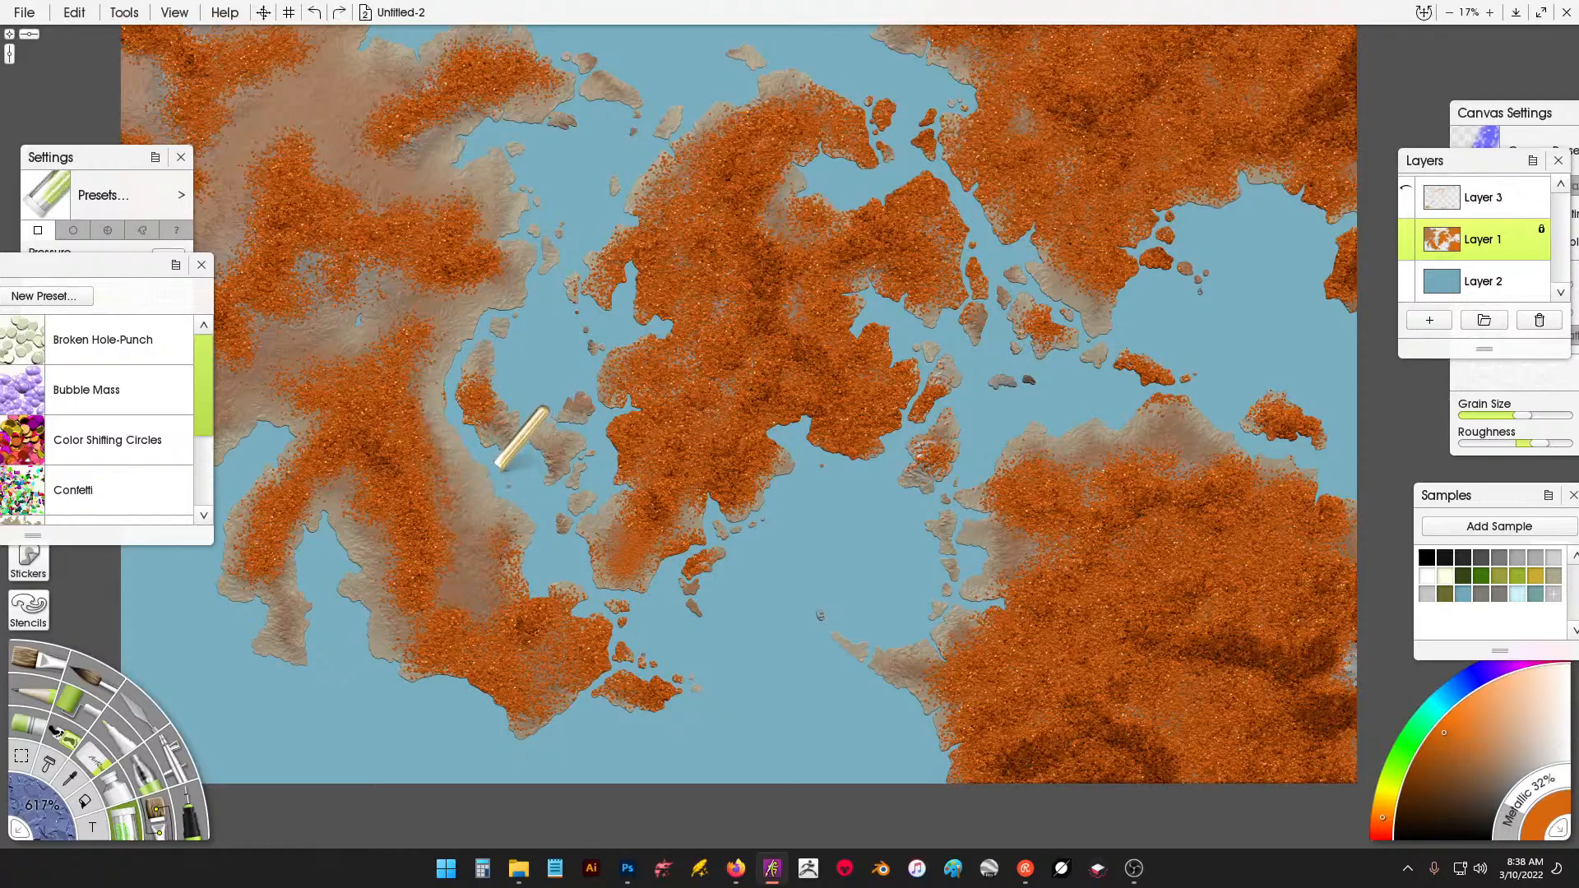
pyautogui.hotkey('ctrl', 'z')
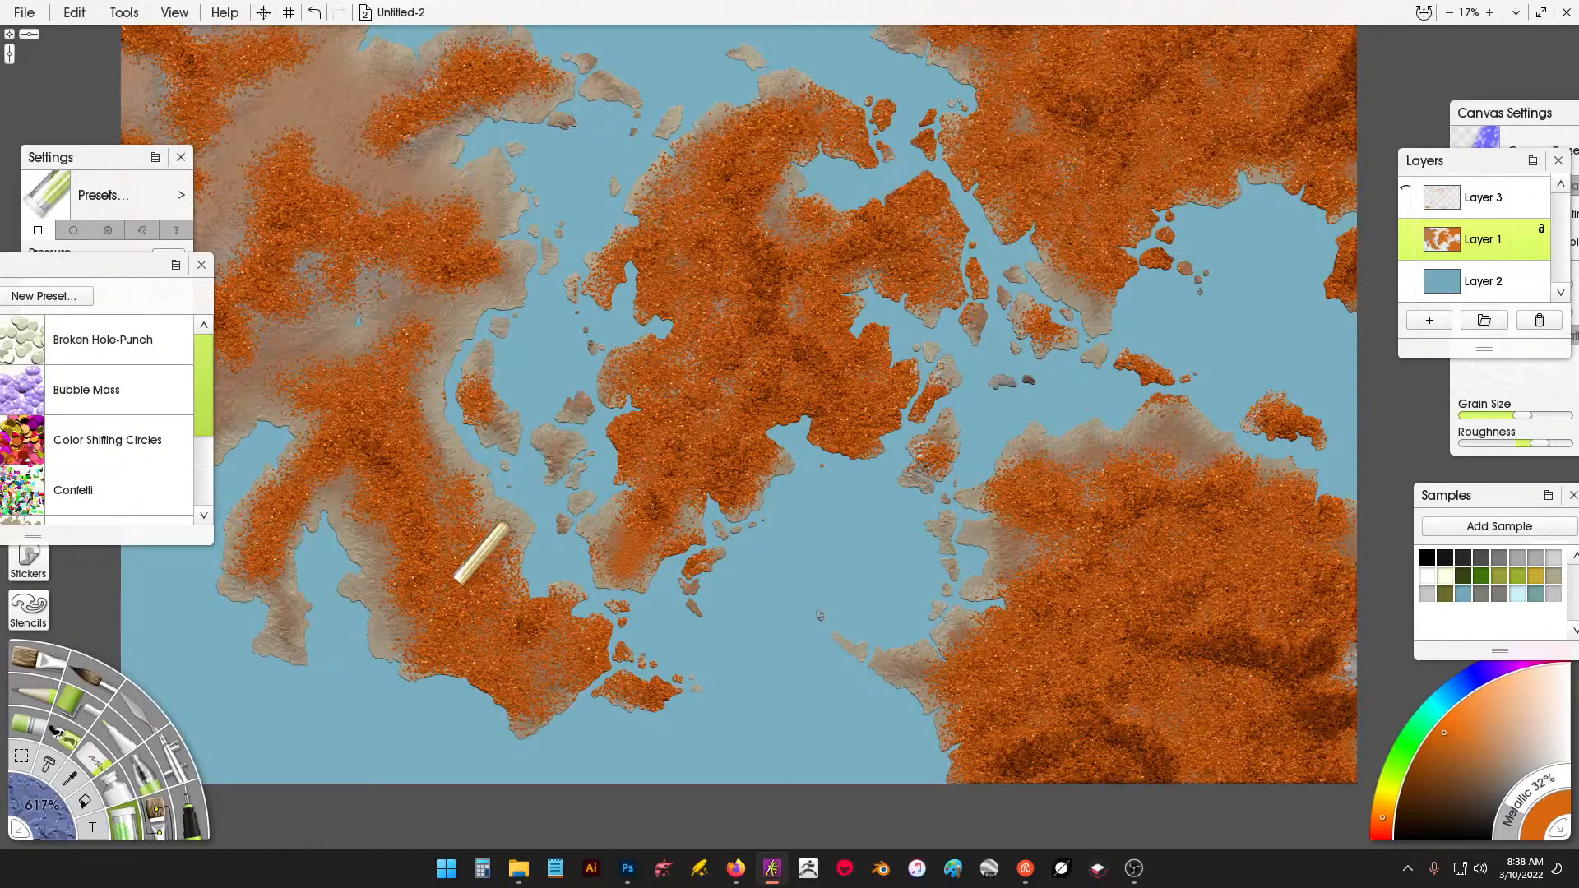
pyautogui.moveTo(451, 583)
pyautogui.mouseDown()
pyautogui.moveTo(374, 559)
pyautogui.moveTo(347, 499)
pyautogui.mouseUp()
pyautogui.moveTo(324, 337)
pyautogui.mouseDown()
pyautogui.moveTo(434, 300)
pyautogui.moveTo(572, 367)
pyautogui.mouseUp()
pyautogui.moveTo(442, 172); pyautogui.dragTo(555, 209)
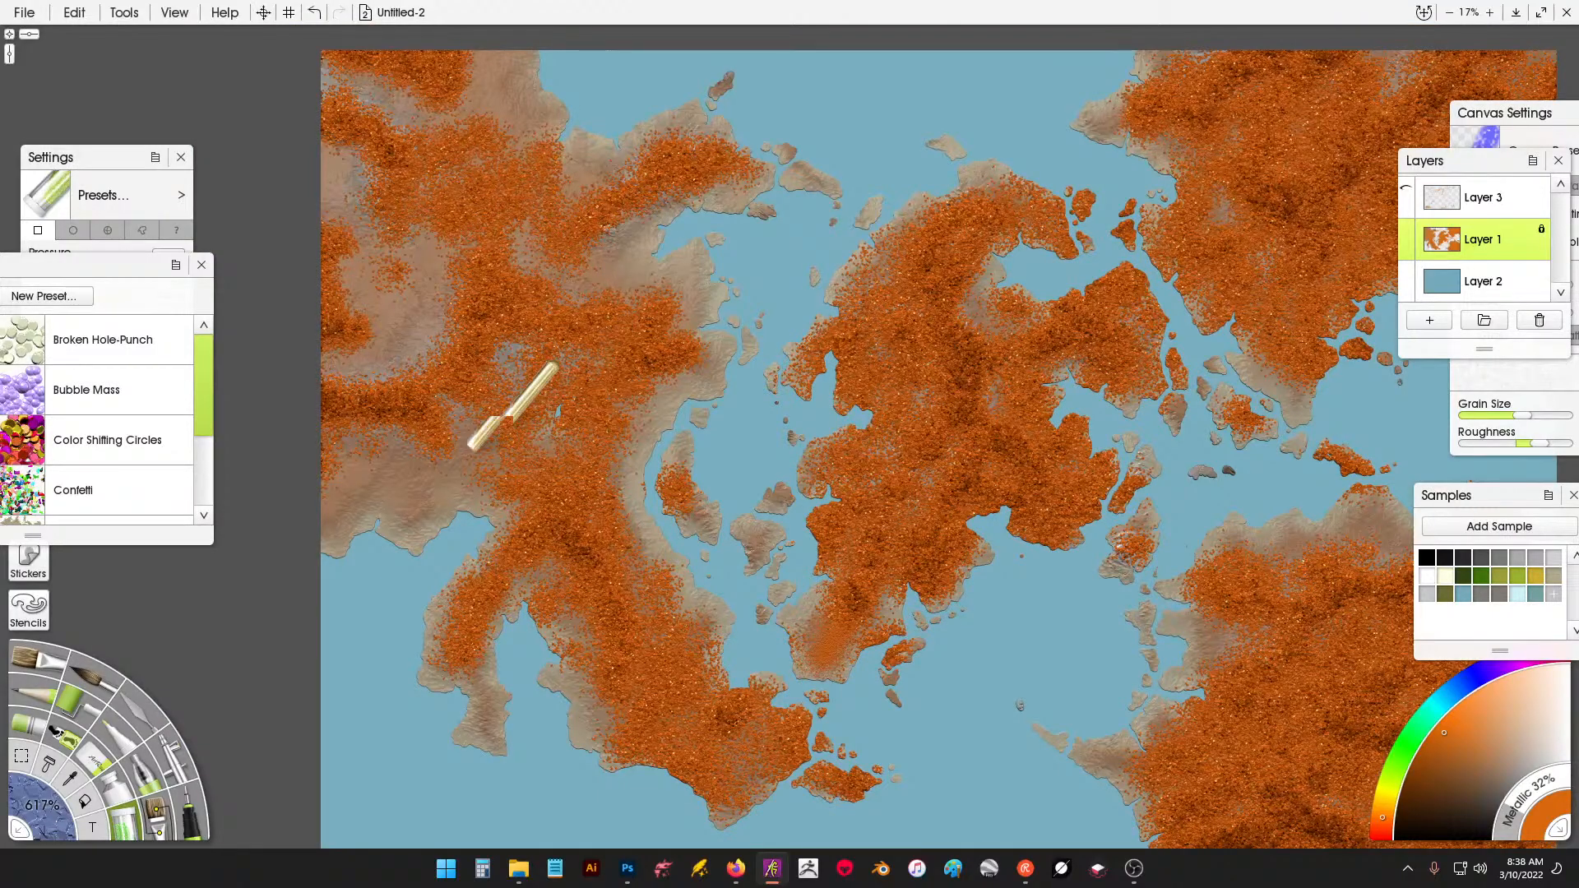
# Switch to the Palette Knife's Instant Blur preset with 59% softness, 56% pressure and a 340% size.
pyautogui.click(136, 712)
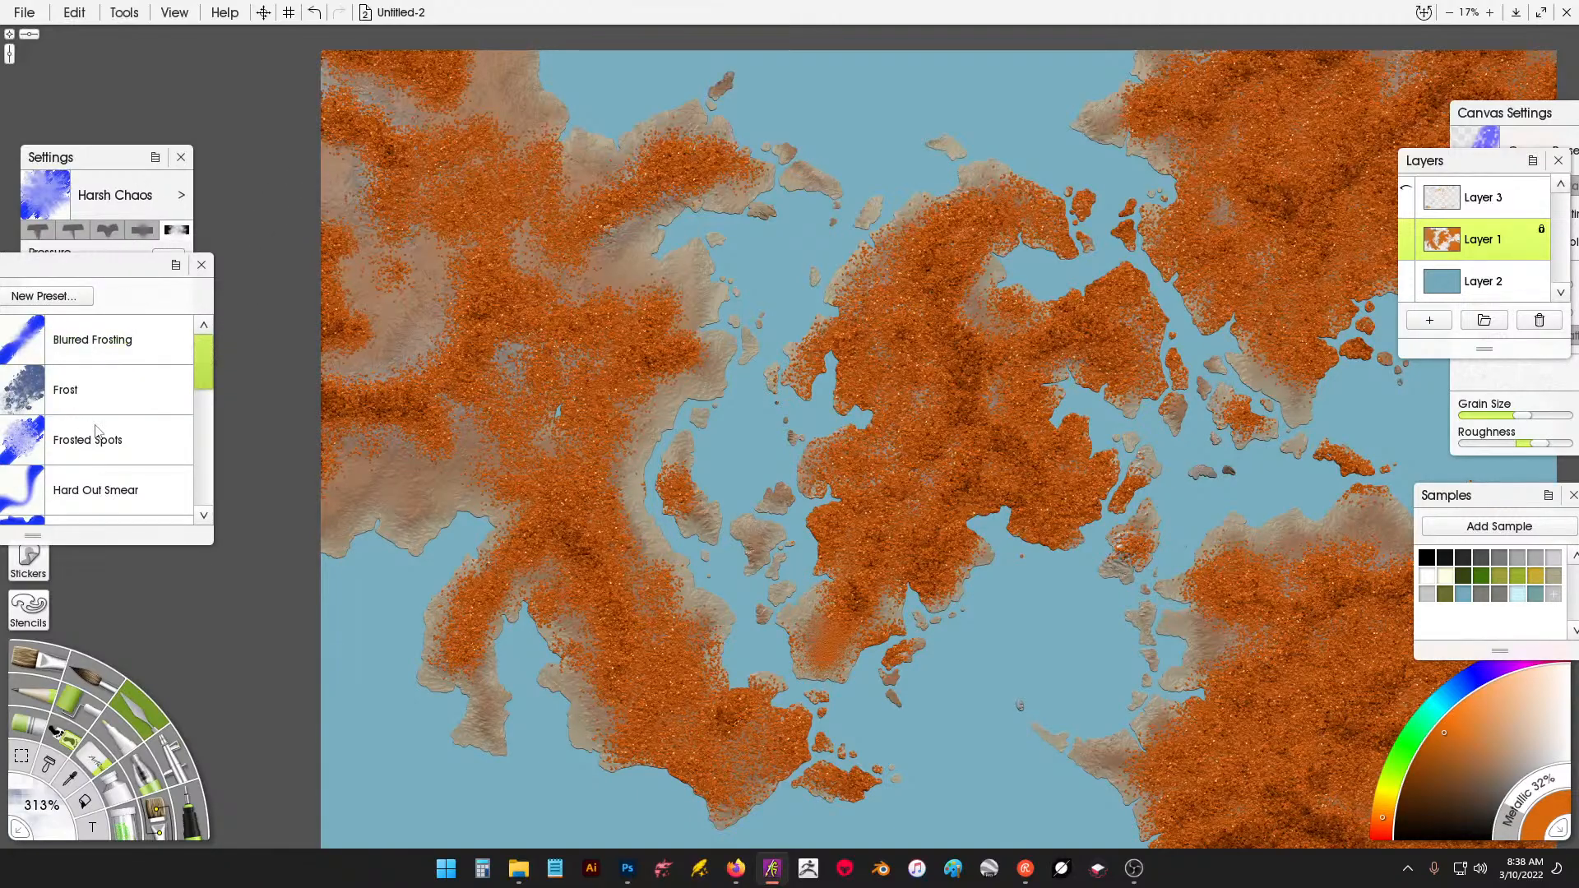
pyautogui.moveTo(208, 360); pyautogui.dragTo(209, 433)
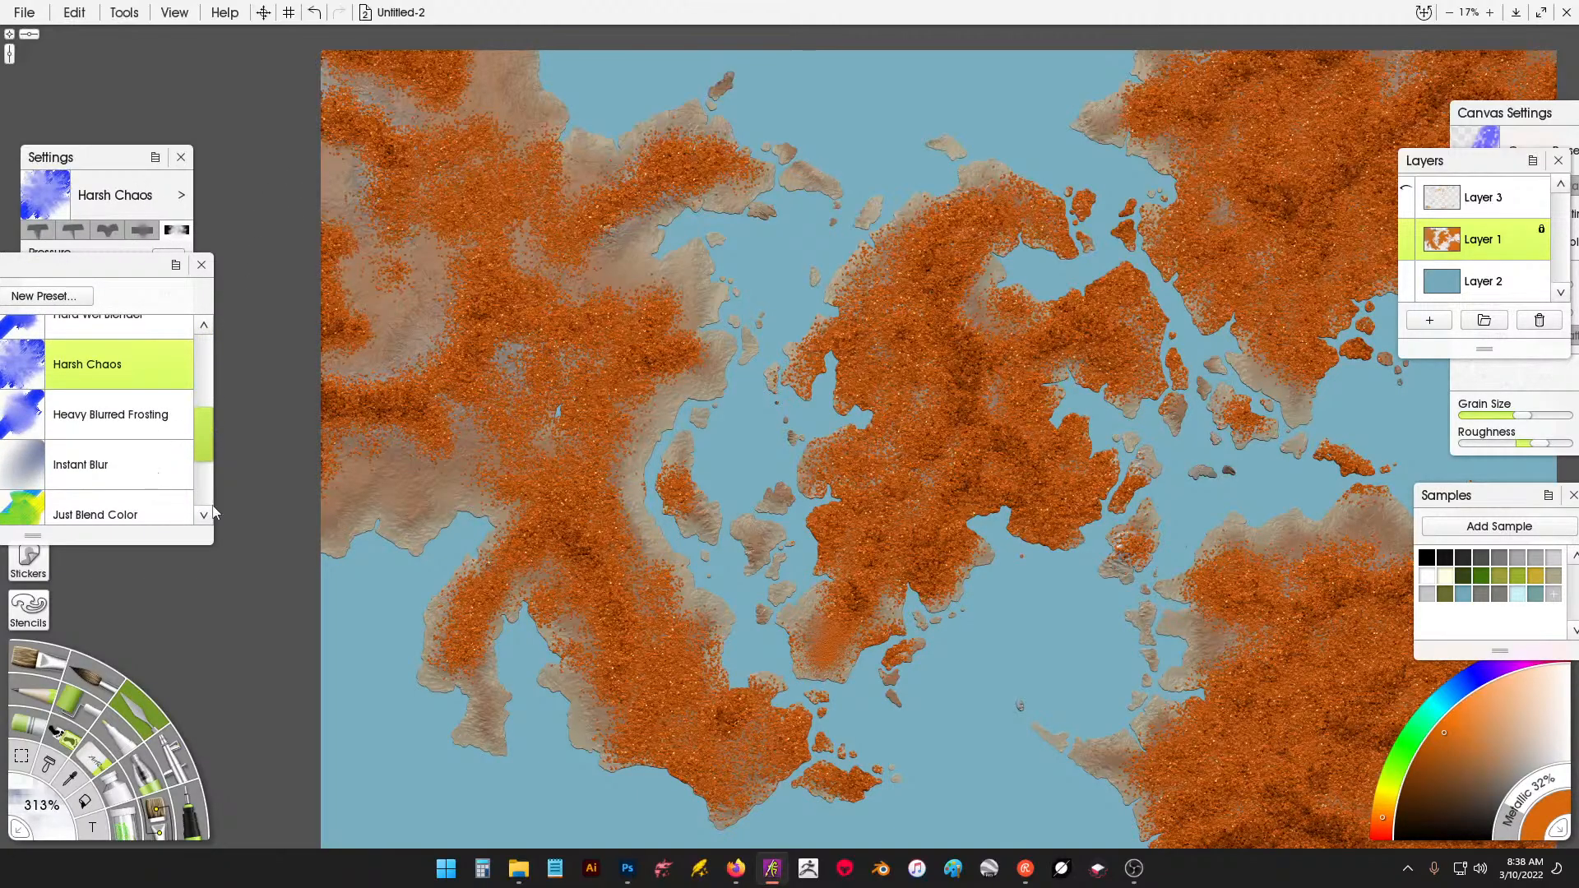
pyautogui.click(124, 460)
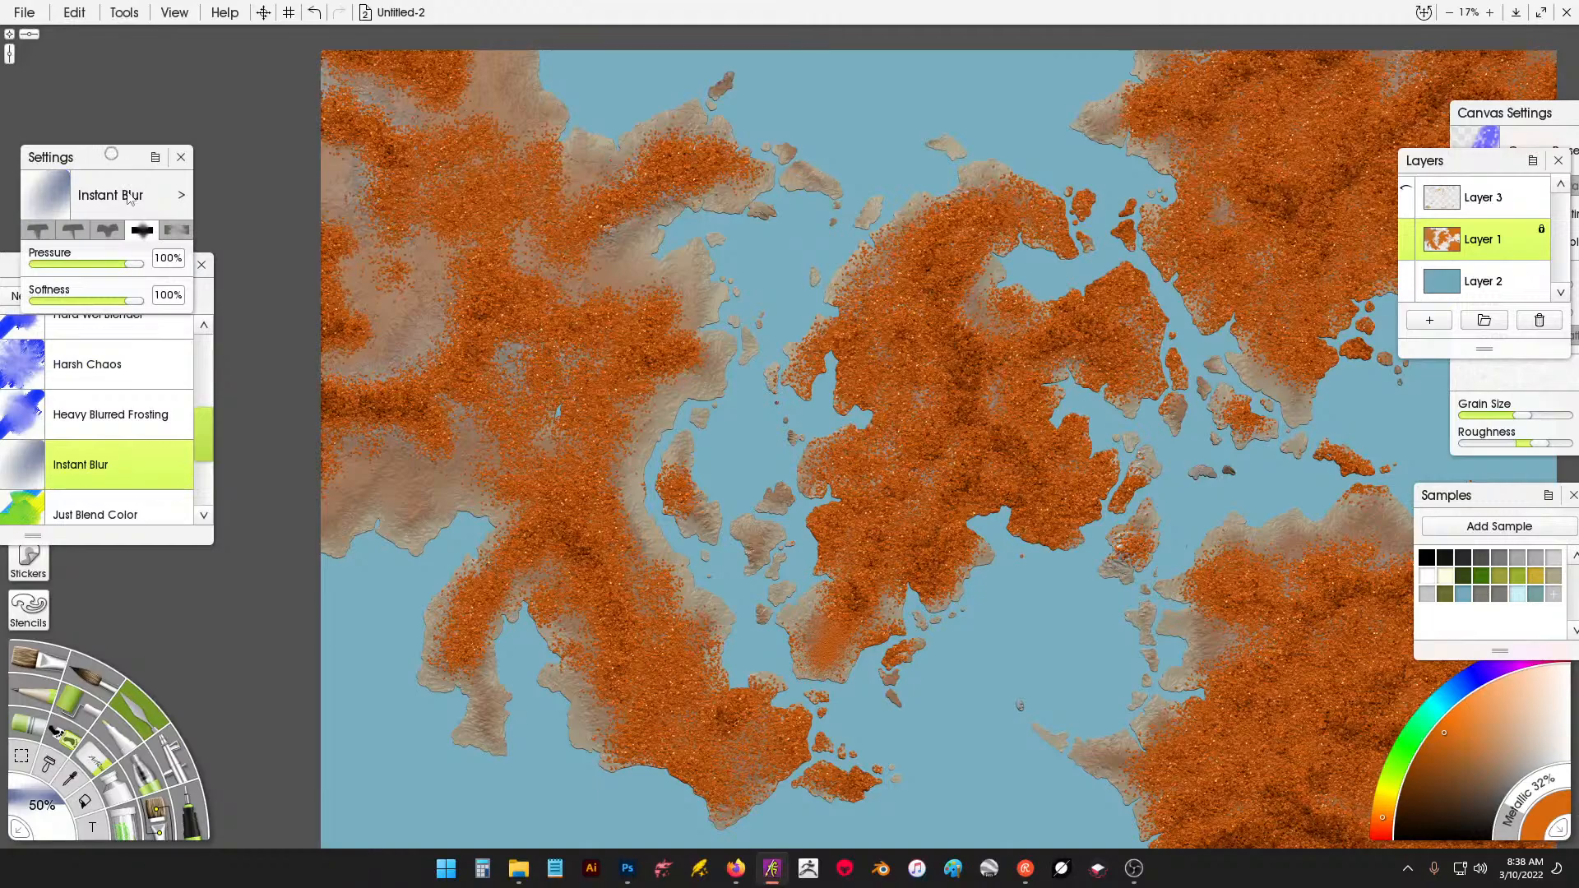
pyautogui.click(94, 299)
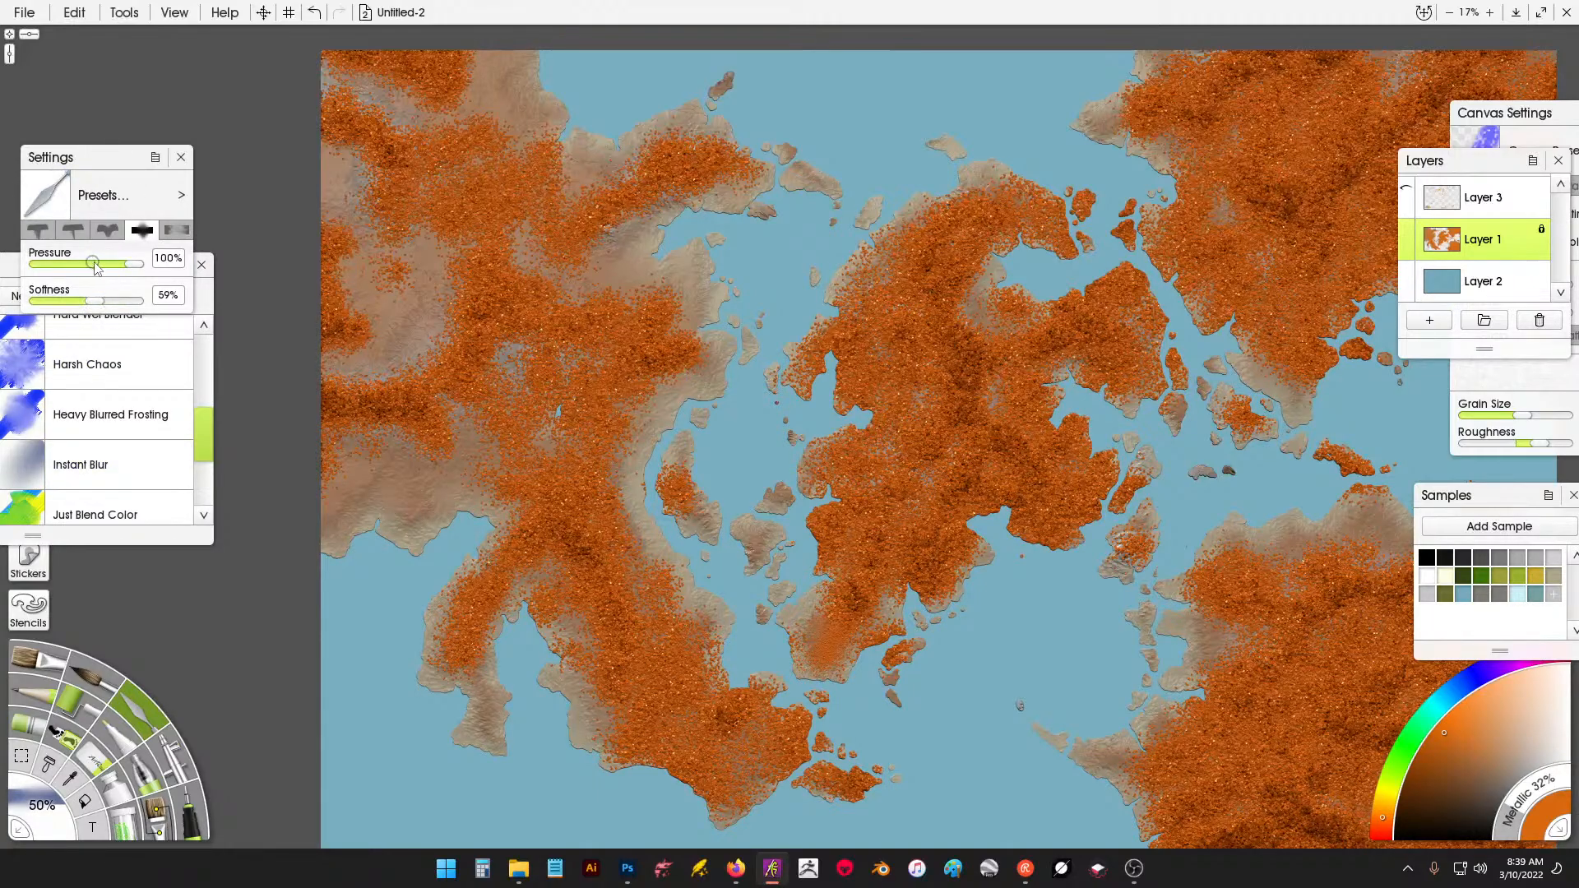
pyautogui.moveTo(36, 822)
pyautogui.mouseDown()
pyautogui.moveTo(201, 713)
pyautogui.moveTo(387, 661)
pyautogui.mouseUp()
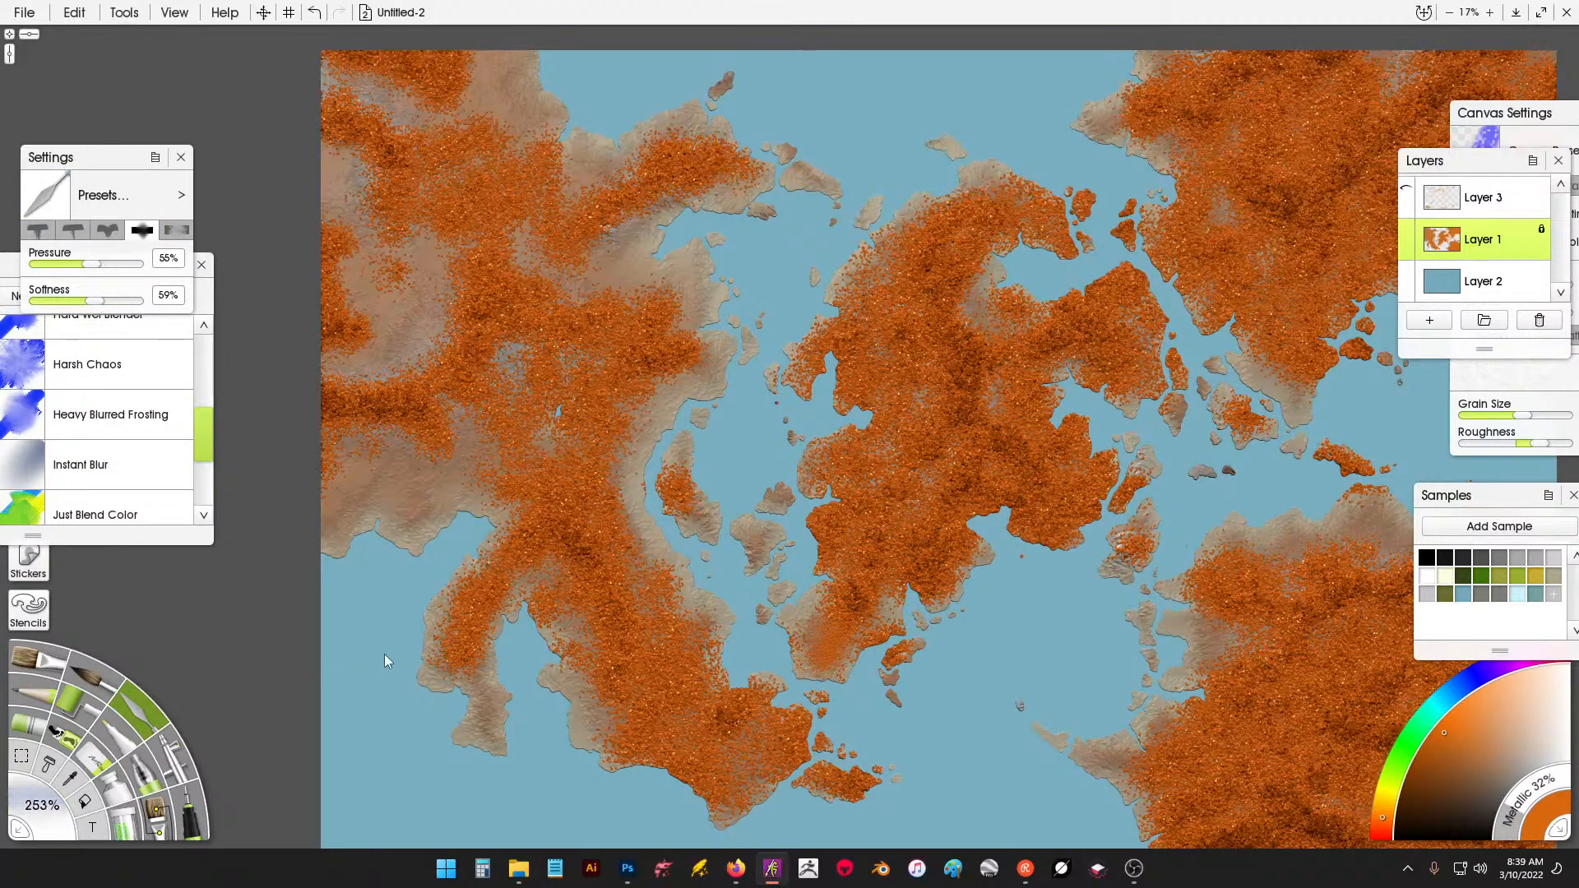
pyautogui.moveTo(528, 620); pyautogui.dragTo(533, 618)
# Undo a trial smear on the western continent, and set the knife's pressure to 25% and softness to 26%.
pyautogui.moveTo(566, 424); pyautogui.dragTo(597, 568)
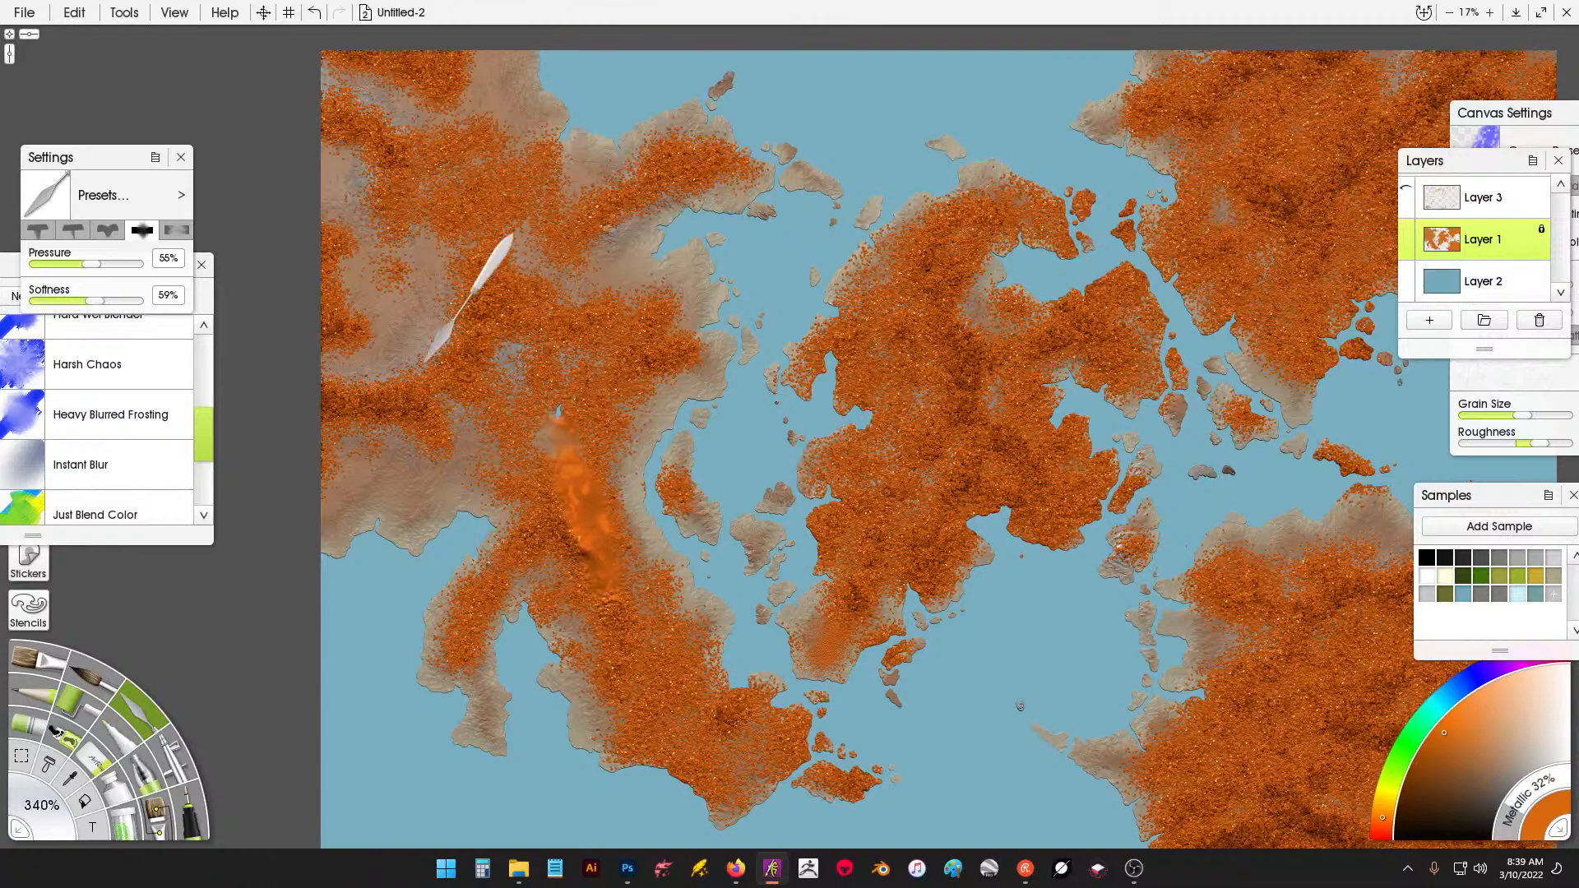
pyautogui.hotkey('ctrl', 'z')
pyautogui.click(64, 264)
pyautogui.click(63, 300)
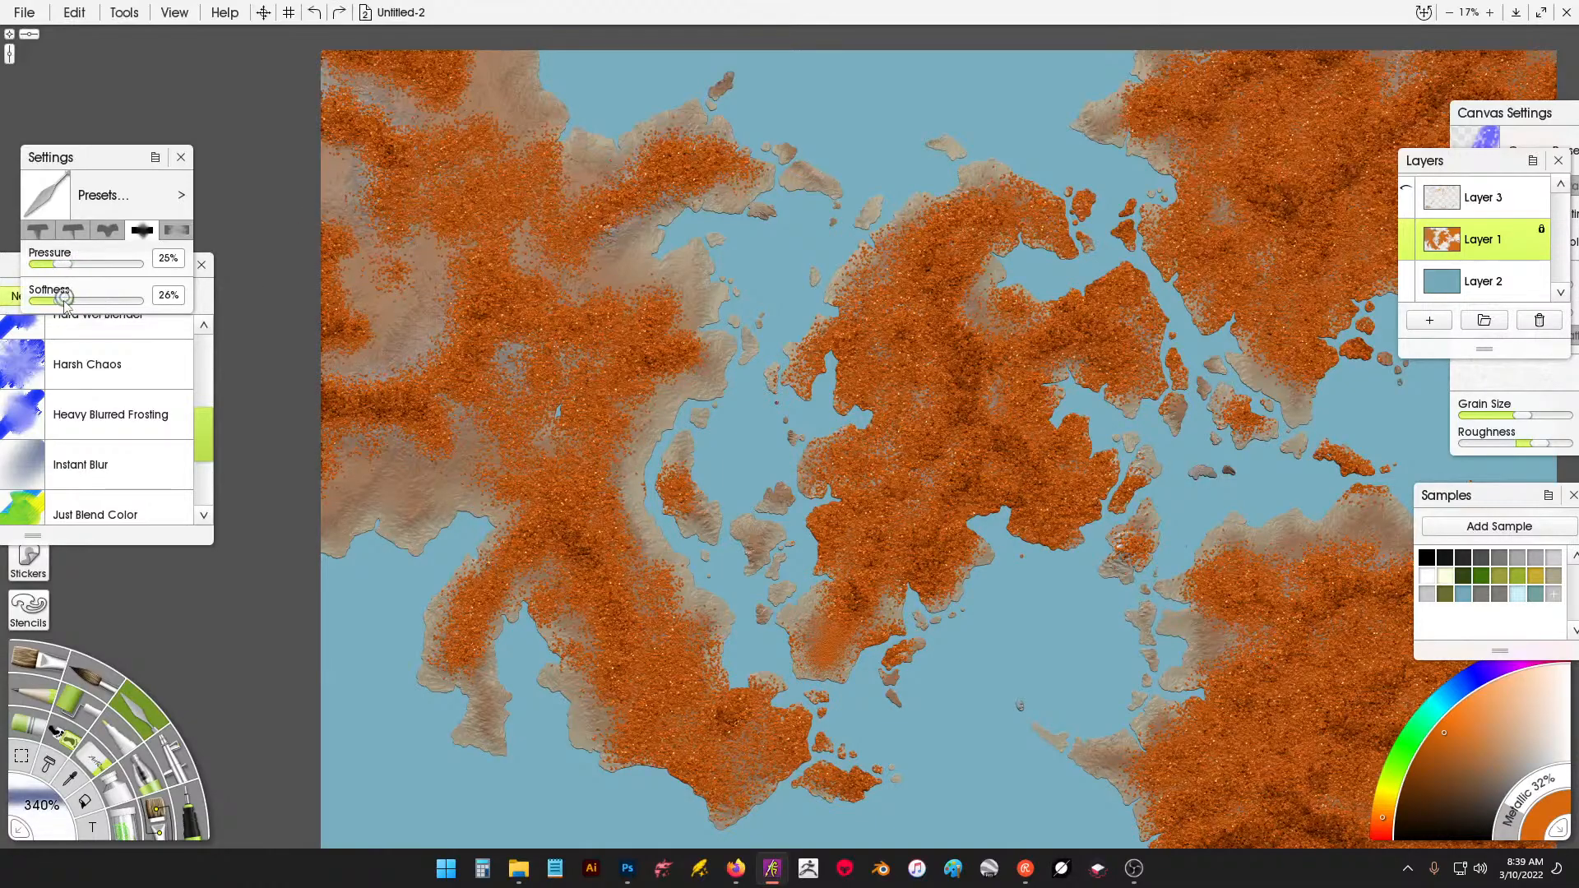
# Smear the orange glitter into raised terrain along the western continent's ridges, from its northern edge to the southern island.
pyautogui.moveTo(502, 336); pyautogui.dragTo(466, 298)
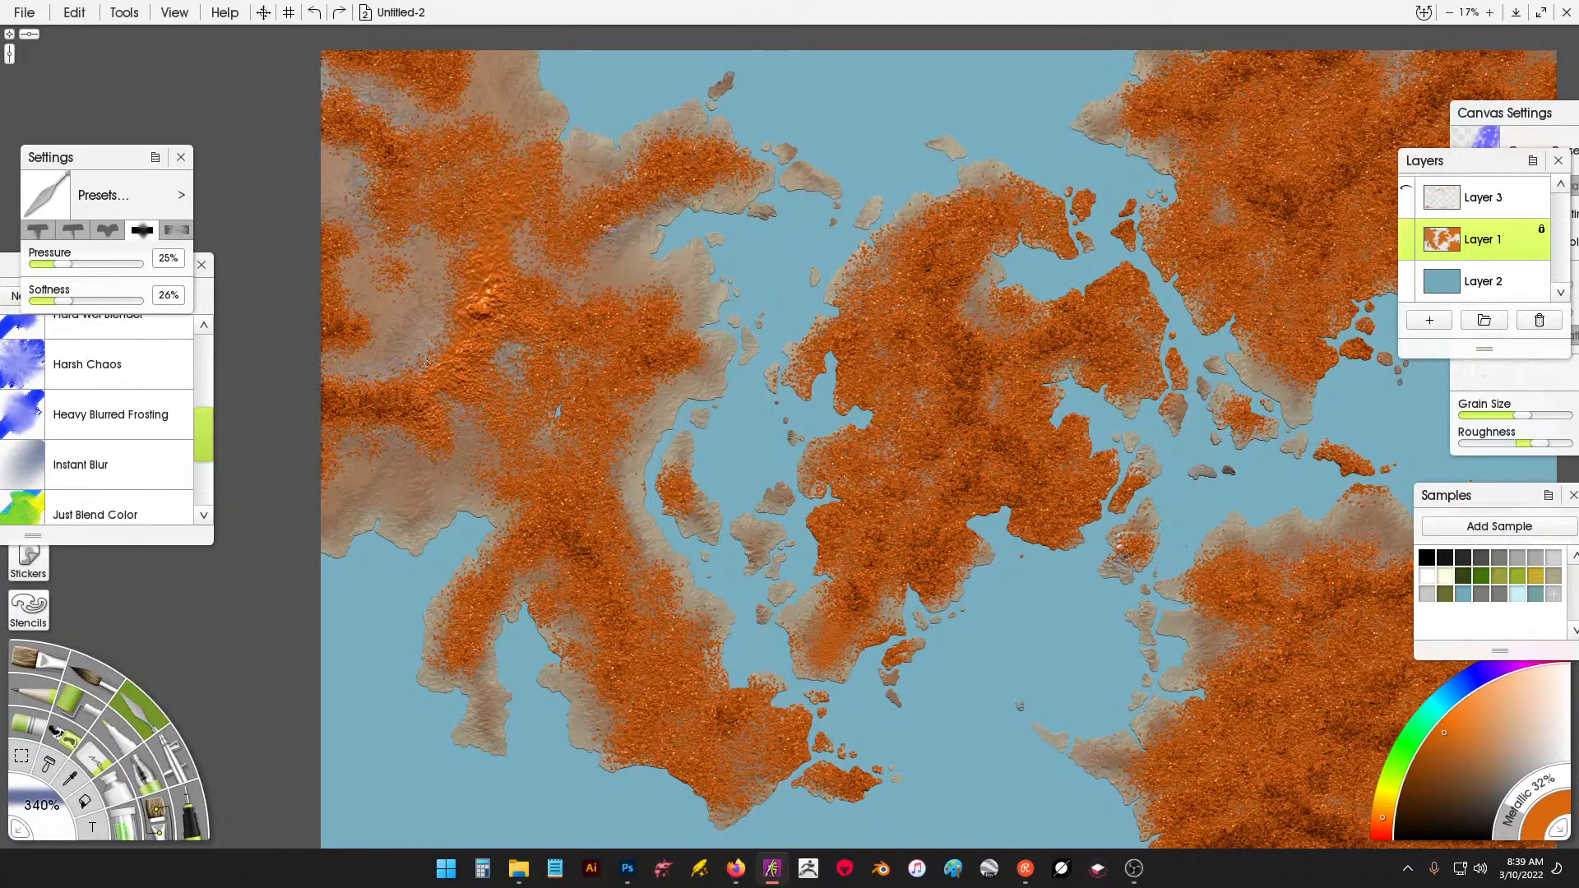
pyautogui.moveTo(365, 283)
pyautogui.mouseDown()
pyautogui.moveTo(396, 114)
pyautogui.moveTo(387, 80)
pyautogui.mouseUp()
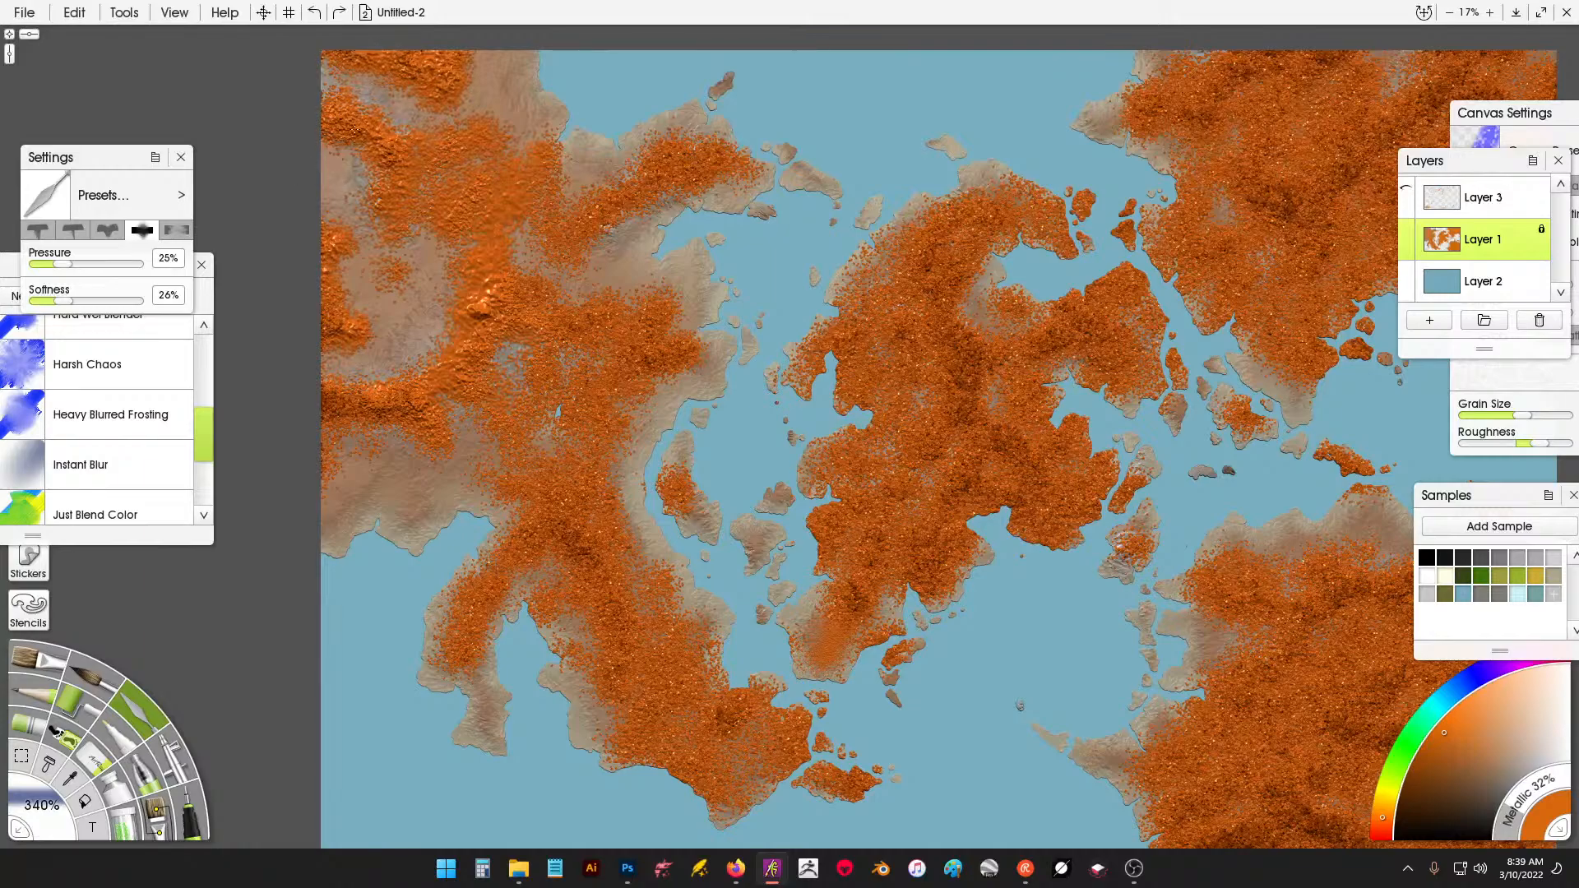
pyautogui.moveTo(576, 407); pyautogui.dragTo(671, 304)
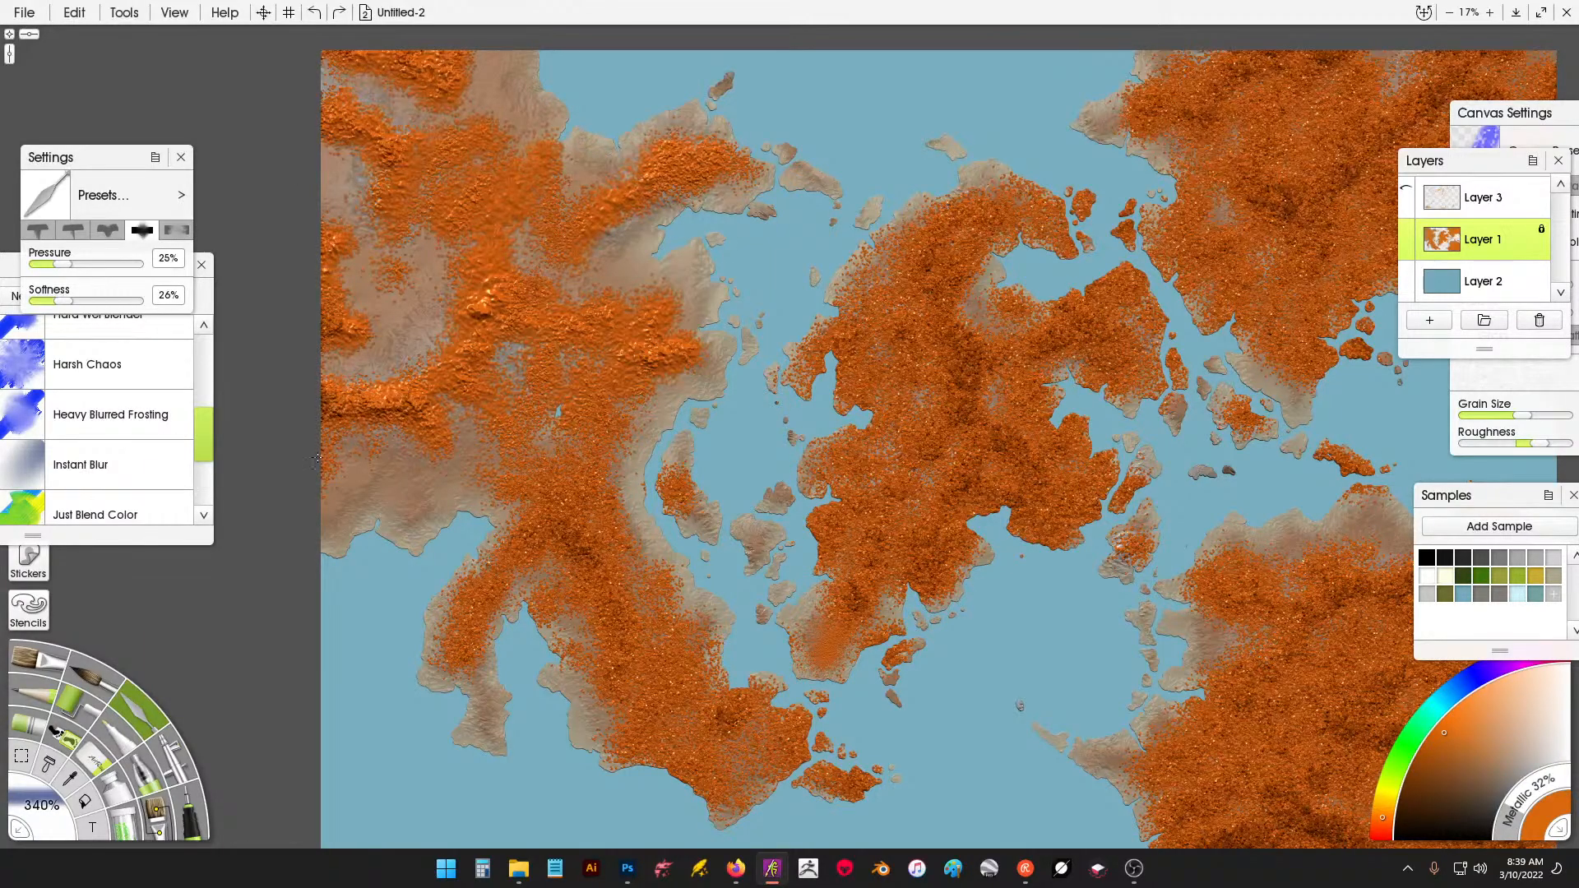
pyautogui.moveTo(538, 481); pyautogui.dragTo(663, 623)
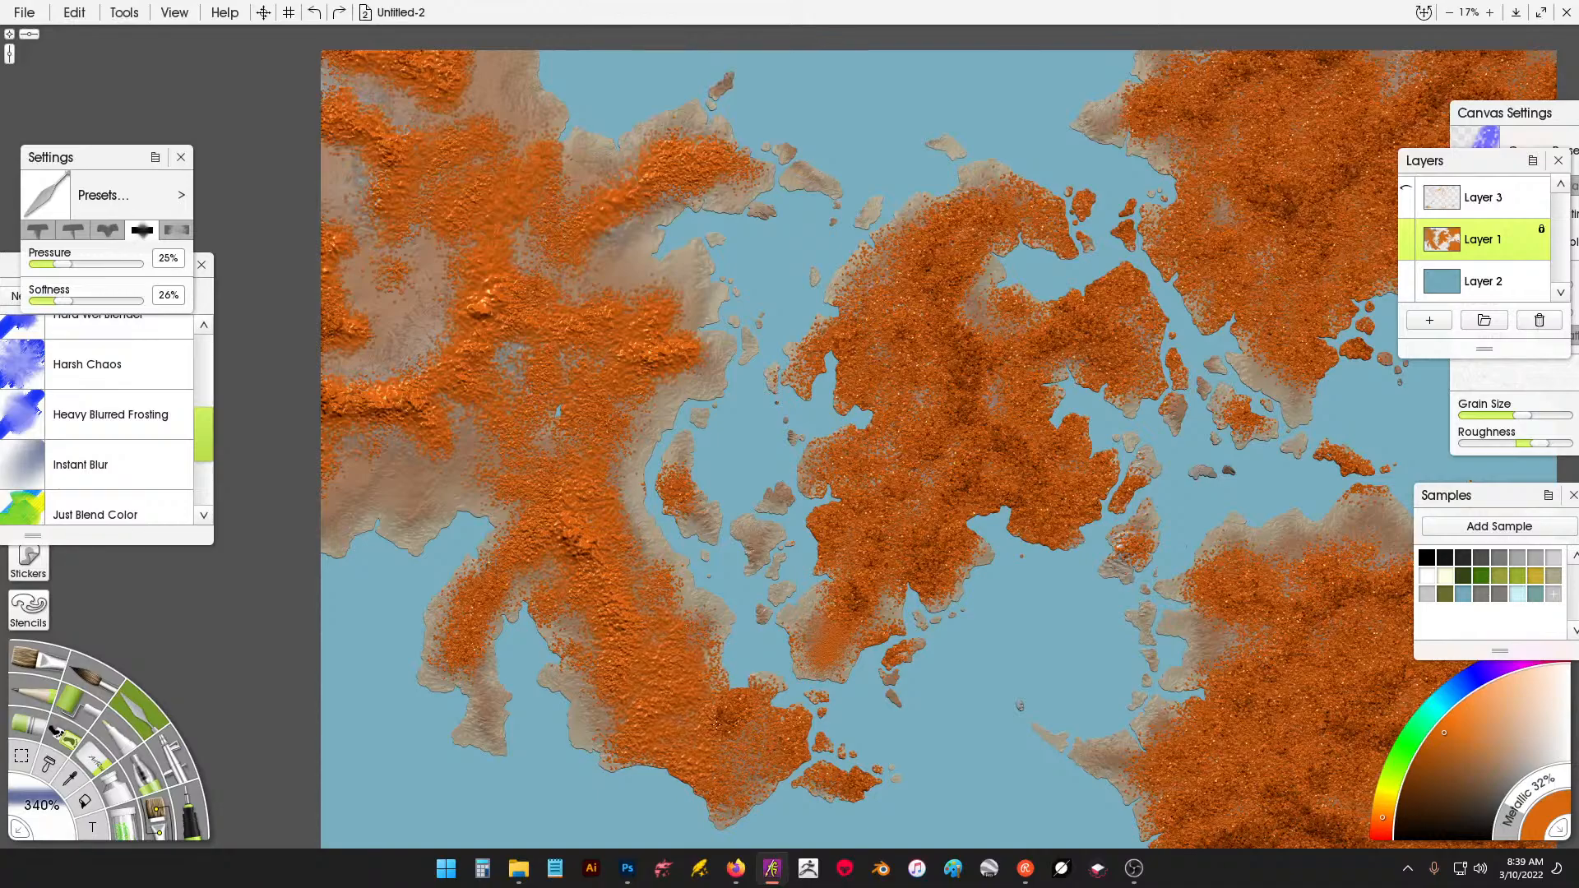
pyautogui.moveTo(848, 778); pyautogui.dragTo(855, 783)
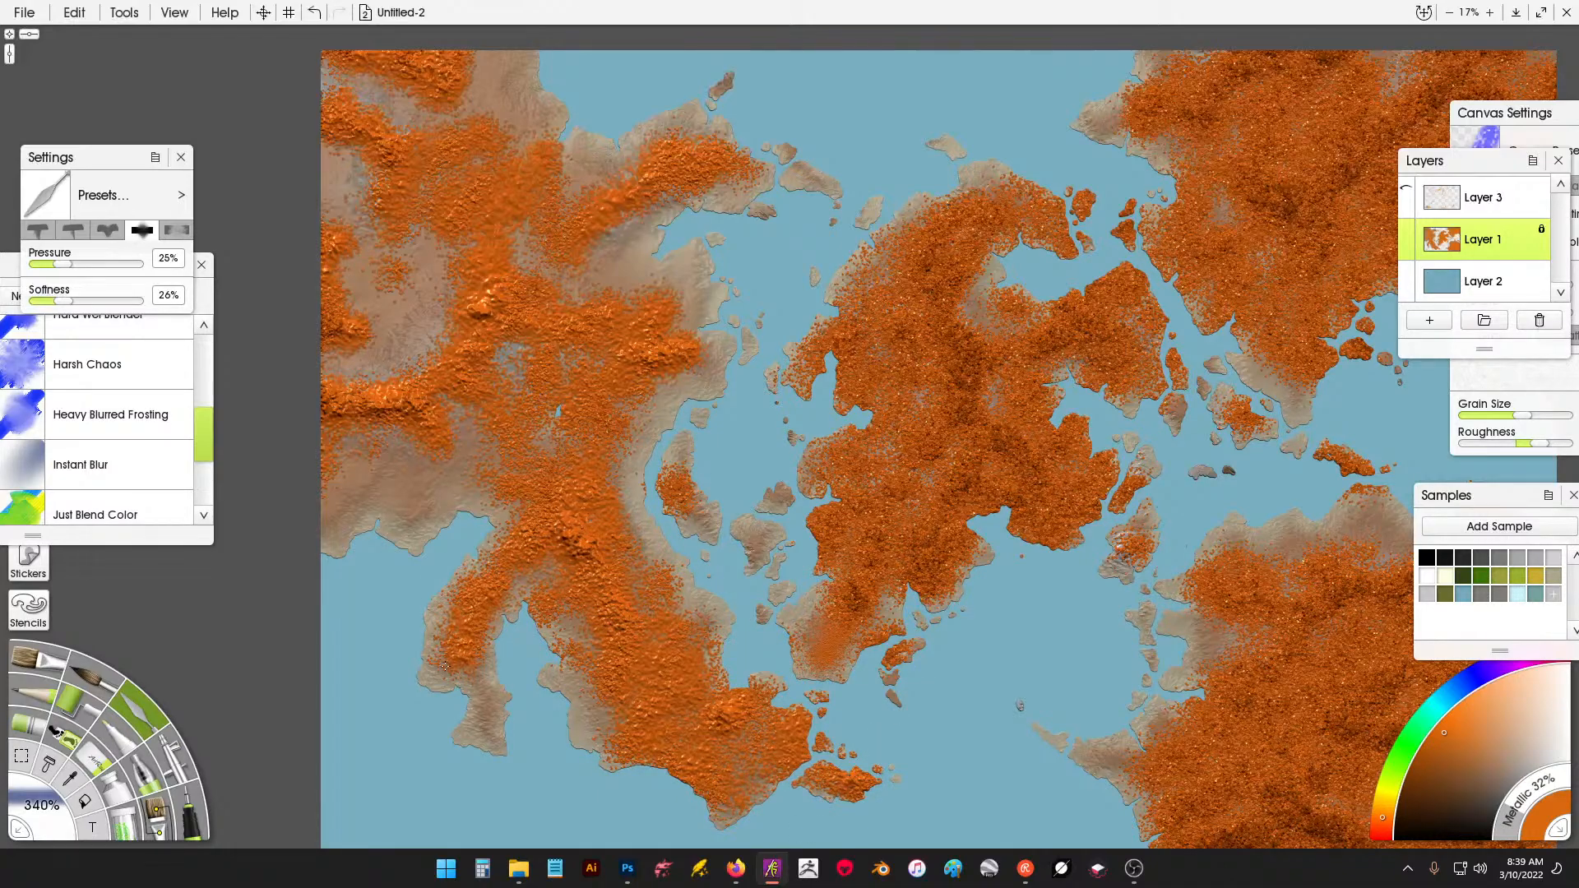
# Smear the orange glitter across the central continent into raised, rocky terrain.
pyautogui.moveTo(904, 238)
pyautogui.mouseDown()
pyautogui.moveTo(987, 428)
pyautogui.moveTo(1062, 493)
pyautogui.moveTo(932, 561)
pyautogui.mouseUp()
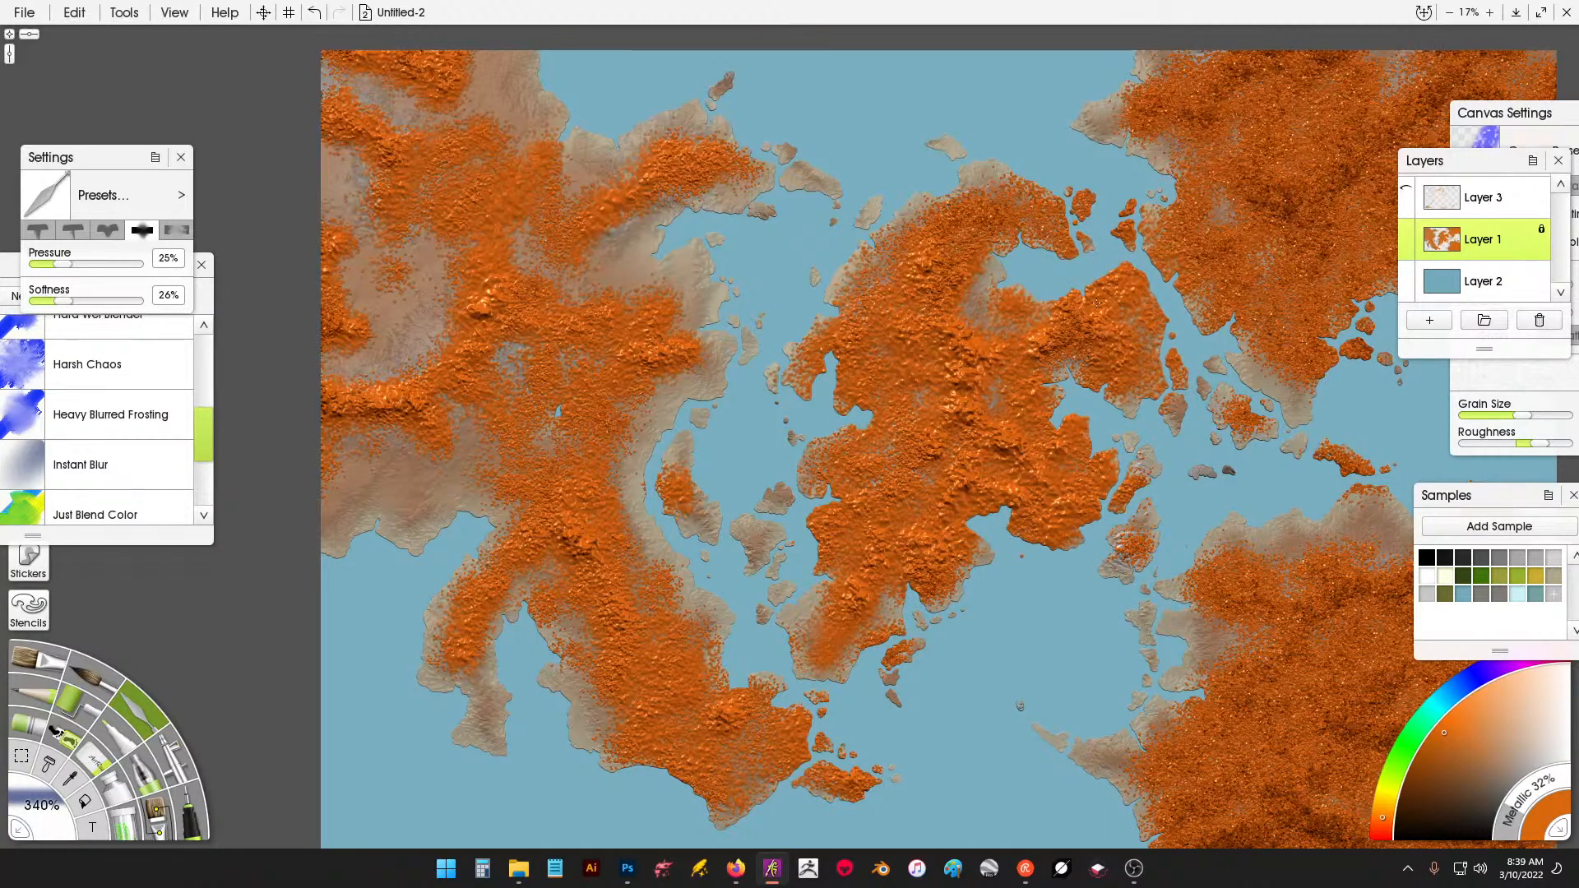
pyautogui.moveTo(930, 245); pyautogui.dragTo(946, 230)
# Blend the northeastern continent's orange glitter into raised terrain with the palette knife.
pyautogui.moveTo(1168, 261)
pyautogui.mouseDown()
pyautogui.moveTo(1096, 274)
pyautogui.moveTo(766, 409)
pyautogui.mouseUp()
pyautogui.moveTo(740, 238)
pyautogui.mouseDown()
pyautogui.moveTo(795, 201)
pyautogui.moveTo(781, 314)
pyautogui.moveTo(876, 296)
pyautogui.moveTo(946, 246)
pyautogui.moveTo(1020, 247)
pyautogui.moveTo(1095, 293)
pyautogui.moveTo(1131, 432)
pyautogui.moveTo(1049, 383)
pyautogui.mouseUp()
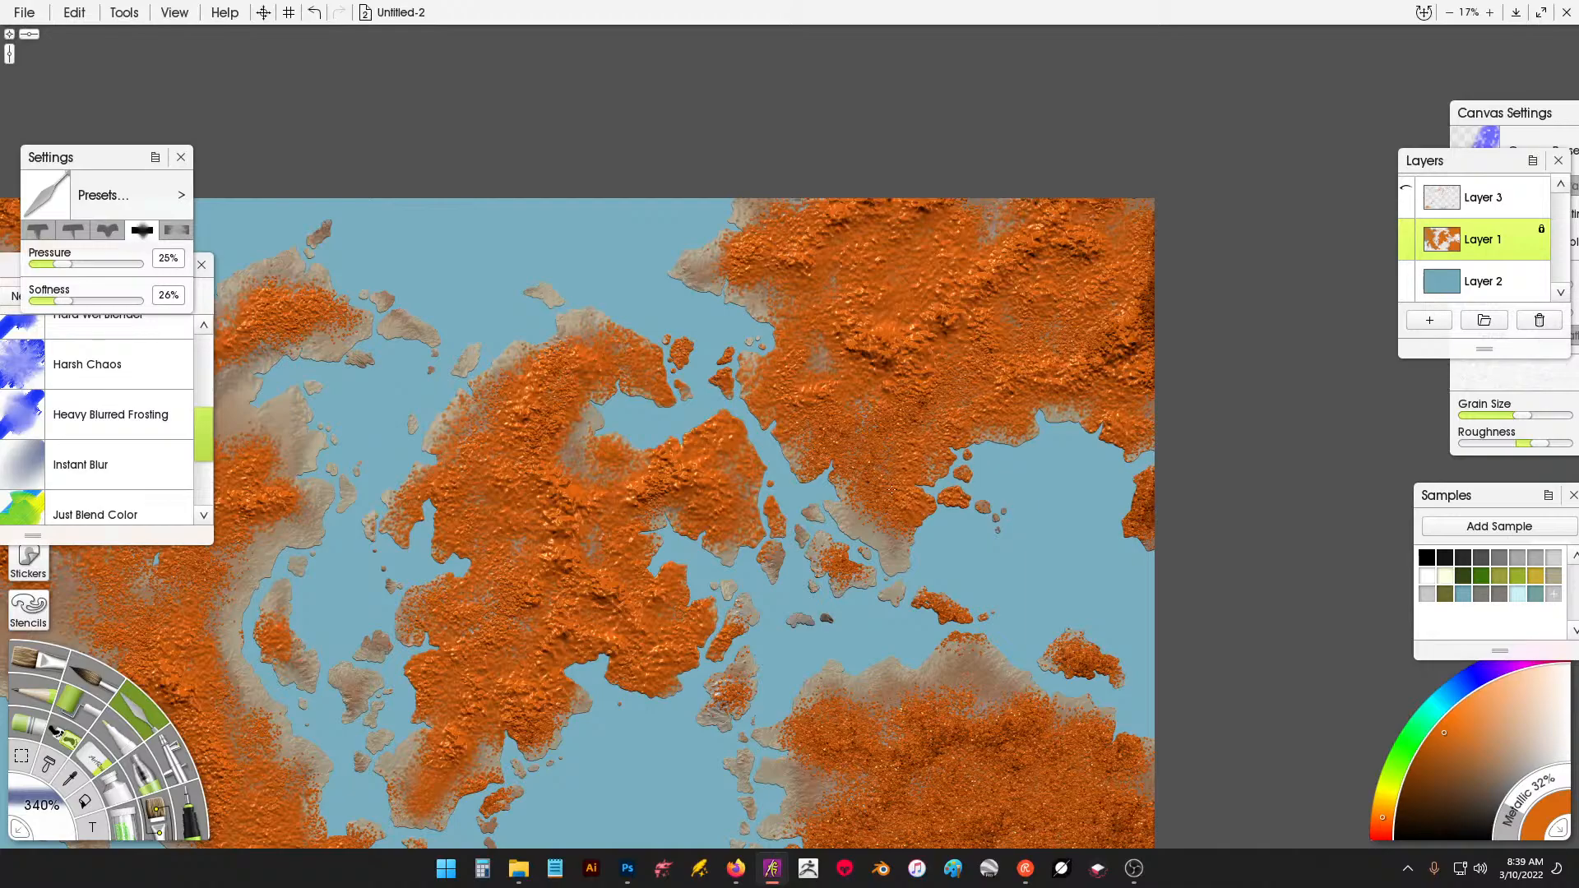
pyautogui.moveTo(949, 397); pyautogui.dragTo(947, 432)
# Work the palette knife over the southeastern continent's orange glitter from north to south to form raised terrain.
pyautogui.moveTo(929, 703); pyautogui.dragTo(913, 827)
pyautogui.moveTo(877, 562); pyautogui.dragTo(893, 276)
pyautogui.moveTo(848, 415); pyautogui.dragTo(823, 491)
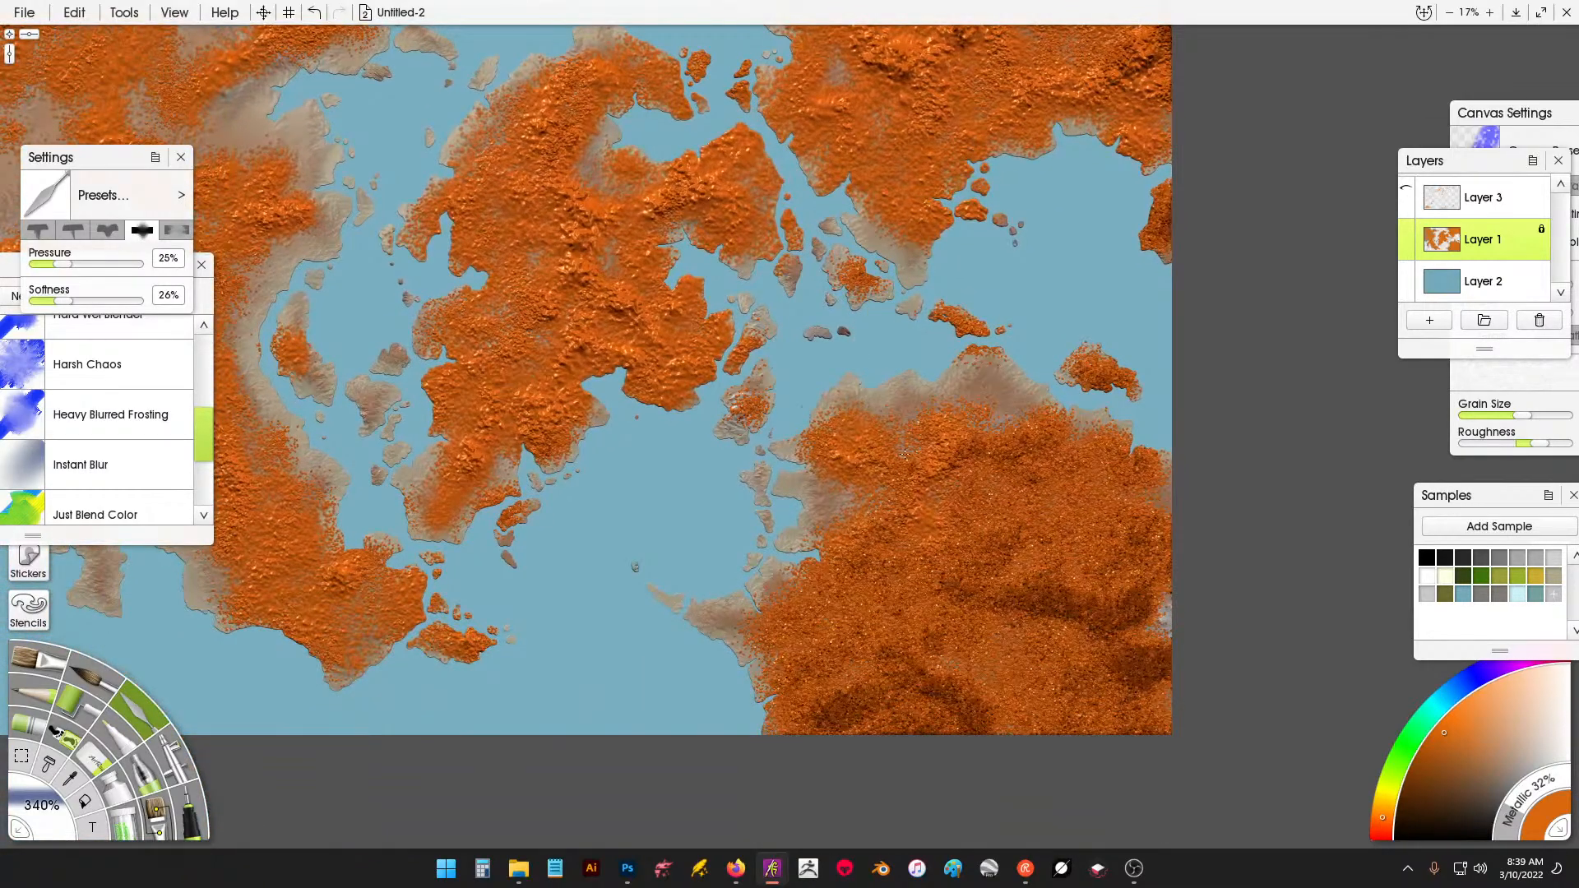
pyautogui.moveTo(904, 452)
pyautogui.mouseDown()
pyautogui.moveTo(983, 419)
pyautogui.moveTo(991, 563)
pyautogui.moveTo(1026, 557)
pyautogui.moveTo(1145, 652)
pyautogui.moveTo(1147, 466)
pyautogui.moveTo(1097, 455)
pyautogui.moveTo(1078, 479)
pyautogui.moveTo(1045, 464)
pyautogui.moveTo(1028, 404)
pyautogui.mouseUp()
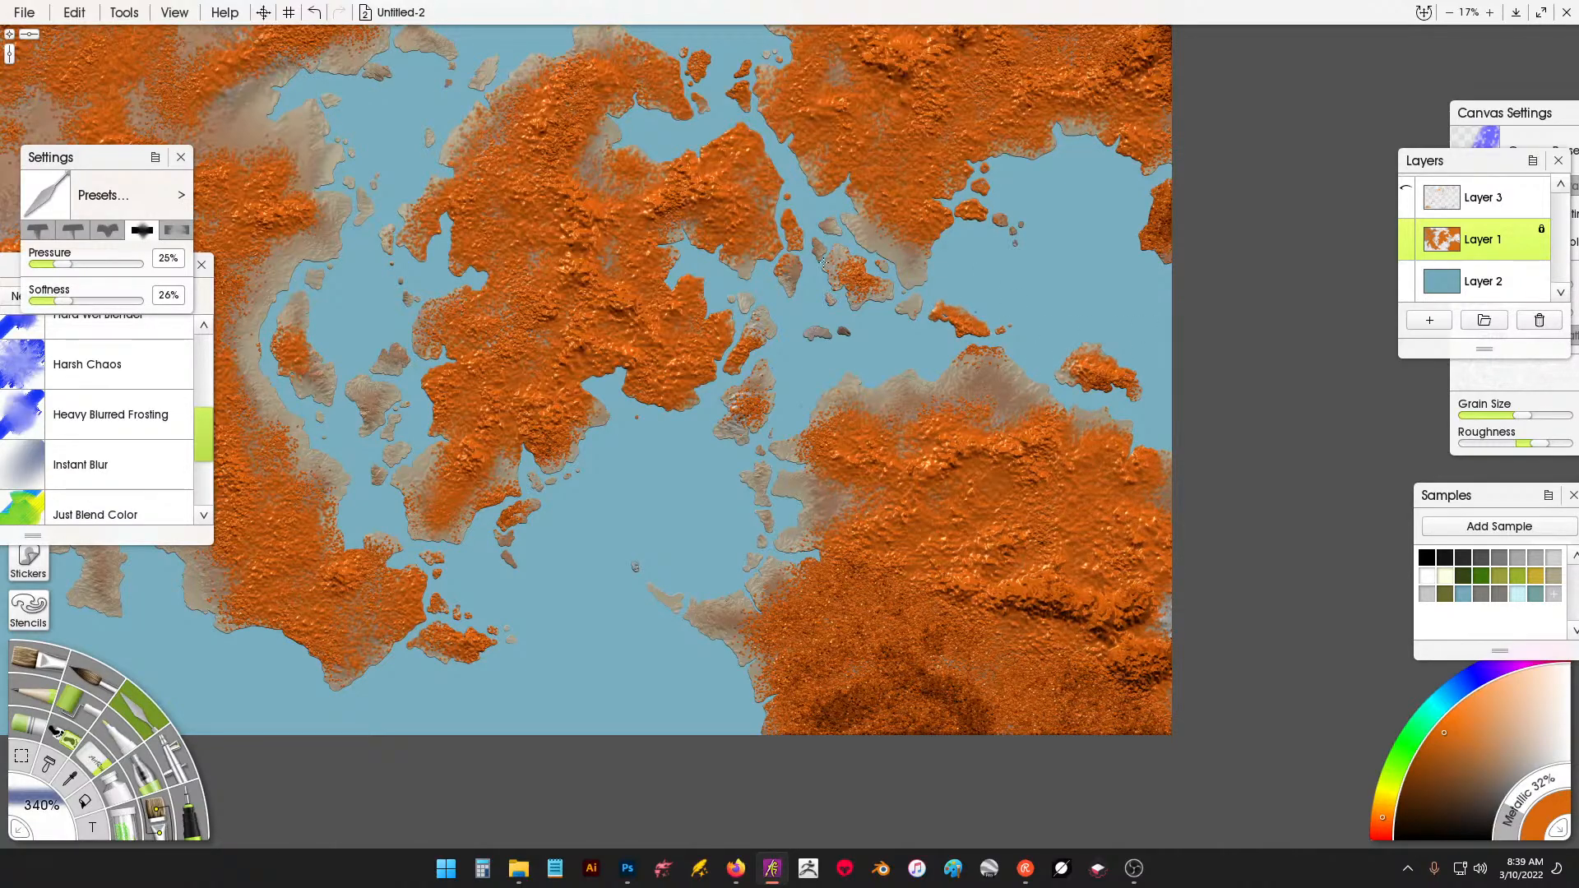
pyautogui.moveTo(803, 632); pyautogui.dragTo(1001, 642)
pyautogui.moveTo(1049, 708); pyautogui.dragTo(1111, 748)
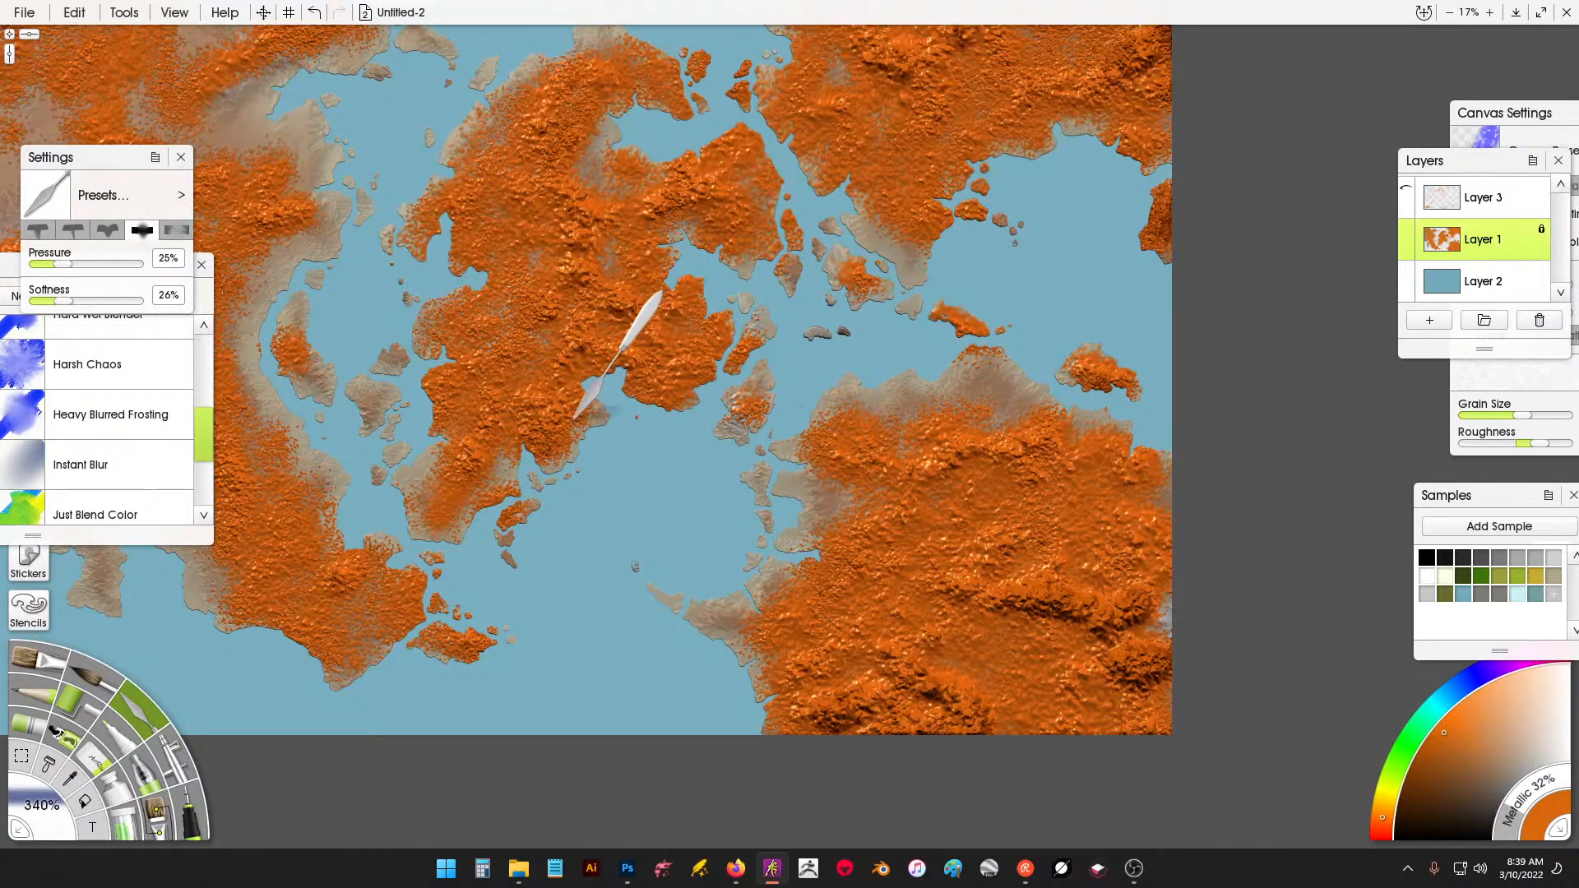
# Airbrush a muted light brown over the orange terrain of the western and central continents.
pyautogui.moveTo(552, 410); pyautogui.dragTo(673, 433)
pyautogui.moveTo(564, 380); pyautogui.dragTo(645, 403)
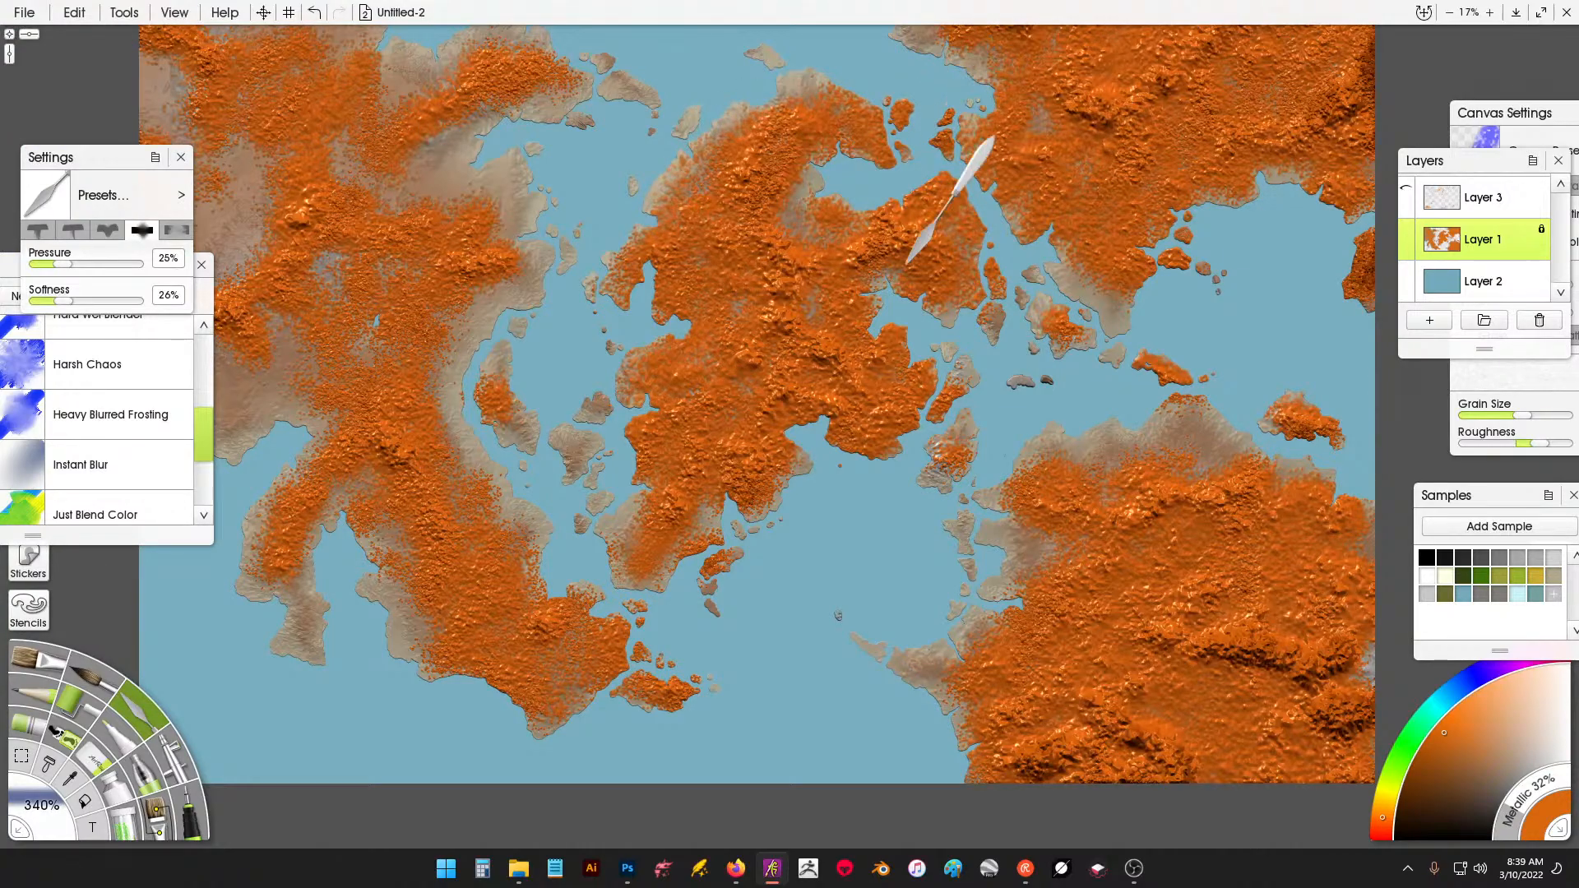
pyautogui.moveTo(846, 478); pyautogui.dragTo(950, 515)
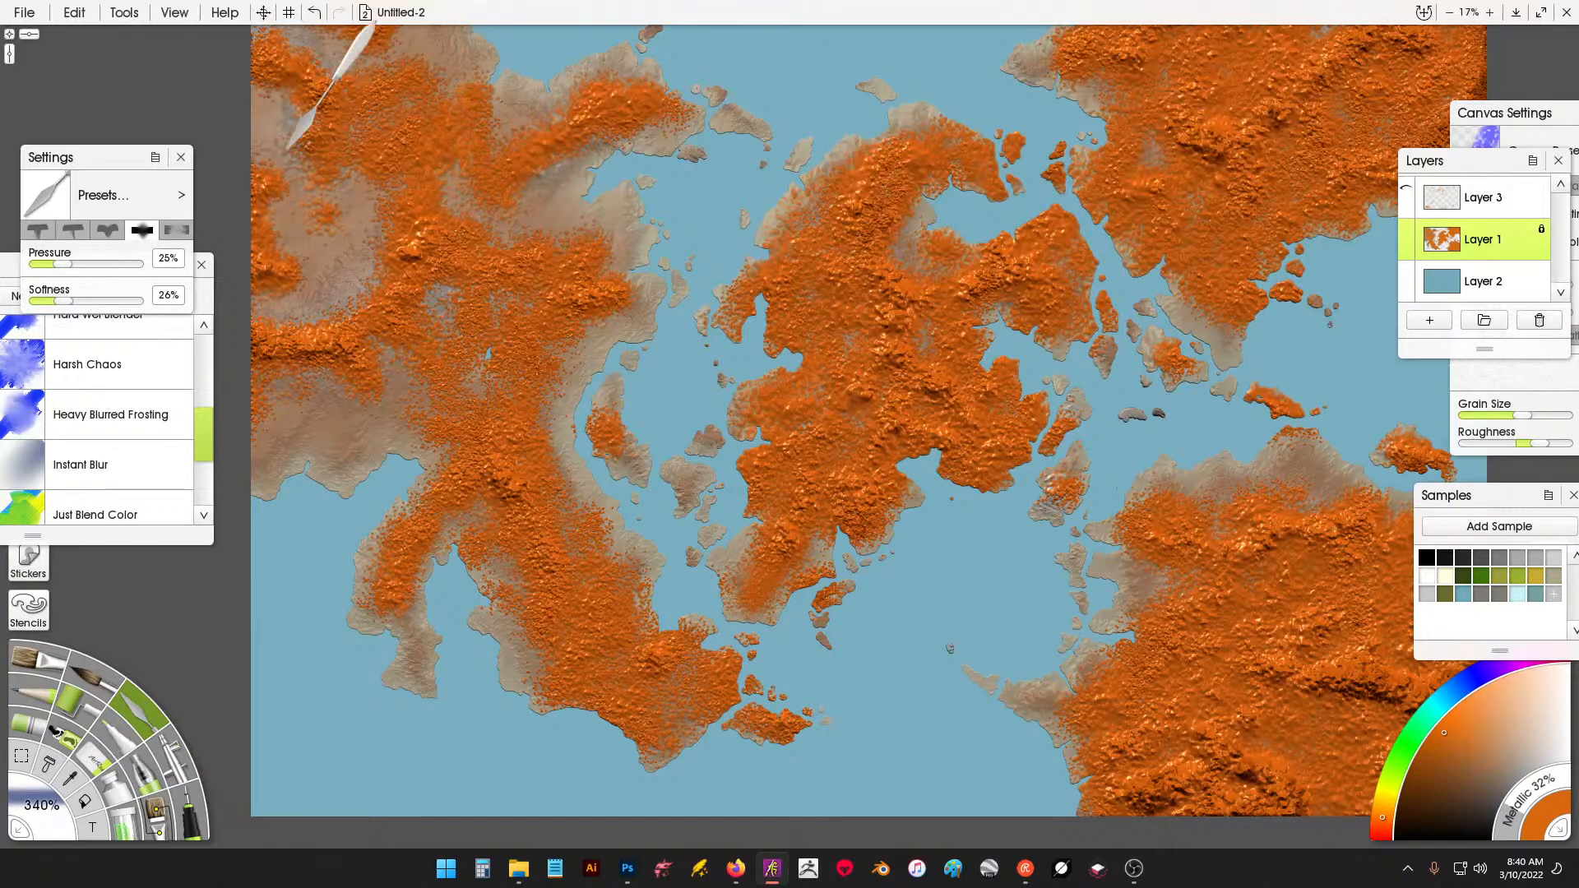
pyautogui.click(179, 765)
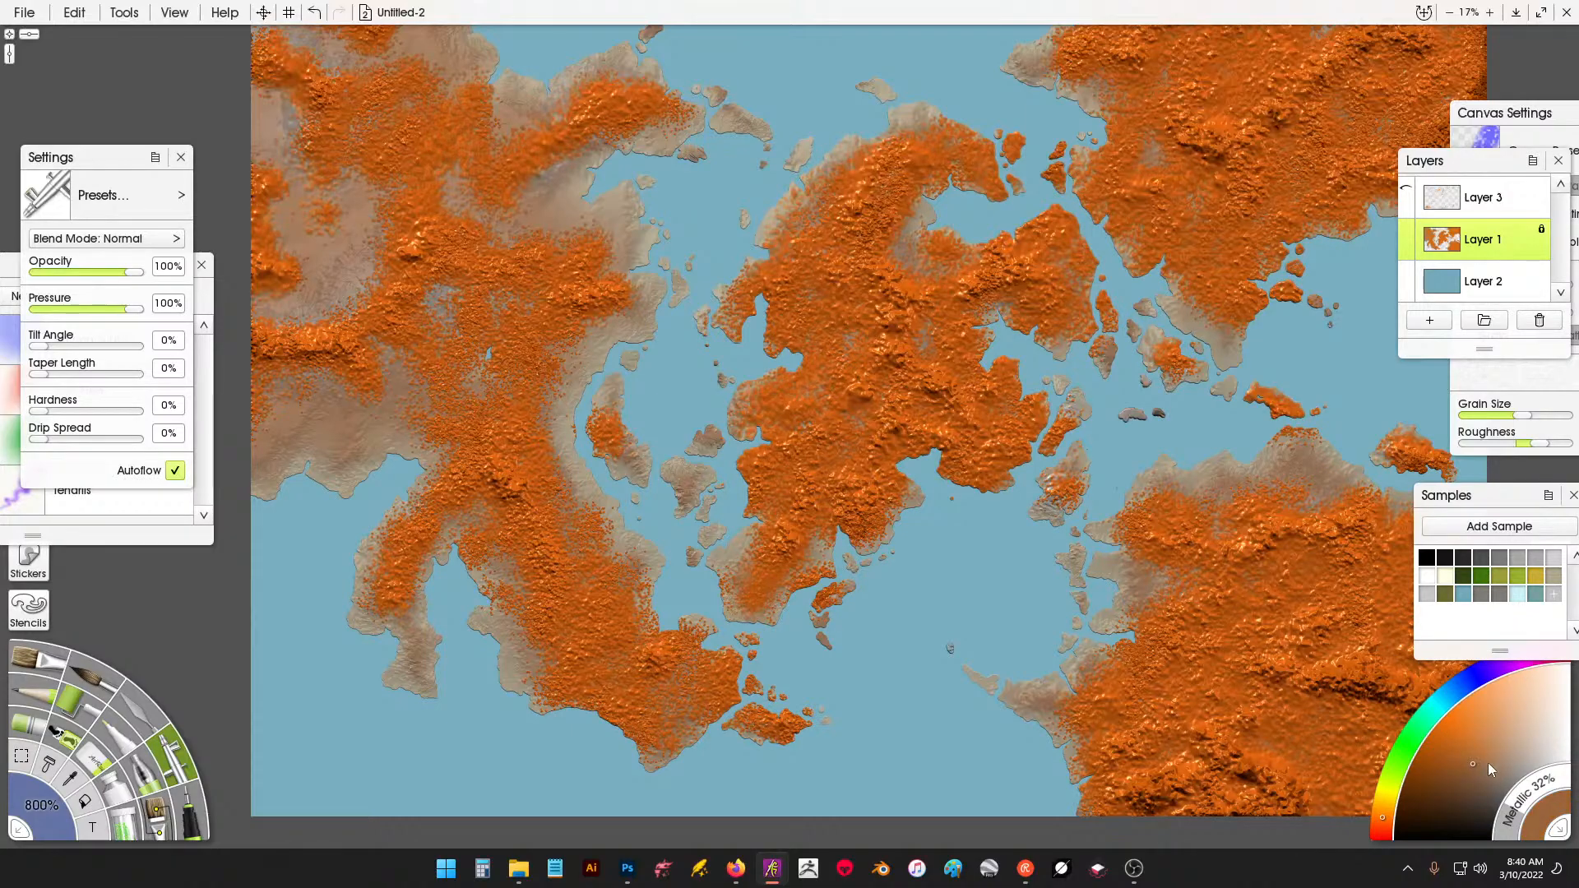
pyautogui.moveTo(1488, 763); pyautogui.dragTo(1512, 762)
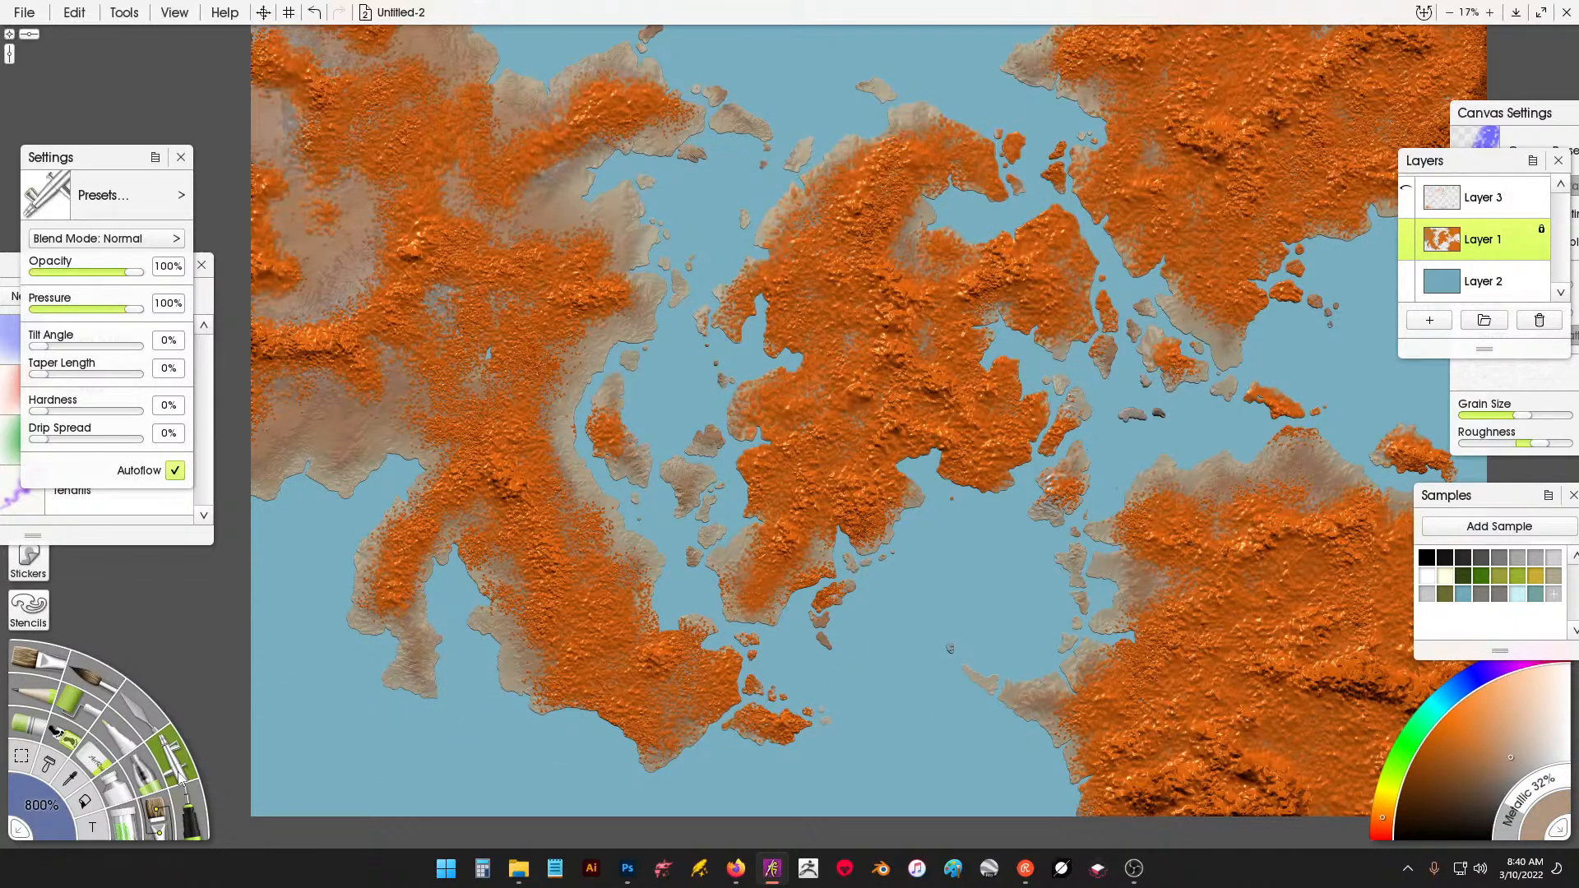
pyautogui.moveTo(354, 283)
pyautogui.mouseDown()
pyautogui.moveTo(383, 345)
pyautogui.moveTo(435, 313)
pyautogui.moveTo(486, 204)
pyautogui.moveTo(354, 140)
pyautogui.moveTo(280, 164)
pyautogui.moveTo(272, 412)
pyautogui.moveTo(409, 473)
pyautogui.moveTo(444, 576)
pyautogui.moveTo(412, 682)
pyautogui.moveTo(593, 575)
pyautogui.moveTo(672, 719)
pyautogui.moveTo(526, 173)
pyautogui.moveTo(605, 131)
pyautogui.moveTo(387, 8)
pyautogui.moveTo(317, 8)
pyautogui.mouseUp()
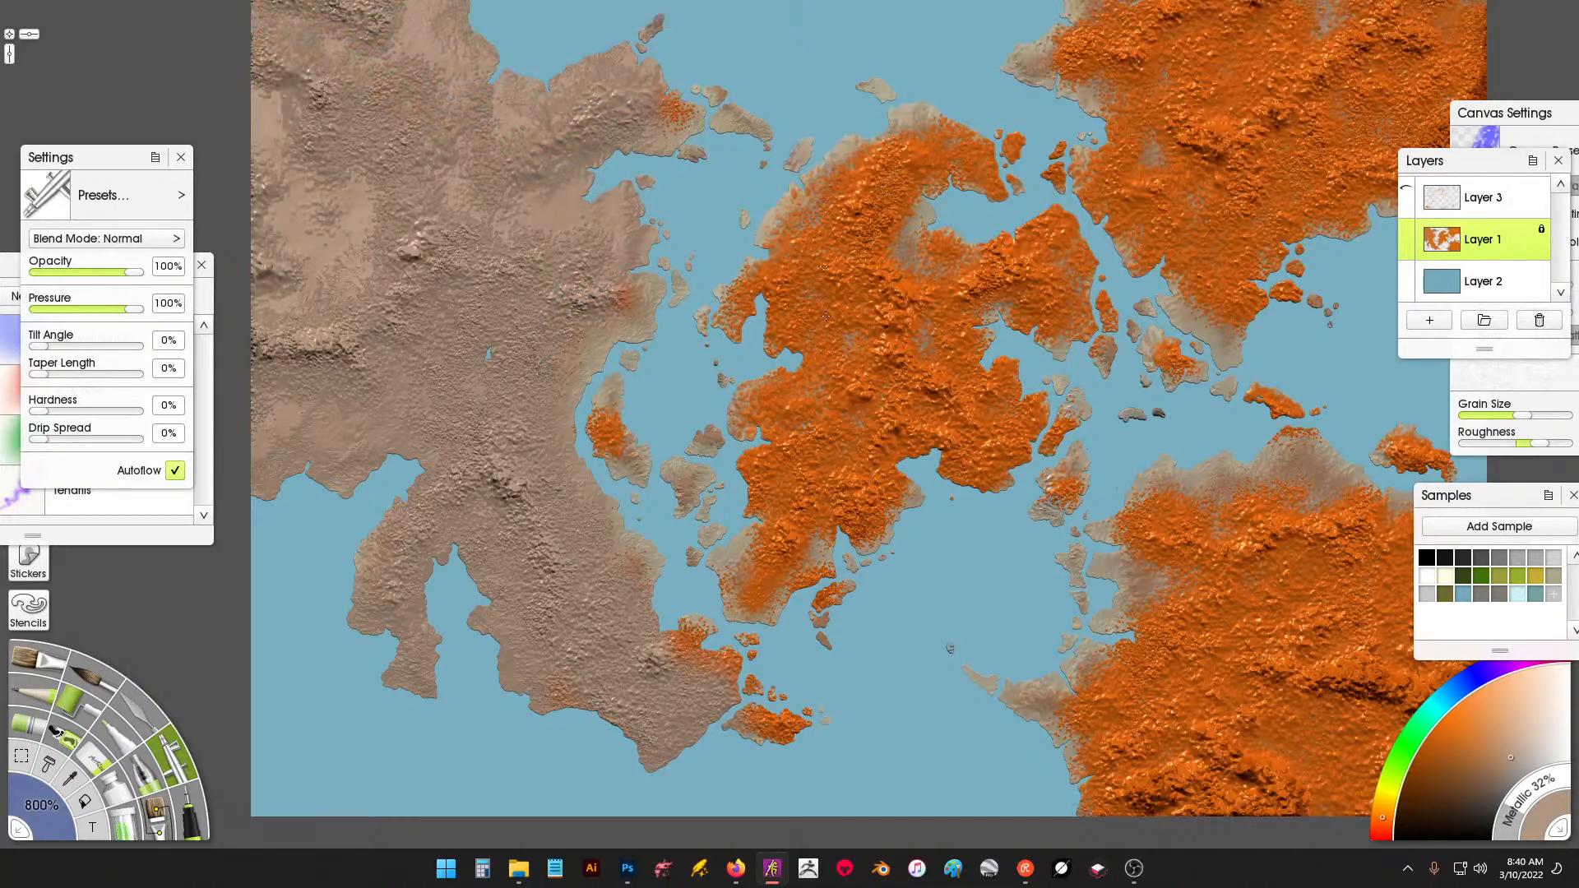
pyautogui.moveTo(823, 268)
pyautogui.mouseDown()
pyautogui.moveTo(1028, 264)
pyautogui.moveTo(1020, 428)
pyautogui.moveTo(716, 568)
pyautogui.moveTo(782, 724)
pyautogui.moveTo(608, 354)
pyautogui.moveTo(795, 300)
pyautogui.mouseUp()
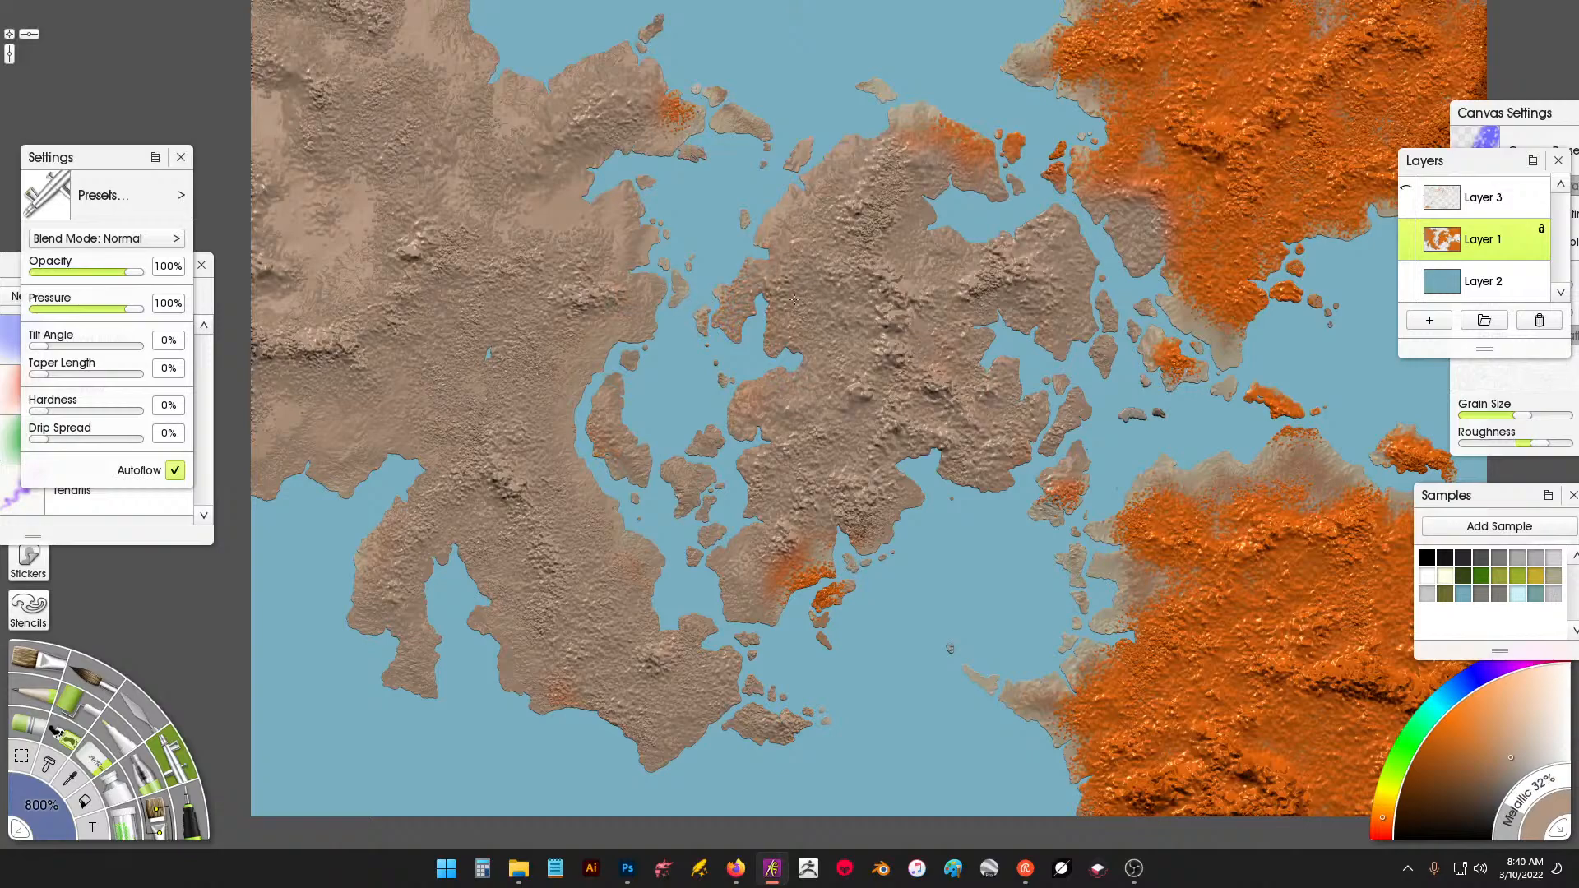
# Airbrush the same brown over the northeastern and southeastern continents and the remaining orange islands between them.
pyautogui.moveTo(1129, 321)
pyautogui.mouseDown()
pyautogui.moveTo(1325, 41)
pyautogui.moveTo(1152, 123)
pyautogui.moveTo(1136, 3)
pyautogui.mouseUp()
pyautogui.moveTo(1399, 25)
pyautogui.mouseDown()
pyautogui.moveTo(1339, 127)
pyautogui.moveTo(1345, 188)
pyautogui.moveTo(1398, 176)
pyautogui.moveTo(1443, 198)
pyautogui.moveTo(1467, 264)
pyautogui.moveTo(1453, 438)
pyautogui.mouseUp()
pyautogui.moveTo(1251, 297)
pyautogui.mouseDown()
pyautogui.moveTo(1267, 239)
pyautogui.moveTo(1164, 298)
pyautogui.mouseUp()
pyautogui.moveTo(1072, 119)
pyautogui.mouseDown()
pyautogui.moveTo(711, 125)
pyautogui.moveTo(644, 72)
pyautogui.mouseUp()
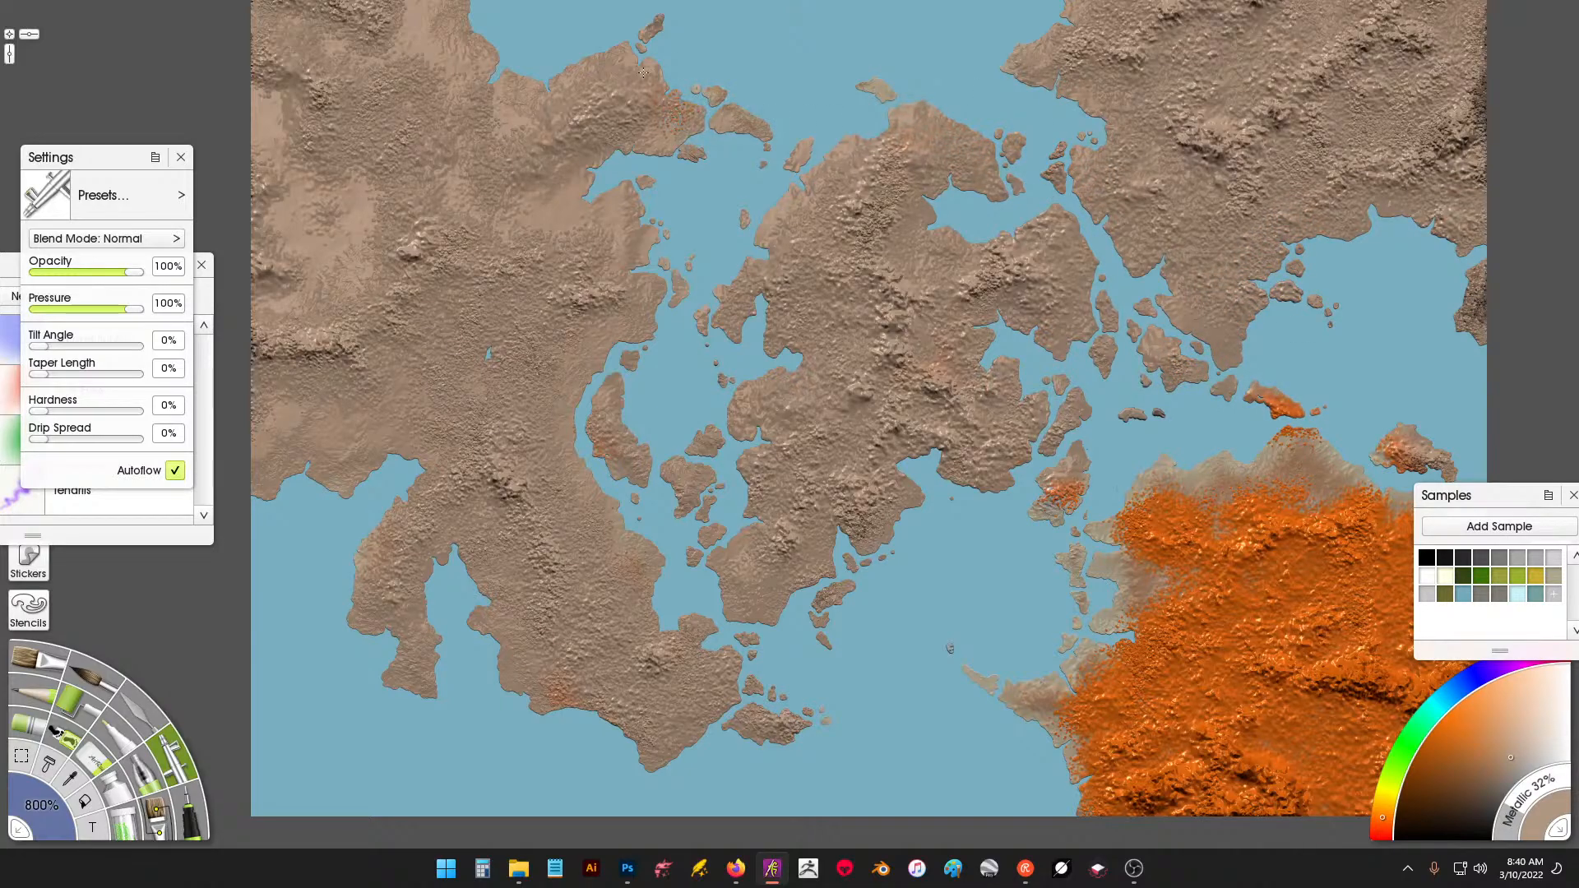
pyautogui.moveTo(1103, 494)
pyautogui.mouseDown()
pyautogui.moveTo(1217, 534)
pyautogui.moveTo(1308, 675)
pyautogui.moveTo(1382, 575)
pyautogui.moveTo(1427, 723)
pyautogui.moveTo(1398, 790)
pyautogui.moveTo(1211, 751)
pyautogui.moveTo(1094, 773)
pyautogui.moveTo(1104, 656)
pyautogui.mouseUp()
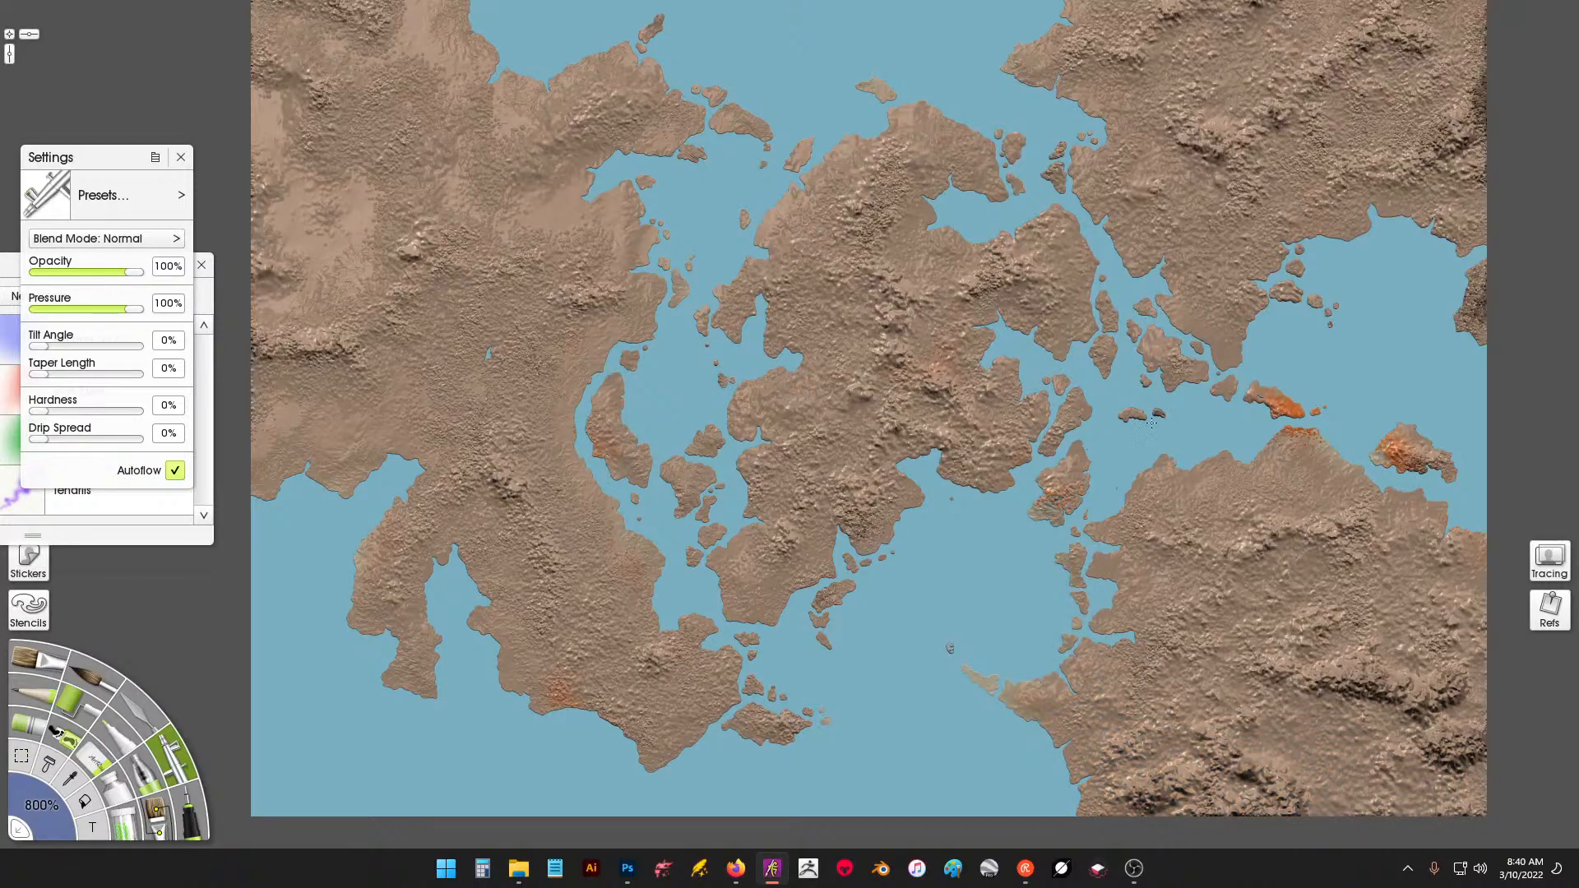
pyautogui.moveTo(1152, 423)
pyautogui.mouseDown()
pyautogui.moveTo(1309, 392)
pyautogui.moveTo(1383, 422)
pyautogui.mouseUp()
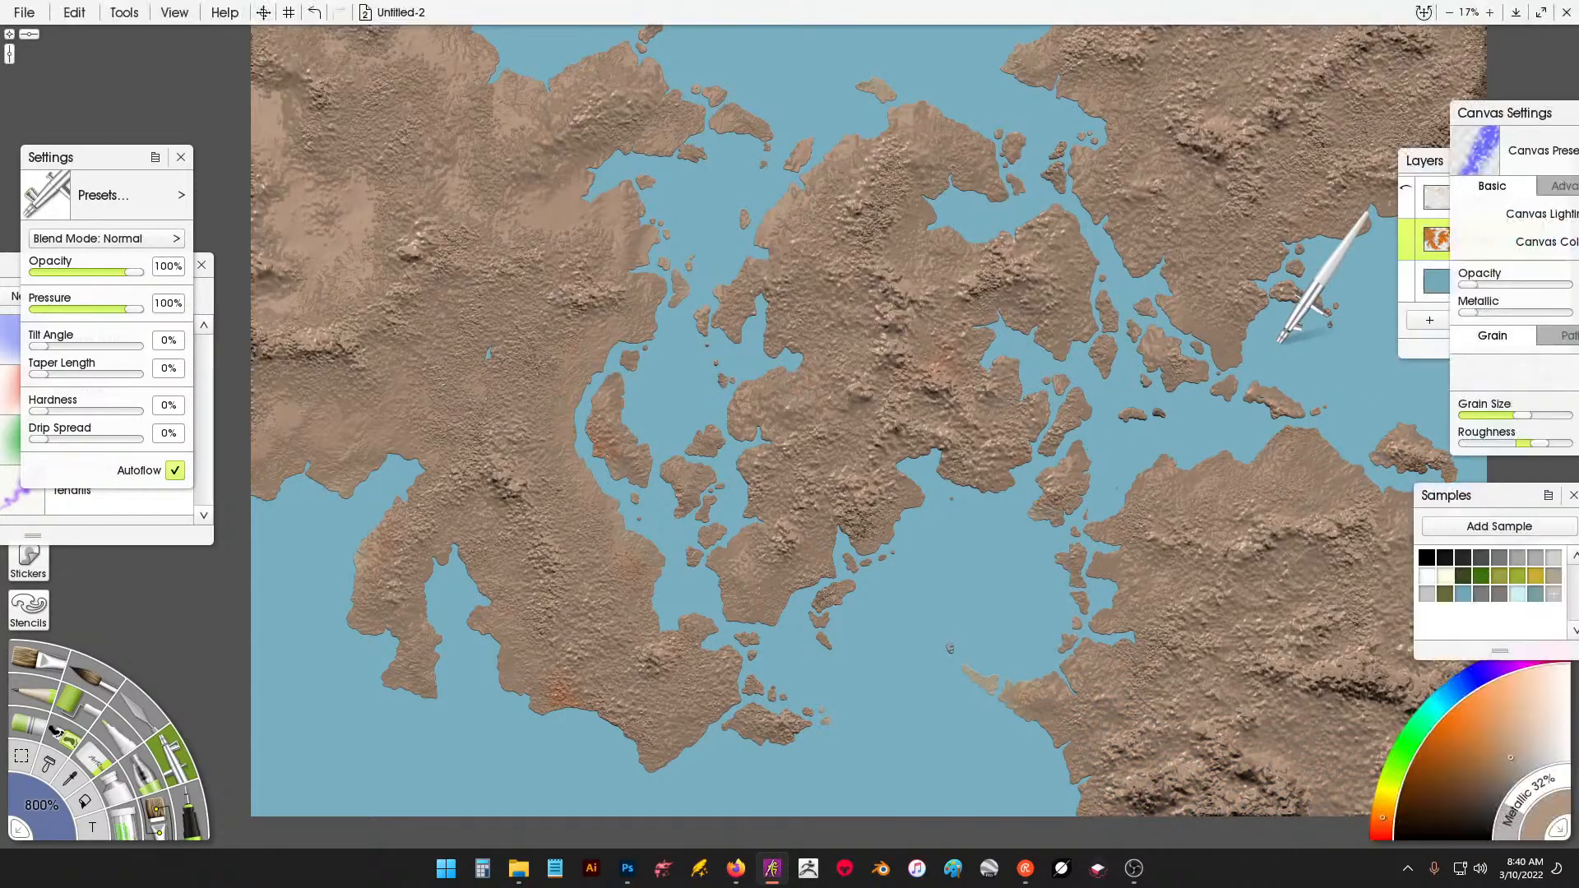
# Load the Harsh Chaos preset for the palette knife and set its size to 284%.
pyautogui.click(130, 715)
pyautogui.scroll(-5, 149, 428)
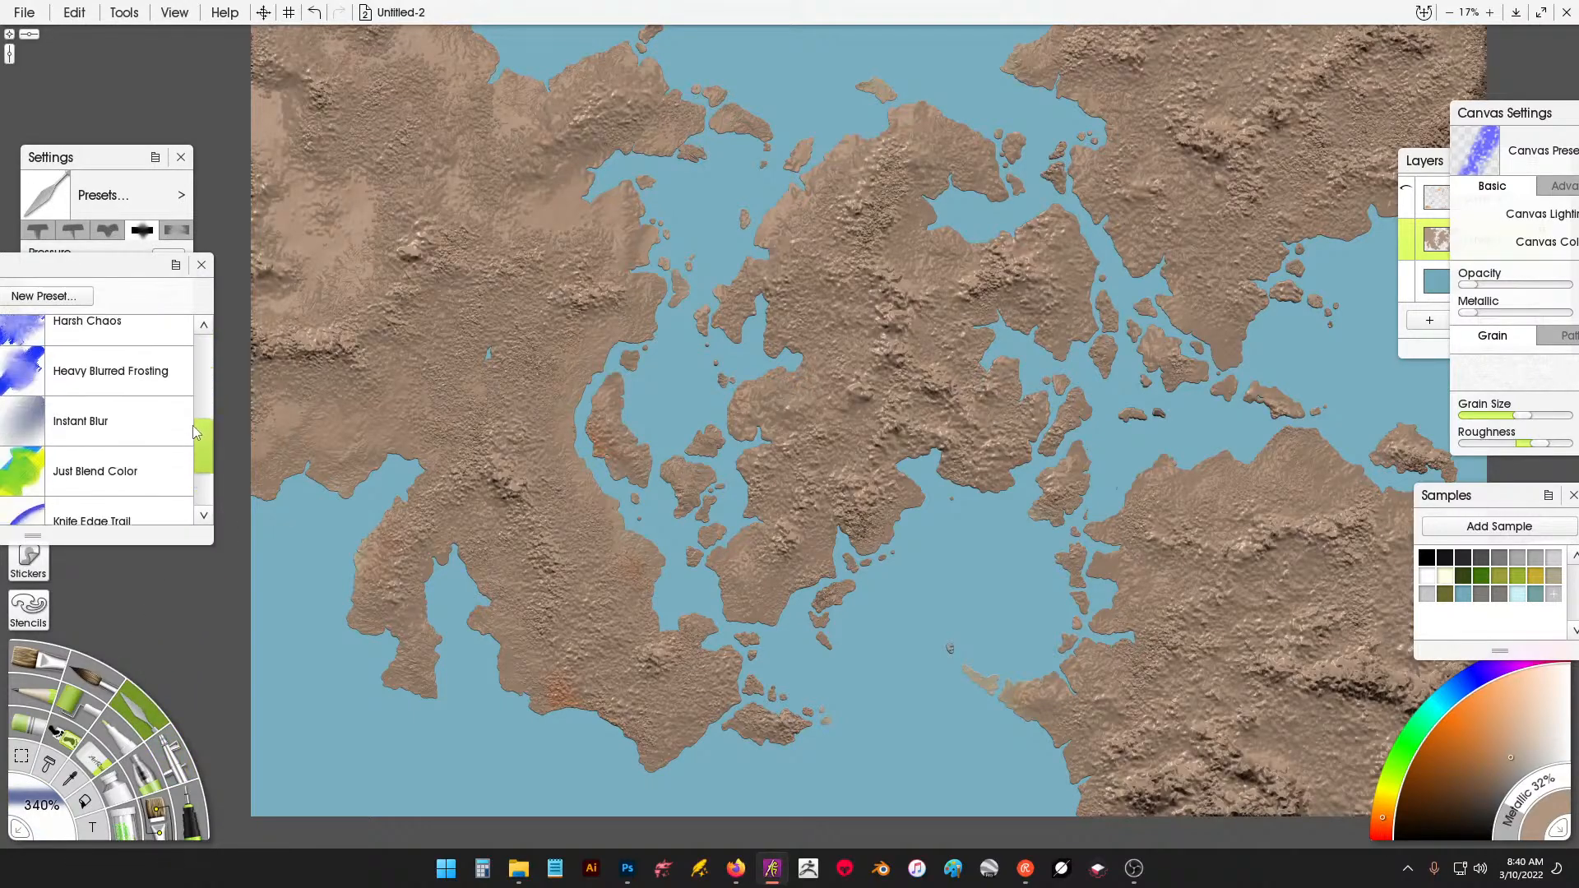
pyautogui.scroll(3, 149, 447)
pyautogui.click(150, 449)
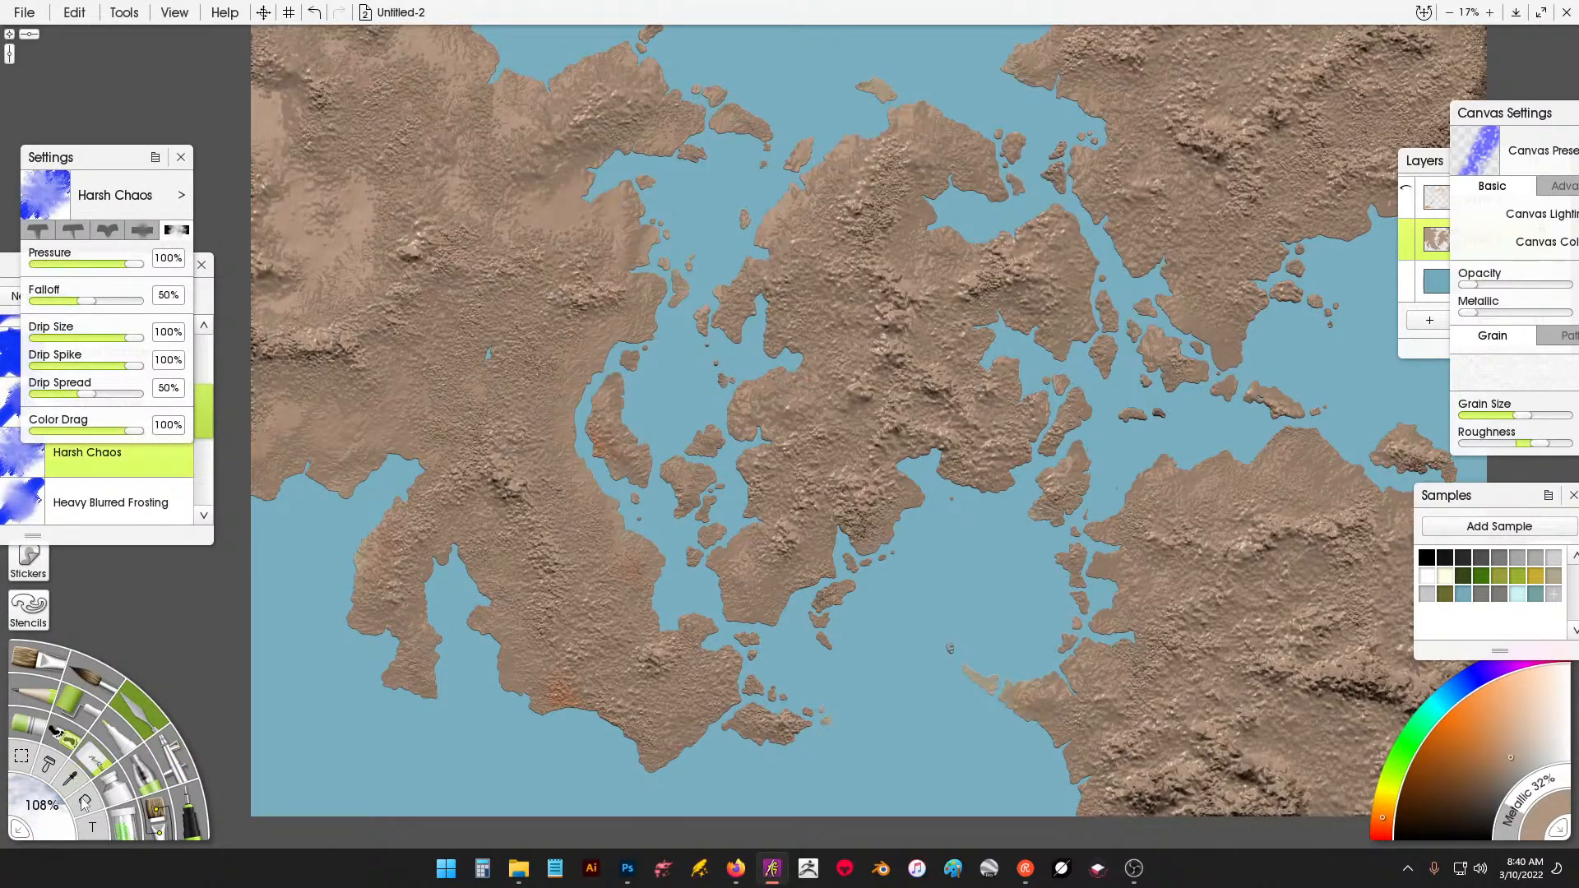
pyautogui.moveTo(58, 811)
pyautogui.mouseDown()
pyautogui.moveTo(25, 796)
pyautogui.moveTo(41, 797)
pyautogui.mouseUp()
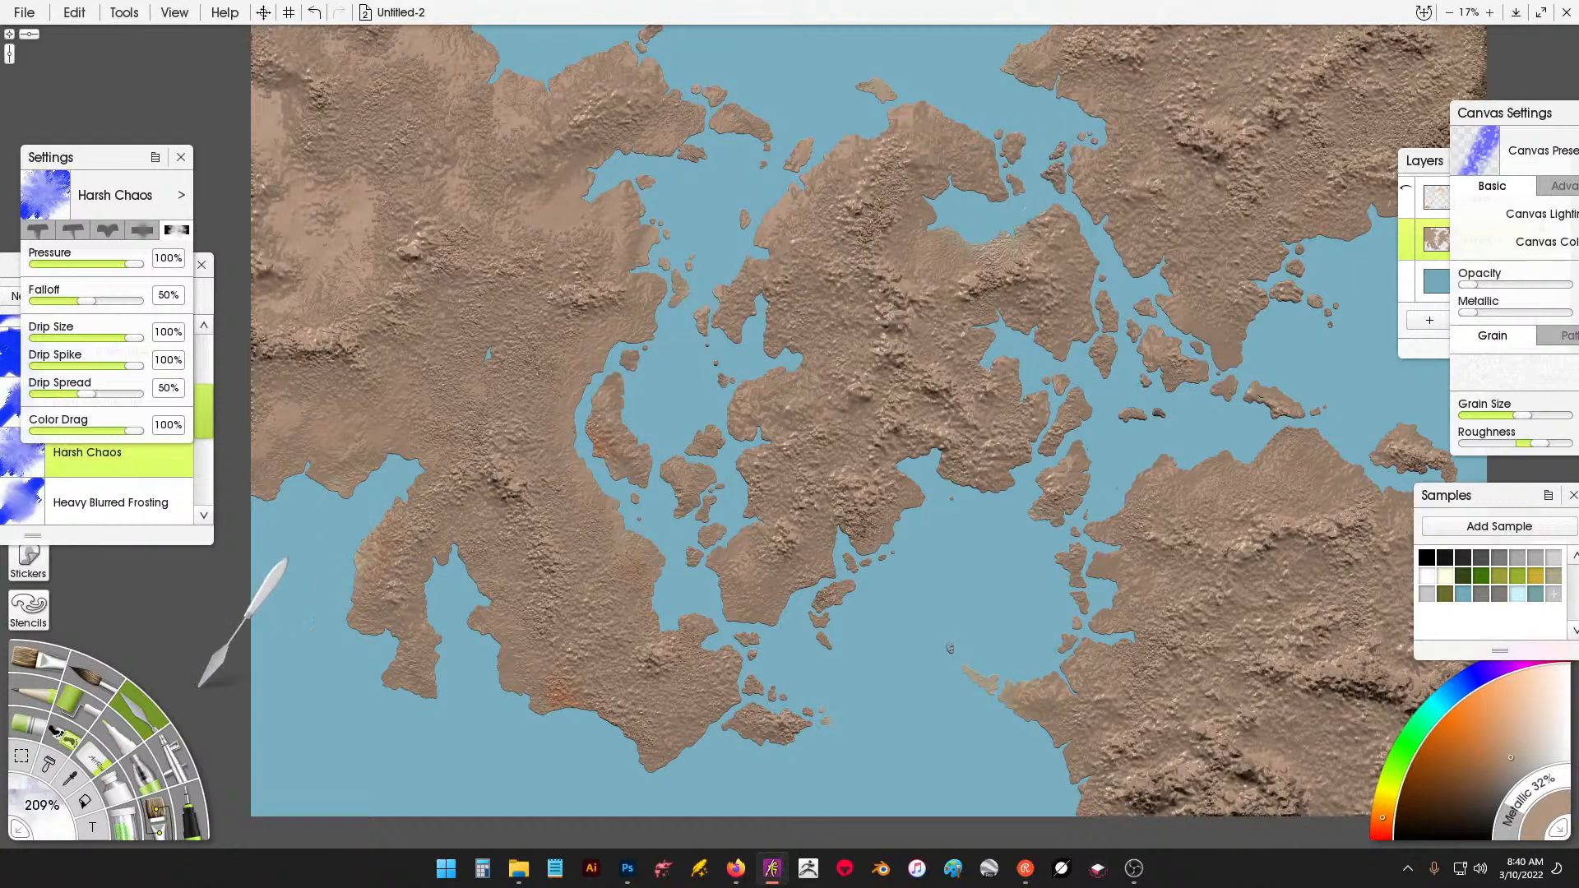
pyautogui.moveTo(45, 808); pyautogui.dragTo(192, 775)
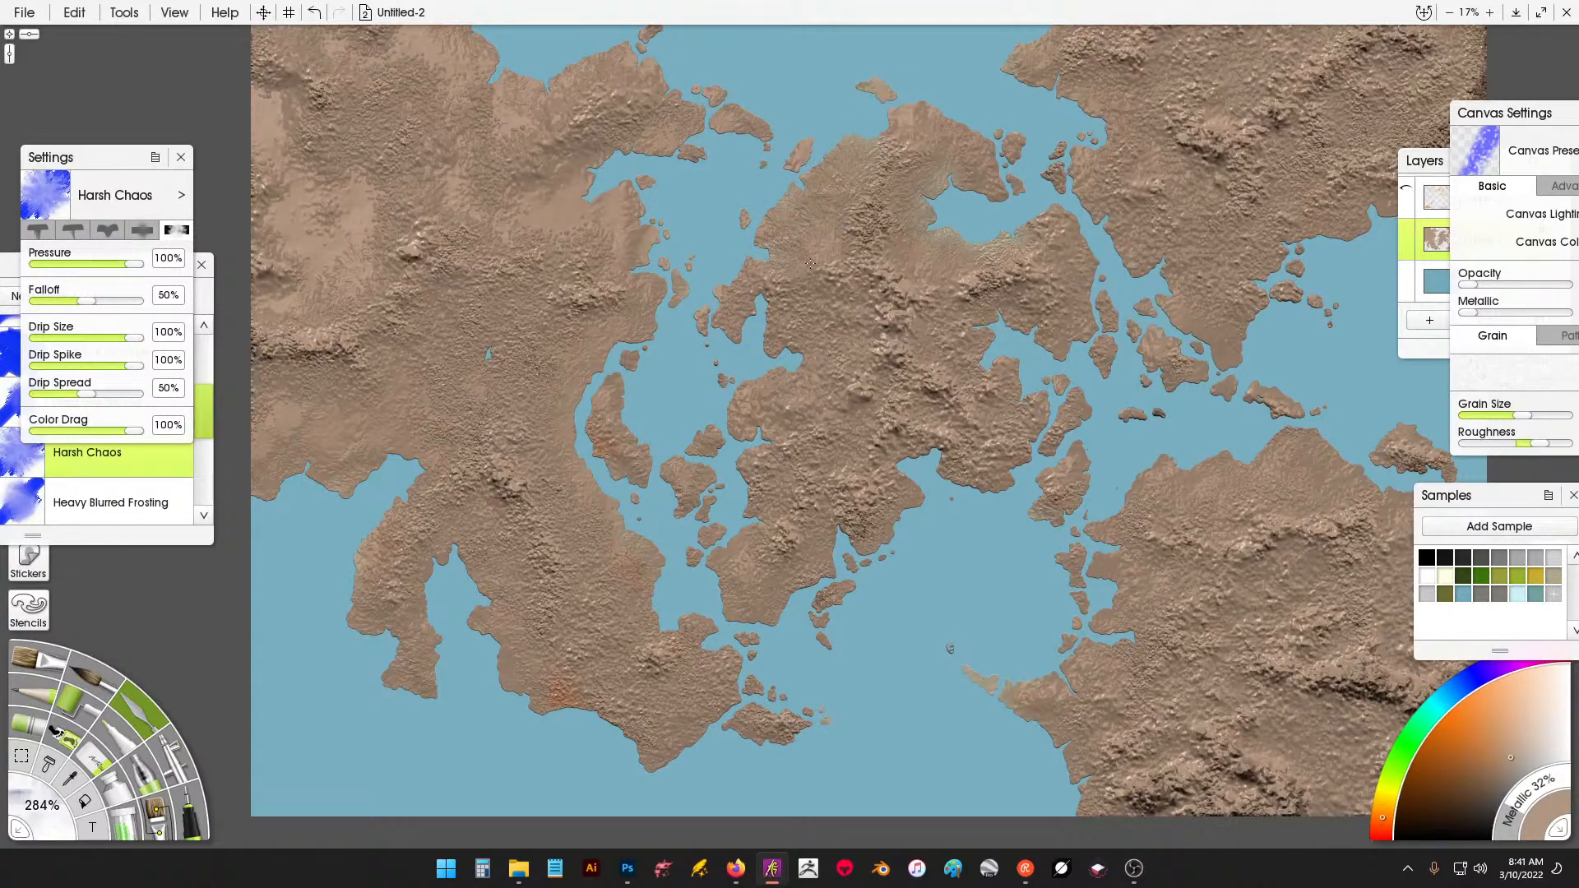
# Smear the central continent's coasts and lowlands smooth with the Harsh Chaos knife, leaving rough mountain ridges through its interior.
pyautogui.moveTo(811, 263)
pyautogui.mouseDown()
pyautogui.moveTo(768, 315)
pyautogui.moveTo(848, 322)
pyautogui.moveTo(822, 358)
pyautogui.moveTo(830, 379)
pyautogui.moveTo(740, 440)
pyautogui.moveTo(820, 586)
pyautogui.moveTo(817, 514)
pyautogui.moveTo(834, 527)
pyautogui.moveTo(851, 508)
pyautogui.moveTo(860, 543)
pyautogui.moveTo(910, 495)
pyautogui.moveTo(896, 475)
pyautogui.moveTo(754, 426)
pyautogui.moveTo(790, 426)
pyautogui.moveTo(751, 494)
pyautogui.mouseUp()
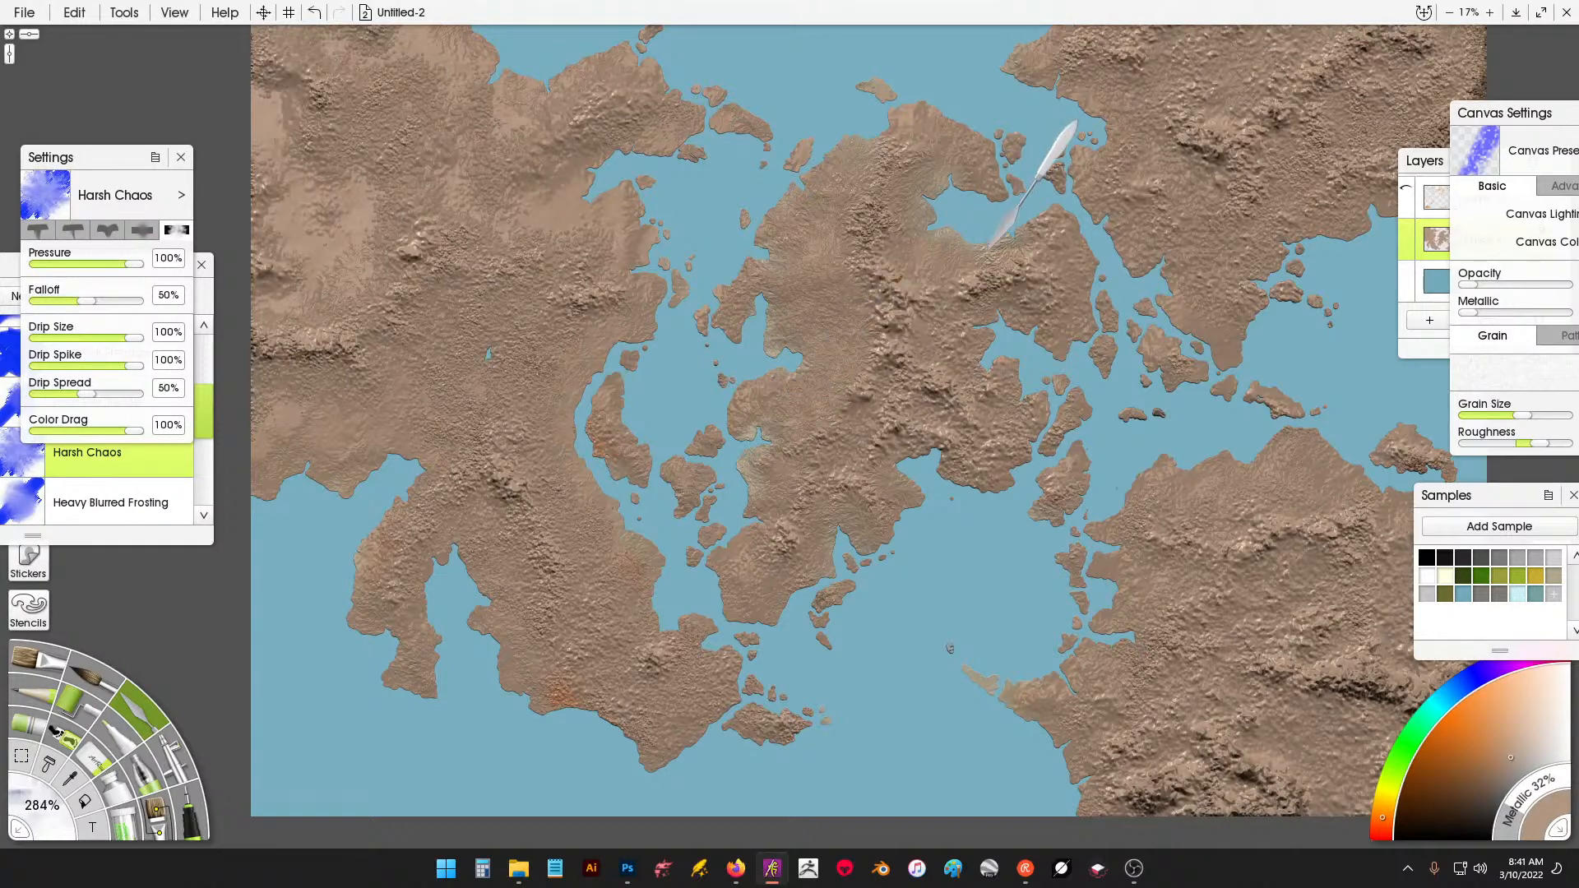
pyautogui.moveTo(1040, 141); pyautogui.dragTo(968, 316)
pyautogui.moveTo(984, 237); pyautogui.dragTo(989, 254)
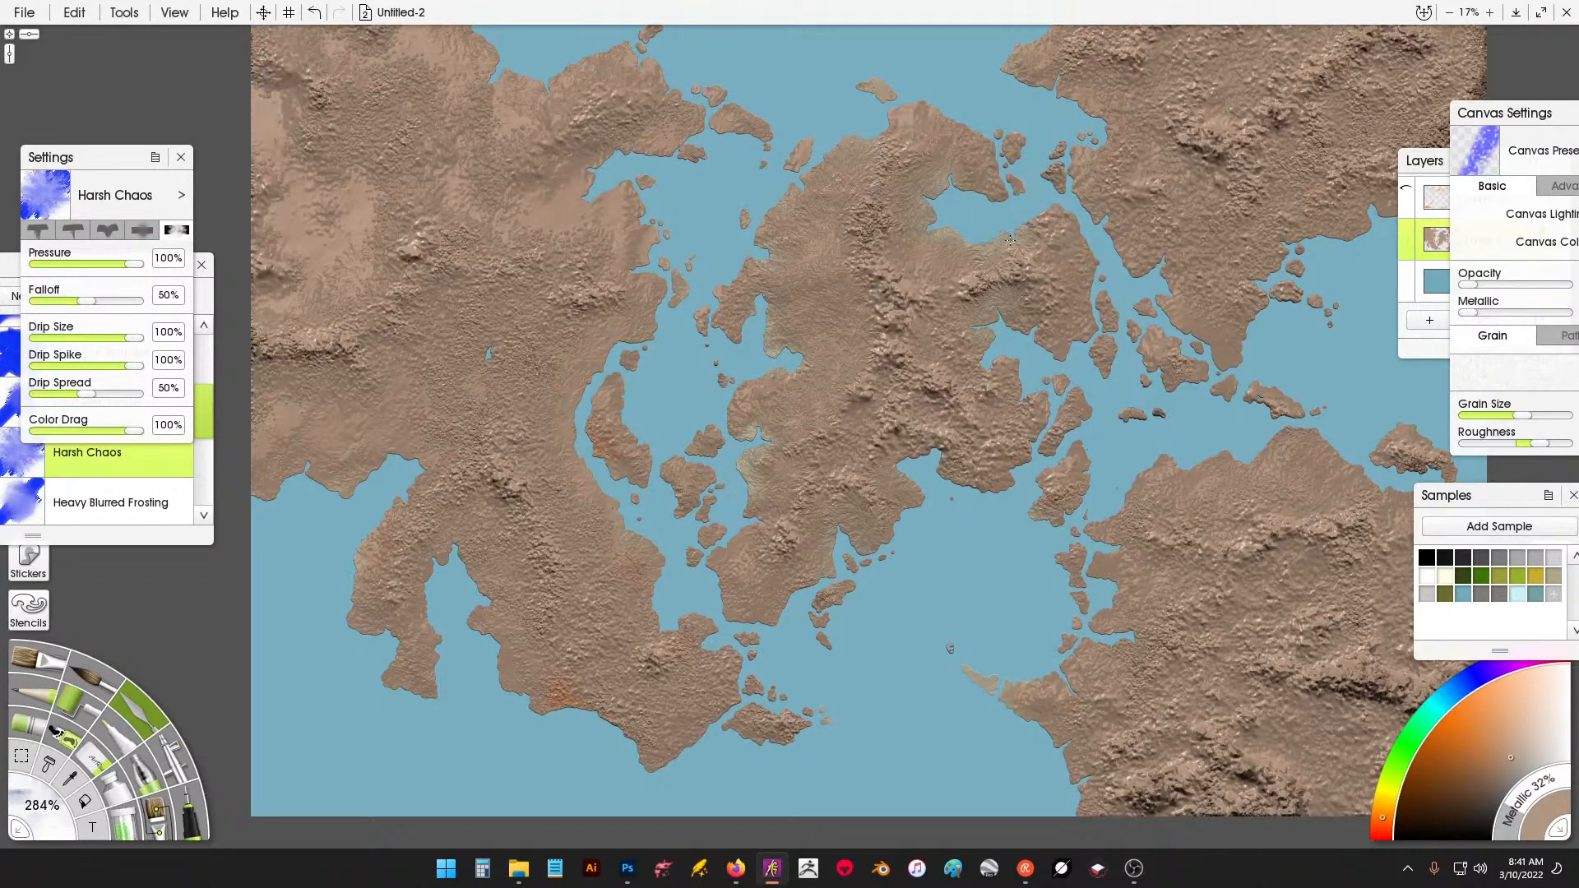
pyautogui.moveTo(1092, 257)
pyautogui.mouseDown()
pyautogui.moveTo(975, 336)
pyautogui.moveTo(930, 341)
pyautogui.moveTo(880, 398)
pyautogui.moveTo(893, 365)
pyautogui.moveTo(850, 440)
pyautogui.moveTo(745, 518)
pyautogui.moveTo(739, 539)
pyautogui.moveTo(773, 520)
pyautogui.moveTo(759, 519)
pyautogui.moveTo(733, 594)
pyautogui.moveTo(706, 576)
pyautogui.moveTo(835, 504)
pyautogui.moveTo(804, 559)
pyautogui.mouseUp()
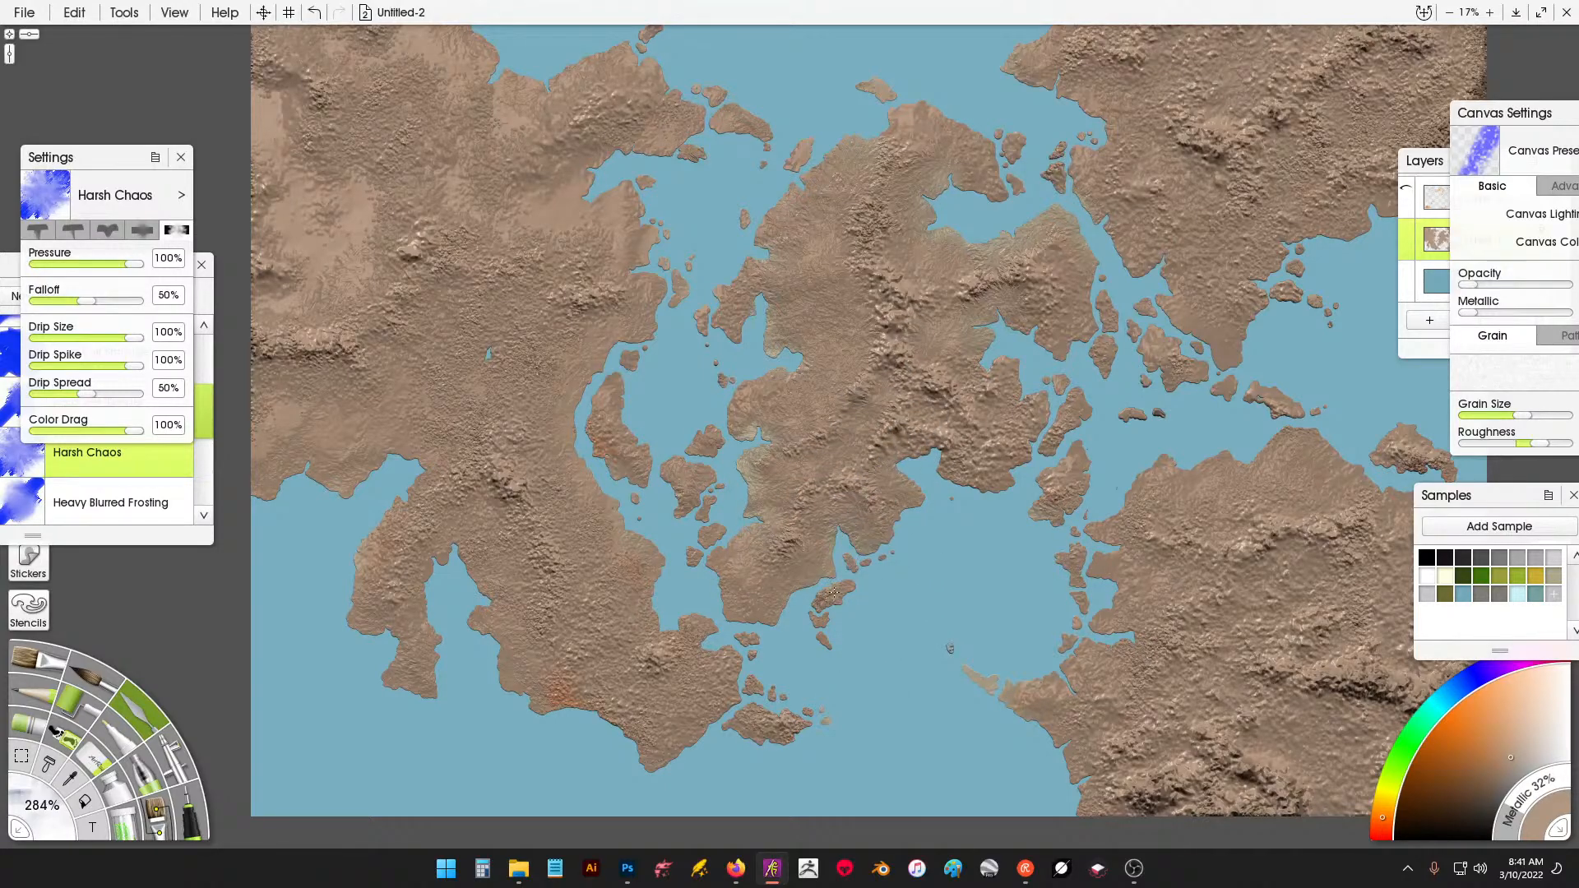
pyautogui.moveTo(915, 466)
pyautogui.mouseDown()
pyautogui.moveTo(936, 418)
pyautogui.moveTo(956, 428)
pyautogui.moveTo(943, 416)
pyautogui.moveTo(967, 466)
pyautogui.mouseUp()
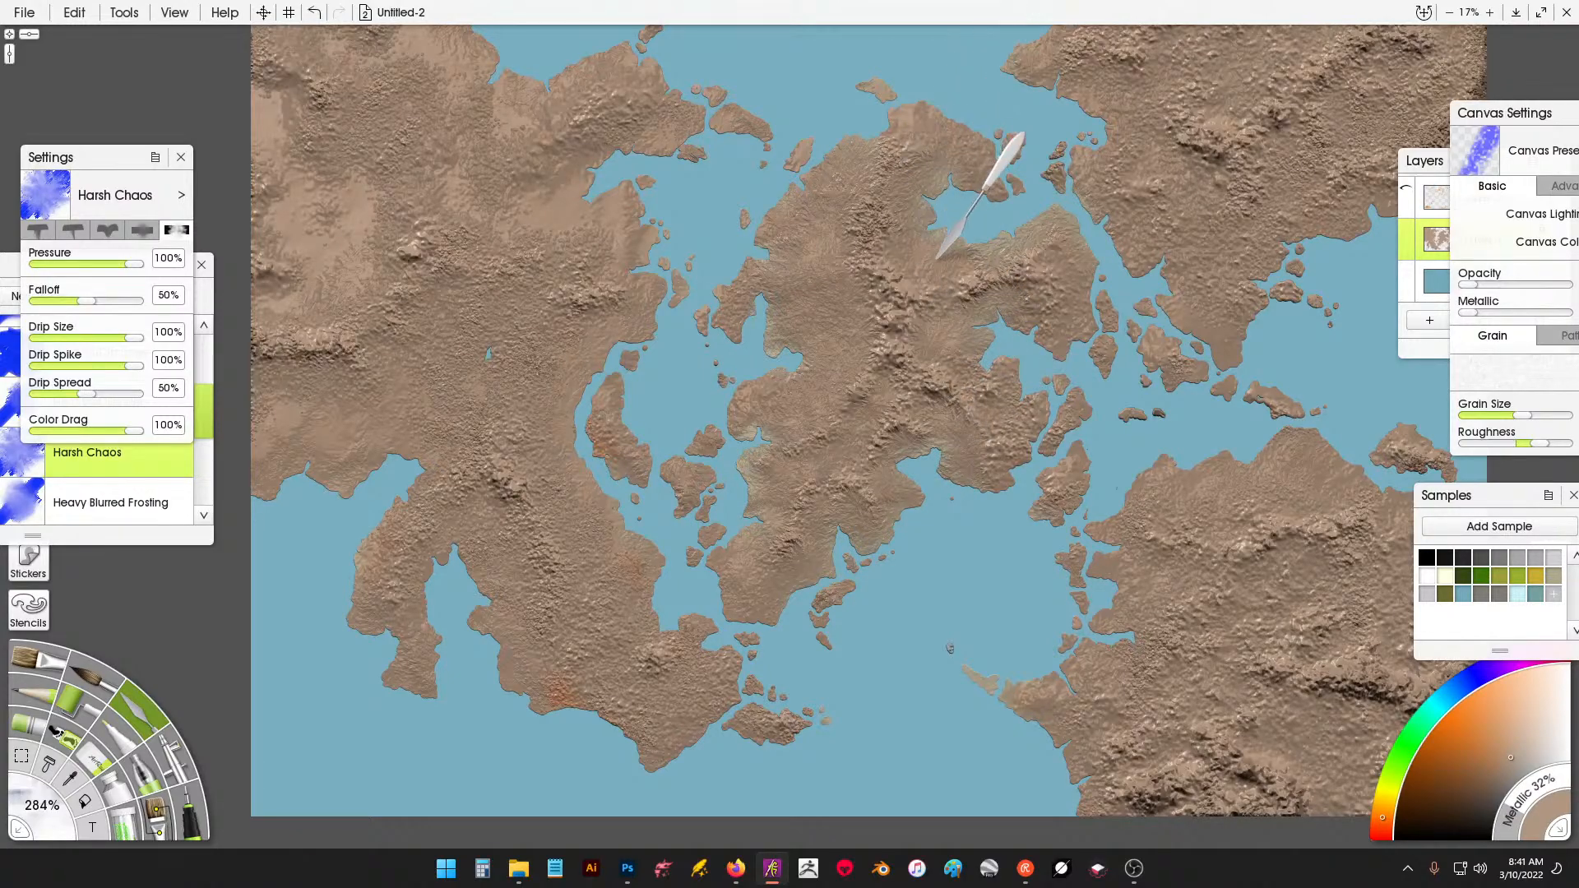
pyautogui.moveTo(928, 284); pyautogui.dragTo(899, 279)
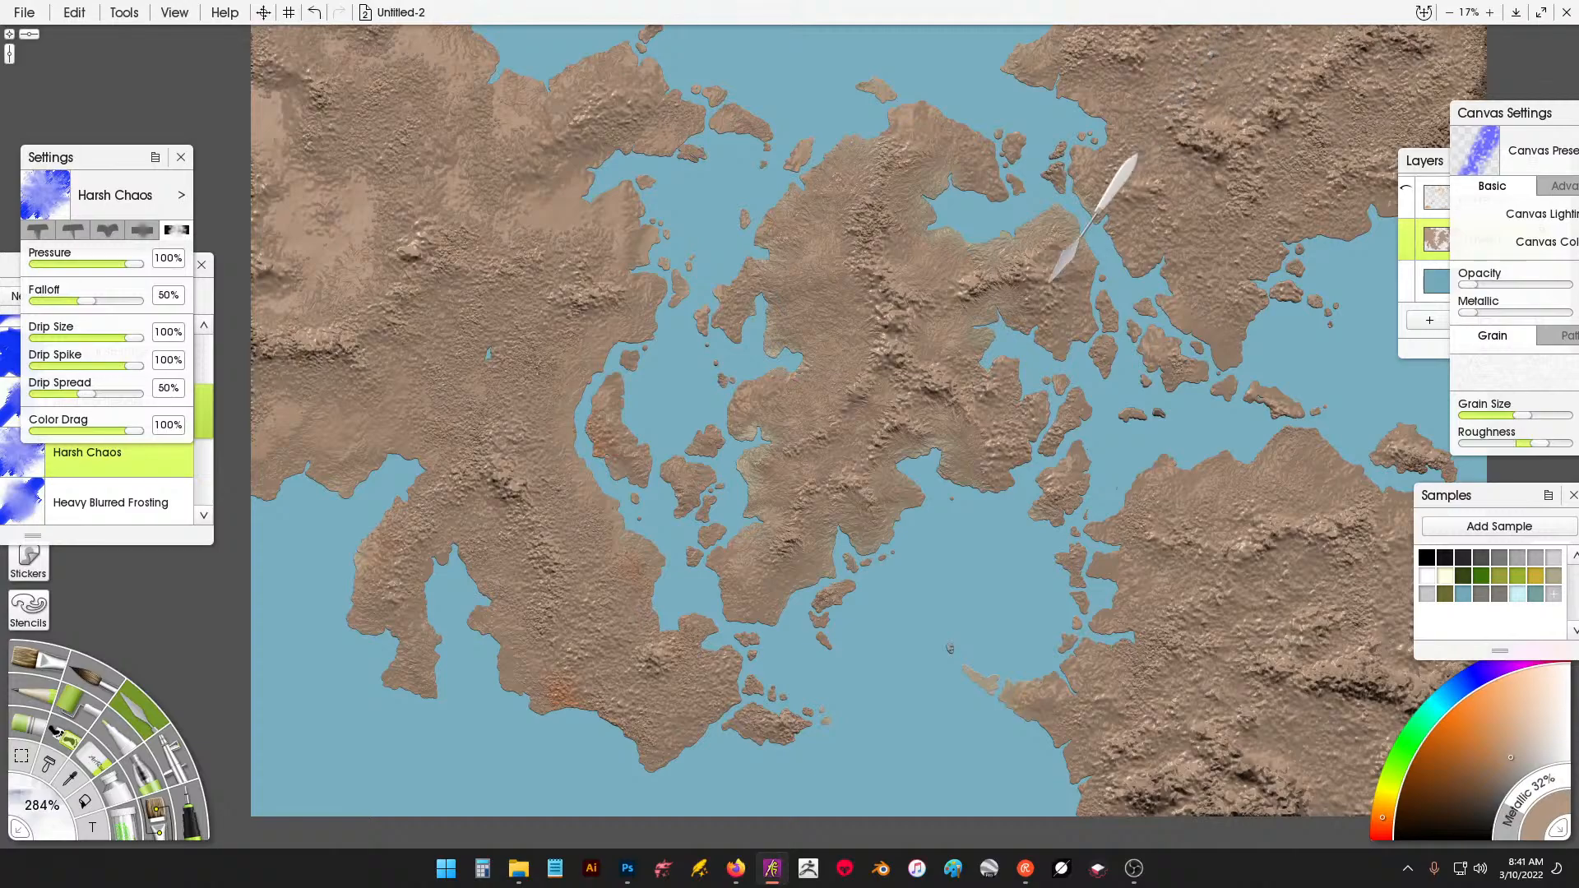
# Smooth the northeastern continent's rough terrain with the palette knife into plains divided by diagonal mountain ridges.
pyautogui.moveTo(1076, 300); pyautogui.dragTo(914, 449)
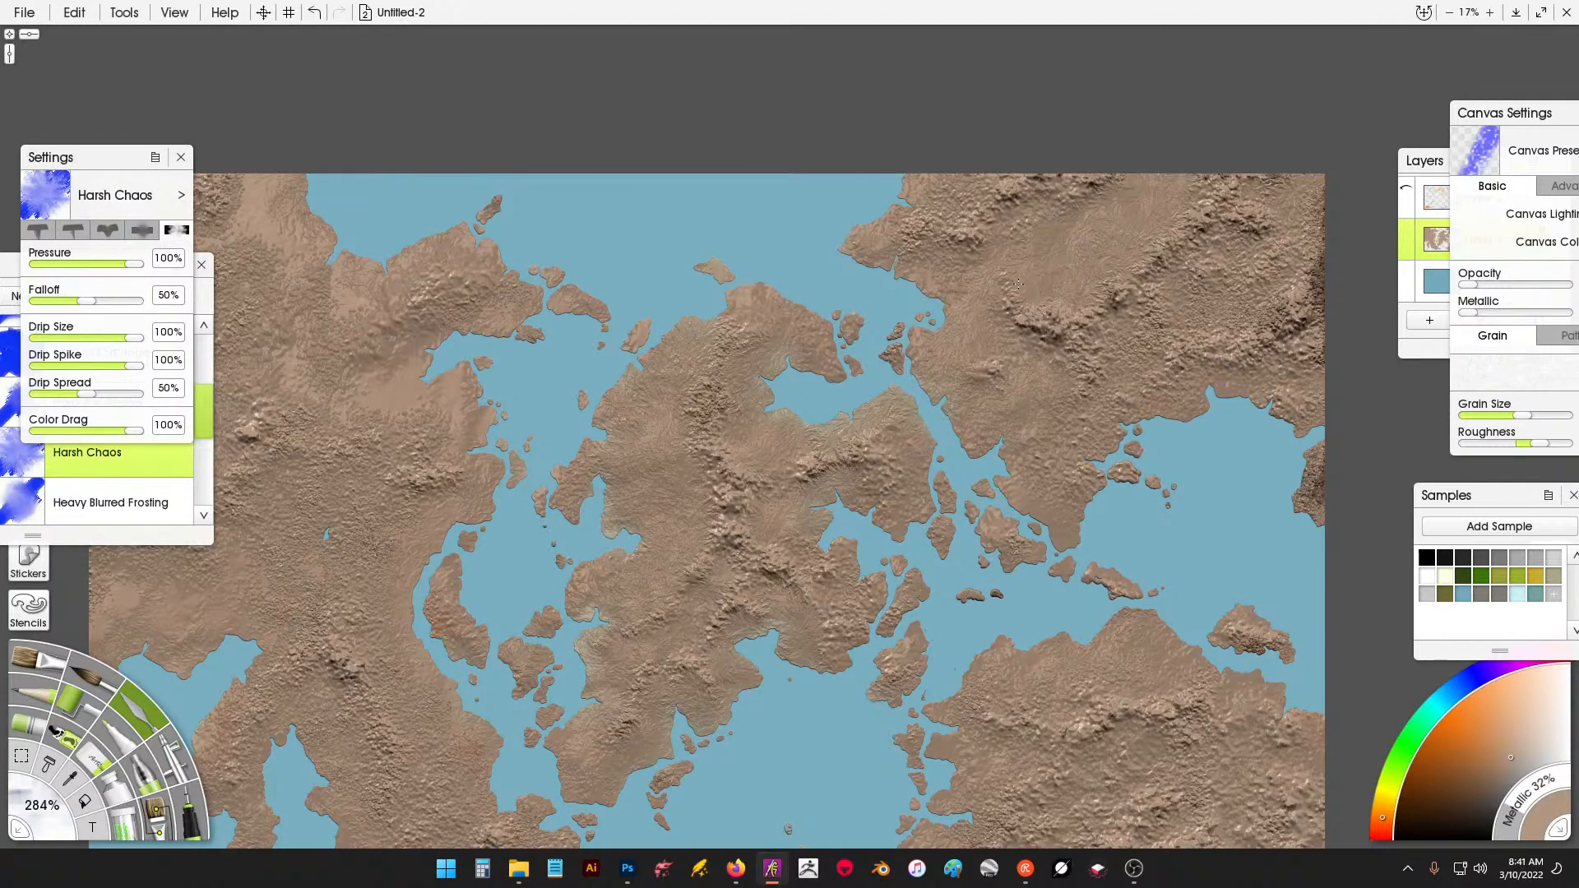
pyautogui.moveTo(1037, 308)
pyautogui.mouseDown()
pyautogui.moveTo(1033, 348)
pyautogui.moveTo(1057, 344)
pyautogui.moveTo(1011, 358)
pyautogui.mouseUp()
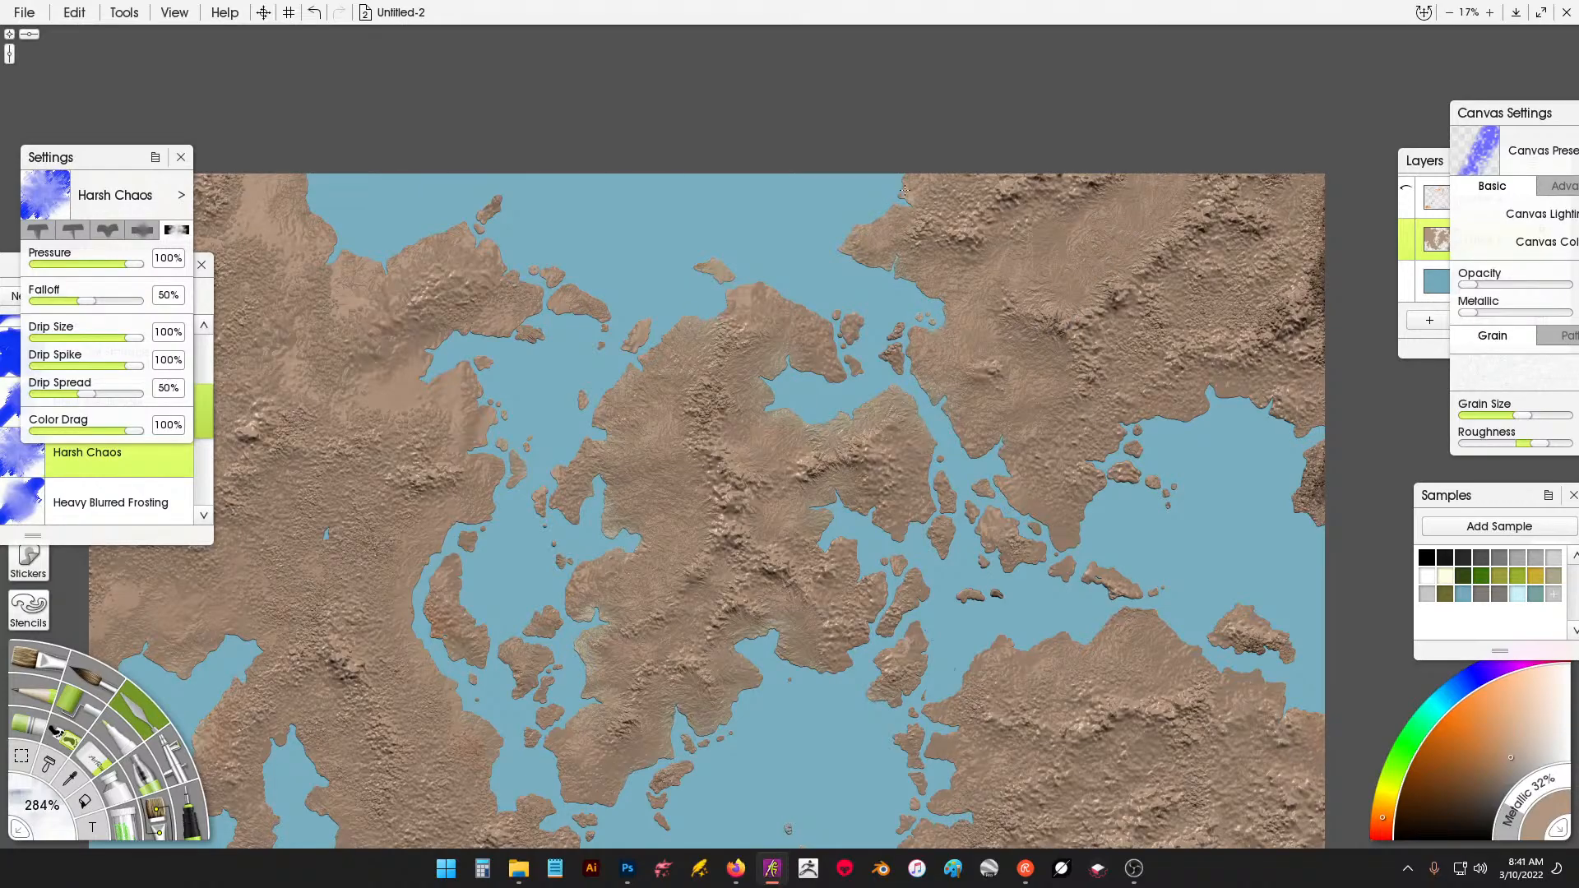
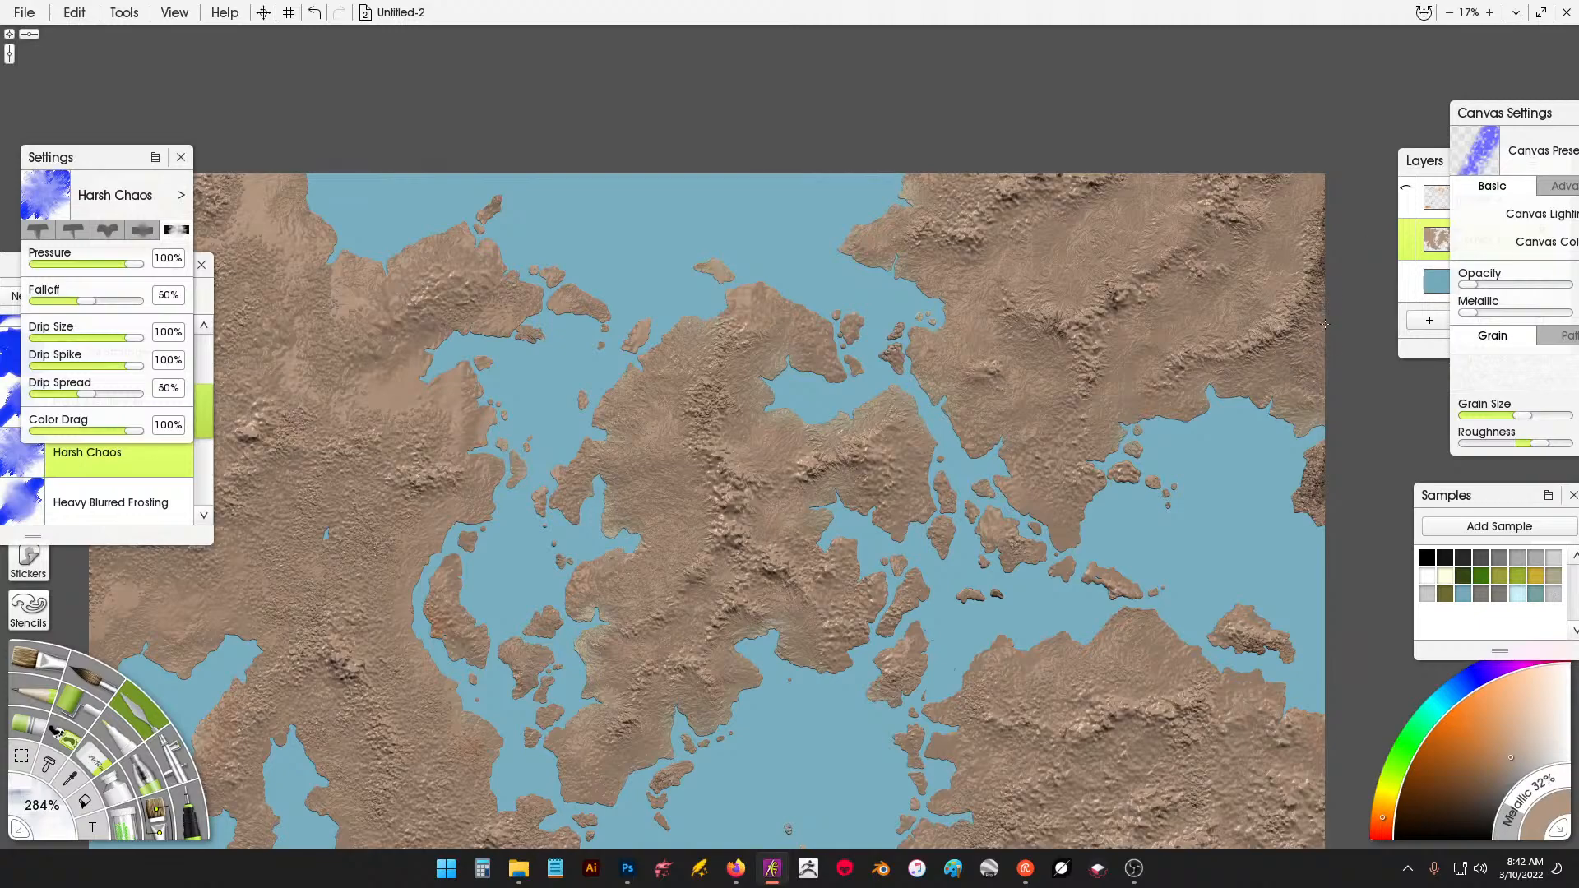
pyautogui.moveTo(1299, 296)
pyautogui.mouseDown()
pyautogui.moveTo(1296, 286)
pyautogui.moveTo(1228, 274)
pyautogui.moveTo(1236, 245)
pyautogui.moveTo(1192, 287)
pyautogui.moveTo(1156, 208)
pyautogui.moveTo(1181, 187)
pyautogui.moveTo(1171, 221)
pyautogui.moveTo(1206, 180)
pyautogui.mouseUp()
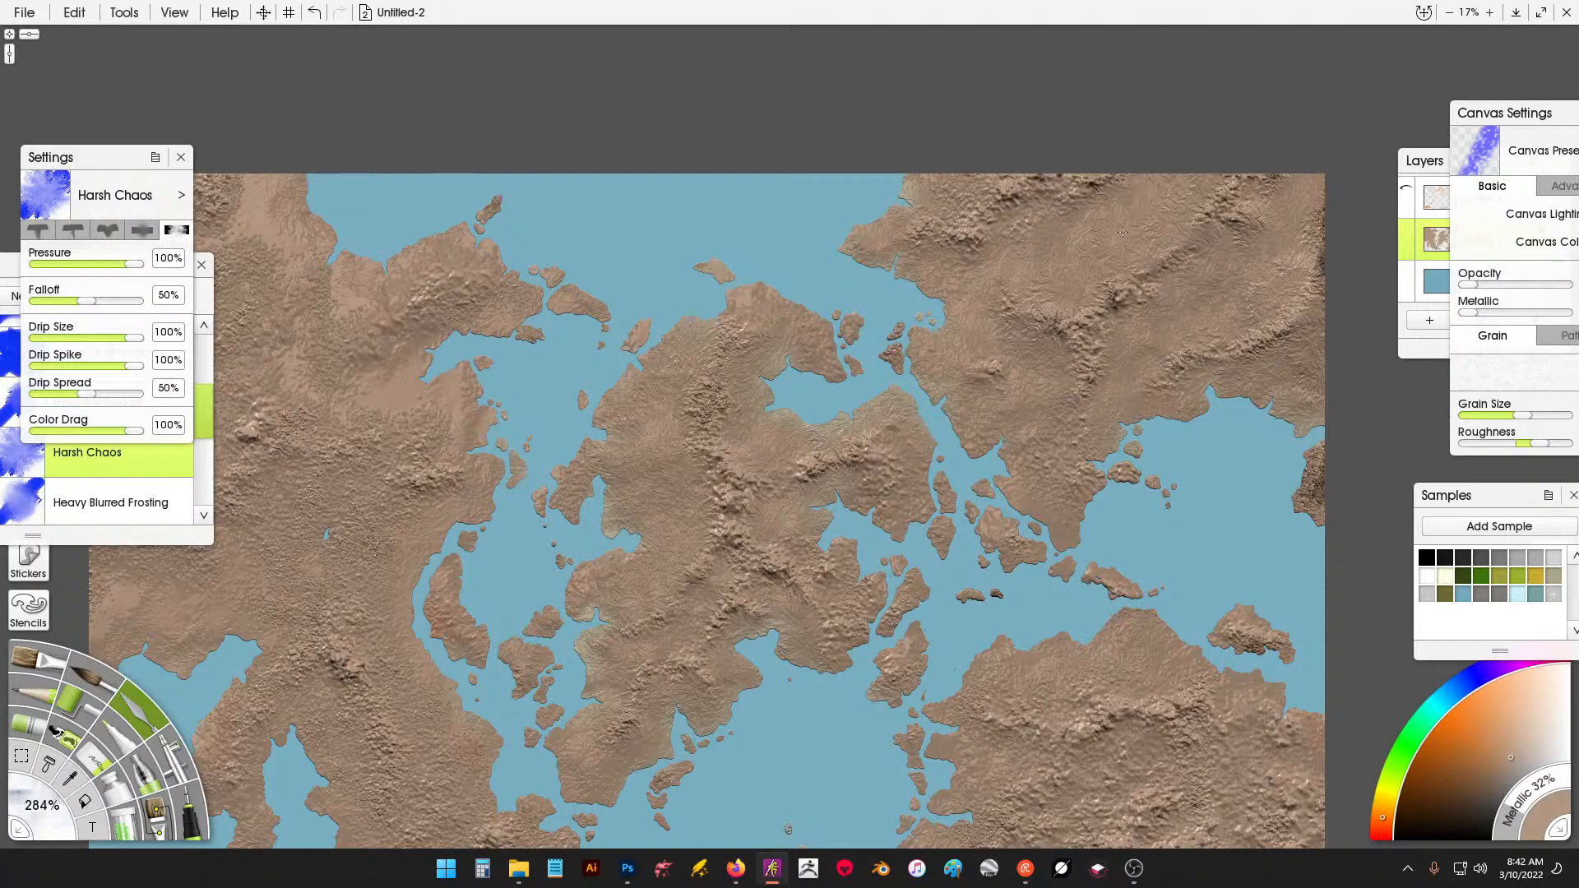
pyautogui.moveTo(1122, 232); pyautogui.dragTo(1111, 247)
# Smear the northern half of the western continent with the palette knife, softening its plains and coast around the ridges.
pyautogui.moveTo(549, 452); pyautogui.dragTo(903, 432)
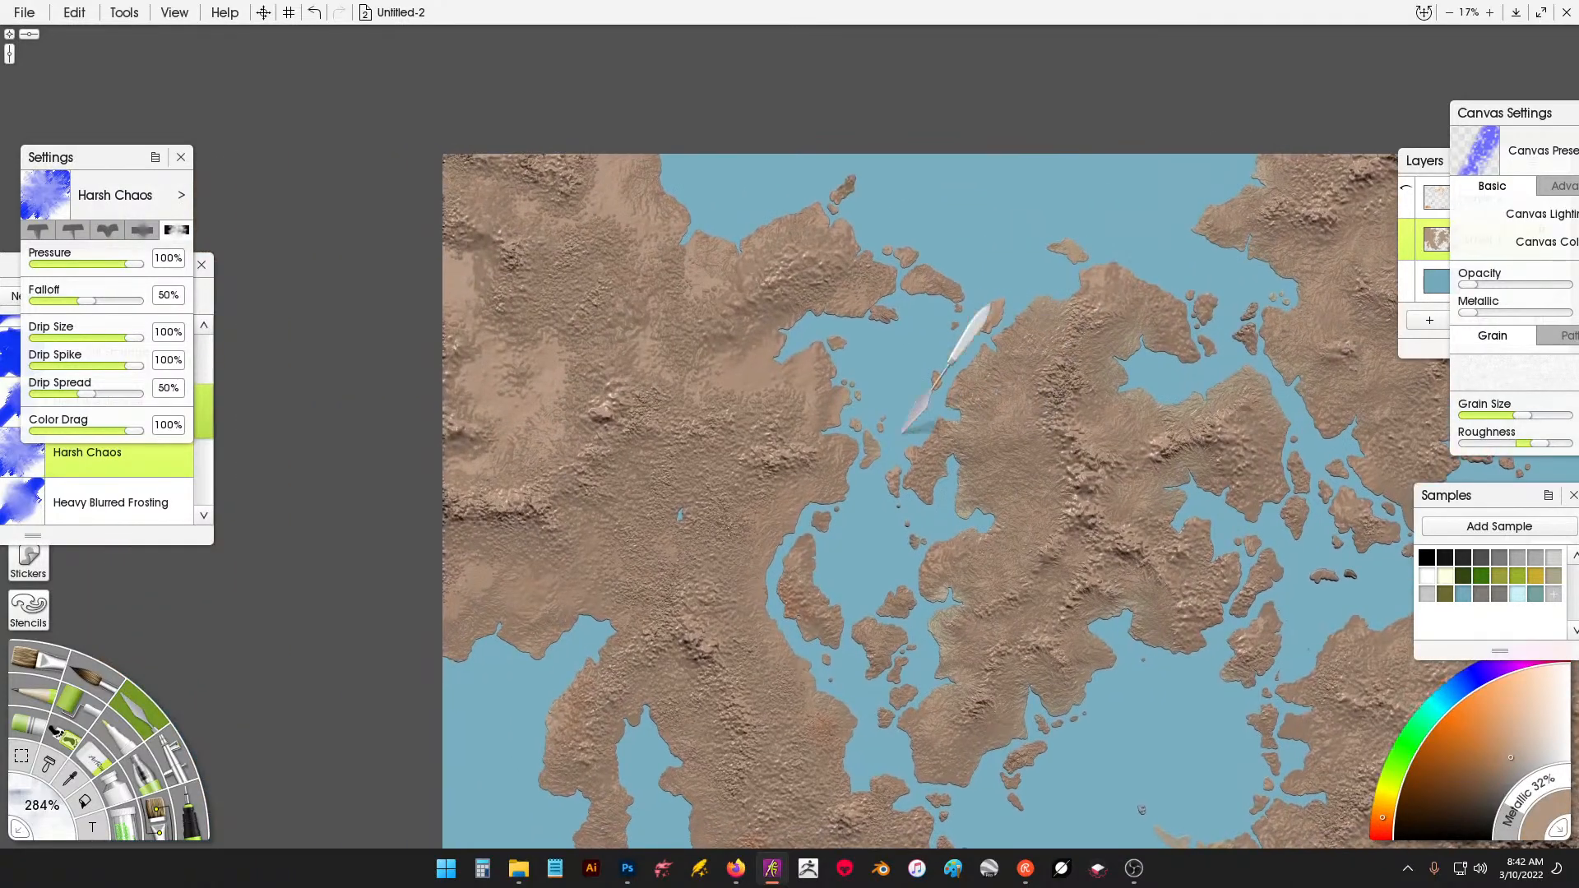
pyautogui.moveTo(682, 513); pyautogui.dragTo(681, 503)
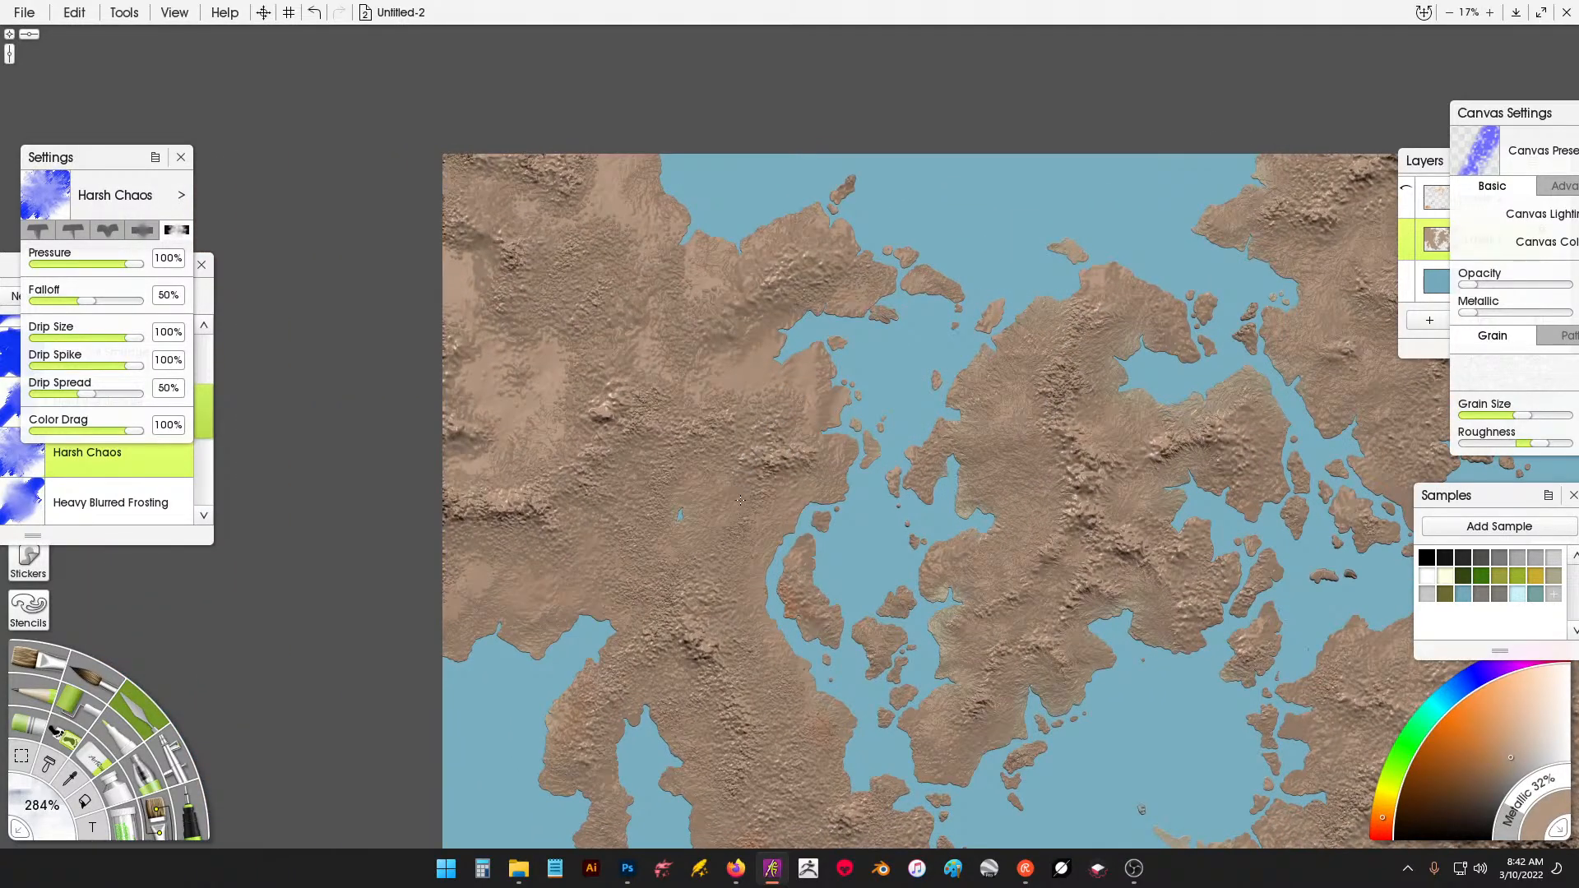
pyautogui.moveTo(770, 468); pyautogui.dragTo(790, 475)
pyautogui.moveTo(789, 483); pyautogui.dragTo(801, 485)
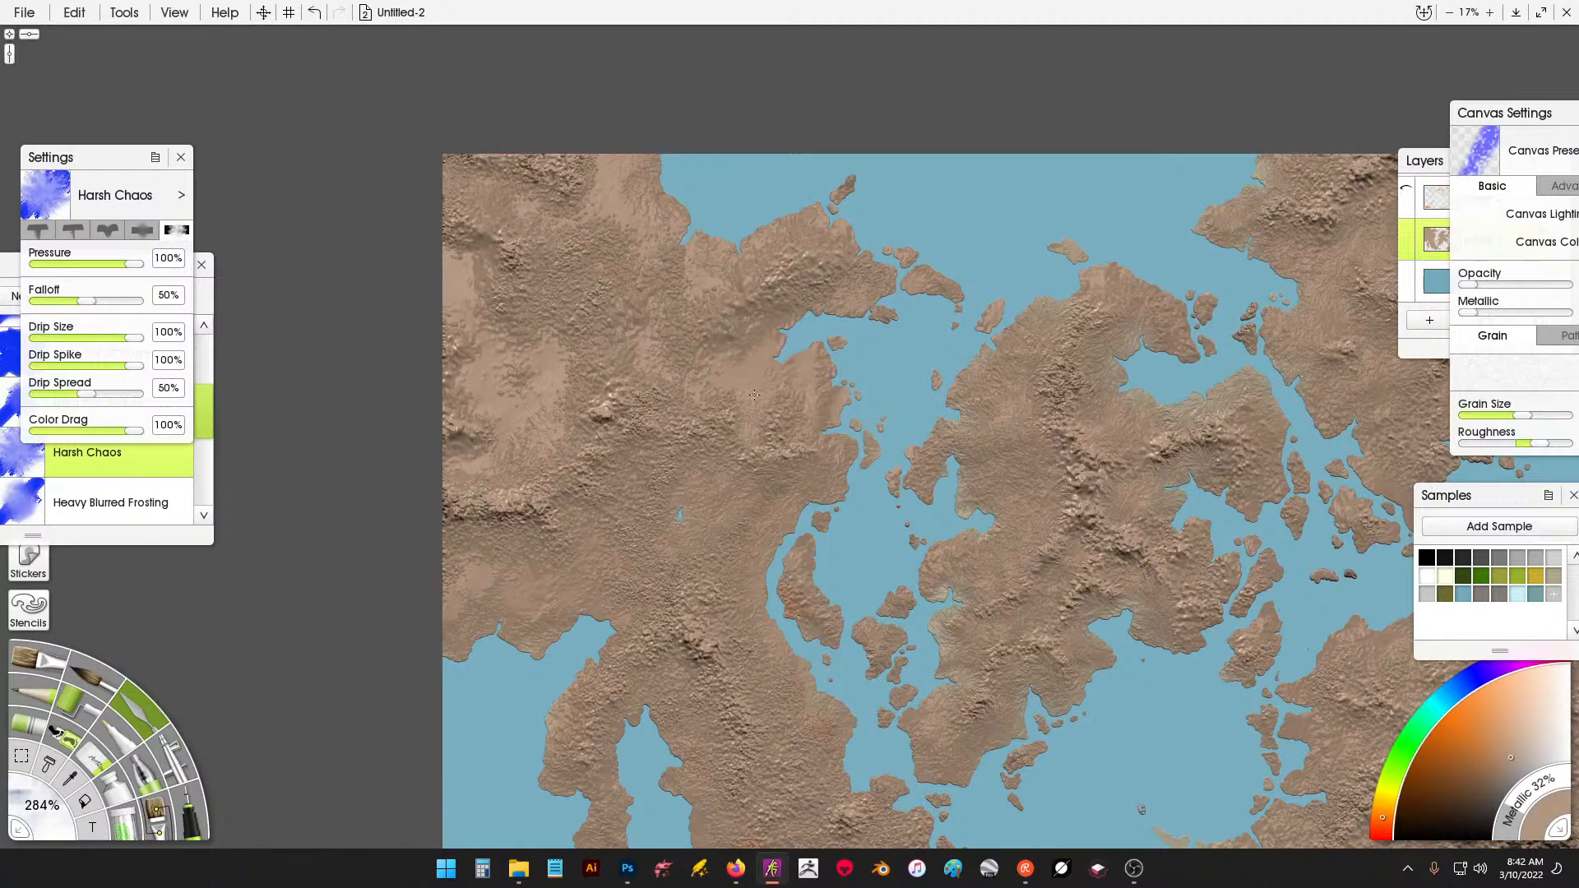
pyautogui.moveTo(710, 420); pyautogui.dragTo(673, 360)
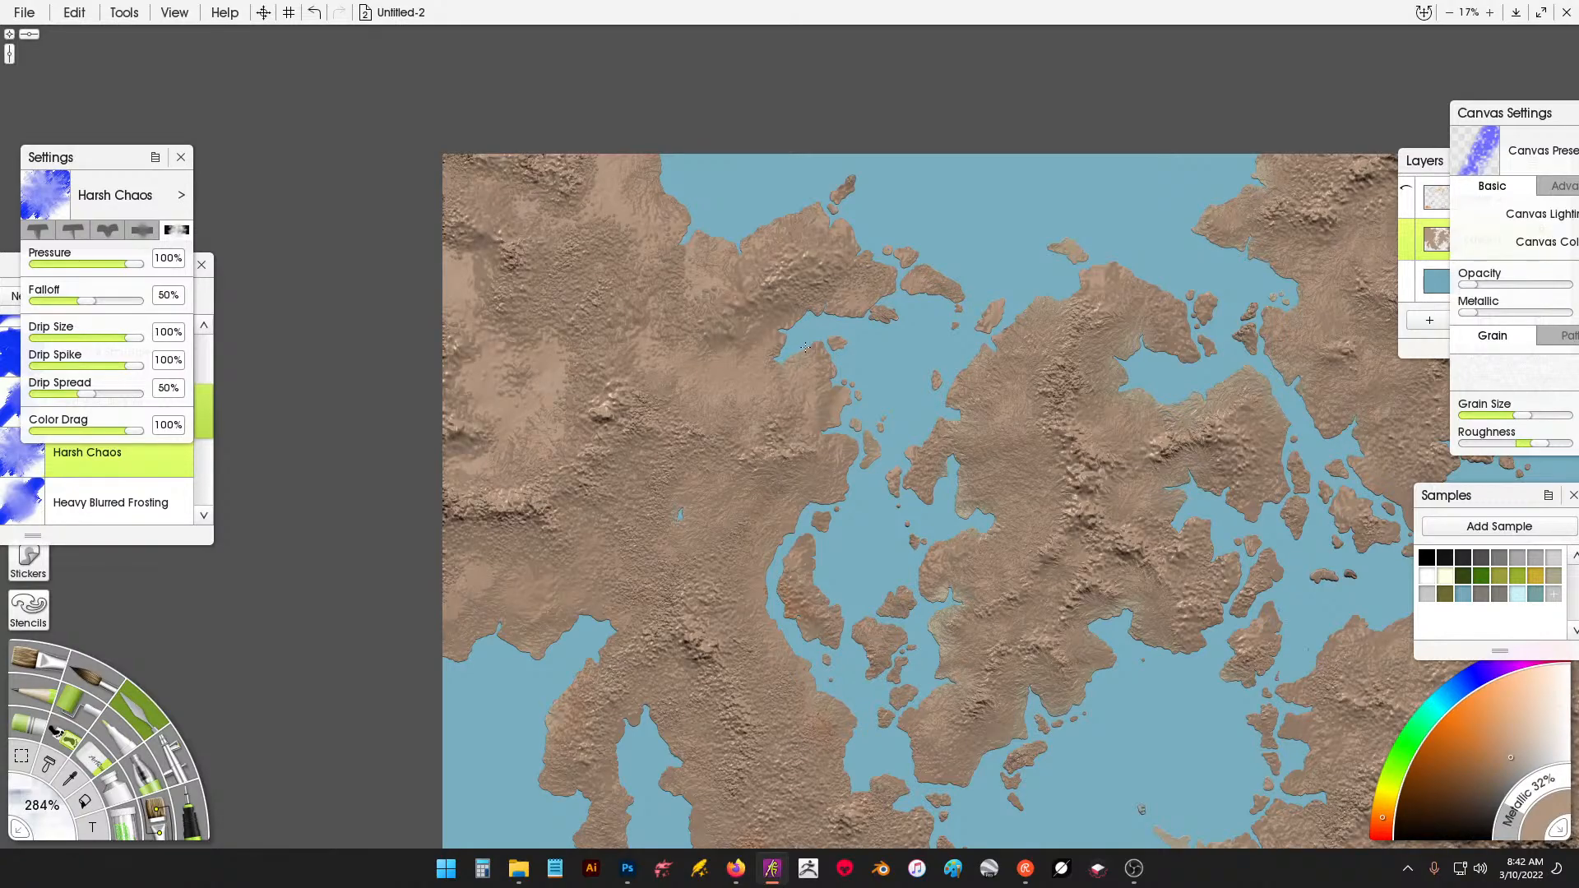
pyautogui.moveTo(780, 322); pyautogui.dragTo(781, 300)
pyautogui.moveTo(550, 364)
pyautogui.mouseDown()
pyautogui.moveTo(580, 273)
pyautogui.moveTo(500, 342)
pyautogui.moveTo(487, 328)
pyautogui.moveTo(500, 272)
pyautogui.moveTo(445, 246)
pyautogui.mouseUp()
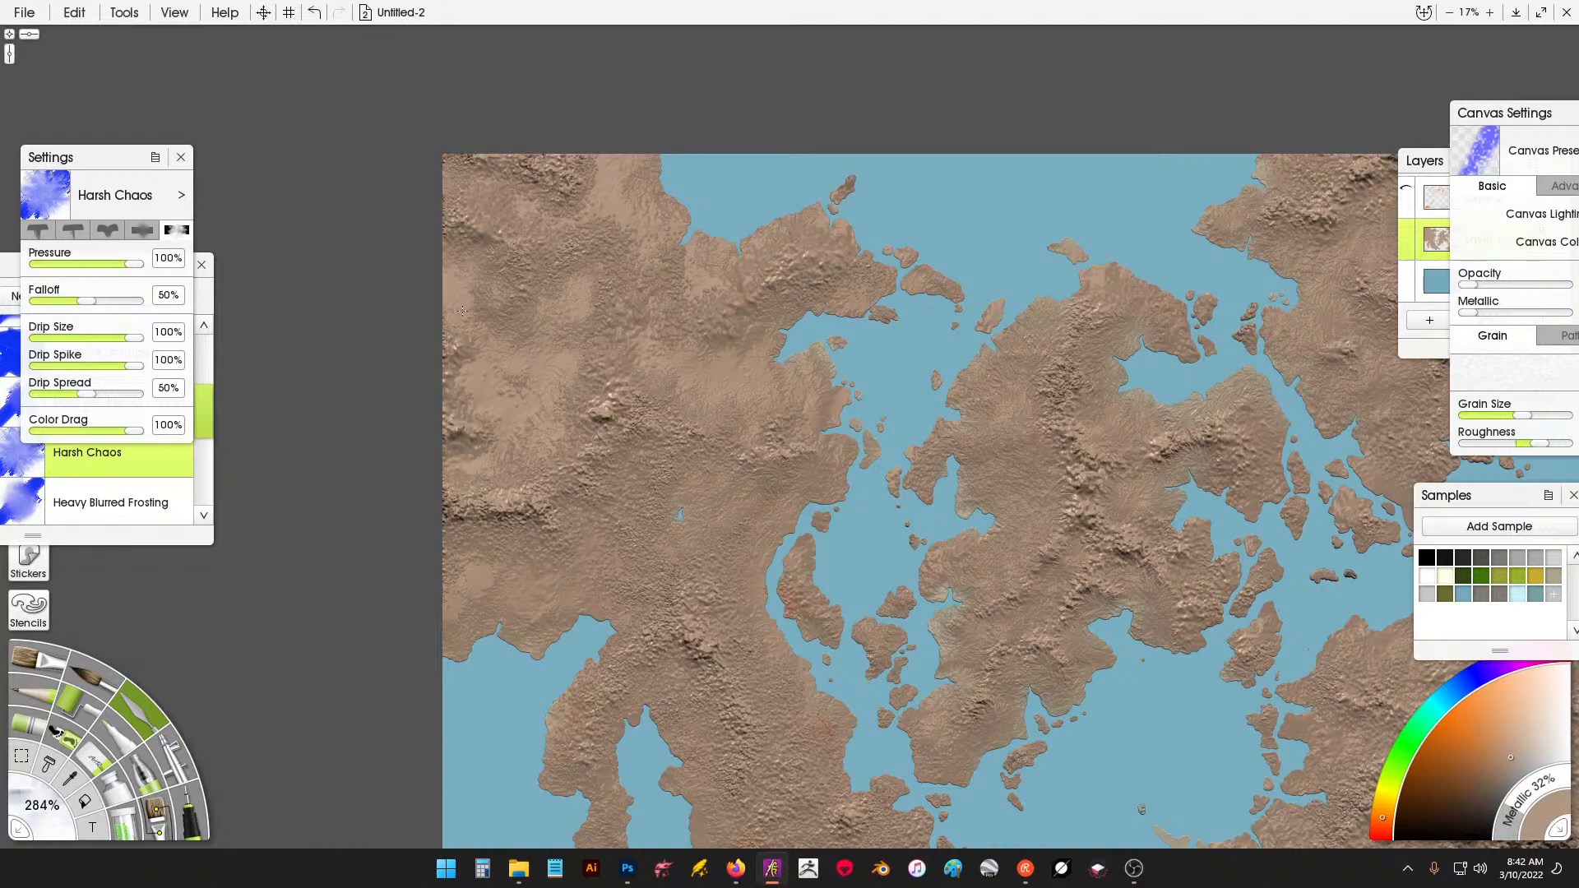
pyautogui.moveTo(477, 363)
pyautogui.mouseDown()
pyautogui.moveTo(451, 425)
pyautogui.moveTo(462, 478)
pyautogui.moveTo(494, 490)
pyautogui.moveTo(519, 444)
pyautogui.moveTo(502, 526)
pyautogui.moveTo(516, 503)
pyautogui.moveTo(547, 552)
pyautogui.moveTo(484, 518)
pyautogui.moveTo(463, 554)
pyautogui.moveTo(494, 565)
pyautogui.mouseUp()
pyautogui.moveTo(603, 408)
pyautogui.mouseDown()
pyautogui.moveTo(563, 372)
pyautogui.moveTo(600, 409)
pyautogui.moveTo(579, 336)
pyautogui.moveTo(589, 269)
pyautogui.moveTo(650, 220)
pyautogui.moveTo(665, 261)
pyautogui.moveTo(723, 244)
pyautogui.mouseUp()
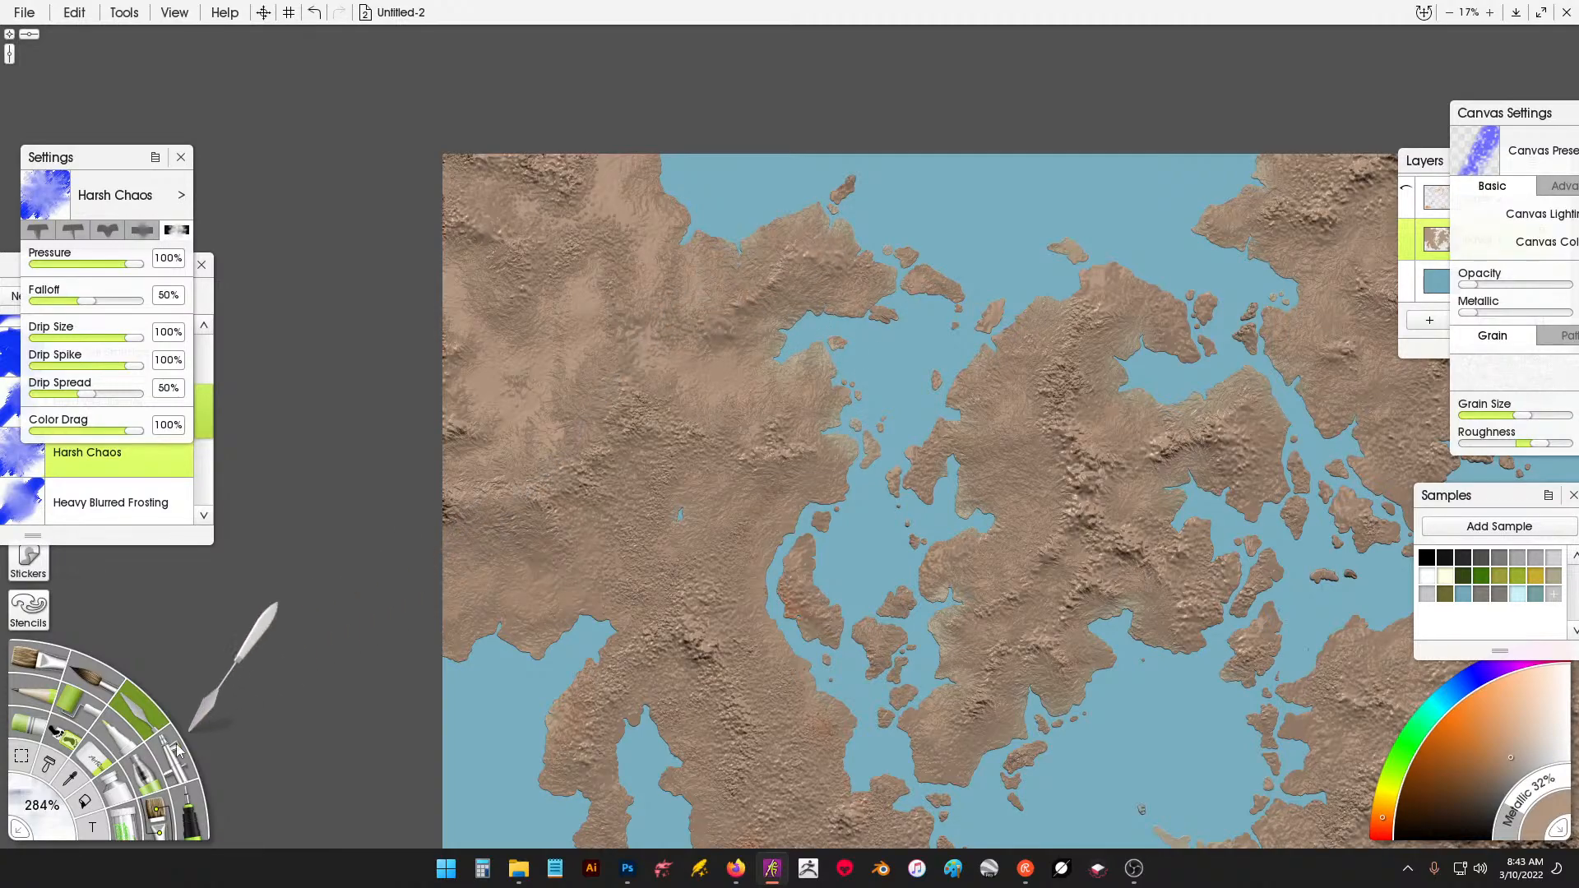
# Sprinkle brown glitter over the western continent's flat northern area and blend it in with the Harsh Chaos palette knife.
pyautogui.click(134, 825)
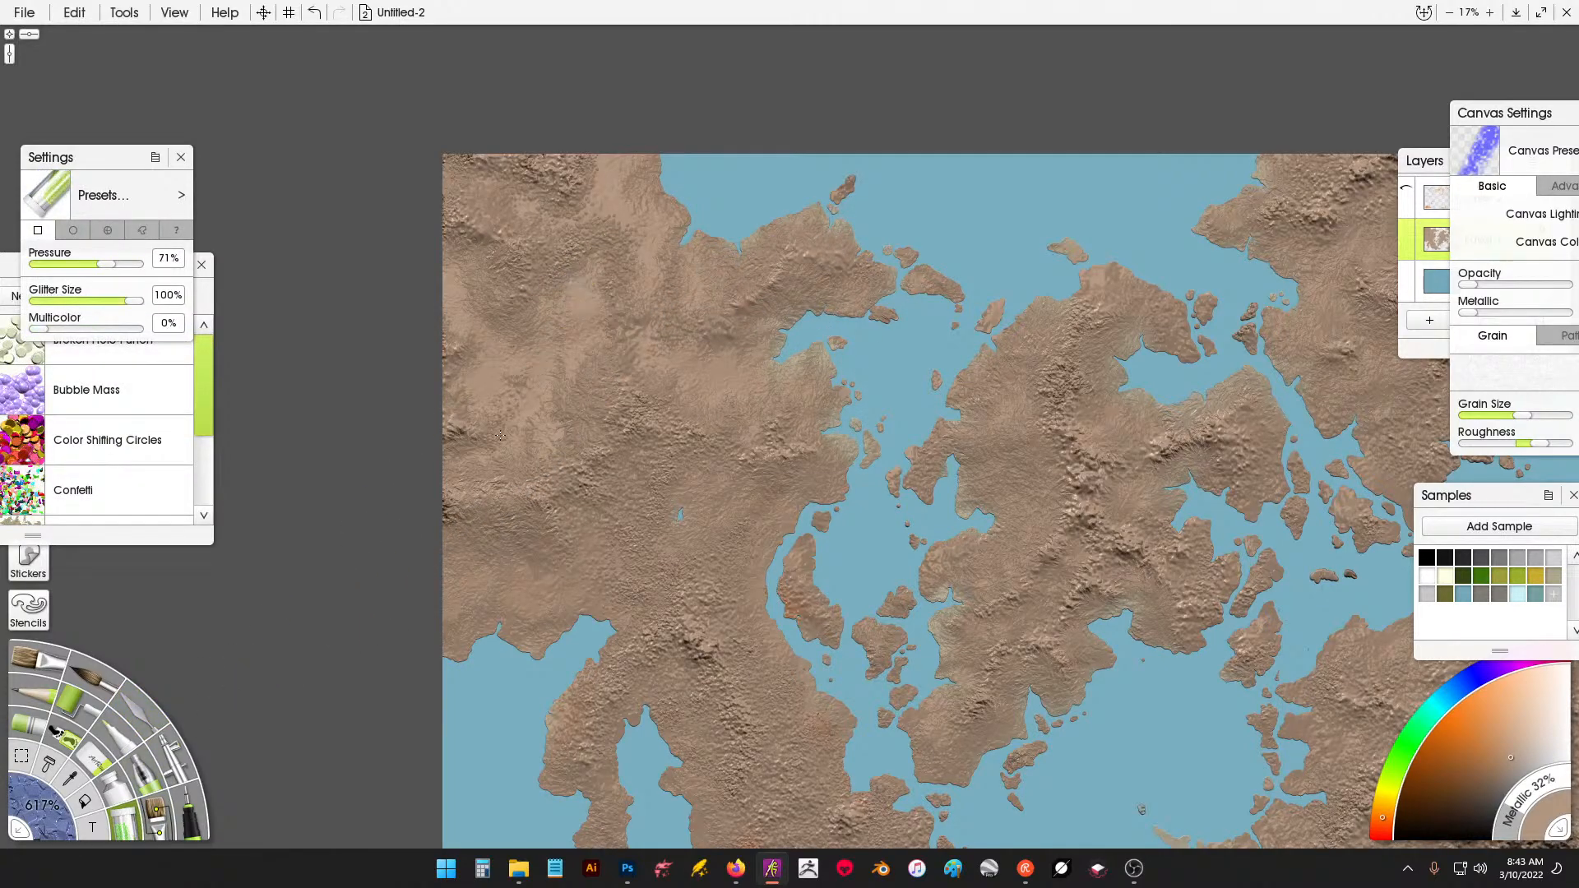
pyautogui.moveTo(555, 379)
pyautogui.mouseDown()
pyautogui.moveTo(537, 416)
pyautogui.moveTo(517, 323)
pyautogui.moveTo(479, 430)
pyautogui.moveTo(473, 336)
pyautogui.moveTo(526, 257)
pyautogui.mouseUp()
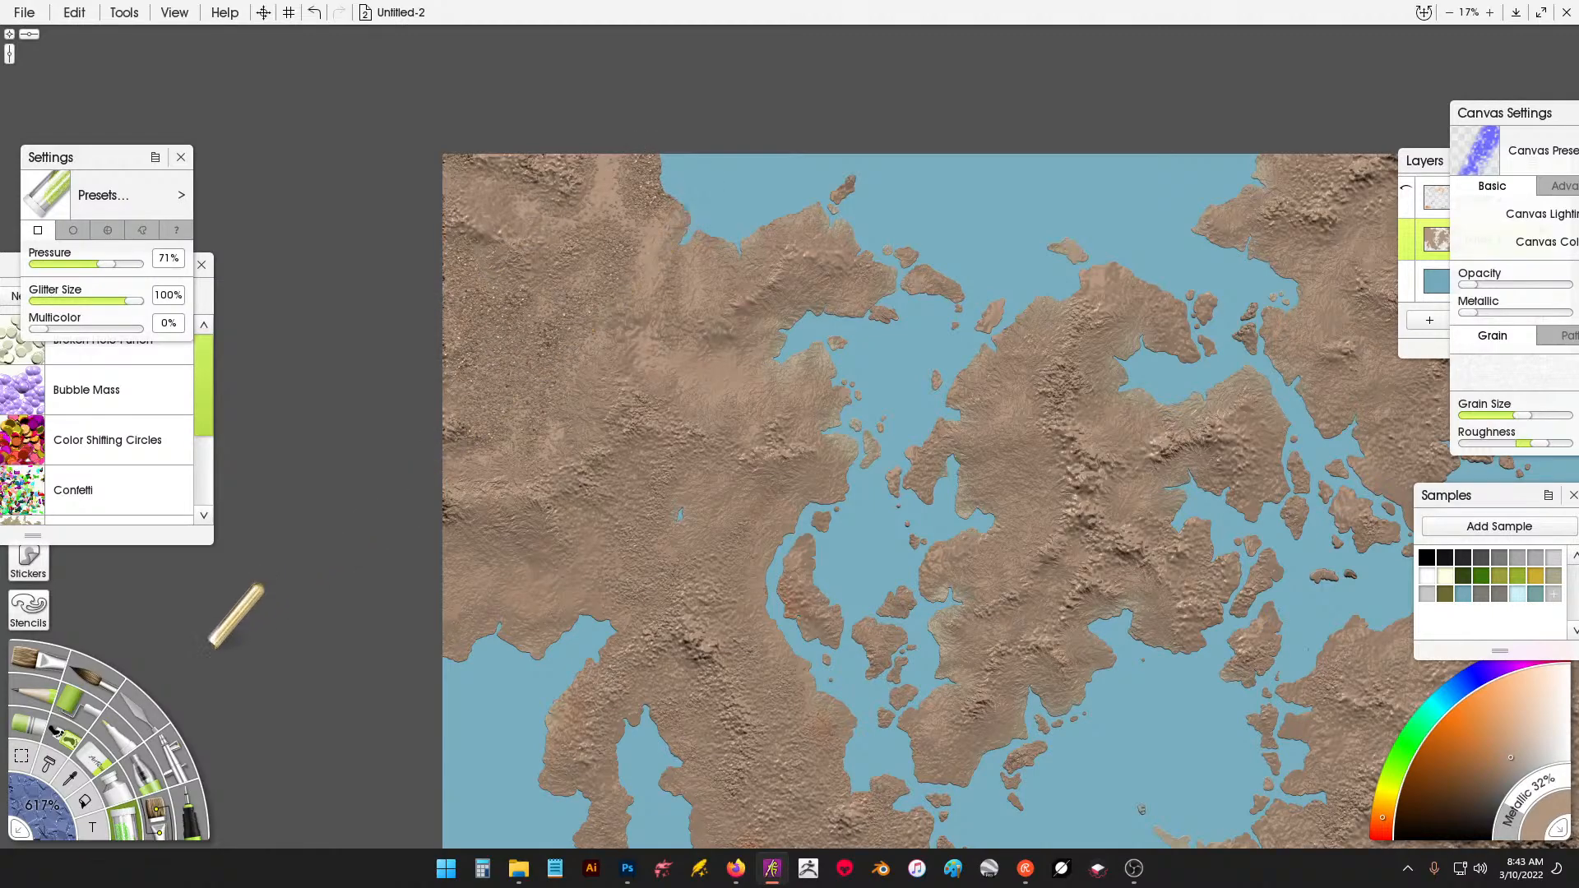
pyautogui.click(152, 712)
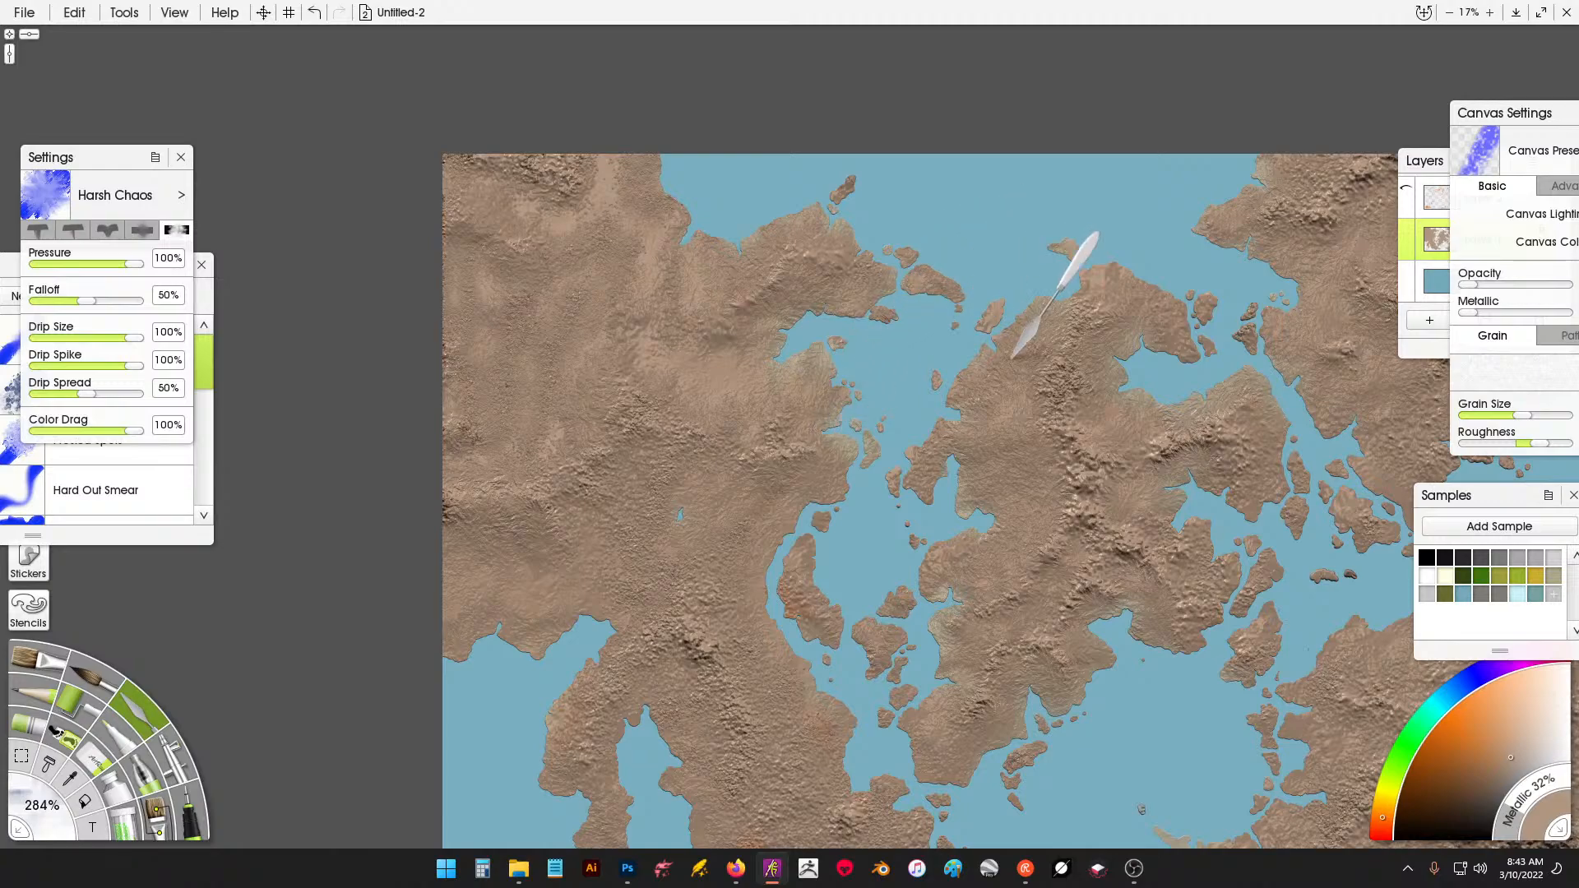
# Refine the central continent's ridges and smooth the southeastern continent's lowlands around its mountain chains with the Harsh Chaos knife.
pyautogui.moveTo(1036, 424); pyautogui.dragTo(662, 348)
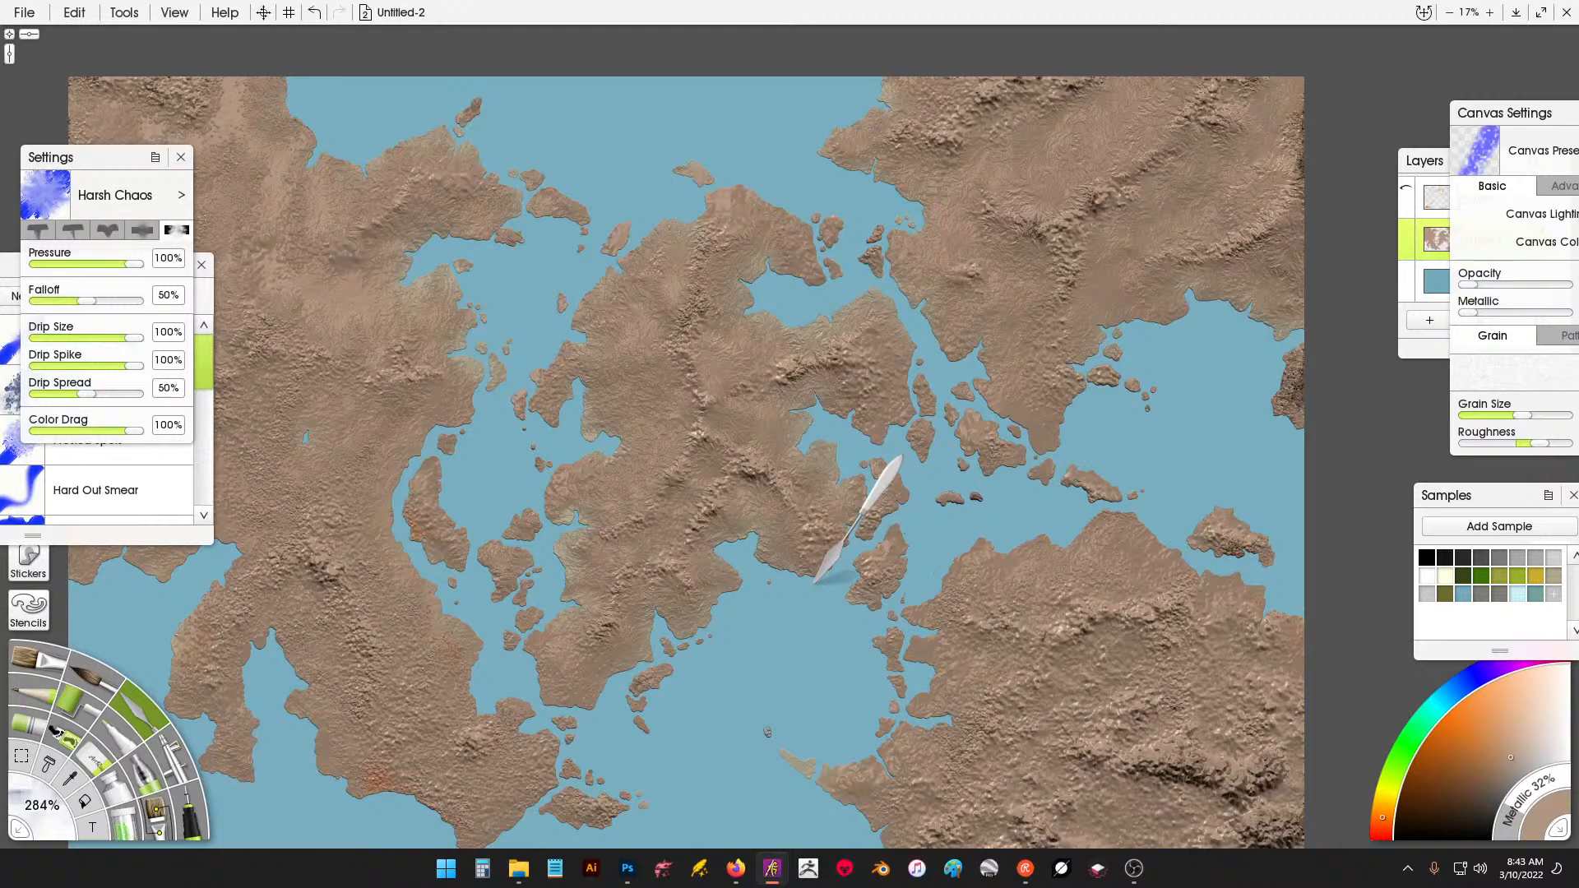
pyautogui.rightClick(1014, 280)
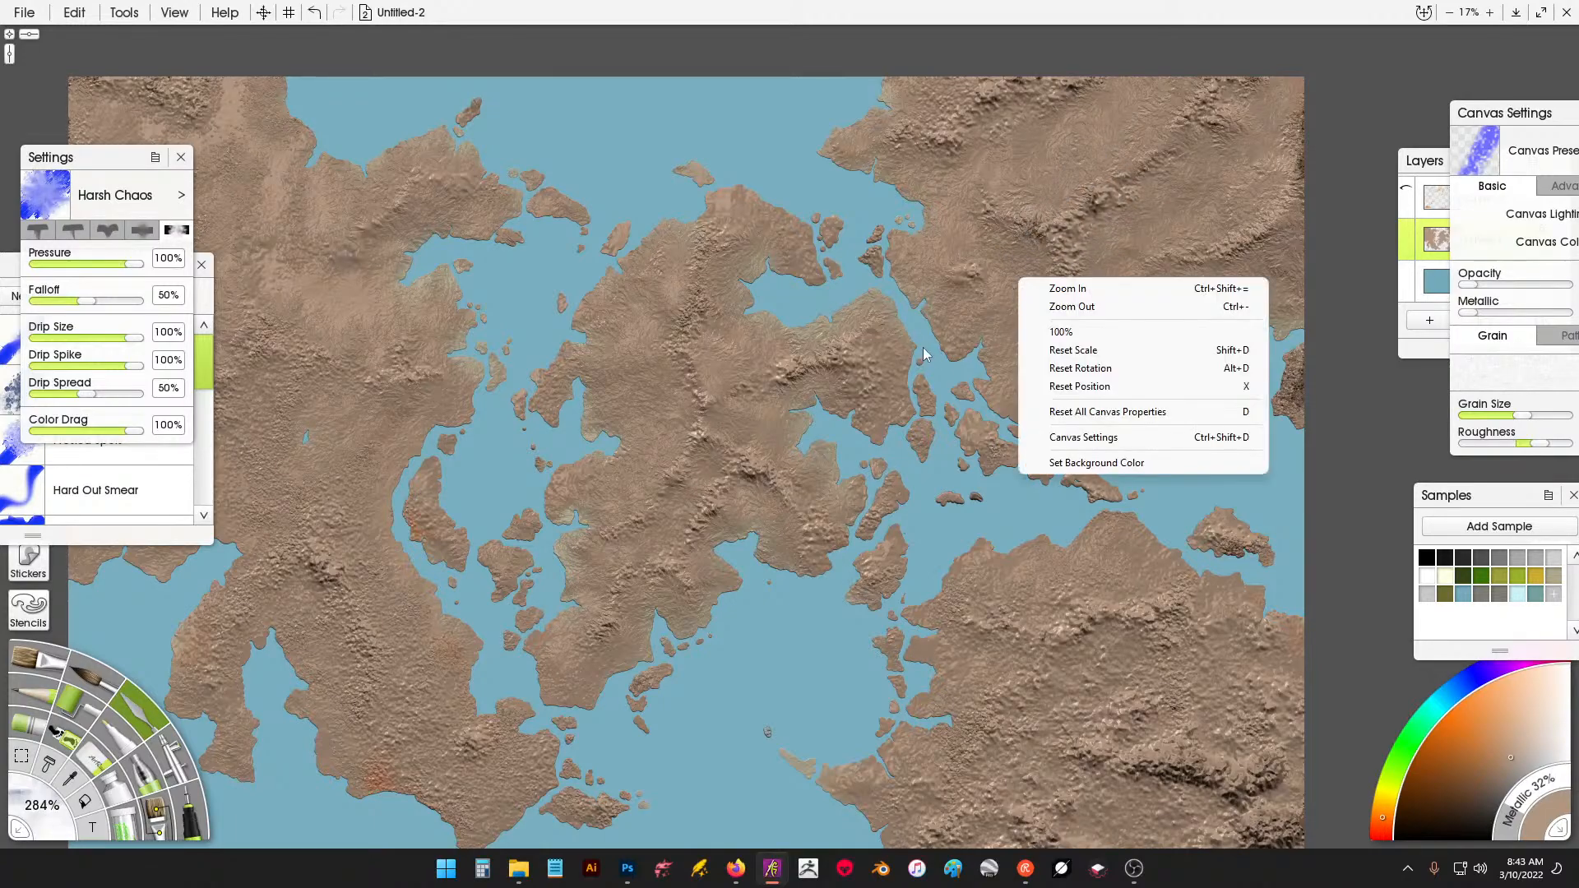
pyautogui.click(923, 318)
pyautogui.moveTo(1029, 488); pyautogui.dragTo(801, 284)
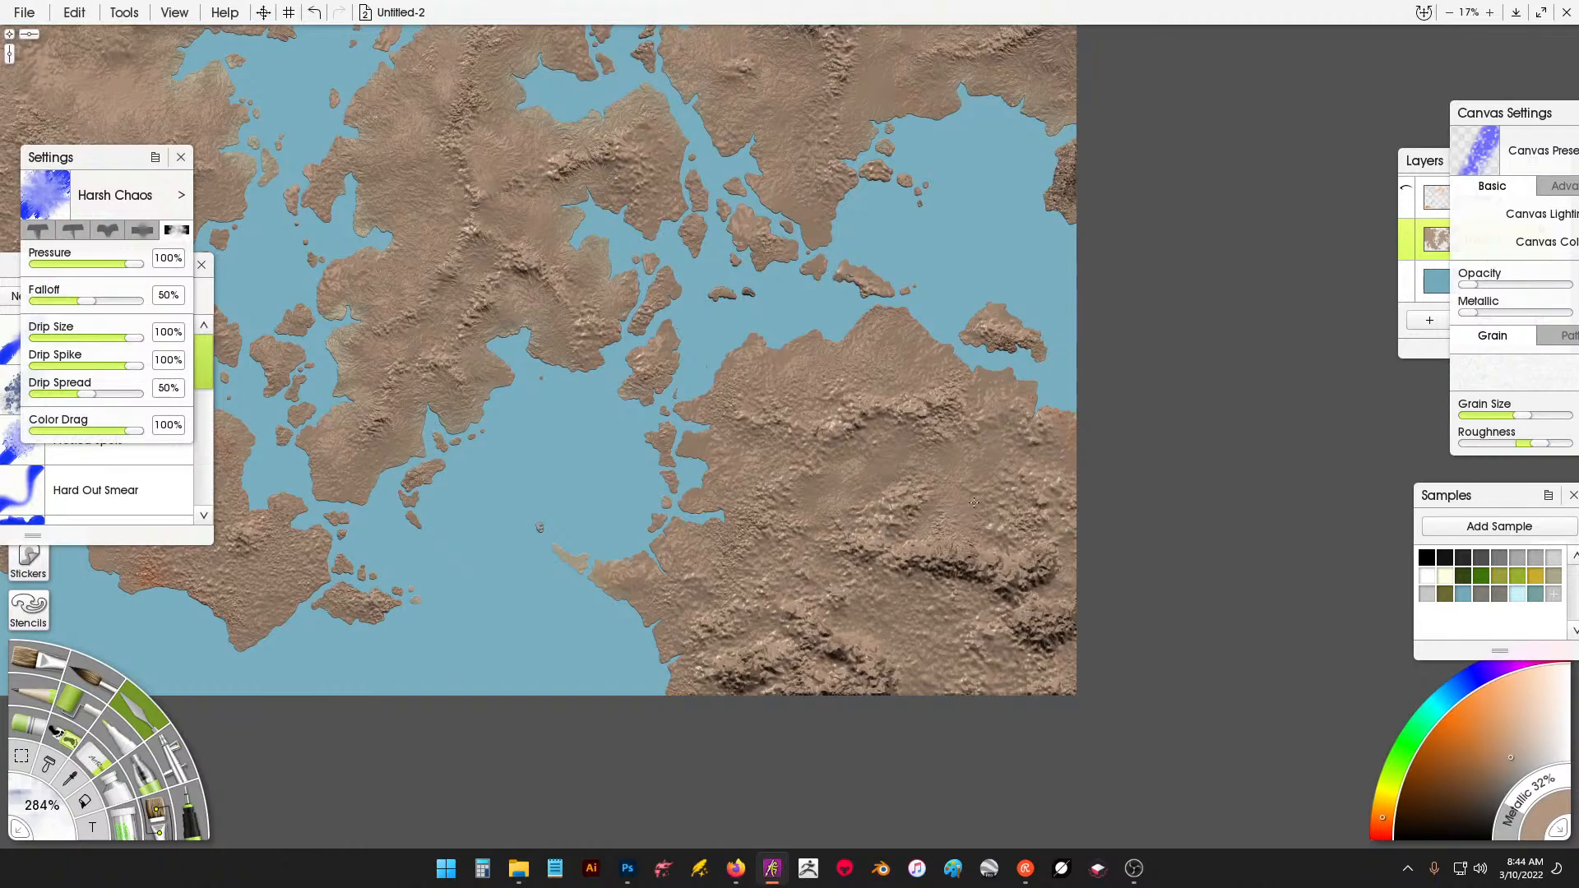
pyautogui.moveTo(910, 555)
pyautogui.mouseDown()
pyautogui.moveTo(981, 603)
pyautogui.moveTo(1005, 581)
pyautogui.moveTo(1065, 581)
pyautogui.moveTo(975, 618)
pyautogui.mouseUp()
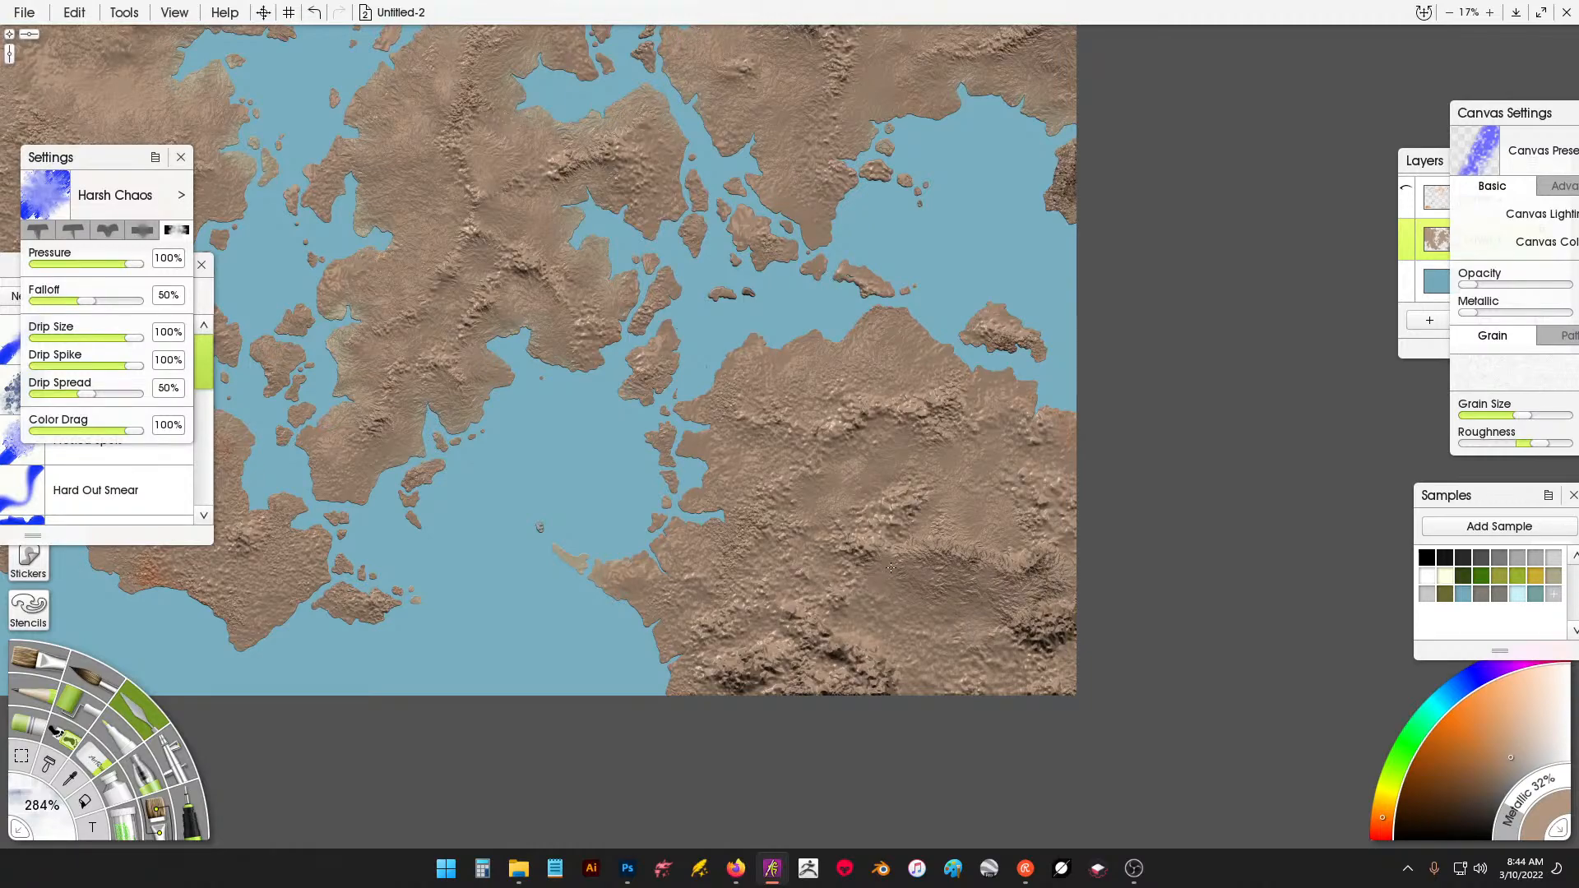
# Smooth the southeastern continent's interior and southern rough terrain with the Harsh Chaos palette knife, leaving defined mountain chains.
pyautogui.moveTo(891, 567); pyautogui.dragTo(904, 506)
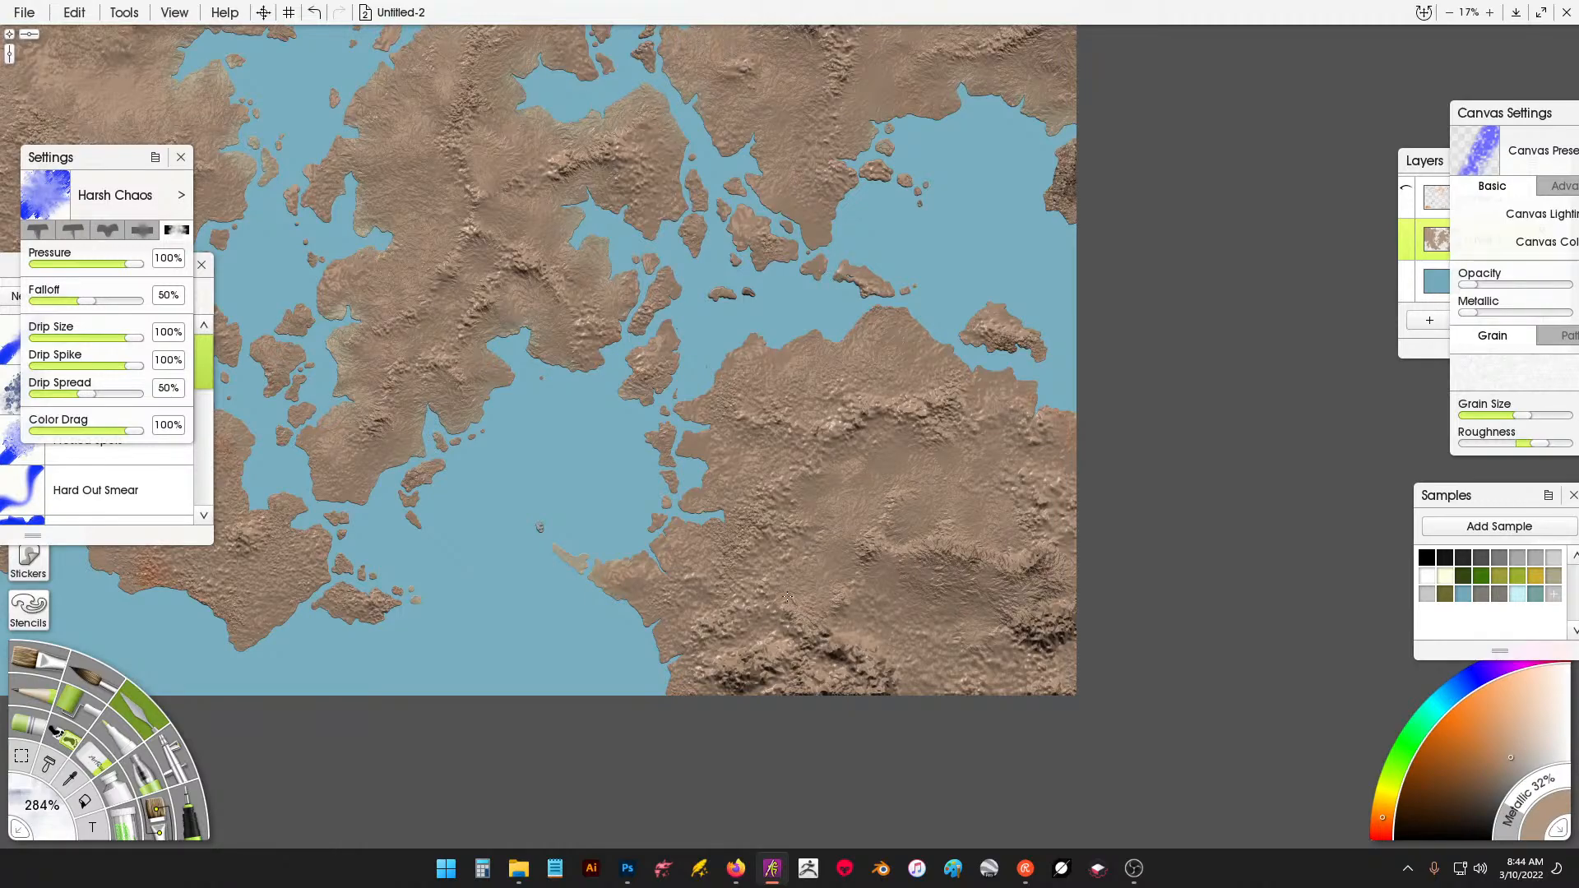
pyautogui.moveTo(787, 597)
pyautogui.mouseDown()
pyautogui.moveTo(725, 641)
pyautogui.moveTo(757, 648)
pyautogui.moveTo(773, 628)
pyautogui.moveTo(750, 686)
pyautogui.moveTo(762, 665)
pyautogui.moveTo(789, 681)
pyautogui.moveTo(821, 651)
pyautogui.moveTo(866, 696)
pyautogui.moveTo(754, 659)
pyautogui.moveTo(749, 689)
pyautogui.moveTo(727, 689)
pyautogui.moveTo(903, 692)
pyautogui.mouseUp()
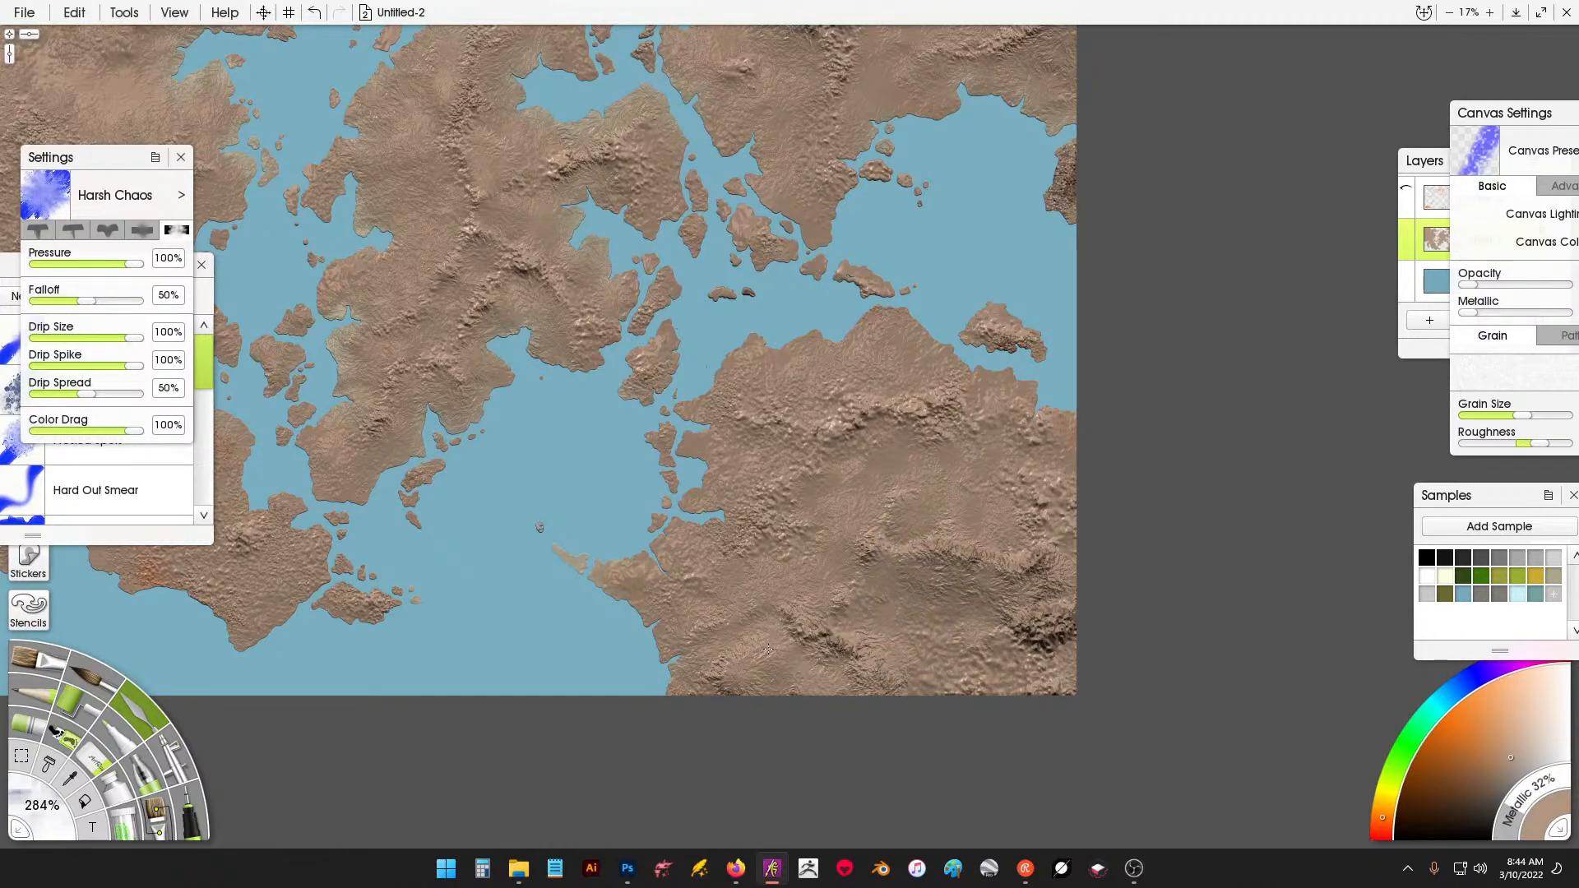
pyautogui.moveTo(725, 639)
pyautogui.mouseDown()
pyautogui.moveTo(772, 643)
pyautogui.moveTo(759, 662)
pyautogui.moveTo(709, 649)
pyautogui.moveTo(730, 693)
pyautogui.mouseUp()
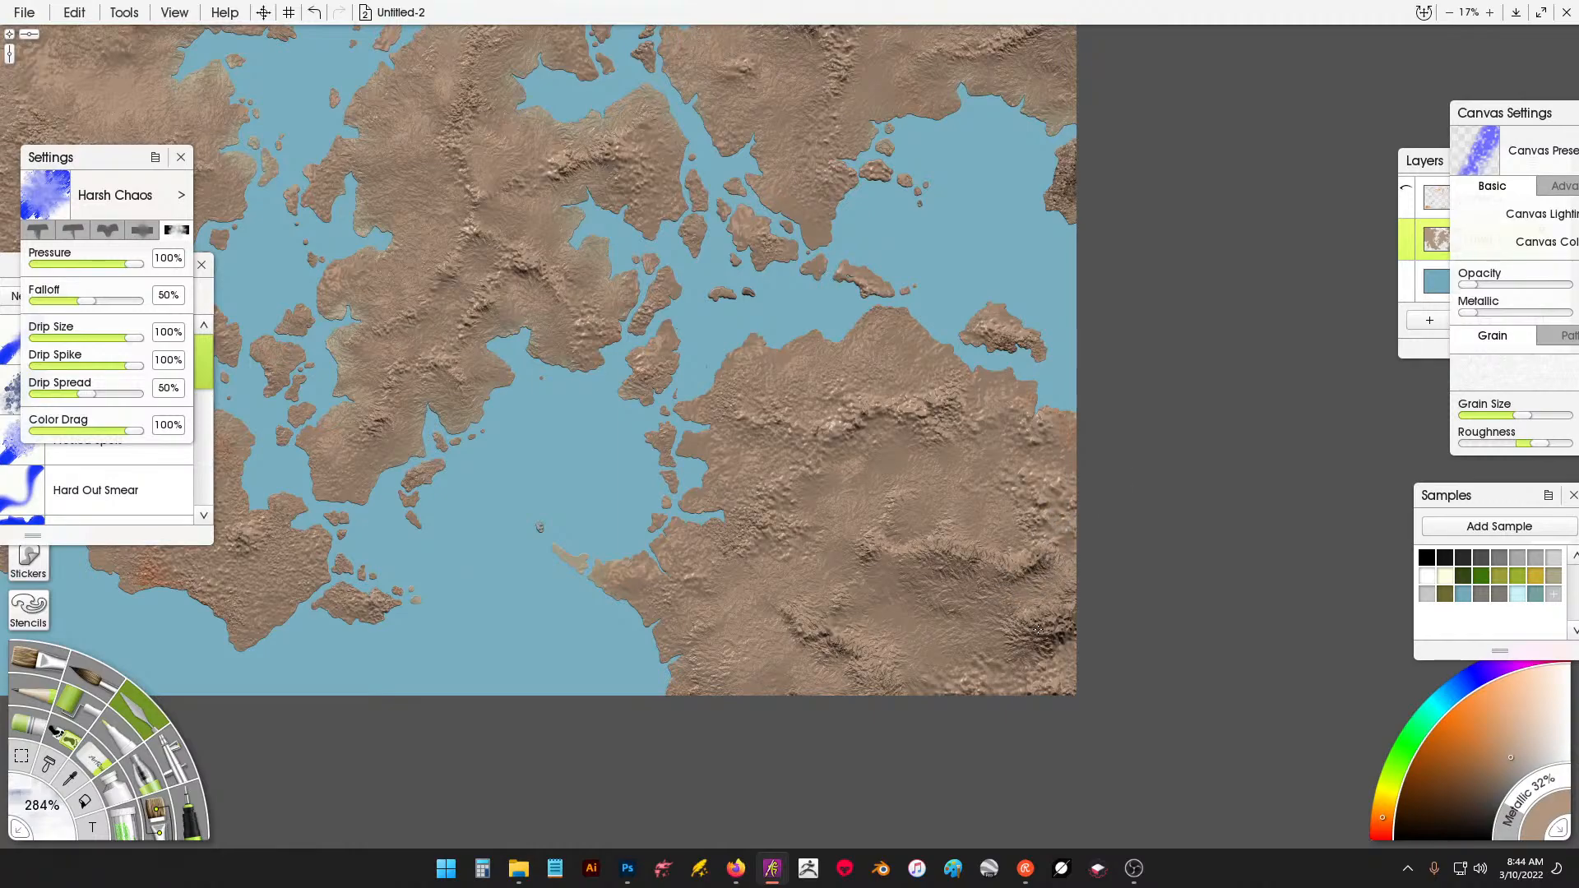
pyautogui.moveTo(988, 625); pyautogui.dragTo(1001, 661)
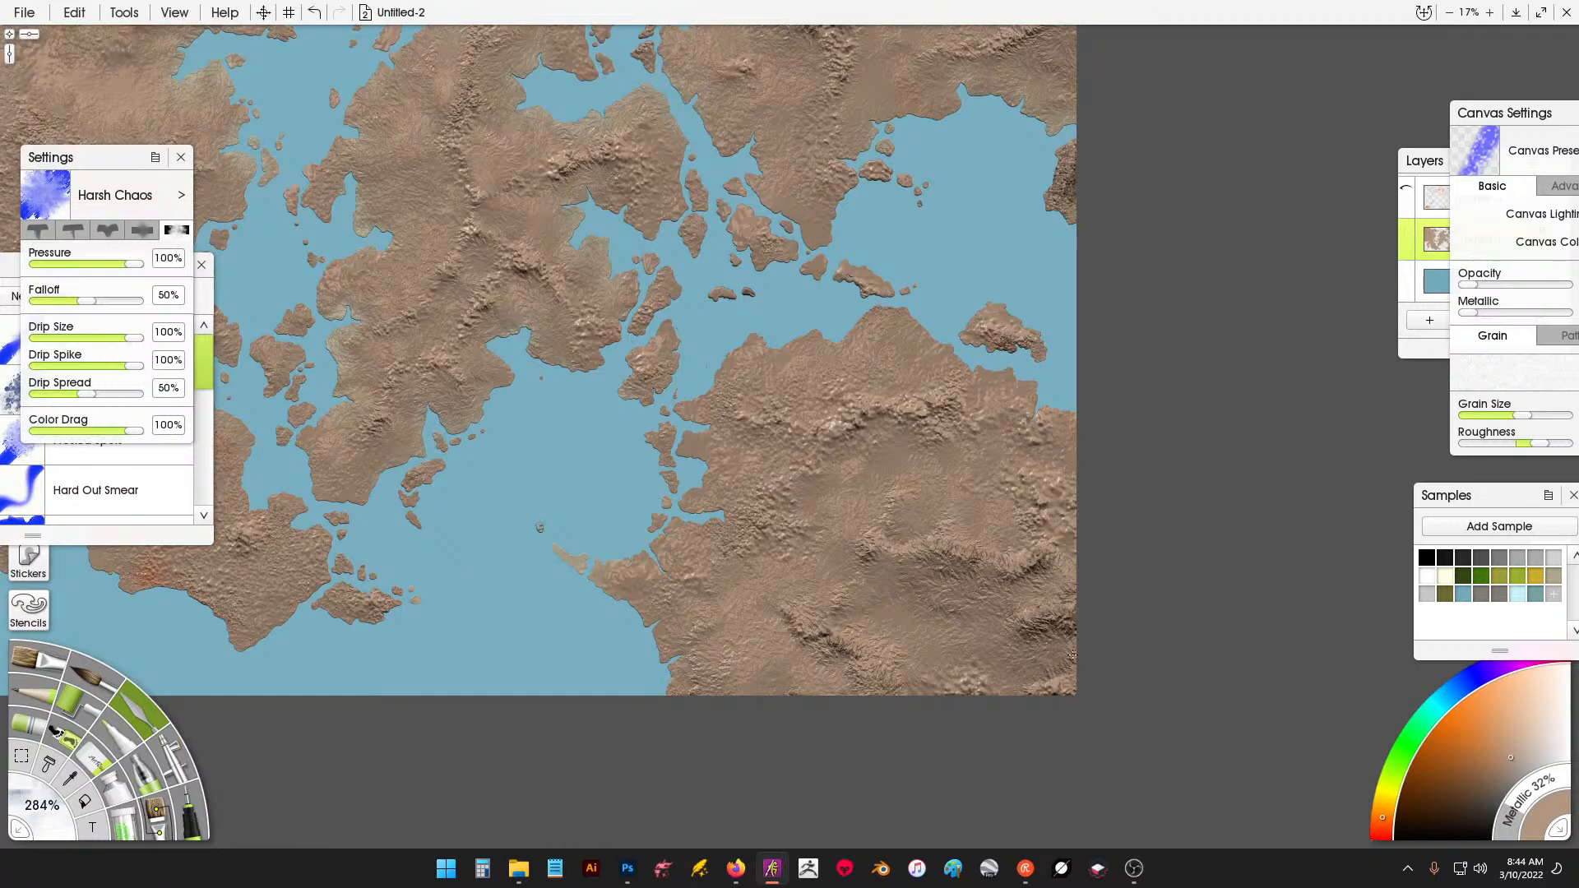
pyautogui.moveTo(1033, 591)
pyautogui.mouseDown()
pyautogui.moveTo(1006, 632)
pyautogui.moveTo(1045, 606)
pyautogui.mouseUp()
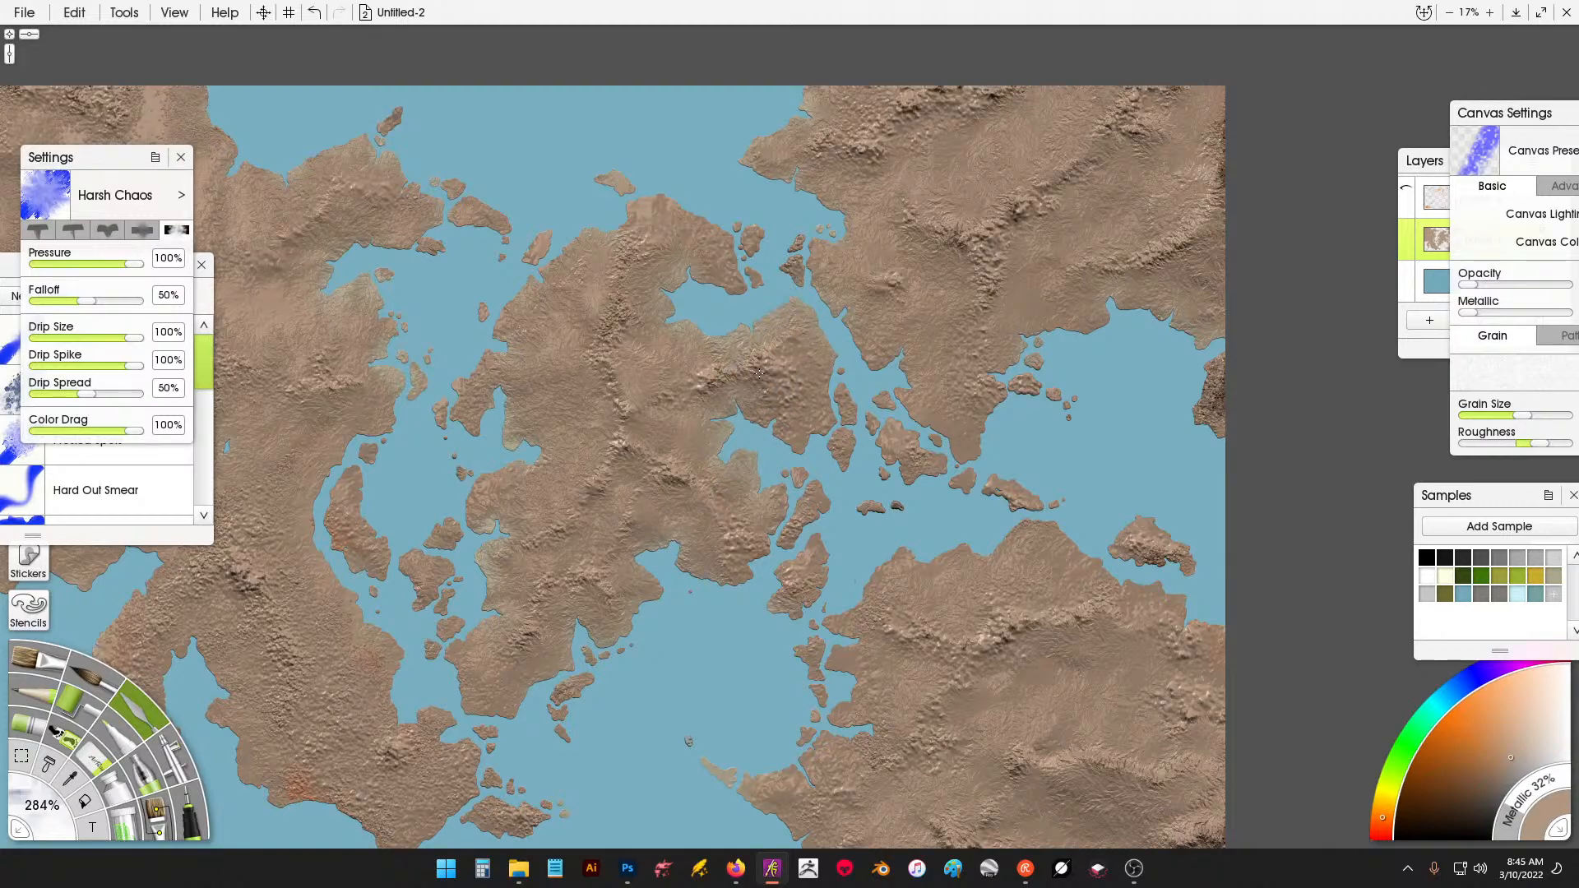
# Blend the central continent's ridges and coastal lowlands with the Harsh Chaos palette knife, touching up the northeastern continent's mountains.
pyautogui.moveTo(787, 363); pyautogui.dragTo(764, 390)
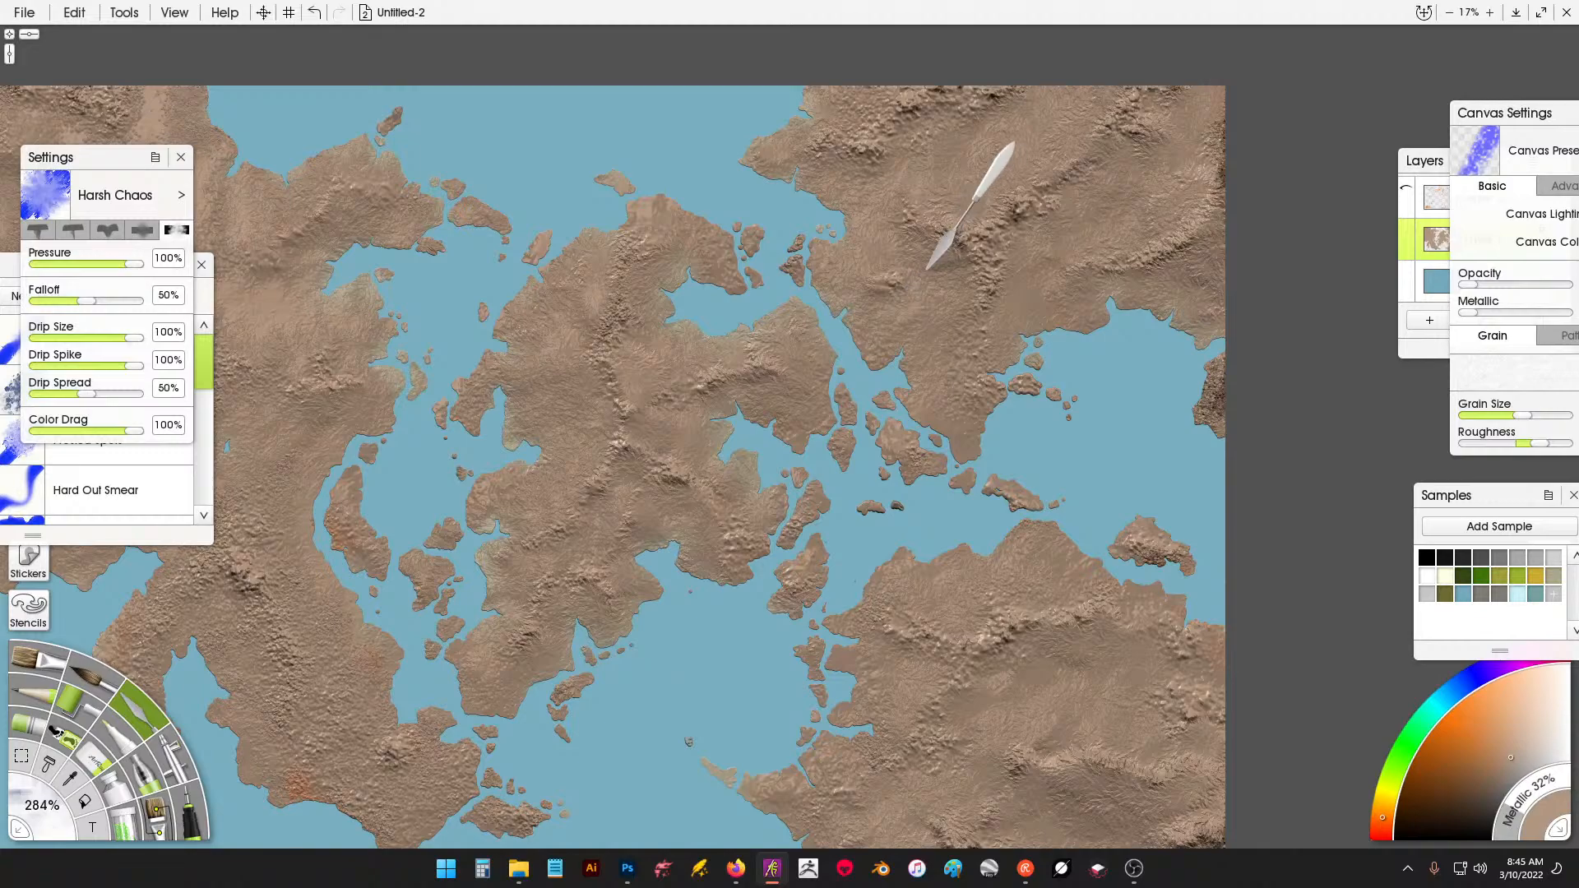
pyautogui.moveTo(733, 591); pyautogui.dragTo(689, 742)
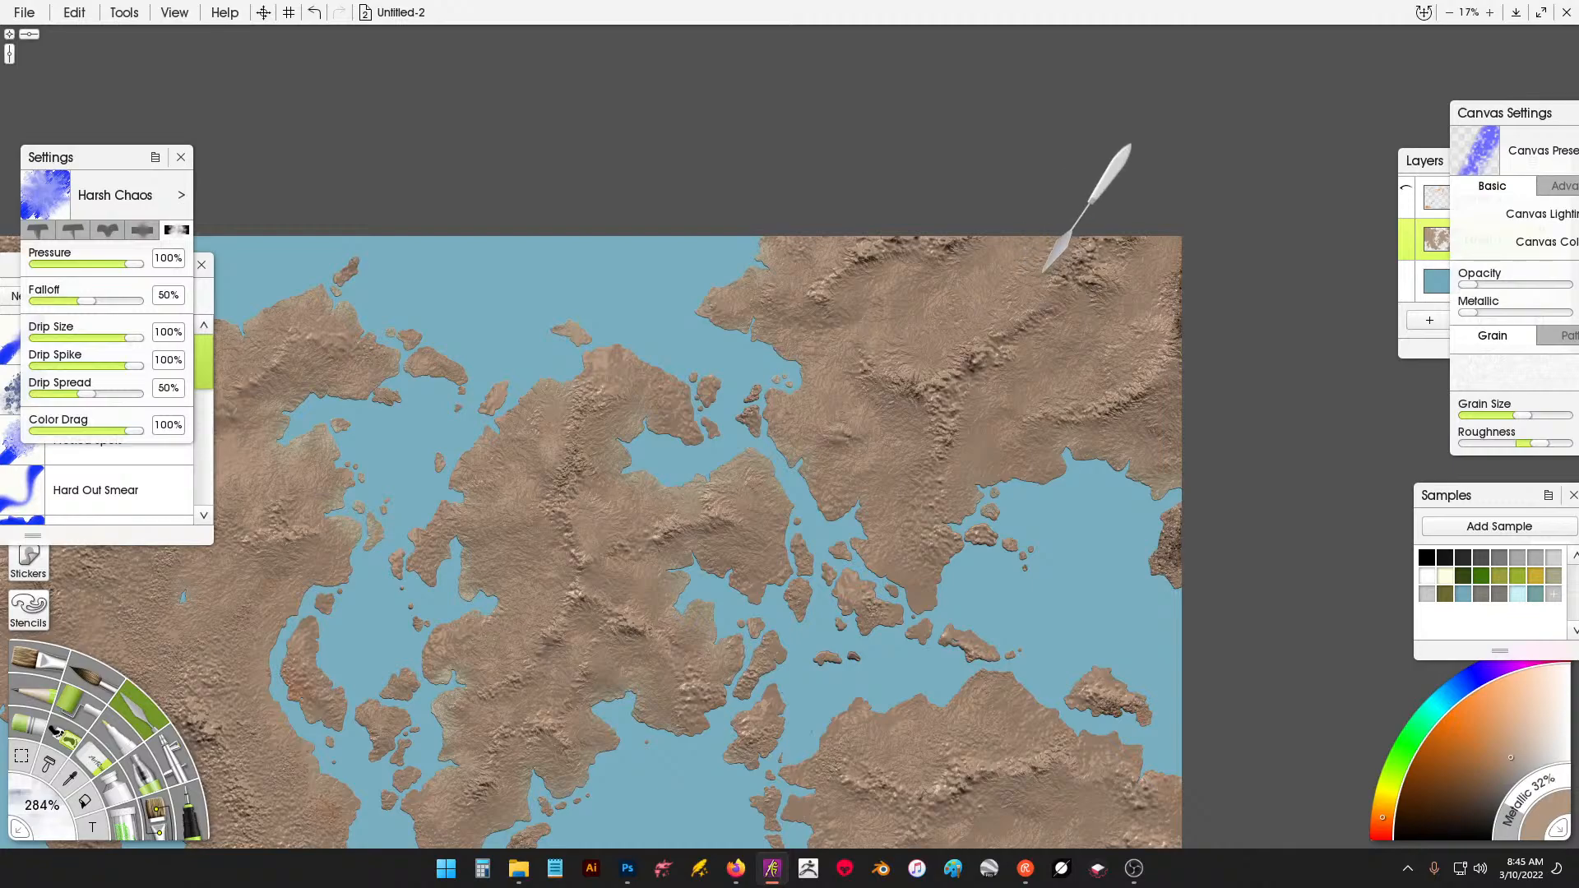
pyautogui.moveTo(1111, 300); pyautogui.dragTo(1089, 285)
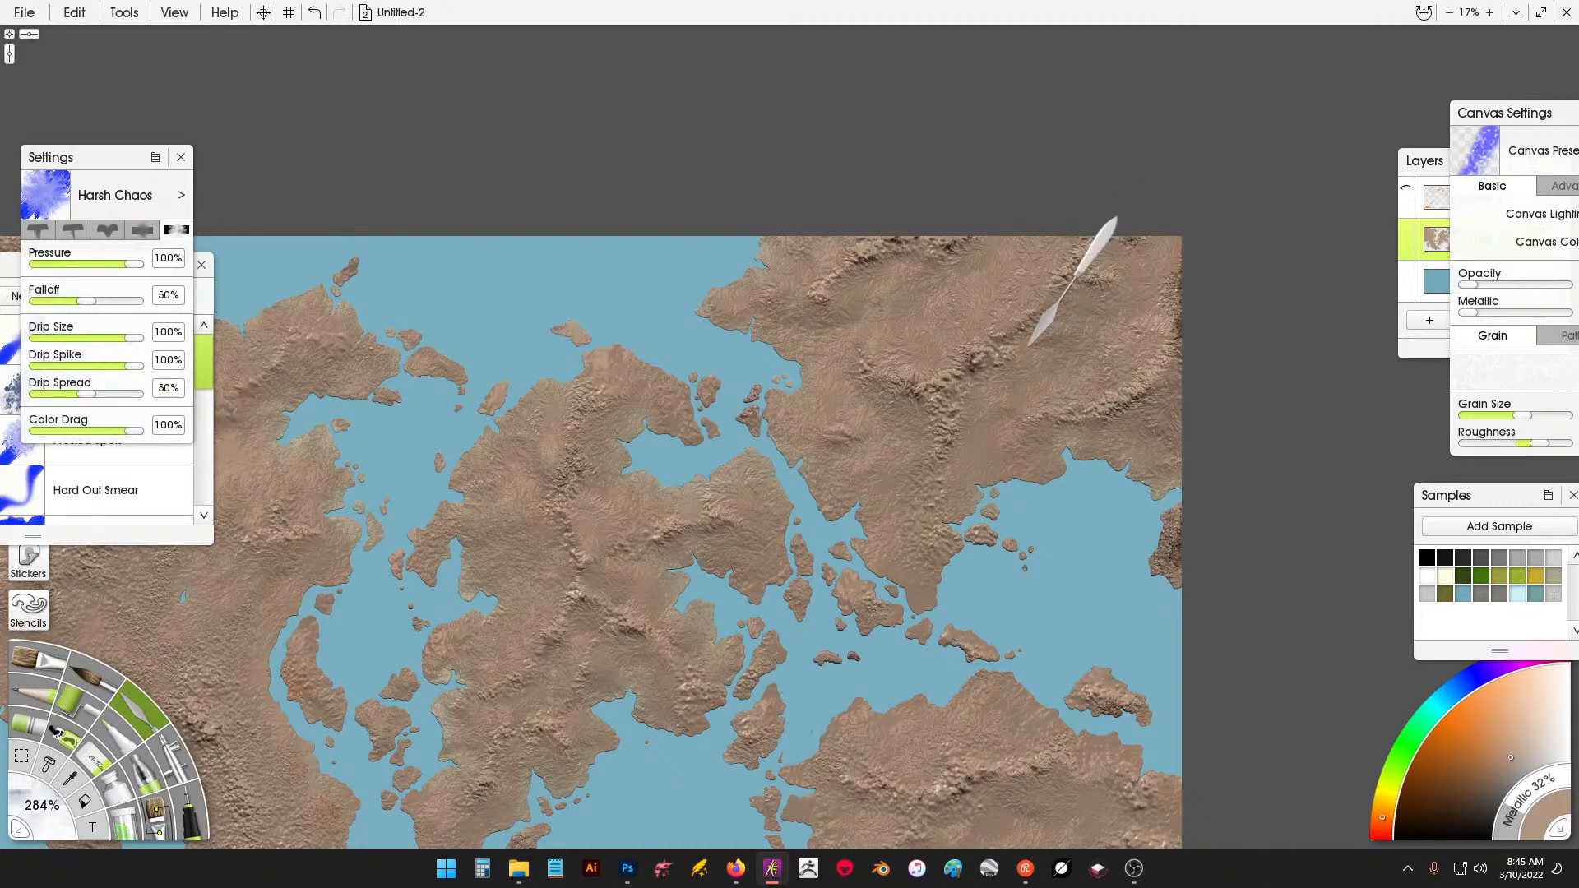
pyautogui.moveTo(771, 523); pyautogui.dragTo(993, 411)
pyautogui.moveTo(740, 472); pyautogui.dragTo(864, 491)
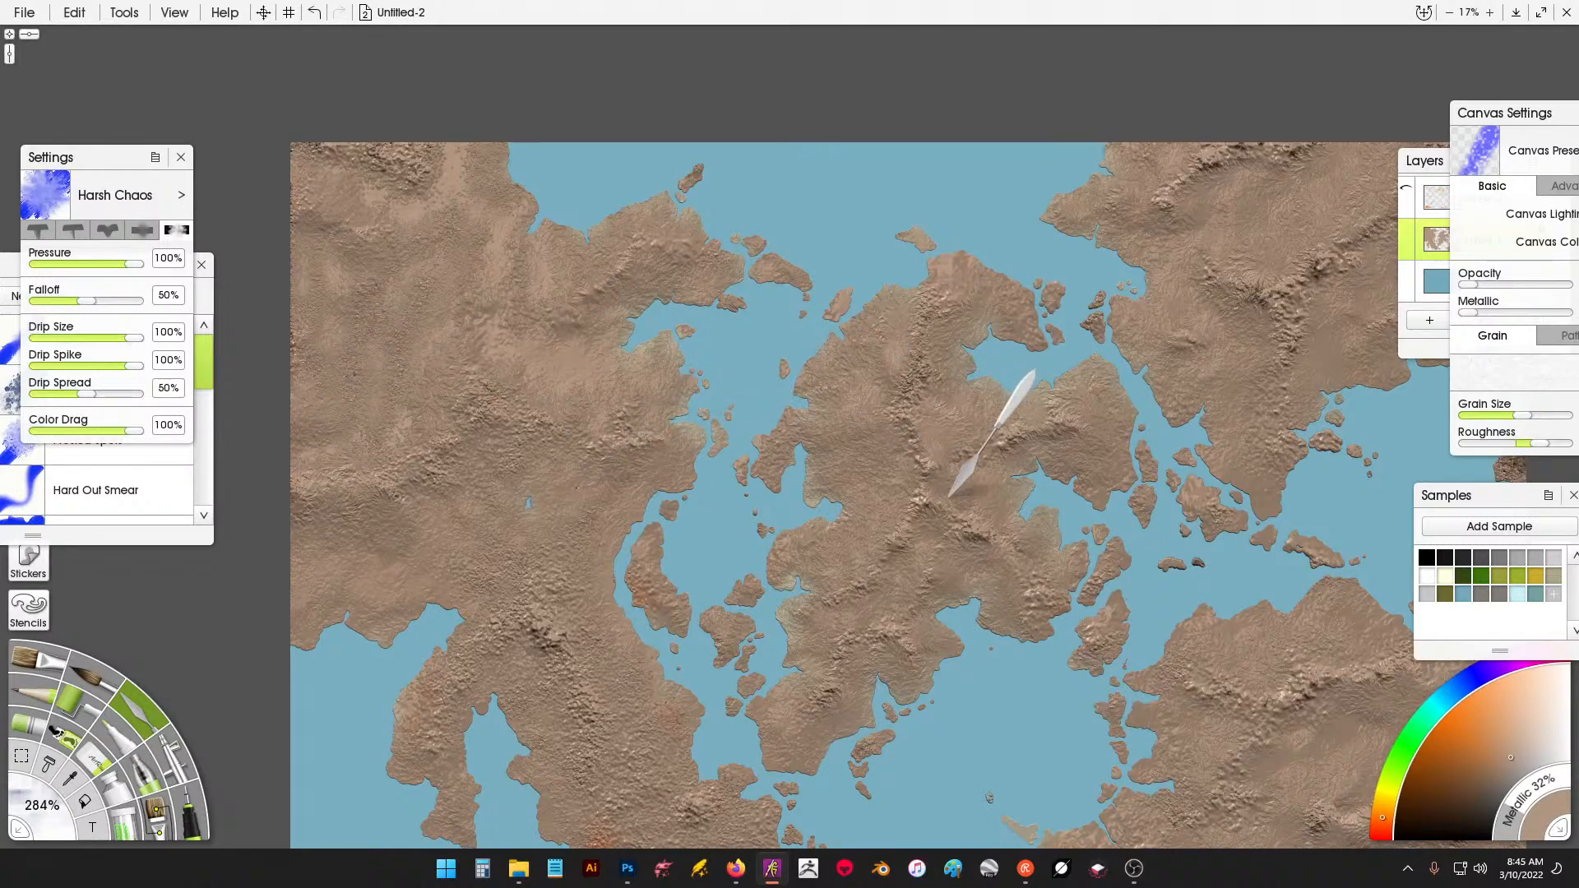
pyautogui.moveTo(999, 630); pyautogui.dragTo(748, 357)
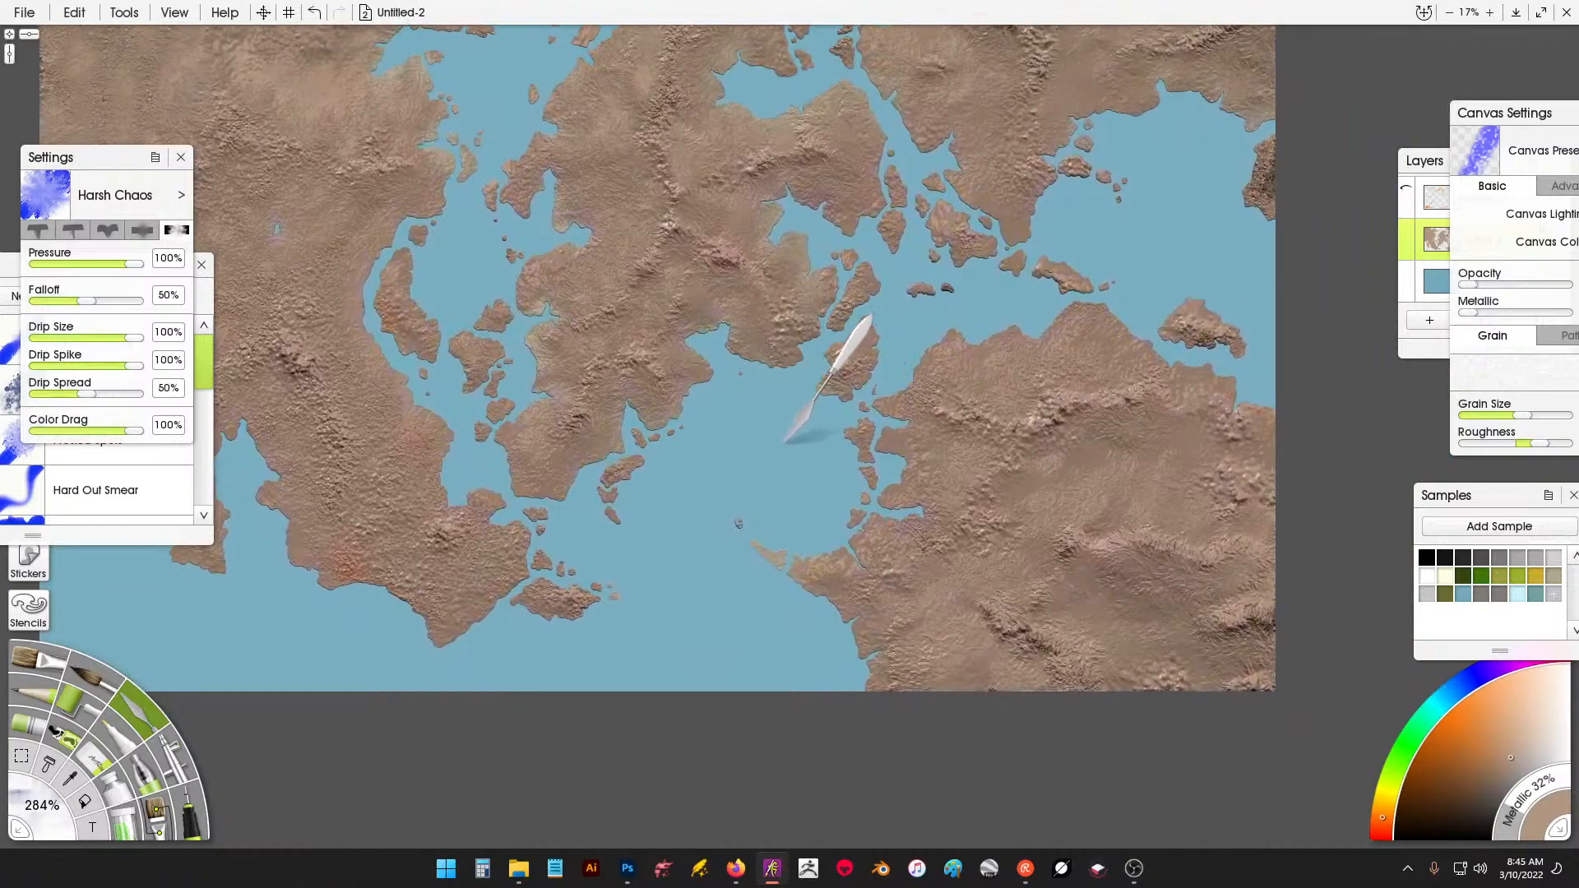
pyautogui.moveTo(792, 485); pyautogui.dragTo(825, 556)
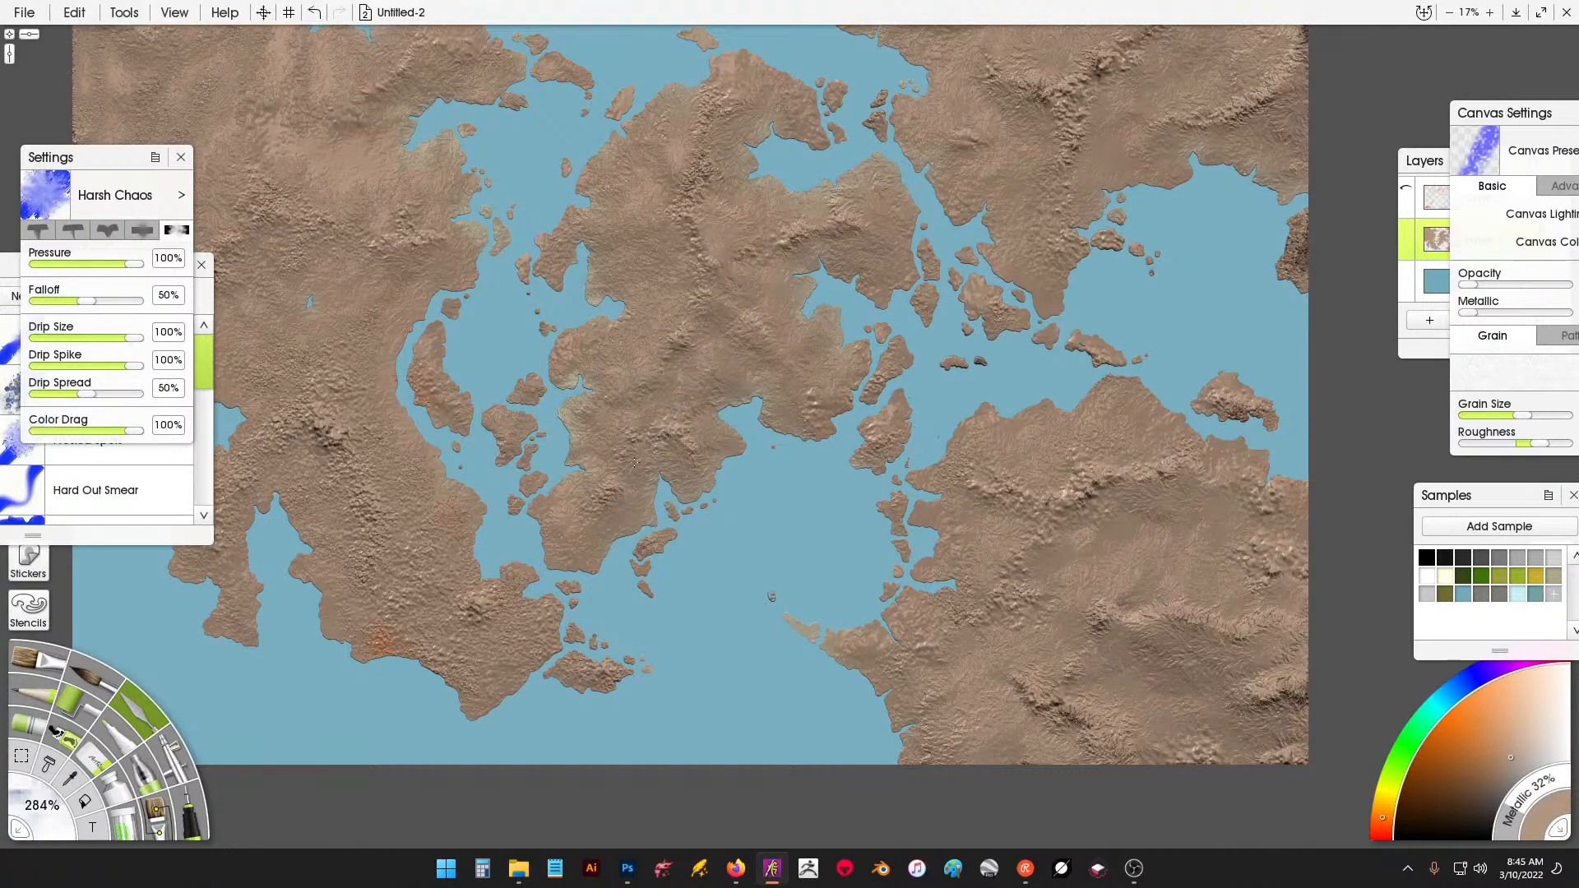
pyautogui.moveTo(712, 296); pyautogui.dragTo(790, 440)
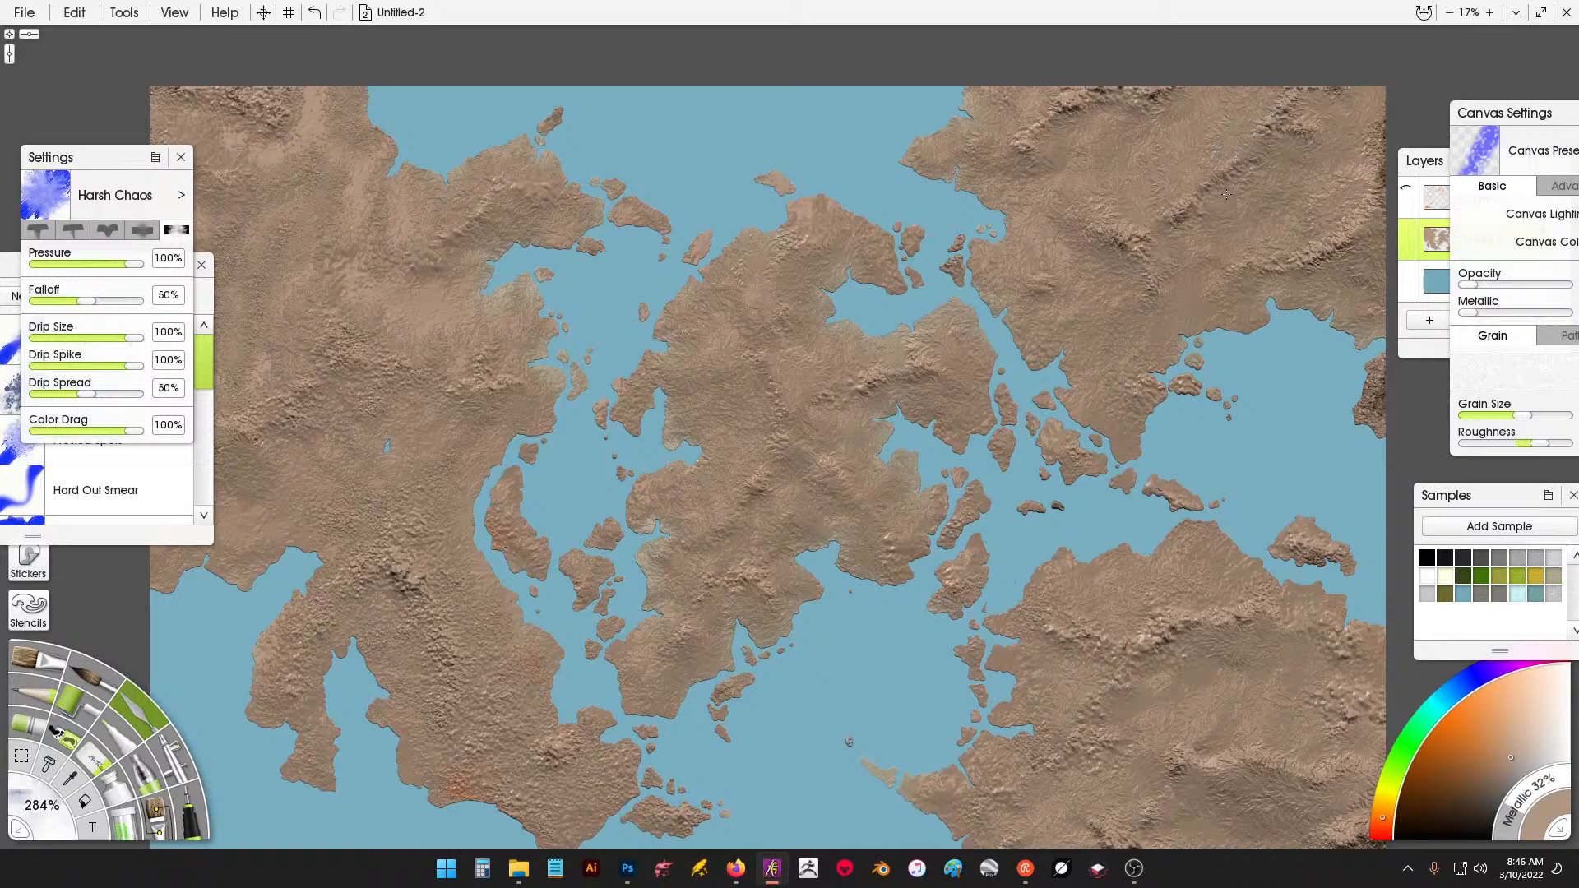
# Soften the mountain chains of the northeastern and southeastern continents into broader, smoother ridges with the Harsh Chaos knife.
pyautogui.moveTo(1238, 143); pyautogui.dragTo(1057, 241)
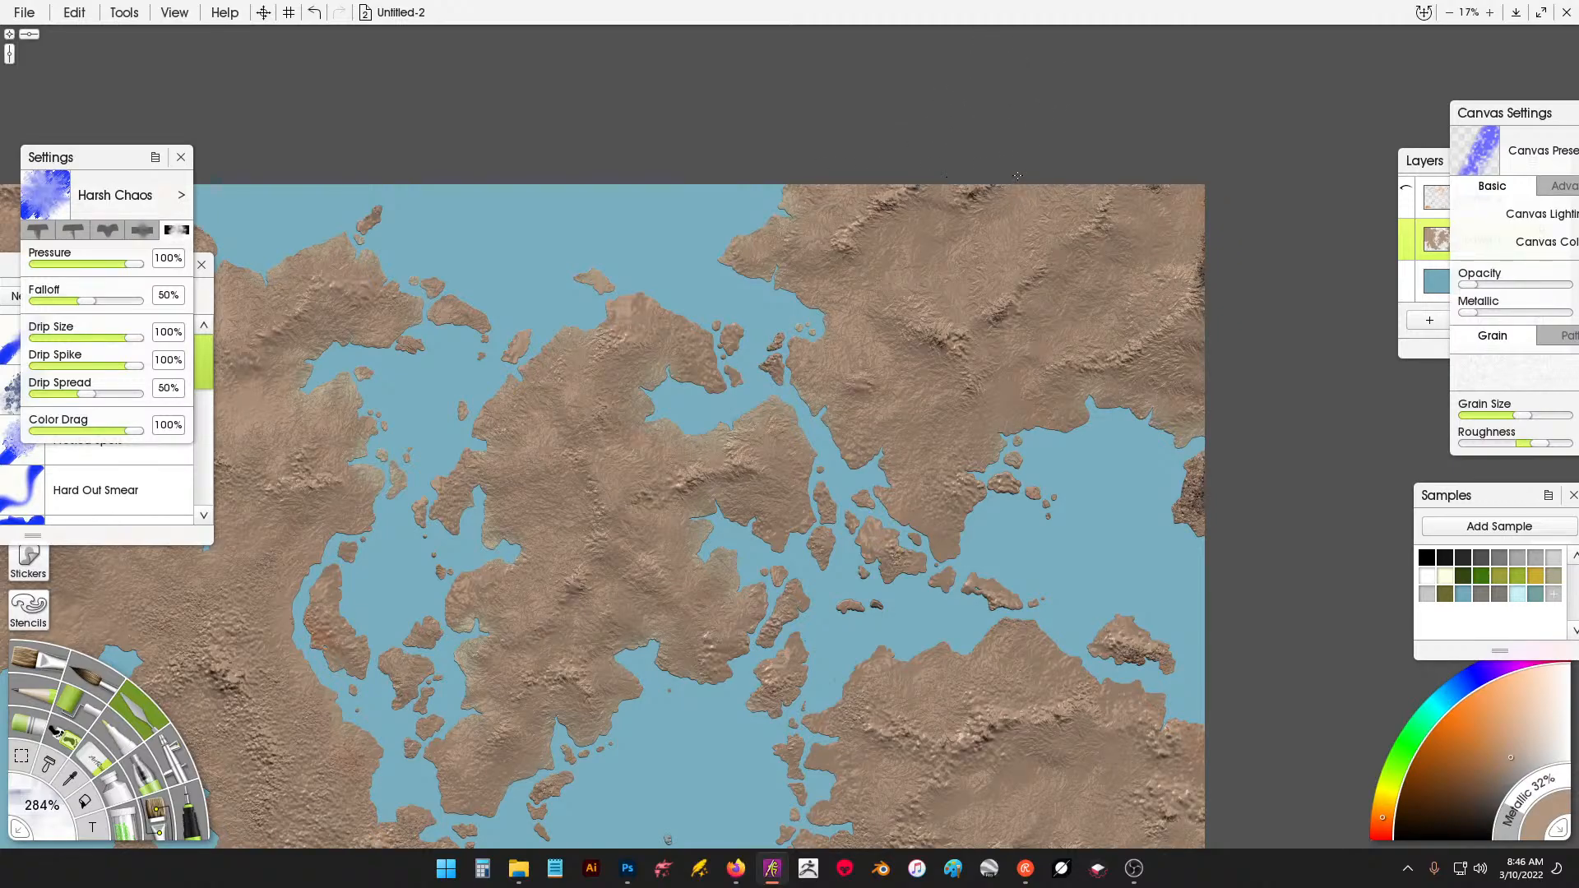
pyautogui.moveTo(1082, 469); pyautogui.dragTo(1070, 157)
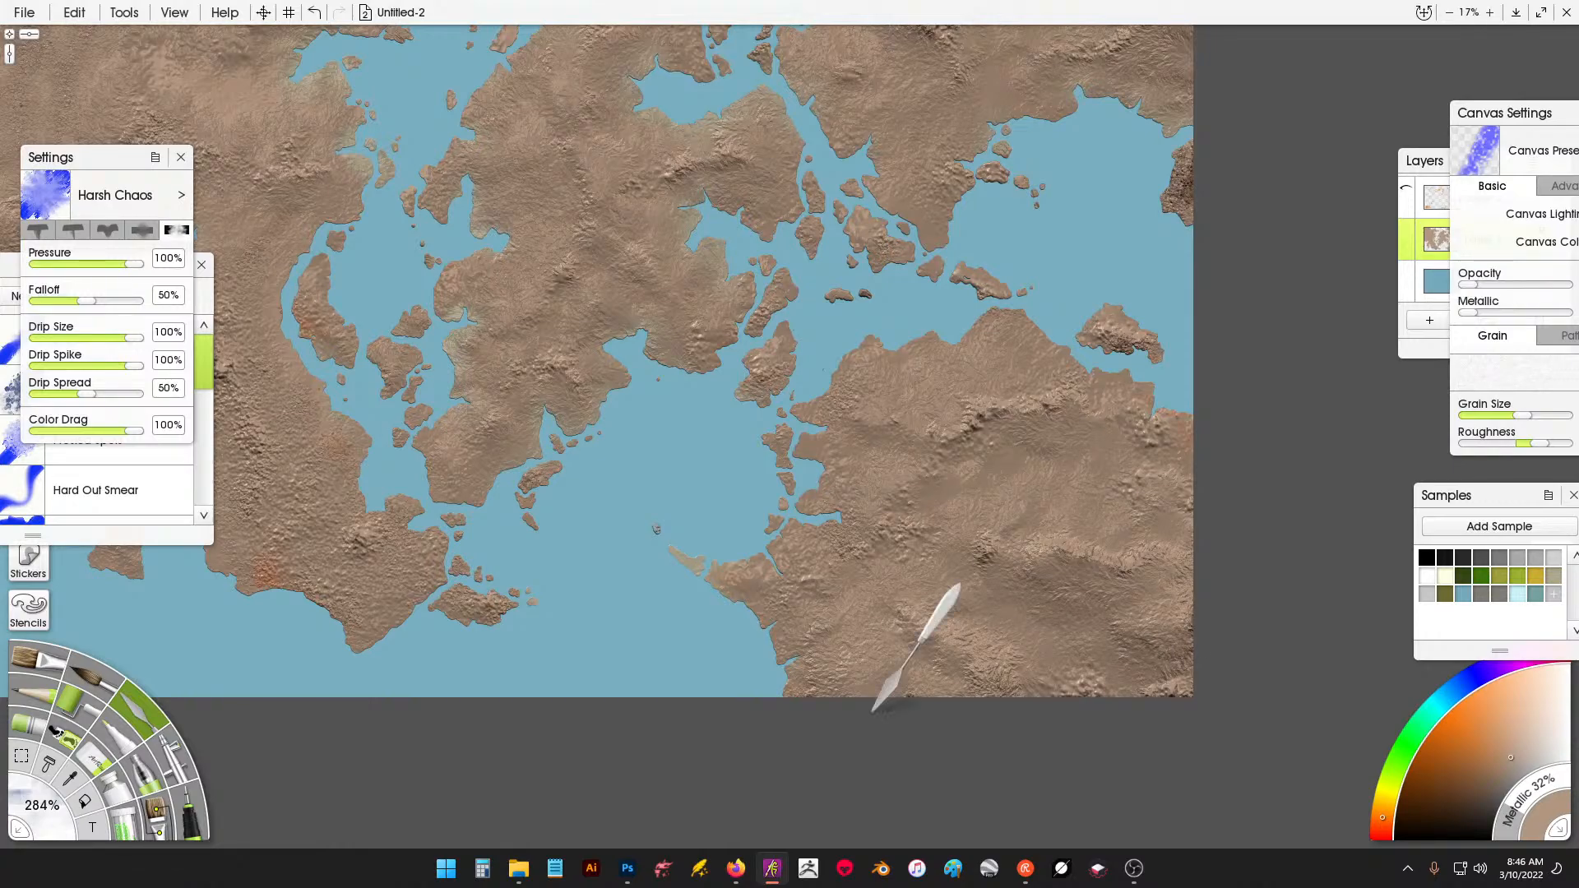
pyautogui.moveTo(533, 485)
pyautogui.mouseDown()
pyautogui.moveTo(700, 530)
pyautogui.moveTo(700, 493)
pyautogui.mouseUp()
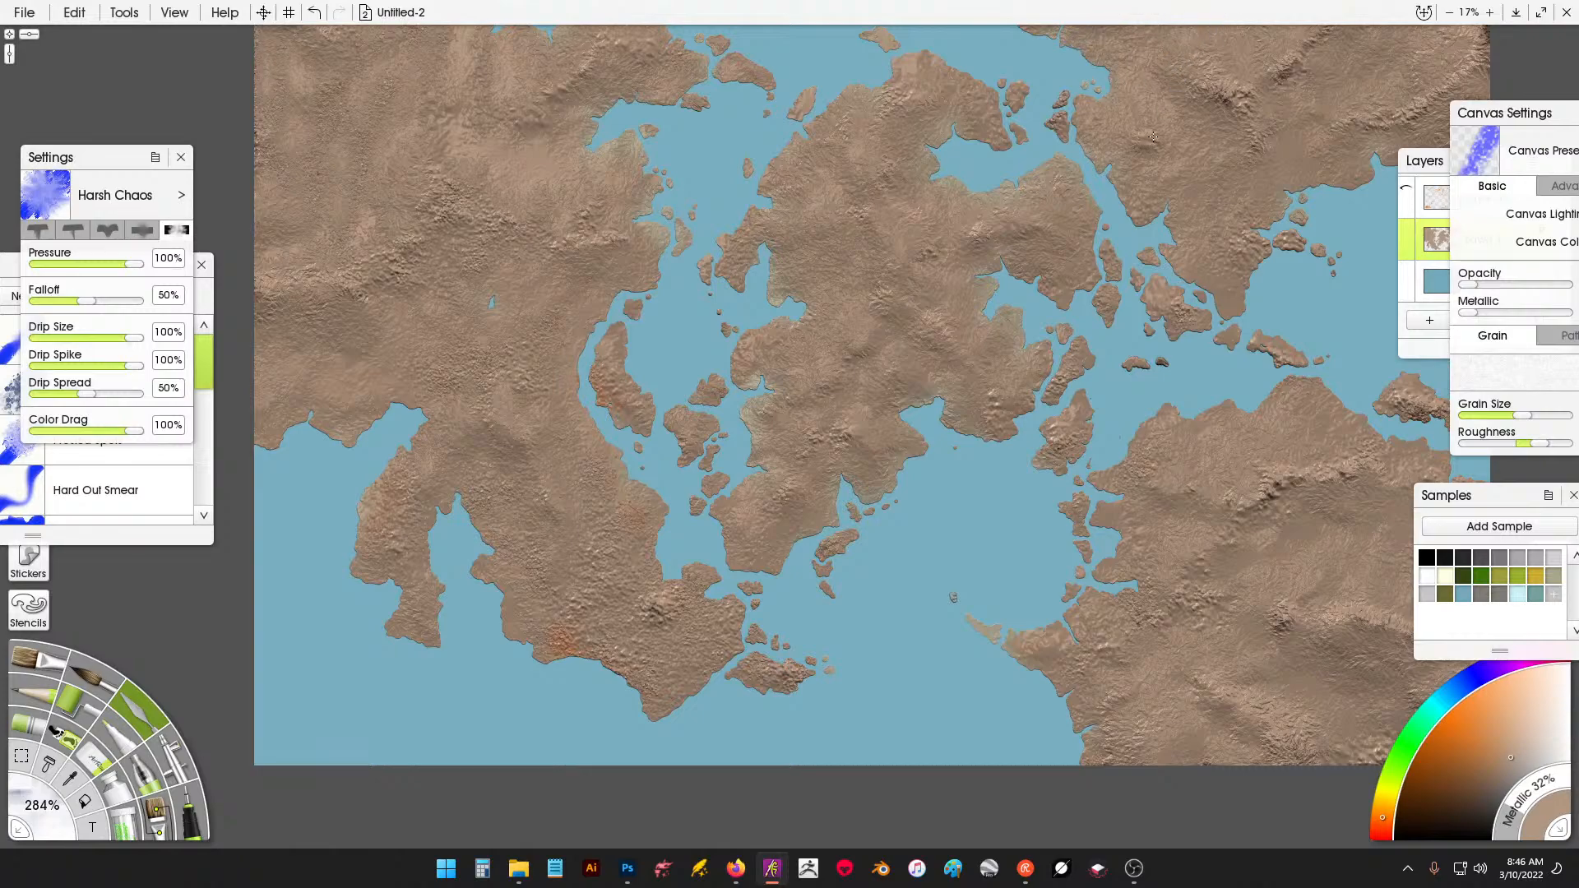
pyautogui.moveTo(1094, 181); pyautogui.dragTo(908, 324)
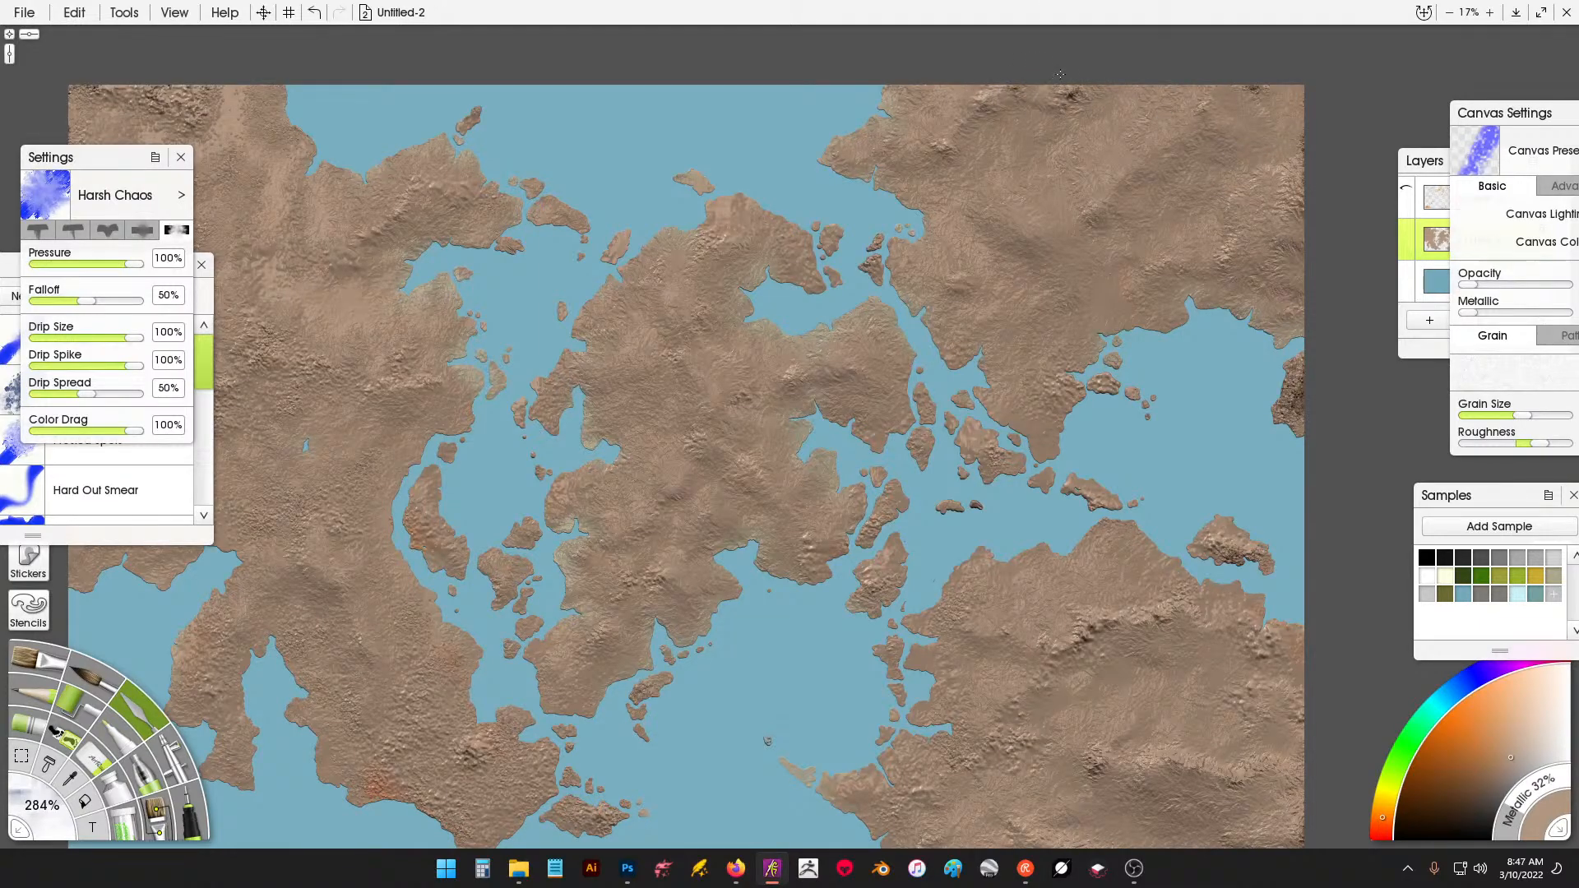
# Smooth the western continent's rough interior and southern peninsulas with the Harsh Chaos palette knife.
pyautogui.moveTo(504, 540); pyautogui.dragTo(573, 533)
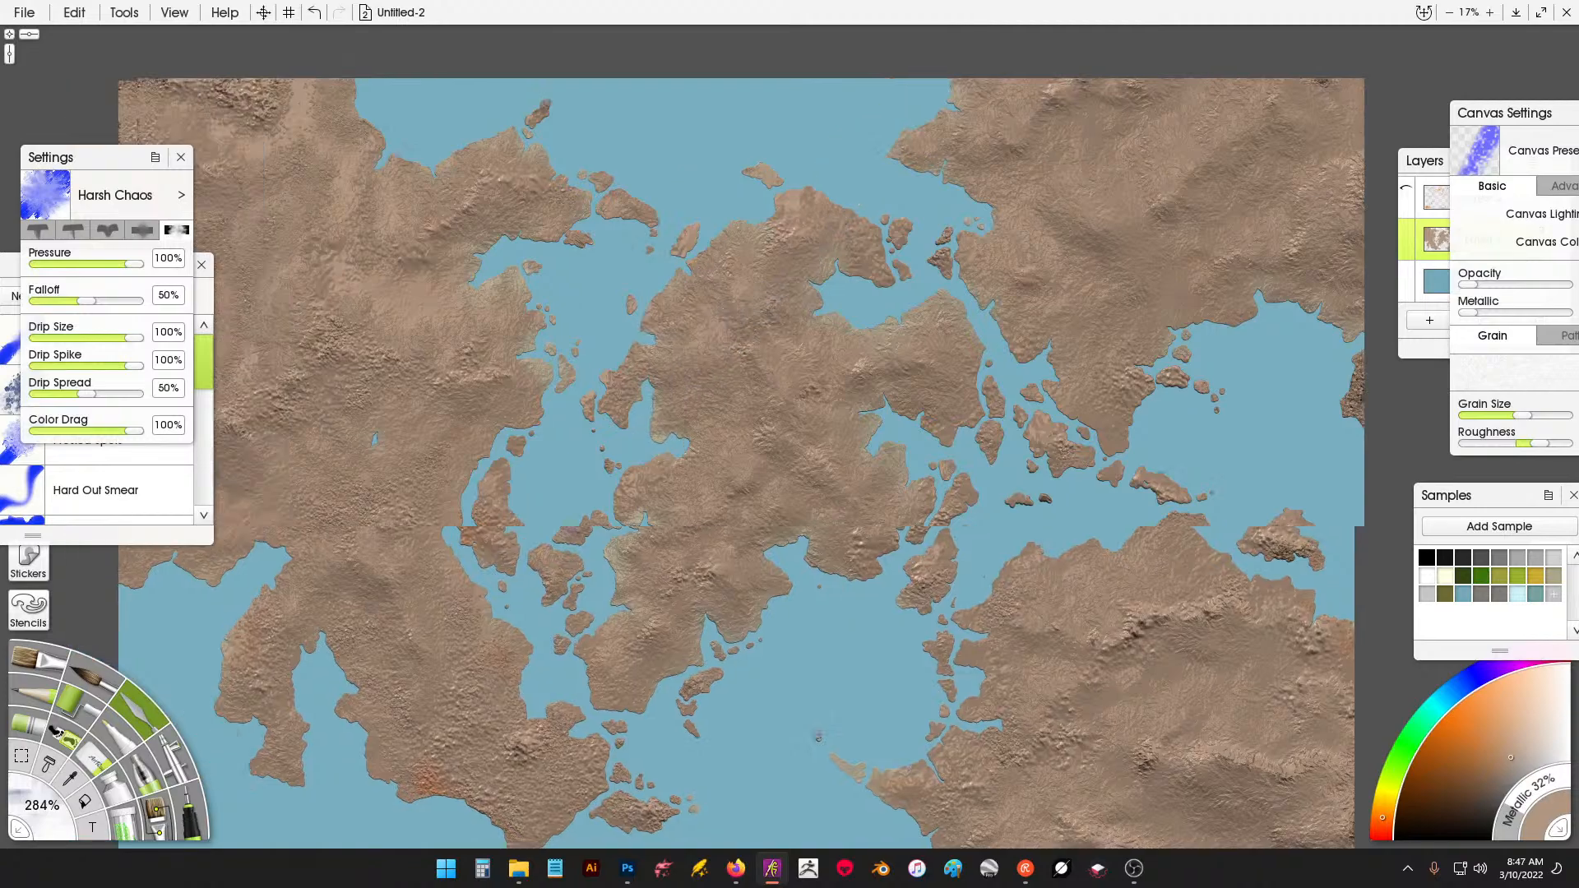
pyautogui.moveTo(526, 347); pyautogui.dragTo(889, 356)
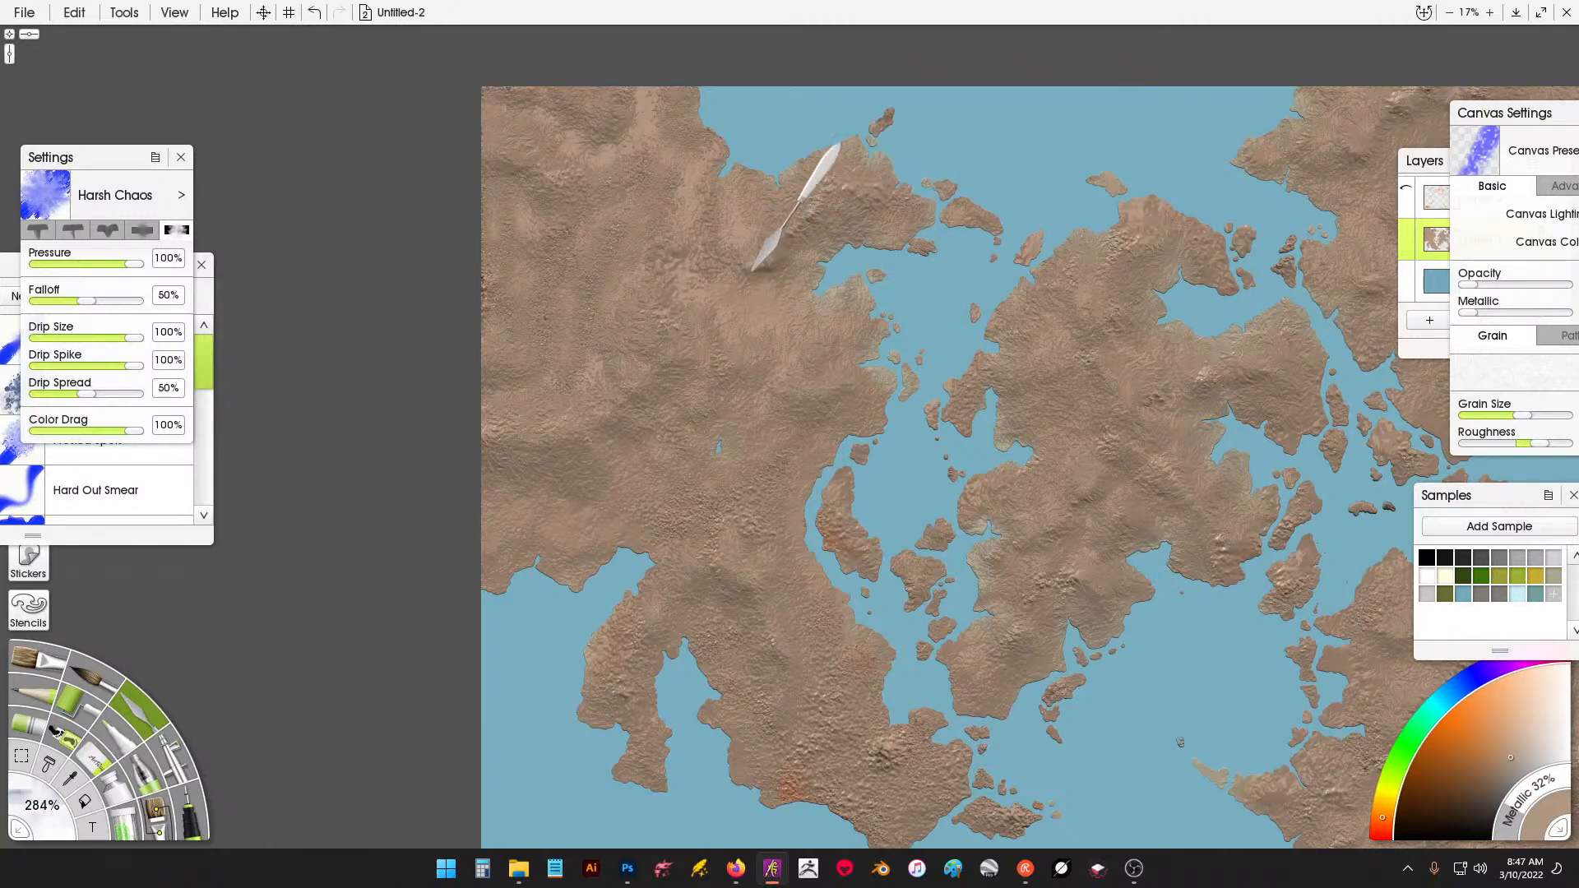
pyautogui.moveTo(1074, 426); pyautogui.dragTo(932, 204)
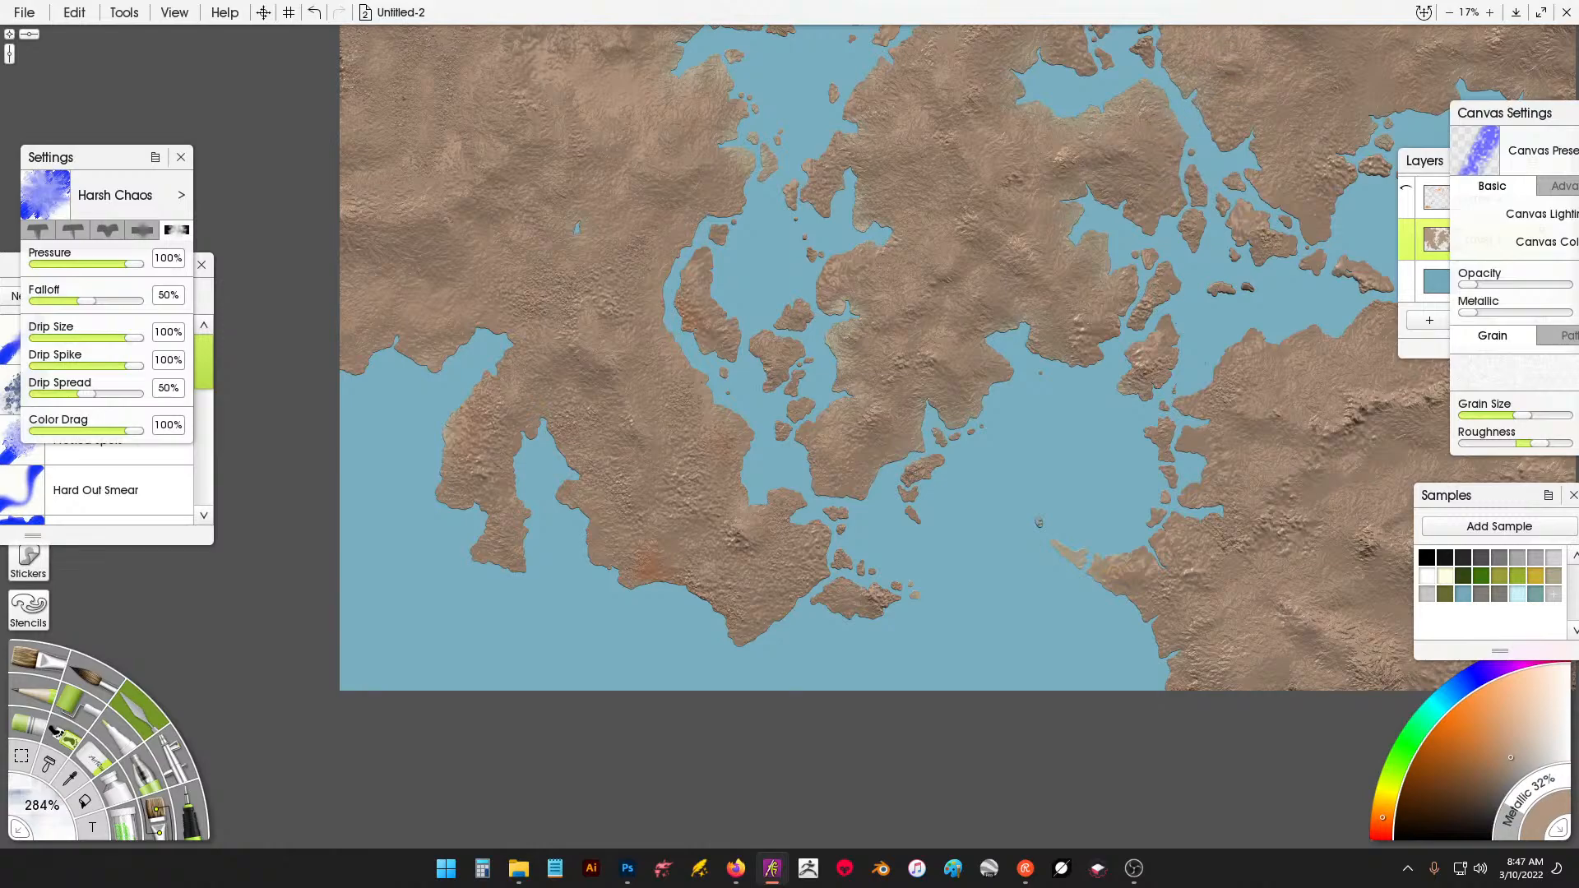
pyautogui.hotkey('ctrl', '0')
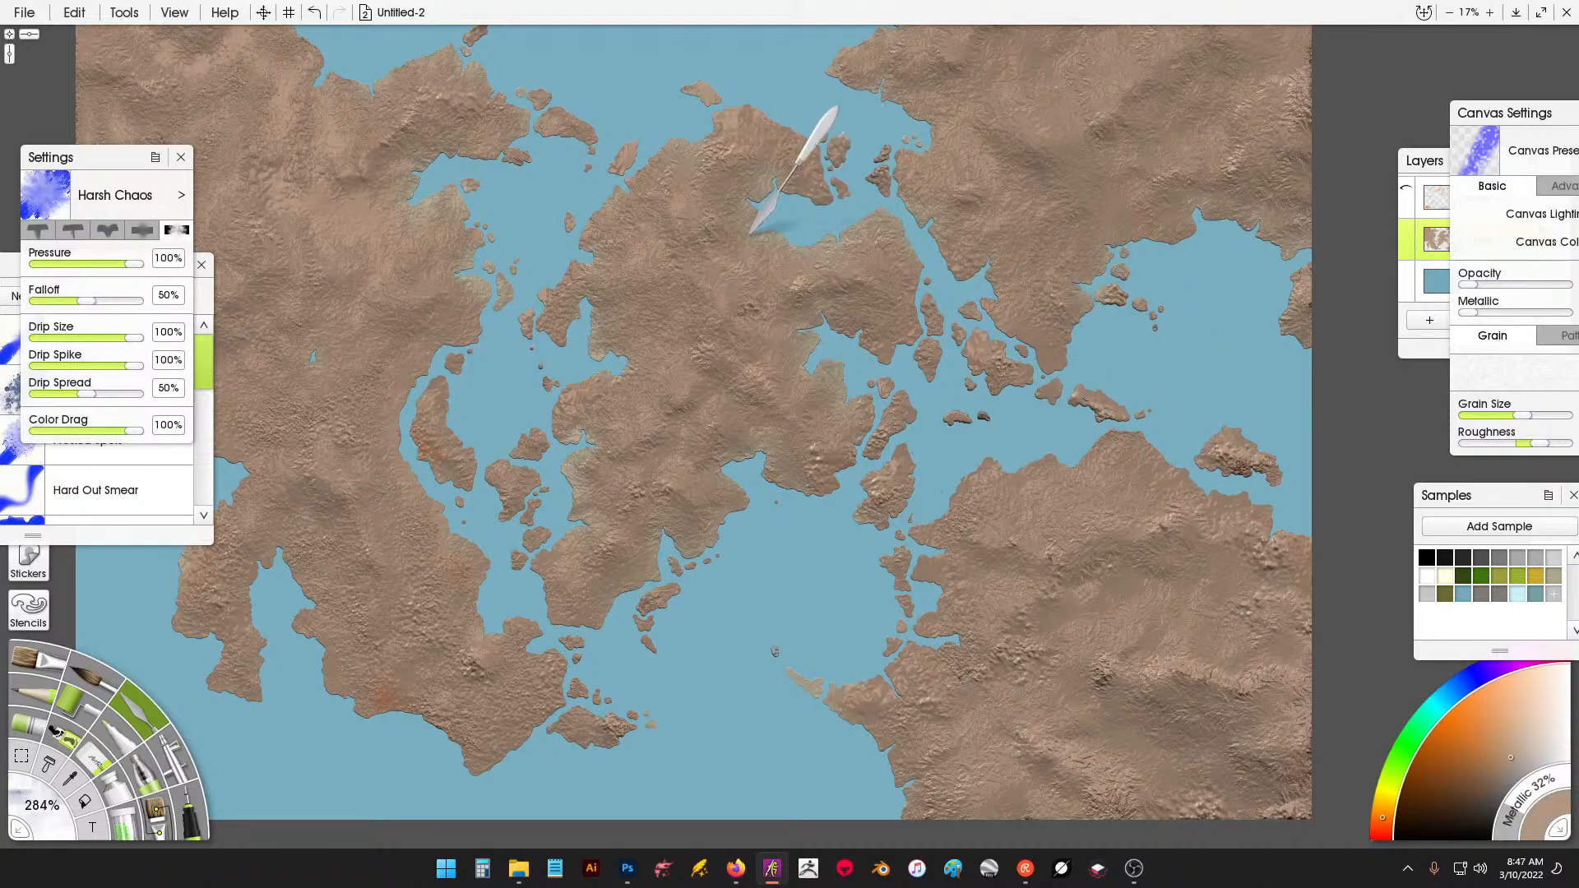
pyautogui.moveTo(732, 278); pyautogui.dragTo(922, 353)
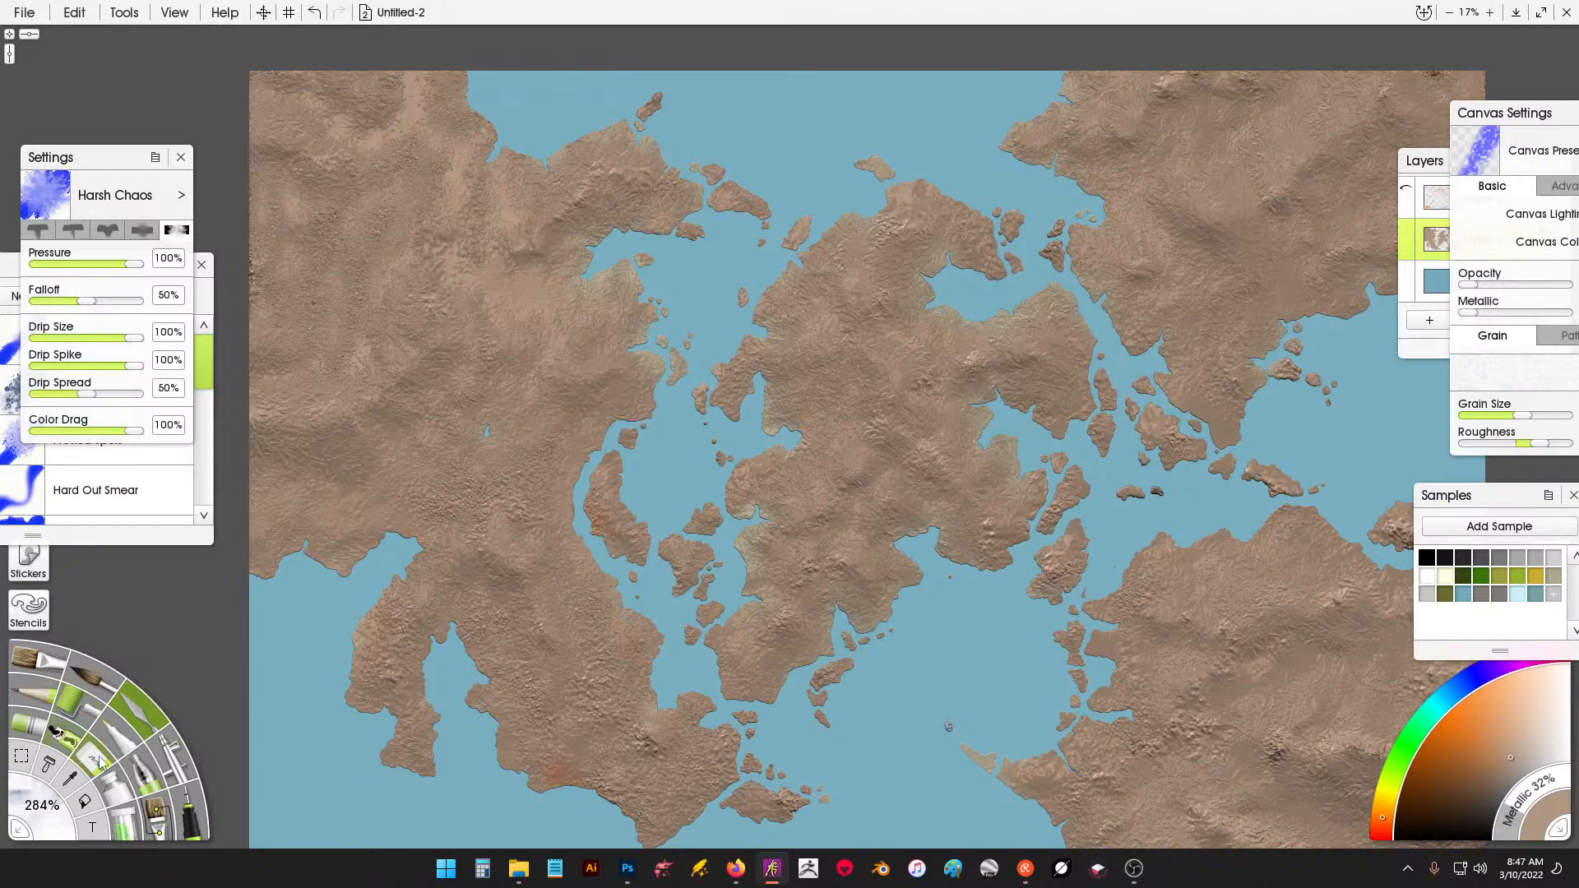
# Switch to the paint tube and set its tool size to 25%.
pyautogui.click(115, 800)
pyautogui.click(131, 828)
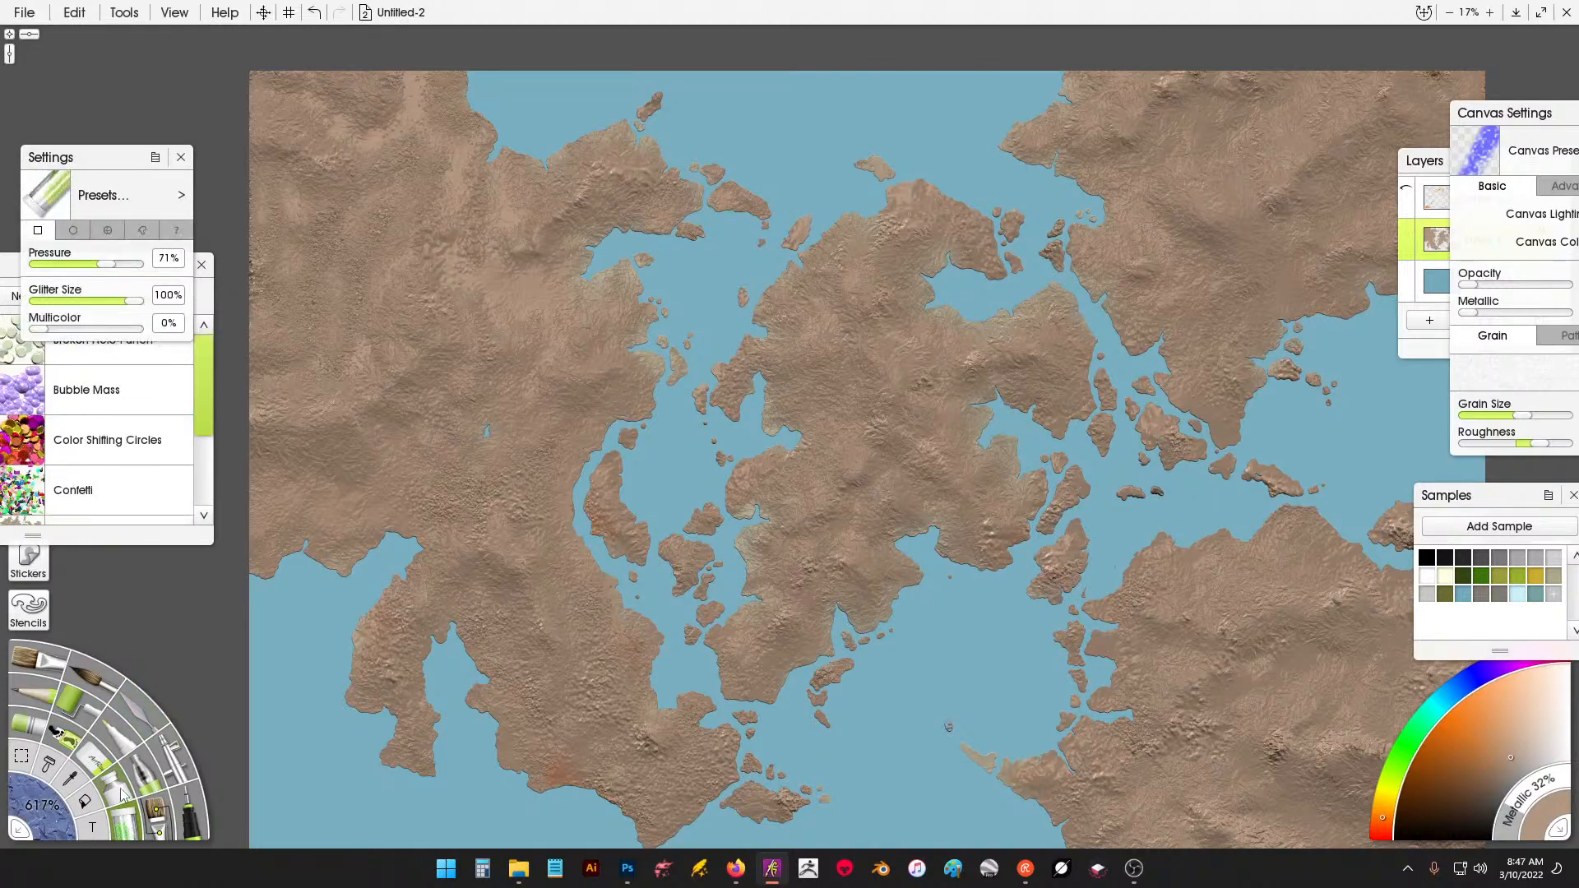
pyautogui.click(124, 796)
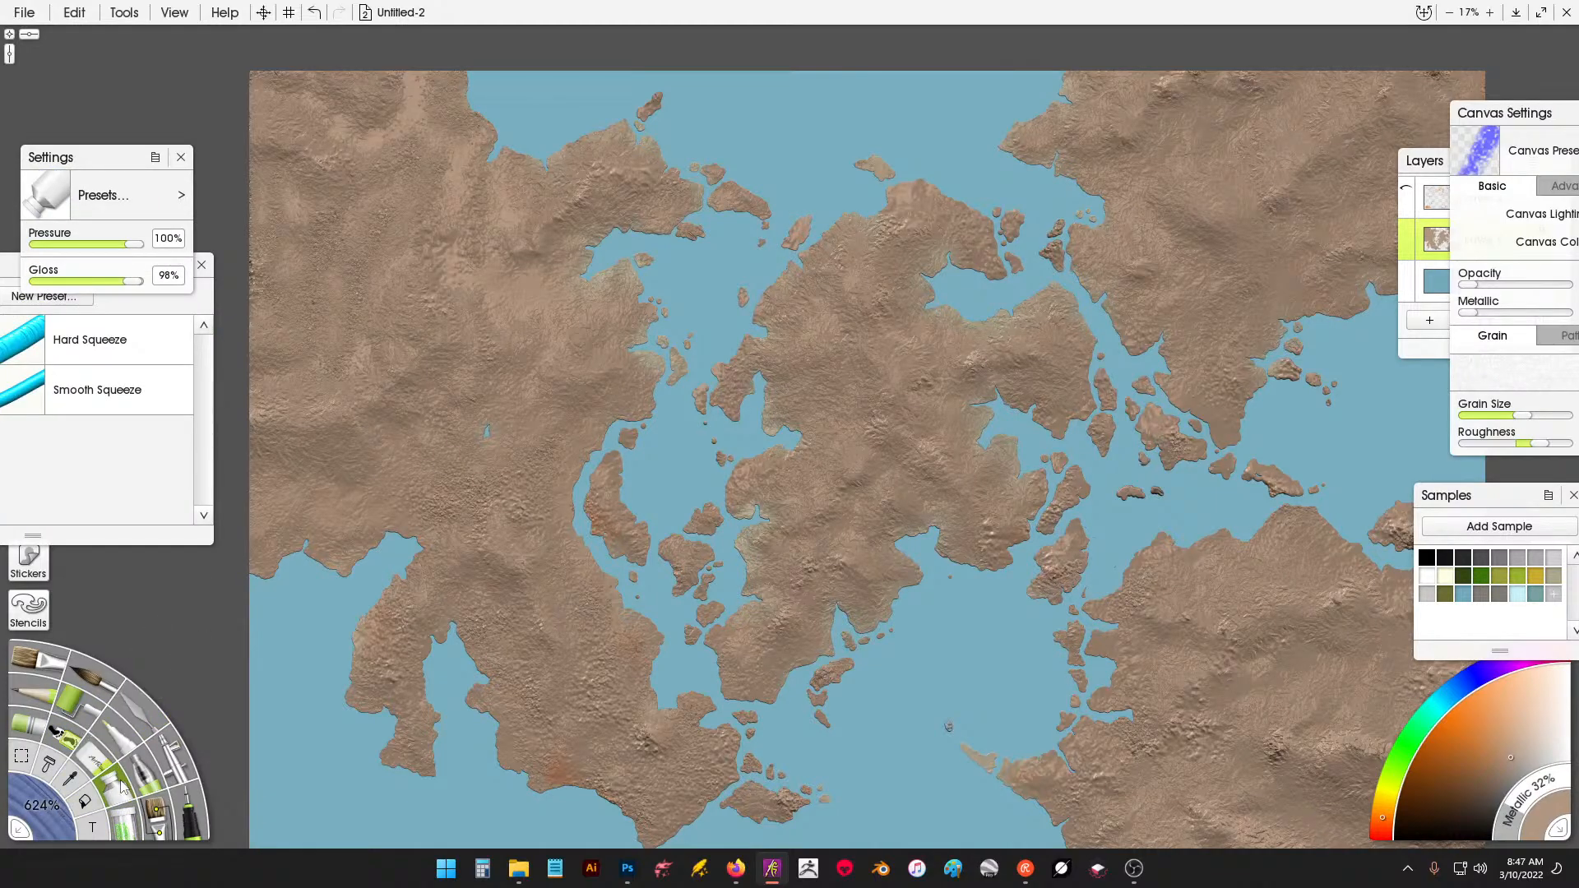
pyautogui.click(38, 806)
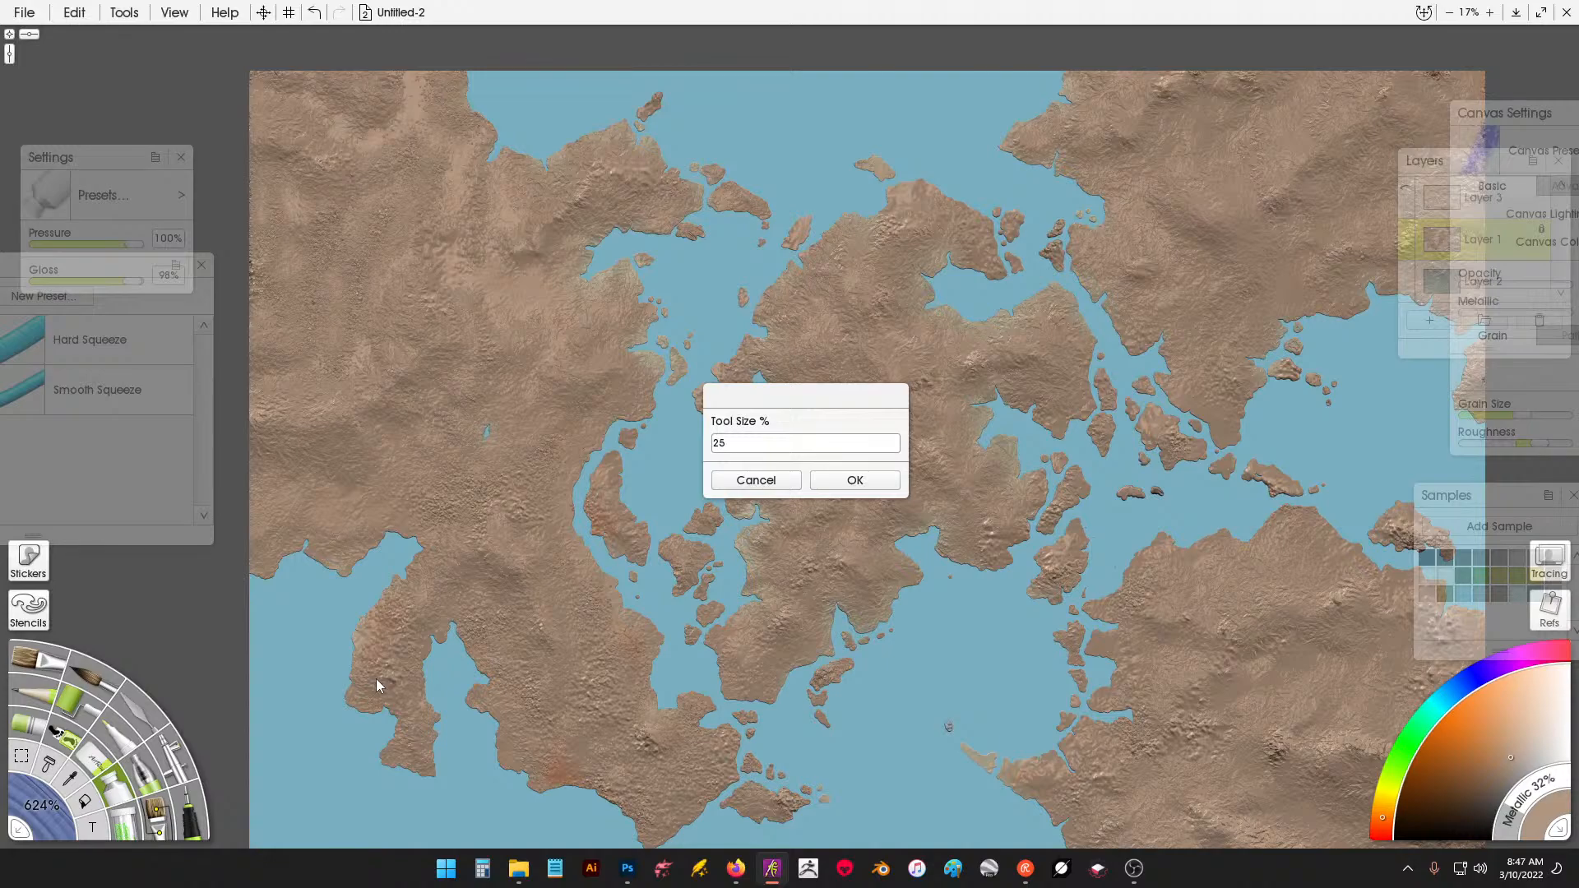
pyautogui.press('Return')
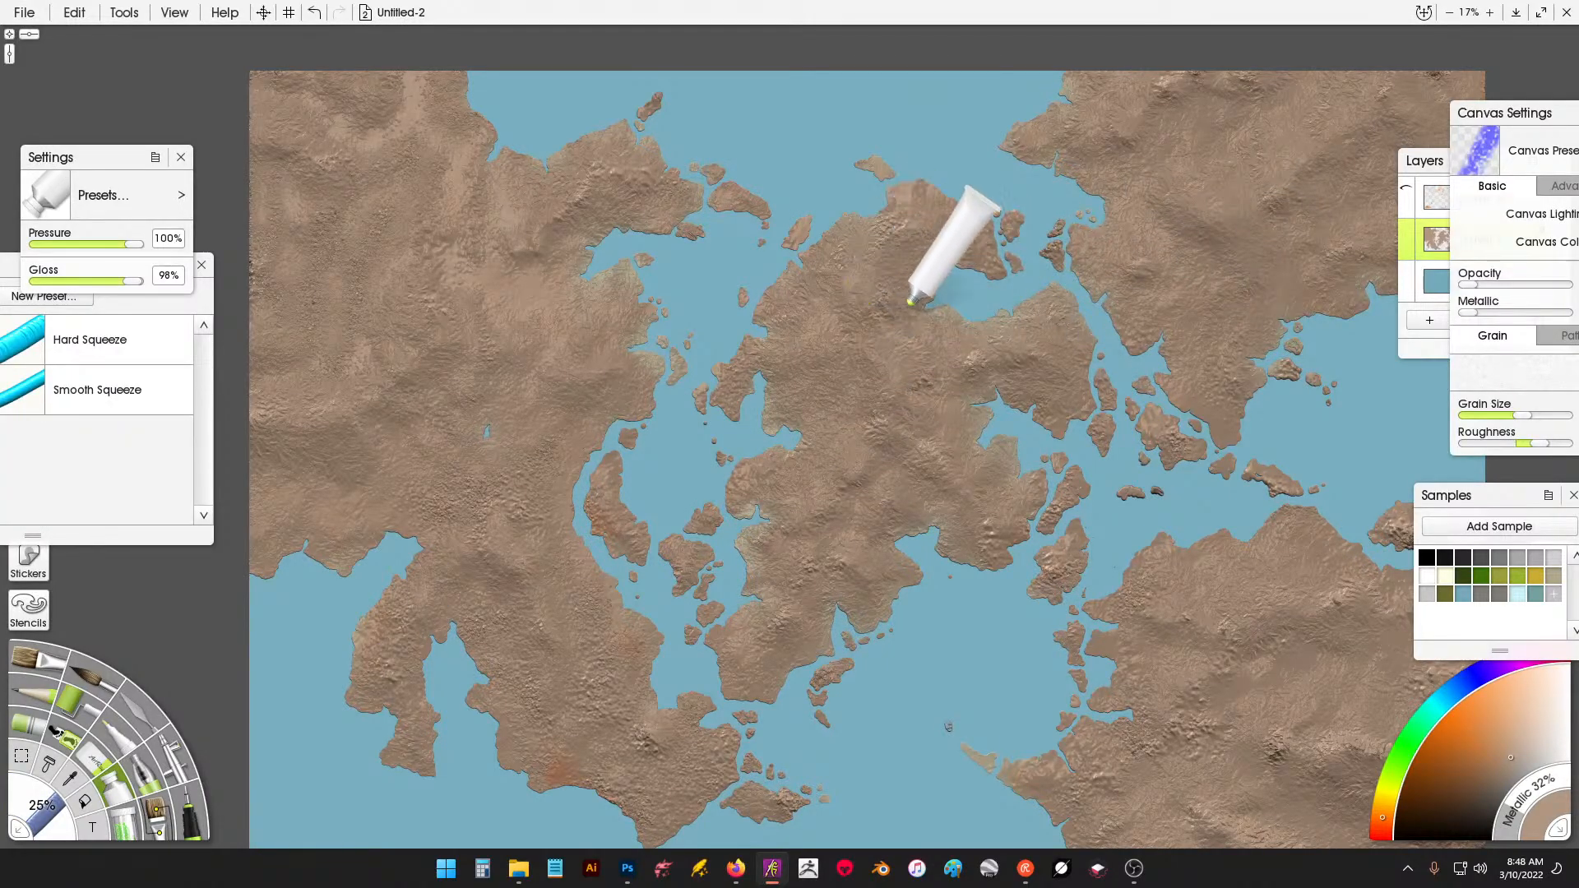
# Move the layer list into full view and add a new layer directly above Layer 1.
pyautogui.click(1418, 185)
pyautogui.moveTo(1419, 160); pyautogui.dragTo(1212, 154)
pyautogui.click(1223, 314)
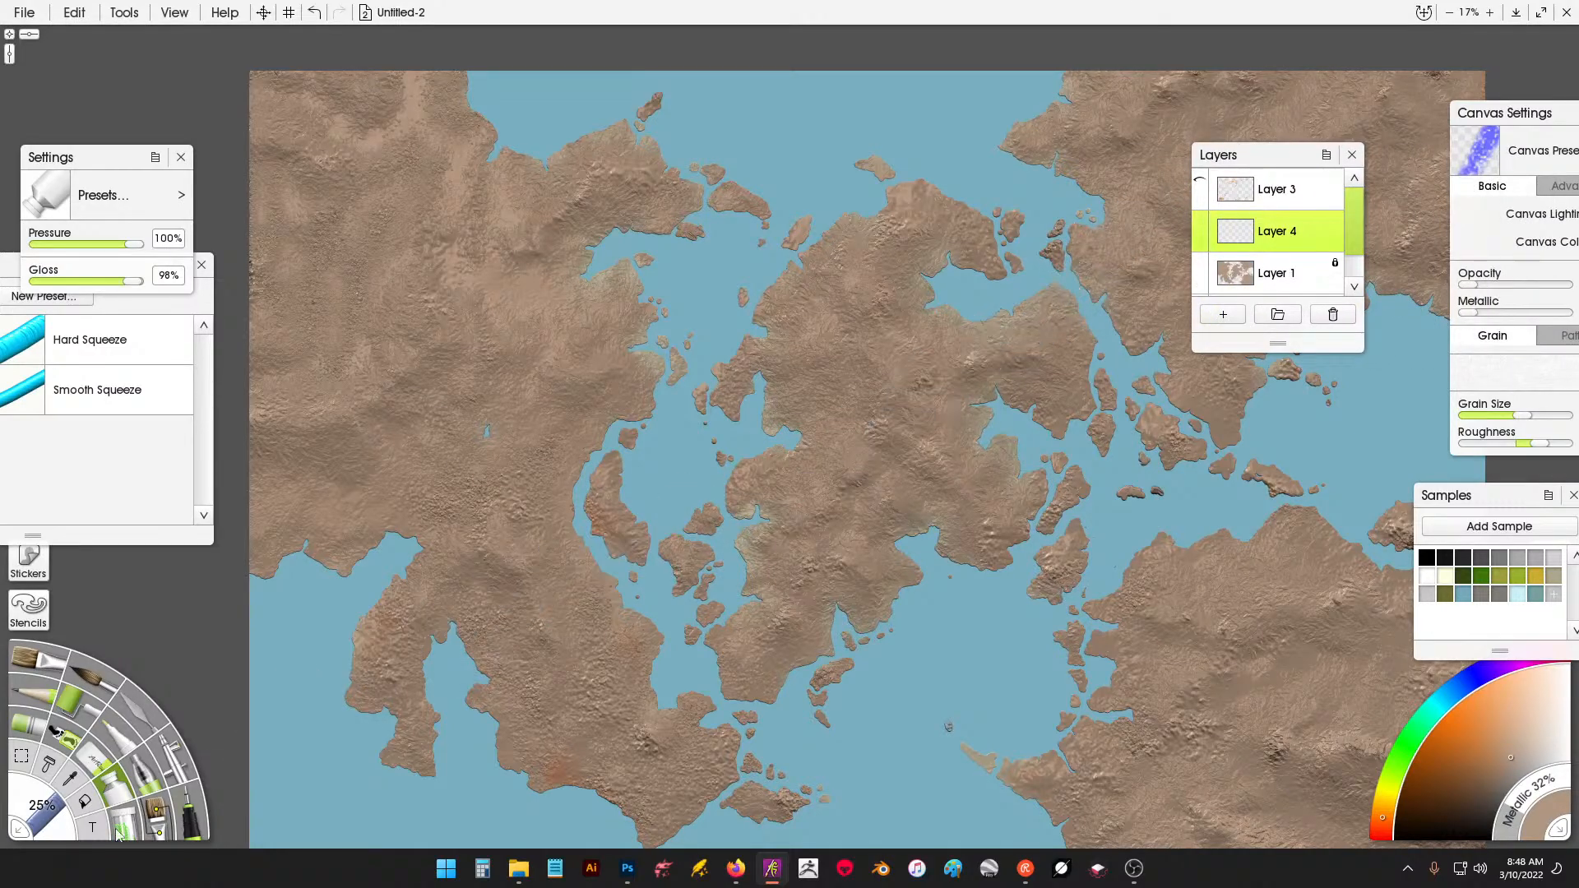
# Draw branching black ridge lines across the central continent's northern half on the new layer, using the ink pen at 19% size.
pyautogui.click(190, 808)
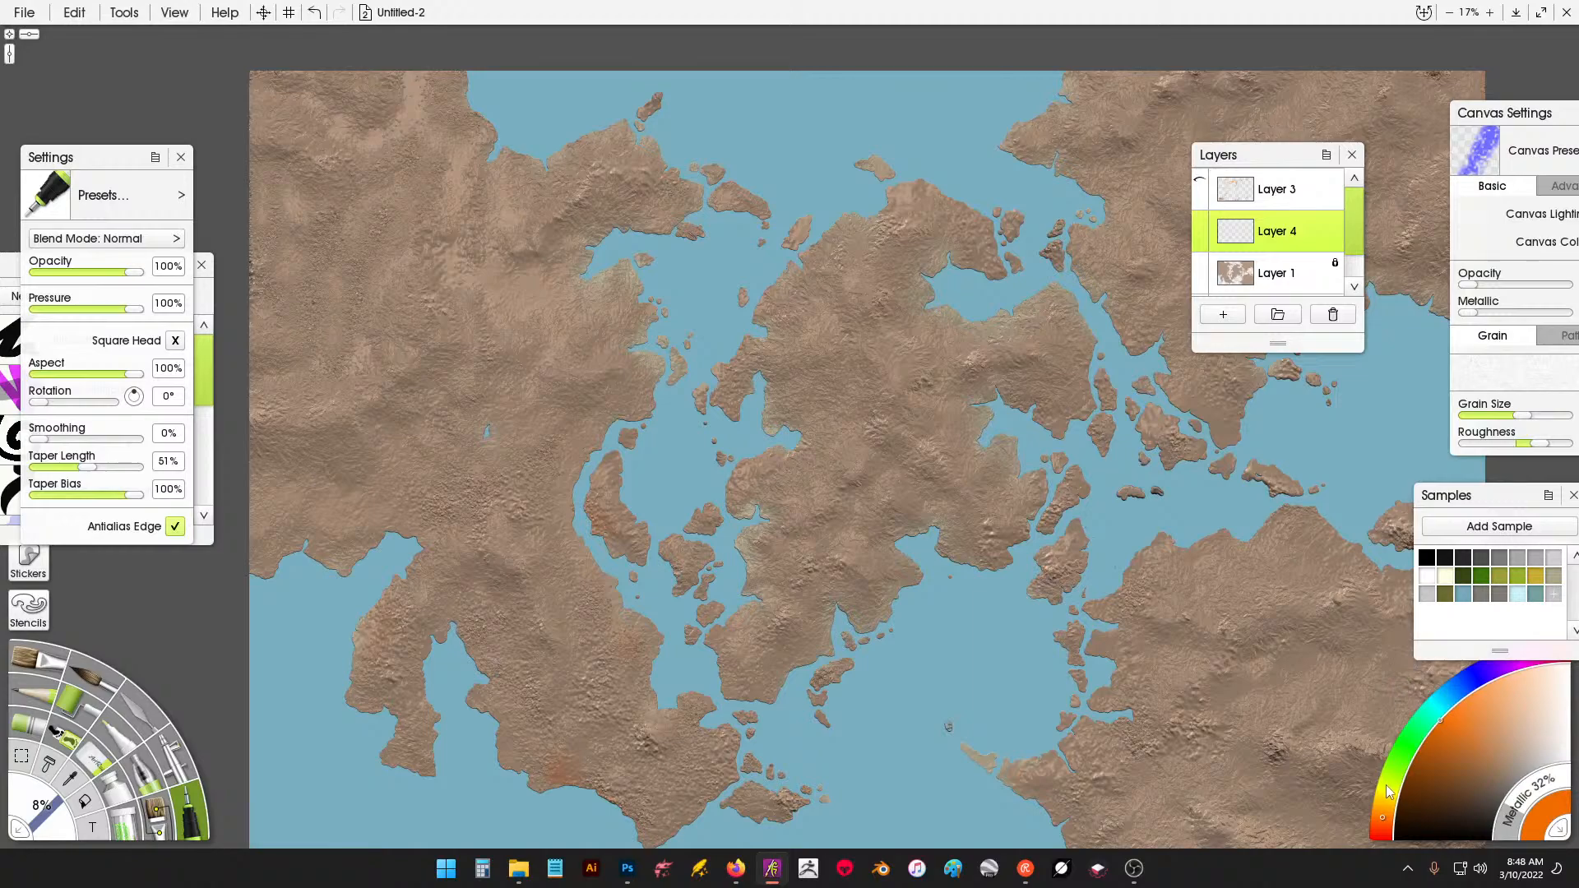
pyautogui.moveTo(1386, 785); pyautogui.dragTo(1377, 821)
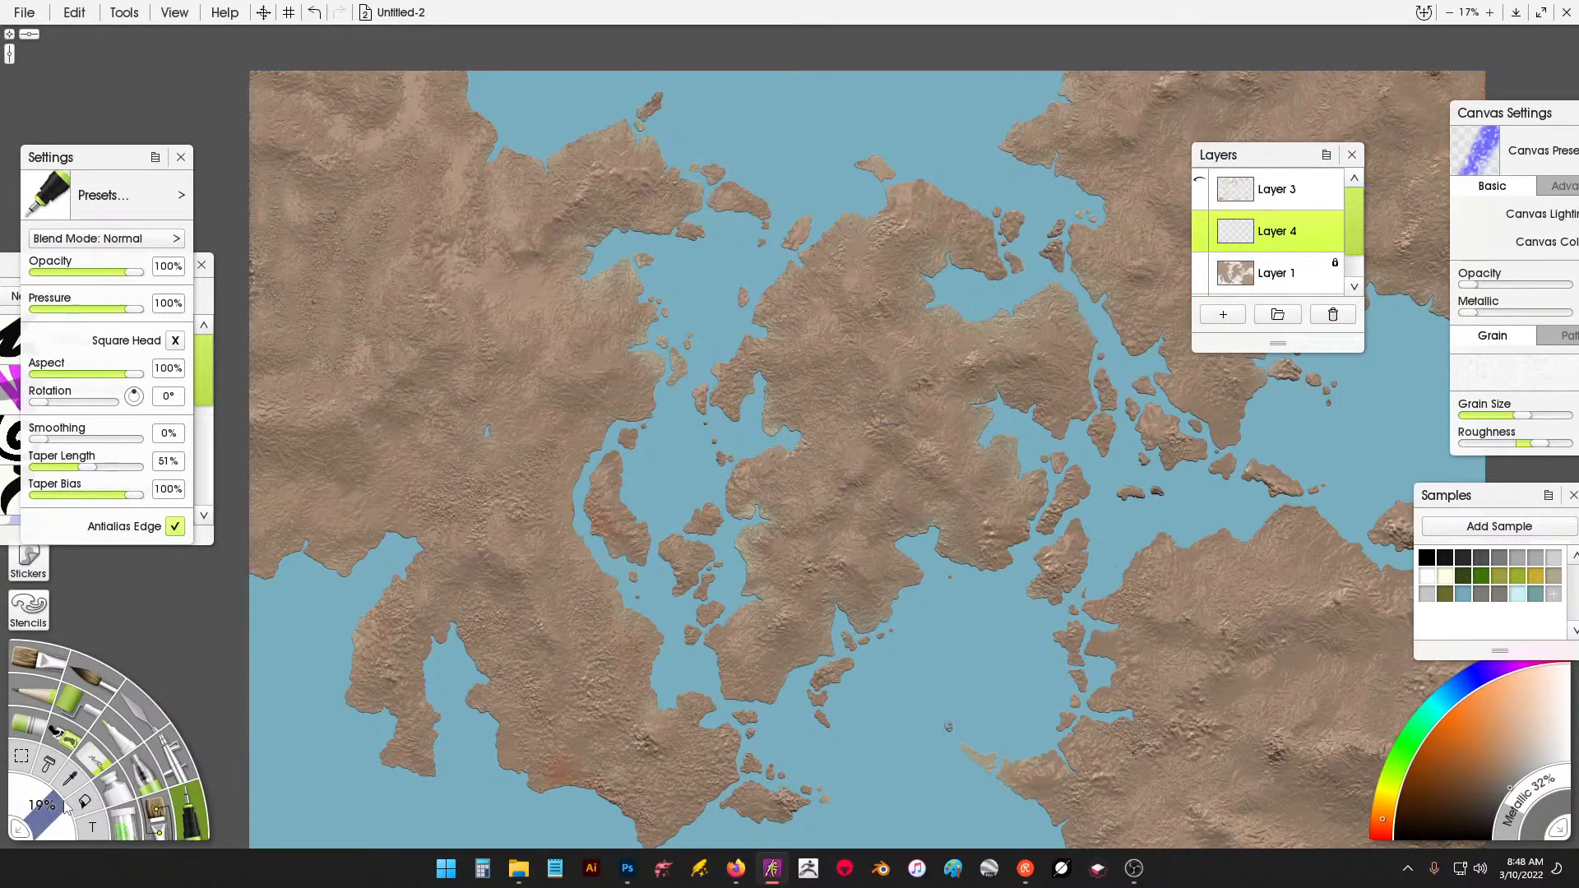
pyautogui.moveTo(886, 423); pyautogui.dragTo(922, 447)
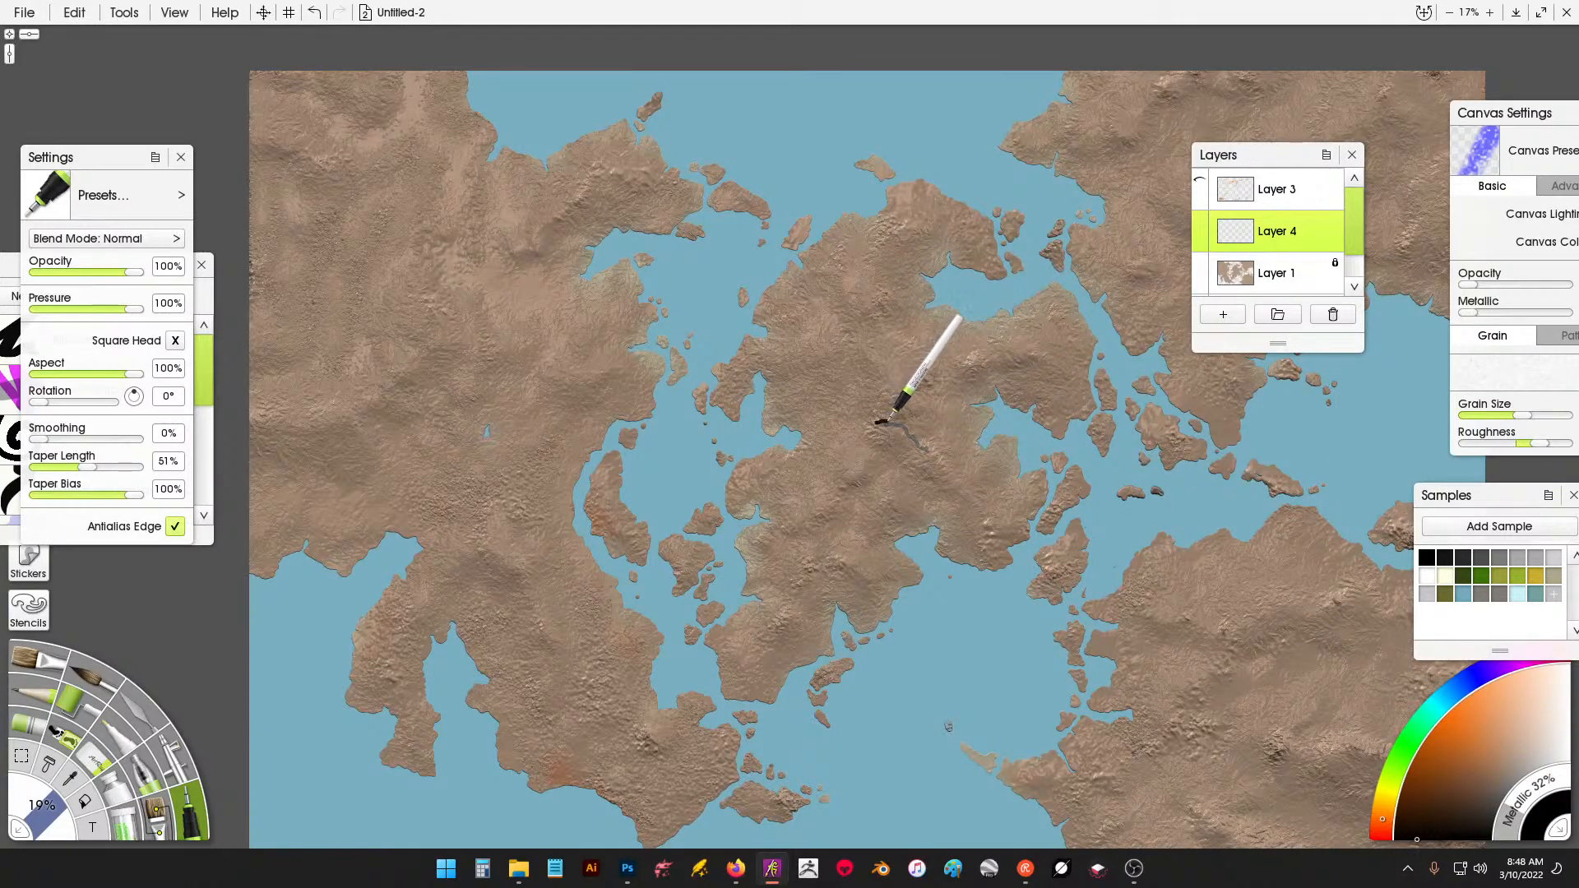
pyautogui.moveTo(878, 422); pyautogui.dragTo(965, 479)
pyautogui.moveTo(881, 407)
pyautogui.mouseDown()
pyautogui.moveTo(849, 337)
pyautogui.moveTo(812, 352)
pyautogui.moveTo(848, 332)
pyautogui.moveTo(820, 326)
pyautogui.moveTo(841, 326)
pyautogui.moveTo(836, 313)
pyautogui.moveTo(885, 295)
pyautogui.moveTo(872, 255)
pyautogui.moveTo(956, 222)
pyautogui.mouseUp()
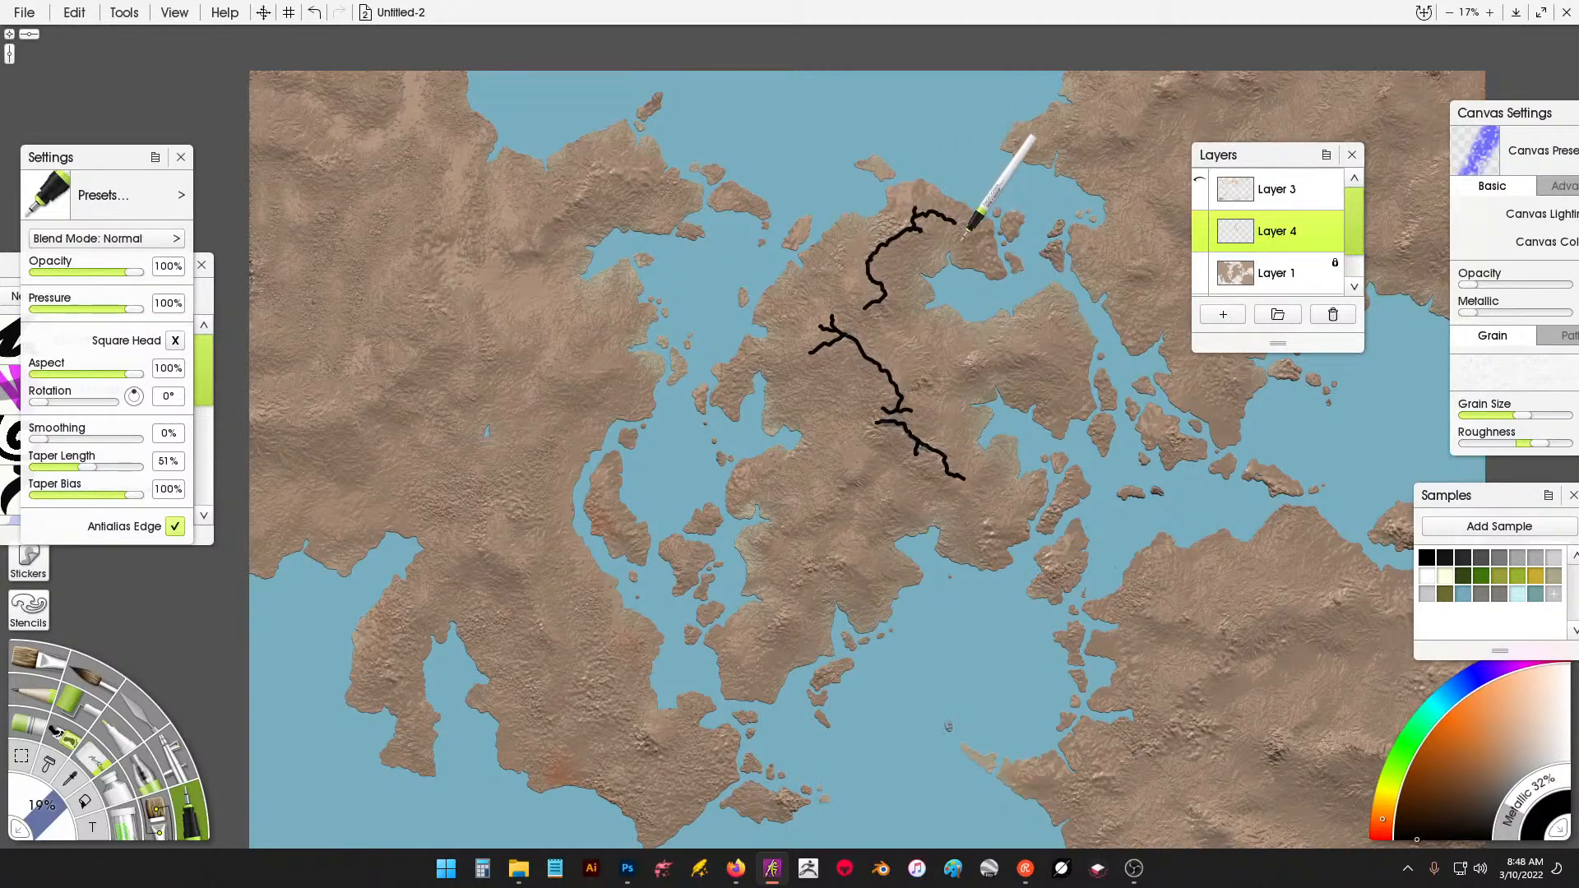
pyautogui.moveTo(955, 373)
pyautogui.mouseDown()
pyautogui.moveTo(1013, 358)
pyautogui.moveTo(1012, 334)
pyautogui.moveTo(1062, 376)
pyautogui.moveTo(1047, 347)
pyautogui.moveTo(1065, 330)
pyautogui.moveTo(1057, 317)
pyautogui.mouseUp()
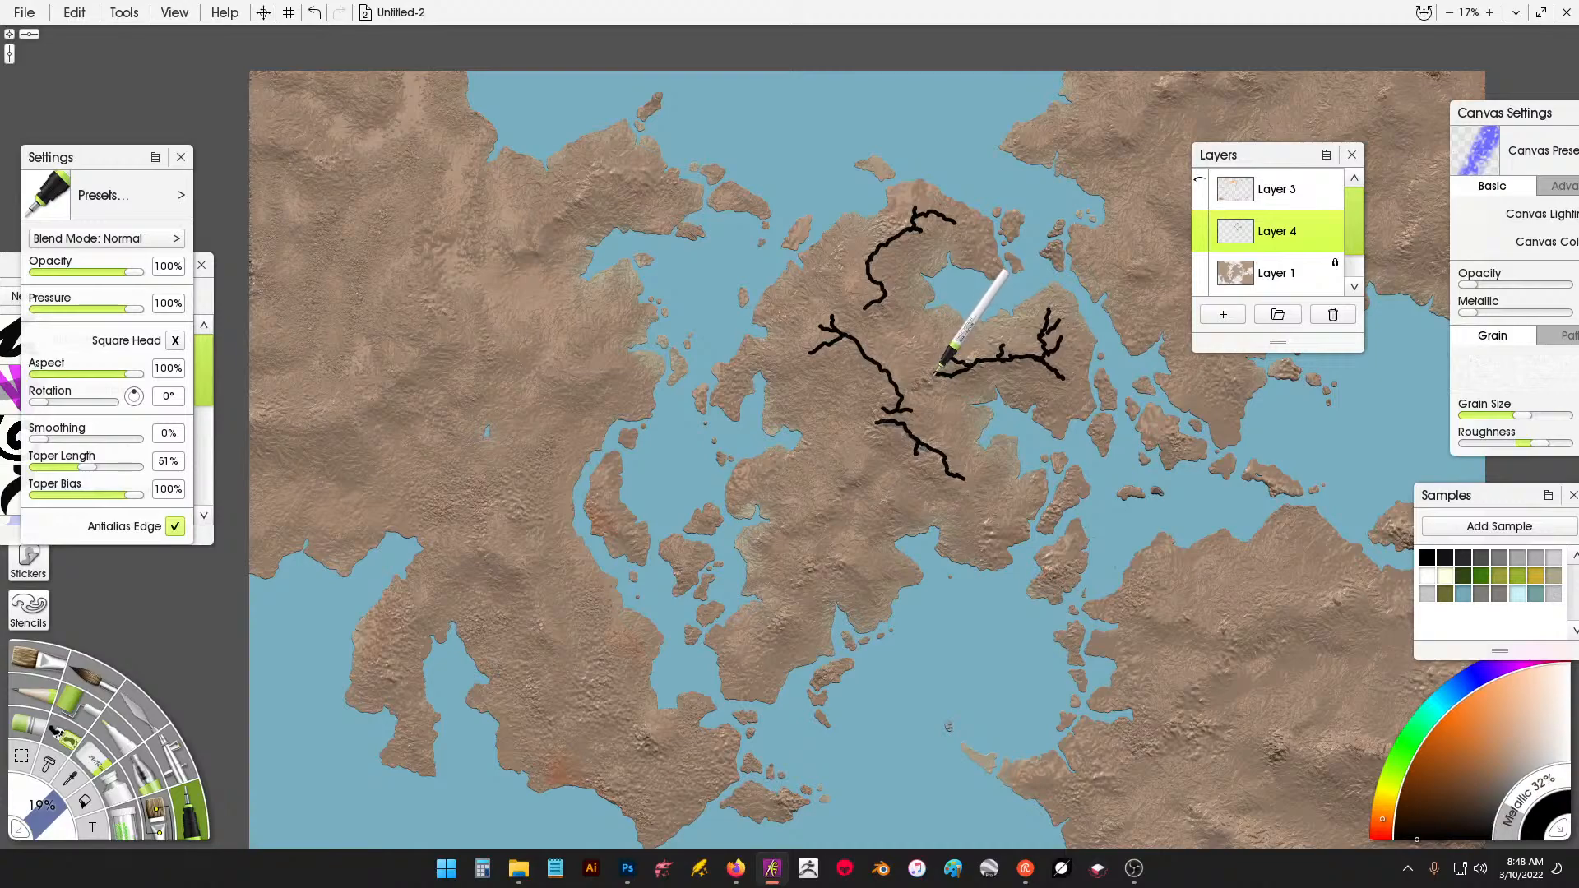
pyautogui.moveTo(914, 404); pyautogui.dragTo(908, 370)
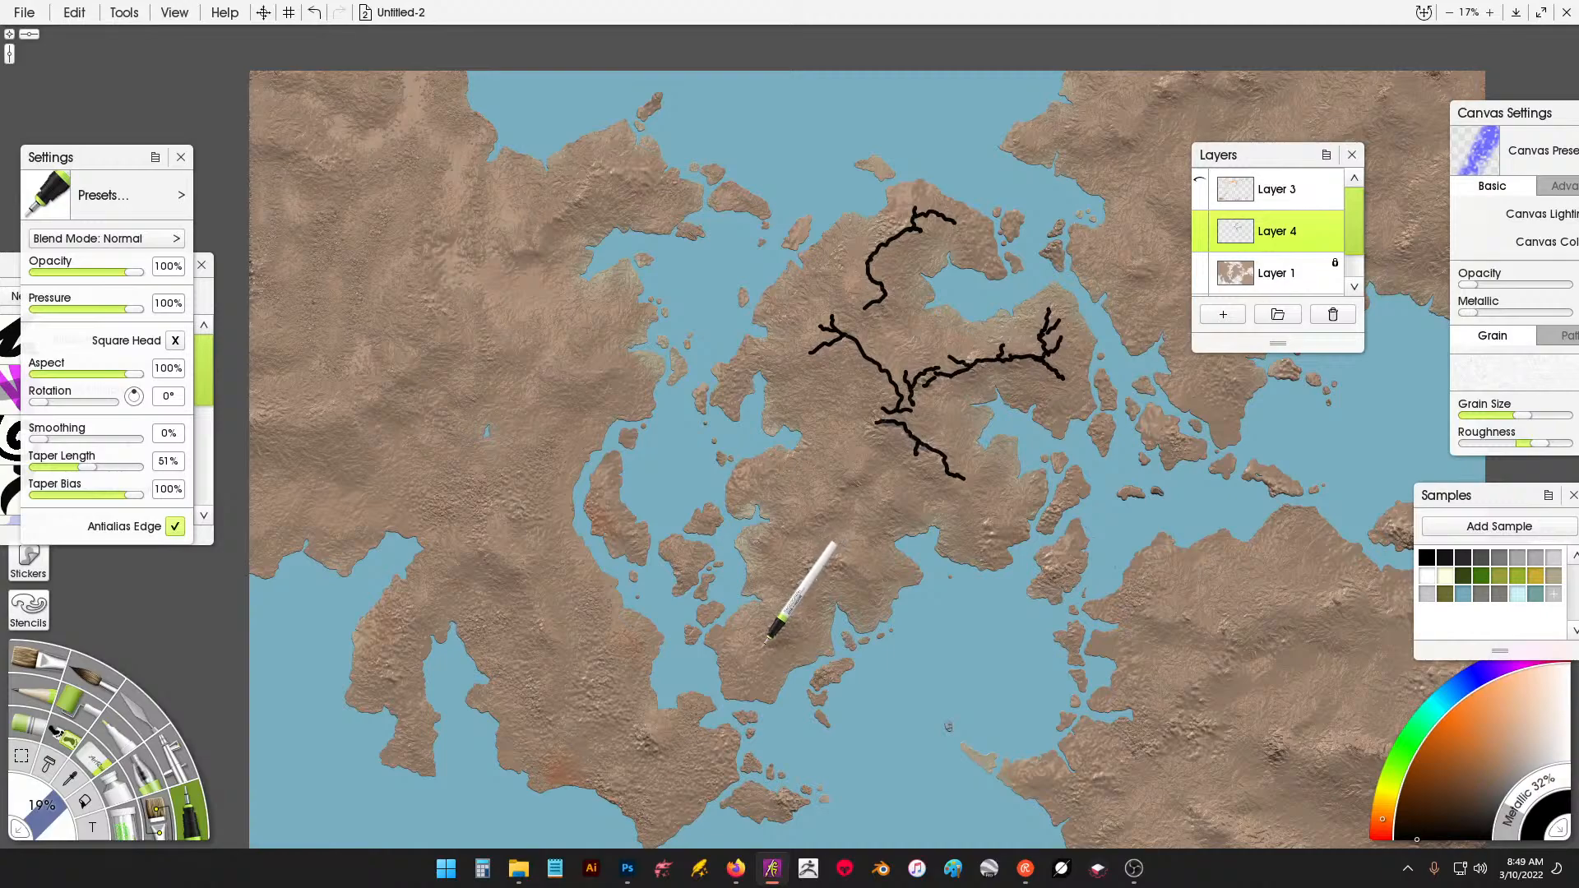
# Ink branching black ridge lines across the central continent's southern half and on the two elongated islands off its southeast coast.
pyautogui.moveTo(767, 642)
pyautogui.mouseDown()
pyautogui.moveTo(794, 610)
pyautogui.moveTo(796, 572)
pyautogui.moveTo(870, 567)
pyautogui.mouseUp()
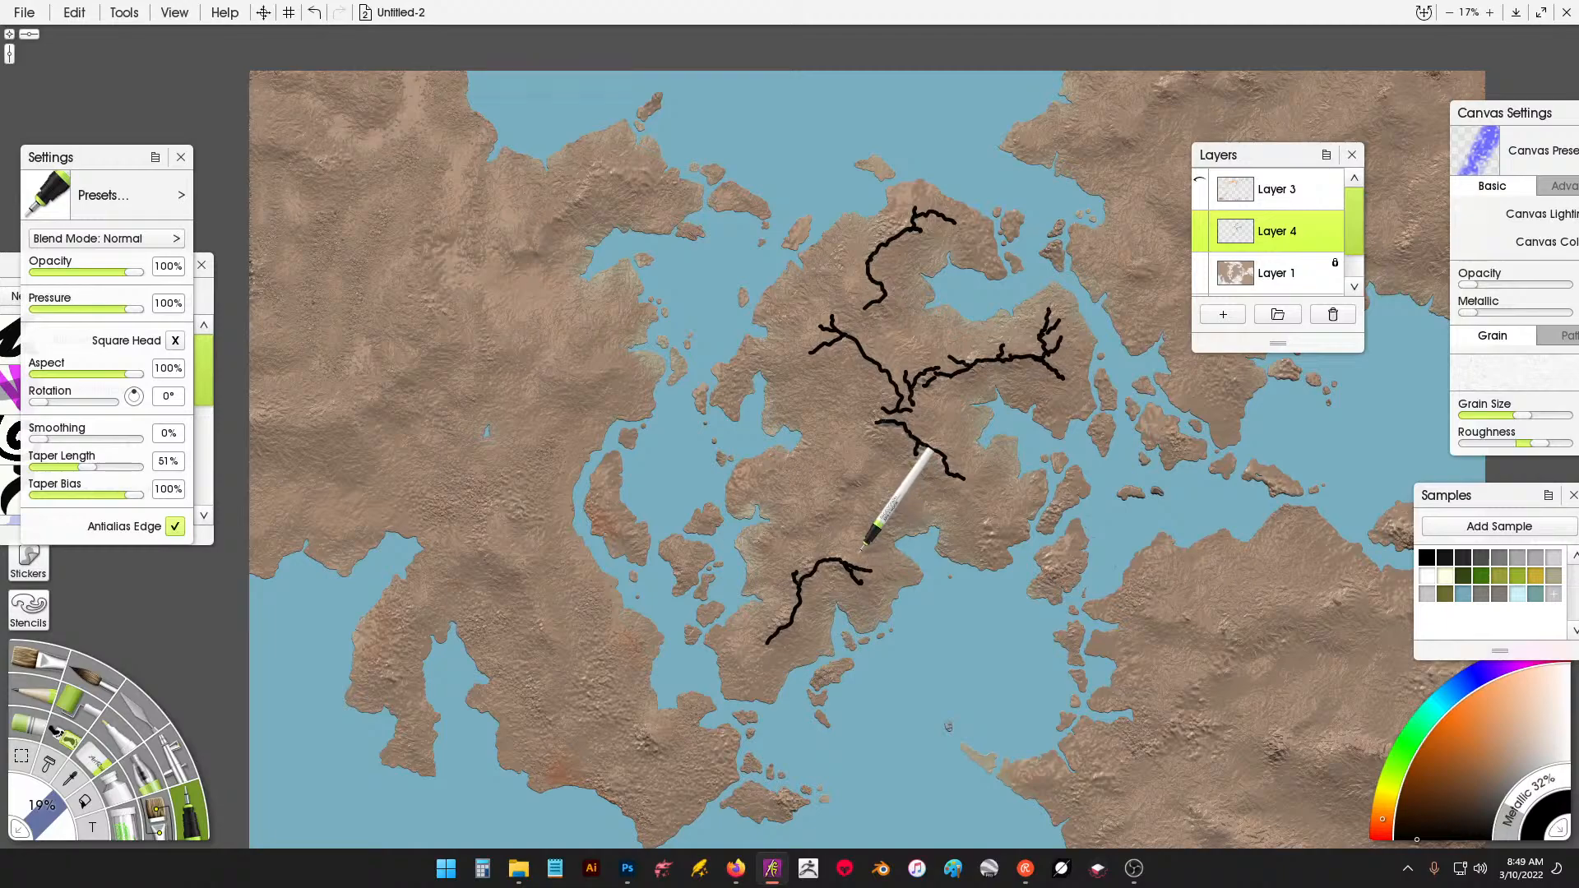
pyautogui.moveTo(798, 521)
pyautogui.mouseDown()
pyautogui.moveTo(861, 476)
pyautogui.moveTo(855, 448)
pyautogui.moveTo(863, 469)
pyautogui.moveTo(872, 431)
pyautogui.mouseUp()
pyautogui.moveTo(889, 500)
pyautogui.mouseDown()
pyautogui.moveTo(915, 501)
pyautogui.moveTo(897, 475)
pyautogui.moveTo(872, 515)
pyautogui.mouseUp()
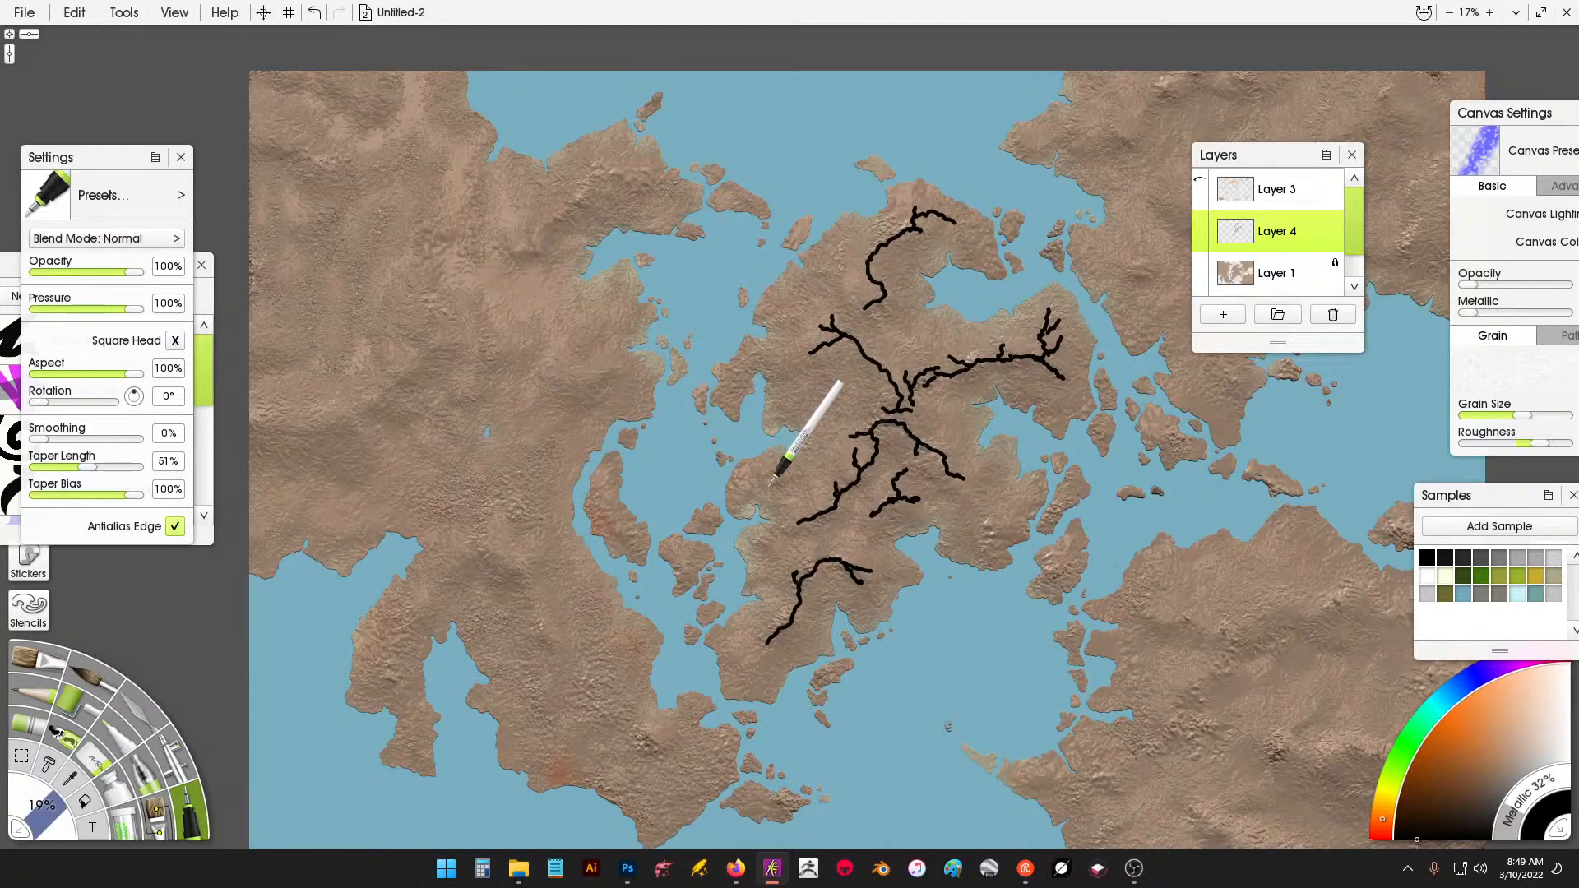
pyautogui.moveTo(751, 485)
pyautogui.mouseDown()
pyautogui.moveTo(792, 517)
pyautogui.moveTo(803, 508)
pyautogui.moveTo(777, 483)
pyautogui.mouseUp()
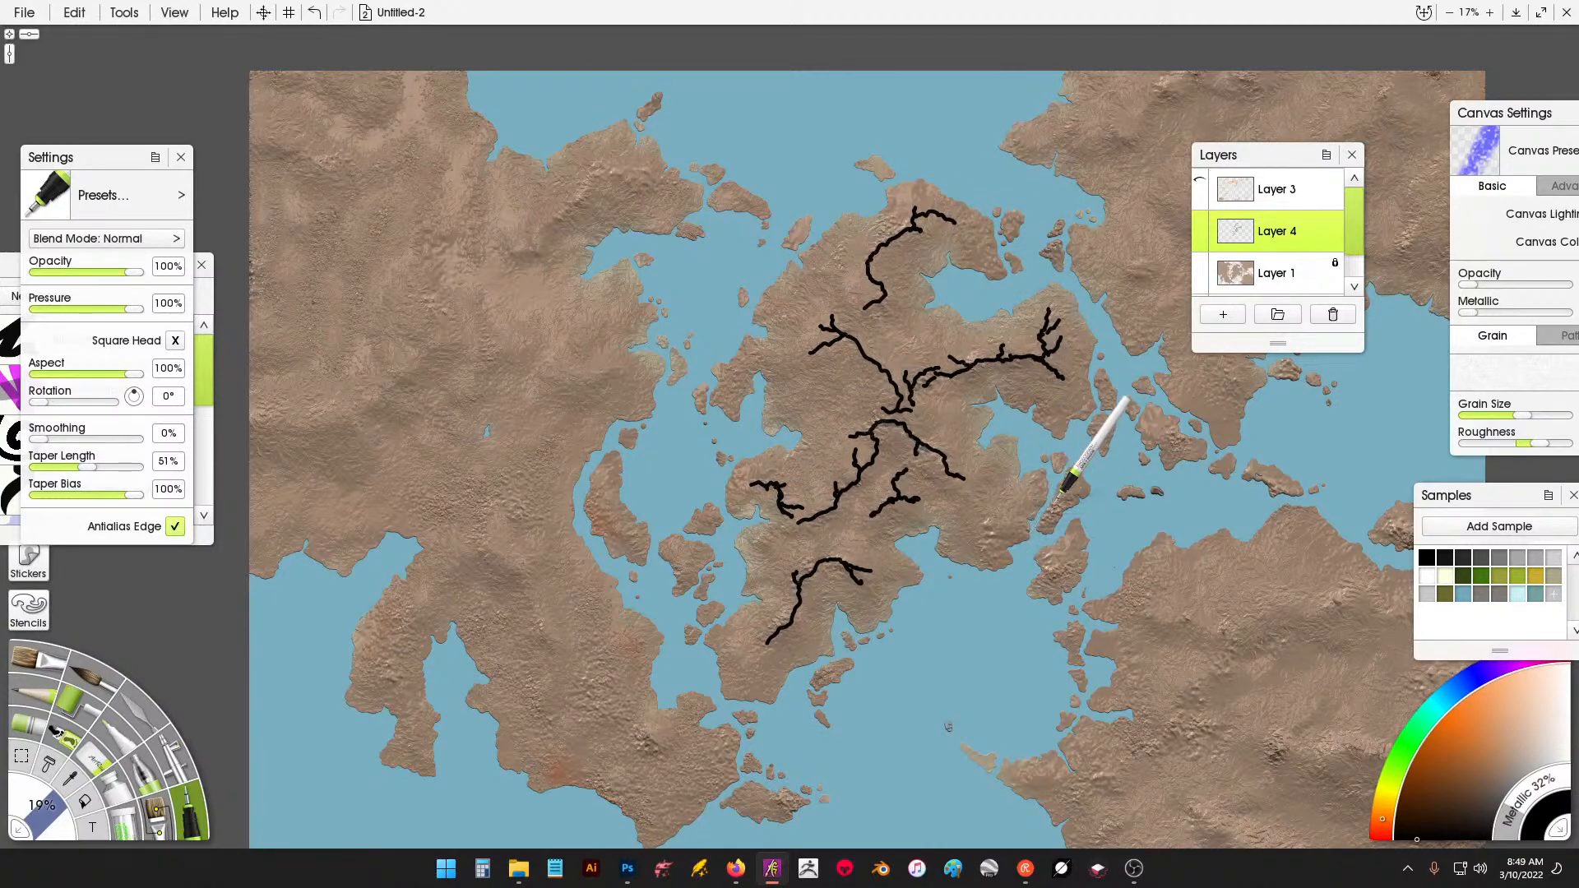
pyautogui.moveTo(1071, 488)
pyautogui.mouseDown()
pyautogui.moveTo(1052, 584)
pyautogui.moveTo(1068, 580)
pyautogui.mouseUp()
pyautogui.moveTo(1064, 561)
pyautogui.mouseDown()
pyautogui.moveTo(987, 547)
pyautogui.moveTo(991, 514)
pyautogui.moveTo(1012, 535)
pyautogui.moveTo(1005, 509)
pyautogui.moveTo(1028, 496)
pyautogui.mouseUp()
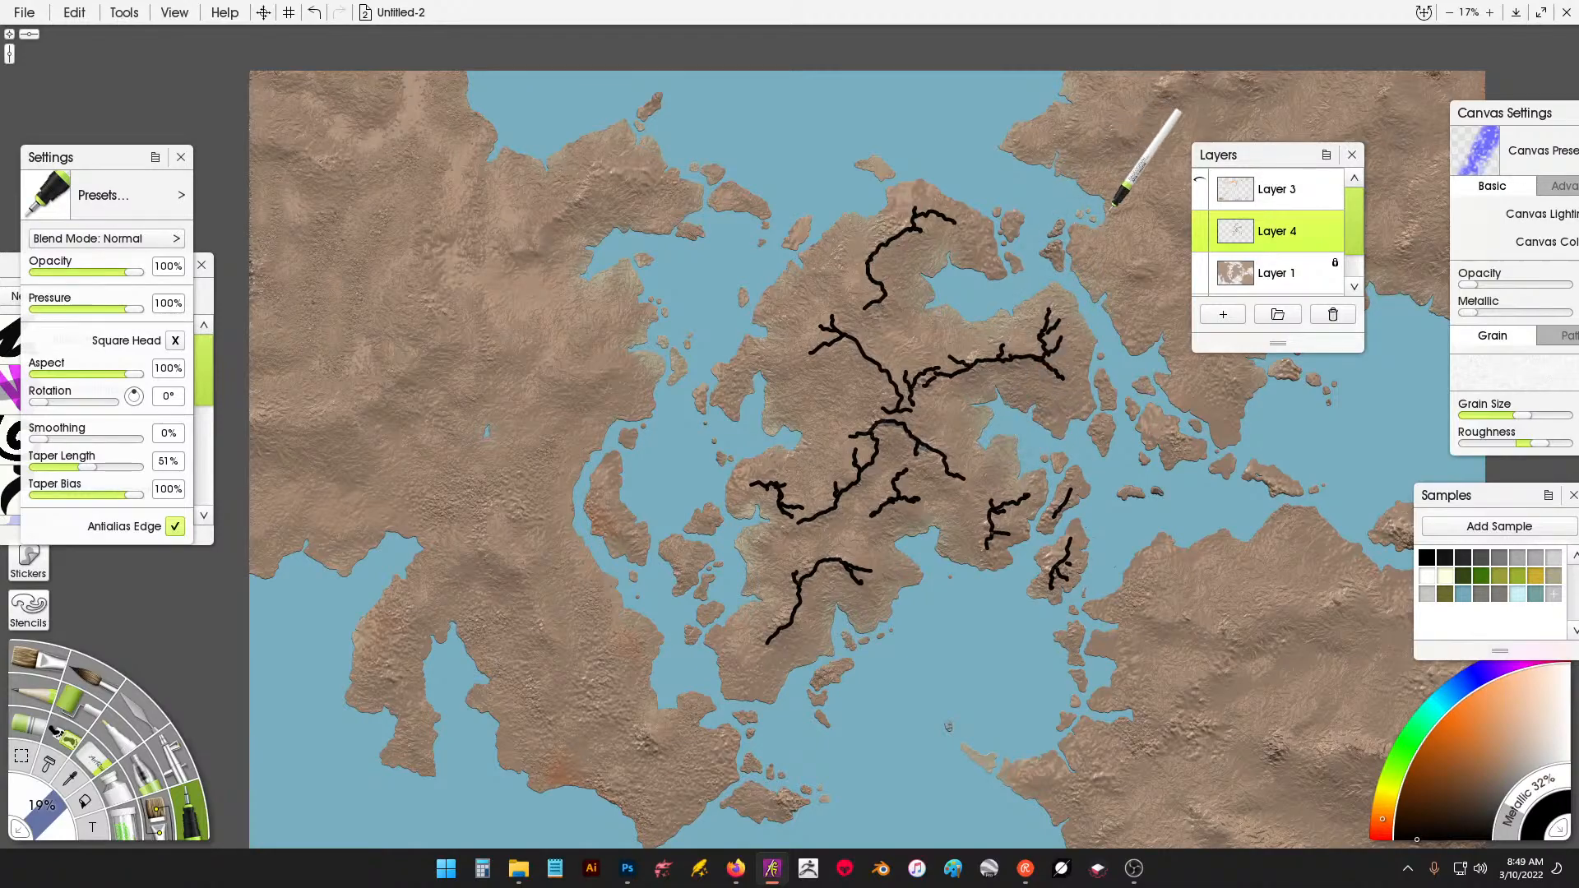
# Draw a forked black ridge system running down the northeastern continent's southwestern peninsula.
pyautogui.moveTo(1085, 352); pyautogui.dragTo(868, 423)
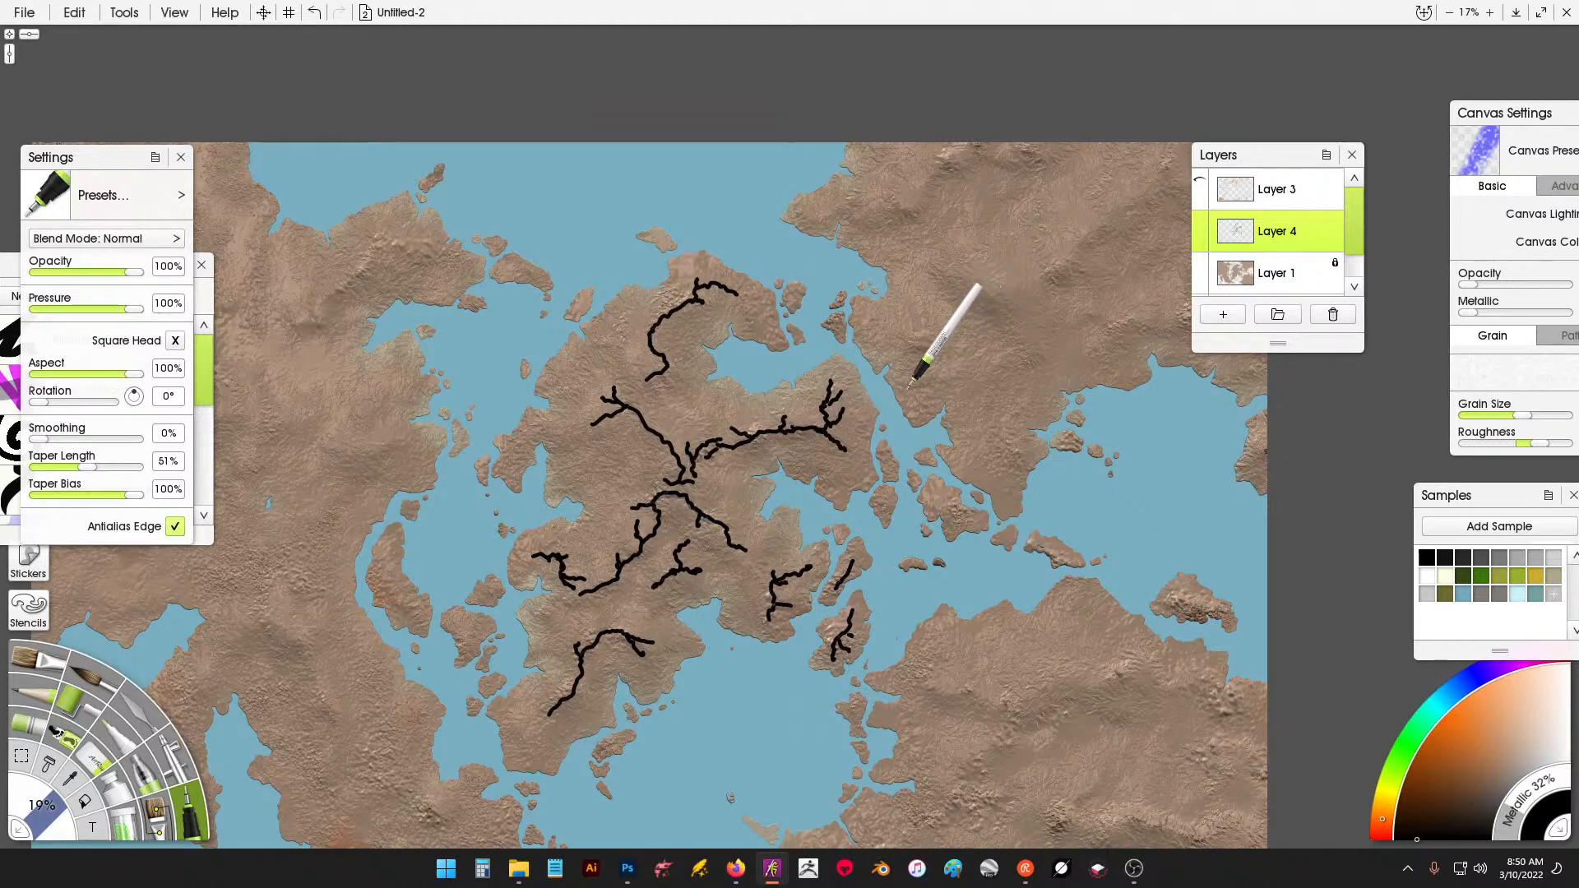
pyautogui.moveTo(948, 367); pyautogui.dragTo(926, 342)
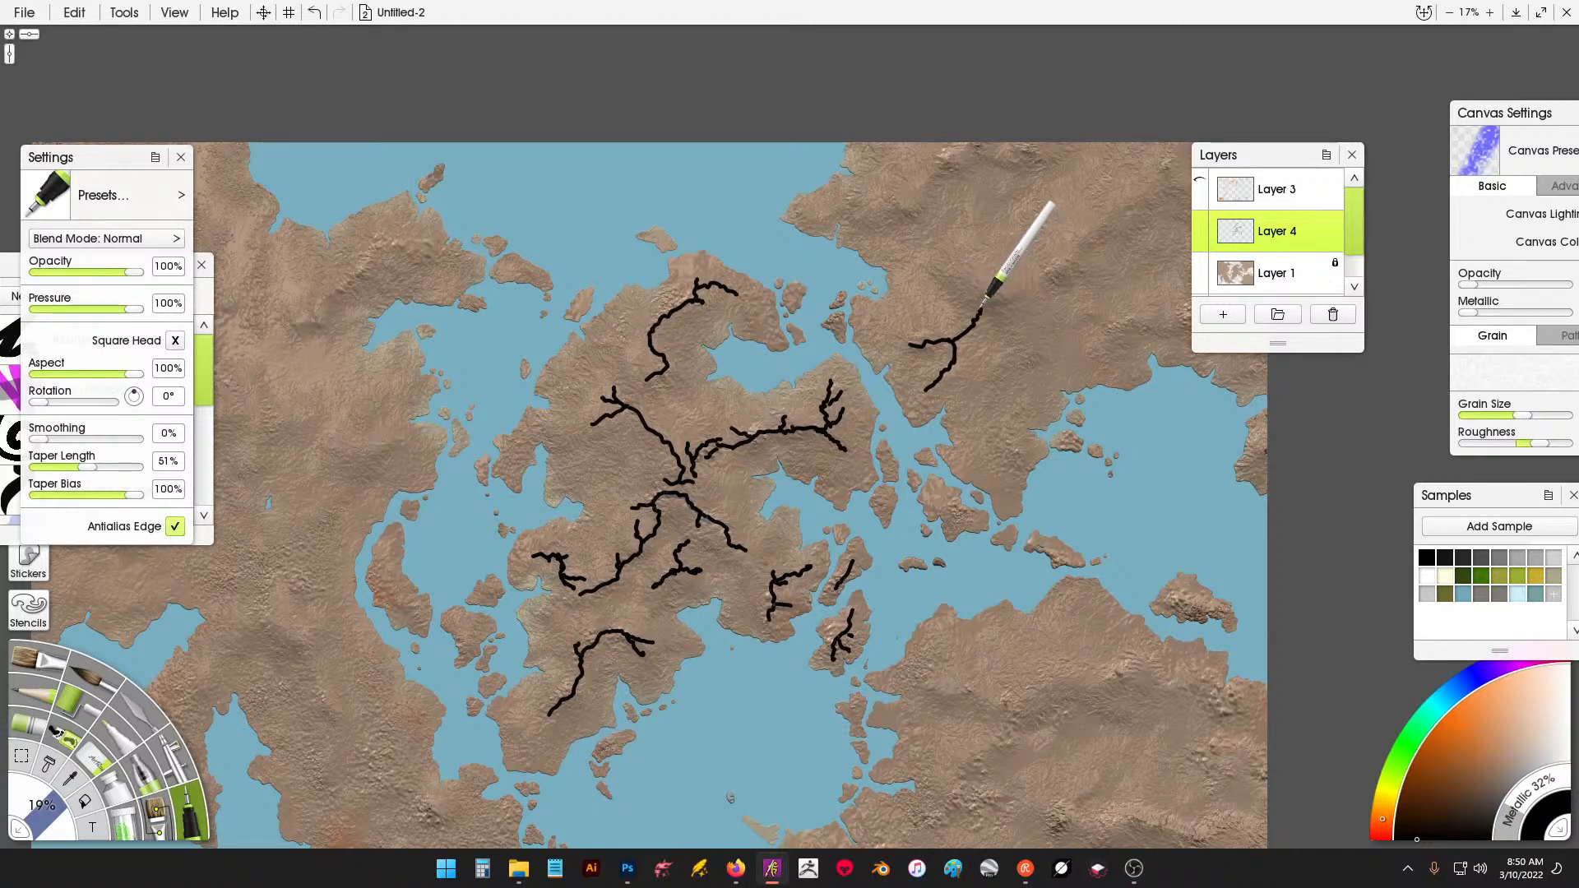
pyautogui.moveTo(982, 308)
pyautogui.mouseDown()
pyautogui.moveTo(960, 277)
pyautogui.moveTo(1003, 318)
pyautogui.moveTo(996, 376)
pyautogui.moveTo(1005, 346)
pyautogui.moveTo(1021, 379)
pyautogui.moveTo(1003, 432)
pyautogui.mouseUp()
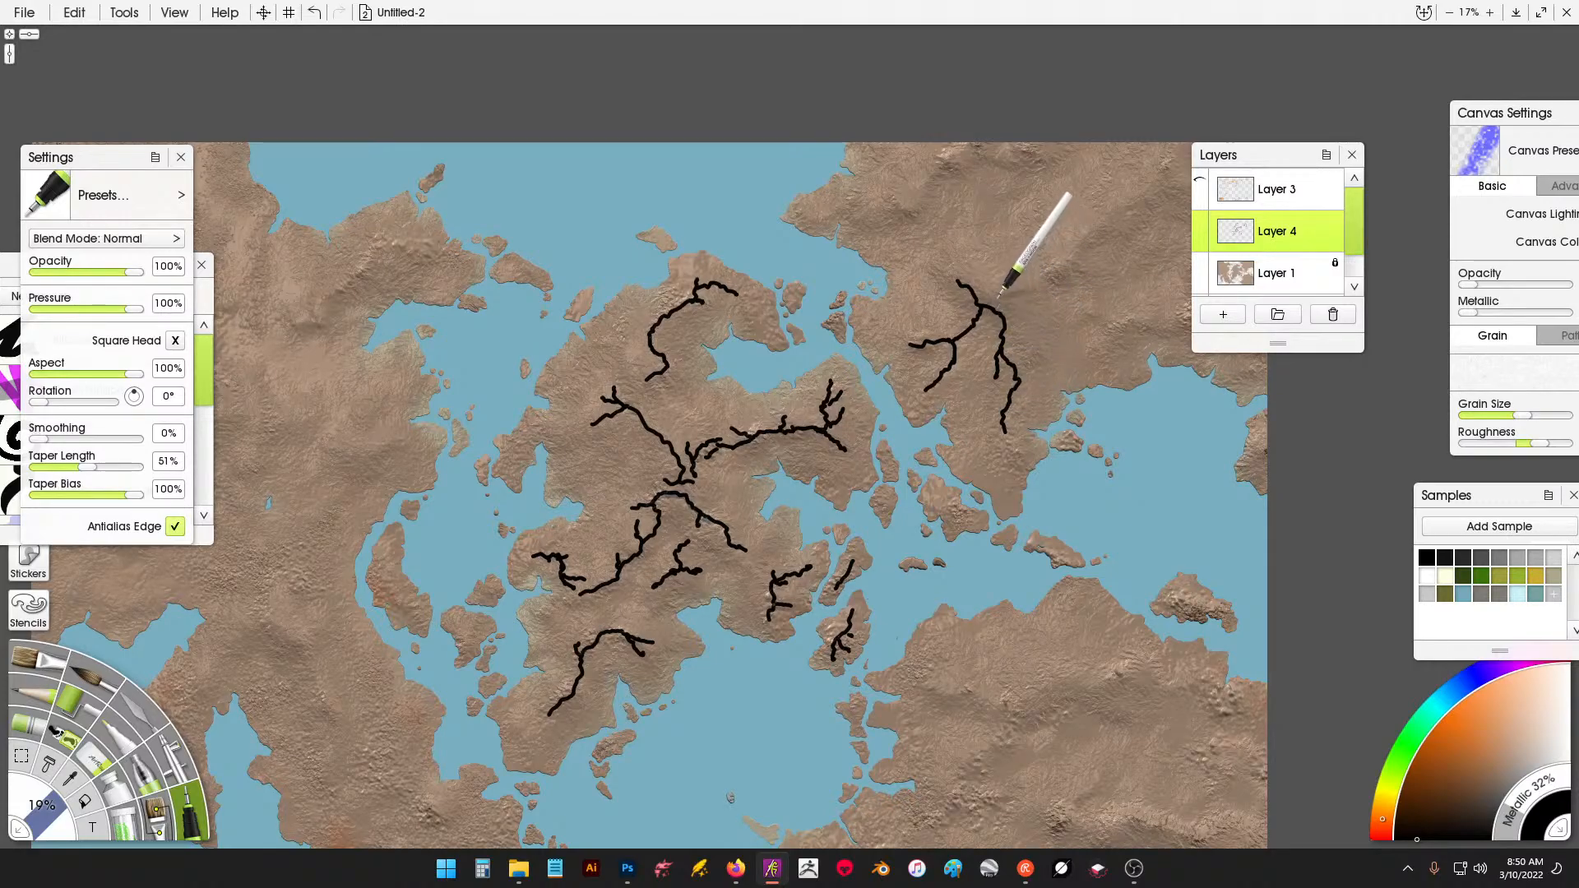
pyautogui.moveTo(997, 299); pyautogui.dragTo(1016, 324)
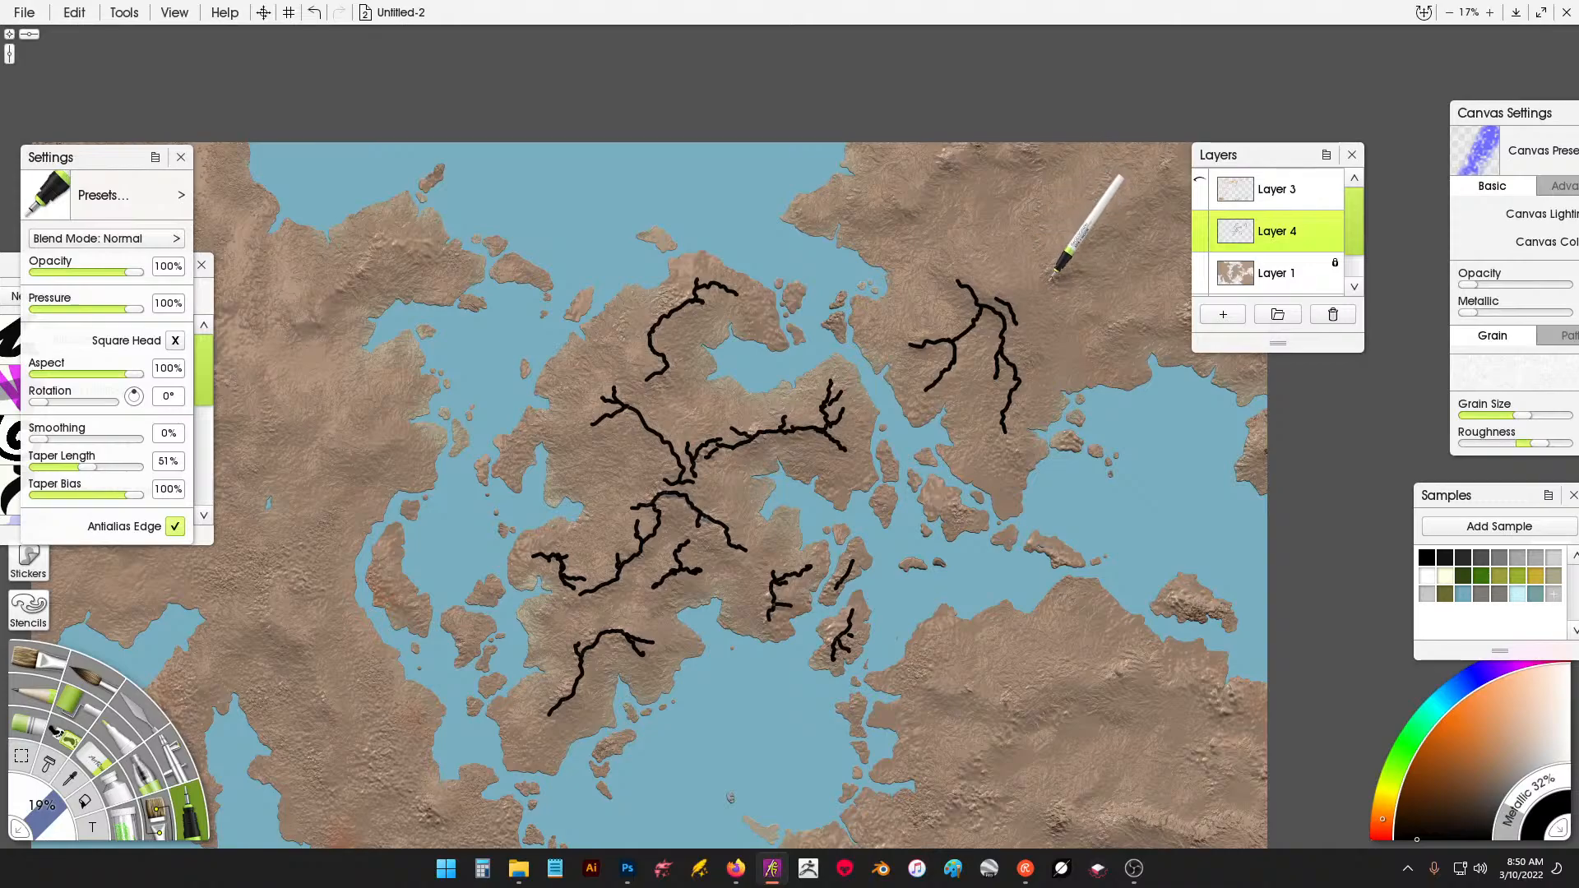
# Draw a diagonal mountain range with many short side spurs up to the map's northeast corner.
pyautogui.moveTo(1051, 281); pyautogui.dragTo(906, 323)
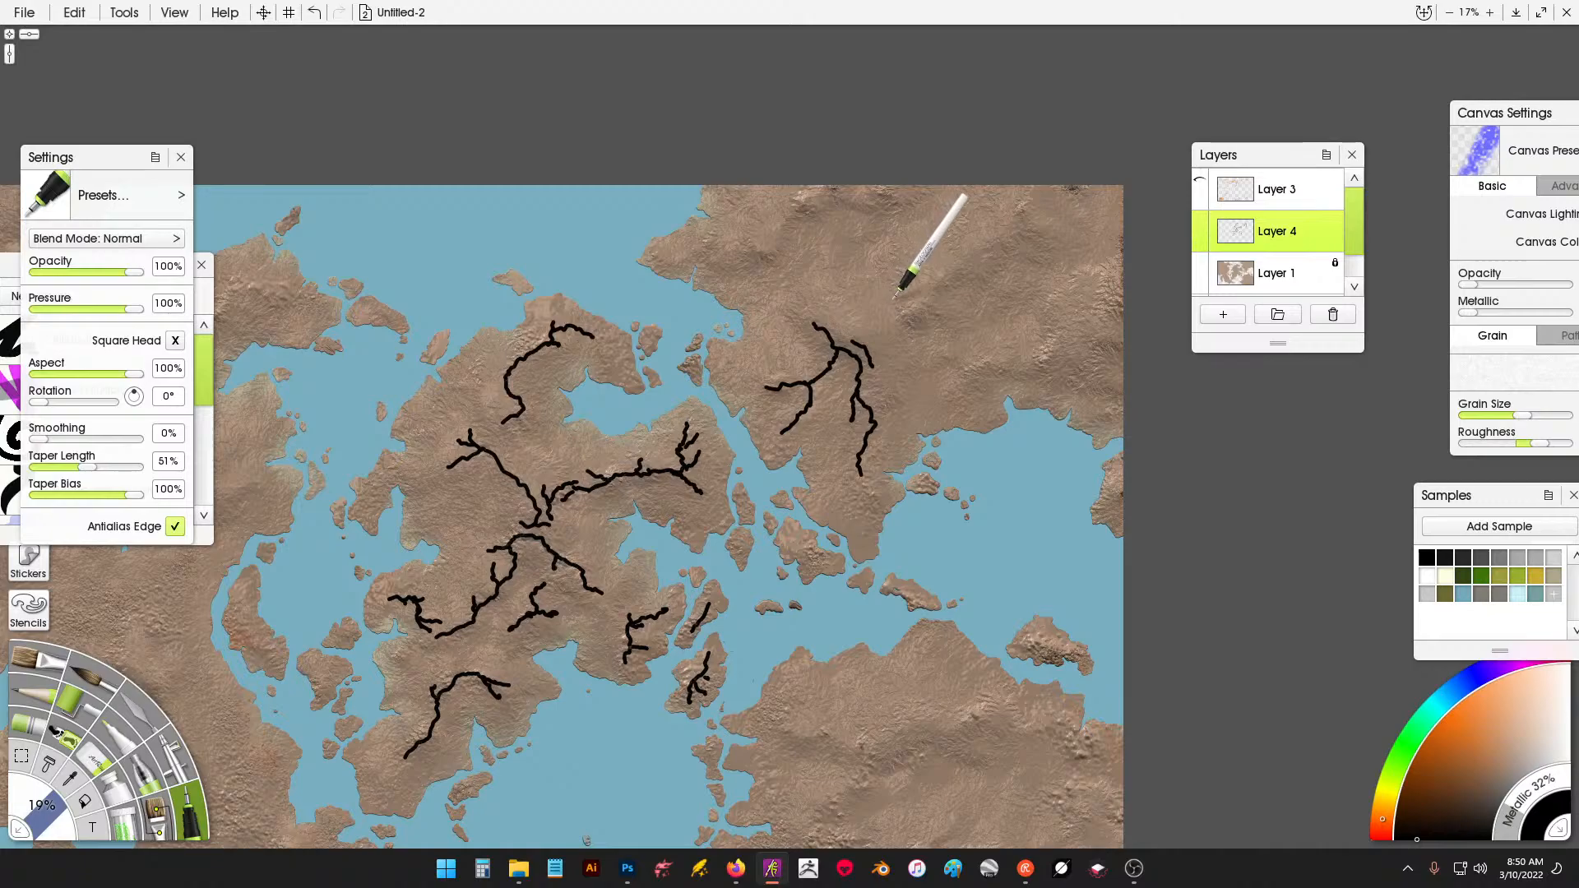
pyautogui.moveTo(892, 302)
pyautogui.mouseDown()
pyautogui.moveTo(936, 346)
pyautogui.moveTo(921, 322)
pyautogui.mouseUp()
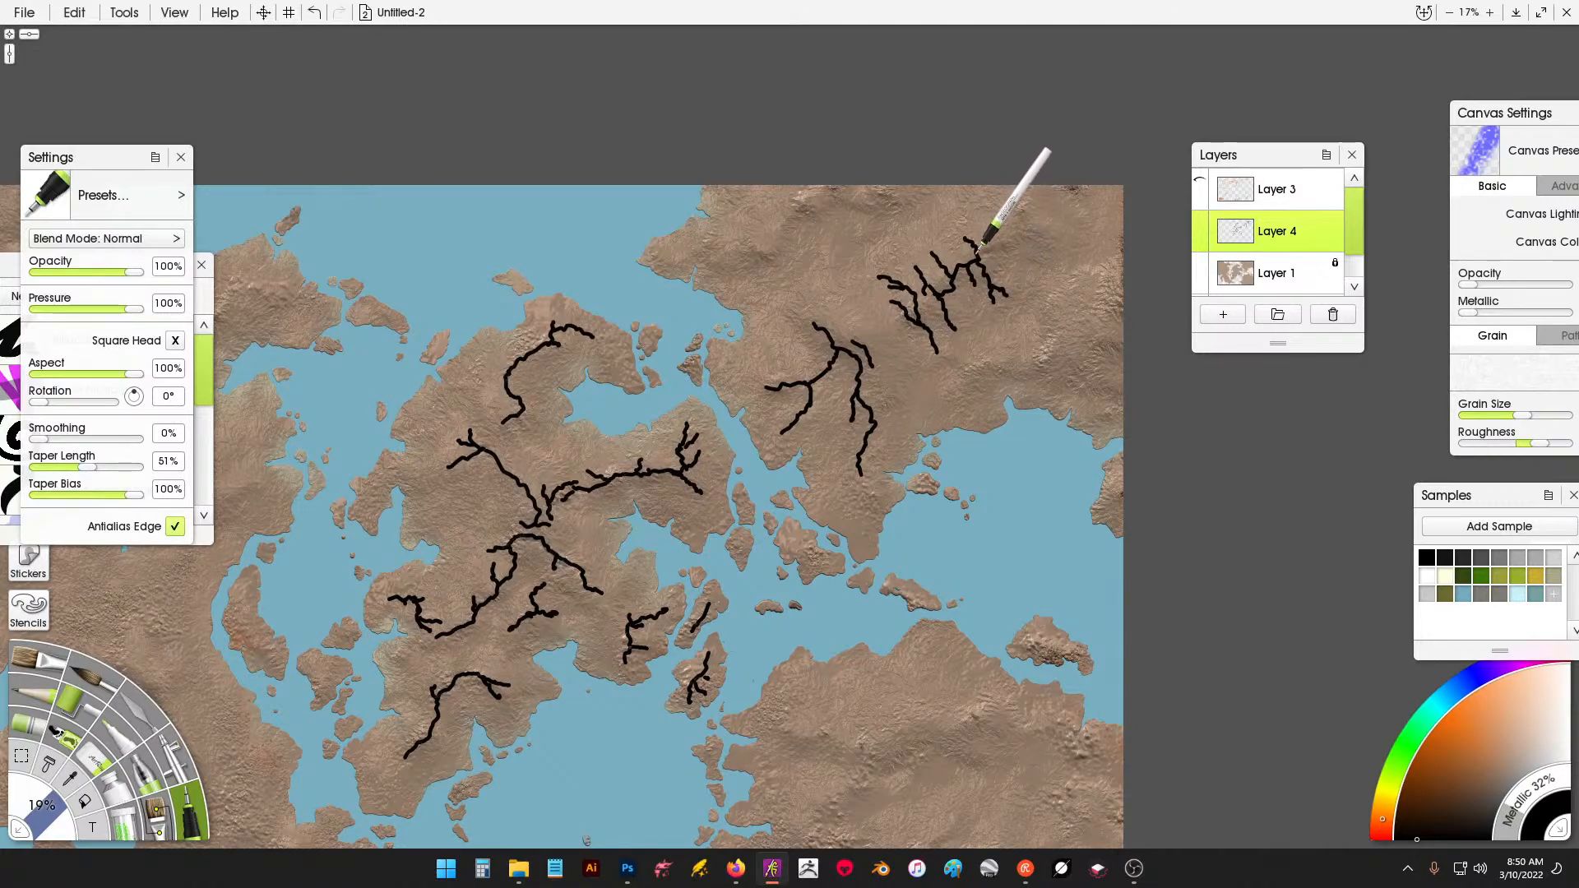
pyautogui.moveTo(960, 240); pyautogui.dragTo(977, 243)
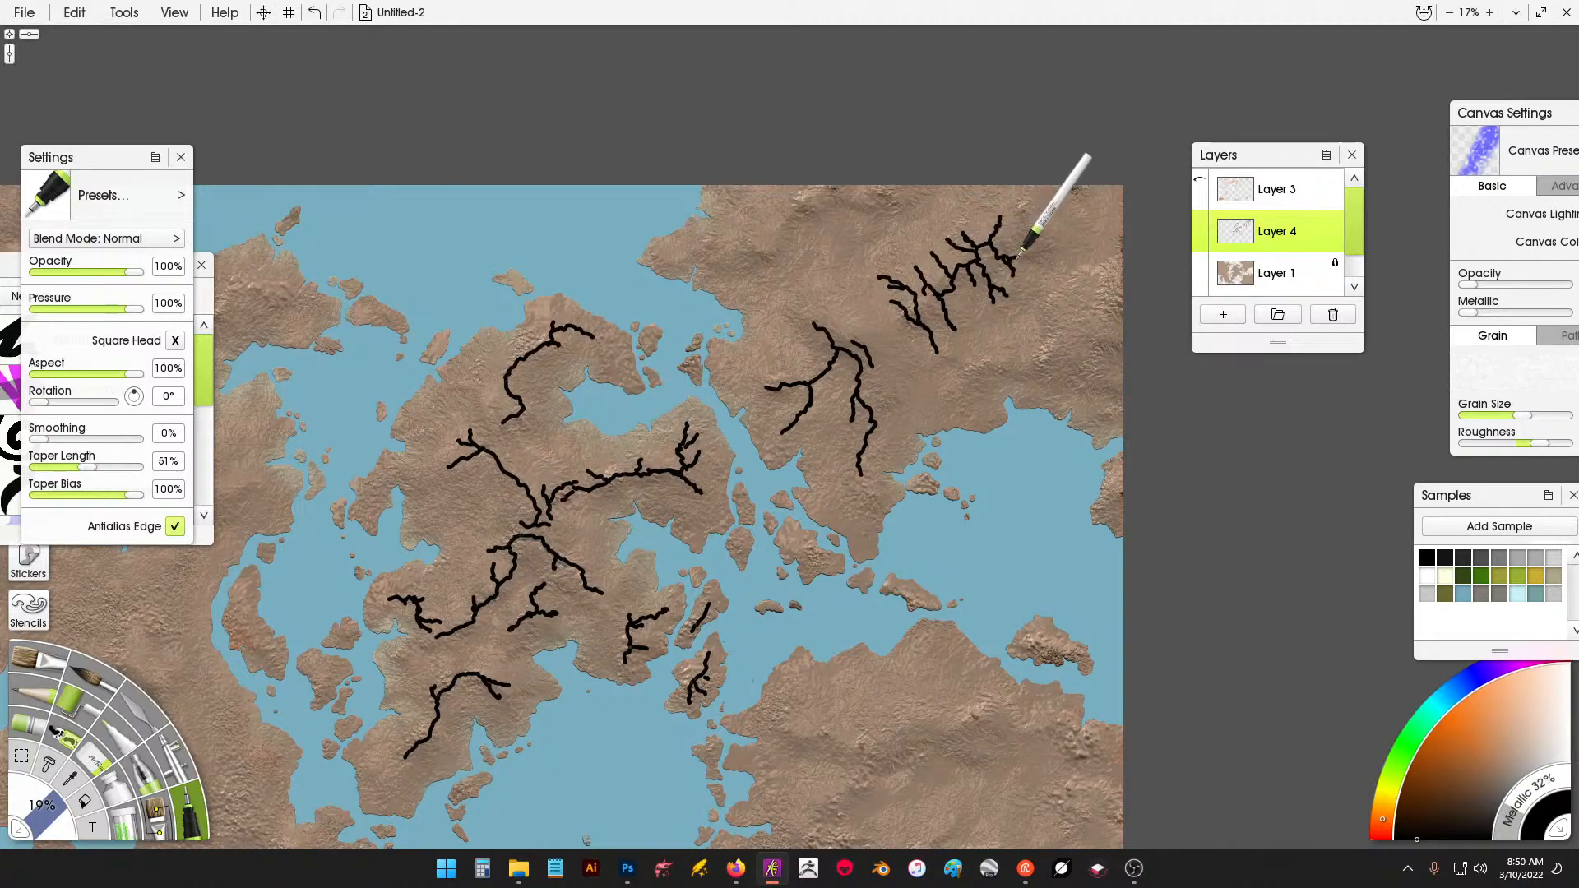
pyautogui.moveTo(995, 218); pyautogui.dragTo(984, 215)
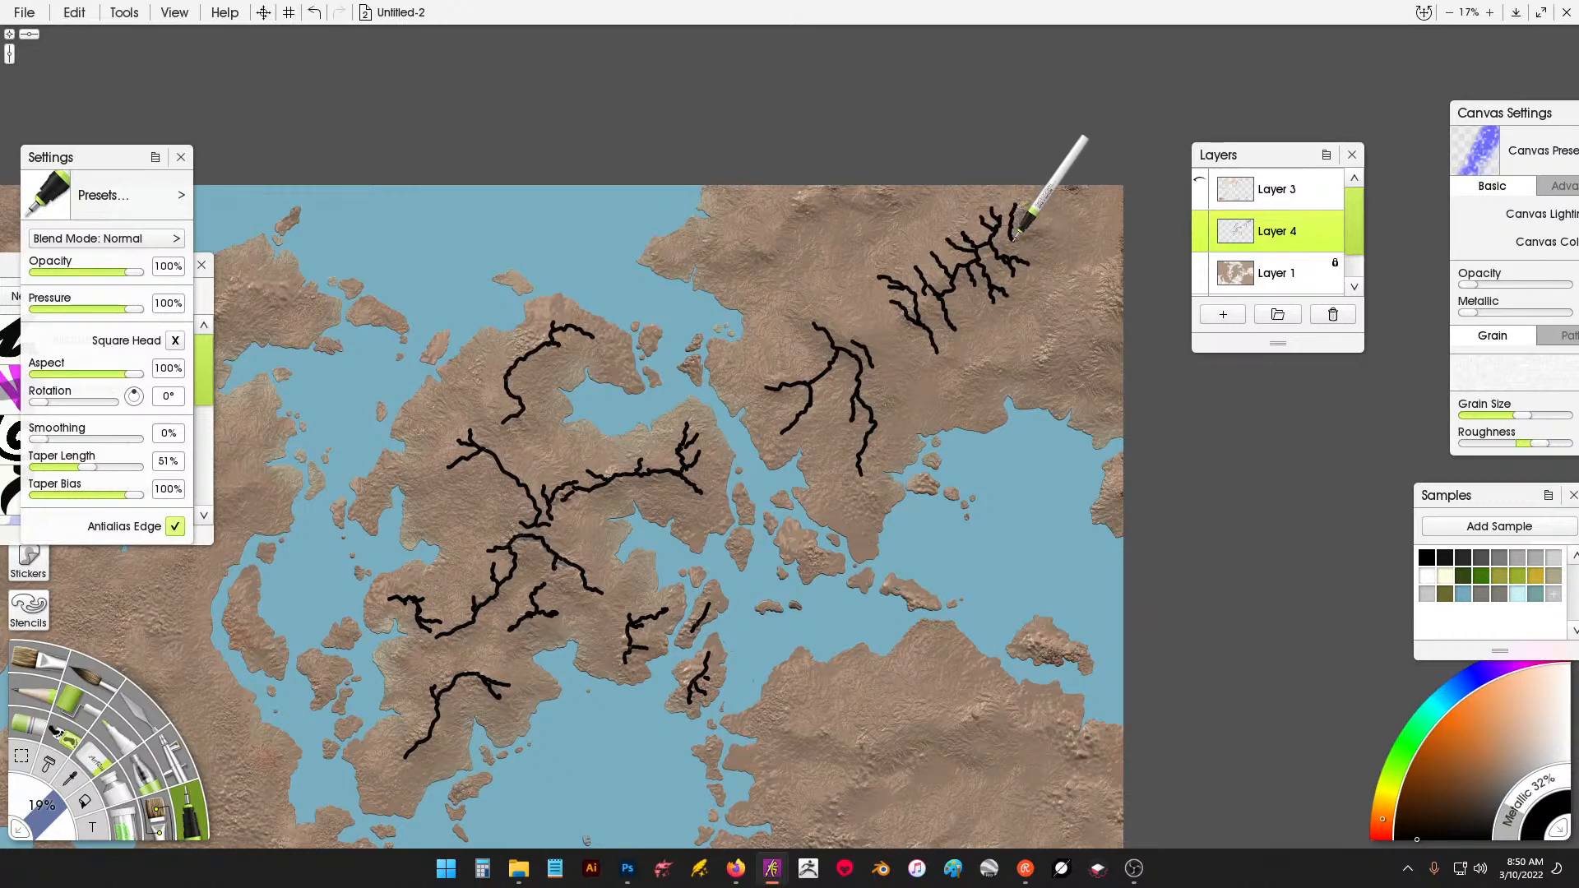
pyautogui.moveTo(1040, 218); pyautogui.dragTo(1056, 233)
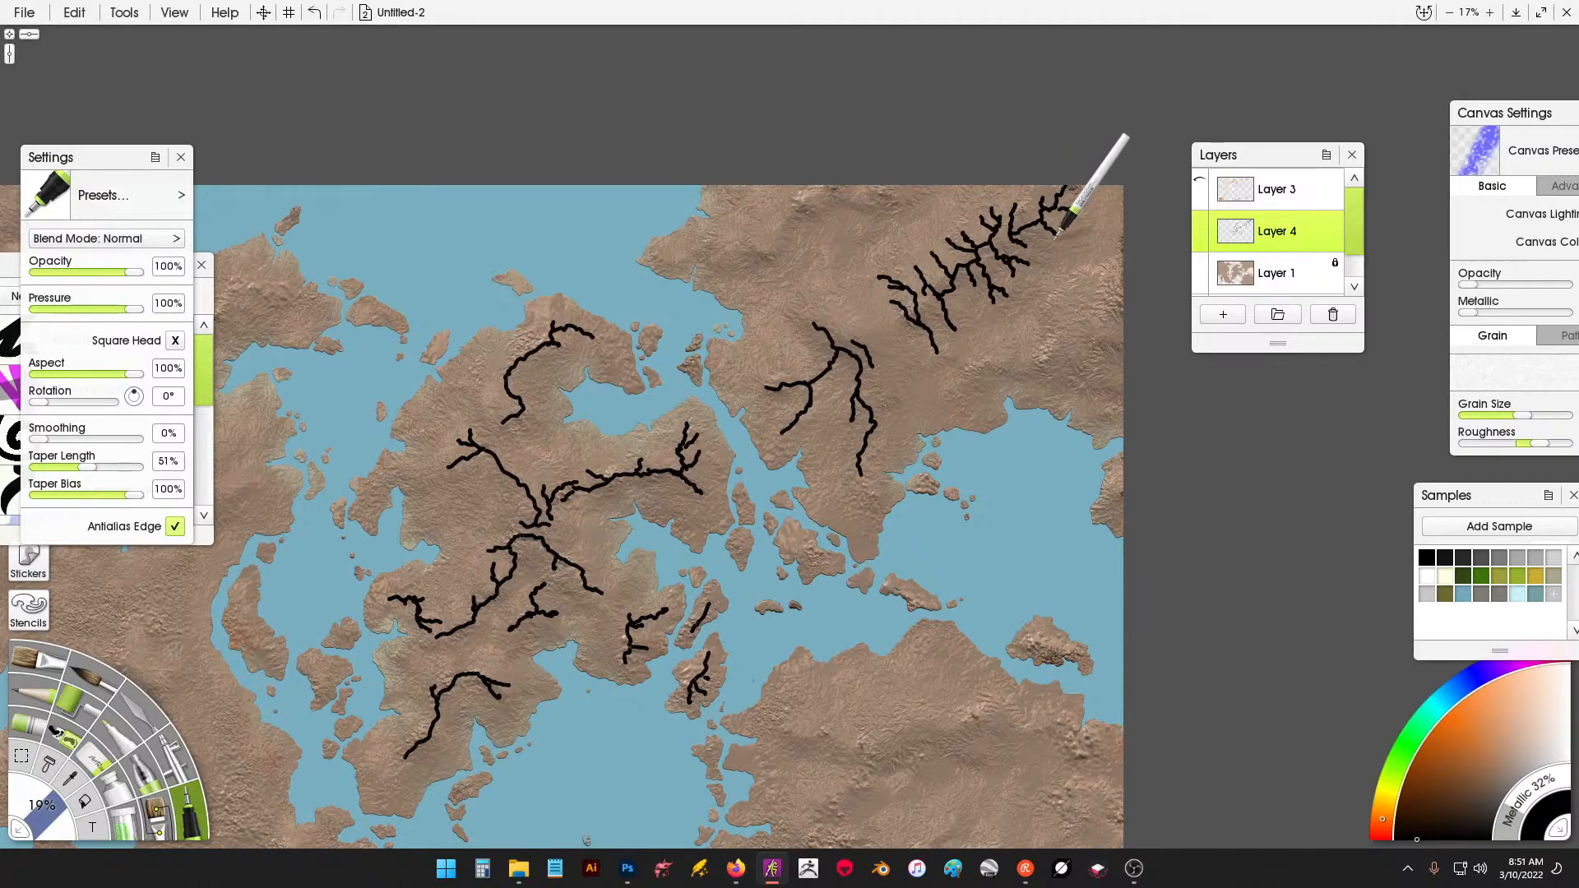
pyautogui.moveTo(1051, 218)
pyautogui.mouseDown()
pyautogui.moveTo(1077, 240)
pyautogui.moveTo(1079, 207)
pyautogui.mouseUp()
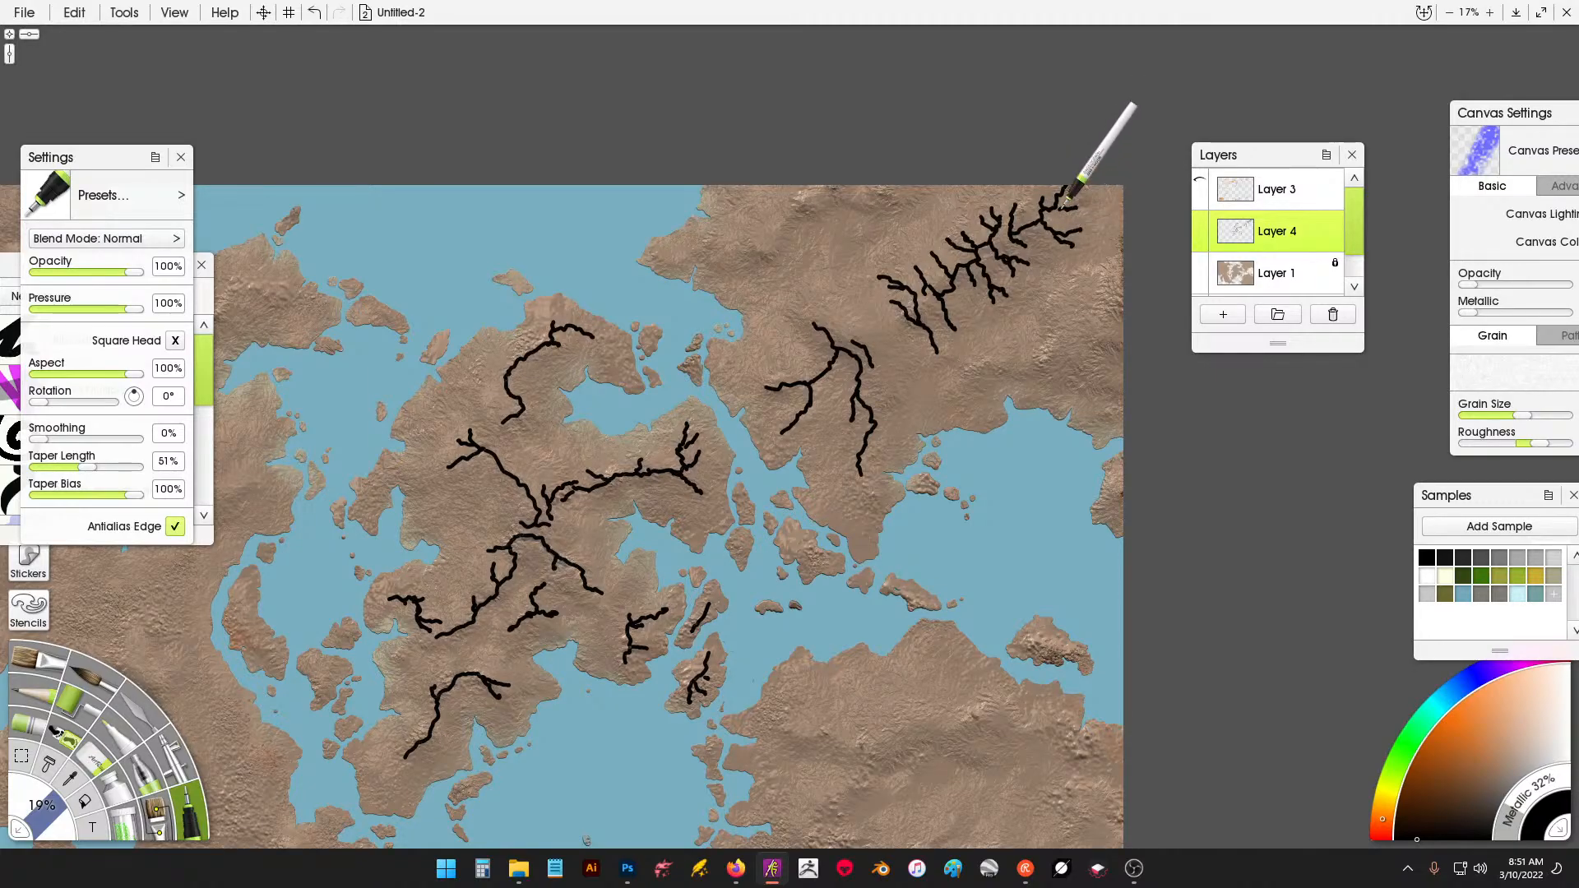
# Add a branching ridge at the northeastern continent's east edge, spurs linking its two existing ranges, and a ridge along its northwest coast.
pyautogui.moveTo(1002, 364)
pyautogui.mouseDown()
pyautogui.moveTo(976, 383)
pyautogui.moveTo(1041, 367)
pyautogui.moveTo(1029, 352)
pyautogui.moveTo(972, 362)
pyautogui.moveTo(970, 335)
pyautogui.mouseUp()
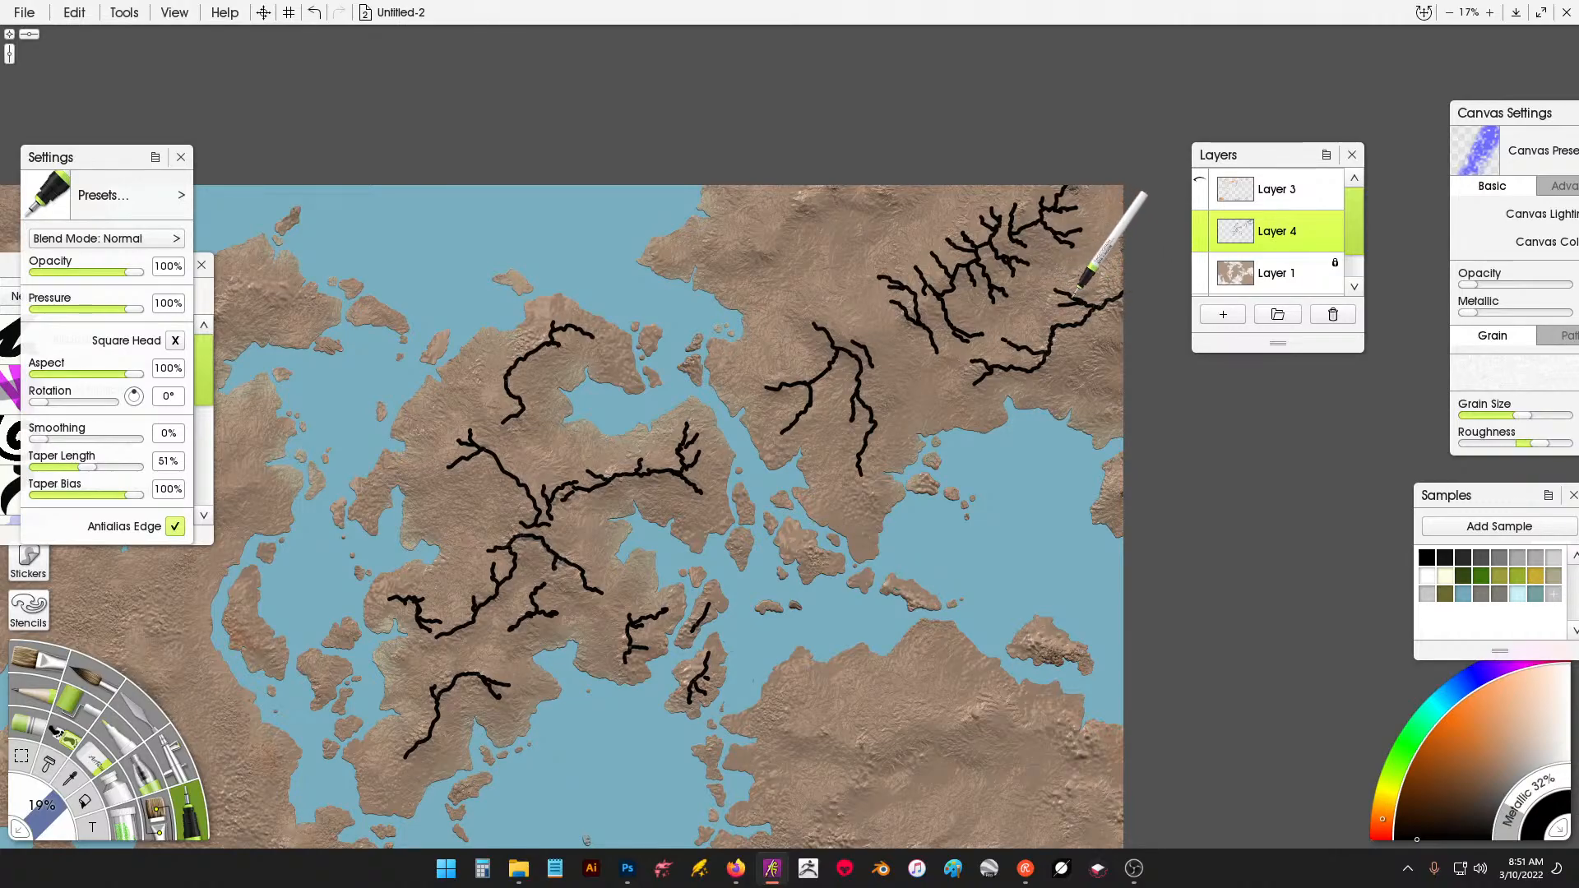
pyautogui.moveTo(1081, 297); pyautogui.dragTo(1068, 284)
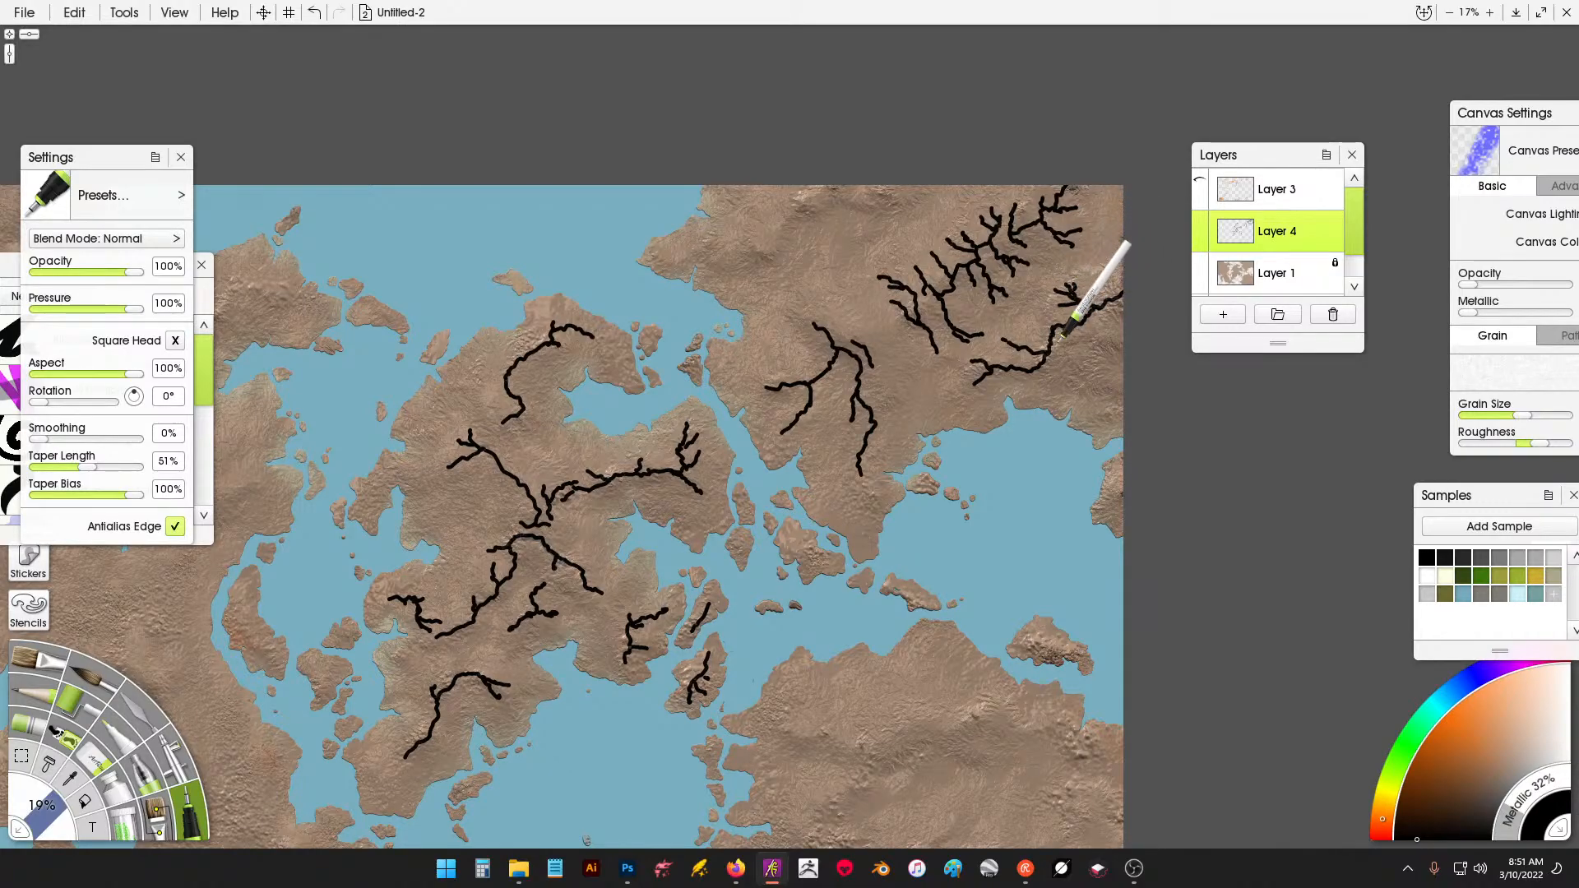
pyautogui.moveTo(1060, 362)
pyautogui.mouseDown()
pyautogui.moveTo(1076, 327)
pyautogui.moveTo(1087, 354)
pyautogui.moveTo(1090, 312)
pyautogui.moveTo(1103, 357)
pyautogui.mouseUp()
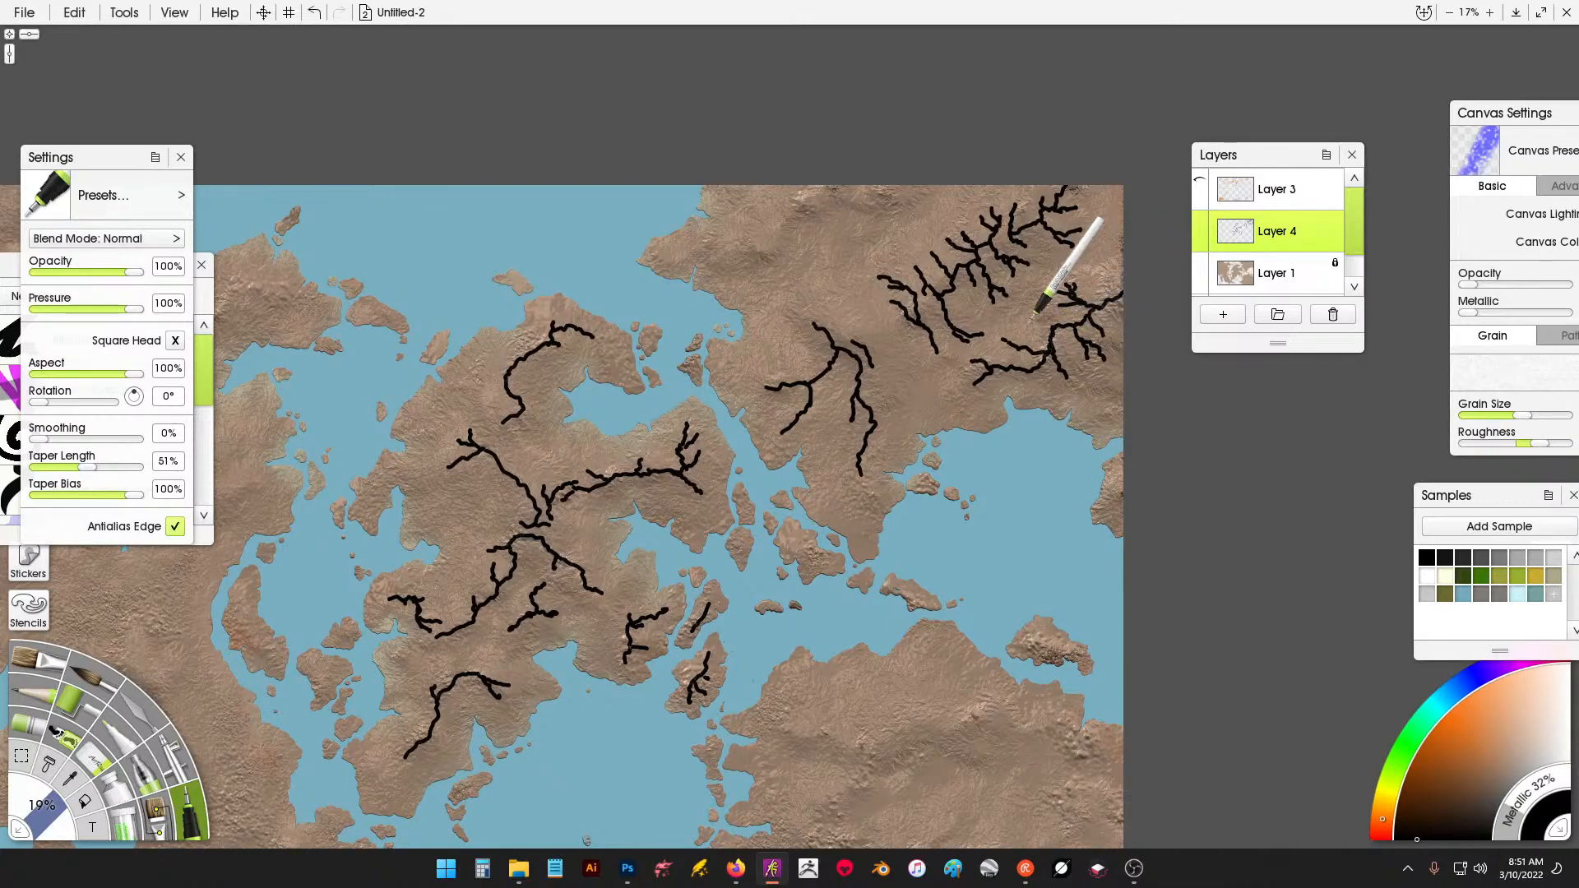
pyautogui.moveTo(841, 327)
pyautogui.mouseDown()
pyautogui.moveTo(895, 353)
pyautogui.moveTo(868, 295)
pyautogui.moveTo(894, 326)
pyautogui.mouseUp()
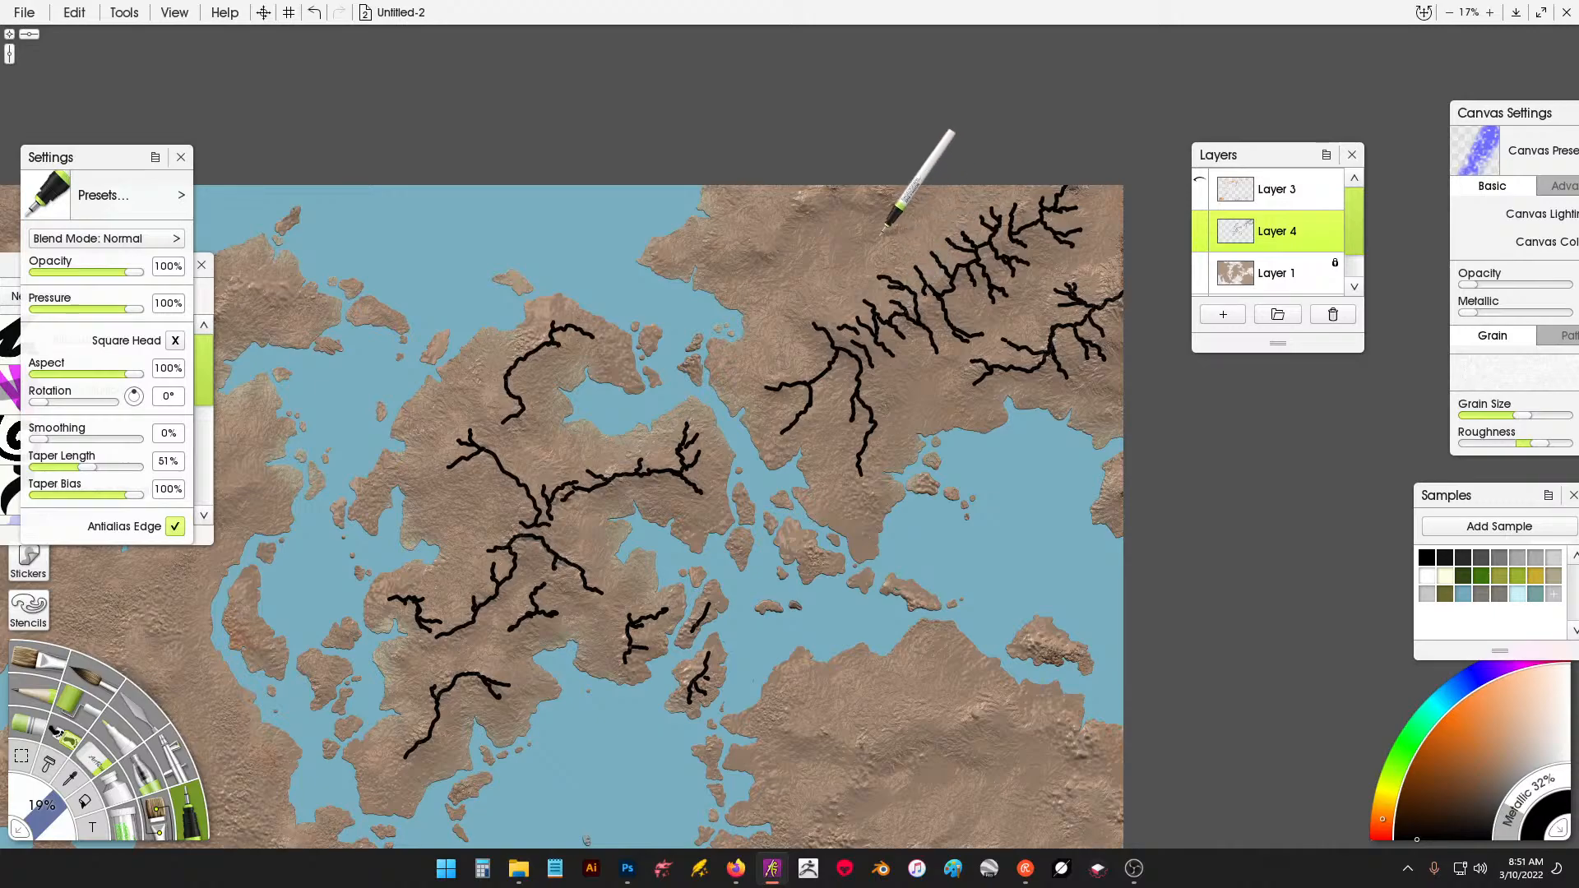
pyautogui.moveTo(719, 247)
pyautogui.mouseDown()
pyautogui.moveTo(787, 223)
pyautogui.moveTo(790, 250)
pyautogui.moveTo(790, 217)
pyautogui.moveTo(821, 202)
pyautogui.moveTo(747, 222)
pyautogui.moveTo(760, 196)
pyautogui.moveTo(853, 191)
pyautogui.mouseUp()
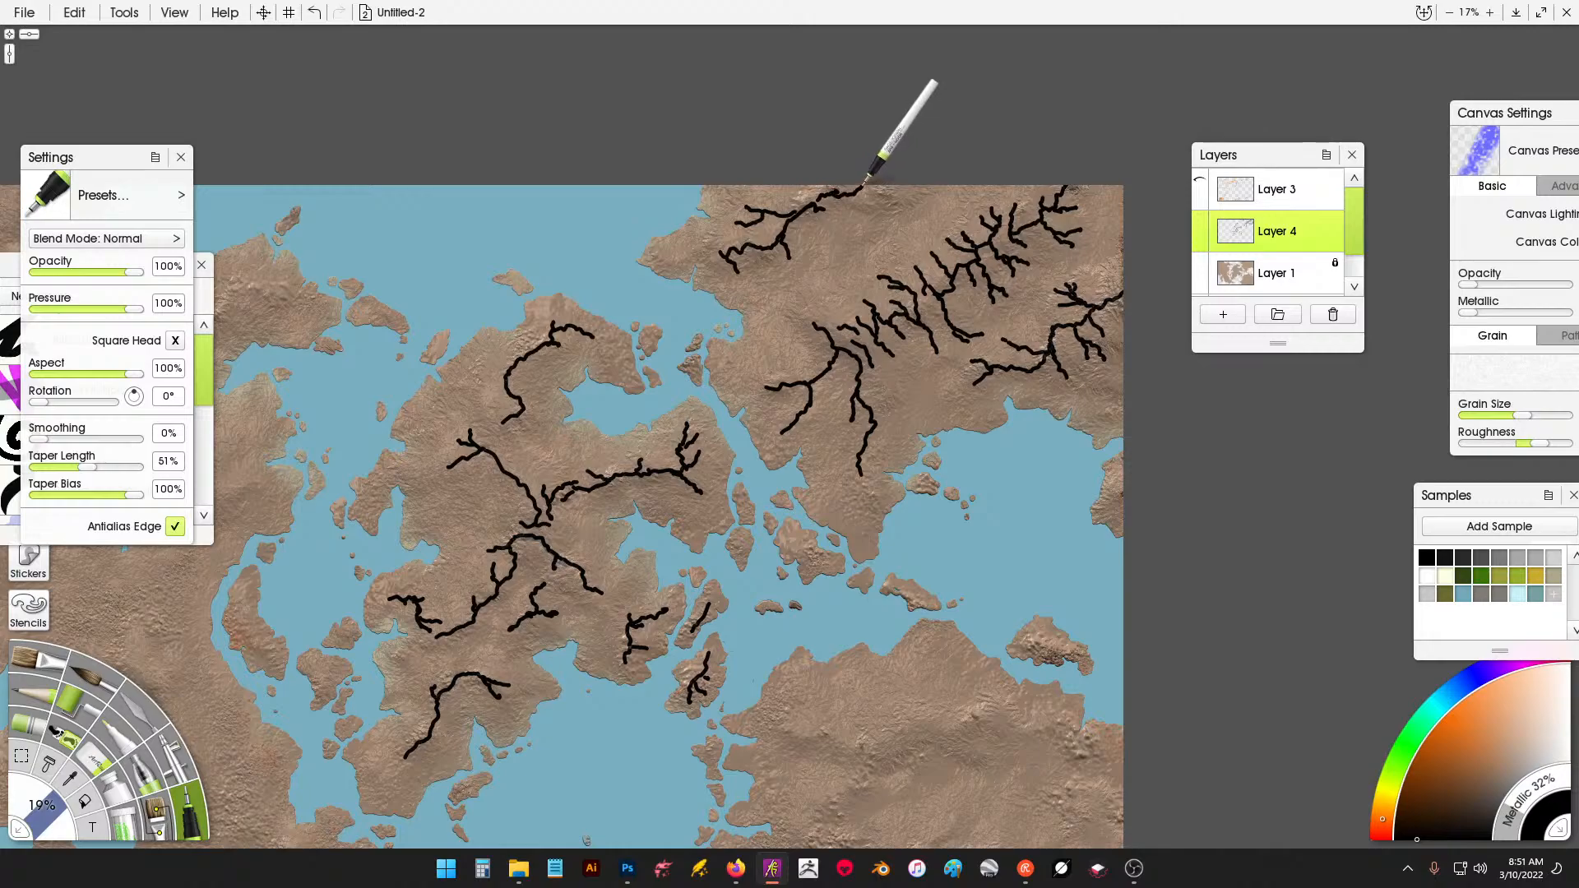
# Ink branching ridges across the southeastern continent: one in the north, one in the south, and spurred ranges reaching the east edge.
pyautogui.moveTo(902, 564); pyautogui.dragTo(902, 303)
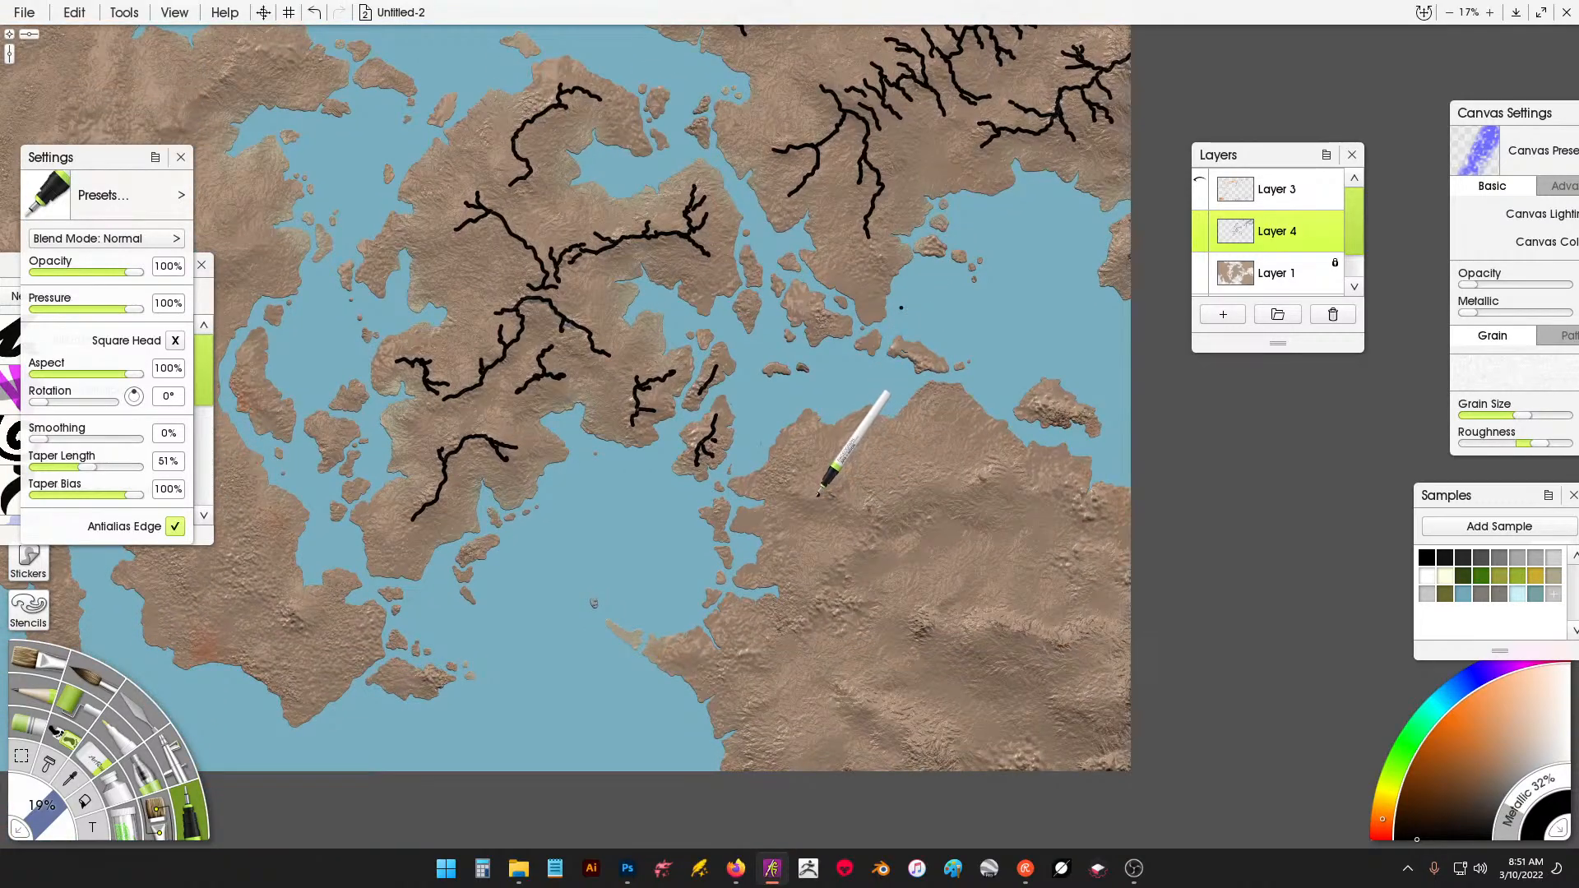
pyautogui.moveTo(817, 479)
pyautogui.mouseDown()
pyautogui.moveTo(874, 483)
pyautogui.moveTo(885, 507)
pyautogui.moveTo(878, 489)
pyautogui.moveTo(894, 470)
pyautogui.moveTo(916, 479)
pyautogui.moveTo(926, 458)
pyautogui.moveTo(942, 485)
pyautogui.moveTo(956, 455)
pyautogui.moveTo(958, 501)
pyautogui.moveTo(981, 469)
pyautogui.moveTo(984, 495)
pyautogui.moveTo(988, 473)
pyautogui.moveTo(1038, 500)
pyautogui.mouseUp()
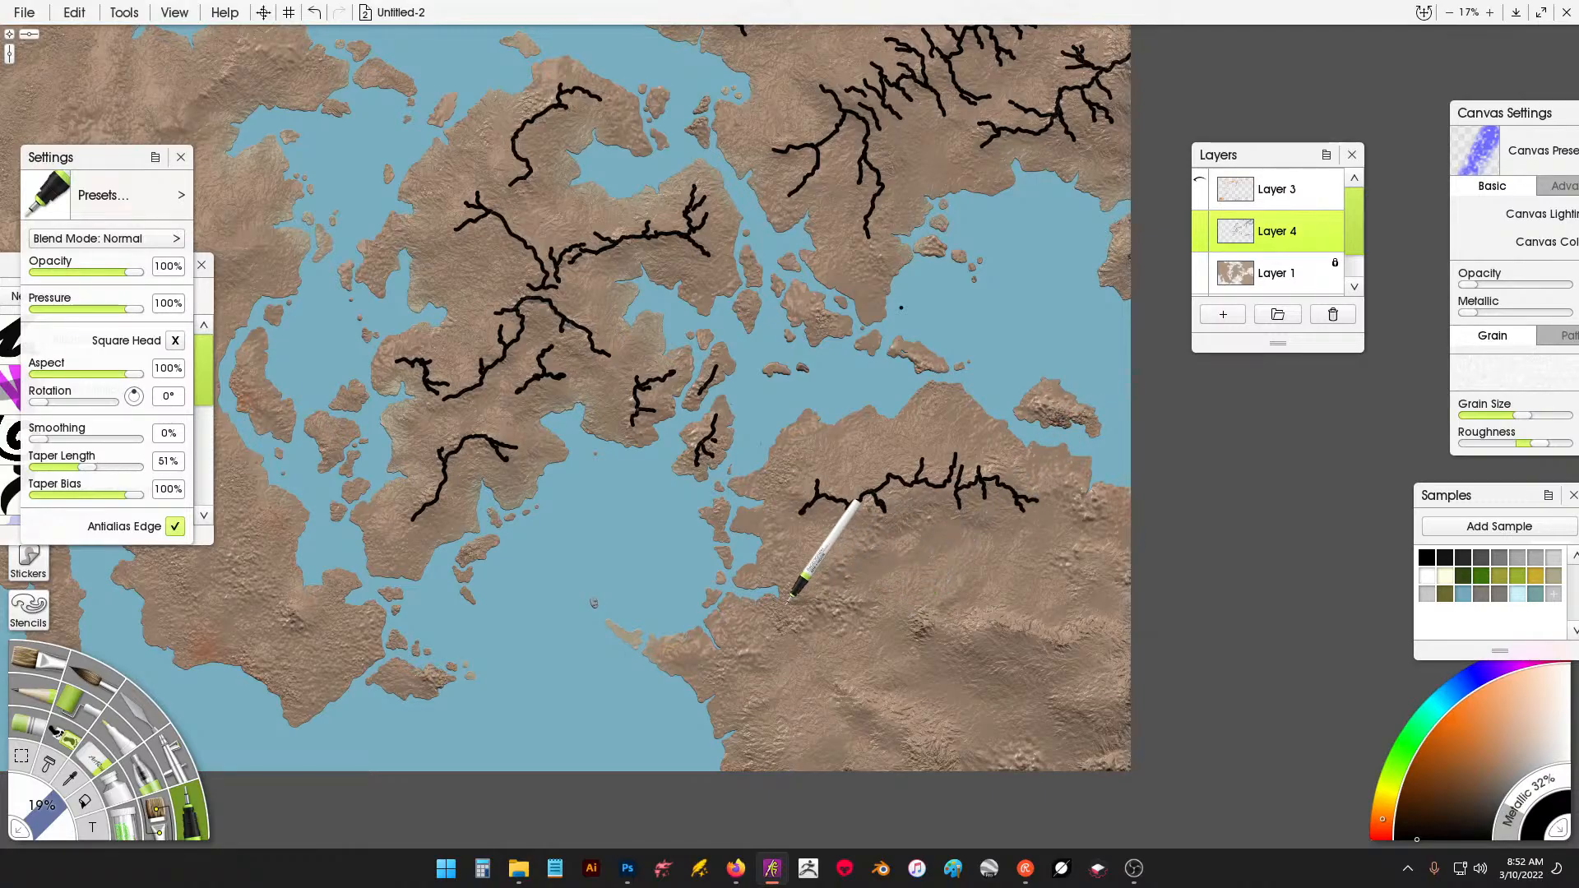
pyautogui.moveTo(820, 691)
pyautogui.mouseDown()
pyautogui.moveTo(874, 709)
pyautogui.moveTo(902, 696)
pyautogui.moveTo(884, 734)
pyautogui.moveTo(901, 717)
pyautogui.moveTo(939, 728)
pyautogui.moveTo(923, 763)
pyautogui.moveTo(963, 766)
pyautogui.mouseUp()
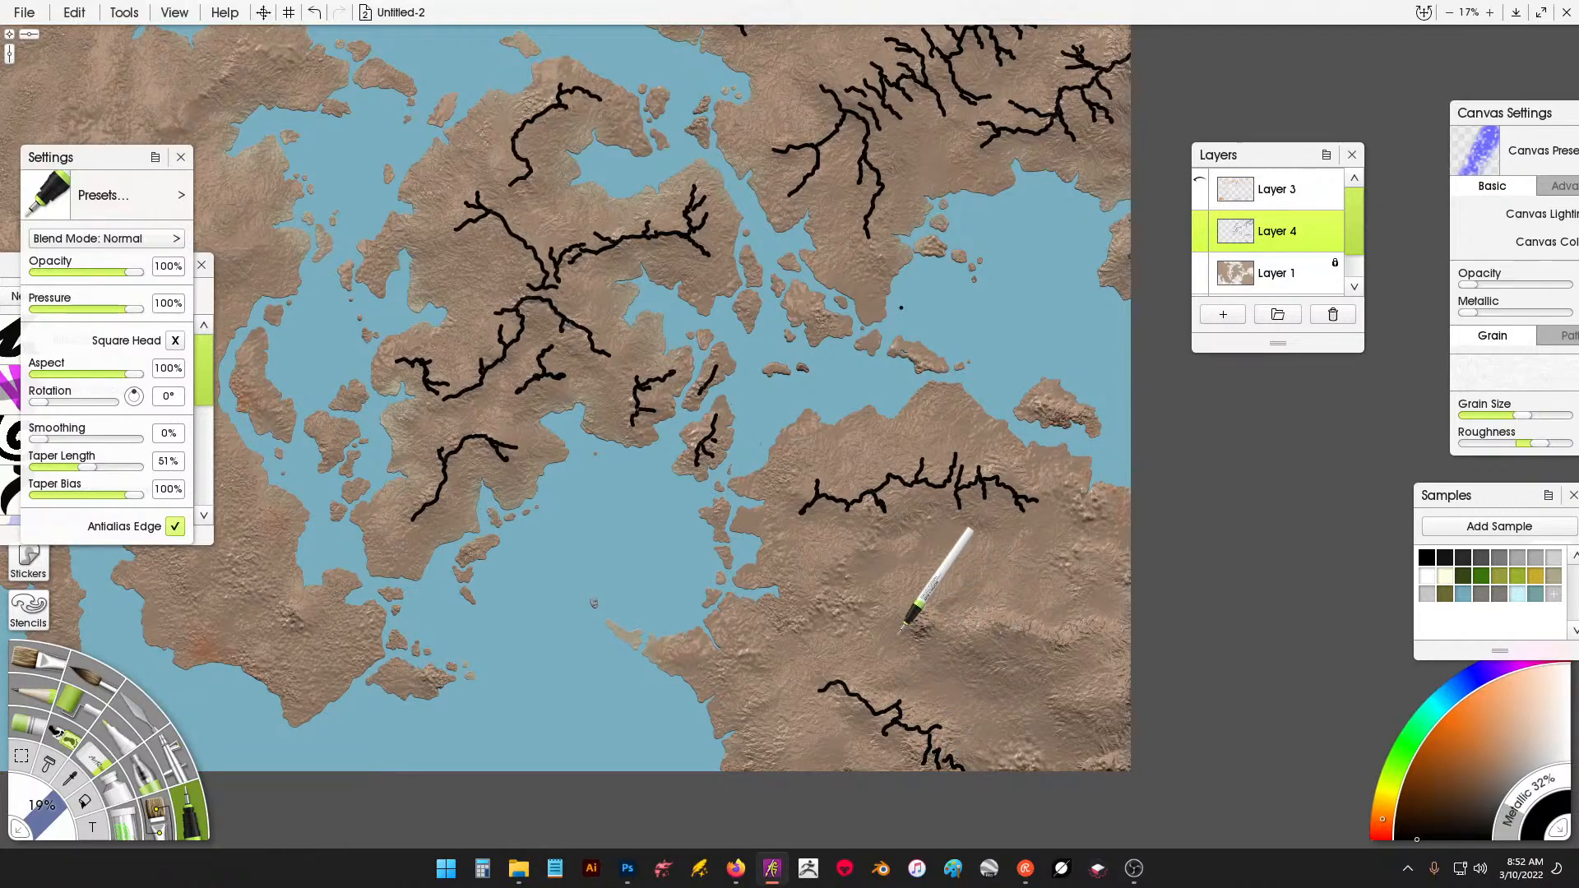
pyautogui.moveTo(910, 601)
pyautogui.mouseDown()
pyautogui.moveTo(928, 622)
pyautogui.moveTo(932, 593)
pyautogui.moveTo(959, 614)
pyautogui.moveTo(948, 649)
pyautogui.moveTo(885, 621)
pyautogui.mouseUp()
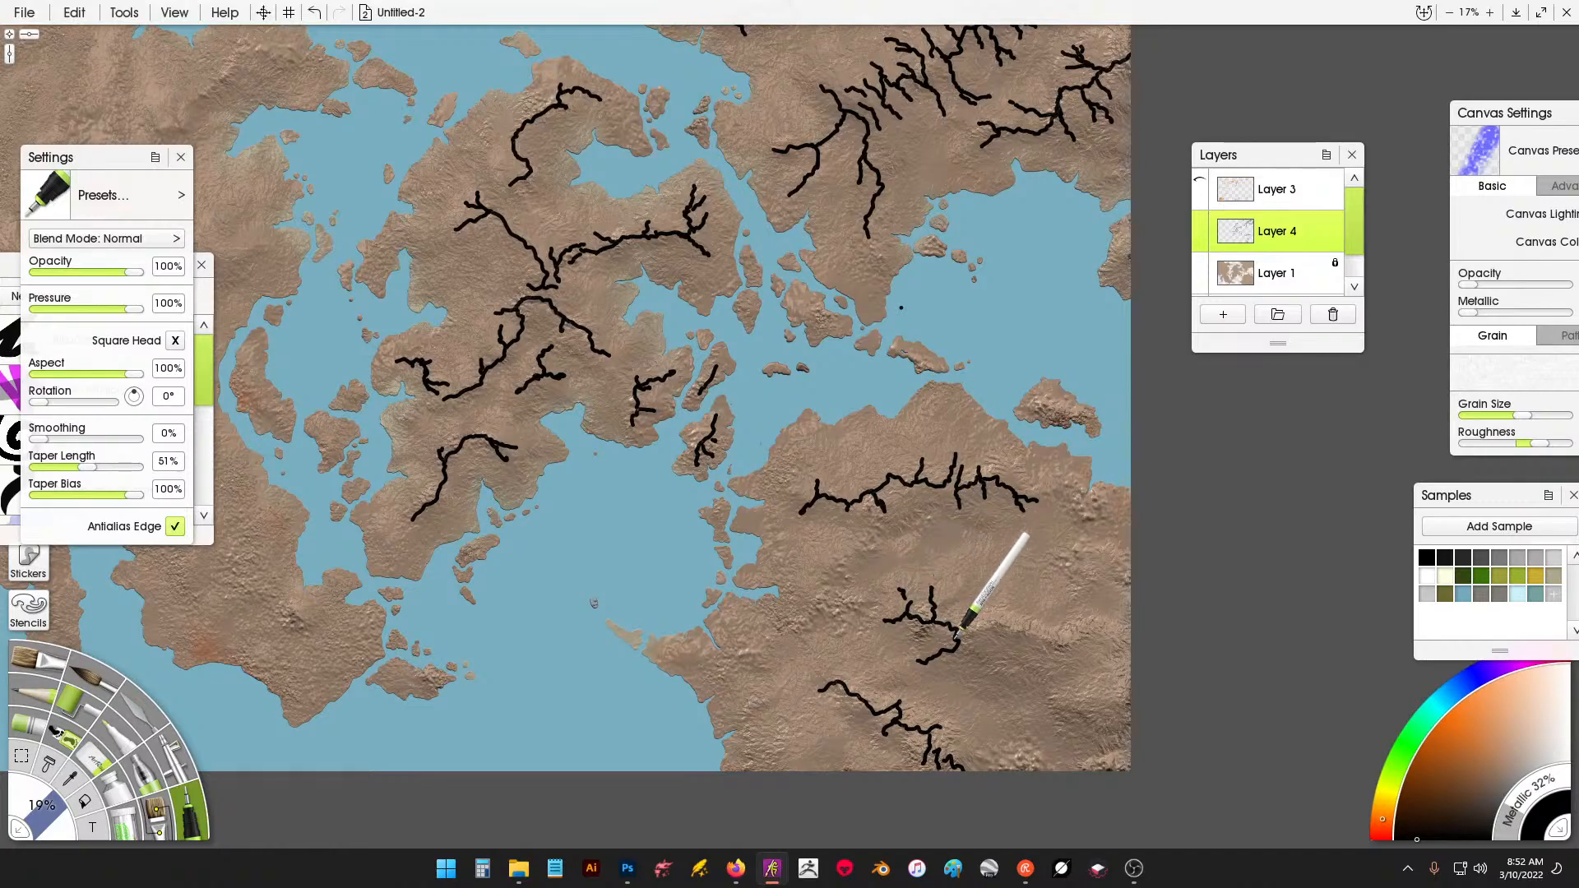
pyautogui.moveTo(959, 634)
pyautogui.mouseDown()
pyautogui.moveTo(989, 632)
pyautogui.moveTo(976, 606)
pyautogui.moveTo(1005, 659)
pyautogui.mouseUp()
pyautogui.moveTo(987, 596)
pyautogui.mouseDown()
pyautogui.moveTo(1023, 638)
pyautogui.moveTo(1018, 611)
pyautogui.moveTo(1036, 621)
pyautogui.moveTo(1039, 653)
pyautogui.moveTo(1062, 607)
pyautogui.moveTo(1069, 641)
pyautogui.moveTo(1047, 632)
pyautogui.moveTo(1071, 629)
pyautogui.moveTo(1064, 664)
pyautogui.moveTo(1080, 626)
pyautogui.moveTo(1090, 648)
pyautogui.moveTo(1119, 637)
pyautogui.mouseUp()
pyautogui.moveTo(1055, 559)
pyautogui.mouseDown()
pyautogui.moveTo(1066, 580)
pyautogui.moveTo(1083, 557)
pyautogui.moveTo(1090, 581)
pyautogui.mouseUp()
pyautogui.moveTo(1094, 566); pyautogui.dragTo(1126, 568)
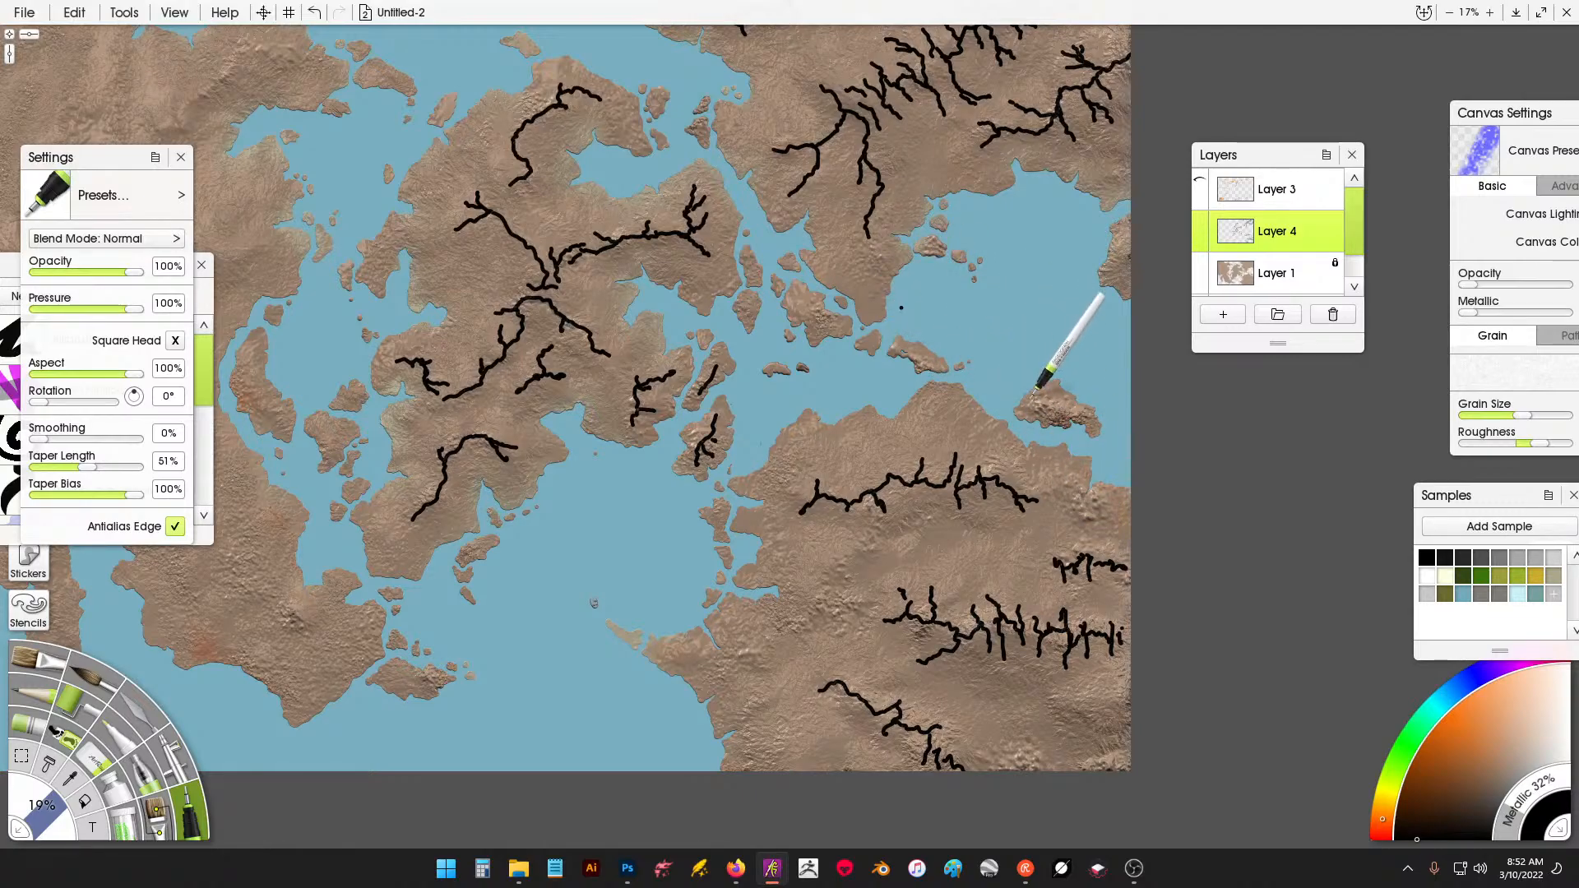
# Extend the southeastern continent's middle and southern ridges toward its west coast, and mark a small ridge on an islet offshore.
pyautogui.moveTo(813, 422)
pyautogui.mouseDown()
pyautogui.moveTo(906, 435)
pyautogui.moveTo(936, 389)
pyautogui.moveTo(939, 329)
pyautogui.mouseUp()
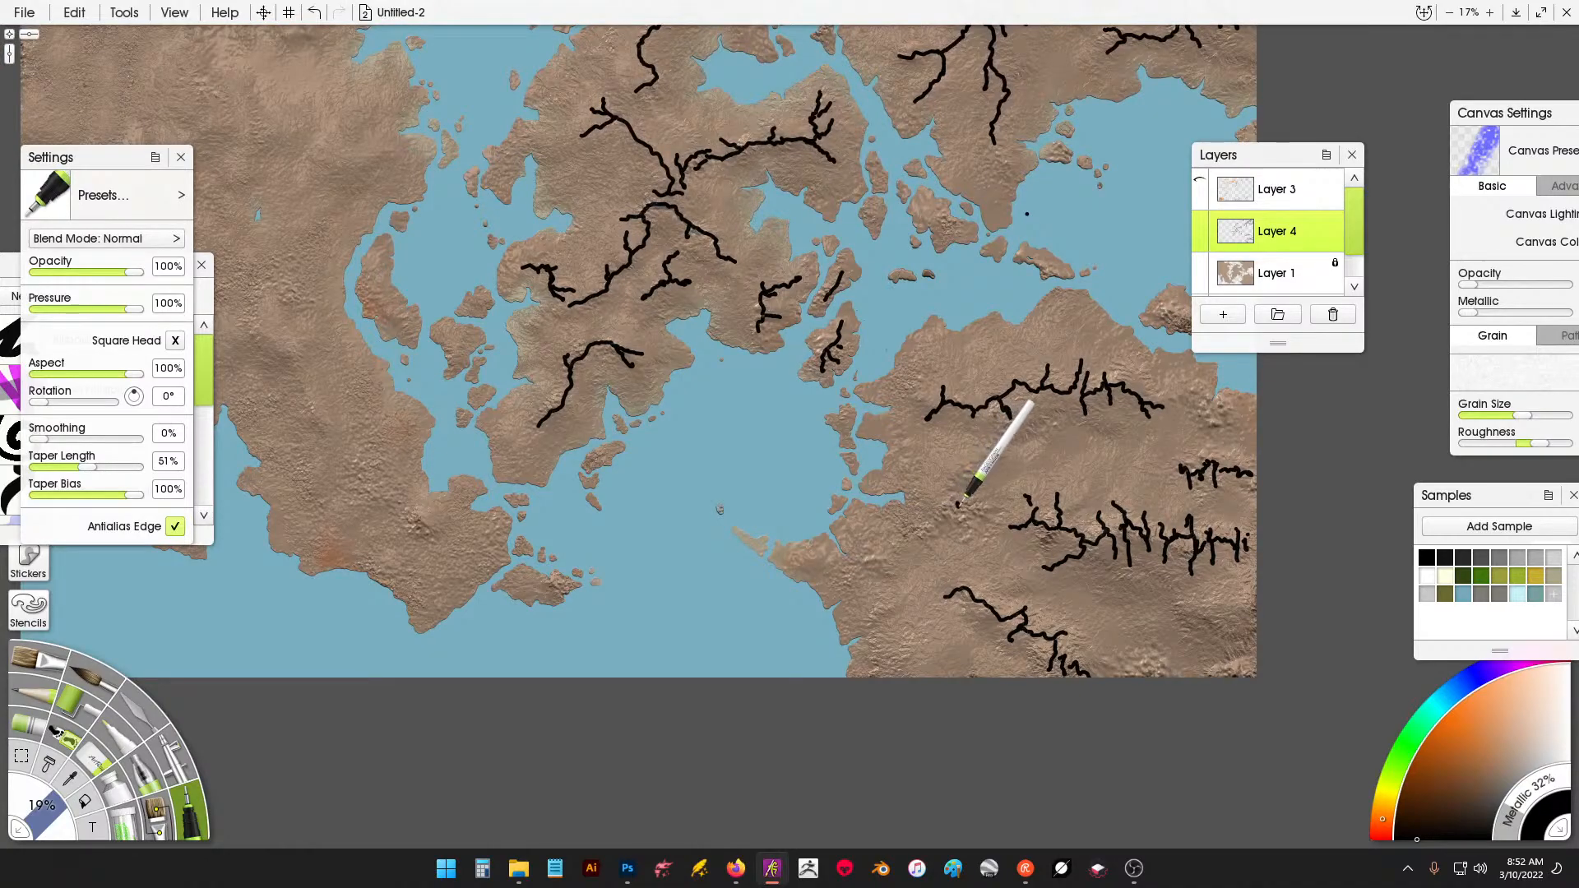
pyautogui.moveTo(958, 506); pyautogui.dragTo(1018, 526)
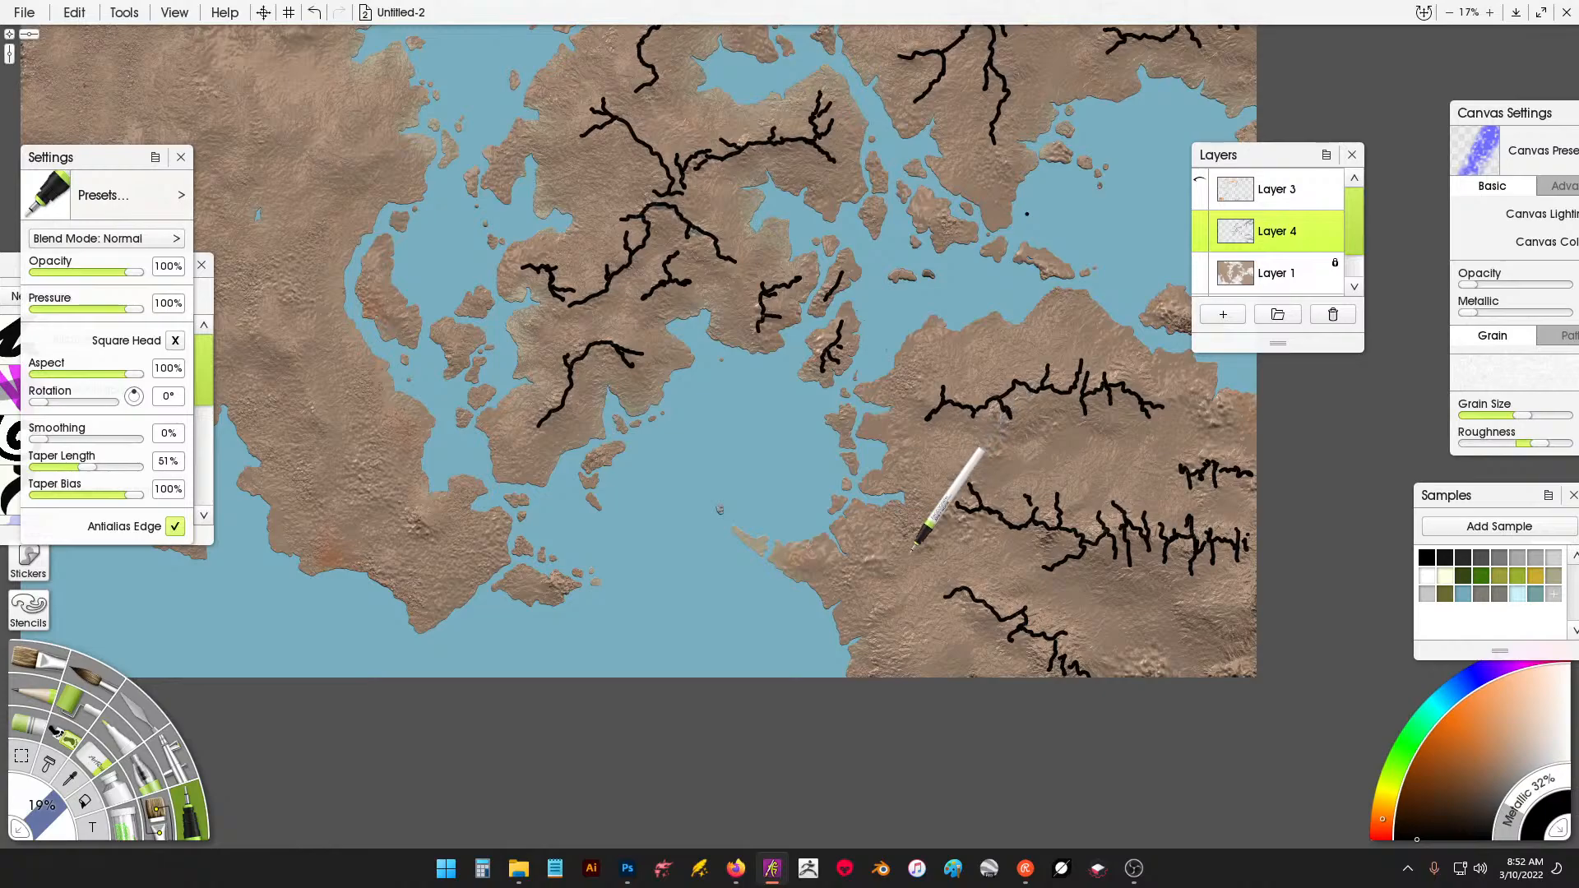
pyautogui.moveTo(886, 612)
pyautogui.mouseDown()
pyautogui.moveTo(861, 564)
pyautogui.moveTo(924, 593)
pyautogui.moveTo(881, 557)
pyautogui.moveTo(896, 564)
pyautogui.moveTo(883, 534)
pyautogui.moveTo(914, 596)
pyautogui.moveTo(870, 610)
pyautogui.moveTo(969, 585)
pyautogui.moveTo(924, 568)
pyautogui.mouseUp()
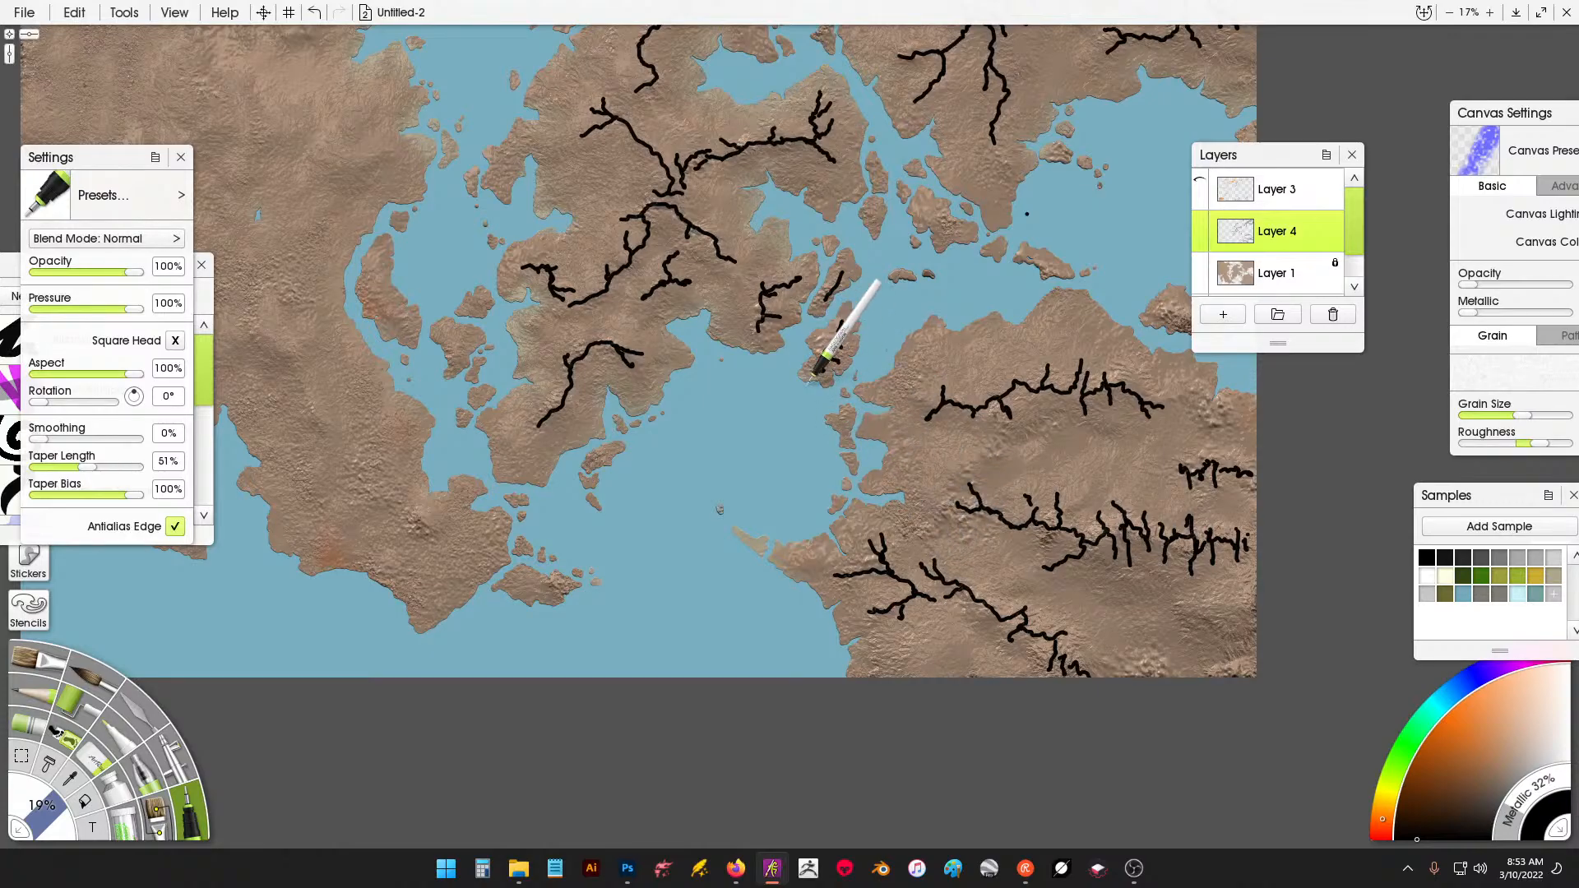
pyautogui.moveTo(809, 390); pyautogui.dragTo(914, 538)
pyautogui.moveTo(736, 574); pyautogui.dragTo(847, 449)
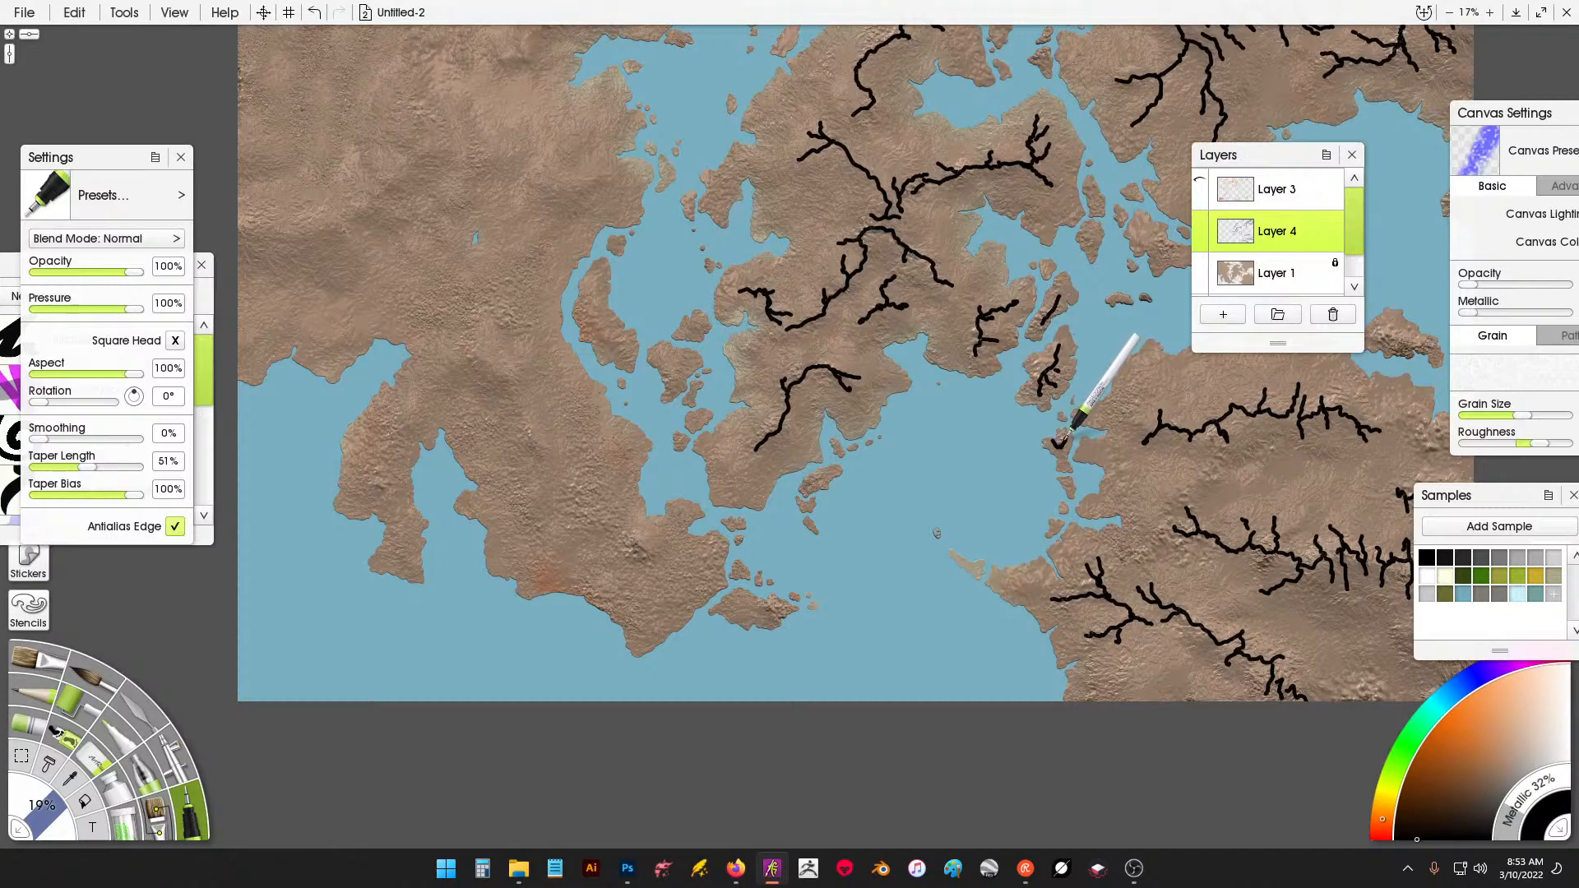
# Draw short ridges on the islands between the western and central continents, plus a spurred ridge along the central continent's northwest coast.
pyautogui.moveTo(765, 427); pyautogui.dragTo(955, 525)
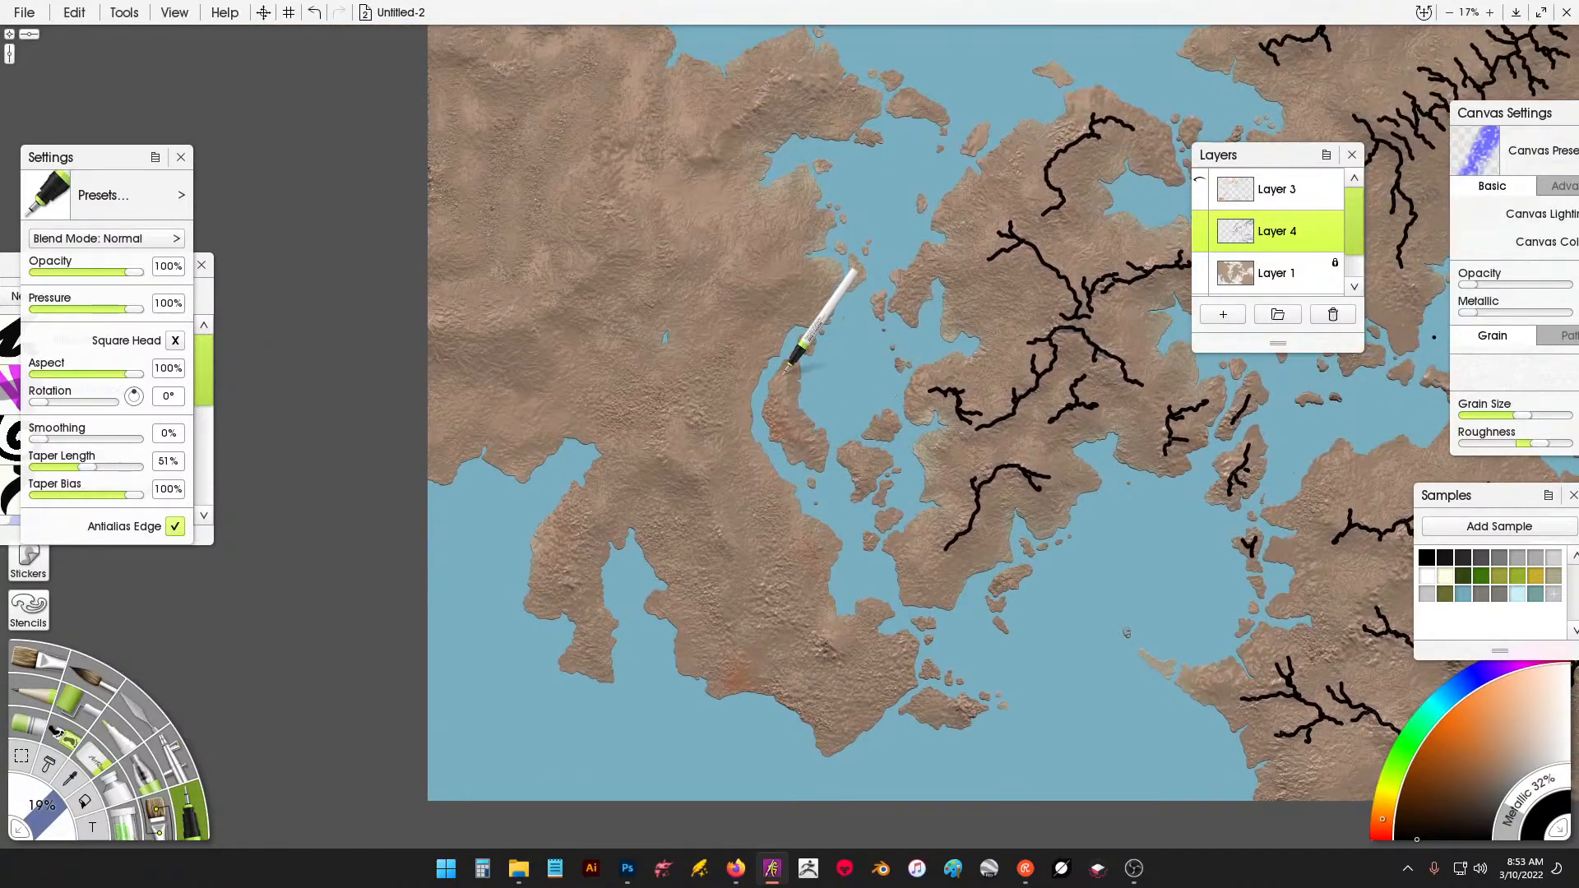
pyautogui.moveTo(785, 372)
pyautogui.mouseDown()
pyautogui.moveTo(779, 418)
pyautogui.moveTo(810, 423)
pyautogui.moveTo(806, 445)
pyautogui.moveTo(815, 427)
pyautogui.moveTo(875, 461)
pyautogui.mouseUp()
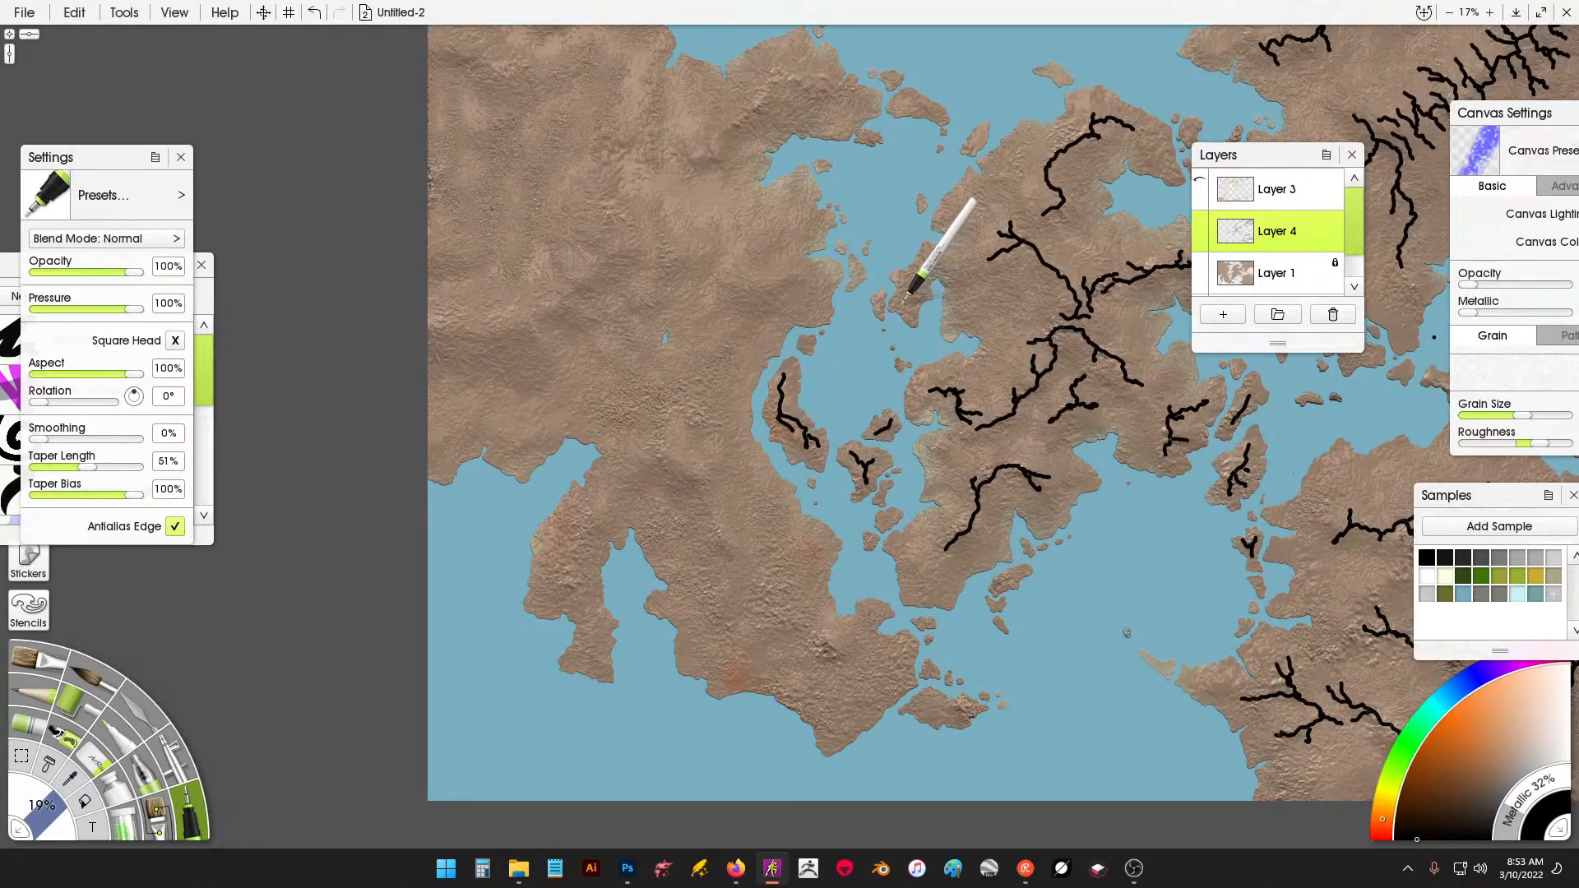
pyautogui.moveTo(919, 272)
pyautogui.mouseDown()
pyautogui.moveTo(955, 272)
pyautogui.moveTo(959, 303)
pyautogui.moveTo(994, 278)
pyautogui.mouseUp()
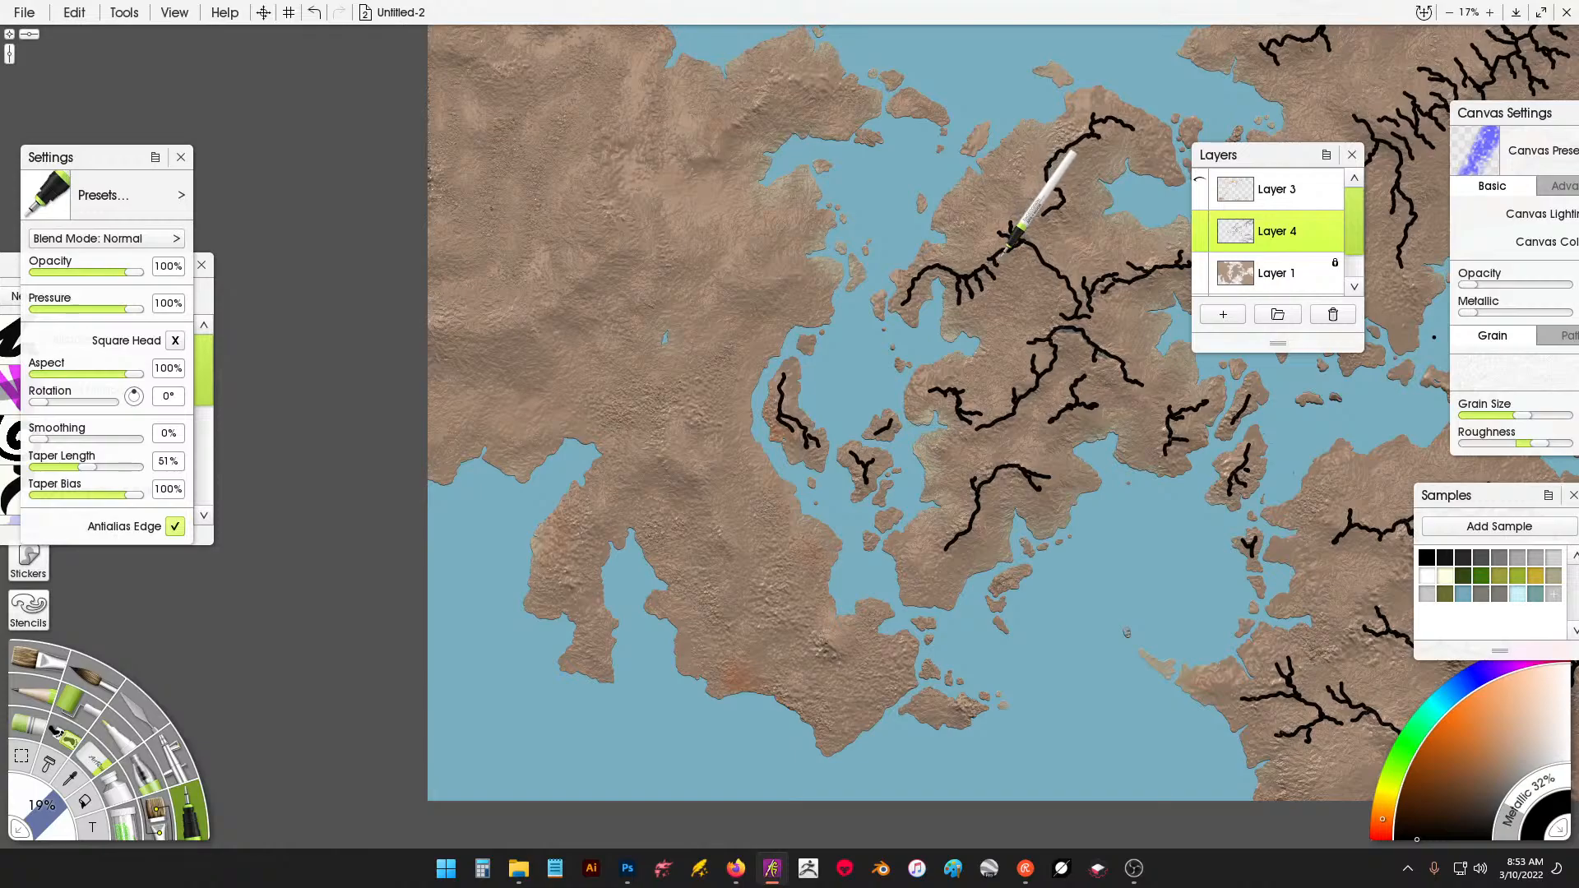
pyautogui.click(1003, 257)
# Ink branching ridges along the western continent's northeastern peninsula and a second spurred range running southeast just below it.
pyautogui.moveTo(831, 272)
pyautogui.mouseDown()
pyautogui.moveTo(858, 327)
pyautogui.moveTo(824, 298)
pyautogui.mouseUp()
pyautogui.moveTo(733, 244); pyautogui.dragTo(785, 214)
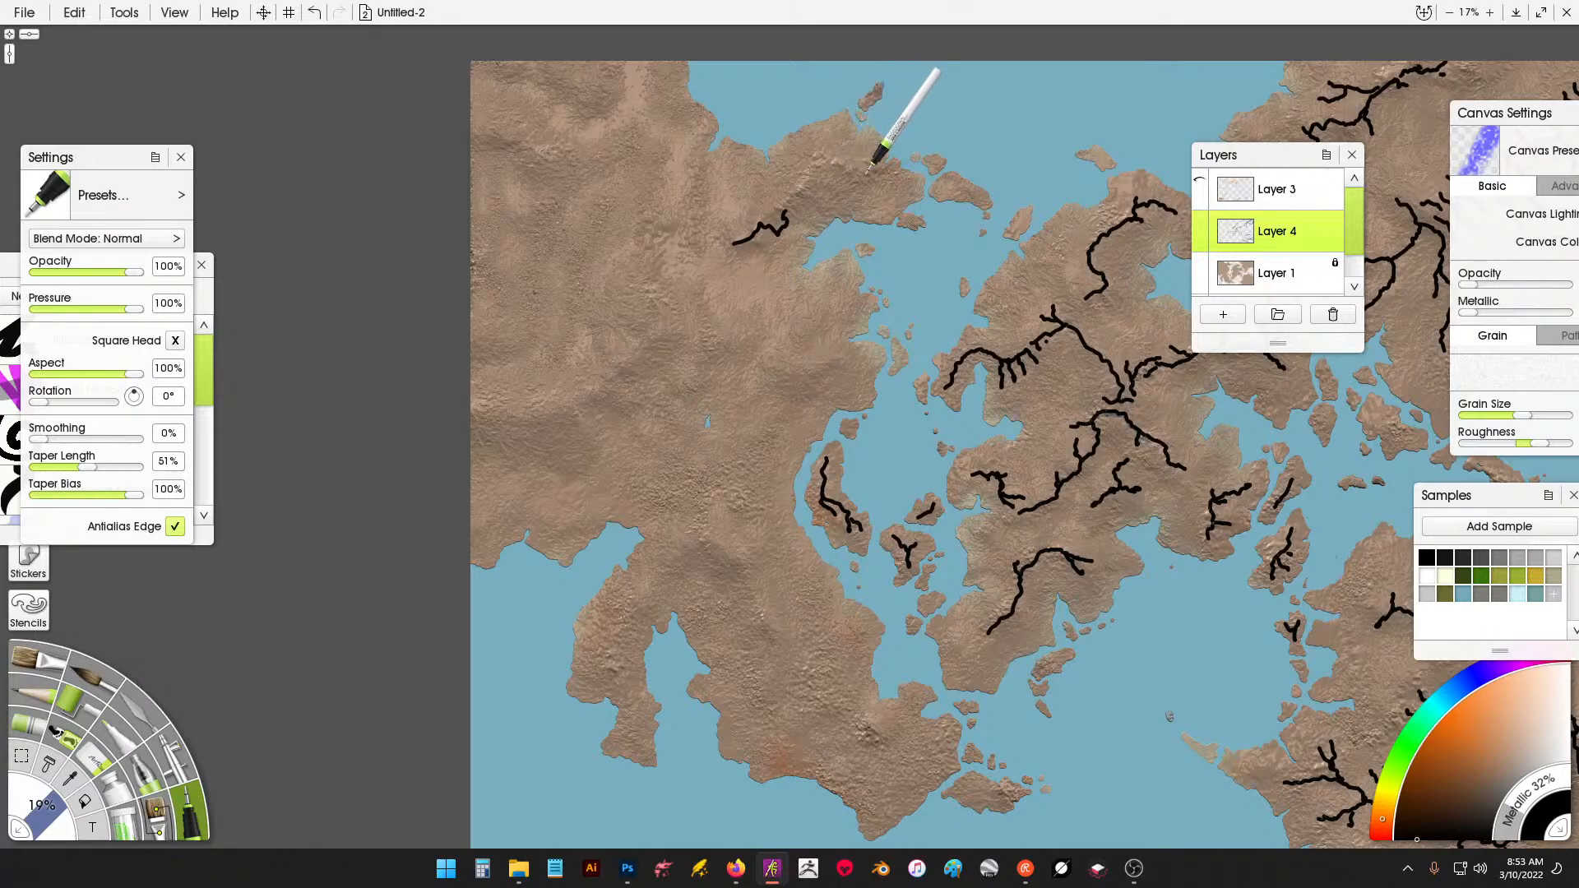
pyautogui.moveTo(867, 174)
pyautogui.mouseDown()
pyautogui.moveTo(821, 157)
pyautogui.moveTo(778, 193)
pyautogui.moveTo(719, 206)
pyautogui.mouseUp()
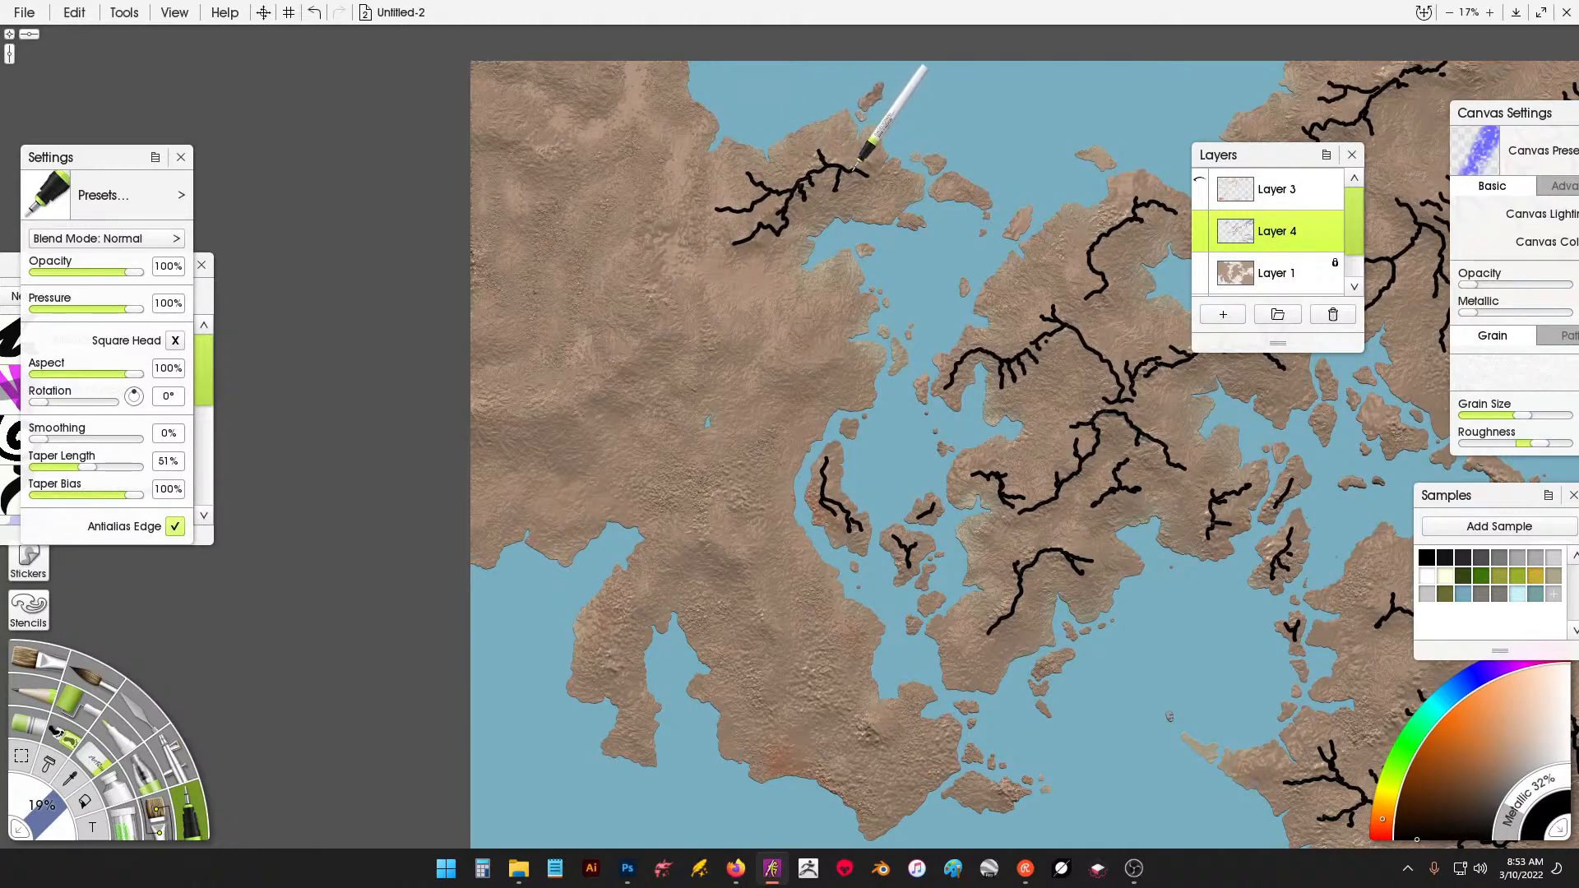
pyautogui.moveTo(855, 170); pyautogui.dragTo(883, 185)
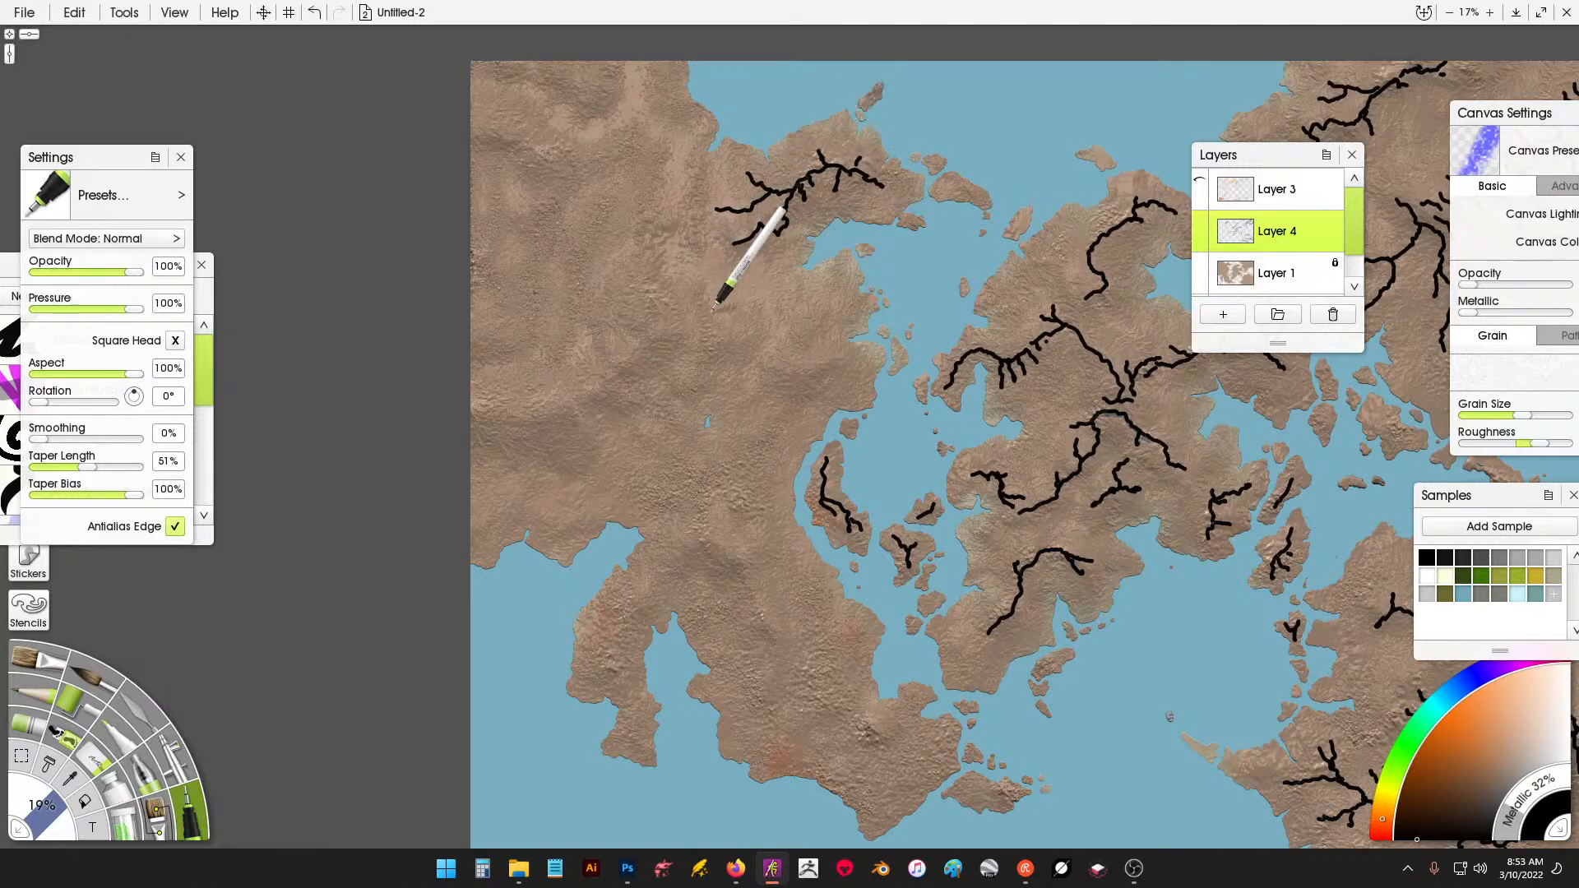
pyautogui.moveTo(705, 332)
pyautogui.mouseDown()
pyautogui.moveTo(833, 370)
pyautogui.moveTo(803, 348)
pyautogui.moveTo(821, 338)
pyautogui.moveTo(795, 328)
pyautogui.moveTo(708, 336)
pyautogui.moveTo(693, 300)
pyautogui.moveTo(657, 305)
pyautogui.moveTo(735, 233)
pyautogui.mouseUp()
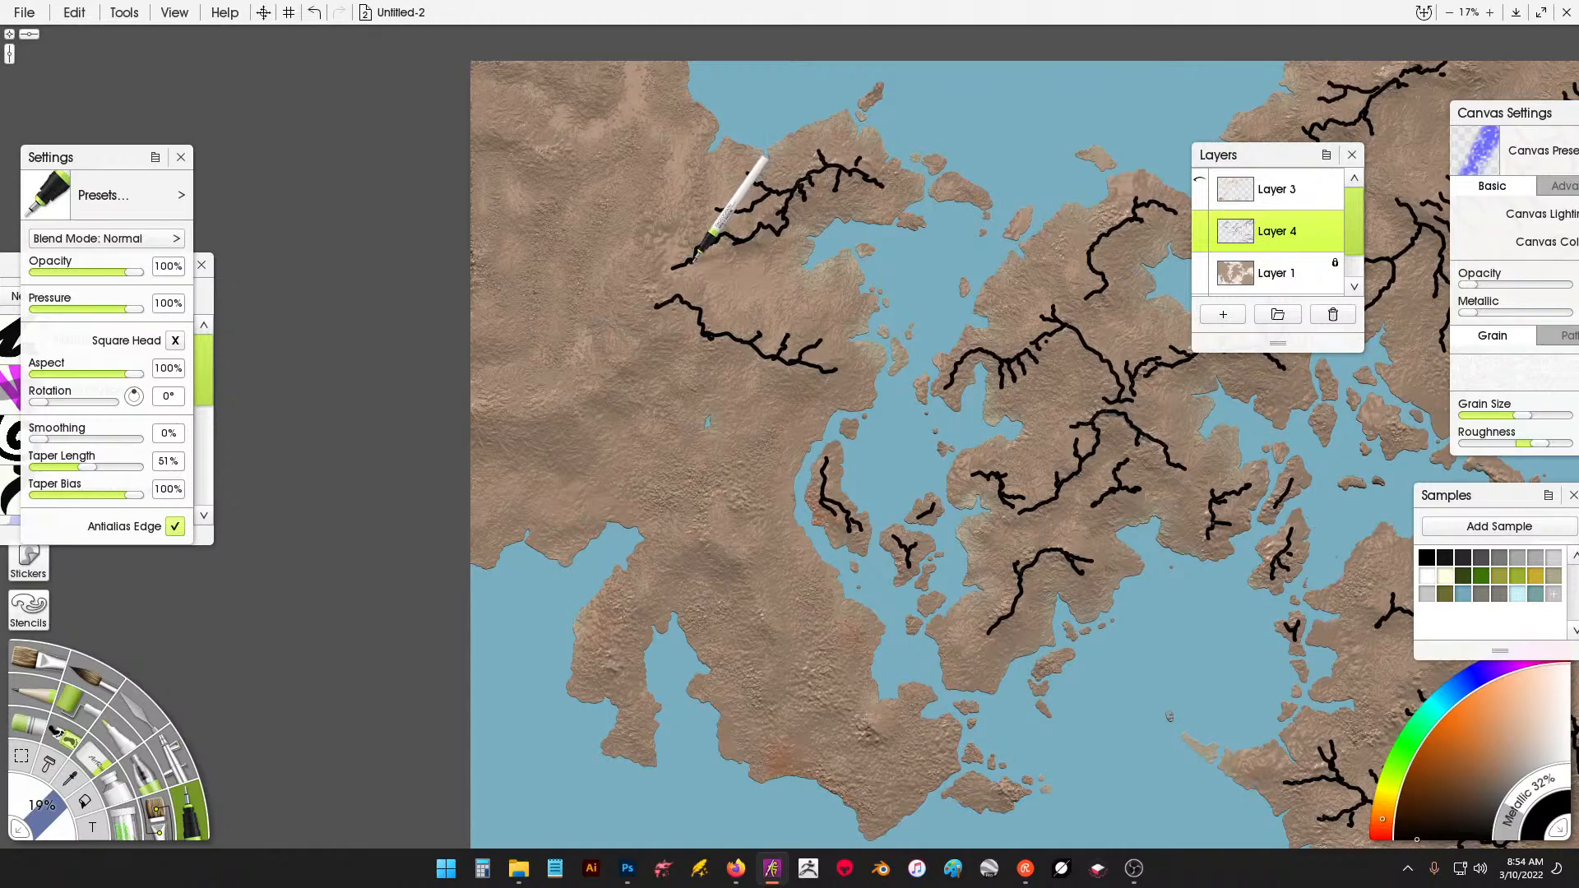
# Add short spurs to the western continent's northeastern peninsula ridge and to the range running southeast below it.
pyautogui.moveTo(694, 258); pyautogui.dragTo(723, 271)
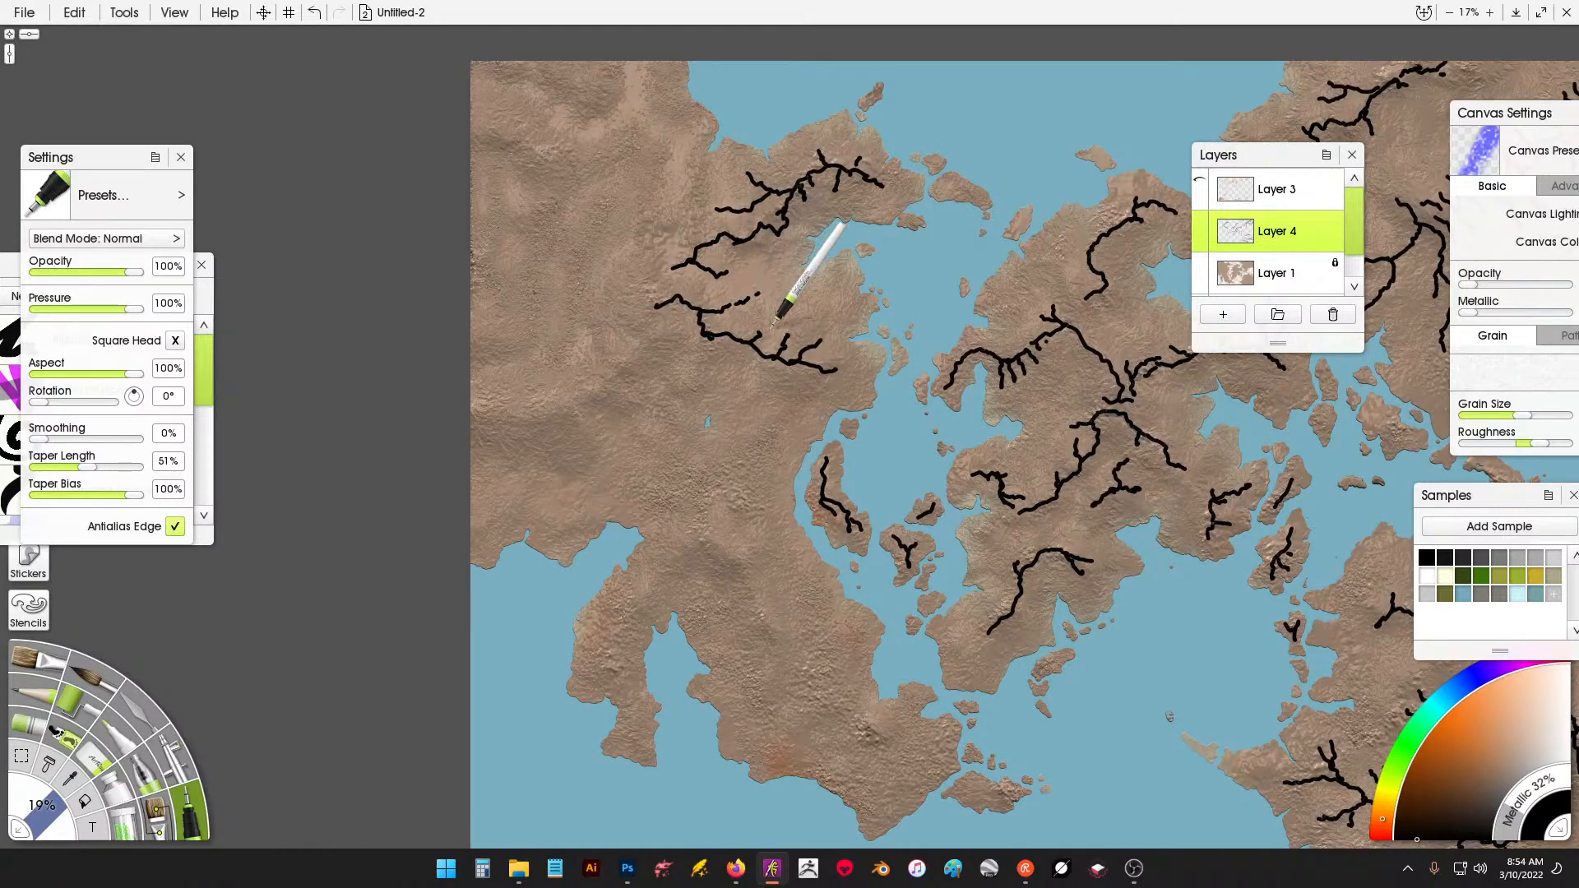
pyautogui.moveTo(718, 362); pyautogui.dragTo(746, 395)
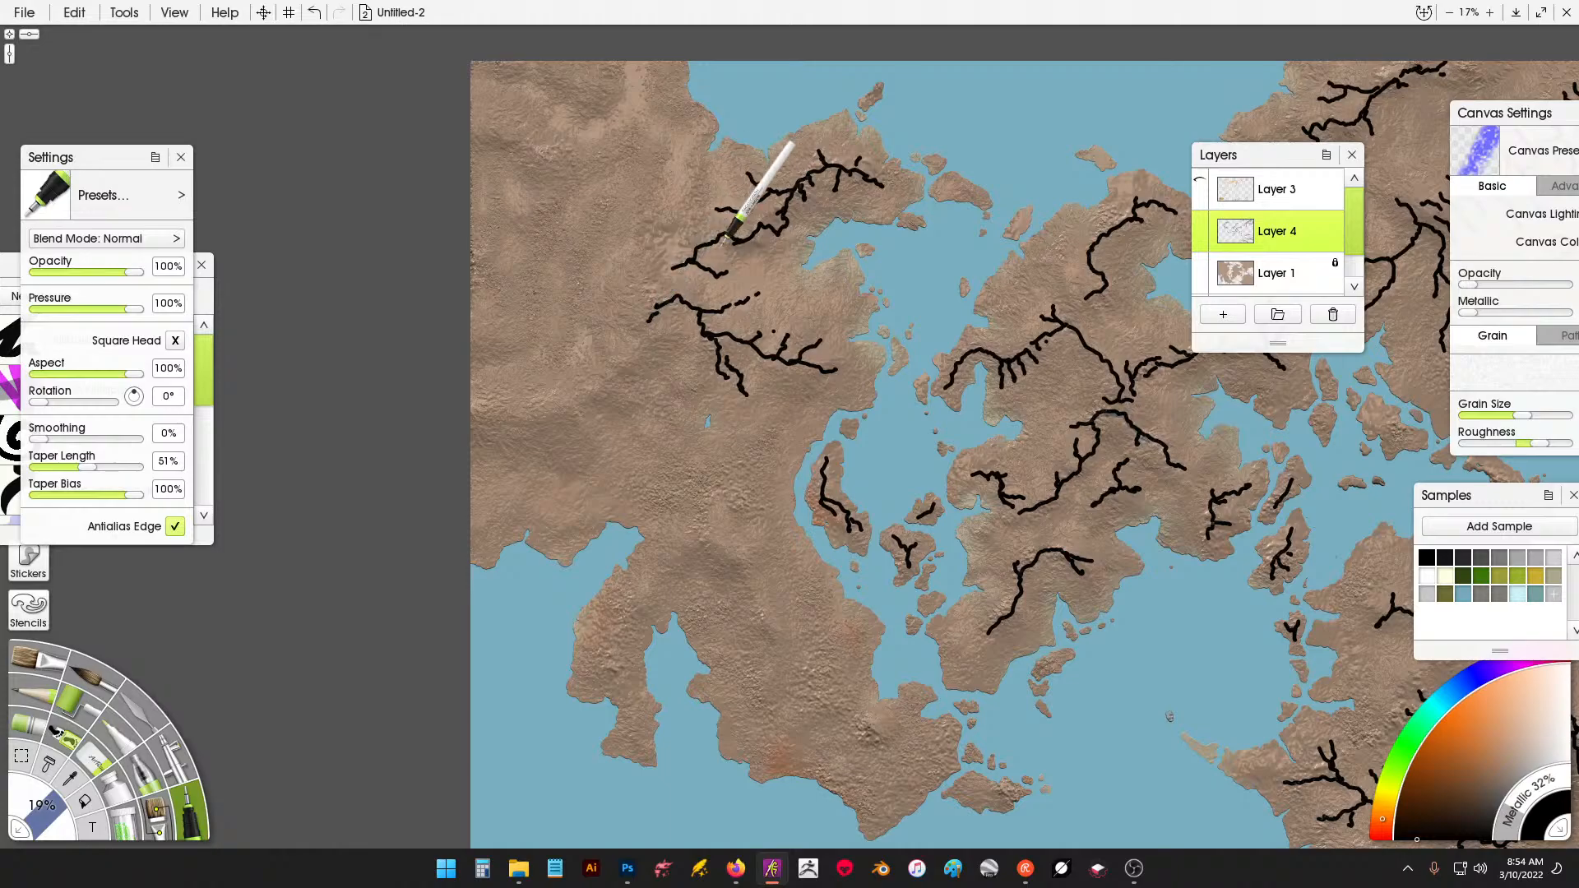
pyautogui.moveTo(748, 204)
pyautogui.mouseDown()
pyautogui.moveTo(562, 173)
pyautogui.moveTo(498, 202)
pyautogui.moveTo(512, 217)
pyautogui.mouseUp()
pyautogui.moveTo(613, 473); pyautogui.dragTo(828, 437)
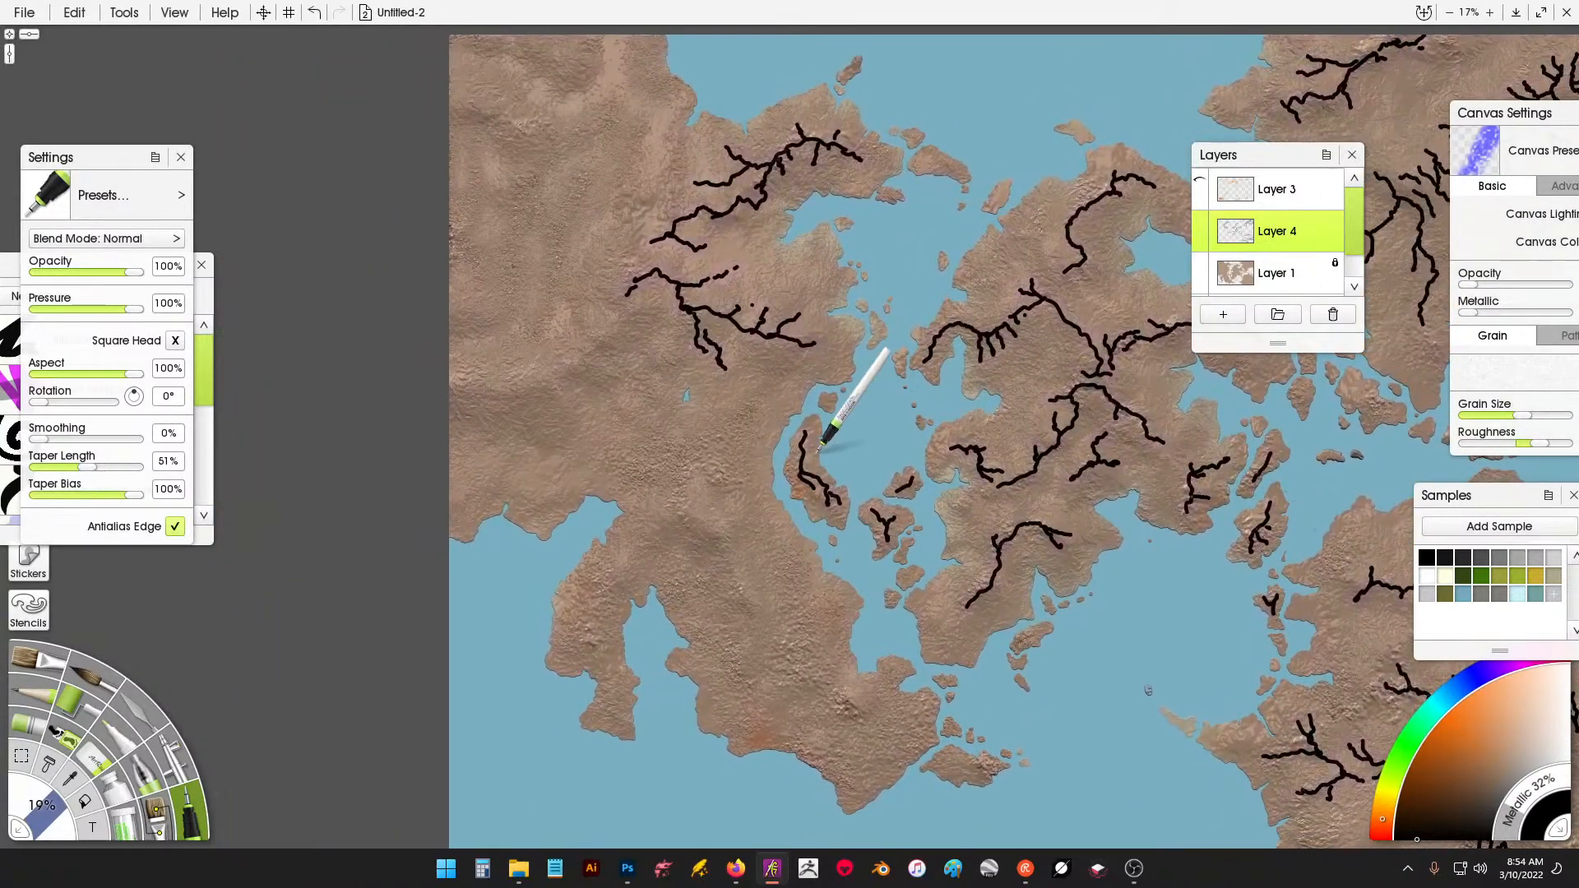
# Ink a branching ridge across the middle of the western continent, joining it northeast to the southeast-running range.
pyautogui.moveTo(623, 402); pyautogui.dragTo(735, 454)
pyautogui.moveTo(630, 440); pyautogui.dragTo(659, 429)
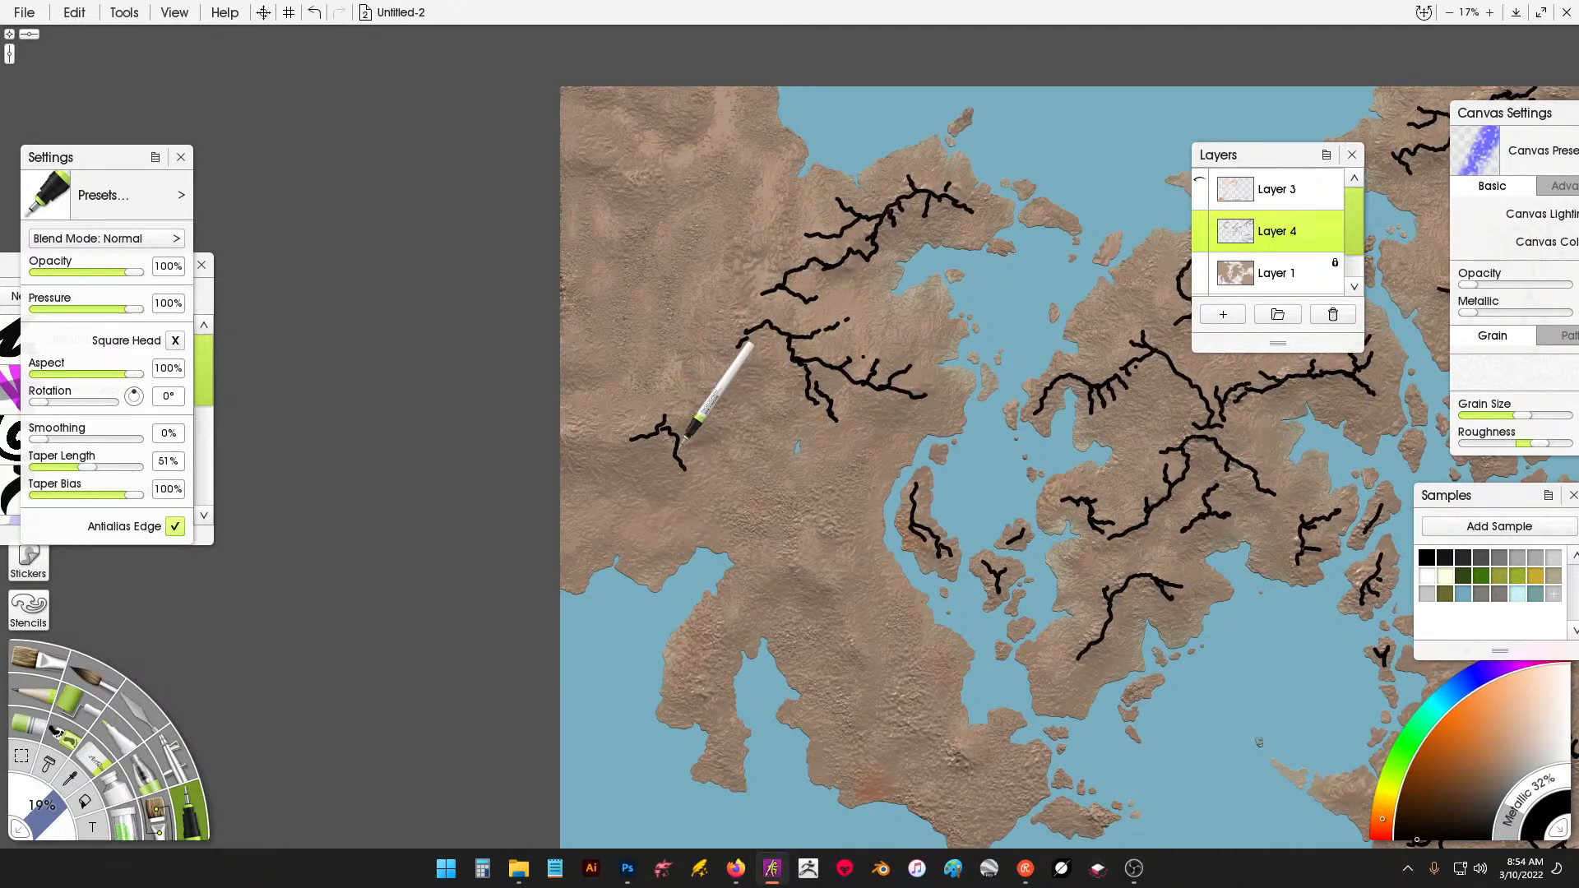
pyautogui.moveTo(721, 458); pyautogui.dragTo(765, 490)
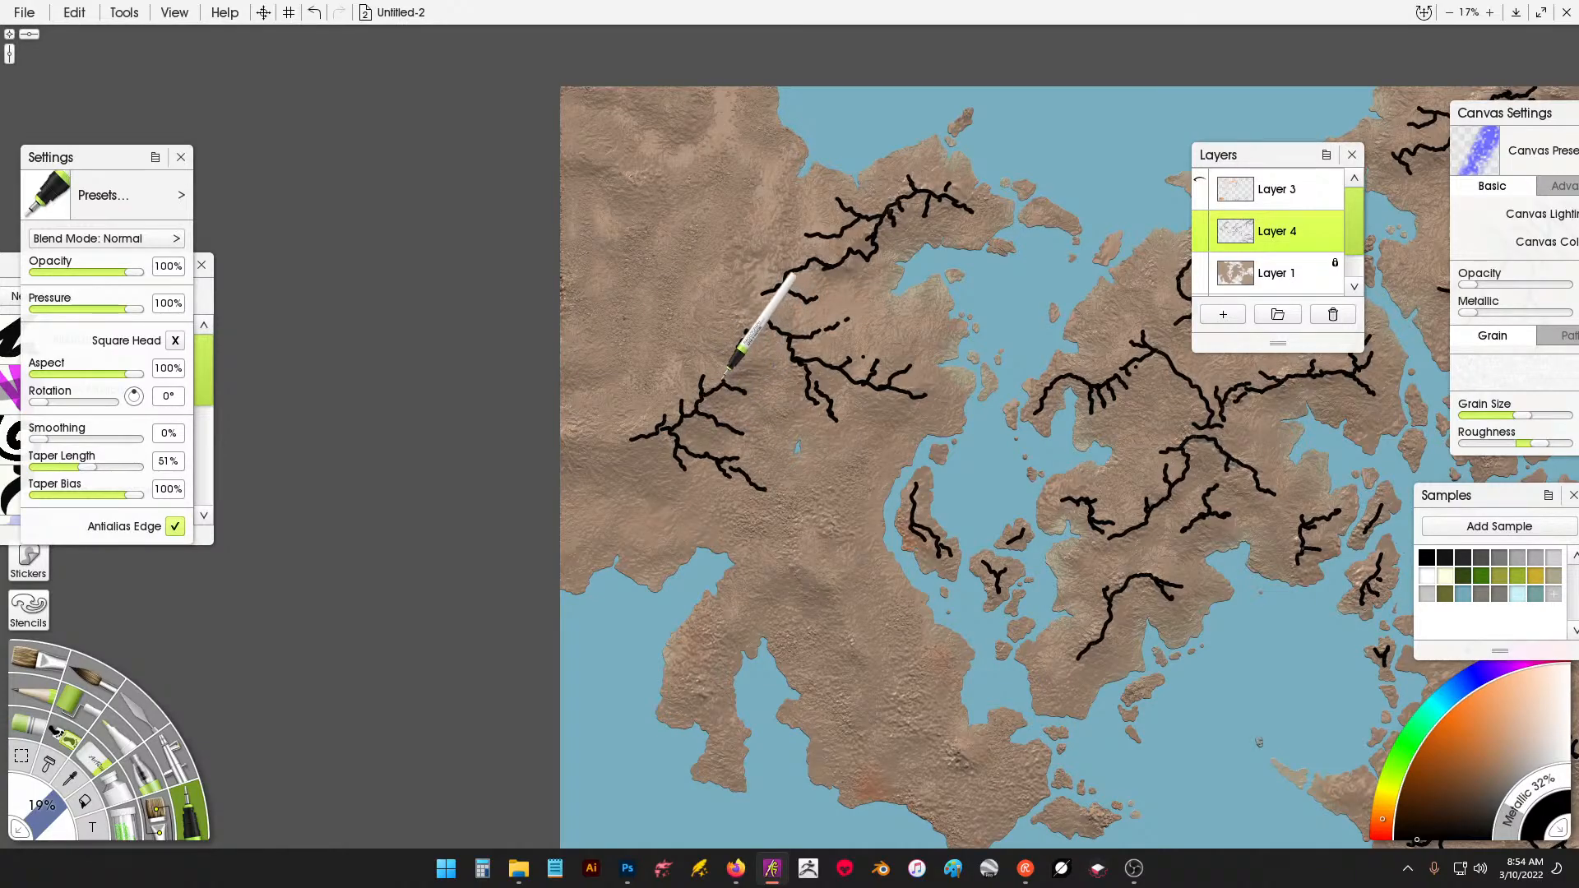
pyautogui.moveTo(721, 361); pyautogui.dragTo(716, 345)
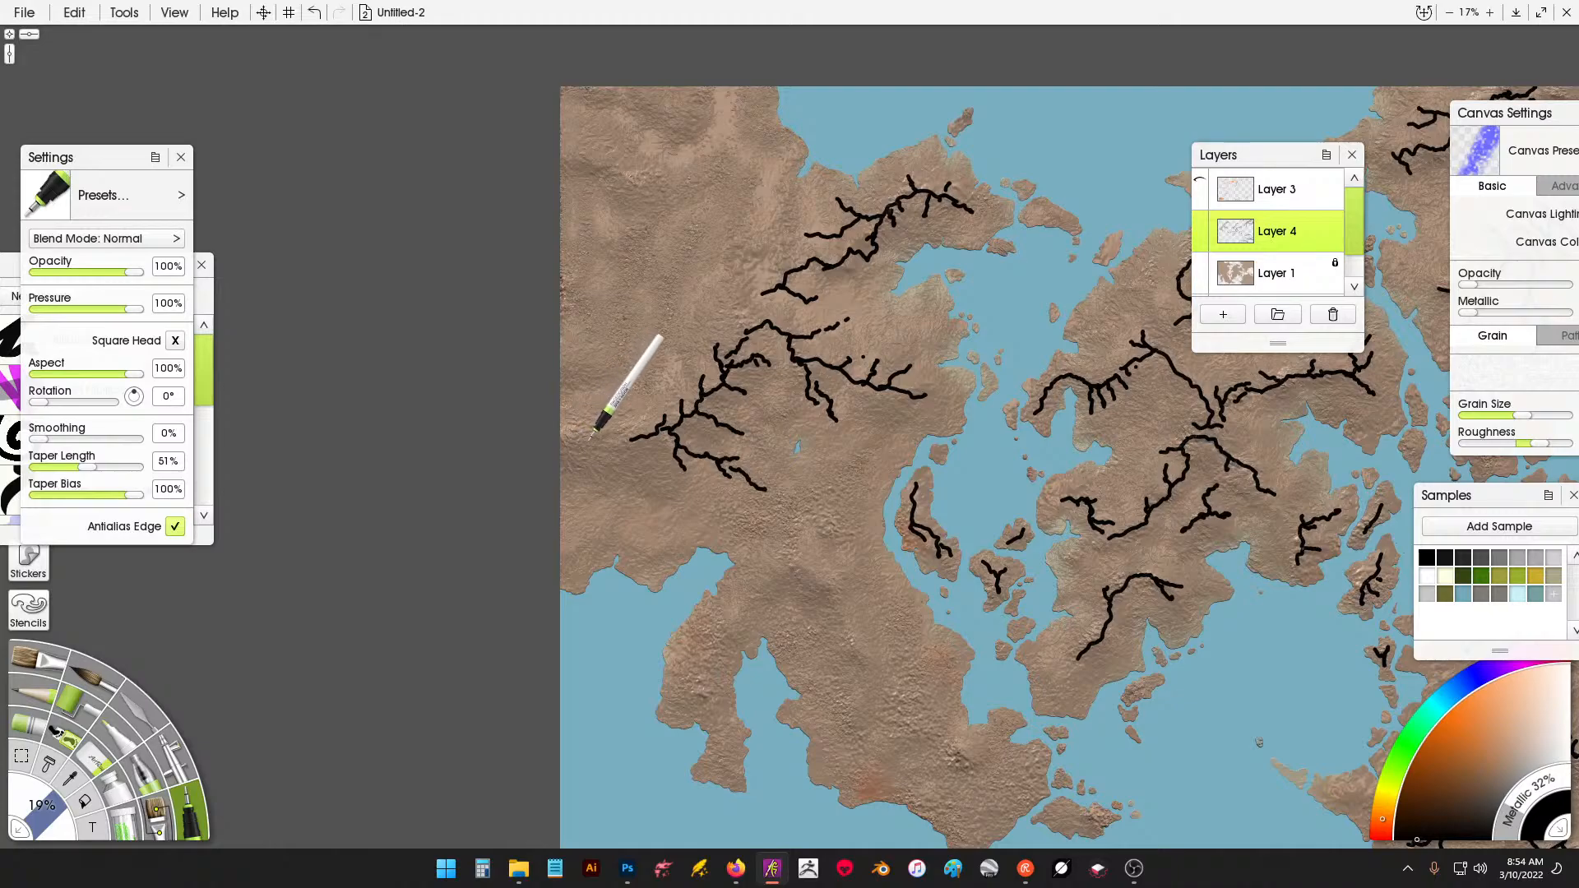
# Extend the western continent's middle ridge with spurs to the map's west edge, and ink a forked ridge down from its north edge.
pyautogui.moveTo(560, 434)
pyautogui.mouseDown()
pyautogui.moveTo(647, 466)
pyautogui.moveTo(648, 438)
pyautogui.moveTo(659, 450)
pyautogui.moveTo(607, 424)
pyautogui.moveTo(642, 424)
pyautogui.moveTo(653, 392)
pyautogui.moveTo(614, 421)
pyautogui.moveTo(597, 406)
pyautogui.moveTo(612, 413)
pyautogui.moveTo(571, 408)
pyautogui.mouseUp()
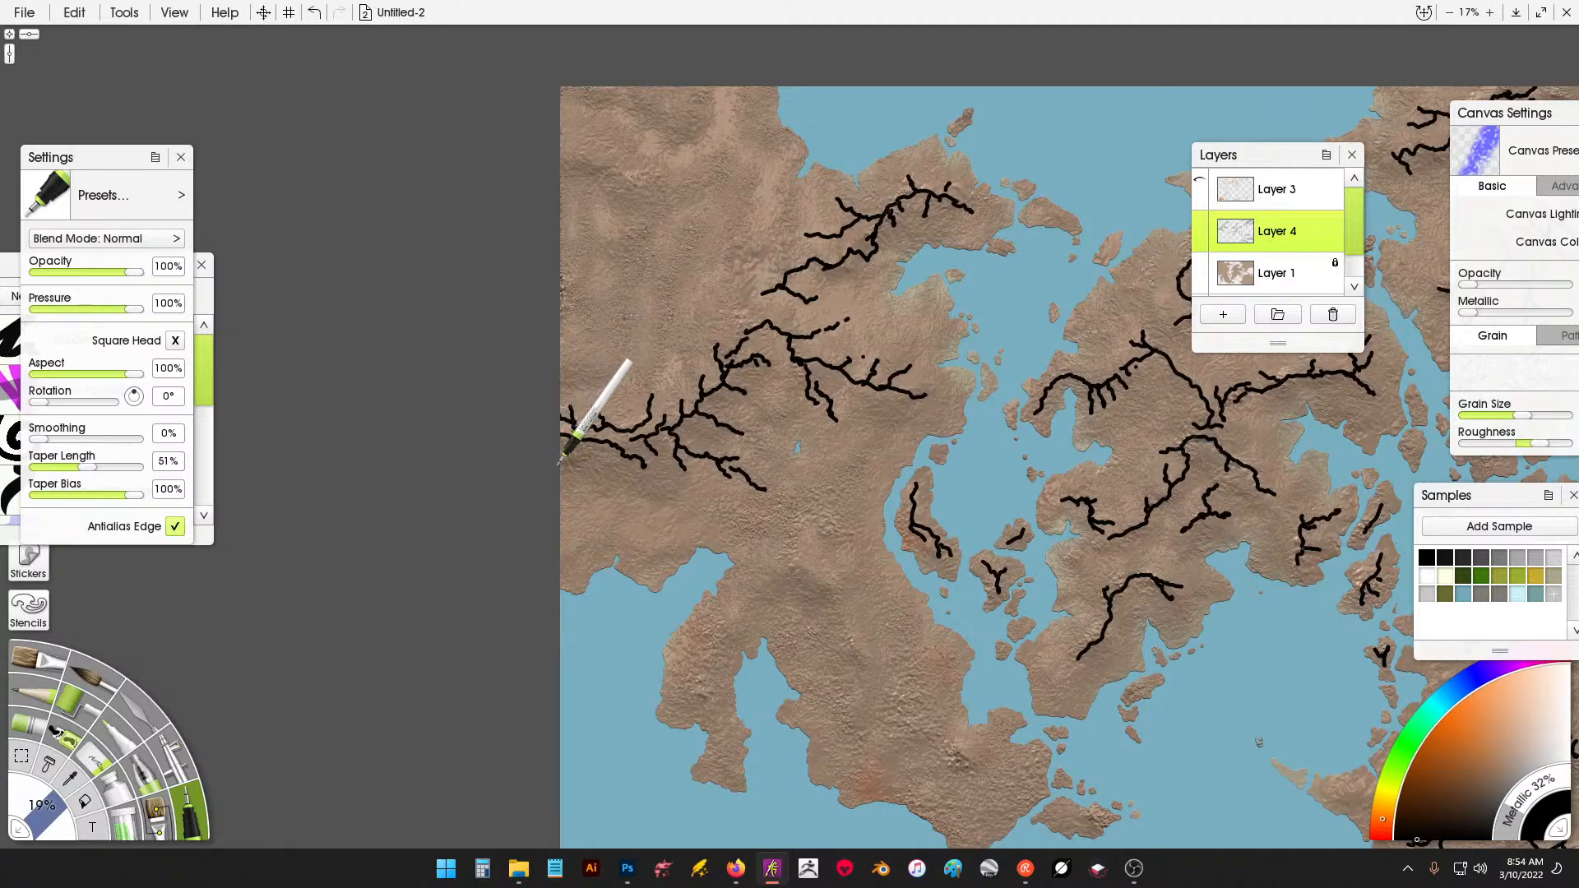
pyautogui.moveTo(555, 464); pyautogui.dragTo(587, 478)
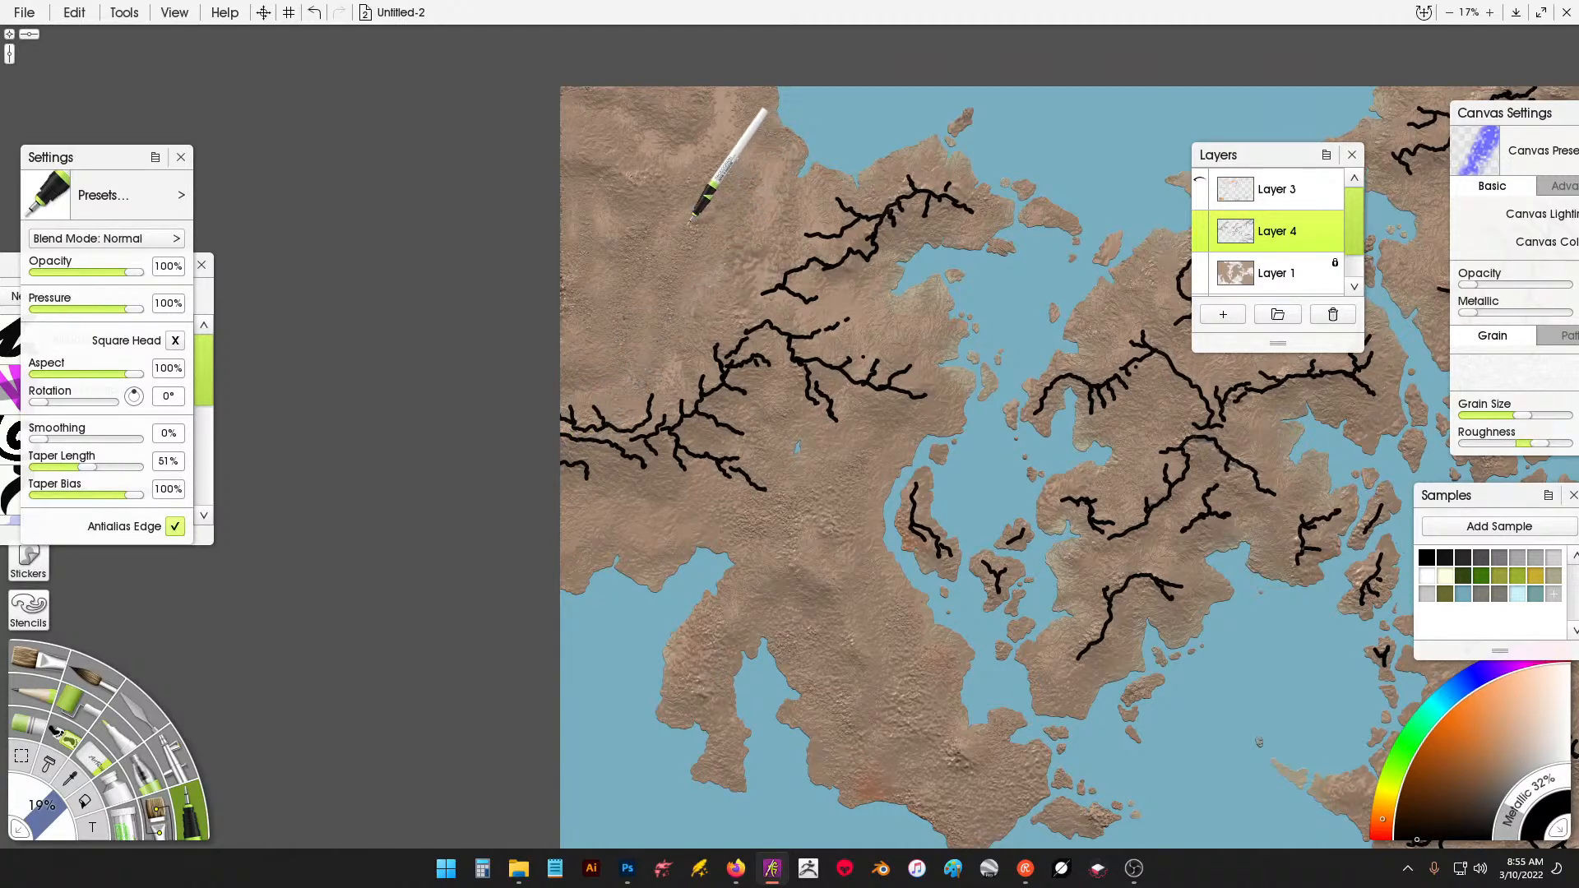
pyautogui.moveTo(668, 285)
pyautogui.mouseDown()
pyautogui.moveTo(696, 384)
pyautogui.moveTo(676, 282)
pyautogui.moveTo(701, 287)
pyautogui.moveTo(757, 229)
pyautogui.moveTo(802, 318)
pyautogui.mouseUp()
pyautogui.moveTo(756, 232)
pyautogui.mouseDown()
pyautogui.moveTo(756, 183)
pyautogui.moveTo(771, 191)
pyautogui.moveTo(779, 239)
pyautogui.mouseUp()
# Ink a spurred ridge southeast through the western continent's southern part, plus a curved ridge along its southwestern peninsula.
pyautogui.moveTo(851, 498); pyautogui.dragTo(828, 256)
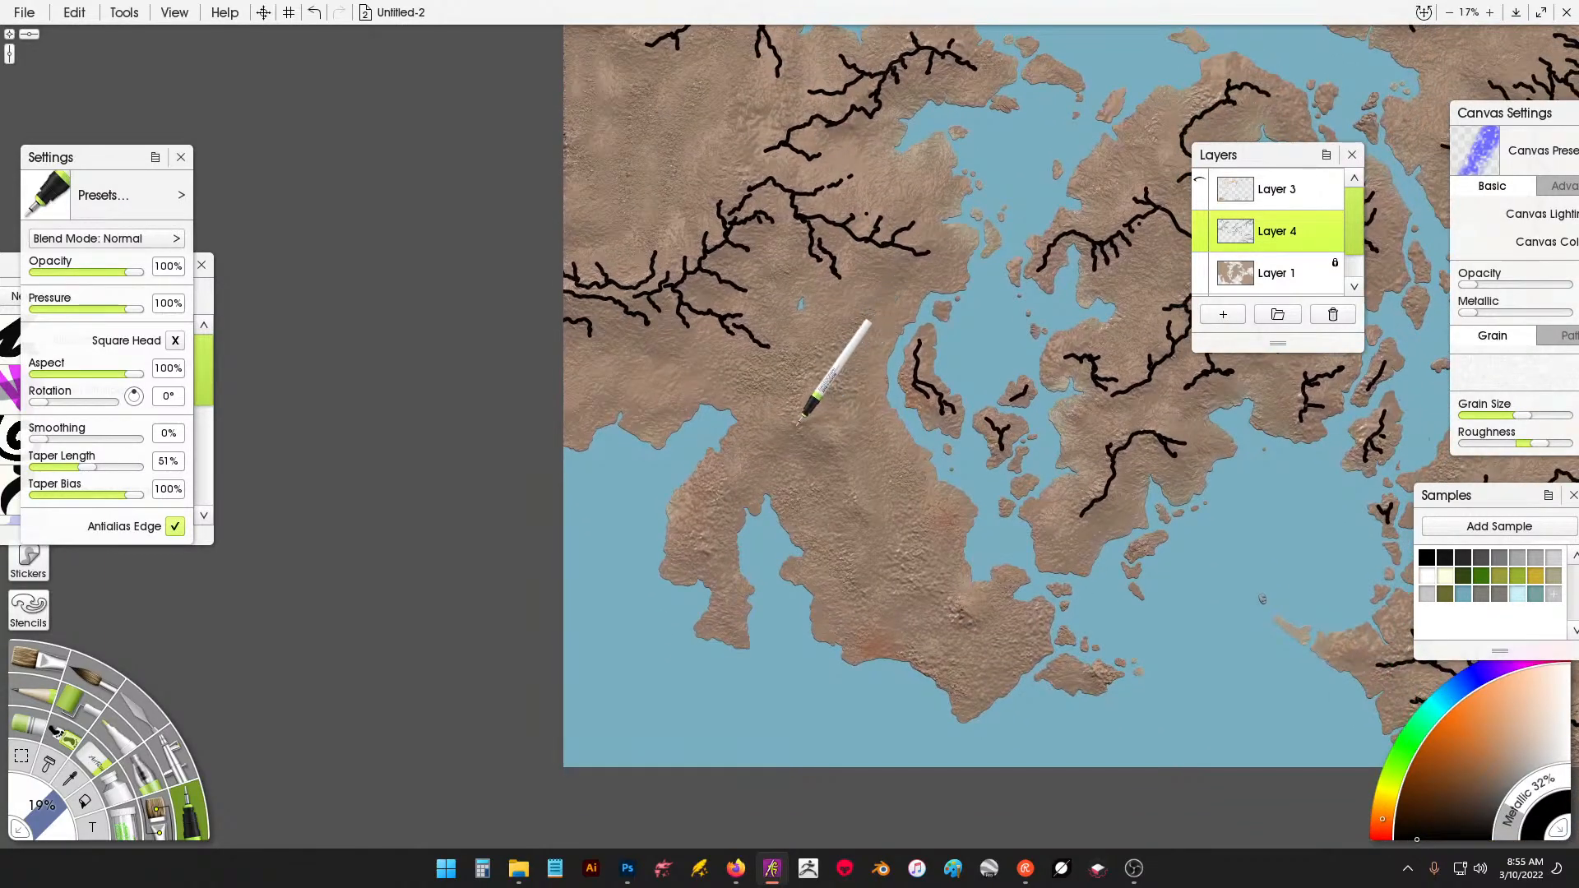
pyautogui.moveTo(787, 411)
pyautogui.mouseDown()
pyautogui.moveTo(837, 441)
pyautogui.moveTo(839, 473)
pyautogui.moveTo(825, 463)
pyautogui.moveTo(860, 517)
pyautogui.moveTo(833, 552)
pyautogui.moveTo(856, 502)
pyautogui.mouseUp()
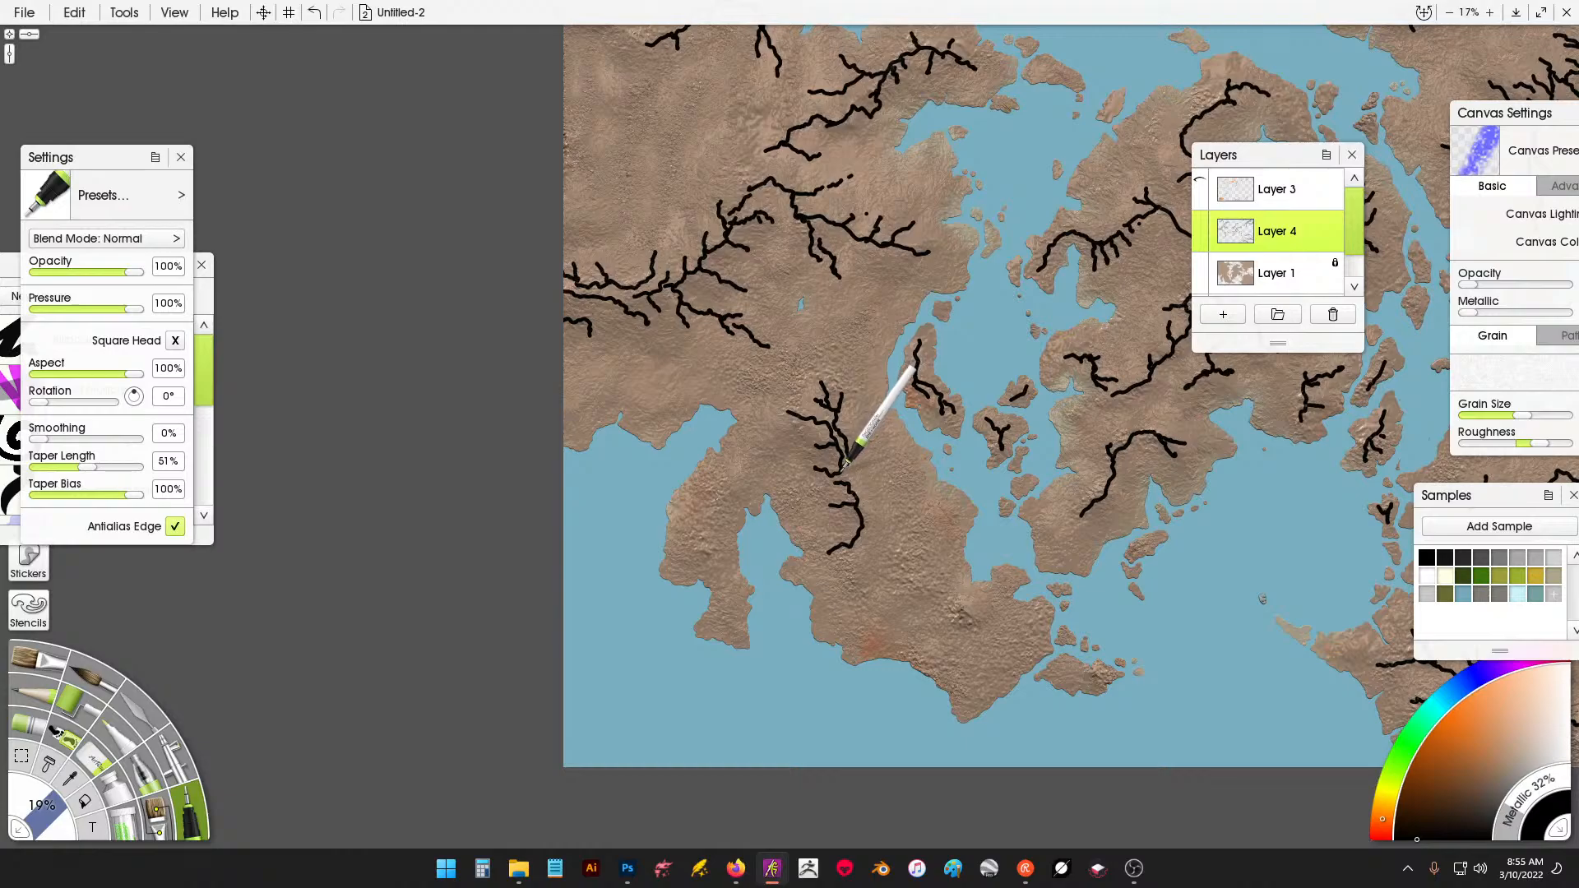
pyautogui.moveTo(866, 524)
pyautogui.mouseDown()
pyautogui.moveTo(904, 588)
pyautogui.moveTo(890, 598)
pyautogui.mouseUp()
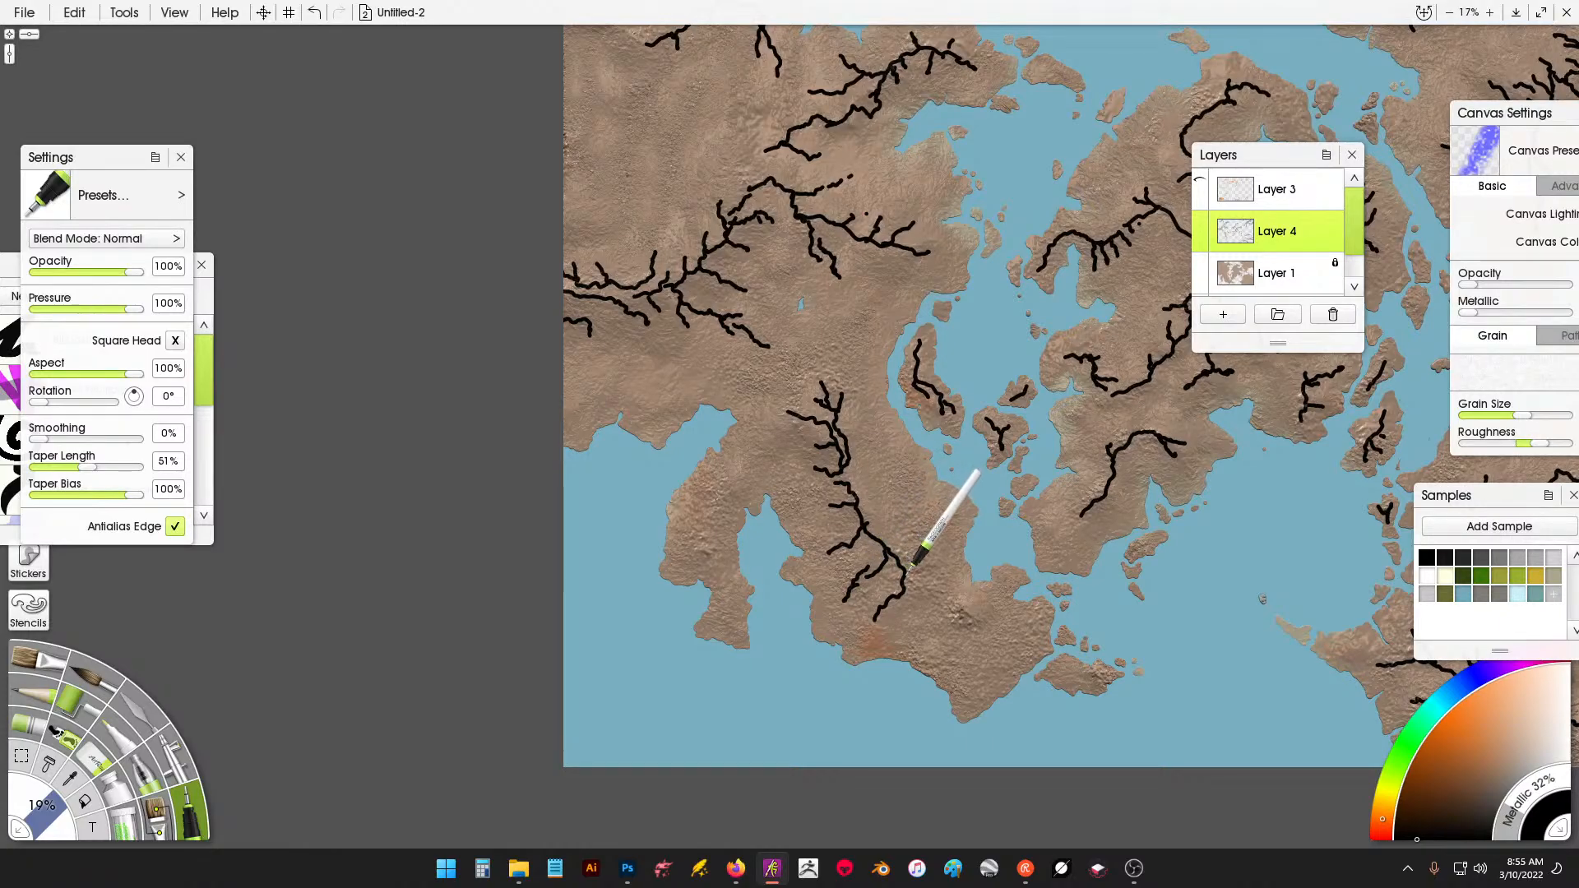
pyautogui.moveTo(931, 587)
pyautogui.mouseDown()
pyautogui.moveTo(967, 611)
pyautogui.moveTo(971, 650)
pyautogui.moveTo(996, 619)
pyautogui.moveTo(1010, 650)
pyautogui.mouseUp()
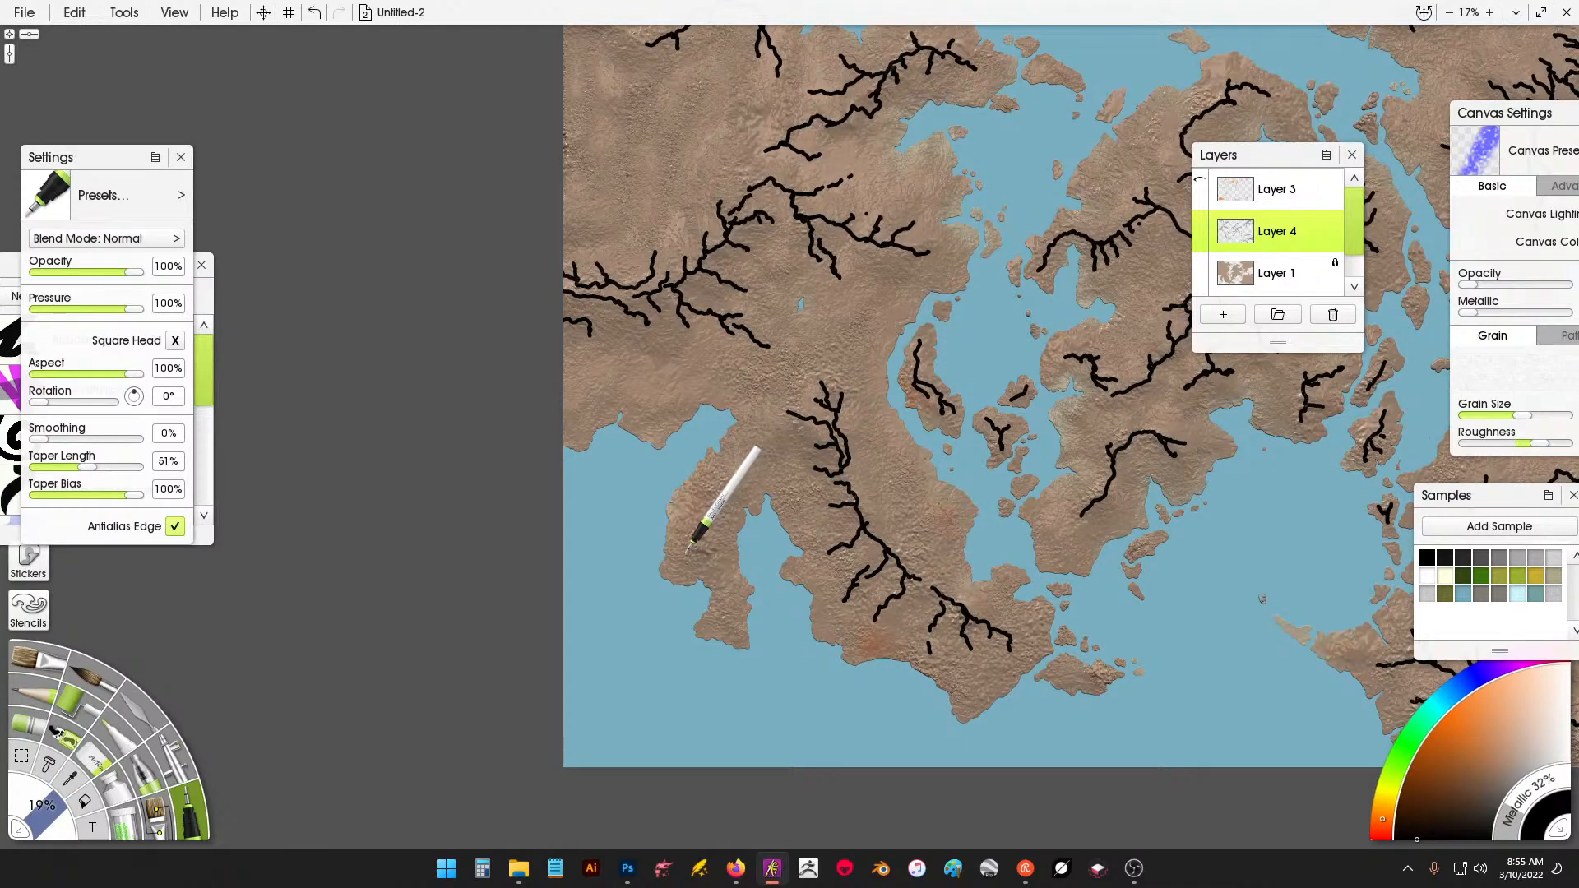
pyautogui.moveTo(690, 551)
pyautogui.mouseDown()
pyautogui.moveTo(750, 466)
pyautogui.moveTo(788, 465)
pyautogui.moveTo(793, 486)
pyautogui.mouseUp()
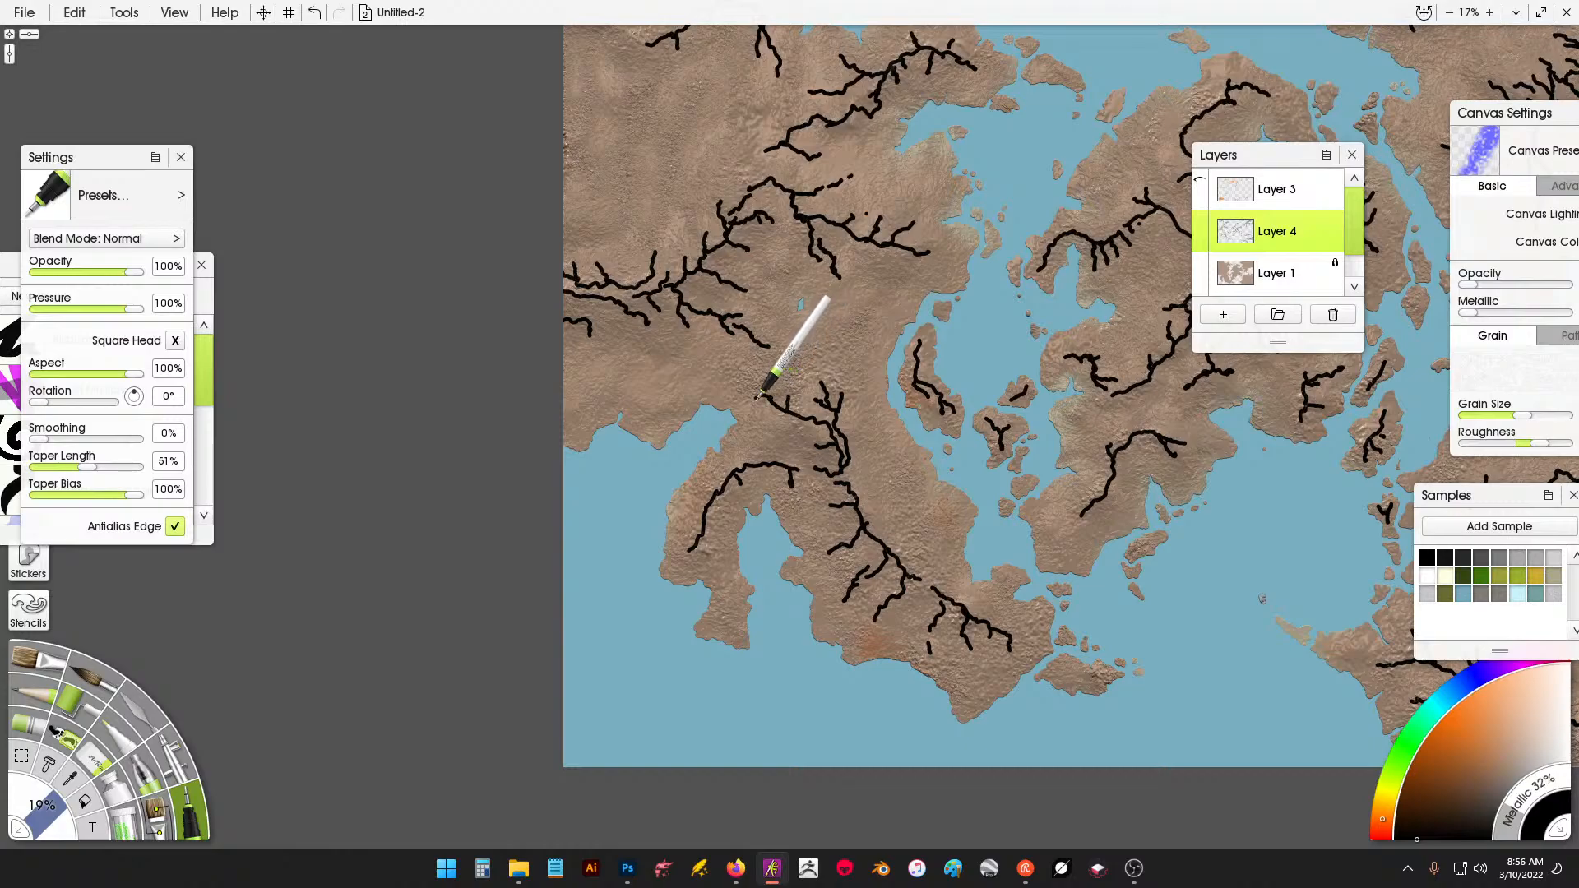
pyautogui.moveTo(756, 396); pyautogui.dragTo(788, 405)
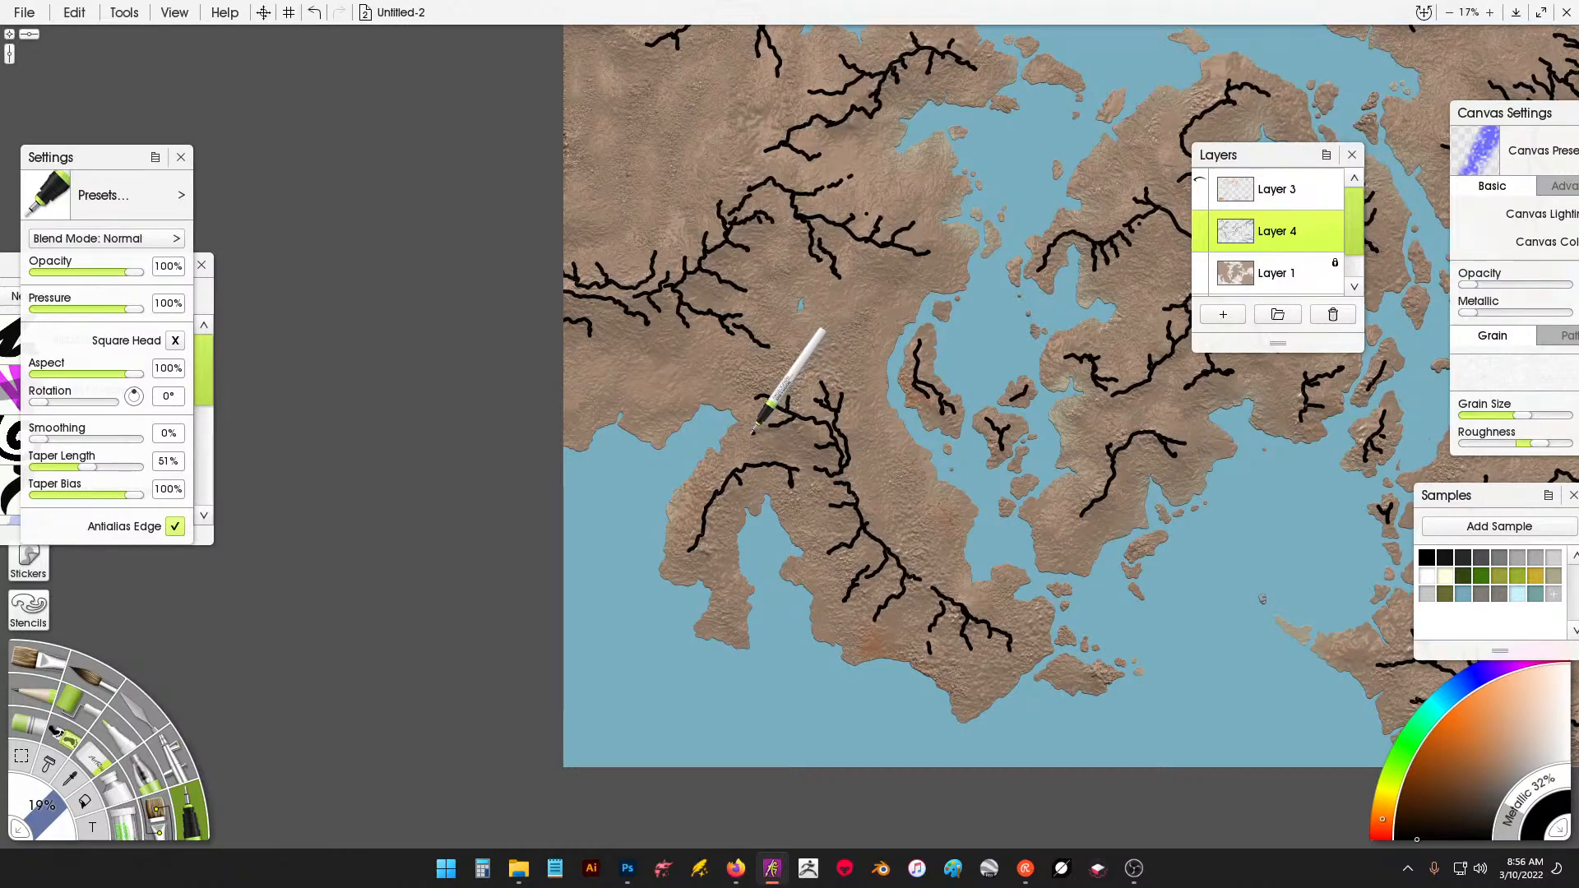
pyautogui.moveTo(819, 372); pyautogui.dragTo(816, 366)
# Branch the western continent's southeast-running range toward its east coast, and mark short ridges on the islets in the northern channel.
pyautogui.moveTo(826, 224); pyautogui.dragTo(727, 406)
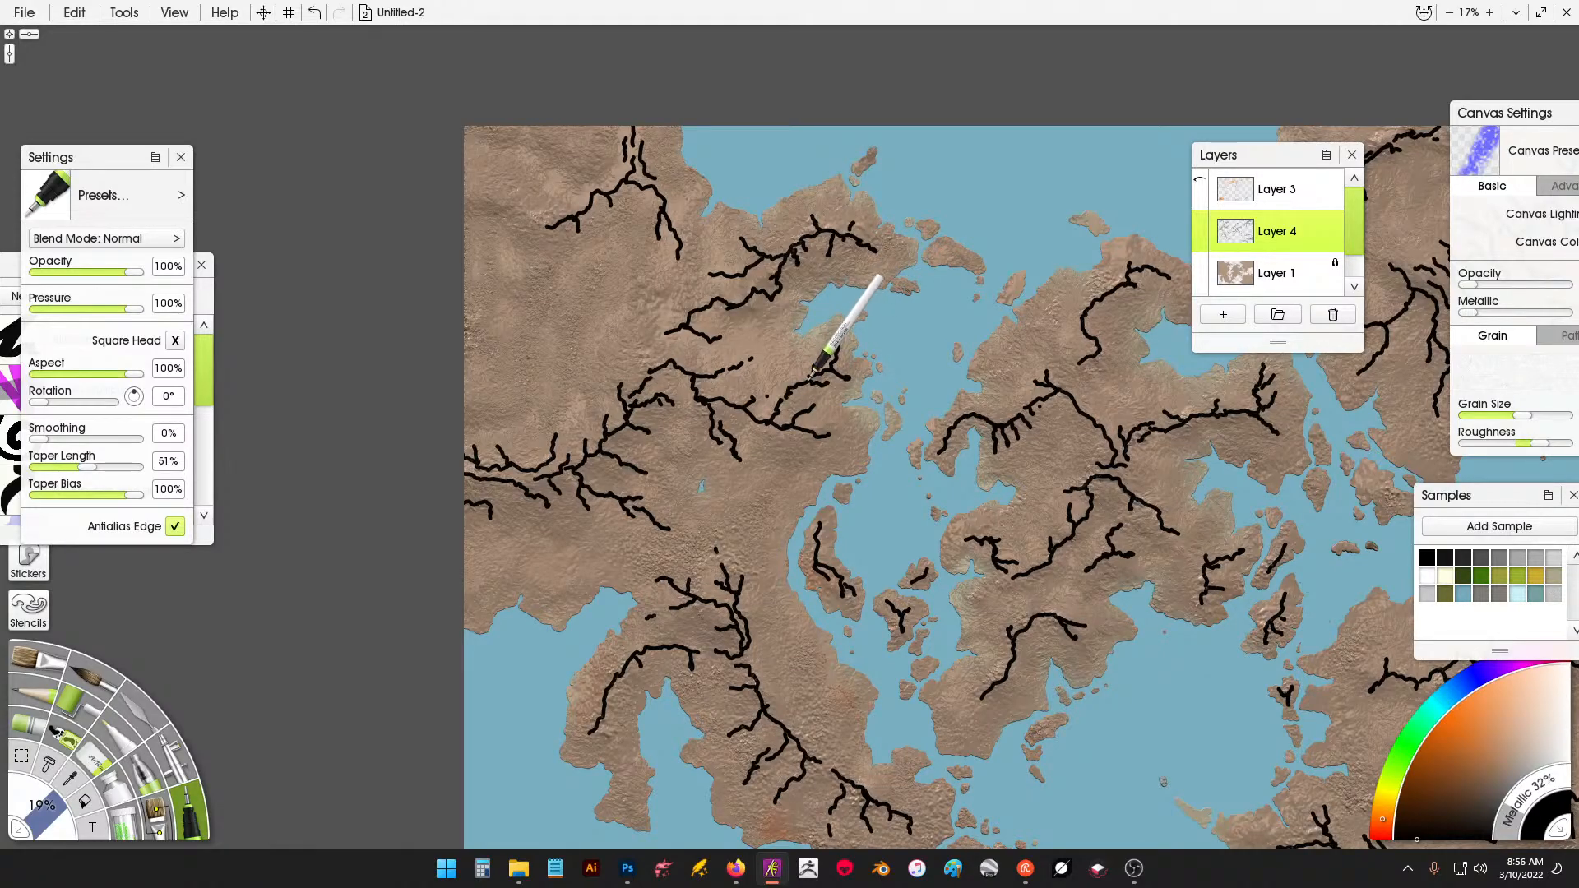
pyautogui.click(859, 313)
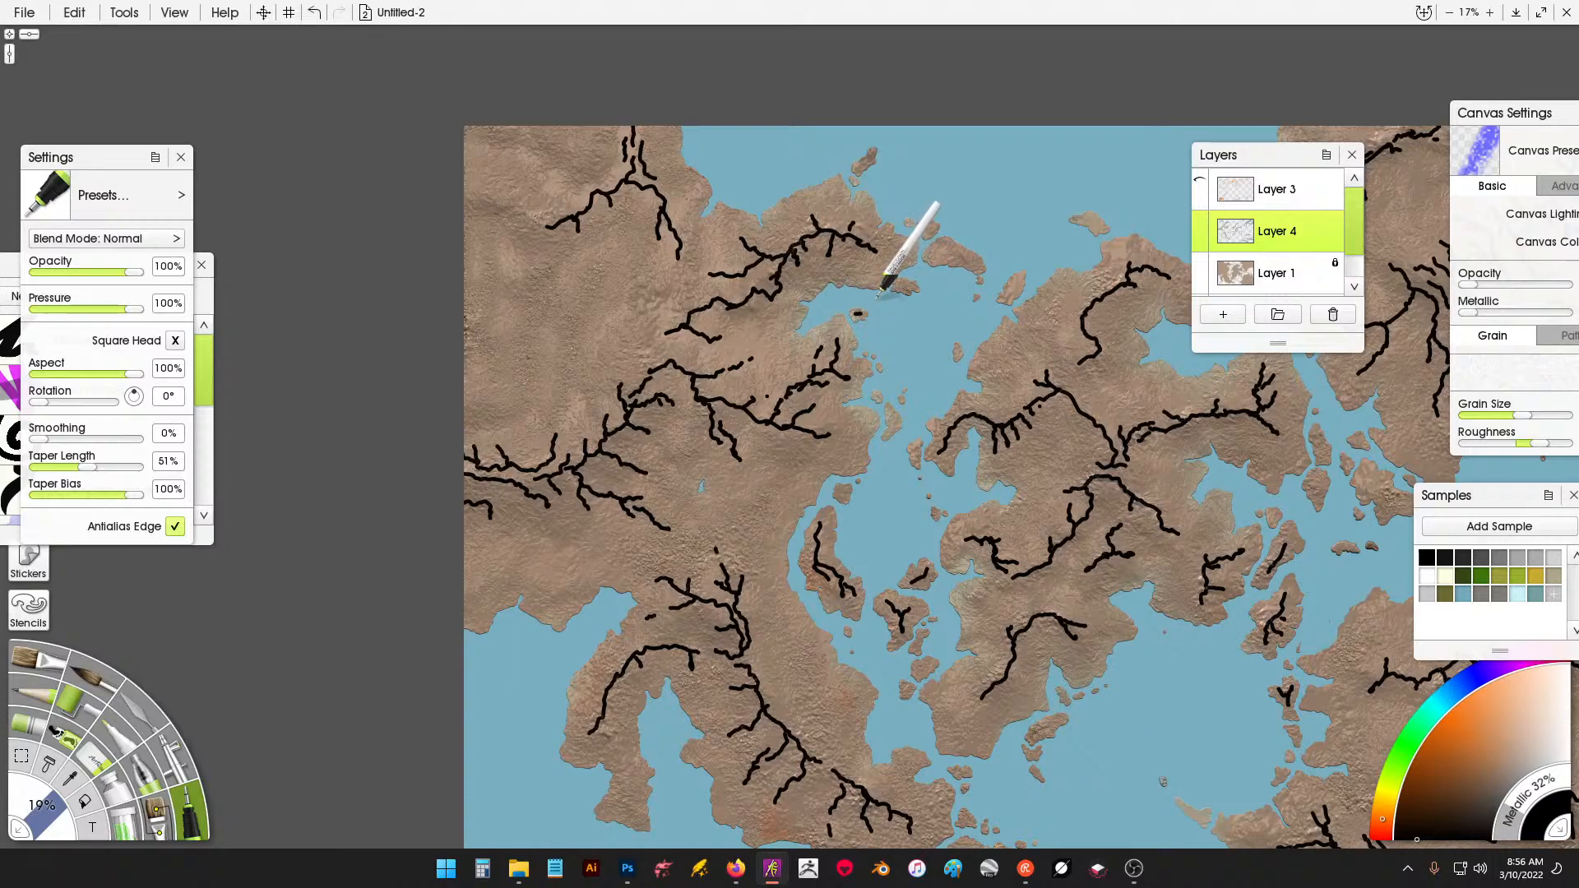
pyautogui.moveTo(936, 247); pyautogui.dragTo(965, 253)
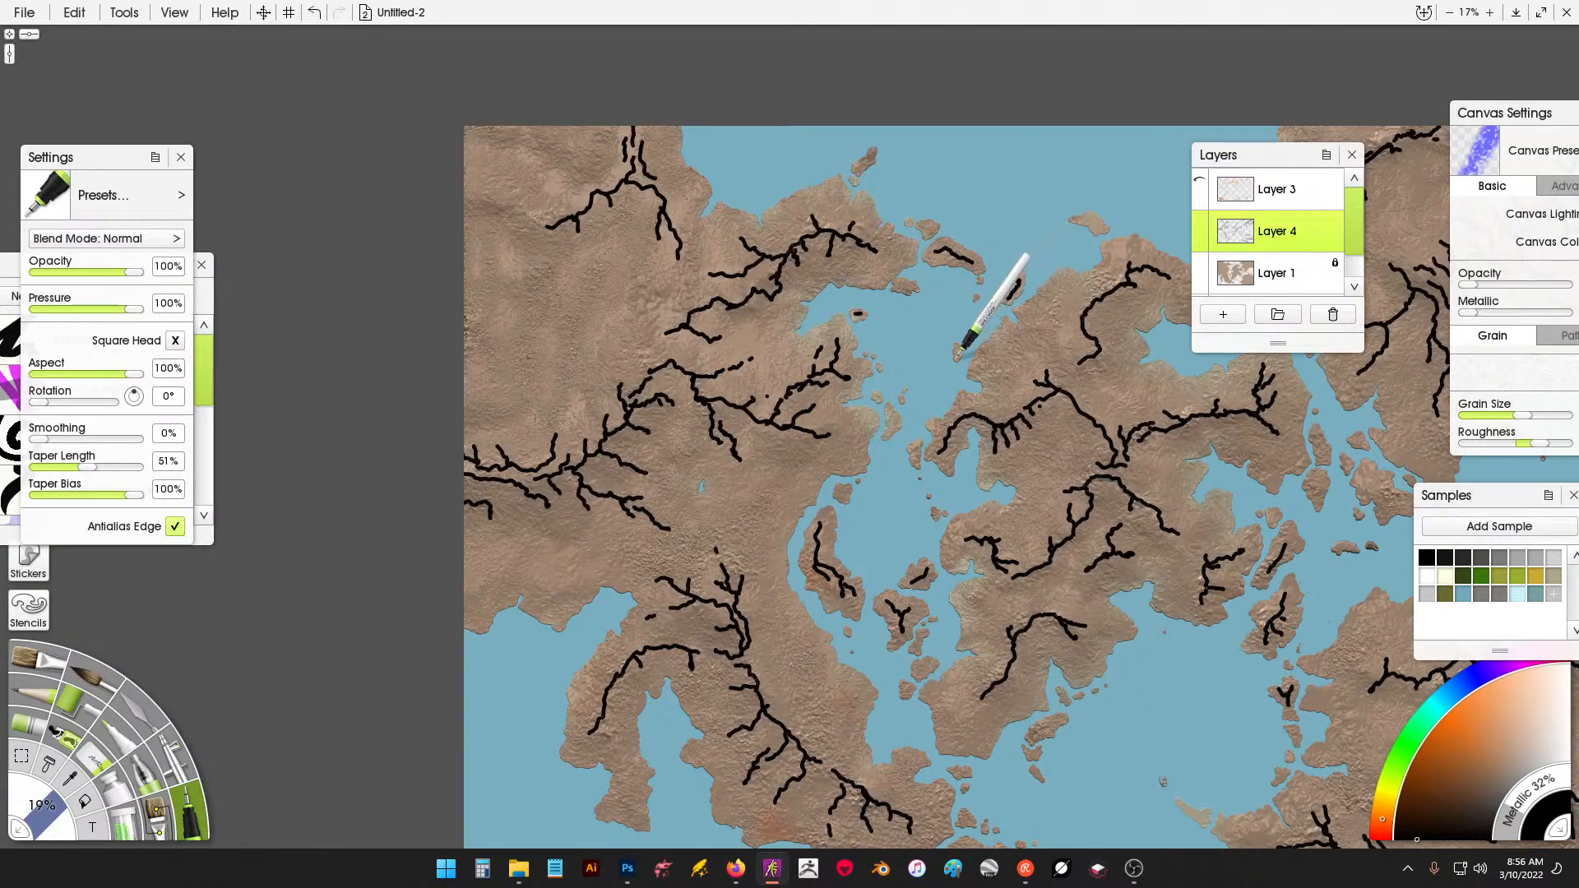
pyautogui.moveTo(956, 352)
pyautogui.mouseDown()
pyautogui.moveTo(893, 408)
pyautogui.moveTo(774, 325)
pyautogui.mouseUp()
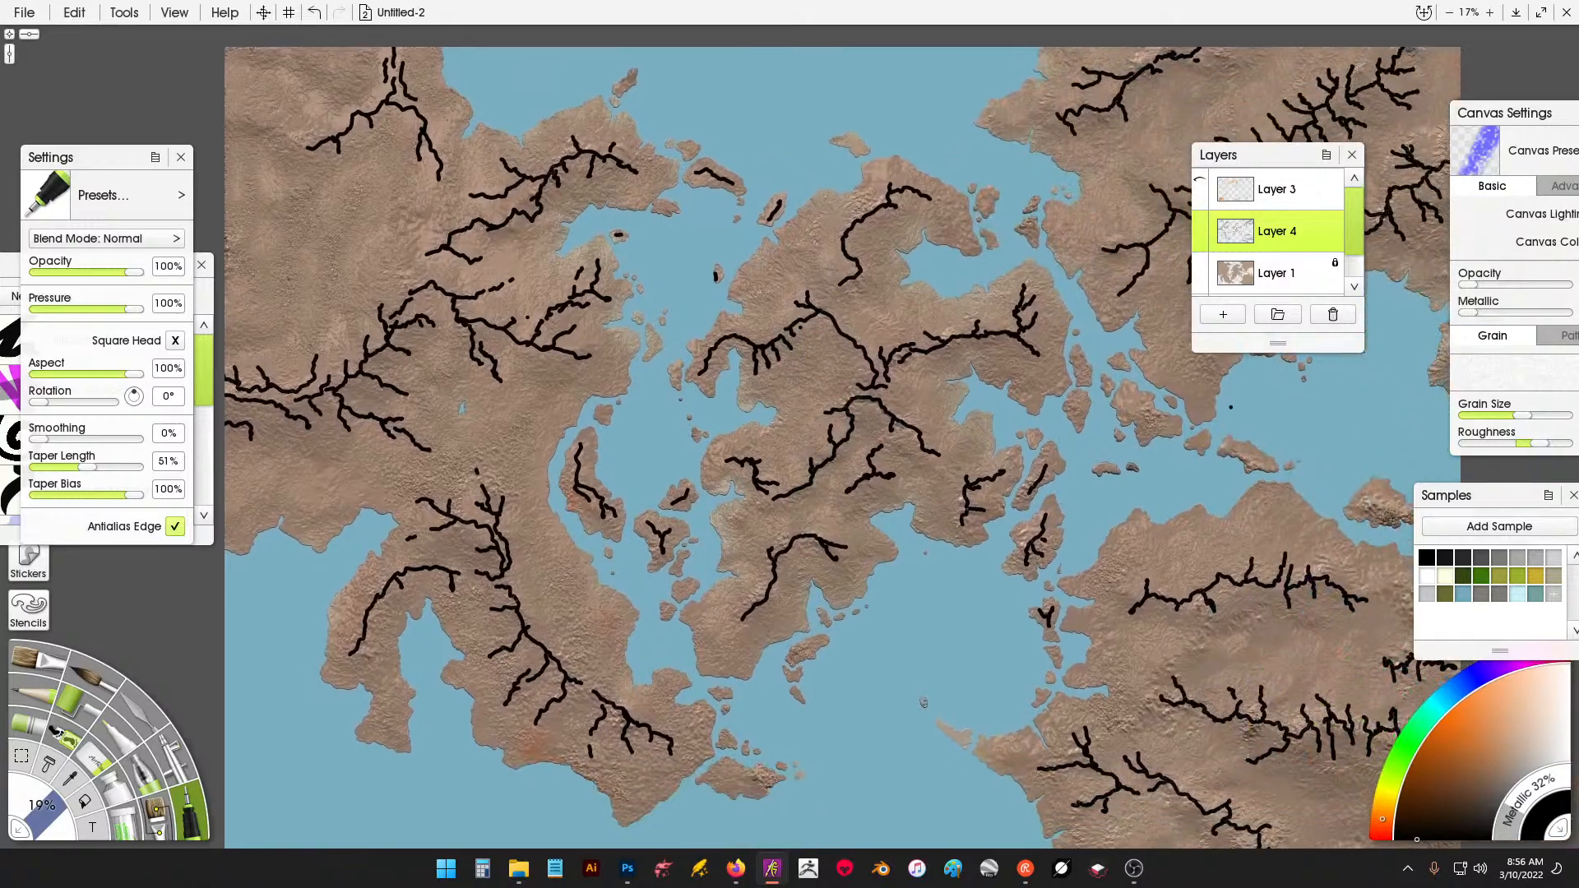
# Add spurs to the central continent's southern ridge, and ink a short ridge on the island off the southeastern continent's north coast.
pyautogui.moveTo(792, 502)
pyautogui.mouseDown()
pyautogui.moveTo(834, 388)
pyautogui.moveTo(776, 536)
pyautogui.moveTo(765, 509)
pyautogui.moveTo(822, 411)
pyautogui.moveTo(785, 432)
pyautogui.moveTo(891, 292)
pyautogui.mouseUp()
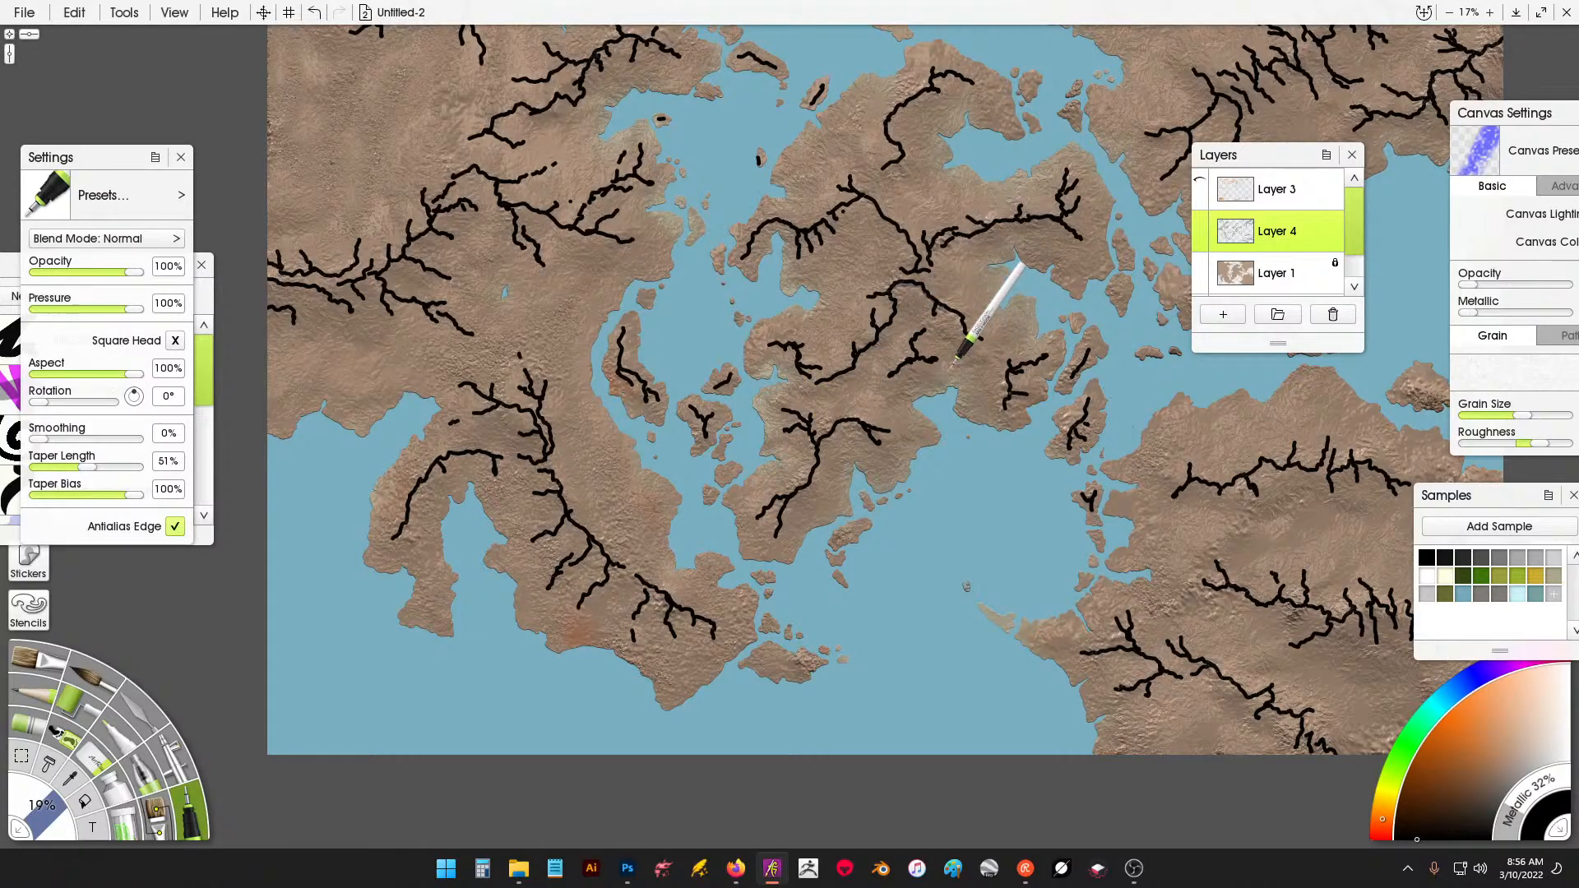
pyautogui.moveTo(961, 372)
pyautogui.mouseDown()
pyautogui.moveTo(773, 336)
pyautogui.moveTo(754, 302)
pyautogui.moveTo(879, 467)
pyautogui.moveTo(926, 476)
pyautogui.moveTo(907, 444)
pyautogui.moveTo(940, 454)
pyautogui.mouseUp()
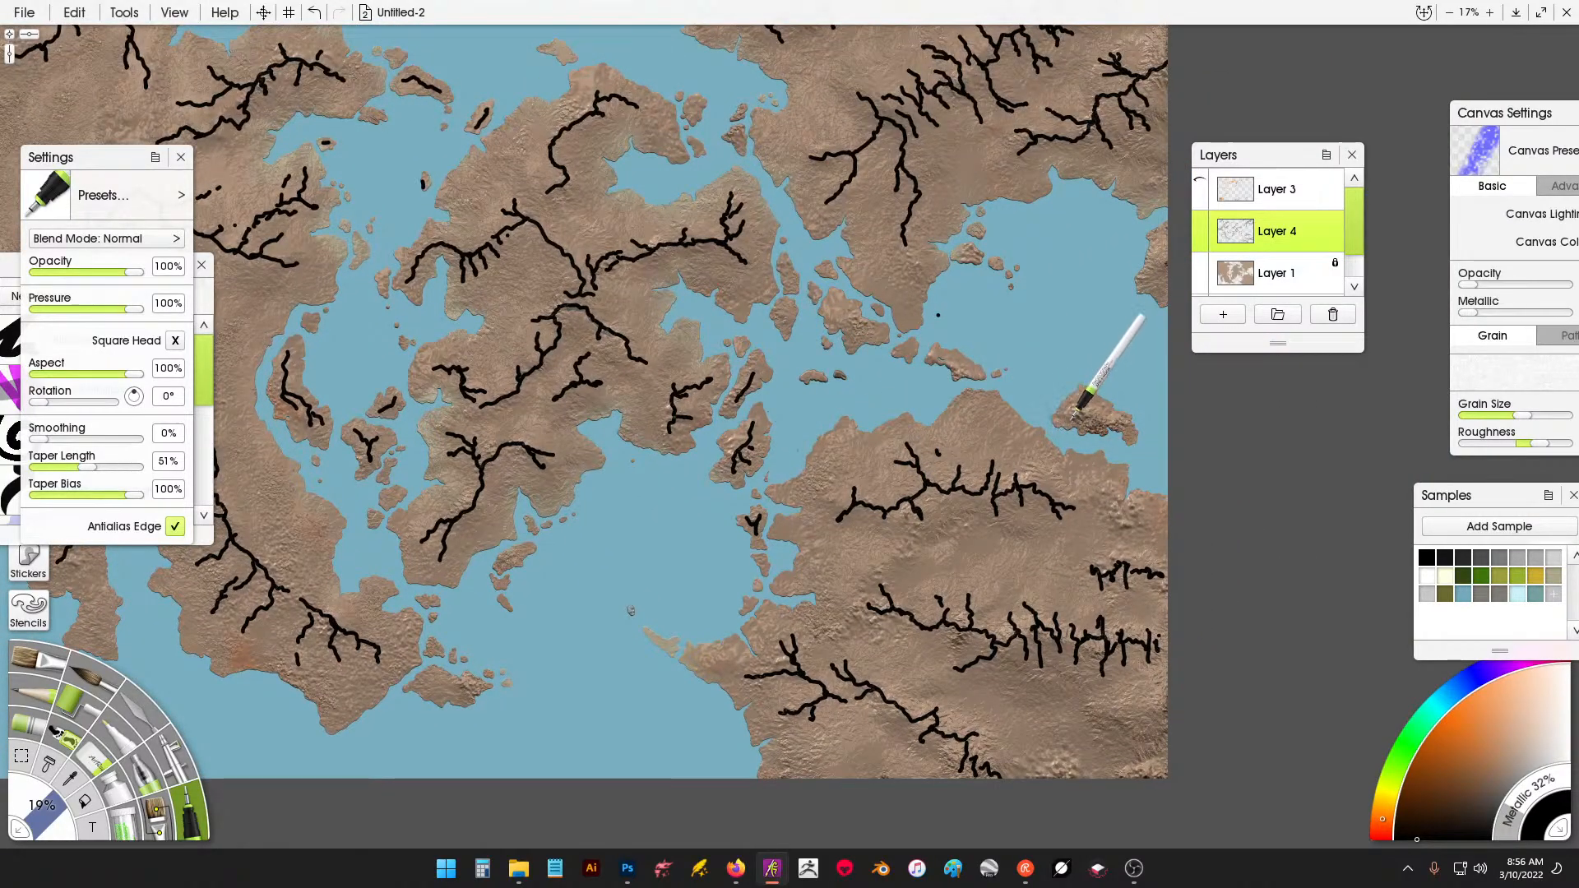
pyautogui.moveTo(1071, 417); pyautogui.dragTo(1101, 421)
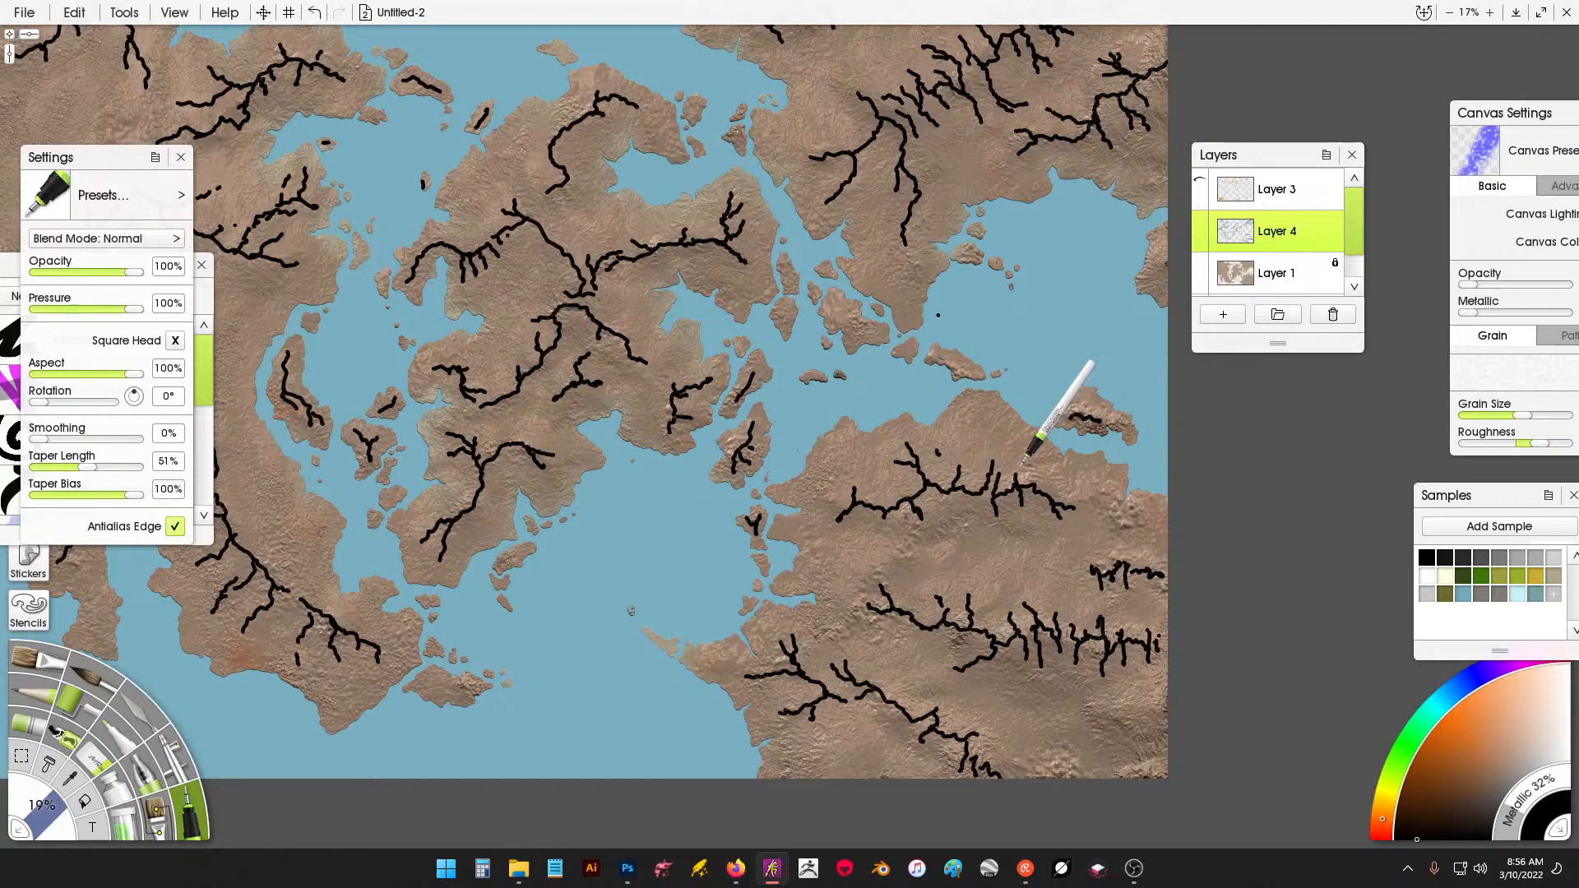
# Lock the transparency of Layer 4, which holds the black mountain ridges.
pyautogui.scroll(-3, 1024, 463)
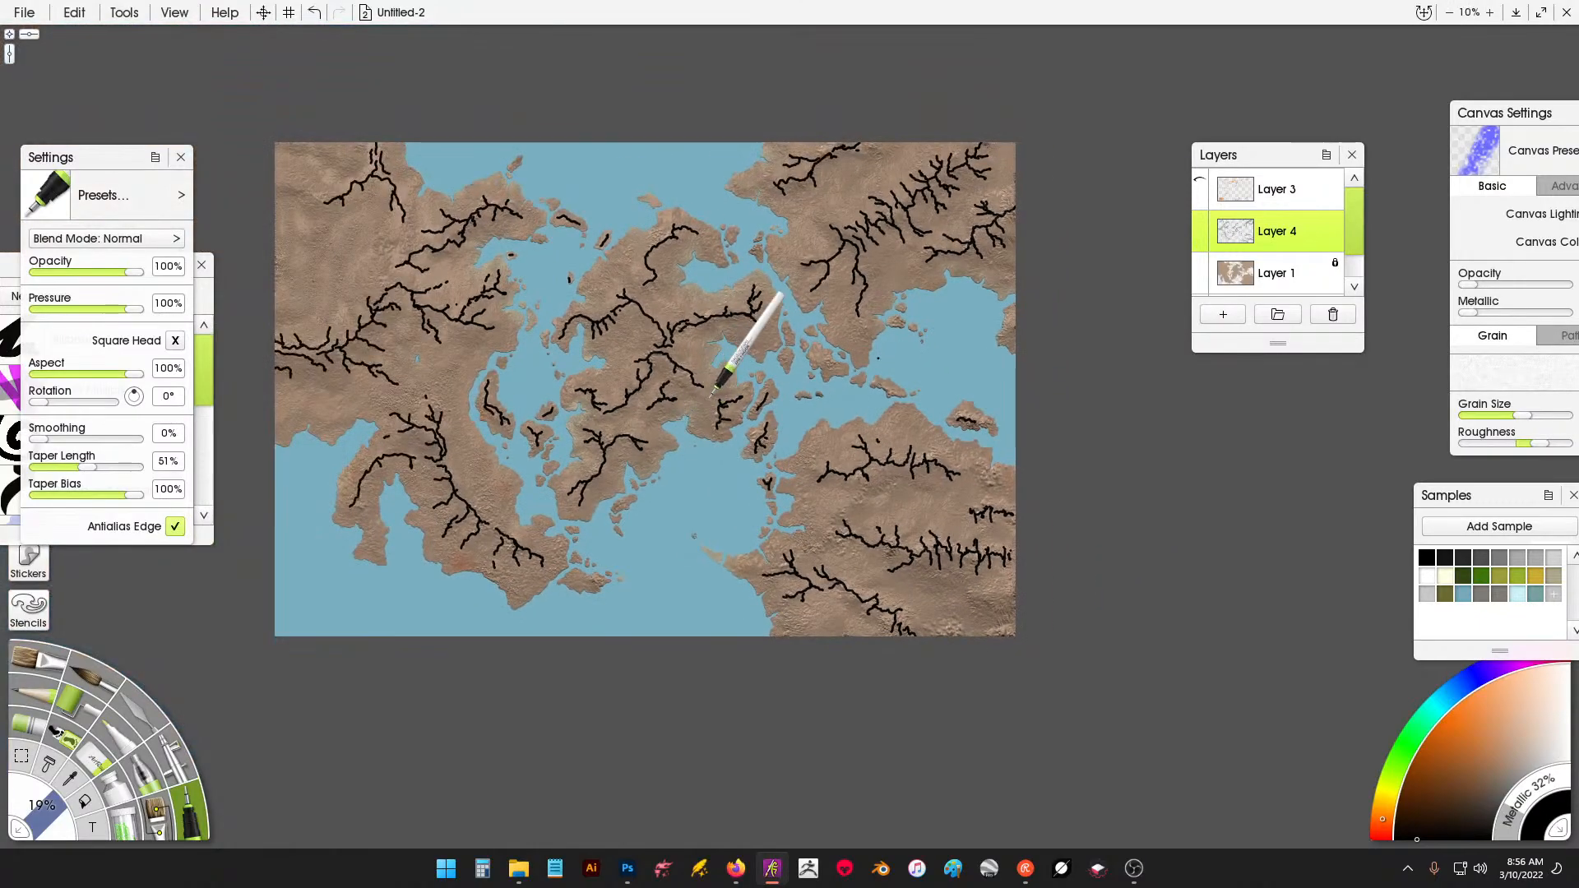
pyautogui.scroll(2, 680, 321)
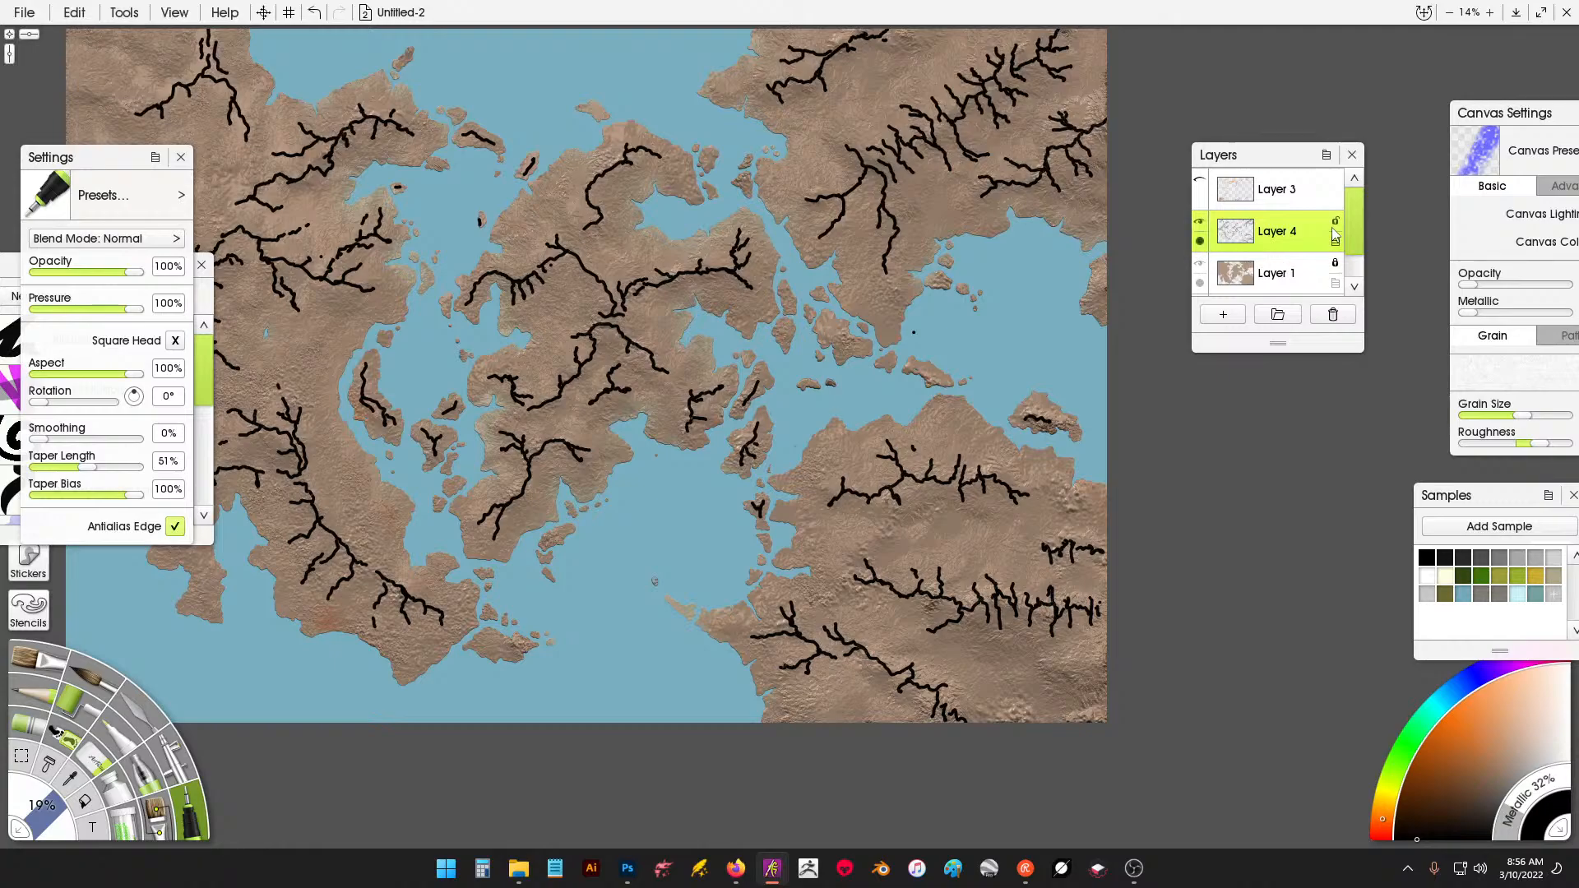
pyautogui.click(1335, 222)
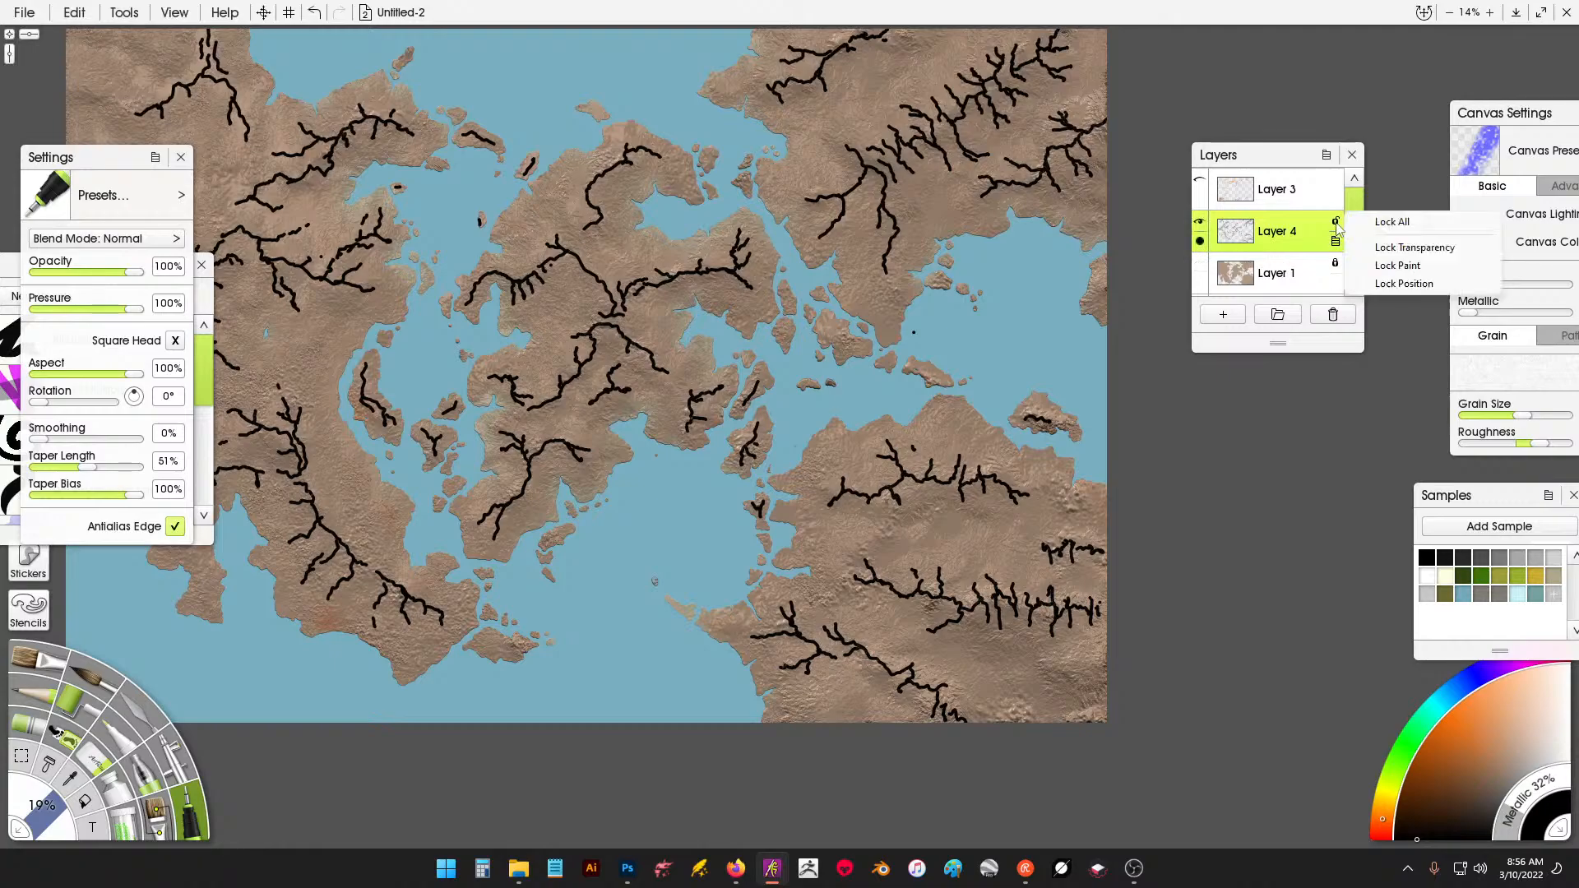
pyautogui.click(1392, 250)
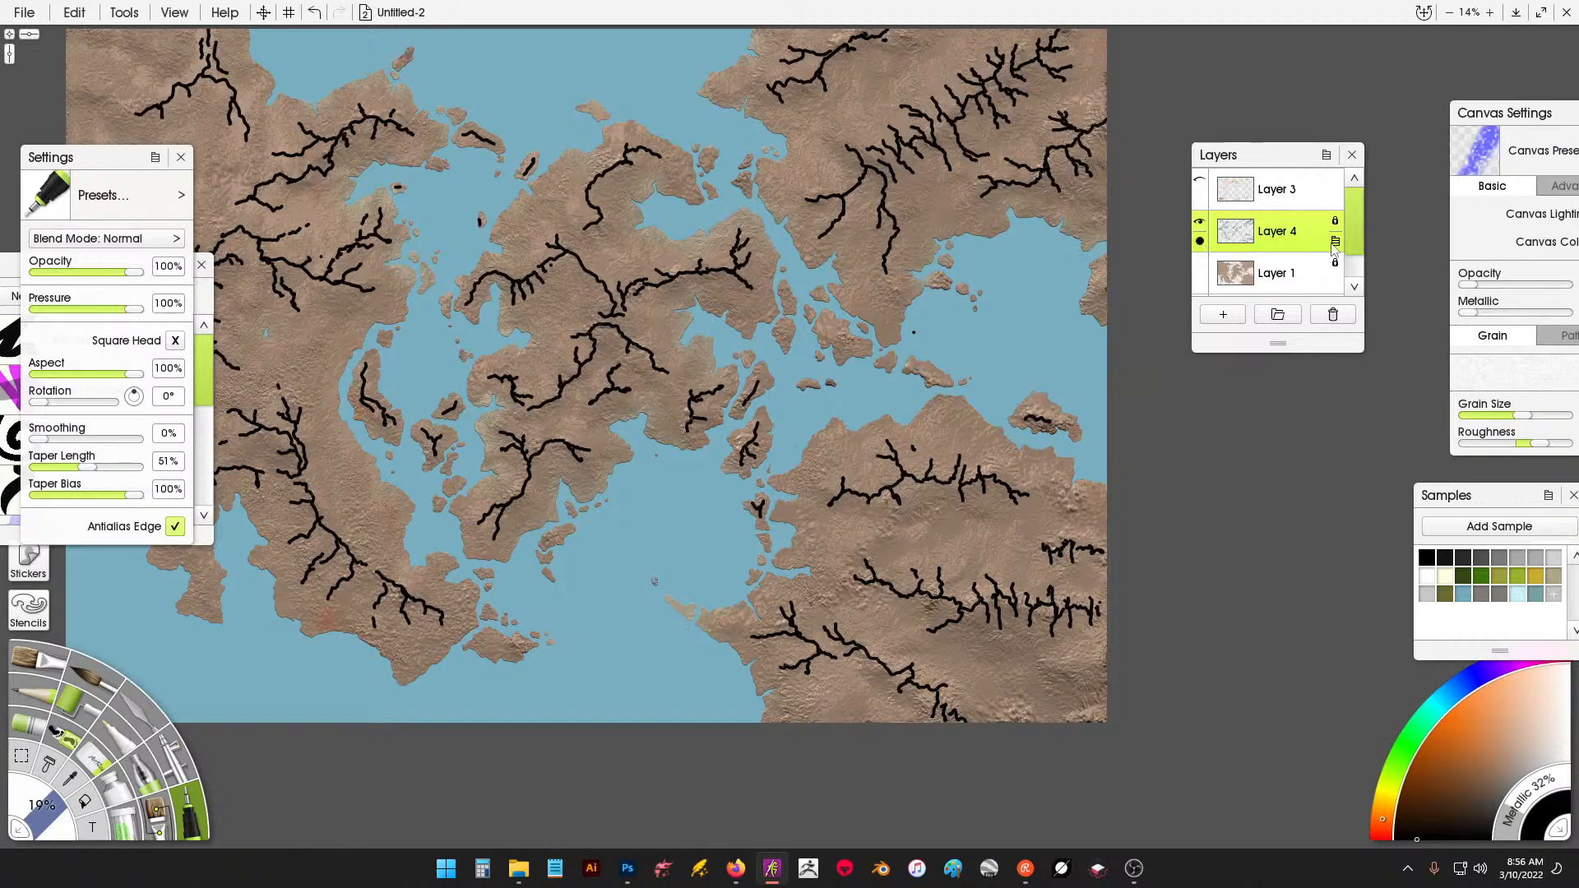
# Set the bump blend mode of Layer 4 to Add.
pyautogui.click(1335, 242)
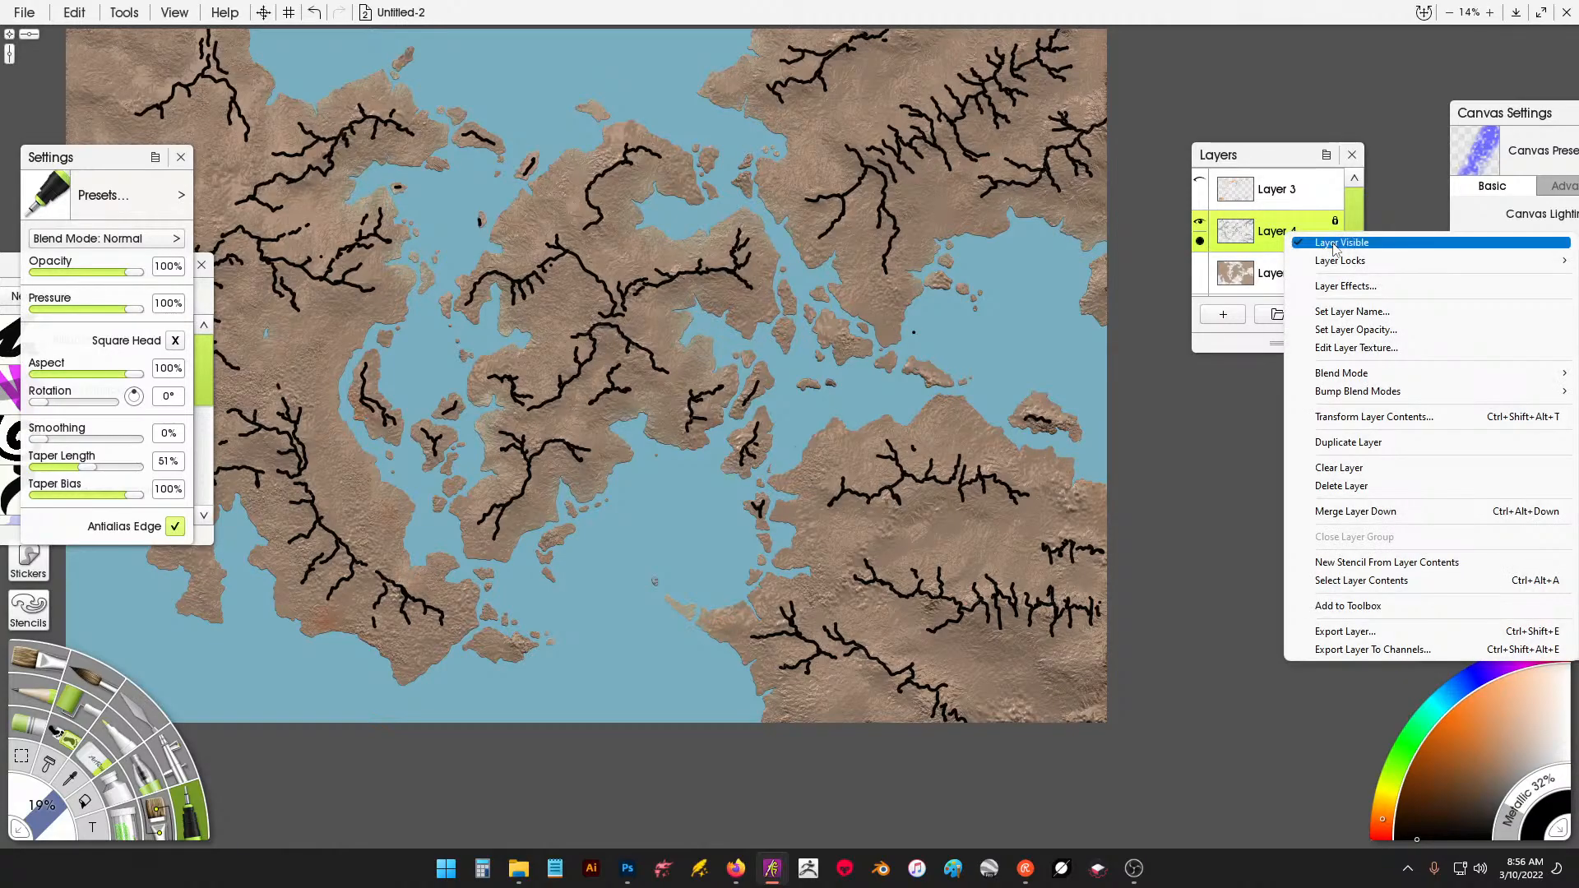
pyautogui.click(1286, 161)
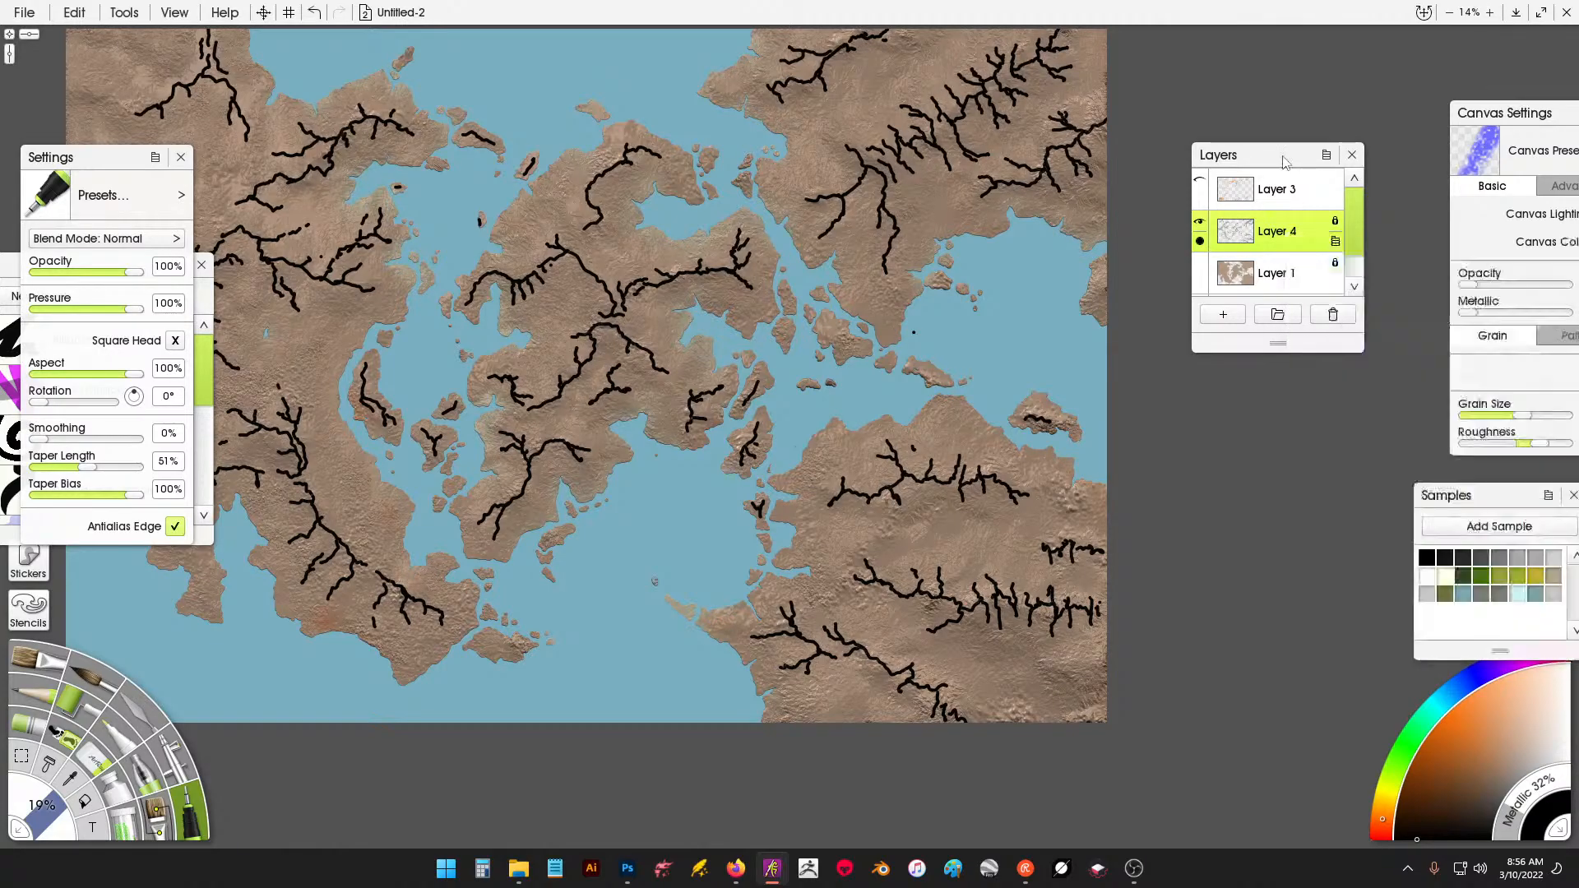
pyautogui.click(1335, 241)
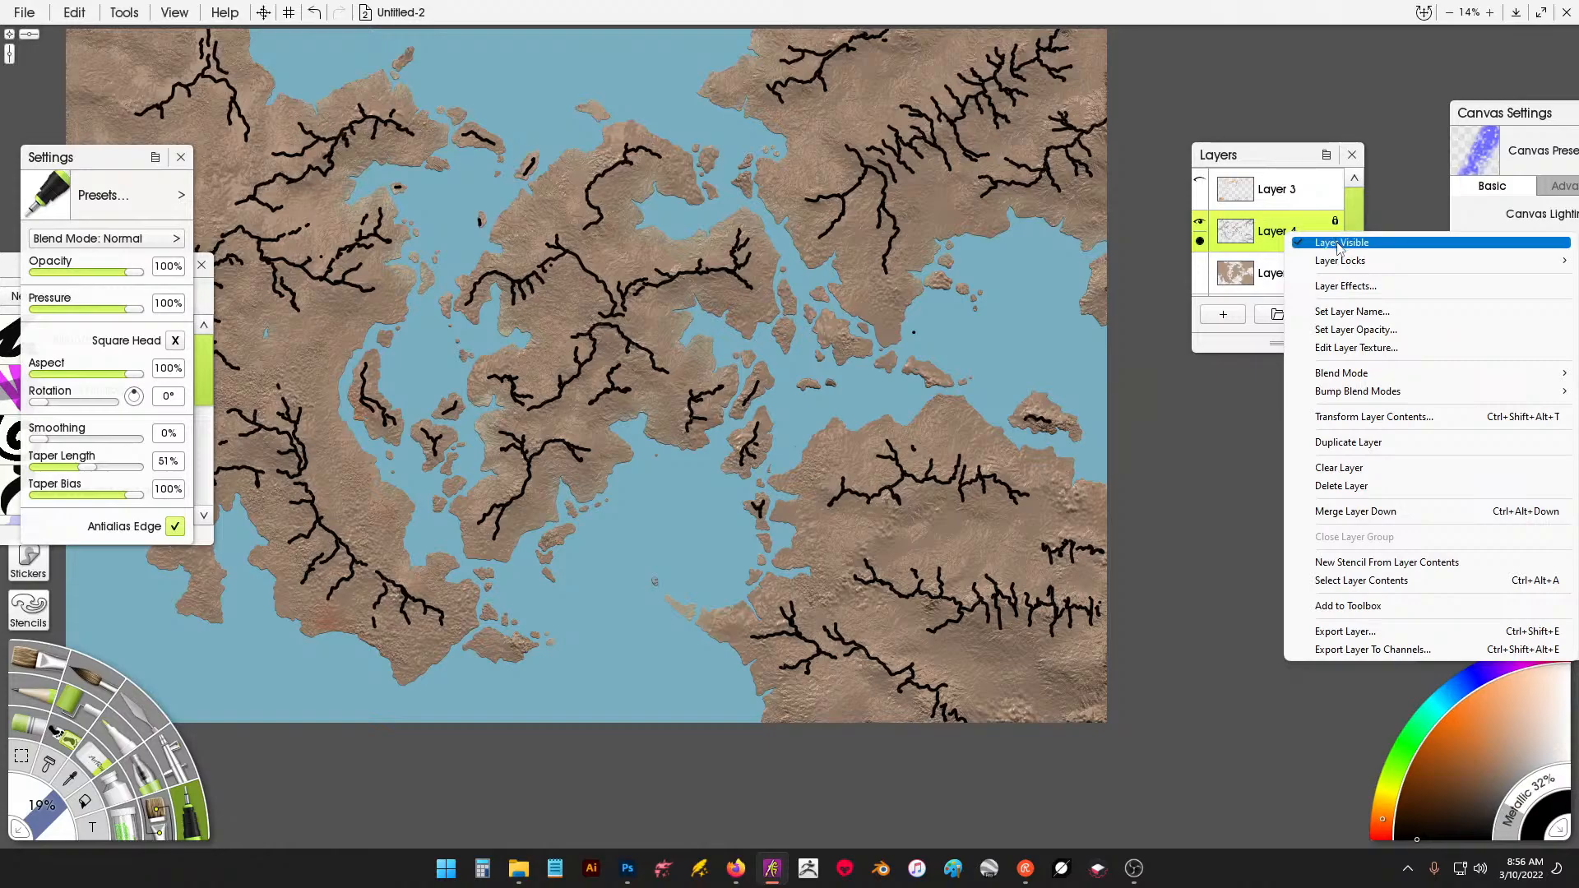
pyautogui.moveTo(1398, 393)
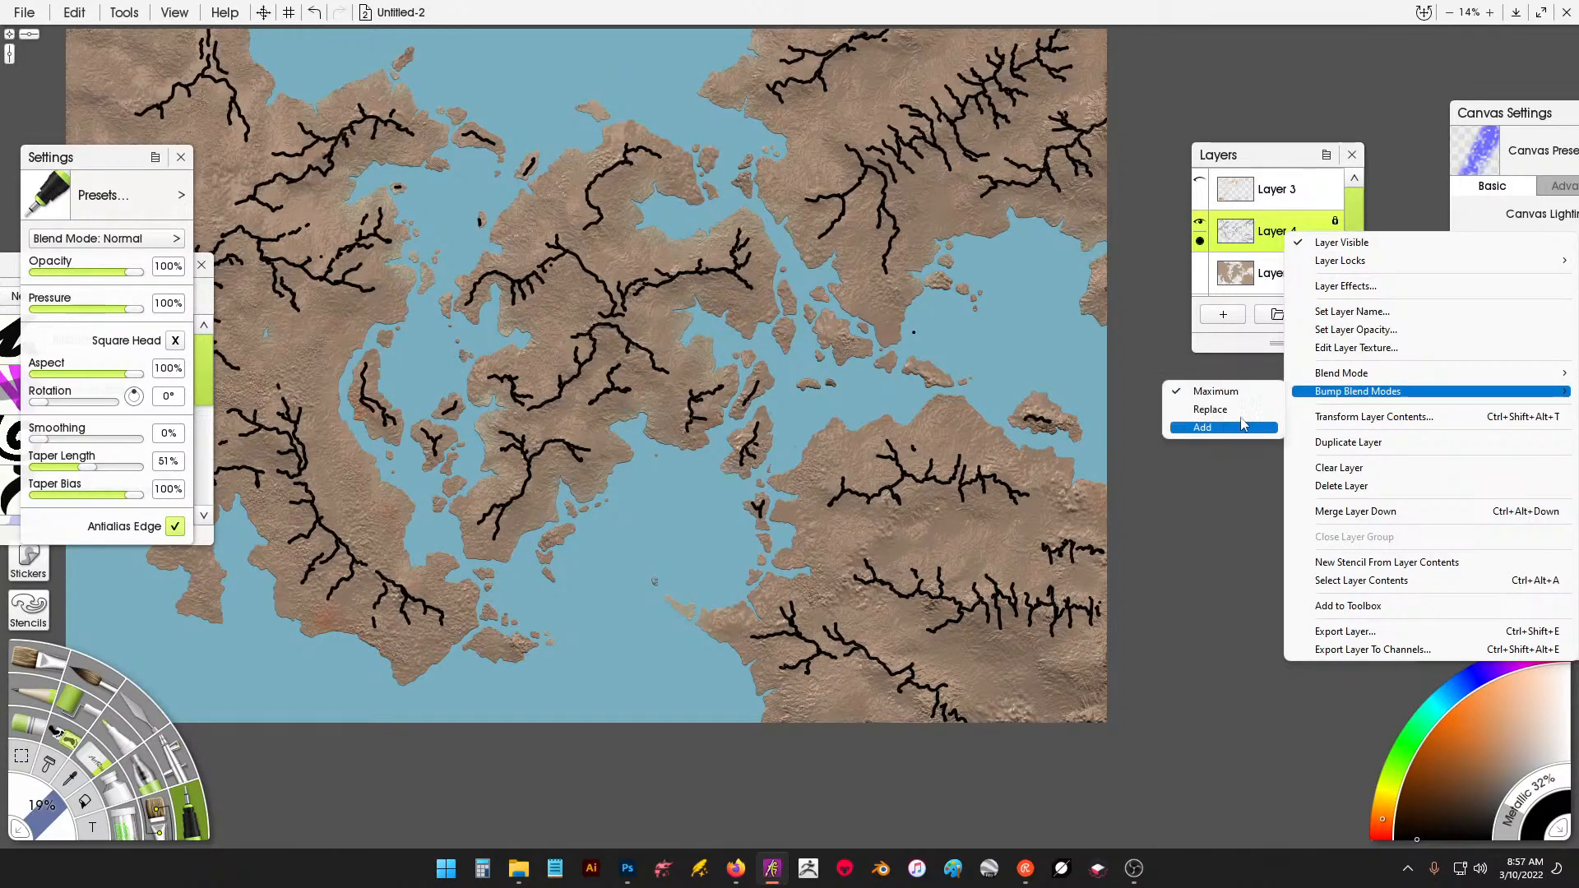
pyautogui.click(1252, 226)
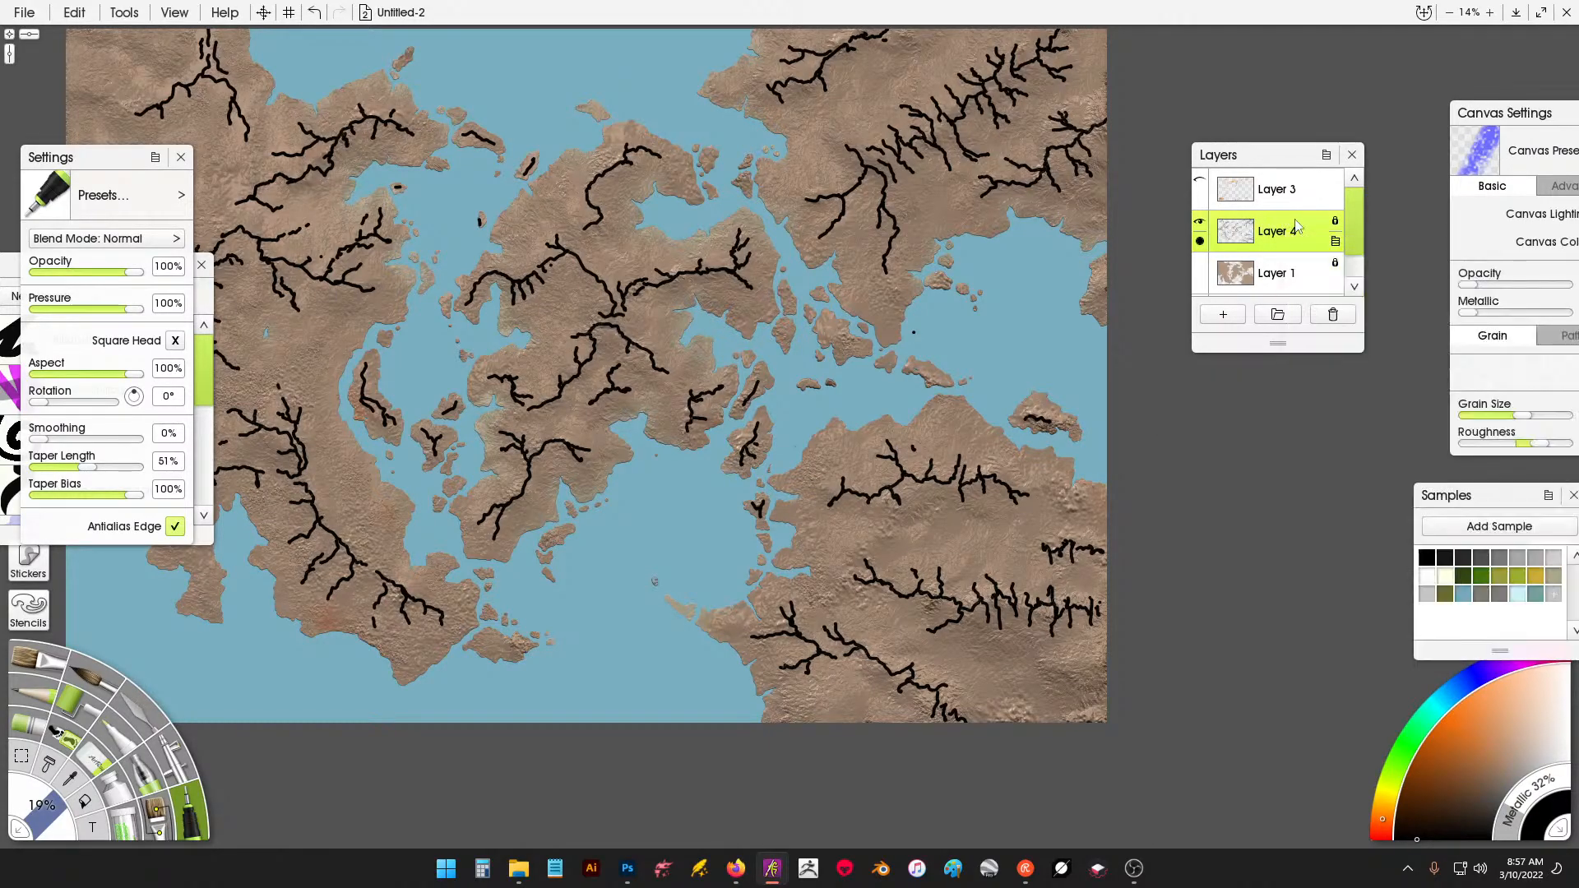
pyautogui.click(1334, 242)
pyautogui.moveTo(1380, 393)
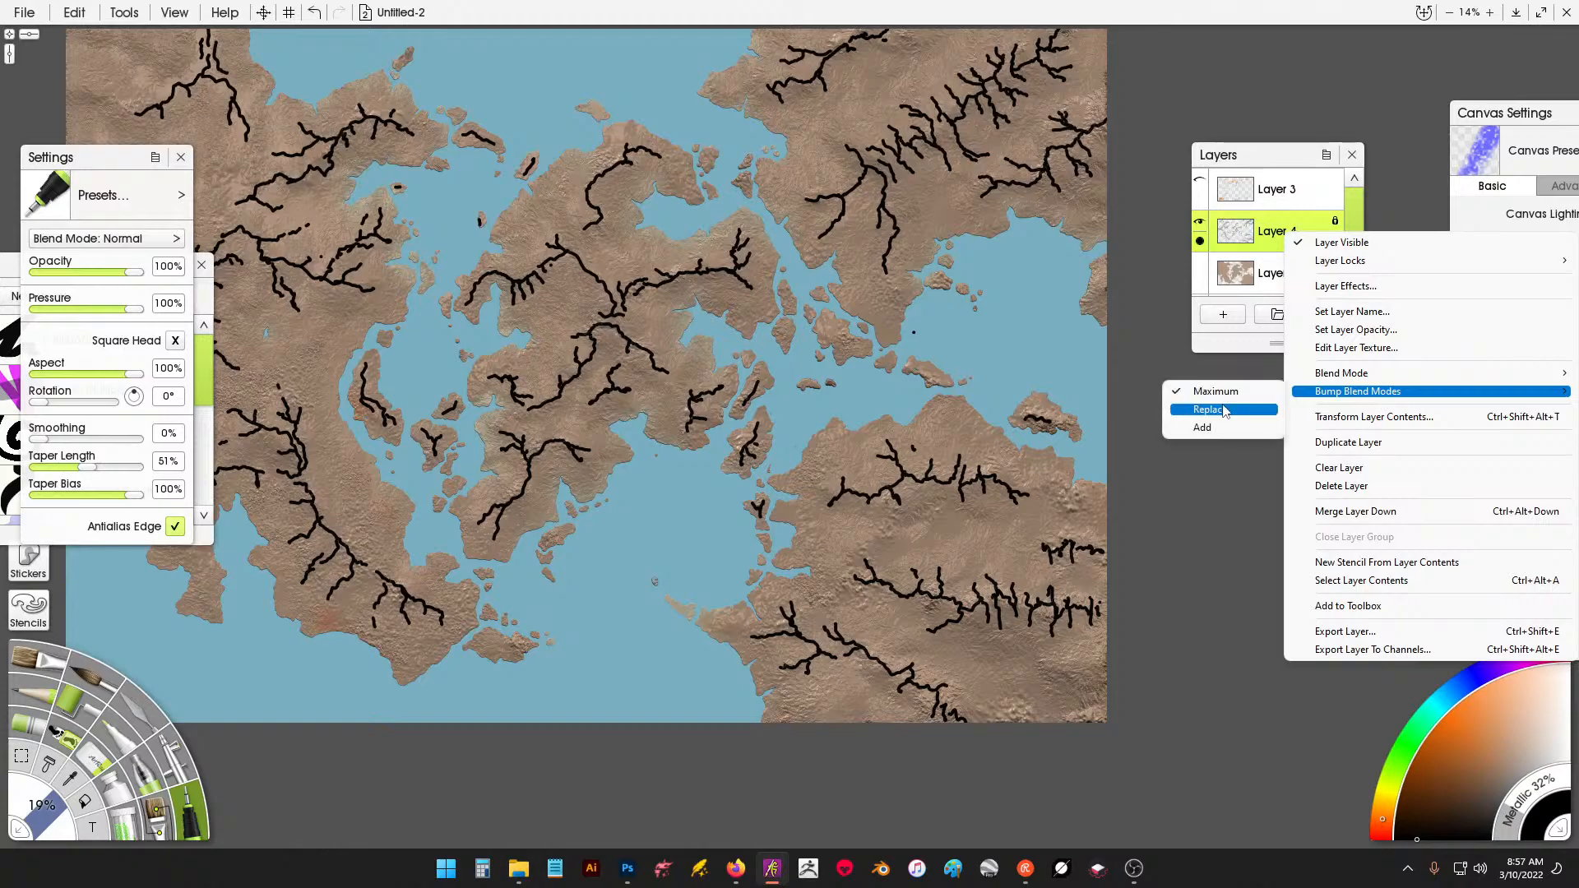
pyautogui.click(1227, 428)
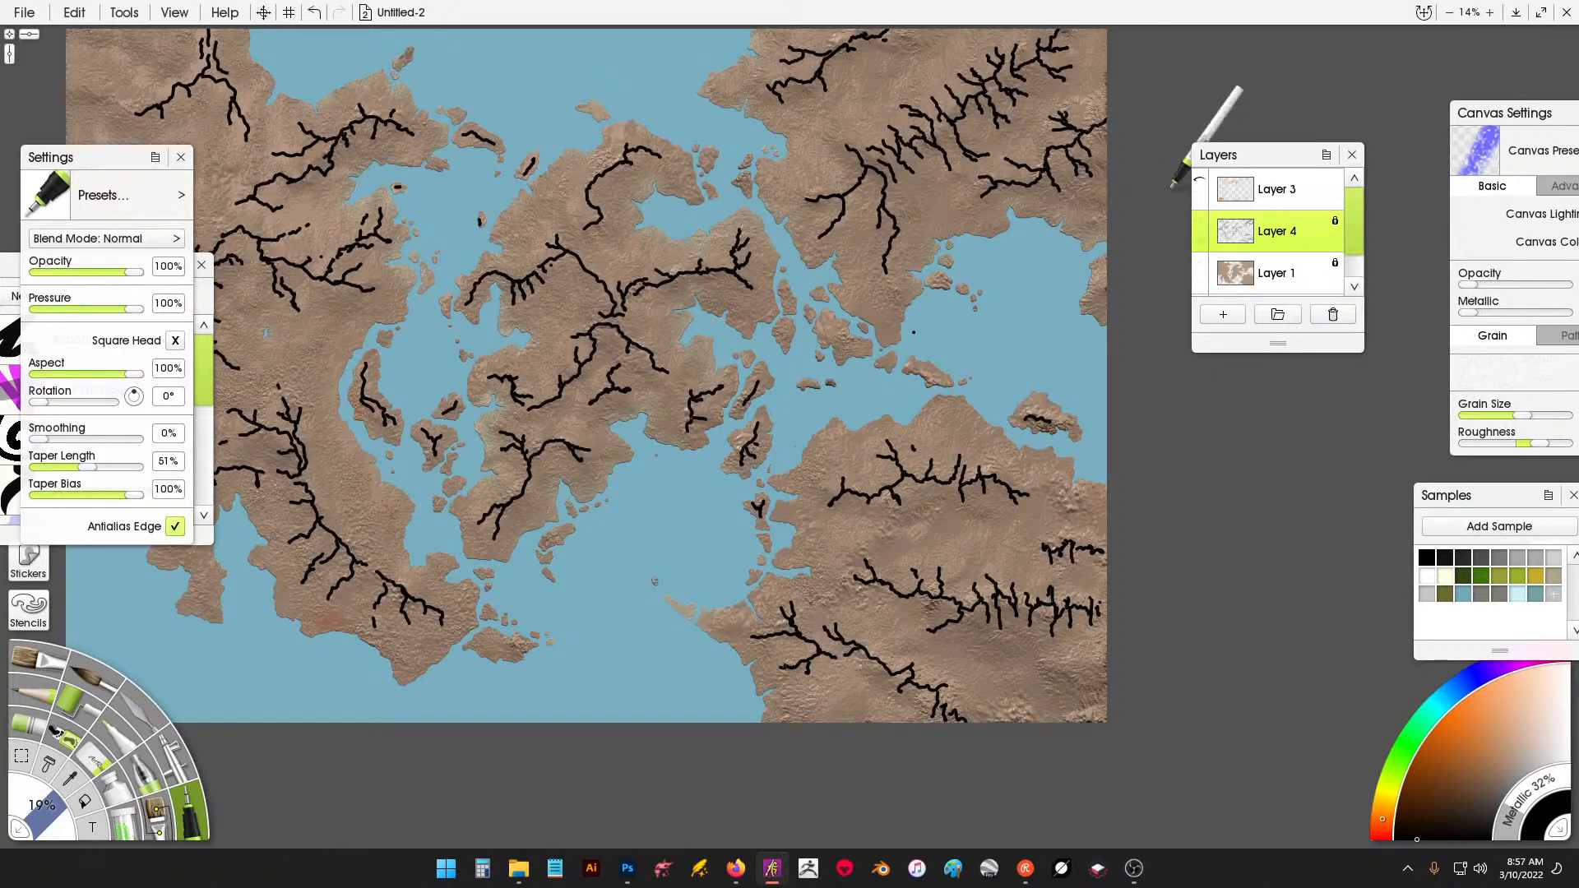
# Switch to the Glitter tool and choose a warm medium brown for painting over the ridges.
pyautogui.click(130, 831)
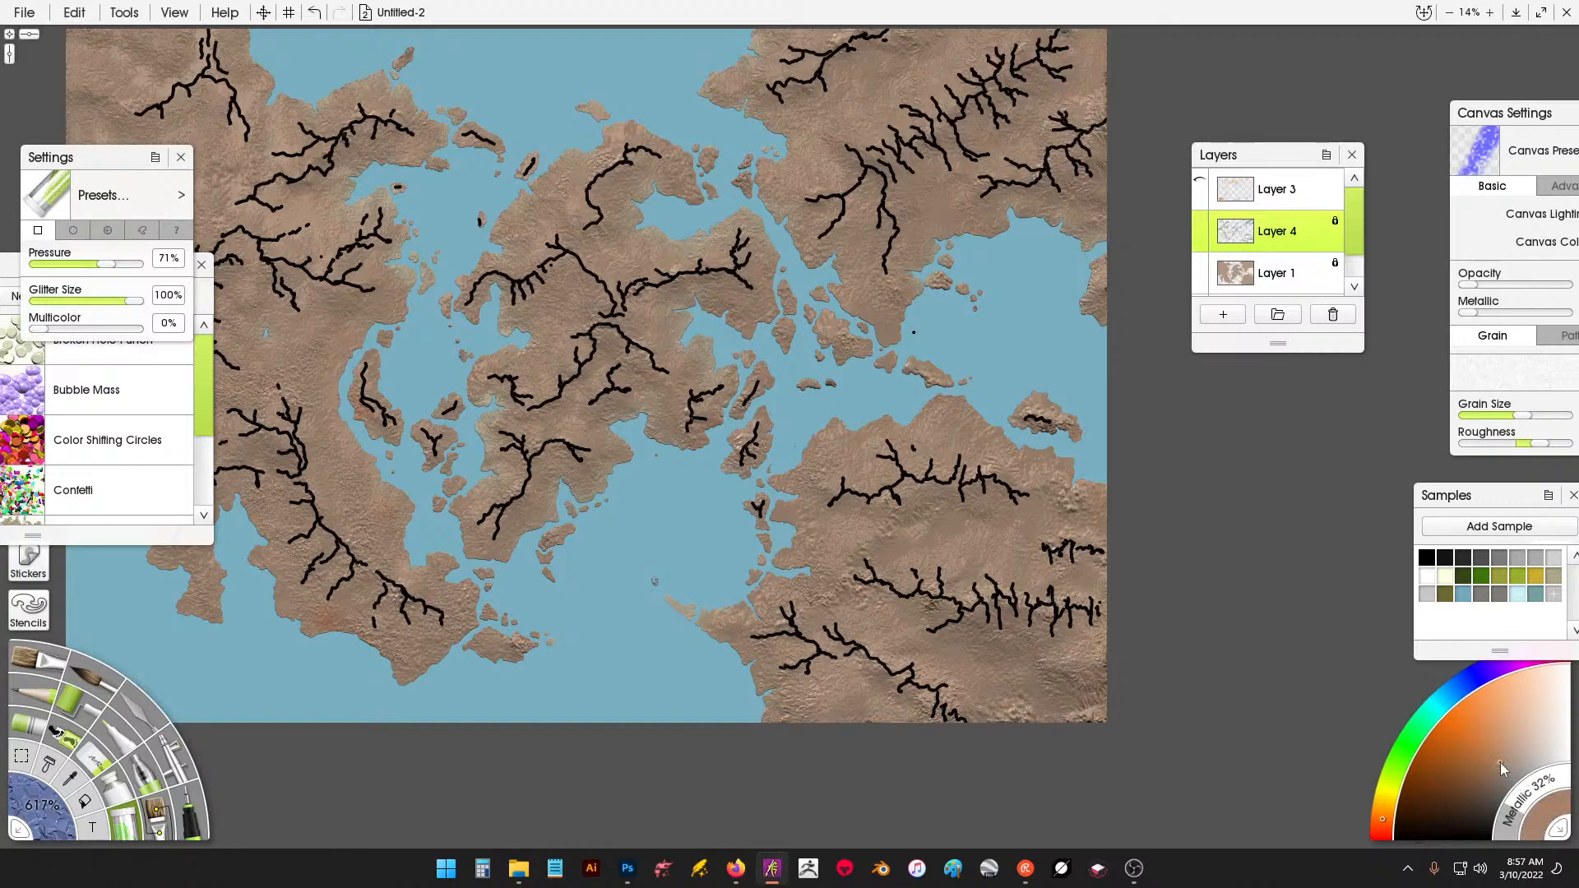
pyautogui.moveTo(1503, 758); pyautogui.dragTo(1505, 746)
pyautogui.moveTo(1504, 743); pyautogui.dragTo(1490, 746)
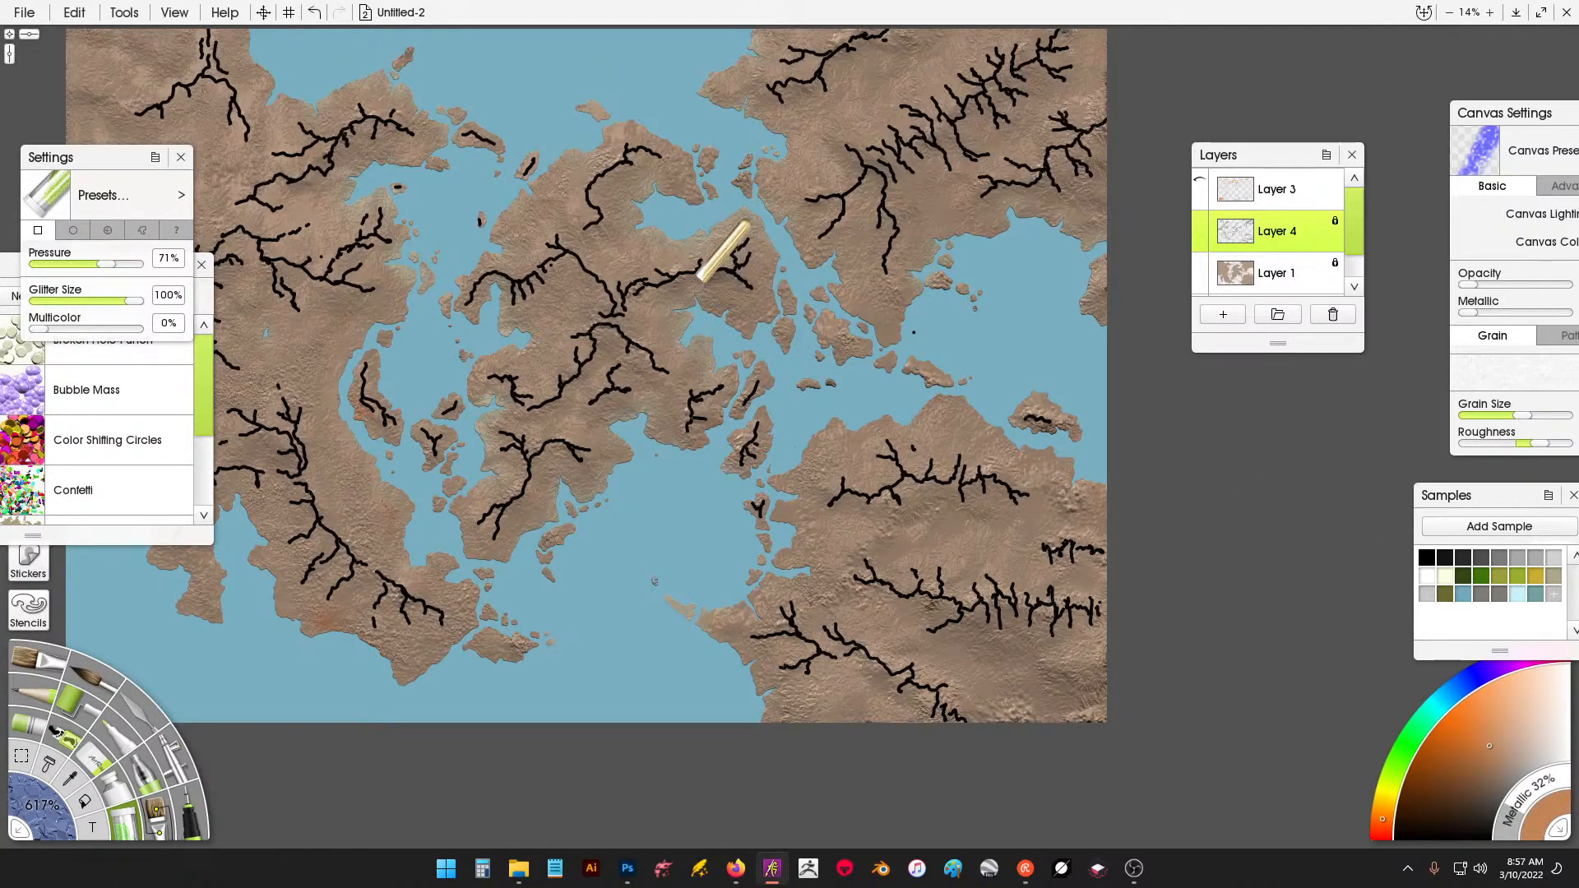
pyautogui.scroll(3, 705, 275)
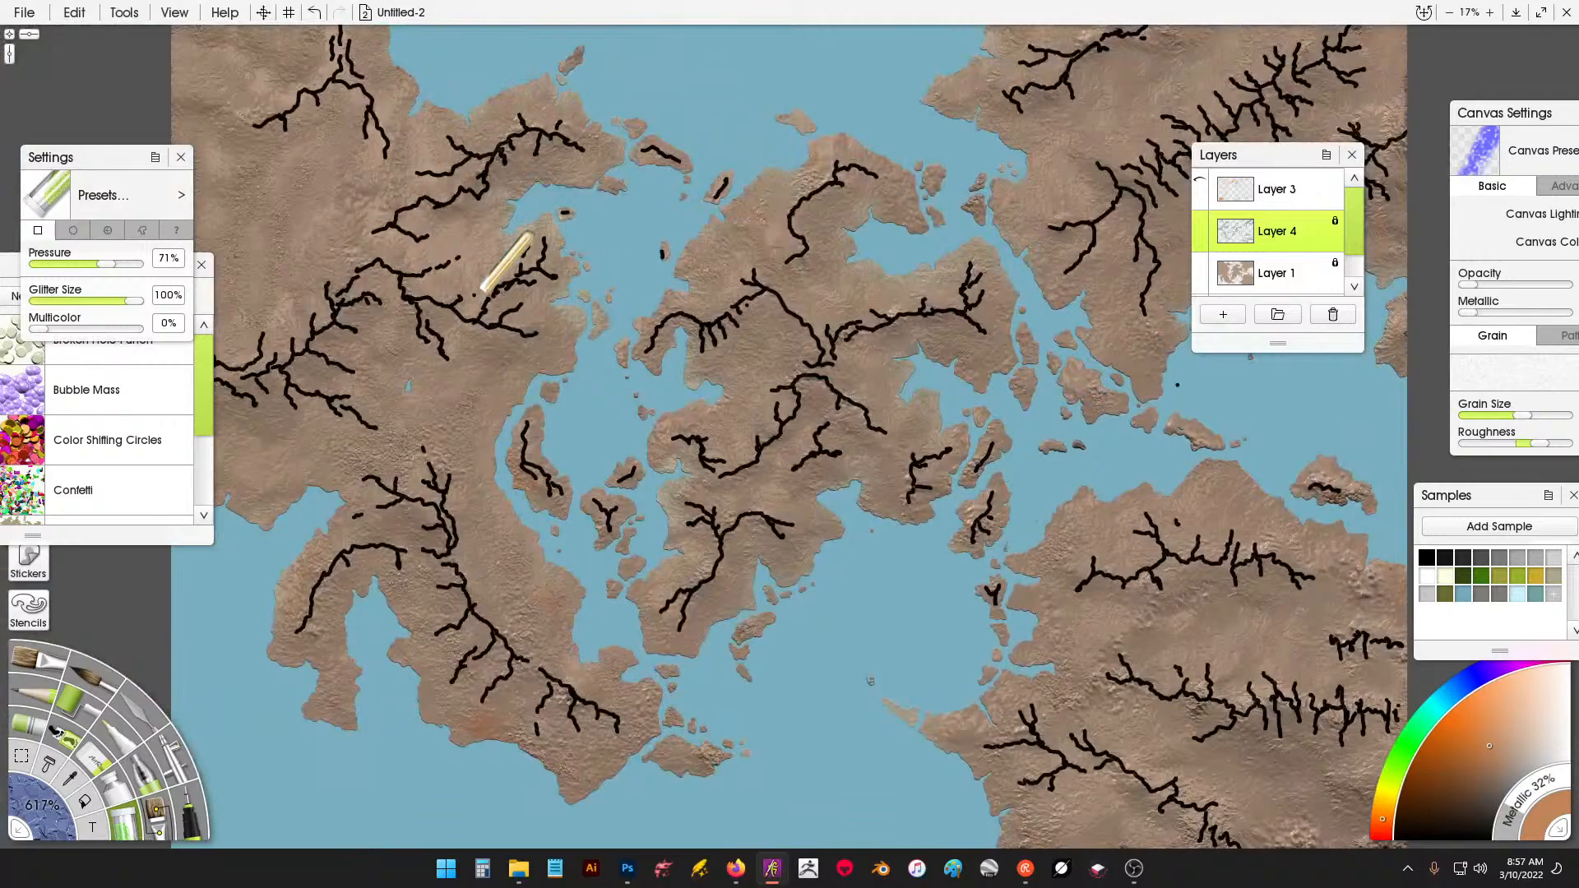
# Paint brown glitter over the black ridges across the middle of the western continent, including the branches near its east coast.
pyautogui.click(75, 237)
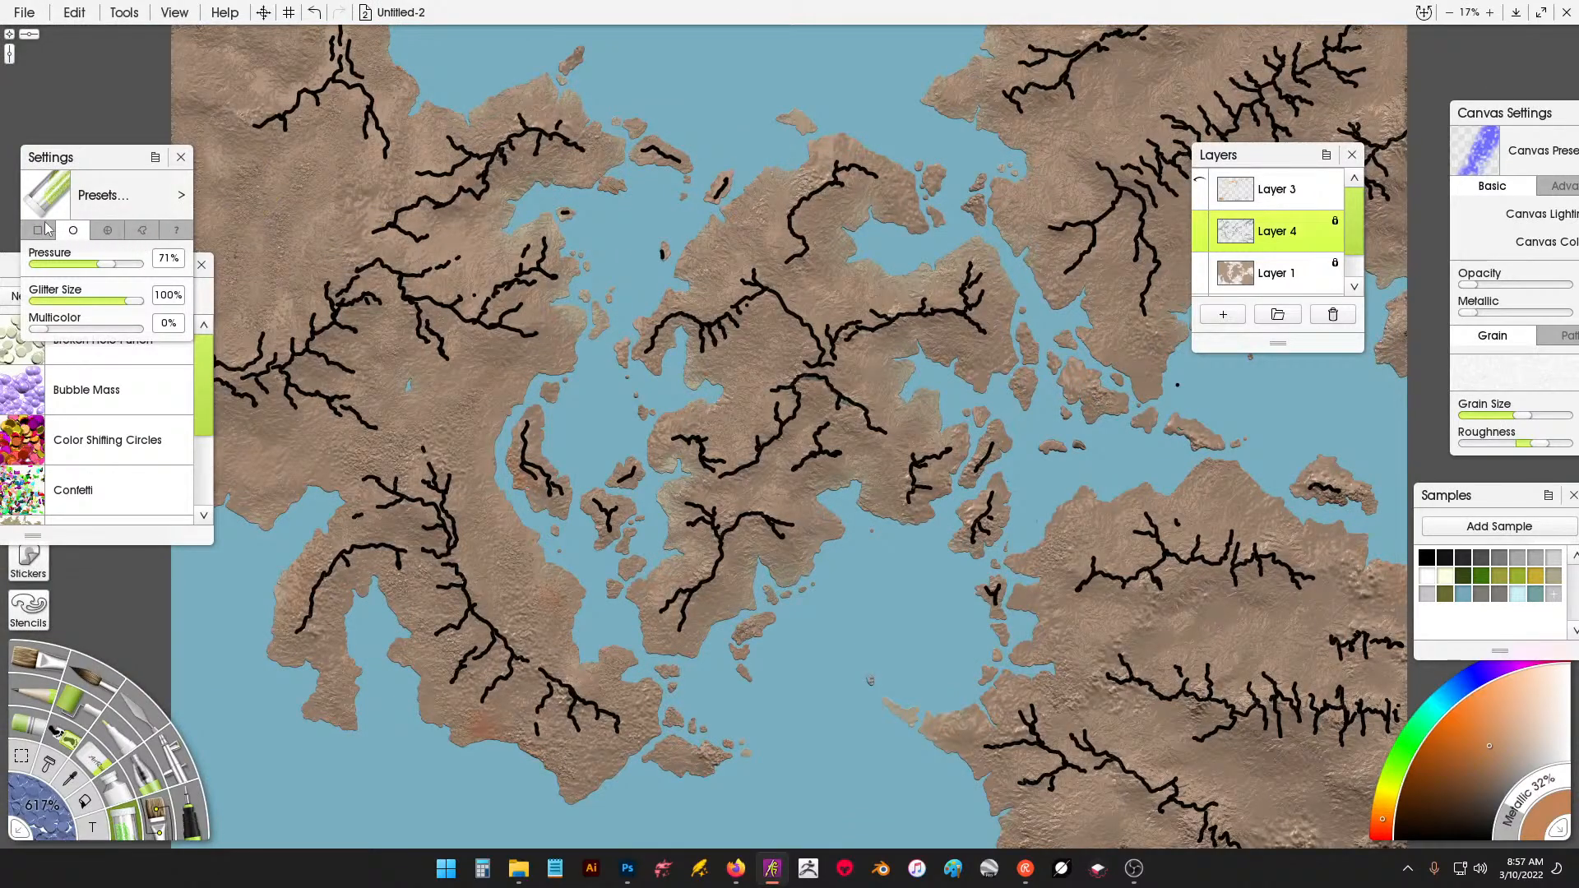
pyautogui.moveTo(390, 238)
pyautogui.mouseDown()
pyautogui.moveTo(420, 281)
pyautogui.moveTo(360, 262)
pyautogui.moveTo(335, 286)
pyautogui.moveTo(340, 320)
pyautogui.moveTo(302, 325)
pyautogui.moveTo(300, 349)
pyautogui.moveTo(185, 344)
pyautogui.mouseUp()
pyautogui.moveTo(333, 368); pyautogui.dragTo(377, 428)
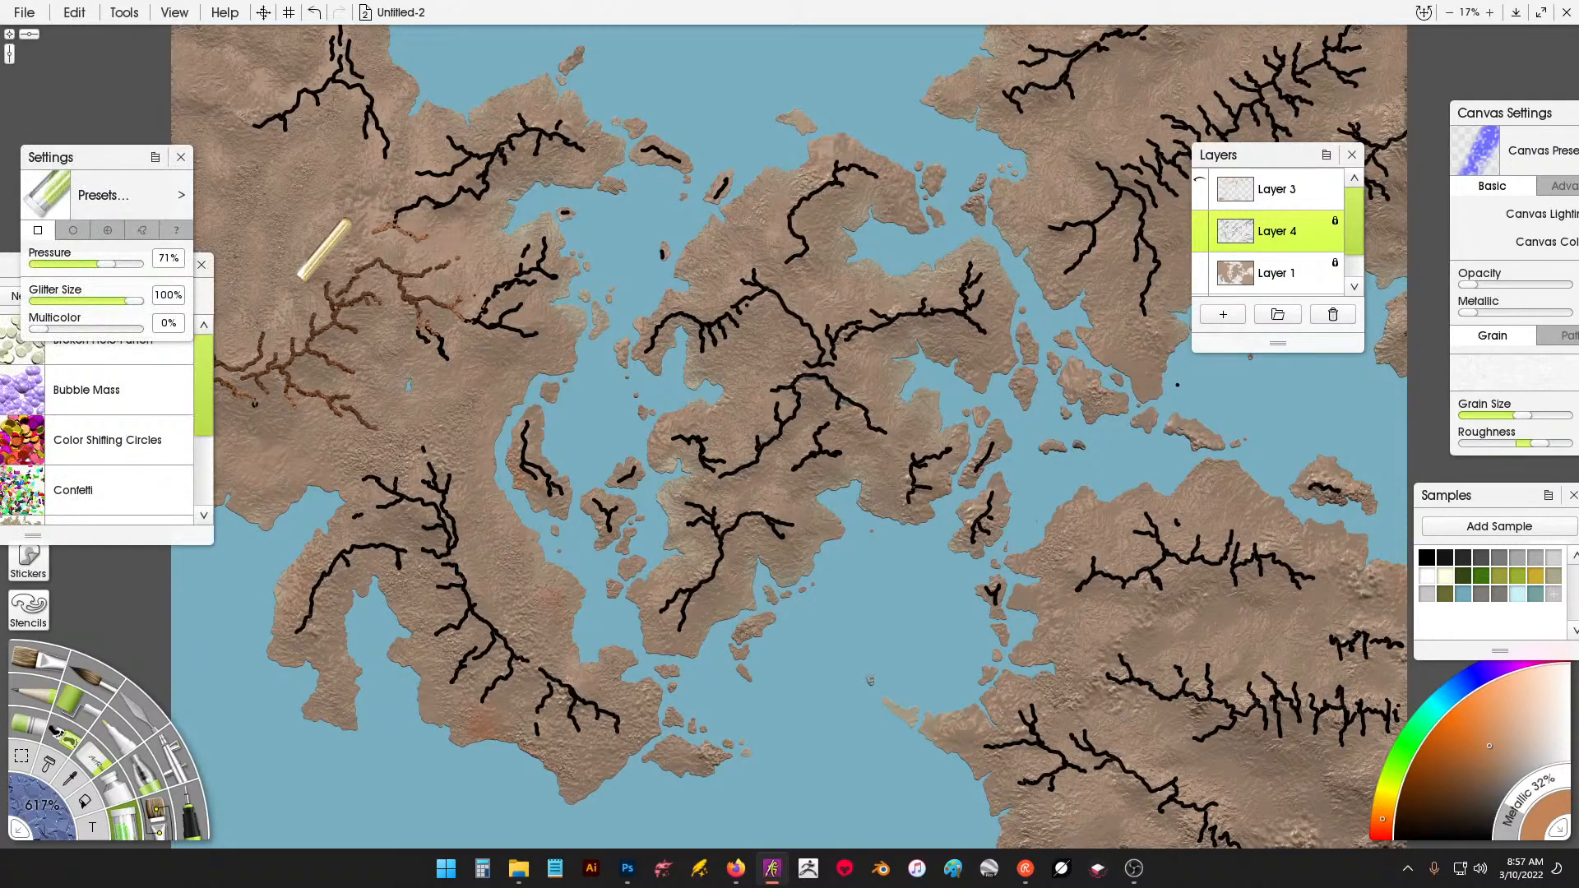
pyautogui.scroll(2, 306, 275)
pyautogui.scroll(-2, 329, 280)
pyautogui.scroll(5, 434, 308)
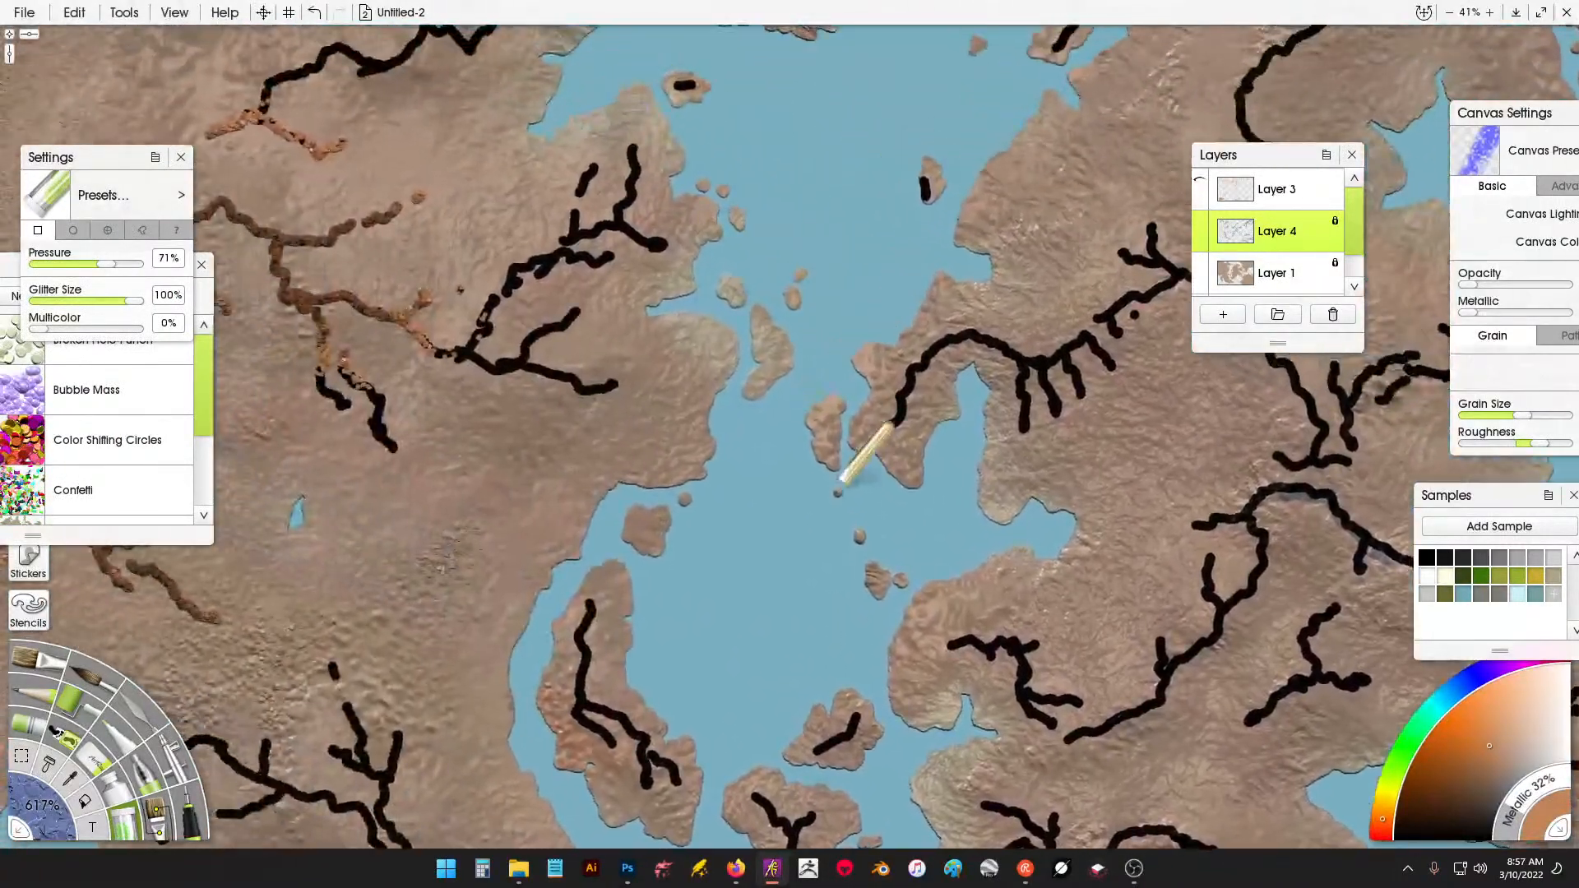
pyautogui.moveTo(615, 385)
pyautogui.mouseDown()
pyautogui.moveTo(461, 354)
pyautogui.moveTo(362, 412)
pyautogui.moveTo(576, 312)
pyautogui.moveTo(416, 361)
pyautogui.mouseUp()
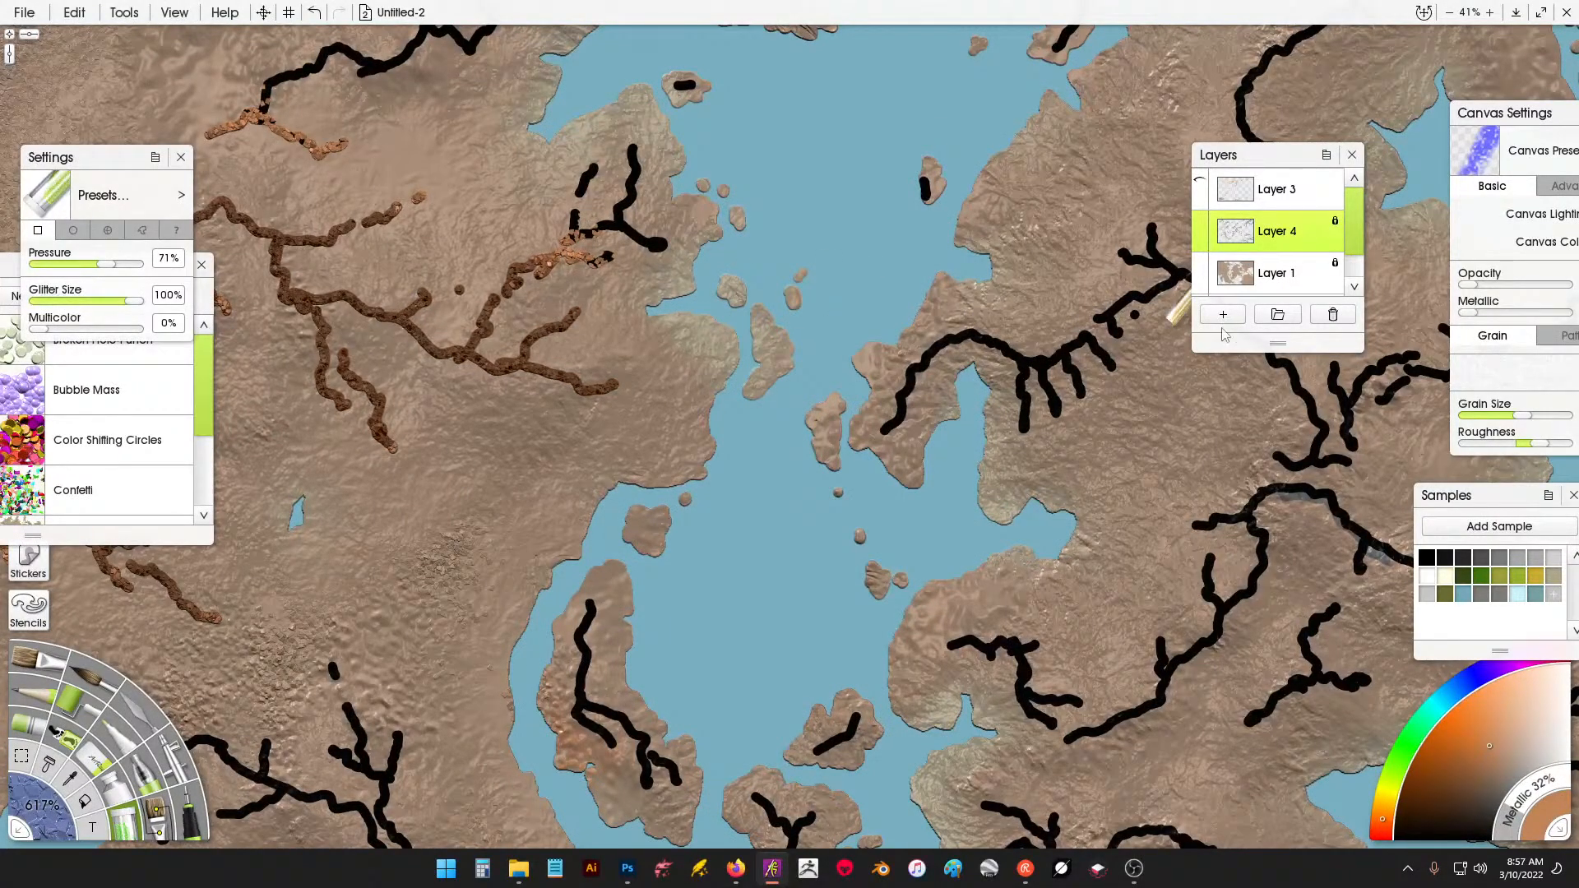
# Set the bump blend mode of Layer 1 to Add and make sure Layer 4 uses Add as well.
pyautogui.click(1330, 281)
pyautogui.click(1335, 285)
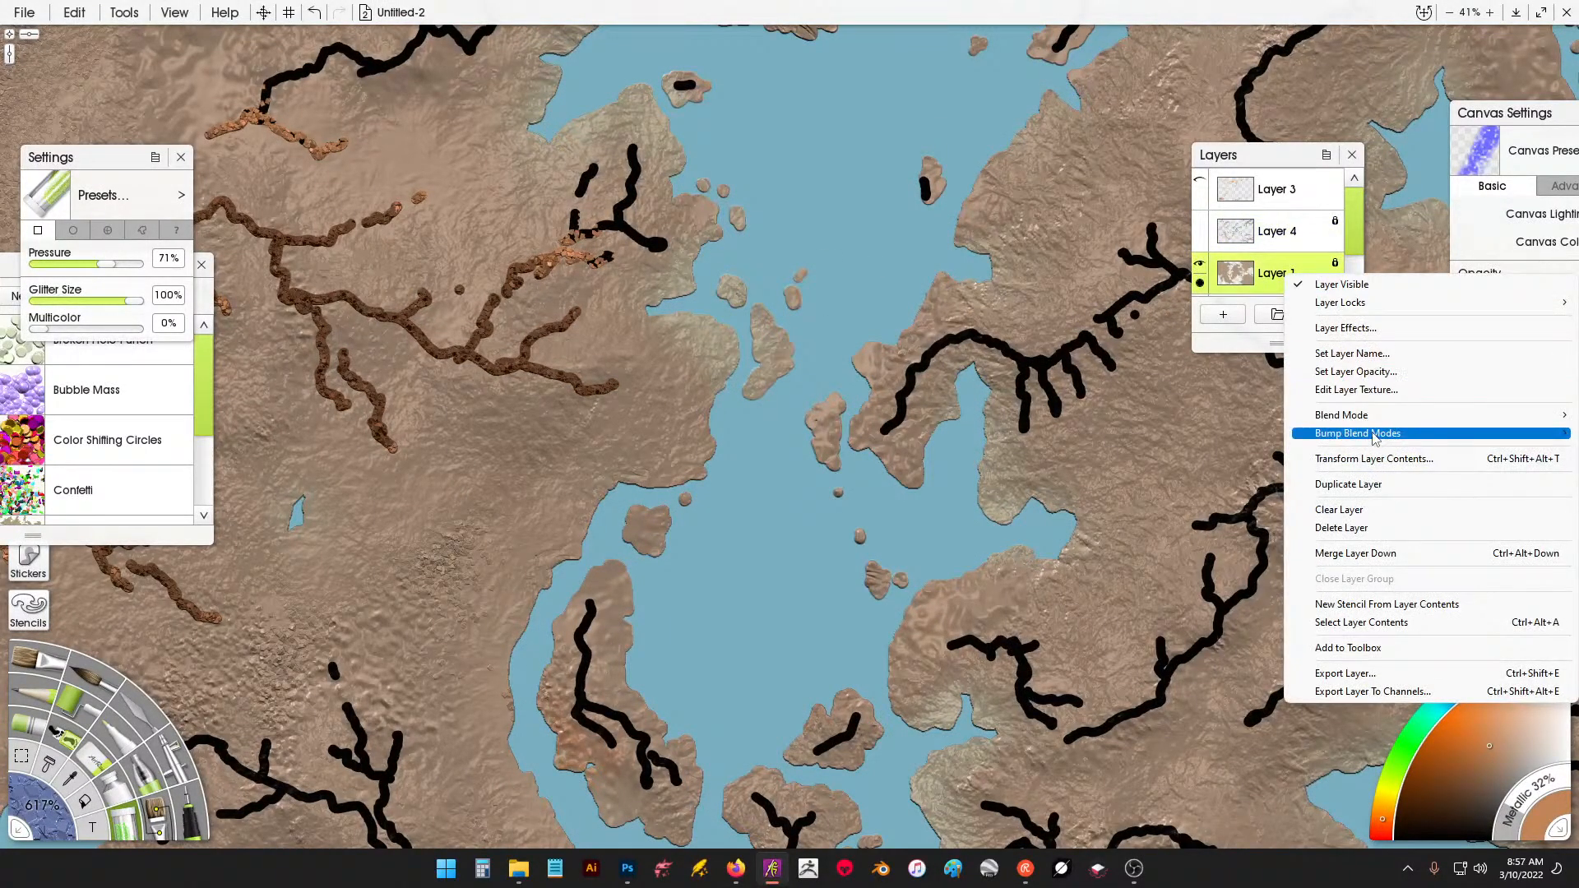
pyautogui.moveTo(1324, 434)
pyautogui.click(1223, 470)
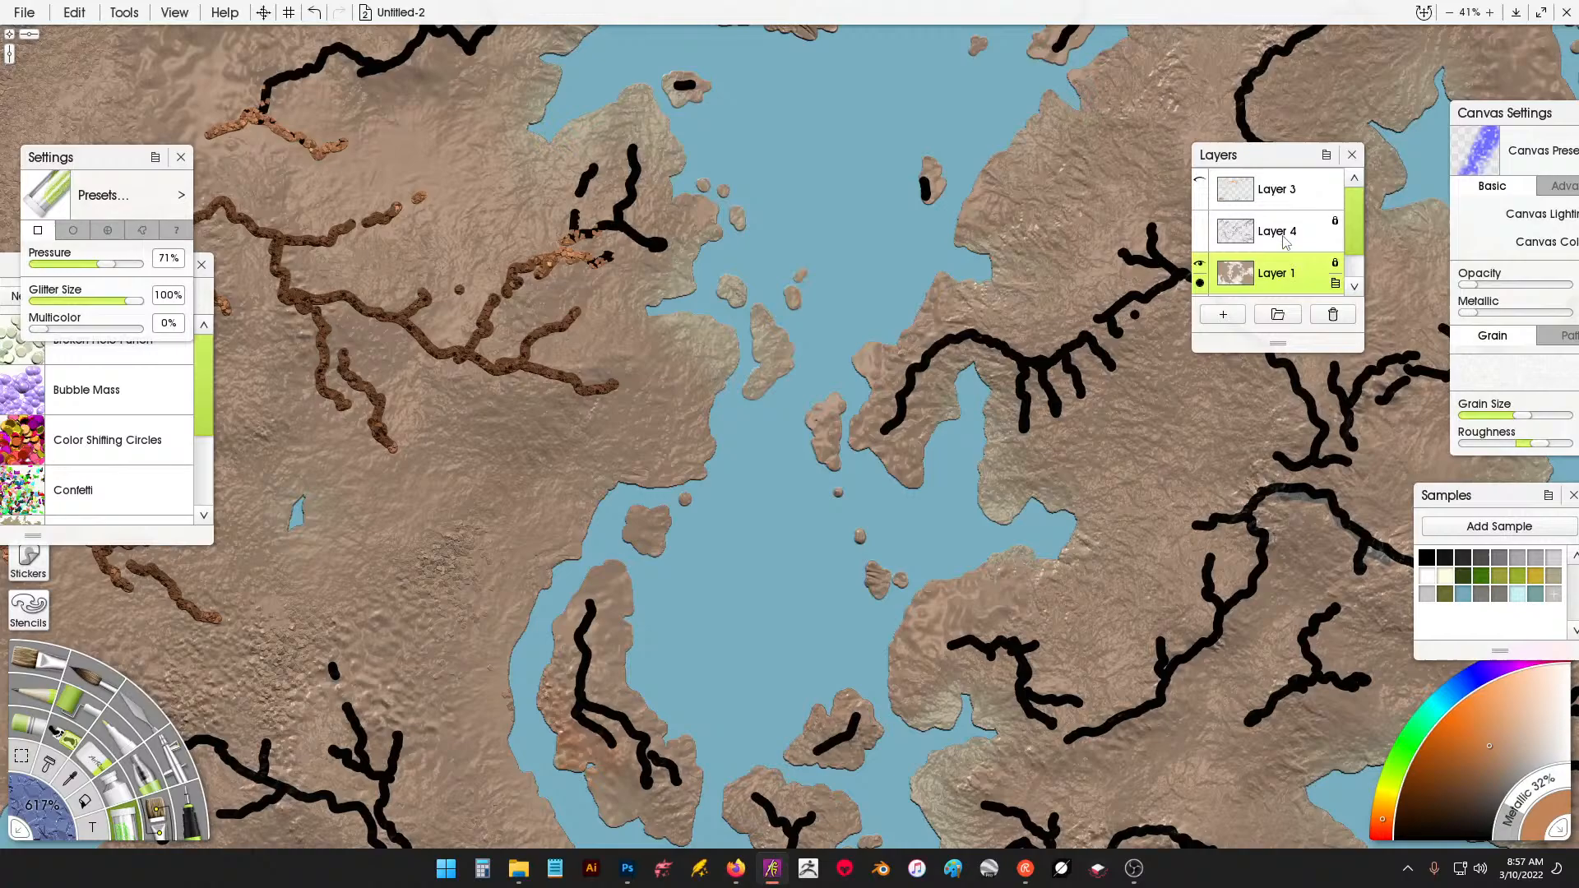
pyautogui.click(1336, 244)
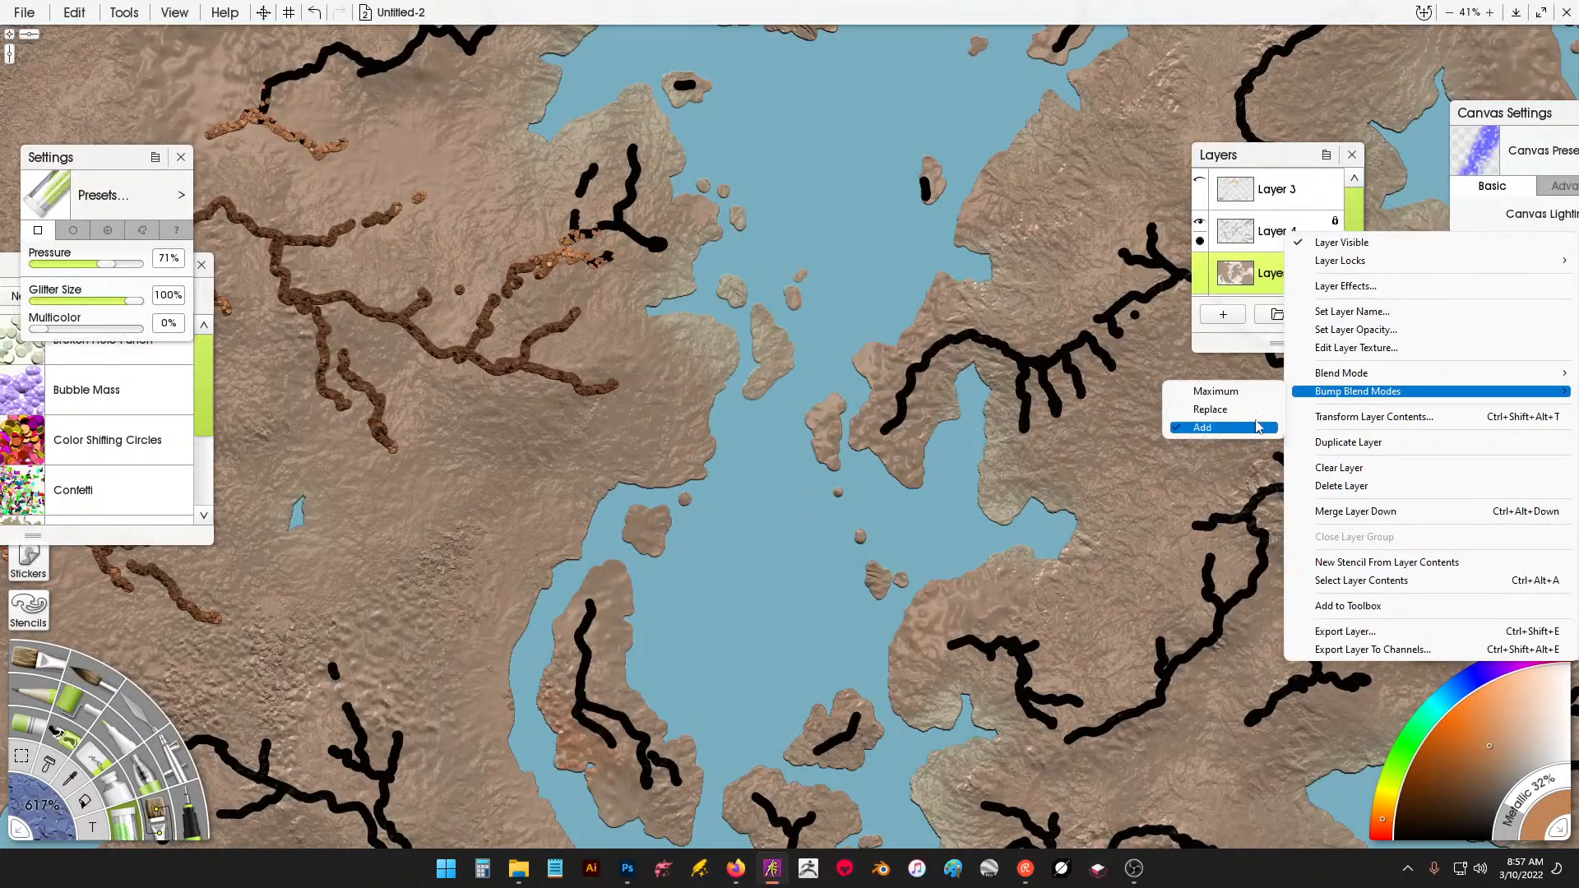
pyautogui.click(1223, 428)
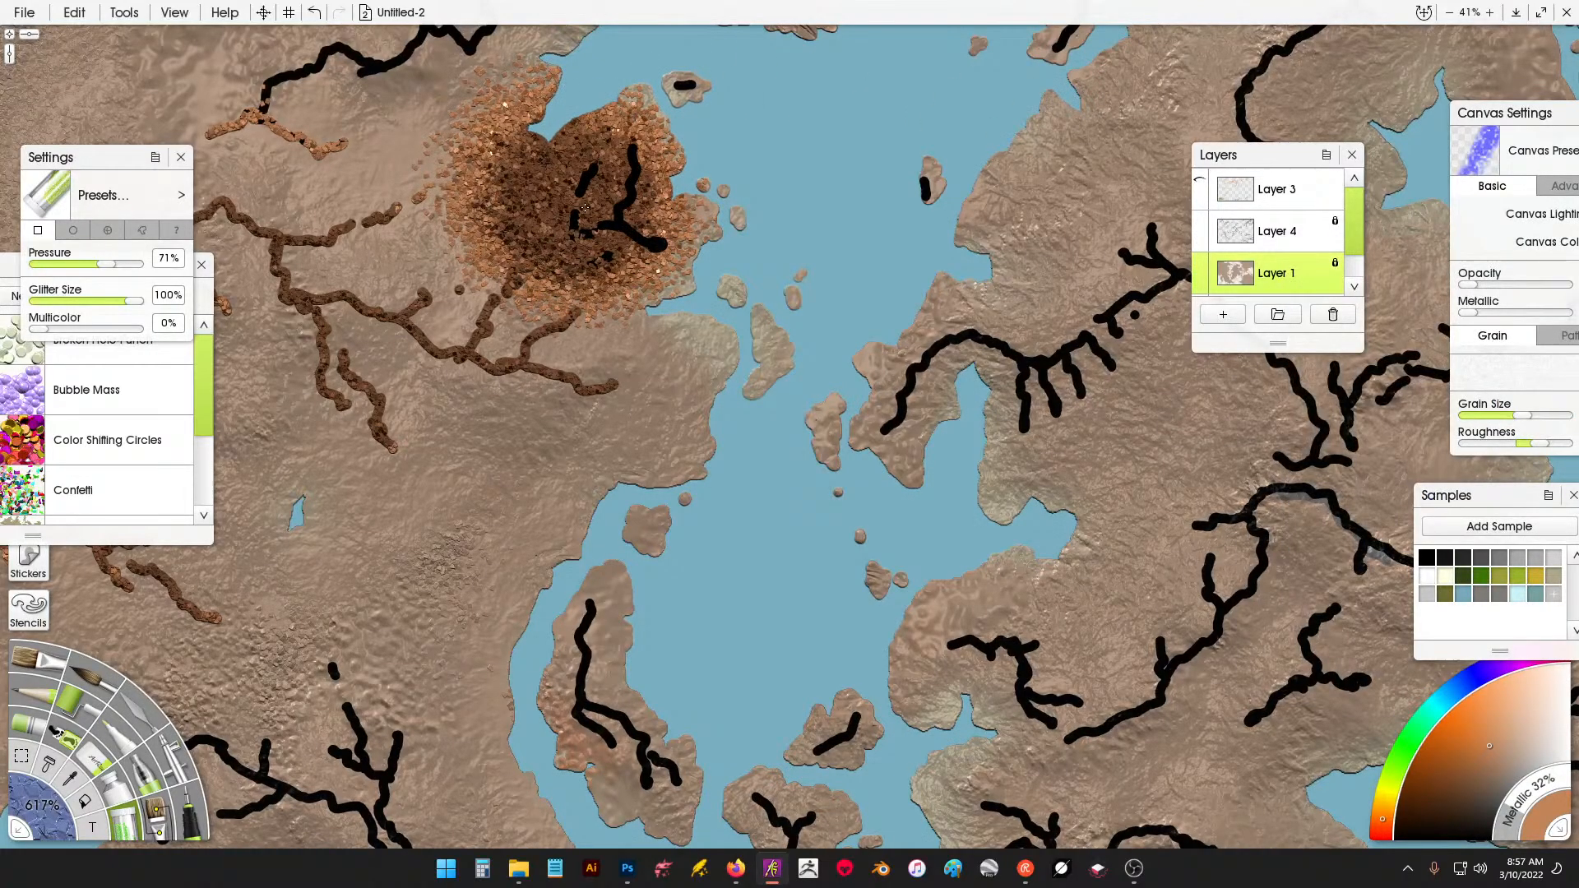
# Reselect Layer 4 and recolour the remaining ridges of the western and central continents and the islands around them with brown glitter.
pyautogui.click(1289, 238)
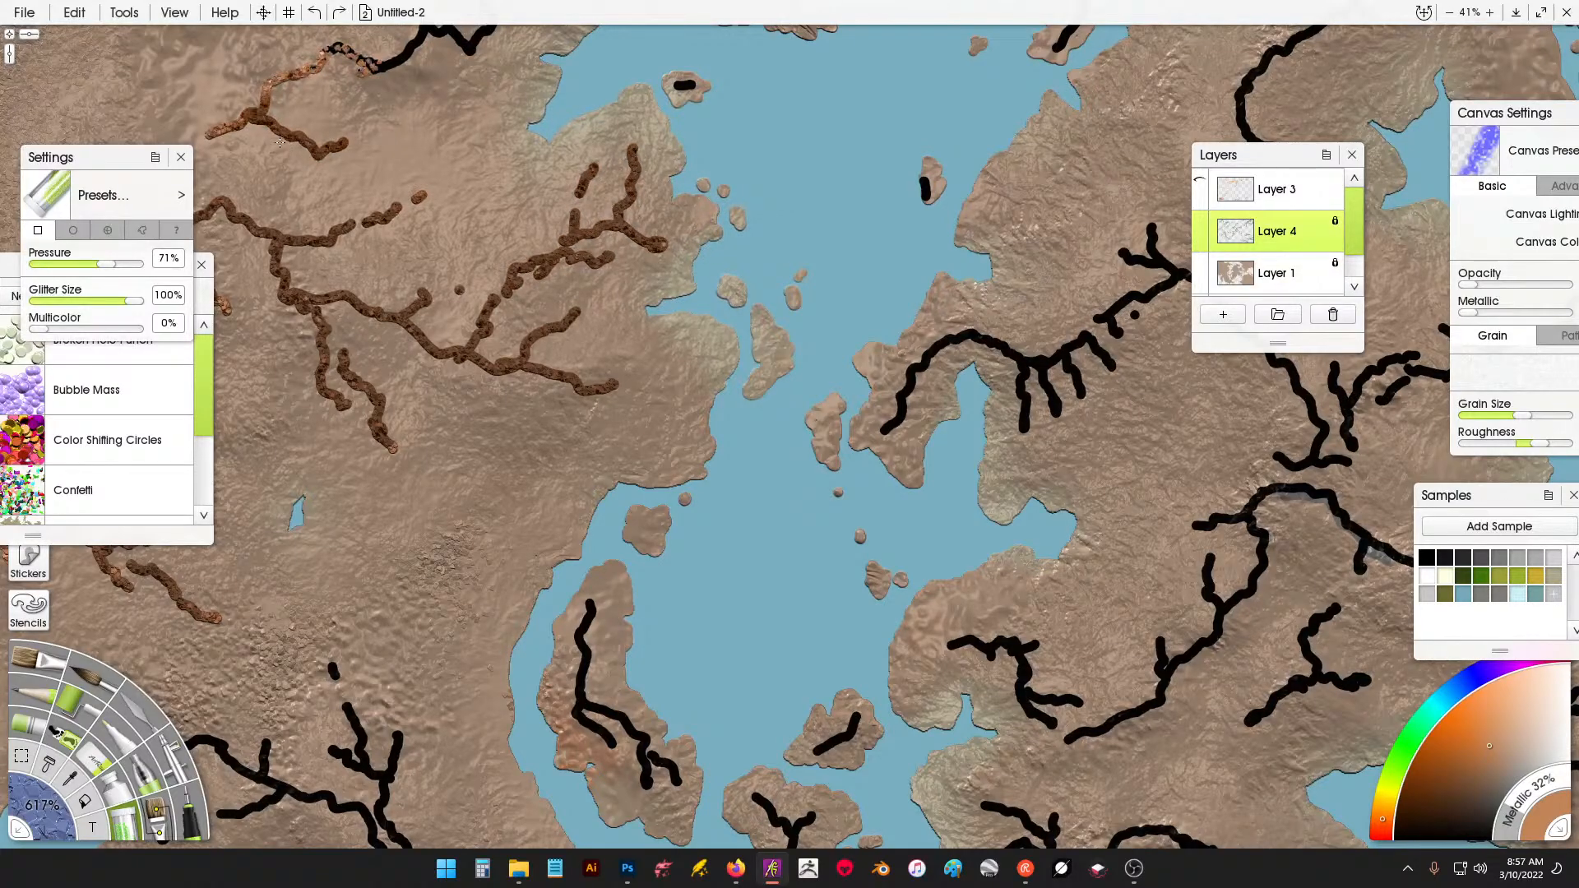
pyautogui.scroll(-1, 403, 173)
pyautogui.scroll(-4, 403, 174)
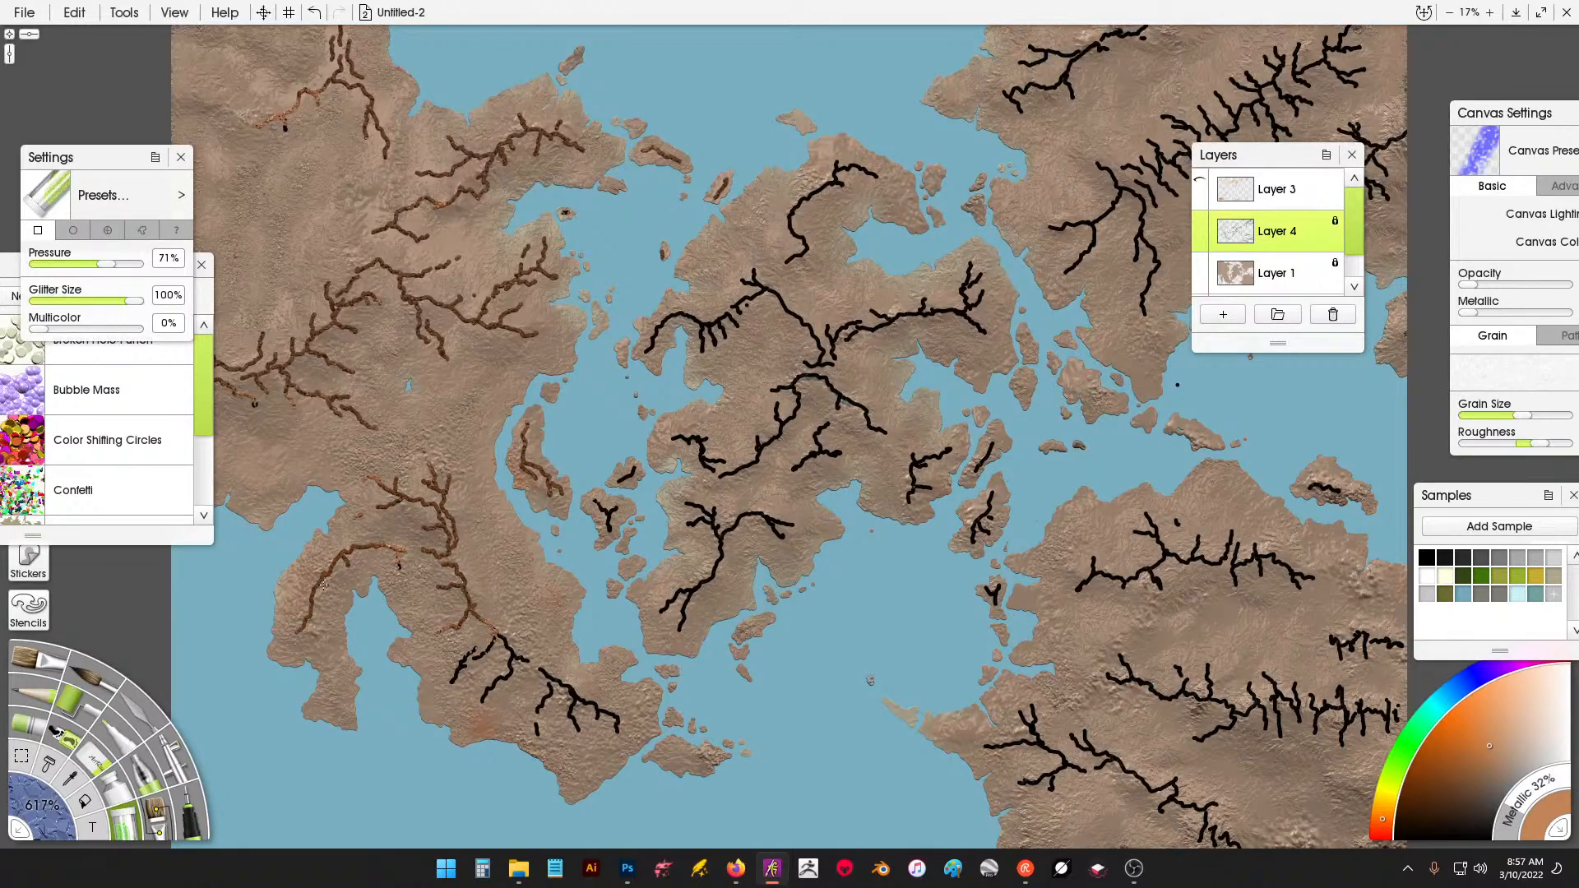
pyautogui.moveTo(468, 625)
pyautogui.mouseDown()
pyautogui.moveTo(602, 726)
pyautogui.moveTo(532, 711)
pyautogui.moveTo(621, 689)
pyautogui.moveTo(734, 533)
pyautogui.moveTo(706, 489)
pyautogui.moveTo(721, 520)
pyautogui.moveTo(736, 442)
pyautogui.mouseUp()
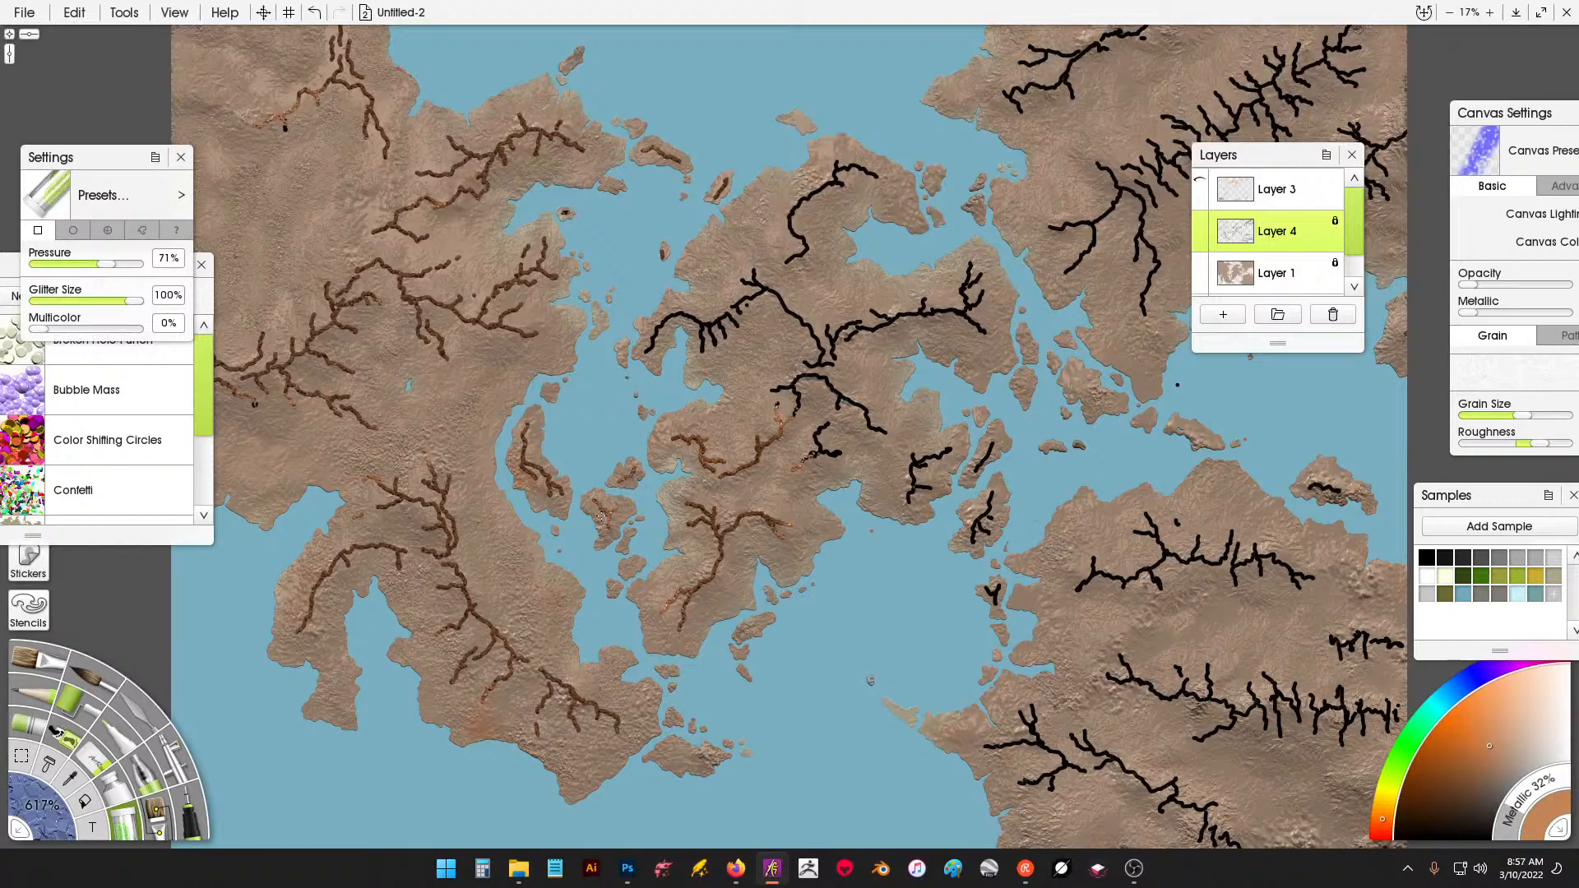
pyautogui.moveTo(679, 336)
pyautogui.mouseDown()
pyautogui.moveTo(689, 305)
pyautogui.moveTo(705, 313)
pyautogui.moveTo(742, 275)
pyautogui.moveTo(797, 339)
pyautogui.moveTo(890, 307)
pyautogui.moveTo(968, 311)
pyautogui.mouseUp()
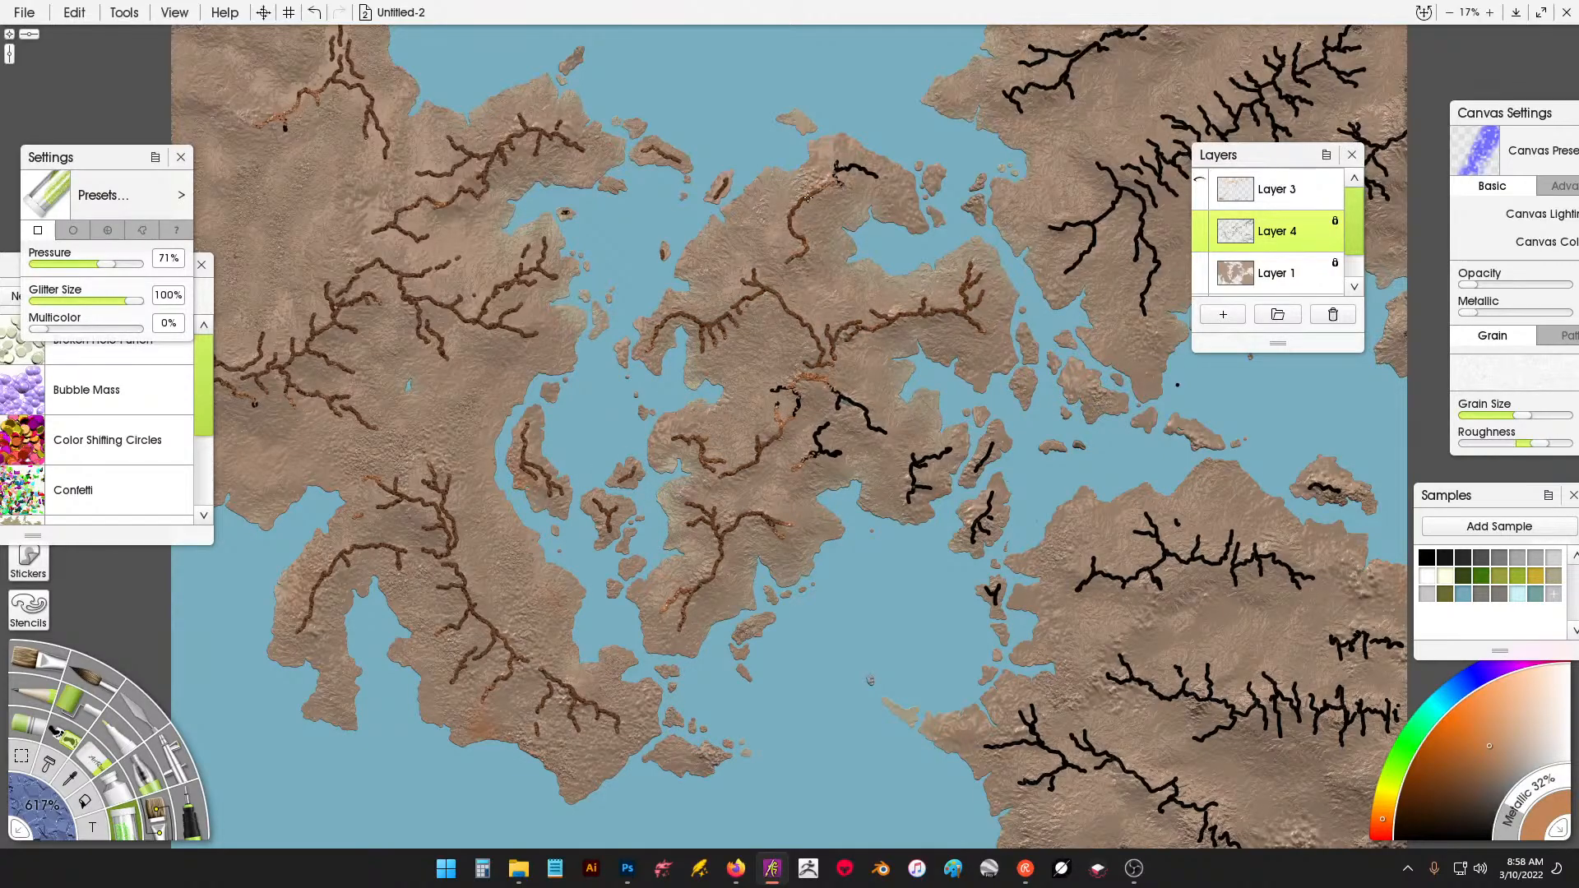
pyautogui.moveTo(853, 384); pyautogui.dragTo(807, 446)
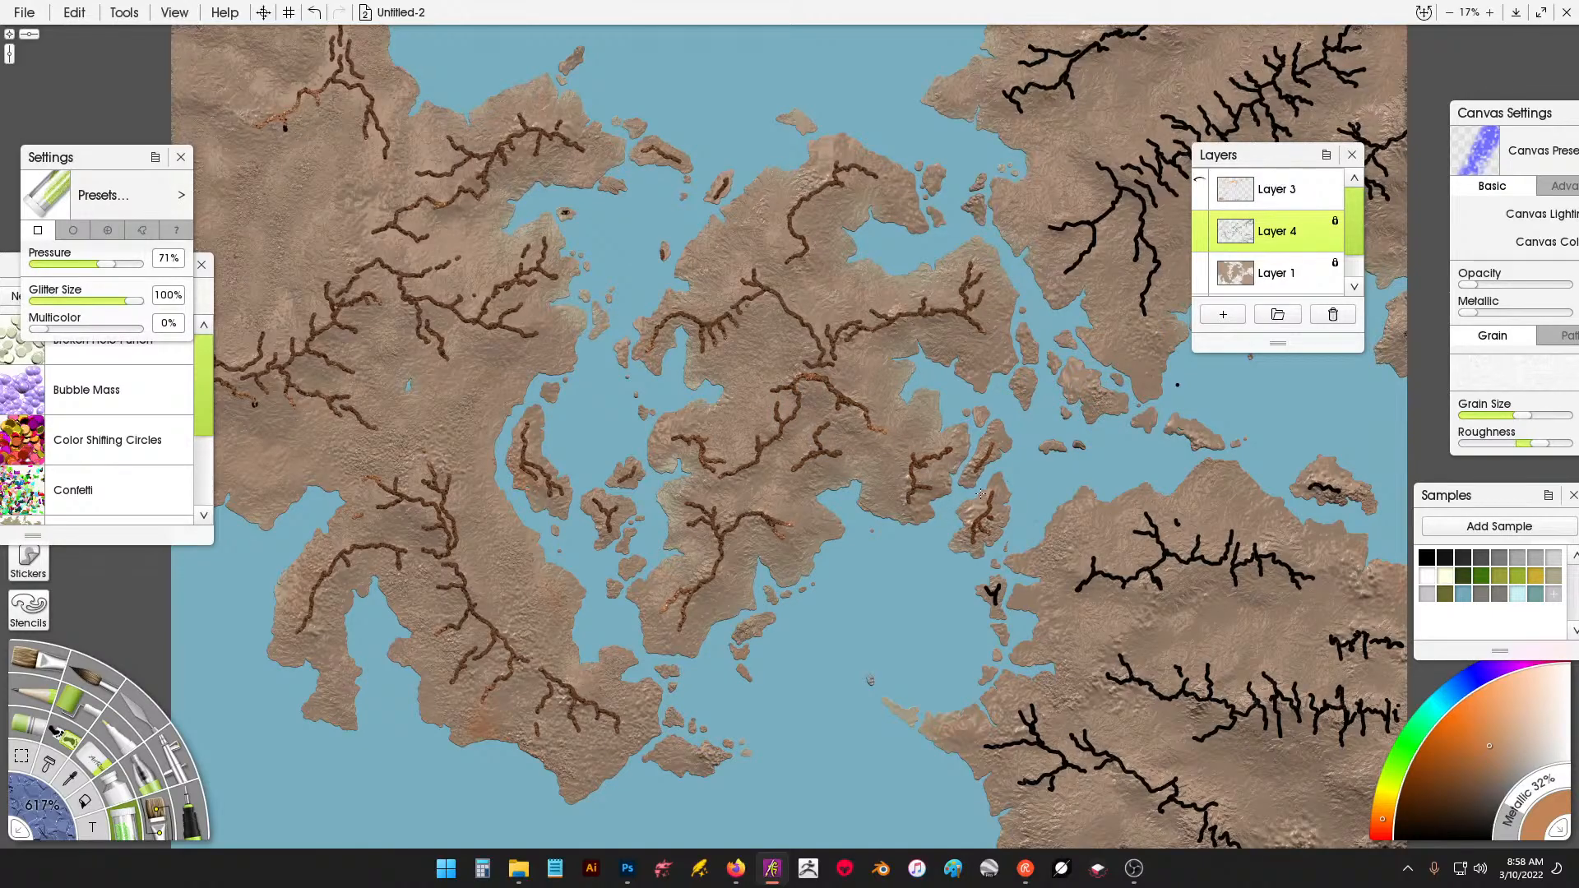
# Recolour all black ridges on the northeastern continent with brown glitter.
pyautogui.moveTo(1121, 185); pyautogui.dragTo(1081, 258)
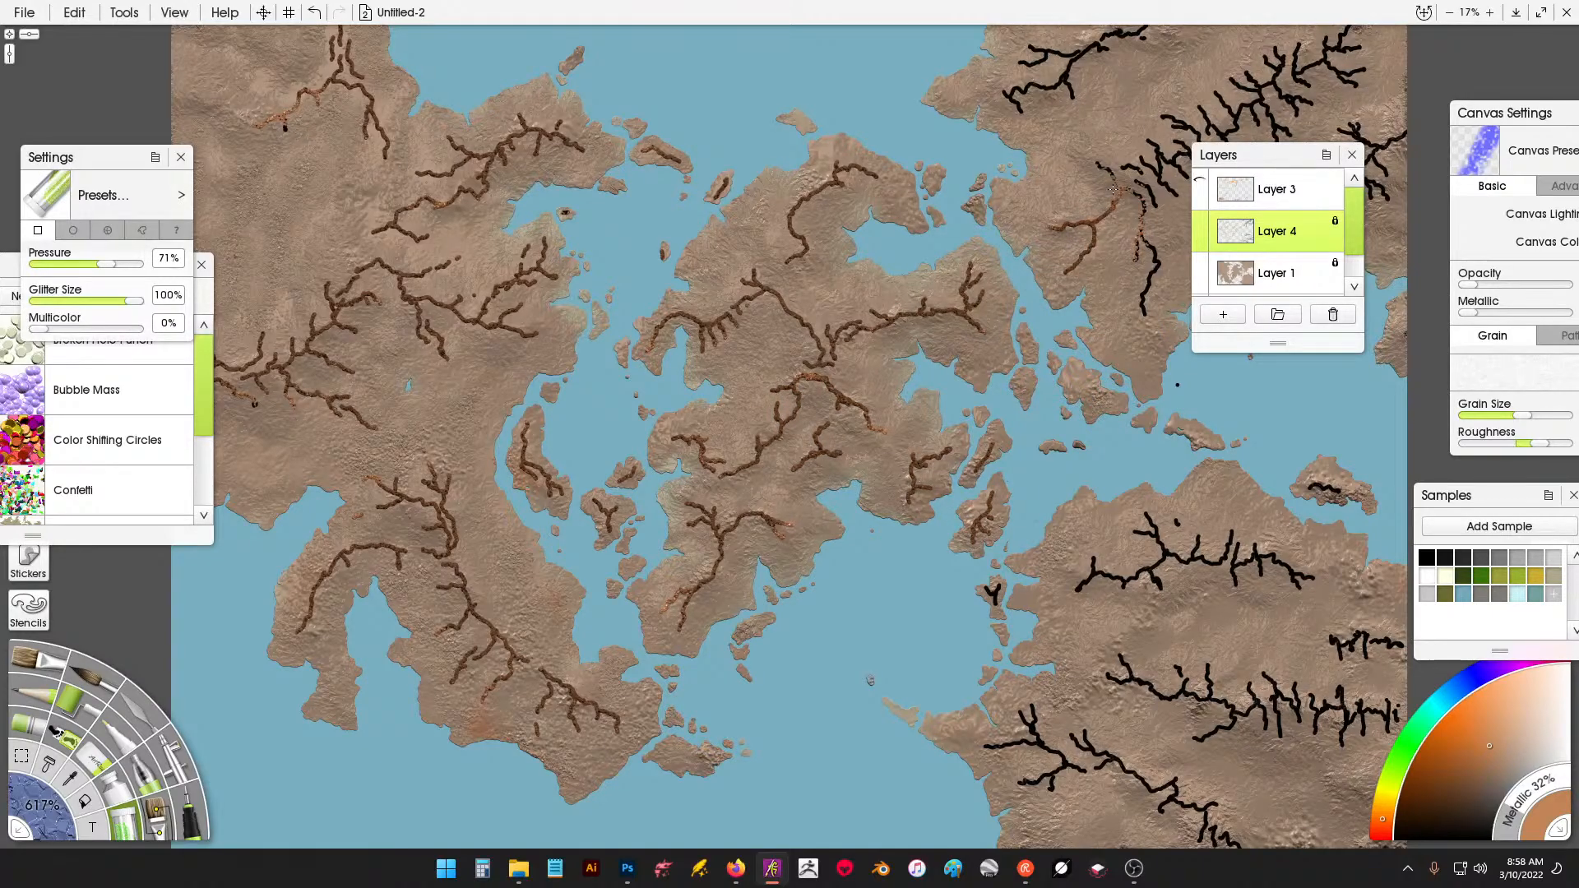
pyautogui.moveTo(1116, 189)
pyautogui.mouseDown()
pyautogui.moveTo(1149, 167)
pyautogui.moveTo(1154, 299)
pyautogui.moveTo(1166, 196)
pyautogui.moveTo(1341, 93)
pyautogui.moveTo(1365, 53)
pyautogui.moveTo(1172, 116)
pyautogui.mouseUp()
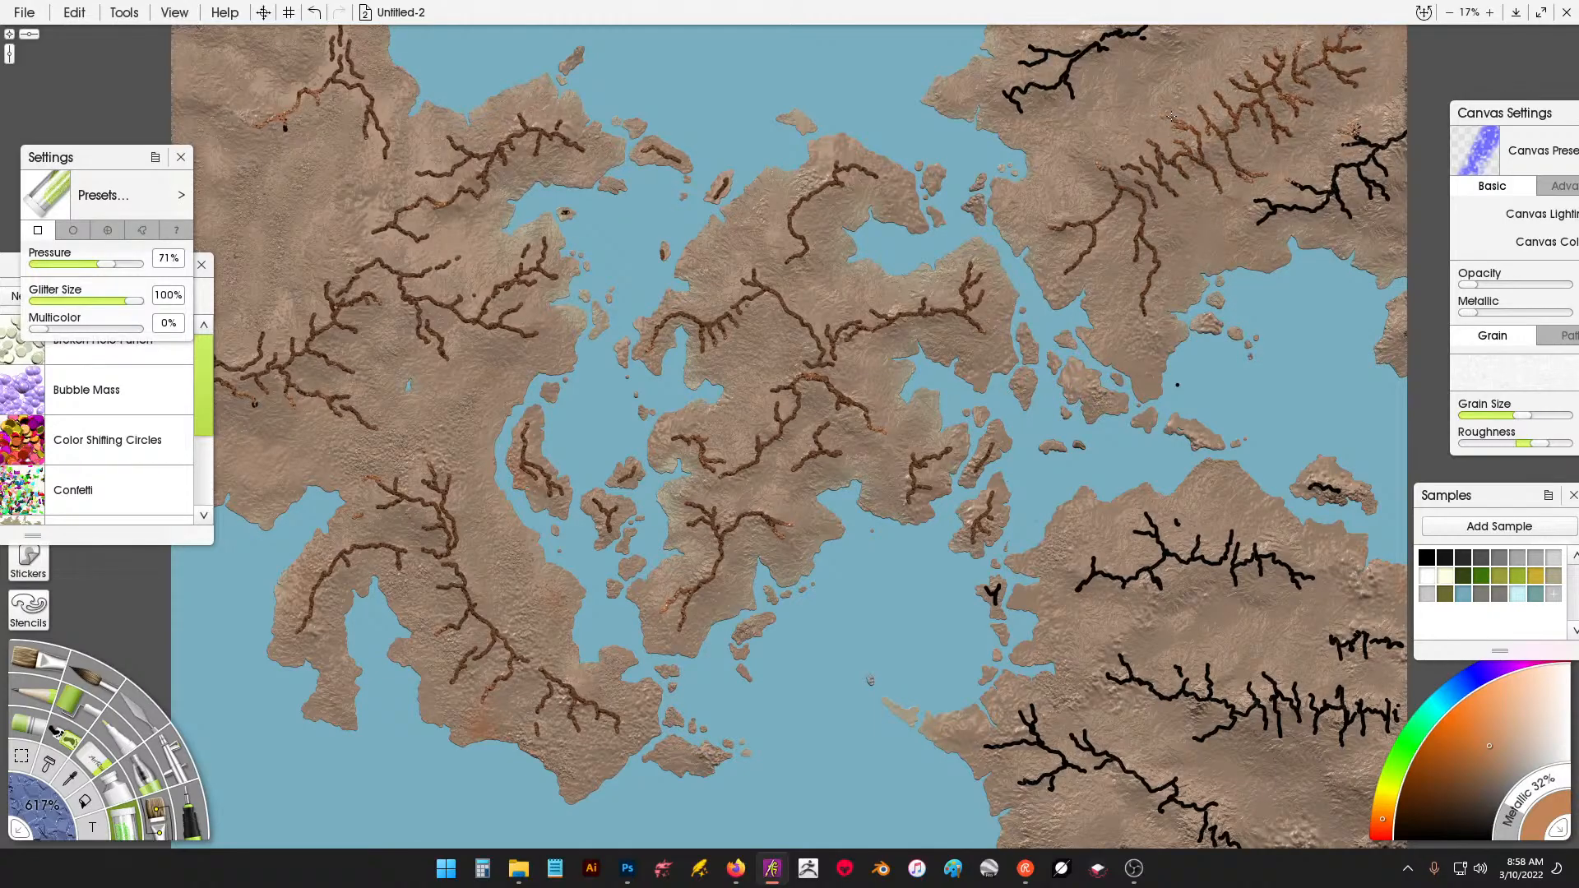
pyautogui.moveTo(1298, 158)
pyautogui.mouseDown()
pyautogui.moveTo(1276, 193)
pyautogui.moveTo(1376, 125)
pyautogui.mouseUp()
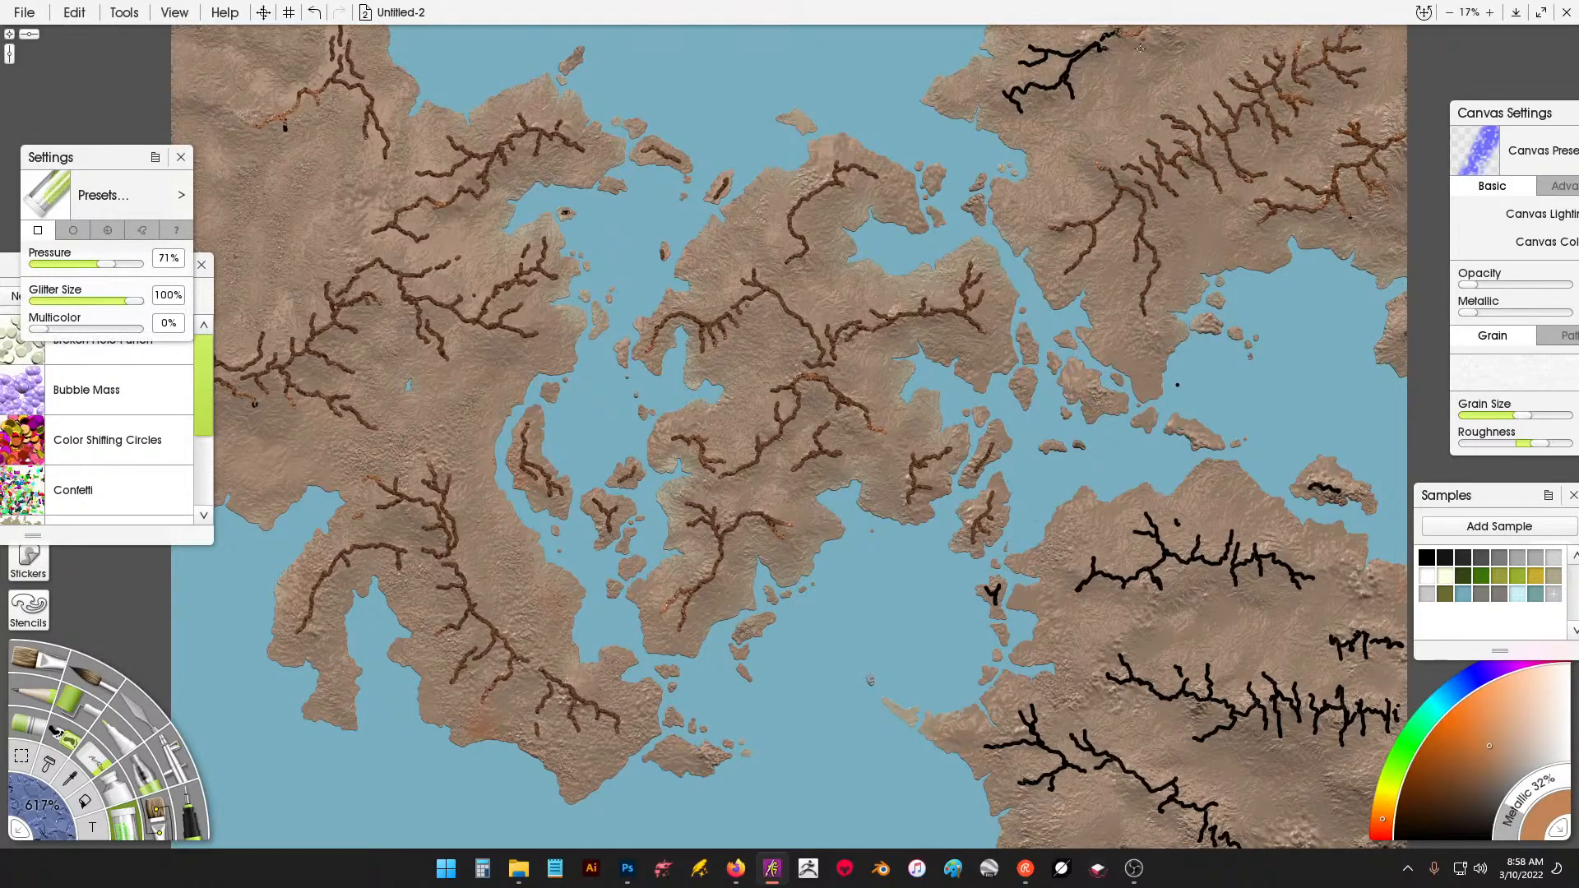
pyautogui.moveTo(1139, 47); pyautogui.dragTo(1032, 74)
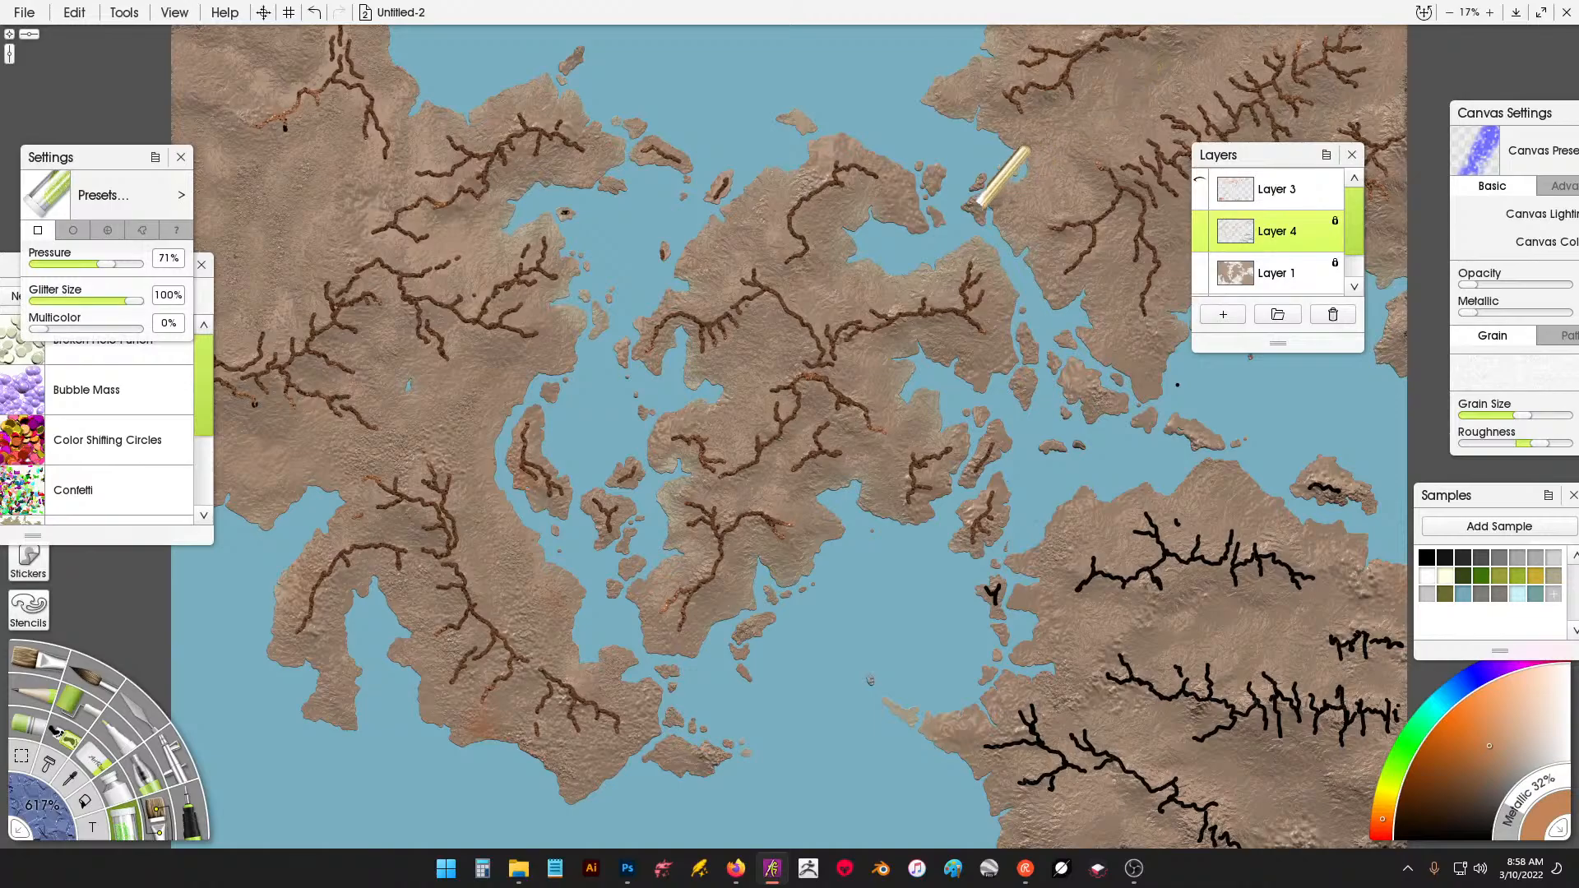
# Recolour the southeastern continent's ridges and those on its nearby islands with brown glitter, down to the map's southern edge.
pyautogui.scroll(2, 1003, 185)
pyautogui.scroll(-4, 967, 197)
pyautogui.moveTo(1147, 452)
pyautogui.mouseDown()
pyautogui.moveTo(1120, 516)
pyautogui.moveTo(1080, 522)
pyautogui.mouseUp()
pyautogui.moveTo(987, 520); pyautogui.dragTo(992, 525)
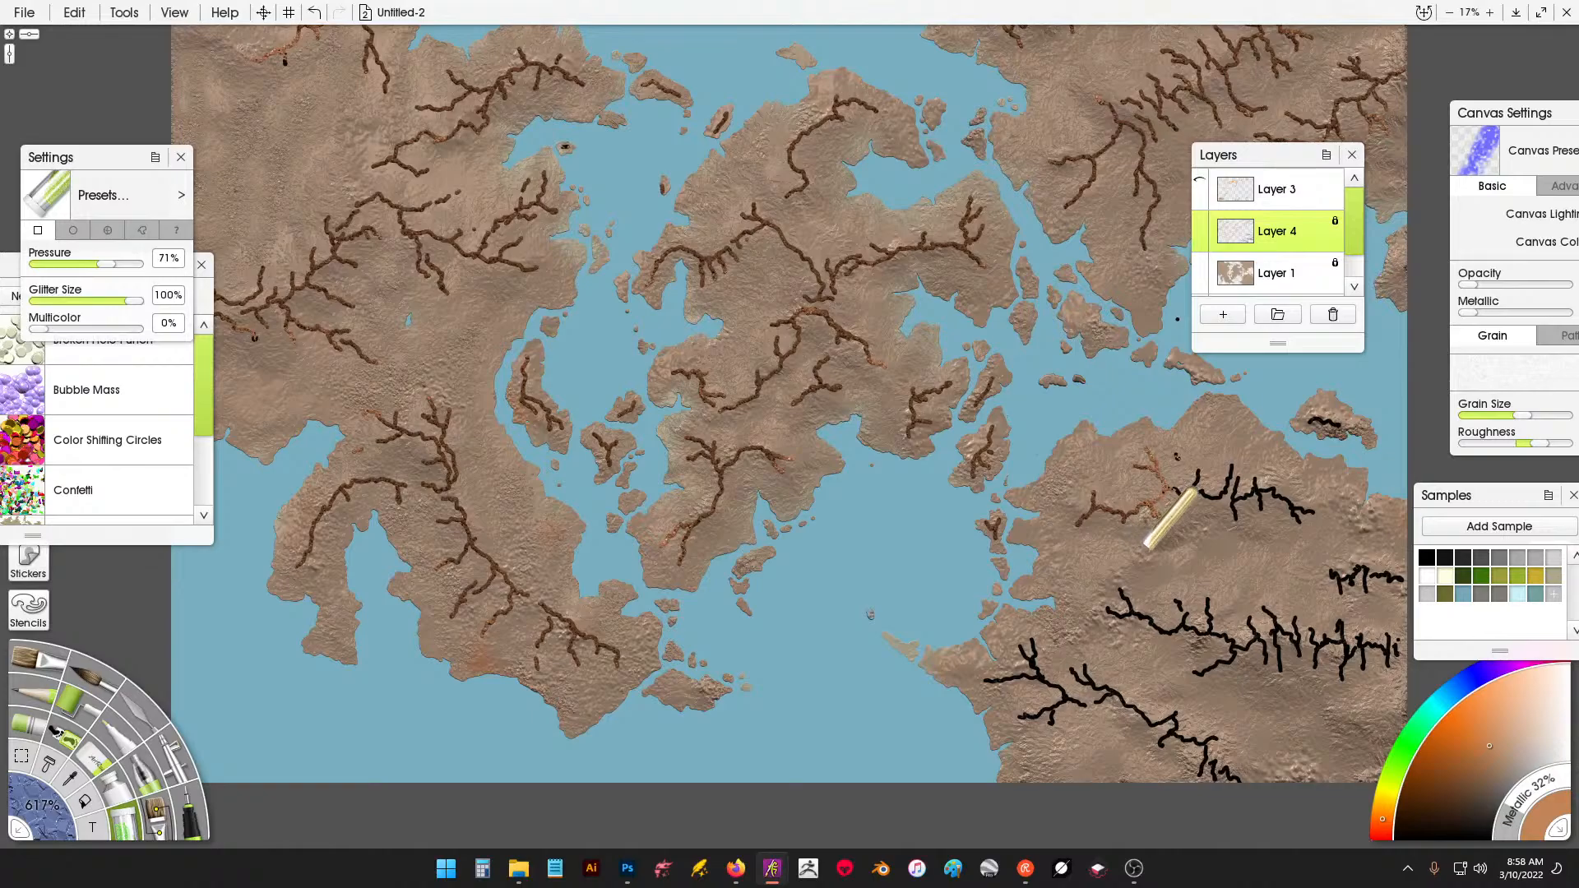
pyautogui.moveTo(1185, 492)
pyautogui.mouseDown()
pyautogui.moveTo(1258, 494)
pyautogui.moveTo(1302, 519)
pyautogui.moveTo(1308, 646)
pyautogui.mouseUp()
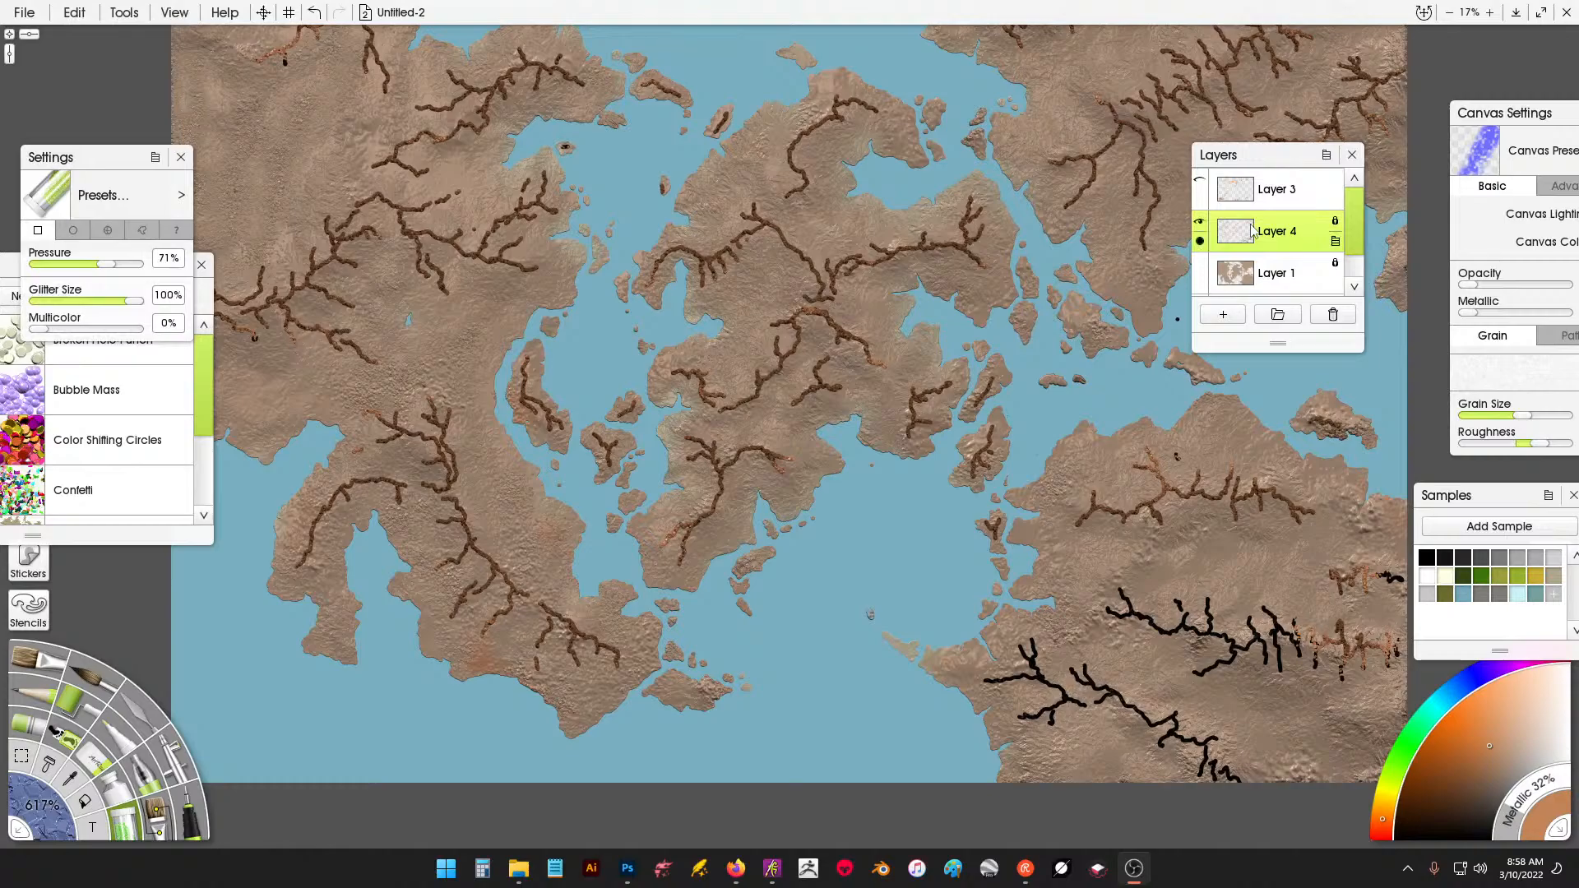
pyautogui.click(1142, 592)
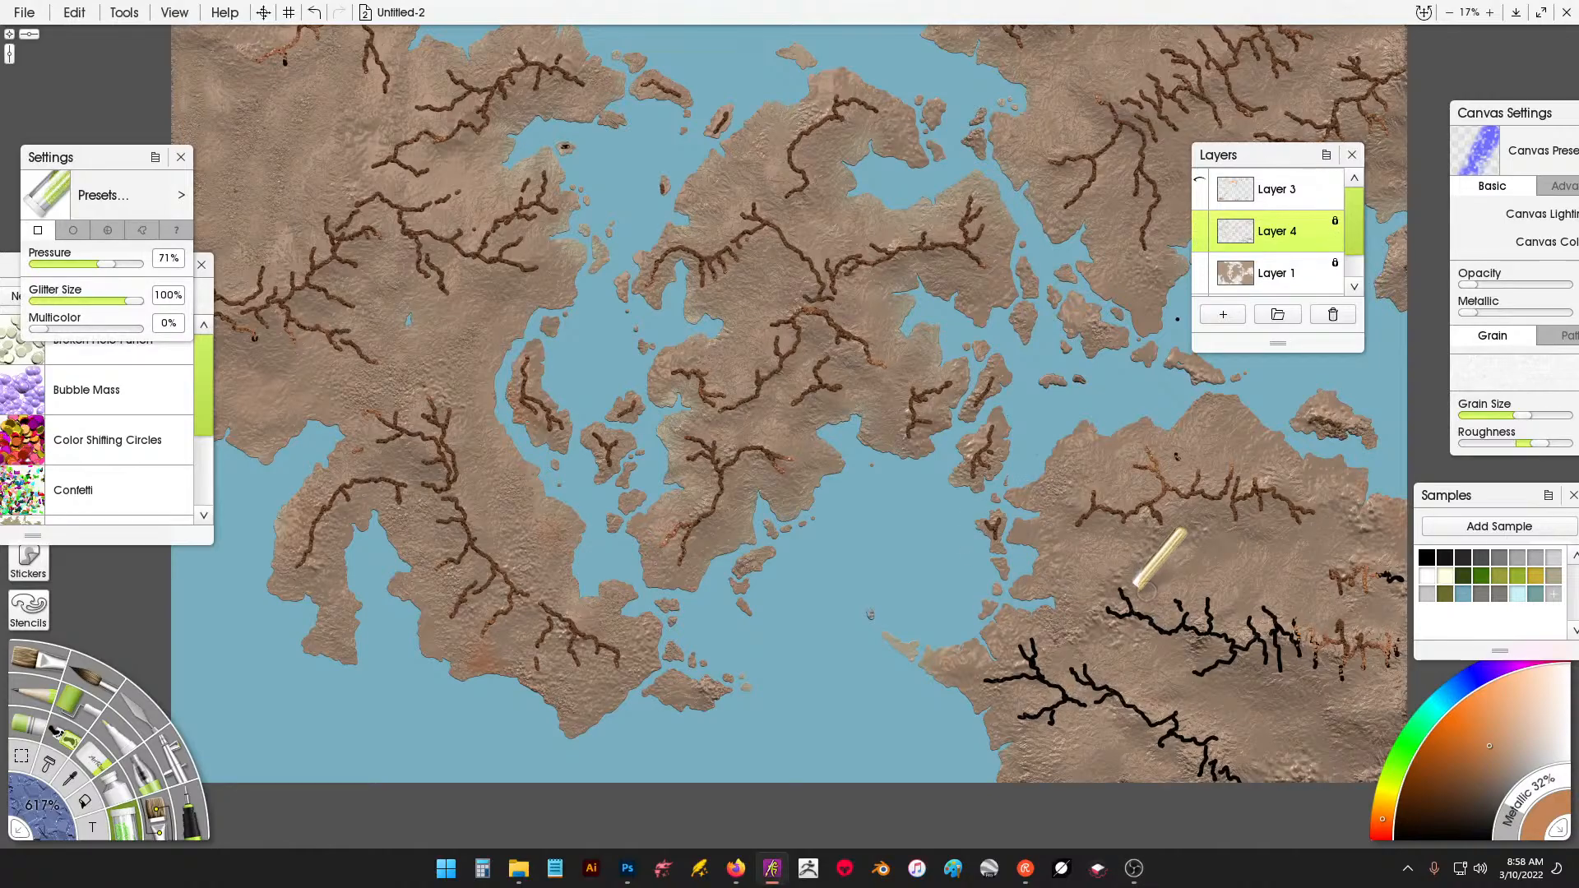
pyautogui.moveTo(1132, 598)
pyautogui.mouseDown()
pyautogui.moveTo(1230, 651)
pyautogui.moveTo(1285, 651)
pyautogui.moveTo(1358, 683)
pyautogui.moveTo(1405, 668)
pyautogui.moveTo(1408, 588)
pyautogui.mouseUp()
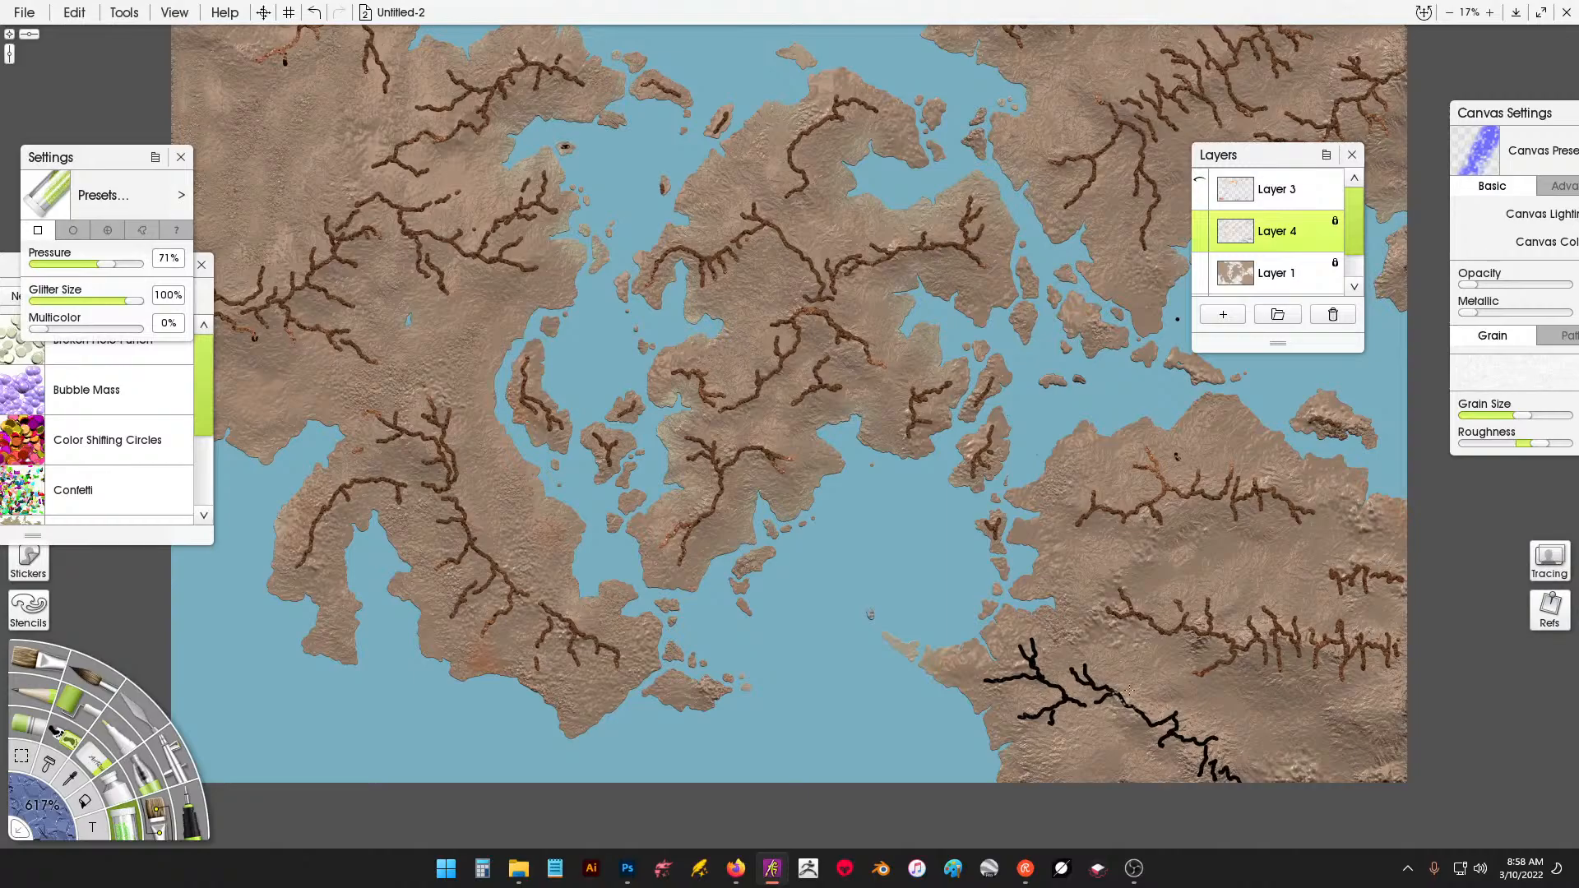
pyautogui.moveTo(1129, 689)
pyautogui.mouseDown()
pyautogui.moveTo(1119, 723)
pyautogui.moveTo(1224, 772)
pyautogui.mouseUp()
pyautogui.moveTo(1106, 673); pyautogui.dragTo(1007, 647)
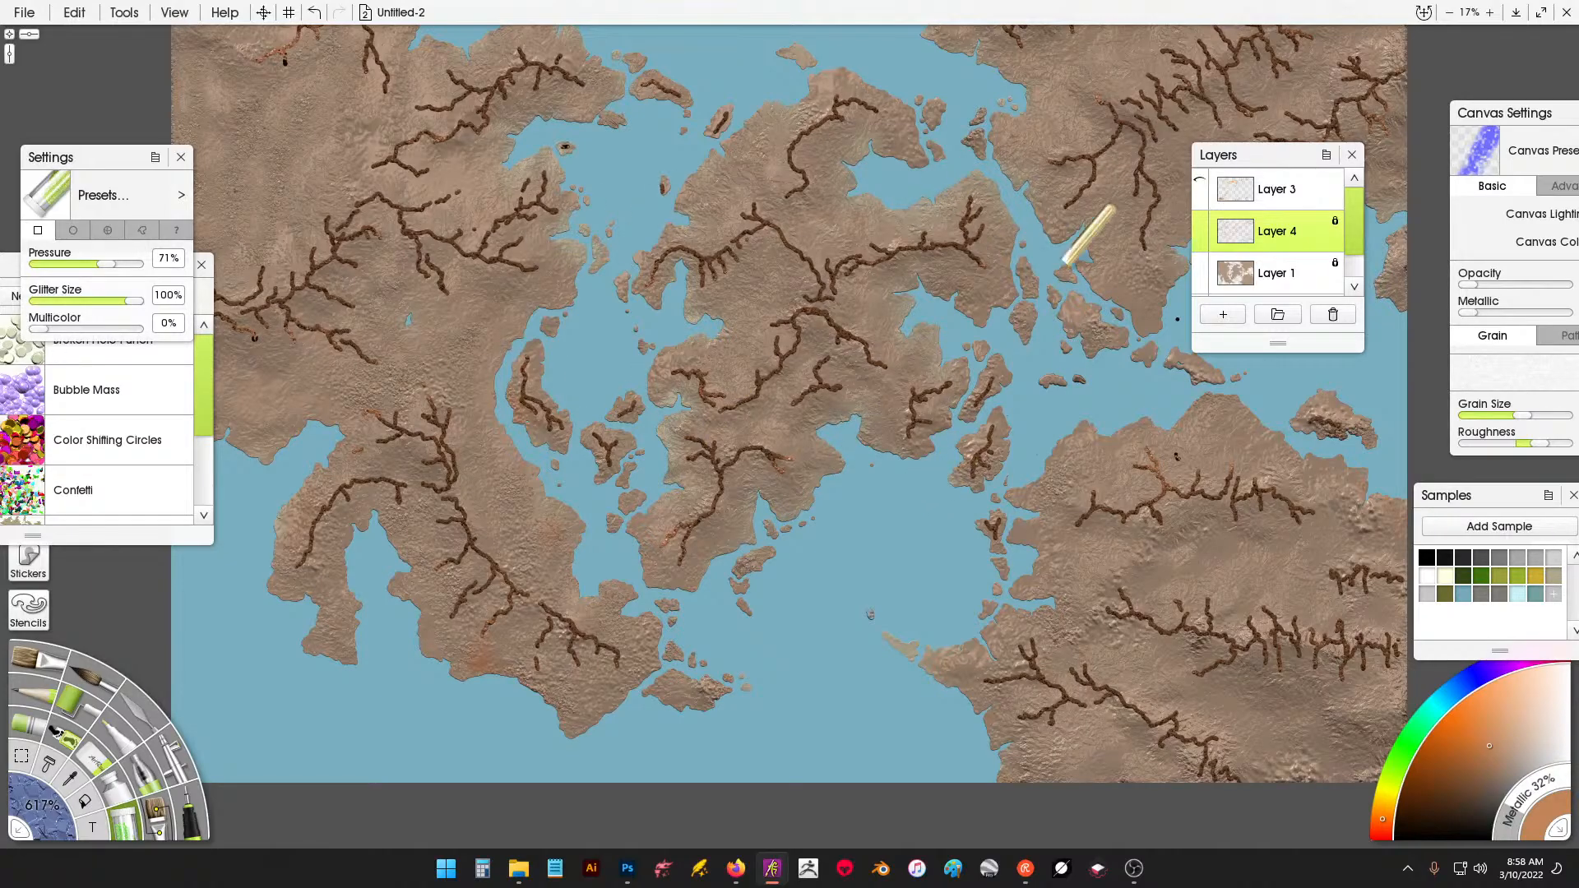
# Duplicate Layer 4, which holds the brown ridges, and duplicate the resulting copy once more.
pyautogui.rightClick(1238, 247)
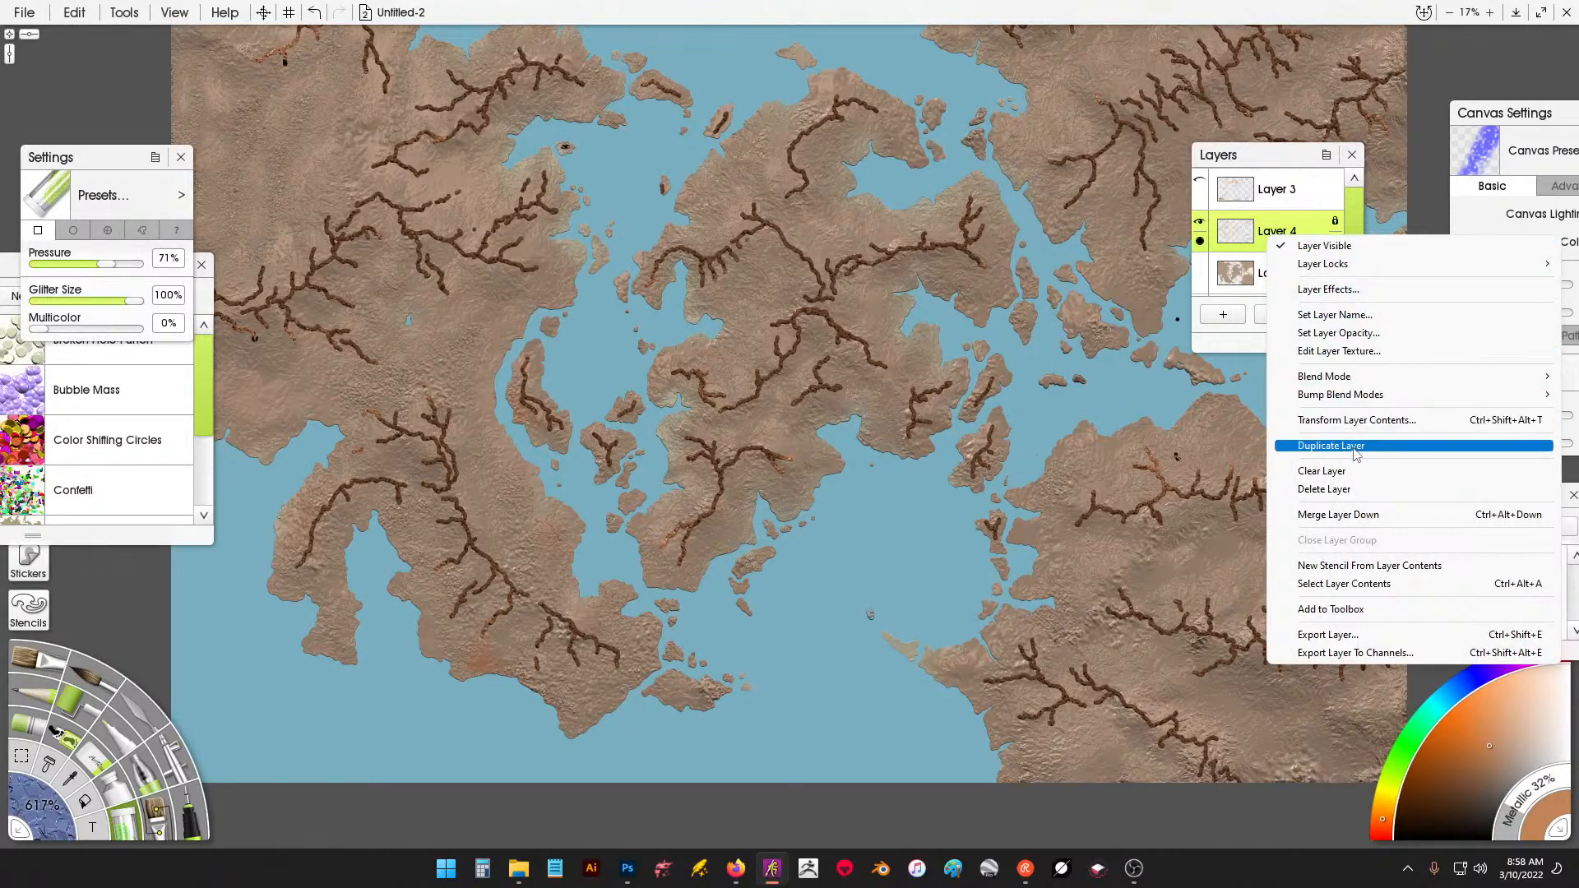
pyautogui.click(1317, 444)
pyautogui.rightClick(1271, 232)
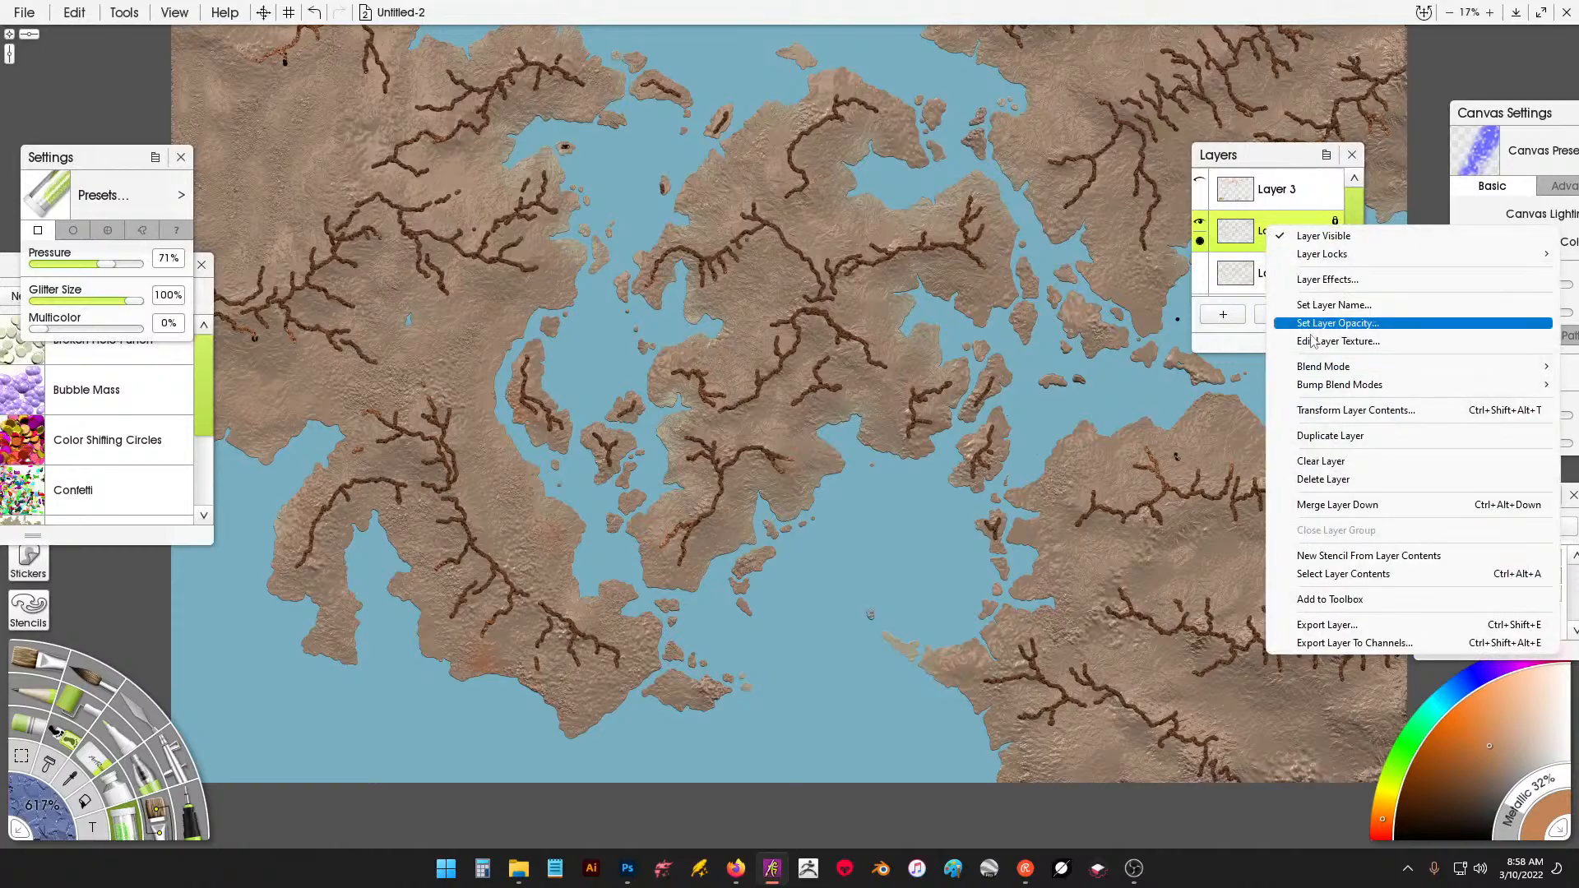
pyautogui.click(1341, 434)
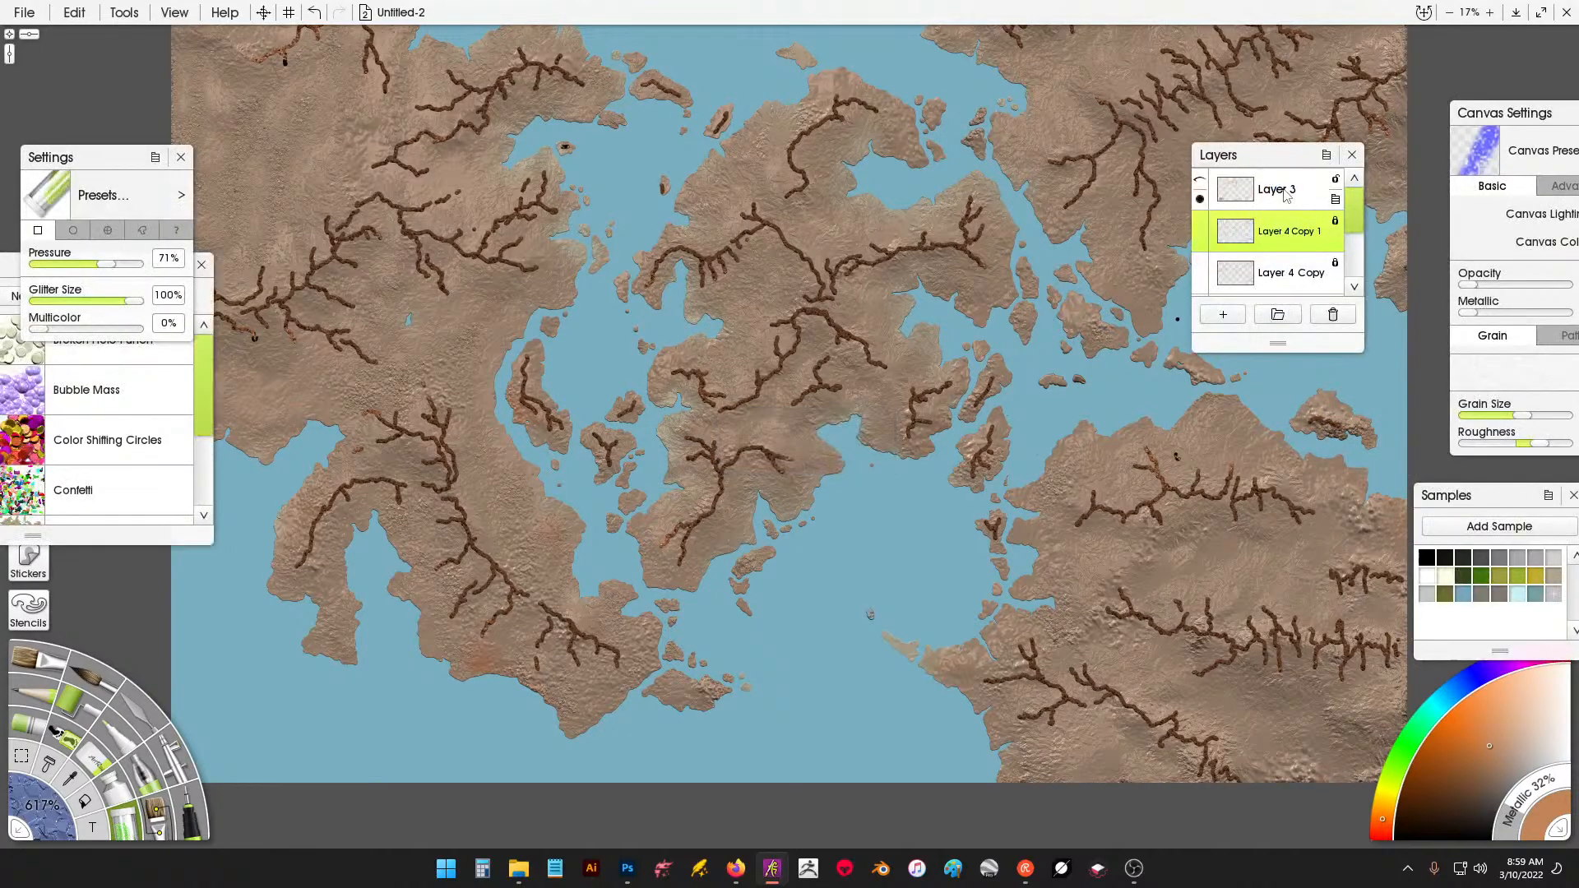
# Examine Layer 4 and its two copies in the layer stack, checking how the top copy's visibility affects the ridges.
pyautogui.rightClick(1312, 238)
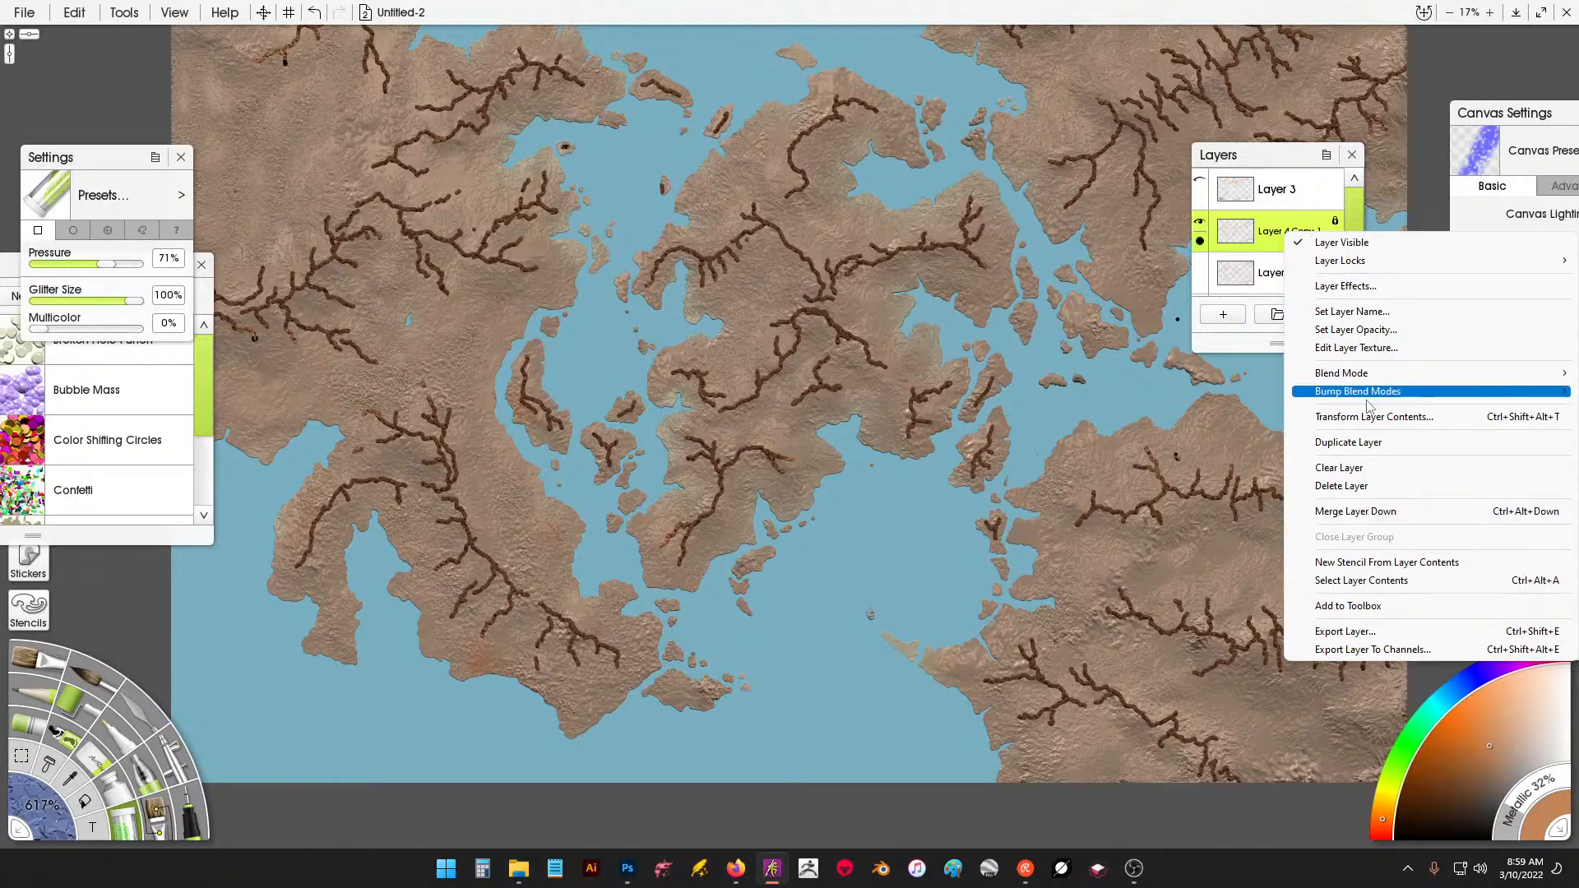
pyautogui.click(1293, 188)
pyautogui.scroll(-1, 1303, 222)
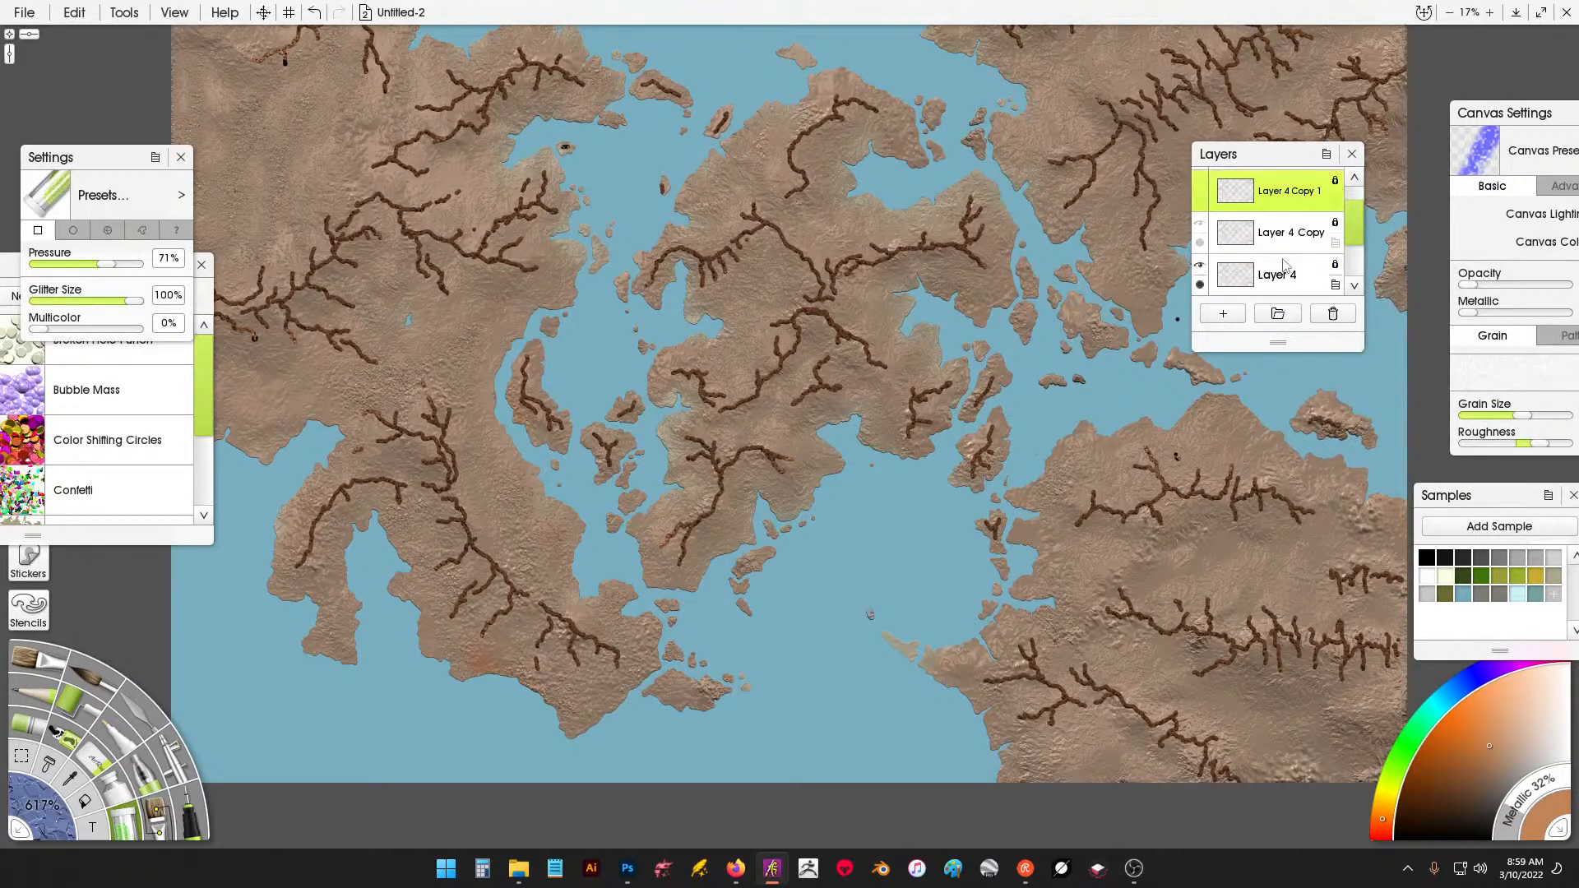
pyautogui.scroll(-1, 1285, 261)
pyautogui.click(1289, 223)
pyautogui.scroll(1, 1266, 219)
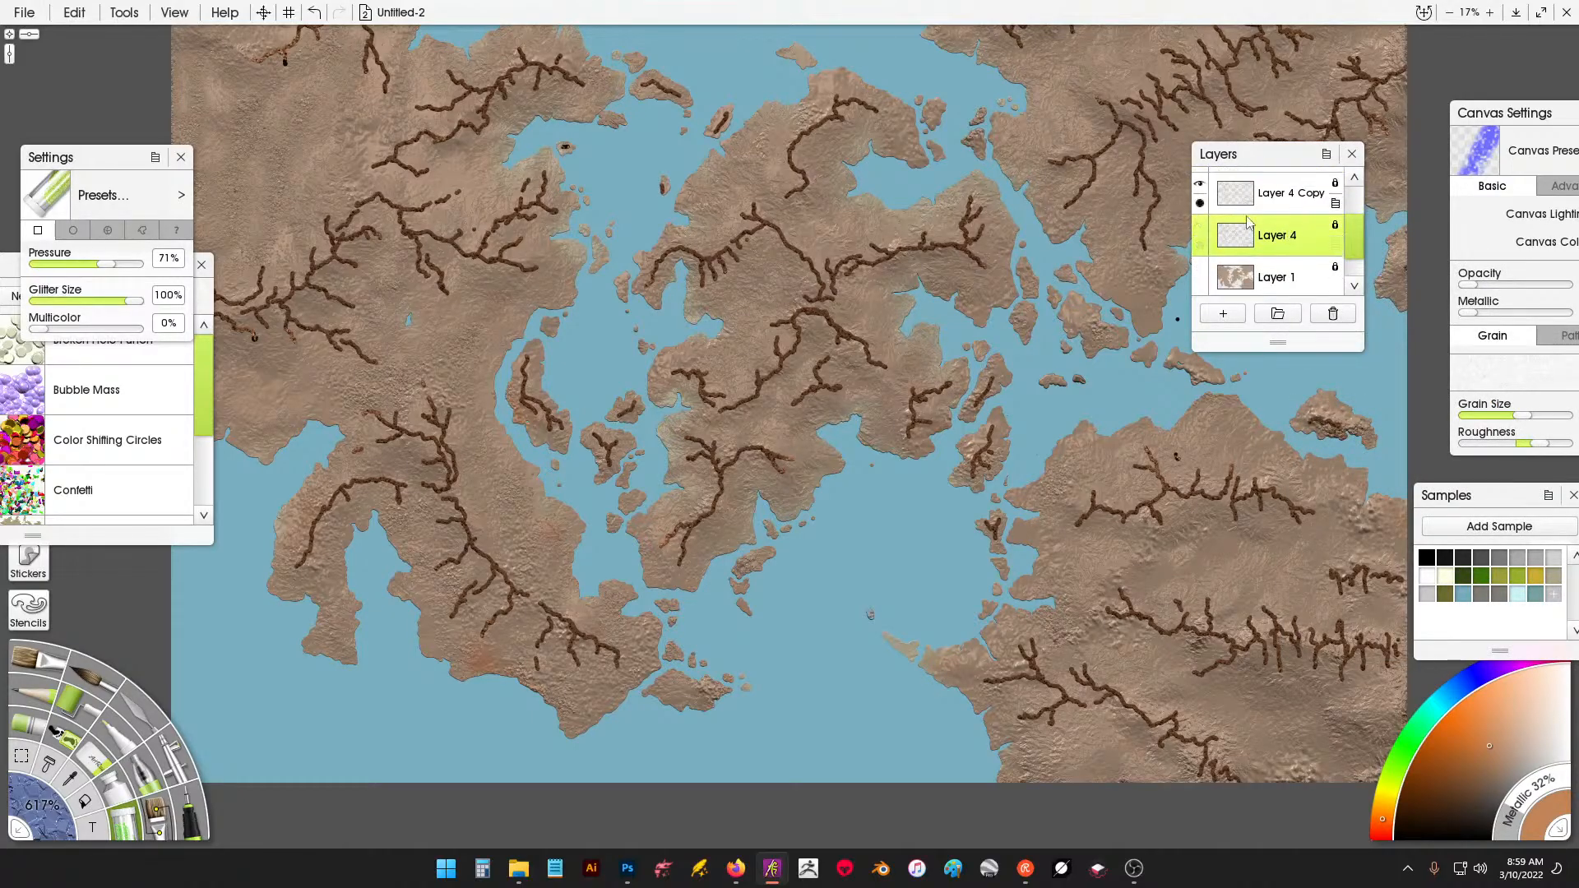
pyautogui.scroll(1, 1278, 222)
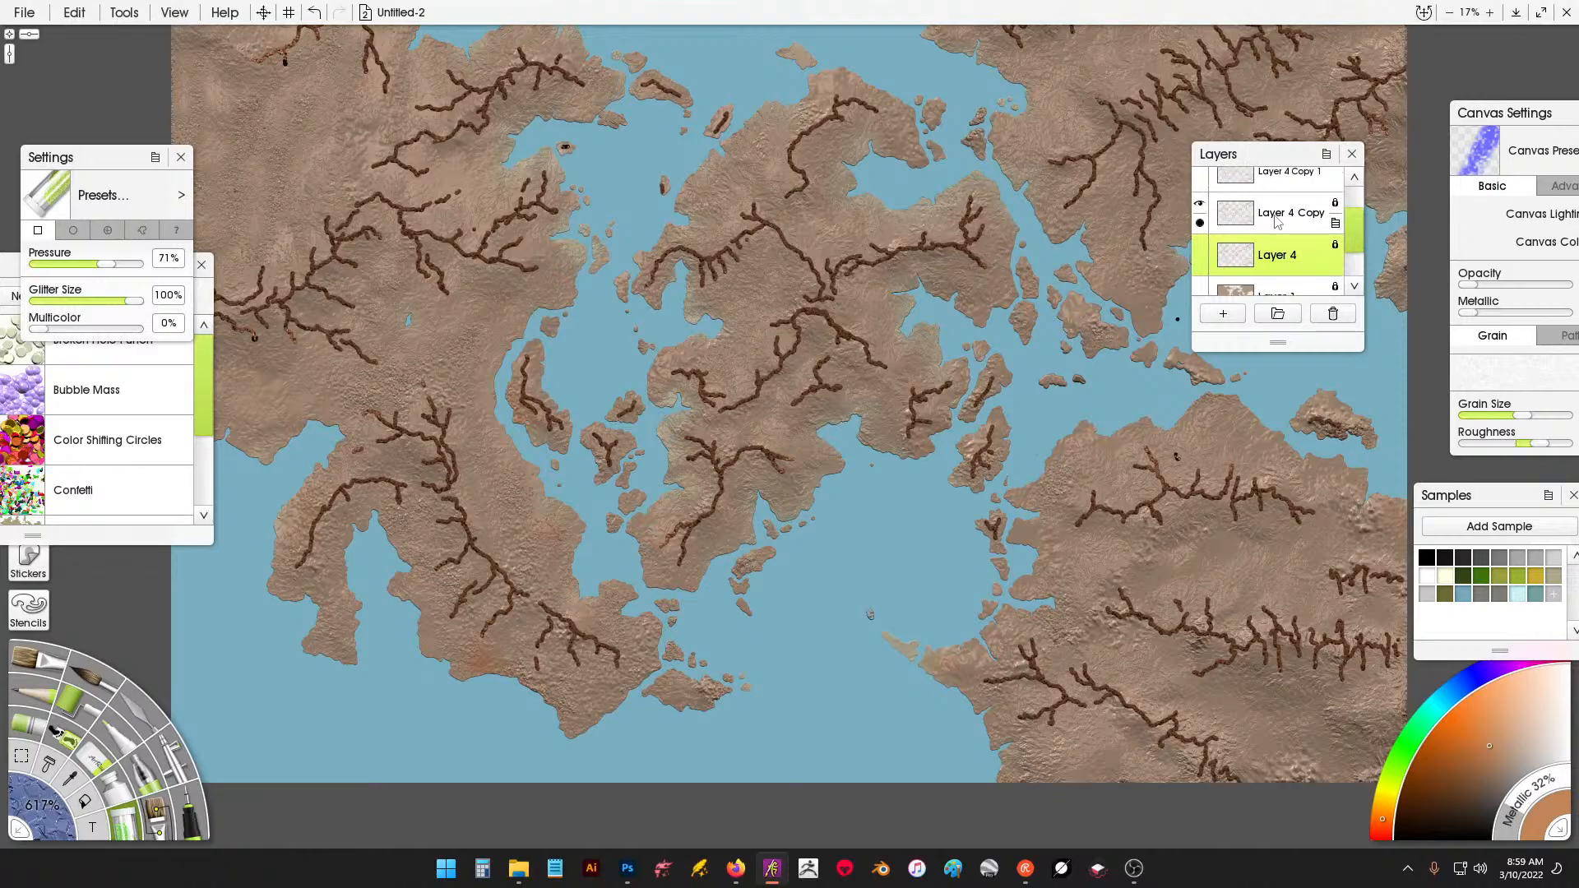
pyautogui.scroll(3, 1296, 177)
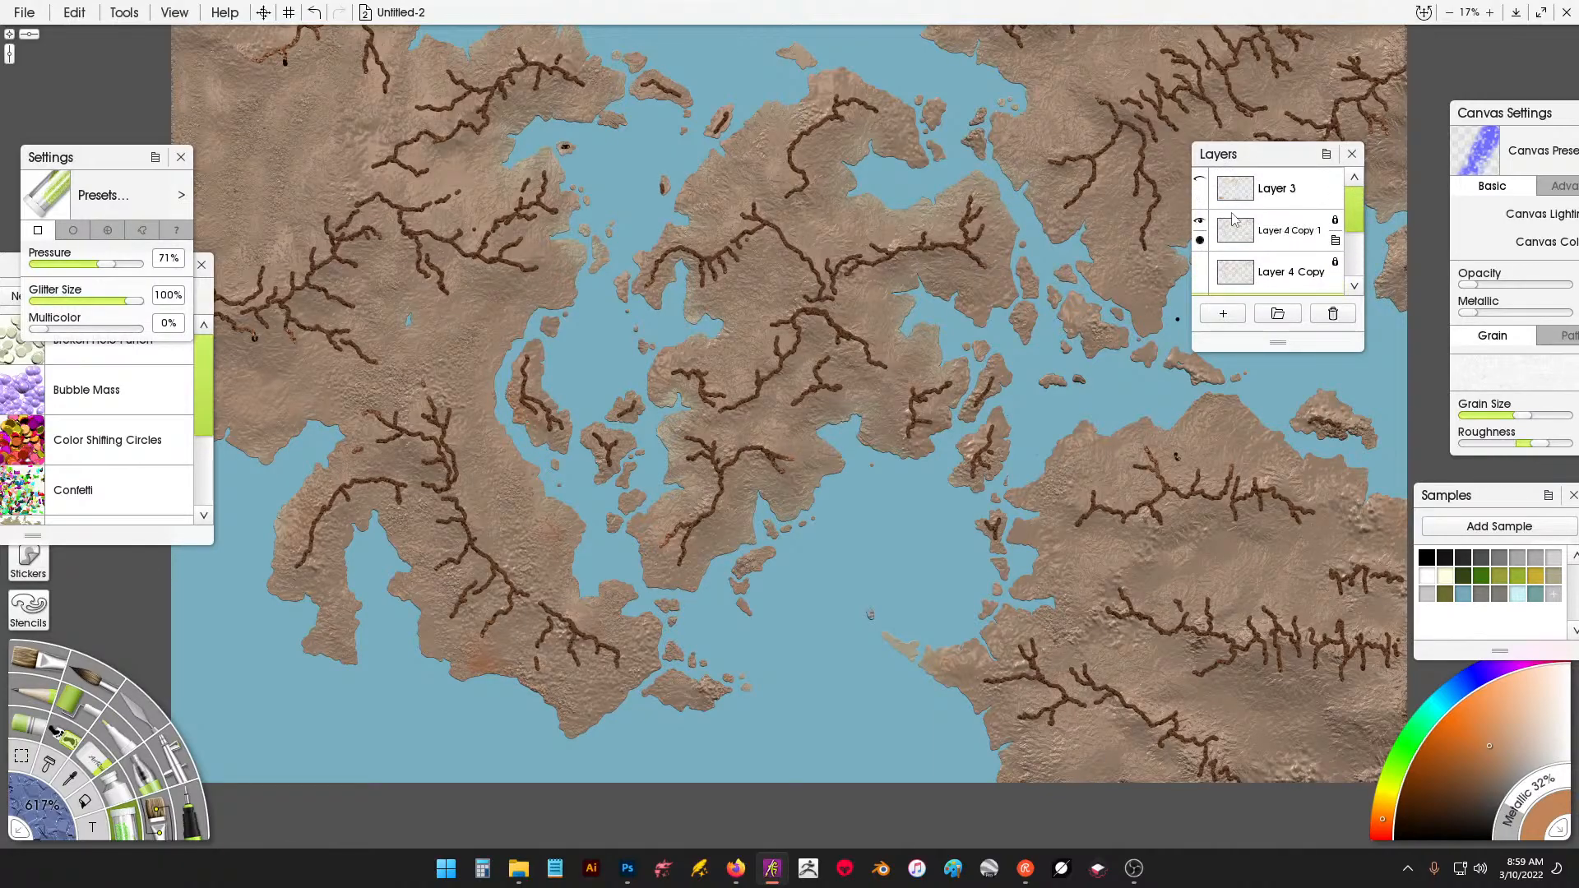
pyautogui.scroll(-1, 1271, 235)
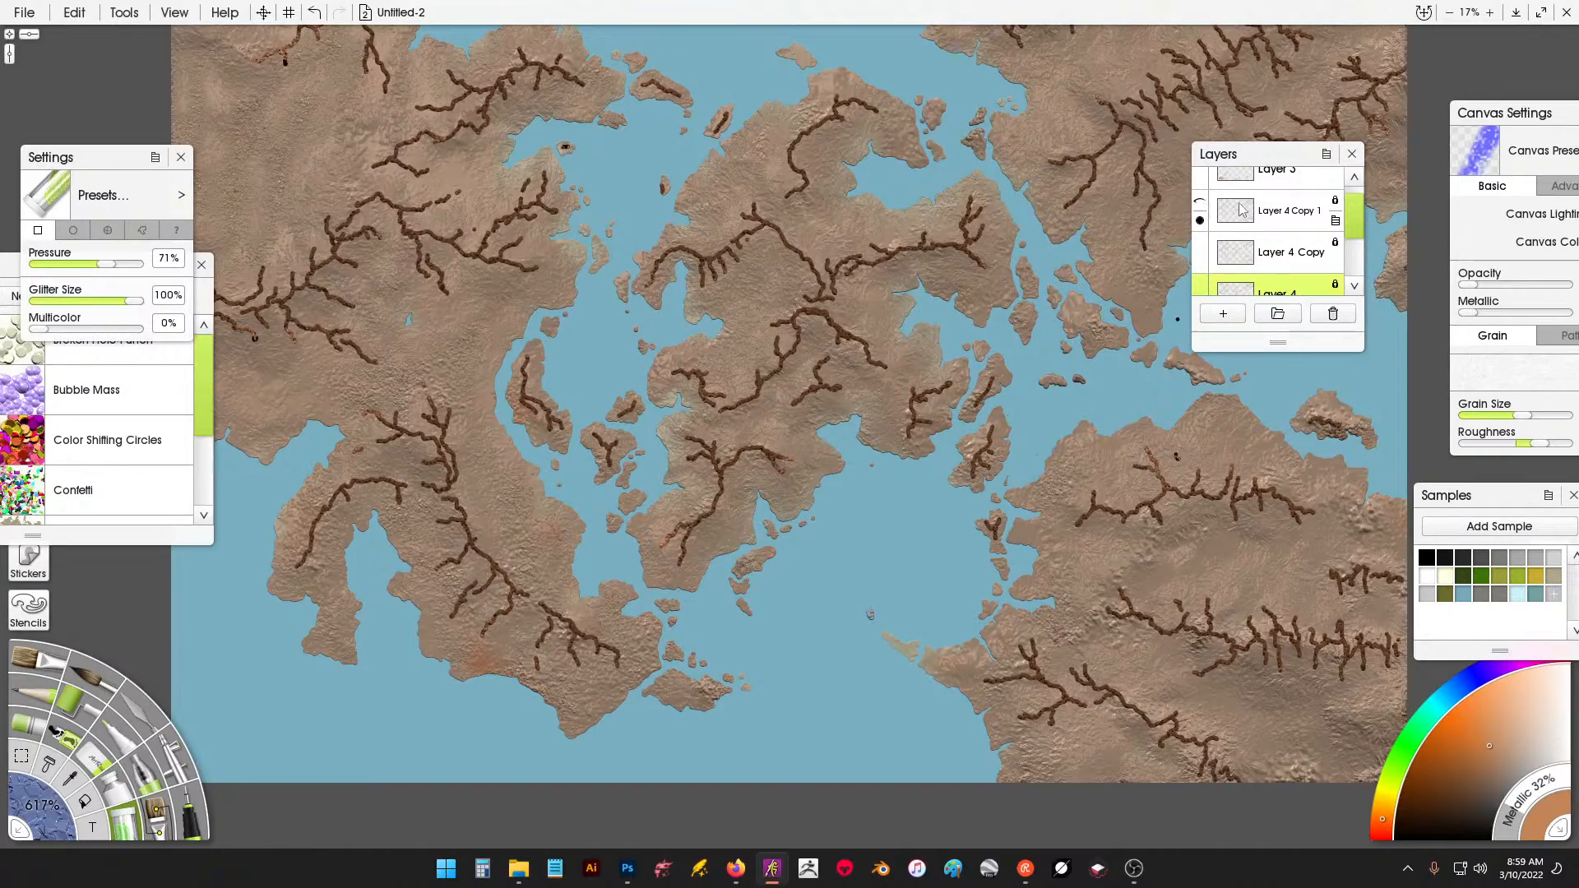
pyautogui.scroll(1, 1268, 212)
pyautogui.scroll(-4, 1284, 230)
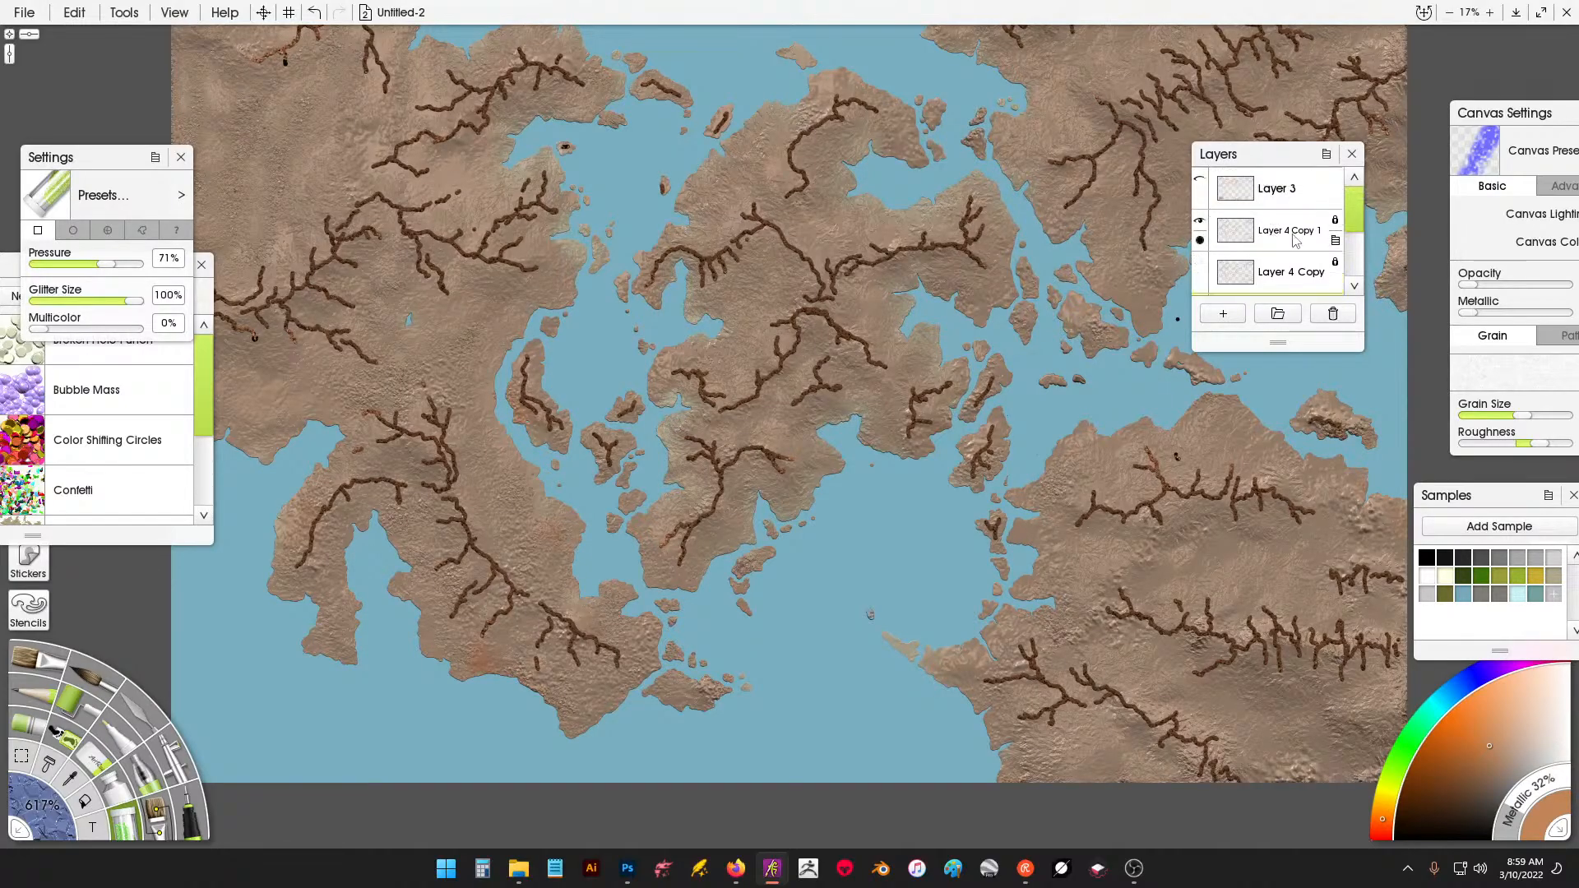
pyautogui.scroll(4, 1308, 218)
# Merge both duplicates of the ridge layer down into Layer 4.
pyautogui.click(1303, 245)
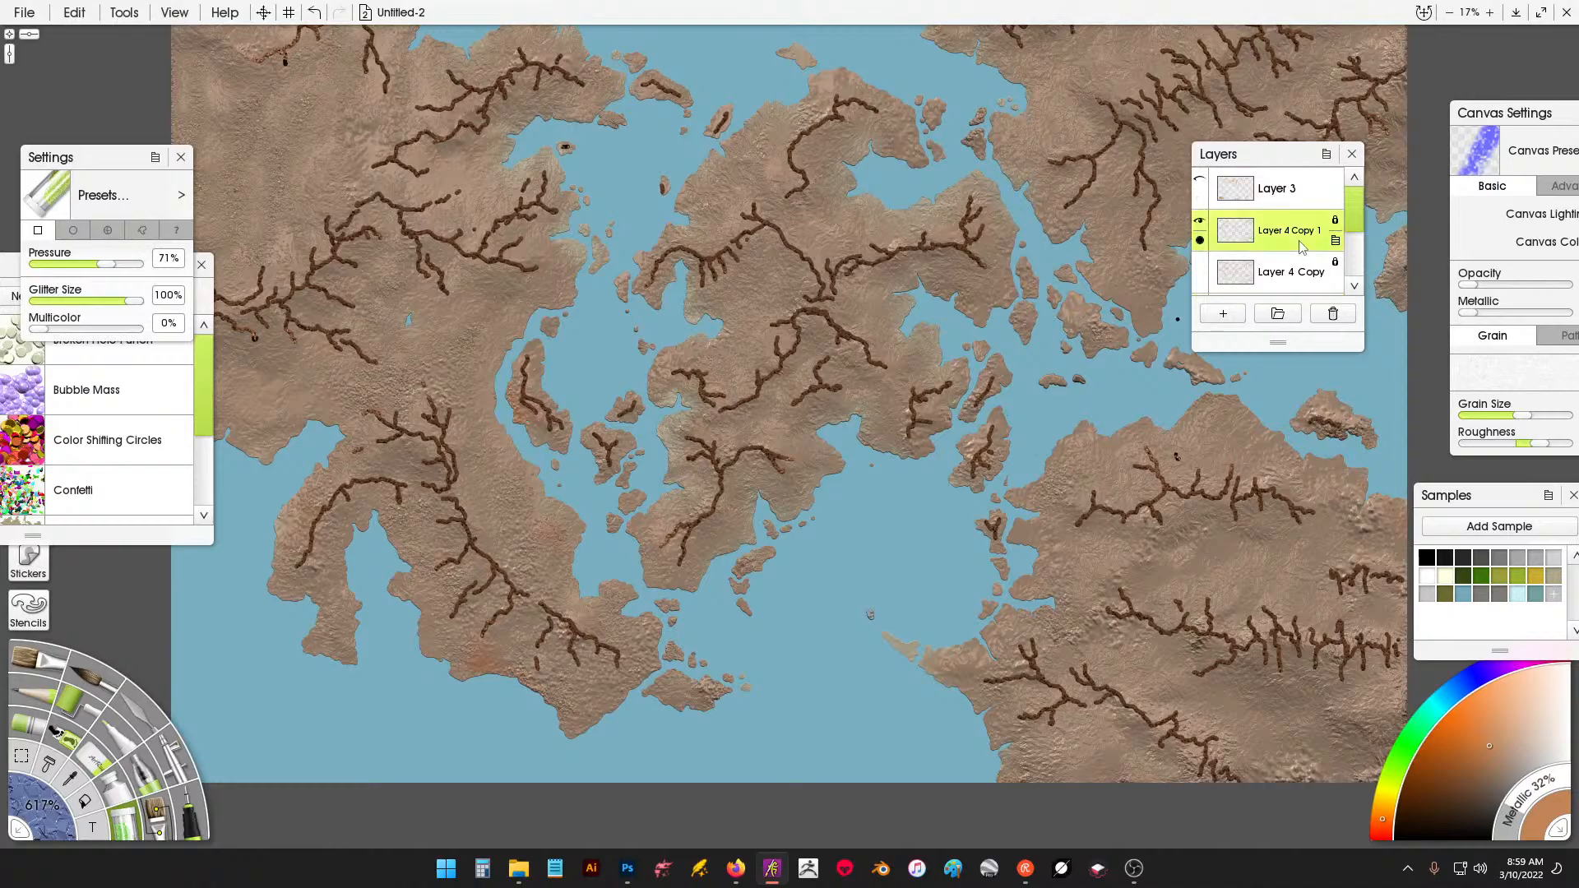
pyautogui.click(1336, 241)
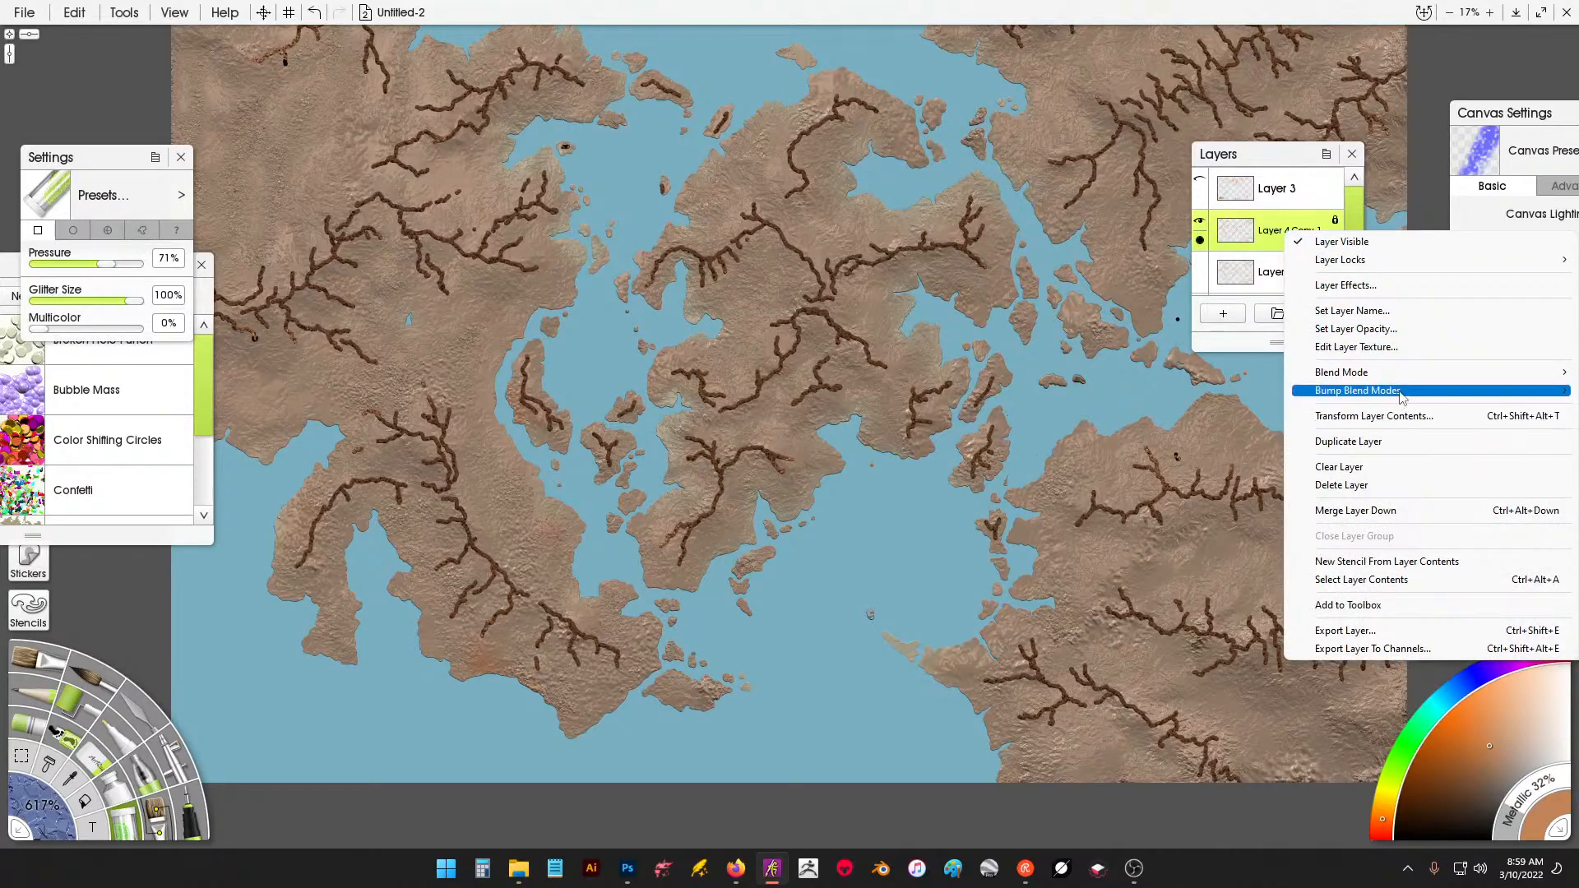
pyautogui.moveTo(1402, 398)
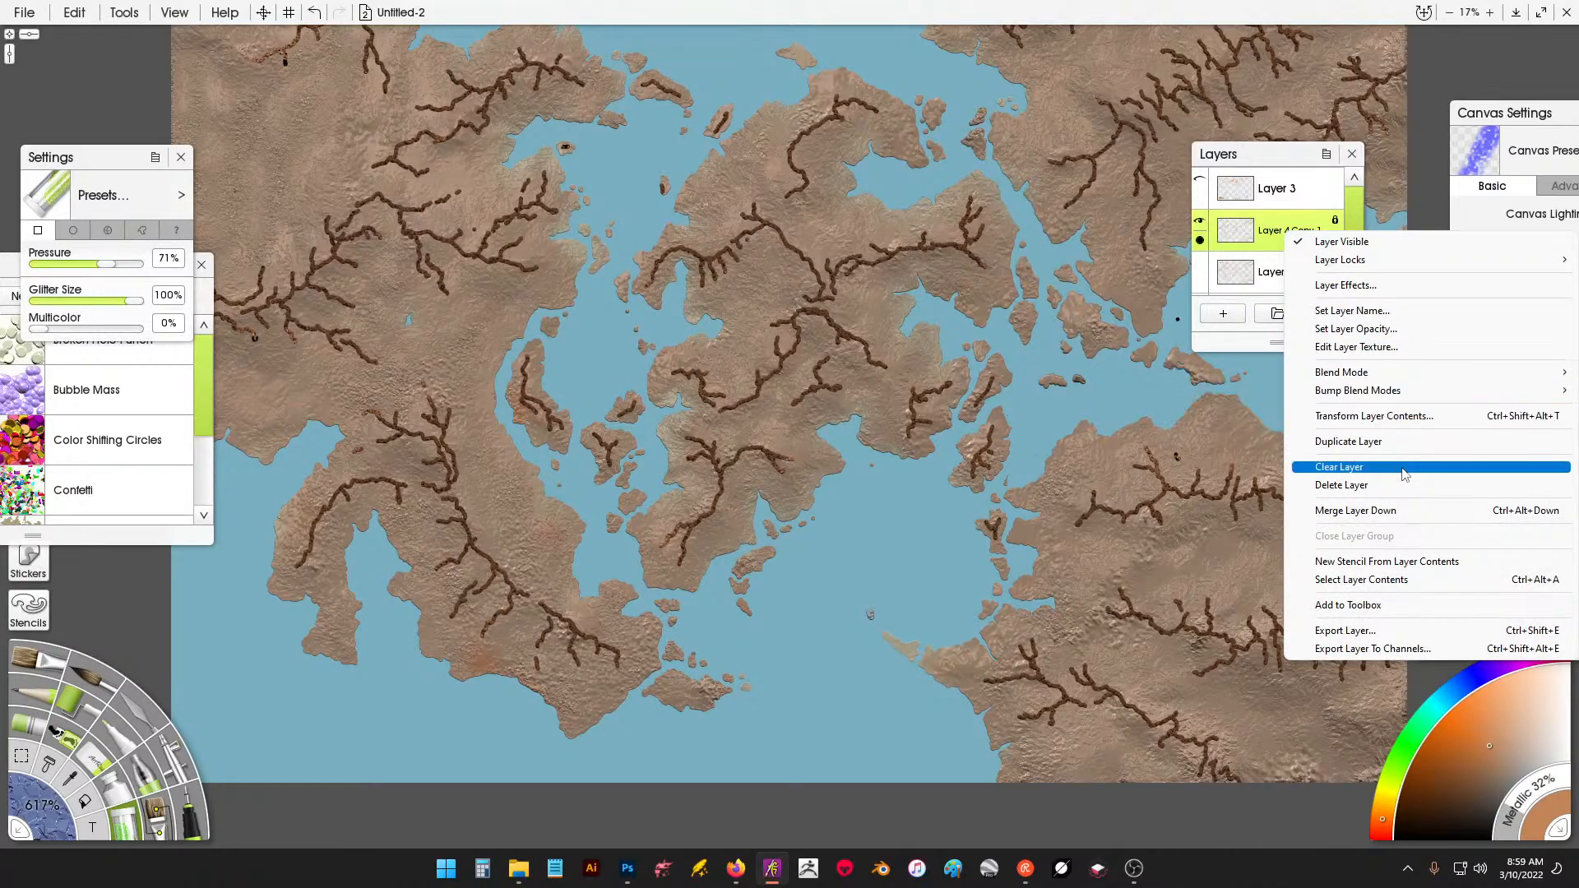
pyautogui.click(1388, 510)
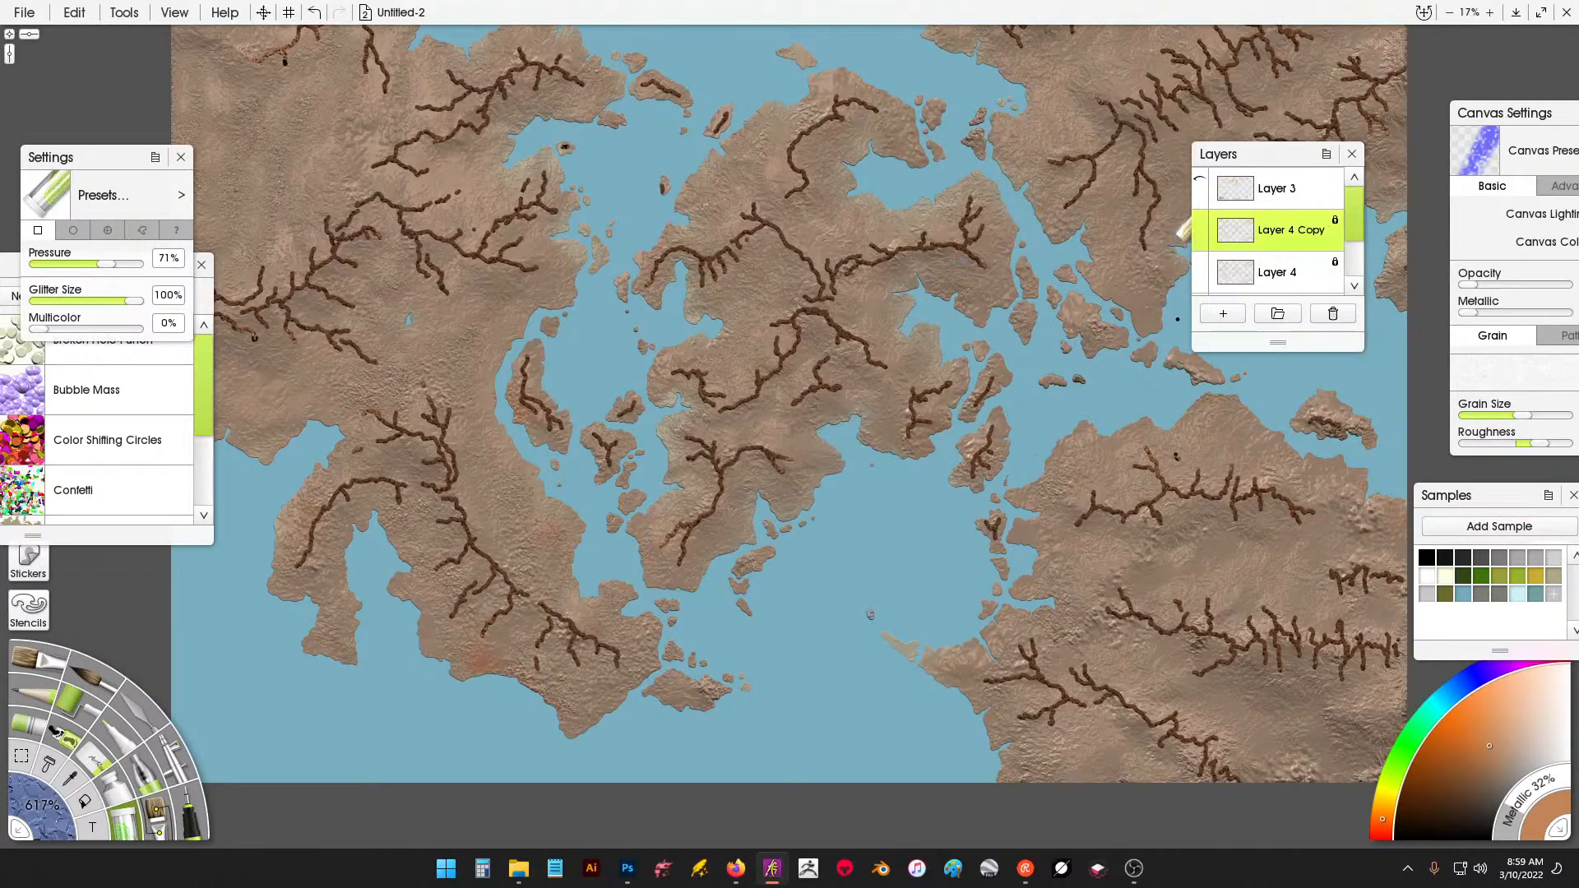
pyautogui.click(1338, 241)
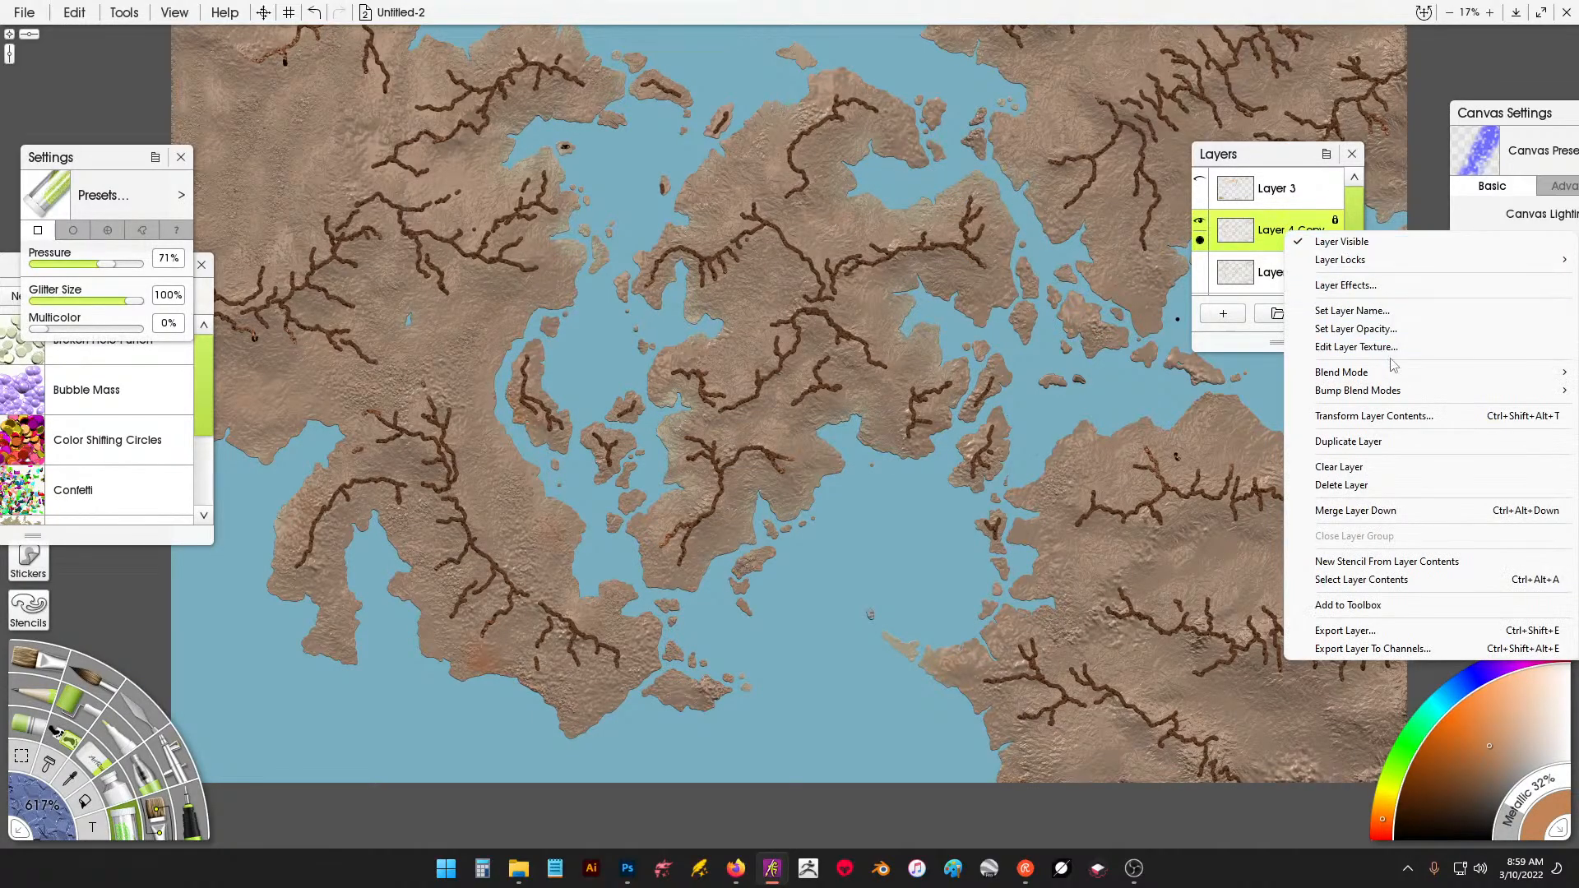
pyautogui.click(1426, 512)
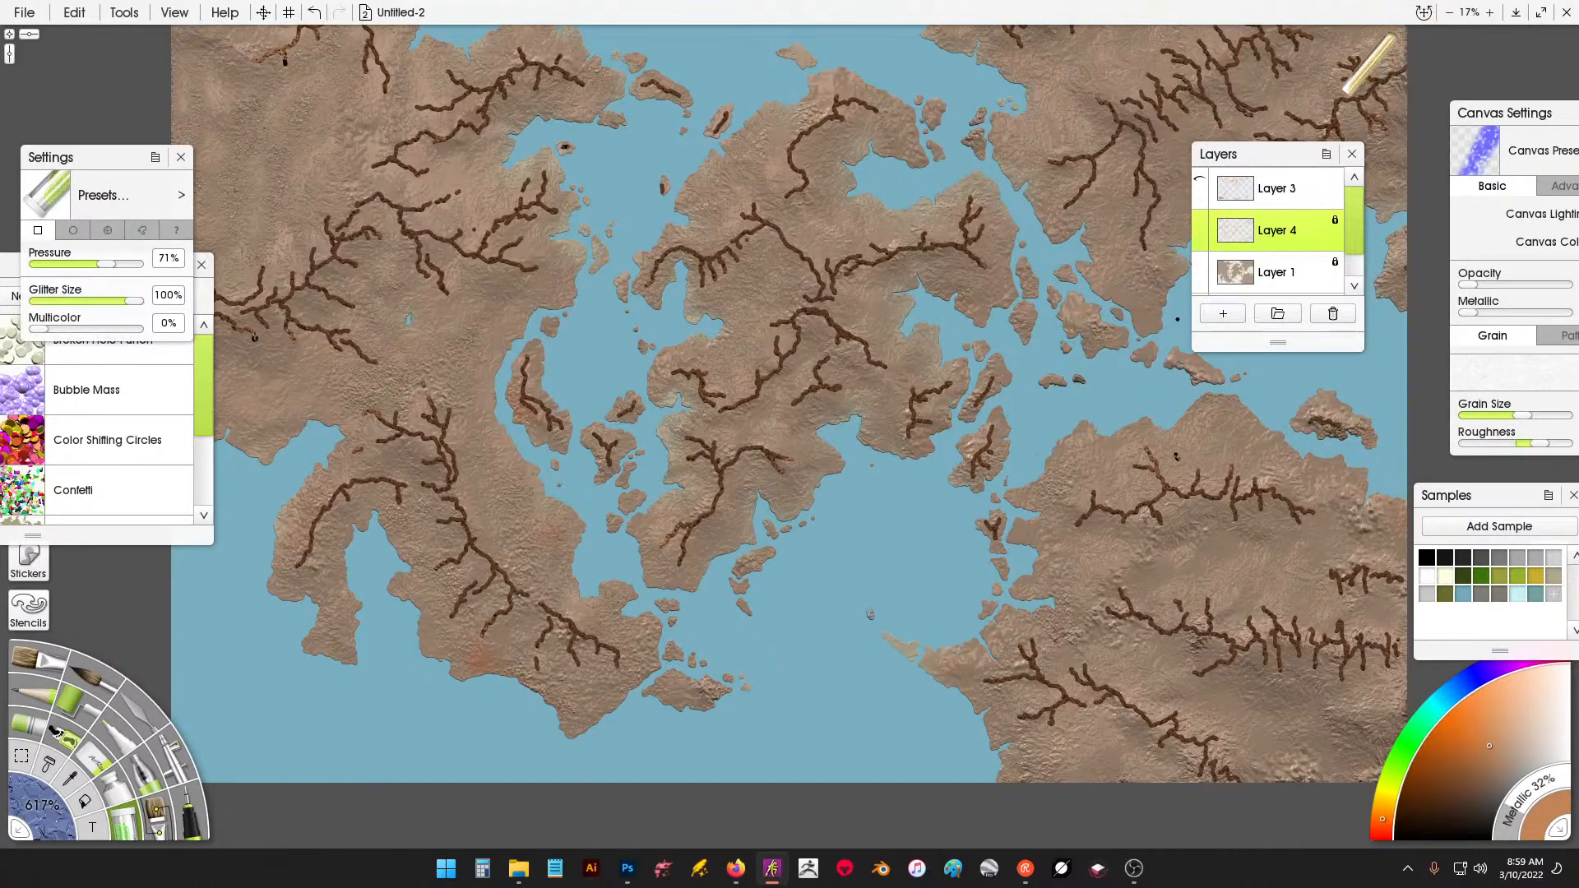
# Try unlocking the transparency of Layer 4, moving the layer list clear of the ridges.
pyautogui.moveTo(1257, 160); pyautogui.dragTo(893, 629)
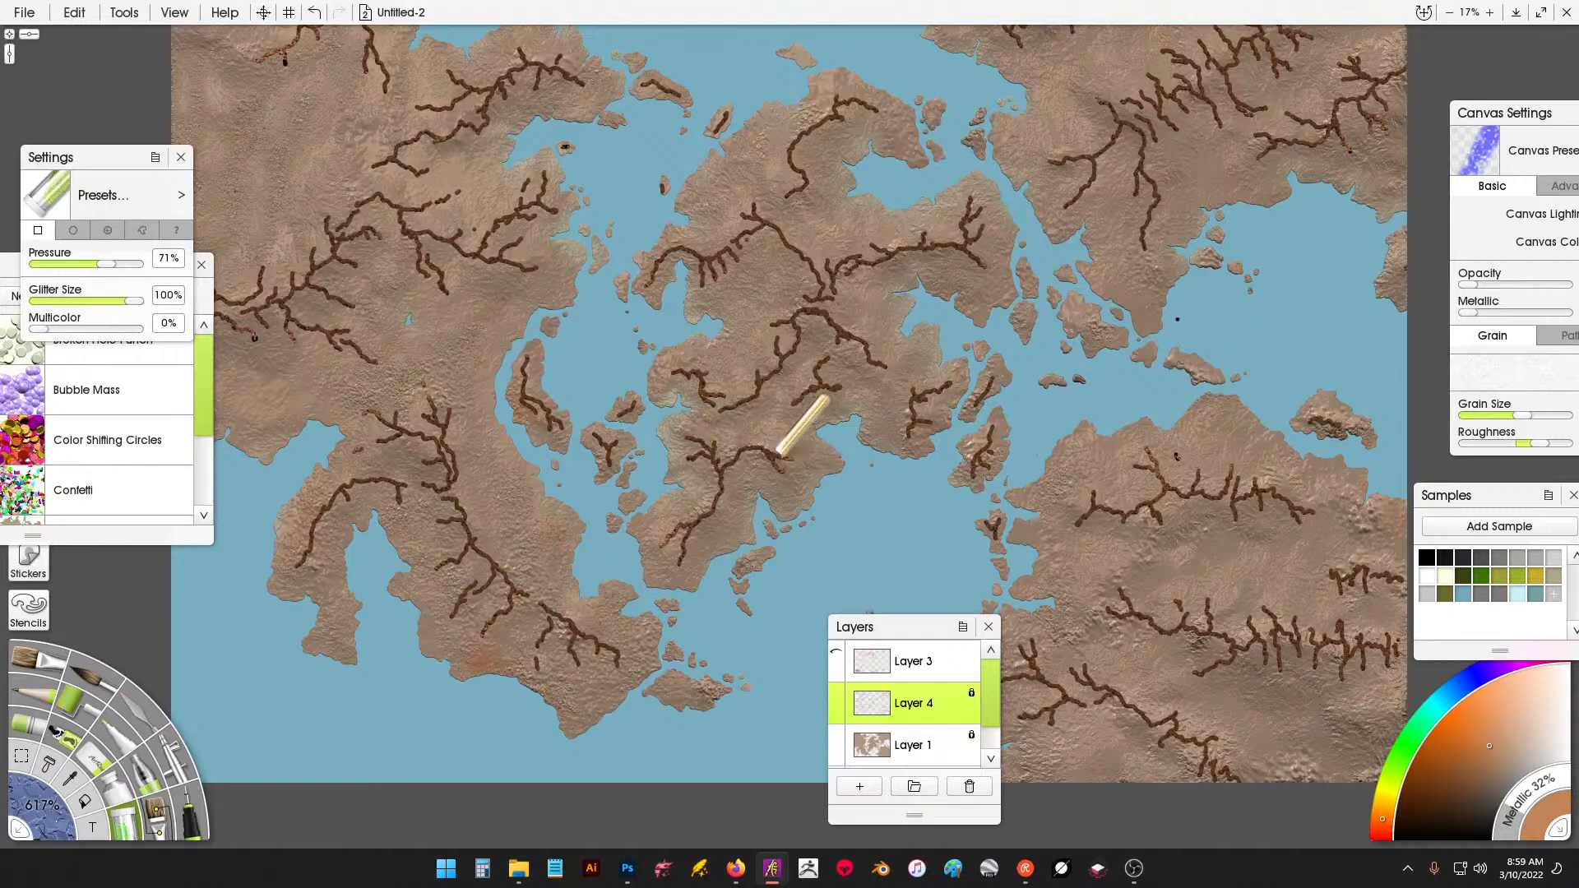
pyautogui.scroll(1, 1148, 169)
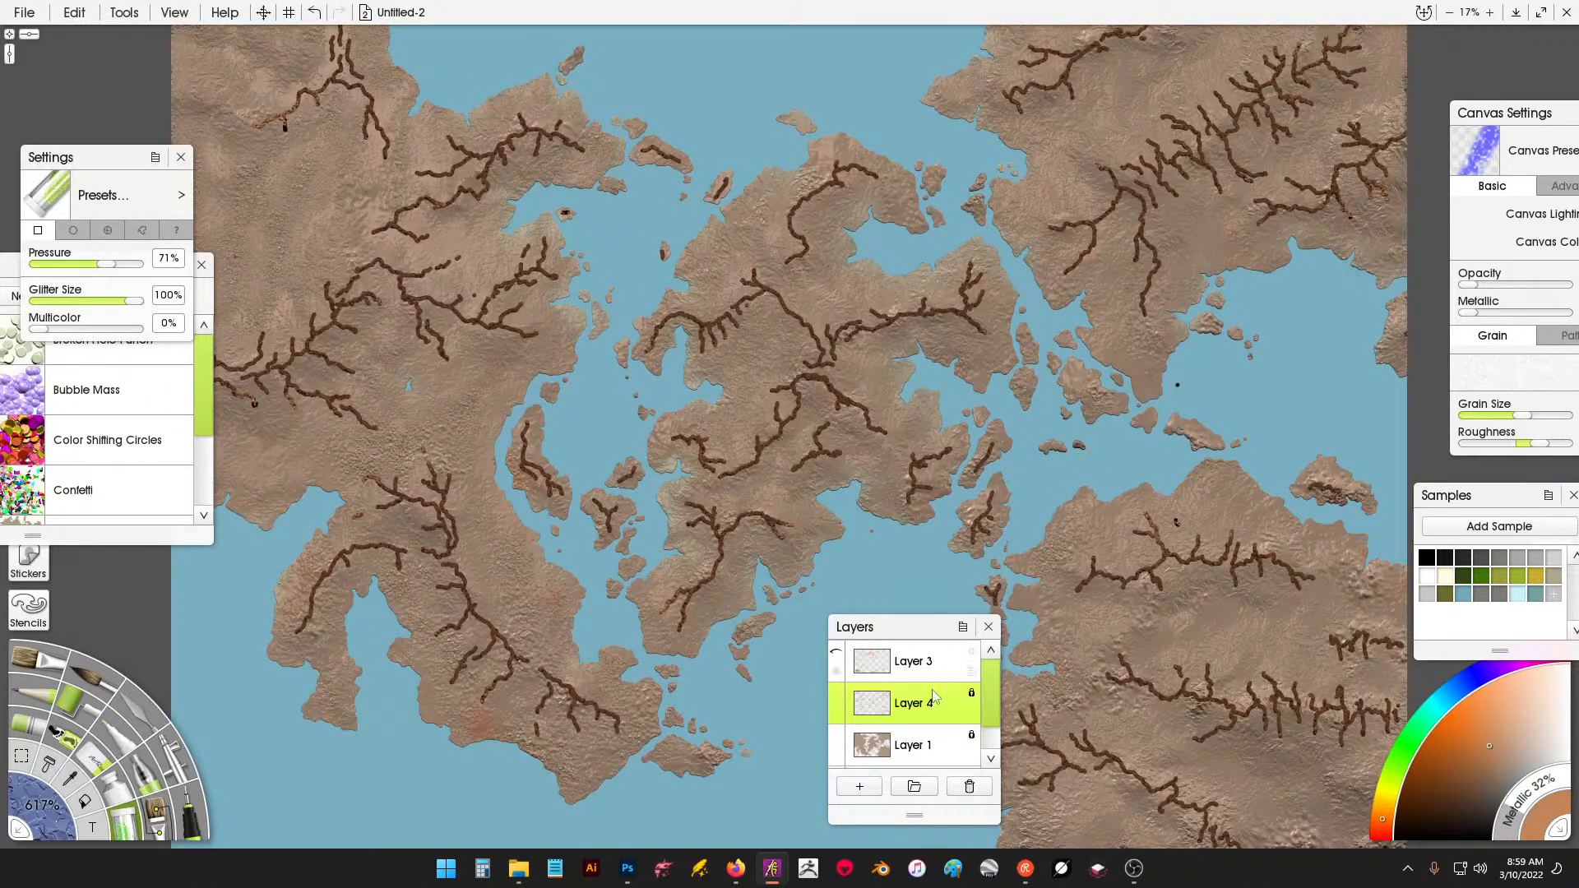
pyautogui.moveTo(907, 640); pyautogui.dragTo(1060, 321)
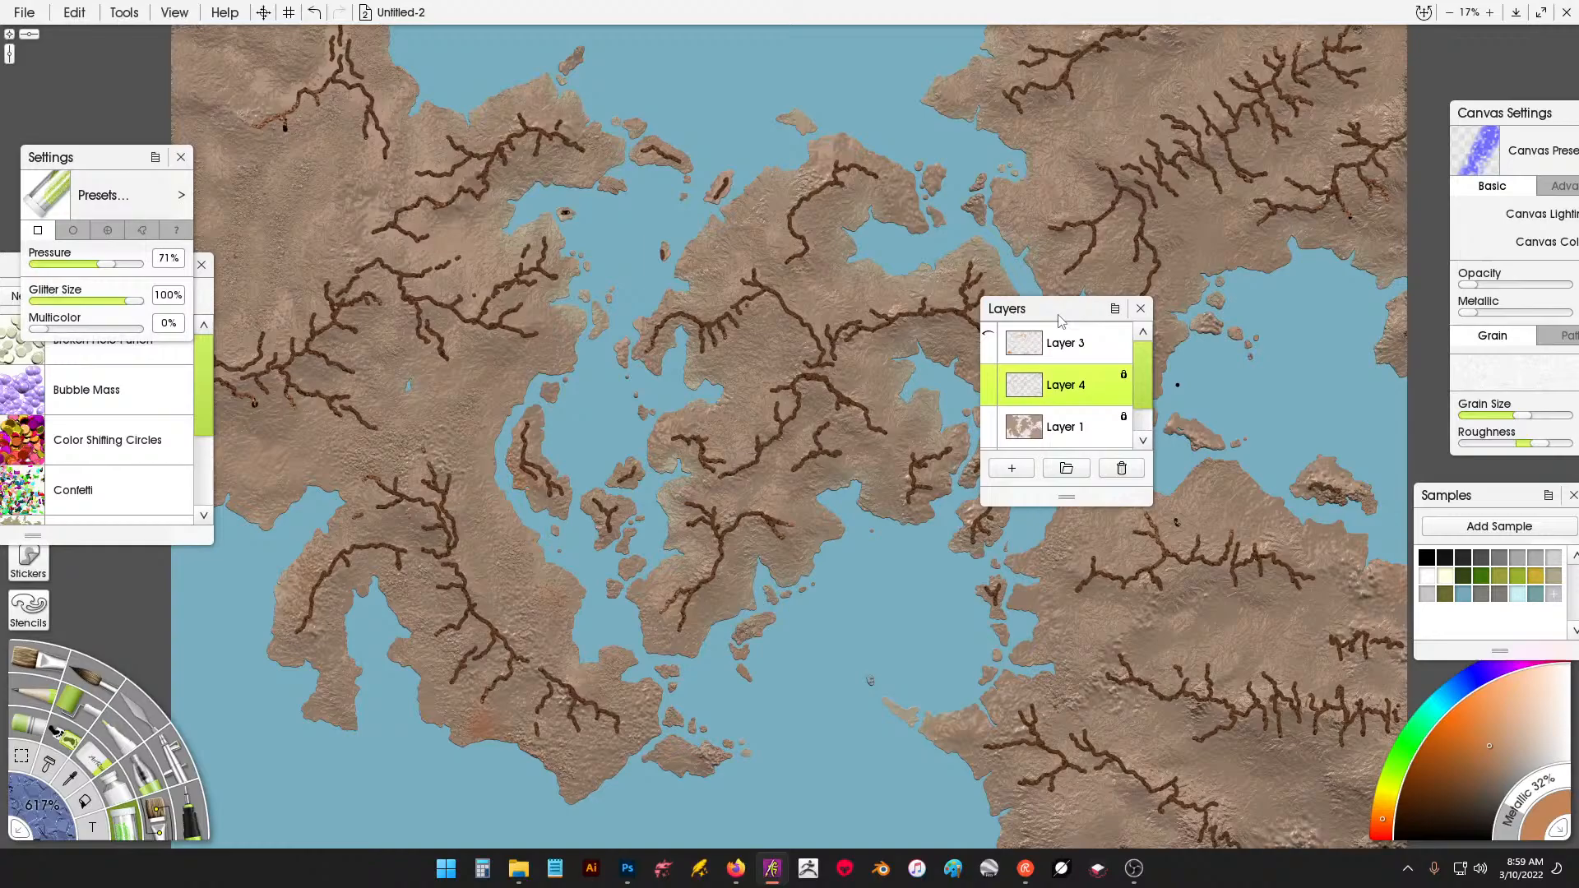
pyautogui.click(1124, 376)
pyautogui.click(1159, 402)
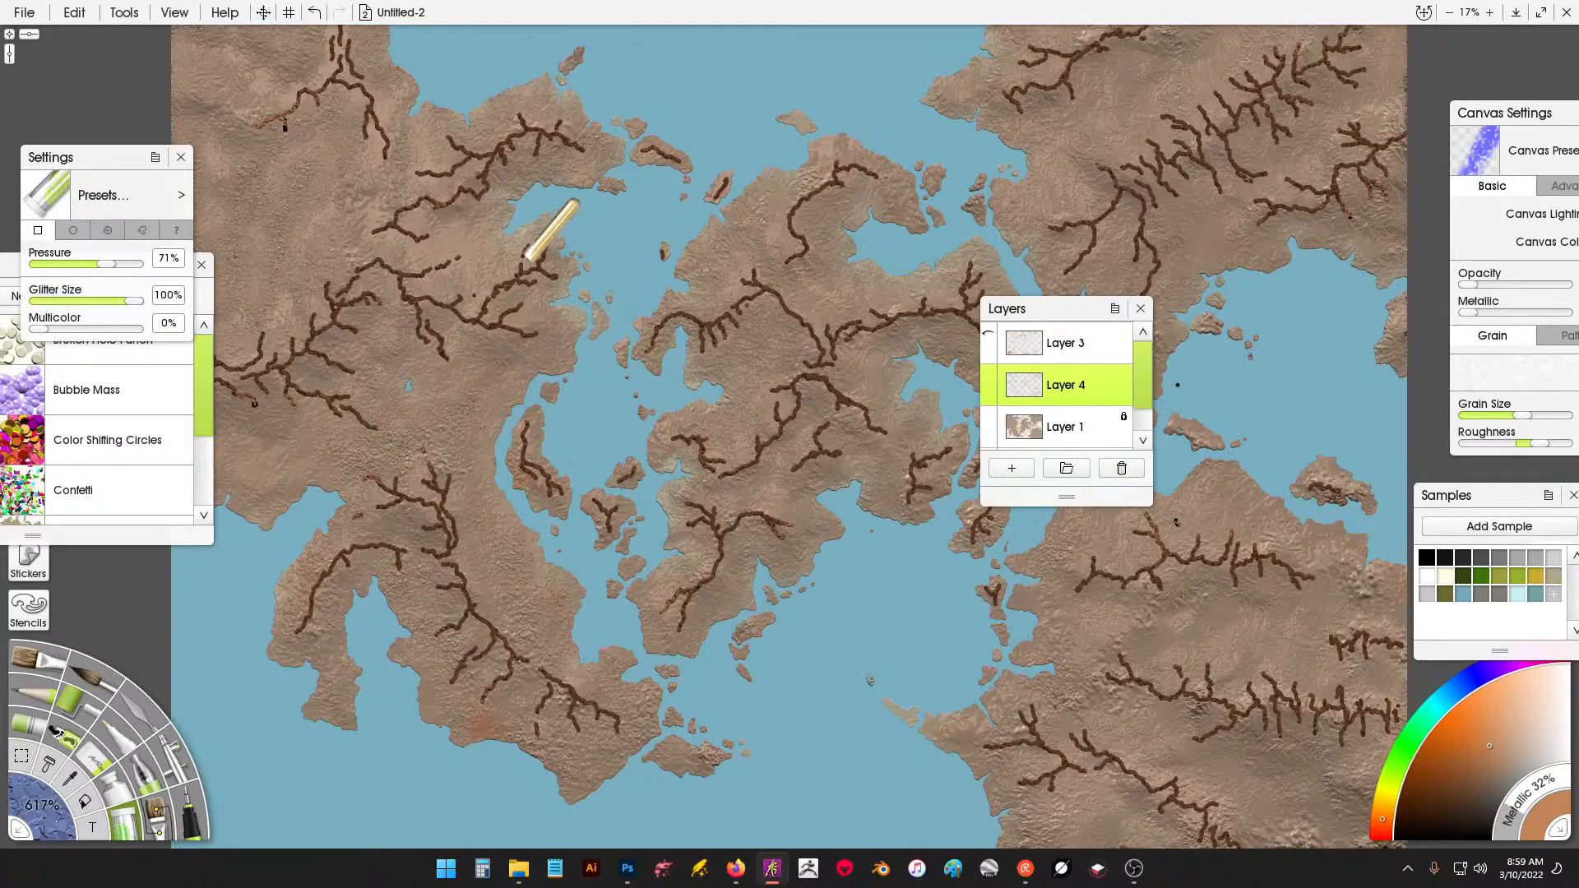
# Switch to the palette knife with the Instant Blur preset, at 7% pressure and 7% softness.
pyautogui.scroll(3, 650, 251)
pyautogui.scroll(6, 772, 280)
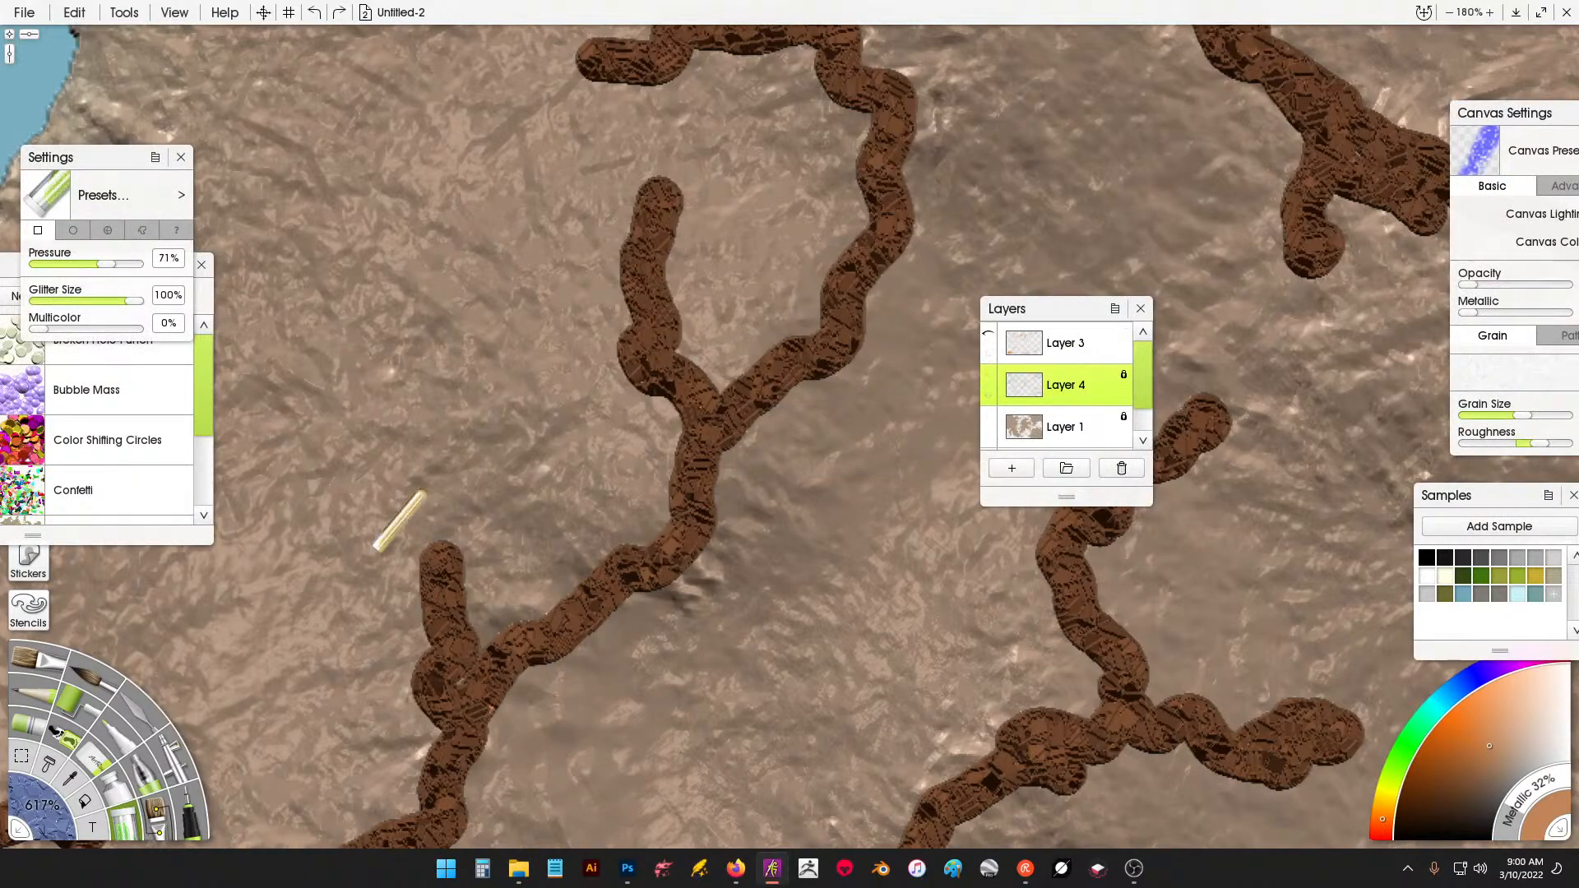
pyautogui.scroll(-4, 605, 428)
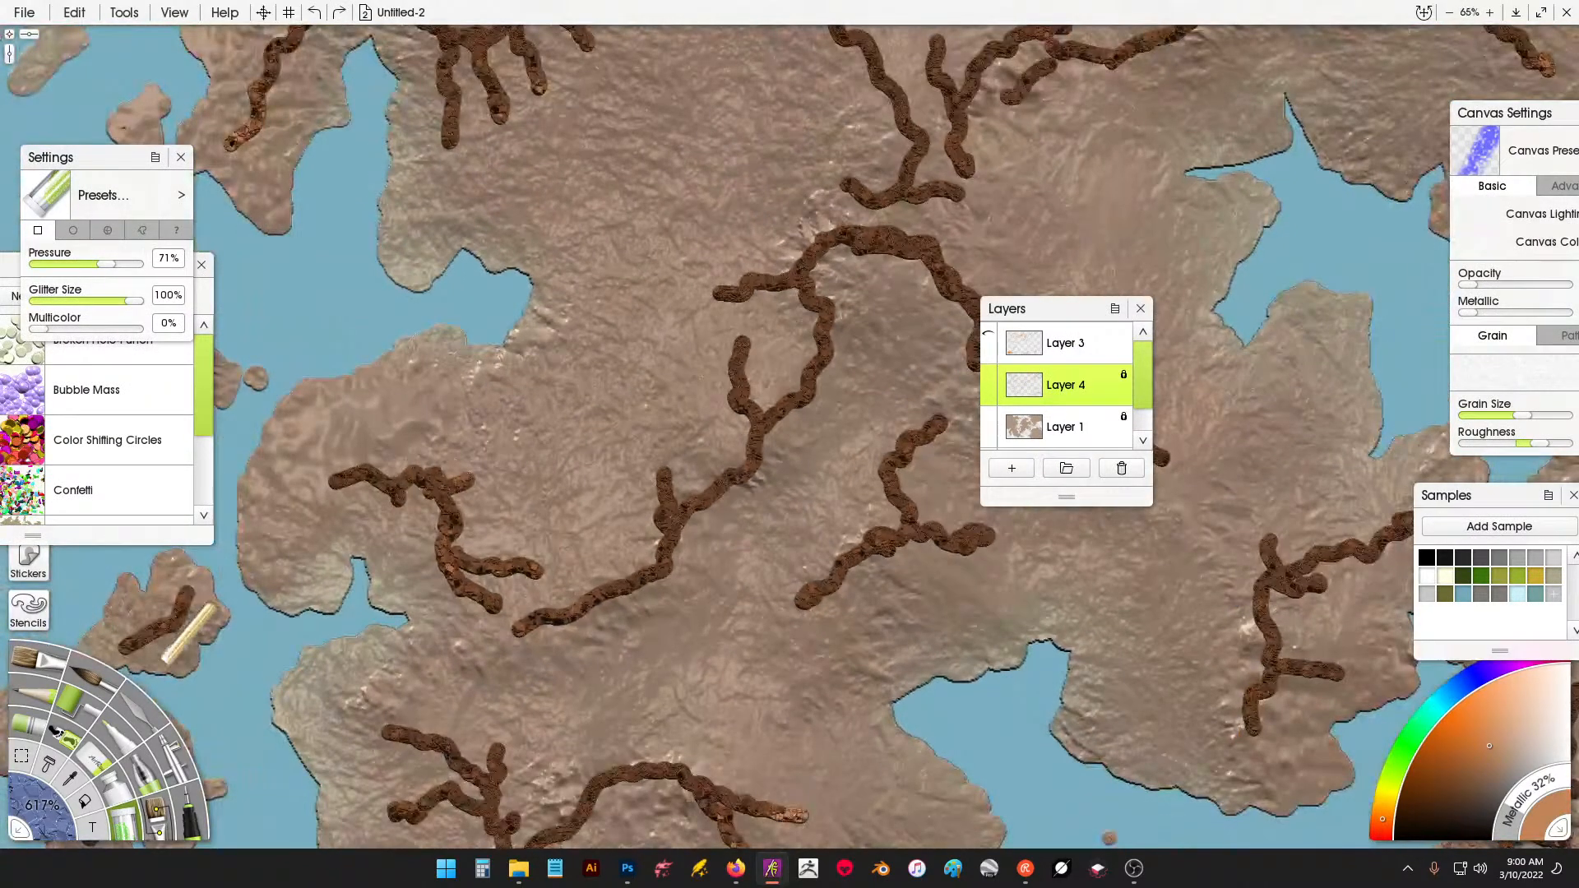
pyautogui.click(142, 720)
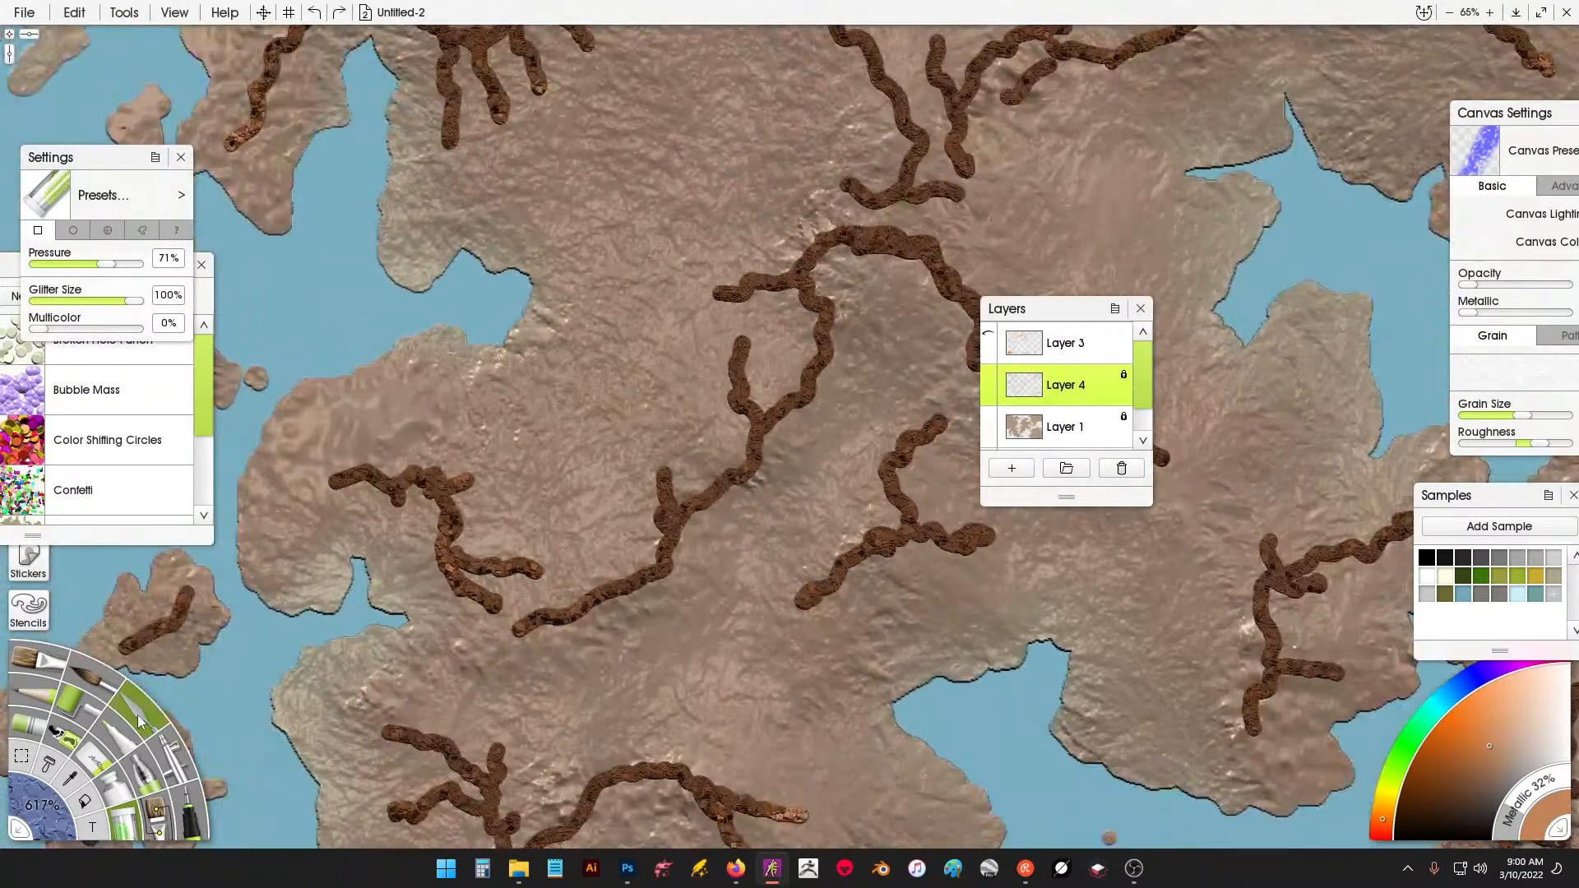
pyautogui.click(156, 492)
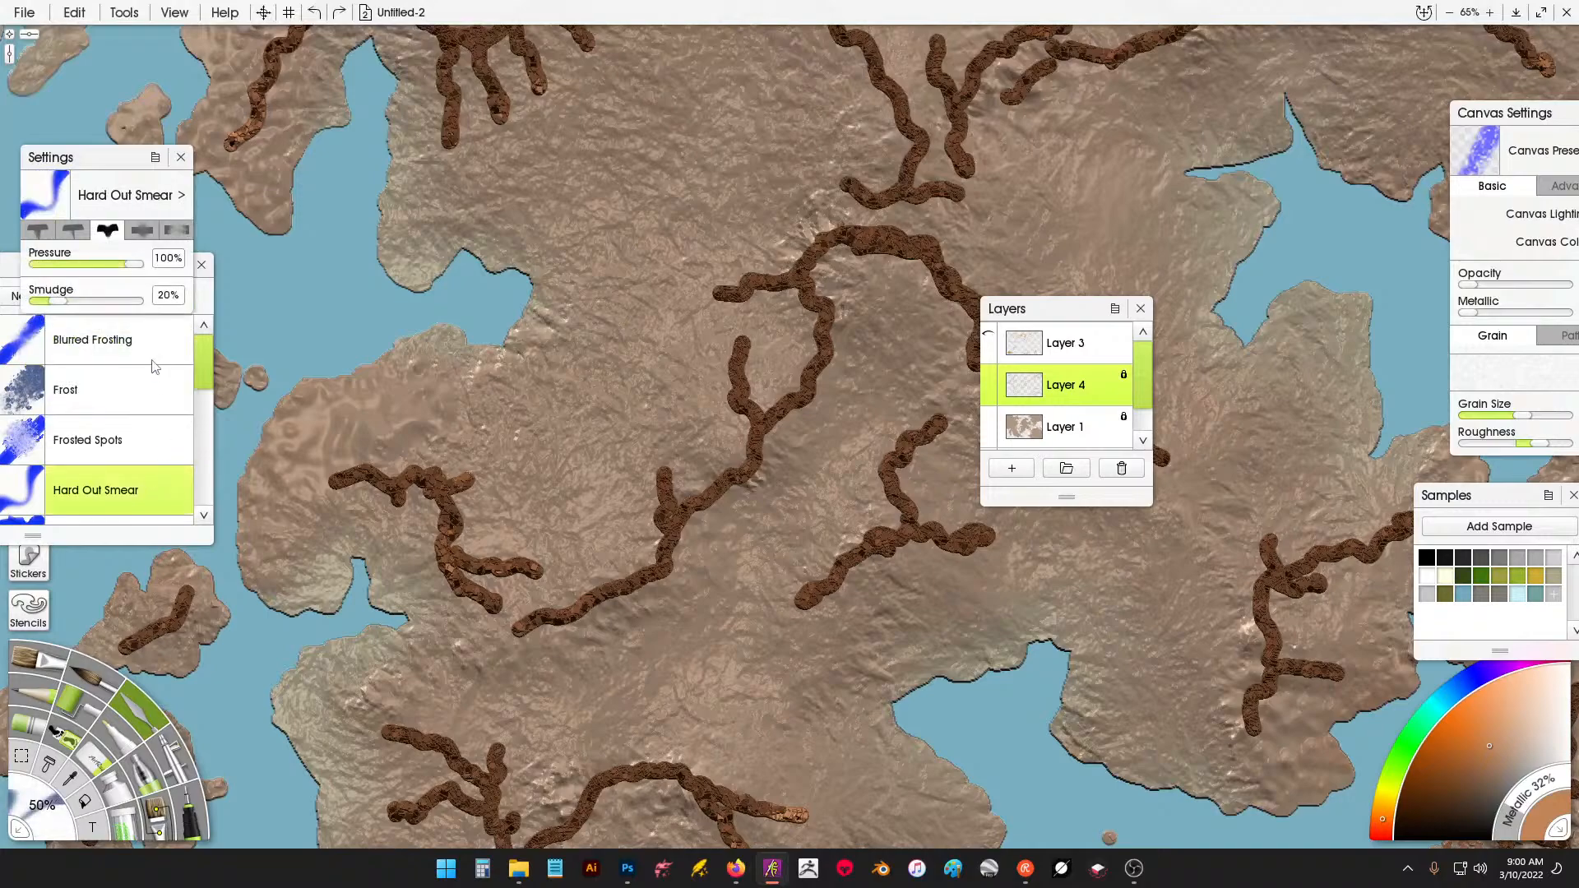
pyautogui.scroll(-5, 115, 494)
pyautogui.click(102, 492)
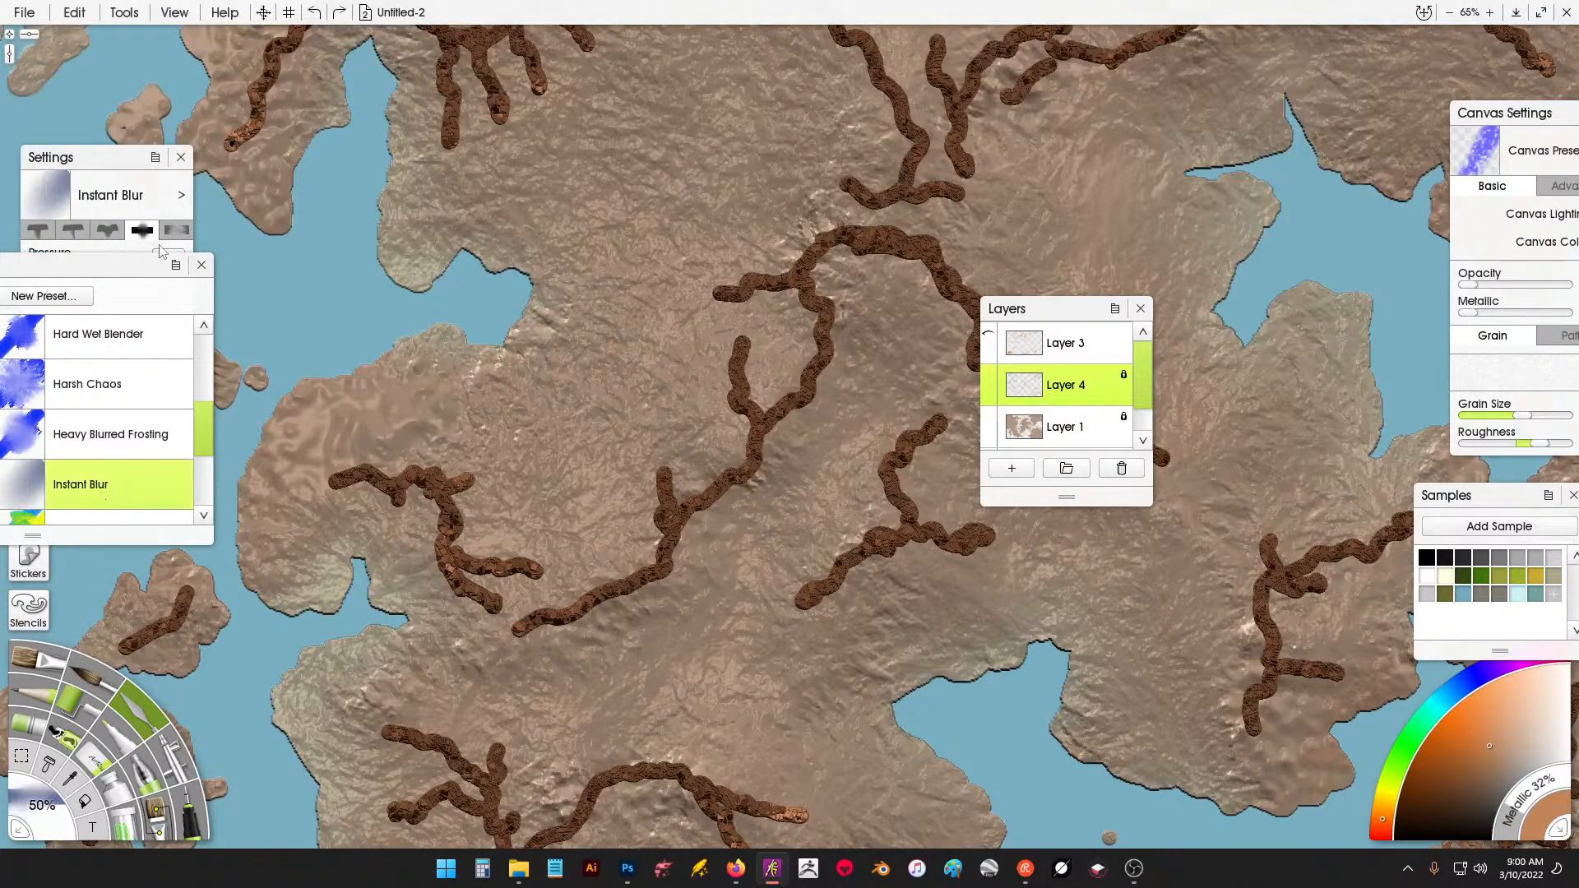
pyautogui.moveTo(102, 164)
pyautogui.click(55, 264)
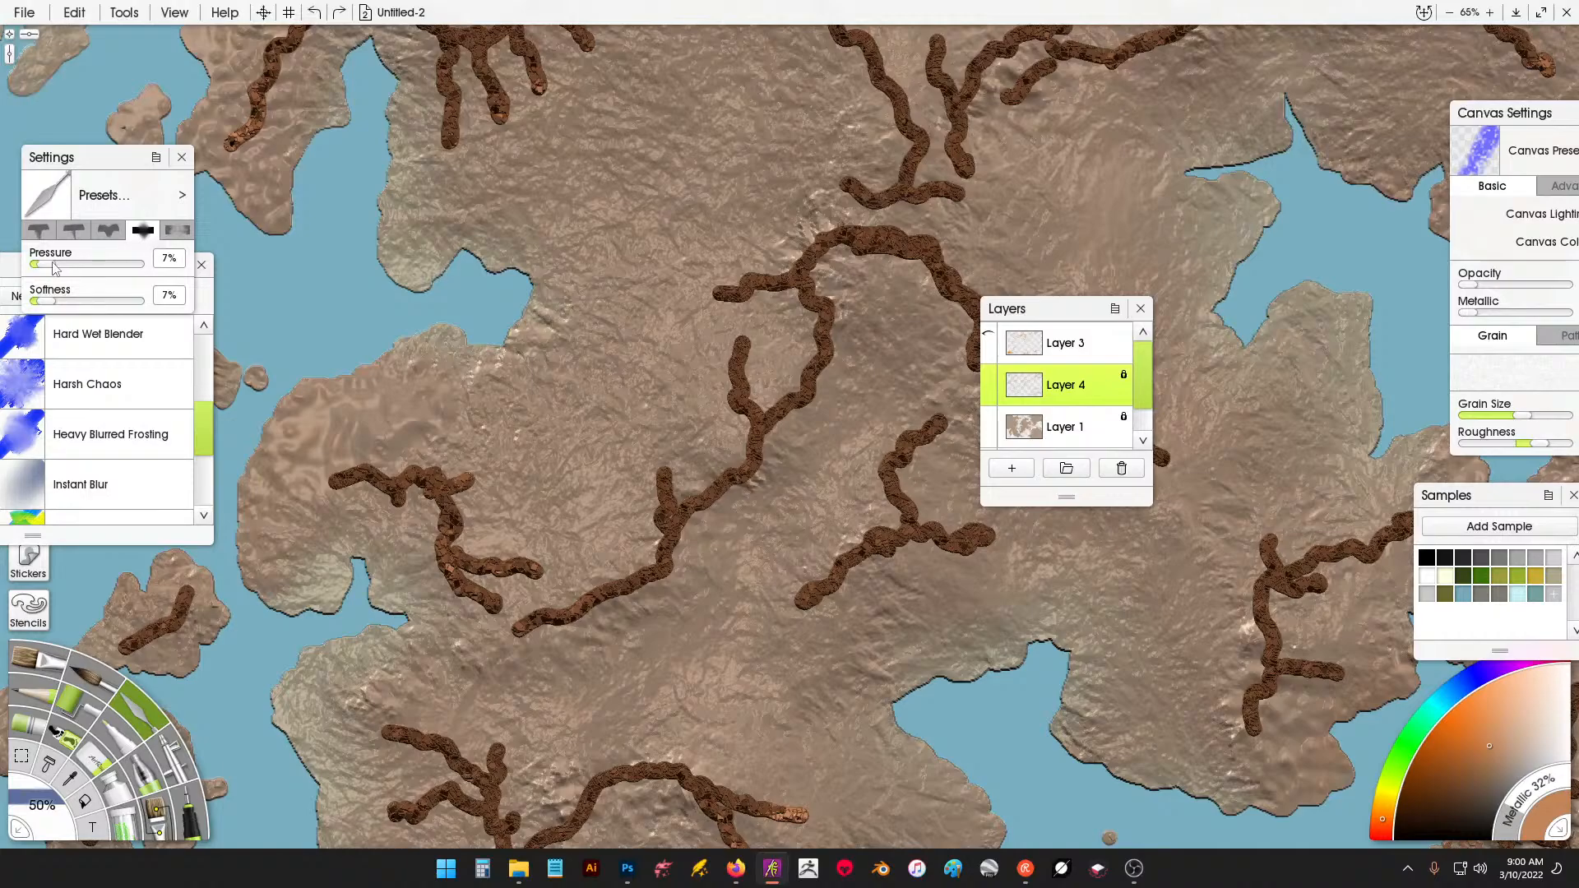
# Blur the ridges in the southern half of the central continent, enlarging the knife to 234% and up to 575%.
pyautogui.moveTo(603, 591)
pyautogui.mouseDown()
pyautogui.moveTo(649, 571)
pyautogui.moveTo(645, 537)
pyautogui.mouseUp()
pyautogui.moveTo(259, 676); pyautogui.dragTo(274, 662)
pyautogui.moveTo(773, 426); pyautogui.dragTo(749, 400)
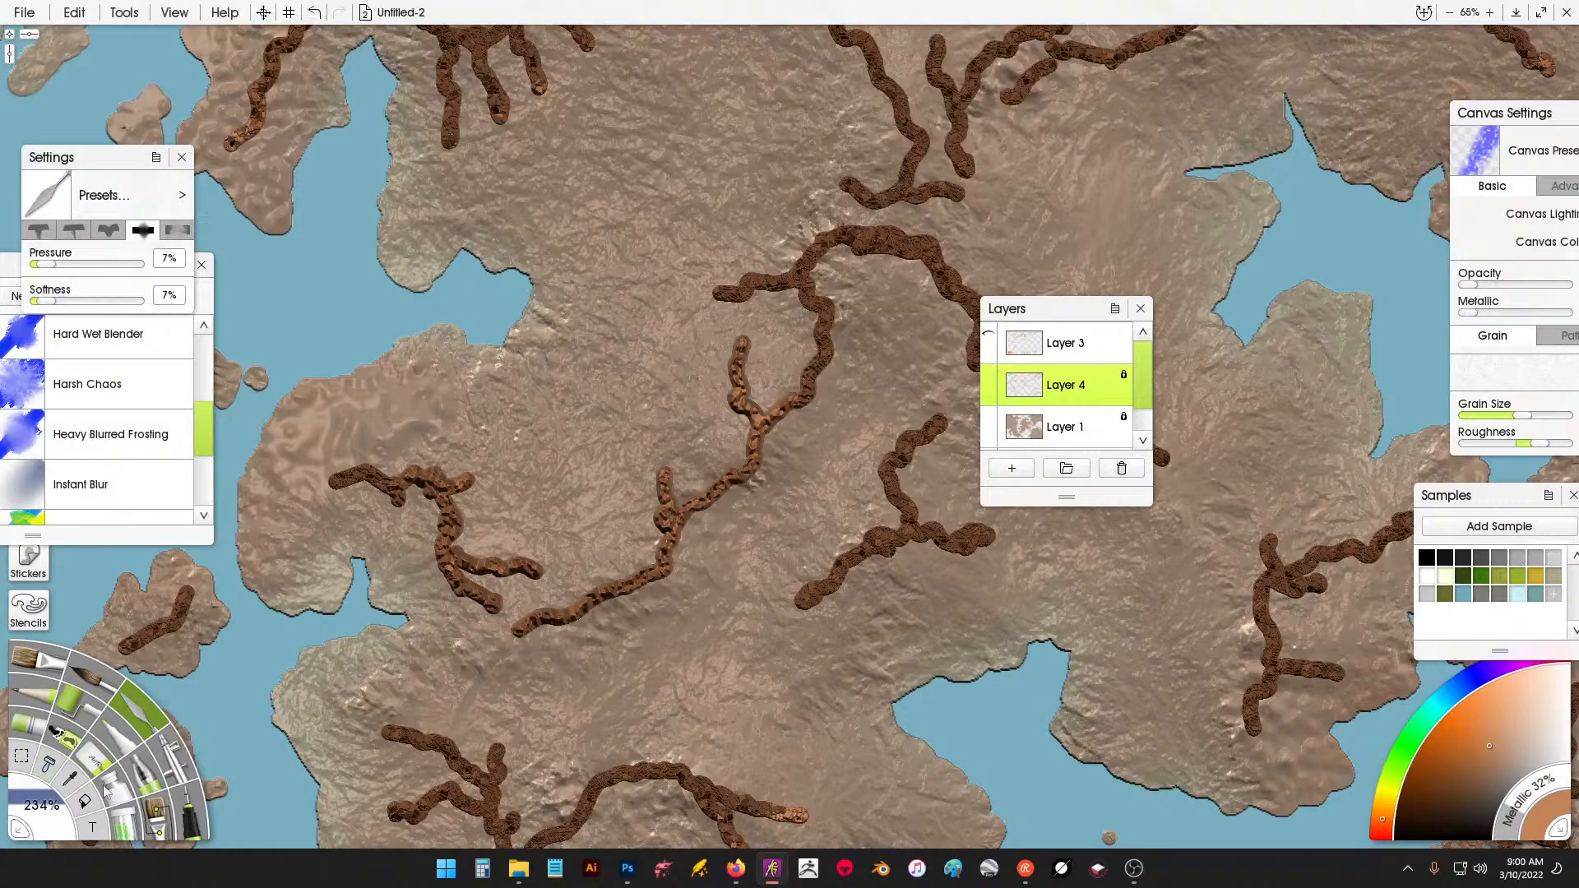
pyautogui.moveTo(658, 697); pyautogui.dragTo(662, 693)
pyautogui.moveTo(800, 606)
pyautogui.mouseDown()
pyautogui.moveTo(943, 422)
pyautogui.moveTo(905, 191)
pyautogui.moveTo(831, 207)
pyautogui.mouseUp()
pyautogui.scroll(-5, 820, 292)
pyautogui.moveTo(823, 296); pyautogui.dragTo(661, 393)
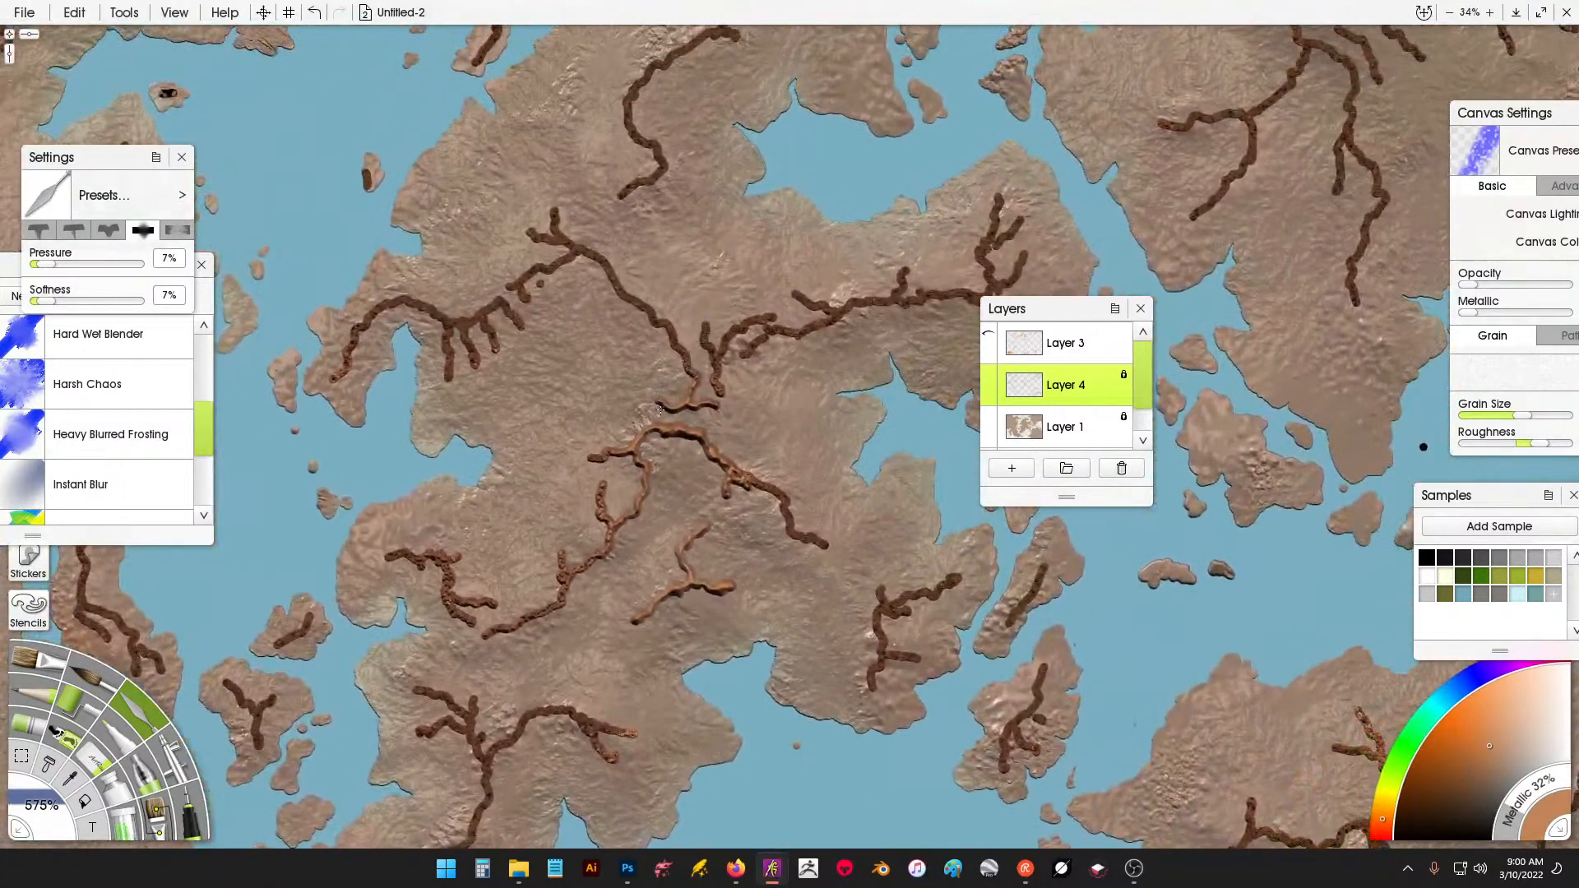
# Blur the central continent's northern and eastern ridges and those on the islands off its southeastern coast.
pyautogui.moveTo(708, 329)
pyautogui.mouseDown()
pyautogui.moveTo(987, 271)
pyautogui.moveTo(1020, 222)
pyautogui.mouseUp()
pyautogui.moveTo(917, 593); pyautogui.dragTo(874, 682)
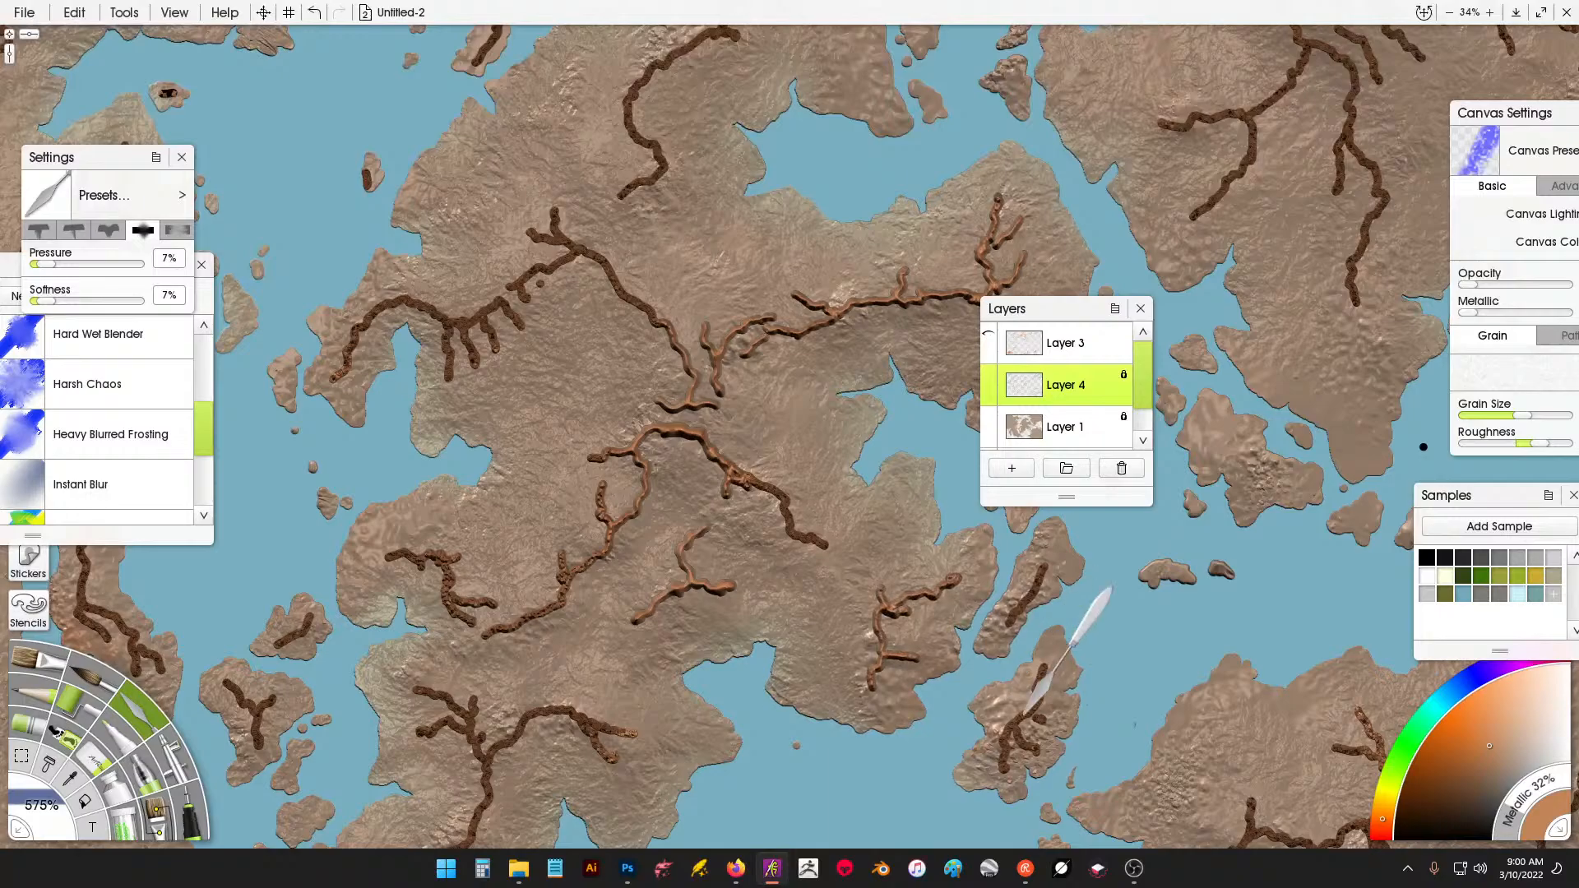
pyautogui.moveTo(1020, 726); pyautogui.dragTo(1042, 670)
pyautogui.moveTo(1015, 621); pyautogui.dragTo(1045, 568)
pyautogui.moveTo(665, 324)
pyautogui.mouseDown()
pyautogui.moveTo(423, 311)
pyautogui.moveTo(339, 374)
pyautogui.mouseUp()
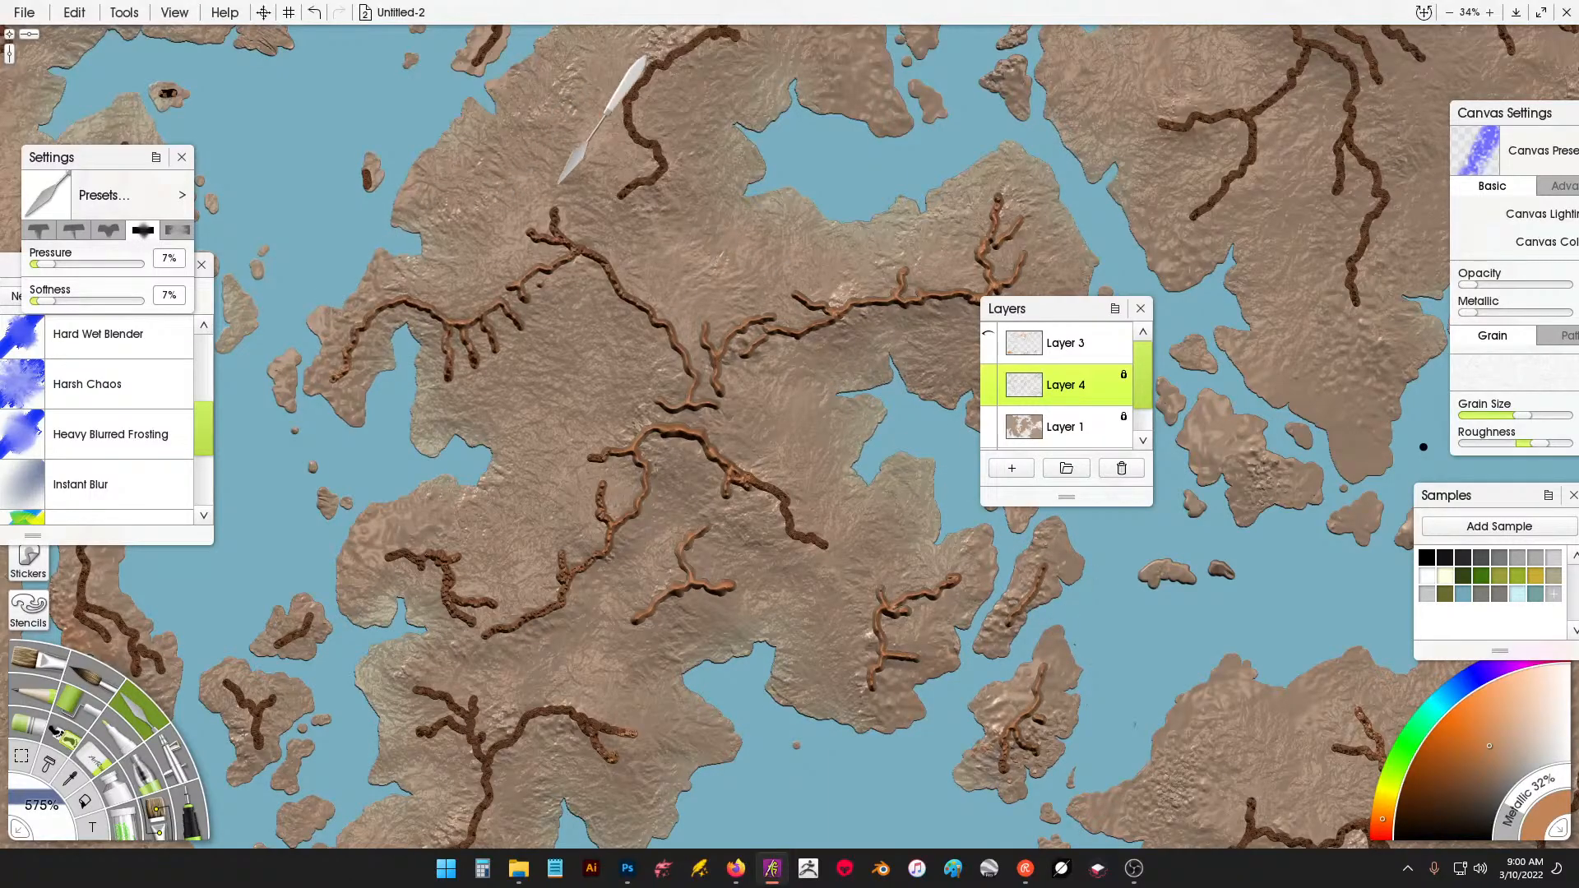
pyautogui.moveTo(624, 196)
pyautogui.mouseDown()
pyautogui.moveTo(692, 102)
pyautogui.moveTo(769, 52)
pyautogui.mouseUp()
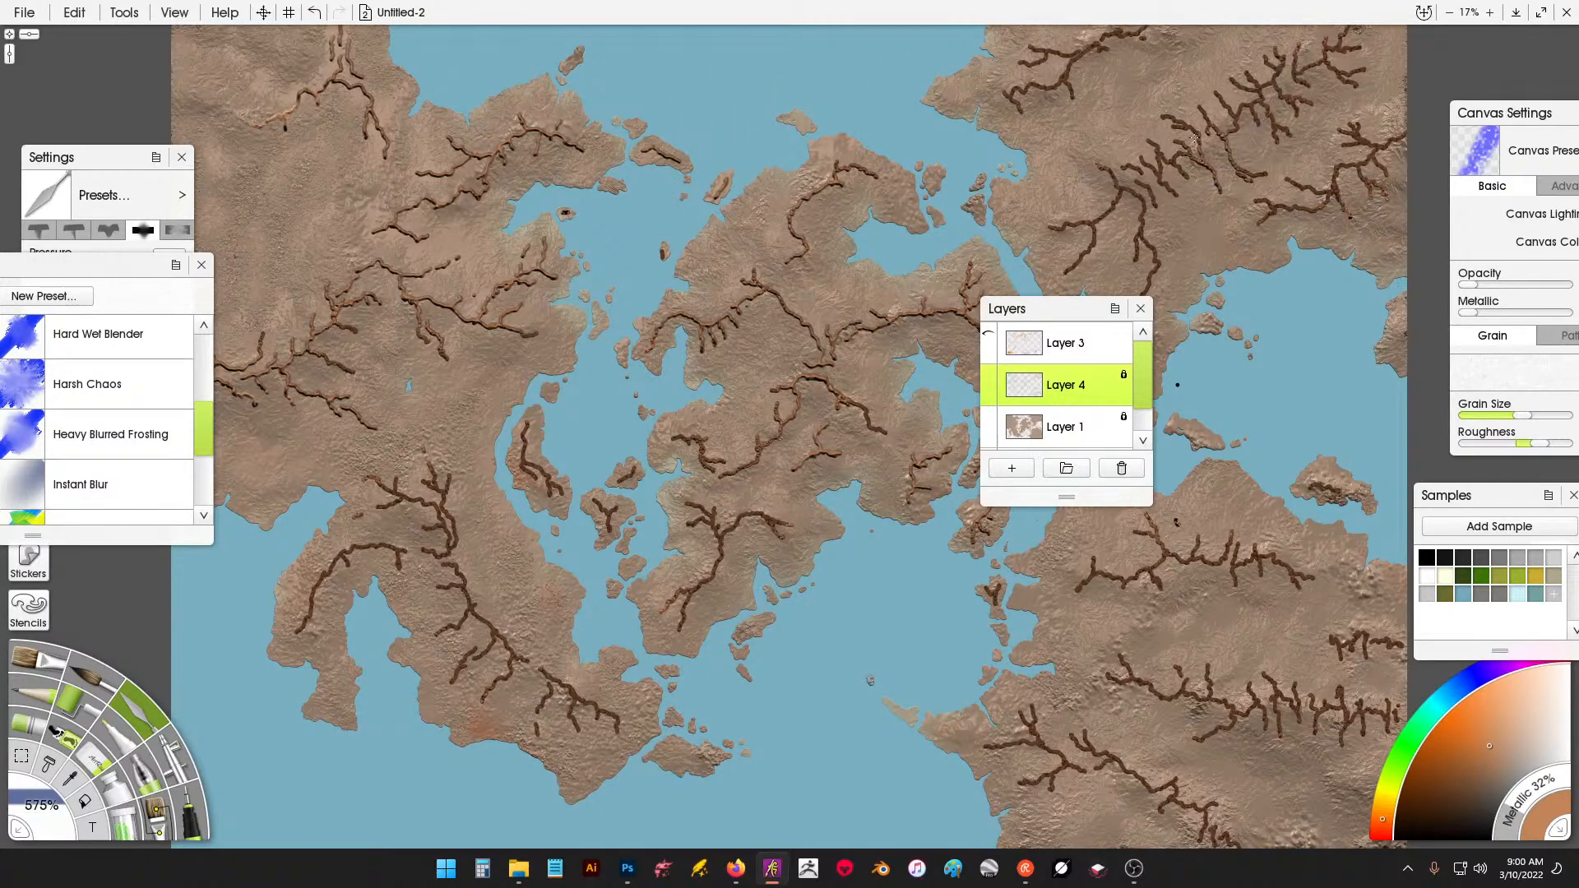
# Blur the ridges of the northeastern and southeastern continents and the small islands beside them.
pyautogui.moveTo(1146, 222); pyautogui.dragTo(1150, 270)
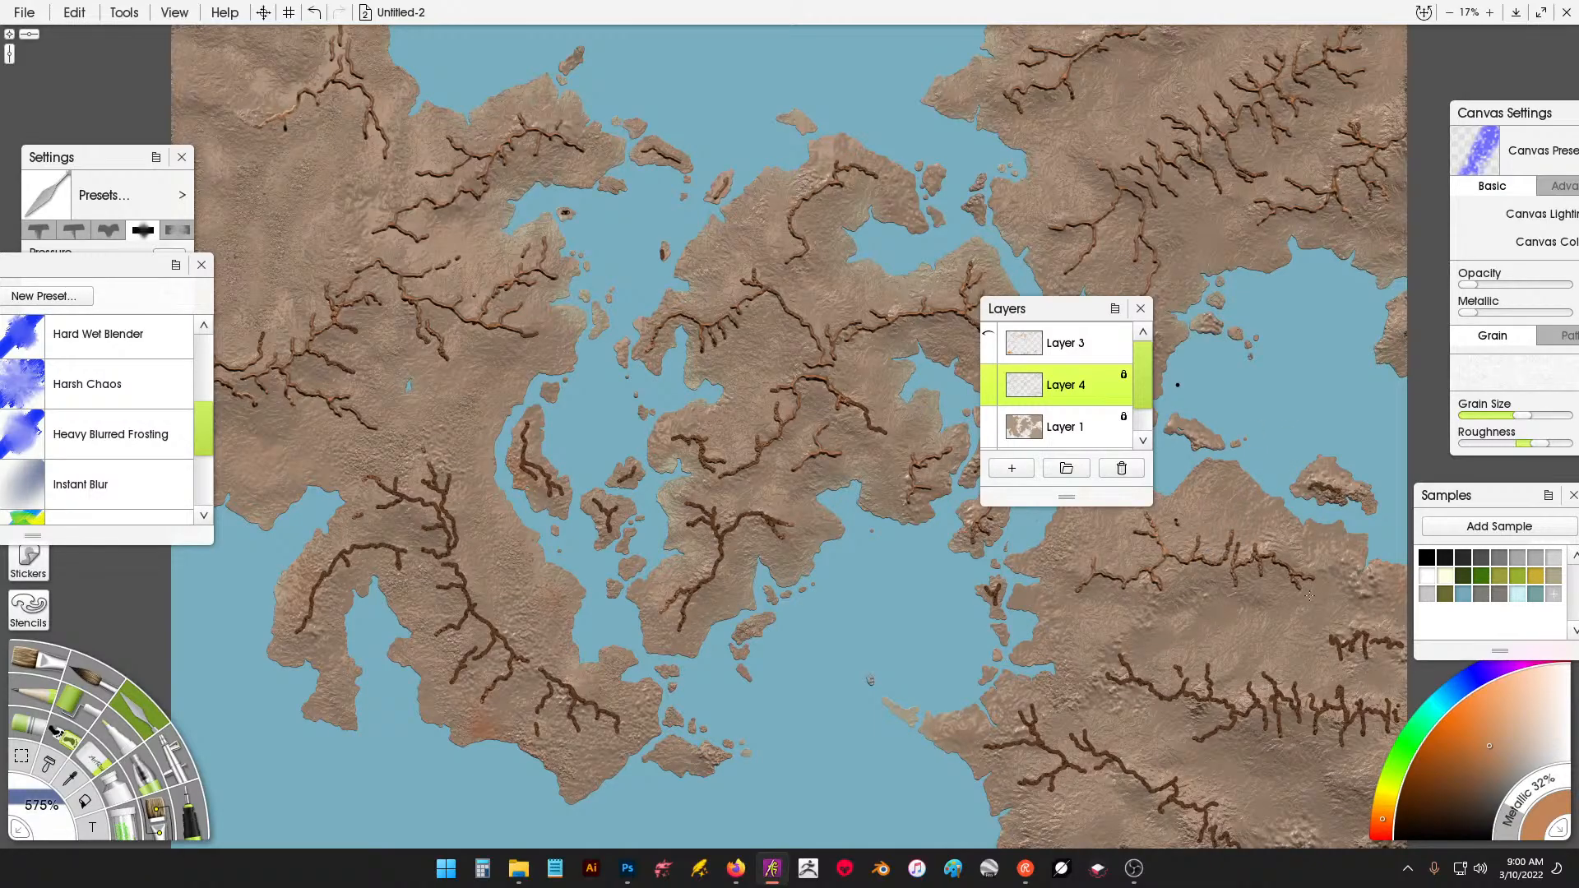
pyautogui.moveTo(1310, 595)
pyautogui.mouseDown()
pyautogui.moveTo(1387, 643)
pyautogui.moveTo(1405, 681)
pyautogui.moveTo(1377, 723)
pyautogui.mouseUp()
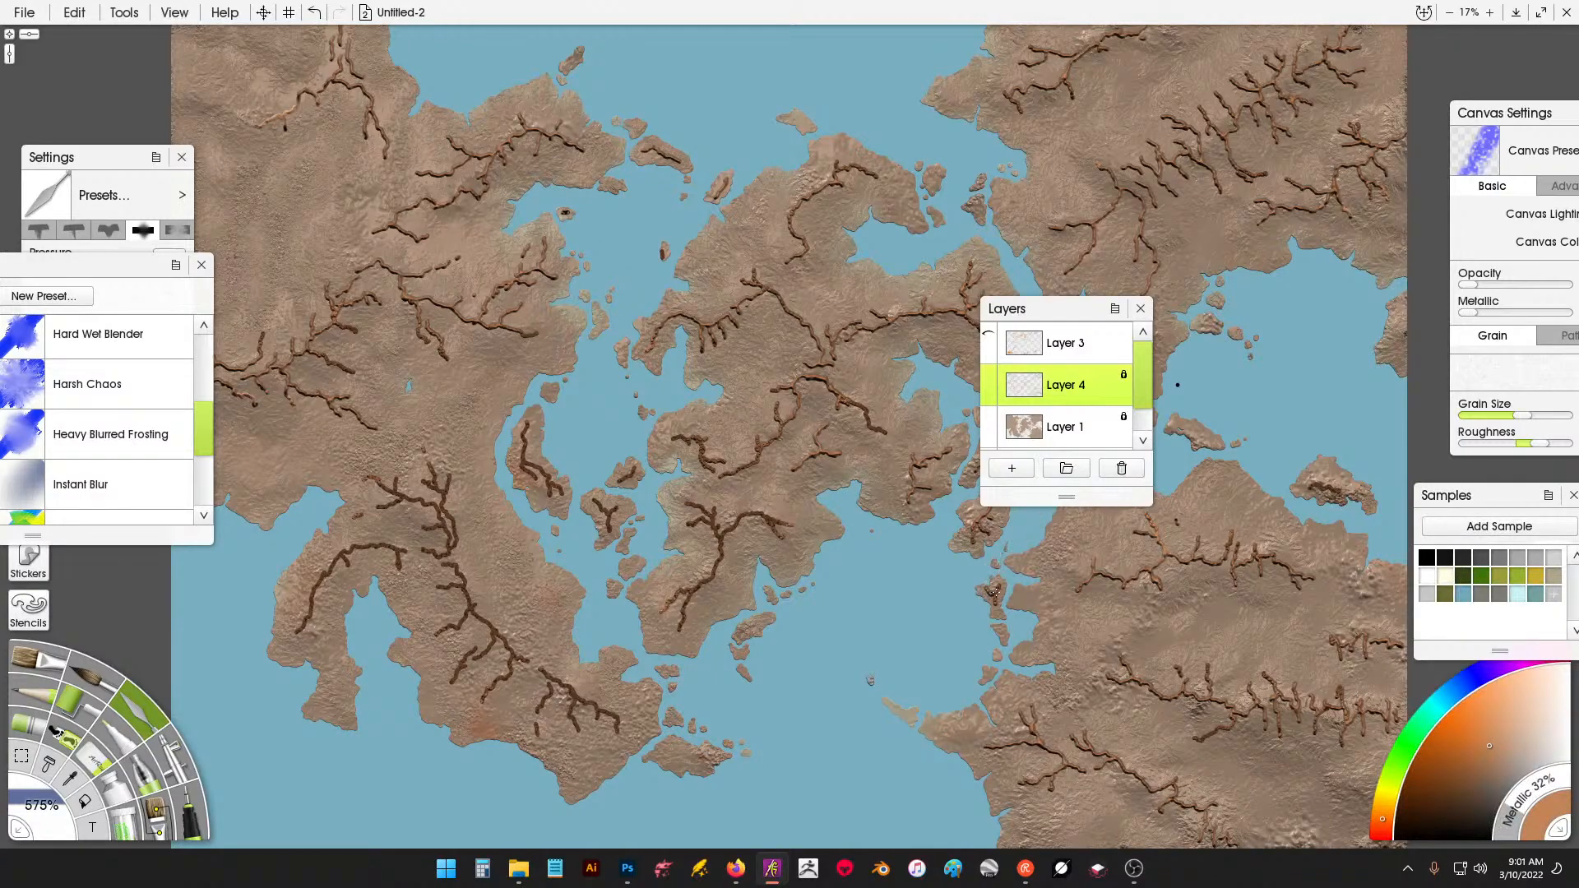
pyautogui.moveTo(969, 532); pyautogui.dragTo(1004, 507)
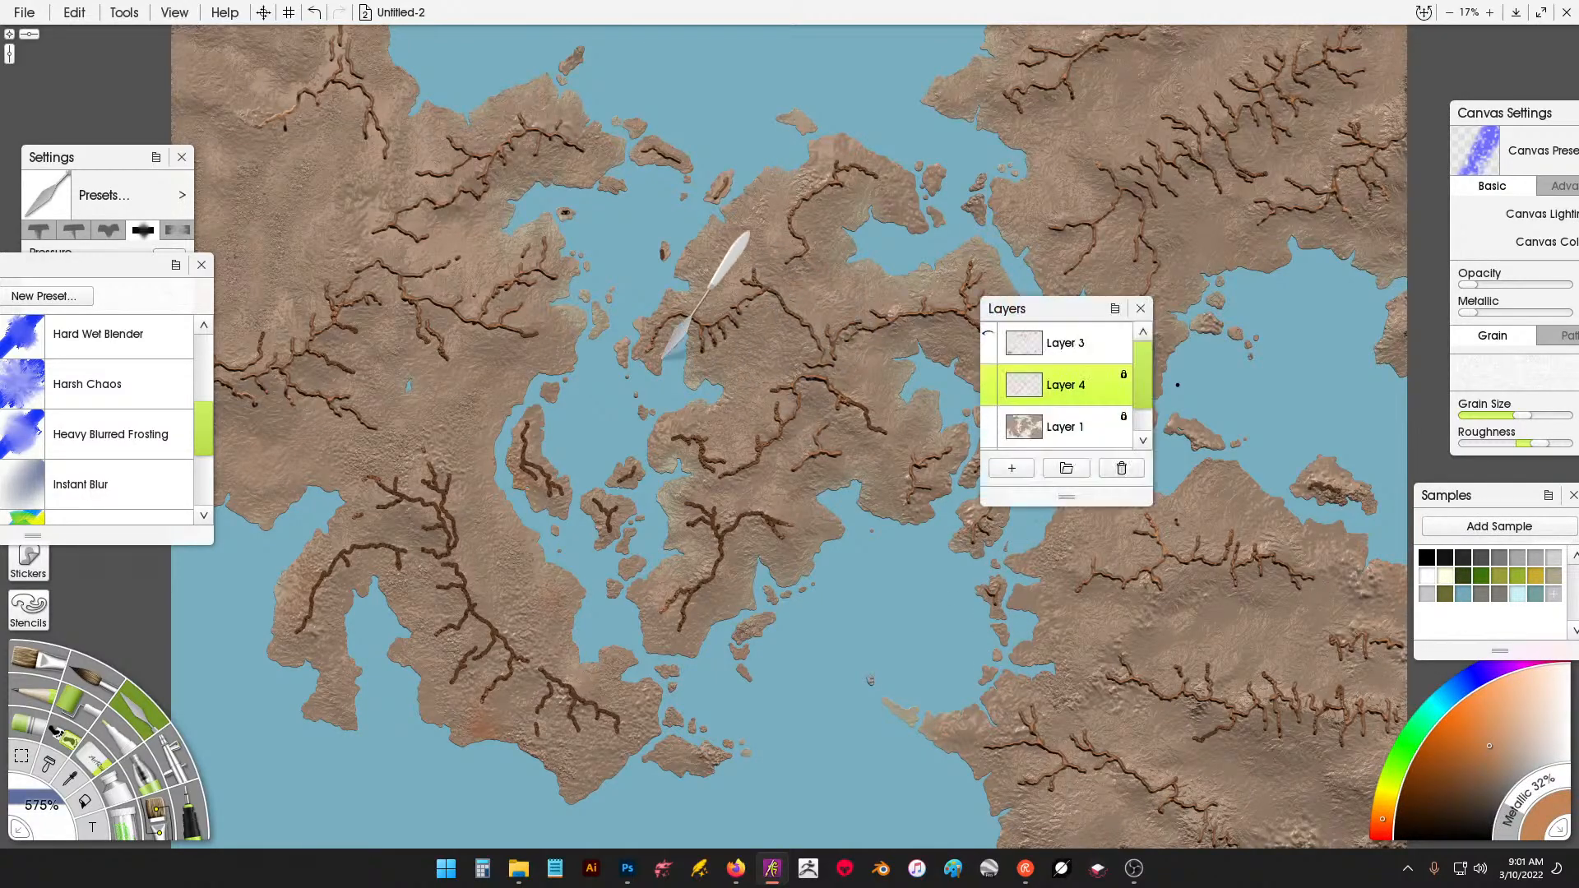
# Load the Harsh Chaos palette knife preset and set its tool size to 250%.
pyautogui.scroll(1, 23, 407)
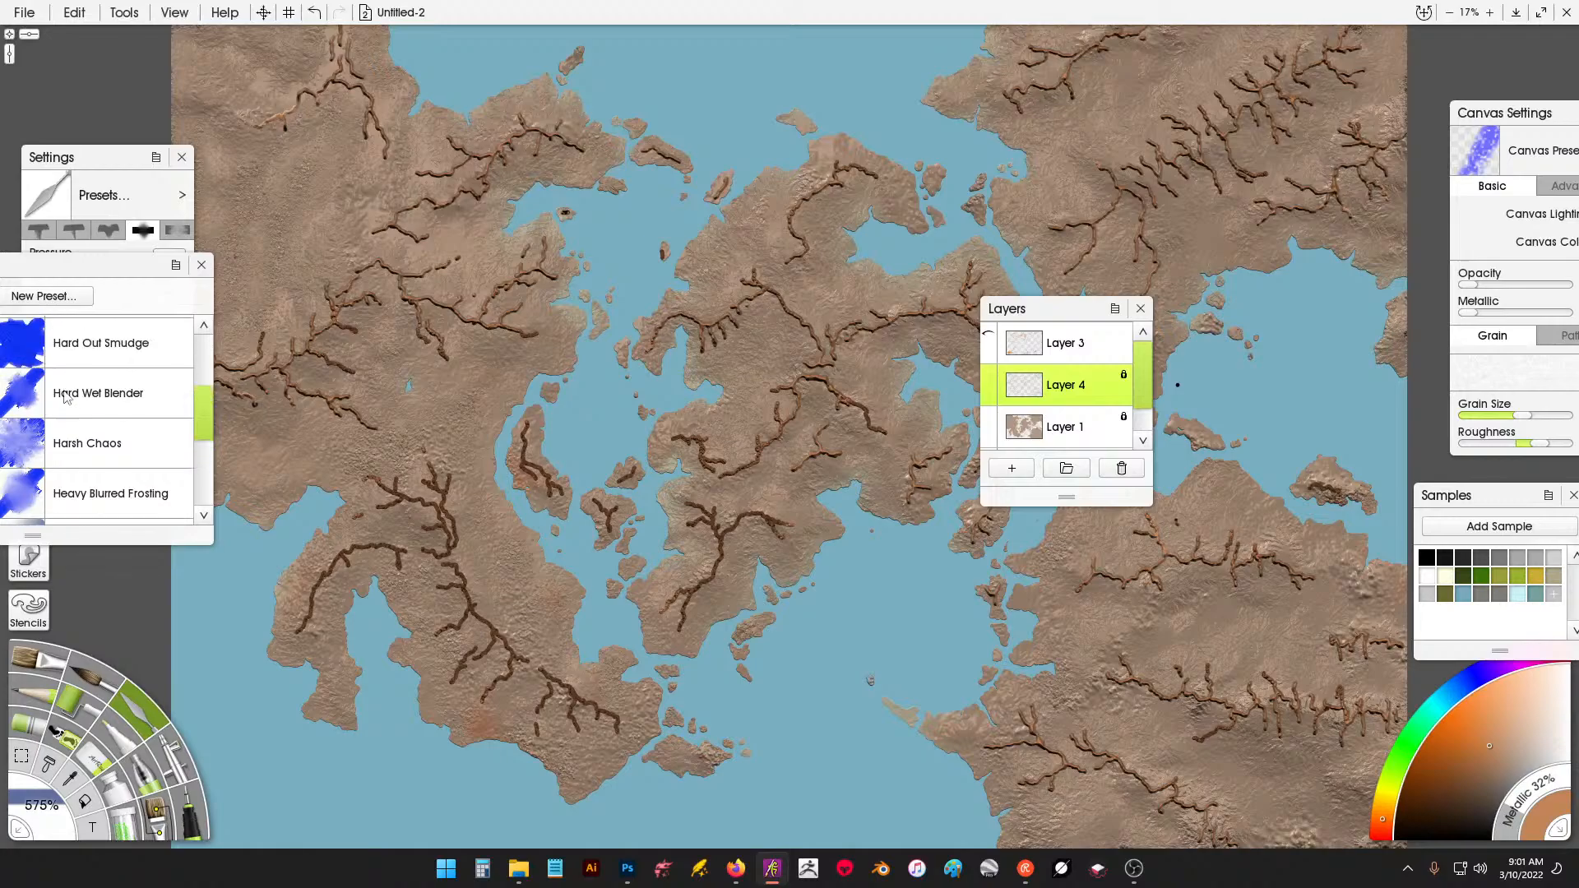
pyautogui.click(86, 426)
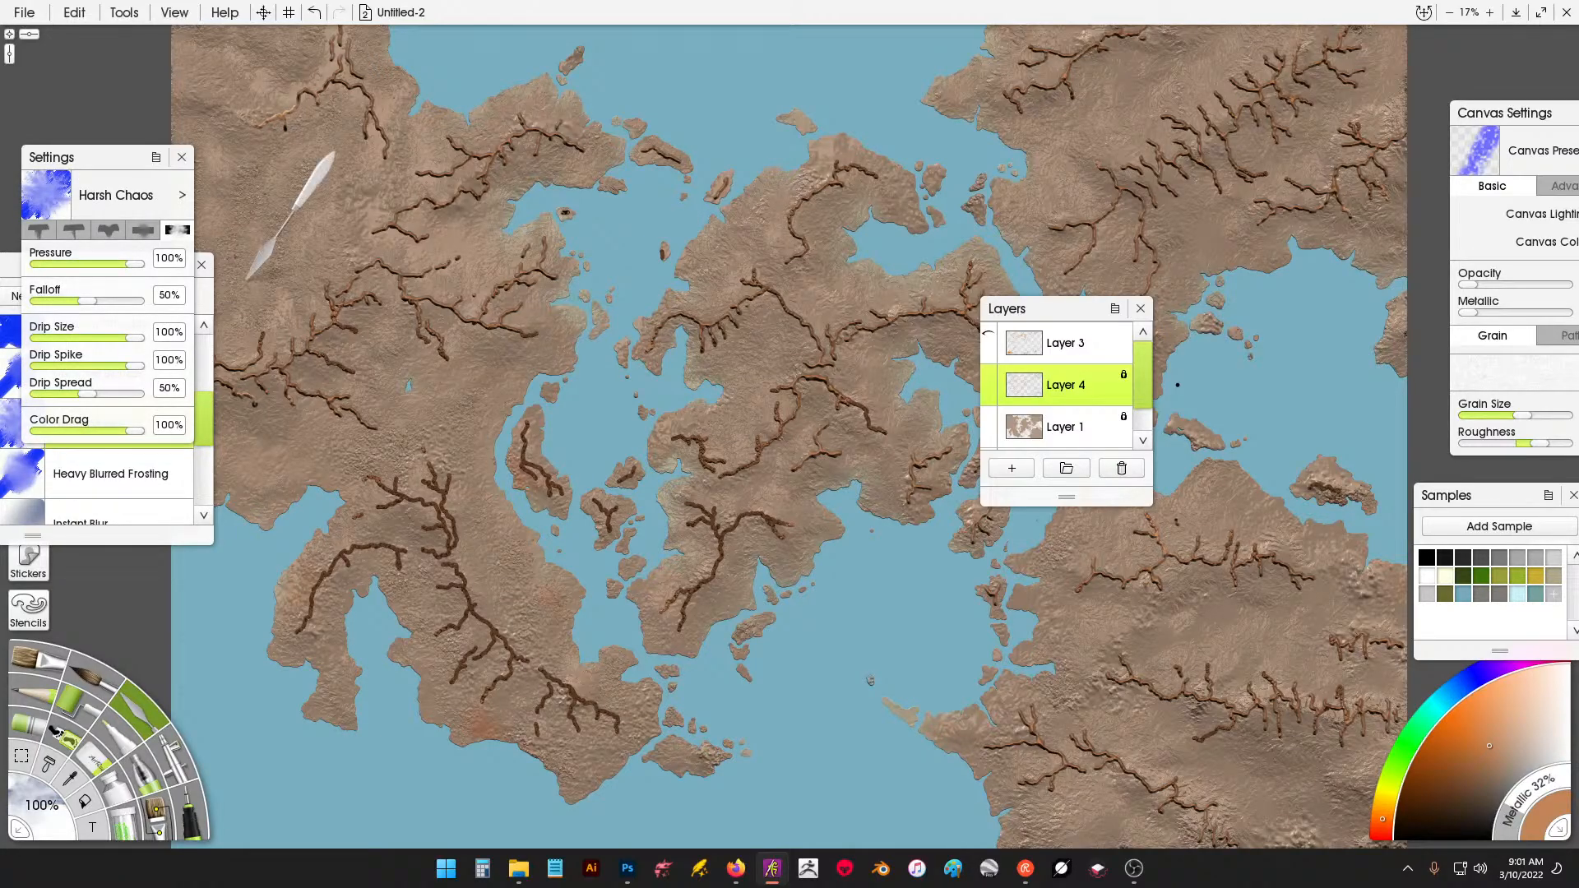
pyautogui.scroll(8, 407, 198)
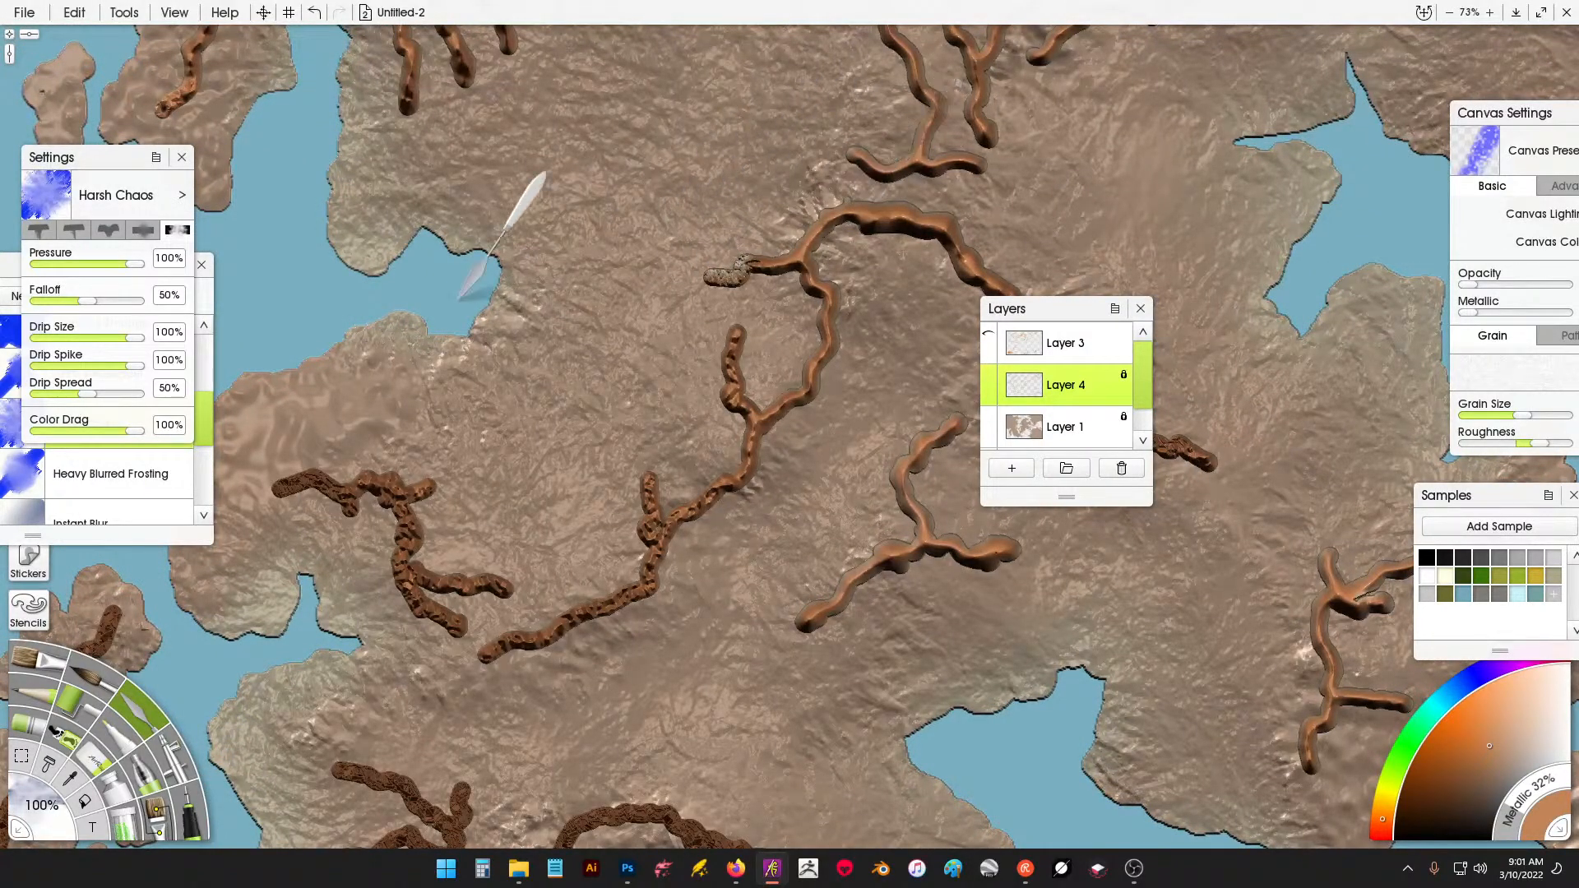
pyautogui.click(43, 808)
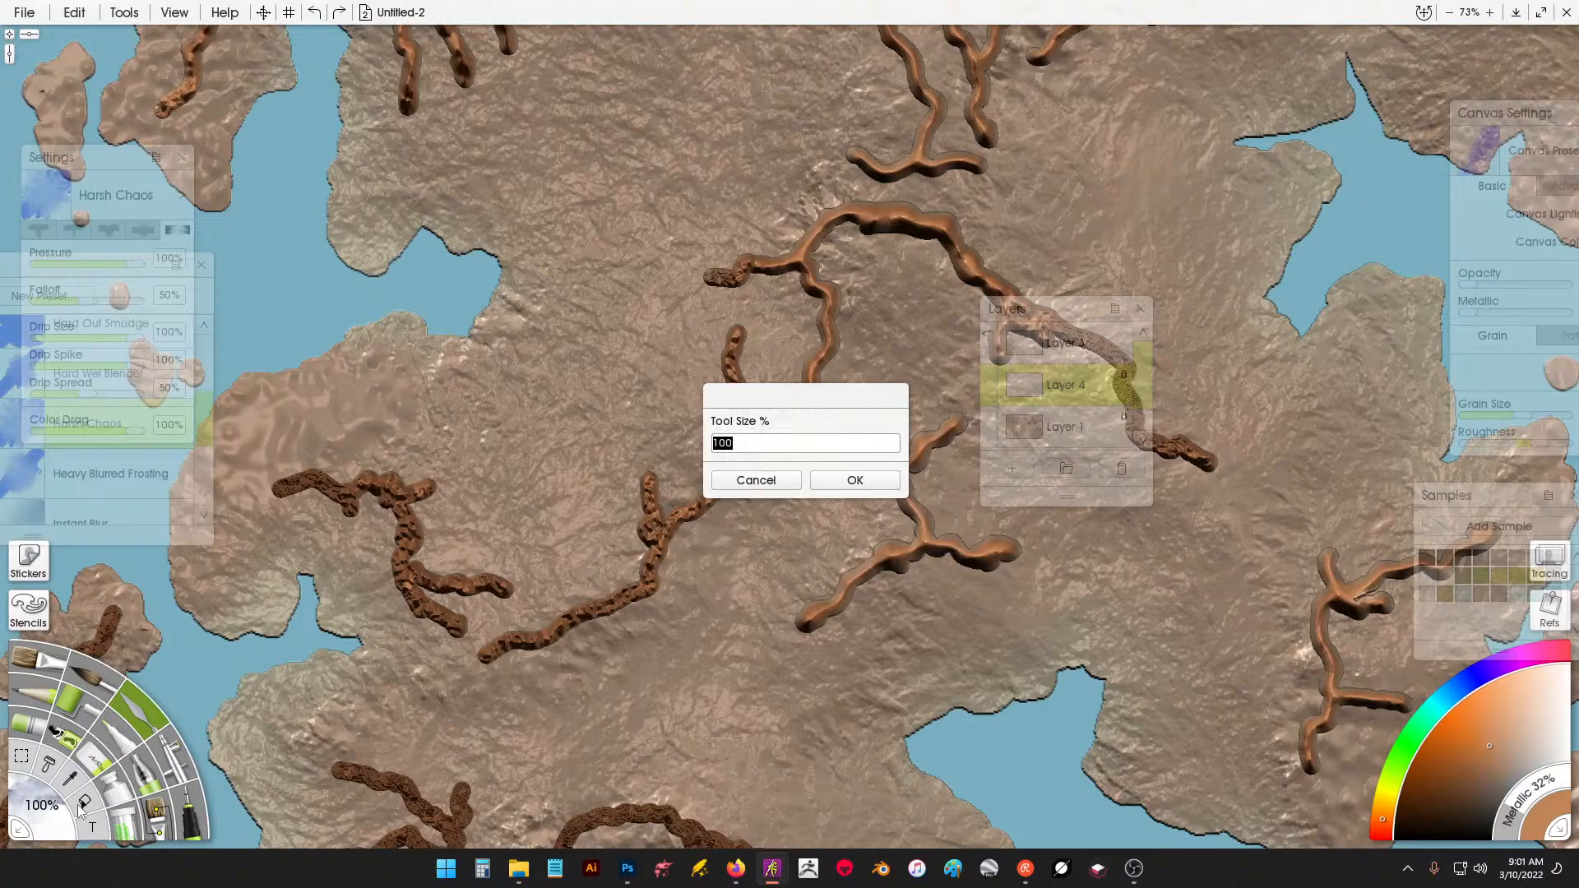
pyautogui.press('Return')
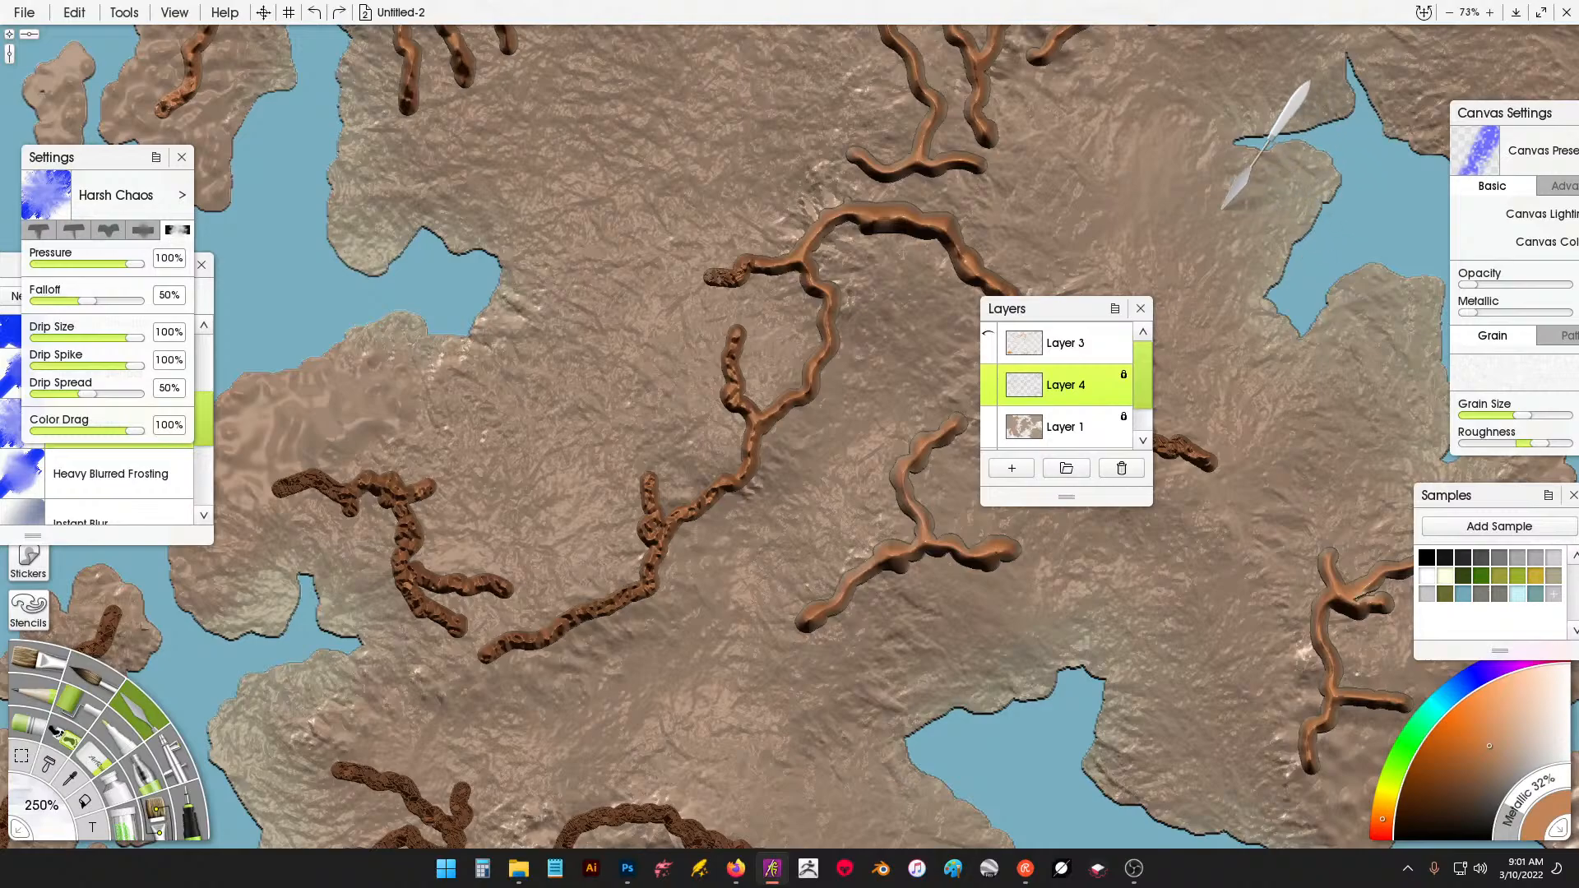
# Unlock the transparency of Layer 4 so paint can spread beyond the ridge lines.
pyautogui.moveTo(1074, 306); pyautogui.dragTo(1227, 223)
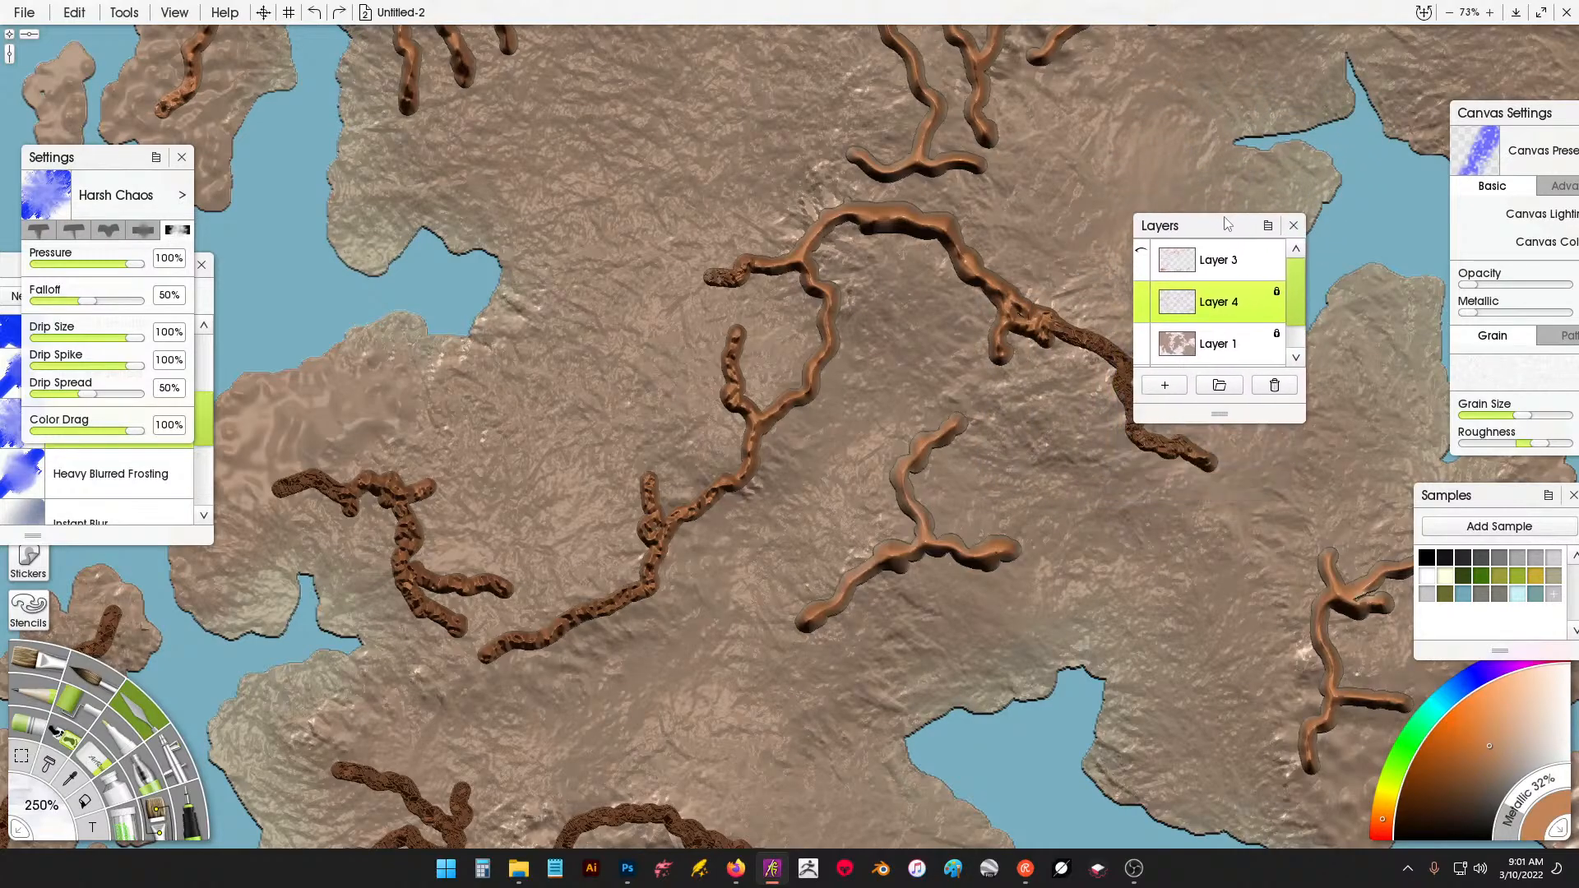
pyautogui.click(1277, 292)
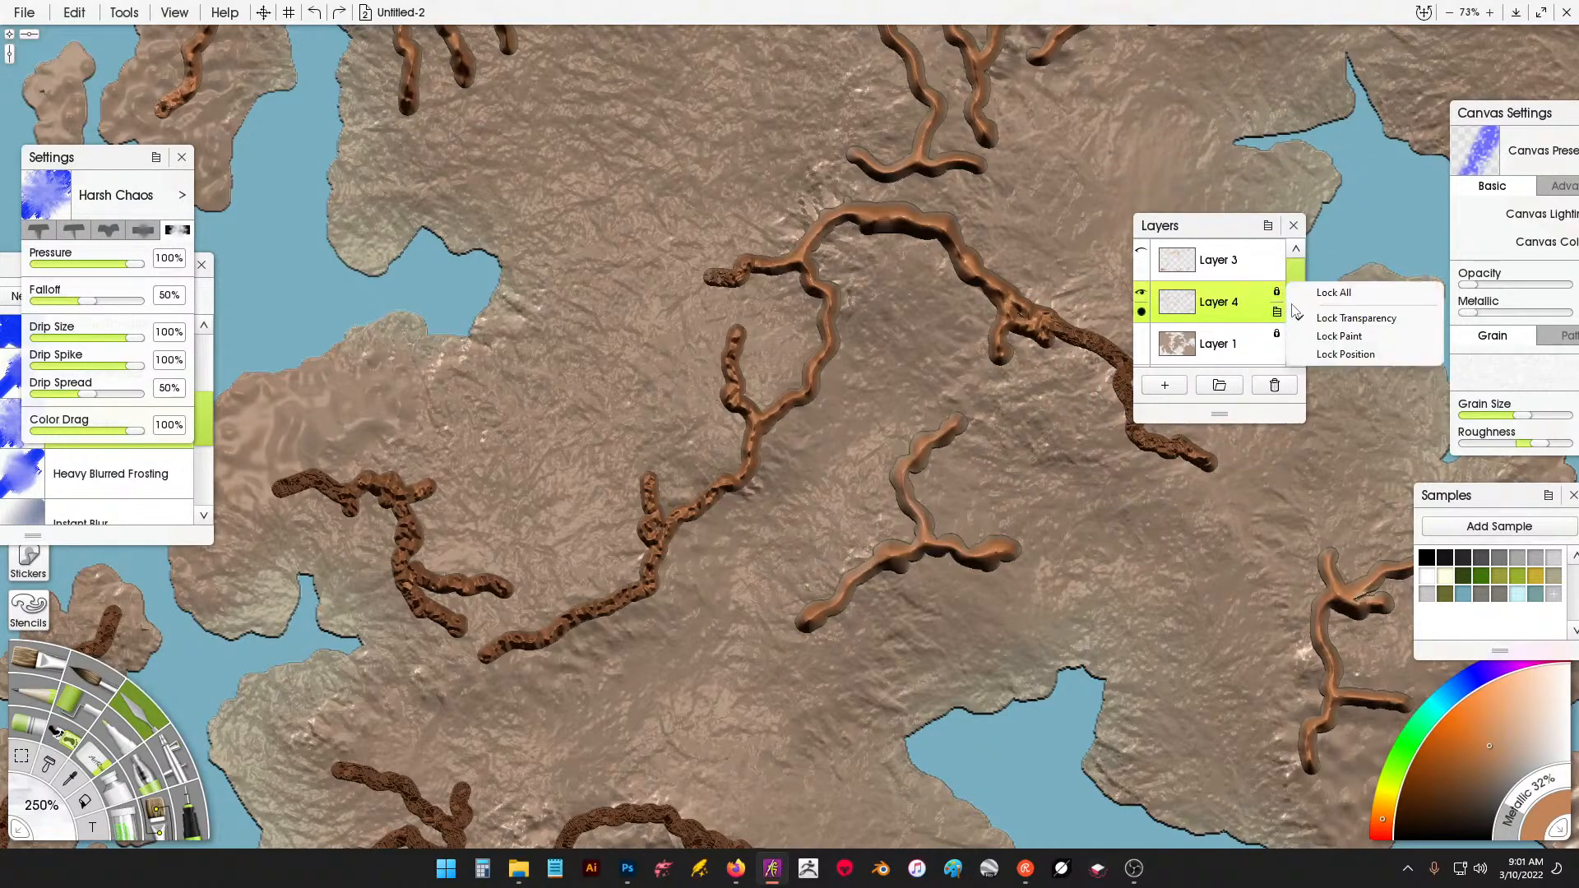
pyautogui.click(1324, 305)
# Smear the northwestern bend of the central ridge outward with the Harsh Chaos palette knife, undoing the strokes that spread too far.
pyautogui.moveTo(771, 243); pyautogui.dragTo(778, 210)
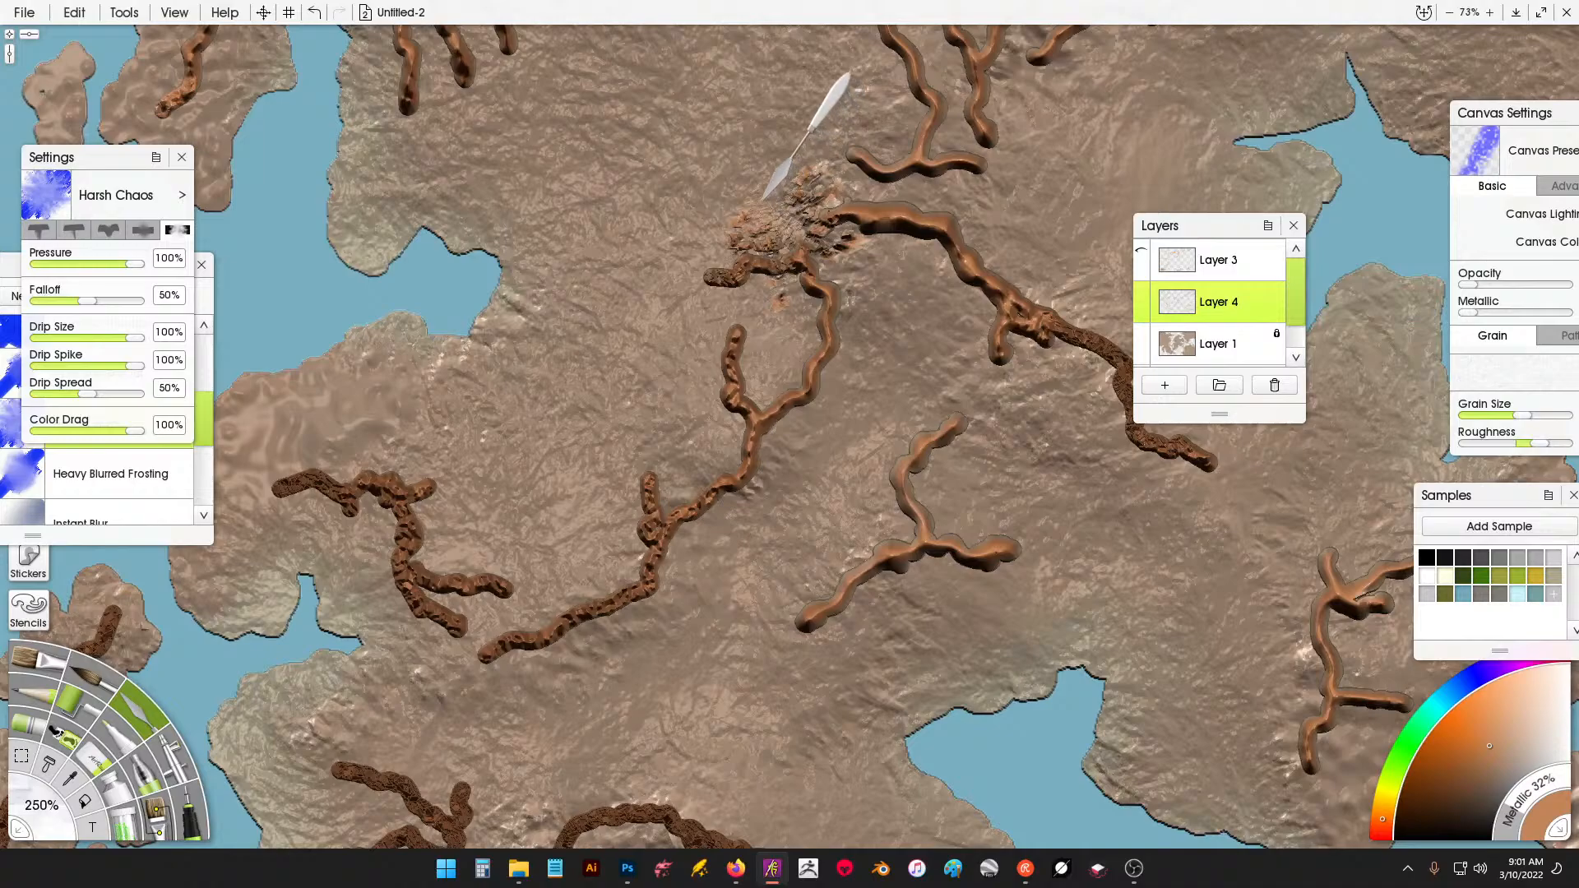
pyautogui.hotkey('ctrl', 'z')
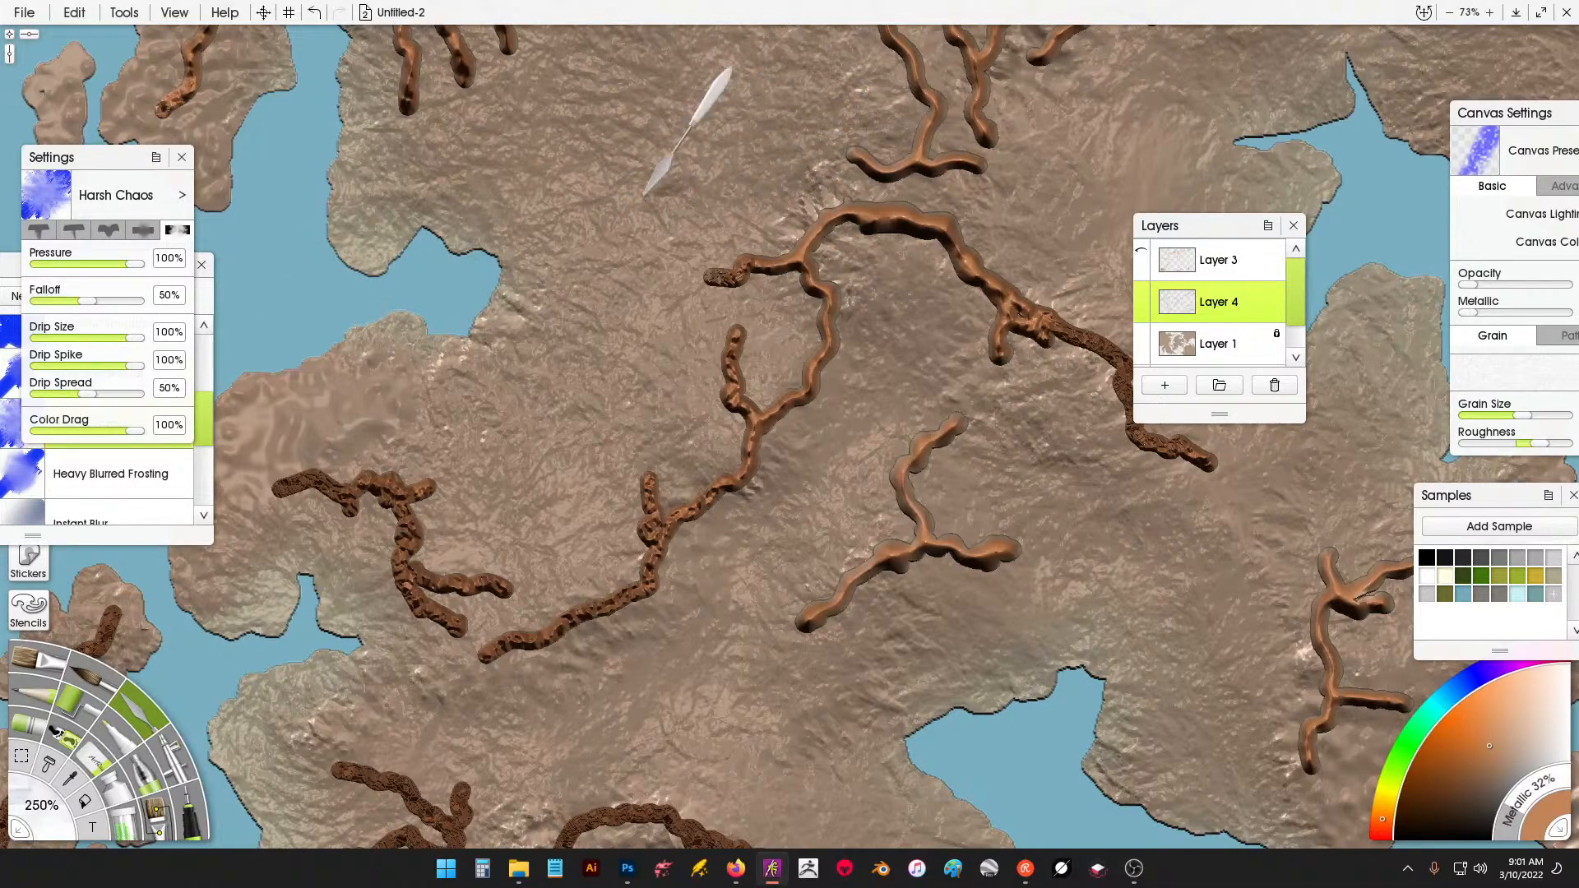
pyautogui.moveTo(741, 215)
pyautogui.mouseDown()
pyautogui.moveTo(780, 204)
pyautogui.moveTo(661, 249)
pyautogui.moveTo(669, 273)
pyautogui.moveTo(731, 306)
pyautogui.moveTo(781, 264)
pyautogui.moveTo(779, 342)
pyautogui.moveTo(719, 324)
pyautogui.moveTo(681, 388)
pyautogui.moveTo(688, 328)
pyautogui.mouseUp()
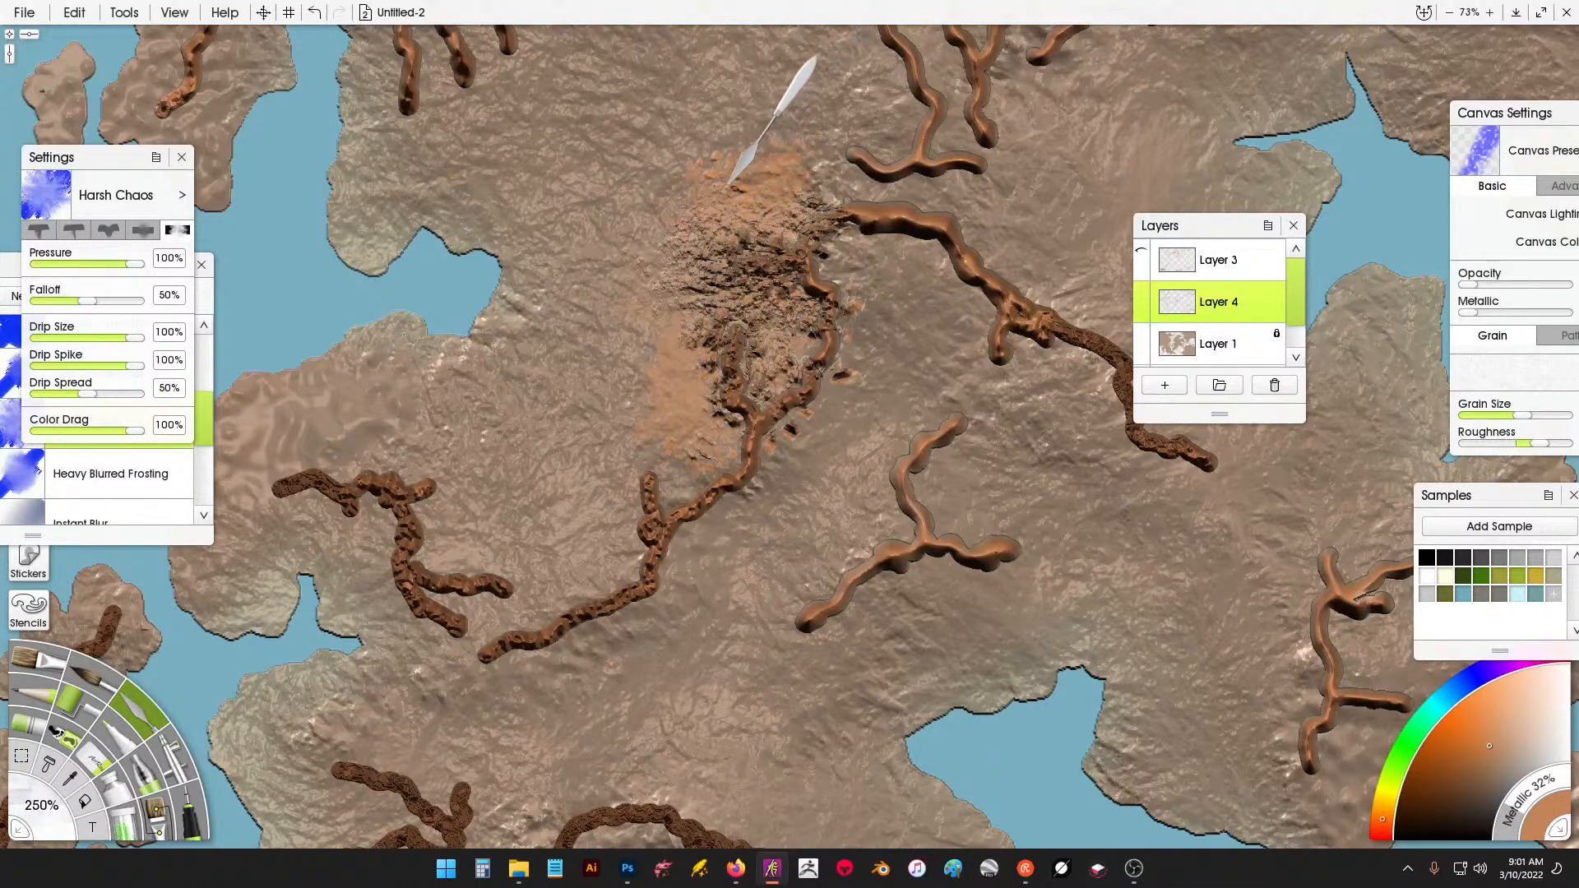
pyautogui.hotkey('ctrl', 'z')
pyautogui.hotkey('ctrl', 'z')
pyautogui.hotkey('ctrl', 'z')
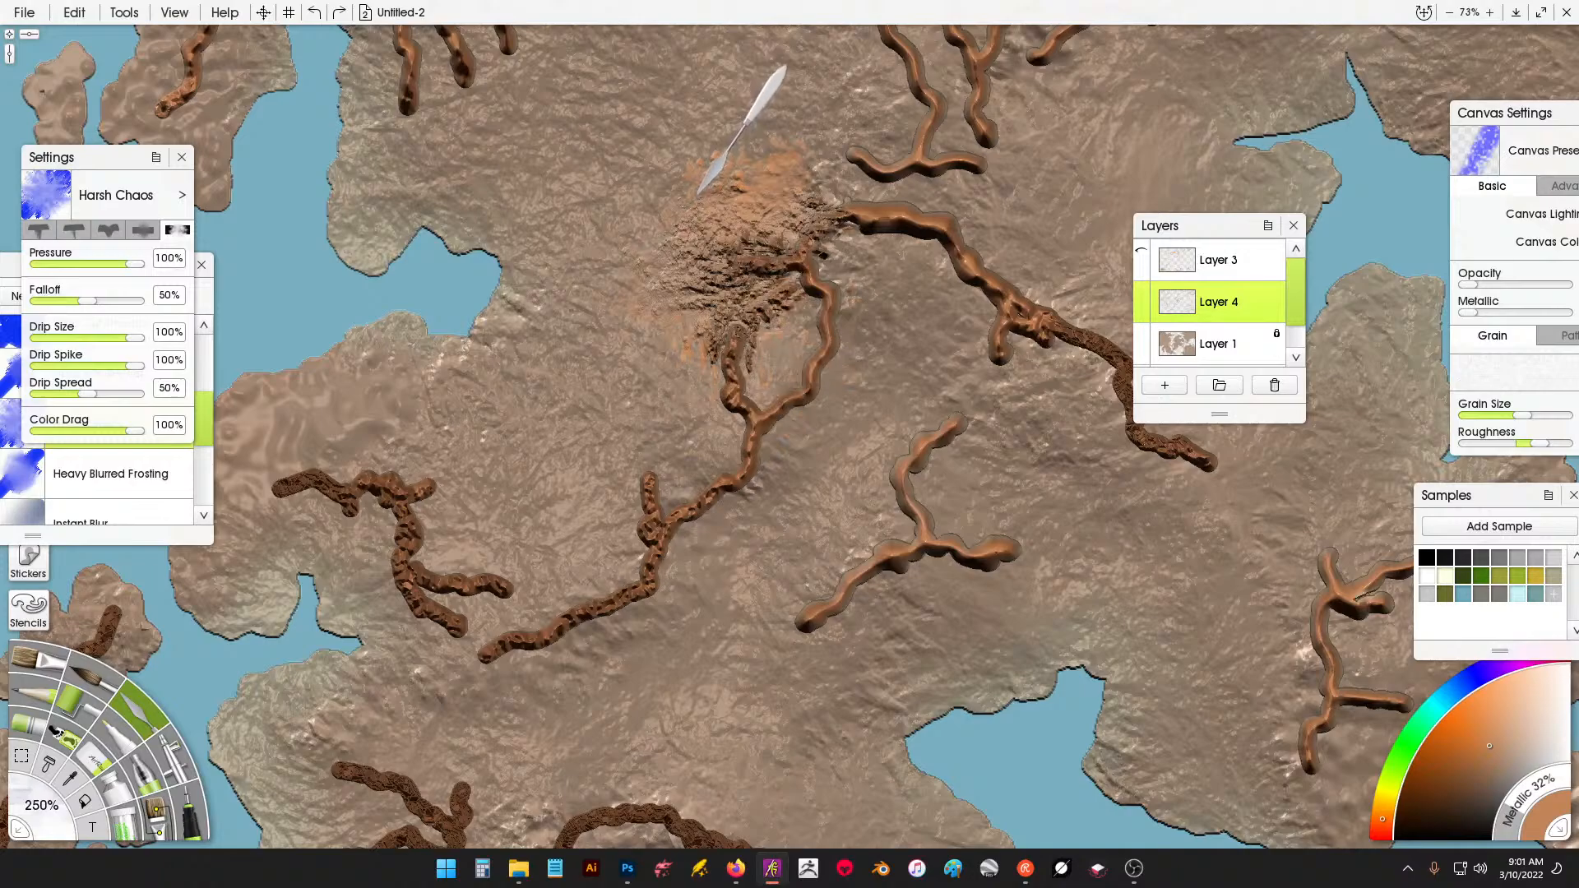
# Set the palette knife size to 200% and blend the central ridge's northern arc, its eastern arm and the separate forked ridge south of it.
pyautogui.click(58, 831)
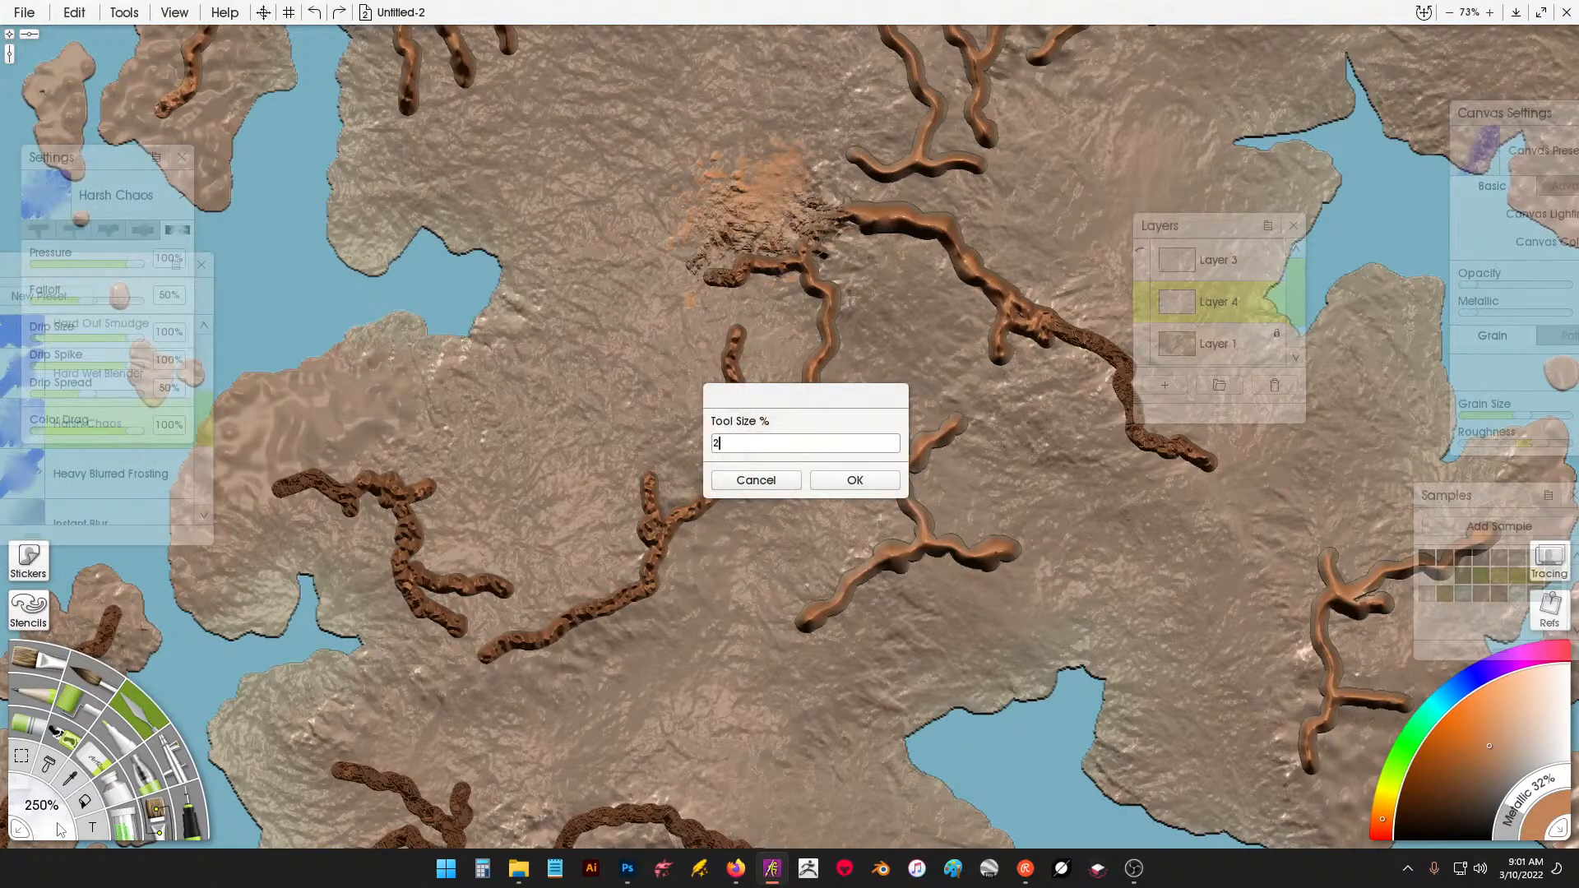
pyautogui.write('200')
pyautogui.press('Return')
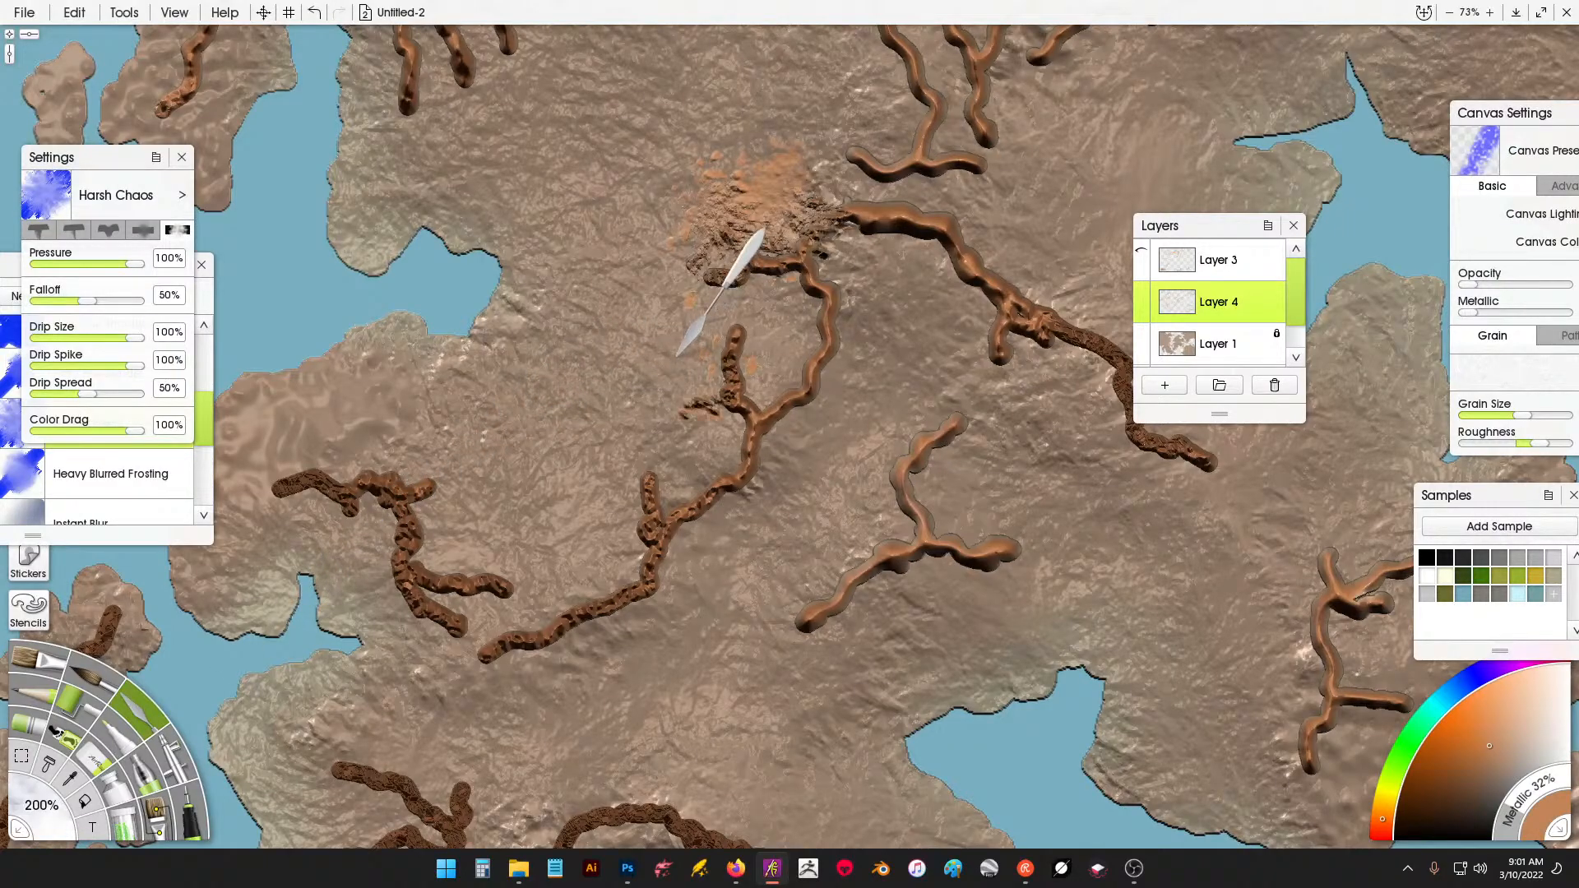
pyautogui.moveTo(693, 319)
pyautogui.mouseDown()
pyautogui.moveTo(819, 255)
pyautogui.moveTo(832, 289)
pyautogui.moveTo(896, 317)
pyautogui.moveTo(905, 220)
pyautogui.moveTo(860, 247)
pyautogui.moveTo(921, 284)
pyautogui.moveTo(963, 262)
pyautogui.moveTo(1035, 132)
pyautogui.moveTo(1029, 111)
pyautogui.moveTo(1061, 247)
pyautogui.moveTo(1097, 297)
pyautogui.moveTo(1164, 329)
pyautogui.moveTo(1181, 393)
pyautogui.mouseUp()
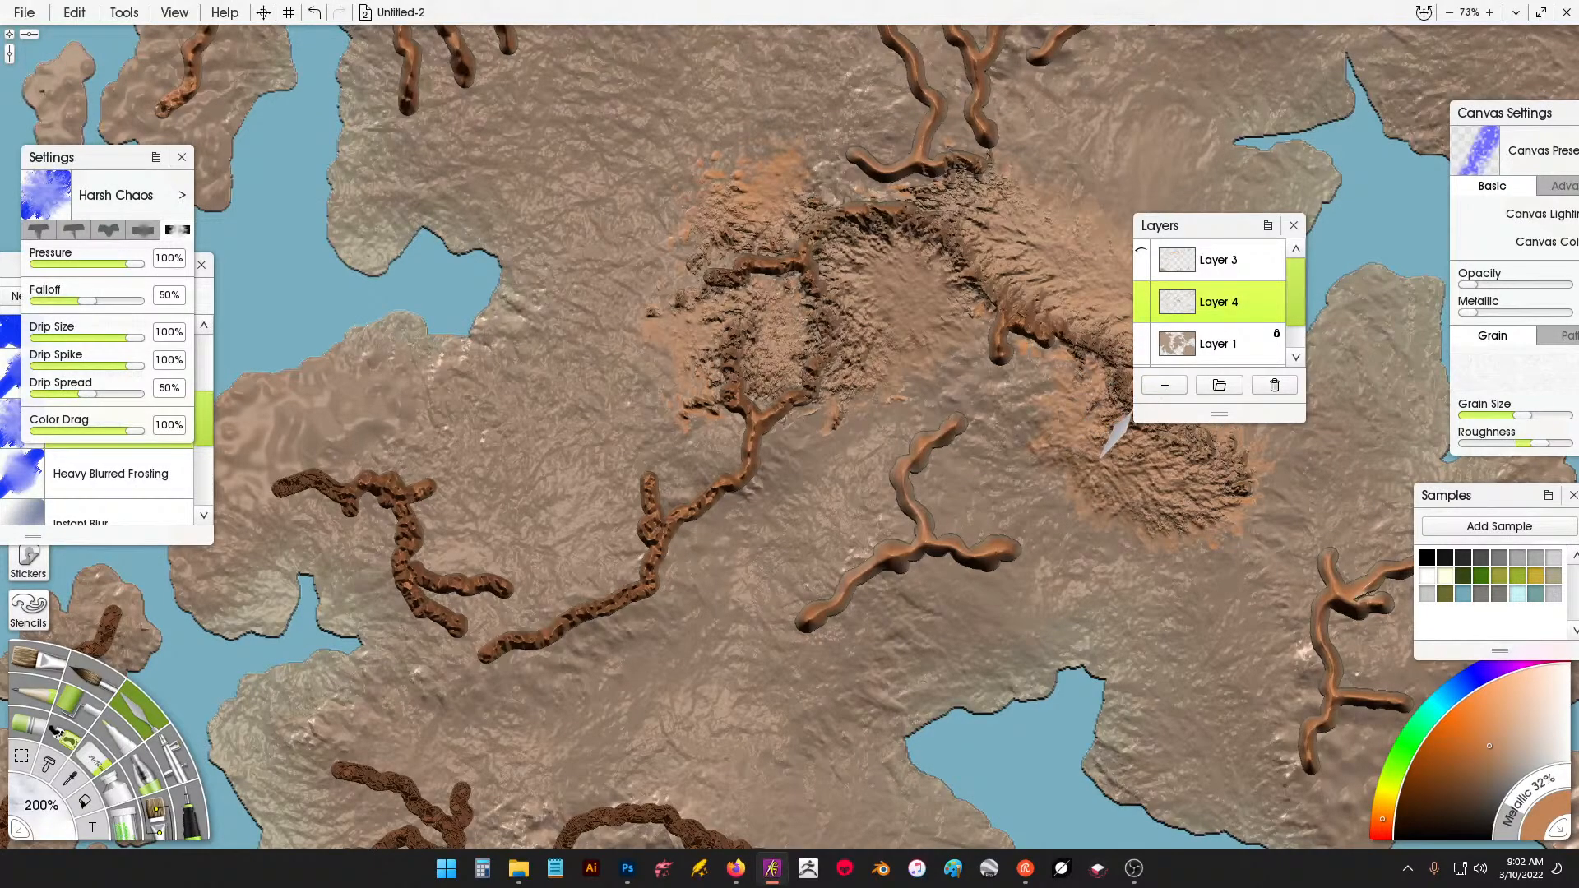
pyautogui.hotkey('ctrl', 'z')
pyautogui.moveTo(1130, 415)
pyautogui.mouseDown()
pyautogui.moveTo(1105, 443)
pyautogui.moveTo(1157, 477)
pyautogui.moveTo(1043, 365)
pyautogui.moveTo(979, 395)
pyautogui.moveTo(1015, 318)
pyautogui.moveTo(918, 333)
pyautogui.moveTo(922, 362)
pyautogui.moveTo(860, 451)
pyautogui.moveTo(868, 497)
pyautogui.moveTo(896, 424)
pyautogui.moveTo(844, 535)
pyautogui.moveTo(765, 603)
pyautogui.moveTo(853, 642)
pyautogui.moveTo(924, 571)
pyautogui.moveTo(1022, 581)
pyautogui.moveTo(959, 494)
pyautogui.mouseUp()
# Blend the central range's southwestern arm and the branched western ridge beside it into rough mountains.
pyautogui.scroll(-2, 823, 419)
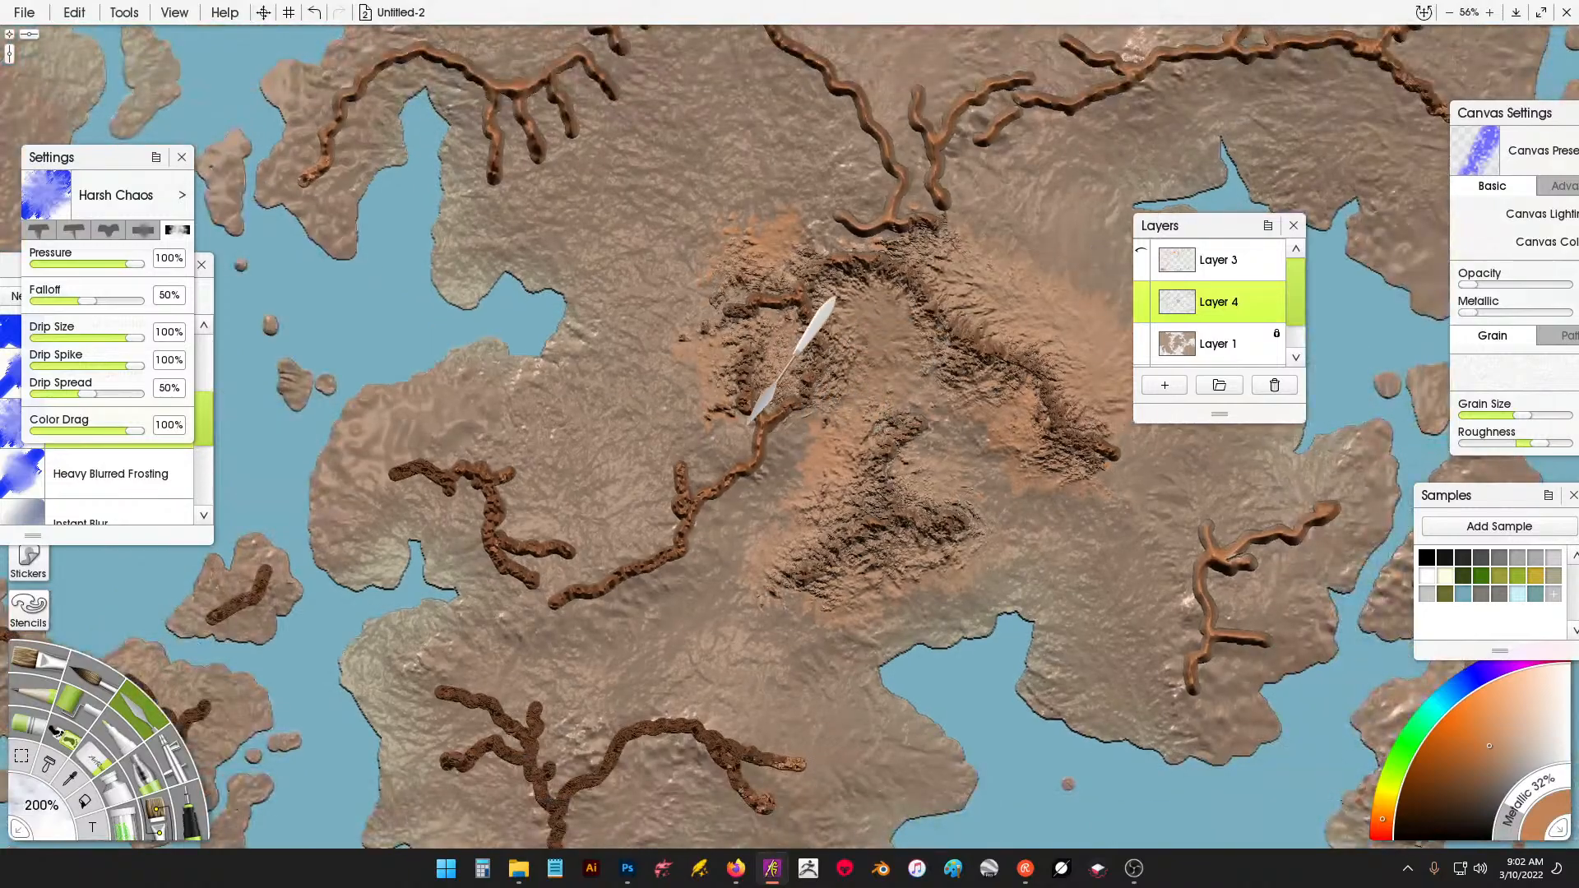
pyautogui.scroll(2, 763, 414)
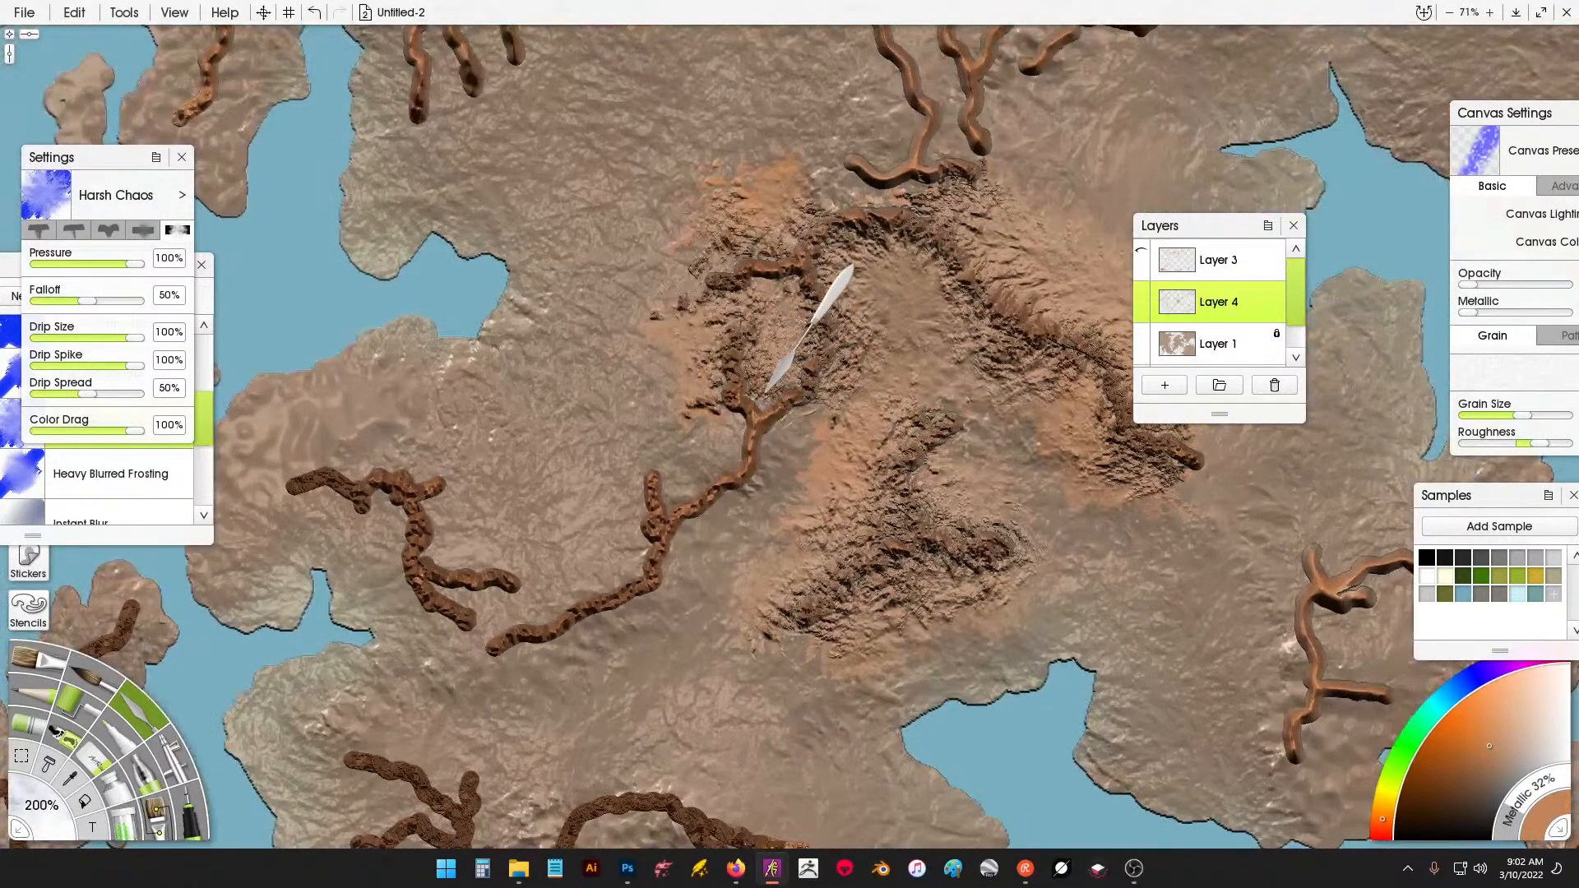
pyautogui.moveTo(778, 424)
pyautogui.mouseDown()
pyautogui.moveTo(765, 501)
pyautogui.moveTo(714, 524)
pyautogui.moveTo(658, 613)
pyautogui.moveTo(478, 681)
pyautogui.moveTo(542, 592)
pyautogui.moveTo(531, 601)
pyautogui.moveTo(608, 562)
pyautogui.moveTo(607, 457)
pyautogui.mouseUp()
pyautogui.moveTo(380, 446)
pyautogui.mouseDown()
pyautogui.moveTo(362, 479)
pyautogui.moveTo(493, 432)
pyautogui.moveTo(487, 567)
pyautogui.moveTo(469, 543)
pyautogui.moveTo(500, 550)
pyautogui.moveTo(518, 585)
pyautogui.moveTo(503, 593)
pyautogui.mouseUp()
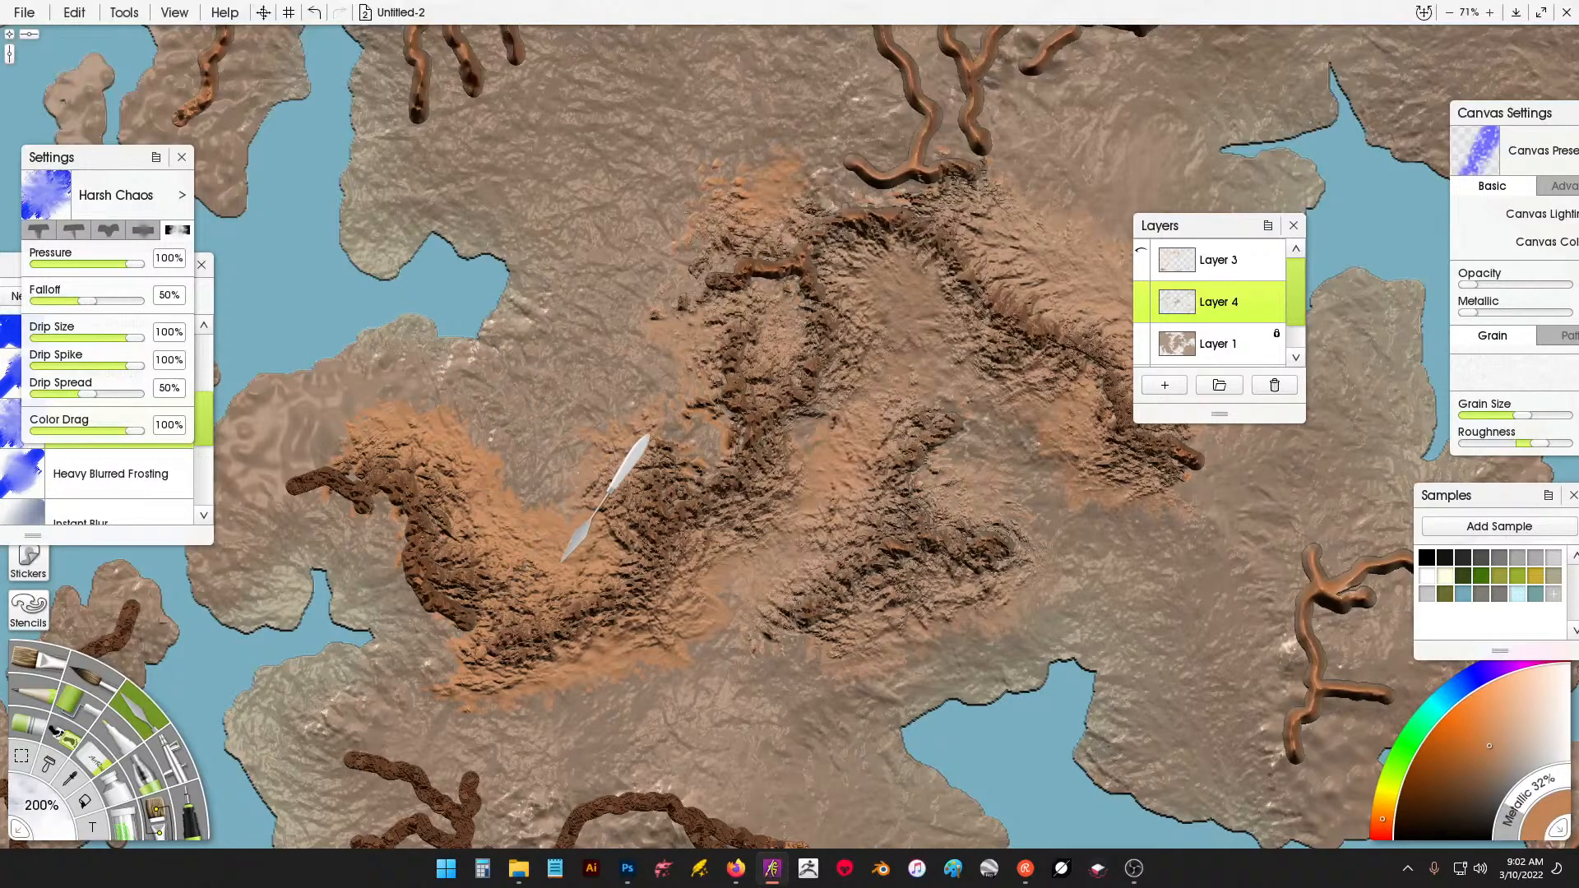
# Blend the ridge that joins the central mountain arc from the north.
pyautogui.scroll(-2, 568, 561)
pyautogui.scroll(-2, 619, 516)
pyautogui.scroll(-2, 694, 346)
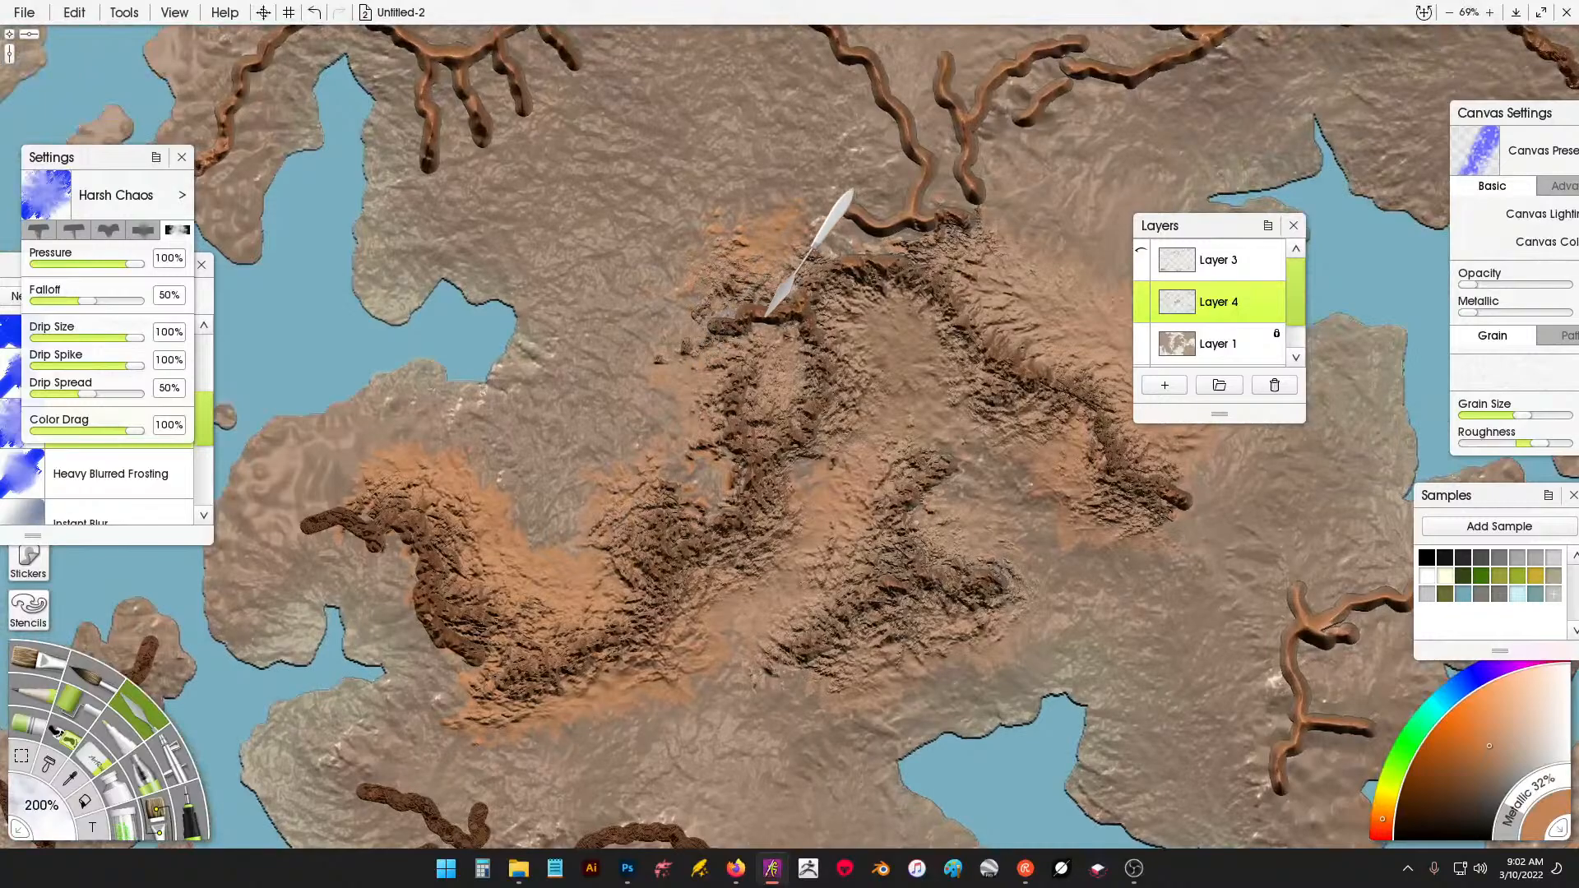
pyautogui.scroll(-2, 765, 401)
pyautogui.scroll(5, 822, 363)
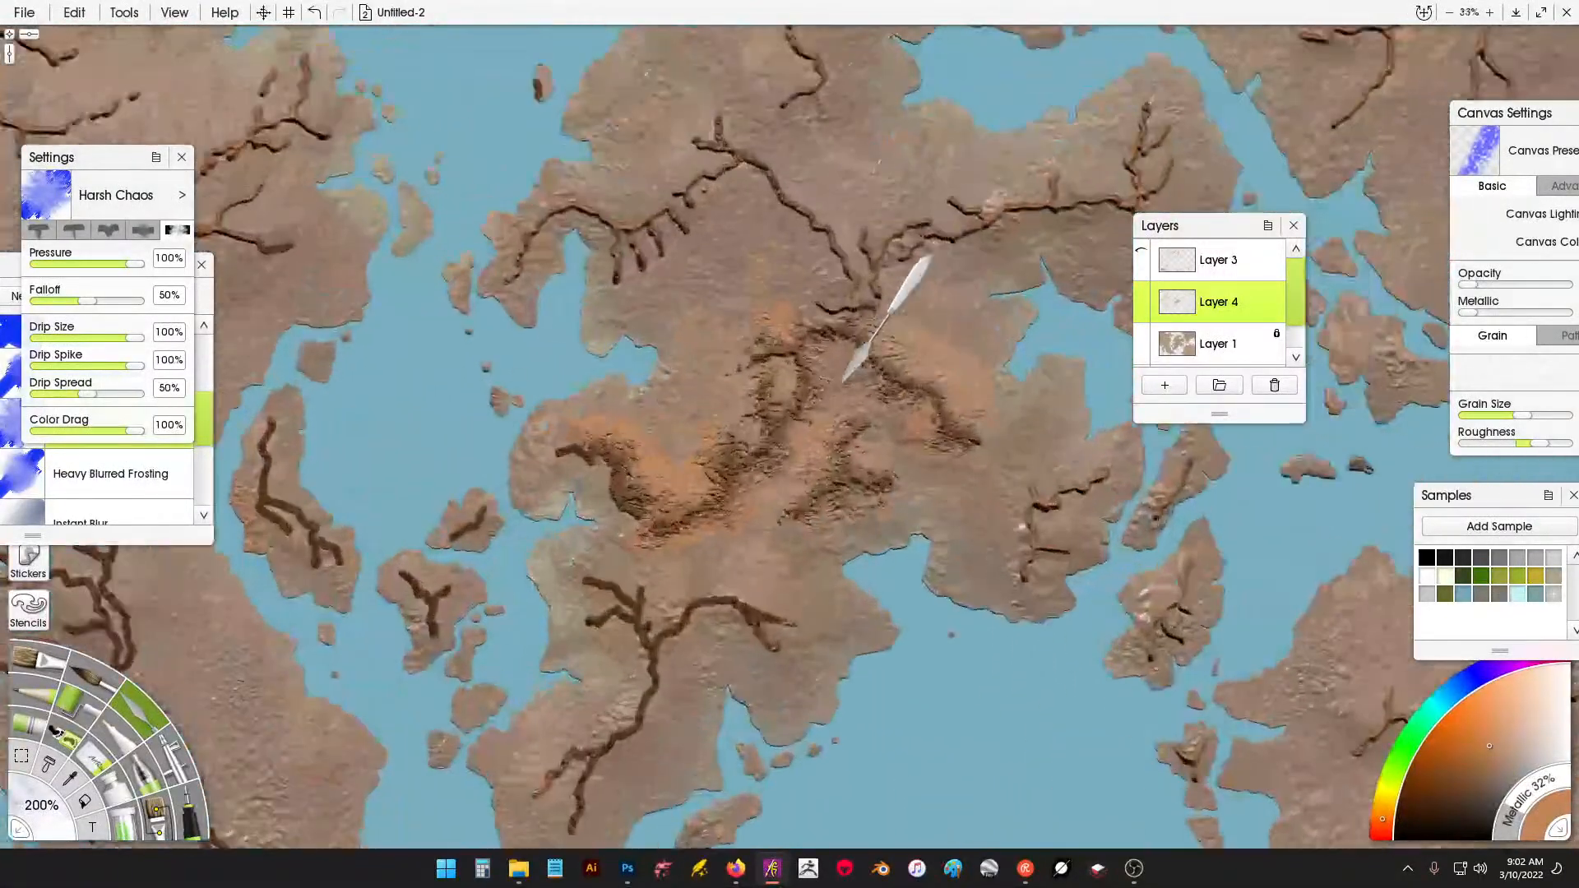
pyautogui.scroll(2, 838, 365)
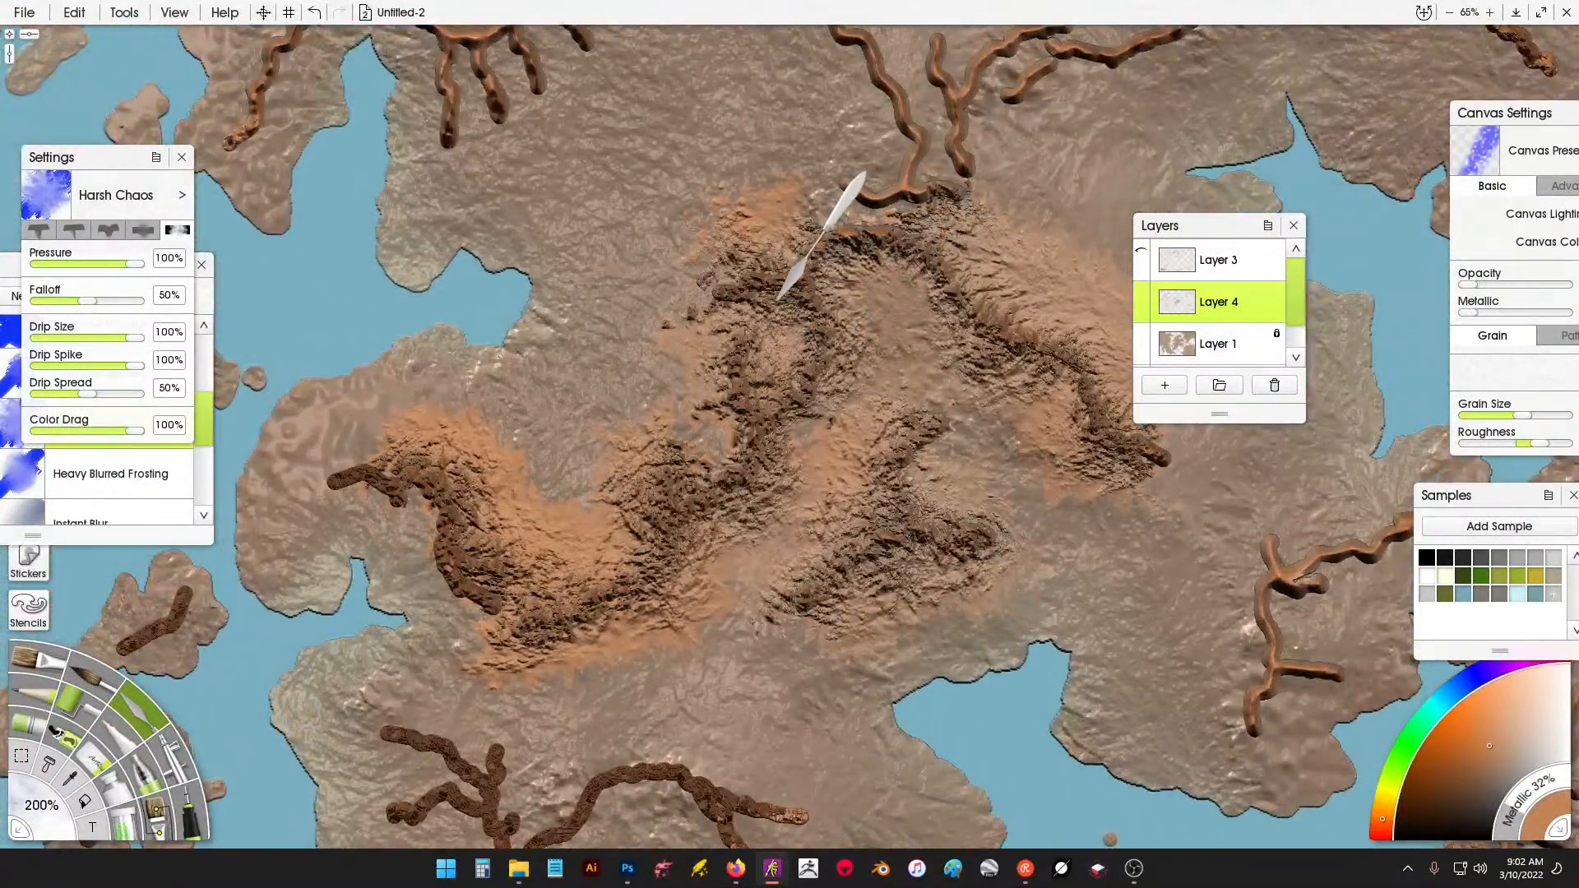
pyautogui.moveTo(856, 210)
pyautogui.mouseDown()
pyautogui.moveTo(916, 212)
pyautogui.moveTo(898, 156)
pyautogui.moveTo(835, 93)
pyautogui.moveTo(839, 74)
pyautogui.moveTo(860, 107)
pyautogui.mouseUp()
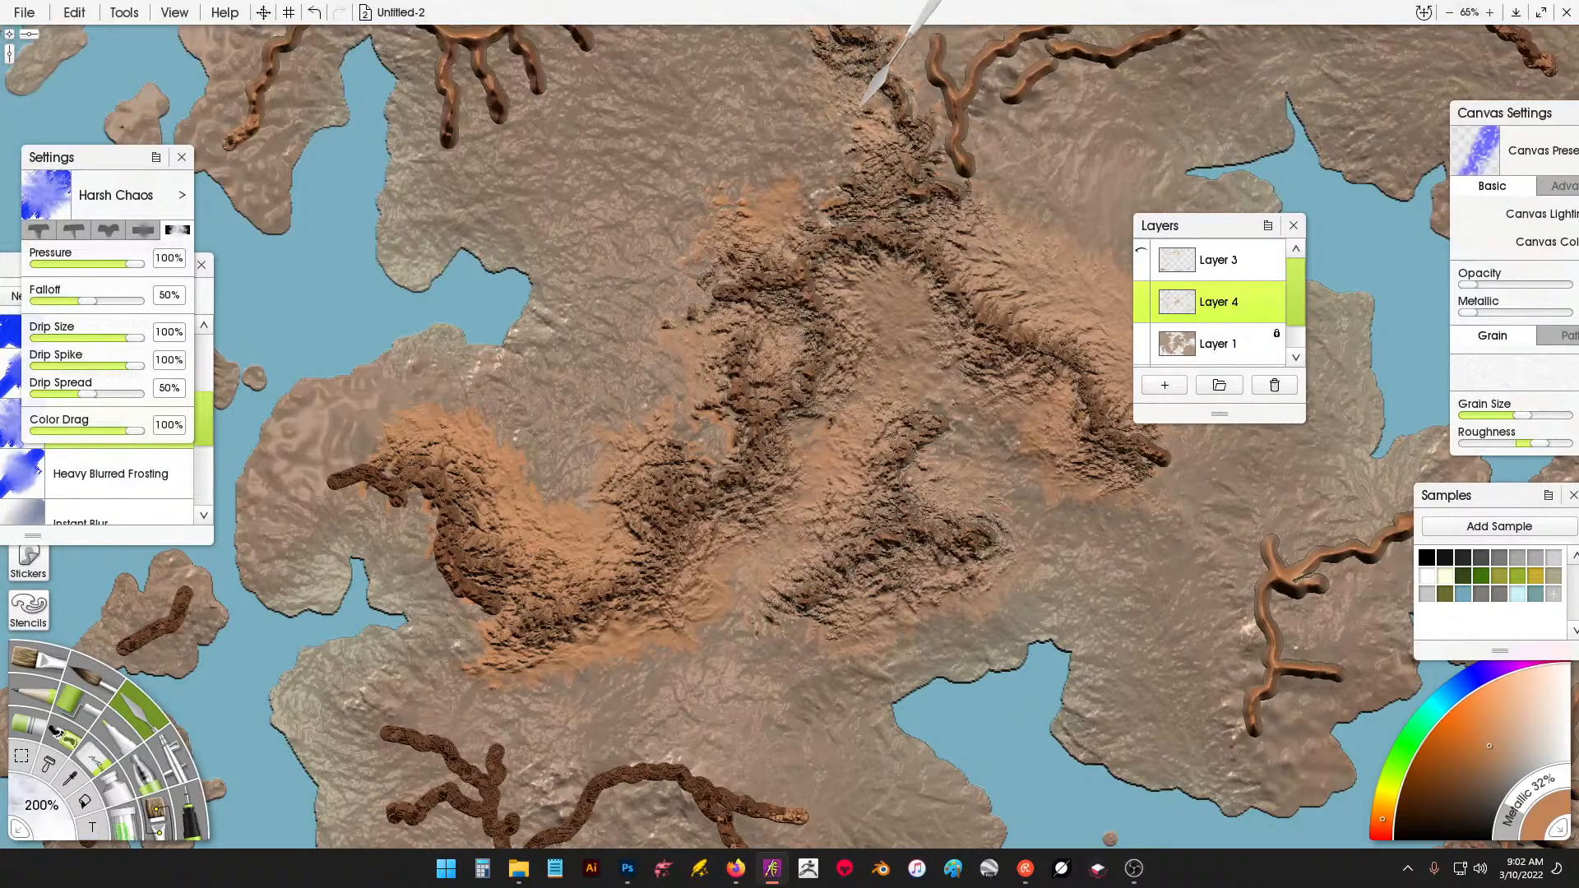
# Continue blending that ridge northwestward and undo the most recent strokes.
pyautogui.press('Up')
pyautogui.press('Up')
pyautogui.moveTo(771, 251)
pyautogui.mouseDown()
pyautogui.moveTo(812, 303)
pyautogui.moveTo(738, 241)
pyautogui.moveTo(806, 296)
pyautogui.mouseUp()
pyautogui.hotkey('ctrl', 'z')
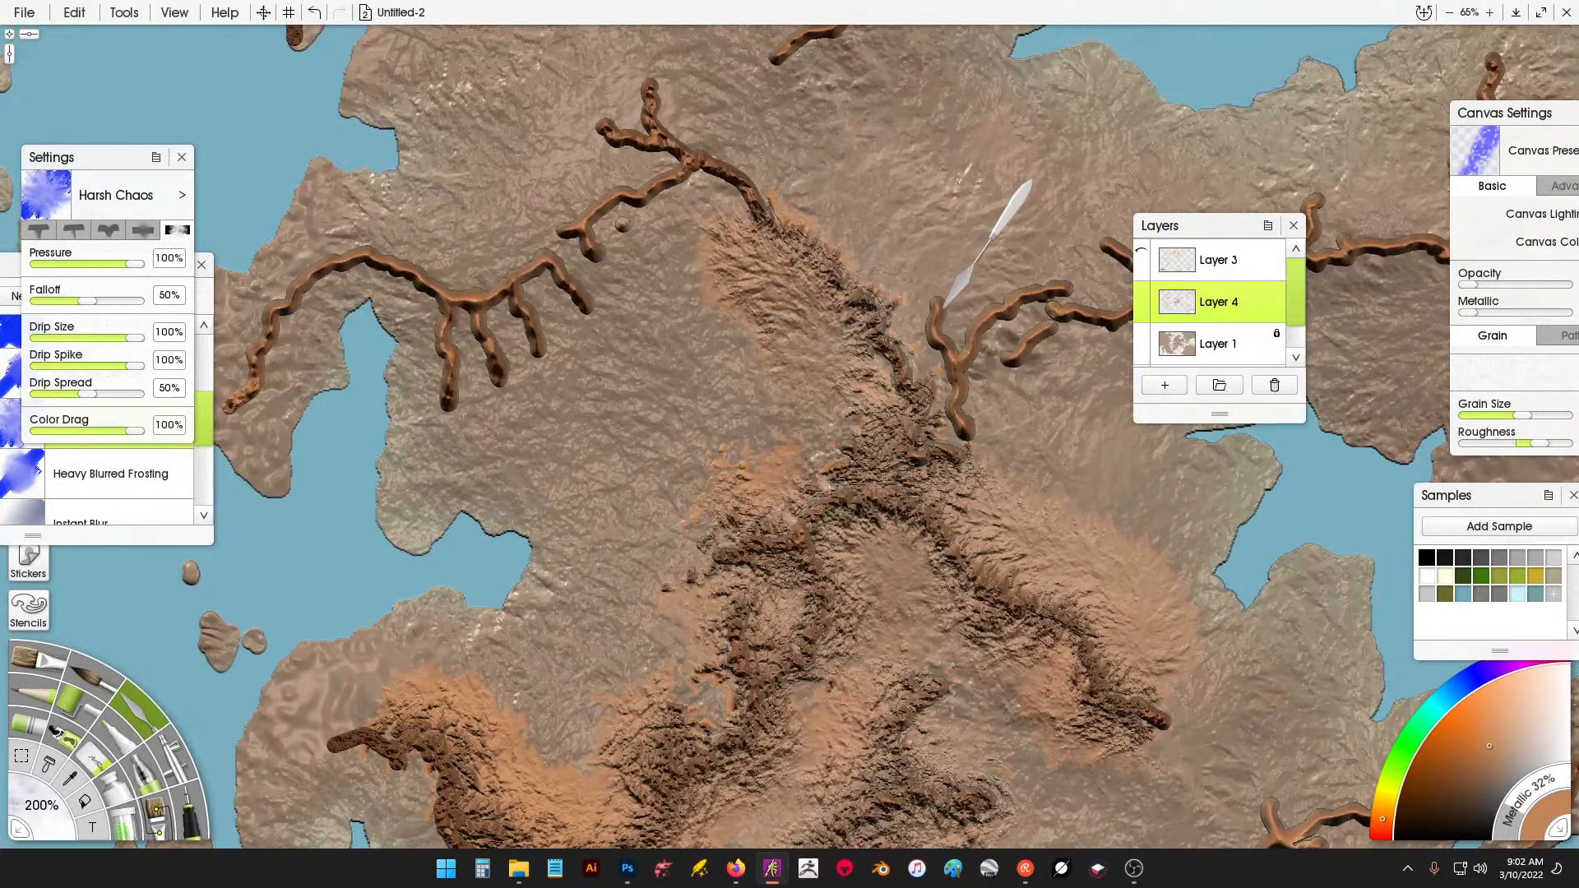
pyautogui.hotkey('ctrl', 'z')
pyautogui.hotkey('ctrl', 'z')
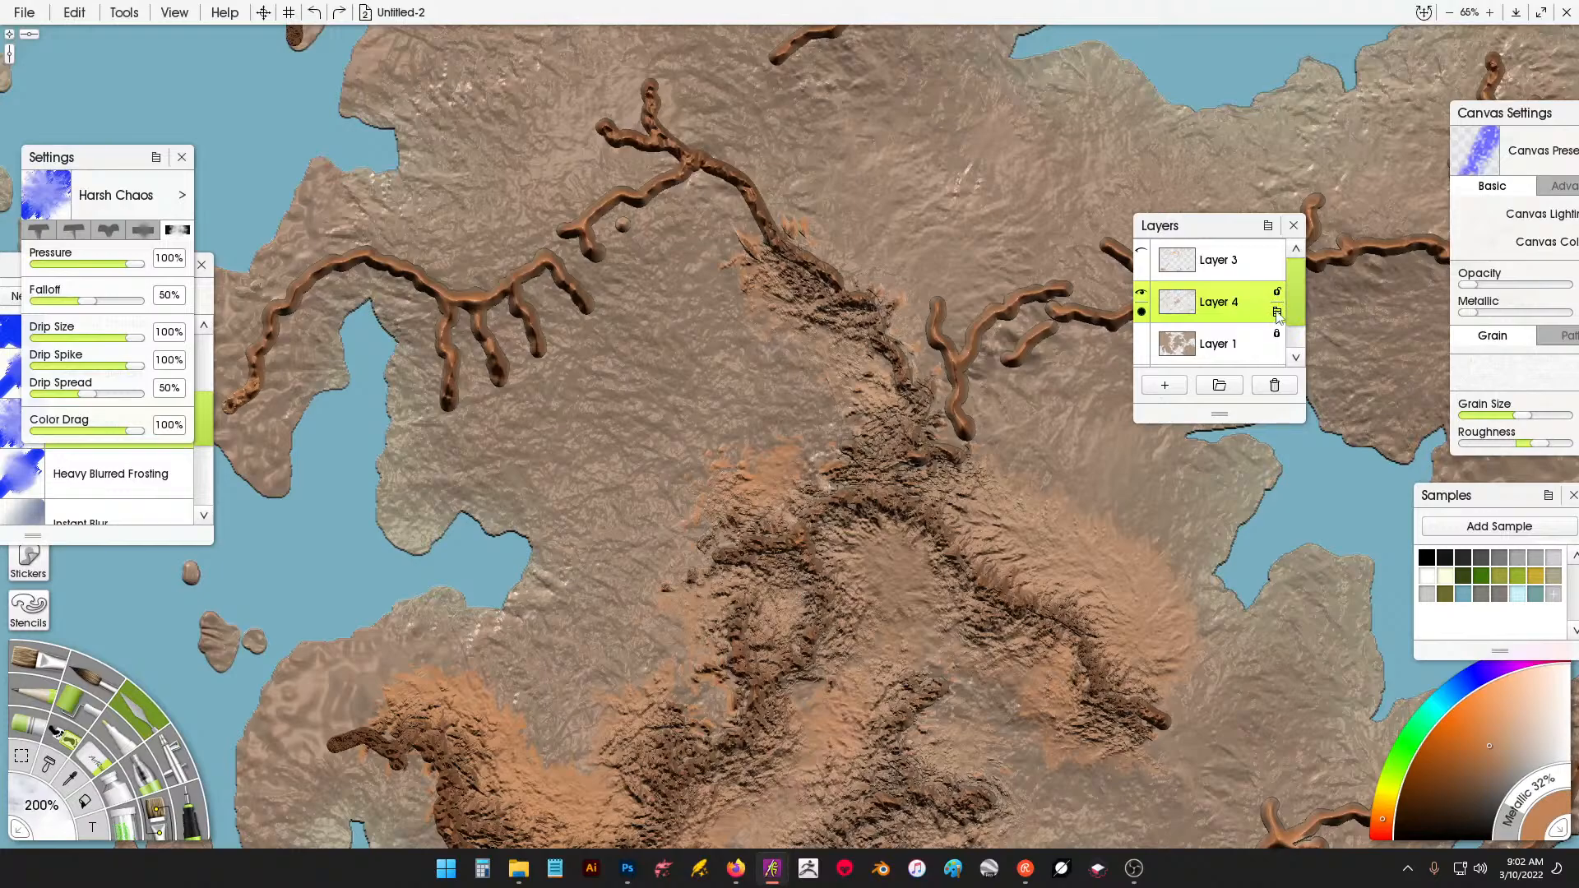
# Merge Layer 4 down into Layer 1 and blend the central continent's northwestern ridge and its branches into the land.
pyautogui.click(1278, 314)
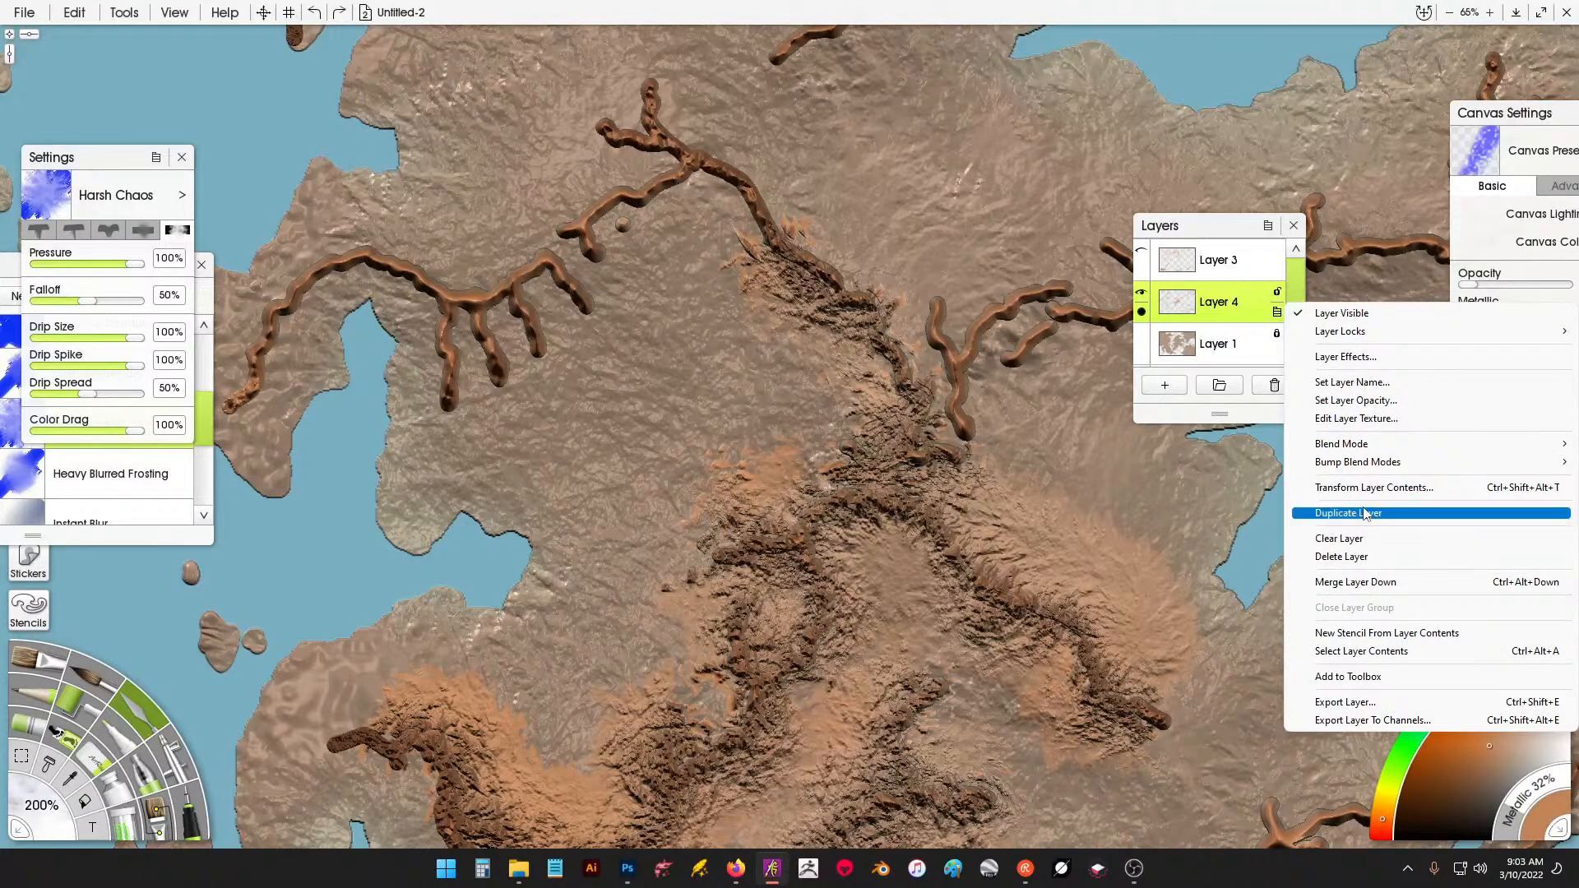
pyautogui.click(1369, 582)
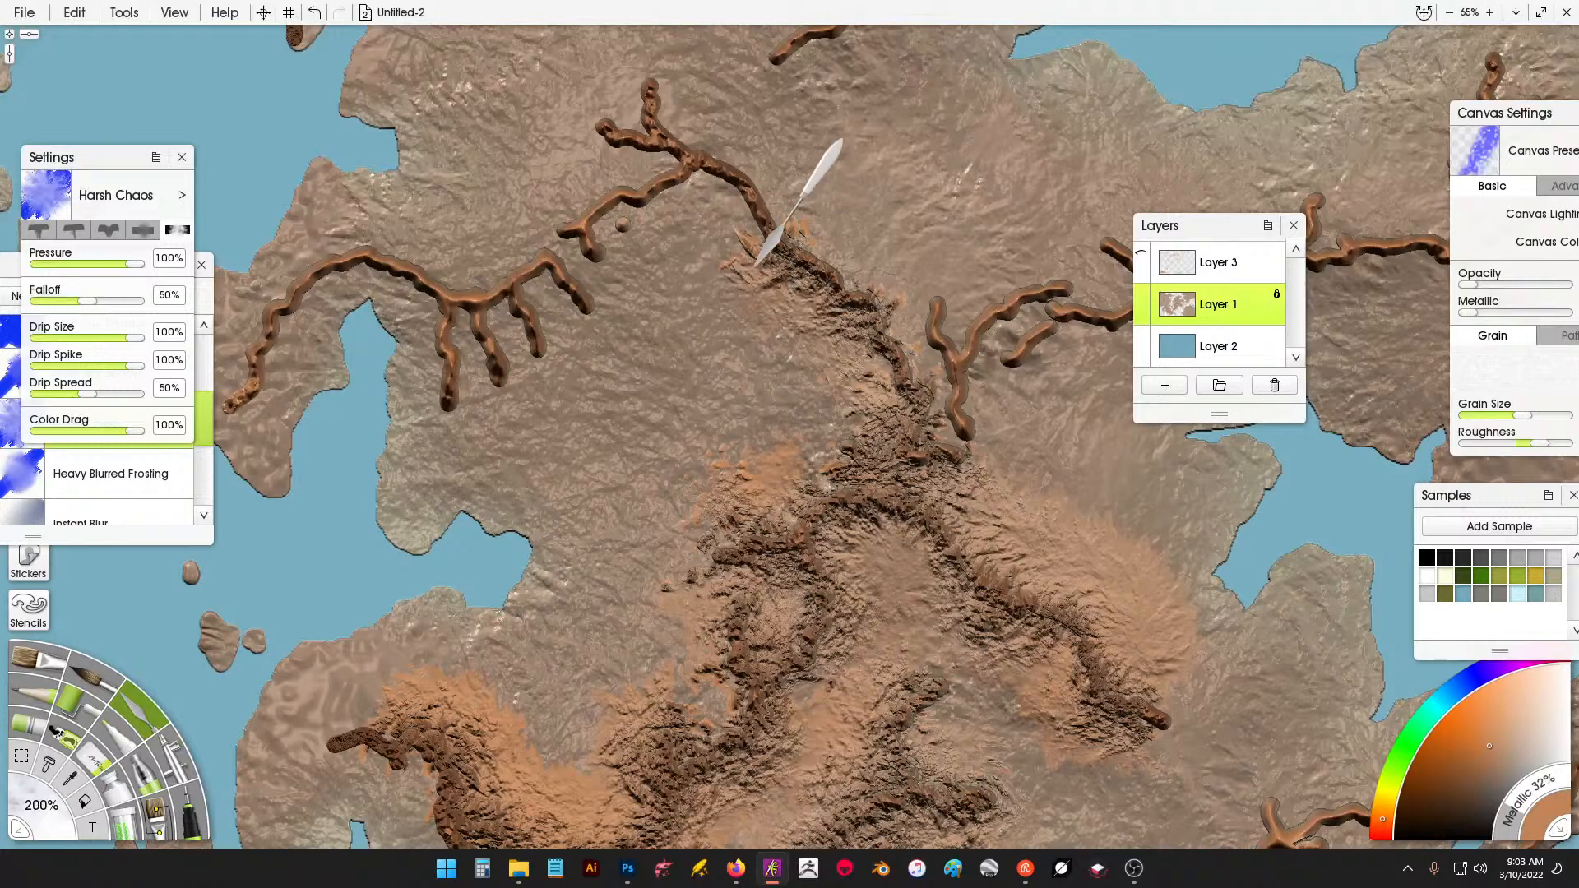
pyautogui.moveTo(745, 227); pyautogui.dragTo(693, 198)
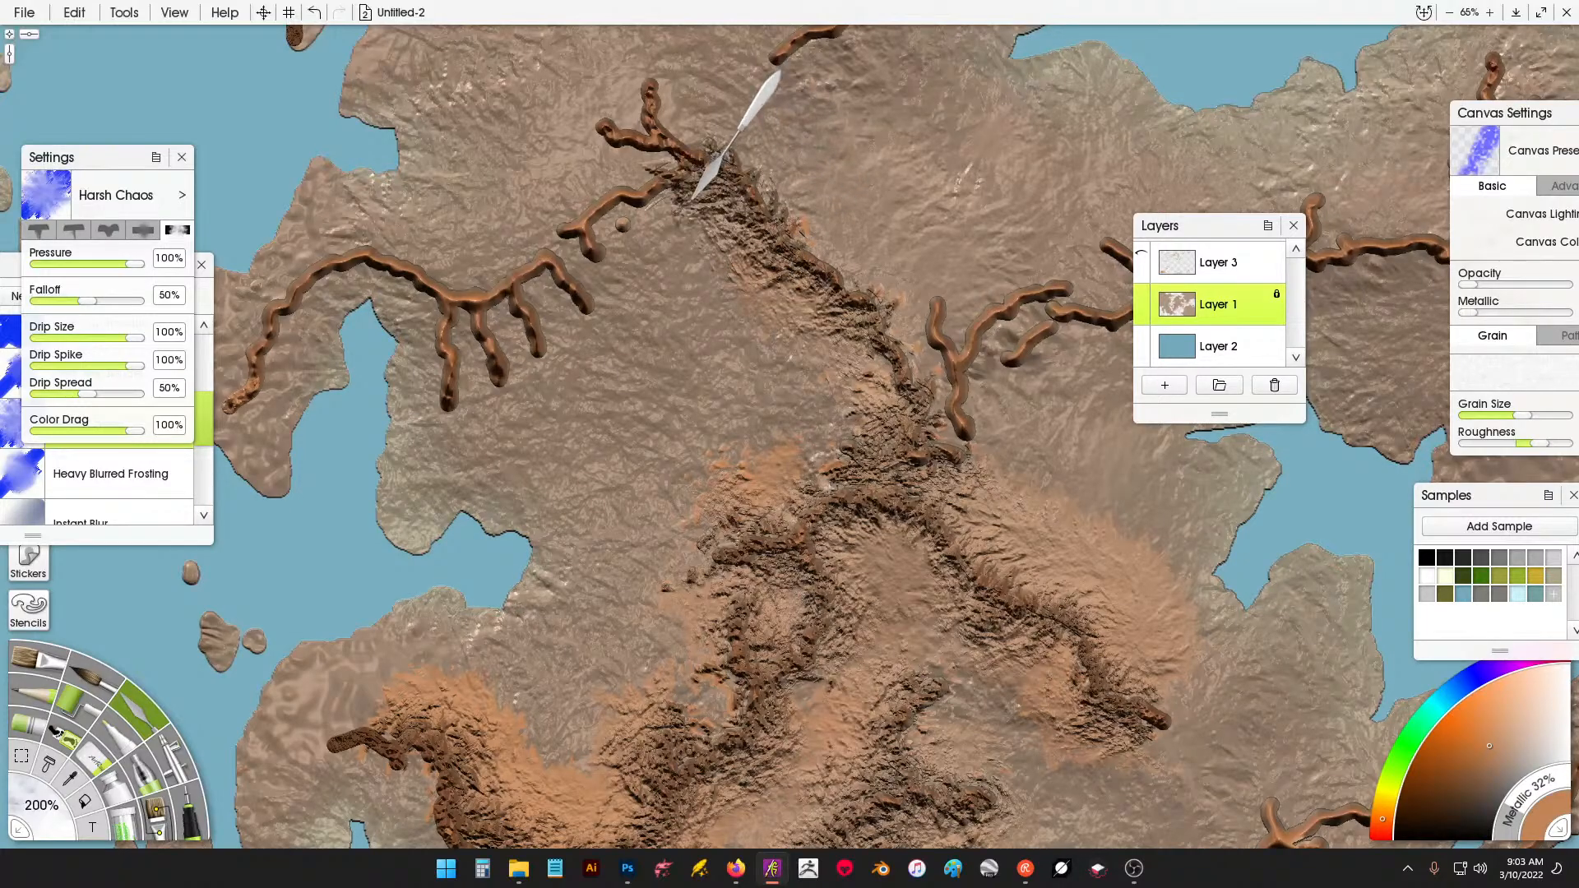
pyautogui.moveTo(664, 273)
pyautogui.mouseDown()
pyautogui.moveTo(634, 239)
pyautogui.moveTo(687, 194)
pyautogui.moveTo(667, 202)
pyautogui.moveTo(676, 245)
pyautogui.moveTo(609, 313)
pyautogui.moveTo(520, 324)
pyautogui.moveTo(493, 380)
pyautogui.moveTo(458, 353)
pyautogui.moveTo(420, 370)
pyautogui.moveTo(409, 317)
pyautogui.moveTo(379, 304)
pyautogui.moveTo(329, 312)
pyautogui.moveTo(239, 403)
pyautogui.mouseUp()
pyautogui.moveTo(296, 284)
pyautogui.mouseDown()
pyautogui.moveTo(469, 272)
pyautogui.moveTo(633, 132)
pyautogui.moveTo(658, 50)
pyautogui.moveTo(626, 115)
pyautogui.moveTo(677, 110)
pyautogui.mouseUp()
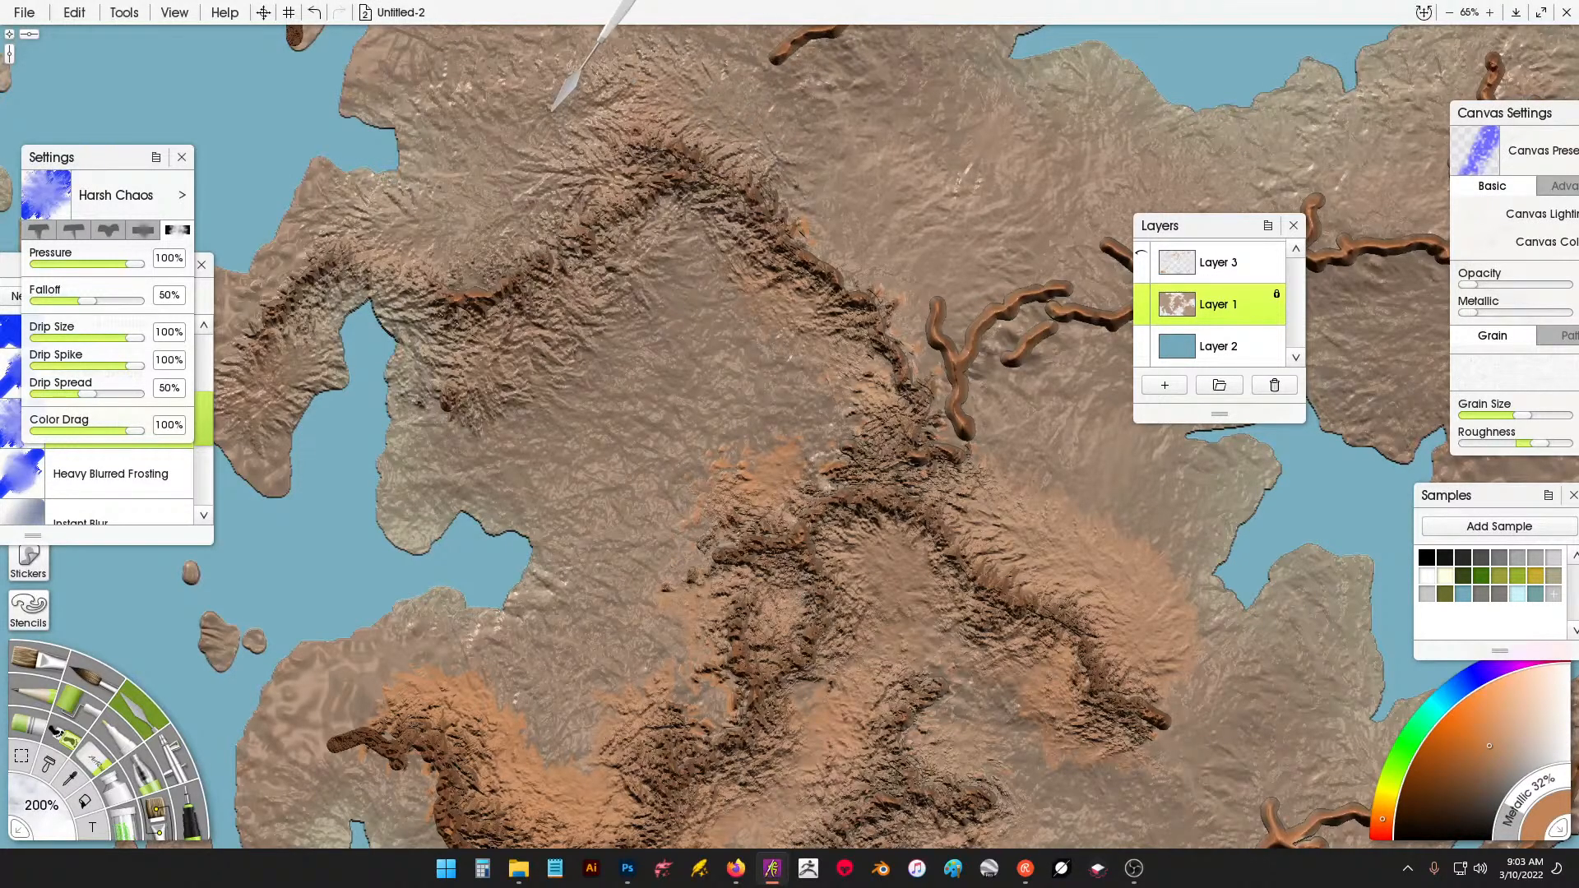
# Blend the central continent's long northeastern ridge and its branches out to the eastern end.
pyautogui.scroll(-5, 547, 233)
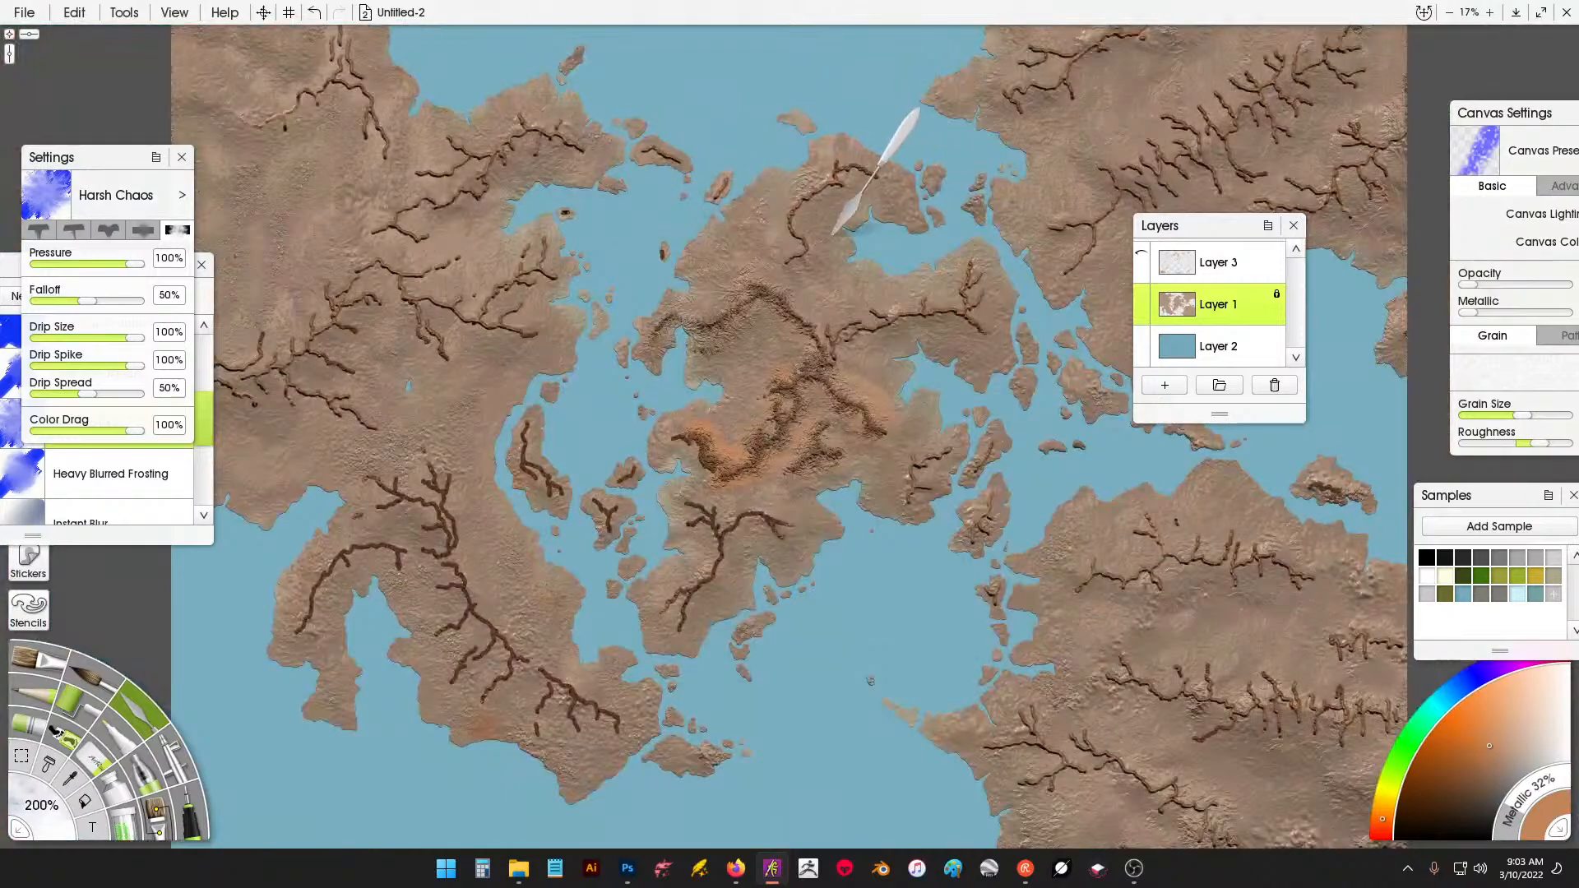
pyautogui.scroll(3, 884, 173)
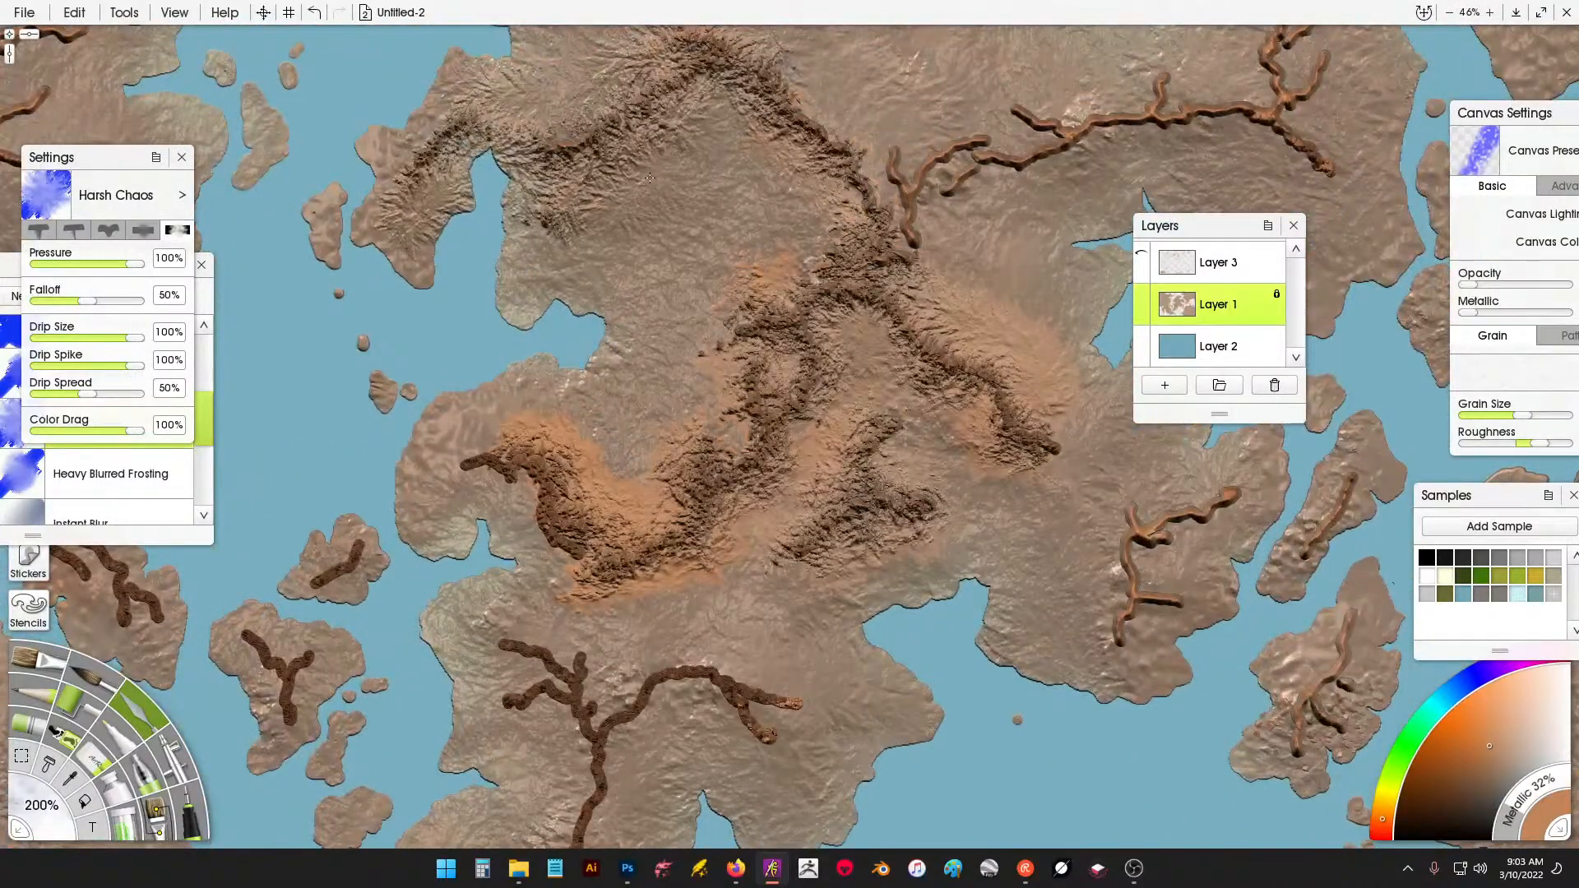
pyautogui.moveTo(835, 134)
pyautogui.mouseDown()
pyautogui.moveTo(893, 162)
pyautogui.moveTo(954, 126)
pyautogui.moveTo(966, 193)
pyautogui.moveTo(918, 218)
pyautogui.moveTo(1049, 169)
pyautogui.moveTo(1020, 140)
pyautogui.moveTo(1047, 123)
pyautogui.moveTo(1014, 107)
pyautogui.moveTo(1049, 99)
pyautogui.moveTo(854, 232)
pyautogui.moveTo(717, 379)
pyautogui.mouseUp()
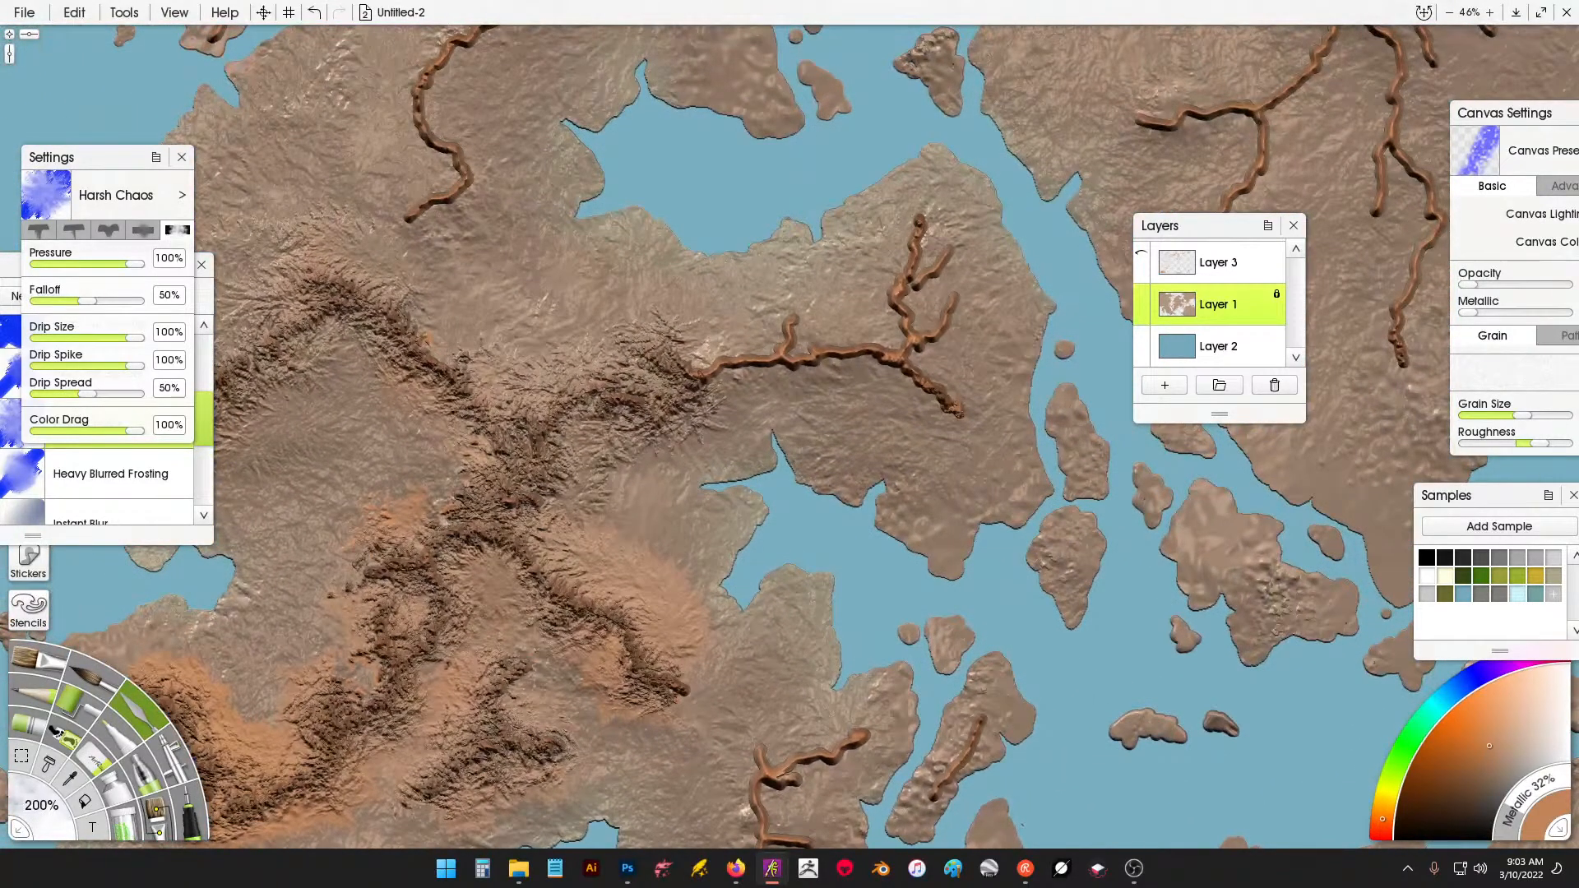
pyautogui.moveTo(695, 322)
pyautogui.mouseDown()
pyautogui.moveTo(811, 289)
pyautogui.moveTo(825, 315)
pyautogui.moveTo(880, 318)
pyautogui.moveTo(897, 232)
pyautogui.moveTo(940, 207)
pyautogui.moveTo(934, 297)
pyautogui.moveTo(963, 322)
pyautogui.moveTo(936, 358)
pyautogui.moveTo(974, 426)
pyautogui.moveTo(847, 380)
pyautogui.moveTo(718, 403)
pyautogui.moveTo(782, 407)
pyautogui.mouseUp()
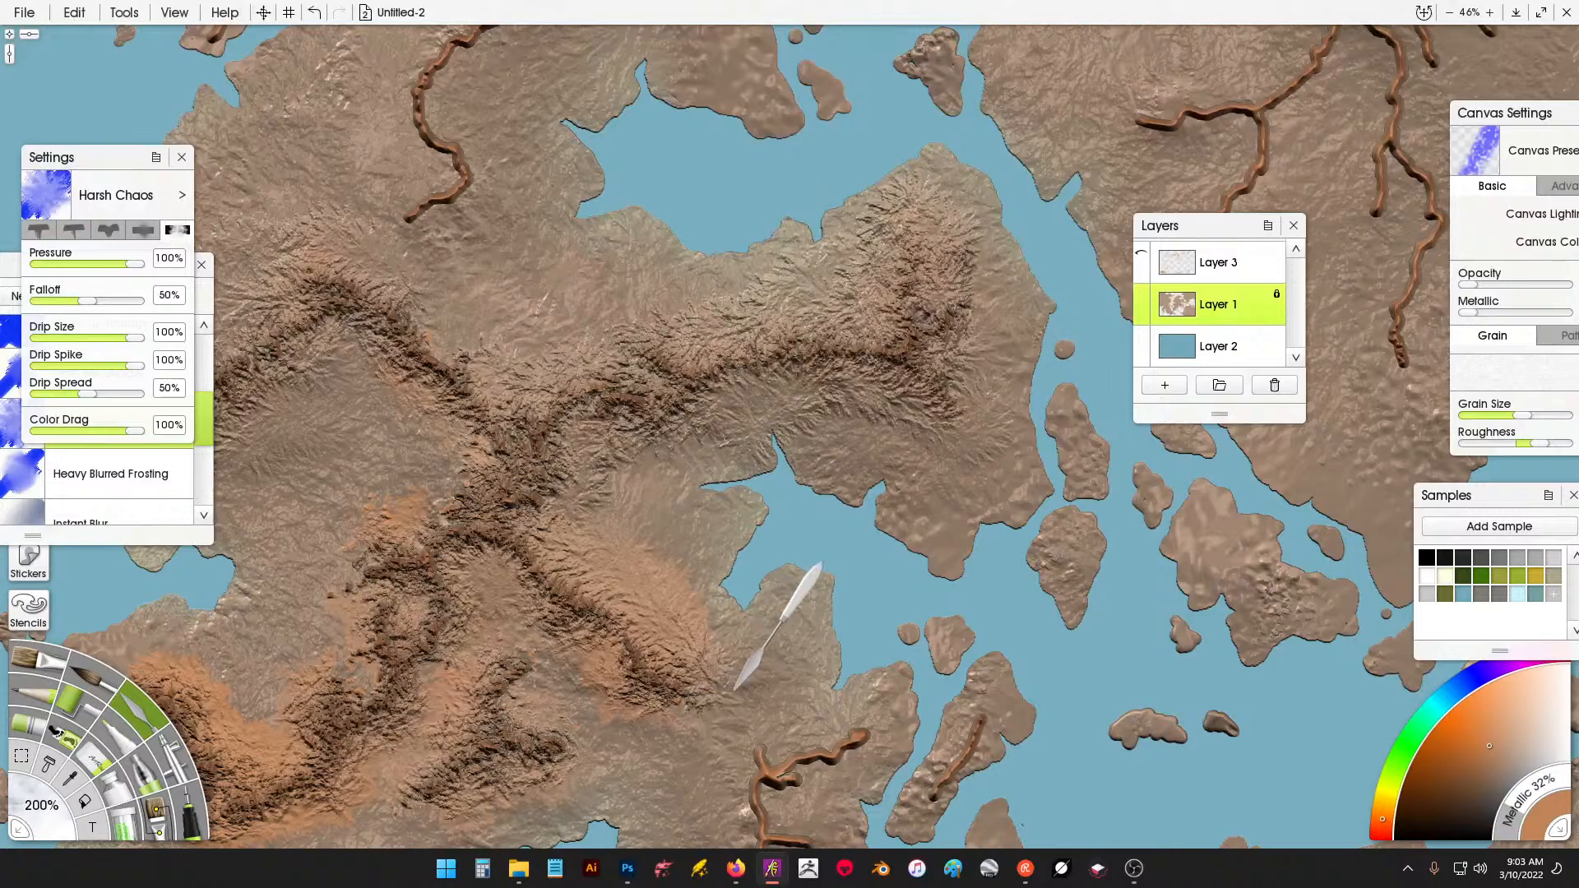
# Blend the forked ridge on the central continent's southeastern peninsula and the ridges on the two islands just off it.
pyautogui.scroll(-6, 773, 576)
pyautogui.moveTo(765, 498); pyautogui.dragTo(812, 482)
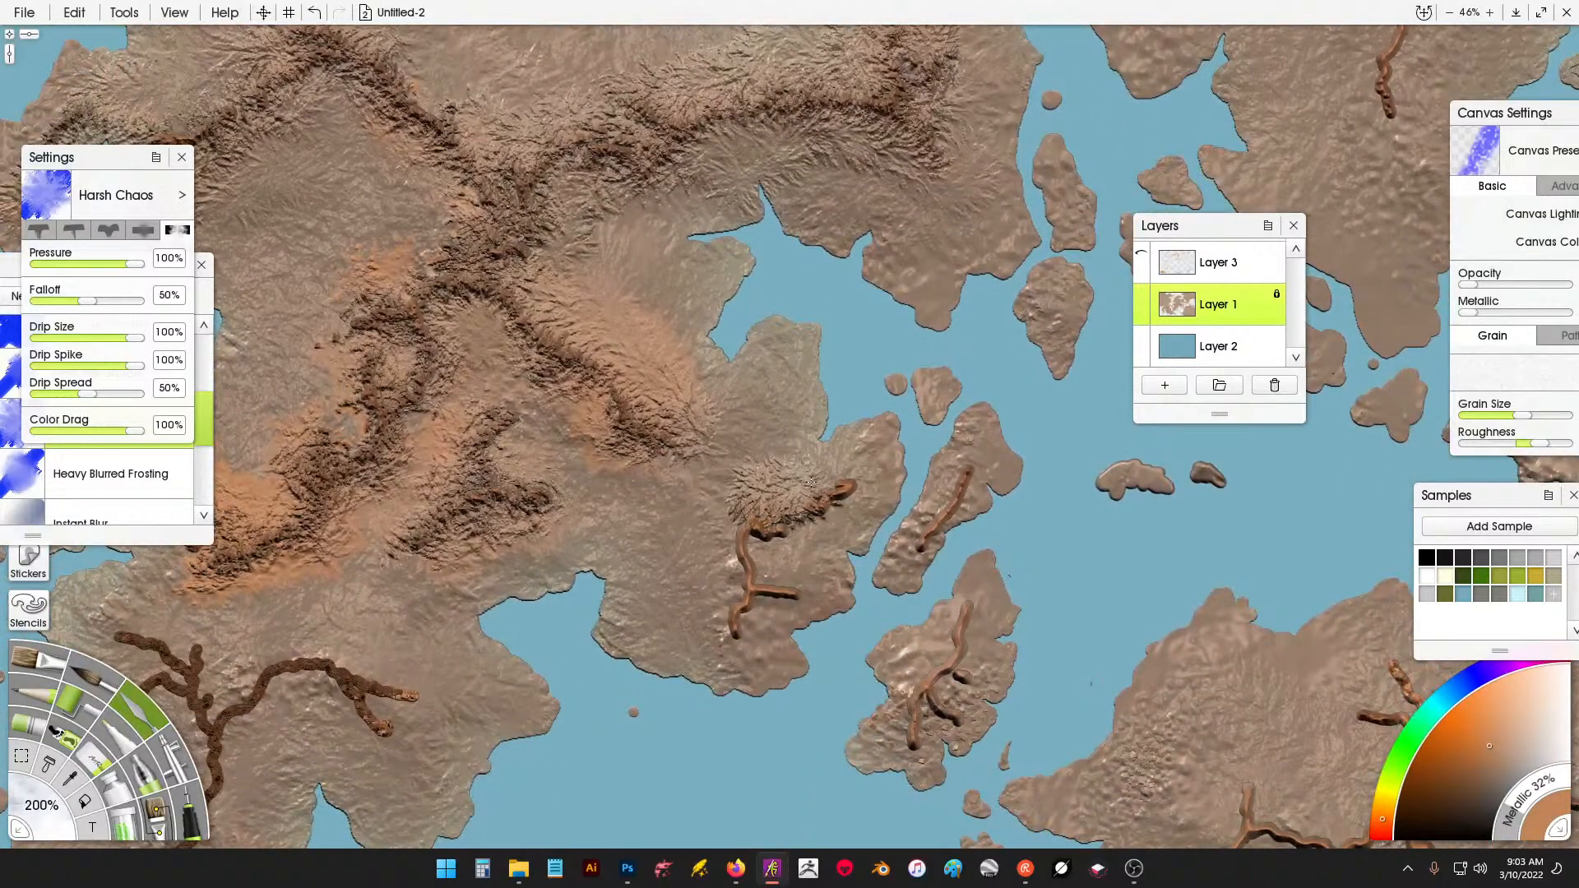
pyautogui.hotkey('ctrl', 'z')
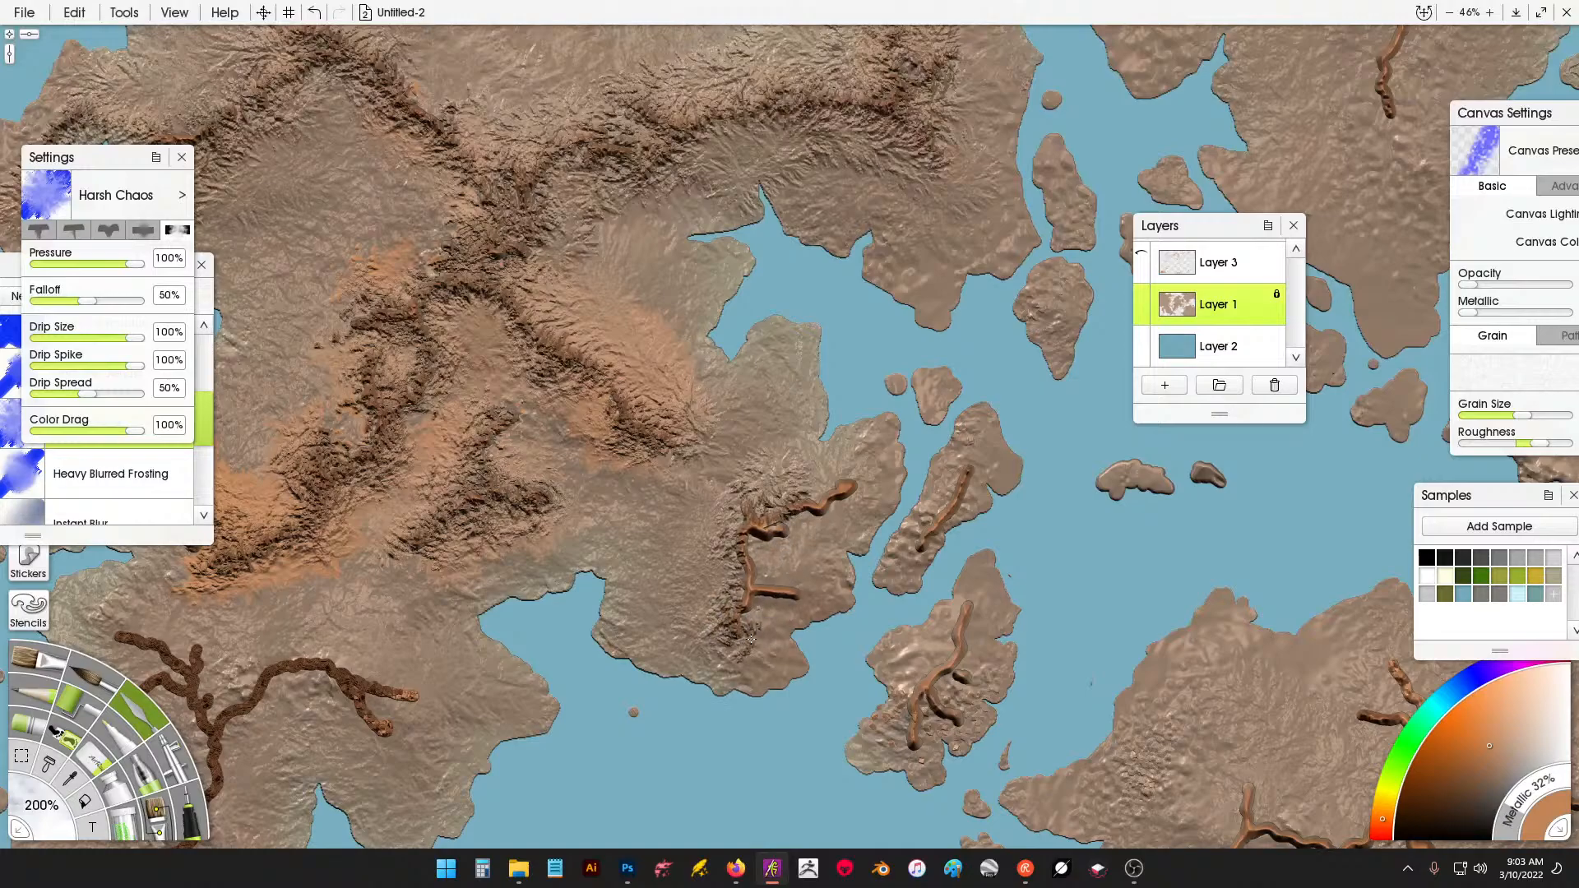
pyautogui.moveTo(751, 640)
pyautogui.mouseDown()
pyautogui.moveTo(847, 580)
pyautogui.moveTo(809, 571)
pyautogui.moveTo(804, 537)
pyautogui.moveTo(883, 482)
pyautogui.mouseUp()
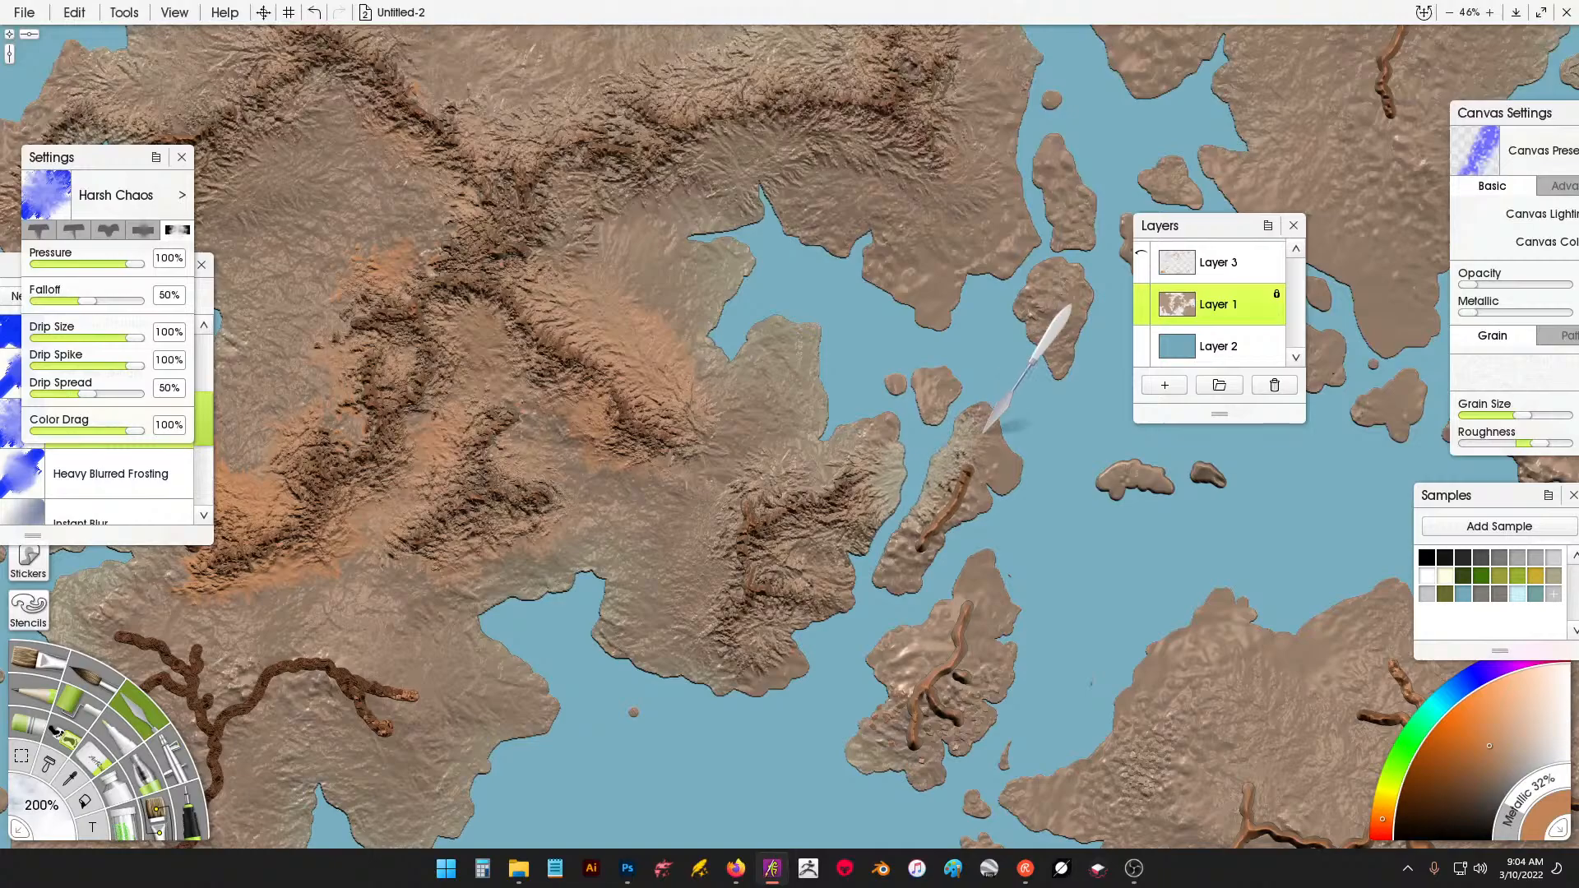
pyautogui.moveTo(930, 512); pyautogui.dragTo(967, 524)
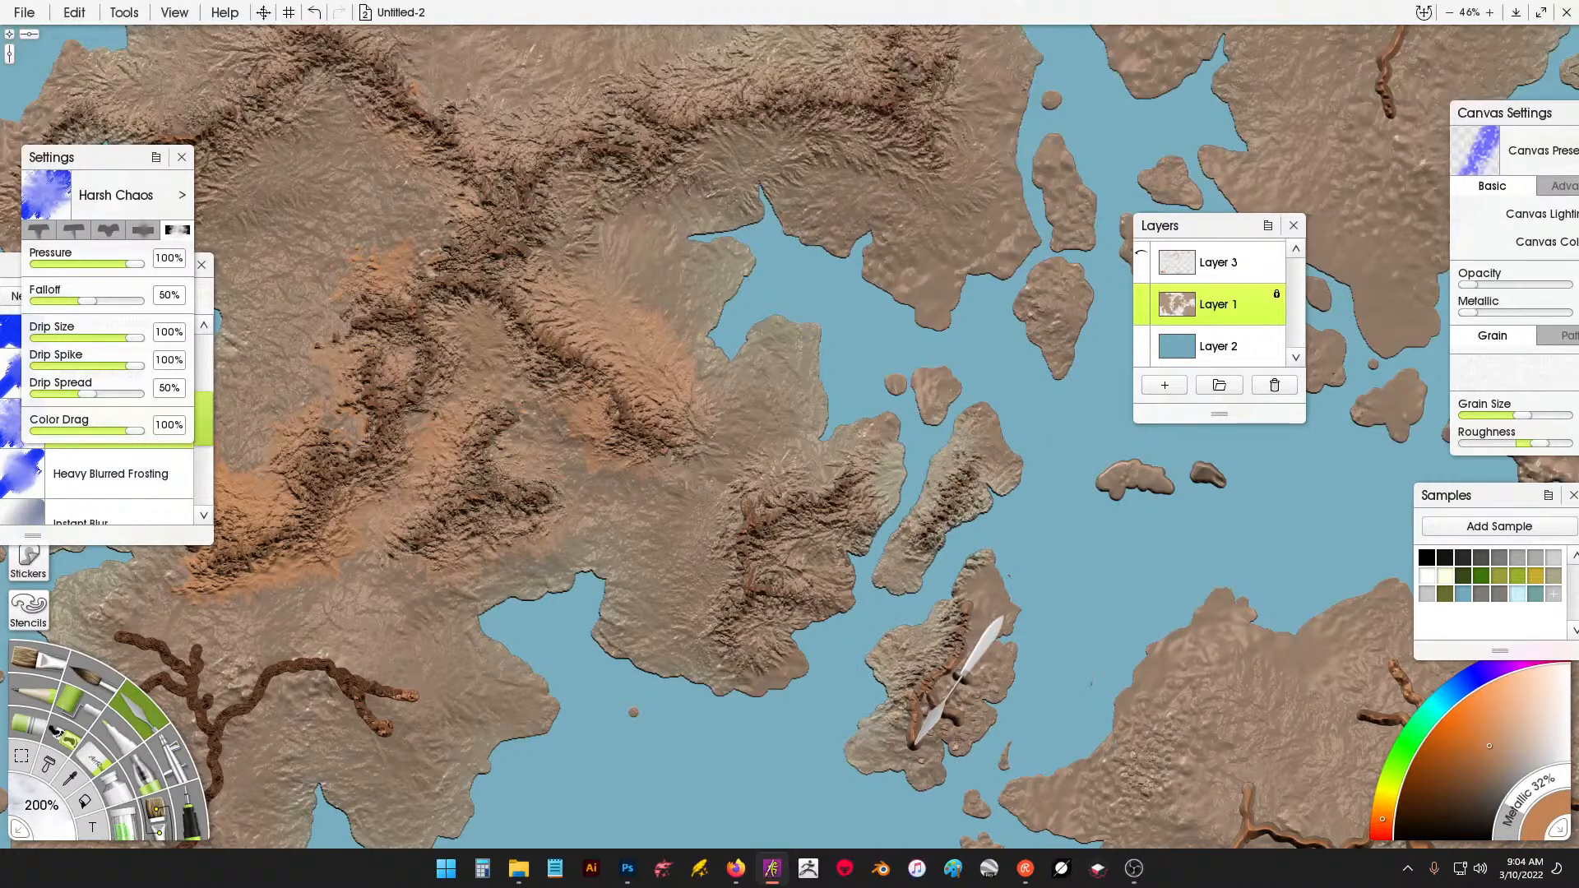
pyautogui.moveTo(913, 743)
pyautogui.mouseDown()
pyautogui.moveTo(981, 723)
pyautogui.moveTo(959, 695)
pyautogui.mouseUp()
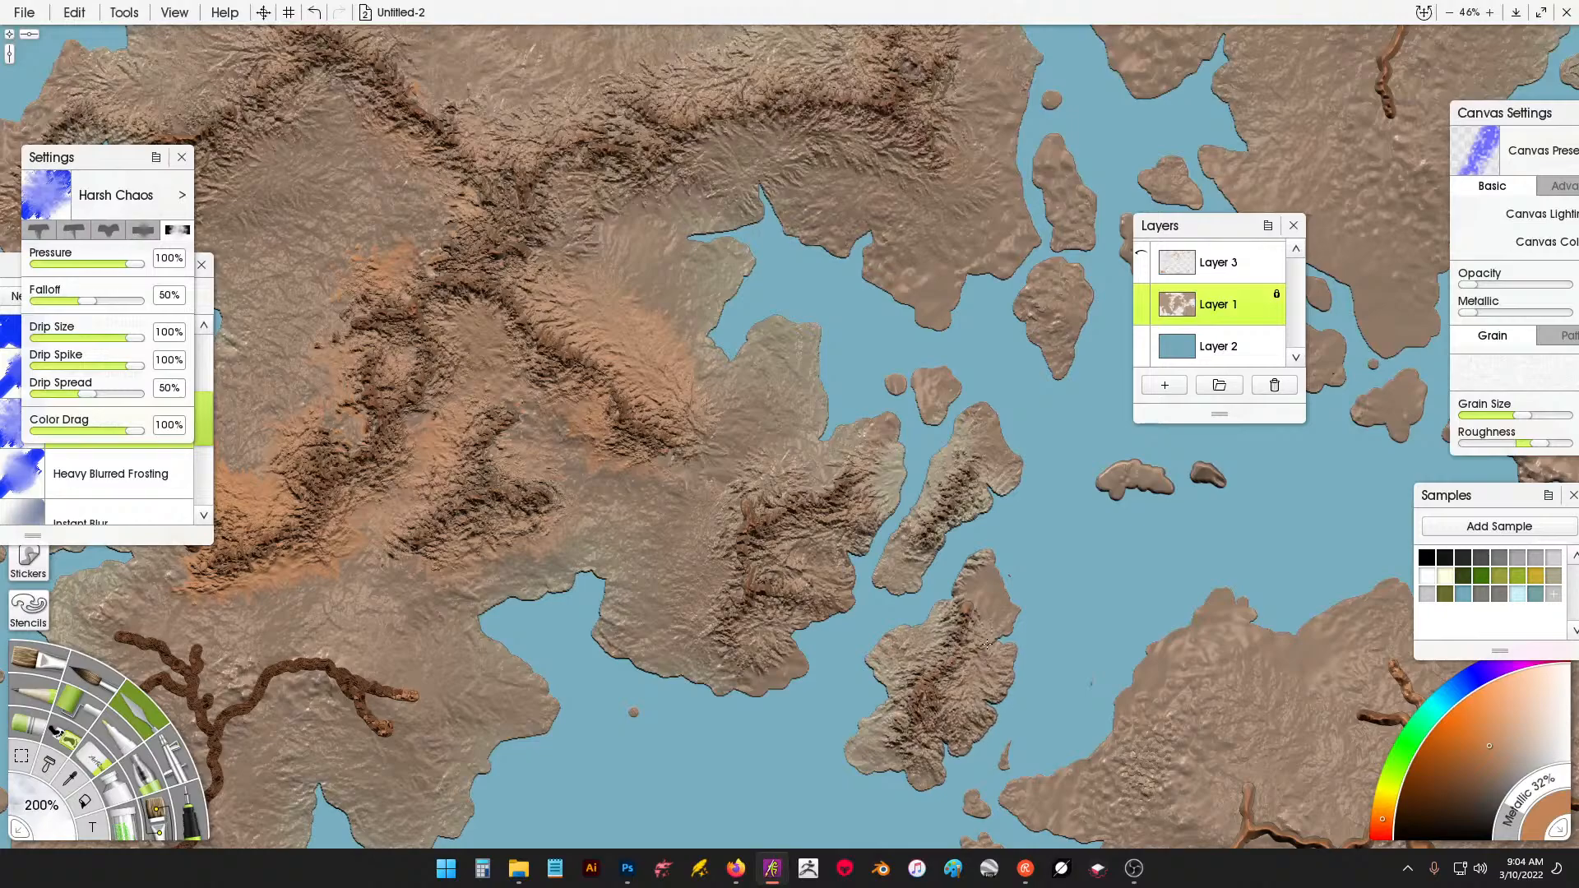
pyautogui.scroll(-5, 915, 458)
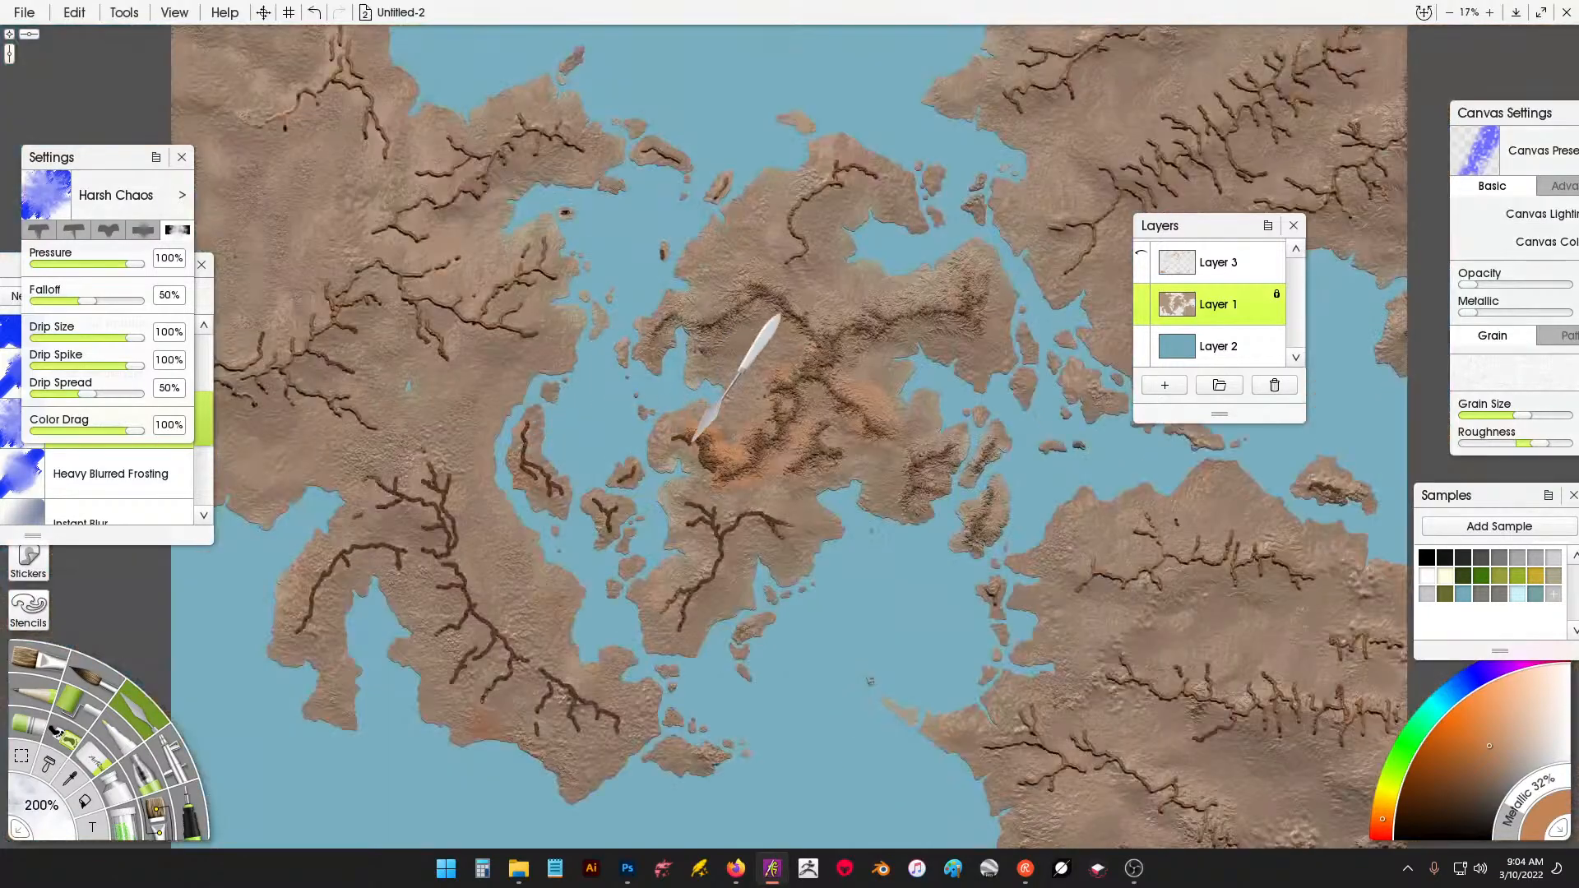
pyautogui.scroll(6, 726, 496)
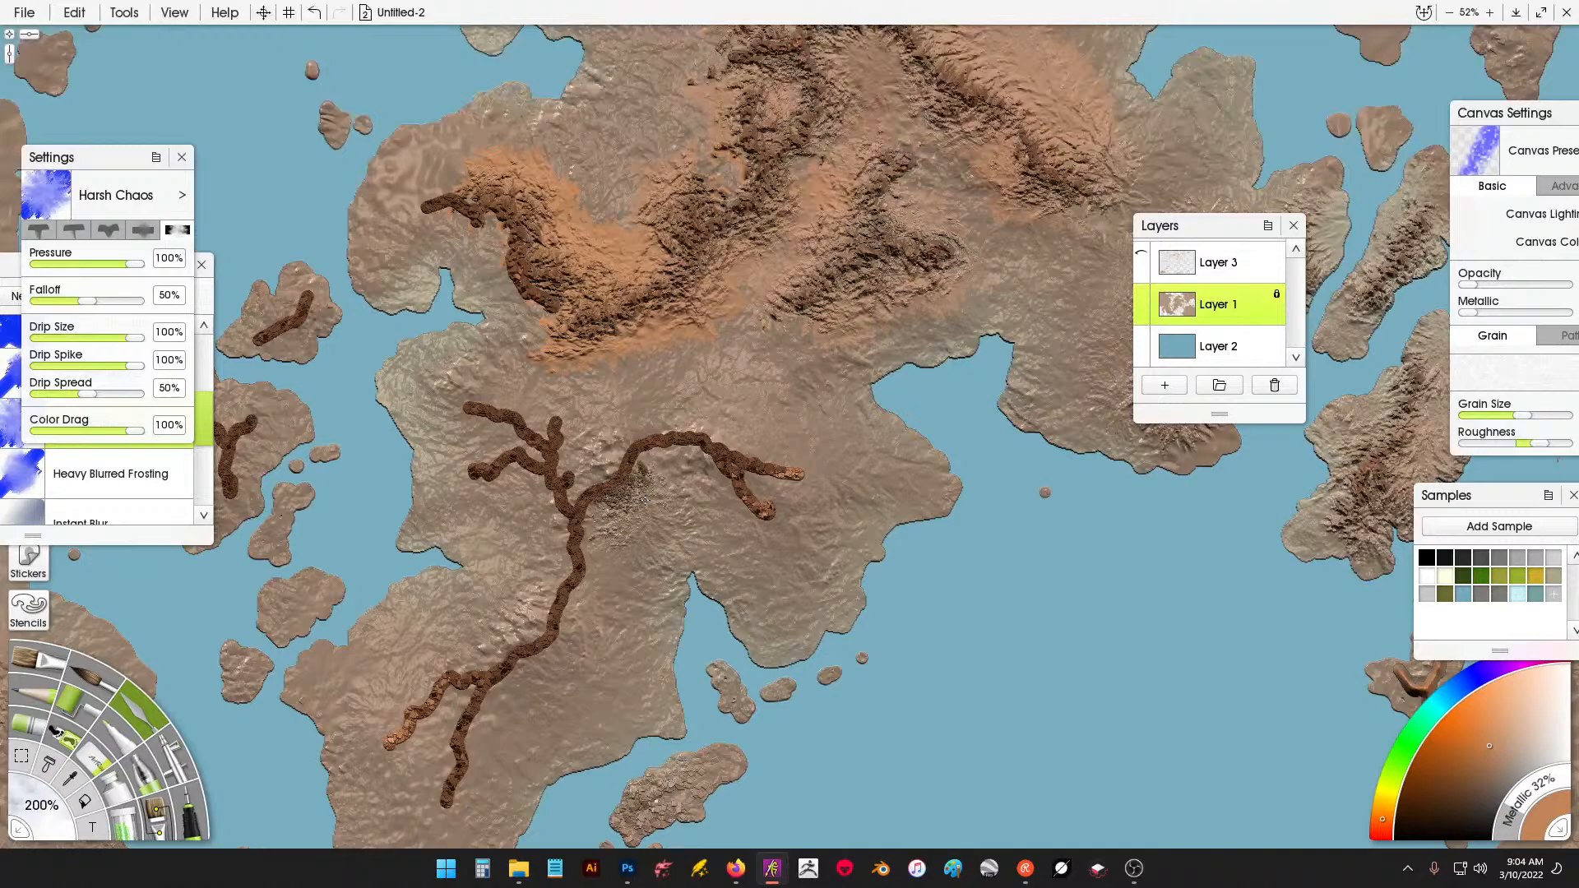
pyautogui.hotkey('ctrl', 'z')
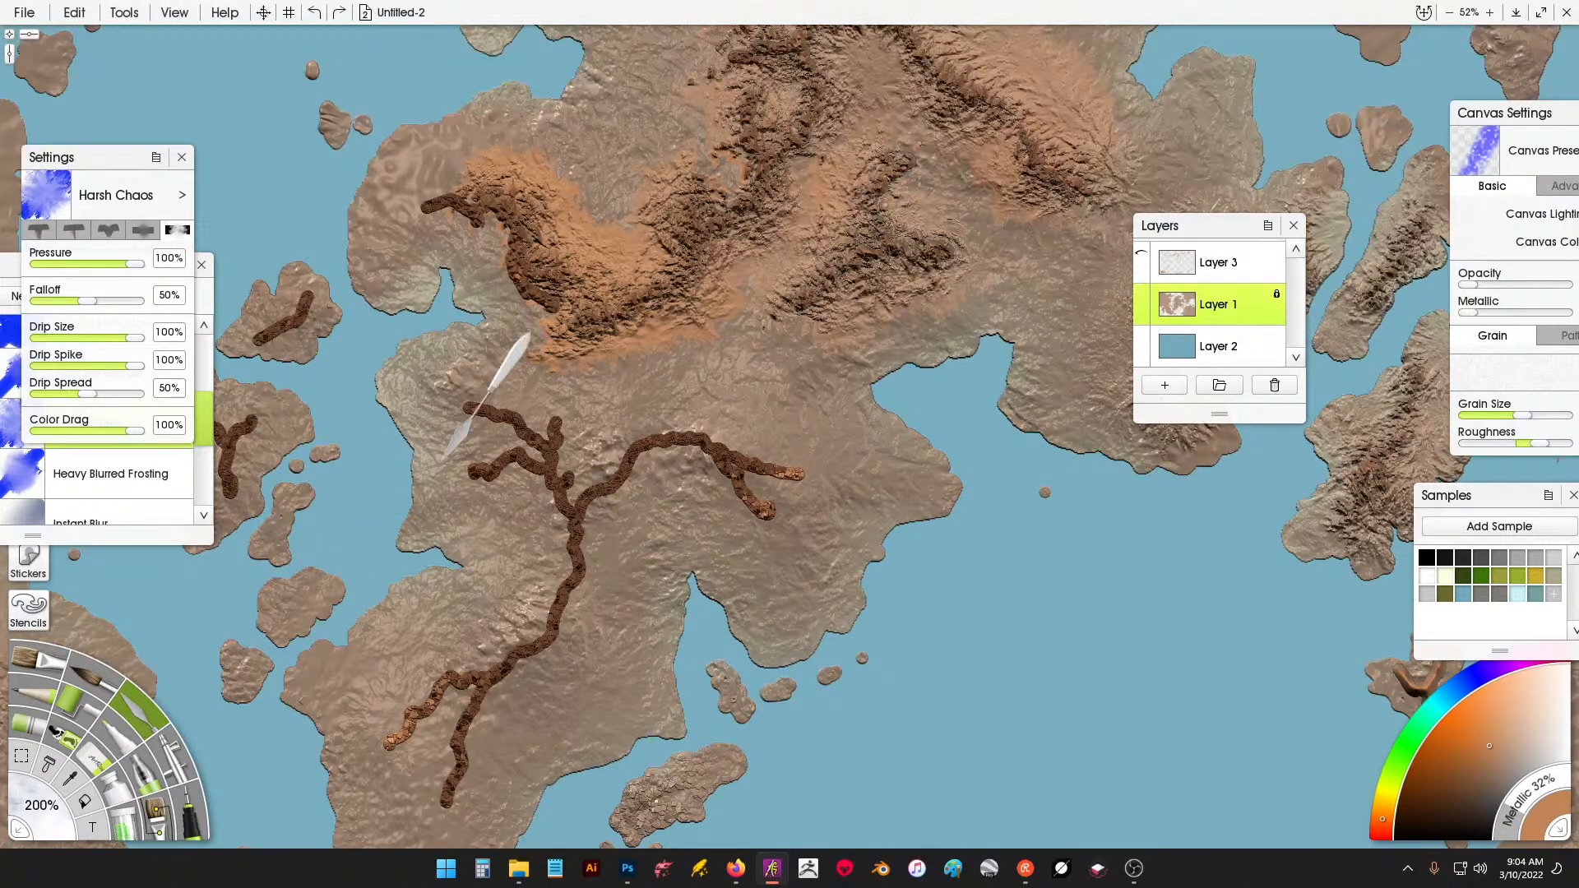
pyautogui.scroll(-5, 446, 454)
pyautogui.scroll(2, 458, 422)
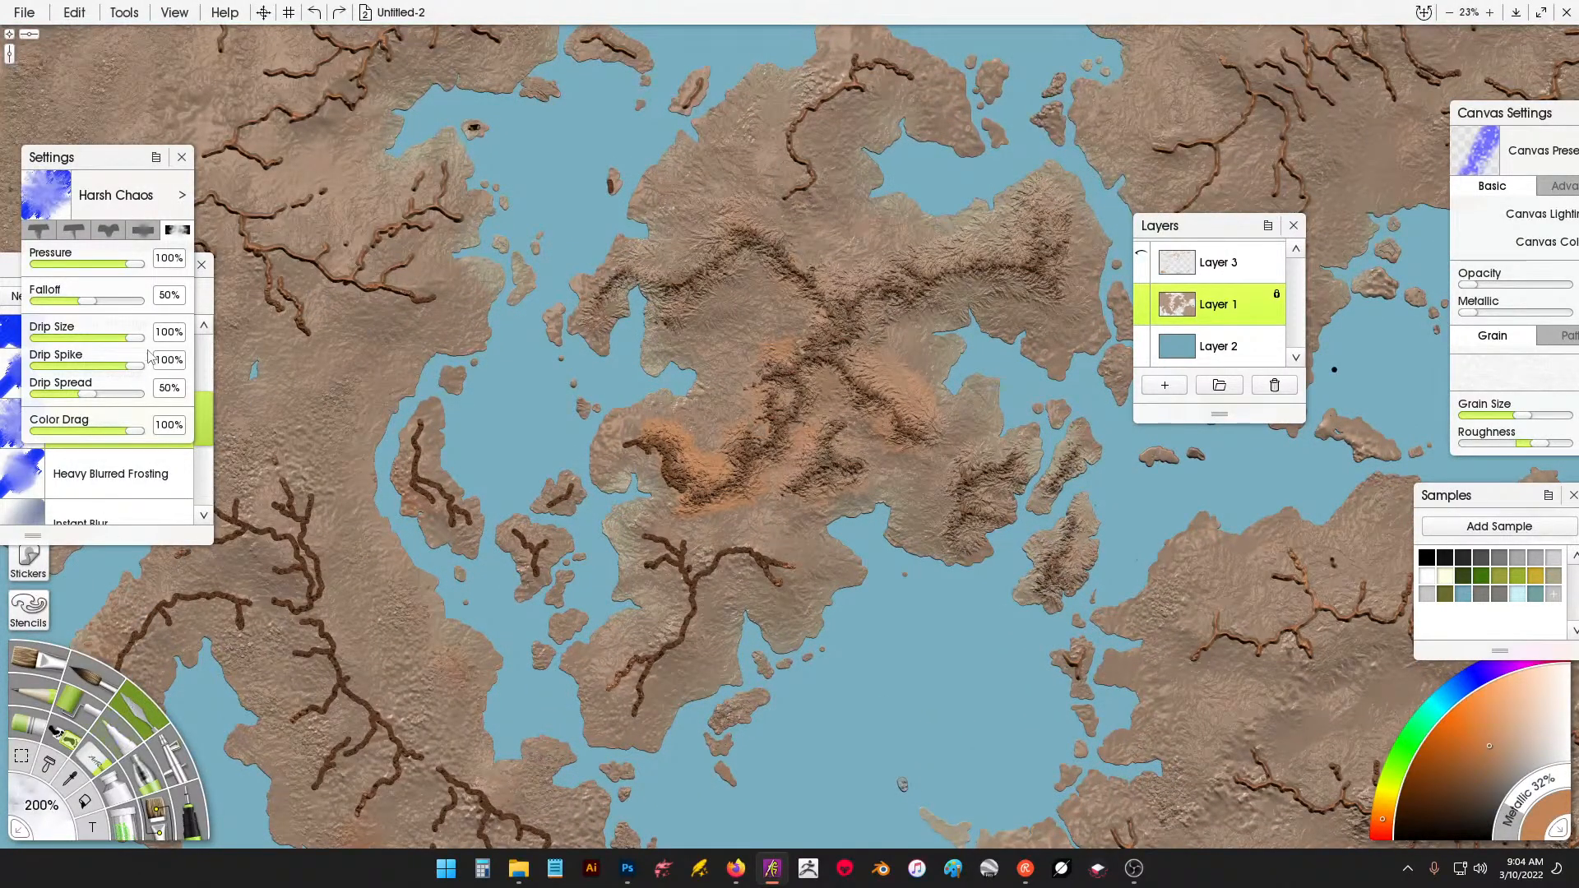
# Load the Instant Blur palette knife preset and set its pressure to 19%, softness to 23% and tool size to 131%.
pyautogui.click(141, 520)
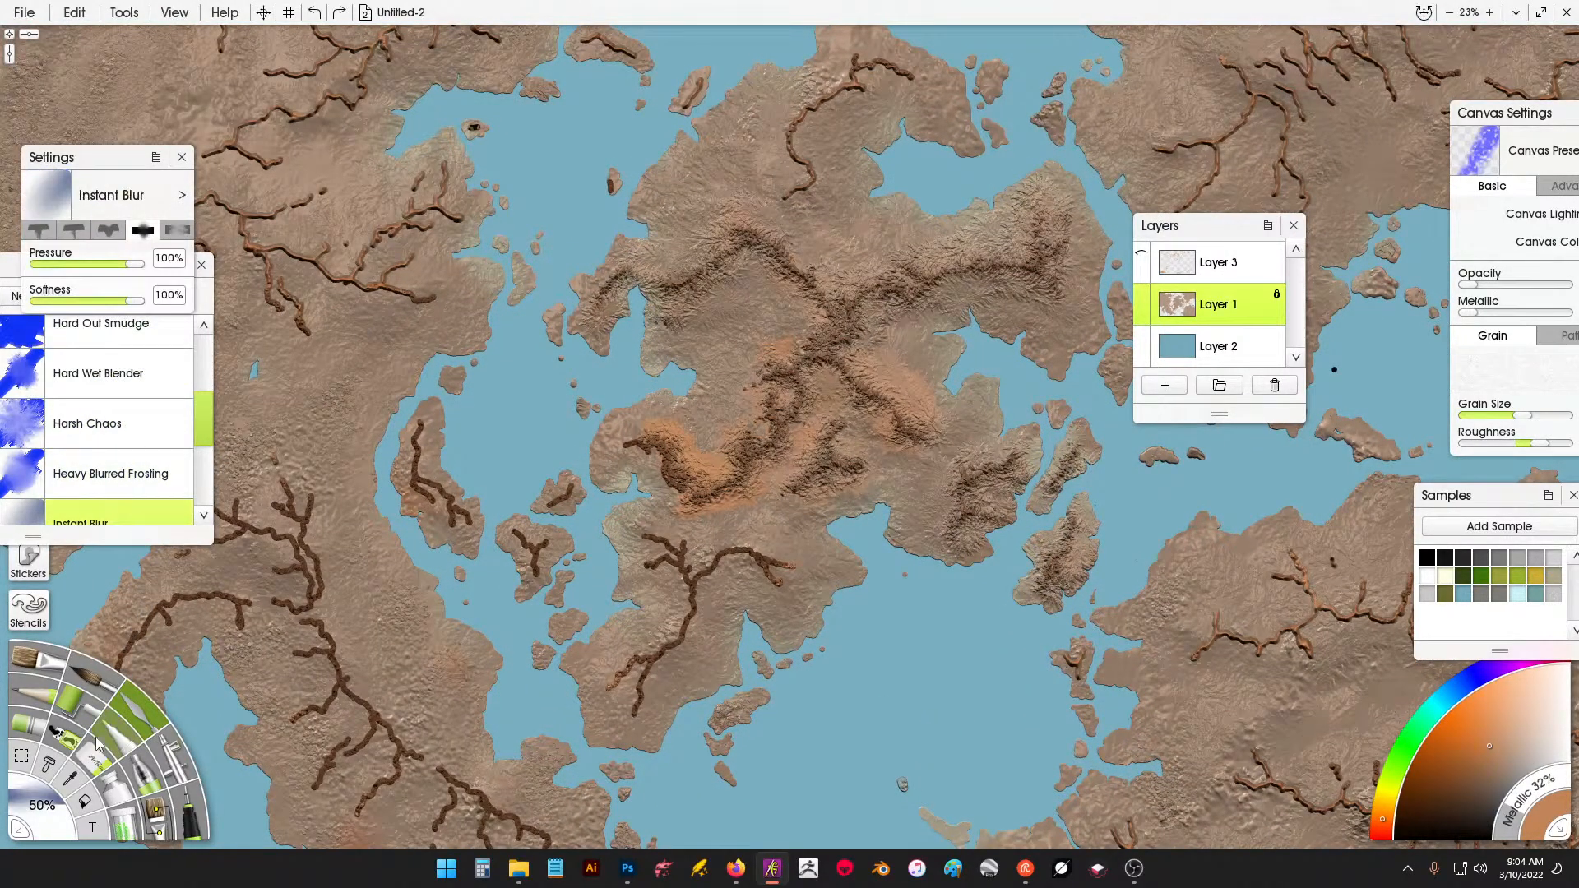
pyautogui.click(74, 265)
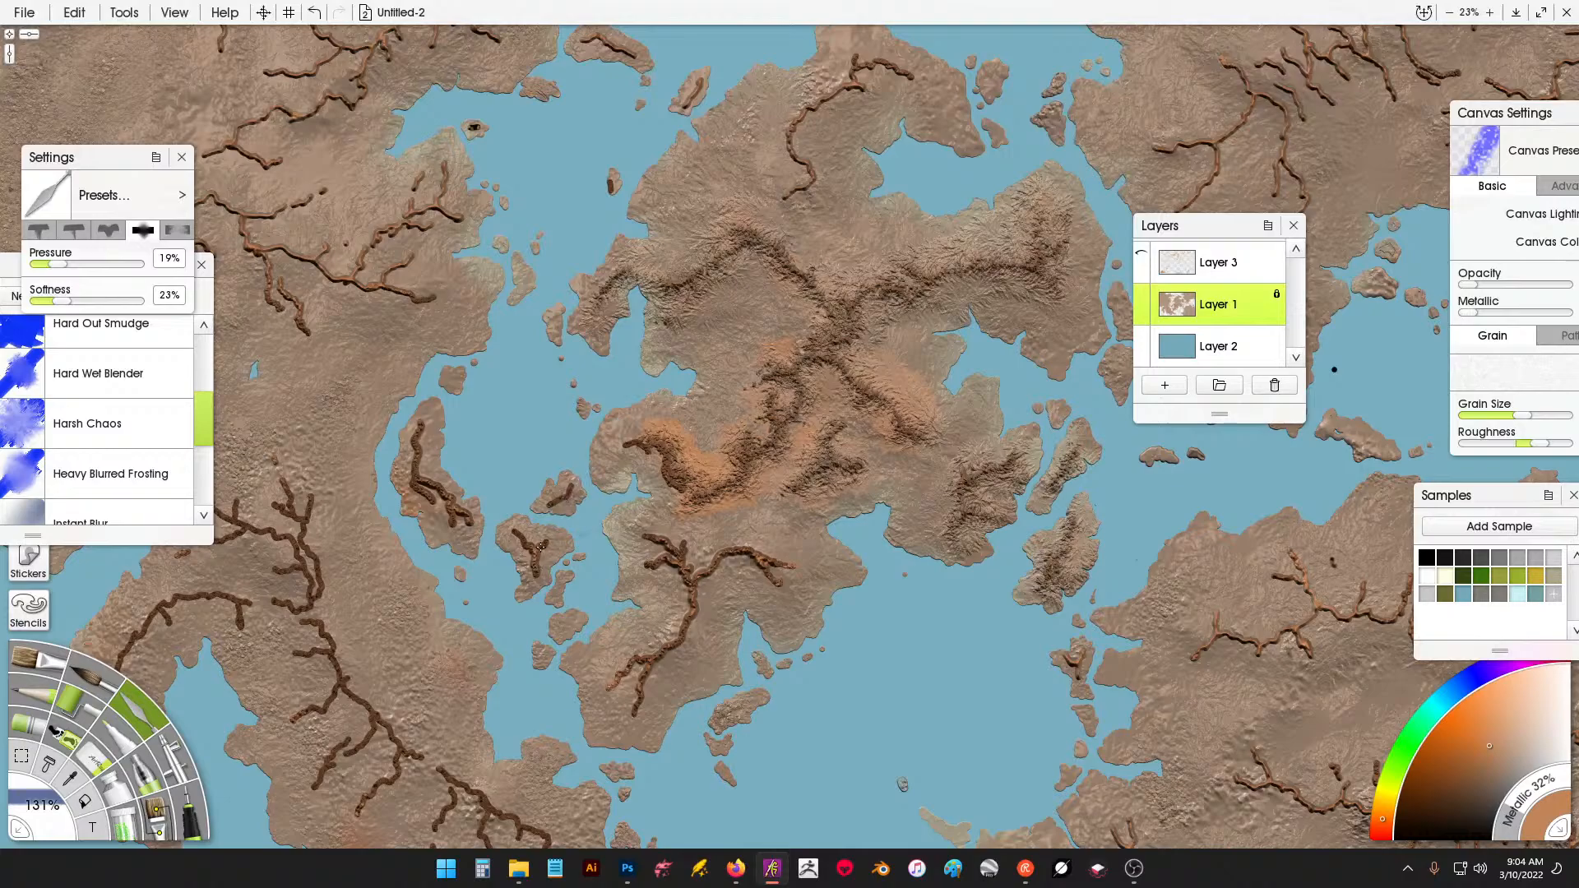
# Look over the ridges still to be blended on the western, northern and eastern continents and the islands between them.
pyautogui.scroll(-2, 354, 429)
pyautogui.scroll(6, 473, 558)
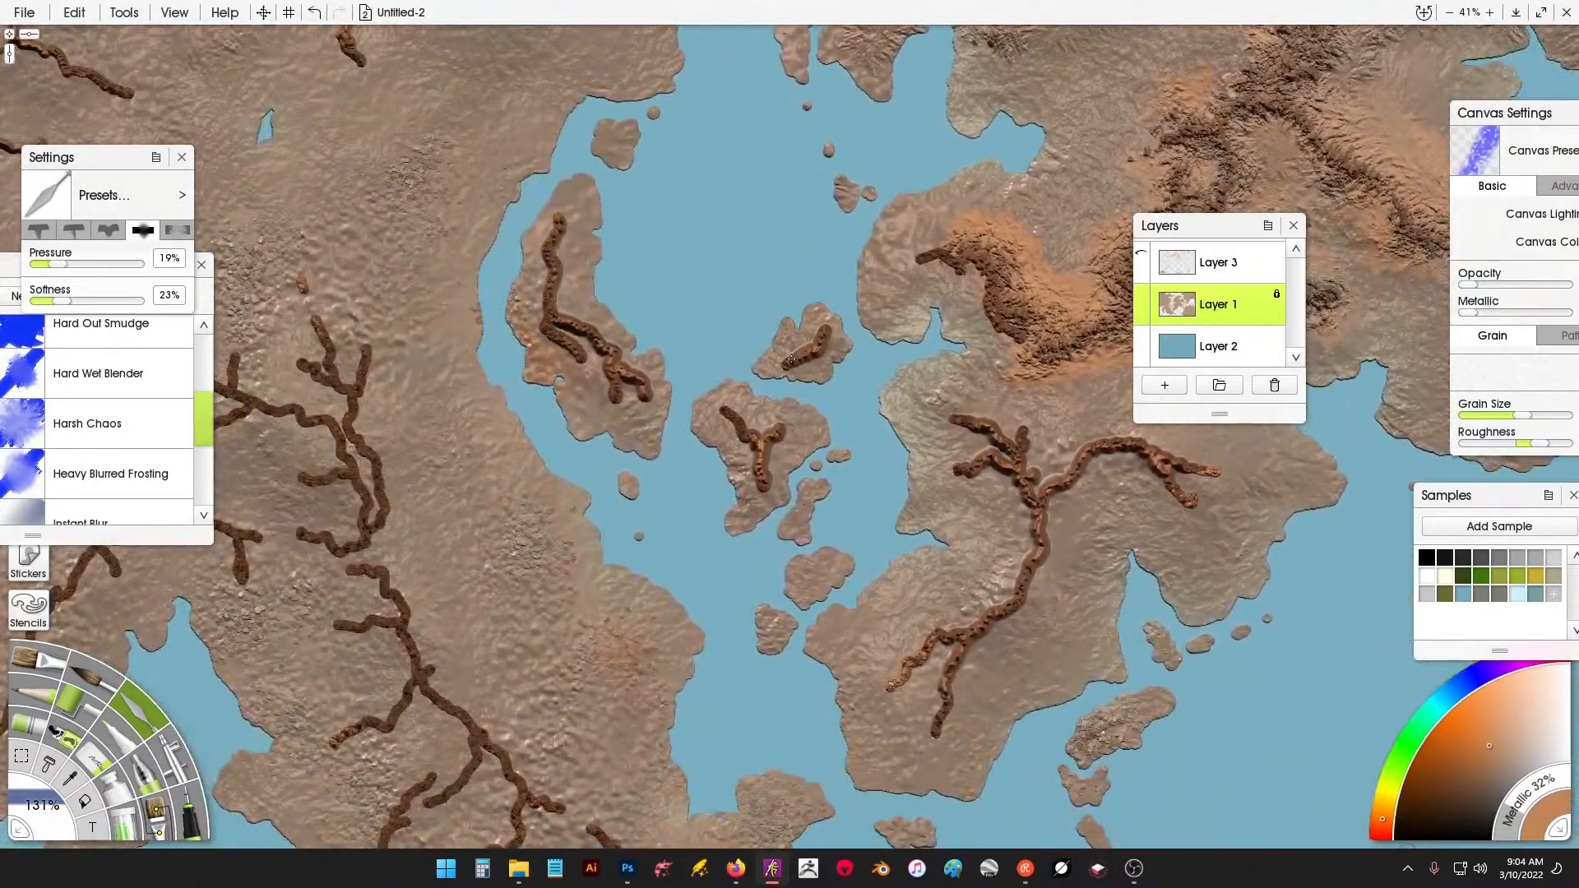
pyautogui.moveTo(563, 408); pyautogui.dragTo(682, 304)
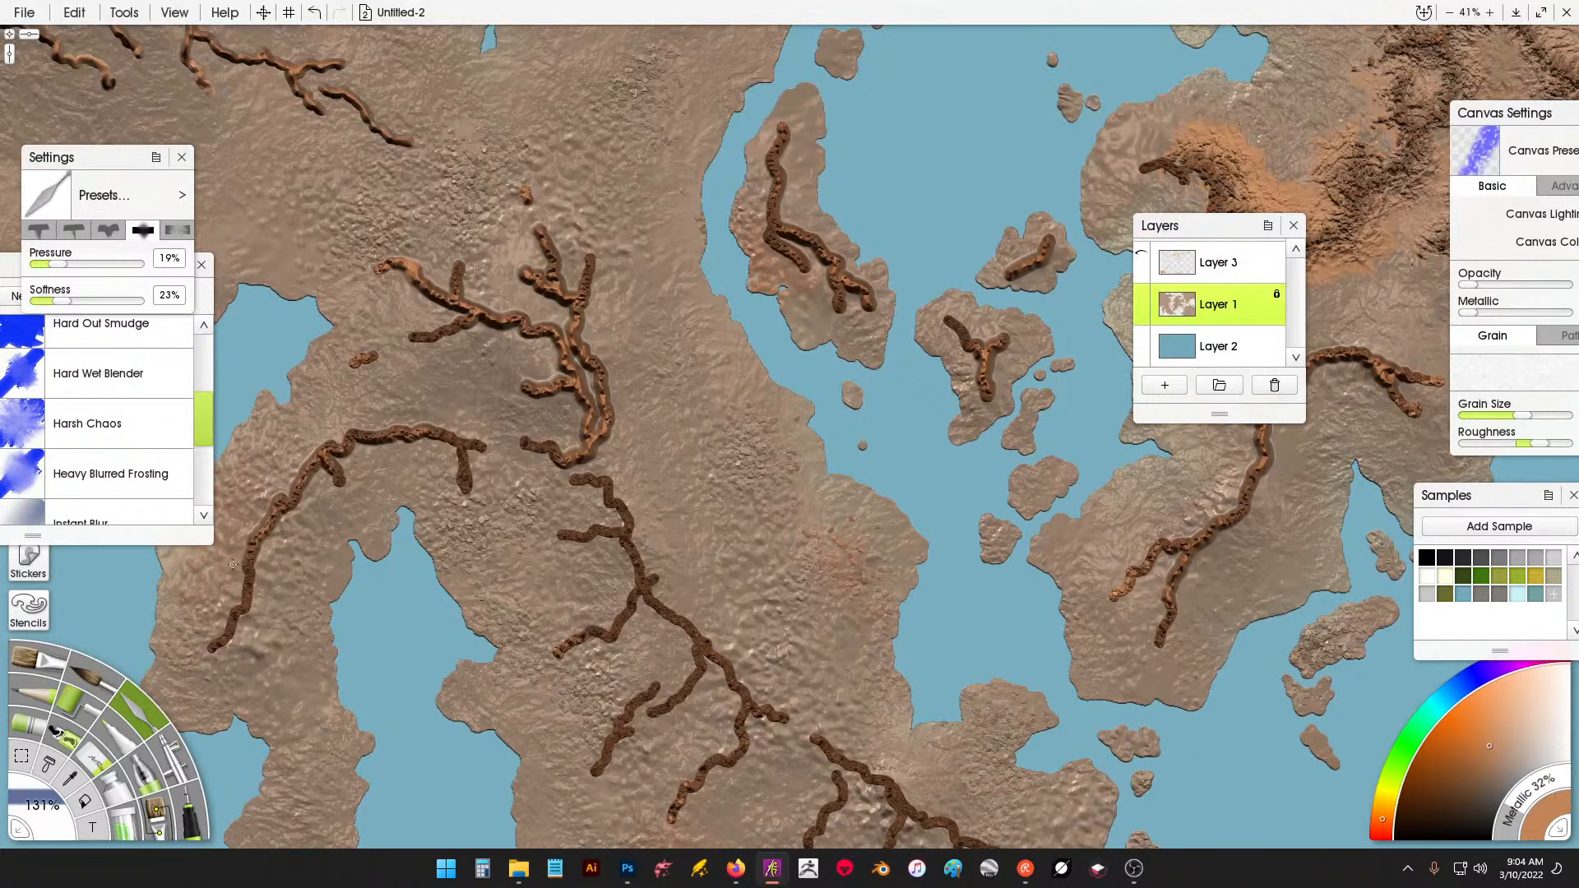
pyautogui.moveTo(661, 543); pyautogui.dragTo(534, 374)
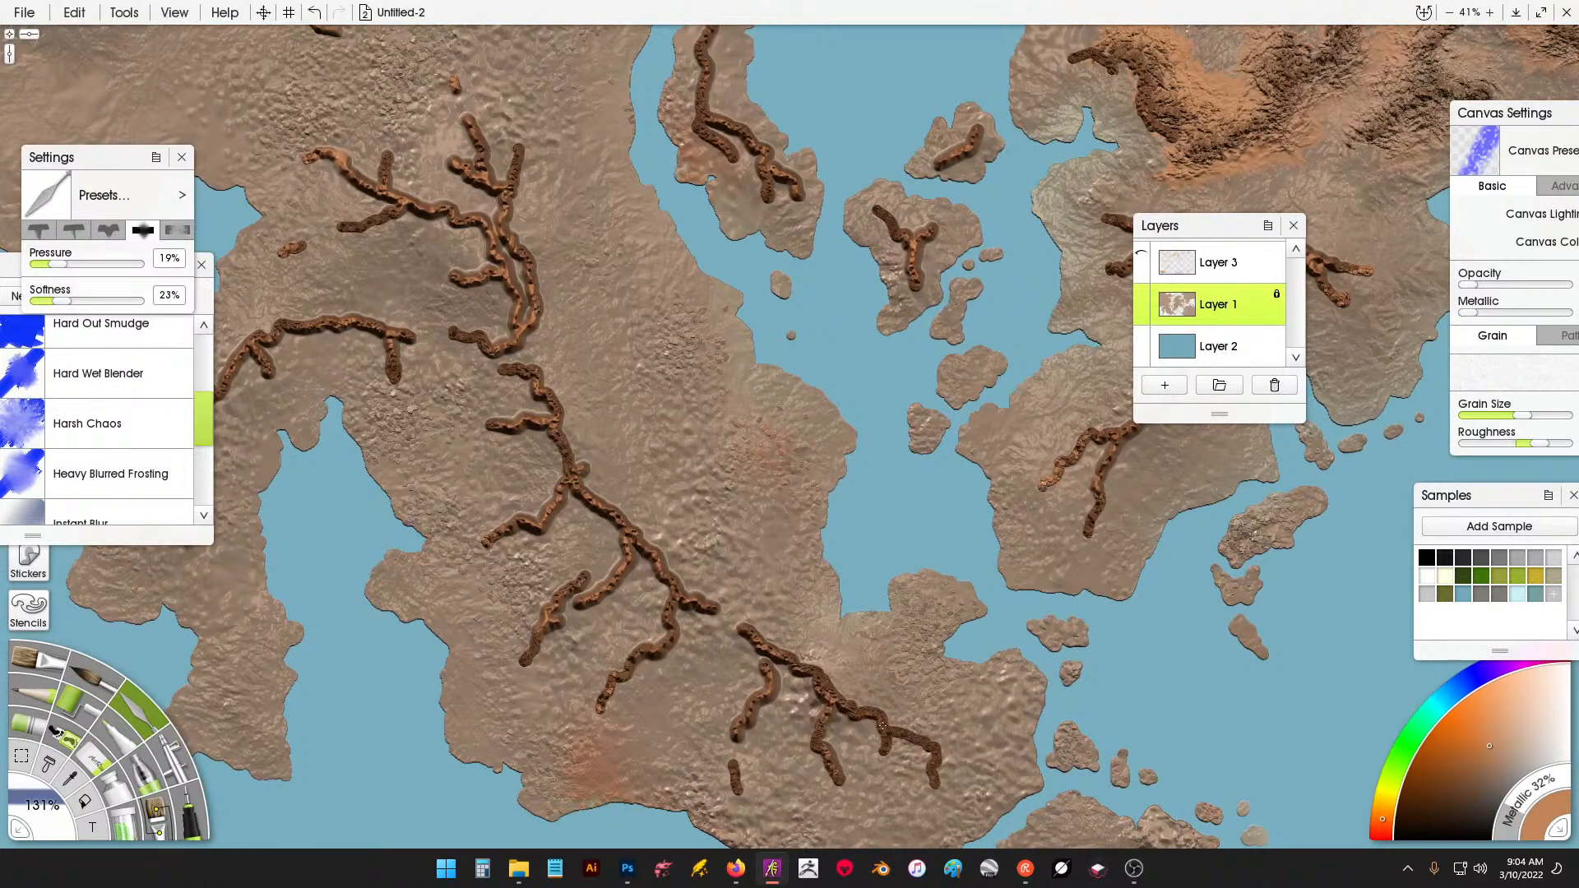
pyautogui.moveTo(639, 335); pyautogui.dragTo(891, 668)
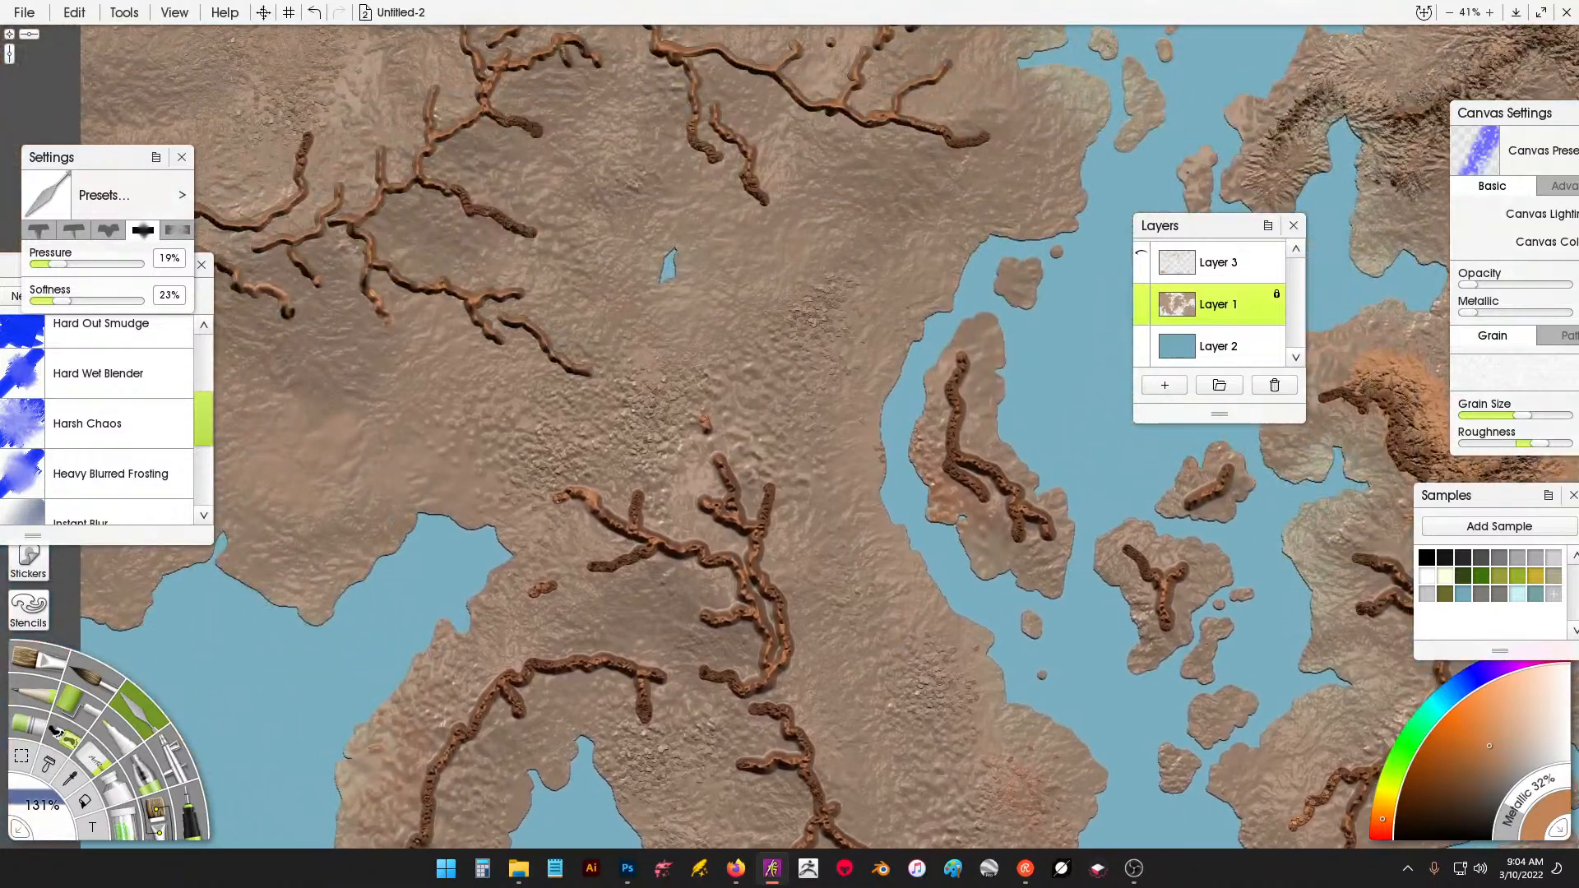
pyautogui.moveTo(559, 112); pyautogui.dragTo(658, 362)
pyautogui.moveTo(732, 104); pyautogui.dragTo(575, 554)
pyautogui.moveTo(1143, 565); pyautogui.dragTo(645, 451)
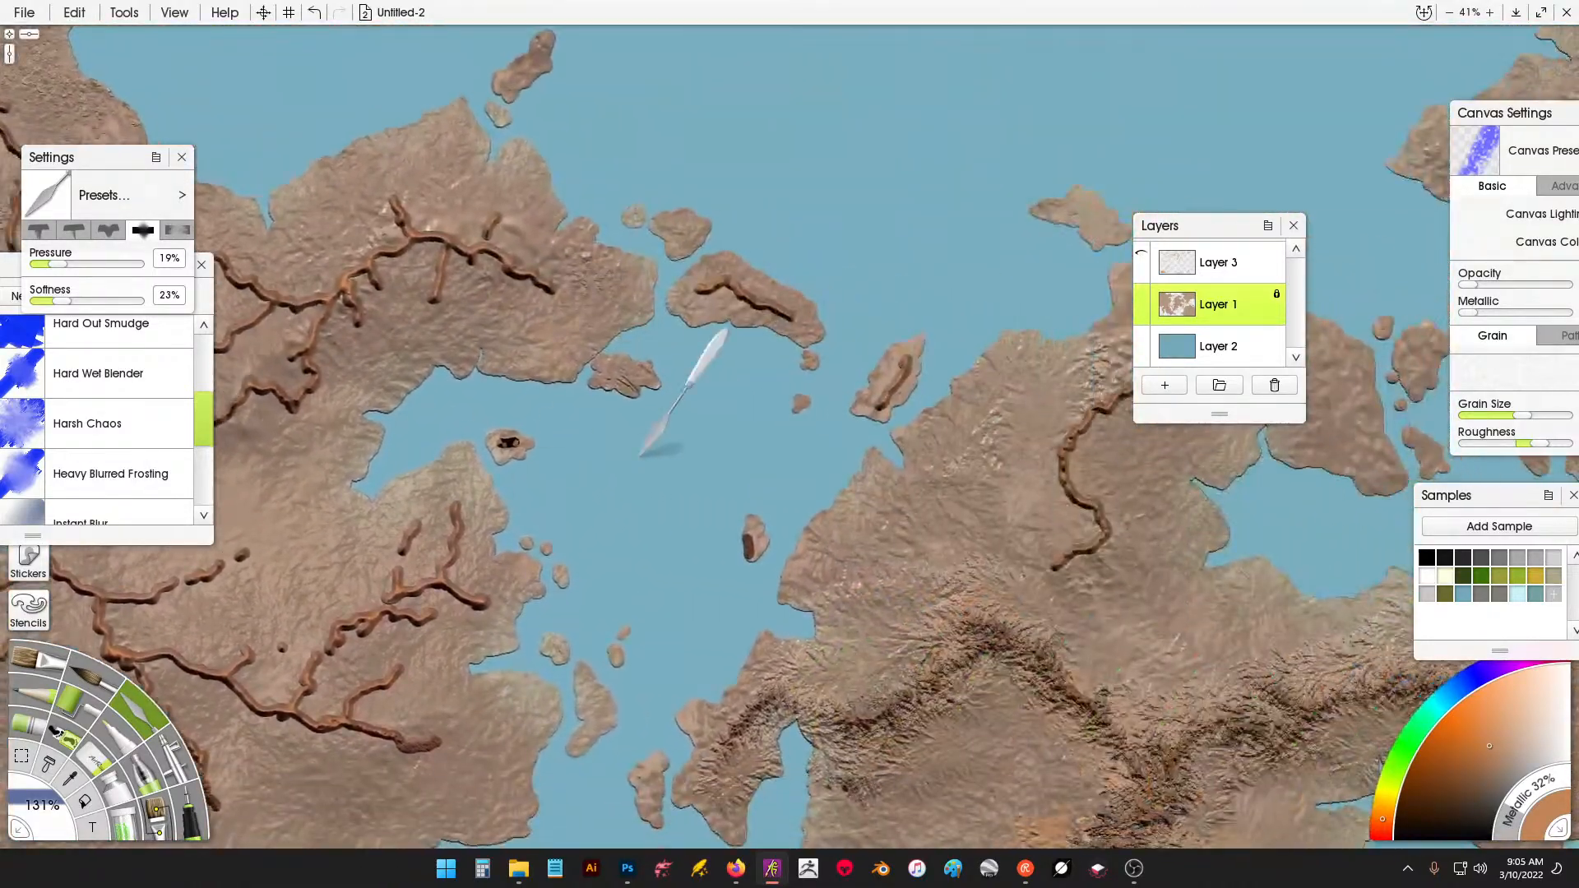
pyautogui.moveTo(970, 489); pyautogui.dragTo(540, 229)
pyautogui.moveTo(609, 344); pyautogui.dragTo(641, 245)
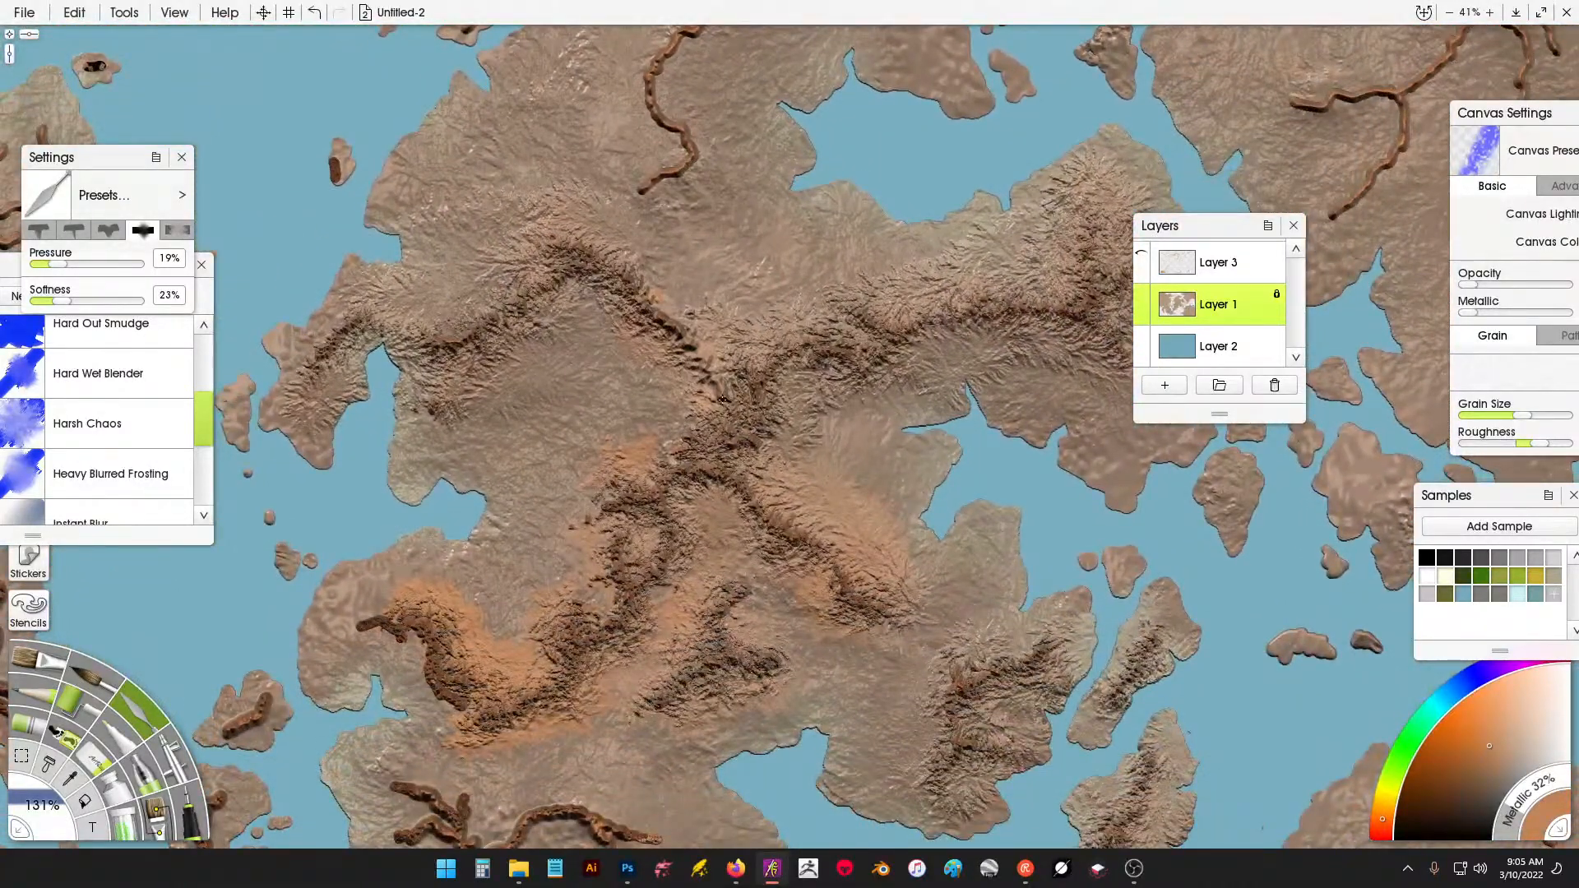
pyautogui.moveTo(1258, 188); pyautogui.dragTo(632, 369)
pyautogui.moveTo(741, 626)
pyautogui.mouseDown()
pyautogui.moveTo(756, 519)
pyautogui.moveTo(653, 239)
pyautogui.moveTo(576, 104)
pyautogui.mouseUp()
pyautogui.moveTo(722, 523); pyautogui.dragTo(730, 312)
pyautogui.moveTo(631, 437); pyautogui.dragTo(638, 233)
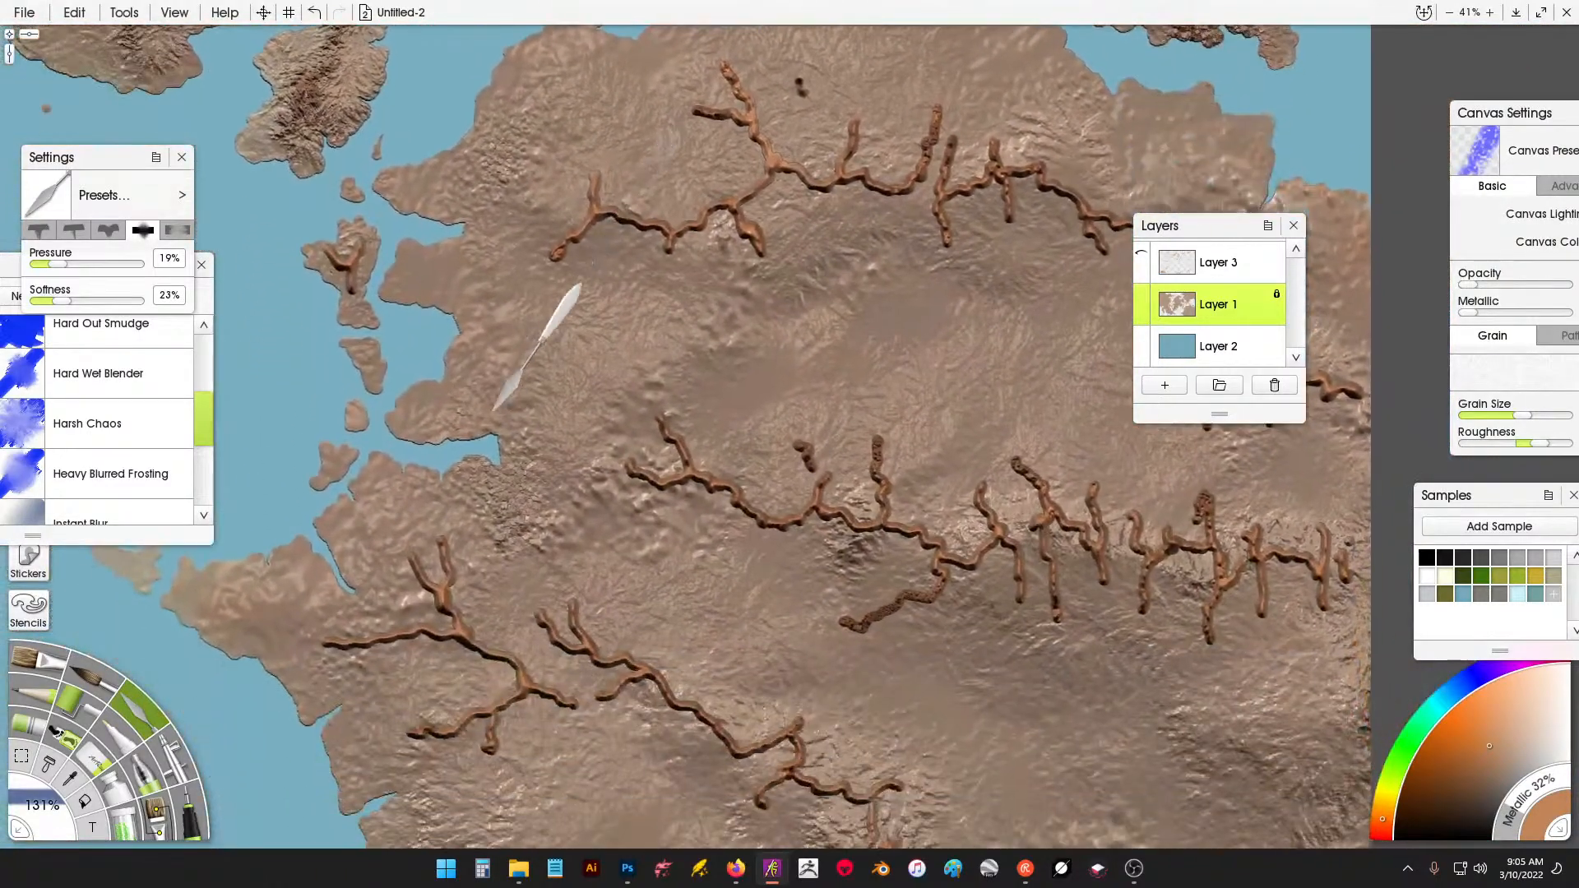
pyautogui.moveTo(497, 409); pyautogui.dragTo(493, 319)
pyautogui.moveTo(255, 193); pyautogui.dragTo(557, 321)
pyautogui.moveTo(491, 174); pyautogui.dragTo(582, 374)
# Soften the ridges on the central continent's southeastern peninsula and at its main mountain junction with the Instant Blur knife.
pyautogui.moveTo(563, 201); pyautogui.dragTo(653, 310)
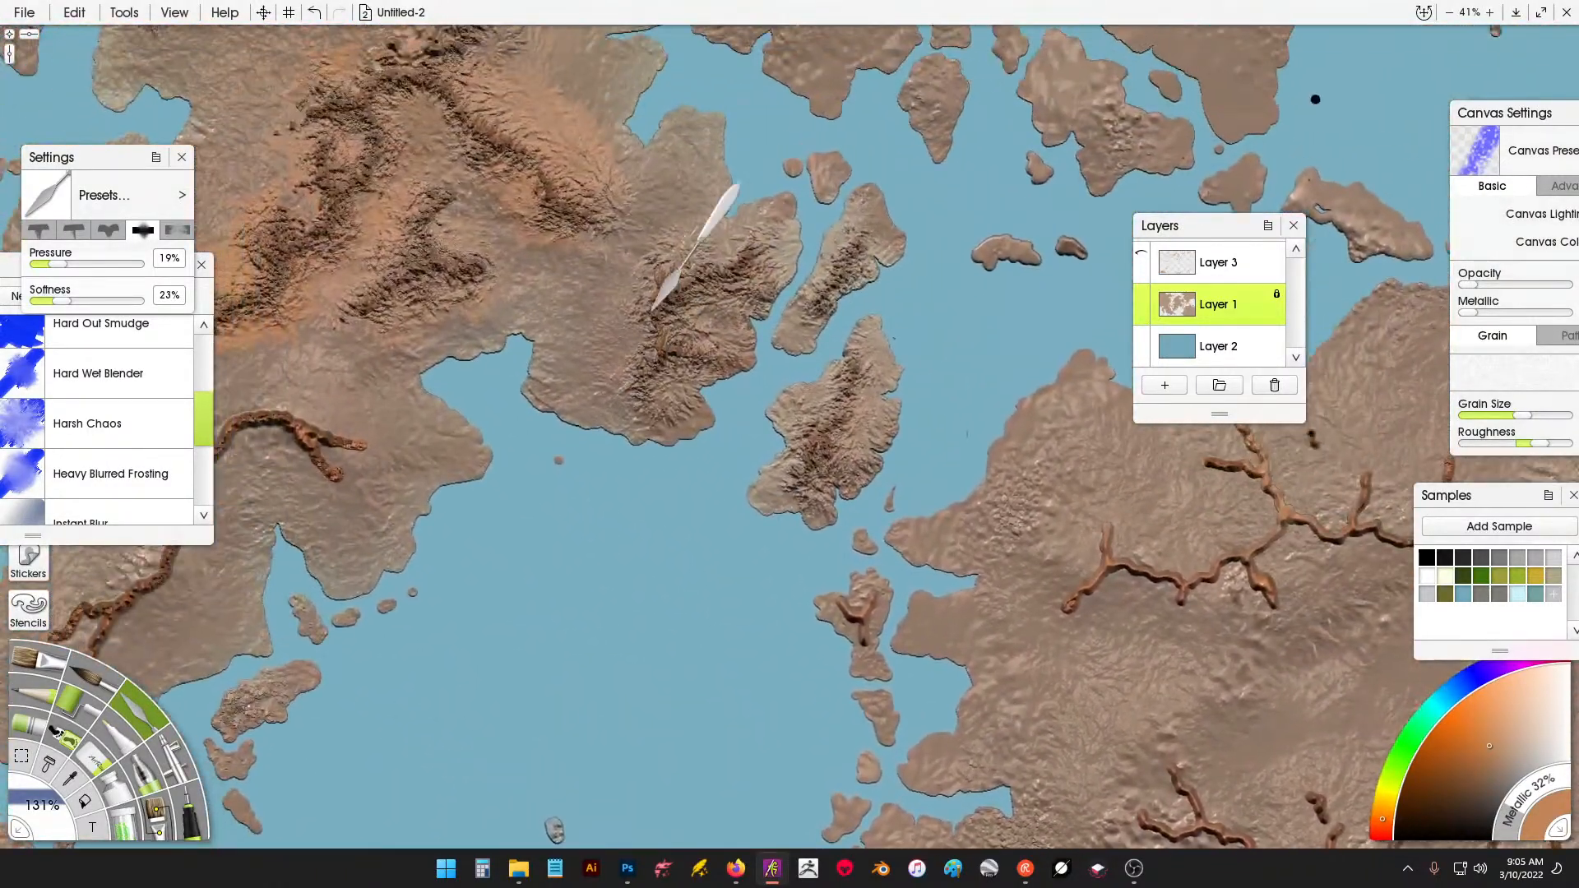
pyautogui.moveTo(685, 247); pyautogui.dragTo(780, 407)
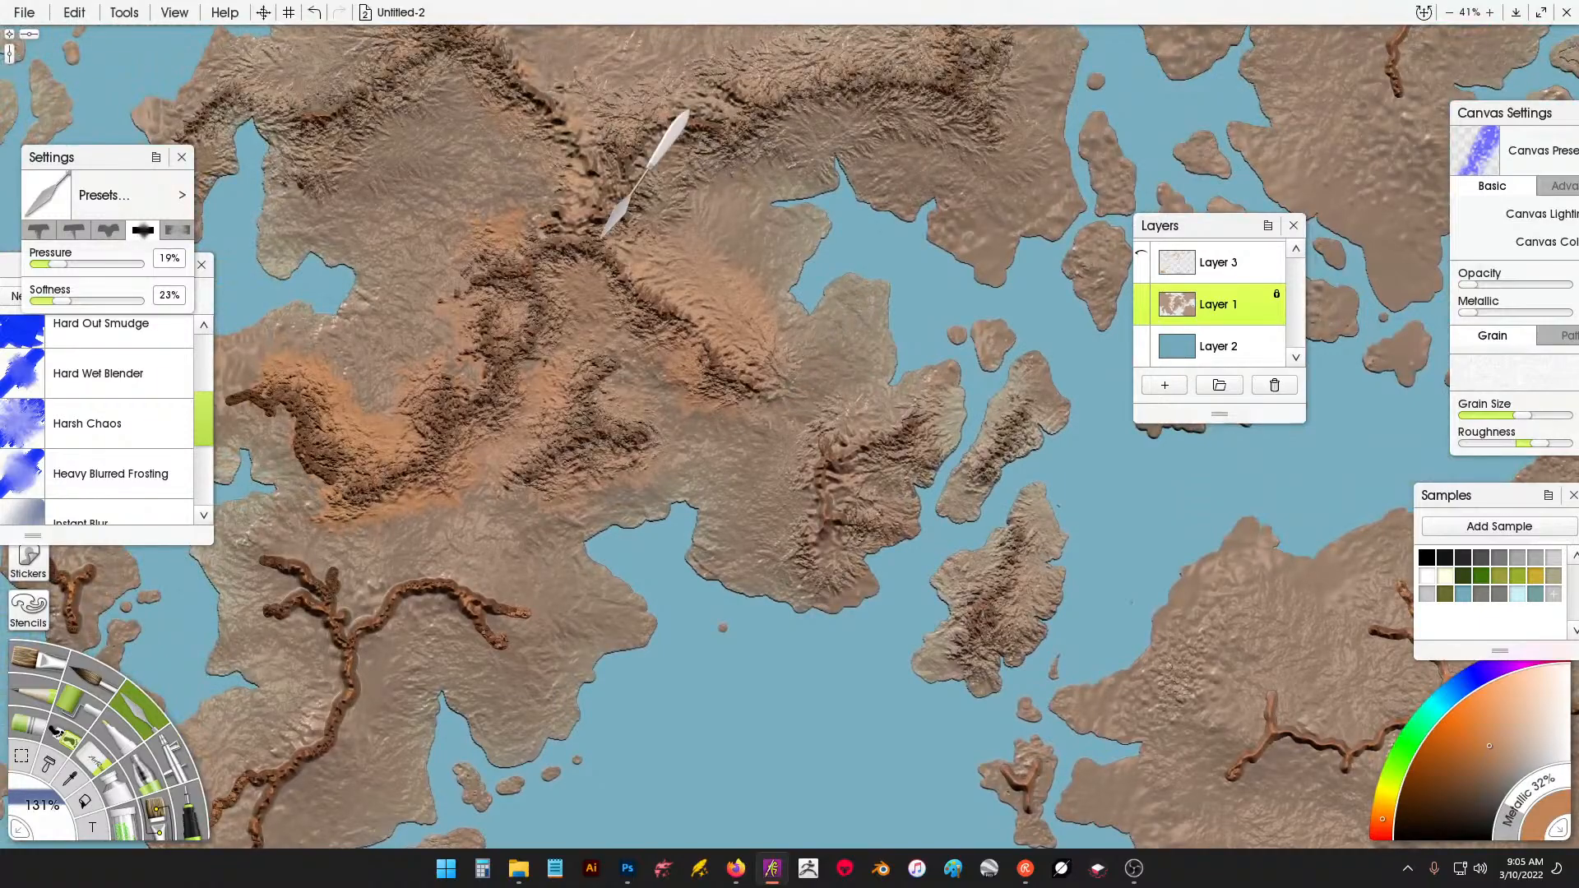
pyautogui.moveTo(605, 235); pyautogui.dragTo(679, 433)
# Load the Harsh Chaos palette knife preset.
pyautogui.scroll(3, 92, 380)
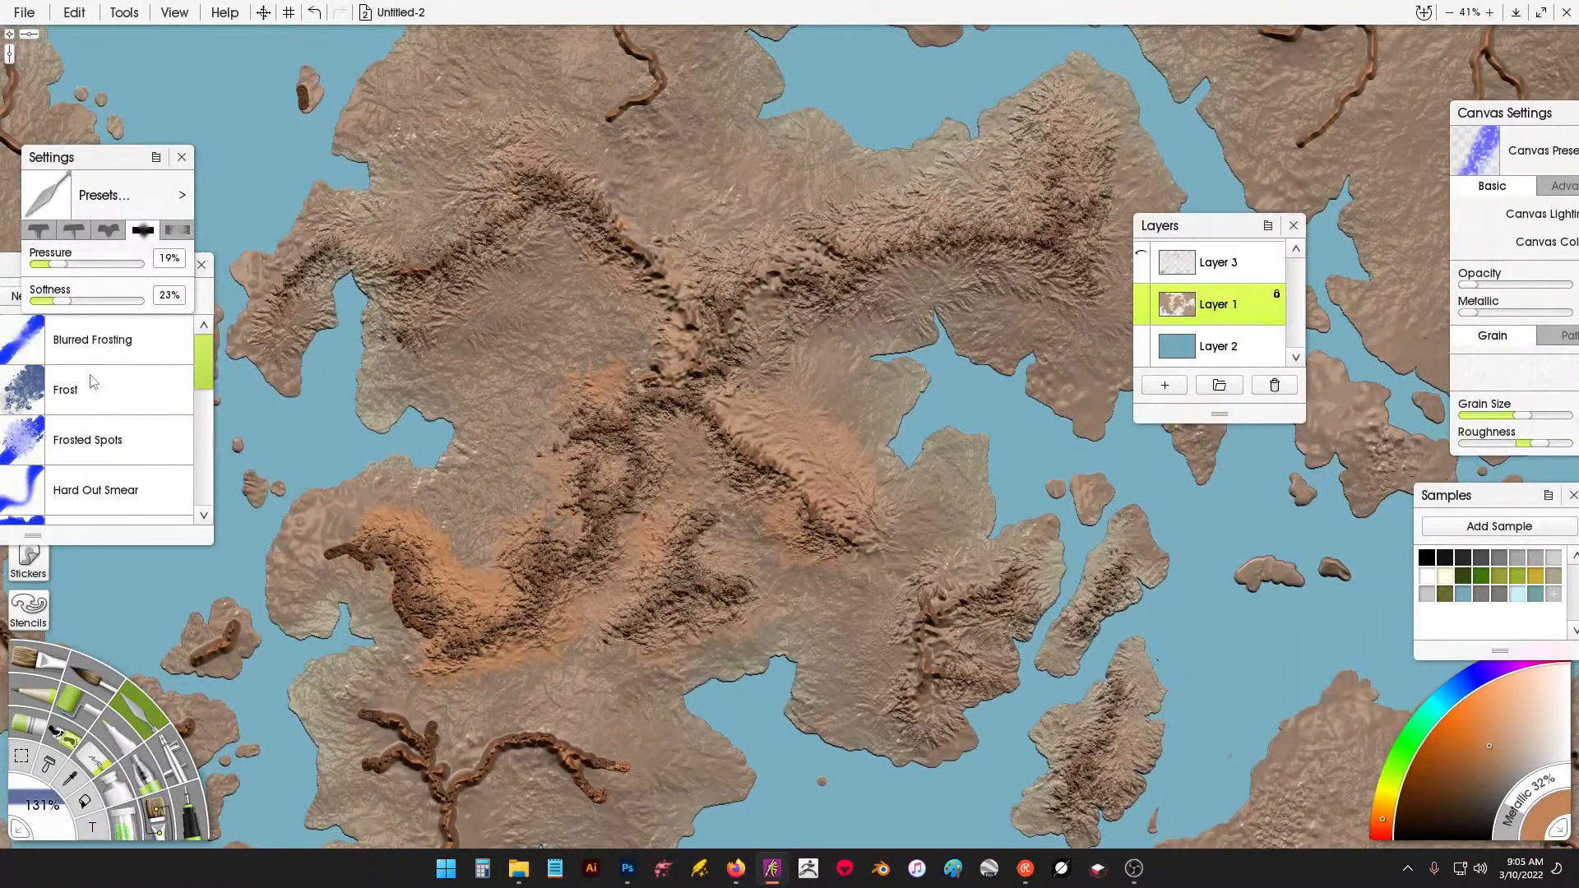
pyautogui.scroll(-3, 170, 445)
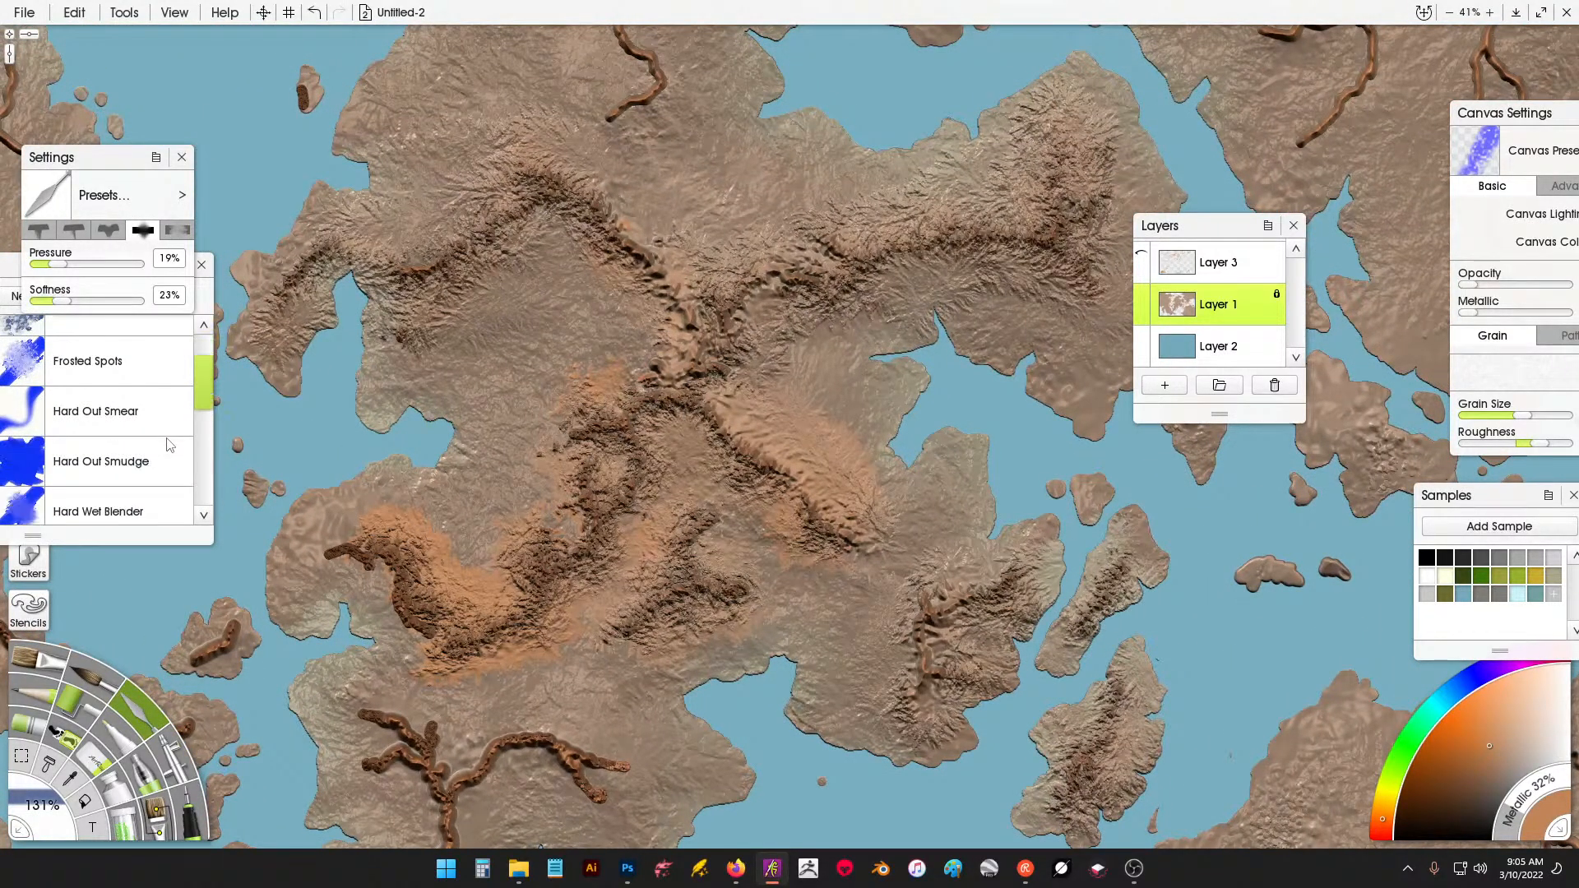
pyautogui.scroll(-1, 170, 445)
pyautogui.click(161, 450)
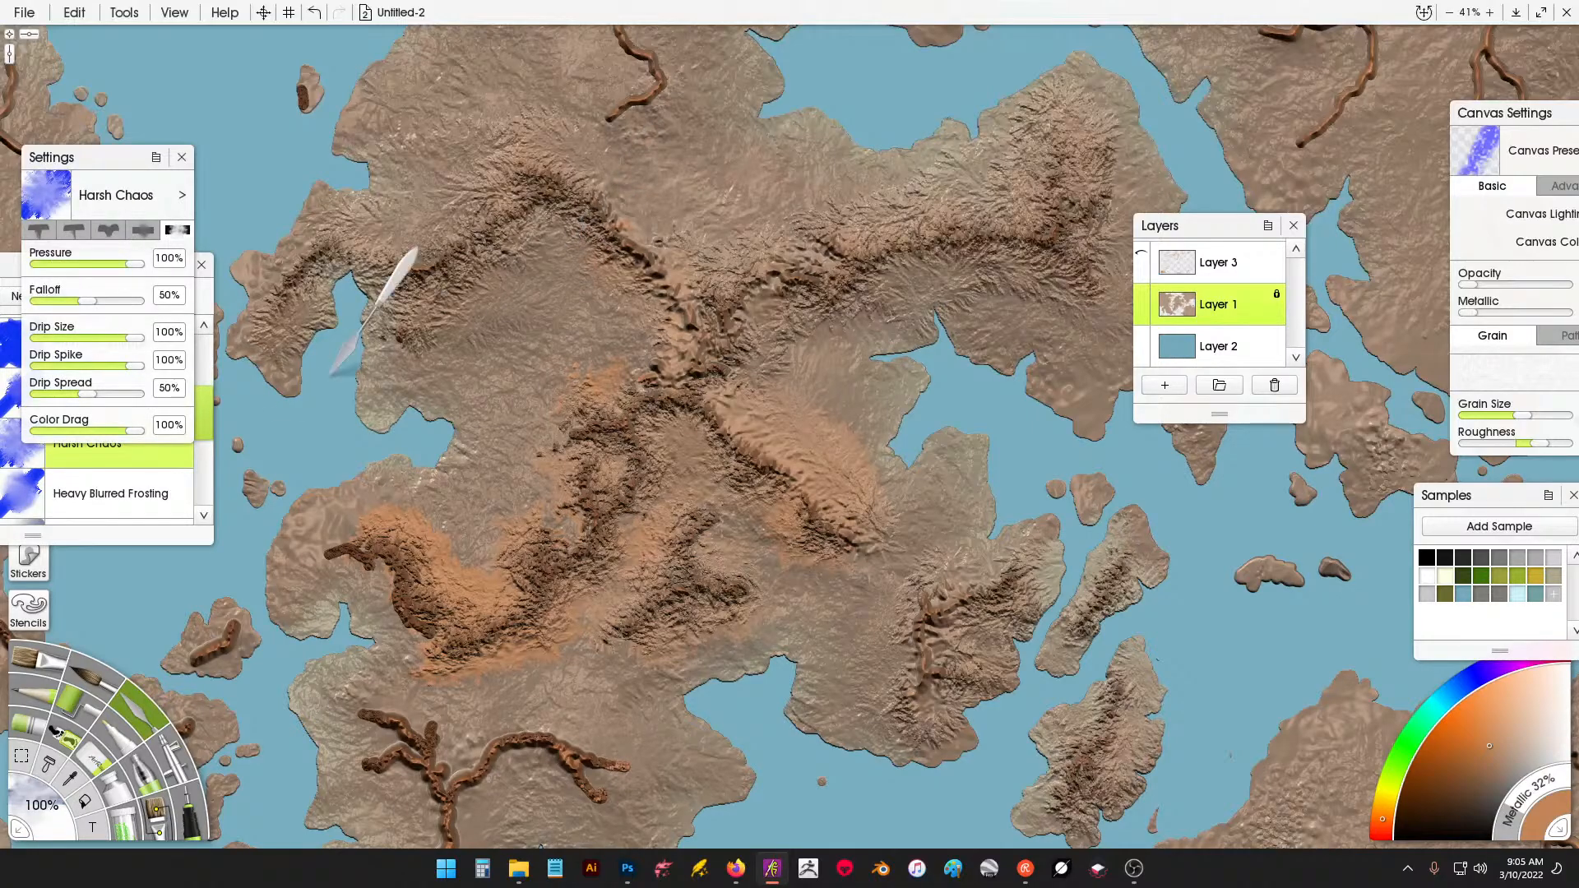
# Enlarge the knife to 295% and blend the central continent's forked southern ridge into the surrounding land.
pyautogui.moveTo(372, 696); pyautogui.dragTo(373, 695)
pyautogui.moveTo(485, 782); pyautogui.dragTo(540, 537)
pyautogui.moveTo(550, 630)
pyautogui.mouseDown()
pyautogui.moveTo(546, 578)
pyautogui.moveTo(515, 669)
pyautogui.moveTo(481, 712)
pyautogui.moveTo(442, 720)
pyautogui.moveTo(418, 789)
pyautogui.moveTo(369, 770)
pyautogui.moveTo(347, 681)
pyautogui.moveTo(394, 667)
pyautogui.moveTo(469, 573)
pyautogui.moveTo(465, 556)
pyautogui.moveTo(398, 544)
pyautogui.moveTo(411, 474)
pyautogui.moveTo(446, 449)
pyautogui.moveTo(497, 461)
pyautogui.moveTo(508, 492)
pyautogui.moveTo(595, 454)
pyautogui.moveTo(682, 475)
pyautogui.mouseUp()
pyautogui.moveTo(690, 558)
pyautogui.mouseDown()
pyautogui.moveTo(665, 534)
pyautogui.moveTo(665, 557)
pyautogui.moveTo(565, 539)
pyautogui.moveTo(567, 450)
pyautogui.moveTo(492, 420)
pyautogui.moveTo(425, 337)
pyautogui.moveTo(416, 409)
pyautogui.moveTo(416, 357)
pyautogui.moveTo(351, 298)
pyautogui.mouseUp()
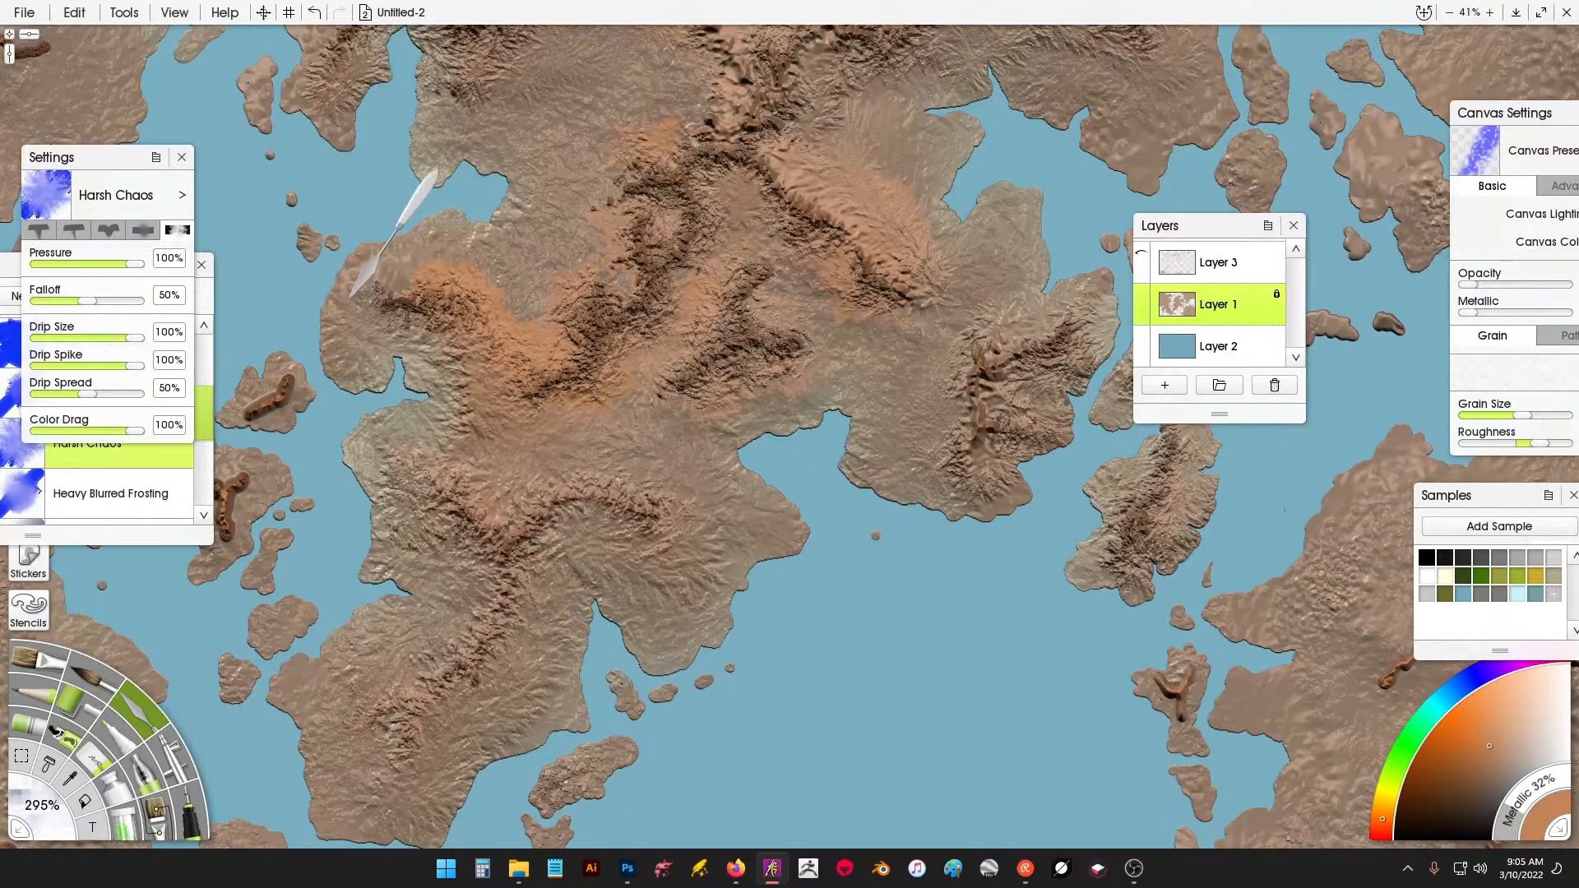
# Rework the orange ridges in the central continent's southwest and middle, spreading them outward to the coast and lowlands.
pyautogui.scroll(3, 353, 336)
pyautogui.scroll(-6, 543, 387)
pyautogui.scroll(4, 658, 416)
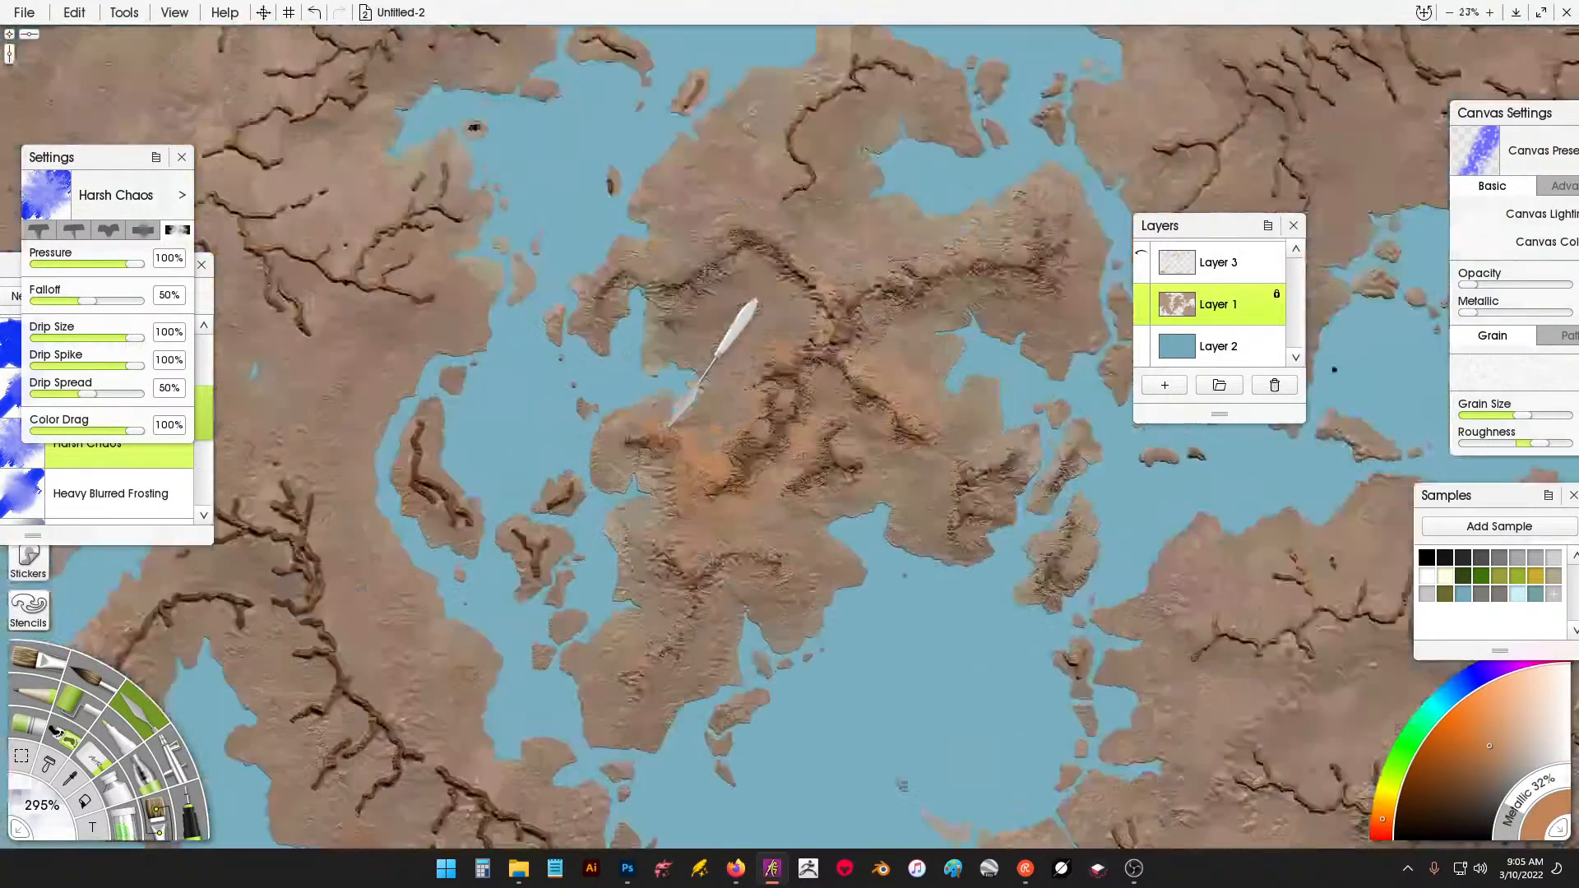
pyautogui.scroll(3, 522, 506)
pyautogui.moveTo(282, 581)
pyautogui.mouseDown()
pyautogui.moveTo(212, 617)
pyautogui.moveTo(217, 512)
pyautogui.mouseUp()
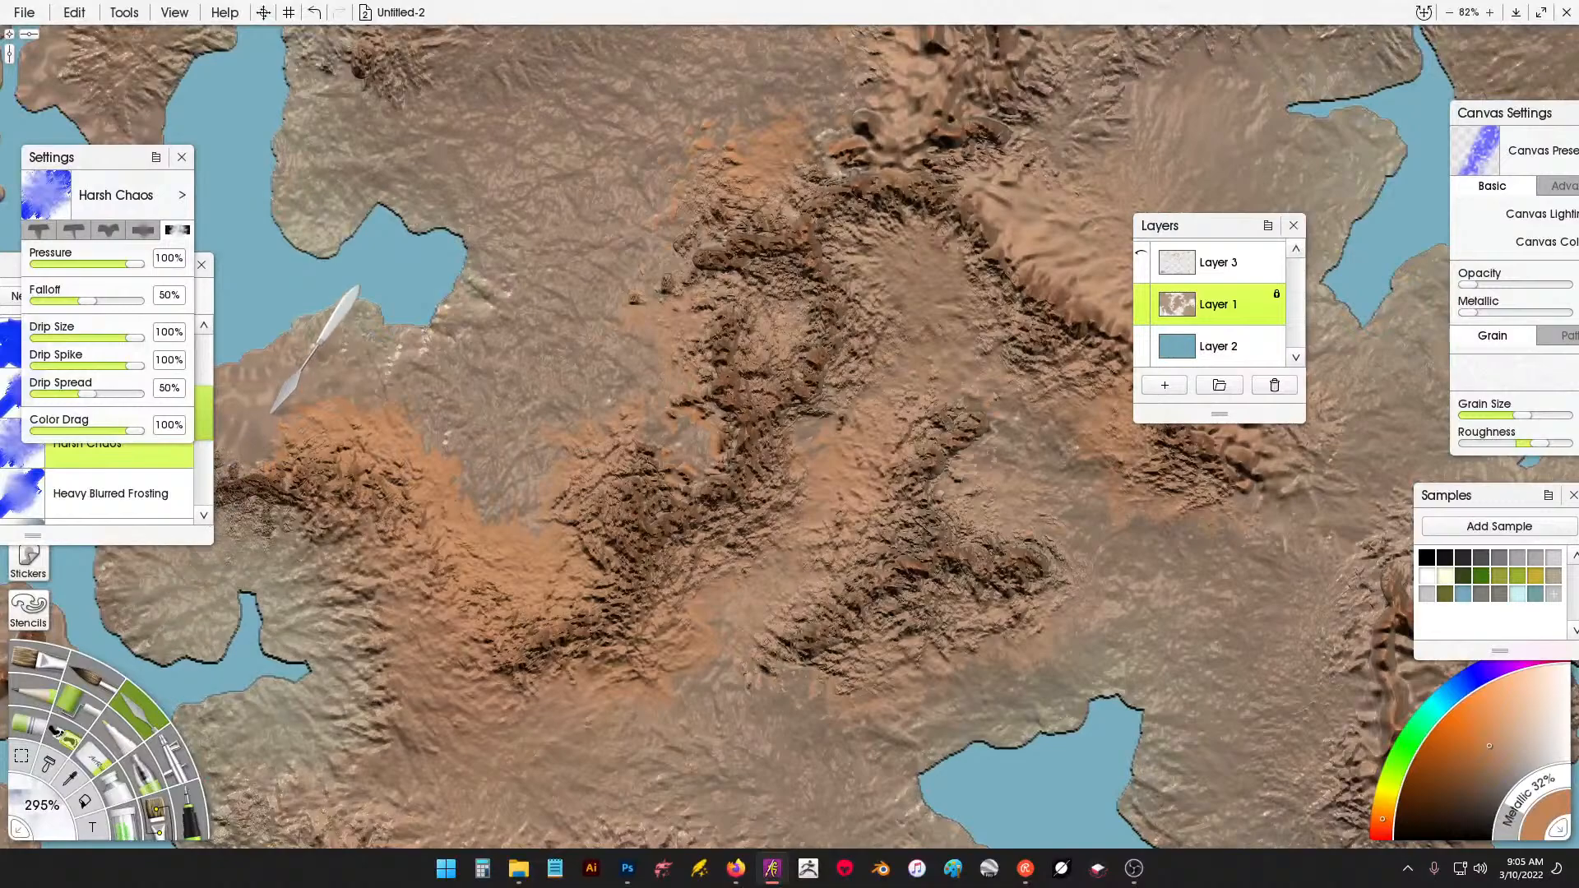
pyautogui.moveTo(274, 417)
pyautogui.mouseDown()
pyautogui.moveTo(401, 441)
pyautogui.moveTo(545, 539)
pyautogui.moveTo(575, 476)
pyautogui.moveTo(603, 480)
pyautogui.moveTo(674, 441)
pyautogui.moveTo(692, 353)
pyautogui.moveTo(747, 329)
pyautogui.mouseUp()
pyautogui.moveTo(665, 258)
pyautogui.mouseDown()
pyautogui.moveTo(602, 247)
pyautogui.moveTo(550, 418)
pyautogui.moveTo(563, 471)
pyautogui.moveTo(650, 465)
pyautogui.mouseUp()
pyautogui.moveTo(454, 350); pyautogui.dragTo(522, 535)
pyautogui.moveTo(446, 318); pyautogui.dragTo(543, 234)
pyautogui.moveTo(933, 378); pyautogui.dragTo(724, 600)
pyautogui.moveTo(677, 691)
pyautogui.mouseDown()
pyautogui.moveTo(889, 740)
pyautogui.moveTo(921, 650)
pyautogui.moveTo(1185, 568)
pyautogui.moveTo(1118, 485)
pyautogui.mouseUp()
# Spread the central continent's arched northwestern ridge into the plains on both sides of it.
pyautogui.scroll(-5, 971, 435)
pyautogui.moveTo(834, 316); pyautogui.dragTo(839, 401)
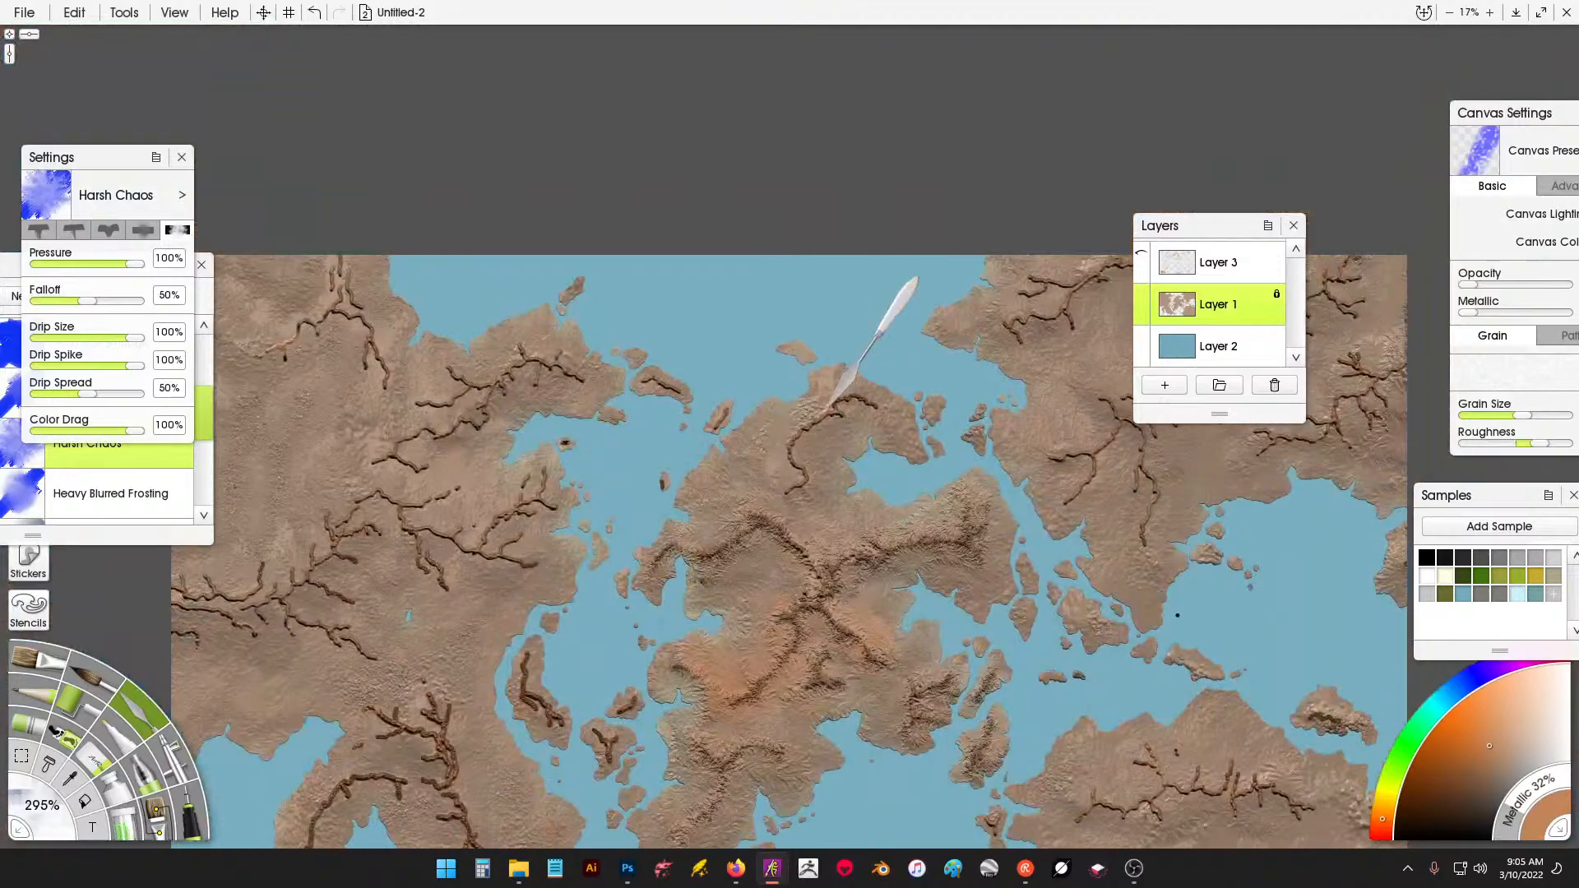
pyautogui.scroll(5, 841, 400)
pyautogui.scroll(4, 841, 400)
pyautogui.moveTo(742, 699); pyautogui.dragTo(741, 409)
pyautogui.moveTo(736, 622); pyautogui.dragTo(734, 423)
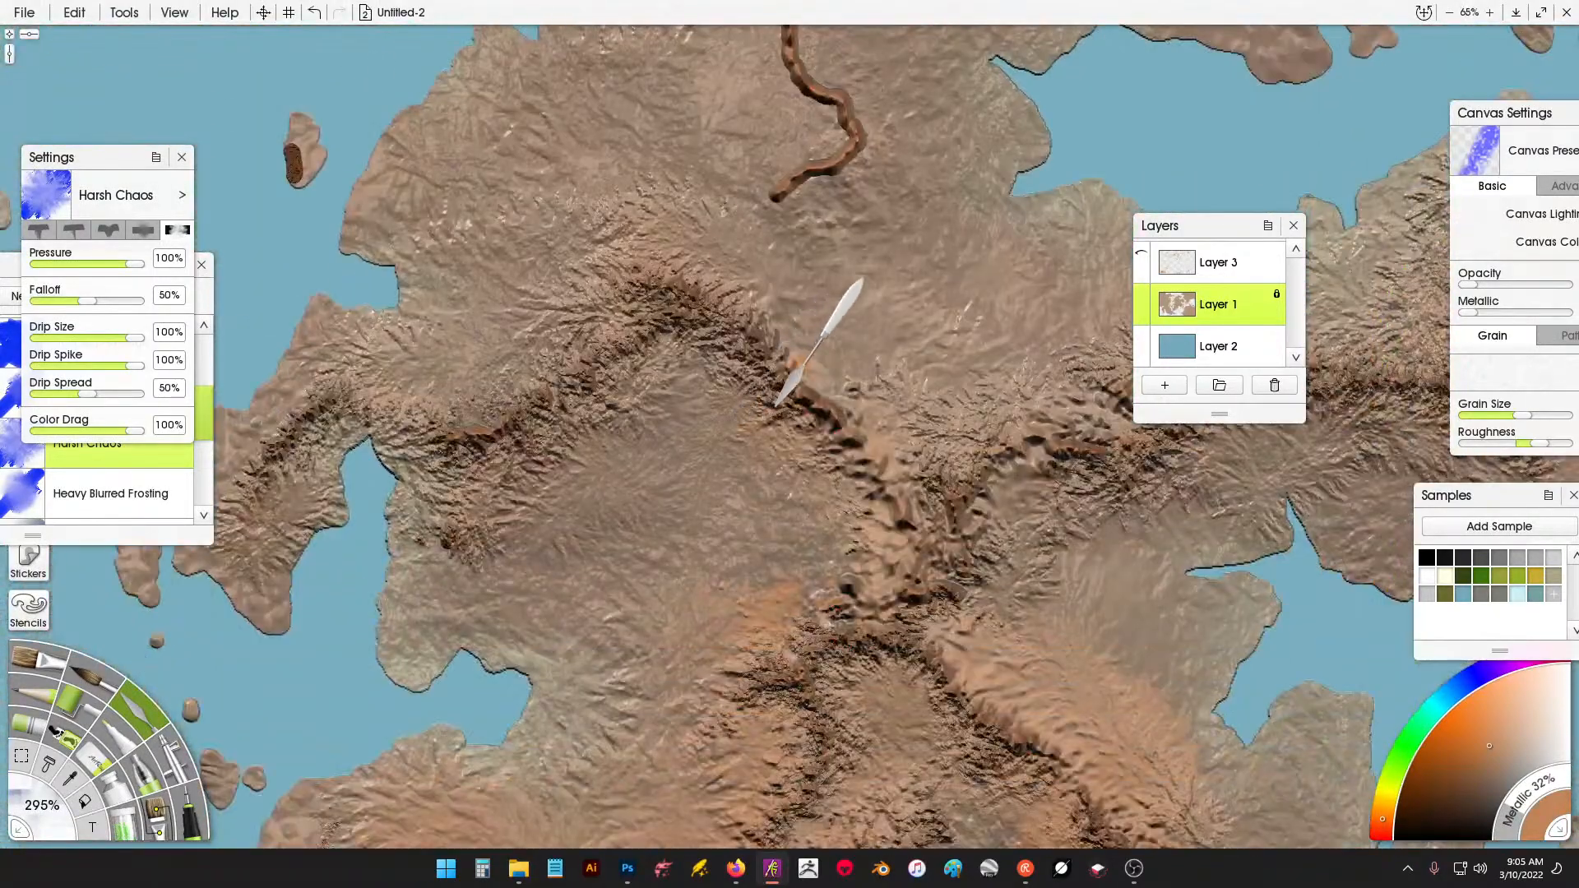
pyautogui.moveTo(856, 376)
pyautogui.mouseDown()
pyautogui.moveTo(762, 281)
pyautogui.moveTo(631, 248)
pyautogui.moveTo(553, 274)
pyautogui.mouseUp()
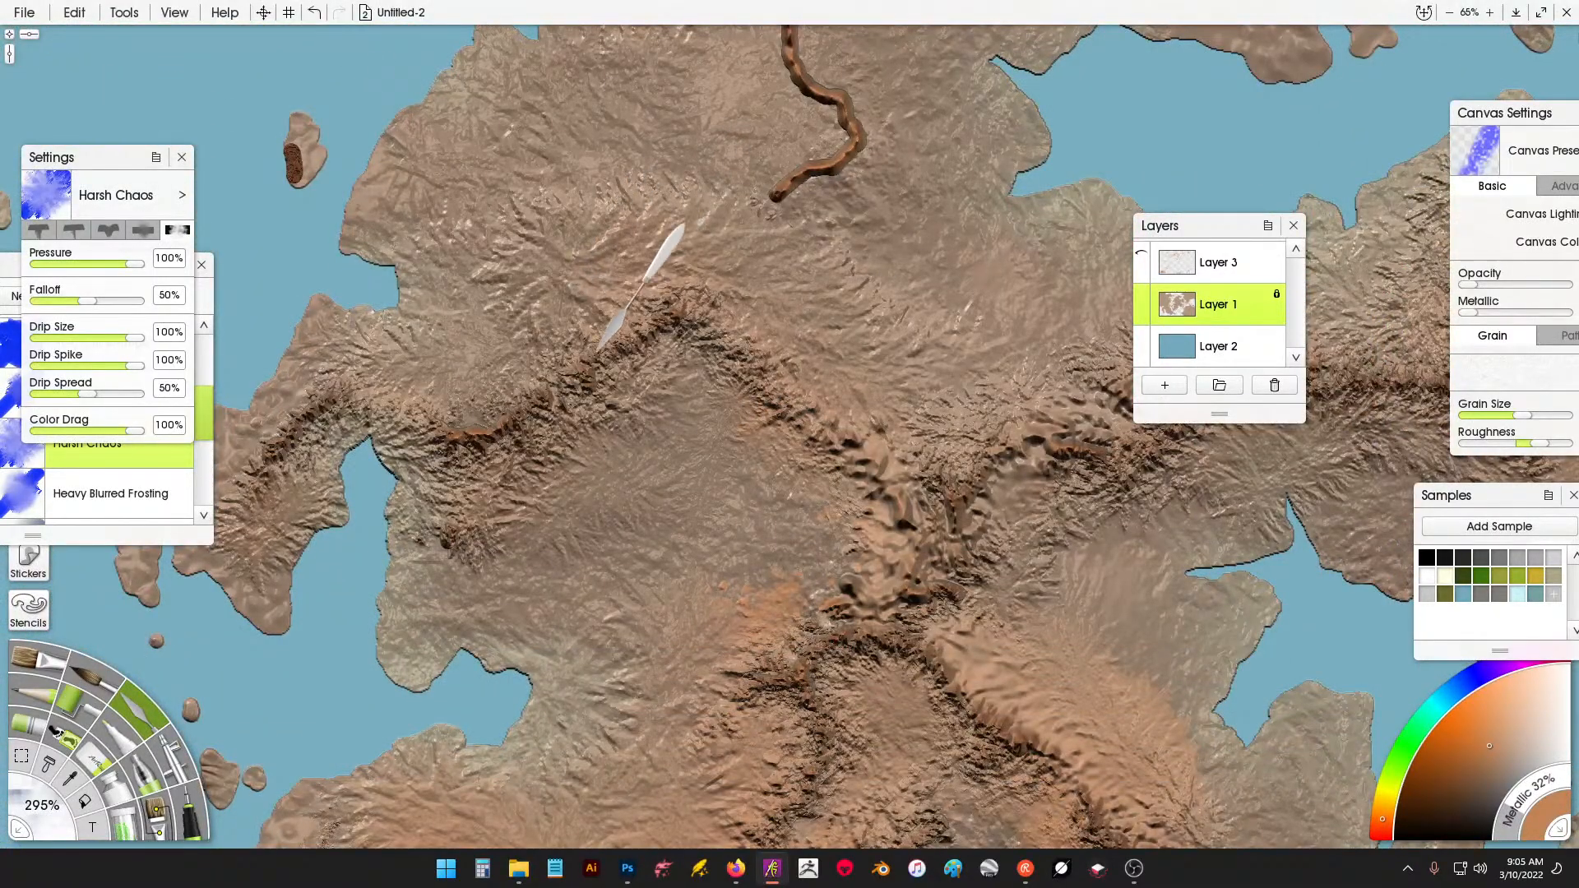
pyautogui.moveTo(621, 311)
pyautogui.mouseDown()
pyautogui.moveTo(649, 352)
pyautogui.moveTo(686, 309)
pyautogui.moveTo(803, 472)
pyautogui.moveTo(830, 518)
pyautogui.moveTo(772, 586)
pyautogui.moveTo(806, 576)
pyautogui.mouseUp()
pyautogui.moveTo(629, 547)
pyautogui.mouseDown()
pyautogui.moveTo(510, 495)
pyautogui.moveTo(454, 548)
pyautogui.mouseUp()
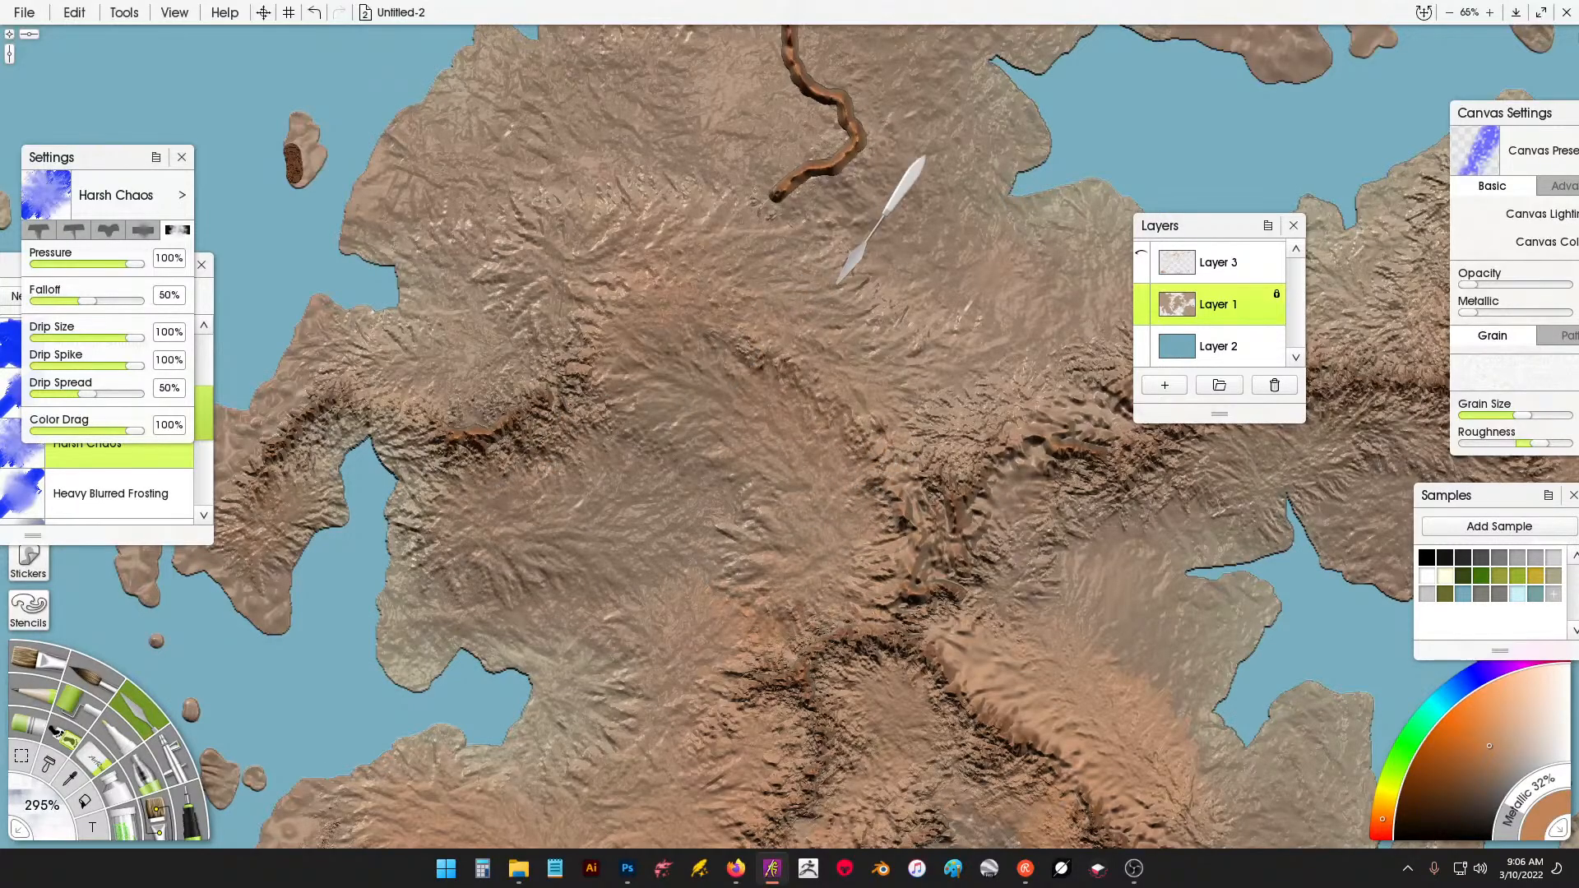
# Blend the winding ridge on the central continent's northern peninsula into rugged mountains.
pyautogui.moveTo(884, 235)
pyautogui.mouseDown()
pyautogui.moveTo(859, 282)
pyautogui.moveTo(881, 302)
pyautogui.moveTo(899, 407)
pyautogui.moveTo(872, 449)
pyautogui.moveTo(806, 479)
pyautogui.moveTo(810, 358)
pyautogui.moveTo(777, 397)
pyautogui.moveTo(775, 381)
pyautogui.moveTo(811, 303)
pyautogui.moveTo(763, 337)
pyautogui.moveTo(756, 292)
pyautogui.moveTo(790, 184)
pyautogui.moveTo(941, 65)
pyautogui.moveTo(1081, 60)
pyautogui.moveTo(1131, 151)
pyautogui.mouseUp()
pyautogui.scroll(3, 884, 235)
pyautogui.scroll(-2, 998, 194)
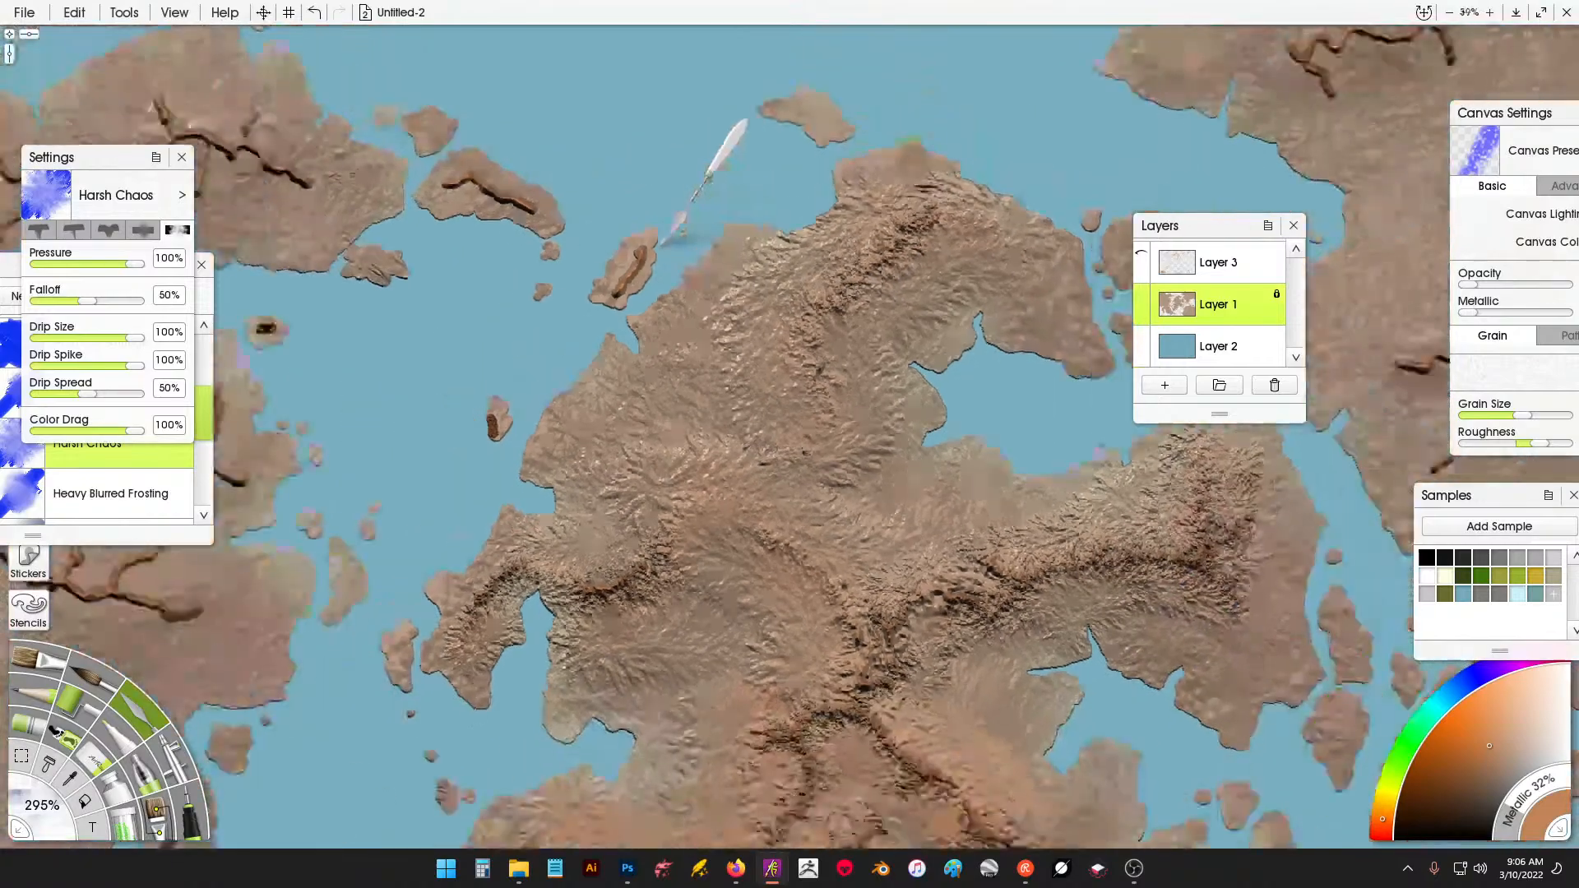
# Blend the central continent's southeastern orange range and the peninsula ridges beyond it into the land.
pyautogui.scroll(3, 796, 378)
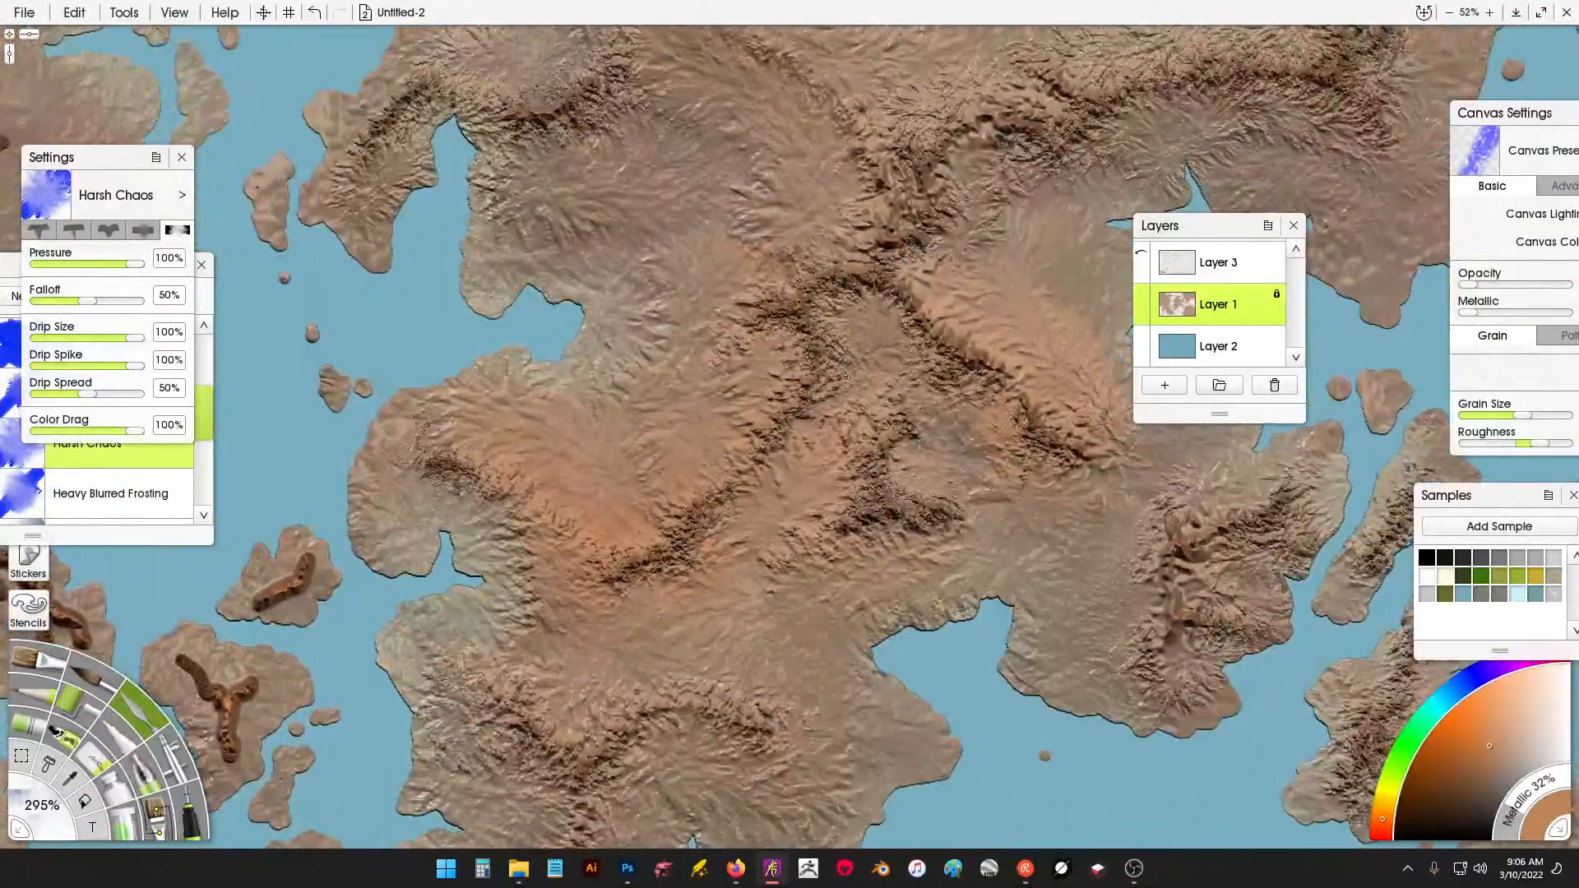
pyautogui.moveTo(846, 376)
pyautogui.mouseDown()
pyautogui.moveTo(880, 246)
pyautogui.moveTo(913, 346)
pyautogui.moveTo(997, 448)
pyautogui.moveTo(1020, 370)
pyautogui.moveTo(1034, 512)
pyautogui.mouseUp()
pyautogui.moveTo(1103, 561)
pyautogui.mouseDown()
pyautogui.moveTo(1112, 624)
pyautogui.moveTo(1142, 624)
pyautogui.moveTo(1195, 610)
pyautogui.moveTo(1198, 576)
pyautogui.moveTo(1241, 557)
pyautogui.moveTo(1150, 475)
pyautogui.mouseUp()
pyautogui.scroll(-4, 899, 387)
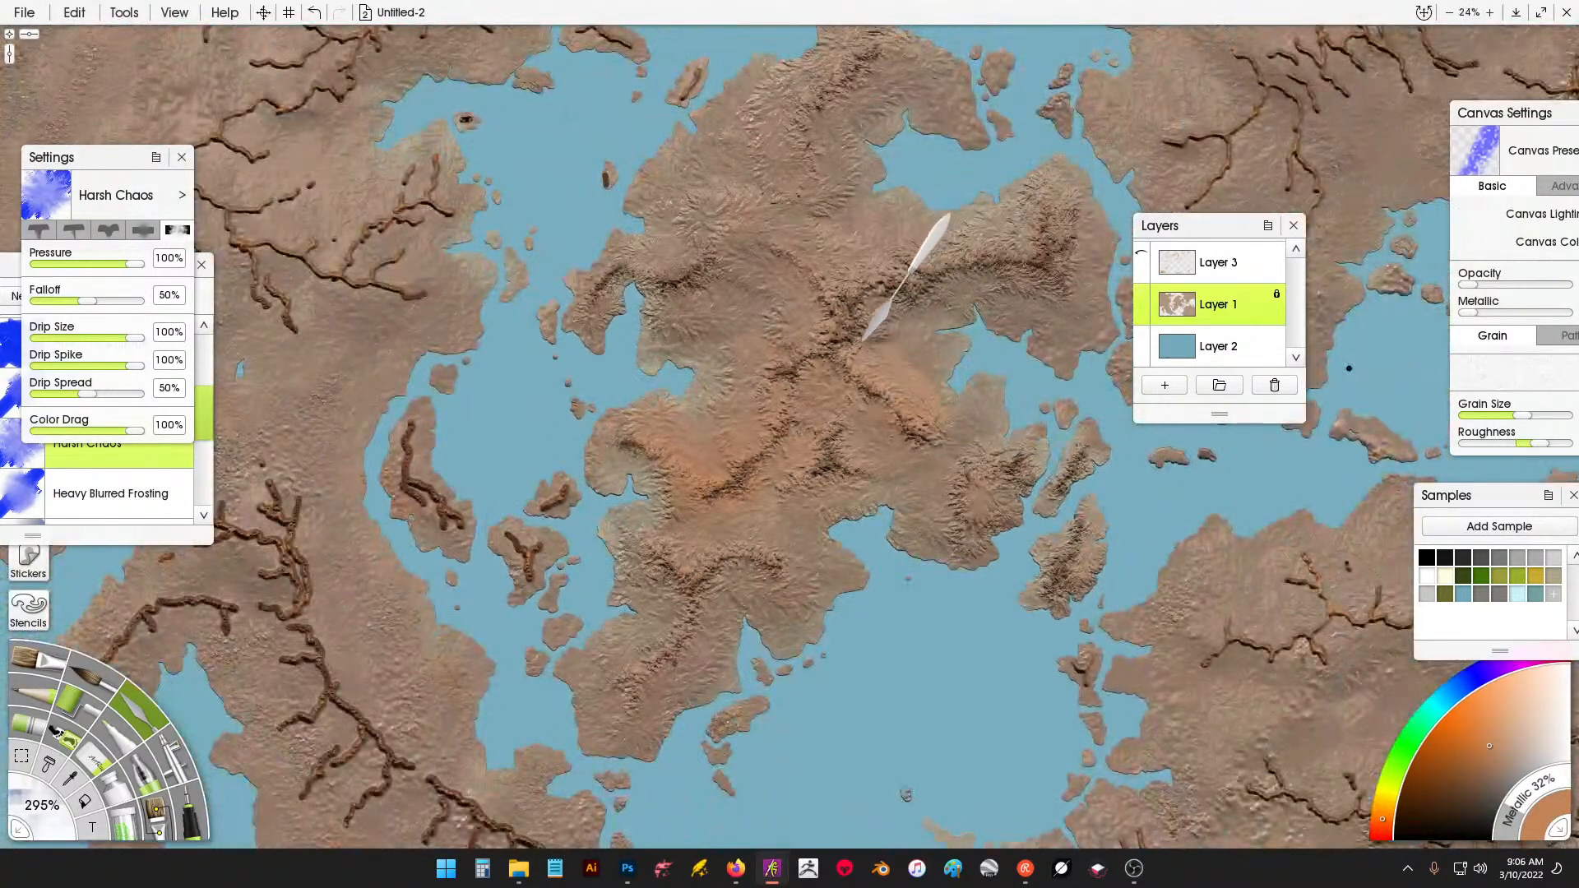
pyautogui.scroll(1, 794, 387)
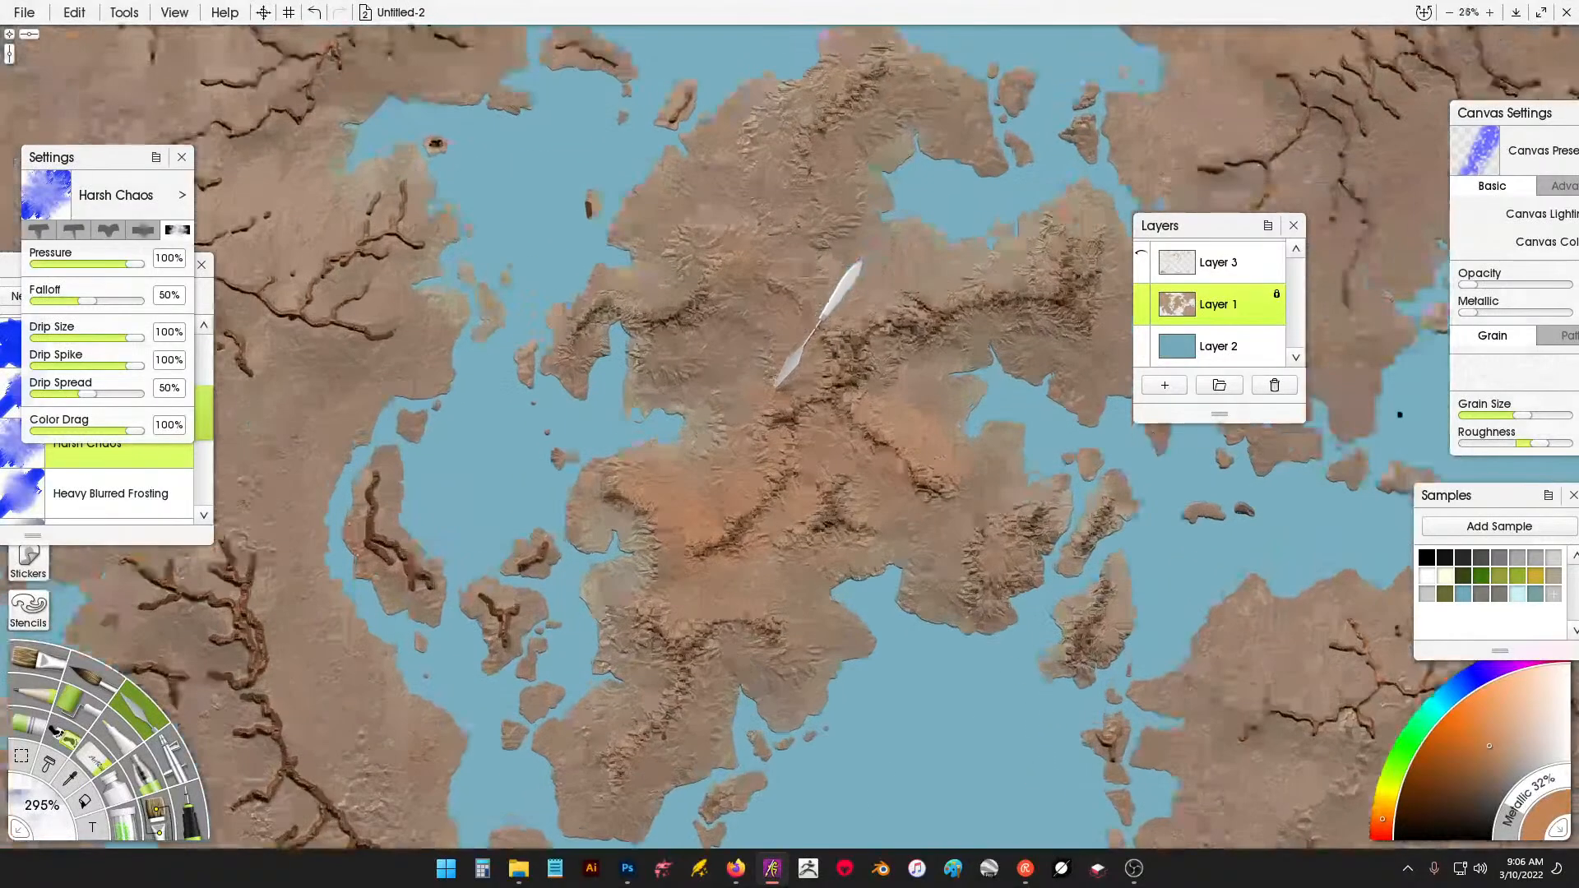
pyautogui.click(183, 770)
pyautogui.moveTo(705, 565)
pyautogui.mouseDown()
pyautogui.moveTo(814, 428)
pyautogui.moveTo(963, 436)
pyautogui.moveTo(825, 339)
pyautogui.moveTo(658, 173)
pyautogui.moveTo(609, 362)
pyautogui.moveTo(1094, 247)
pyautogui.moveTo(653, 727)
pyautogui.moveTo(543, 823)
pyautogui.moveTo(637, 407)
pyautogui.moveTo(955, 573)
pyautogui.mouseUp()
pyautogui.scroll(3, 860, 268)
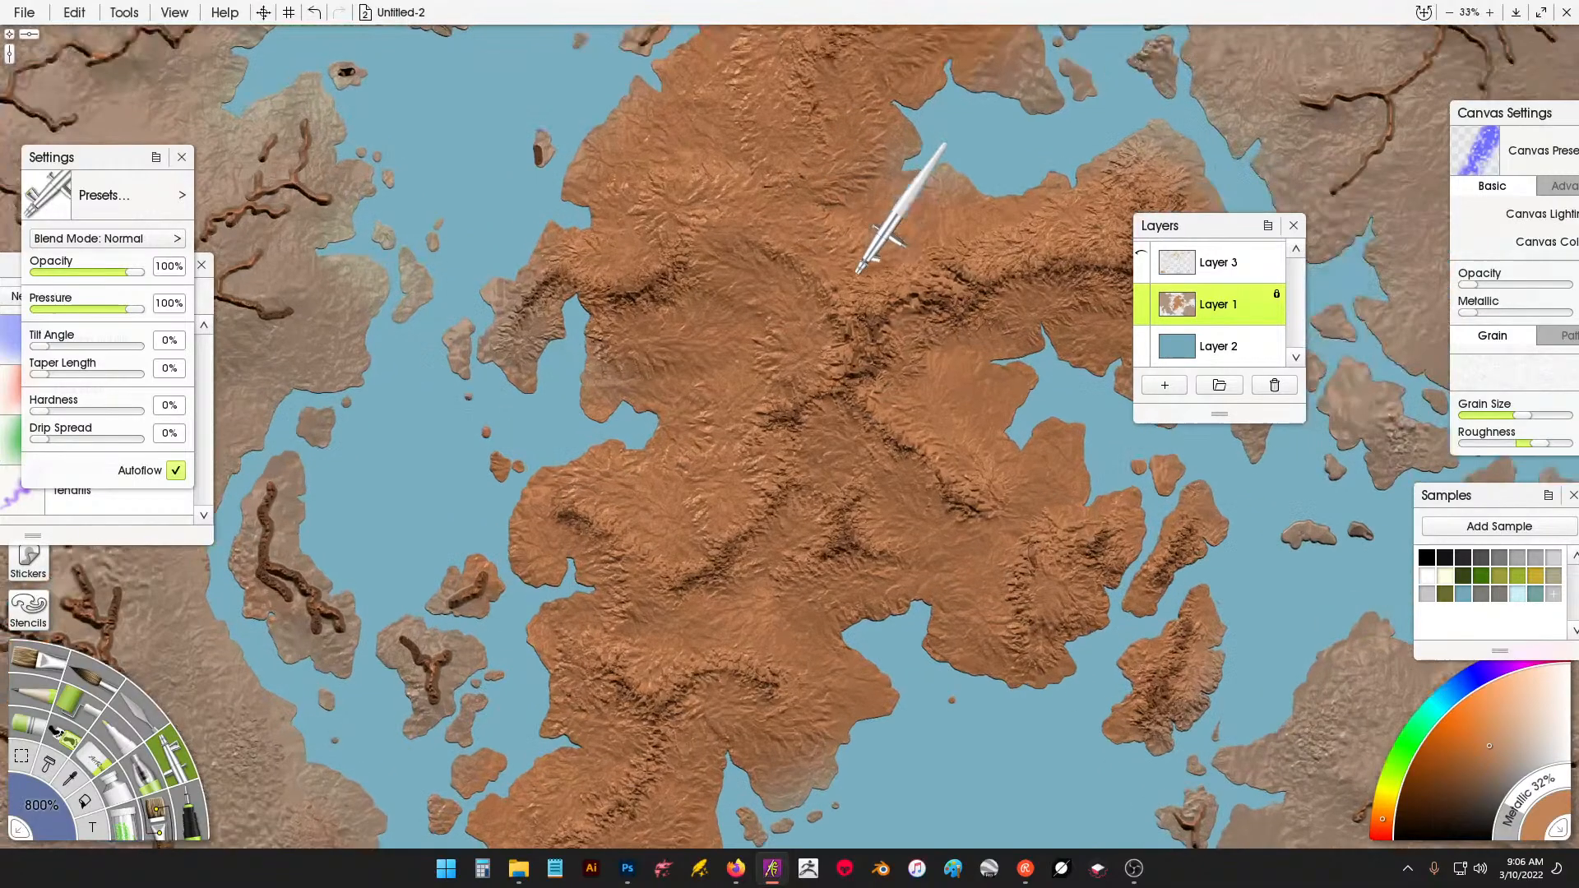
pyautogui.hotkey('ctrl', 's')
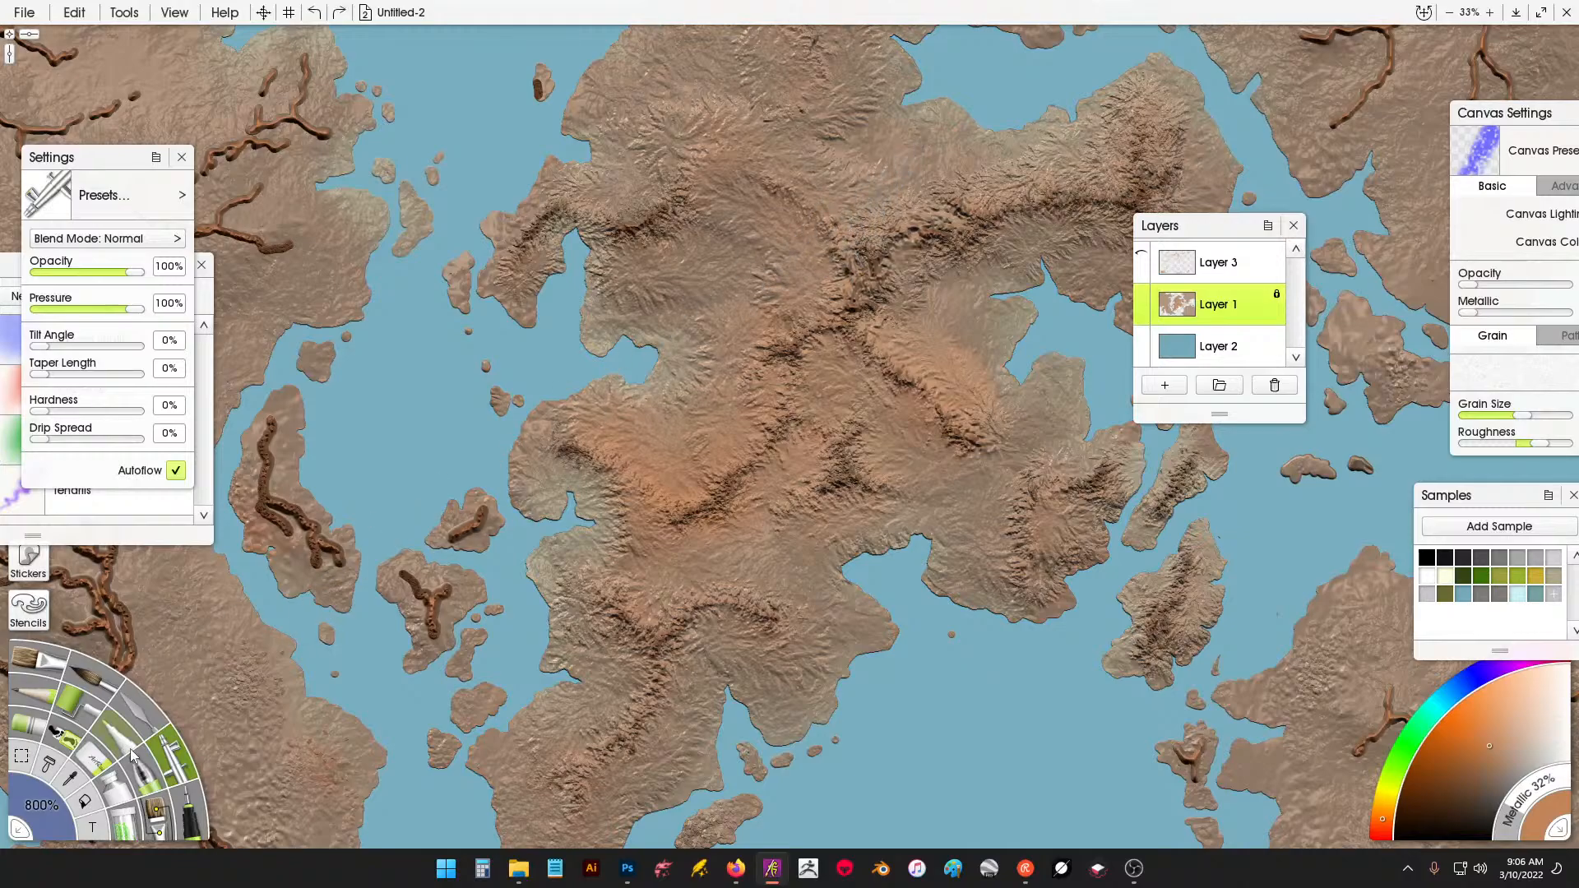
# Return to the Harsh Chaos palette knife and blend the ridges on the three islands between the western and central continents.
pyautogui.click(153, 719)
pyautogui.scroll(3, 493, 461)
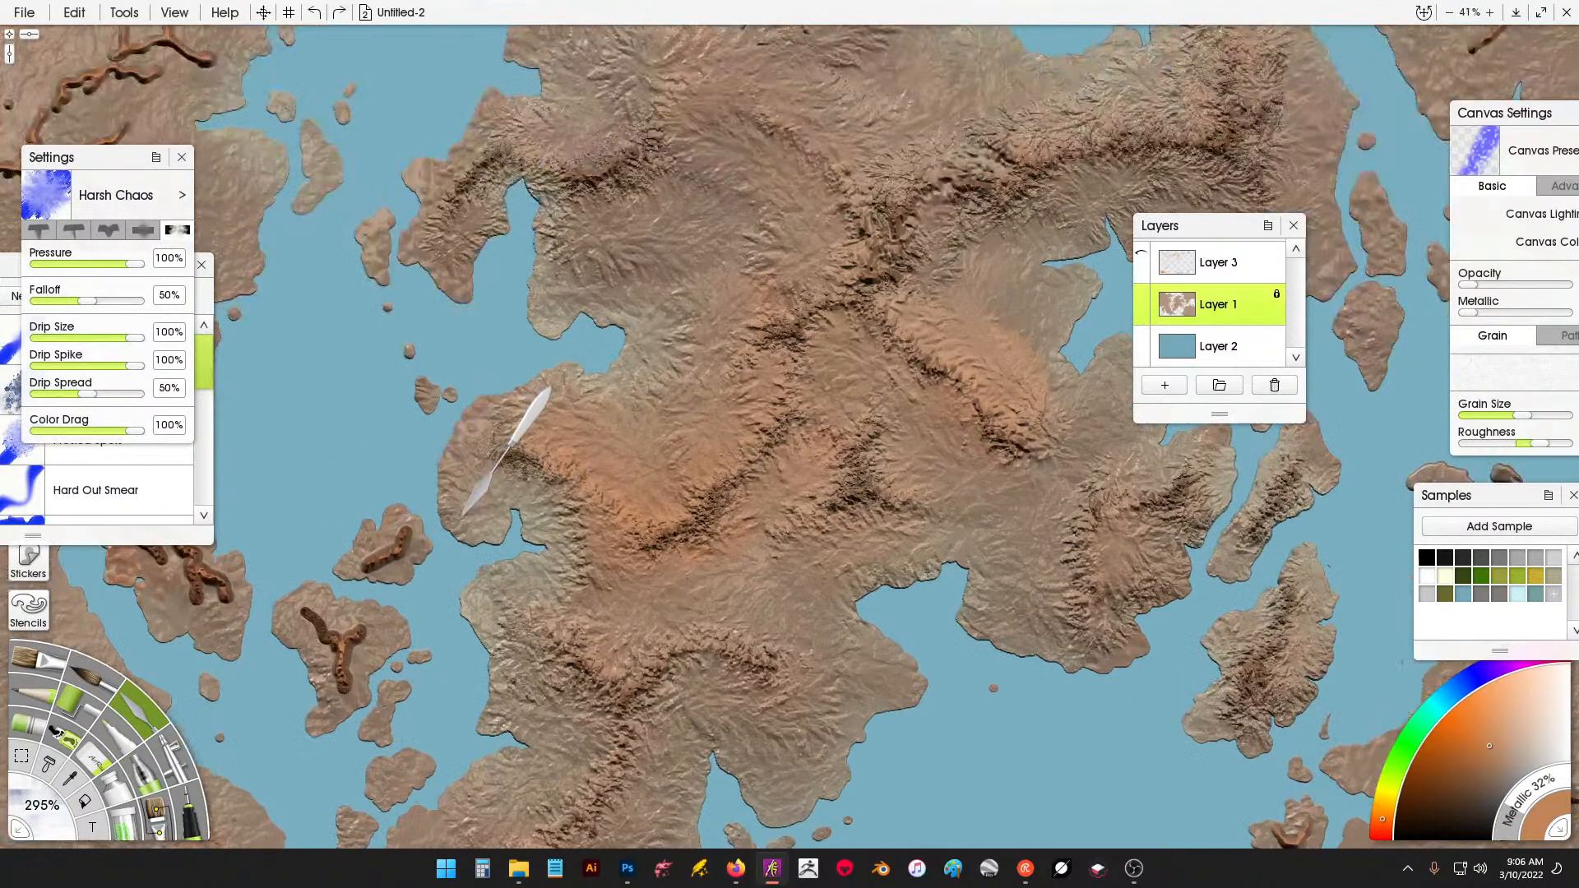
pyautogui.scroll(-5, 493, 448)
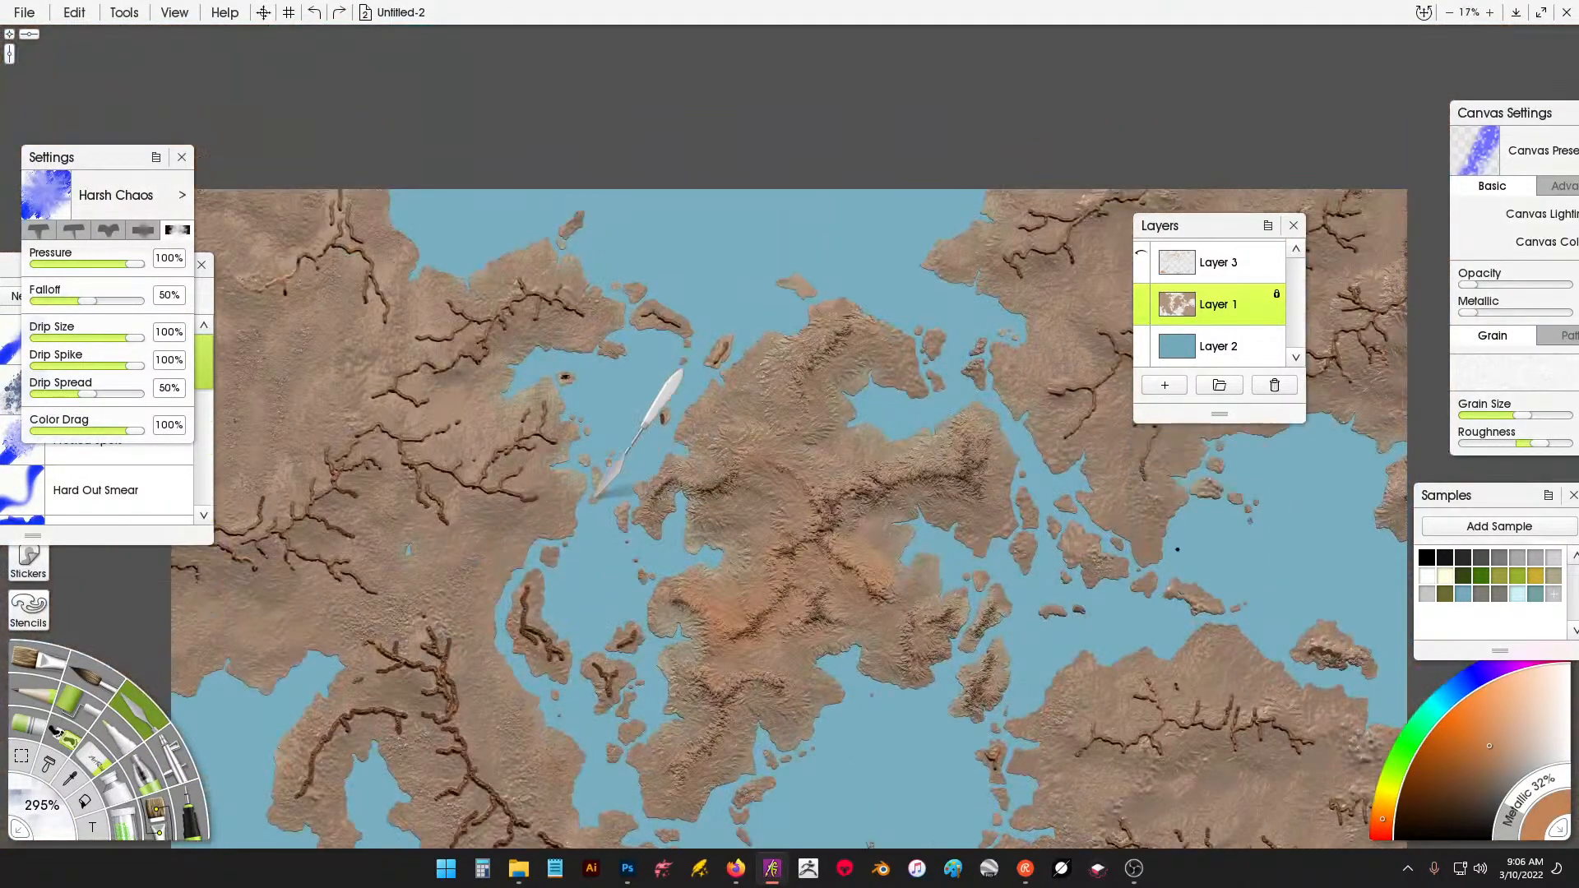
pyautogui.scroll(6, 596, 520)
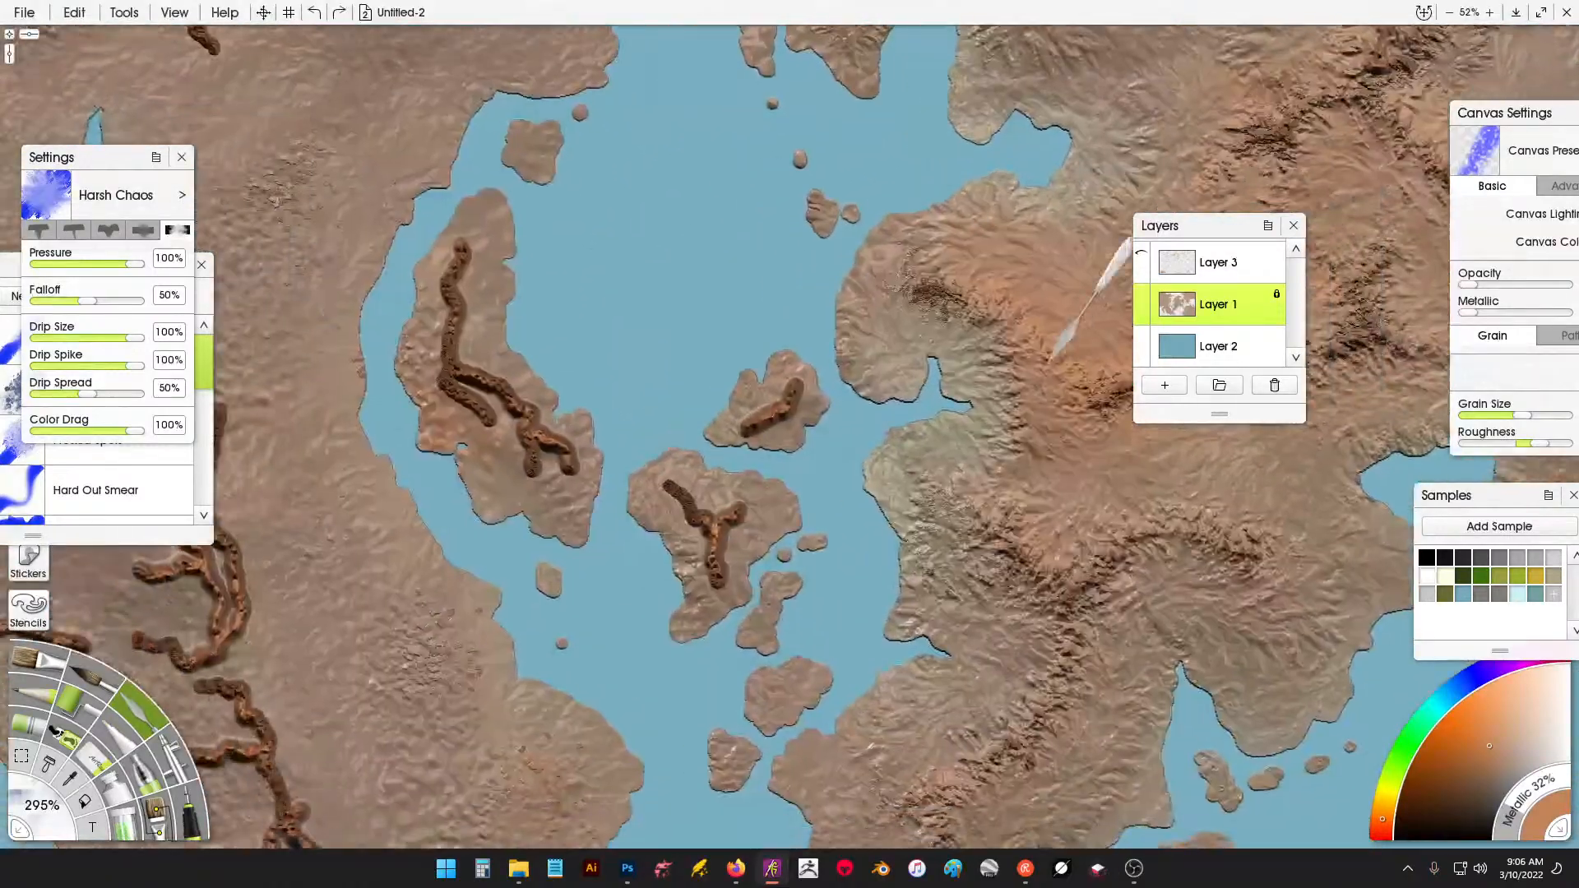
pyautogui.moveTo(788, 370)
pyautogui.mouseDown()
pyautogui.moveTo(811, 350)
pyautogui.moveTo(812, 410)
pyautogui.moveTo(779, 434)
pyautogui.mouseUp()
pyautogui.hotkey('ctrl', 'z')
pyautogui.moveTo(832, 485)
pyautogui.mouseDown()
pyautogui.moveTo(810, 444)
pyautogui.moveTo(765, 453)
pyautogui.moveTo(730, 510)
pyautogui.moveTo(790, 539)
pyautogui.moveTo(761, 633)
pyautogui.moveTo(703, 568)
pyautogui.moveTo(668, 558)
pyautogui.moveTo(612, 448)
pyautogui.mouseUp()
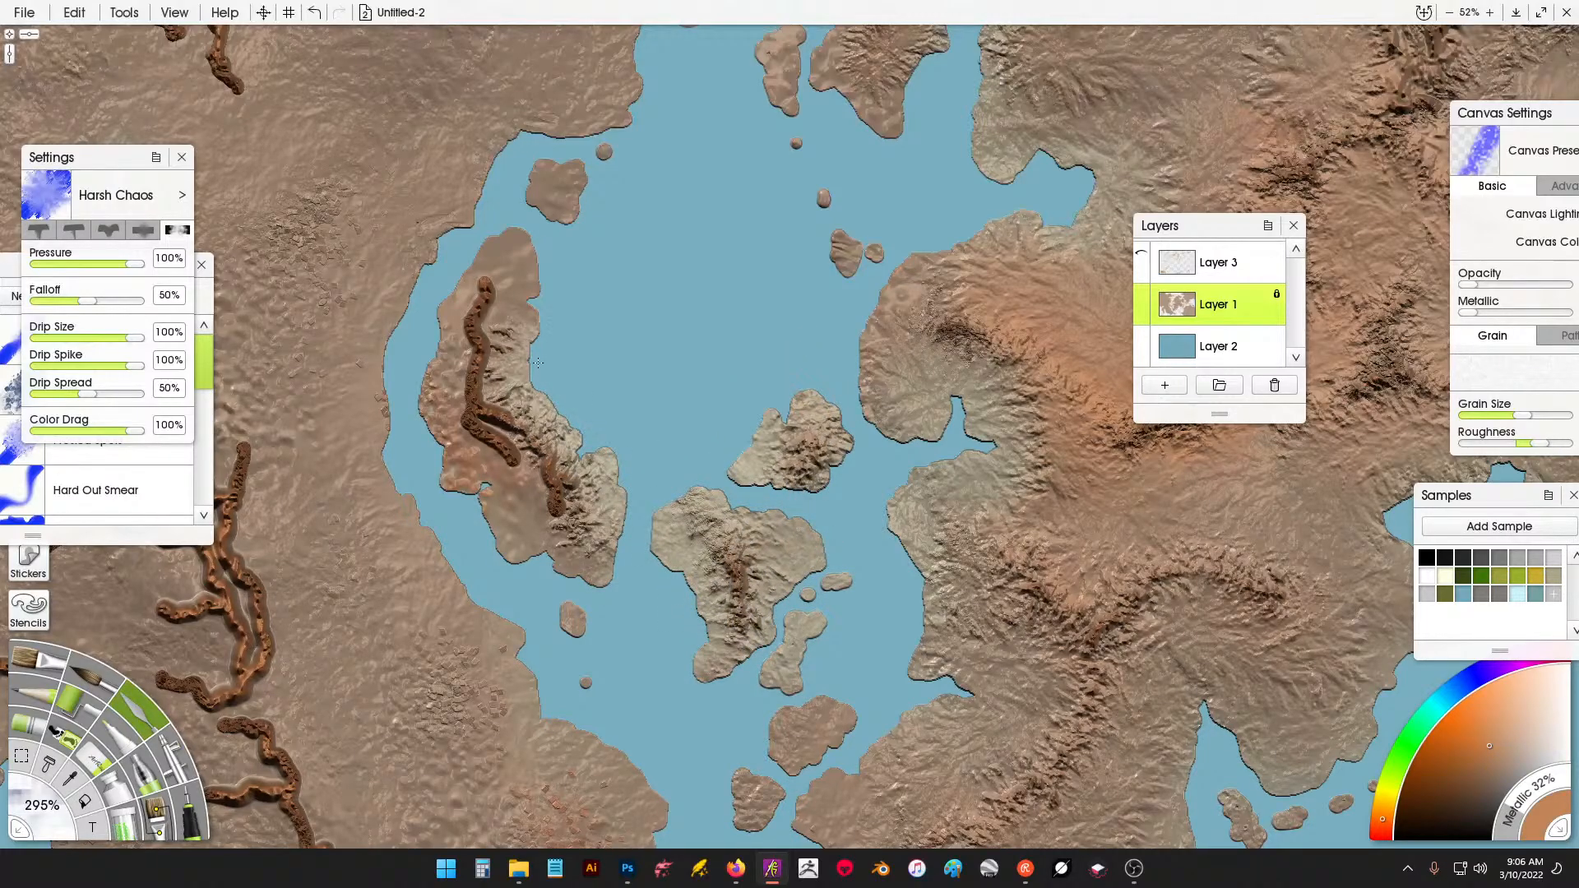
pyautogui.moveTo(538, 363)
pyautogui.mouseDown()
pyautogui.moveTo(506, 246)
pyautogui.moveTo(485, 237)
pyautogui.mouseUp()
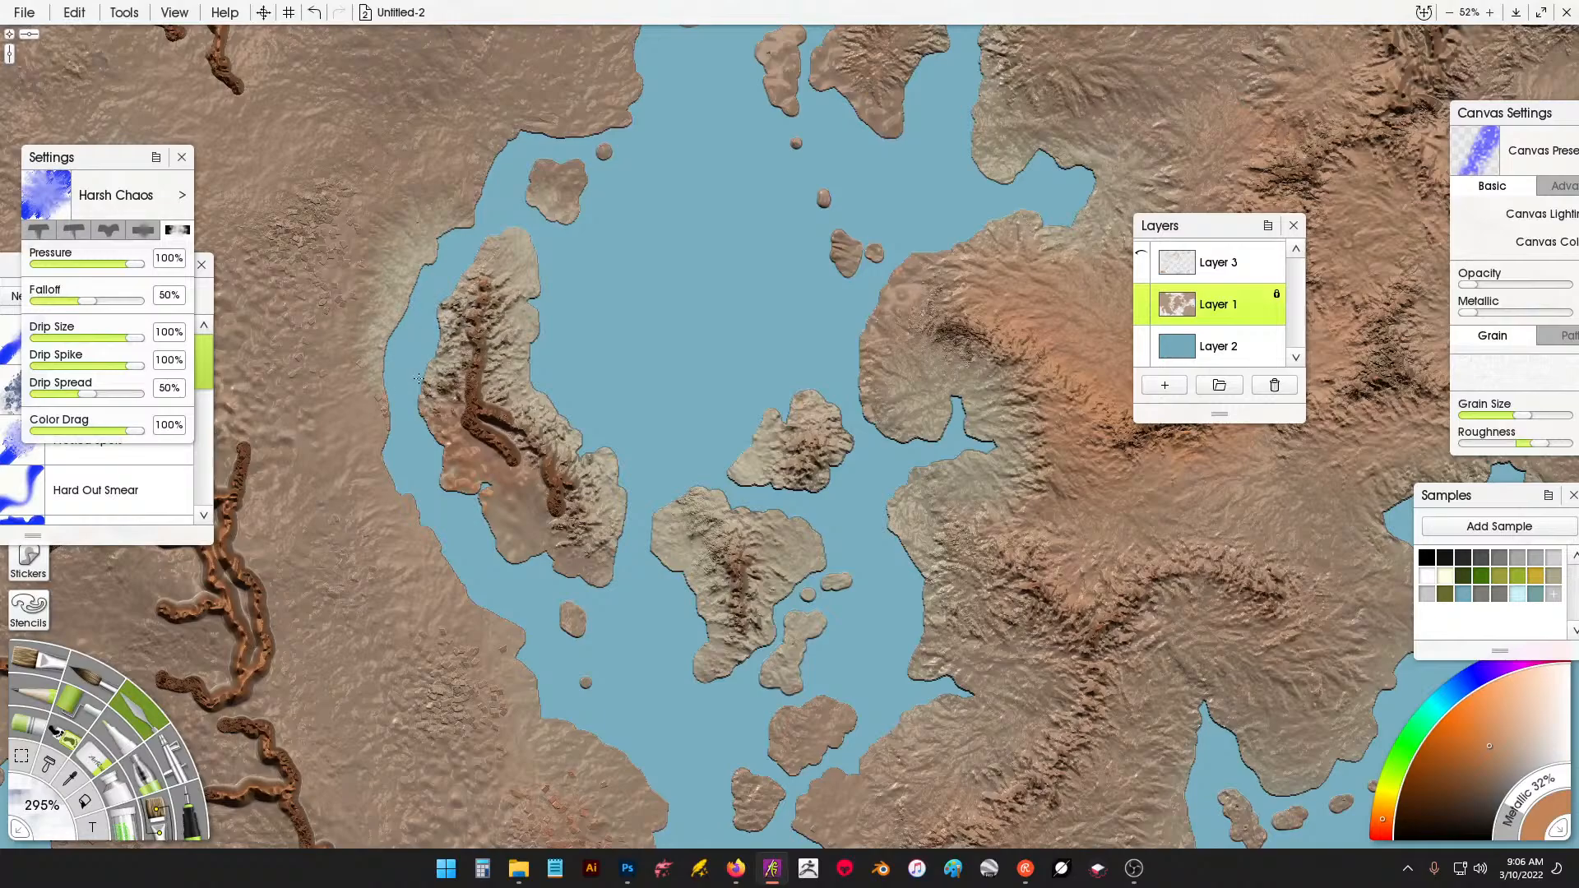
pyautogui.moveTo(418, 378)
pyautogui.mouseDown()
pyautogui.moveTo(461, 346)
pyautogui.moveTo(444, 329)
pyautogui.moveTo(444, 444)
pyautogui.moveTo(535, 518)
pyautogui.moveTo(573, 576)
pyautogui.mouseUp()
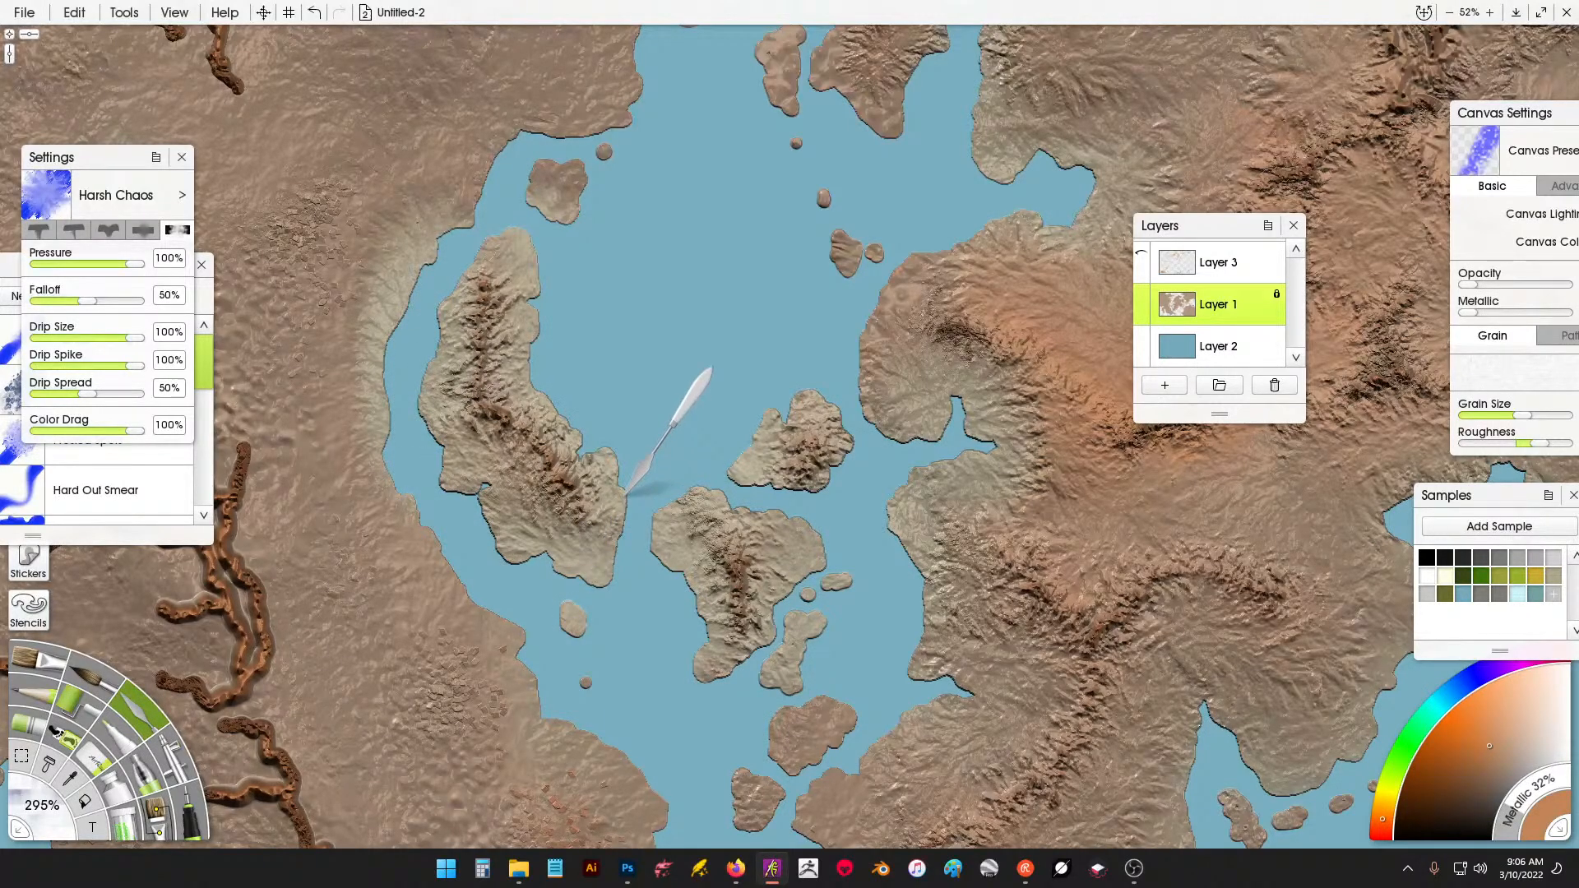
# Blend the long north-south ridge in the southern half of the western continent into rugged mountains with the Harsh Chaos palette knife.
pyautogui.scroll(-5, 628, 492)
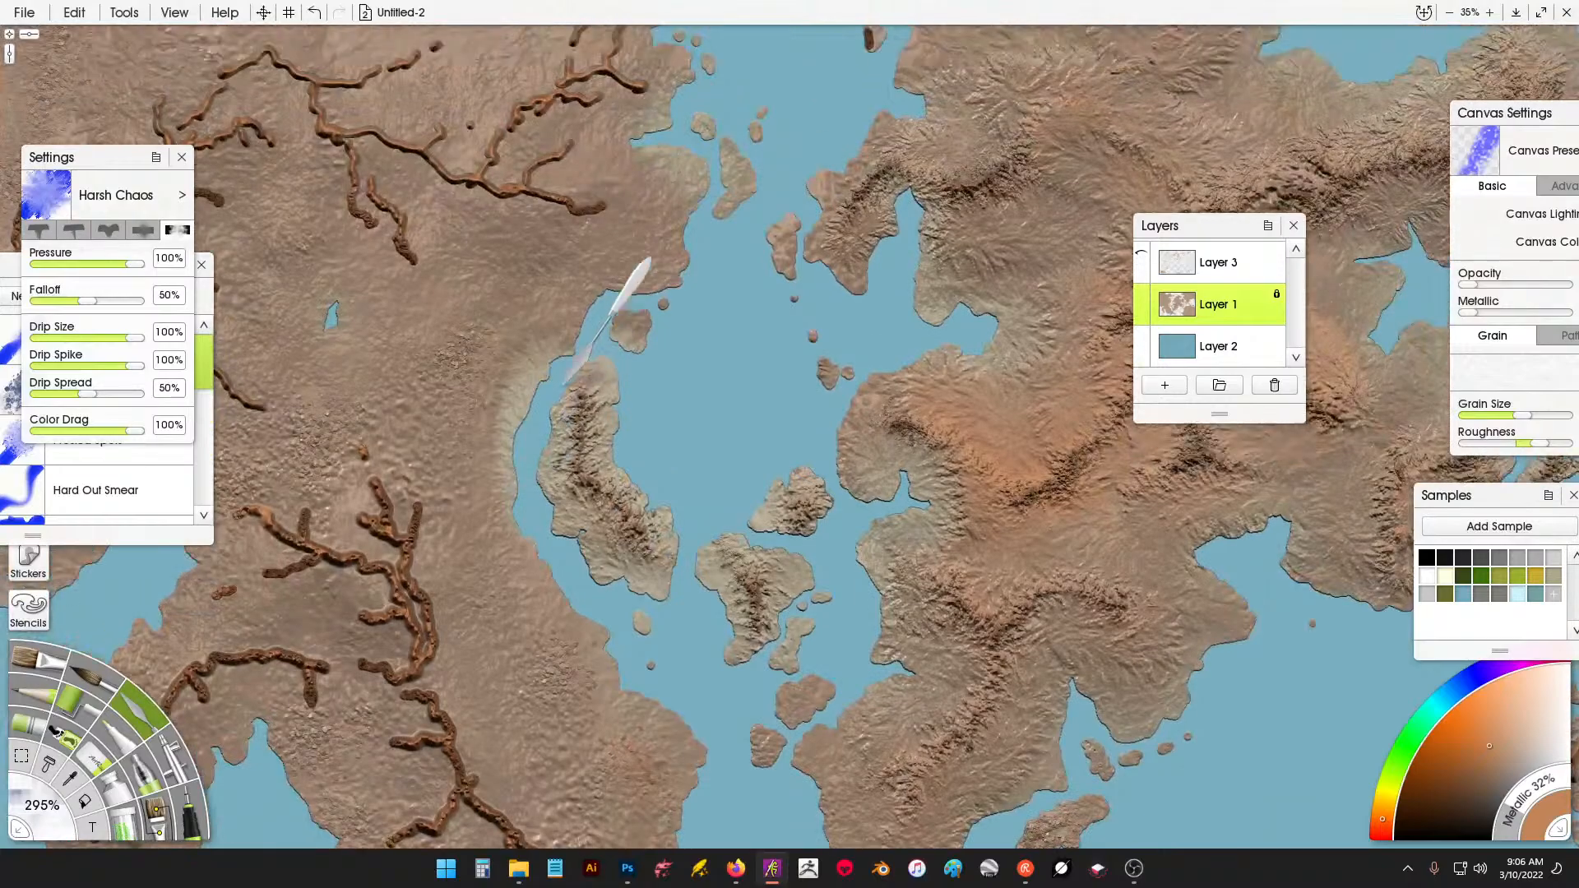
pyautogui.scroll(7, 564, 384)
pyautogui.scroll(-15, 571, 383)
pyautogui.scroll(1, 459, 471)
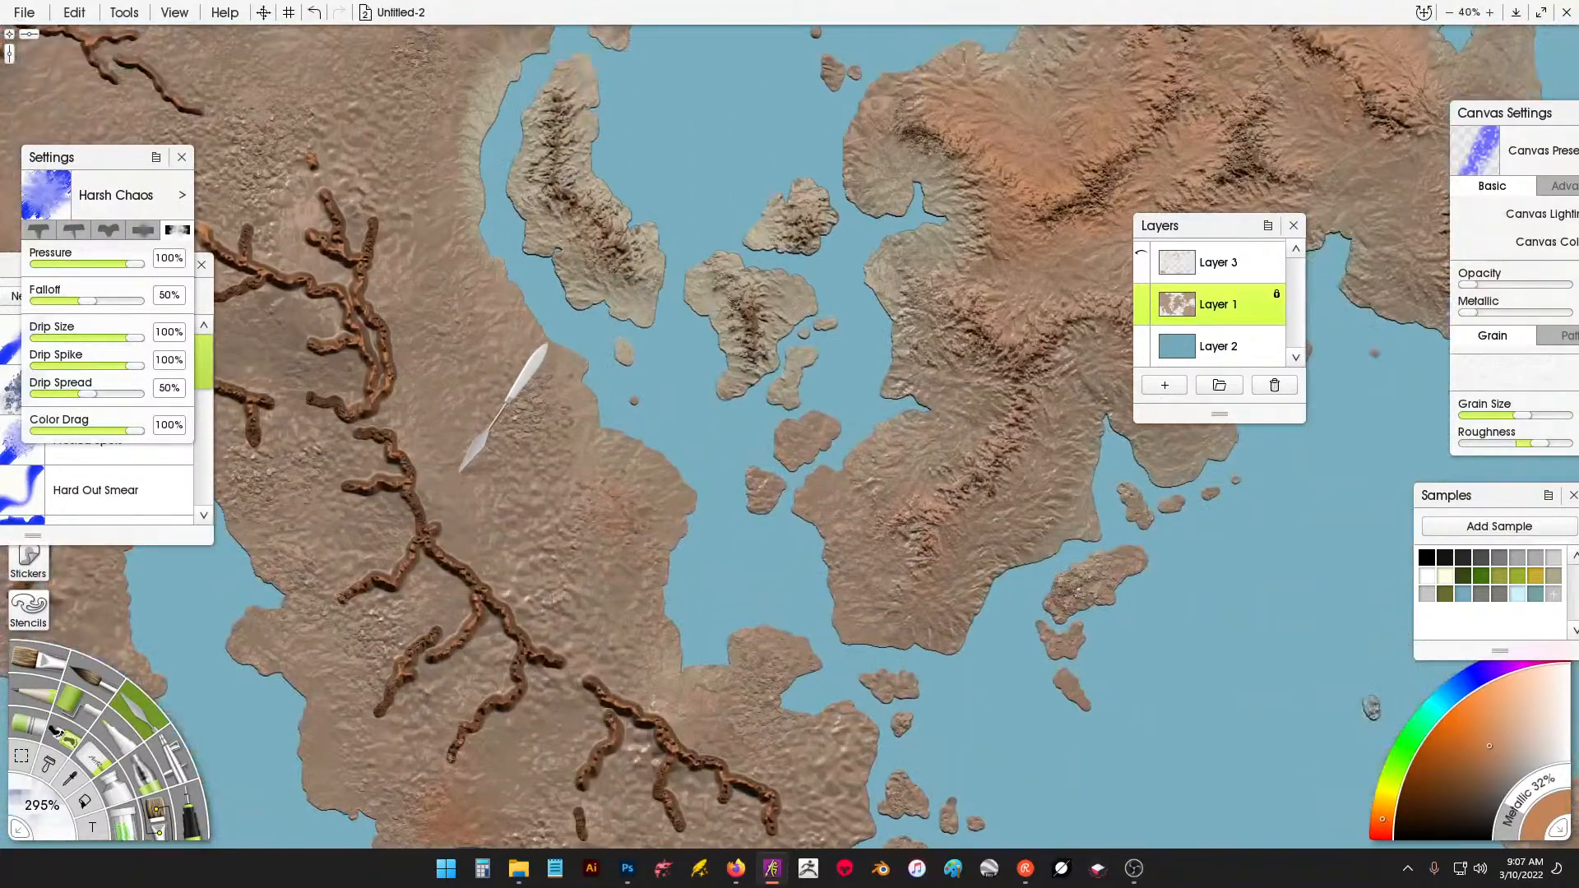
pyautogui.scroll(4, 459, 471)
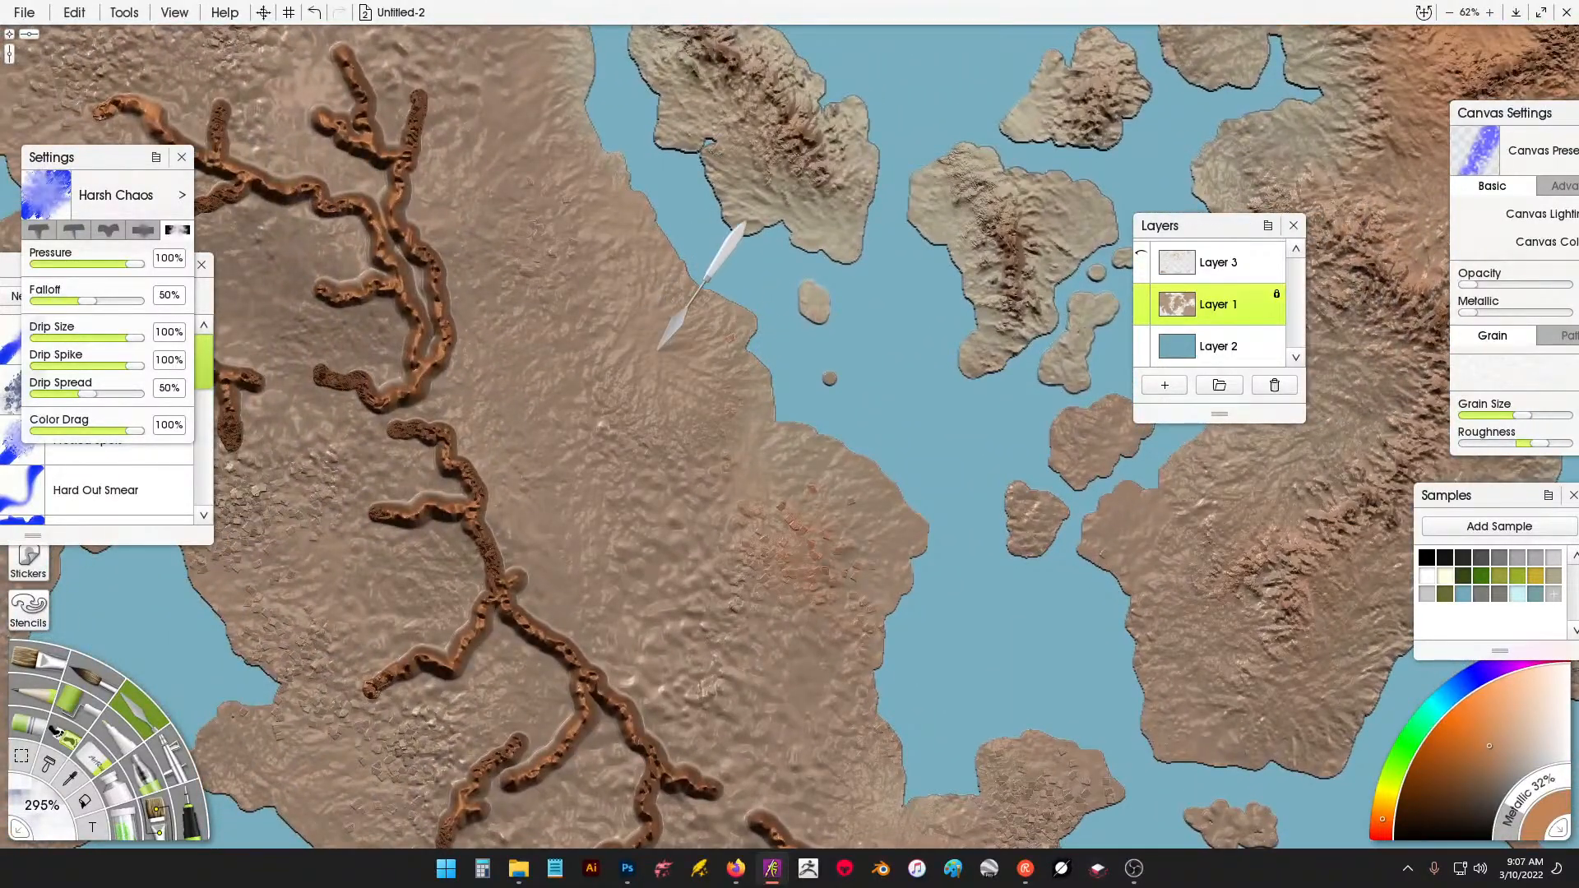
pyautogui.moveTo(540, 336)
pyautogui.mouseDown()
pyautogui.moveTo(456, 165)
pyautogui.moveTo(476, 112)
pyautogui.moveTo(411, 37)
pyautogui.moveTo(321, 91)
pyautogui.moveTo(411, 309)
pyautogui.moveTo(695, 723)
pyautogui.moveTo(713, 450)
pyautogui.mouseUp()
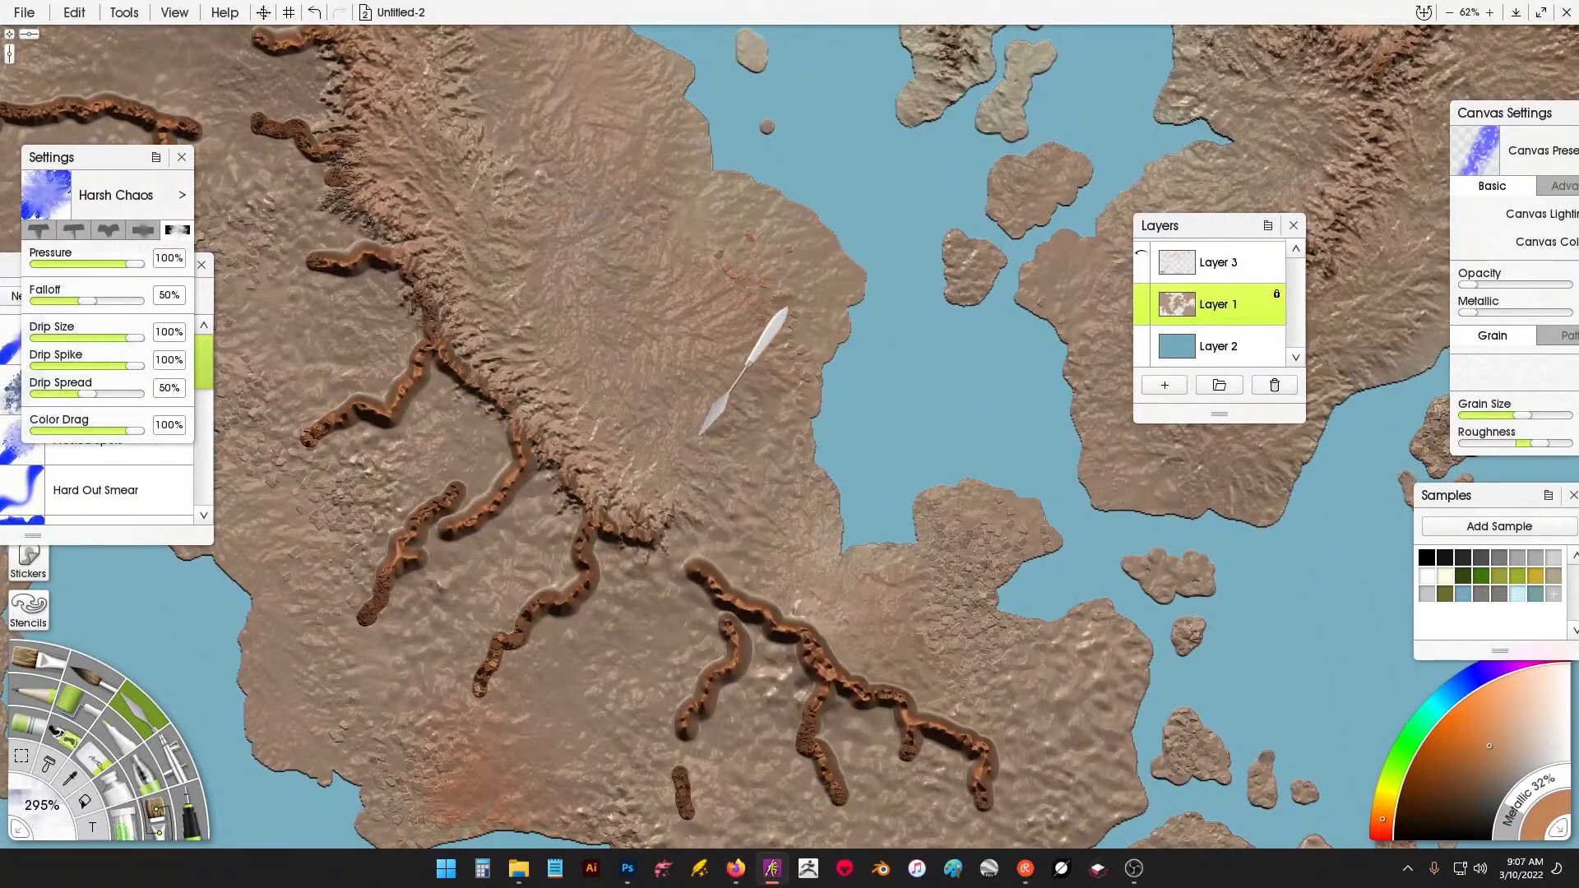
# Blend the branches on the southwestern side of the western continent's long southern ridge into the surrounding land.
pyautogui.moveTo(704, 436); pyautogui.dragTo(691, 349)
pyautogui.moveTo(566, 412); pyautogui.dragTo(543, 448)
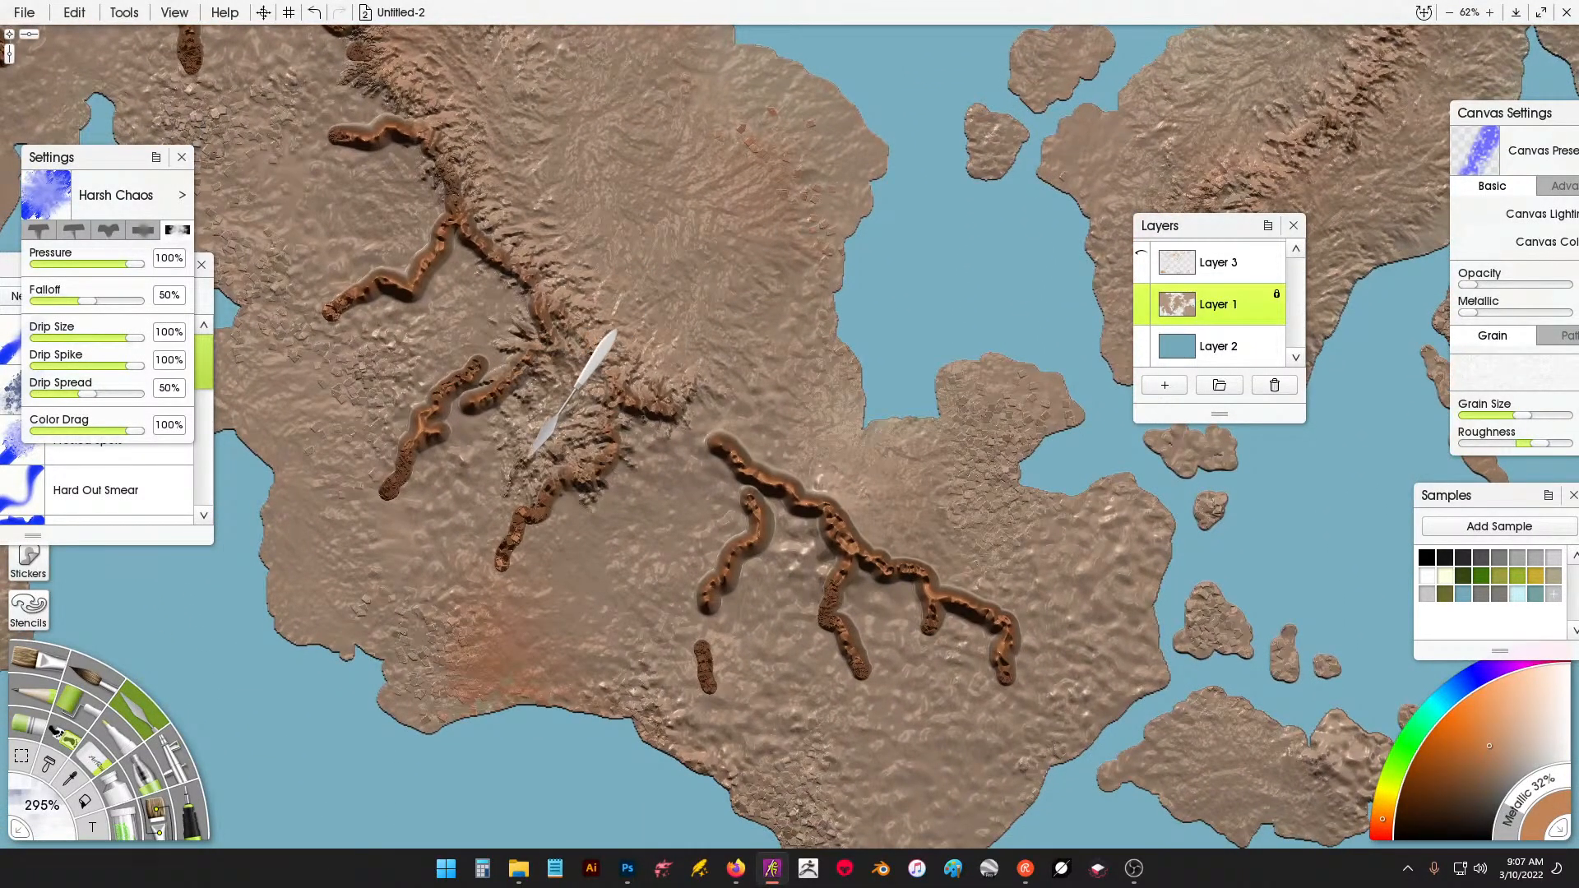
pyautogui.moveTo(494, 506); pyautogui.dragTo(459, 578)
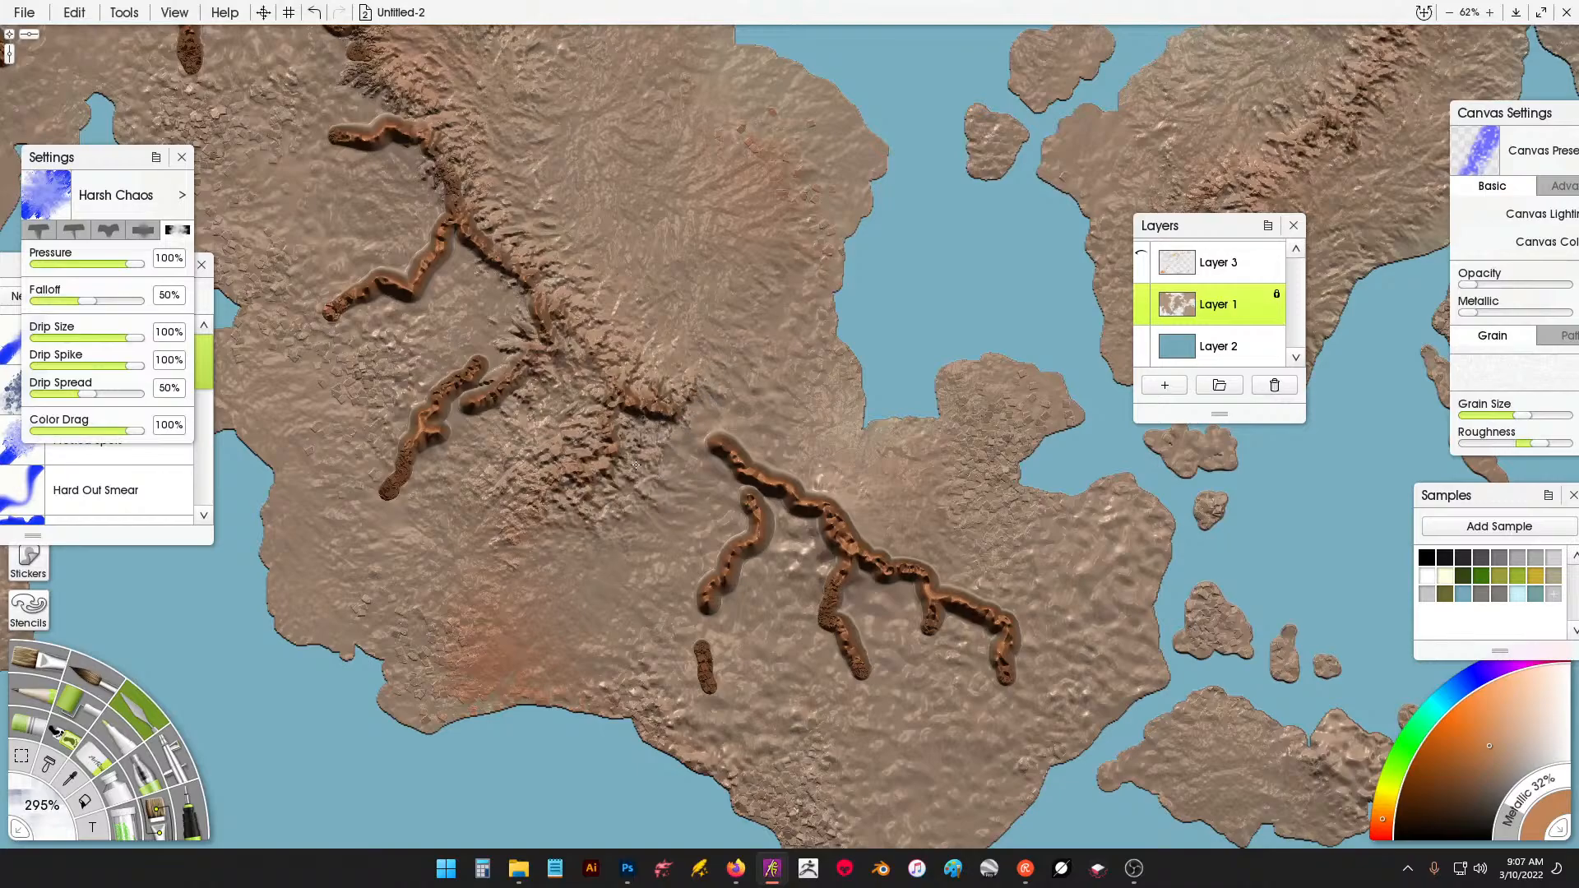
pyautogui.moveTo(635, 466); pyautogui.dragTo(612, 399)
pyautogui.moveTo(526, 370)
pyautogui.mouseDown()
pyautogui.moveTo(387, 510)
pyautogui.moveTo(370, 421)
pyautogui.moveTo(440, 354)
pyautogui.moveTo(478, 352)
pyautogui.moveTo(494, 271)
pyautogui.moveTo(449, 297)
pyautogui.moveTo(469, 291)
pyautogui.mouseUp()
pyautogui.moveTo(356, 258)
pyautogui.mouseDown()
pyautogui.moveTo(302, 280)
pyautogui.moveTo(282, 316)
pyautogui.mouseUp()
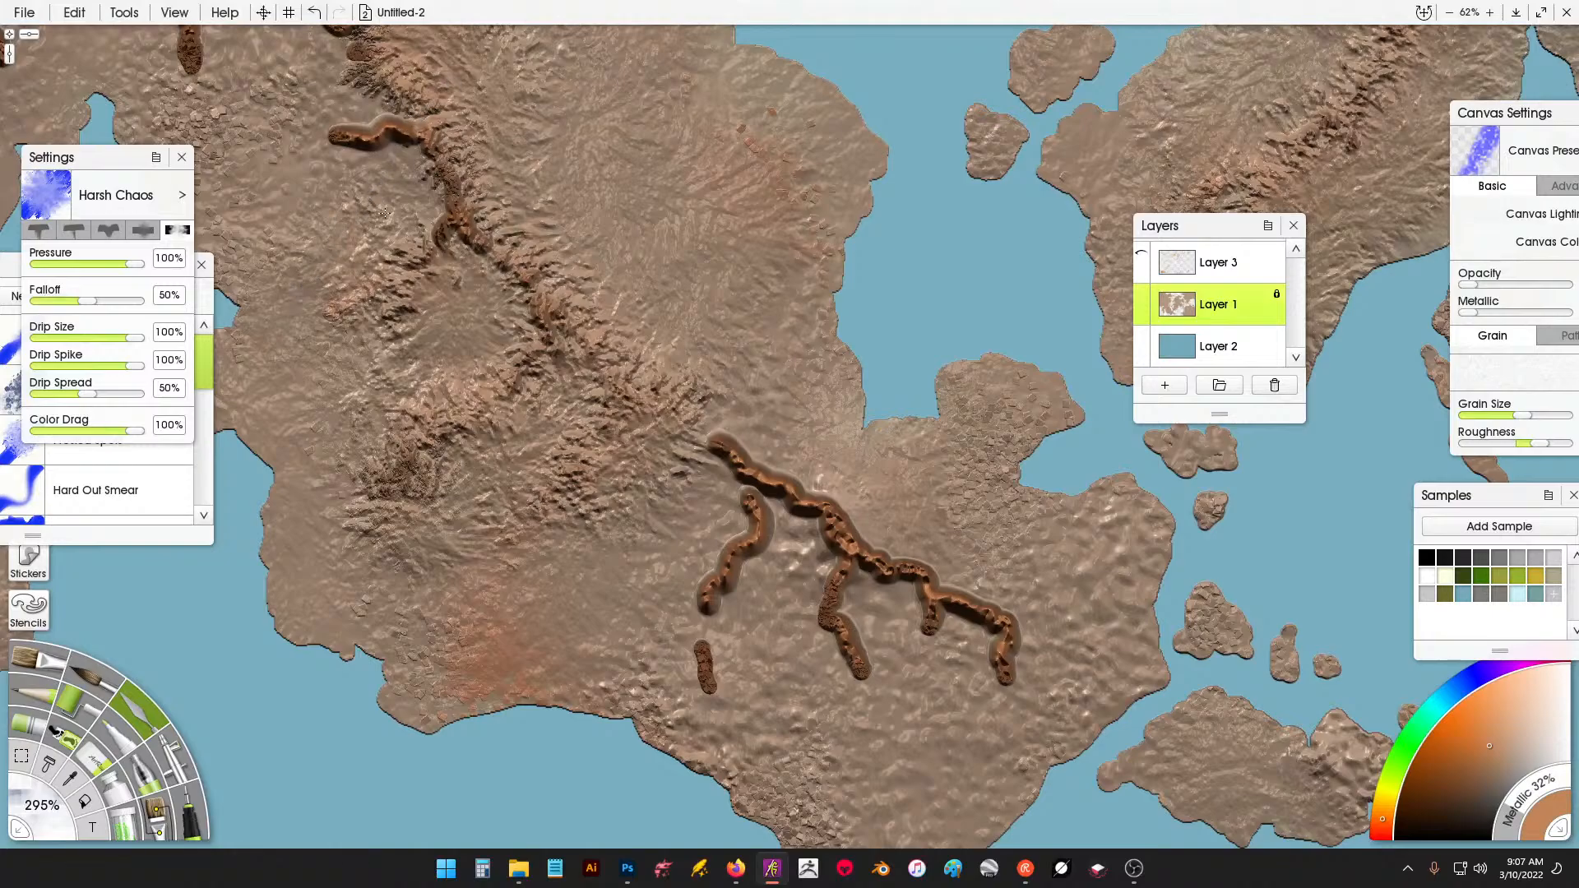
pyautogui.moveTo(384, 213)
pyautogui.mouseDown()
pyautogui.moveTo(339, 175)
pyautogui.moveTo(307, 126)
pyautogui.moveTo(317, 101)
pyautogui.moveTo(355, 105)
pyautogui.mouseUp()
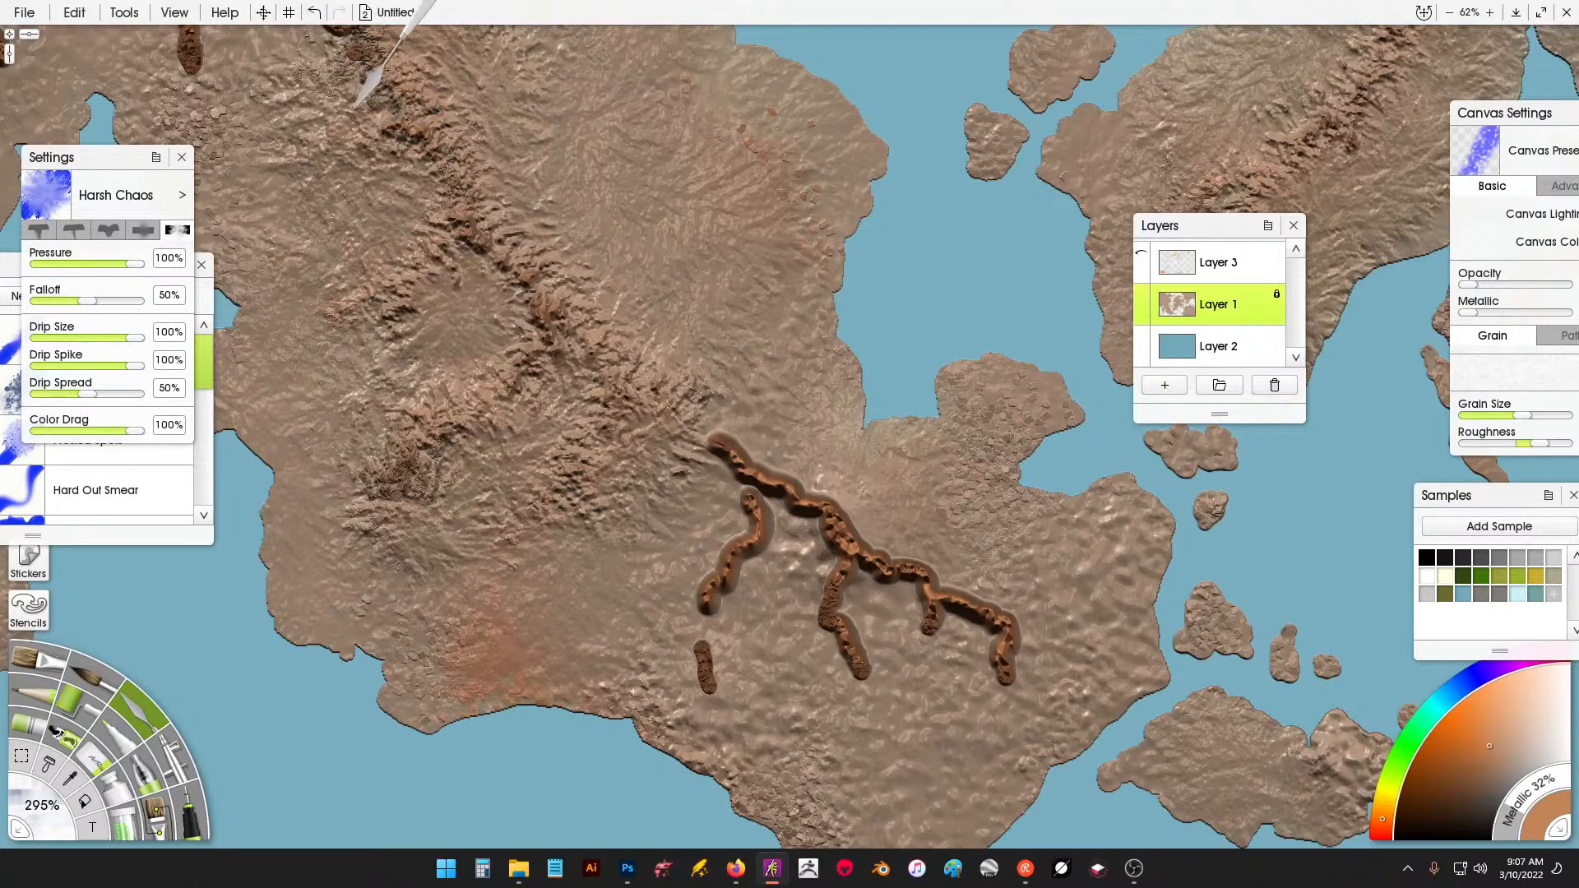
# Blend the ridge and its short spurs at the western continent's southeastern tip into rugged mountains.
pyautogui.moveTo(675, 321); pyautogui.dragTo(543, 213)
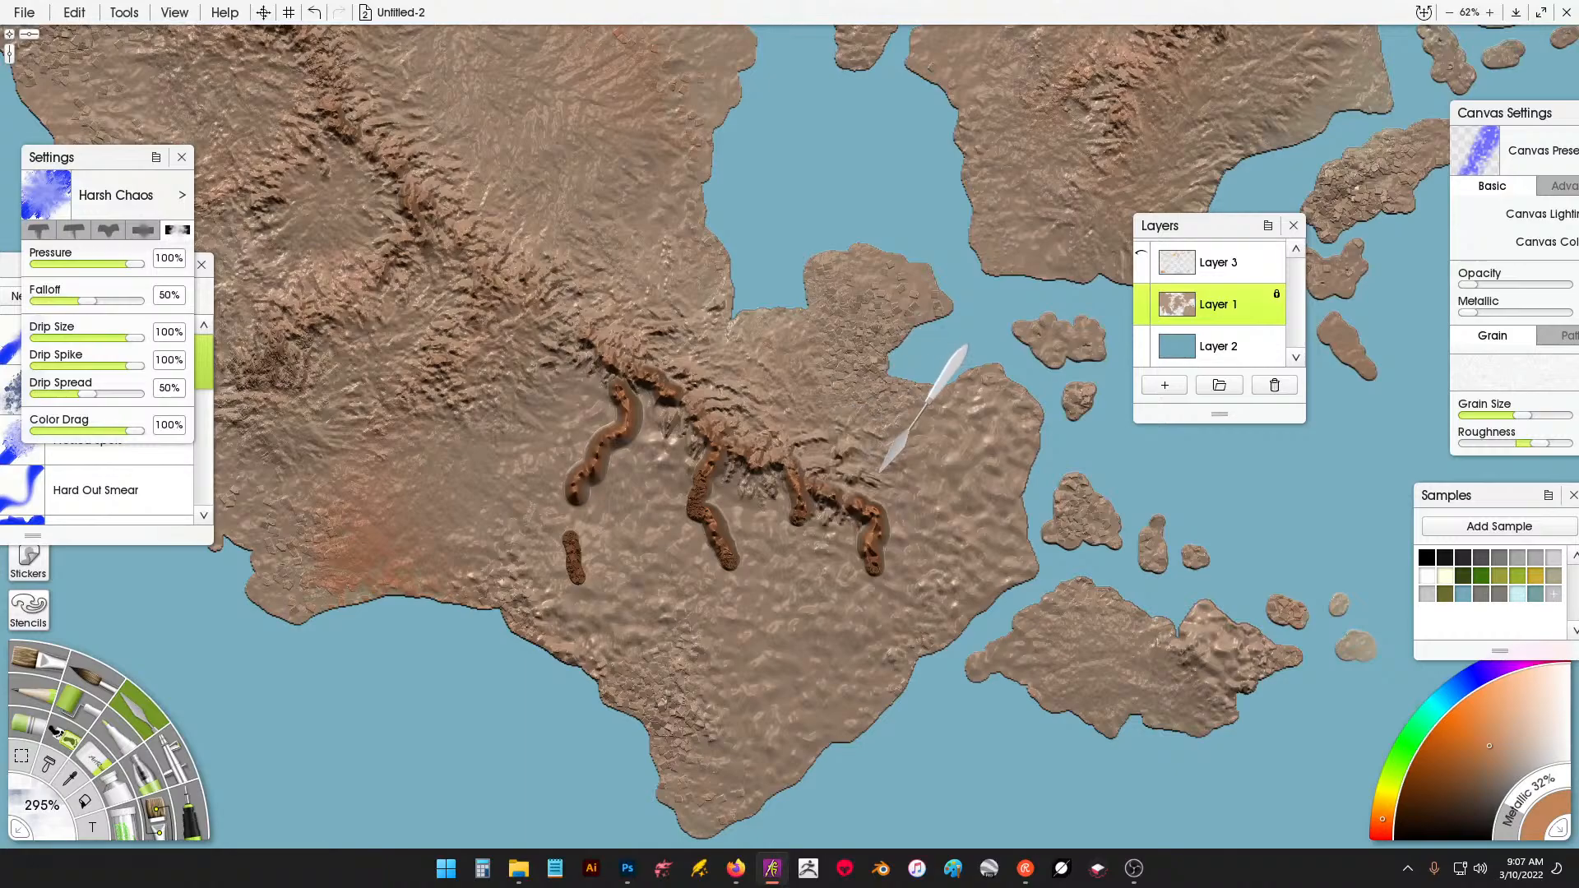
pyautogui.moveTo(880, 473); pyautogui.dragTo(919, 524)
pyautogui.moveTo(850, 583)
pyautogui.mouseDown()
pyautogui.moveTo(740, 486)
pyautogui.moveTo(701, 476)
pyautogui.mouseUp()
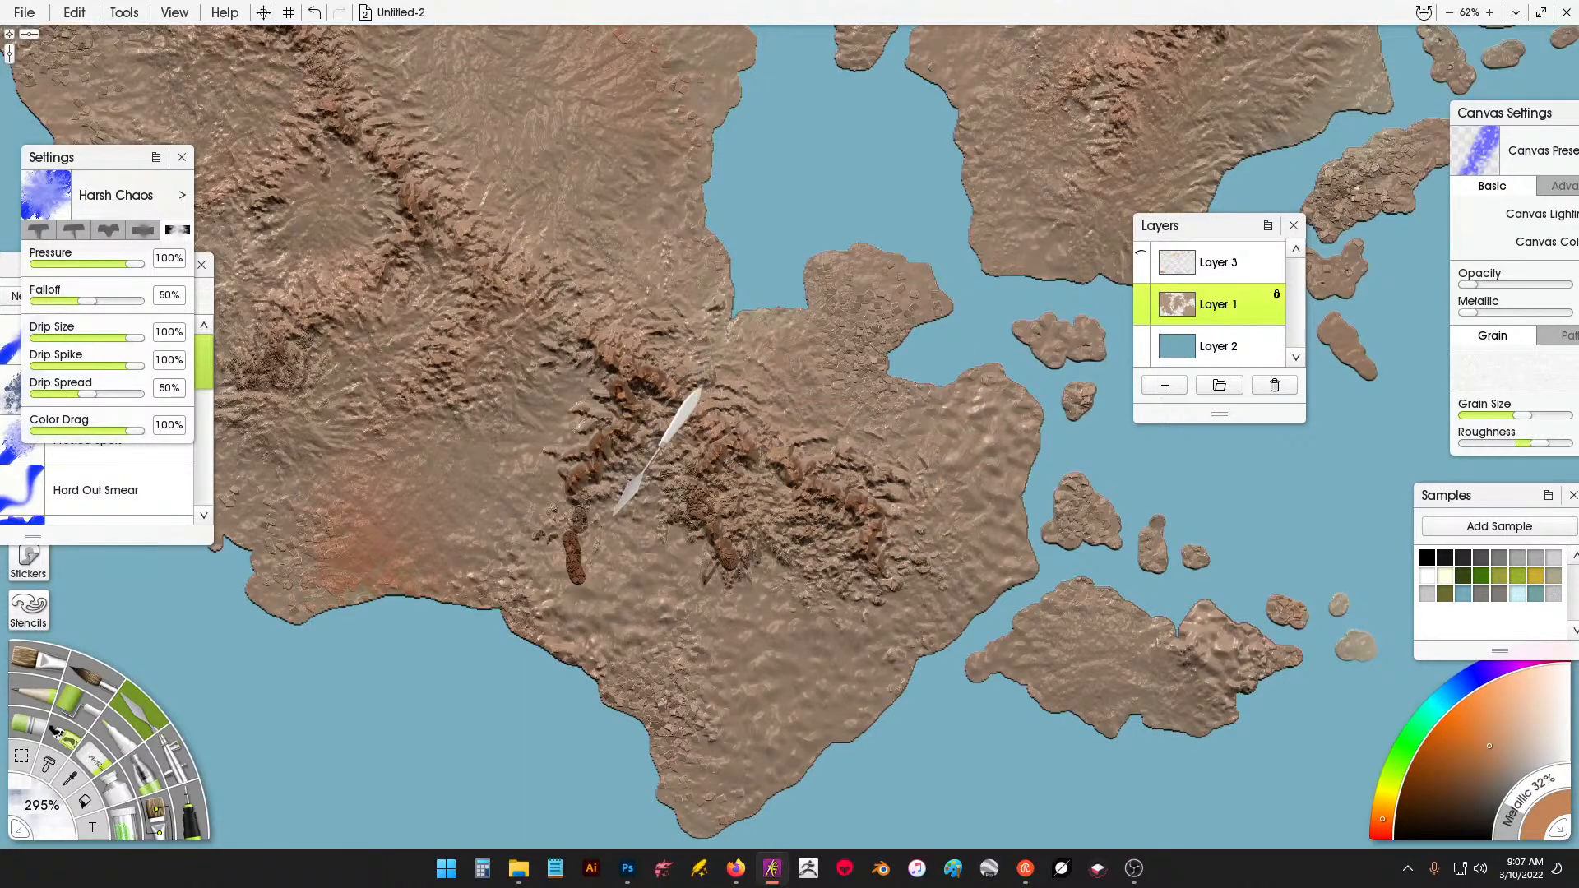
pyautogui.moveTo(595, 494); pyautogui.dragTo(546, 496)
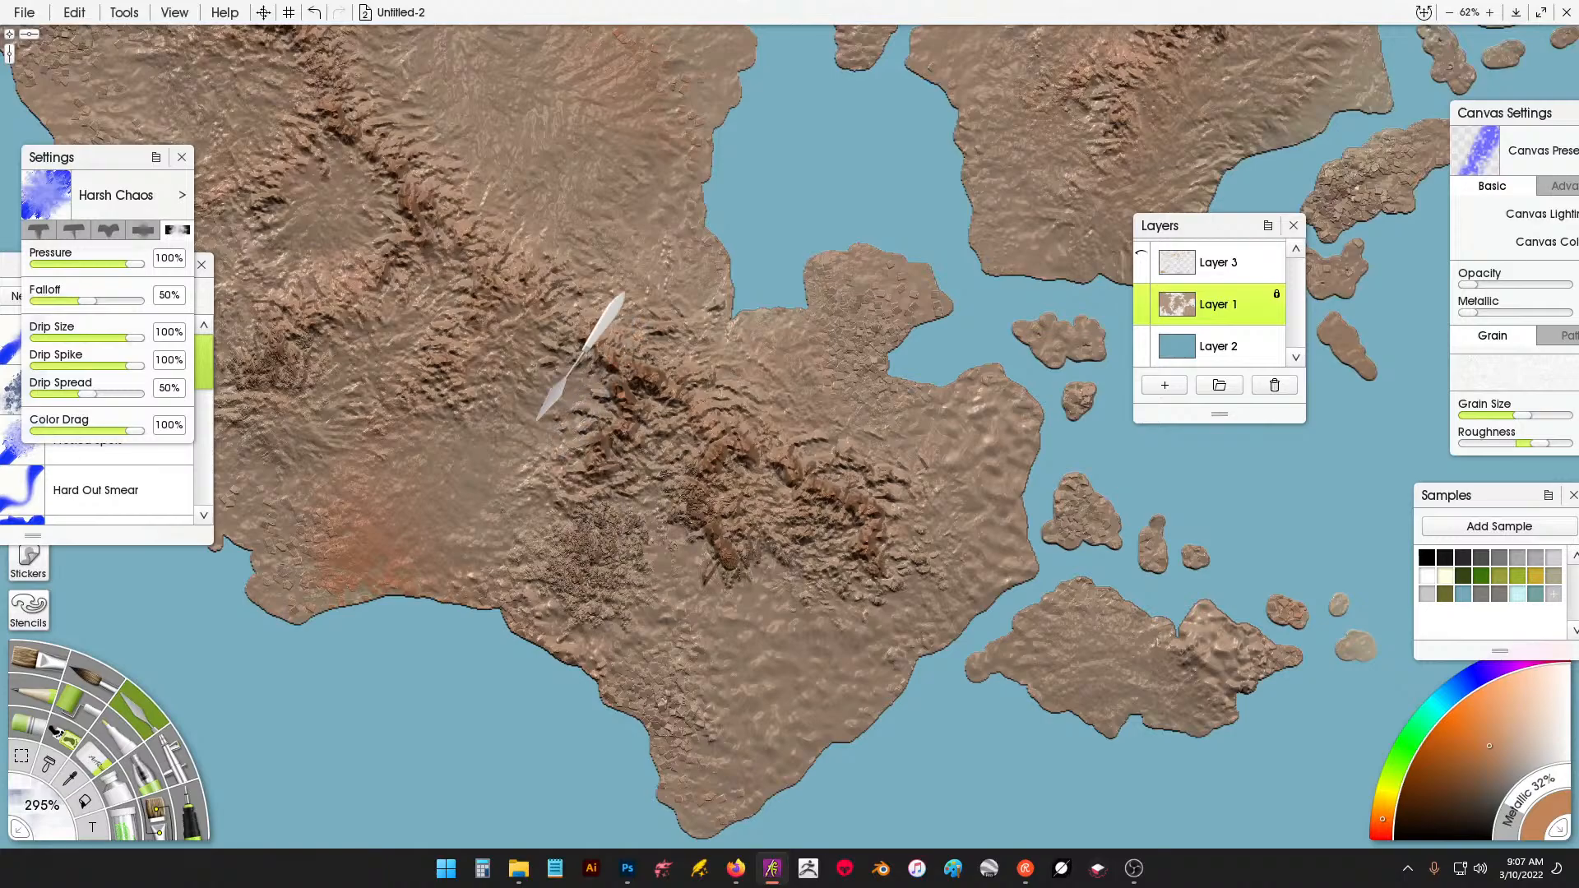
# Blend the arched ridge on the western continent's southwestern peninsula and the branching ridge just north of it into mountains.
pyautogui.hscroll(-10, 580, 358)
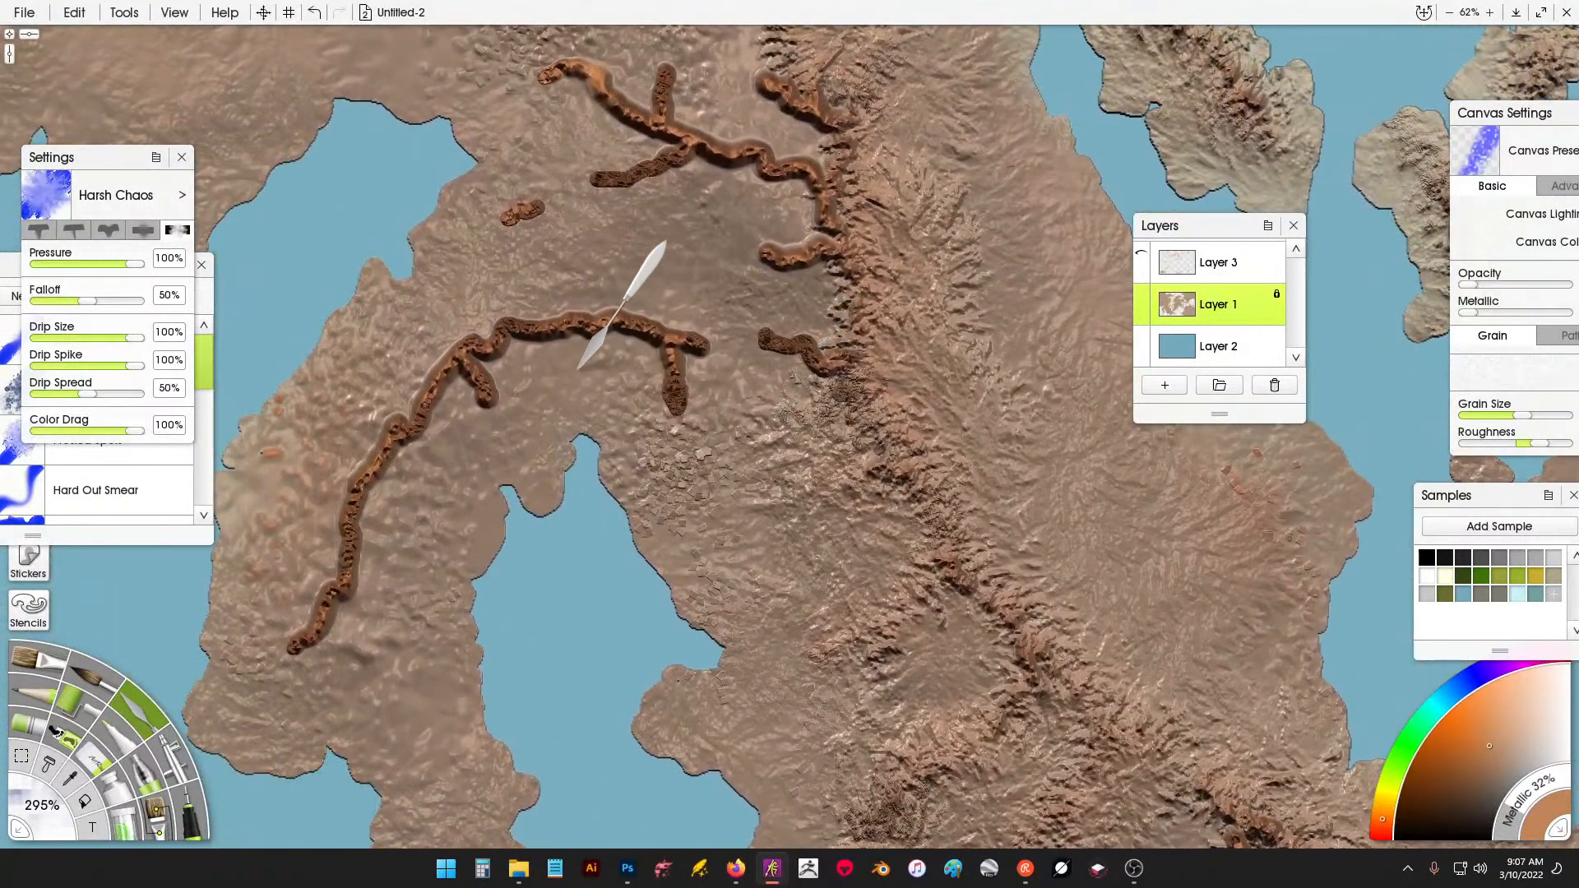
pyautogui.moveTo(536, 373)
pyautogui.mouseDown()
pyautogui.moveTo(626, 378)
pyautogui.moveTo(644, 416)
pyautogui.moveTo(681, 434)
pyautogui.mouseUp()
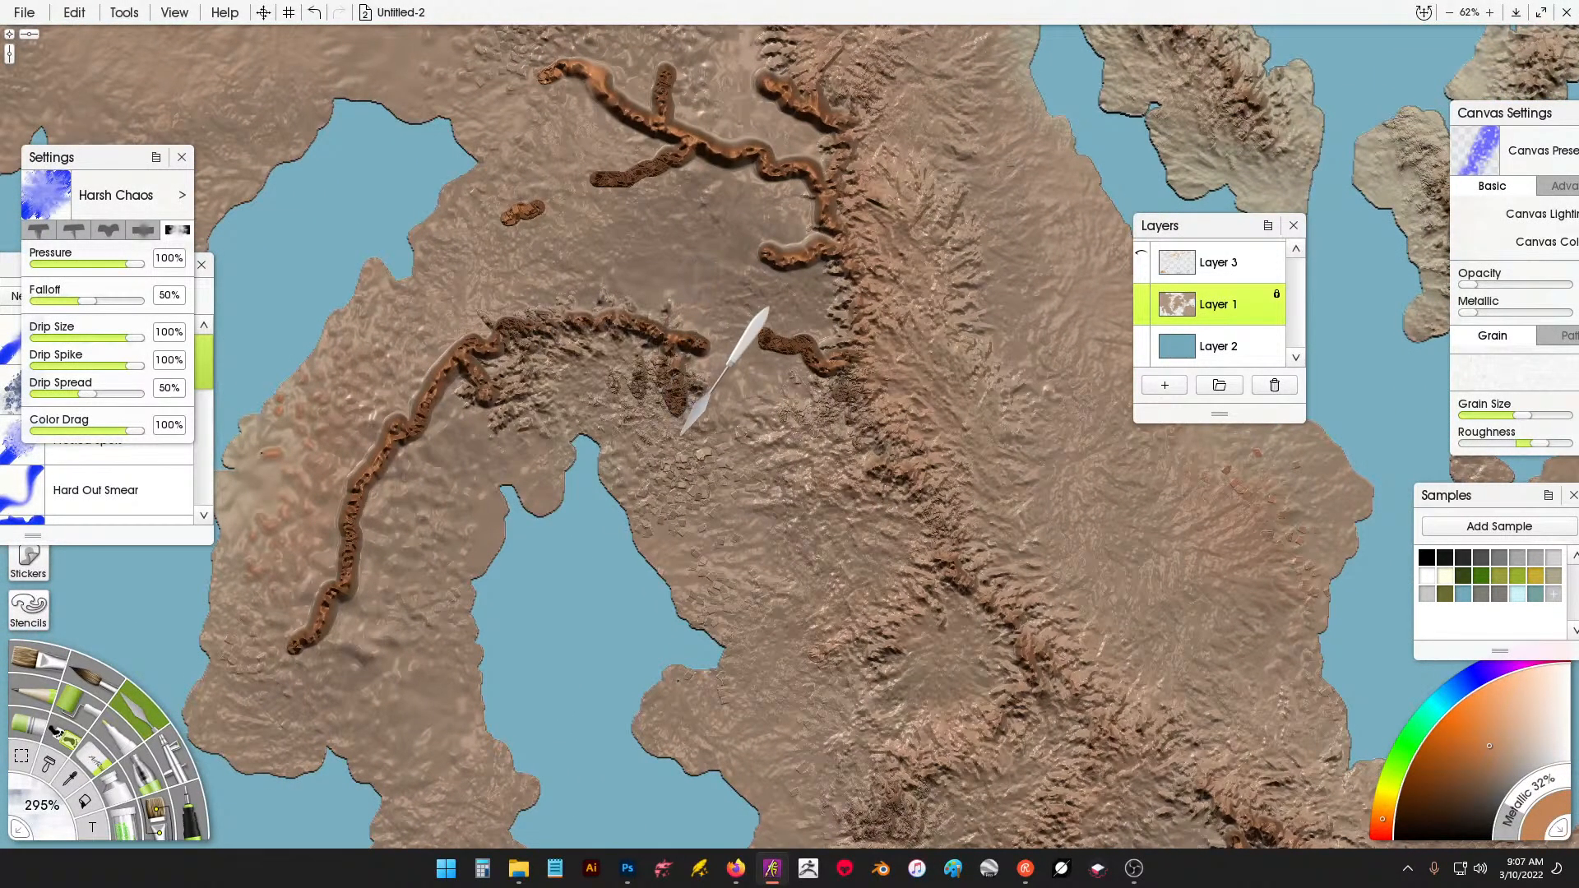
pyautogui.moveTo(699, 323)
pyautogui.mouseDown()
pyautogui.moveTo(580, 296)
pyautogui.moveTo(477, 306)
pyautogui.moveTo(387, 366)
pyautogui.moveTo(326, 439)
pyautogui.moveTo(288, 568)
pyautogui.moveTo(346, 662)
pyautogui.moveTo(427, 557)
pyautogui.mouseUp()
pyautogui.moveTo(448, 466)
pyautogui.mouseDown()
pyautogui.moveTo(780, 440)
pyautogui.moveTo(755, 324)
pyautogui.moveTo(810, 310)
pyautogui.moveTo(740, 318)
pyautogui.moveTo(724, 505)
pyautogui.mouseUp()
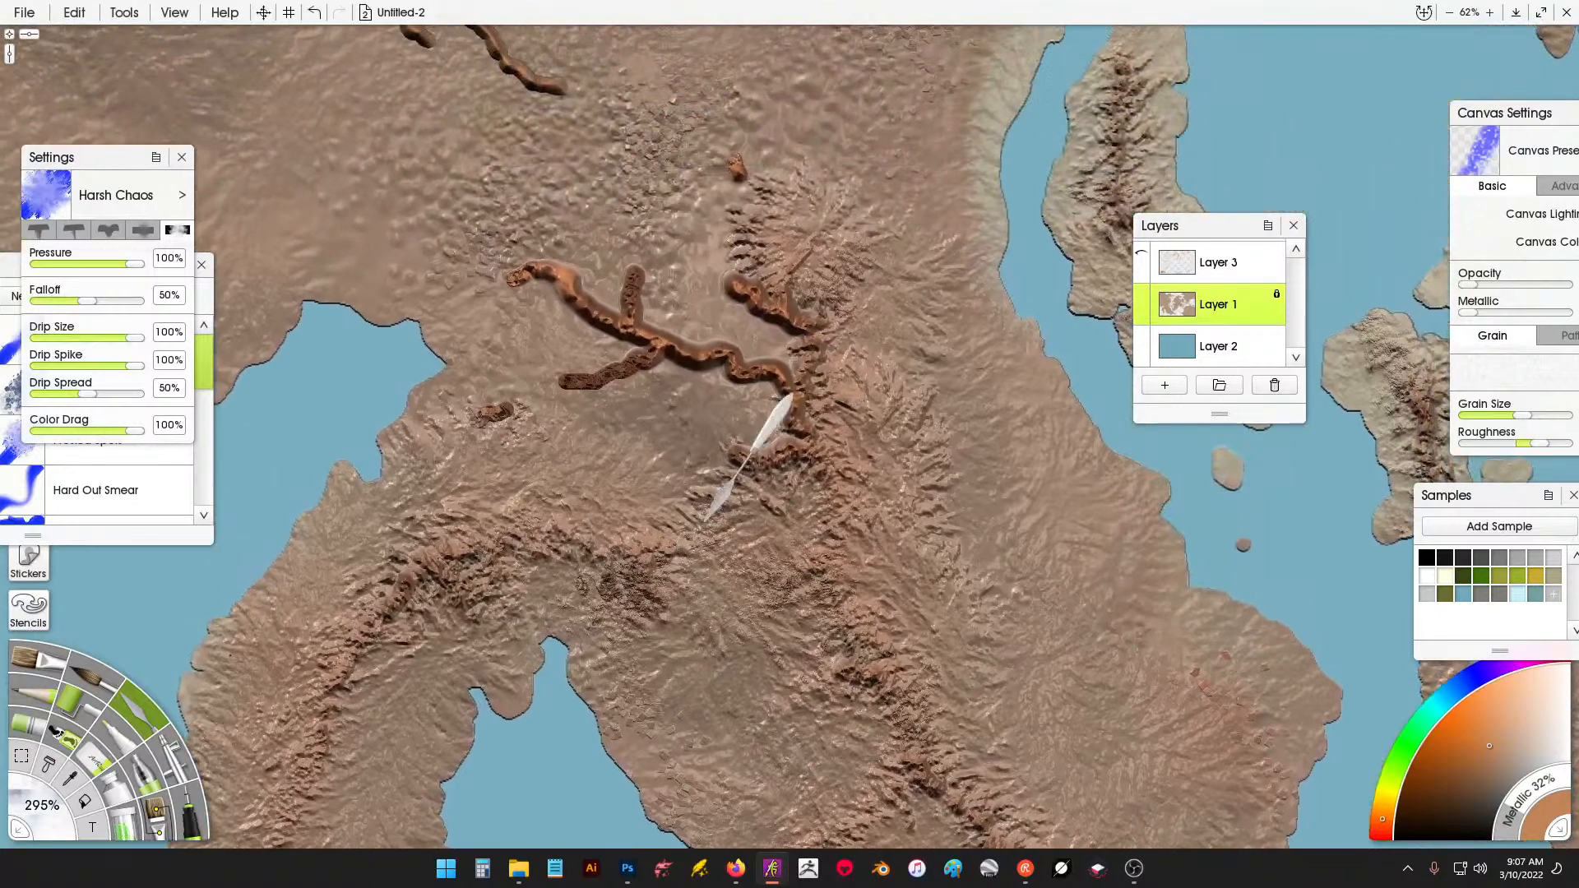
pyautogui.moveTo(741, 362)
pyautogui.mouseDown()
pyautogui.moveTo(599, 377)
pyautogui.moveTo(527, 271)
pyautogui.moveTo(567, 189)
pyautogui.moveTo(757, 337)
pyautogui.mouseUp()
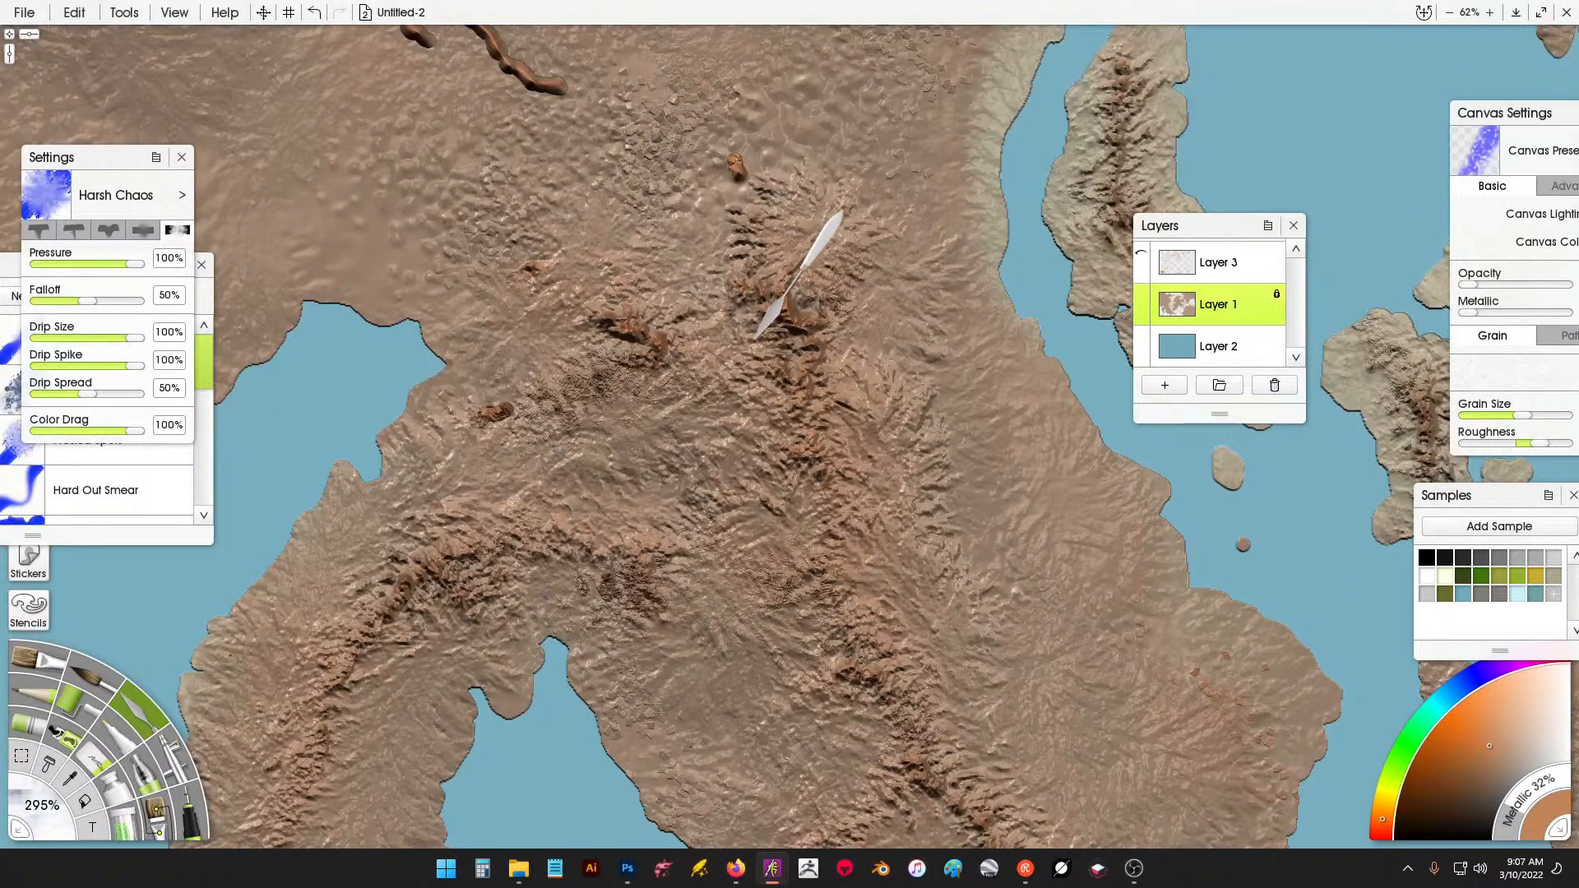
# Blend the eastern part of the branching ridge north of the western continent's small lake, including its two southward spurs.
pyautogui.scroll(-5, 629, 262)
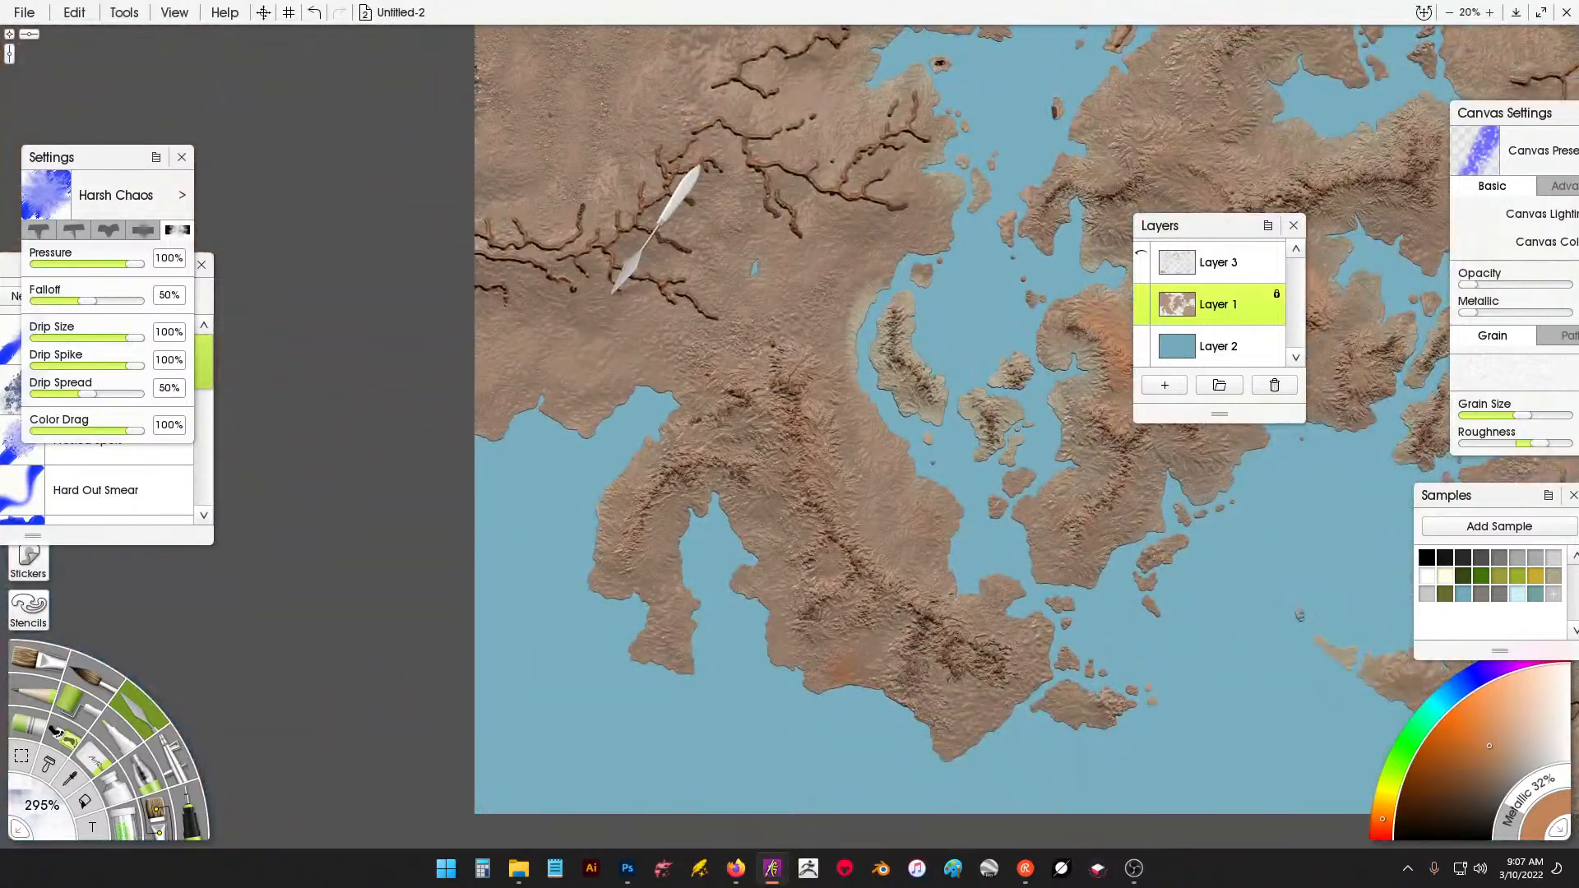
pyautogui.scroll(3, 629, 262)
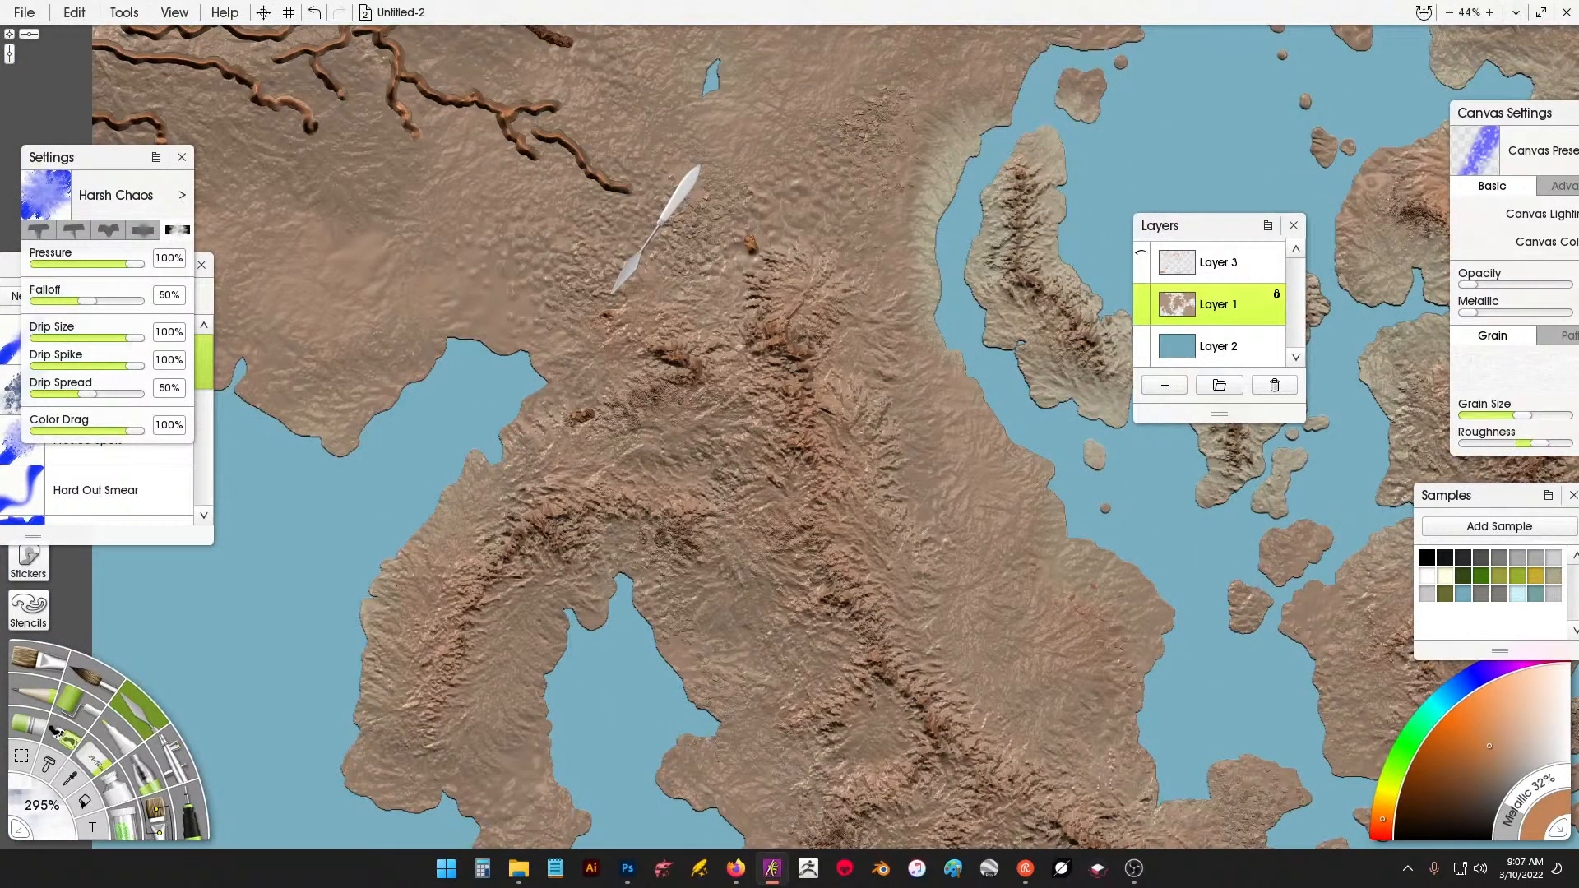
pyautogui.scroll(-4, 475, 169)
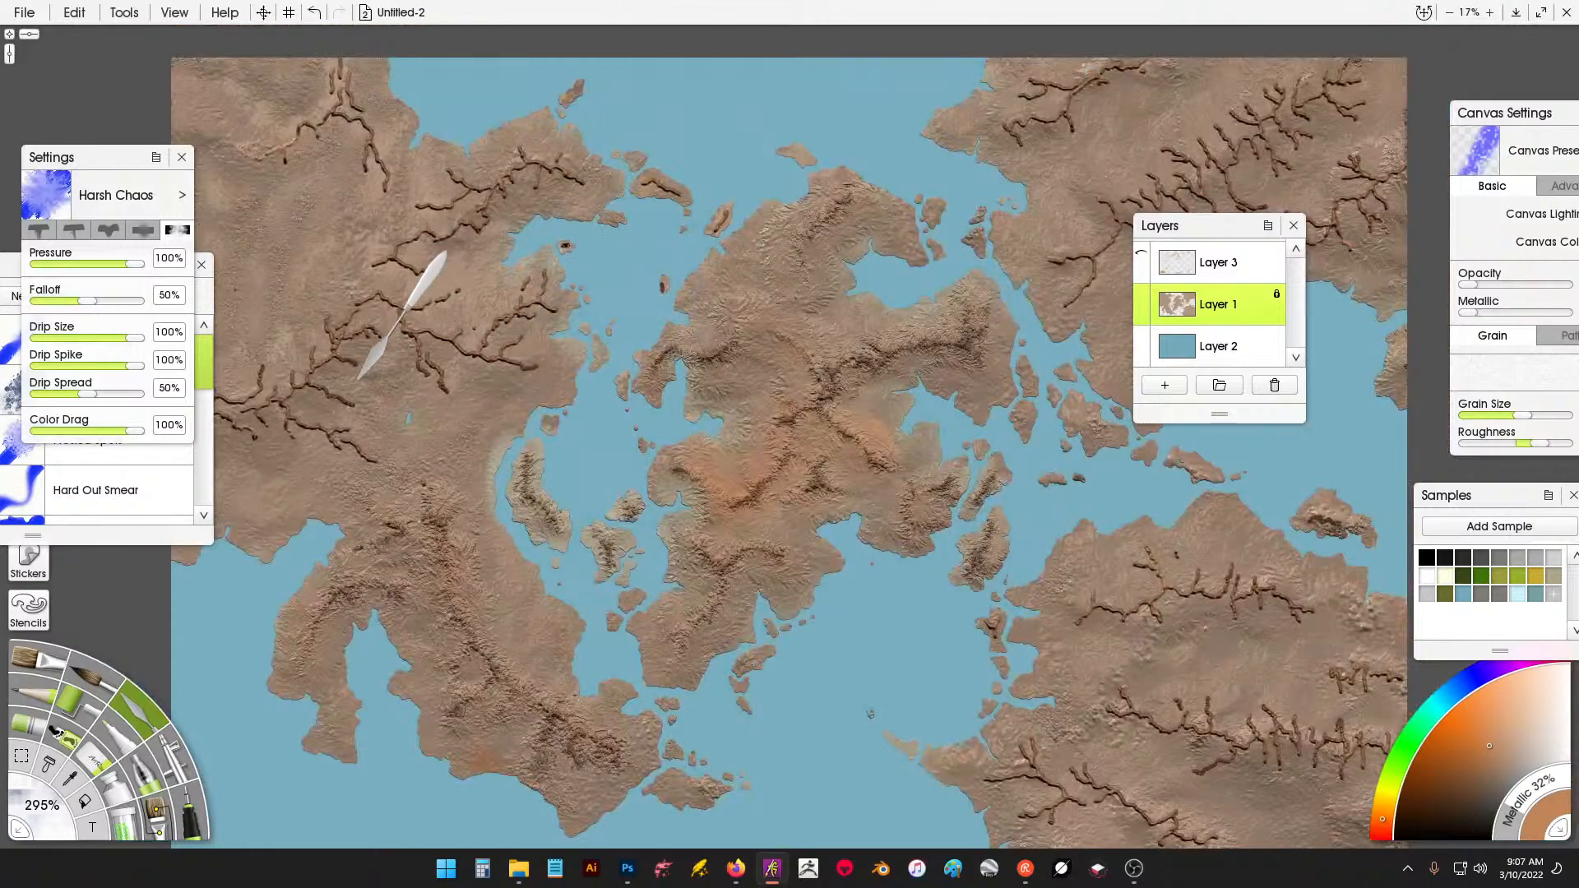
pyautogui.scroll(5, 403, 317)
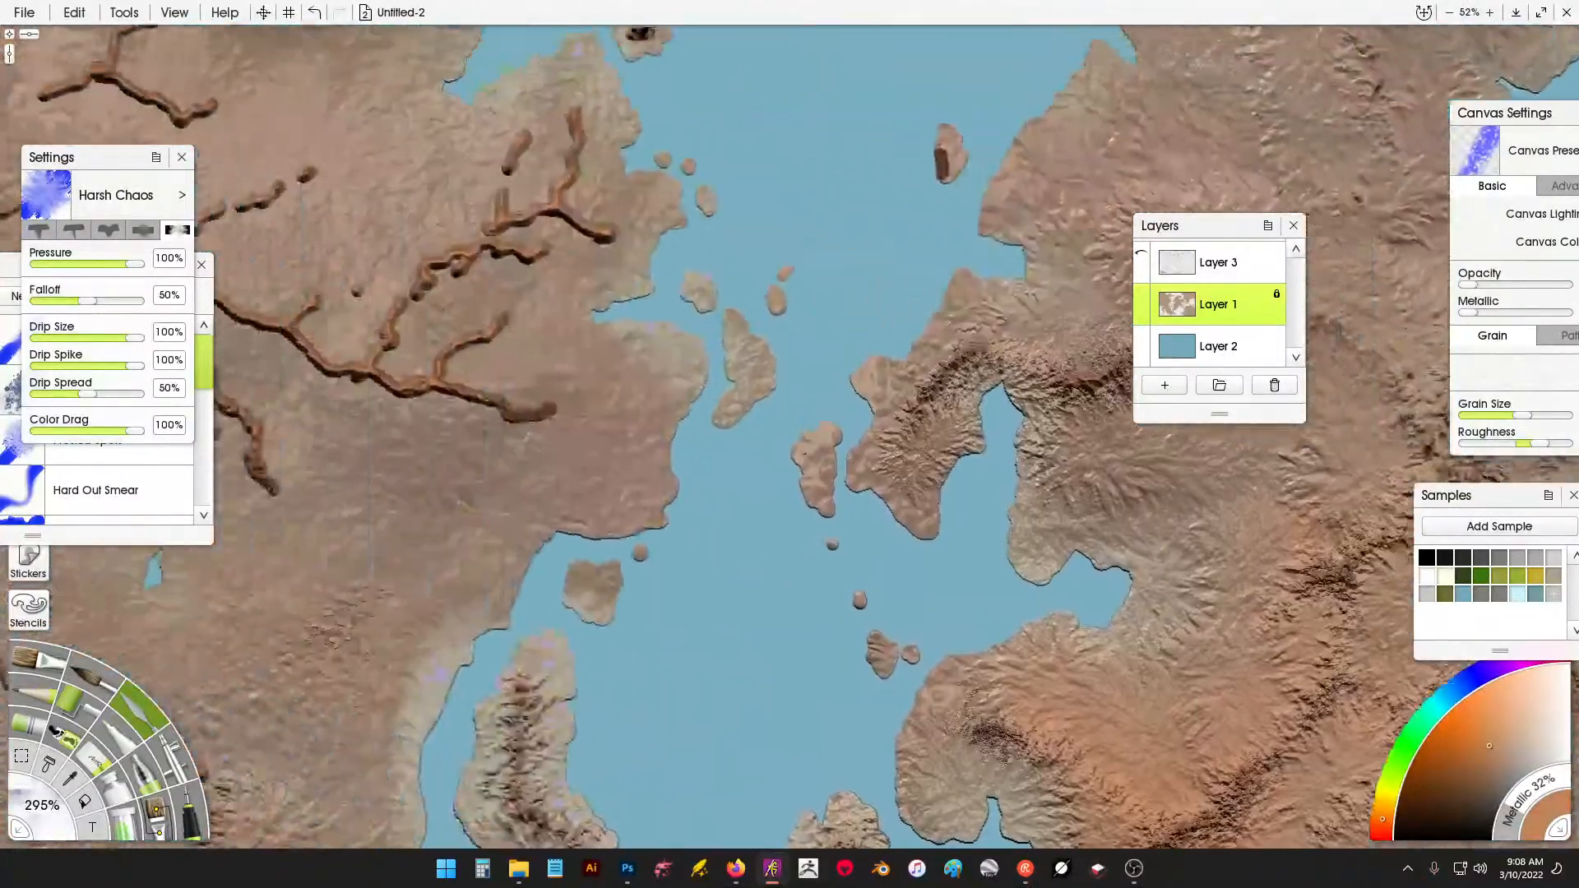
pyautogui.moveTo(329, 339); pyautogui.dragTo(684, 322)
pyautogui.scroll(2, 685, 323)
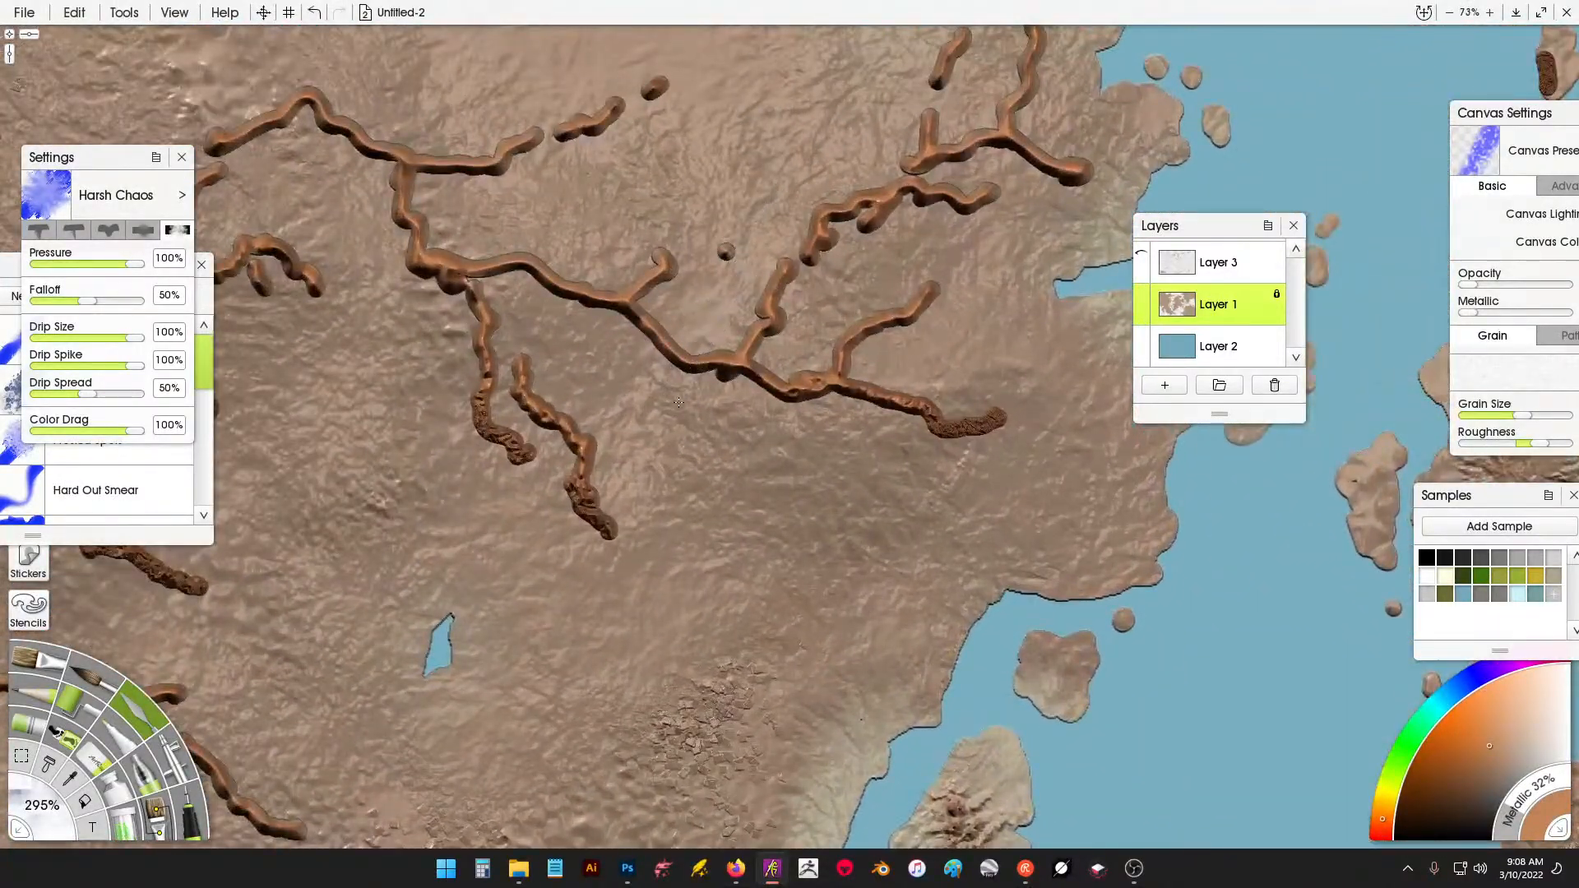
pyautogui.moveTo(679, 402)
pyautogui.mouseDown()
pyautogui.moveTo(734, 449)
pyautogui.moveTo(833, 448)
pyautogui.moveTo(898, 486)
pyautogui.moveTo(981, 498)
pyautogui.moveTo(1037, 452)
pyautogui.moveTo(974, 375)
pyautogui.moveTo(905, 353)
pyautogui.moveTo(912, 339)
pyautogui.moveTo(859, 292)
pyautogui.moveTo(806, 281)
pyautogui.moveTo(791, 188)
pyautogui.moveTo(856, 156)
pyautogui.mouseUp()
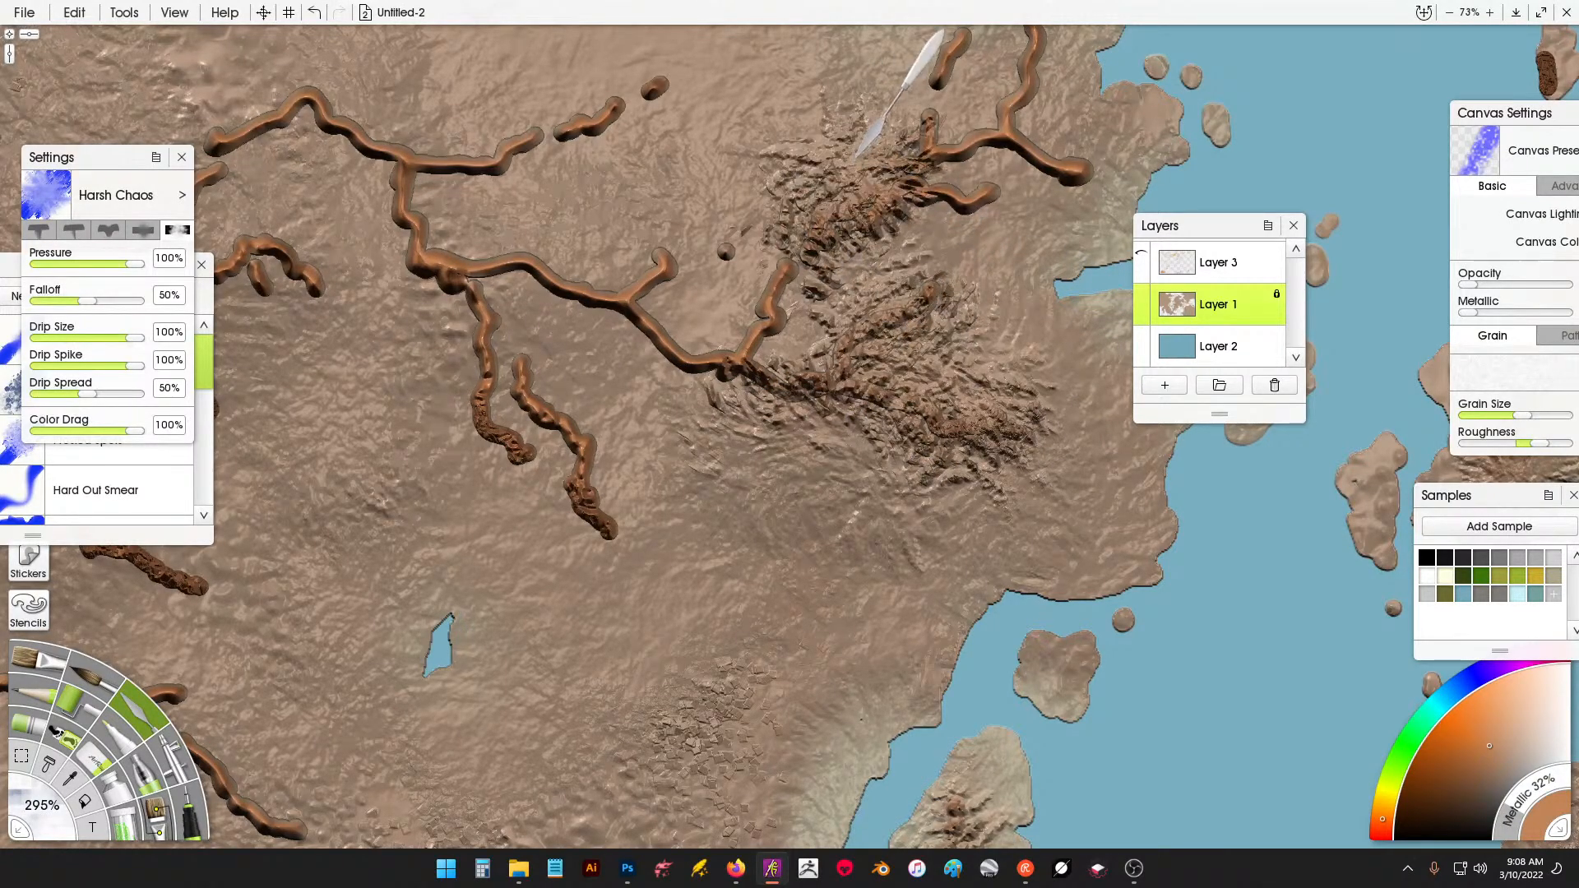
pyautogui.moveTo(722, 271)
pyautogui.mouseDown()
pyautogui.moveTo(697, 307)
pyautogui.moveTo(686, 395)
pyautogui.moveTo(718, 426)
pyautogui.moveTo(590, 375)
pyautogui.moveTo(525, 323)
pyautogui.moveTo(608, 412)
pyautogui.moveTo(635, 549)
pyautogui.moveTo(532, 551)
pyautogui.moveTo(445, 482)
pyautogui.moveTo(423, 409)
pyautogui.mouseUp()
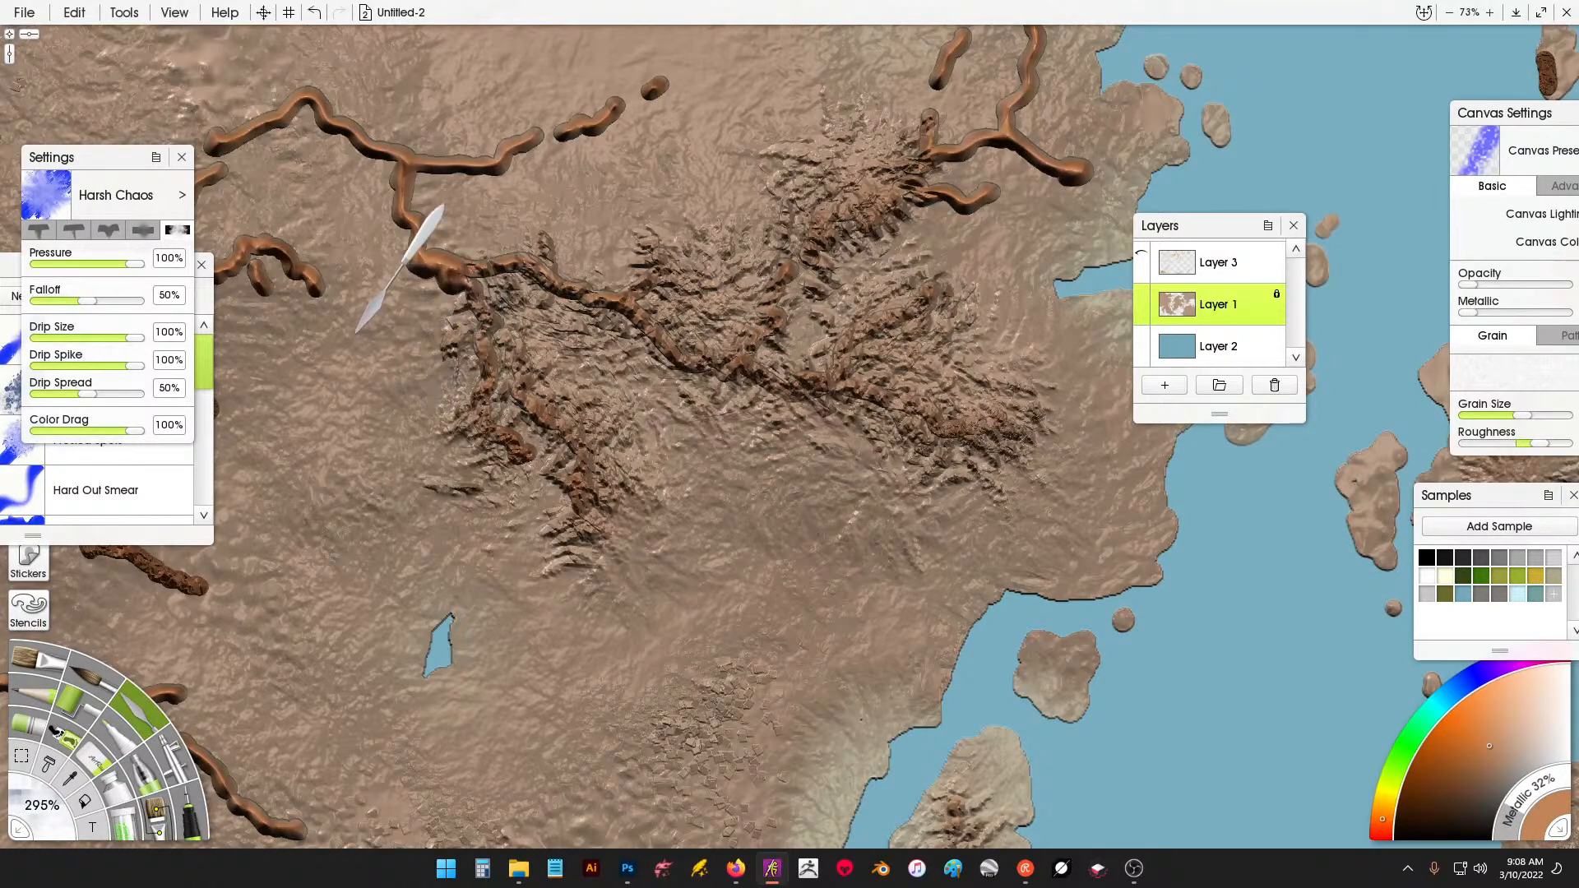
# Extend the knife blending along the northwestern branches of the ridge network north of the small lake.
pyautogui.scroll(-1, 521, 293)
pyautogui.scroll(2, 550, 290)
pyautogui.moveTo(552, 293); pyautogui.dragTo(990, 361)
pyautogui.moveTo(771, 234)
pyautogui.mouseDown()
pyautogui.moveTo(850, 283)
pyautogui.moveTo(856, 335)
pyautogui.moveTo(904, 378)
pyautogui.moveTo(921, 288)
pyautogui.moveTo(1012, 247)
pyautogui.moveTo(1040, 289)
pyautogui.moveTo(1107, 193)
pyautogui.moveTo(1067, 163)
pyautogui.moveTo(933, 197)
pyautogui.moveTo(899, 134)
pyautogui.moveTo(822, 177)
pyautogui.moveTo(782, 77)
pyautogui.moveTo(693, 166)
pyautogui.moveTo(699, 123)
pyautogui.moveTo(566, 290)
pyautogui.mouseUp()
pyautogui.scroll(3, 732, 175)
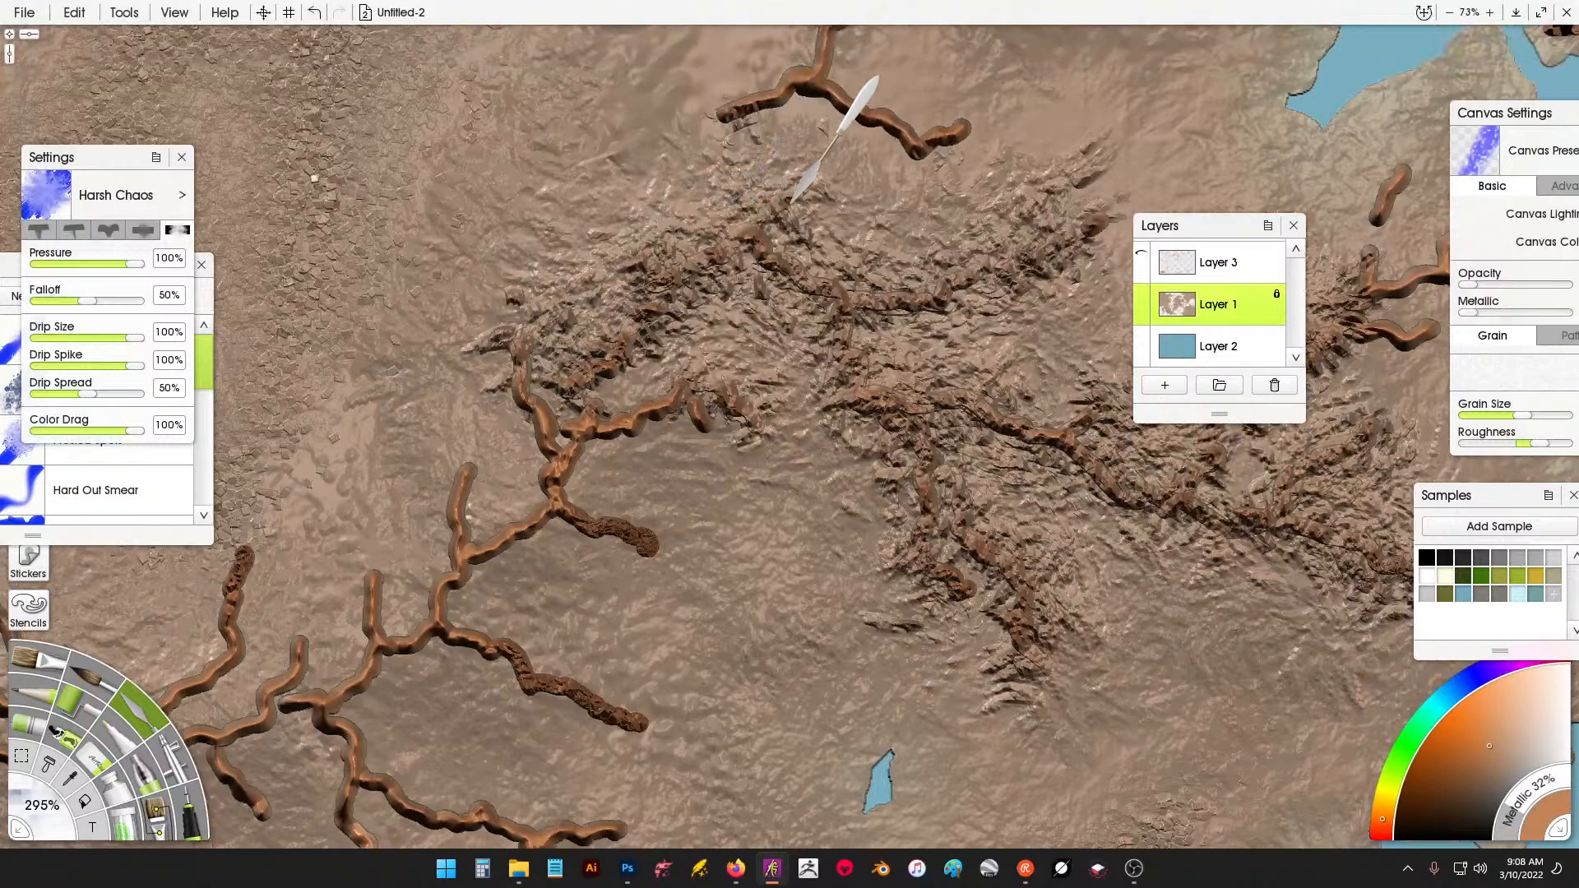
# Blend the ridges on the western continent's pale northeastern peninsula into rugged mountains reaching towards the coast.
pyautogui.hotkey('ctrl', '0')
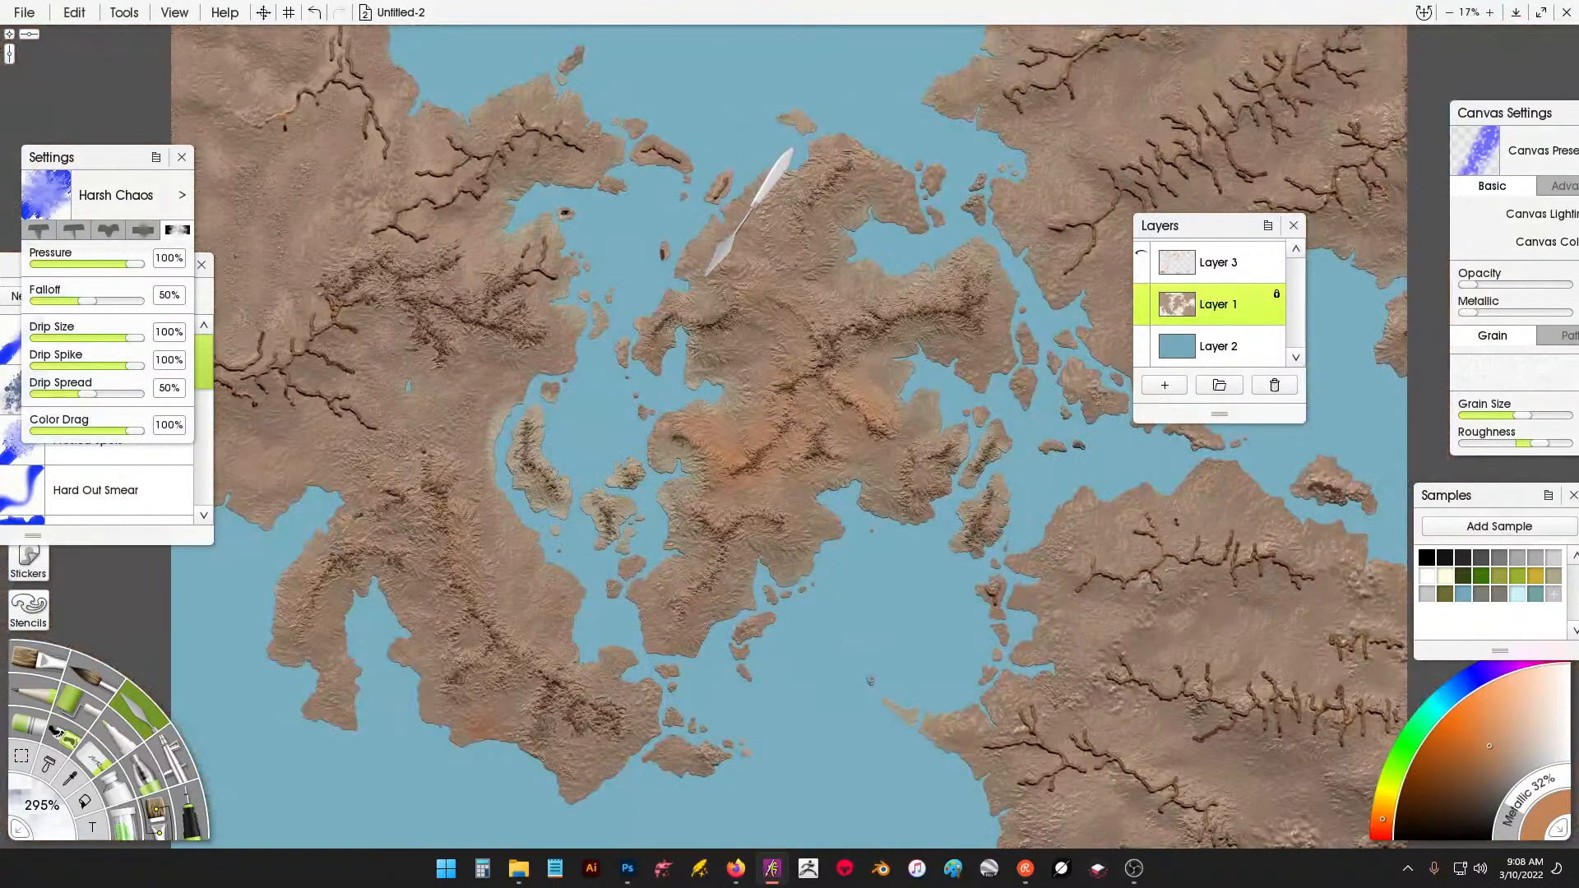
pyautogui.scroll(5, 440, 204)
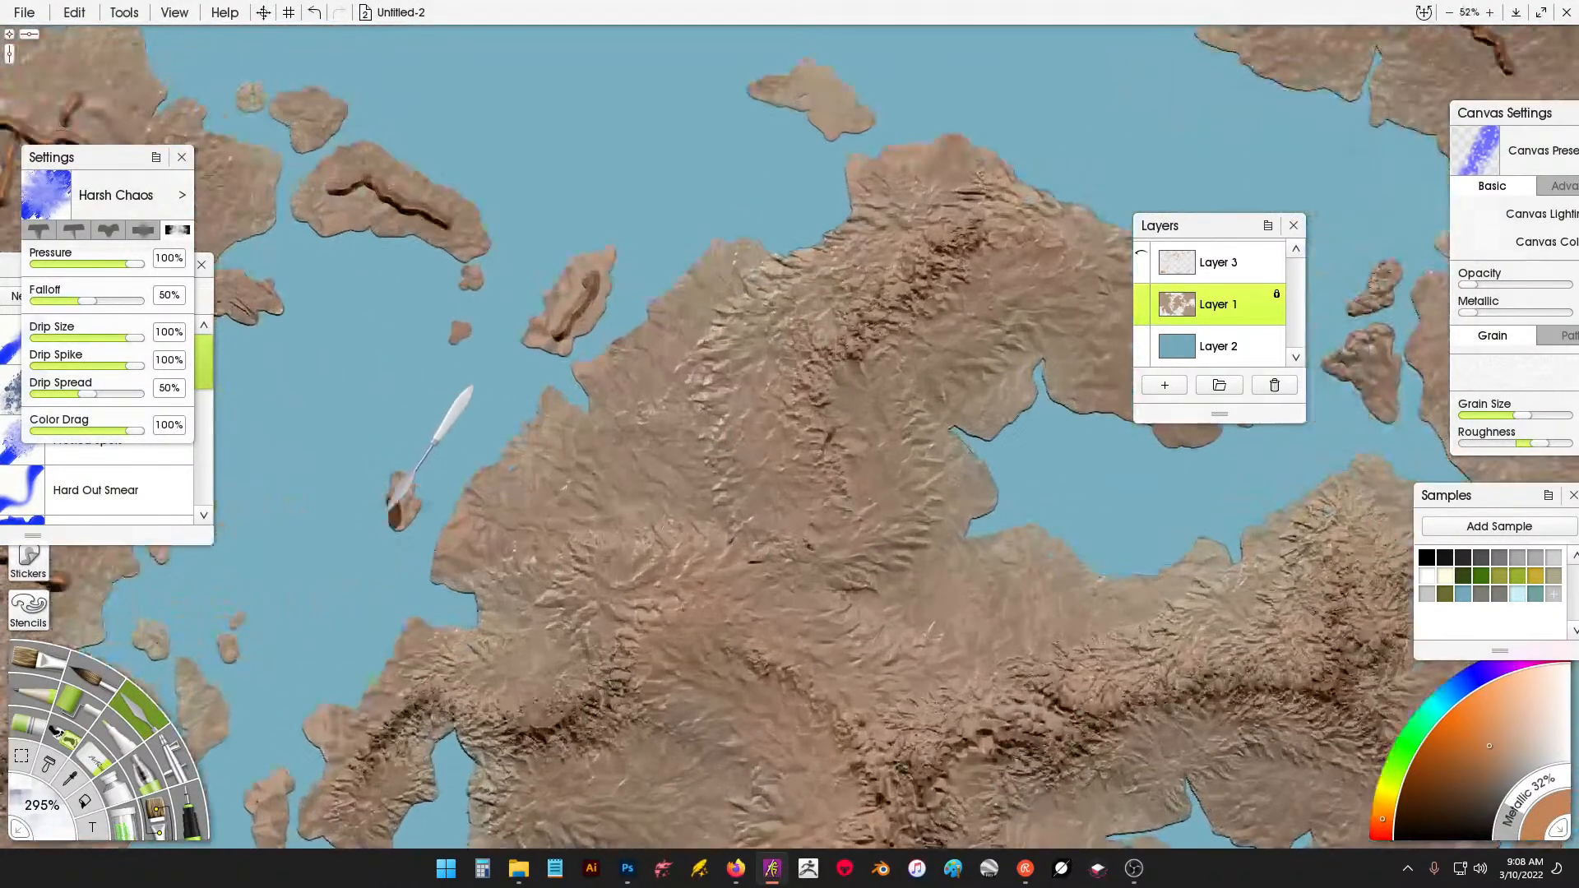
pyautogui.scroll(5, 722, 311)
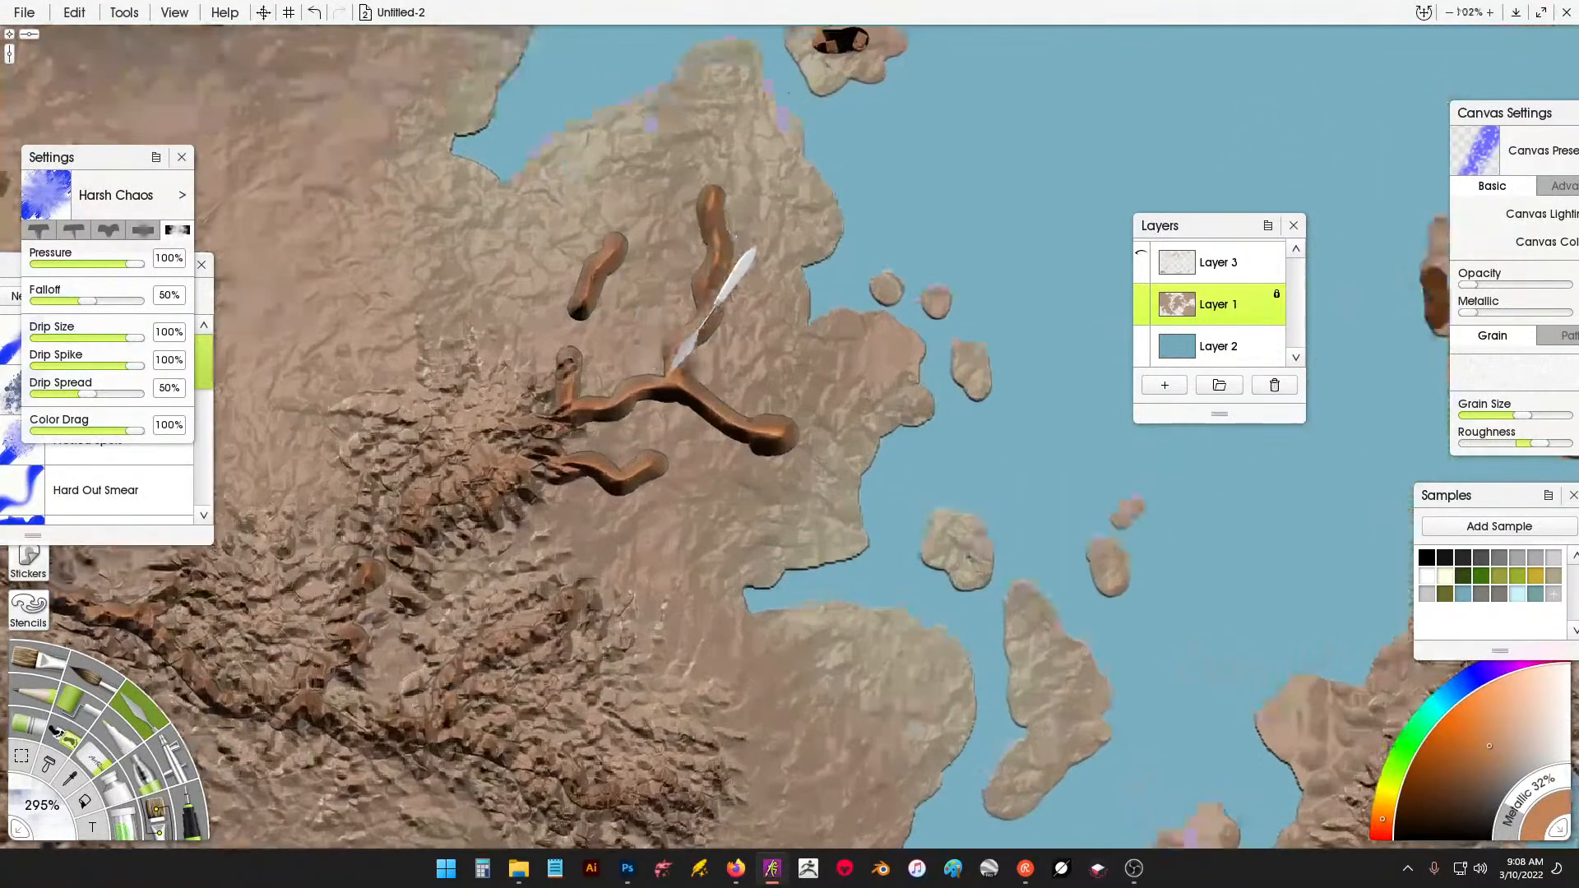
pyautogui.moveTo(673, 367)
pyautogui.mouseDown()
pyautogui.moveTo(576, 386)
pyautogui.moveTo(670, 282)
pyautogui.moveTo(658, 232)
pyautogui.mouseUp()
pyautogui.moveTo(715, 175)
pyautogui.mouseDown()
pyautogui.moveTo(764, 255)
pyautogui.moveTo(850, 322)
pyautogui.moveTo(705, 501)
pyautogui.moveTo(607, 453)
pyautogui.moveTo(594, 475)
pyautogui.moveTo(732, 526)
pyautogui.moveTo(765, 570)
pyautogui.mouseUp()
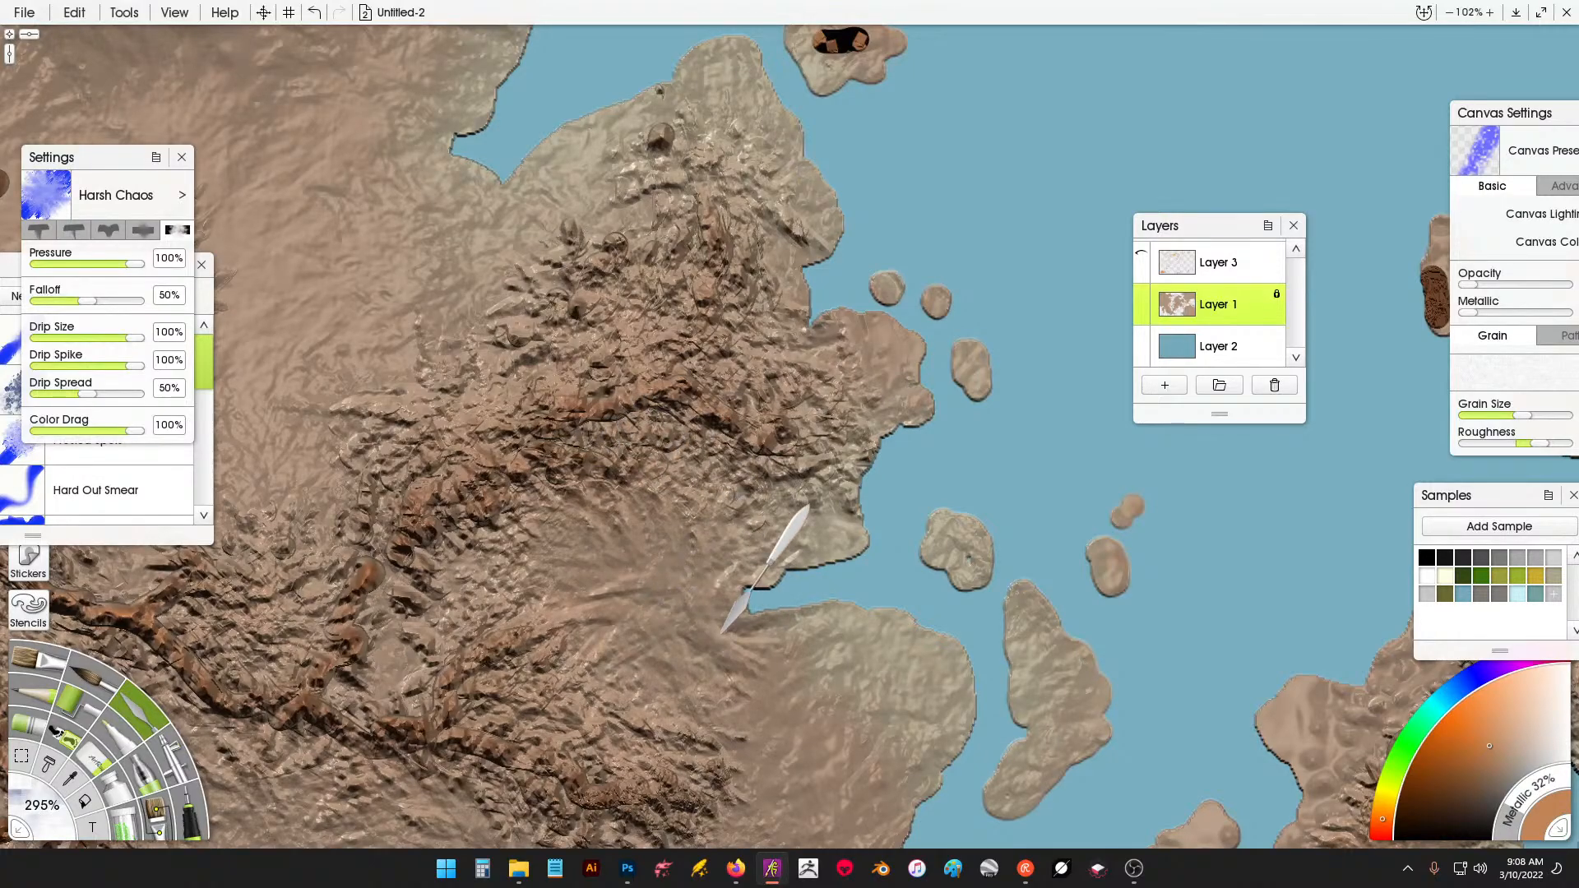
pyautogui.moveTo(722, 633)
pyautogui.mouseDown()
pyautogui.moveTo(739, 632)
pyautogui.moveTo(745, 518)
pyautogui.moveTo(797, 518)
pyautogui.mouseUp()
pyautogui.scroll(-3, 594, 374)
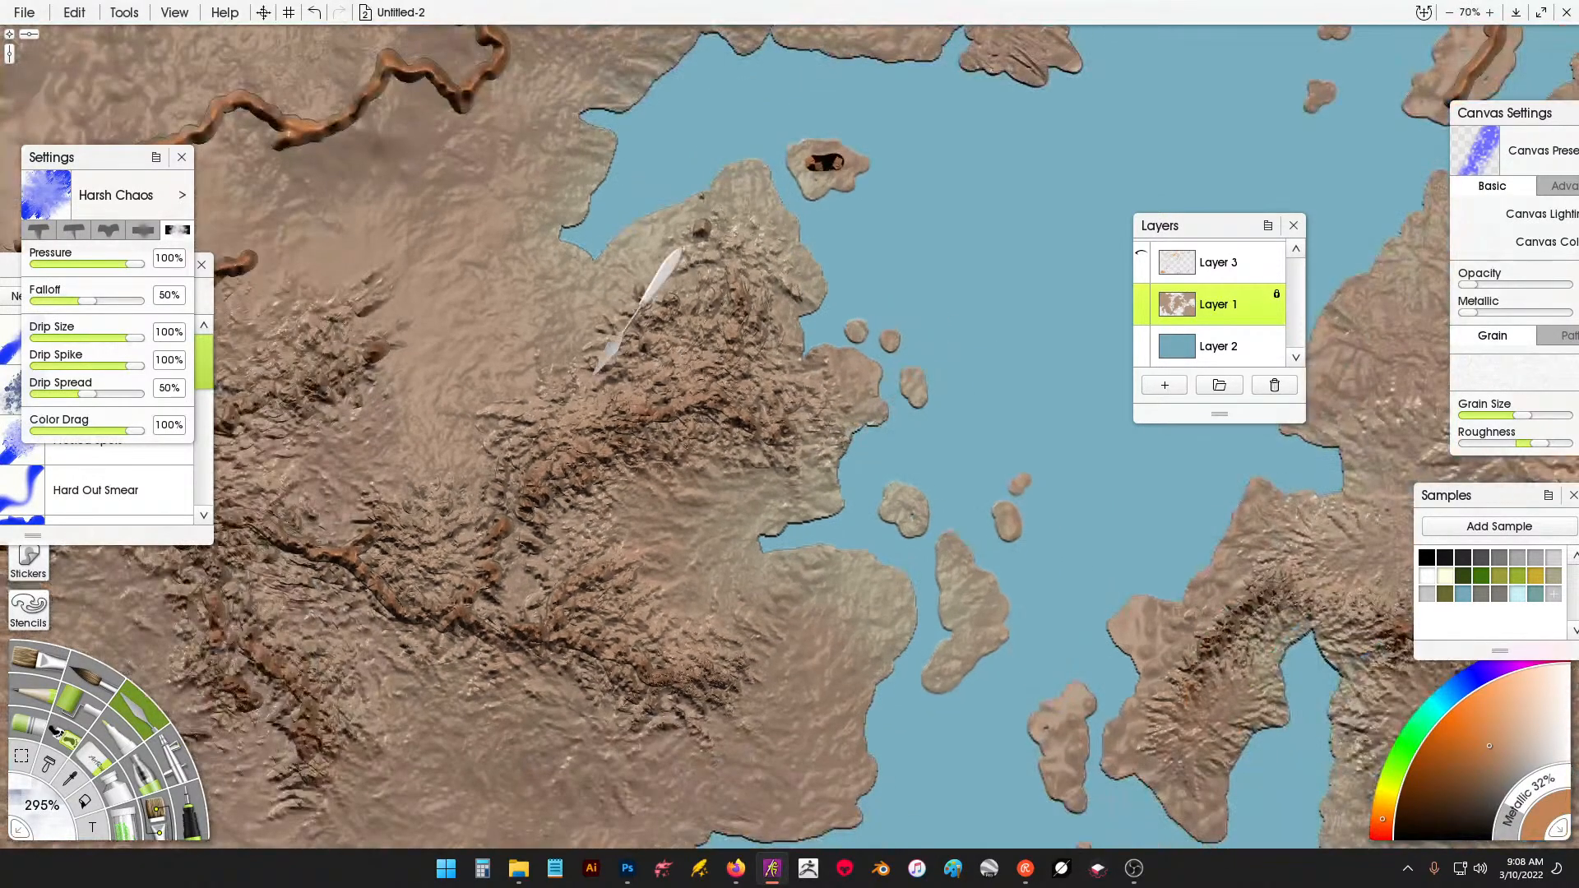
# Blend the winding ridge inland of the western continent's northeastern bay into rugged mountains.
pyautogui.scroll(3, 594, 374)
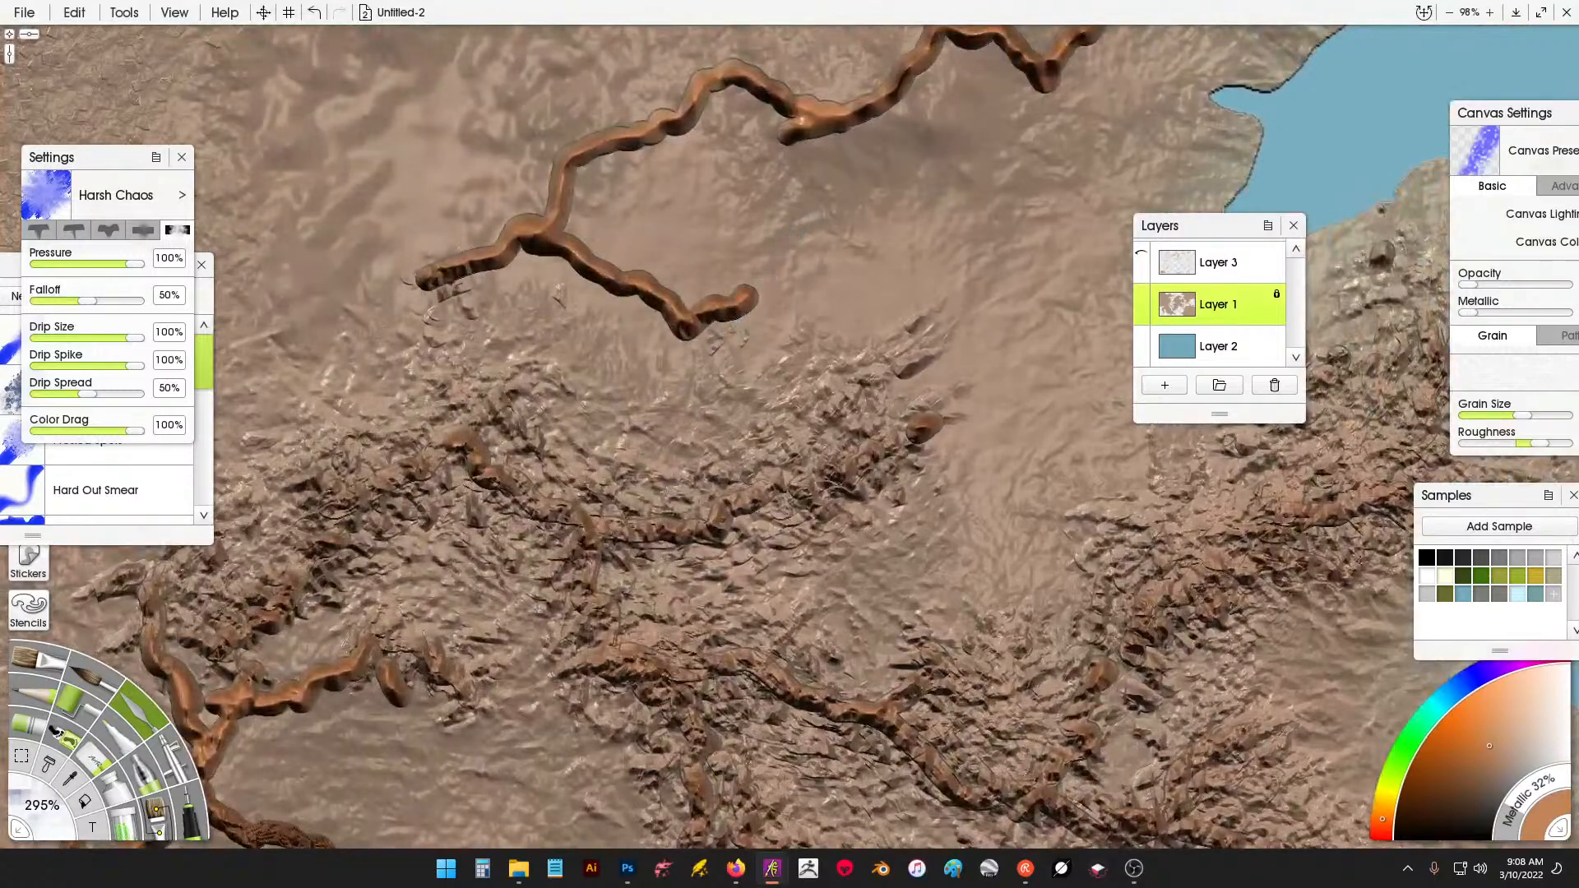
pyautogui.moveTo(594, 374); pyautogui.dragTo(660, 457)
pyautogui.moveTo(755, 338)
pyautogui.mouseDown()
pyautogui.moveTo(719, 296)
pyautogui.moveTo(636, 385)
pyautogui.moveTo(534, 414)
pyautogui.moveTo(465, 337)
pyautogui.moveTo(658, 136)
pyautogui.moveTo(506, 318)
pyautogui.mouseUp()
pyautogui.moveTo(535, 329)
pyautogui.mouseDown()
pyautogui.moveTo(585, 314)
pyautogui.moveTo(724, 346)
pyautogui.moveTo(806, 214)
pyautogui.moveTo(897, 140)
pyautogui.moveTo(911, 173)
pyautogui.moveTo(831, 388)
pyautogui.moveTo(861, 416)
pyautogui.moveTo(1033, 324)
pyautogui.moveTo(1019, 306)
pyautogui.moveTo(1029, 270)
pyautogui.moveTo(971, 427)
pyautogui.mouseUp()
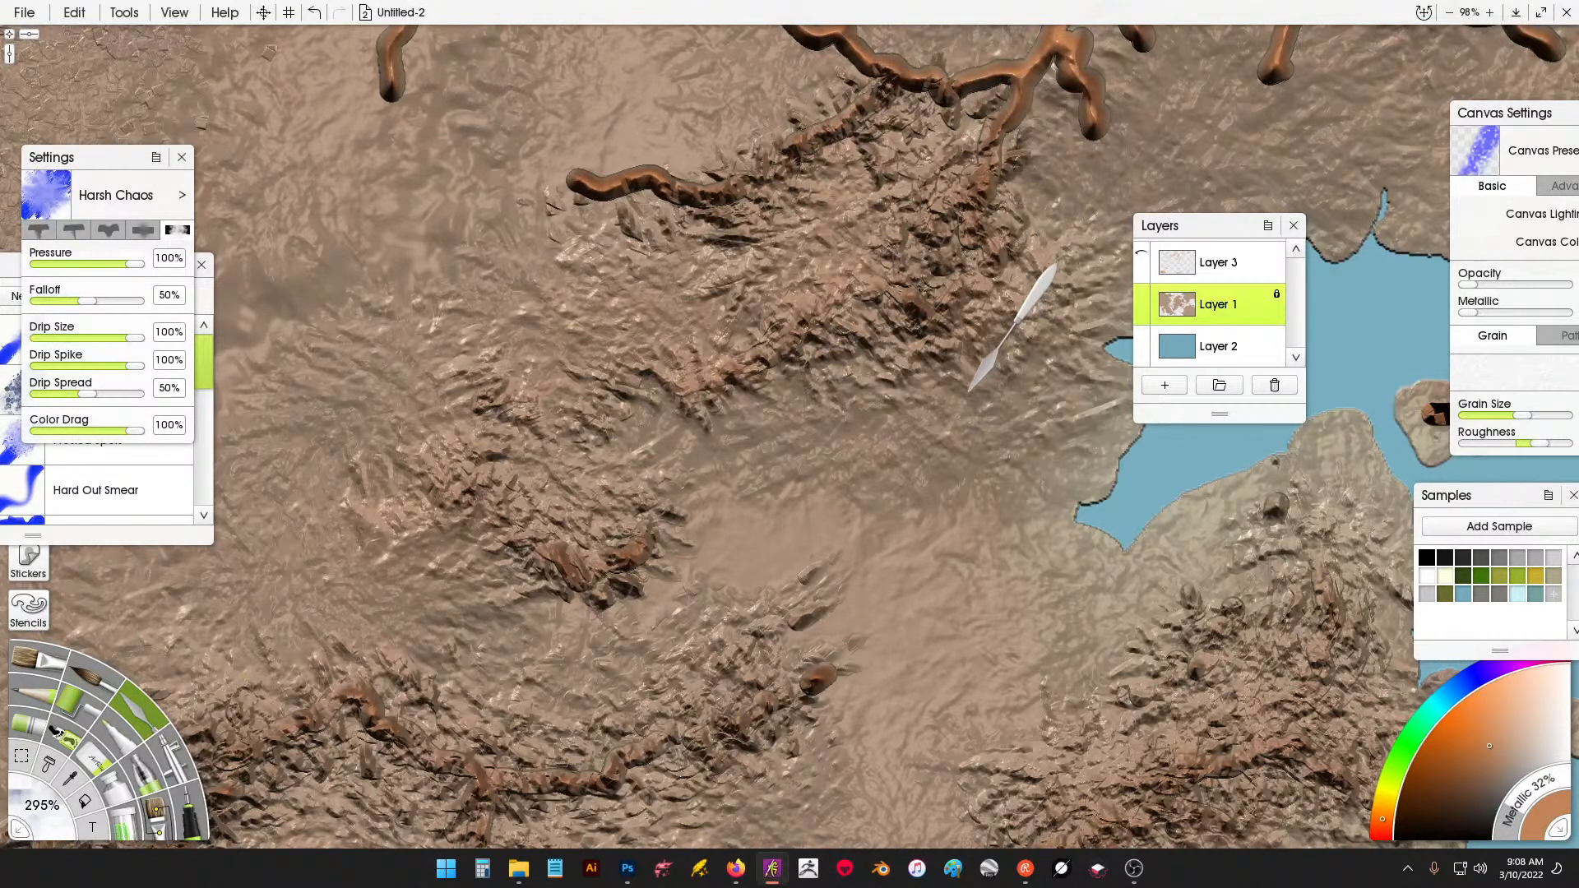
# Blend the upper ridge branches northwest of the western continent's small lake into the plains around them.
pyautogui.scroll(-6, 823, 330)
pyautogui.scroll(3, 511, 345)
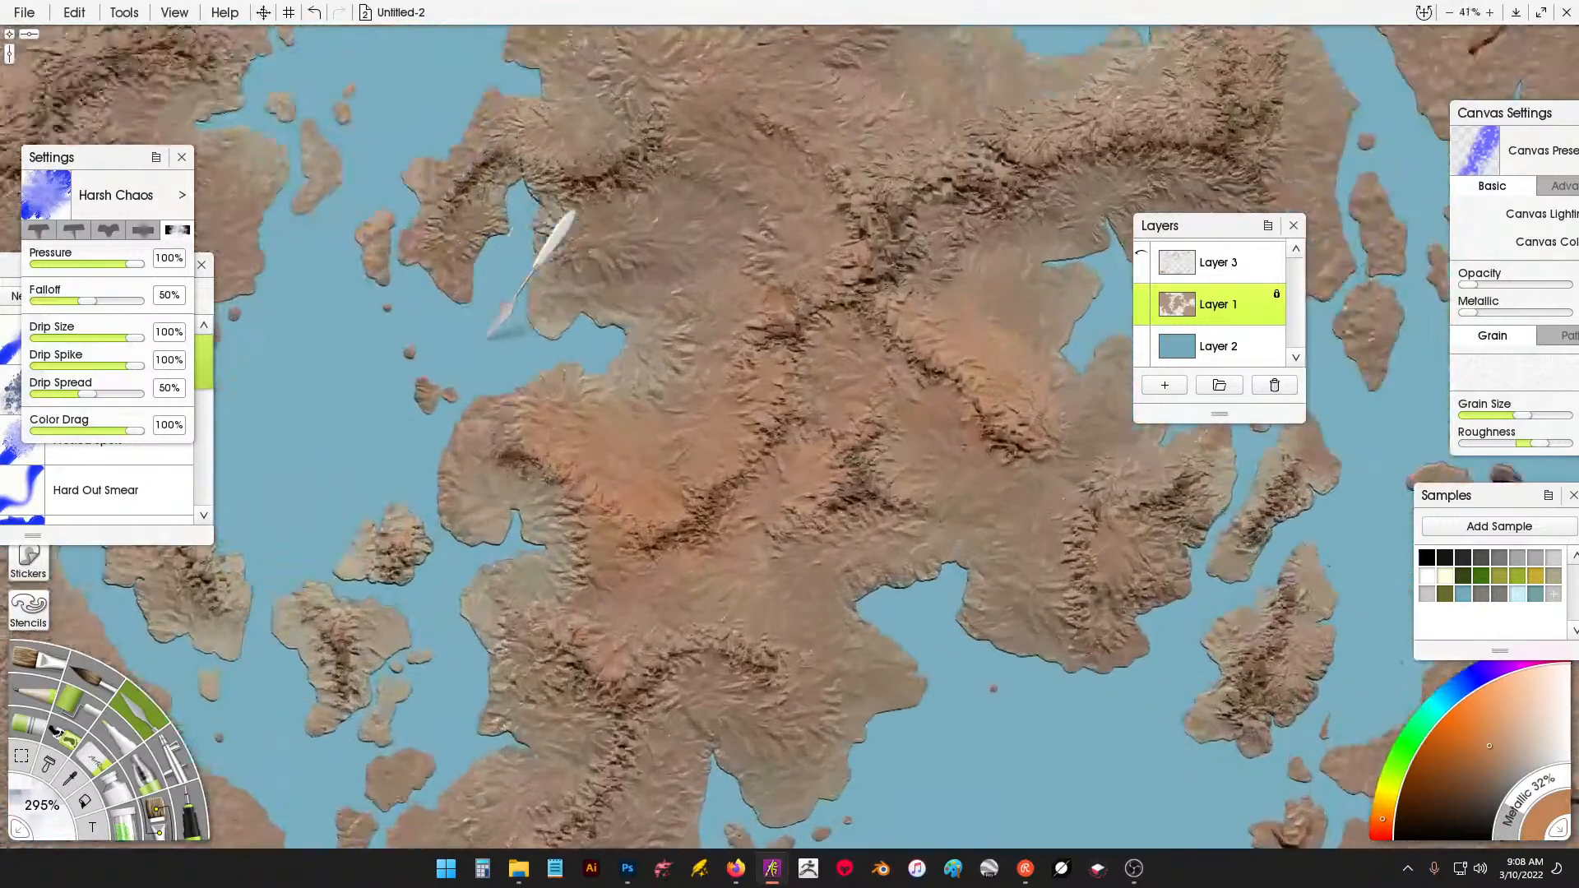
pyautogui.scroll(4, 490, 337)
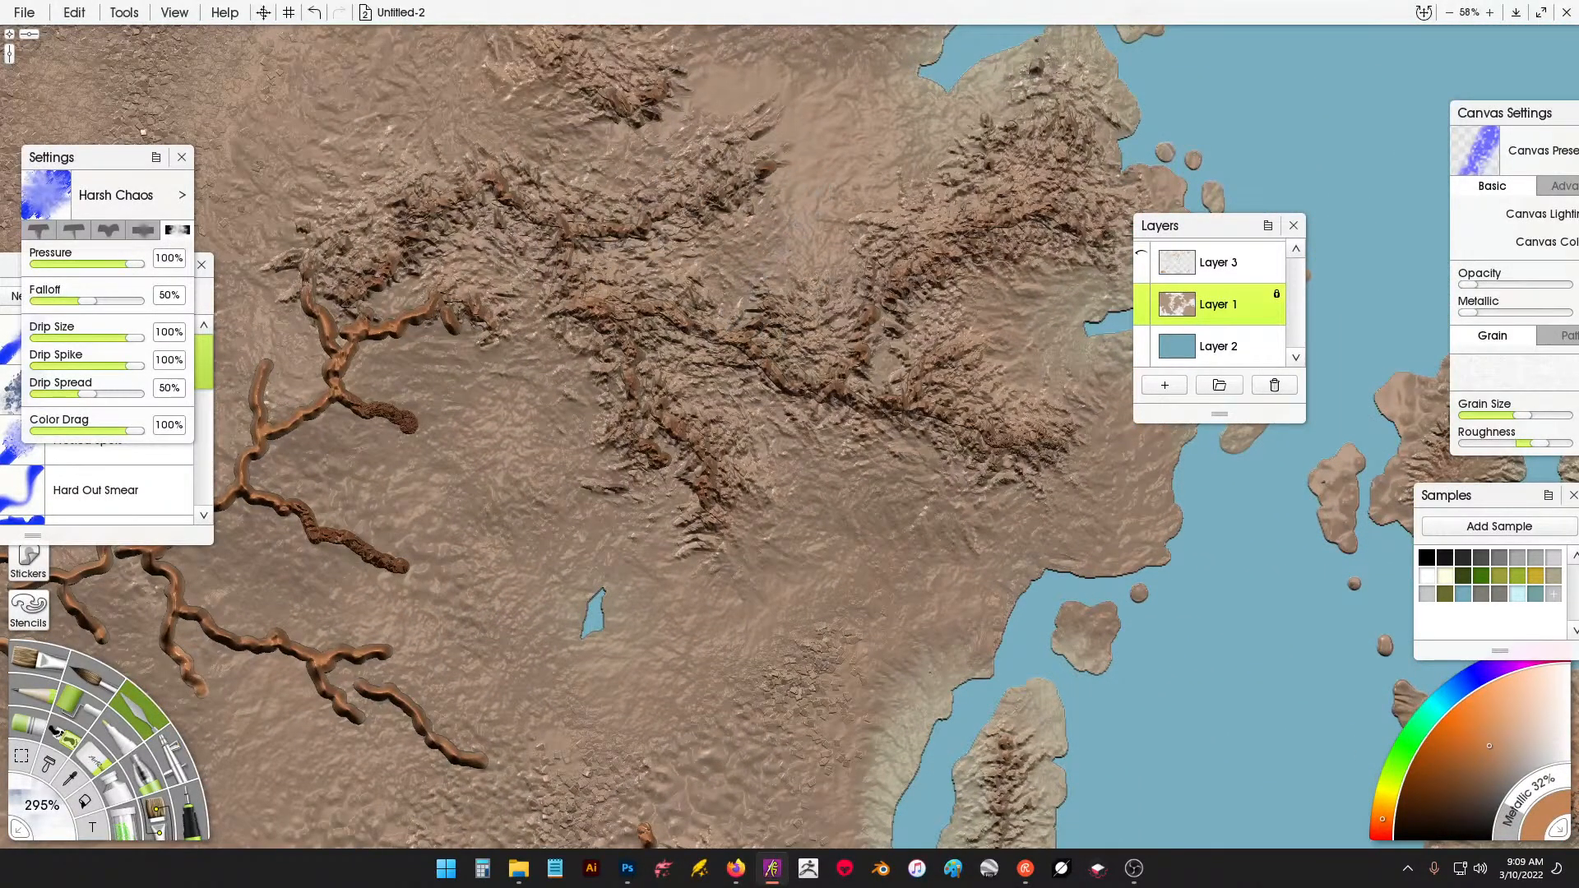
pyautogui.moveTo(509, 331); pyautogui.dragTo(924, 283)
pyautogui.scroll(2, 823, 293)
pyautogui.moveTo(810, 298)
pyautogui.mouseDown()
pyautogui.moveTo(792, 288)
pyautogui.moveTo(867, 239)
pyautogui.moveTo(911, 252)
pyautogui.mouseUp()
pyautogui.moveTo(892, 338)
pyautogui.mouseDown()
pyautogui.moveTo(713, 252)
pyautogui.moveTo(688, 97)
pyautogui.moveTo(634, 123)
pyautogui.moveTo(652, 158)
pyautogui.moveTo(562, 343)
pyautogui.moveTo(568, 444)
pyautogui.moveTo(741, 423)
pyautogui.moveTo(784, 441)
pyautogui.moveTo(774, 470)
pyautogui.moveTo(881, 619)
pyautogui.mouseUp()
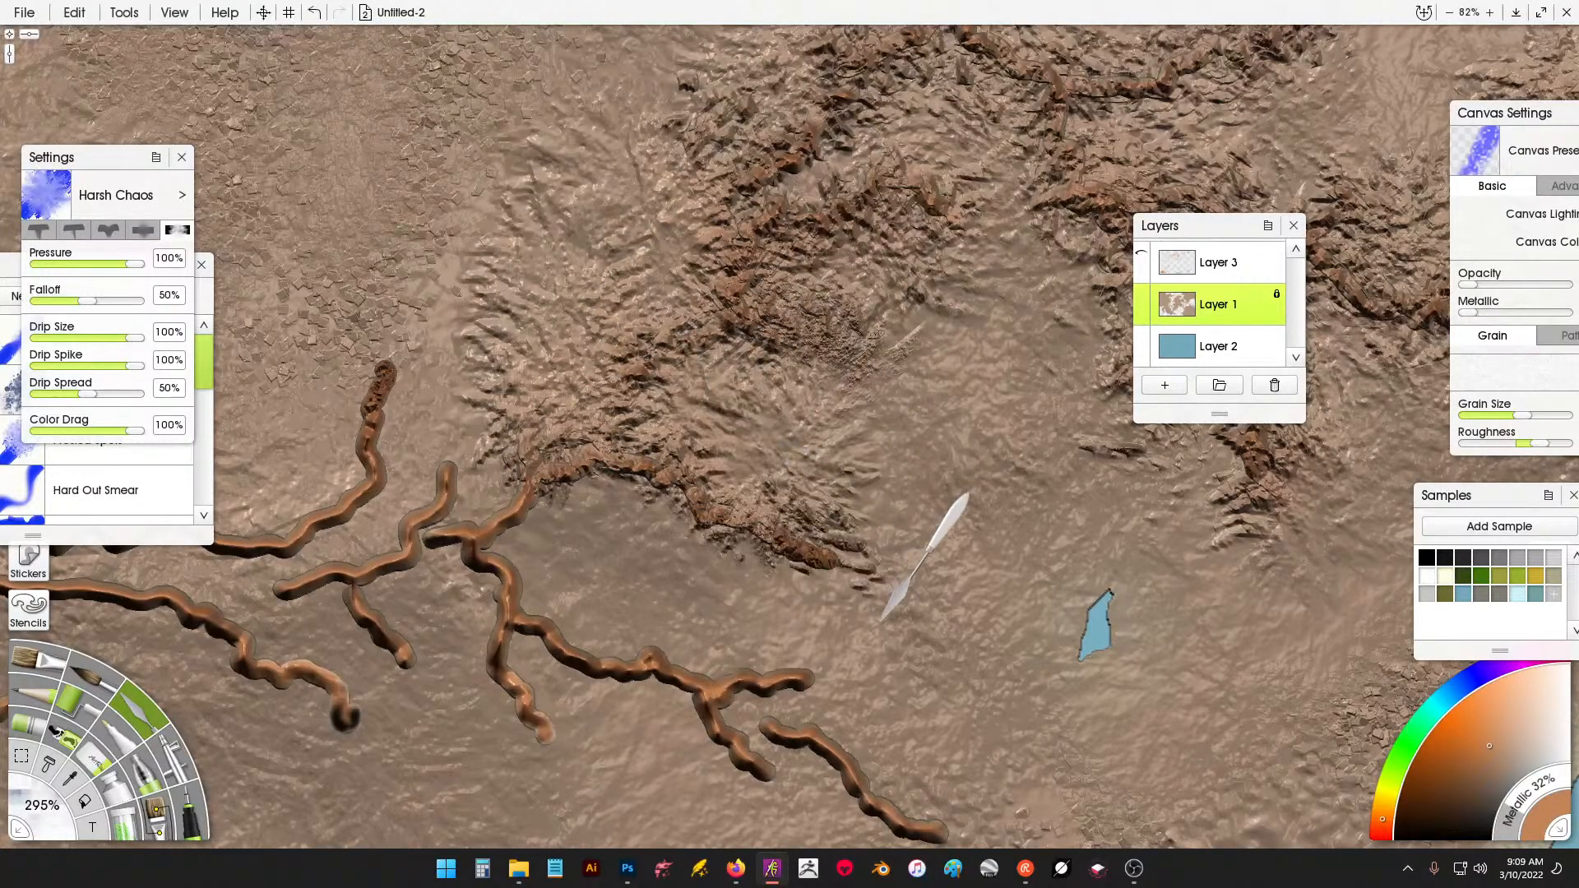
# Blend the ridge chain west of the western continent's small lake and its southern branches into rugged mountains.
pyautogui.moveTo(750, 615); pyautogui.dragTo(571, 541)
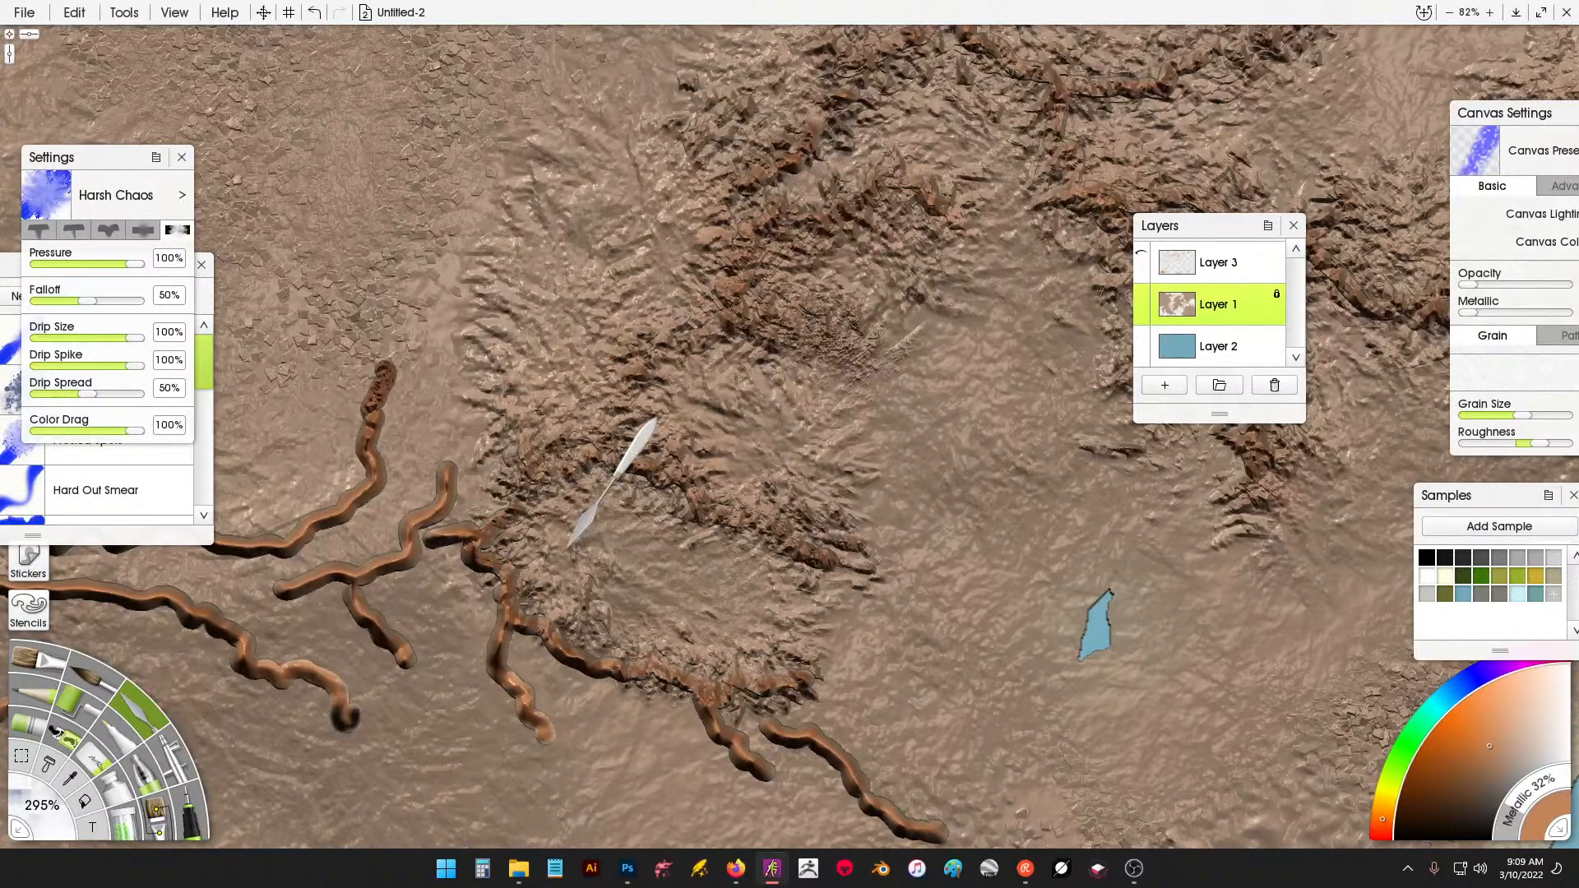
pyautogui.moveTo(847, 559); pyautogui.dragTo(847, 514)
pyautogui.moveTo(855, 610); pyautogui.dragTo(823, 375)
pyautogui.moveTo(752, 461)
pyautogui.mouseDown()
pyautogui.moveTo(868, 440)
pyautogui.moveTo(938, 537)
pyautogui.moveTo(831, 596)
pyautogui.moveTo(641, 493)
pyautogui.moveTo(508, 391)
pyautogui.mouseUp()
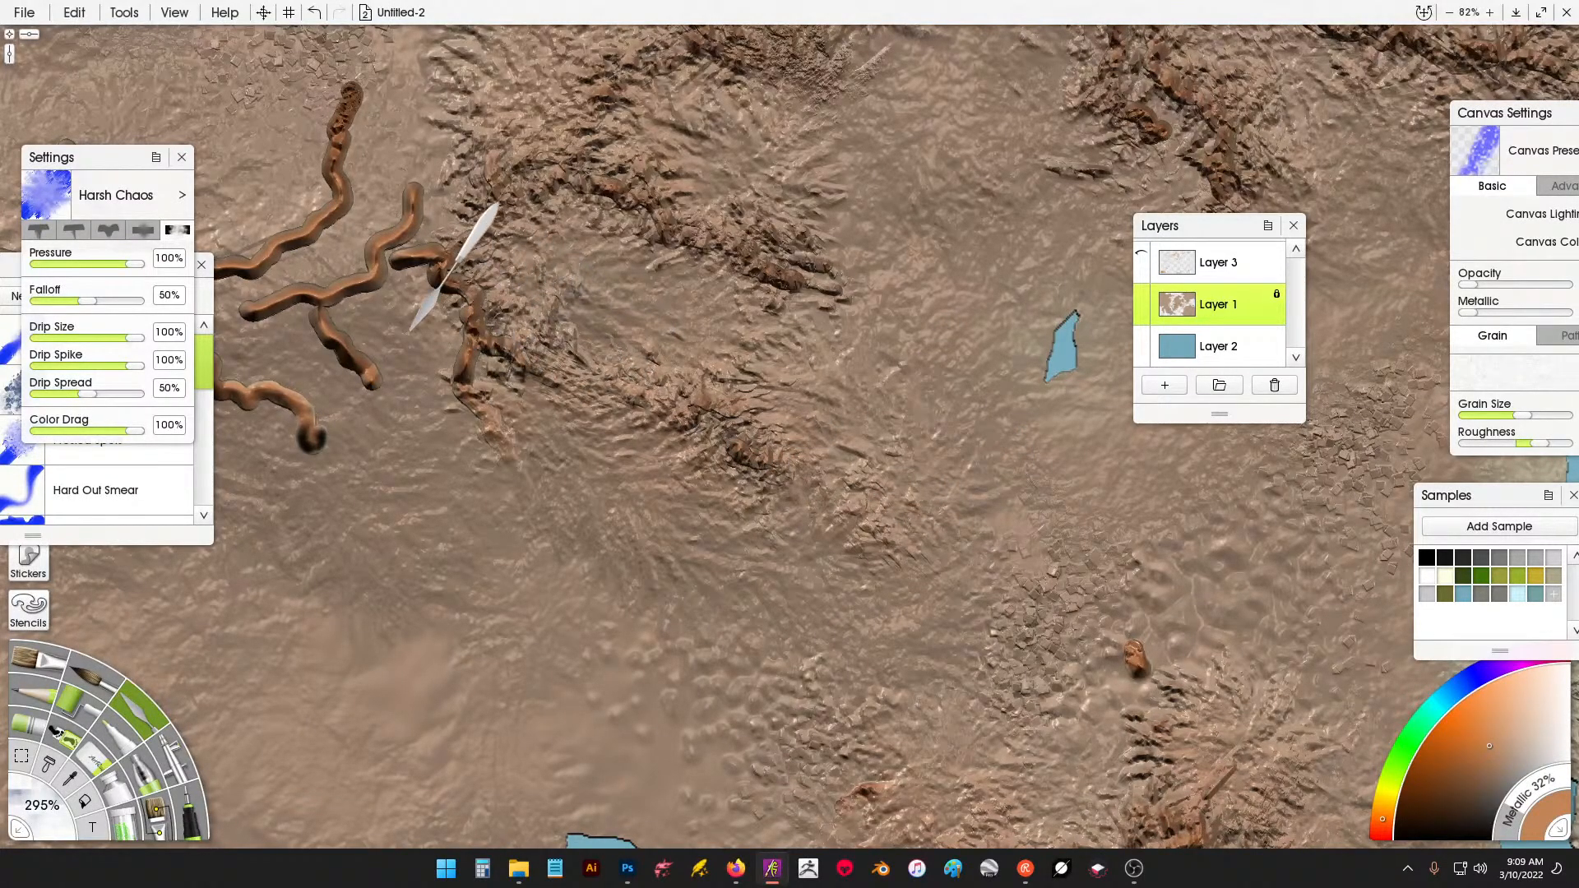
pyautogui.moveTo(409, 330)
pyautogui.mouseDown()
pyautogui.moveTo(434, 478)
pyautogui.moveTo(459, 467)
pyautogui.moveTo(488, 509)
pyautogui.mouseUp()
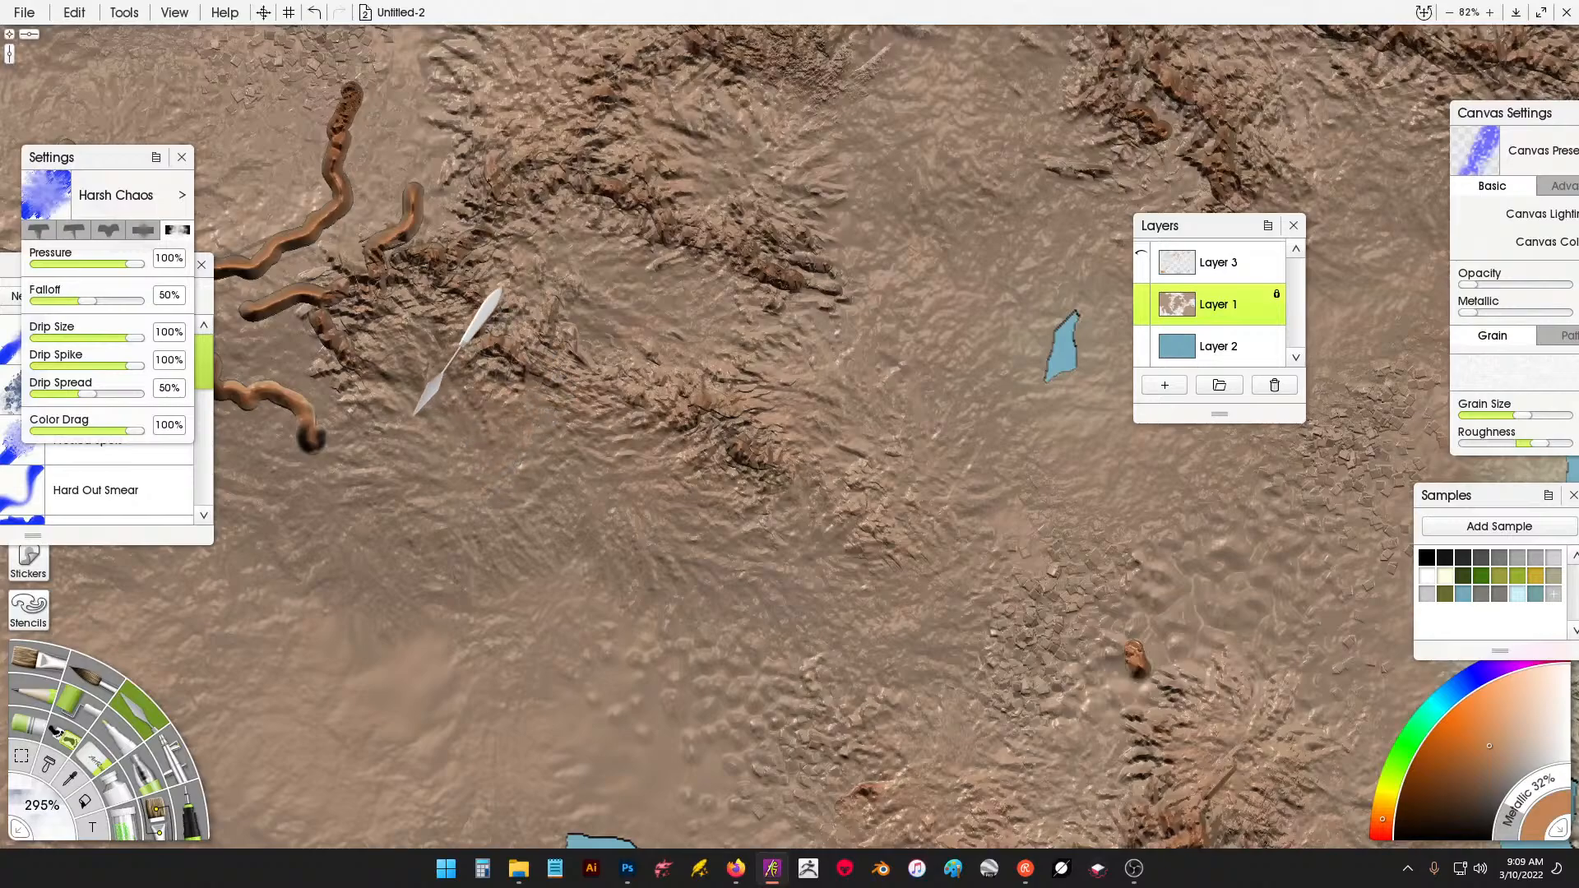
# Blend the ridge branches running west from that range to the map's western edge into the surrounding plains.
pyautogui.moveTo(524, 392)
pyautogui.mouseDown()
pyautogui.moveTo(939, 402)
pyautogui.moveTo(1017, 388)
pyautogui.mouseUp()
pyautogui.moveTo(543, 329)
pyautogui.mouseDown()
pyautogui.moveTo(502, 436)
pyautogui.moveTo(469, 367)
pyautogui.mouseUp()
pyautogui.moveTo(481, 284)
pyautogui.mouseDown()
pyautogui.moveTo(773, 395)
pyautogui.moveTo(810, 436)
pyautogui.mouseUp()
pyautogui.moveTo(565, 541); pyautogui.dragTo(504, 526)
pyautogui.moveTo(599, 365); pyautogui.dragTo(668, 543)
pyautogui.moveTo(570, 386)
pyautogui.mouseDown()
pyautogui.moveTo(596, 337)
pyautogui.moveTo(567, 284)
pyautogui.moveTo(745, 366)
pyautogui.moveTo(828, 316)
pyautogui.mouseUp()
pyautogui.moveTo(895, 366); pyautogui.dragTo(916, 194)
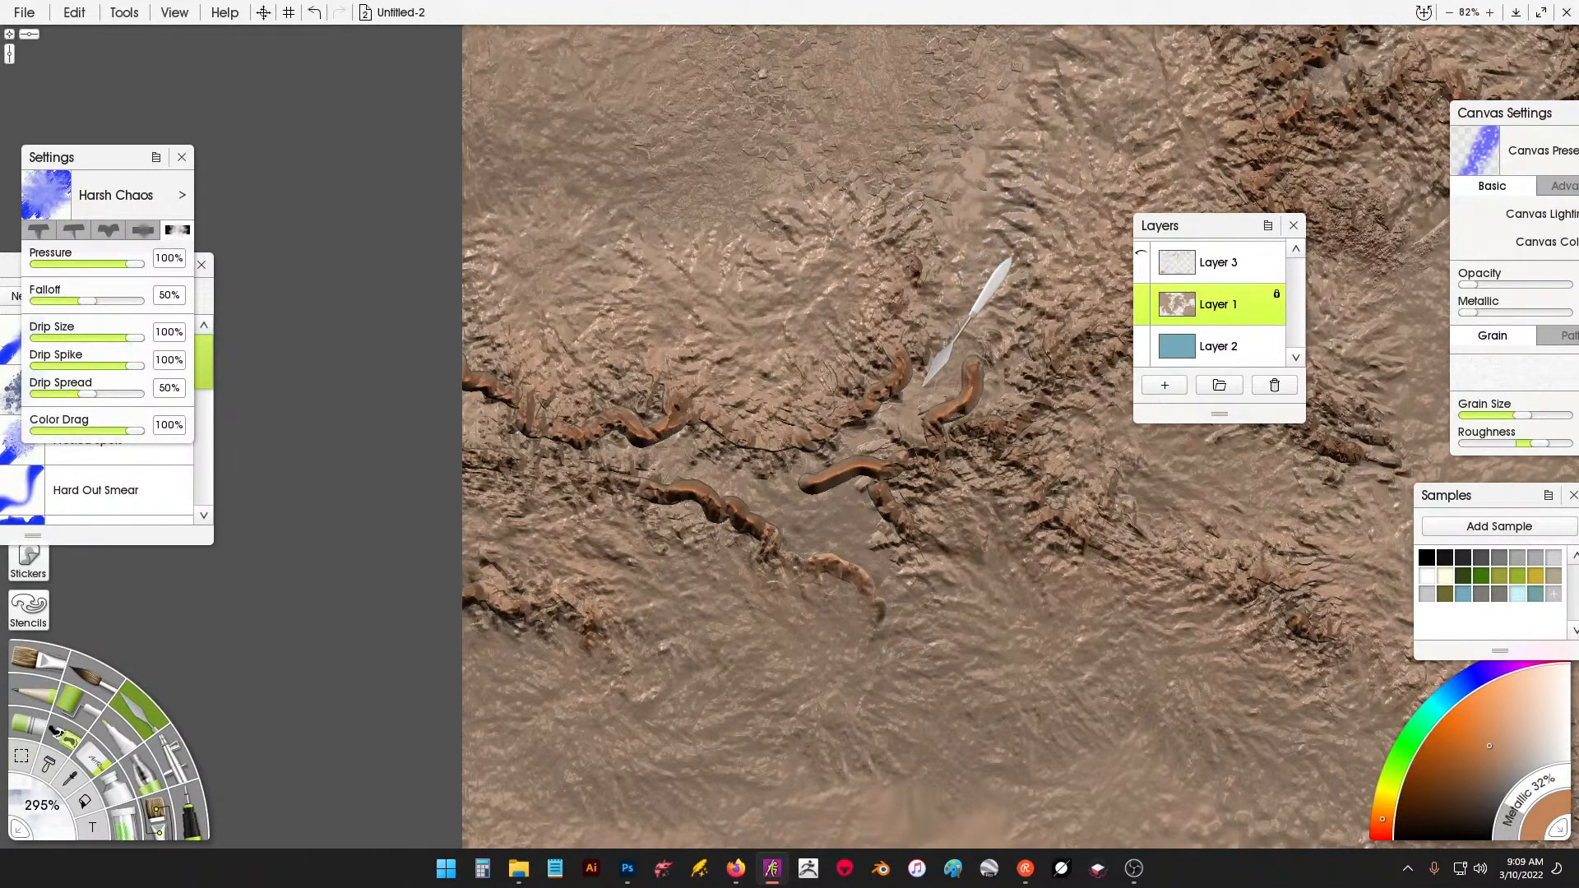
# Blend the leftover smooth ridge pieces near the map's western edge into the new mountains.
pyautogui.moveTo(923, 387); pyautogui.dragTo(896, 433)
pyautogui.moveTo(887, 122); pyautogui.dragTo(854, 481)
pyautogui.moveTo(797, 340); pyautogui.dragTo(740, 145)
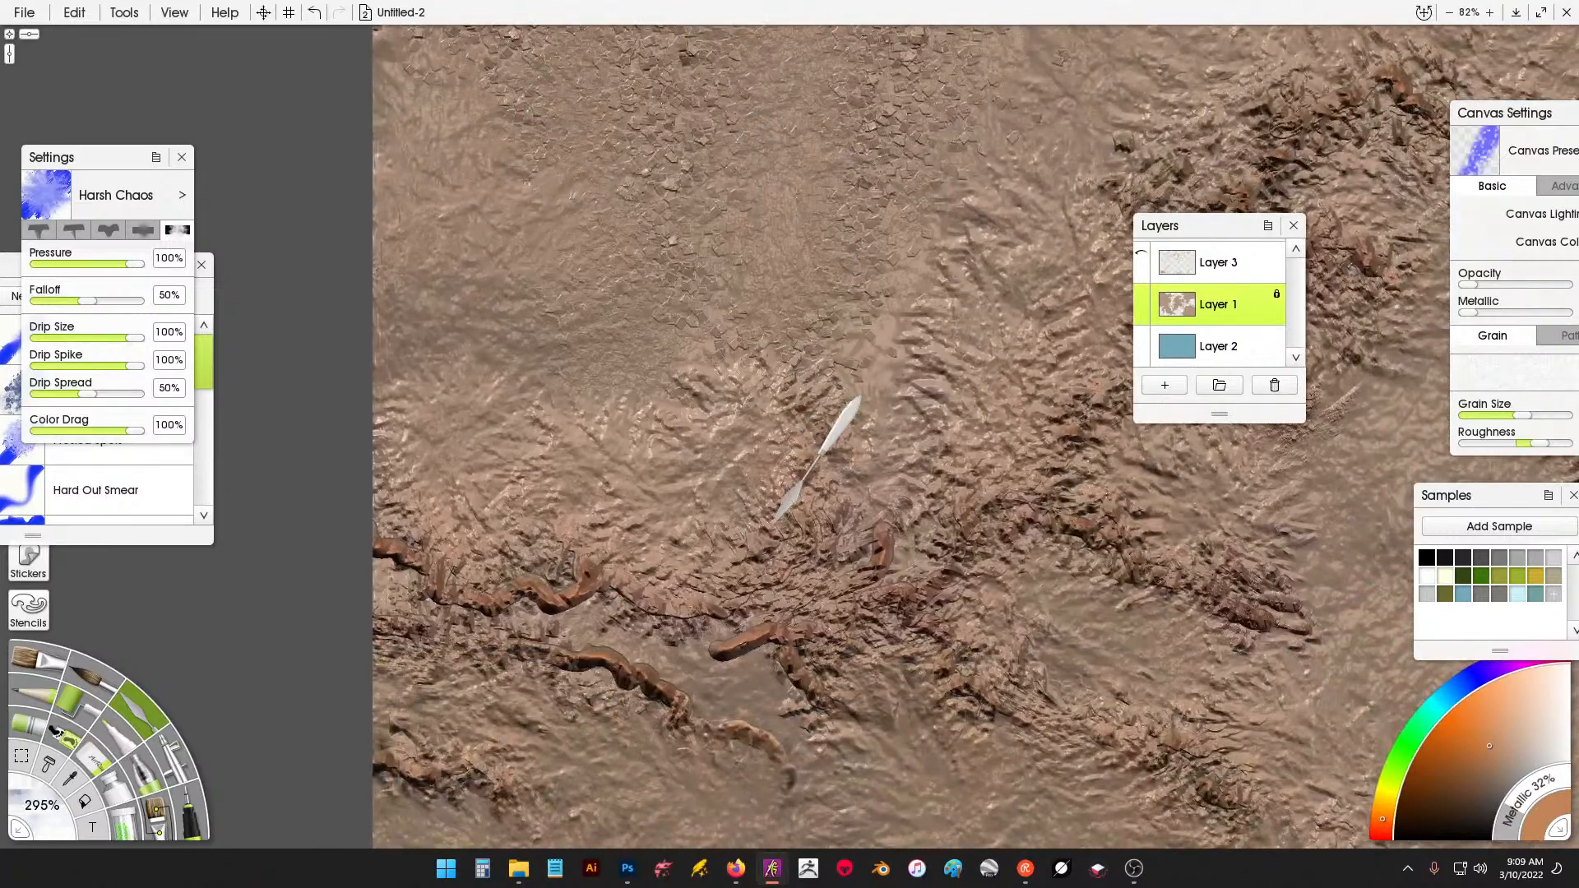
pyautogui.moveTo(736, 694); pyautogui.dragTo(743, 583)
pyautogui.moveTo(743, 494); pyautogui.dragTo(630, 773)
pyautogui.moveTo(646, 501); pyautogui.dragTo(761, 370)
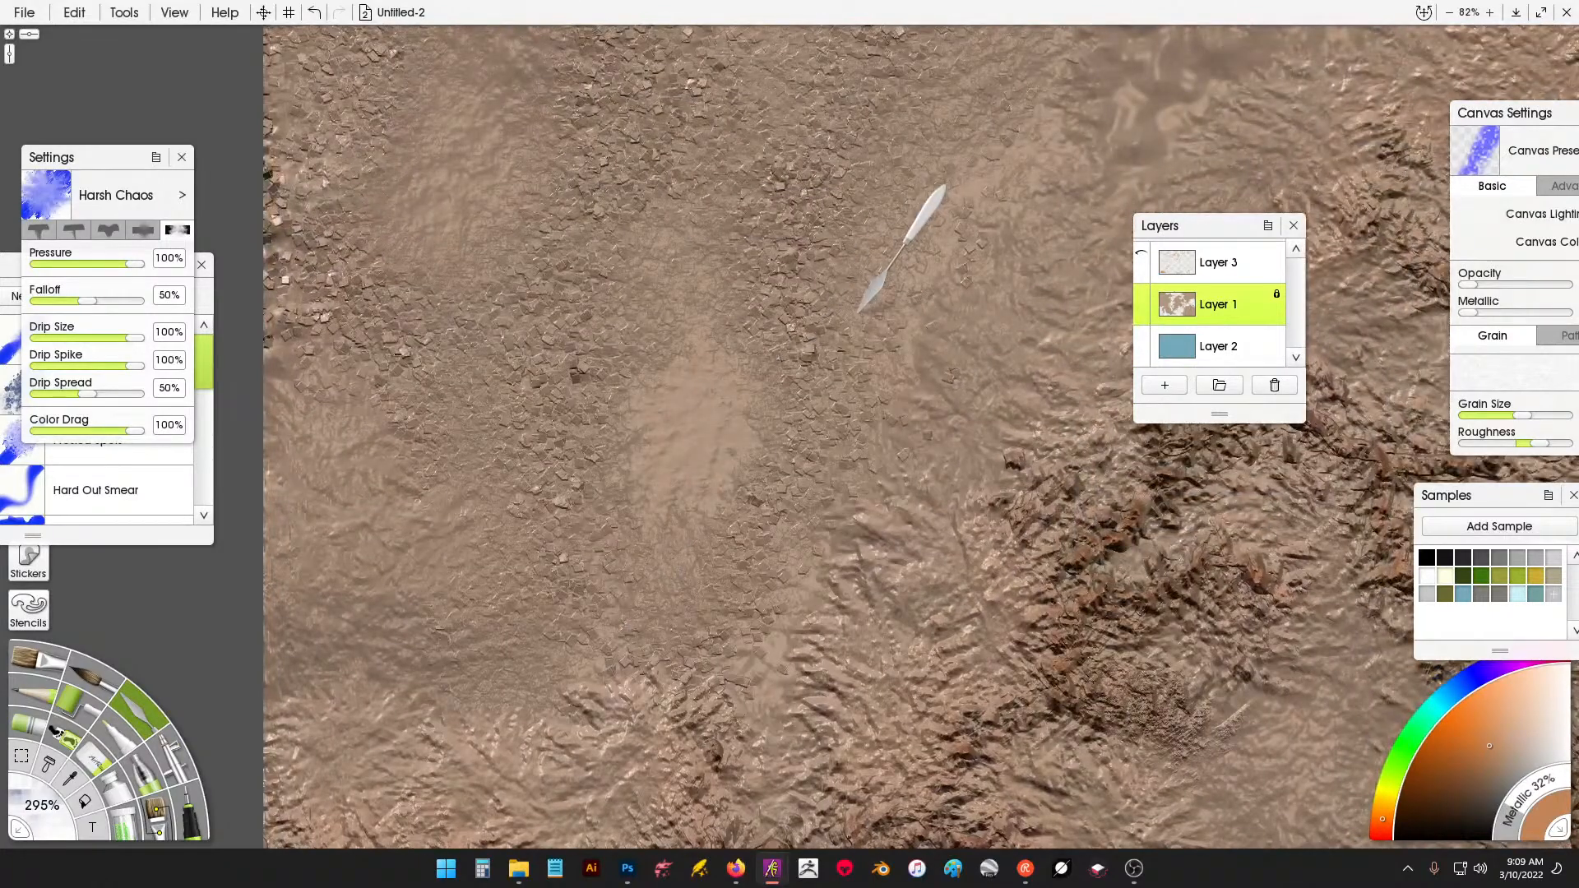
# Blend the forked ridge in the western continent's far north into rugged mountains, including its southeastern branches.
pyautogui.moveTo(853, 316); pyautogui.dragTo(713, 631)
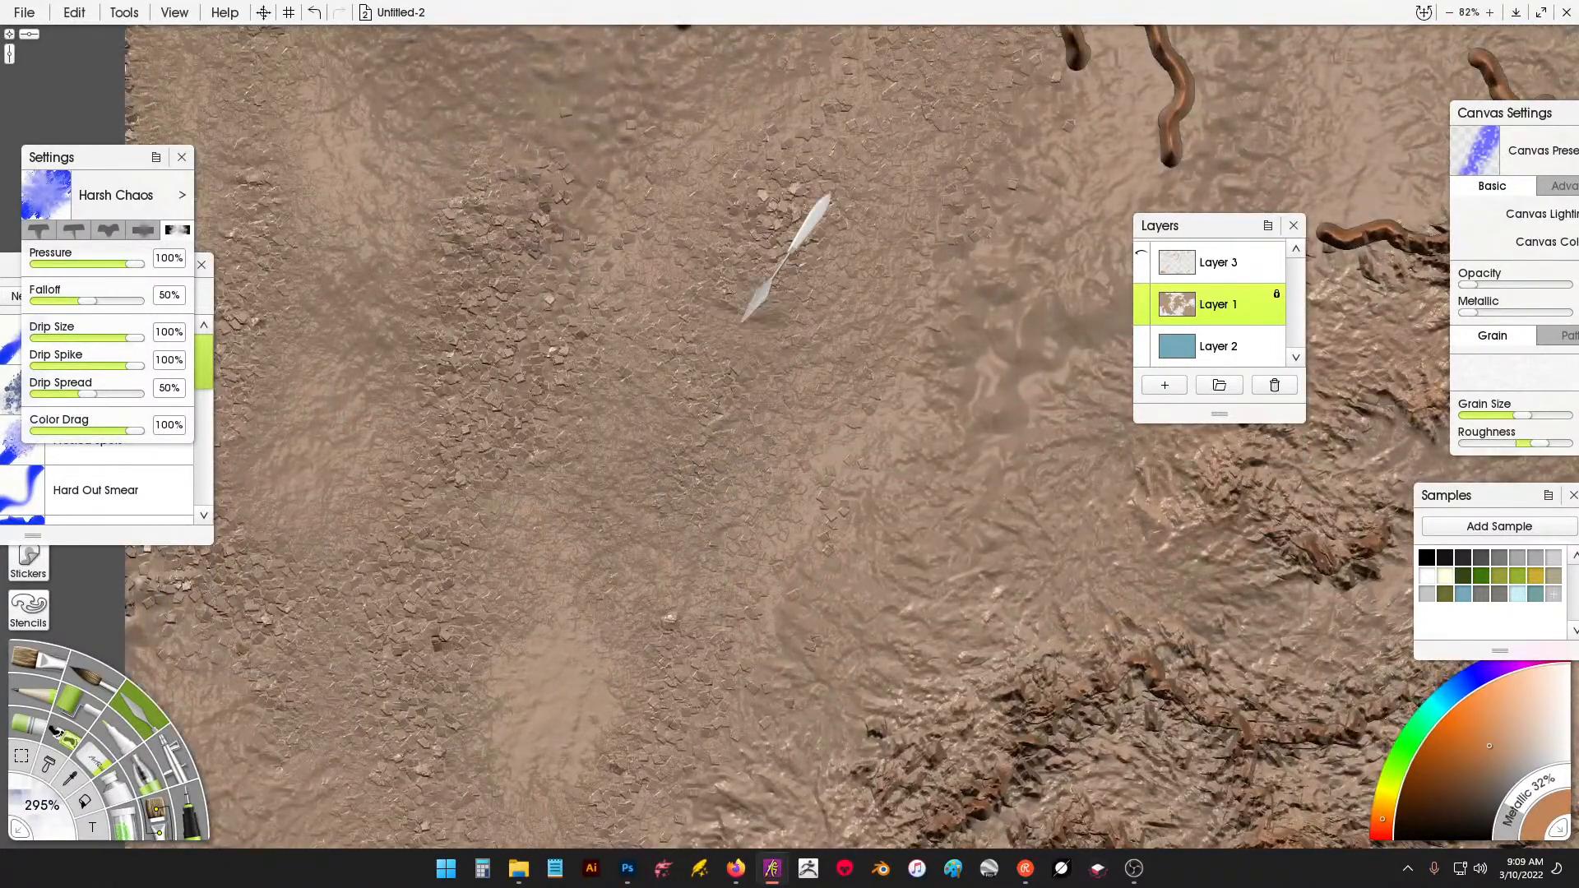
pyautogui.moveTo(771, 288); pyautogui.dragTo(714, 591)
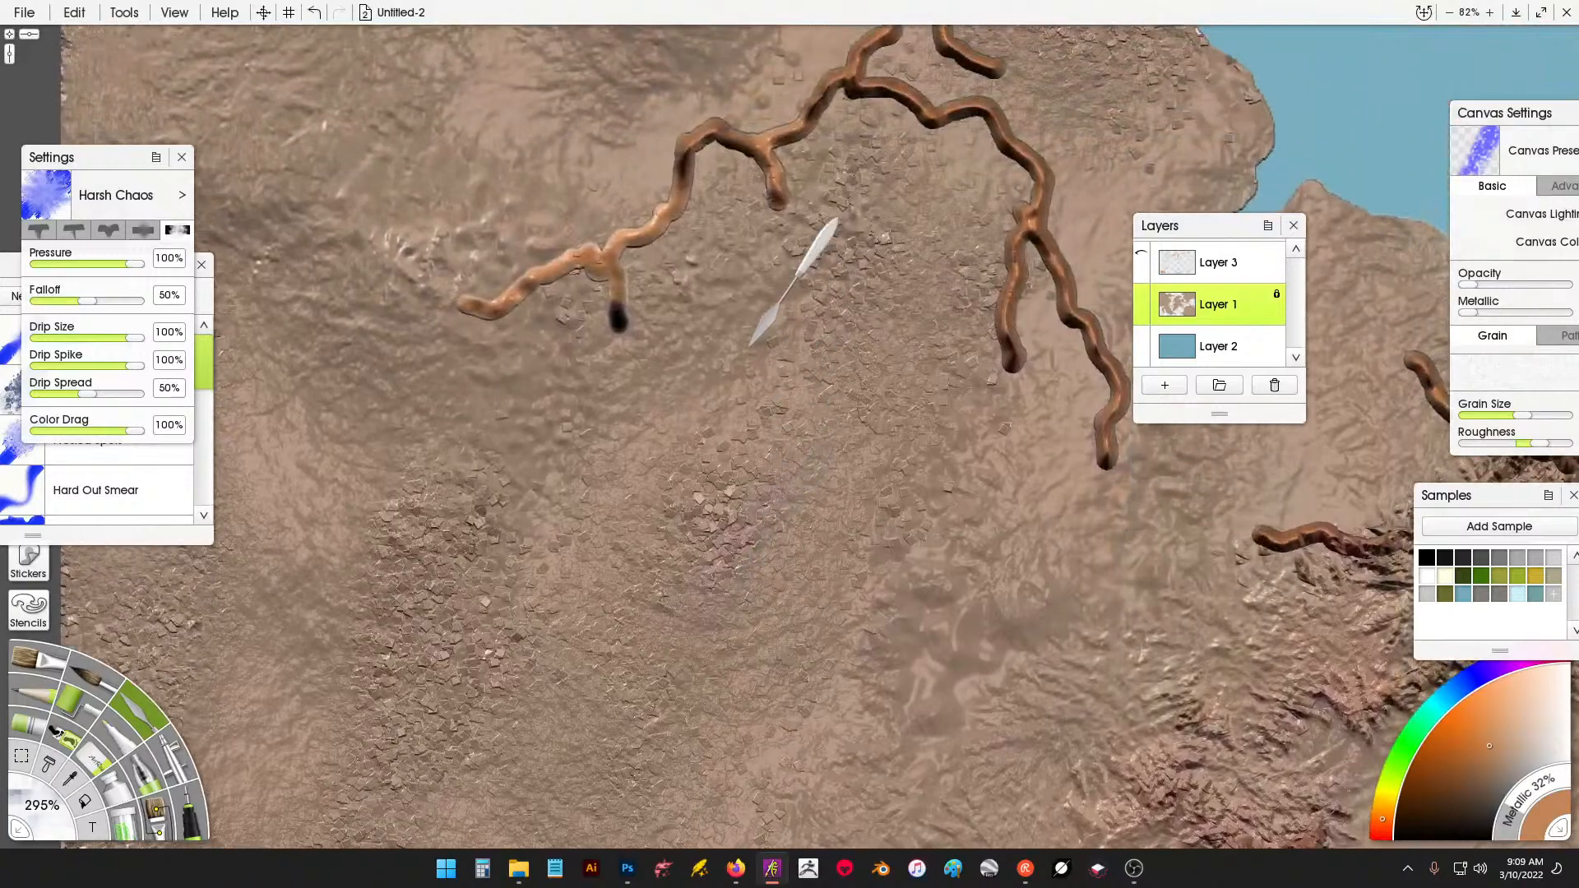
pyautogui.moveTo(750, 350); pyautogui.dragTo(785, 458)
pyautogui.moveTo(683, 427)
pyautogui.mouseDown()
pyautogui.moveTo(658, 403)
pyautogui.moveTo(531, 403)
pyautogui.moveTo(576, 337)
pyautogui.mouseUp()
pyautogui.moveTo(689, 231)
pyautogui.mouseDown()
pyautogui.moveTo(782, 177)
pyautogui.moveTo(811, 192)
pyautogui.mouseUp()
pyautogui.moveTo(860, 245)
pyautogui.mouseDown()
pyautogui.moveTo(826, 322)
pyautogui.moveTo(865, 206)
pyautogui.moveTo(769, 341)
pyautogui.moveTo(839, 49)
pyautogui.moveTo(893, 95)
pyautogui.moveTo(983, 107)
pyautogui.moveTo(954, 195)
pyautogui.moveTo(1005, 183)
pyautogui.moveTo(1013, 298)
pyautogui.moveTo(1045, 327)
pyautogui.mouseUp()
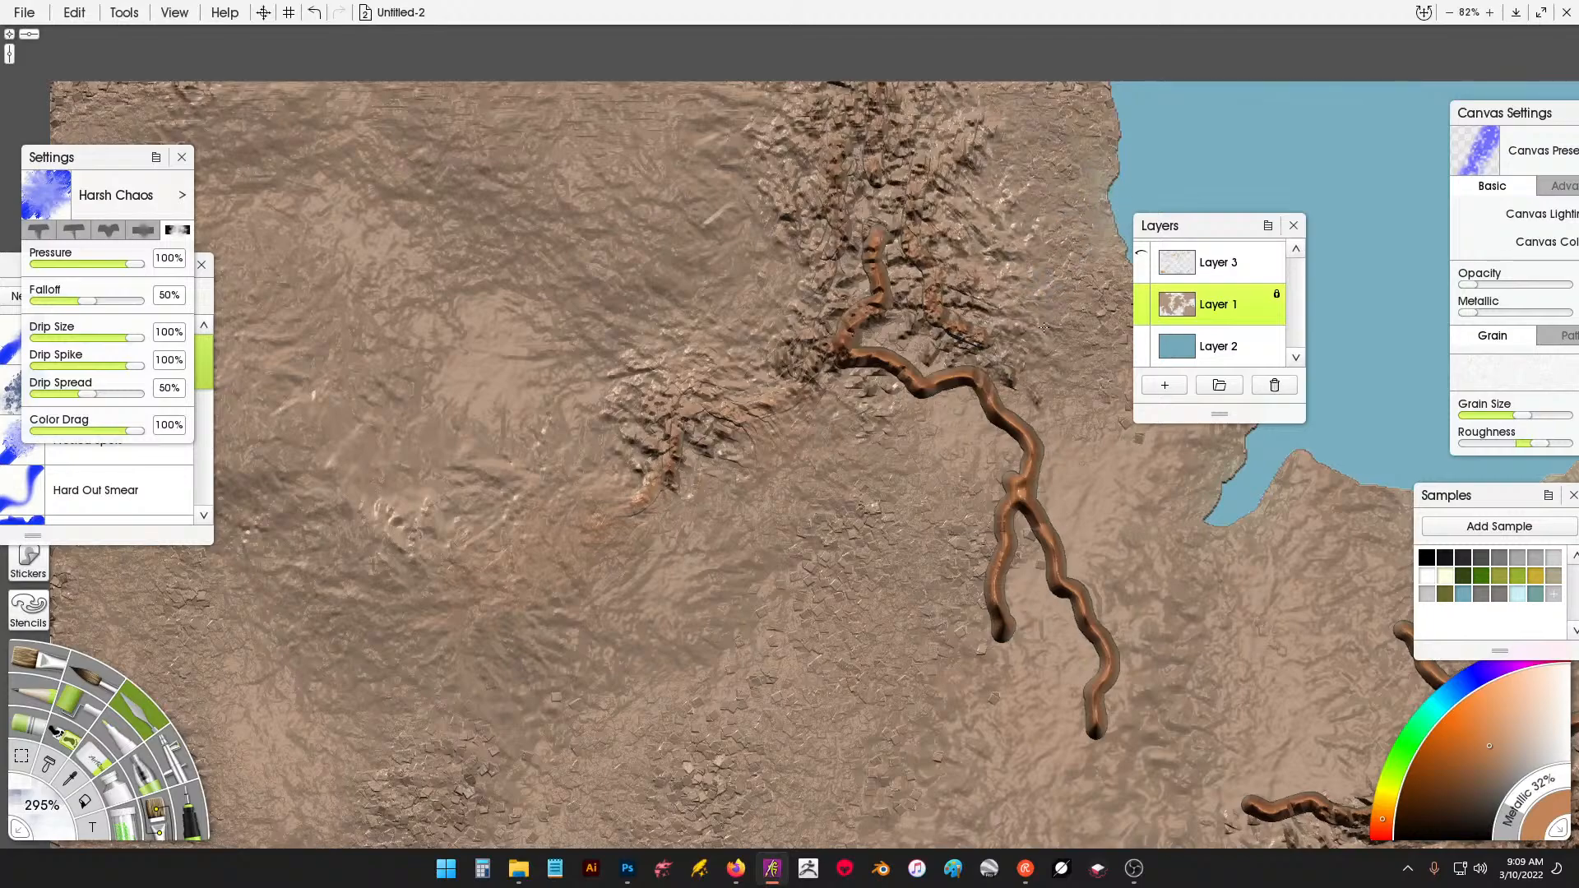
pyautogui.moveTo(916, 326)
pyautogui.mouseDown()
pyautogui.moveTo(998, 418)
pyautogui.moveTo(973, 483)
pyautogui.moveTo(984, 570)
pyautogui.moveTo(1067, 617)
pyautogui.moveTo(1068, 517)
pyautogui.moveTo(1135, 728)
pyautogui.moveTo(1086, 732)
pyautogui.mouseUp()
pyautogui.moveTo(1170, 815); pyautogui.dragTo(991, 723)
# Blend the branching ridge along the western continent's northeastern peninsula into rugged mountains towards its eastern end.
pyautogui.scroll(-5, 626, 464)
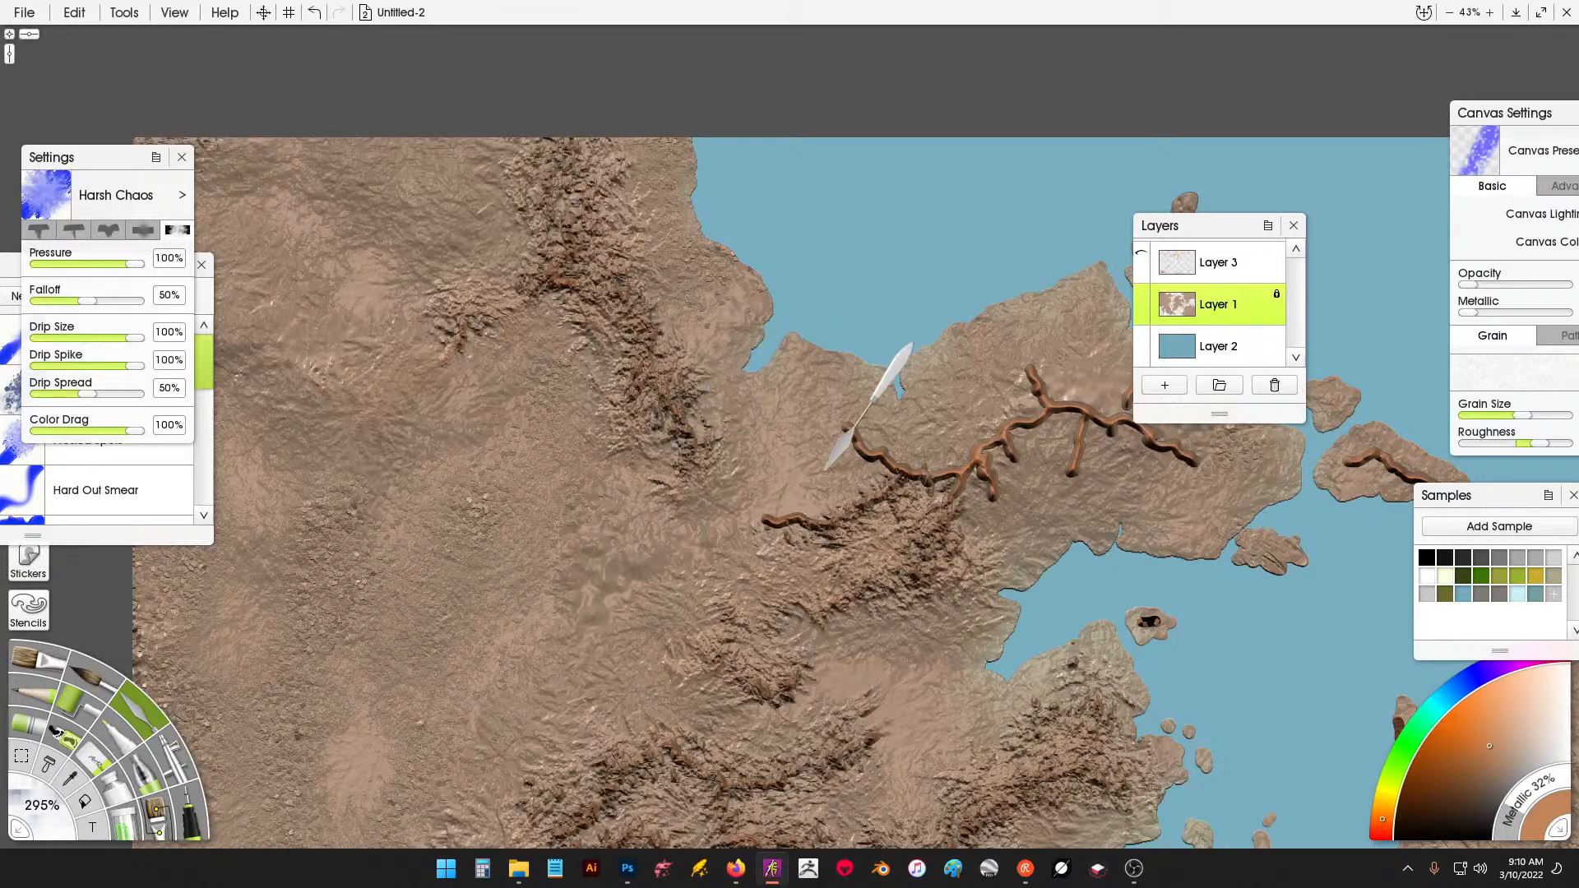
pyautogui.scroll(5, 855, 428)
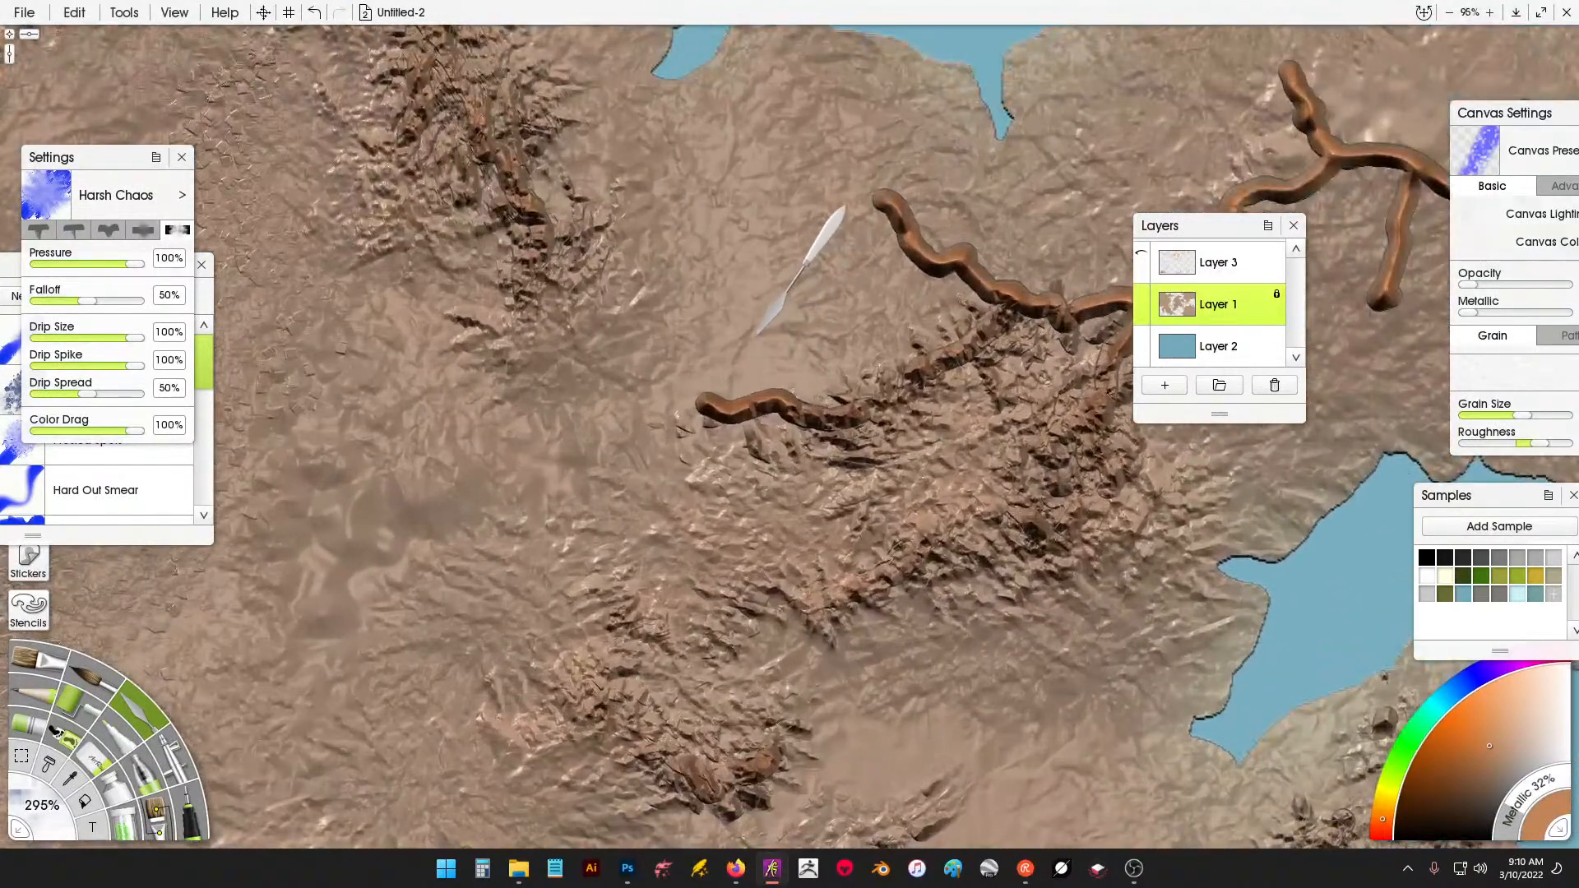
pyautogui.moveTo(757, 333)
pyautogui.mouseDown()
pyautogui.moveTo(782, 274)
pyautogui.moveTo(705, 335)
pyautogui.moveTo(633, 440)
pyautogui.mouseUp()
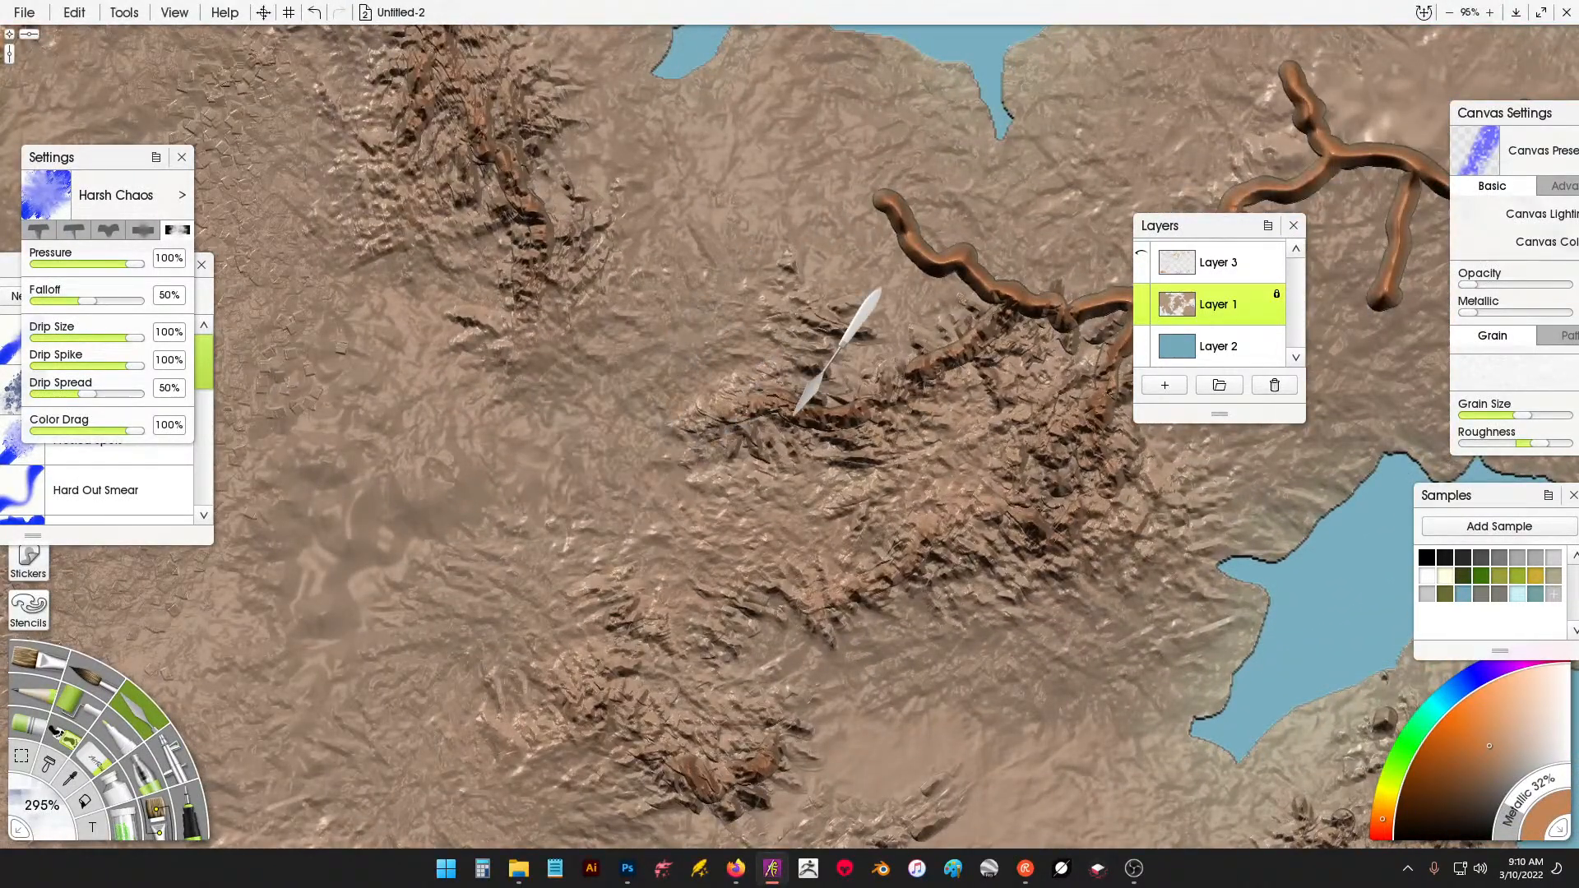
pyautogui.moveTo(794, 415)
pyautogui.mouseDown()
pyautogui.moveTo(904, 313)
pyautogui.moveTo(847, 247)
pyautogui.moveTo(837, 198)
pyautogui.mouseUp()
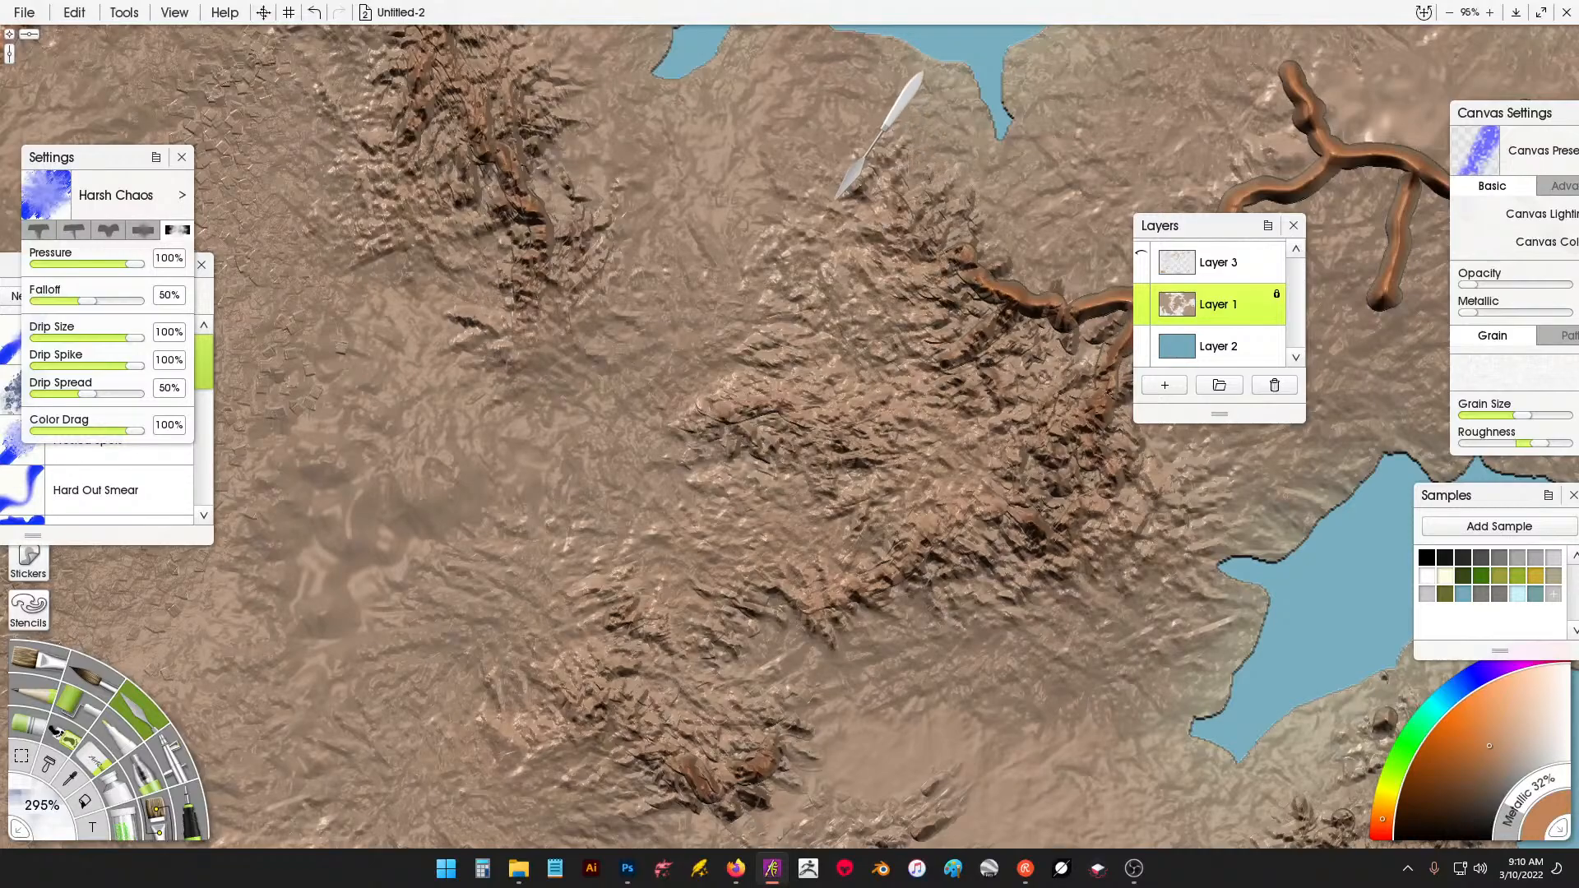
pyautogui.moveTo(990, 223)
pyautogui.mouseDown()
pyautogui.moveTo(680, 323)
pyautogui.moveTo(787, 344)
pyautogui.moveTo(958, 255)
pyautogui.moveTo(995, 181)
pyautogui.moveTo(971, 124)
pyautogui.moveTo(926, 163)
pyautogui.moveTo(971, 163)
pyautogui.moveTo(802, 197)
pyautogui.moveTo(924, 218)
pyautogui.moveTo(973, 208)
pyautogui.mouseUp()
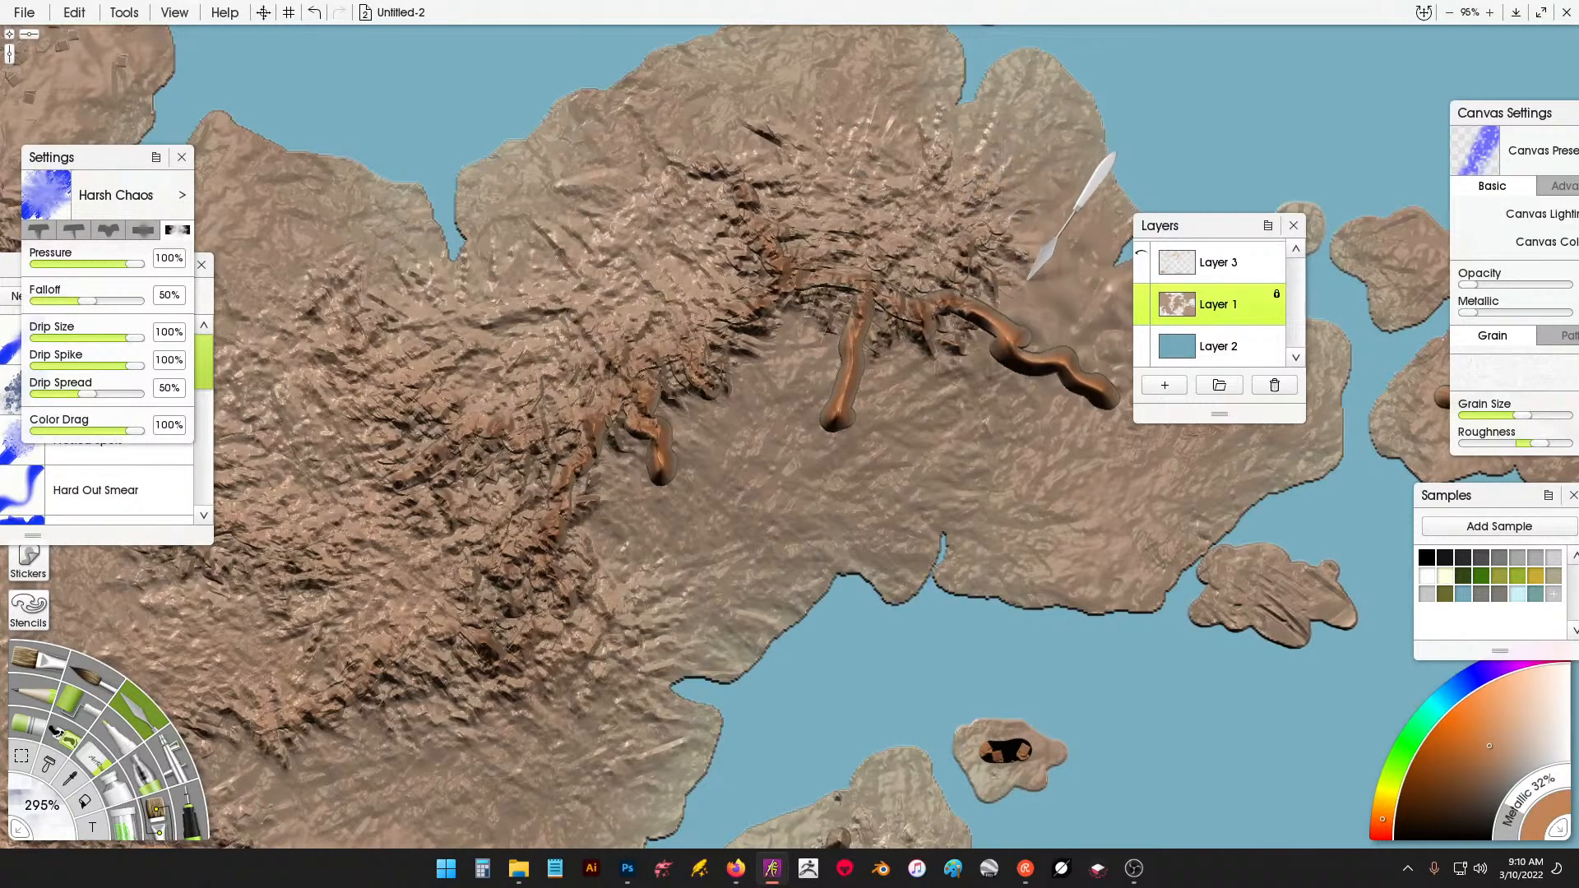
pyautogui.moveTo(1028, 278); pyautogui.dragTo(1082, 340)
pyautogui.moveTo(1105, 440)
pyautogui.mouseDown()
pyautogui.moveTo(1057, 387)
pyautogui.moveTo(858, 463)
pyautogui.moveTo(806, 385)
pyautogui.moveTo(662, 506)
pyautogui.mouseUp()
# Blend the ridges on the small bay island and the larger island east of the peninsula into rocky relief.
pyautogui.scroll(-5, 798, 428)
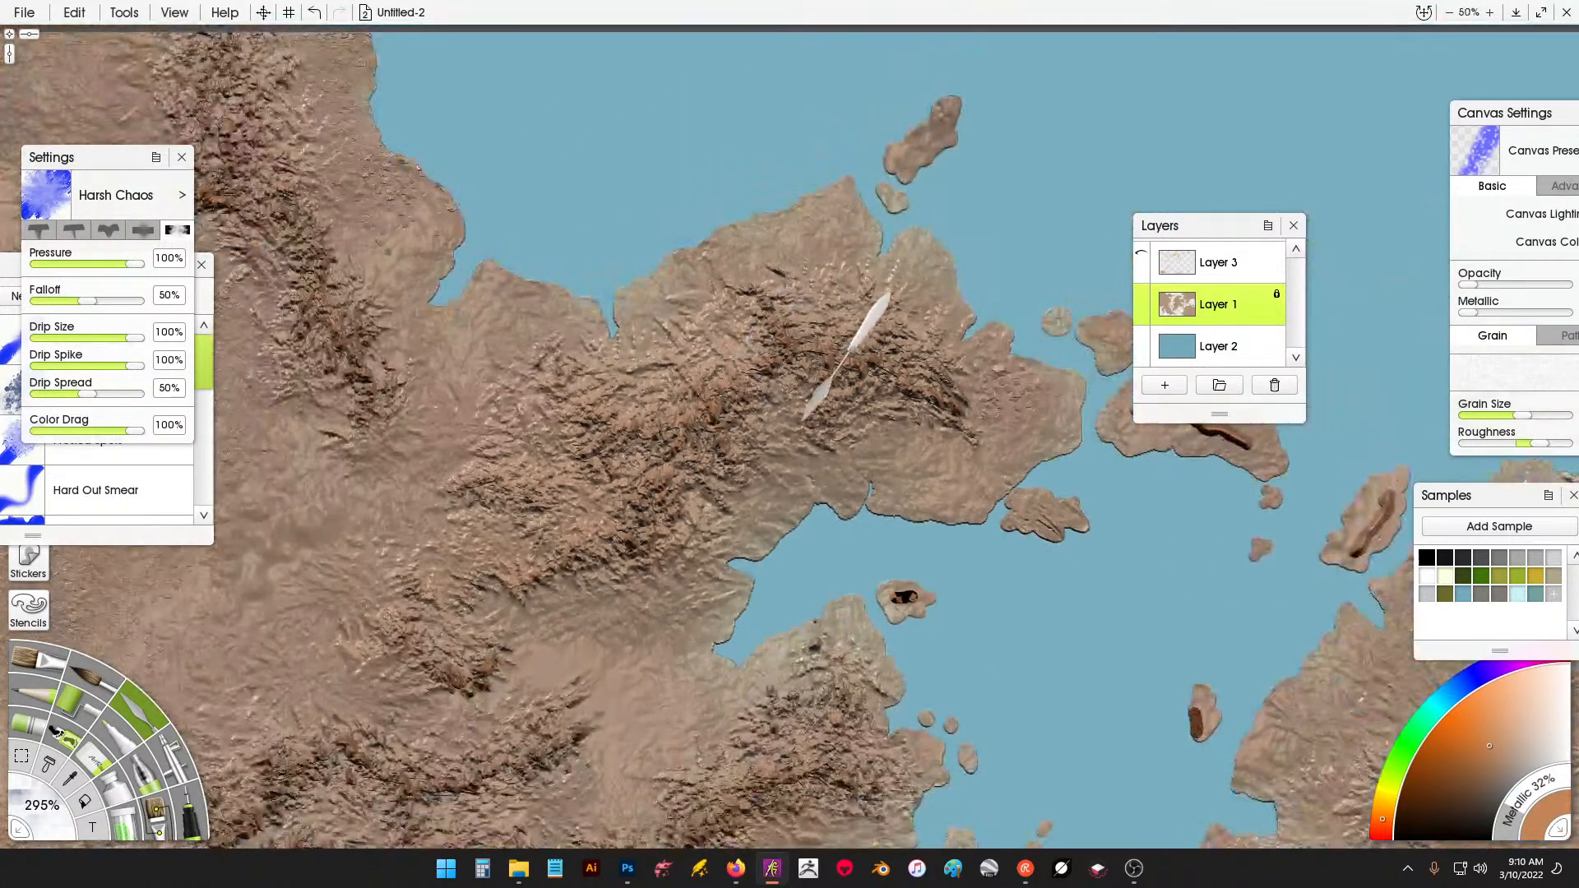
pyautogui.scroll(3, 778, 195)
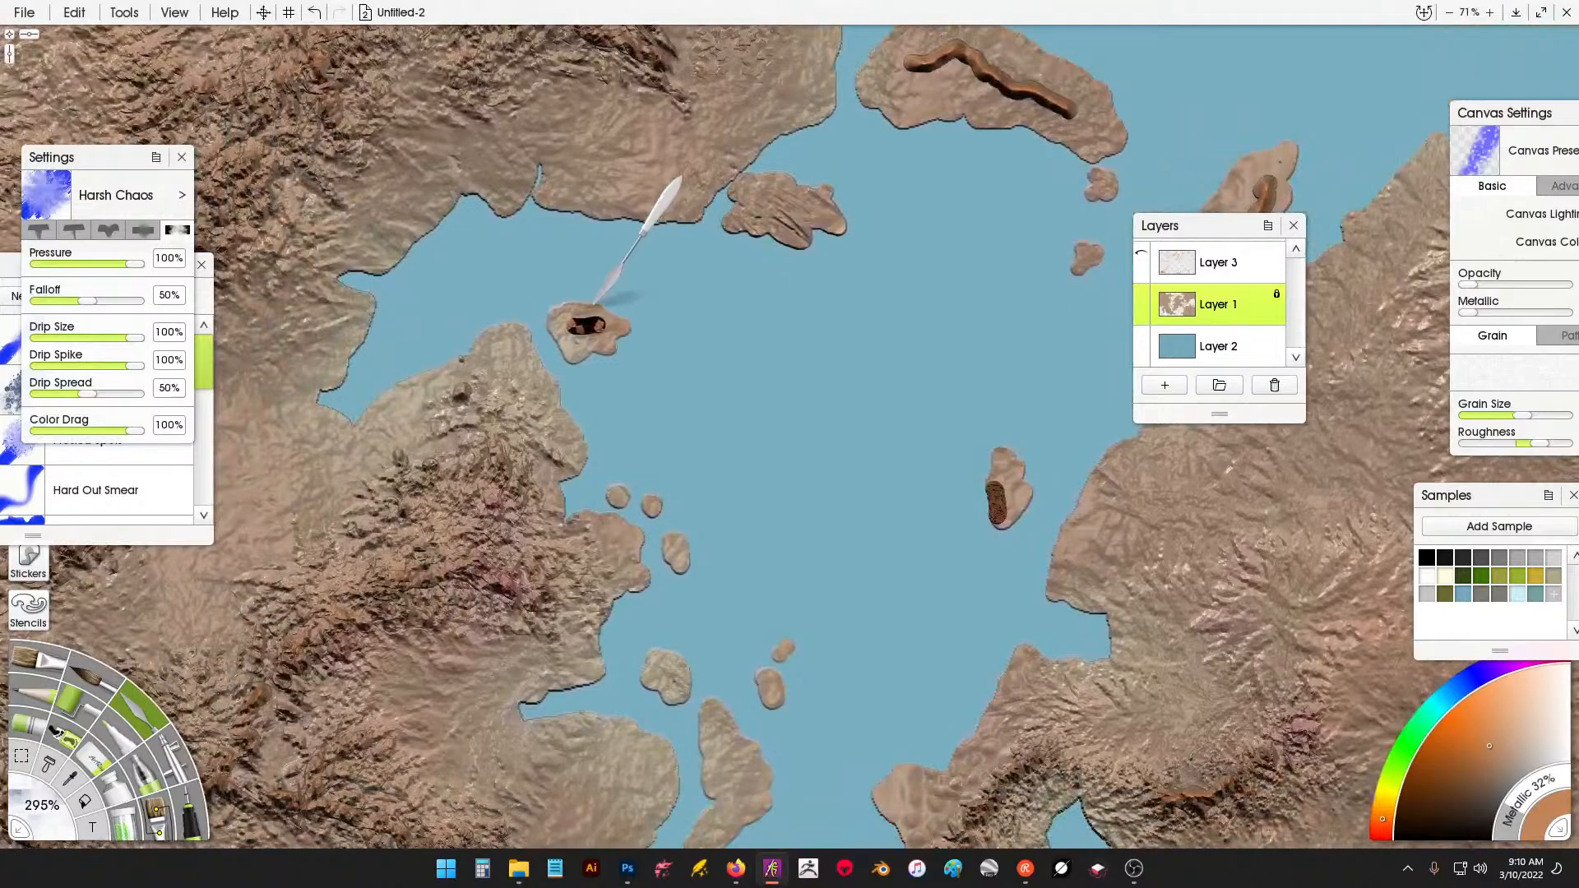
pyautogui.moveTo(924, 103)
pyautogui.mouseDown()
pyautogui.moveTo(806, 228)
pyautogui.moveTo(882, 246)
pyautogui.mouseUp()
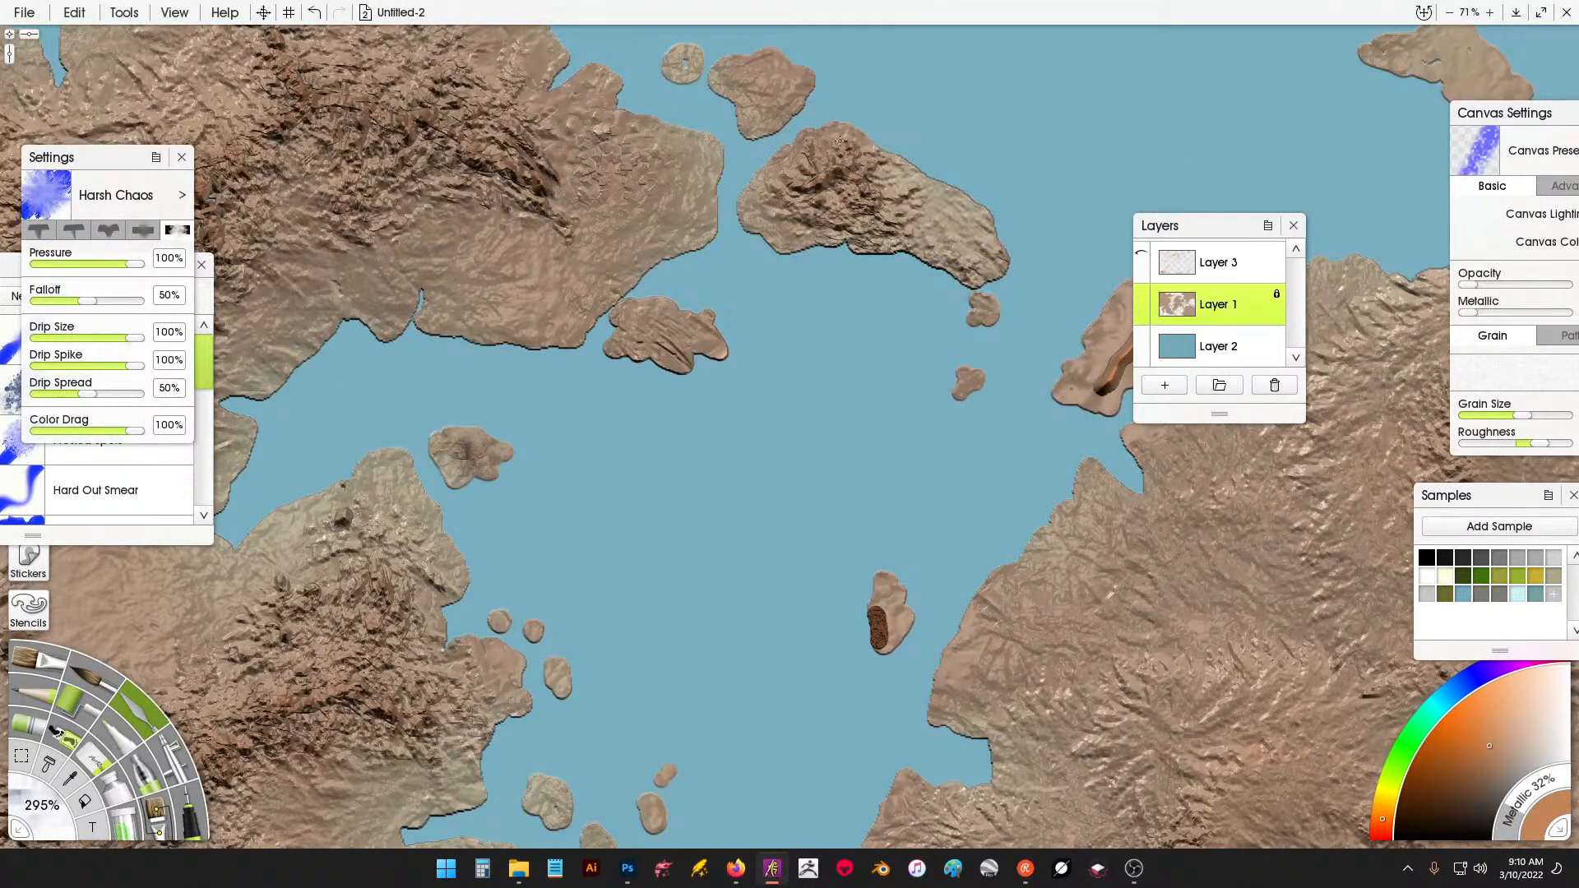
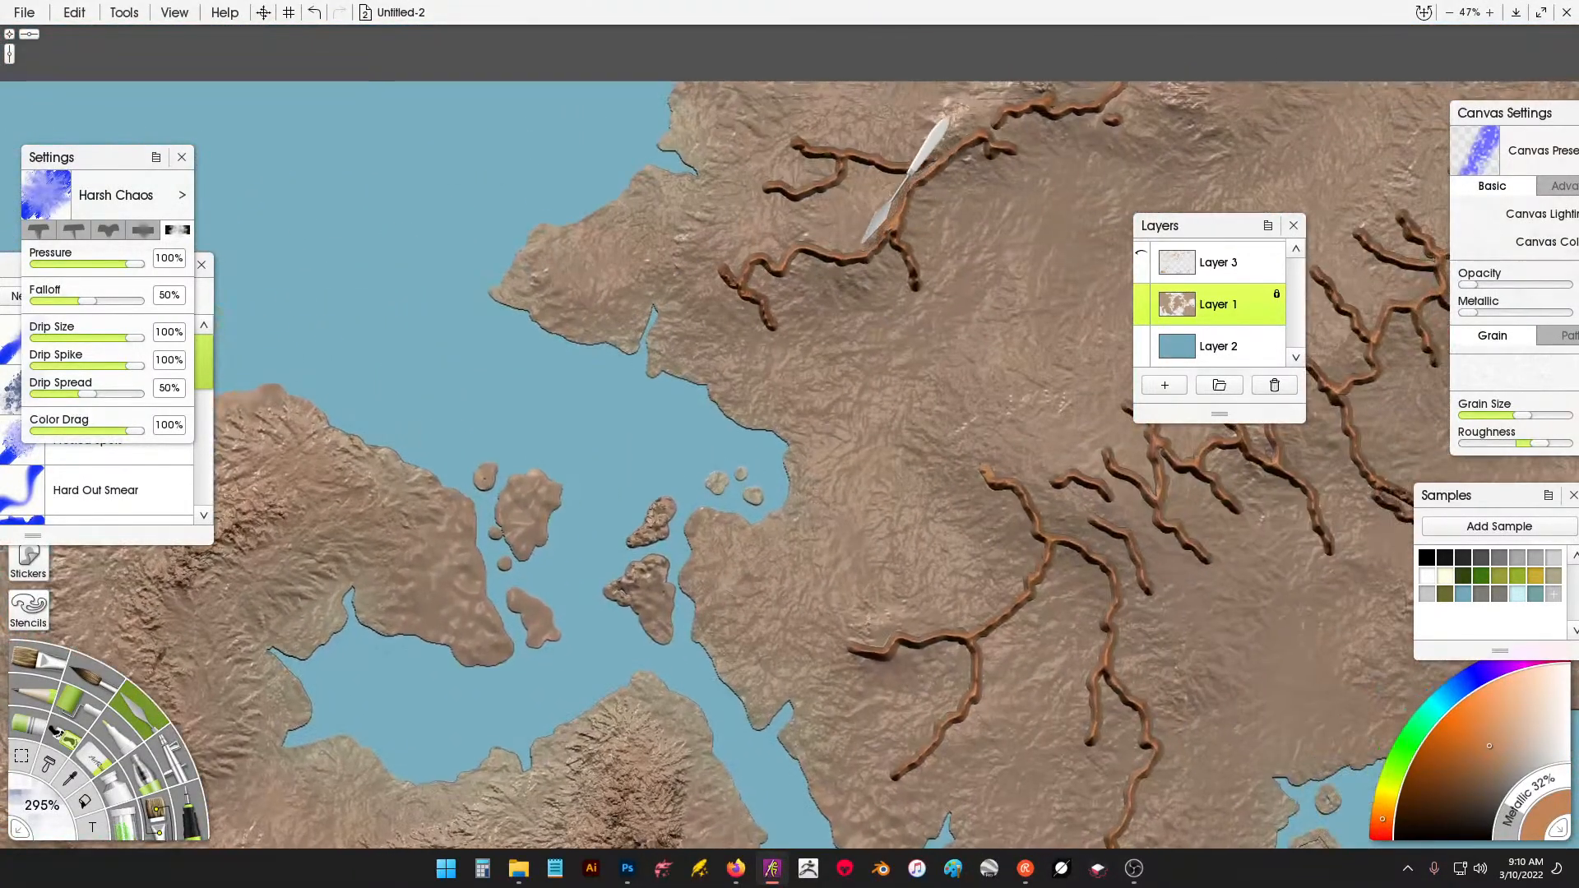
# Blend the branching ridge in the northeastern continent's northwest into rugged mountains up to the map's top edge.
pyautogui.scroll(2, 862, 240)
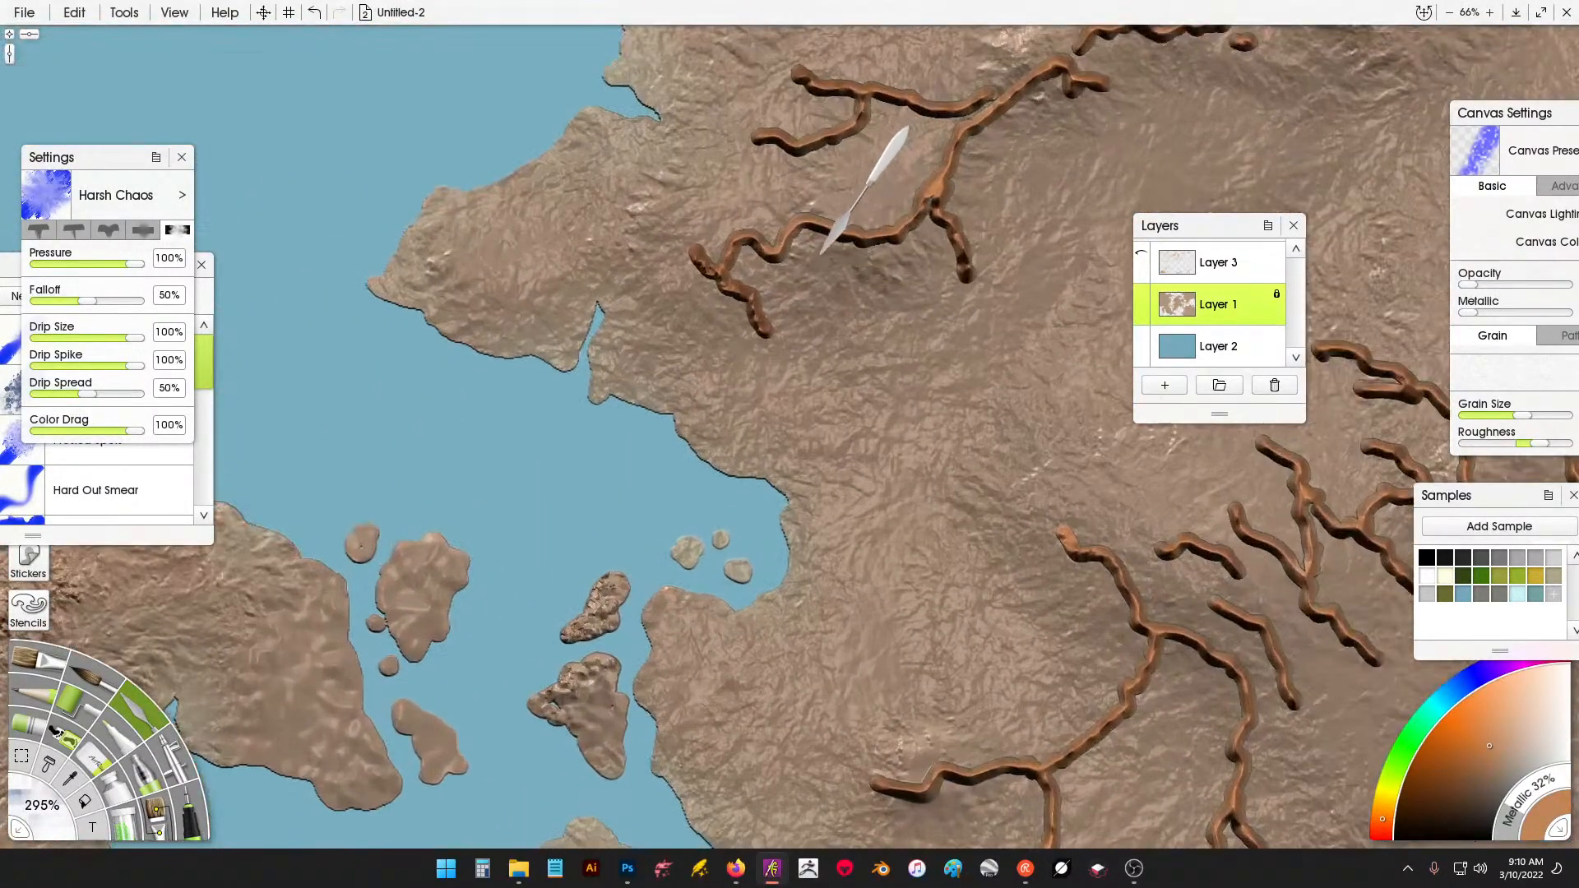
pyautogui.moveTo(837, 209)
pyautogui.mouseDown()
pyautogui.moveTo(779, 219)
pyautogui.moveTo(832, 233)
pyautogui.moveTo(740, 264)
pyautogui.moveTo(697, 222)
pyautogui.moveTo(782, 138)
pyautogui.moveTo(946, 117)
pyautogui.moveTo(874, 133)
pyautogui.moveTo(716, 89)
pyautogui.moveTo(744, 136)
pyautogui.mouseUp()
pyautogui.scroll(3, 742, 134)
pyautogui.hscroll(3, 743, 134)
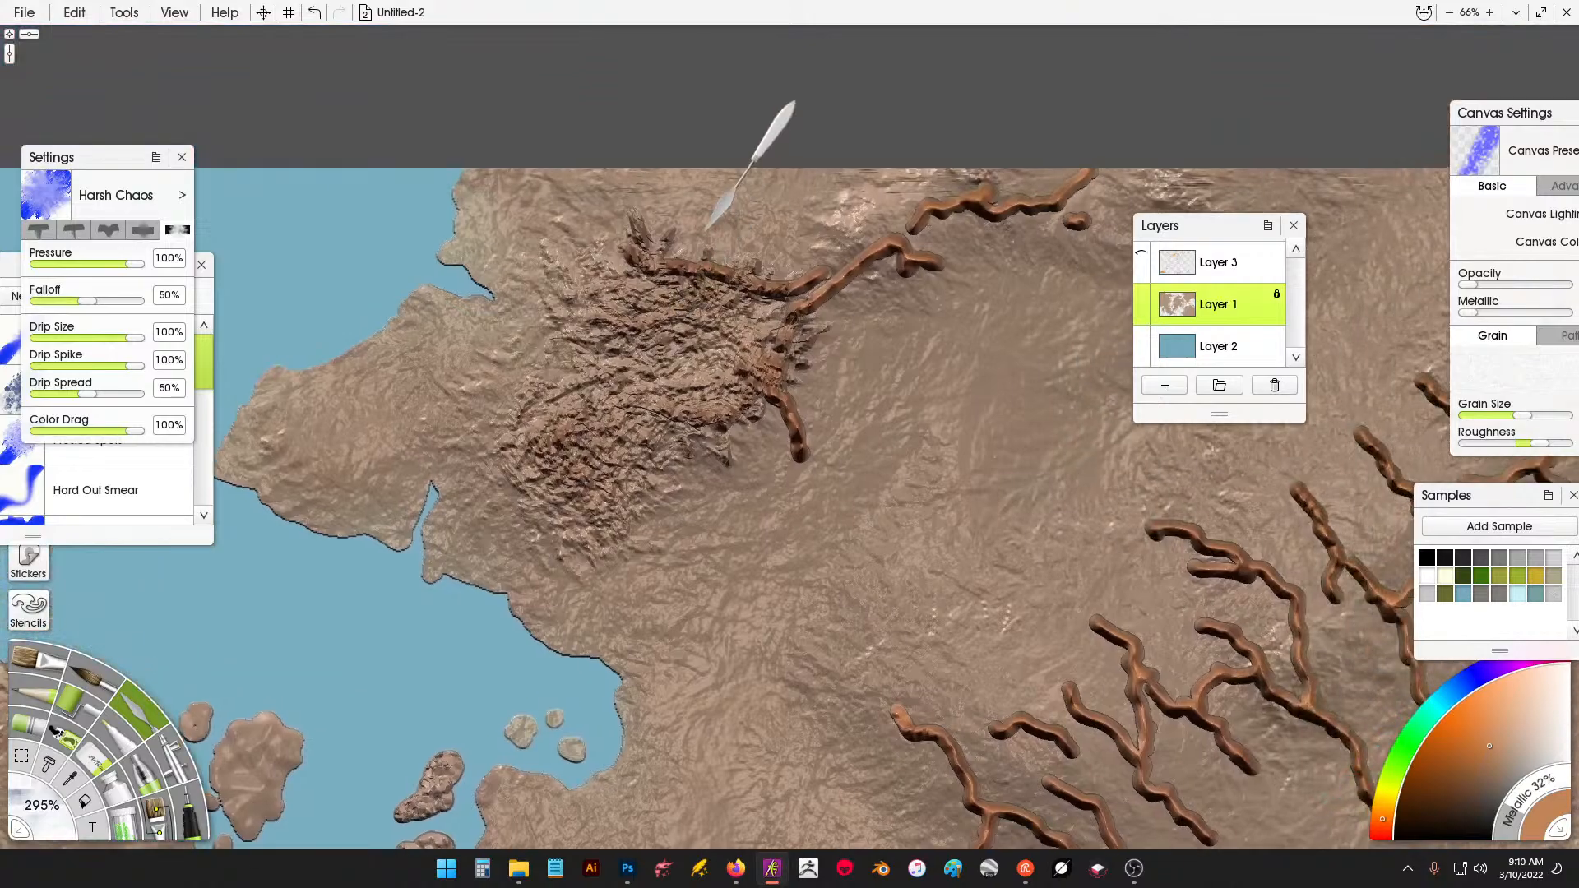
pyautogui.moveTo(686, 245)
pyautogui.mouseDown()
pyautogui.moveTo(807, 246)
pyautogui.moveTo(909, 188)
pyautogui.moveTo(1090, 169)
pyautogui.moveTo(1025, 248)
pyautogui.moveTo(985, 255)
pyautogui.moveTo(861, 339)
pyautogui.moveTo(837, 385)
pyautogui.moveTo(845, 468)
pyautogui.moveTo(796, 484)
pyautogui.moveTo(726, 463)
pyautogui.moveTo(730, 524)
pyautogui.mouseUp()
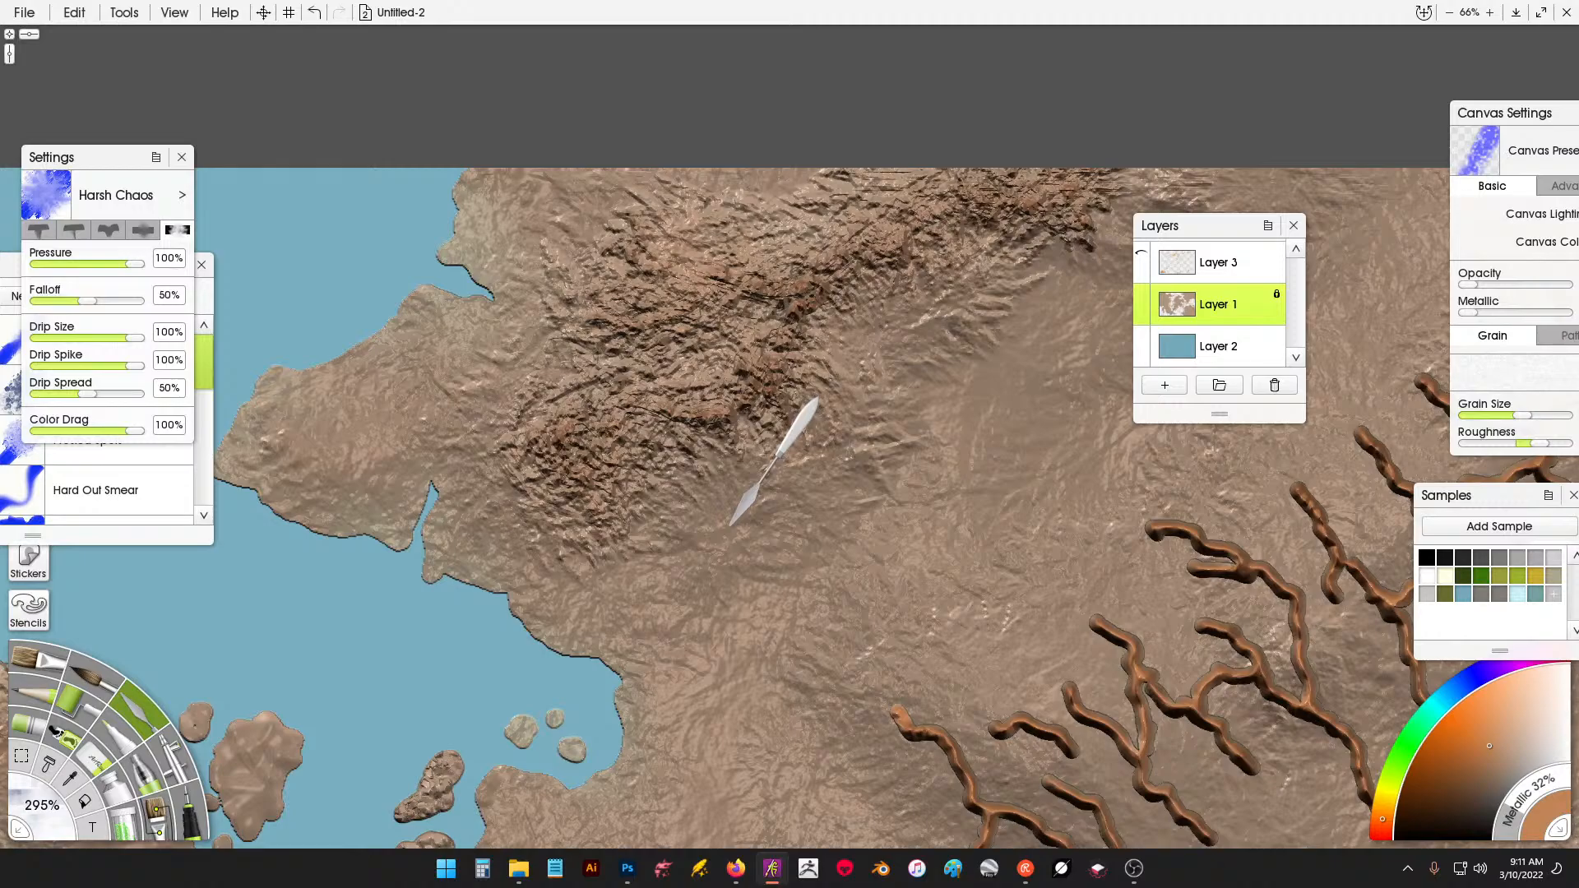
# Blend the long forked ridge in the northeastern continent's southwest into mountain chains running towards the southern coast.
pyautogui.scroll(-5, 753, 516)
pyautogui.hscroll(5, 753, 517)
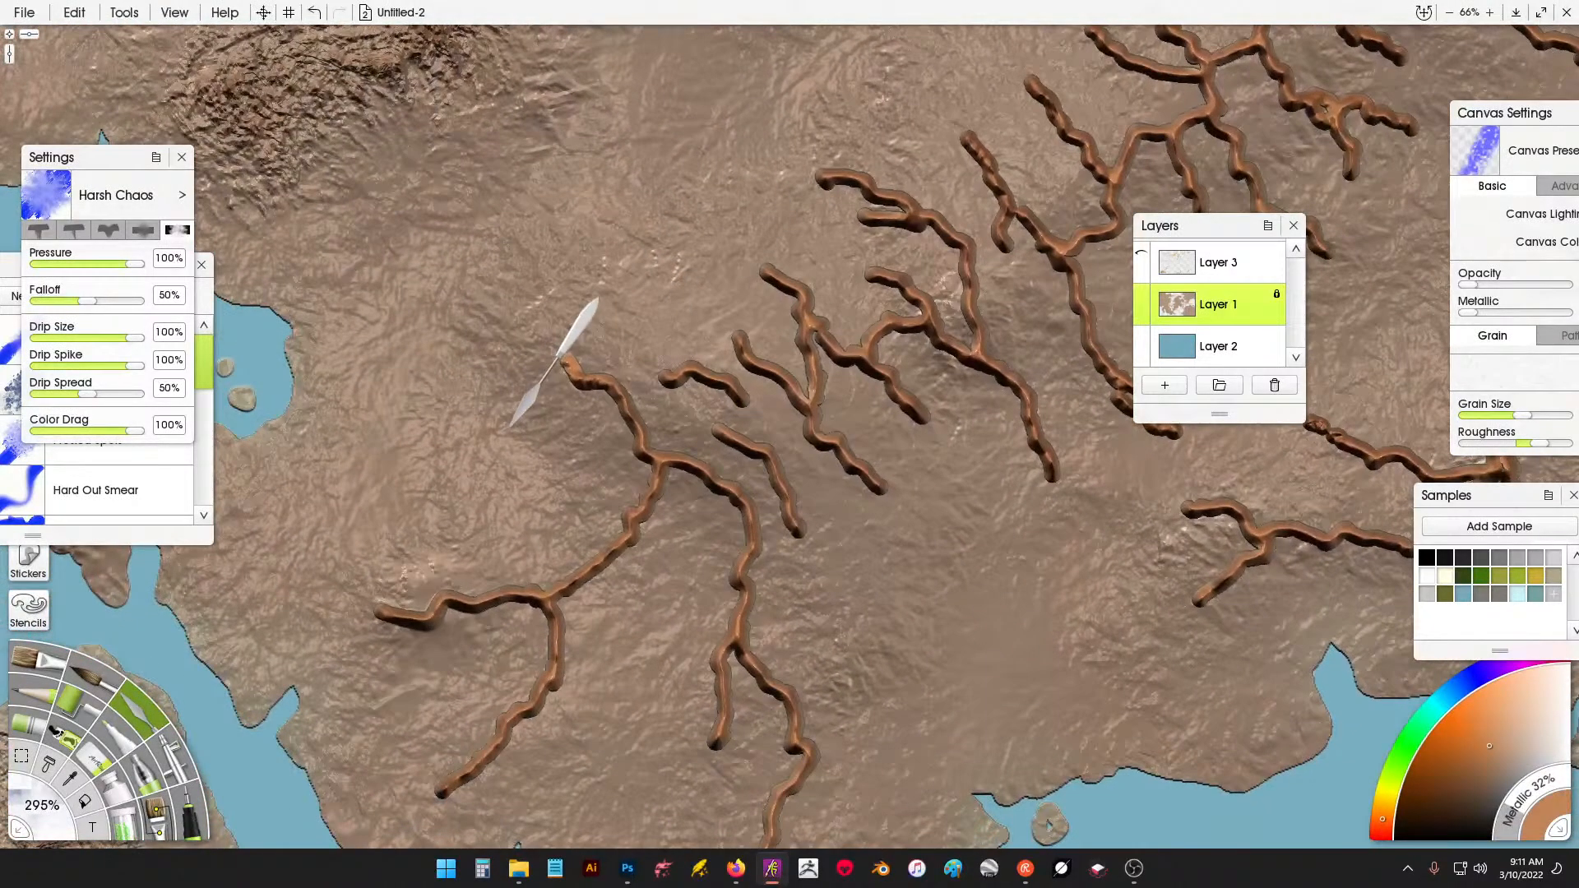
pyautogui.moveTo(561, 360)
pyautogui.mouseDown()
pyautogui.moveTo(604, 444)
pyautogui.moveTo(612, 425)
pyautogui.mouseUp()
pyautogui.scroll(-1, 558, 492)
pyautogui.hscroll(-1, 558, 491)
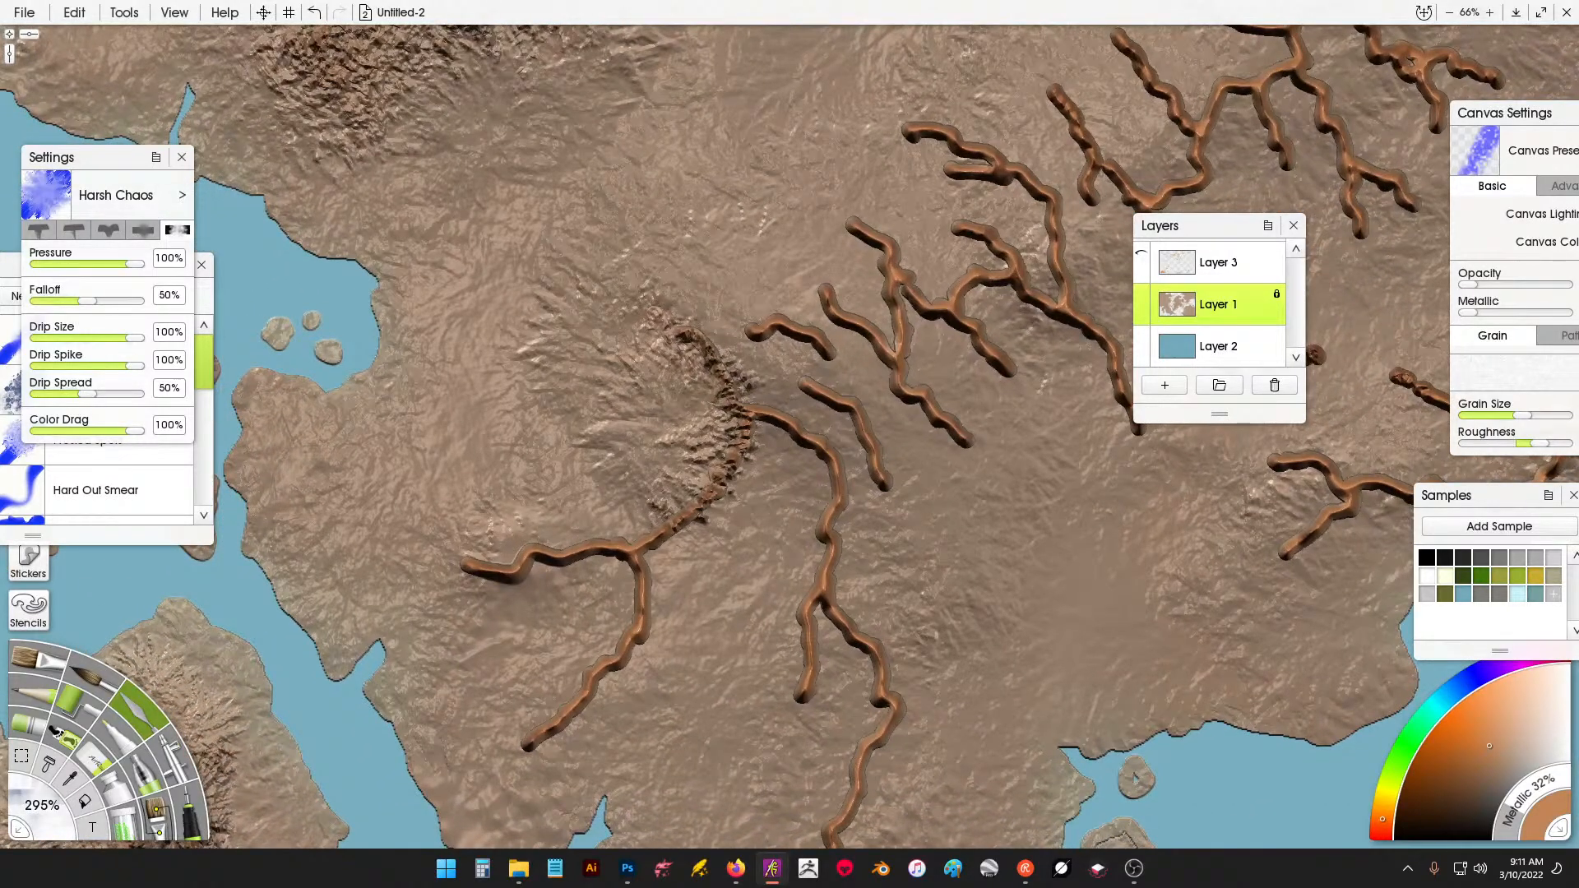
pyautogui.scroll(-1, 790, 436)
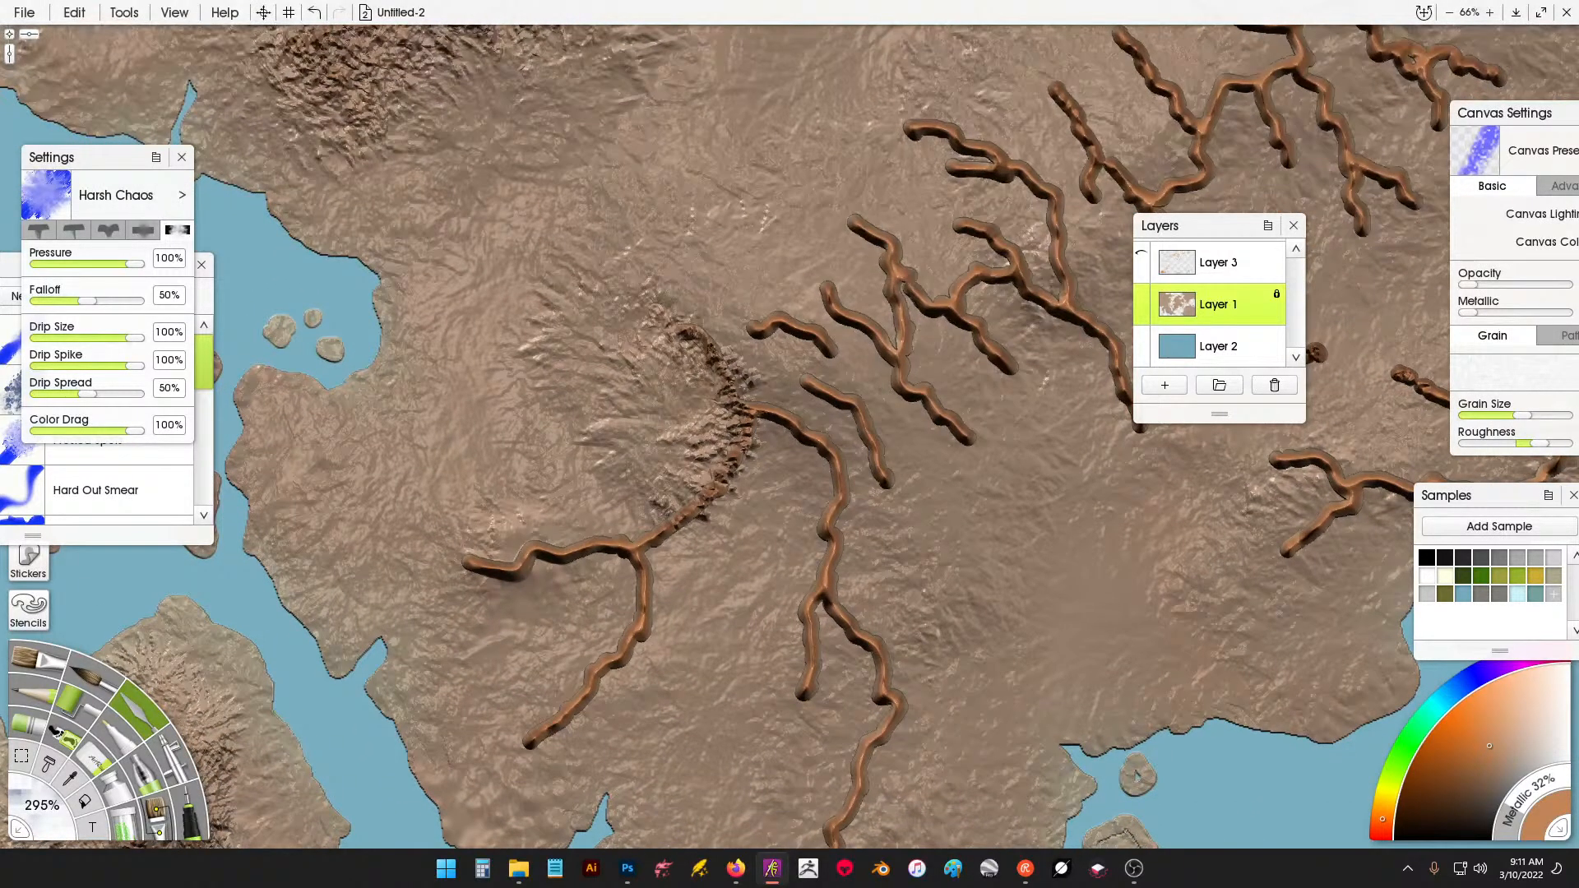
pyautogui.scroll(-1, 790, 436)
pyautogui.moveTo(635, 464)
pyautogui.mouseDown()
pyautogui.moveTo(599, 423)
pyautogui.moveTo(493, 494)
pyautogui.moveTo(452, 565)
pyautogui.moveTo(503, 607)
pyautogui.moveTo(617, 511)
pyautogui.moveTo(546, 653)
pyautogui.moveTo(609, 691)
pyautogui.moveTo(658, 650)
pyautogui.moveTo(751, 458)
pyautogui.moveTo(807, 395)
pyautogui.moveTo(811, 486)
pyautogui.moveTo(753, 658)
pyautogui.moveTo(822, 575)
pyautogui.moveTo(863, 613)
pyautogui.mouseUp()
pyautogui.scroll(-3, 864, 612)
pyautogui.moveTo(847, 502)
pyautogui.mouseDown()
pyautogui.moveTo(794, 741)
pyautogui.moveTo(831, 789)
pyautogui.moveTo(946, 592)
pyautogui.moveTo(908, 444)
pyautogui.moveTo(885, 598)
pyautogui.mouseUp()
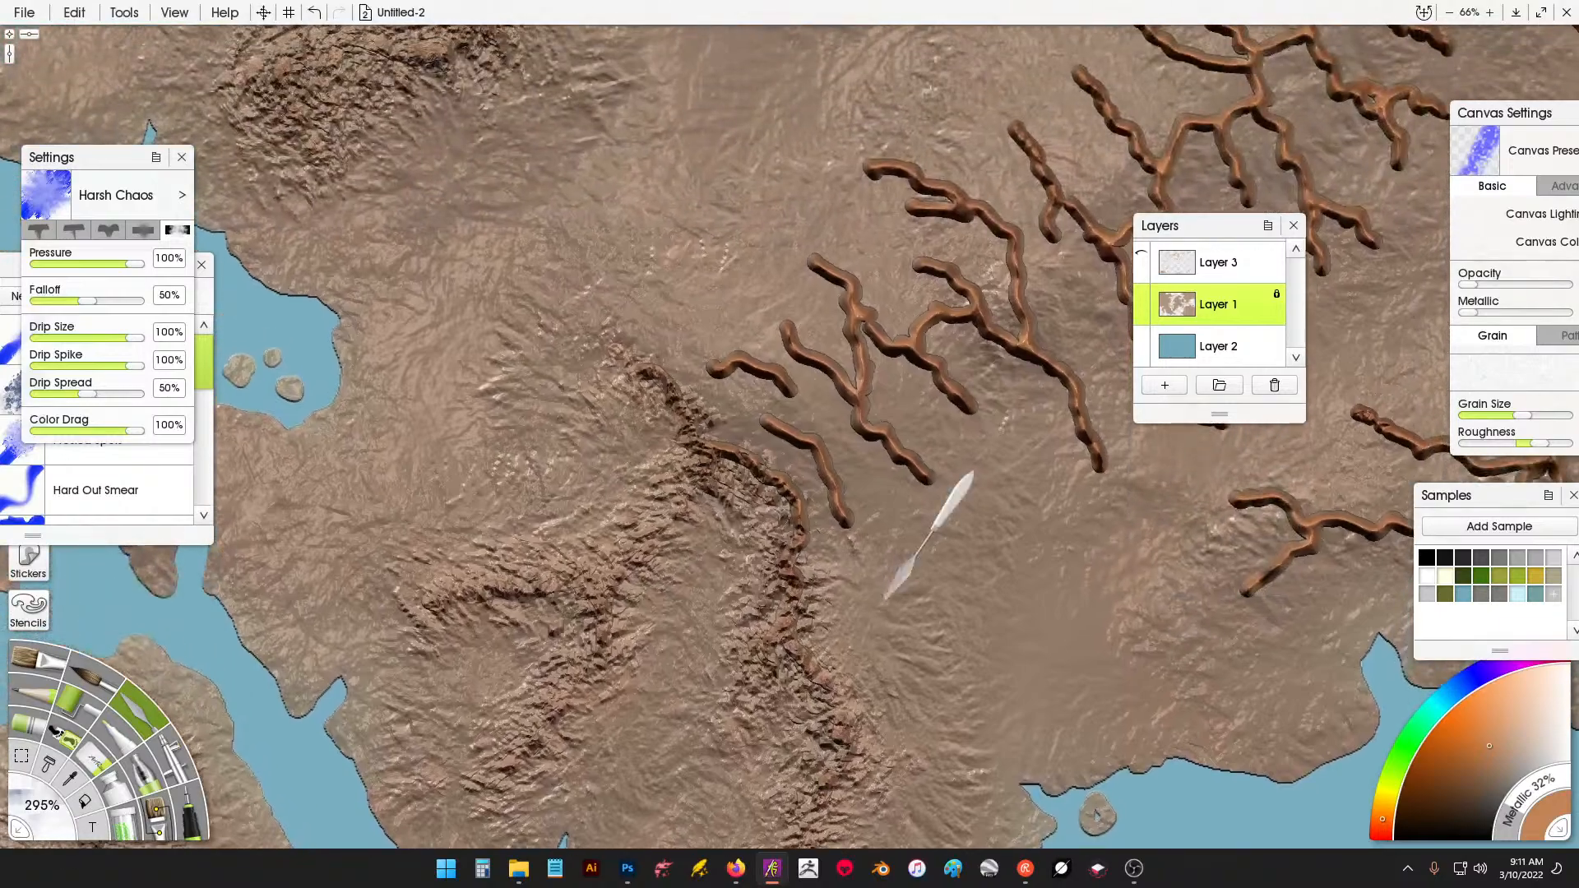
# Blend the dense cluster of ridge branches in the middle of the northeastern continent into one broad mountain range.
pyautogui.moveTo(853, 413)
pyautogui.mouseDown()
pyautogui.moveTo(786, 349)
pyautogui.moveTo(769, 362)
pyautogui.moveTo(811, 310)
pyautogui.moveTo(829, 322)
pyautogui.mouseUp()
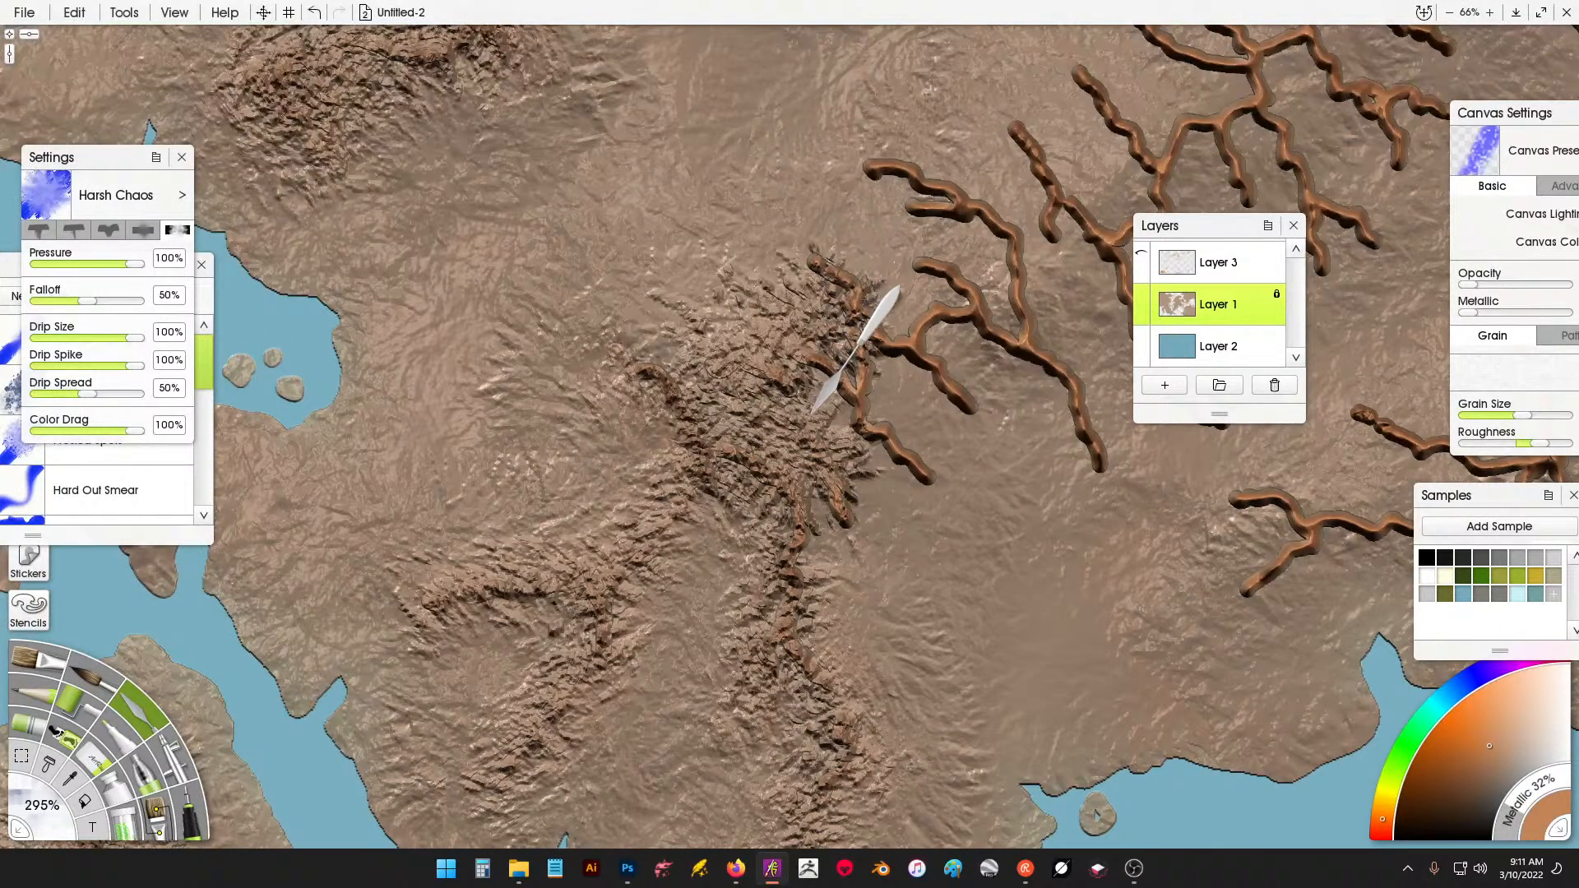
pyautogui.moveTo(834, 409)
pyautogui.mouseDown()
pyautogui.moveTo(899, 402)
pyautogui.moveTo(926, 445)
pyautogui.moveTo(980, 492)
pyautogui.mouseUp()
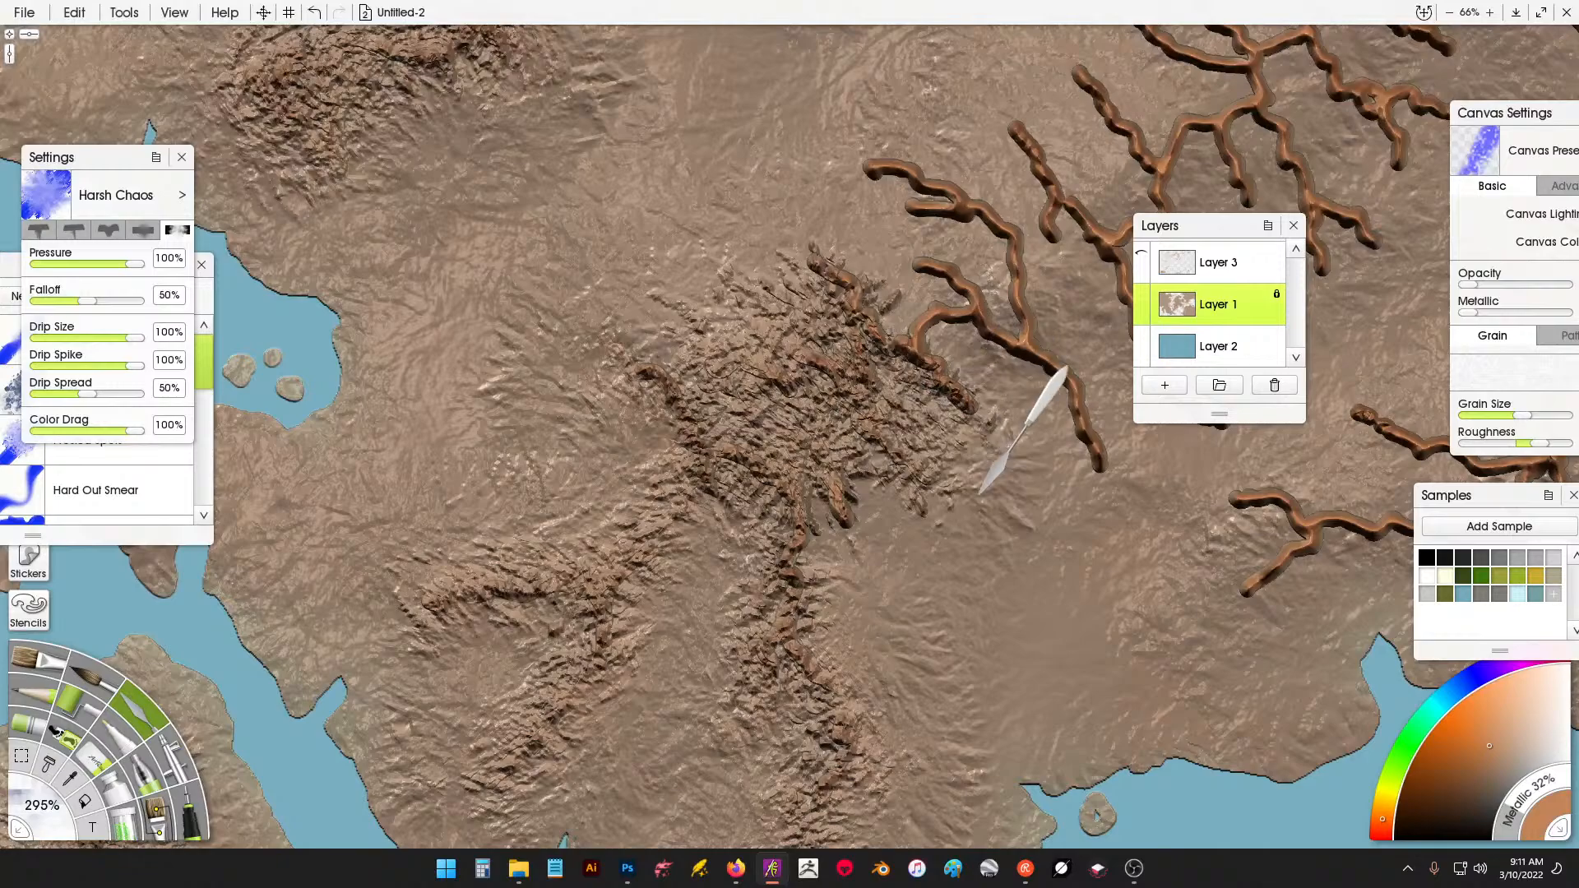
pyautogui.moveTo(937, 346)
pyautogui.mouseDown()
pyautogui.moveTo(924, 282)
pyautogui.moveTo(881, 218)
pyautogui.moveTo(835, 216)
pyautogui.mouseUp()
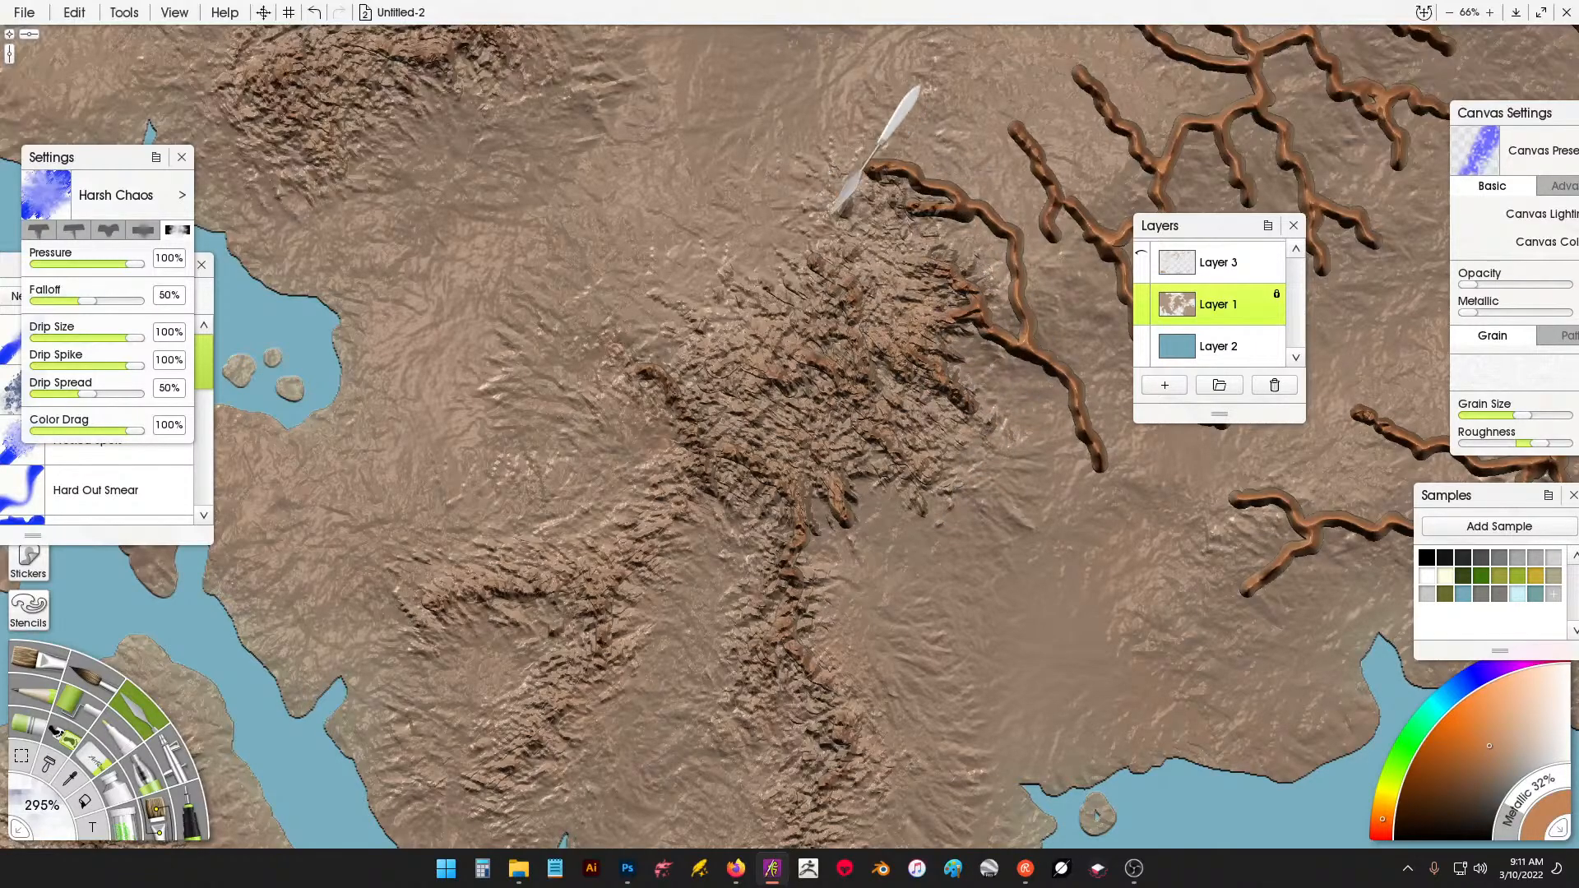
pyautogui.moveTo(930, 154)
pyautogui.mouseDown()
pyautogui.moveTo(1009, 170)
pyautogui.moveTo(1061, 275)
pyautogui.mouseUp()
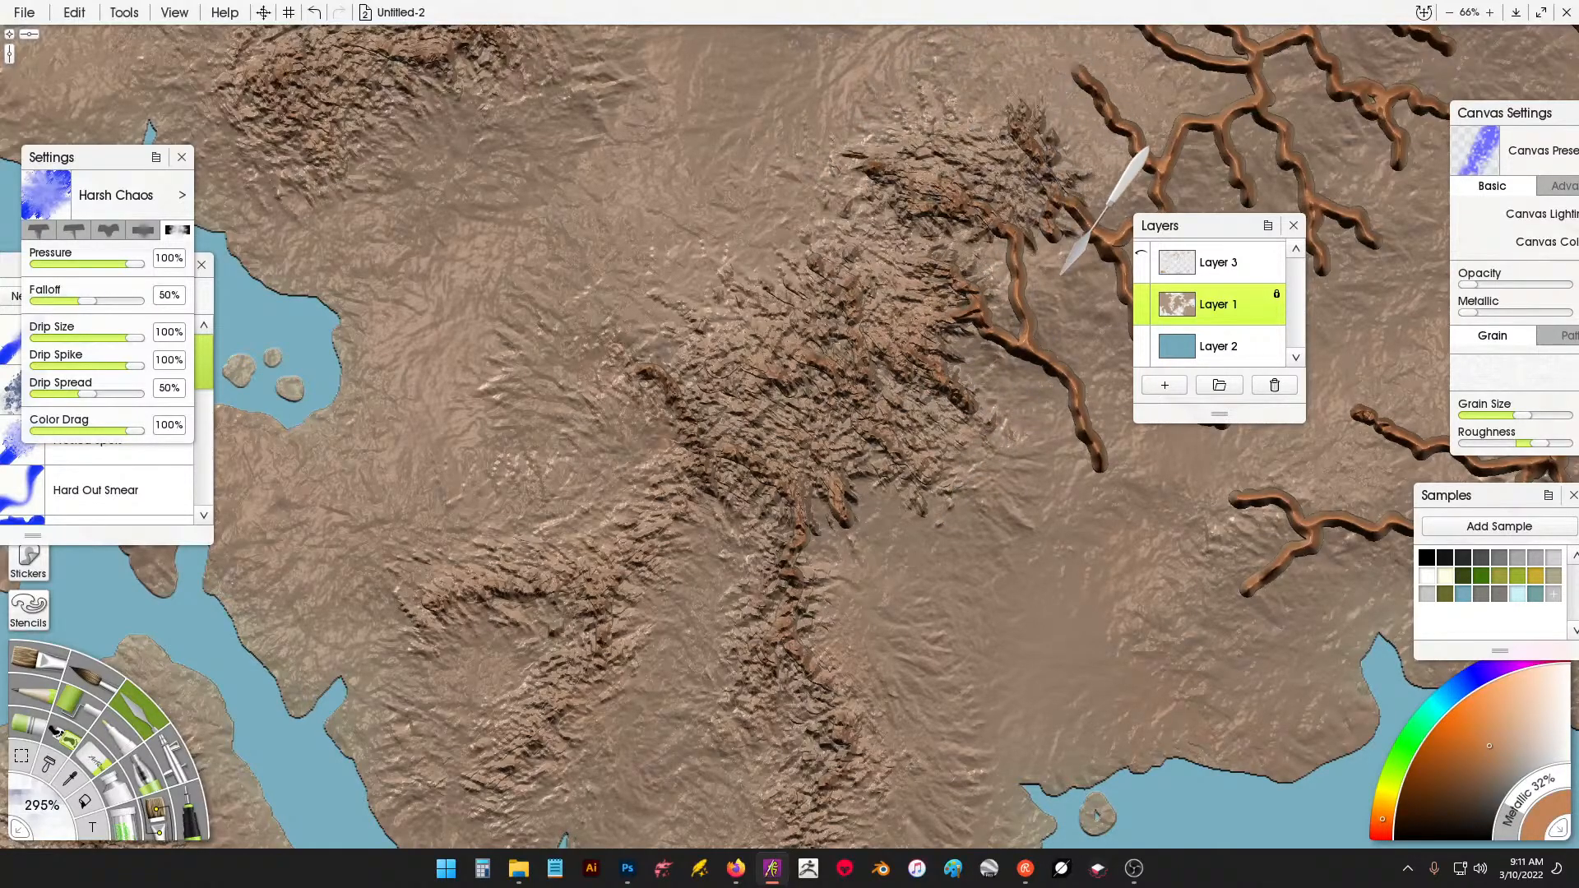
pyautogui.moveTo(1041, 360)
pyautogui.mouseDown()
pyautogui.moveTo(794, 329)
pyautogui.moveTo(791, 387)
pyautogui.moveTo(821, 462)
pyautogui.moveTo(892, 230)
pyautogui.moveTo(929, 345)
pyautogui.mouseUp()
pyautogui.moveTo(894, 226)
pyautogui.mouseDown()
pyautogui.moveTo(905, 271)
pyautogui.moveTo(998, 254)
pyautogui.moveTo(1012, 318)
pyautogui.moveTo(1048, 362)
pyautogui.moveTo(959, 405)
pyautogui.moveTo(885, 403)
pyautogui.mouseUp()
pyautogui.moveTo(852, 186)
pyautogui.mouseDown()
pyautogui.moveTo(836, 475)
pyautogui.moveTo(850, 424)
pyautogui.moveTo(760, 309)
pyautogui.mouseUp()
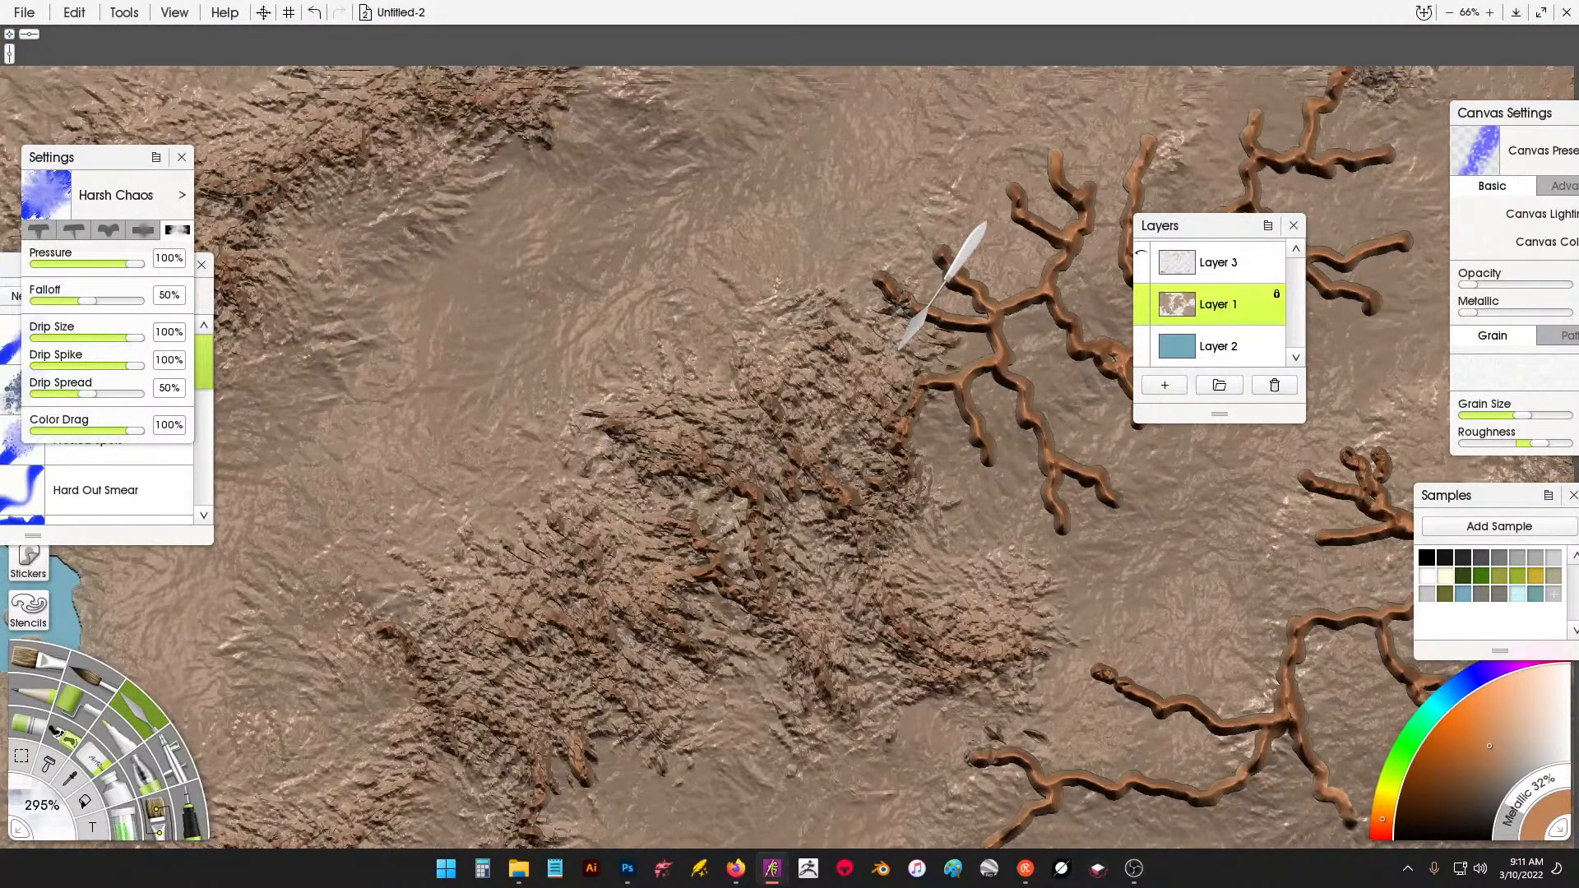
# Extend the mountain blending over the northeastern continent's upper ridge branches towards the map's top and eastern edges.
pyautogui.moveTo(947, 351); pyautogui.dragTo(960, 342)
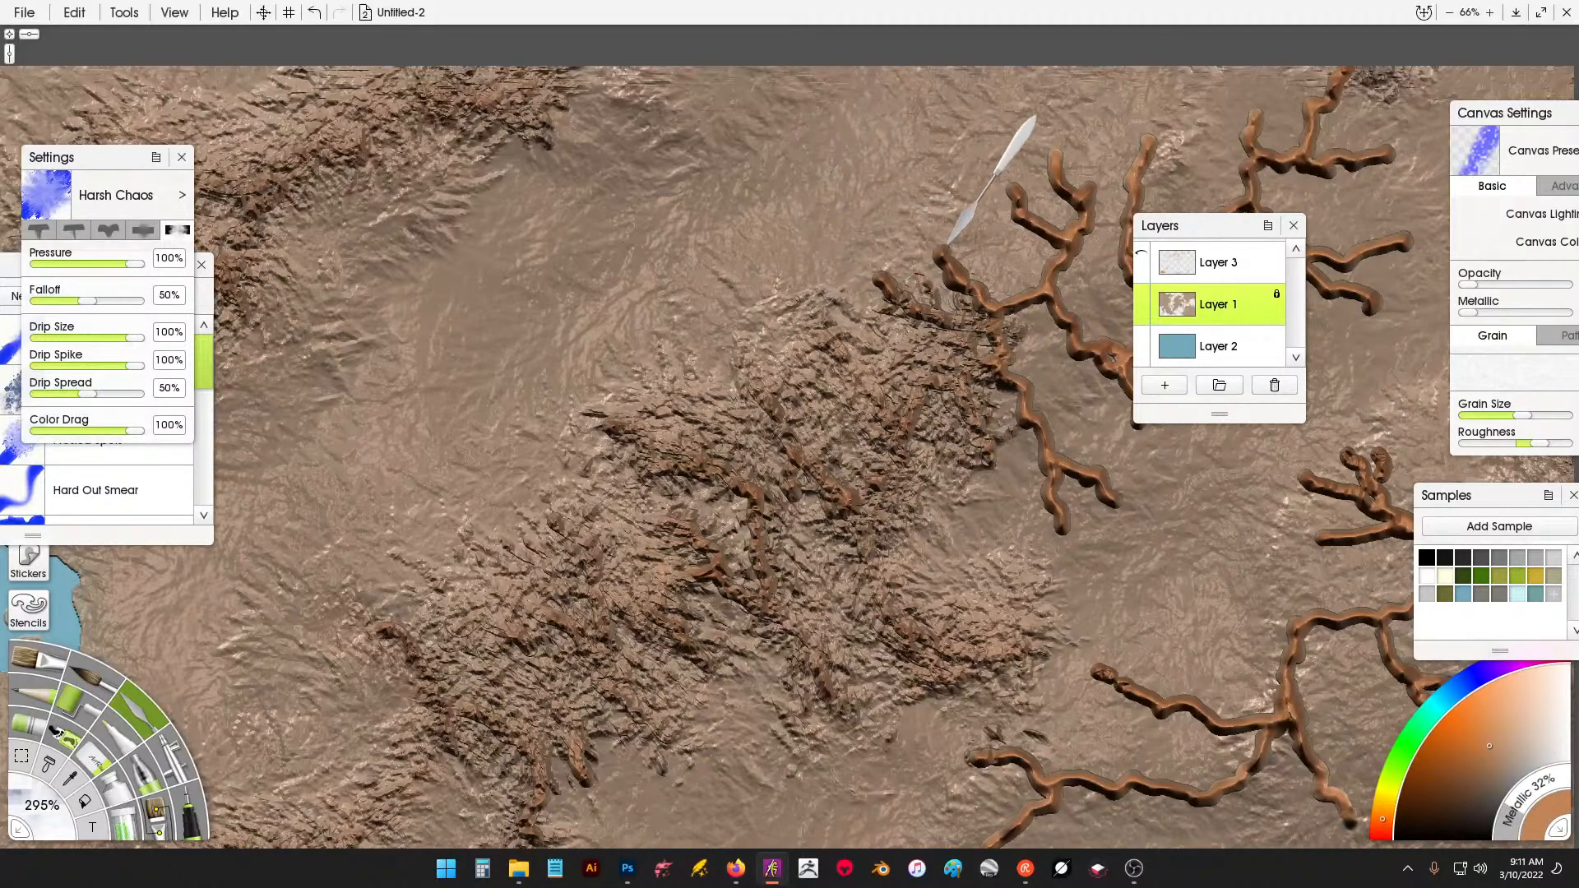
pyautogui.moveTo(948, 243)
pyautogui.mouseDown()
pyautogui.moveTo(925, 247)
pyautogui.moveTo(998, 262)
pyautogui.moveTo(1041, 215)
pyautogui.mouseUp()
pyautogui.moveTo(1053, 201)
pyautogui.mouseDown()
pyautogui.moveTo(991, 203)
pyautogui.moveTo(808, 278)
pyautogui.moveTo(785, 224)
pyautogui.moveTo(868, 263)
pyautogui.moveTo(839, 362)
pyautogui.moveTo(976, 352)
pyautogui.moveTo(983, 433)
pyautogui.mouseUp()
pyautogui.moveTo(940, 497)
pyautogui.mouseDown()
pyautogui.moveTo(828, 504)
pyautogui.moveTo(817, 451)
pyautogui.moveTo(790, 434)
pyautogui.mouseUp()
pyautogui.moveTo(846, 609)
pyautogui.mouseDown()
pyautogui.moveTo(778, 574)
pyautogui.moveTo(847, 523)
pyautogui.mouseUp()
pyautogui.moveTo(901, 473); pyautogui.dragTo(686, 494)
pyautogui.moveTo(737, 368)
pyautogui.mouseDown()
pyautogui.moveTo(784, 349)
pyautogui.moveTo(816, 396)
pyautogui.moveTo(872, 416)
pyautogui.moveTo(935, 401)
pyautogui.moveTo(946, 375)
pyautogui.mouseUp()
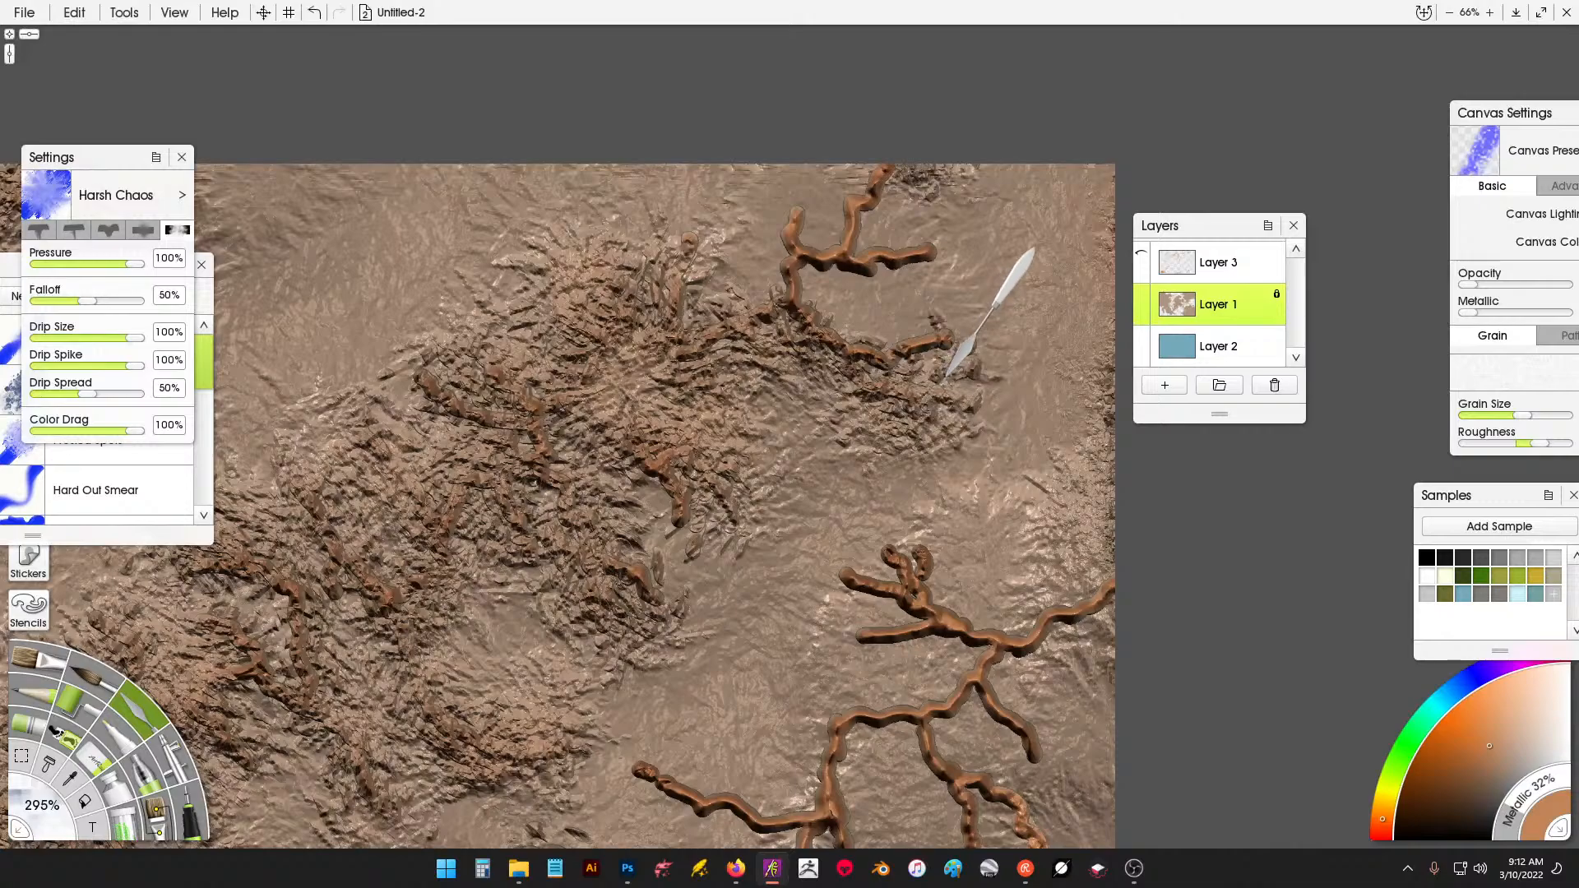
pyautogui.moveTo(894, 301)
pyautogui.mouseDown()
pyautogui.moveTo(841, 302)
pyautogui.moveTo(755, 251)
pyautogui.moveTo(779, 213)
pyautogui.moveTo(812, 215)
pyautogui.moveTo(858, 177)
pyautogui.mouseUp()
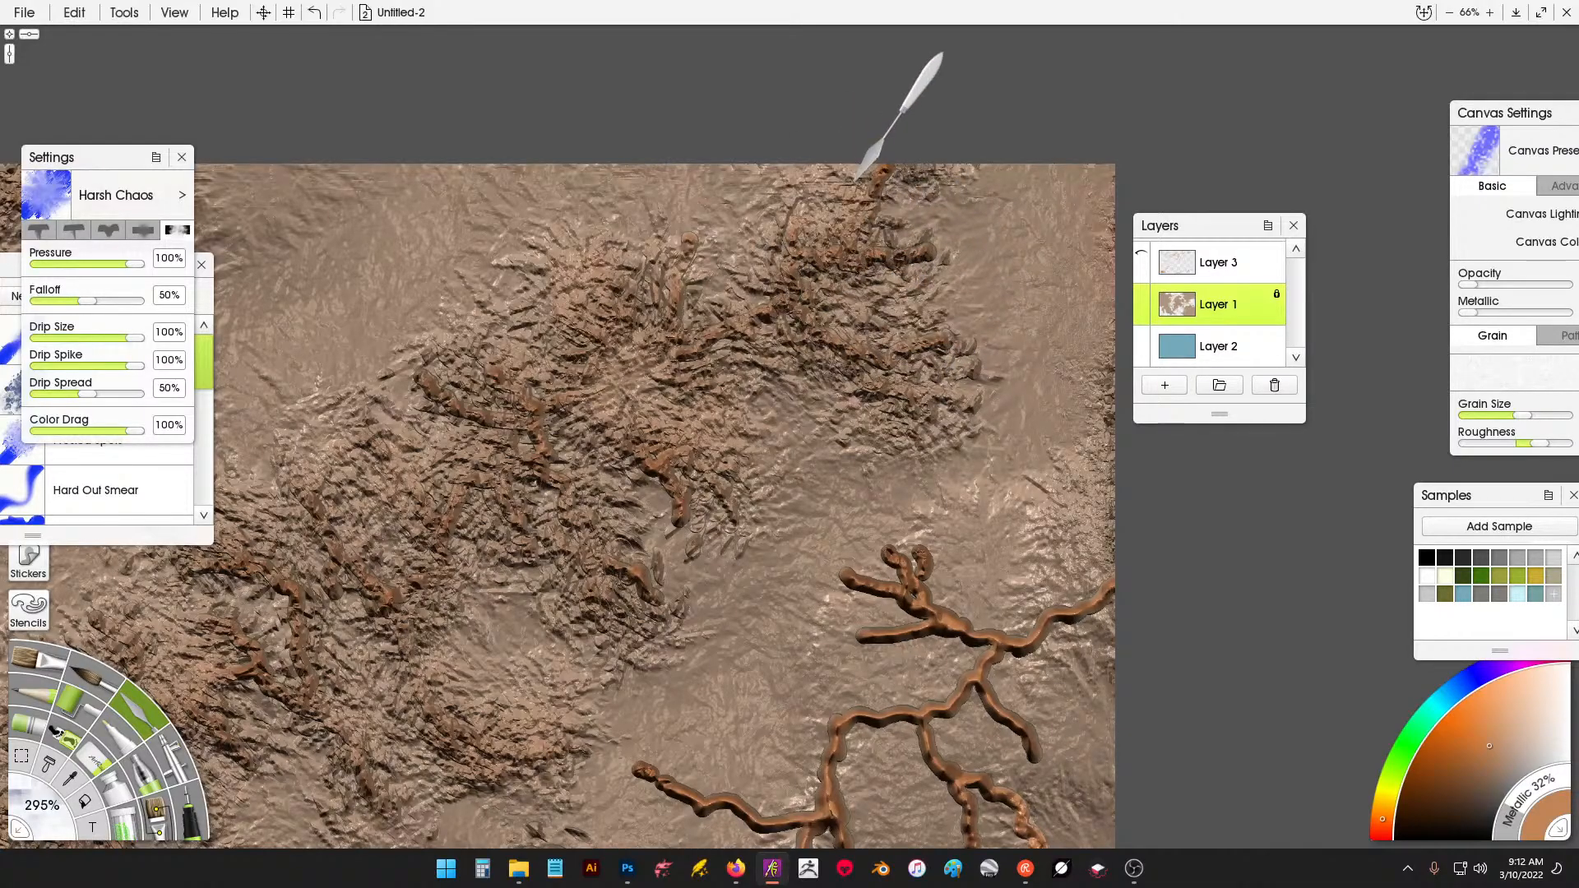
# Blend the northeastern continent's southeastern ridges north of the large bay into rugged mountains reaching the map's eastern edge.
pyautogui.scroll(-5, 876, 263)
pyautogui.moveTo(952, 341)
pyautogui.mouseDown()
pyautogui.moveTo(972, 397)
pyautogui.moveTo(1080, 374)
pyautogui.mouseUp()
pyautogui.moveTo(943, 380)
pyautogui.mouseDown()
pyautogui.moveTo(909, 411)
pyautogui.moveTo(871, 346)
pyautogui.mouseUp()
pyautogui.moveTo(962, 497)
pyautogui.mouseDown()
pyautogui.moveTo(878, 356)
pyautogui.moveTo(938, 444)
pyautogui.moveTo(946, 348)
pyautogui.mouseUp()
pyautogui.moveTo(908, 477)
pyautogui.mouseDown()
pyautogui.moveTo(973, 458)
pyautogui.moveTo(793, 417)
pyautogui.moveTo(782, 452)
pyautogui.moveTo(814, 493)
pyautogui.moveTo(820, 566)
pyautogui.moveTo(748, 535)
pyautogui.moveTo(696, 581)
pyautogui.moveTo(536, 565)
pyautogui.moveTo(441, 617)
pyautogui.moveTo(476, 479)
pyautogui.moveTo(633, 473)
pyautogui.moveTo(705, 504)
pyautogui.mouseUp()
pyautogui.moveTo(640, 403)
pyautogui.mouseDown()
pyautogui.moveTo(562, 384)
pyautogui.moveTo(607, 314)
pyautogui.mouseUp()
pyautogui.scroll(-5, 607, 314)
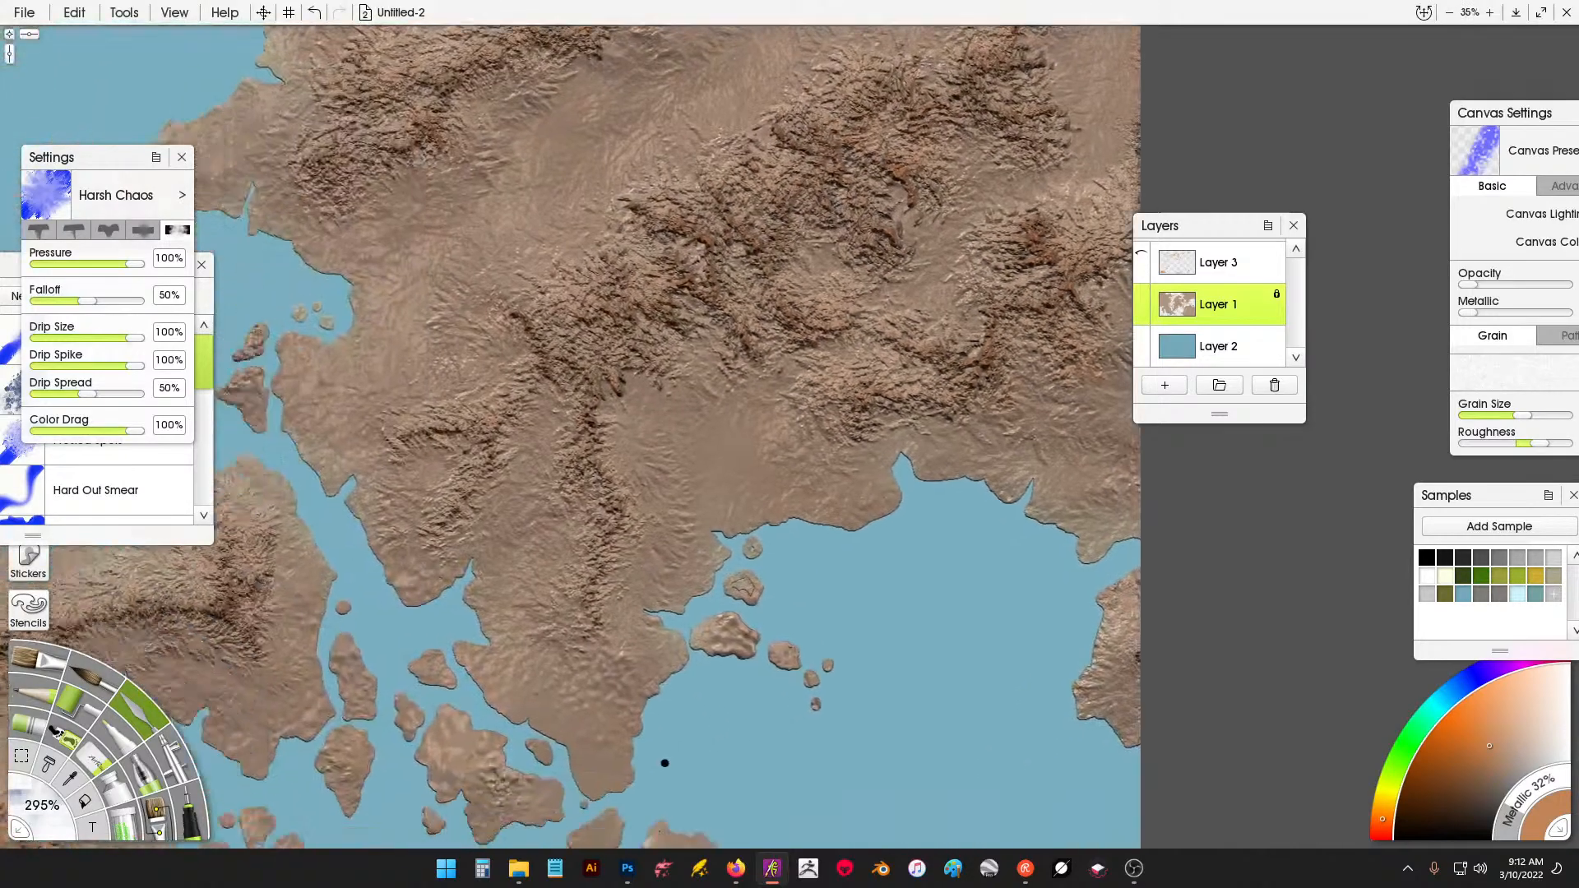
pyautogui.scroll(-4, 767, 471)
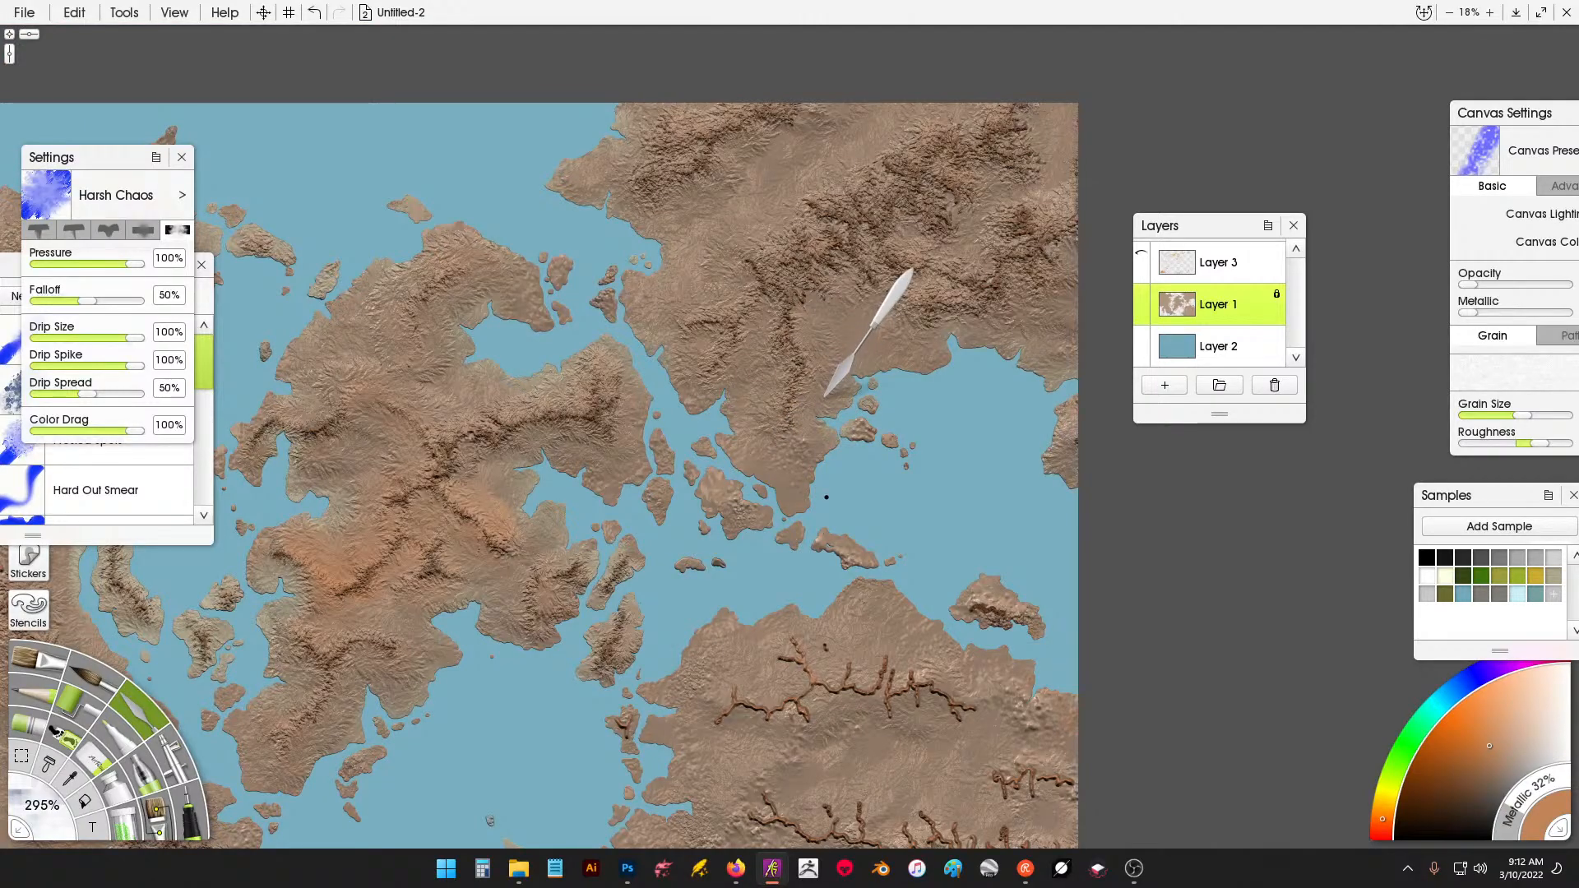
# Blend the long branching ridge across the southeastern continent's north into a rugged mountain range, including its eastern and southern spurs.
pyautogui.scroll(4, 827, 496)
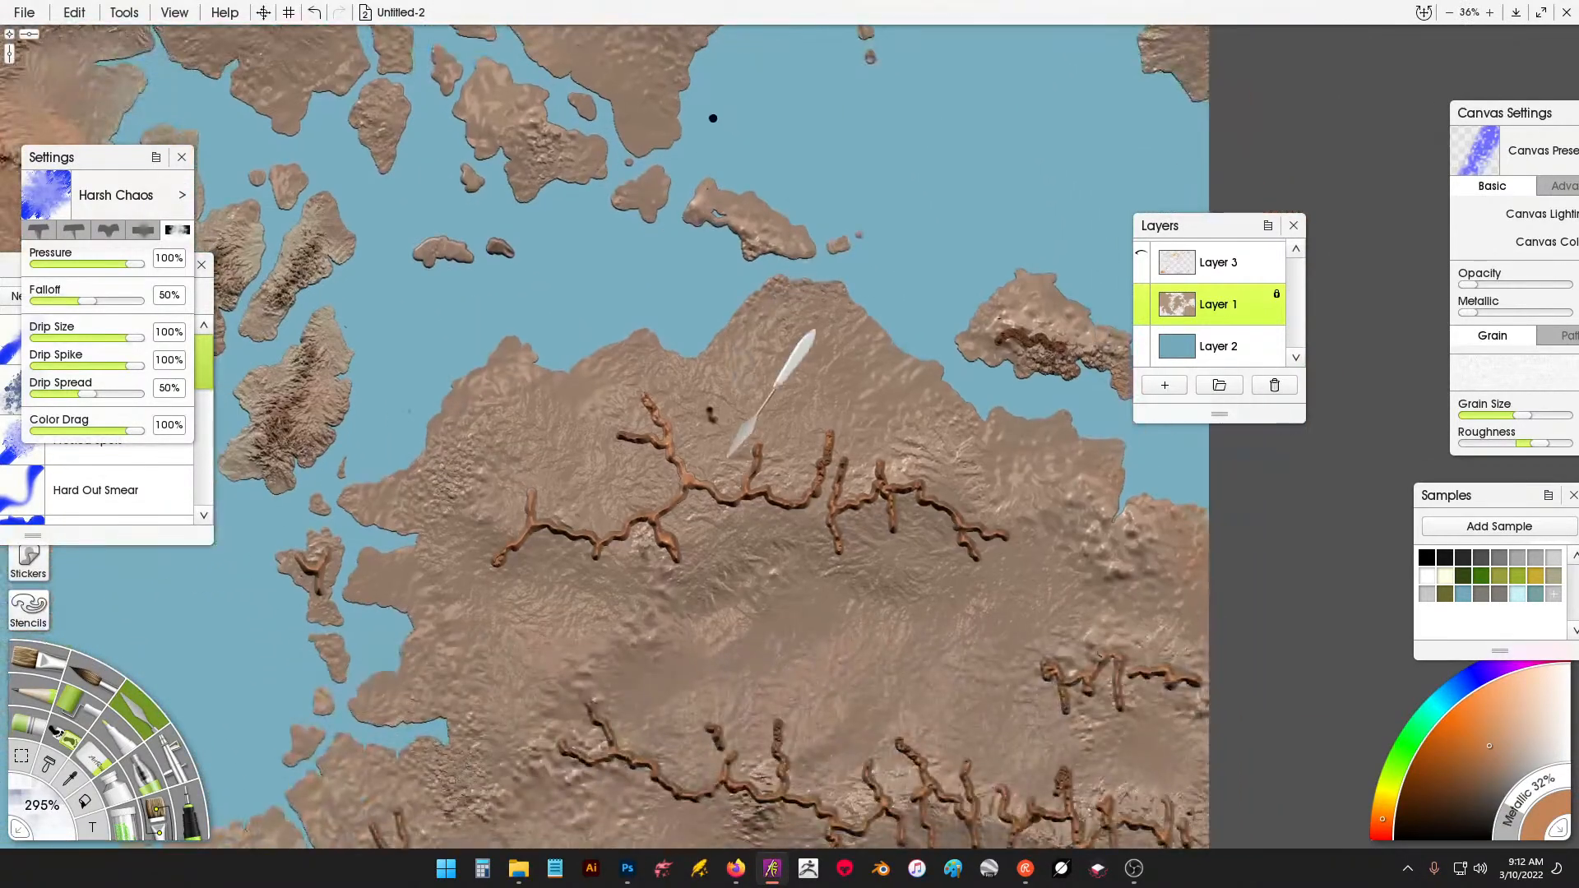
pyautogui.scroll(2, 726, 458)
pyautogui.moveTo(696, 461)
pyautogui.mouseDown()
pyautogui.moveTo(631, 376)
pyautogui.moveTo(575, 358)
pyautogui.moveTo(547, 379)
pyautogui.moveTo(560, 398)
pyautogui.moveTo(530, 411)
pyautogui.moveTo(532, 455)
pyautogui.moveTo(579, 484)
pyautogui.moveTo(574, 502)
pyautogui.moveTo(508, 524)
pyautogui.moveTo(441, 462)
pyautogui.moveTo(389, 461)
pyautogui.moveTo(349, 574)
pyautogui.moveTo(365, 642)
pyautogui.moveTo(407, 647)
pyautogui.moveTo(449, 608)
pyautogui.moveTo(506, 641)
pyautogui.moveTo(573, 619)
pyautogui.moveTo(580, 644)
pyautogui.moveTo(613, 659)
pyautogui.moveTo(677, 652)
pyautogui.moveTo(689, 602)
pyautogui.moveTo(668, 566)
pyautogui.moveTo(809, 578)
pyautogui.mouseUp()
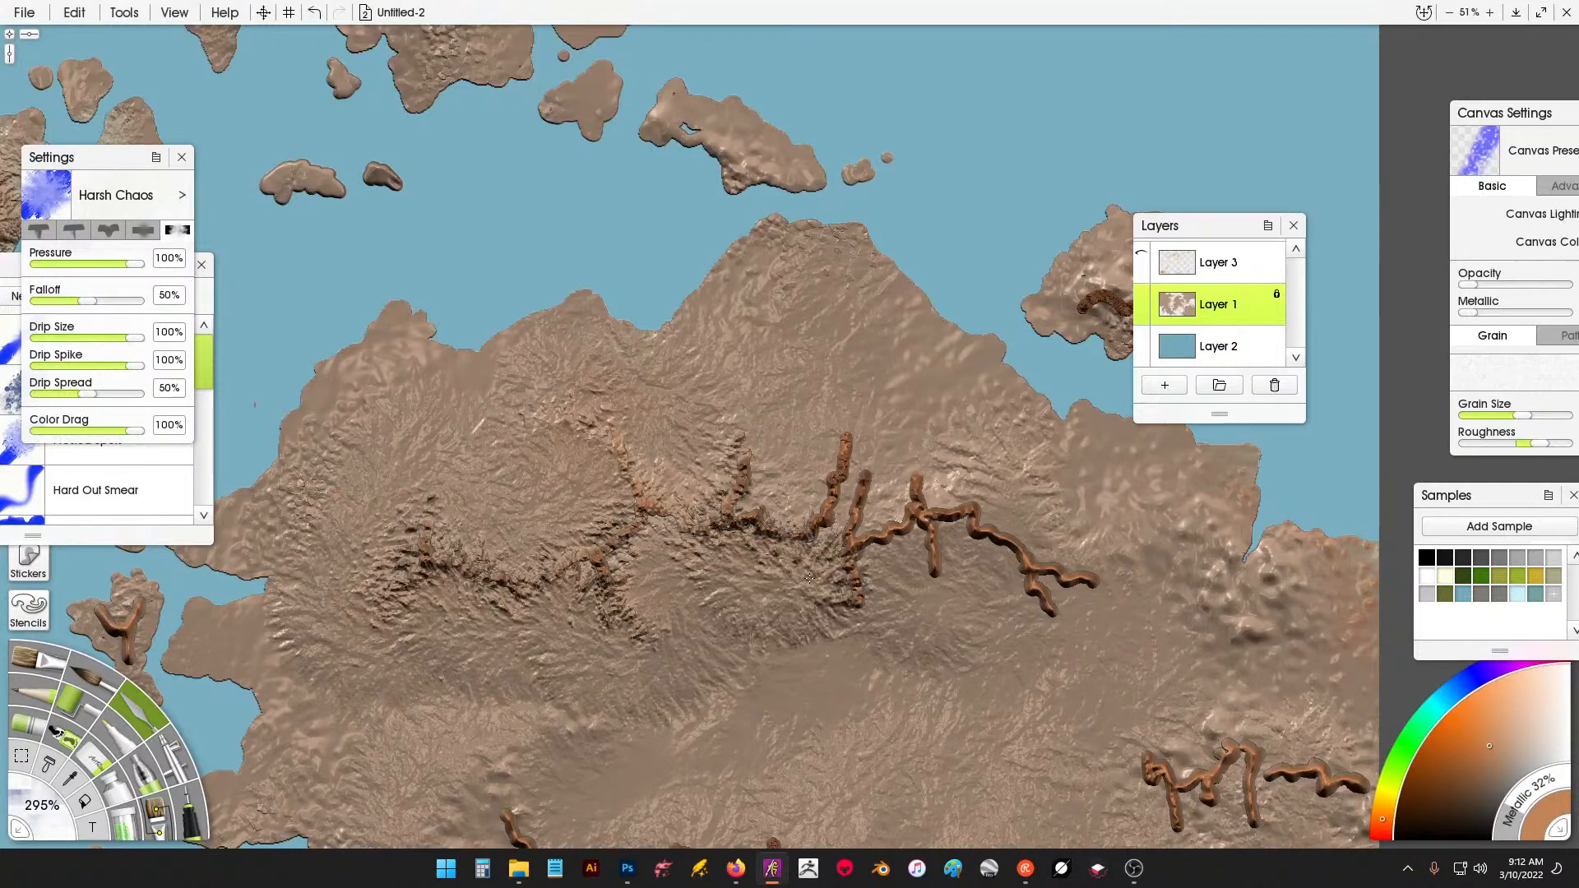
pyautogui.moveTo(782, 467)
pyautogui.mouseDown()
pyautogui.moveTo(839, 473)
pyautogui.moveTo(869, 425)
pyautogui.mouseUp()
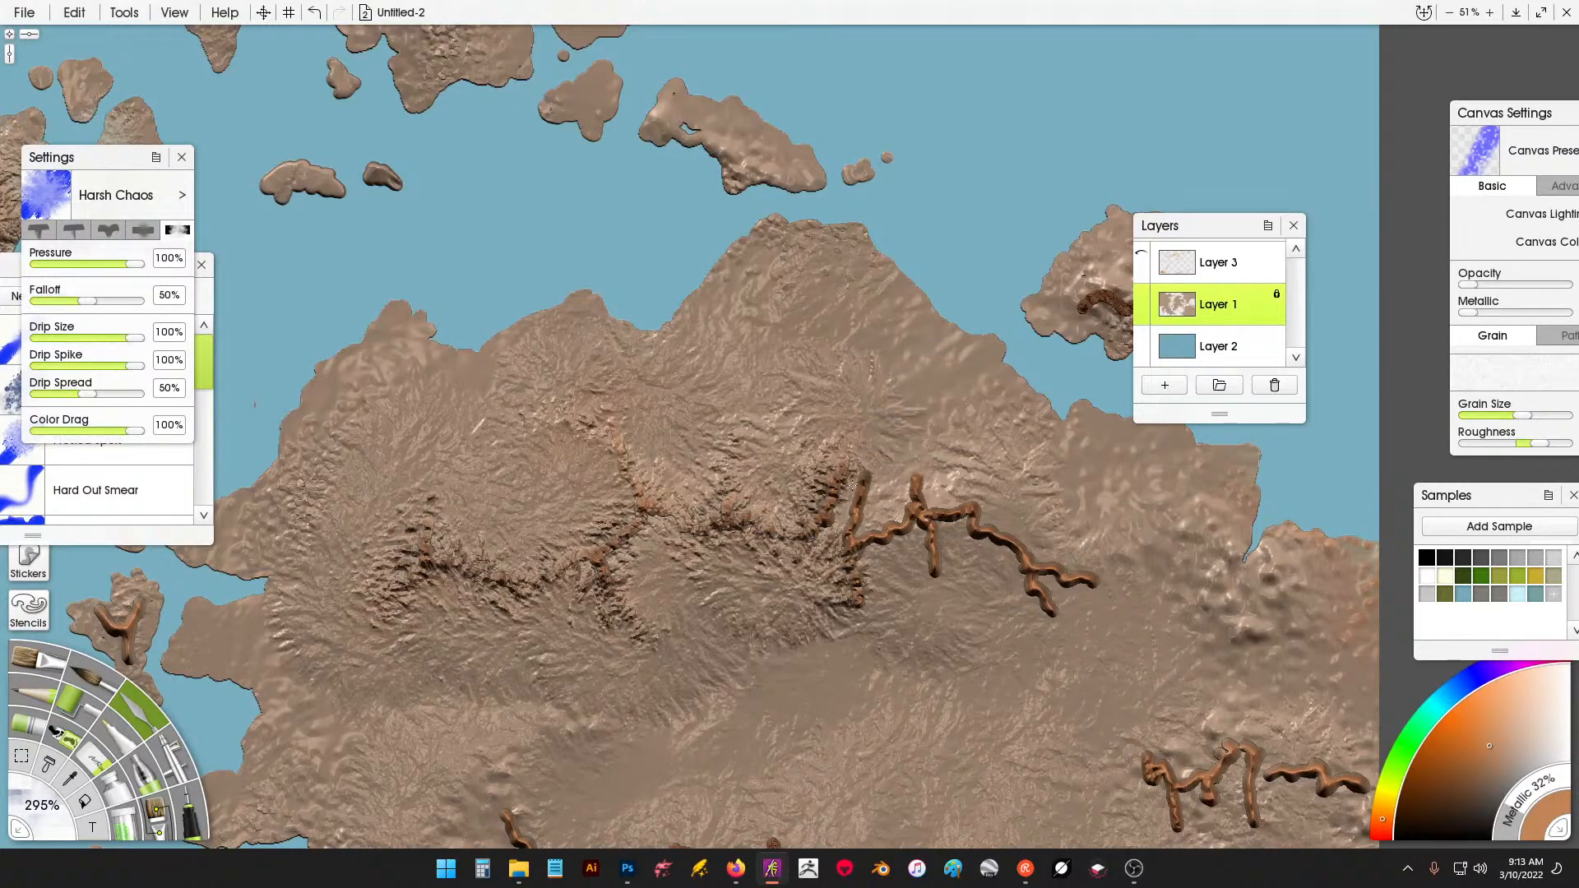
pyautogui.moveTo(851, 483)
pyautogui.mouseDown()
pyautogui.moveTo(890, 484)
pyautogui.moveTo(914, 451)
pyautogui.moveTo(1073, 513)
pyautogui.moveTo(1112, 560)
pyautogui.moveTo(1109, 615)
pyautogui.mouseUp()
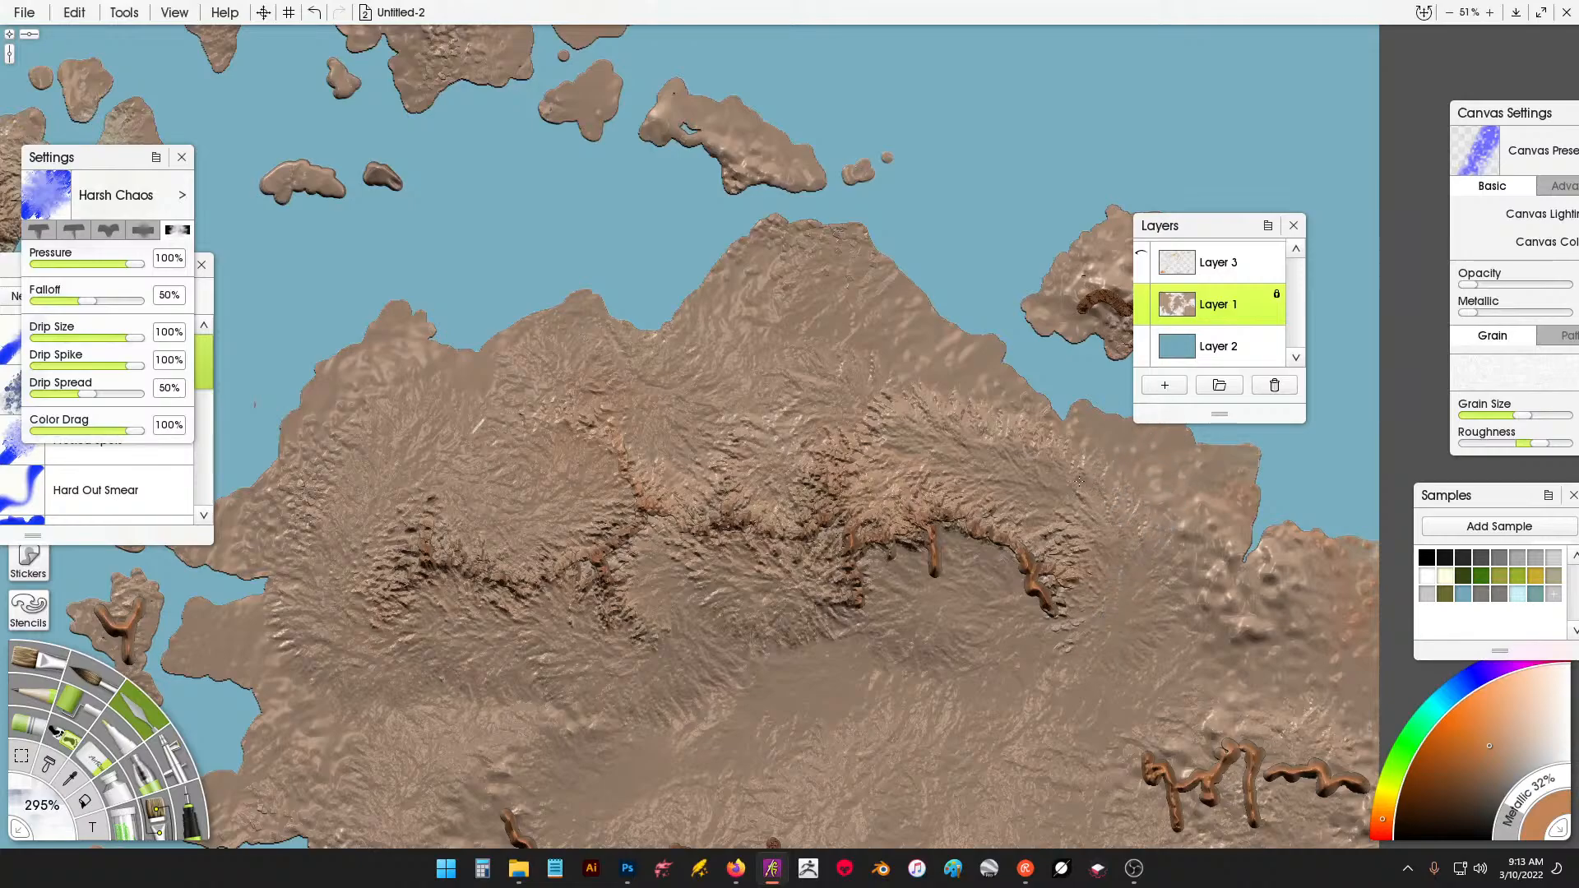
pyautogui.moveTo(1080, 482)
pyautogui.mouseDown()
pyautogui.moveTo(880, 362)
pyautogui.moveTo(1038, 507)
pyautogui.mouseUp()
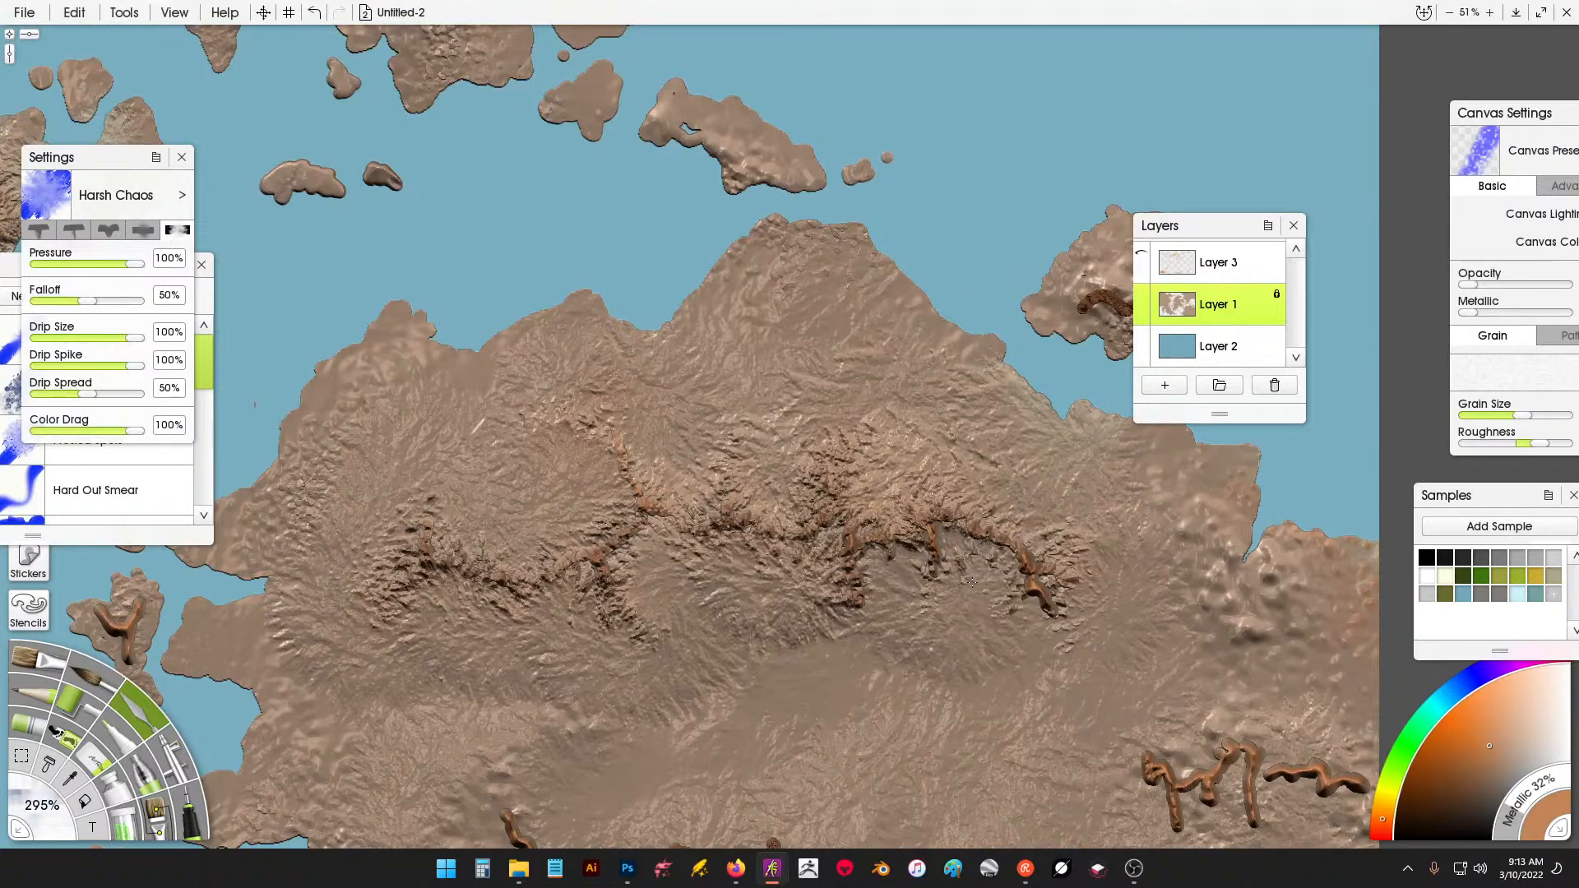
pyautogui.moveTo(972, 583)
pyautogui.mouseDown()
pyautogui.moveTo(949, 570)
pyautogui.moveTo(957, 511)
pyautogui.mouseUp()
pyautogui.moveTo(990, 627); pyautogui.dragTo(1017, 637)
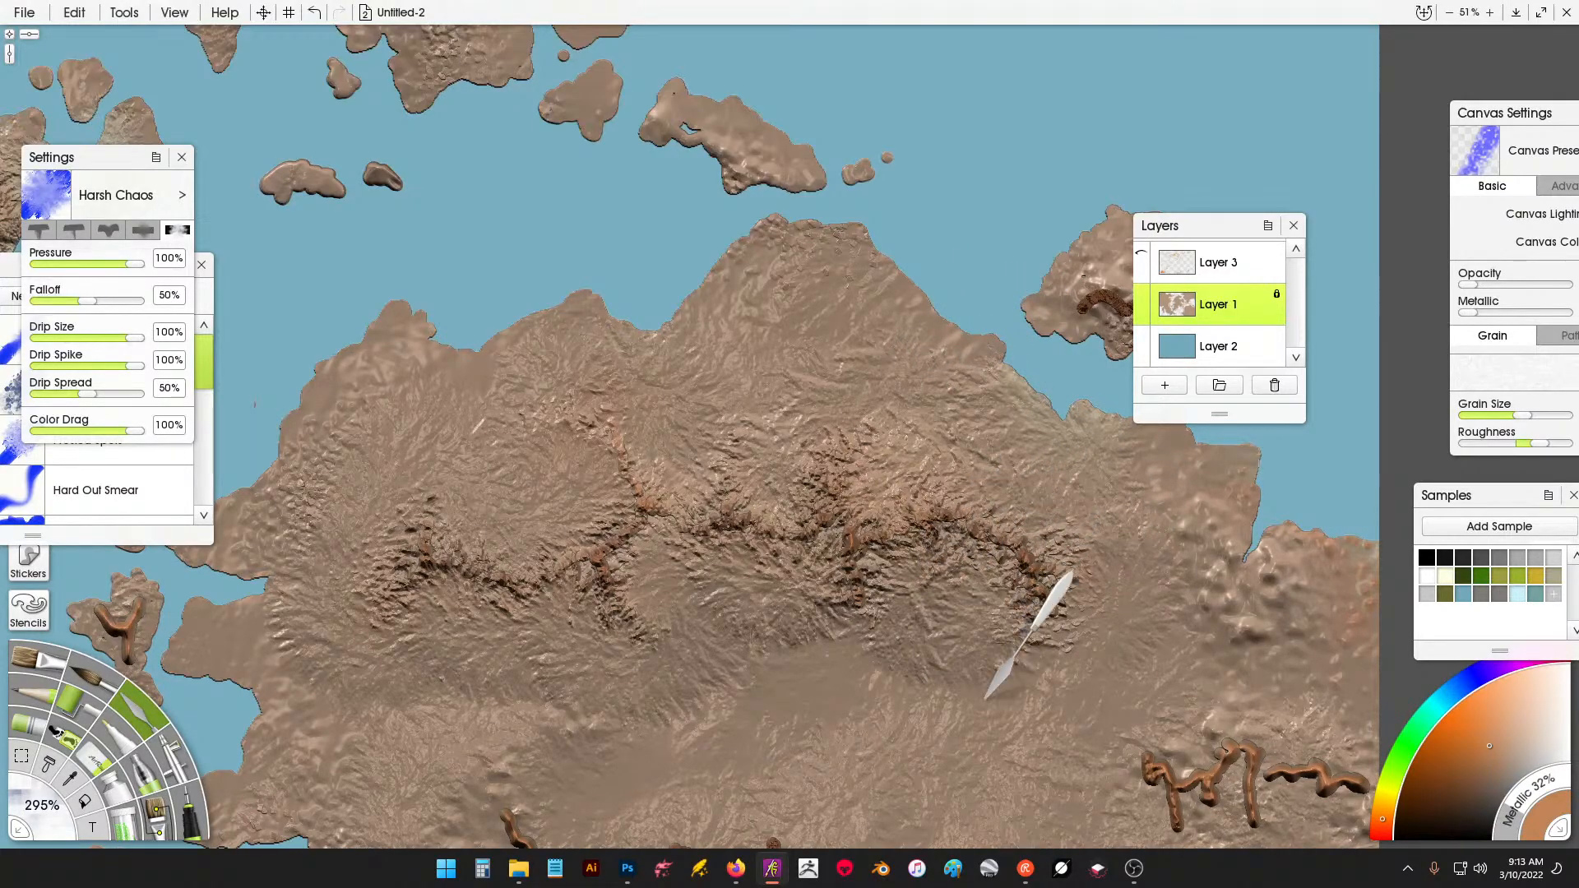
# Blend the short ridge at the southeastern continent's eastern edge into rugged mountains on both its northern and southern sides.
pyautogui.moveTo(987, 701)
pyautogui.mouseDown()
pyautogui.moveTo(786, 421)
pyautogui.moveTo(741, 399)
pyautogui.mouseUp()
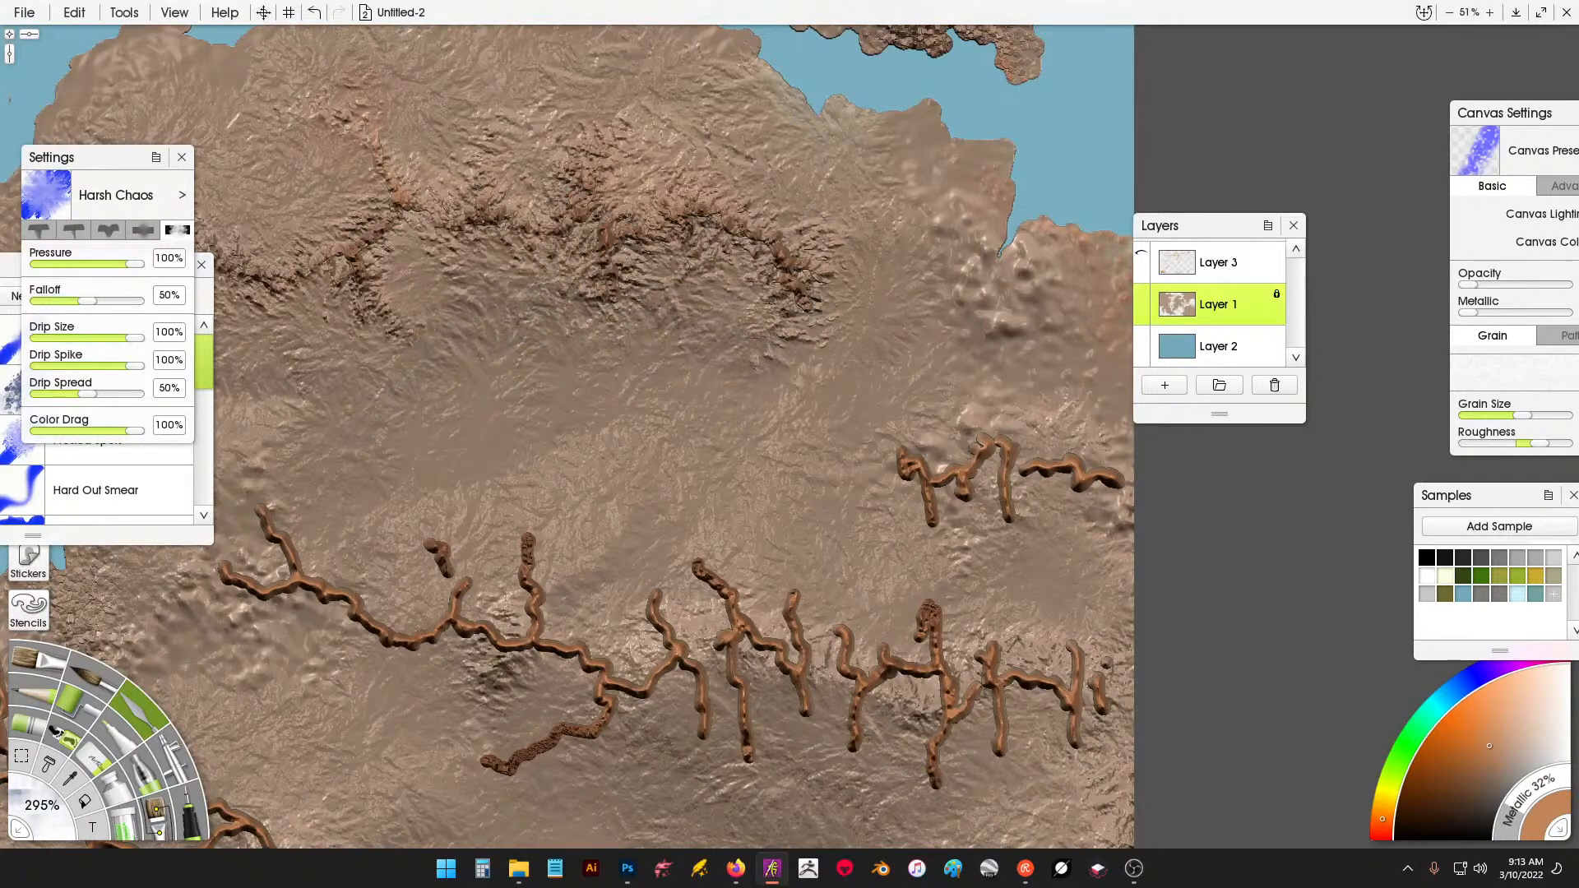
pyautogui.moveTo(817, 360); pyautogui.dragTo(699, 340)
pyautogui.moveTo(794, 418)
pyautogui.mouseDown()
pyautogui.moveTo(888, 372)
pyautogui.moveTo(954, 393)
pyautogui.moveTo(986, 538)
pyautogui.moveTo(958, 501)
pyautogui.mouseUp()
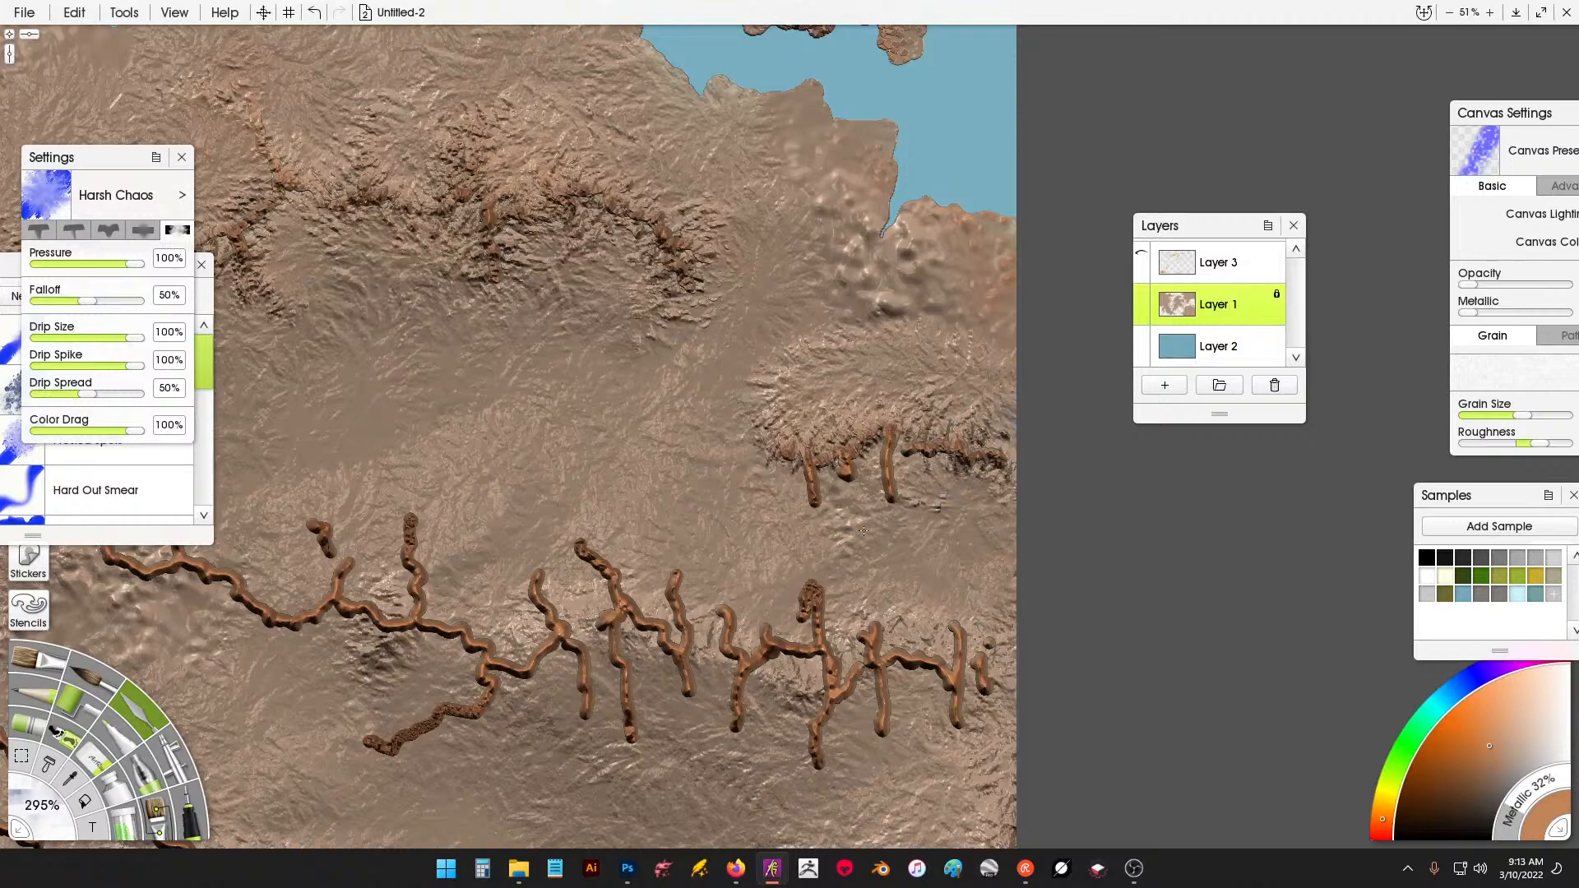
pyautogui.moveTo(863, 530)
pyautogui.mouseDown()
pyautogui.moveTo(856, 518)
pyautogui.moveTo(905, 493)
pyautogui.mouseUp()
# Blend the long branching ridge across the middle of the southeastern continent into a broad mountain range reaching the map's eastern edge.
pyautogui.moveTo(808, 502)
pyautogui.mouseDown()
pyautogui.moveTo(773, 430)
pyautogui.moveTo(727, 432)
pyautogui.moveTo(700, 350)
pyautogui.mouseUp()
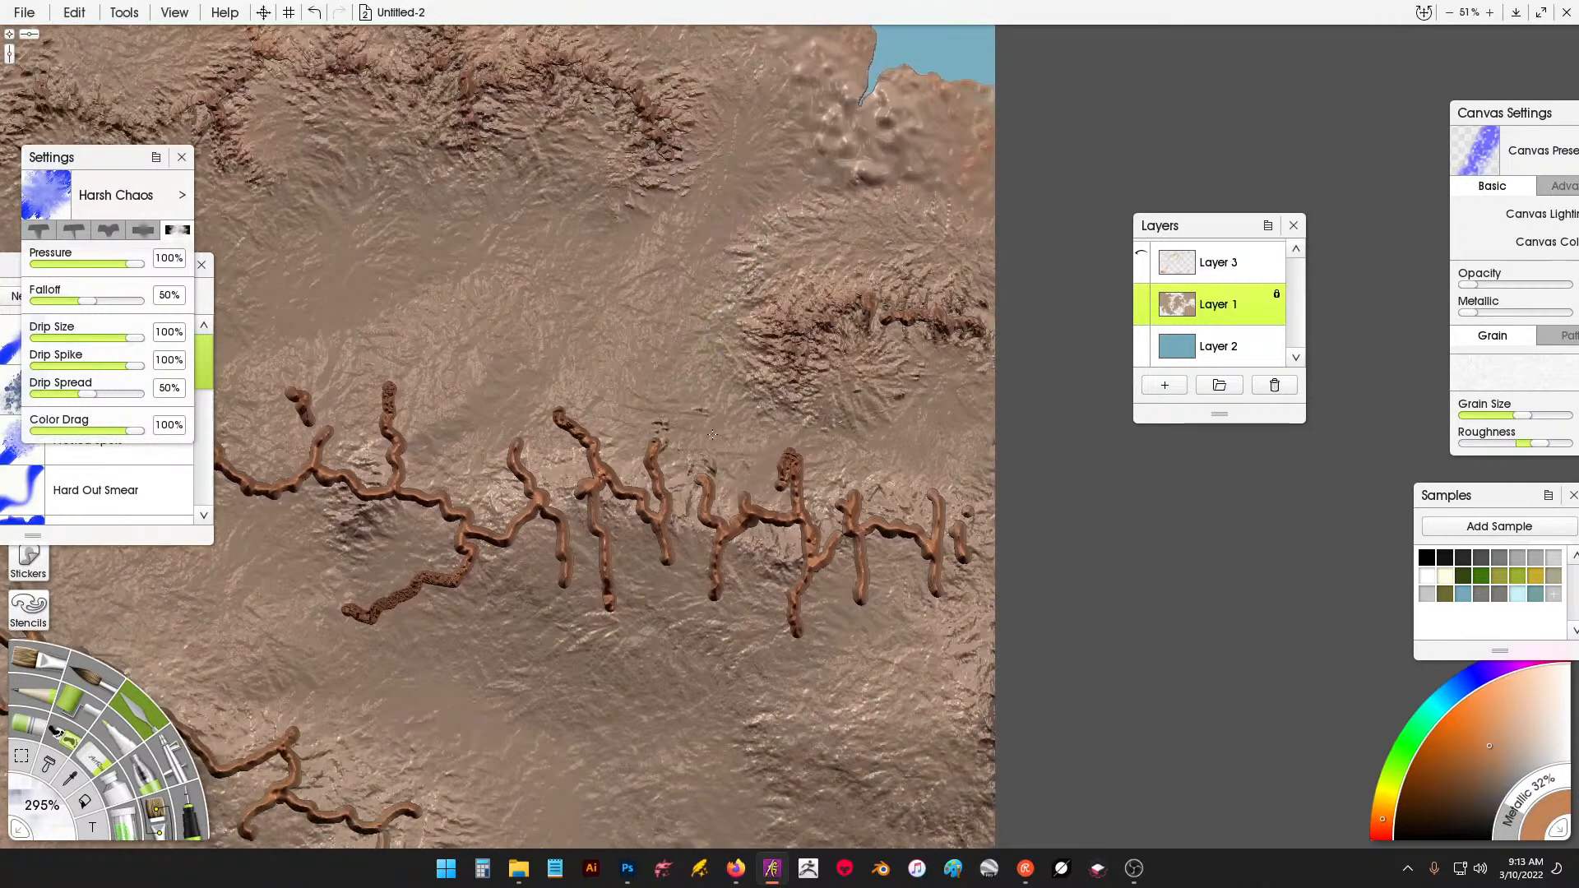
pyautogui.moveTo(713, 434)
pyautogui.mouseDown()
pyautogui.moveTo(716, 493)
pyautogui.moveTo(744, 522)
pyautogui.moveTo(830, 498)
pyautogui.moveTo(913, 444)
pyautogui.moveTo(954, 510)
pyautogui.moveTo(905, 592)
pyautogui.moveTo(740, 663)
pyautogui.moveTo(680, 493)
pyautogui.moveTo(653, 582)
pyautogui.moveTo(606, 451)
pyautogui.moveTo(615, 435)
pyautogui.moveTo(589, 416)
pyautogui.moveTo(625, 608)
pyautogui.moveTo(526, 568)
pyautogui.moveTo(473, 609)
pyautogui.moveTo(346, 618)
pyautogui.mouseUp()
pyautogui.moveTo(372, 560)
pyautogui.mouseDown()
pyautogui.moveTo(411, 568)
pyautogui.moveTo(445, 531)
pyautogui.mouseUp()
pyautogui.moveTo(450, 471); pyautogui.dragTo(497, 508)
pyautogui.moveTo(497, 508); pyautogui.dragTo(537, 529)
pyautogui.moveTo(495, 488)
pyautogui.mouseDown()
pyautogui.moveTo(608, 518)
pyautogui.moveTo(578, 487)
pyautogui.moveTo(518, 502)
pyautogui.mouseUp()
pyautogui.moveTo(450, 448)
pyautogui.mouseDown()
pyautogui.moveTo(430, 502)
pyautogui.moveTo(335, 461)
pyautogui.moveTo(602, 412)
pyautogui.moveTo(488, 403)
pyautogui.mouseUp()
pyautogui.moveTo(512, 457)
pyautogui.mouseDown()
pyautogui.moveTo(469, 466)
pyautogui.moveTo(547, 525)
pyautogui.moveTo(691, 592)
pyautogui.moveTo(885, 755)
pyautogui.mouseUp()
# Blend the forked ridges in the southeastern continent's southwest into rugged mountains.
pyautogui.scroll(-5, 856, 527)
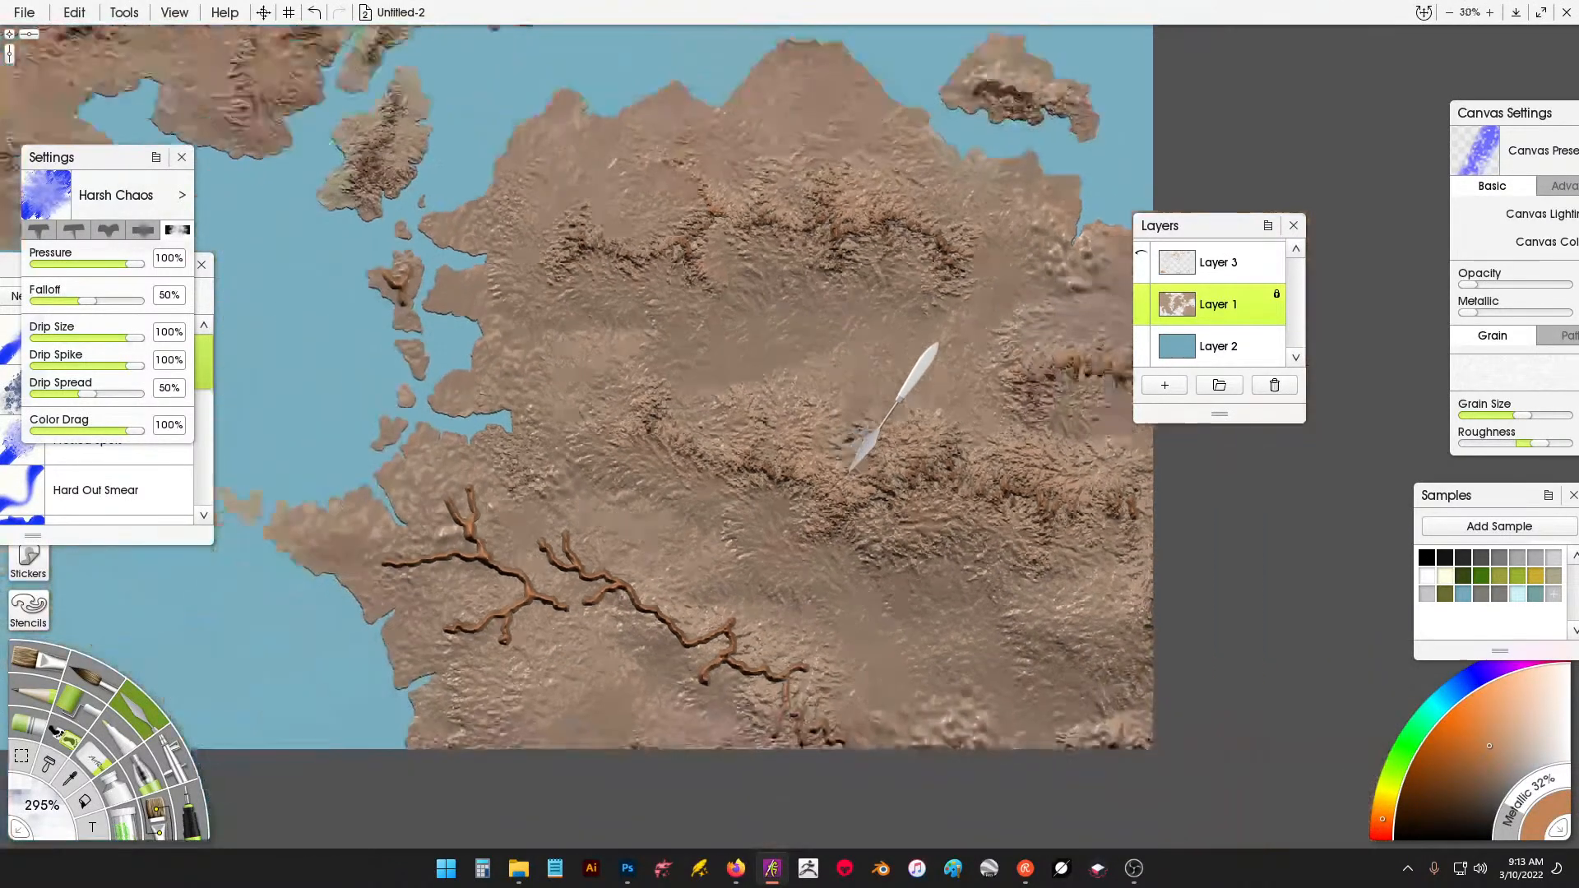
pyautogui.scroll(2, 853, 470)
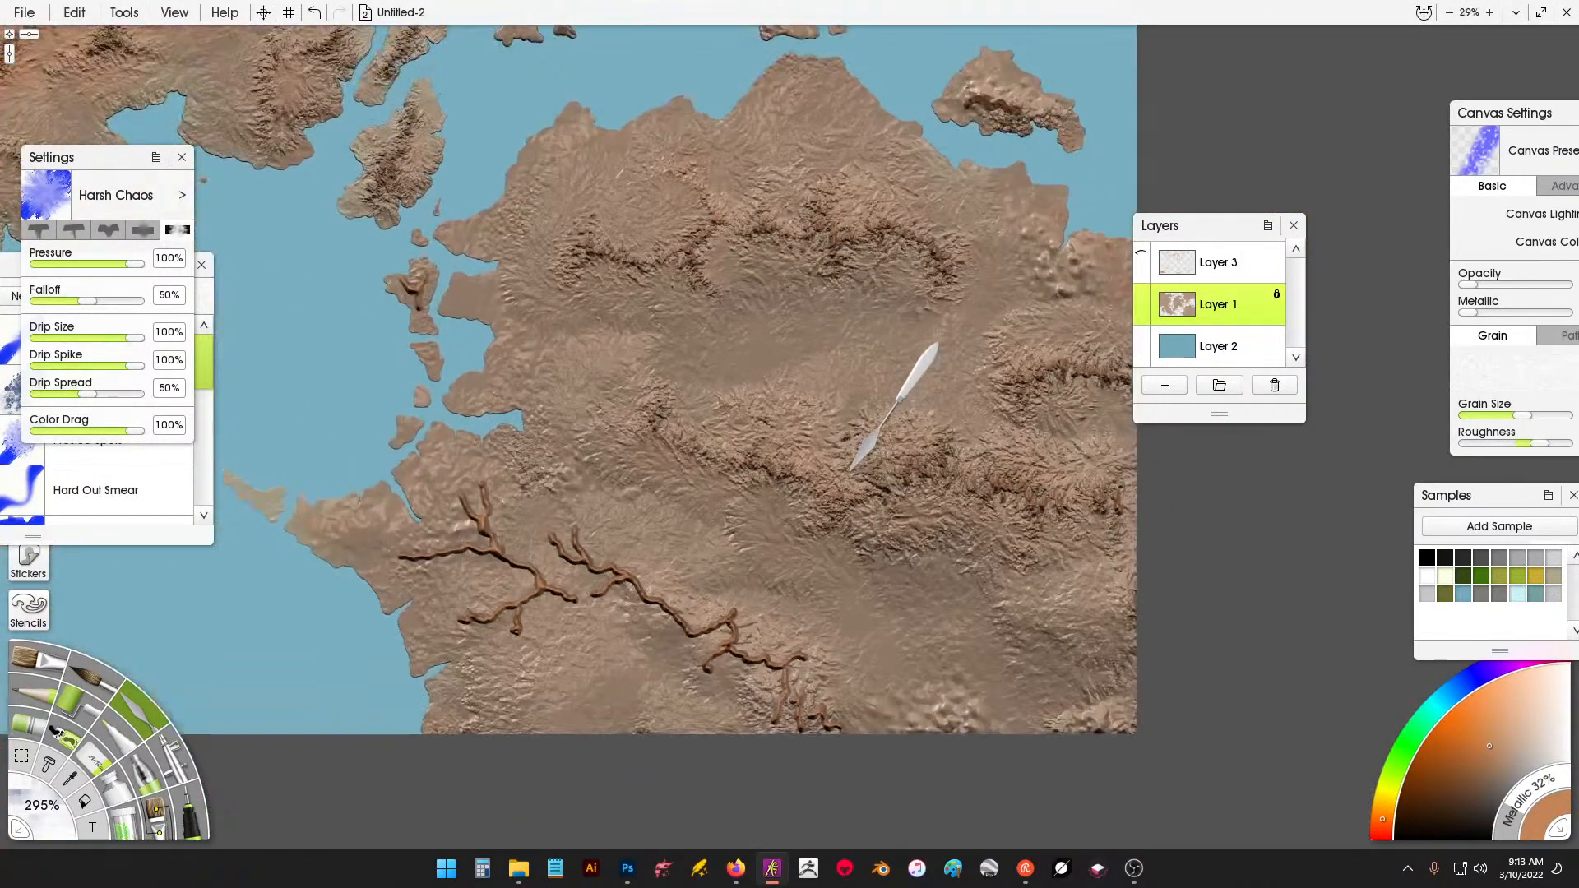
pyautogui.scroll(2, 769, 490)
pyautogui.scroll(3, 744, 440)
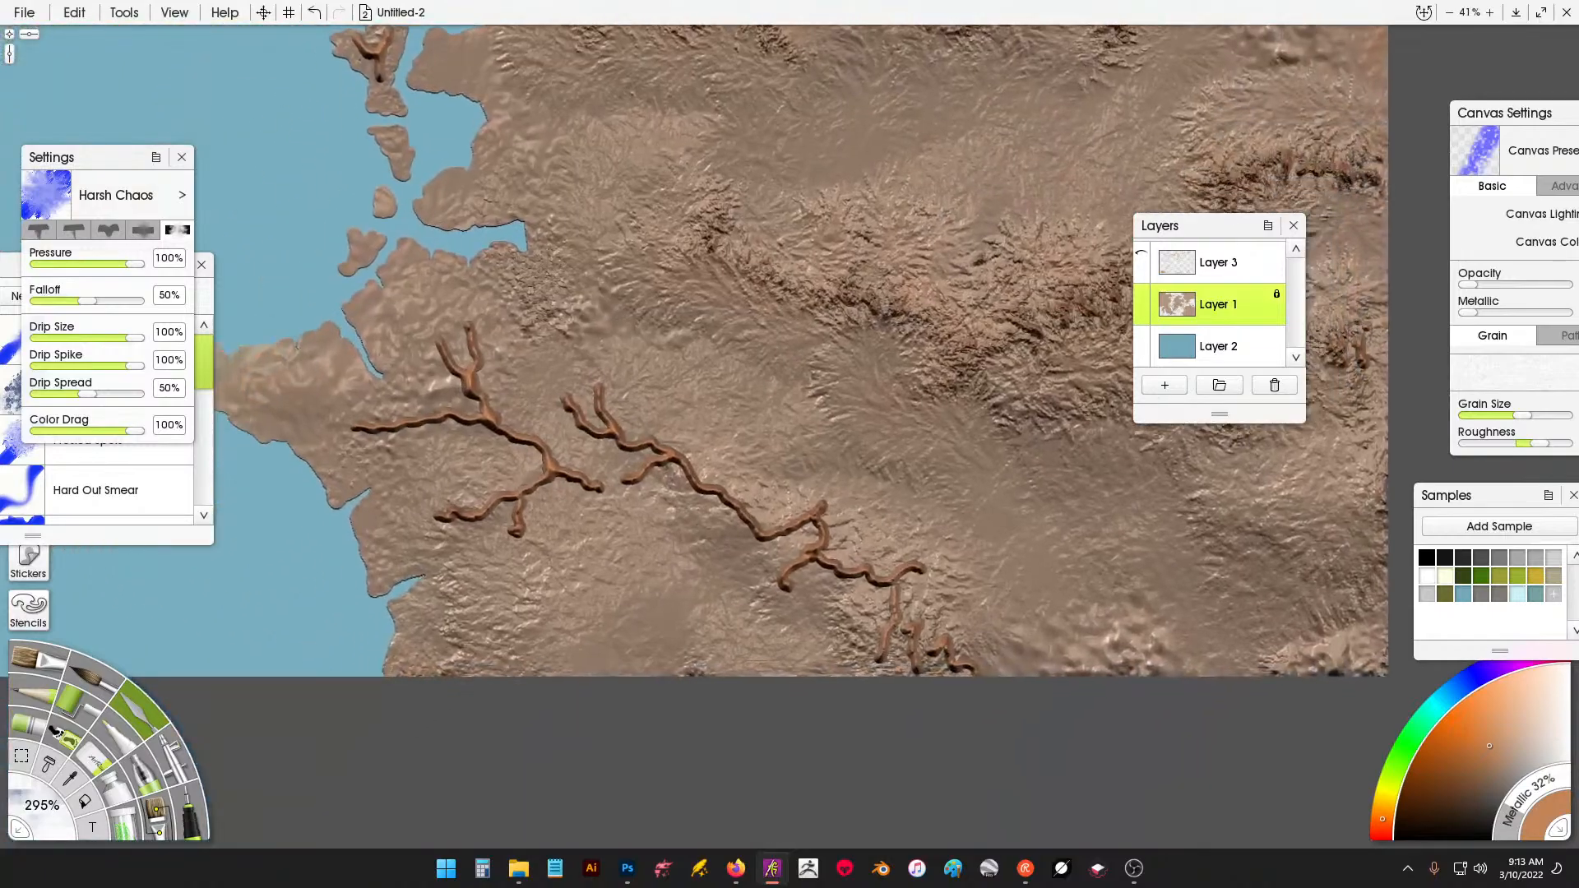
# Smear the raised brown ridge lines along the western coast into rugged mountain terrain with the Harsh Chaos palette knife on Layer 1.
pyautogui.moveTo(646, 401)
pyautogui.mouseDown()
pyautogui.moveTo(625, 444)
pyautogui.moveTo(658, 494)
pyautogui.moveTo(813, 518)
pyautogui.mouseUp()
pyautogui.moveTo(888, 566); pyautogui.dragTo(889, 585)
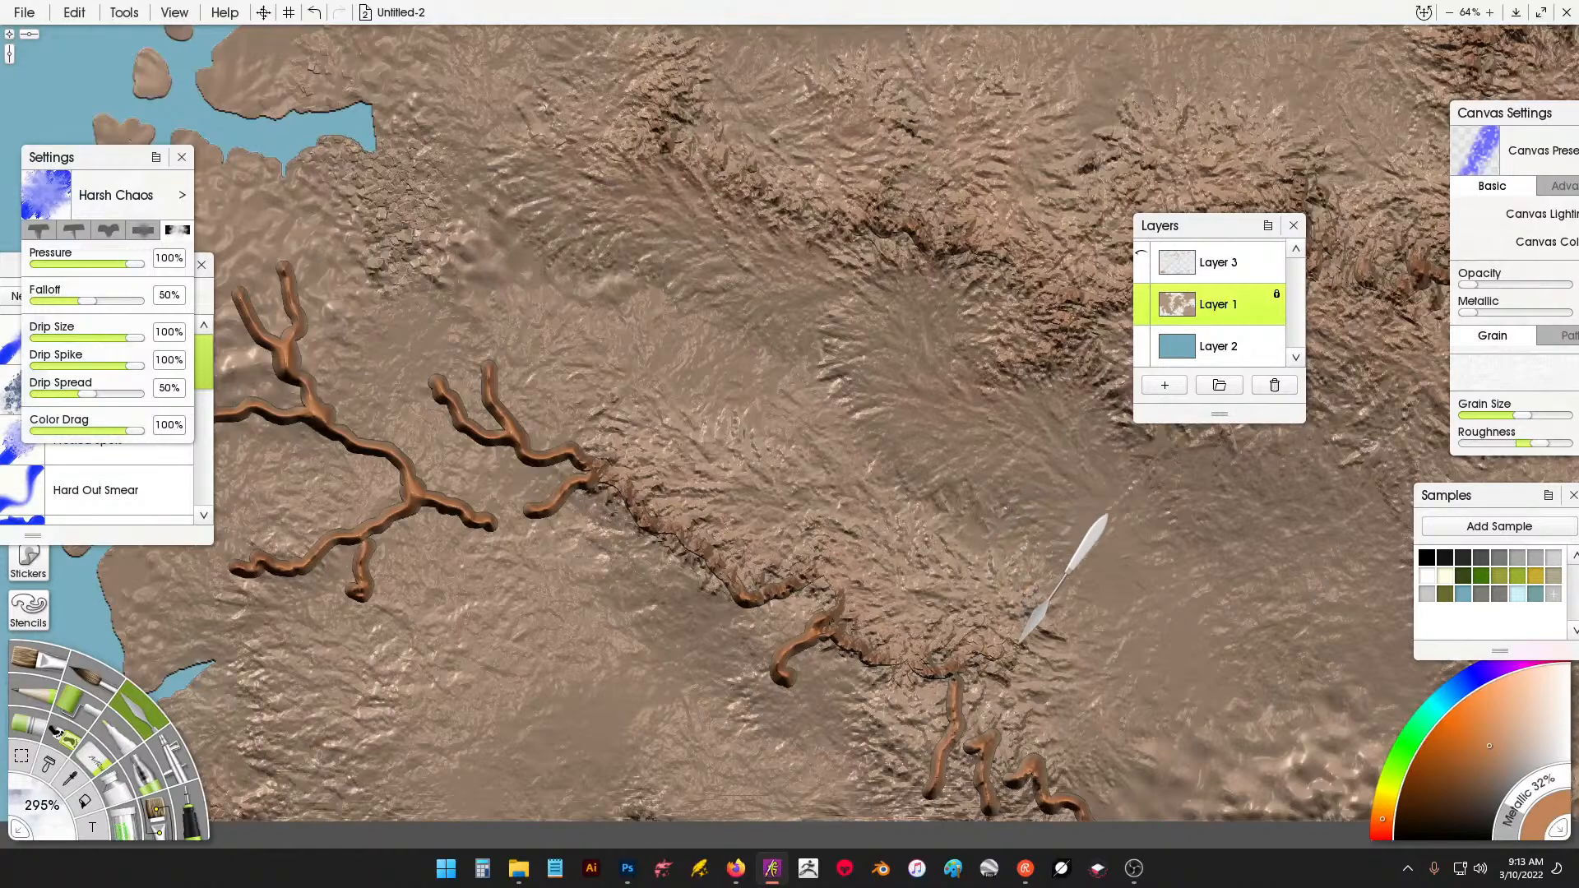
pyautogui.scroll(-3, 950, 613)
pyautogui.moveTo(857, 594)
pyautogui.mouseDown()
pyautogui.moveTo(723, 493)
pyautogui.moveTo(653, 524)
pyautogui.moveTo(675, 386)
pyautogui.moveTo(493, 436)
pyautogui.moveTo(613, 362)
pyautogui.mouseUp()
pyautogui.scroll(3, 763, 451)
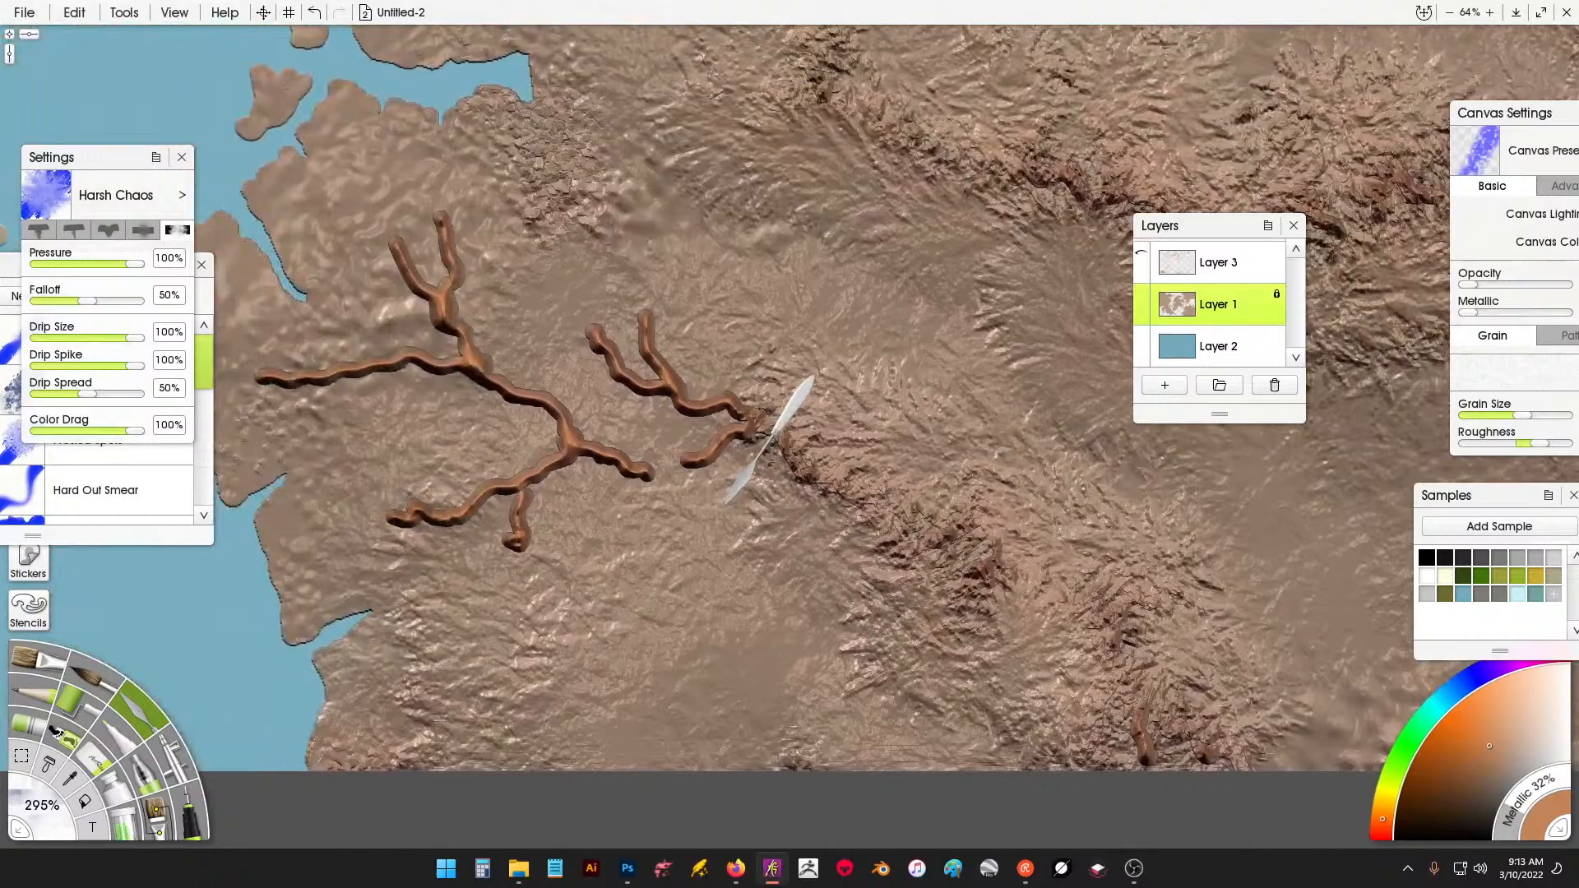
pyautogui.moveTo(788, 420)
pyautogui.mouseDown()
pyautogui.moveTo(708, 510)
pyautogui.moveTo(576, 576)
pyautogui.moveTo(533, 511)
pyautogui.moveTo(458, 563)
pyautogui.moveTo(387, 494)
pyautogui.moveTo(494, 428)
pyautogui.moveTo(588, 304)
pyautogui.mouseUp()
pyautogui.scroll(2, 588, 305)
pyautogui.scroll(2, 588, 304)
pyautogui.moveTo(526, 395)
pyautogui.mouseDown()
pyautogui.moveTo(415, 408)
pyautogui.moveTo(391, 371)
pyautogui.moveTo(543, 326)
pyautogui.moveTo(522, 288)
pyautogui.moveTo(474, 356)
pyautogui.moveTo(464, 302)
pyautogui.moveTo(478, 283)
pyautogui.moveTo(505, 305)
pyautogui.moveTo(522, 272)
pyautogui.moveTo(708, 466)
pyautogui.moveTo(785, 494)
pyautogui.moveTo(830, 430)
pyautogui.moveTo(780, 317)
pyautogui.mouseUp()
pyautogui.scroll(-5, 764, 320)
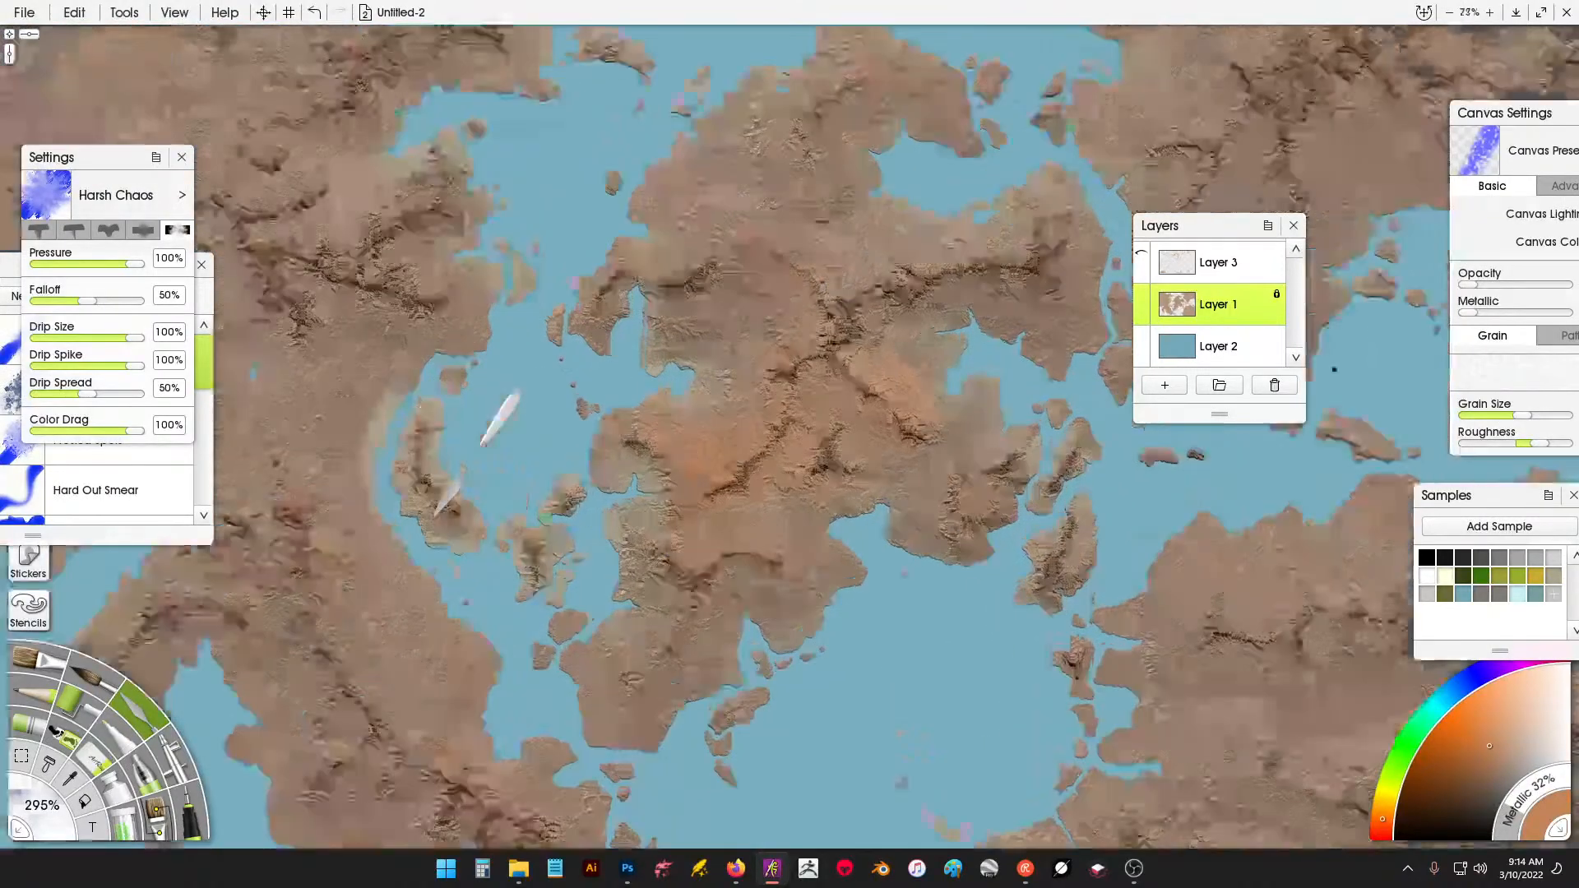
# Examine the central continent's mountain terrain close up and against the whole map.
pyautogui.scroll(3, 481, 445)
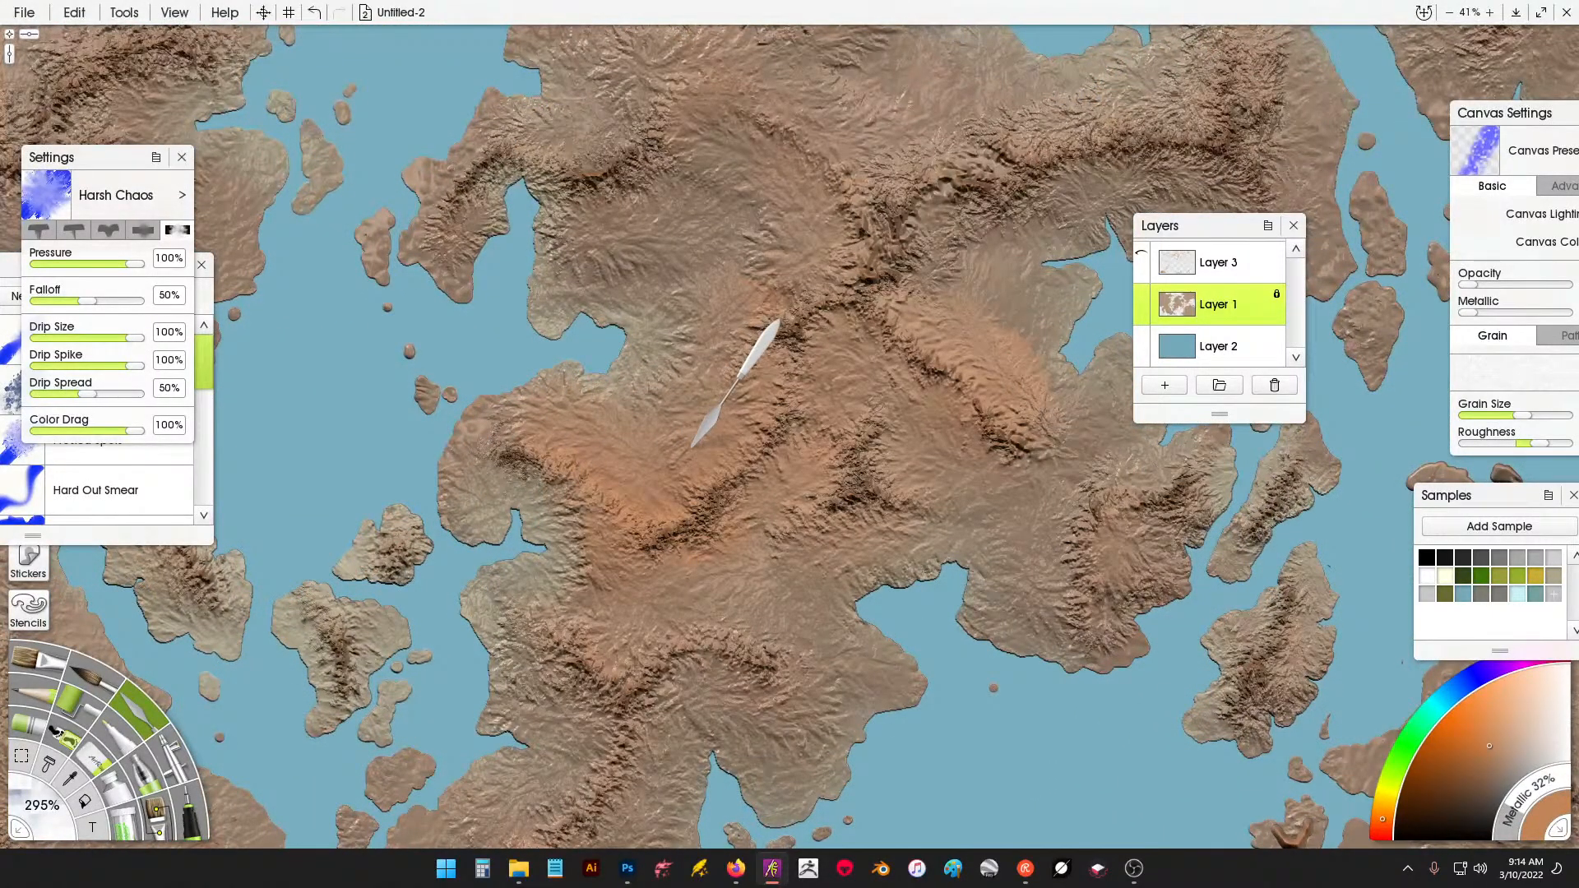
pyautogui.scroll(-1, 738, 435)
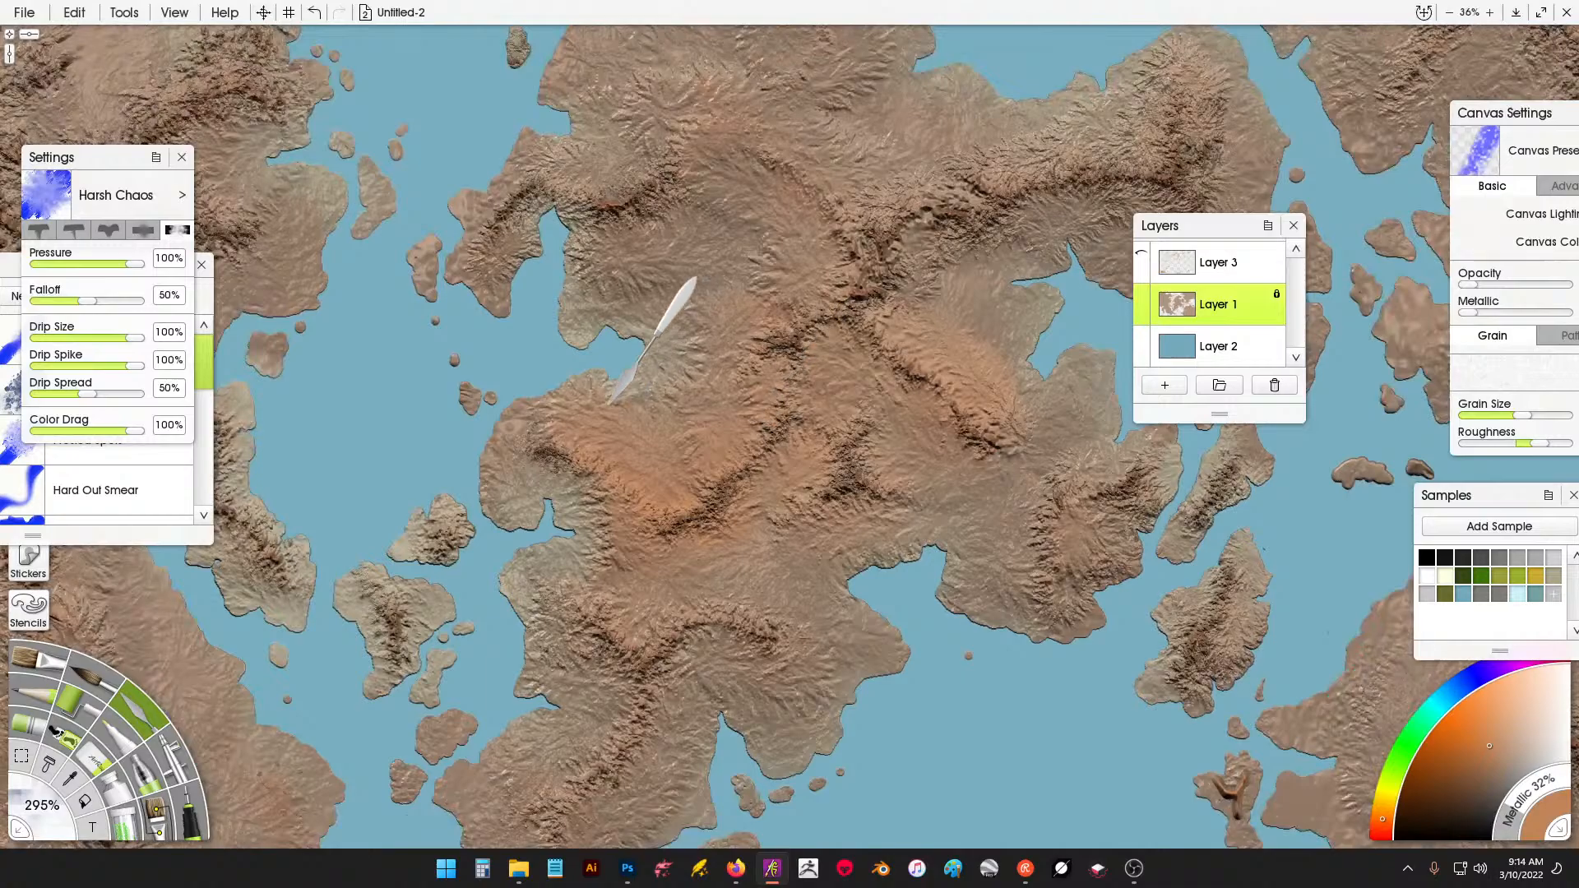
pyautogui.scroll(-4, 610, 403)
pyautogui.scroll(8, 769, 329)
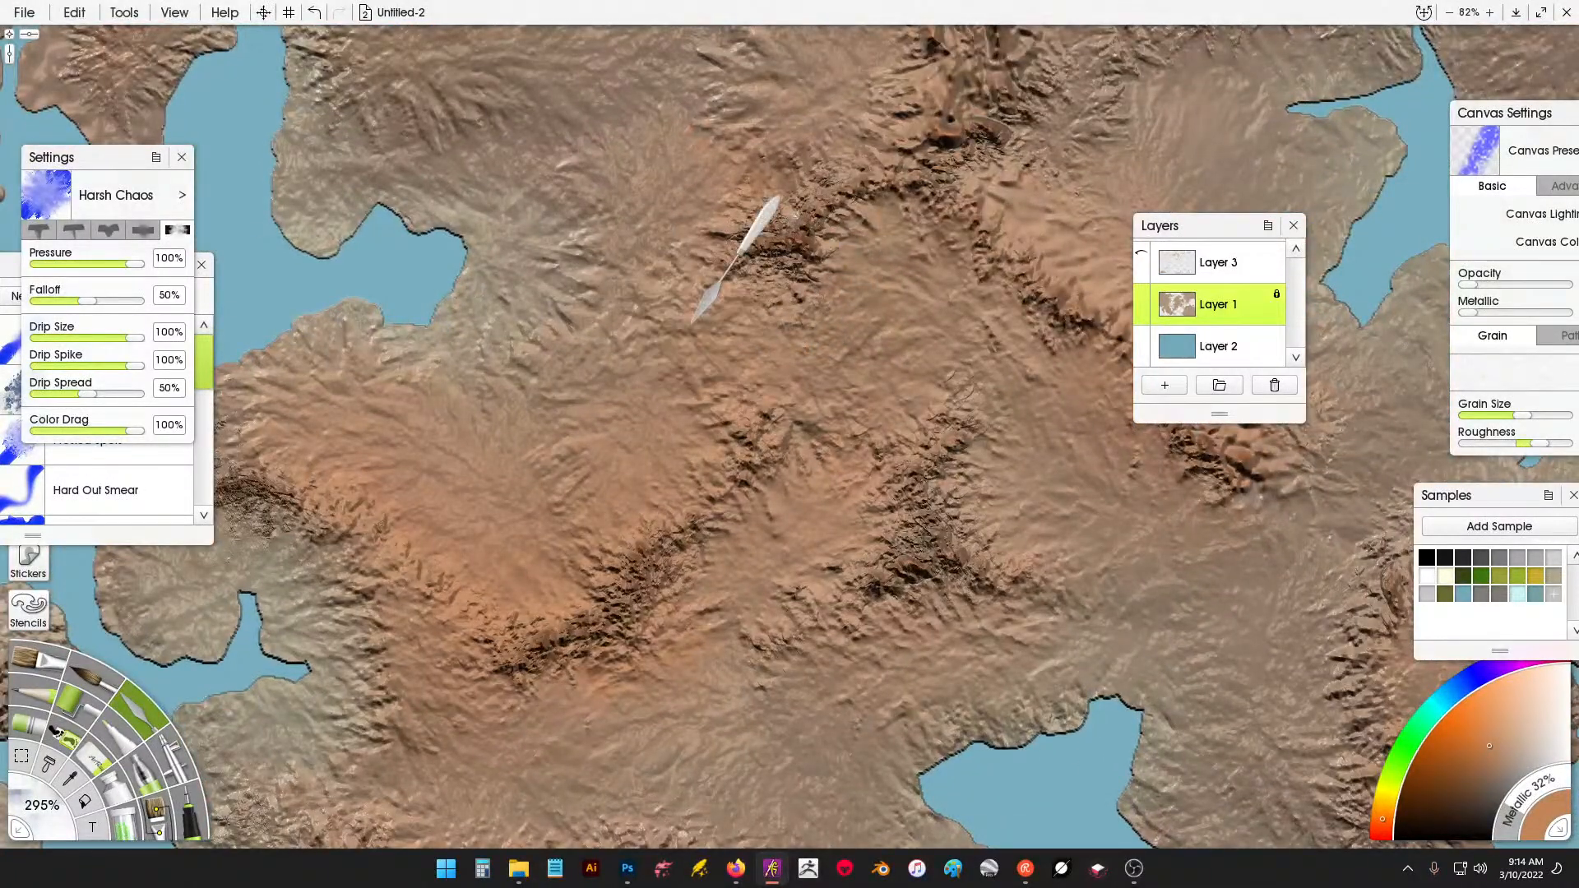
pyautogui.scroll(-5, 706, 316)
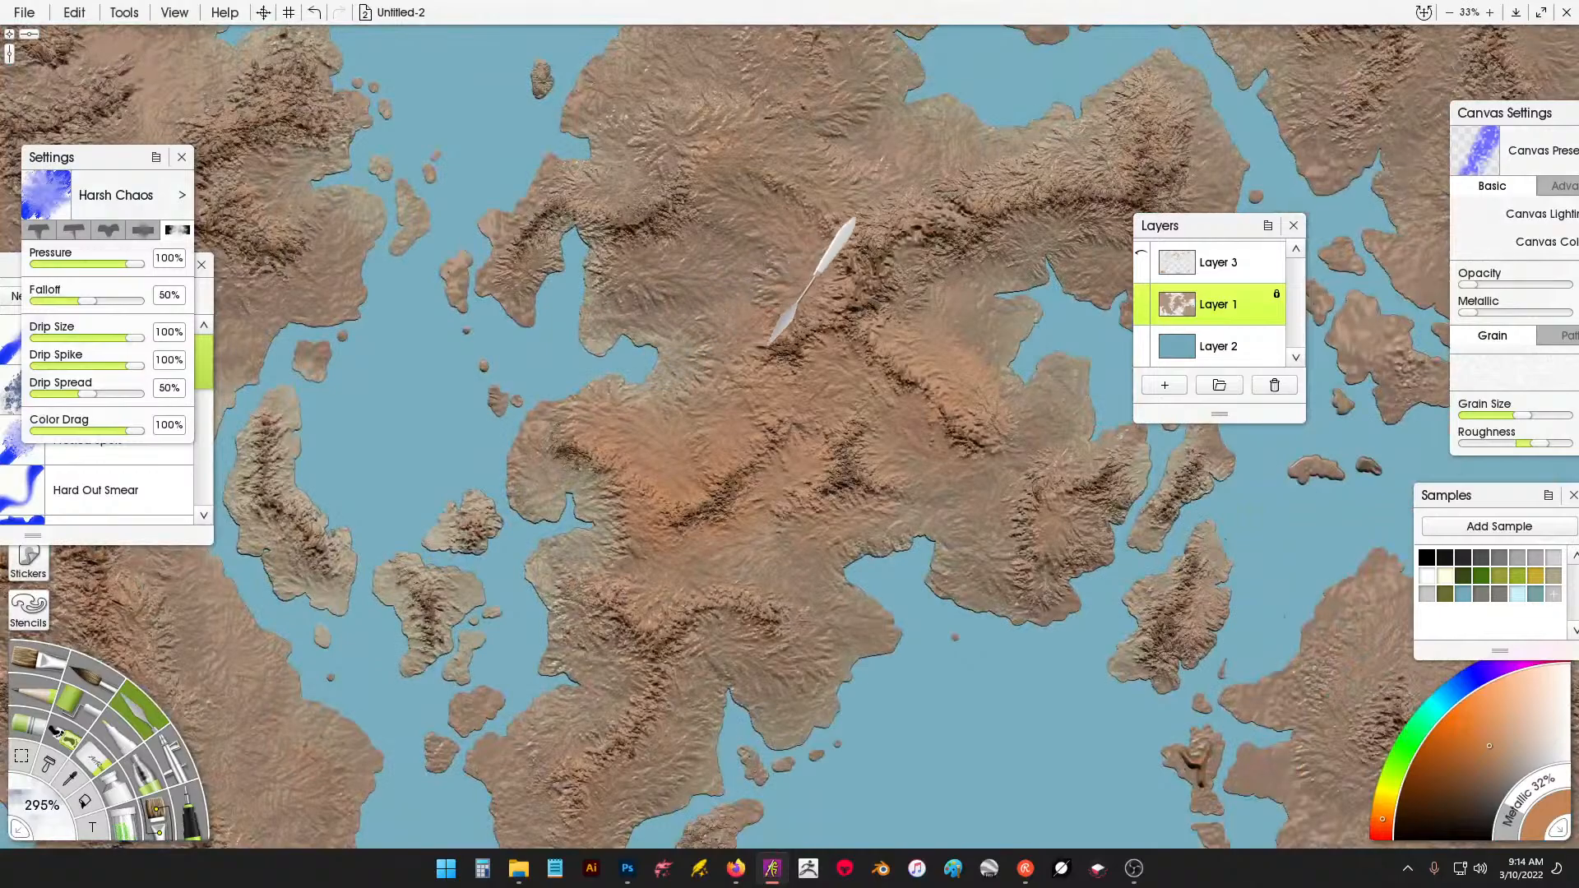
pyautogui.scroll(-3, 761, 362)
pyautogui.scroll(-2, 526, 374)
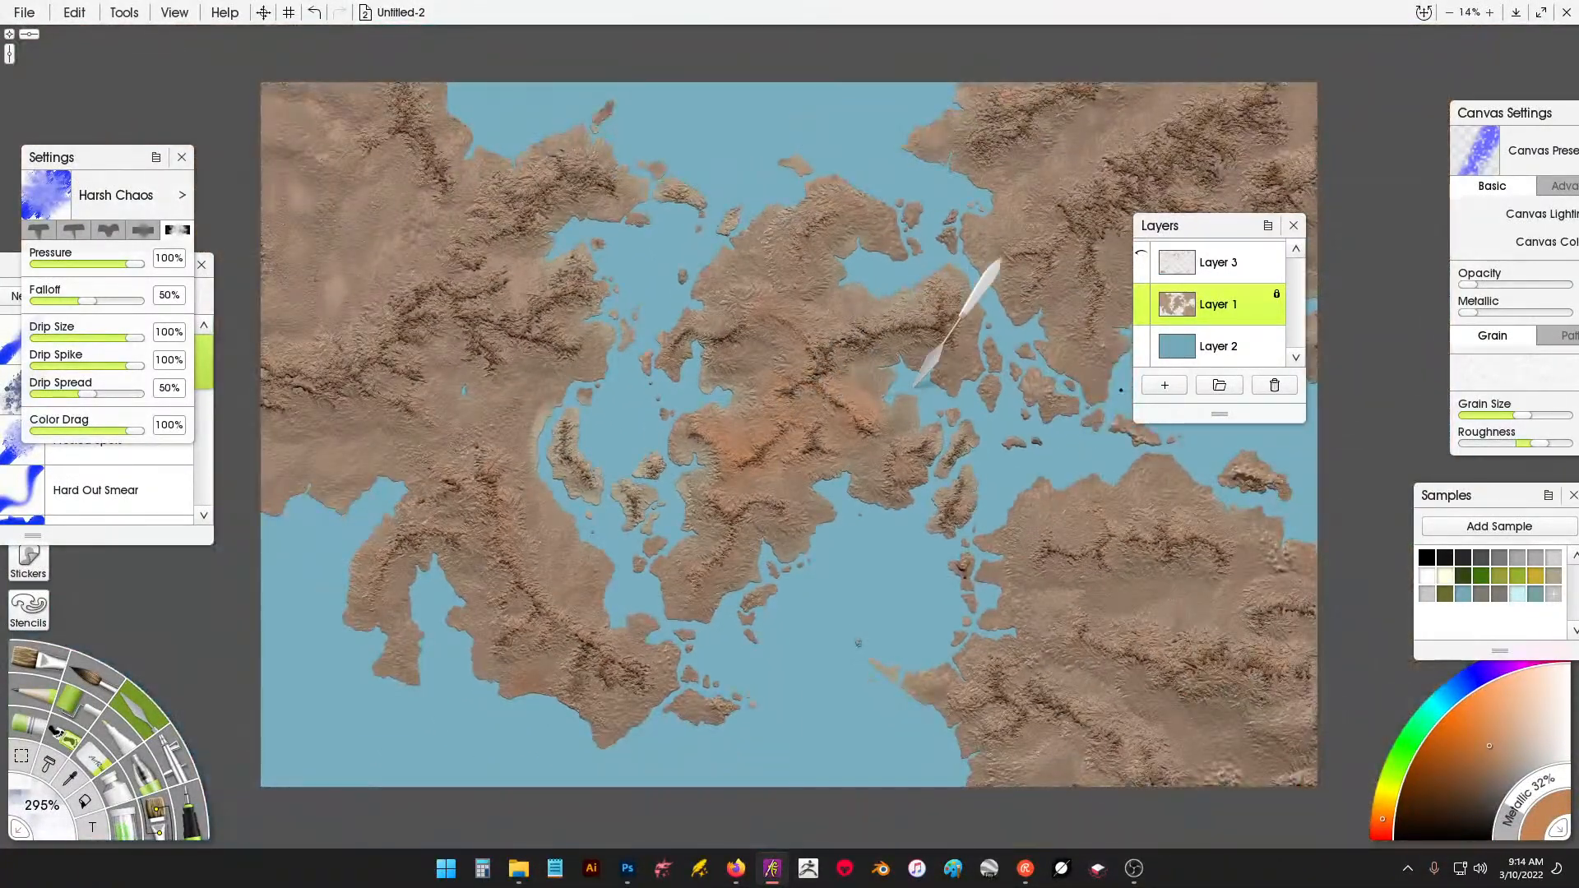
pyautogui.scroll(5, 917, 383)
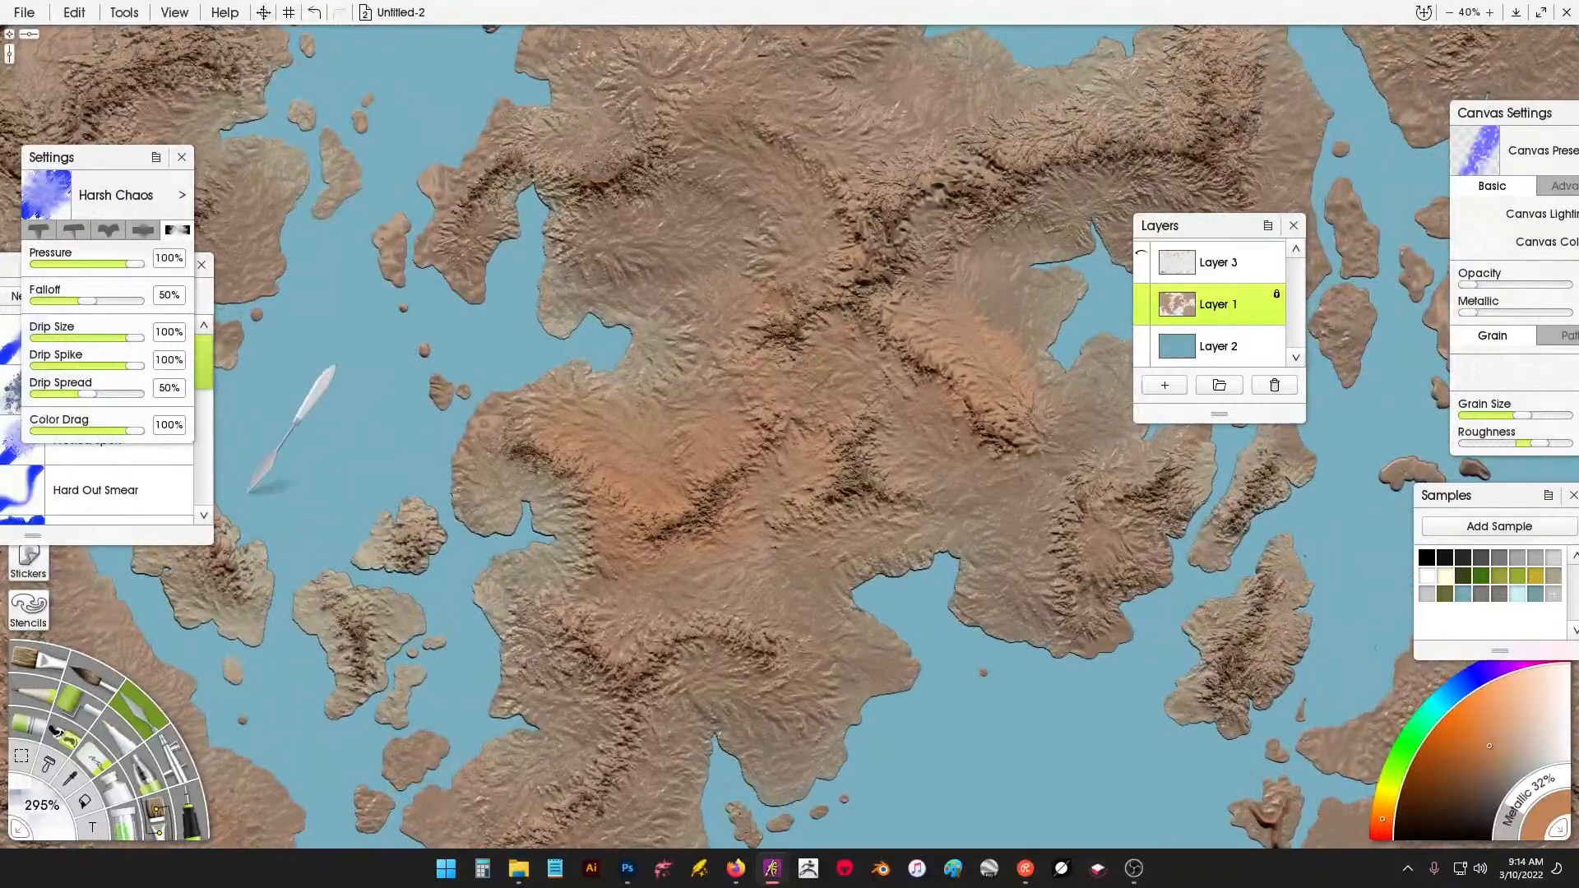
# Switch the palette knife to the Instant Blur preset and set its size to 190%, Pressure to 6% and Softness to 8%.
pyautogui.click(111, 533)
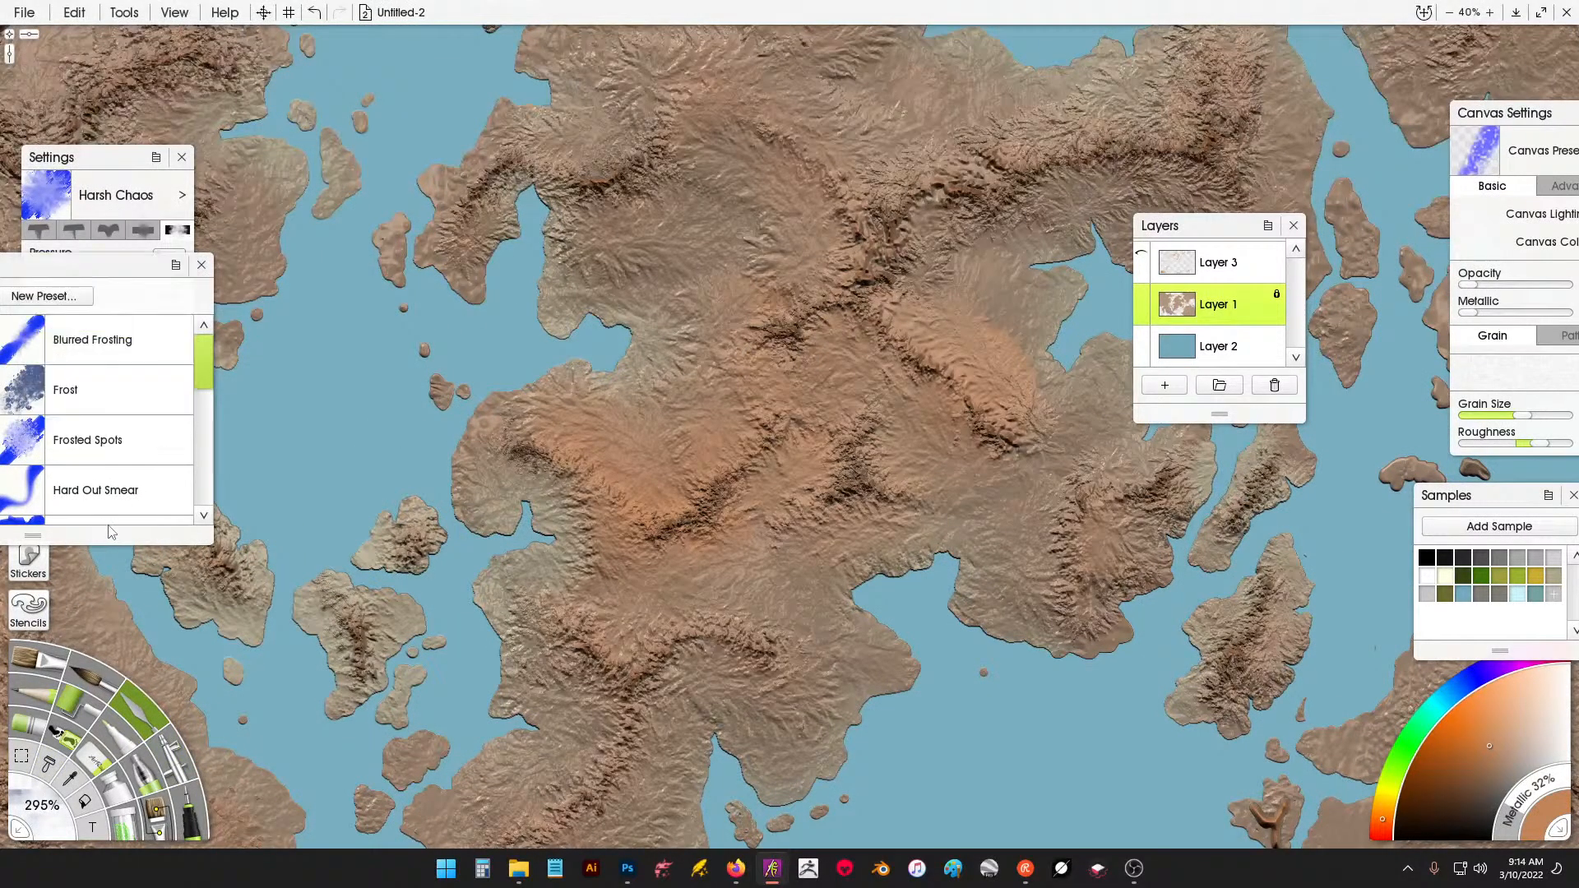
pyautogui.scroll(-5, 126, 389)
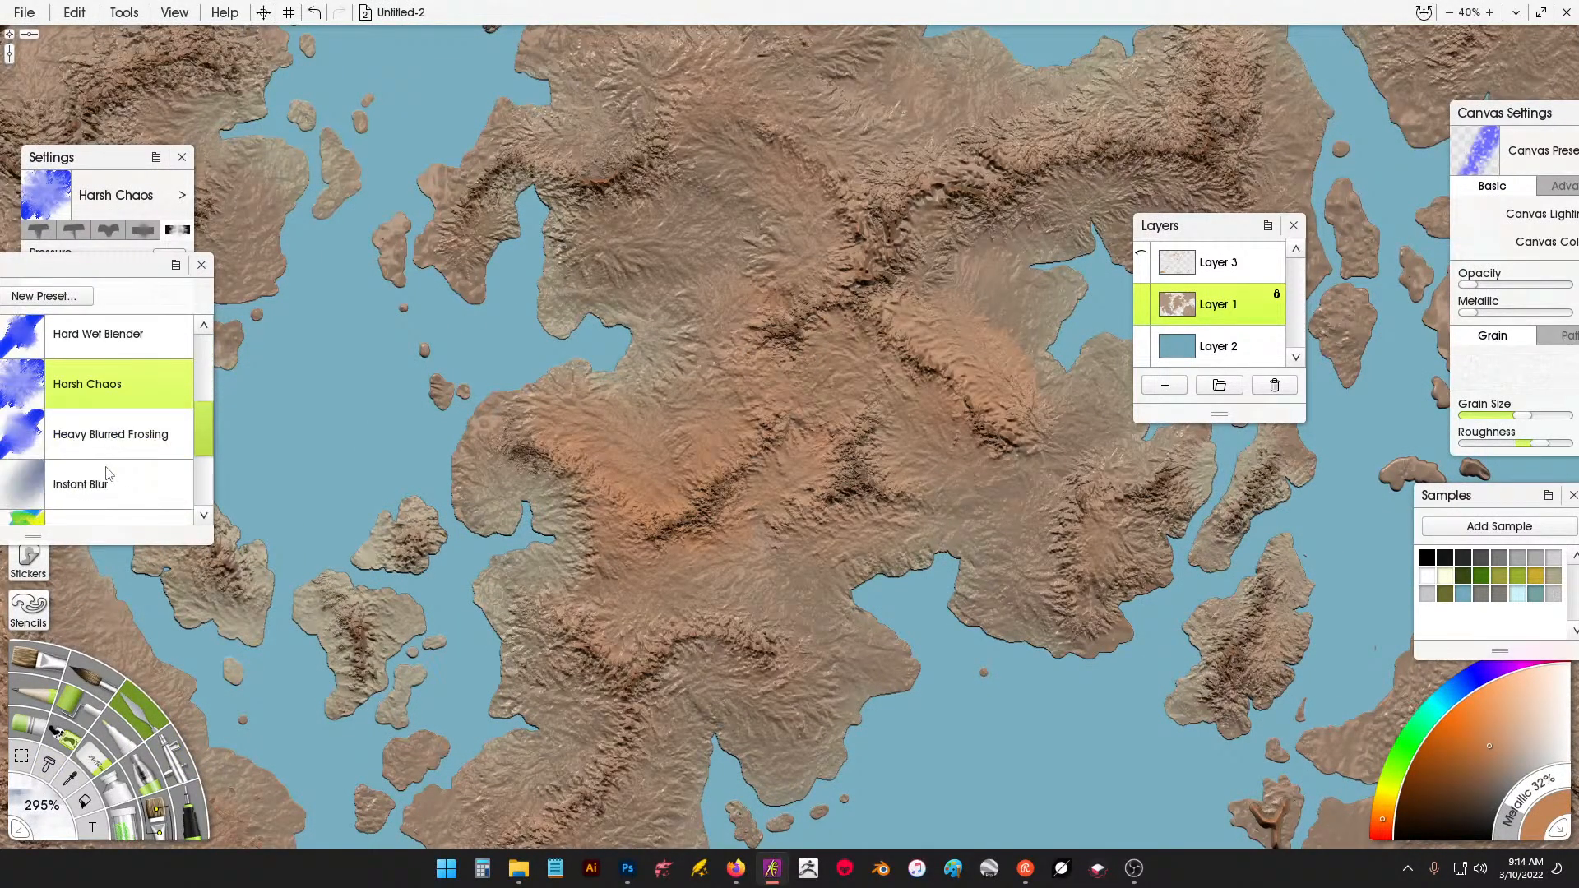
pyautogui.click(96, 484)
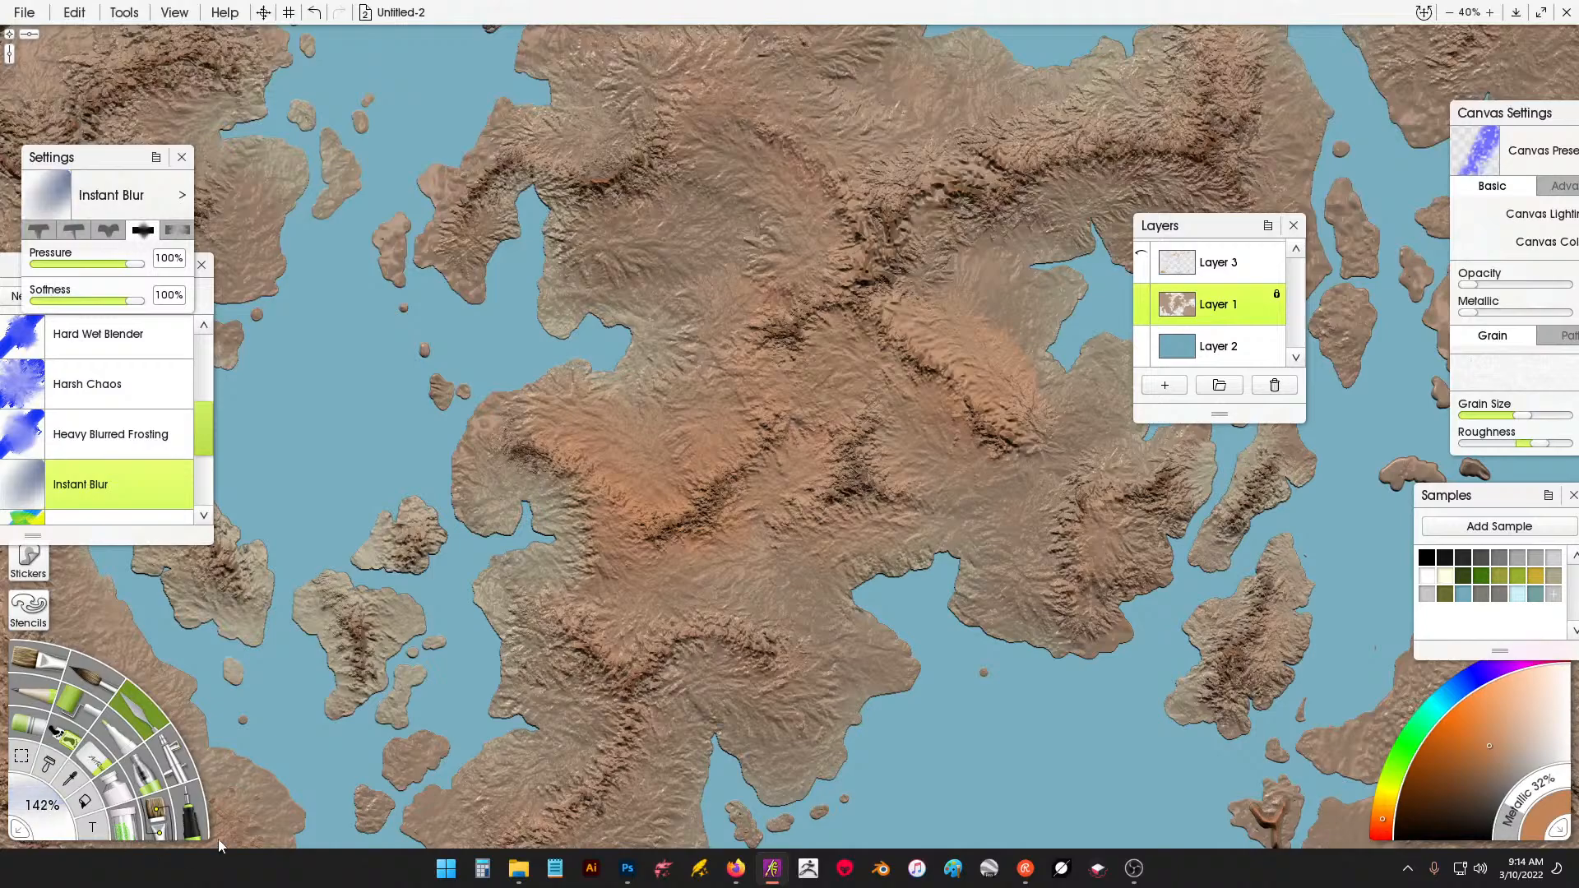
pyautogui.moveTo(113, 164); pyautogui.dragTo(205, 445)
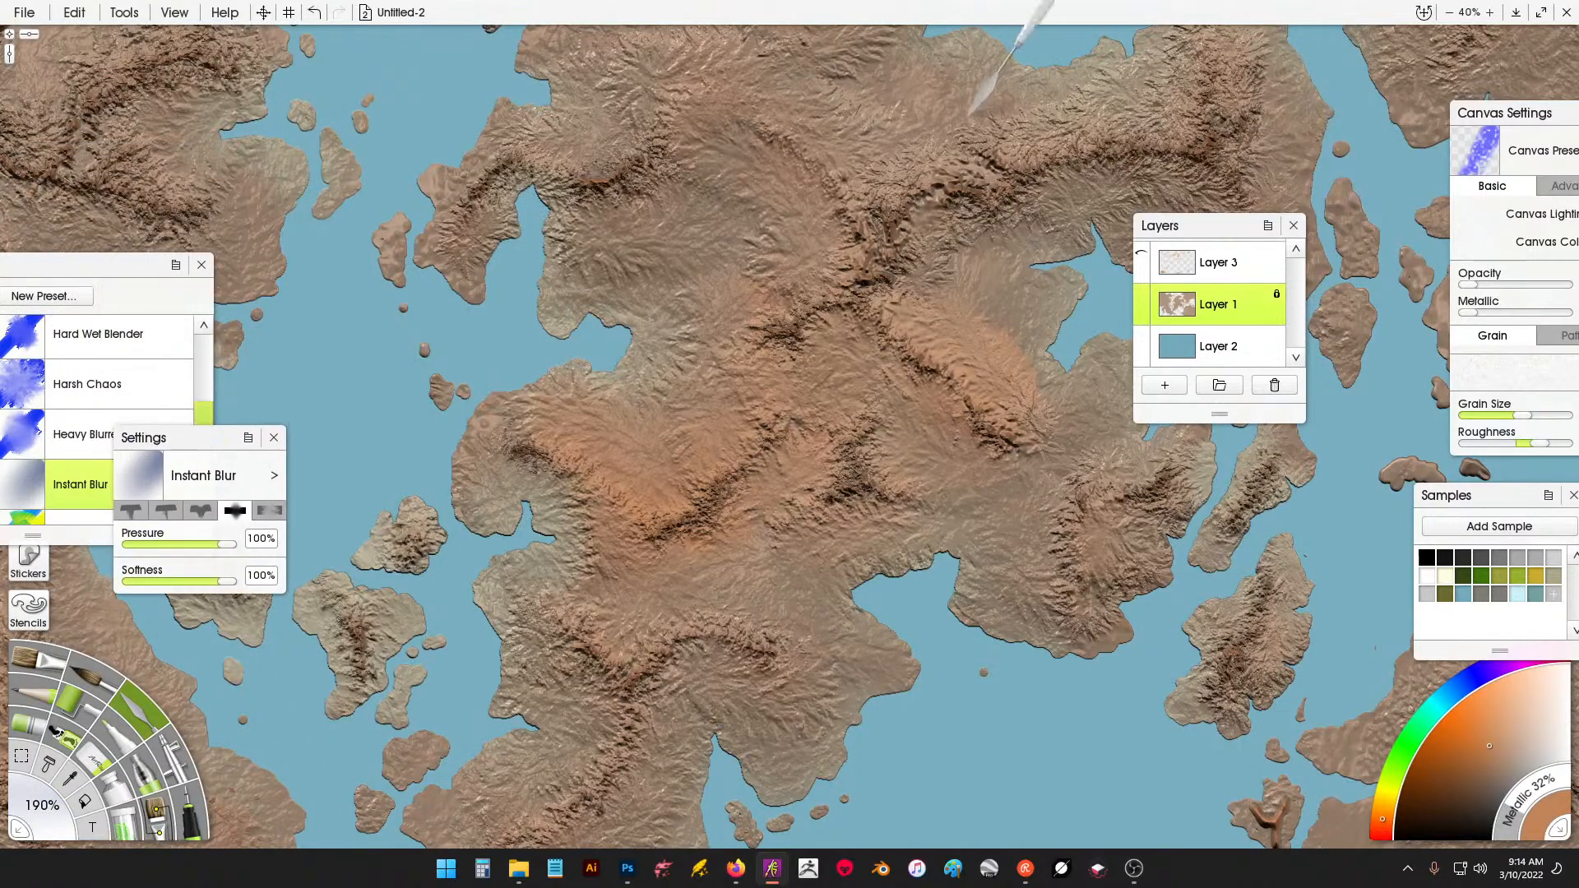
pyautogui.click(141, 545)
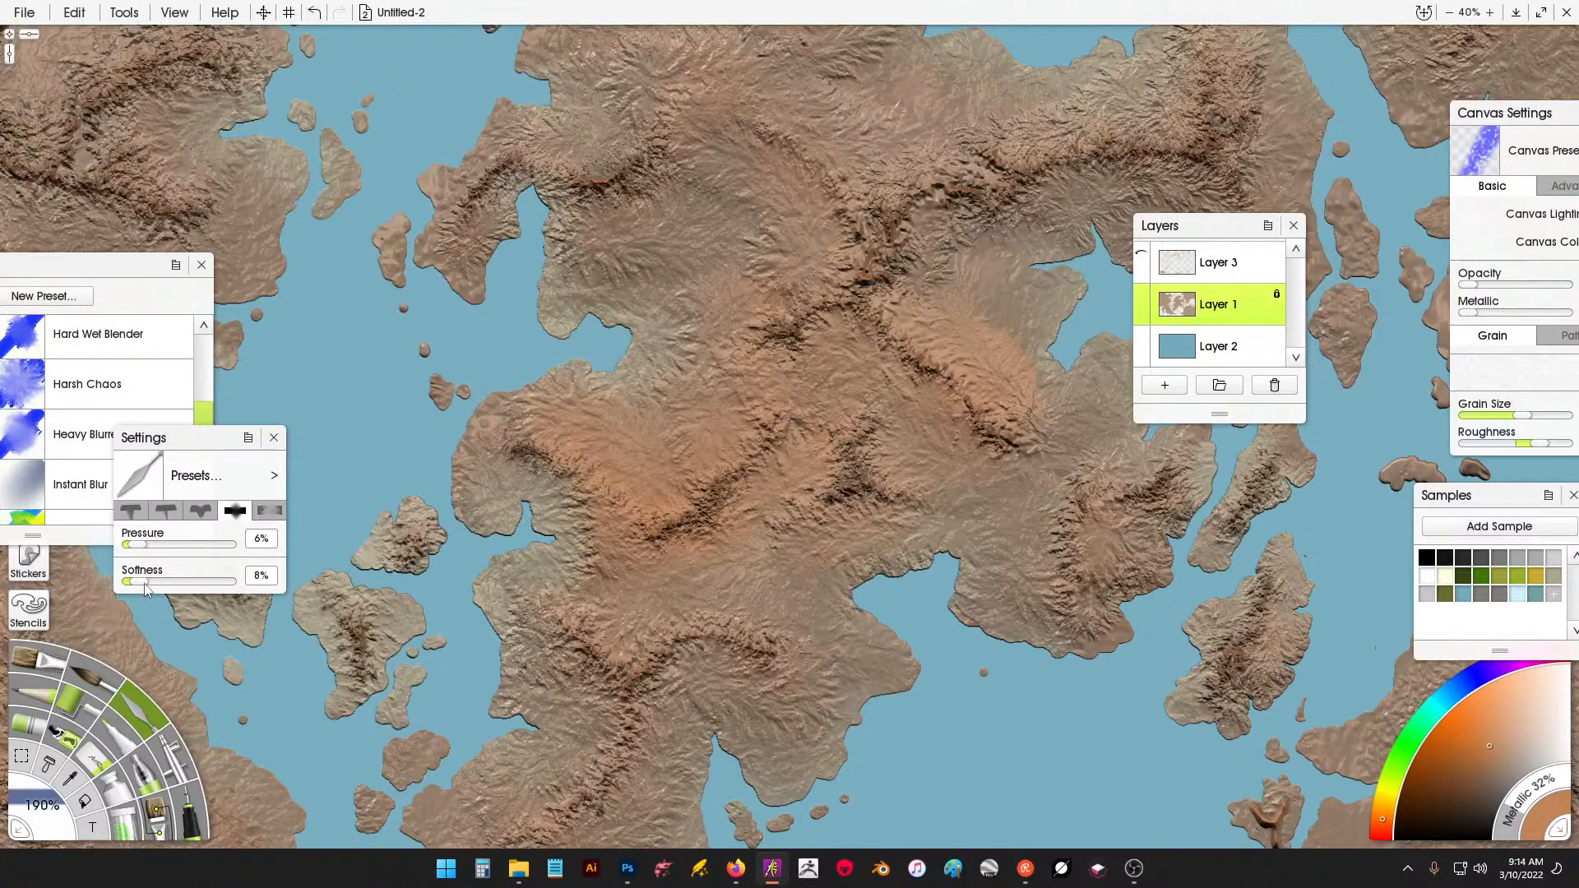
# Soften the two dark diagonal ridges in the orange middle of the central continent with the low-pressure blur knife.
pyautogui.scroll(5, 862, 280)
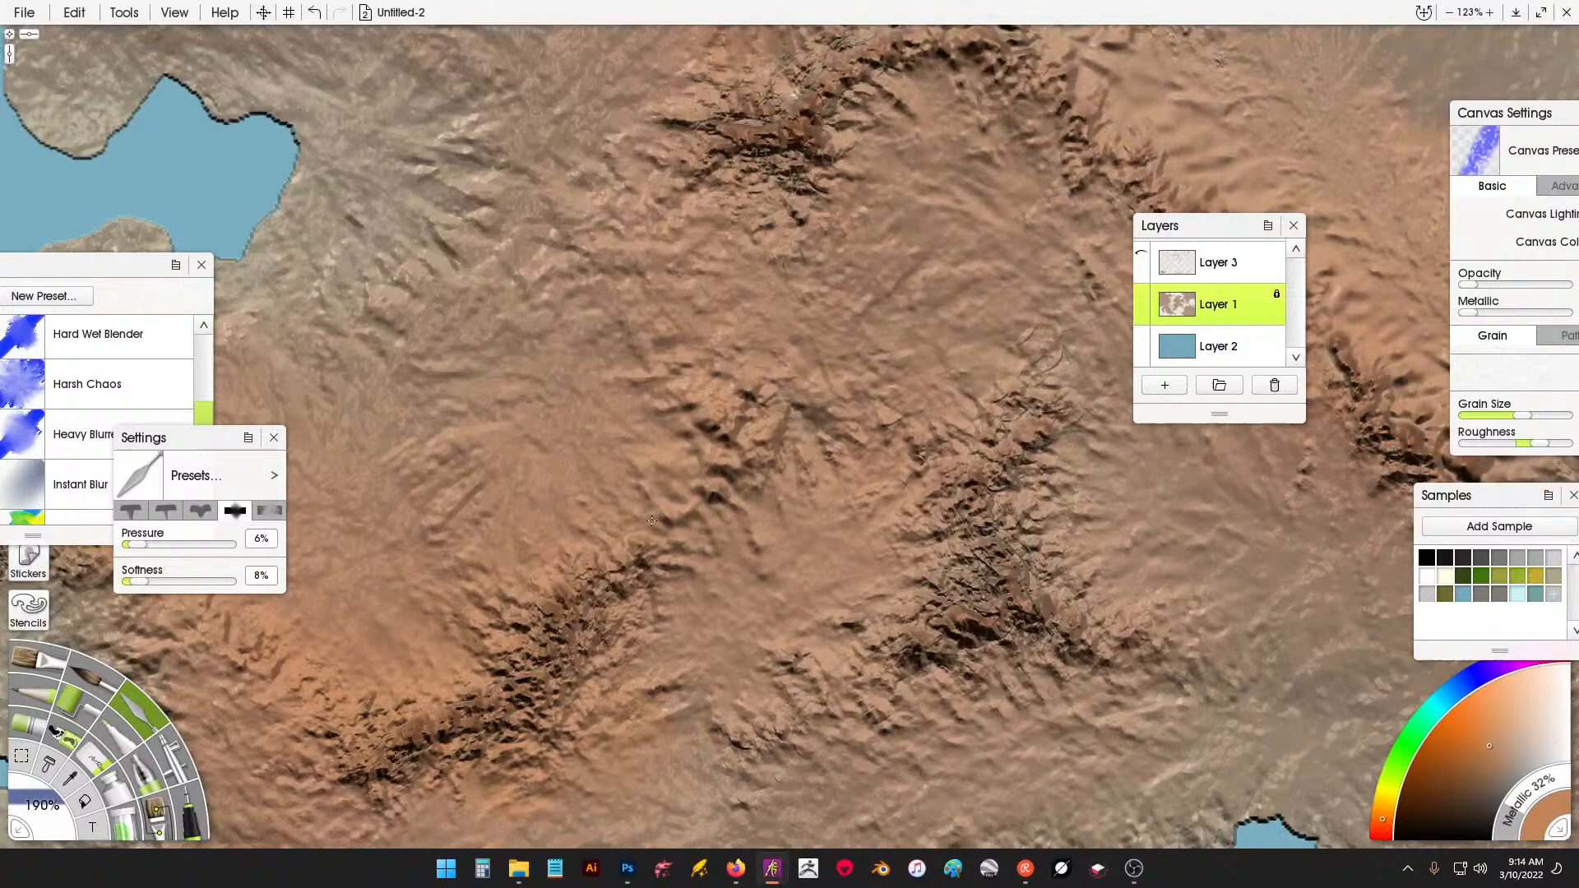
pyautogui.moveTo(652, 521)
pyautogui.mouseDown()
pyautogui.moveTo(503, 709)
pyautogui.moveTo(358, 777)
pyautogui.mouseUp()
pyautogui.moveTo(903, 660)
pyautogui.mouseDown()
pyautogui.moveTo(1006, 564)
pyautogui.moveTo(1043, 437)
pyautogui.mouseUp()
pyautogui.scroll(-9, 829, 427)
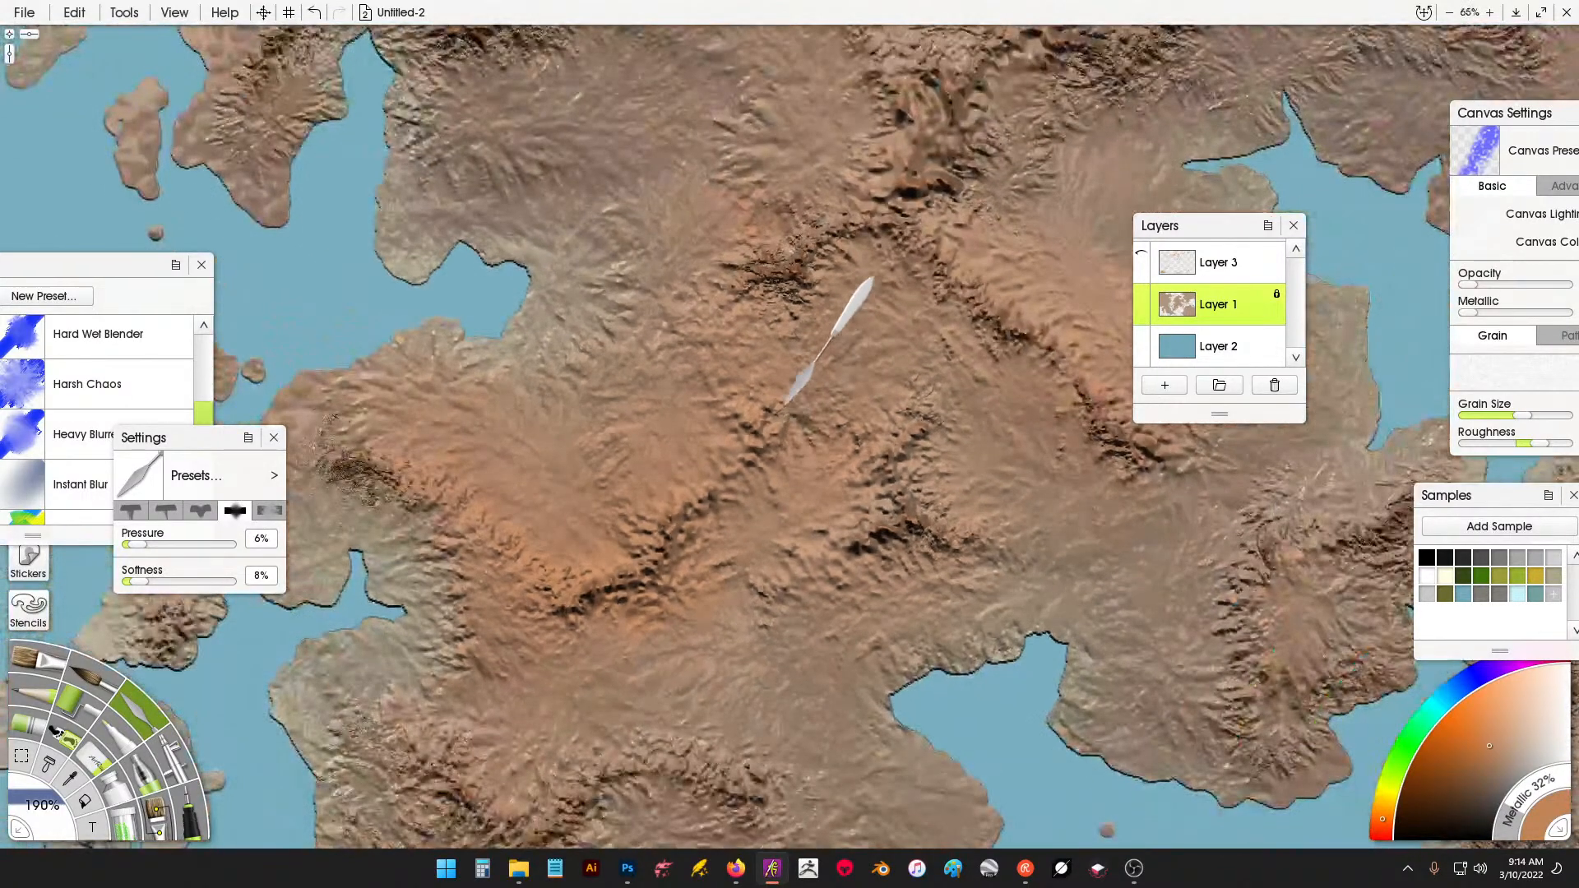
# Soften the central continent's ridge junction and the ranges branching northeast and southeast from it.
pyautogui.scroll(8, 753, 425)
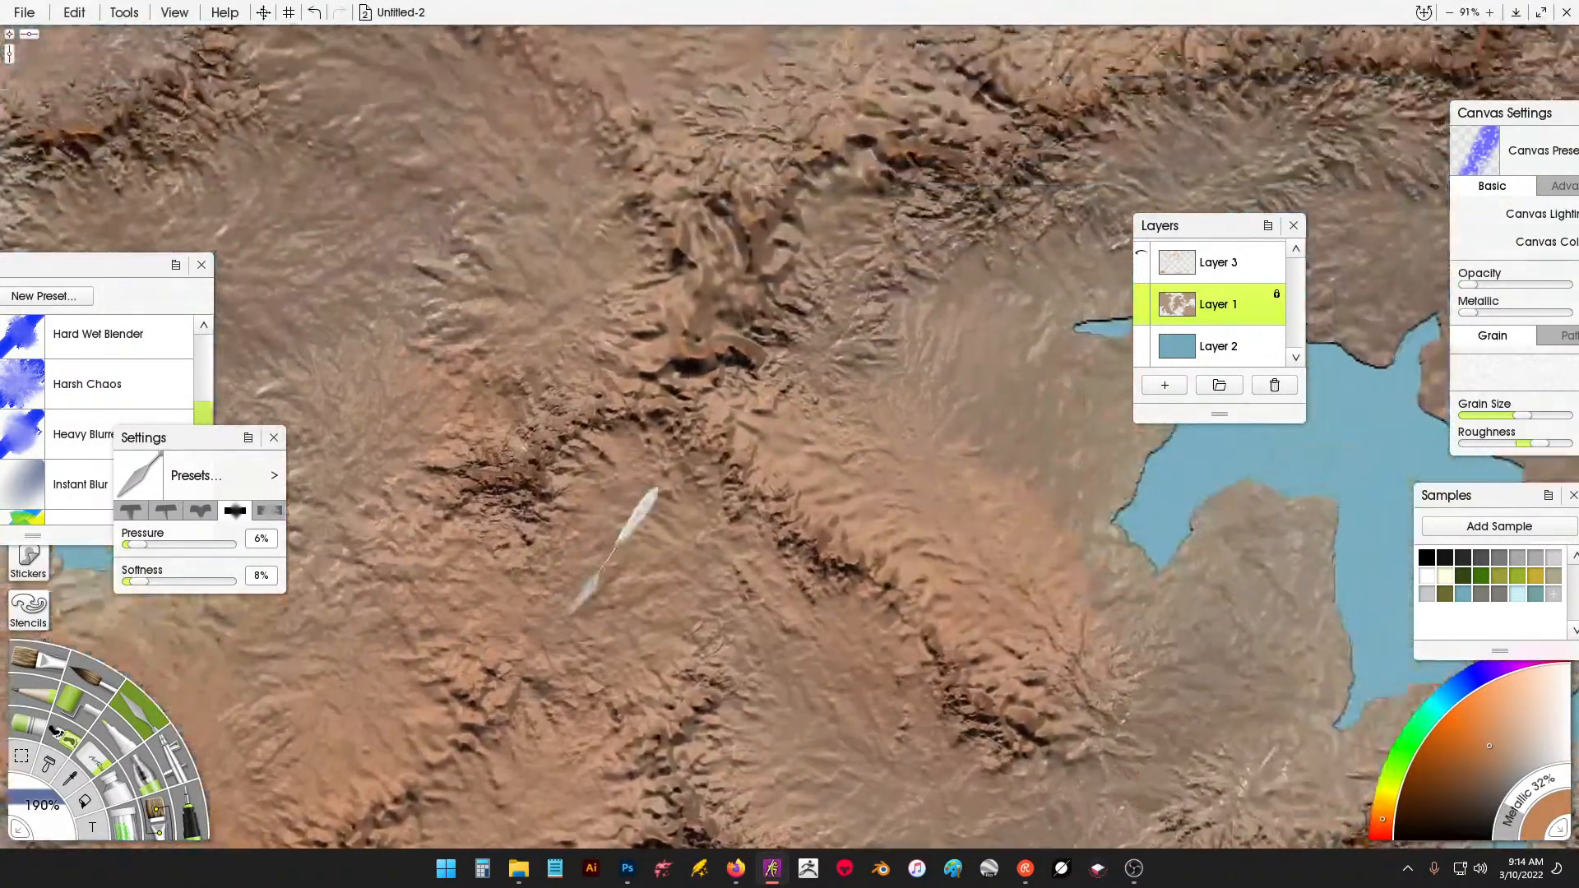
pyautogui.moveTo(876, 237); pyautogui.dragTo(527, 477)
pyautogui.moveTo(629, 333)
pyautogui.mouseDown()
pyautogui.moveTo(663, 353)
pyautogui.moveTo(926, 296)
pyautogui.moveTo(1238, 259)
pyautogui.moveTo(1143, 123)
pyautogui.moveTo(1122, 259)
pyautogui.mouseUp()
pyautogui.moveTo(845, 658); pyautogui.dragTo(1170, 697)
pyautogui.moveTo(1042, 361); pyautogui.dragTo(1318, 279)
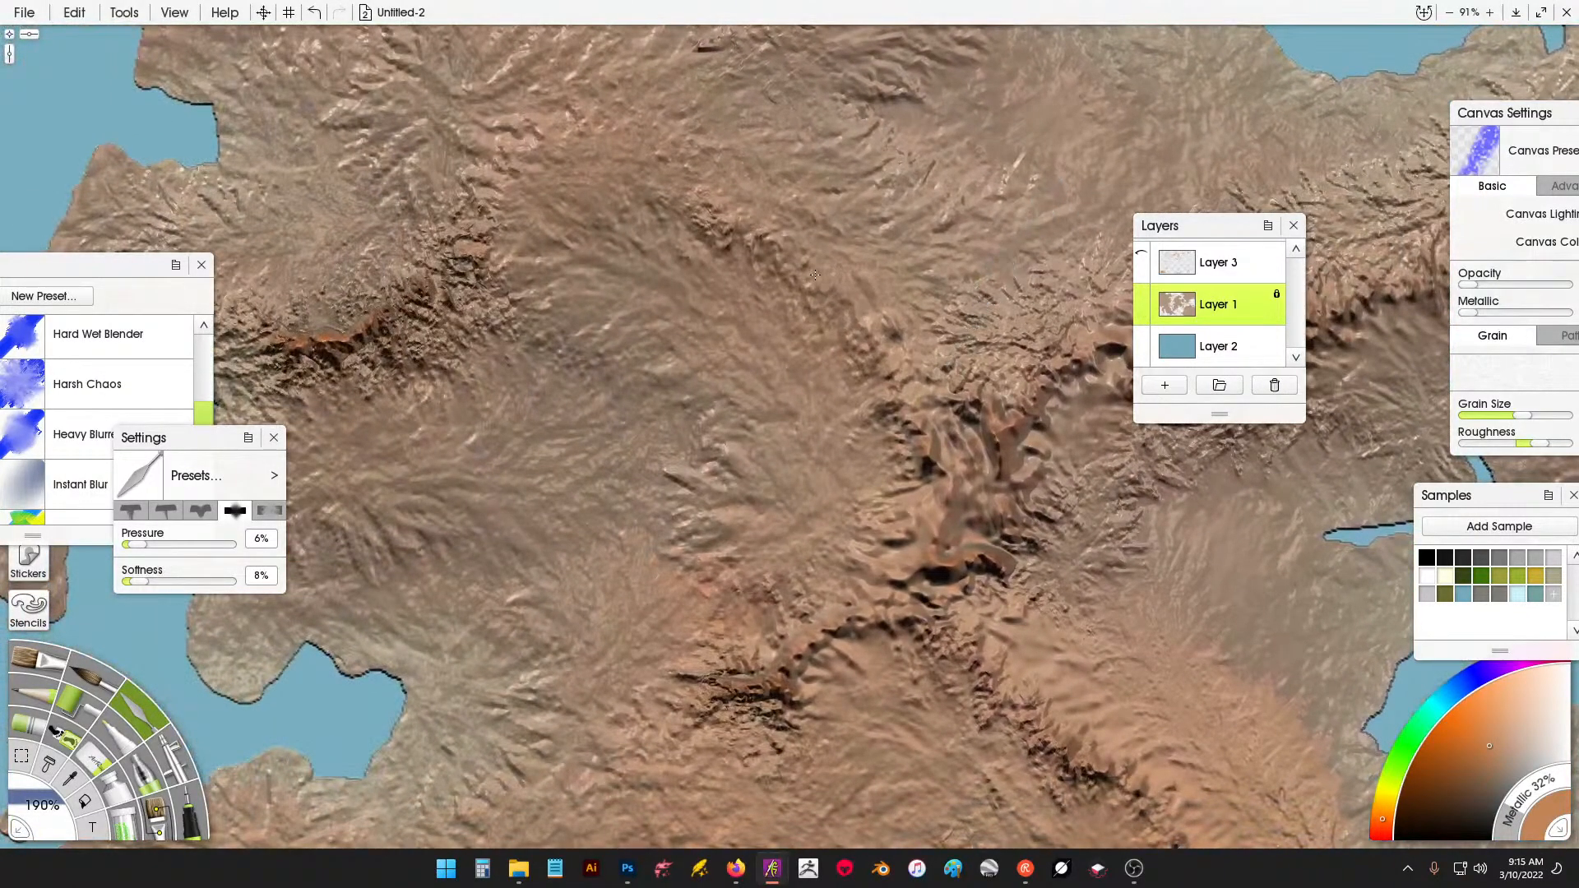
# Blend the rugged ridges on the central continent's western peninsula and along its northern mountain range.
pyautogui.moveTo(438, 287)
pyautogui.mouseDown()
pyautogui.moveTo(783, 307)
pyautogui.moveTo(526, 354)
pyautogui.mouseUp()
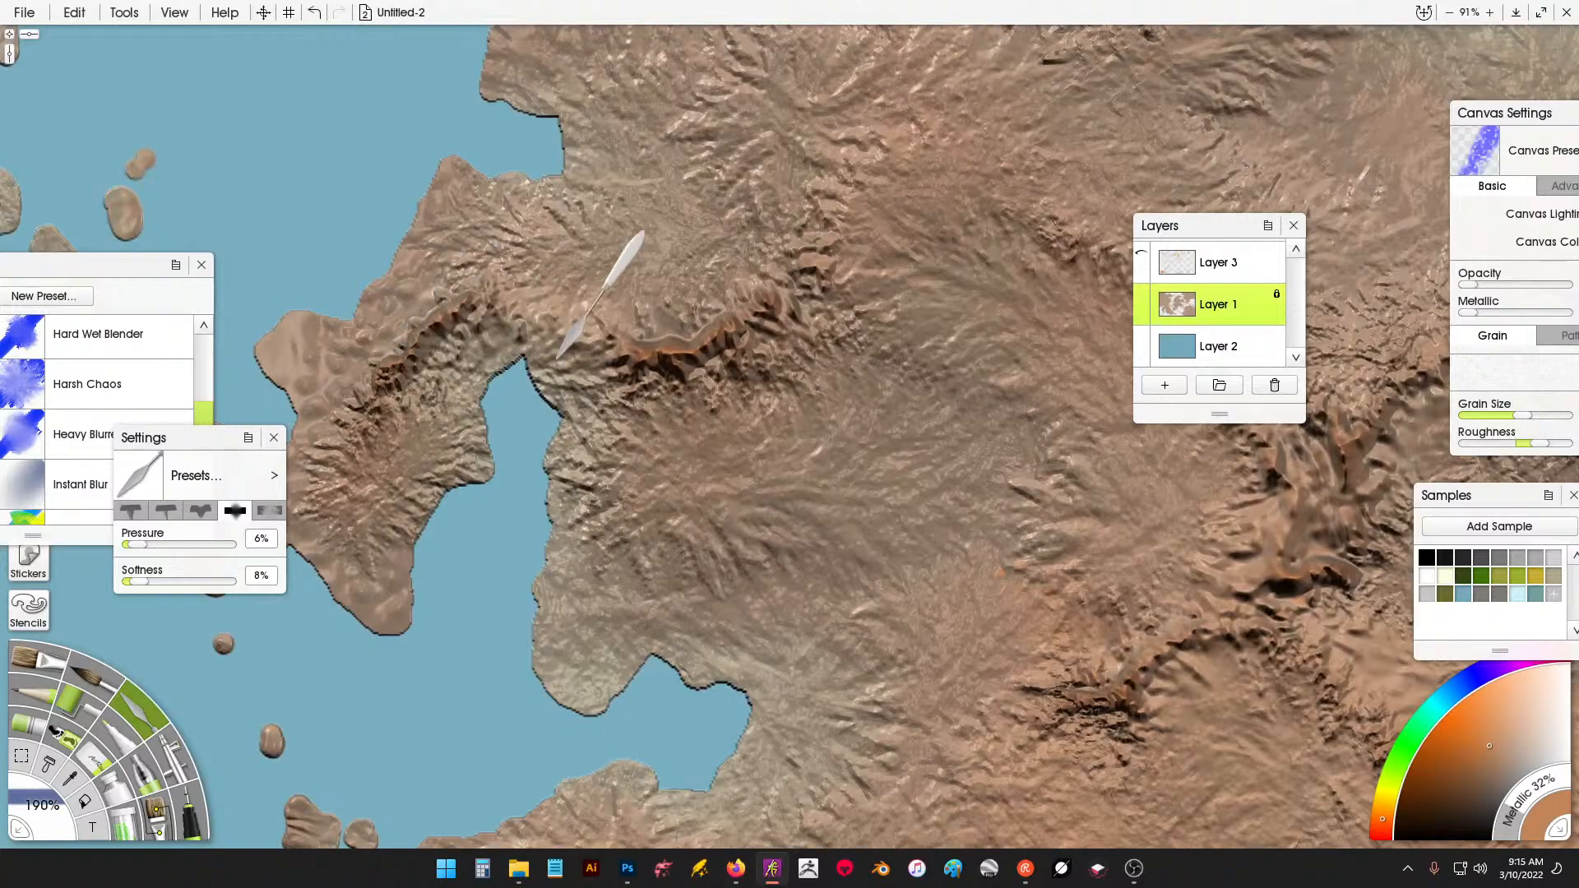
pyautogui.moveTo(979, 136); pyautogui.dragTo(731, 382)
pyautogui.moveTo(925, 59); pyautogui.dragTo(803, 377)
pyautogui.scroll(-2, 804, 376)
pyautogui.moveTo(714, 454)
pyautogui.mouseDown()
pyautogui.moveTo(698, 399)
pyautogui.moveTo(947, 215)
pyautogui.mouseUp()
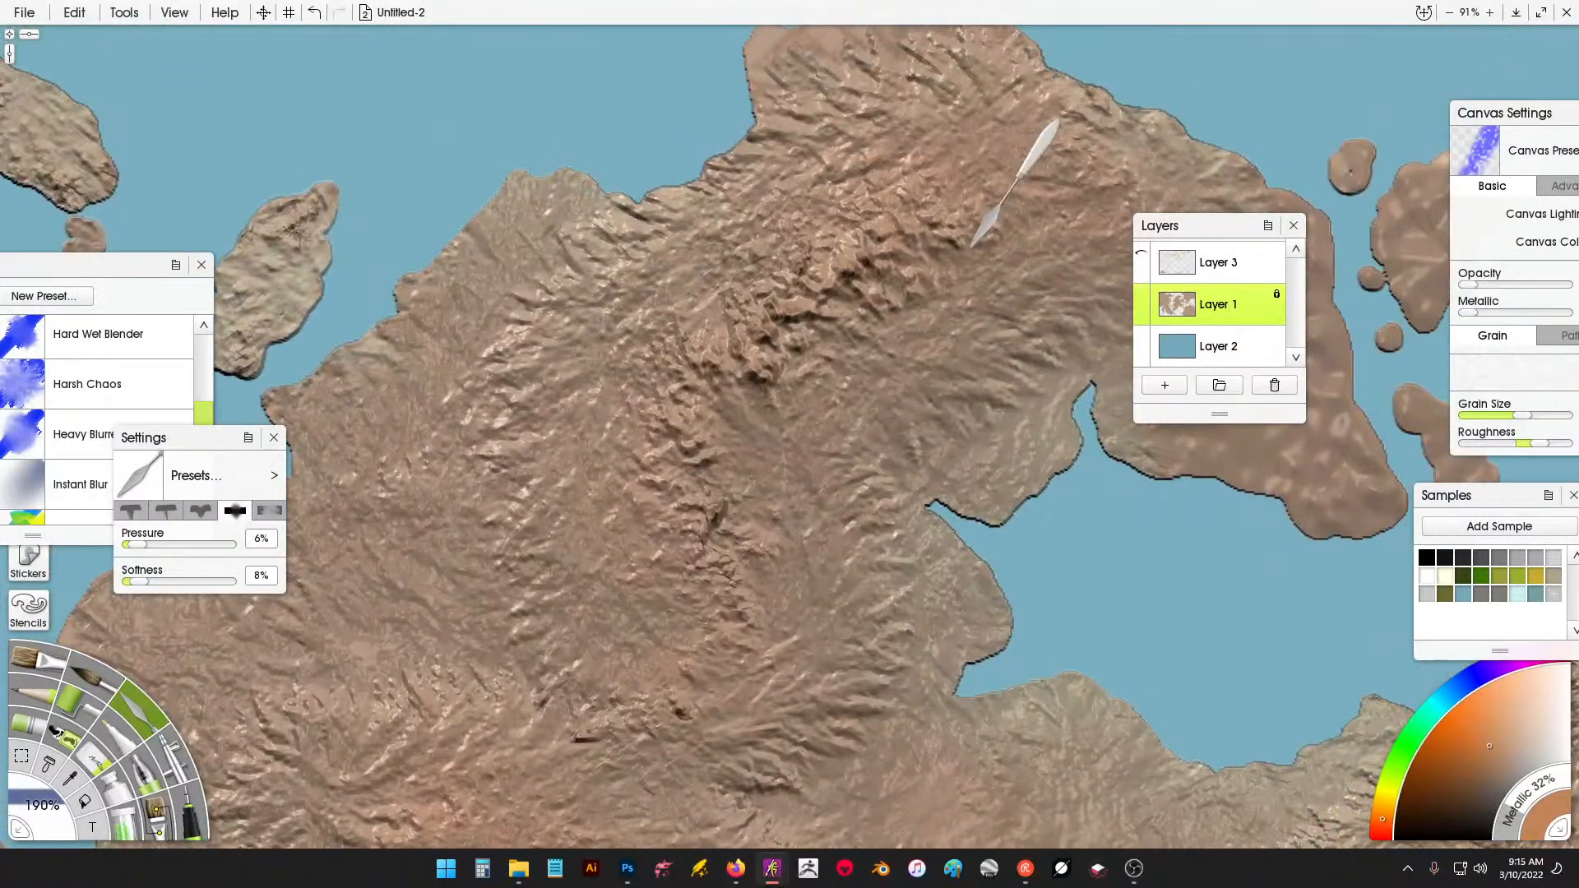
pyautogui.scroll(-4, 879, 285)
pyautogui.moveTo(611, 613); pyautogui.dragTo(671, 382)
pyautogui.moveTo(860, 452); pyautogui.dragTo(639, 255)
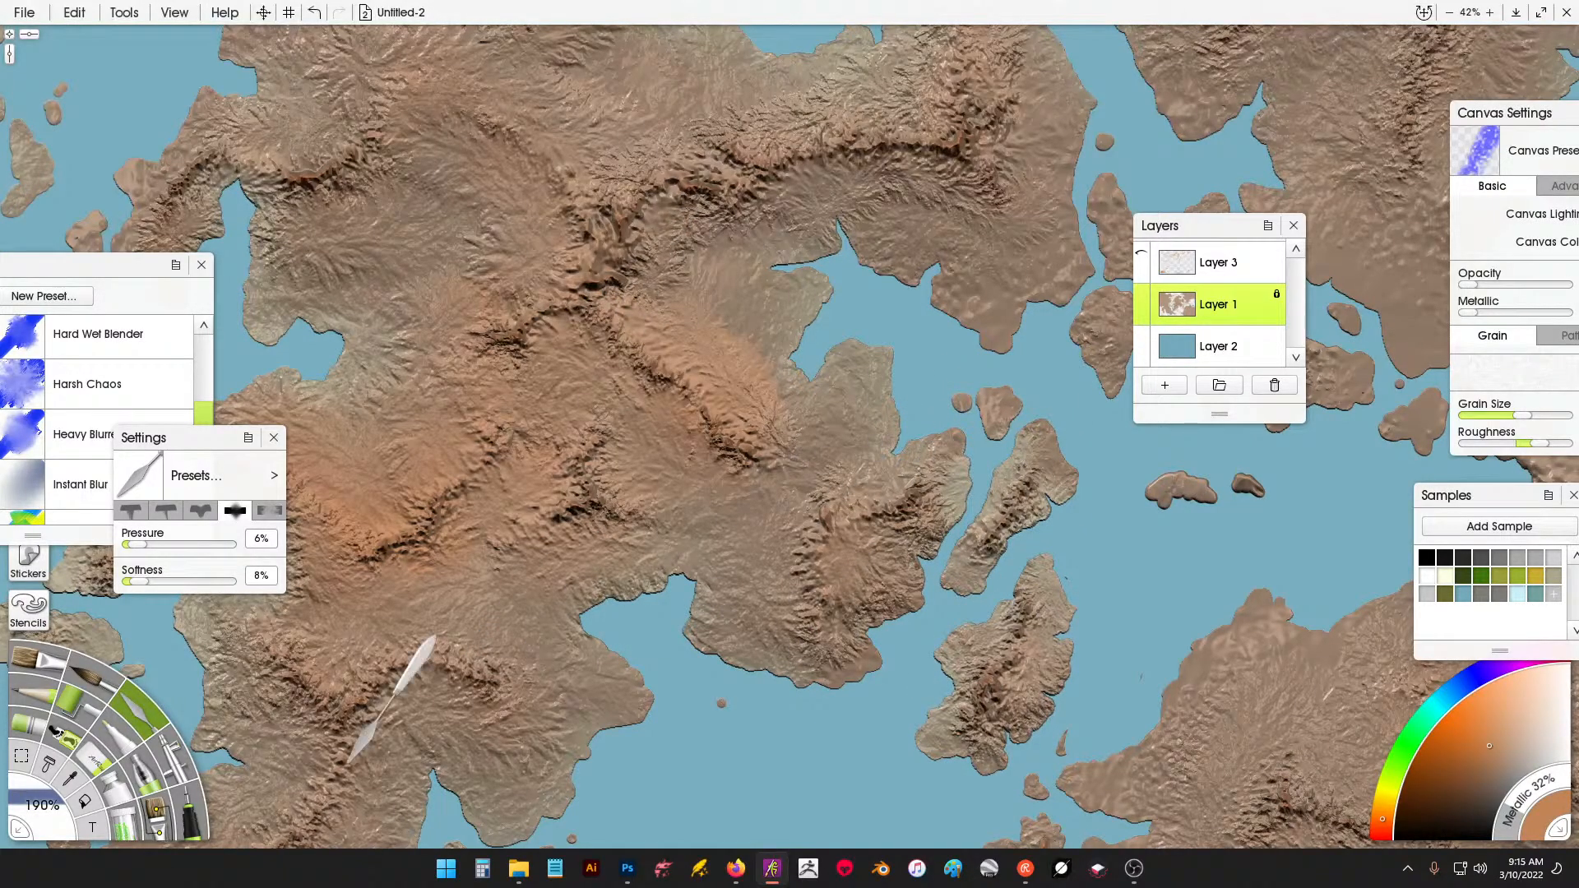
# Soften the dense, winding mountain ranges on the northeastern landmass above its southern bay.
pyautogui.moveTo(1029, 501); pyautogui.dragTo(272, 123)
pyautogui.moveTo(581, 168); pyautogui.dragTo(687, 239)
pyautogui.scroll(2, 802, 74)
pyautogui.moveTo(683, 362); pyautogui.dragTo(623, 473)
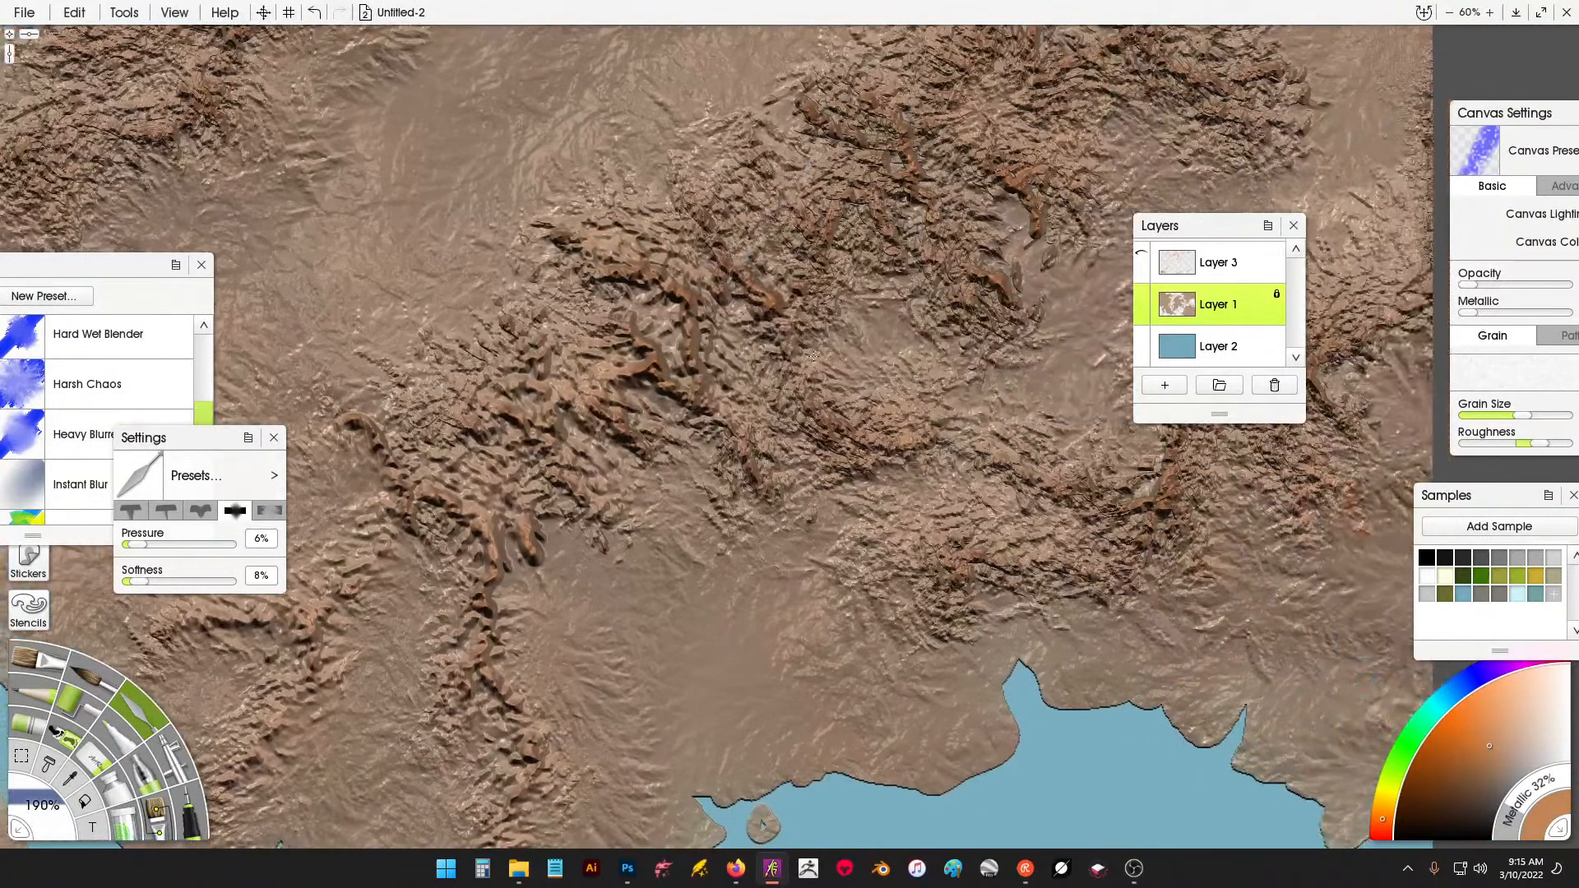
pyautogui.moveTo(815, 356); pyautogui.dragTo(842, 207)
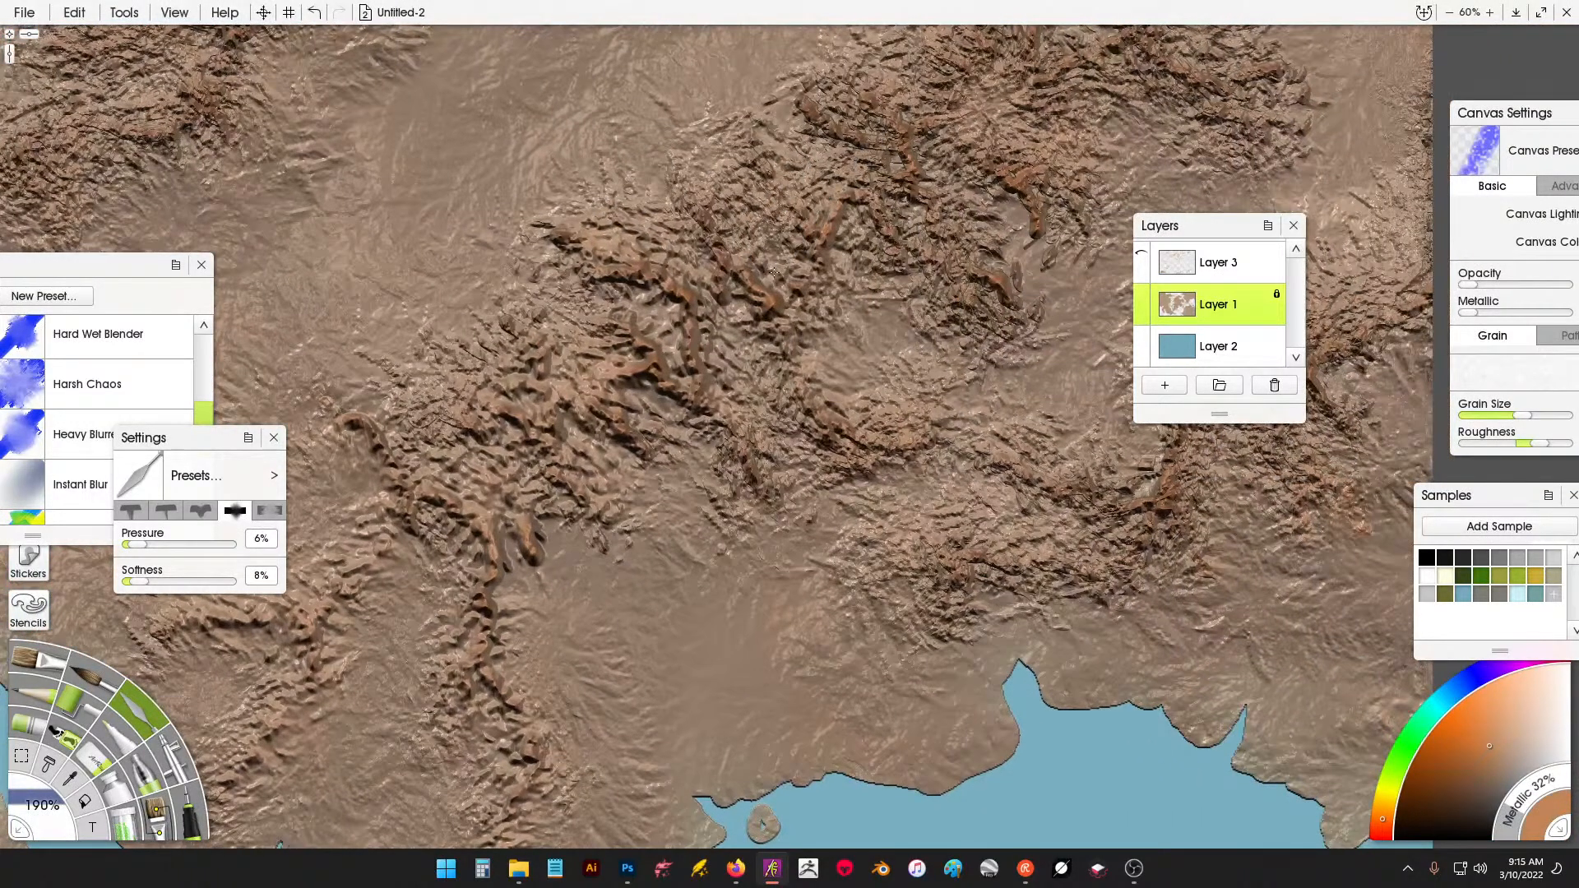
pyautogui.moveTo(900, 164); pyautogui.dragTo(981, 278)
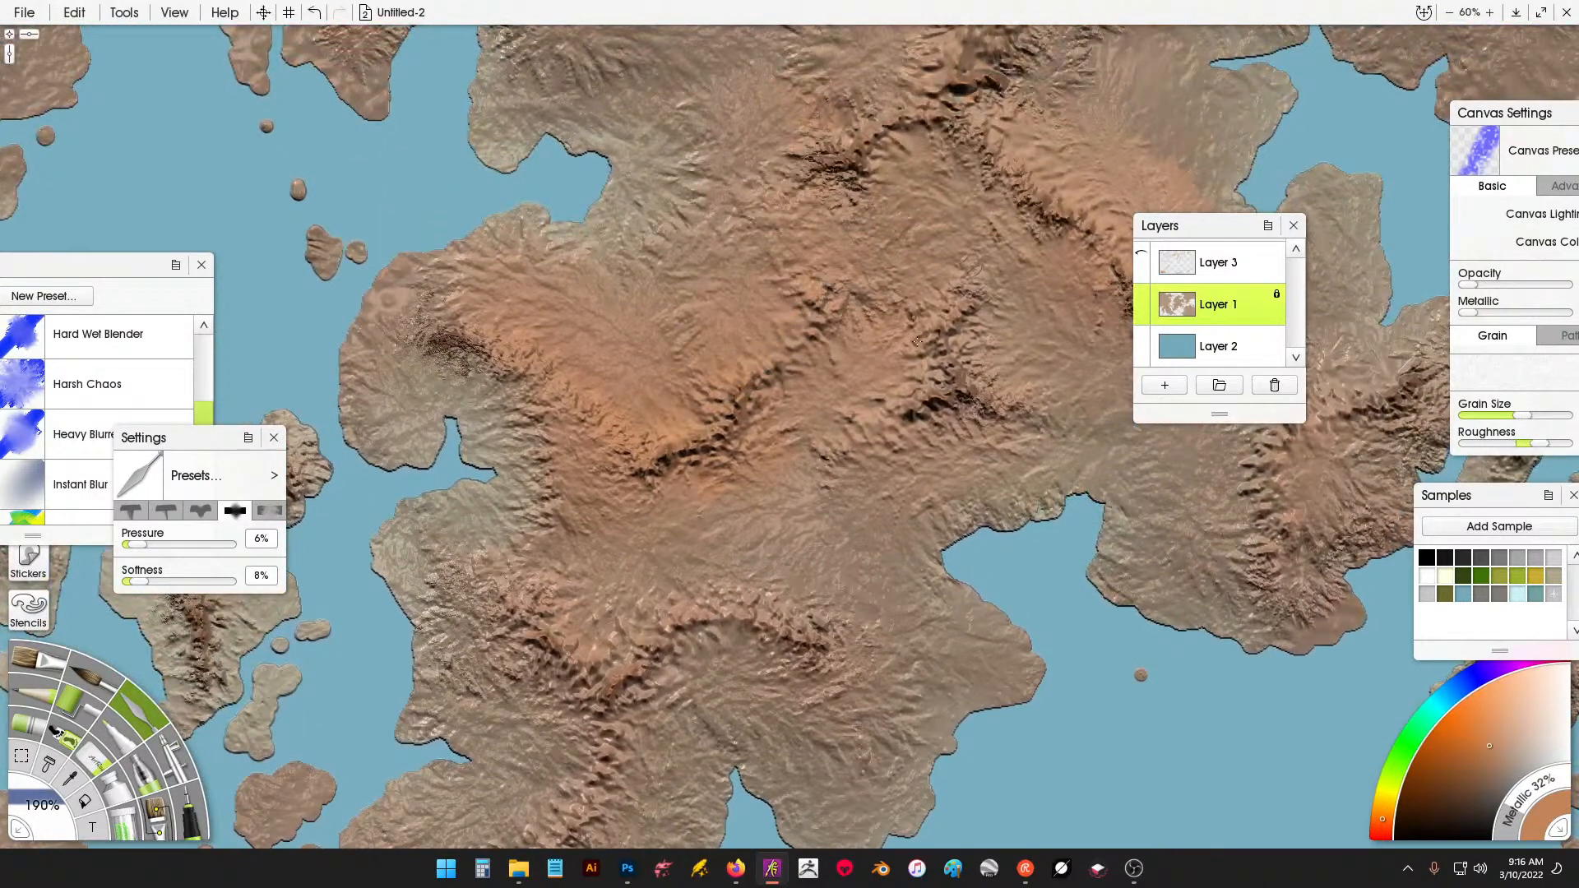
# Soften the winding mountain ridges in the interior of the northwestern continent, north of the small lake.
pyautogui.scroll(-2, 897, 316)
pyautogui.moveTo(899, 276); pyautogui.dragTo(1142, 244)
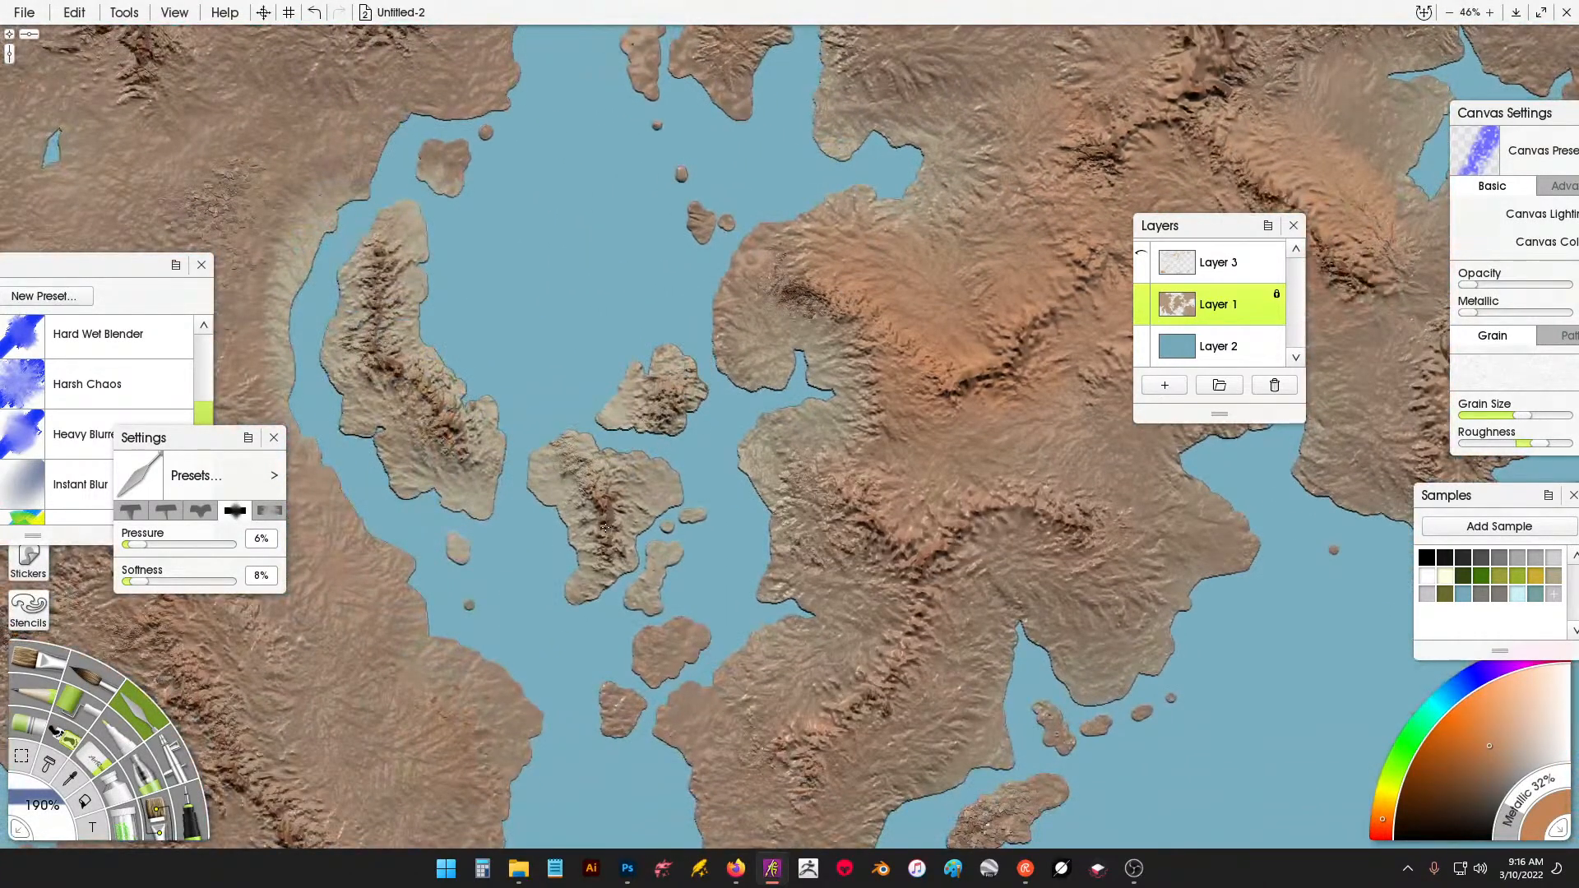
pyautogui.moveTo(284, 180); pyautogui.dragTo(698, 342)
pyautogui.moveTo(542, 247); pyautogui.dragTo(635, 355)
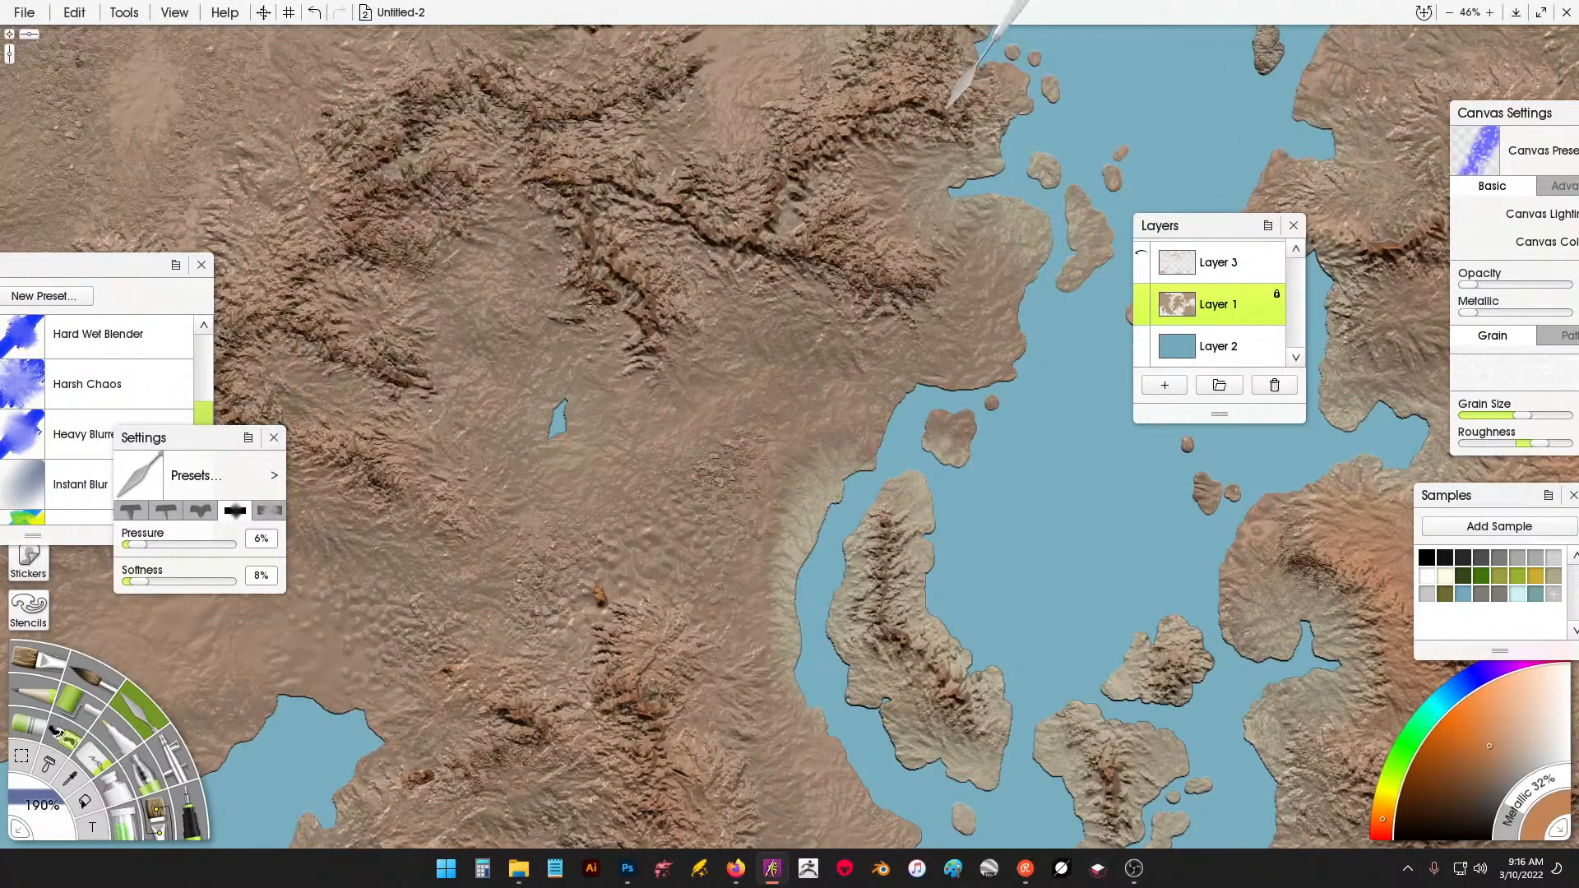
pyautogui.moveTo(391, 112)
pyautogui.mouseDown()
pyautogui.moveTo(584, 232)
pyautogui.moveTo(382, 252)
pyautogui.moveTo(492, 319)
pyautogui.mouseUp()
pyautogui.scroll(4, 568, 227)
pyautogui.moveTo(494, 198); pyautogui.dragTo(569, 429)
pyautogui.moveTo(457, 403)
pyautogui.mouseDown()
pyautogui.moveTo(550, 272)
pyautogui.moveTo(724, 266)
pyautogui.mouseUp()
pyautogui.moveTo(946, 267); pyautogui.dragTo(1030, 218)
pyautogui.moveTo(893, 129); pyautogui.dragTo(934, 319)
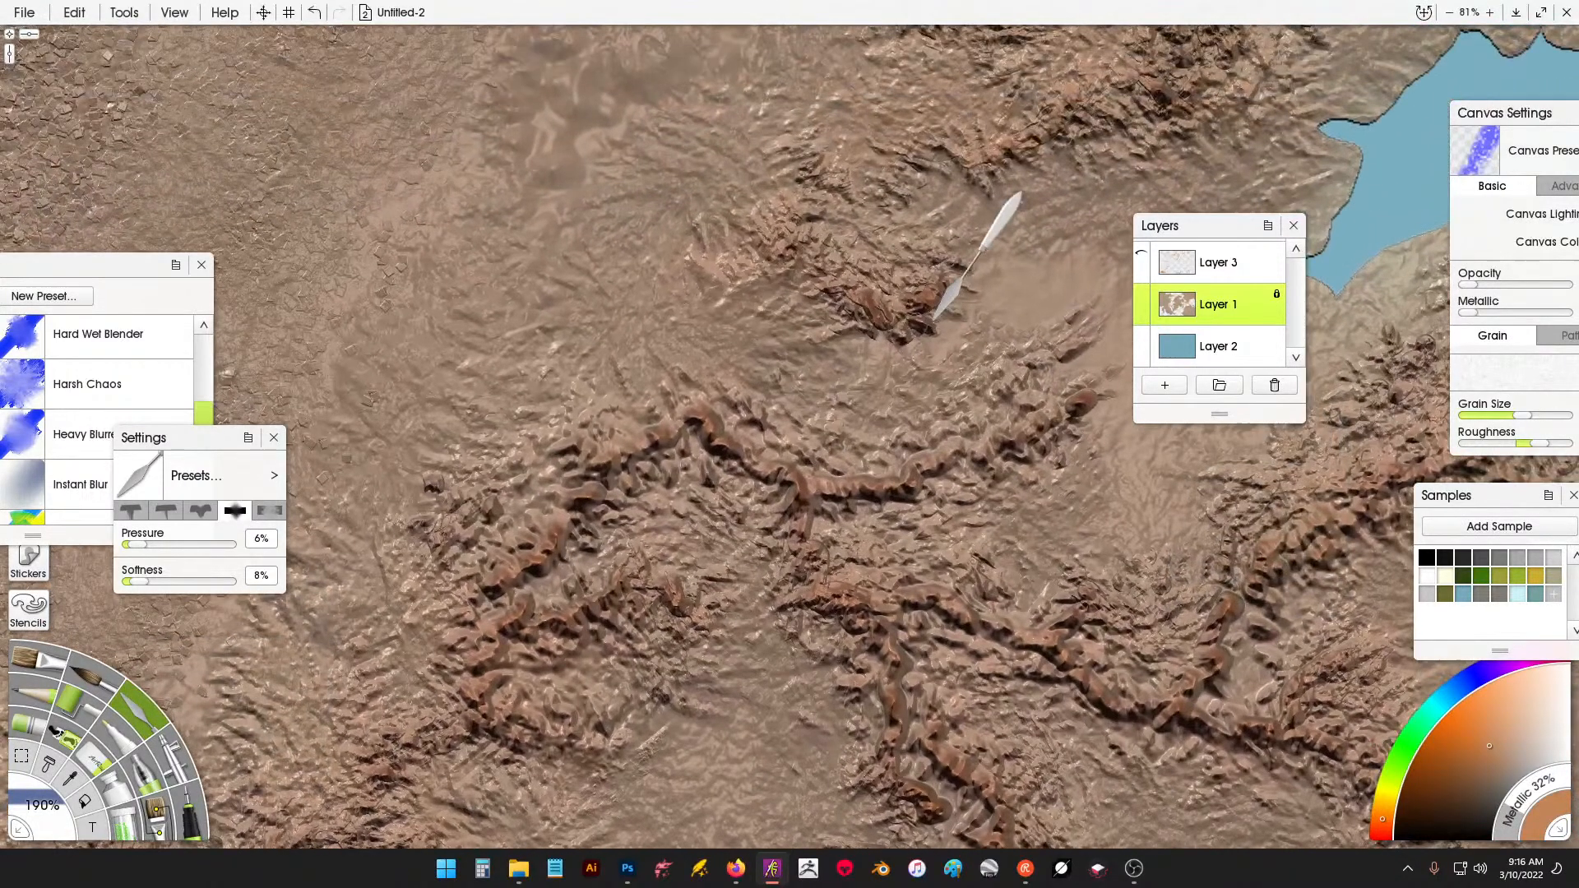
# Blend the rough mountain range near the northwestern continent's northeastern coast into smoother ridges.
pyautogui.moveTo(1040, 159); pyautogui.dragTo(634, 476)
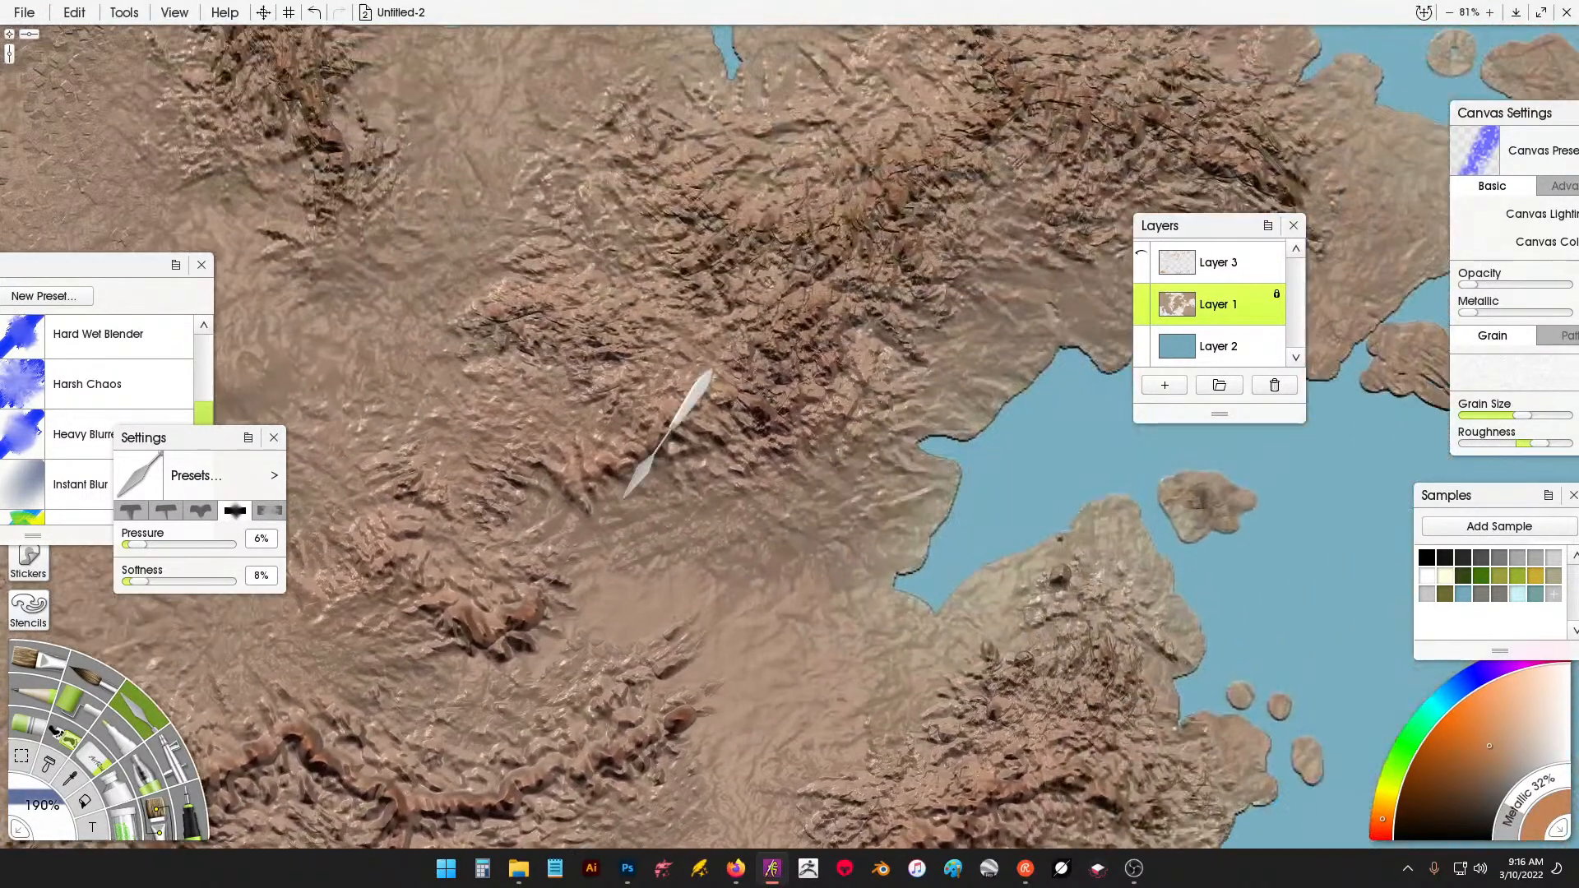
pyautogui.moveTo(763, 219)
pyautogui.mouseDown()
pyautogui.moveTo(687, 244)
pyautogui.moveTo(607, 315)
pyautogui.moveTo(487, 305)
pyautogui.mouseUp()
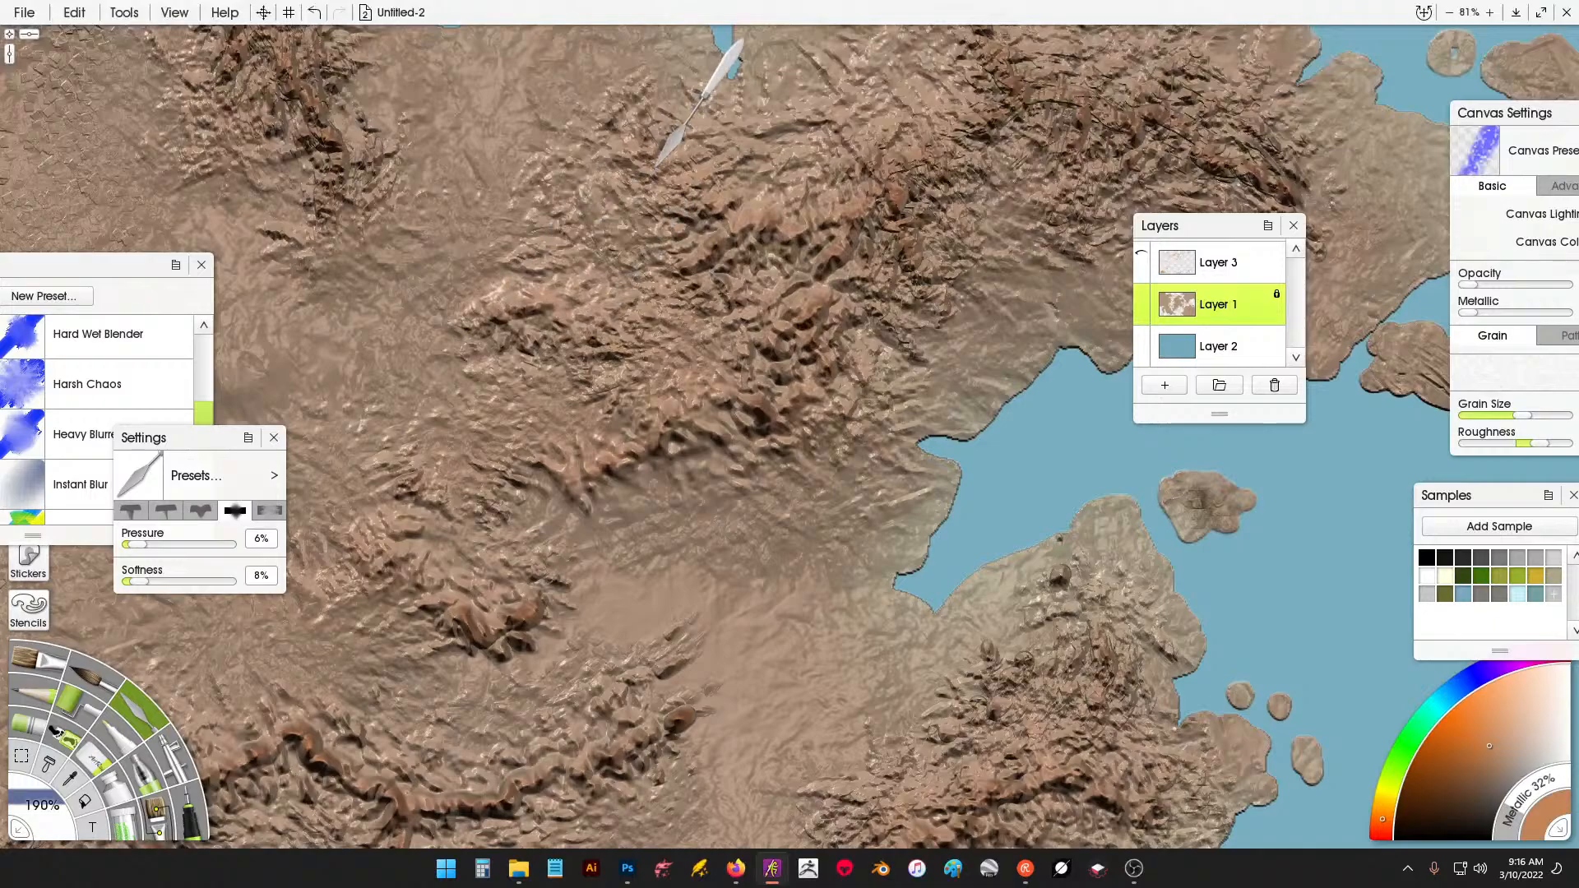
pyautogui.moveTo(655, 168); pyautogui.dragTo(730, 197)
pyautogui.moveTo(885, 218)
pyautogui.mouseDown()
pyautogui.moveTo(1039, 110)
pyautogui.moveTo(1192, 156)
pyautogui.mouseUp()
pyautogui.moveTo(1016, 187); pyautogui.dragTo(936, 391)
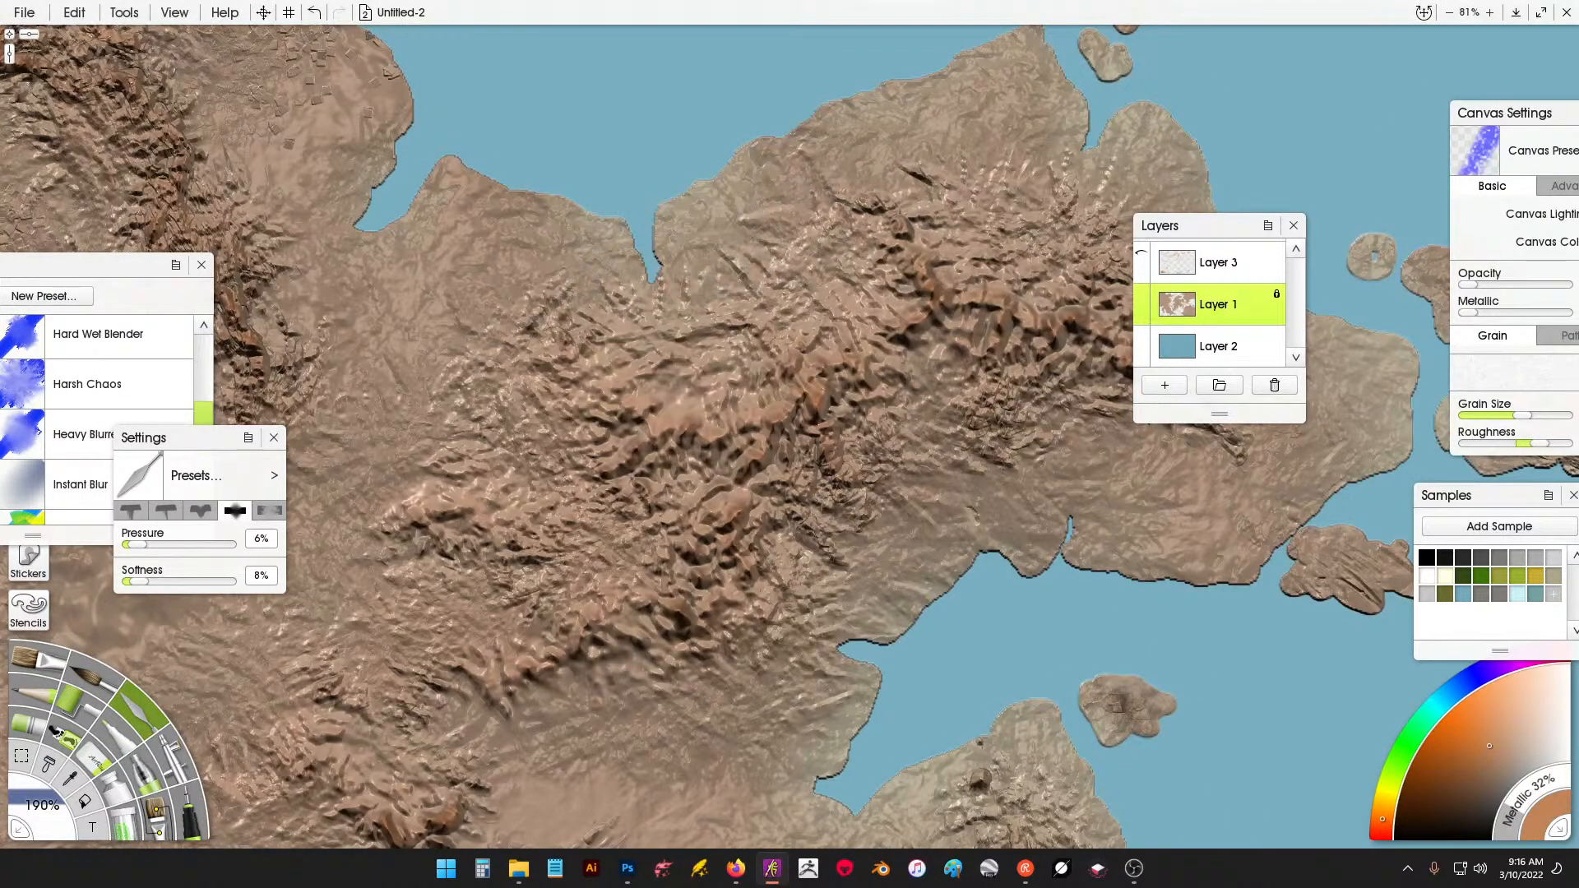
# Soften the north-south range and its western branch near the northwestern continent's upper canvas edge.
pyautogui.moveTo(399, 354); pyautogui.dragTo(1025, 450)
pyautogui.moveTo(889, 465)
pyautogui.mouseDown()
pyautogui.moveTo(764, 298)
pyautogui.moveTo(797, 160)
pyautogui.mouseUp()
pyautogui.moveTo(798, 177); pyautogui.dragTo(896, 398)
pyautogui.moveTo(892, 403)
pyautogui.mouseDown()
pyautogui.moveTo(794, 370)
pyautogui.moveTo(574, 426)
pyautogui.mouseUp()
pyautogui.moveTo(773, 319); pyautogui.dragTo(746, 205)
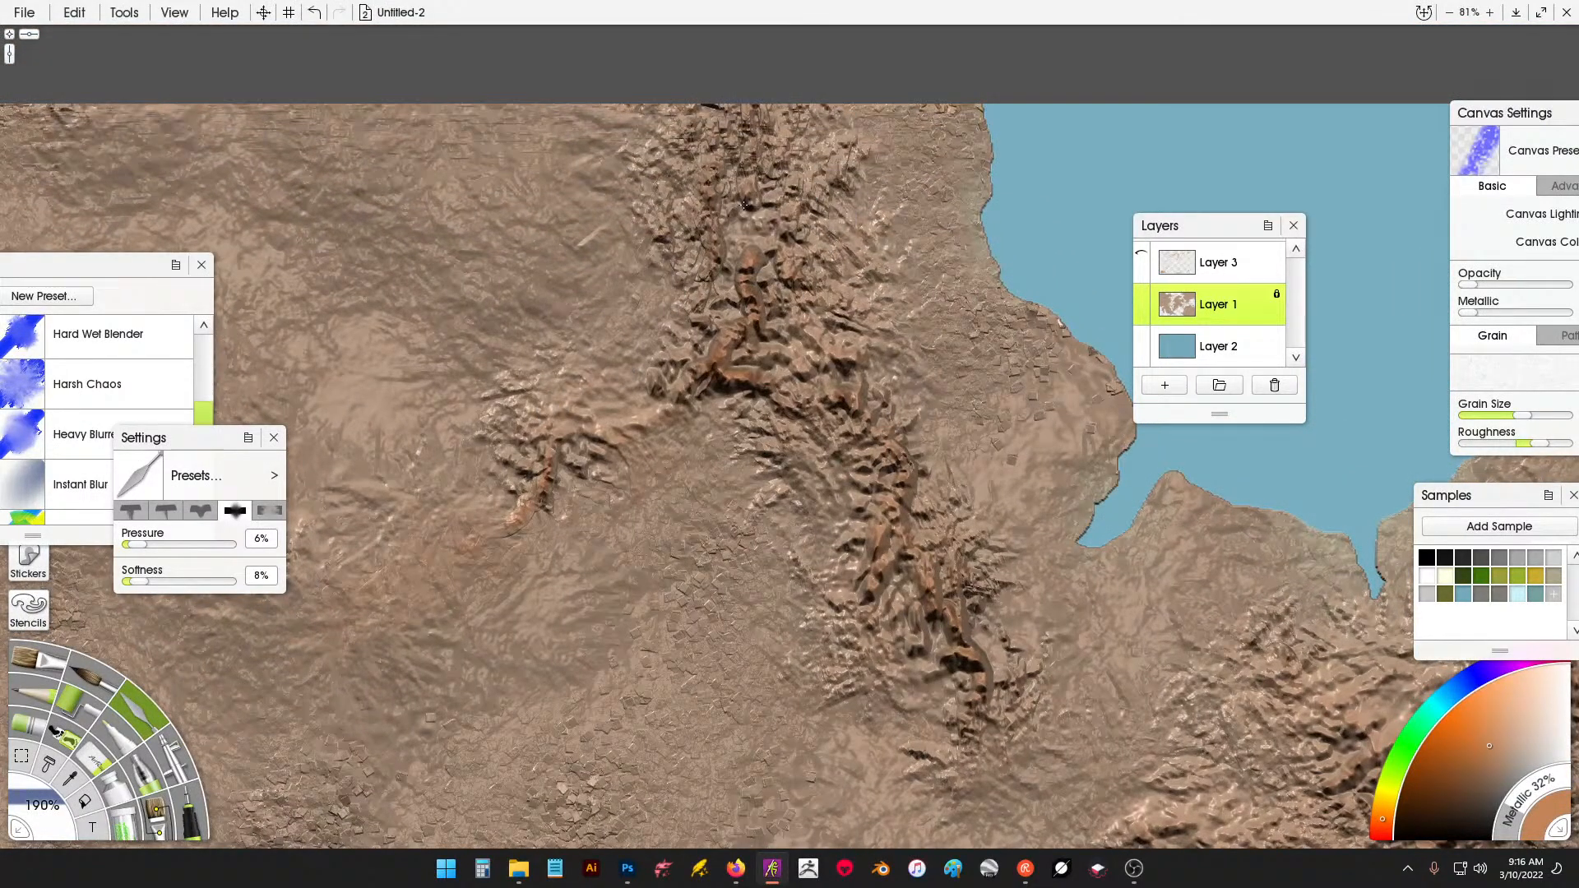
# Smooth the cracked texture of the plains near the western canvas edge of the northwestern continent.
pyautogui.moveTo(625, 658); pyautogui.dragTo(893, 177)
pyautogui.moveTo(823, 510); pyautogui.dragTo(790, 299)
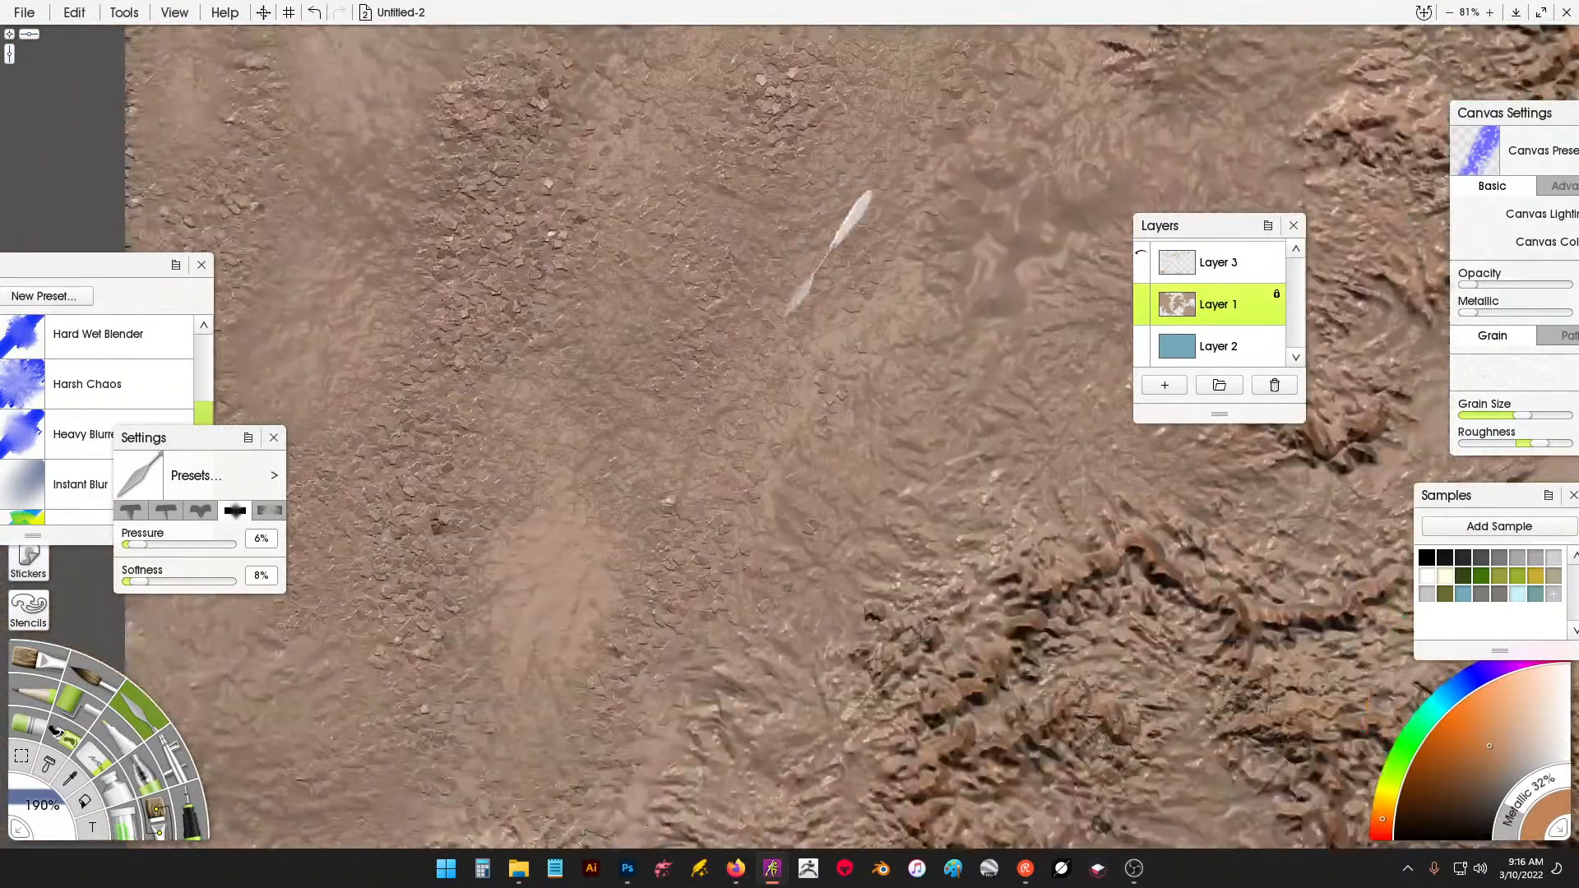
pyautogui.moveTo(831, 629); pyautogui.dragTo(714, 350)
pyautogui.moveTo(591, 285); pyautogui.dragTo(884, 399)
pyautogui.moveTo(503, 504); pyautogui.dragTo(588, 249)
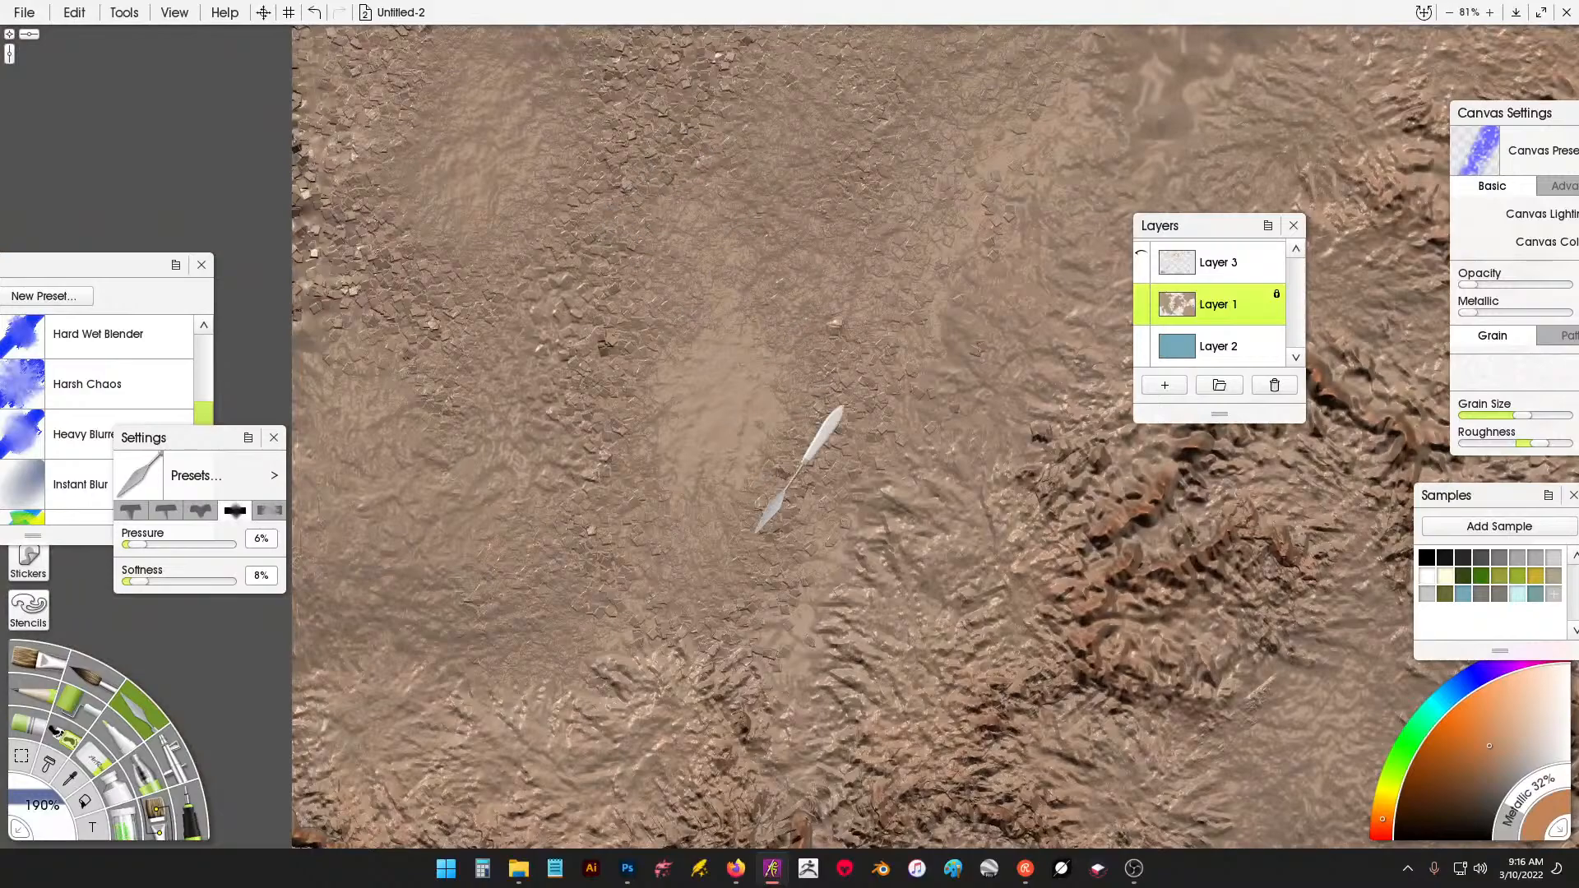
# Soften the ridges running east from the western canvas edge, working toward the land around the small lake.
pyautogui.moveTo(755, 535); pyautogui.dragTo(639, 177)
pyautogui.moveTo(757, 487); pyautogui.dragTo(826, 382)
pyautogui.moveTo(826, 384)
pyautogui.mouseDown()
pyautogui.moveTo(635, 461)
pyautogui.moveTo(588, 497)
pyautogui.mouseUp()
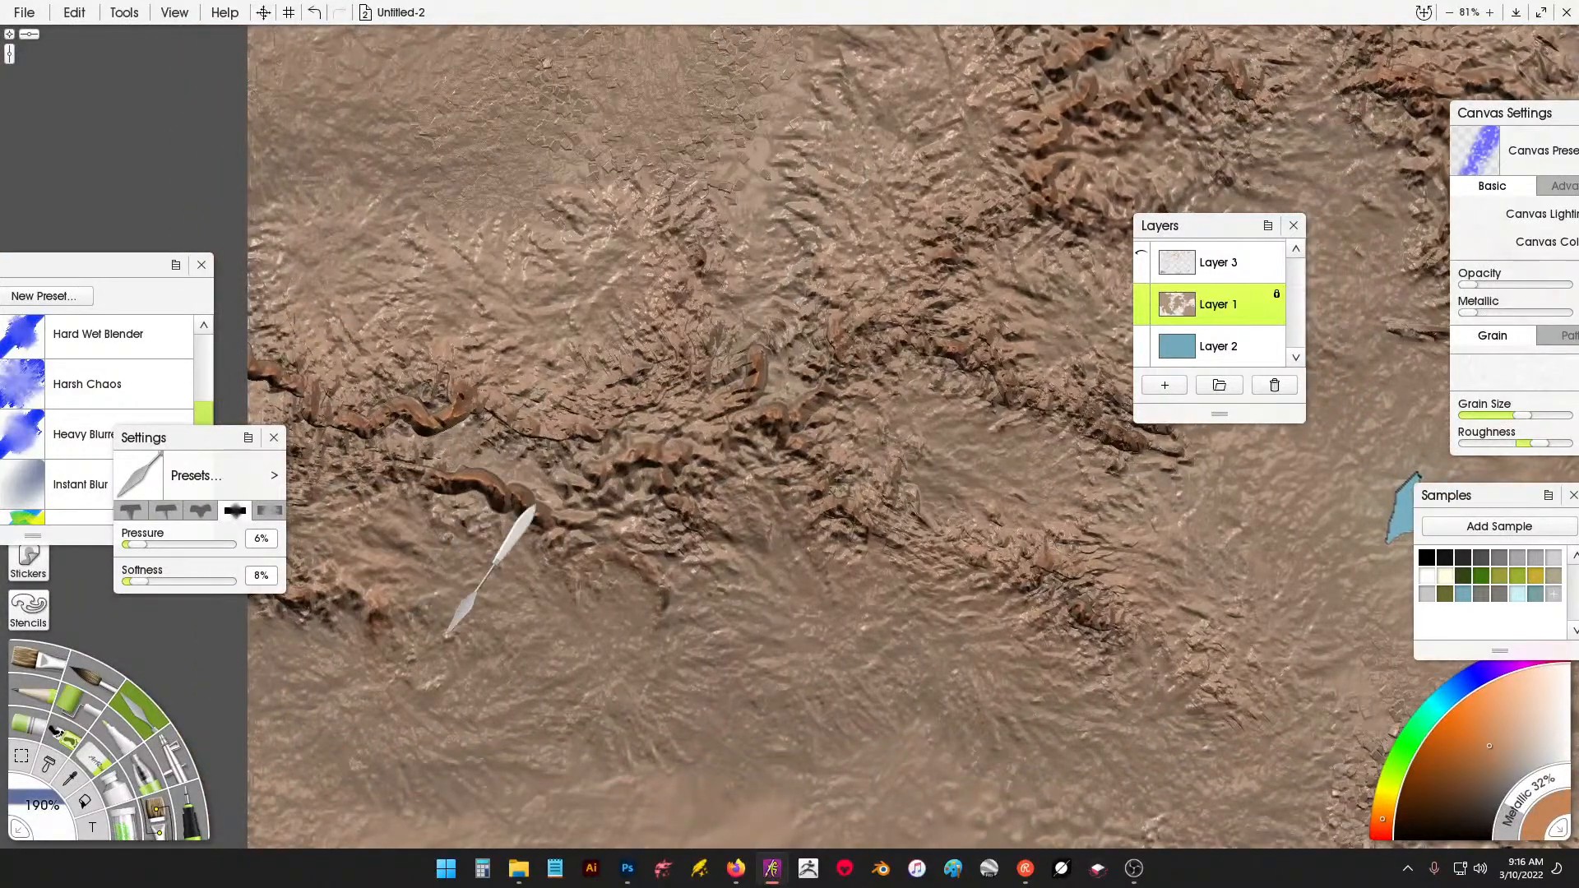
pyautogui.moveTo(1032, 578); pyautogui.dragTo(415, 482)
pyautogui.moveTo(635, 611); pyautogui.dragTo(447, 449)
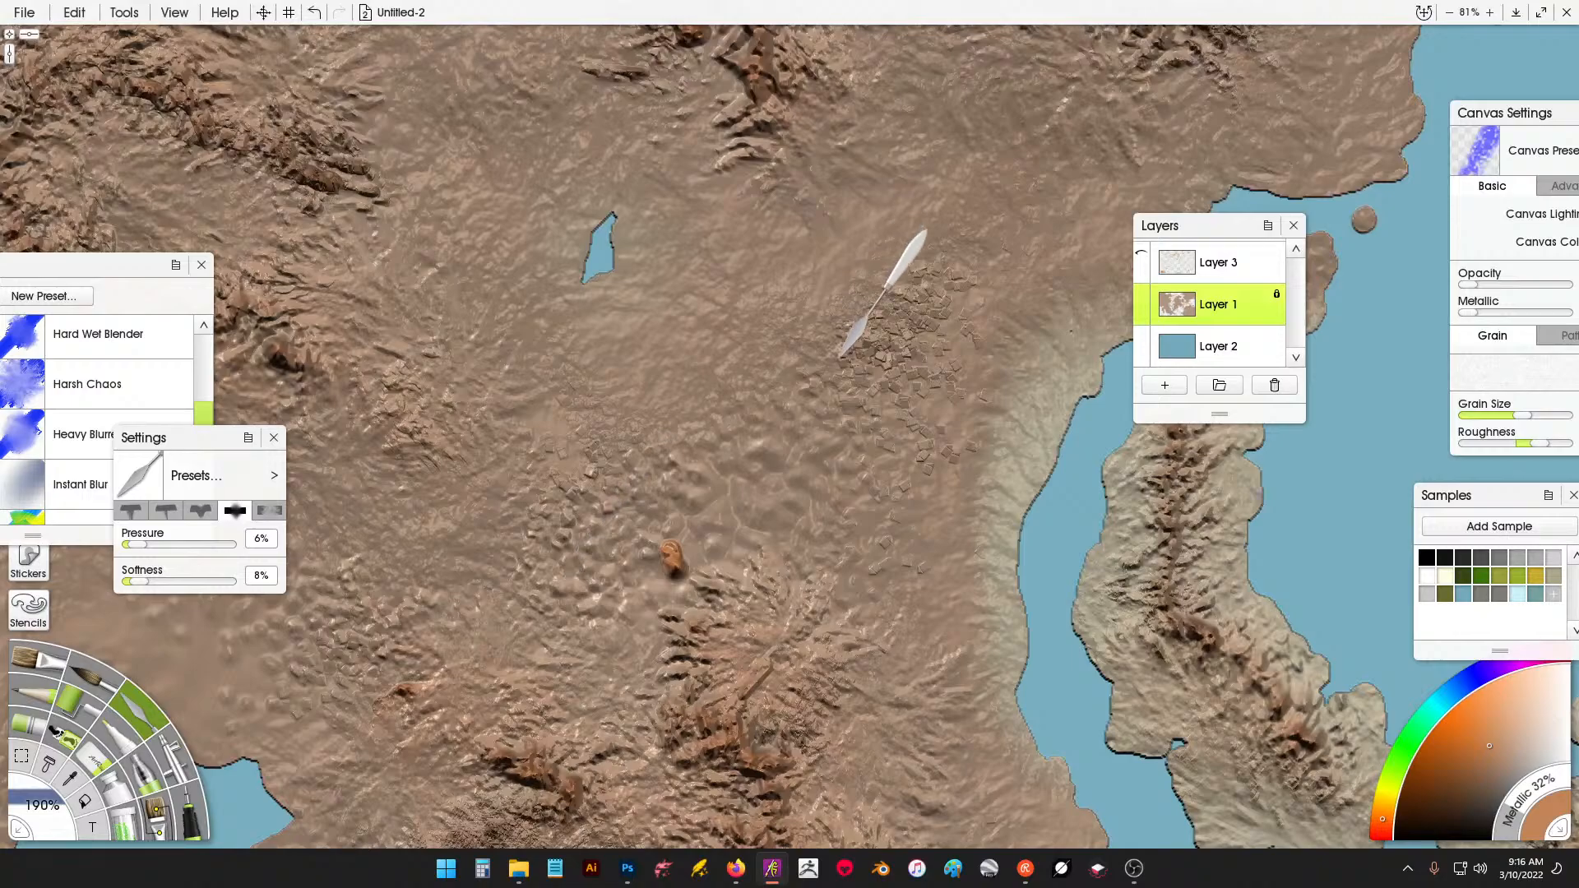
# Examine the relief south of the small lake and across the central continent, from its northern highlands to its southern peninsula.
pyautogui.moveTo(732, 610); pyautogui.dragTo(773, 407)
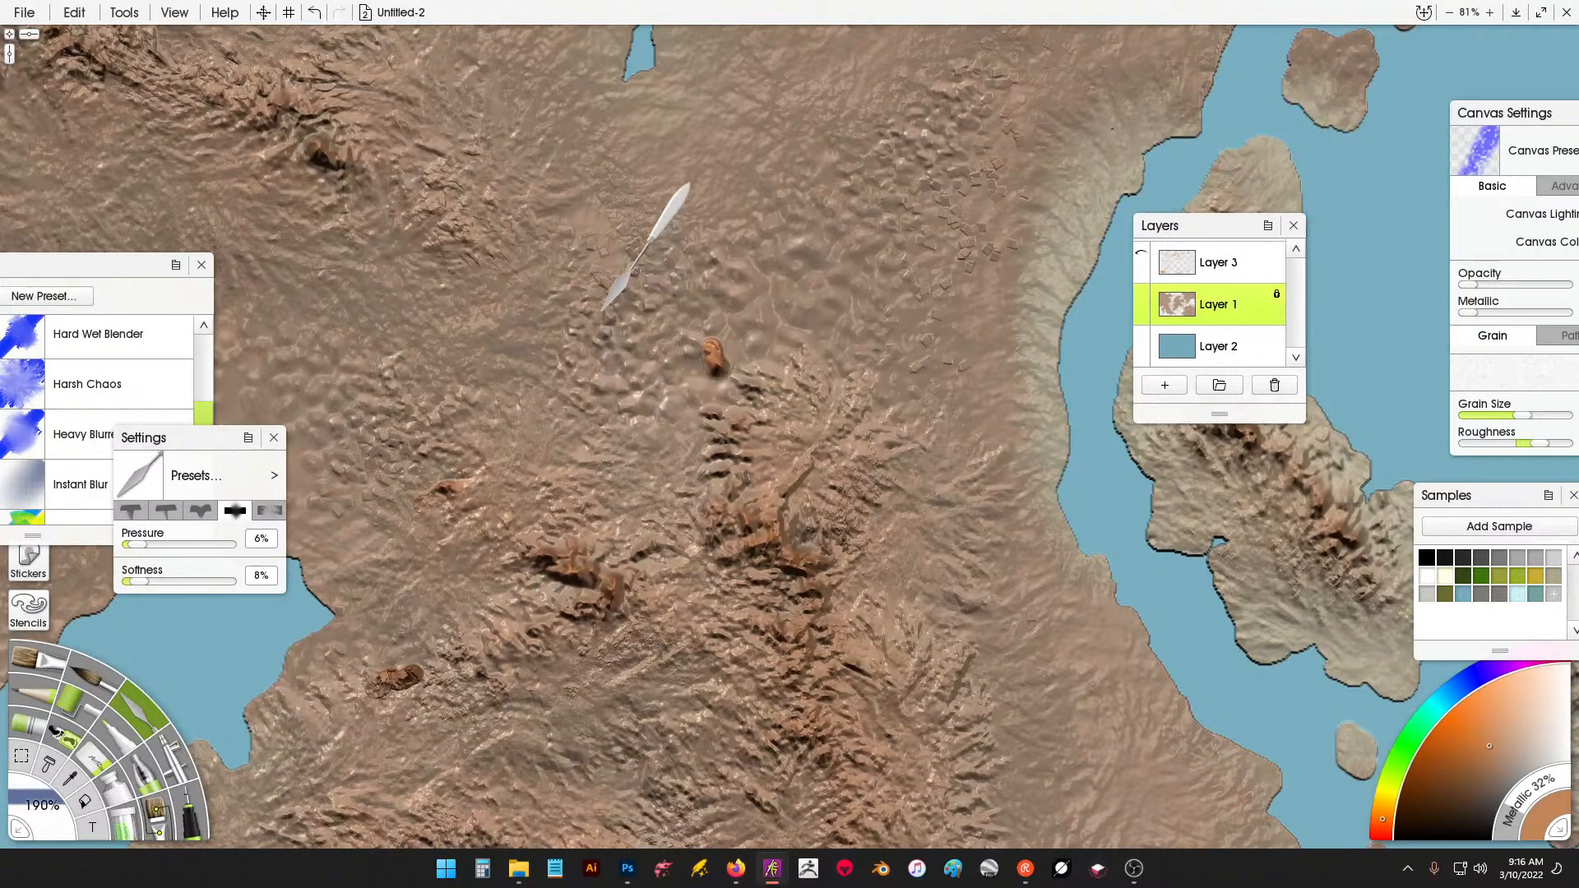
pyautogui.moveTo(684, 285); pyautogui.dragTo(705, 140)
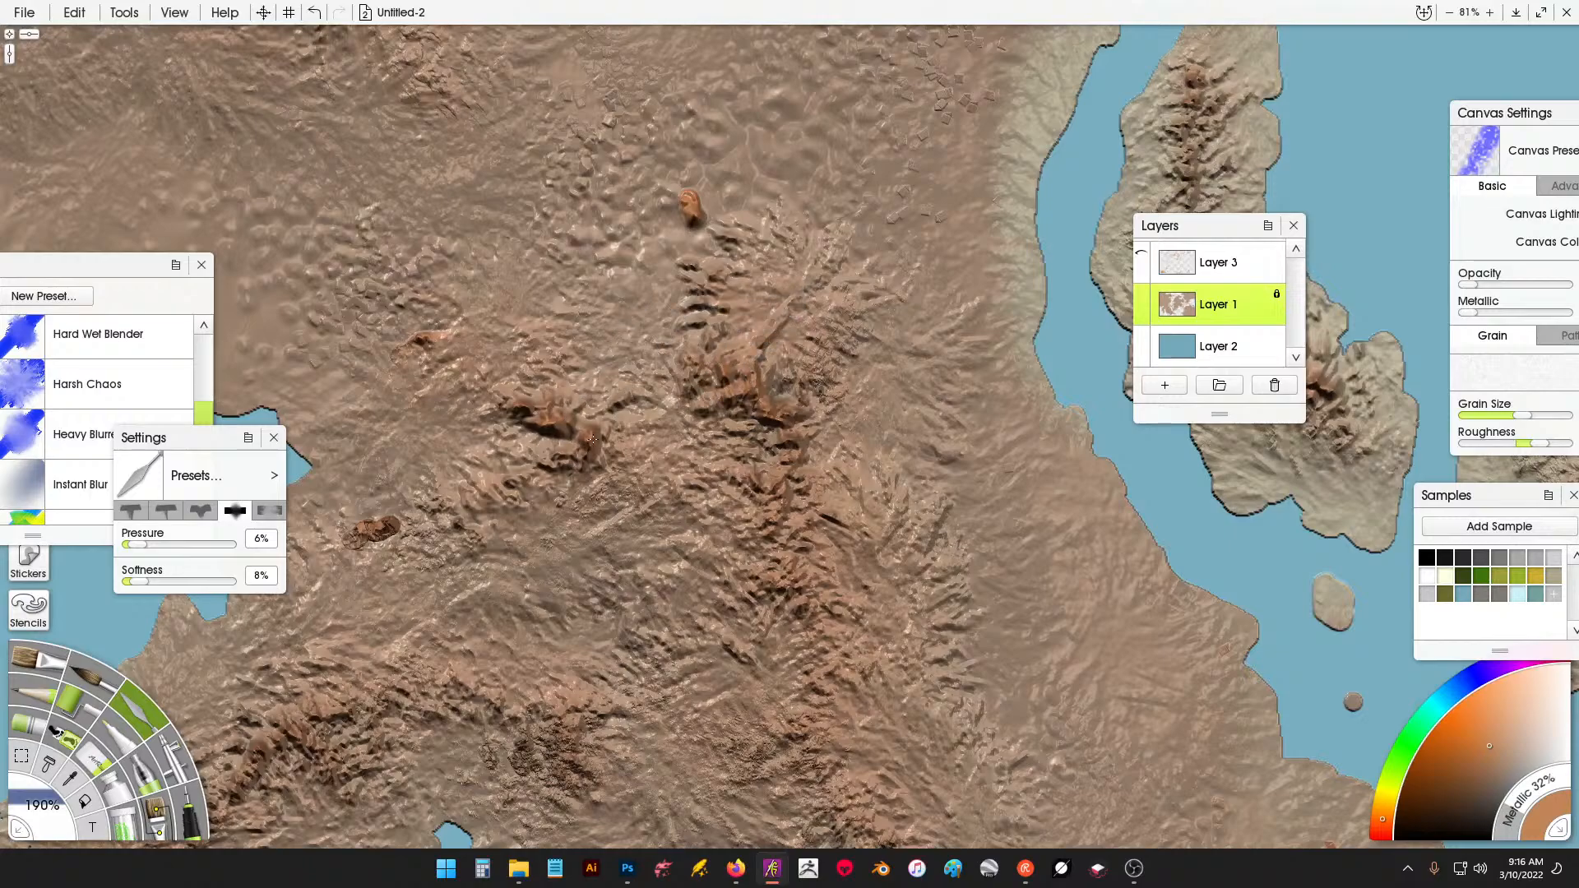
pyautogui.moveTo(653, 480); pyautogui.dragTo(697, 459)
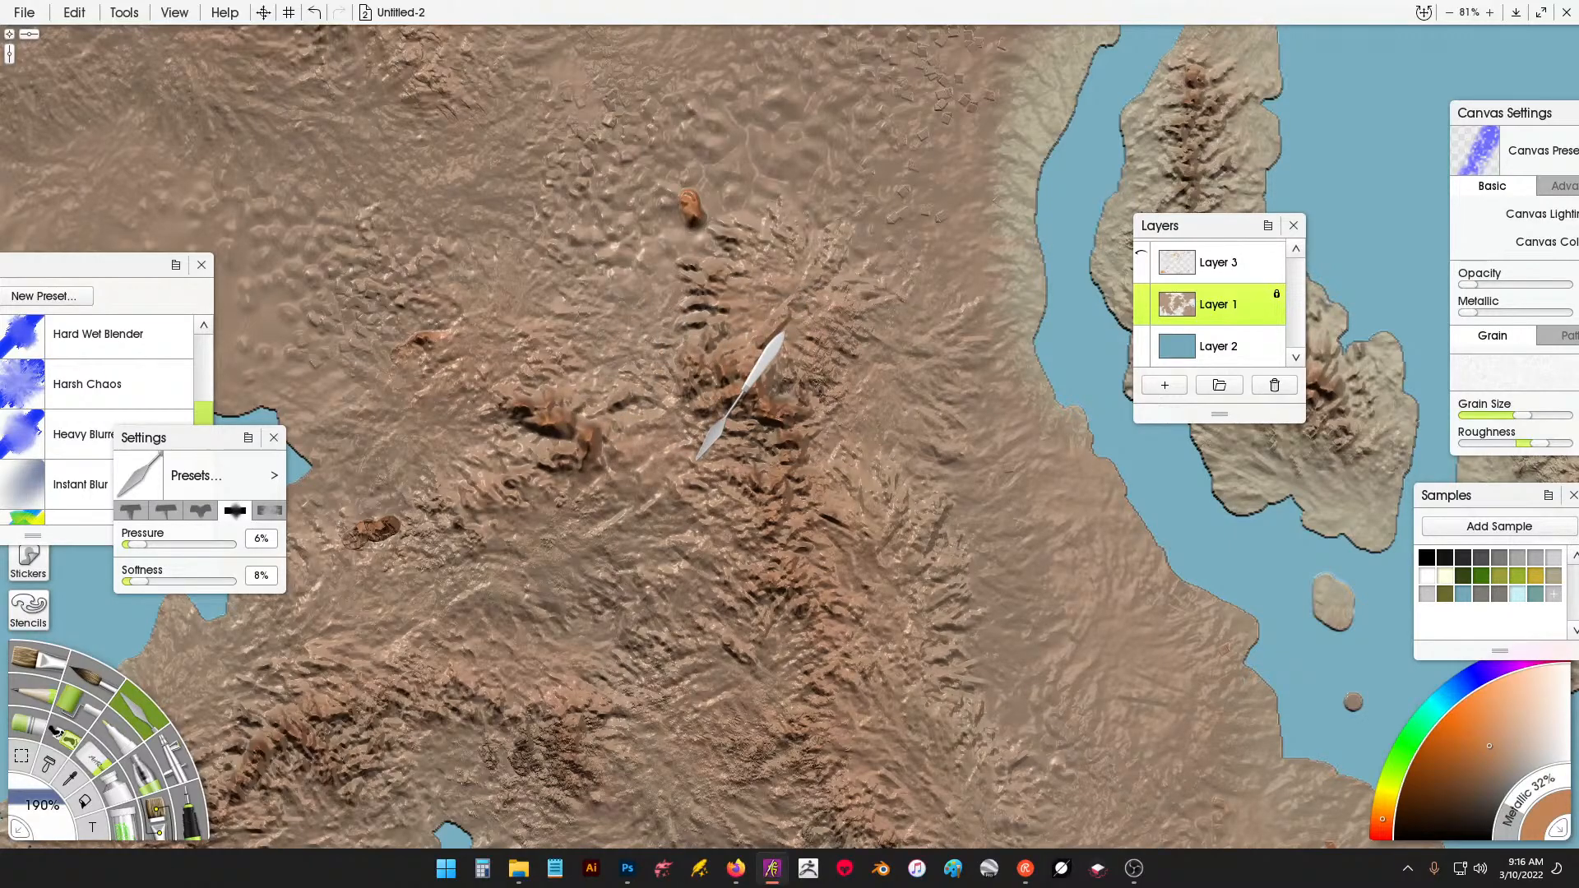
pyautogui.scroll(-6, 769, 354)
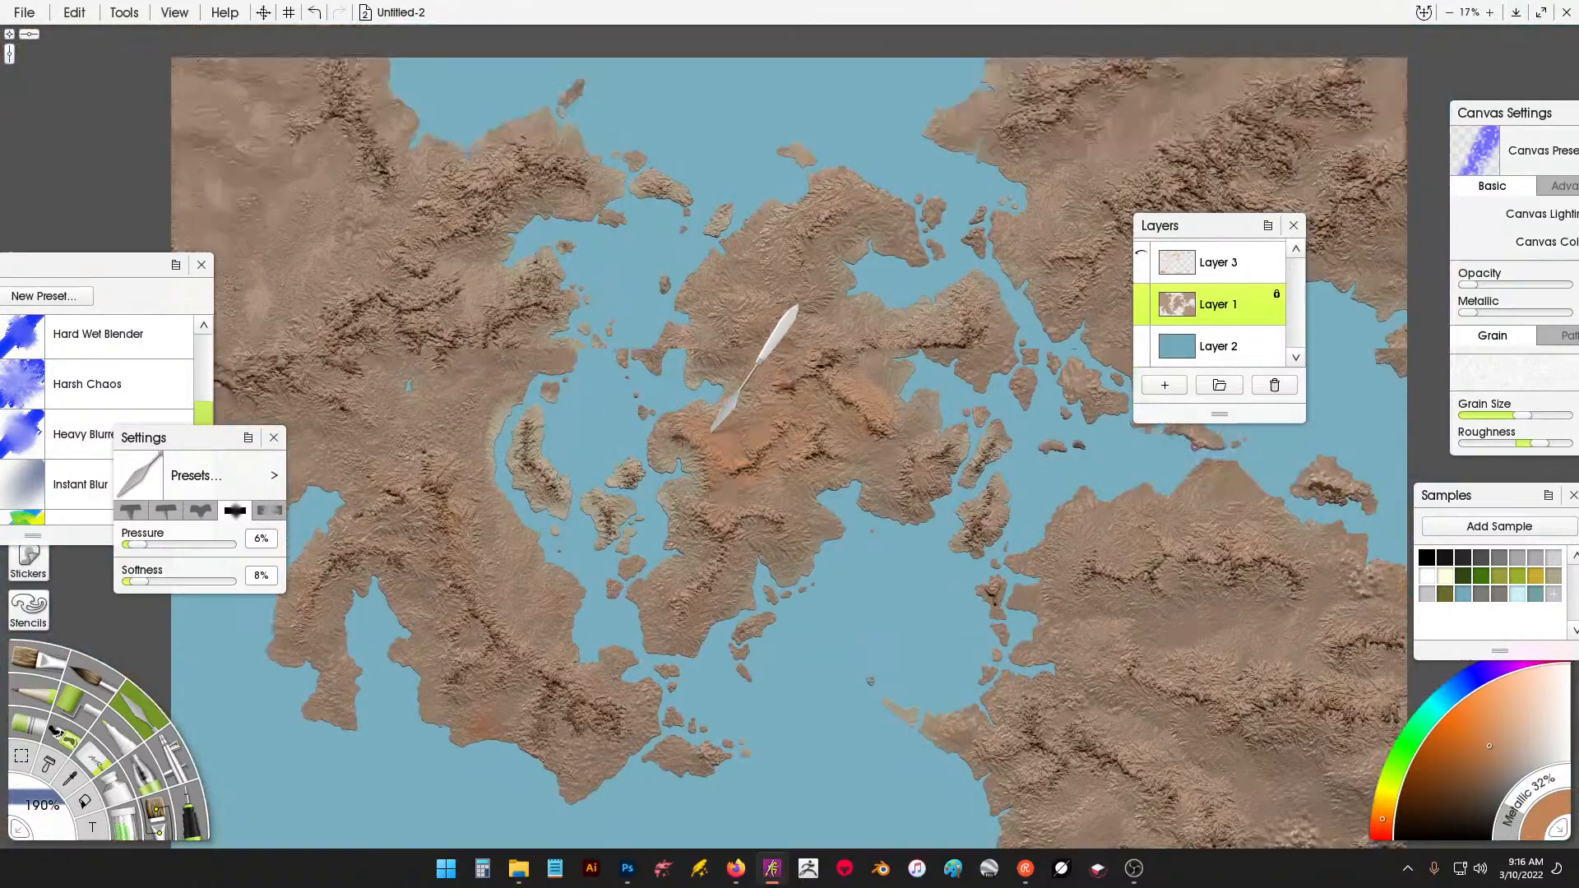
pyautogui.scroll(8, 781, 416)
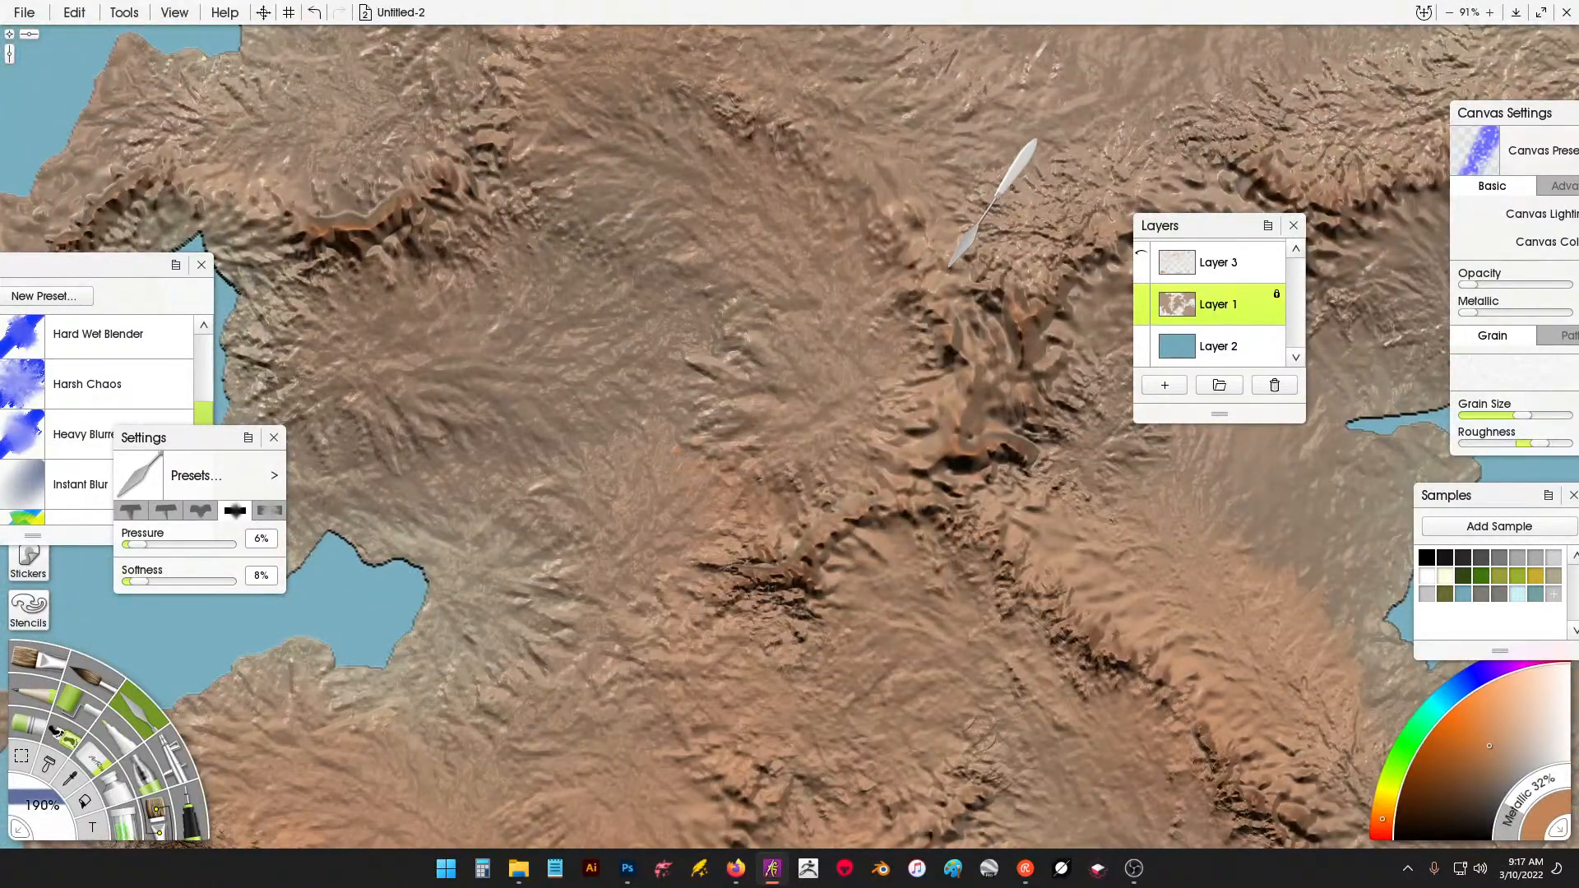
pyautogui.press('Down')
pyautogui.scroll(-4, 1027, 140)
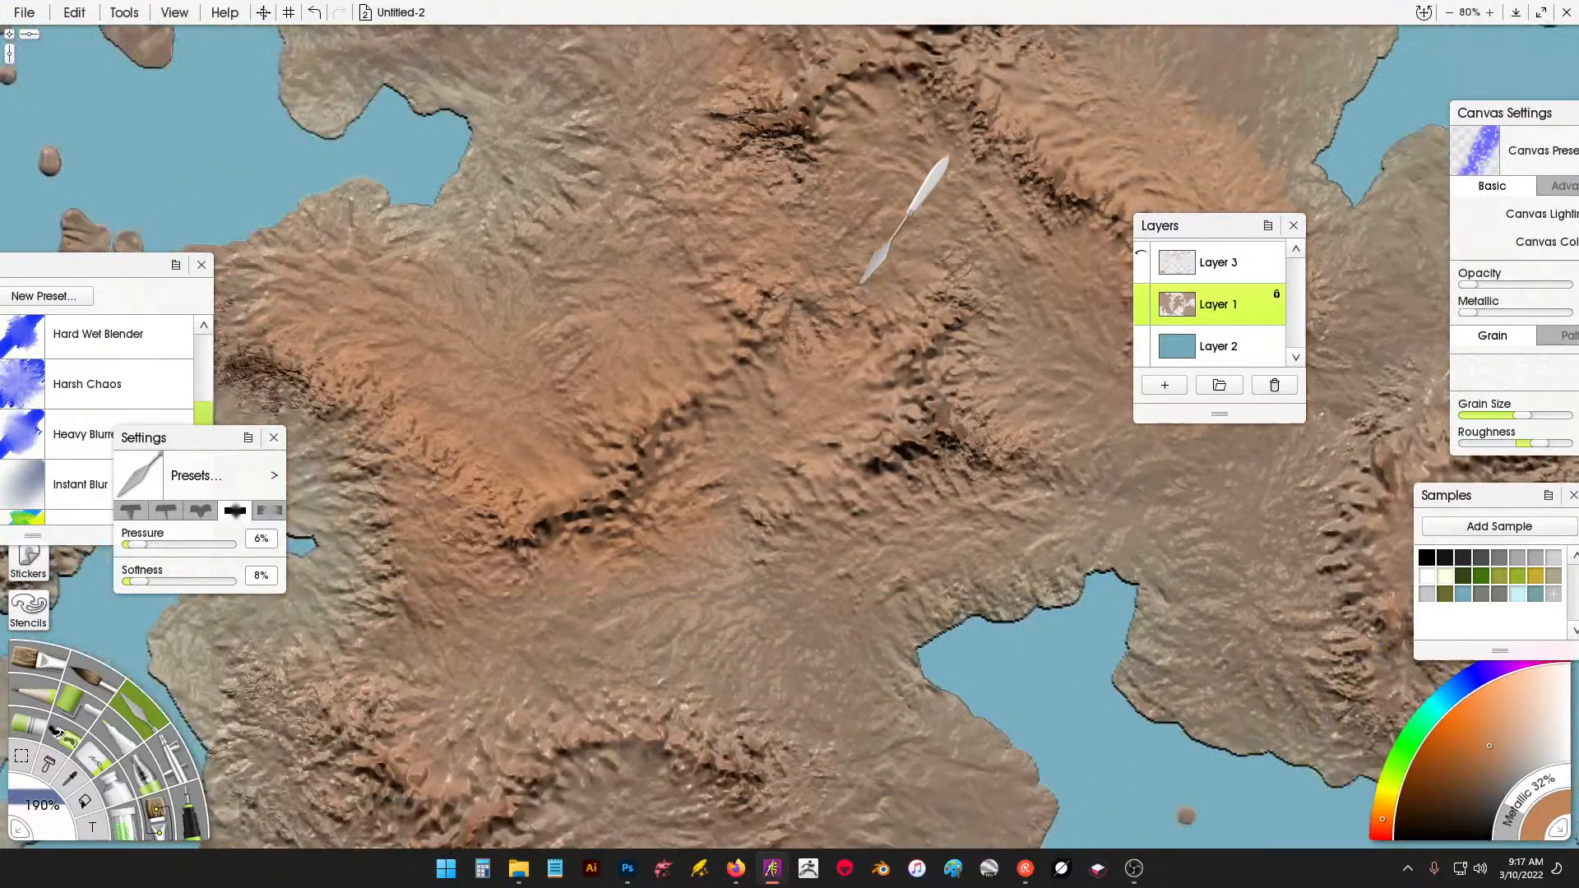
pyautogui.press('Up')
pyautogui.press('Up')
pyautogui.press('Up')
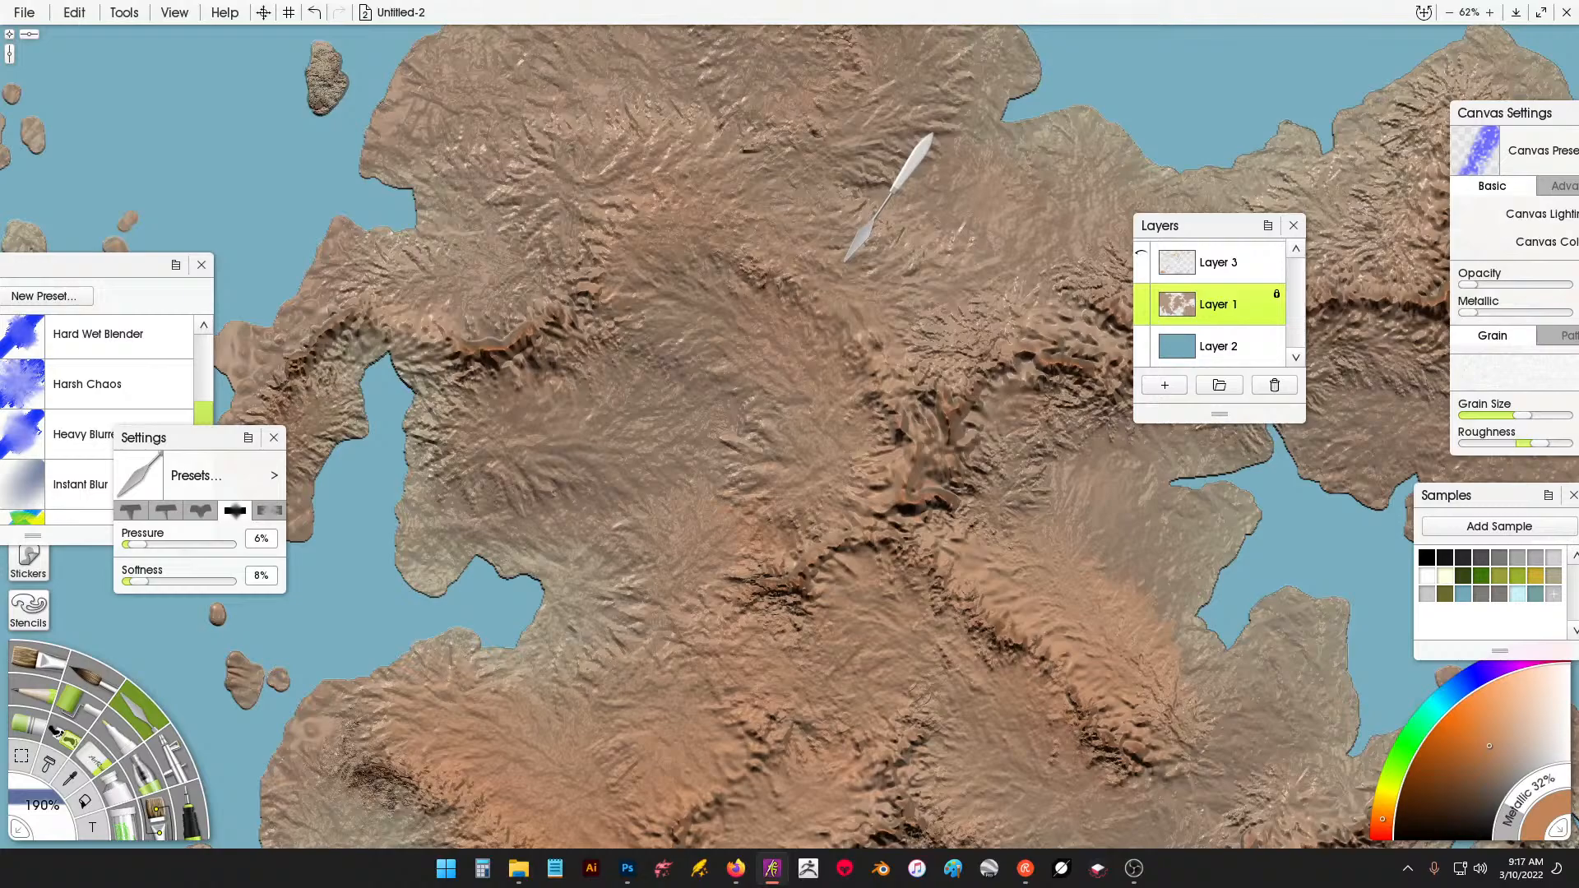
pyautogui.scroll(-10, 582, 313)
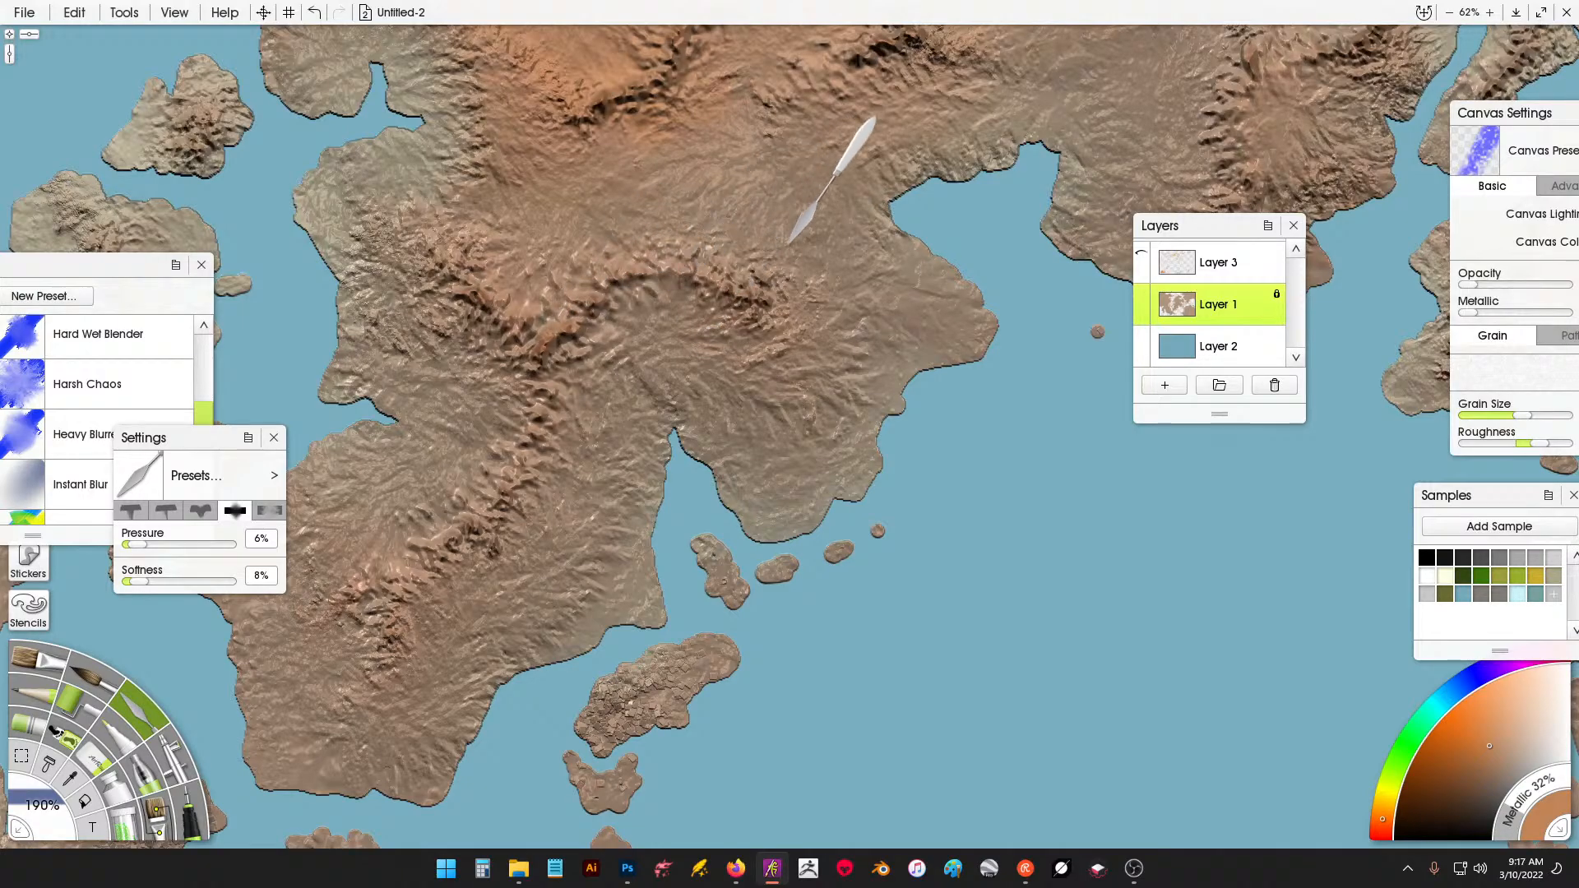
pyautogui.scroll(-5, 798, 296)
pyautogui.scroll(5, 800, 298)
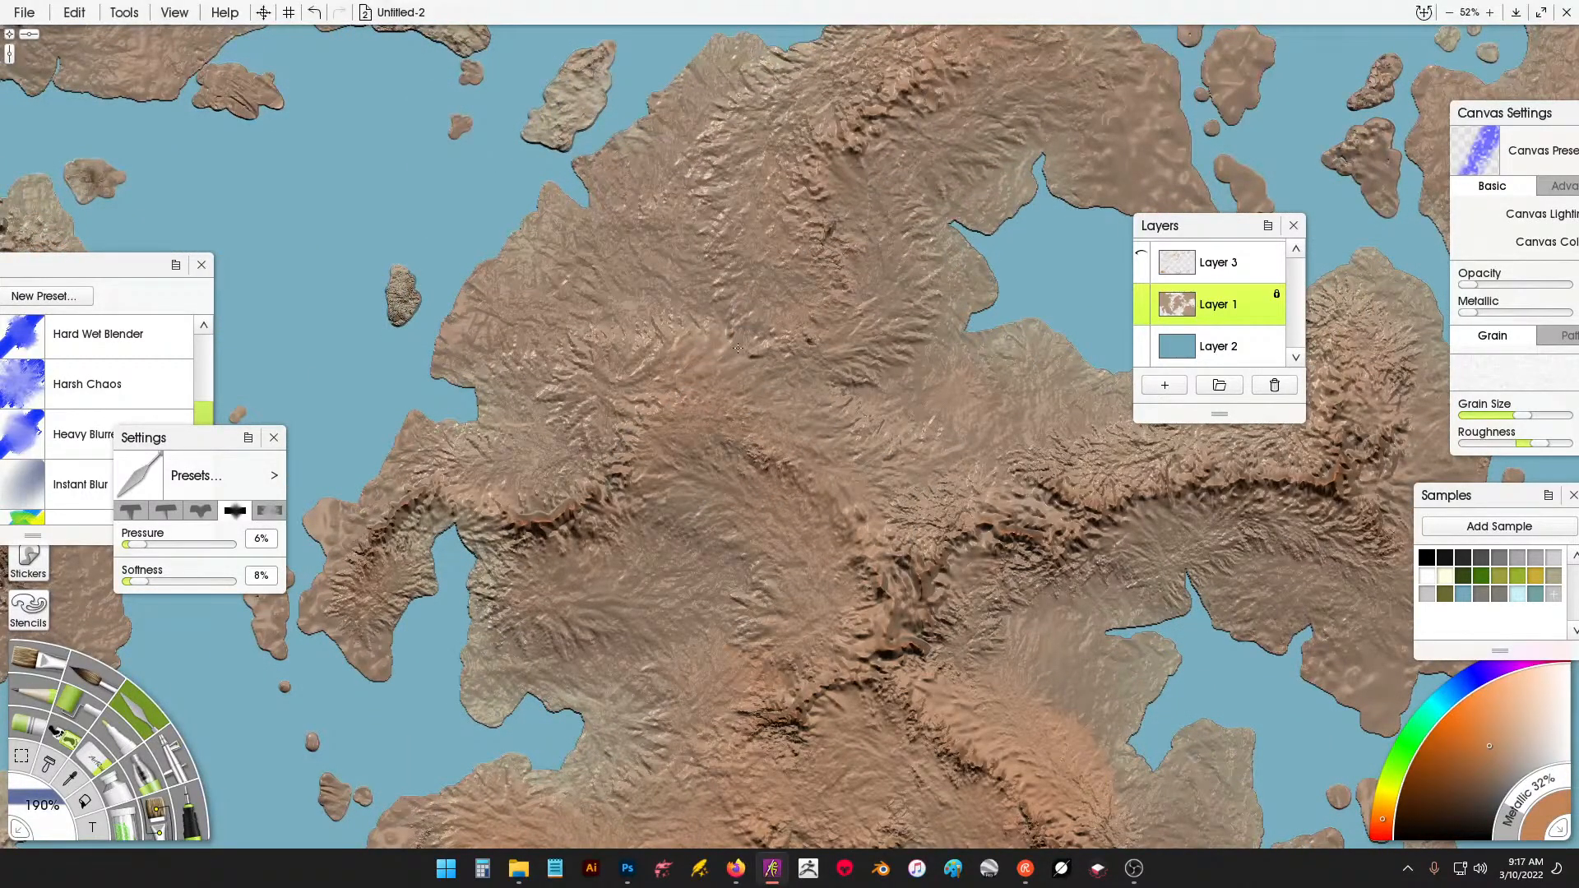
# Inspect the islands east of the central continent and the southeastern continent's mountain ranges and western coast.
pyautogui.moveTo(1022, 458); pyautogui.dragTo(422, 398)
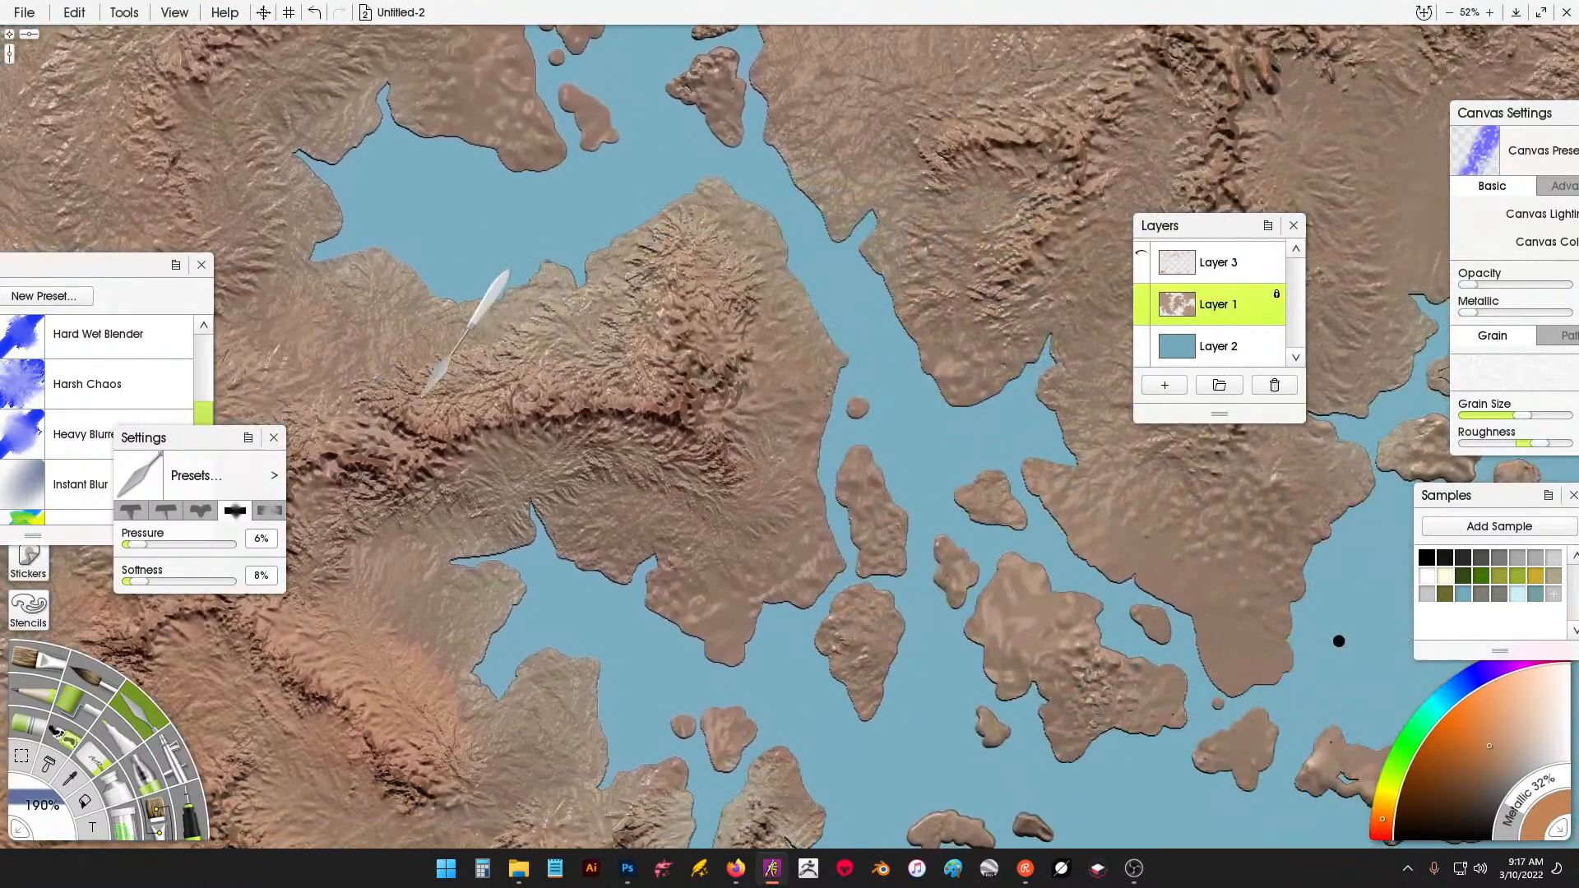
pyautogui.moveTo(647, 414); pyautogui.dragTo(635, 246)
pyautogui.moveTo(699, 461); pyautogui.dragTo(635, 255)
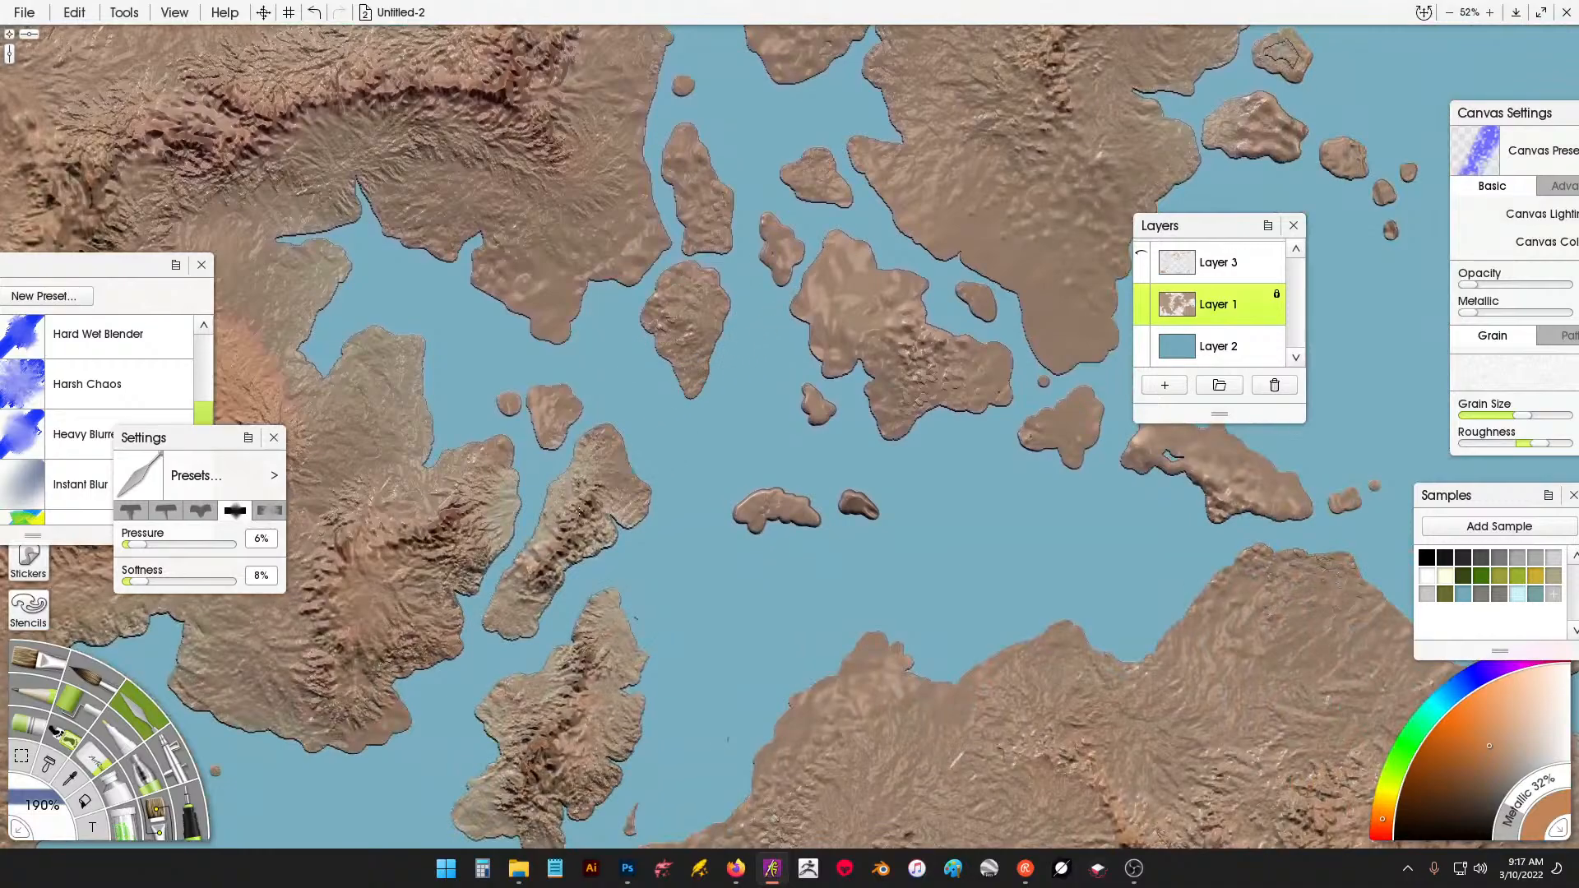
pyautogui.moveTo(691, 626); pyautogui.dragTo(668, 469)
pyautogui.moveTo(701, 591); pyautogui.dragTo(602, 440)
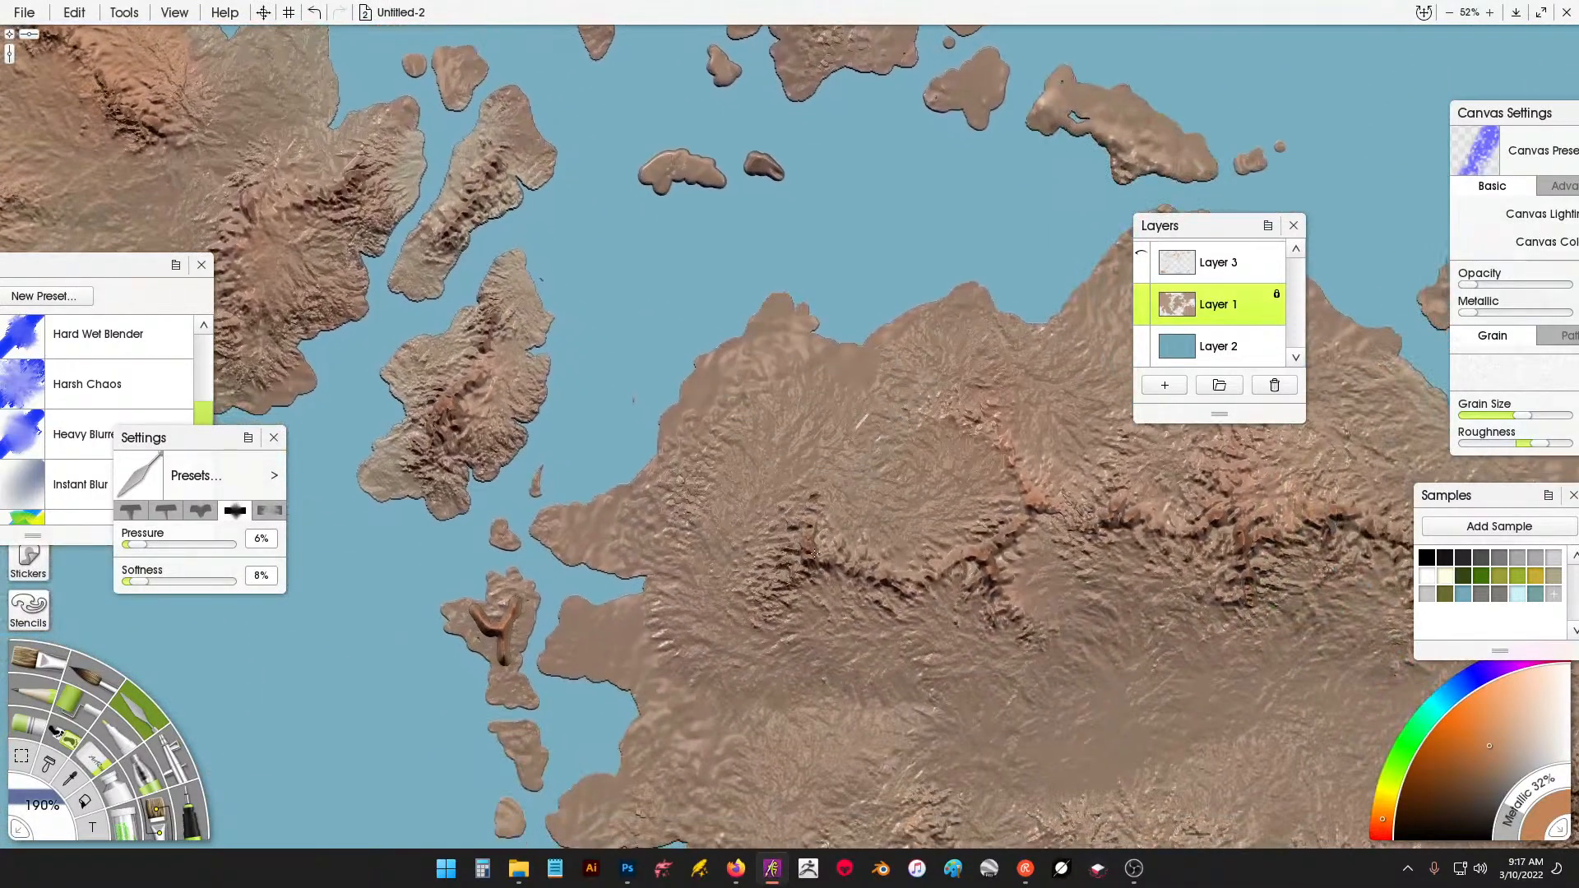
pyautogui.moveTo(904, 556); pyautogui.dragTo(860, 517)
pyautogui.moveTo(1182, 529); pyautogui.dragTo(846, 475)
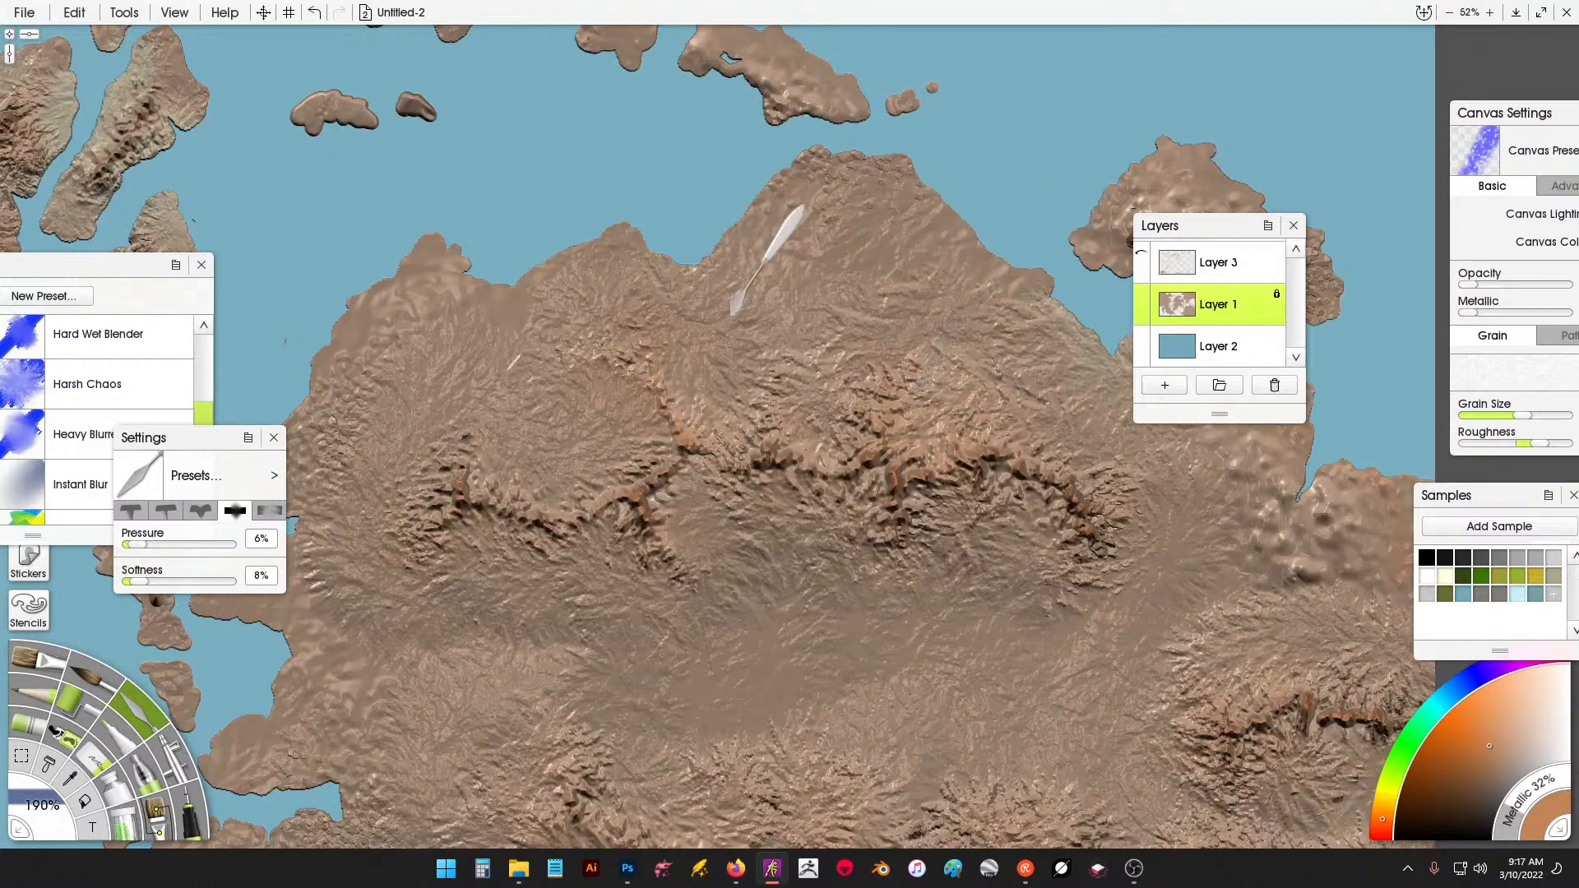
pyautogui.moveTo(755, 272); pyautogui.dragTo(661, 479)
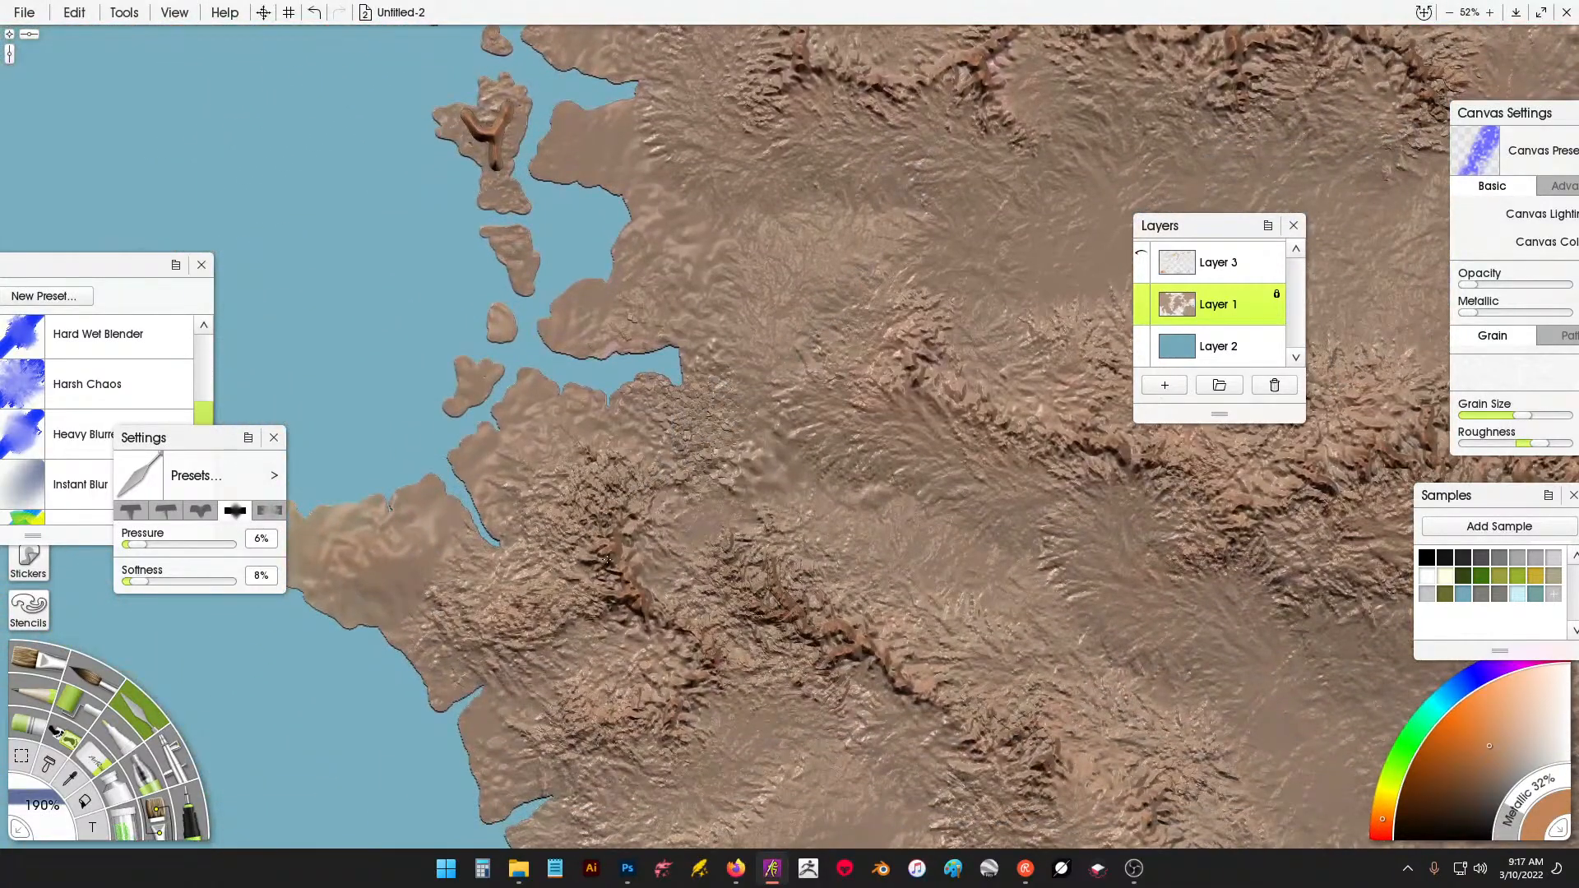
pyautogui.moveTo(711, 559); pyautogui.dragTo(1103, 670)
pyautogui.moveTo(673, 404); pyautogui.dragTo(679, 414)
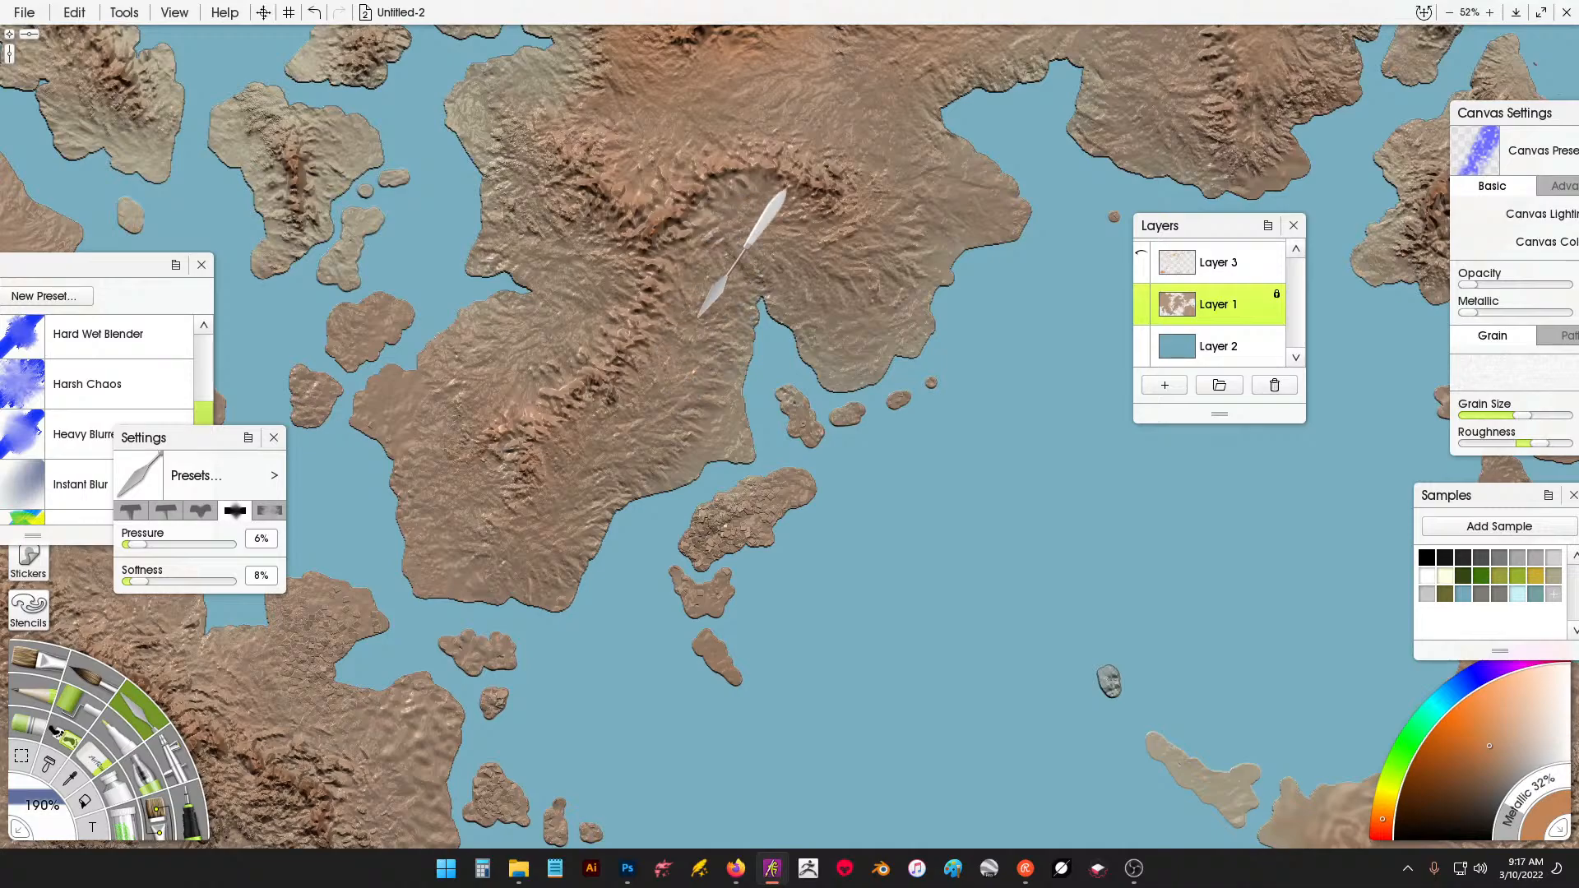
# Examine the central continent's southern half and the western landmass from the ranges around the small lake to its southern tip.
pyautogui.moveTo(697, 320); pyautogui.dragTo(421, 475)
pyautogui.moveTo(449, 47); pyautogui.dragTo(706, 257)
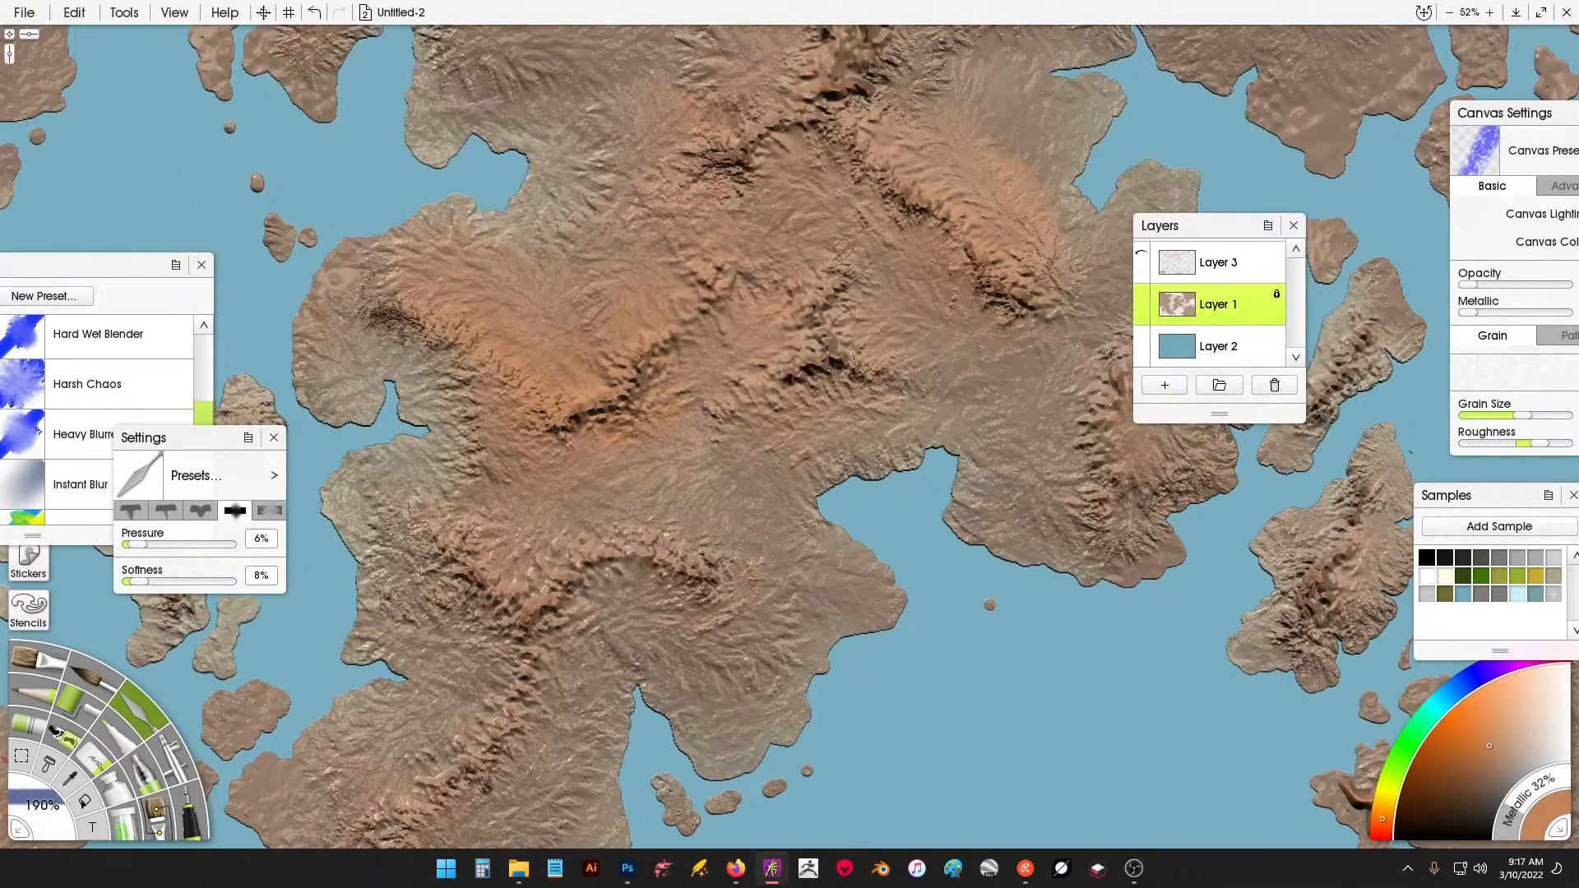
pyautogui.moveTo(815, 135); pyautogui.dragTo(814, 328)
pyautogui.moveTo(120, 228); pyautogui.dragTo(887, 385)
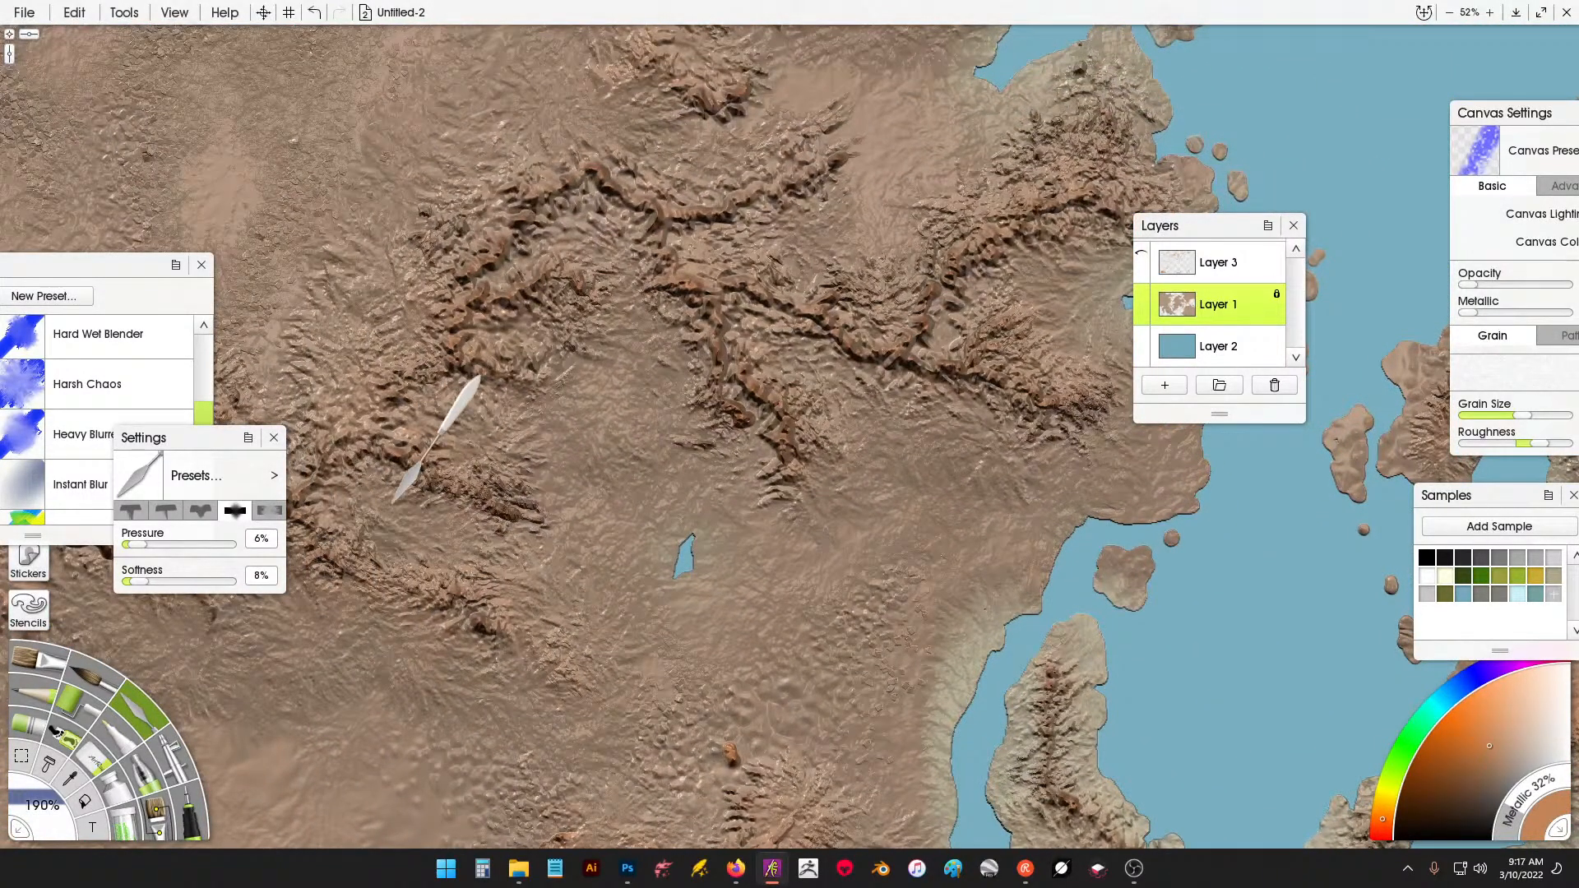
pyautogui.moveTo(395, 502); pyautogui.dragTo(645, 574)
pyautogui.moveTo(551, 604); pyautogui.dragTo(504, 268)
pyautogui.moveTo(574, 539); pyautogui.dragTo(481, 378)
pyautogui.moveTo(708, 538); pyautogui.dragTo(663, 440)
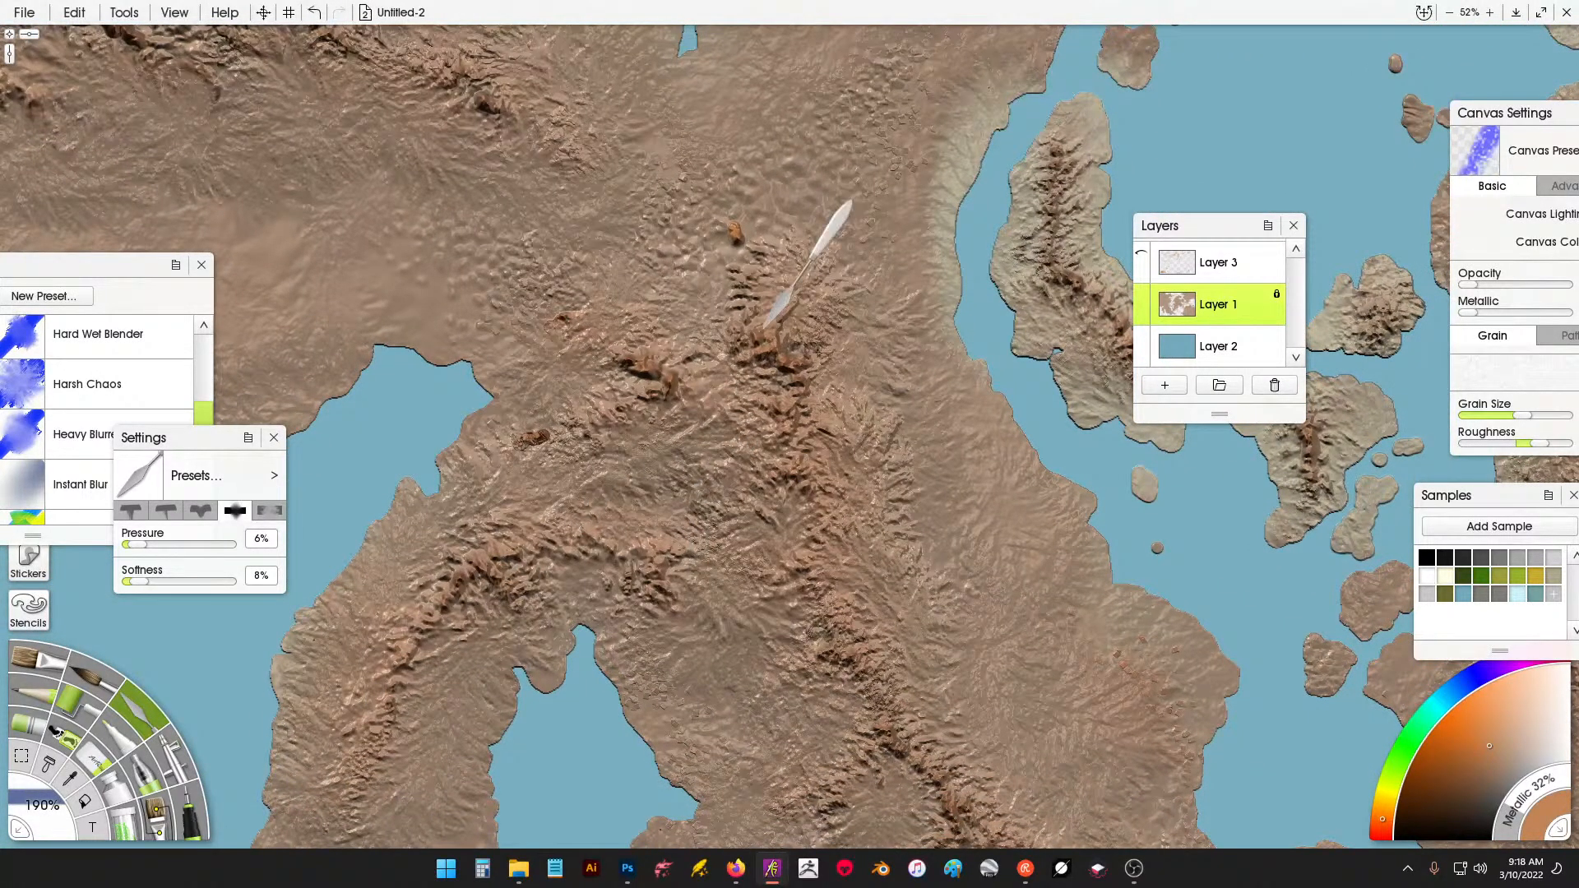
pyautogui.moveTo(757, 288); pyautogui.dragTo(782, 430)
pyautogui.moveTo(820, 604); pyautogui.dragTo(748, 437)
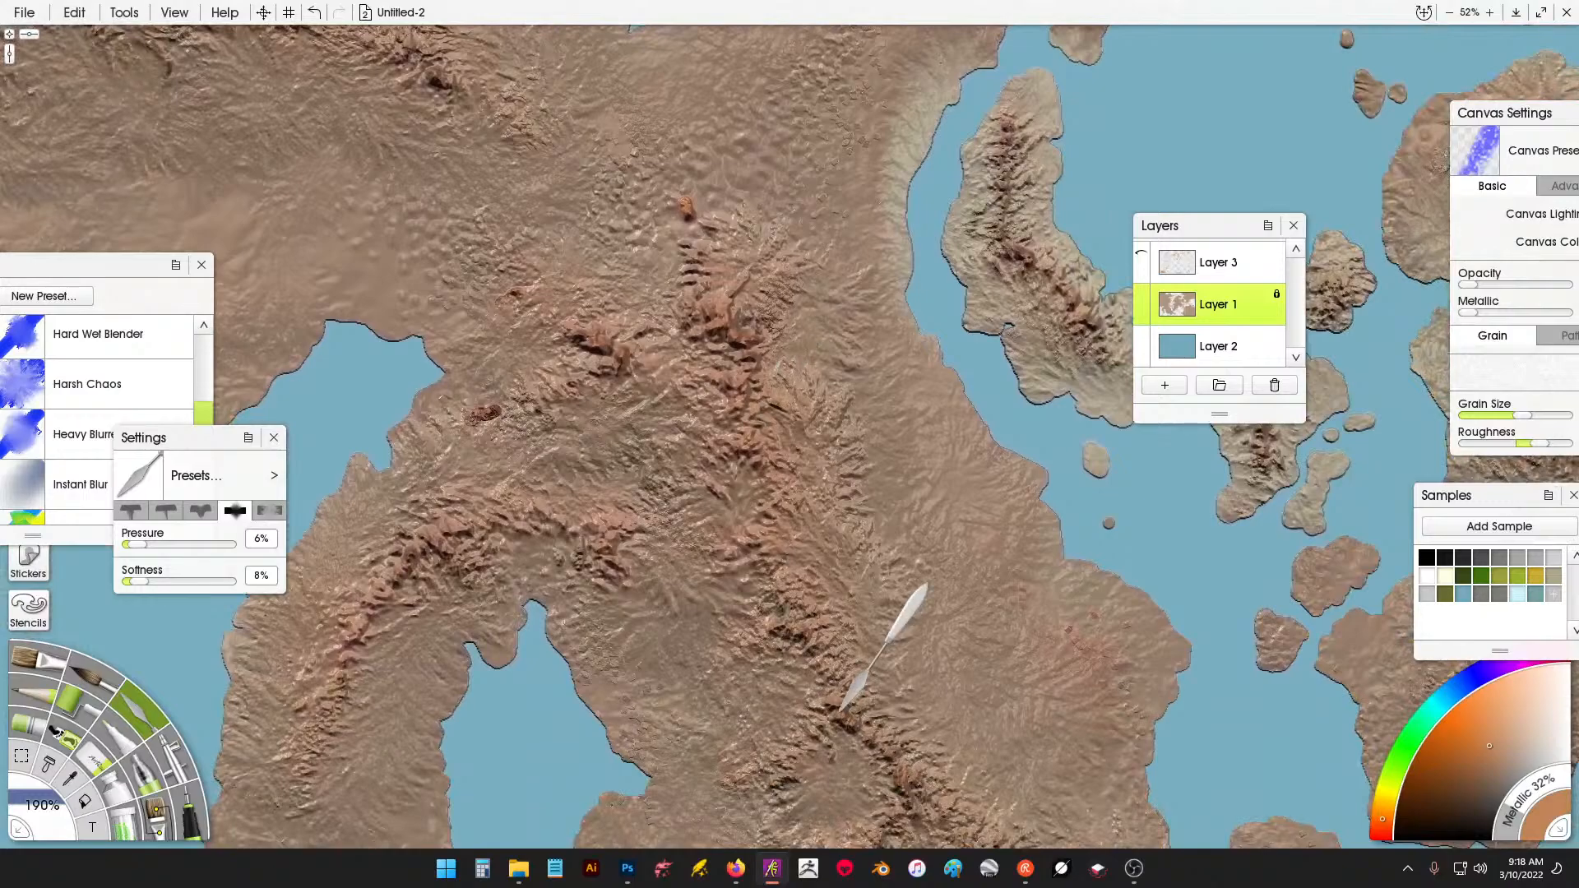
pyautogui.moveTo(839, 711); pyautogui.dragTo(786, 539)
pyautogui.moveTo(840, 603); pyautogui.dragTo(618, 299)
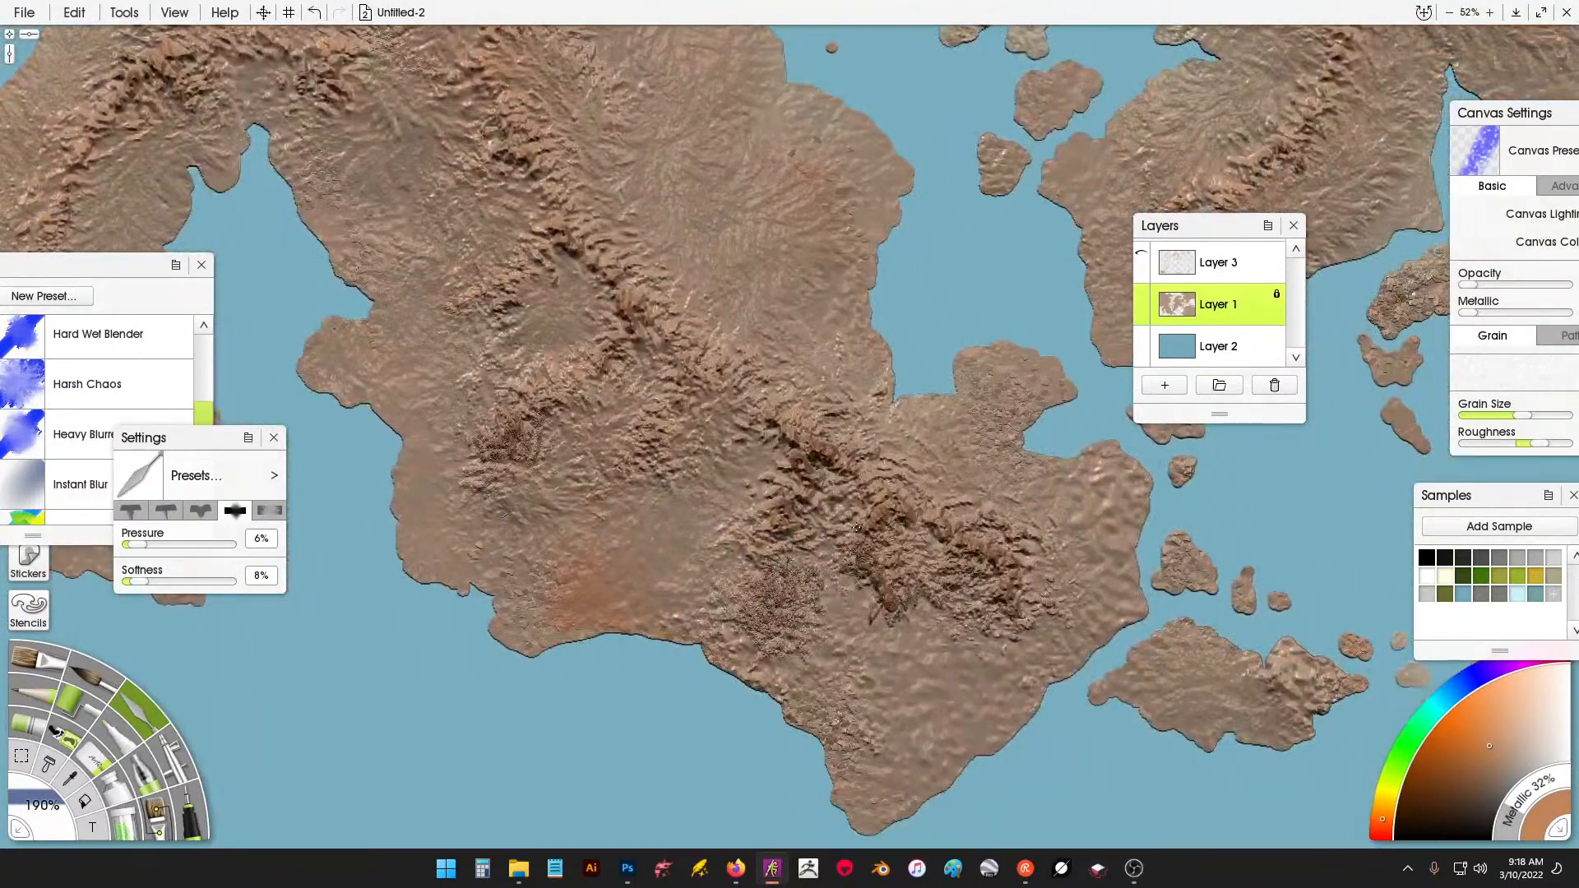
pyautogui.moveTo(856, 526); pyautogui.dragTo(777, 604)
pyautogui.moveTo(688, 381); pyautogui.dragTo(821, 618)
pyautogui.moveTo(655, 617); pyautogui.dragTo(820, 470)
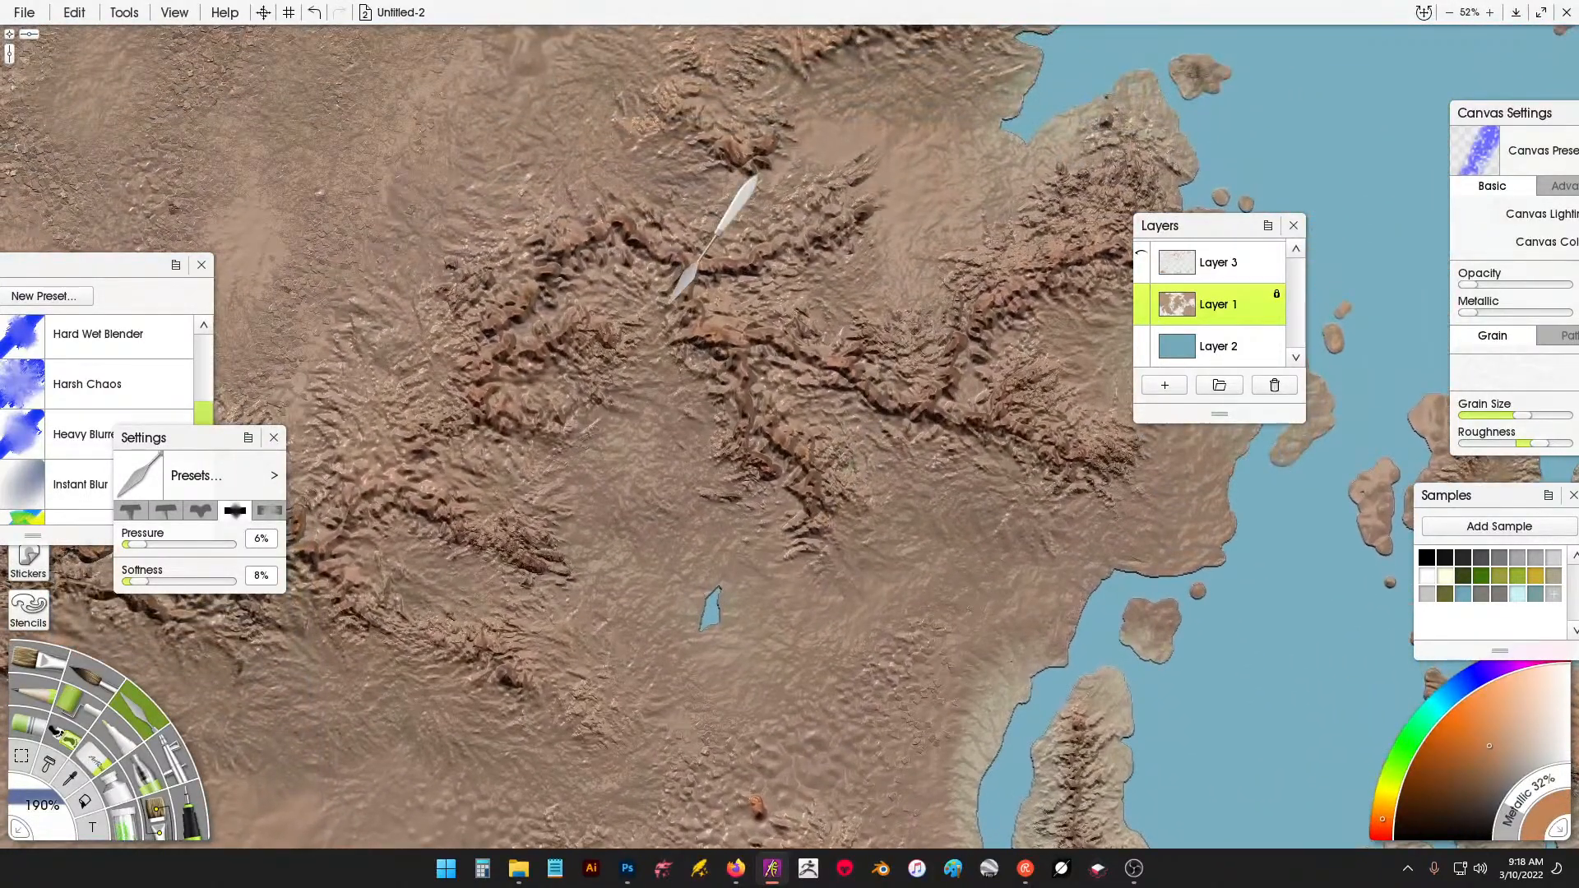
# Review the northwestern continent's northern ranges and coast, and compare them with the central continent's ridges and eastern shore.
pyautogui.moveTo(714, 239); pyautogui.dragTo(740, 359)
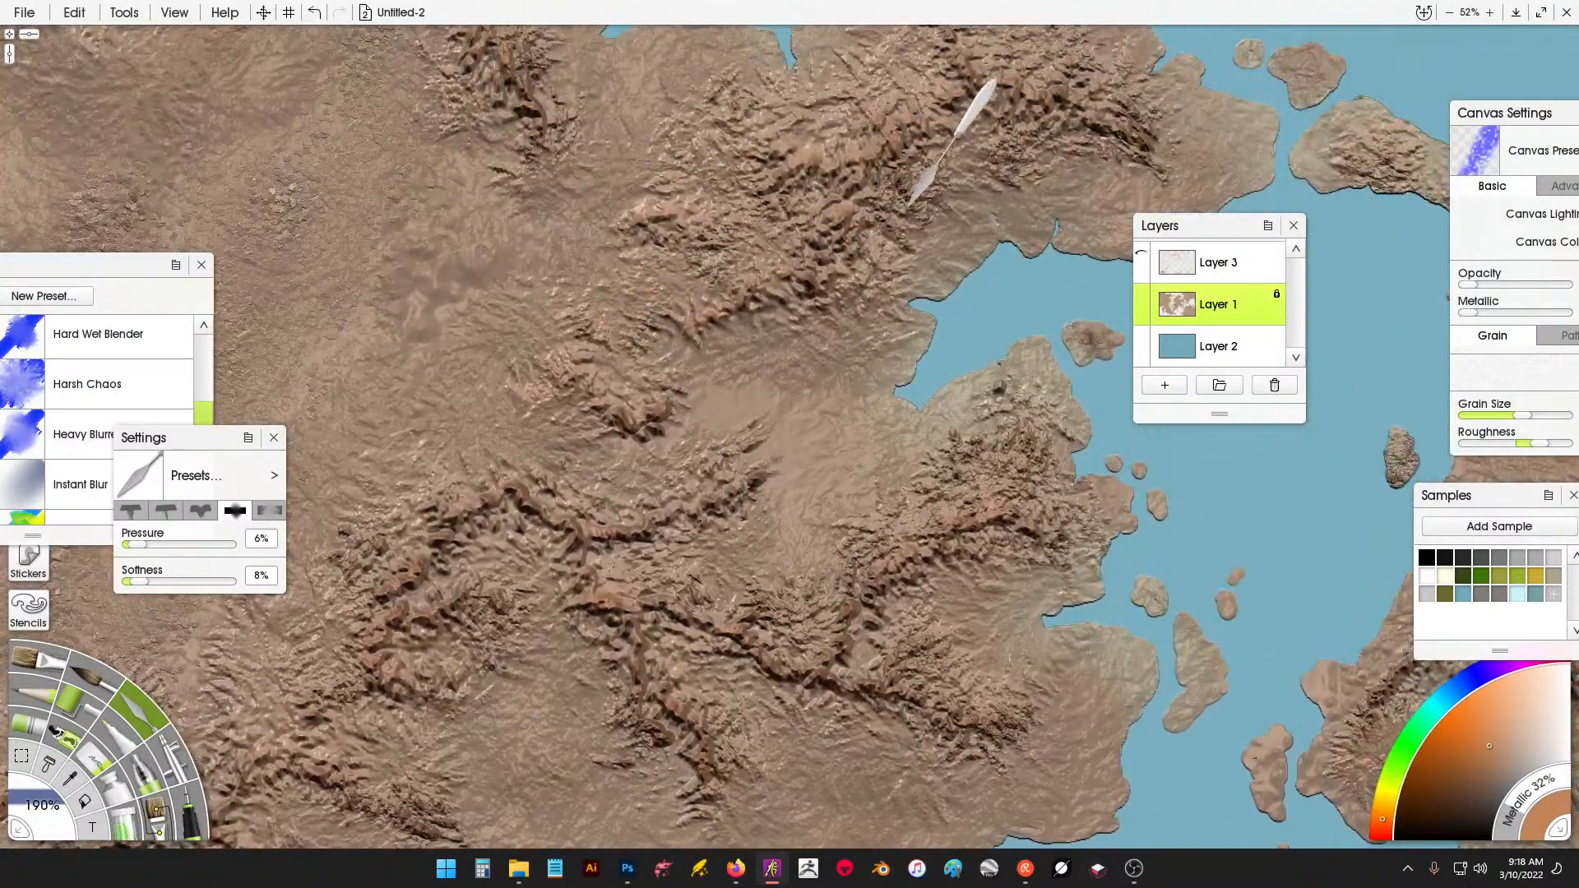
pyautogui.moveTo(950, 202); pyautogui.dragTo(1174, 471)
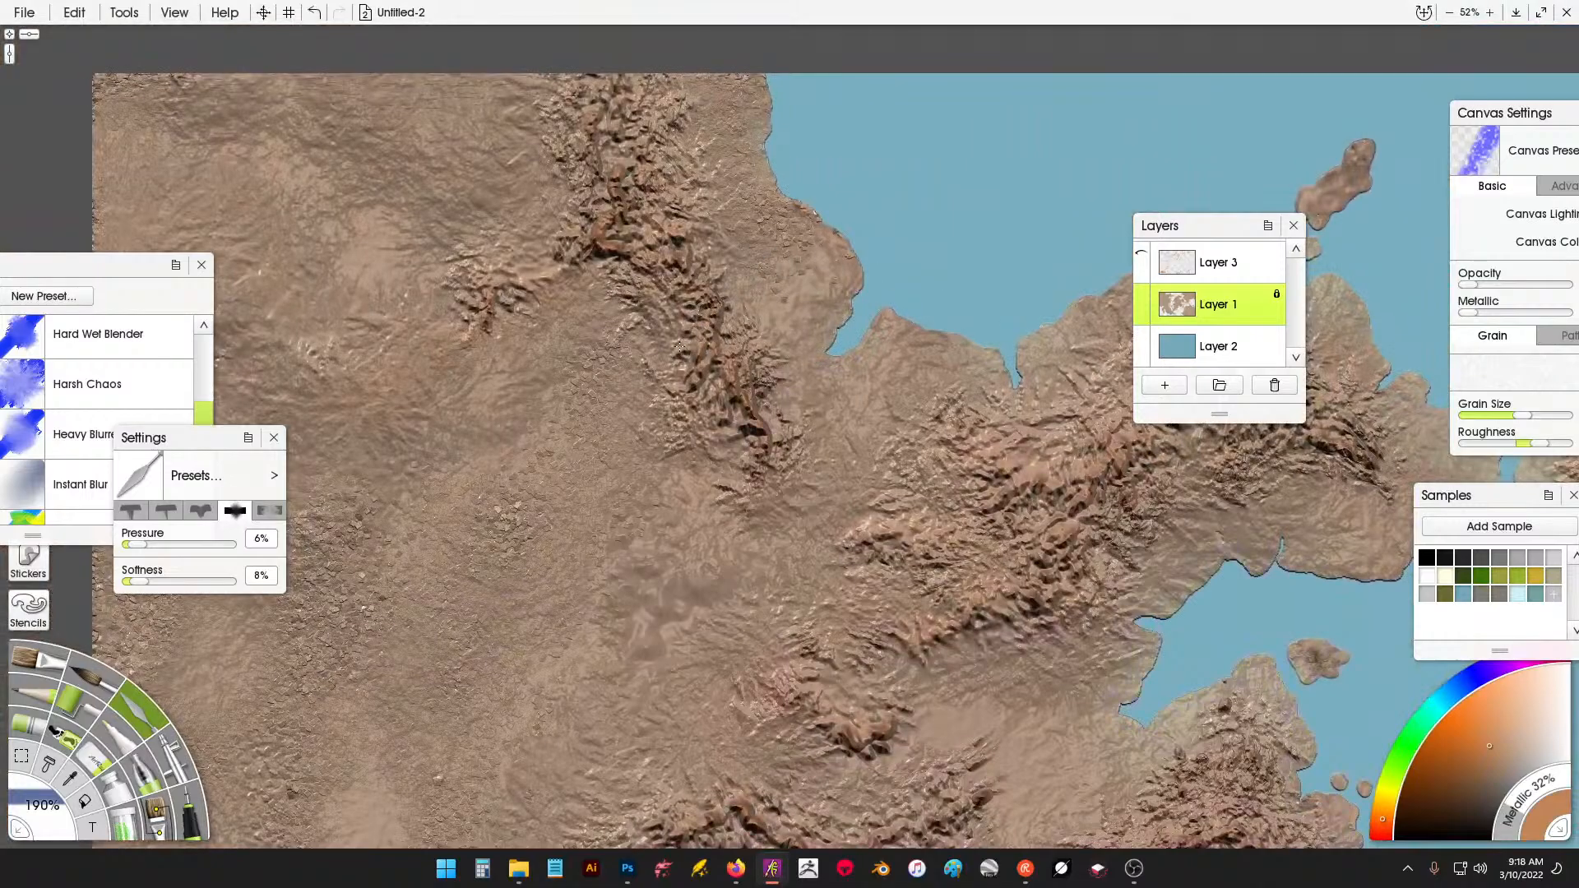
pyautogui.moveTo(775, 428); pyautogui.dragTo(454, 313)
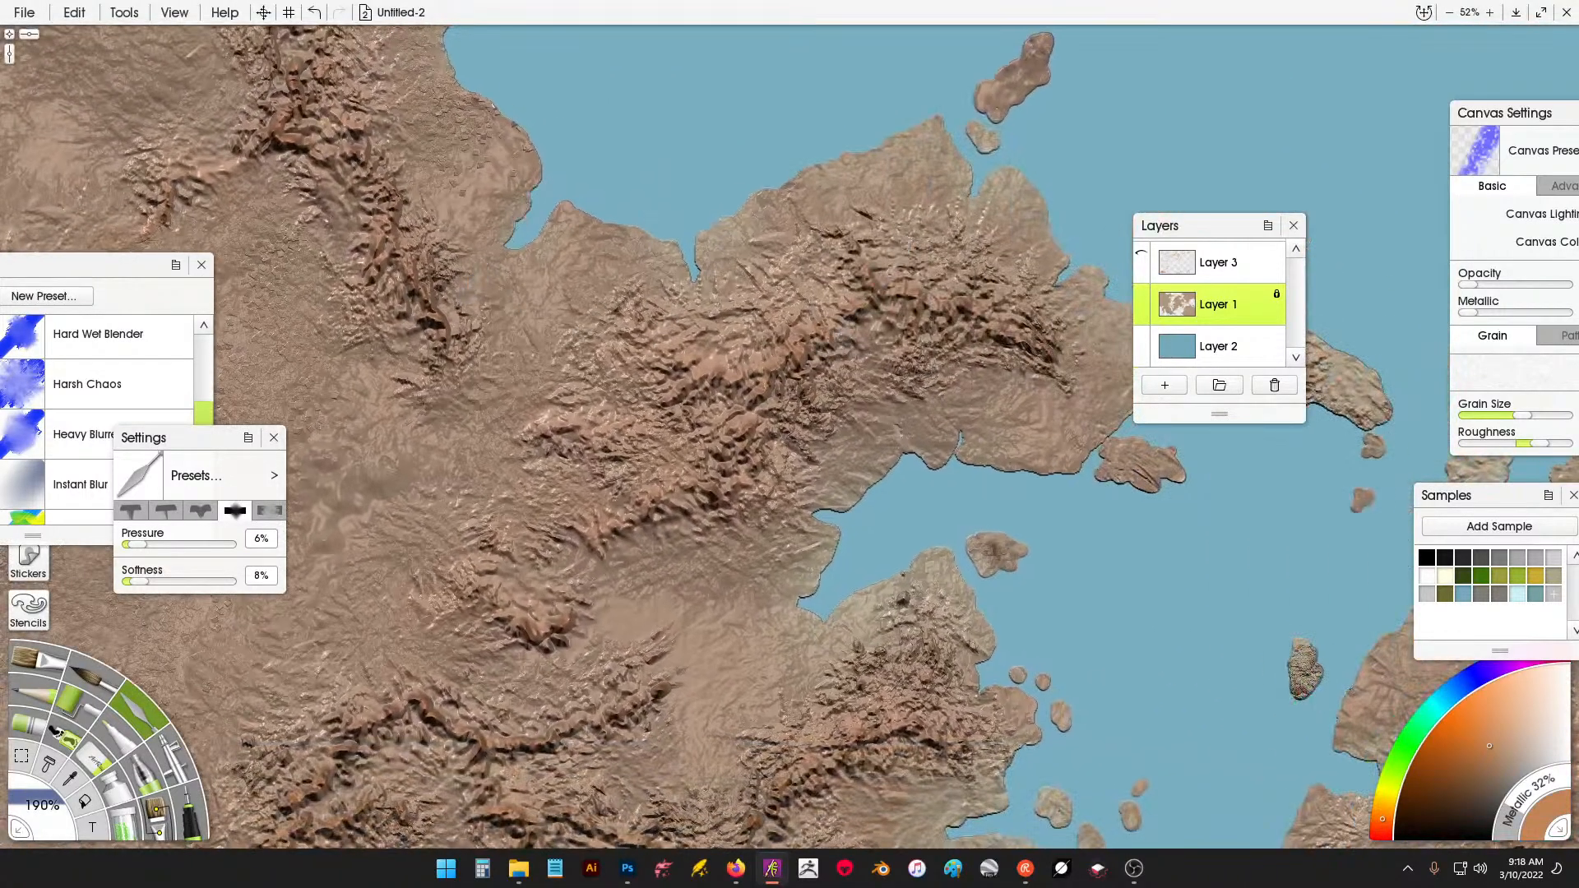
pyautogui.moveTo(868, 643)
pyautogui.mouseDown()
pyautogui.moveTo(633, 448)
pyautogui.moveTo(668, 411)
pyautogui.mouseUp()
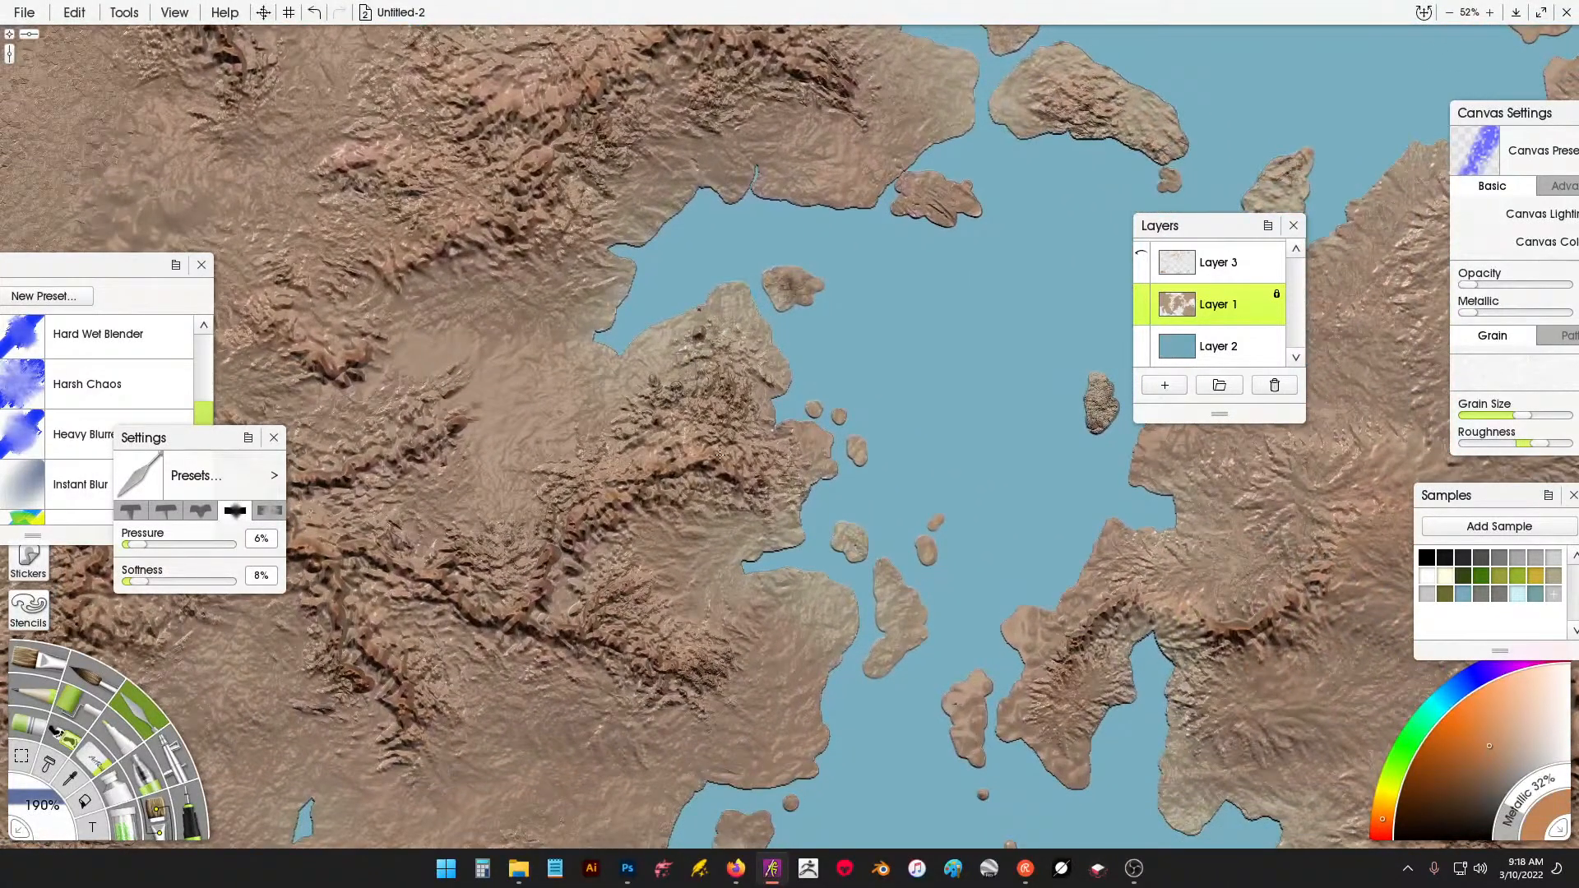
pyautogui.moveTo(1167, 563); pyautogui.dragTo(650, 448)
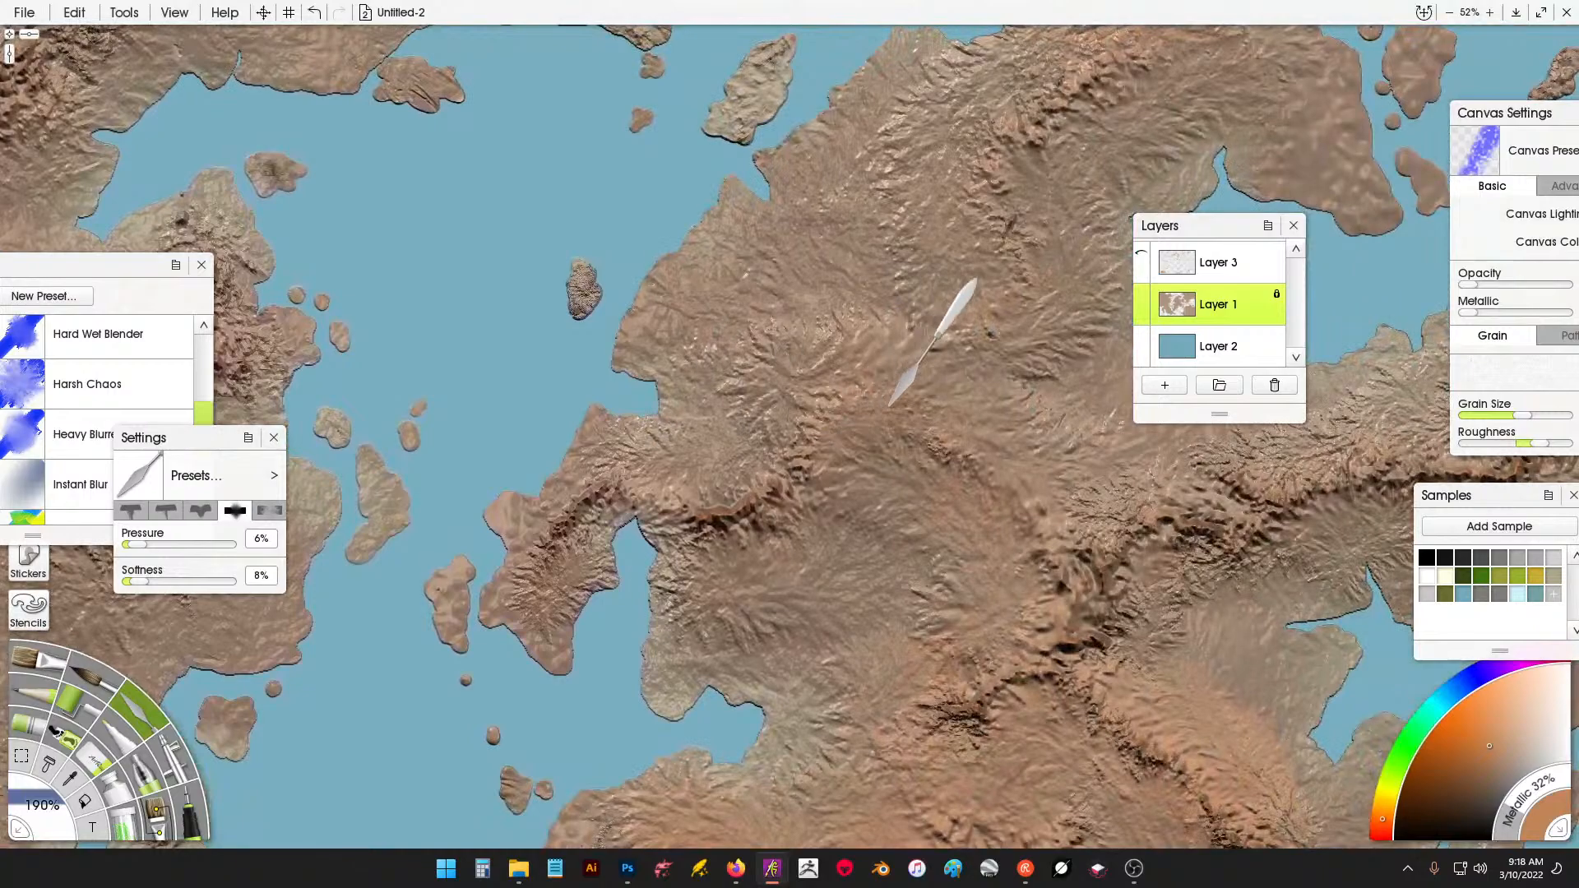
pyautogui.moveTo(890, 406); pyautogui.dragTo(714, 461)
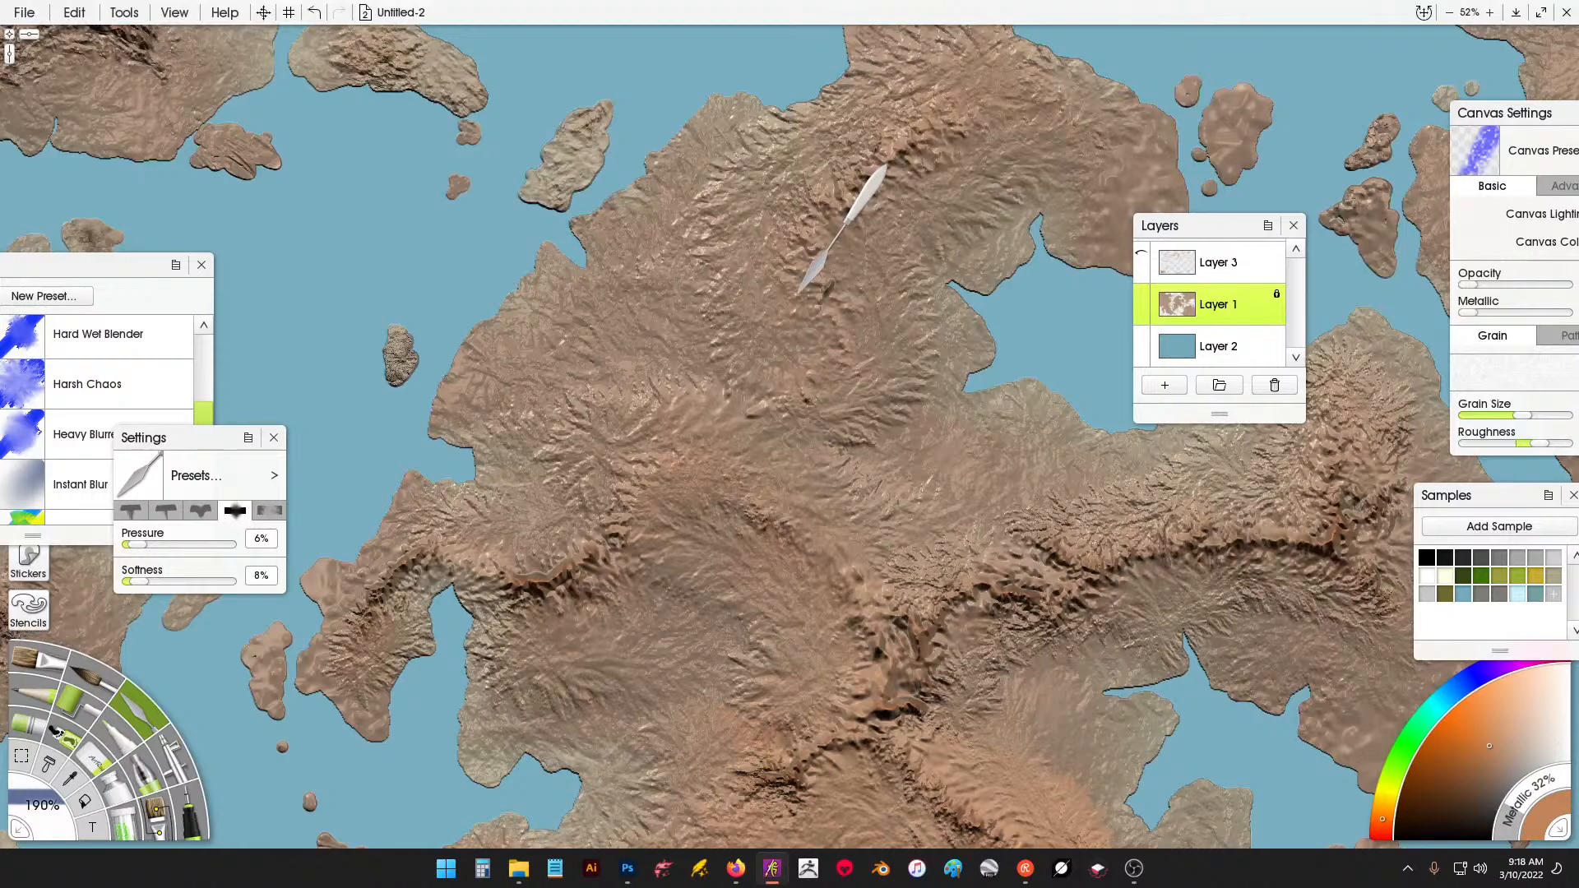
pyautogui.moveTo(1103, 575); pyautogui.dragTo(882, 309)
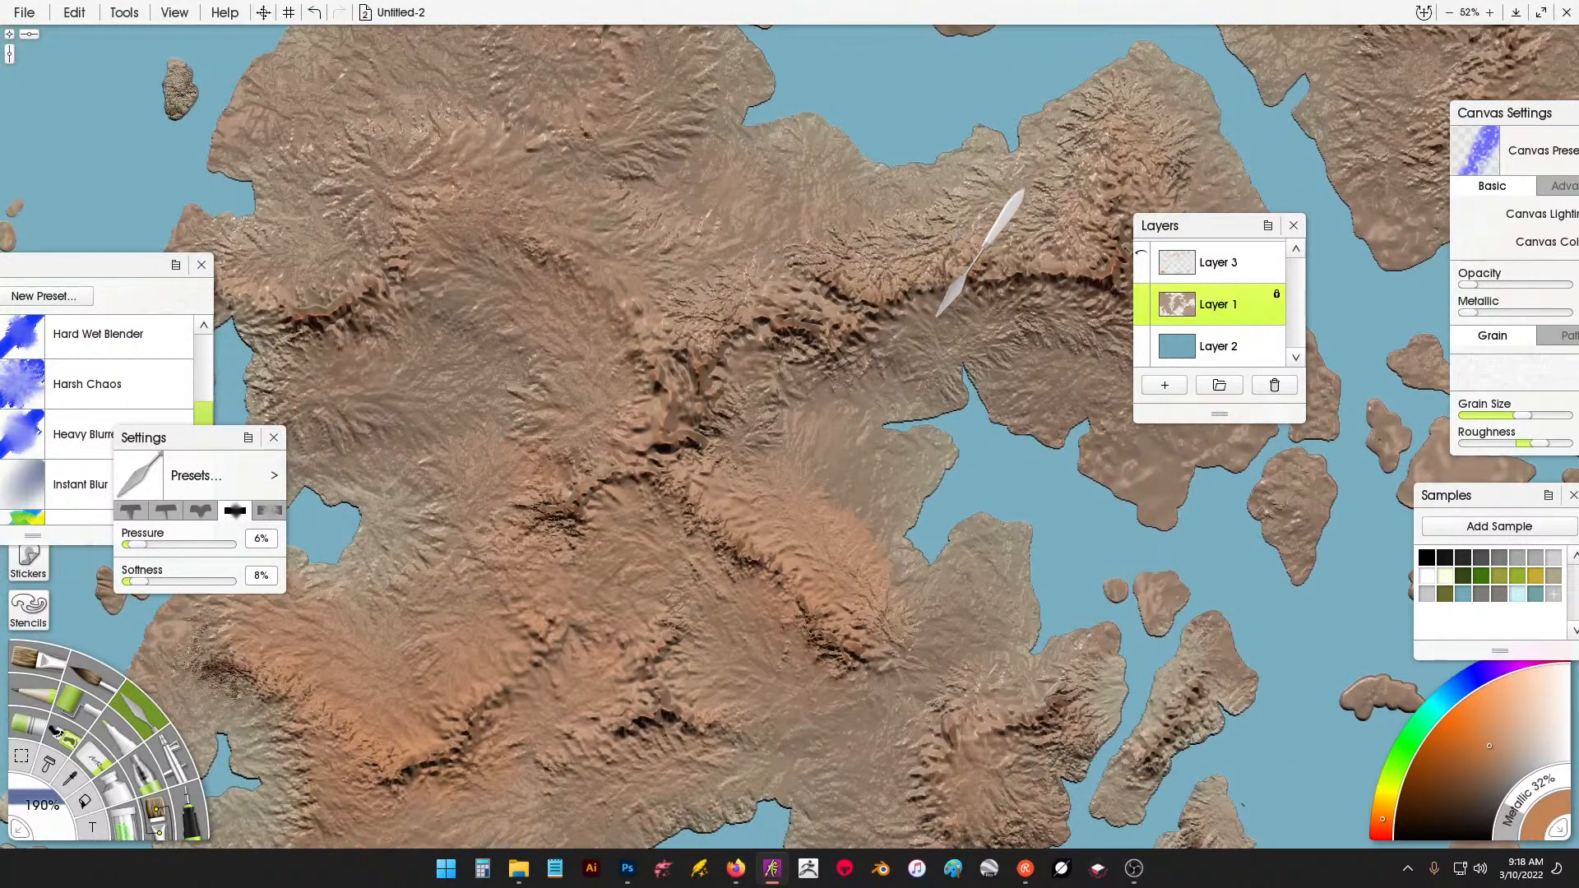
pyautogui.moveTo(792, 360); pyautogui.dragTo(800, 276)
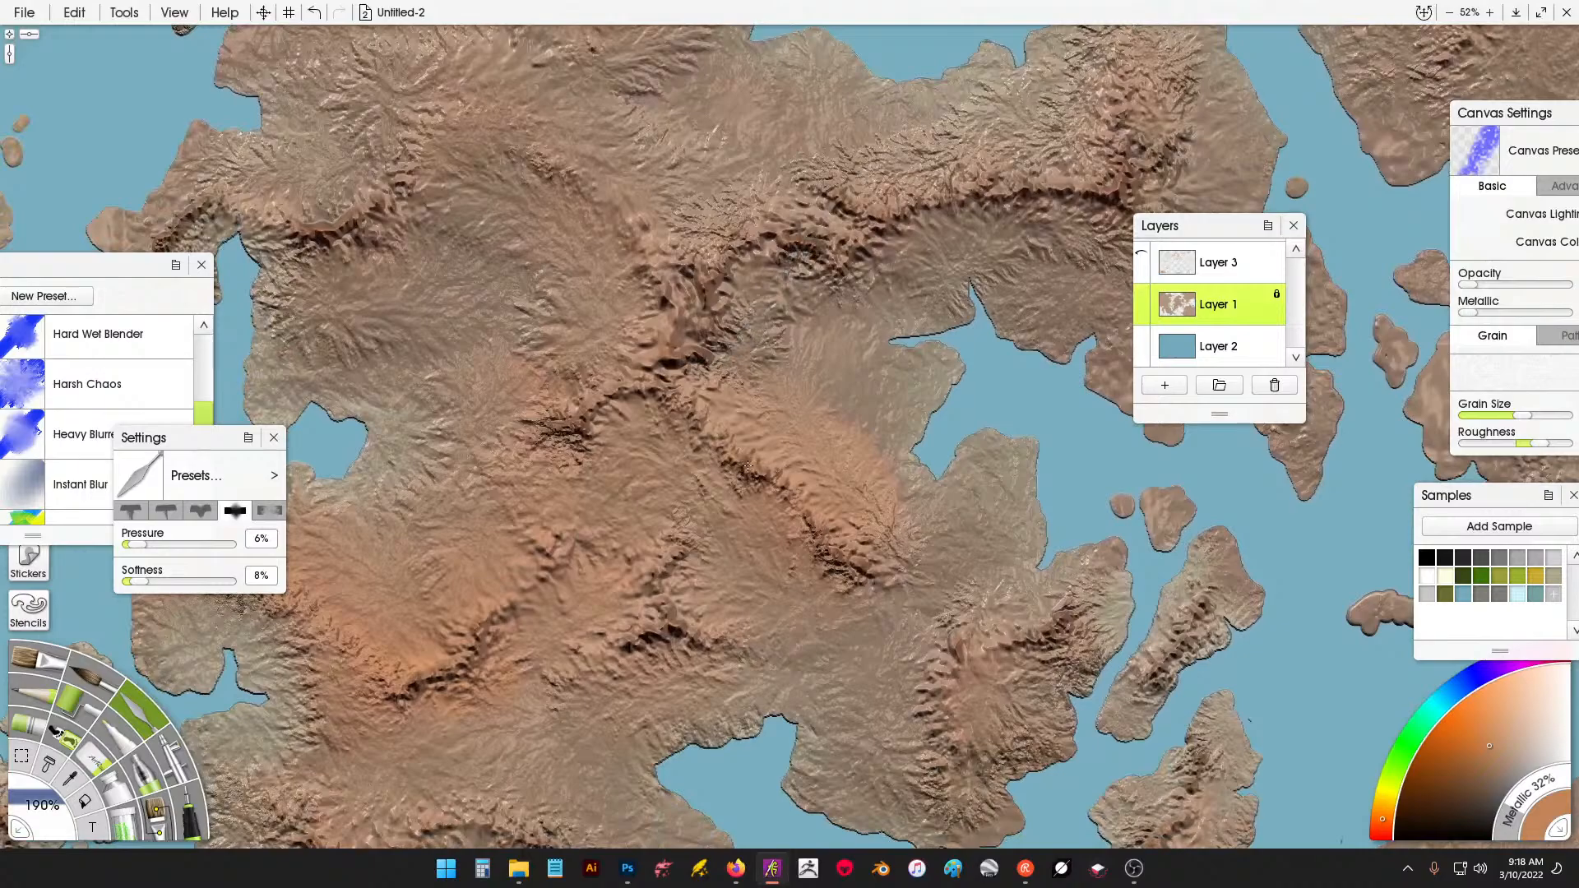
pyautogui.moveTo(681, 533); pyautogui.dragTo(699, 330)
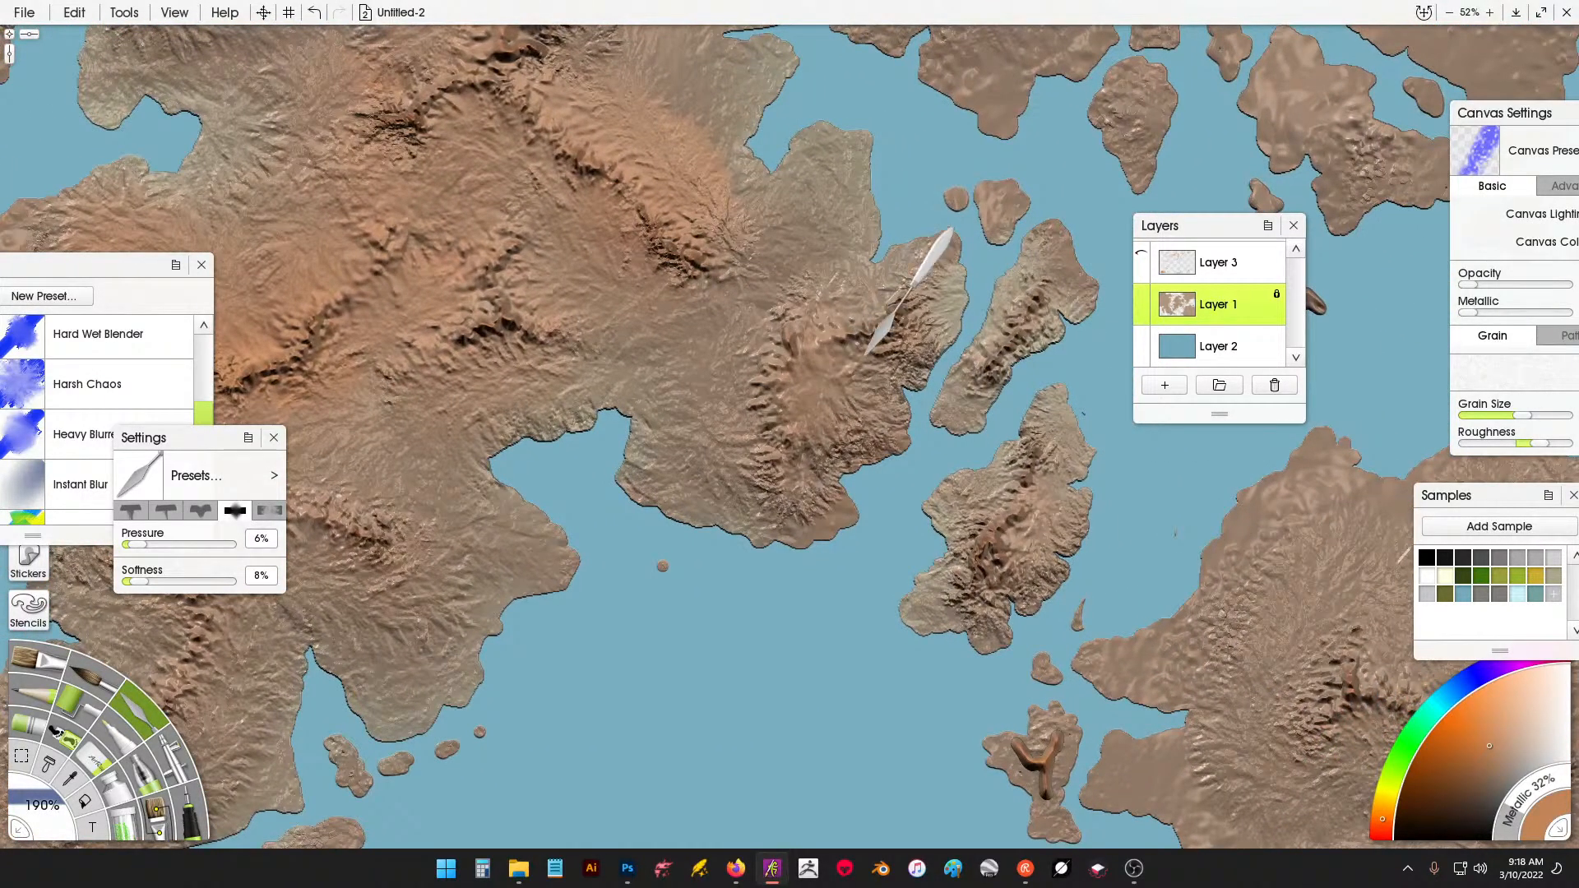
# Examine the whole map's relief, checking the northeastern continent's mountains and the orange highlands of the central continent.
pyautogui.scroll(-5, 777, 309)
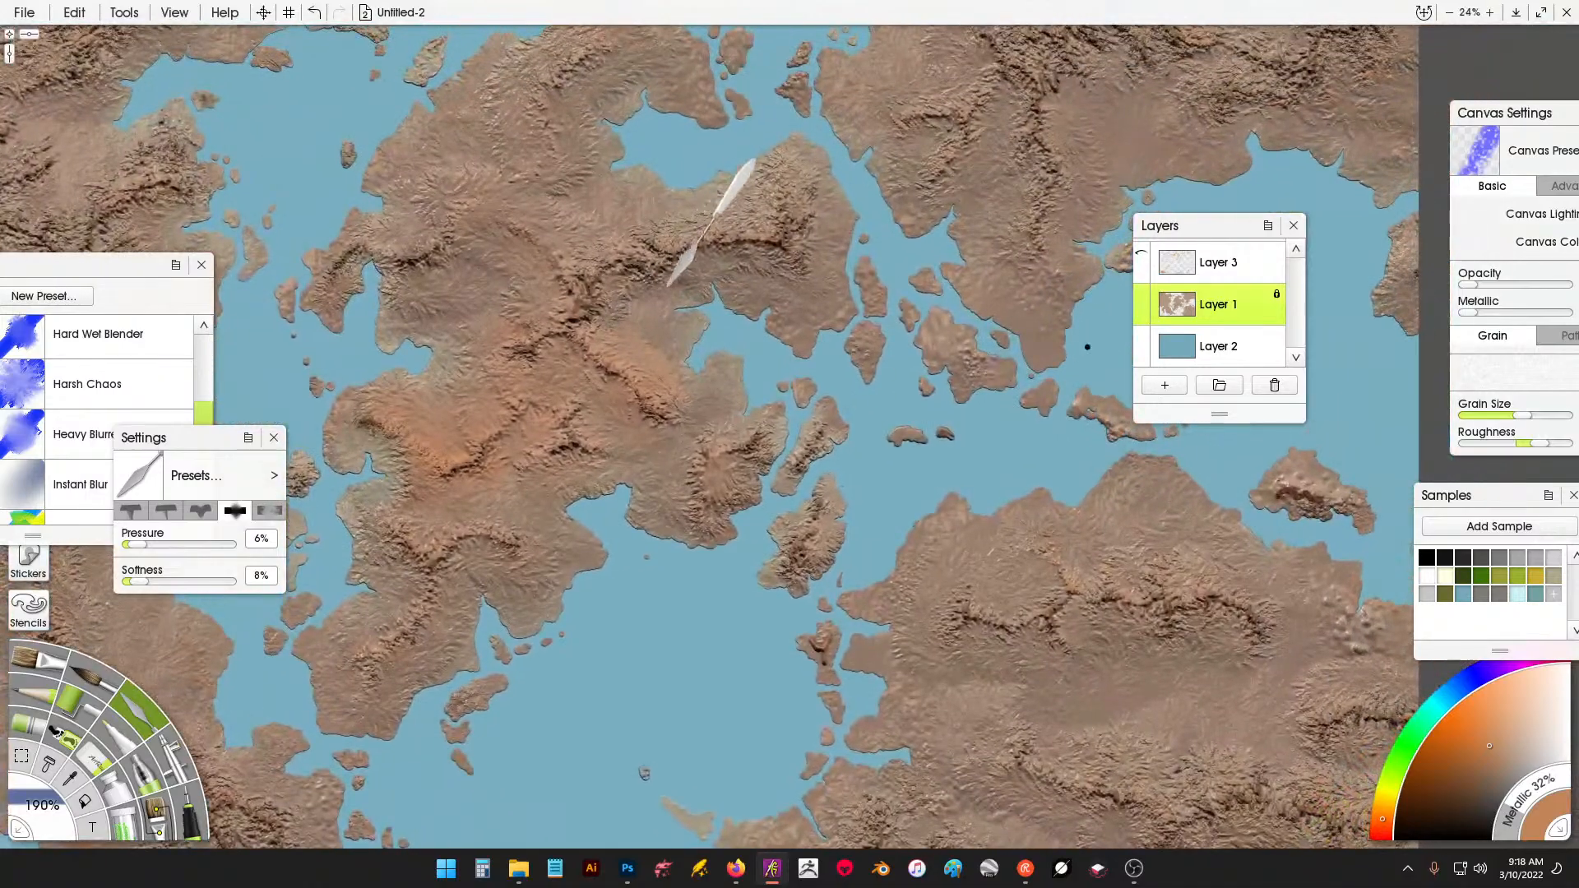
pyautogui.moveTo(1088, 347); pyautogui.dragTo(889, 504)
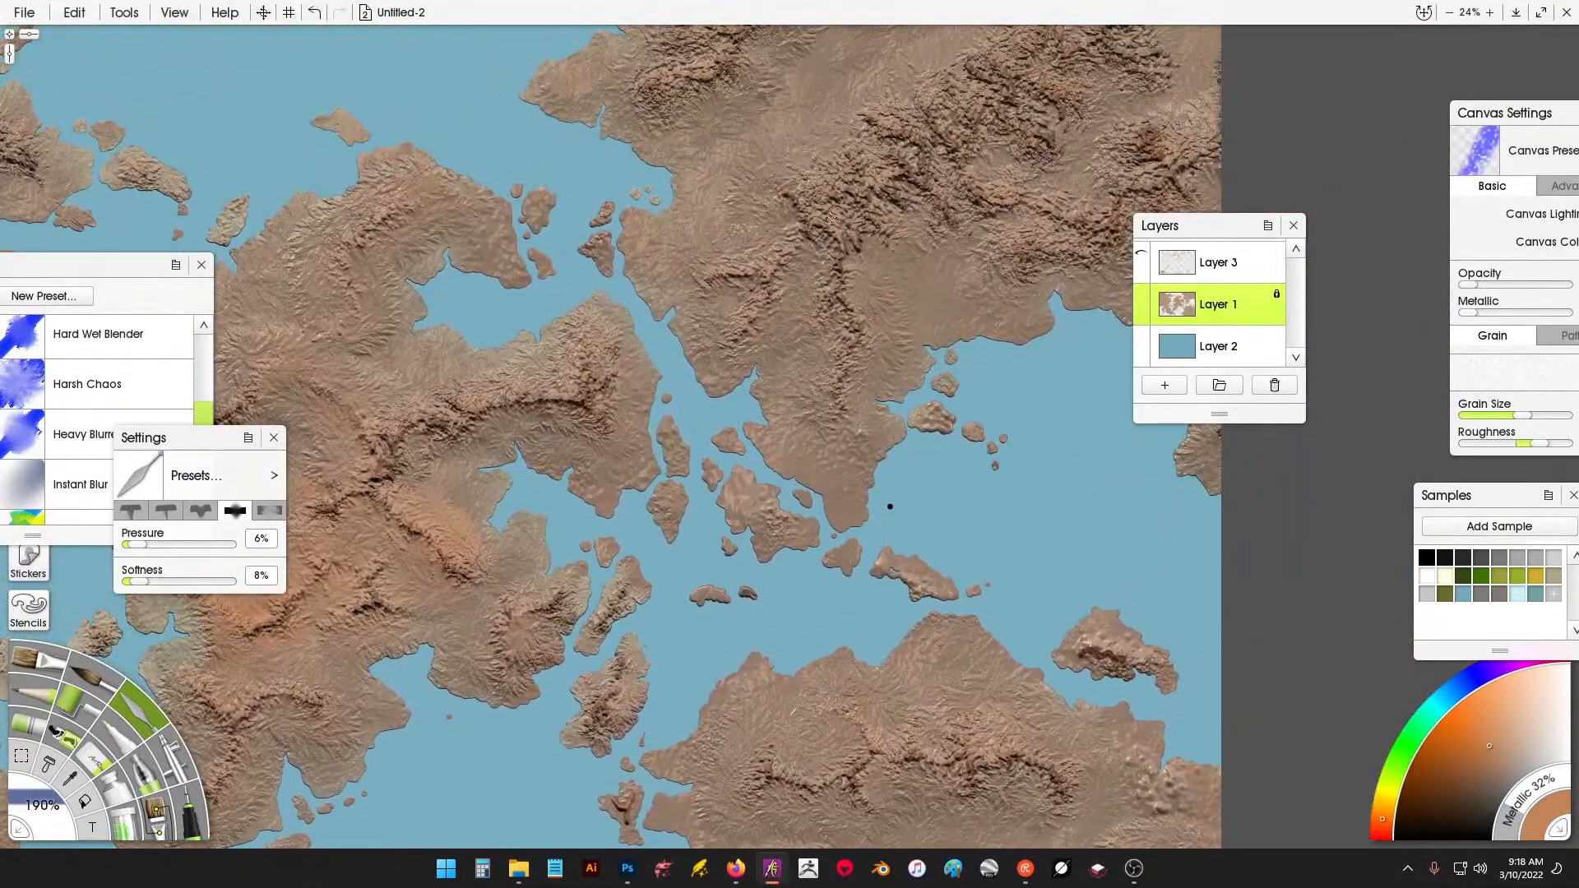
pyautogui.moveTo(940, 218); pyautogui.dragTo(1097, 228)
pyautogui.moveTo(1173, 172); pyautogui.dragTo(1057, 142)
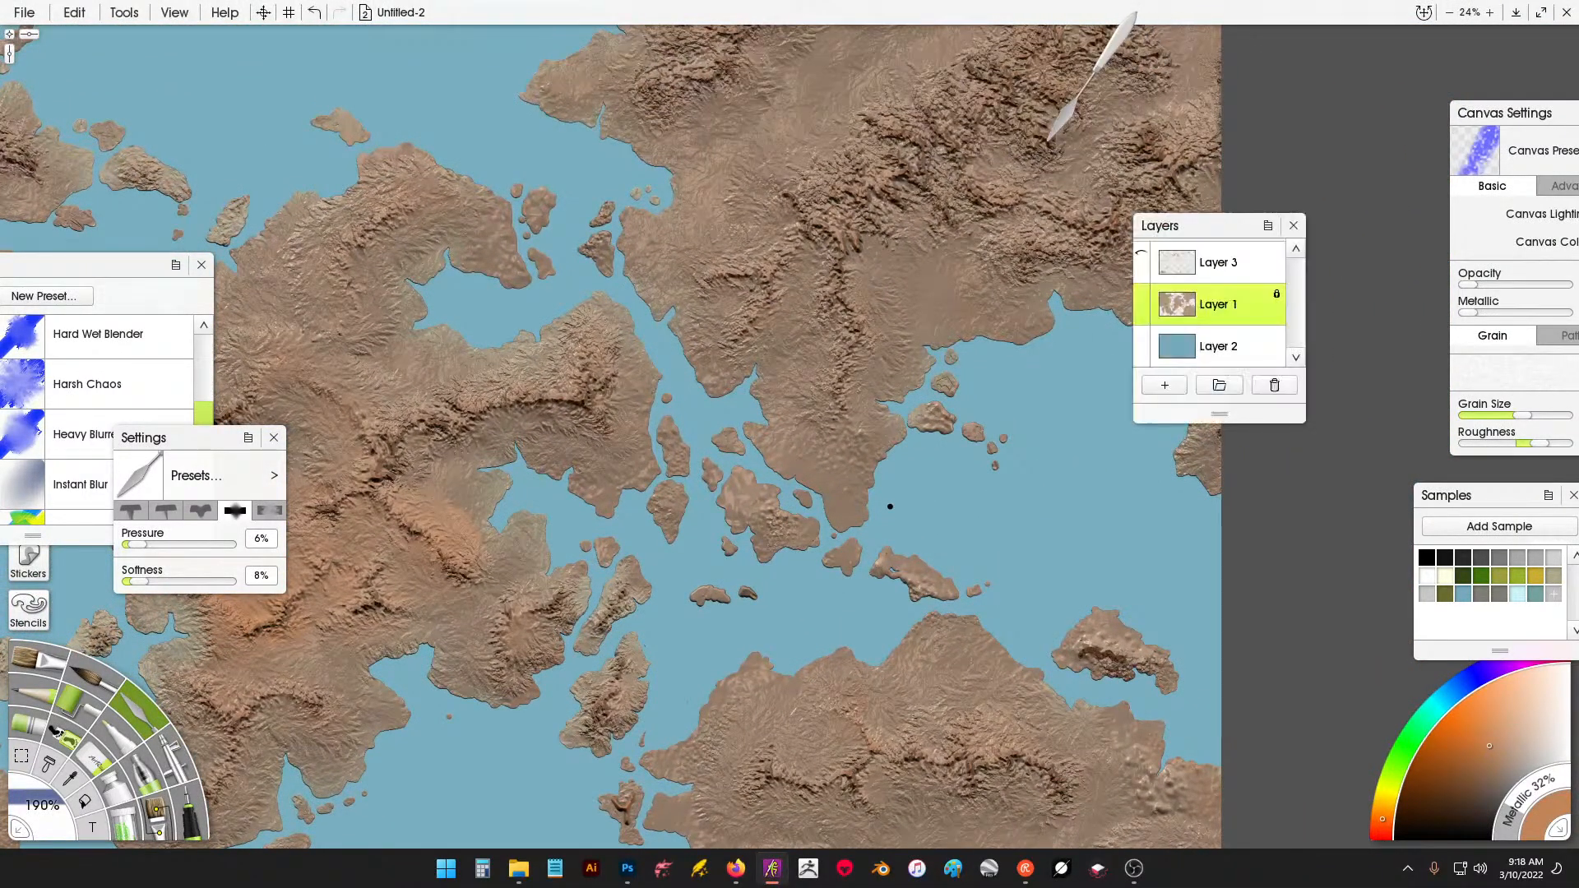
pyautogui.scroll(2, 1005, 138)
pyautogui.scroll(-4, 946, 206)
pyautogui.scroll(2, 987, 213)
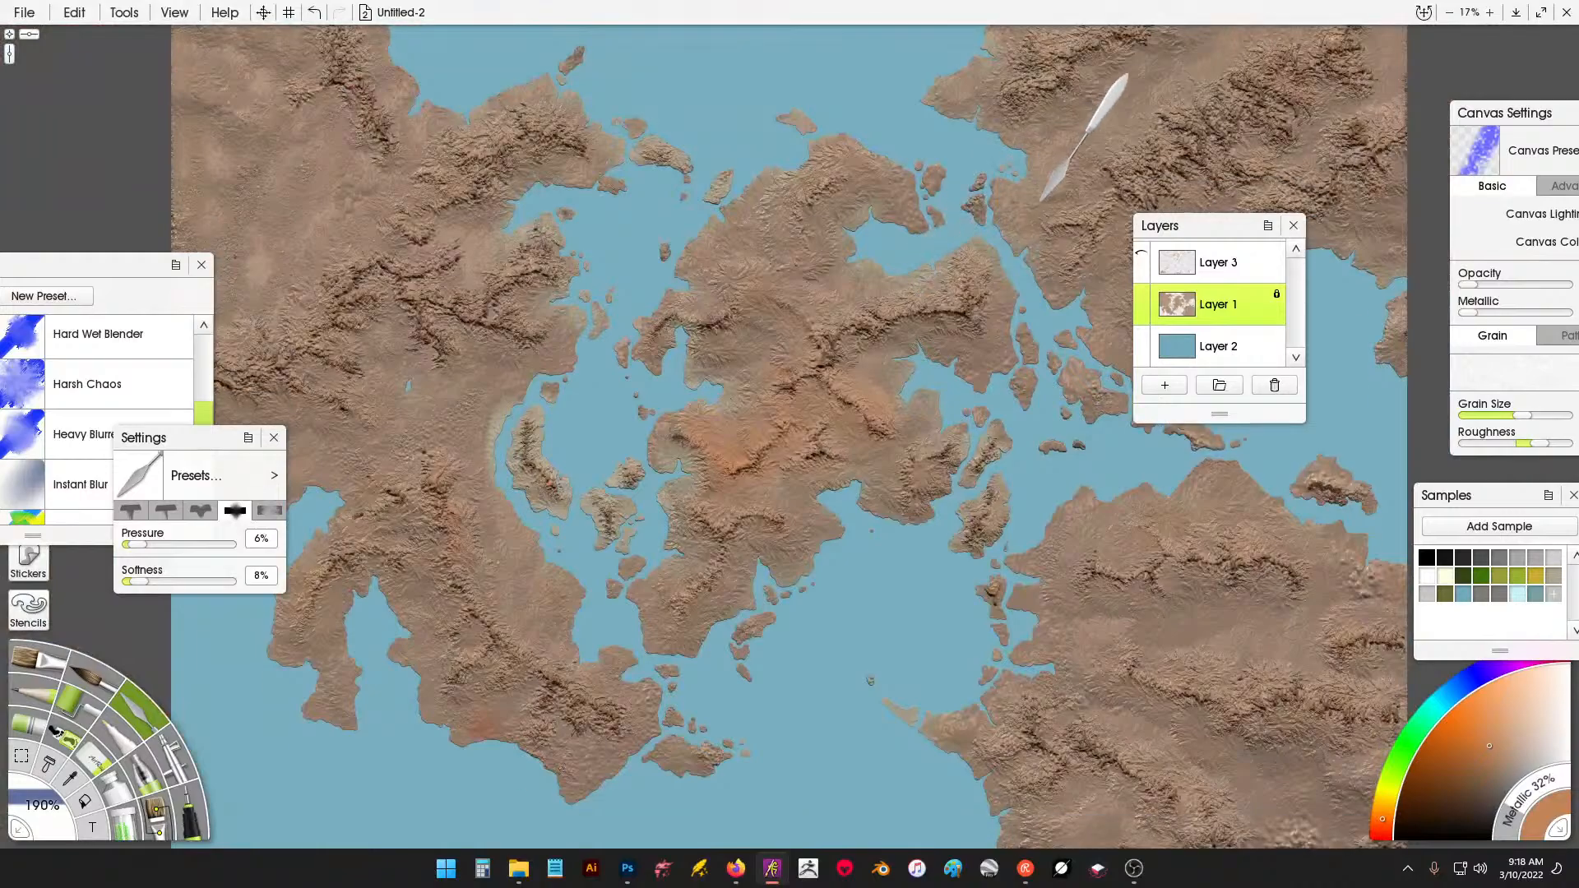
pyautogui.scroll(-3, 1004, 239)
pyautogui.scroll(4, 910, 247)
pyautogui.scroll(2, 729, 328)
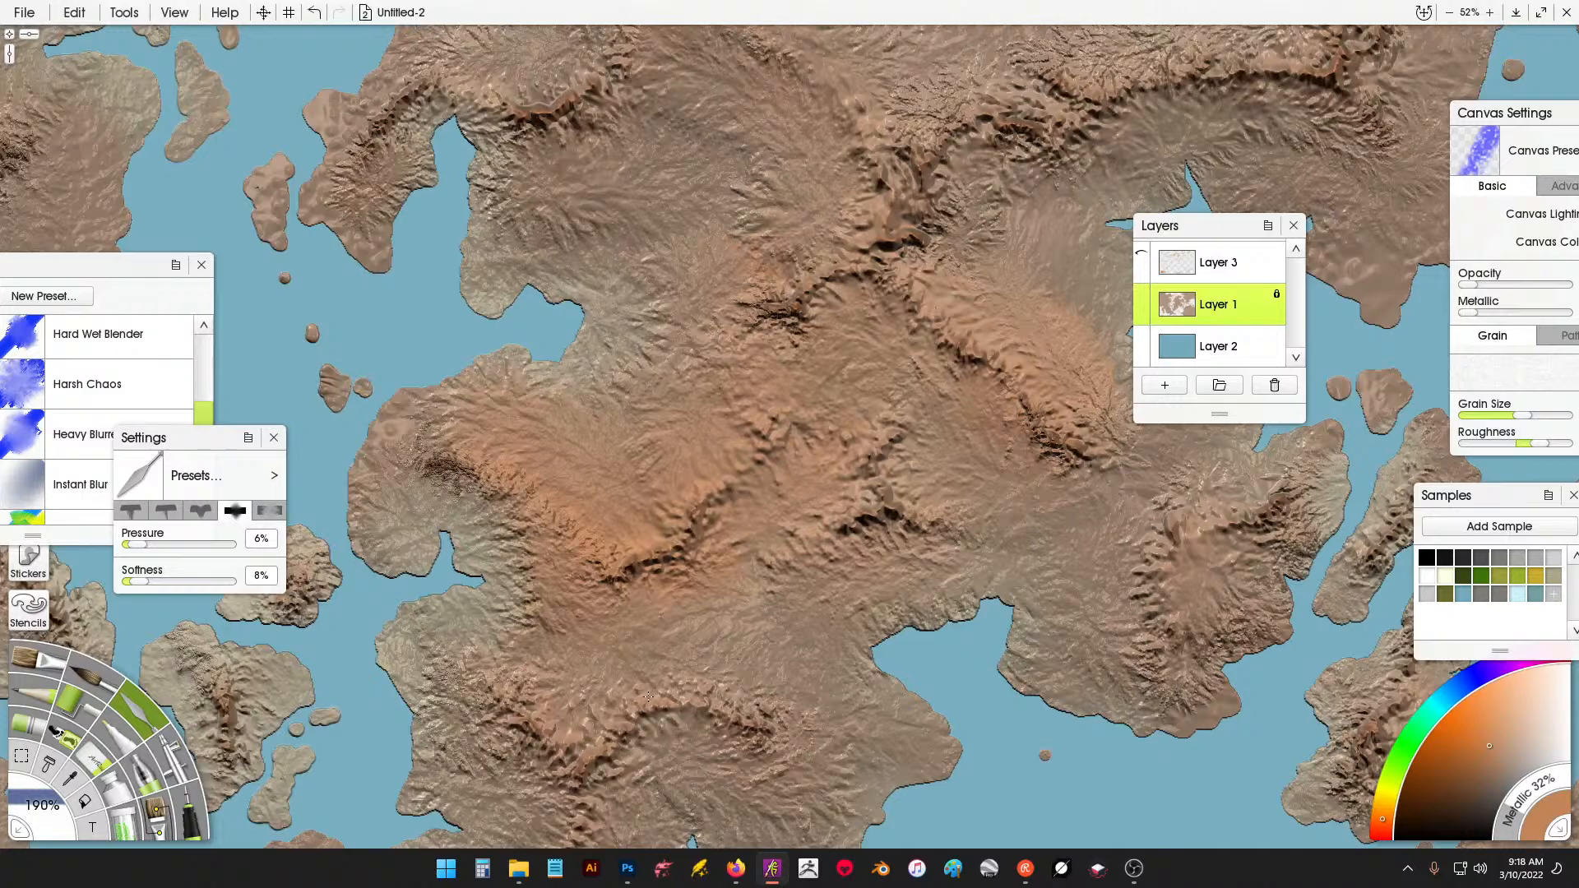
# Review the central continent's orange highlands, the offshore islands and the western continent's ranges around the small lake.
pyautogui.scroll(-4, 946, 168)
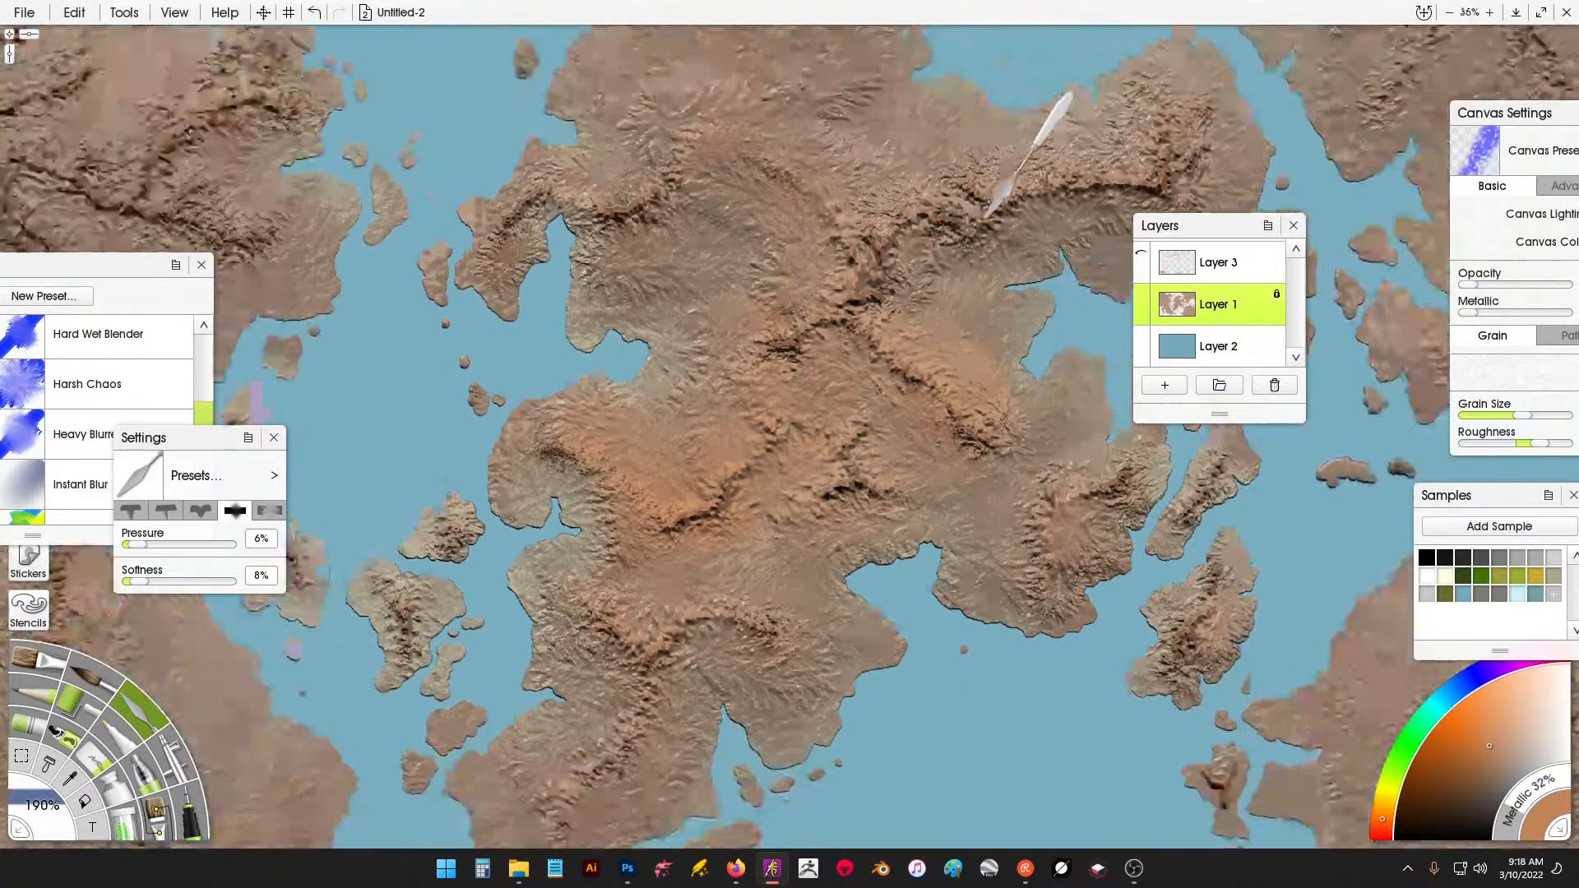
pyautogui.scroll(-1, 765, 230)
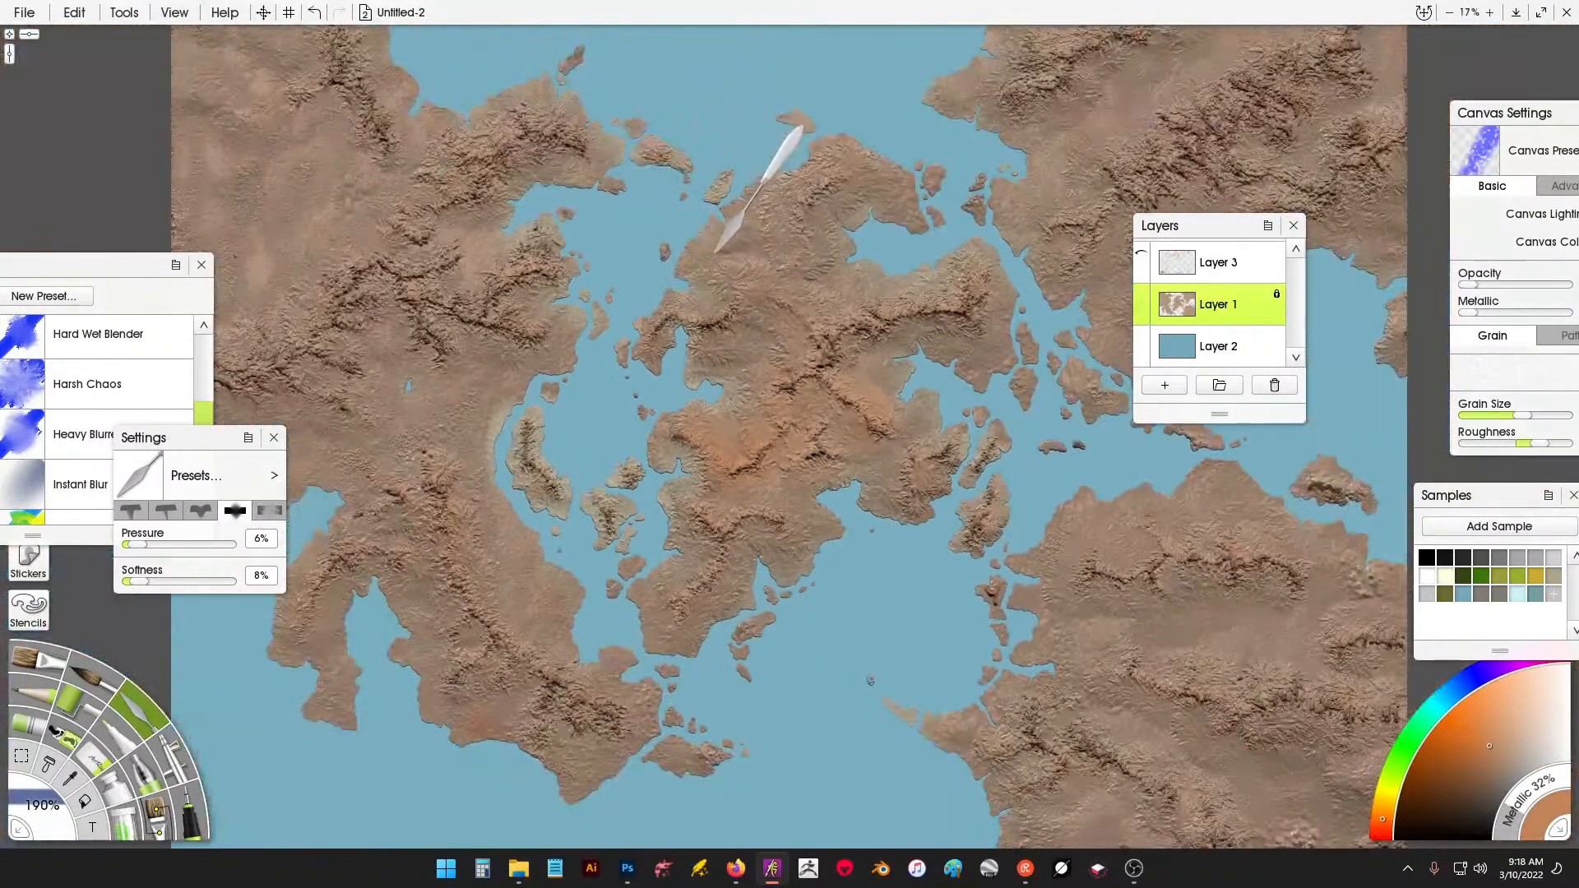
pyautogui.scroll(1, 387, 247)
pyautogui.scroll(2, 642, 263)
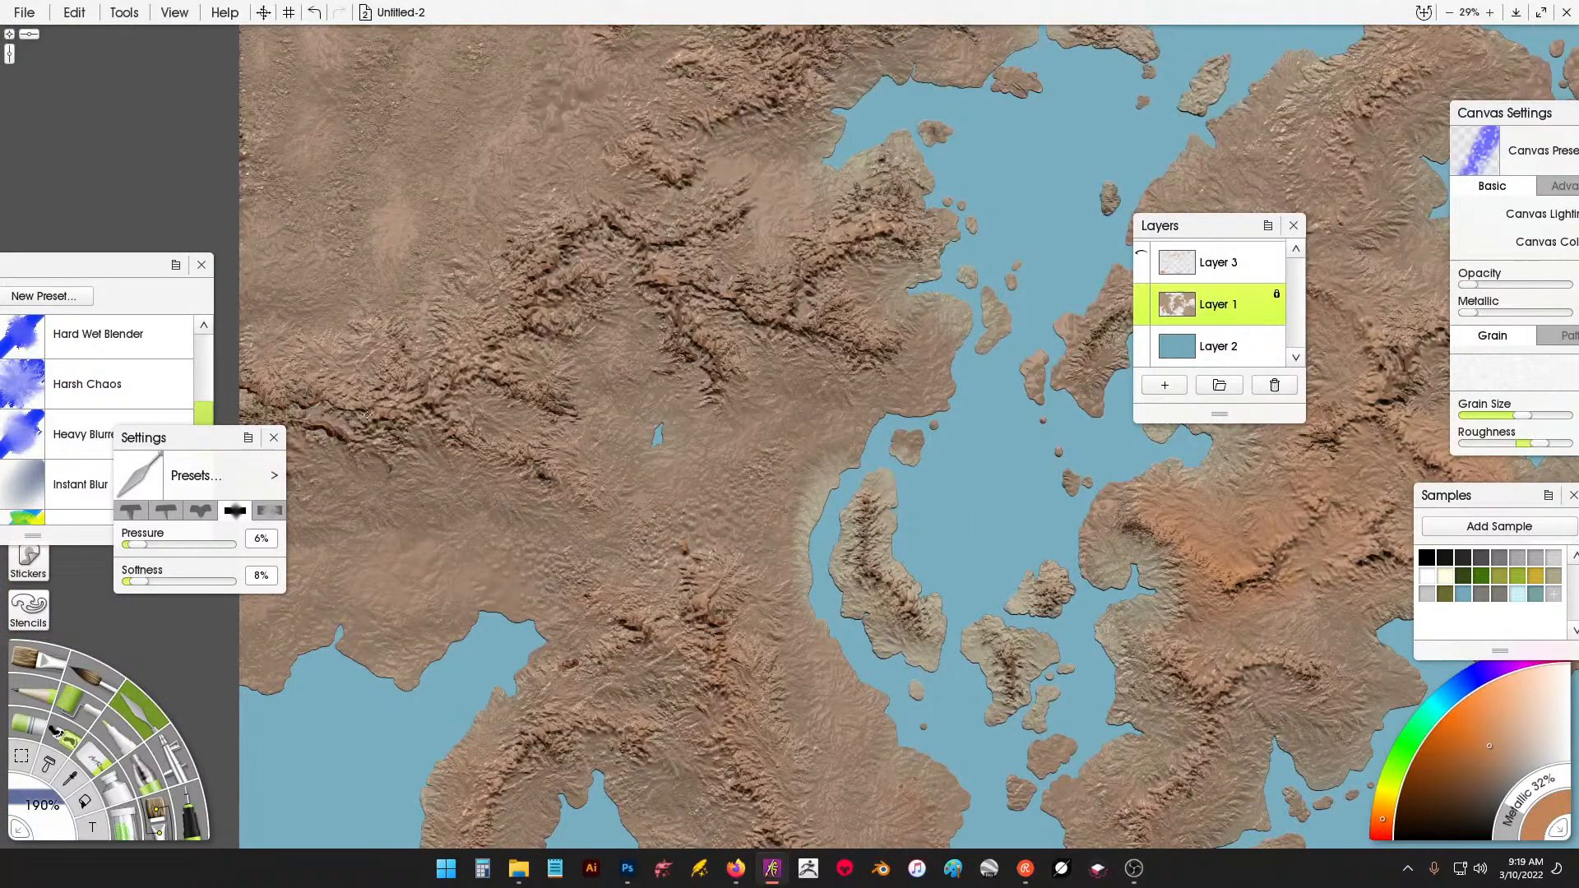
pyautogui.scroll(-2, 714, 282)
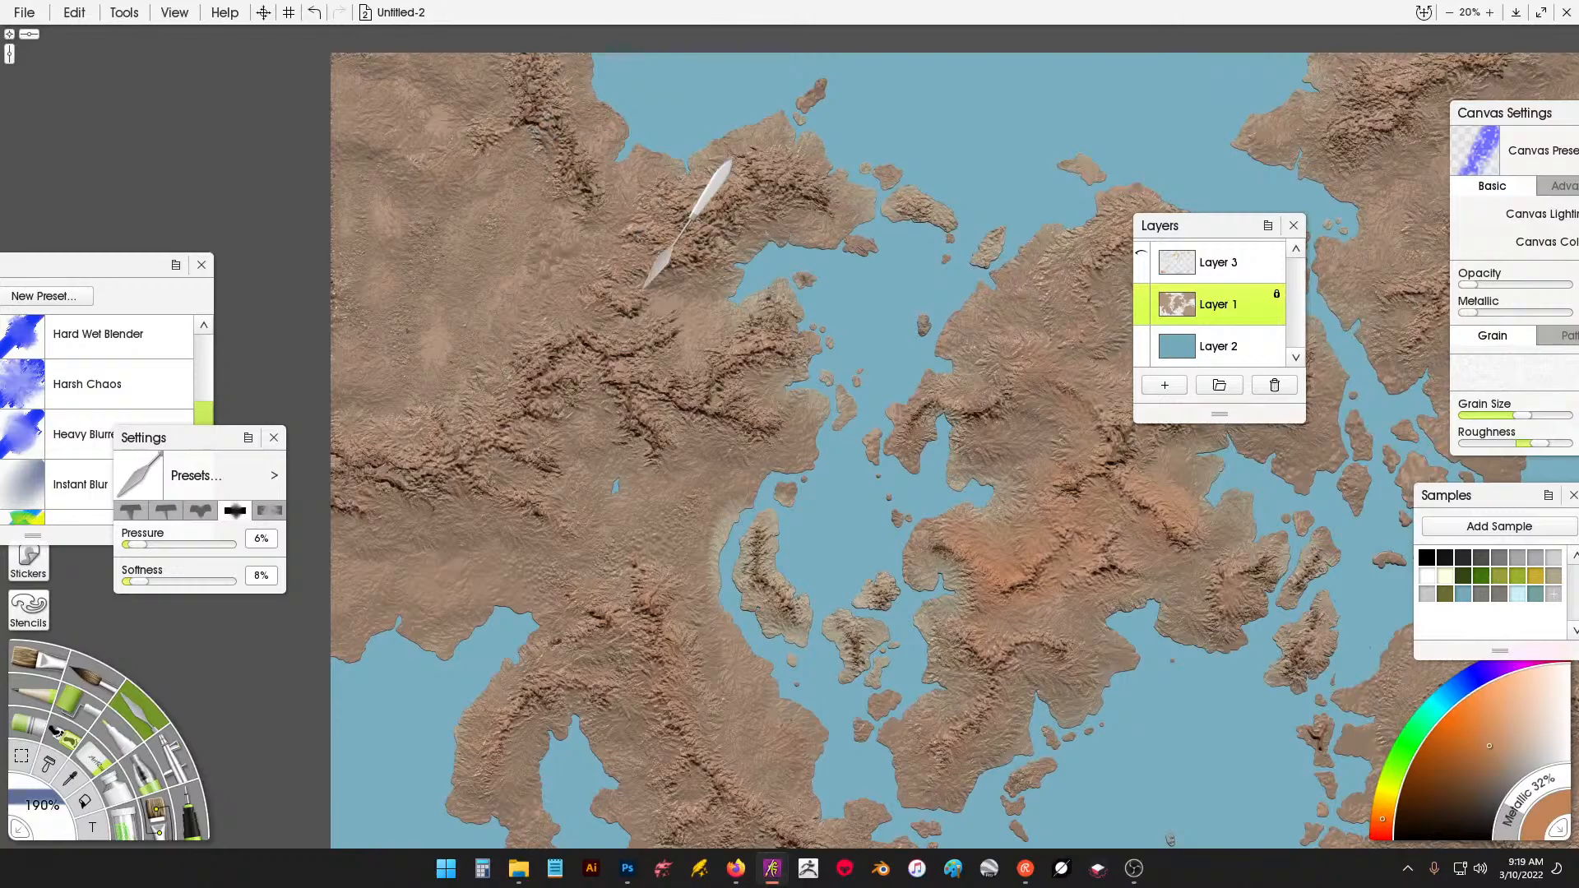
pyautogui.scroll(1, 732, 373)
# Examine the northeastern continent's western coast, narrow strait and inland mountain ridges, and compare them with the central continent.
pyautogui.moveTo(733, 373); pyautogui.dragTo(109, 375)
pyautogui.moveTo(538, 290); pyautogui.dragTo(441, 416)
pyautogui.scroll(5, 935, 271)
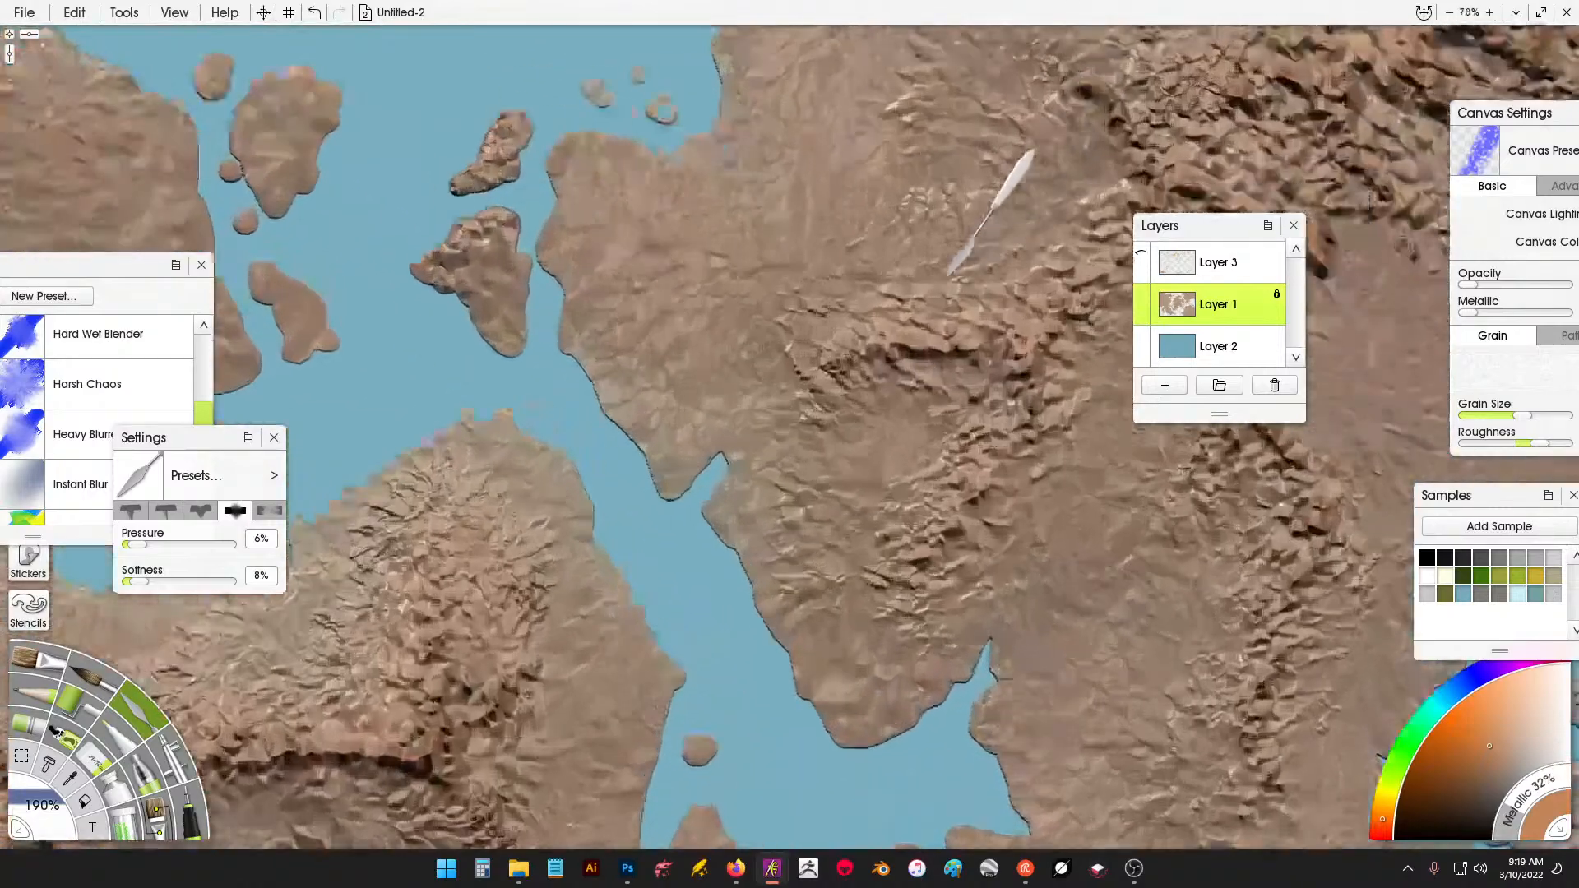
pyautogui.moveTo(970, 229); pyautogui.dragTo(406, 405)
pyautogui.moveTo(874, 169); pyautogui.dragTo(828, 220)
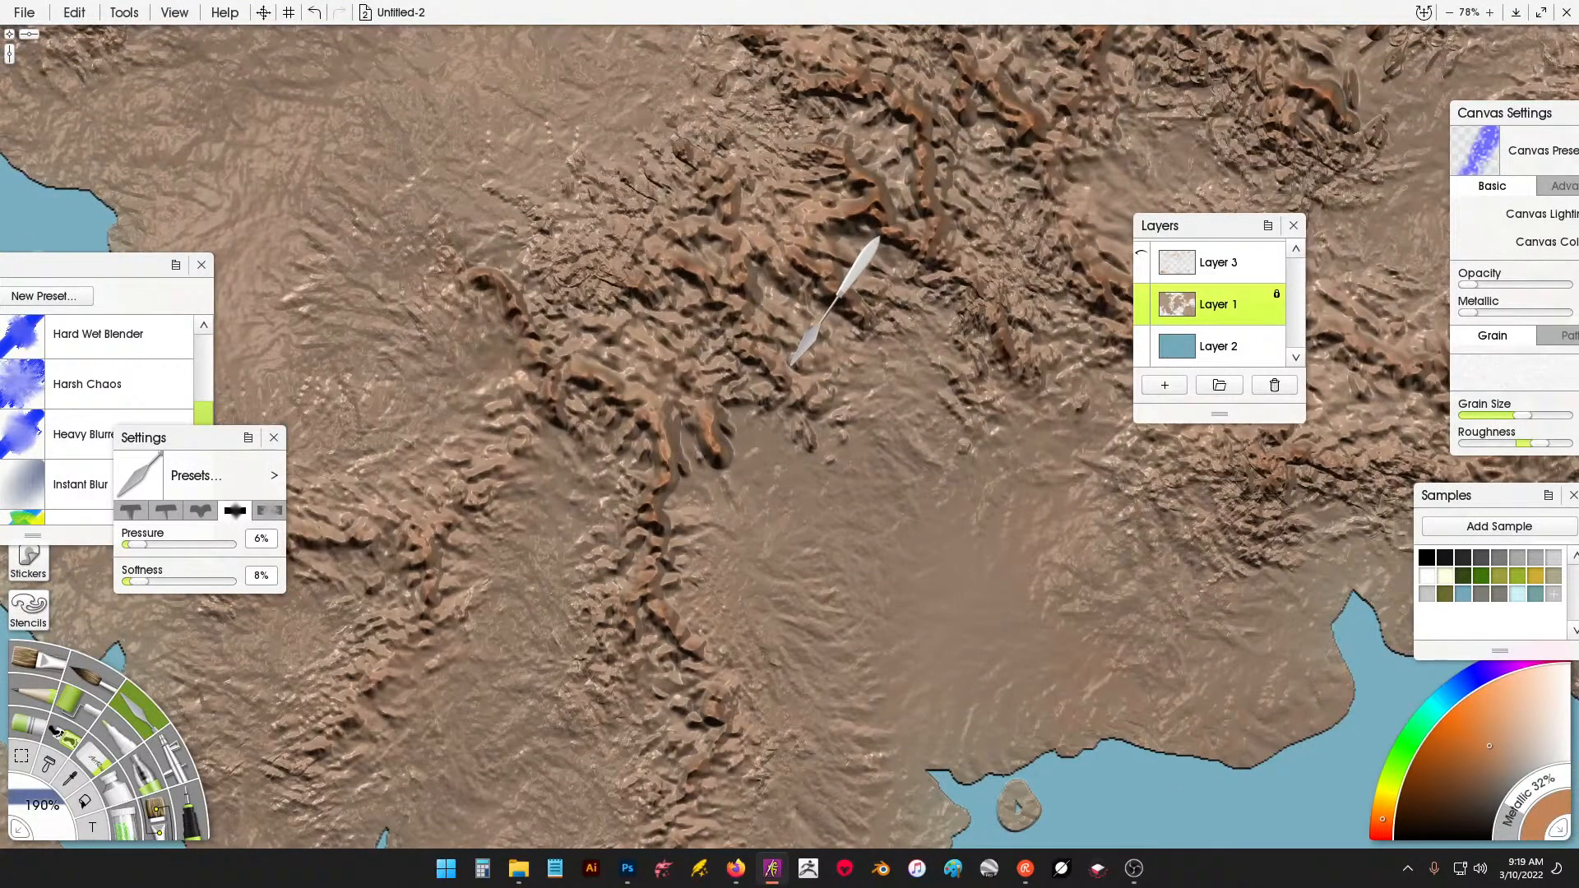
pyautogui.scroll(-8, 877, 240)
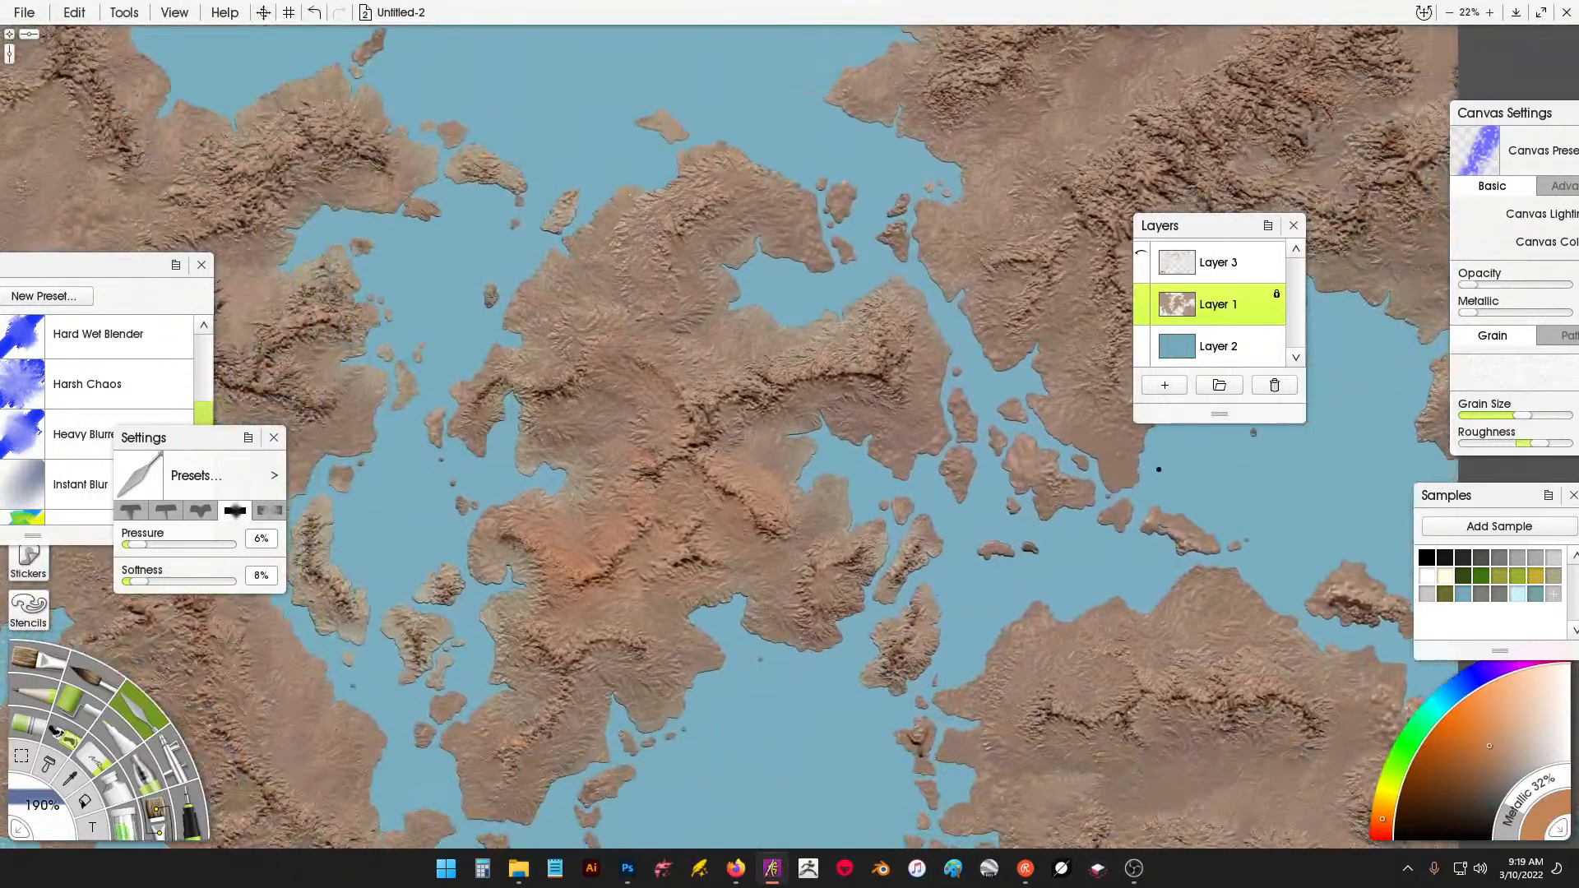
# Sample the orange-brown of the central highlands and airbrush it at 800% size over the central continent and surrounding islands on Layer 1.
pyautogui.moveTo(1159, 470); pyautogui.dragTo(1224, 349)
pyautogui.click(173, 776)
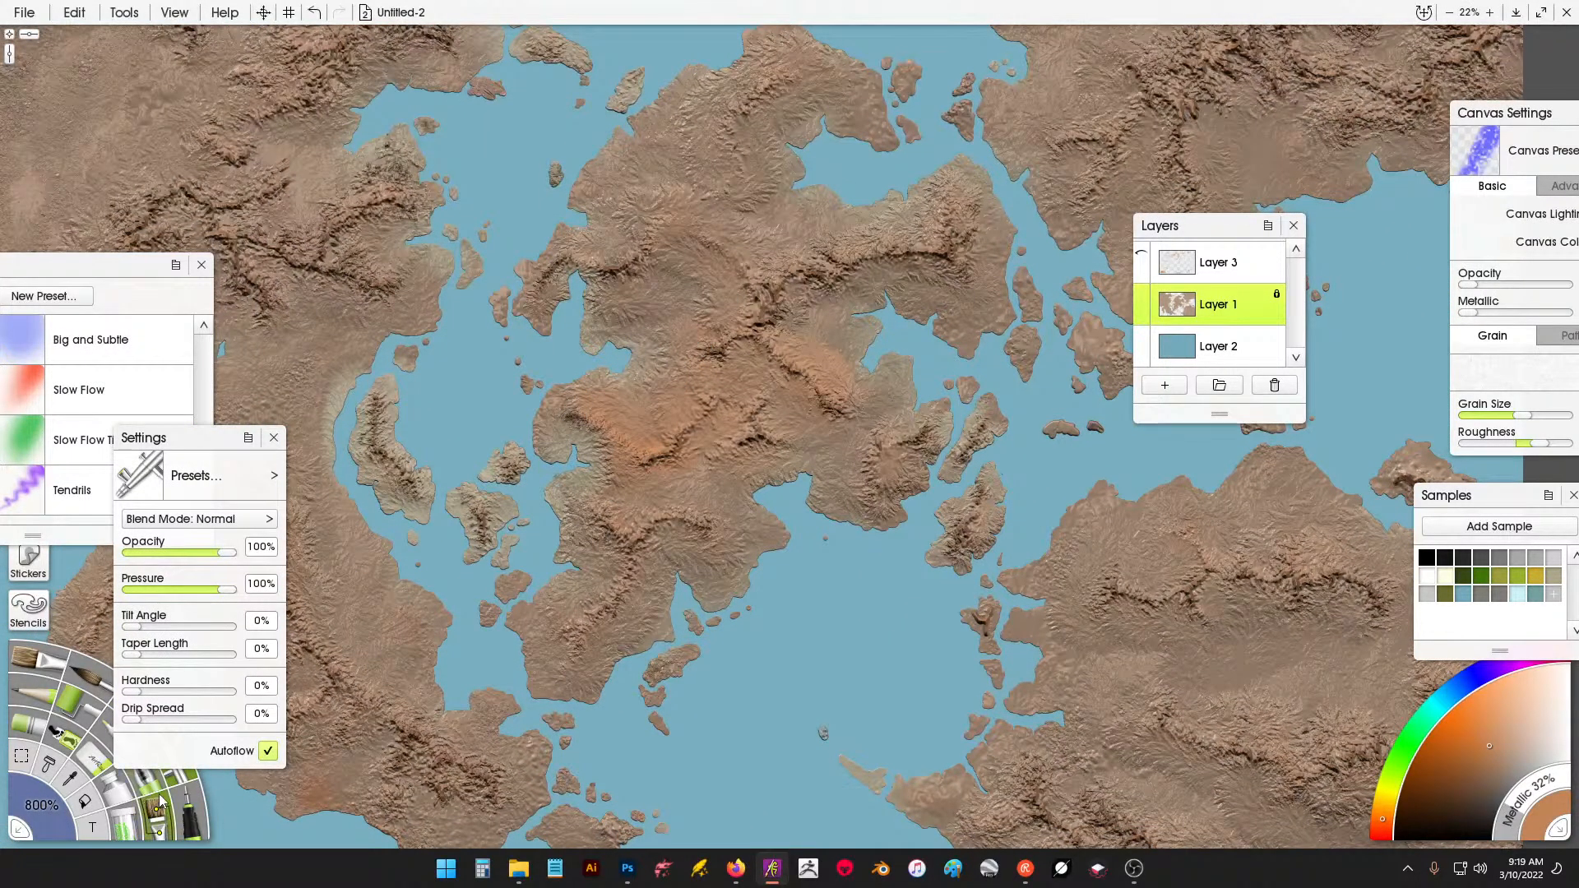
pyautogui.click(70, 779)
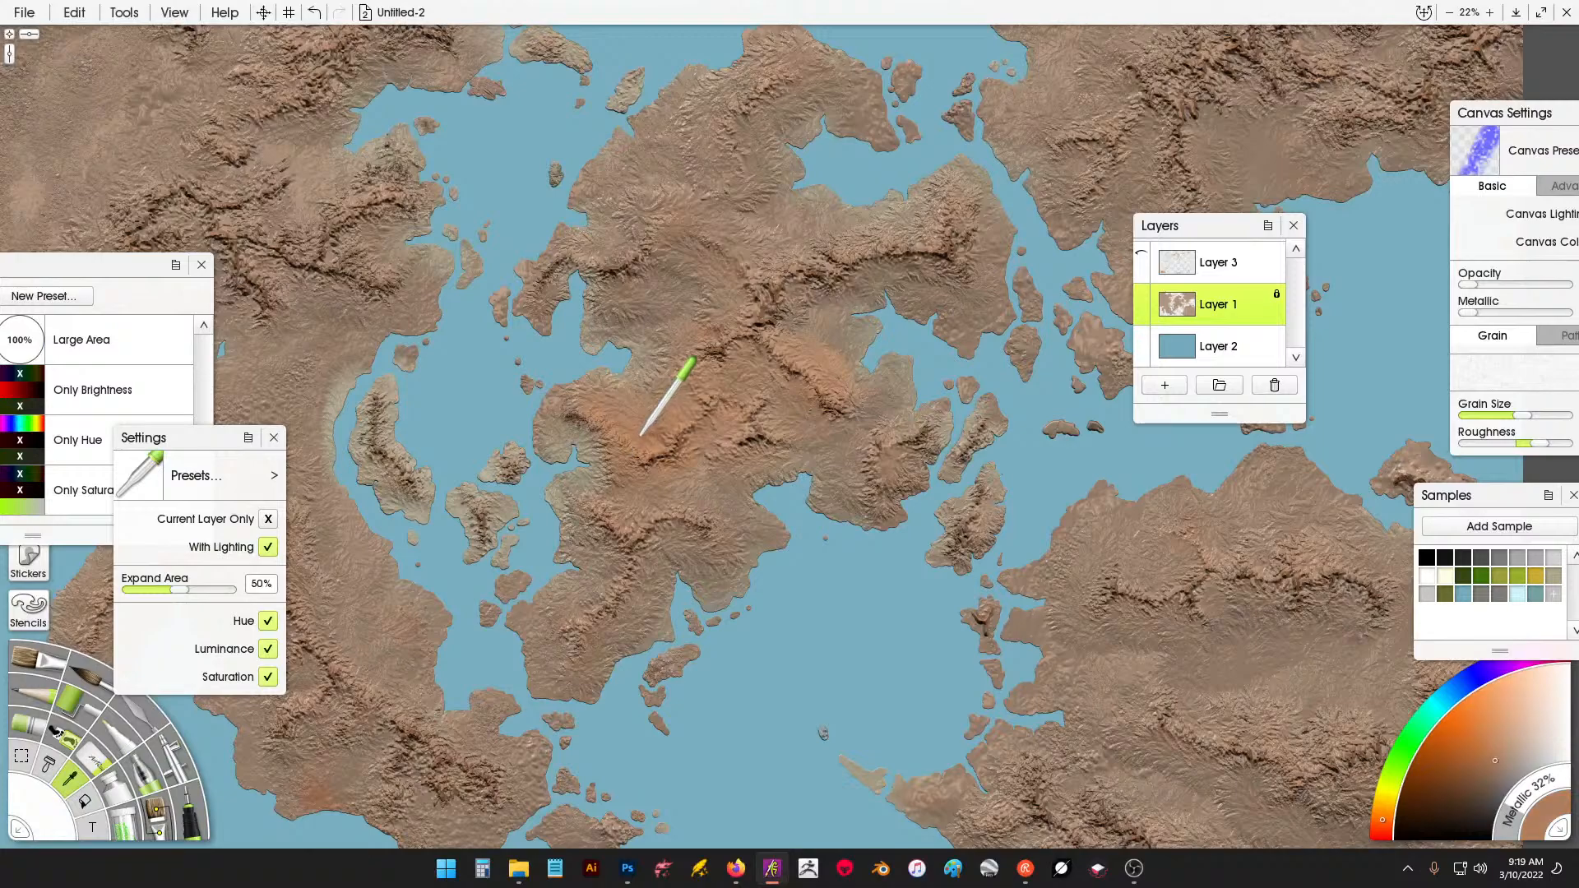
pyautogui.click(188, 778)
pyautogui.moveTo(592, 461)
pyautogui.mouseDown()
pyautogui.moveTo(823, 346)
pyautogui.moveTo(899, 418)
pyautogui.moveTo(724, 213)
pyautogui.moveTo(427, 573)
pyautogui.moveTo(387, 304)
pyautogui.moveTo(395, 157)
pyautogui.moveTo(905, 239)
pyautogui.moveTo(1098, 151)
pyautogui.moveTo(1267, 123)
pyautogui.moveTo(847, 90)
pyautogui.moveTo(633, 98)
pyautogui.moveTo(1176, 451)
pyautogui.moveTo(1440, 700)
pyautogui.moveTo(1464, 822)
pyautogui.moveTo(1255, 739)
pyautogui.moveTo(1028, 785)
pyautogui.moveTo(722, 613)
pyautogui.mouseUp()
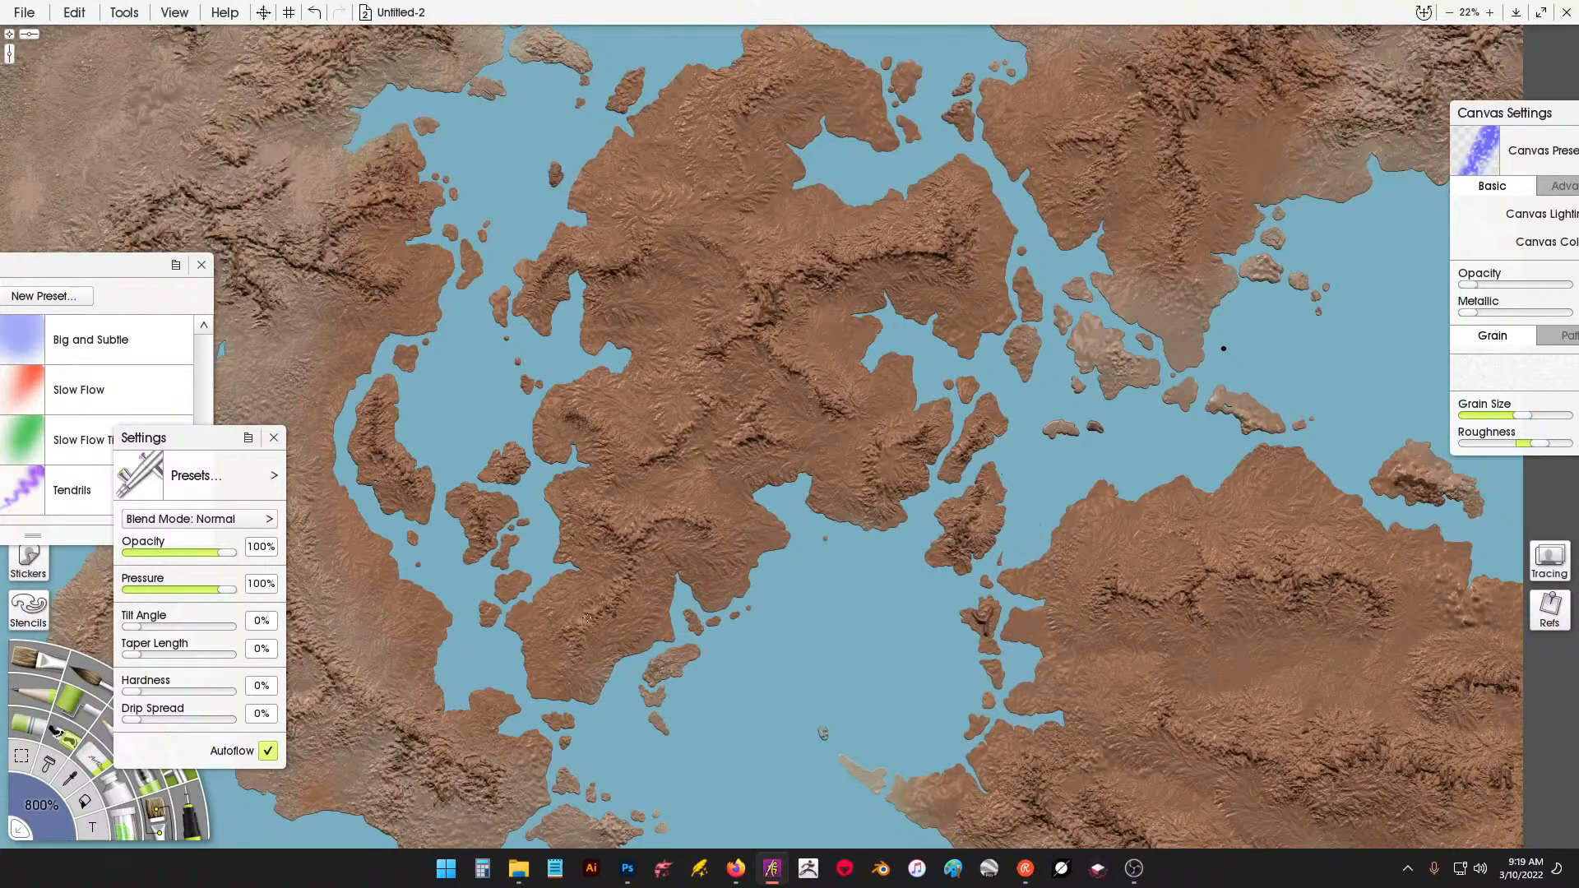
# Airbrush the same reddish brown across the southern and western lands and the northwestern continent.
pyautogui.moveTo(587, 617); pyautogui.dragTo(576, 626)
pyautogui.moveTo(534, 604); pyautogui.dragTo(842, 544)
pyautogui.moveTo(567, 500)
pyautogui.mouseDown()
pyautogui.moveTo(568, 605)
pyautogui.moveTo(724, 632)
pyautogui.moveTo(798, 744)
pyautogui.moveTo(934, 767)
pyautogui.moveTo(519, 387)
pyautogui.moveTo(419, 518)
pyautogui.moveTo(461, 288)
pyautogui.moveTo(272, 330)
pyautogui.moveTo(371, 164)
pyautogui.moveTo(552, 351)
pyautogui.moveTo(616, 321)
pyautogui.mouseUp()
pyautogui.moveTo(568, 395); pyautogui.dragTo(720, 695)
pyautogui.moveTo(625, 354)
pyautogui.mouseDown()
pyautogui.moveTo(494, 473)
pyautogui.moveTo(395, 272)
pyautogui.moveTo(518, 140)
pyautogui.moveTo(723, 287)
pyautogui.moveTo(896, 203)
pyautogui.moveTo(946, 288)
pyautogui.mouseUp()
pyautogui.moveTo(1003, 192); pyautogui.dragTo(688, 275)
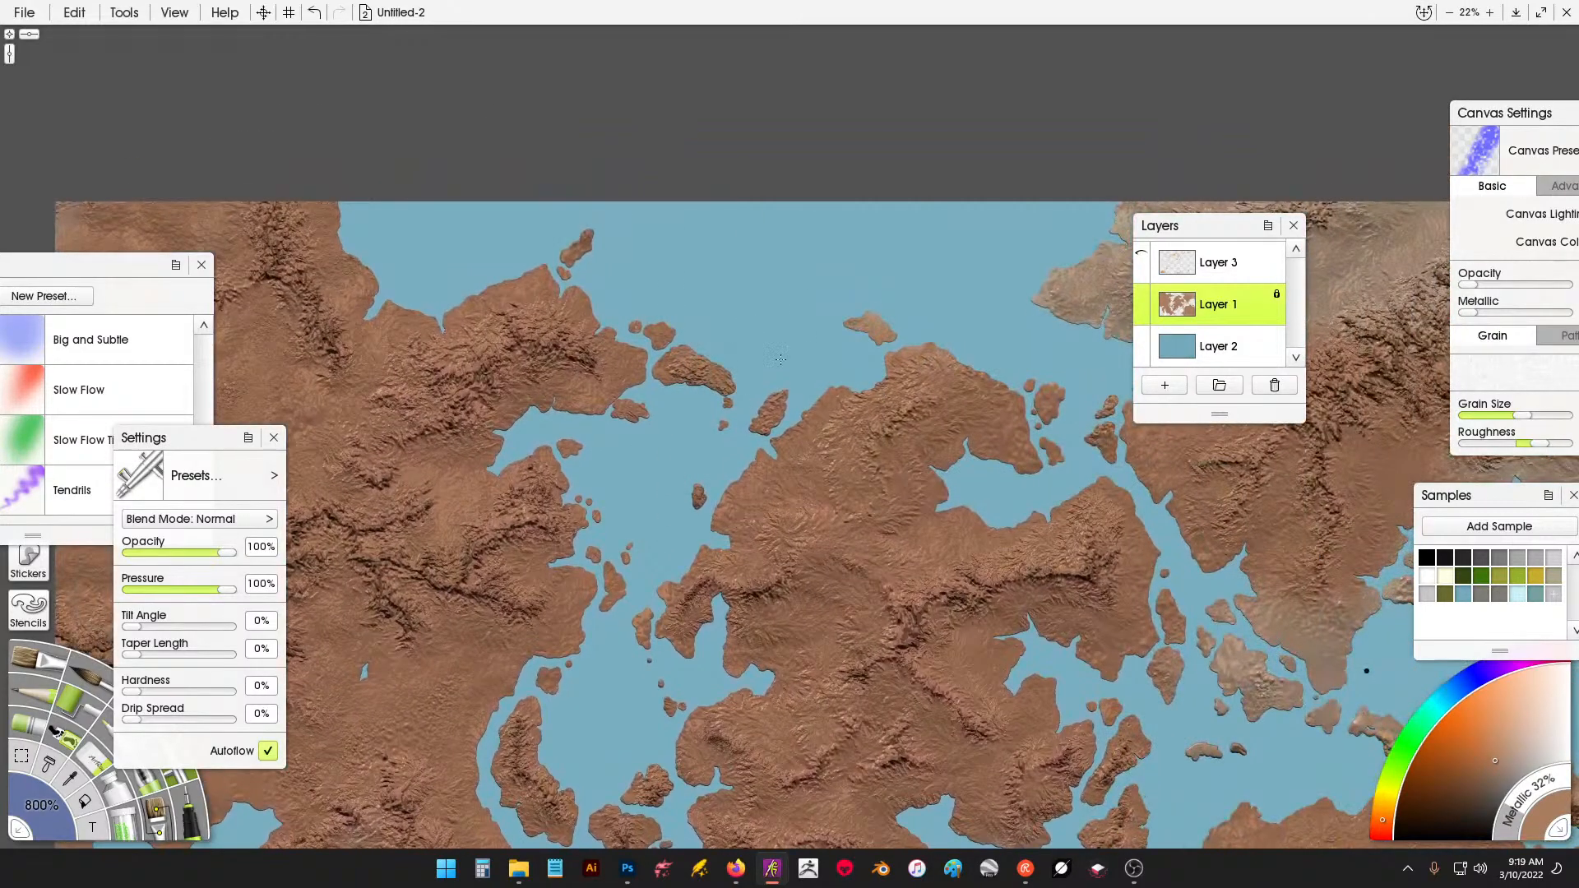
# Airbrush the reddish brown over the northeastern continent and the islands along the eastern sea.
pyautogui.moveTo(1081, 346)
pyautogui.mouseDown()
pyautogui.moveTo(1026, 338)
pyautogui.moveTo(585, 415)
pyautogui.mouseUp()
pyautogui.moveTo(700, 292)
pyautogui.mouseDown()
pyautogui.moveTo(584, 353)
pyautogui.moveTo(791, 243)
pyautogui.moveTo(937, 345)
pyautogui.moveTo(1062, 395)
pyautogui.moveTo(1137, 557)
pyautogui.moveTo(1151, 320)
pyautogui.mouseUp()
pyautogui.moveTo(842, 687); pyautogui.dragTo(767, 770)
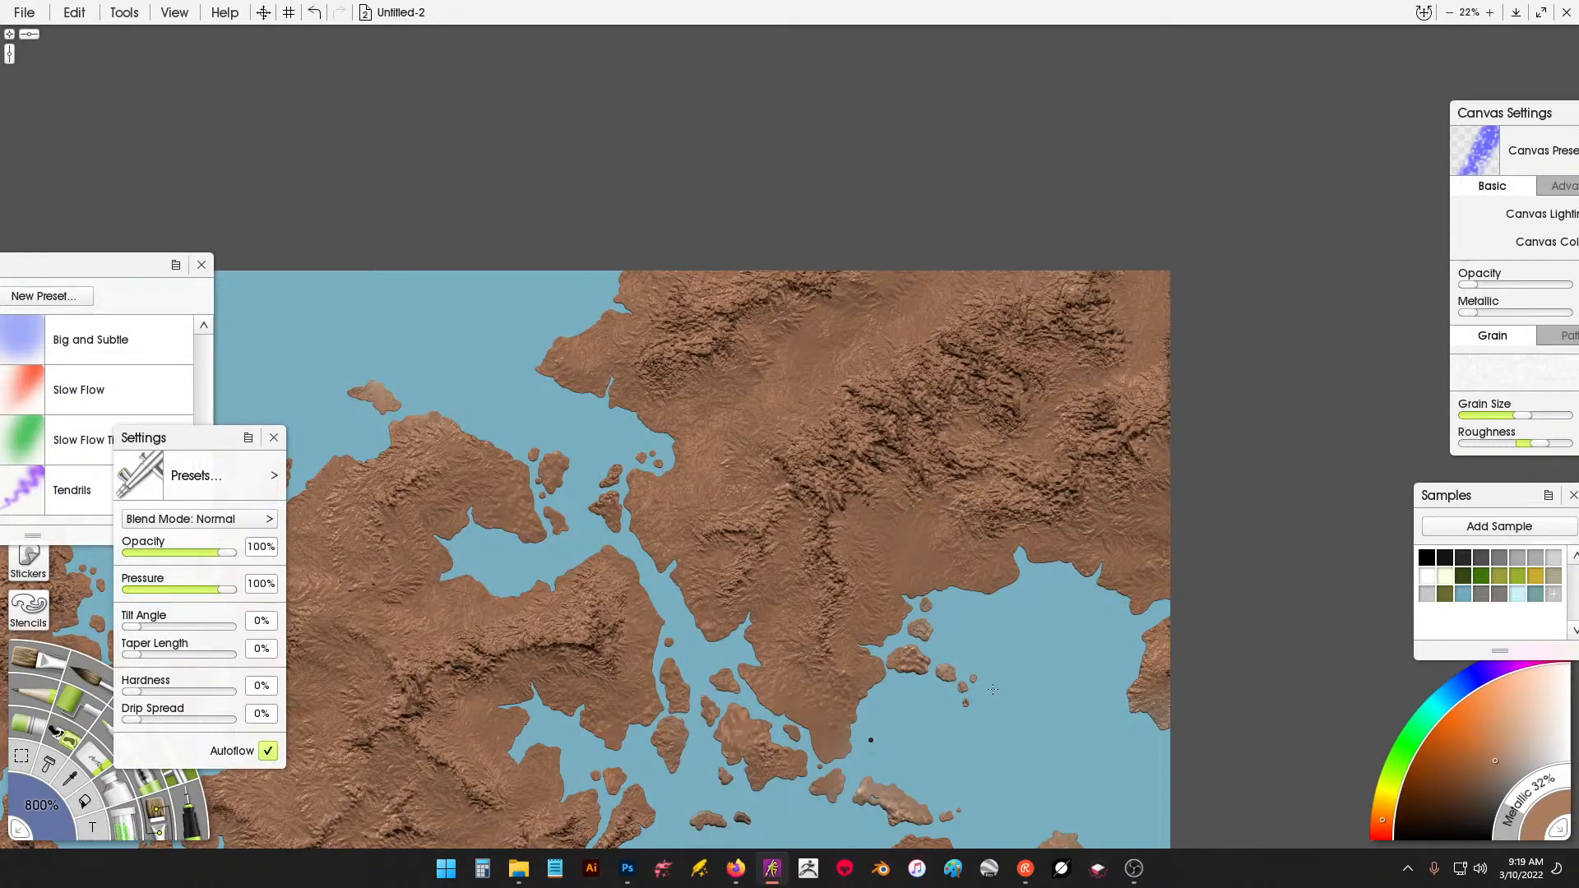
pyautogui.moveTo(993, 689); pyautogui.dragTo(1111, 568)
pyautogui.moveTo(1128, 570); pyautogui.dragTo(1013, 324)
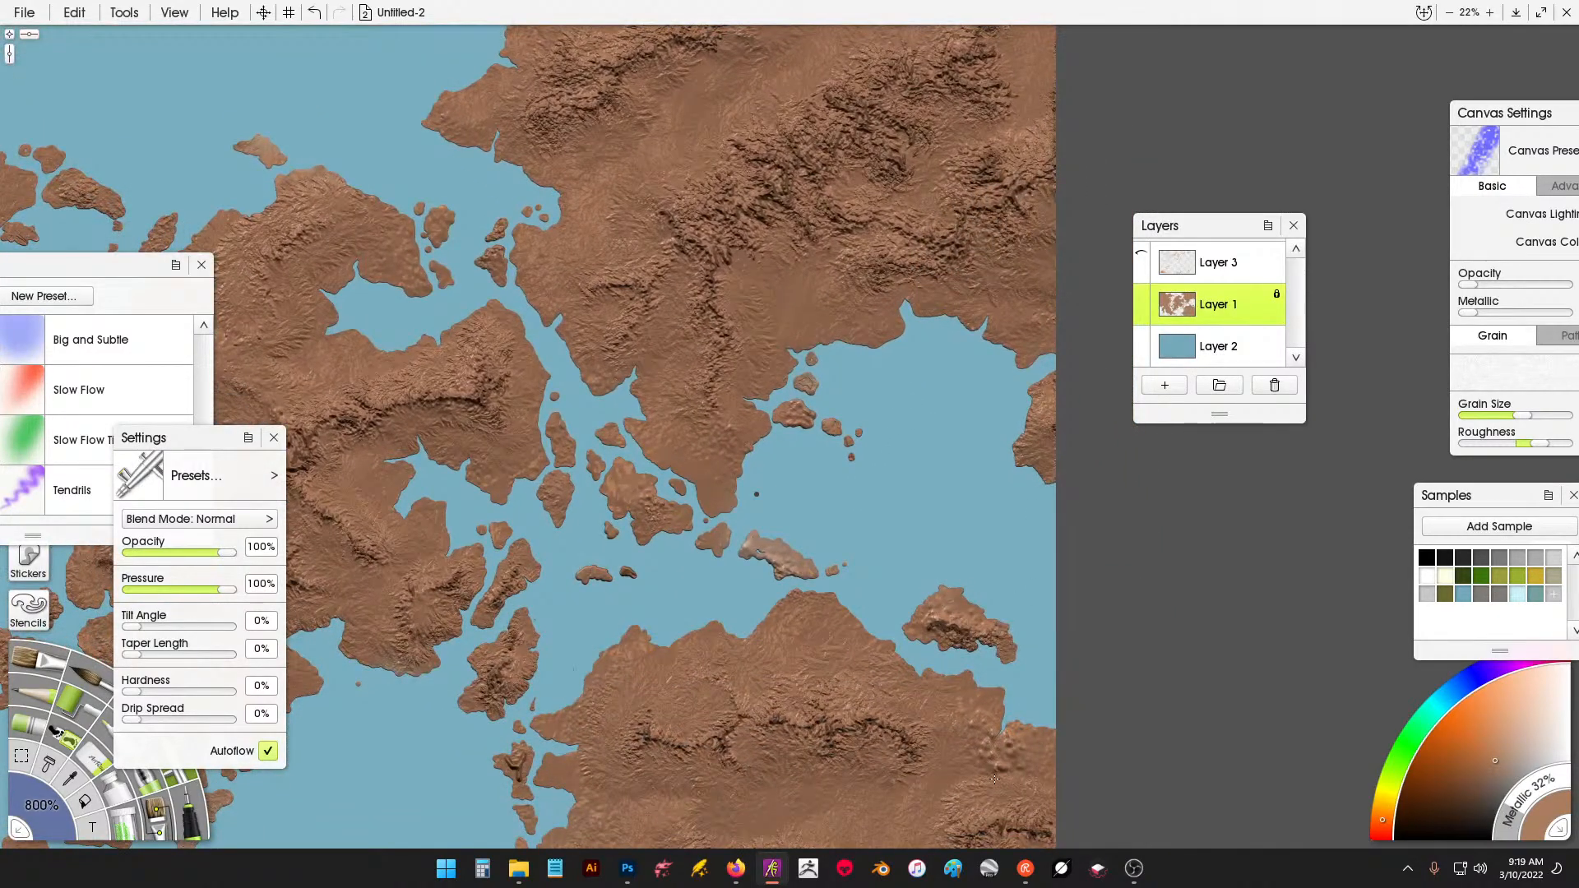
pyautogui.moveTo(594, 588); pyautogui.dragTo(1076, 614)
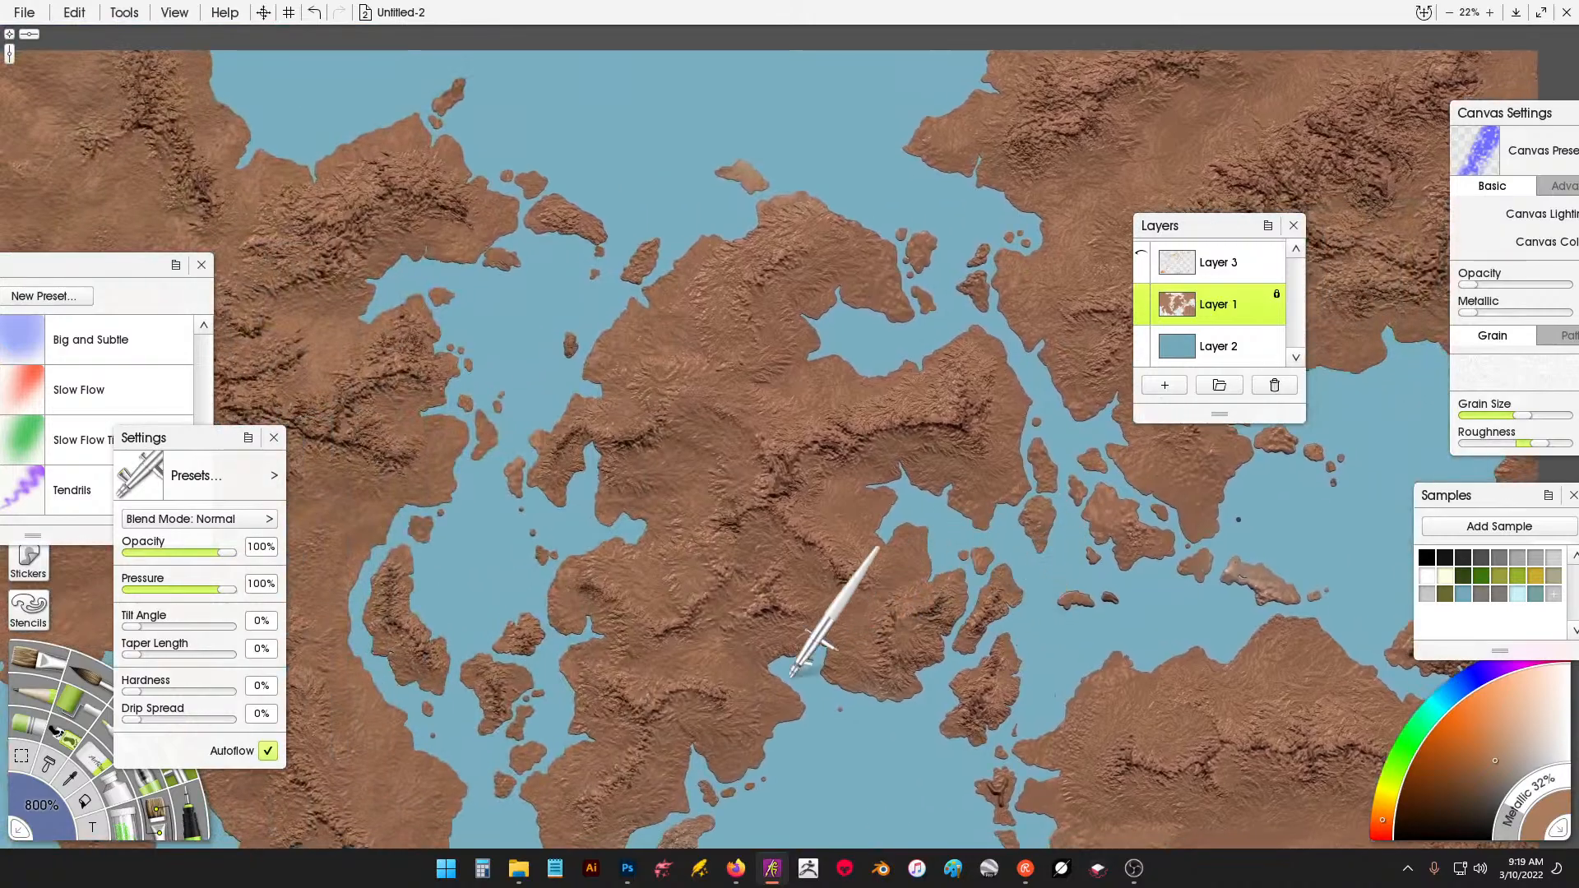
pyautogui.moveTo(791, 673); pyautogui.dragTo(914, 604)
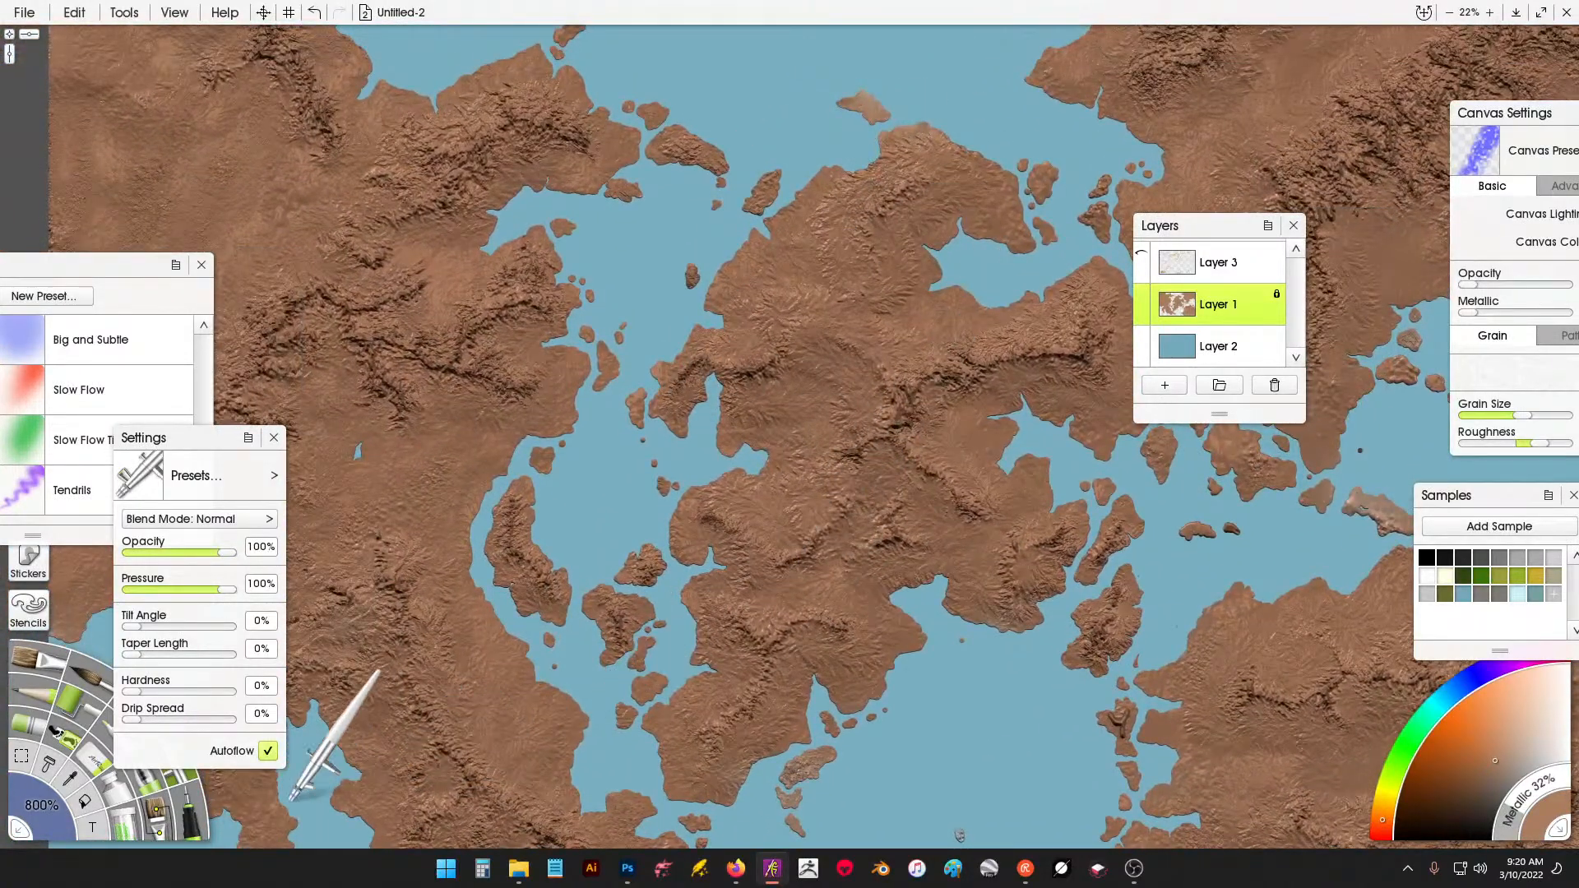
# Using the Instant Erase eraser at 42% size, cut branching river channels from the ridges to the central continent's eastern bay.
pyautogui.click(85, 802)
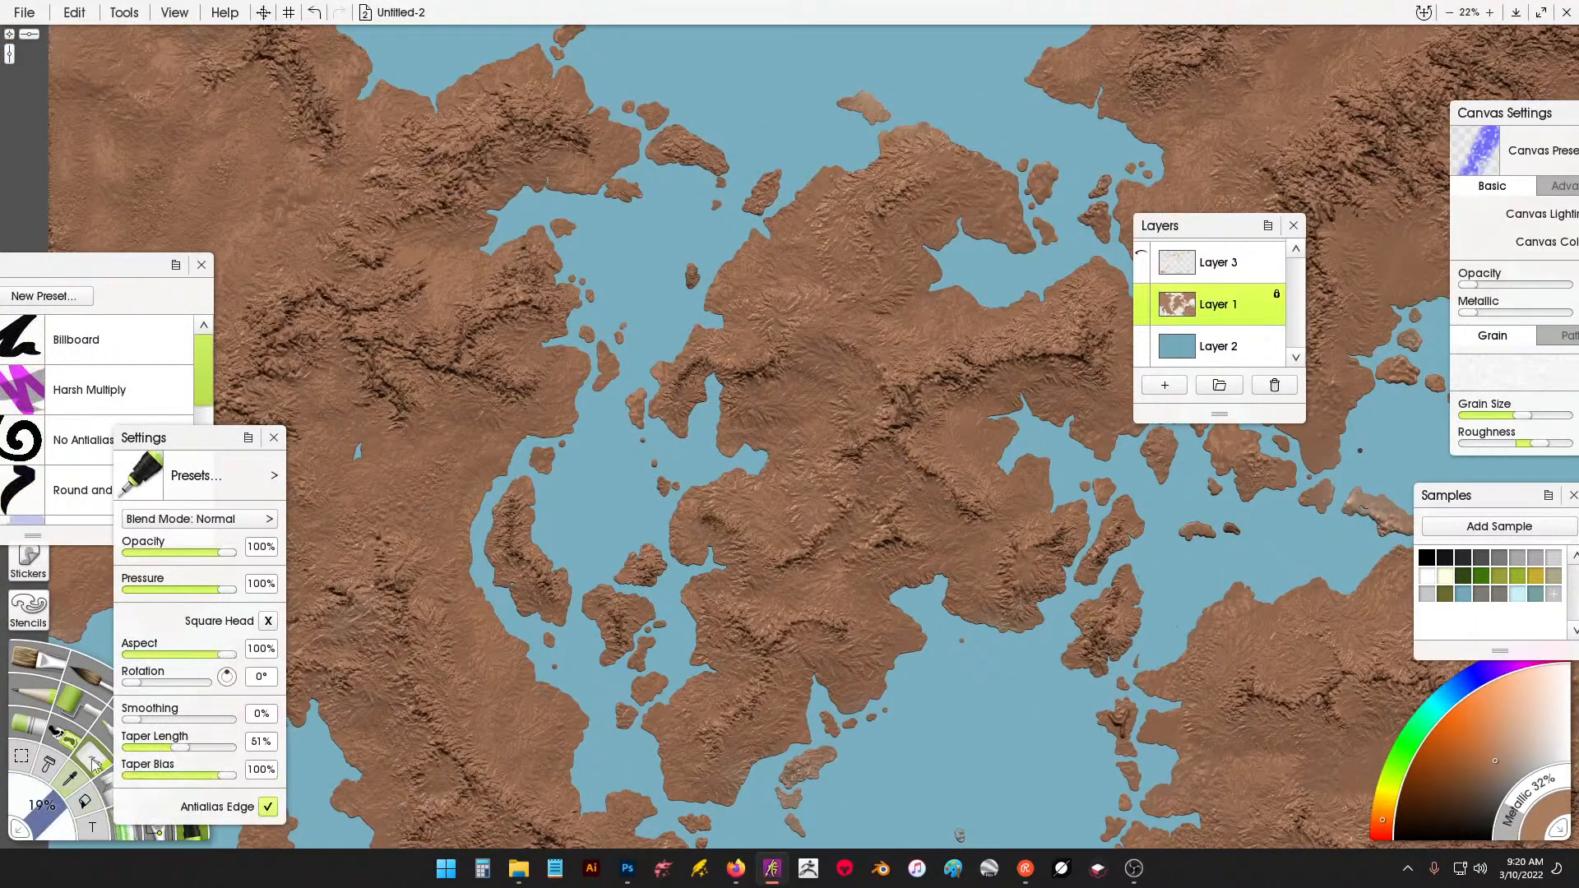
pyautogui.click(96, 765)
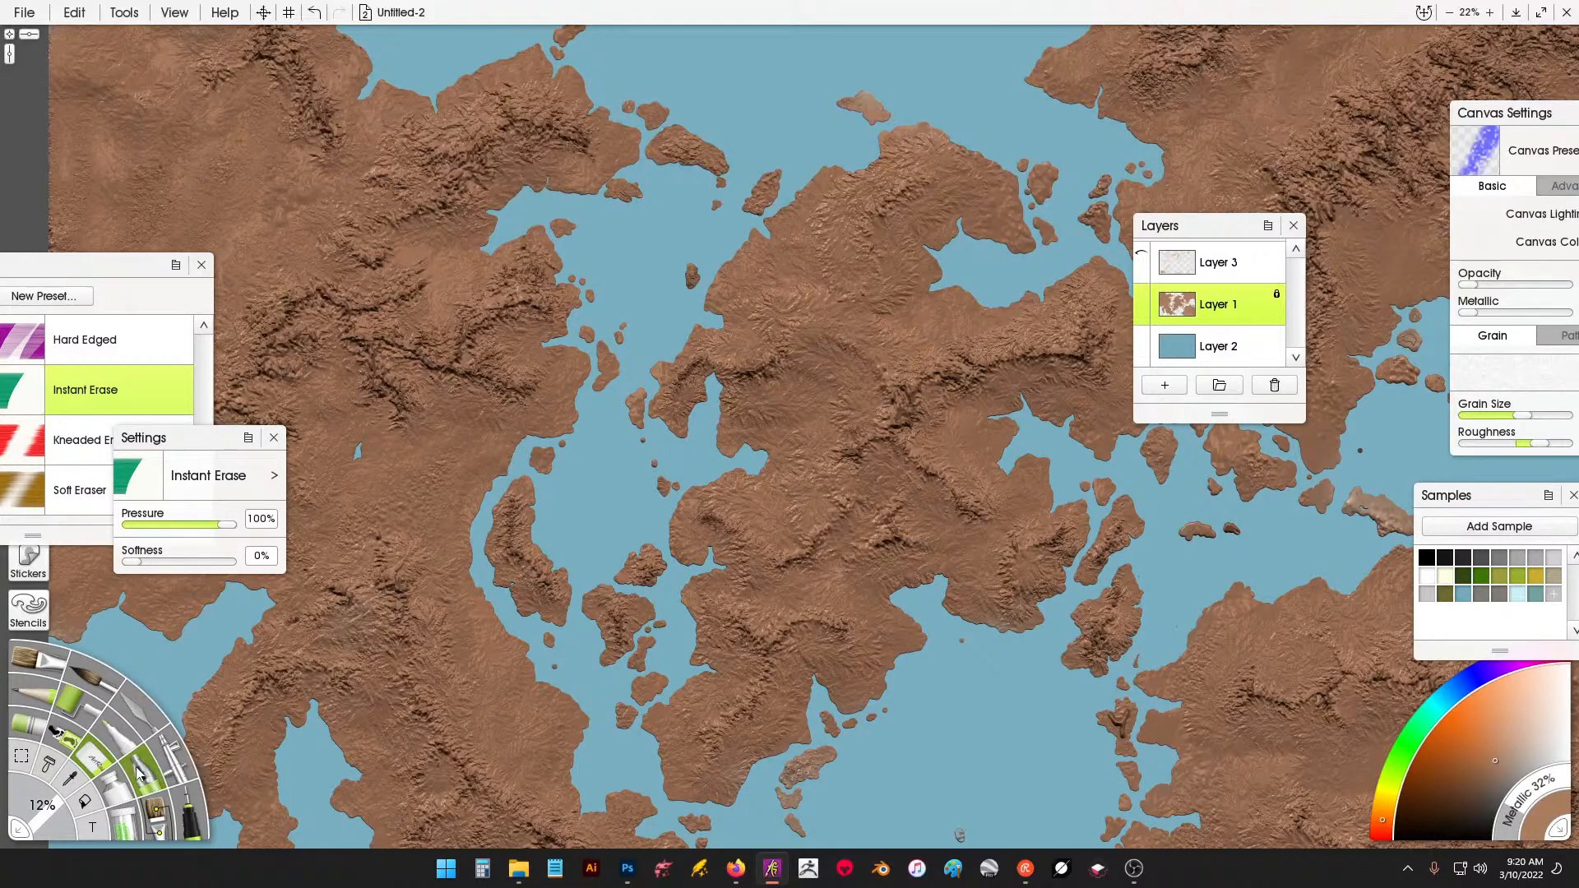
pyautogui.scroll(5, 138, 773)
pyautogui.moveTo(623, 457); pyautogui.dragTo(237, 330)
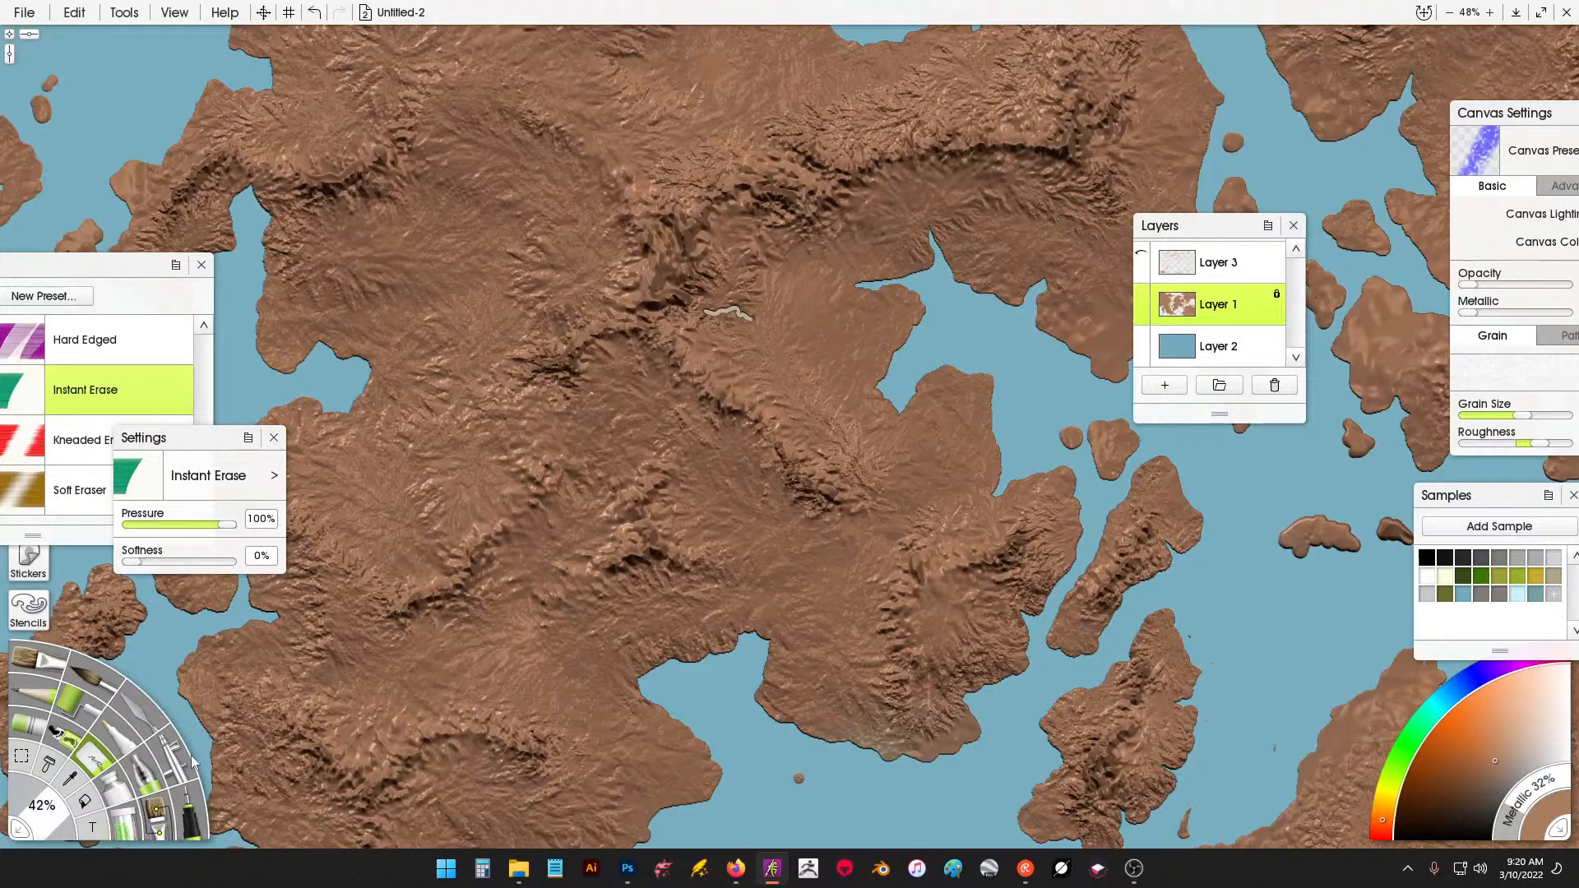
pyautogui.moveTo(728, 300)
pyautogui.mouseDown()
pyautogui.moveTo(859, 369)
pyautogui.moveTo(811, 322)
pyautogui.moveTo(779, 227)
pyautogui.moveTo(872, 283)
pyautogui.moveTo(934, 237)
pyautogui.moveTo(923, 189)
pyautogui.mouseUp()
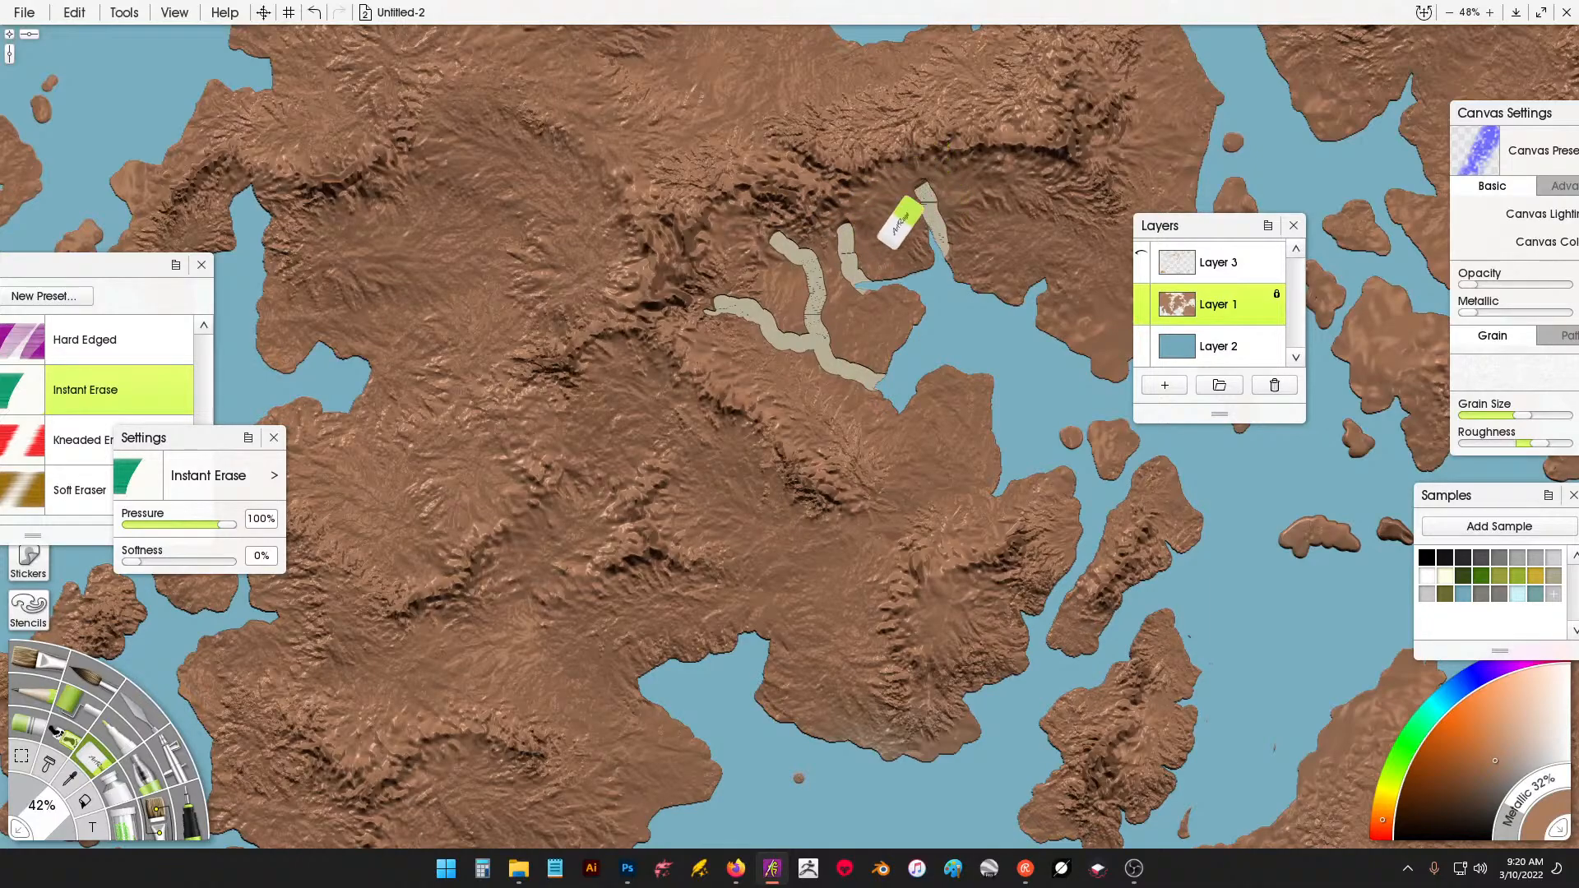
pyautogui.moveTo(794, 426); pyautogui.dragTo(832, 412)
pyautogui.moveTo(846, 469)
pyautogui.mouseDown()
pyautogui.moveTo(832, 424)
pyautogui.moveTo(881, 380)
pyautogui.mouseUp()
# Erase three river channels, one of them forked, from the central mountains down to the bay on the continent's south coast.
pyautogui.moveTo(753, 632)
pyautogui.mouseDown()
pyautogui.moveTo(775, 601)
pyautogui.moveTo(719, 461)
pyautogui.moveTo(740, 497)
pyautogui.mouseUp()
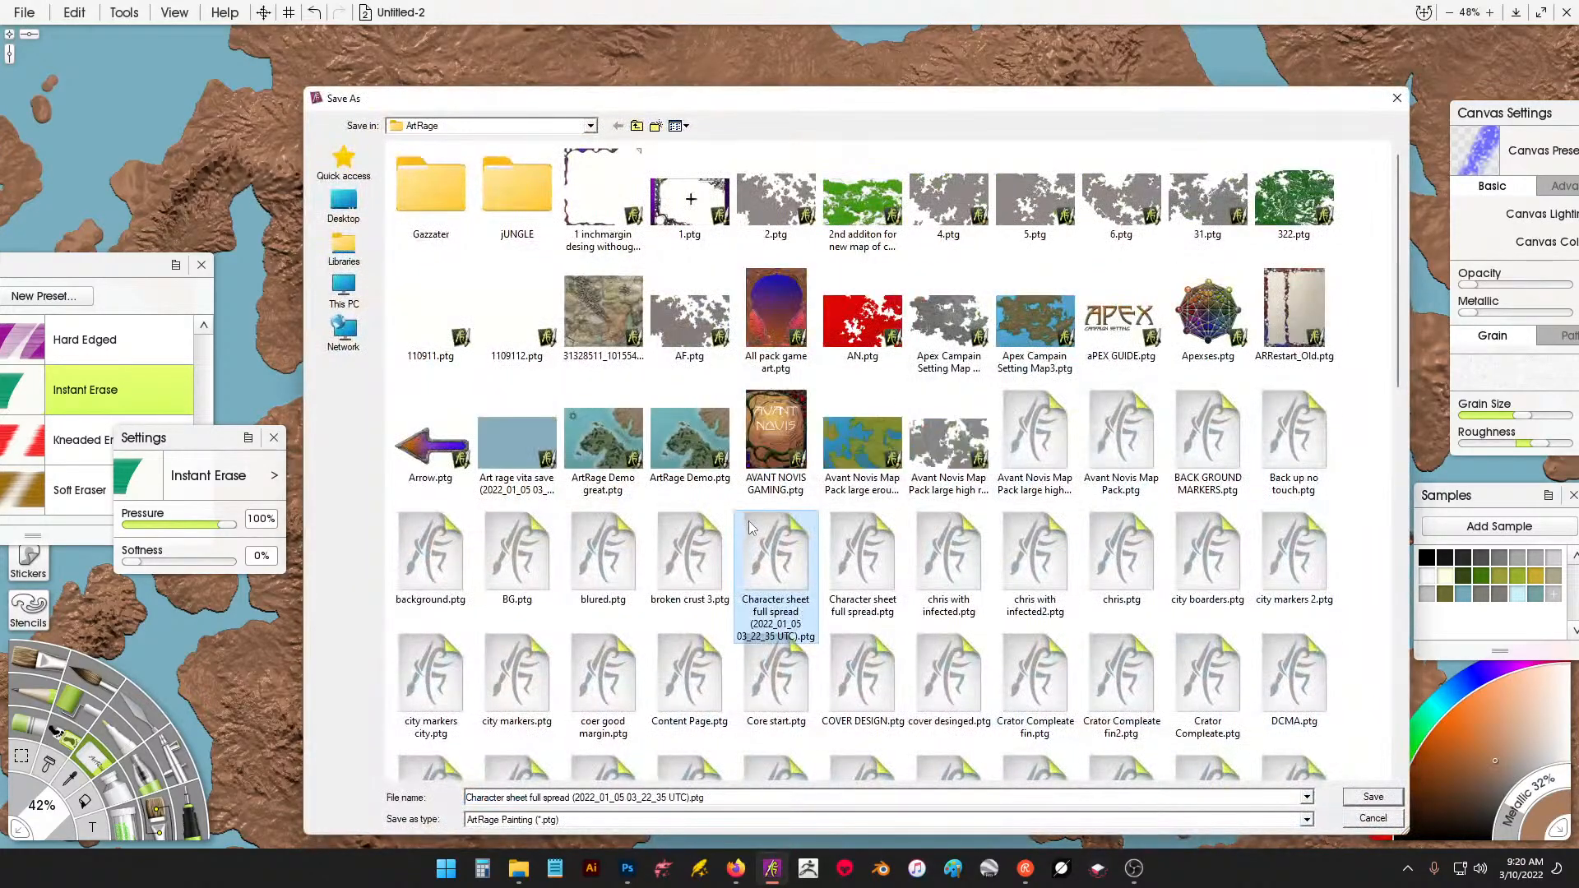
pyautogui.click(1397, 98)
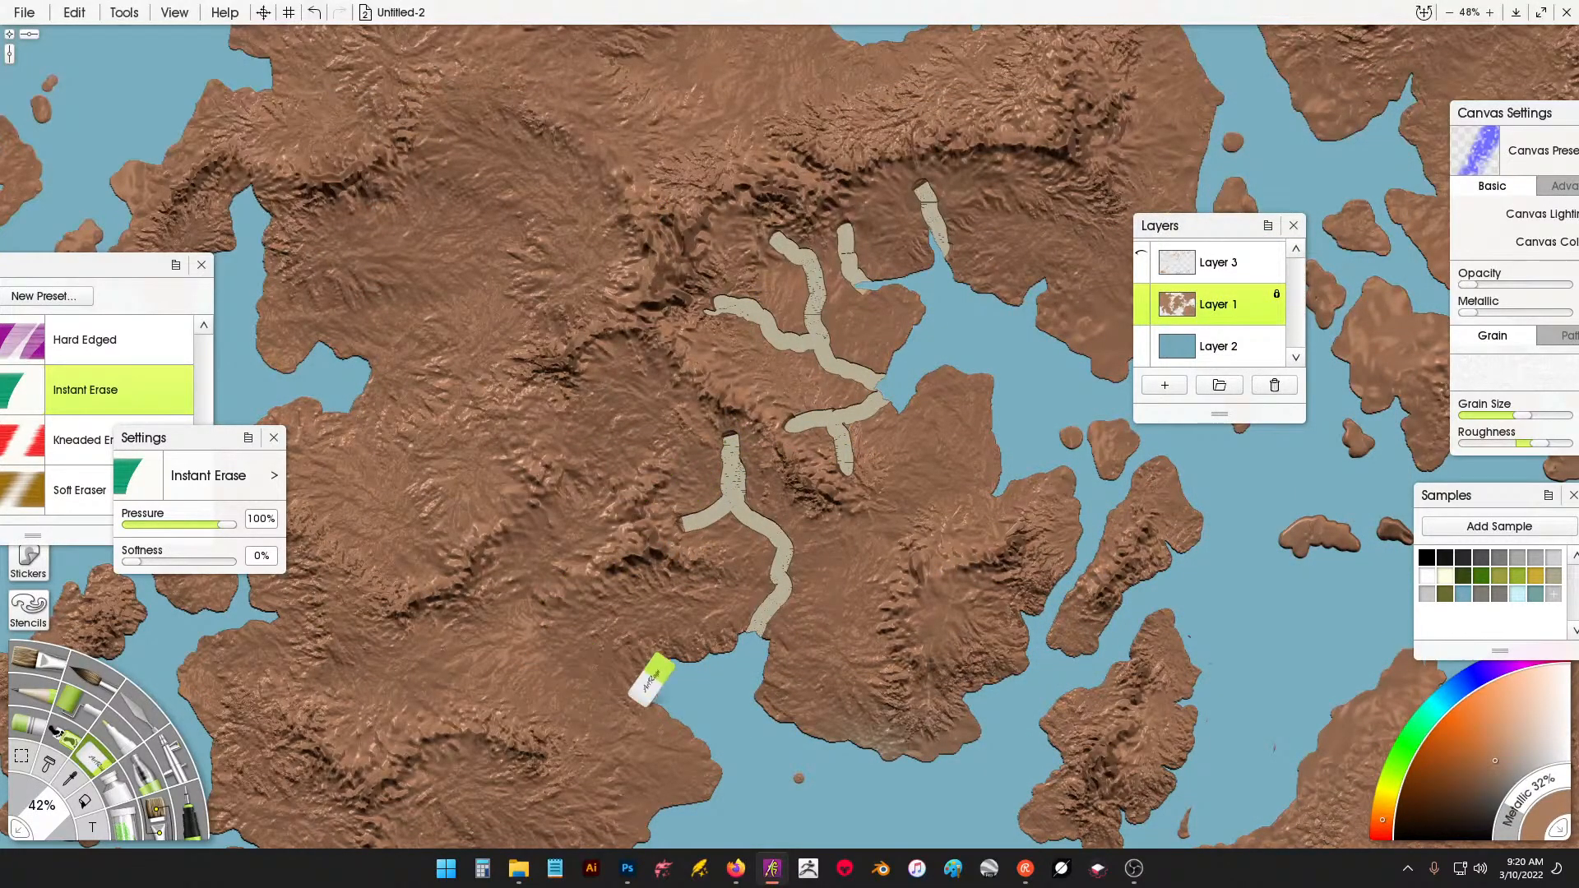
pyautogui.moveTo(655, 699)
pyautogui.mouseDown()
pyautogui.moveTo(523, 661)
pyautogui.moveTo(531, 587)
pyautogui.moveTo(580, 506)
pyautogui.mouseUp()
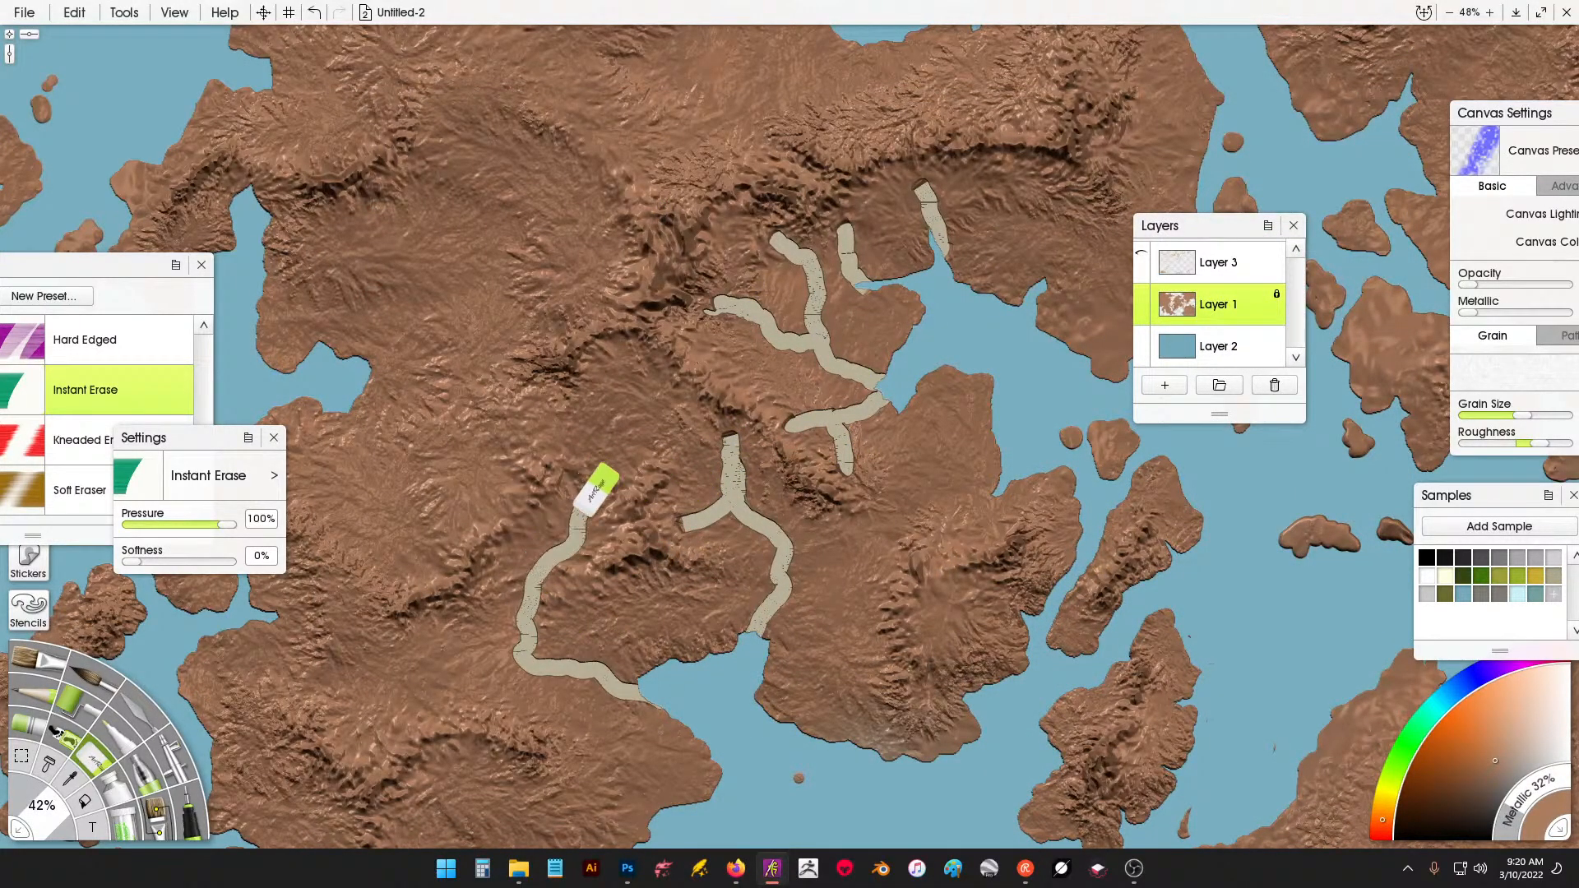
pyautogui.moveTo(640, 576); pyautogui.dragTo(694, 658)
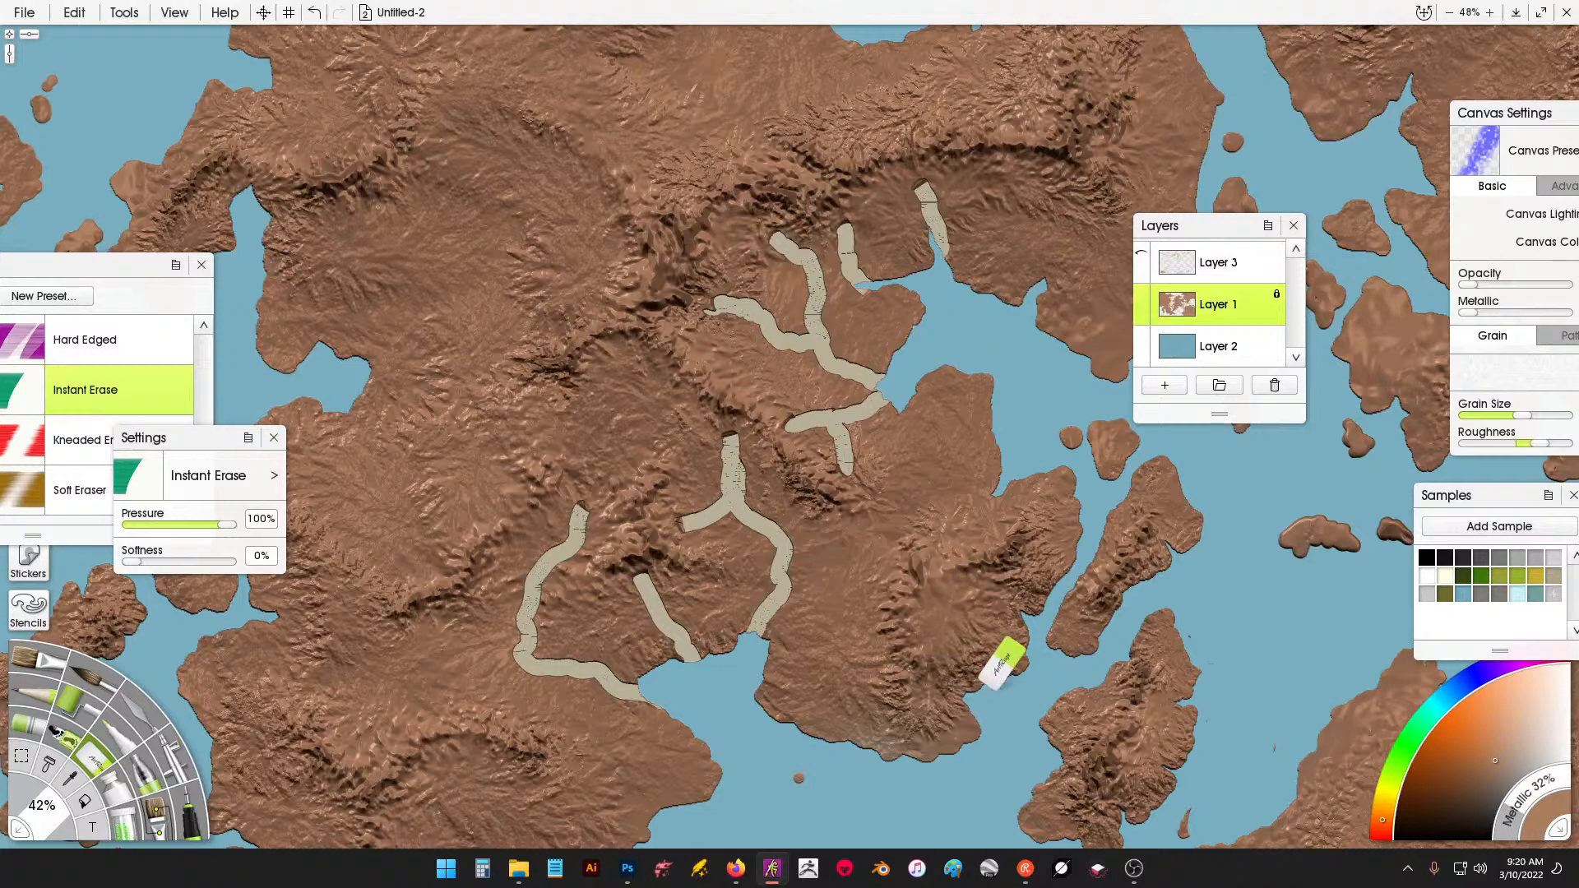
# Erase short and forked river channels from the ridges of the central continent's southeastern peninsula out to its coasts.
pyautogui.moveTo(975, 687); pyautogui.dragTo(932, 598)
pyautogui.moveTo(802, 730)
pyautogui.mouseDown()
pyautogui.moveTo(864, 649)
pyautogui.moveTo(762, 682)
pyautogui.moveTo(852, 668)
pyautogui.mouseUp()
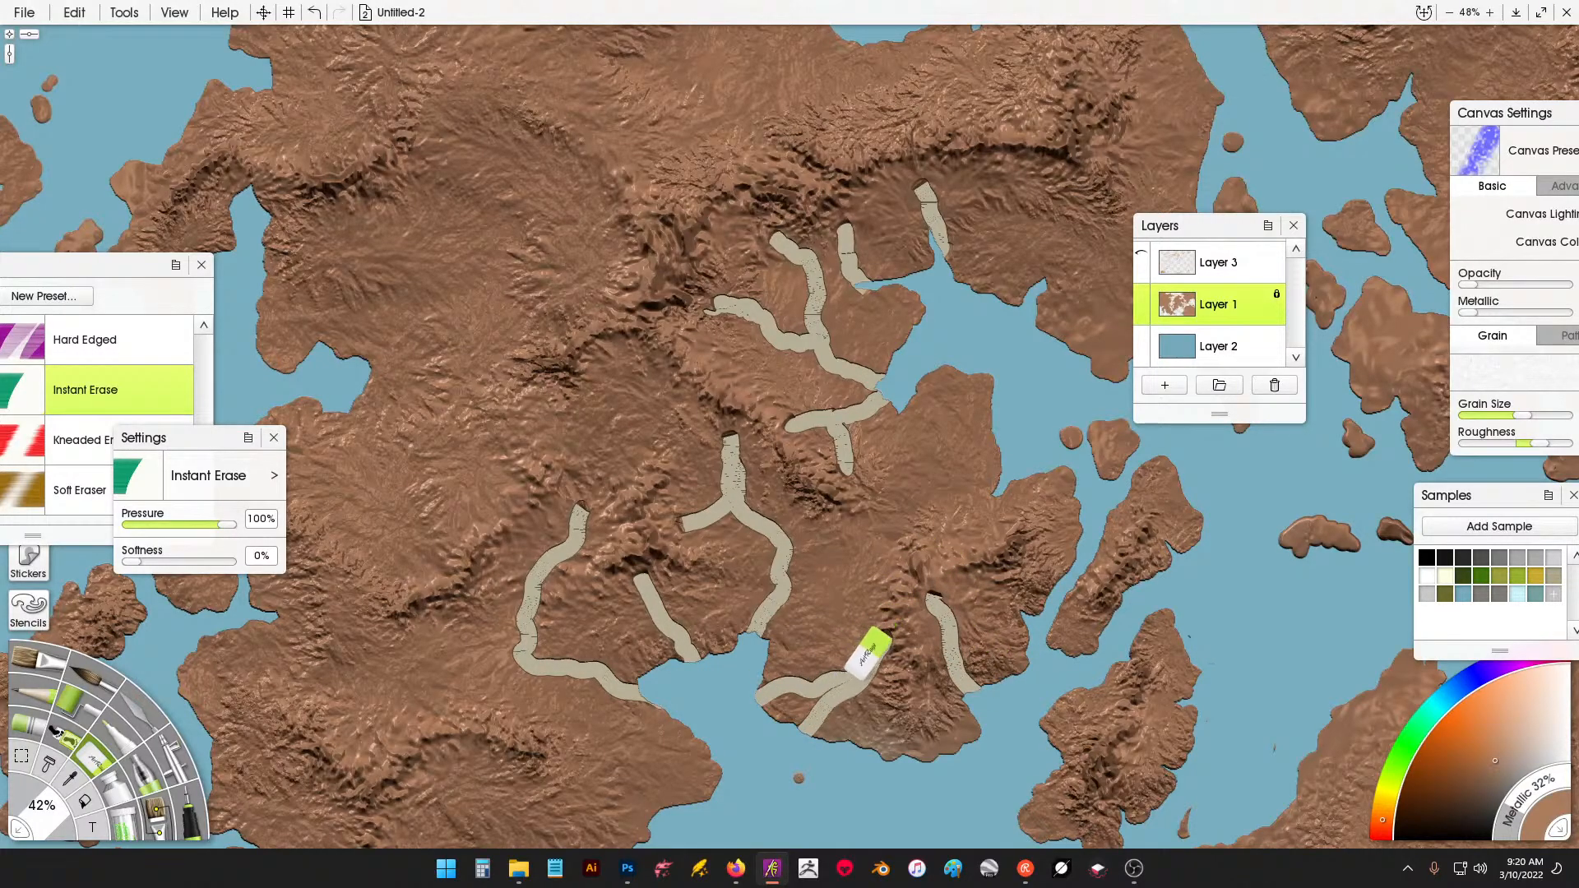
pyautogui.moveTo(997, 451)
pyautogui.mouseDown()
pyautogui.moveTo(930, 482)
pyautogui.moveTo(910, 529)
pyautogui.moveTo(1016, 487)
pyautogui.mouseUp()
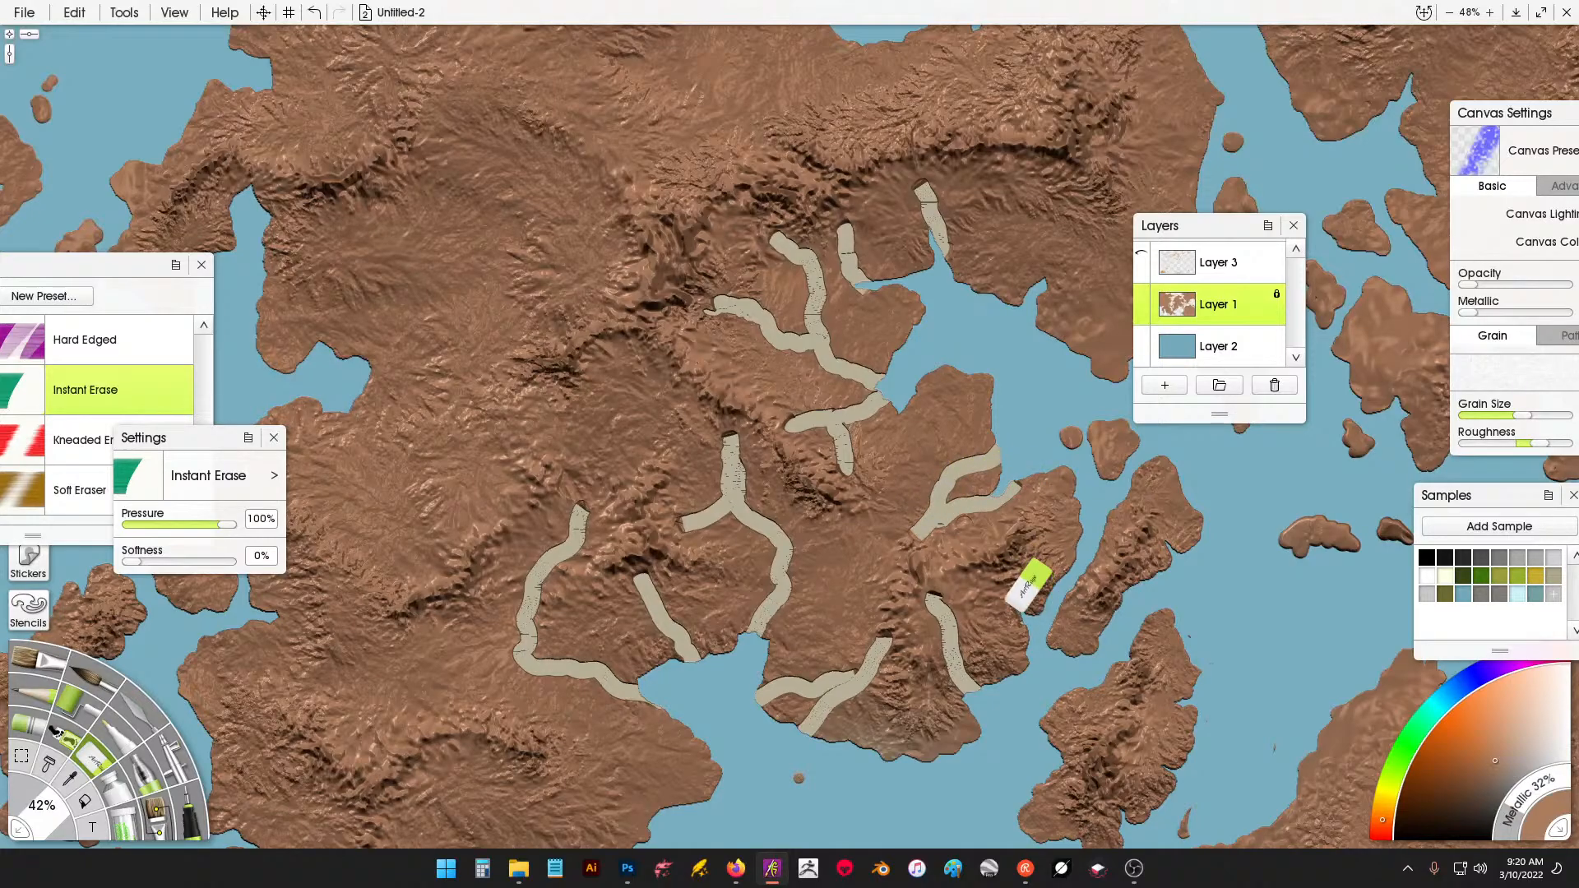
pyautogui.moveTo(1029, 612); pyautogui.dragTo(985, 578)
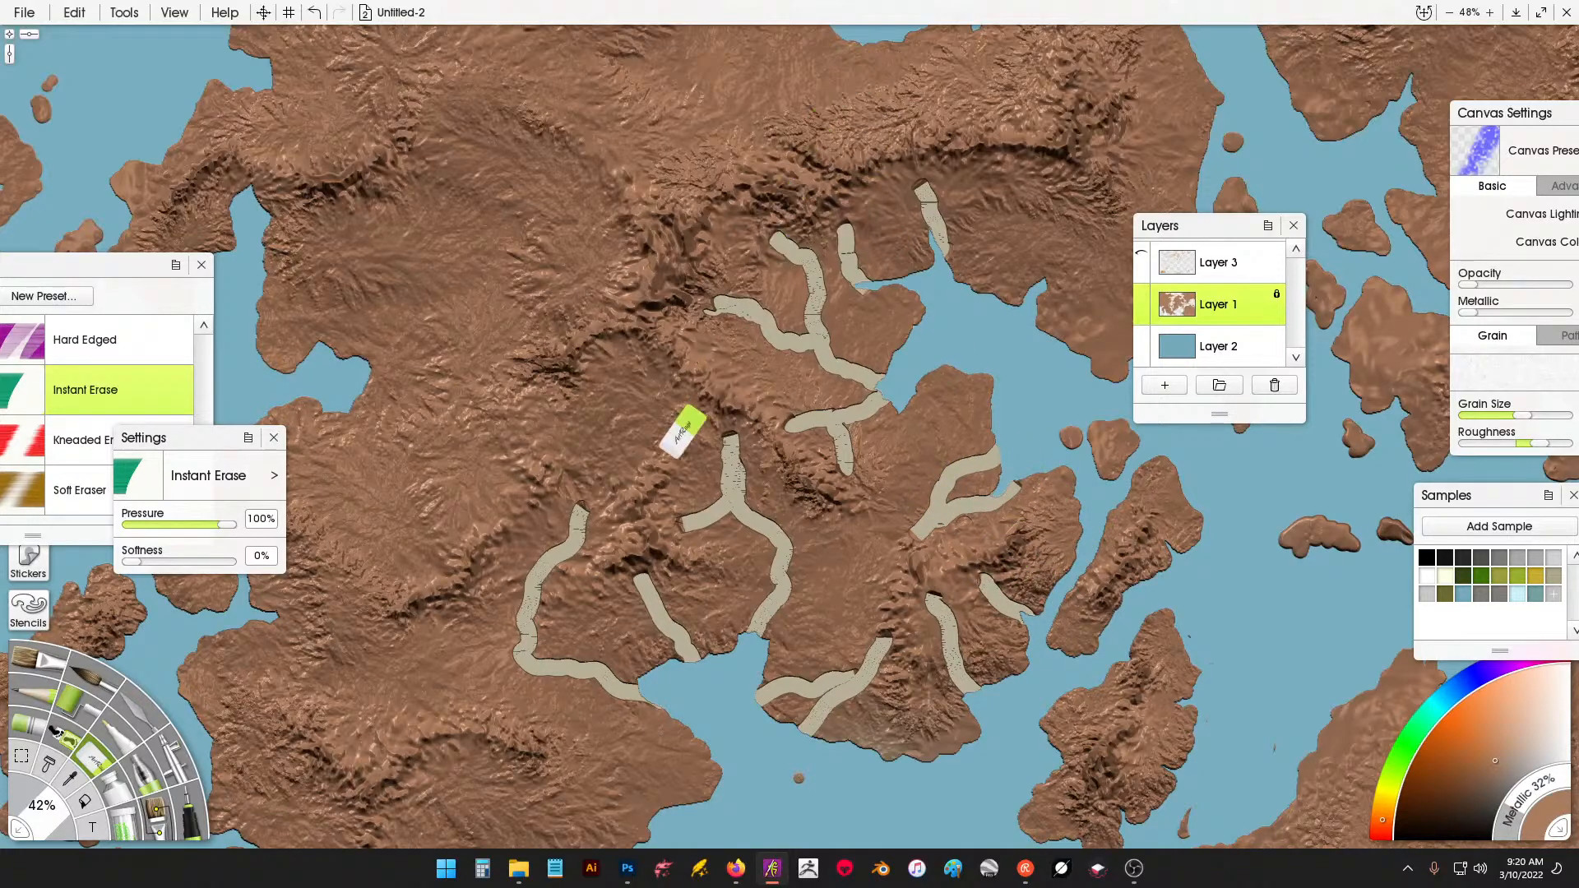
# Erase two forked rivers on the central continent's southern peninsula, draining from the curved ridge and southern range to the coast.
pyautogui.moveTo(530, 547)
pyautogui.mouseDown()
pyautogui.moveTo(786, 375)
pyautogui.moveTo(823, 317)
pyautogui.mouseUp()
pyautogui.moveTo(738, 539)
pyautogui.mouseDown()
pyautogui.moveTo(763, 605)
pyautogui.moveTo(791, 527)
pyautogui.moveTo(759, 584)
pyautogui.mouseUp()
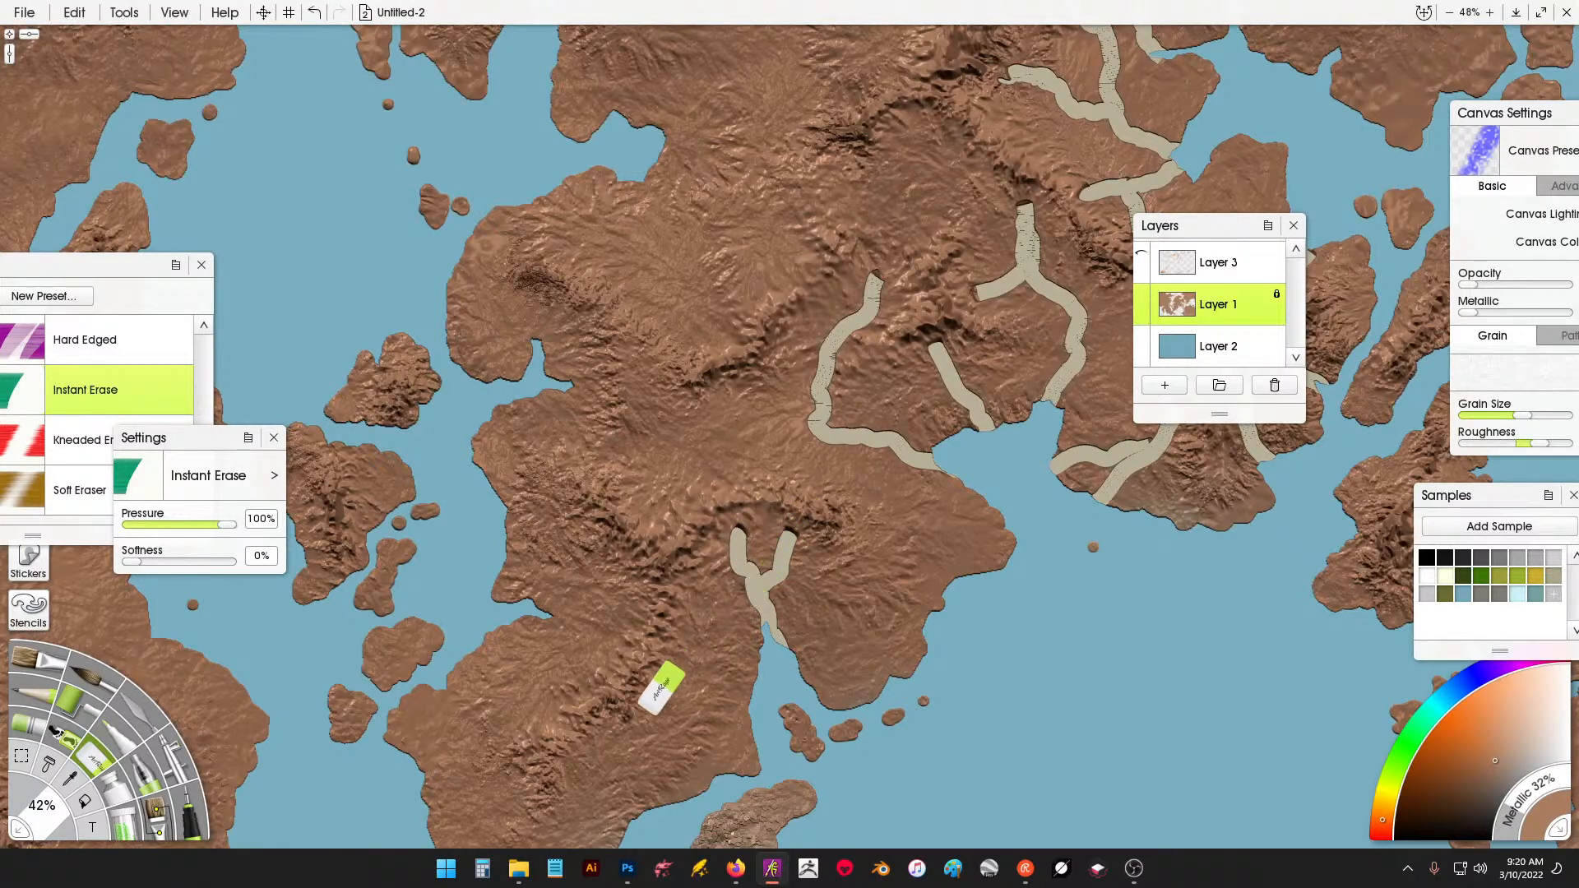
pyautogui.moveTo(633, 722); pyautogui.dragTo(709, 782)
pyautogui.moveTo(658, 691); pyautogui.dragTo(664, 745)
# Erase three river channels from the southern peninsula's ridge to its western coast, adding a branch to the middle one.
pyautogui.moveTo(627, 643); pyautogui.dragTo(518, 623)
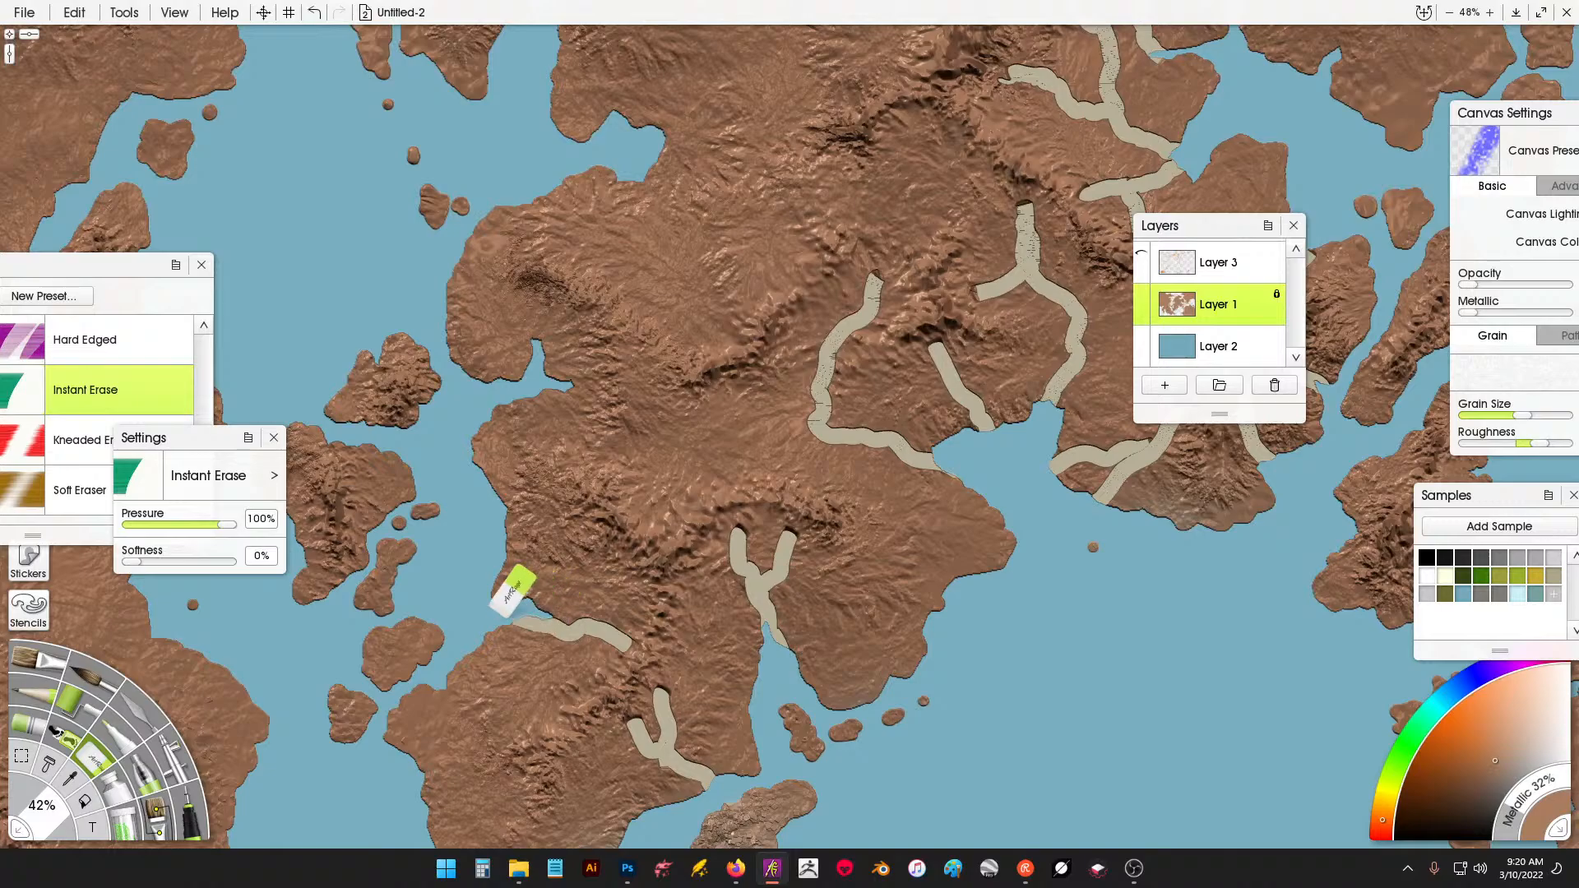
pyautogui.moveTo(609, 530); pyautogui.dragTo(499, 565)
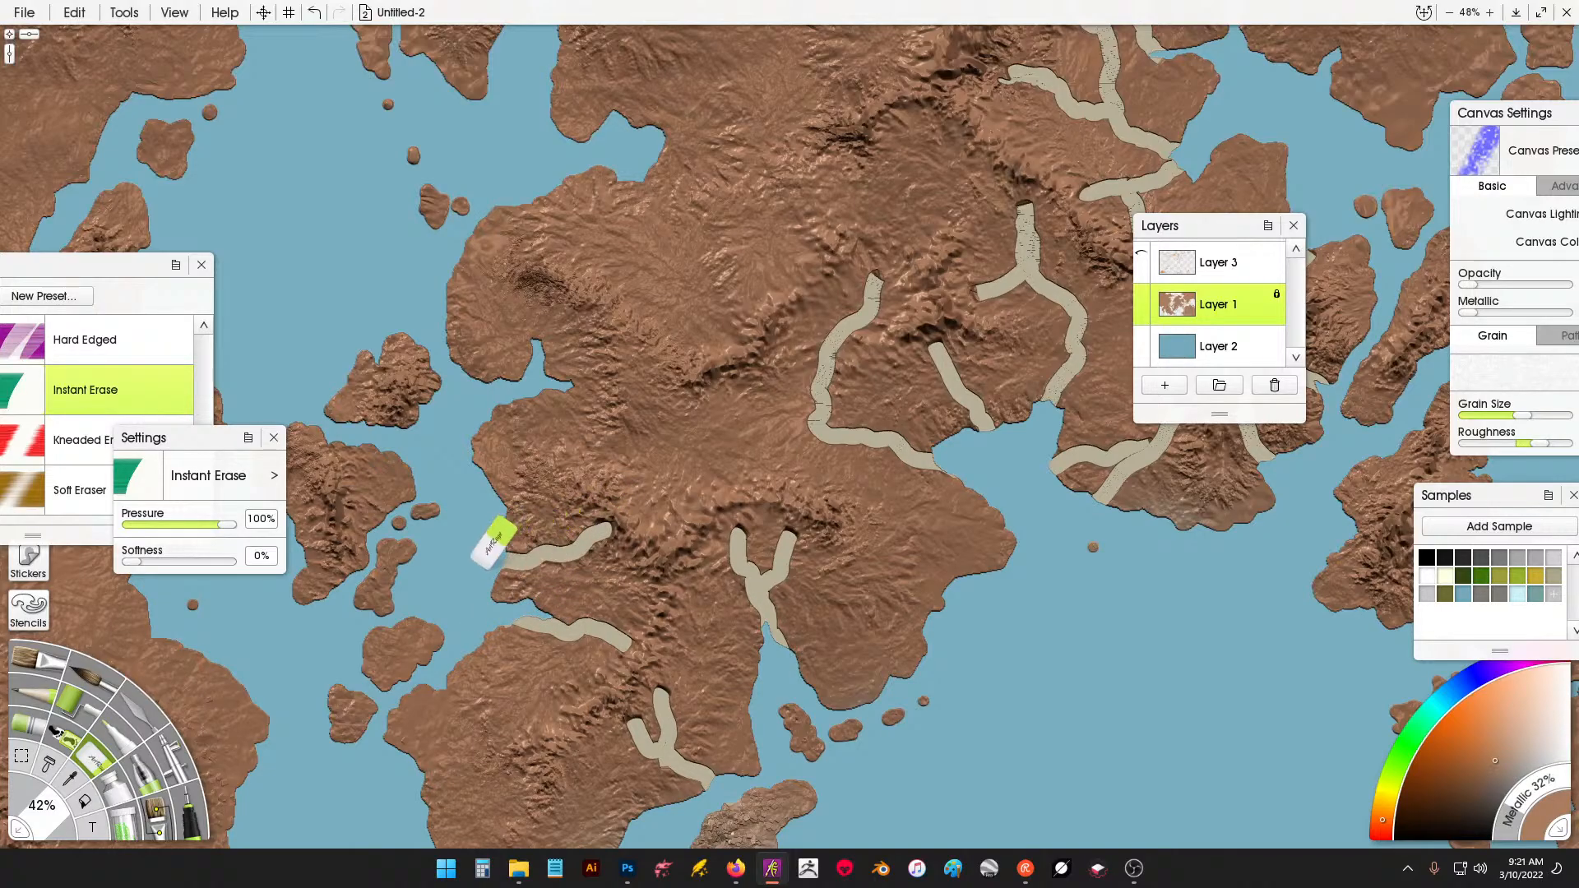
pyautogui.moveTo(508, 510); pyautogui.dragTo(587, 493)
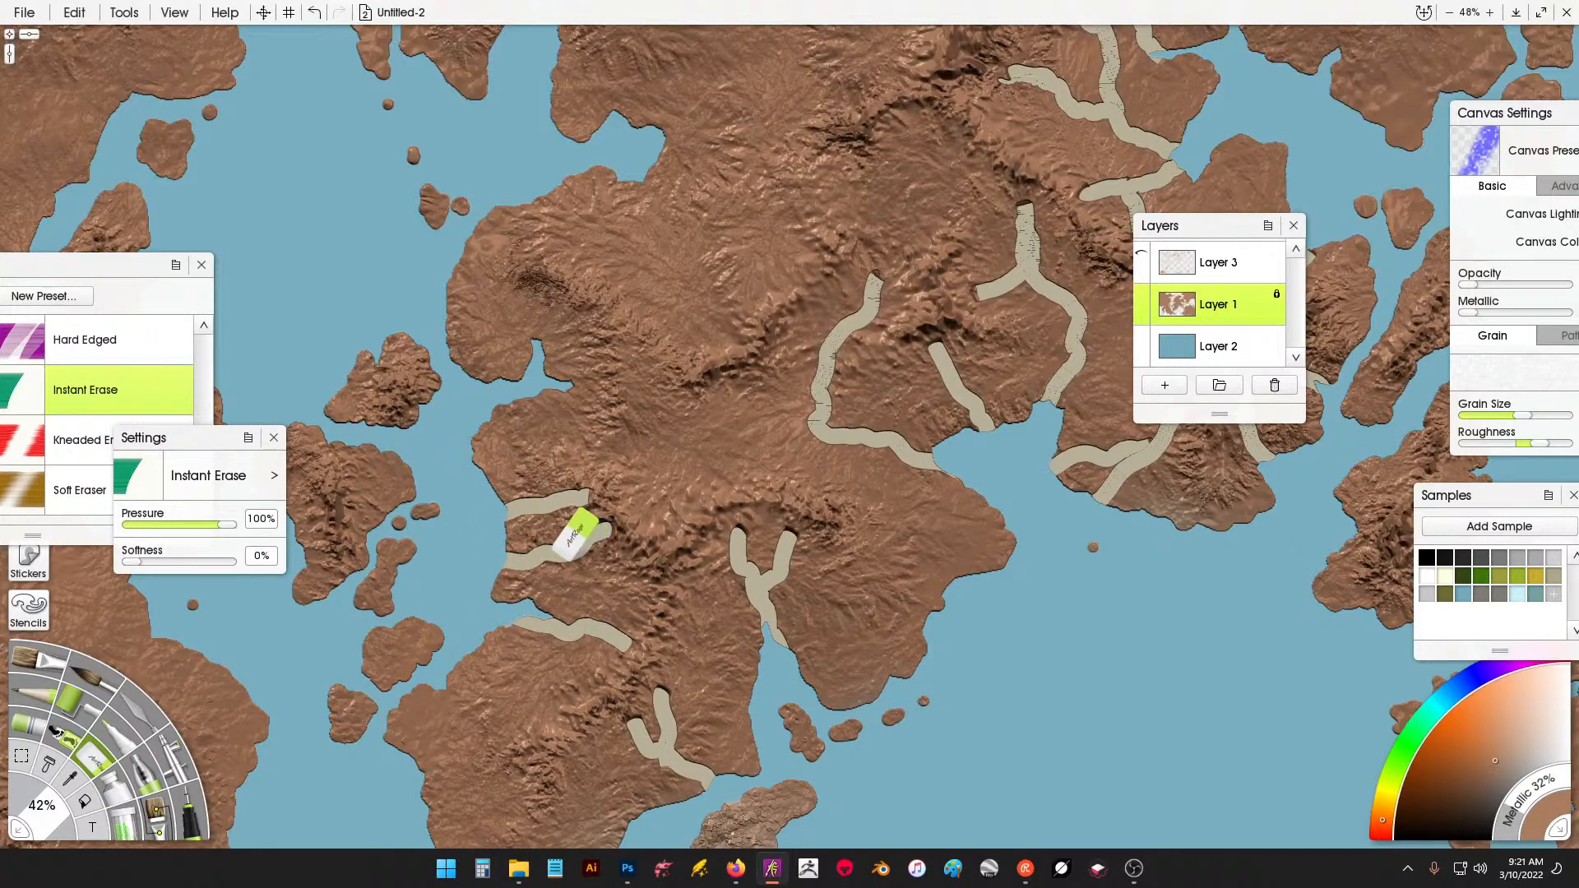
pyautogui.moveTo(577, 556); pyautogui.dragTo(648, 592)
# Extend the long southern river westward with a small tributary, and erase a short stream into the nearby western cove.
pyautogui.moveTo(686, 374); pyautogui.dragTo(717, 473)
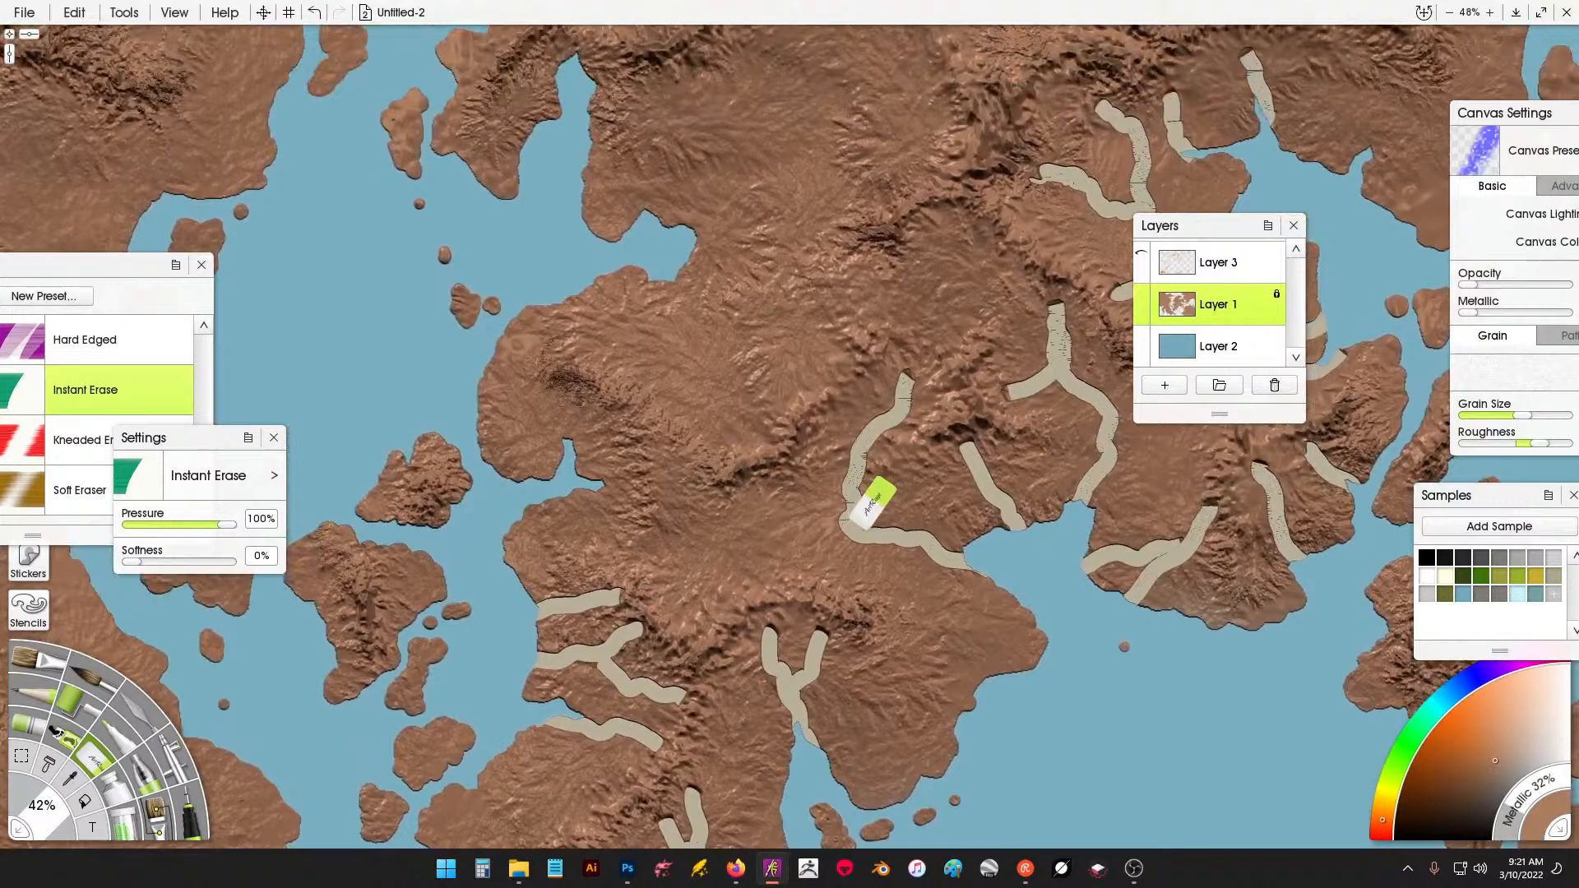
pyautogui.moveTo(856, 530)
pyautogui.mouseDown()
pyautogui.moveTo(732, 544)
pyautogui.moveTo(668, 537)
pyautogui.mouseUp()
pyautogui.moveTo(745, 500); pyautogui.dragTo(790, 545)
pyautogui.moveTo(646, 464); pyautogui.dragTo(599, 479)
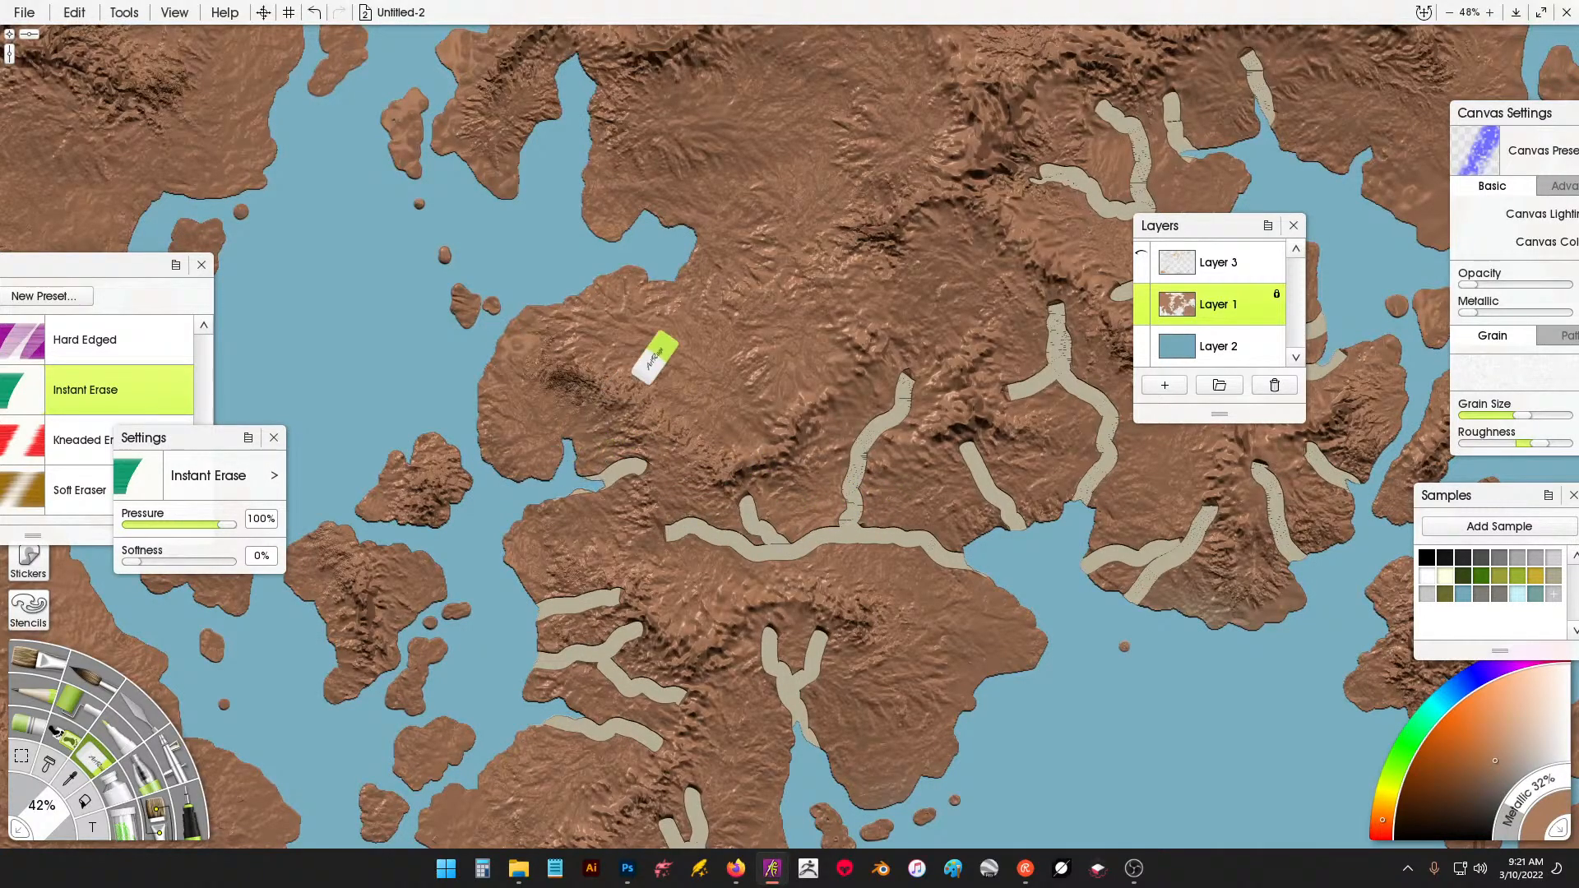
# Erase branching rivers from the inland ridges into the central continent's western inlet, along both its southern and northern shores.
pyautogui.moveTo(665, 393)
pyautogui.mouseDown()
pyautogui.moveTo(622, 263)
pyautogui.moveTo(664, 266)
pyautogui.moveTo(801, 396)
pyautogui.moveTo(765, 345)
pyautogui.moveTo(837, 364)
pyautogui.mouseUp()
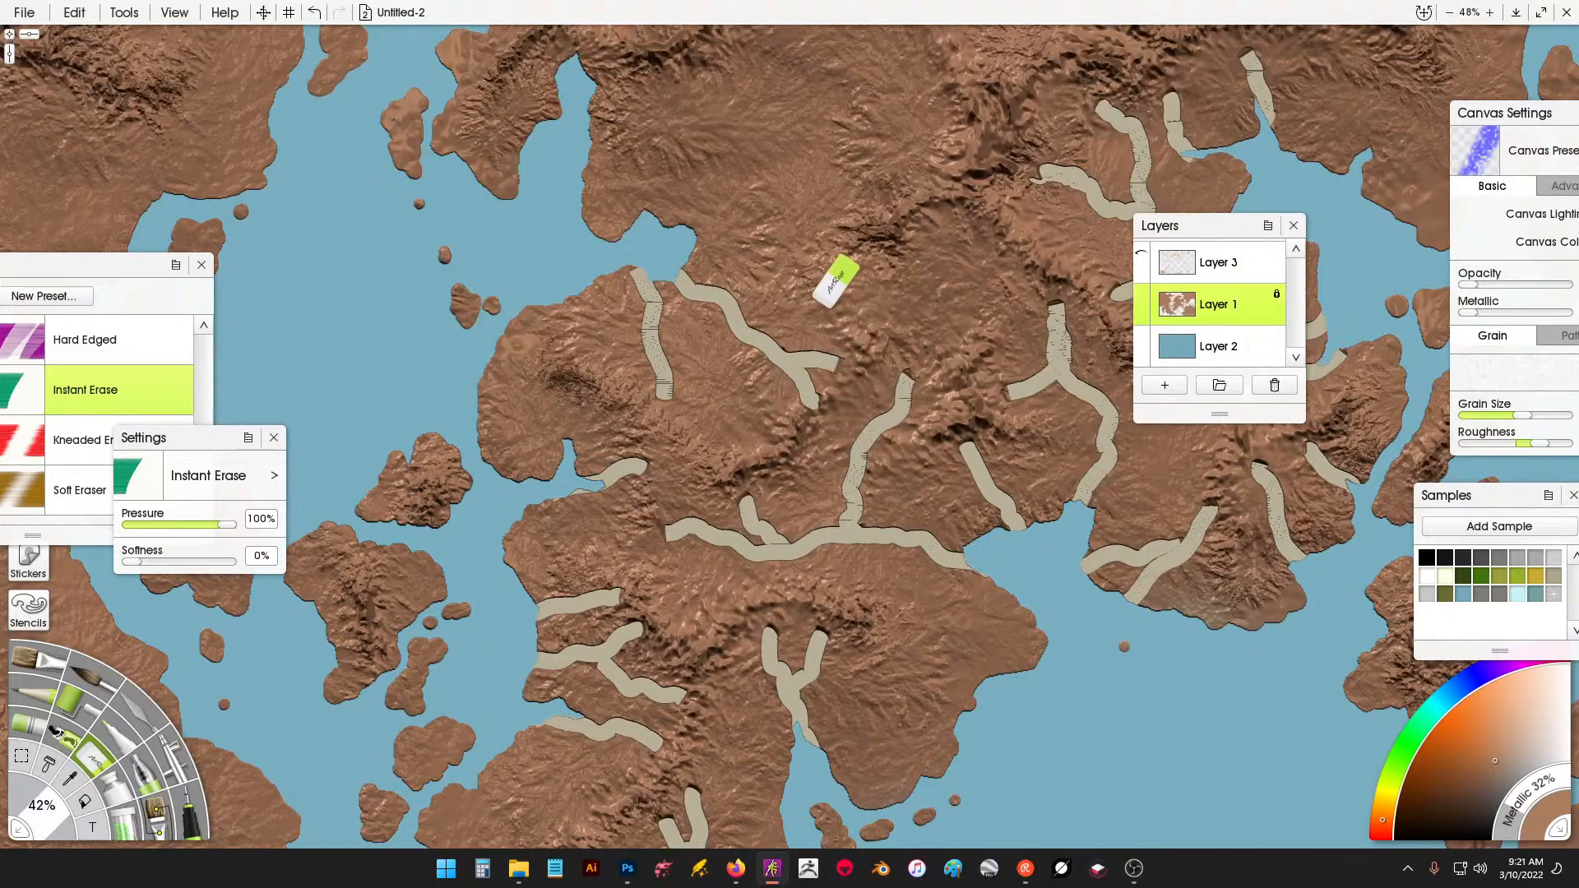
pyautogui.moveTo(756, 264)
pyautogui.mouseDown()
pyautogui.moveTo(734, 463)
pyautogui.moveTo(712, 402)
pyautogui.moveTo(799, 341)
pyautogui.moveTo(914, 372)
pyautogui.mouseUp()
pyautogui.moveTo(820, 336); pyautogui.dragTo(897, 268)
pyautogui.moveTo(667, 271); pyautogui.dragTo(652, 353)
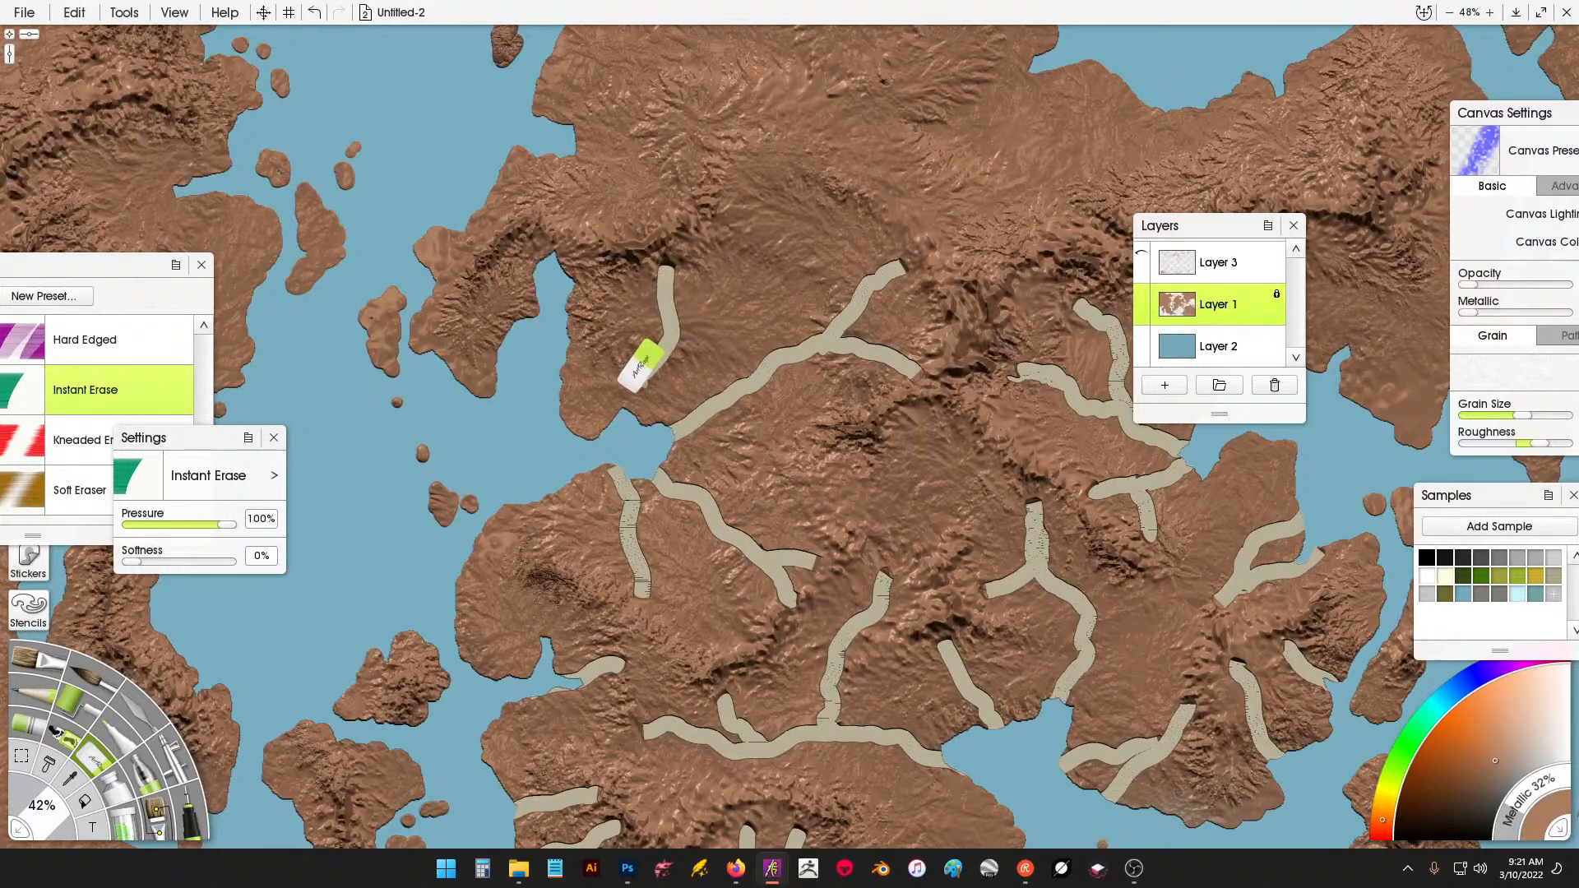
pyautogui.moveTo(625, 273); pyautogui.dragTo(654, 304)
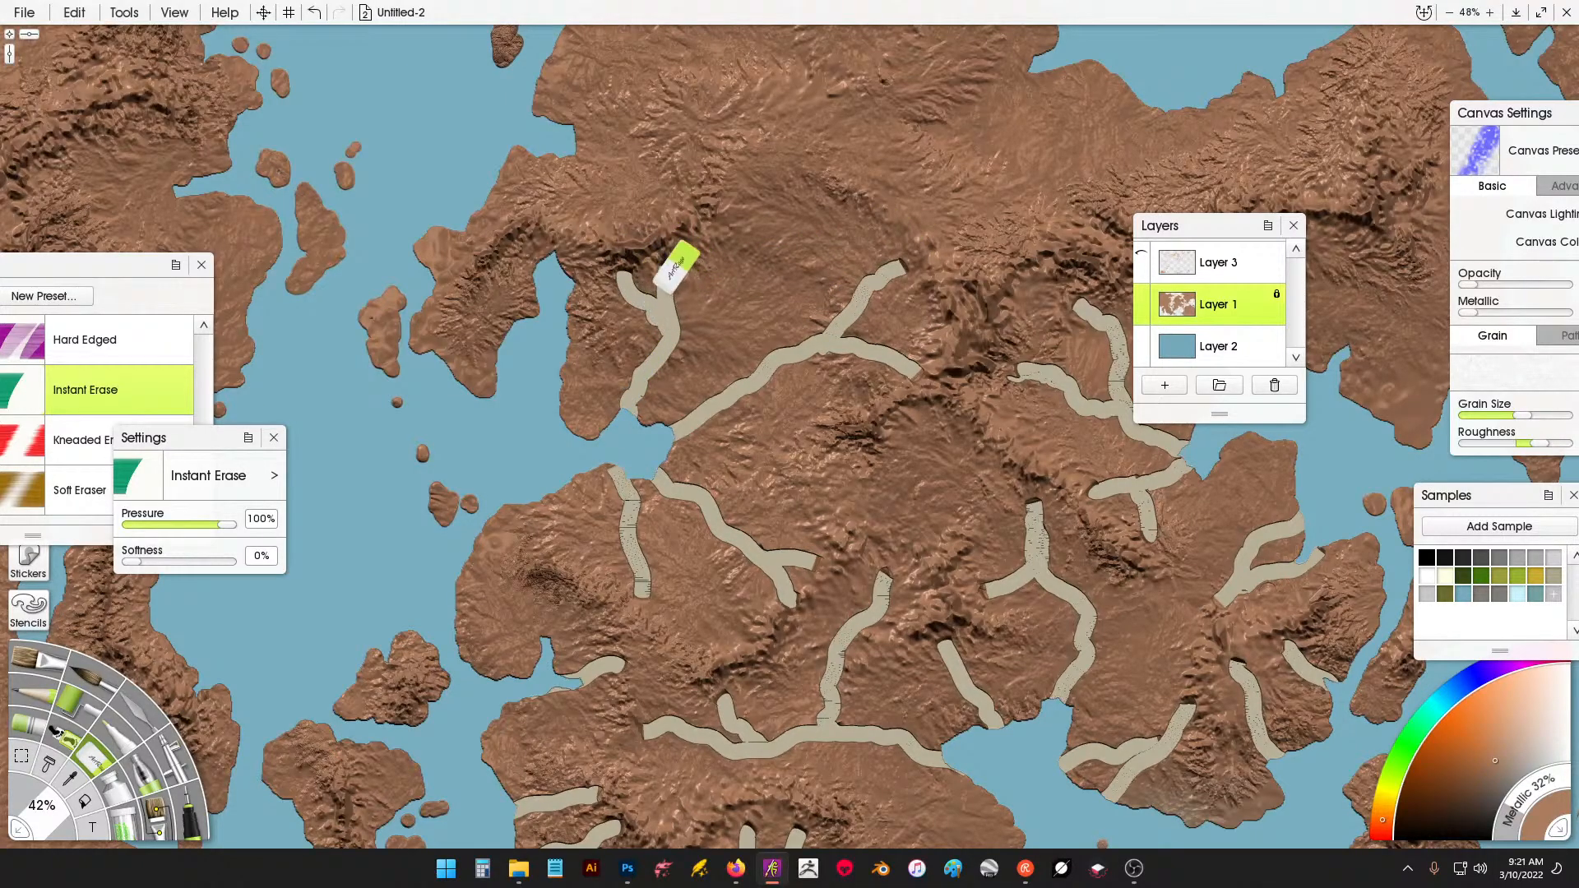
# Erase a northern tributary of the central continent's western inlet river and a forked river into the cove to the northwest.
pyautogui.moveTo(831, 183); pyautogui.dragTo(790, 317)
pyautogui.moveTo(595, 487); pyautogui.dragTo(609, 681)
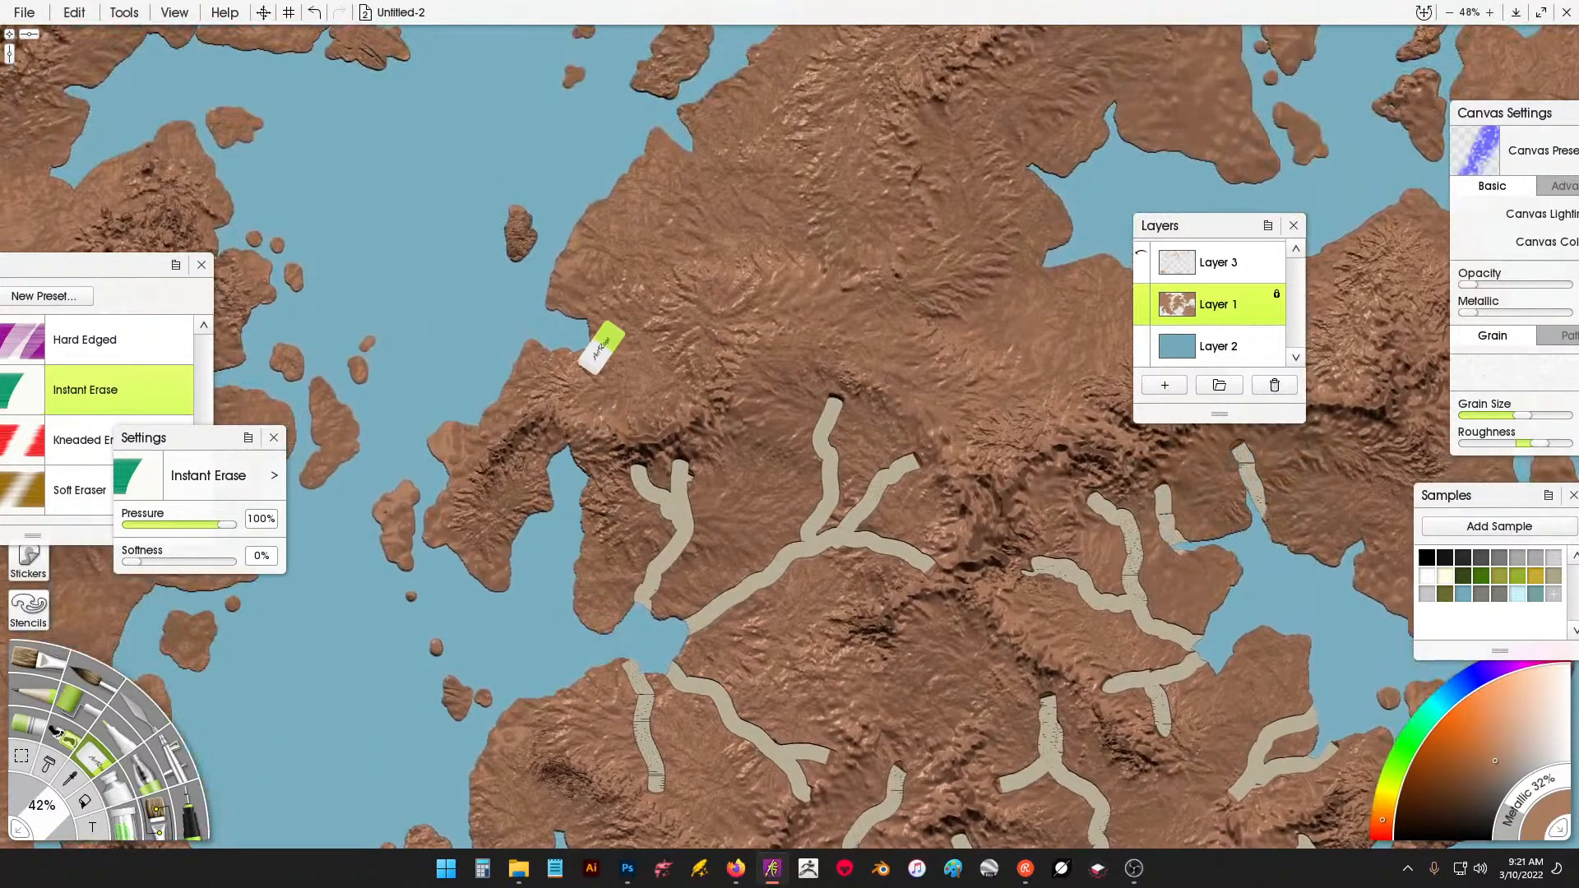
pyautogui.moveTo(570, 344); pyautogui.dragTo(596, 429)
# Erase a river with a tributary from the northern mountains into the large northern bay, and a second river into its small northern cove.
pyautogui.moveTo(886, 215); pyautogui.dragTo(684, 476)
pyautogui.moveTo(750, 380)
pyautogui.mouseDown()
pyautogui.moveTo(761, 401)
pyautogui.moveTo(822, 407)
pyautogui.moveTo(856, 440)
pyautogui.mouseUp()
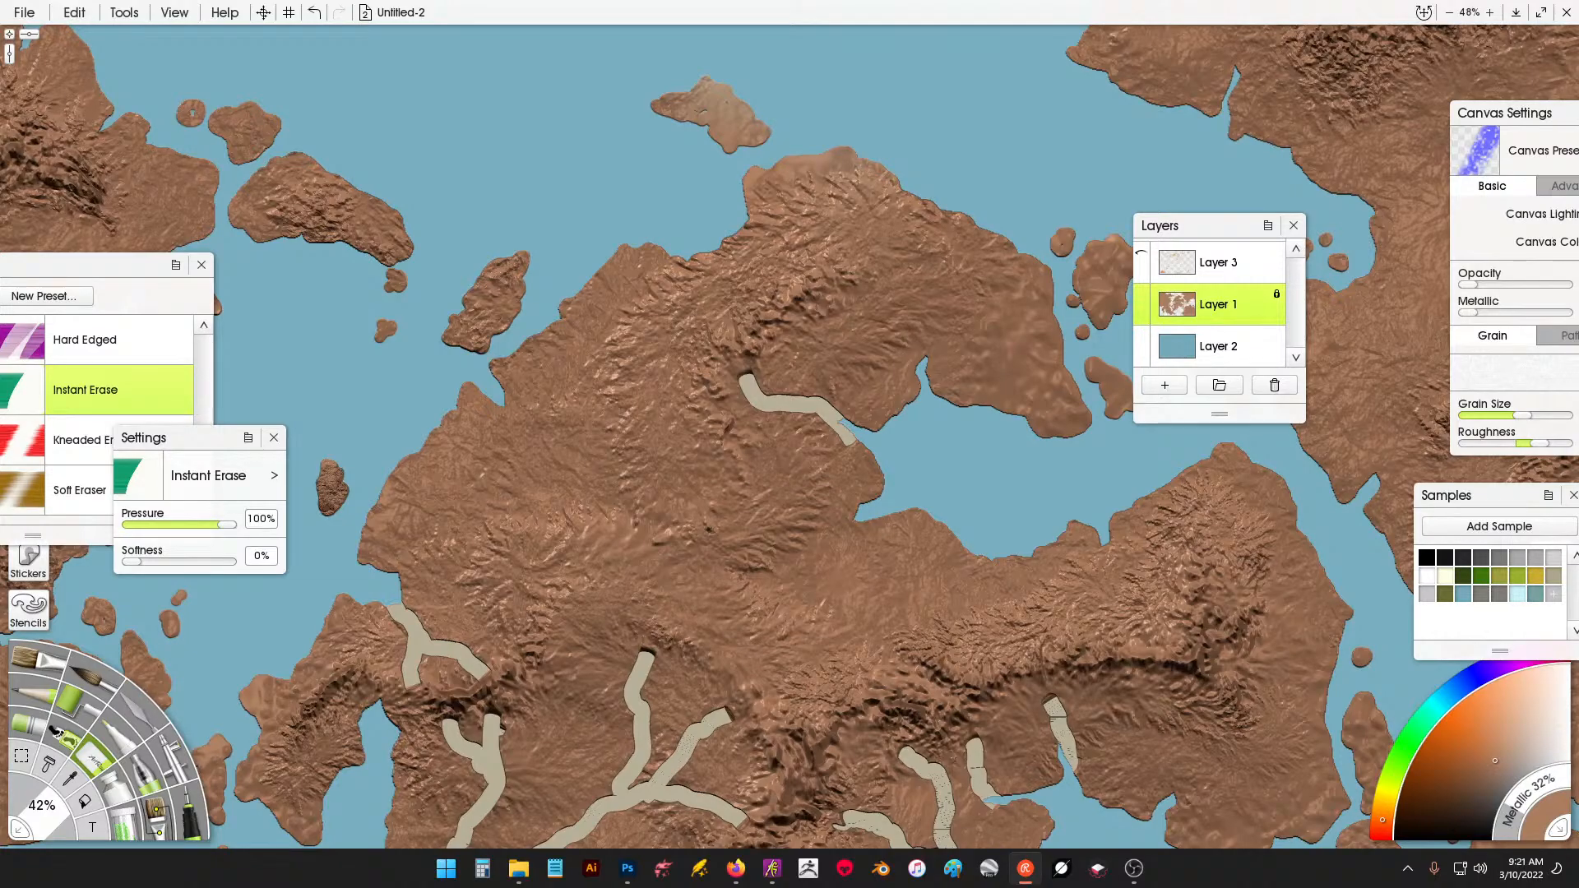
pyautogui.moveTo(670, 437); pyautogui.dragTo(787, 398)
pyautogui.moveTo(829, 317)
pyautogui.mouseDown()
pyautogui.moveTo(886, 315)
pyautogui.moveTo(927, 352)
pyautogui.moveTo(930, 378)
pyautogui.mouseUp()
# Erase river channels to the central continent's northern and northwestern coasts, including a forked river and a long river with a southern tributary.
pyautogui.moveTo(761, 298); pyautogui.dragTo(728, 243)
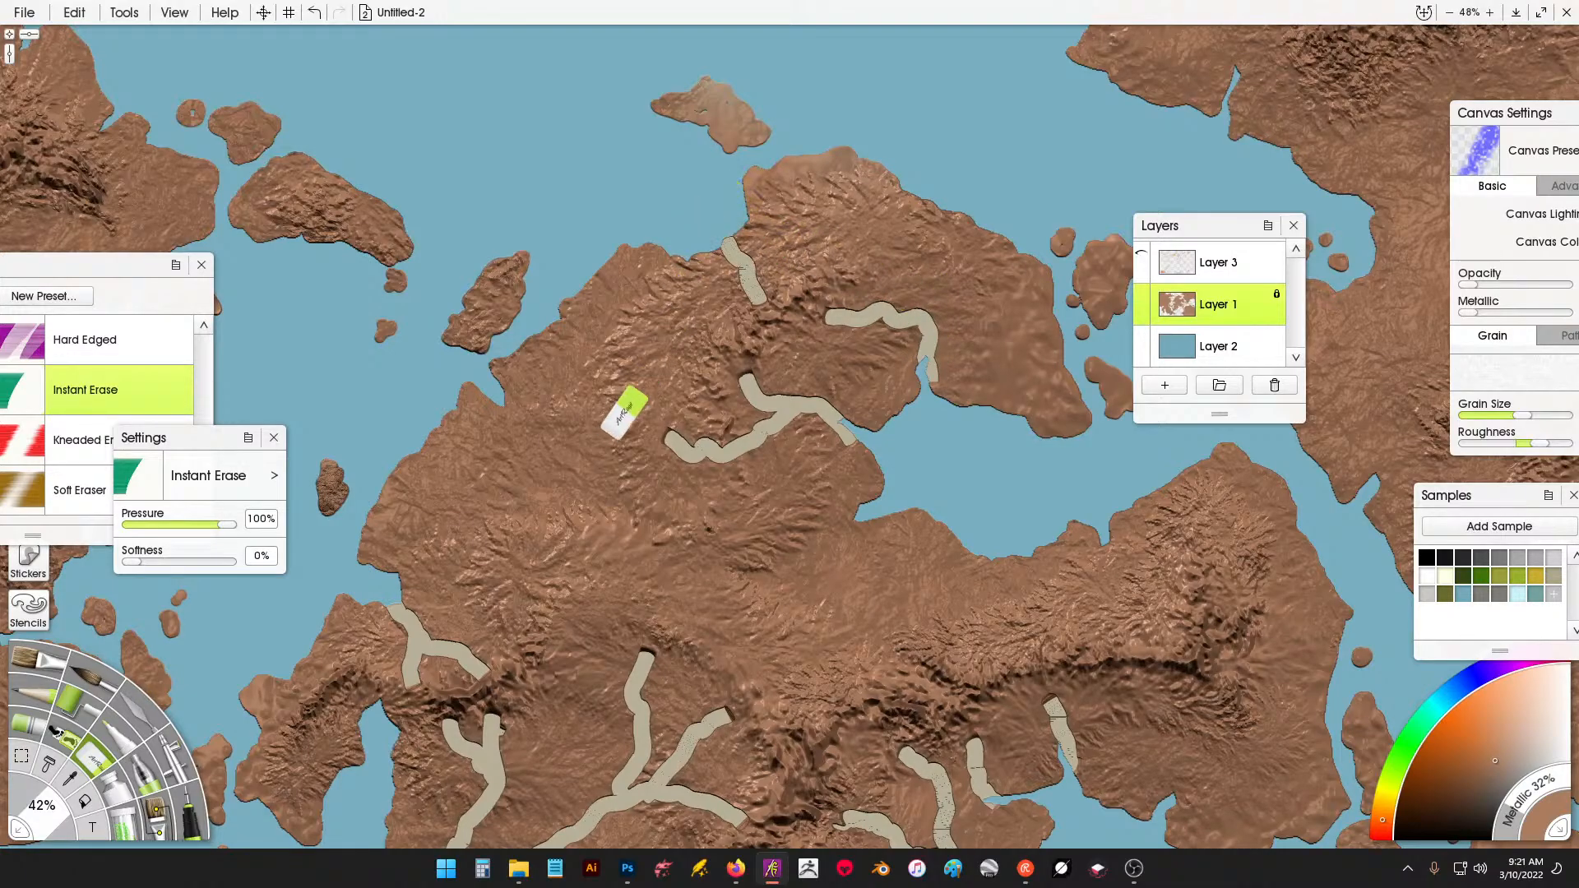
pyautogui.moveTo(635, 395)
pyautogui.mouseDown()
pyautogui.moveTo(520, 314)
pyautogui.moveTo(571, 295)
pyautogui.moveTo(683, 354)
pyautogui.moveTo(656, 330)
pyautogui.moveTo(729, 338)
pyautogui.mouseUp()
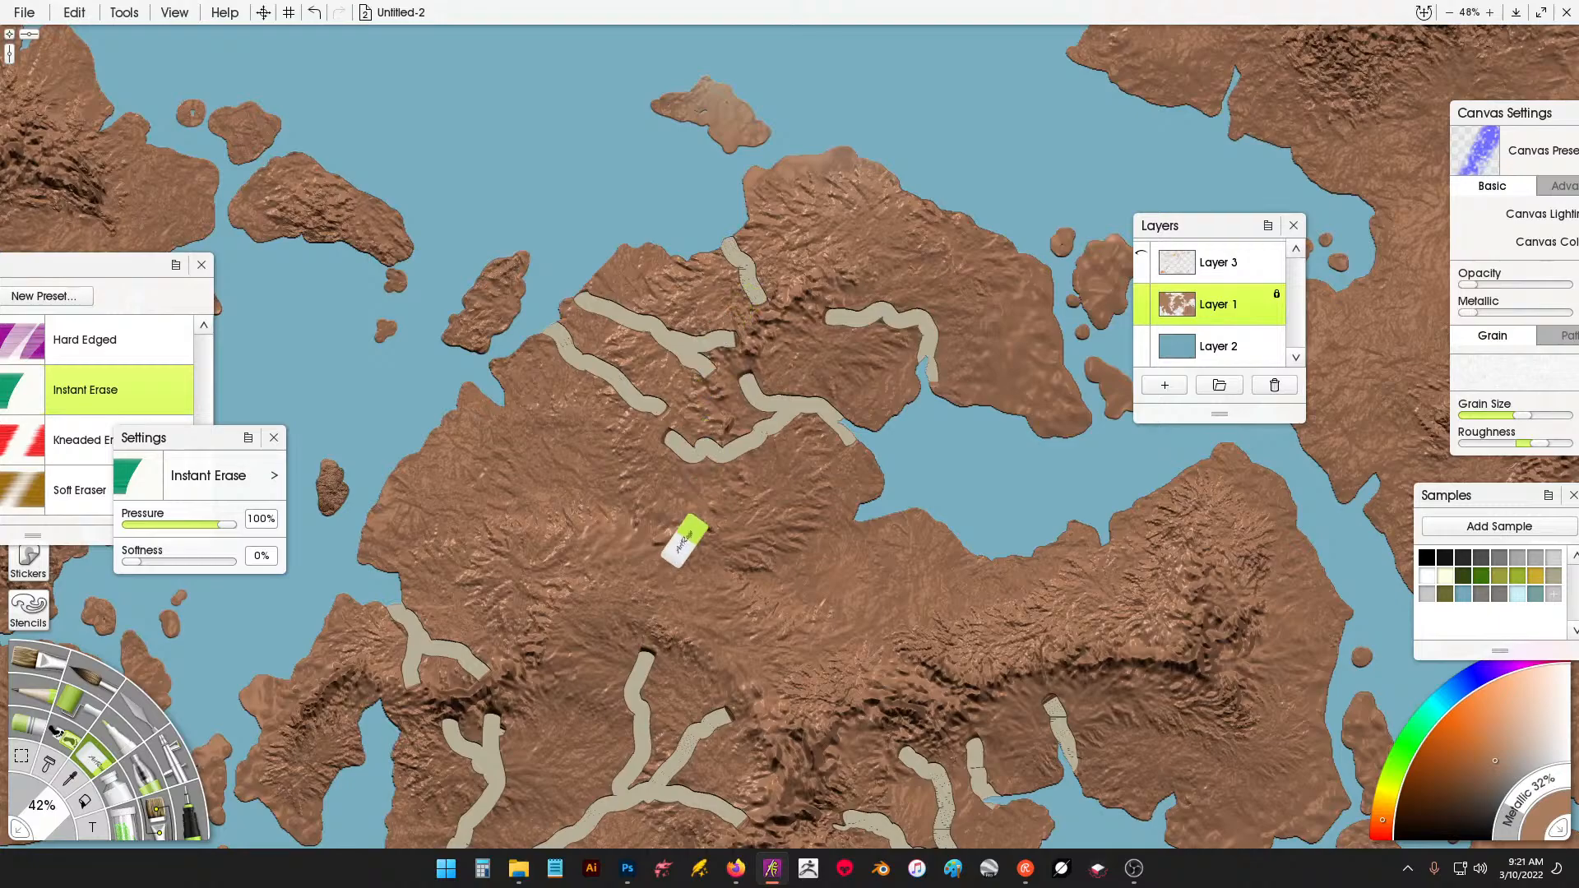
pyautogui.moveTo(401, 463)
pyautogui.mouseDown()
pyautogui.moveTo(429, 501)
pyautogui.moveTo(683, 543)
pyautogui.mouseUp()
pyautogui.moveTo(567, 535); pyautogui.dragTo(632, 636)
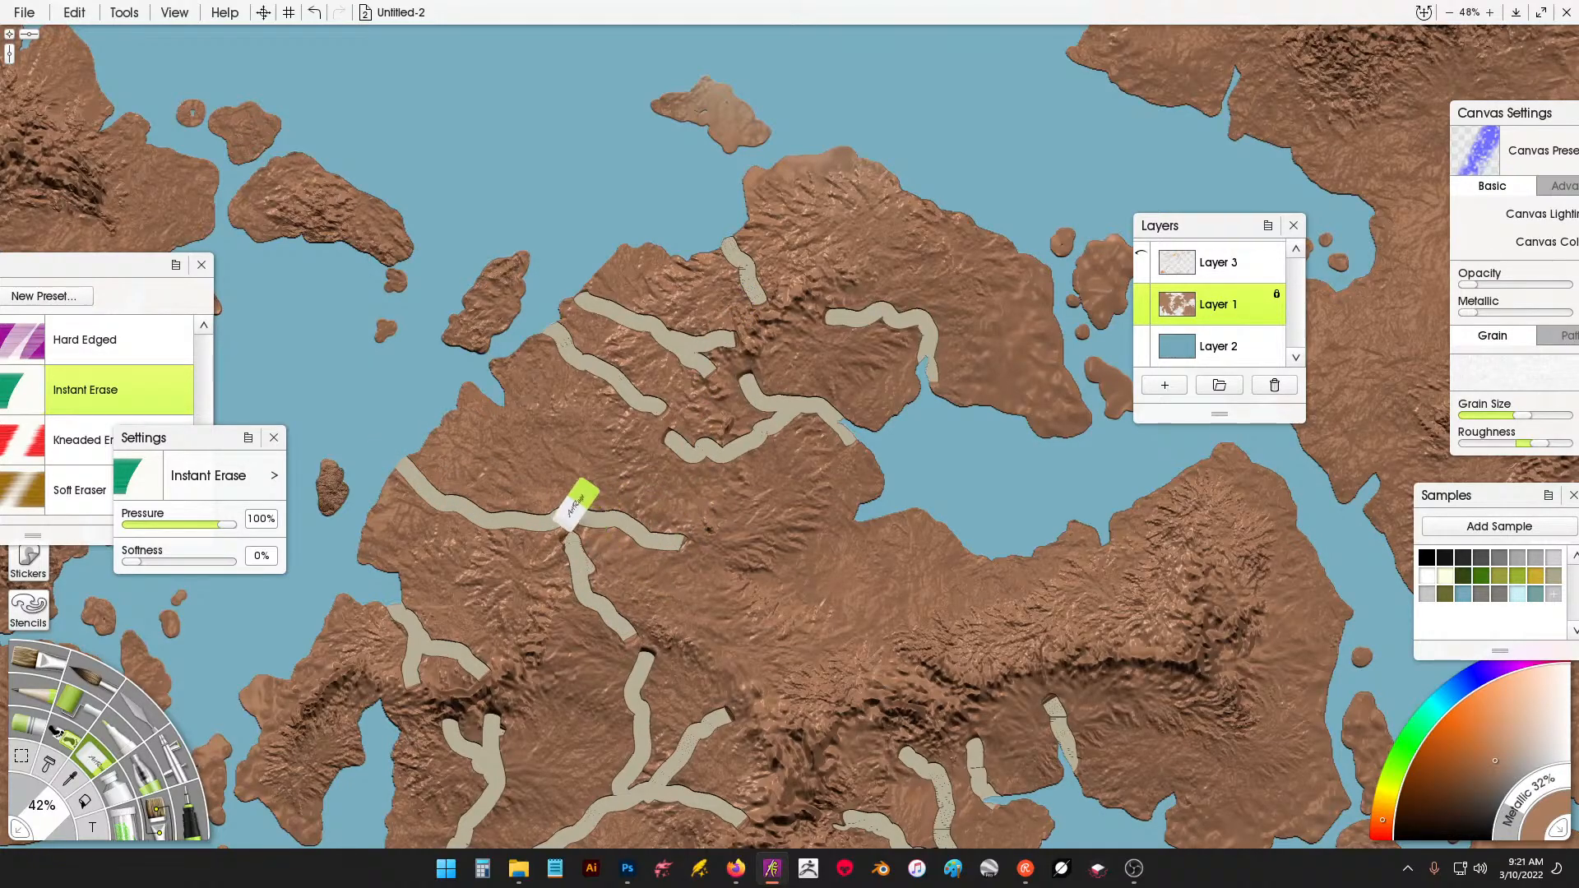
# Erase several river channels from the northern mountain range into the southern shore of the large northern bay.
pyautogui.moveTo(922, 514)
pyautogui.mouseDown()
pyautogui.moveTo(820, 603)
pyautogui.moveTo(728, 602)
pyautogui.mouseUp()
pyautogui.moveTo(985, 559)
pyautogui.mouseDown()
pyautogui.moveTo(967, 652)
pyautogui.moveTo(1032, 571)
pyautogui.mouseUp()
pyautogui.moveTo(1098, 533); pyautogui.dragTo(1161, 637)
pyautogui.moveTo(1186, 567); pyautogui.dragTo(1152, 498)
# Erase two rivers from the range's eastern end to the east coast and a forked river to the northeastern tip.
pyautogui.moveTo(1170, 724)
pyautogui.mouseDown()
pyautogui.moveTo(865, 462)
pyautogui.moveTo(865, 558)
pyautogui.mouseUp()
pyautogui.moveTo(929, 424); pyautogui.dragTo(1020, 428)
pyautogui.moveTo(1020, 322); pyautogui.dragTo(926, 386)
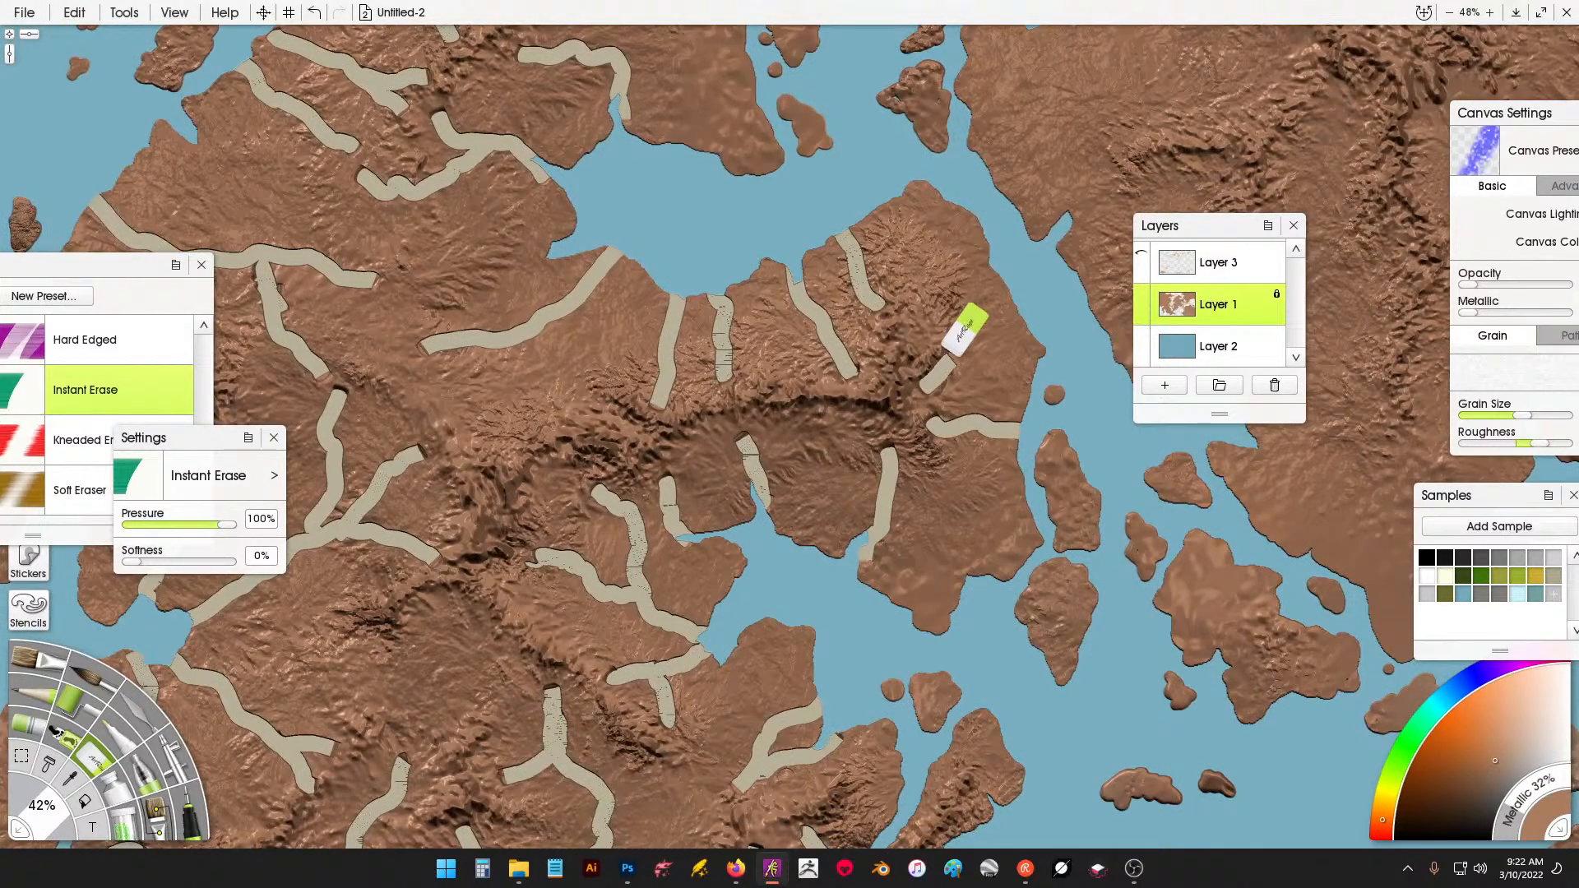
pyautogui.moveTo(920, 333)
pyautogui.mouseDown()
pyautogui.moveTo(940, 196)
pyautogui.moveTo(934, 245)
pyautogui.mouseUp()
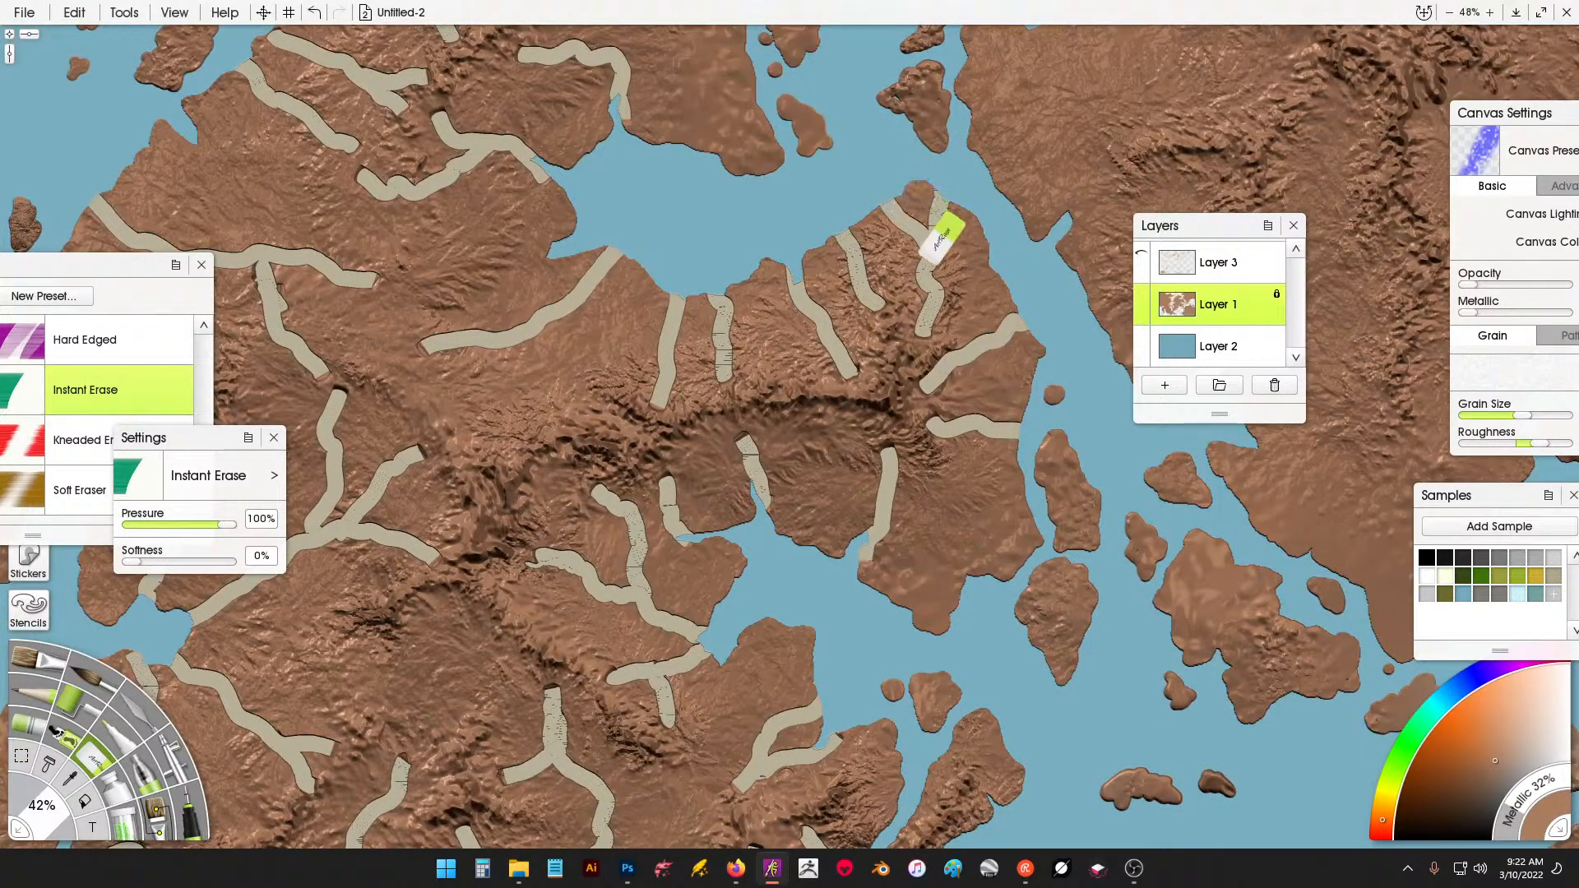
# Smooth the banks of the river channels across the central continent's northern and western parts with the palette knife.
pyautogui.click(142, 739)
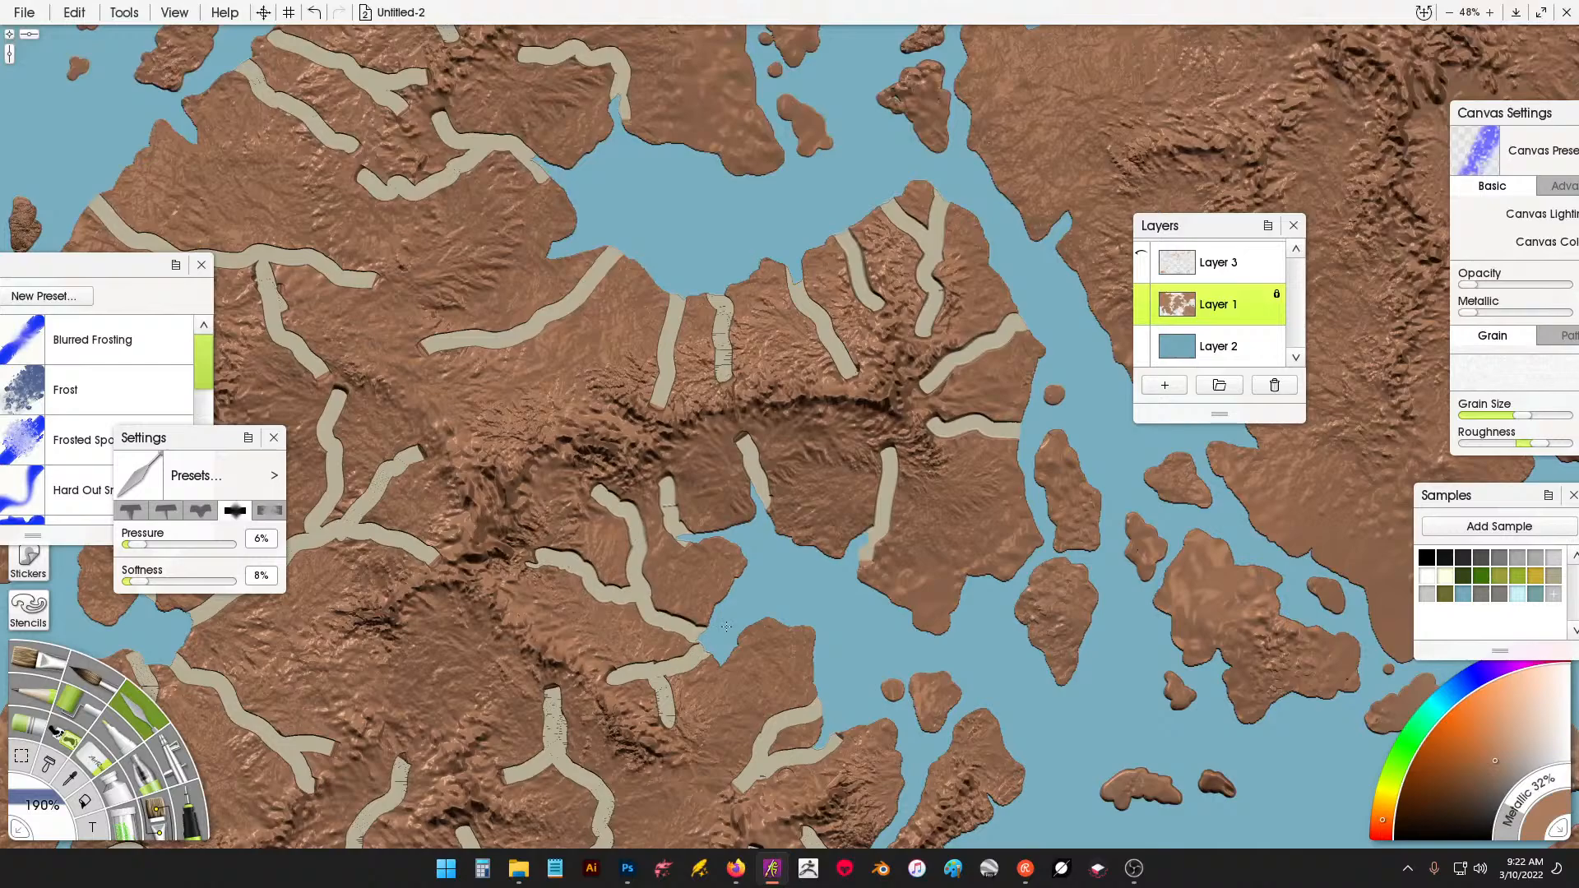
pyautogui.moveTo(774, 765); pyautogui.dragTo(810, 746)
pyautogui.moveTo(588, 296); pyautogui.dragTo(803, 452)
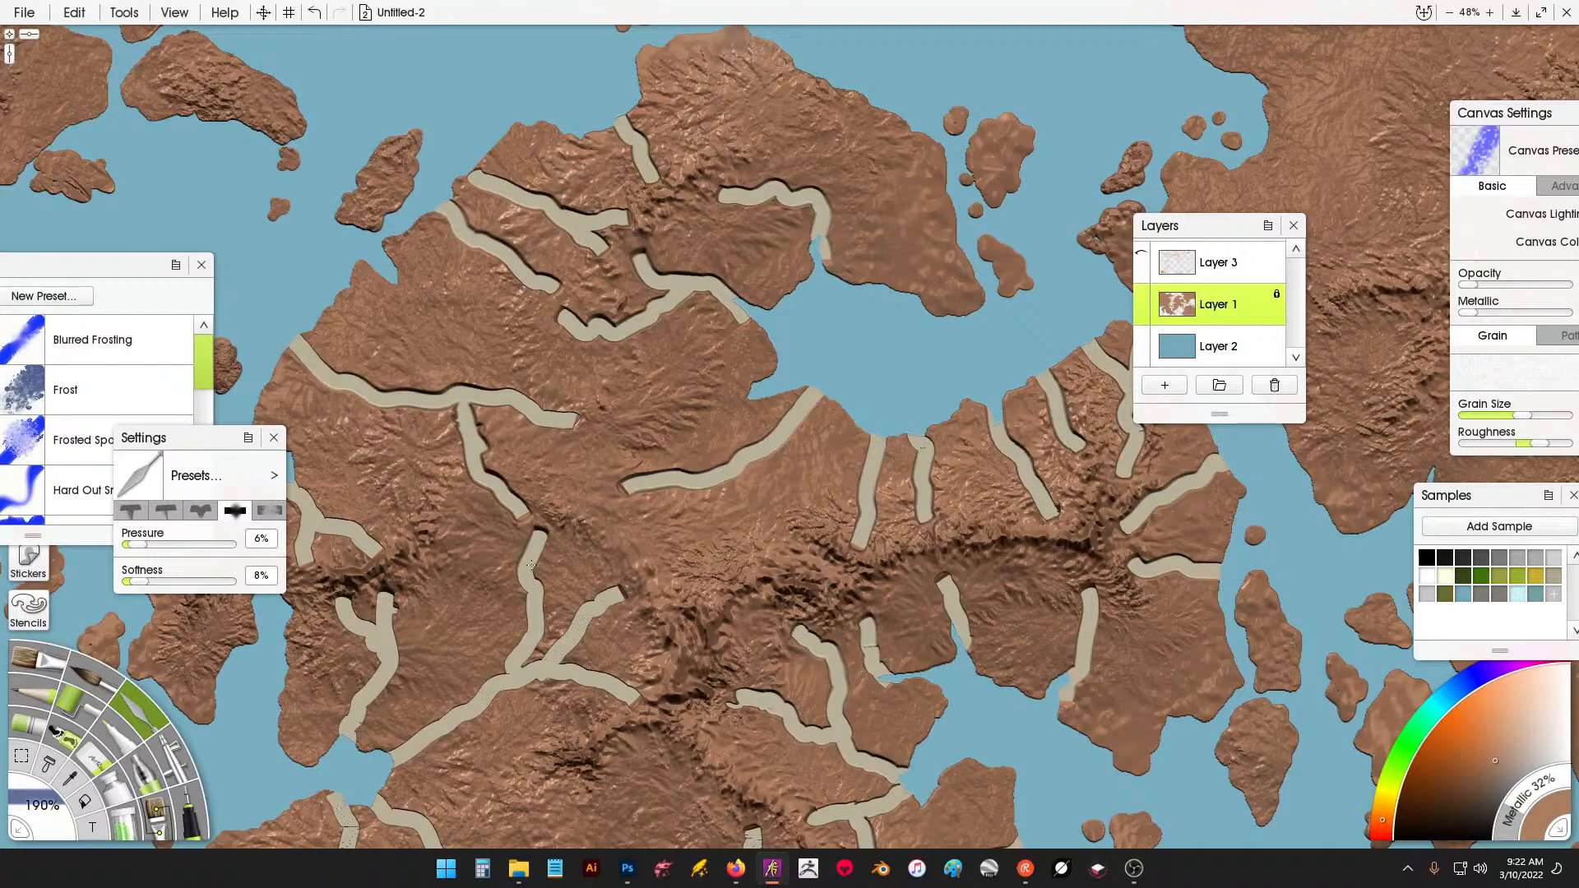
pyautogui.moveTo(345, 628); pyautogui.dragTo(339, 602)
pyautogui.moveTo(285, 495)
pyautogui.mouseDown()
pyautogui.moveTo(315, 499)
pyautogui.moveTo(580, 112)
pyautogui.mouseUp()
pyautogui.moveTo(568, 441); pyautogui.dragTo(724, 524)
pyautogui.moveTo(640, 498); pyautogui.dragTo(696, 573)
pyautogui.moveTo(713, 422); pyautogui.dragTo(736, 375)
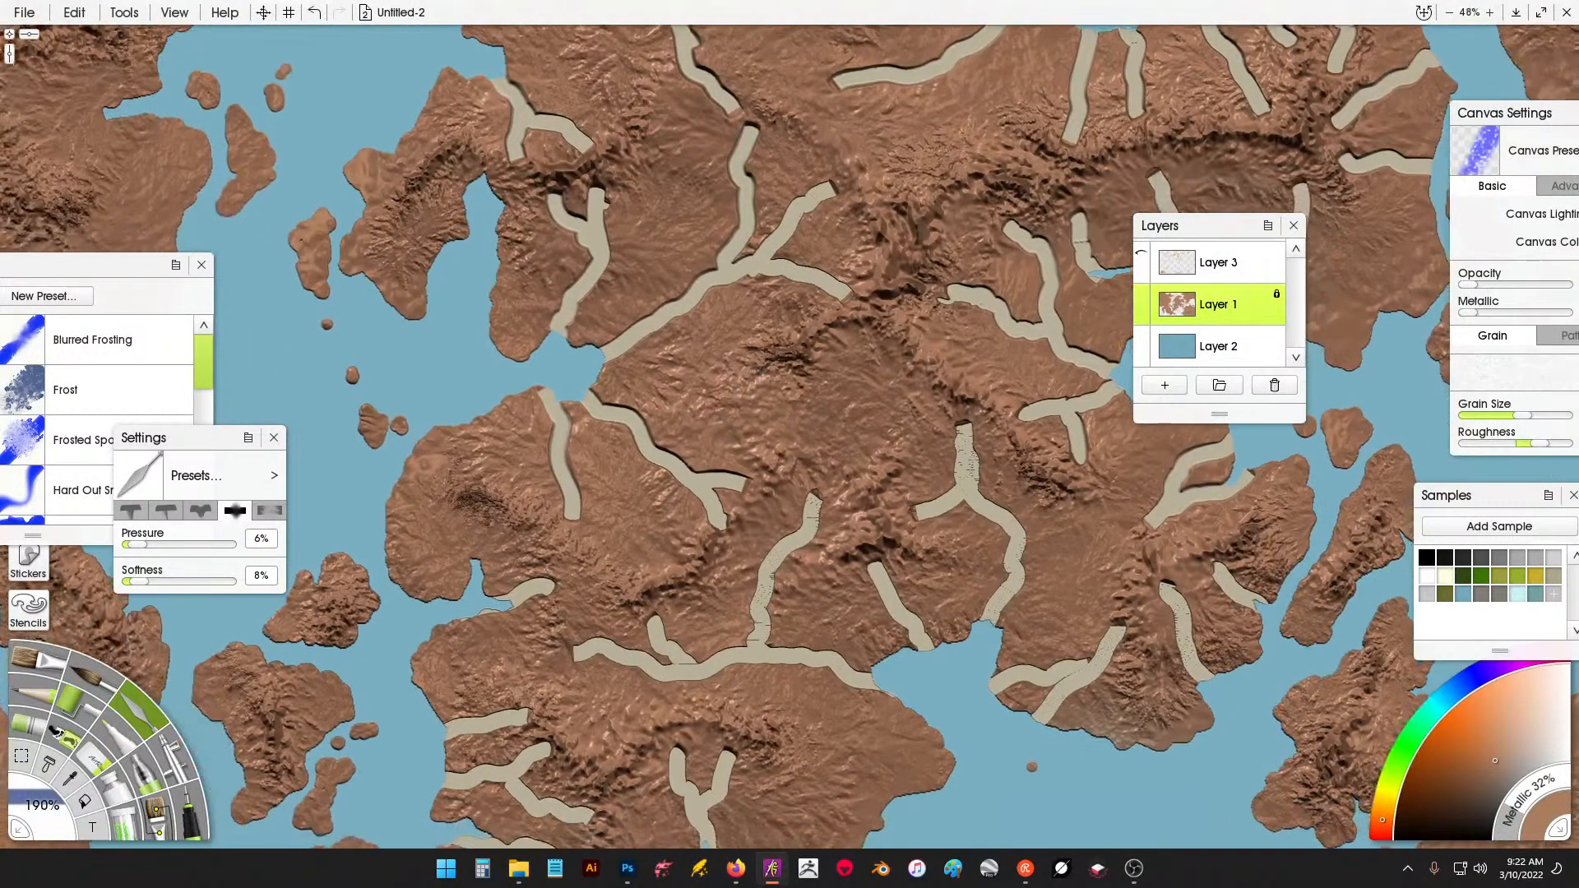
# Smooth the banks of the river channels on the southern peninsula with the palette knife.
pyautogui.moveTo(748, 566); pyautogui.dragTo(773, 340)
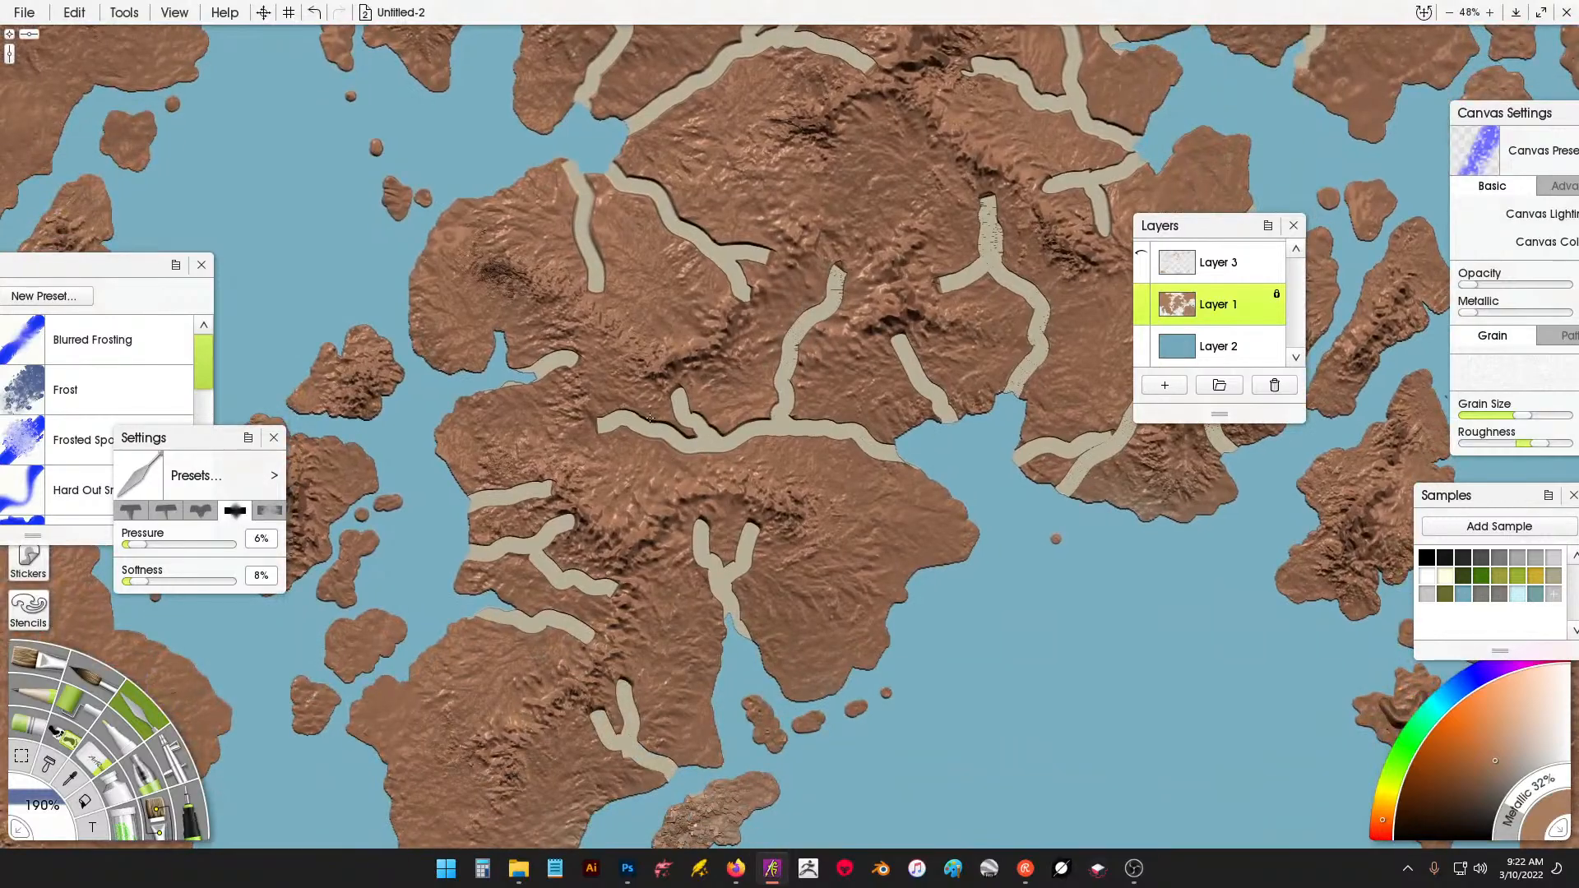
pyautogui.moveTo(562, 581); pyautogui.dragTo(613, 588)
pyautogui.moveTo(701, 526); pyautogui.dragTo(728, 601)
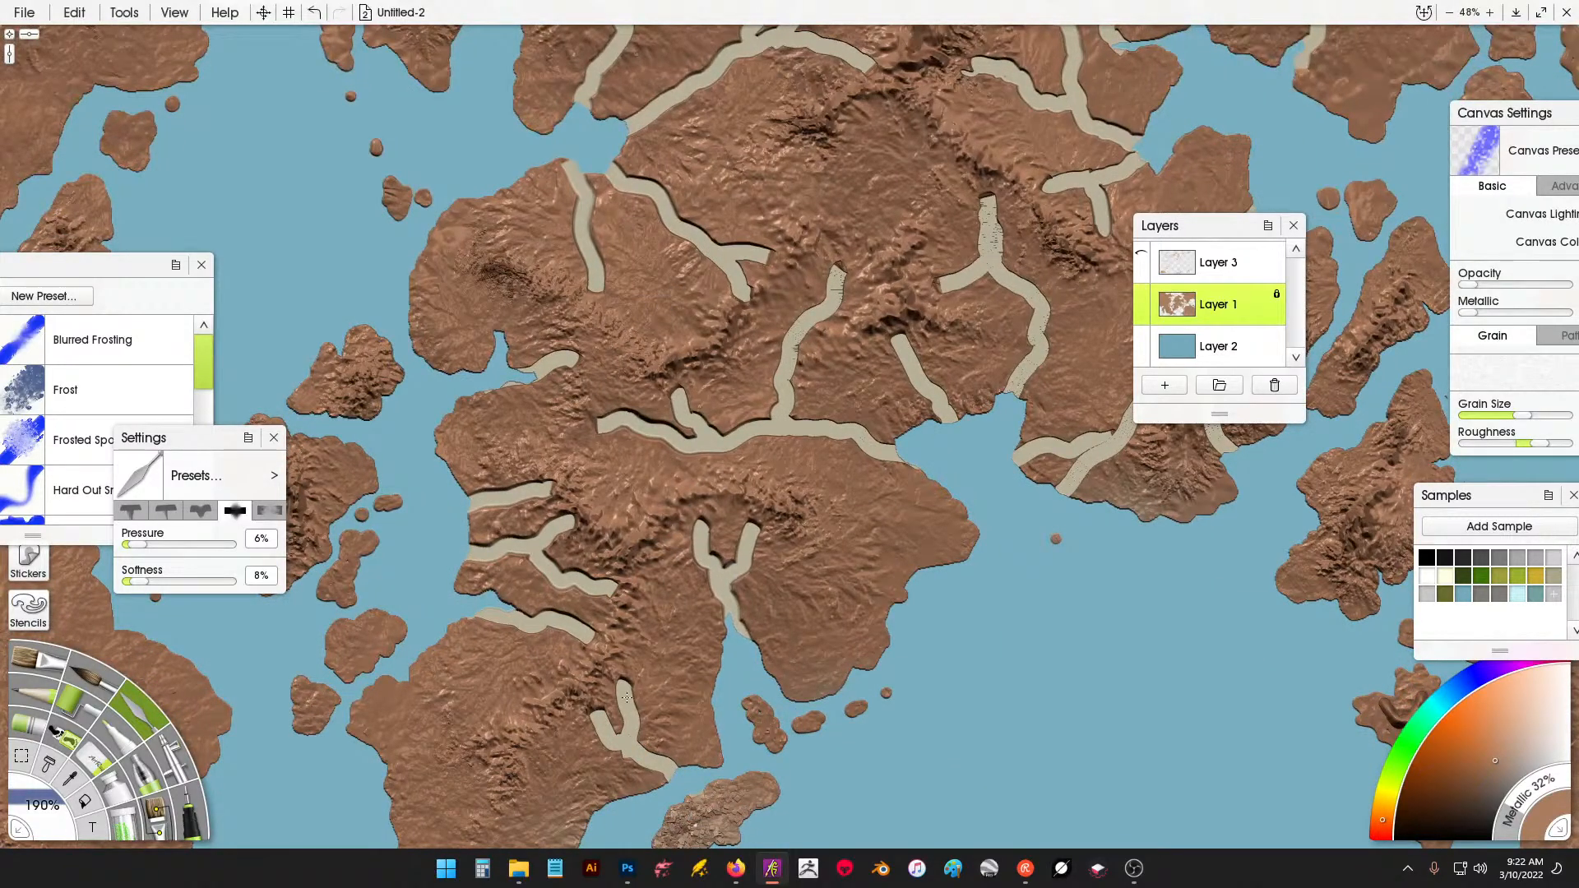
# Smooth the banks of the river channels in the central continent's southeastern and eastern parts with the palette knife.
pyautogui.moveTo(939, 491); pyautogui.dragTo(632, 538)
pyautogui.moveTo(769, 538); pyautogui.dragTo(816, 497)
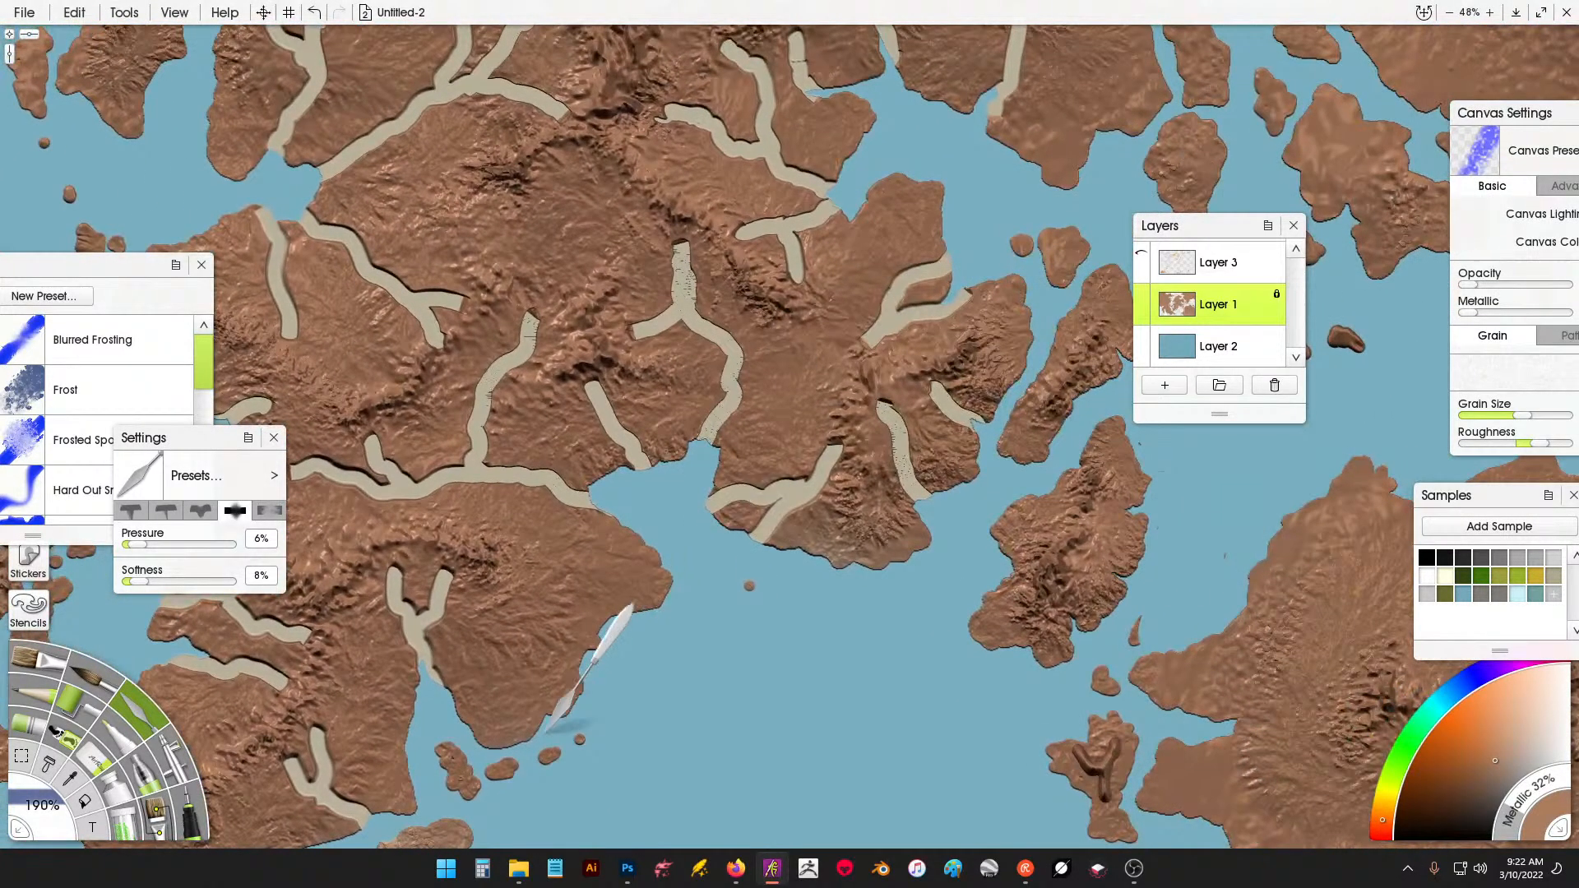
pyautogui.moveTo(487, 720); pyautogui.dragTo(698, 479)
pyautogui.moveTo(857, 207)
pyautogui.mouseDown()
pyautogui.moveTo(827, 589)
pyautogui.moveTo(771, 528)
pyautogui.mouseUp()
pyautogui.moveTo(888, 574); pyautogui.dragTo(833, 457)
pyautogui.moveTo(856, 450)
pyautogui.mouseDown()
pyautogui.moveTo(857, 389)
pyautogui.moveTo(958, 393)
pyautogui.mouseUp()
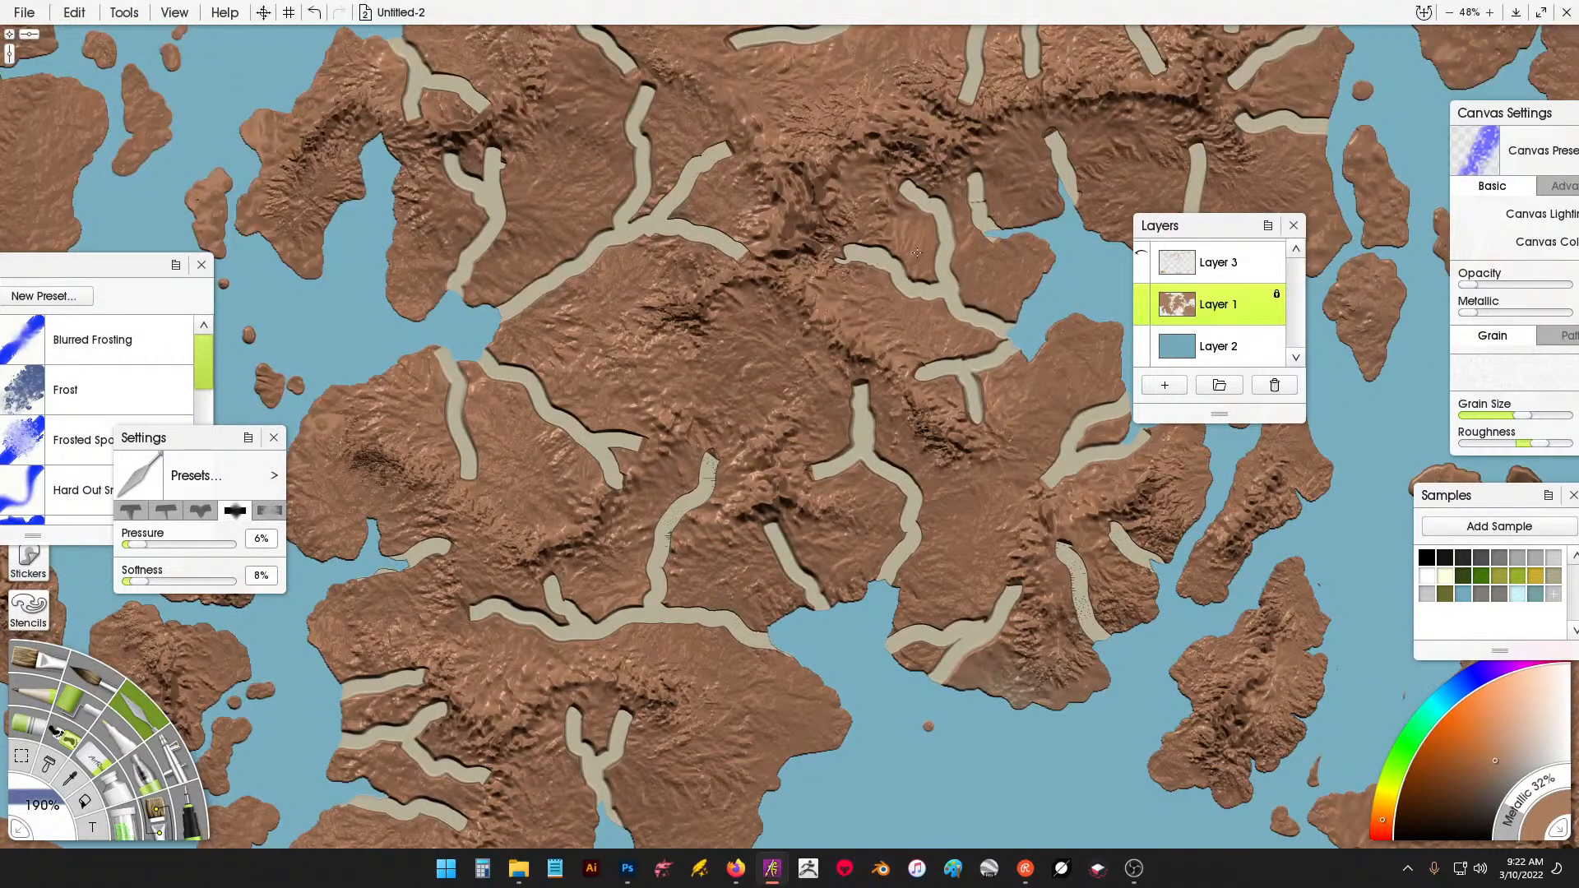
pyautogui.moveTo(1056, 132); pyautogui.dragTo(1070, 168)
pyautogui.moveTo(1101, 405)
pyautogui.mouseDown()
pyautogui.moveTo(1125, 399)
pyautogui.moveTo(1104, 443)
pyautogui.mouseUp()
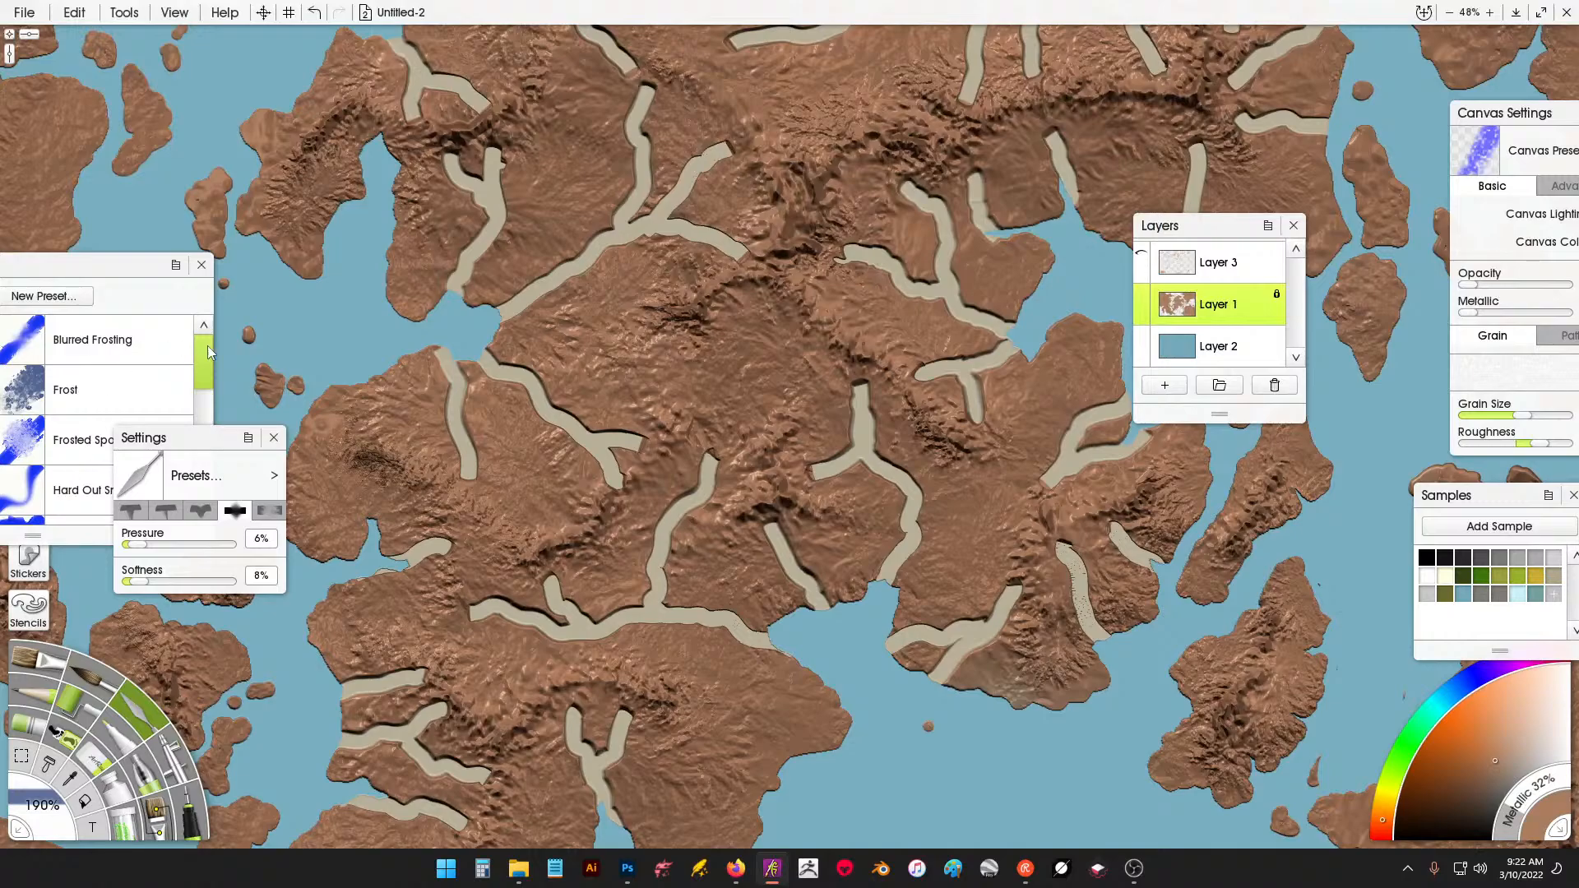
# Blend the rivers around the central continent's western inlet into the terrain with the Harsh Chaos palette knife preset.
pyautogui.moveTo(209, 347); pyautogui.dragTo(202, 405)
pyautogui.click(134, 425)
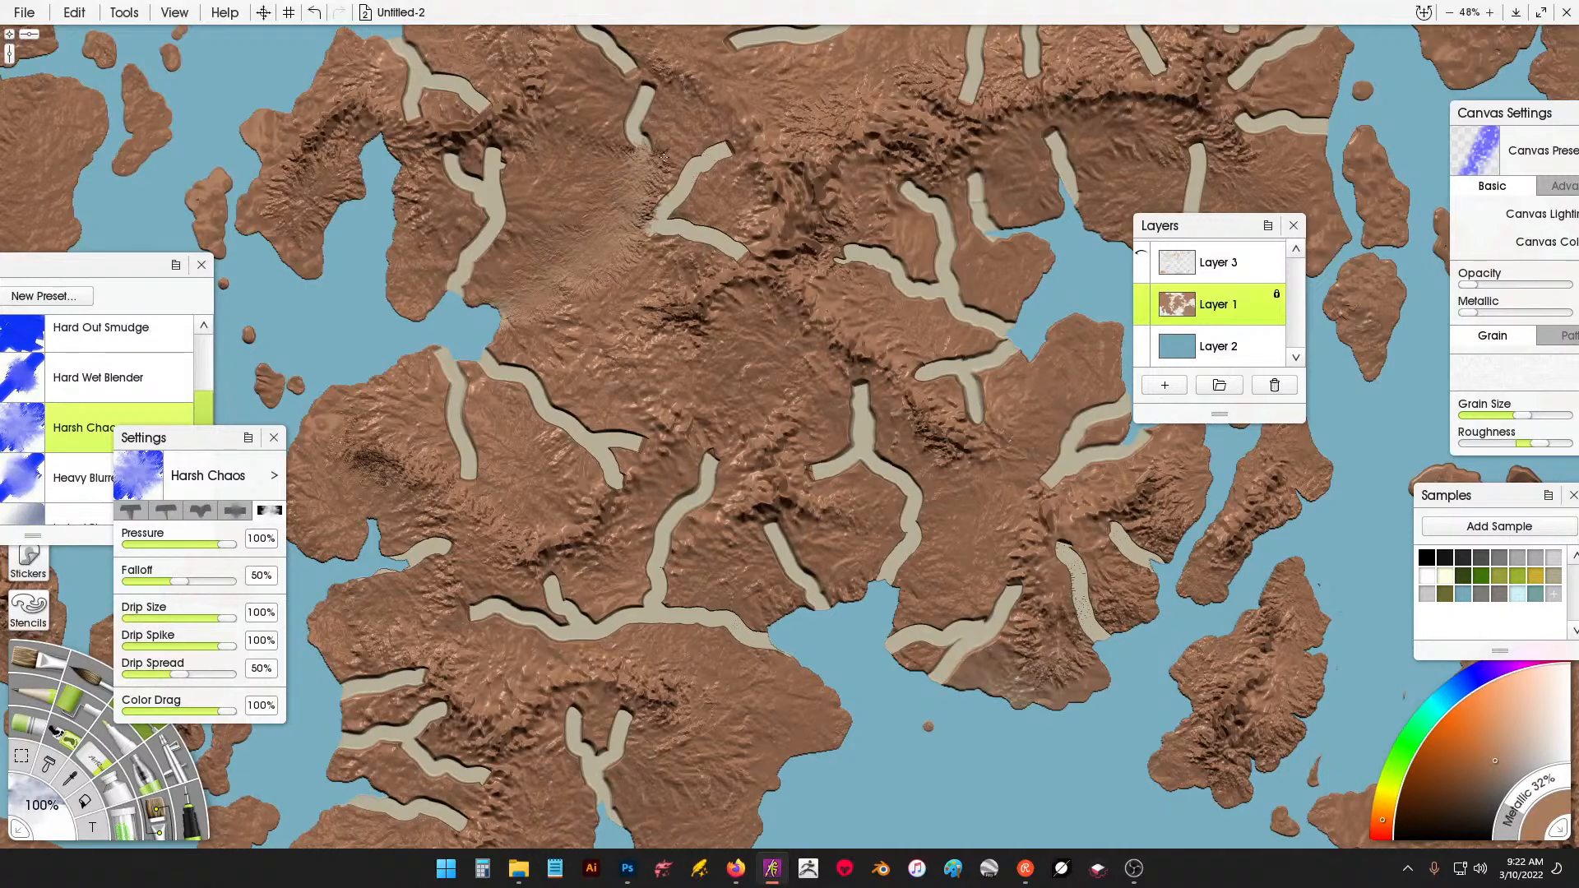
pyautogui.moveTo(634, 111); pyautogui.dragTo(646, 220)
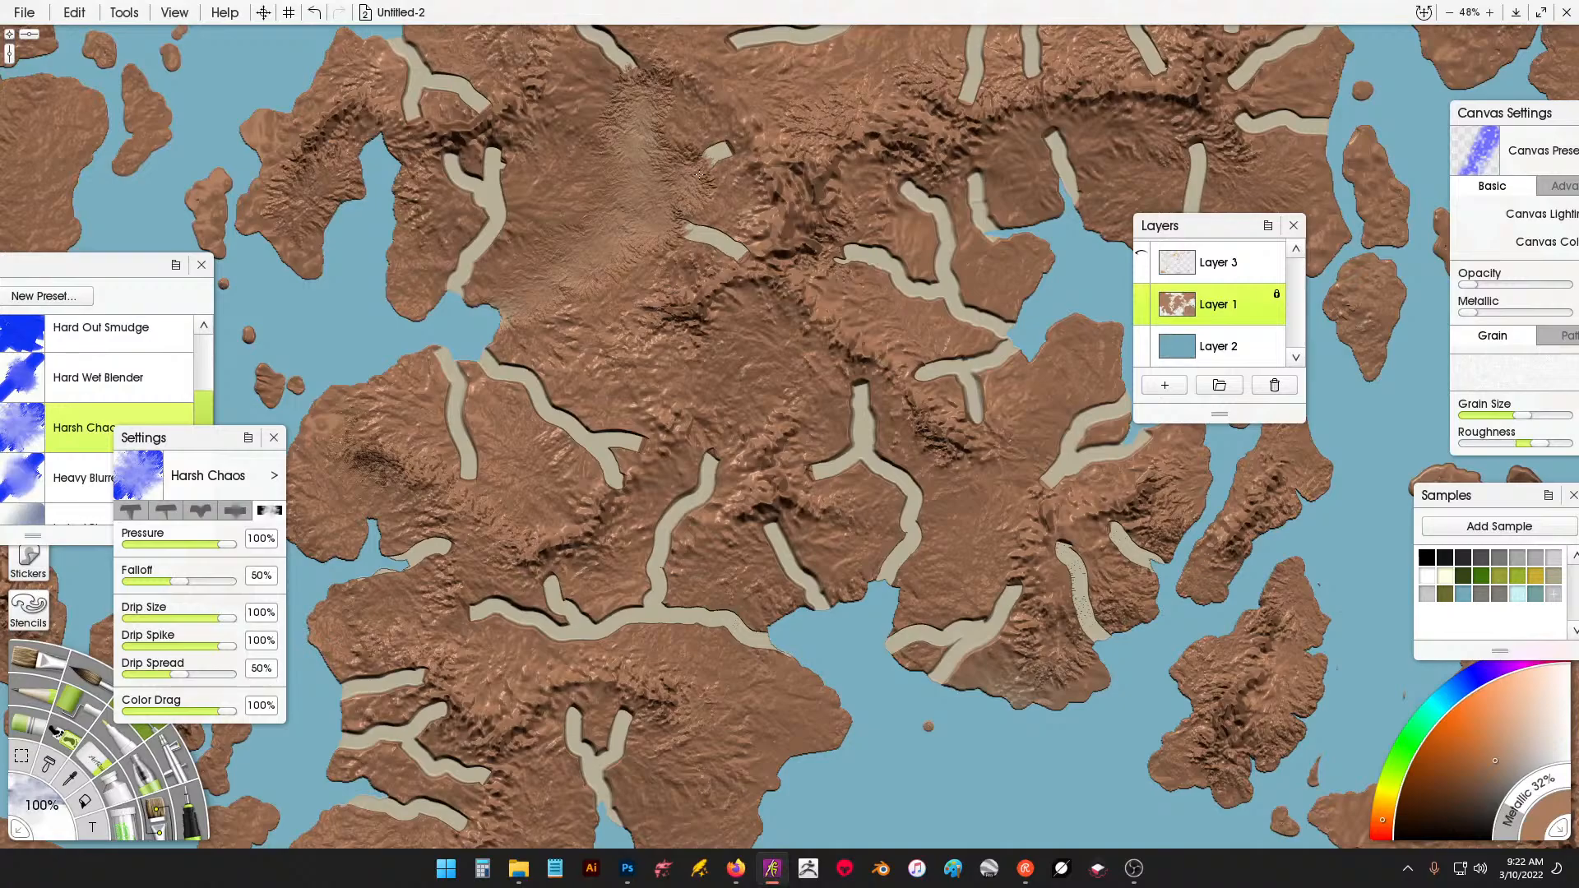
pyautogui.moveTo(706, 70); pyautogui.dragTo(667, 158)
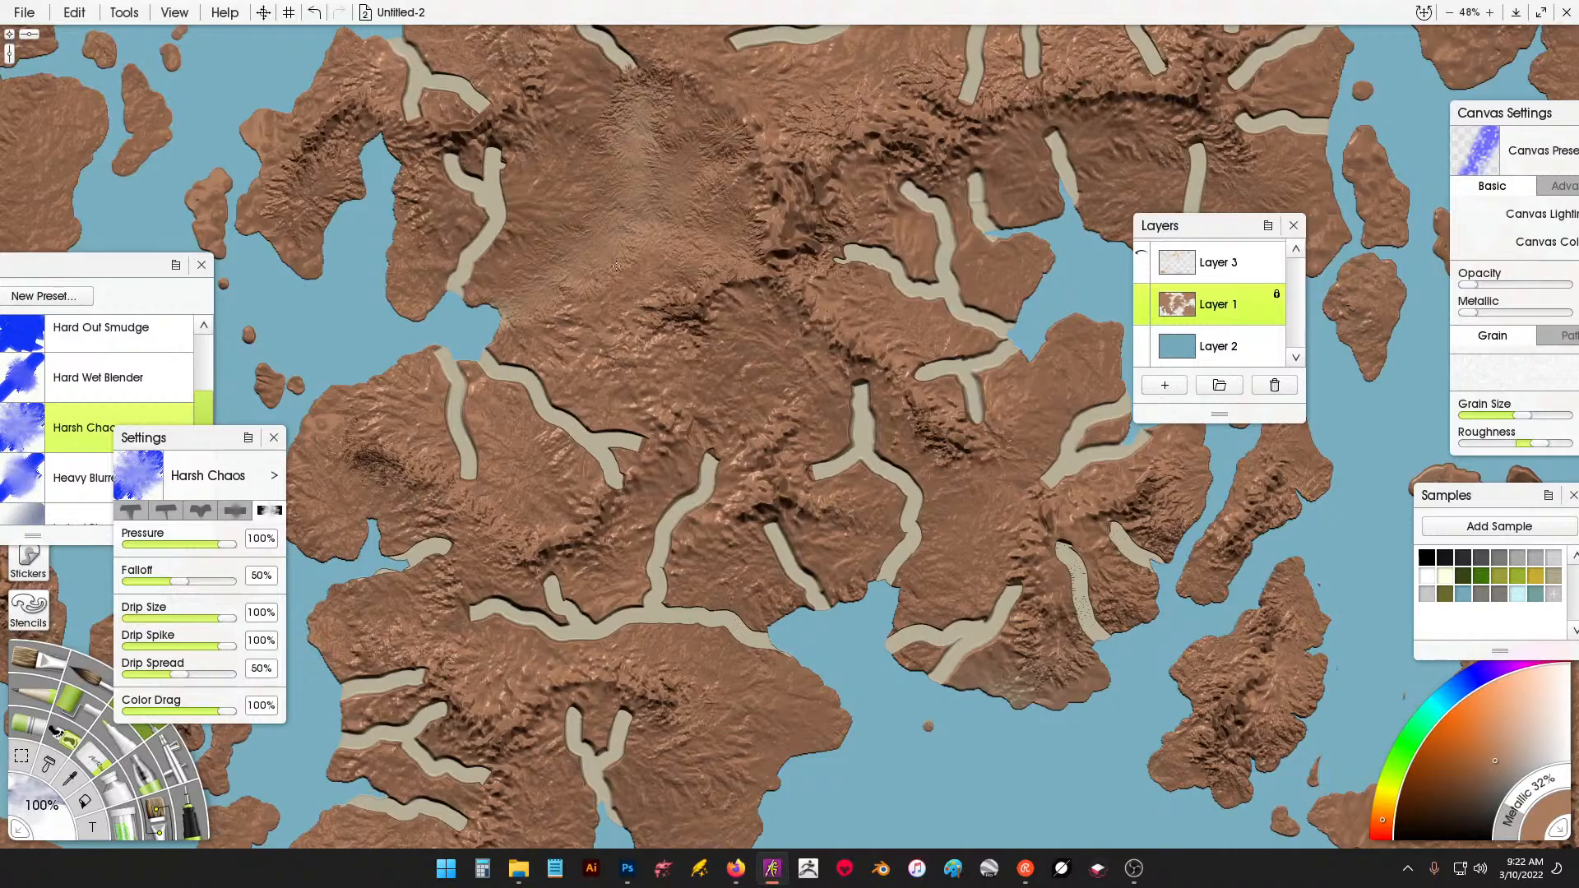
pyautogui.moveTo(617, 265); pyautogui.dragTo(537, 375)
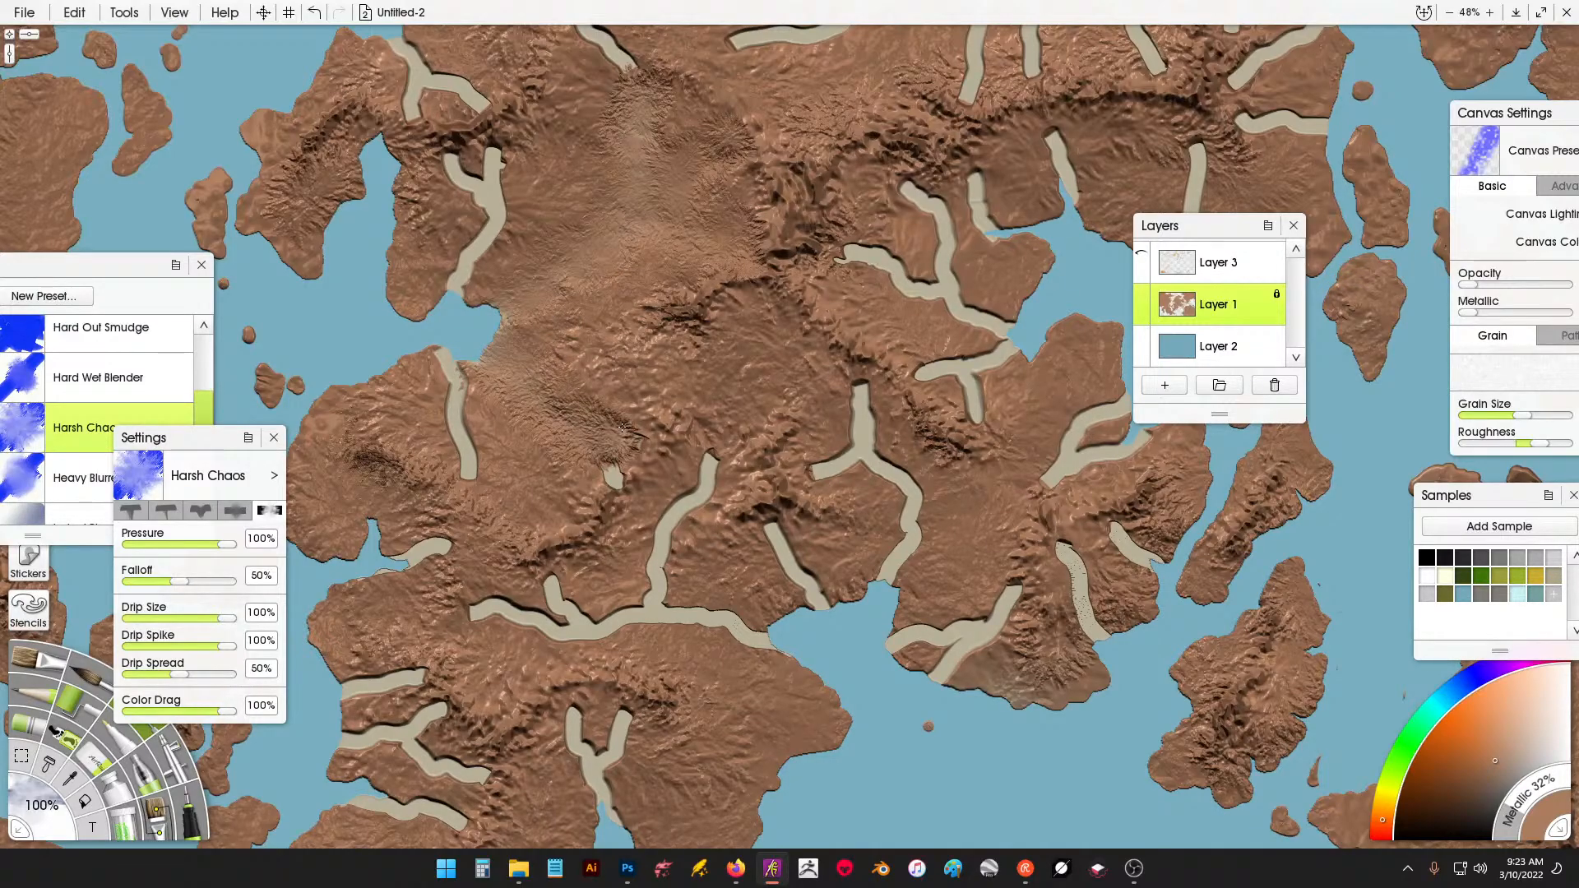
pyautogui.moveTo(705, 324)
pyautogui.mouseDown()
pyautogui.moveTo(628, 459)
pyautogui.moveTo(614, 456)
pyautogui.mouseUp()
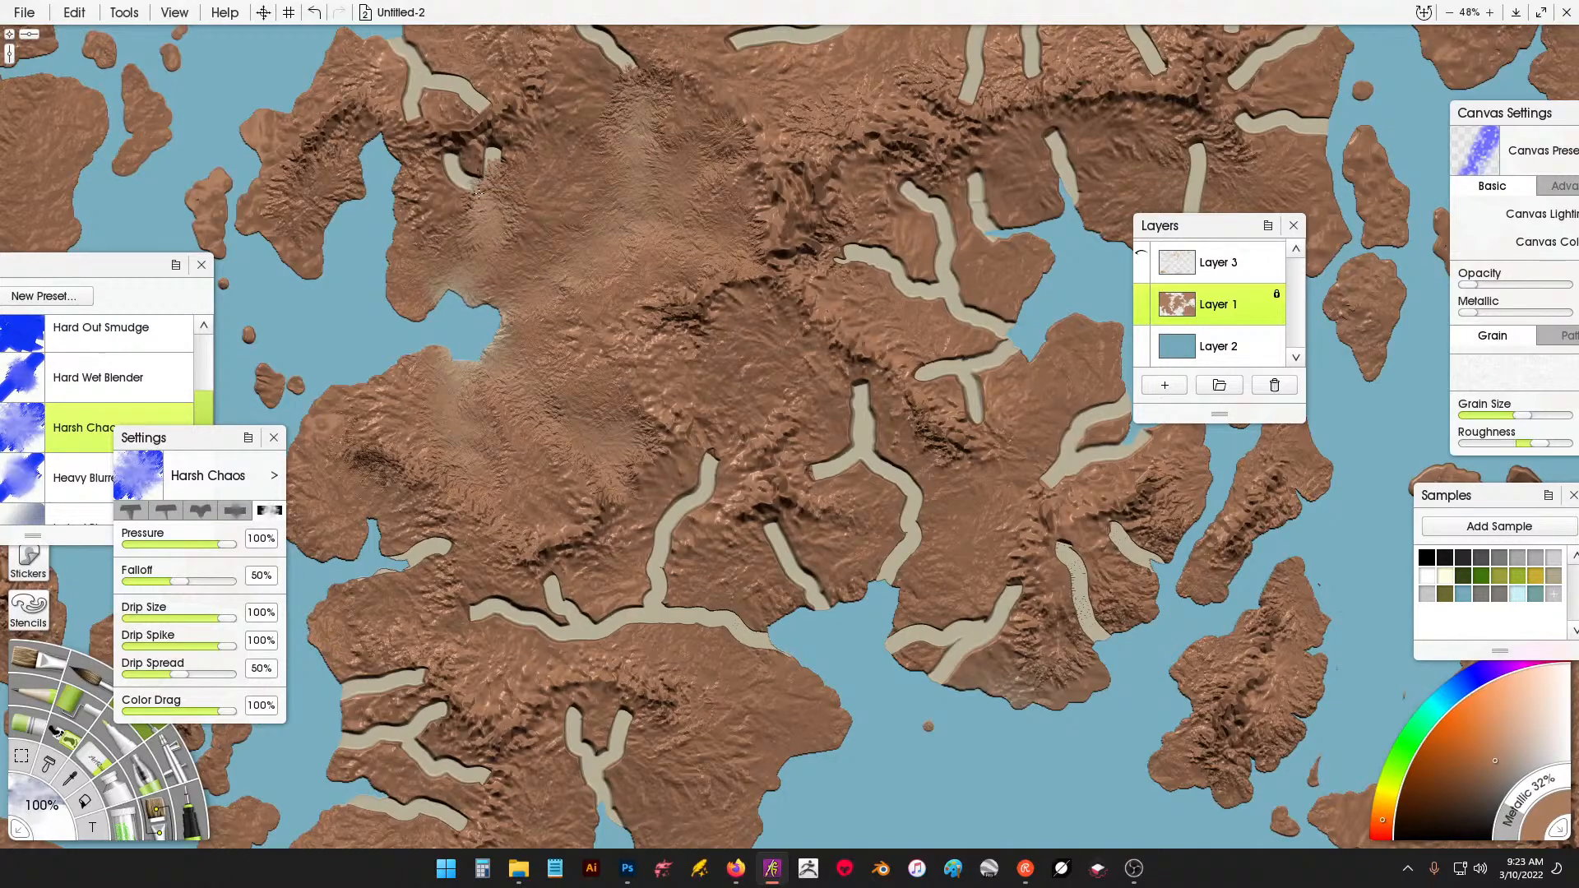
pyautogui.moveTo(486, 169); pyautogui.dragTo(455, 174)
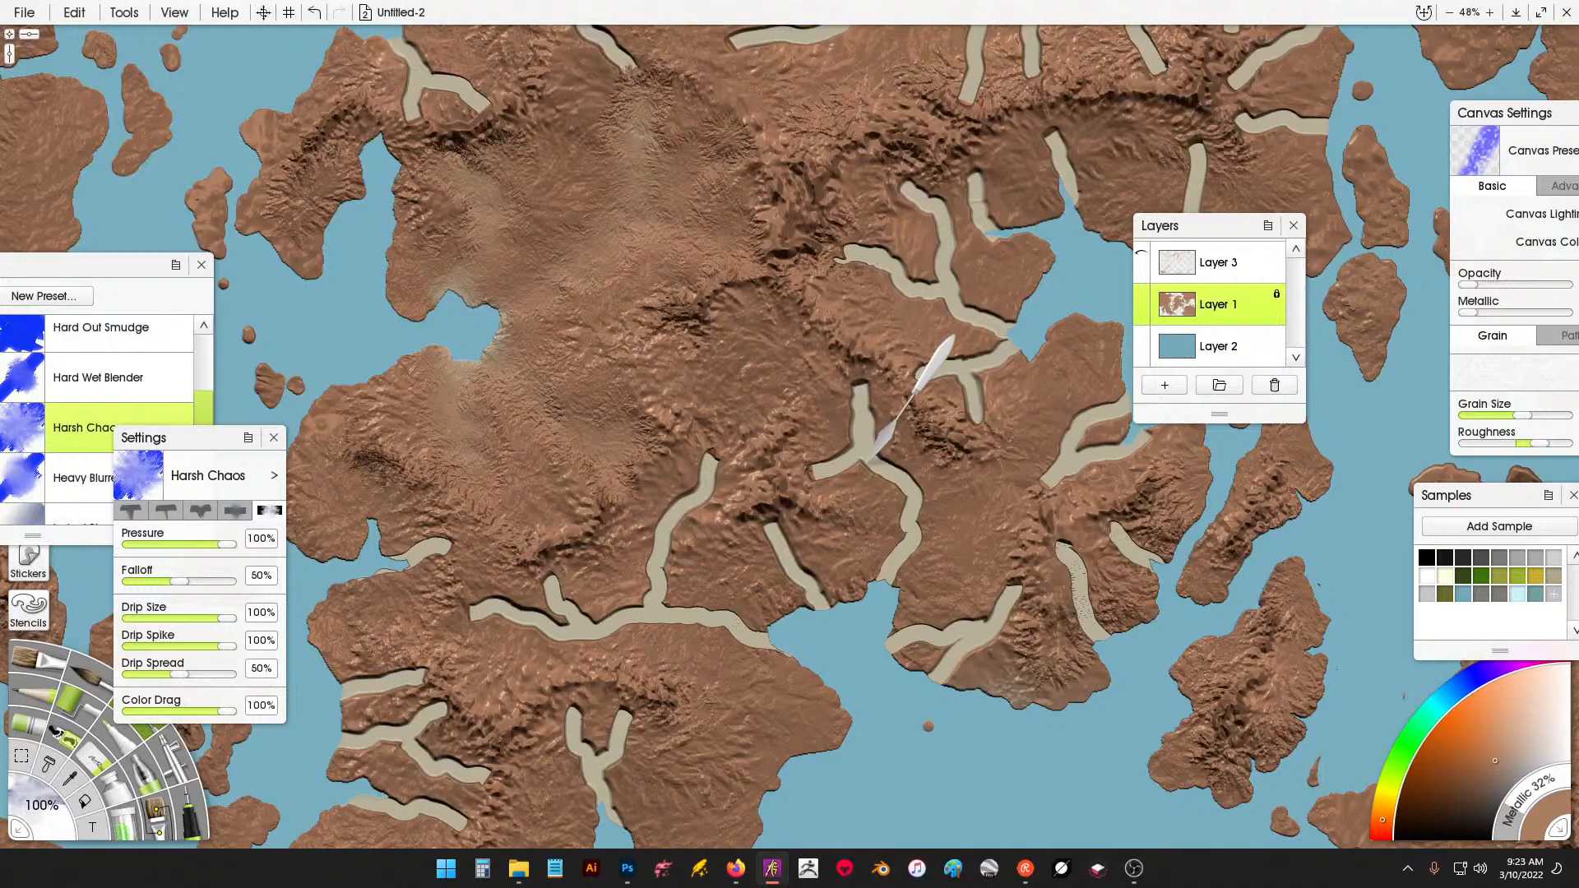
# Blend the rivers draining into the southern bay into the terrain, including the long river running west and its tributaries.
pyautogui.moveTo(868, 465)
pyautogui.mouseDown()
pyautogui.moveTo(860, 423)
pyautogui.moveTo(850, 457)
pyautogui.moveTo(878, 471)
pyautogui.mouseUp()
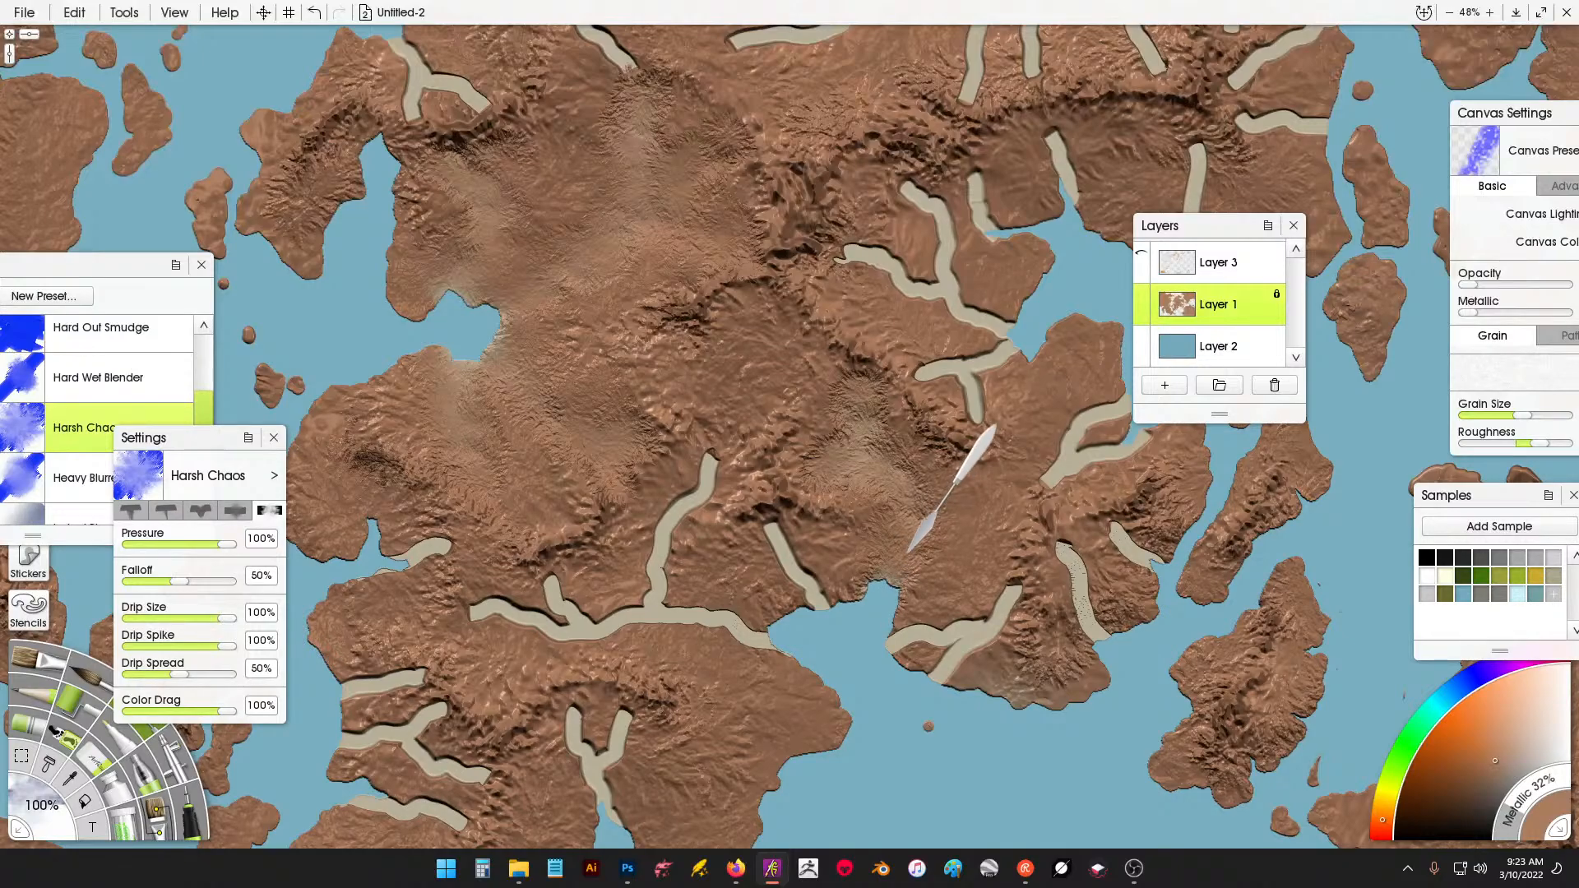
pyautogui.moveTo(776, 514); pyautogui.dragTo(785, 526)
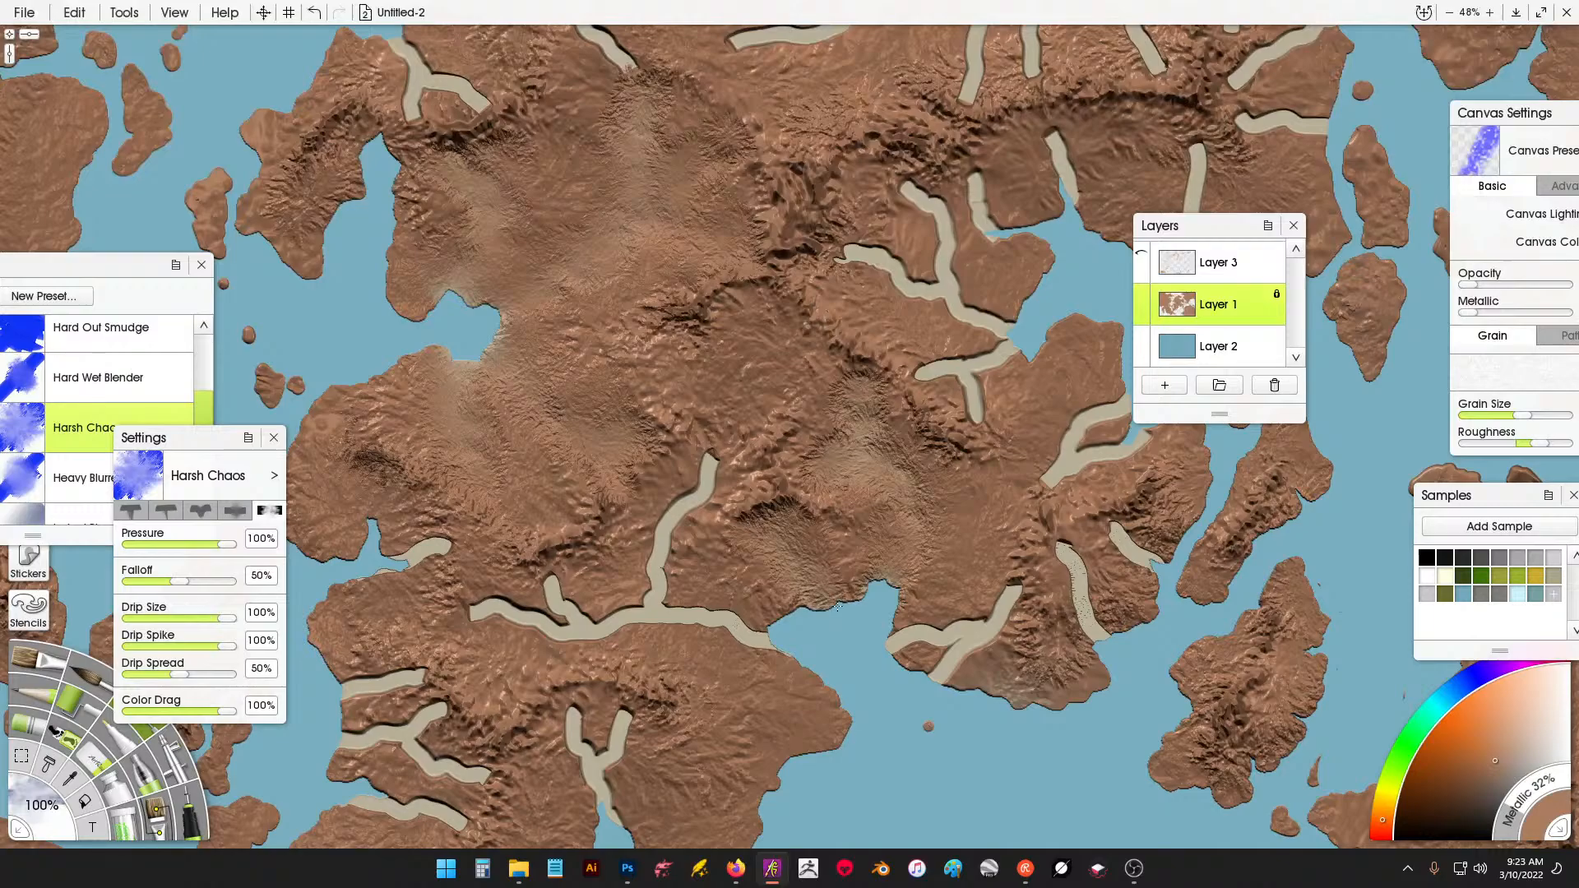
pyautogui.moveTo(771, 640); pyautogui.dragTo(763, 630)
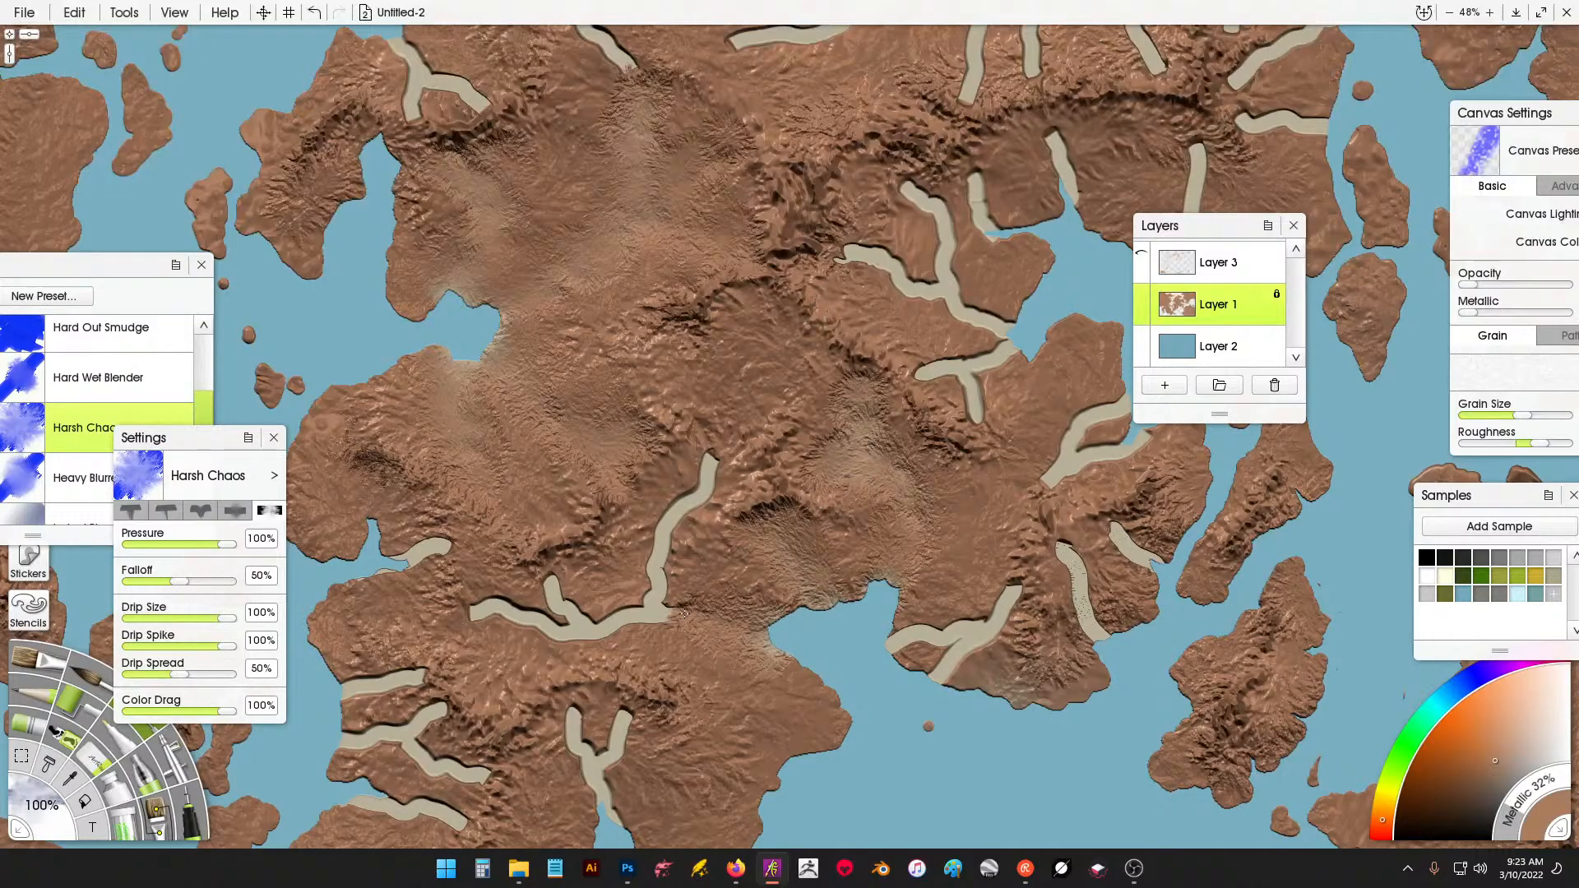
pyautogui.moveTo(647, 581); pyautogui.dragTo(645, 533)
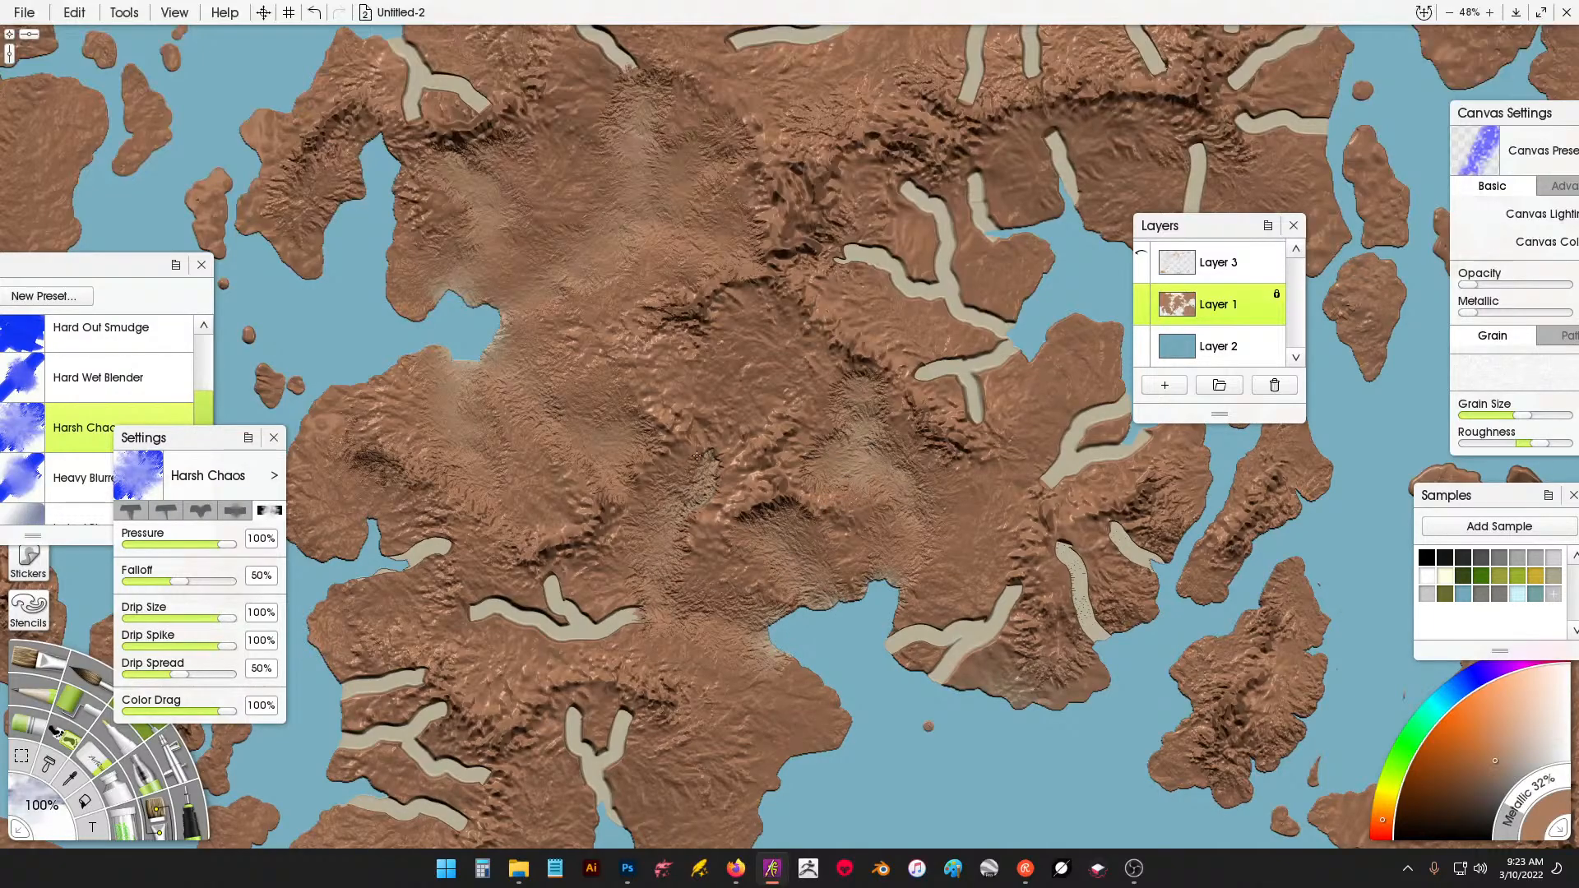
pyautogui.moveTo(697, 456)
pyautogui.mouseDown()
pyautogui.moveTo(650, 596)
pyautogui.moveTo(598, 610)
pyautogui.mouseUp()
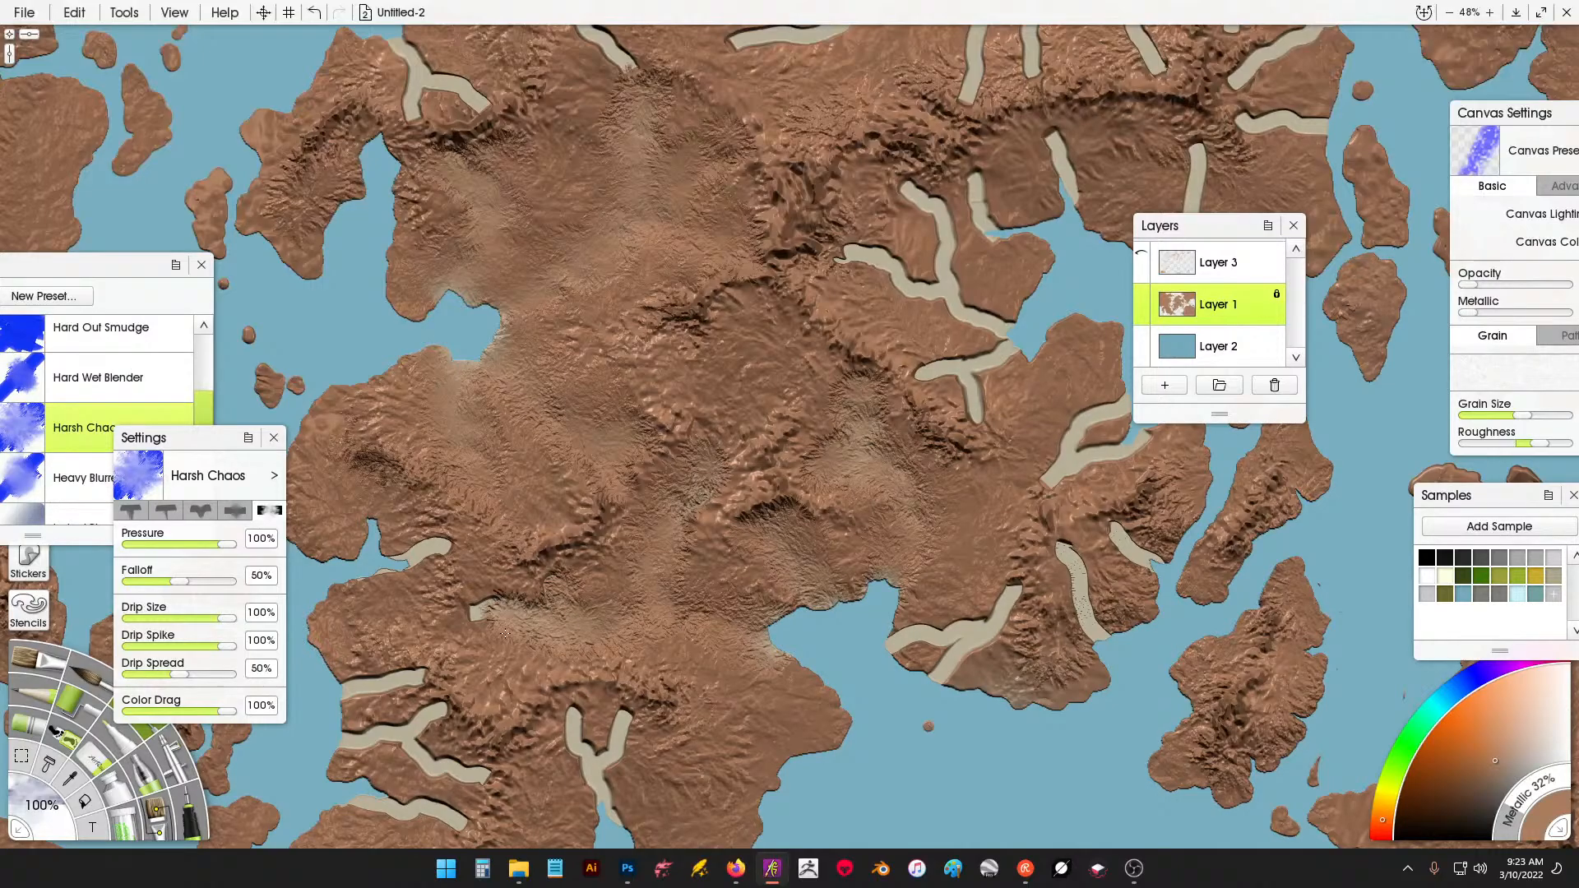
# Blend the forked rivers and short streams on the central continent's southeastern peninsula into the surrounding terrain.
pyautogui.moveTo(946, 631); pyautogui.dragTo(912, 632)
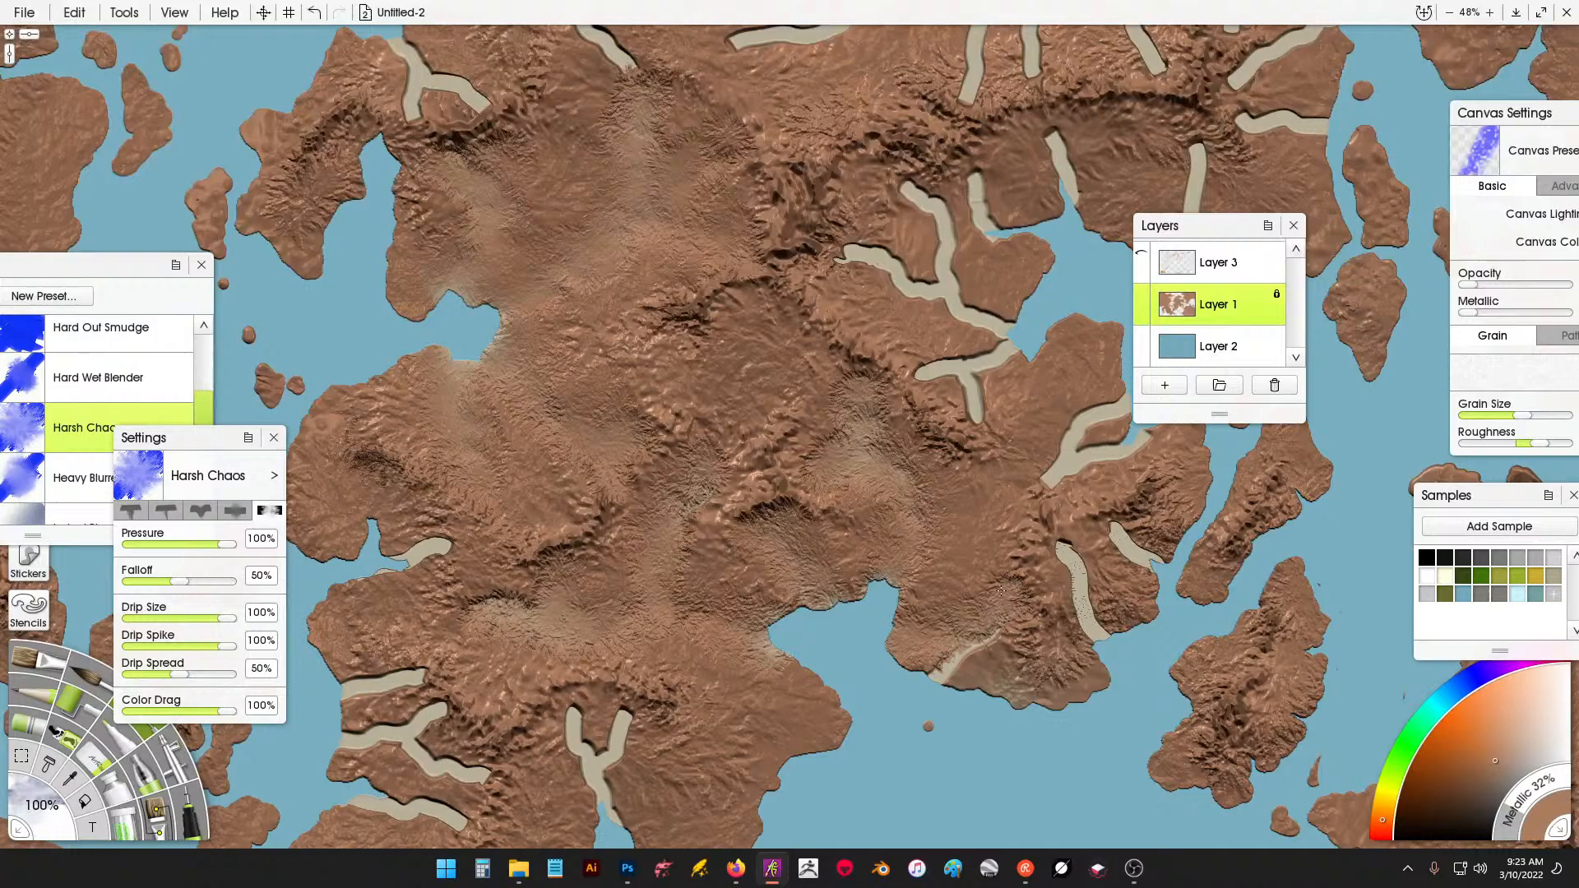
pyautogui.moveTo(937, 663); pyautogui.dragTo(923, 673)
pyautogui.moveTo(1093, 440); pyautogui.dragTo(837, 395)
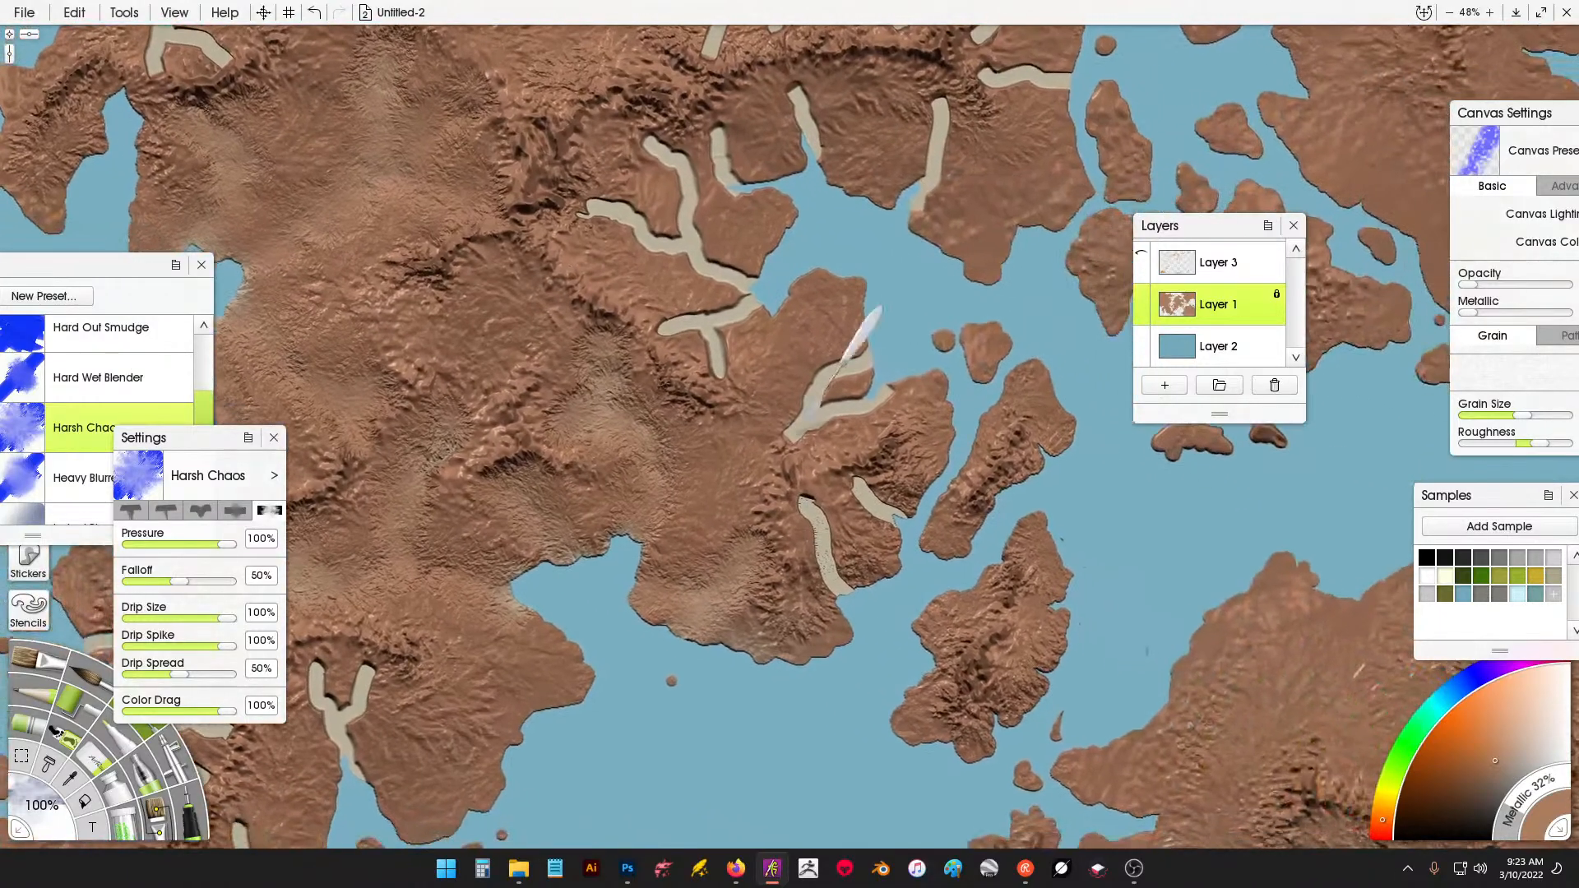
pyautogui.moveTo(809, 499); pyautogui.dragTo(839, 602)
pyautogui.moveTo(874, 487); pyautogui.dragTo(861, 477)
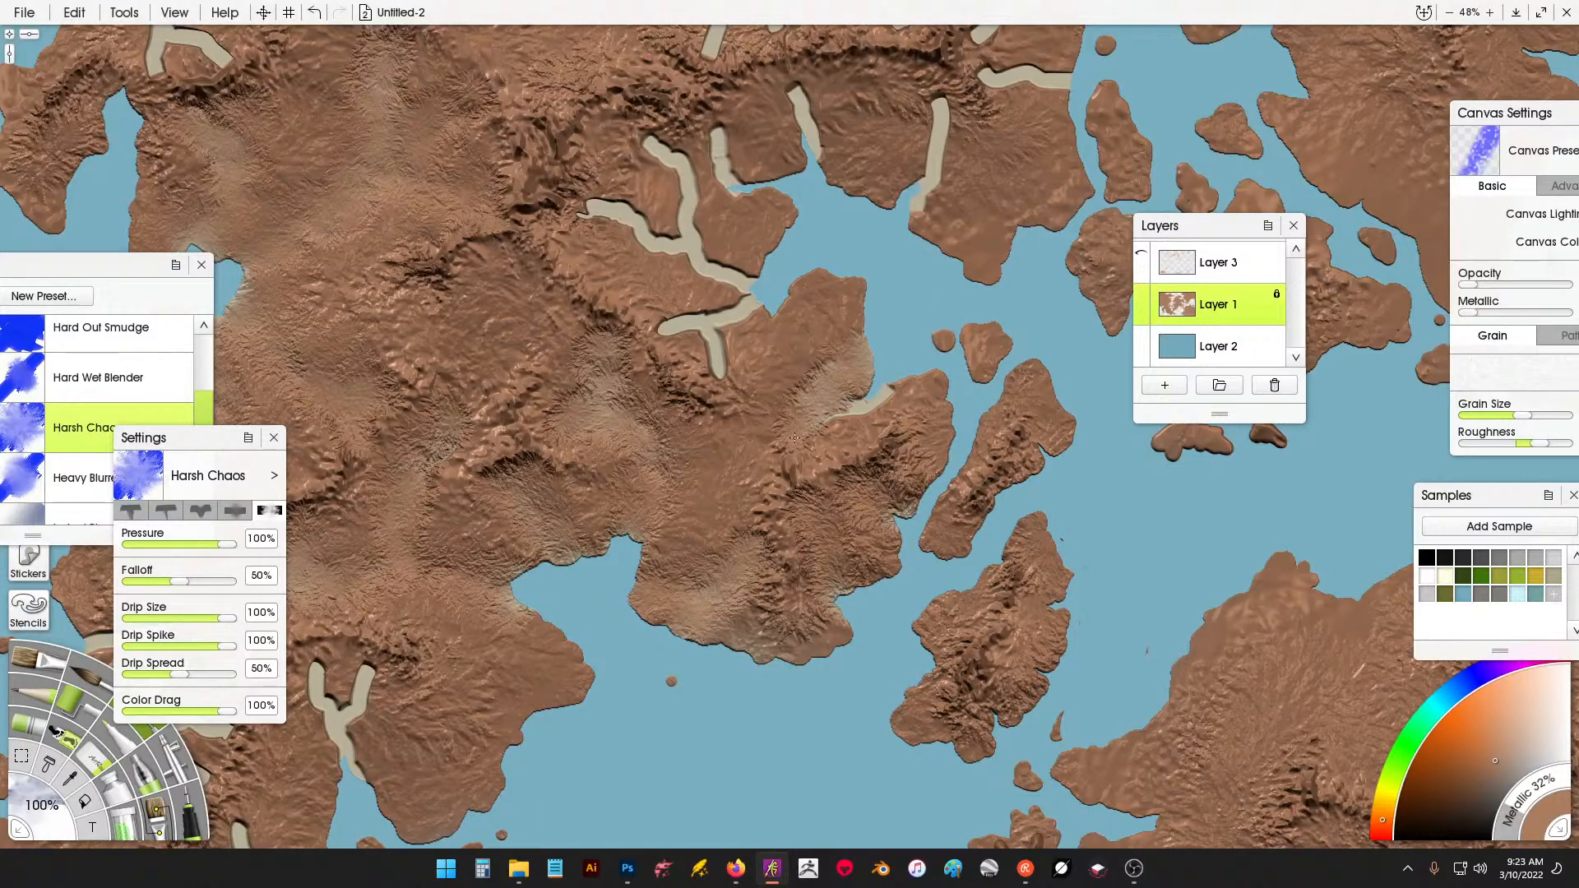
# Blend the two branching rivers at the western end of the eastern bay into the terrain.
pyautogui.moveTo(664, 321); pyautogui.dragTo(762, 433)
pyautogui.moveTo(800, 407)
pyautogui.mouseDown()
pyautogui.moveTo(841, 424)
pyautogui.moveTo(853, 403)
pyautogui.moveTo(811, 453)
pyautogui.mouseUp()
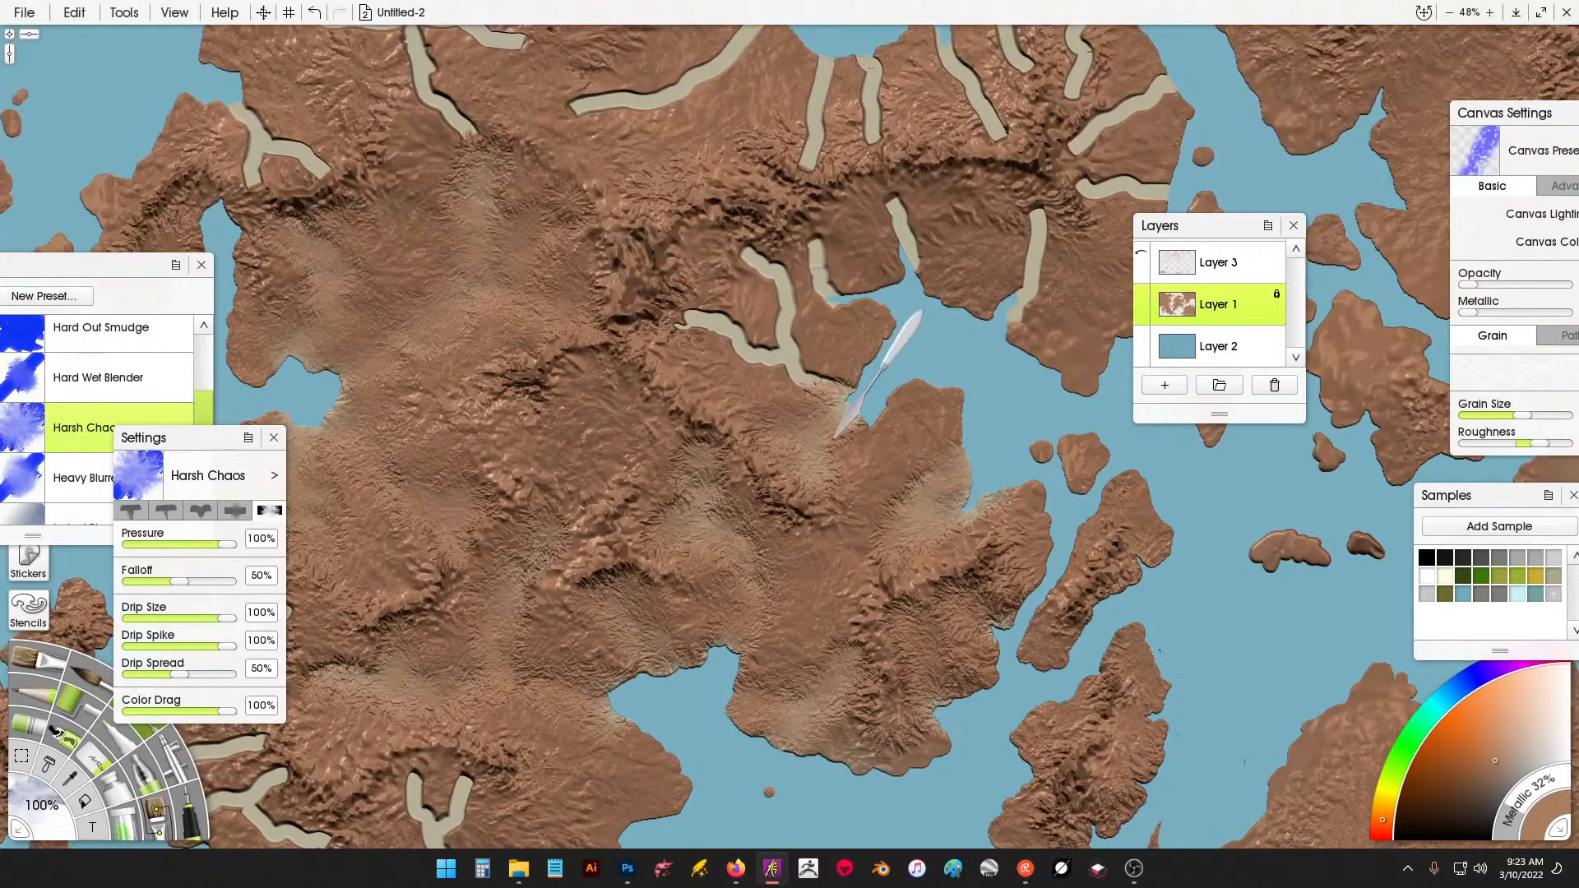
pyautogui.moveTo(823, 391); pyautogui.dragTo(675, 318)
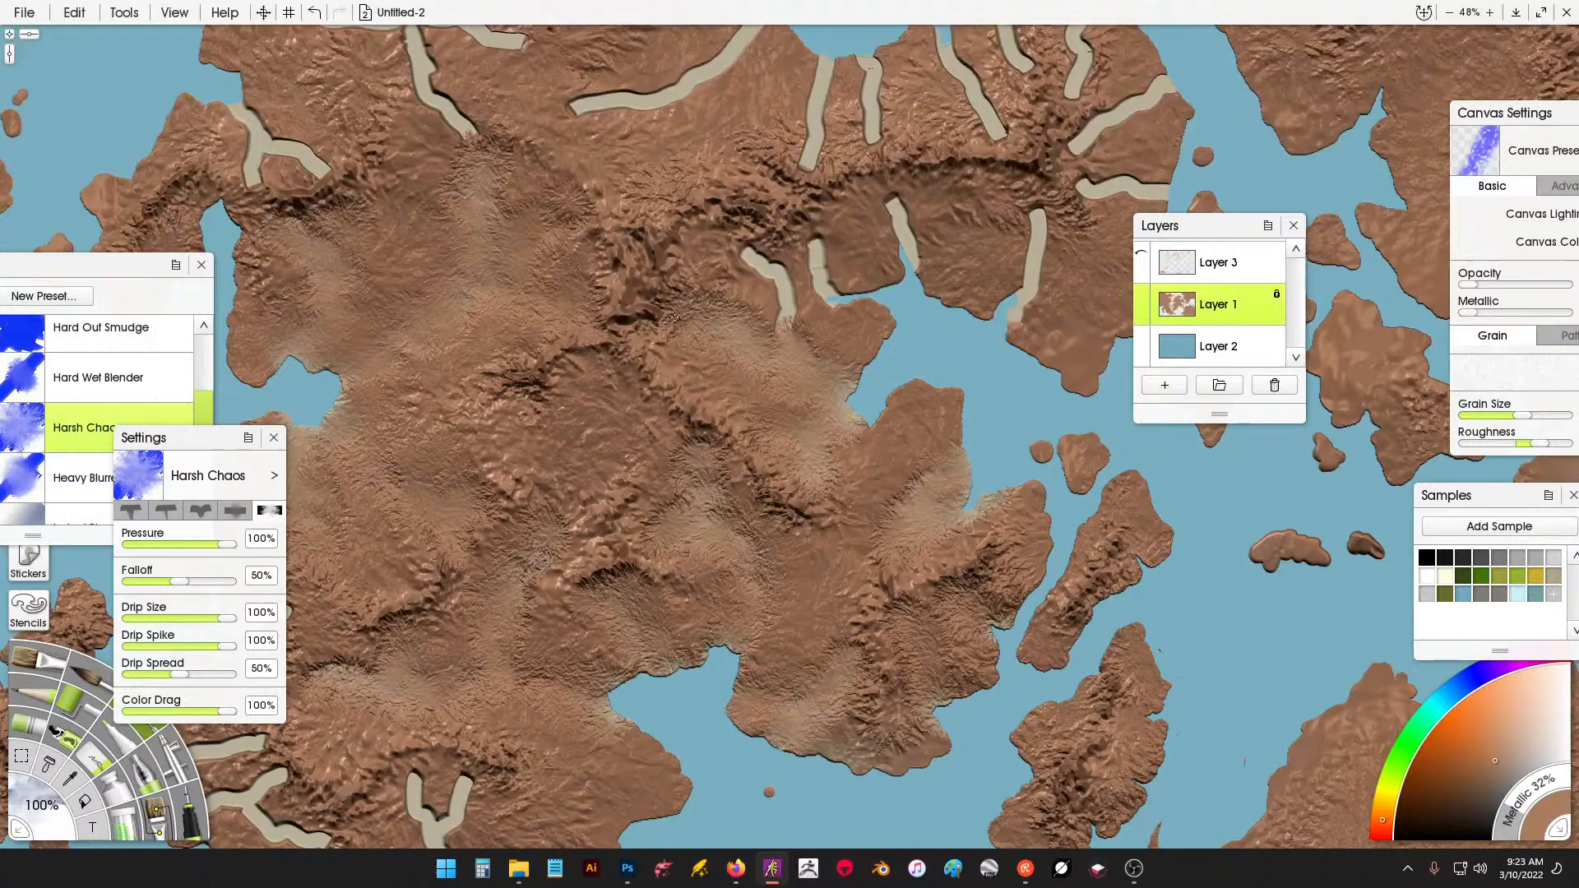
pyautogui.moveTo(751, 247); pyautogui.dragTo(787, 321)
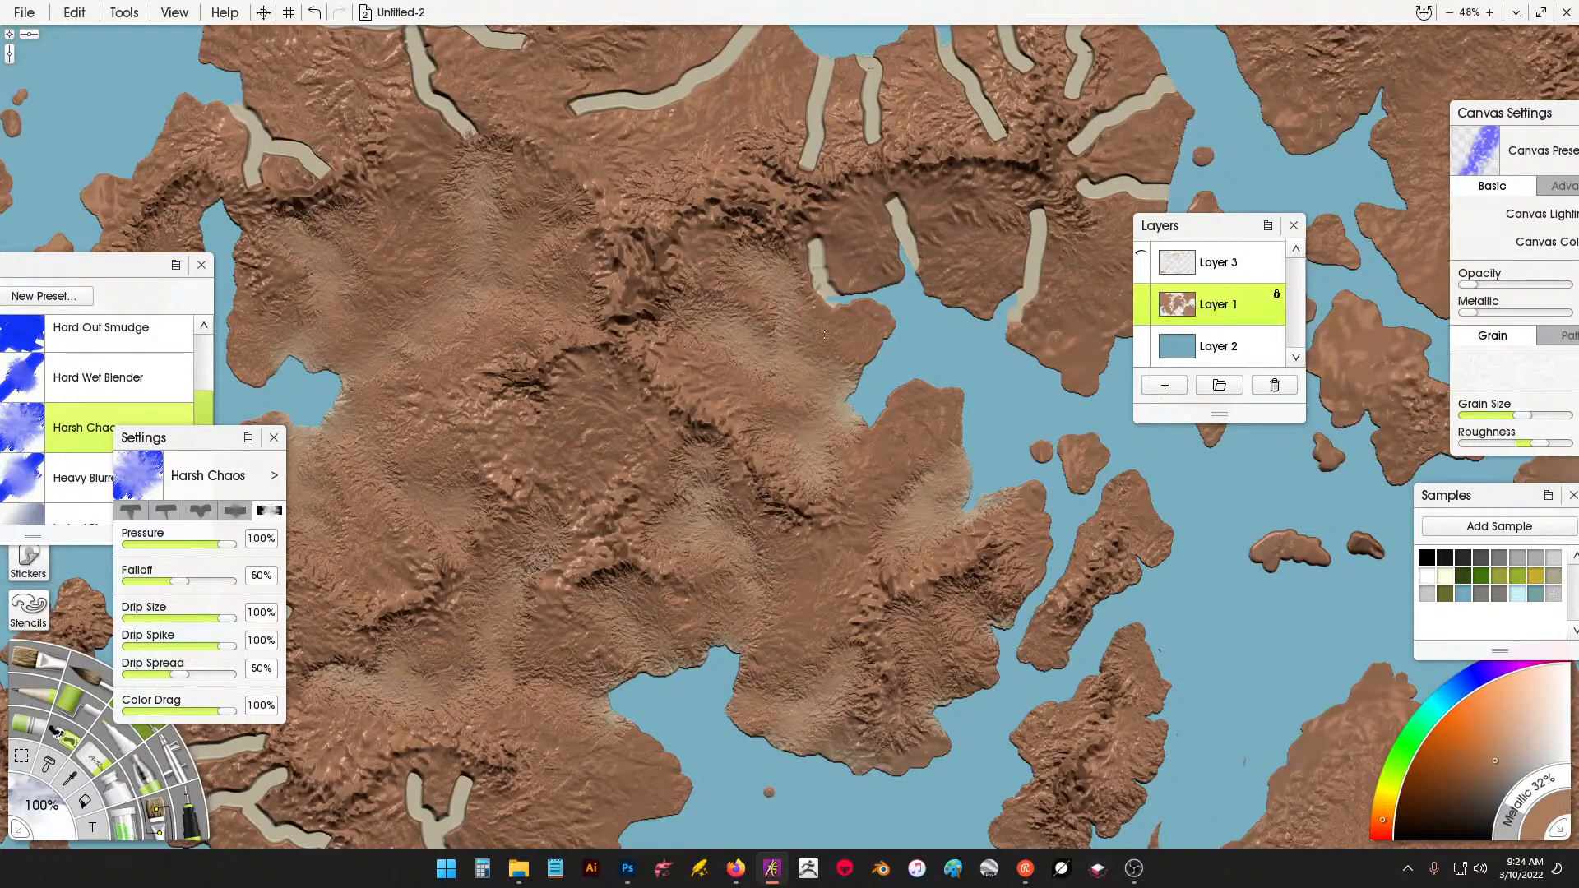
# Blend the three short rivers along the northern shore of the eastern bay into the terrain.
pyautogui.moveTo(814, 232); pyautogui.dragTo(825, 305)
pyautogui.moveTo(903, 215); pyautogui.dragTo(924, 278)
pyautogui.moveTo(1019, 327); pyautogui.dragTo(1043, 185)
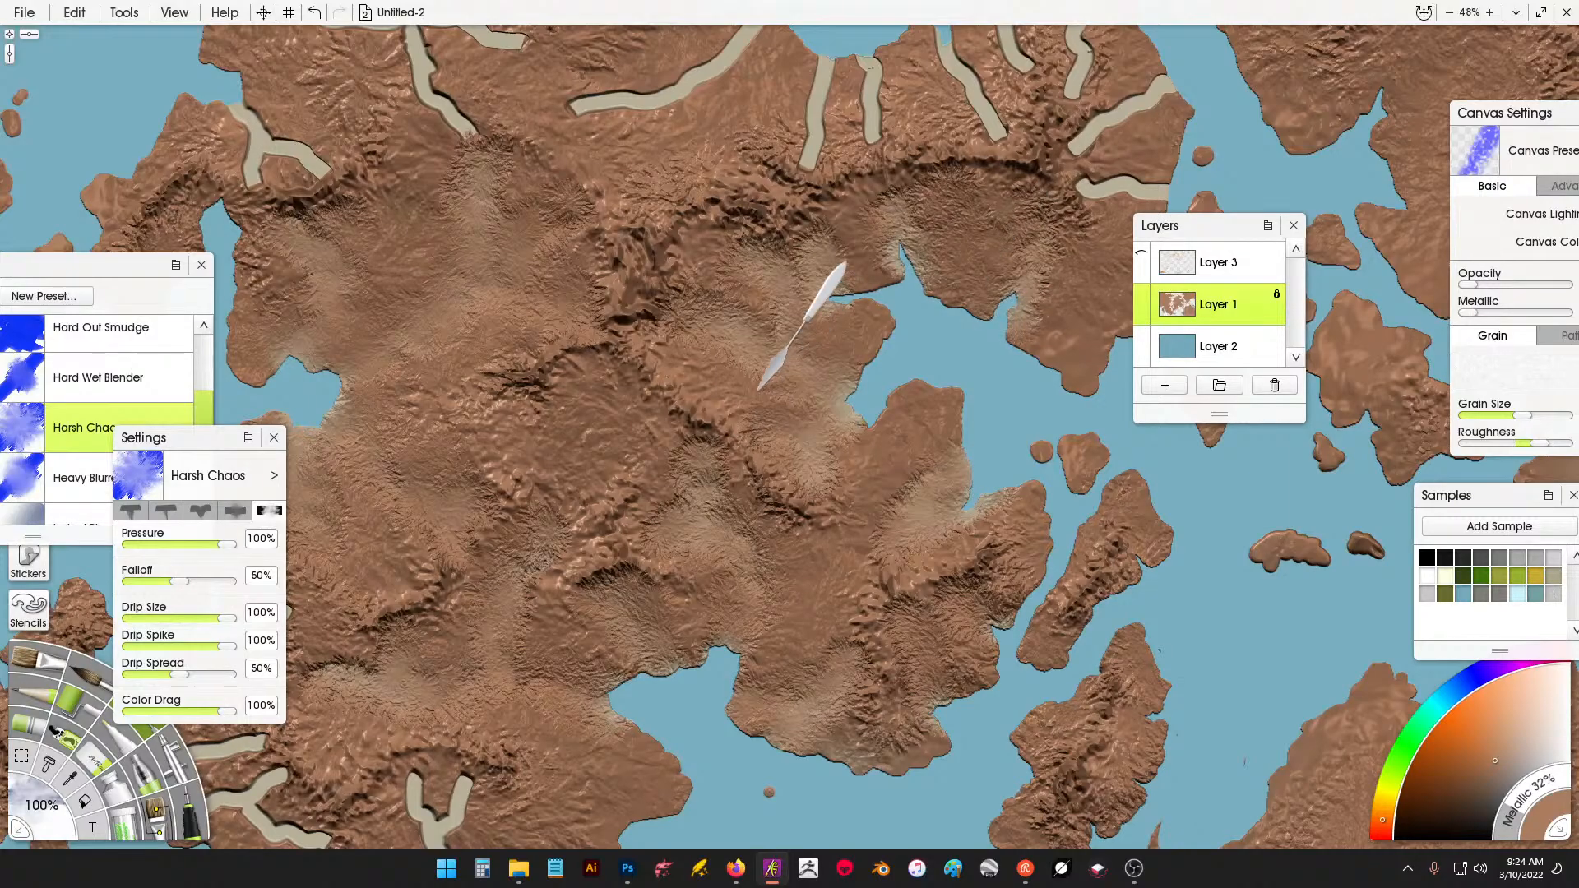
# Blend the two neighbouring short rivers in the middle of the large northern bay's southern shore into the terrain.
pyautogui.moveTo(852, 263); pyautogui.dragTo(835, 567)
pyautogui.moveTo(804, 391); pyautogui.dragTo(794, 348)
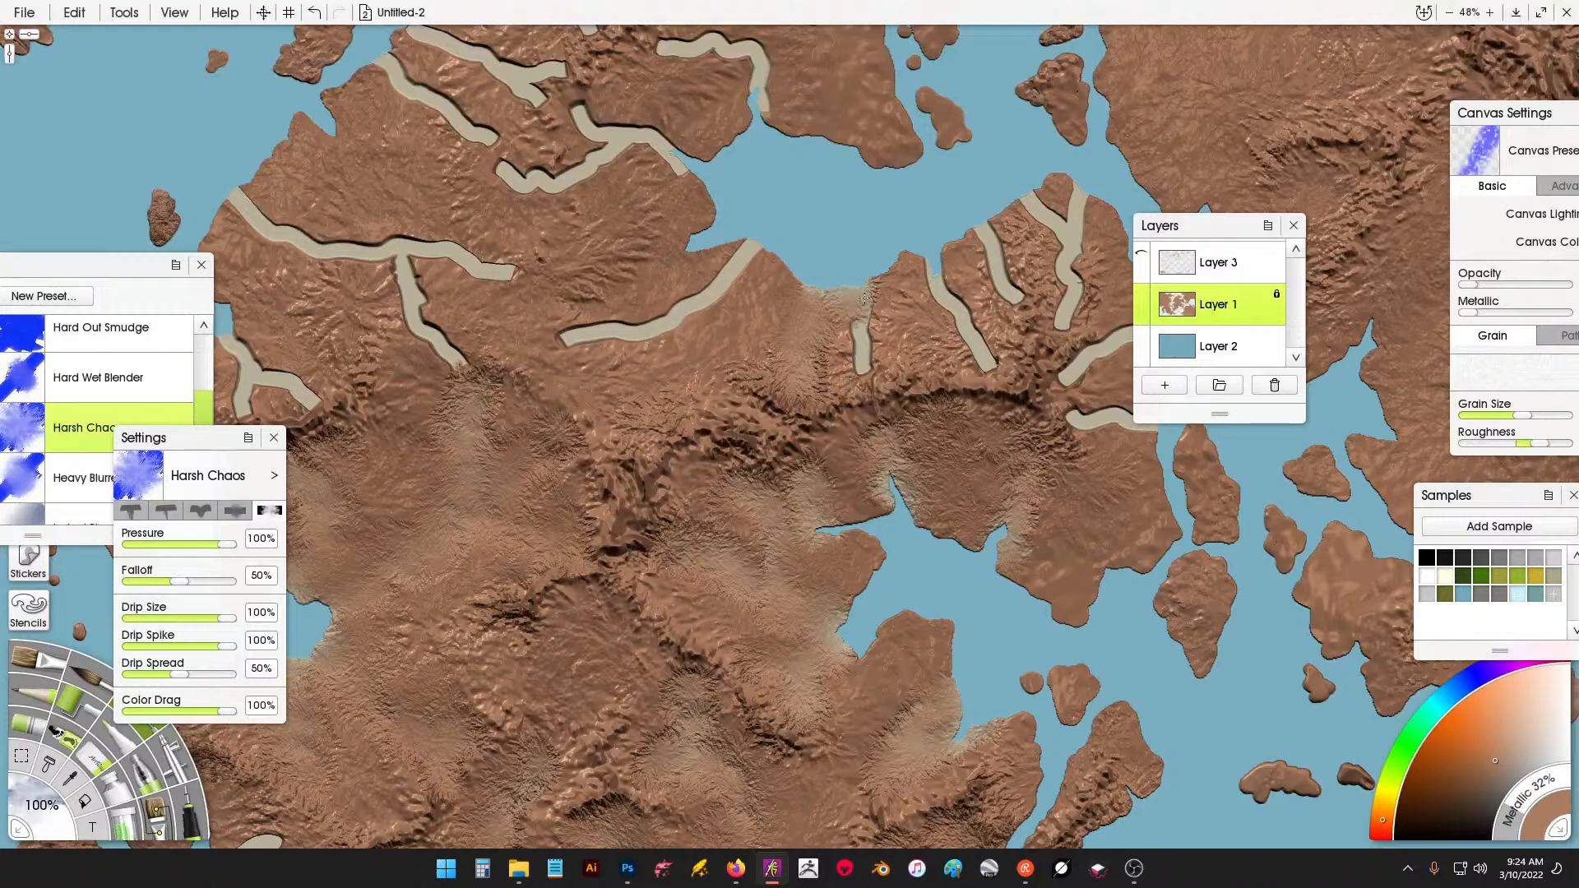
pyautogui.moveTo(864, 298); pyautogui.dragTo(868, 375)
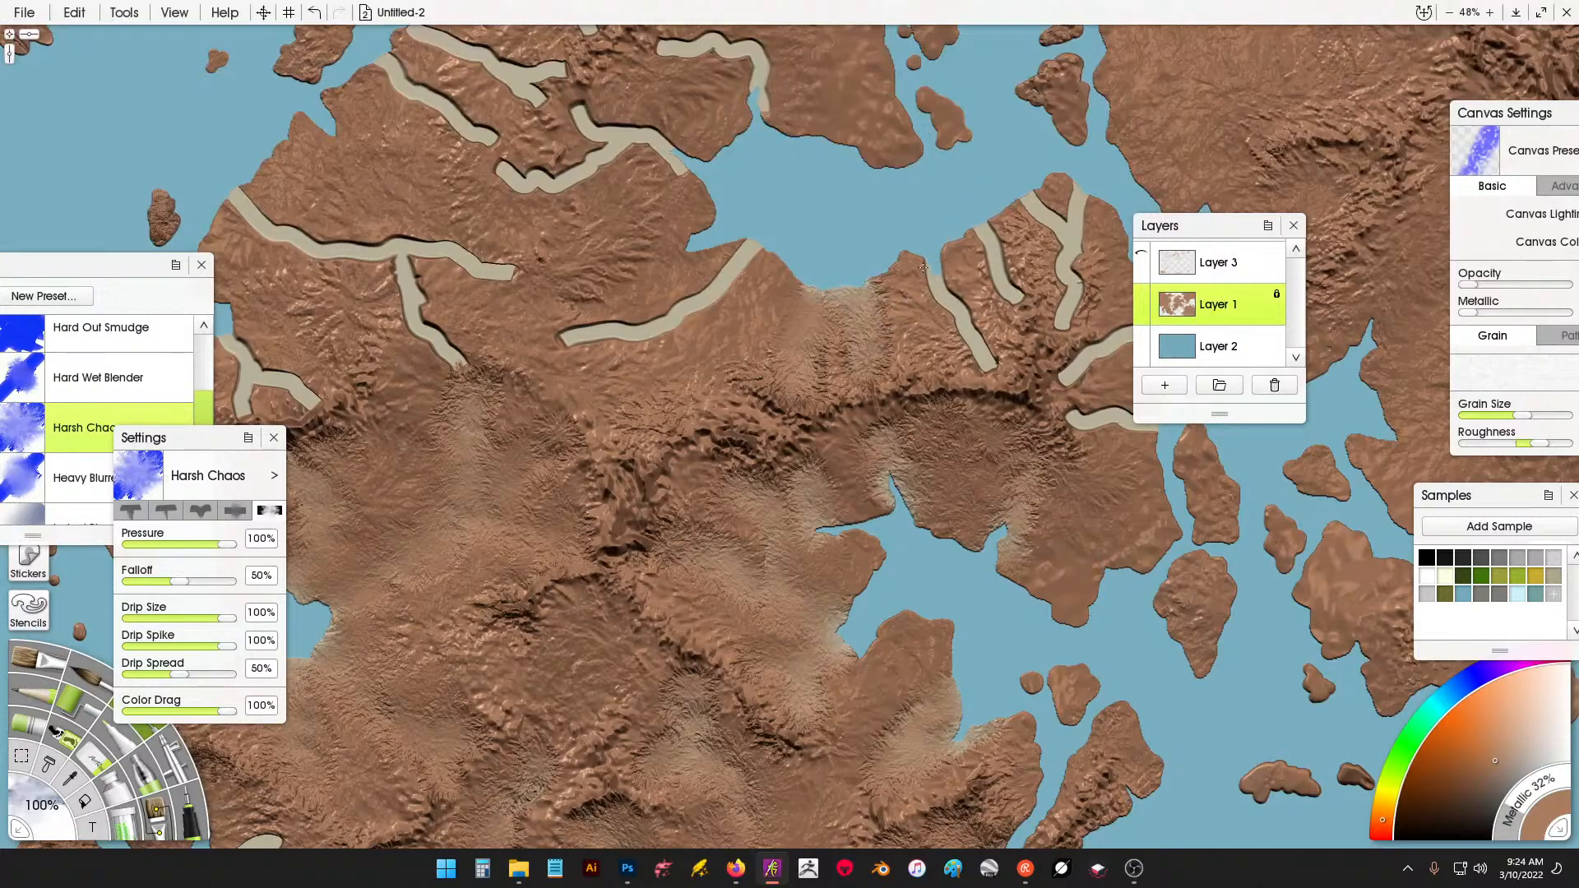
# Blend the short streams, the east-coast rivers and the forked river on the central continent's northeastern peninsula into the terrain.
pyautogui.moveTo(923, 267); pyautogui.dragTo(991, 379)
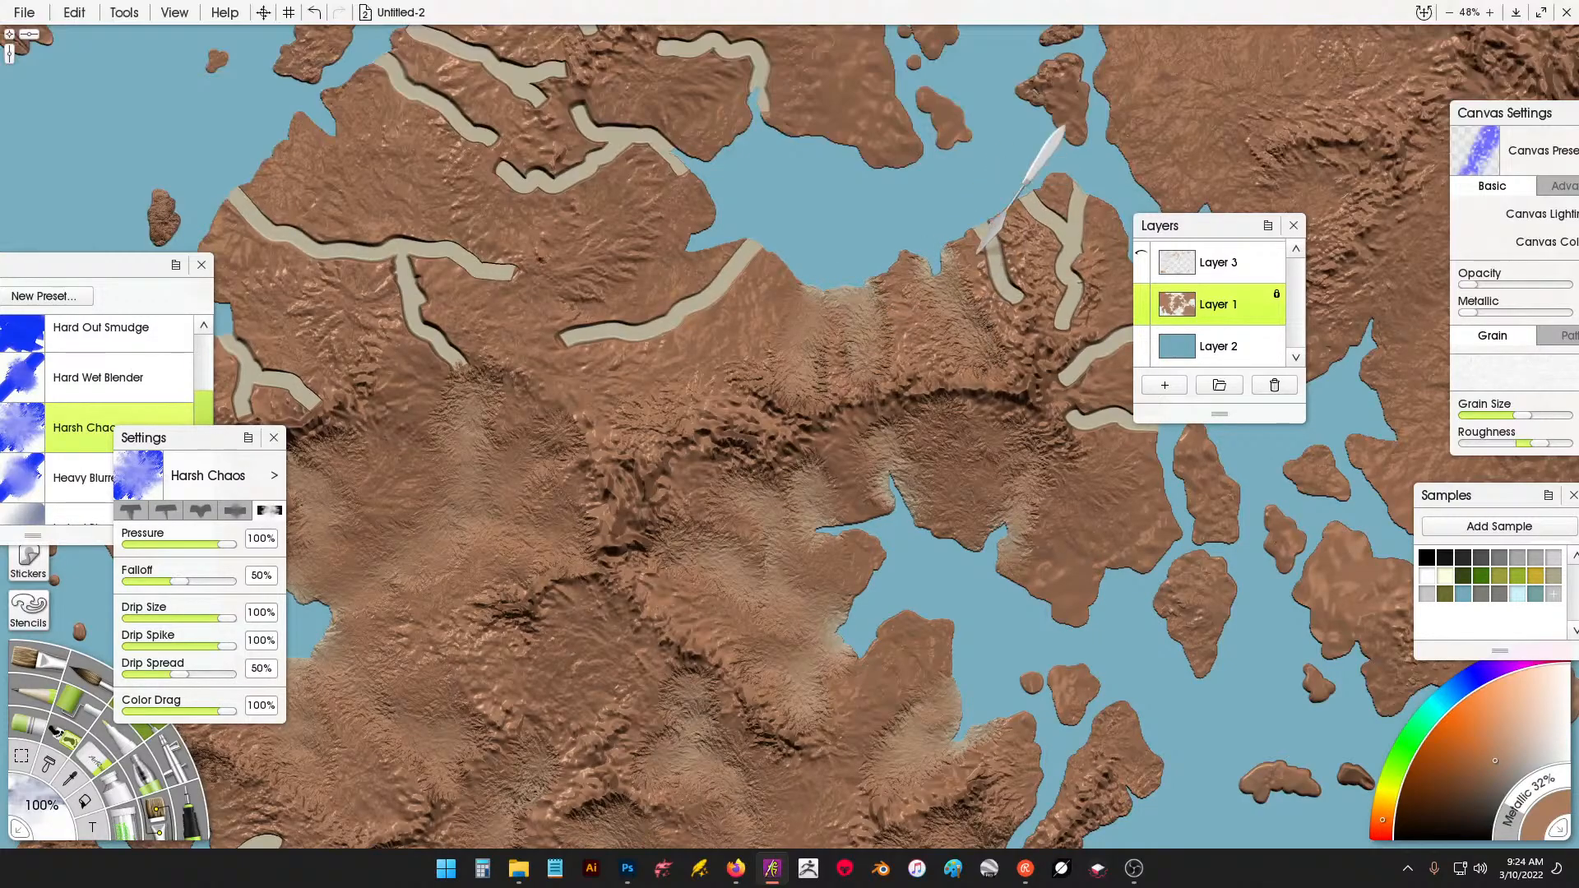
pyautogui.moveTo(980, 250)
pyautogui.mouseDown()
pyautogui.moveTo(1020, 311)
pyautogui.moveTo(734, 342)
pyautogui.mouseUp()
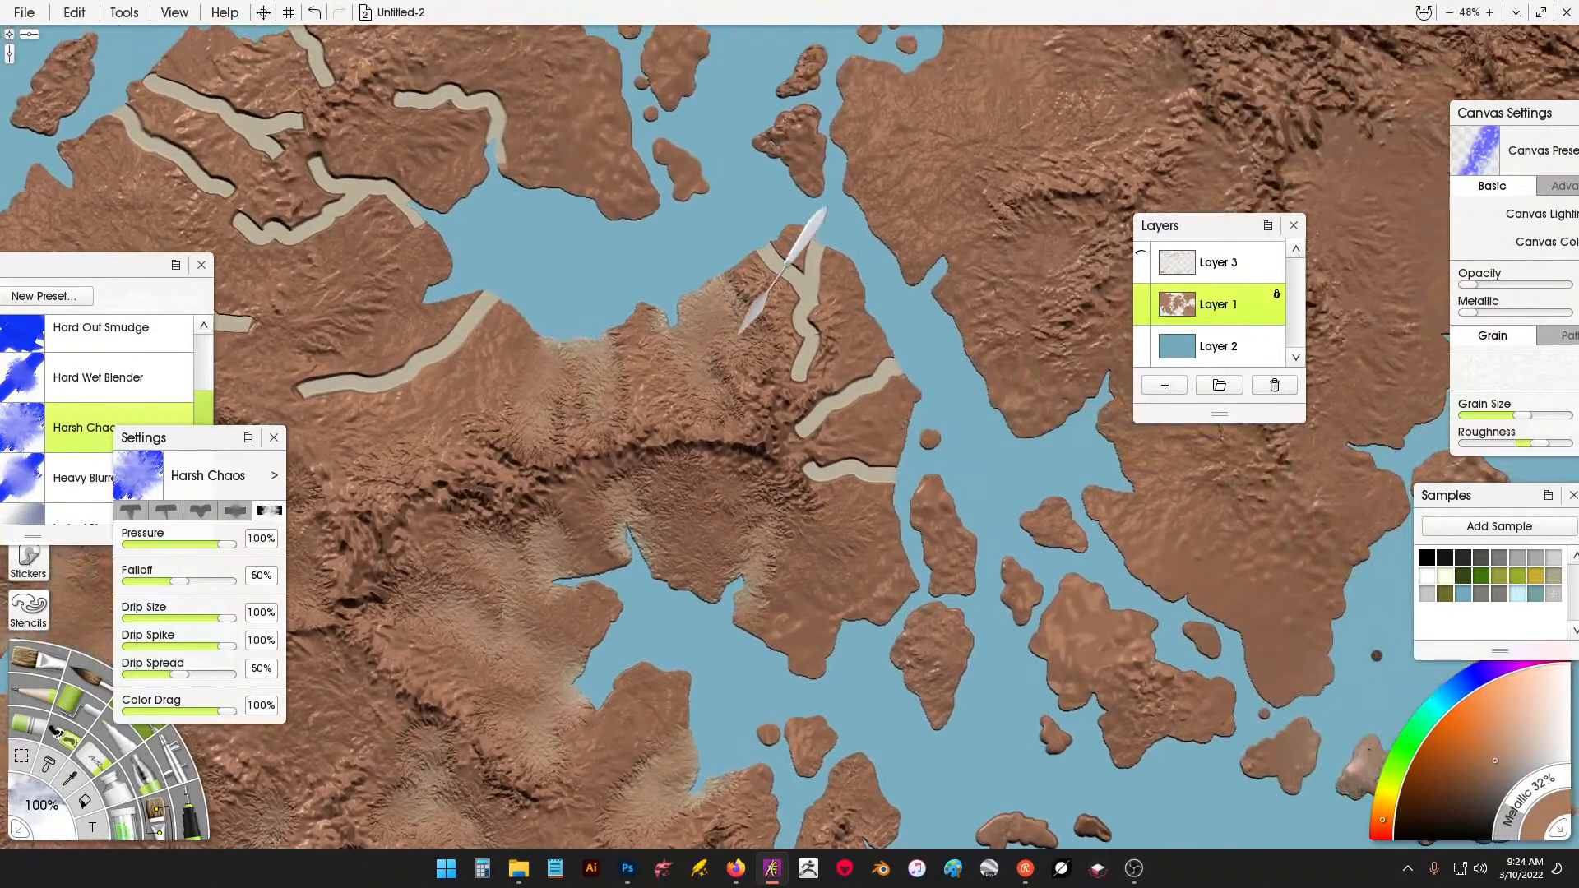
pyautogui.moveTo(813, 421)
pyautogui.mouseDown()
pyautogui.moveTo(821, 381)
pyautogui.moveTo(862, 397)
pyautogui.moveTo(883, 355)
pyautogui.moveTo(920, 392)
pyautogui.mouseUp()
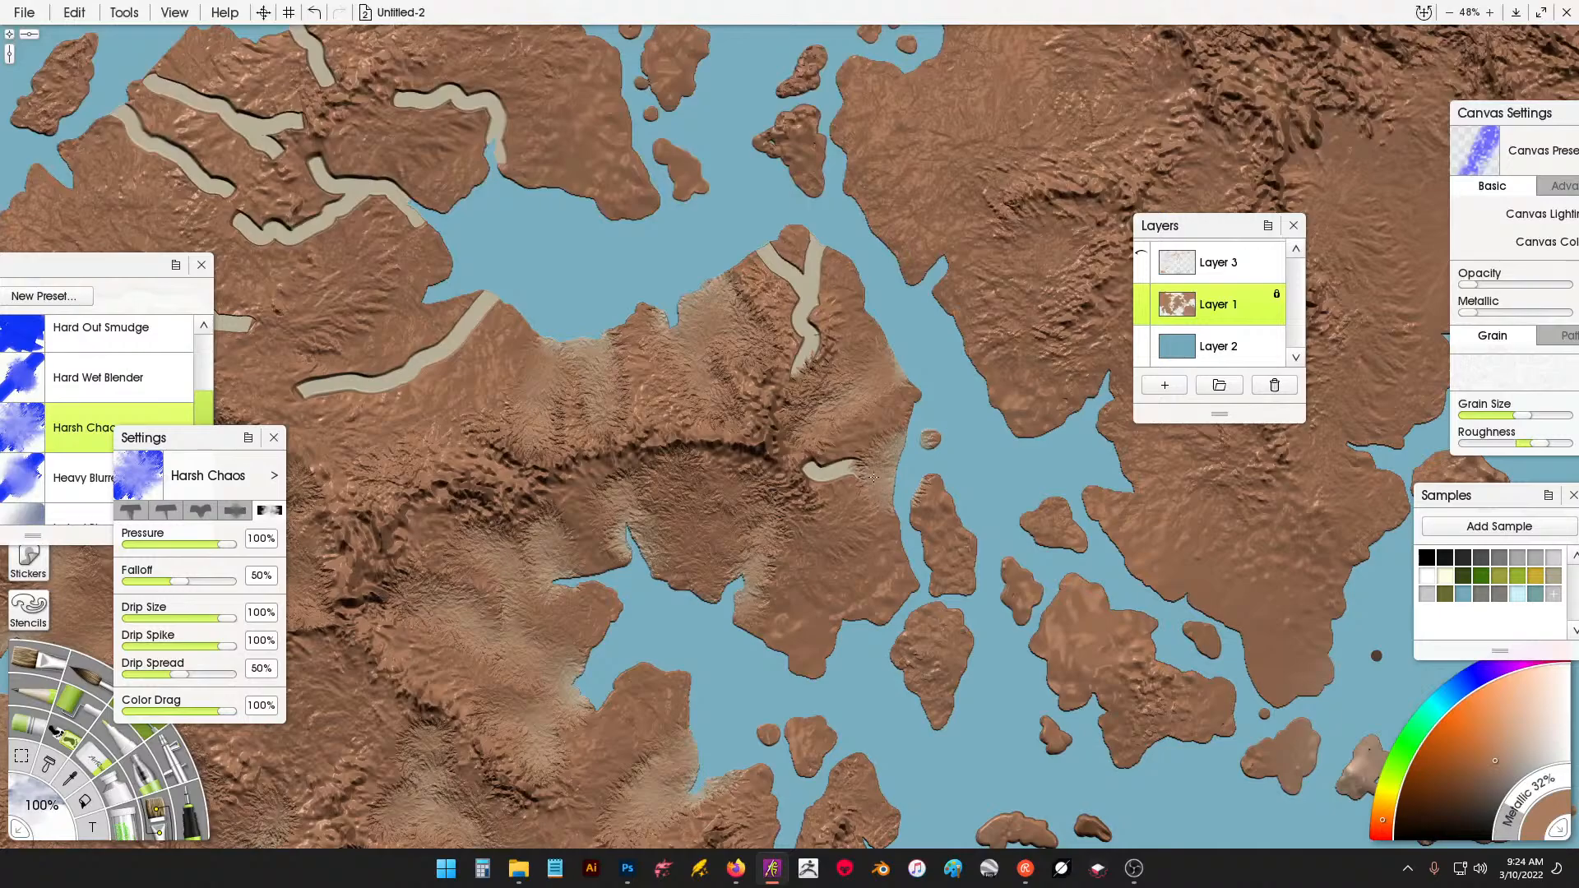
pyautogui.moveTo(800, 415); pyautogui.dragTo(809, 237)
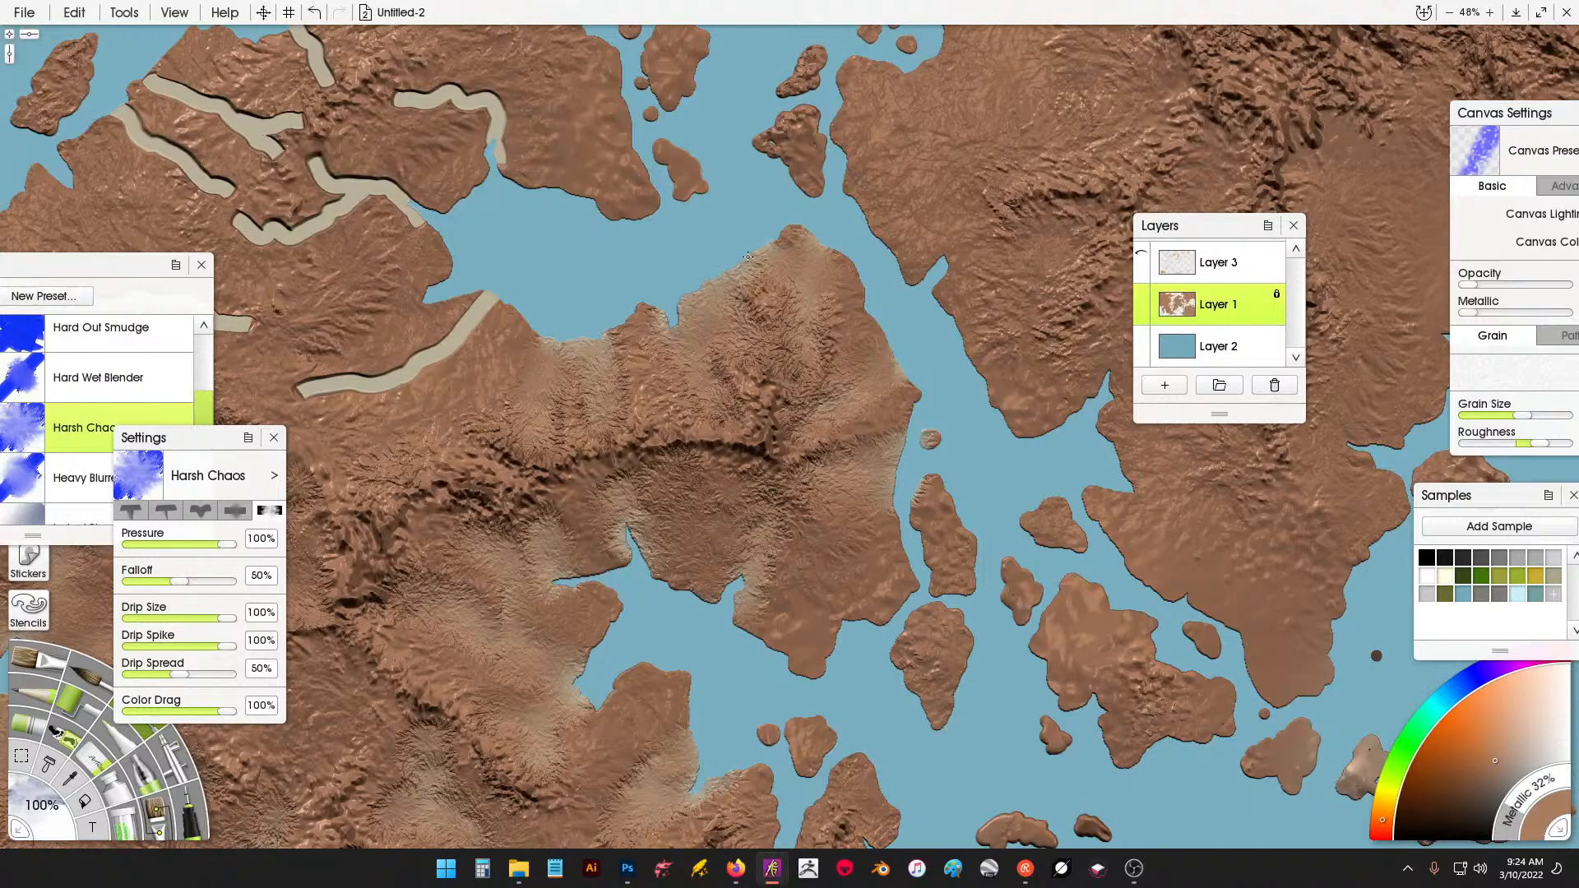
pyautogui.moveTo(650, 339); pyautogui.dragTo(920, 390)
pyautogui.moveTo(743, 364); pyautogui.dragTo(769, 367)
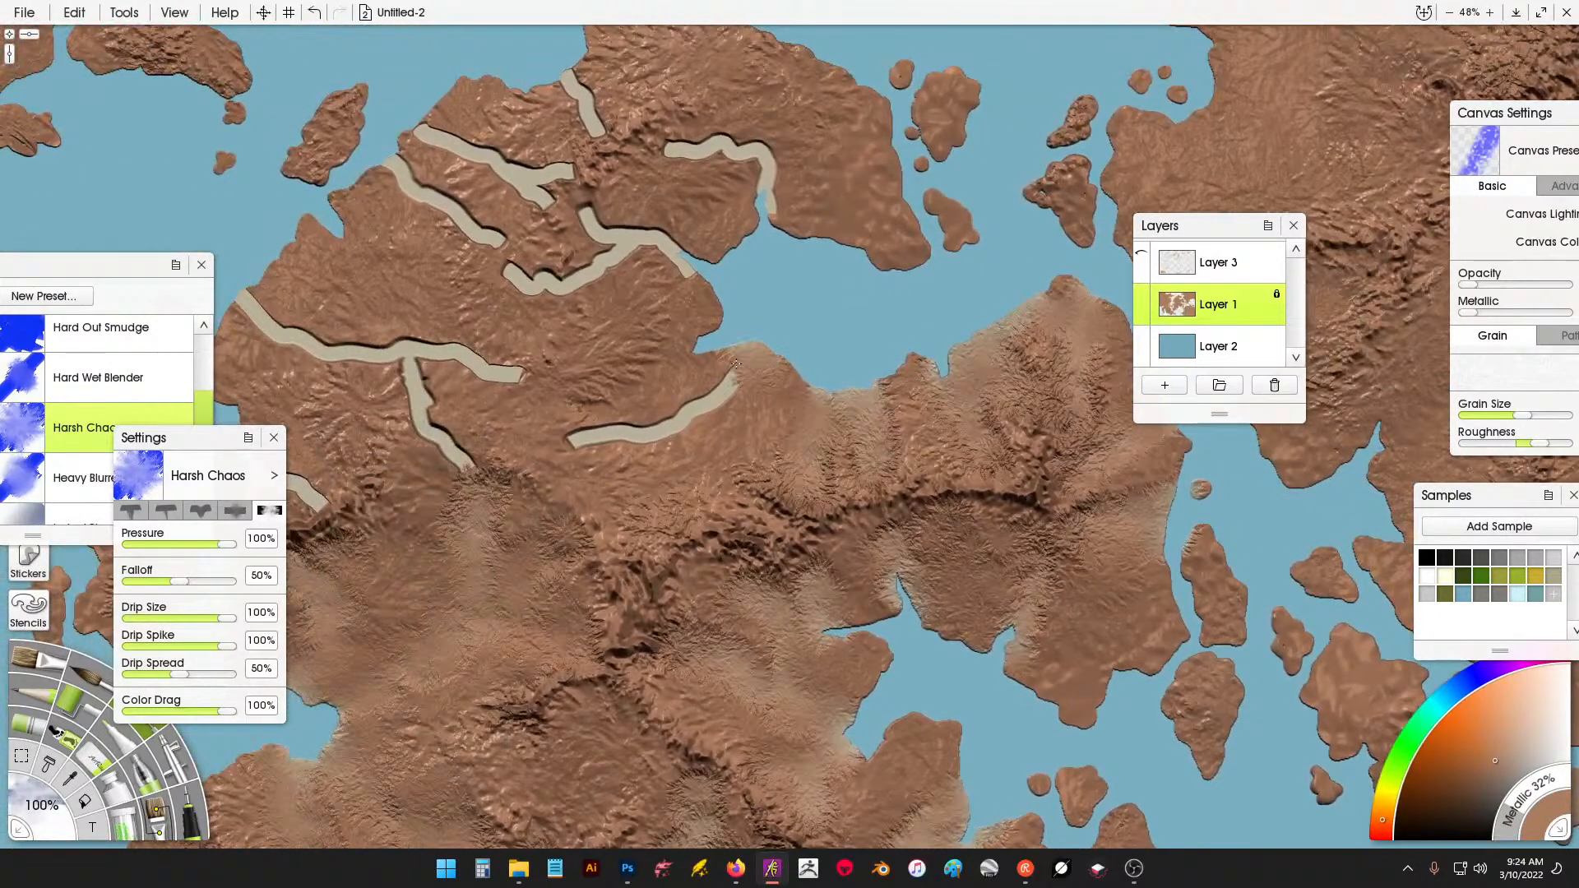
# Blend the rivers around the large northern bay's western end and the winding river on its northern shore into the terrain.
pyautogui.moveTo(685, 404)
pyautogui.mouseDown()
pyautogui.moveTo(654, 453)
pyautogui.moveTo(631, 426)
pyautogui.moveTo(614, 424)
pyautogui.moveTo(608, 450)
pyautogui.moveTo(566, 436)
pyautogui.mouseUp()
pyautogui.moveTo(617, 259)
pyautogui.mouseDown()
pyautogui.moveTo(746, 378)
pyautogui.moveTo(806, 374)
pyautogui.moveTo(803, 361)
pyautogui.moveTo(753, 365)
pyautogui.moveTo(703, 317)
pyautogui.moveTo(728, 382)
pyautogui.moveTo(695, 414)
pyautogui.moveTo(630, 404)
pyautogui.mouseUp()
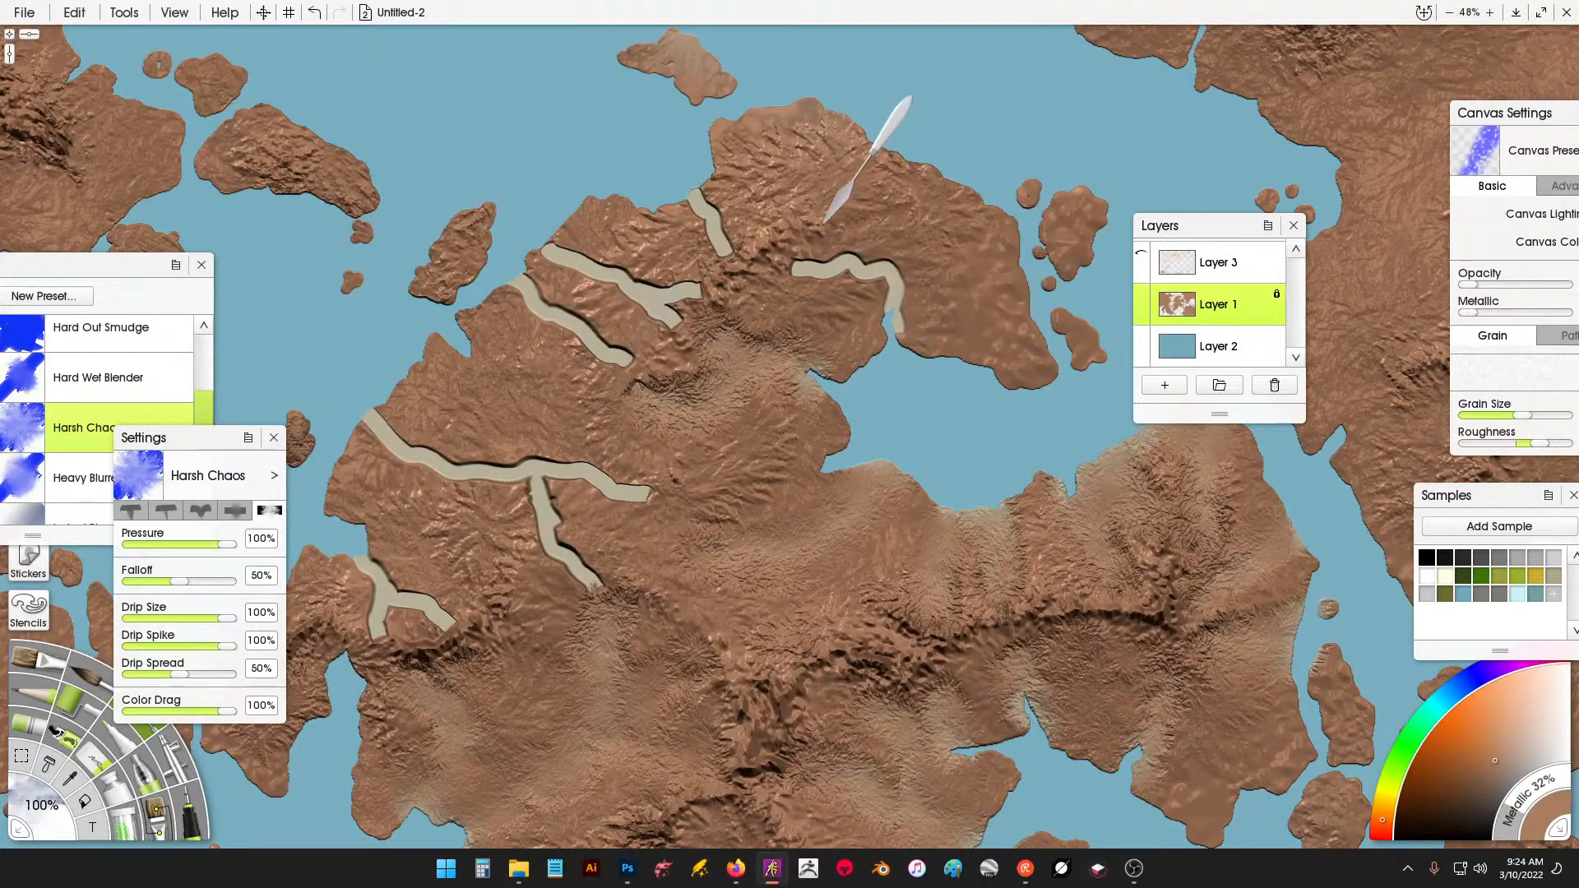
pyautogui.moveTo(792, 265)
pyautogui.mouseDown()
pyautogui.moveTo(836, 274)
pyautogui.moveTo(896, 255)
pyautogui.moveTo(879, 293)
pyautogui.mouseUp()
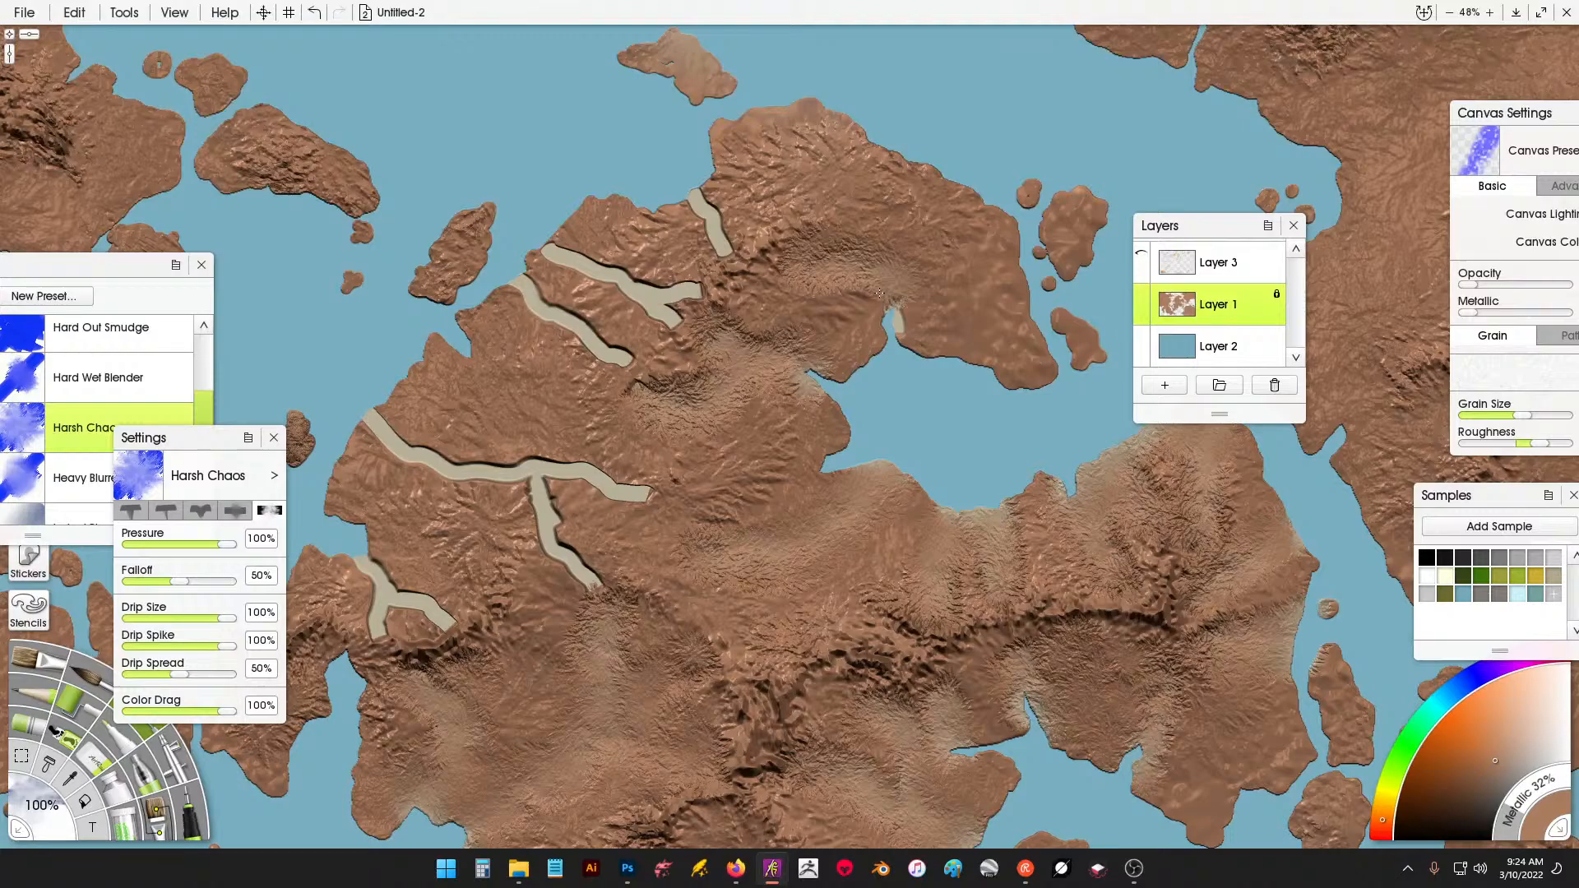
# Blend the branching and single rivers along the central continent's northwestern coast into the surrounding terrain.
pyautogui.moveTo(724, 243)
pyautogui.mouseDown()
pyautogui.moveTo(700, 182)
pyautogui.moveTo(691, 209)
pyautogui.moveTo(723, 220)
pyautogui.moveTo(730, 247)
pyautogui.moveTo(546, 245)
pyautogui.moveTo(543, 270)
pyautogui.moveTo(594, 244)
pyautogui.moveTo(617, 290)
pyautogui.moveTo(655, 275)
pyautogui.moveTo(658, 315)
pyautogui.moveTo(687, 290)
pyautogui.moveTo(658, 330)
pyautogui.moveTo(529, 284)
pyautogui.mouseUp()
pyautogui.moveTo(518, 341)
pyautogui.mouseDown()
pyautogui.moveTo(588, 329)
pyautogui.moveTo(634, 366)
pyautogui.moveTo(505, 460)
pyautogui.moveTo(674, 448)
pyautogui.mouseUp()
pyautogui.moveTo(539, 403)
pyautogui.mouseDown()
pyautogui.moveTo(589, 477)
pyautogui.moveTo(632, 439)
pyautogui.moveTo(664, 470)
pyautogui.moveTo(702, 432)
pyautogui.moveTo(718, 457)
pyautogui.moveTo(765, 439)
pyautogui.moveTo(805, 486)
pyautogui.moveTo(711, 478)
pyautogui.moveTo(732, 498)
pyautogui.moveTo(738, 553)
pyautogui.moveTo(770, 568)
pyautogui.moveTo(540, 522)
pyautogui.moveTo(551, 581)
pyautogui.moveTo(569, 602)
pyautogui.moveTo(597, 586)
pyautogui.moveTo(612, 606)
pyautogui.moveTo(542, 582)
pyautogui.moveTo(553, 597)
pyautogui.moveTo(526, 556)
pyautogui.mouseUp()
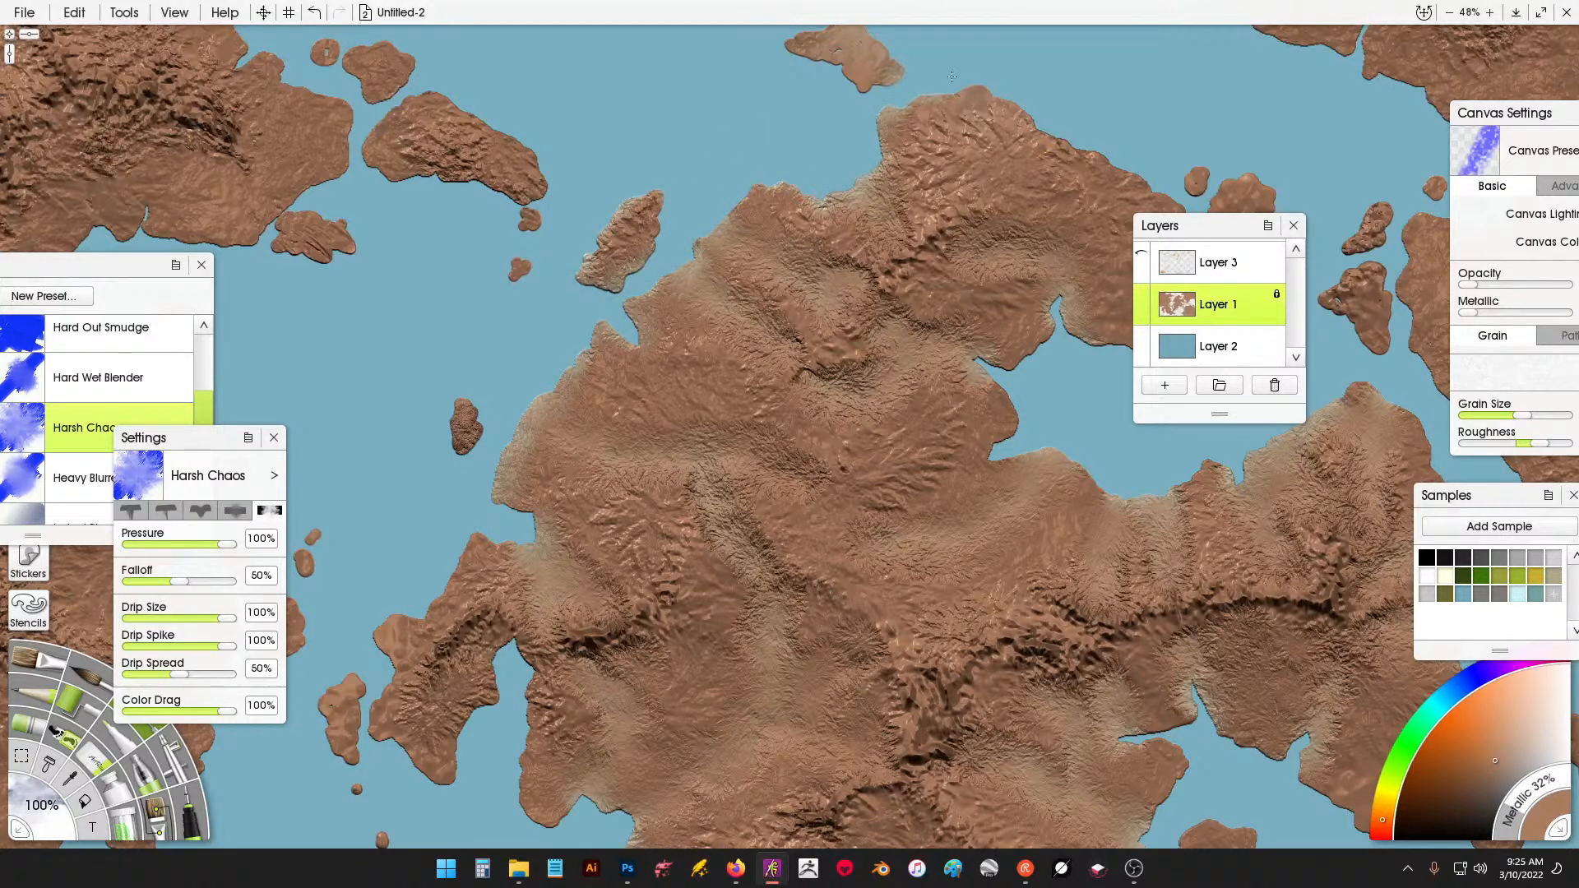
# Blend the rivers feeding the narrow southern inlet and the forked river on the nearby southern coast into the terrain.
pyautogui.moveTo(856, 650); pyautogui.dragTo(666, 254)
pyautogui.moveTo(797, 599); pyautogui.dragTo(1120, 252)
pyautogui.moveTo(843, 478); pyautogui.dragTo(866, 517)
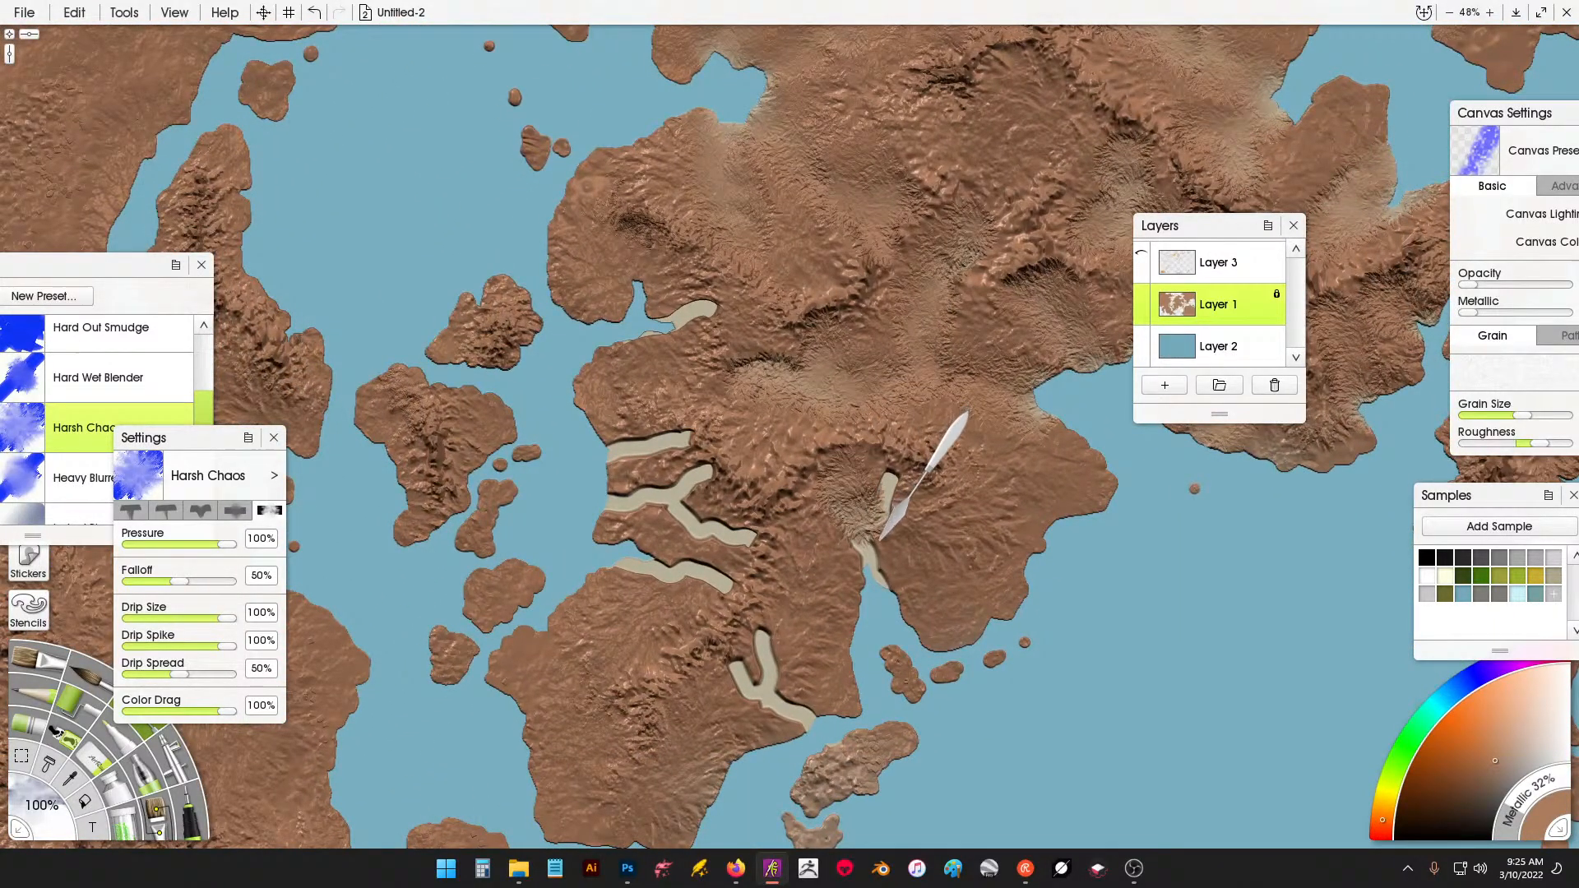
pyautogui.moveTo(887, 475)
pyautogui.mouseDown()
pyautogui.moveTo(853, 514)
pyautogui.moveTo(905, 585)
pyautogui.mouseUp()
pyautogui.moveTo(788, 689)
pyautogui.mouseDown()
pyautogui.moveTo(778, 628)
pyautogui.moveTo(758, 631)
pyautogui.moveTo(759, 681)
pyautogui.moveTo(791, 721)
pyautogui.mouseUp()
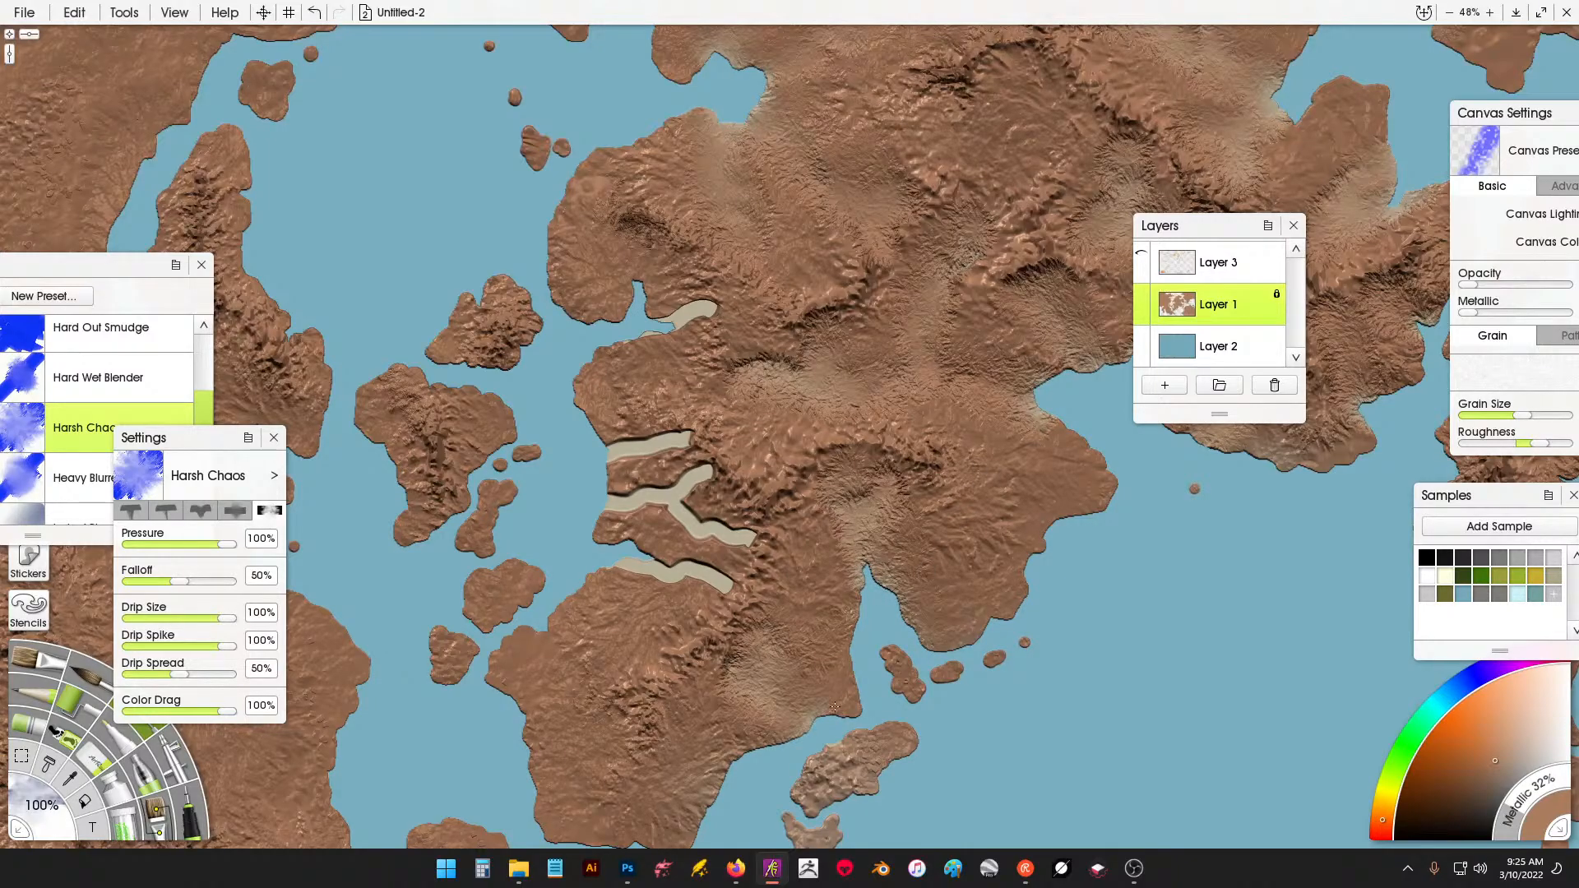
# Blend the four rivers along the central continent's southwestern coast, including the branching one, into the terrain.
pyautogui.moveTo(615, 567); pyautogui.dragTo(695, 567)
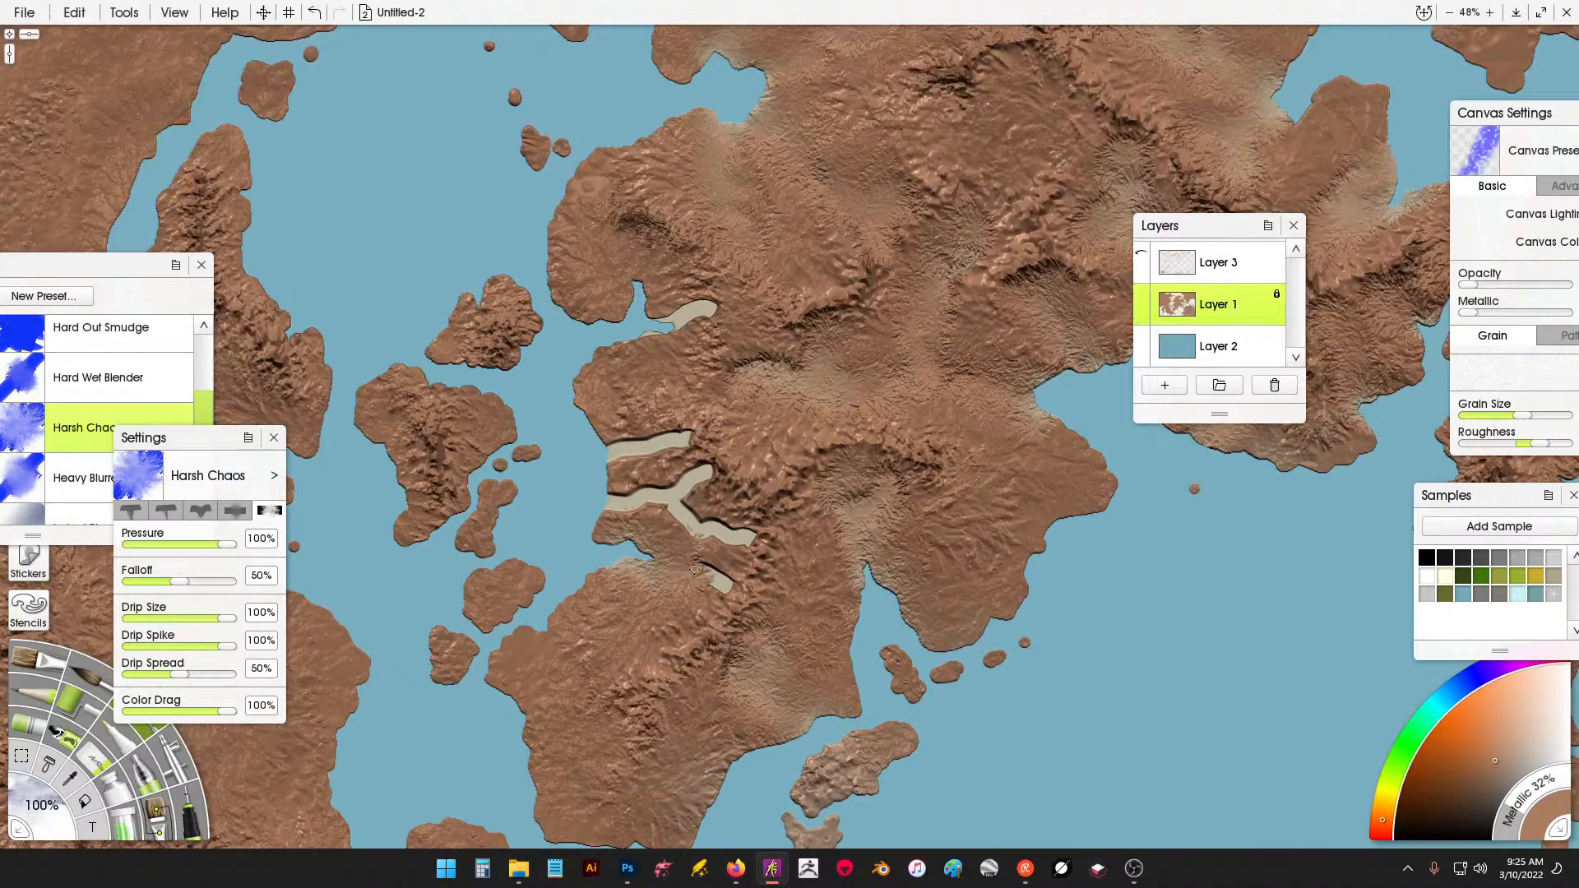
pyautogui.moveTo(611, 502)
pyautogui.mouseDown()
pyautogui.moveTo(634, 471)
pyautogui.moveTo(681, 509)
pyautogui.moveTo(711, 470)
pyautogui.mouseUp()
pyautogui.moveTo(681, 523)
pyautogui.mouseDown()
pyautogui.moveTo(718, 504)
pyautogui.moveTo(745, 536)
pyautogui.mouseUp()
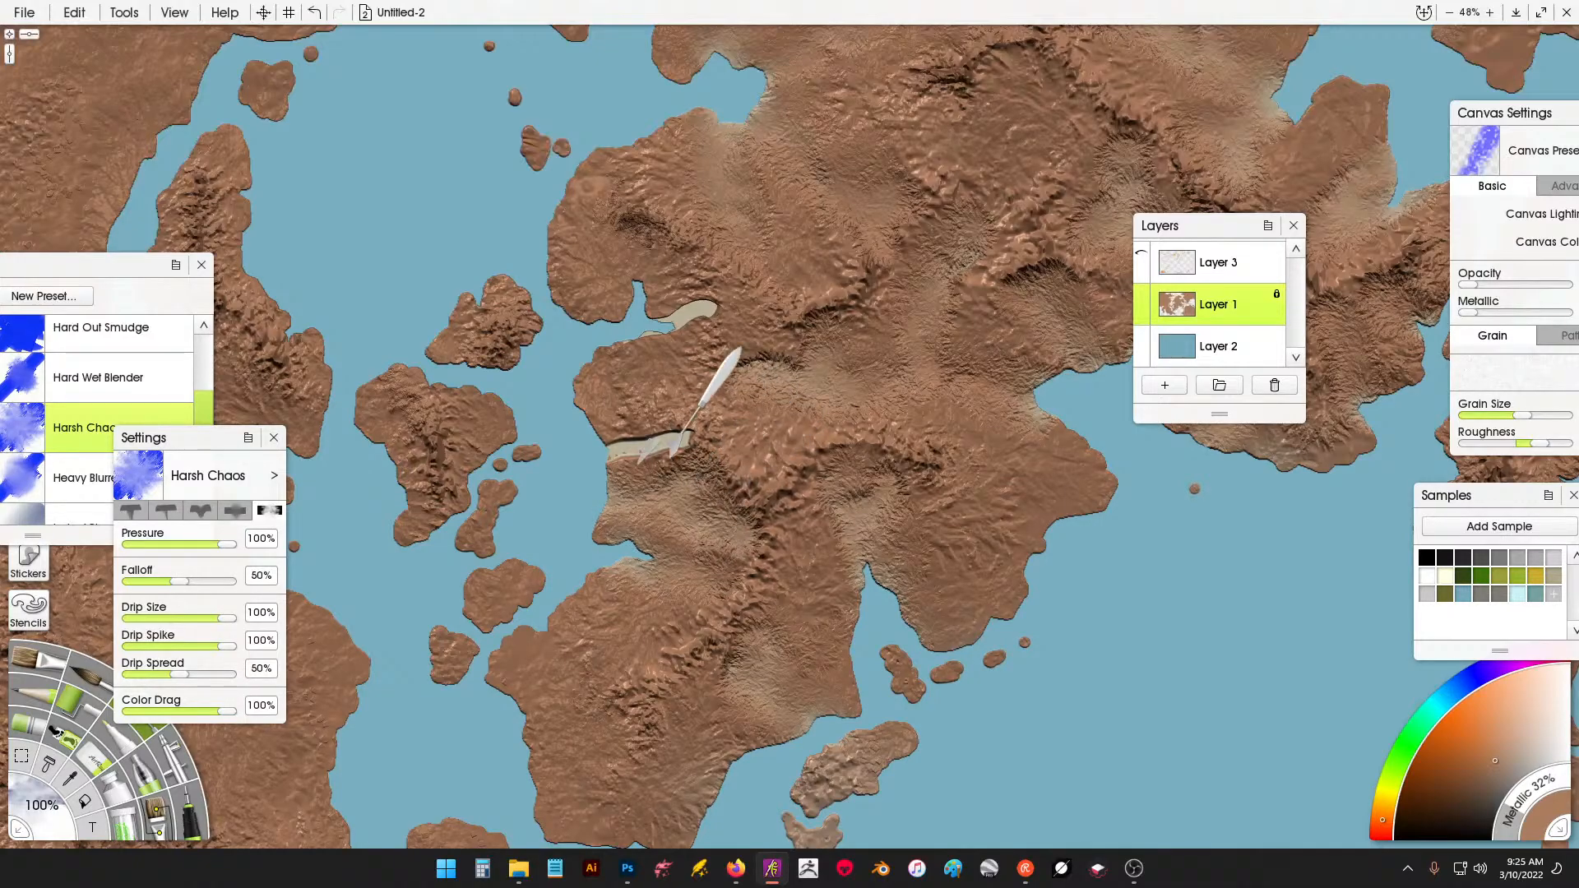
pyautogui.moveTo(611, 447)
pyautogui.mouseDown()
pyautogui.moveTo(618, 474)
pyautogui.moveTo(691, 443)
pyautogui.mouseUp()
pyautogui.moveTo(650, 334); pyautogui.dragTo(695, 311)
# Rework the small mountain ridges in the continent's south-central interior with the Harsh Chaos palette knife to soften them into the valleys.
pyautogui.moveTo(998, 364); pyautogui.dragTo(807, 648)
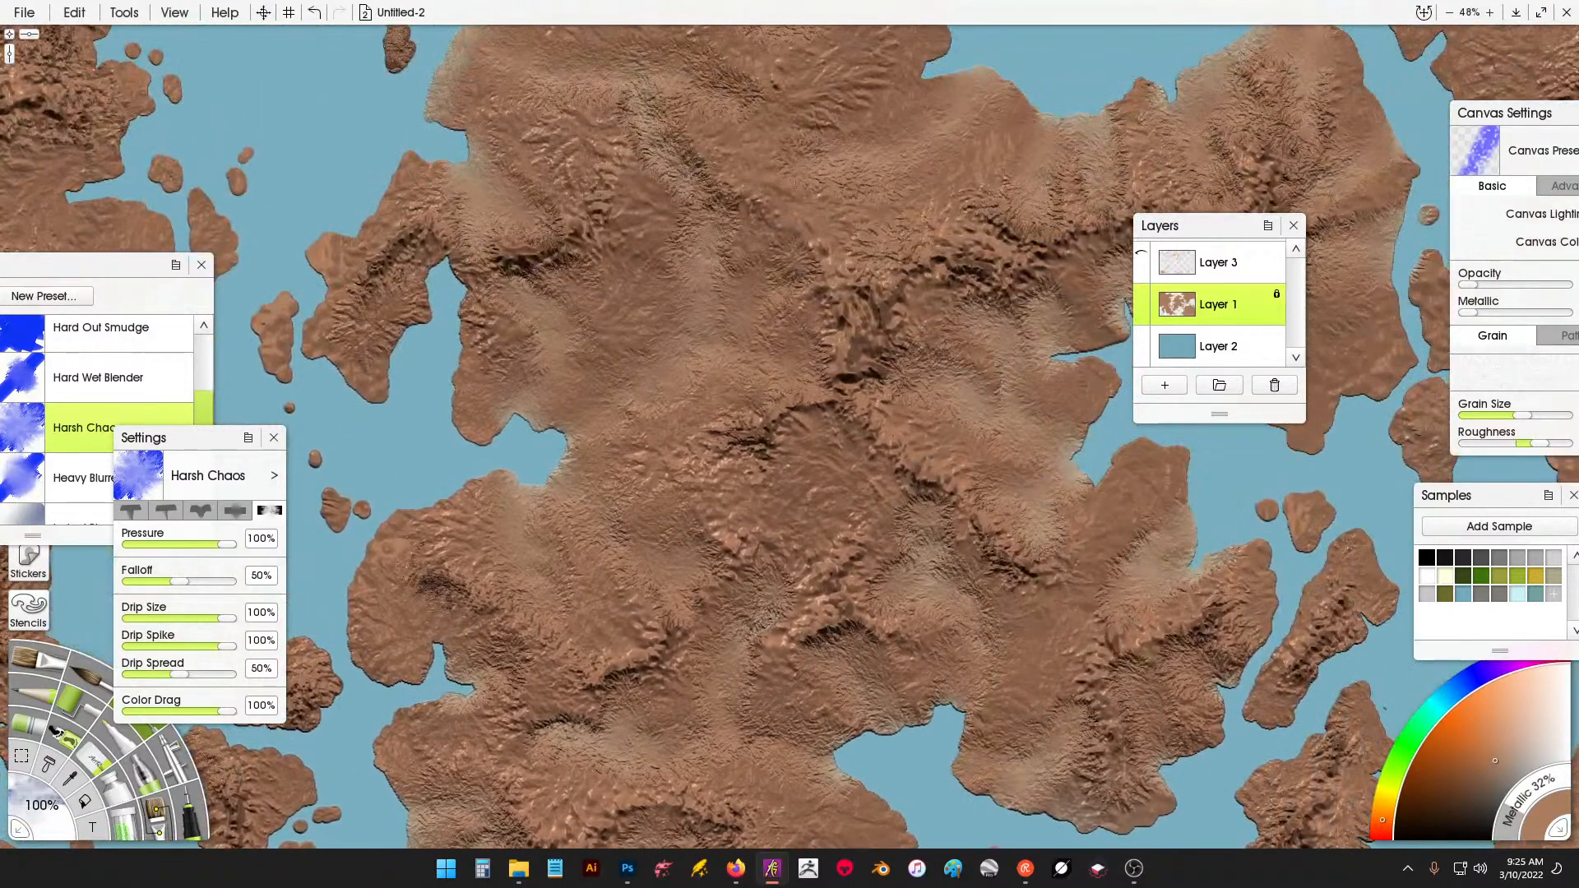
pyautogui.moveTo(868, 461); pyautogui.dragTo(735, 701)
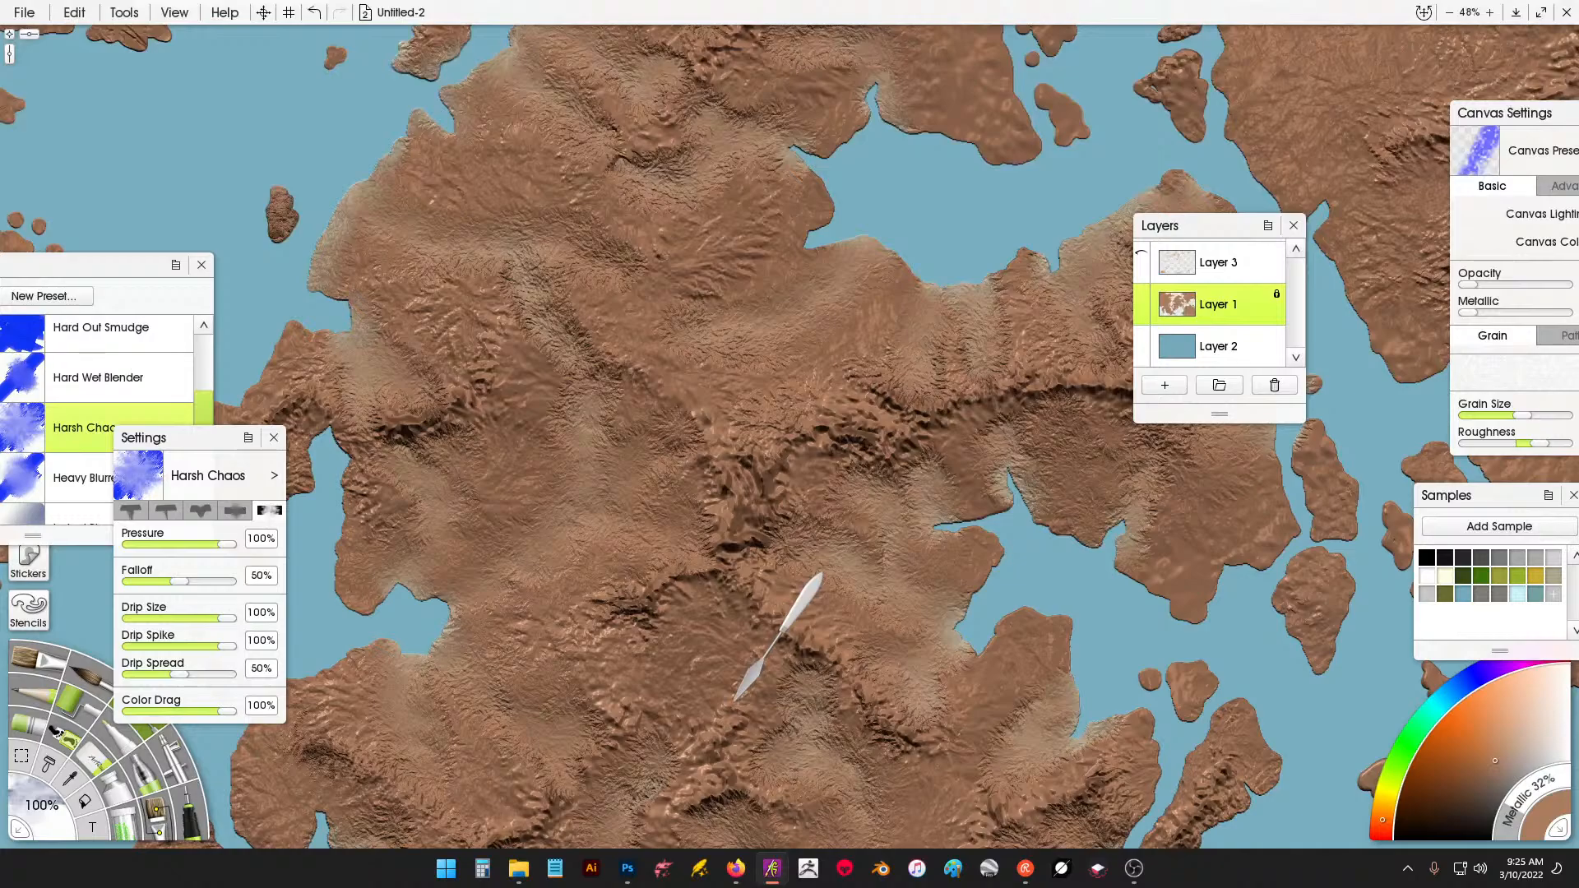
pyautogui.moveTo(910, 199); pyautogui.dragTo(813, 525)
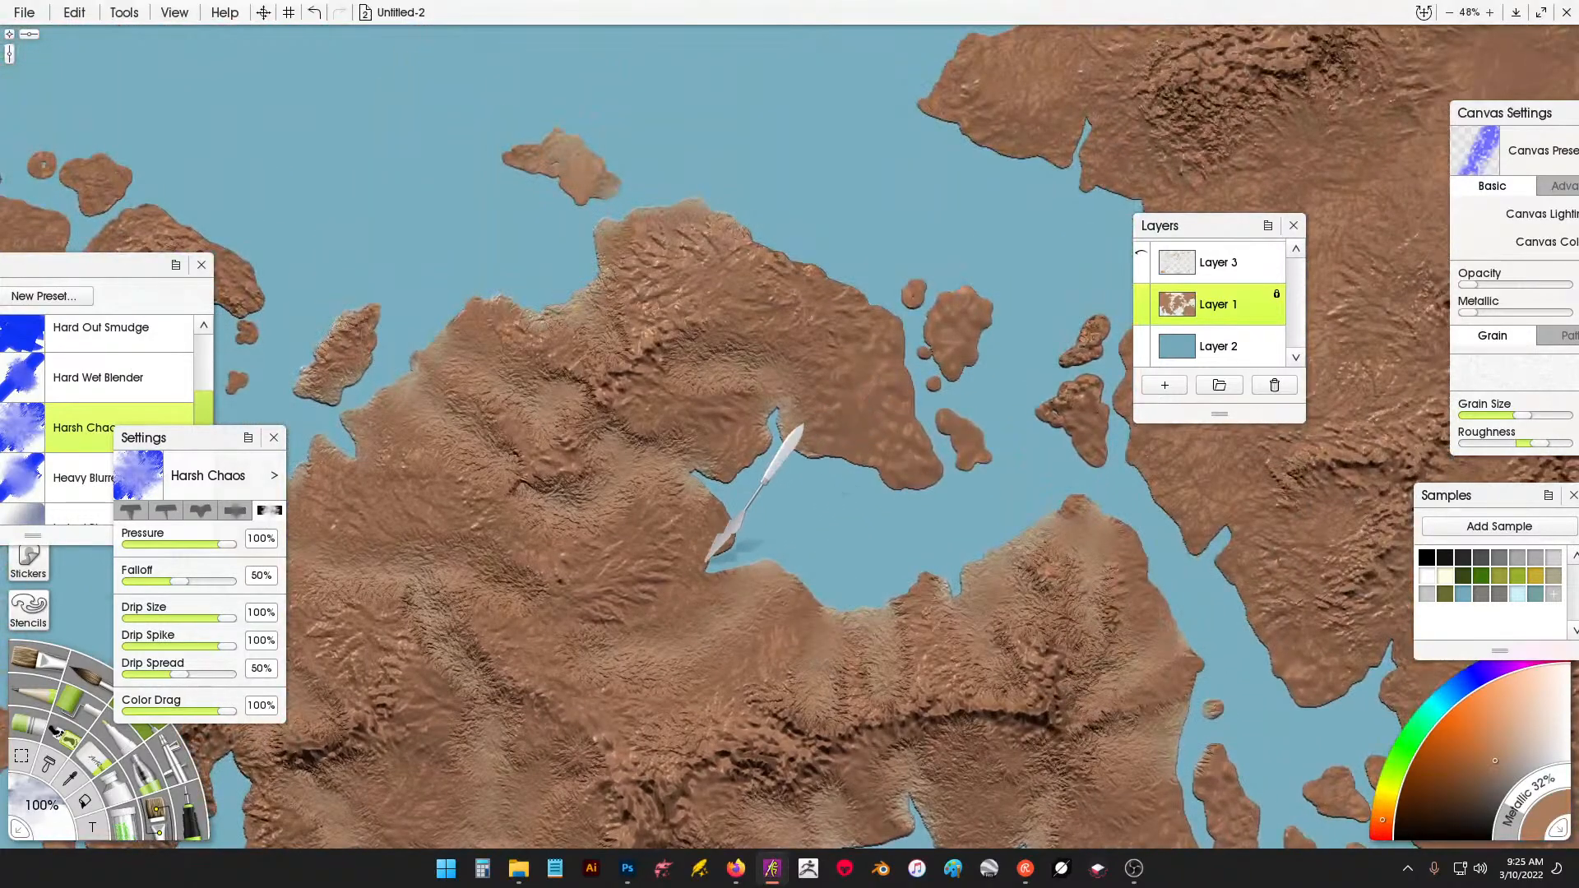
pyautogui.moveTo(707, 565); pyautogui.dragTo(990, 324)
pyautogui.moveTo(795, 579); pyautogui.dragTo(831, 181)
pyautogui.moveTo(728, 699); pyautogui.dragTo(753, 427)
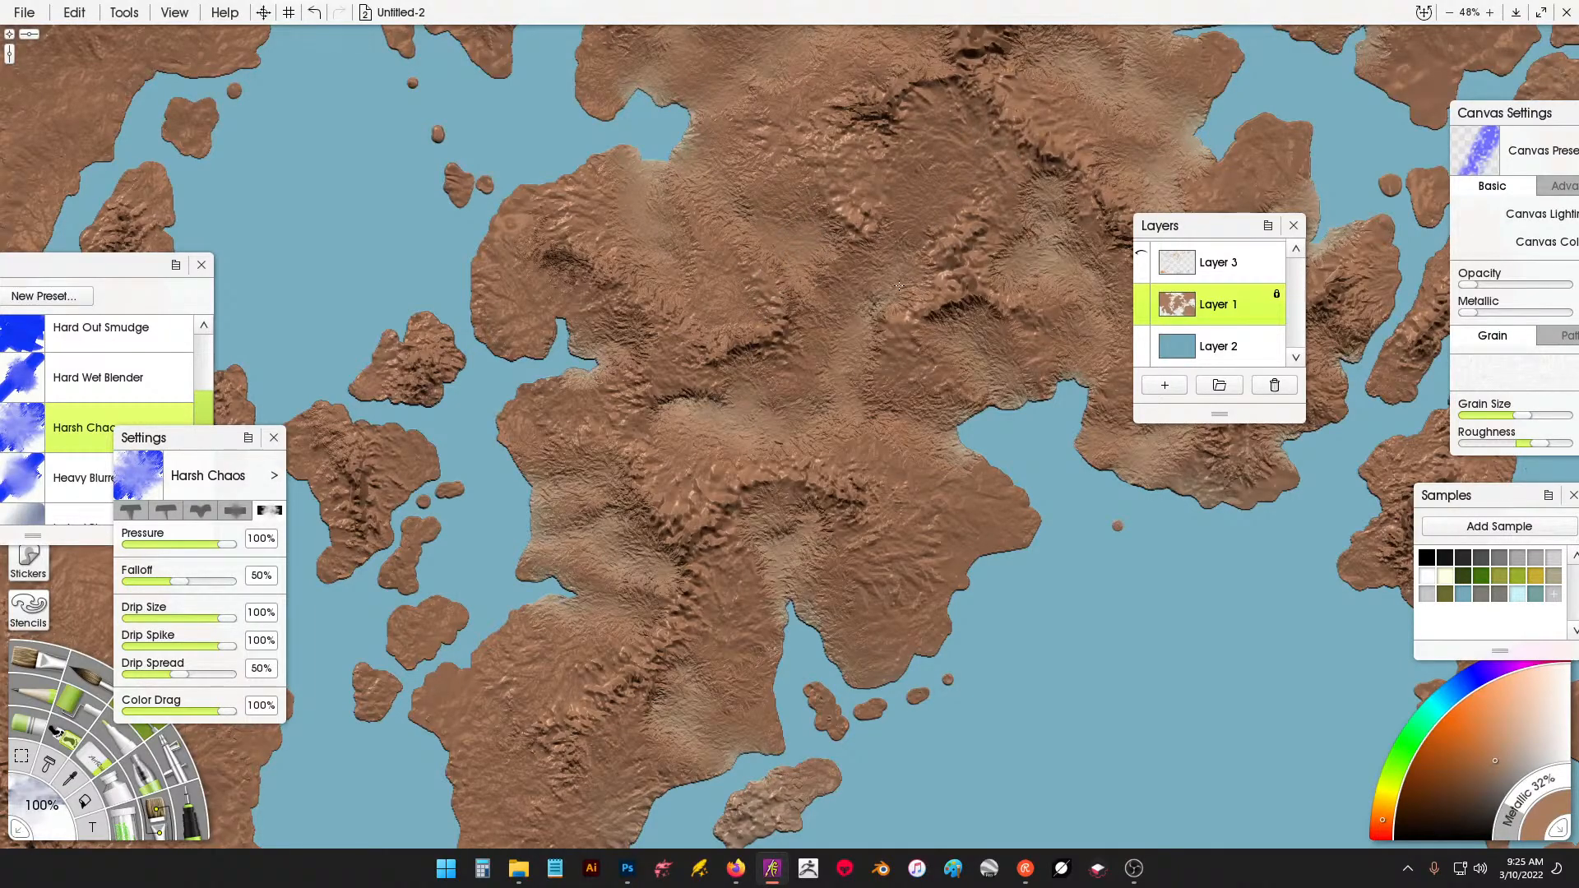
pyautogui.moveTo(899, 284); pyautogui.dragTo(878, 363)
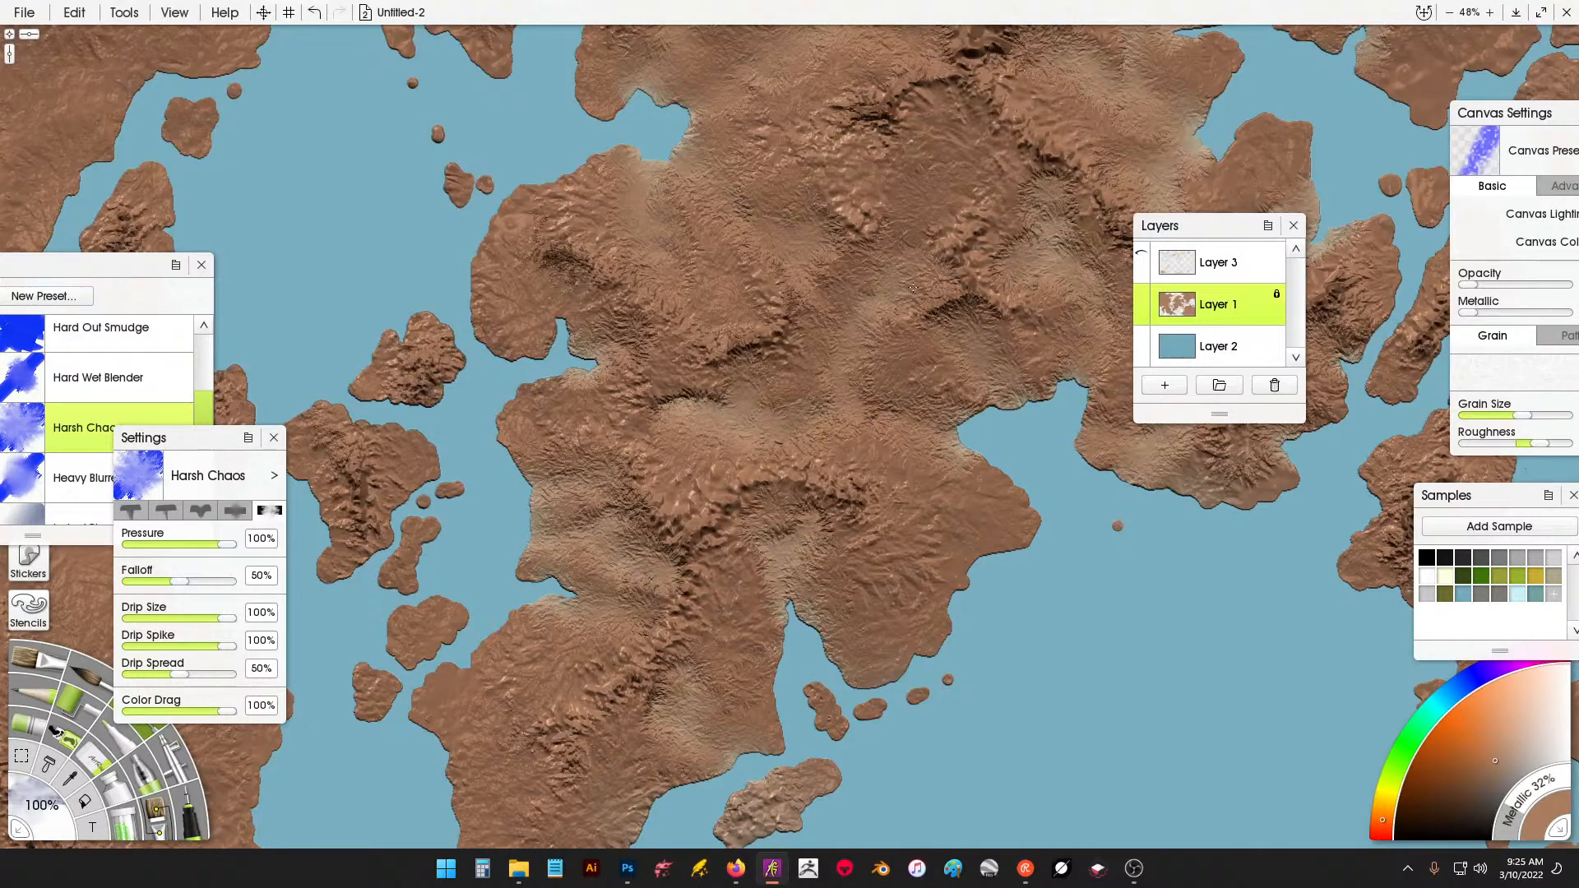
pyautogui.moveTo(913, 288)
pyautogui.mouseDown()
pyautogui.moveTo(1000, 270)
pyautogui.moveTo(986, 272)
pyautogui.moveTo(997, 238)
pyautogui.moveTo(1030, 239)
pyautogui.moveTo(1025, 205)
pyautogui.moveTo(969, 160)
pyautogui.moveTo(969, 193)
pyautogui.moveTo(983, 162)
pyautogui.mouseUp()
pyautogui.moveTo(903, 200)
pyautogui.mouseDown()
pyautogui.moveTo(827, 161)
pyautogui.moveTo(899, 174)
pyautogui.moveTo(886, 175)
pyautogui.mouseUp()
pyautogui.moveTo(886, 175)
pyautogui.mouseDown()
pyautogui.moveTo(883, 212)
pyautogui.moveTo(825, 205)
pyautogui.moveTo(825, 258)
pyautogui.moveTo(838, 258)
pyautogui.moveTo(775, 305)
pyautogui.moveTo(742, 276)
pyautogui.moveTo(739, 313)
pyautogui.mouseUp()
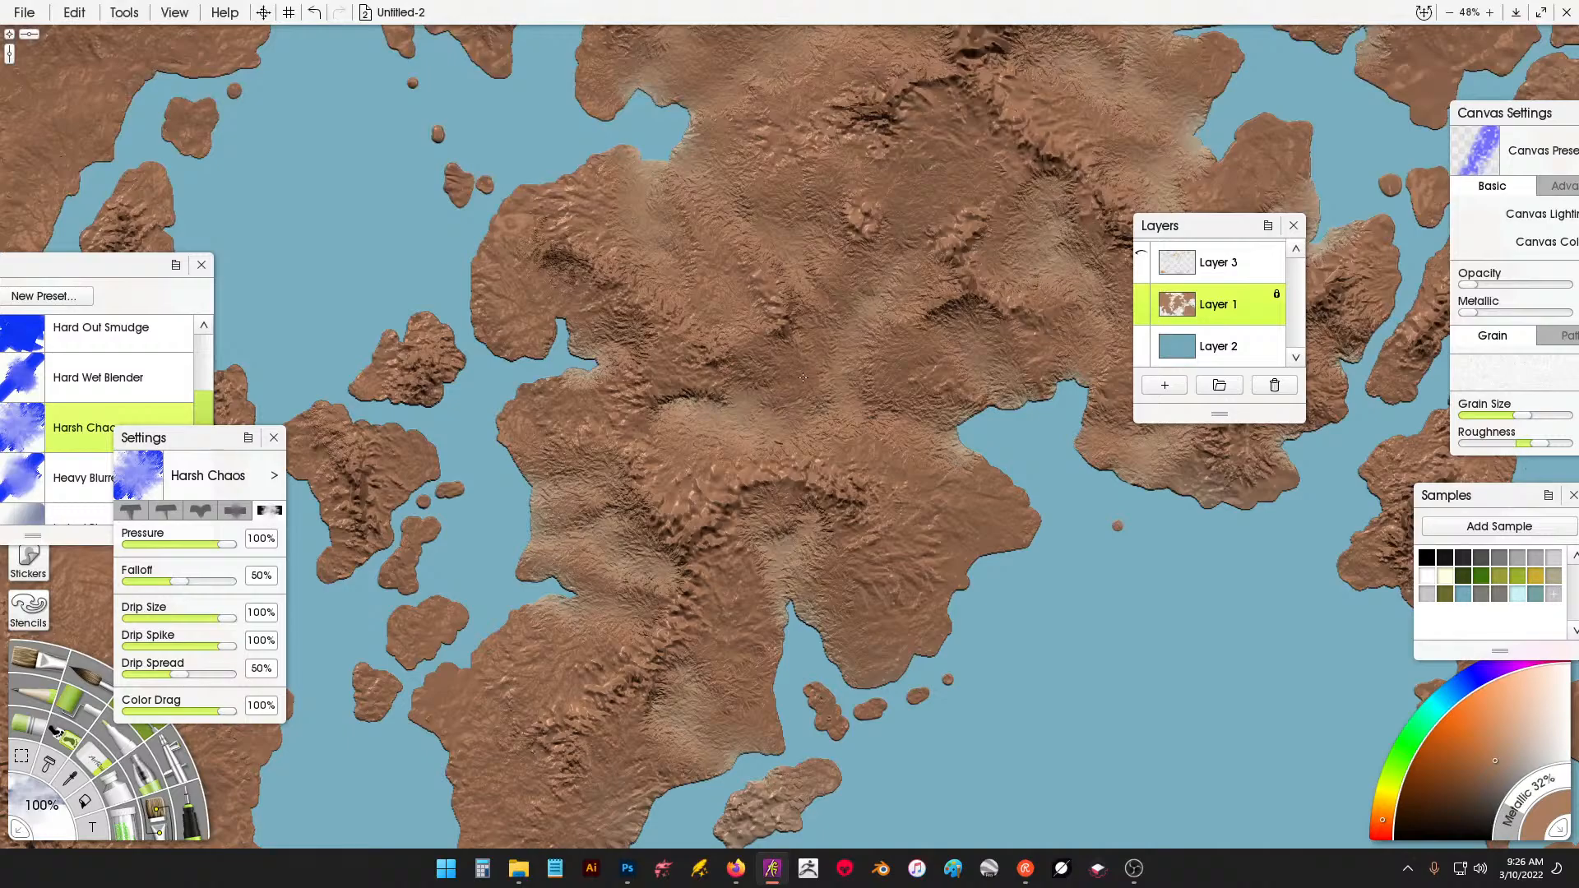
# Work Harsh Chaos texture into the smooth peninsula in the eastern bay and the rounded headland on the western coast.
pyautogui.moveTo(720, 454); pyautogui.dragTo(796, 300)
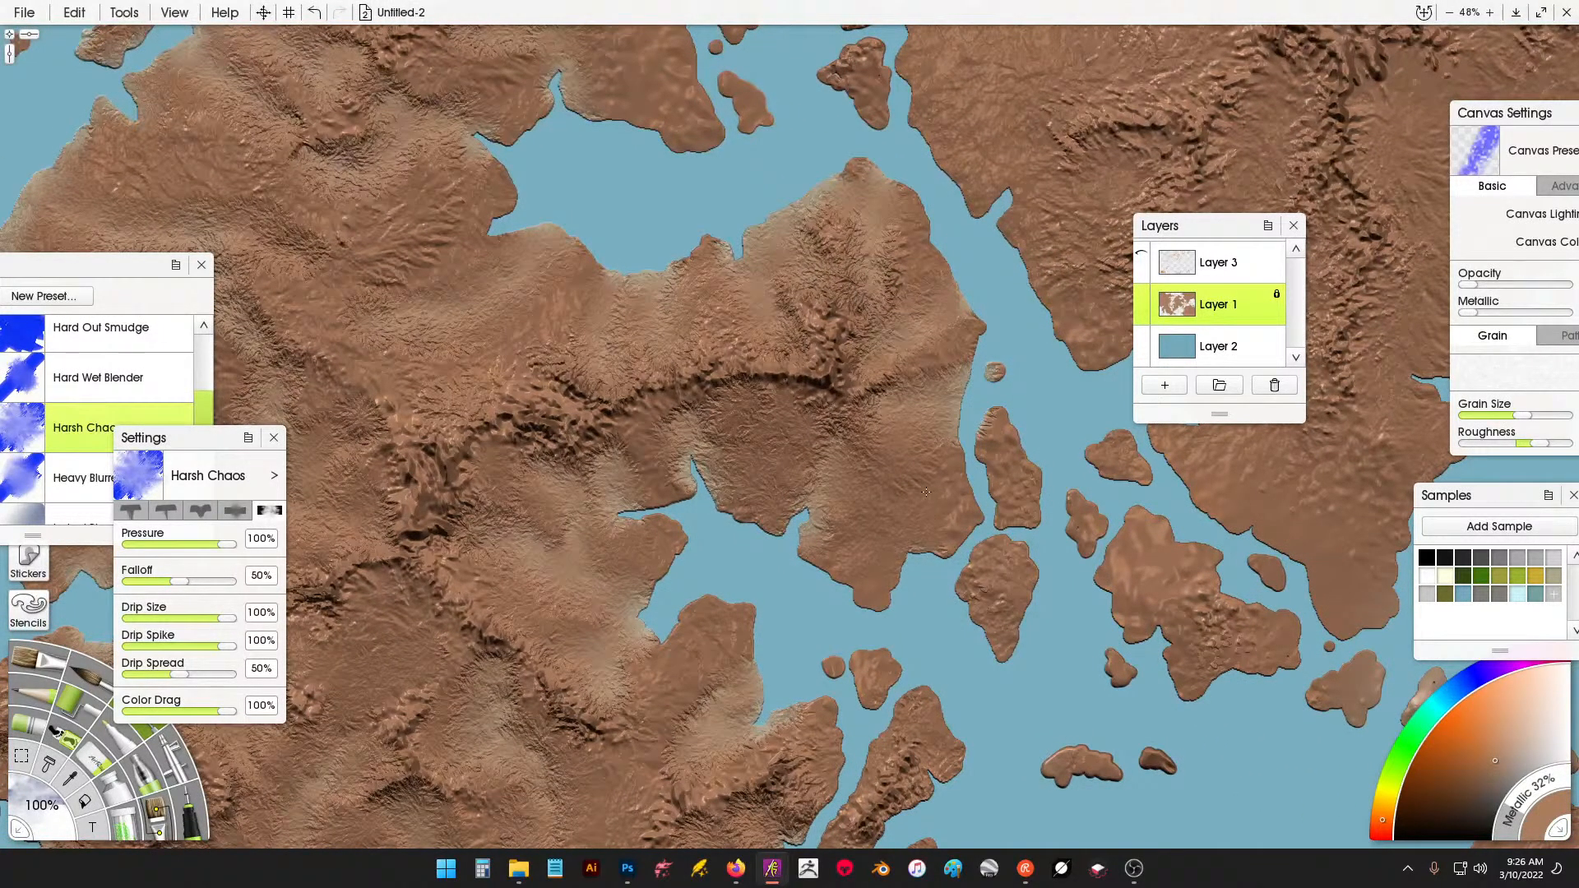
pyautogui.moveTo(927, 492)
pyautogui.mouseDown()
pyautogui.moveTo(750, 589)
pyautogui.moveTo(724, 671)
pyautogui.mouseUp()
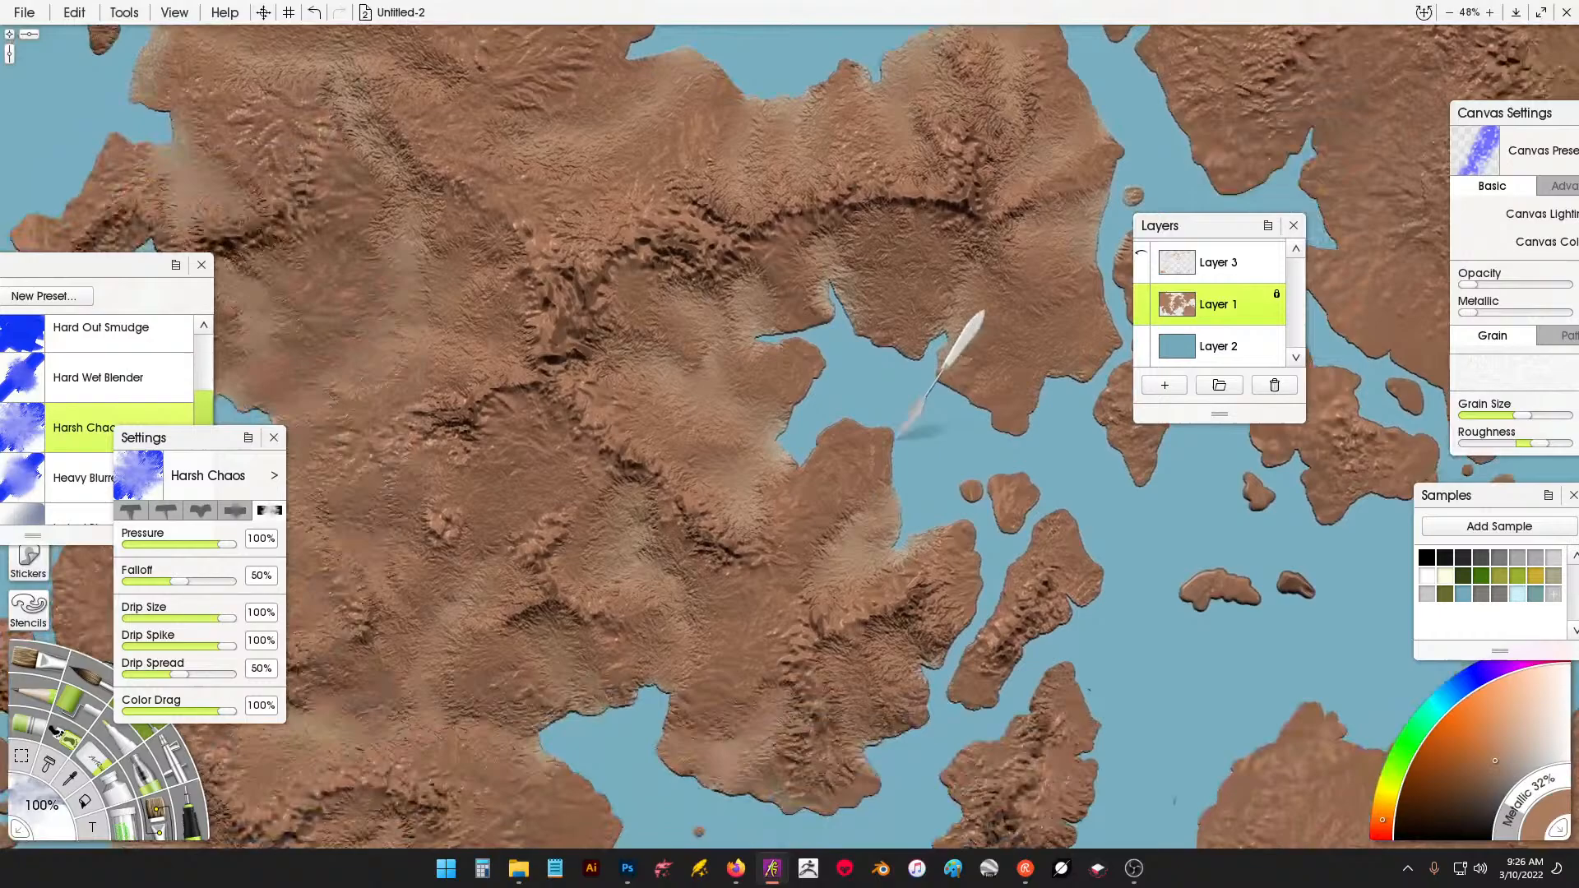
pyautogui.moveTo(905, 395); pyautogui.dragTo(901, 411)
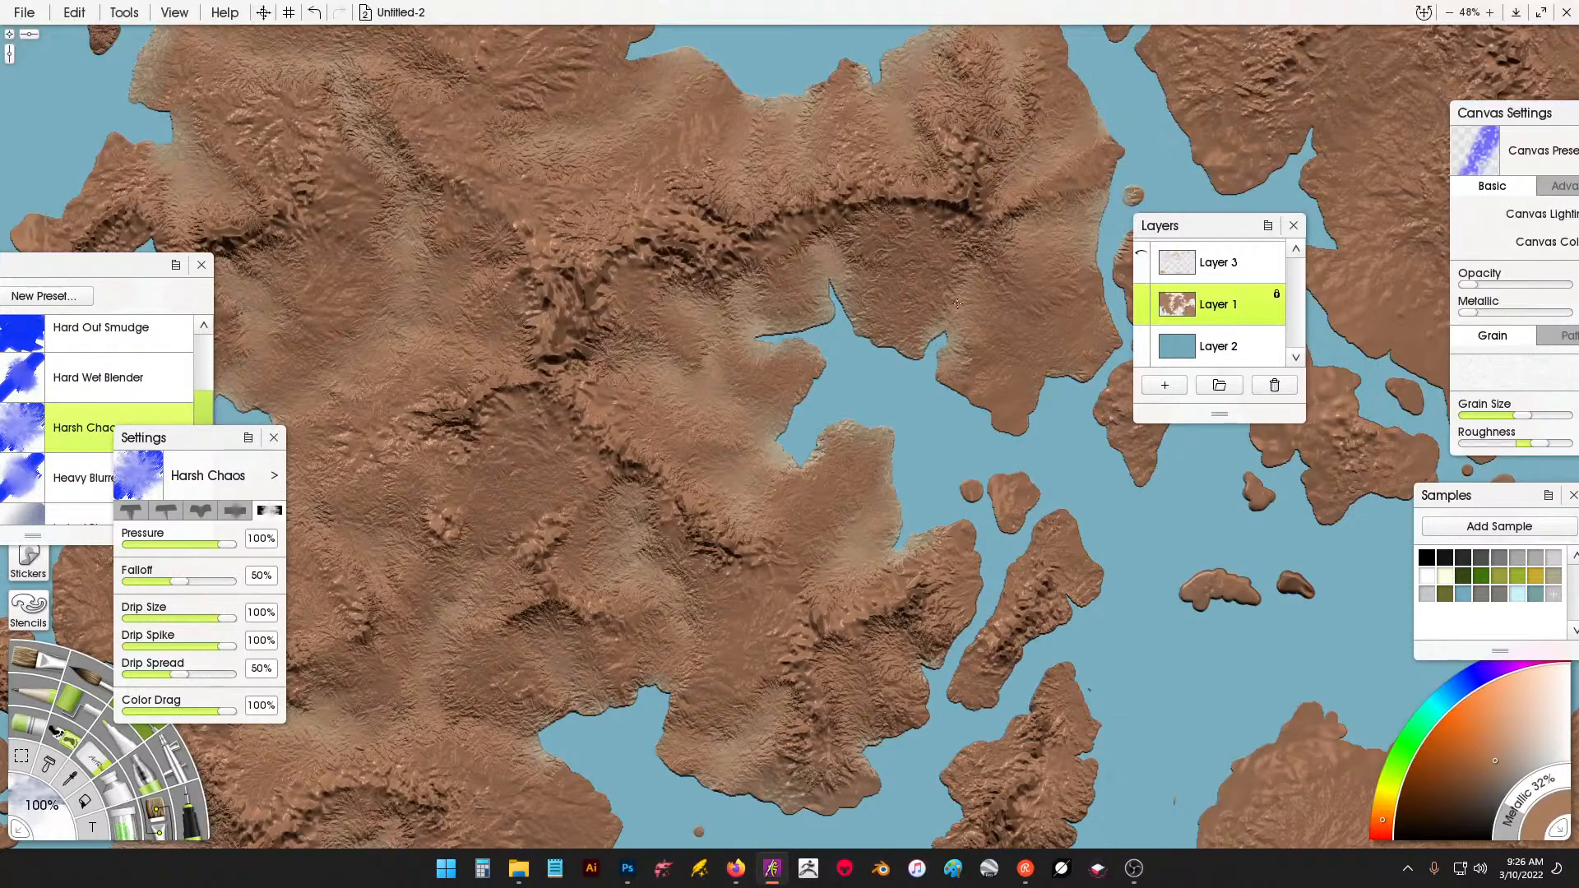
pyautogui.moveTo(957, 303)
pyautogui.mouseDown()
pyautogui.moveTo(1029, 247)
pyautogui.moveTo(946, 165)
pyautogui.mouseUp()
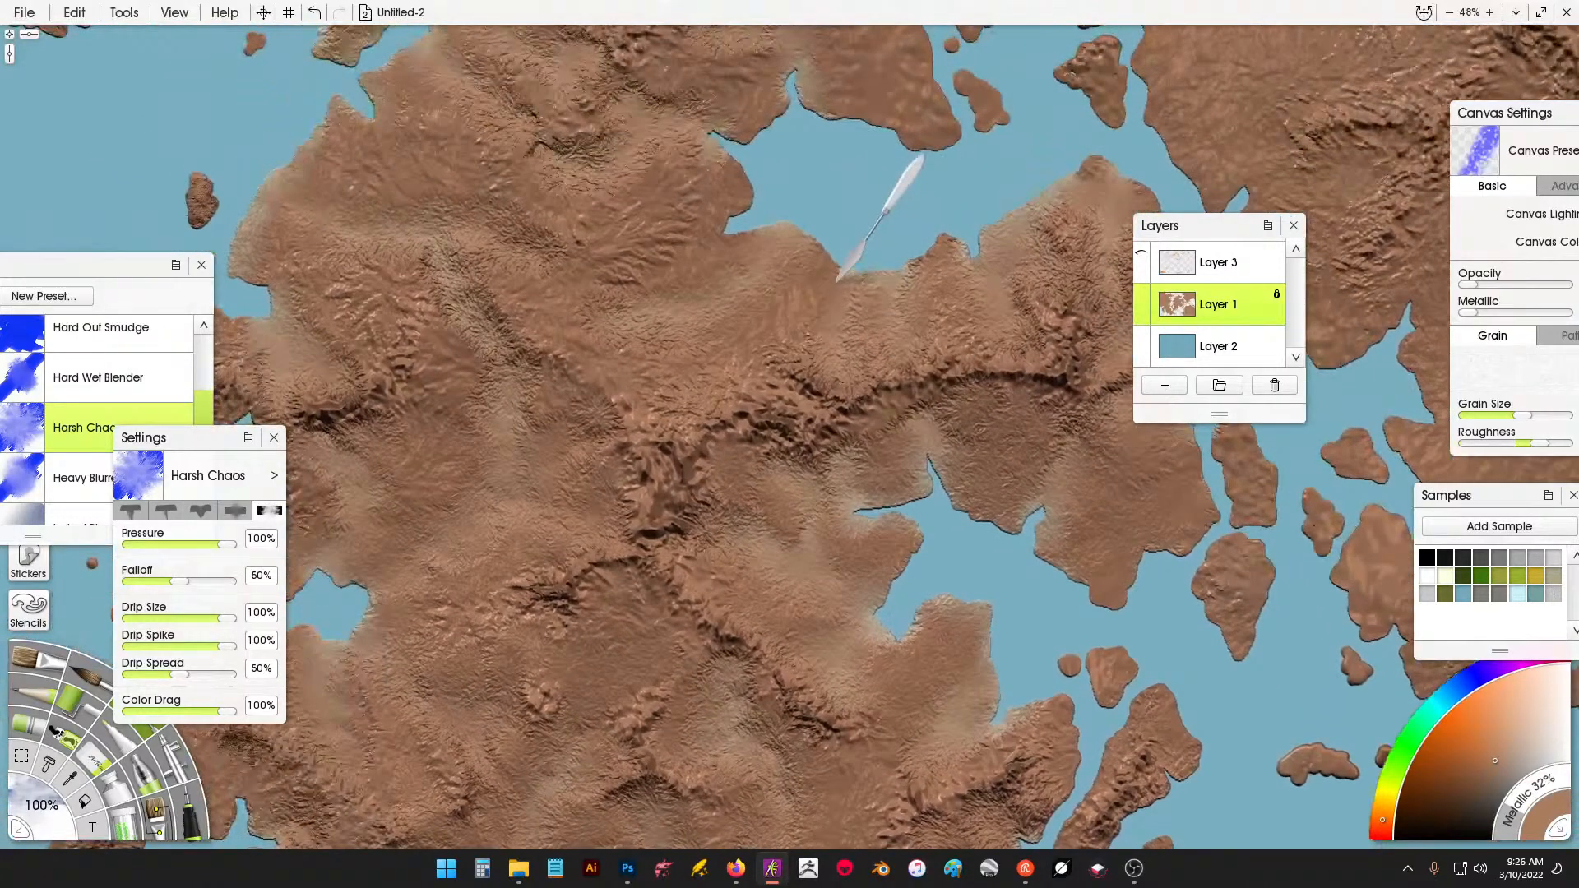
pyautogui.moveTo(905, 181); pyautogui.dragTo(818, 311)
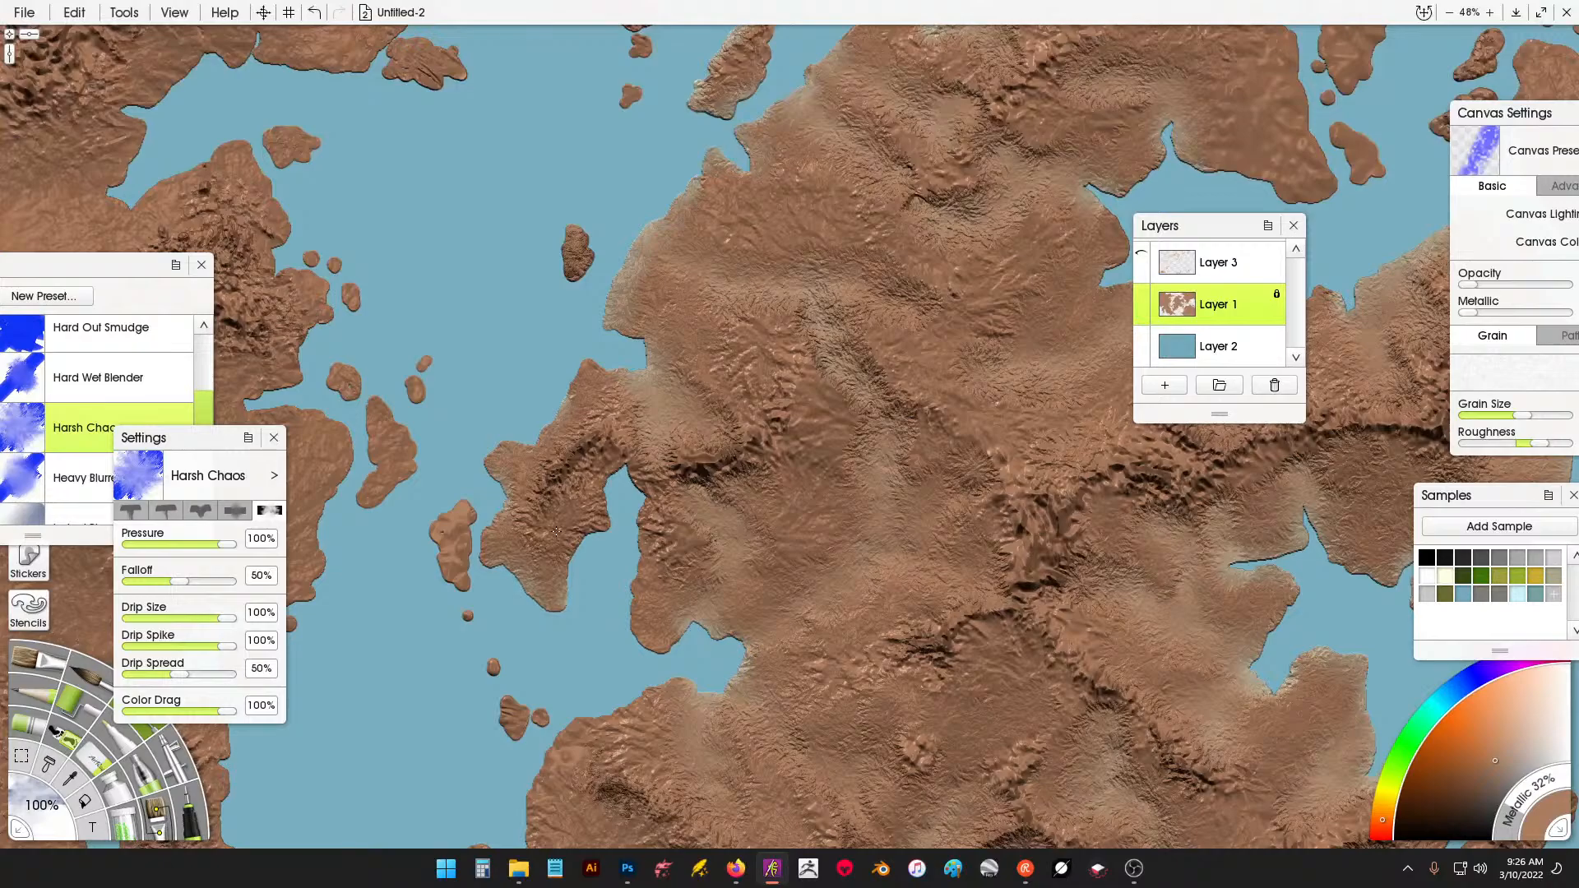
pyautogui.moveTo(556, 530)
pyautogui.mouseDown()
pyautogui.moveTo(597, 485)
pyautogui.moveTo(654, 489)
pyautogui.moveTo(638, 620)
pyautogui.mouseUp()
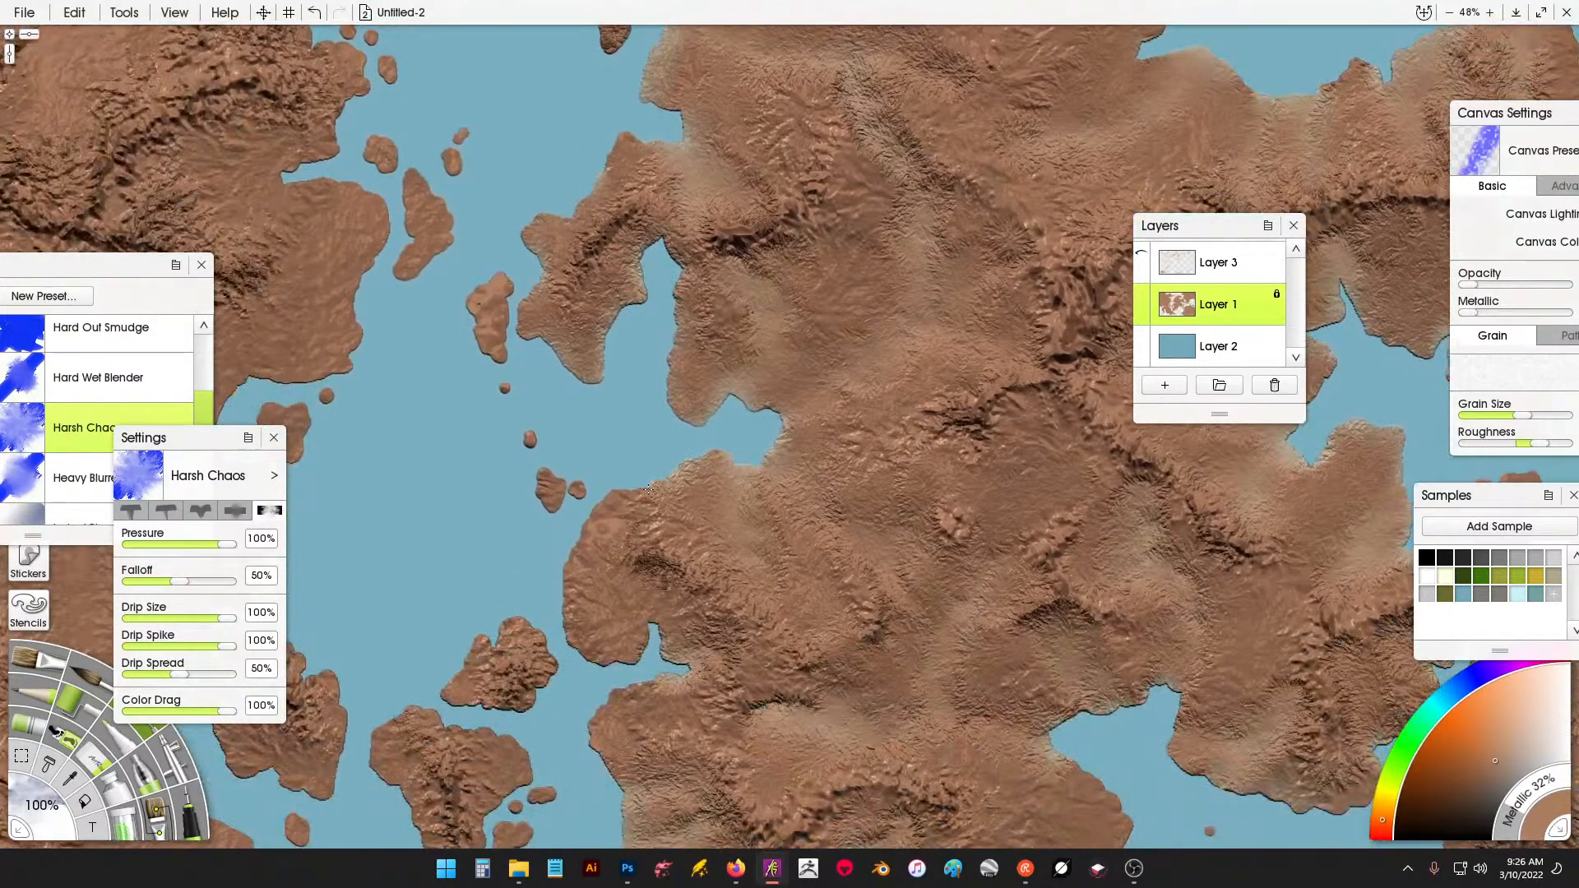
pyautogui.moveTo(595, 487); pyautogui.dragTo(573, 639)
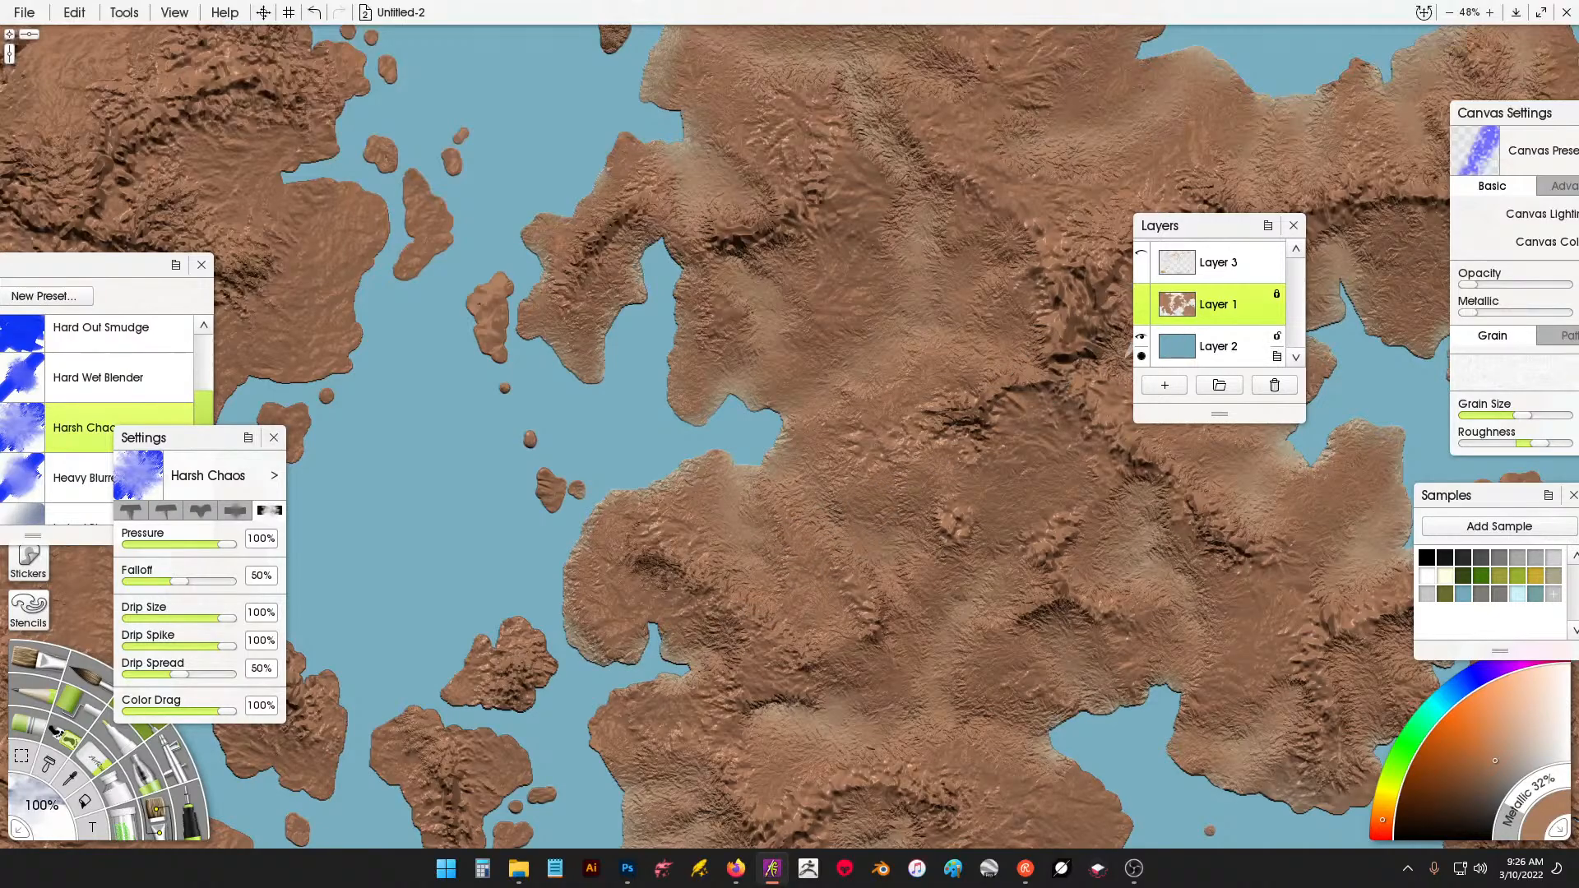
# Soften and reshape the central mountain junction and its eastern and southeastern ridges with the Harsh Chaos palette knife.
pyautogui.scroll(-5, 1045, 407)
pyautogui.scroll(5, 920, 288)
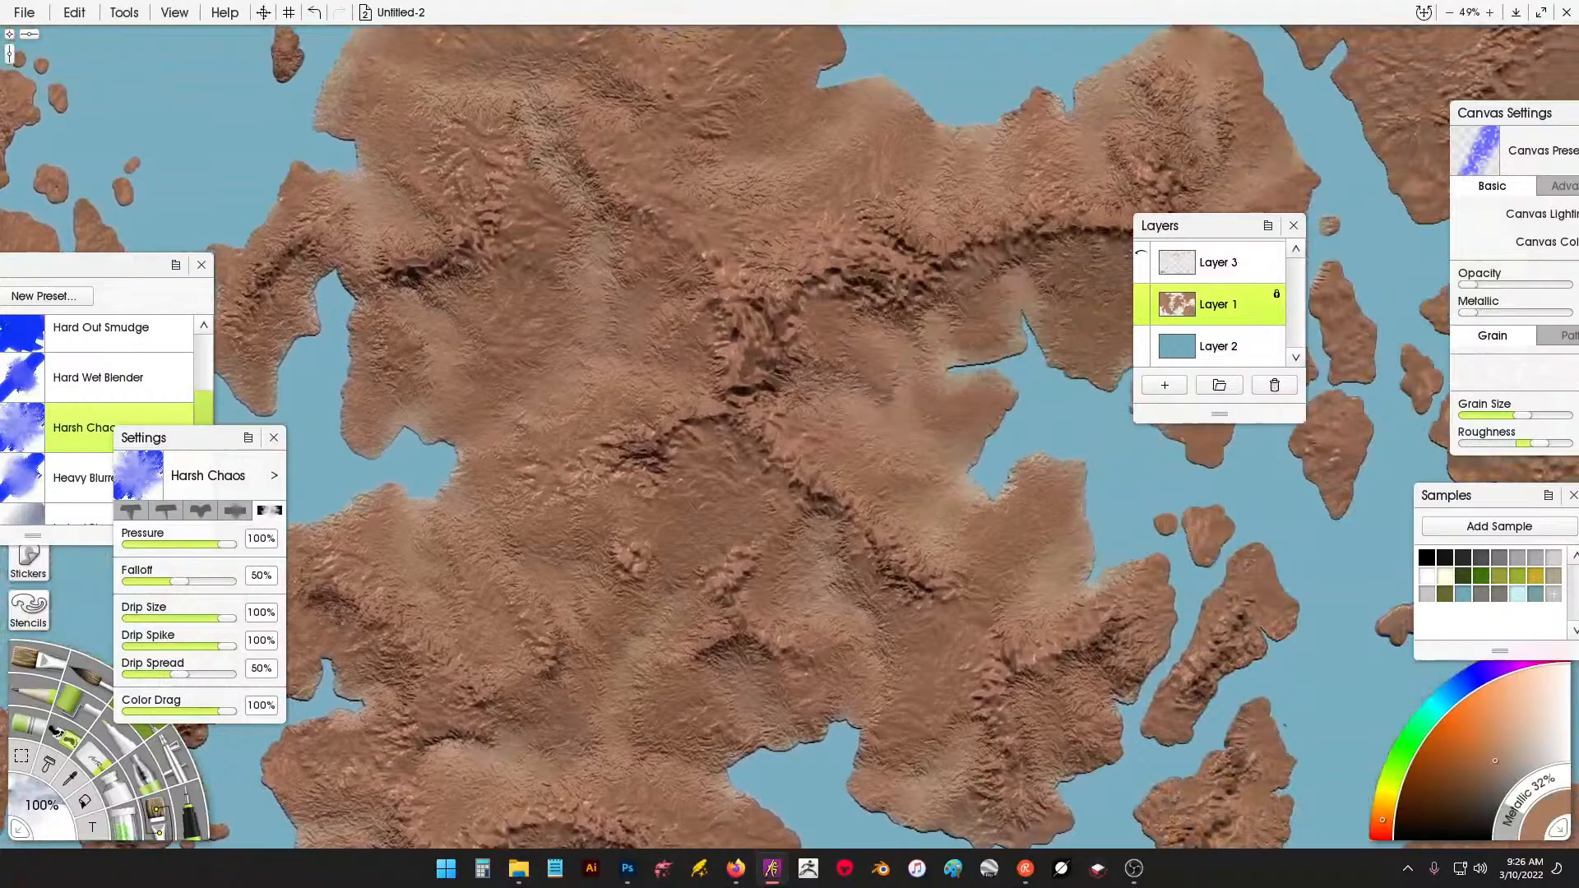
pyautogui.moveTo(578, 317); pyautogui.dragTo(554, 316)
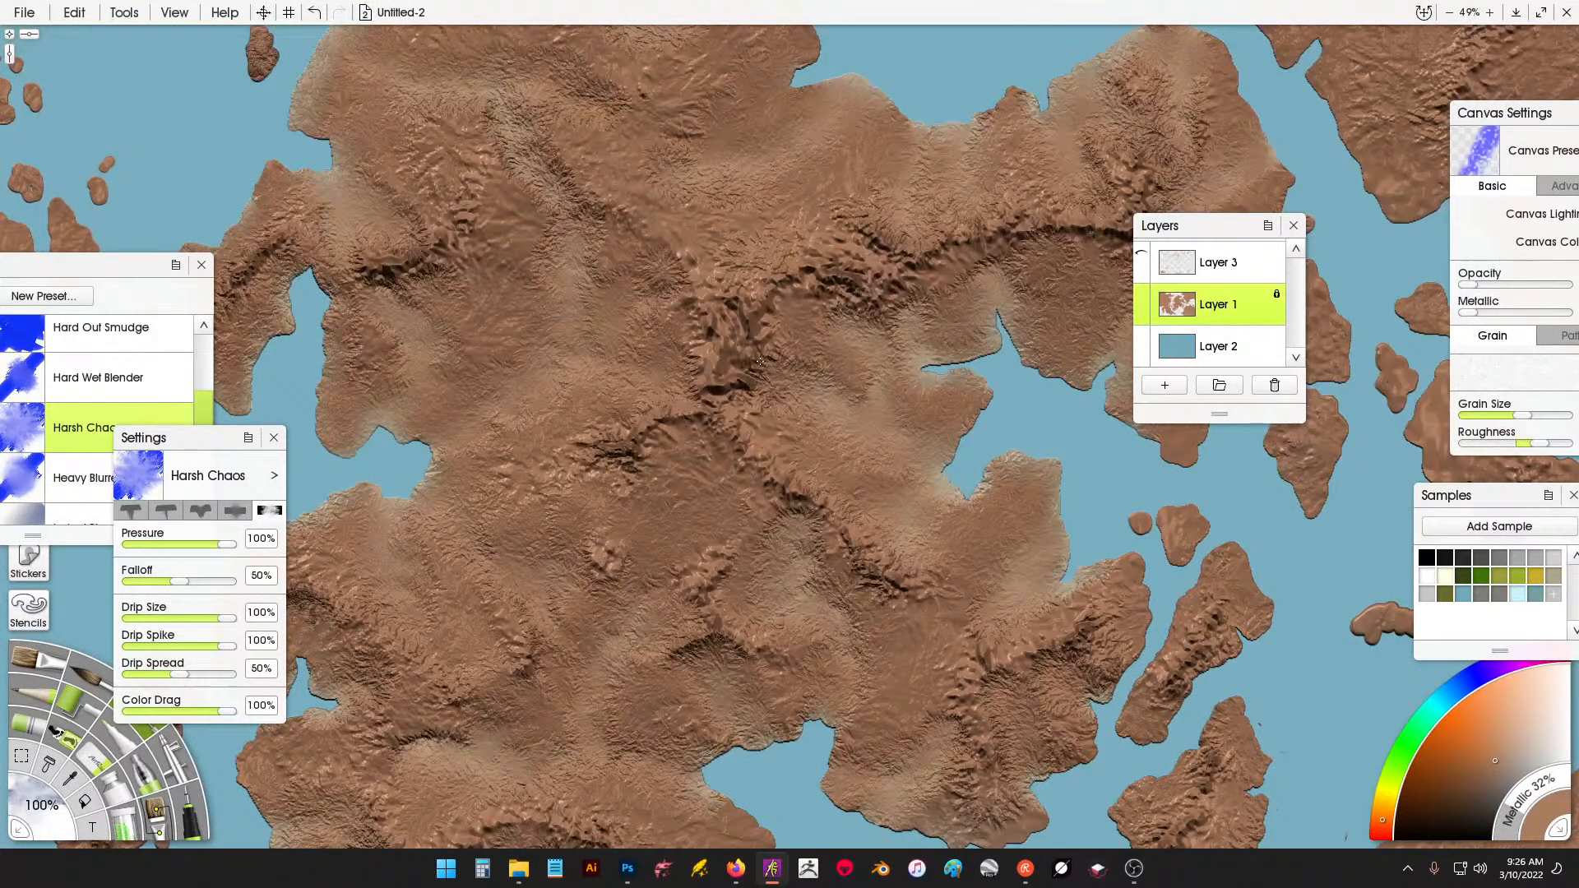
pyautogui.moveTo(761, 375)
pyautogui.mouseDown()
pyautogui.moveTo(753, 386)
pyautogui.moveTo(797, 341)
pyautogui.mouseUp()
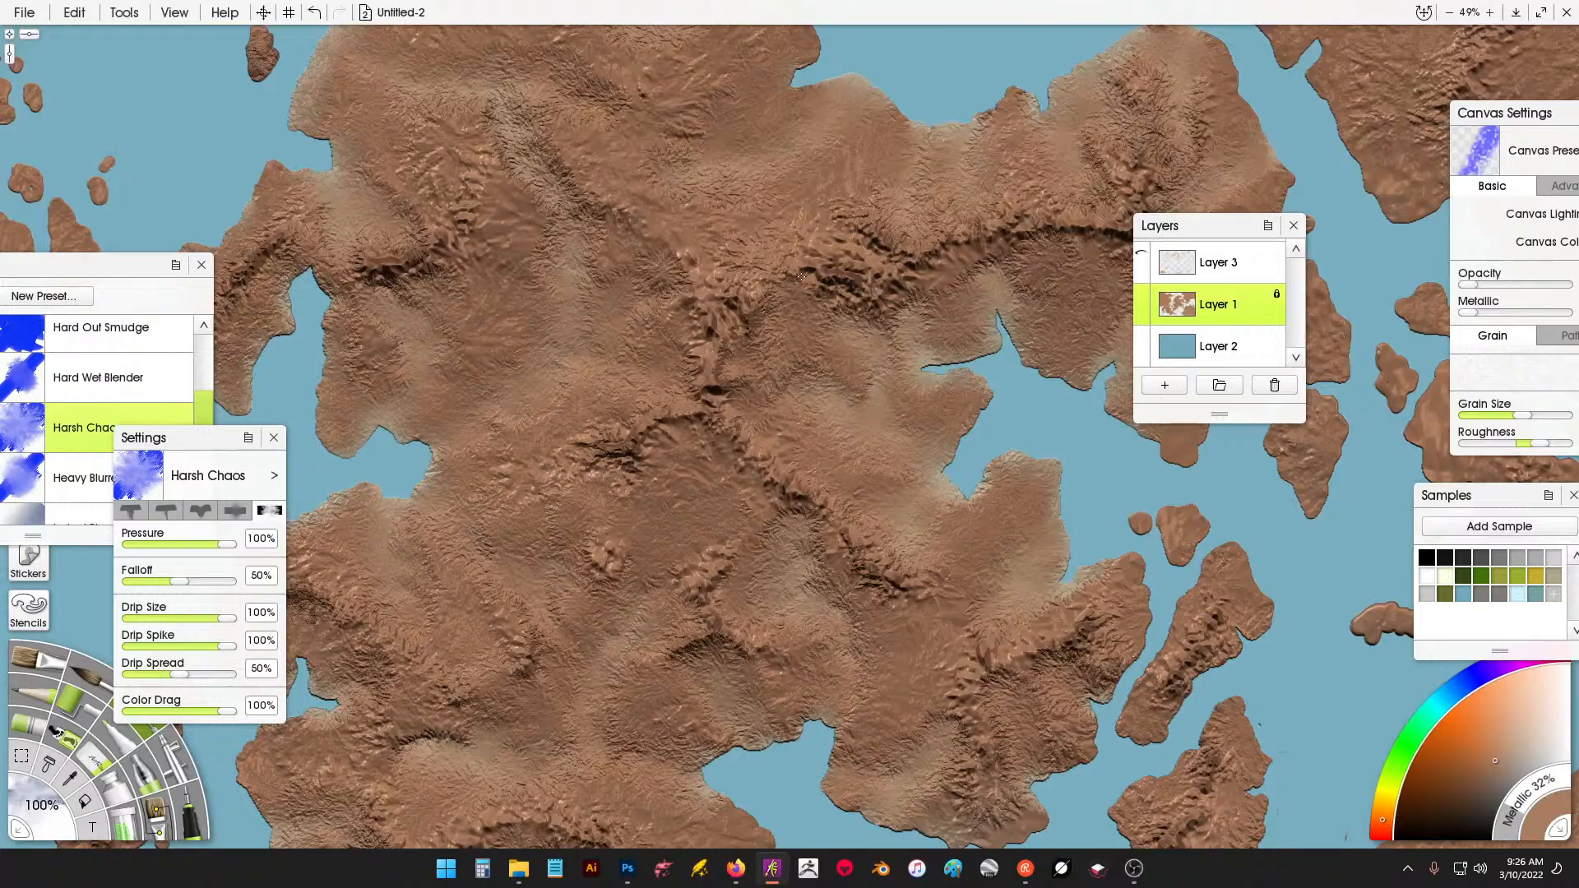
pyautogui.moveTo(862, 296); pyautogui.dragTo(937, 275)
pyautogui.moveTo(798, 381); pyautogui.dragTo(782, 399)
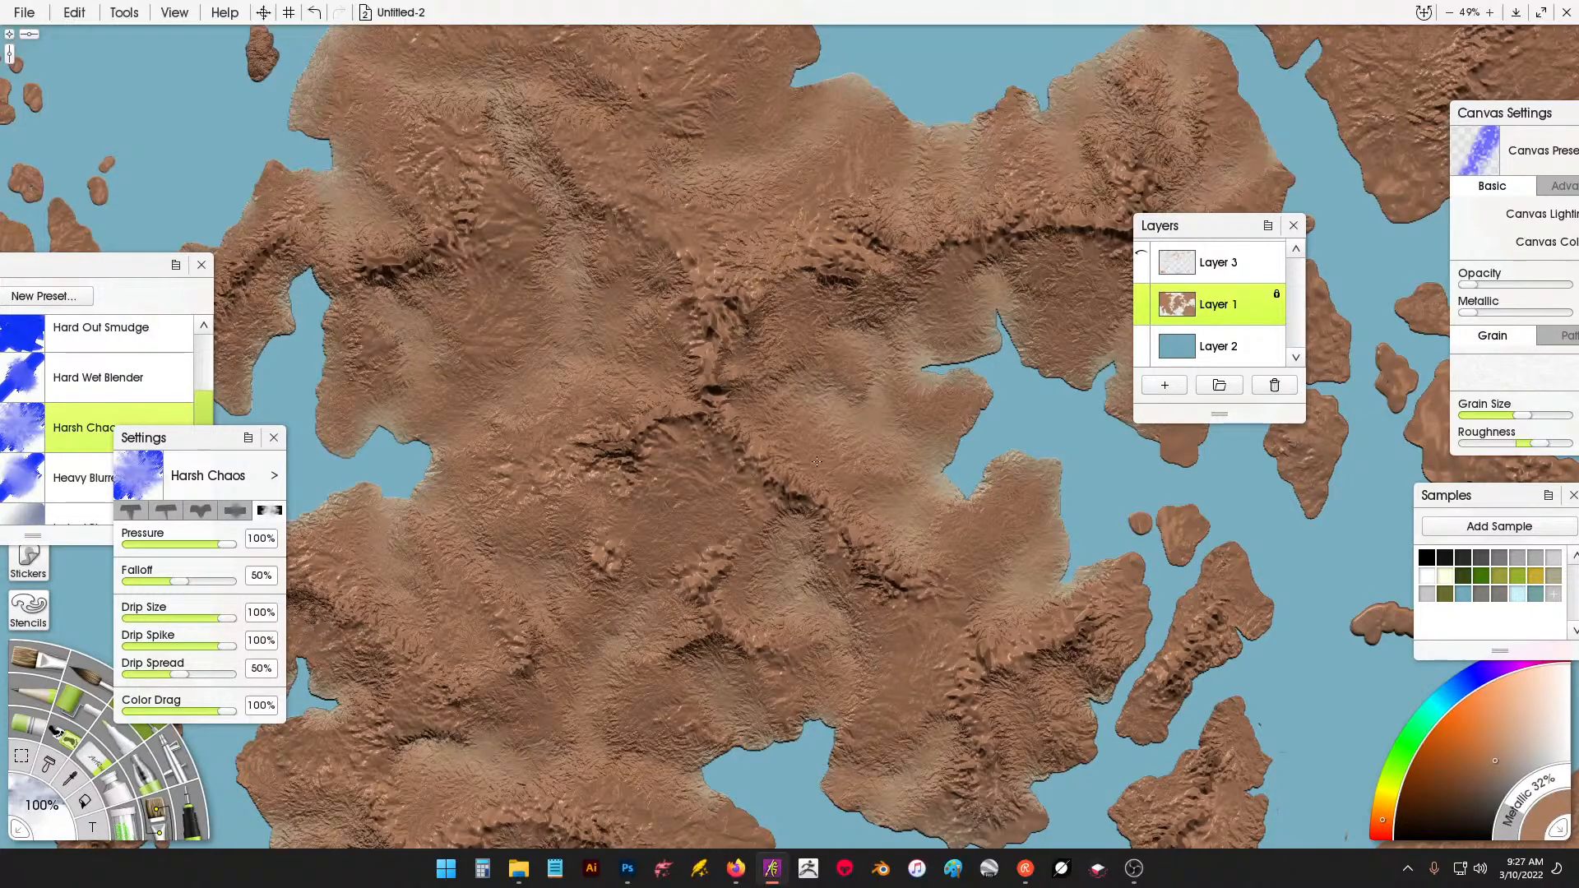
pyautogui.moveTo(817, 461)
pyautogui.mouseDown()
pyautogui.moveTo(810, 519)
pyautogui.moveTo(794, 518)
pyautogui.mouseUp()
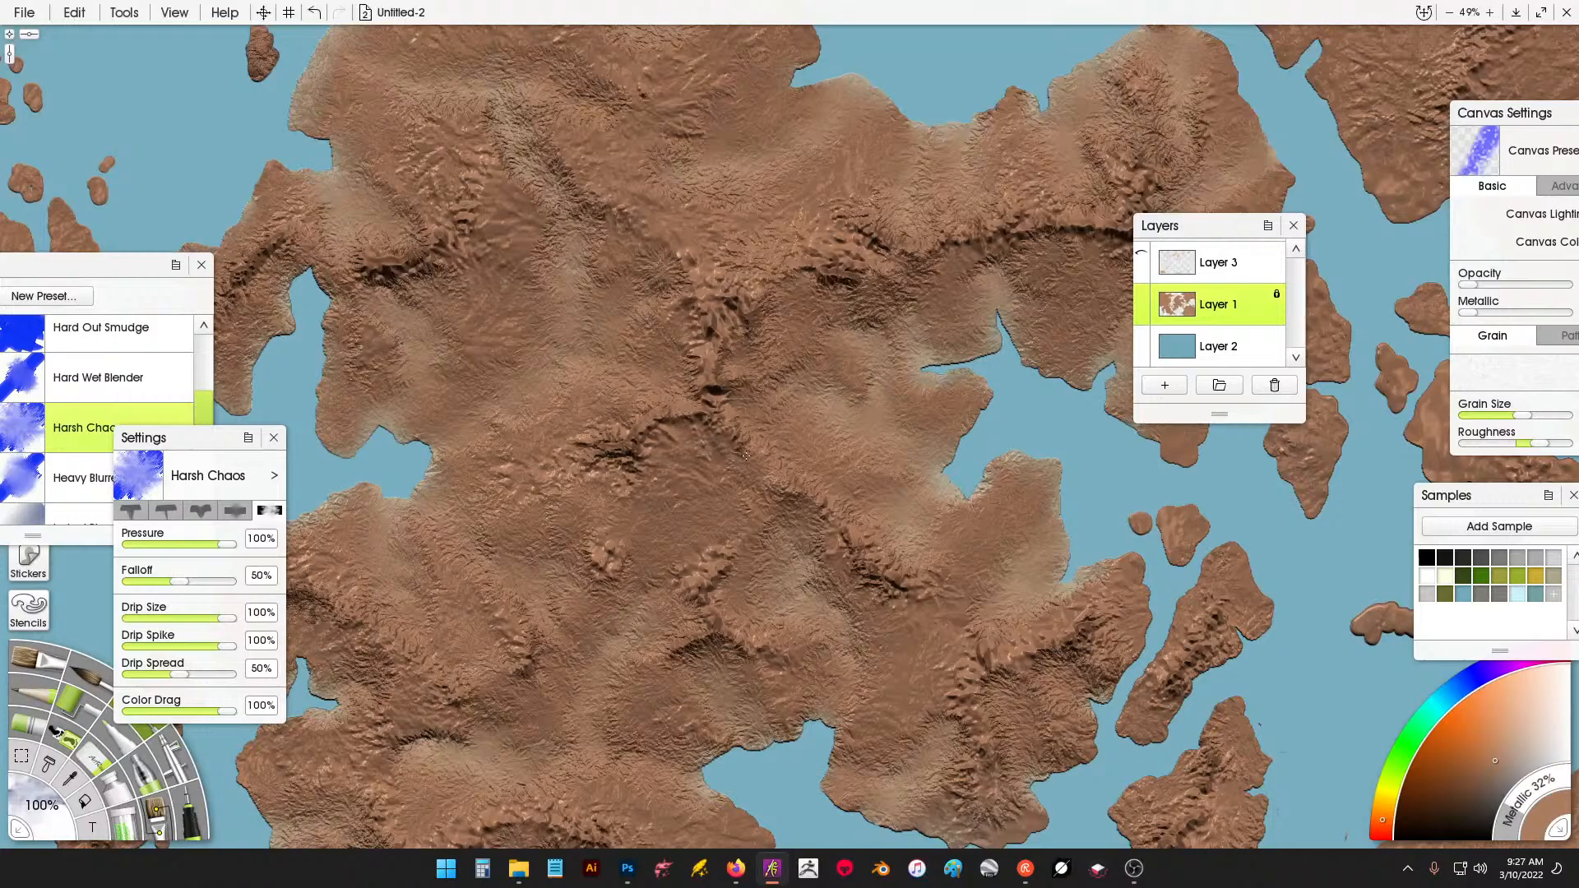
pyautogui.moveTo(705, 357)
pyautogui.mouseDown()
pyautogui.moveTo(692, 366)
pyautogui.moveTo(690, 339)
pyautogui.moveTo(648, 372)
pyautogui.moveTo(596, 351)
pyautogui.mouseUp()
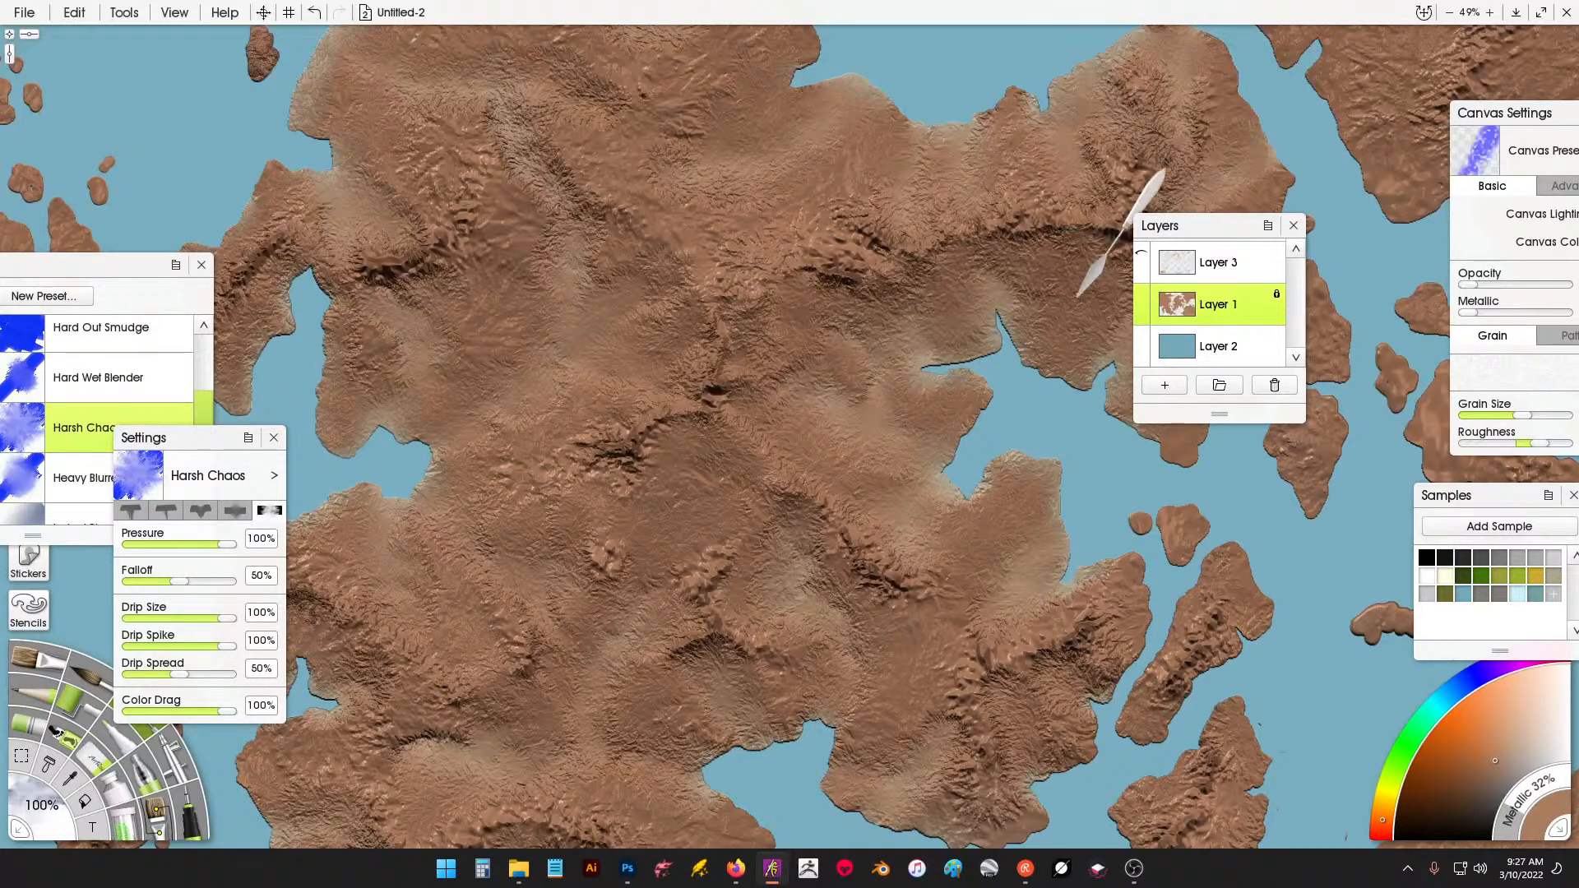
# Airbrush brown over the pale valleys and coastal patches of the central continent to even out its colour.
pyautogui.scroll(-5, 910, 388)
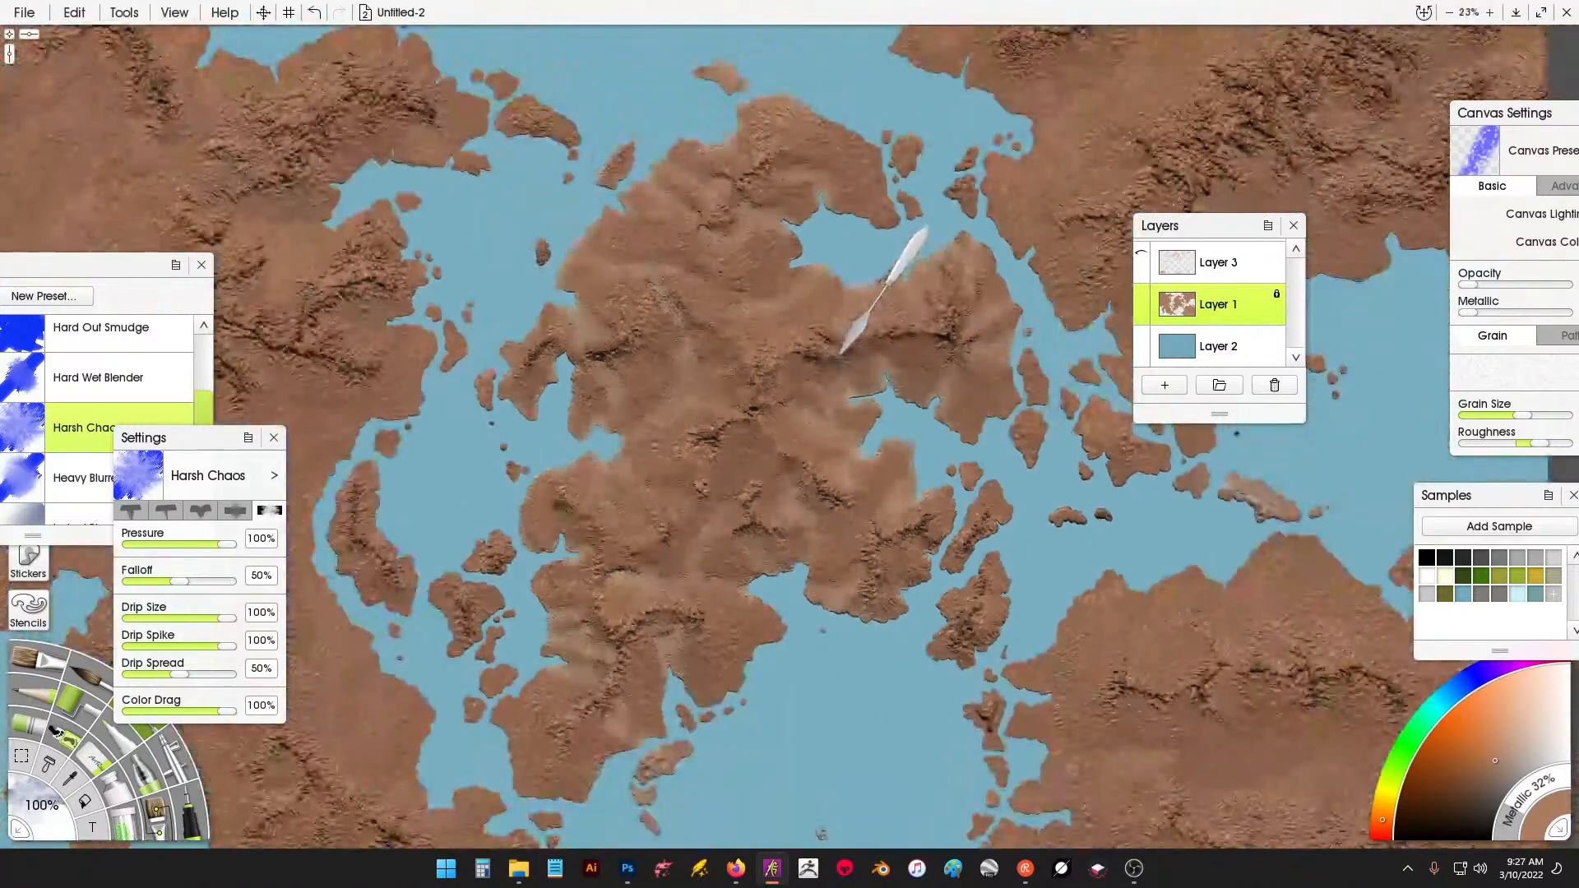
pyautogui.scroll(1, 576, 329)
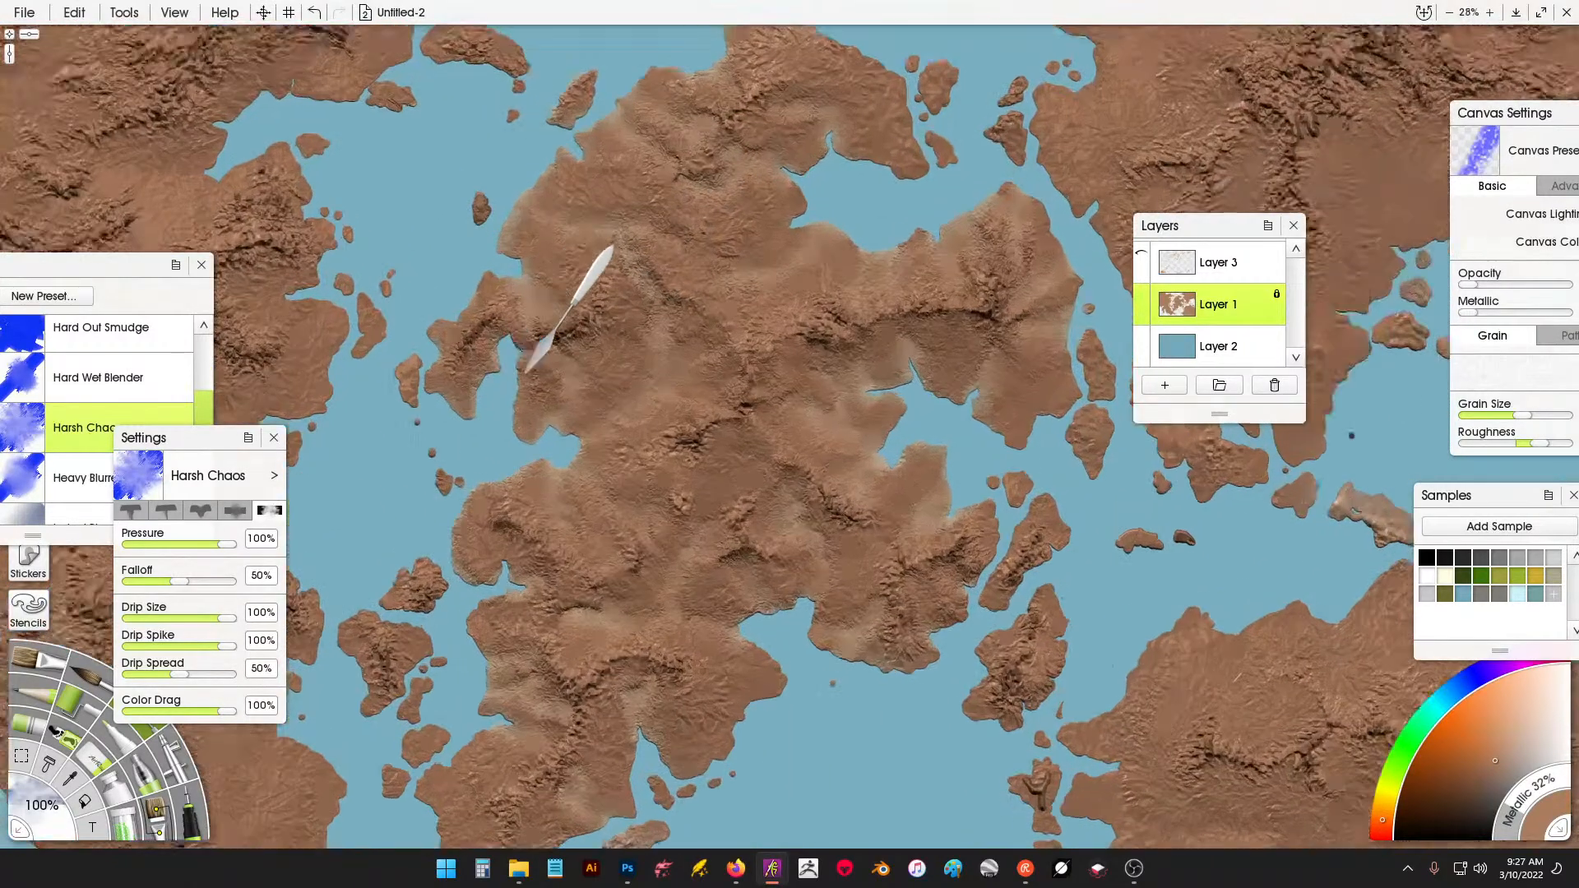
pyautogui.scroll(1, 473, 395)
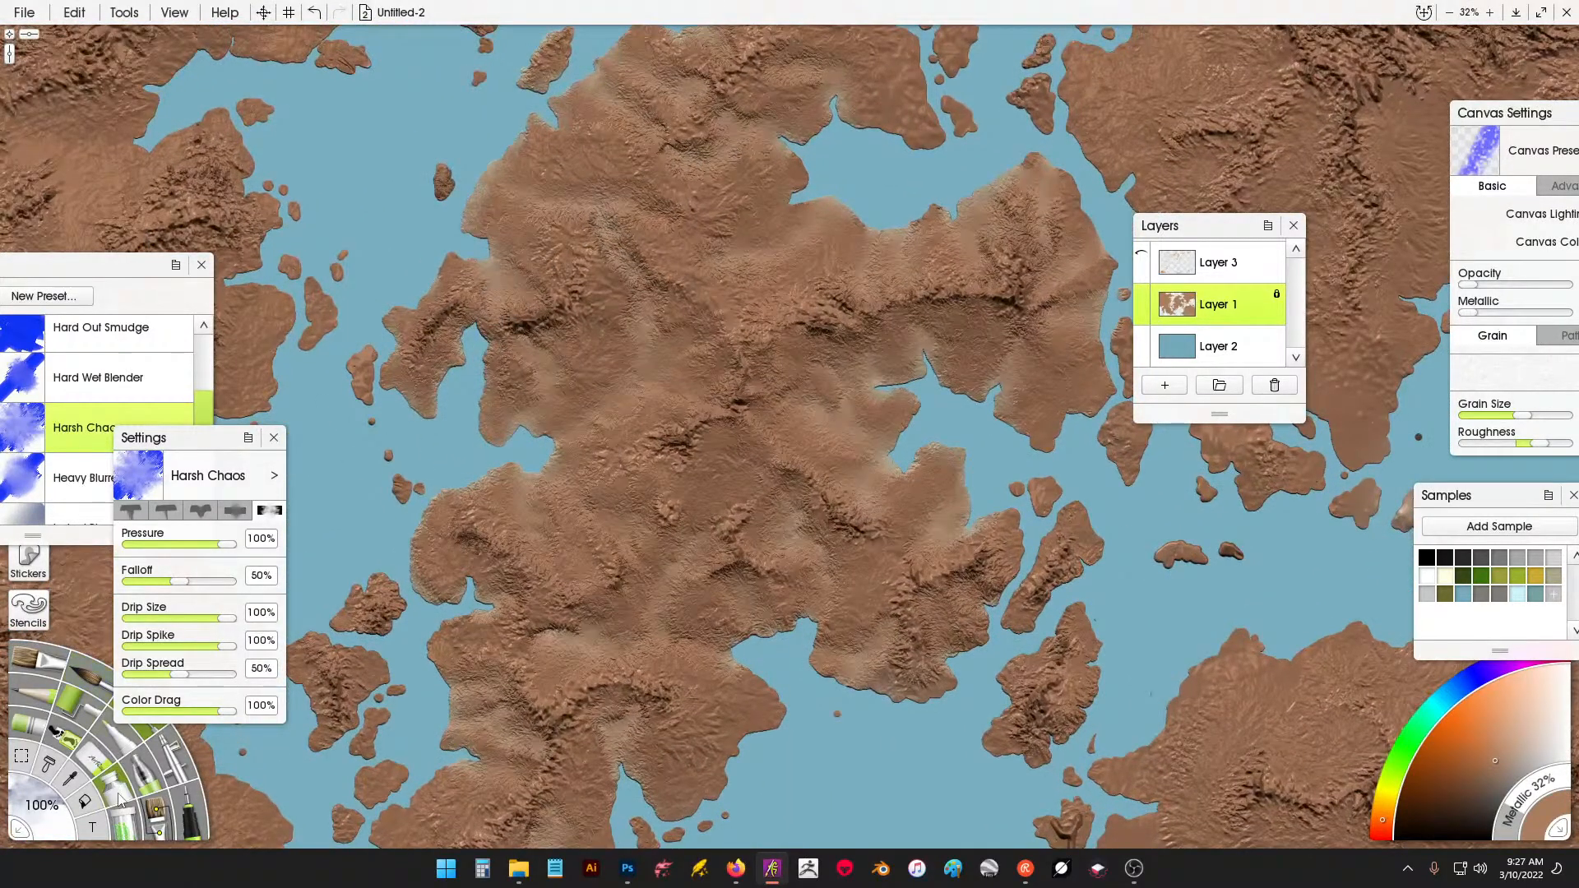
pyautogui.click(169, 771)
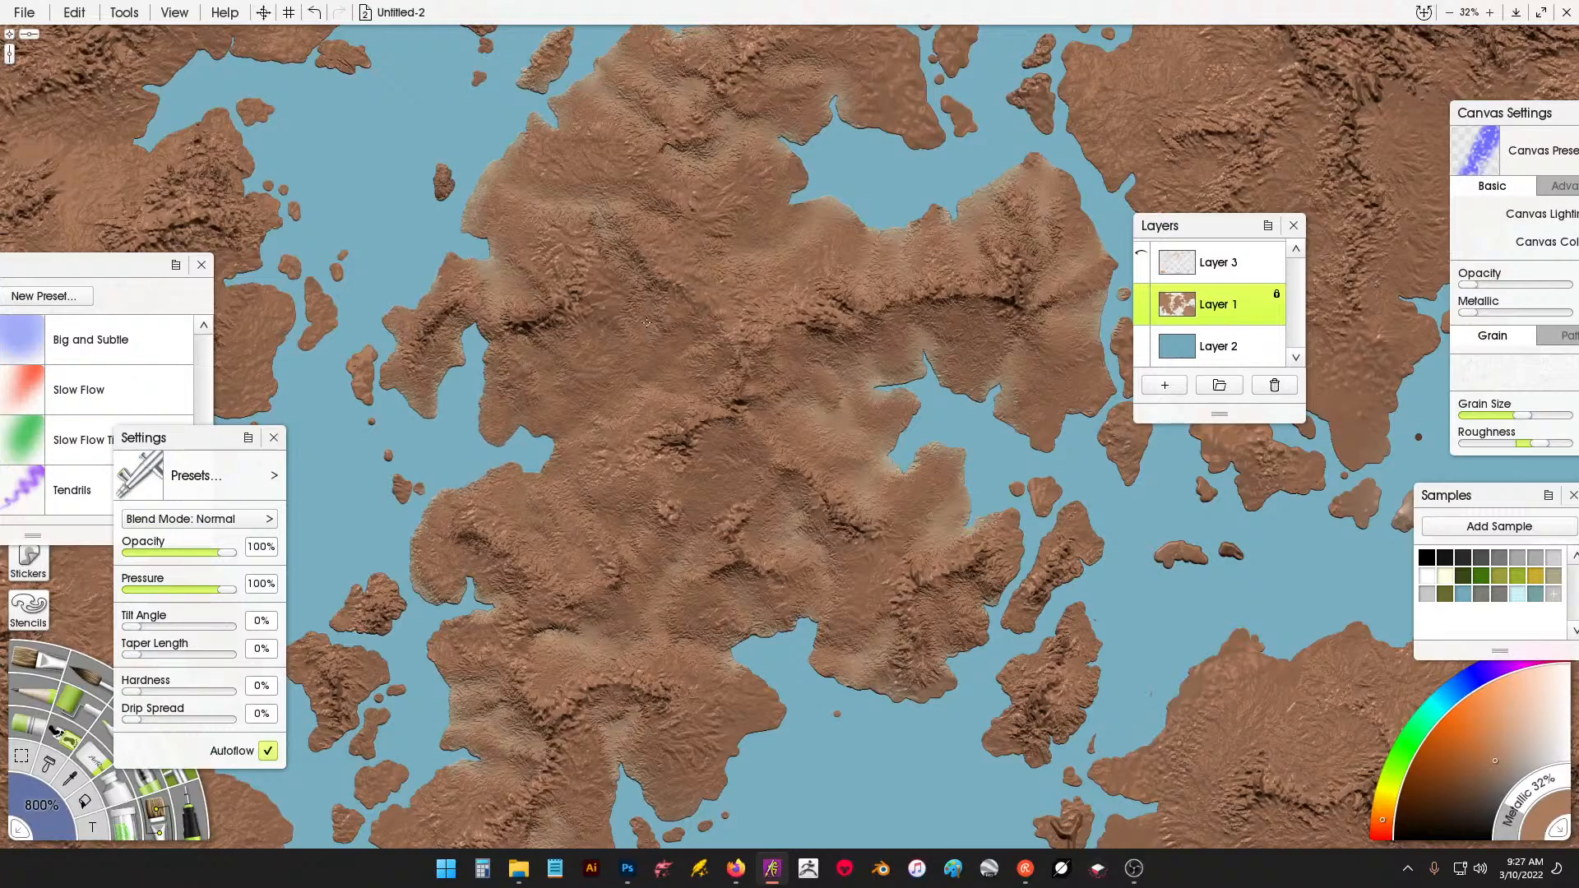
pyautogui.moveTo(914, 527)
pyautogui.mouseDown()
pyautogui.moveTo(880, 247)
pyautogui.moveTo(609, 66)
pyautogui.moveTo(485, 280)
pyautogui.moveTo(993, 265)
pyautogui.mouseUp()
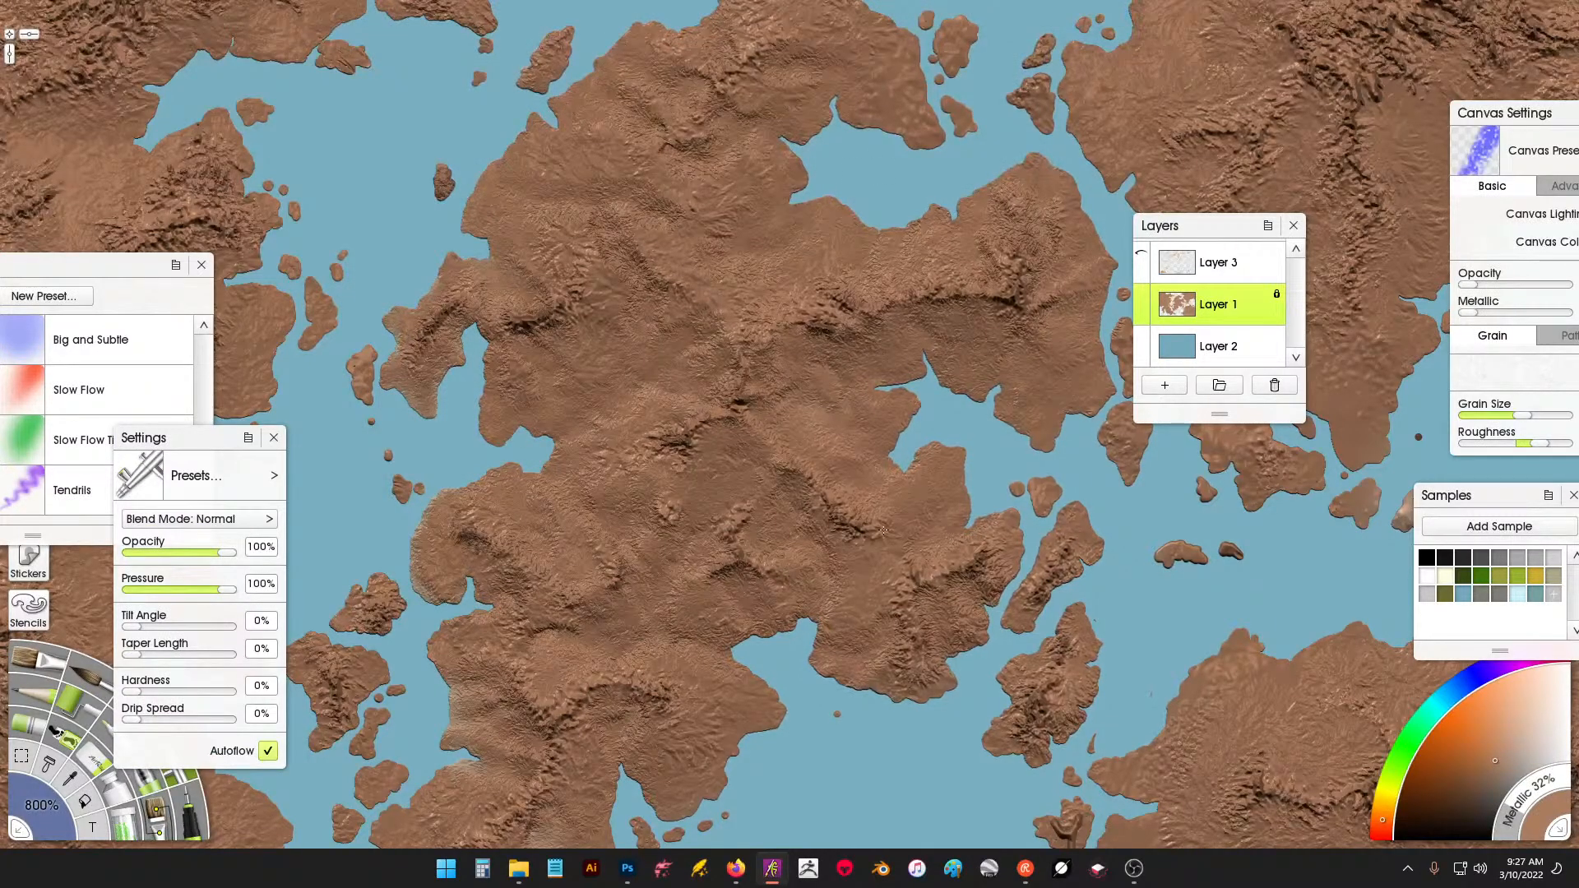
# Carve river channels with Instant Erase on both sides of the ridge in the northeastern continent's southern peninsula.
pyautogui.scroll(-2, 781, 337)
pyautogui.scroll(1, 910, 341)
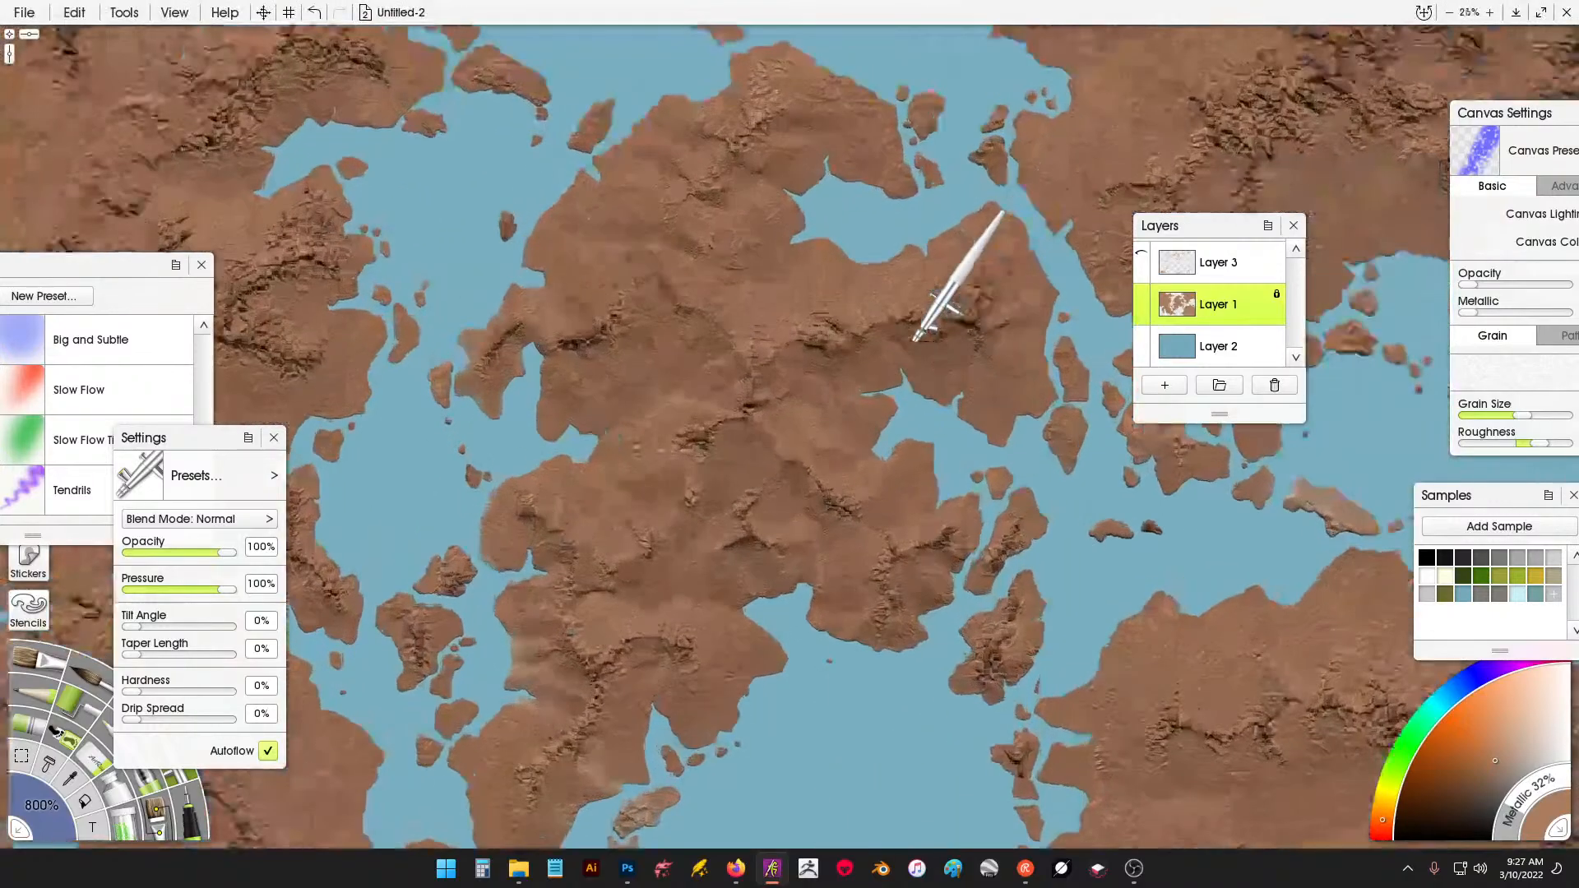
pyautogui.scroll(-1, 873, 296)
pyautogui.scroll(2, 836, 304)
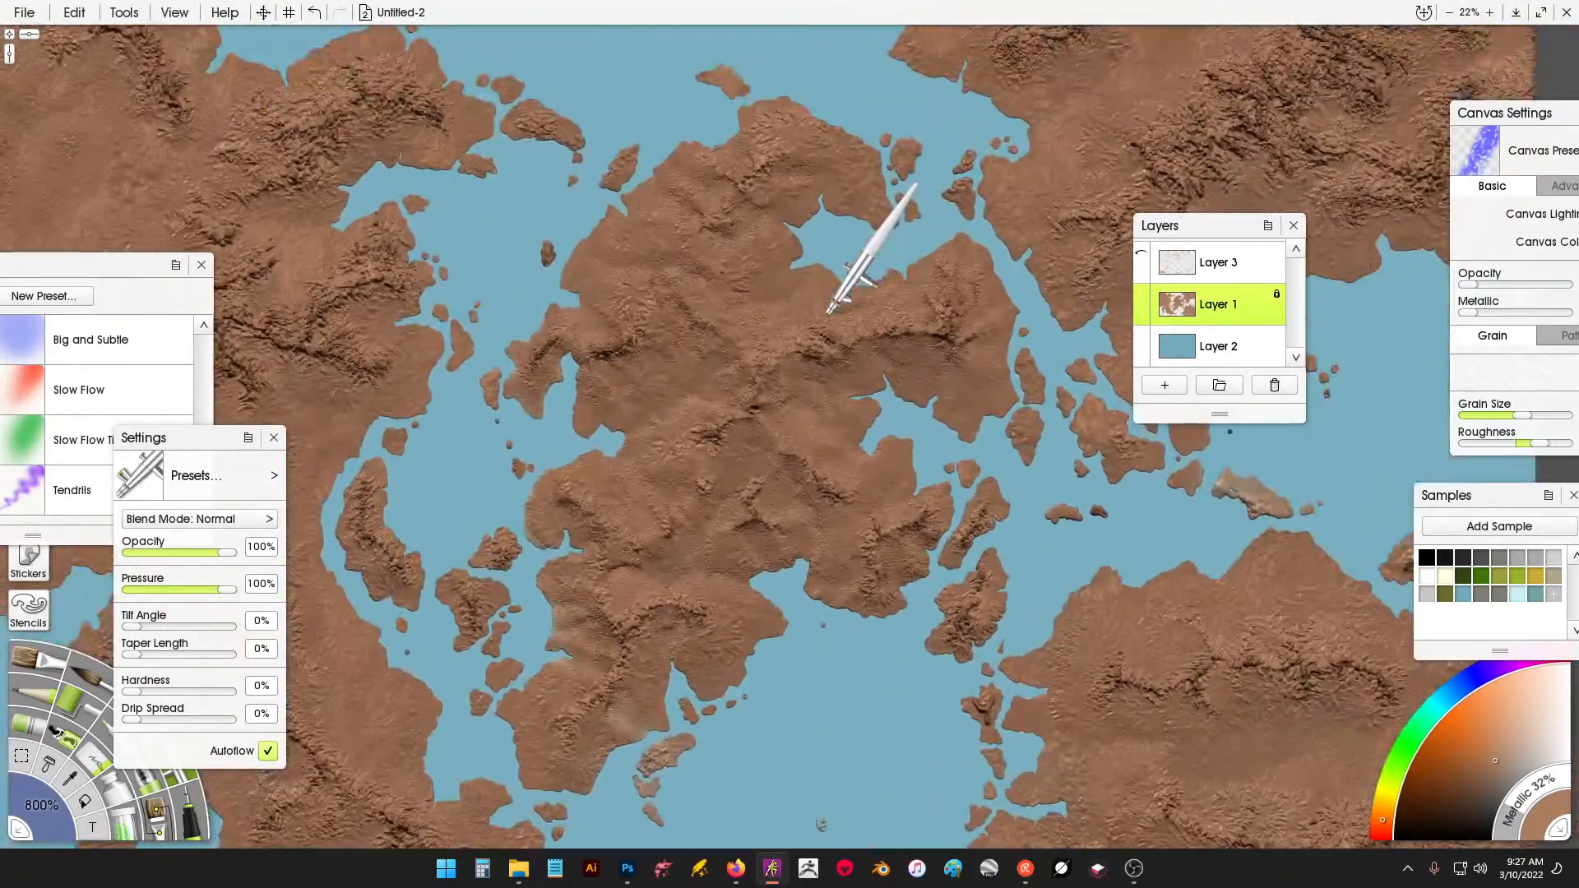
pyautogui.scroll(-2, 831, 311)
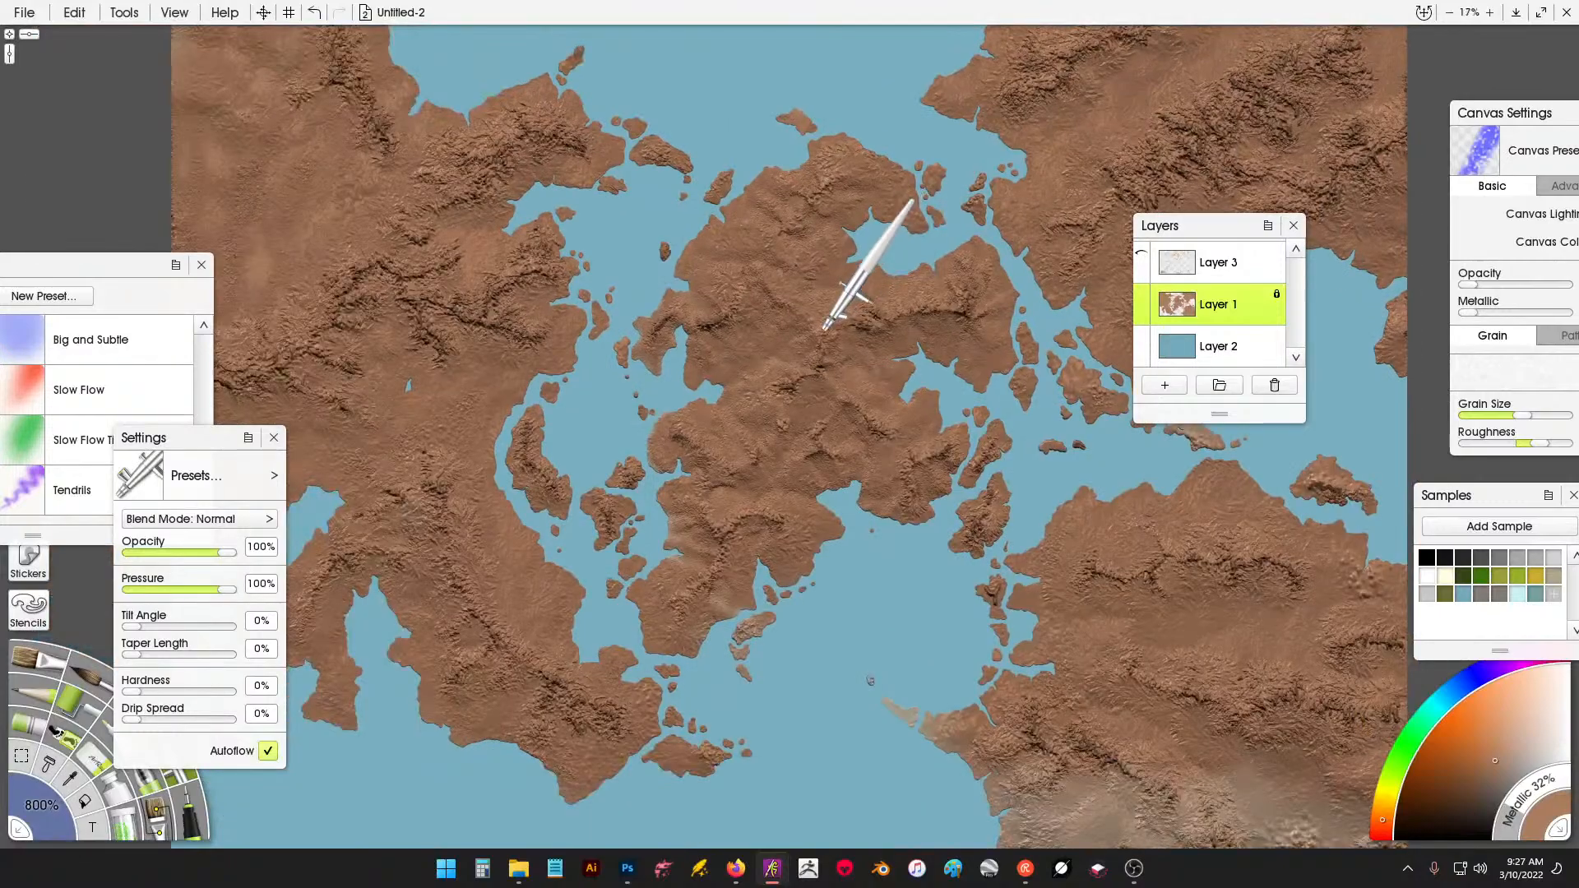
pyautogui.scroll(2, 855, 297)
pyautogui.scroll(3, 700, 387)
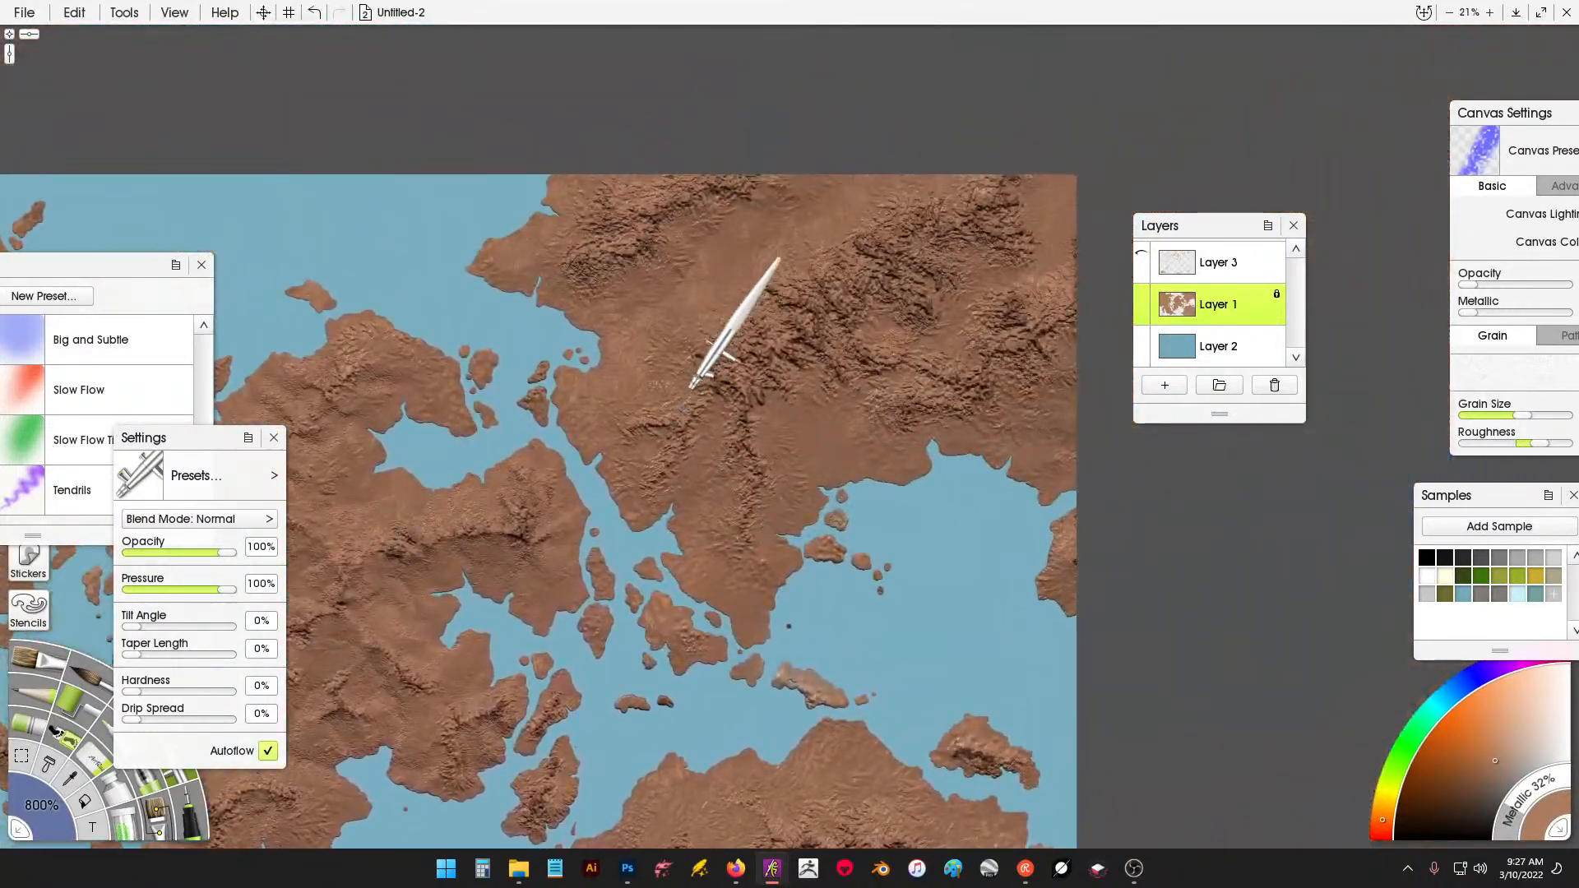
pyautogui.click(92, 765)
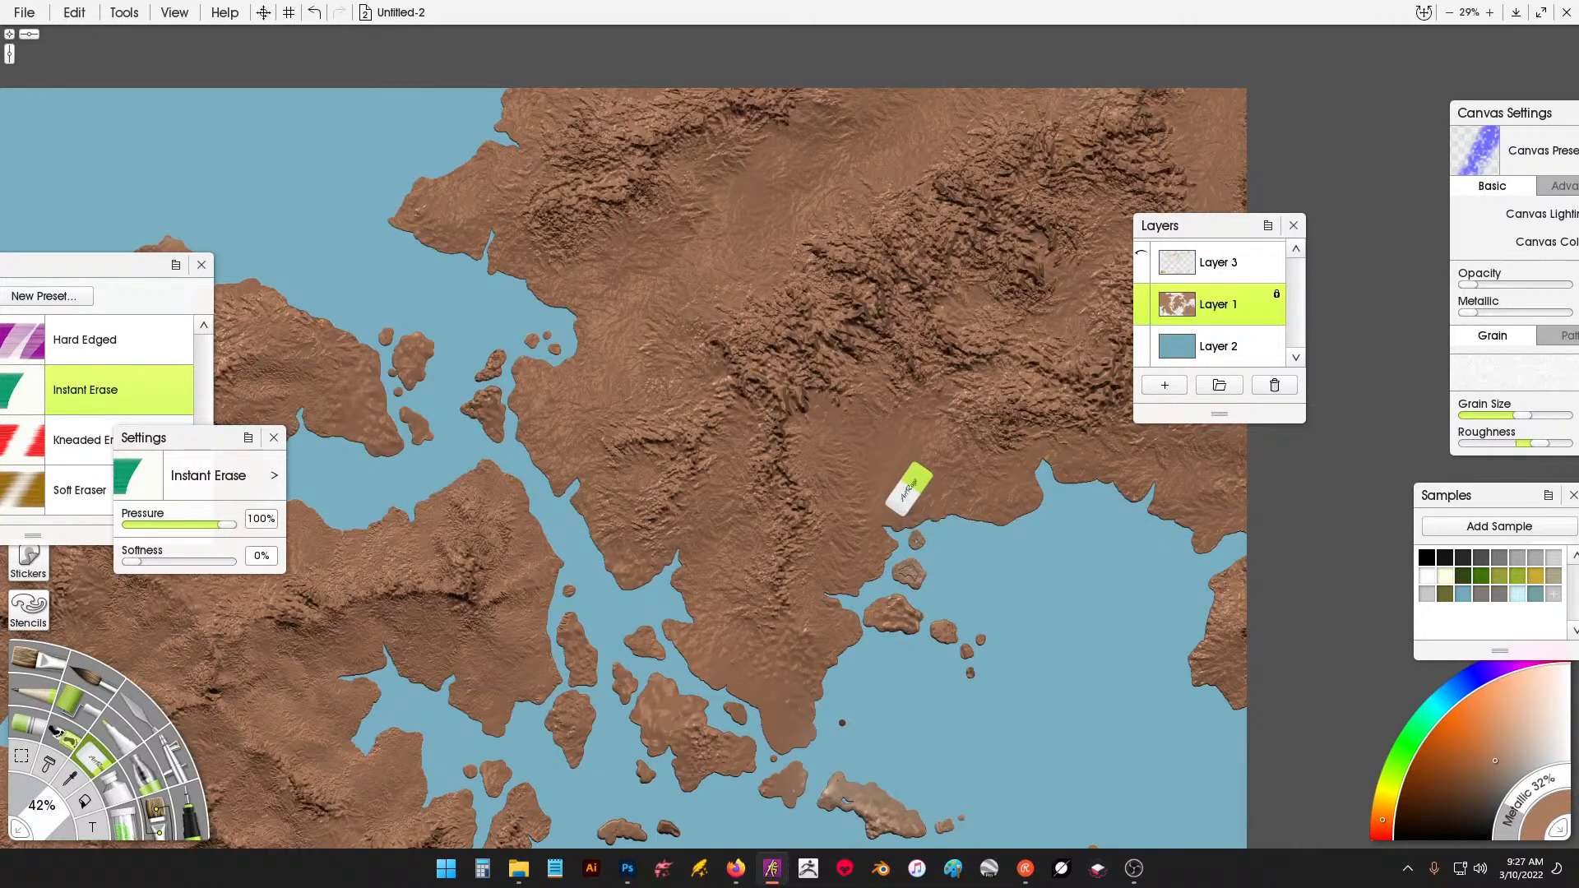
pyautogui.moveTo(893, 541); pyautogui.dragTo(823, 406)
pyautogui.moveTo(892, 354)
pyautogui.mouseDown()
pyautogui.moveTo(898, 433)
pyautogui.moveTo(864, 583)
pyautogui.mouseUp()
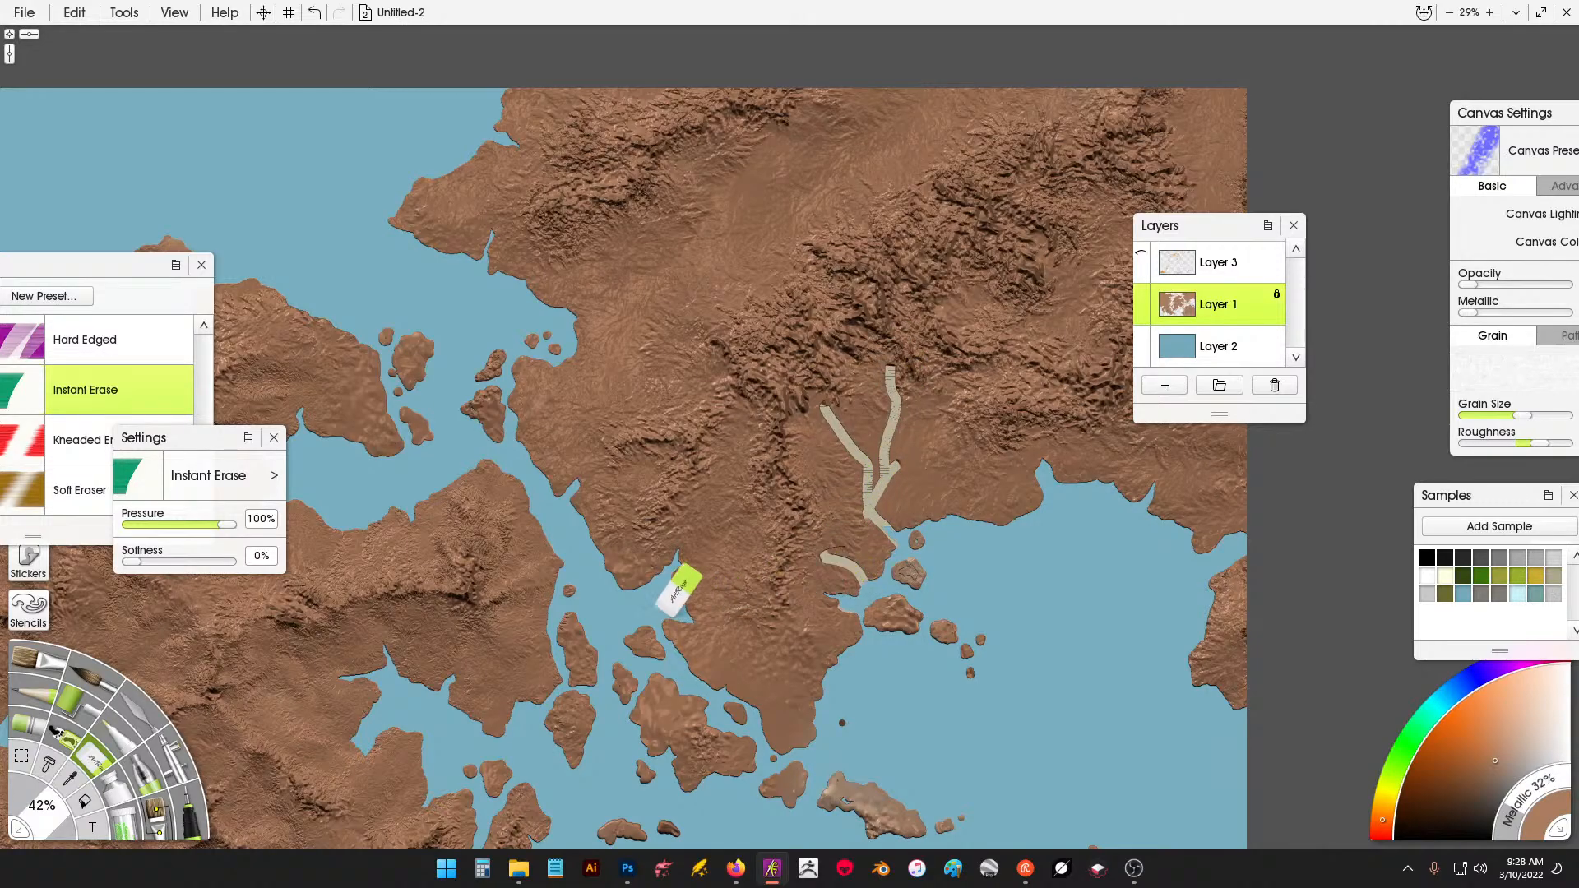
pyautogui.moveTo(683, 594); pyautogui.dragTo(744, 480)
pyautogui.moveTo(693, 400); pyautogui.dragTo(654, 521)
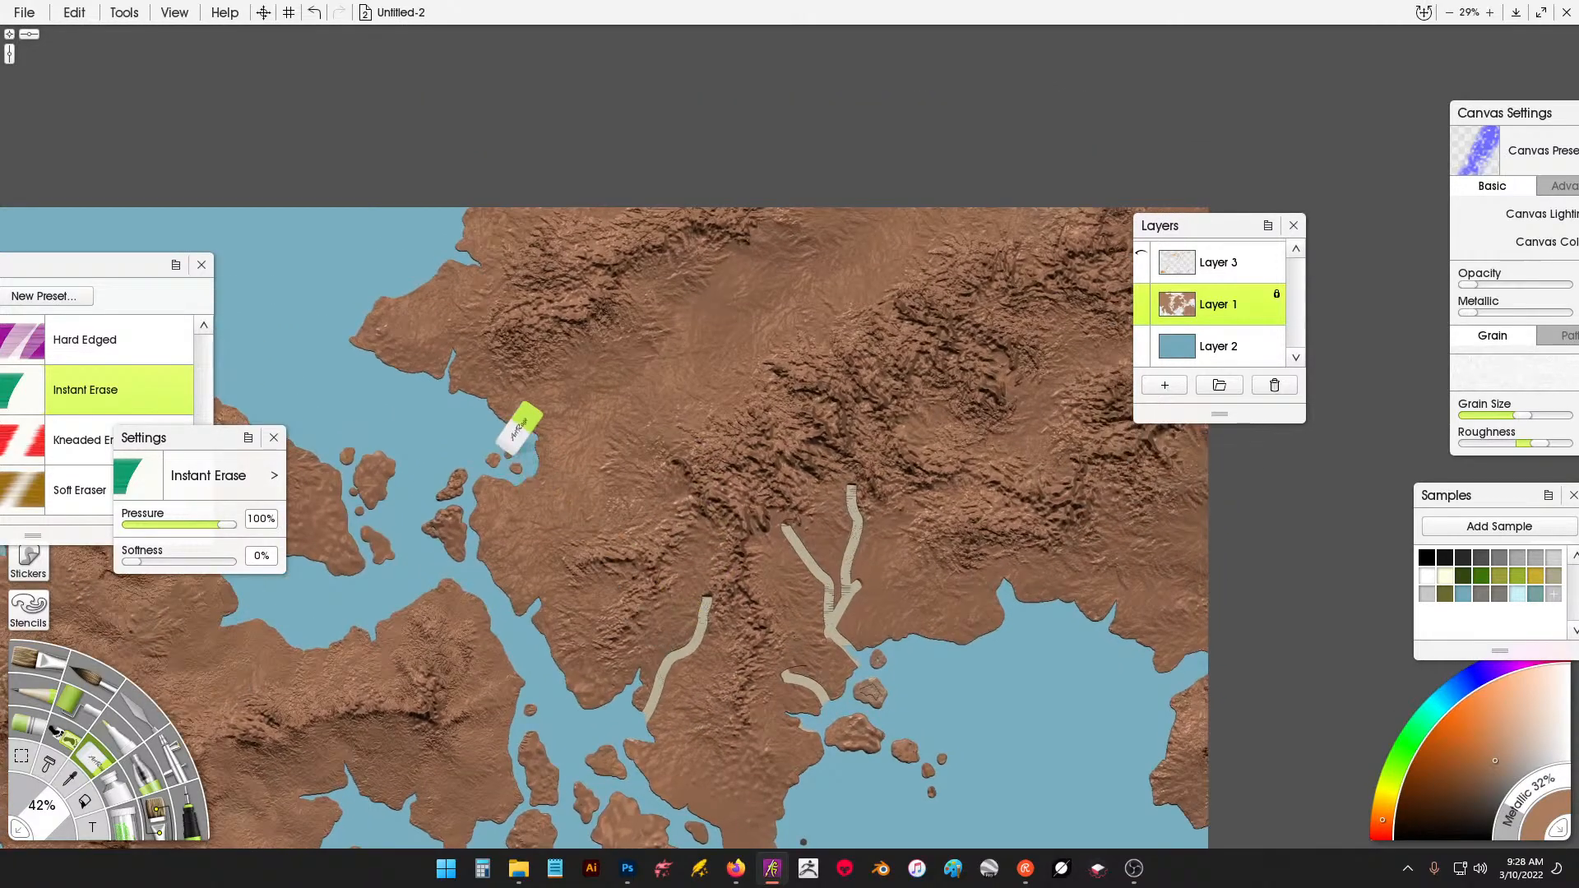
# Erase a long river through the northeastern continent's northern valley, from the western inlet to the map's top edge, with tributaries branching into the mountains.
pyautogui.moveTo(539, 451)
pyautogui.mouseDown()
pyautogui.moveTo(898, 257)
pyautogui.moveTo(987, 148)
pyautogui.mouseUp()
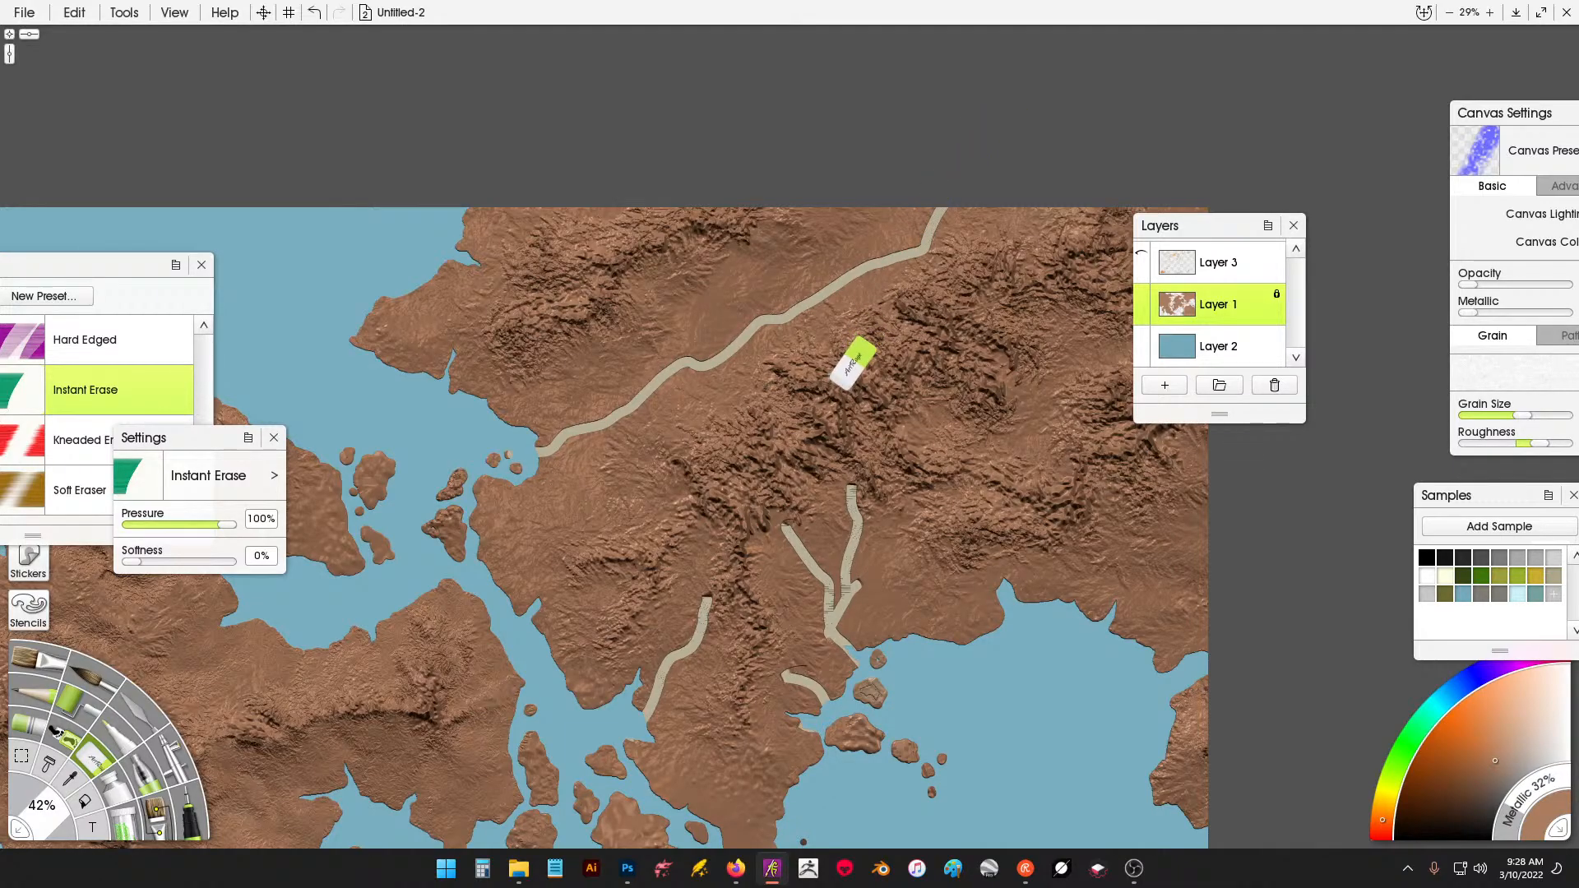
pyautogui.moveTo(802, 442)
pyautogui.mouseDown()
pyautogui.moveTo(796, 415)
pyautogui.moveTo(738, 377)
pyautogui.mouseUp()
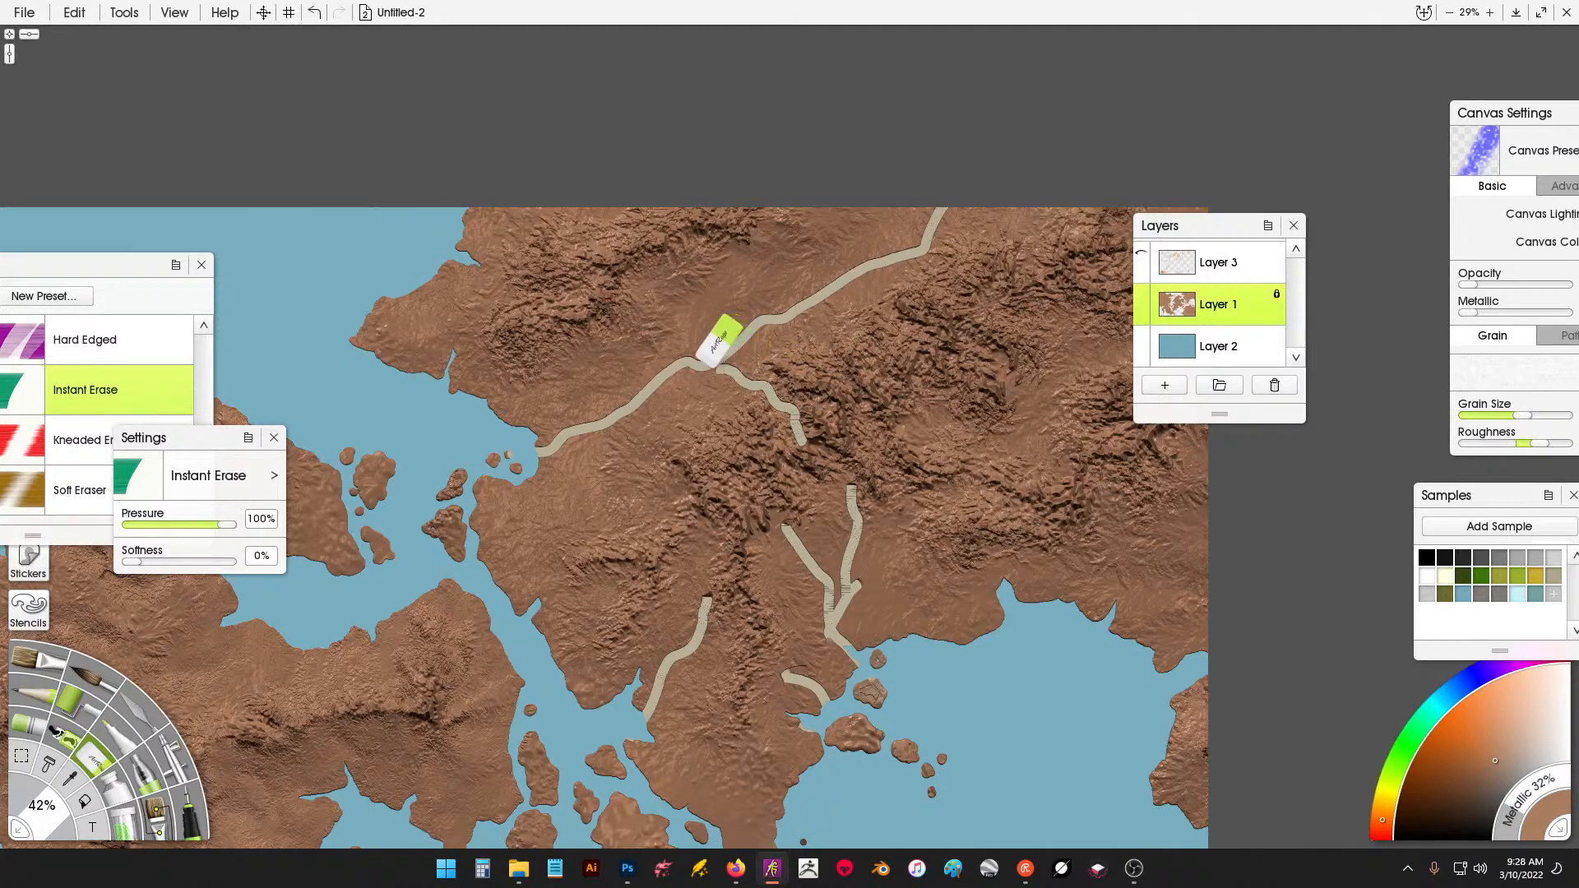
pyautogui.moveTo(797, 306); pyautogui.dragTo(847, 375)
pyautogui.moveTo(823, 317); pyautogui.dragTo(926, 341)
pyautogui.moveTo(715, 465)
pyautogui.mouseDown()
pyautogui.moveTo(717, 444)
pyautogui.moveTo(677, 421)
pyautogui.moveTo(632, 418)
pyautogui.mouseUp()
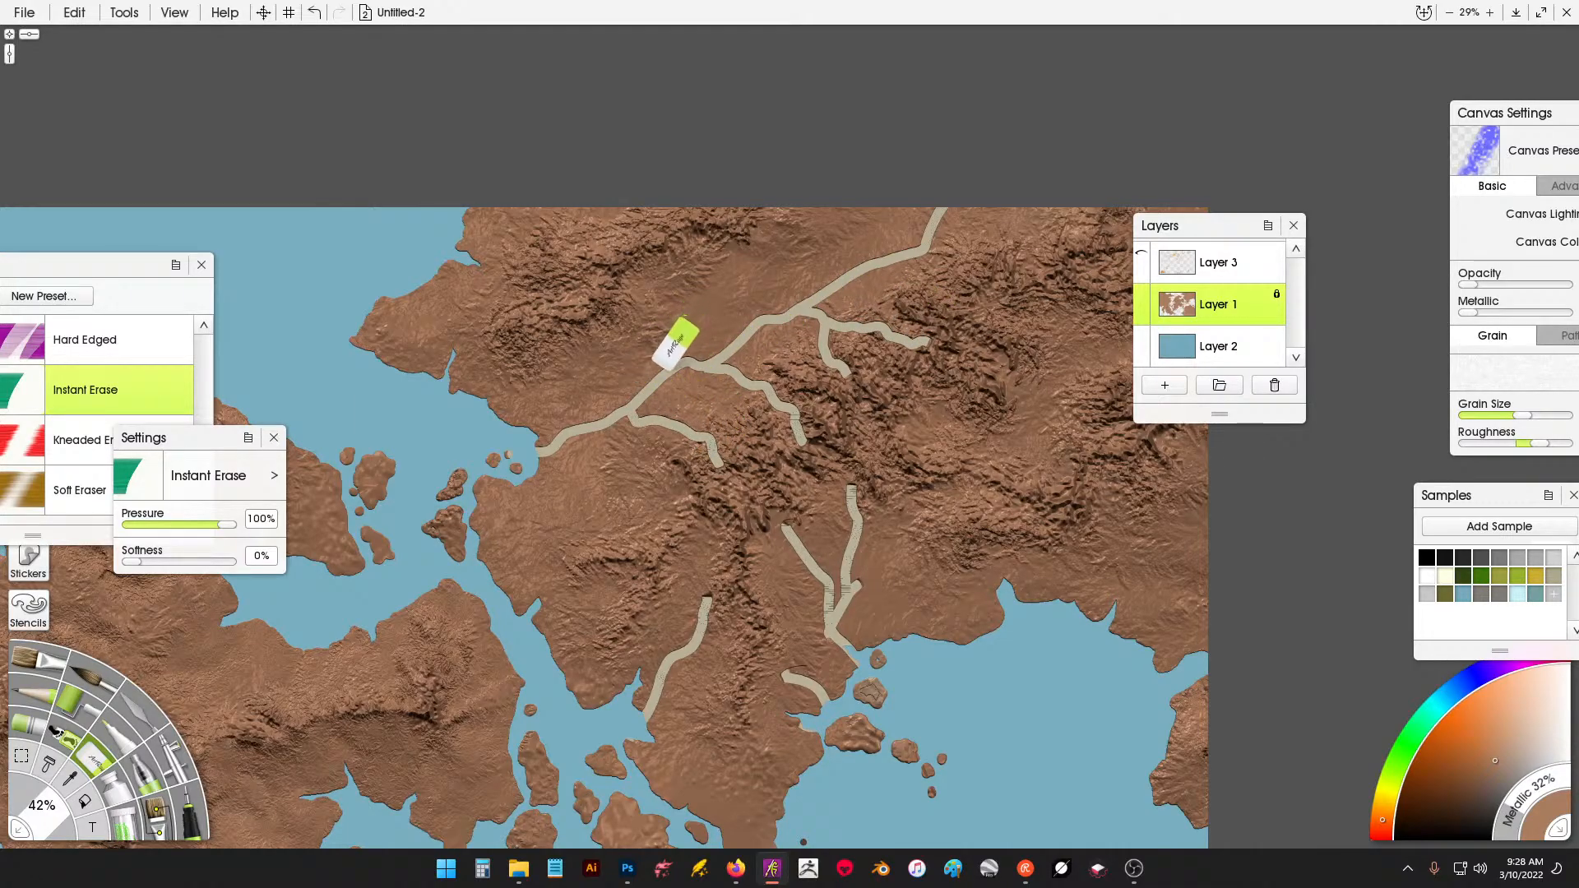
pyautogui.moveTo(666, 361); pyautogui.dragTo(658, 316)
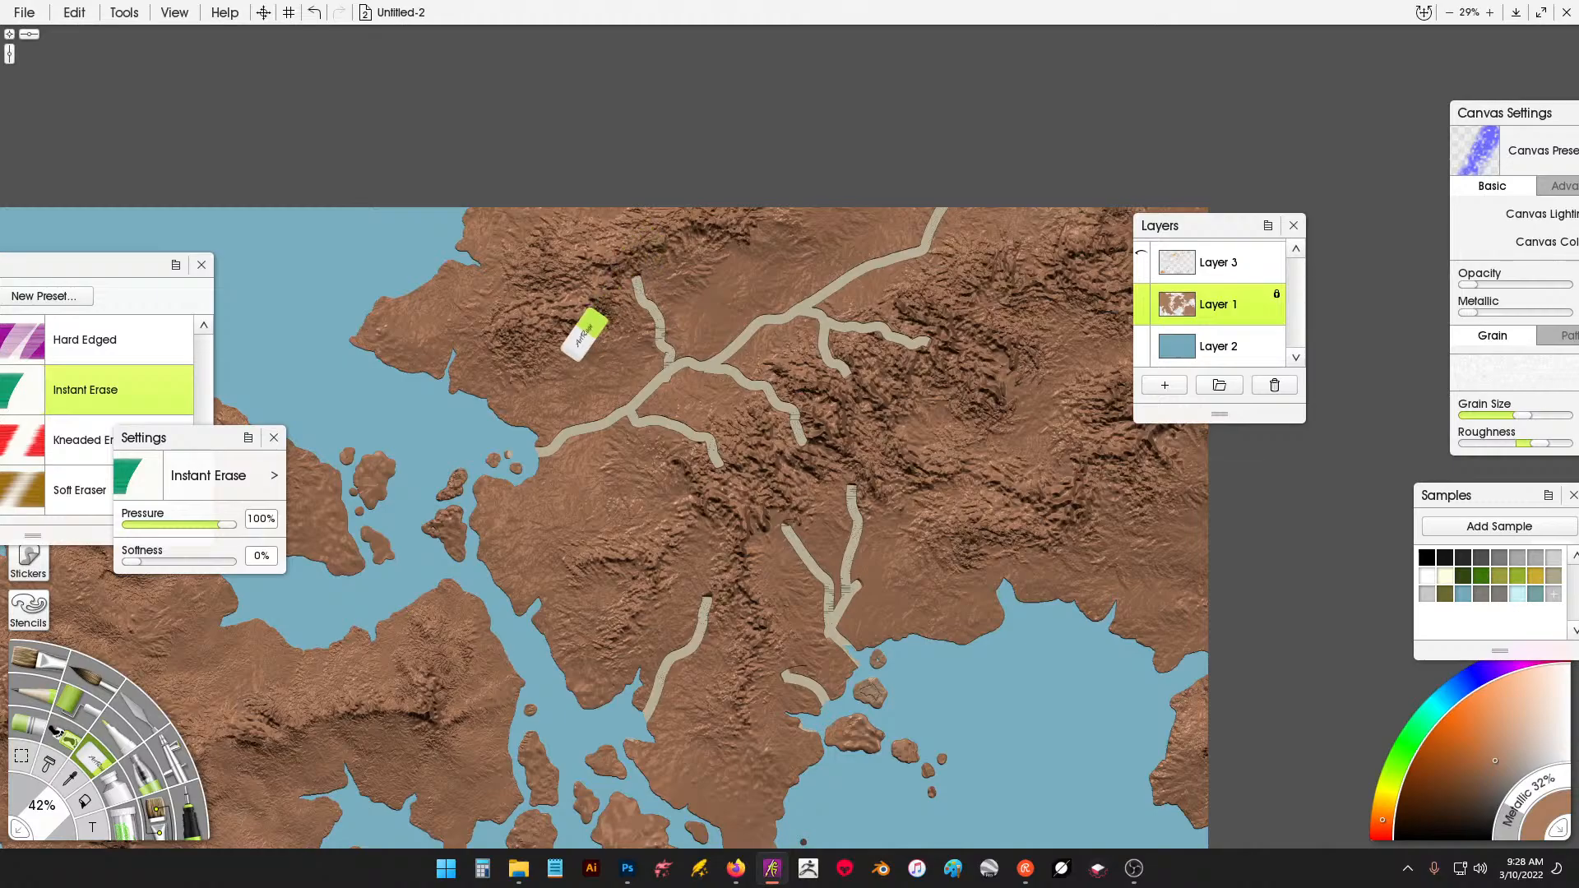
pyautogui.moveTo(572, 347); pyautogui.dragTo(578, 444)
# Erase short river channels along the northeastern continent's southwestern coast and two more inland from its southern bay.
pyautogui.moveTo(641, 532)
pyautogui.mouseDown()
pyautogui.moveTo(641, 510)
pyautogui.moveTo(561, 483)
pyautogui.moveTo(532, 448)
pyautogui.mouseUp()
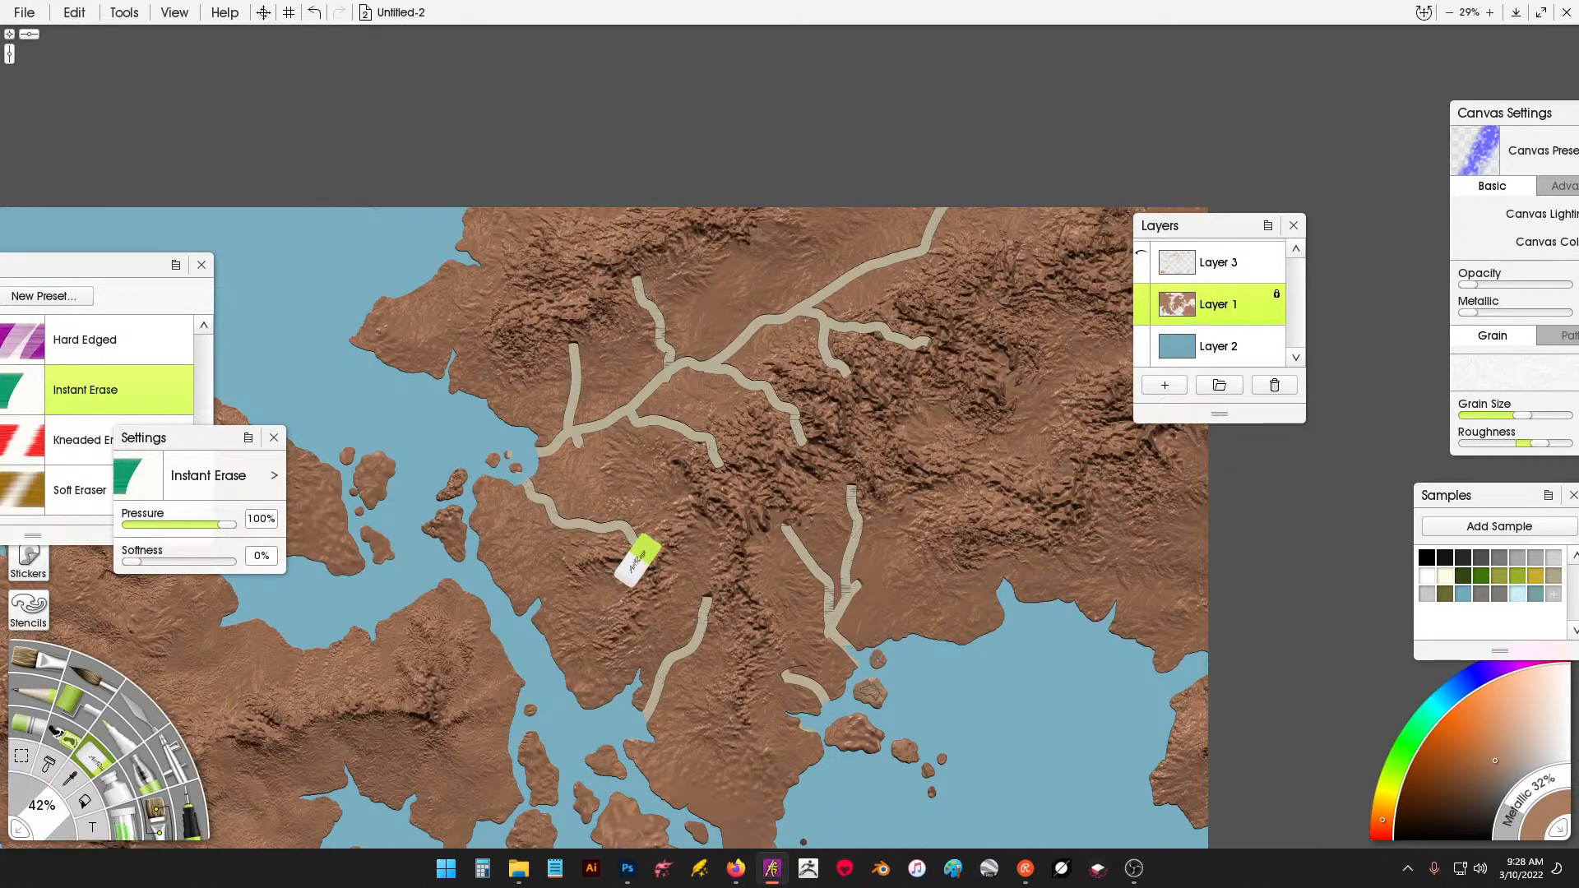
pyautogui.moveTo(629, 589)
pyautogui.mouseDown()
pyautogui.moveTo(533, 612)
pyautogui.moveTo(571, 687)
pyautogui.mouseUp()
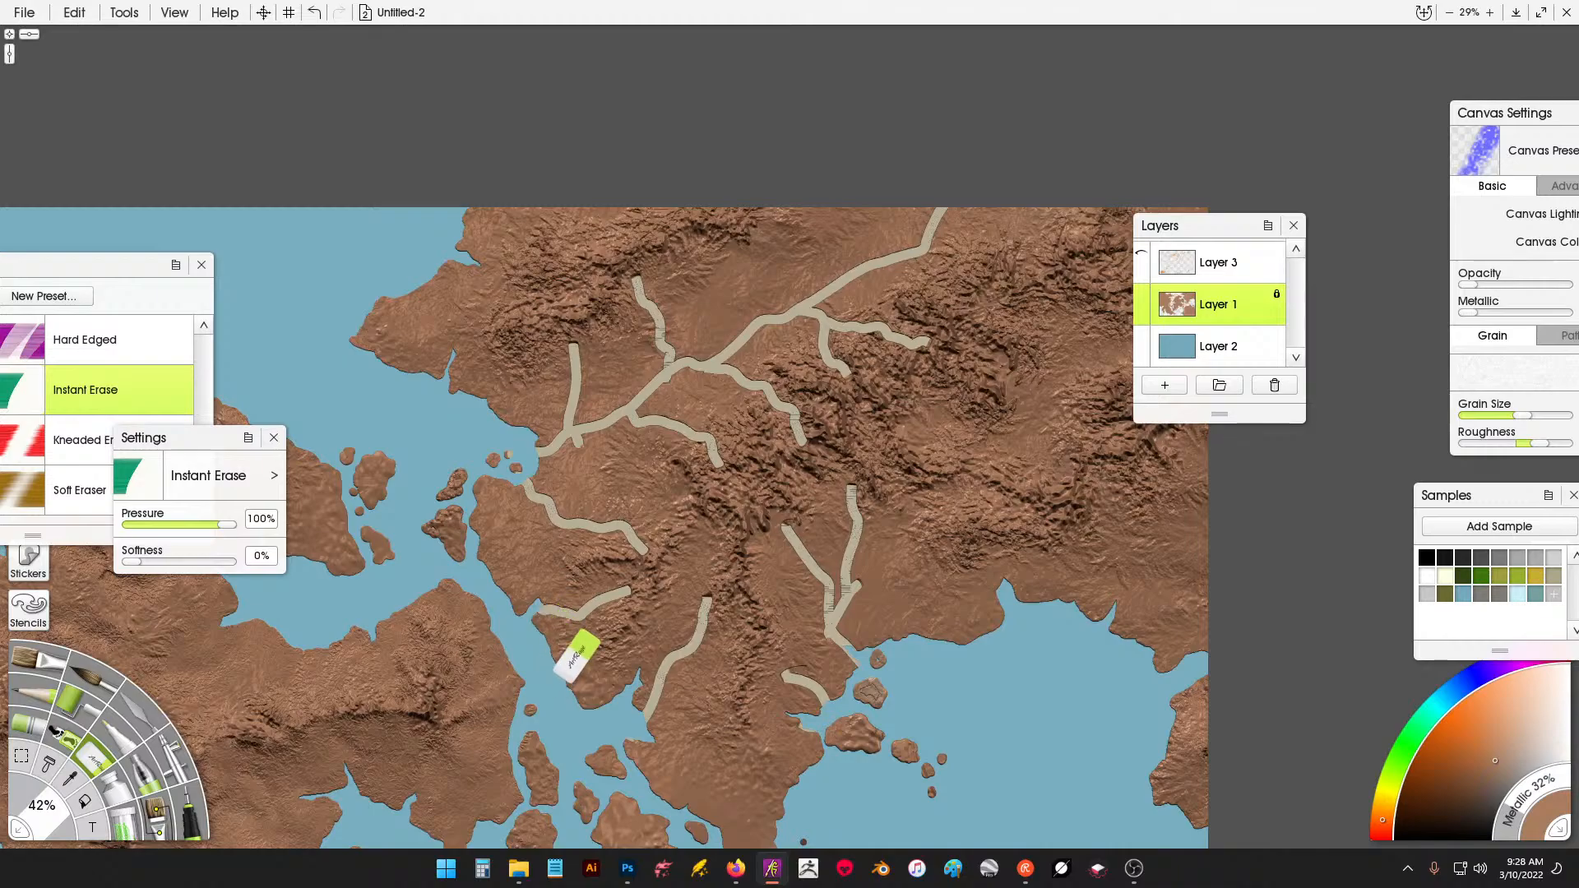
pyautogui.moveTo(926, 486); pyautogui.dragTo(707, 454)
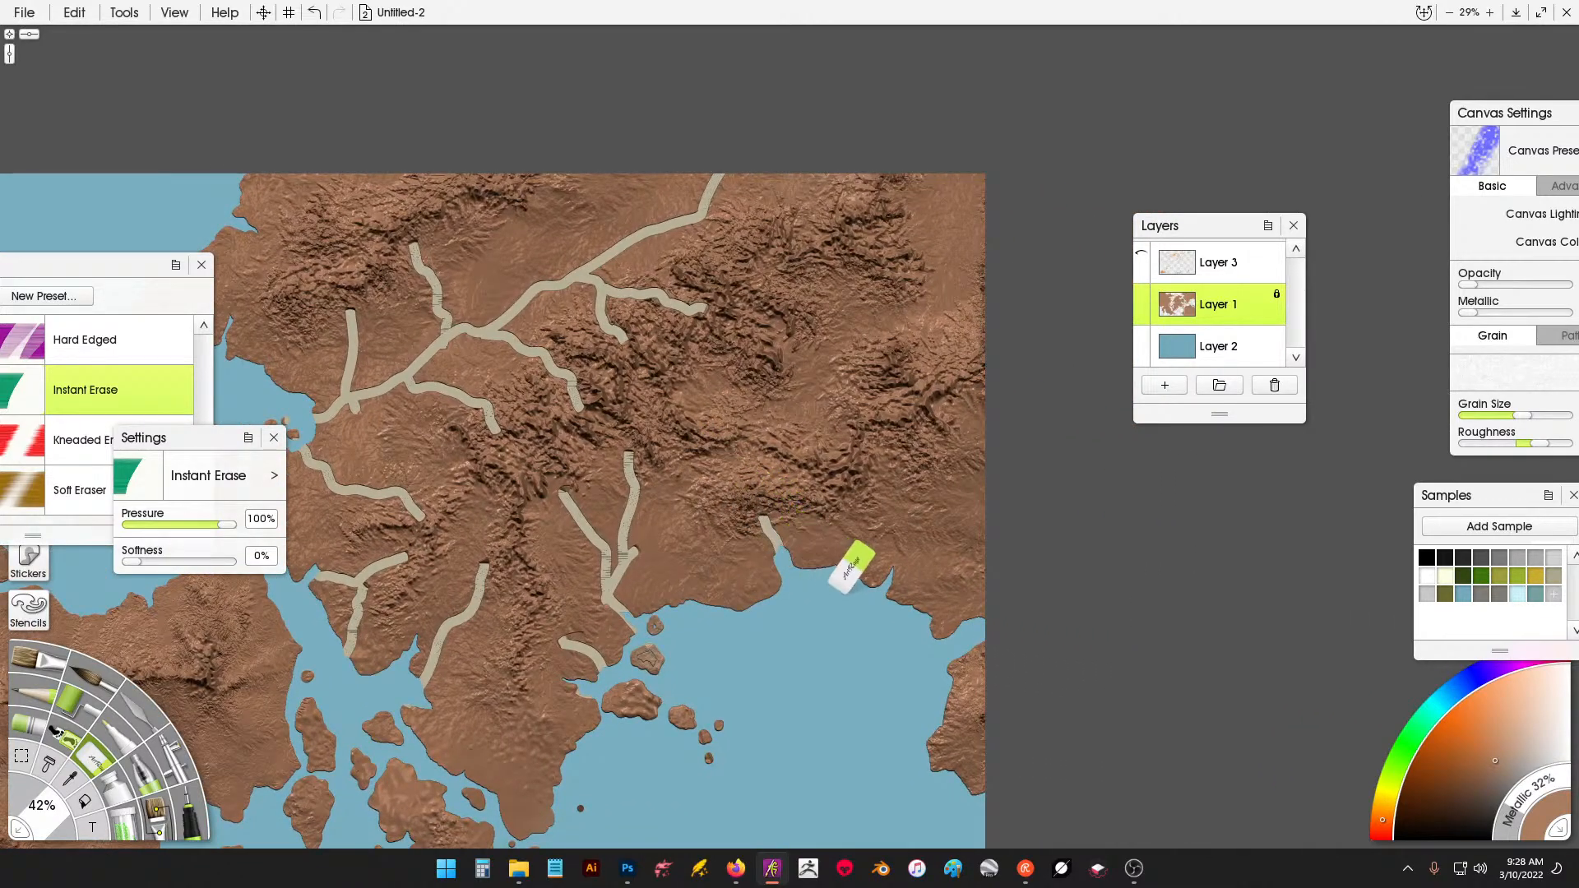
pyautogui.moveTo(849, 566); pyautogui.dragTo(864, 541)
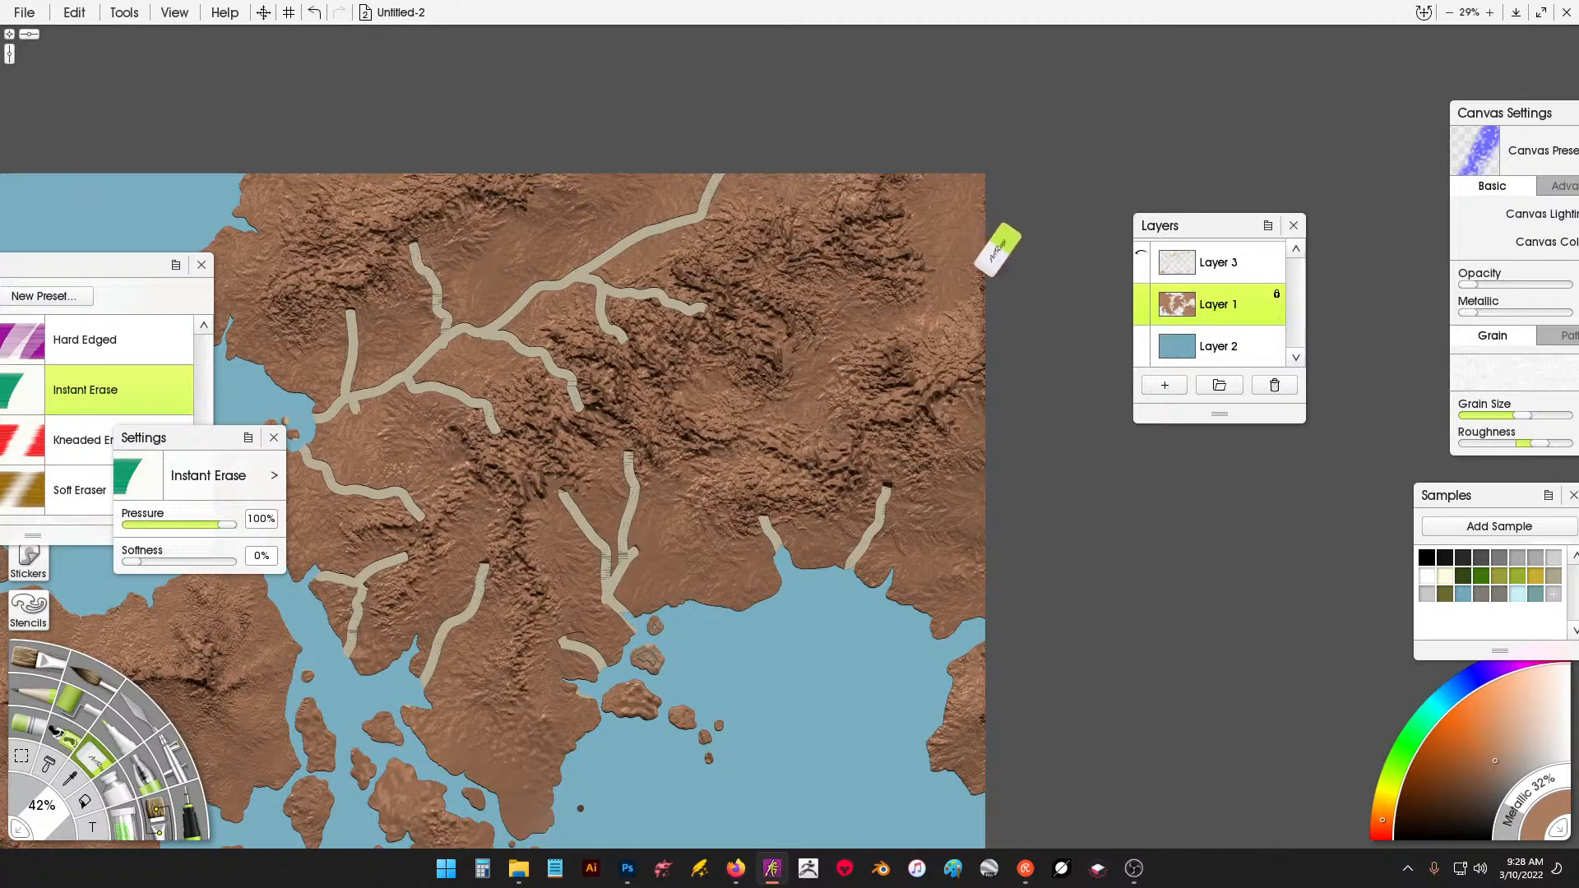
# Erase a second long river from the northeastern continent's eastern edge to the southern river mouth, adding tributaries along both banks.
pyautogui.moveTo(994, 278)
pyautogui.mouseDown()
pyautogui.moveTo(854, 342)
pyautogui.moveTo(792, 406)
pyautogui.moveTo(690, 466)
pyautogui.mouseUp()
pyautogui.moveTo(658, 524); pyautogui.dragTo(701, 525)
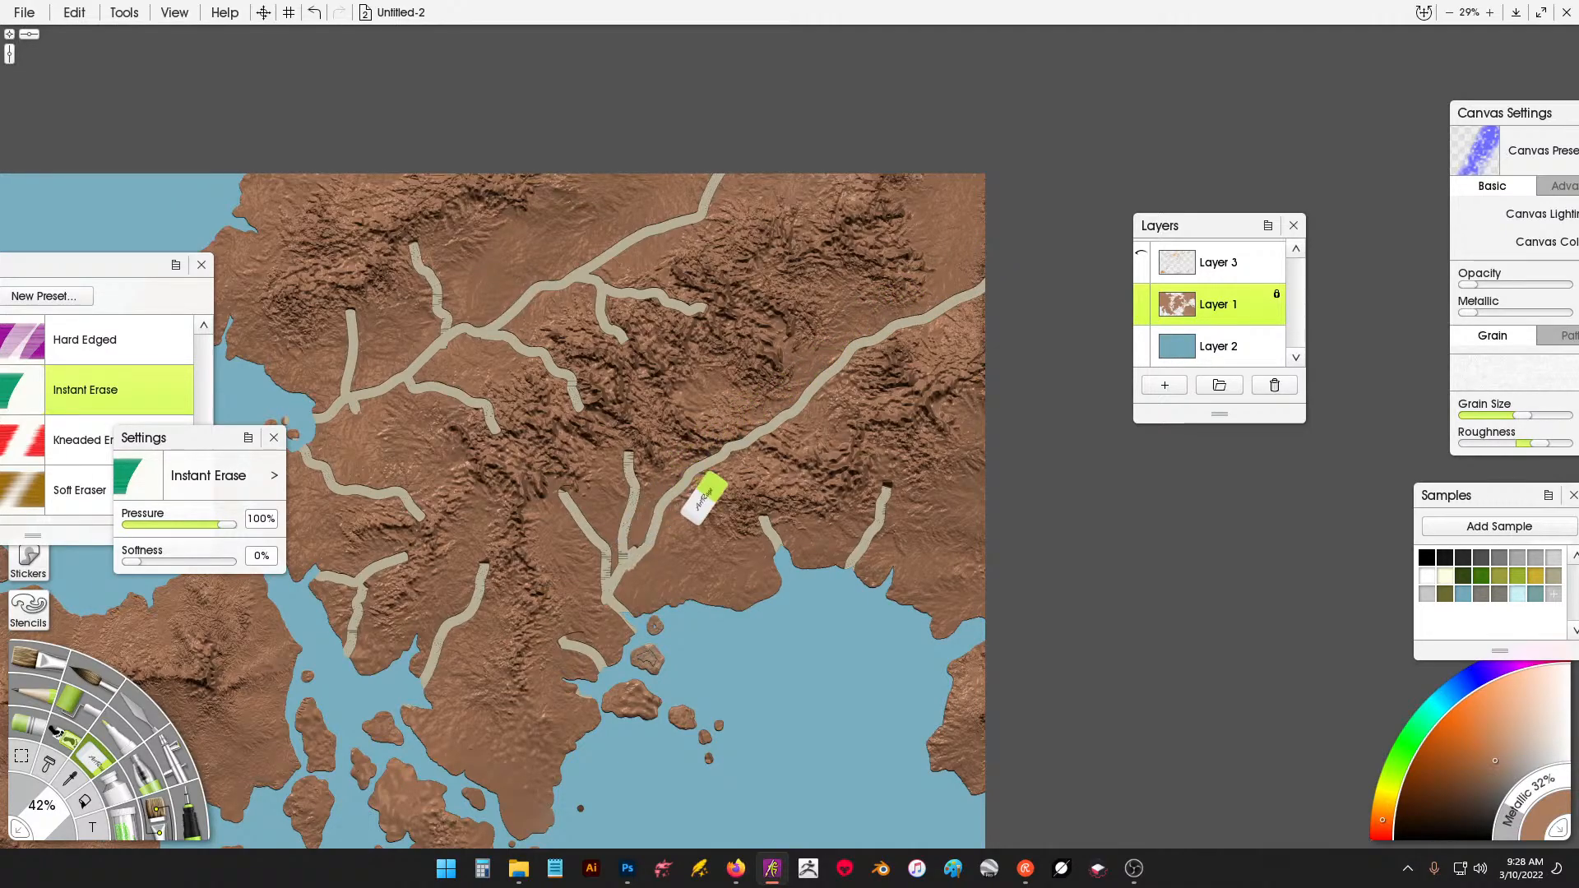
pyautogui.moveTo(658, 391); pyautogui.dragTo(686, 437)
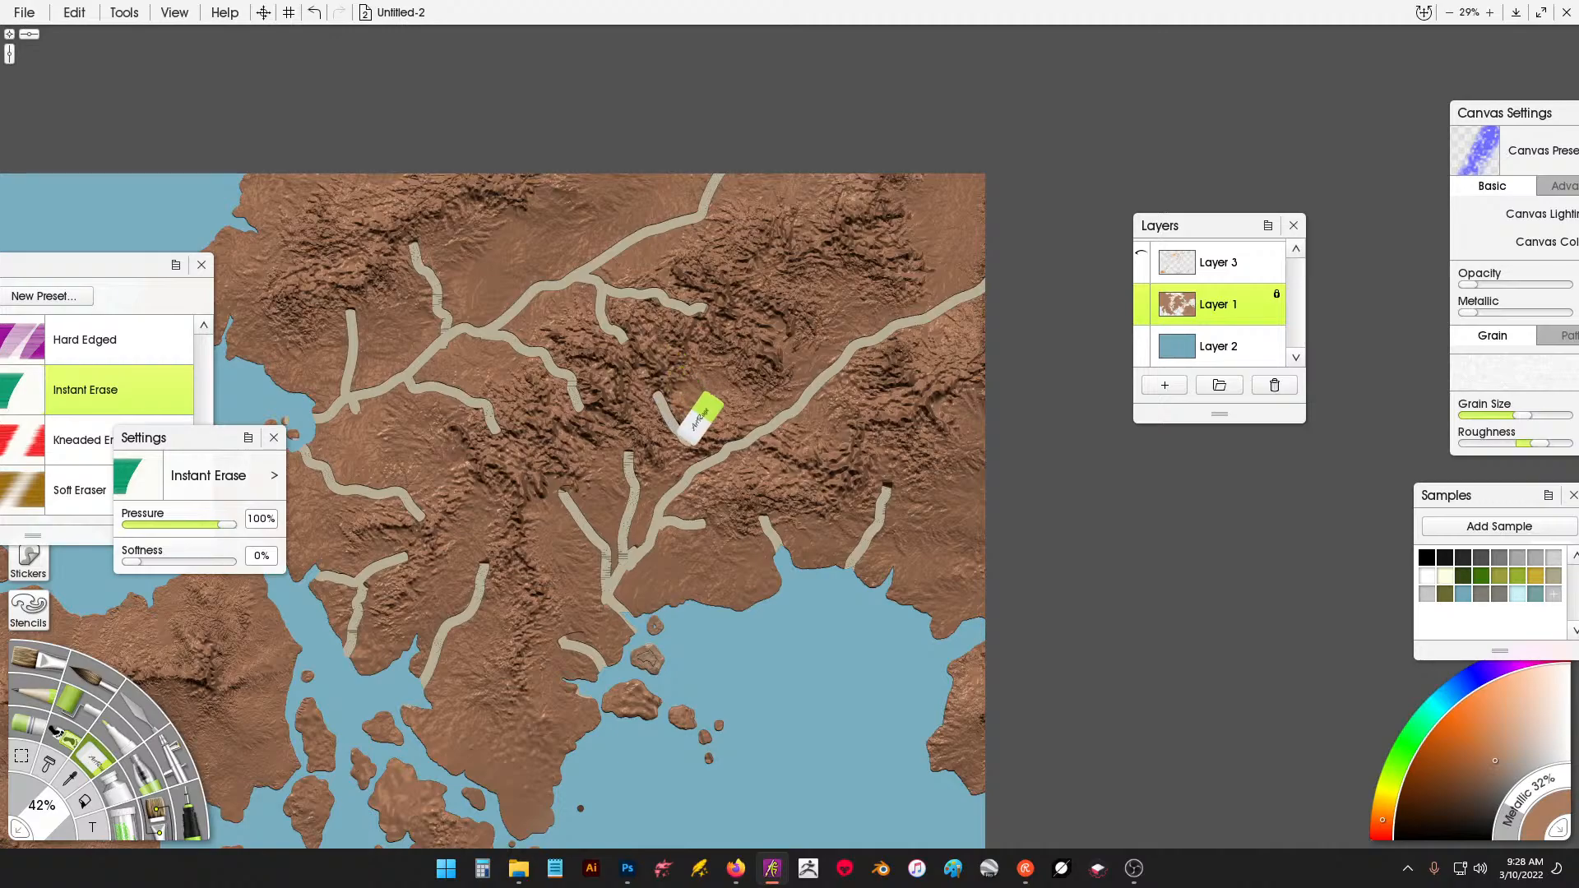
pyautogui.moveTo(719, 364); pyautogui.dragTo(747, 400)
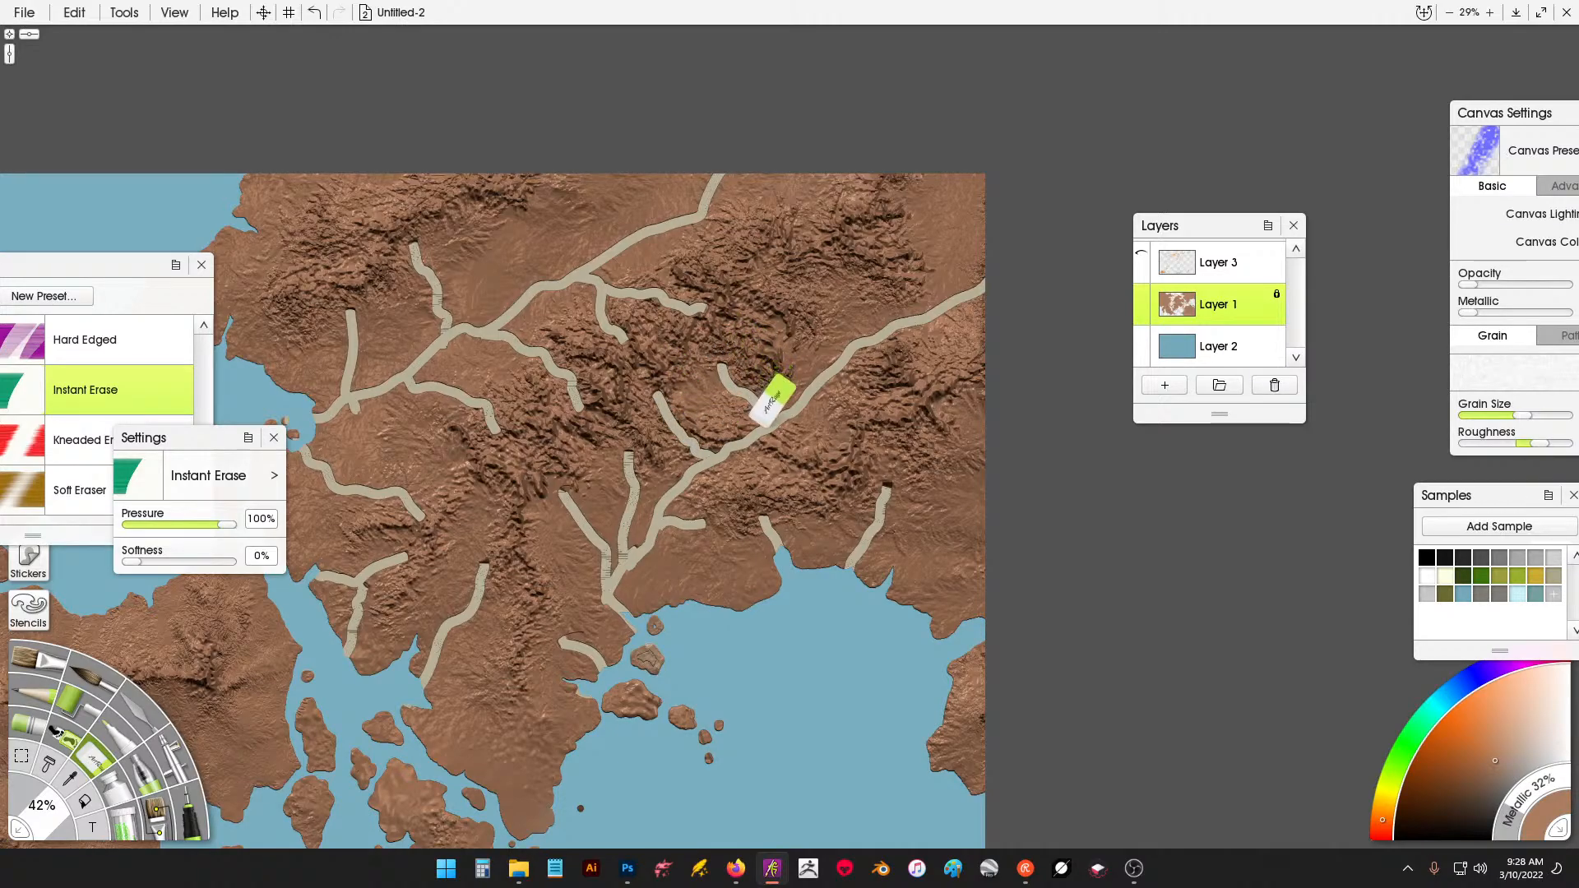
pyautogui.moveTo(895, 380); pyautogui.dragTo(846, 368)
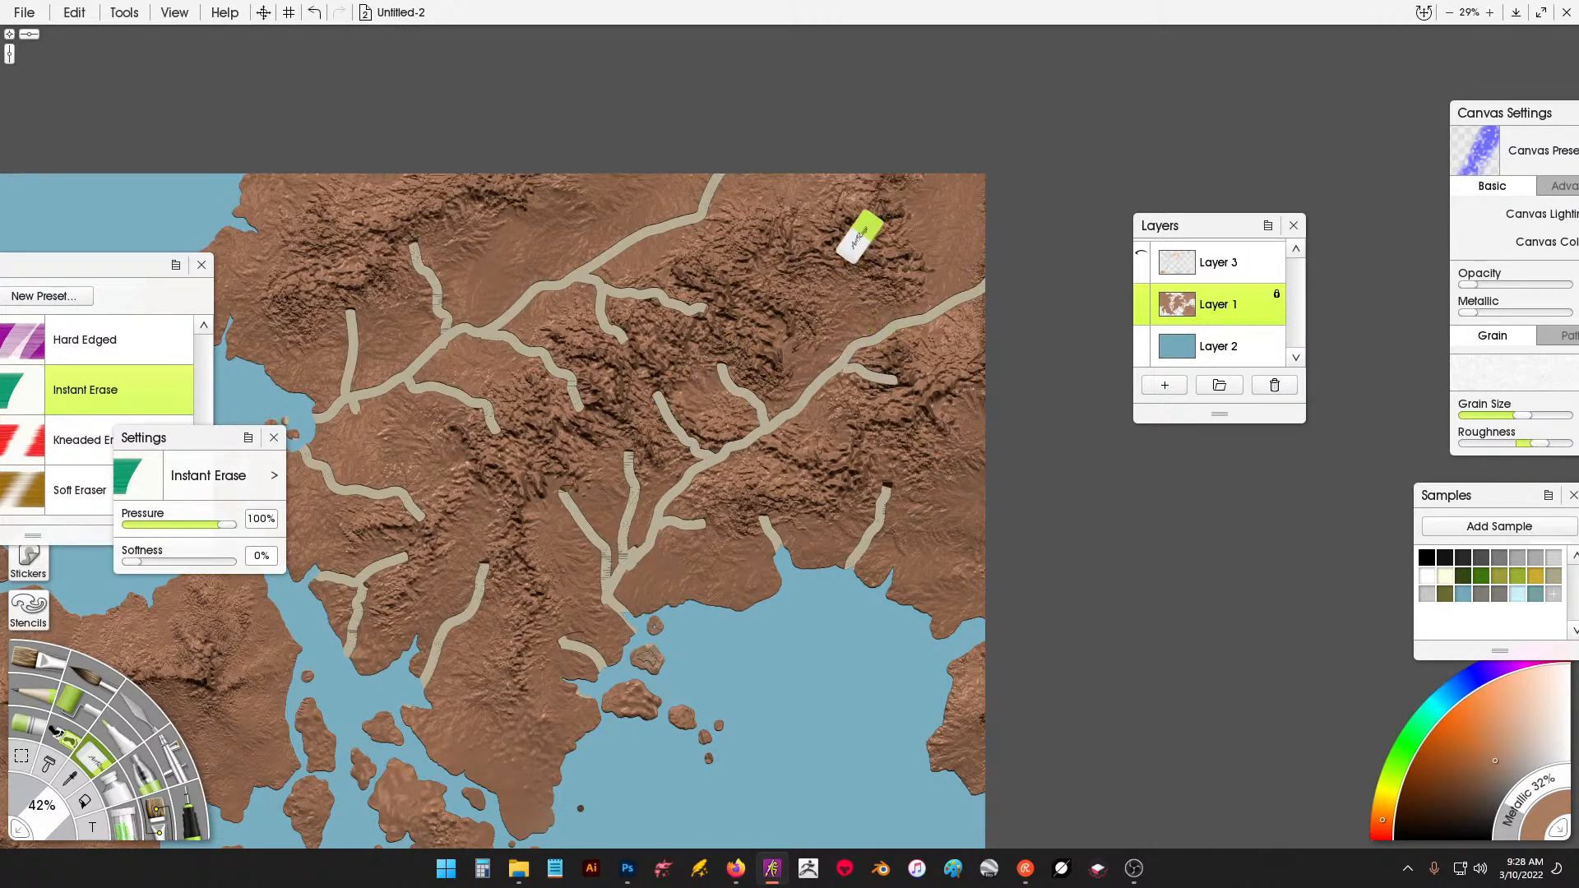
pyautogui.moveTo(854, 263); pyautogui.dragTo(867, 303)
pyautogui.moveTo(938, 191)
pyautogui.mouseDown()
pyautogui.moveTo(962, 362)
pyautogui.moveTo(915, 329)
pyautogui.mouseUp()
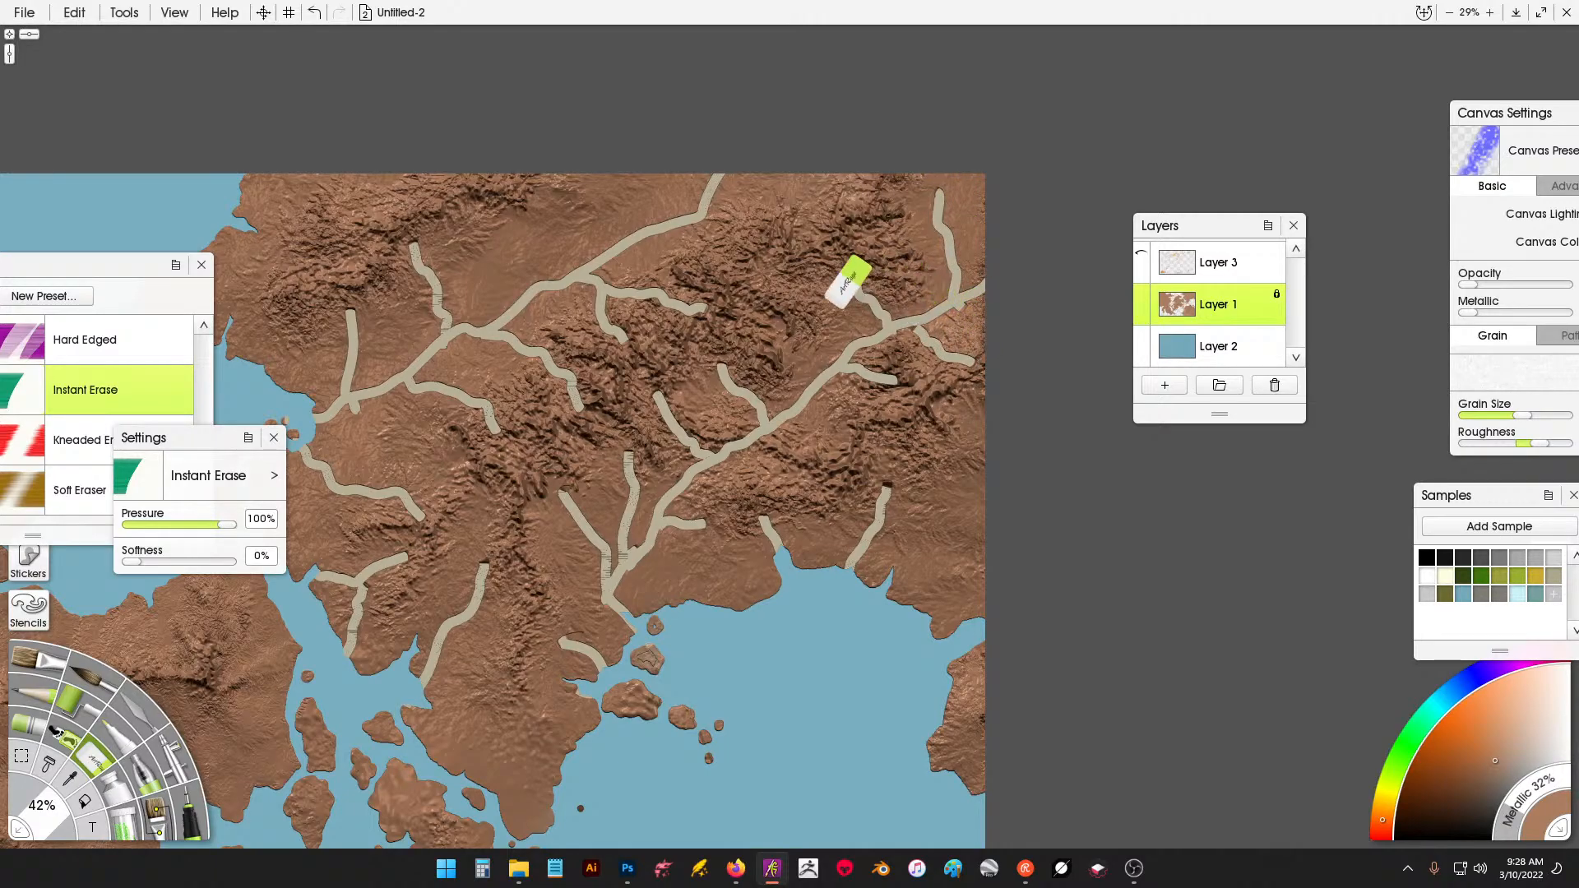
pyautogui.moveTo(760, 311); pyautogui.dragTo(819, 368)
pyautogui.moveTo(819, 429); pyautogui.dragTo(850, 449)
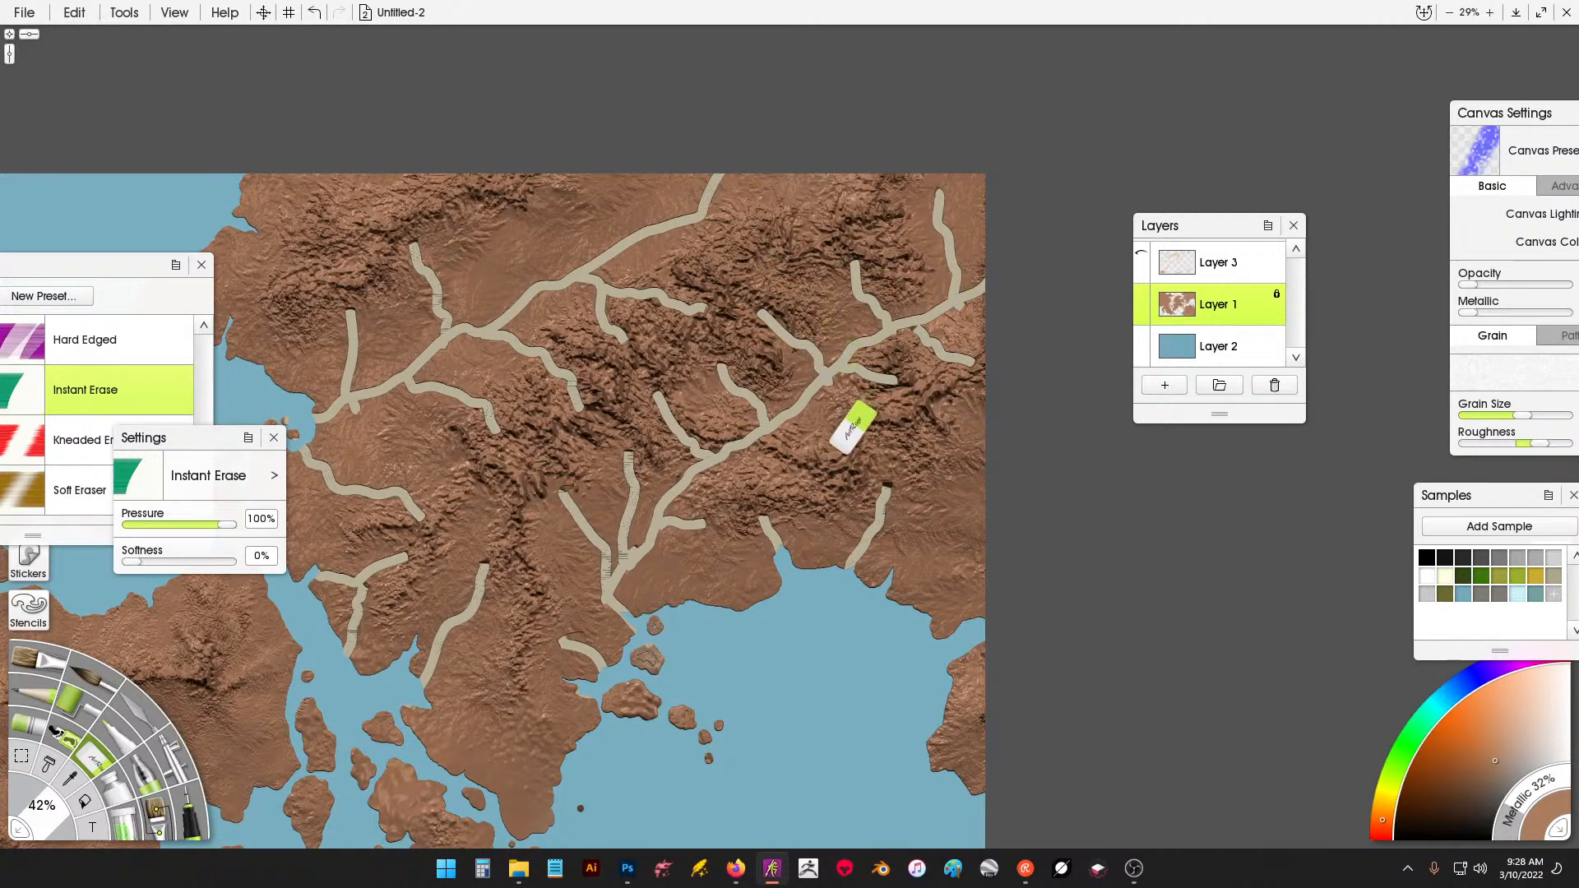
# Erase branching river channels from the southeastern continent's northernmost ridge down to its northern and northwestern coast.
pyautogui.moveTo(745, 724); pyautogui.dragTo(978, 7)
pyautogui.moveTo(796, 437)
pyautogui.mouseDown()
pyautogui.moveTo(796, 399)
pyautogui.moveTo(776, 449)
pyautogui.mouseUp()
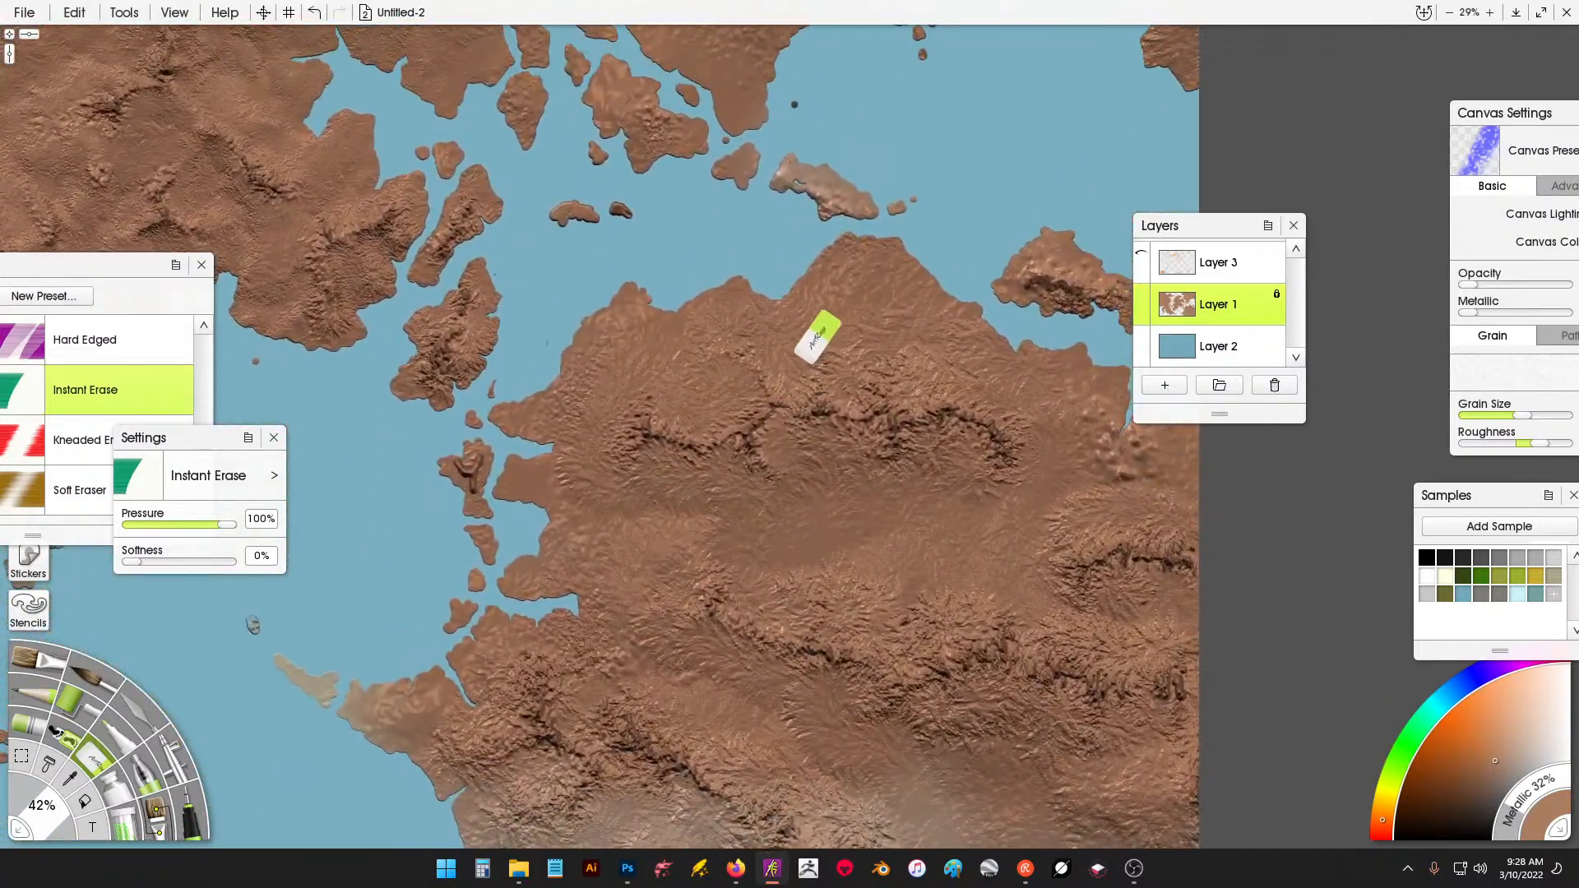
pyautogui.moveTo(804, 391); pyautogui.dragTo(781, 300)
pyautogui.moveTo(855, 390)
pyautogui.mouseDown()
pyautogui.moveTo(903, 247)
pyautogui.moveTo(881, 317)
pyautogui.moveTo(860, 247)
pyautogui.moveTo(879, 321)
pyautogui.moveTo(864, 341)
pyautogui.moveTo(822, 250)
pyautogui.mouseUp()
pyautogui.moveTo(930, 403)
pyautogui.mouseDown()
pyautogui.moveTo(987, 323)
pyautogui.moveTo(951, 339)
pyautogui.moveTo(950, 296)
pyautogui.mouseUp()
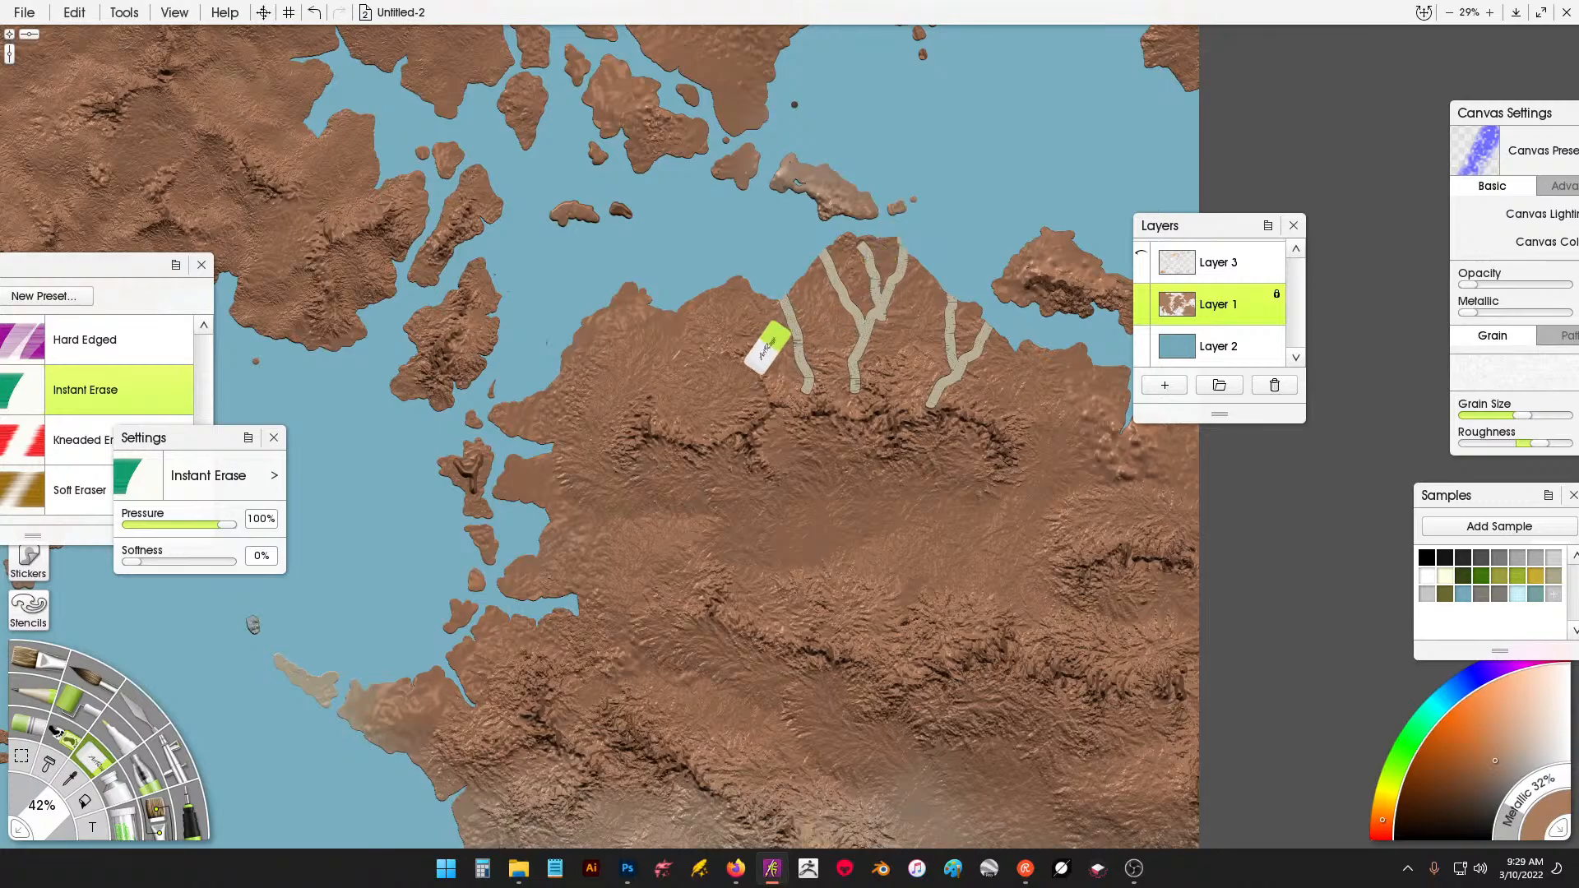
pyautogui.moveTo(755, 405)
pyautogui.mouseDown()
pyautogui.moveTo(650, 374)
pyautogui.moveTo(613, 298)
pyautogui.mouseUp()
pyautogui.moveTo(663, 376)
pyautogui.mouseDown()
pyautogui.moveTo(534, 339)
pyautogui.moveTo(577, 333)
pyautogui.mouseUp()
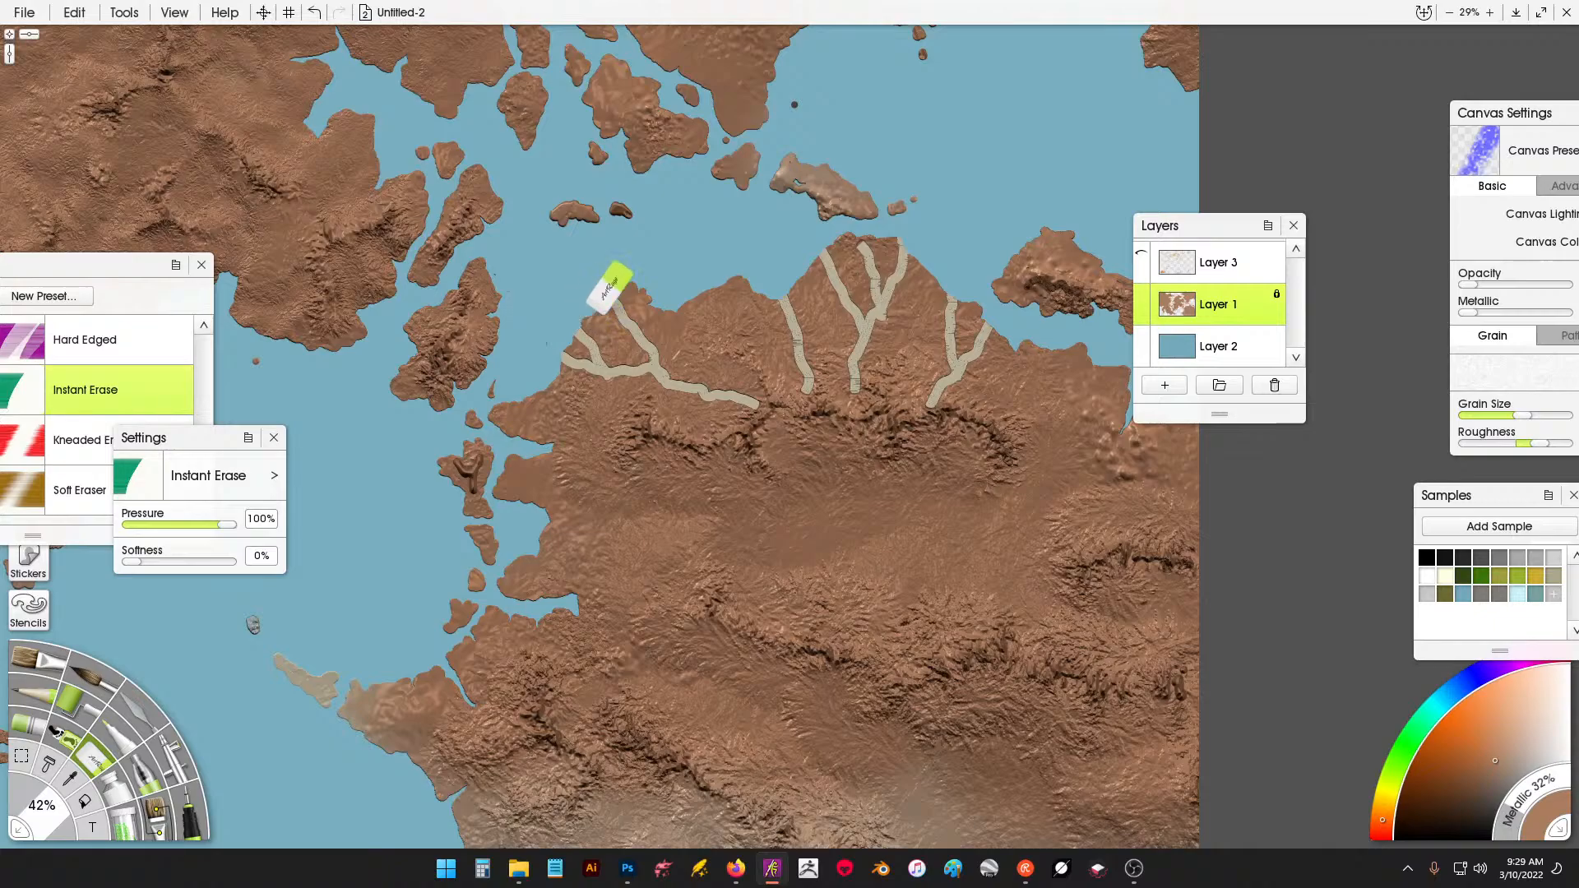
pyautogui.moveTo(721, 375); pyautogui.dragTo(705, 300)
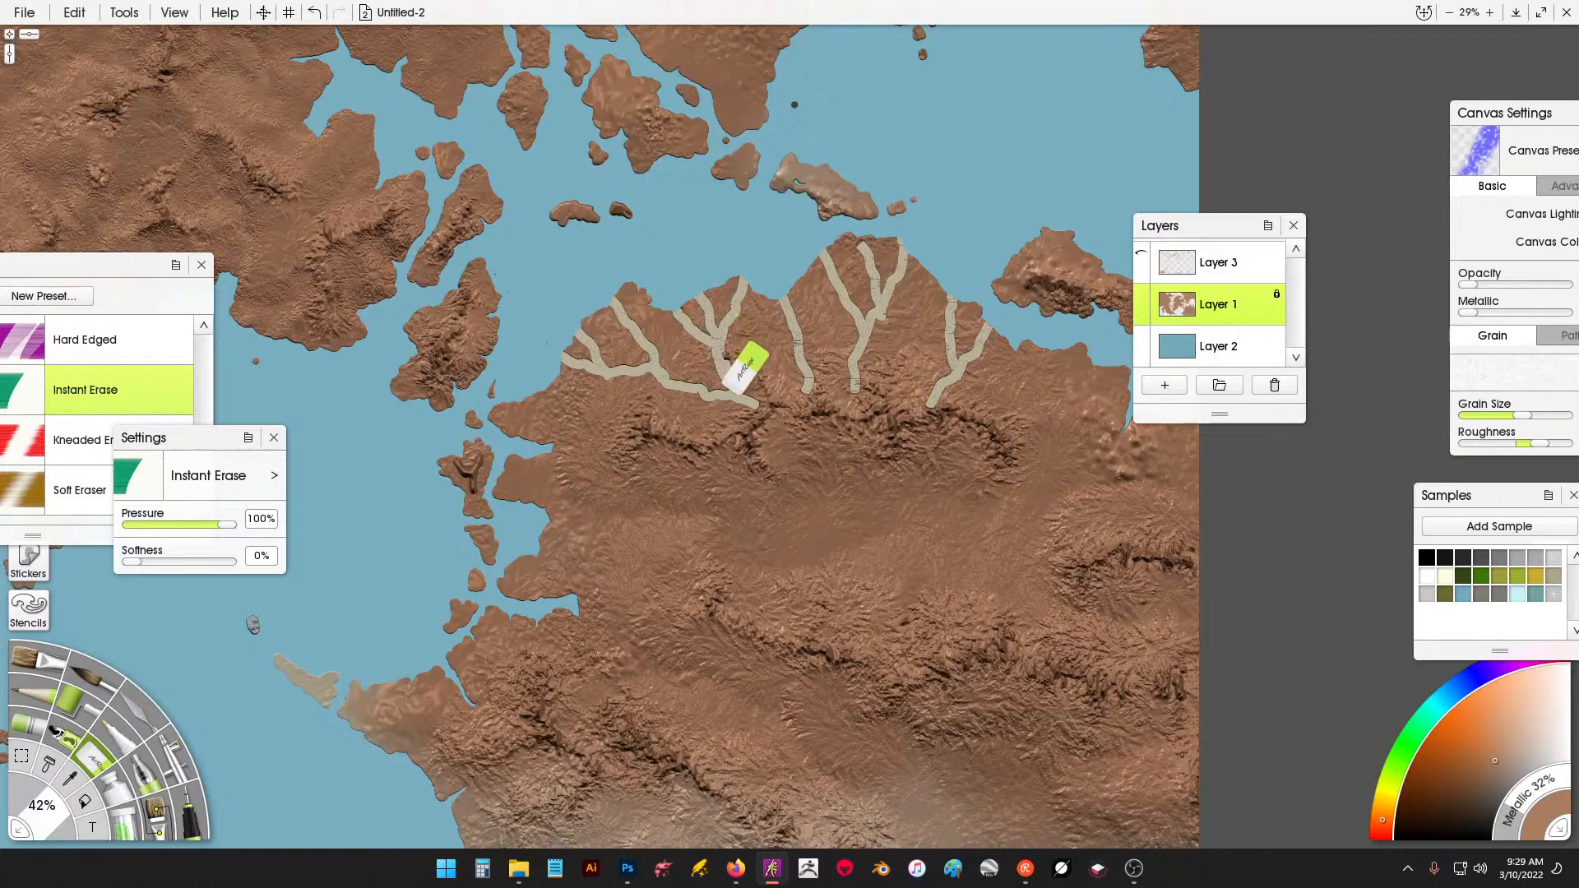
# Erase a long river through the southeastern continent's central valley to the western inlet, with tributaries from the ridges to the north and south.
pyautogui.moveTo(828, 510); pyautogui.dragTo(797, 396)
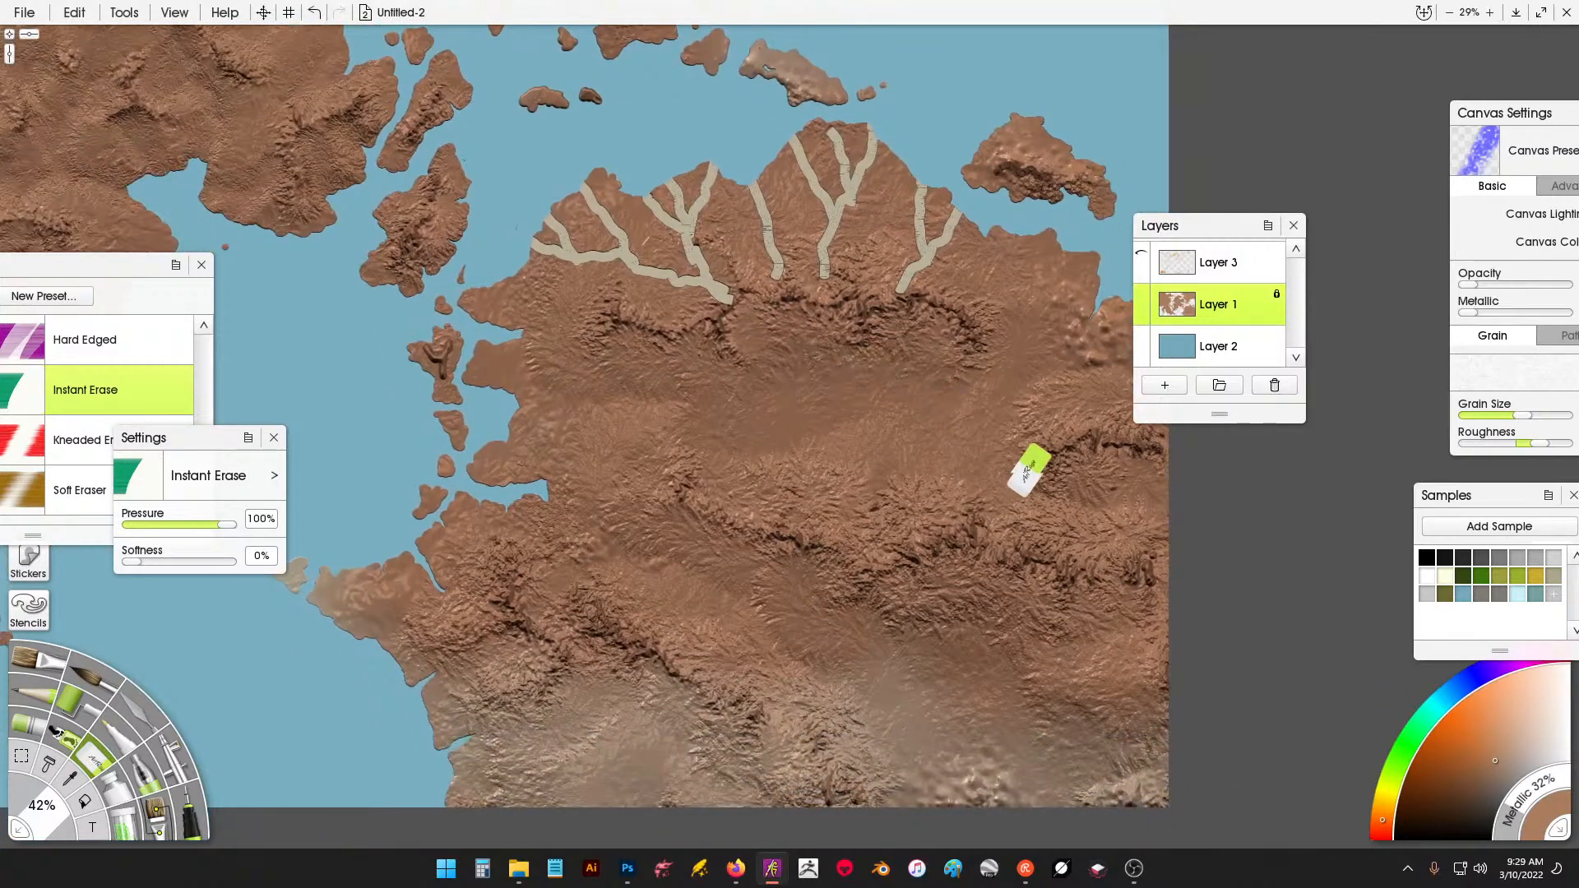
pyautogui.moveTo(1152, 492)
pyautogui.mouseDown()
pyautogui.moveTo(1032, 497)
pyautogui.moveTo(978, 446)
pyautogui.moveTo(900, 416)
pyautogui.moveTo(820, 431)
pyautogui.moveTo(677, 398)
pyautogui.moveTo(536, 415)
pyautogui.mouseUp()
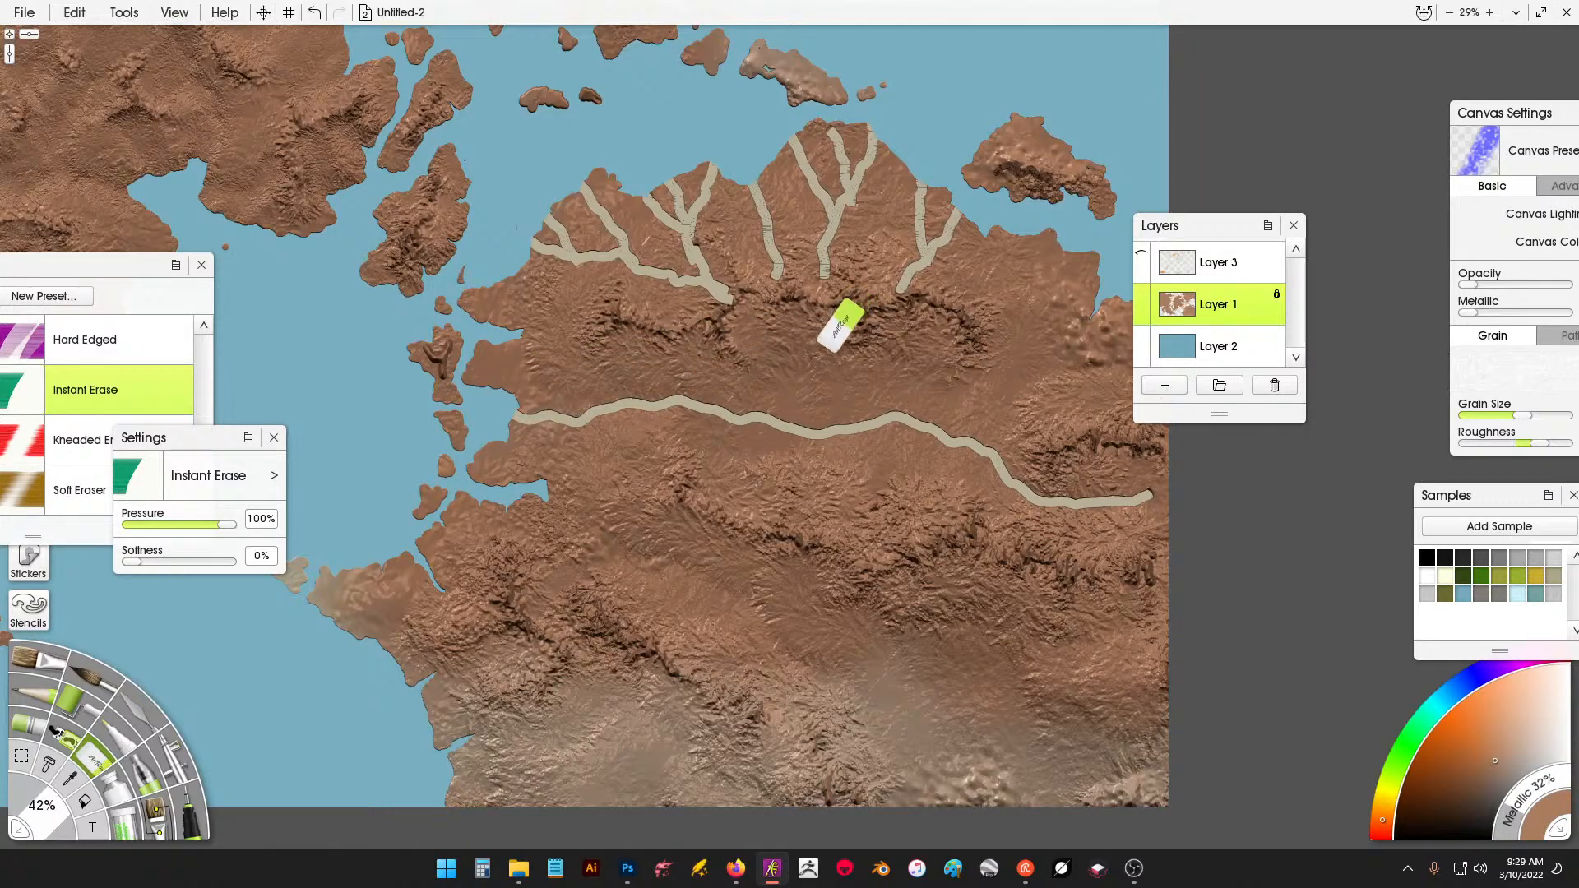
pyautogui.moveTo(836, 346)
pyautogui.mouseDown()
pyautogui.moveTo(758, 413)
pyautogui.moveTo(794, 385)
pyautogui.mouseUp()
pyautogui.moveTo(935, 327); pyautogui.dragTo(895, 417)
pyautogui.moveTo(877, 539); pyautogui.dragTo(856, 502)
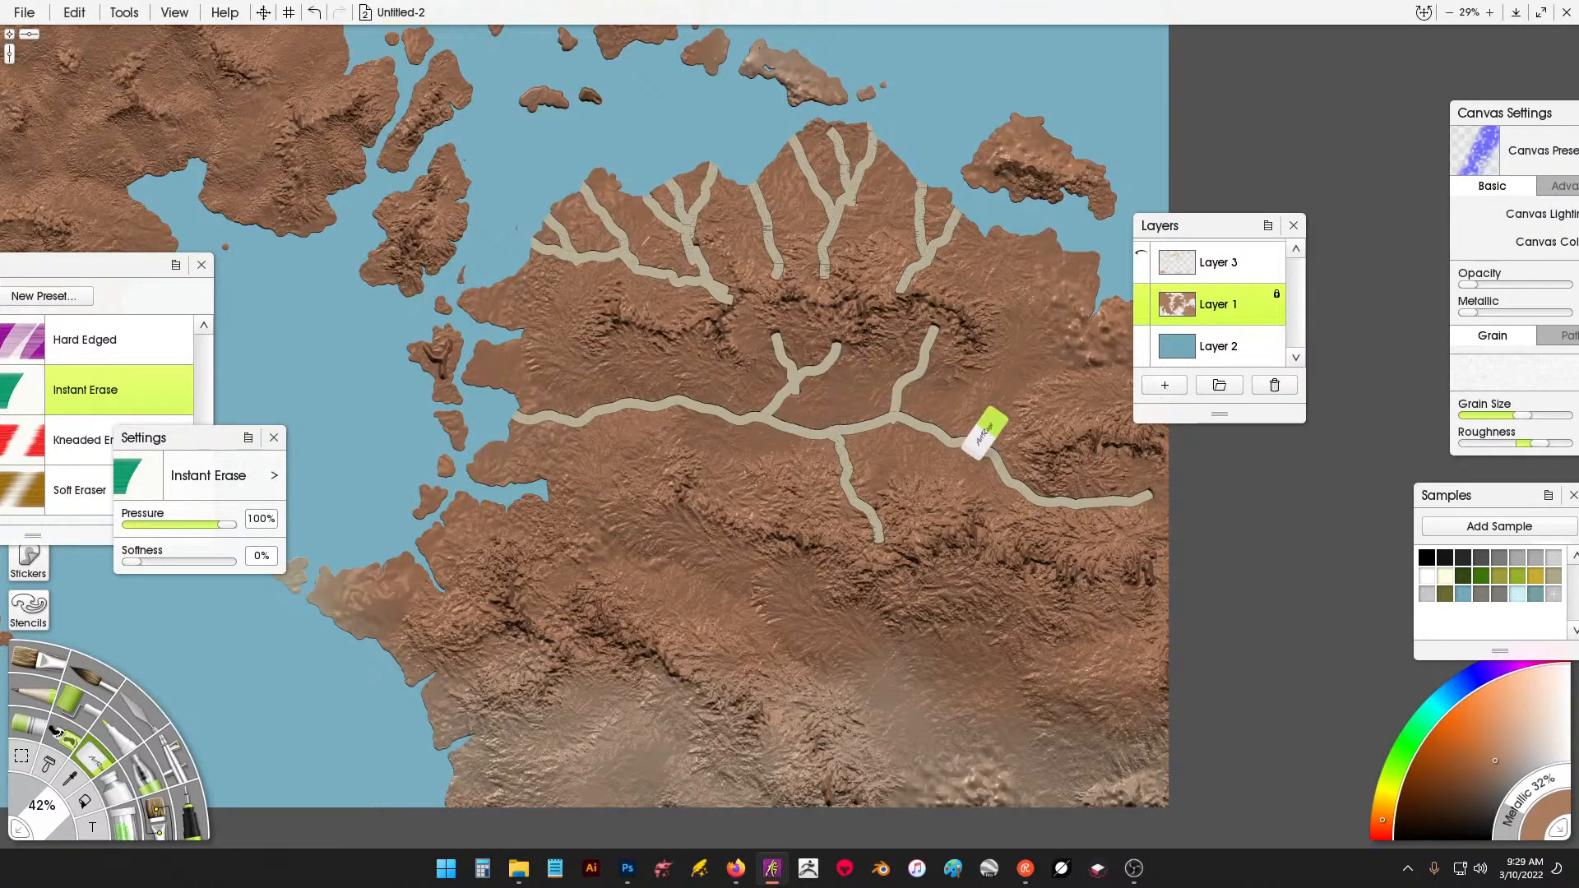
pyautogui.moveTo(991, 516); pyautogui.dragTo(1035, 493)
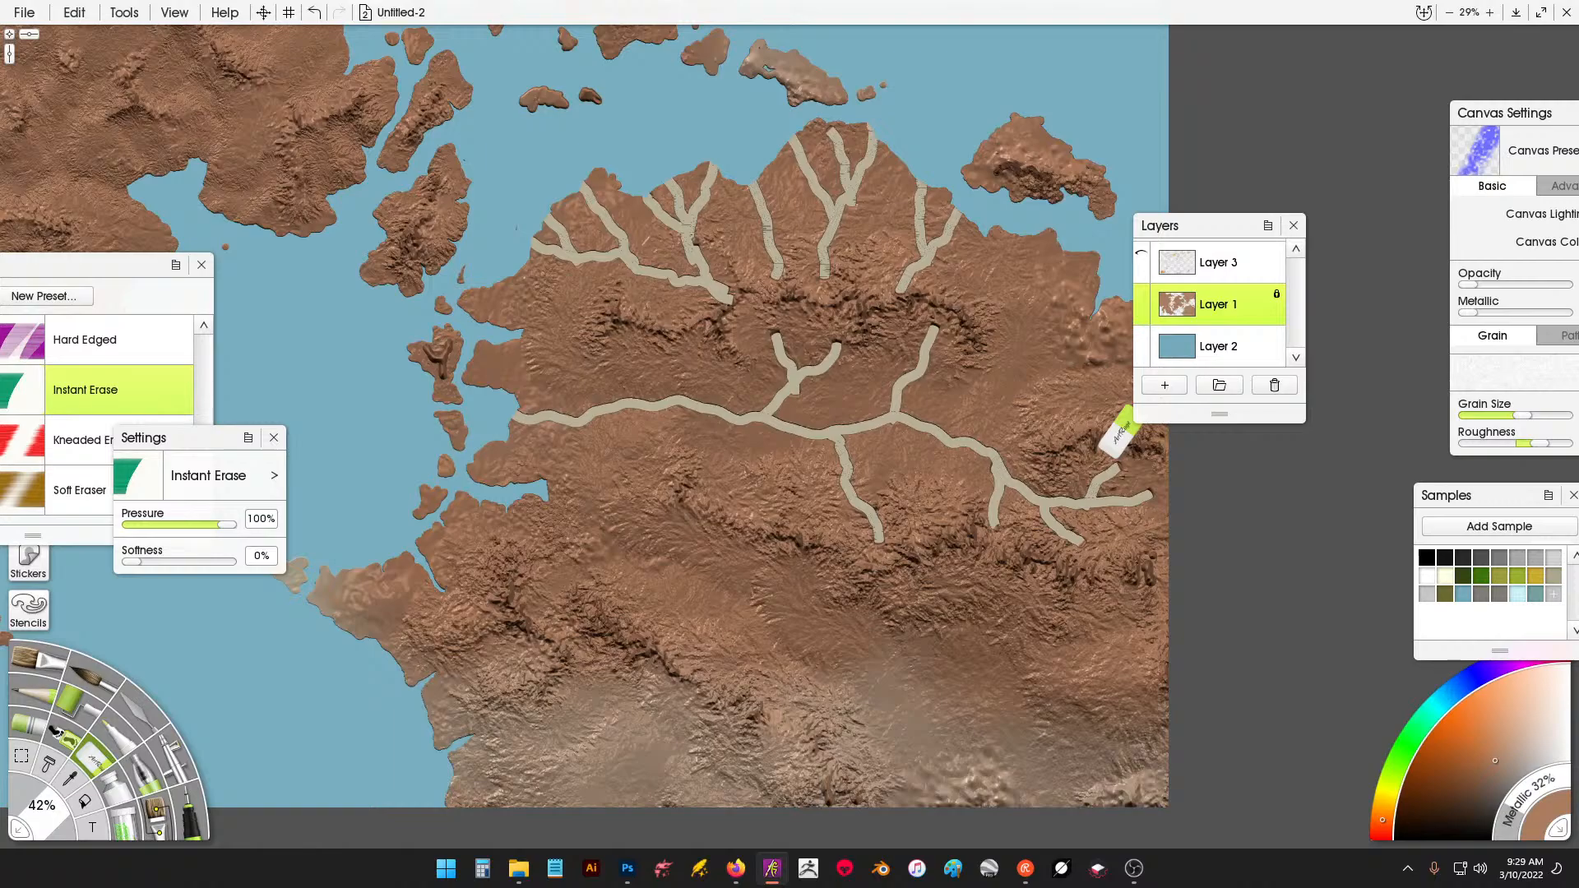
pyautogui.moveTo(978, 510); pyautogui.dragTo(1015, 327)
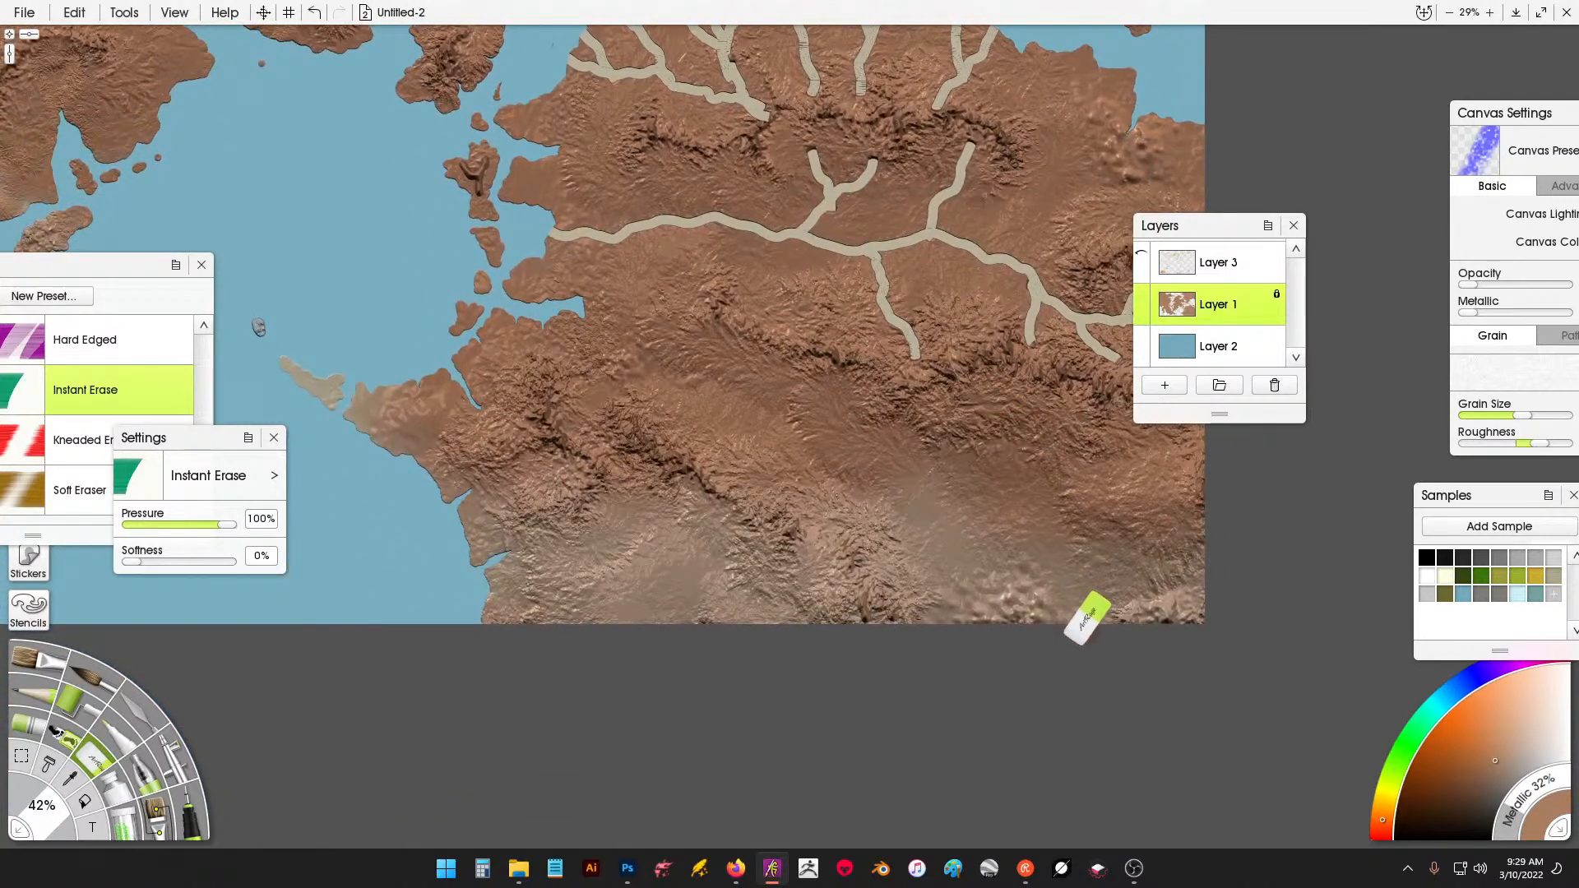
# Erase a long river from the southeastern continent's southern edge to the next inlet south on its western coast, adding tributaries along both banks.
pyautogui.moveTo(1080, 643)
pyautogui.mouseDown()
pyautogui.moveTo(1043, 576)
pyautogui.moveTo(982, 534)
pyautogui.moveTo(847, 479)
pyautogui.moveTo(807, 430)
pyautogui.moveTo(646, 363)
pyautogui.moveTo(586, 315)
pyautogui.mouseUp()
pyautogui.moveTo(783, 362); pyautogui.dragTo(726, 379)
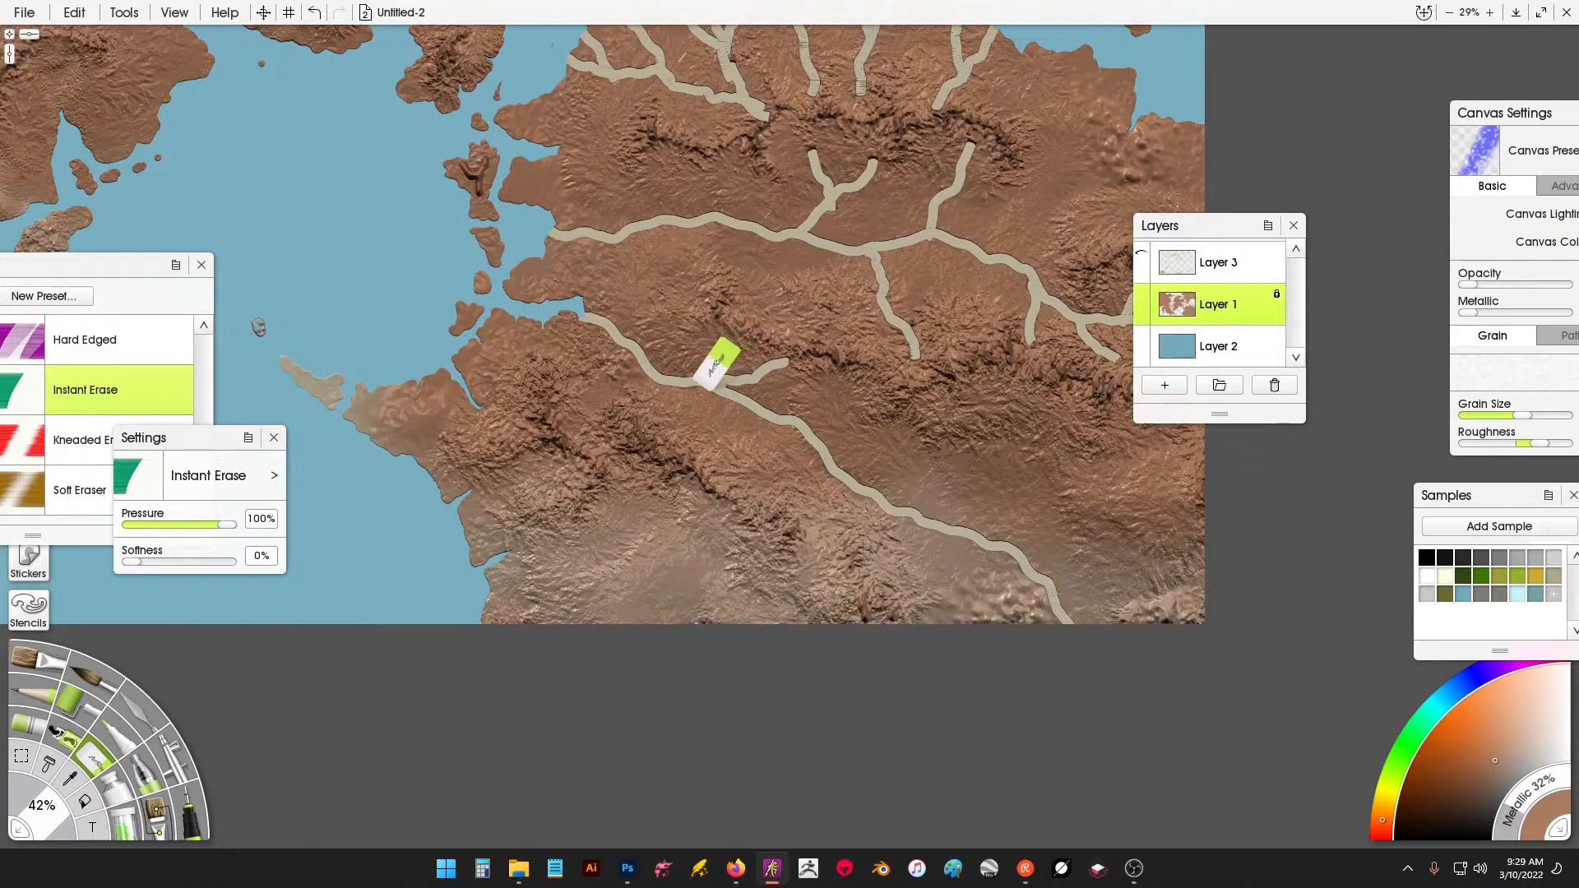
pyautogui.moveTo(782, 516); pyautogui.dragTo(775, 472)
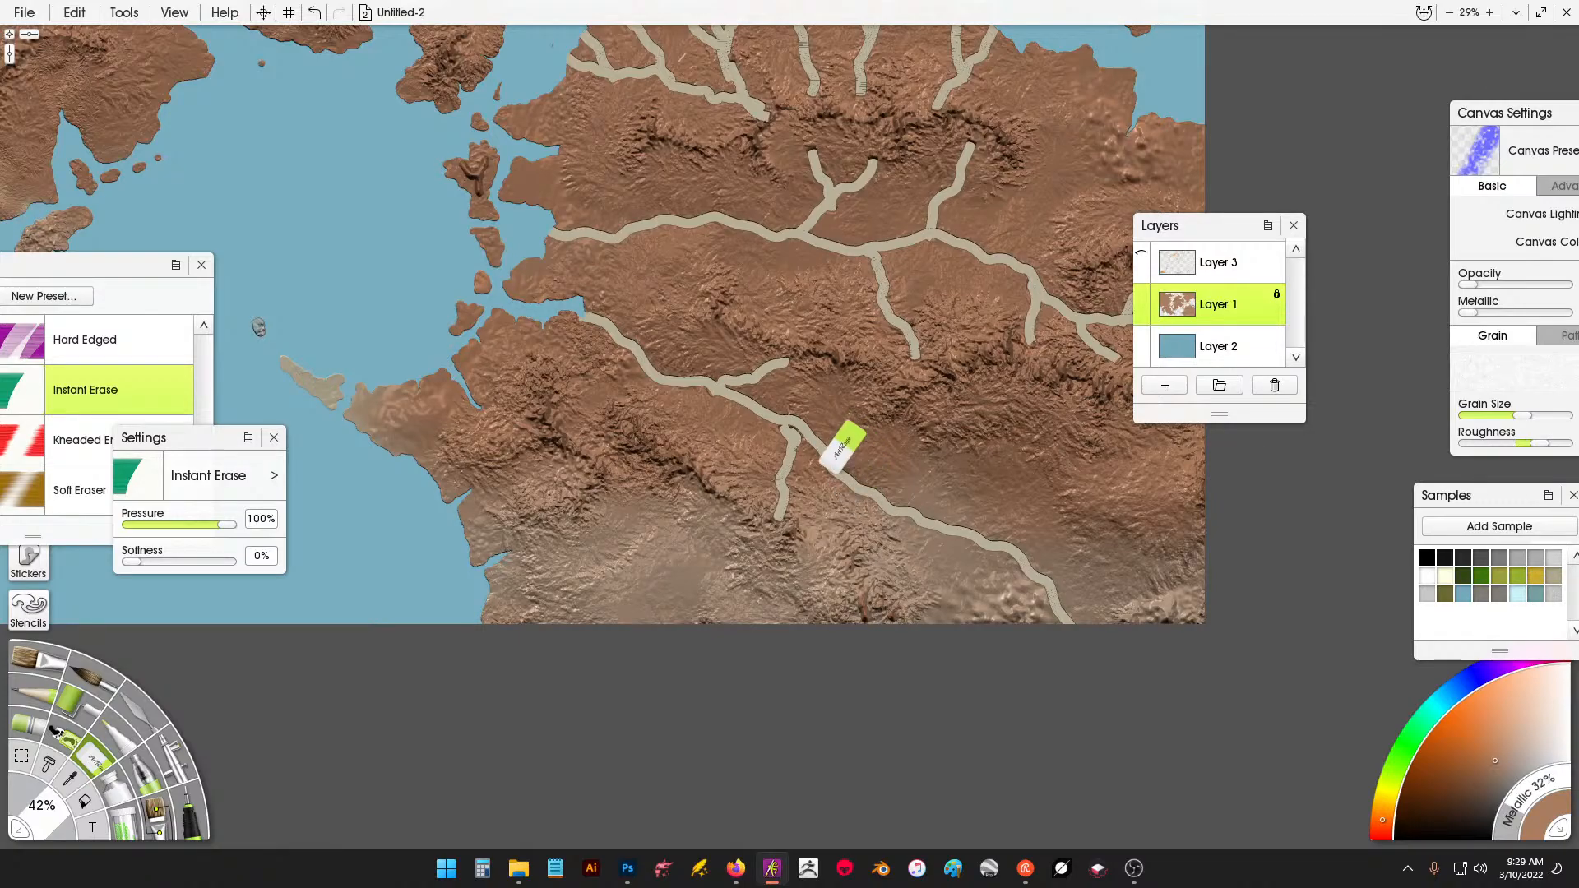
pyautogui.moveTo(1011, 463); pyautogui.dragTo(930, 492)
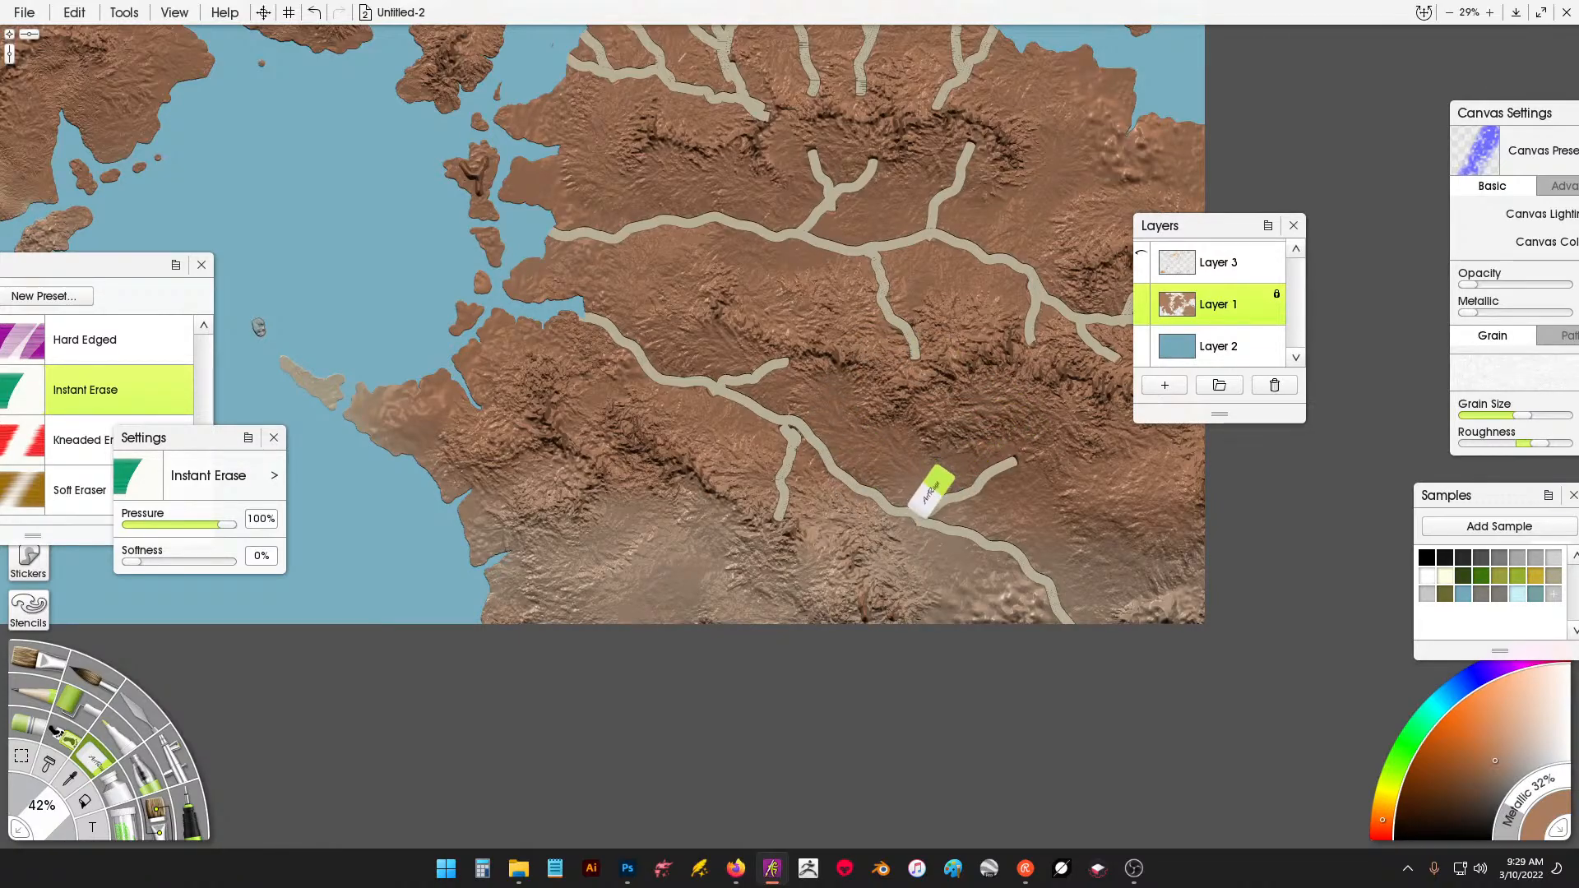
pyautogui.moveTo(968, 623); pyautogui.dragTo(972, 543)
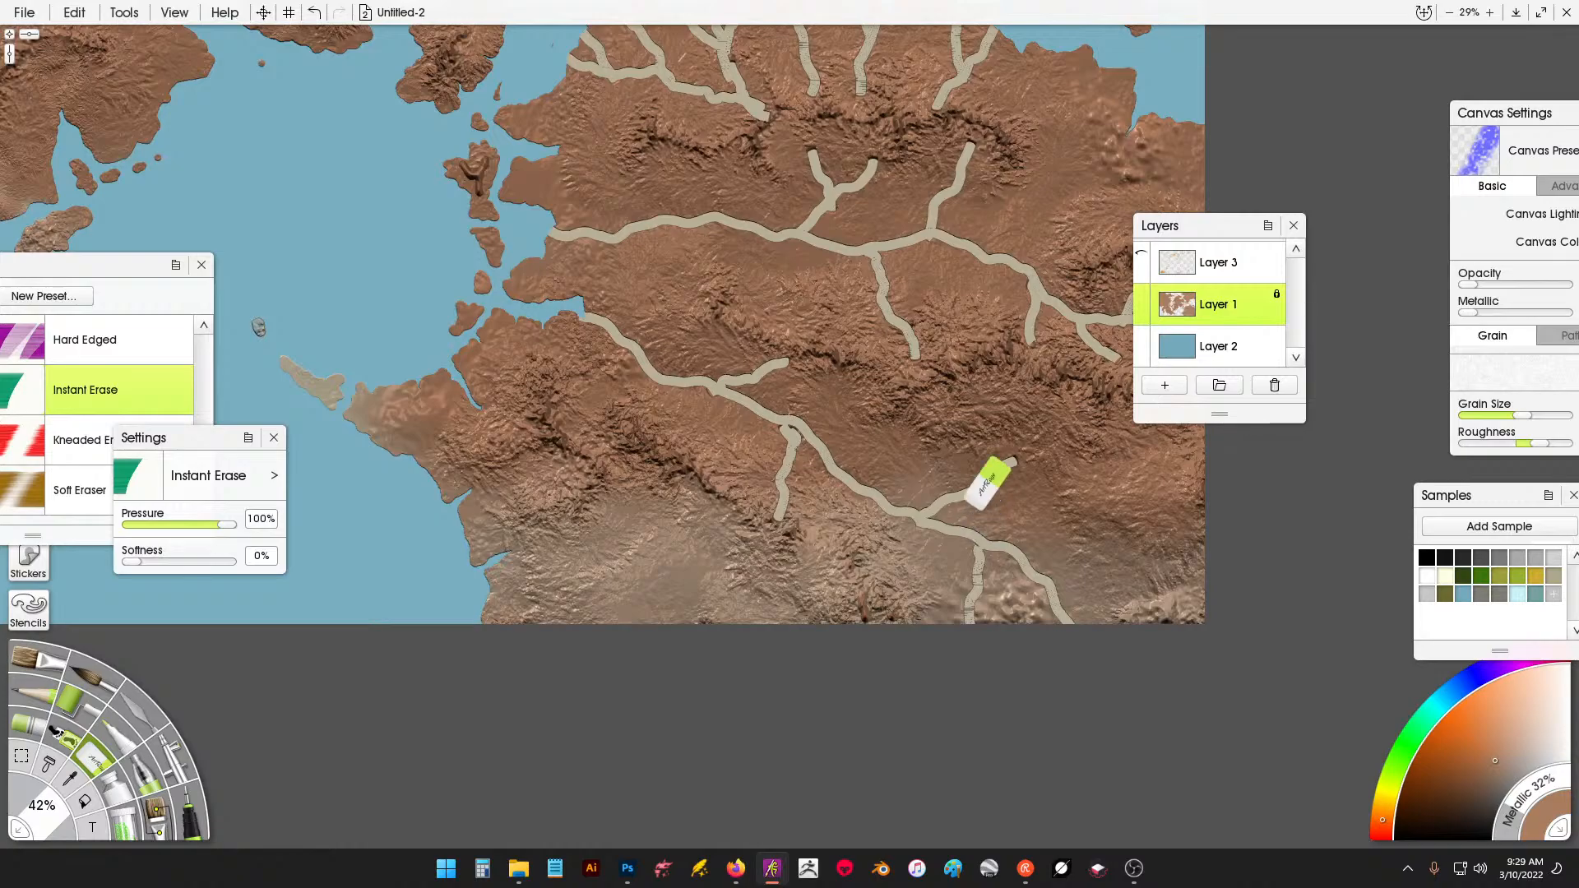
pyautogui.moveTo(917, 428); pyautogui.dragTo(833, 462)
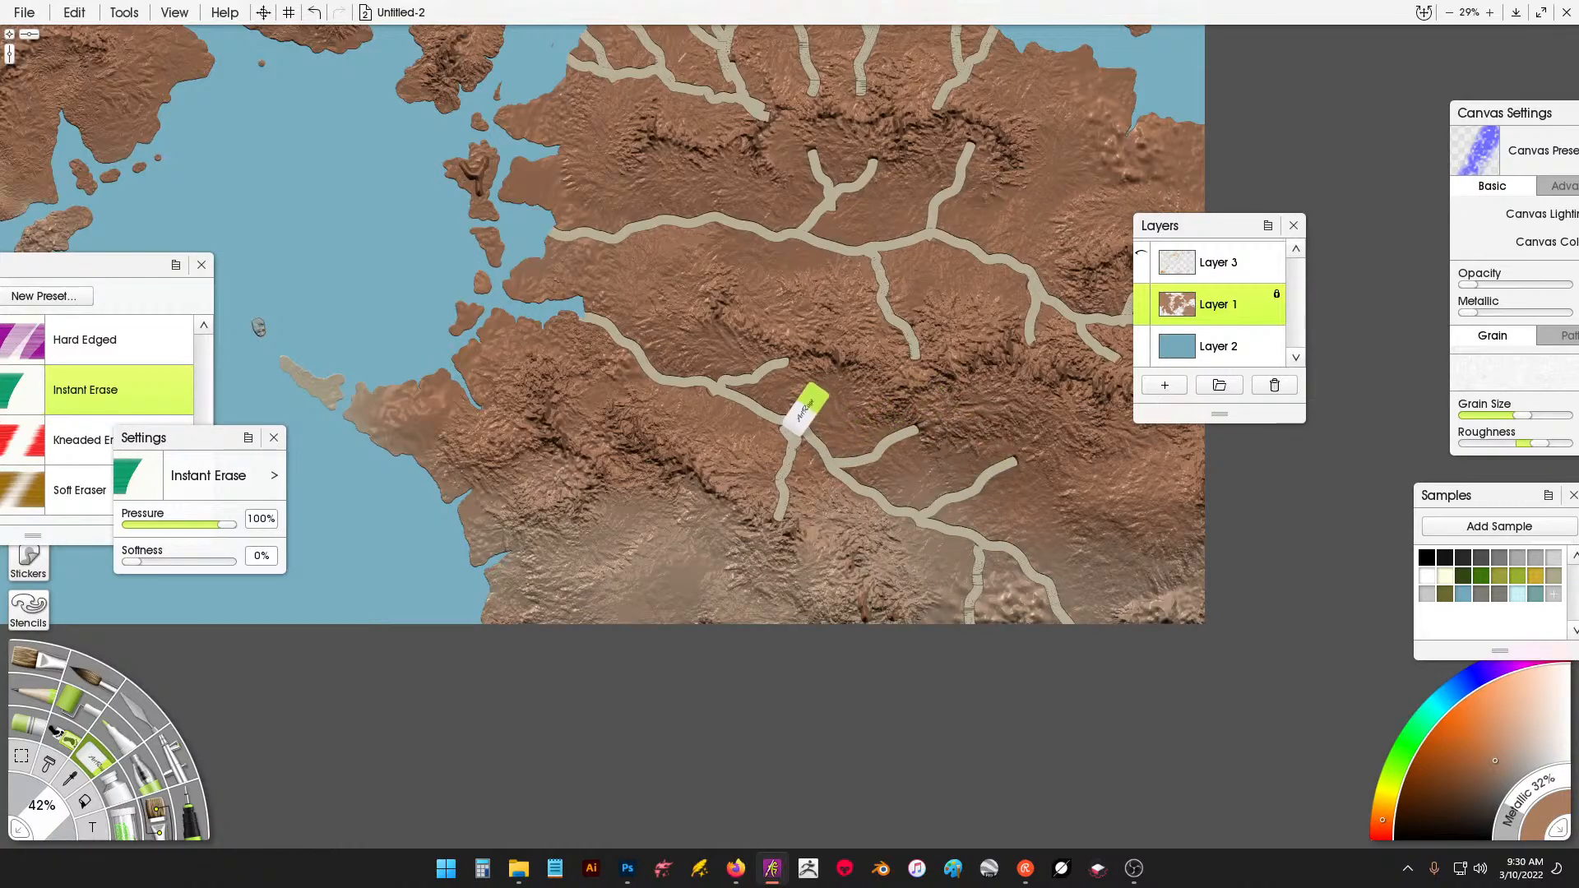
pyautogui.moveTo(600, 418); pyautogui.dragTo(601, 359)
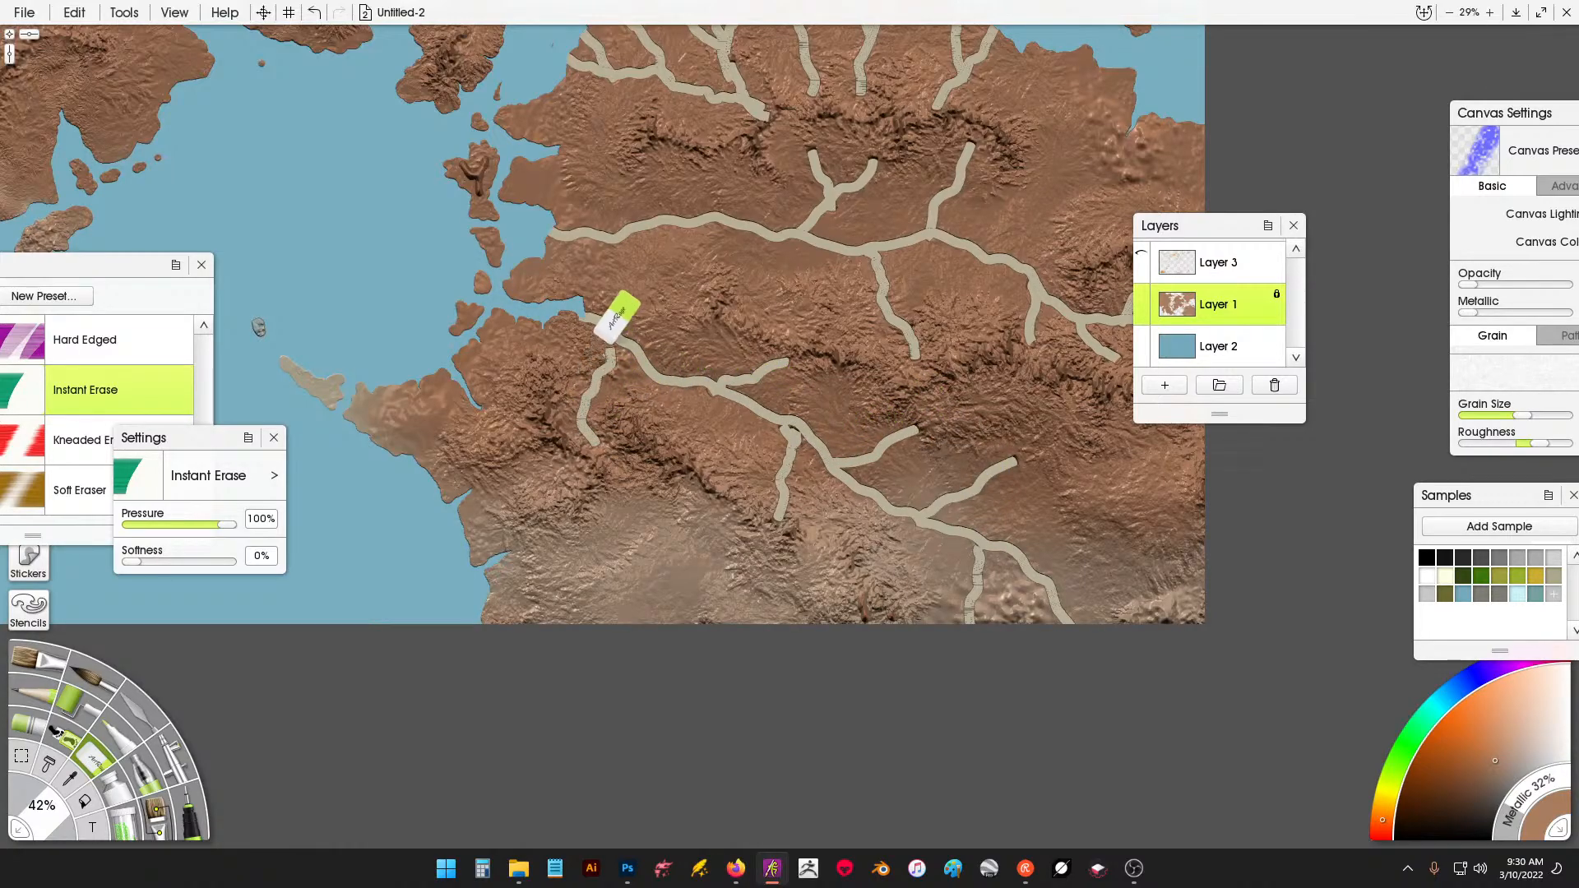
pyautogui.moveTo(727, 329); pyautogui.dragTo(671, 353)
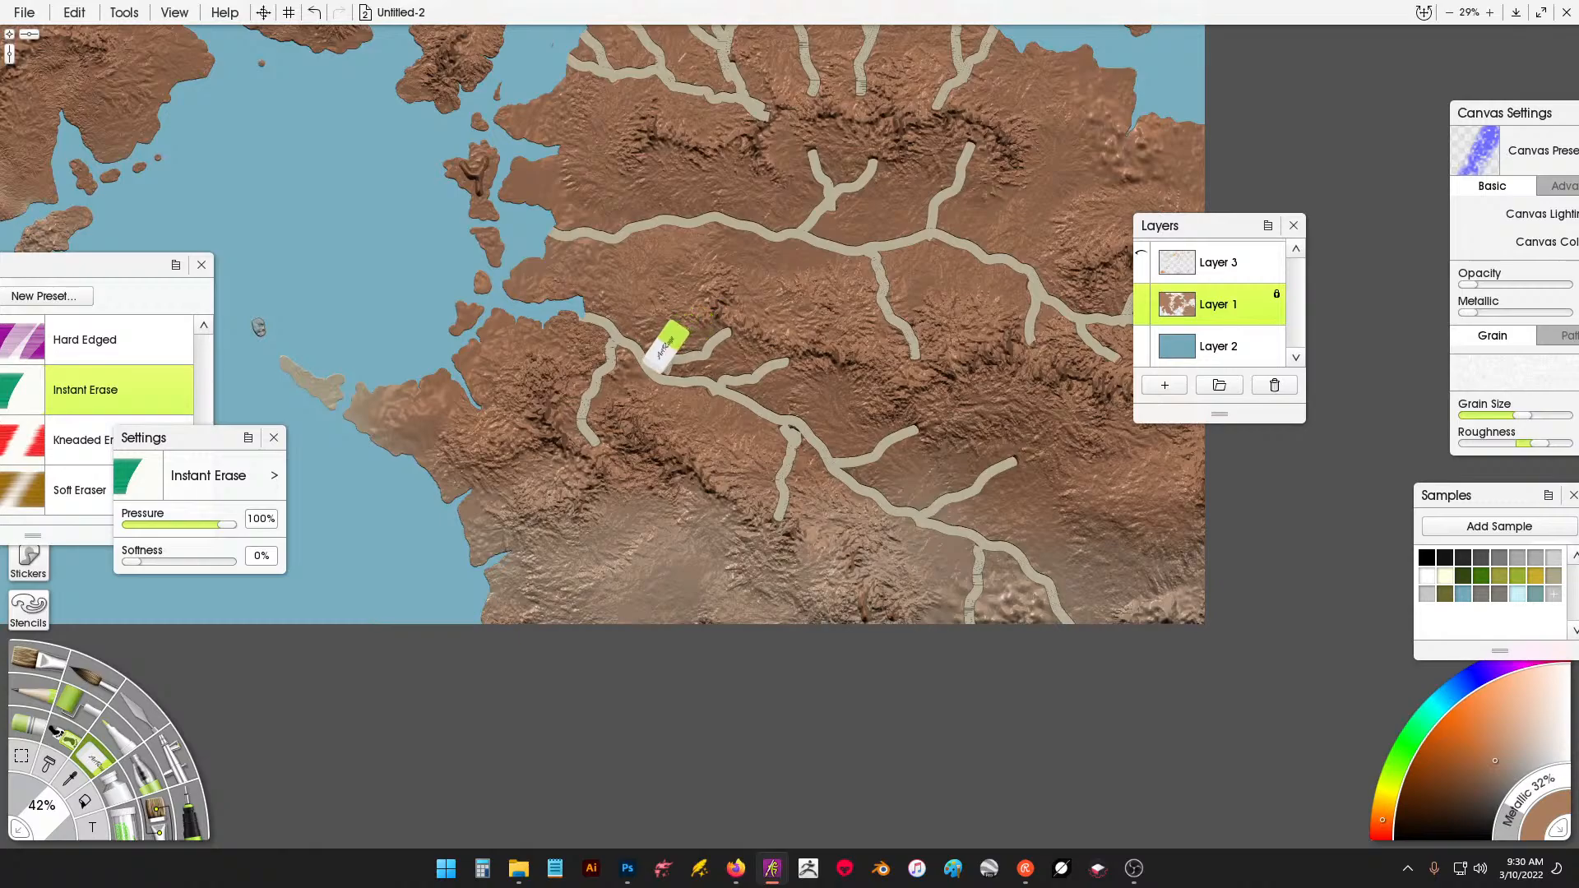
pyautogui.moveTo(692, 409); pyautogui.dragTo(693, 450)
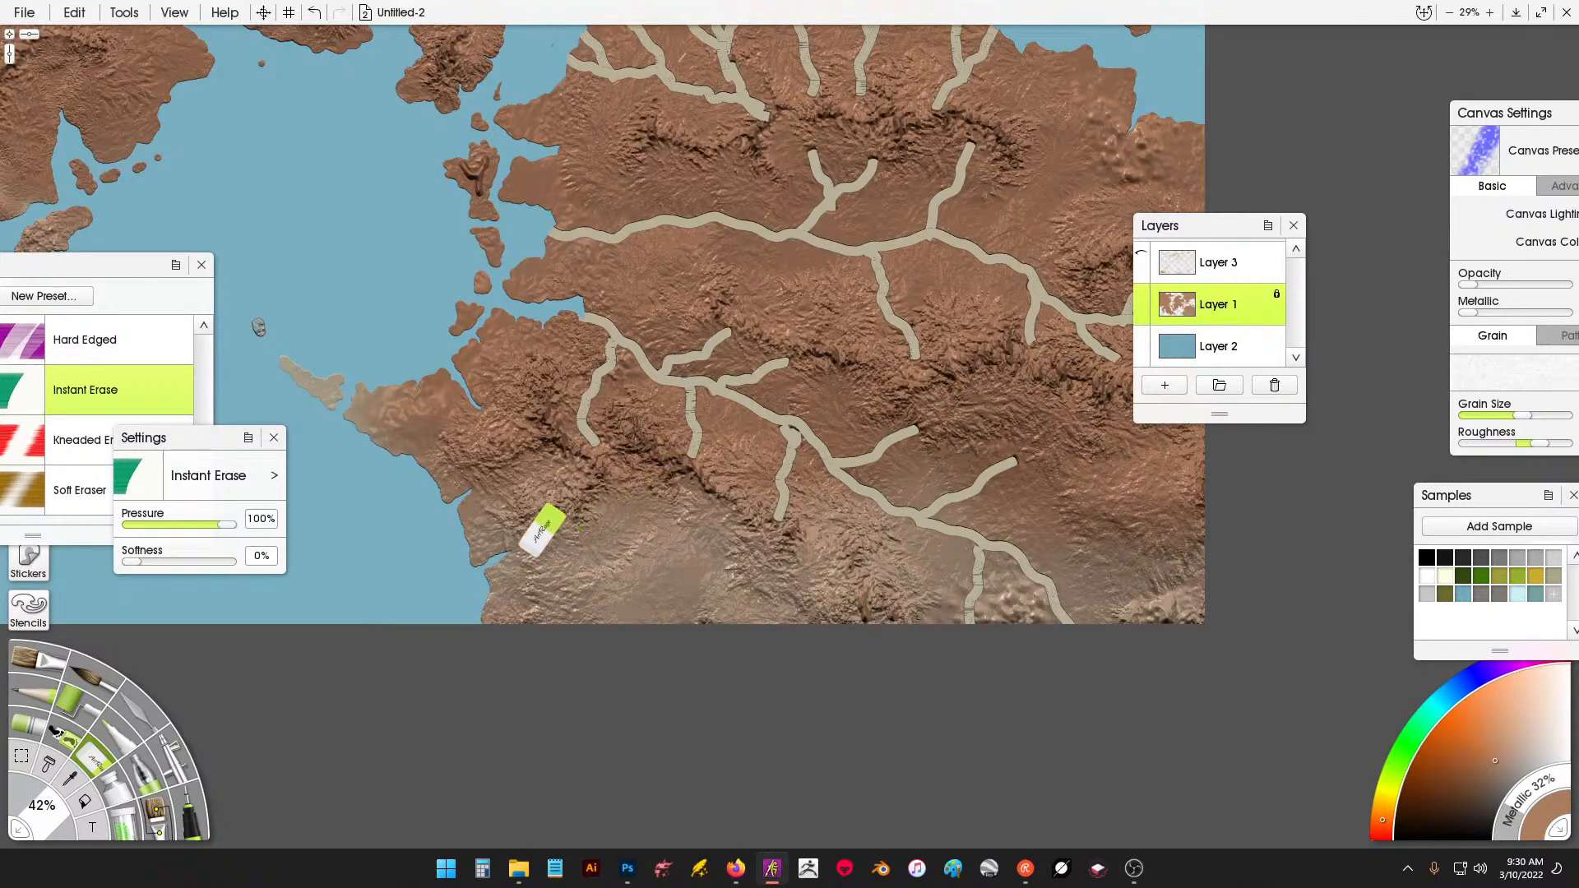
# Erase short river channels, one of them forked, from the southeastern continent's southwestern mountains down to the nearby coast.
pyautogui.moveTo(491, 571); pyautogui.dragTo(687, 502)
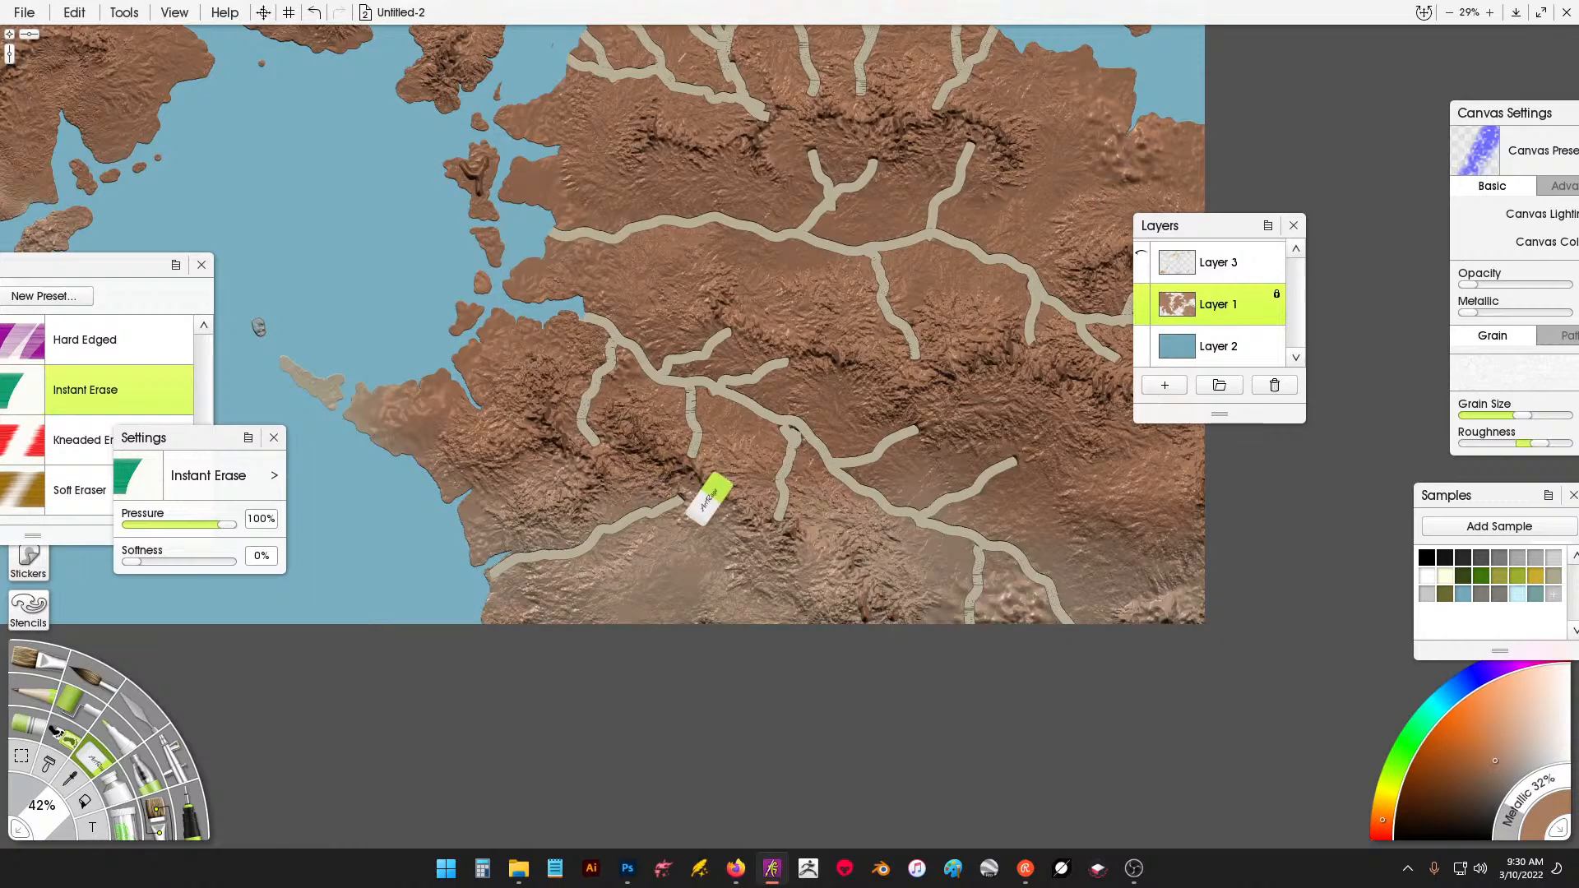
pyautogui.moveTo(736, 562); pyautogui.dragTo(647, 548)
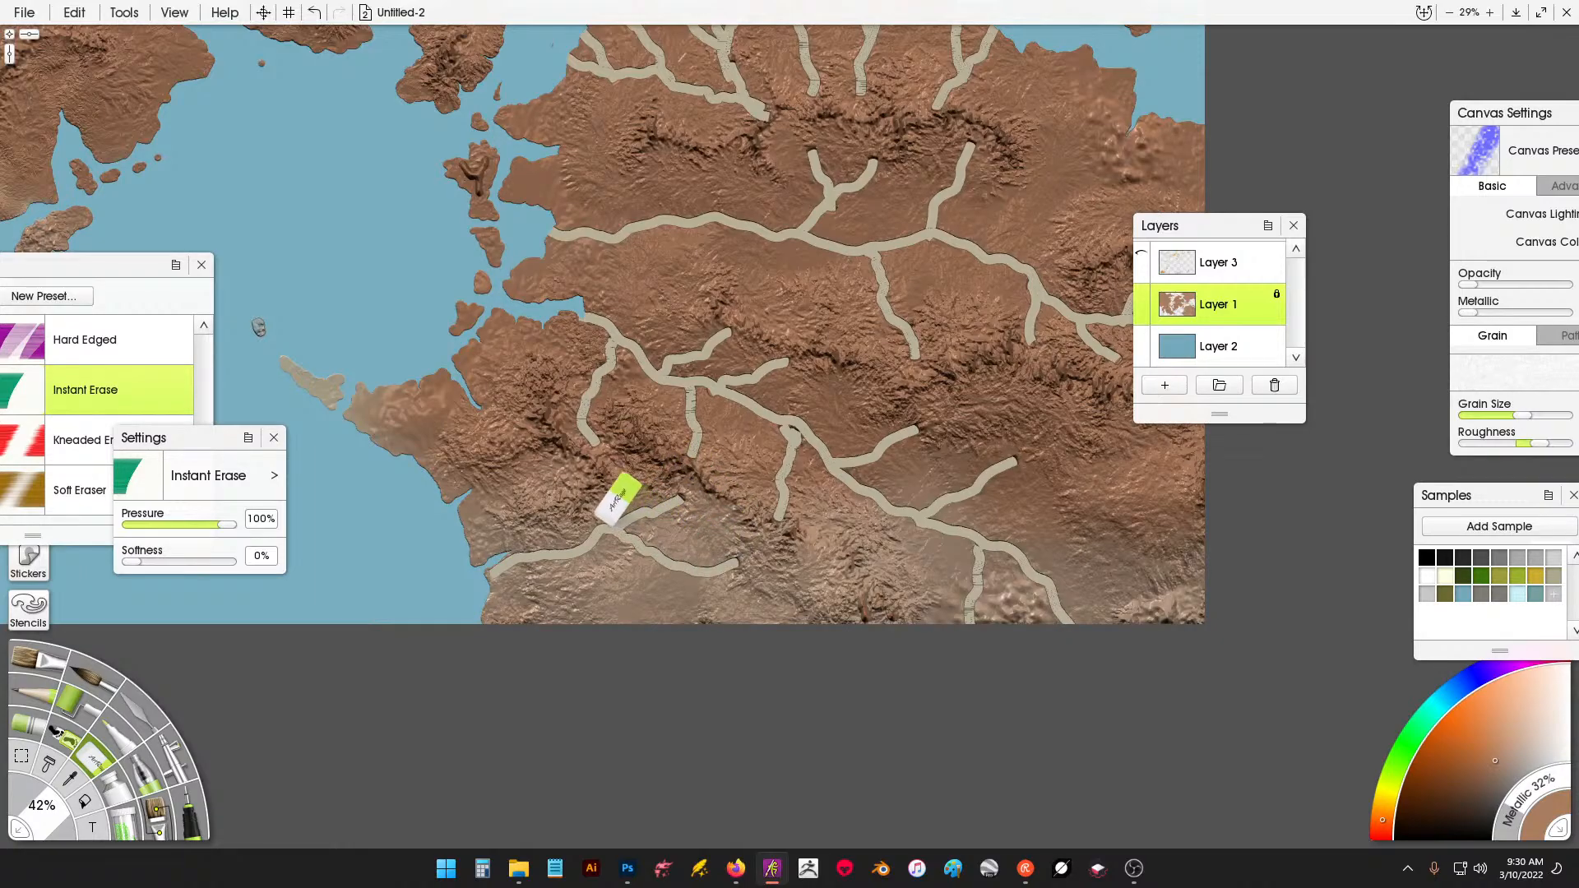
pyautogui.moveTo(443, 497); pyautogui.dragTo(555, 455)
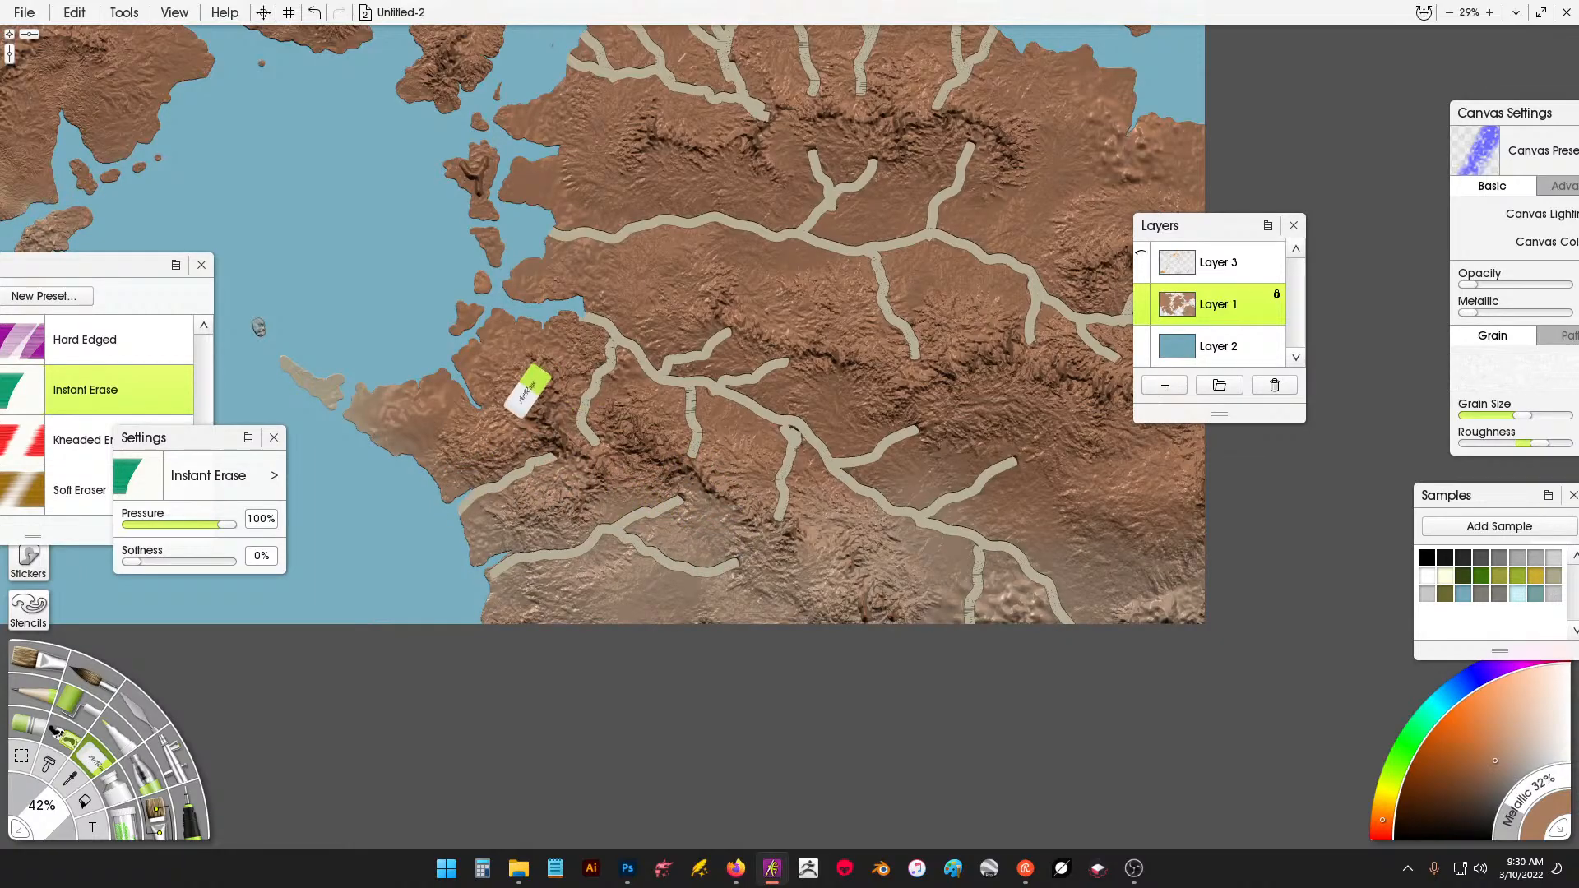
pyautogui.moveTo(518, 403)
pyautogui.mouseDown()
pyautogui.moveTo(463, 407)
pyautogui.moveTo(456, 362)
pyautogui.moveTo(475, 337)
pyautogui.moveTo(526, 366)
pyautogui.moveTo(533, 388)
pyautogui.mouseUp()
# Erase short branching river channels from the western continent's southern ridge down to the peninsula's eastern, southern and western coasts.
pyautogui.moveTo(477, 217)
pyautogui.mouseDown()
pyautogui.moveTo(581, 409)
pyautogui.moveTo(811, 545)
pyautogui.mouseUp()
pyautogui.moveTo(282, 630); pyautogui.dragTo(871, 486)
pyautogui.moveTo(688, 530); pyautogui.dragTo(738, 499)
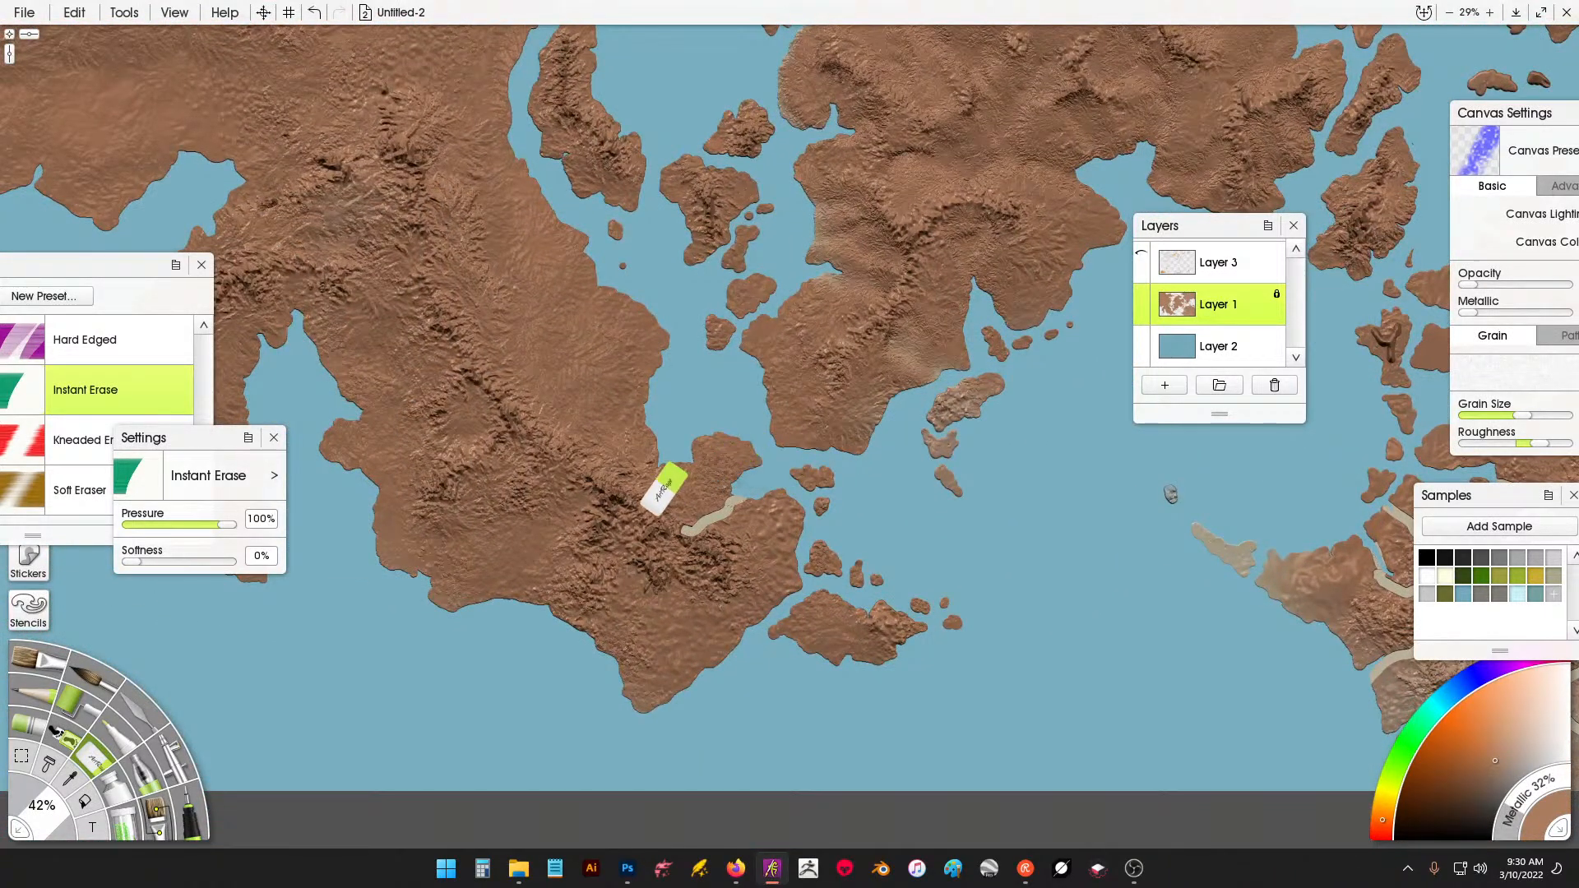
pyautogui.moveTo(635, 544); pyautogui.dragTo(600, 651)
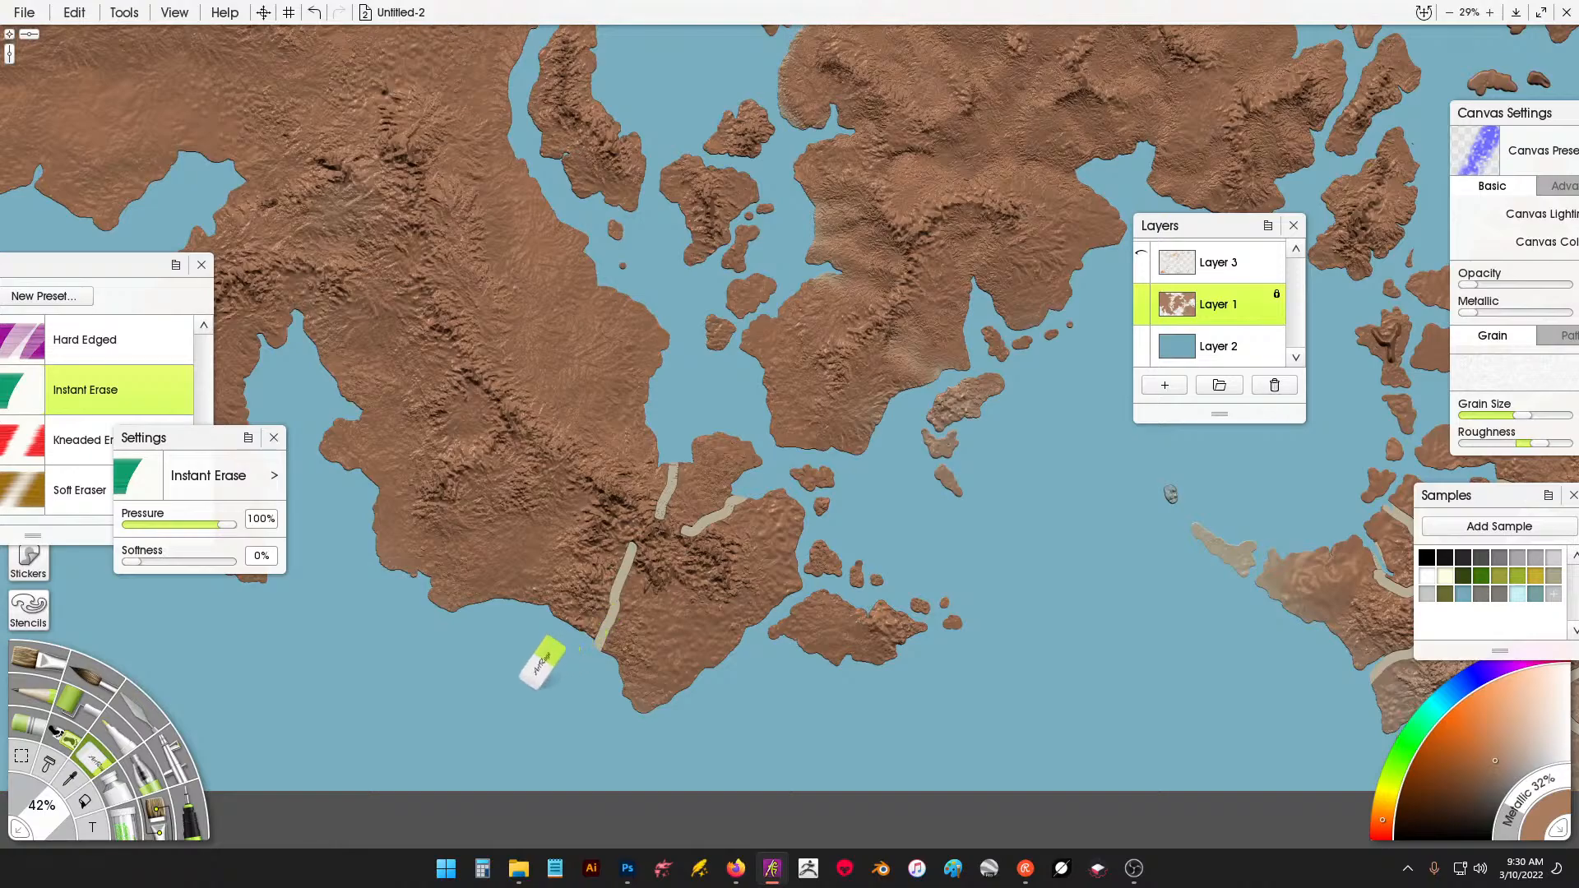
pyautogui.moveTo(516, 590)
pyautogui.mouseDown()
pyautogui.moveTo(574, 473)
pyautogui.moveTo(536, 533)
pyautogui.moveTo(457, 594)
pyautogui.moveTo(437, 554)
pyautogui.moveTo(483, 458)
pyautogui.moveTo(521, 431)
pyautogui.moveTo(465, 417)
pyautogui.moveTo(371, 477)
pyautogui.moveTo(462, 438)
pyautogui.moveTo(461, 404)
pyautogui.mouseUp()
pyautogui.moveTo(445, 345)
pyautogui.mouseDown()
pyautogui.moveTo(320, 374)
pyautogui.moveTo(395, 361)
pyautogui.mouseUp()
pyautogui.moveTo(490, 308)
pyautogui.mouseDown()
pyautogui.moveTo(593, 271)
pyautogui.moveTo(611, 285)
pyautogui.moveTo(582, 357)
pyautogui.moveTo(528, 397)
pyautogui.moveTo(563, 367)
pyautogui.moveTo(662, 366)
pyautogui.moveTo(570, 372)
pyautogui.mouseUp()
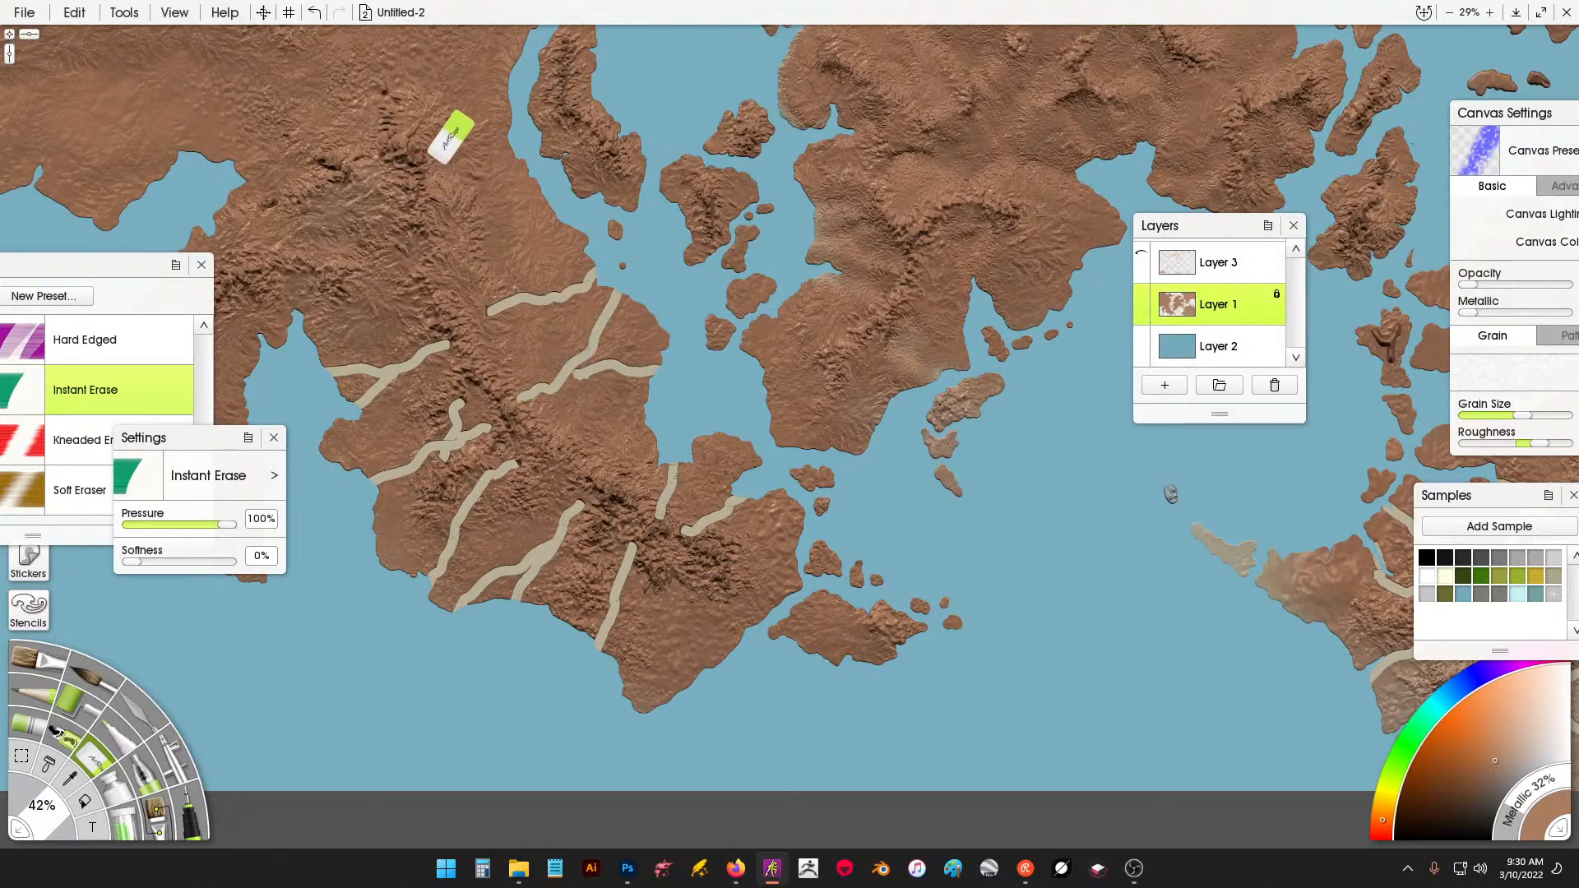
pyautogui.moveTo(477, 222)
pyautogui.mouseDown()
pyautogui.moveTo(672, 675)
pyautogui.moveTo(609, 473)
pyautogui.moveTo(691, 465)
pyautogui.moveTo(679, 412)
pyautogui.mouseUp()
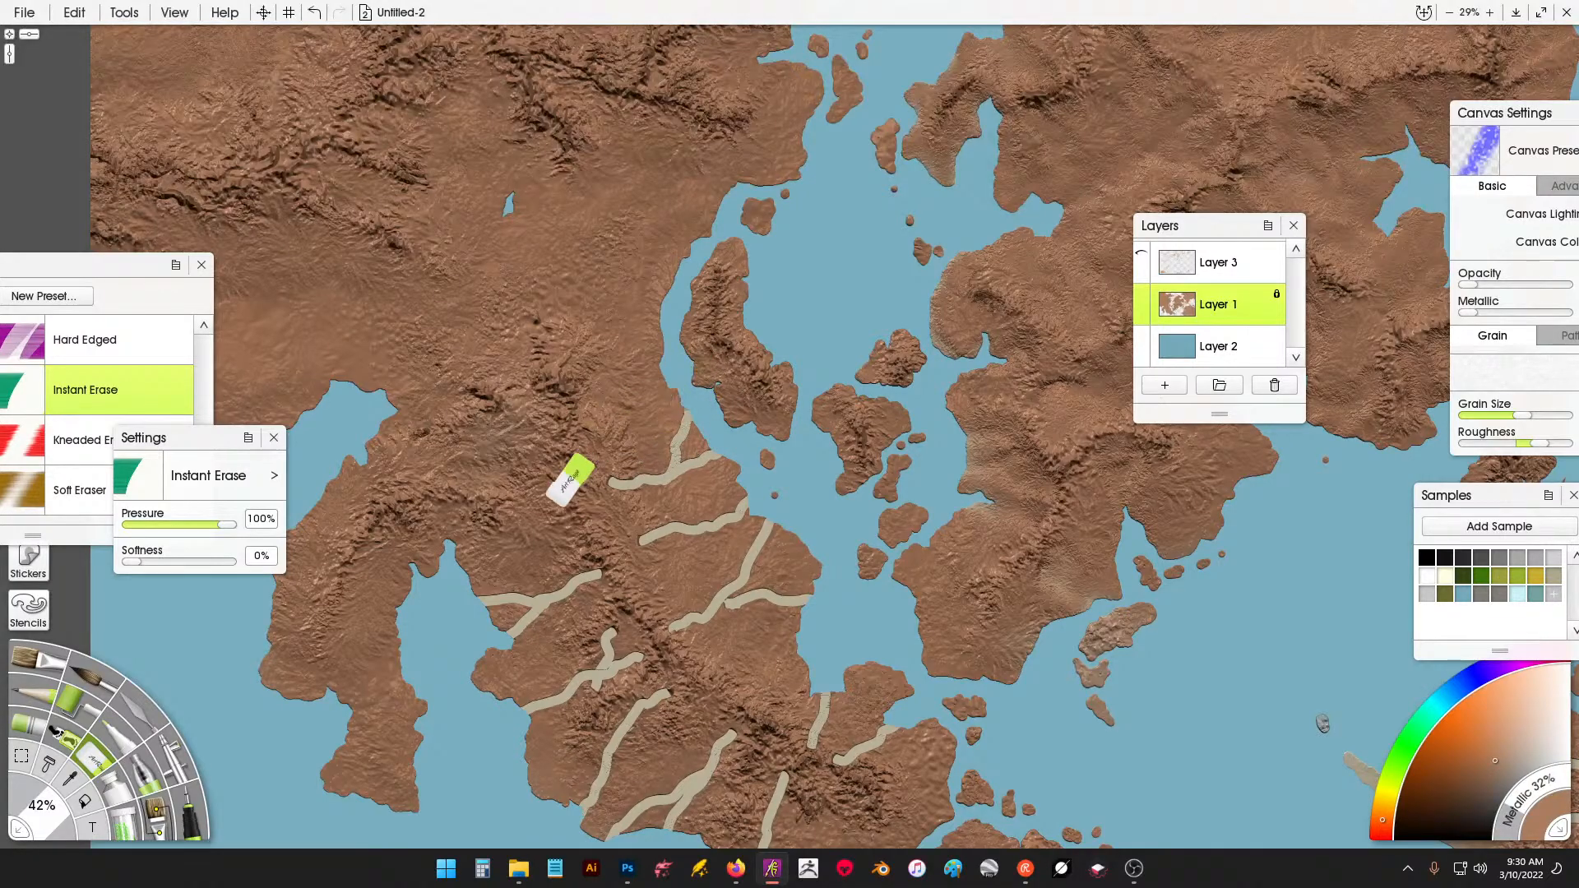
# Erase three long river channels from the western continent's inland mountains to its eastern coast, forking the northernmost one near its mouth.
pyautogui.moveTo(463, 301); pyautogui.dragTo(512, 408)
pyautogui.moveTo(523, 199)
pyautogui.mouseDown()
pyautogui.moveTo(556, 333)
pyautogui.moveTo(711, 402)
pyautogui.mouseUp()
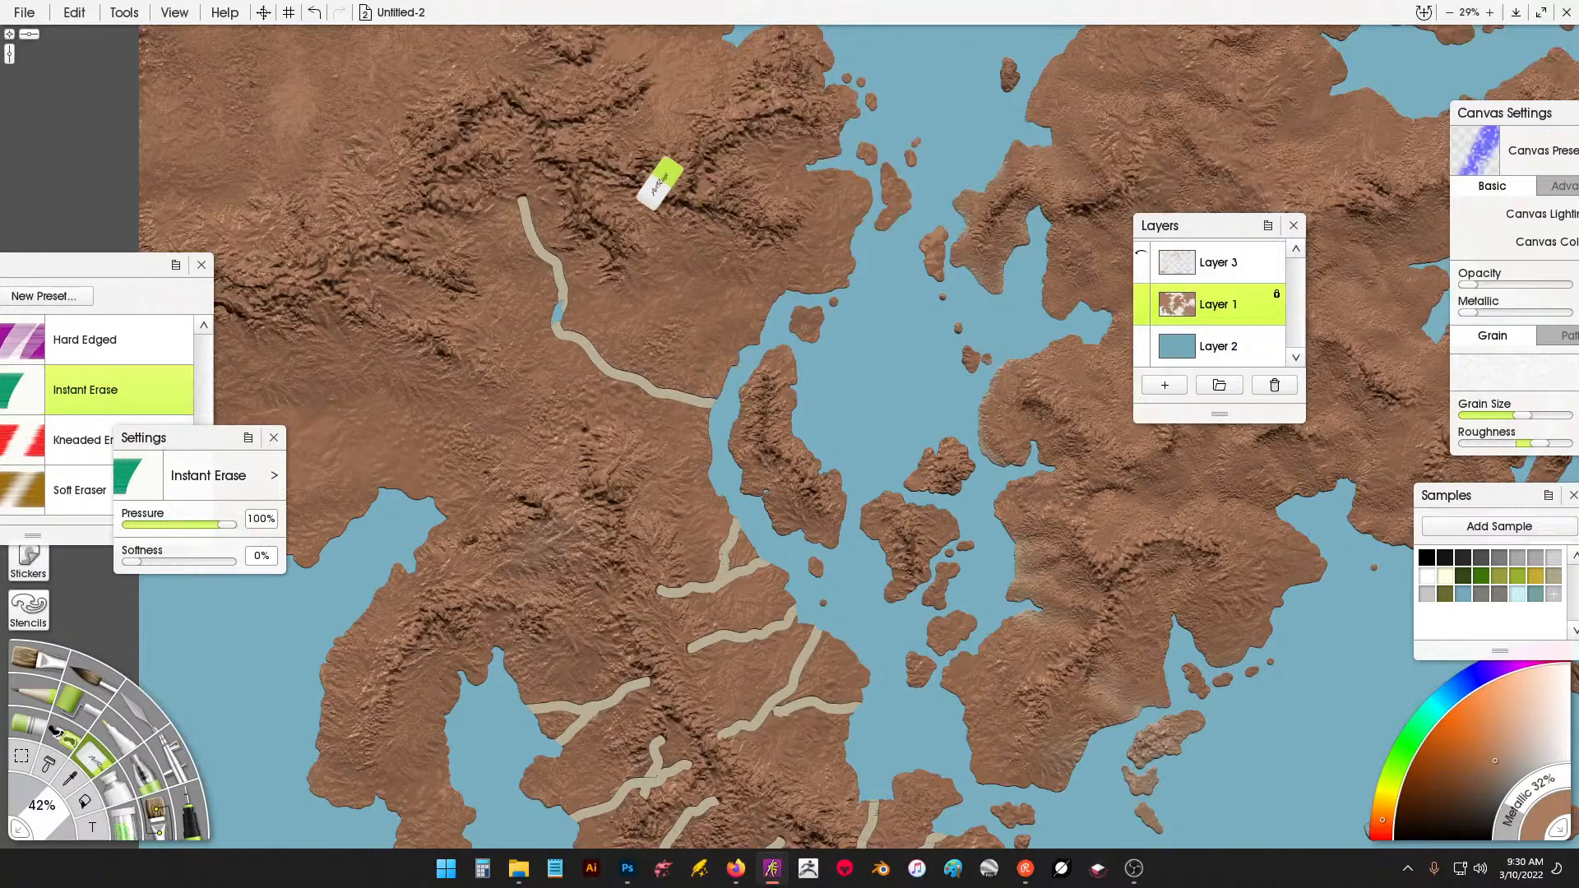
pyautogui.moveTo(622, 199); pyautogui.dragTo(739, 329)
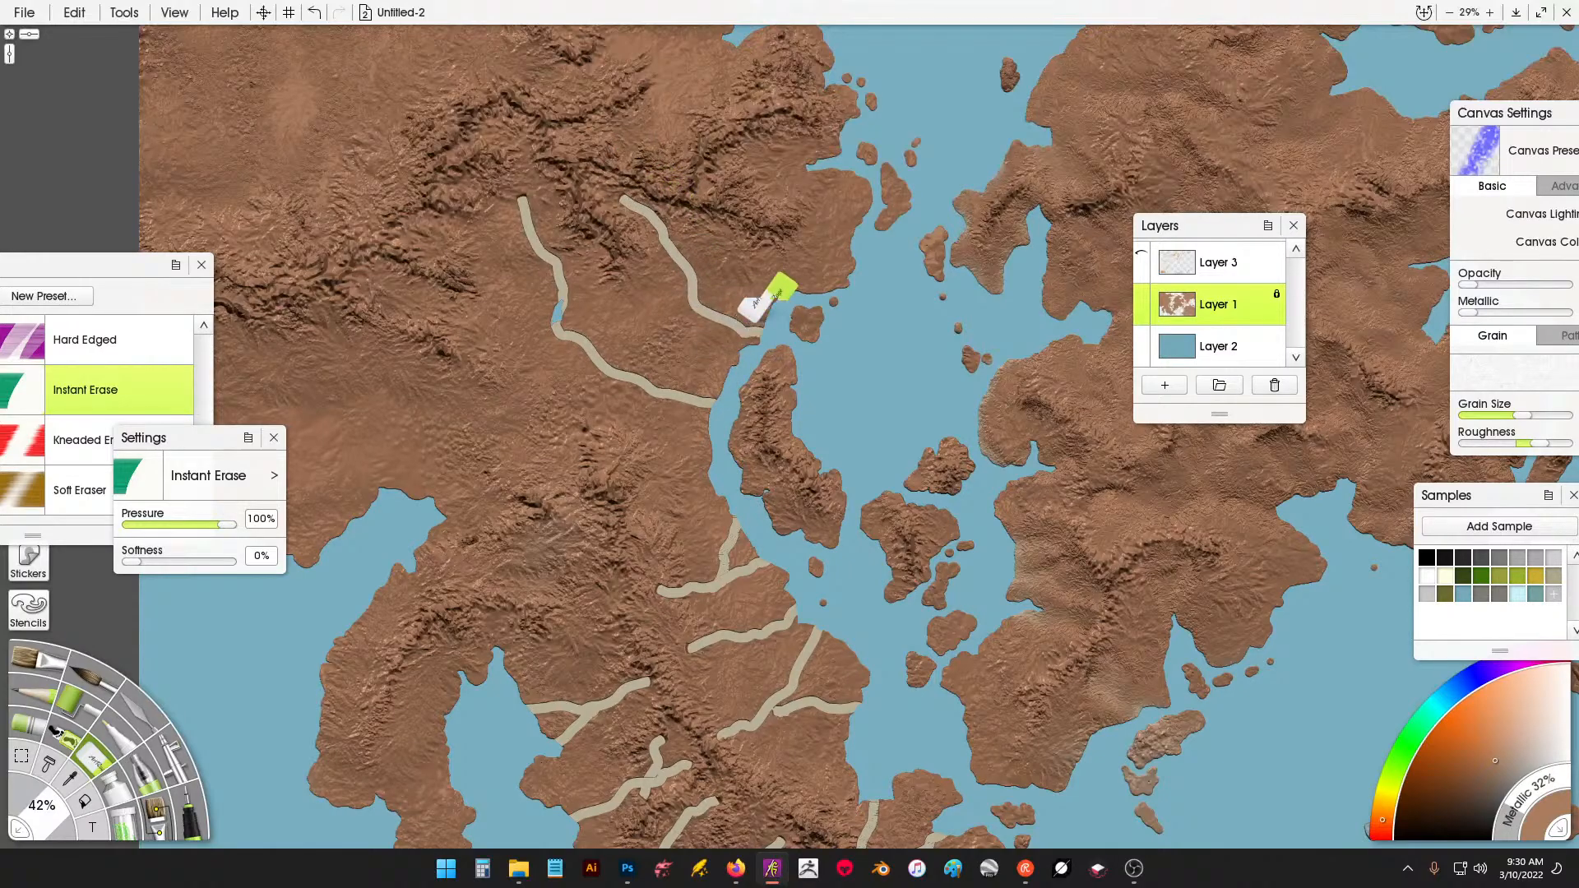
pyautogui.moveTo(681, 282); pyautogui.dragTo(724, 374)
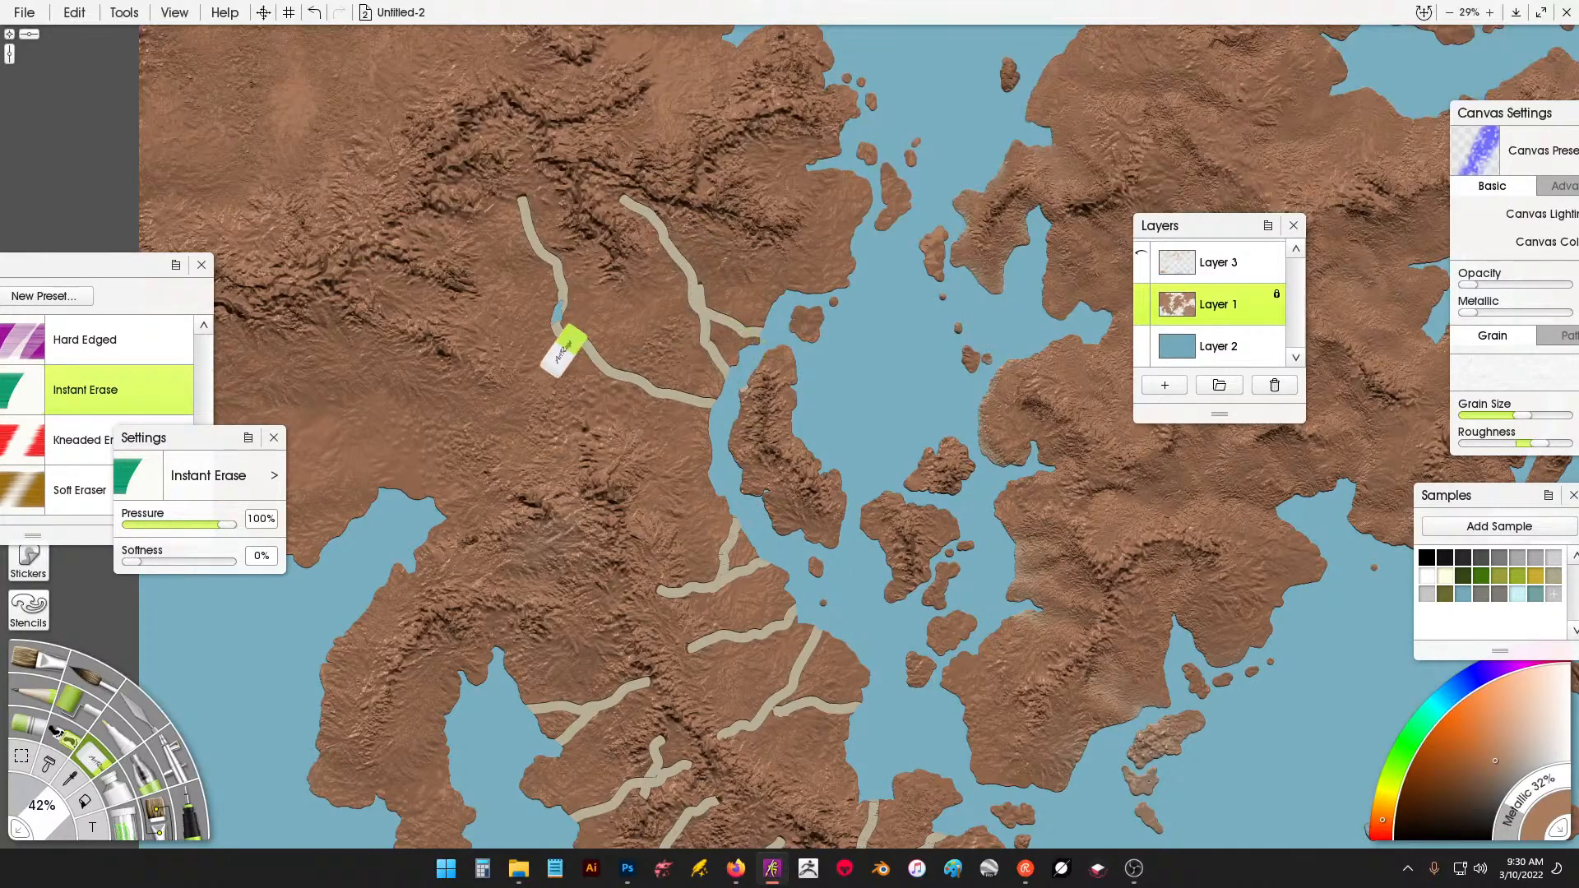
pyautogui.moveTo(512, 371)
pyautogui.mouseDown()
pyautogui.moveTo(569, 426)
pyautogui.moveTo(717, 466)
pyautogui.mouseUp()
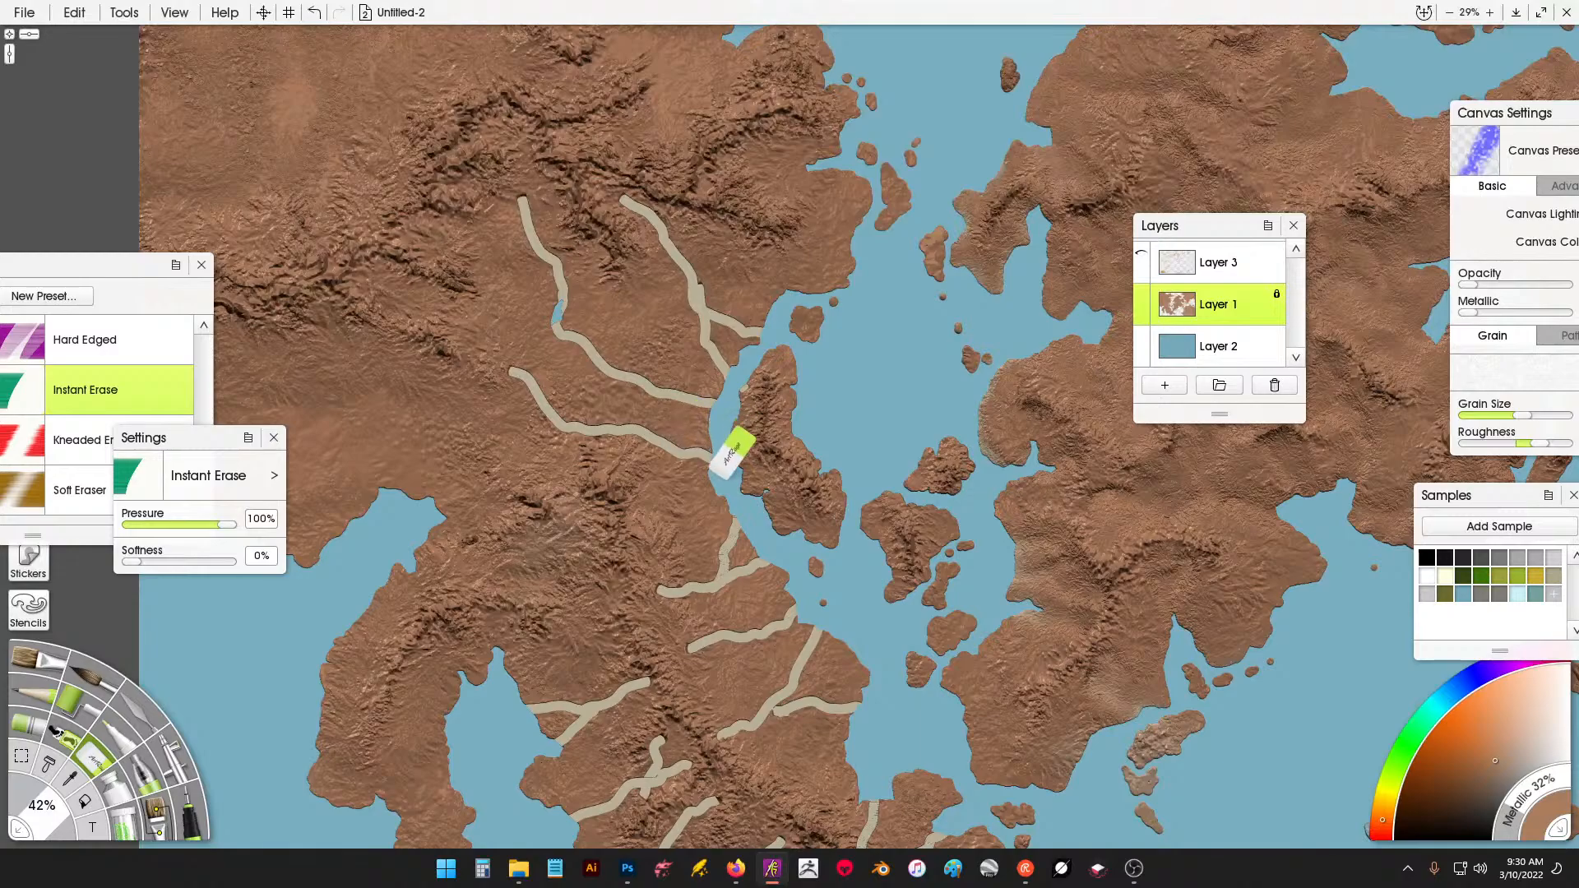
# Erase a branching river from the mountains around the western continent's northeastern bay down to the bay's inner end.
pyautogui.moveTo(699, 116); pyautogui.dragTo(830, 461)
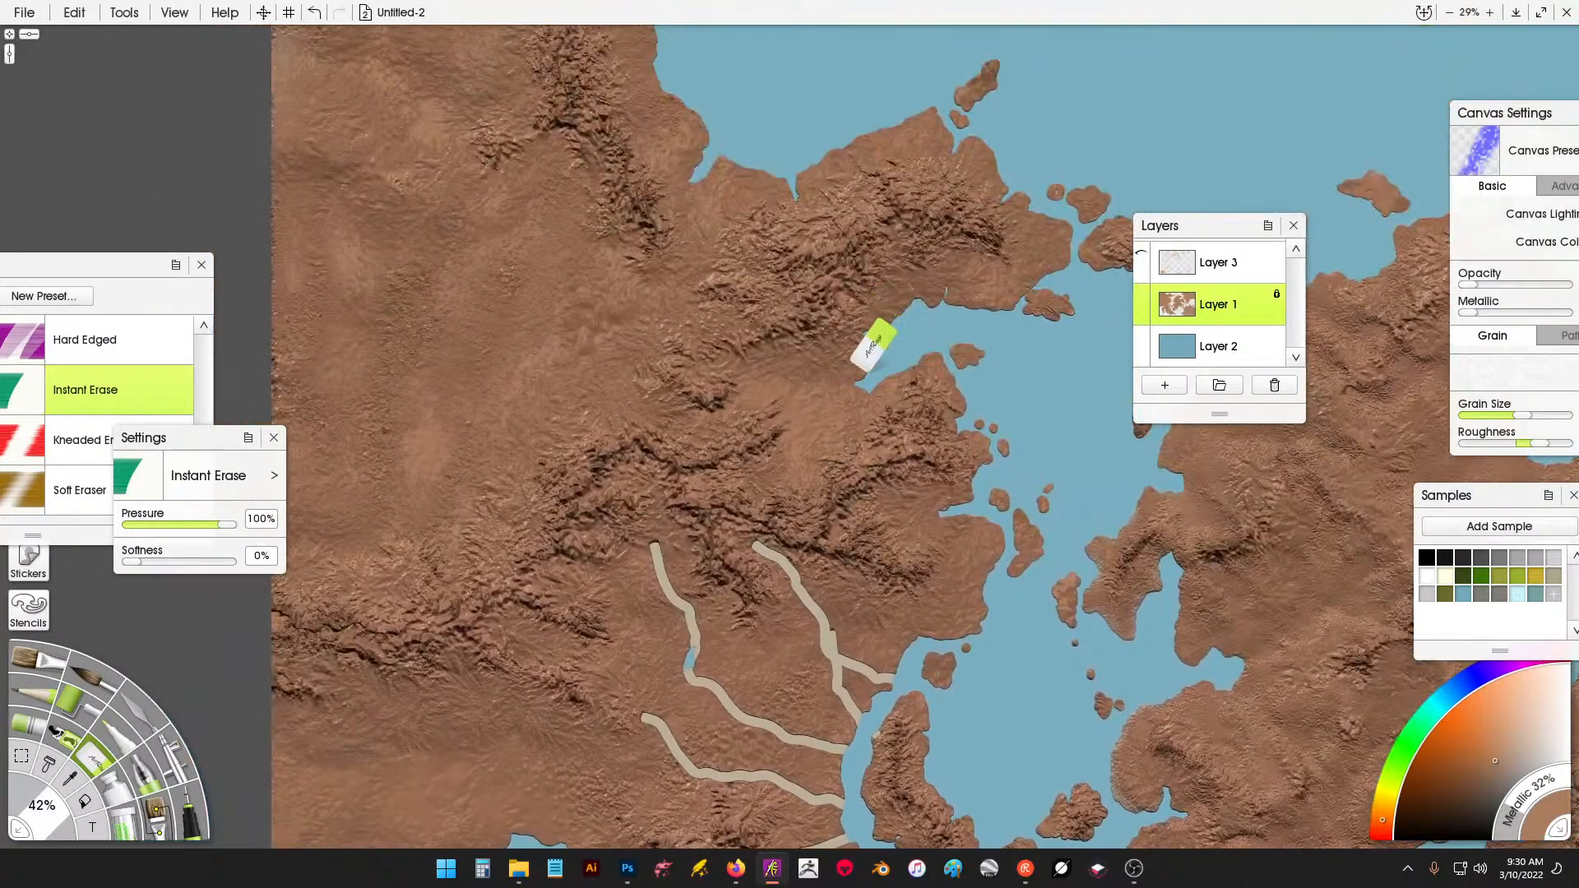
pyautogui.moveTo(870, 356)
pyautogui.mouseDown()
pyautogui.moveTo(812, 421)
pyautogui.moveTo(798, 508)
pyautogui.mouseUp()
pyautogui.moveTo(834, 424)
pyautogui.mouseDown()
pyautogui.moveTo(846, 459)
pyautogui.moveTo(824, 407)
pyautogui.moveTo(740, 403)
pyautogui.moveTo(704, 423)
pyautogui.mouseUp()
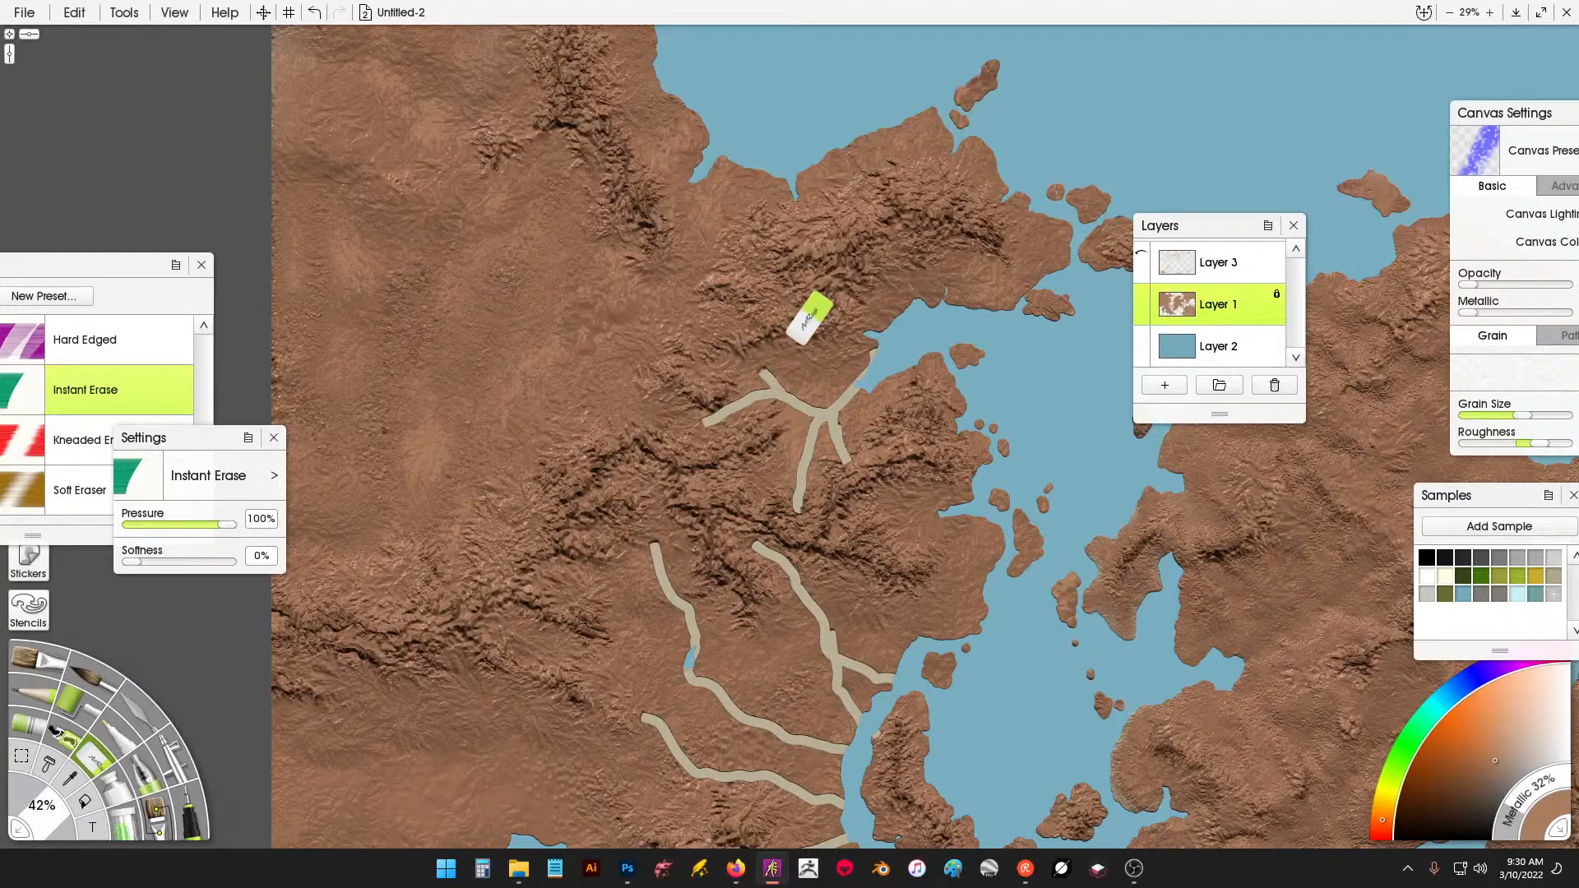
# Erase short river channels along the western continent's northern coast and one from the northeastern ridge south into the bay.
pyautogui.moveTo(800, 177); pyautogui.dragTo(816, 251)
pyautogui.moveTo(841, 151); pyautogui.dragTo(862, 206)
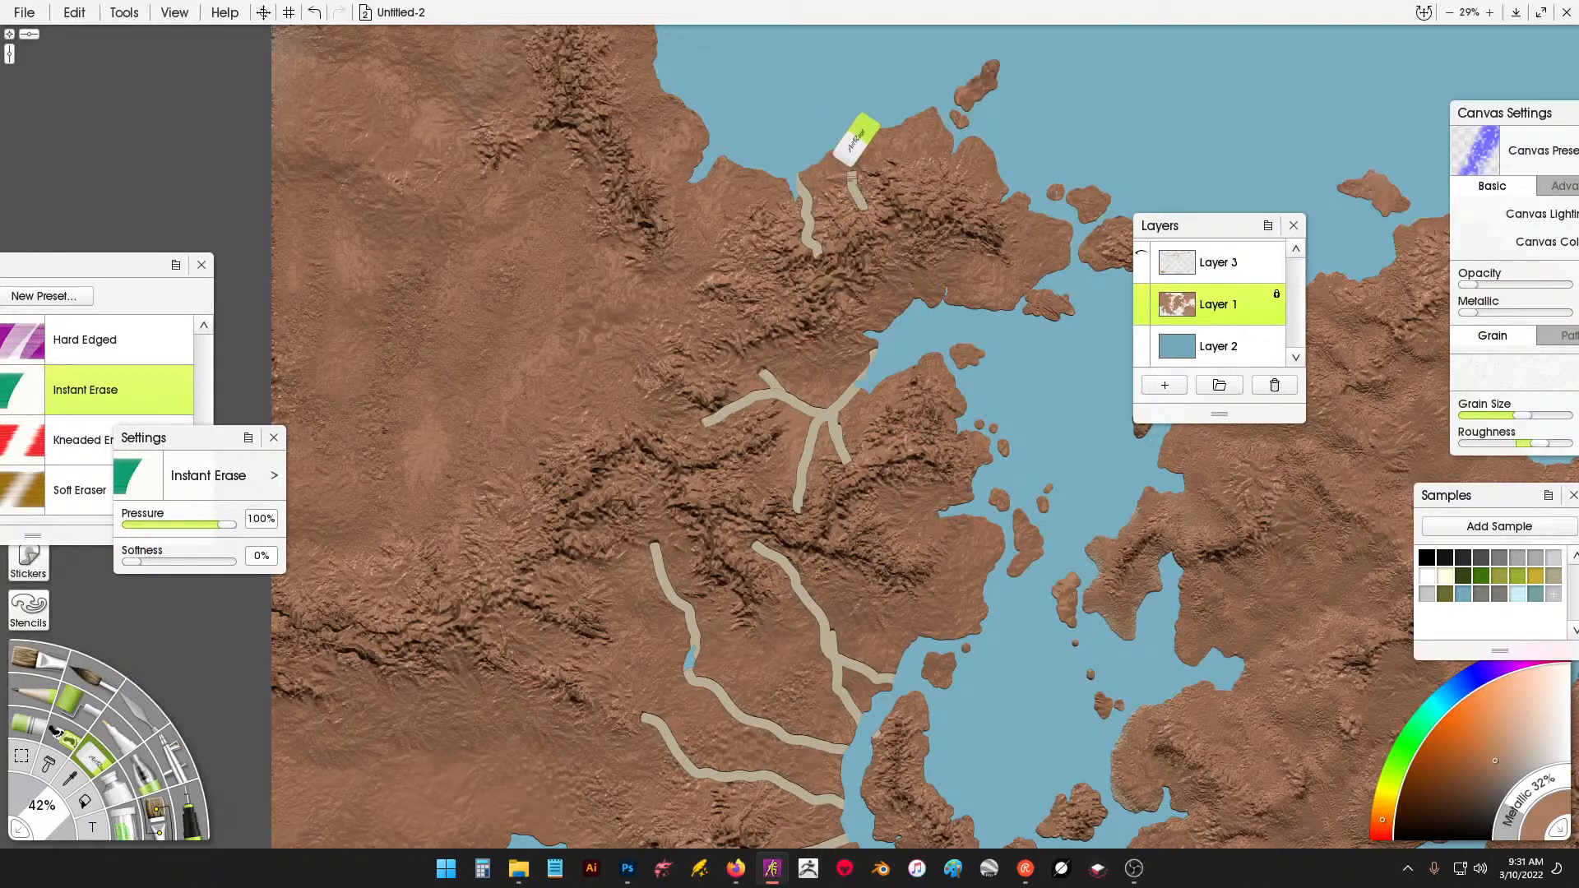
pyautogui.moveTo(890, 128)
pyautogui.mouseDown()
pyautogui.moveTo(895, 176)
pyautogui.moveTo(935, 168)
pyautogui.moveTo(956, 138)
pyautogui.mouseUp()
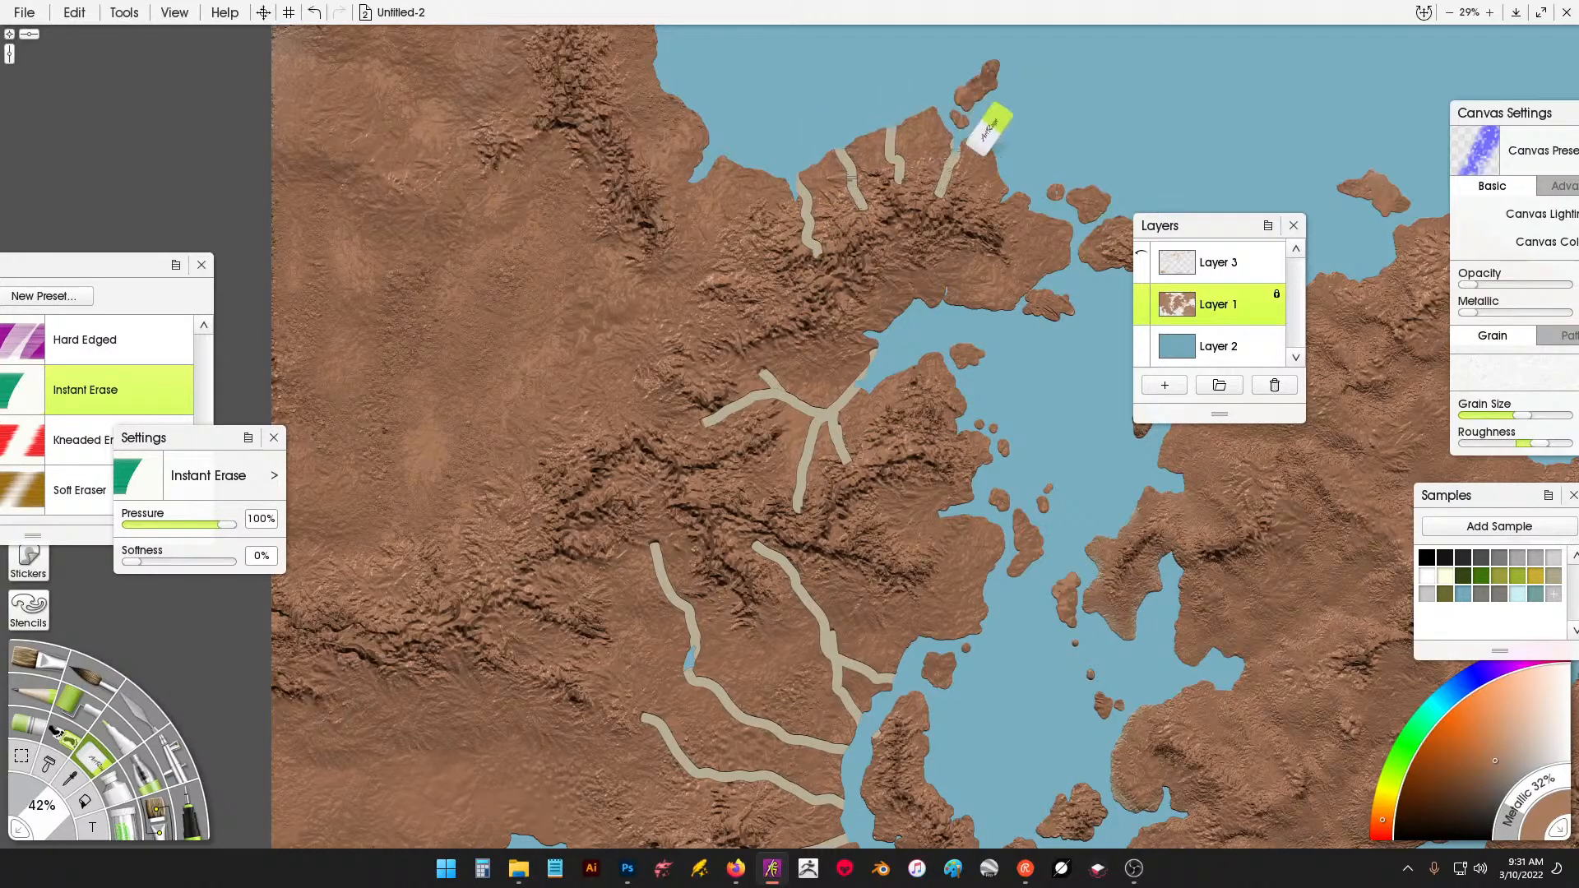
pyautogui.moveTo(1006, 197)
pyautogui.mouseDown()
pyautogui.moveTo(930, 230)
pyautogui.moveTo(943, 302)
pyautogui.mouseUp()
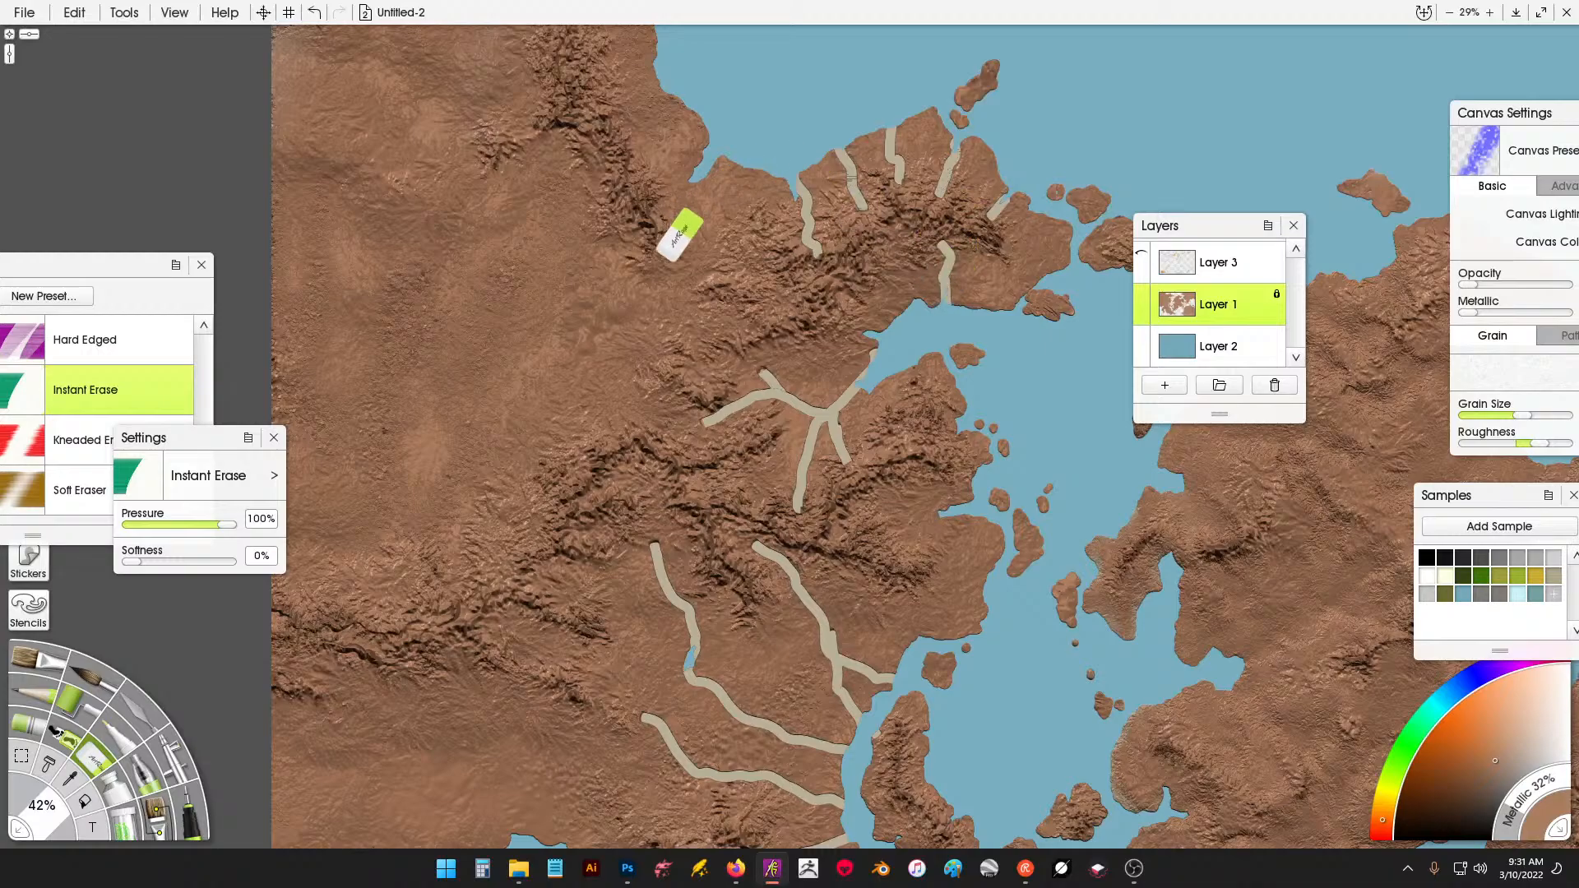
pyautogui.moveTo(679, 235); pyautogui.dragTo(740, 398)
pyautogui.moveTo(675, 333)
pyautogui.mouseDown()
pyautogui.moveTo(722, 275)
pyautogui.moveTo(716, 252)
pyautogui.moveTo(643, 262)
pyautogui.mouseUp()
# Erase short forked river channels from the surrounding ridges into the eastern bay of the landmass east of the western continent.
pyautogui.moveTo(824, 587); pyautogui.dragTo(482, 426)
pyautogui.moveTo(837, 544); pyautogui.dragTo(477, 471)
pyautogui.moveTo(838, 444)
pyautogui.mouseDown()
pyautogui.moveTo(813, 316)
pyautogui.moveTo(920, 338)
pyautogui.moveTo(932, 362)
pyautogui.mouseUp()
pyautogui.moveTo(960, 311)
pyautogui.mouseDown()
pyautogui.moveTo(953, 395)
pyautogui.moveTo(964, 334)
pyautogui.mouseUp()
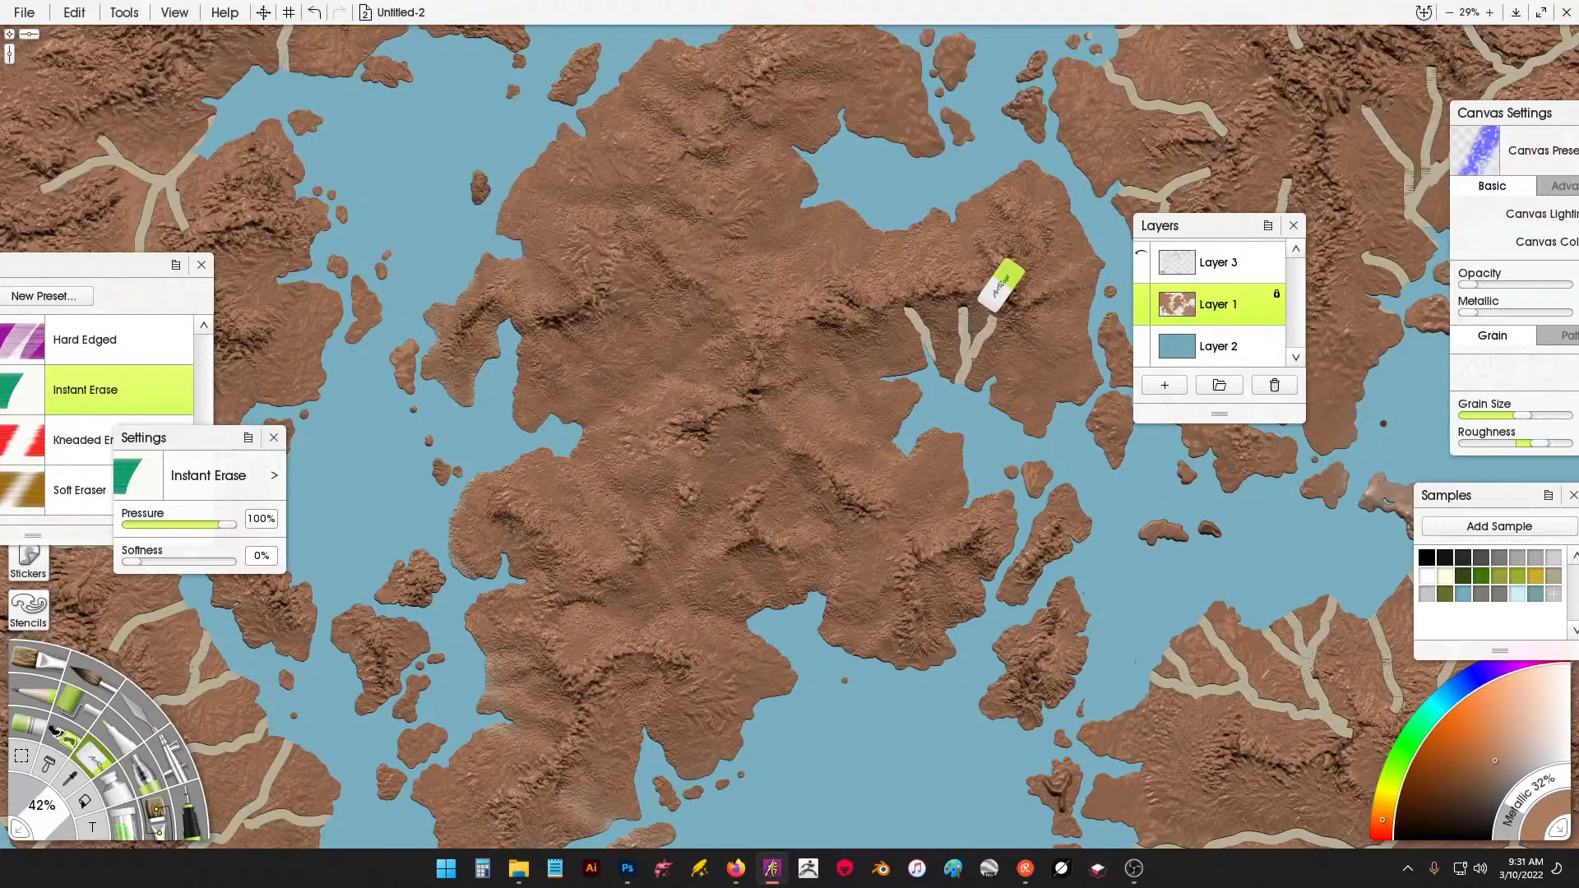
pyautogui.moveTo(812, 350)
pyautogui.mouseDown()
pyautogui.moveTo(832, 372)
pyautogui.moveTo(898, 380)
pyautogui.mouseUp()
pyautogui.moveTo(853, 314); pyautogui.dragTo(862, 393)
pyautogui.moveTo(834, 459); pyautogui.dragTo(901, 441)
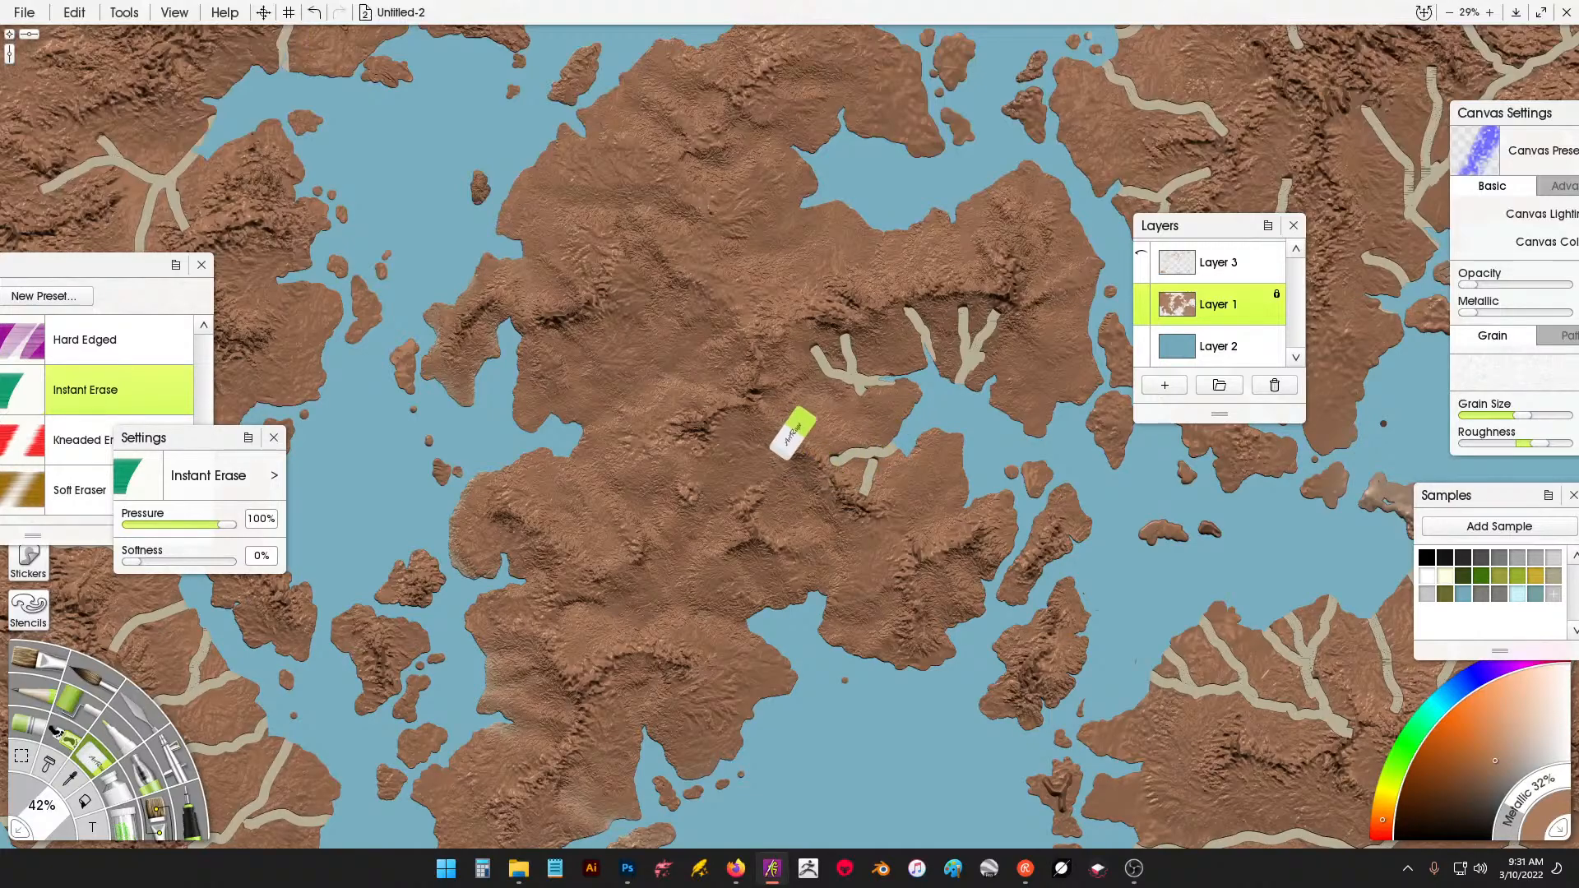
# Erase a forked river and a longer curved river from the middle landmass's central mountains down to its southern bay.
pyautogui.moveTo(786, 471); pyautogui.dragTo(824, 591)
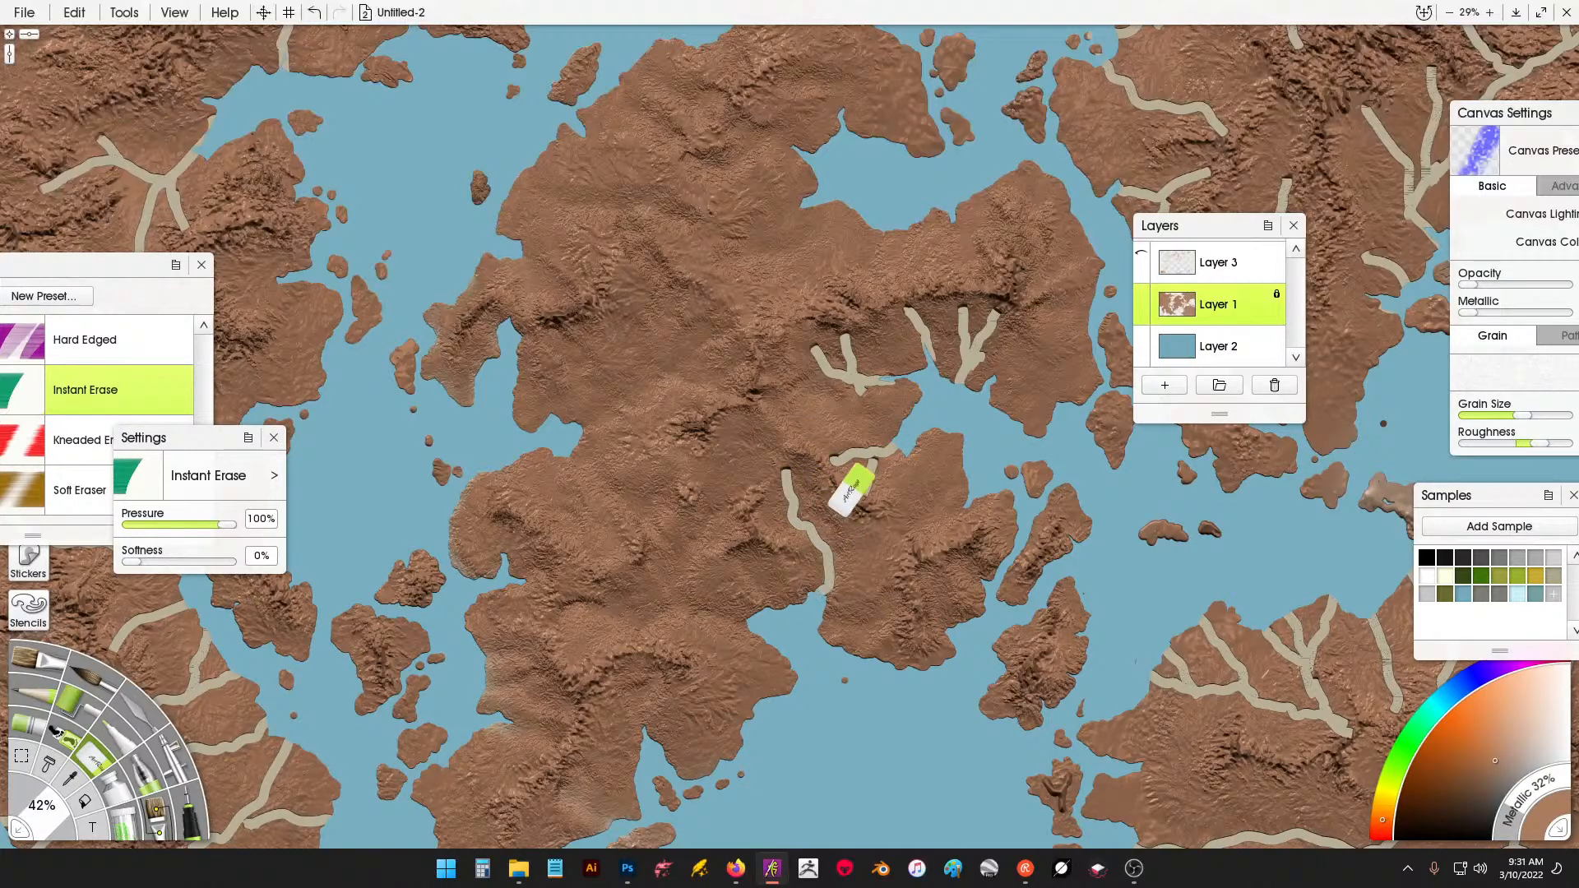
pyautogui.moveTo(848, 516); pyautogui.dragTo(824, 540)
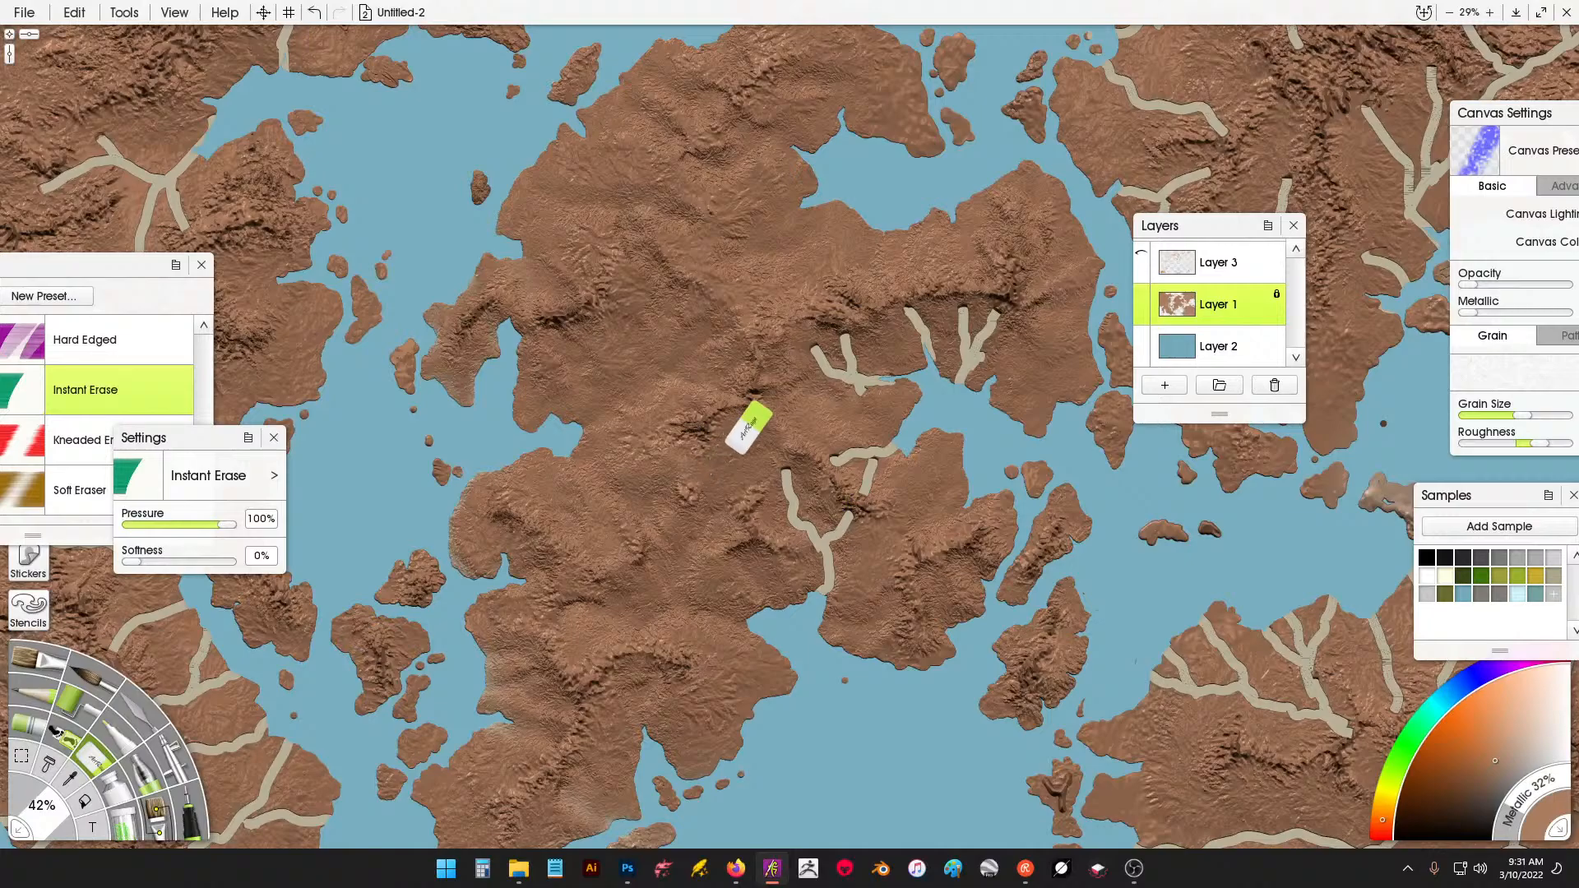
pyautogui.moveTo(743, 449); pyautogui.dragTo(691, 584)
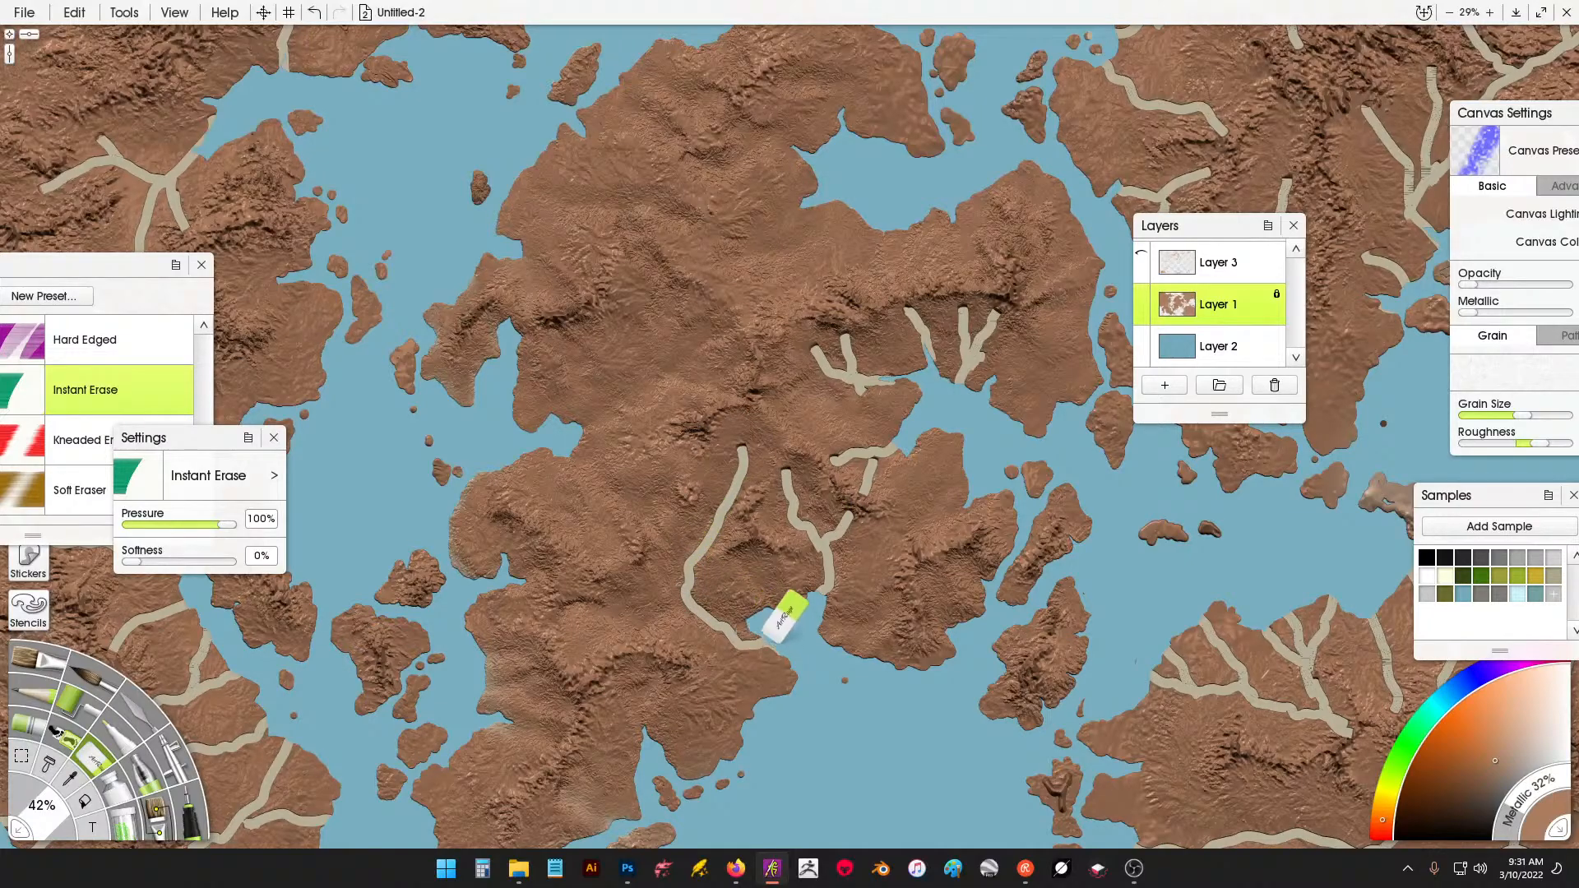
# Erase additional short river channels along the northeastern continent's southern coast and neighbouring coastlines.
pyautogui.moveTo(1012, 609); pyautogui.dragTo(679, 341)
pyautogui.moveTo(857, 444); pyautogui.dragTo(741, 461)
pyautogui.moveTo(843, 185)
pyautogui.mouseDown()
pyautogui.moveTo(829, 358)
pyautogui.moveTo(707, 622)
pyautogui.mouseUp()
pyautogui.moveTo(821, 440); pyautogui.dragTo(770, 532)
pyautogui.moveTo(1056, 443); pyautogui.dragTo(708, 481)
pyautogui.moveTo(915, 271)
pyautogui.mouseDown()
pyautogui.moveTo(955, 277)
pyautogui.moveTo(921, 317)
pyautogui.moveTo(965, 317)
pyautogui.mouseUp()
pyautogui.moveTo(859, 355)
pyautogui.mouseDown()
pyautogui.moveTo(905, 322)
pyautogui.moveTo(908, 291)
pyautogui.mouseUp()
pyautogui.keyDown('alt'); pyautogui.click(917, 267); pyautogui.keyUp('alt')
pyautogui.moveTo(945, 215); pyautogui.dragTo(912, 269)
pyautogui.moveTo(643, 514); pyautogui.dragTo(932, 618)
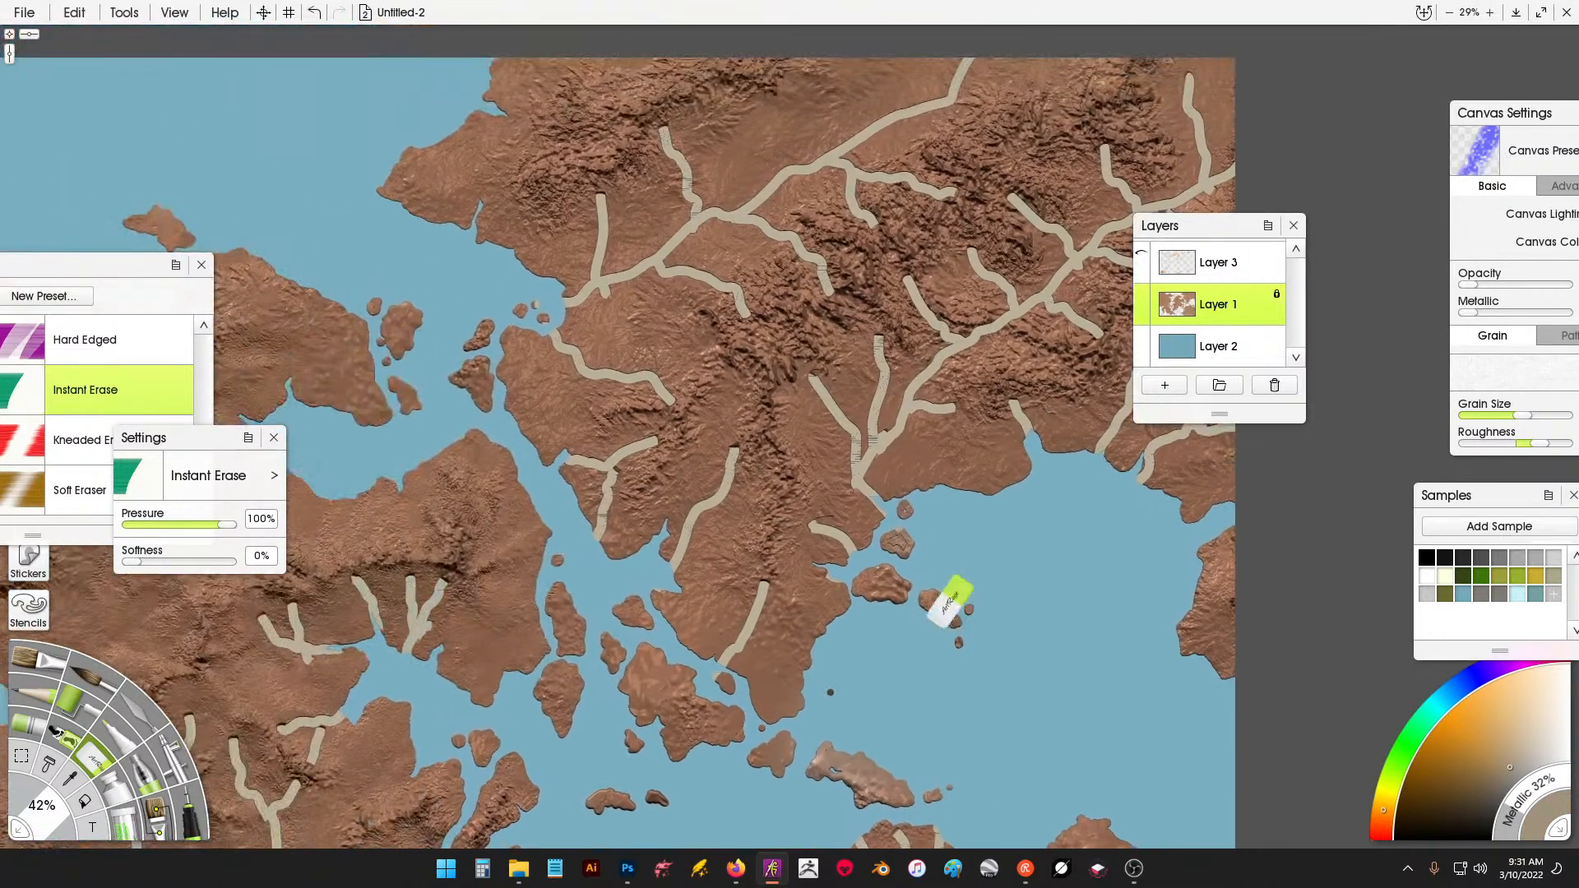
pyautogui.moveTo(578, 543)
pyautogui.mouseDown()
pyautogui.moveTo(885, 531)
pyautogui.moveTo(1109, 491)
pyautogui.mouseUp()
pyautogui.moveTo(719, 342); pyautogui.dragTo(779, 358)
# Erase river channels from the western continent's interior to its southwestern bays, plus short ones along the western peninsula and a branching inland river.
pyautogui.moveTo(425, 399); pyautogui.dragTo(1044, 306)
pyautogui.moveTo(730, 367); pyautogui.dragTo(952, 508)
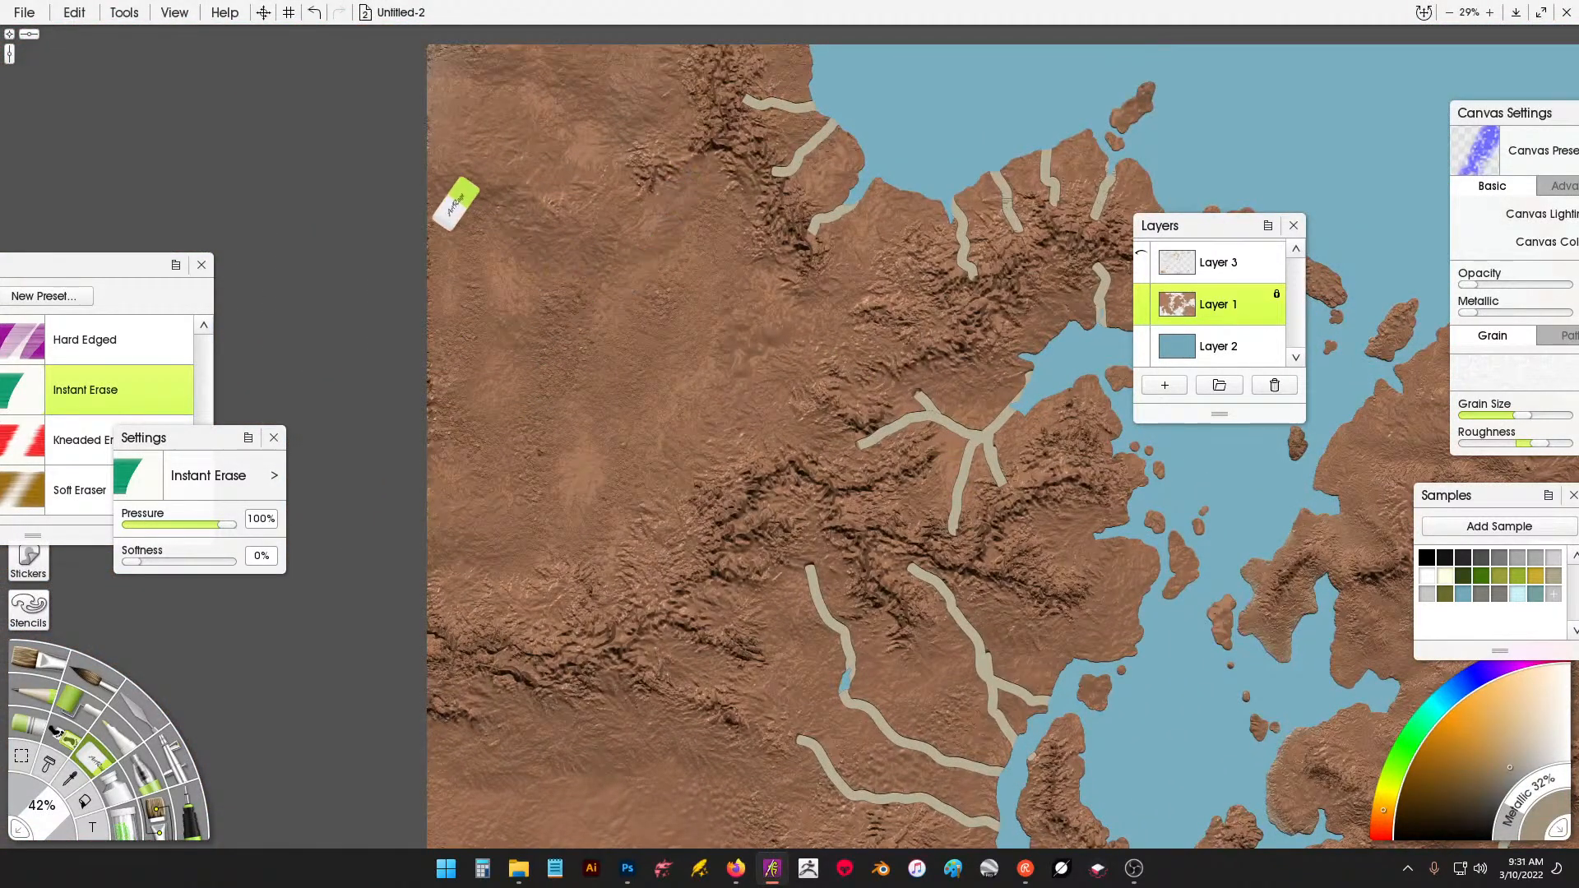
pyautogui.moveTo(817, 628); pyautogui.dragTo(718, 251)
pyautogui.moveTo(481, 497)
pyautogui.mouseDown()
pyautogui.moveTo(527, 374)
pyautogui.moveTo(525, 335)
pyautogui.moveTo(626, 361)
pyautogui.moveTo(641, 492)
pyautogui.moveTo(691, 476)
pyautogui.moveTo(735, 436)
pyautogui.mouseUp()
pyautogui.moveTo(691, 572); pyautogui.dragTo(629, 557)
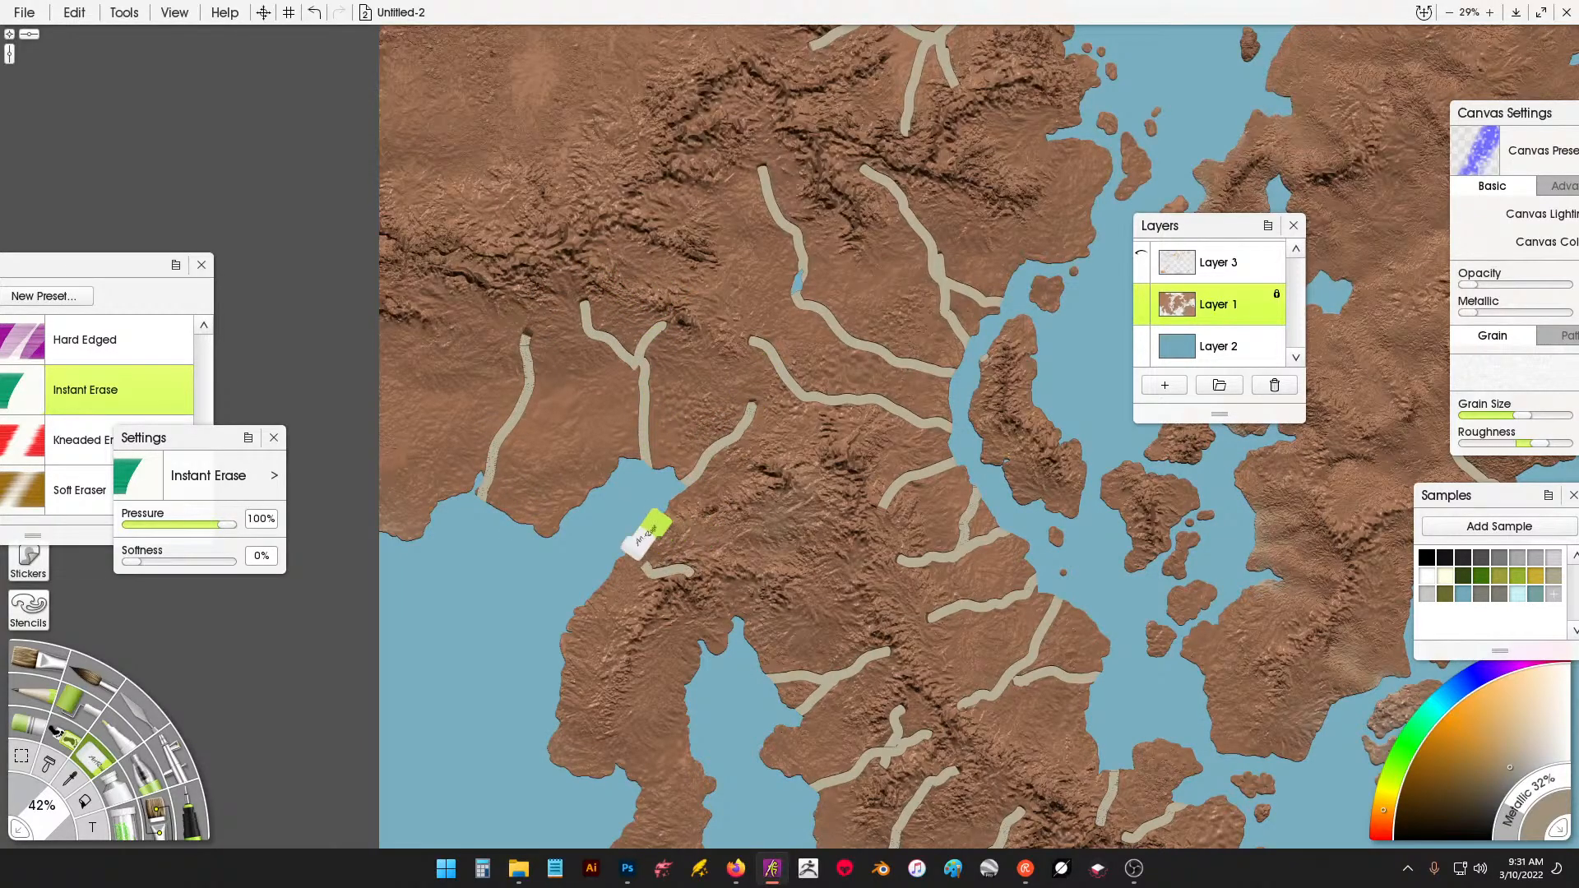
pyautogui.moveTo(573, 616)
pyautogui.mouseDown()
pyautogui.moveTo(612, 623)
pyautogui.moveTo(605, 647)
pyautogui.moveTo(561, 686)
pyautogui.mouseUp()
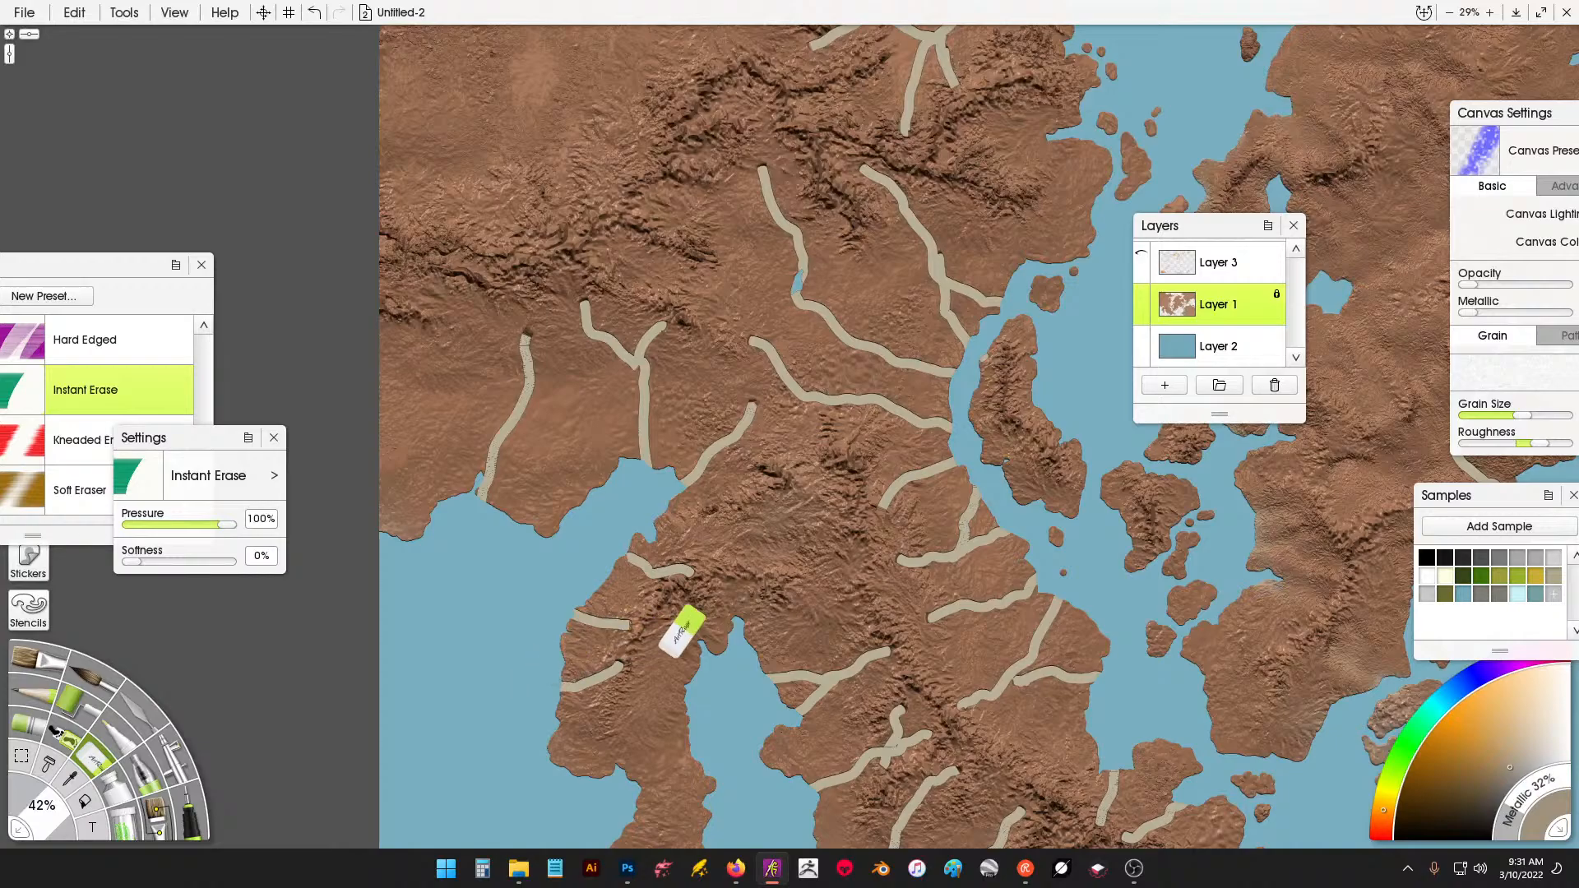
pyautogui.moveTo(662, 645)
pyautogui.mouseDown()
pyautogui.moveTo(710, 657)
pyautogui.moveTo(734, 630)
pyautogui.mouseUp()
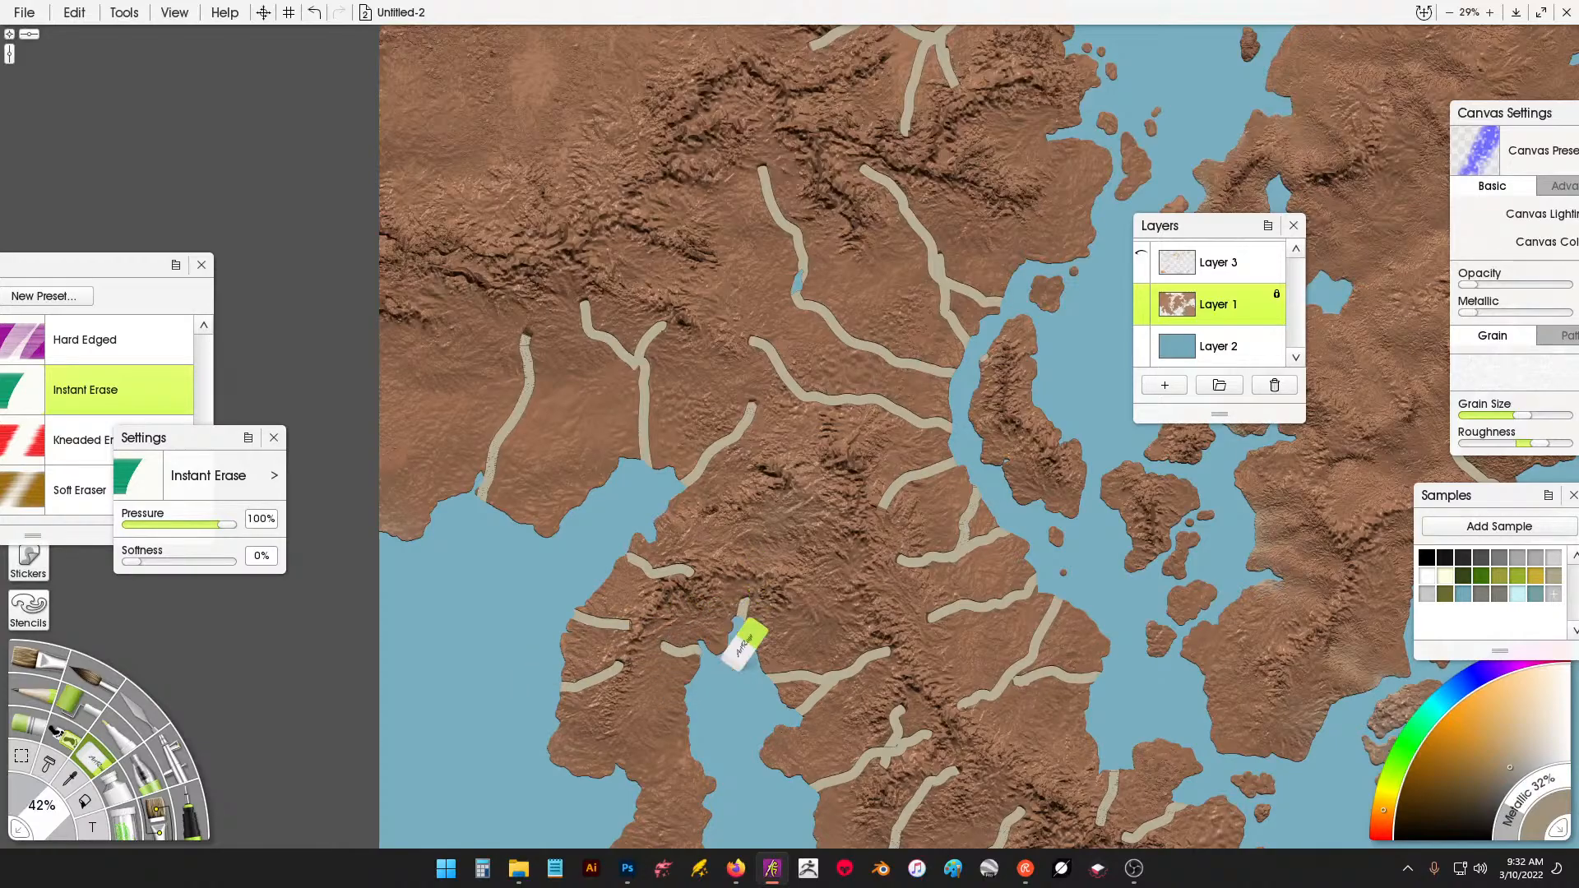
pyautogui.moveTo(801, 527); pyautogui.dragTo(786, 420)
pyautogui.moveTo(646, 409)
pyautogui.mouseDown()
pyautogui.moveTo(813, 442)
pyautogui.moveTo(769, 418)
pyautogui.moveTo(751, 437)
pyautogui.mouseUp()
# Try to blend the rivers around the western continent's southern bay with the Harsh Chaos palette knife, and undo those strokes.
pyautogui.click(169, 761)
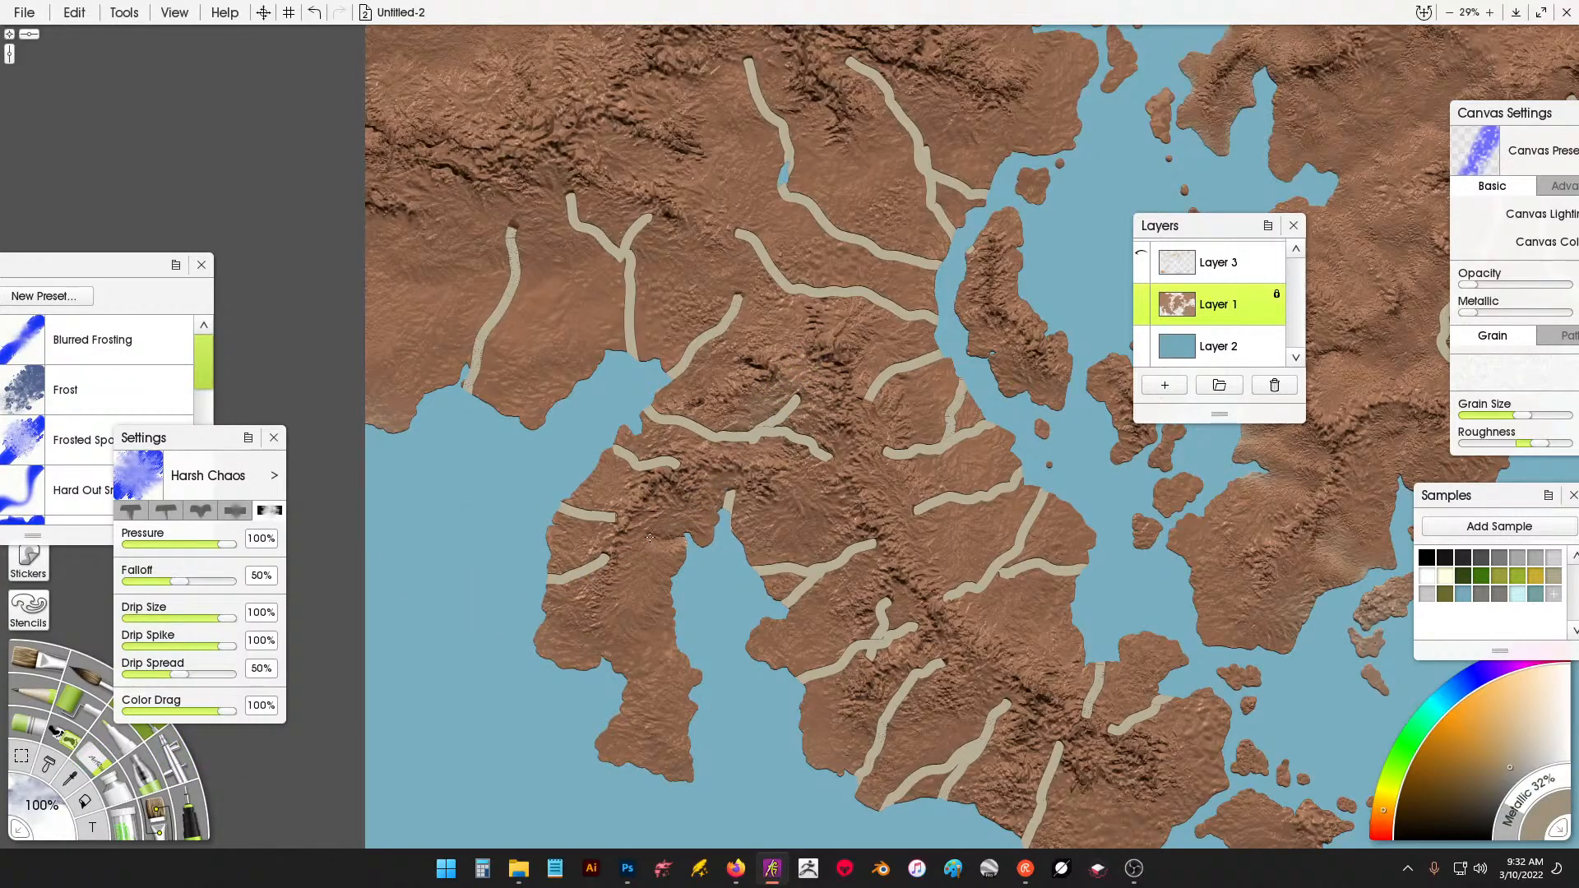
pyautogui.moveTo(671, 535); pyautogui.dragTo(688, 541)
pyautogui.hotkey('ctrl', 'z')
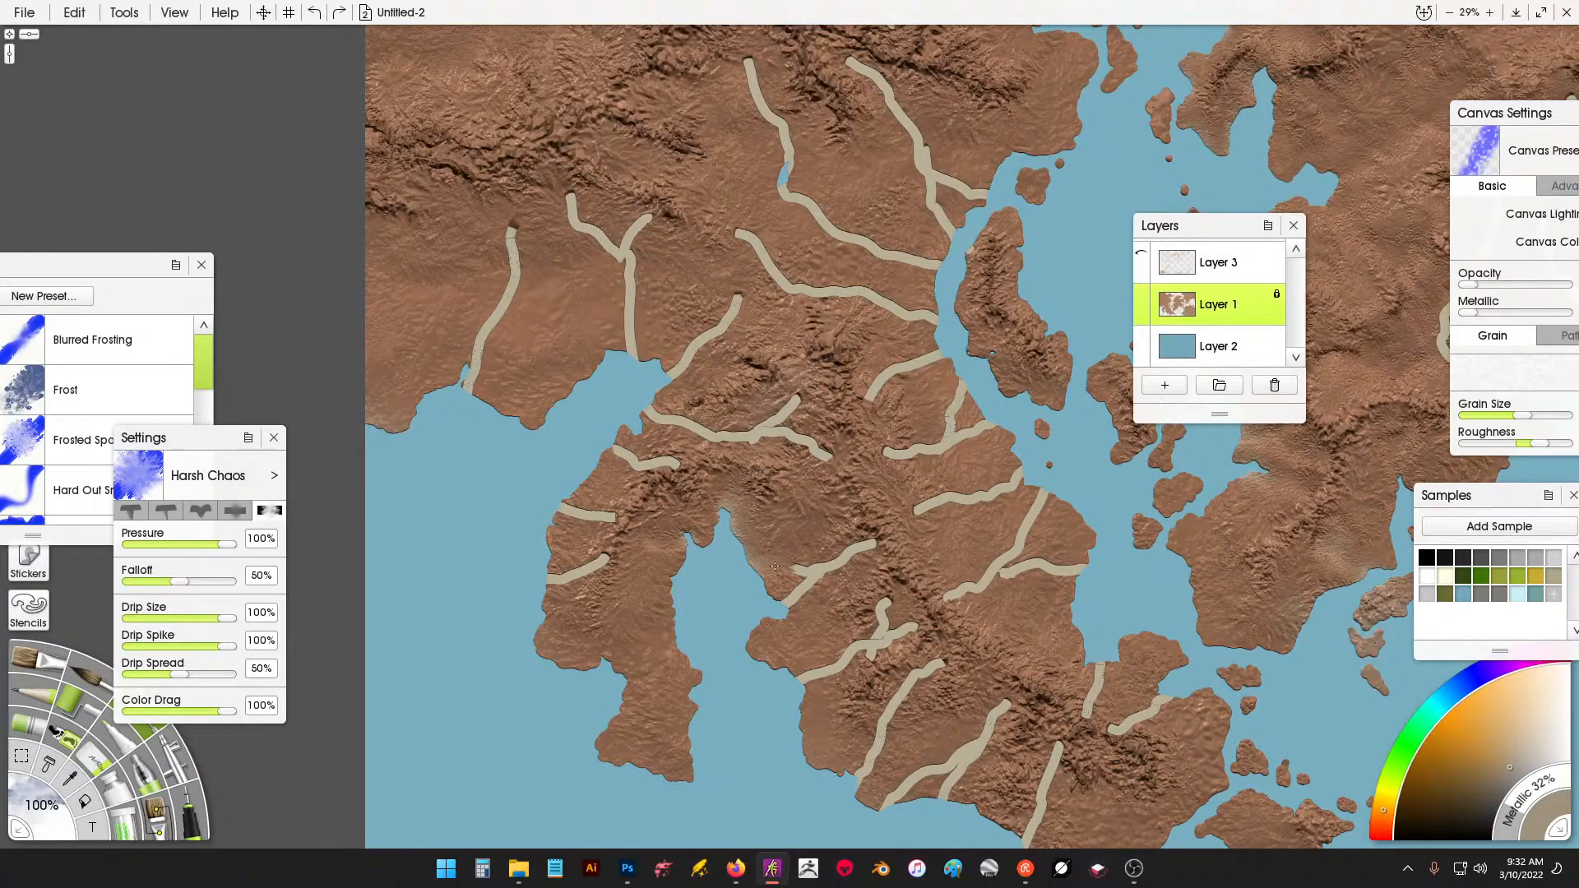
pyautogui.hotkey('ctrl', 'z')
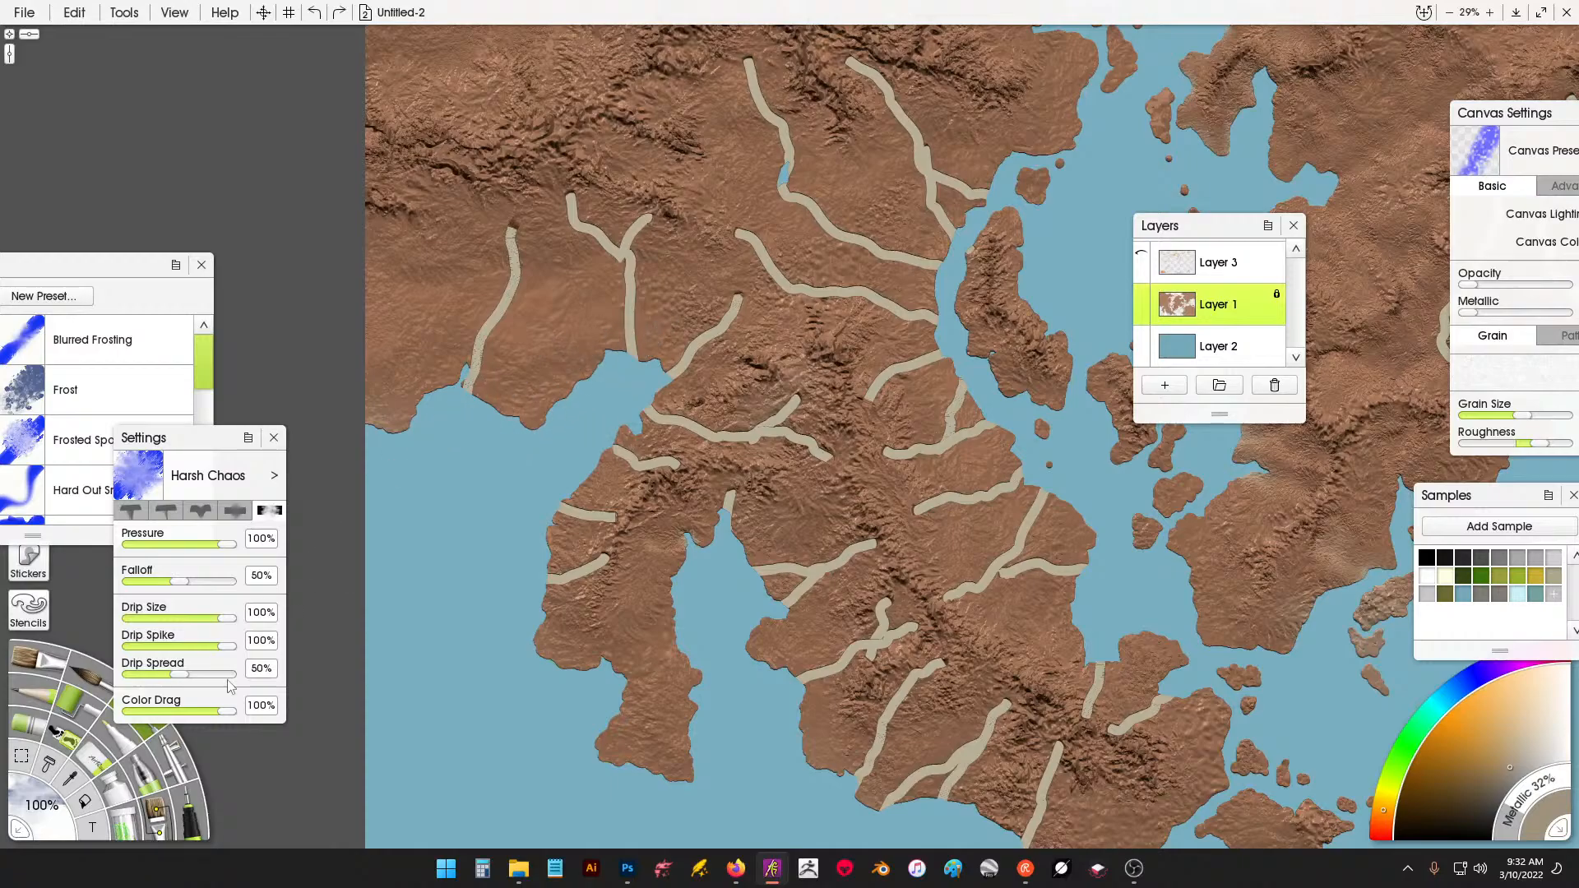
# Set up the Instant Blur palette knife with 7% pressure, 5% softness and a size of 248%.
pyautogui.click(123, 266)
pyautogui.moveTo(202, 359); pyautogui.dragTo(202, 439)
pyautogui.click(165, 427)
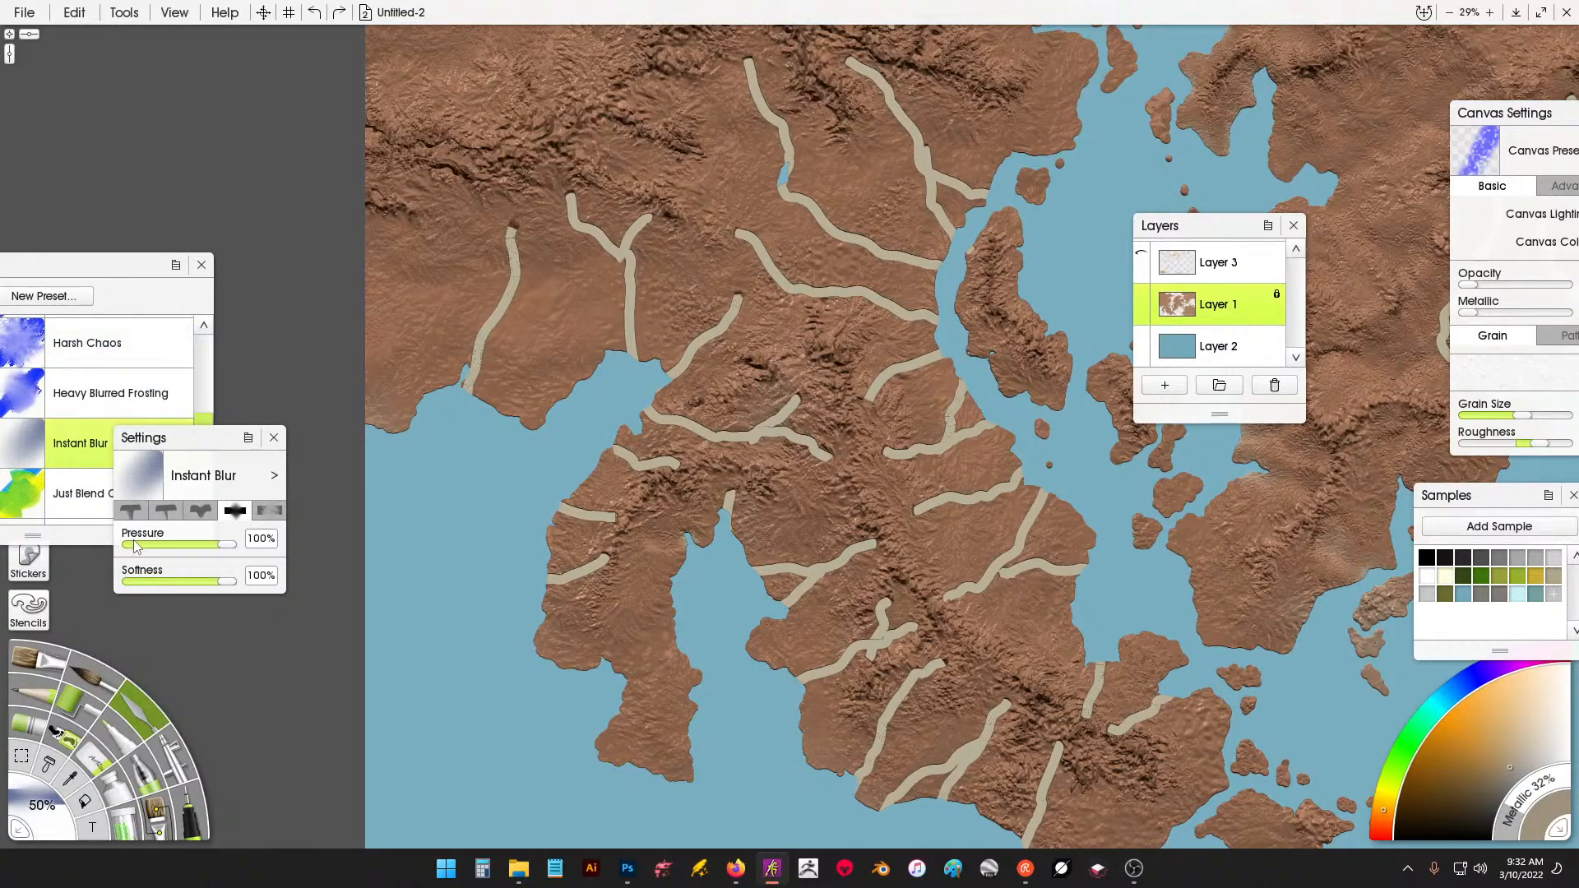
pyautogui.moveTo(139, 582); pyautogui.dragTo(132, 580)
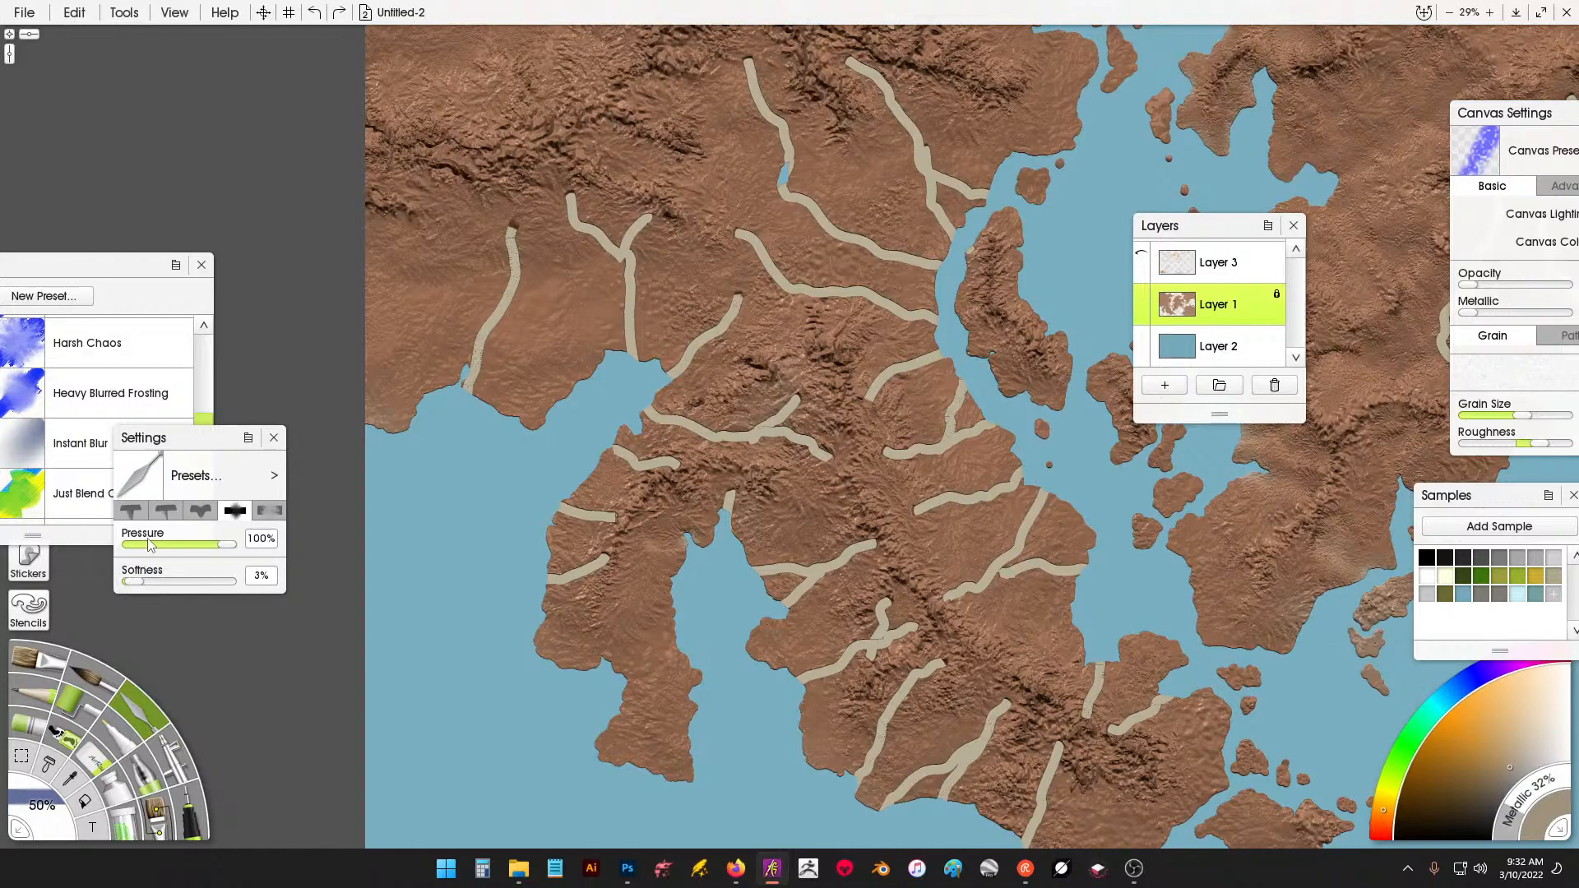
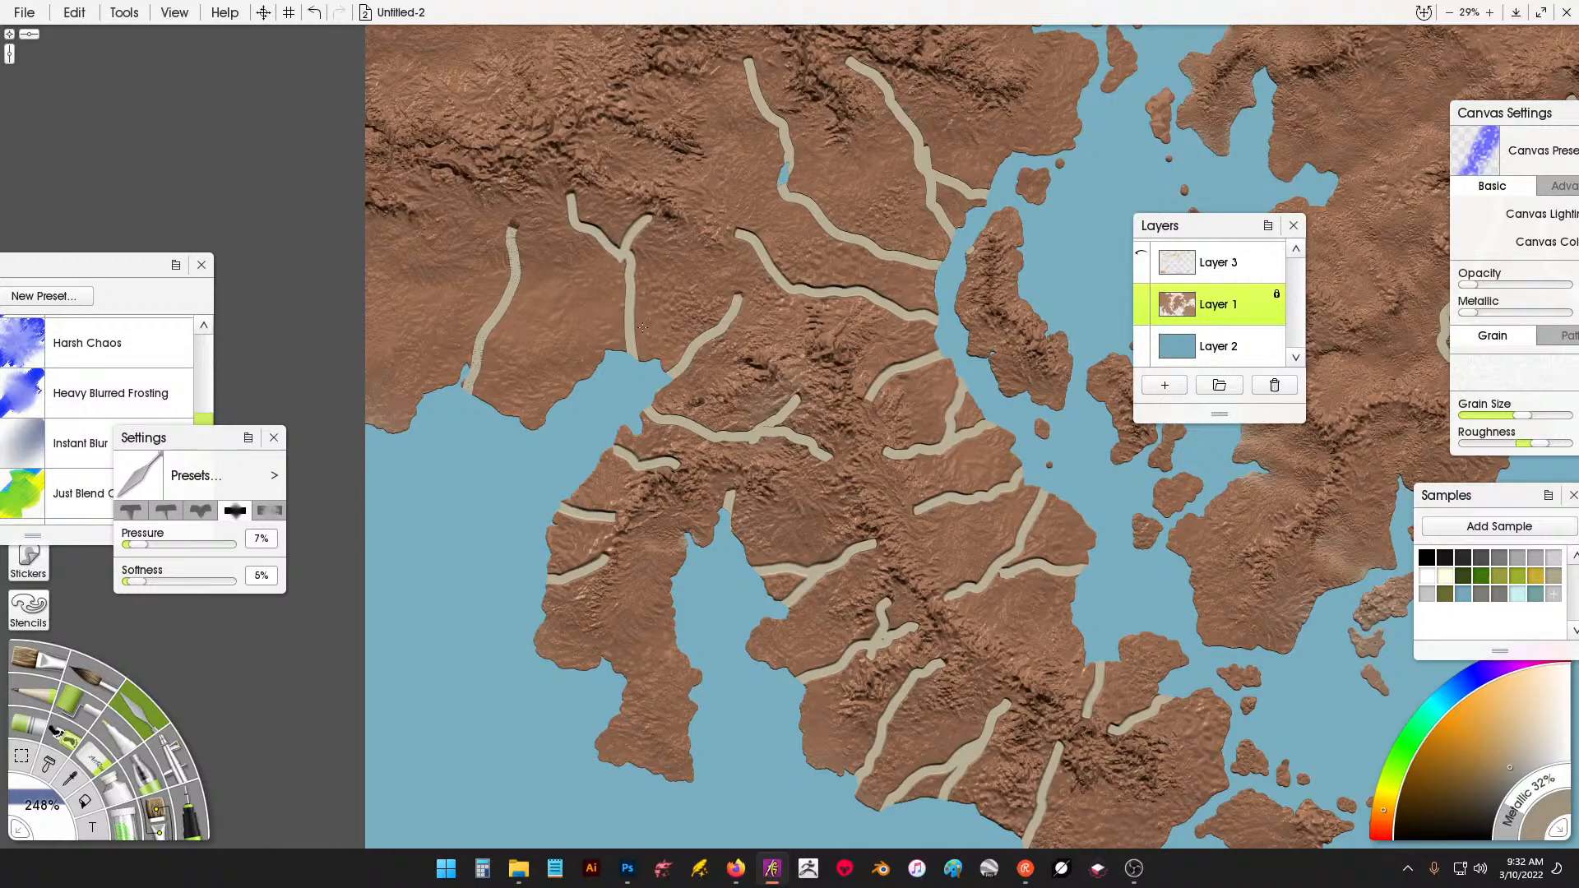
# Soften the river channel edges across the western continent up to its northern coast with the blur knife.
pyautogui.moveTo(714, 229); pyautogui.dragTo(601, 431)
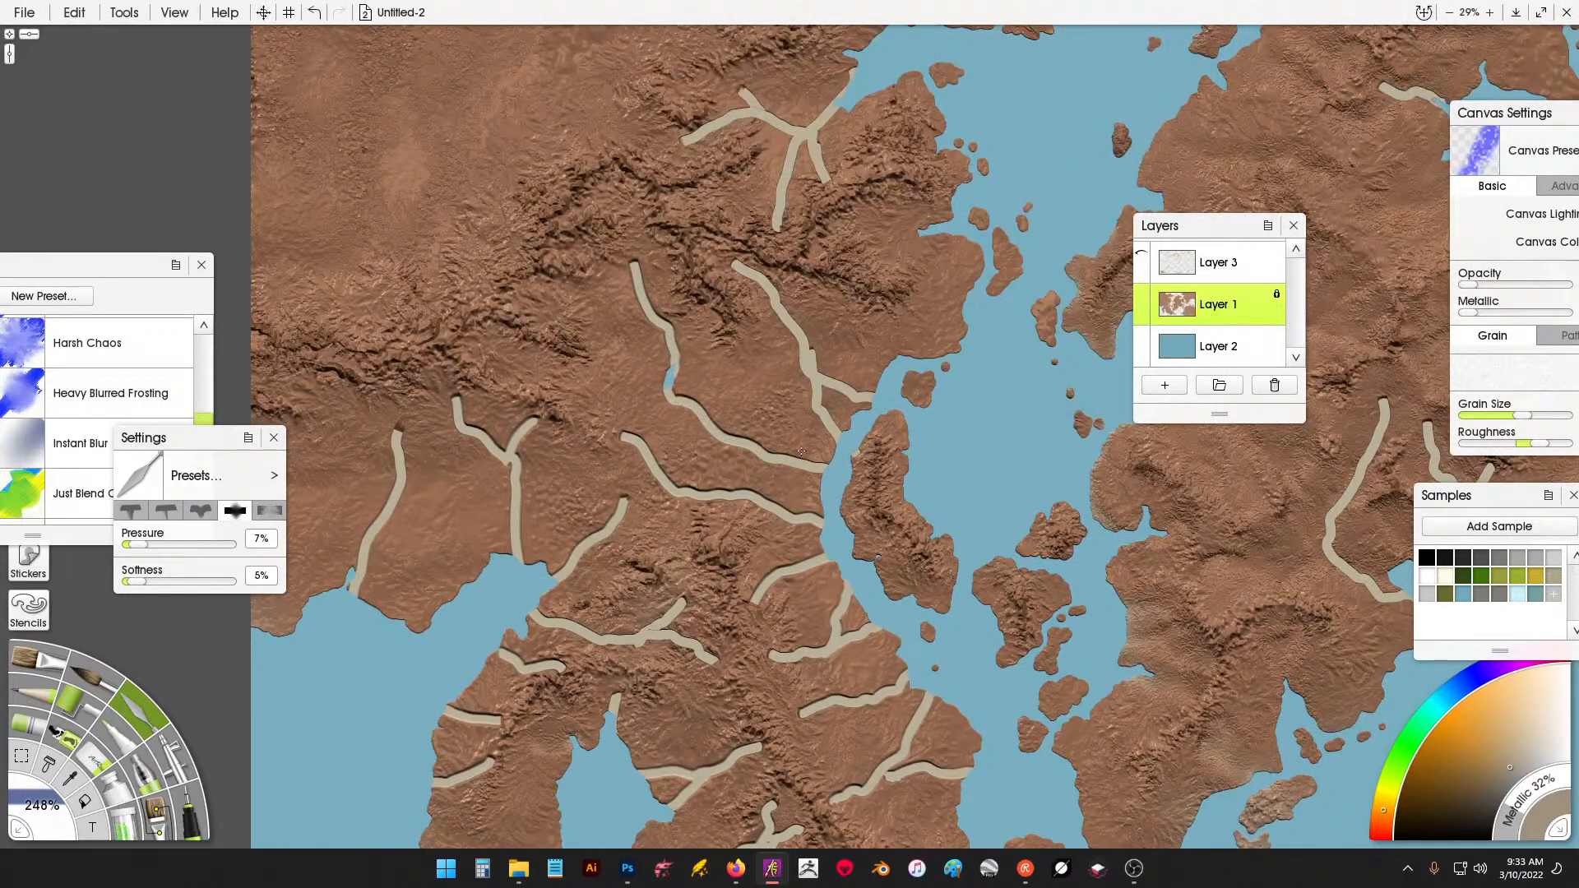
pyautogui.moveTo(833, 159); pyautogui.dragTo(798, 435)
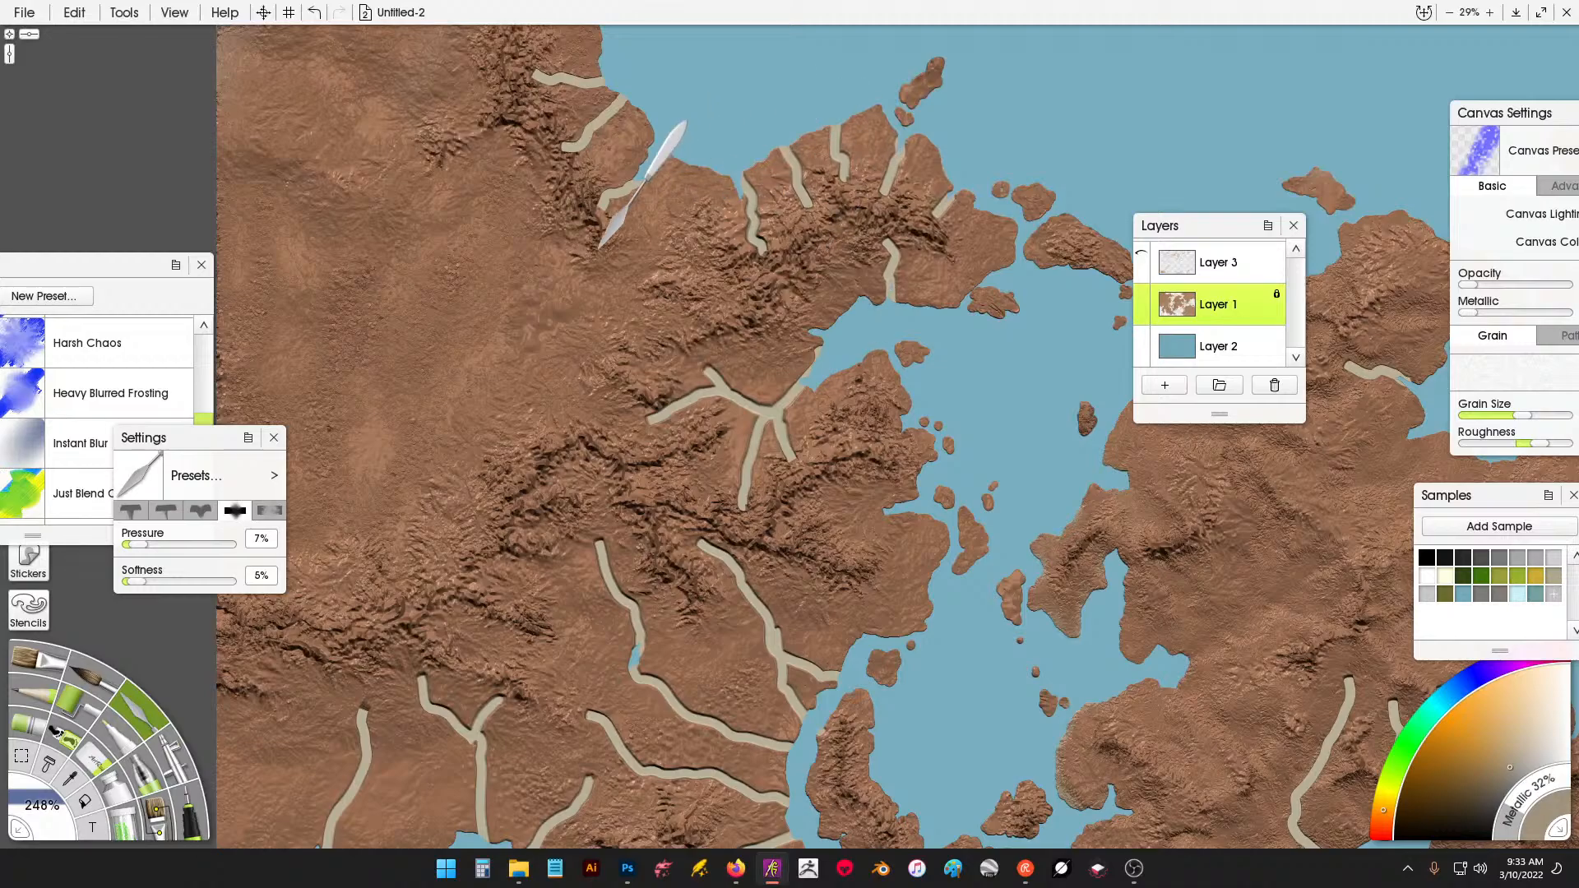
pyautogui.moveTo(654, 245); pyautogui.dragTo(683, 418)
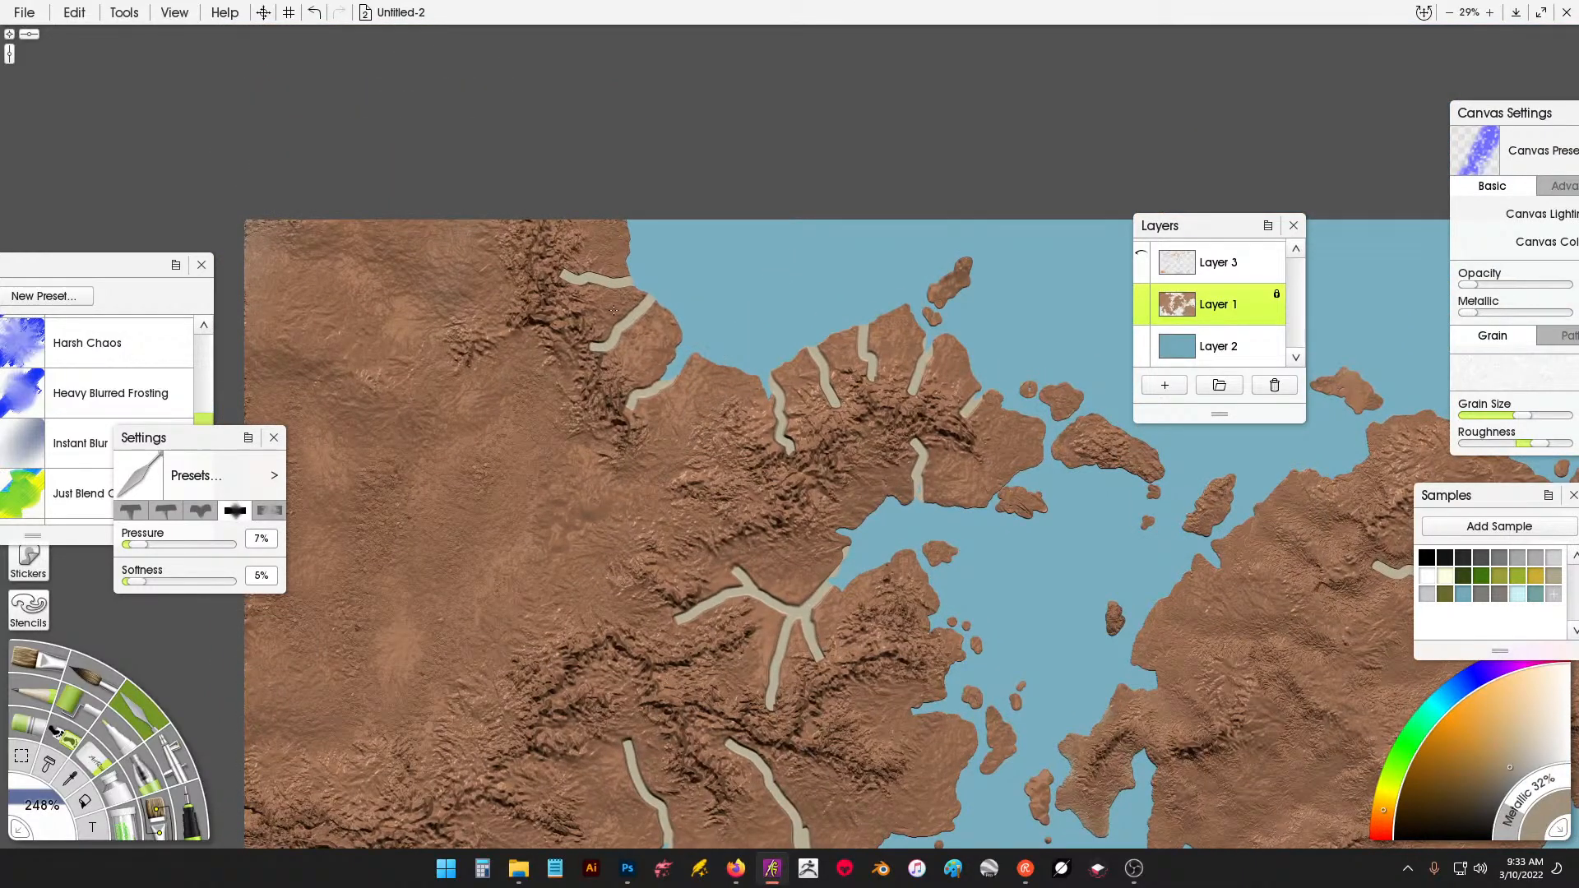
# Soften the edges of the forked and curved rivers on the middle landmass with the blur knife.
pyautogui.moveTo(1222, 702)
pyautogui.mouseDown()
pyautogui.moveTo(724, 471)
pyautogui.moveTo(631, 250)
pyautogui.mouseUp()
pyautogui.moveTo(786, 426); pyautogui.dragTo(749, 525)
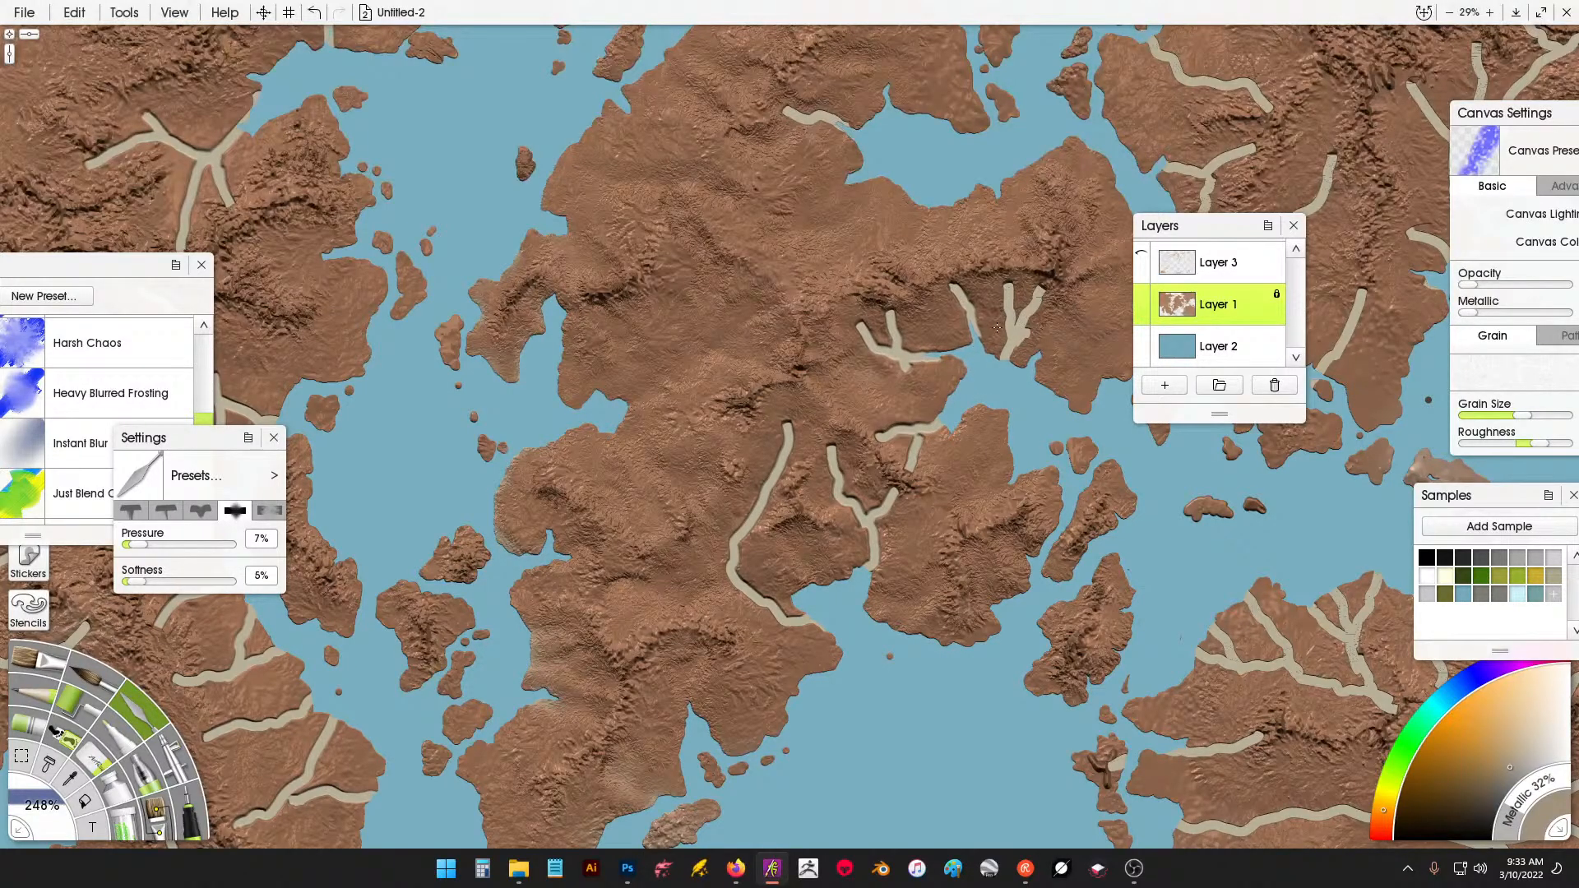
pyautogui.moveTo(990, 125); pyautogui.dragTo(882, 362)
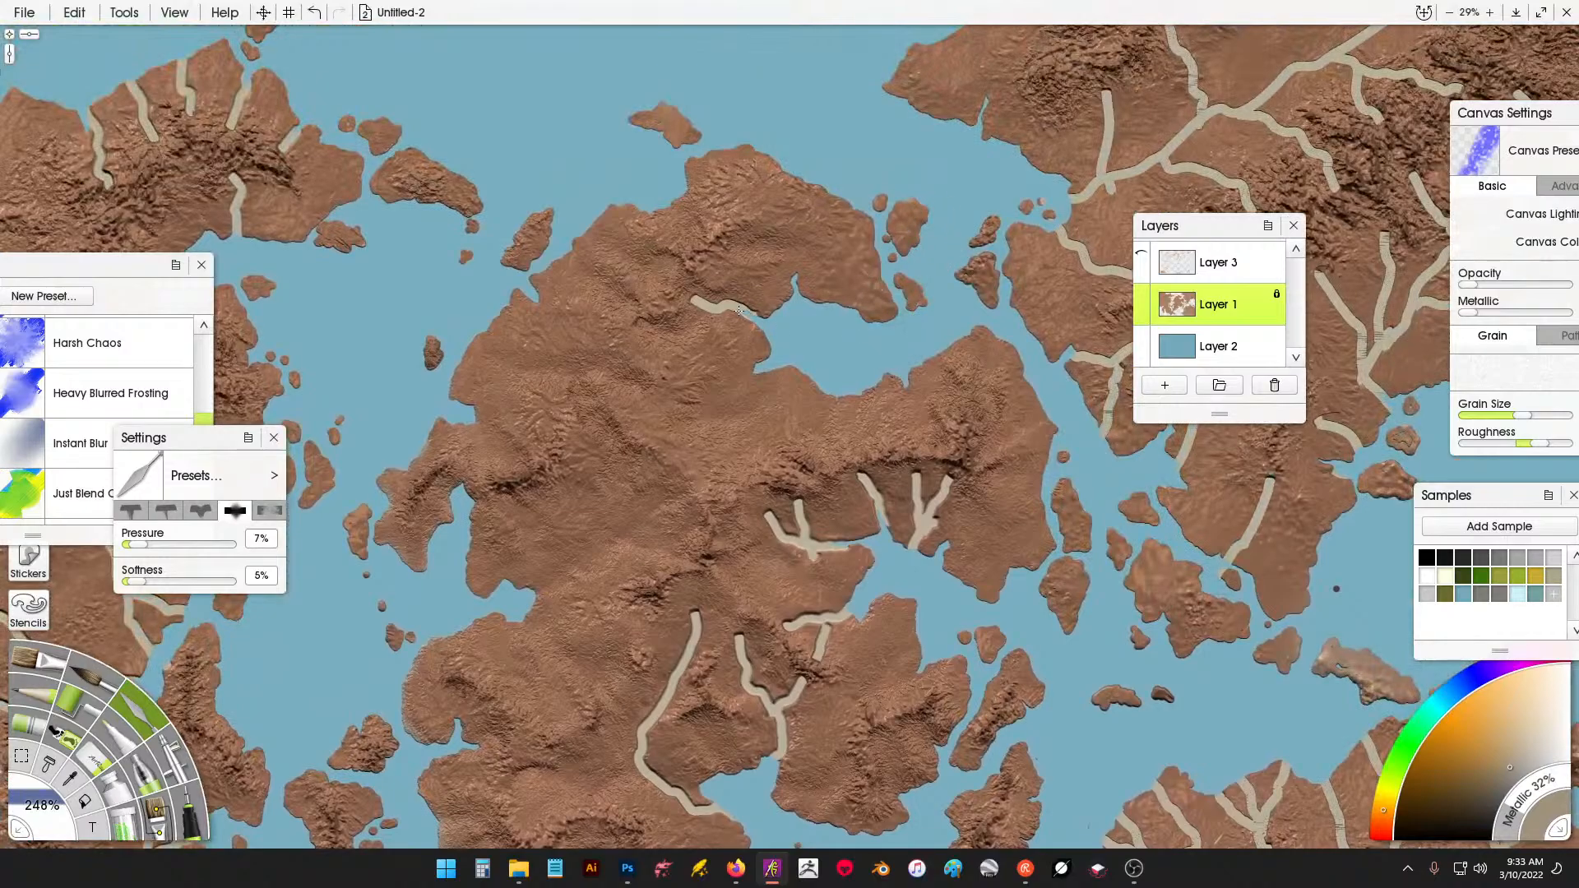
# Soften the river edges in the western half of the northeastern continent, including the short rivers along its coast.
pyautogui.moveTo(1099, 129); pyautogui.dragTo(827, 285)
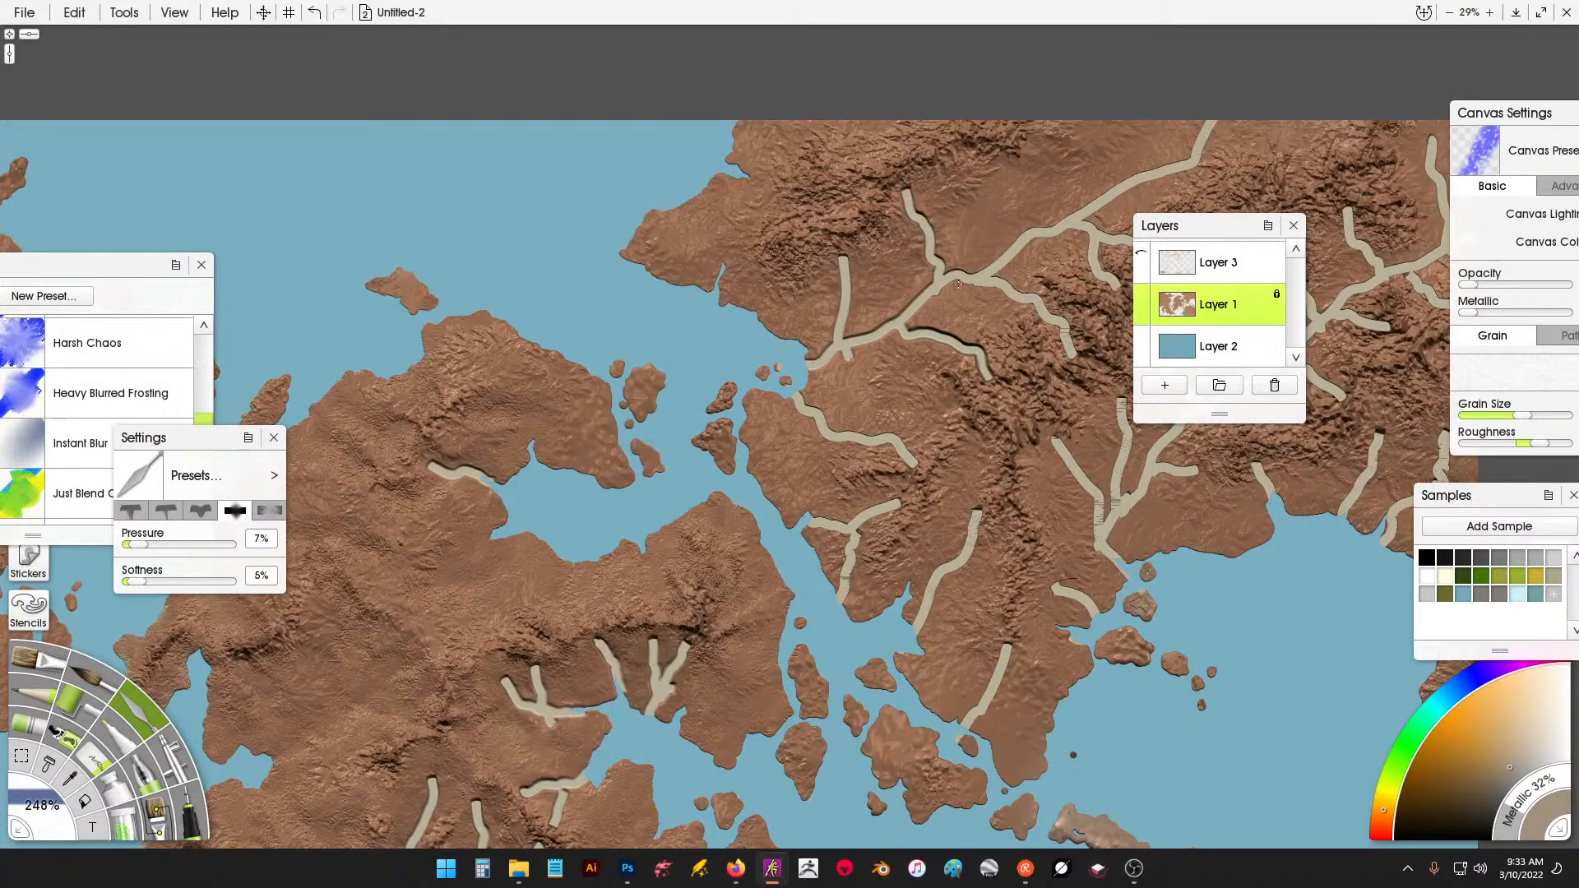
pyautogui.moveTo(1109, 277); pyautogui.dragTo(1175, 254)
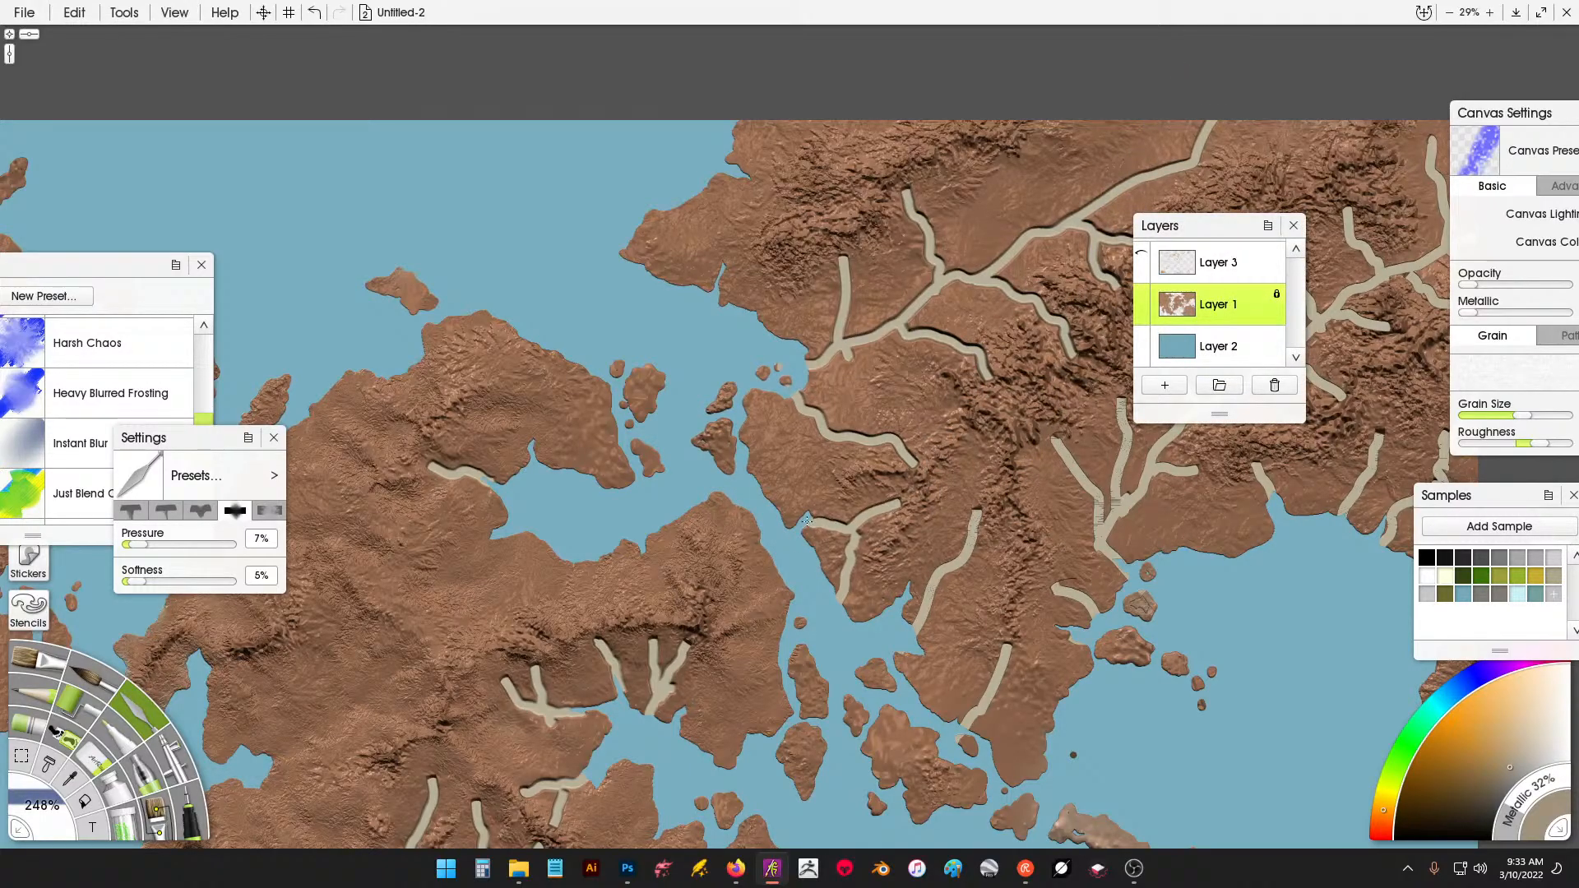
pyautogui.moveTo(958, 562); pyautogui.dragTo(977, 516)
pyautogui.moveTo(1044, 626)
pyautogui.mouseDown()
pyautogui.moveTo(907, 465)
pyautogui.moveTo(867, 447)
pyautogui.mouseUp()
pyautogui.moveTo(827, 475); pyautogui.dragTo(826, 480)
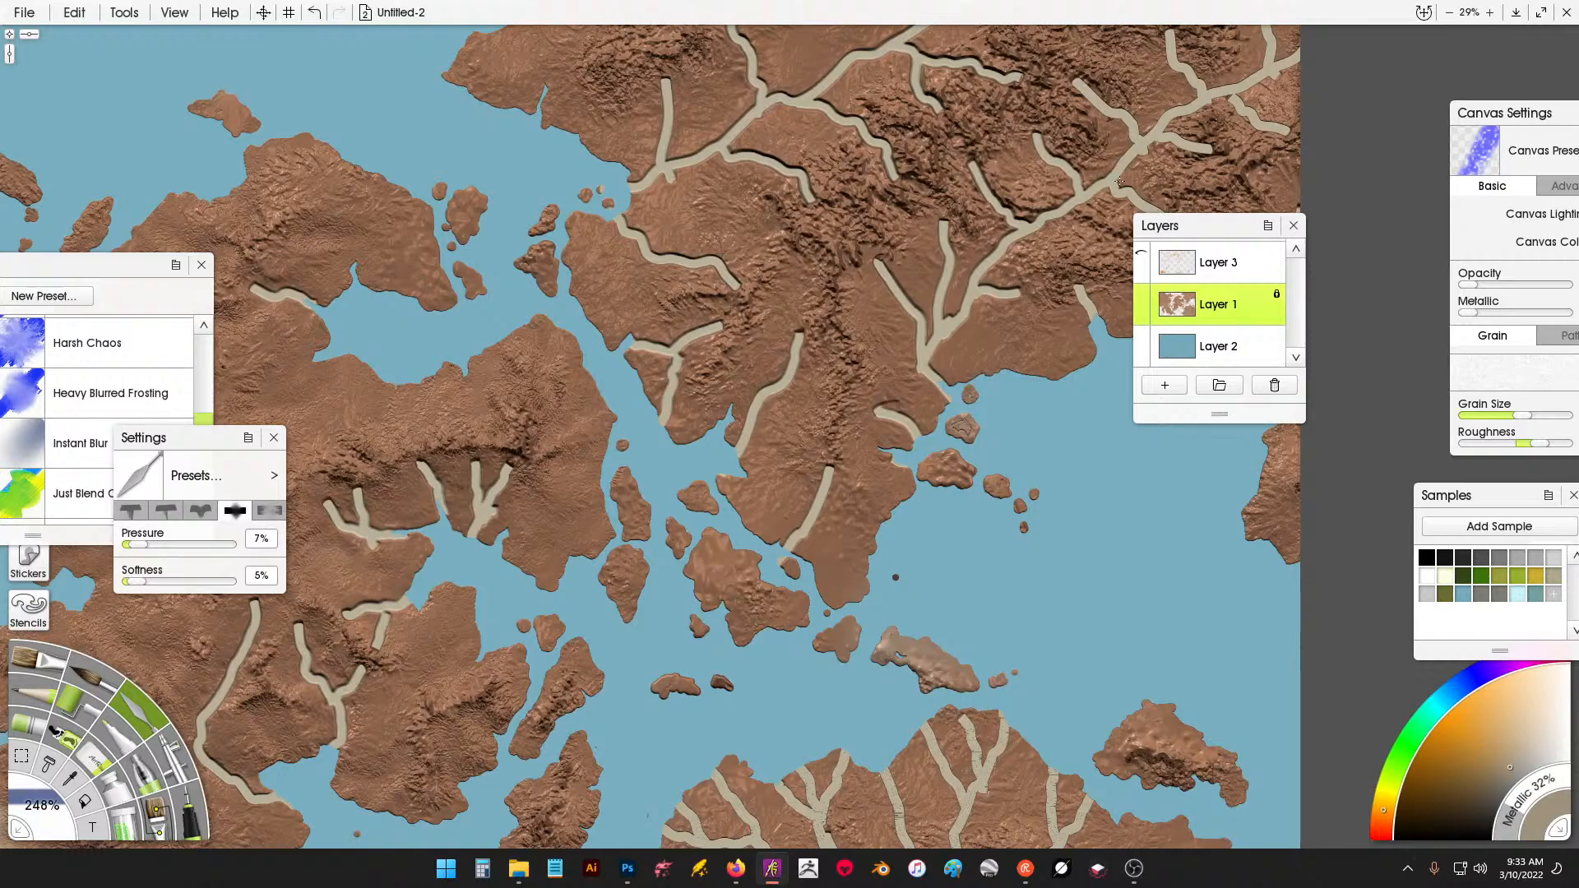
# Soften the edges of the long branching river and its tributaries in the northeastern continent's eastern half.
pyautogui.moveTo(1119, 182); pyautogui.dragTo(1185, 221)
pyautogui.moveTo(1129, 119); pyautogui.dragTo(1132, 126)
pyautogui.moveTo(969, 420); pyautogui.dragTo(696, 692)
pyautogui.moveTo(898, 305); pyautogui.dragTo(922, 336)
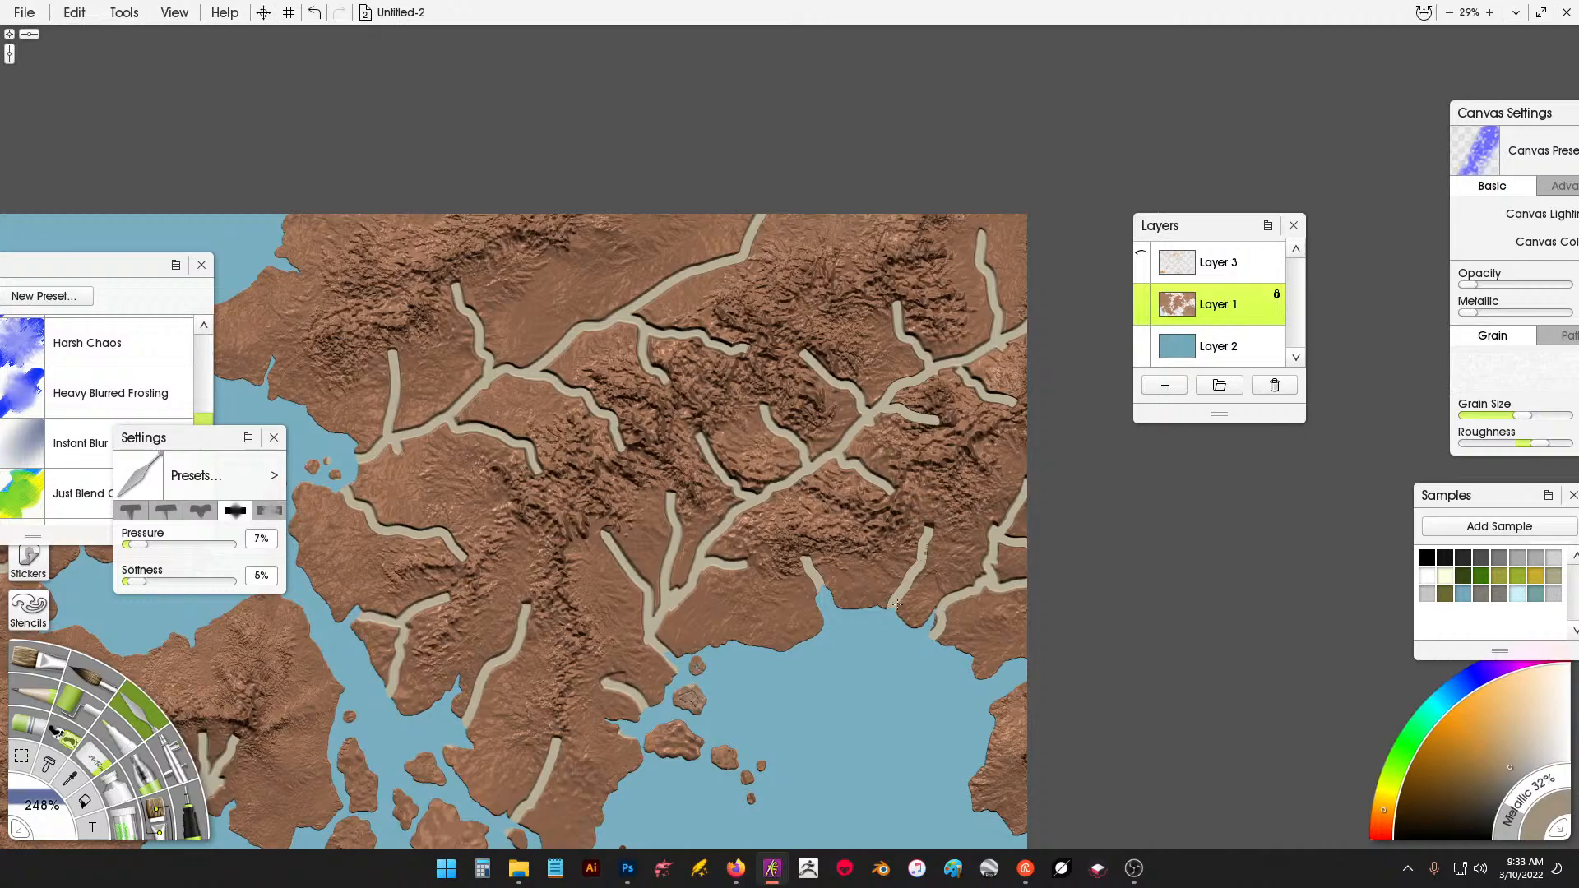
pyautogui.moveTo(898, 605); pyautogui.dragTo(897, 589)
# Soften the river edges across the southeastern continent, from its northern coast to the branching rivers near the southern map border.
pyautogui.moveTo(737, 676); pyautogui.dragTo(809, 330)
pyautogui.moveTo(759, 587)
pyautogui.mouseDown()
pyautogui.moveTo(790, 505)
pyautogui.moveTo(808, 307)
pyautogui.mouseUp()
pyautogui.moveTo(803, 426); pyautogui.dragTo(819, 428)
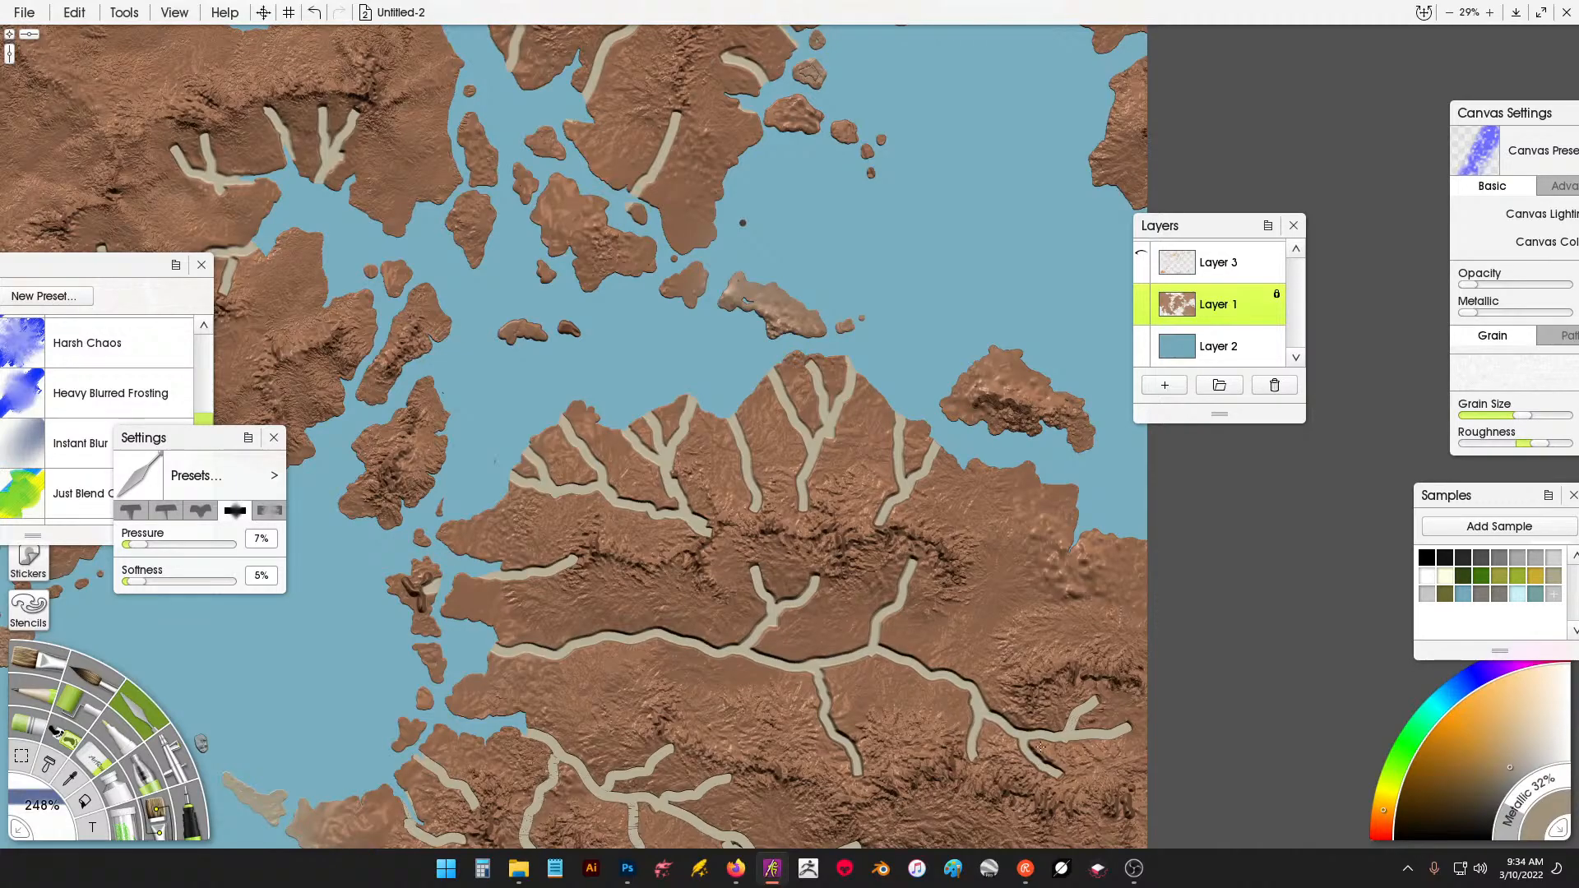
pyautogui.moveTo(728, 749); pyautogui.dragTo(806, 428)
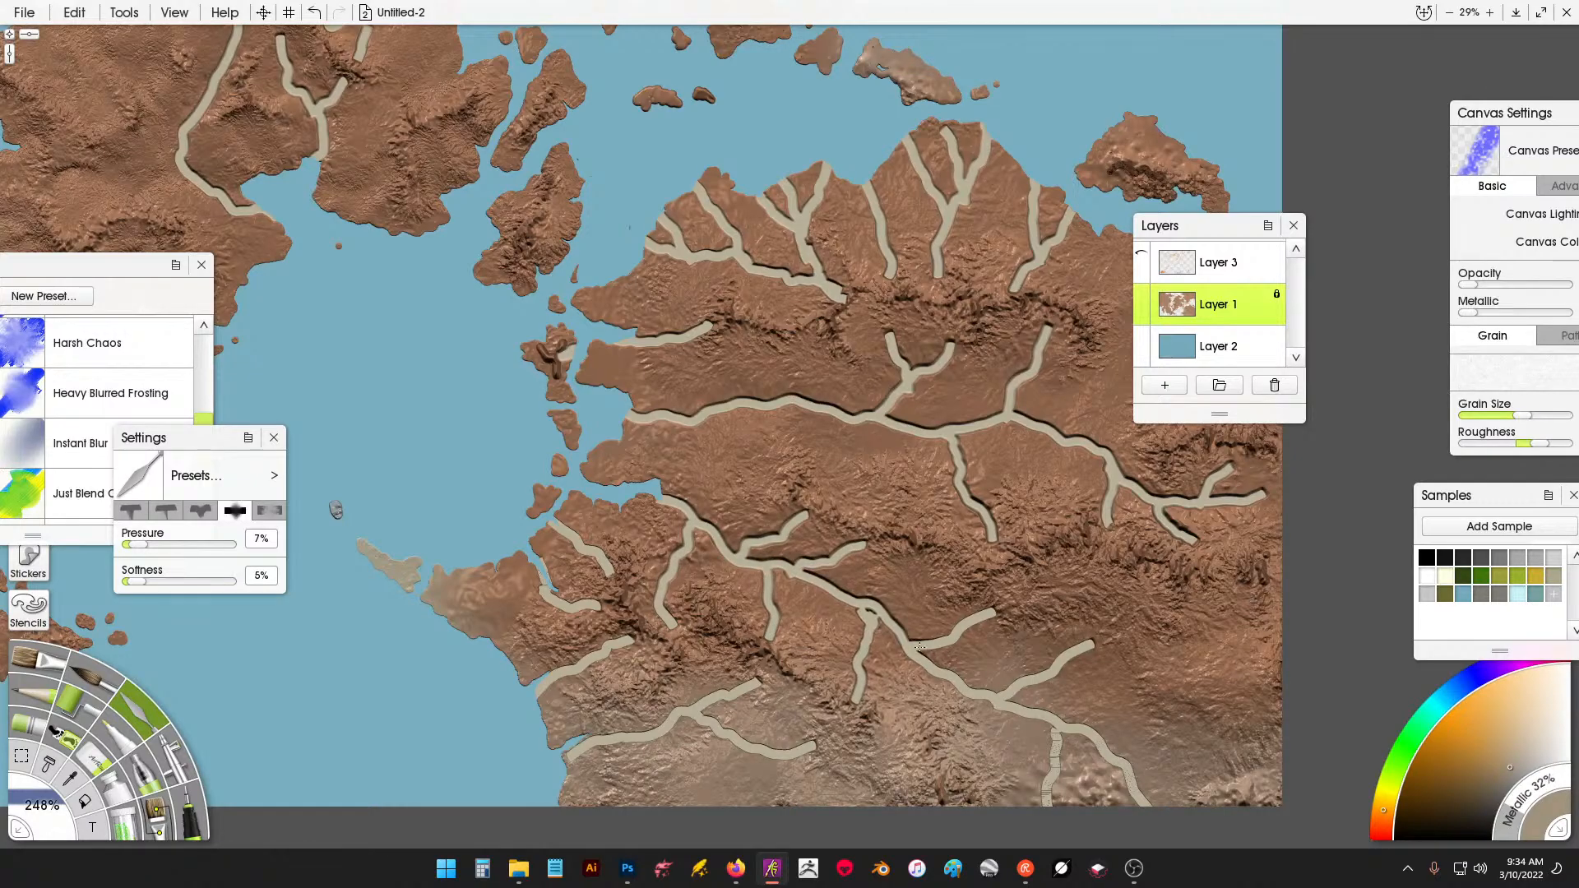
pyautogui.moveTo(1005, 586); pyautogui.dragTo(858, 458)
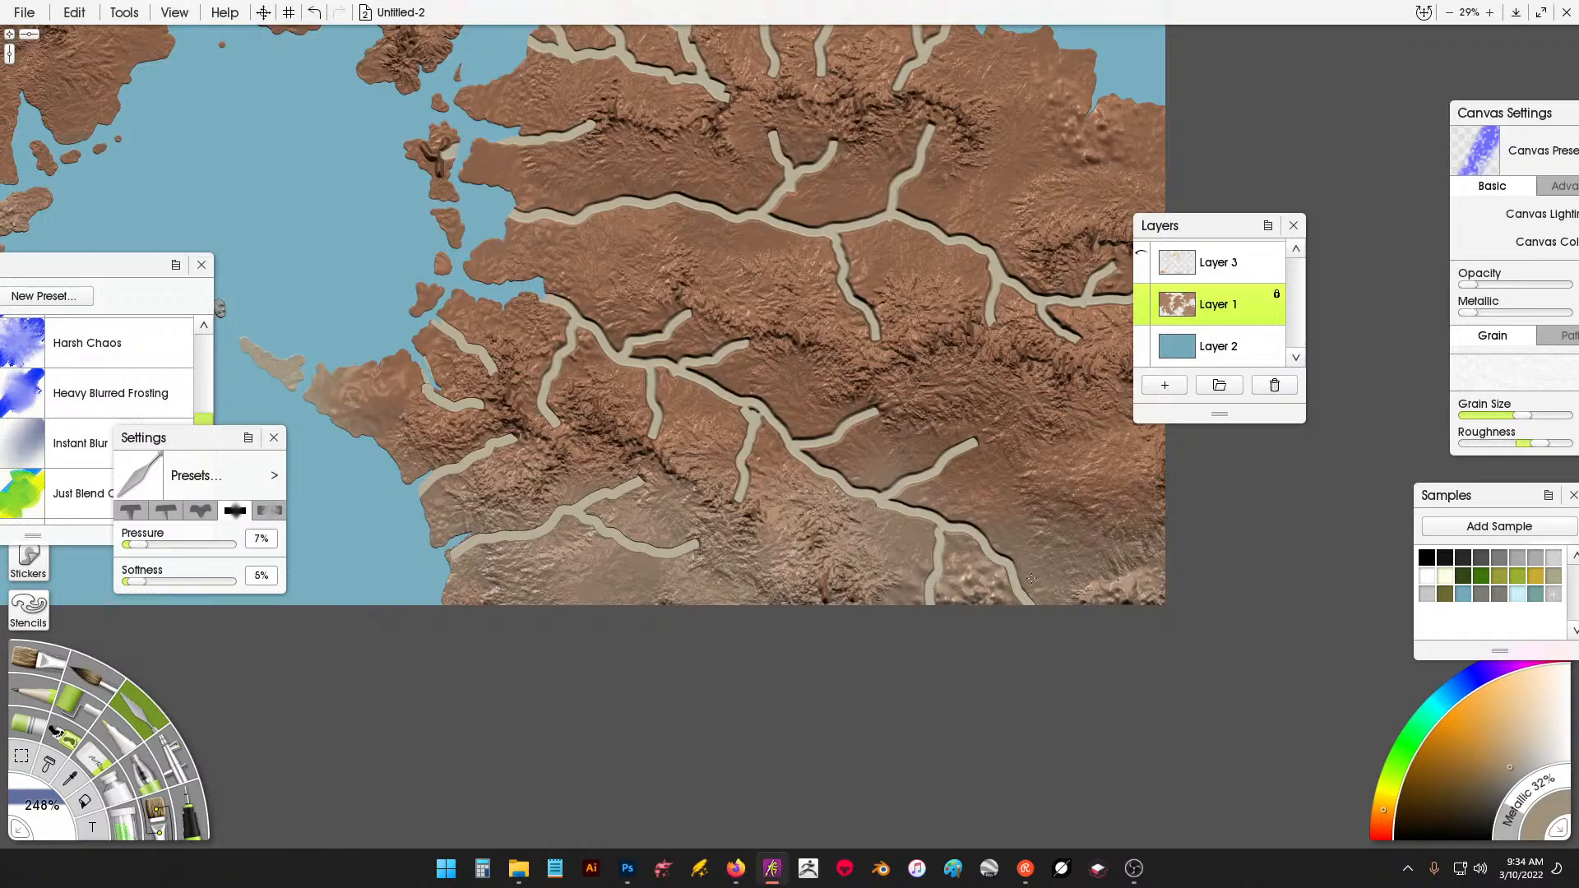
pyautogui.moveTo(526, 566); pyautogui.dragTo(664, 610)
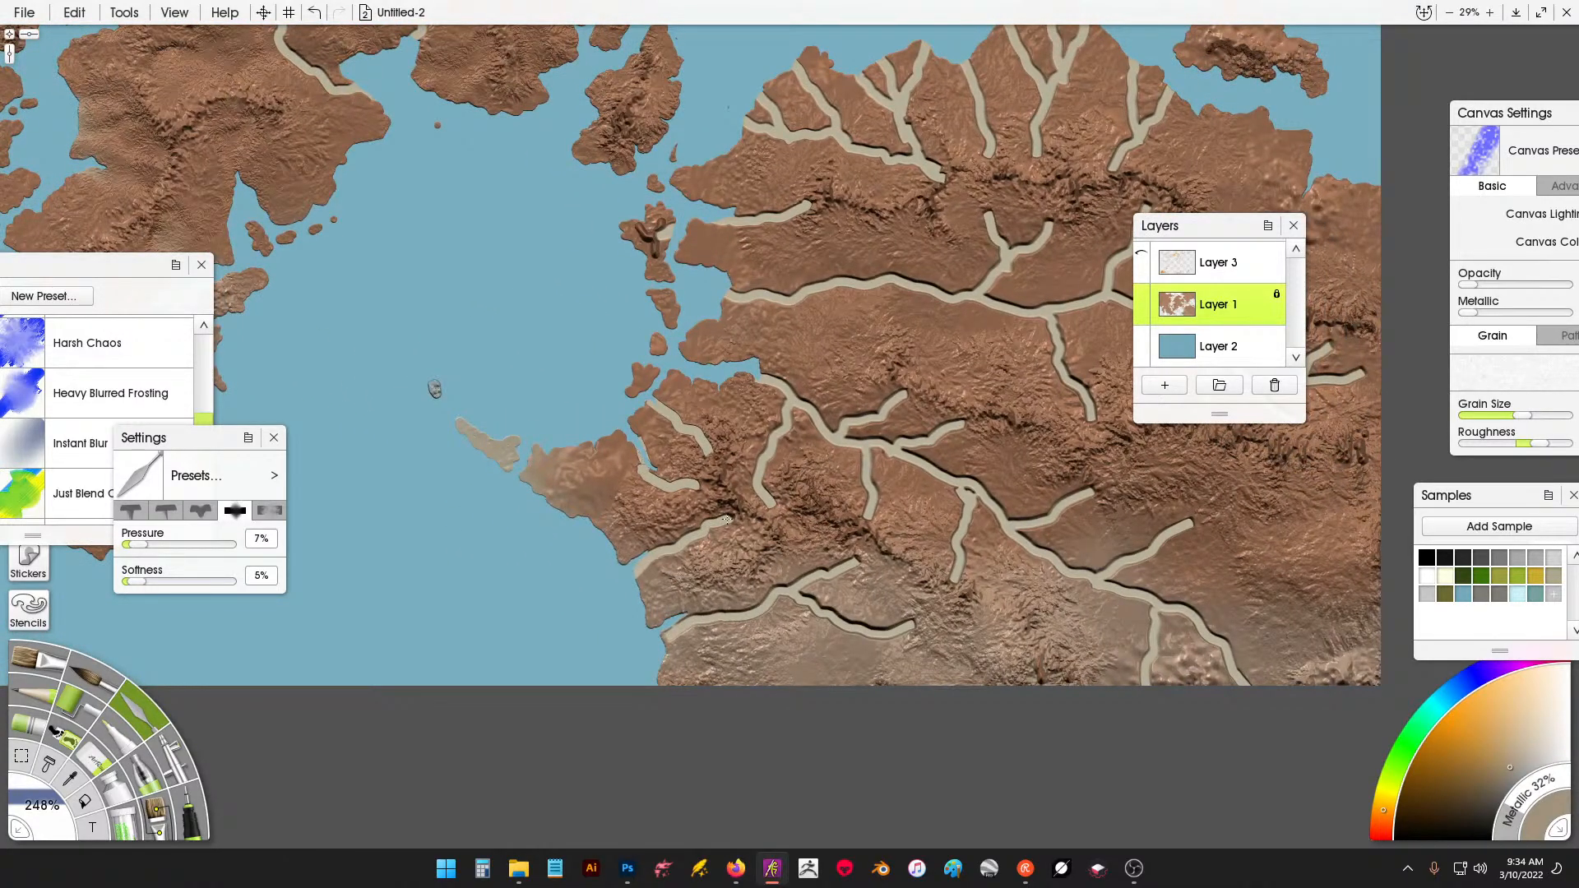
# Soften the remaining river edges on the western continent's southern peninsula and further north.
pyautogui.moveTo(362, 349); pyautogui.dragTo(994, 369)
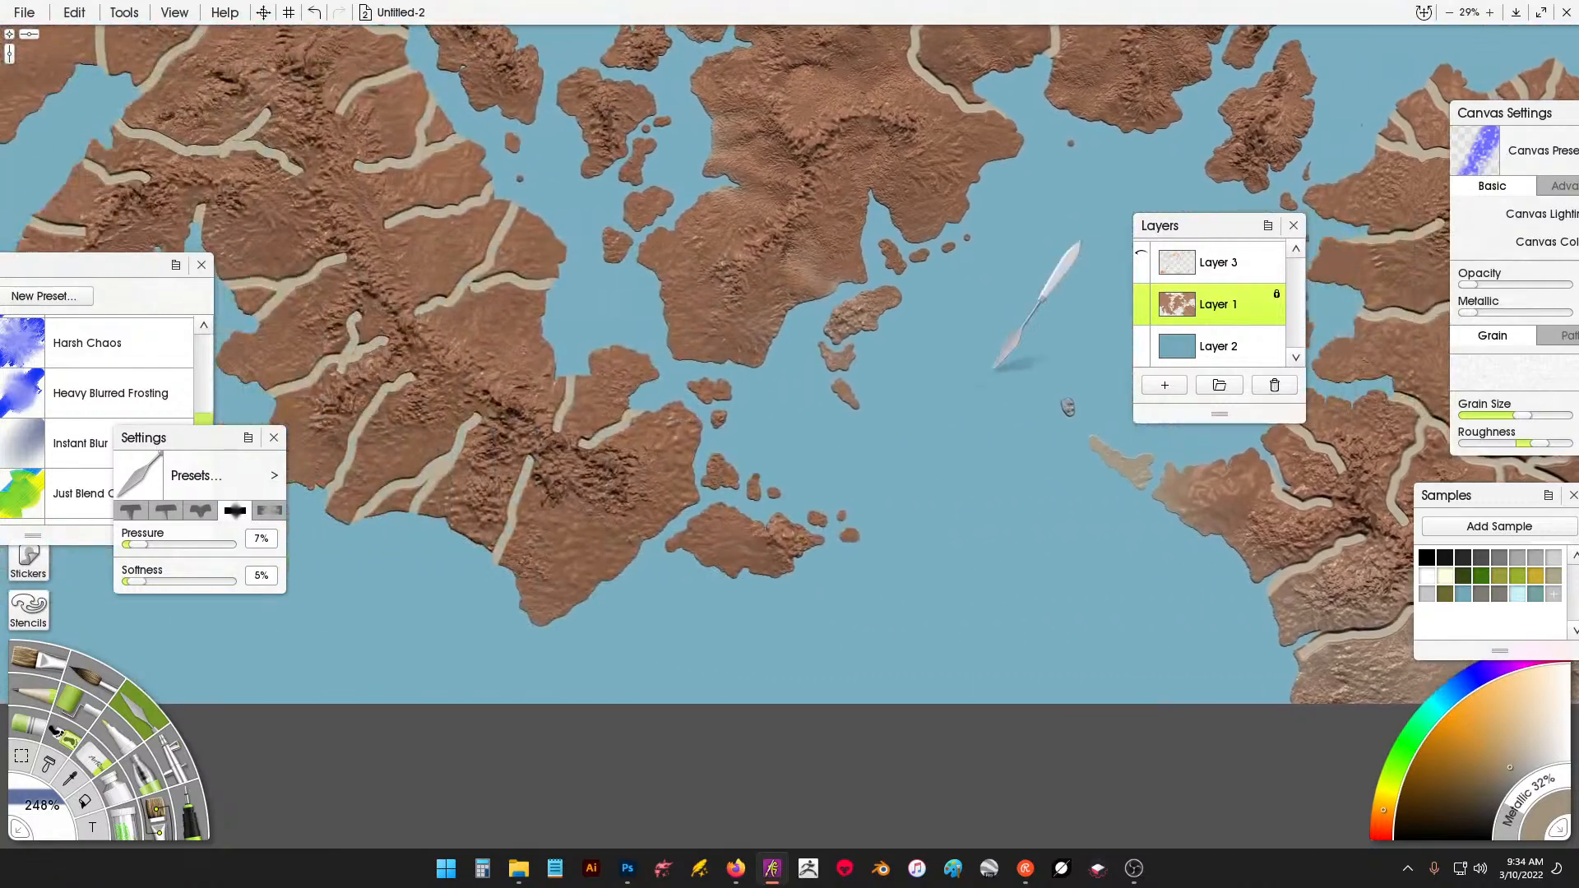
pyautogui.moveTo(569, 452); pyautogui.dragTo(848, 478)
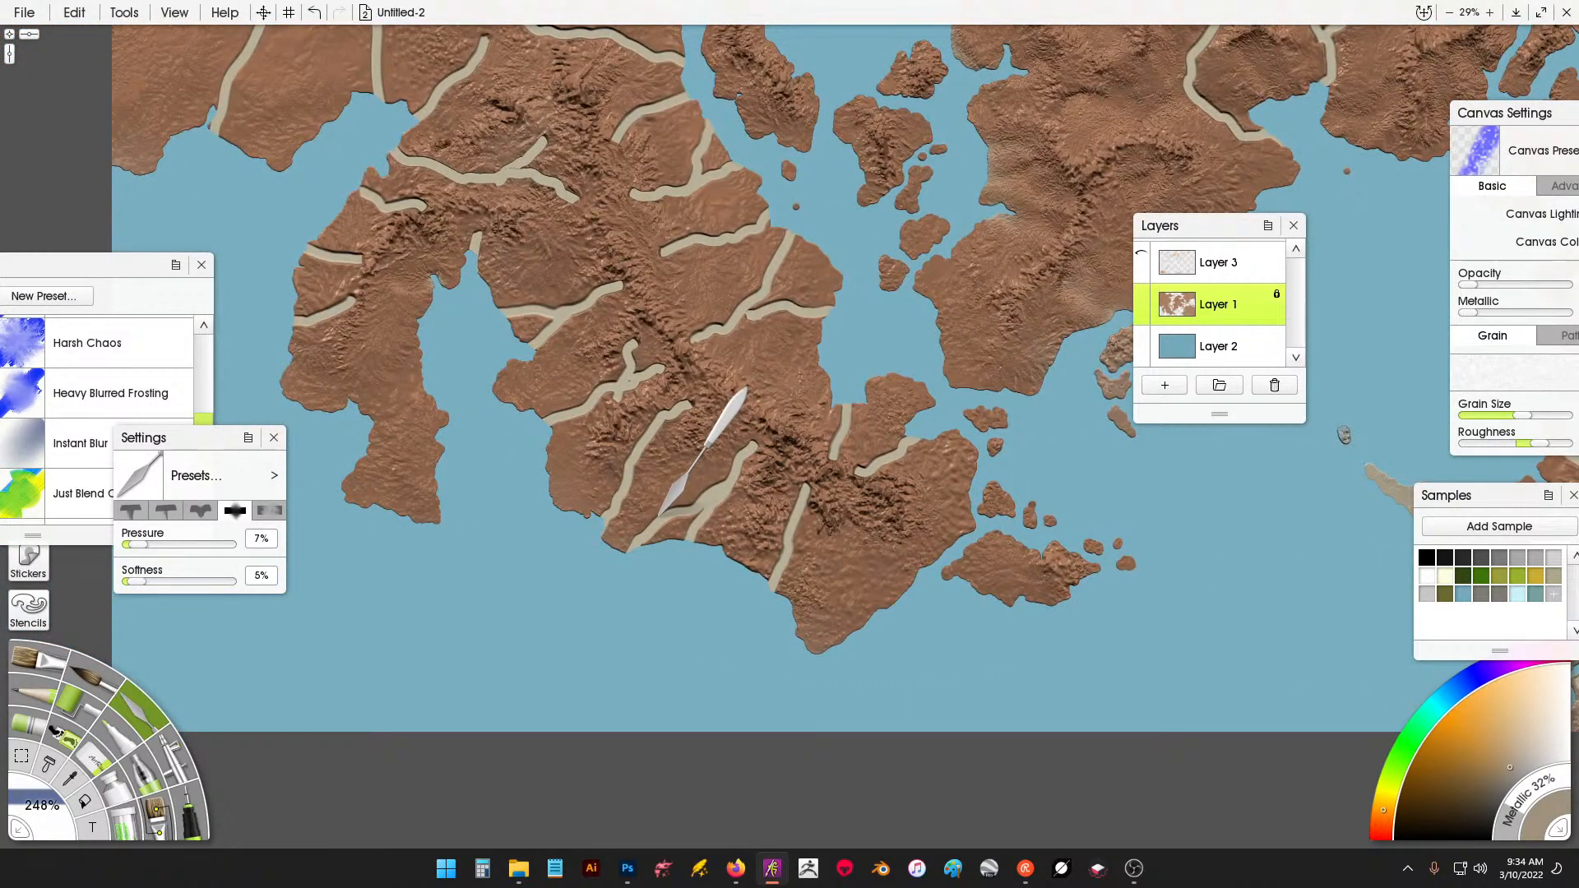
pyautogui.scroll(4, 662, 514)
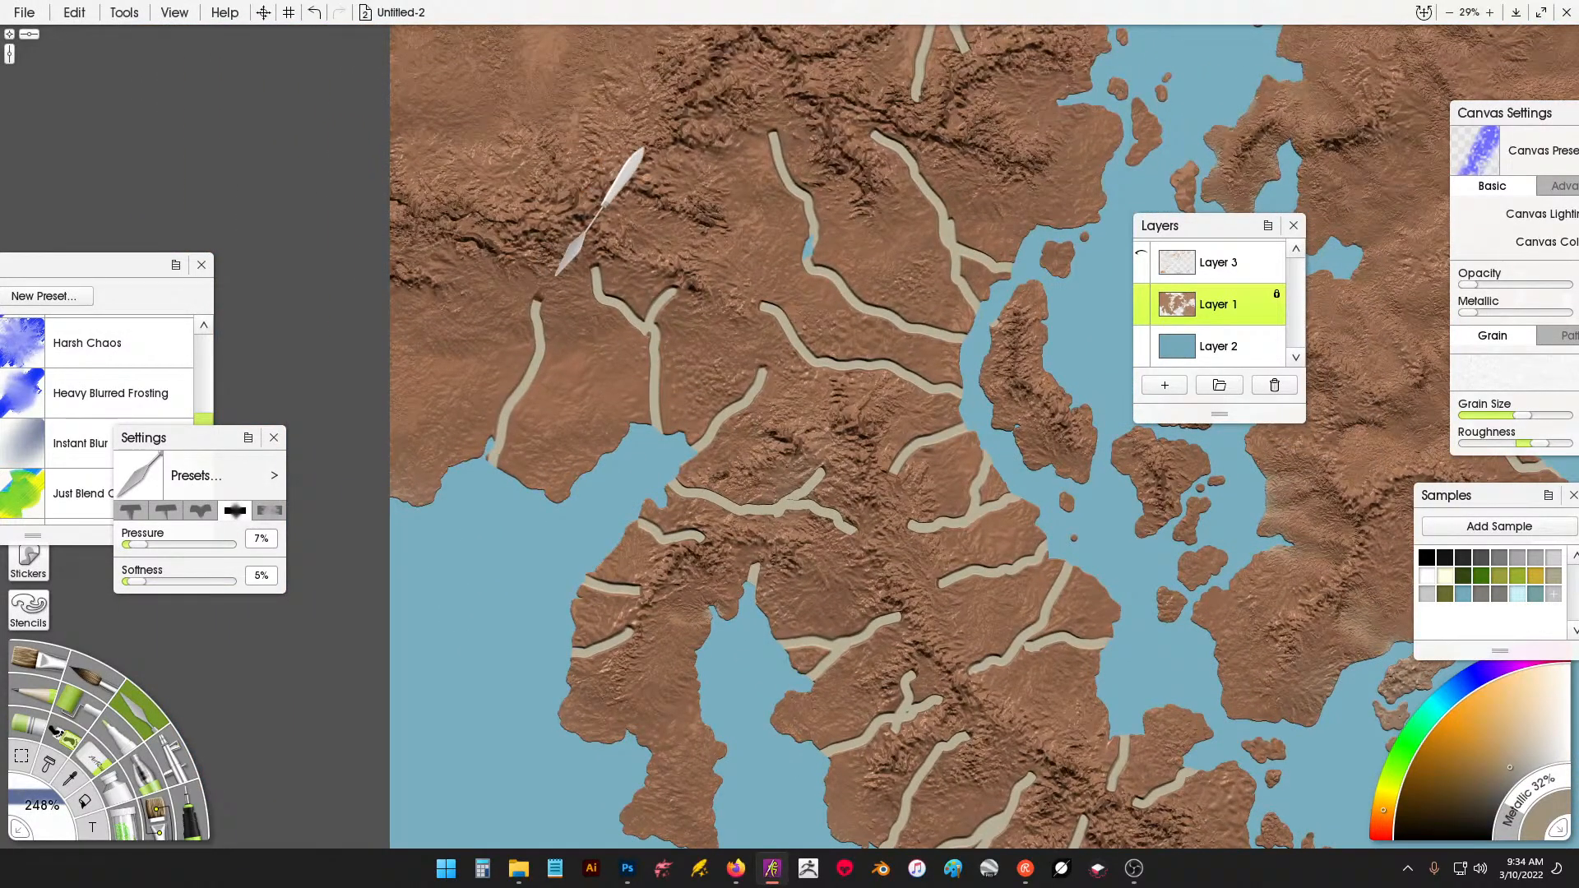
pyautogui.scroll(3, 847, 341)
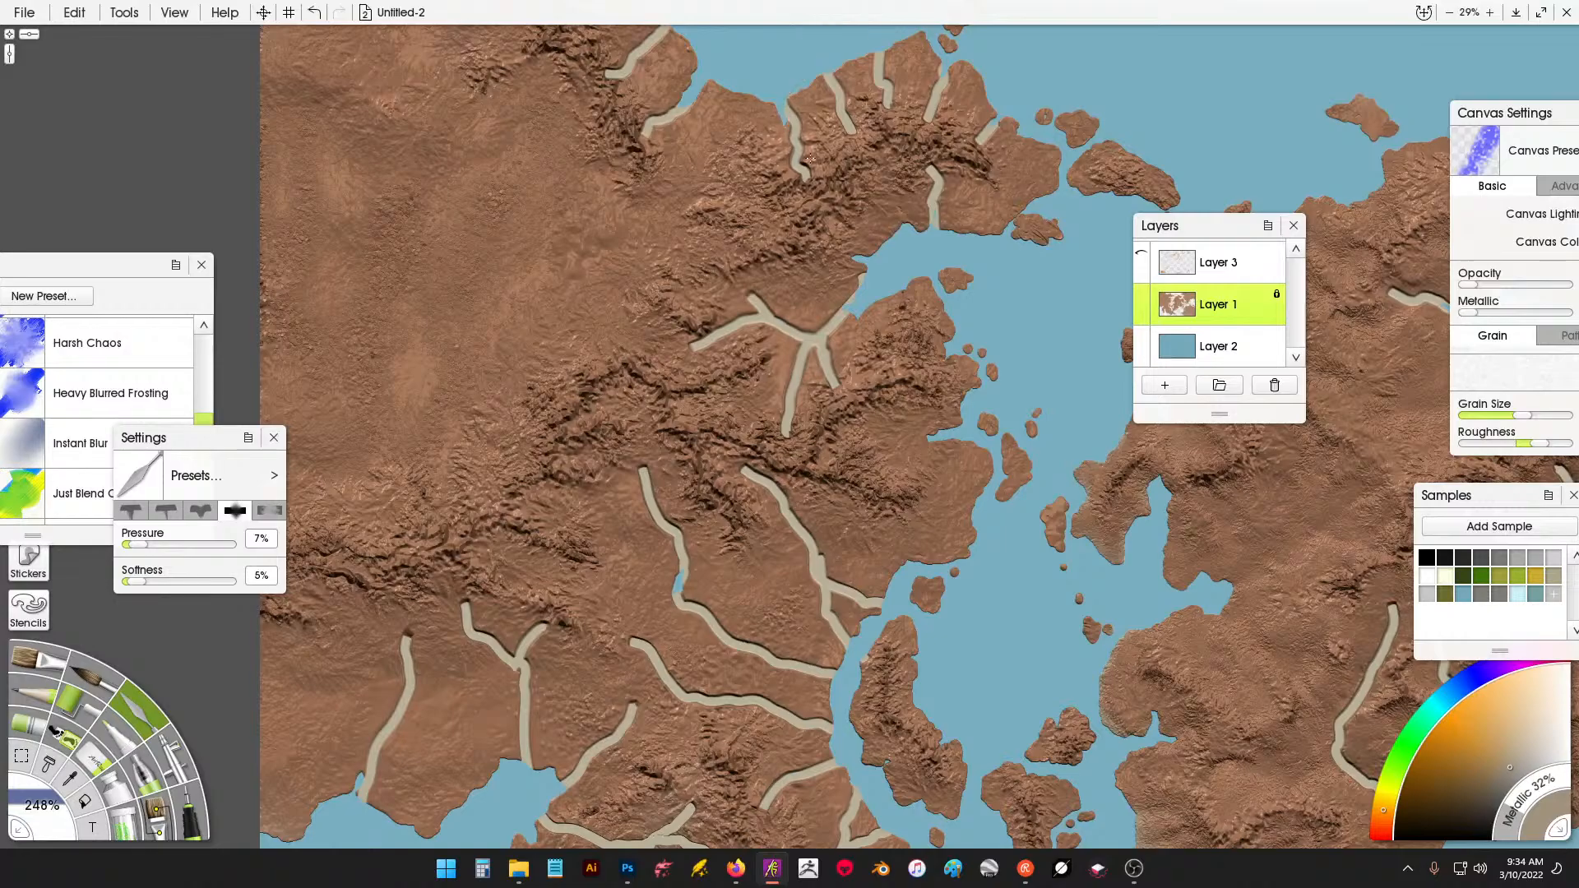
# Smear the river mouth and first tributary on the northeastern continent's western coast into the terrain, using the Harsh Chaos knife at 145% size.
pyautogui.moveTo(930, 247); pyautogui.dragTo(403, 385)
pyautogui.moveTo(707, 428); pyautogui.dragTo(460, 470)
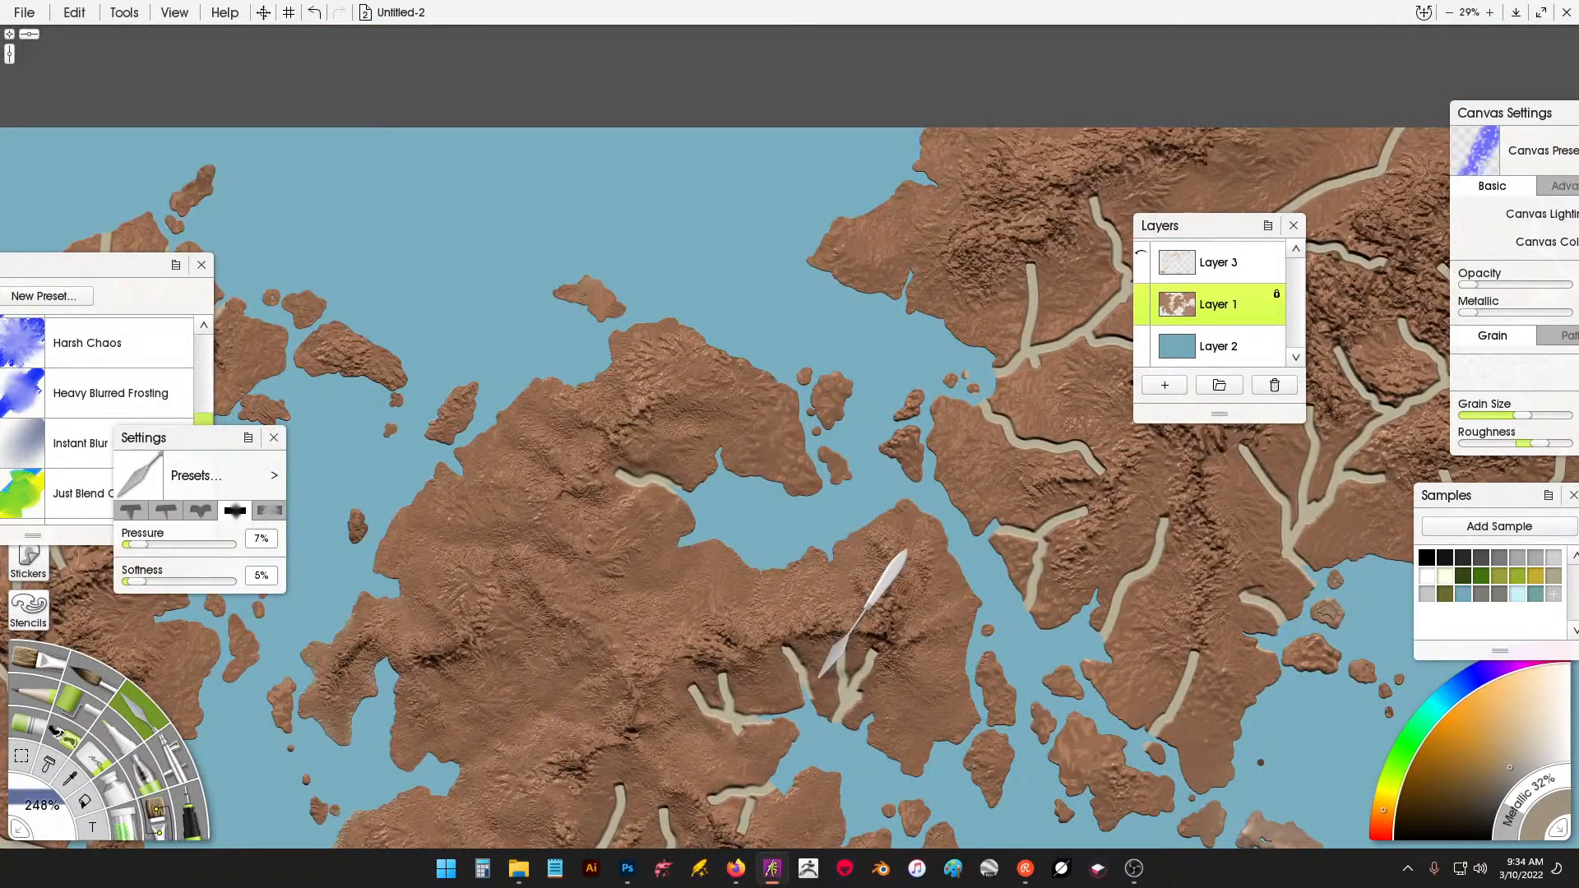
pyautogui.click(106, 335)
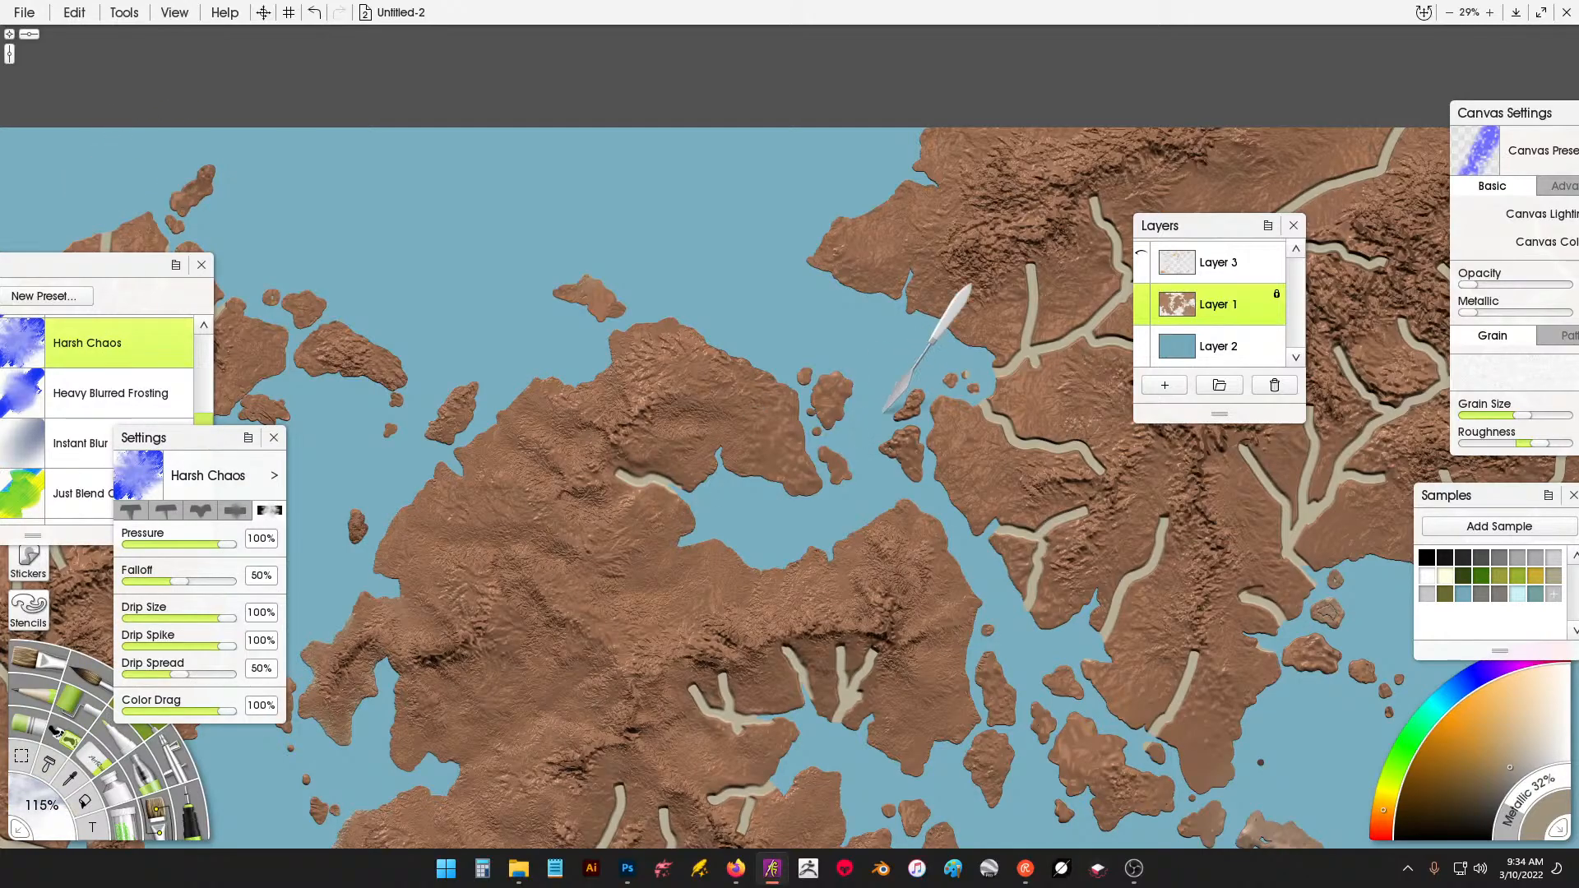
pyautogui.scroll(3, 884, 411)
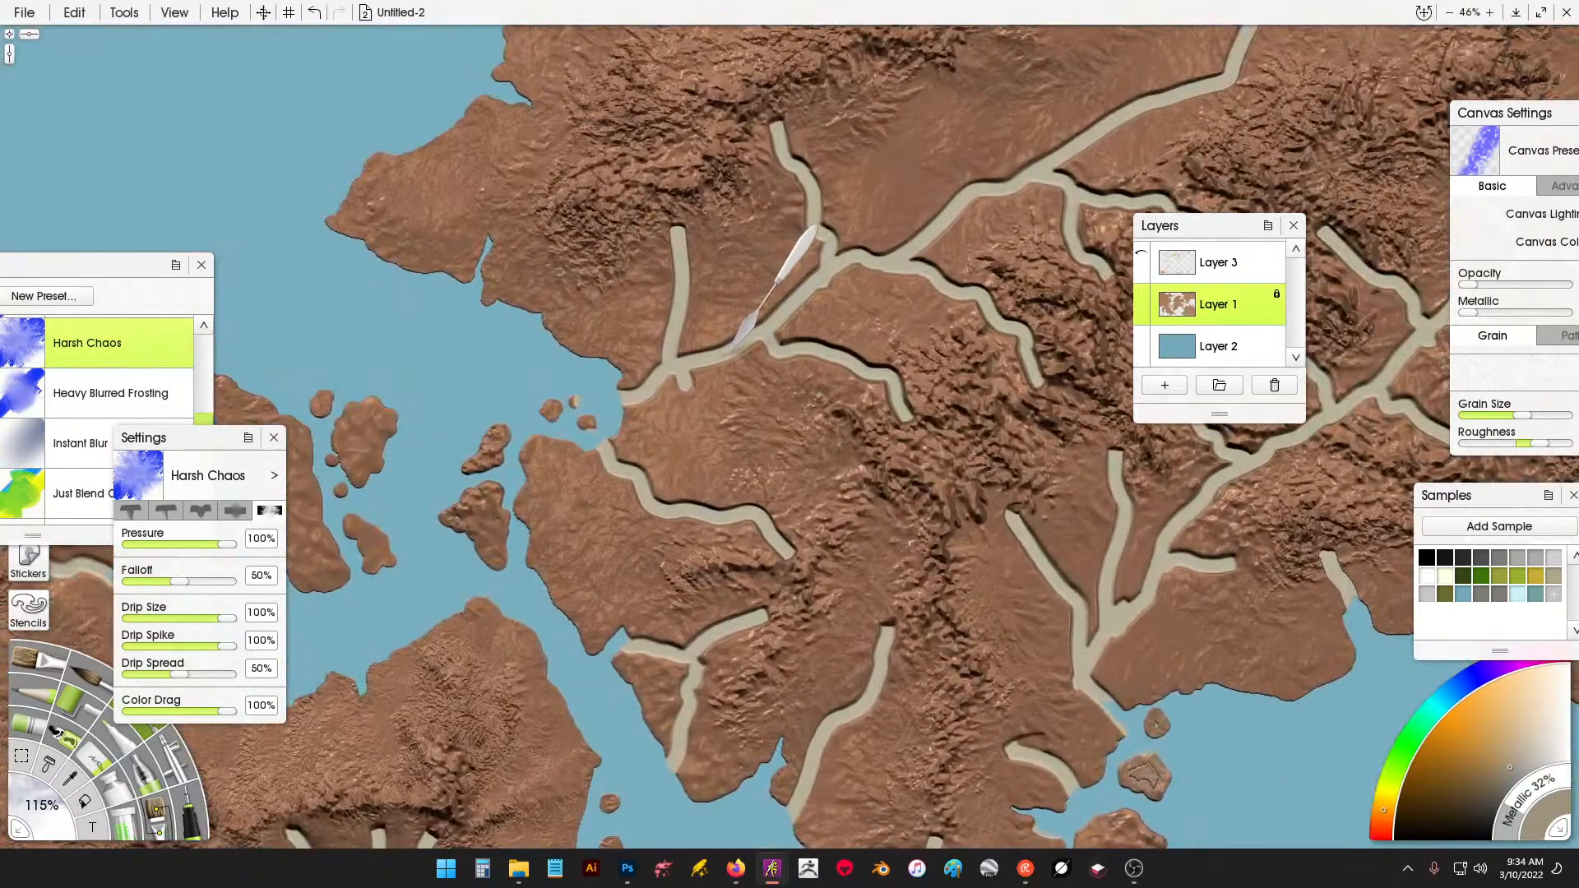
pyautogui.hotkey('ctrl', 'z')
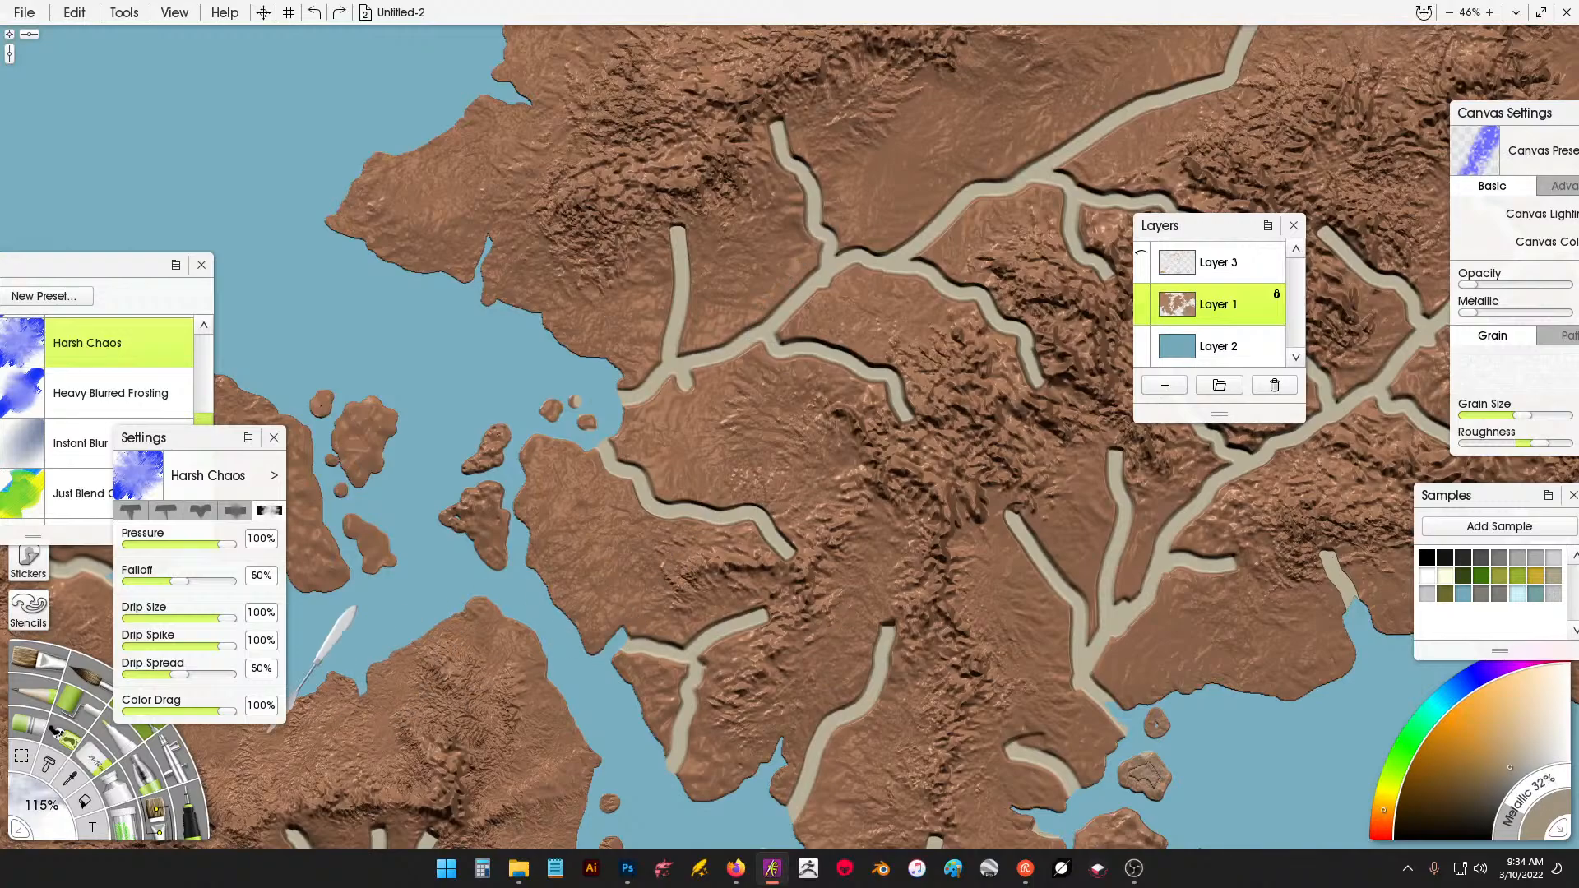
pyautogui.moveTo(626, 428)
pyautogui.mouseDown()
pyautogui.moveTo(682, 379)
pyautogui.moveTo(655, 366)
pyautogui.moveTo(680, 293)
pyautogui.moveTo(677, 247)
pyautogui.mouseUp()
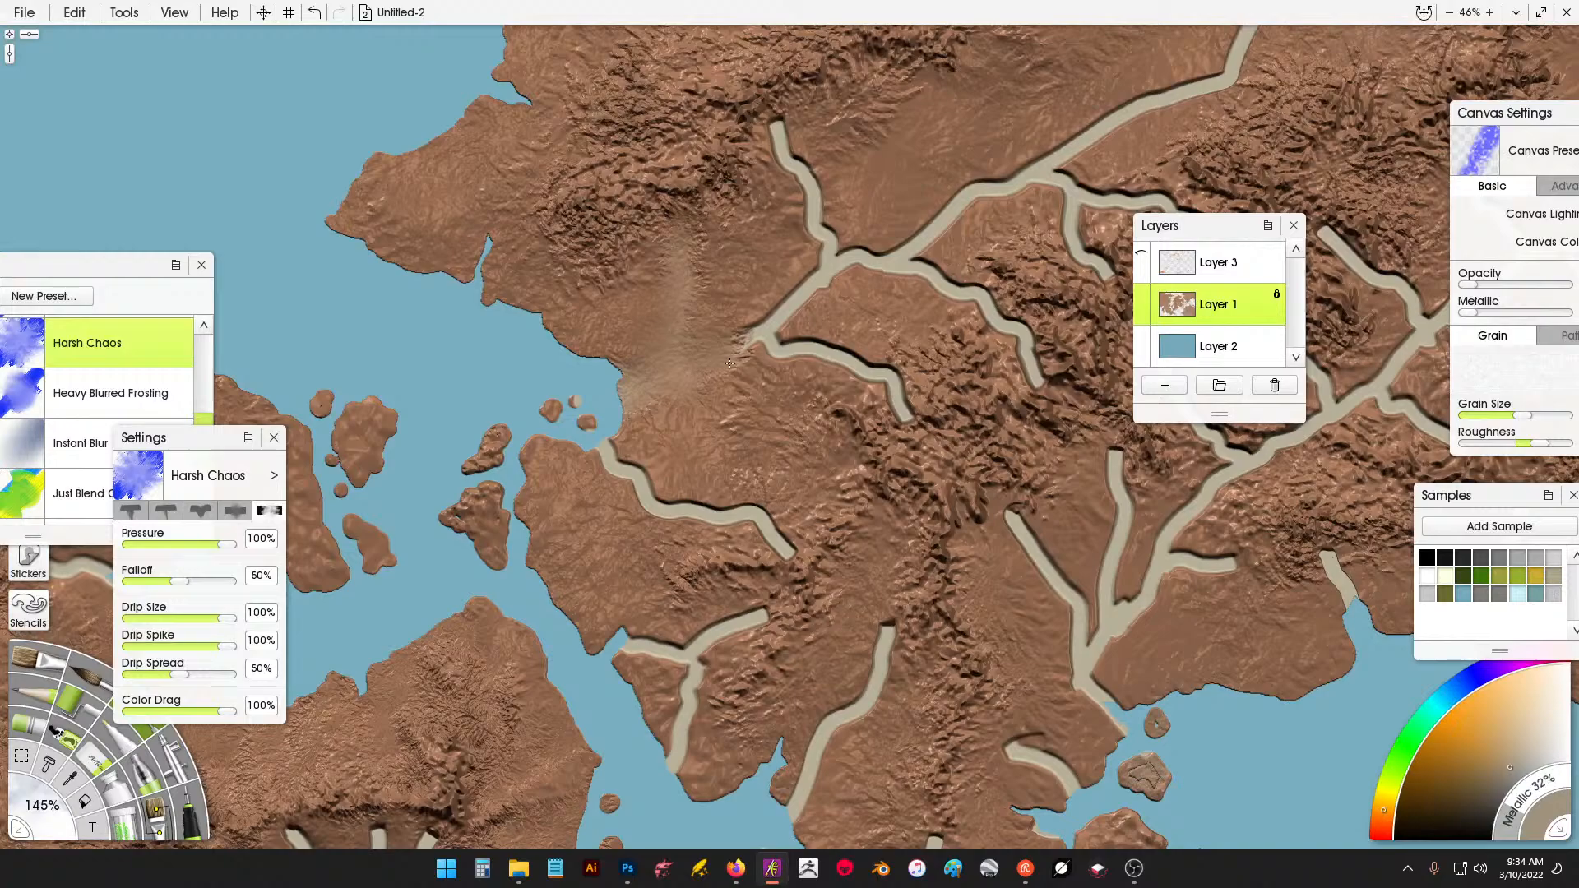
# Smear the next inland branches of the northeastern continent's western river and the short coastal rivers south of it into the terrain.
pyautogui.moveTo(730, 363)
pyautogui.mouseDown()
pyautogui.moveTo(759, 330)
pyautogui.moveTo(815, 359)
pyautogui.moveTo(866, 349)
pyautogui.moveTo(903, 409)
pyautogui.moveTo(911, 396)
pyautogui.moveTo(867, 355)
pyautogui.moveTo(825, 356)
pyautogui.moveTo(784, 307)
pyautogui.moveTo(834, 268)
pyautogui.moveTo(836, 226)
pyautogui.moveTo(774, 115)
pyautogui.mouseUp()
pyautogui.moveTo(817, 245)
pyautogui.mouseDown()
pyautogui.moveTo(849, 261)
pyautogui.moveTo(886, 228)
pyautogui.moveTo(923, 297)
pyautogui.moveTo(979, 286)
pyautogui.moveTo(1022, 374)
pyautogui.moveTo(1018, 331)
pyautogui.moveTo(989, 292)
pyautogui.moveTo(993, 358)
pyautogui.moveTo(950, 295)
pyautogui.moveTo(950, 322)
pyautogui.moveTo(978, 314)
pyautogui.moveTo(1001, 363)
pyautogui.moveTo(942, 388)
pyautogui.moveTo(951, 416)
pyautogui.moveTo(937, 409)
pyautogui.moveTo(910, 333)
pyautogui.moveTo(932, 322)
pyautogui.moveTo(913, 385)
pyautogui.mouseUp()
pyautogui.moveTo(882, 485); pyautogui.dragTo(926, 538)
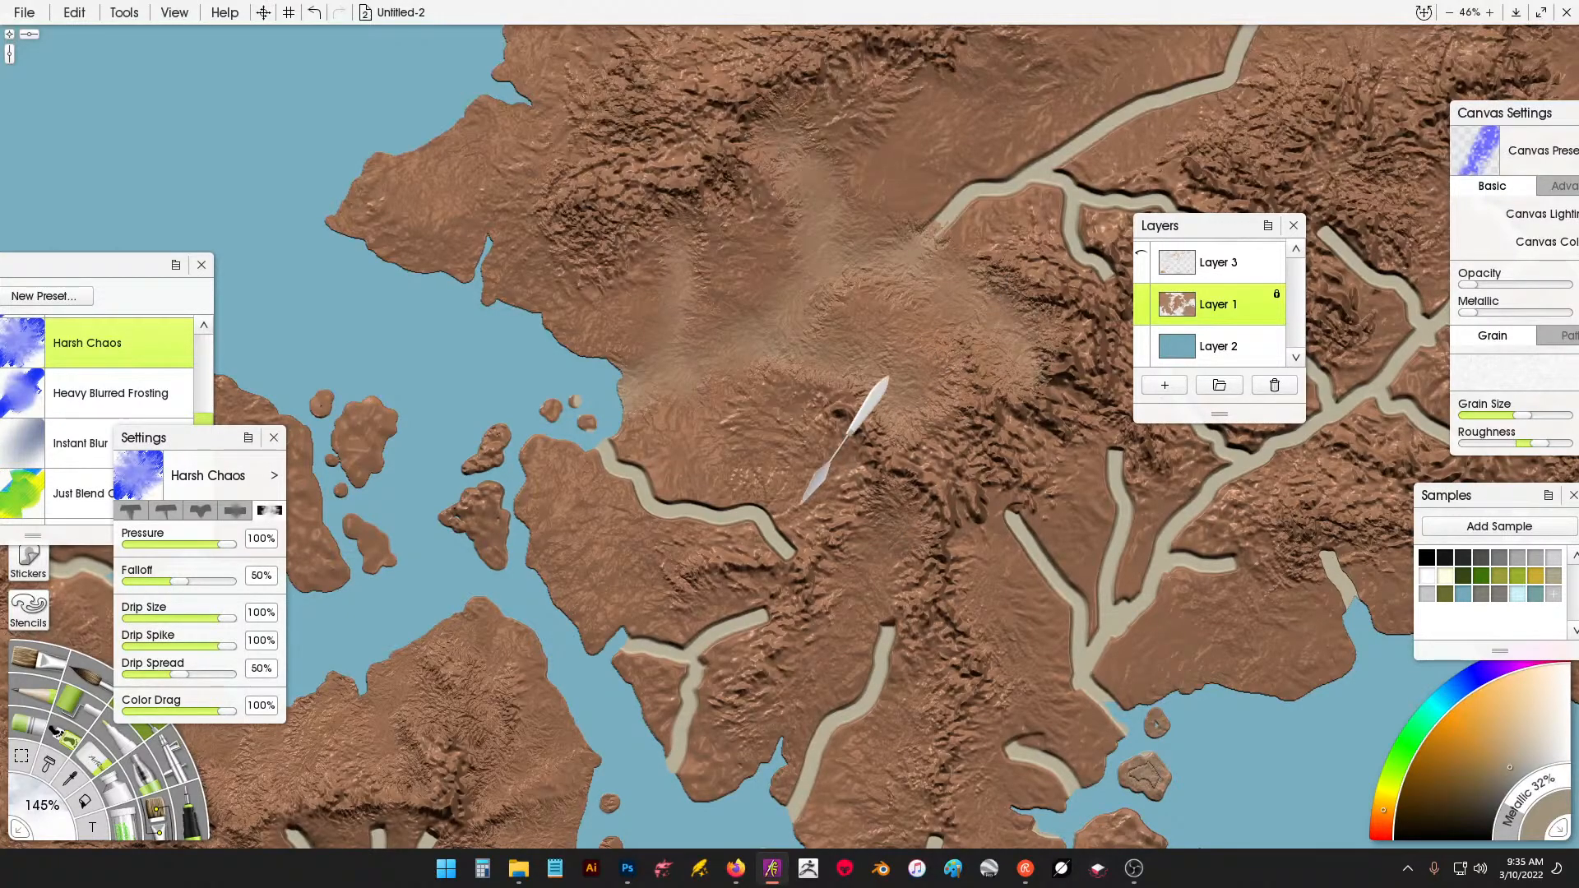
pyautogui.moveTo(803, 504)
pyautogui.mouseDown()
pyautogui.moveTo(784, 542)
pyautogui.moveTo(746, 518)
pyautogui.moveTo(651, 509)
pyautogui.mouseUp()
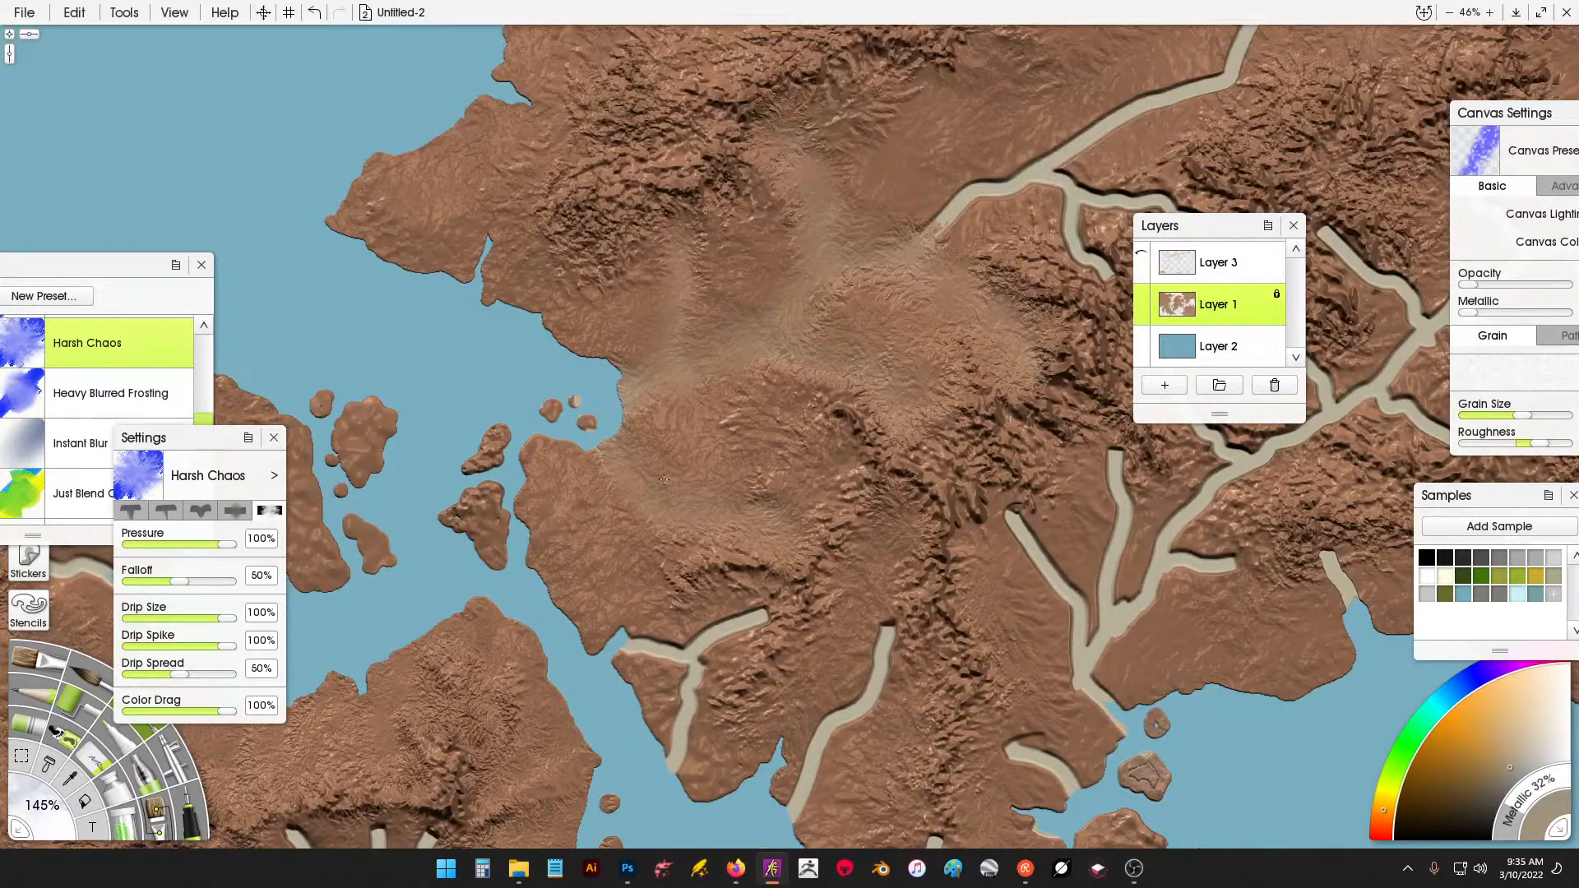
pyautogui.moveTo(678, 420)
pyautogui.mouseDown()
pyautogui.moveTo(638, 617)
pyautogui.moveTo(656, 659)
pyautogui.moveTo(679, 661)
pyautogui.moveTo(712, 622)
pyautogui.moveTo(753, 608)
pyautogui.moveTo(690, 661)
pyautogui.moveTo(698, 707)
pyautogui.moveTo(670, 712)
pyautogui.moveTo(699, 764)
pyautogui.moveTo(770, 744)
pyautogui.moveTo(771, 780)
pyautogui.moveTo(817, 804)
pyautogui.moveTo(826, 700)
pyautogui.moveTo(847, 682)
pyautogui.moveTo(885, 691)
pyautogui.moveTo(886, 638)
pyautogui.mouseUp()
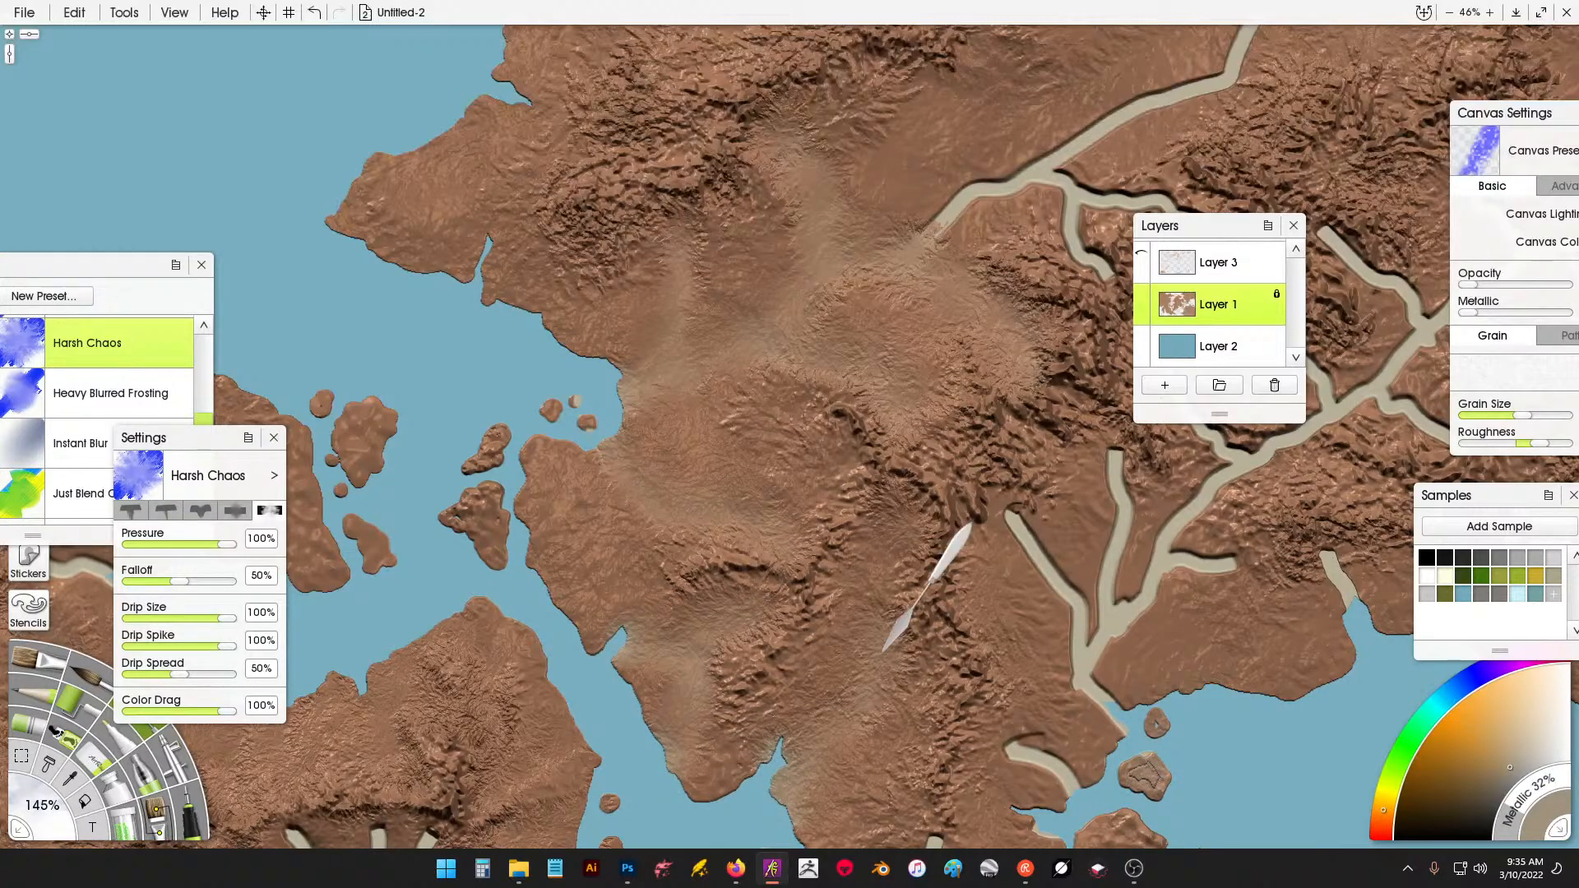
# Smear the lower forks of the long branching river and the short rivers on the northeastern continent's southern peninsula into the terrain.
pyautogui.moveTo(1213, 498); pyautogui.dragTo(983, 339)
pyautogui.moveTo(821, 379)
pyautogui.mouseDown()
pyautogui.moveTo(761, 326)
pyautogui.moveTo(813, 359)
pyautogui.moveTo(745, 371)
pyautogui.moveTo(741, 435)
pyautogui.moveTo(791, 414)
pyautogui.moveTo(860, 423)
pyautogui.moveTo(877, 589)
pyautogui.moveTo(823, 592)
pyautogui.moveTo(802, 564)
pyautogui.moveTo(770, 587)
pyautogui.mouseUp()
pyautogui.moveTo(851, 500); pyautogui.dragTo(884, 481)
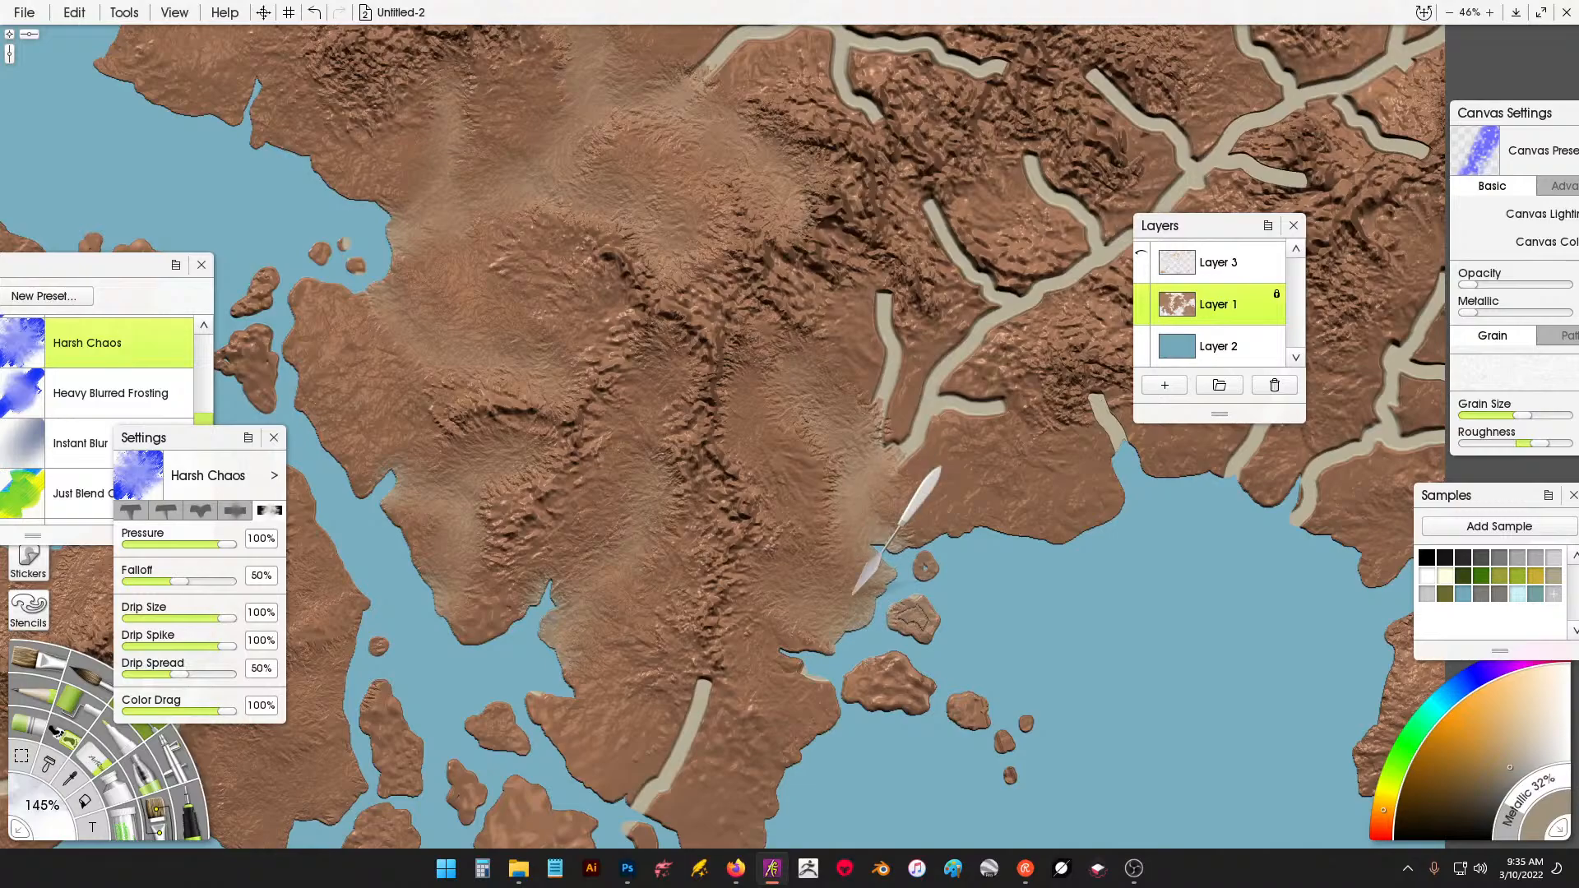
pyautogui.moveTo(717, 690)
pyautogui.mouseDown()
pyautogui.moveTo(675, 780)
pyautogui.moveTo(609, 795)
pyautogui.mouseUp()
# Smear the long branching river and its tributaries in the northeastern continent's eastern interior into the mountains with the Harsh Chaos knife.
pyautogui.moveTo(663, 247)
pyautogui.mouseDown()
pyautogui.moveTo(695, 285)
pyautogui.moveTo(681, 225)
pyautogui.moveTo(711, 251)
pyautogui.mouseUp()
pyautogui.moveTo(883, 300)
pyautogui.mouseDown()
pyautogui.moveTo(861, 267)
pyautogui.moveTo(894, 347)
pyautogui.moveTo(890, 449)
pyautogui.moveTo(870, 417)
pyautogui.moveTo(975, 413)
pyautogui.moveTo(995, 388)
pyautogui.moveTo(952, 349)
pyautogui.moveTo(1005, 302)
pyautogui.moveTo(982, 321)
pyautogui.moveTo(994, 283)
pyautogui.moveTo(967, 280)
pyautogui.moveTo(929, 194)
pyautogui.mouseUp()
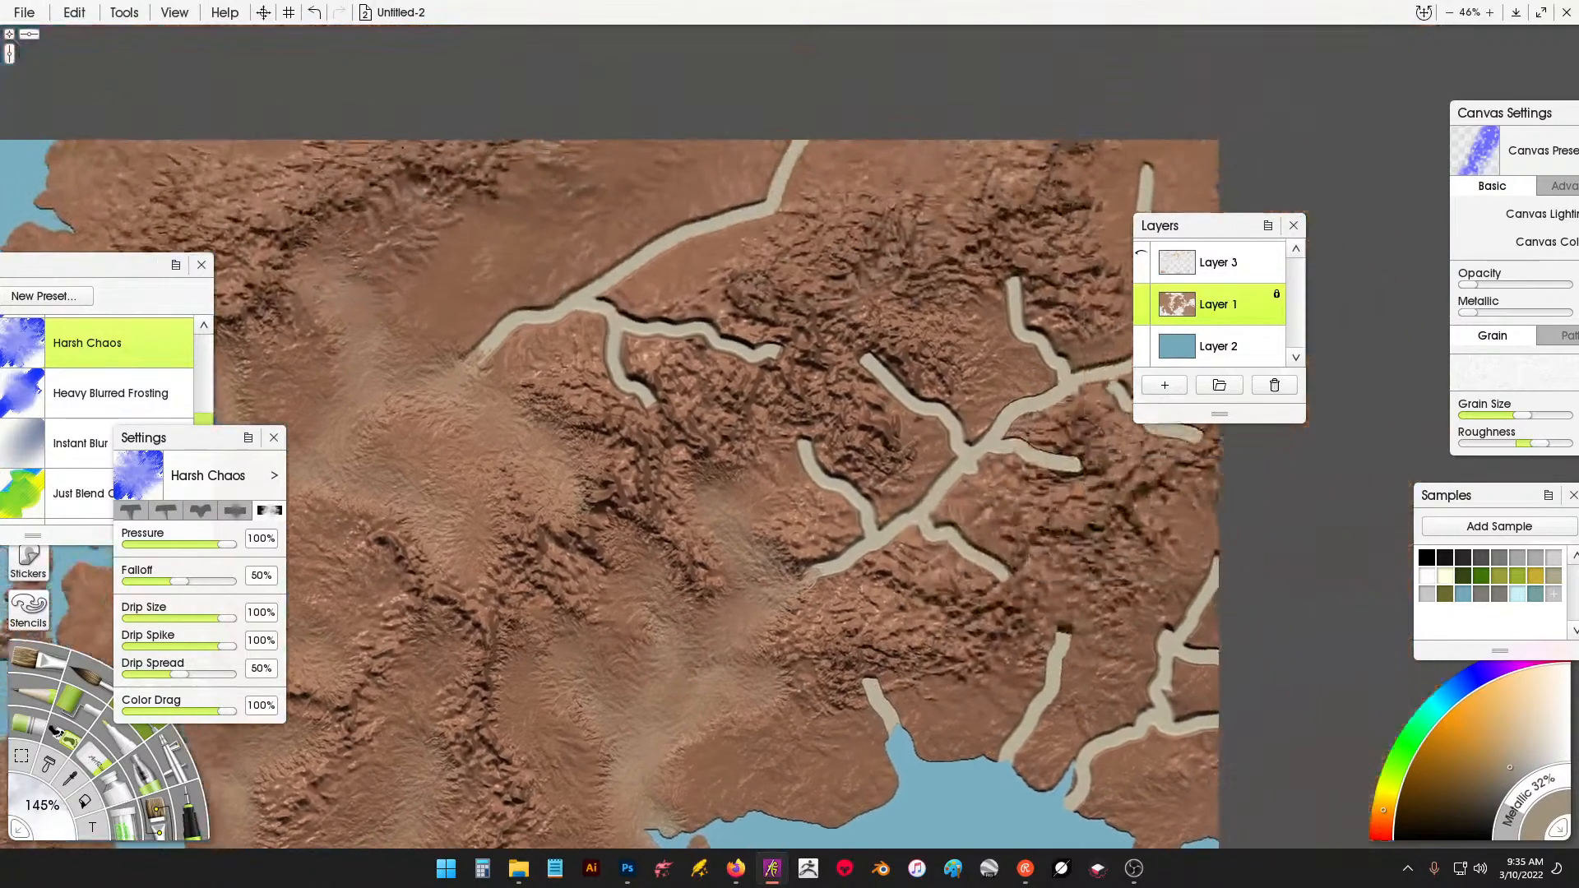
pyautogui.moveTo(810, 574)
pyautogui.mouseDown()
pyautogui.moveTo(790, 604)
pyautogui.moveTo(792, 565)
pyautogui.moveTo(821, 570)
pyautogui.moveTo(829, 546)
pyautogui.moveTo(859, 541)
pyautogui.moveTo(850, 498)
pyautogui.moveTo(804, 459)
pyautogui.mouseUp()
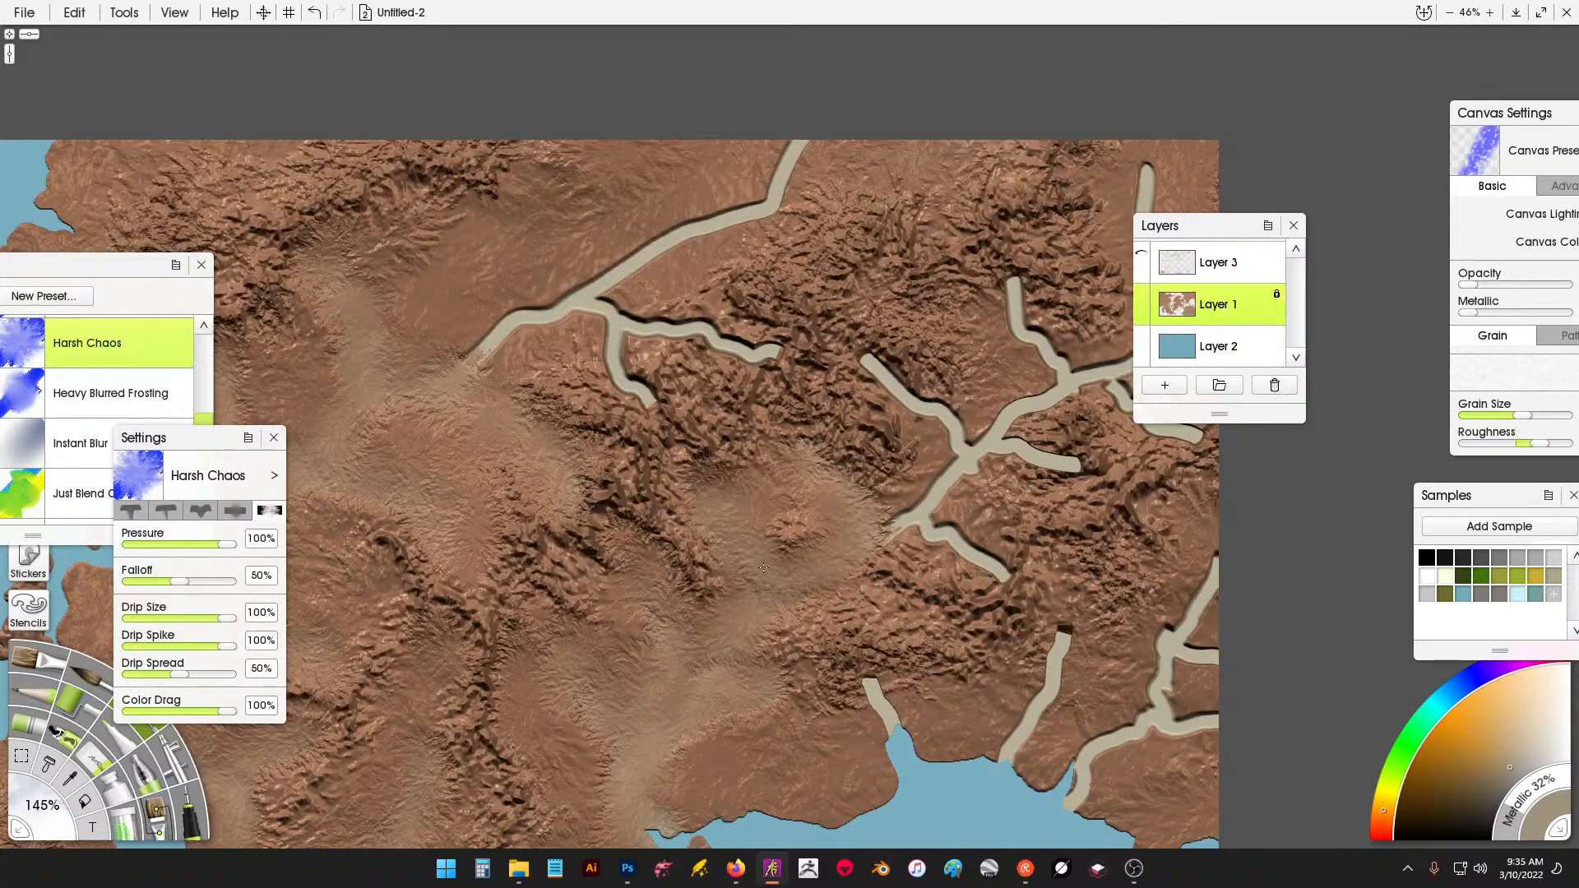
pyautogui.moveTo(879, 528)
pyautogui.mouseDown()
pyautogui.moveTo(918, 502)
pyautogui.moveTo(993, 553)
pyautogui.moveTo(928, 426)
pyautogui.moveTo(944, 473)
pyautogui.moveTo(945, 427)
pyautogui.moveTo(878, 364)
pyautogui.moveTo(916, 388)
pyautogui.moveTo(933, 421)
pyautogui.moveTo(809, 439)
pyautogui.moveTo(806, 415)
pyautogui.moveTo(838, 468)
pyautogui.moveTo(912, 467)
pyautogui.moveTo(899, 423)
pyautogui.moveTo(929, 468)
pyautogui.mouseUp()
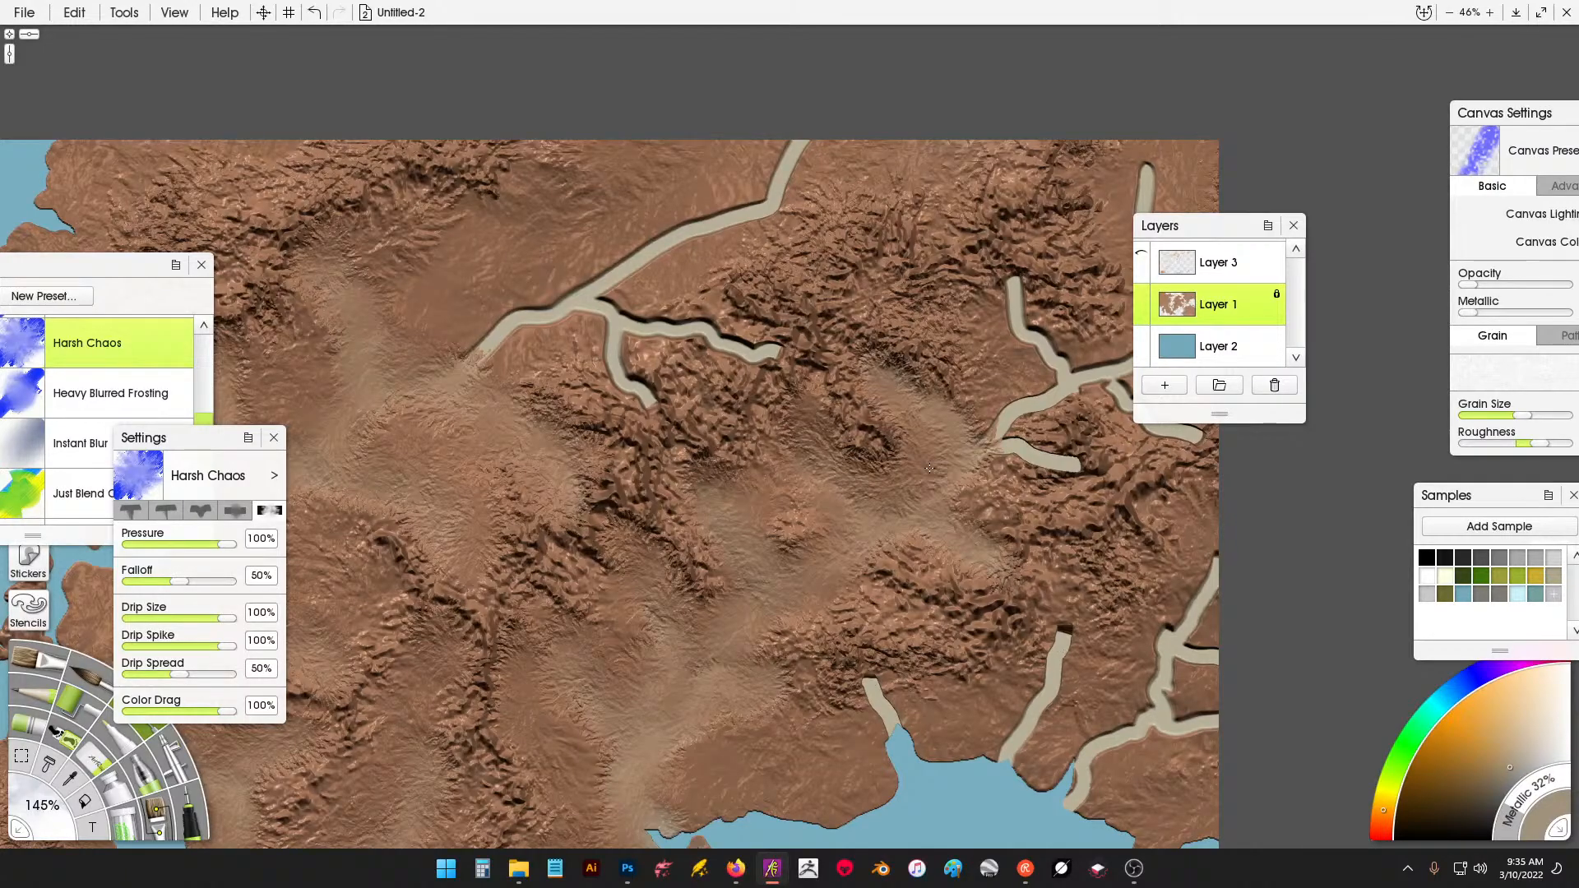
pyautogui.moveTo(977, 413)
pyautogui.mouseDown()
pyautogui.moveTo(1035, 396)
pyautogui.moveTo(1042, 369)
pyautogui.moveTo(1003, 275)
pyautogui.moveTo(986, 303)
pyautogui.moveTo(1093, 396)
pyautogui.moveTo(1150, 325)
pyautogui.moveTo(1207, 311)
pyautogui.moveTo(1136, 283)
pyautogui.moveTo(1130, 172)
pyautogui.moveTo(1192, 239)
pyautogui.mouseUp()
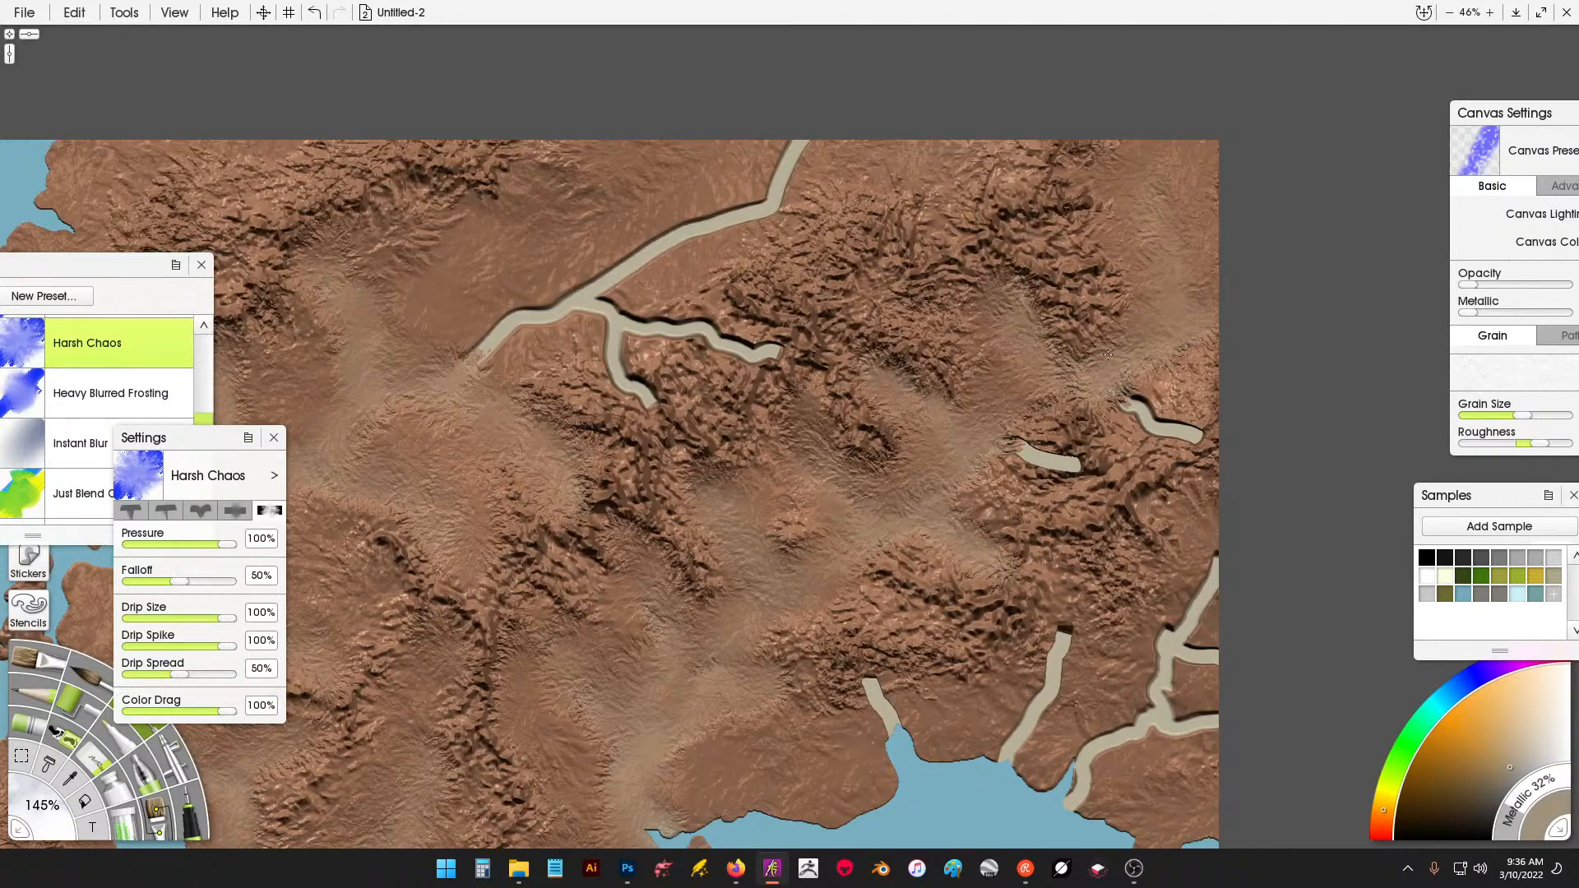
pyautogui.moveTo(1106, 354)
pyautogui.mouseDown()
pyautogui.moveTo(1134, 413)
pyautogui.moveTo(1164, 411)
pyautogui.moveTo(1181, 435)
pyautogui.moveTo(1197, 409)
pyautogui.moveTo(1174, 410)
pyautogui.moveTo(1156, 350)
pyautogui.moveTo(1193, 349)
pyautogui.moveTo(992, 454)
pyautogui.moveTo(1011, 469)
pyautogui.moveTo(1052, 451)
pyautogui.moveTo(1078, 473)
pyautogui.mouseUp()
pyautogui.moveTo(1003, 430)
pyautogui.mouseDown()
pyautogui.moveTo(1039, 472)
pyautogui.moveTo(1067, 465)
pyautogui.moveTo(1034, 391)
pyautogui.moveTo(1122, 380)
pyautogui.moveTo(1074, 362)
pyautogui.moveTo(1058, 384)
pyautogui.moveTo(1008, 325)
pyautogui.moveTo(994, 354)
pyautogui.moveTo(969, 306)
pyautogui.mouseUp()
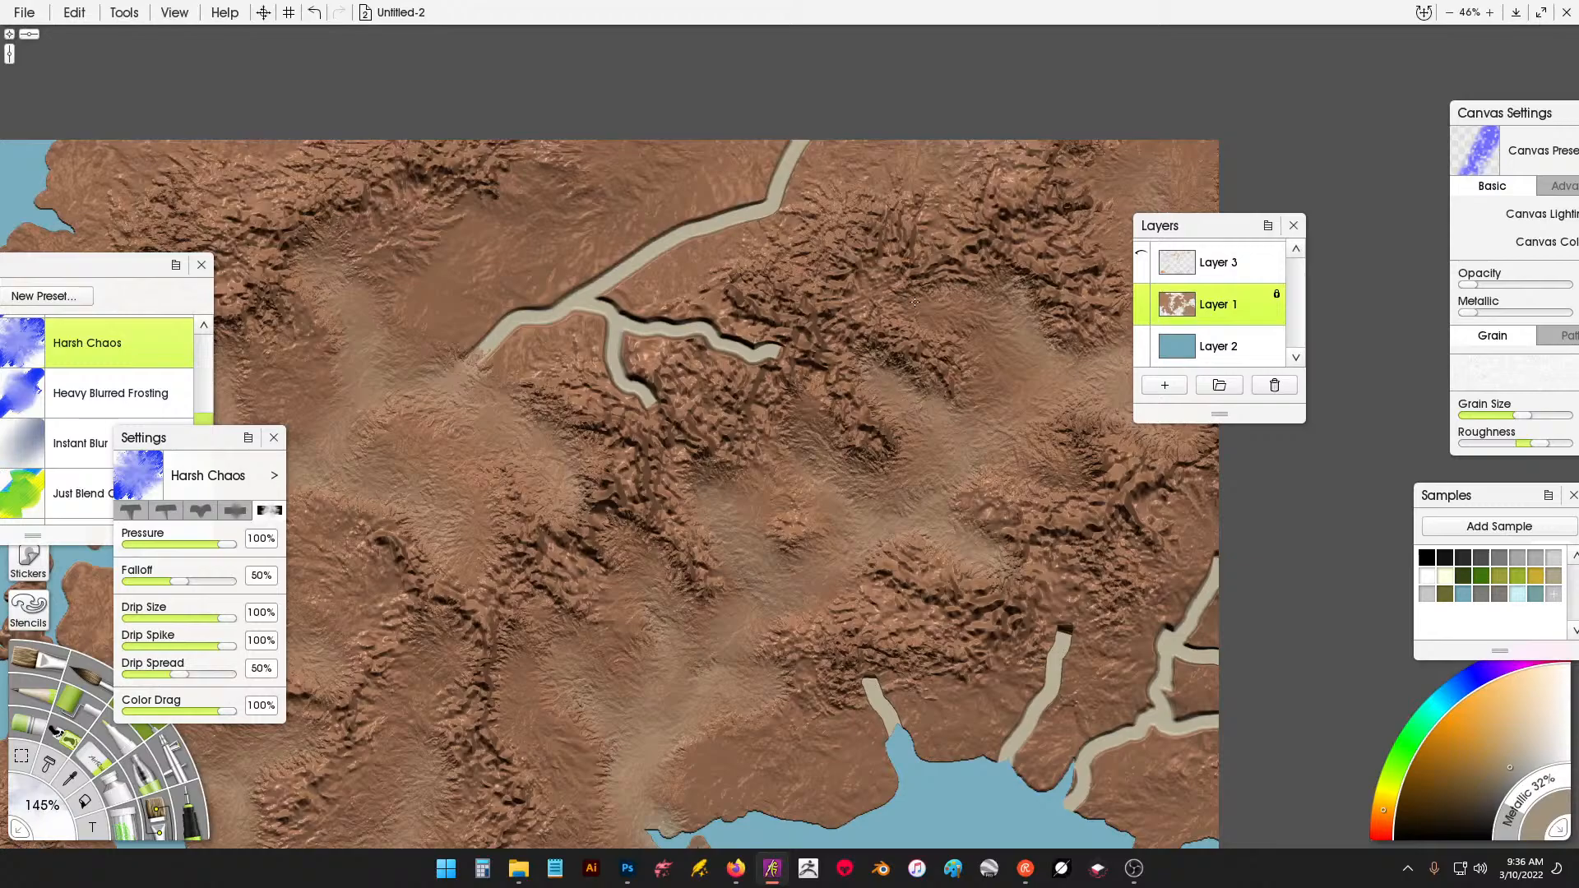
# Smear the remaining rivers along the northeastern continent's southern bay into the terrain, including the short inlet river and the forked eastern one.
pyautogui.moveTo(1062, 638)
pyautogui.mouseDown()
pyautogui.moveTo(1018, 757)
pyautogui.moveTo(1056, 784)
pyautogui.moveTo(1063, 739)
pyautogui.moveTo(1120, 761)
pyautogui.moveTo(1137, 689)
pyautogui.moveTo(1171, 723)
pyautogui.moveTo(1209, 715)
pyautogui.moveTo(1155, 648)
pyautogui.moveTo(1218, 559)
pyautogui.moveTo(1189, 675)
pyautogui.moveTo(1213, 657)
pyautogui.moveTo(1207, 556)
pyautogui.moveTo(1179, 518)
pyautogui.moveTo(1205, 615)
pyautogui.moveTo(1171, 614)
pyautogui.mouseUp()
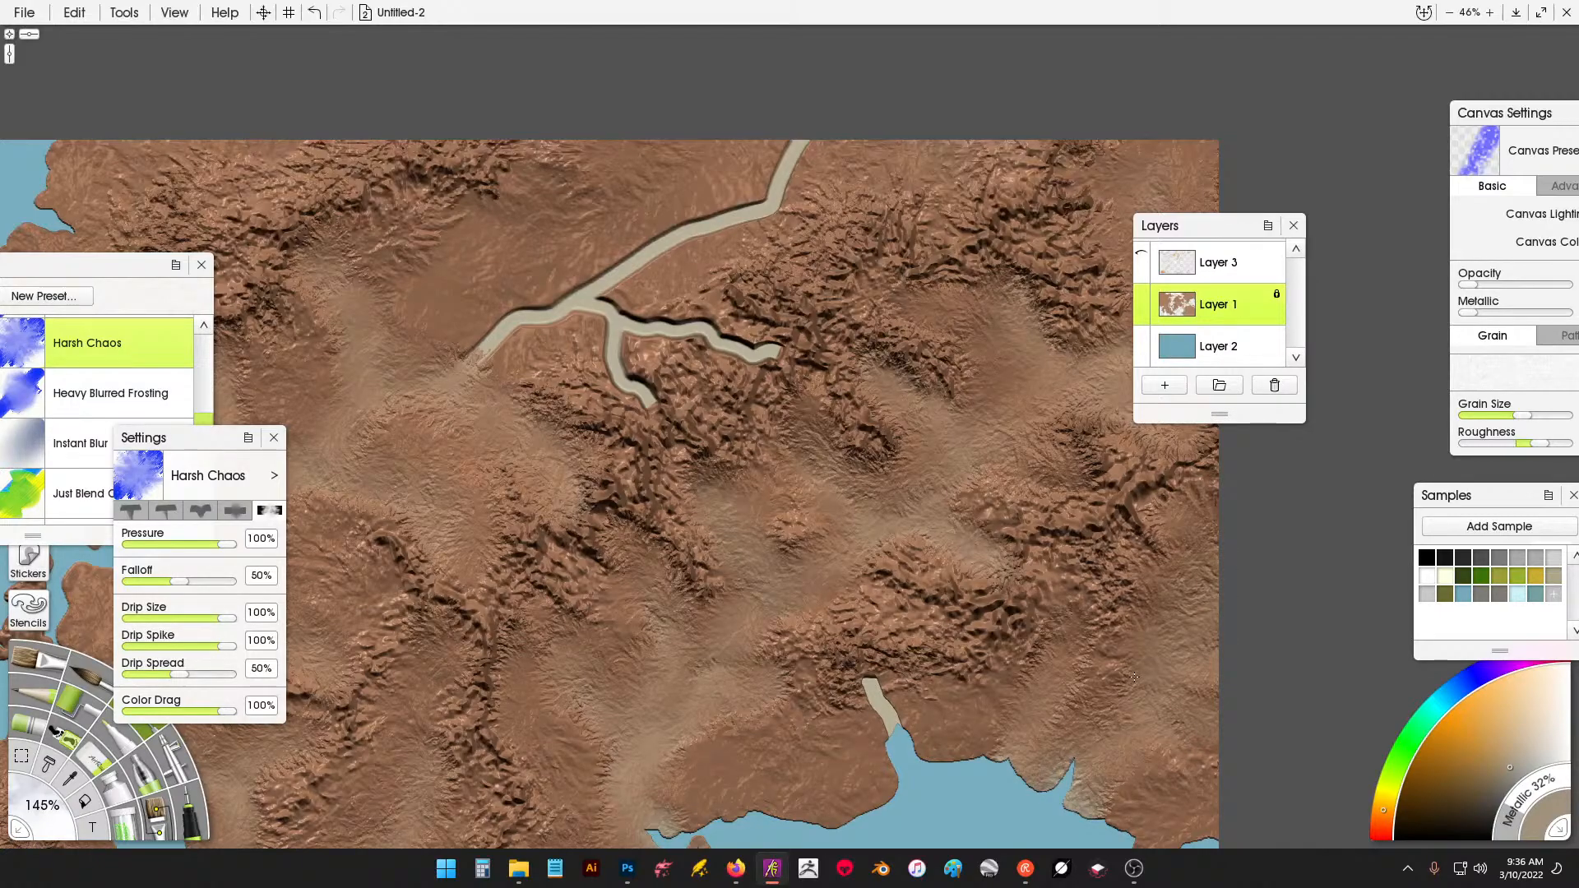
pyautogui.moveTo(1135, 677); pyautogui.dragTo(1116, 709)
pyautogui.moveTo(898, 729)
pyautogui.mouseDown()
pyautogui.moveTo(886, 711)
pyautogui.moveTo(875, 723)
pyautogui.mouseUp()
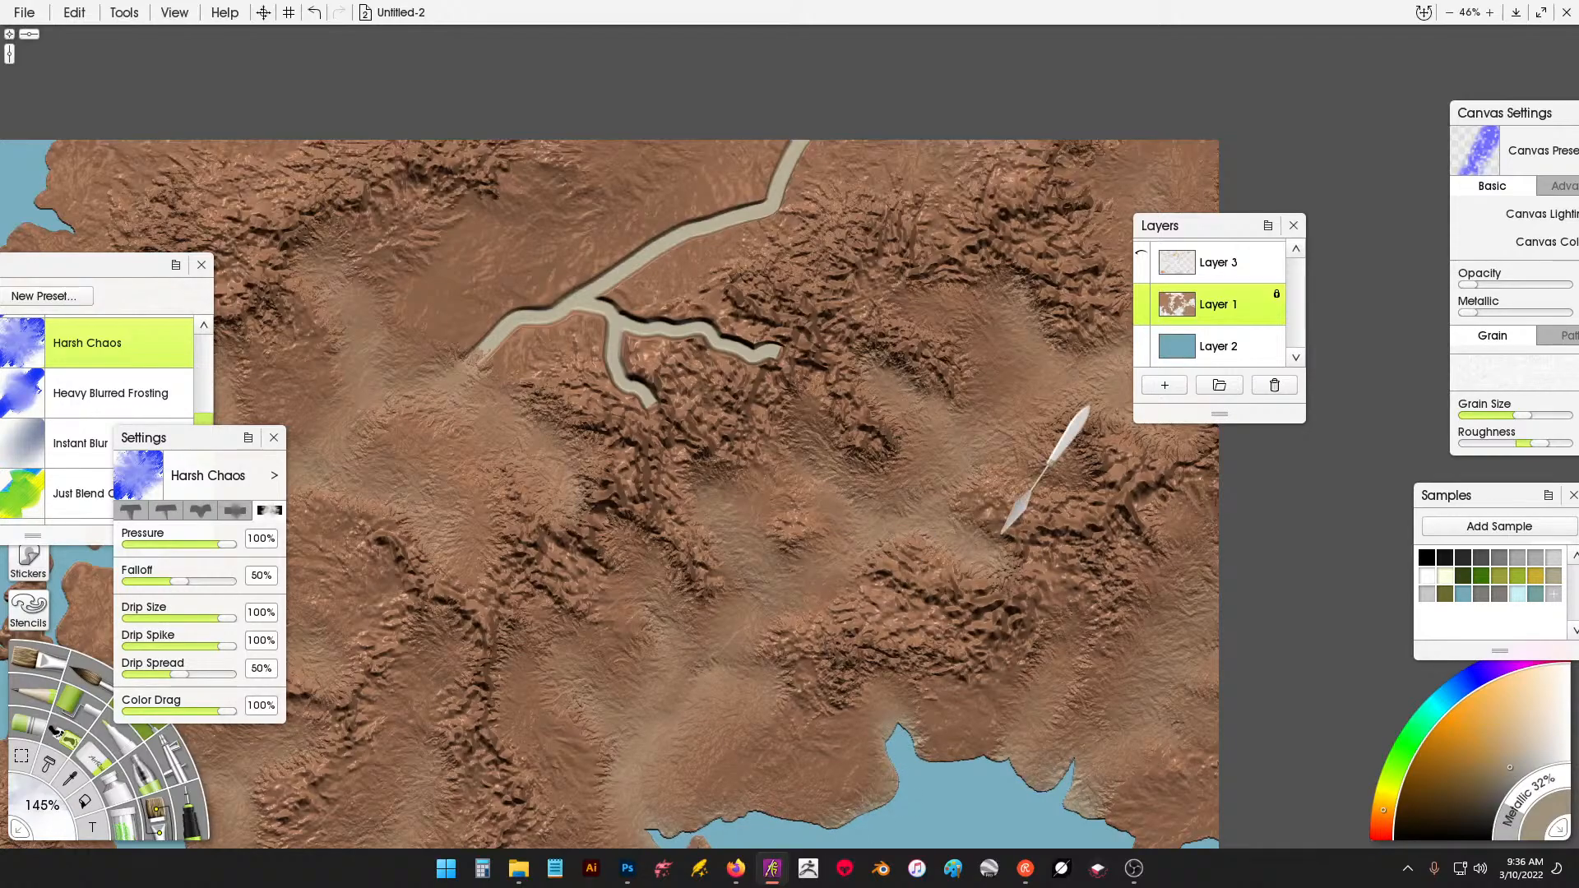
# Smear the northeastern continent's northern river into the terrain up to the map's top edge, blending its tributaries and the surrounding ridges.
pyautogui.moveTo(526, 317); pyautogui.dragTo(481, 345)
pyautogui.moveTo(497, 272)
pyautogui.mouseDown()
pyautogui.moveTo(572, 283)
pyautogui.moveTo(629, 364)
pyautogui.moveTo(612, 321)
pyautogui.moveTo(641, 291)
pyautogui.moveTo(675, 333)
pyautogui.moveTo(692, 312)
pyautogui.moveTo(705, 320)
pyautogui.moveTo(757, 349)
pyautogui.mouseUp()
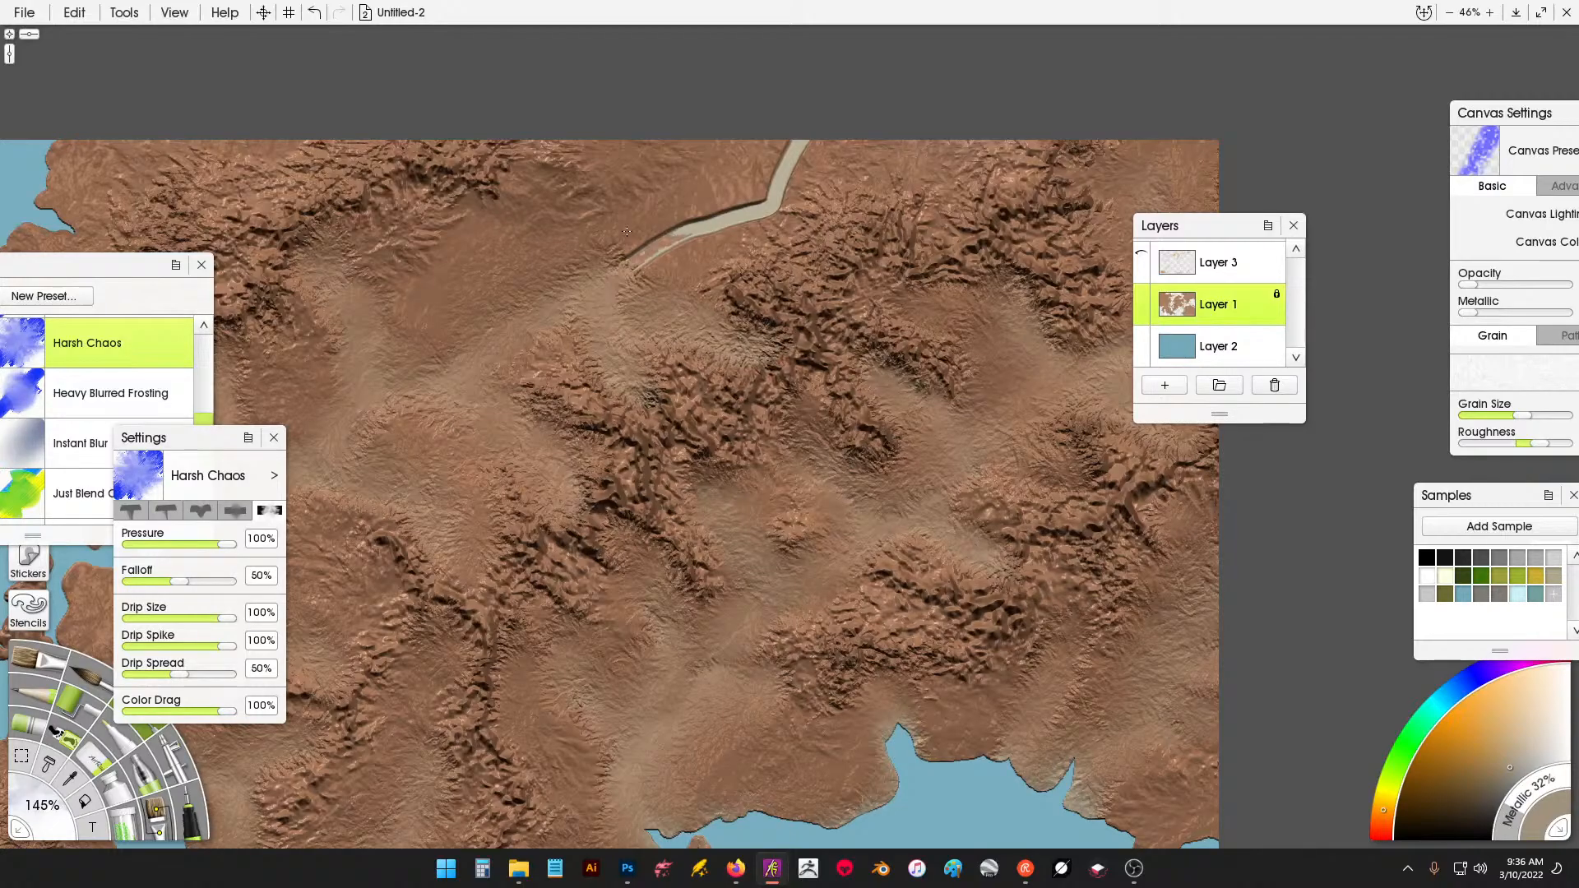
pyautogui.moveTo(629, 263)
pyautogui.mouseDown()
pyautogui.moveTo(663, 258)
pyautogui.moveTo(741, 152)
pyautogui.moveTo(792, 140)
pyautogui.mouseUp()
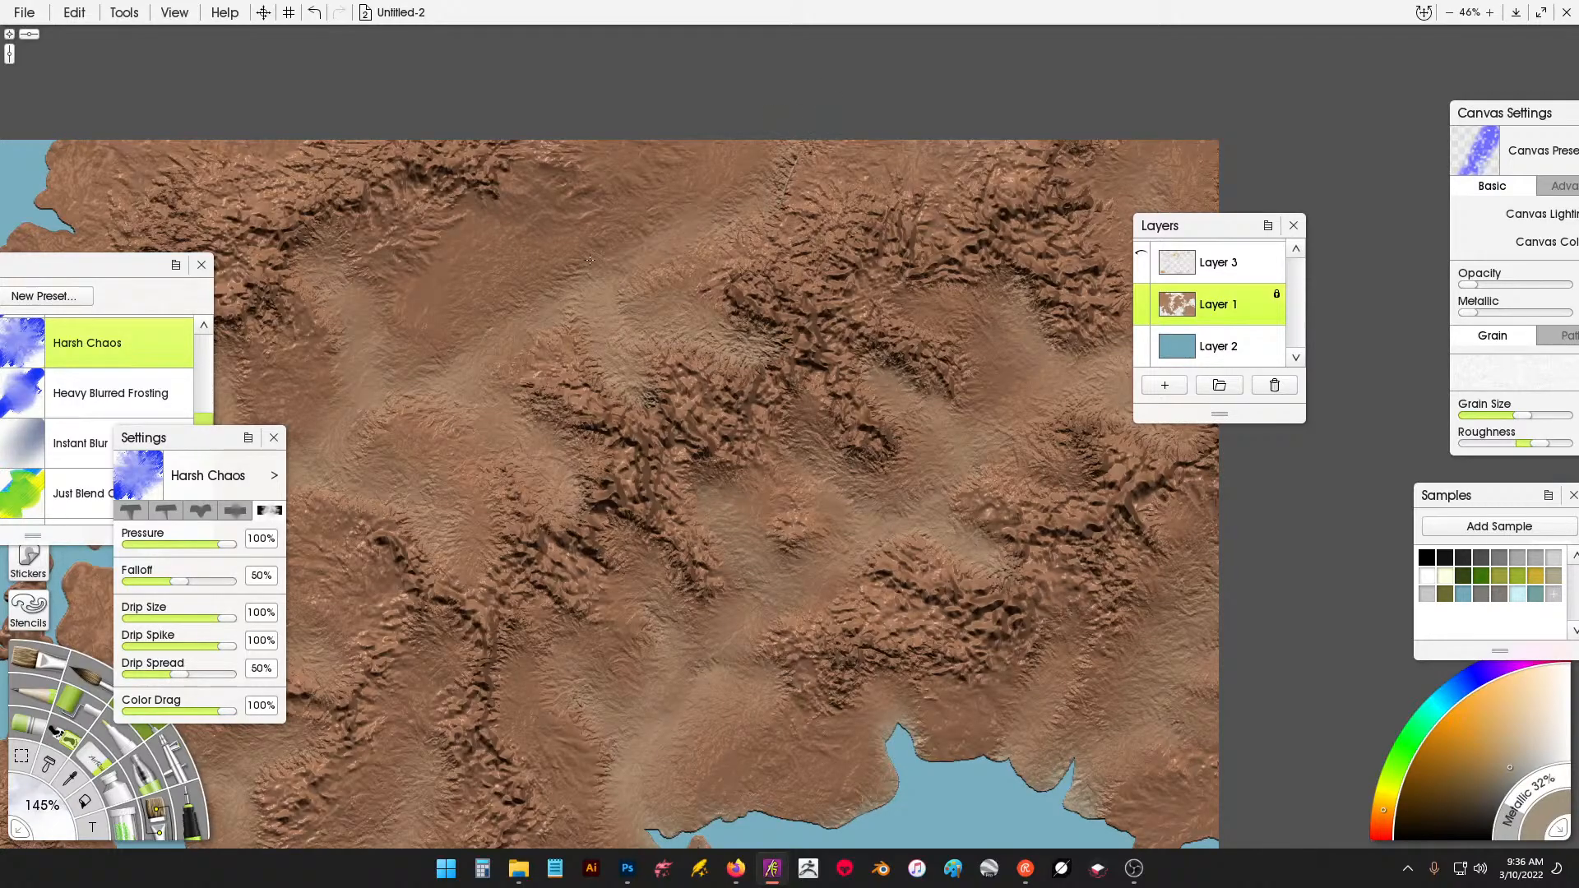
pyautogui.moveTo(559, 308)
pyautogui.mouseDown()
pyautogui.moveTo(561, 448)
pyautogui.moveTo(616, 574)
pyautogui.moveTo(693, 466)
pyautogui.moveTo(668, 481)
pyautogui.moveTo(621, 444)
pyautogui.moveTo(615, 456)
pyautogui.mouseUp()
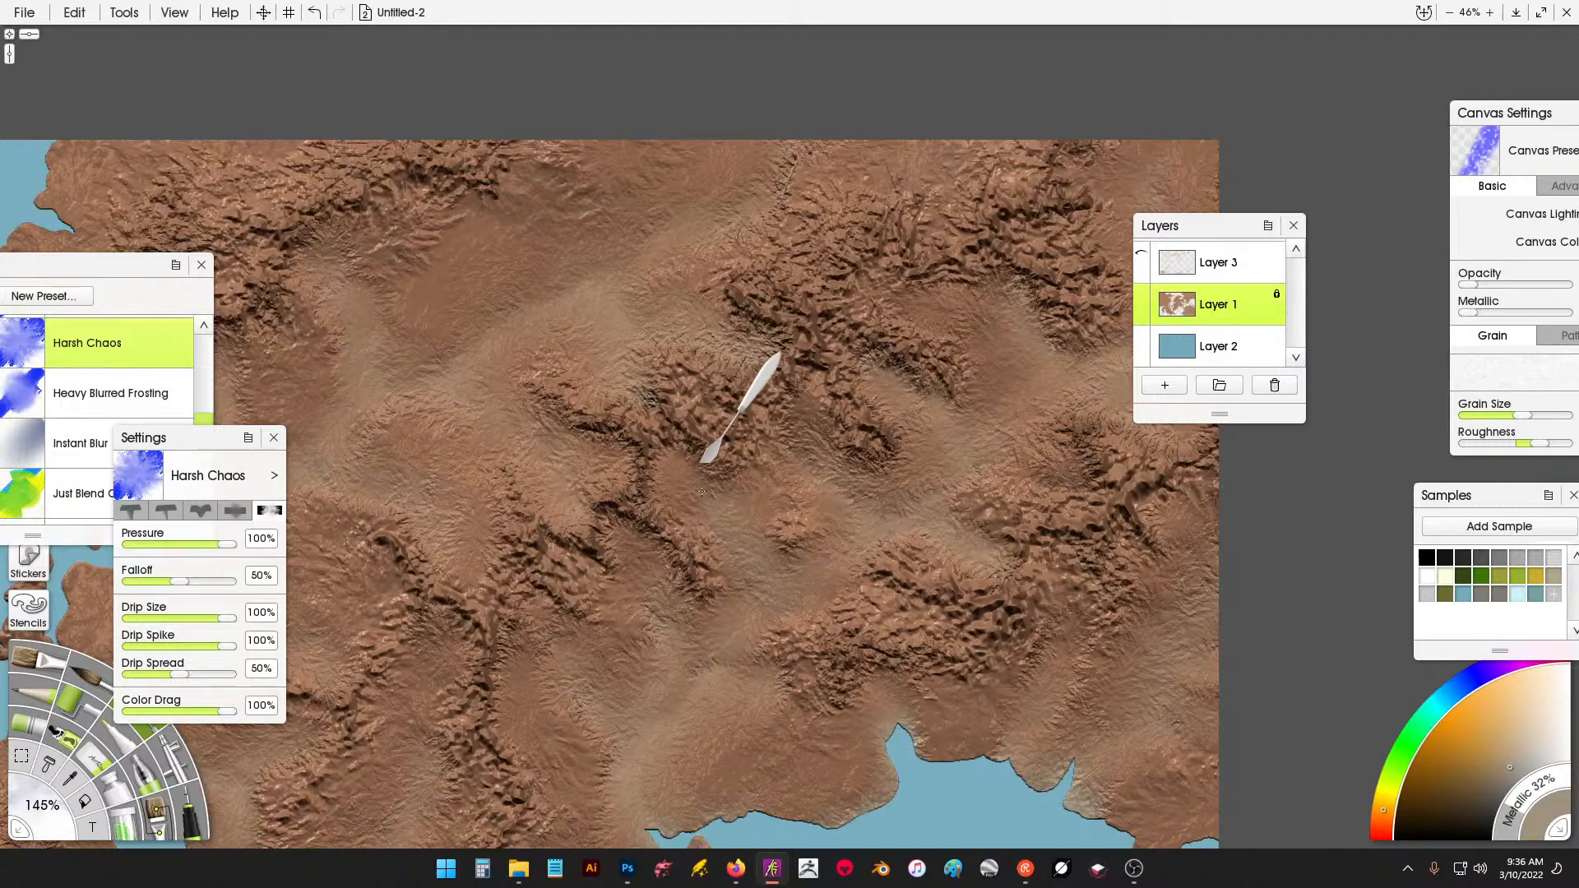
pyautogui.moveTo(714, 403); pyautogui.dragTo(741, 412)
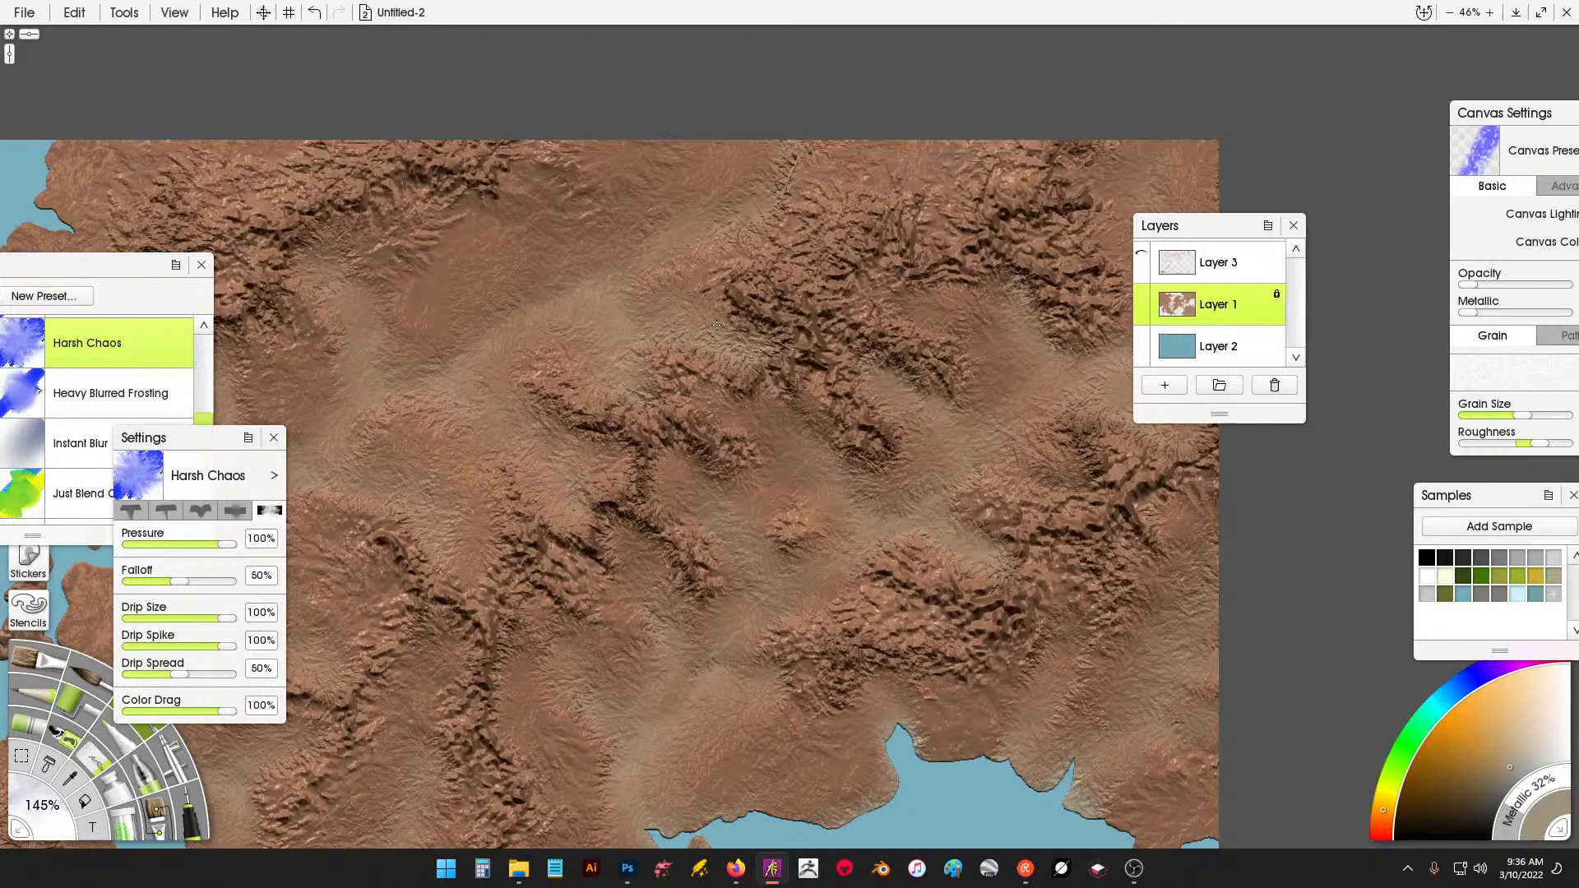
pyautogui.moveTo(765, 210)
pyautogui.mouseDown()
pyautogui.moveTo(810, 247)
pyautogui.moveTo(843, 238)
pyautogui.moveTo(868, 165)
pyautogui.moveTo(796, 150)
pyautogui.moveTo(837, 177)
pyautogui.moveTo(847, 165)
pyautogui.mouseUp()
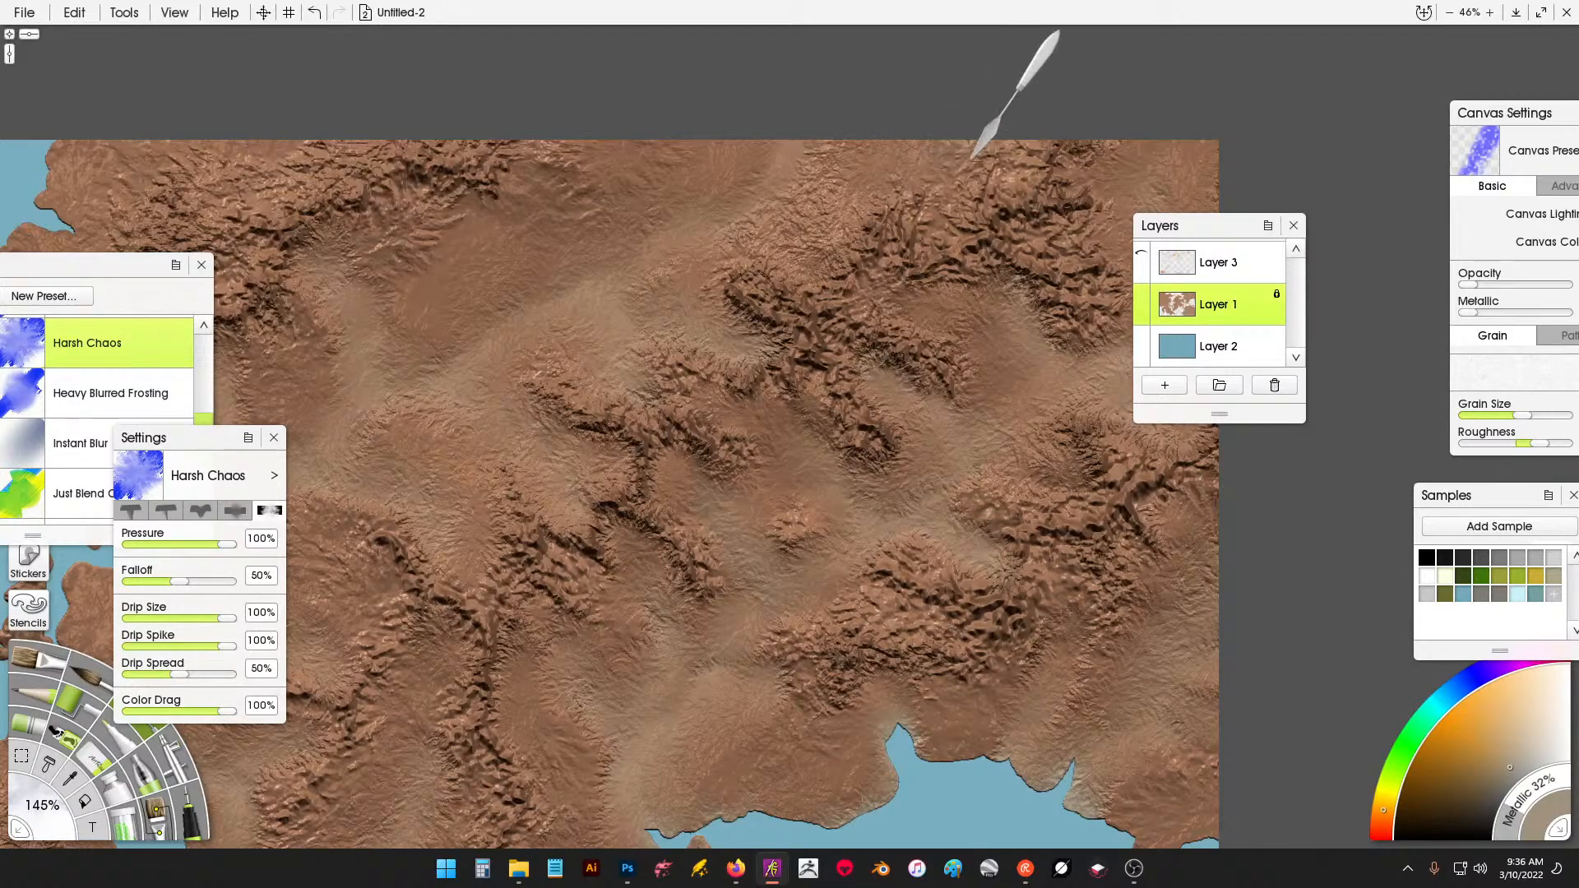
# Smear the river channels around the central continent's eastern inlets and southern coast into the terrain as valleys.
pyautogui.scroll(-5, 778, 354)
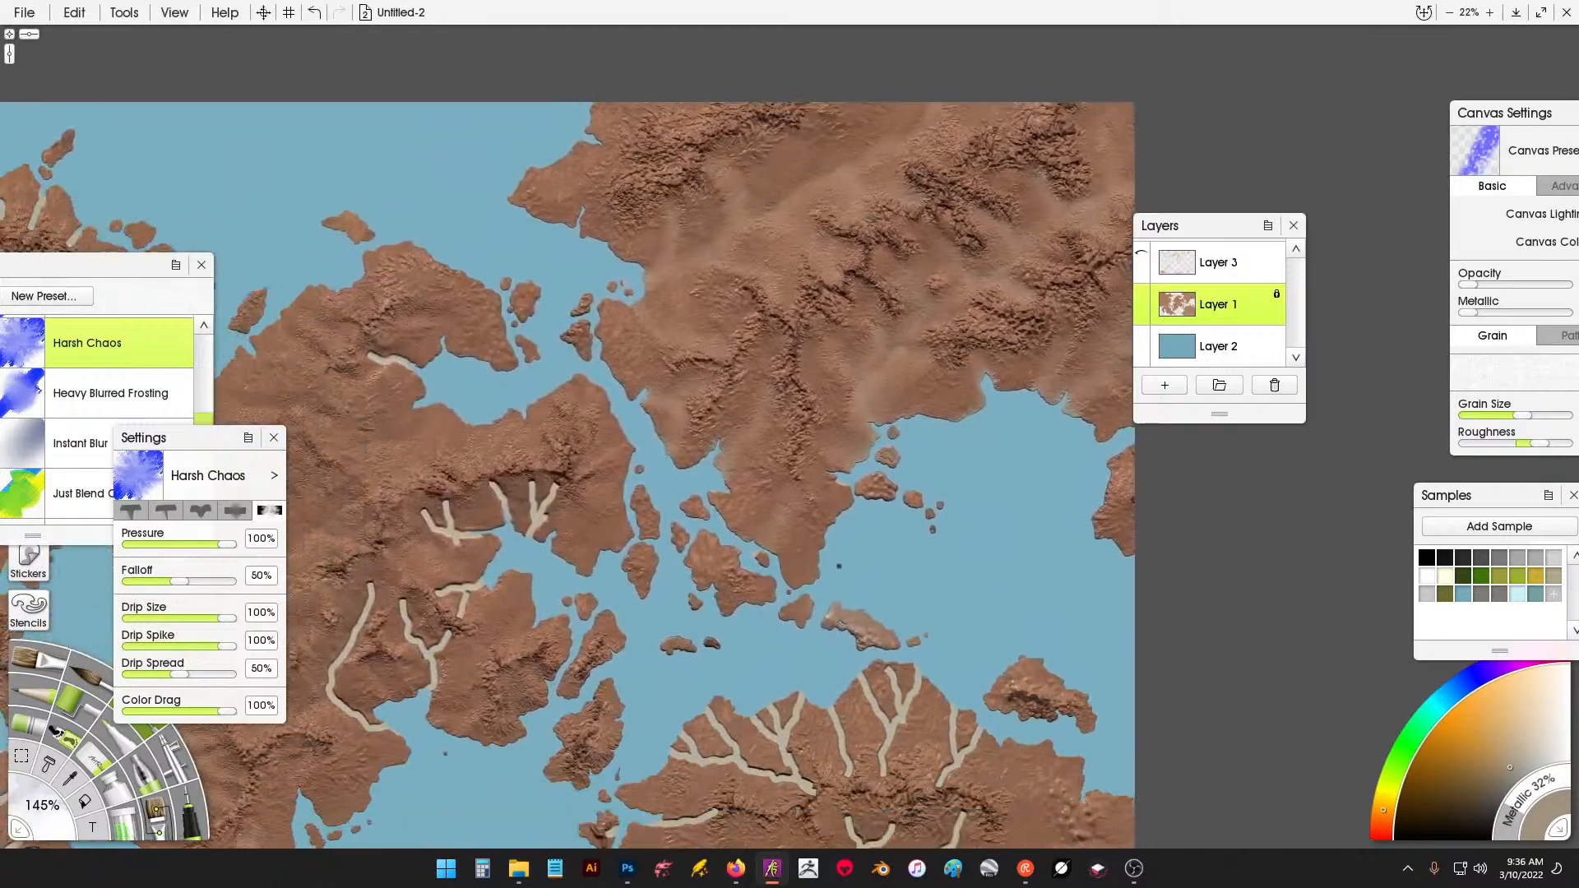
pyautogui.scroll(6, 778, 406)
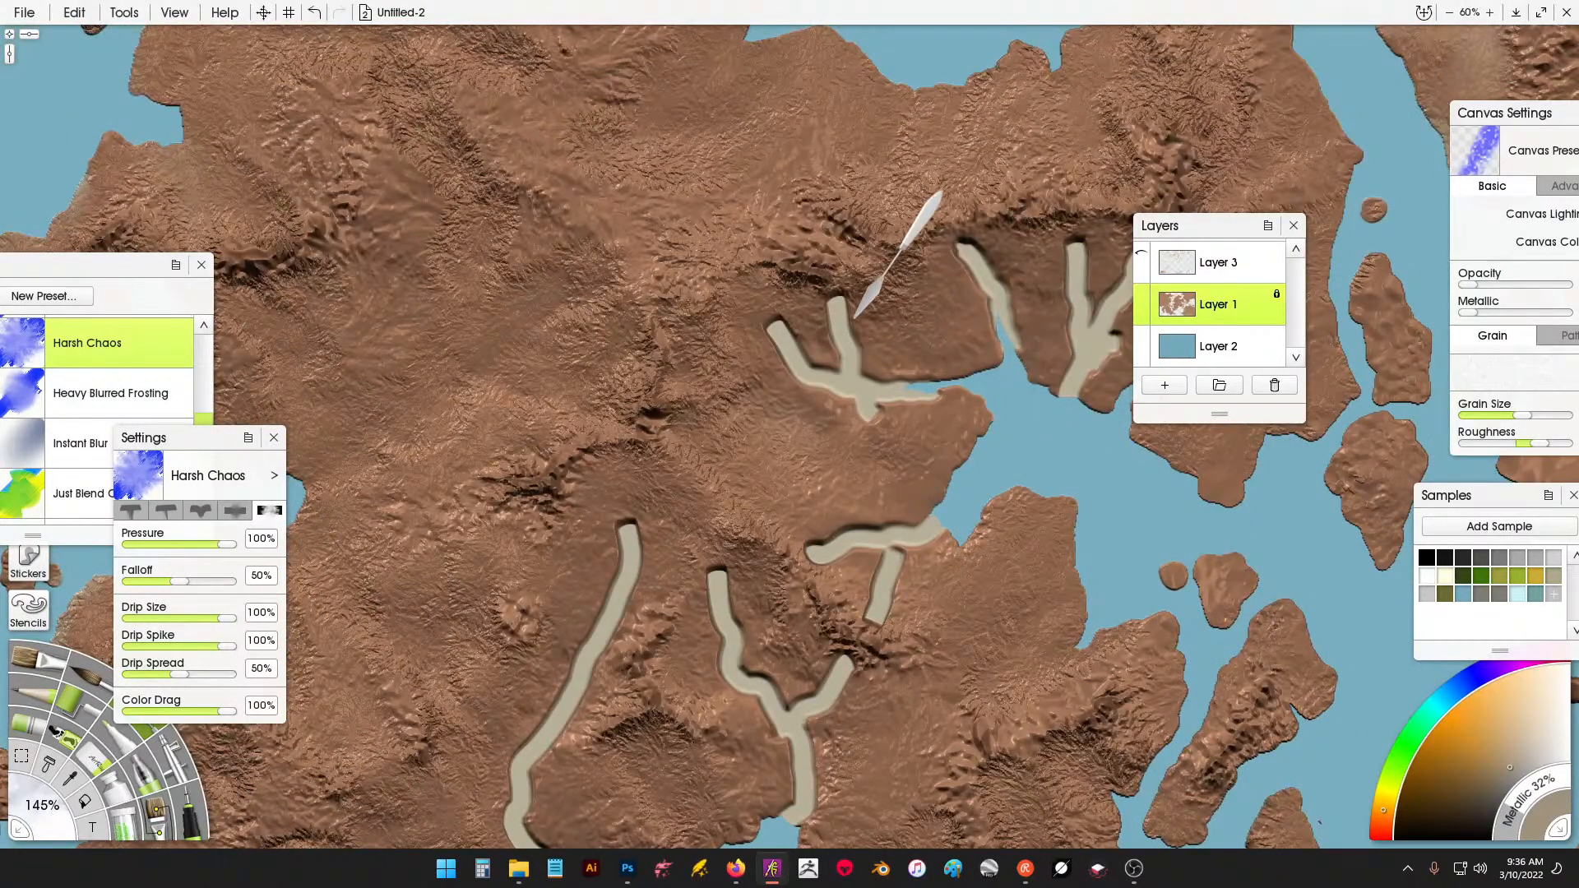
pyautogui.moveTo(889, 310)
pyautogui.mouseDown()
pyautogui.moveTo(840, 362)
pyautogui.moveTo(786, 345)
pyautogui.moveTo(938, 407)
pyautogui.moveTo(1011, 280)
pyautogui.moveTo(962, 238)
pyautogui.moveTo(1114, 264)
pyautogui.moveTo(1106, 337)
pyautogui.moveTo(1040, 391)
pyautogui.mouseUp()
pyautogui.moveTo(937, 528)
pyautogui.mouseDown()
pyautogui.moveTo(874, 597)
pyautogui.moveTo(829, 522)
pyautogui.moveTo(905, 493)
pyautogui.moveTo(740, 576)
pyautogui.moveTo(777, 712)
pyautogui.moveTo(730, 653)
pyautogui.moveTo(847, 649)
pyautogui.moveTo(823, 798)
pyautogui.moveTo(726, 575)
pyautogui.moveTo(695, 613)
pyautogui.moveTo(613, 642)
pyautogui.moveTo(517, 835)
pyautogui.mouseUp()
pyautogui.moveTo(647, 699); pyautogui.dragTo(782, 431)
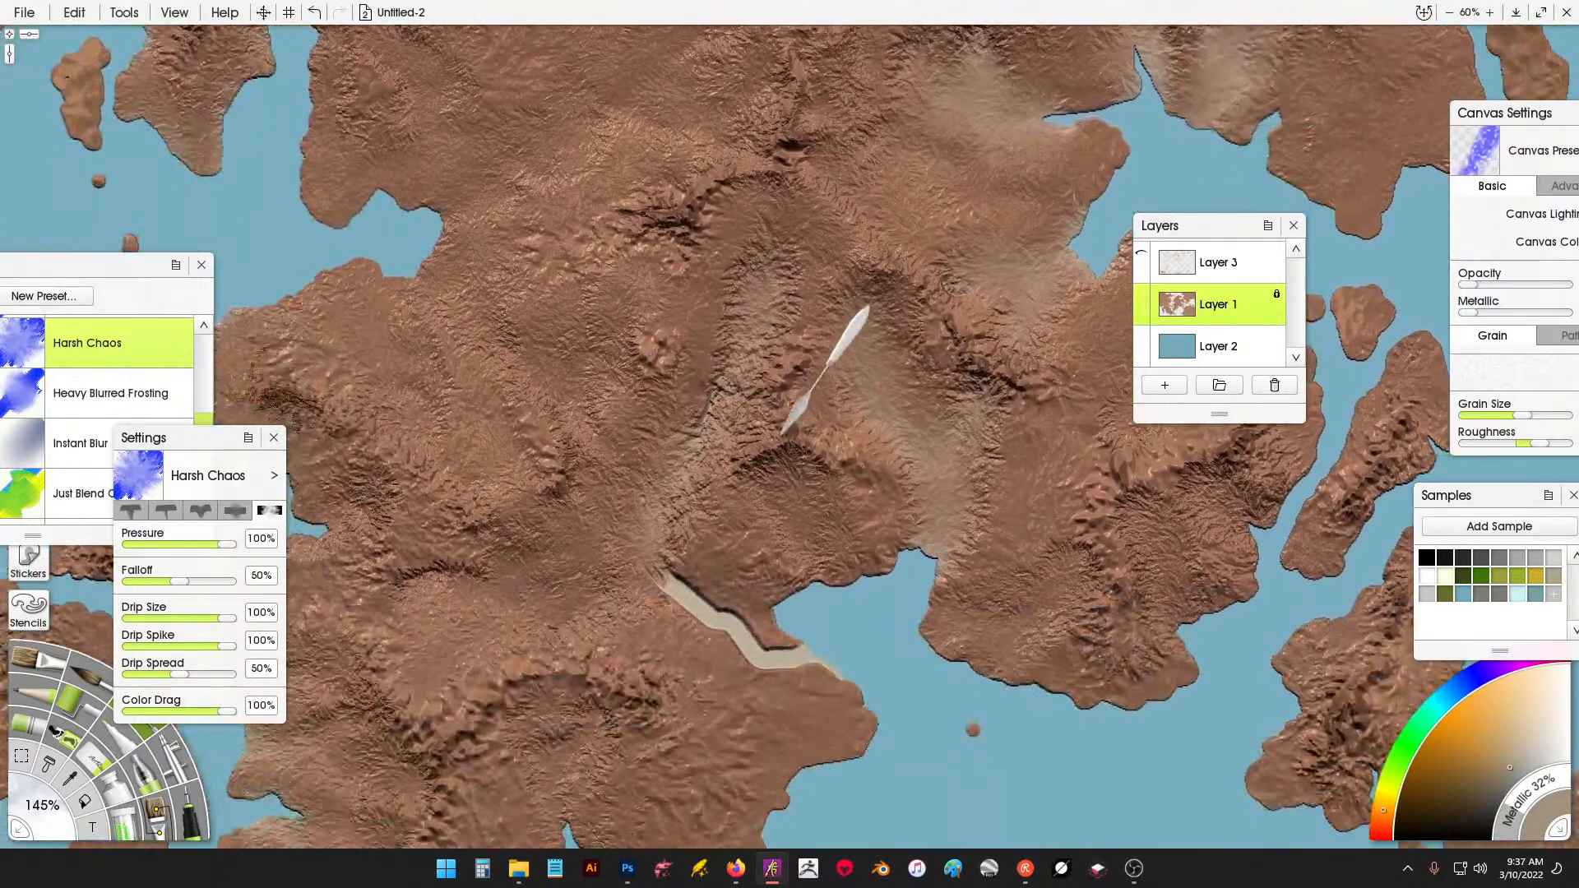
pyautogui.moveTo(650, 530)
pyautogui.mouseDown()
pyautogui.moveTo(679, 602)
pyautogui.moveTo(813, 672)
pyautogui.mouseUp()
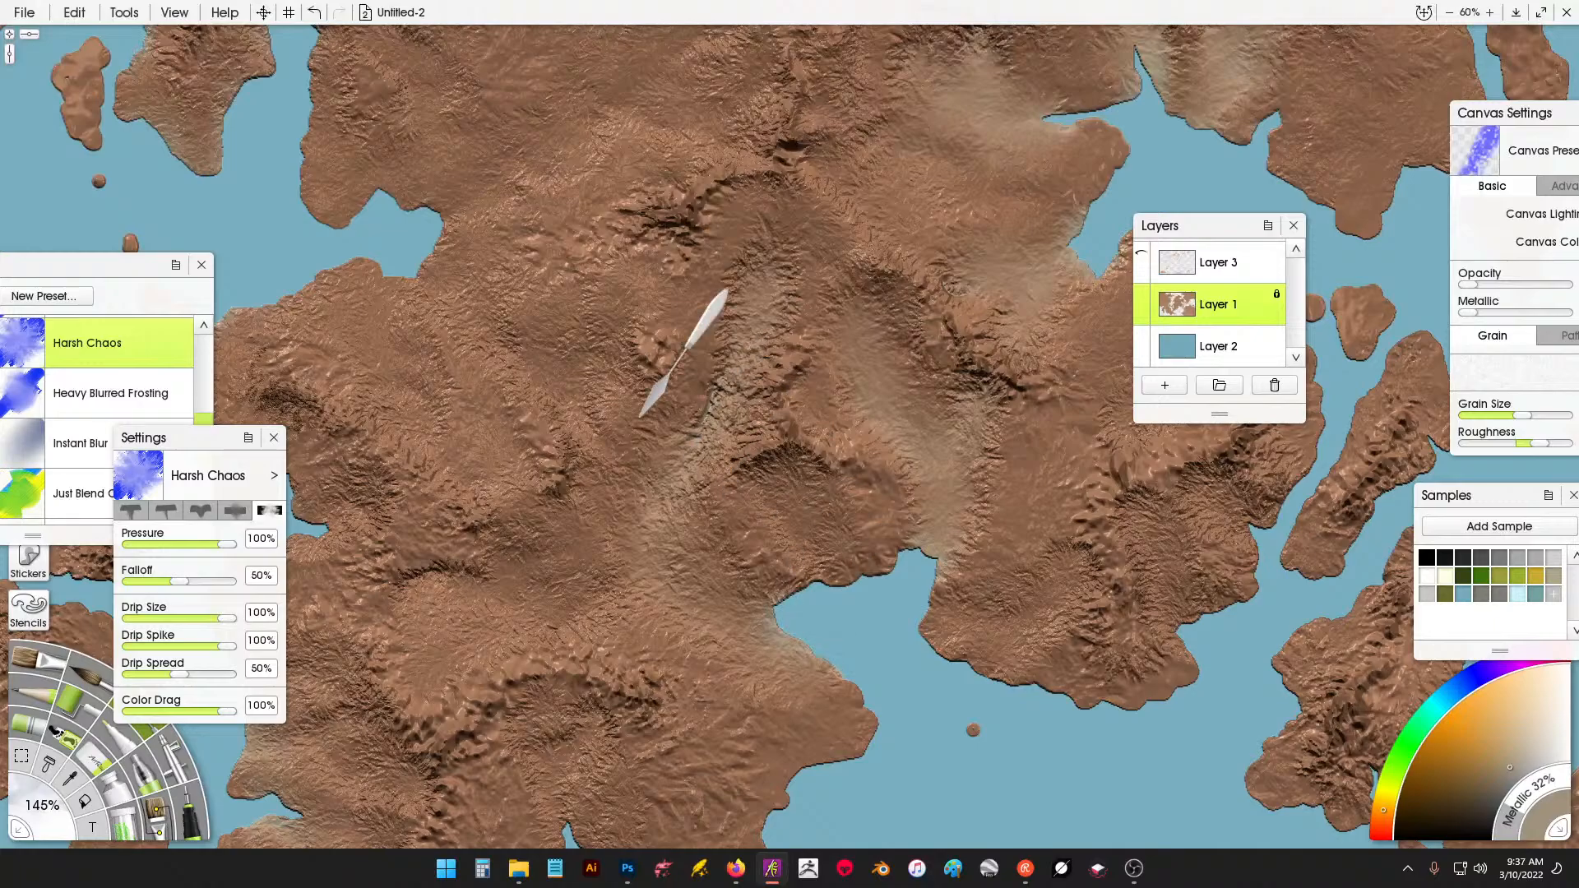
# Blend the central continent's western and northern interior with knife strokes, softening the terrain southwest of the northern bay.
pyautogui.moveTo(621, 416); pyautogui.dragTo(734, 784)
pyautogui.moveTo(795, 381)
pyautogui.mouseDown()
pyautogui.moveTo(736, 440)
pyautogui.moveTo(649, 428)
pyautogui.moveTo(626, 383)
pyautogui.moveTo(616, 394)
pyautogui.moveTo(672, 337)
pyautogui.moveTo(552, 217)
pyautogui.moveTo(558, 173)
pyautogui.mouseUp()
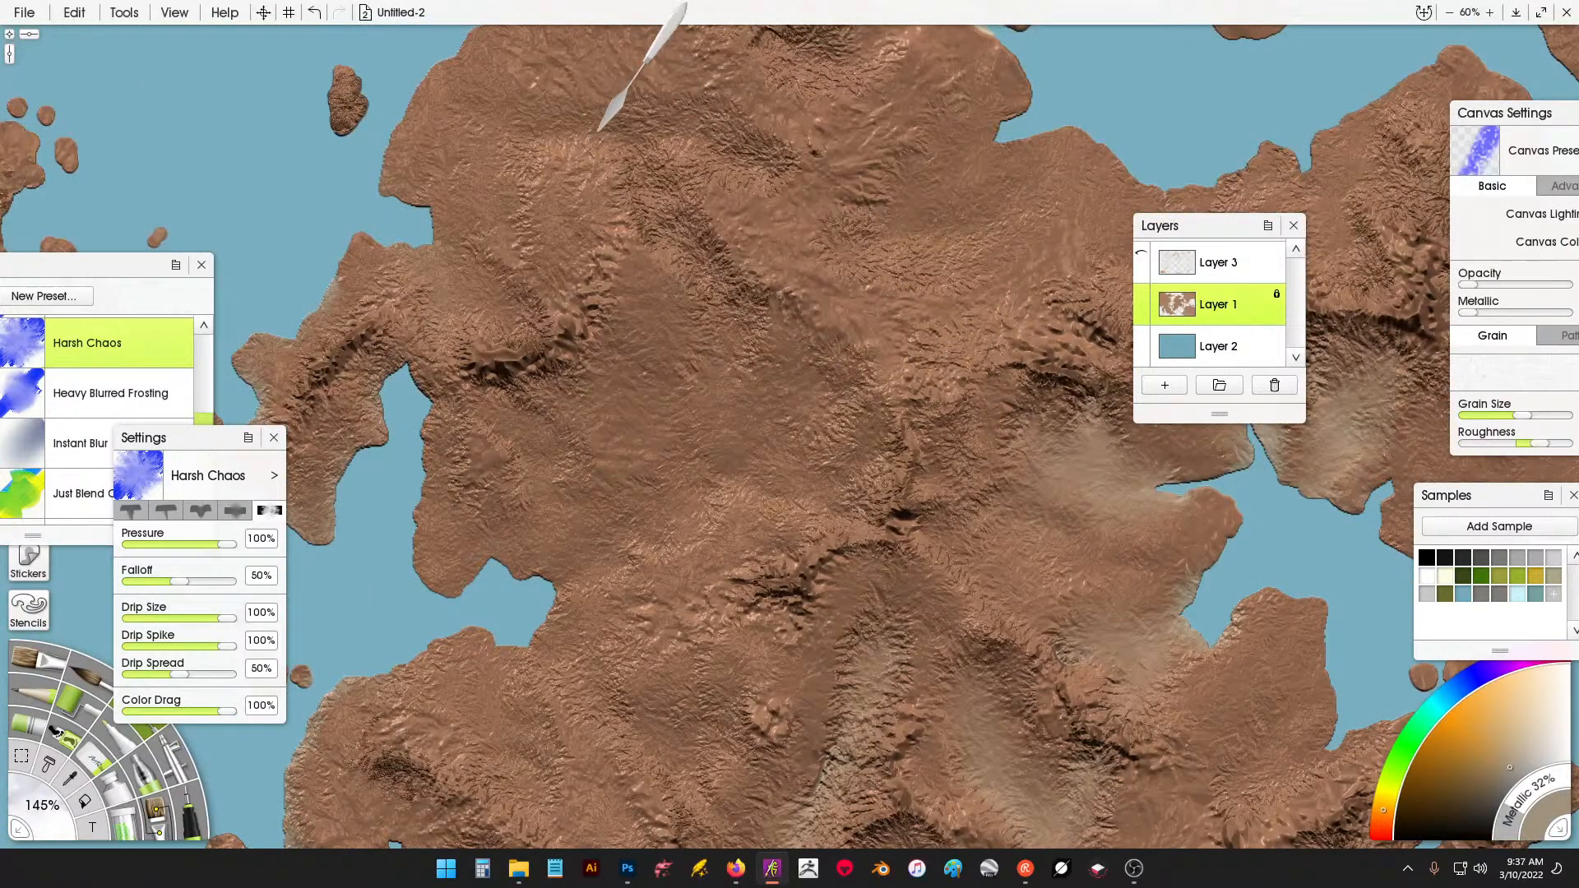
pyautogui.moveTo(628, 127); pyautogui.dragTo(670, 458)
pyautogui.moveTo(844, 349)
pyautogui.mouseDown()
pyautogui.moveTo(905, 190)
pyautogui.moveTo(823, 246)
pyautogui.moveTo(921, 329)
pyautogui.moveTo(1027, 257)
pyautogui.mouseUp()
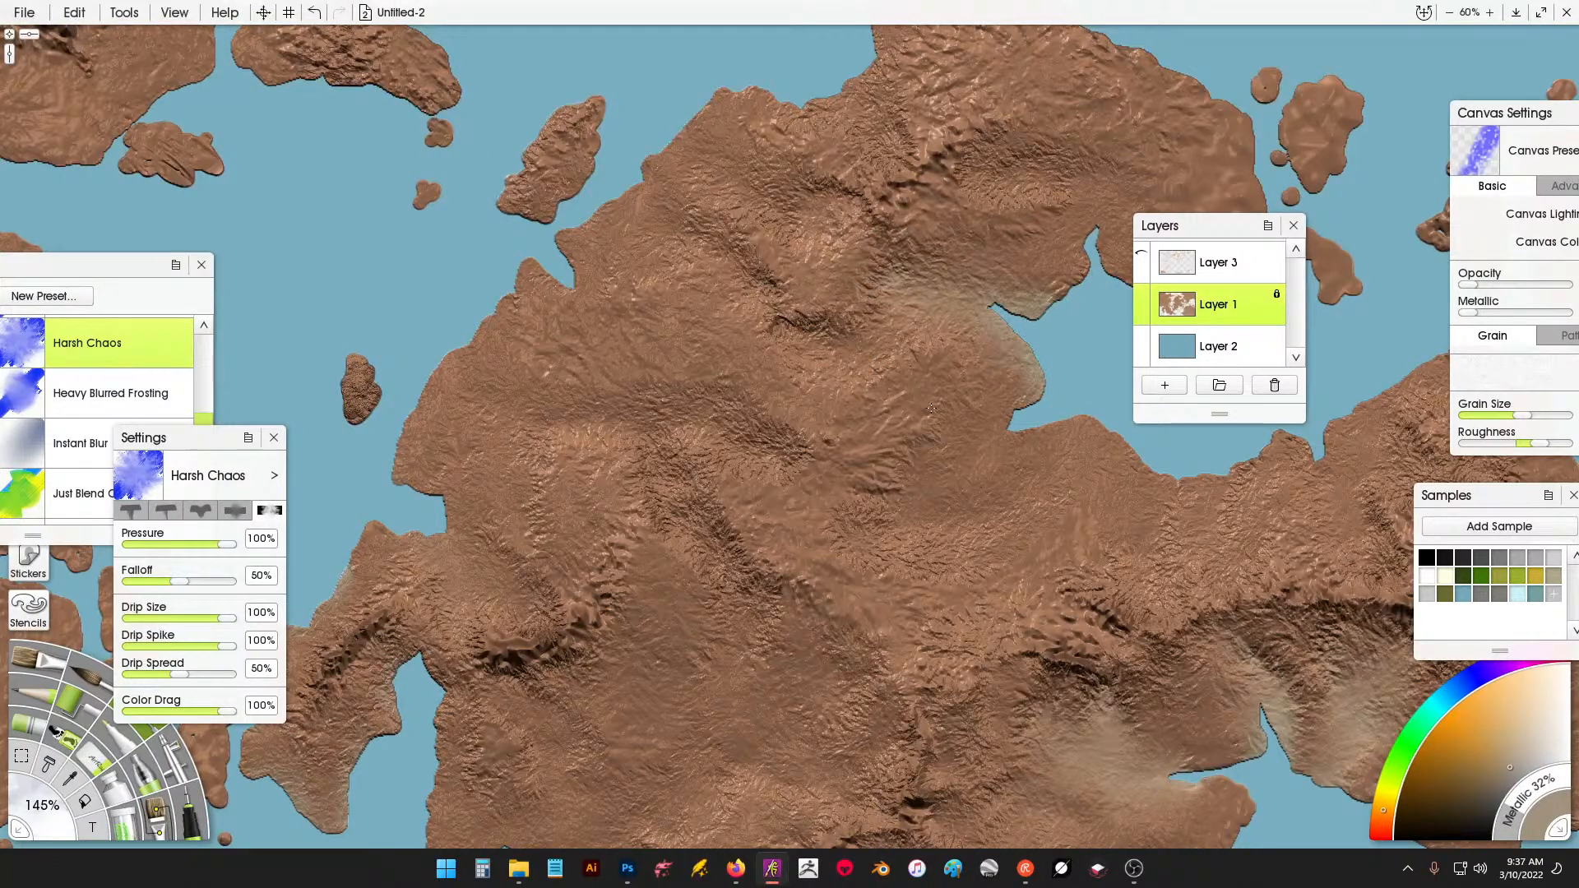
pyautogui.moveTo(931, 407)
pyautogui.mouseDown()
pyautogui.moveTo(881, 445)
pyautogui.moveTo(854, 399)
pyautogui.moveTo(923, 312)
pyautogui.moveTo(851, 338)
pyautogui.moveTo(804, 327)
pyautogui.moveTo(767, 367)
pyautogui.mouseUp()
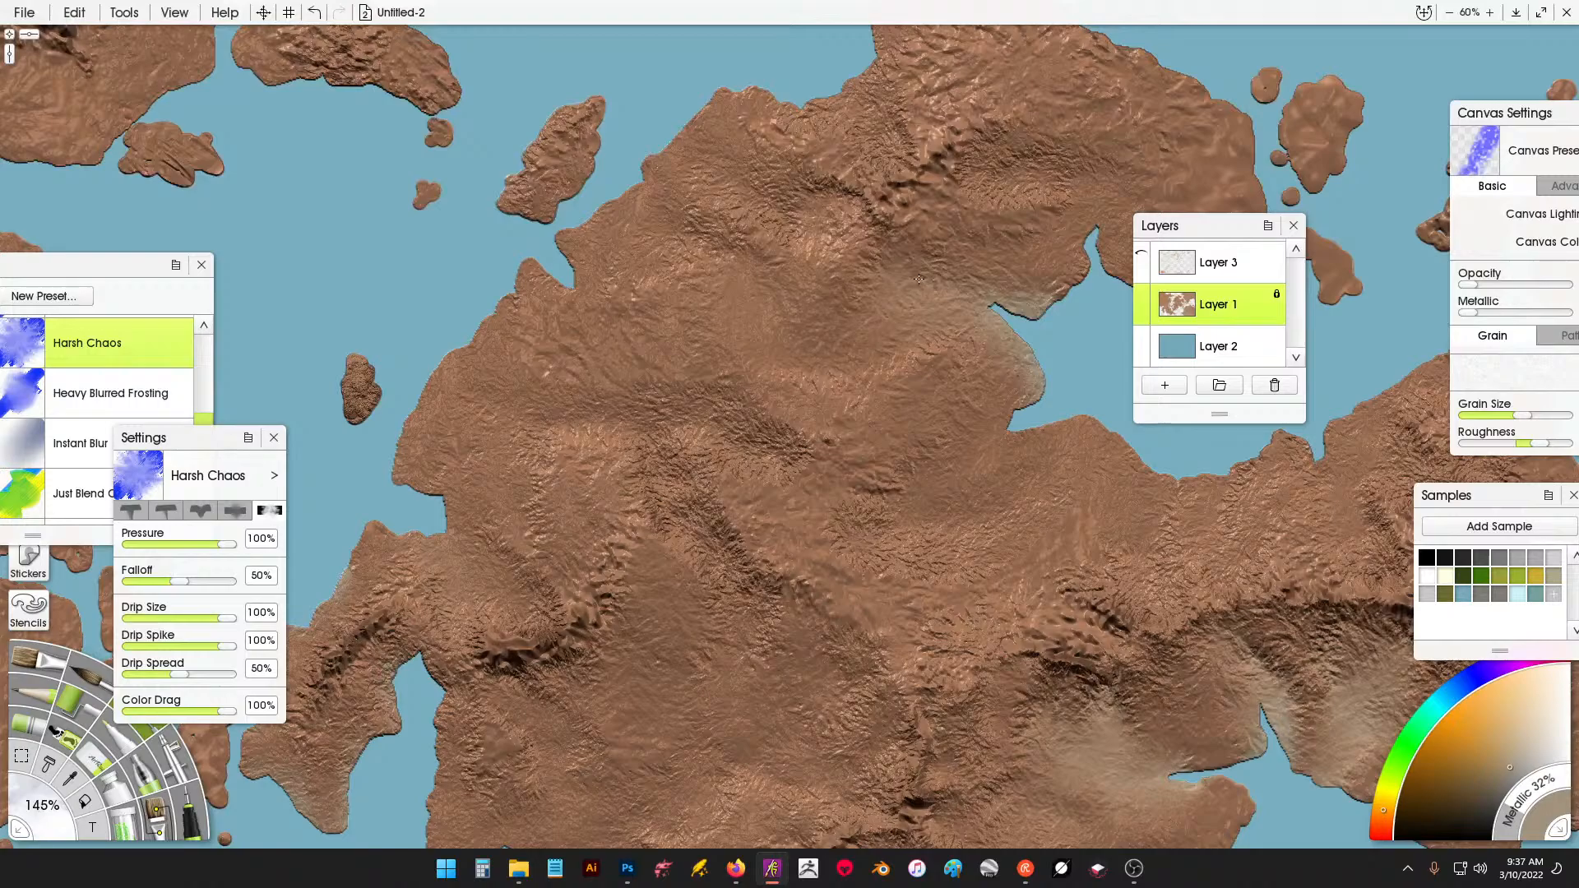
# Smooth the central continent's terrain between the northern bay and the mountain ridge, extending the strokes to the valleys above the eastern inlets.
pyautogui.moveTo(1019, 440); pyautogui.dragTo(627, 486)
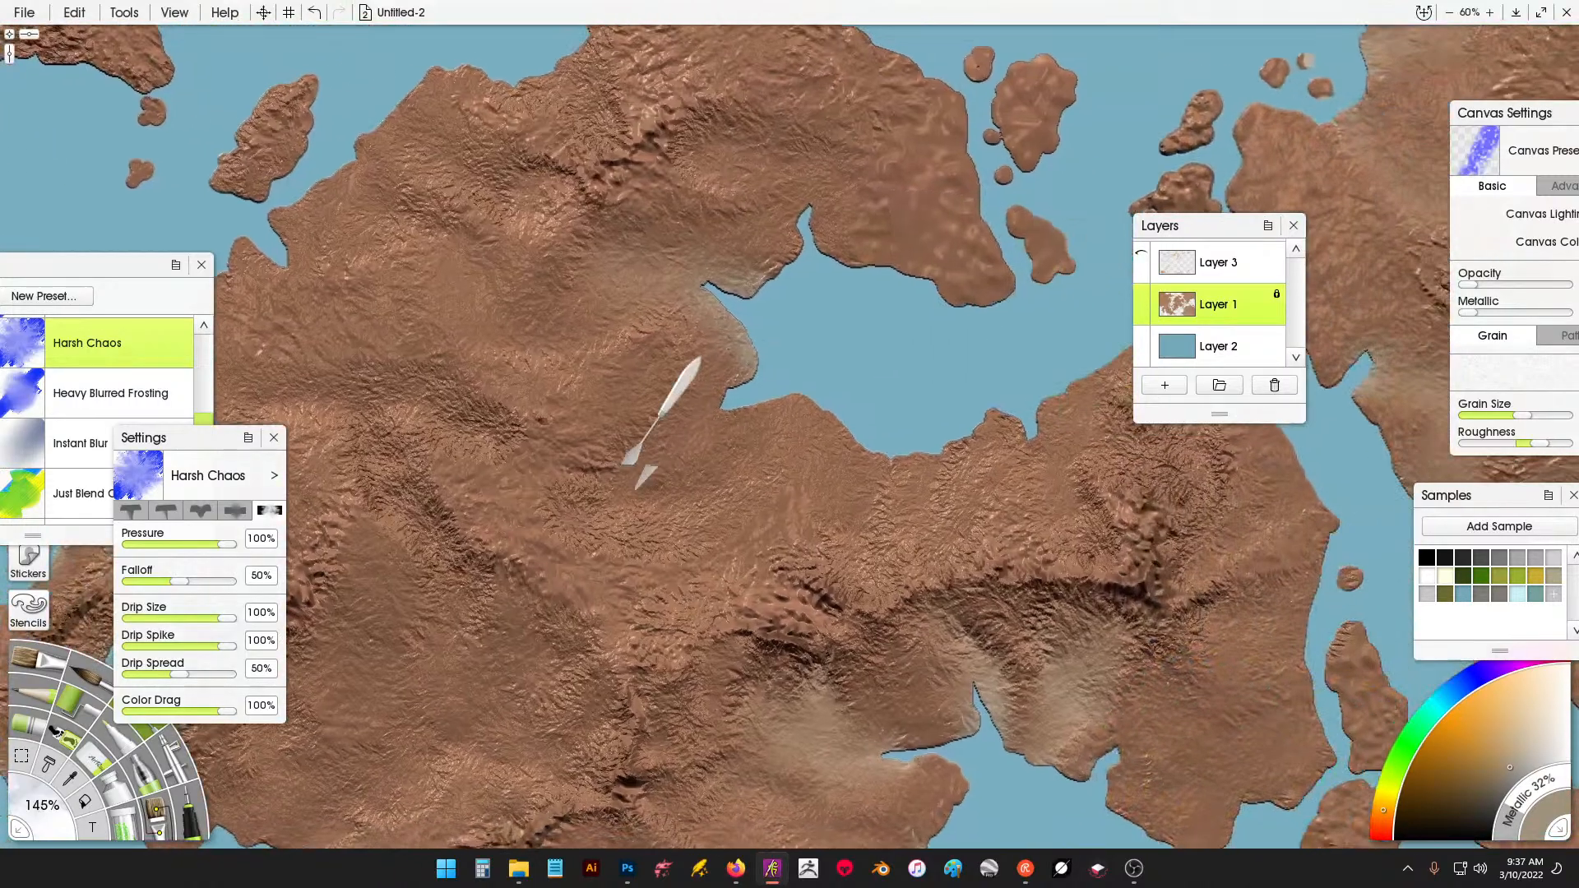
pyautogui.moveTo(831, 645); pyautogui.dragTo(879, 391)
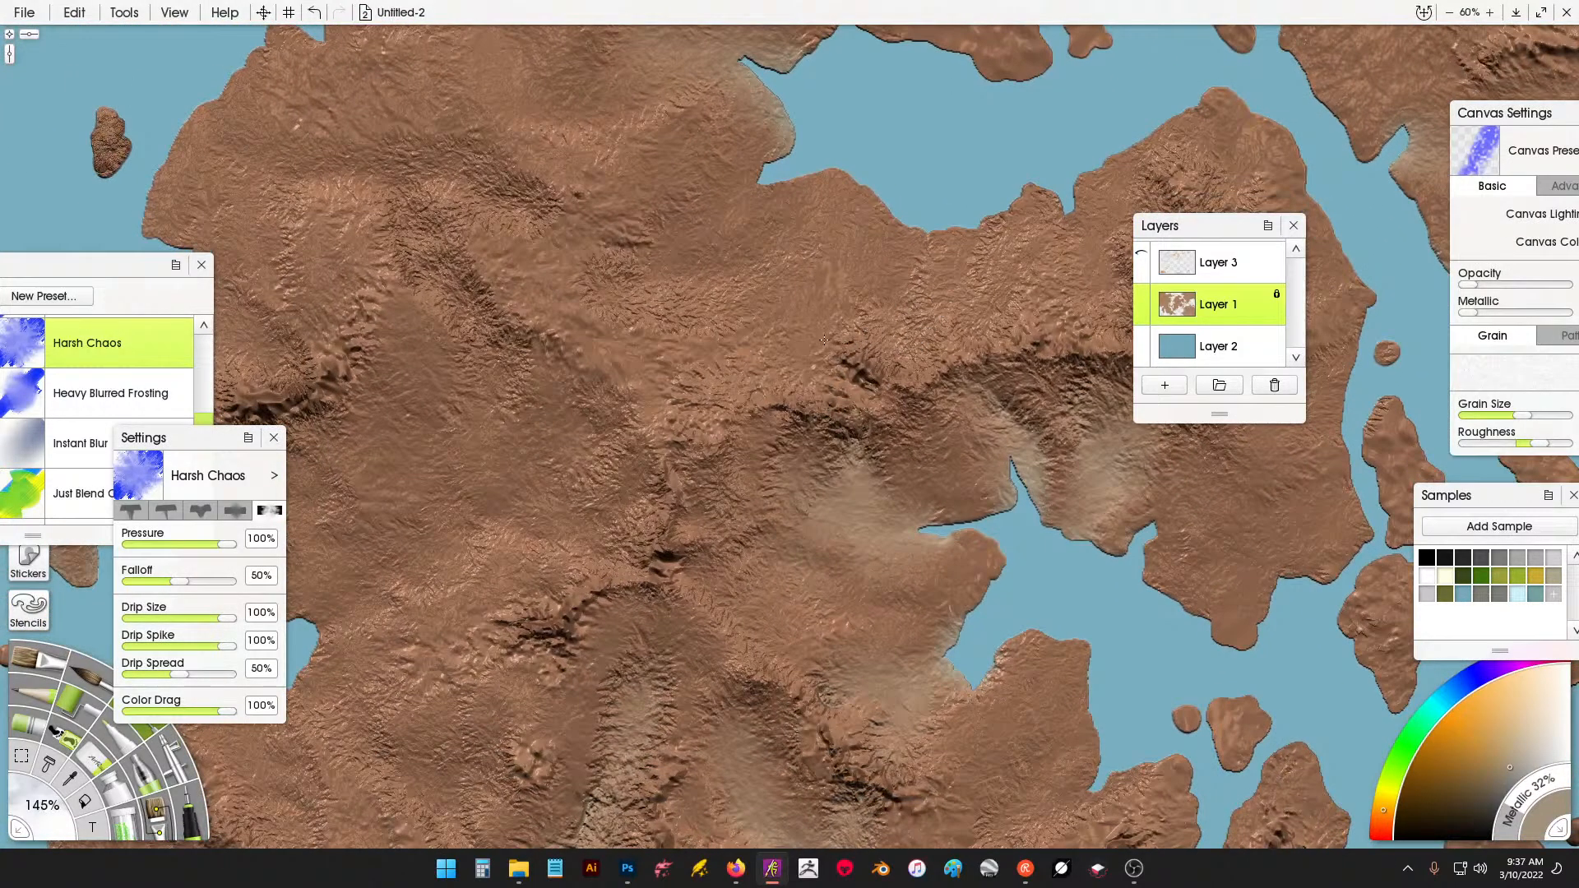
pyautogui.moveTo(824, 339)
pyautogui.mouseDown()
pyautogui.moveTo(847, 366)
pyautogui.moveTo(869, 345)
pyautogui.moveTo(884, 368)
pyautogui.moveTo(832, 370)
pyautogui.moveTo(820, 311)
pyautogui.moveTo(850, 282)
pyautogui.moveTo(882, 321)
pyautogui.moveTo(904, 315)
pyautogui.moveTo(666, 373)
pyautogui.mouseUp()
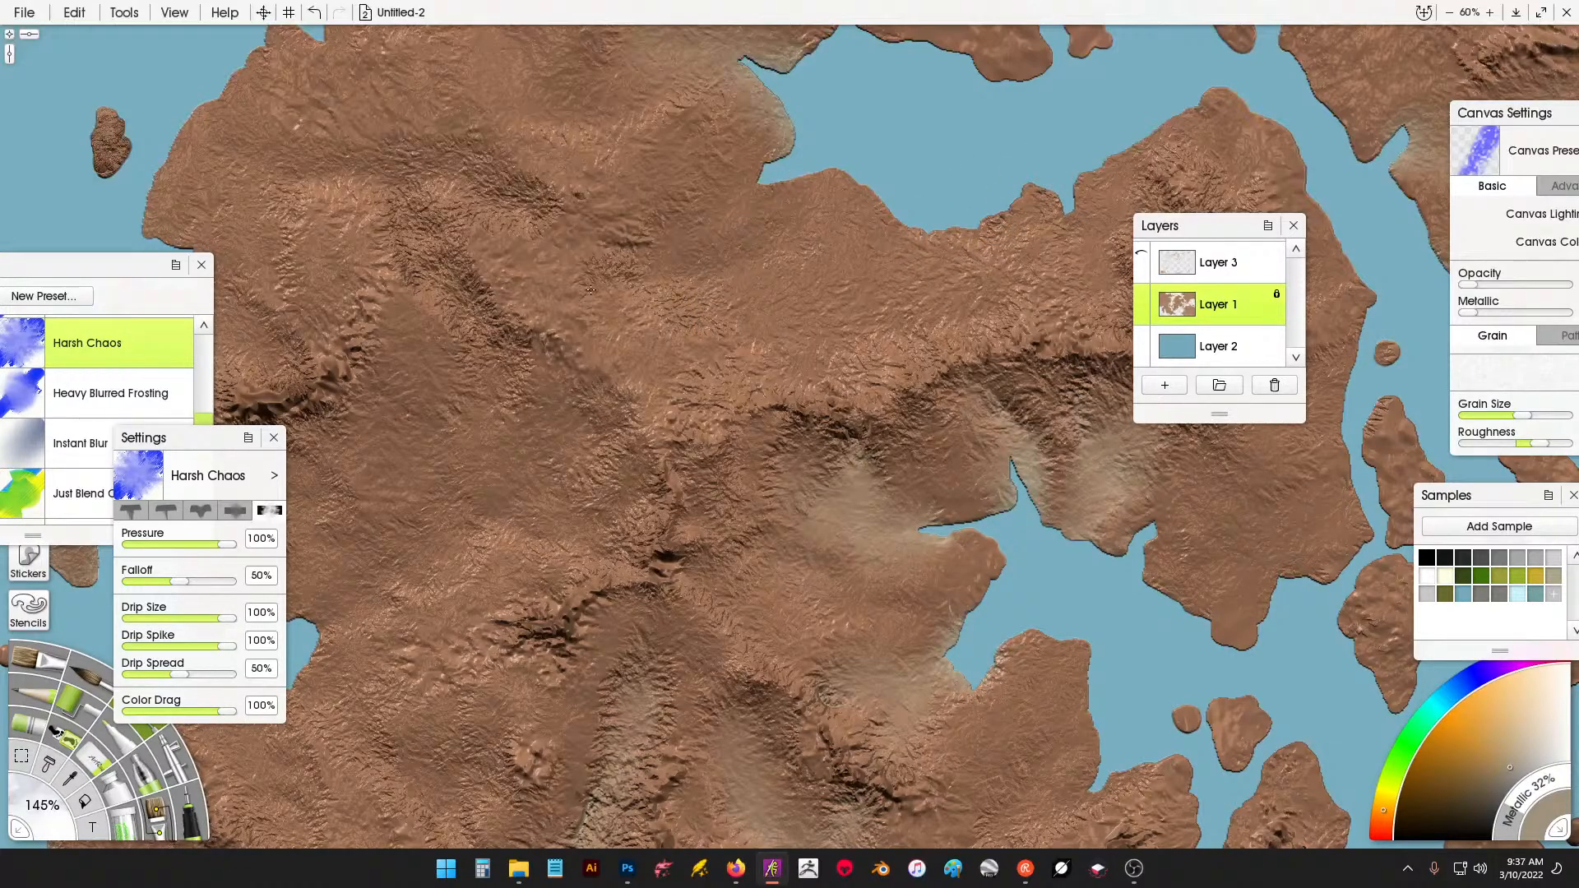
pyautogui.moveTo(543, 273)
pyautogui.mouseDown()
pyautogui.moveTo(607, 277)
pyautogui.moveTo(643, 307)
pyautogui.moveTo(685, 285)
pyautogui.mouseUp()
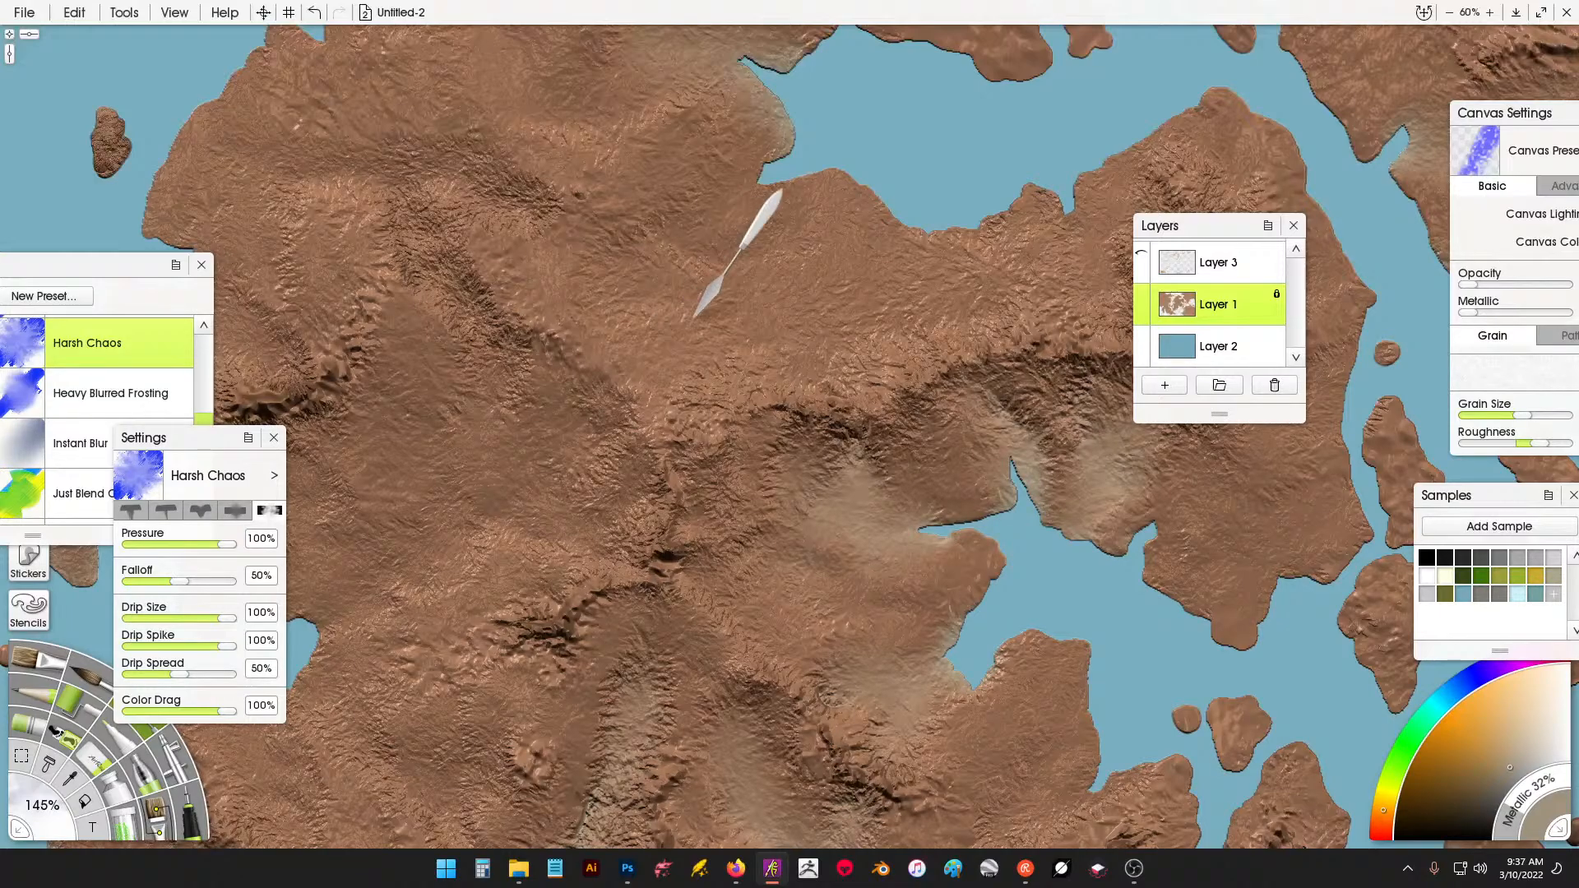
pyautogui.moveTo(897, 244)
pyautogui.mouseDown()
pyautogui.moveTo(965, 262)
pyautogui.moveTo(973, 408)
pyautogui.moveTo(867, 444)
pyautogui.moveTo(835, 382)
pyautogui.moveTo(826, 460)
pyautogui.moveTo(790, 461)
pyautogui.moveTo(823, 494)
pyautogui.moveTo(911, 435)
pyautogui.moveTo(1071, 403)
pyautogui.mouseUp()
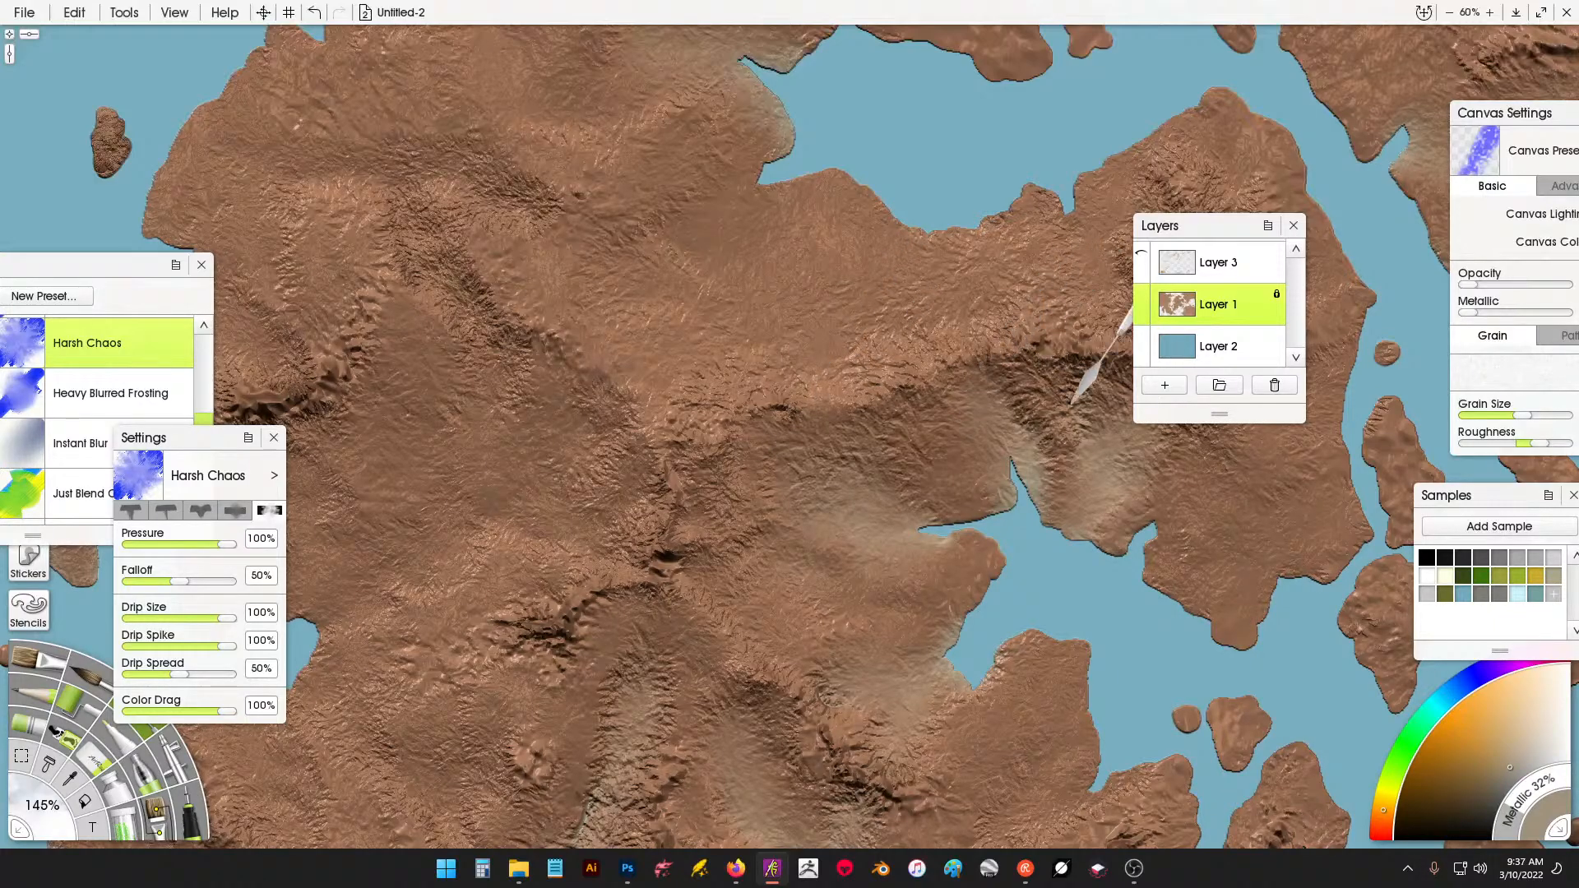
pyautogui.scroll(-6, 1056, 393)
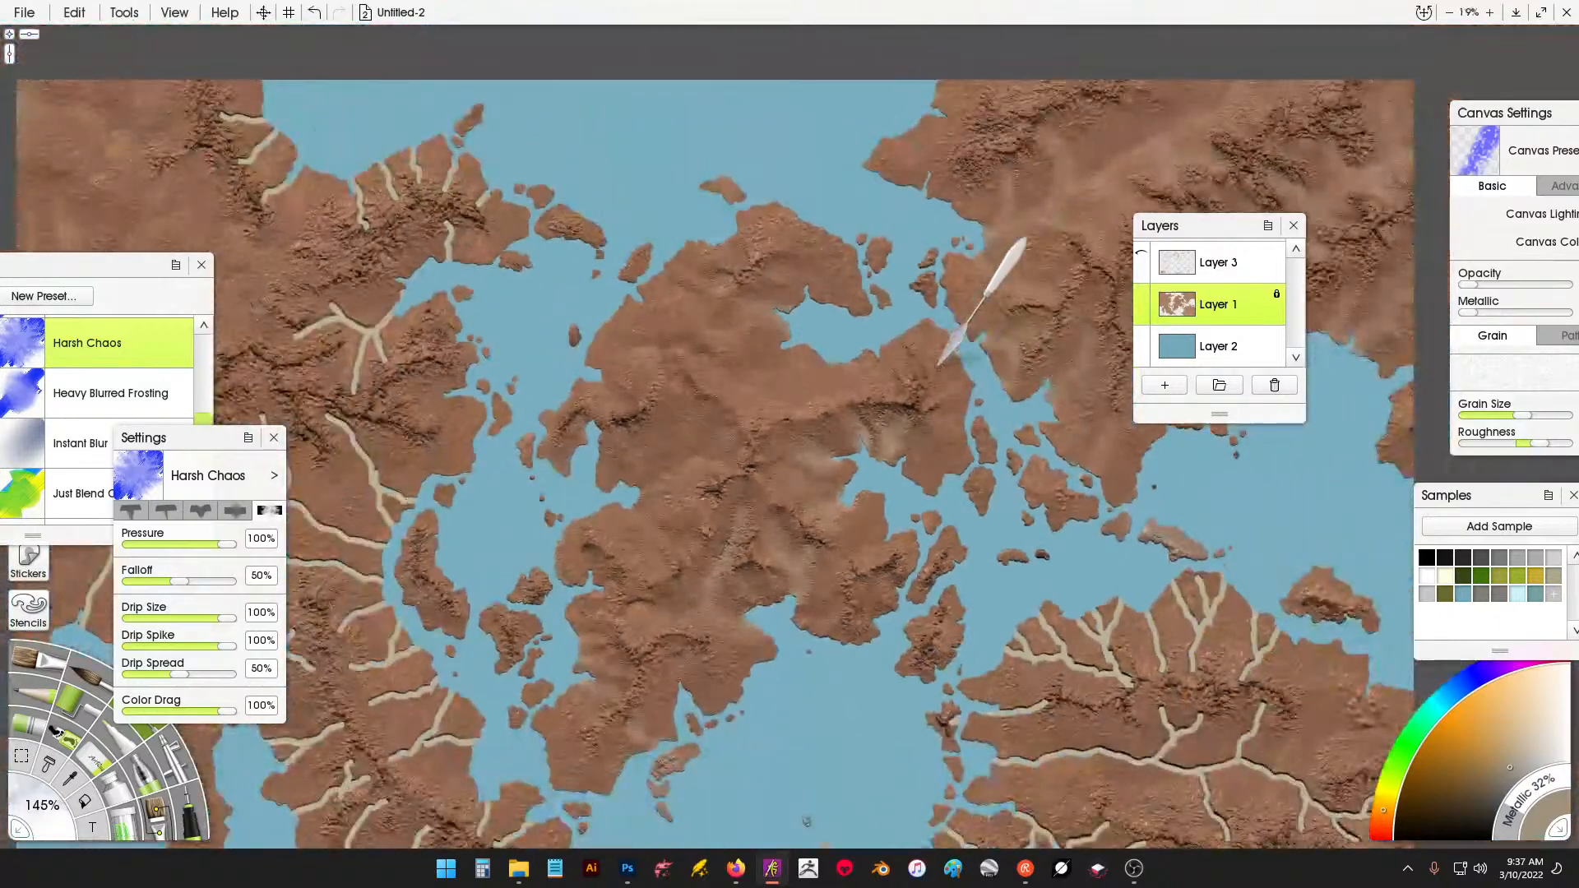
pyautogui.scroll(6, 796, 288)
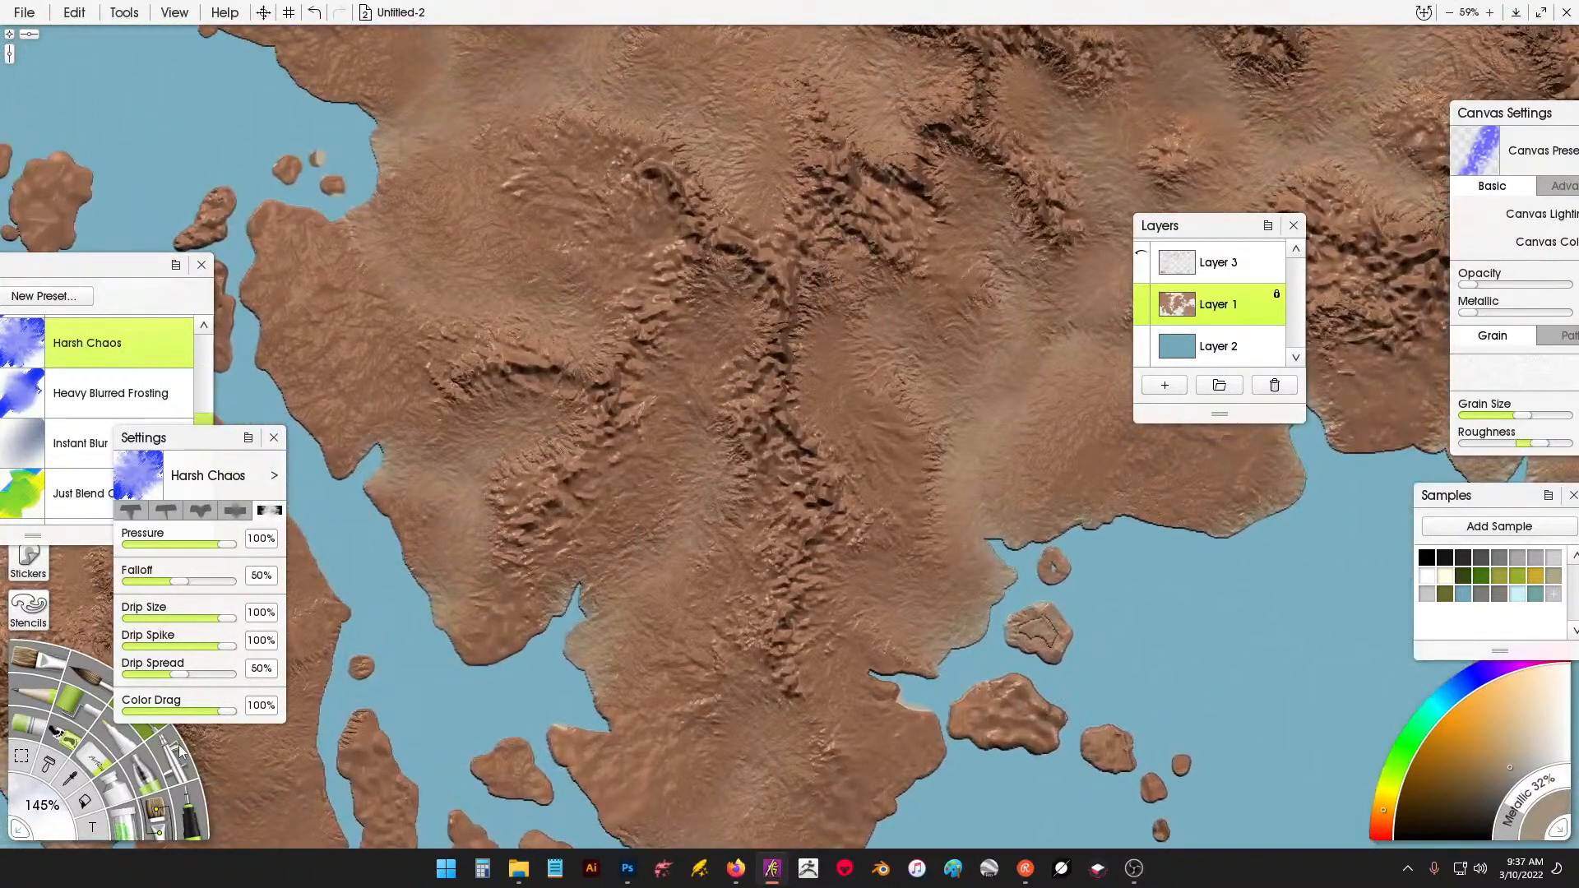
pyautogui.click(180, 751)
pyautogui.moveTo(658, 278)
pyautogui.mouseDown()
pyautogui.moveTo(823, 111)
pyautogui.moveTo(895, 123)
pyautogui.mouseUp()
pyautogui.hotkey('ctrl', 'z')
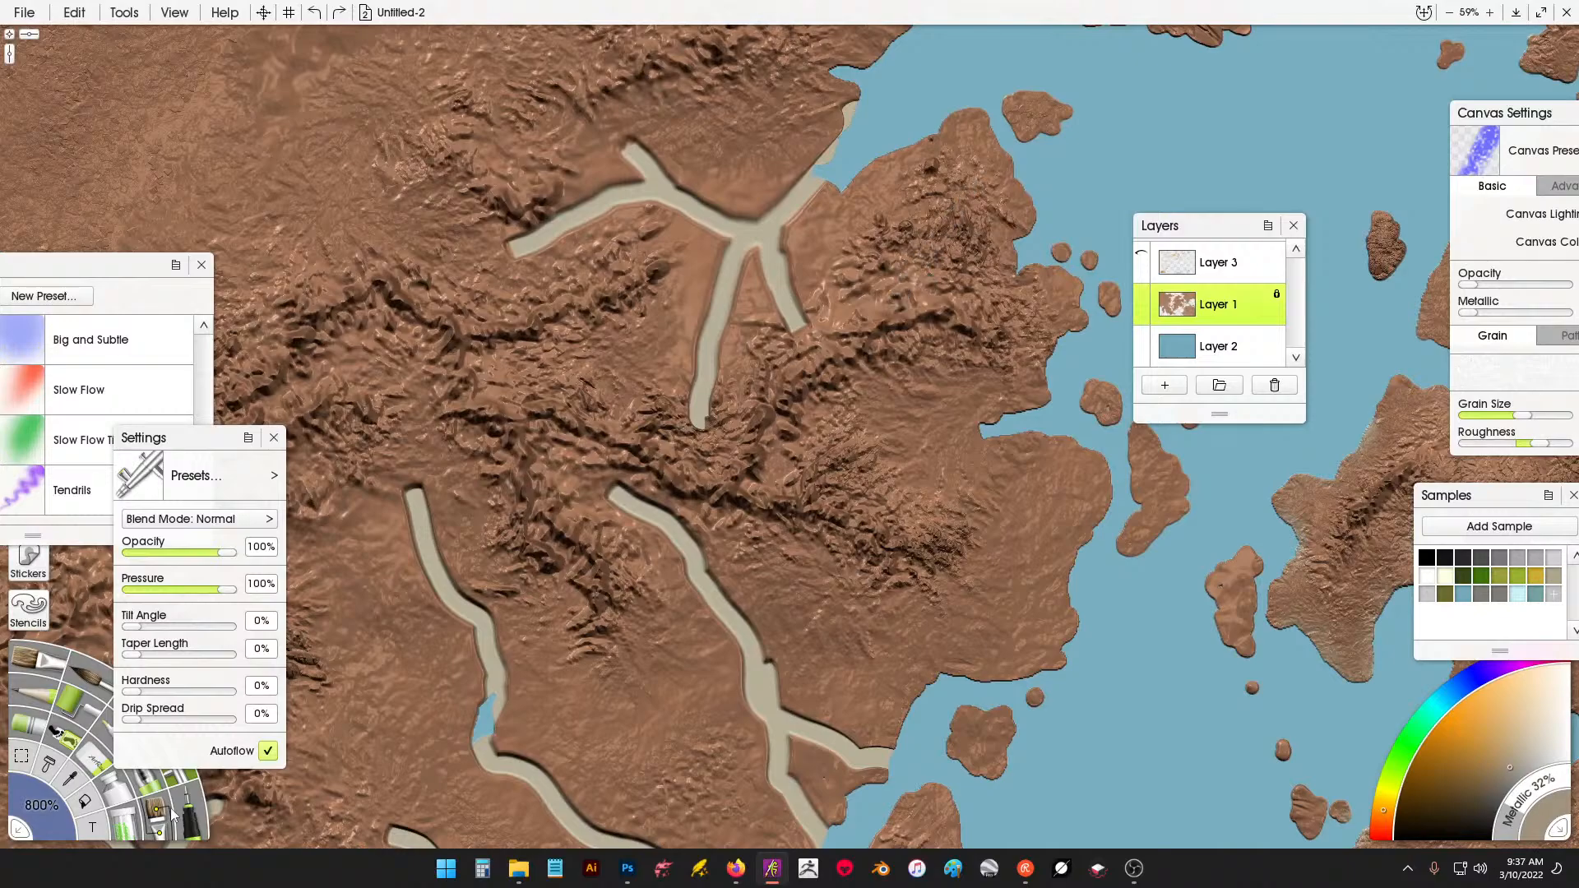
# Move the brush settings clear of the tool wheel and smear the forked river on the western continent's northeastern coast with the Harsh Chaos knife.
pyautogui.moveTo(191, 450); pyautogui.dragTo(153, 210)
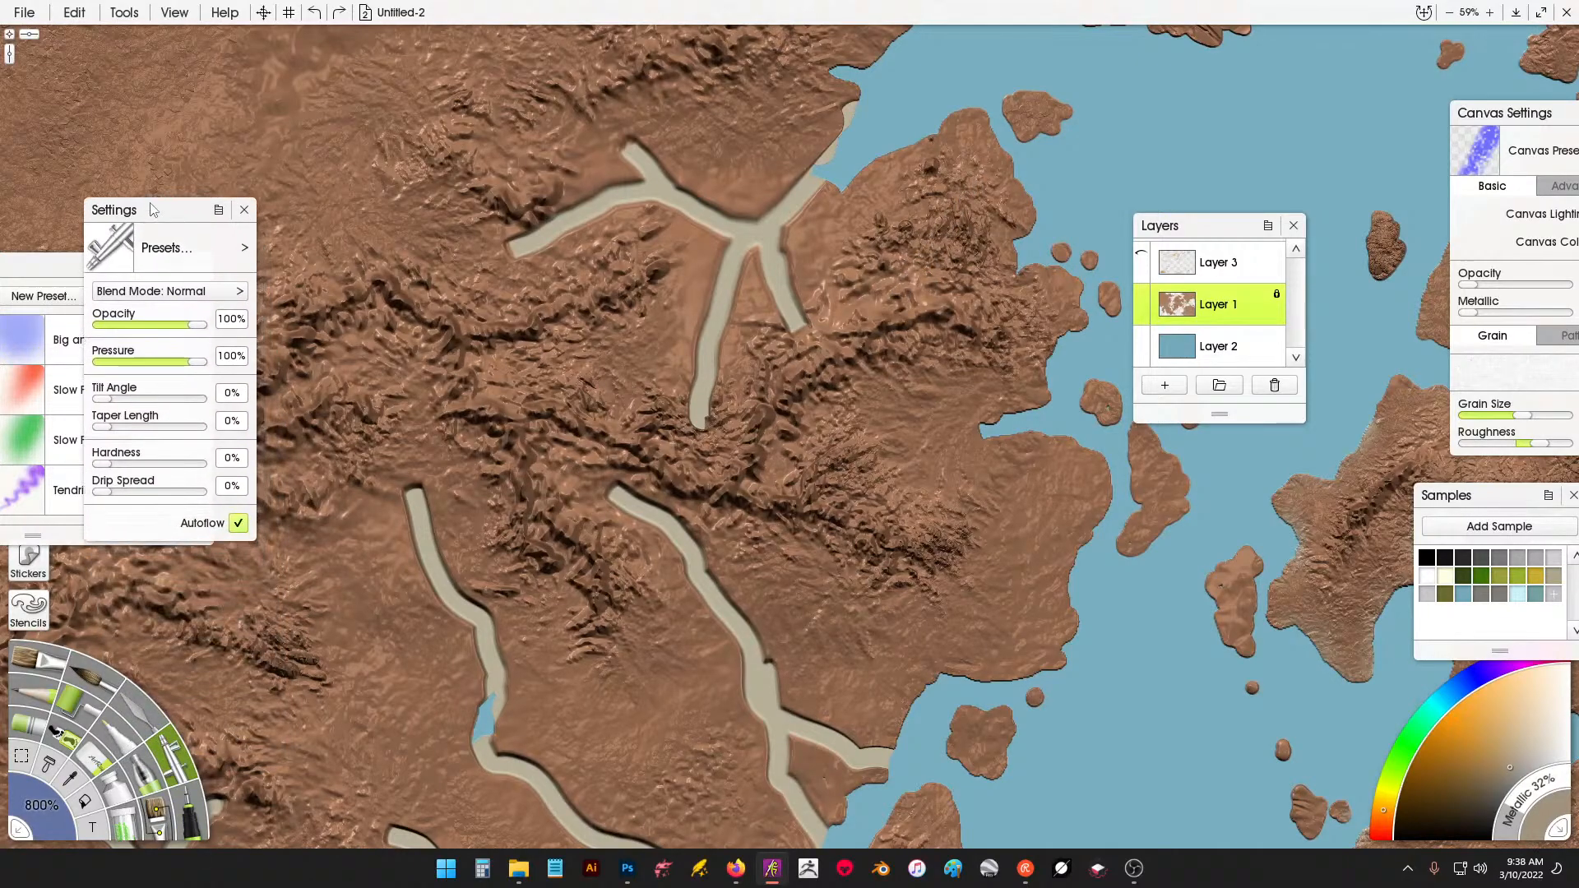
pyautogui.click(145, 760)
pyautogui.moveTo(736, 272); pyautogui.dragTo(709, 416)
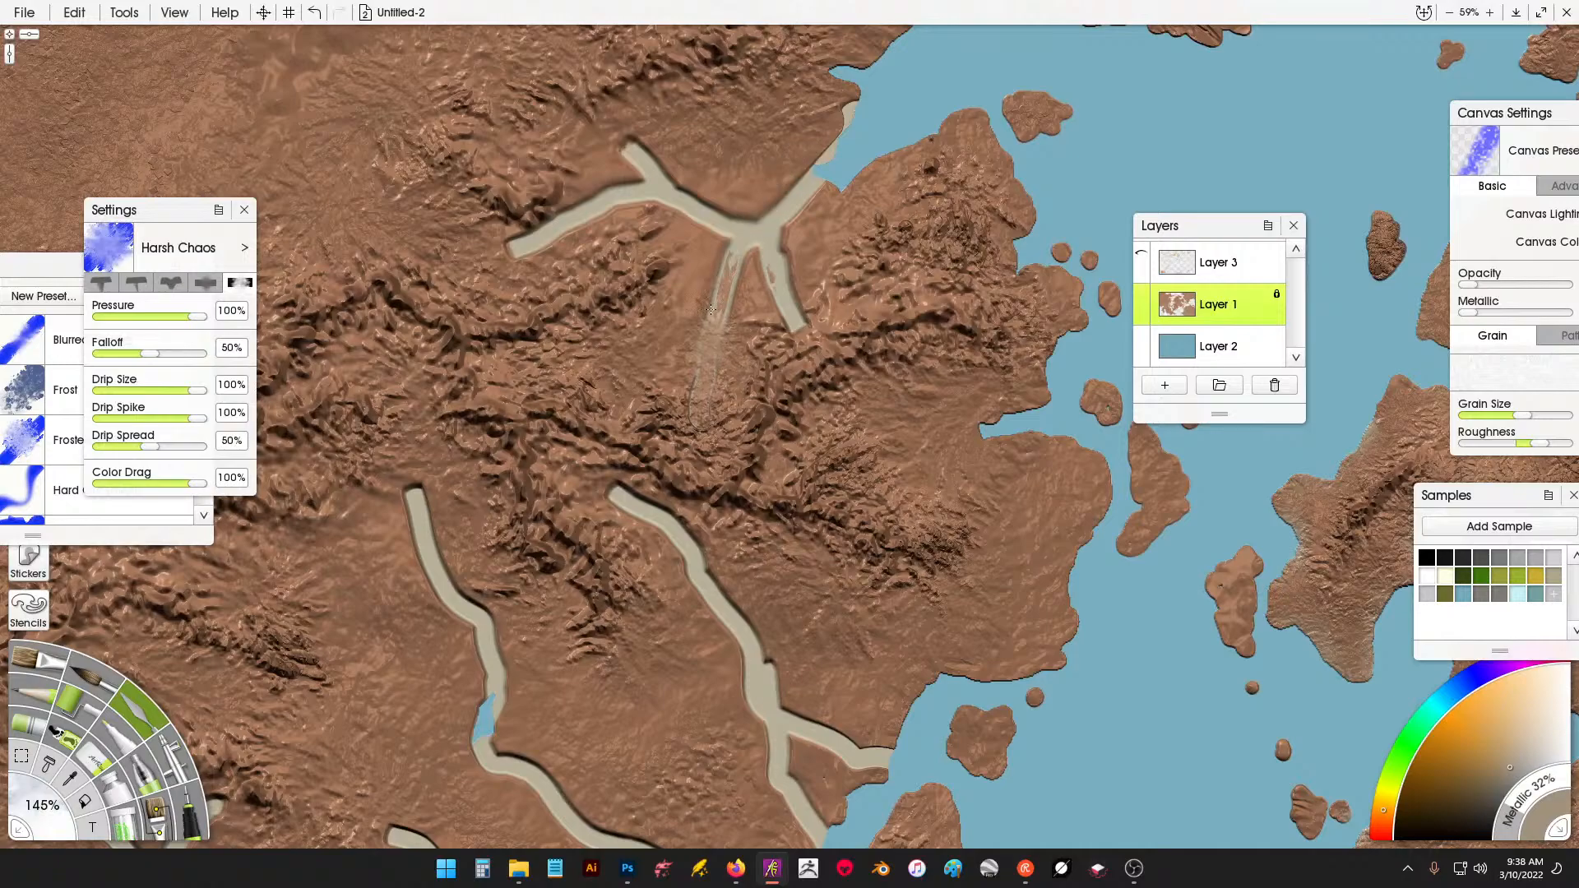
pyautogui.moveTo(728, 334)
pyautogui.mouseDown()
pyautogui.moveTo(760, 234)
pyautogui.moveTo(787, 274)
pyautogui.mouseUp()
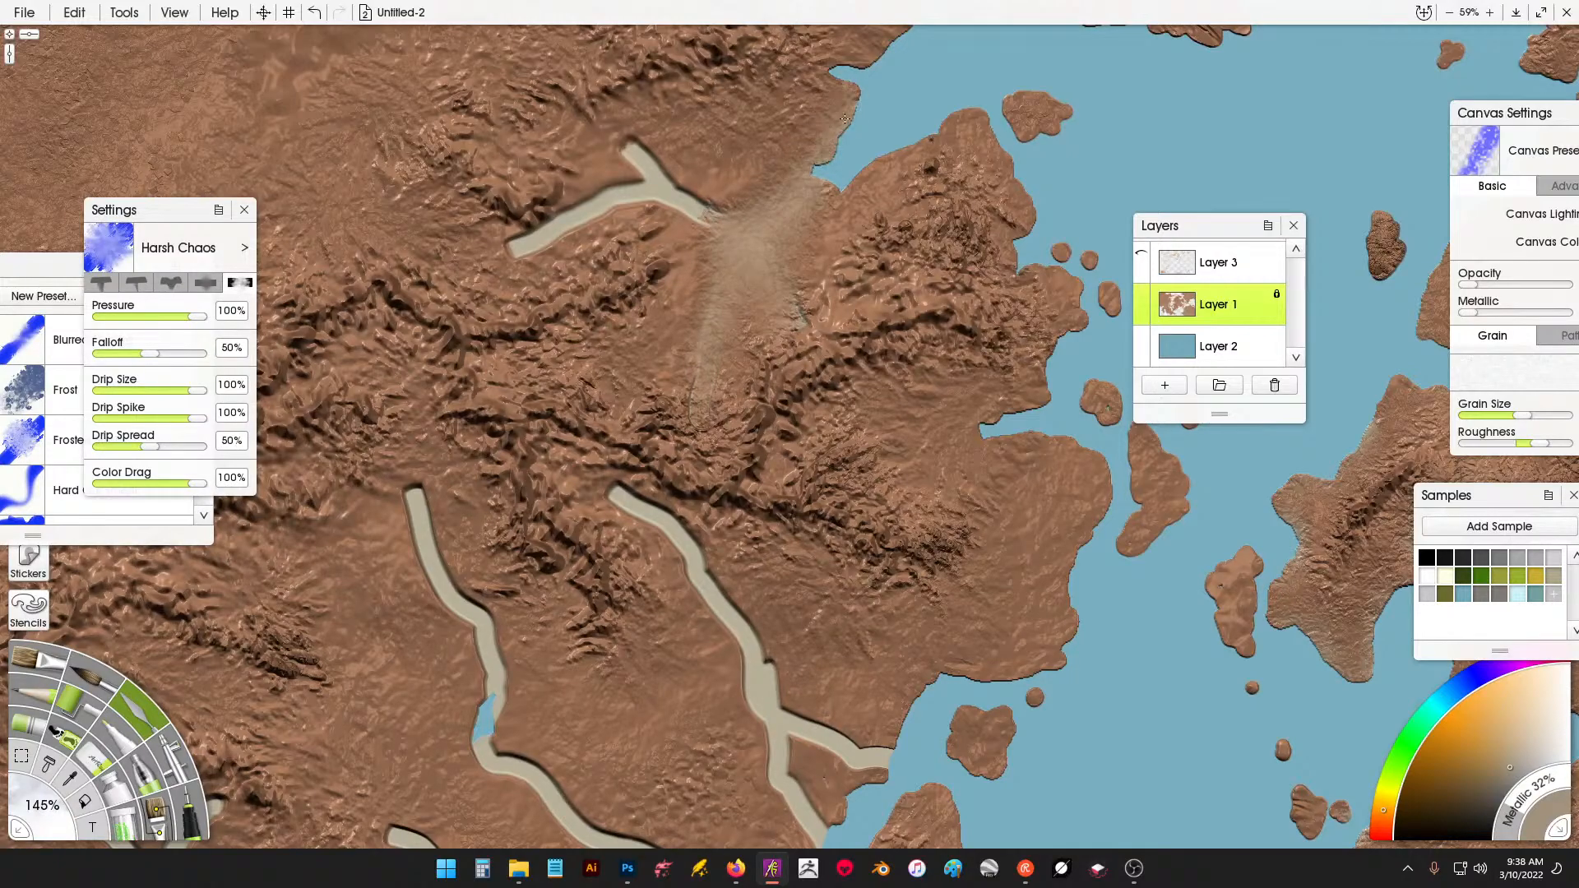
pyautogui.moveTo(845, 119)
pyautogui.mouseDown()
pyautogui.moveTo(686, 227)
pyautogui.moveTo(671, 171)
pyautogui.moveTo(640, 158)
pyautogui.moveTo(558, 262)
pyautogui.moveTo(494, 244)
pyautogui.mouseUp()
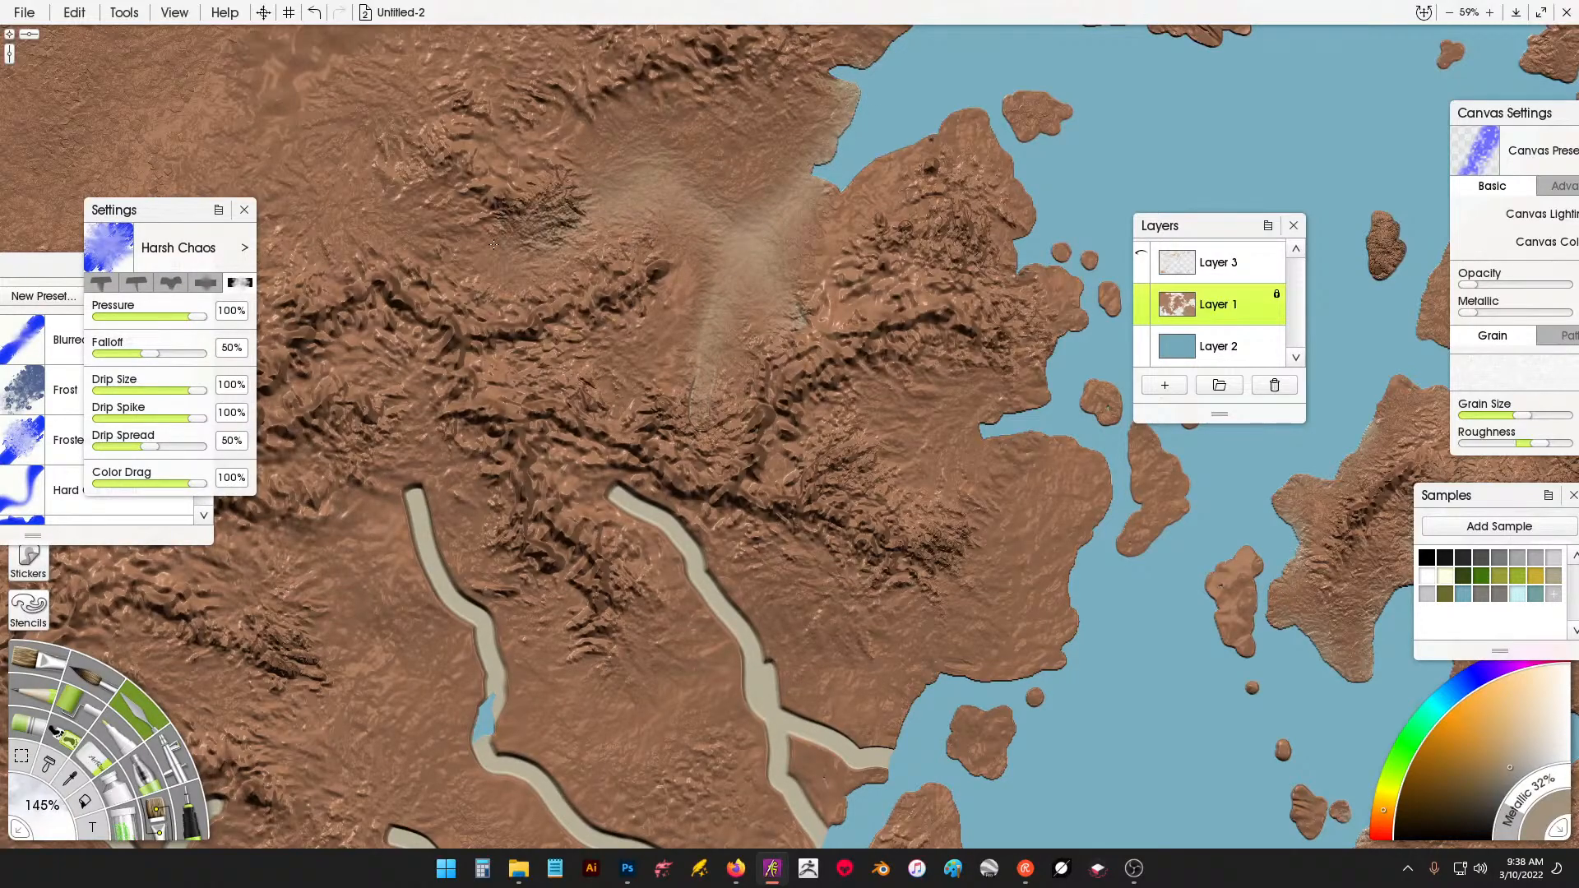
pyautogui.moveTo(695, 335); pyautogui.dragTo(787, 257)
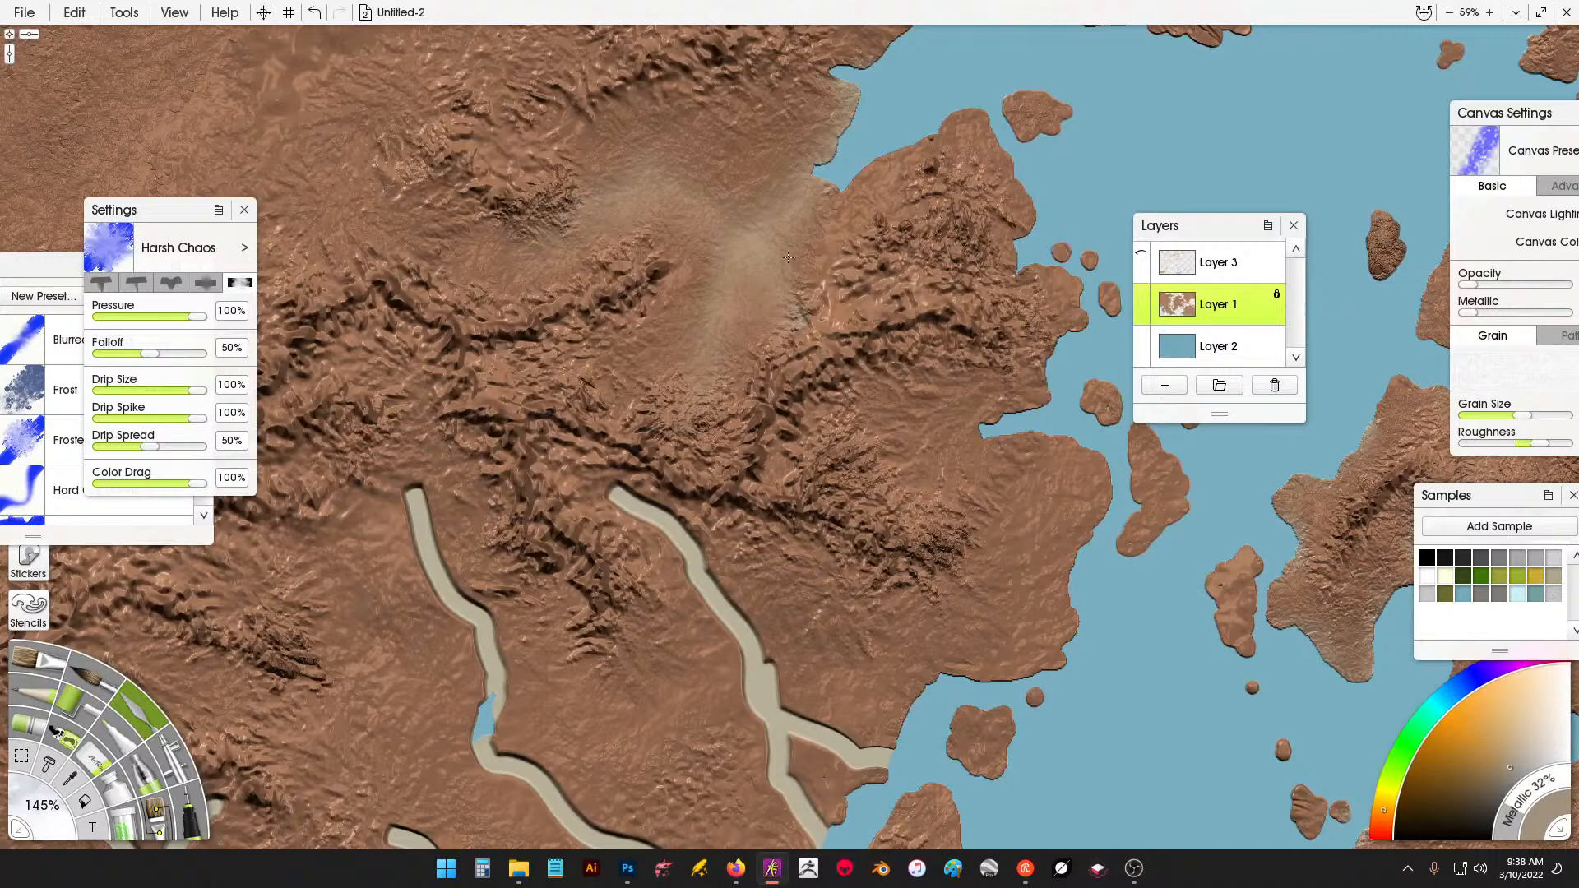
# Smear the long rivers running south from the western continent's central mountains into the terrain, including the one with the small lake.
pyautogui.moveTo(615, 490)
pyautogui.mouseDown()
pyautogui.moveTo(695, 567)
pyautogui.moveTo(748, 556)
pyautogui.moveTo(773, 724)
pyautogui.moveTo(810, 826)
pyautogui.mouseUp()
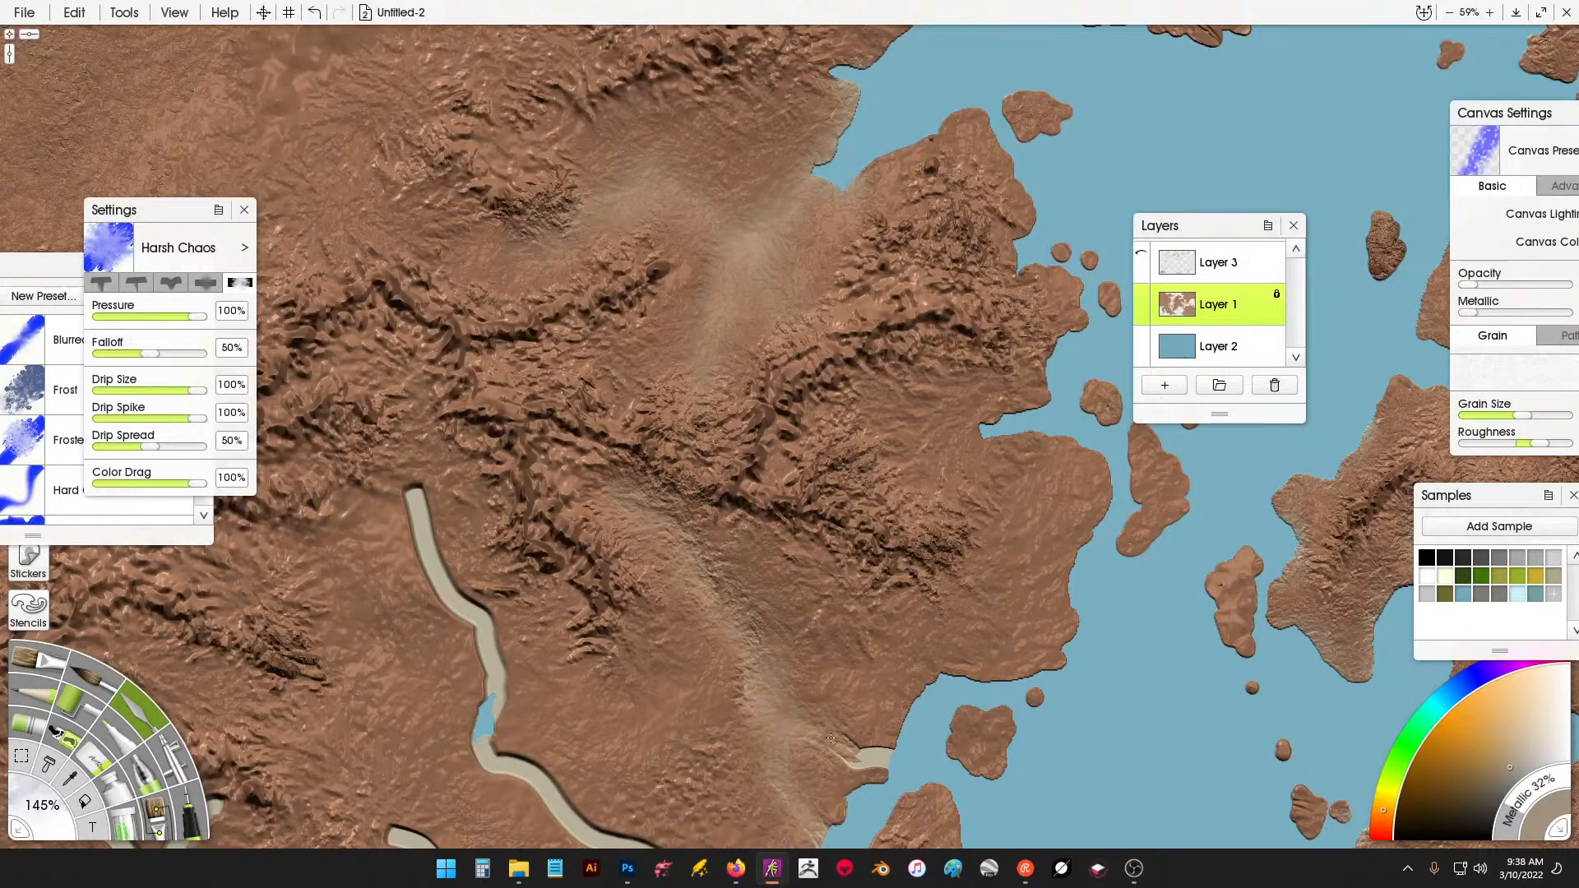
pyautogui.moveTo(810, 736); pyautogui.dragTo(880, 761)
pyautogui.moveTo(773, 640); pyautogui.dragTo(1000, 418)
pyautogui.moveTo(879, 637)
pyautogui.mouseDown()
pyautogui.moveTo(912, 676)
pyautogui.moveTo(941, 677)
pyautogui.moveTo(993, 639)
pyautogui.mouseUp()
pyautogui.moveTo(875, 630)
pyautogui.mouseDown()
pyautogui.moveTo(829, 621)
pyautogui.moveTo(773, 571)
pyautogui.moveTo(717, 457)
pyautogui.moveTo(732, 420)
pyautogui.moveTo(718, 383)
pyautogui.moveTo(662, 390)
pyautogui.moveTo(651, 244)
pyautogui.mouseUp()
pyautogui.moveTo(648, 535)
pyautogui.mouseDown()
pyautogui.moveTo(658, 658)
pyautogui.moveTo(720, 707)
pyautogui.moveTo(782, 732)
pyautogui.moveTo(840, 695)
pyautogui.moveTo(889, 750)
pyautogui.moveTo(1007, 802)
pyautogui.mouseUp()
# Smear the river channels leading to the western continent's west coast near the map's left edge into soft valleys.
pyautogui.moveTo(758, 687); pyautogui.dragTo(1077, 197)
pyautogui.moveTo(804, 408)
pyautogui.mouseDown()
pyautogui.moveTo(826, 328)
pyautogui.moveTo(869, 347)
pyautogui.moveTo(911, 319)
pyautogui.moveTo(915, 223)
pyautogui.moveTo(965, 229)
pyautogui.mouseUp()
pyautogui.moveTo(798, 329); pyautogui.dragTo(810, 495)
pyautogui.moveTo(745, 319)
pyautogui.mouseDown()
pyautogui.moveTo(736, 354)
pyautogui.moveTo(629, 239)
pyautogui.moveTo(716, 338)
pyautogui.moveTo(750, 518)
pyautogui.mouseUp()
pyautogui.moveTo(508, 377)
pyautogui.mouseDown()
pyautogui.moveTo(423, 503)
pyautogui.moveTo(502, 350)
pyautogui.moveTo(512, 235)
pyautogui.moveTo(562, 221)
pyautogui.mouseUp()
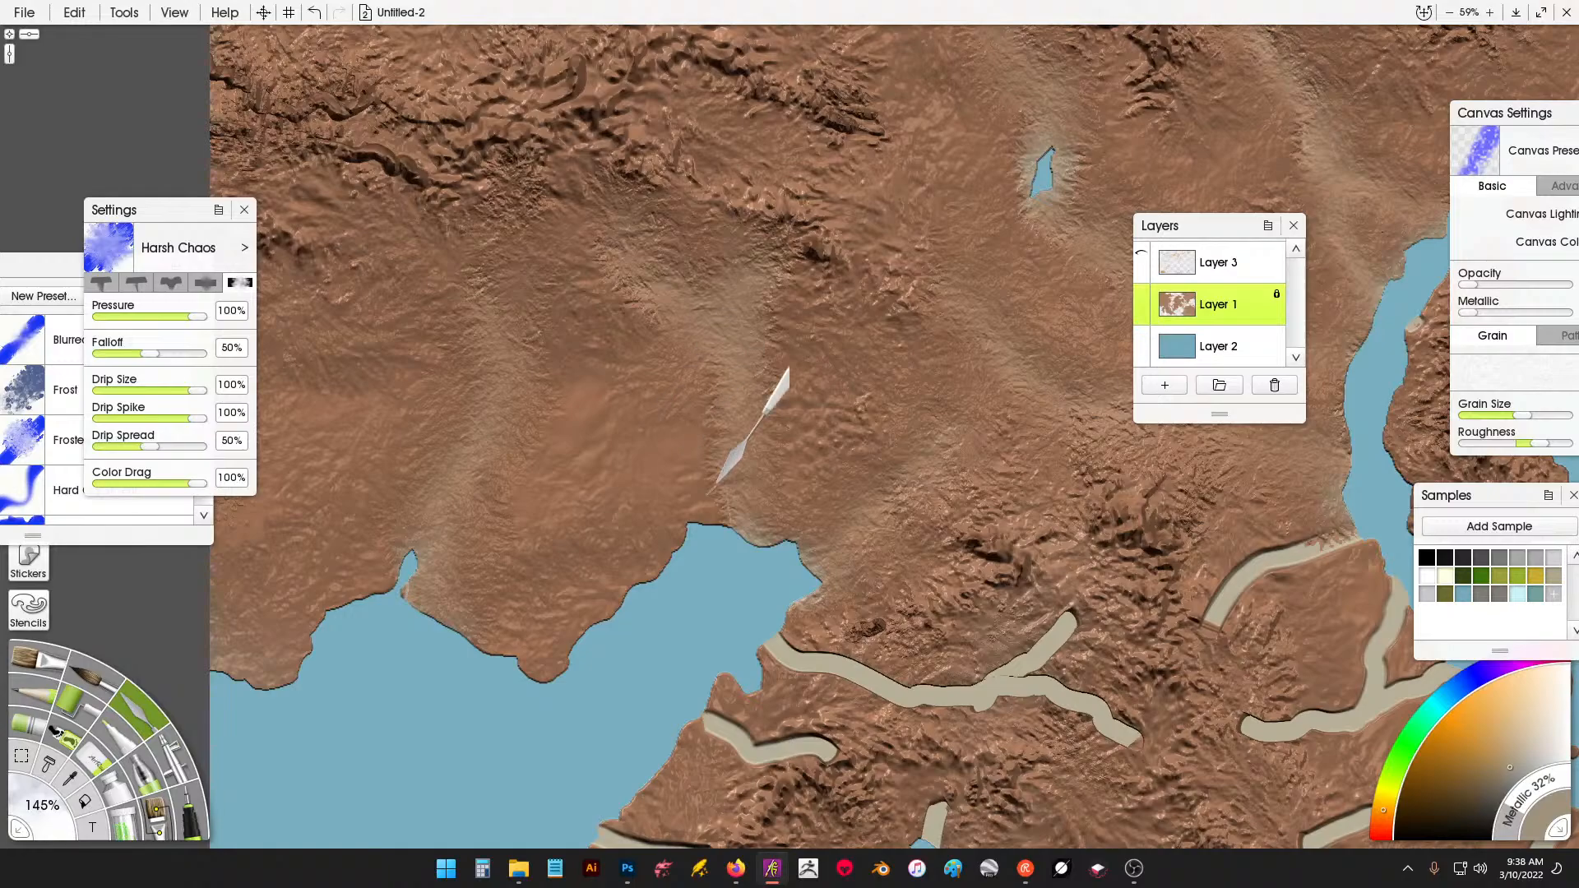
# Smear the forked river and short channels between the western continent's southwestern bay and its narrow southern inlet into the terrain.
pyautogui.moveTo(897, 544); pyautogui.dragTo(872, 260)
pyautogui.moveTo(645, 262); pyautogui.dragTo(687, 222)
pyautogui.moveTo(771, 310)
pyautogui.mouseDown()
pyautogui.moveTo(811, 331)
pyautogui.moveTo(817, 390)
pyautogui.moveTo(845, 423)
pyautogui.moveTo(915, 371)
pyautogui.moveTo(974, 411)
pyautogui.moveTo(1041, 334)
pyautogui.moveTo(1058, 412)
pyautogui.mouseUp()
pyautogui.moveTo(724, 434)
pyautogui.mouseDown()
pyautogui.moveTo(749, 462)
pyautogui.moveTo(782, 466)
pyautogui.moveTo(801, 448)
pyautogui.moveTo(721, 460)
pyautogui.moveTo(633, 578)
pyautogui.moveTo(582, 588)
pyautogui.moveTo(556, 641)
pyautogui.moveTo(548, 748)
pyautogui.moveTo(663, 591)
pyautogui.moveTo(738, 591)
pyautogui.moveTo(773, 542)
pyautogui.moveTo(843, 602)
pyautogui.moveTo(909, 485)
pyautogui.moveTo(956, 483)
pyautogui.mouseUp()
pyautogui.moveTo(1037, 670)
pyautogui.mouseDown()
pyautogui.moveTo(839, 437)
pyautogui.moveTo(903, 500)
pyautogui.moveTo(937, 499)
pyautogui.moveTo(976, 480)
pyautogui.moveTo(1024, 394)
pyautogui.mouseUp()
pyautogui.moveTo(1093, 561)
pyautogui.mouseDown()
pyautogui.moveTo(1006, 504)
pyautogui.moveTo(947, 420)
pyautogui.mouseUp()
pyautogui.moveTo(836, 421)
pyautogui.mouseDown()
pyautogui.moveTo(810, 485)
pyautogui.moveTo(781, 487)
pyautogui.moveTo(836, 483)
pyautogui.moveTo(858, 500)
pyautogui.moveTo(899, 471)
pyautogui.moveTo(944, 371)
pyautogui.moveTo(1006, 416)
pyautogui.mouseUp()
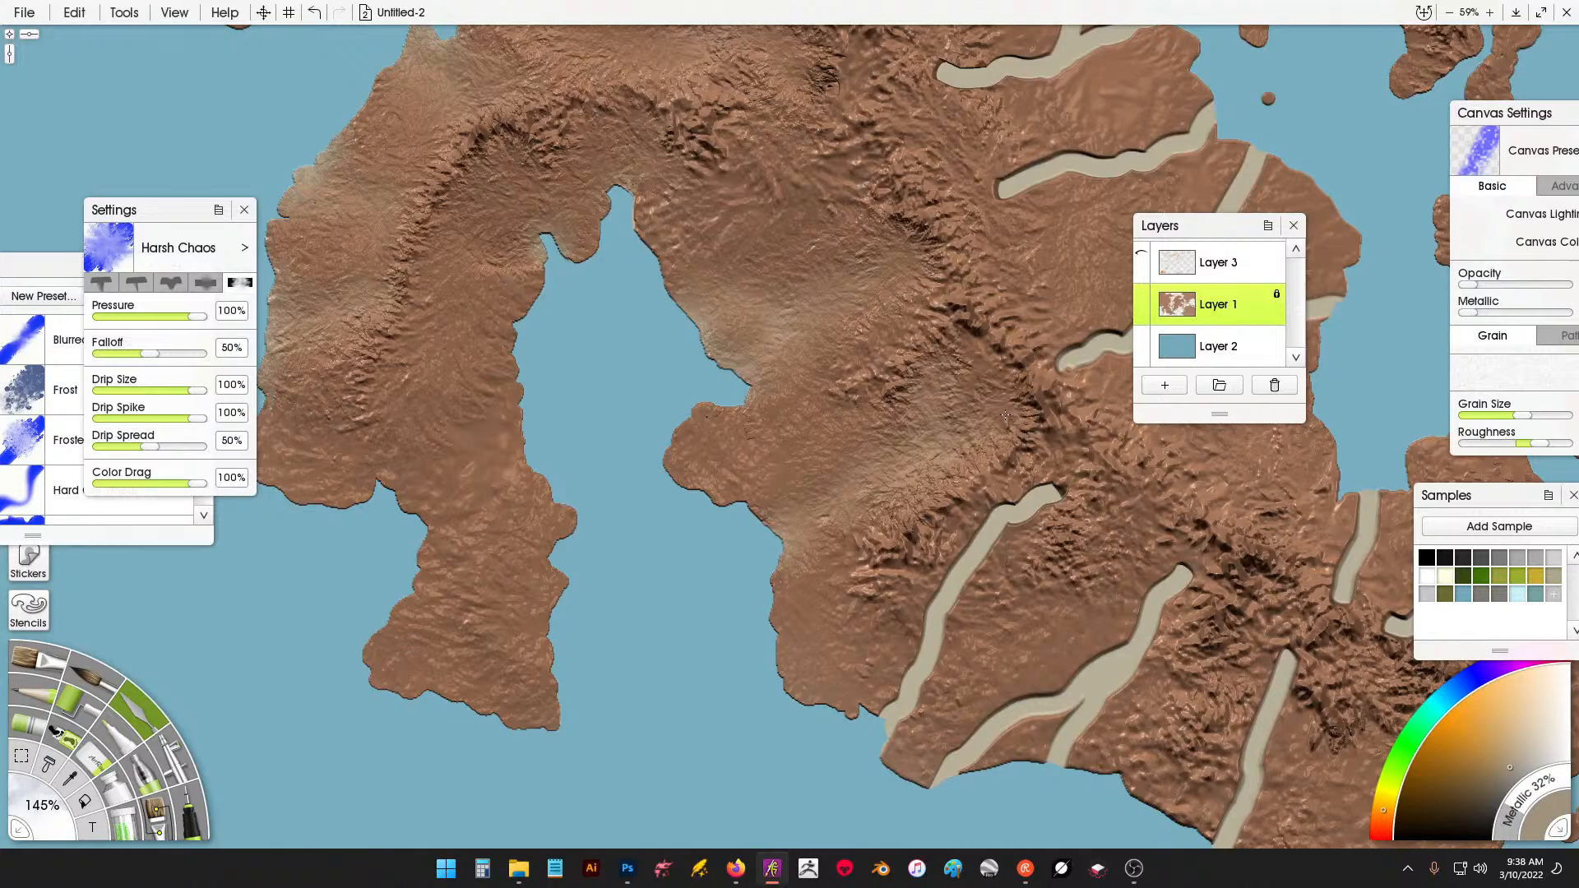
# Smear the channels running to the western continent's southern coast and the two short ones on its southeastern coast into soft valleys.
pyautogui.moveTo(930, 452)
pyautogui.mouseDown()
pyautogui.moveTo(896, 724)
pyautogui.moveTo(987, 543)
pyautogui.moveTo(1050, 474)
pyautogui.moveTo(874, 605)
pyautogui.moveTo(854, 547)
pyautogui.mouseUp()
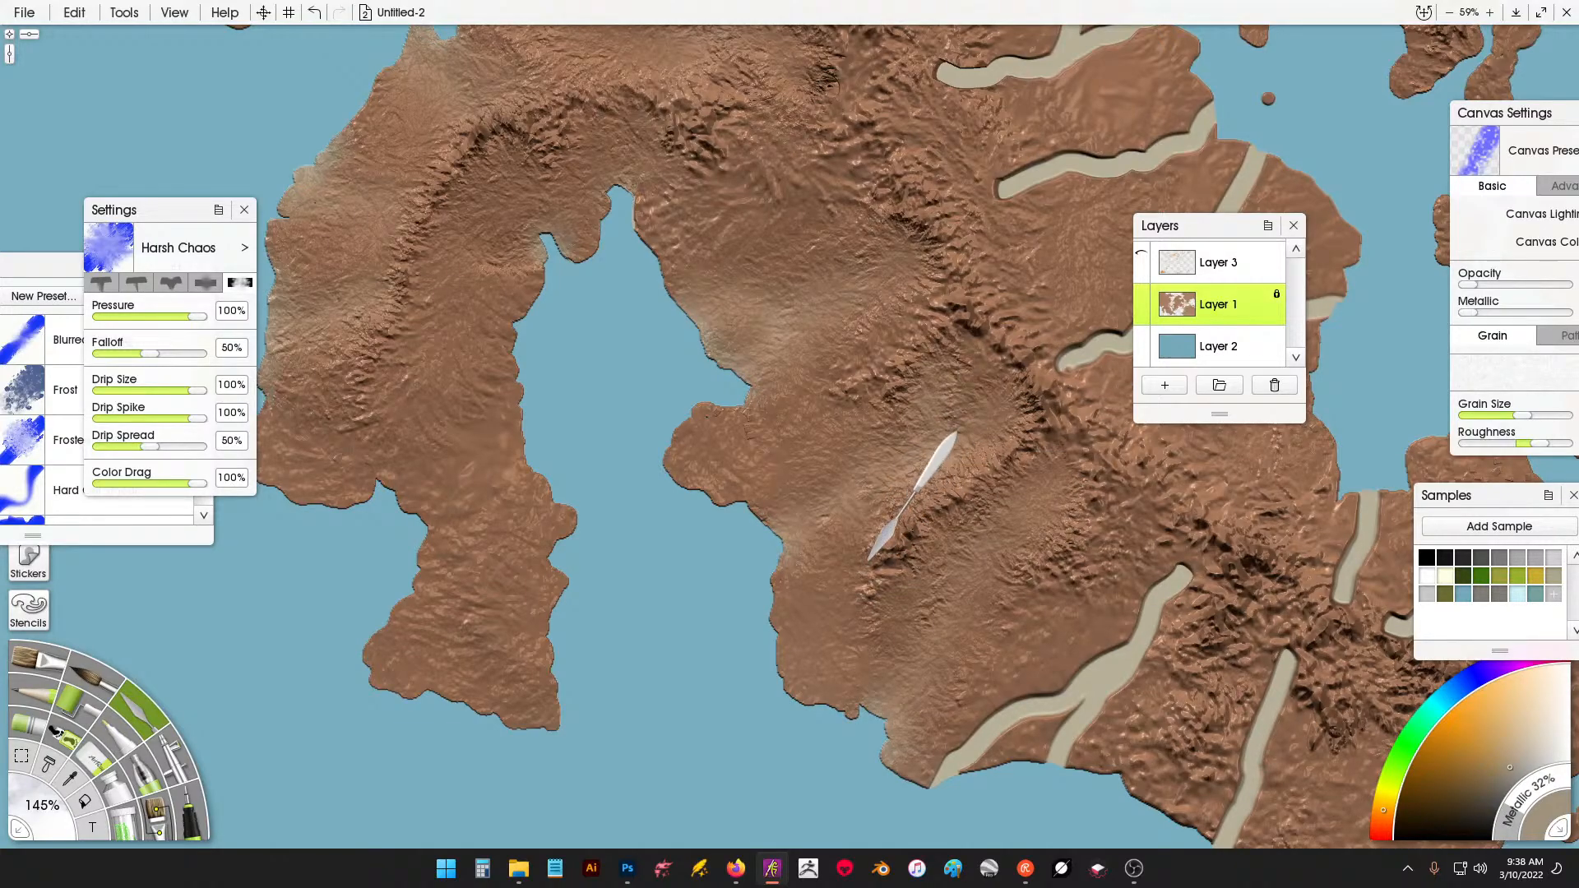
pyautogui.moveTo(1022, 479); pyautogui.dragTo(964, 244)
pyautogui.moveTo(885, 539)
pyautogui.mouseDown()
pyautogui.moveTo(1041, 424)
pyautogui.moveTo(1107, 327)
pyautogui.moveTo(1030, 519)
pyautogui.mouseUp()
pyautogui.moveTo(1016, 437); pyautogui.dragTo(673, 532)
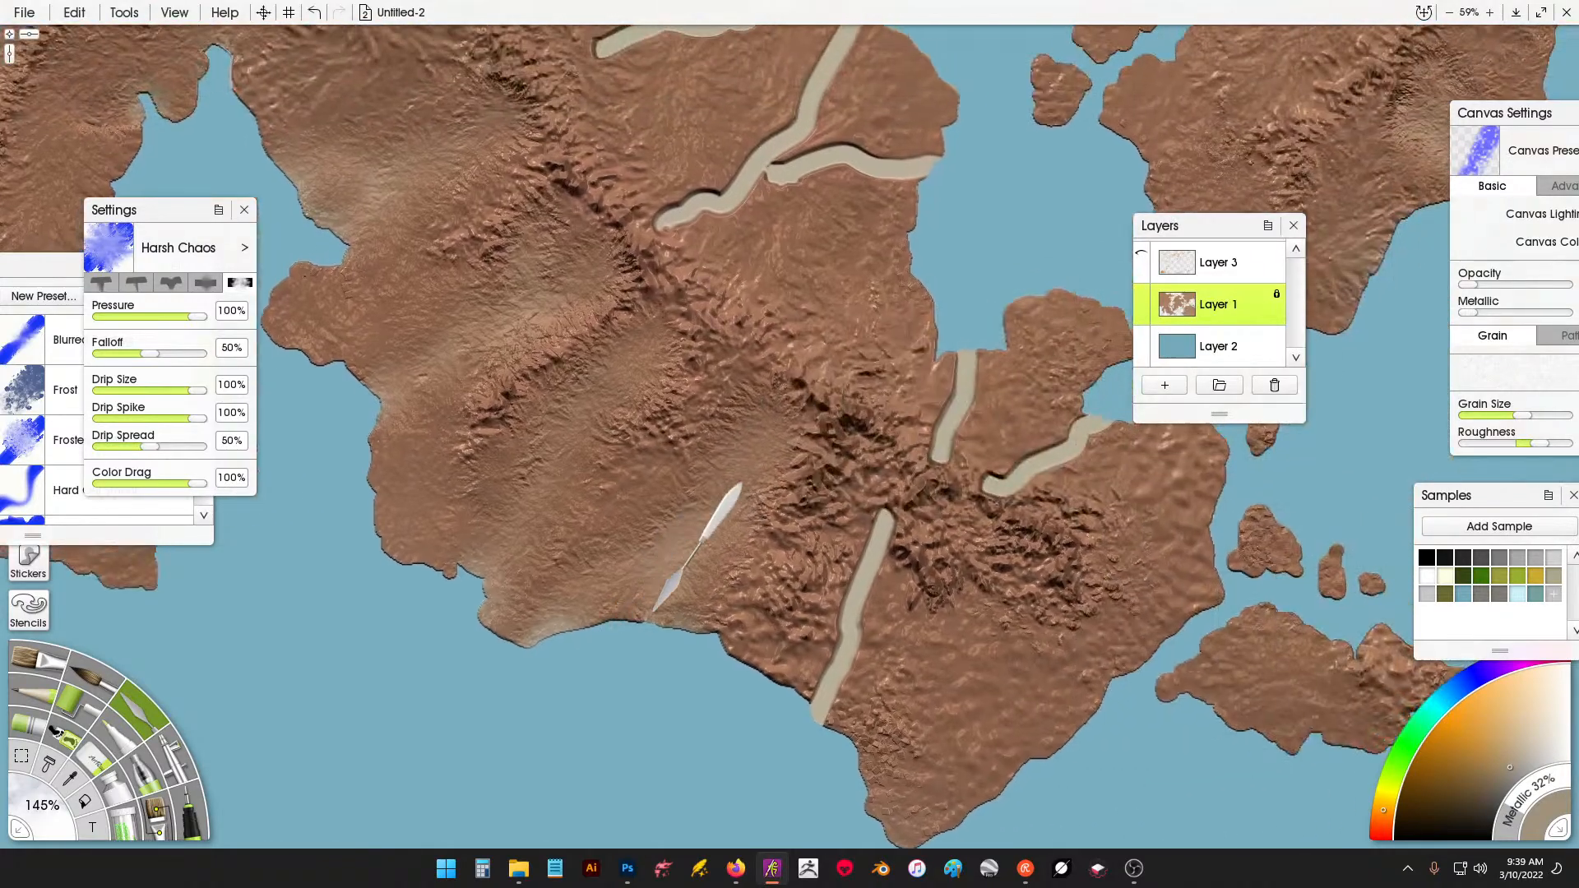
pyautogui.moveTo(882, 541)
pyautogui.mouseDown()
pyautogui.moveTo(830, 707)
pyautogui.moveTo(885, 531)
pyautogui.moveTo(882, 551)
pyautogui.mouseUp()
pyautogui.moveTo(939, 471)
pyautogui.mouseDown()
pyautogui.moveTo(948, 391)
pyautogui.moveTo(1002, 440)
pyautogui.moveTo(1005, 477)
pyautogui.moveTo(1063, 448)
pyautogui.mouseUp()
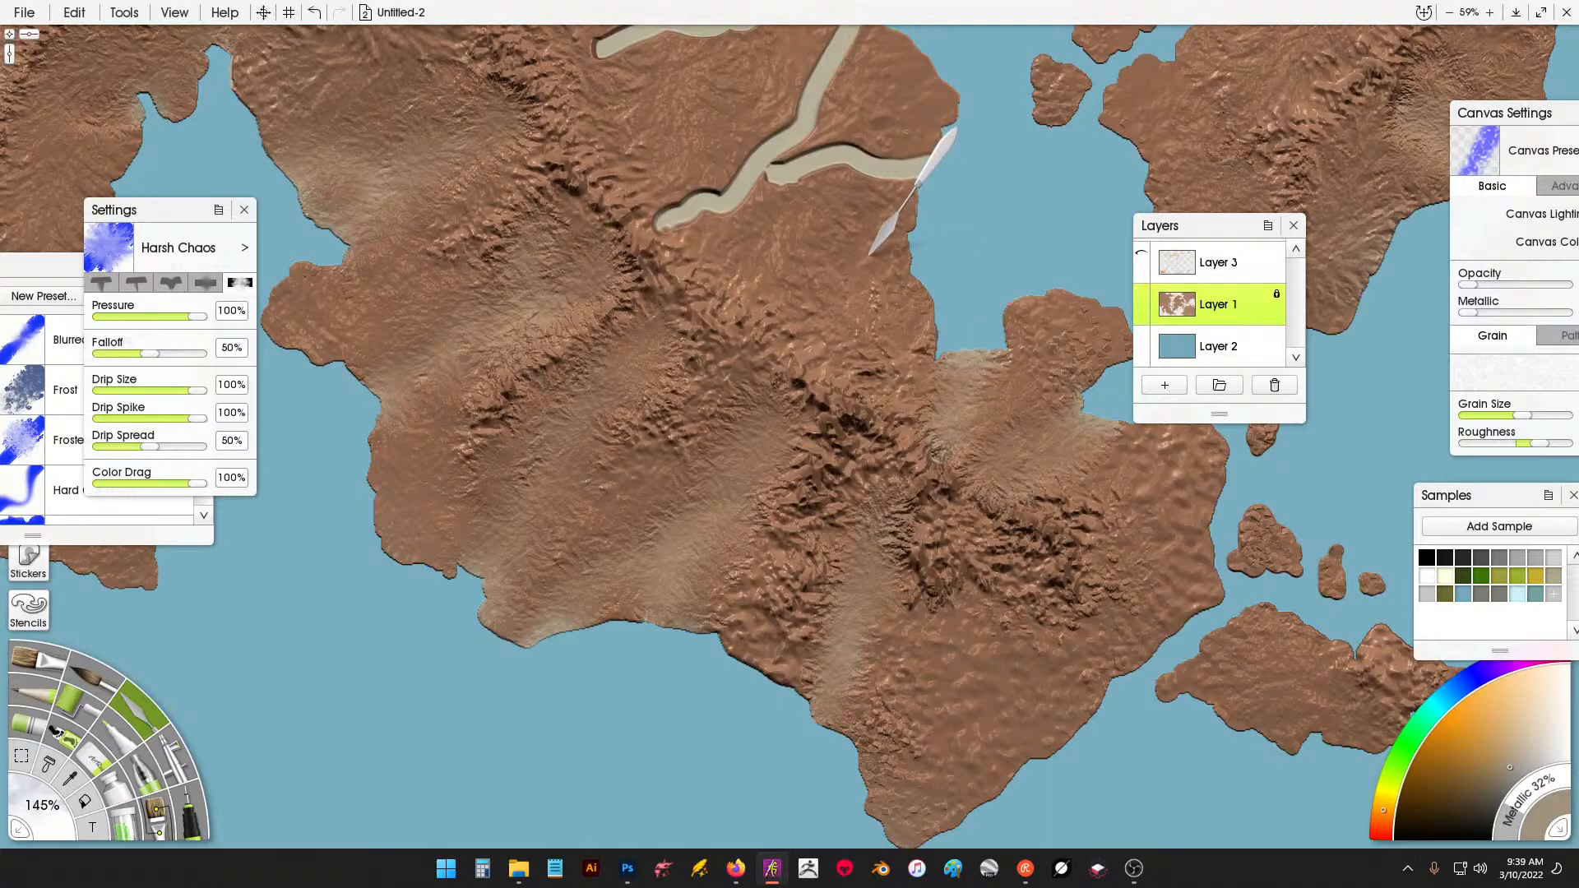
# Smear the branching river channels along the western continent's eastern coast into the terrain, working northward from the lower fork.
pyautogui.moveTo(868, 255); pyautogui.dragTo(966, 418)
pyautogui.moveTo(901, 314); pyautogui.dragTo(786, 374)
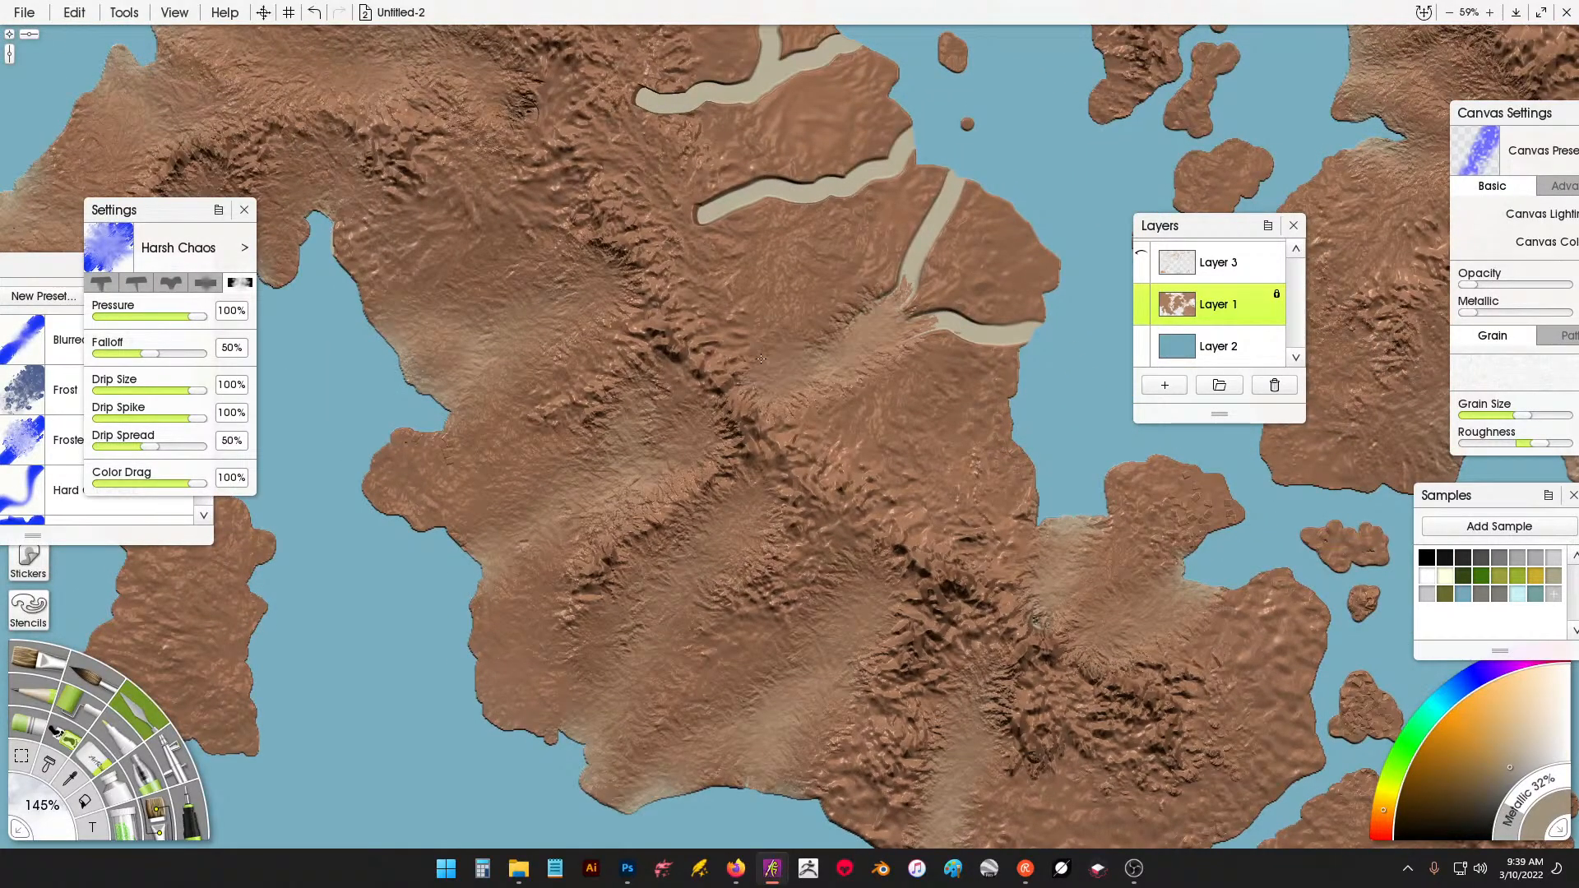
pyautogui.moveTo(864, 284)
pyautogui.mouseDown()
pyautogui.moveTo(954, 206)
pyautogui.moveTo(988, 283)
pyautogui.mouseUp()
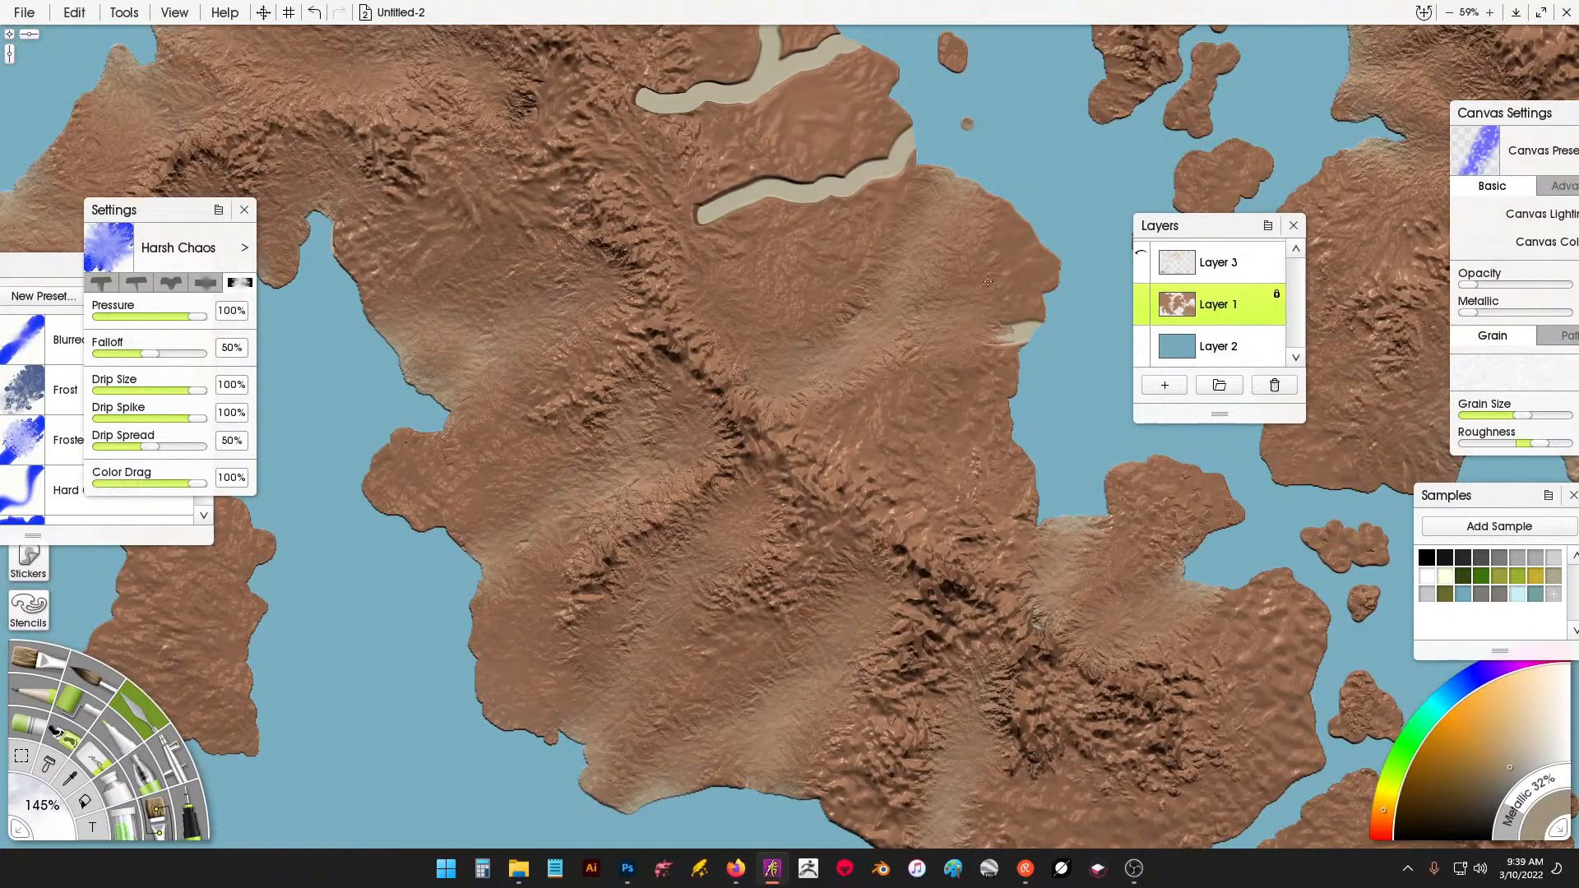
pyautogui.moveTo(885, 441); pyautogui.dragTo(949, 586)
pyautogui.moveTo(827, 362)
pyautogui.mouseDown()
pyautogui.moveTo(772, 362)
pyautogui.moveTo(807, 308)
pyautogui.moveTo(926, 286)
pyautogui.mouseUp()
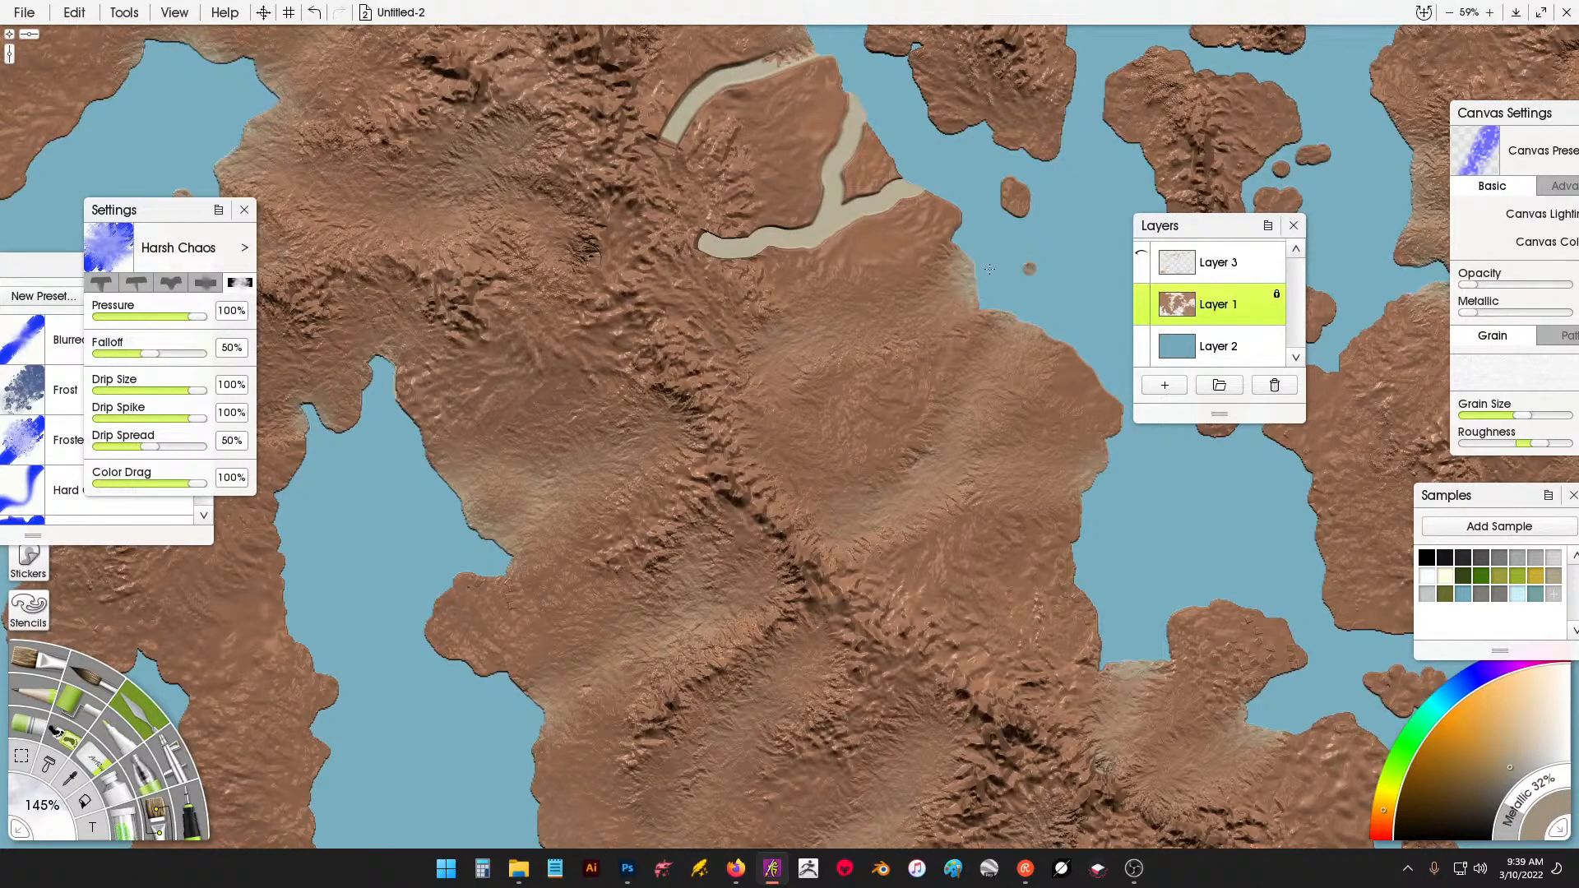
pyautogui.moveTo(888, 191); pyautogui.dragTo(950, 367)
pyautogui.moveTo(886, 399)
pyautogui.mouseDown()
pyautogui.moveTo(790, 428)
pyautogui.moveTo(925, 303)
pyautogui.mouseUp()
pyautogui.moveTo(890, 245)
pyautogui.mouseDown()
pyautogui.moveTo(728, 306)
pyautogui.moveTo(808, 339)
pyautogui.moveTo(788, 427)
pyautogui.moveTo(761, 403)
pyautogui.mouseUp()
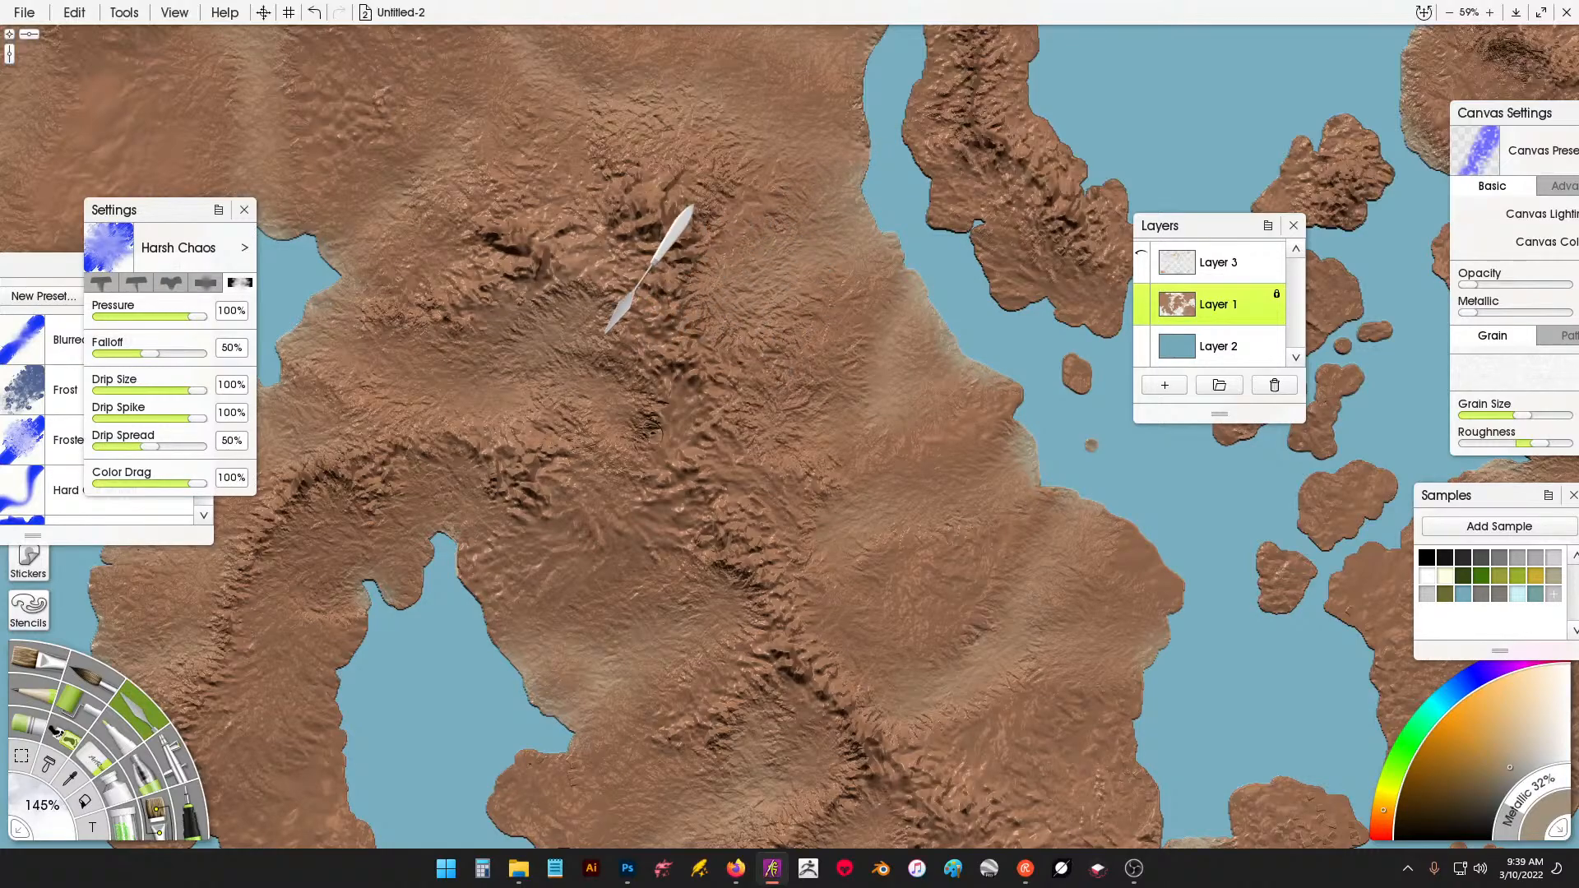
# Soften the mountains north of the western continent's southern inlet and blend the western shore of the long island offshore.
pyautogui.moveTo(605, 333)
pyautogui.mouseDown()
pyautogui.moveTo(595, 314)
pyautogui.moveTo(585, 393)
pyautogui.moveTo(481, 327)
pyautogui.mouseUp()
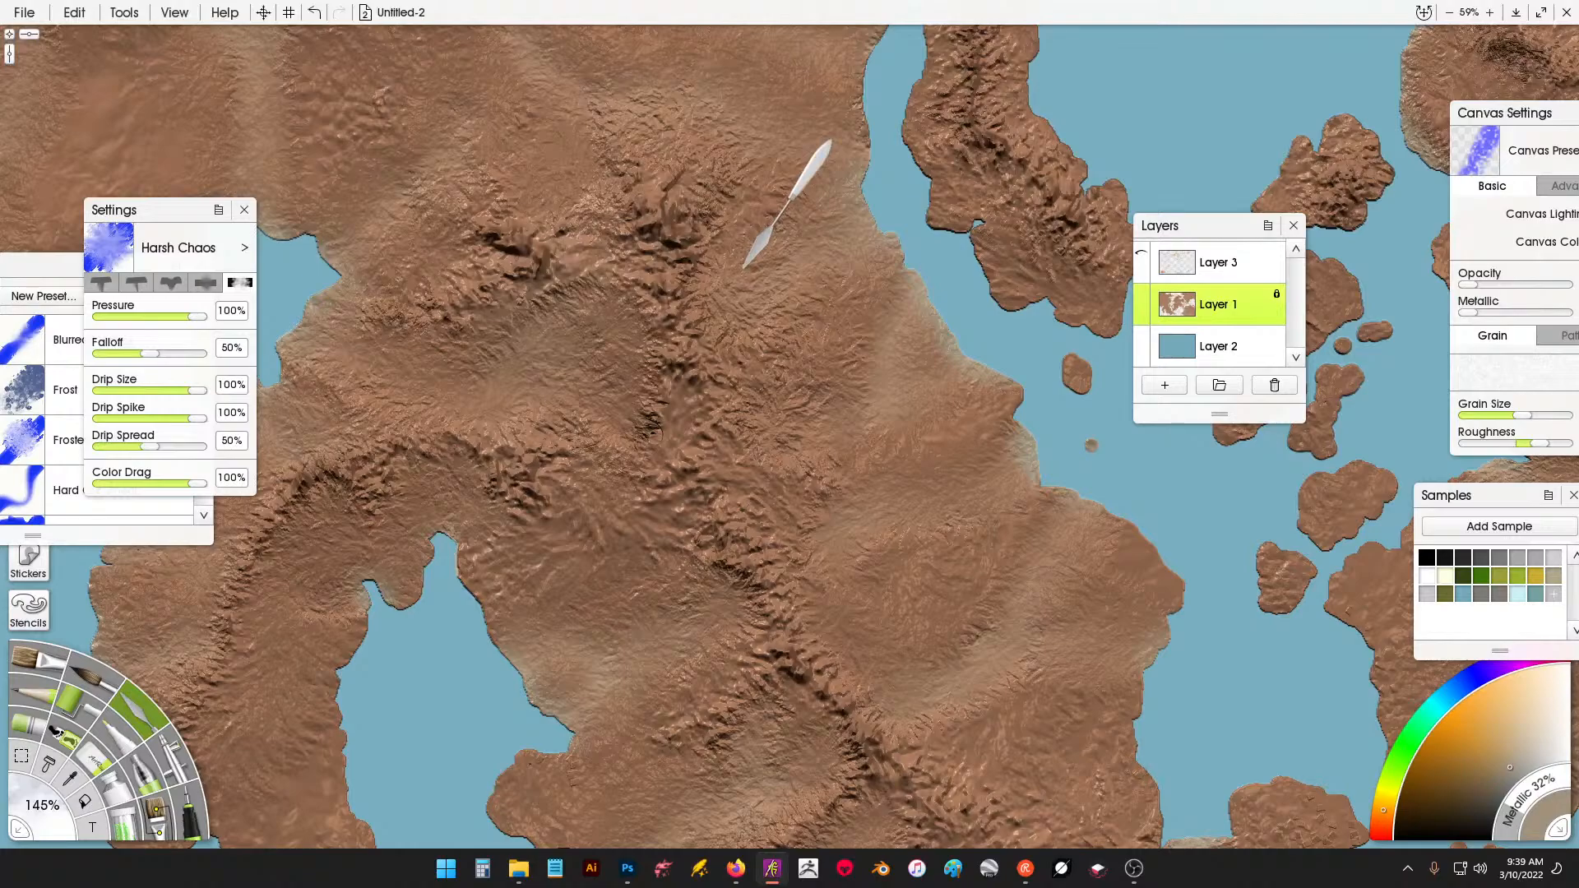
pyautogui.moveTo(979, 262); pyautogui.dragTo(853, 536)
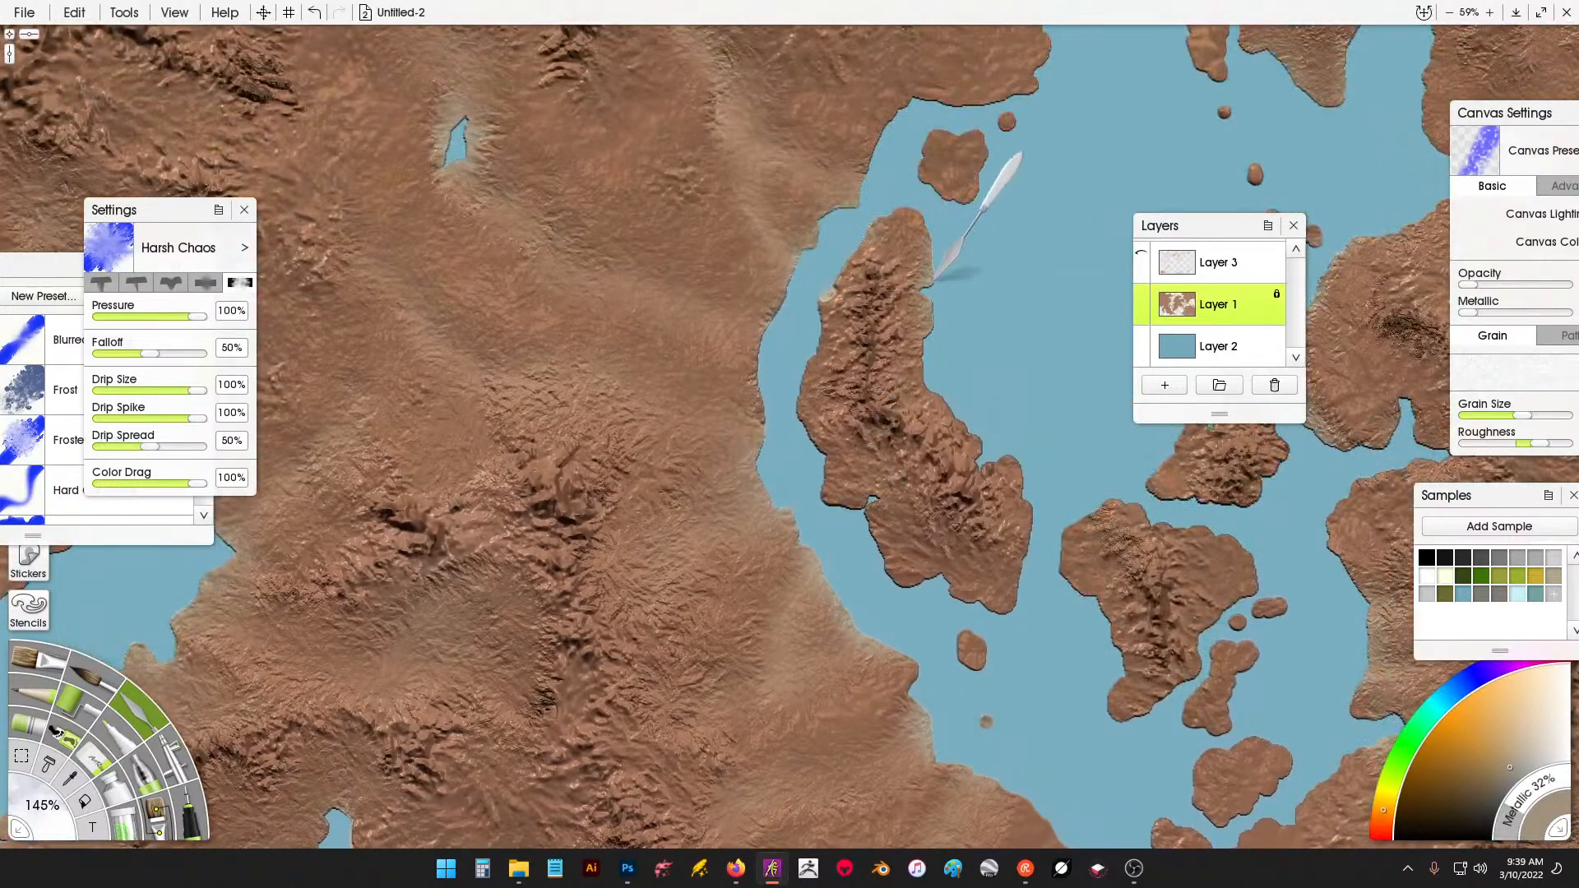
pyautogui.moveTo(933, 282)
pyautogui.mouseDown()
pyautogui.moveTo(839, 329)
pyautogui.moveTo(860, 287)
pyautogui.moveTo(819, 423)
pyautogui.mouseUp()
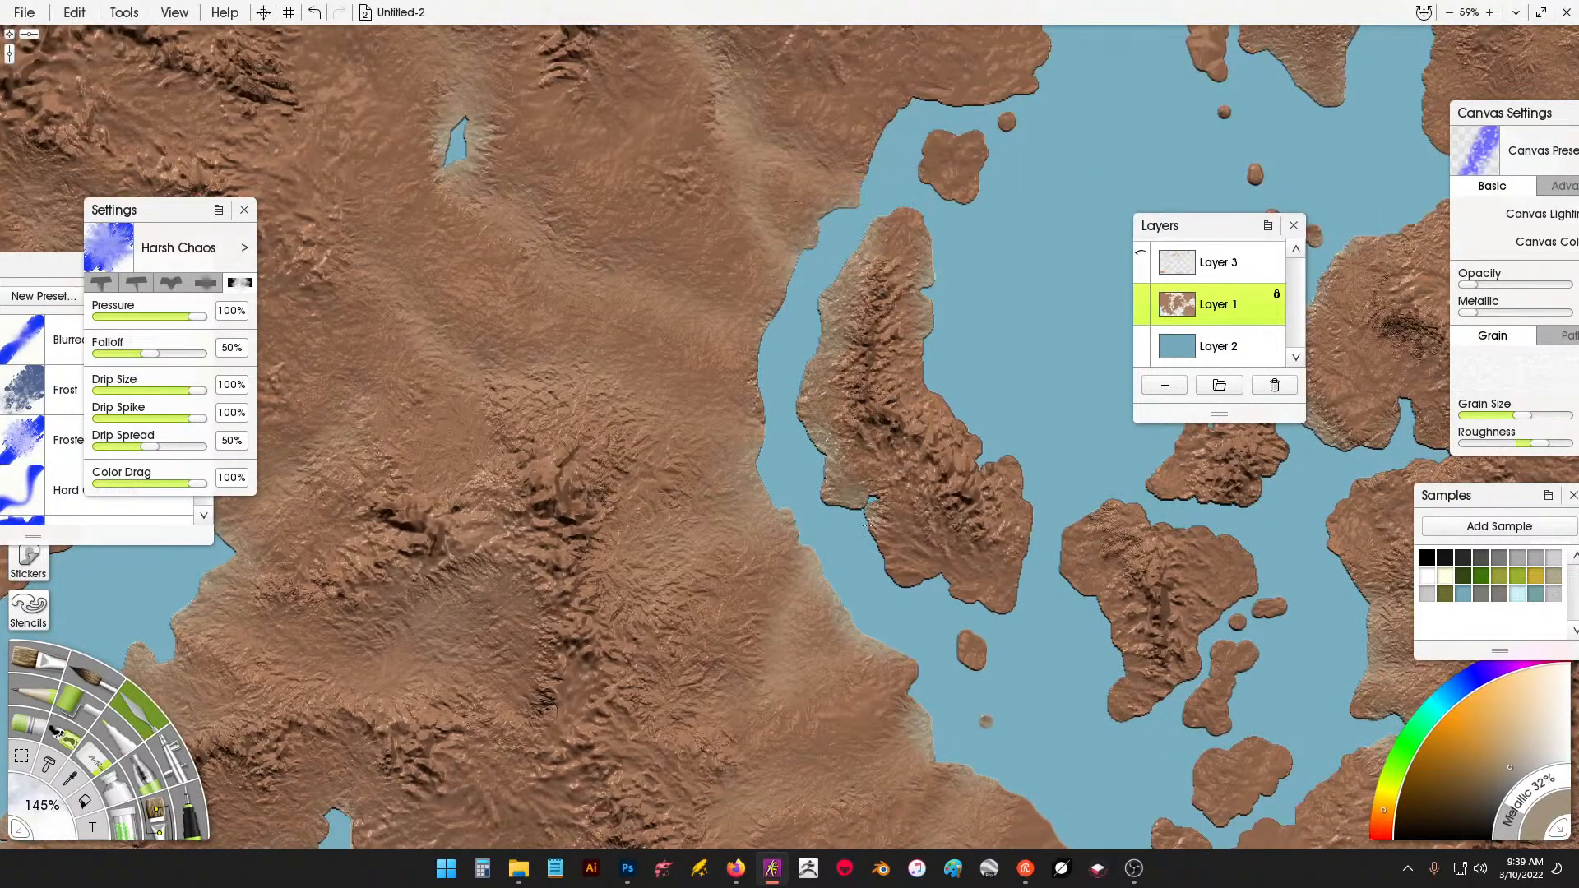
pyautogui.moveTo(867, 525); pyautogui.dragTo(871, 549)
# Soften the mountain ridge beside the western continent's northeastern valley, blending its slopes toward the small east coast bay.
pyautogui.moveTo(1044, 89)
pyautogui.mouseDown()
pyautogui.moveTo(905, 258)
pyautogui.moveTo(814, 470)
pyautogui.moveTo(974, 533)
pyautogui.mouseUp()
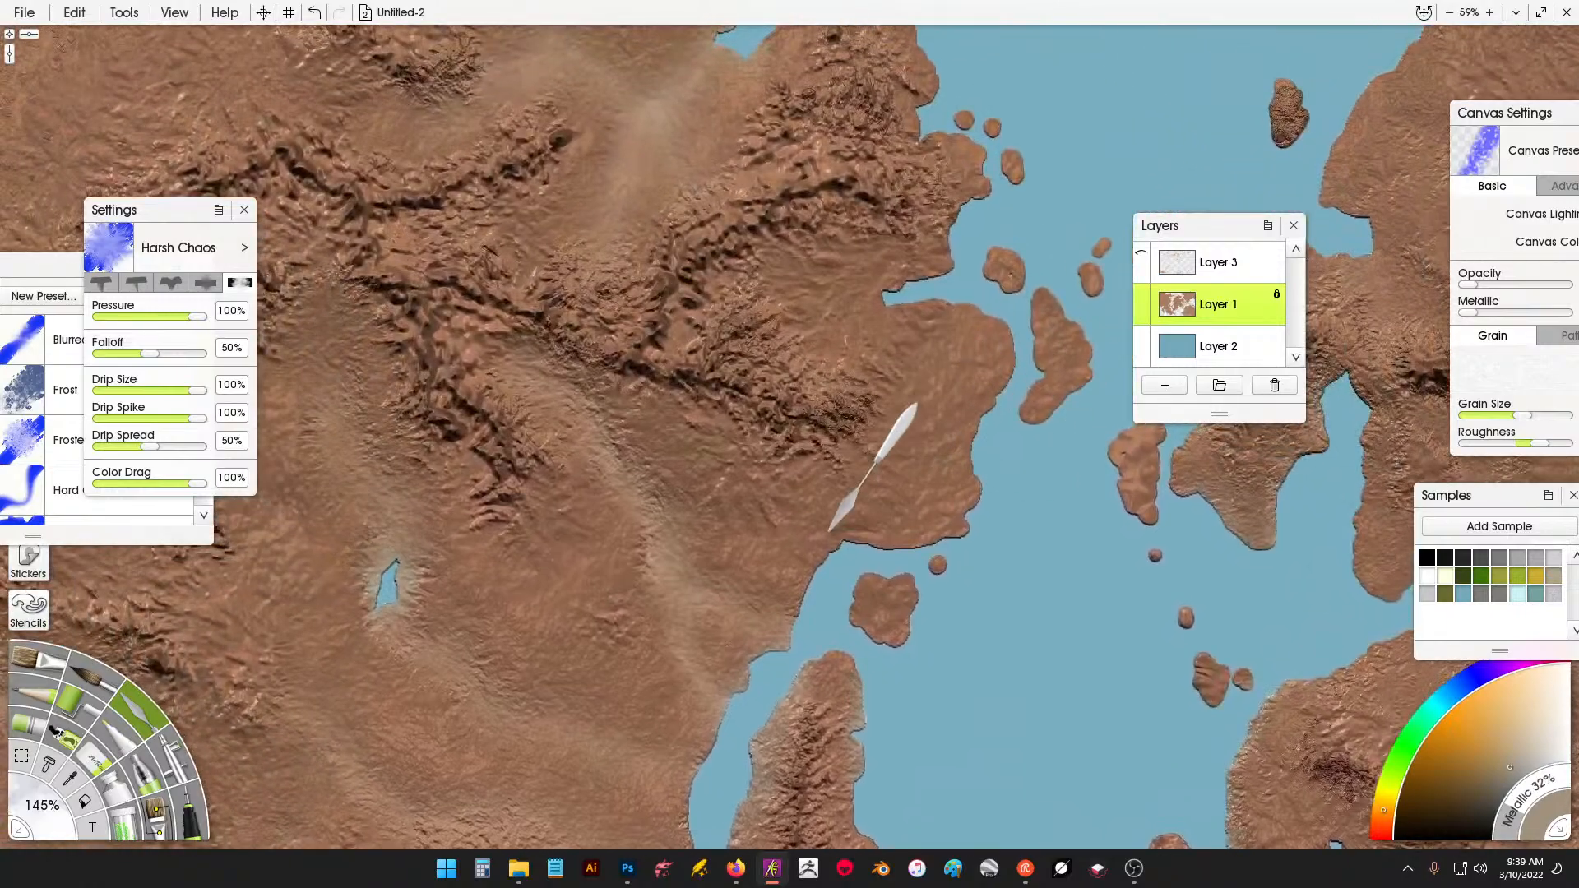
pyautogui.moveTo(829, 530); pyautogui.dragTo(980, 520)
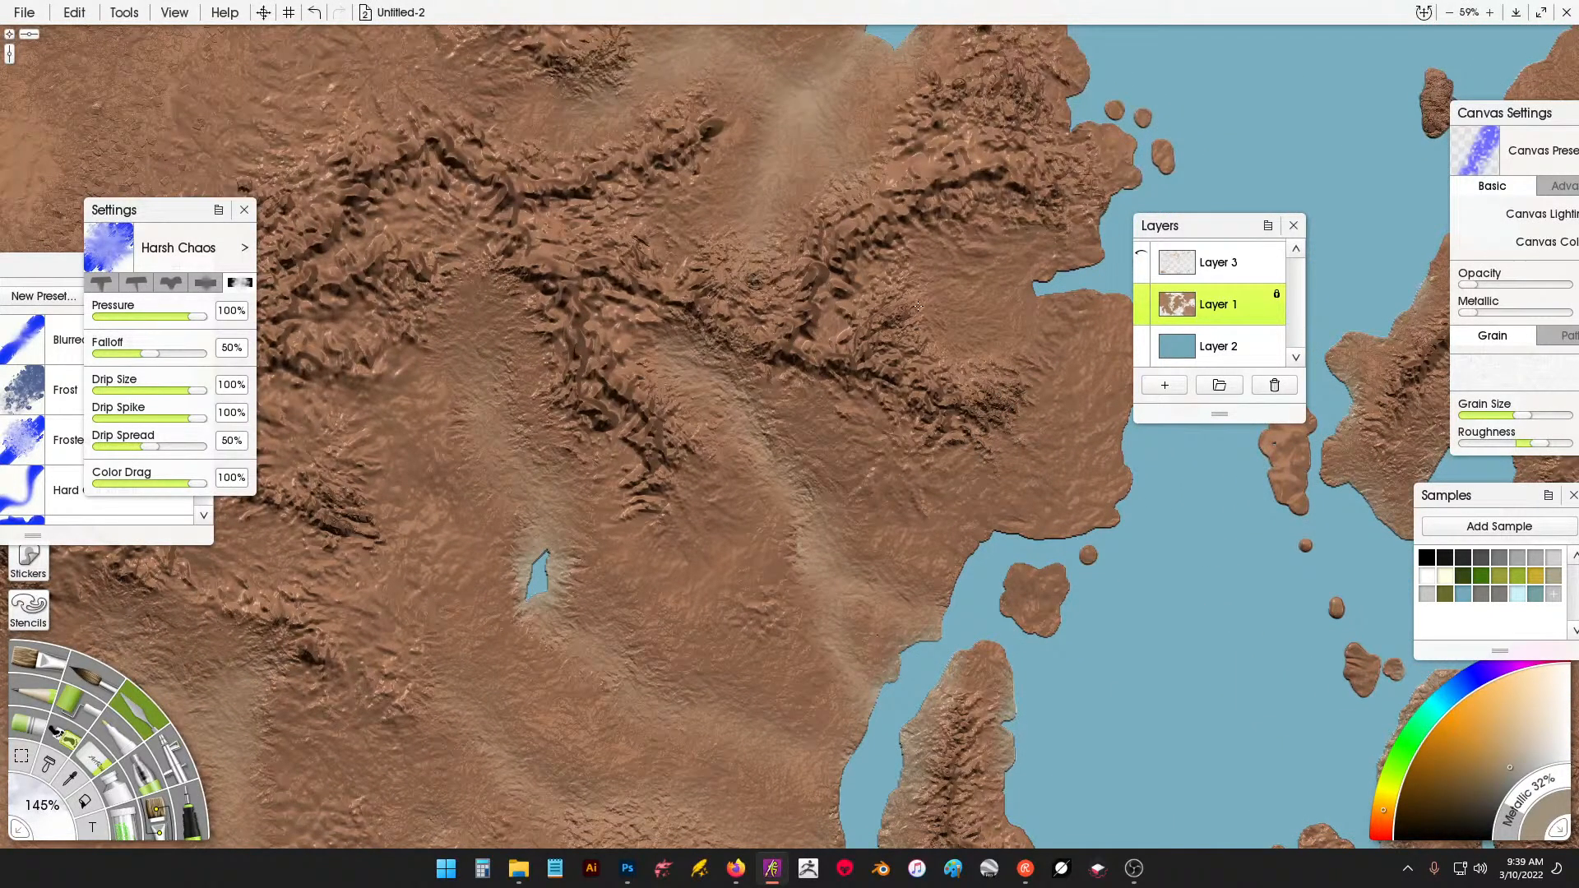
pyautogui.moveTo(859, 297)
pyautogui.mouseDown()
pyautogui.moveTo(951, 175)
pyautogui.moveTo(891, 300)
pyautogui.moveTo(939, 366)
pyautogui.moveTo(946, 436)
pyautogui.moveTo(914, 338)
pyautogui.moveTo(793, 375)
pyautogui.mouseUp()
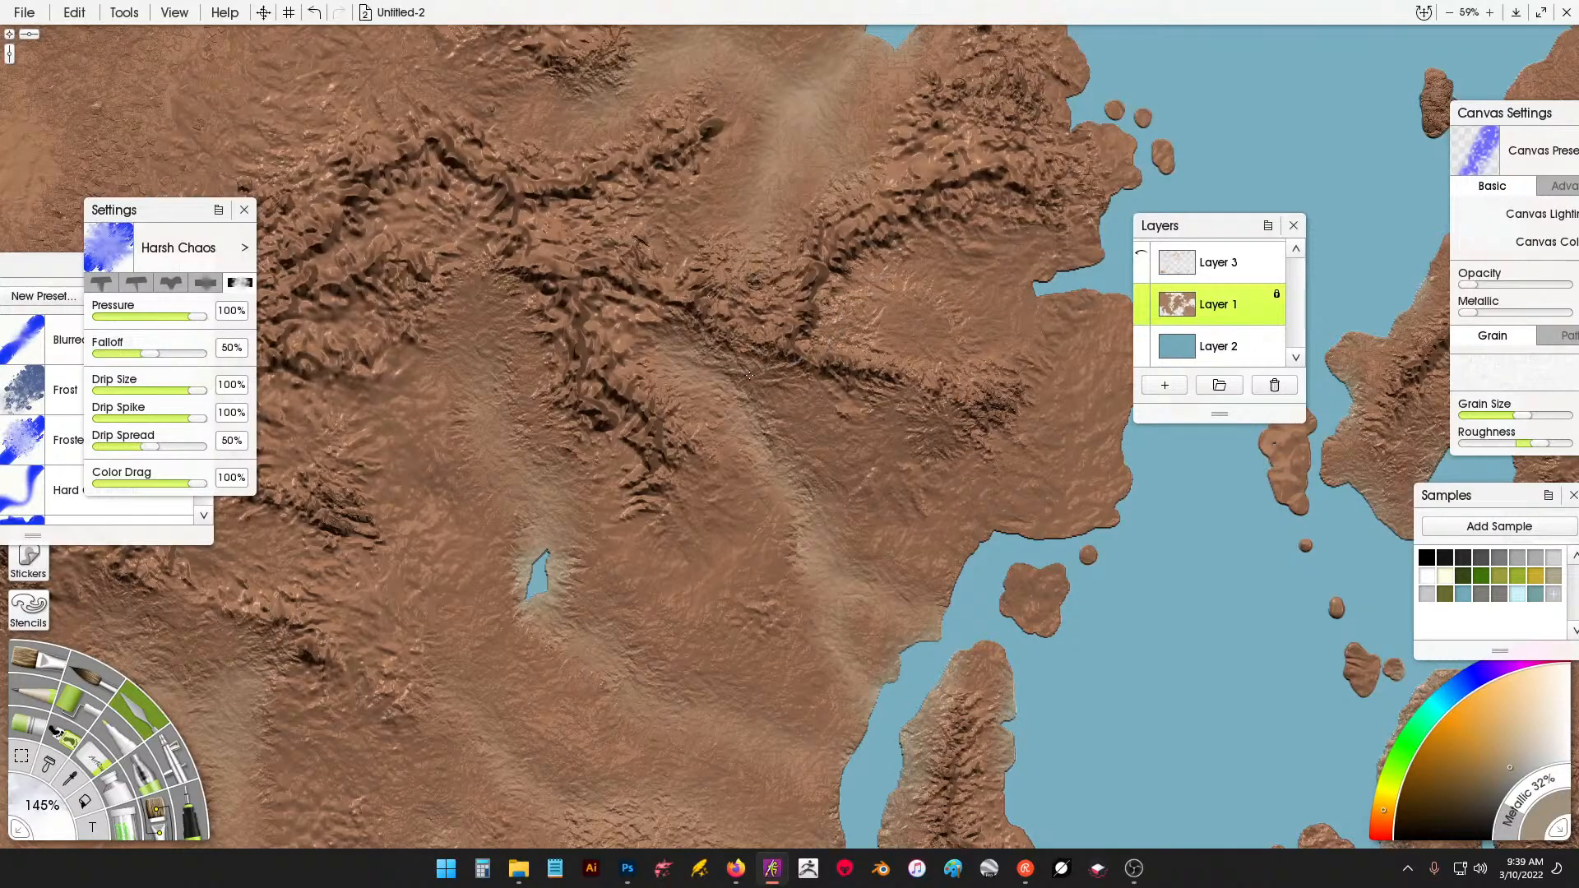
pyautogui.moveTo(759, 251)
pyautogui.mouseDown()
pyautogui.moveTo(755, 288)
pyautogui.moveTo(764, 248)
pyautogui.mouseUp()
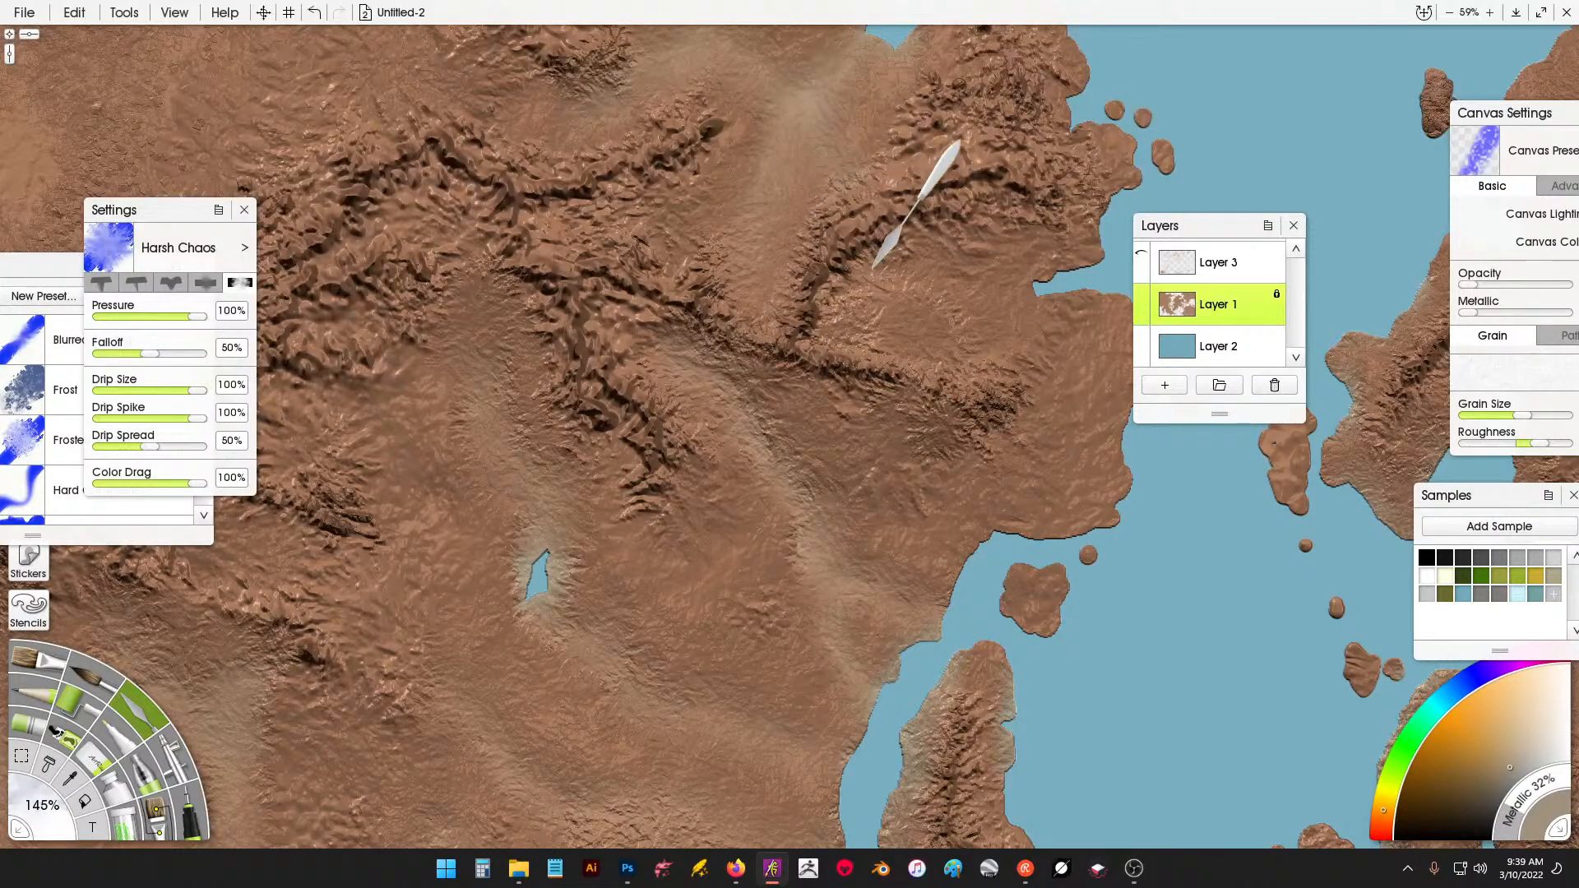
pyautogui.moveTo(874, 265)
pyautogui.mouseDown()
pyautogui.moveTo(905, 218)
pyautogui.moveTo(913, 279)
pyautogui.moveTo(839, 316)
pyautogui.mouseUp()
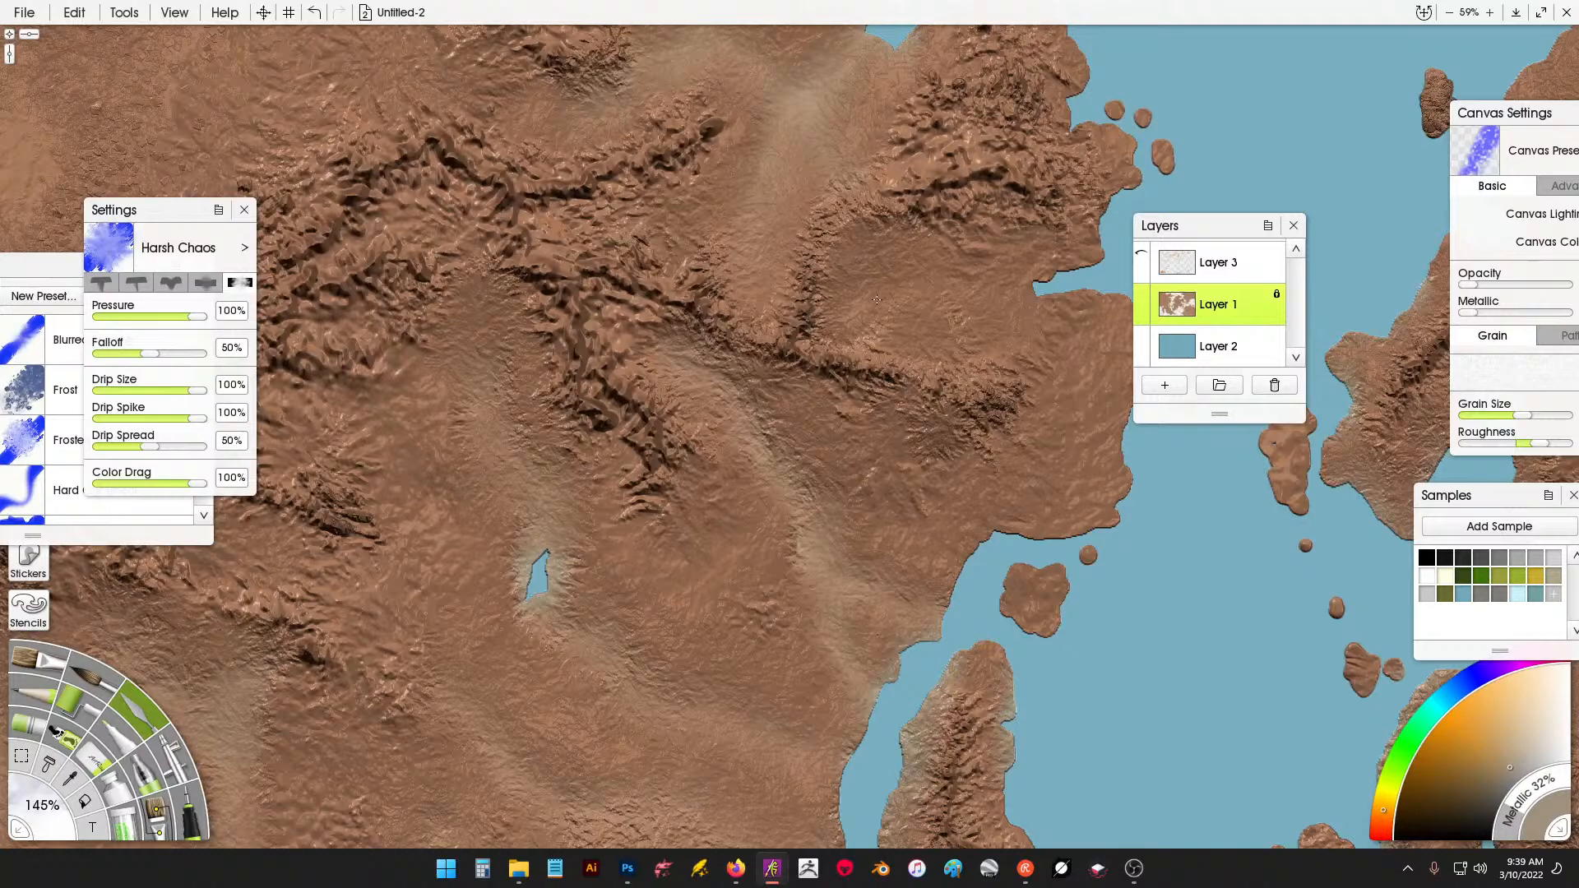
pyautogui.moveTo(929, 278)
pyautogui.mouseDown()
pyautogui.moveTo(963, 107)
pyautogui.moveTo(888, 99)
pyautogui.moveTo(942, 128)
pyautogui.mouseUp()
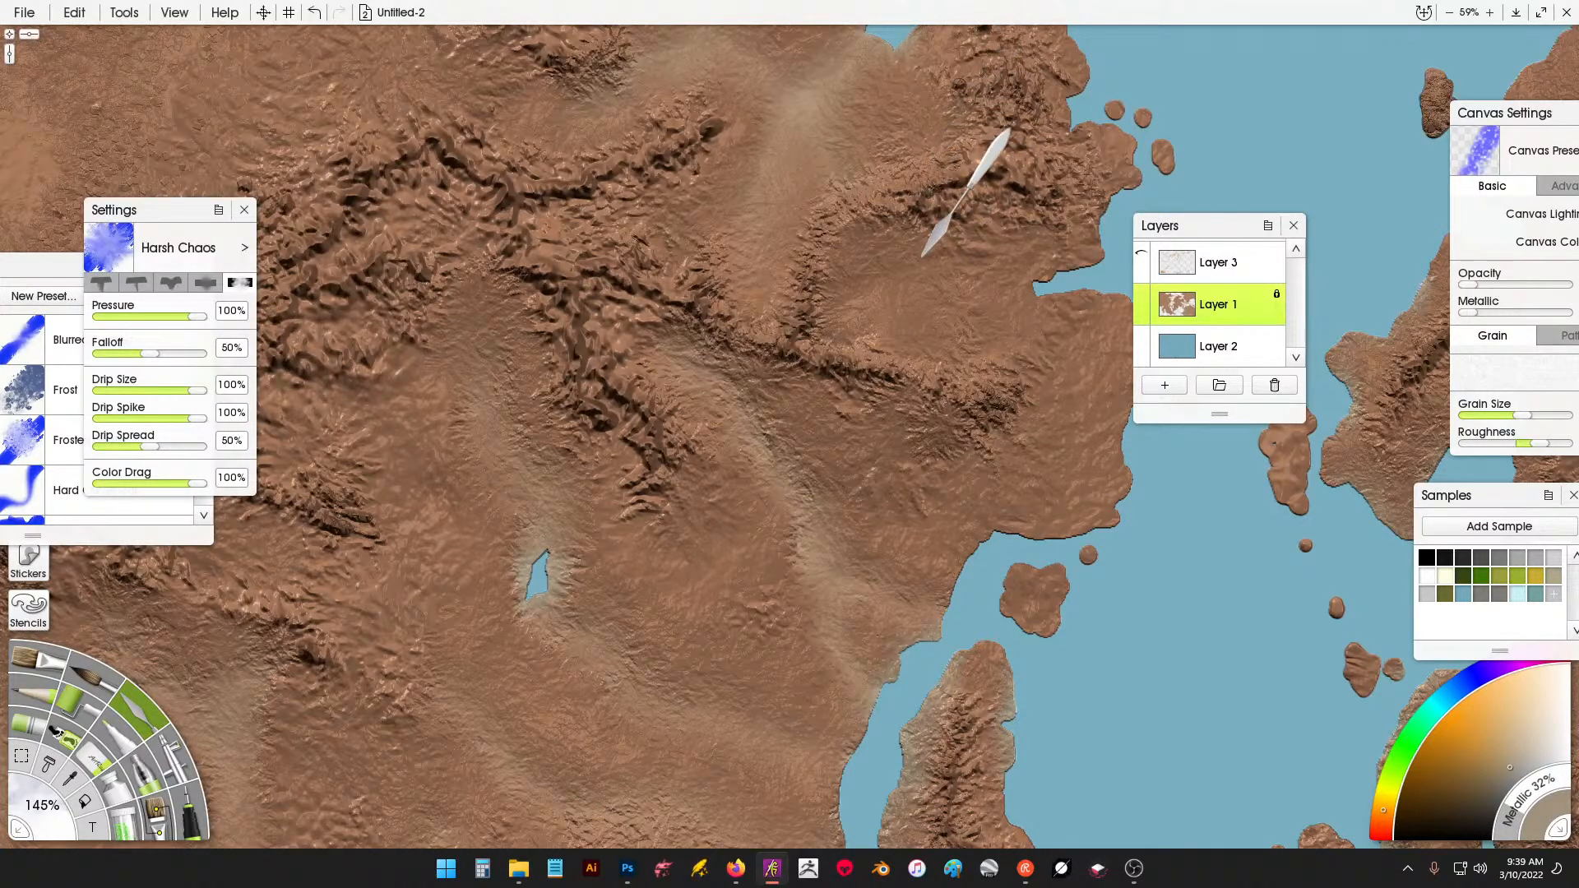
pyautogui.moveTo(923, 255)
pyautogui.mouseDown()
pyautogui.moveTo(946, 197)
pyautogui.moveTo(987, 214)
pyautogui.moveTo(954, 221)
pyautogui.moveTo(927, 132)
pyautogui.moveTo(867, 369)
pyautogui.moveTo(851, 241)
pyautogui.moveTo(813, 286)
pyautogui.mouseUp()
pyautogui.moveTo(820, 198)
pyautogui.mouseDown()
pyautogui.moveTo(819, 214)
pyautogui.moveTo(852, 197)
pyautogui.mouseUp()
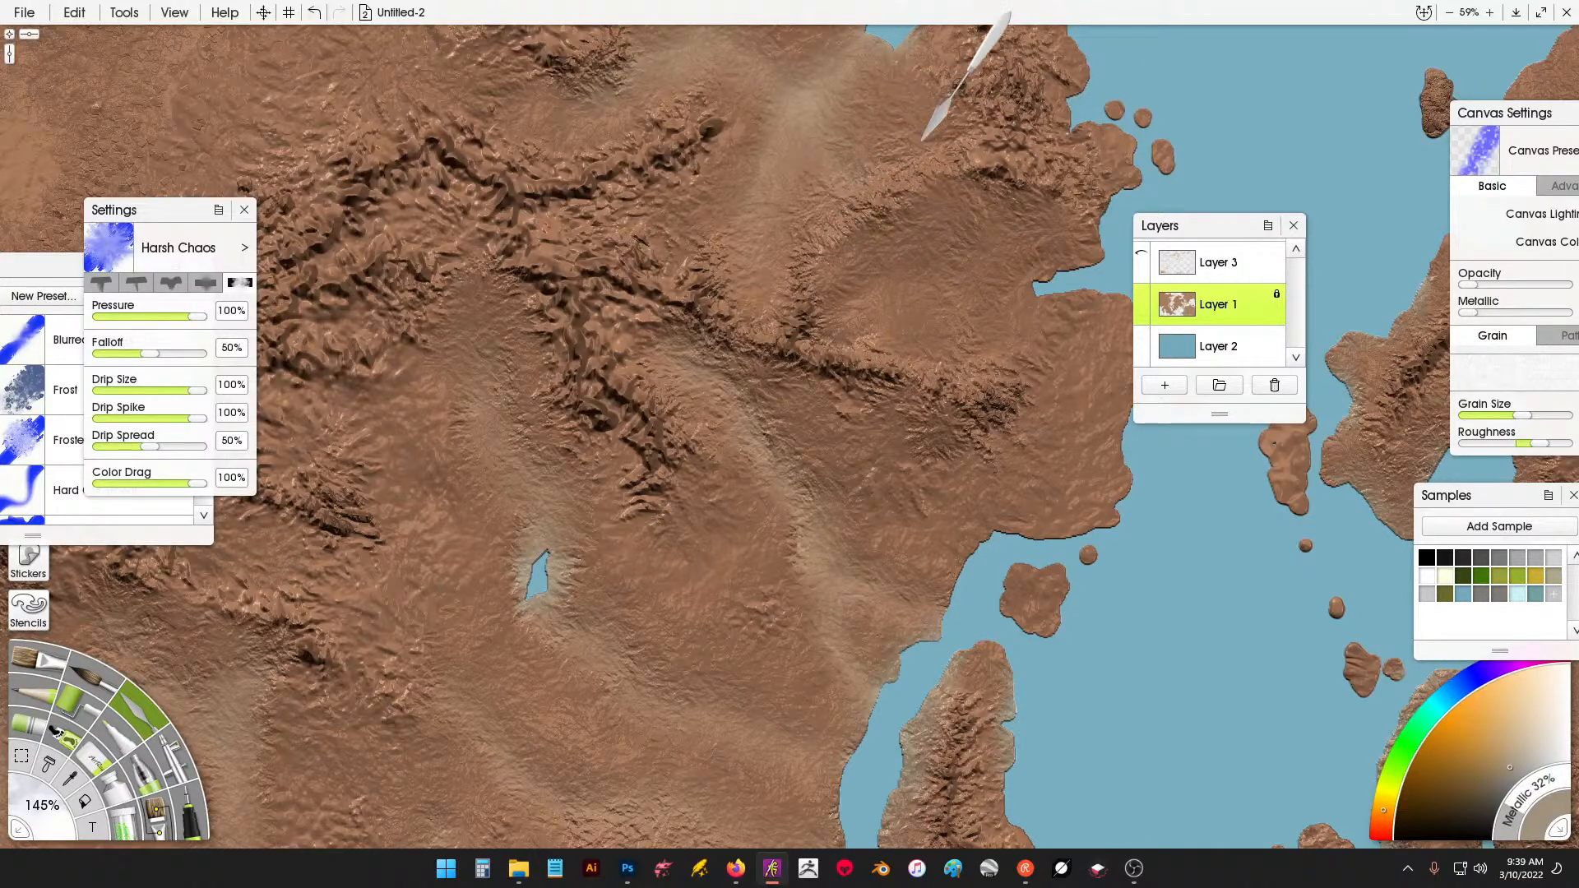
pyautogui.moveTo(960, 119); pyautogui.dragTo(797, 321)
pyautogui.moveTo(889, 279)
pyautogui.mouseDown()
pyautogui.moveTo(891, 300)
pyautogui.moveTo(883, 260)
pyautogui.mouseUp()
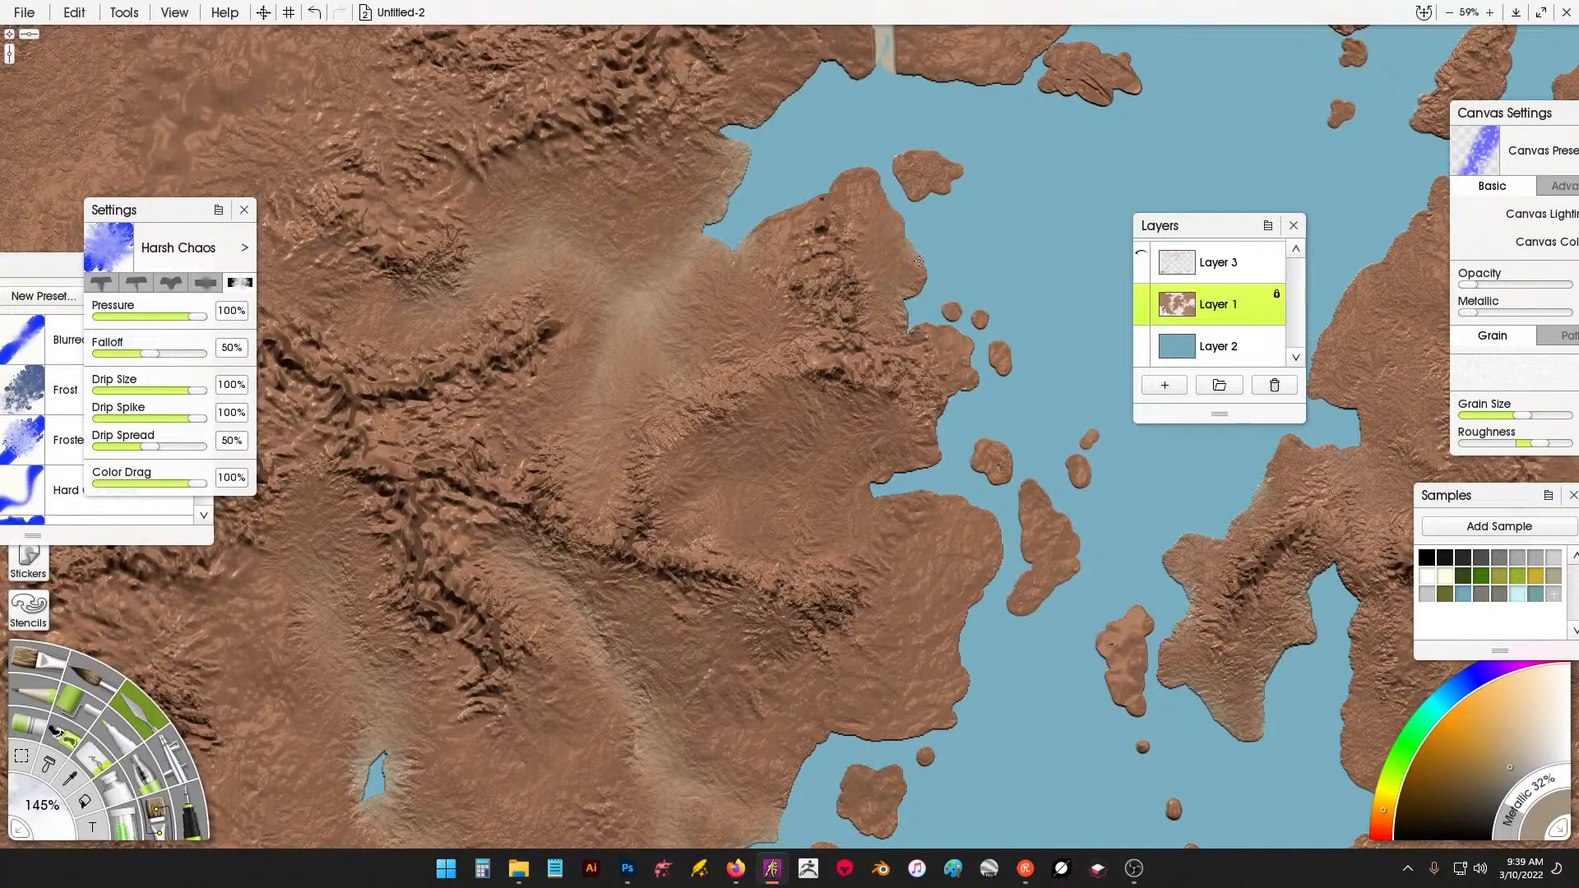
# Blend the coastal mountains of the western continent's northeastern headland and smear the short rivers along its northern coast.
pyautogui.moveTo(906, 420)
pyautogui.mouseDown()
pyautogui.moveTo(859, 383)
pyautogui.moveTo(831, 288)
pyautogui.moveTo(802, 271)
pyautogui.moveTo(826, 177)
pyautogui.mouseUp()
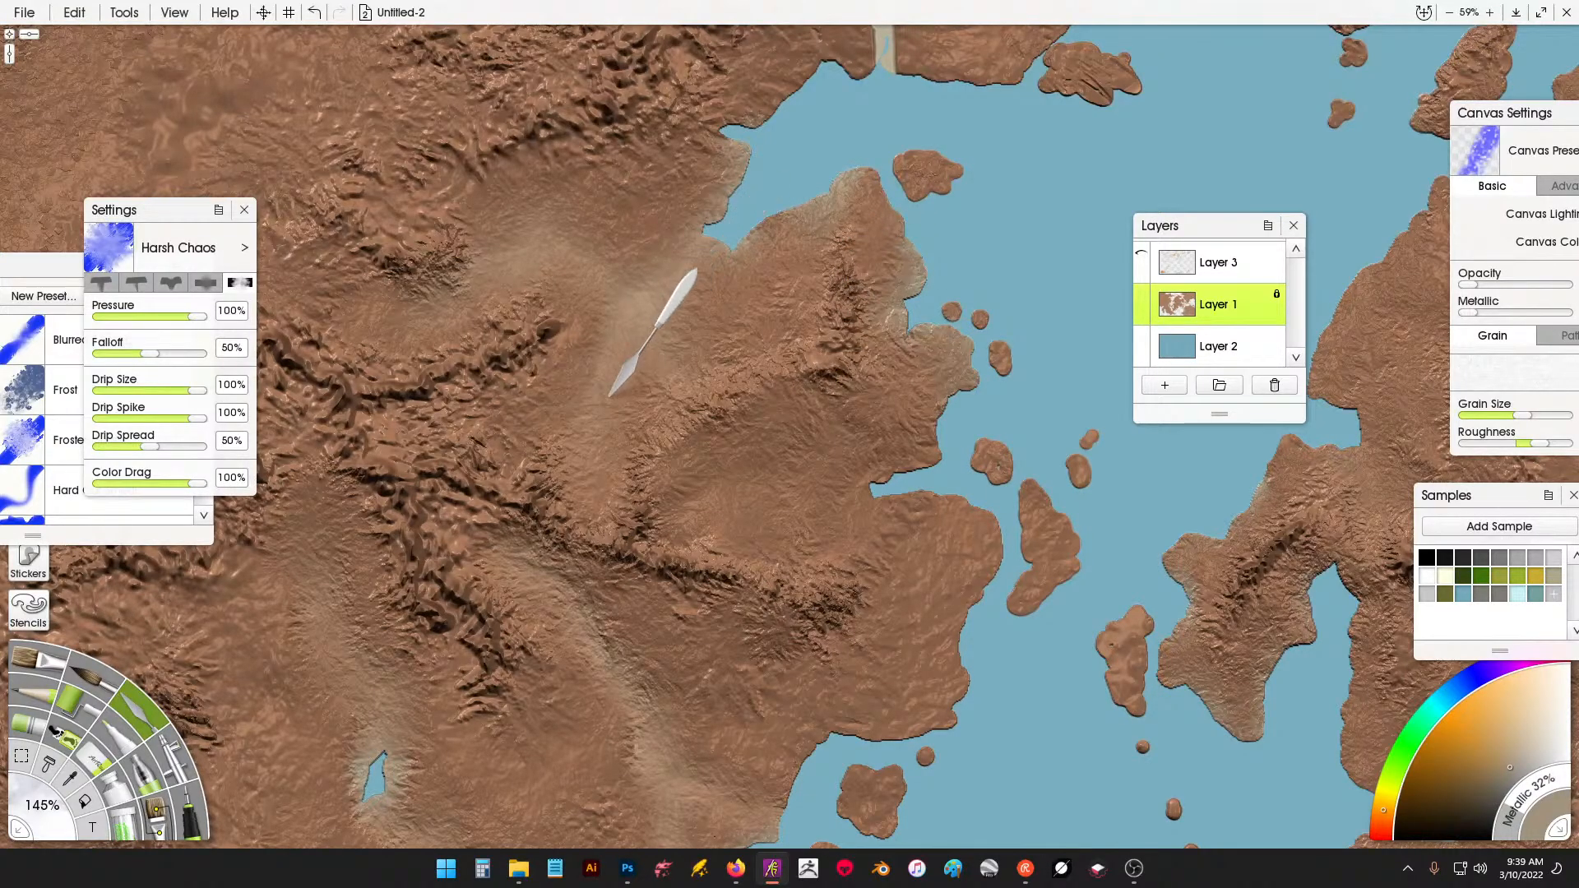
pyautogui.moveTo(679, 380)
pyautogui.mouseDown()
pyautogui.moveTo(827, 363)
pyautogui.moveTo(550, 407)
pyautogui.moveTo(671, 404)
pyautogui.mouseUp()
pyautogui.scroll(-5, 671, 405)
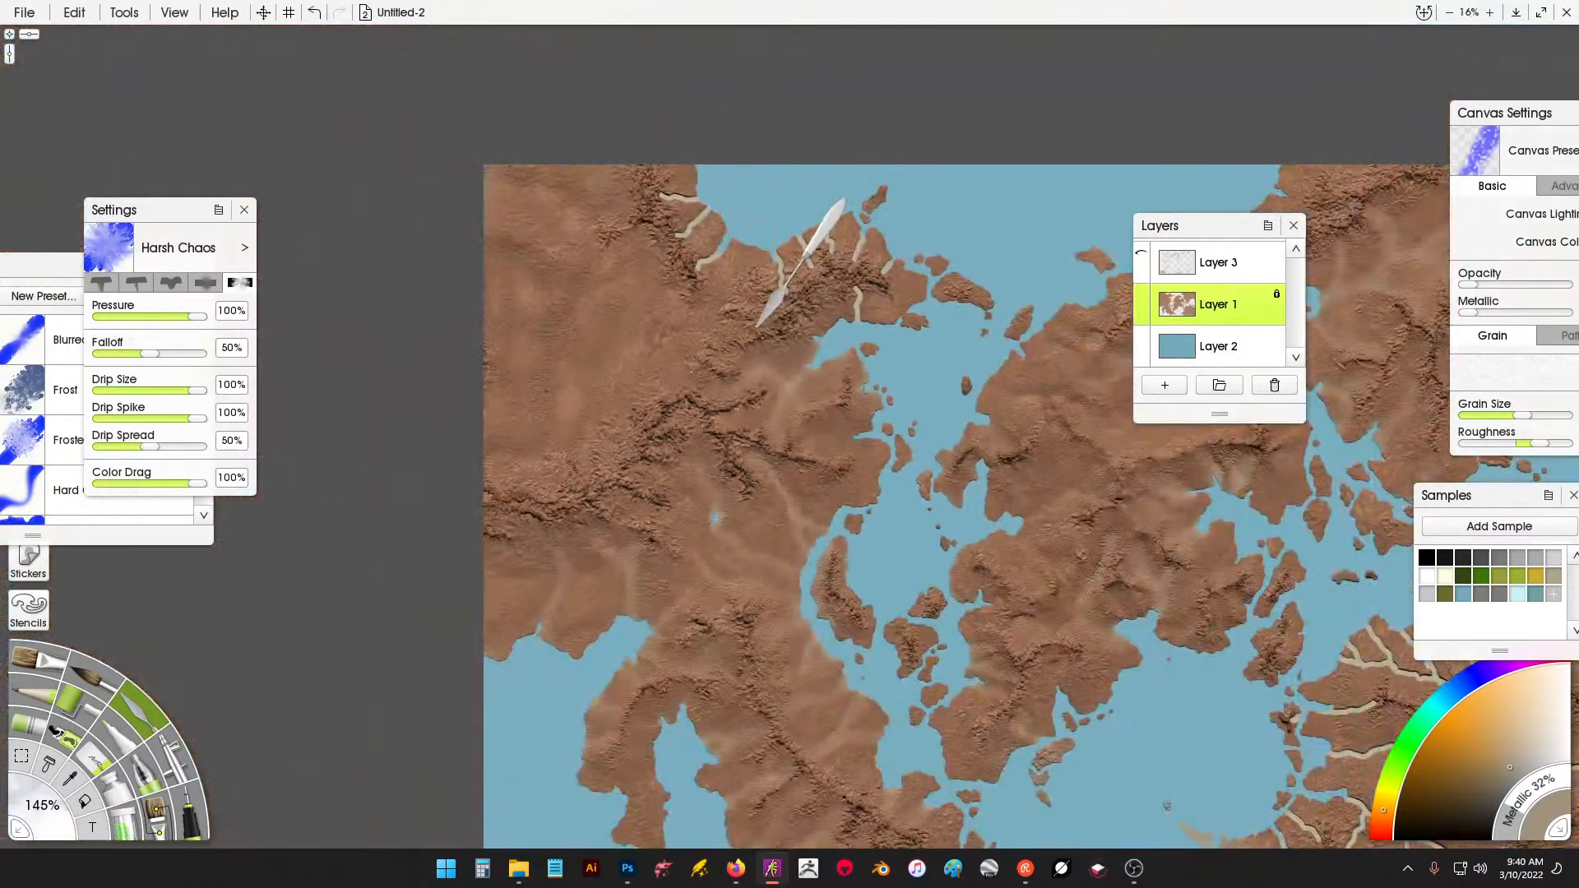
pyautogui.scroll(4, 757, 326)
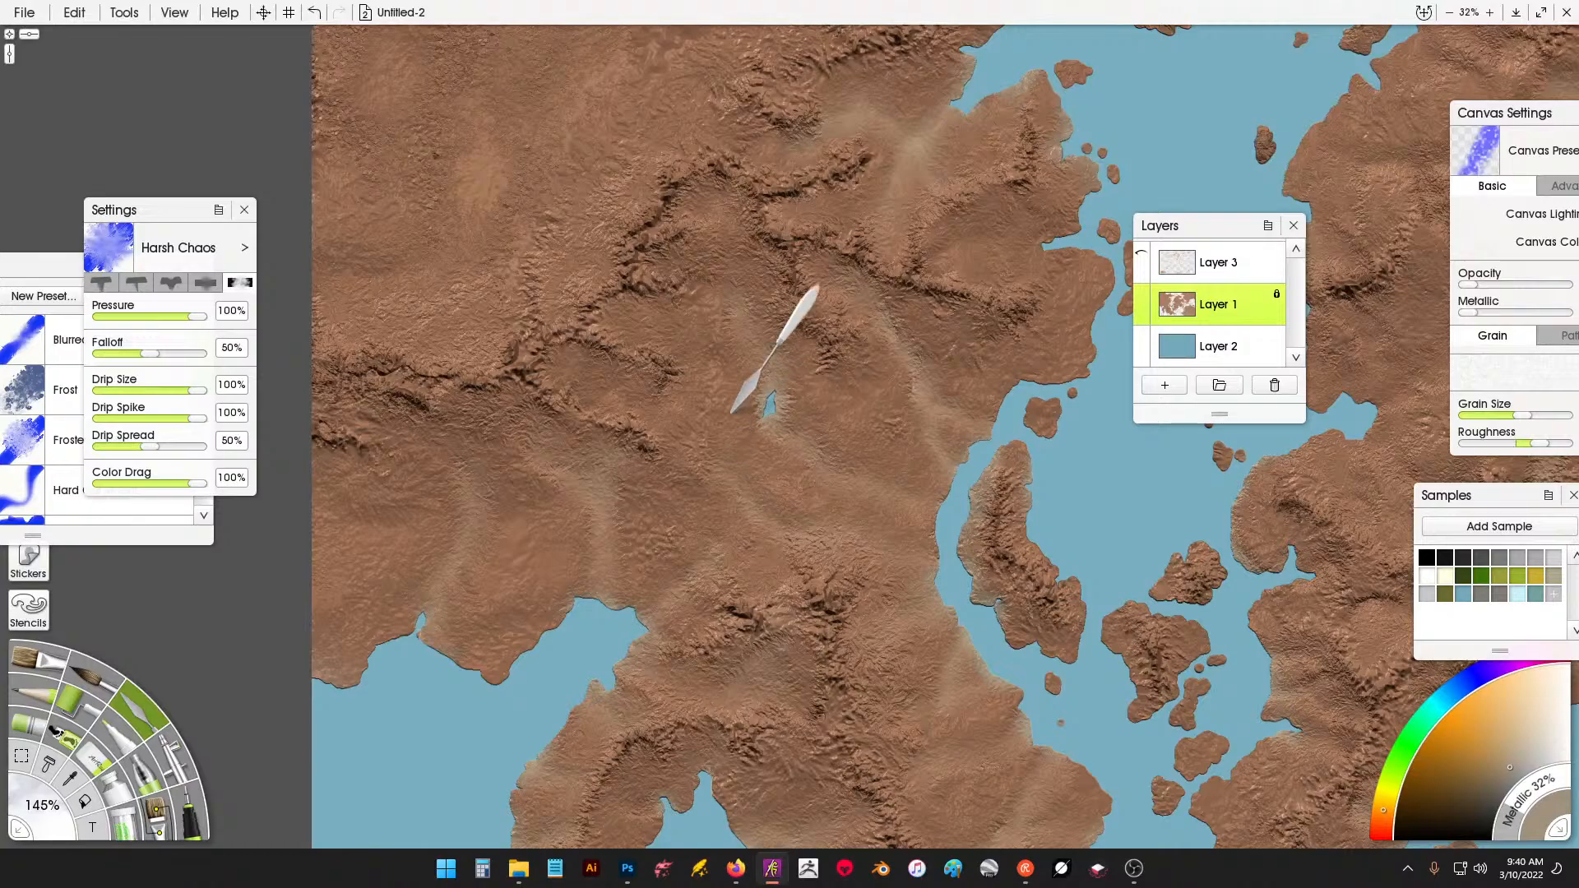
pyautogui.moveTo(860, 130); pyautogui.dragTo(809, 441)
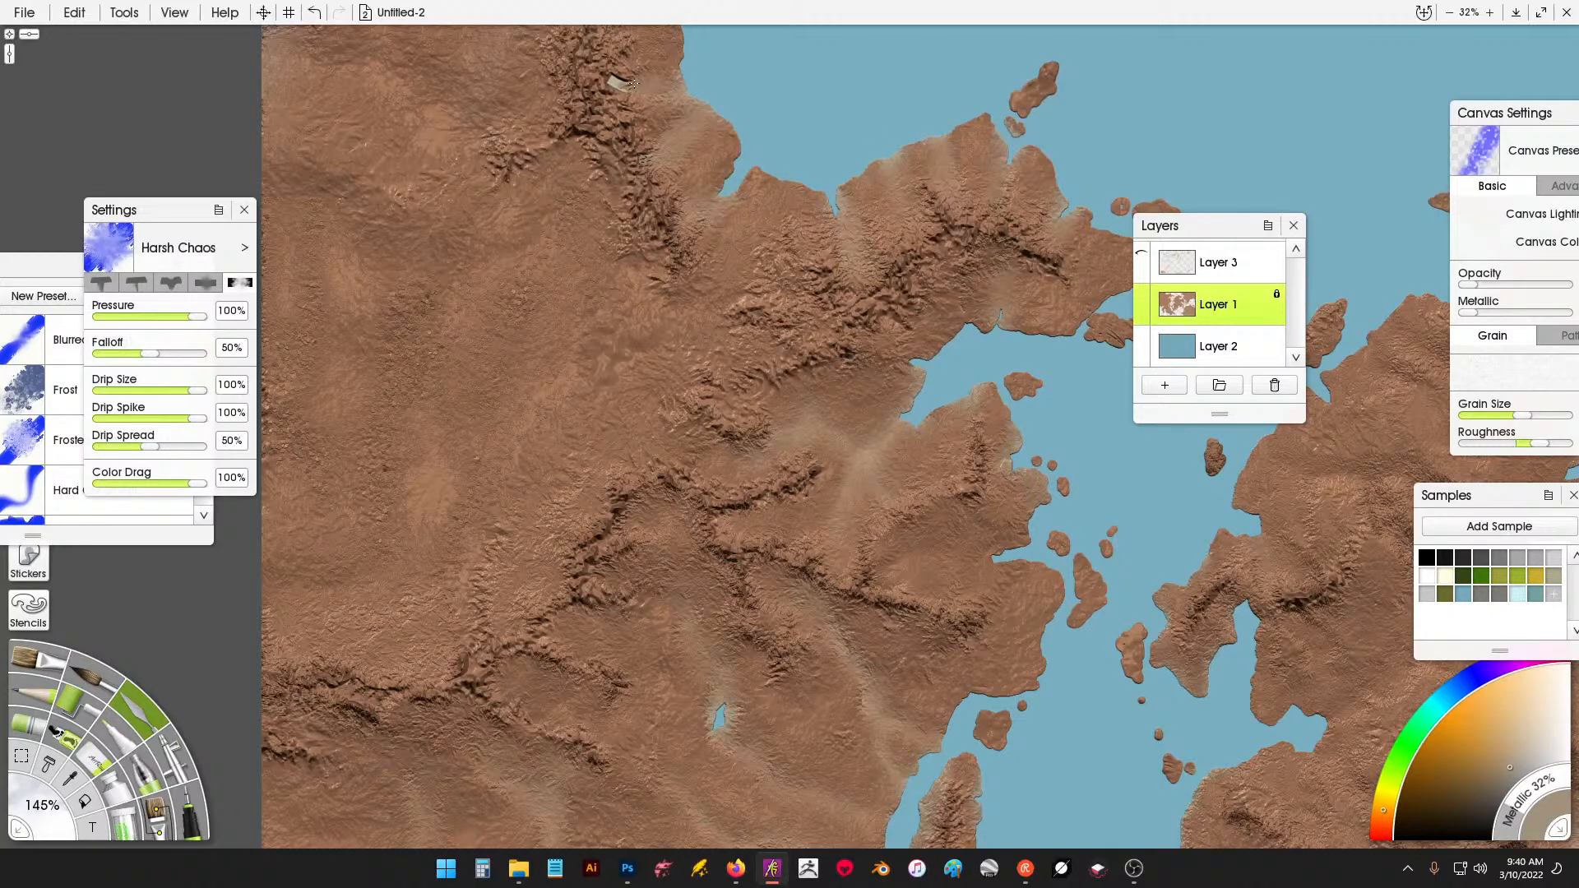
# Smear the long branching river across the southeastern continent and the short west coast channel above it into natural valleys.
pyautogui.moveTo(1033, 583); pyautogui.dragTo(563, 374)
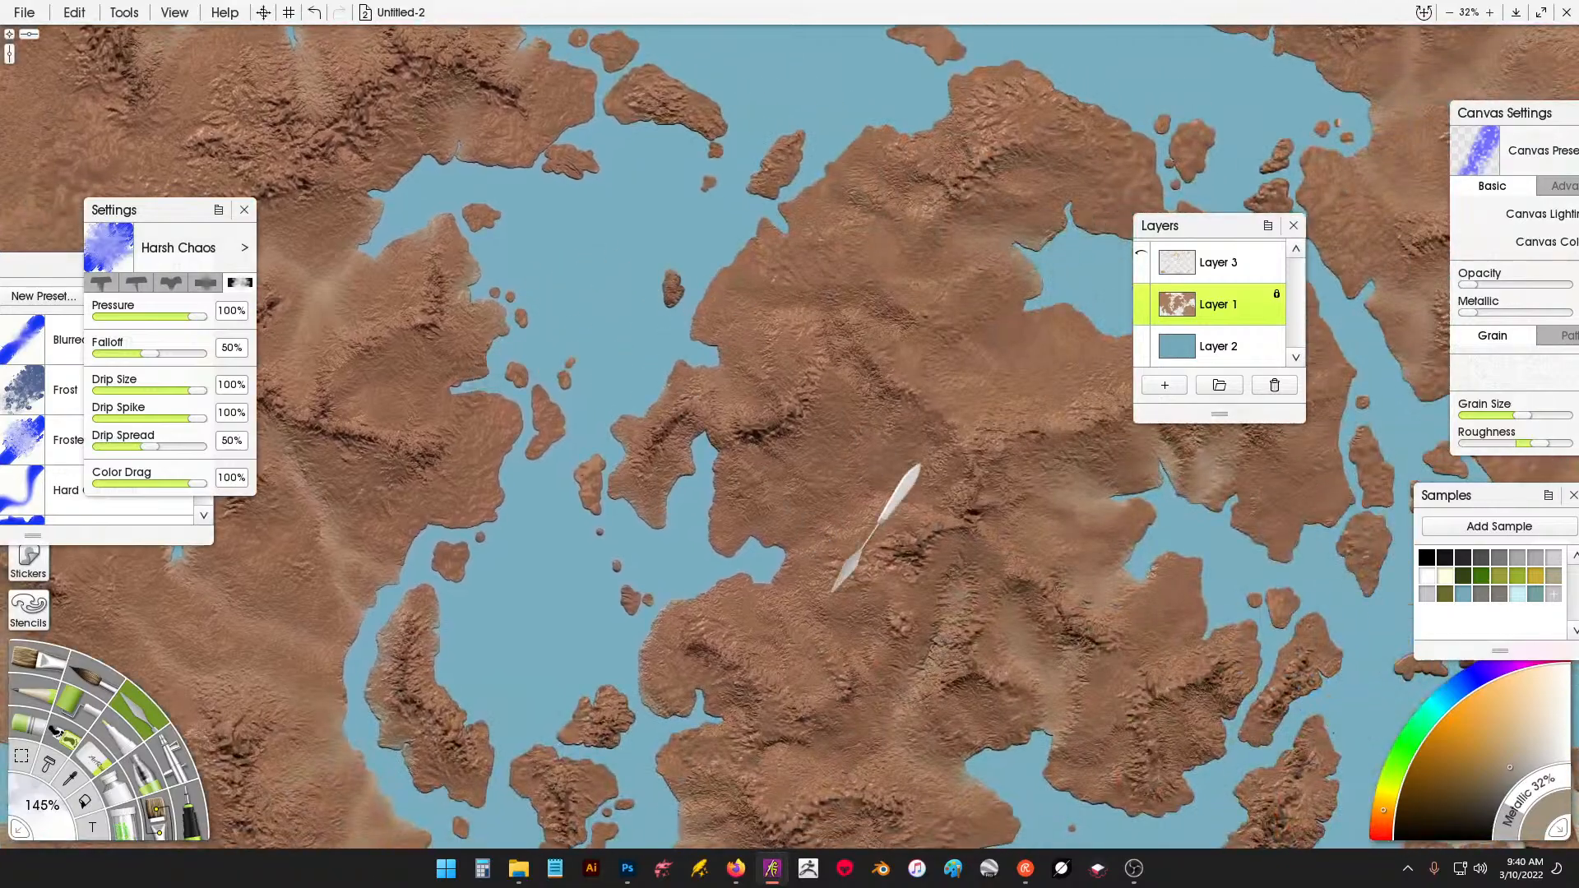
pyautogui.moveTo(832, 591); pyautogui.dragTo(831, 334)
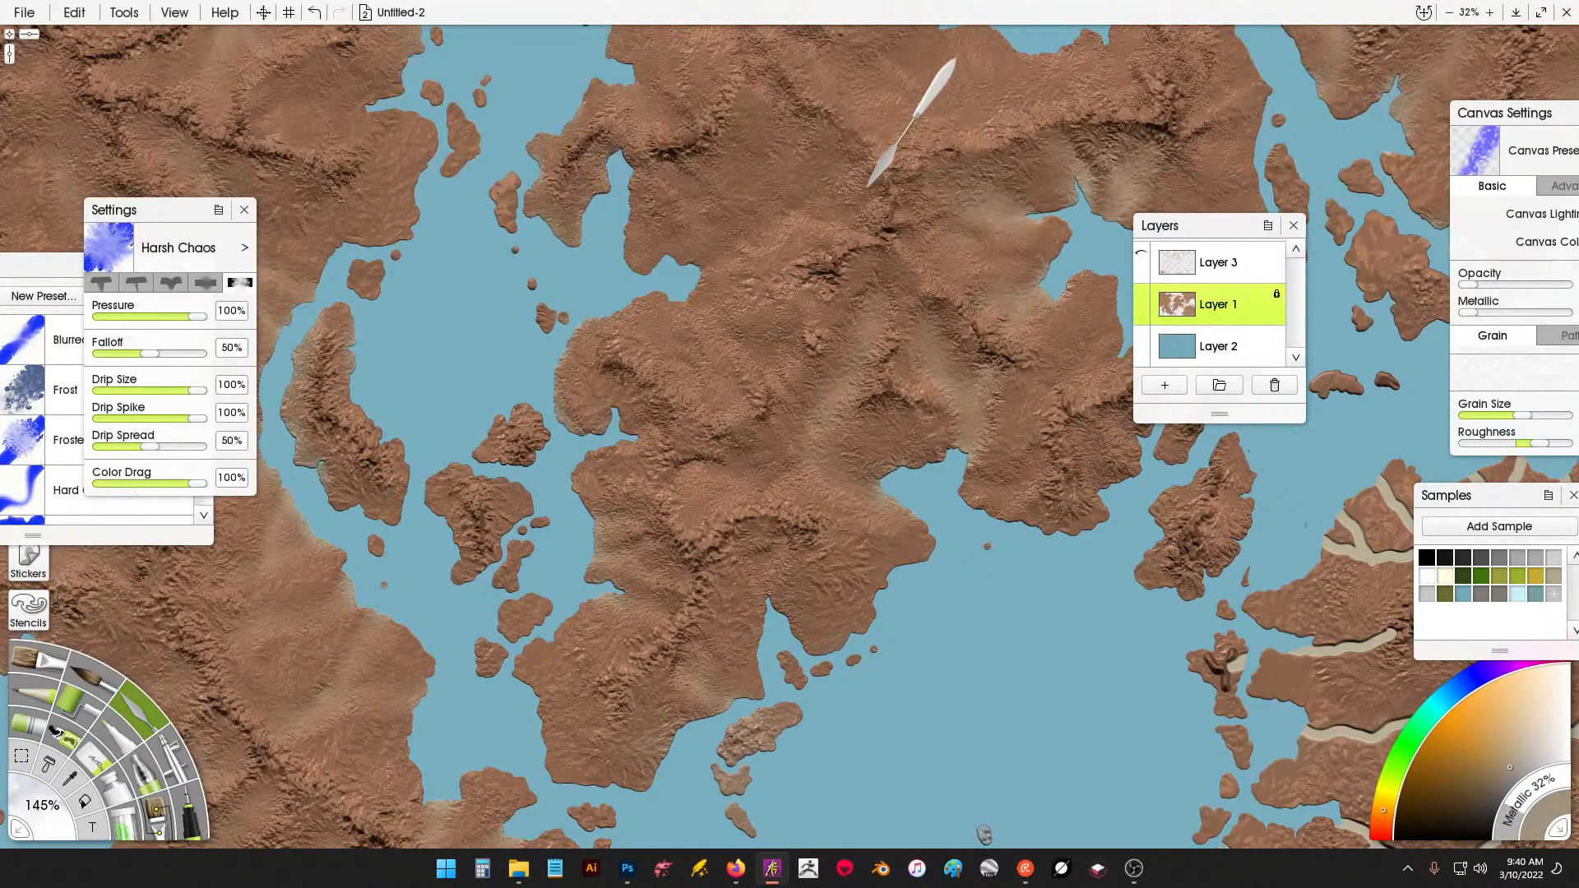
pyautogui.moveTo(875, 77); pyautogui.dragTo(796, 295)
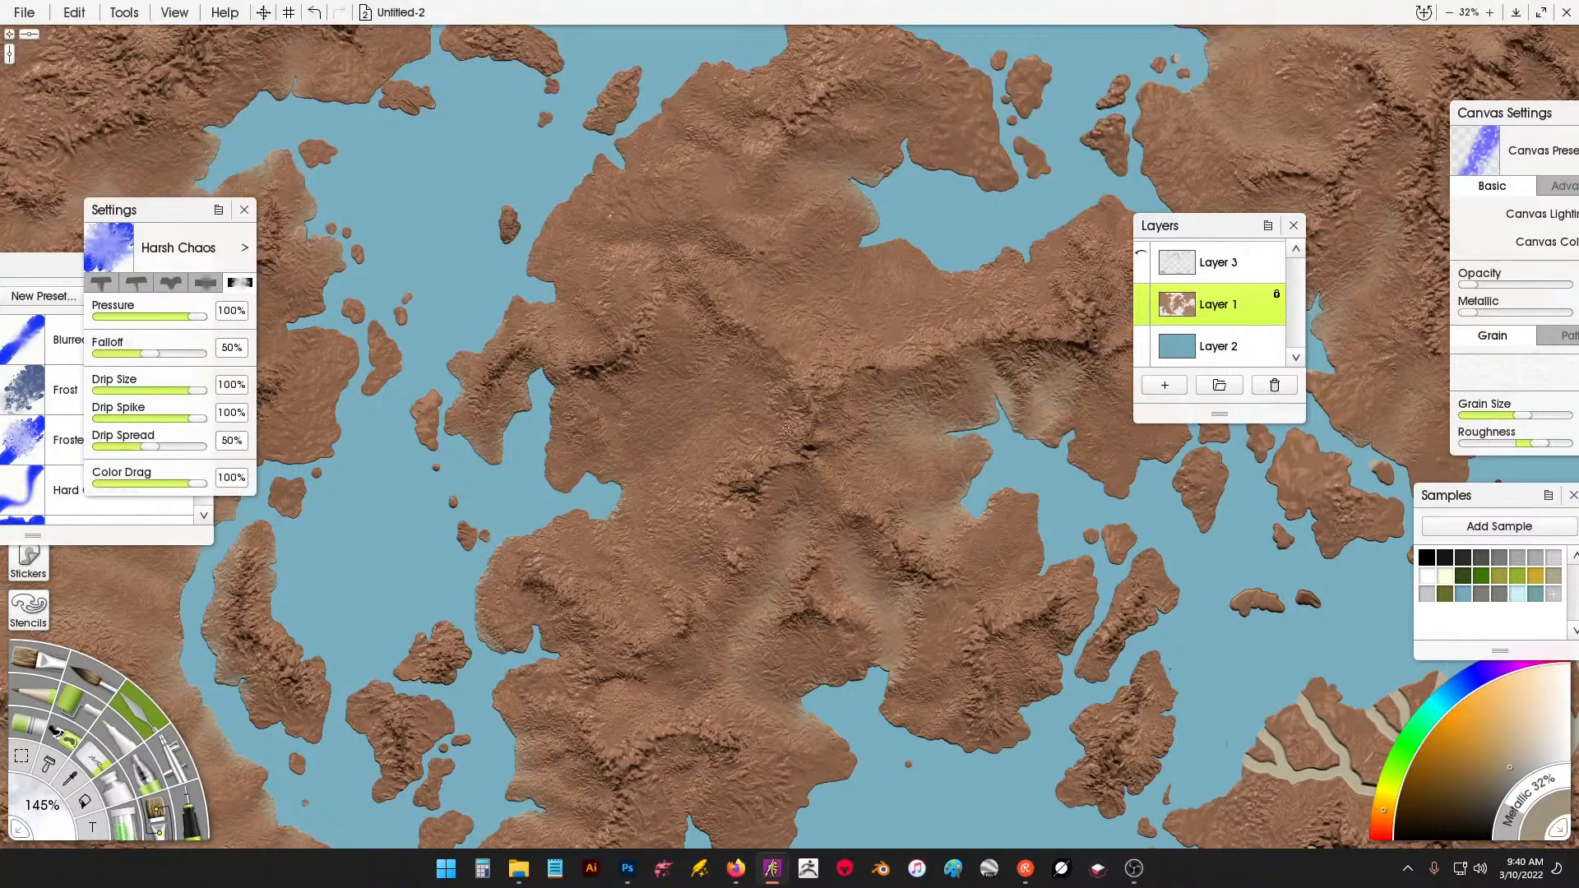
pyautogui.scroll(-5, 915, 520)
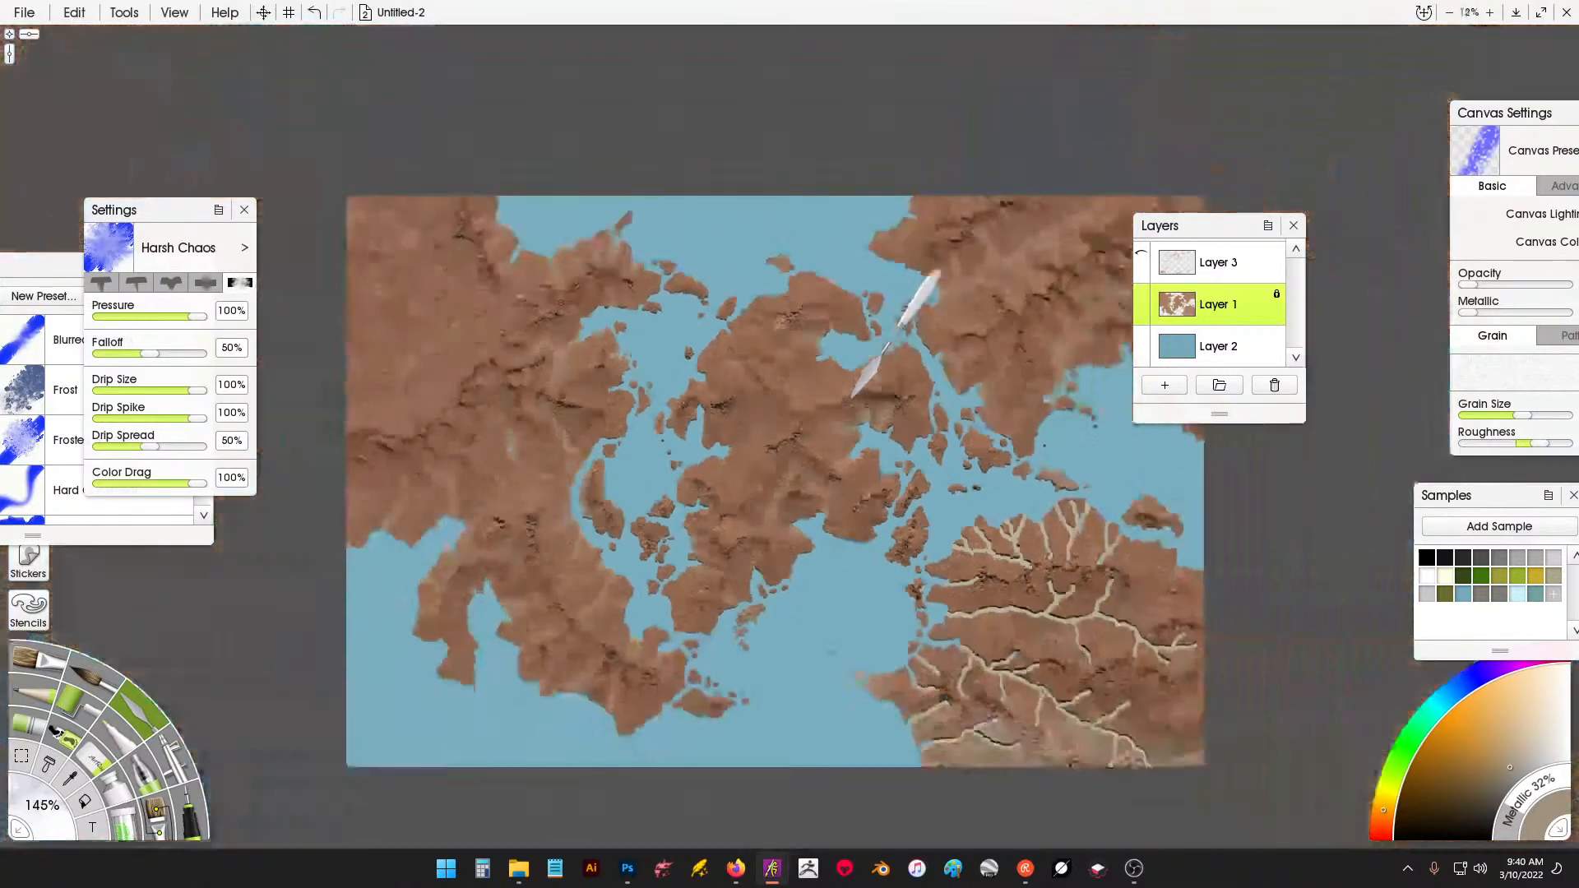
pyautogui.scroll(3, 920, 393)
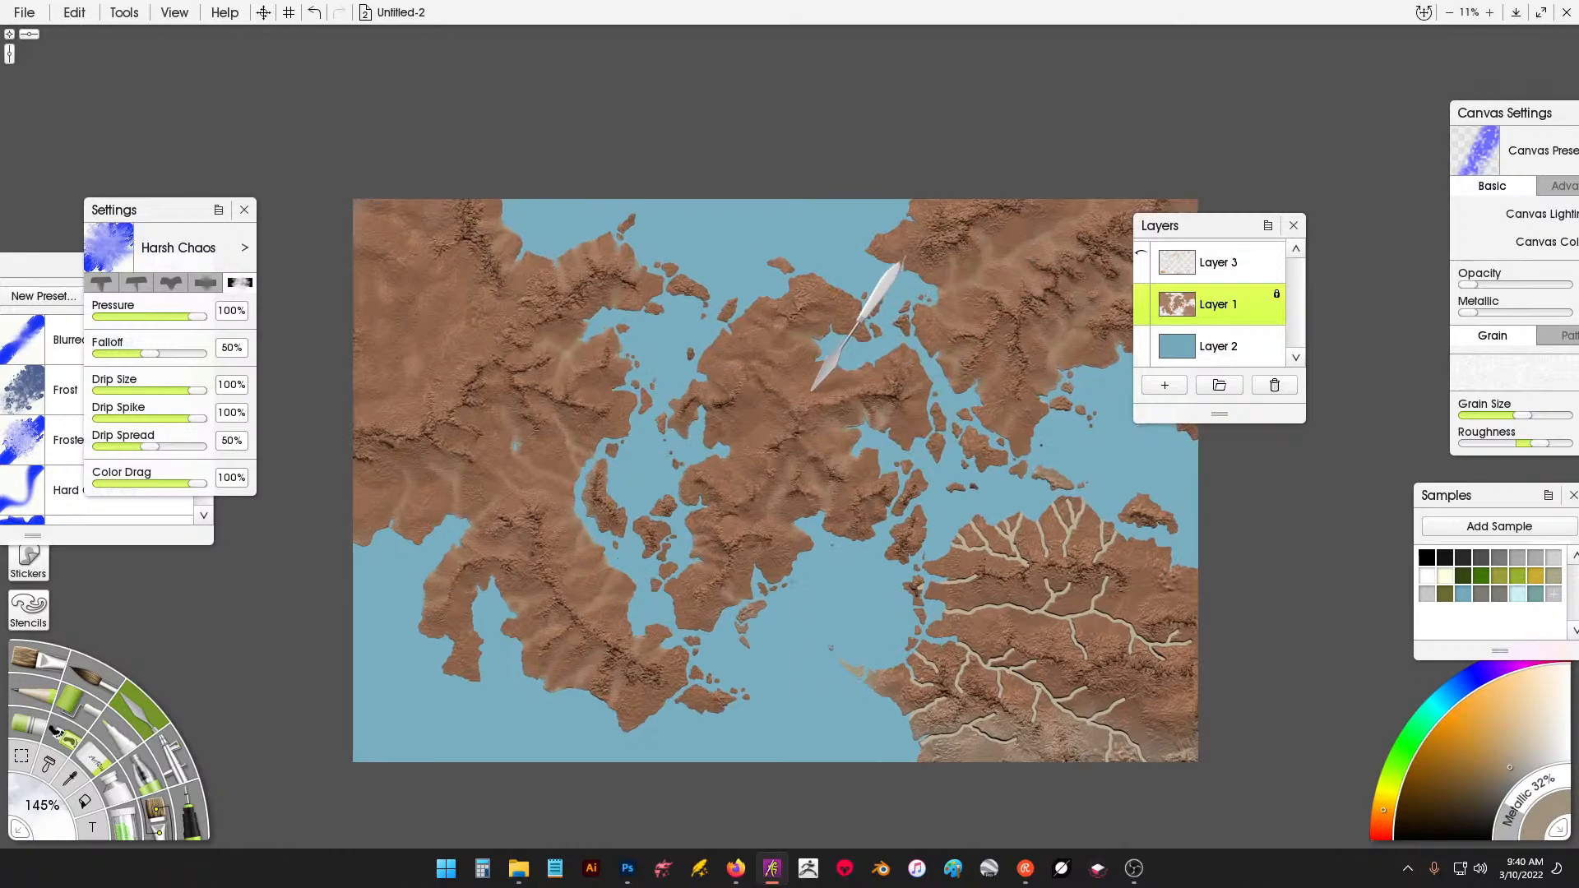
pyautogui.scroll(3, 589, 333)
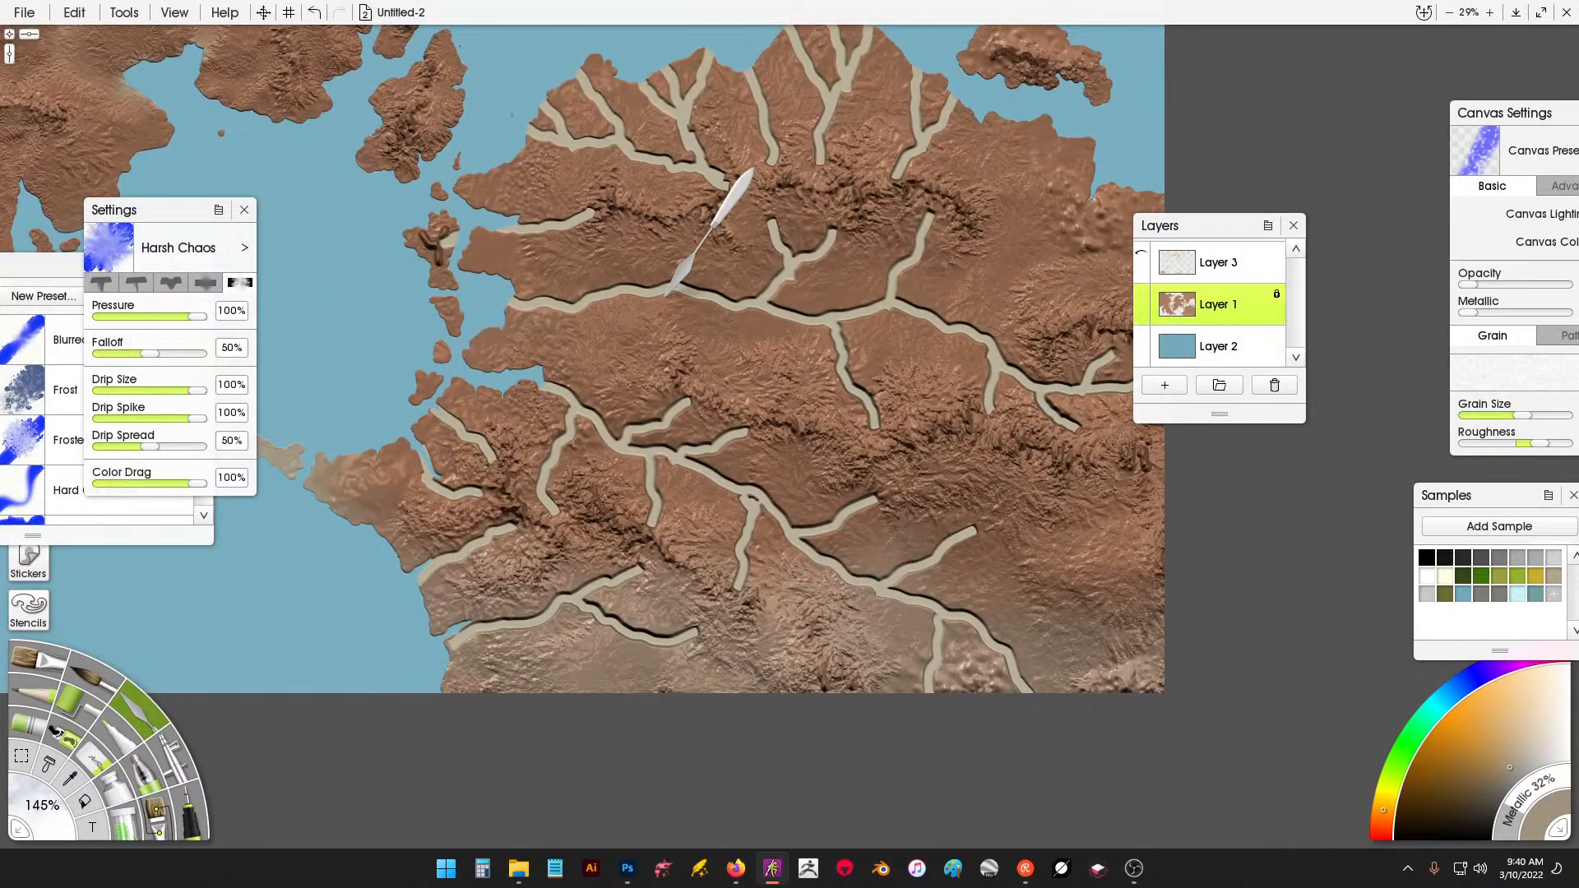
pyautogui.moveTo(755, 324); pyautogui.dragTo(804, 280)
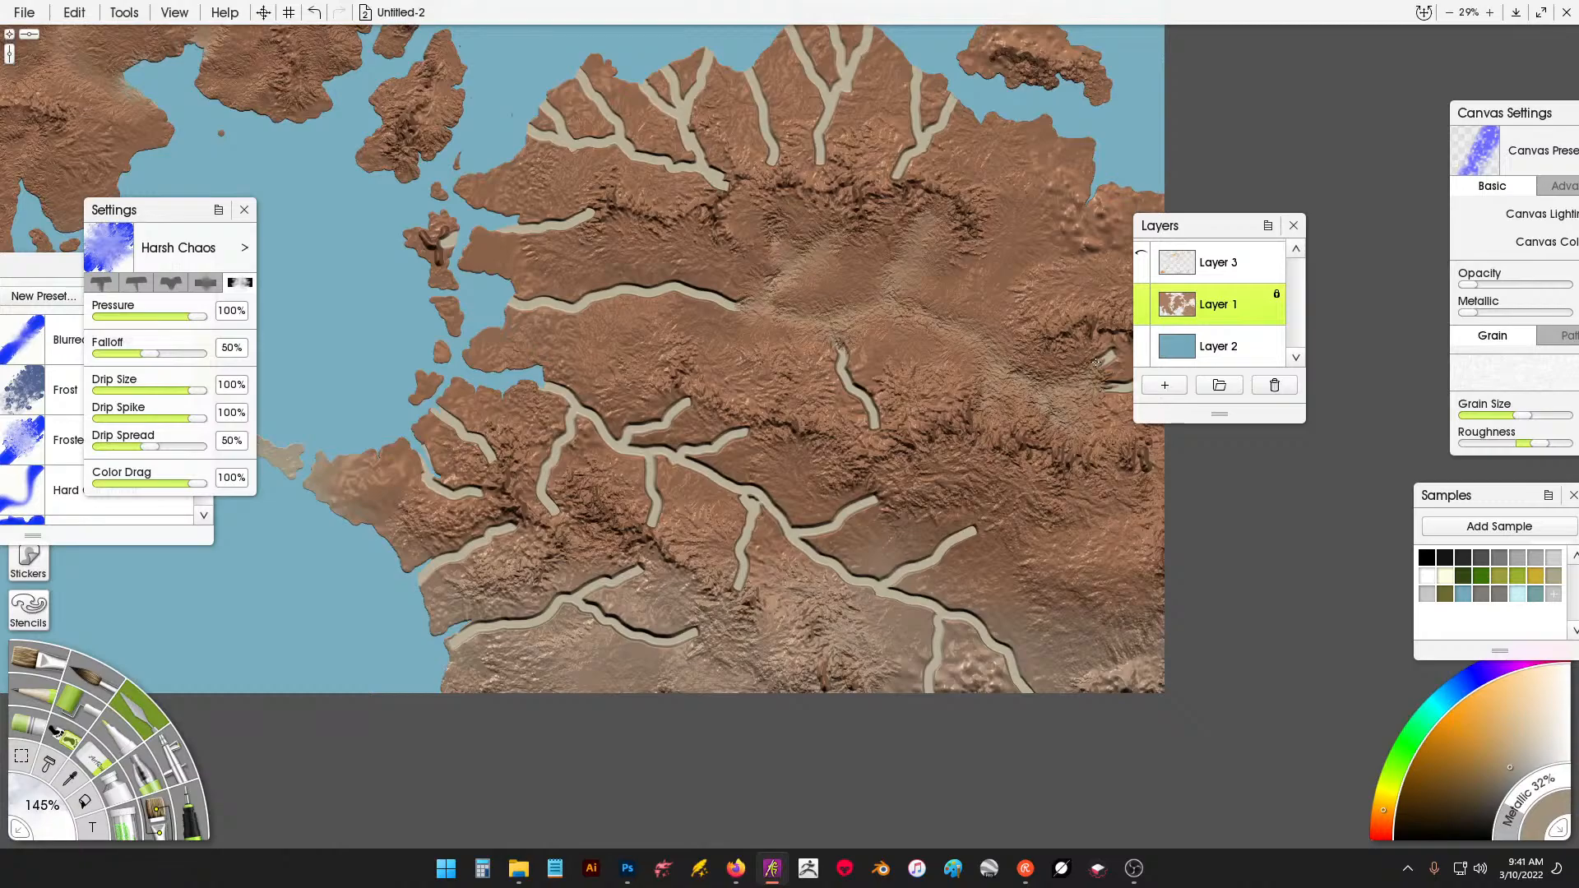
pyautogui.moveTo(1097, 362)
pyautogui.mouseDown()
pyautogui.moveTo(1135, 385)
pyautogui.moveTo(1050, 376)
pyautogui.mouseUp()
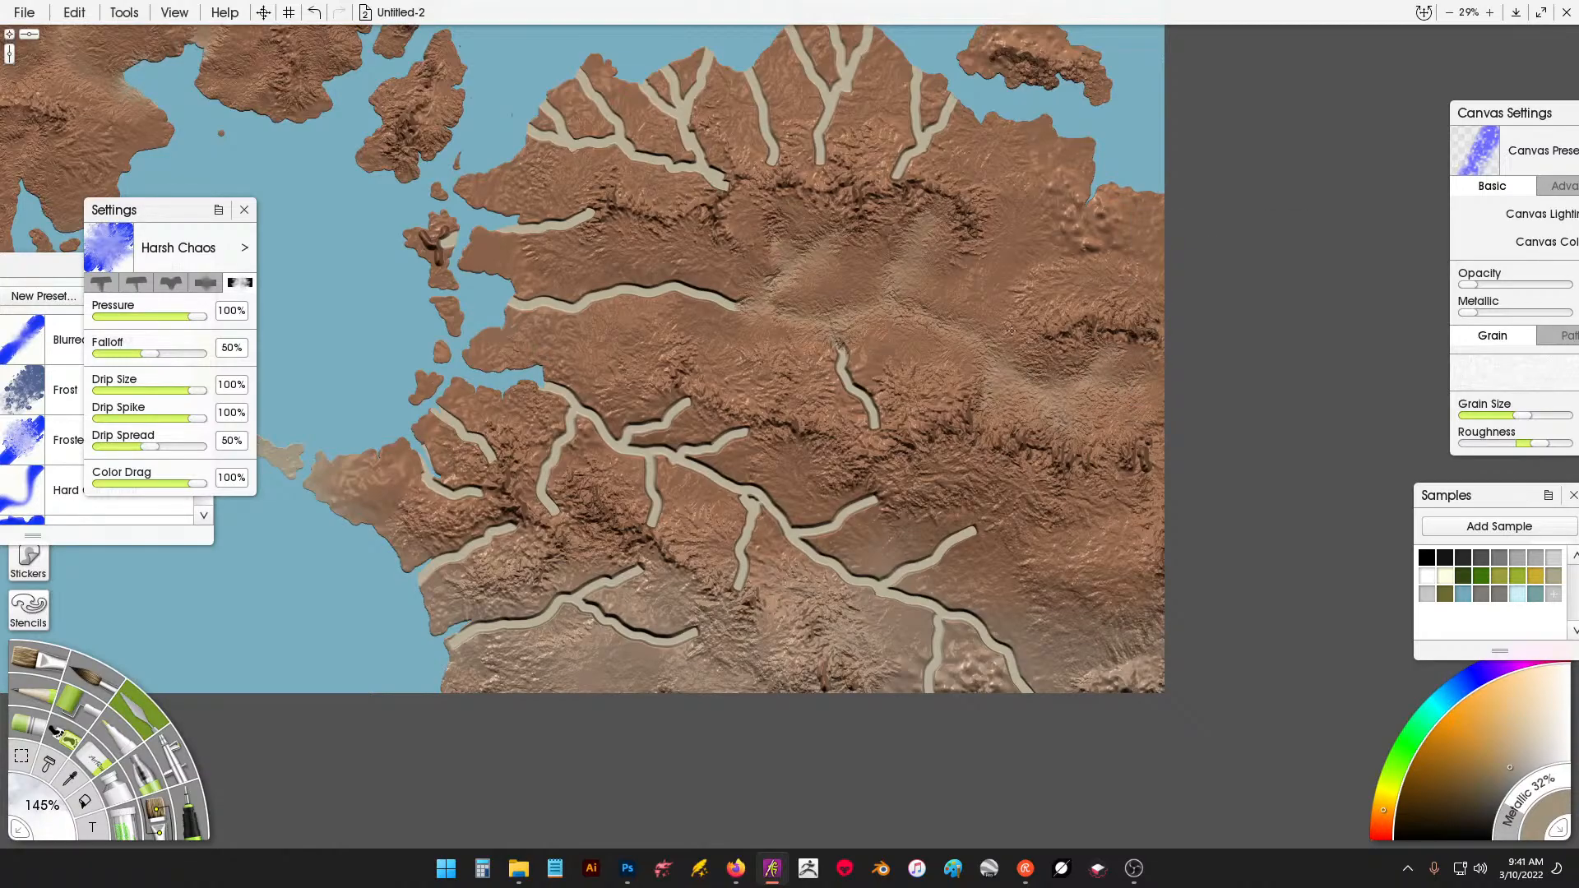
pyautogui.moveTo(846, 323)
pyautogui.mouseDown()
pyautogui.moveTo(841, 386)
pyautogui.moveTo(863, 306)
pyautogui.mouseUp()
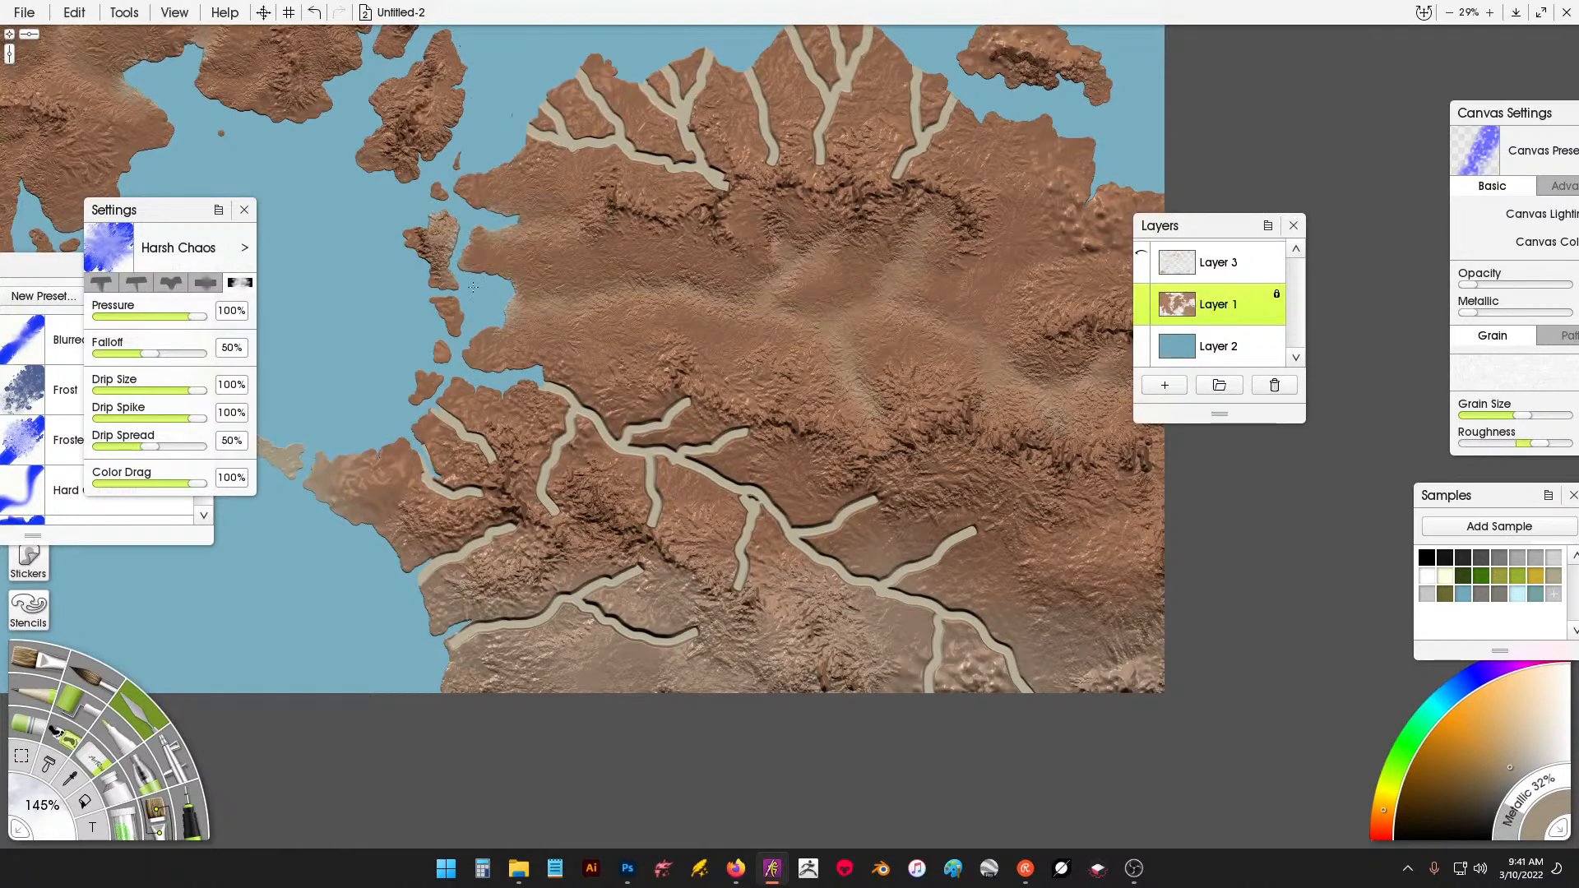
# Smear the southeastern continent's long diagonal river with its branches, plus the short channels along the southwestern coast, into the terrain.
pyautogui.moveTo(556, 317)
pyautogui.mouseDown()
pyautogui.moveTo(610, 409)
pyautogui.moveTo(662, 456)
pyautogui.moveTo(688, 455)
pyautogui.moveTo(650, 471)
pyautogui.moveTo(640, 413)
pyautogui.moveTo(584, 396)
pyautogui.moveTo(544, 416)
pyautogui.moveTo(586, 389)
pyautogui.mouseUp()
pyautogui.moveTo(719, 395)
pyautogui.mouseDown()
pyautogui.moveTo(744, 418)
pyautogui.moveTo(716, 447)
pyautogui.moveTo(746, 467)
pyautogui.moveTo(758, 533)
pyautogui.moveTo(786, 460)
pyautogui.moveTo(817, 500)
pyautogui.moveTo(880, 482)
pyautogui.moveTo(937, 501)
pyautogui.moveTo(951, 542)
pyautogui.moveTo(938, 606)
pyautogui.moveTo(980, 597)
pyautogui.moveTo(911, 750)
pyautogui.moveTo(1039, 707)
pyautogui.mouseUp()
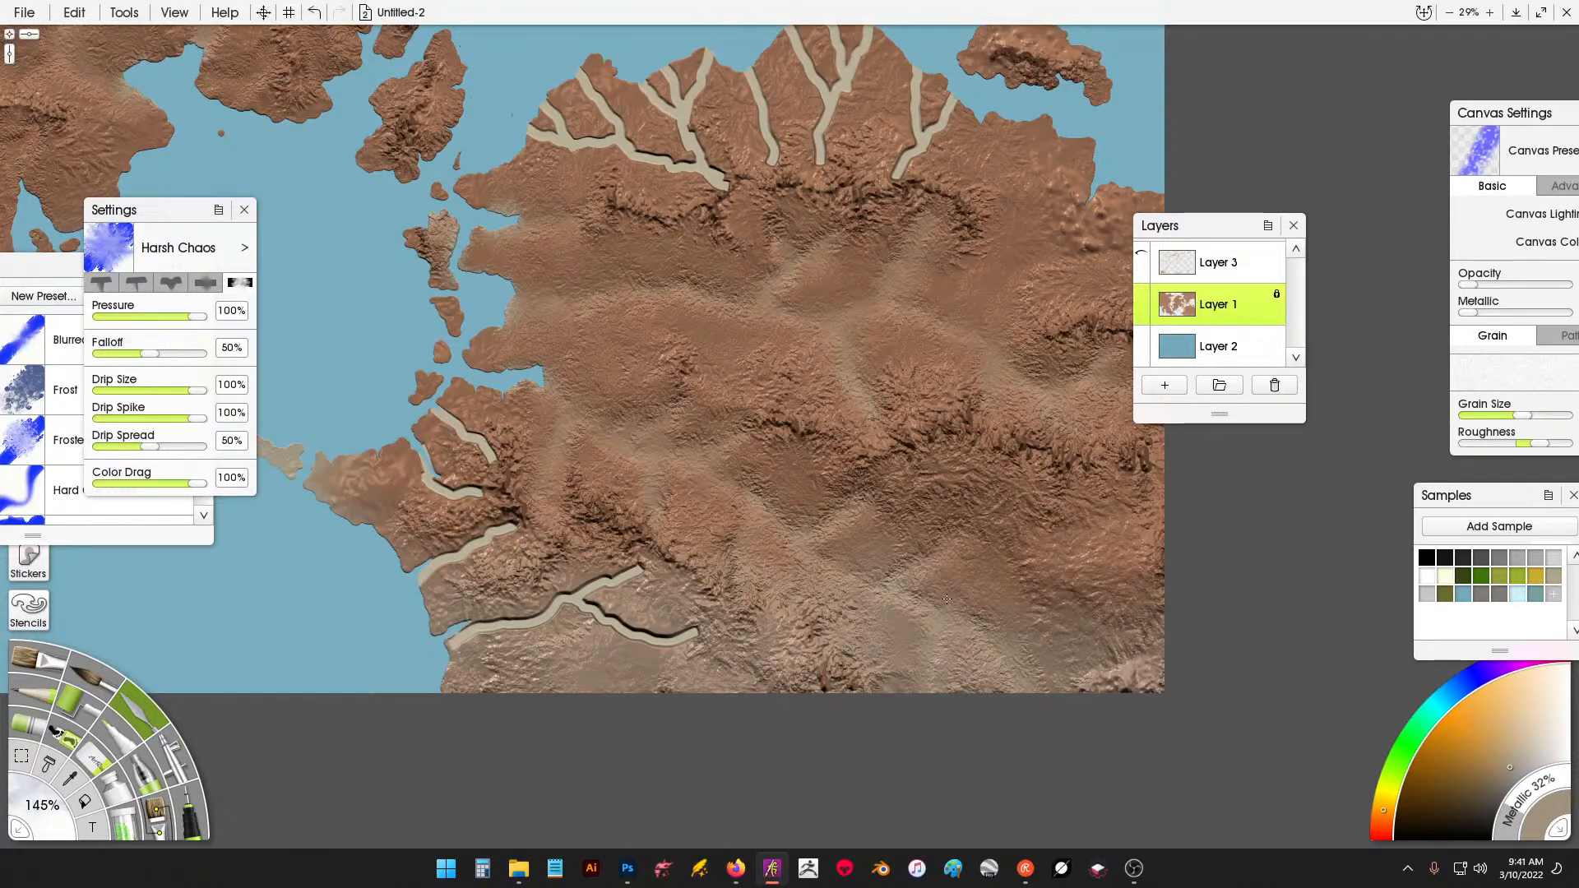
pyautogui.moveTo(708, 461)
pyautogui.mouseDown()
pyautogui.moveTo(625, 576)
pyautogui.moveTo(691, 650)
pyautogui.moveTo(641, 575)
pyautogui.moveTo(642, 655)
pyautogui.moveTo(578, 583)
pyautogui.mouseUp()
pyautogui.moveTo(591, 650)
pyautogui.mouseDown()
pyautogui.moveTo(525, 583)
pyautogui.moveTo(539, 667)
pyautogui.moveTo(444, 597)
pyautogui.moveTo(440, 634)
pyautogui.mouseUp()
pyautogui.moveTo(442, 467)
pyautogui.mouseDown()
pyautogui.moveTo(438, 536)
pyautogui.moveTo(479, 573)
pyautogui.moveTo(510, 507)
pyautogui.moveTo(478, 455)
pyautogui.moveTo(445, 459)
pyautogui.mouseUp()
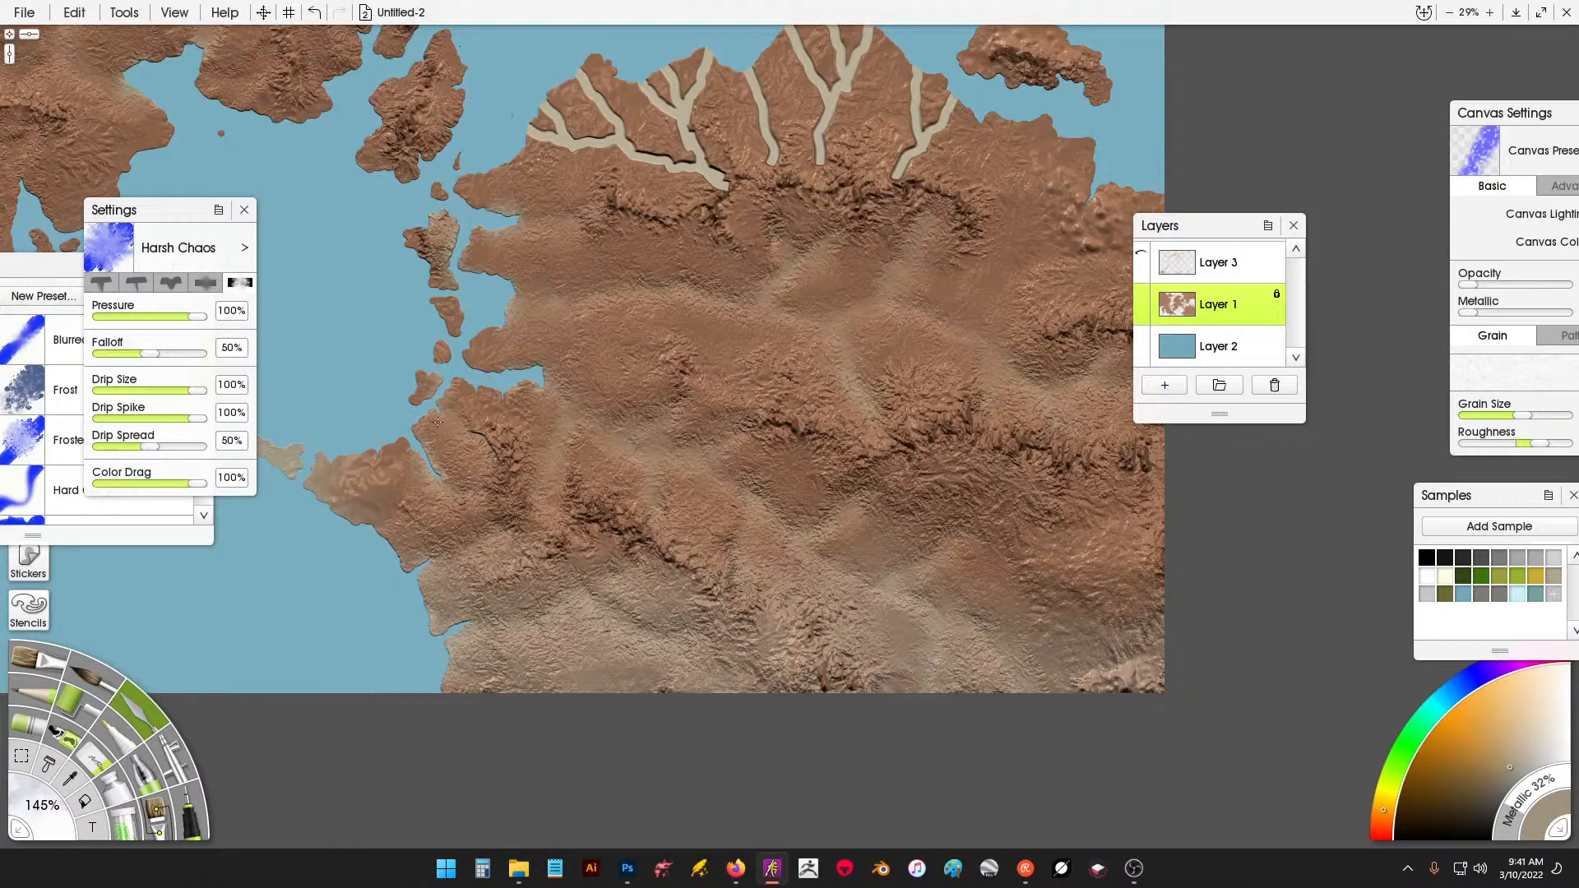
# Smear the branching river channels along the southeastern continent's northern coast into natural valleys.
pyautogui.moveTo(801, 230); pyautogui.dragTo(790, 420)
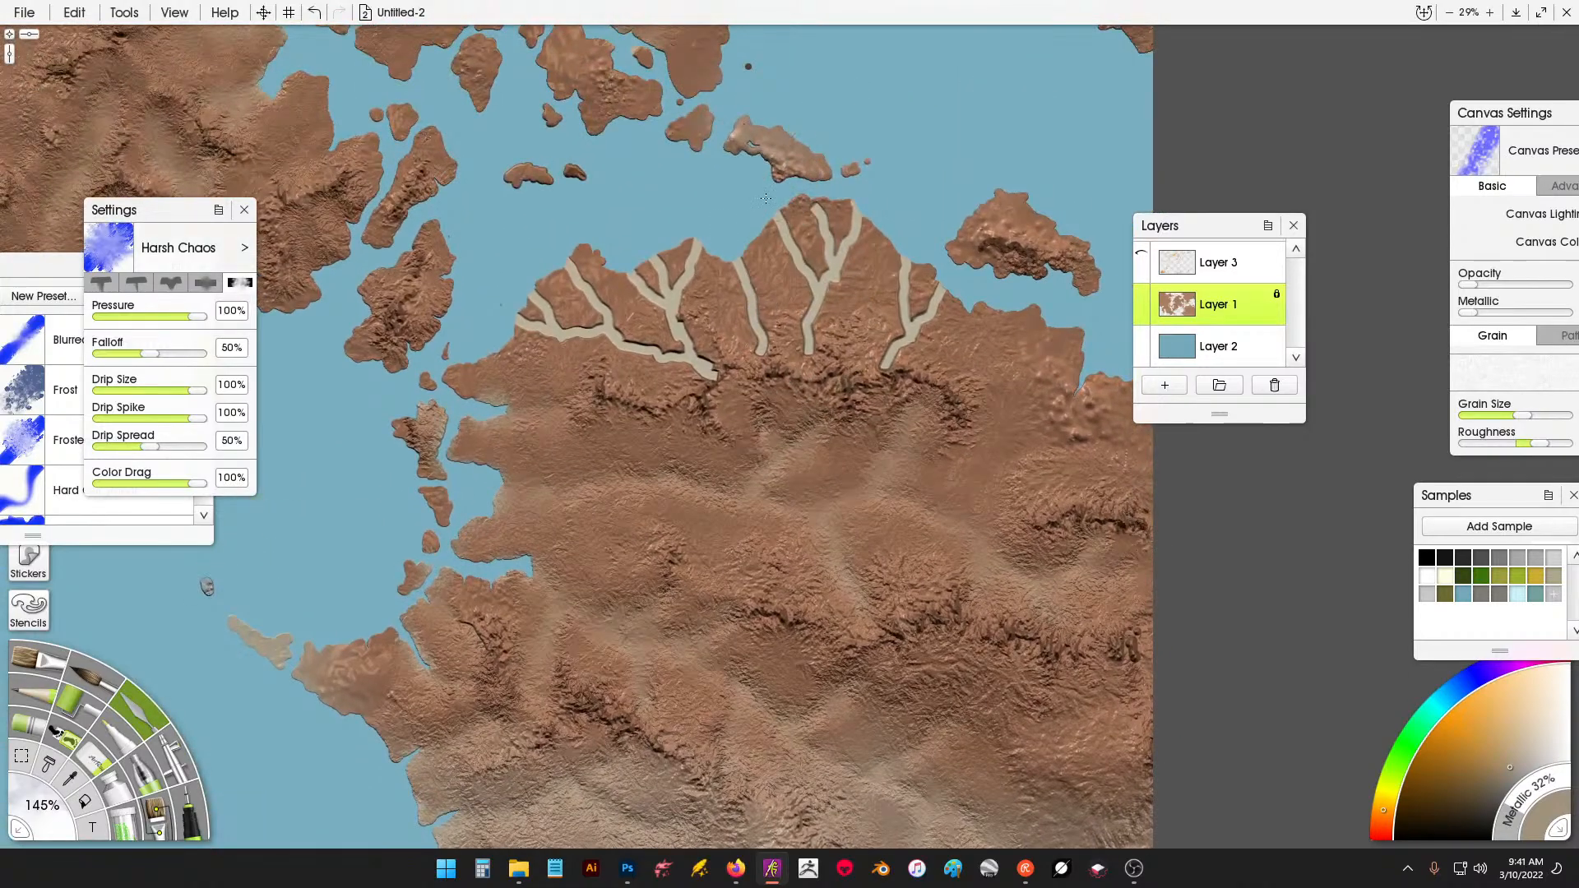
pyautogui.moveTo(815, 244); pyautogui.dragTo(812, 333)
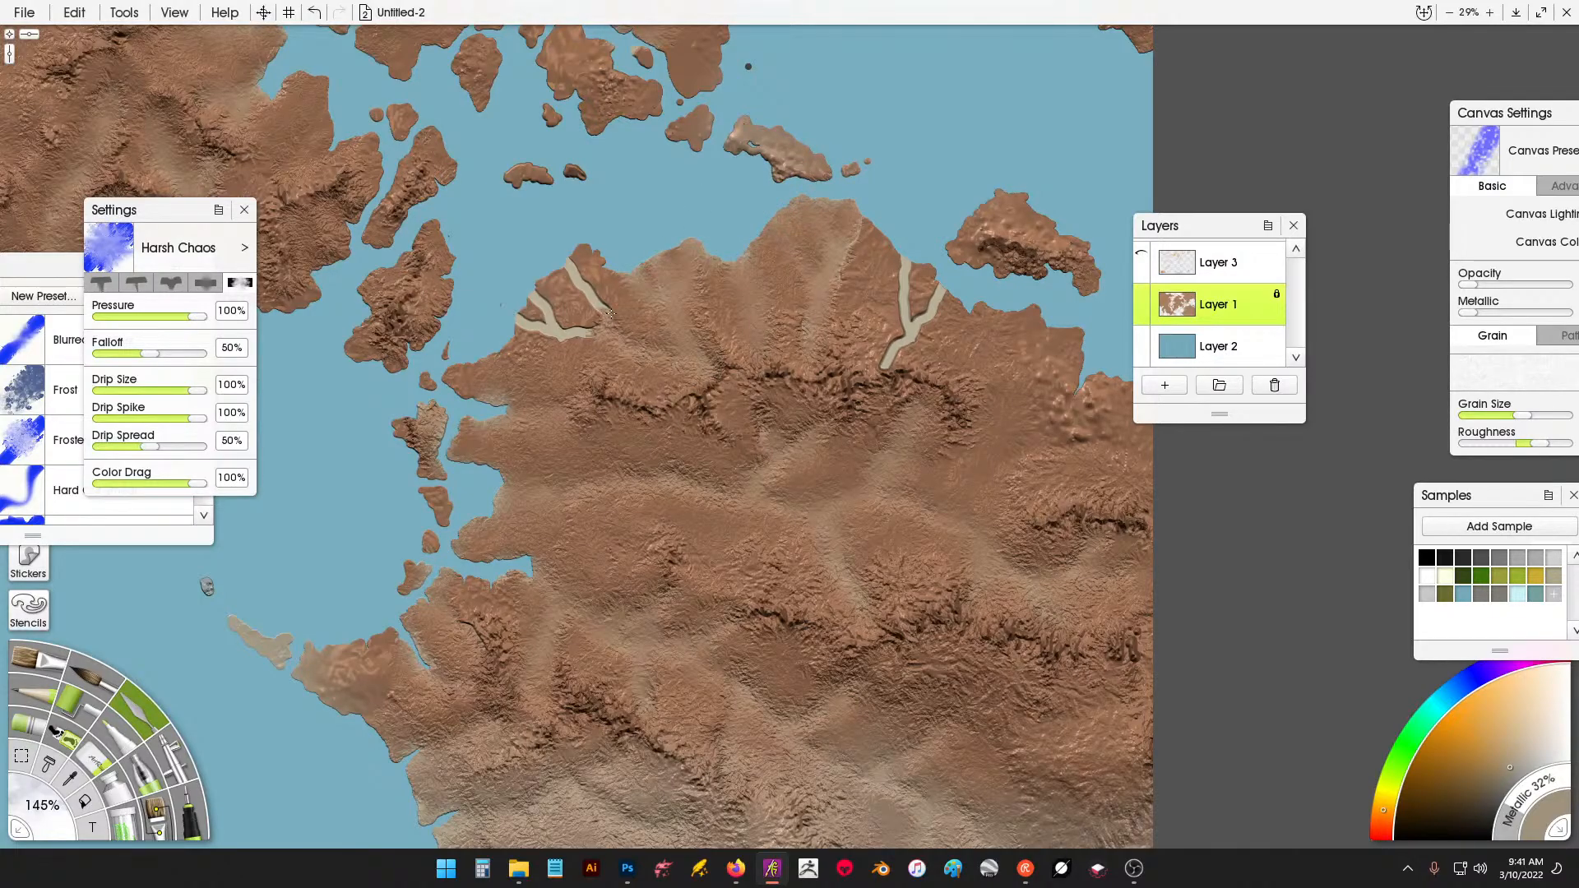
pyautogui.moveTo(913, 276); pyautogui.dragTo(882, 258)
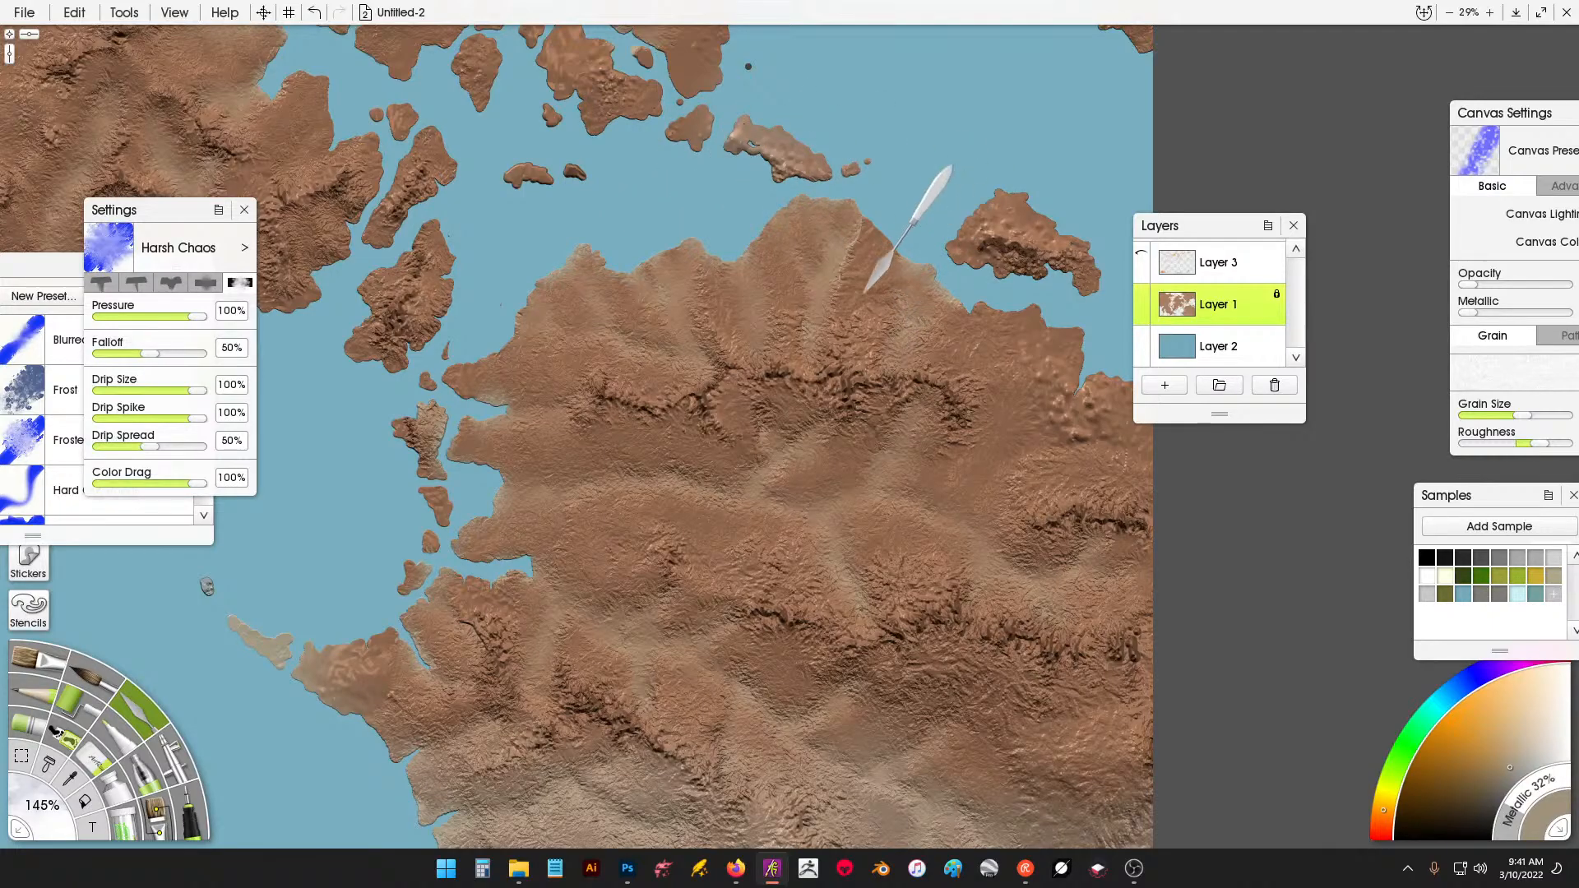
# Soften the western continent's mountain ridges south of the small lake and down toward its southern peninsulas.
pyautogui.moveTo(679, 354); pyautogui.dragTo(788, 635)
pyautogui.moveTo(750, 448); pyautogui.dragTo(800, 648)
pyautogui.moveTo(565, 537); pyautogui.dragTo(906, 200)
pyautogui.moveTo(658, 452); pyautogui.dragTo(976, 239)
pyautogui.moveTo(704, 509); pyautogui.dragTo(967, 627)
pyautogui.moveTo(763, 487); pyautogui.dragTo(881, 627)
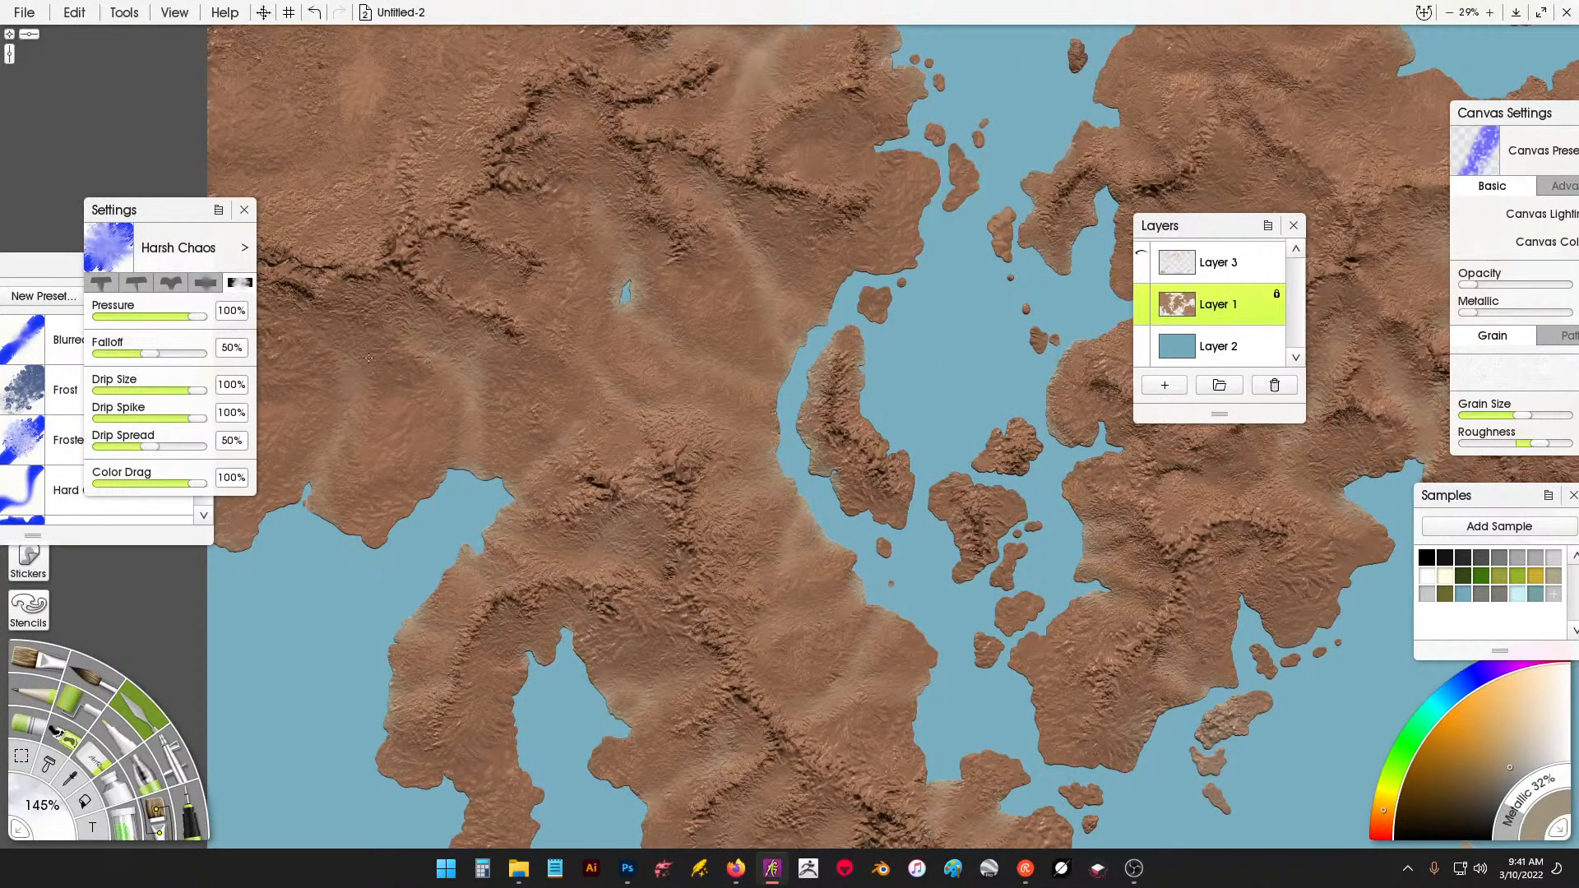
pyautogui.moveTo(934, 259); pyautogui.dragTo(864, 325)
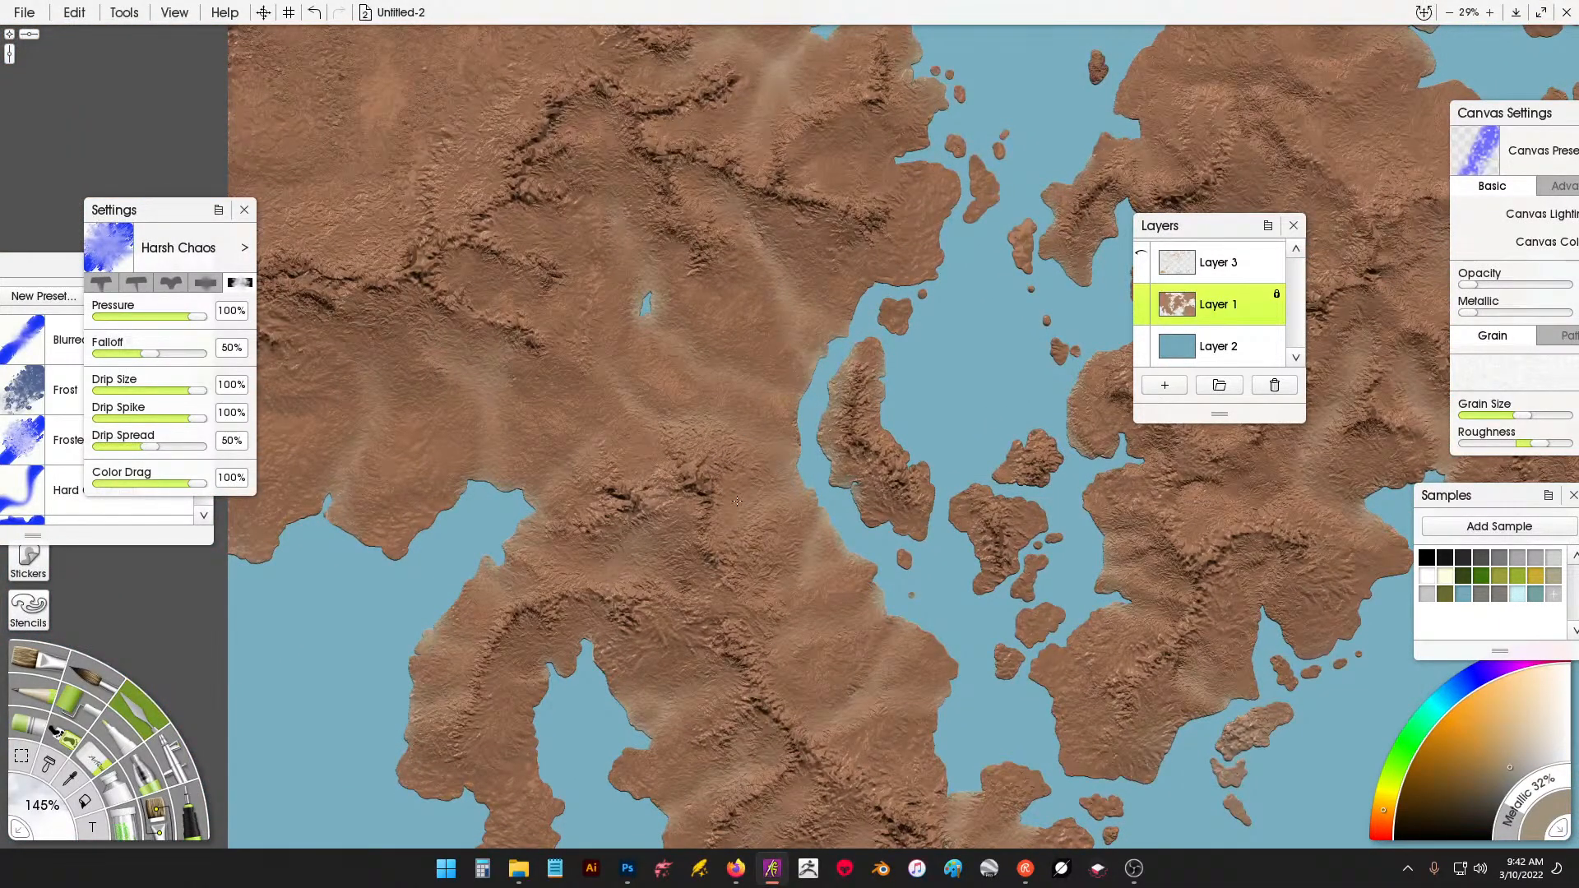
pyautogui.moveTo(656, 475)
pyautogui.mouseDown()
pyautogui.moveTo(648, 541)
pyautogui.moveTo(620, 542)
pyautogui.moveTo(602, 484)
pyautogui.mouseUp()
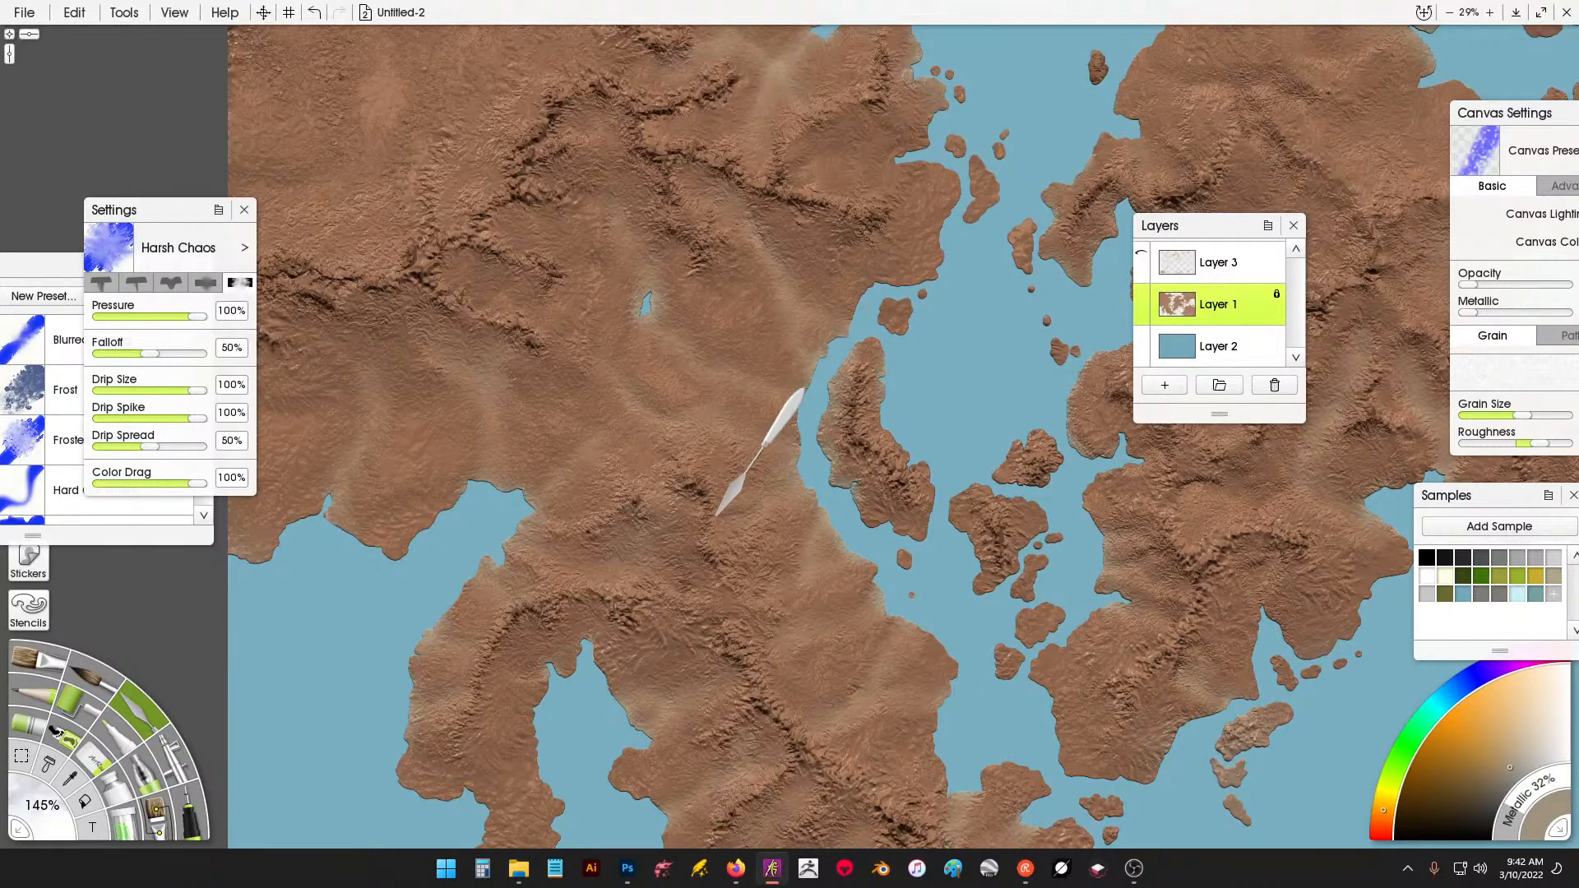
pyautogui.scroll(-3, 721, 466)
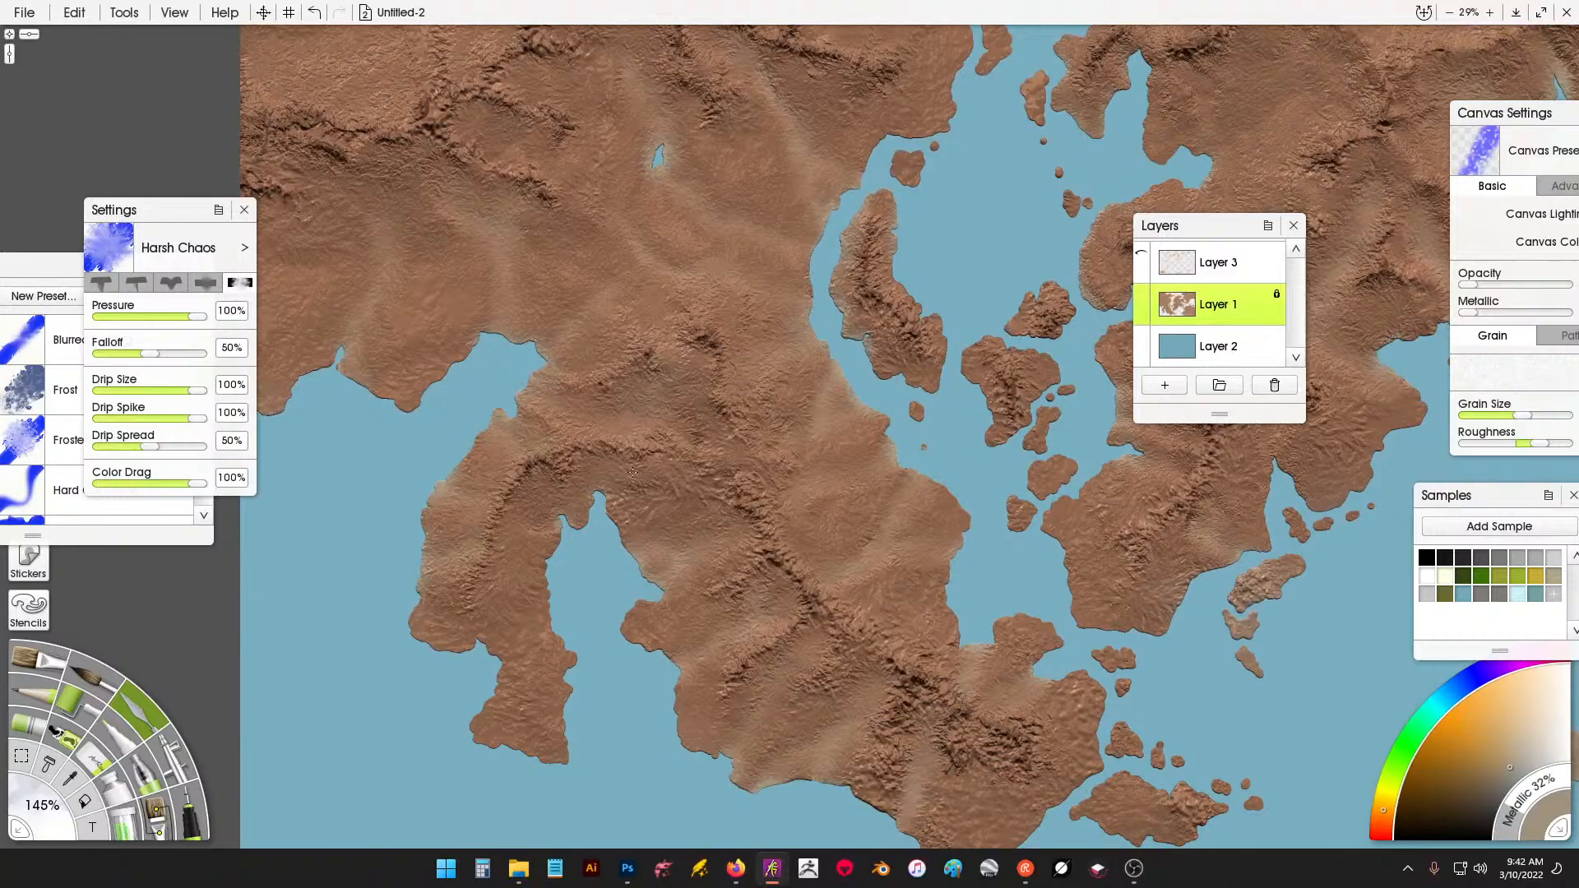
pyautogui.moveTo(743, 523); pyautogui.dragTo(778, 502)
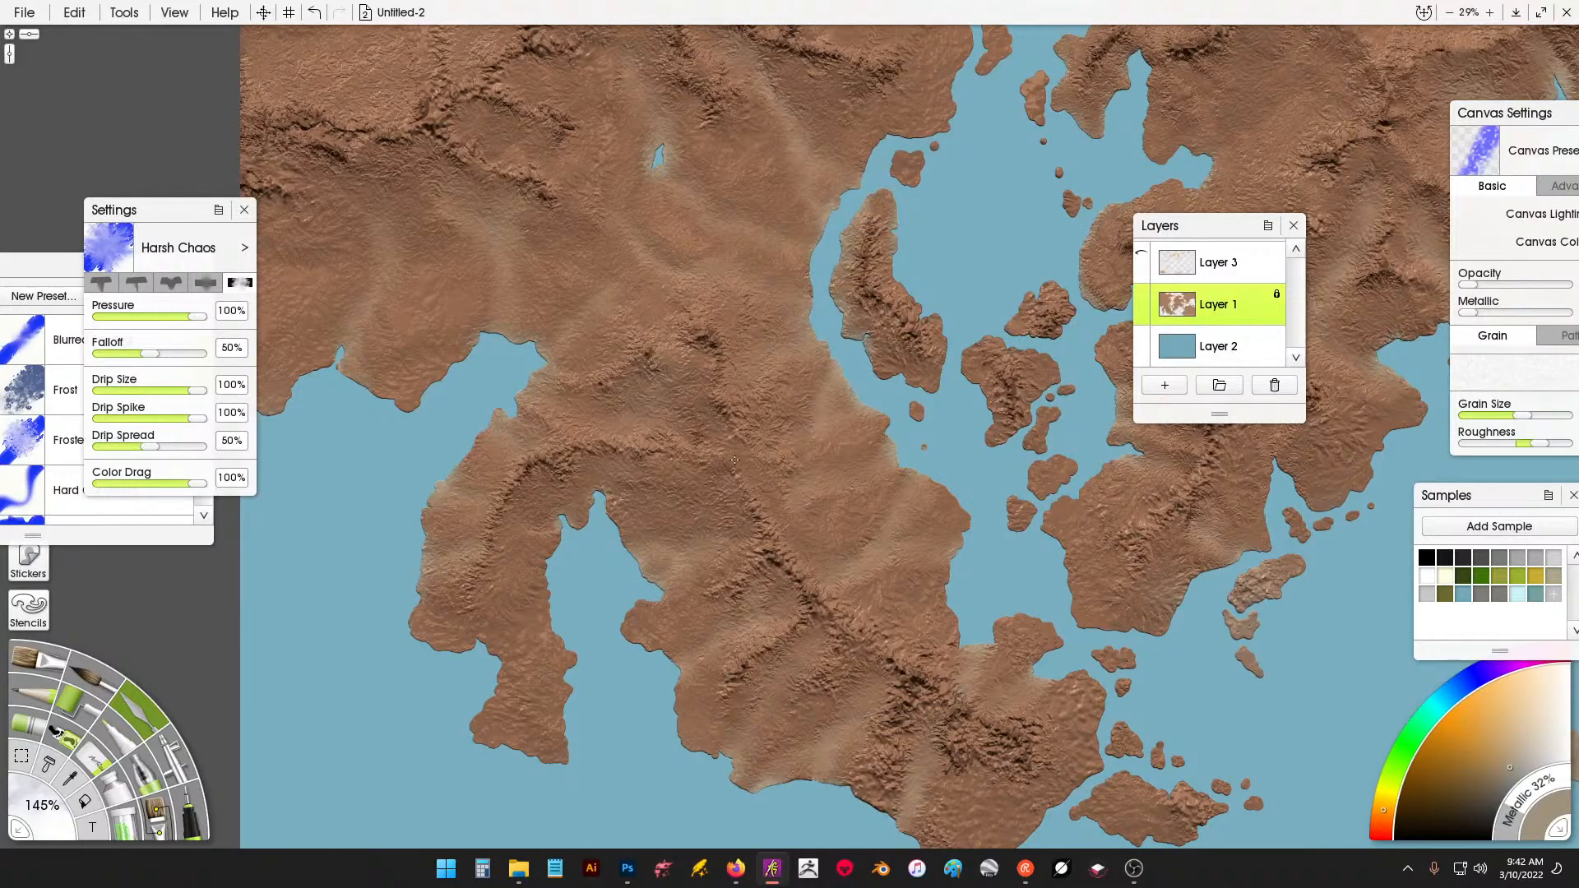
pyautogui.moveTo(762, 588)
pyautogui.mouseDown()
pyautogui.moveTo(790, 571)
pyautogui.moveTo(753, 481)
pyautogui.moveTo(794, 516)
pyautogui.moveTo(708, 345)
pyautogui.mouseUp()
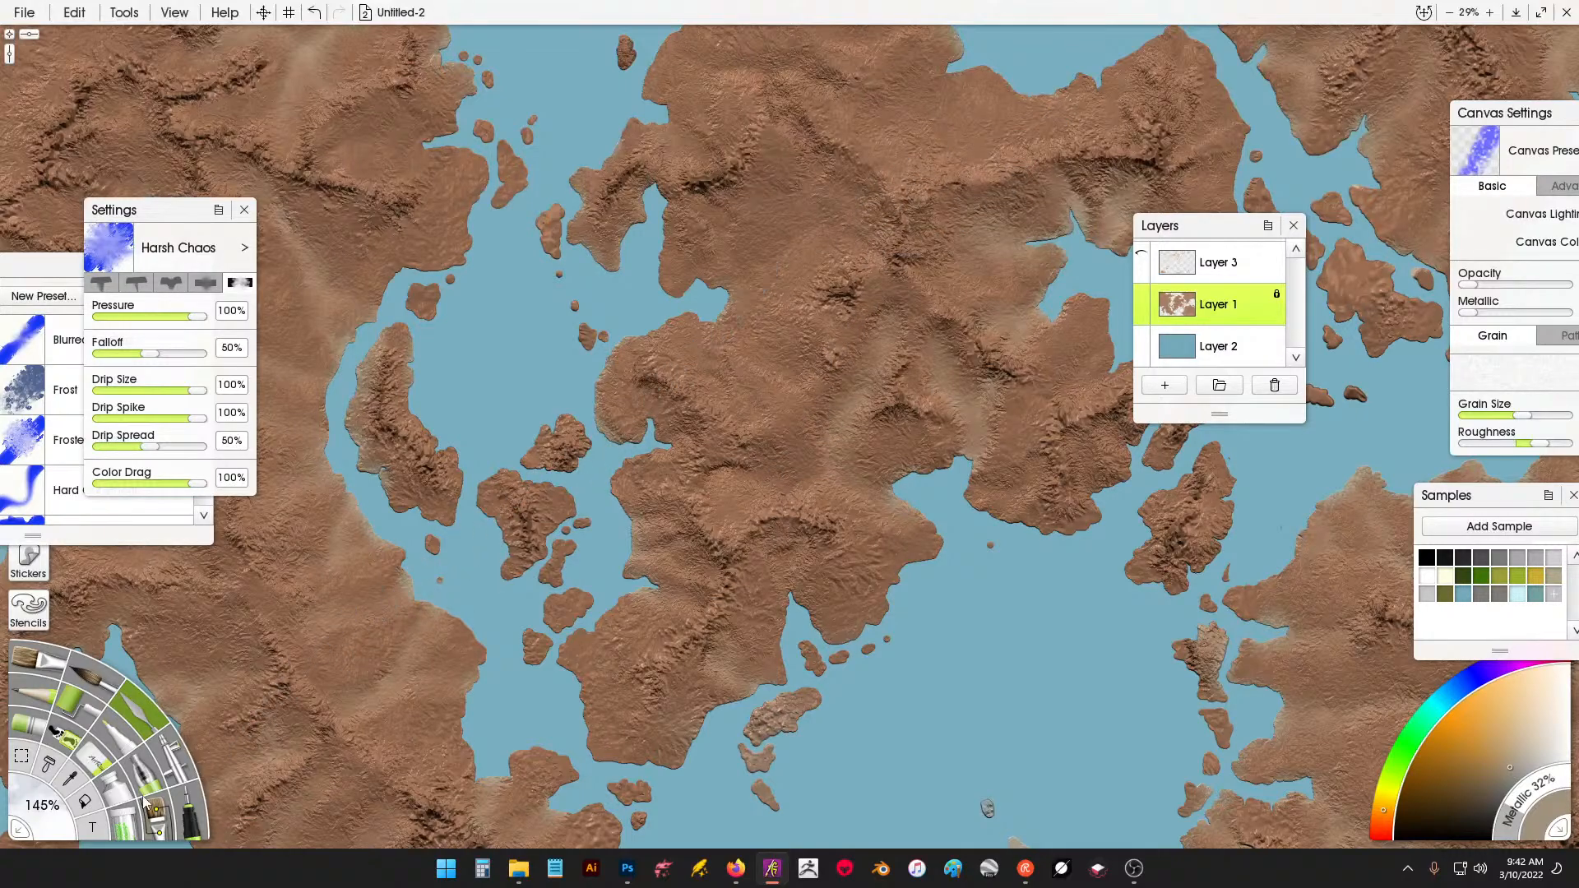
# Carve short branching river channels along the central continent's western and southern coasts with the Instant Erase eraser.
pyautogui.click(96, 761)
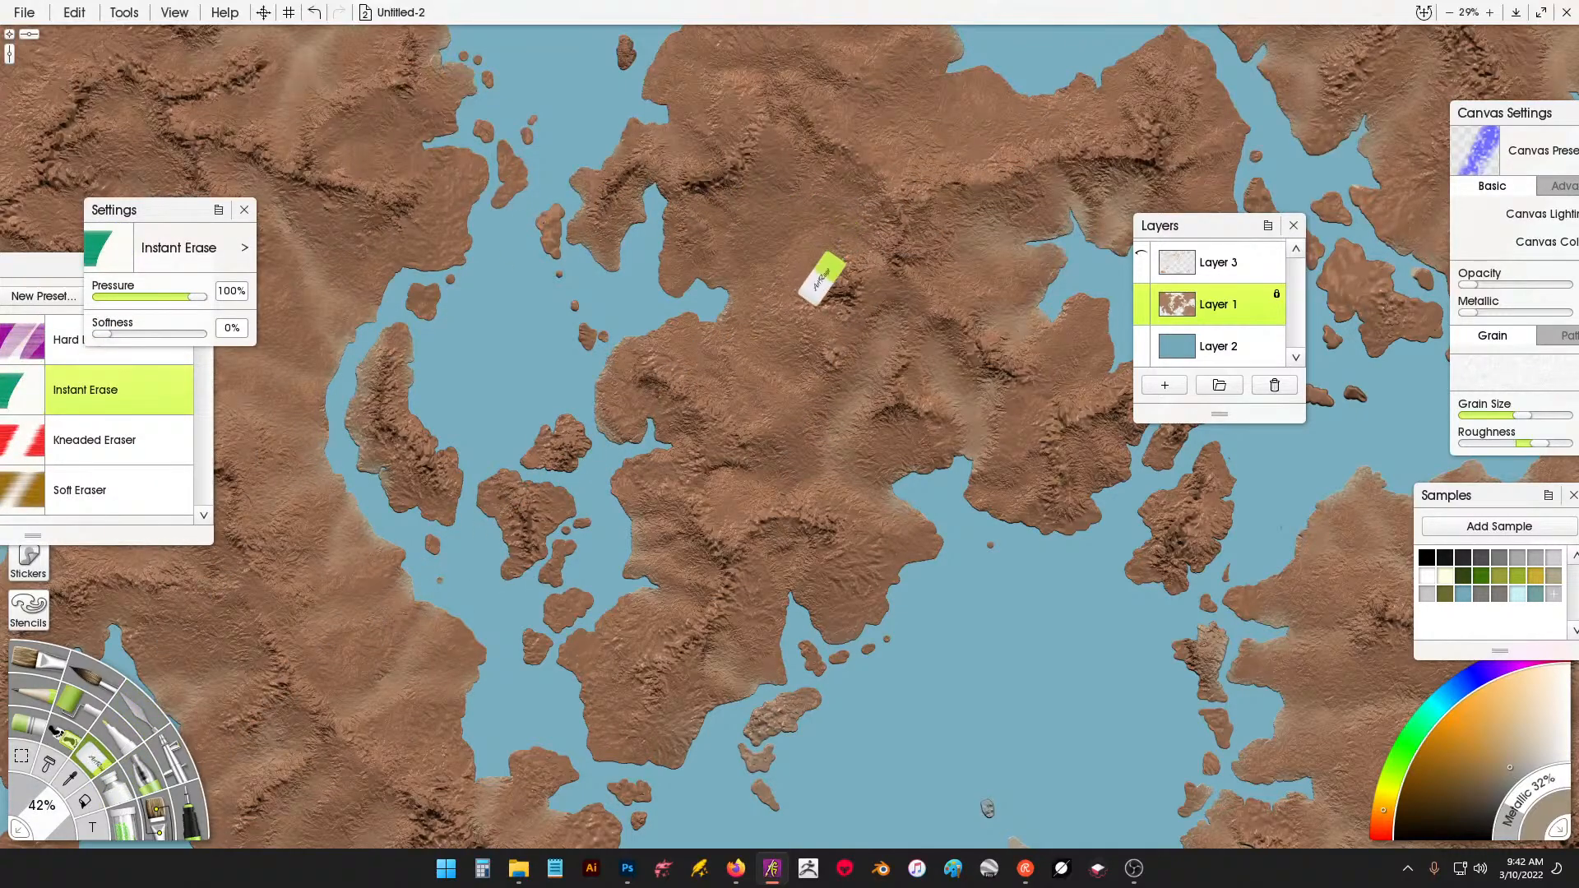
pyautogui.moveTo(765, 284)
pyautogui.mouseDown()
pyautogui.moveTo(710, 296)
pyautogui.moveTo(730, 273)
pyautogui.moveTo(700, 281)
pyautogui.moveTo(694, 384)
pyautogui.moveTo(702, 314)
pyautogui.moveTo(705, 365)
pyautogui.moveTo(662, 311)
pyautogui.moveTo(628, 326)
pyautogui.moveTo(648, 367)
pyautogui.moveTo(605, 326)
pyautogui.moveTo(636, 364)
pyautogui.moveTo(623, 317)
pyautogui.moveTo(644, 399)
pyautogui.moveTo(661, 382)
pyautogui.moveTo(646, 424)
pyautogui.mouseUp()
pyautogui.moveTo(683, 498)
pyautogui.mouseDown()
pyautogui.moveTo(610, 503)
pyautogui.moveTo(668, 497)
pyautogui.moveTo(611, 459)
pyautogui.moveTo(651, 488)
pyautogui.moveTo(665, 445)
pyautogui.mouseUp()
pyautogui.moveTo(762, 529)
pyautogui.mouseDown()
pyautogui.moveTo(786, 598)
pyautogui.moveTo(848, 553)
pyautogui.moveTo(895, 574)
pyautogui.moveTo(882, 553)
pyautogui.moveTo(919, 520)
pyautogui.mouseUp()
pyautogui.moveTo(906, 424); pyautogui.dragTo(890, 510)
pyautogui.moveTo(1001, 423)
pyautogui.mouseDown()
pyautogui.moveTo(739, 422)
pyautogui.moveTo(860, 481)
pyautogui.mouseUp()
# Carve river channels running north and south from the mountain ridge on the central continent's northeastern arm, including one into the eastern bay.
pyautogui.moveTo(700, 210); pyautogui.dragTo(786, 247)
pyautogui.moveTo(798, 180); pyautogui.dragTo(827, 239)
pyautogui.moveTo(867, 181); pyautogui.dragTo(881, 265)
pyautogui.moveTo(843, 142); pyautogui.dragTo(844, 77)
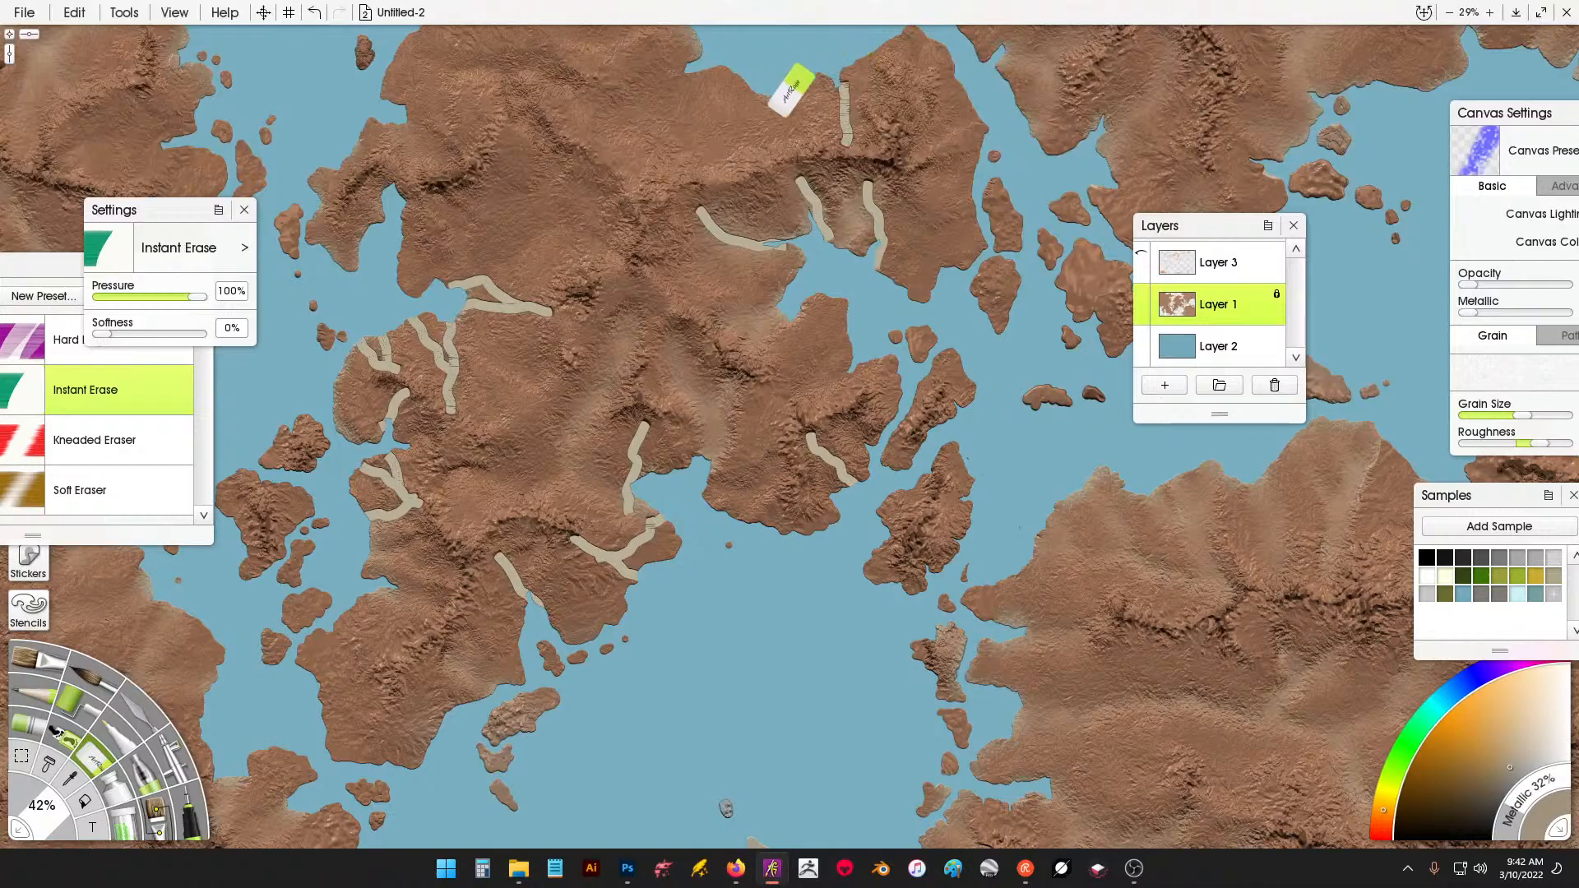
pyautogui.moveTo(749, 111)
pyautogui.mouseDown()
pyautogui.moveTo(749, 267)
pyautogui.moveTo(776, 254)
pyautogui.moveTo(754, 262)
pyautogui.moveTo(772, 282)
pyautogui.mouseUp()
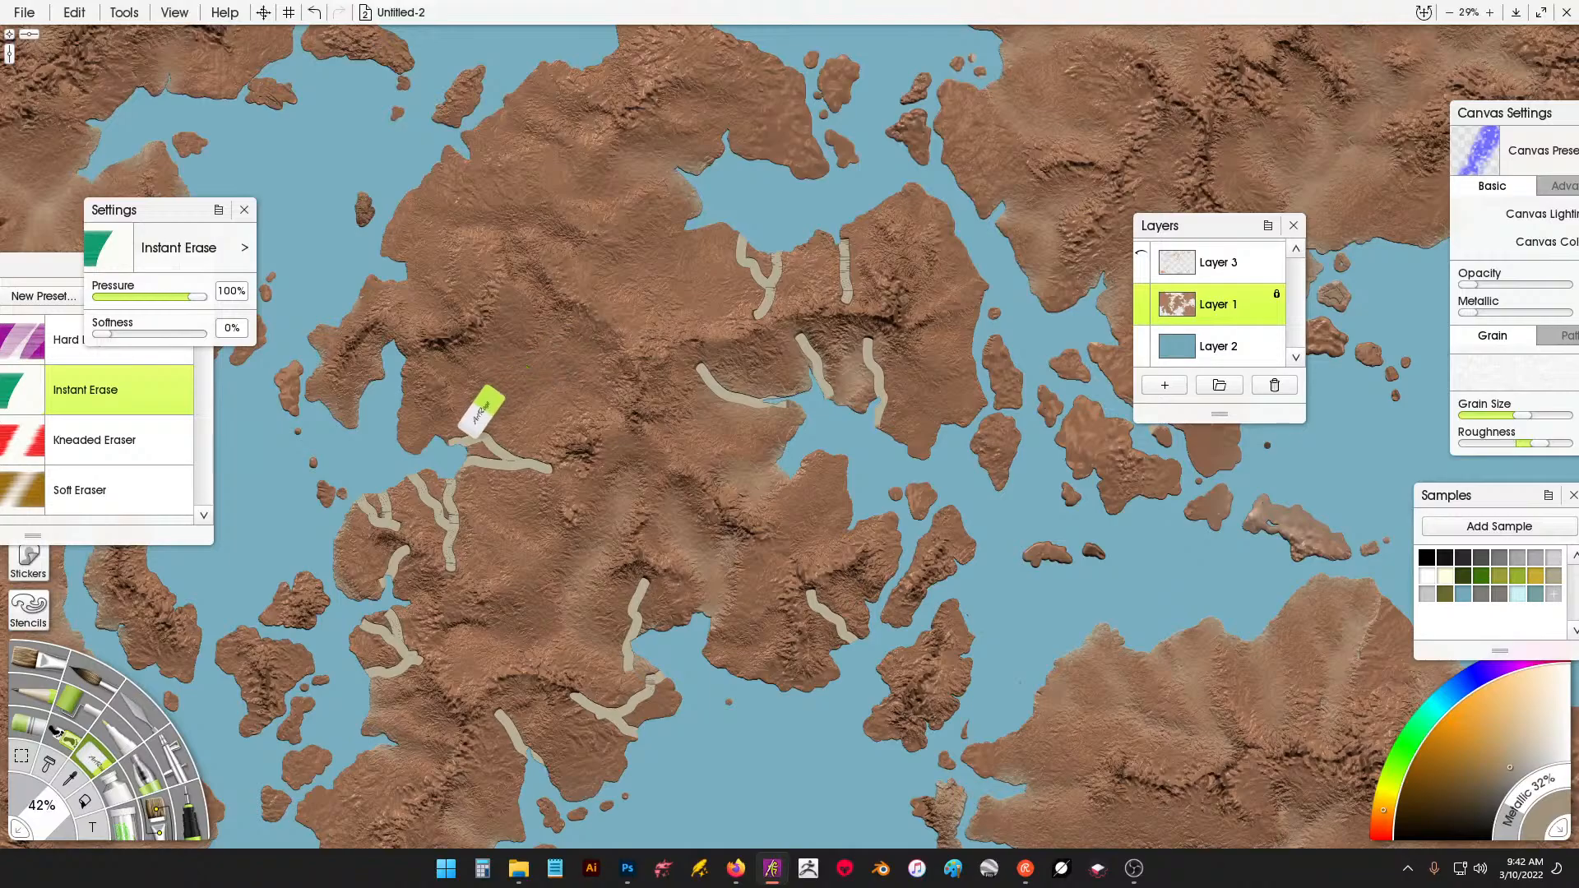
# Carve a long diagonal river from the central continent's western inlet to its northern bay, with a forked tributary on its northwest side.
pyautogui.moveTo(476, 439)
pyautogui.mouseDown()
pyautogui.moveTo(652, 304)
pyautogui.moveTo(699, 364)
pyautogui.mouseUp()
pyautogui.moveTo(666, 309); pyautogui.dragTo(702, 229)
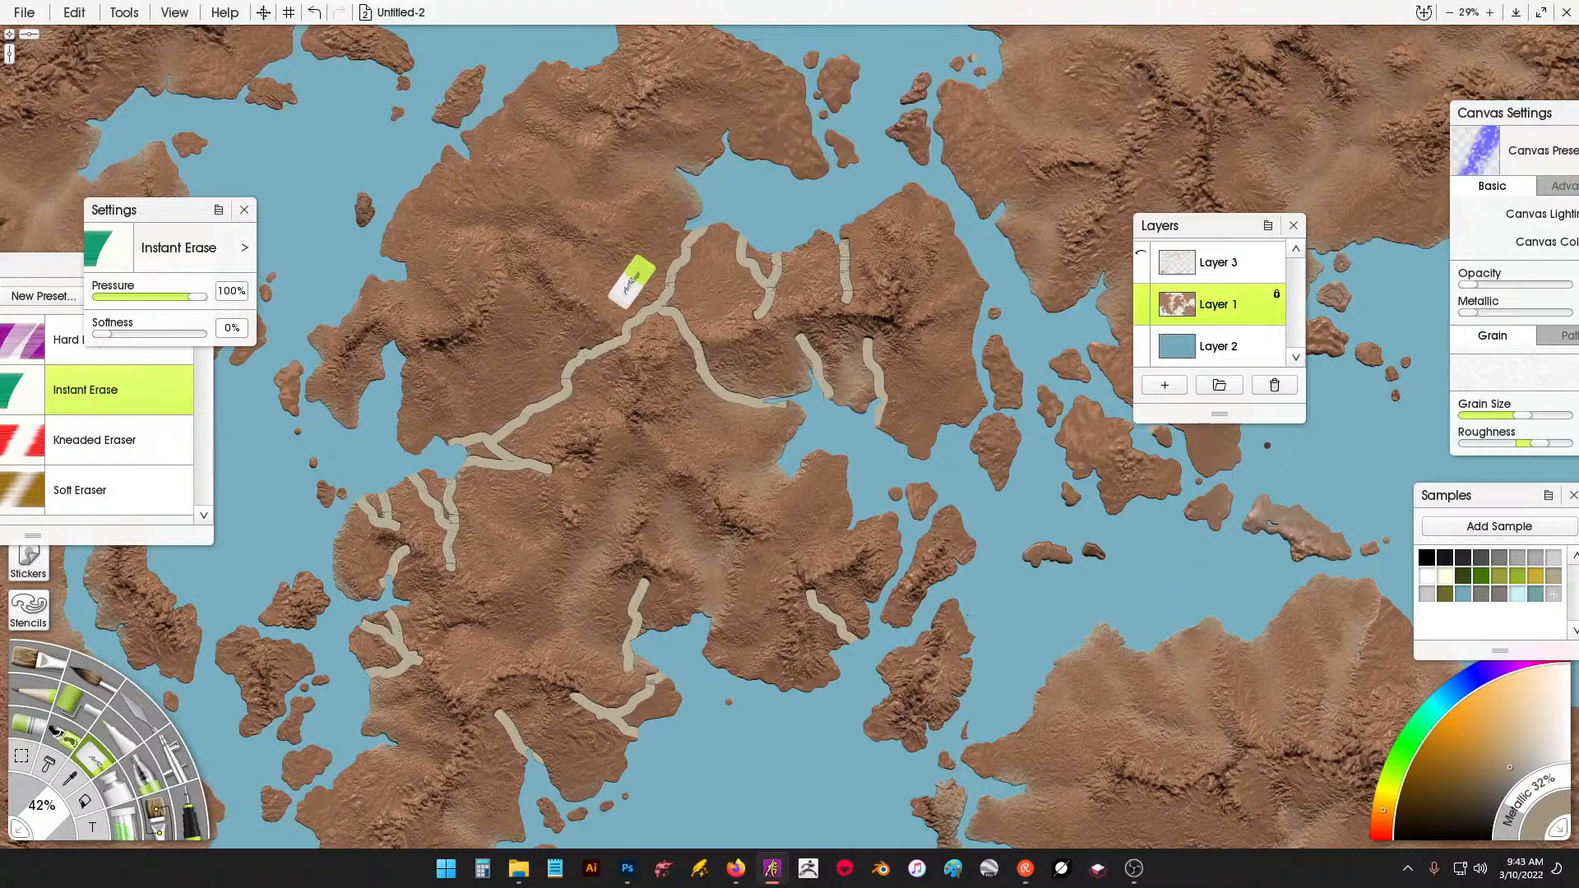
pyautogui.moveTo(642, 312)
pyautogui.mouseDown()
pyautogui.moveTo(578, 266)
pyautogui.moveTo(631, 285)
pyautogui.mouseUp()
# Carve short branching channels at the tip and along the east coast of the central continent's northeastern arm.
pyautogui.moveTo(896, 272); pyautogui.dragTo(858, 218)
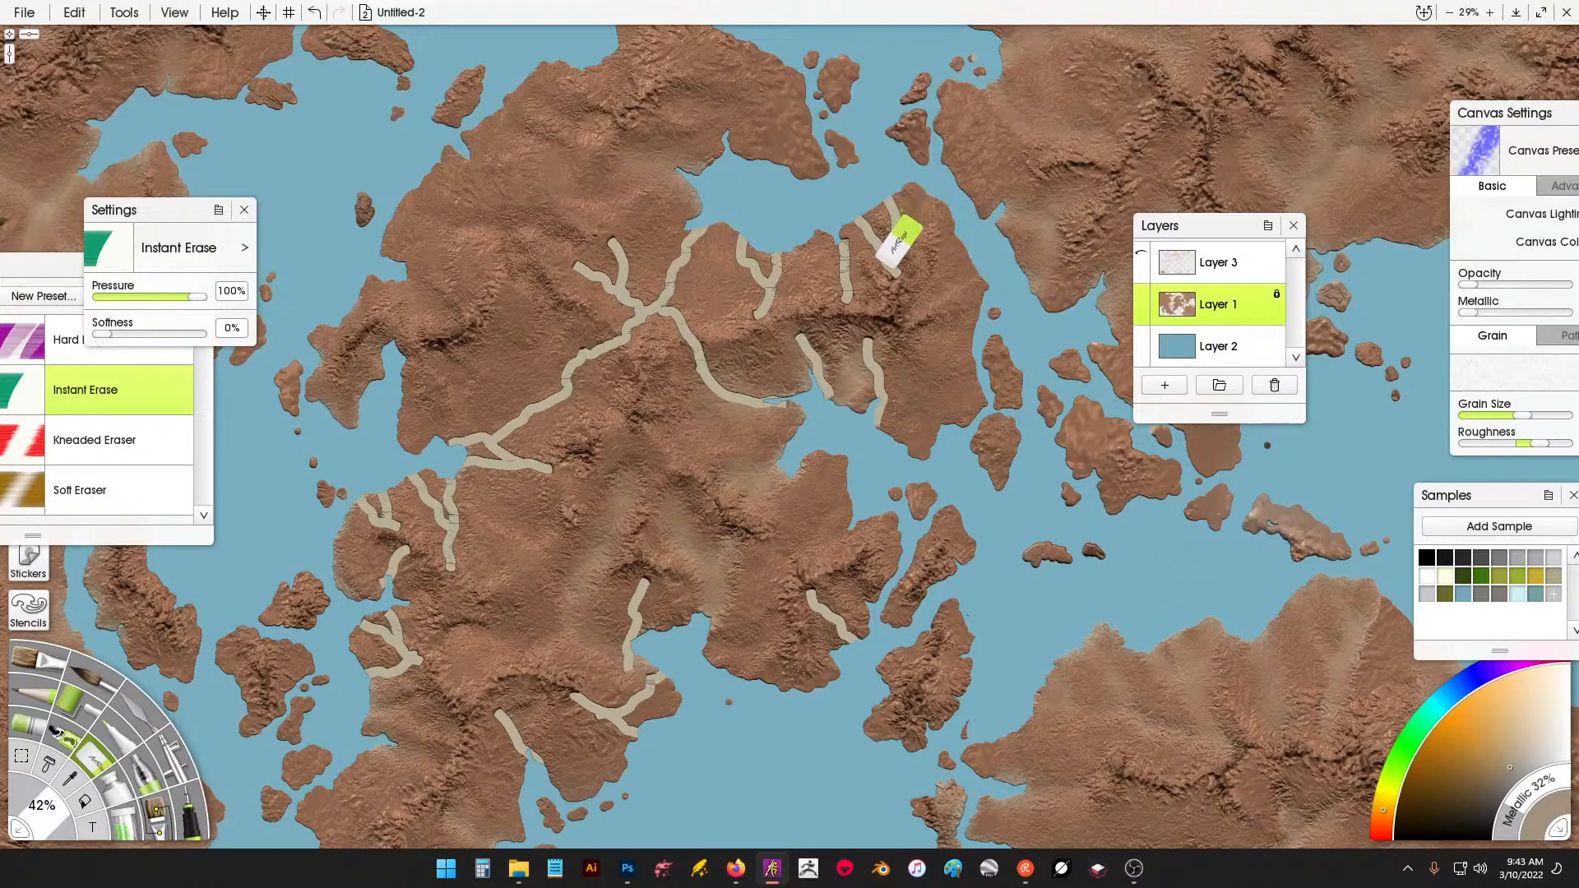
pyautogui.moveTo(971, 276)
pyautogui.mouseDown()
pyautogui.moveTo(913, 296)
pyautogui.moveTo(918, 333)
pyautogui.moveTo(965, 348)
pyautogui.moveTo(932, 390)
pyautogui.moveTo(944, 421)
pyautogui.mouseUp()
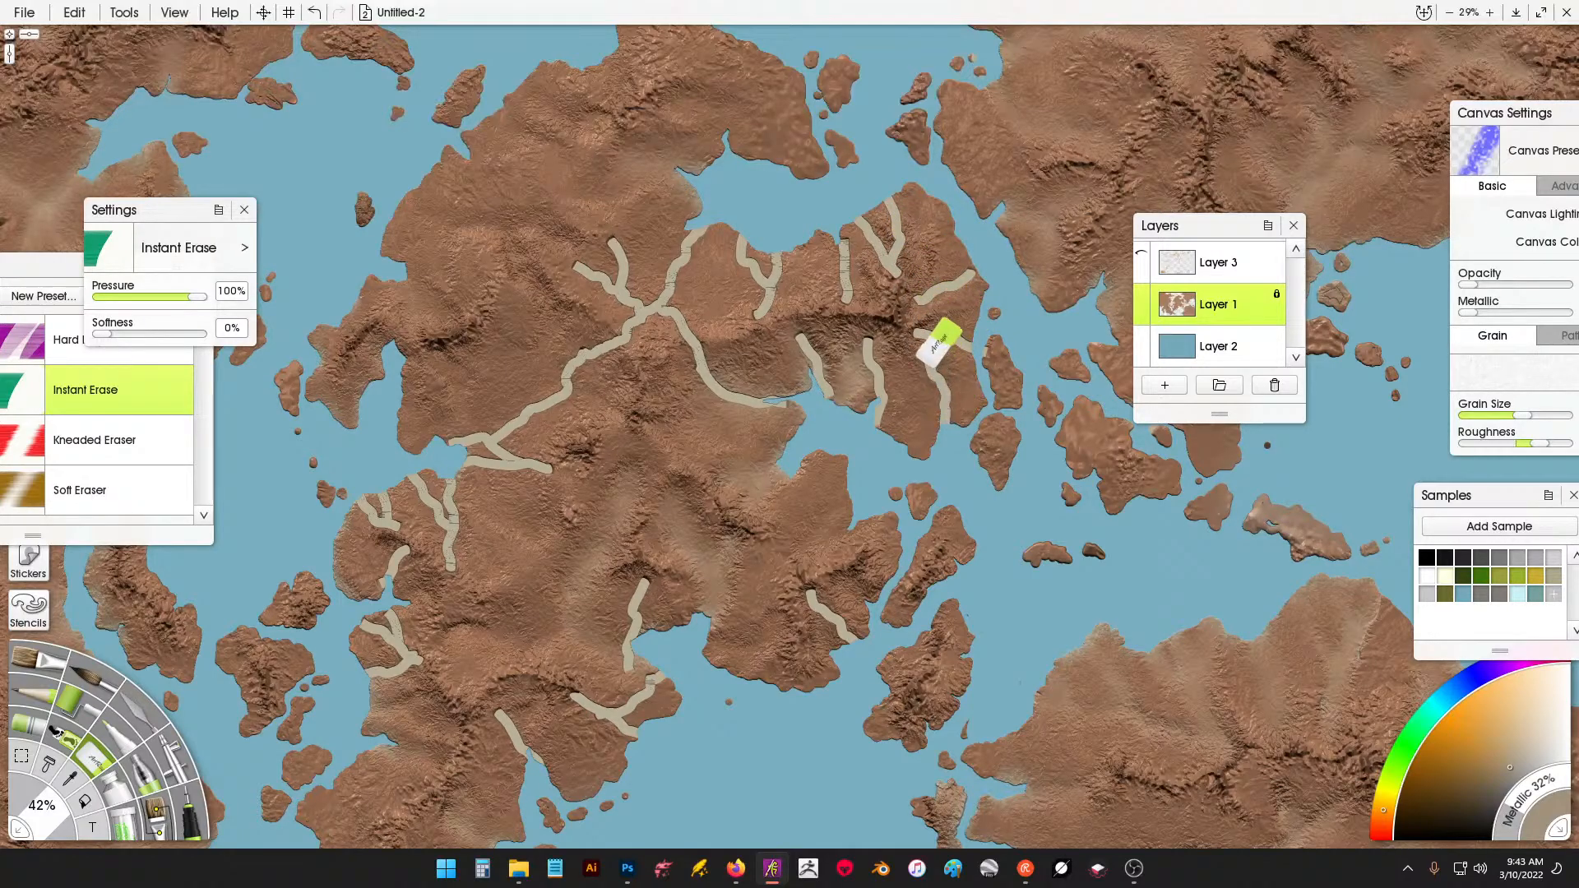
pyautogui.moveTo(923, 363); pyautogui.dragTo(913, 353)
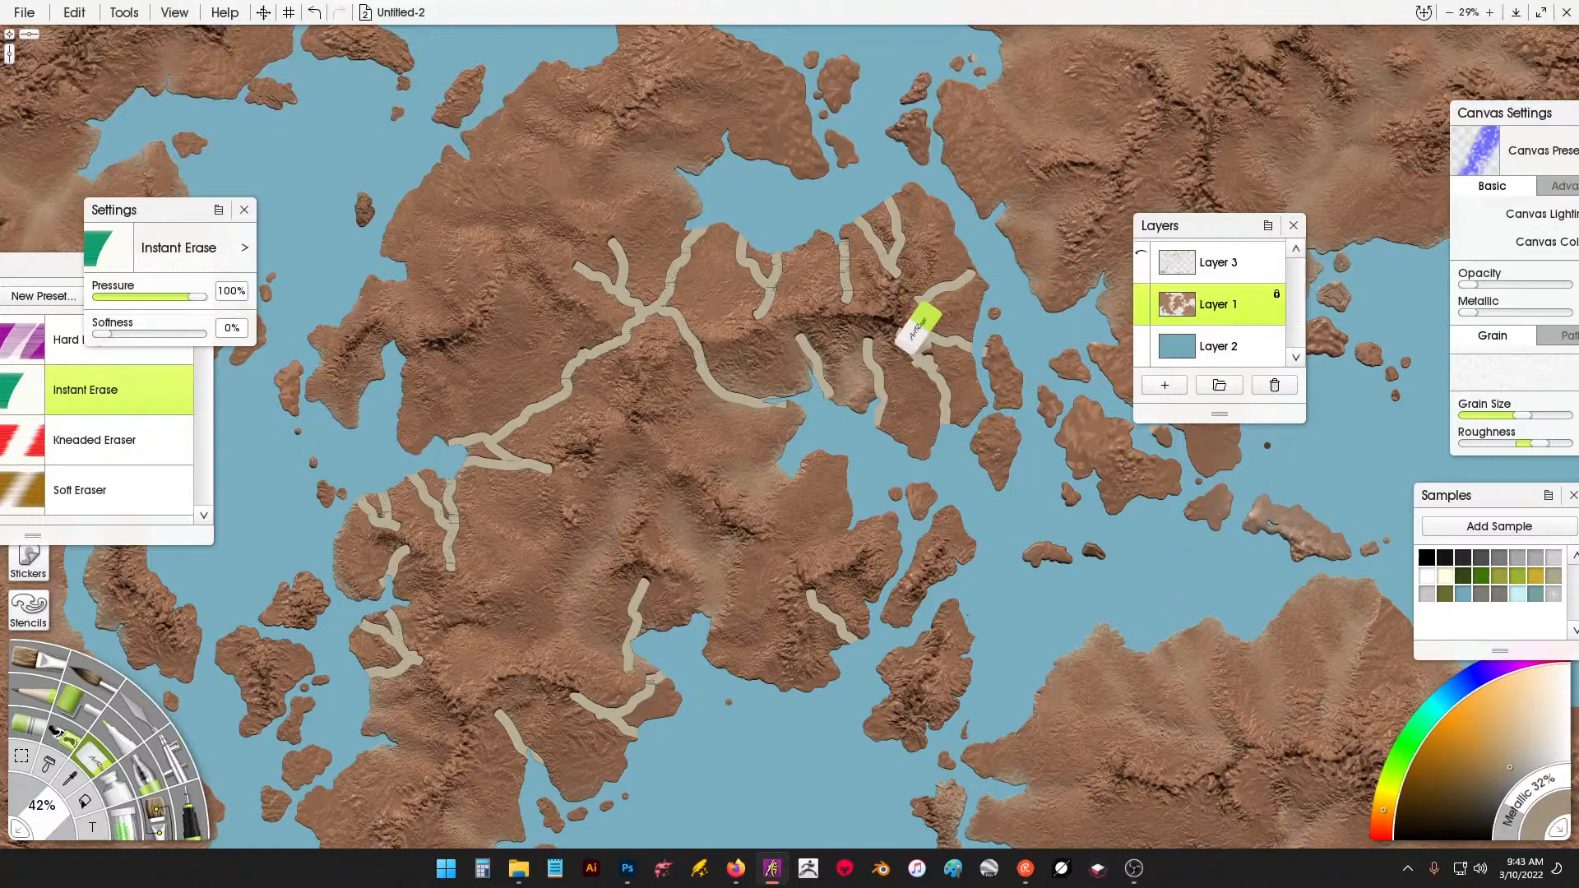
# Carve branching river channels across the central continent's northern headland and around the small peninsula on its west coast.
pyautogui.moveTo(651, 153)
pyautogui.mouseDown()
pyautogui.moveTo(717, 267)
pyautogui.moveTo(695, 251)
pyautogui.moveTo(788, 232)
pyautogui.moveTo(804, 260)
pyautogui.mouseUp()
pyautogui.moveTo(754, 188)
pyautogui.mouseDown()
pyautogui.moveTo(799, 138)
pyautogui.moveTo(852, 180)
pyautogui.moveTo(772, 175)
pyautogui.mouseUp()
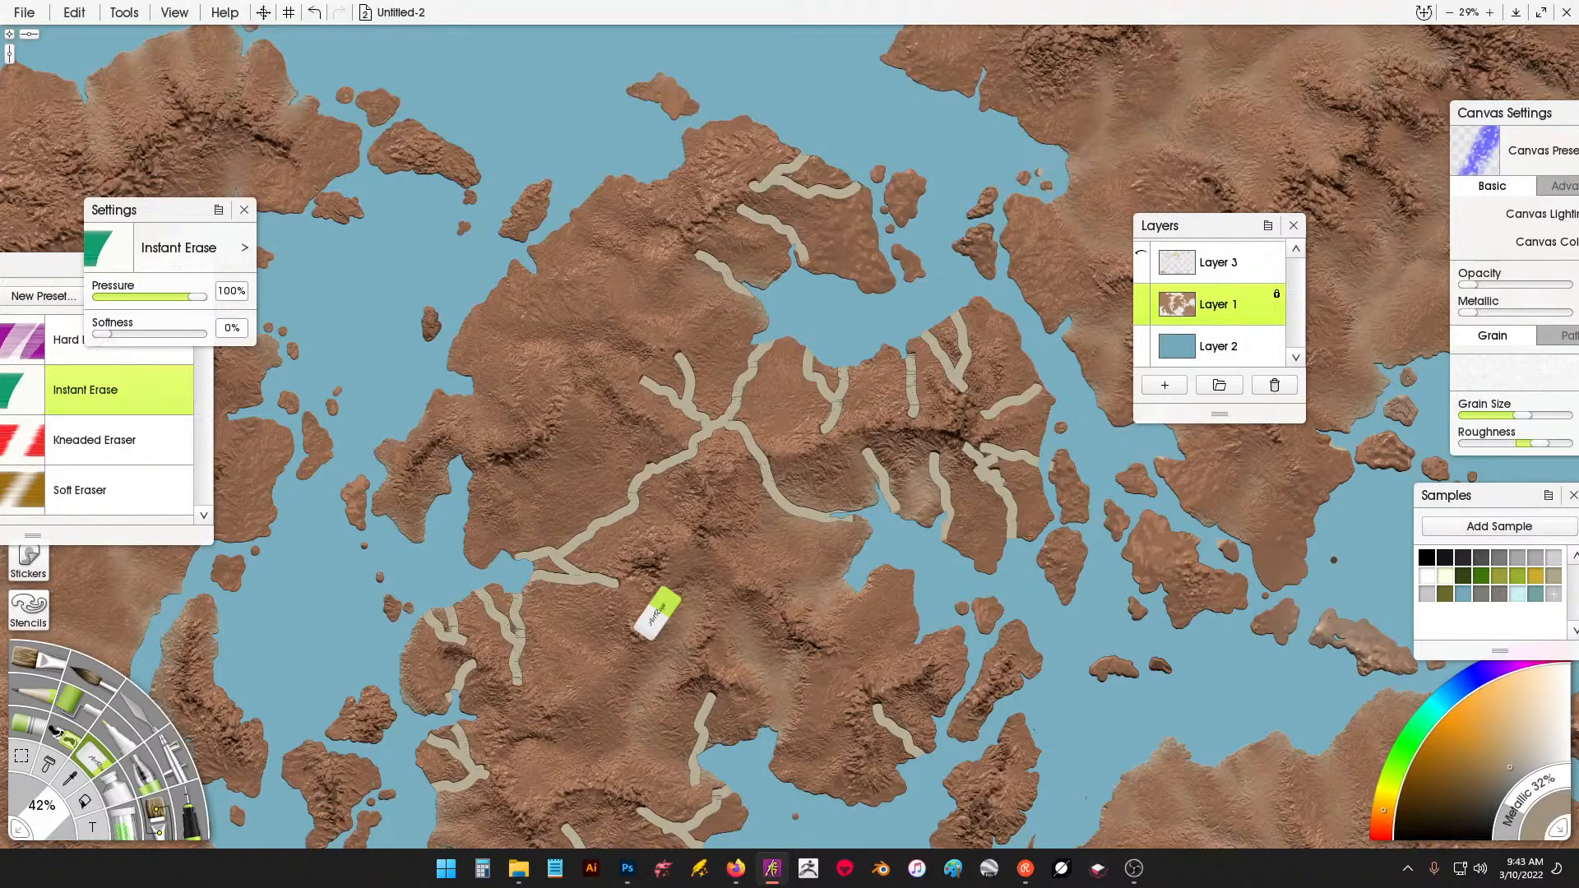
pyautogui.moveTo(716, 195)
pyautogui.mouseDown()
pyautogui.moveTo(673, 169)
pyautogui.moveTo(732, 164)
pyautogui.moveTo(736, 182)
pyautogui.mouseUp()
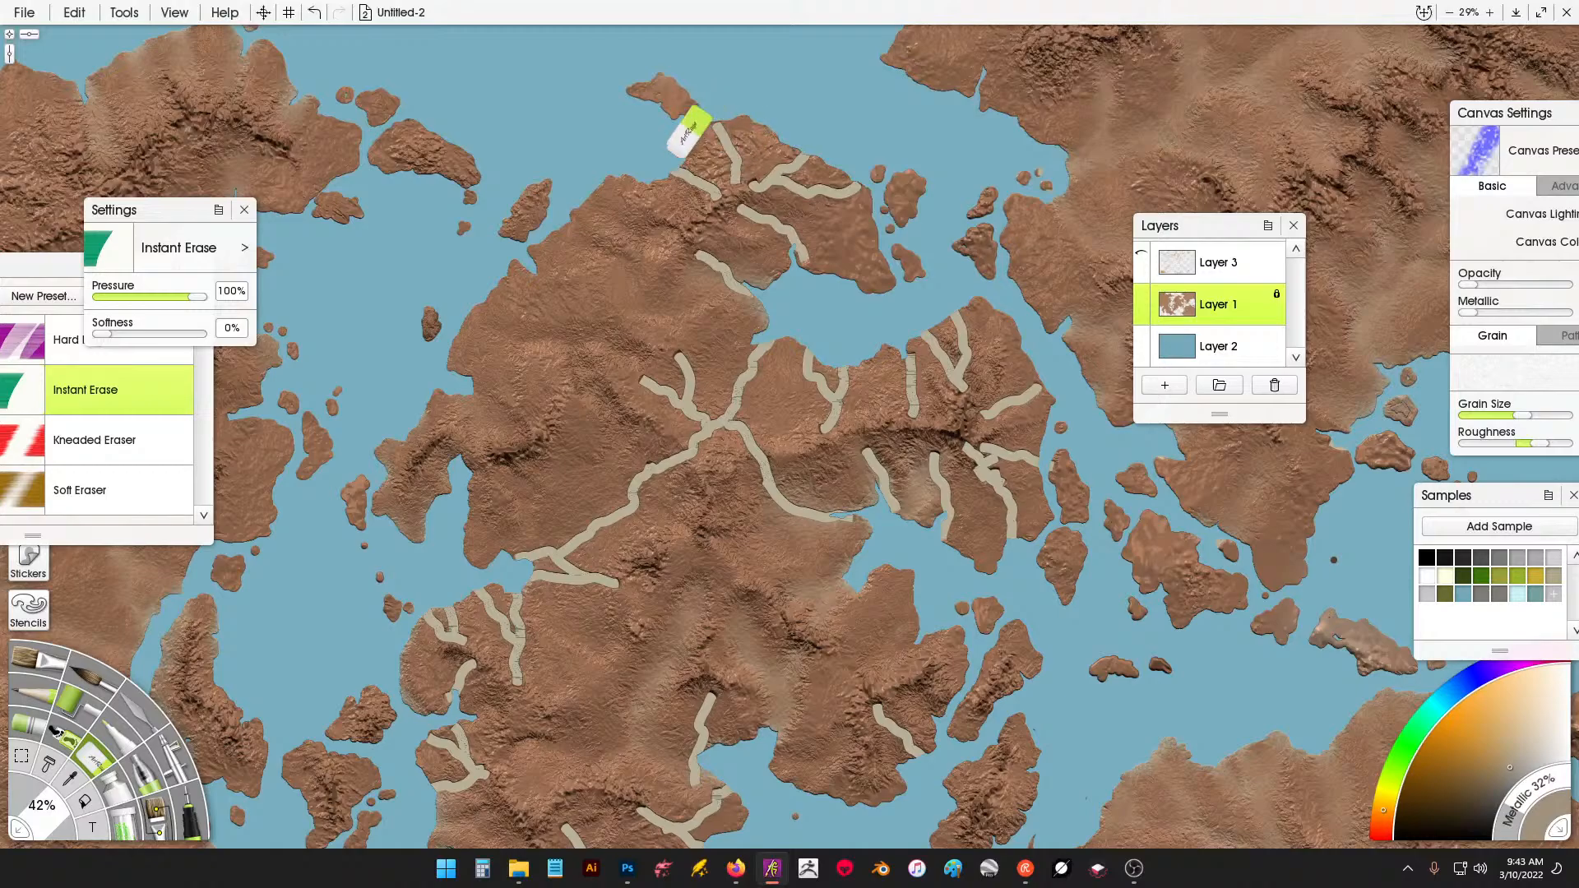
pyautogui.moveTo(586, 201)
pyautogui.mouseDown()
pyautogui.moveTo(659, 230)
pyautogui.moveTo(627, 224)
pyautogui.moveTo(625, 175)
pyautogui.mouseUp()
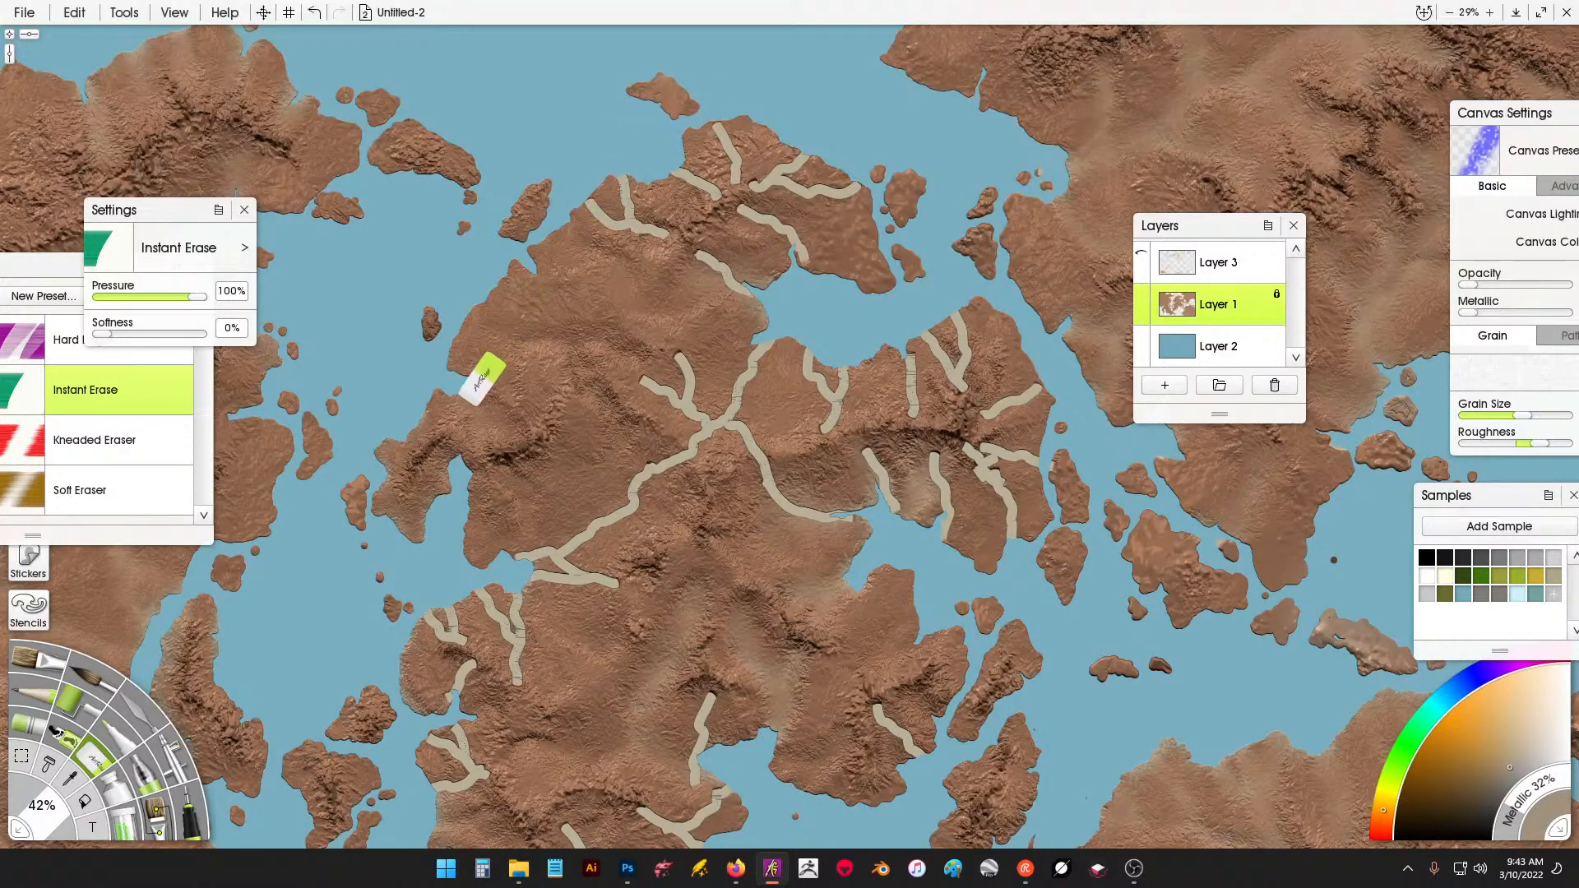
pyautogui.moveTo(463, 398)
pyautogui.mouseDown()
pyautogui.moveTo(526, 426)
pyautogui.moveTo(504, 411)
pyautogui.moveTo(500, 450)
pyautogui.moveTo(426, 445)
pyautogui.moveTo(471, 499)
pyautogui.mouseUp()
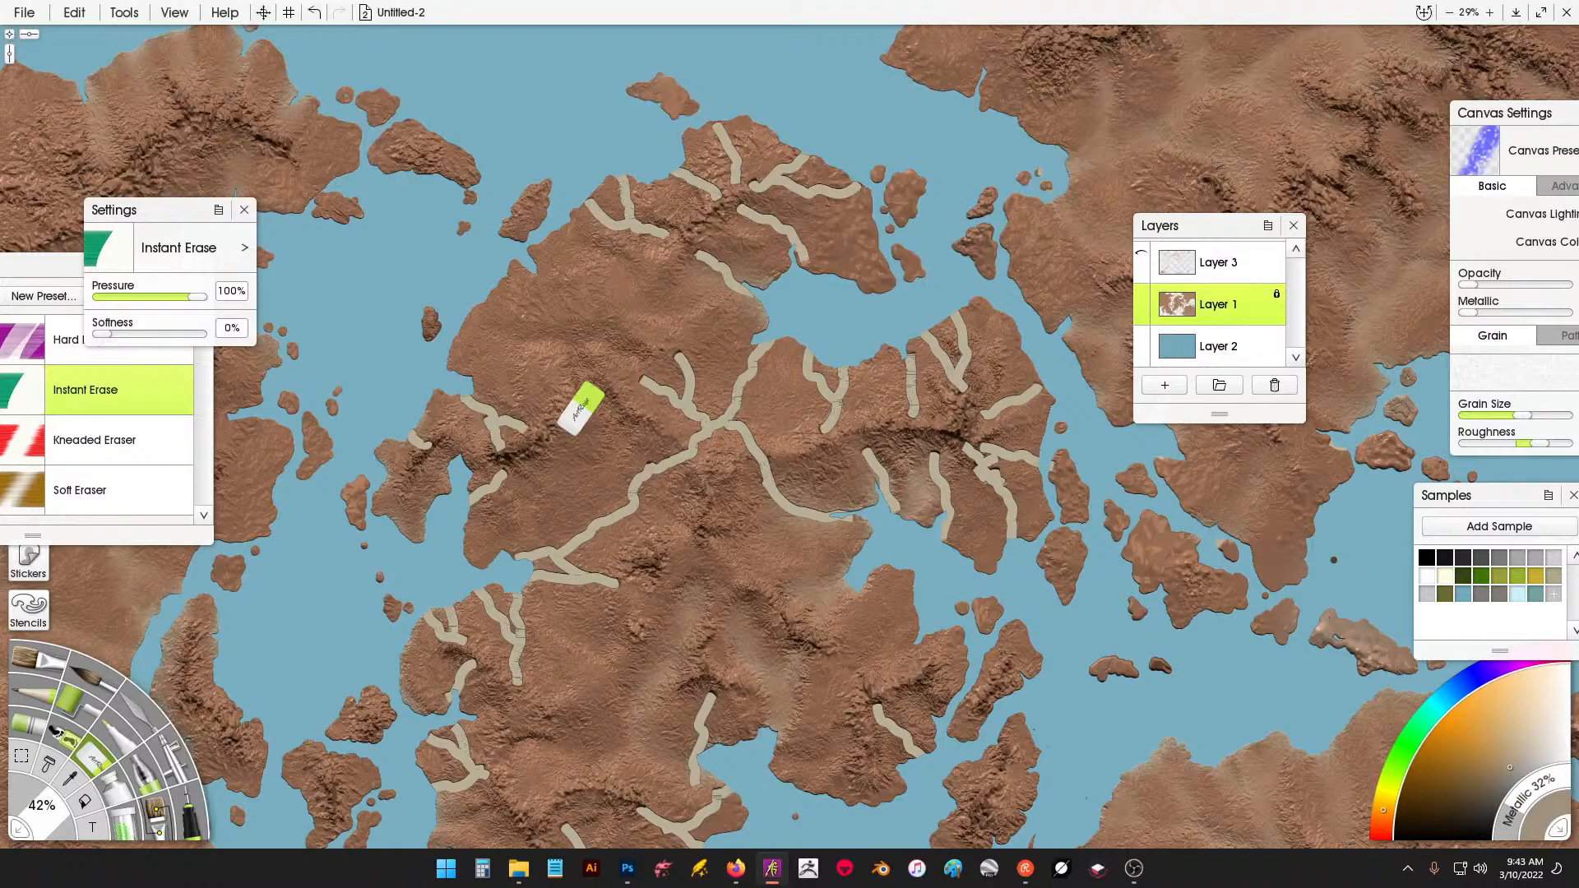
# Carve channels into the central continent's eastern bay and across its southeastern peninsula, undoing one stray stroke.
pyautogui.moveTo(760, 539)
pyautogui.mouseDown()
pyautogui.moveTo(729, 481)
pyautogui.moveTo(830, 491)
pyautogui.moveTo(780, 495)
pyautogui.moveTo(804, 461)
pyautogui.moveTo(837, 460)
pyautogui.mouseUp()
pyautogui.hotkey('ctrl', 'z')
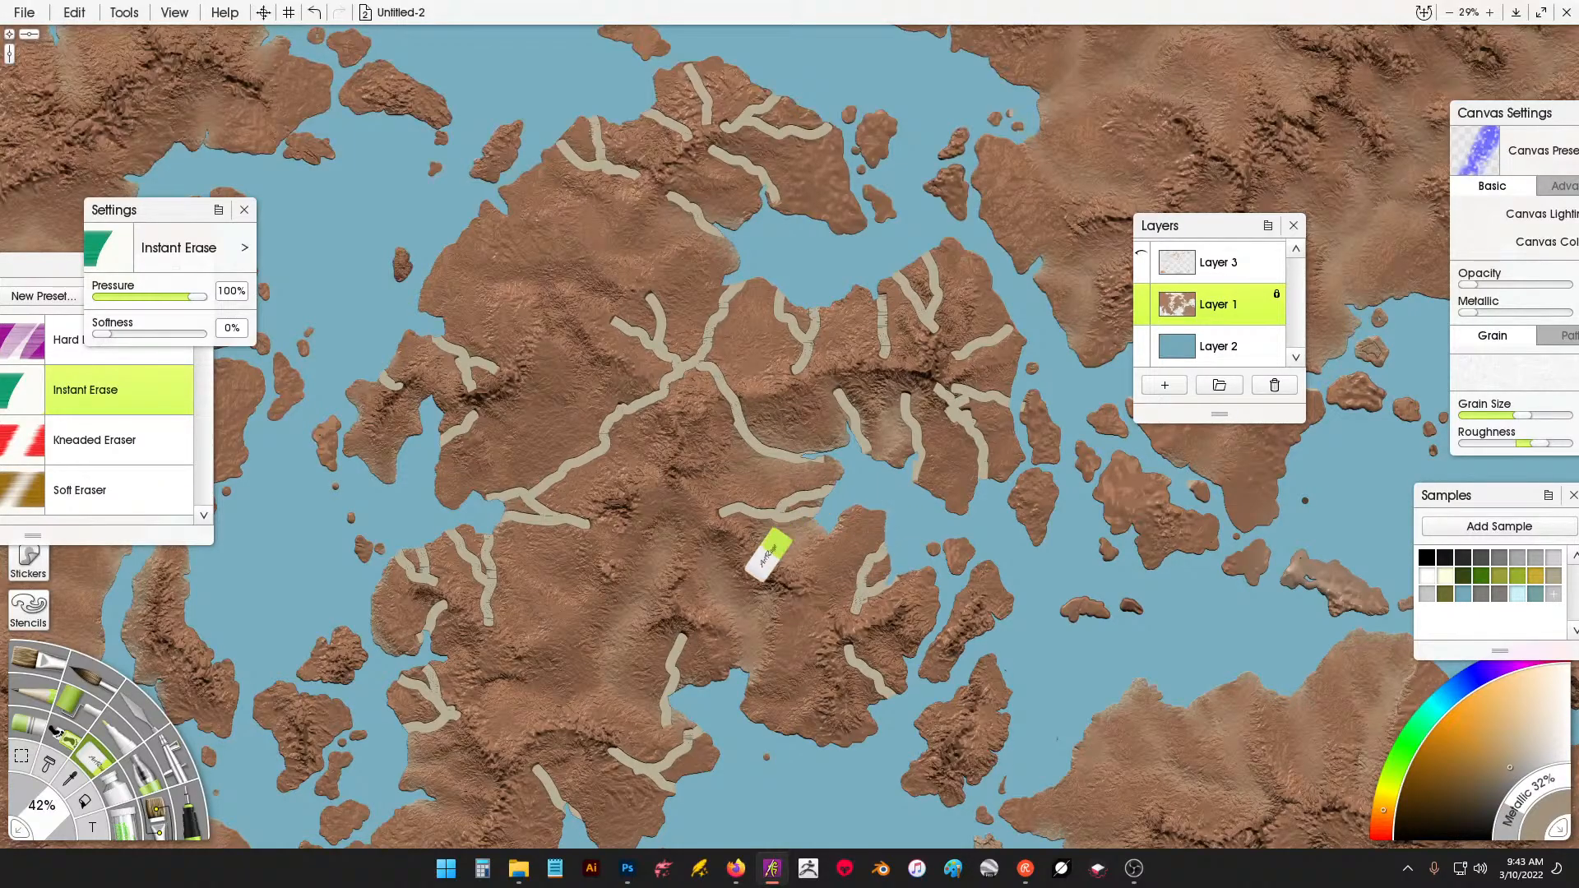
pyautogui.moveTo(752, 595)
pyautogui.mouseDown()
pyautogui.moveTo(755, 673)
pyautogui.moveTo(831, 644)
pyautogui.moveTo(846, 669)
pyautogui.moveTo(821, 687)
pyautogui.mouseUp()
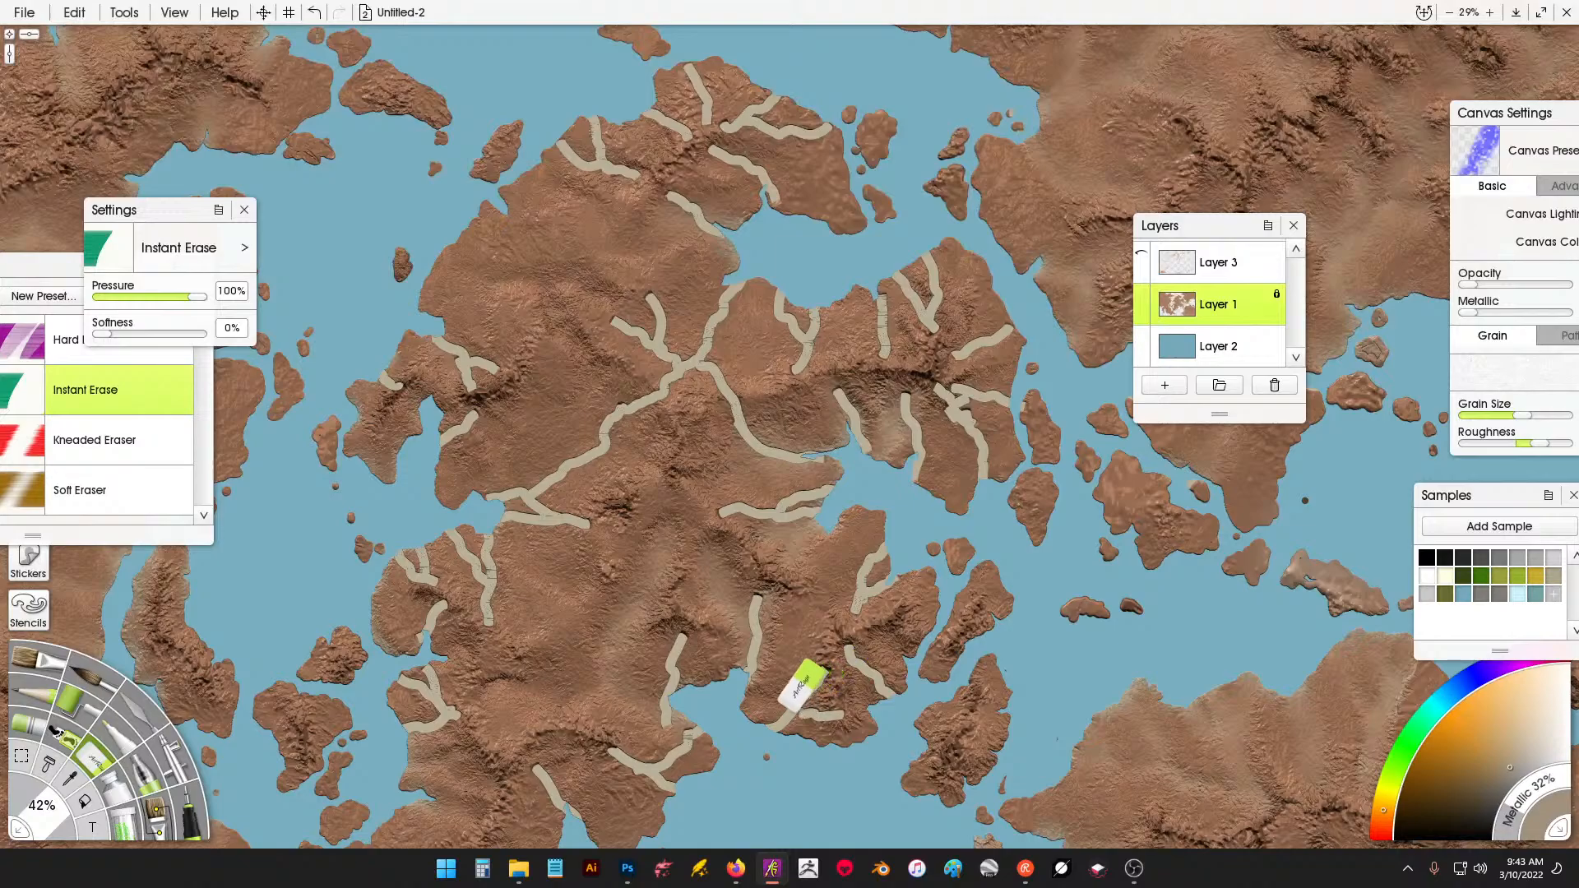
# Carve a branching river through the central continent's southern interior to the south coast inlet.
pyautogui.moveTo(652, 381); pyautogui.dragTo(844, 226)
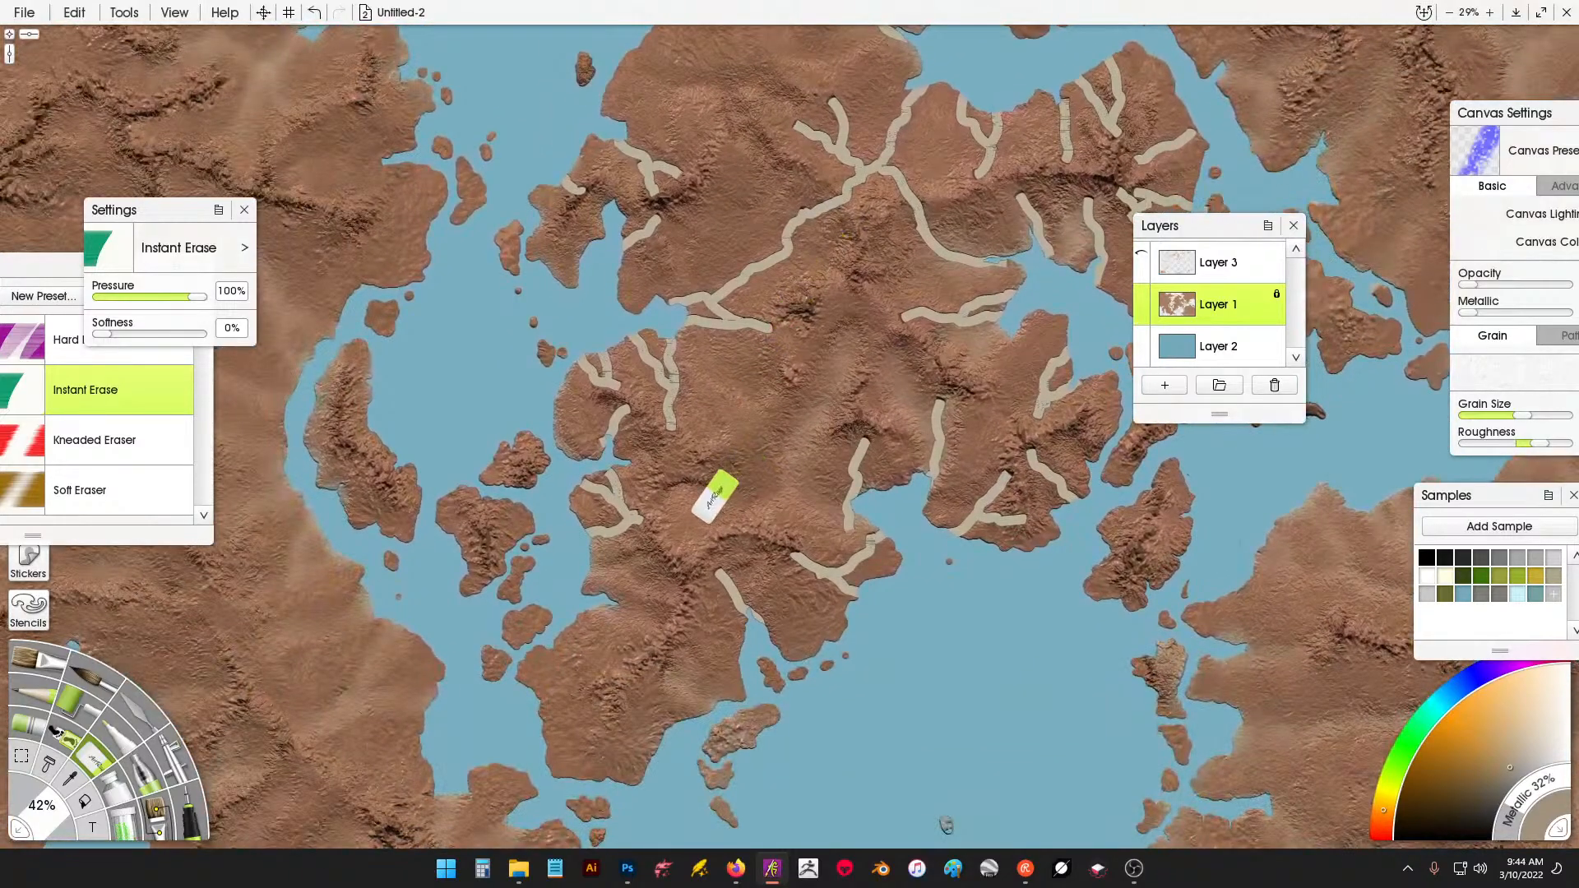
pyautogui.moveTo(695, 514)
pyautogui.mouseDown()
pyautogui.moveTo(754, 479)
pyautogui.moveTo(849, 507)
pyautogui.mouseUp()
pyautogui.moveTo(740, 442); pyautogui.dragTo(765, 473)
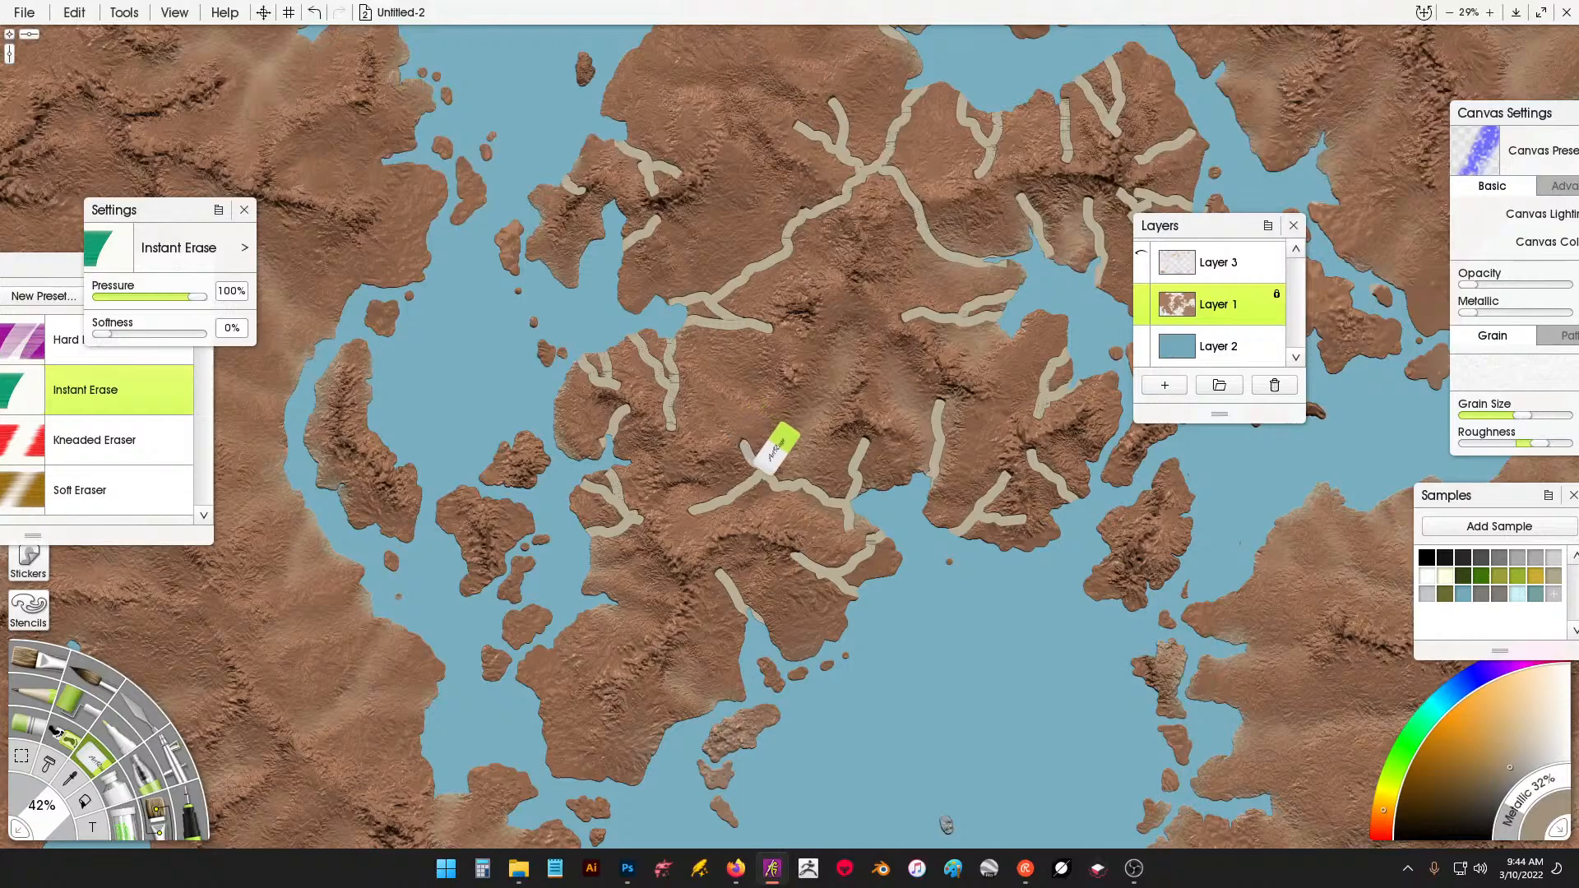
pyautogui.moveTo(677, 545)
pyautogui.mouseDown()
pyautogui.moveTo(667, 590)
pyautogui.moveTo(588, 600)
pyautogui.moveTo(584, 651)
pyautogui.moveTo(536, 623)
pyautogui.moveTo(519, 744)
pyautogui.mouseUp()
# Carve a long river from the central continent's northwest coast to the central junction, plus shorter channels to its west and southwest.
pyautogui.scroll(1, 518, 745)
pyautogui.scroll(20, 776, 422)
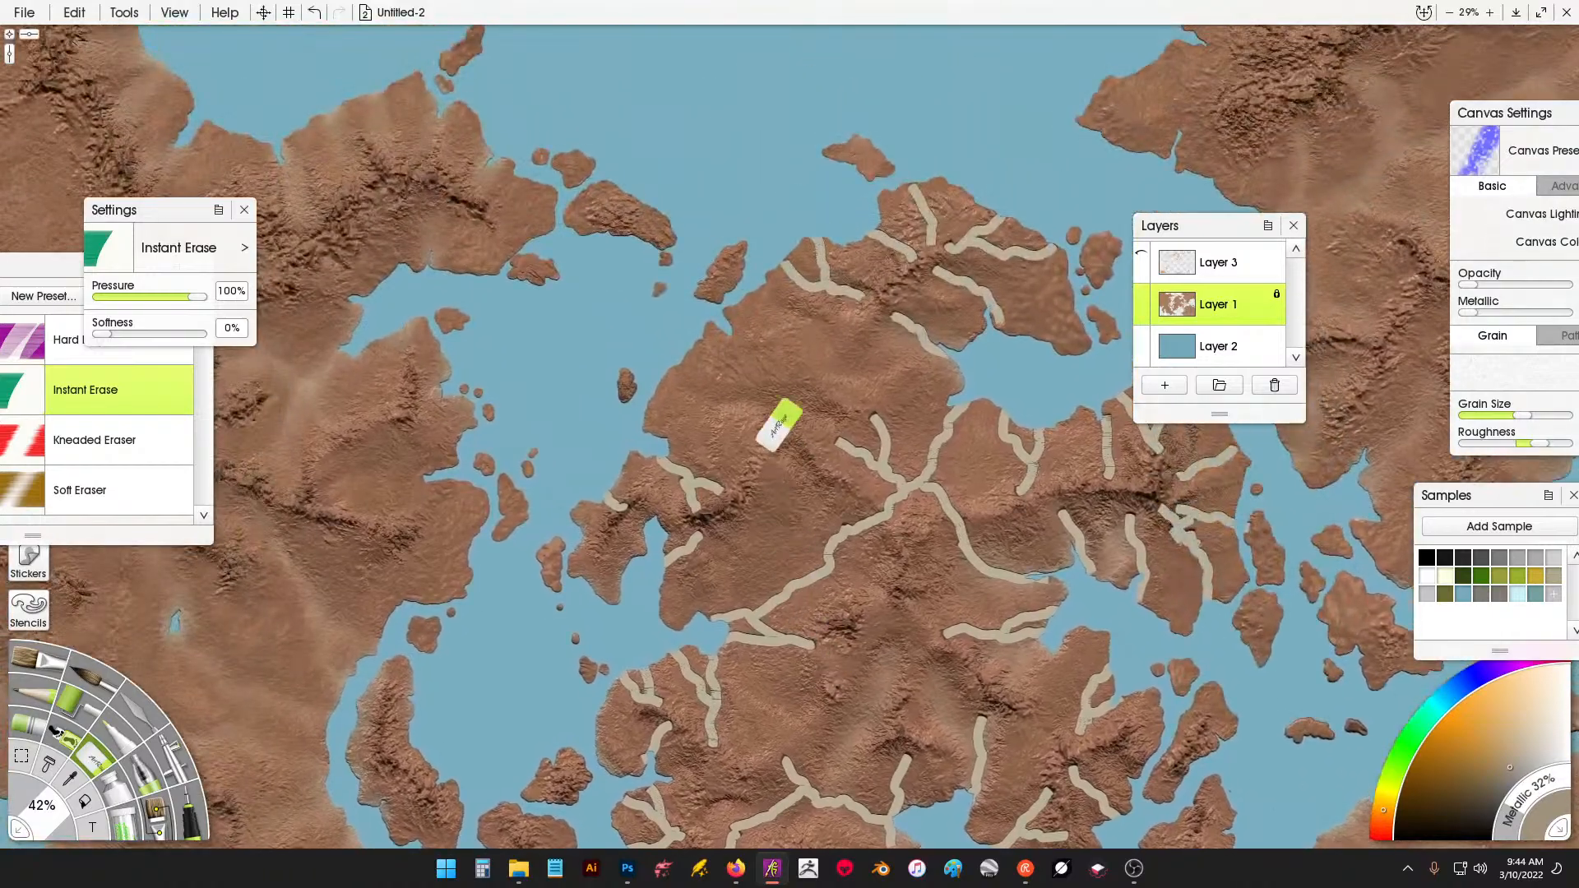
pyautogui.moveTo(736, 317)
pyautogui.mouseDown()
pyautogui.moveTo(793, 411)
pyautogui.moveTo(822, 394)
pyautogui.moveTo(832, 444)
pyautogui.moveTo(788, 401)
pyautogui.moveTo(793, 482)
pyautogui.moveTo(770, 532)
pyautogui.moveTo(732, 563)
pyautogui.moveTo(645, 553)
pyautogui.mouseUp()
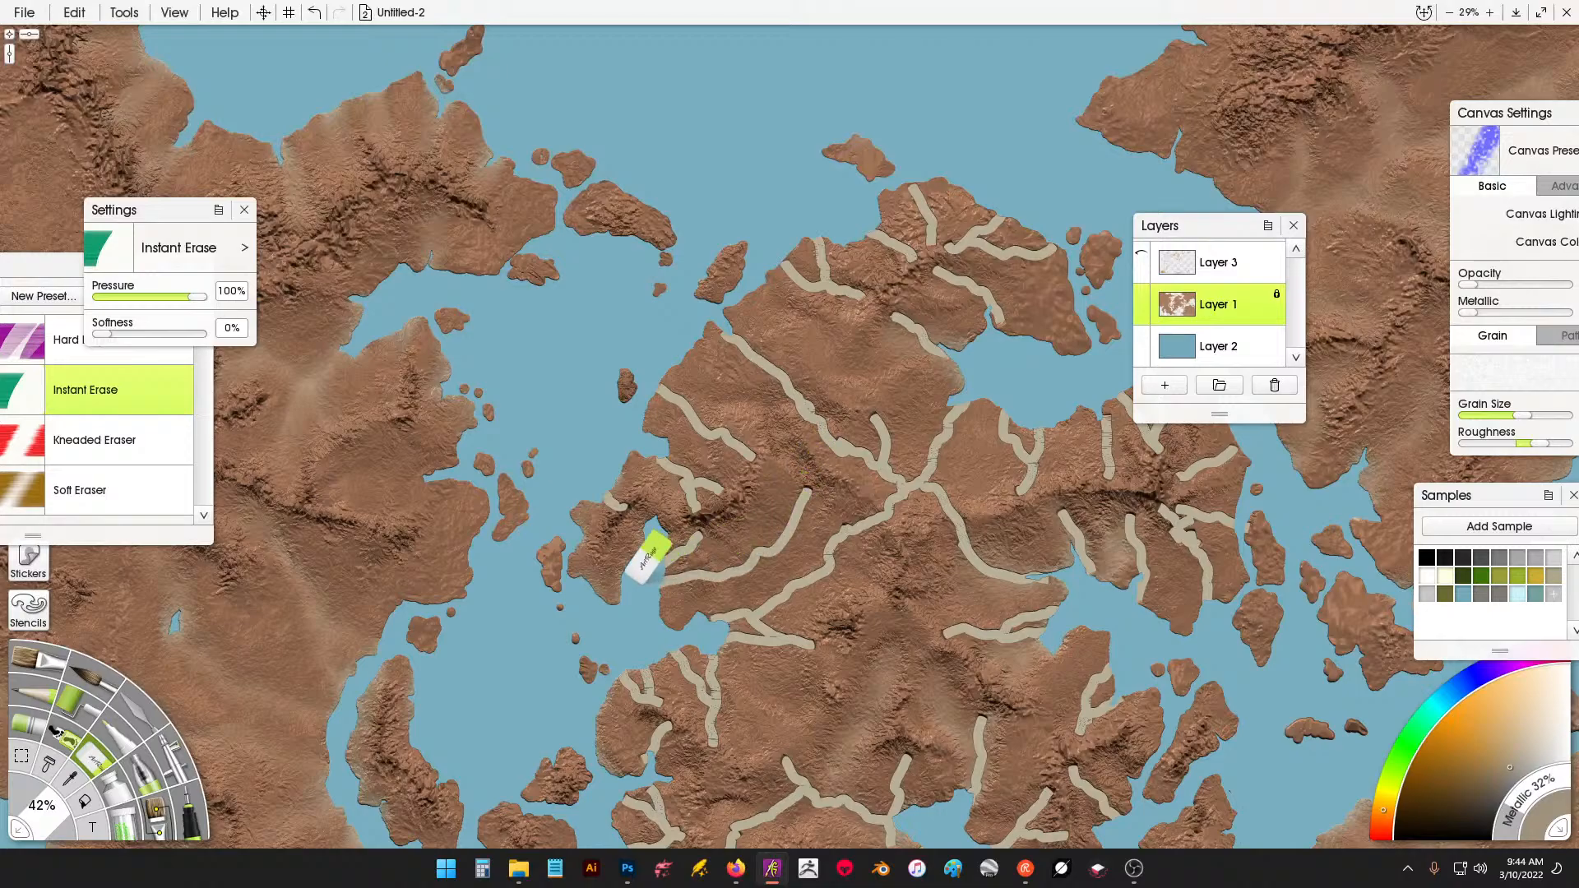
# Smear the central continent's long interior rivers and their tributaries into natural valleys with the Harsh Chaos palette knife.
pyautogui.click(145, 713)
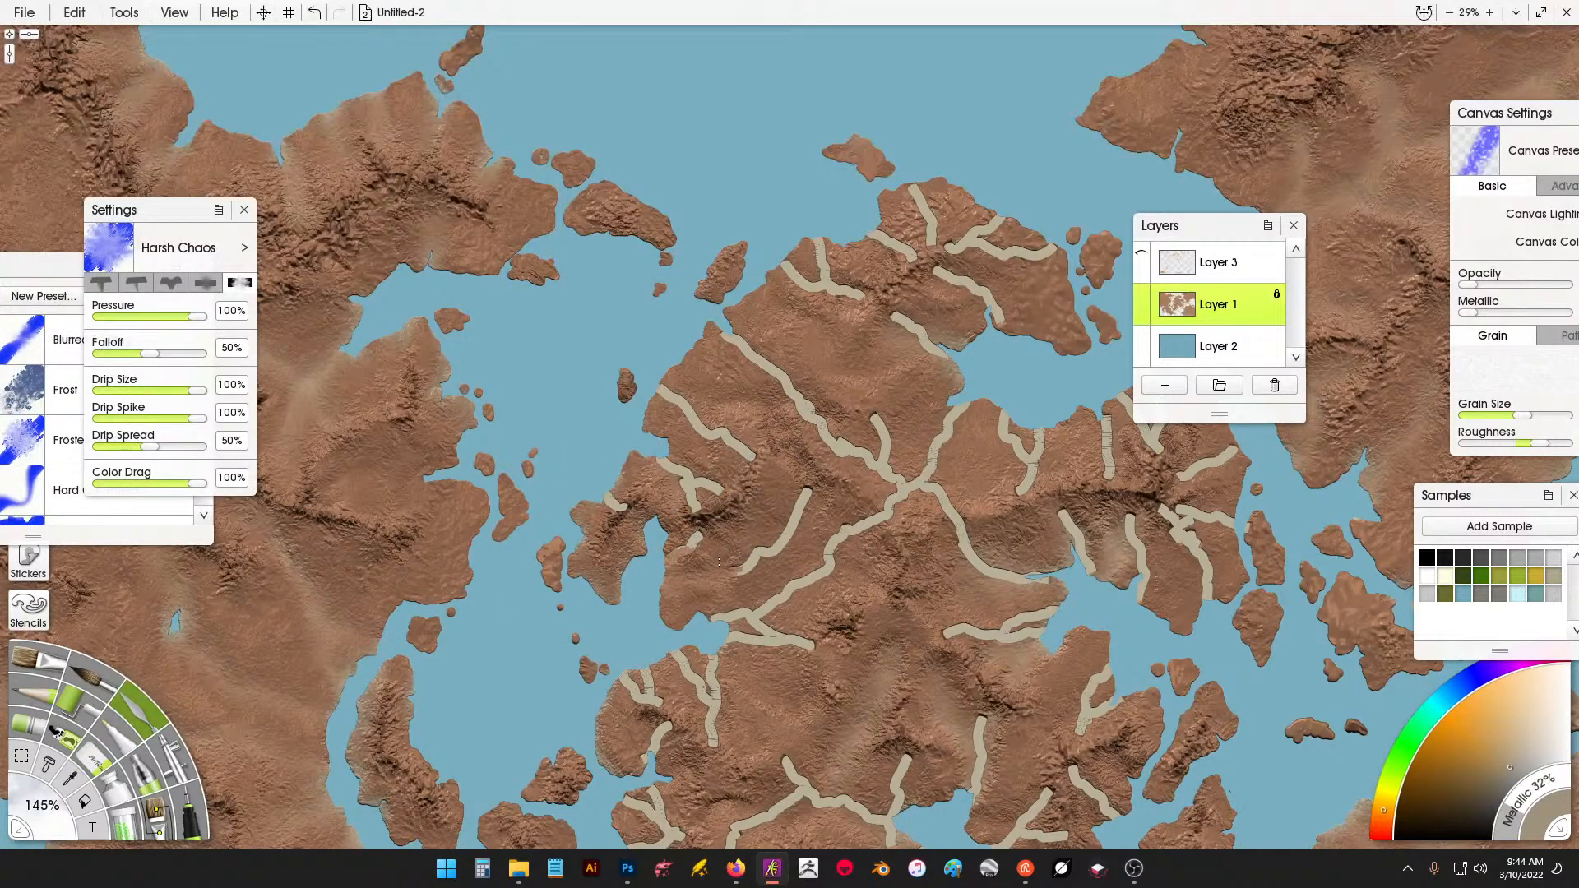
pyautogui.moveTo(795, 527)
pyautogui.mouseDown()
pyautogui.moveTo(814, 491)
pyautogui.moveTo(771, 616)
pyautogui.moveTo(725, 607)
pyautogui.moveTo(816, 561)
pyautogui.mouseUp()
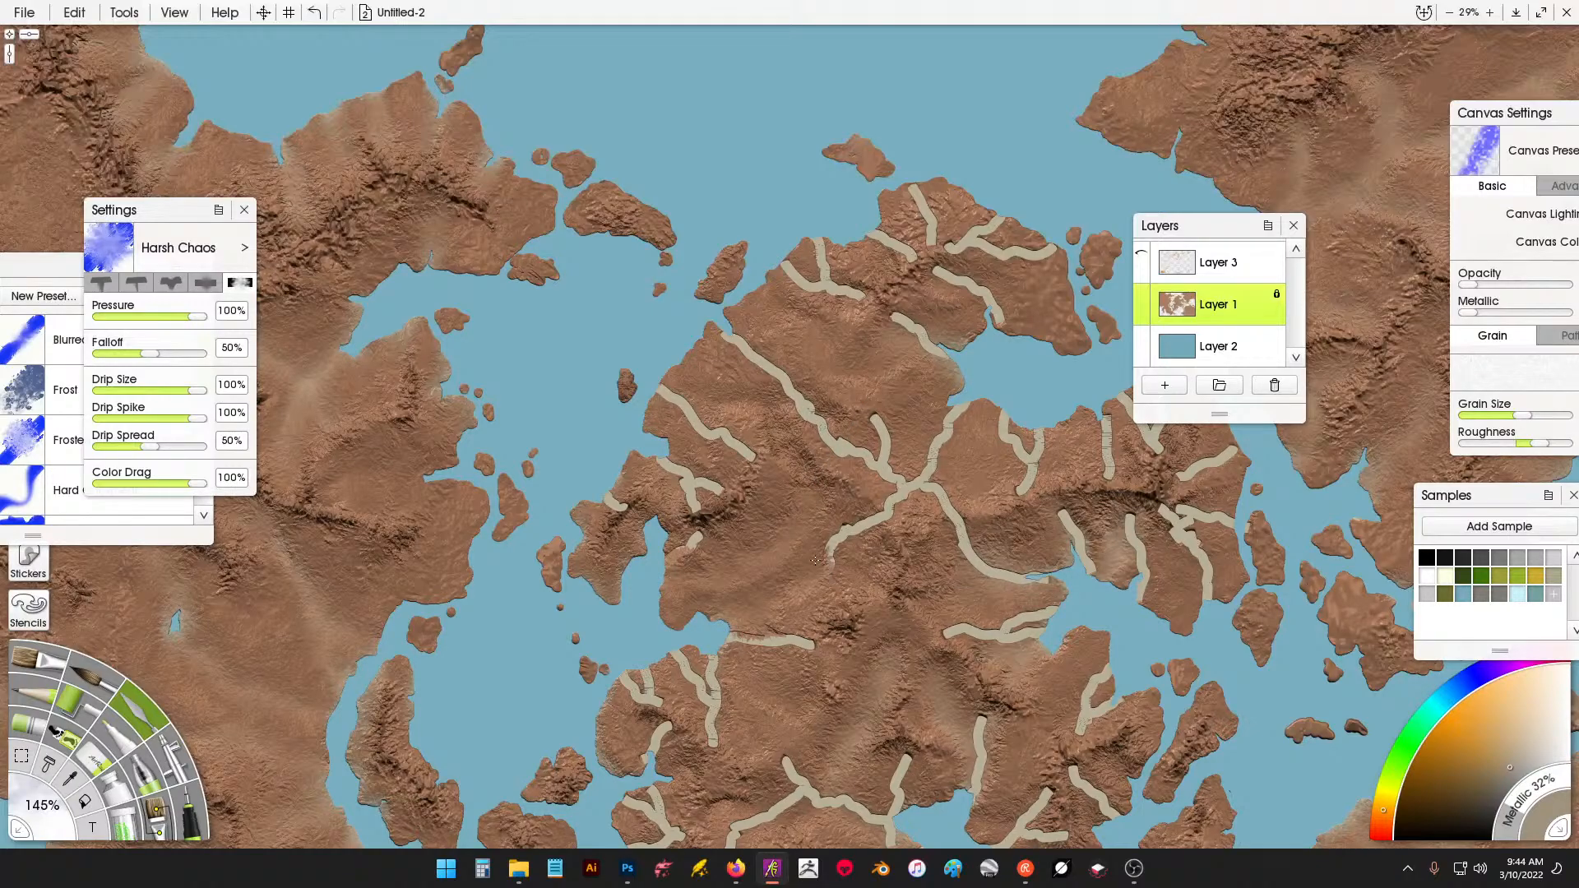
pyautogui.moveTo(883, 510)
pyautogui.mouseDown()
pyautogui.moveTo(876, 433)
pyautogui.moveTo(859, 467)
pyautogui.moveTo(808, 405)
pyautogui.mouseUp()
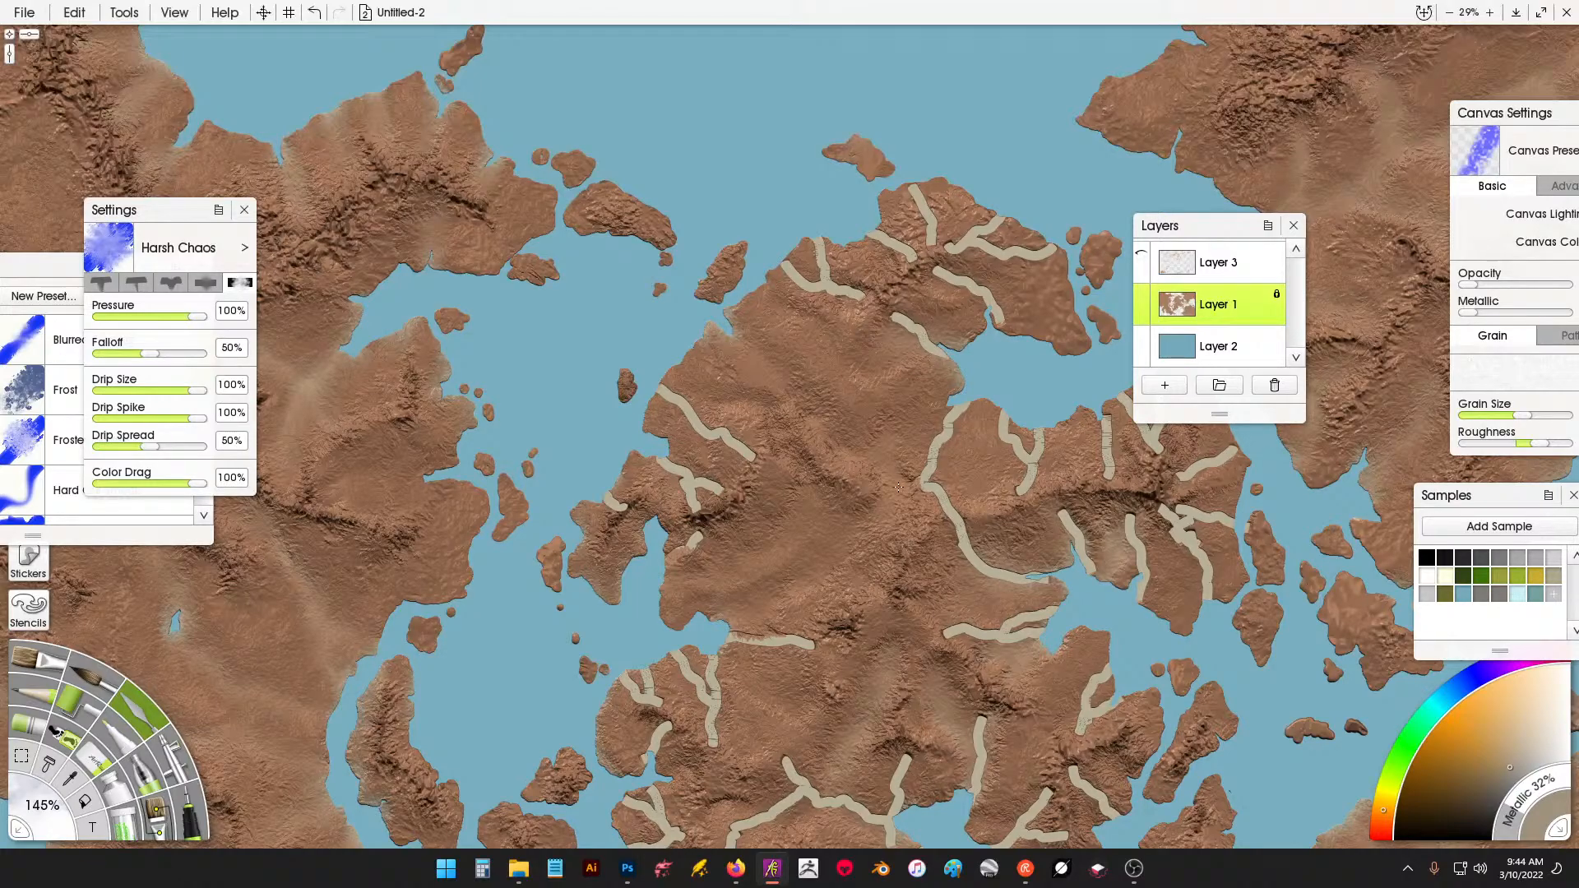
pyautogui.moveTo(899, 487); pyautogui.dragTo(927, 465)
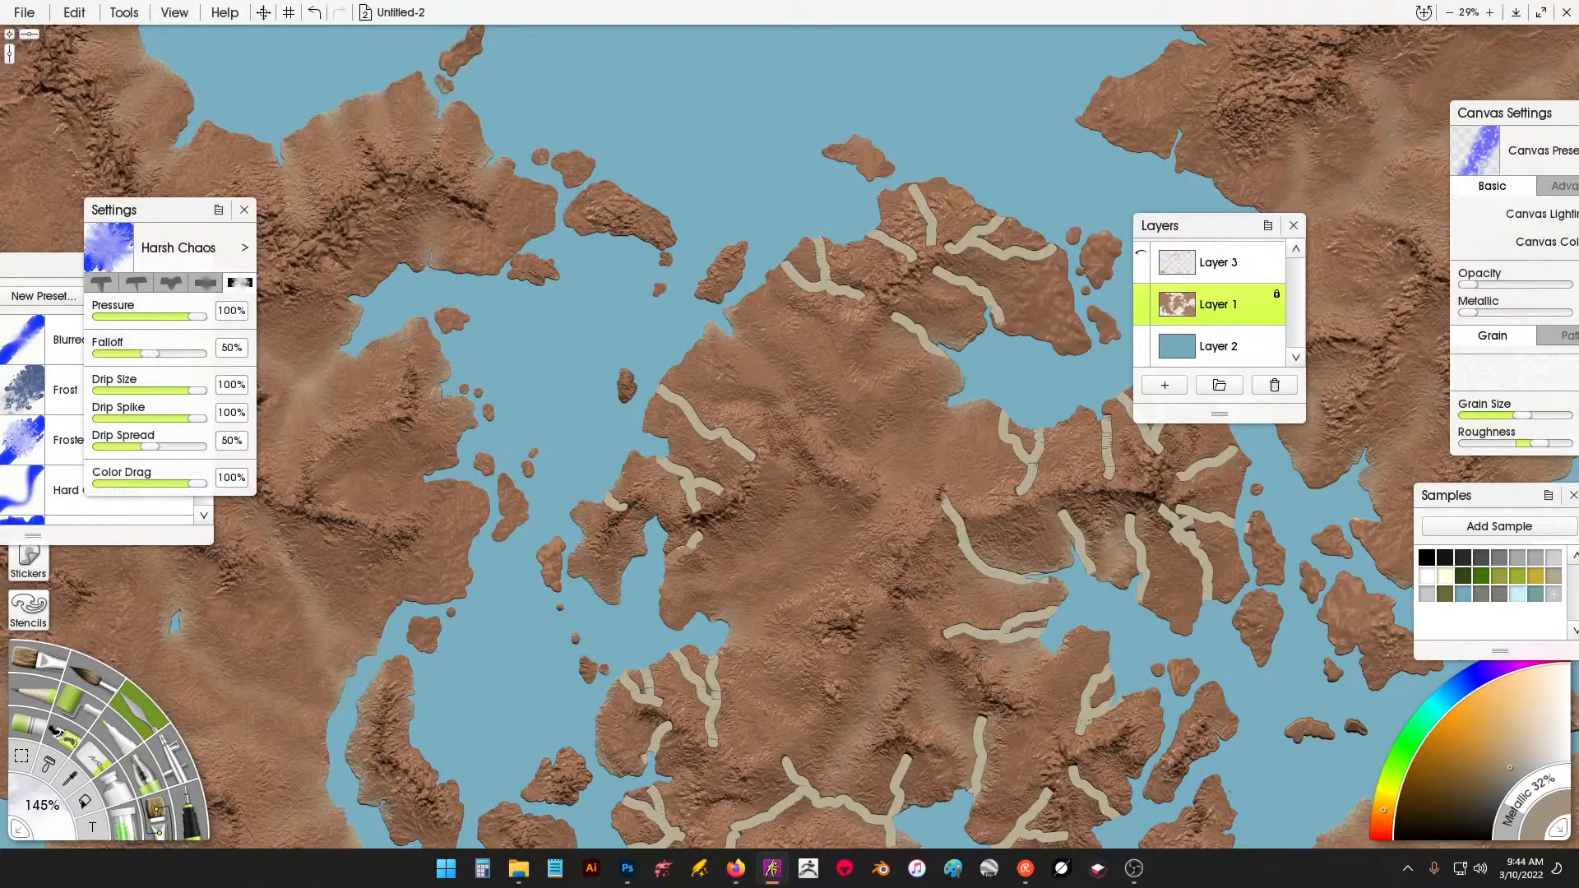
# Switch the palette knife to the Instant Blur preset with 7% pressure and 8% softness.
pyautogui.click(77, 535)
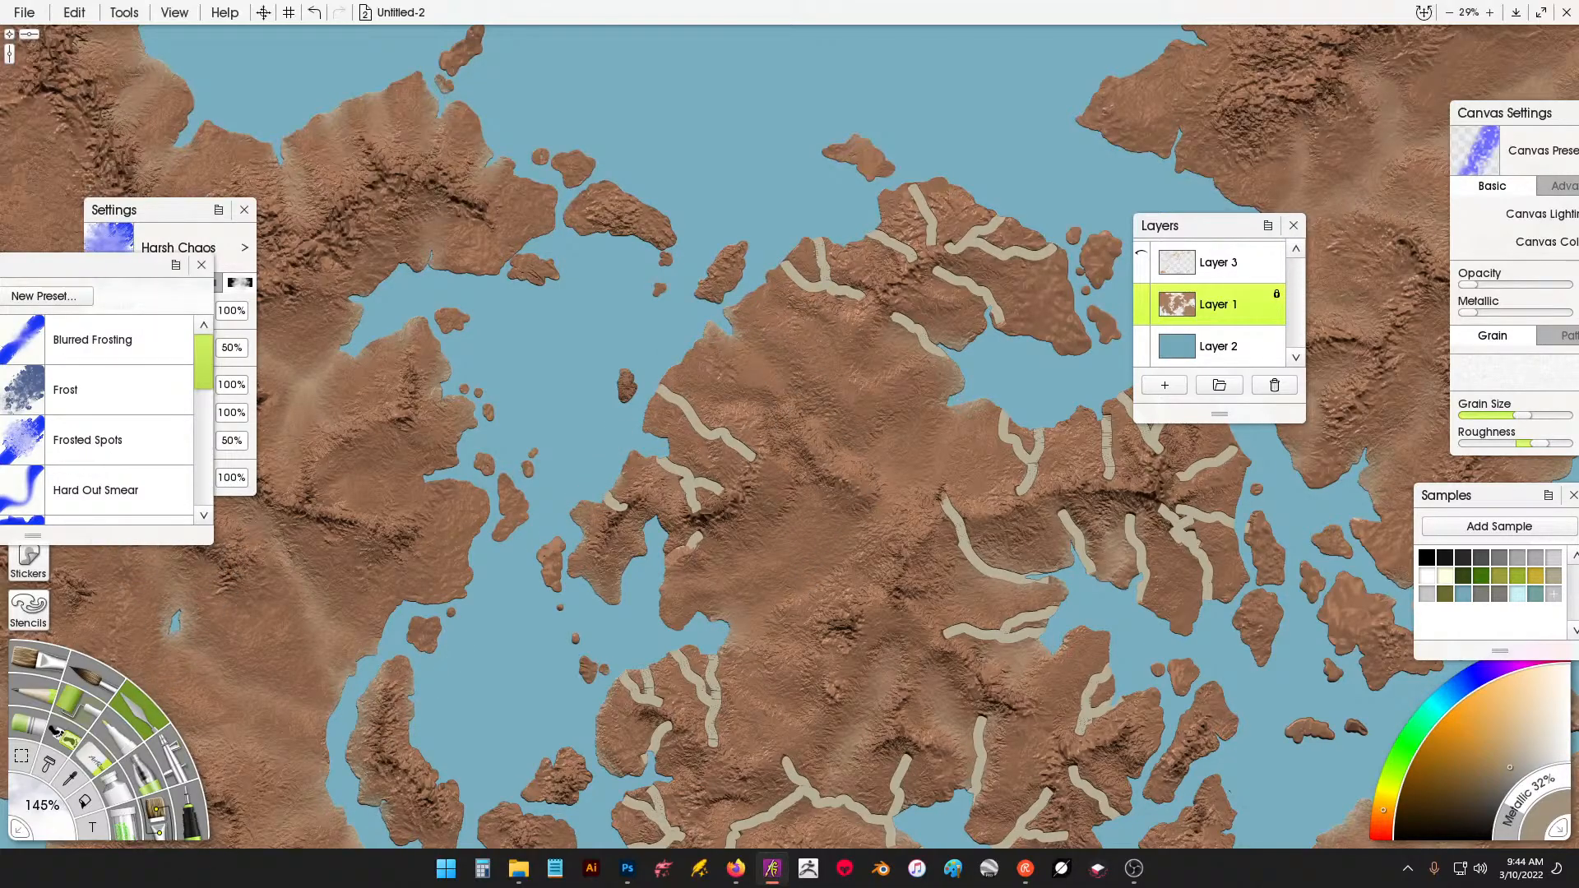
pyautogui.moveTo(205, 352); pyautogui.dragTo(205, 423)
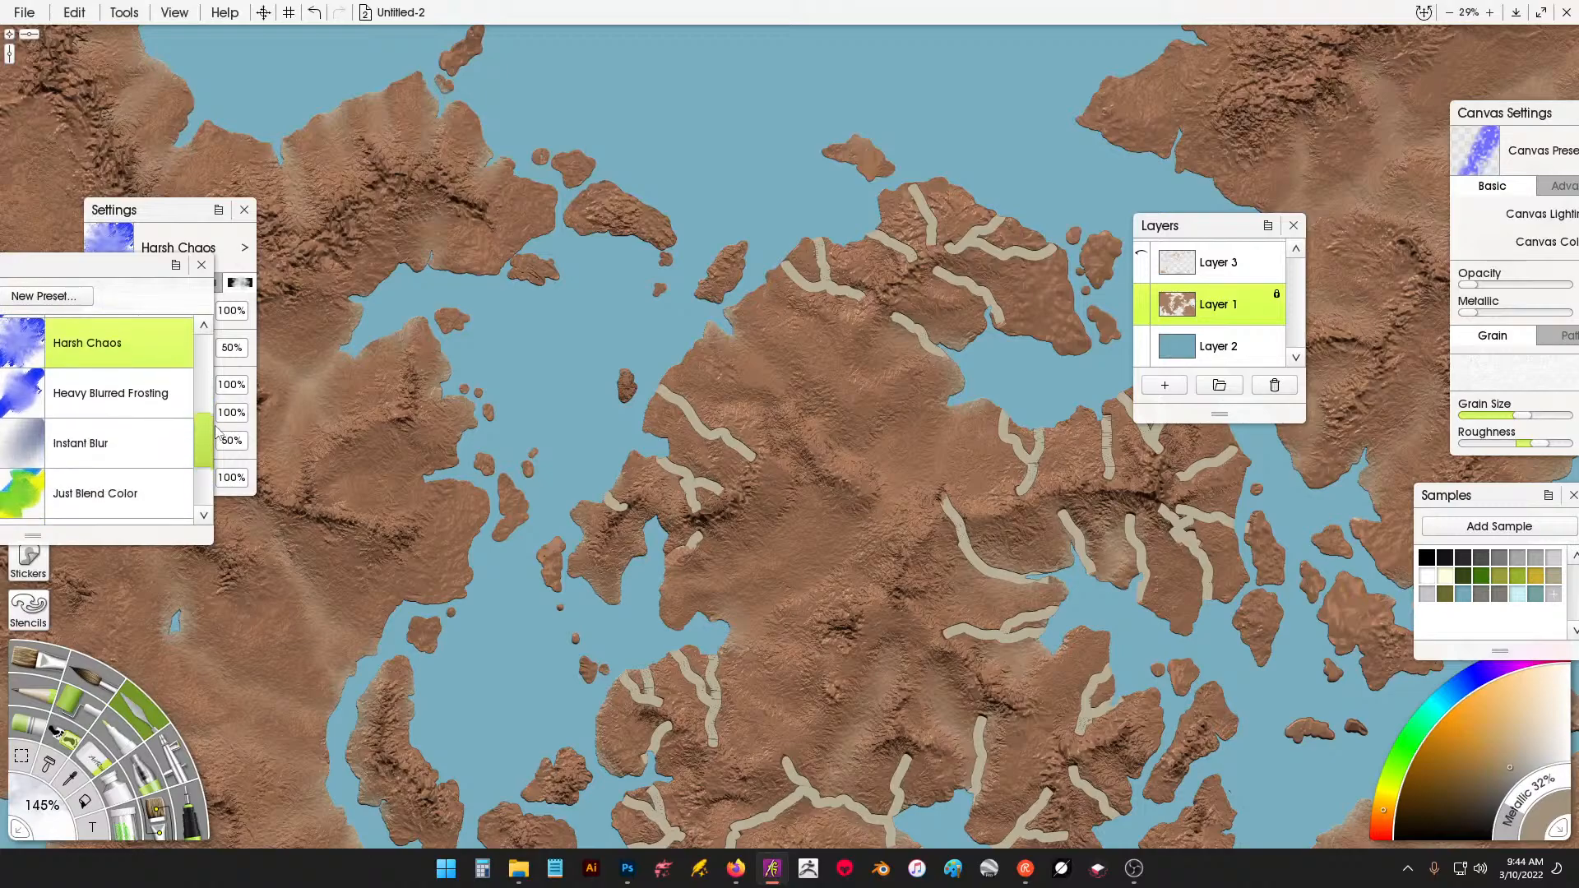
pyautogui.click(148, 414)
pyautogui.click(159, 437)
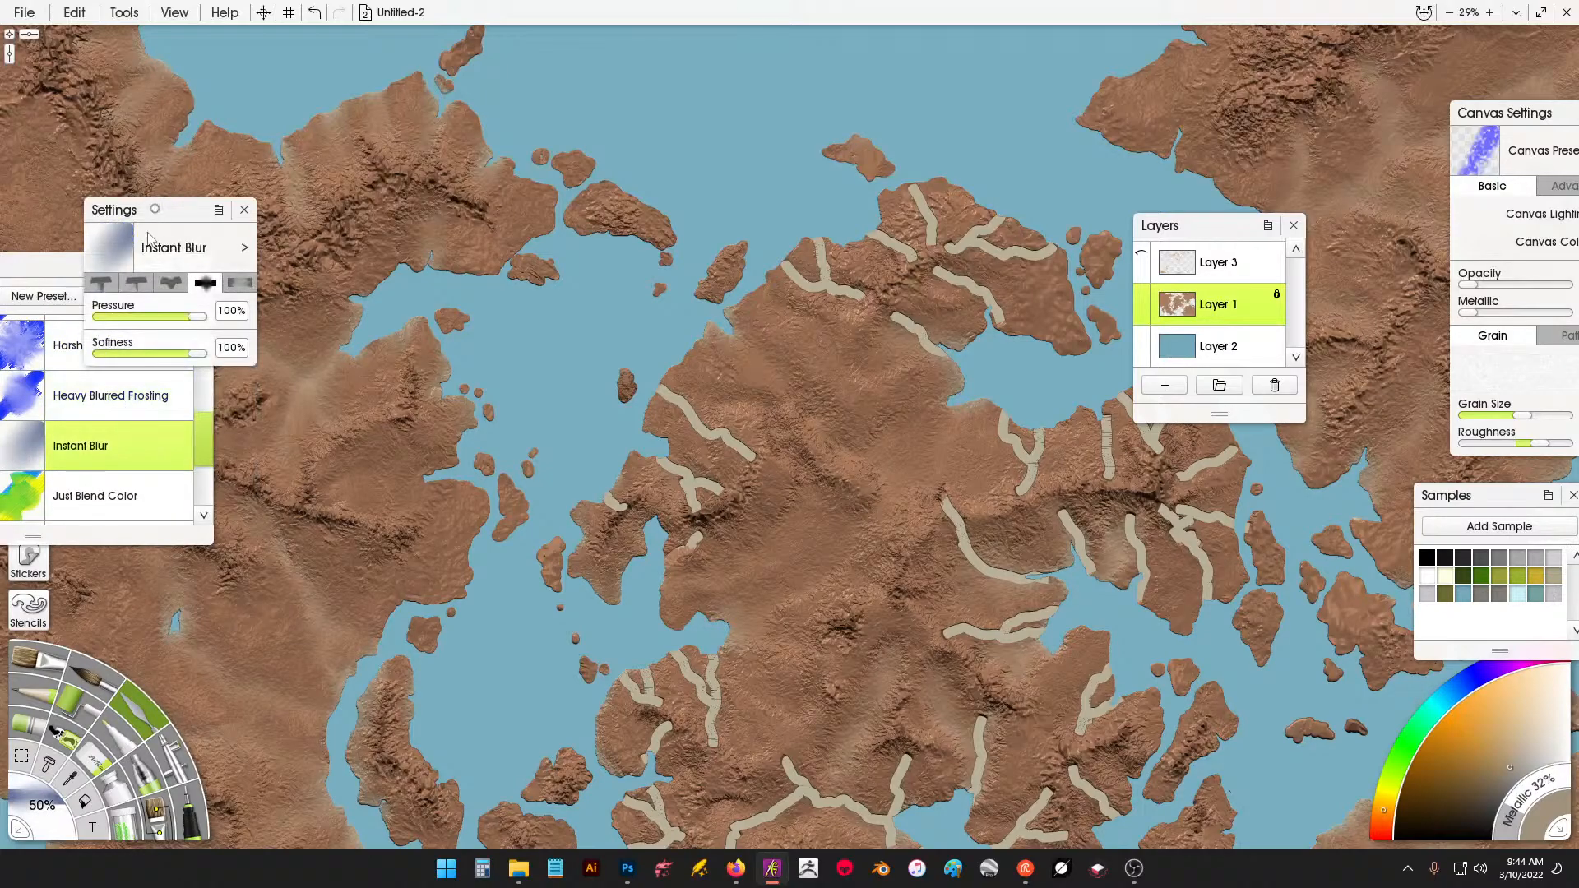
pyautogui.click(113, 318)
pyautogui.click(113, 353)
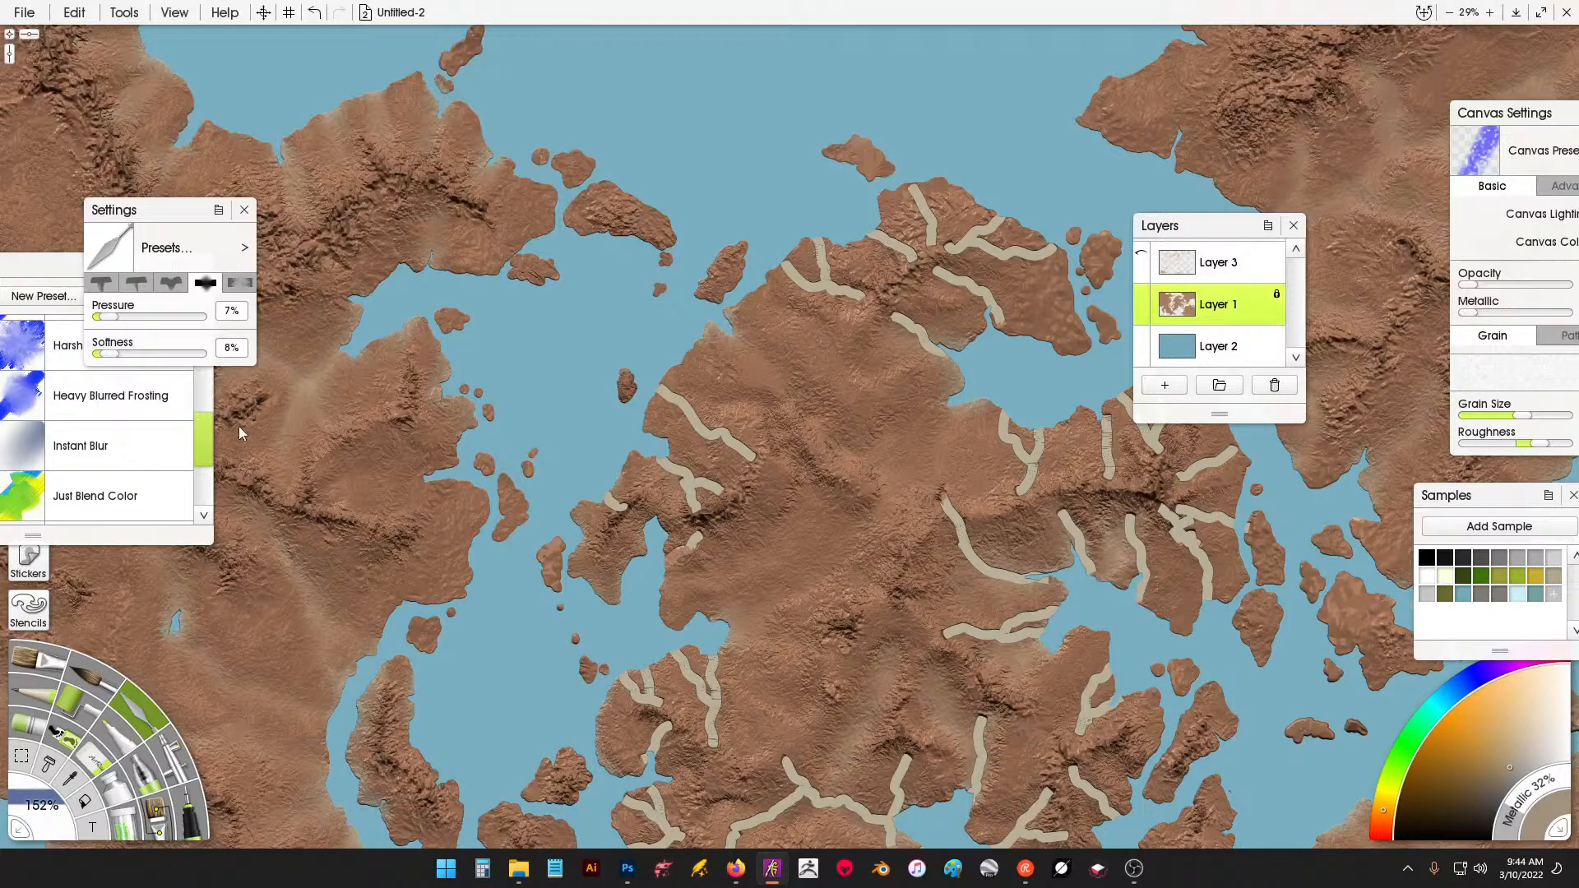
# Enlarge the palette knife to a size of 213%.
pyautogui.moveTo(239, 426); pyautogui.dragTo(275, 354)
pyautogui.moveTo(688, 485); pyautogui.dragTo(699, 474)
pyautogui.moveTo(957, 177); pyautogui.dragTo(995, 257)
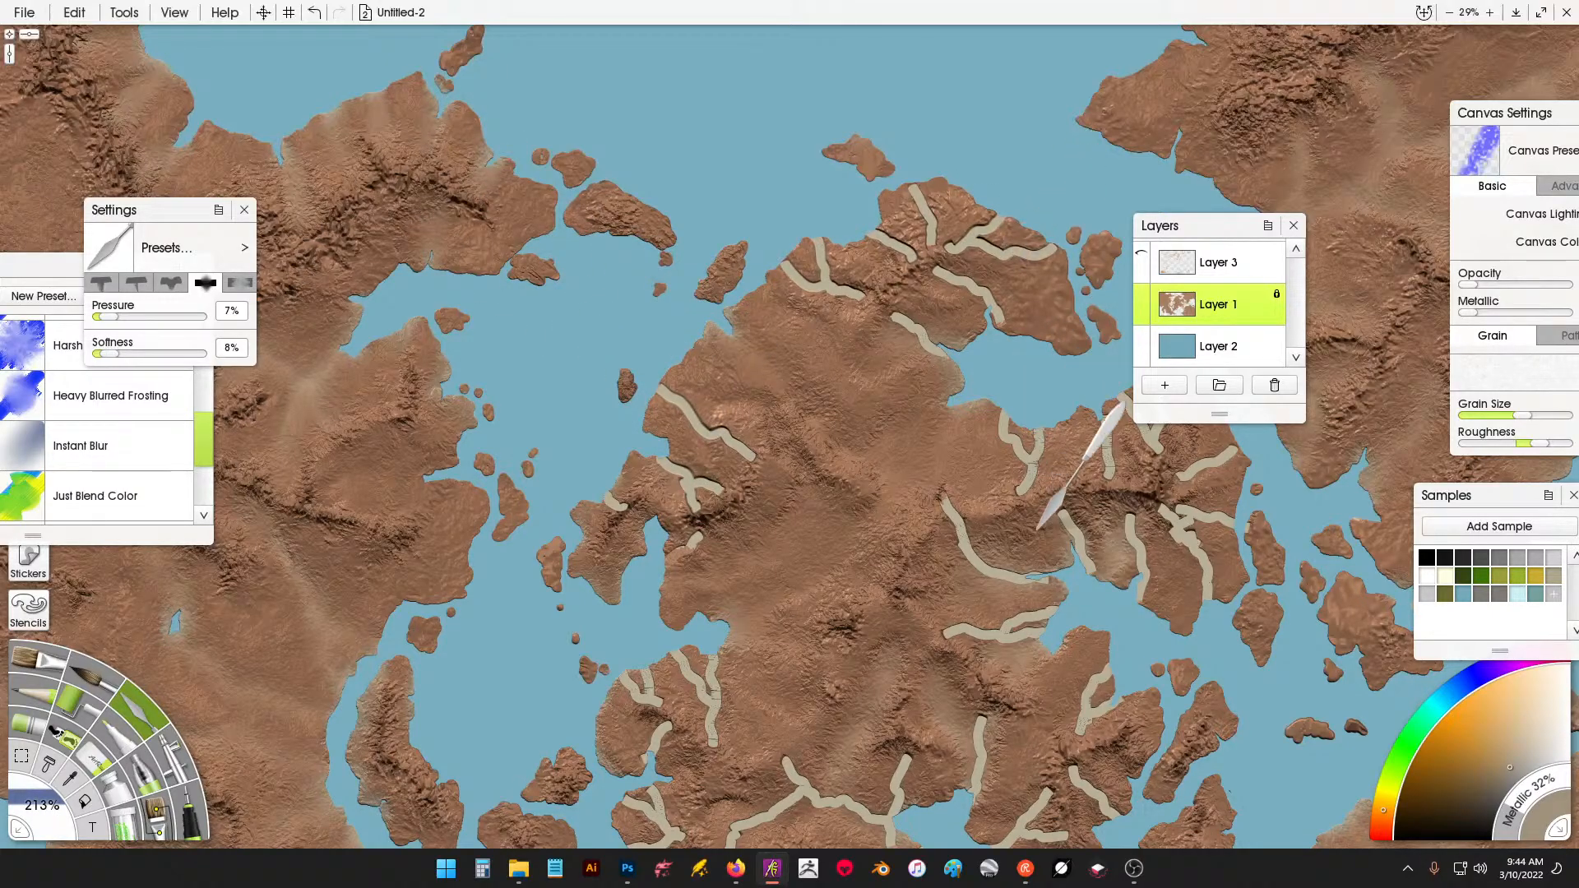
# Examine the carved river channels and coastlines across the central continent, from its northern peninsula to the southern islands and neighbouring southwest landmass.
pyautogui.moveTo(1028, 530); pyautogui.dragTo(831, 399)
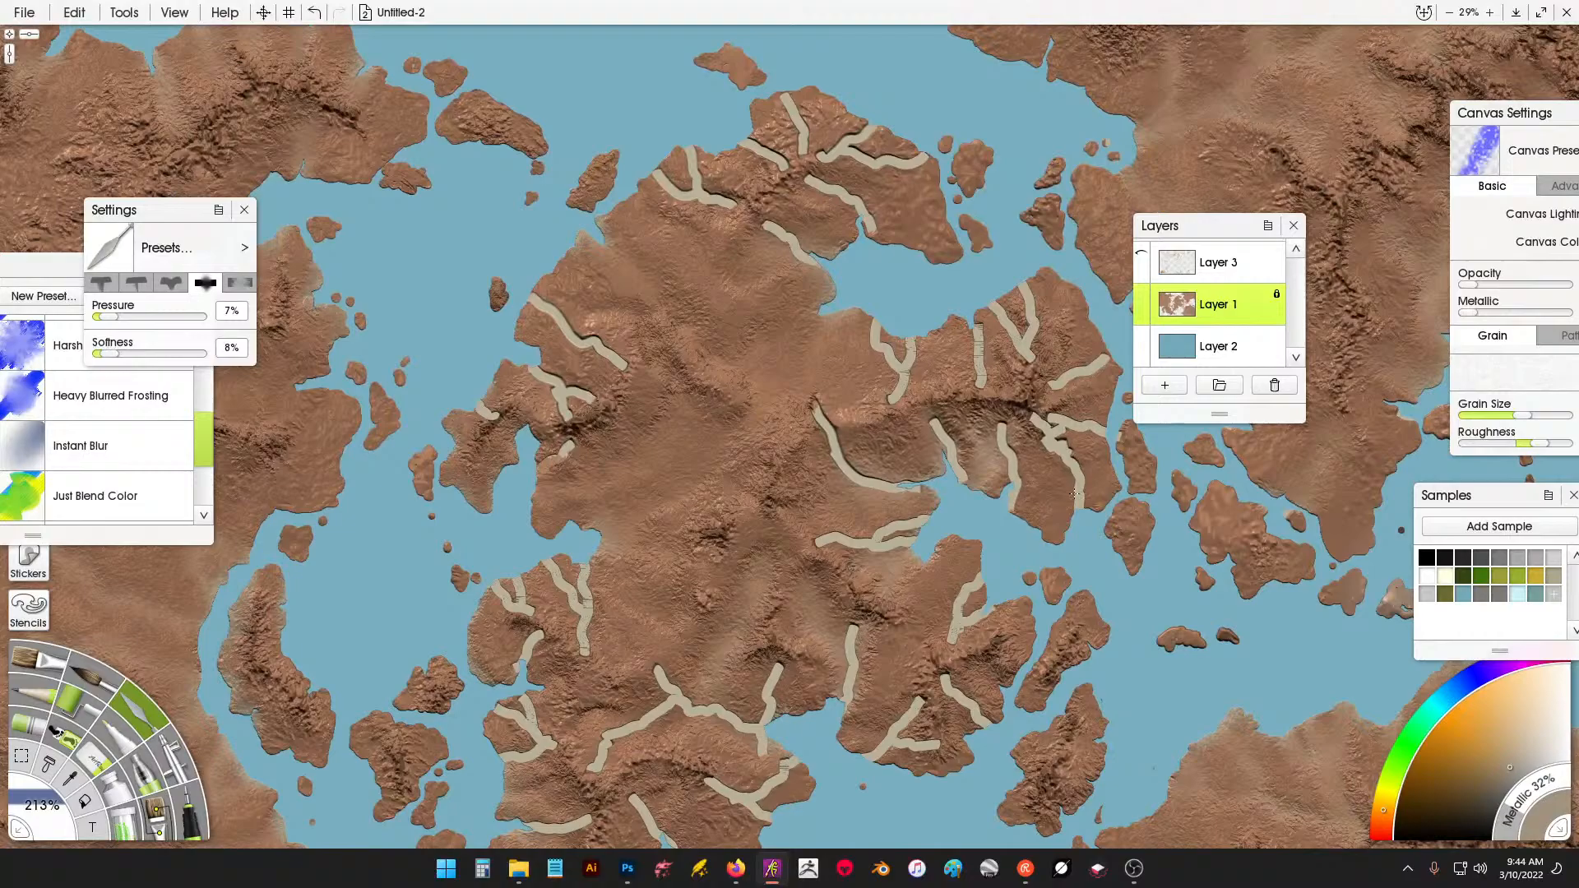
pyautogui.moveTo(904, 349); pyautogui.dragTo(928, 326)
pyautogui.moveTo(1006, 436); pyautogui.dragTo(1014, 469)
pyautogui.moveTo(1012, 465); pyautogui.dragTo(972, 308)
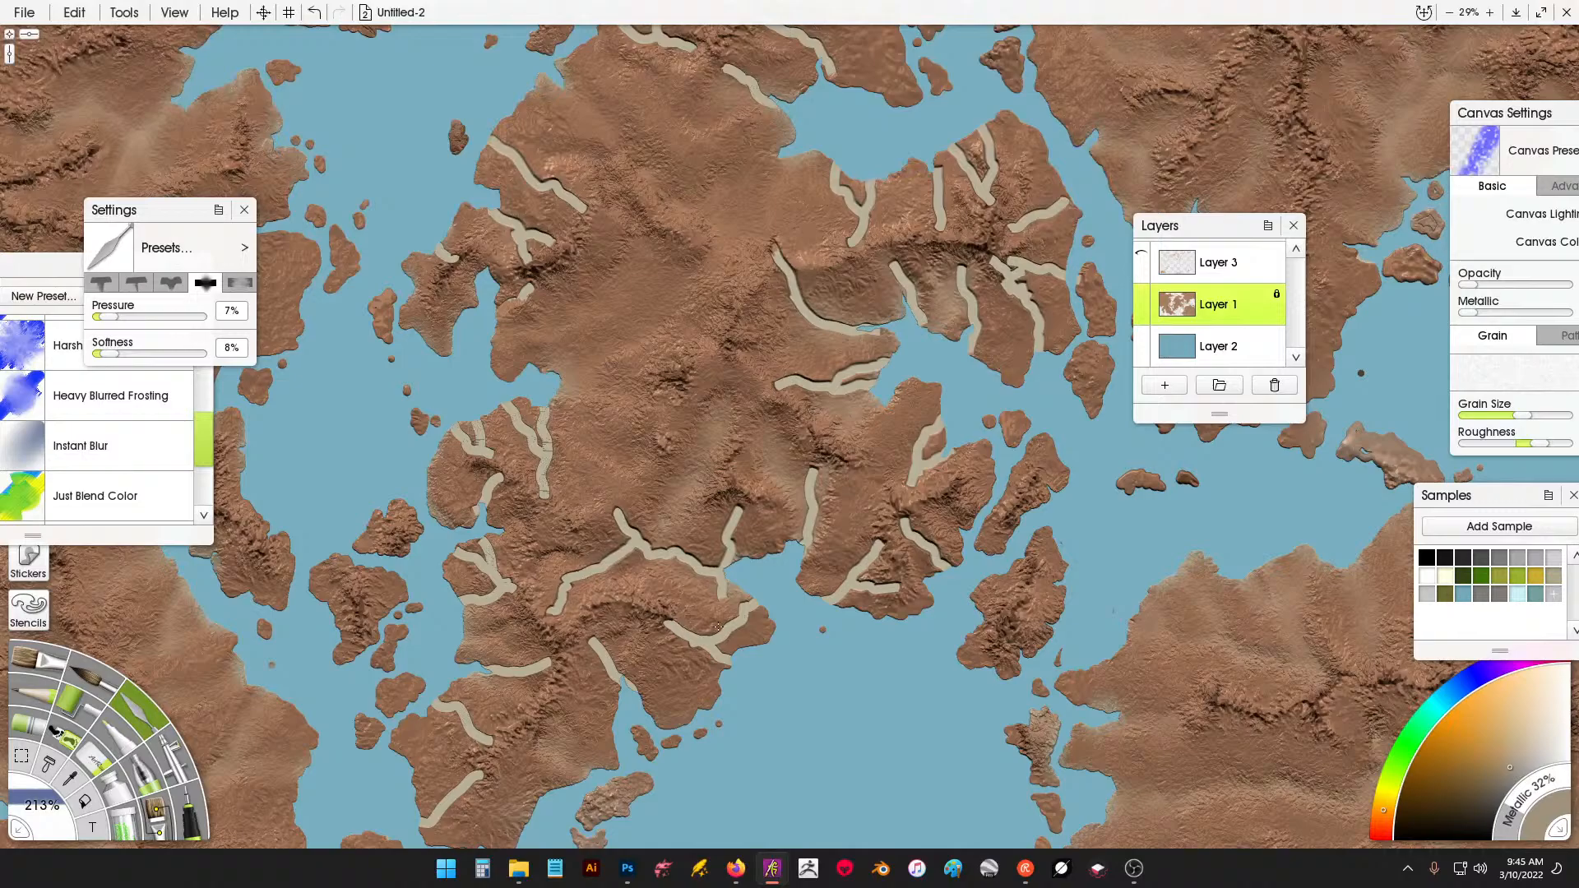
pyautogui.moveTo(632, 662)
pyautogui.mouseDown()
pyautogui.moveTo(474, 604)
pyautogui.moveTo(476, 642)
pyautogui.moveTo(667, 531)
pyautogui.mouseUp()
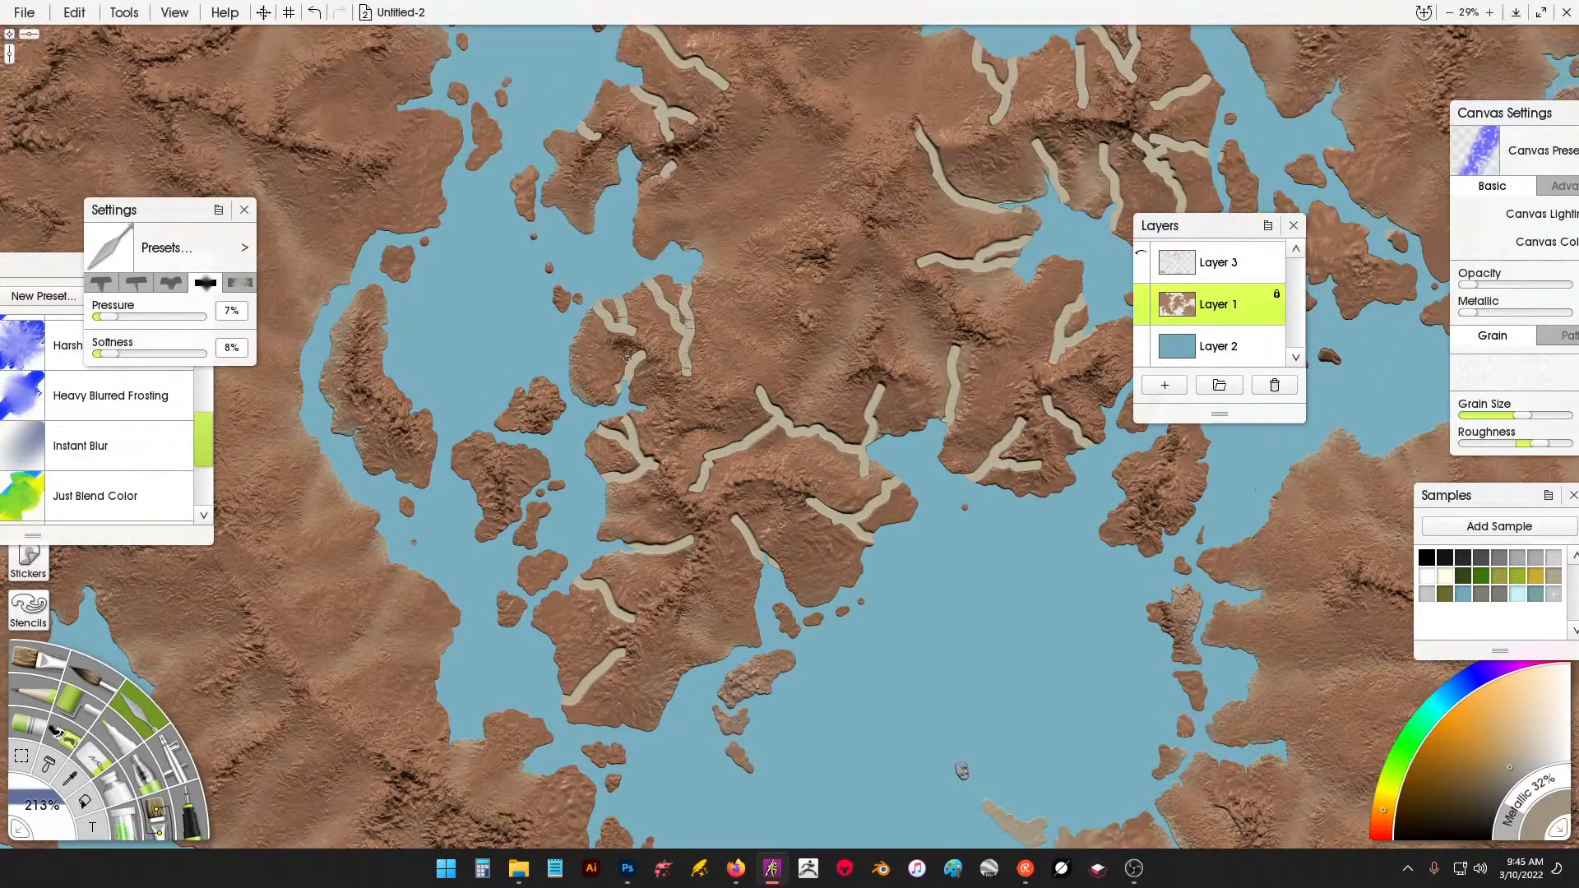
pyautogui.moveTo(695, 37); pyautogui.dragTo(790, 288)
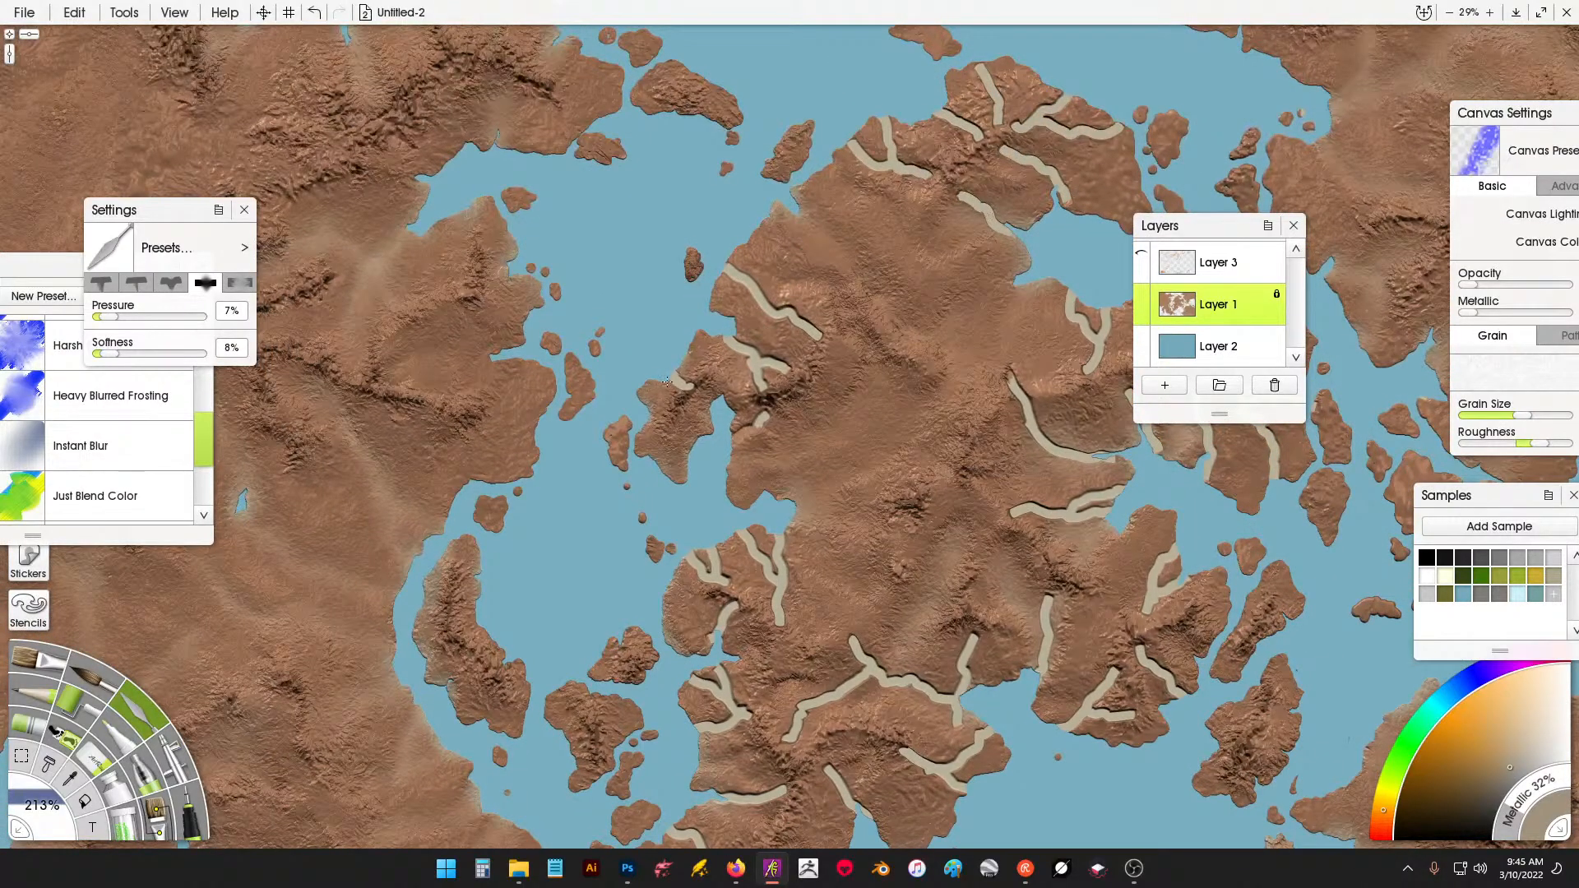
pyautogui.moveTo(831, 272); pyautogui.dragTo(697, 461)
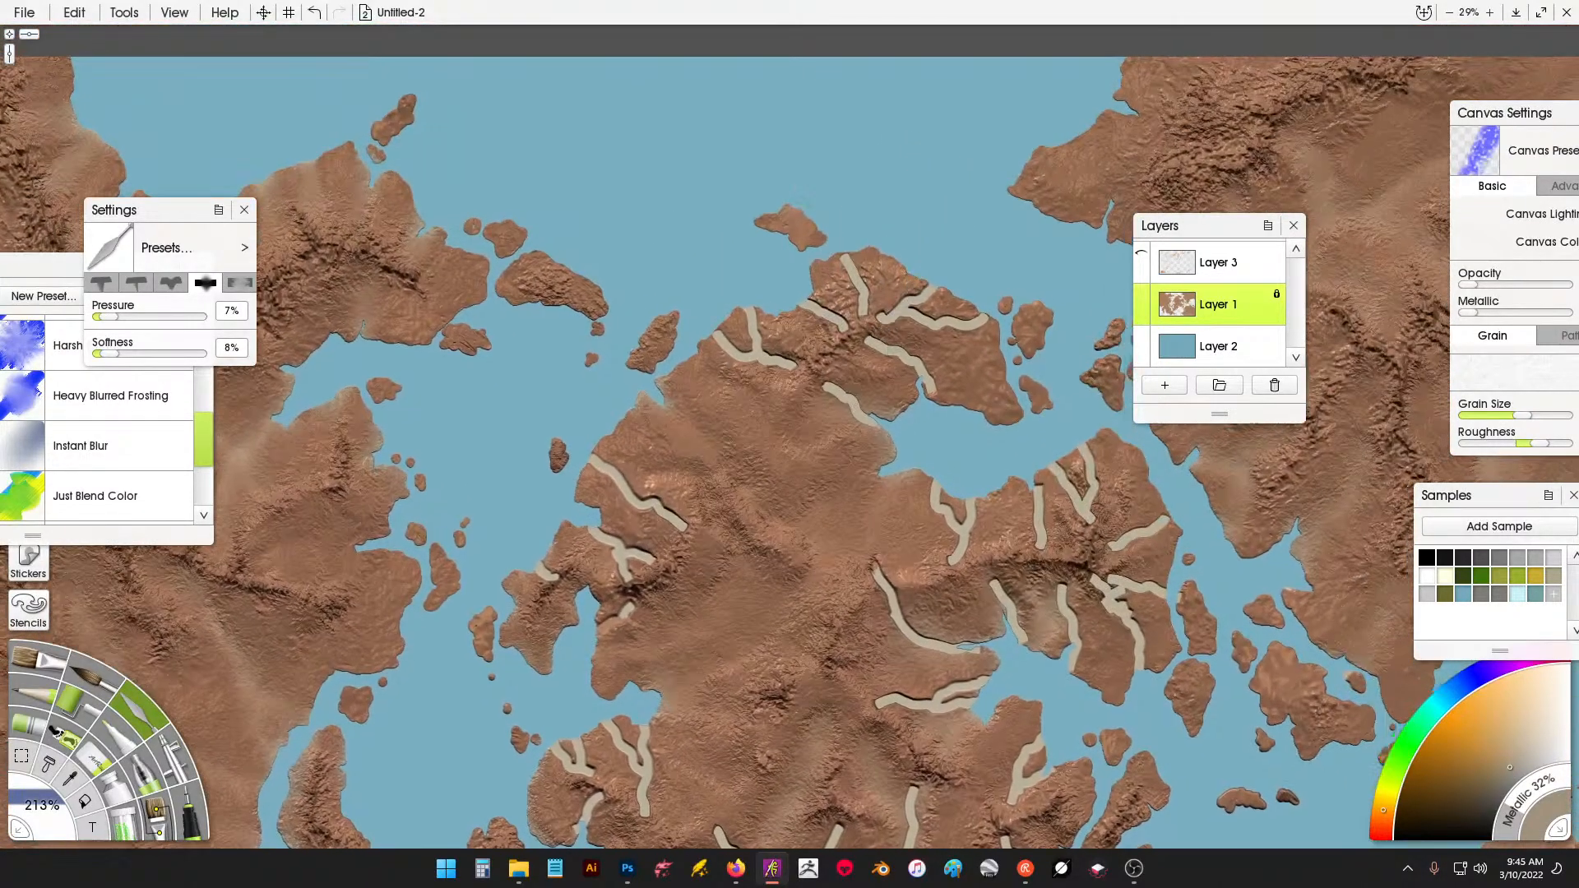
pyautogui.moveTo(983, 367); pyautogui.dragTo(638, 383)
pyautogui.moveTo(752, 823); pyautogui.dragTo(761, 223)
pyautogui.moveTo(567, 451); pyautogui.dragTo(851, 340)
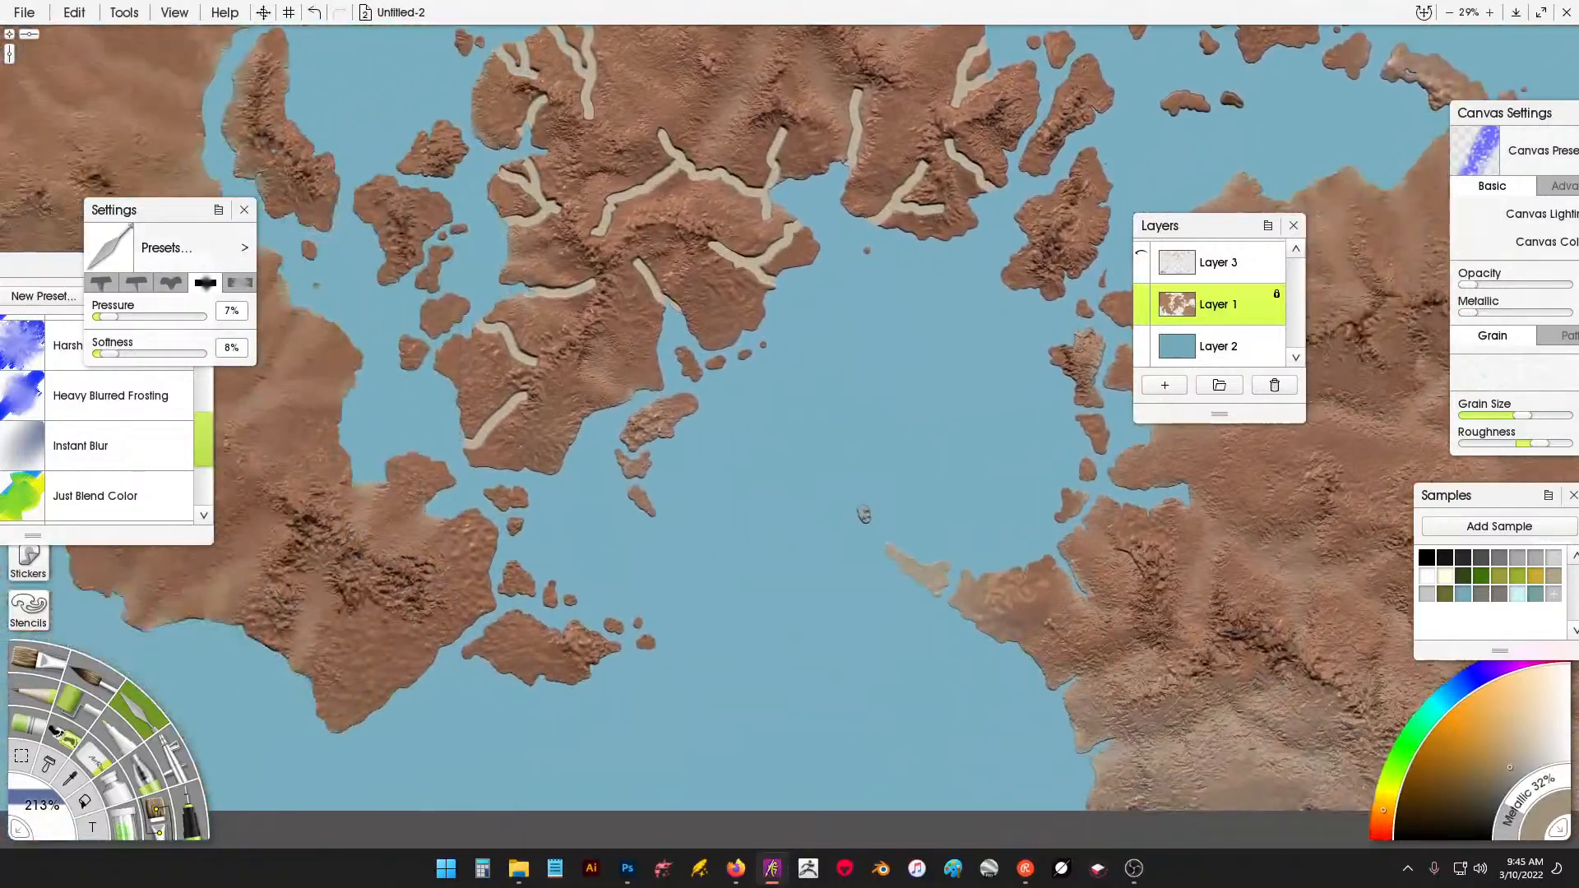
pyautogui.moveTo(496, 425); pyautogui.dragTo(734, 479)
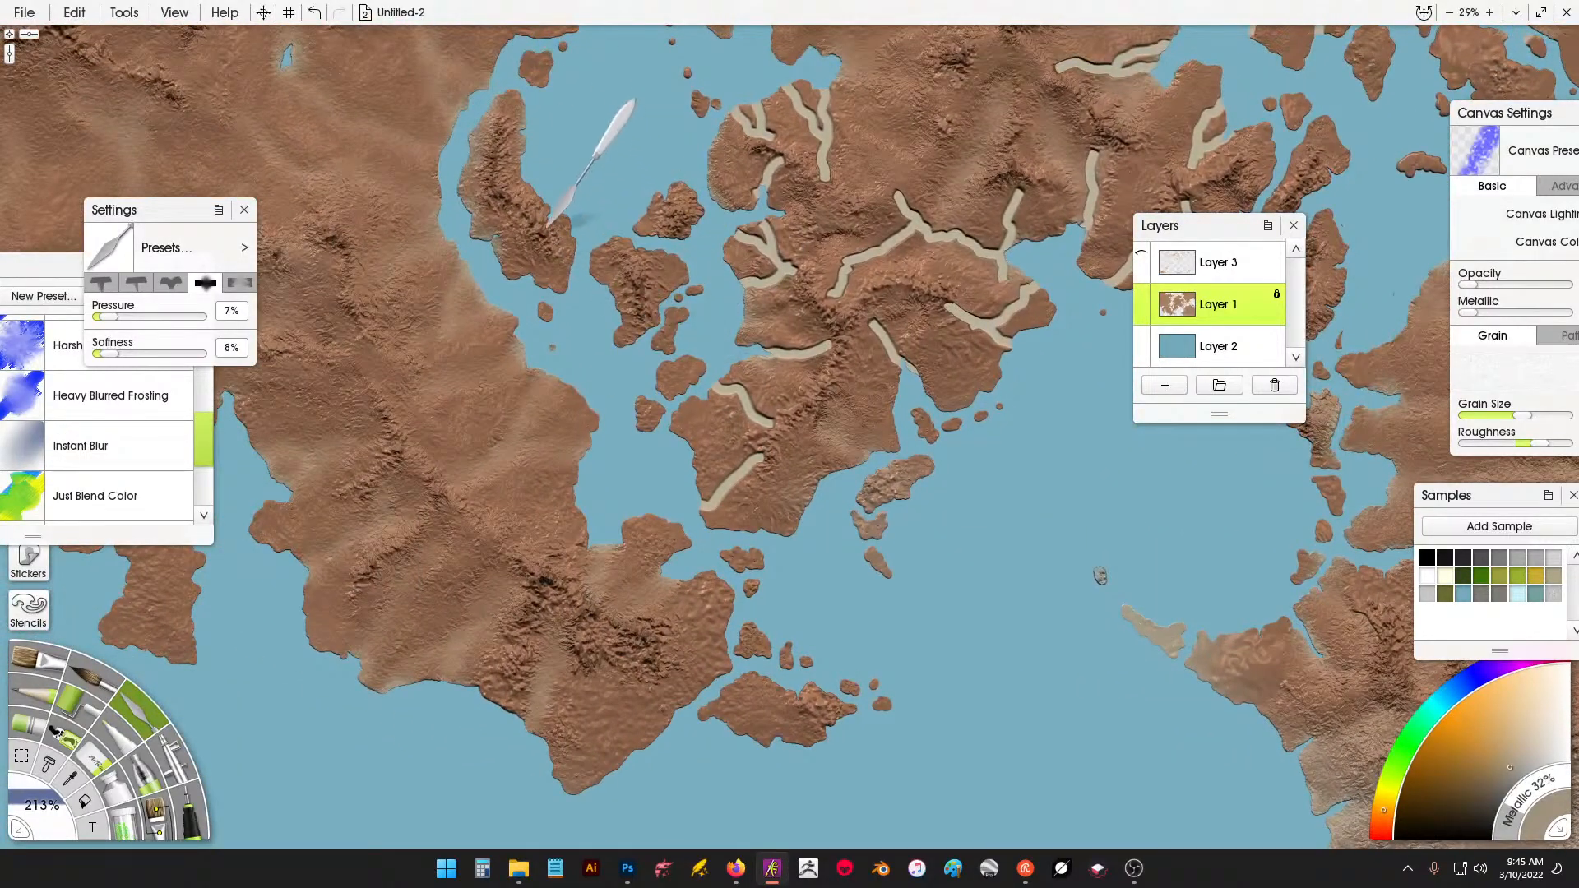
# Choose the Harsh Chaos preset for the Palette Knife and set its size to 172%.
pyautogui.moveTo(576, 205); pyautogui.dragTo(707, 613)
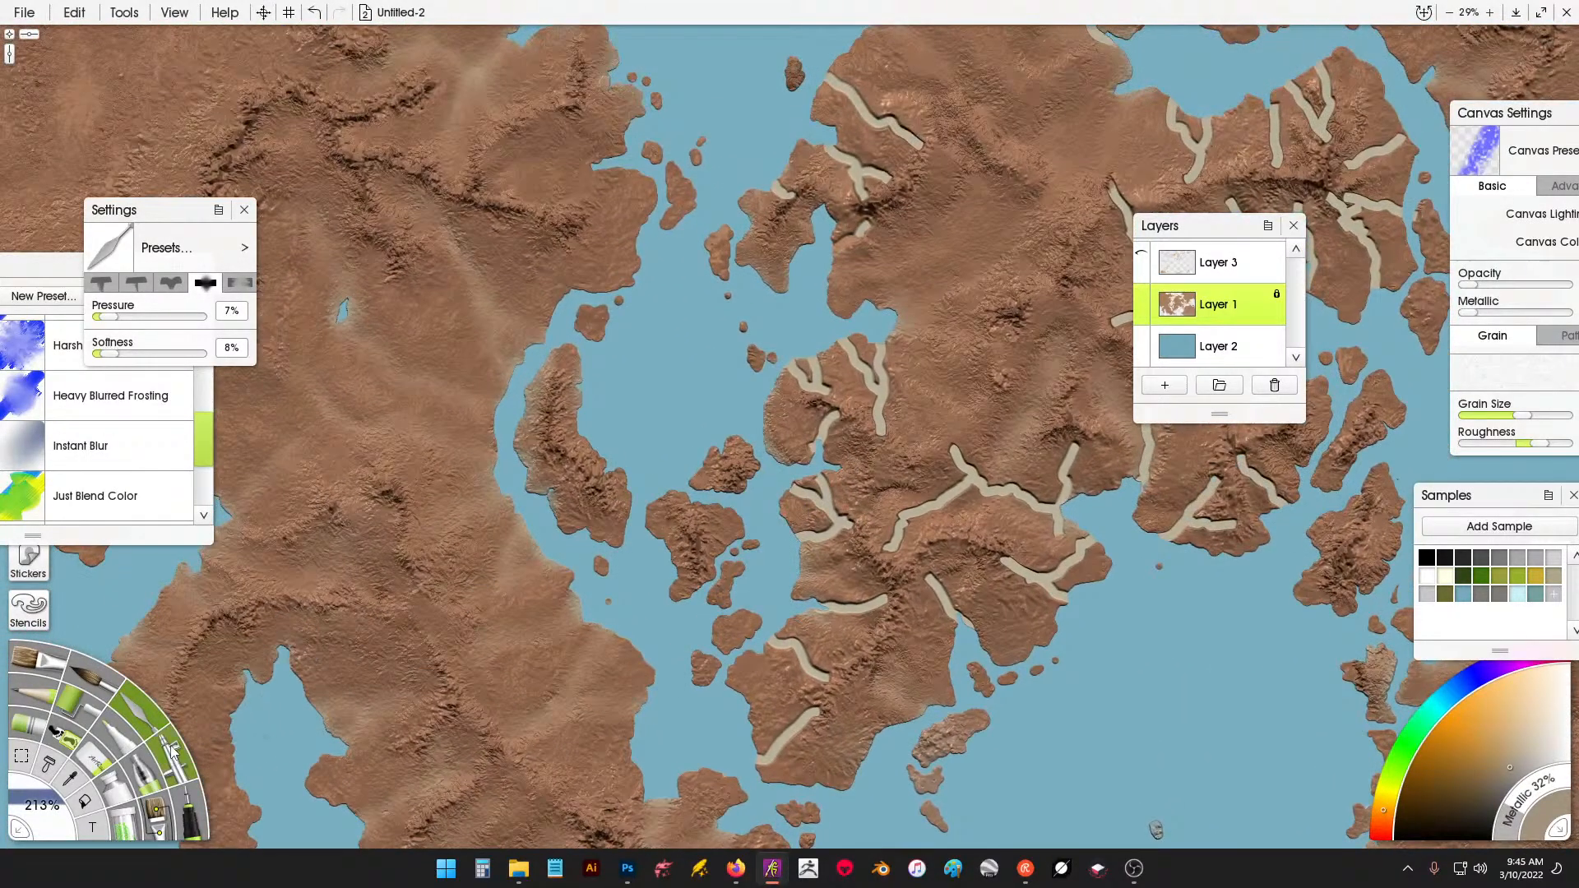
pyautogui.scroll(2, 124, 428)
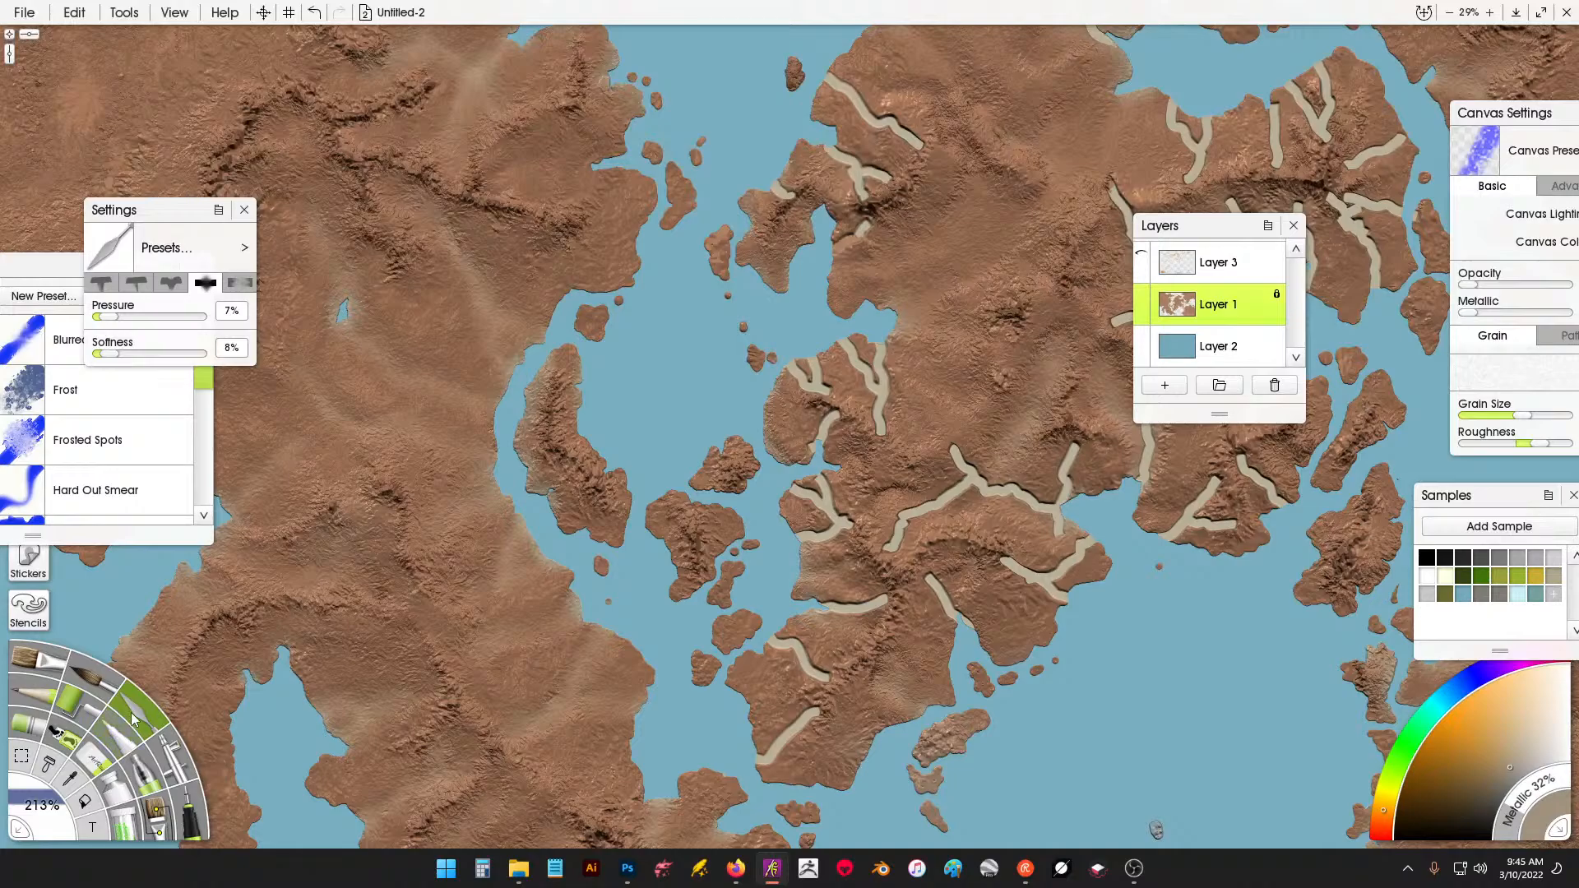
pyautogui.moveTo(203, 379); pyautogui.dragTo(211, 431)
pyautogui.click(157, 440)
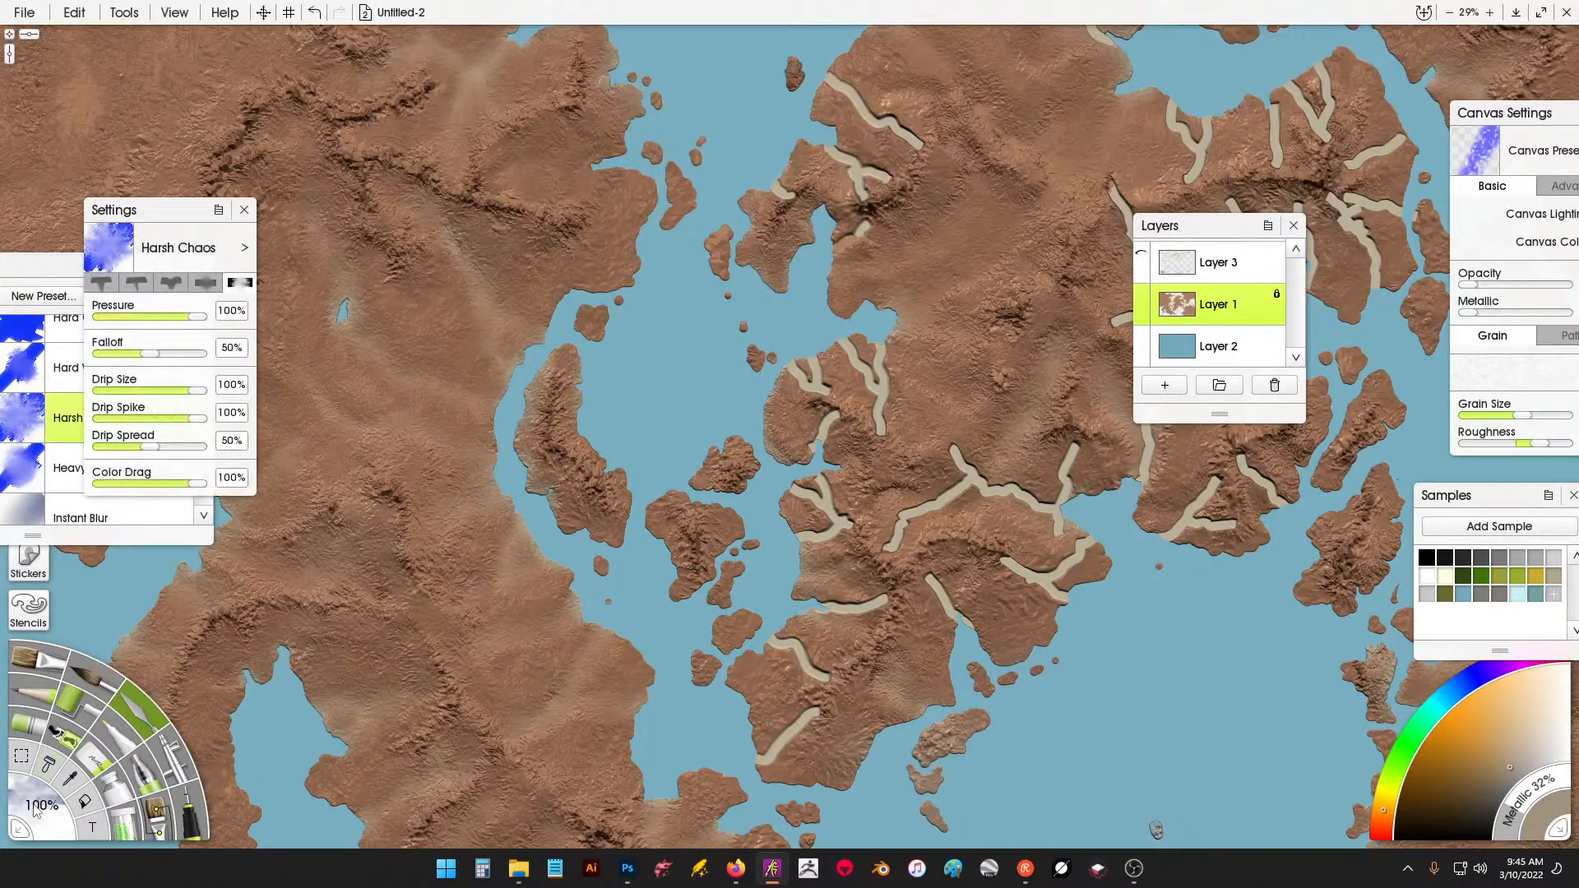
pyautogui.moveTo(34, 809); pyautogui.dragTo(121, 794)
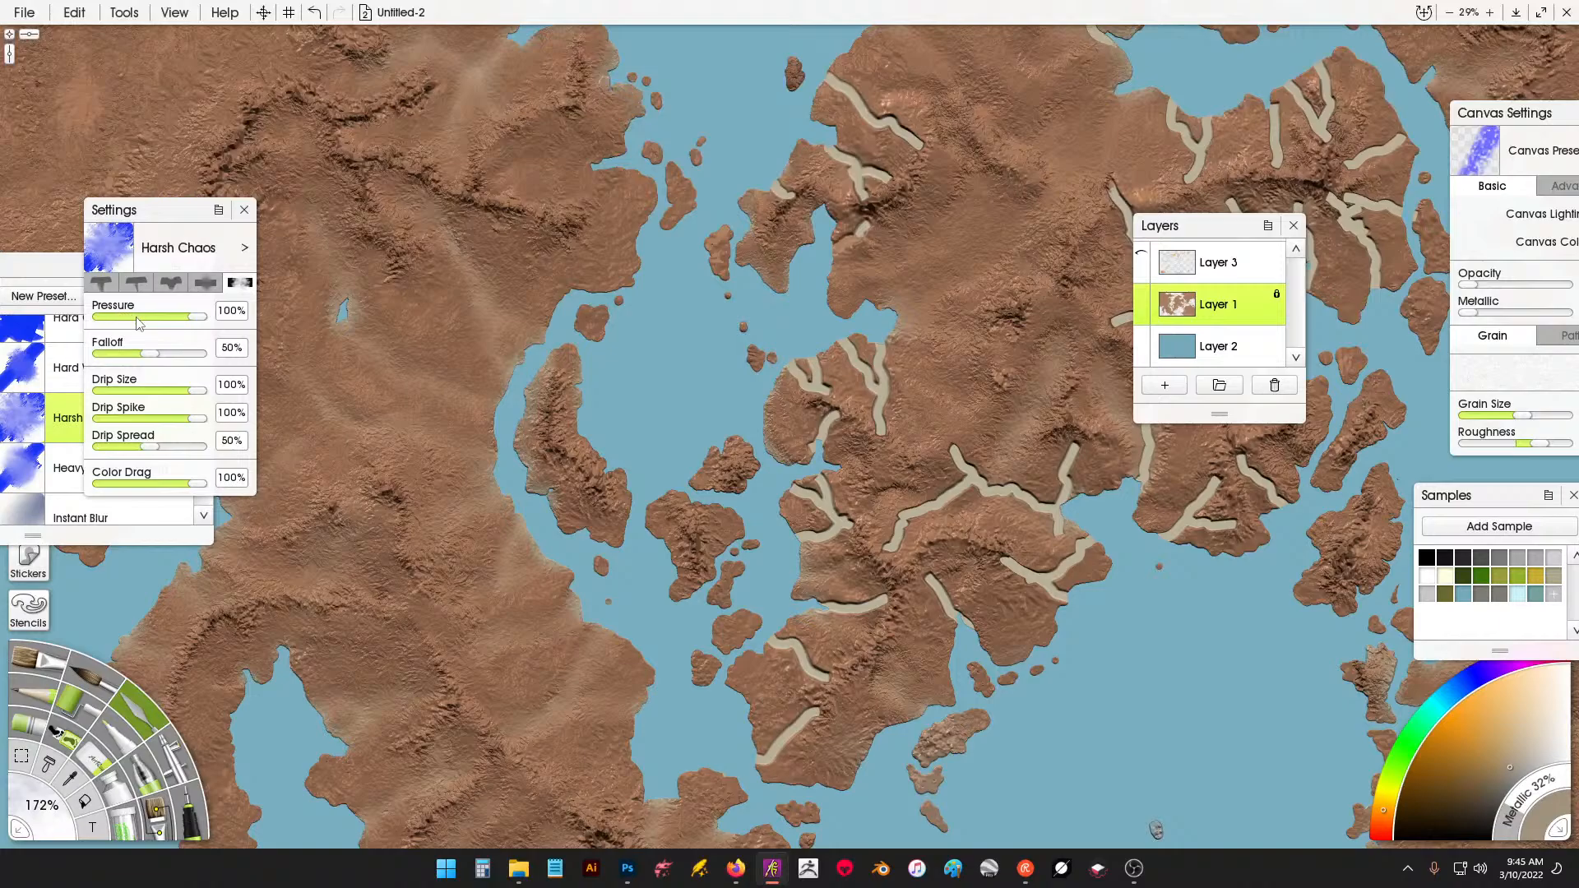
# Blend the tan ridge strokes along the central continent's west coast and southern peninsula into the brown terrain with the knife.
pyautogui.moveTo(825, 387)
pyautogui.mouseDown()
pyautogui.moveTo(798, 363)
pyautogui.moveTo(828, 387)
pyautogui.moveTo(797, 378)
pyautogui.moveTo(885, 428)
pyautogui.mouseUp()
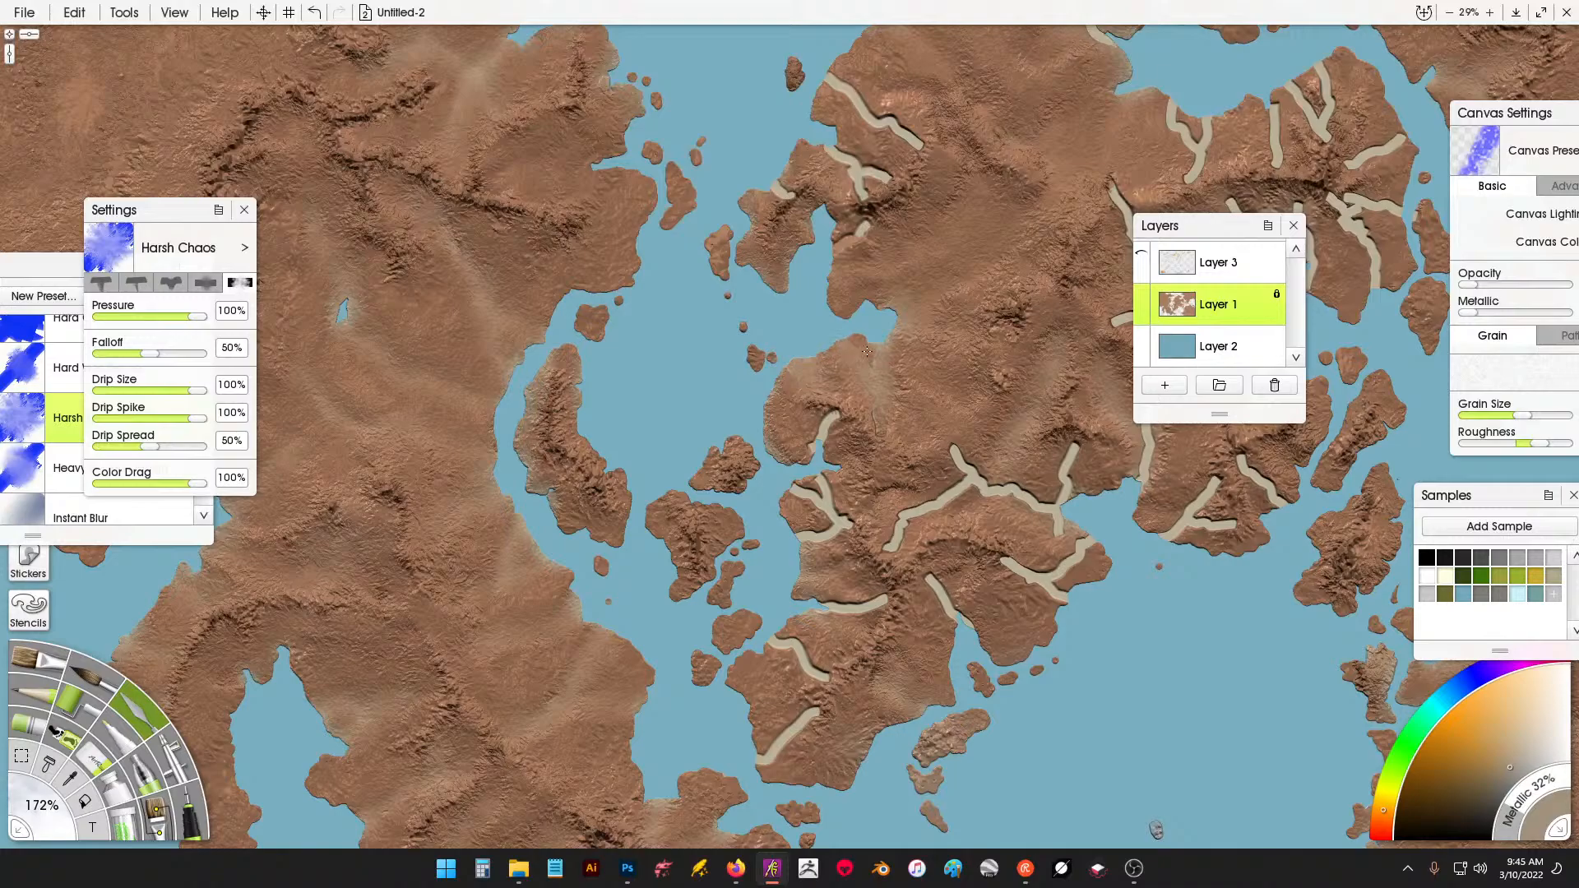
pyautogui.moveTo(984, 387); pyautogui.dragTo(776, 327)
pyautogui.moveTo(760, 416)
pyautogui.mouseDown()
pyautogui.moveTo(748, 386)
pyautogui.moveTo(759, 406)
pyautogui.moveTo(743, 402)
pyautogui.moveTo(790, 419)
pyautogui.moveTo(696, 464)
pyautogui.mouseUp()
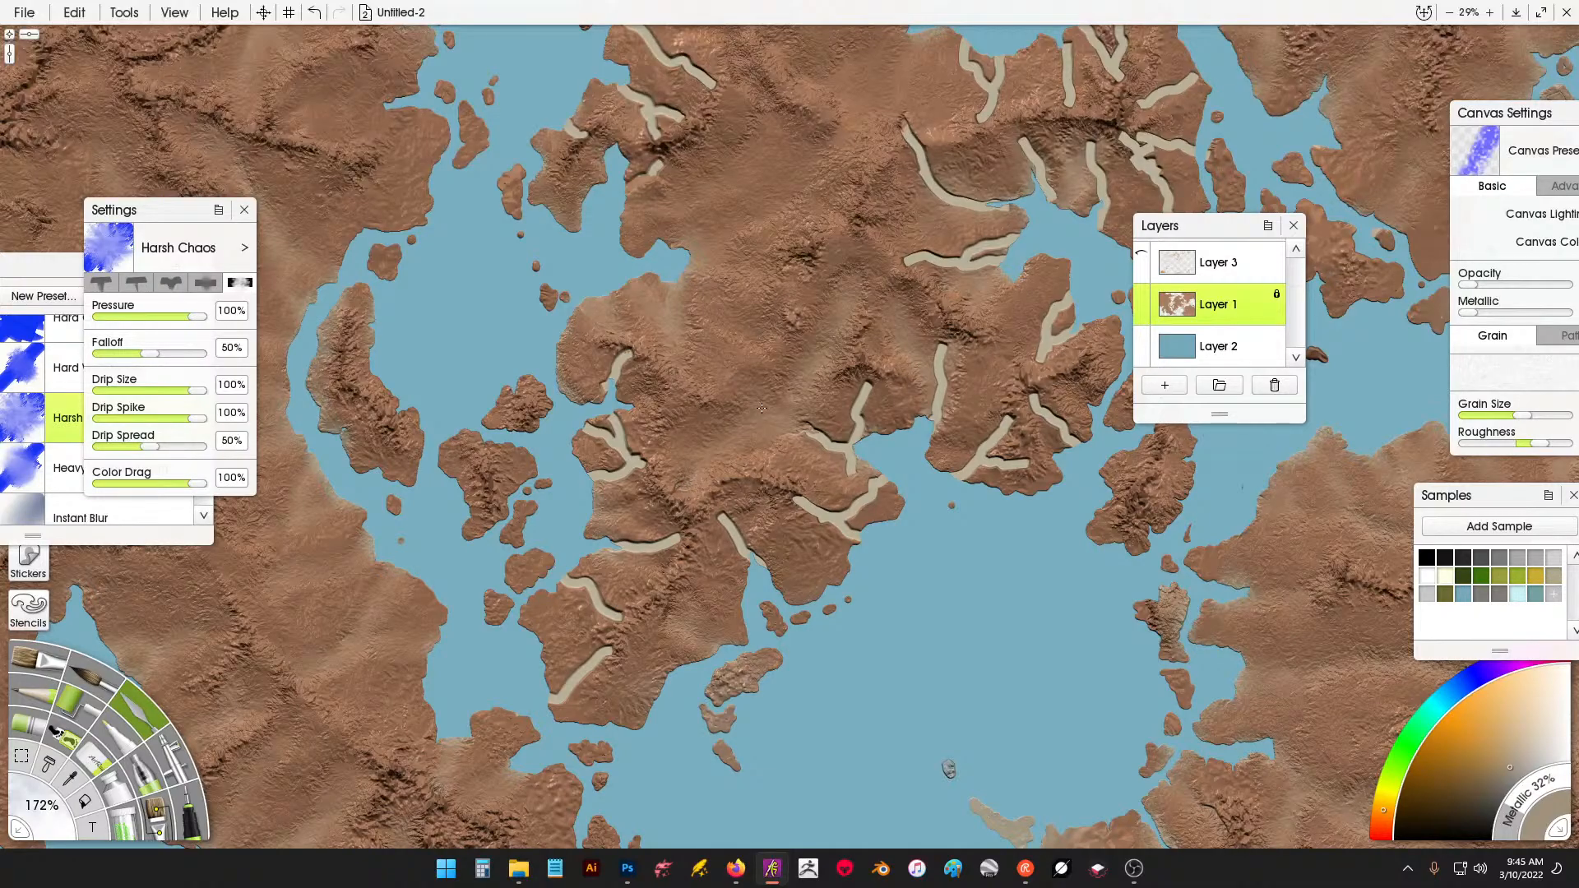
pyautogui.moveTo(762, 408)
pyautogui.mouseDown()
pyautogui.moveTo(805, 403)
pyautogui.moveTo(835, 434)
pyautogui.moveTo(864, 388)
pyautogui.moveTo(842, 468)
pyautogui.moveTo(892, 473)
pyautogui.moveTo(805, 505)
pyautogui.mouseUp()
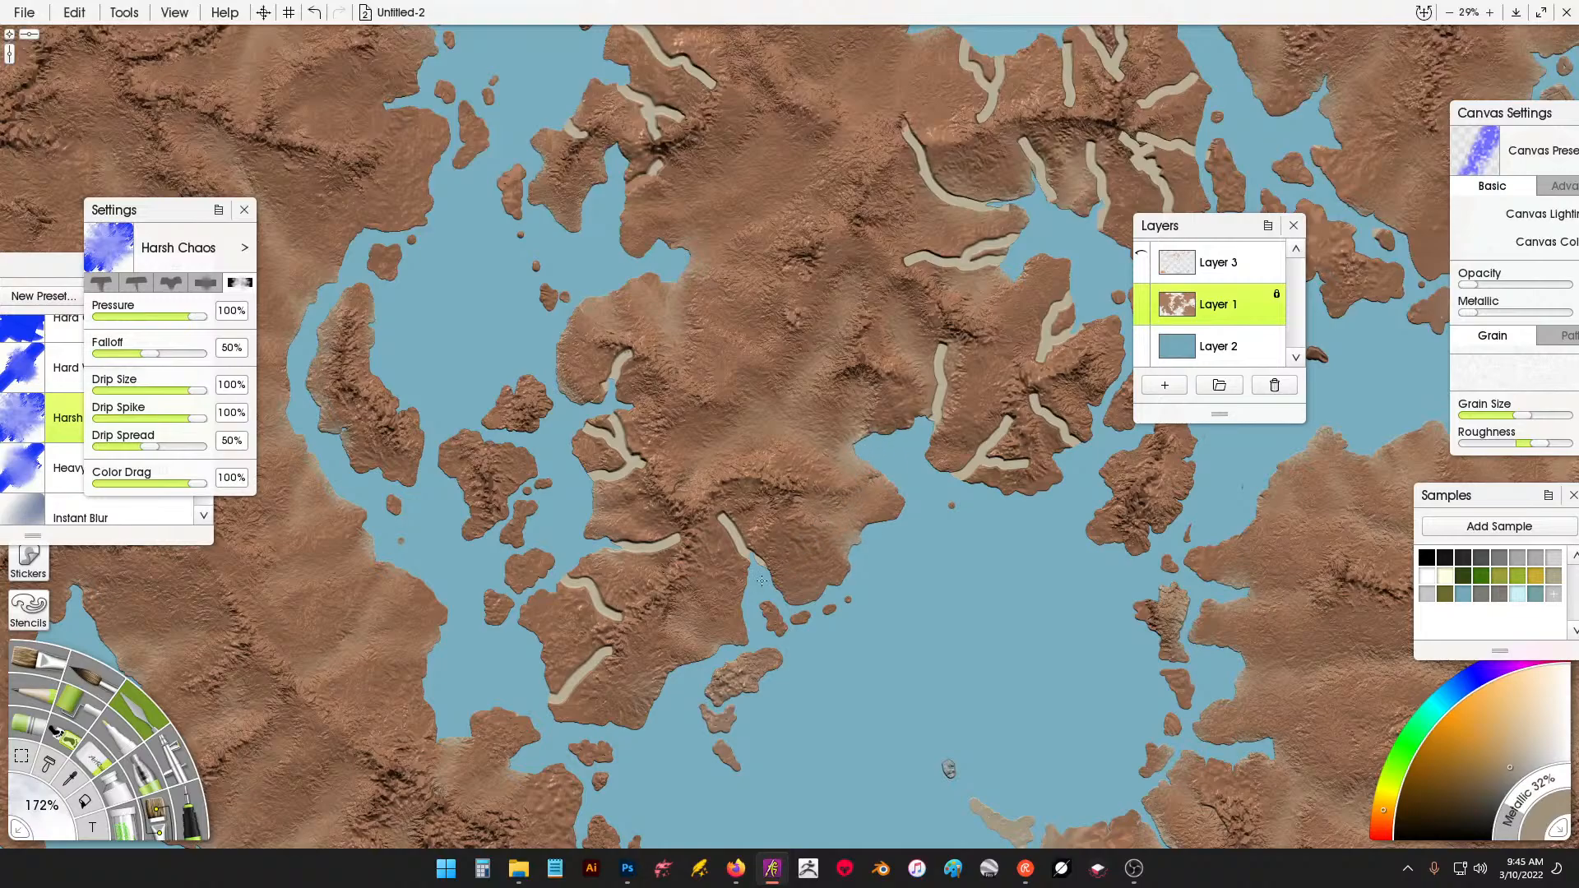
pyautogui.moveTo(762, 581); pyautogui.dragTo(732, 525)
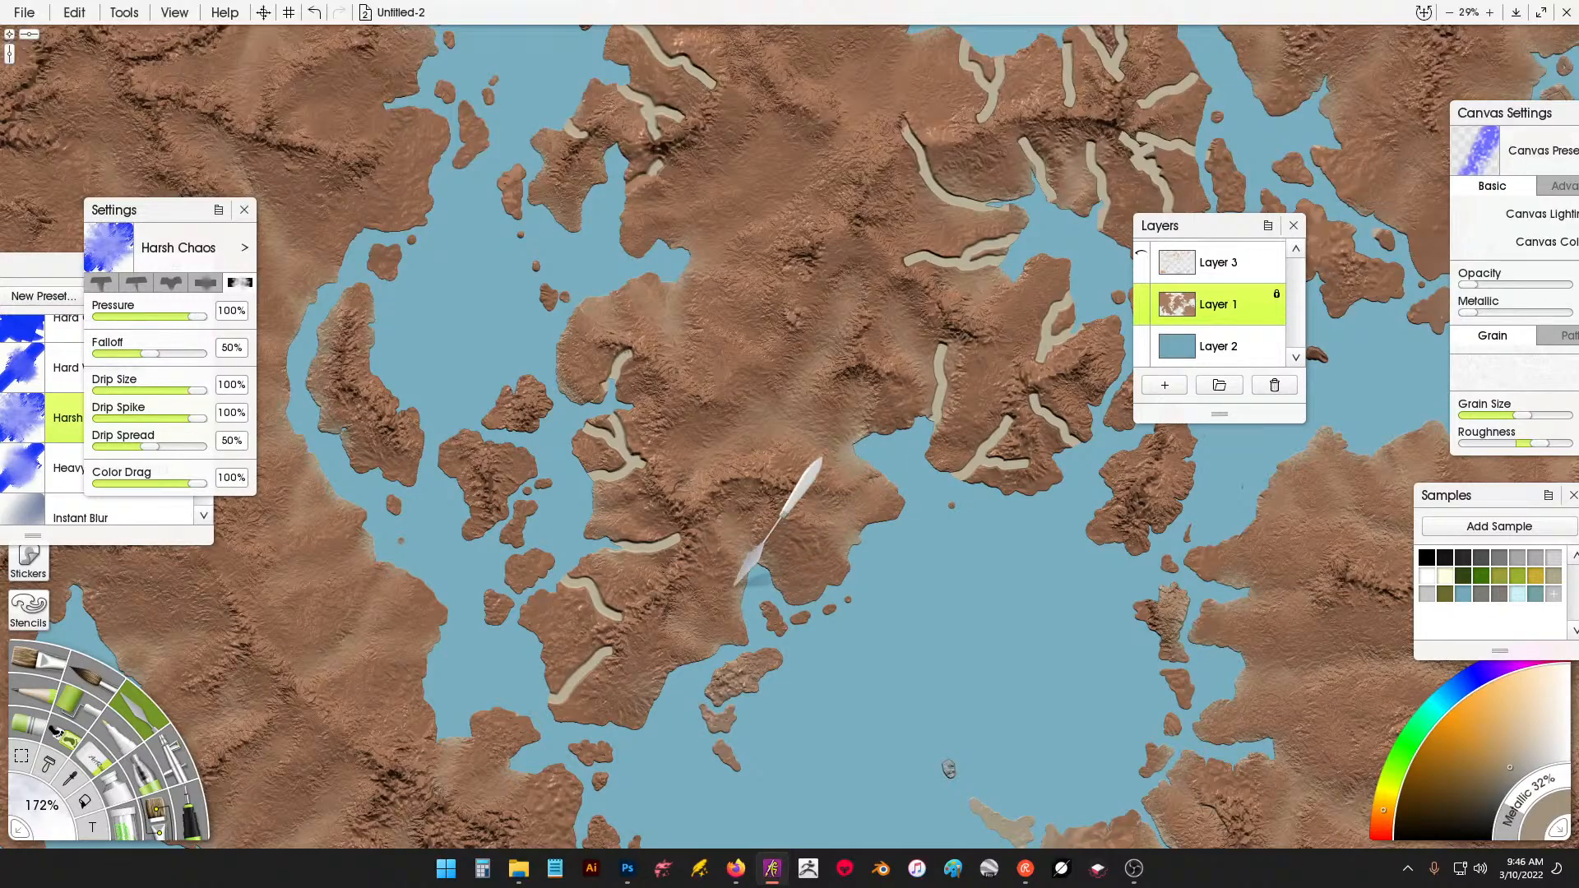
pyautogui.moveTo(594, 663); pyautogui.dragTo(560, 681)
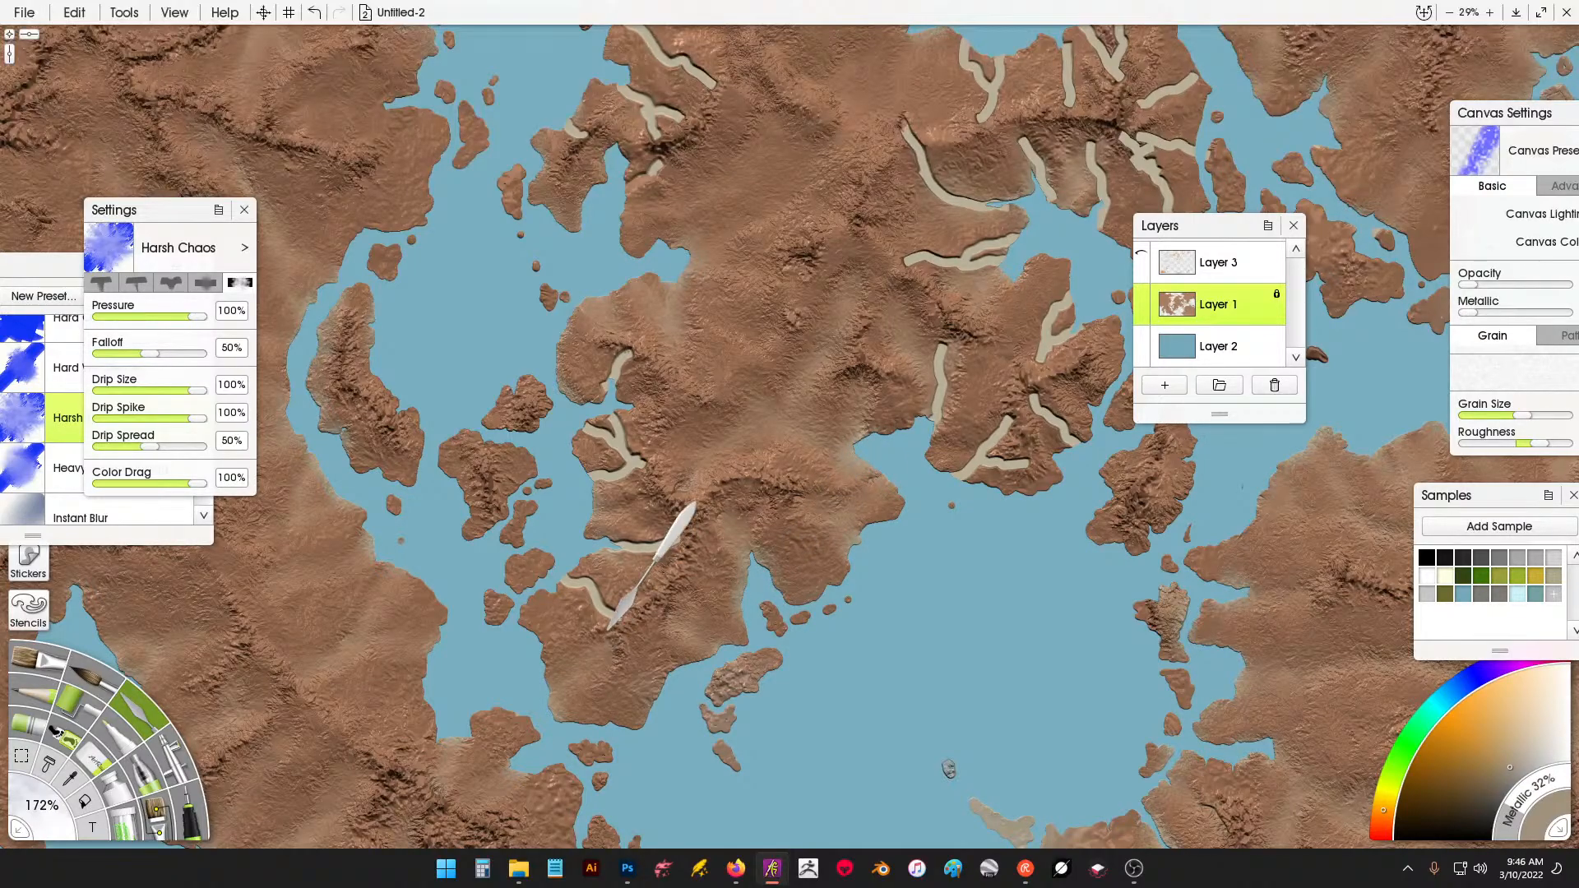
pyautogui.moveTo(621, 636)
pyautogui.mouseDown()
pyautogui.moveTo(613, 597)
pyautogui.moveTo(553, 594)
pyautogui.mouseUp()
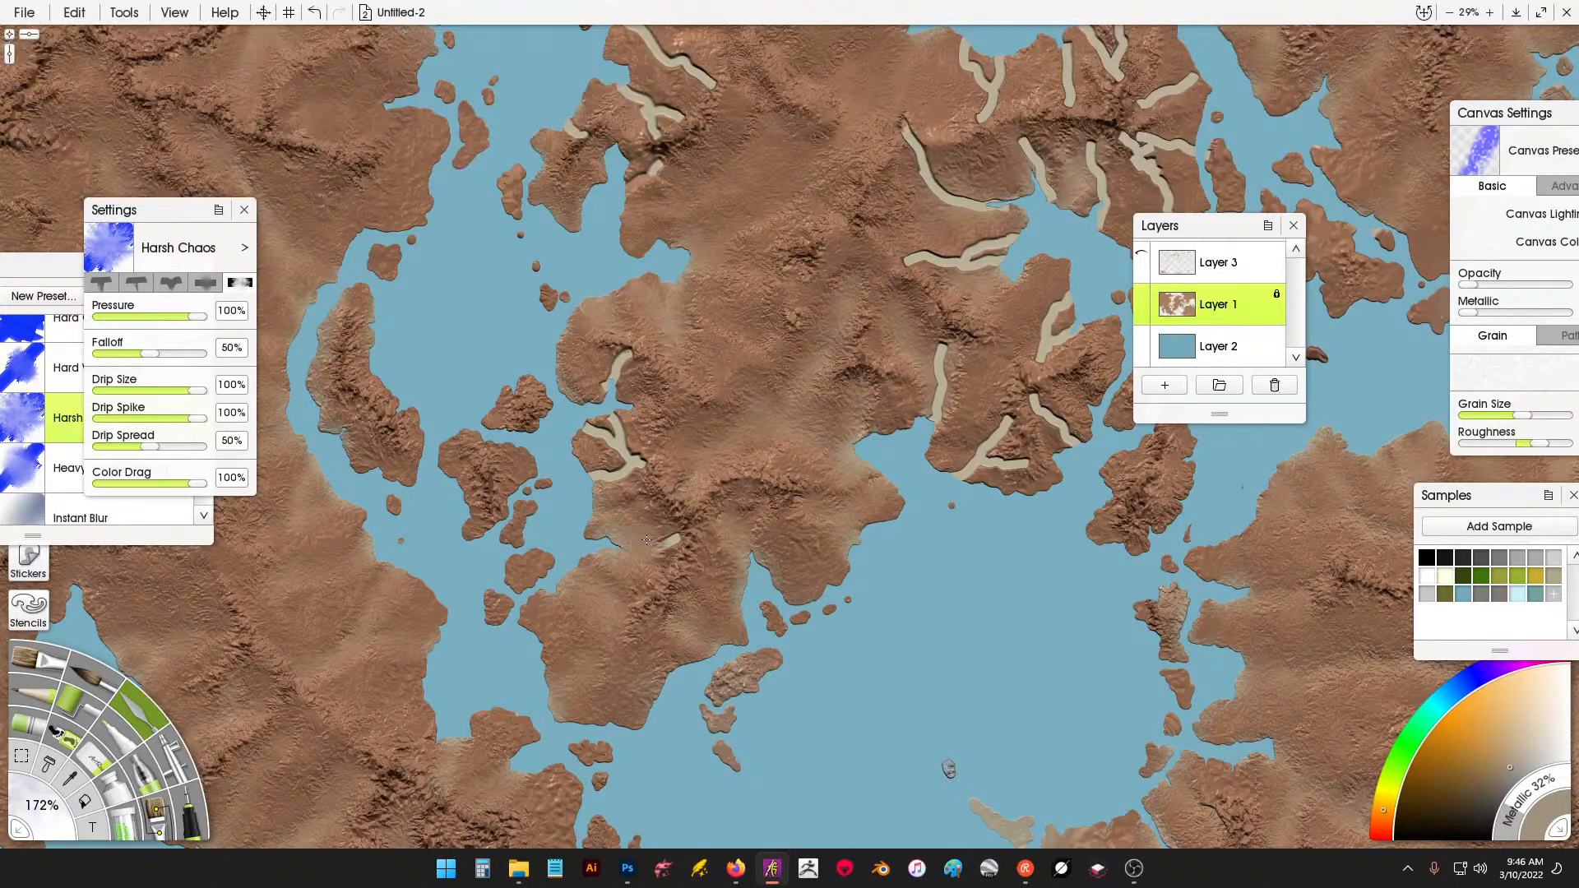
pyautogui.moveTo(646, 464)
pyautogui.mouseDown()
pyautogui.moveTo(593, 475)
pyautogui.moveTo(615, 434)
pyautogui.mouseUp()
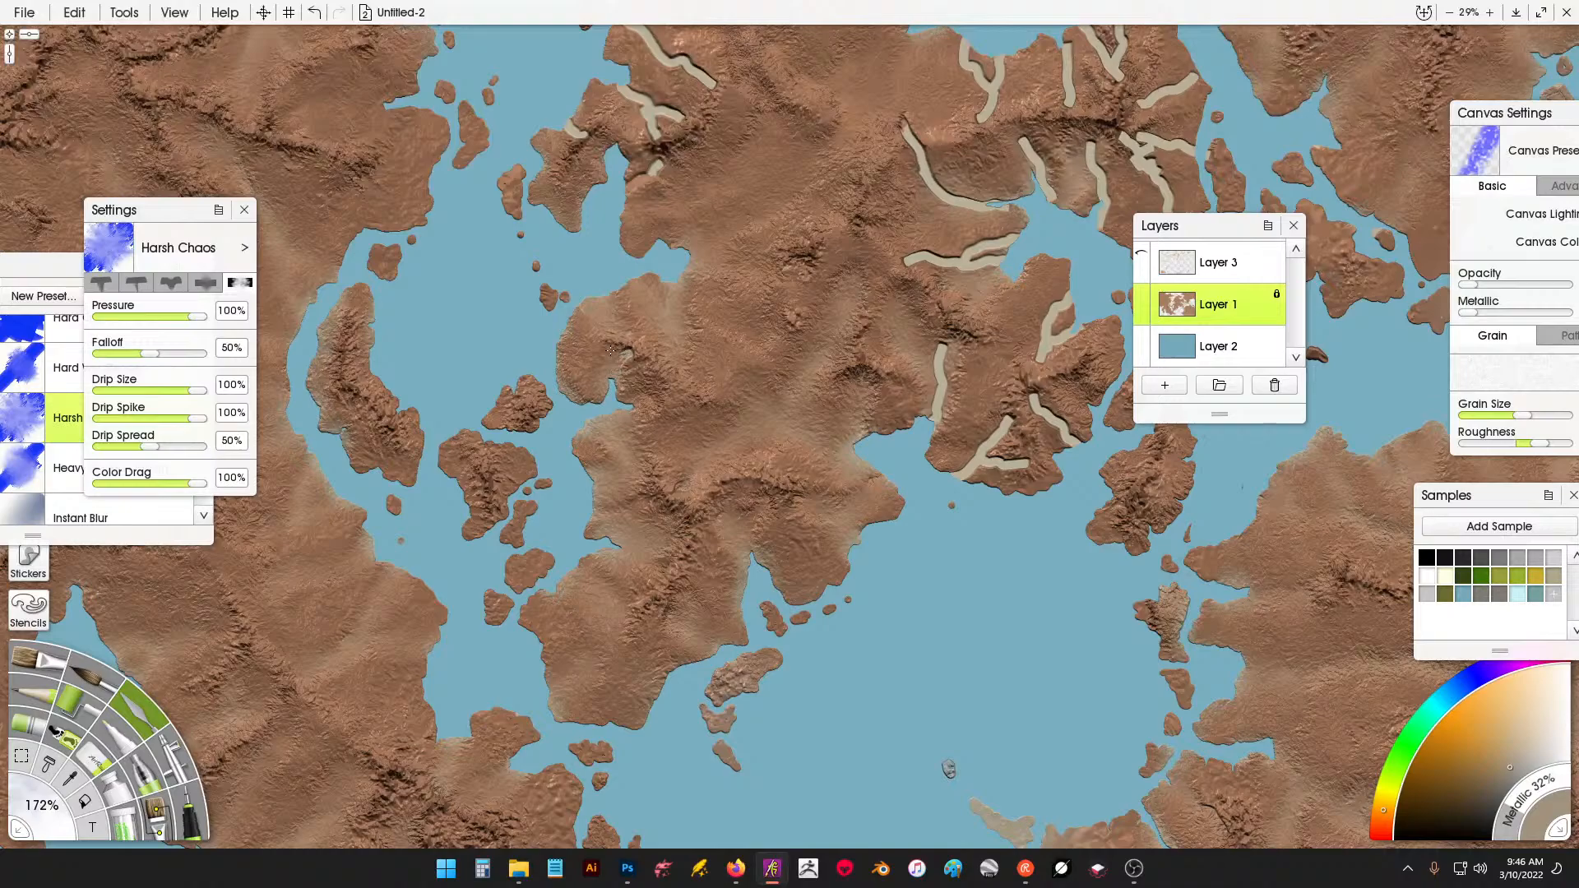
pyautogui.moveTo(610, 350); pyautogui.dragTo(630, 367)
# Blend the tan strokes on the central continent's southeastern peninsula and around its eastern bays into the terrain.
pyautogui.moveTo(951, 390); pyautogui.dragTo(685, 463)
pyautogui.moveTo(662, 522)
pyautogui.mouseDown()
pyautogui.moveTo(674, 440)
pyautogui.moveTo(670, 489)
pyautogui.moveTo(696, 538)
pyautogui.moveTo(736, 490)
pyautogui.moveTo(738, 515)
pyautogui.moveTo(728, 538)
pyautogui.moveTo(716, 482)
pyautogui.moveTo(733, 527)
pyautogui.moveTo(802, 506)
pyautogui.mouseUp()
pyautogui.moveTo(791, 403); pyautogui.dragTo(784, 423)
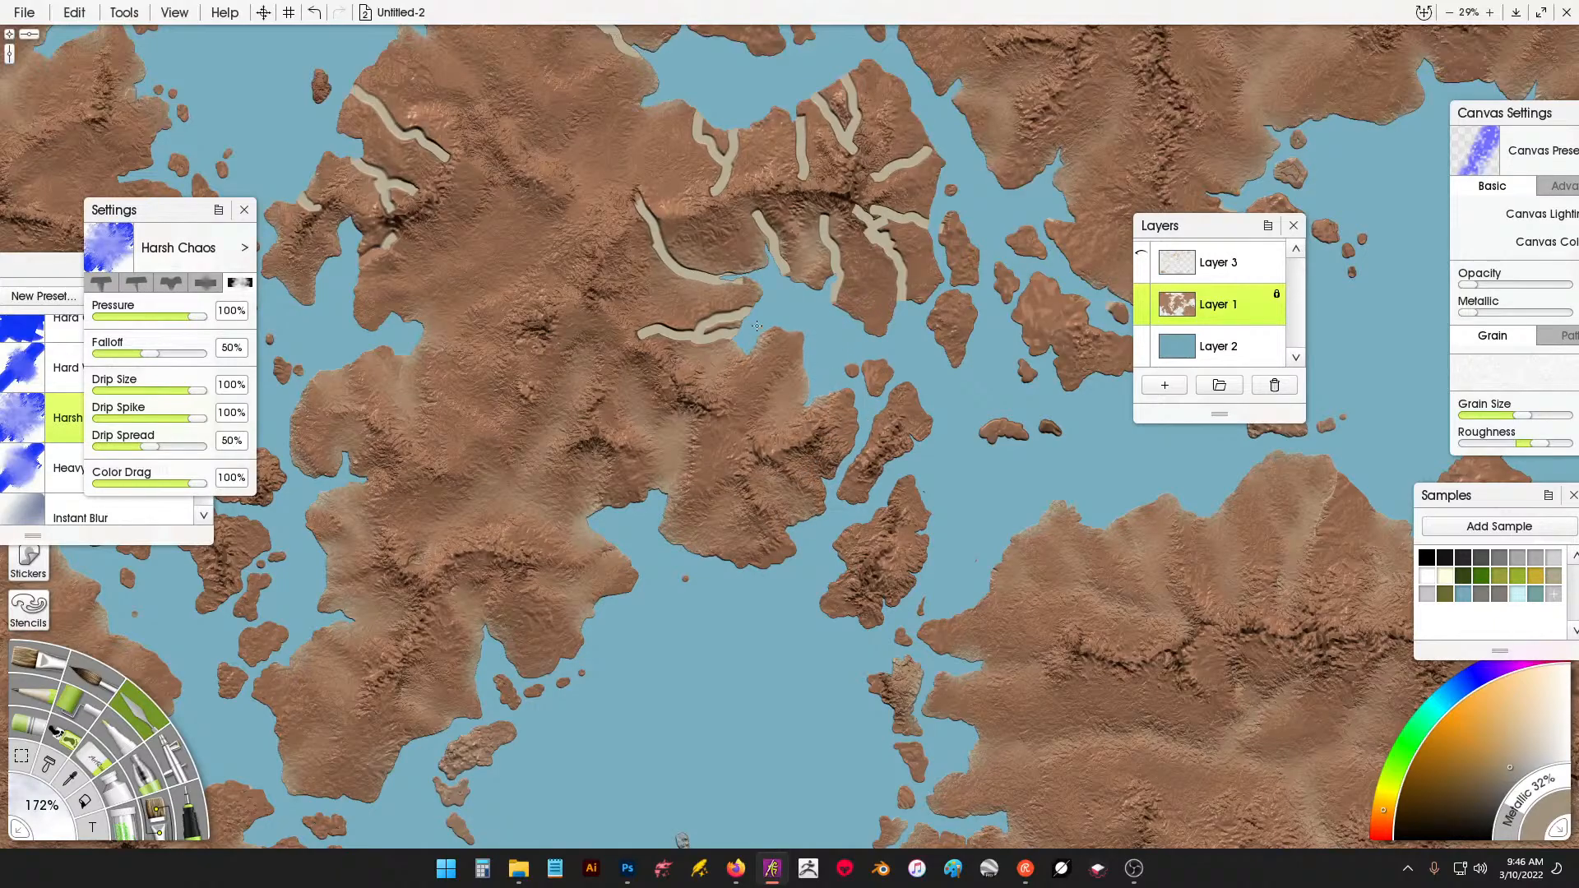
pyautogui.moveTo(757, 326)
pyautogui.mouseDown()
pyautogui.moveTo(723, 348)
pyautogui.moveTo(687, 320)
pyautogui.moveTo(685, 344)
pyautogui.moveTo(648, 314)
pyautogui.mouseUp()
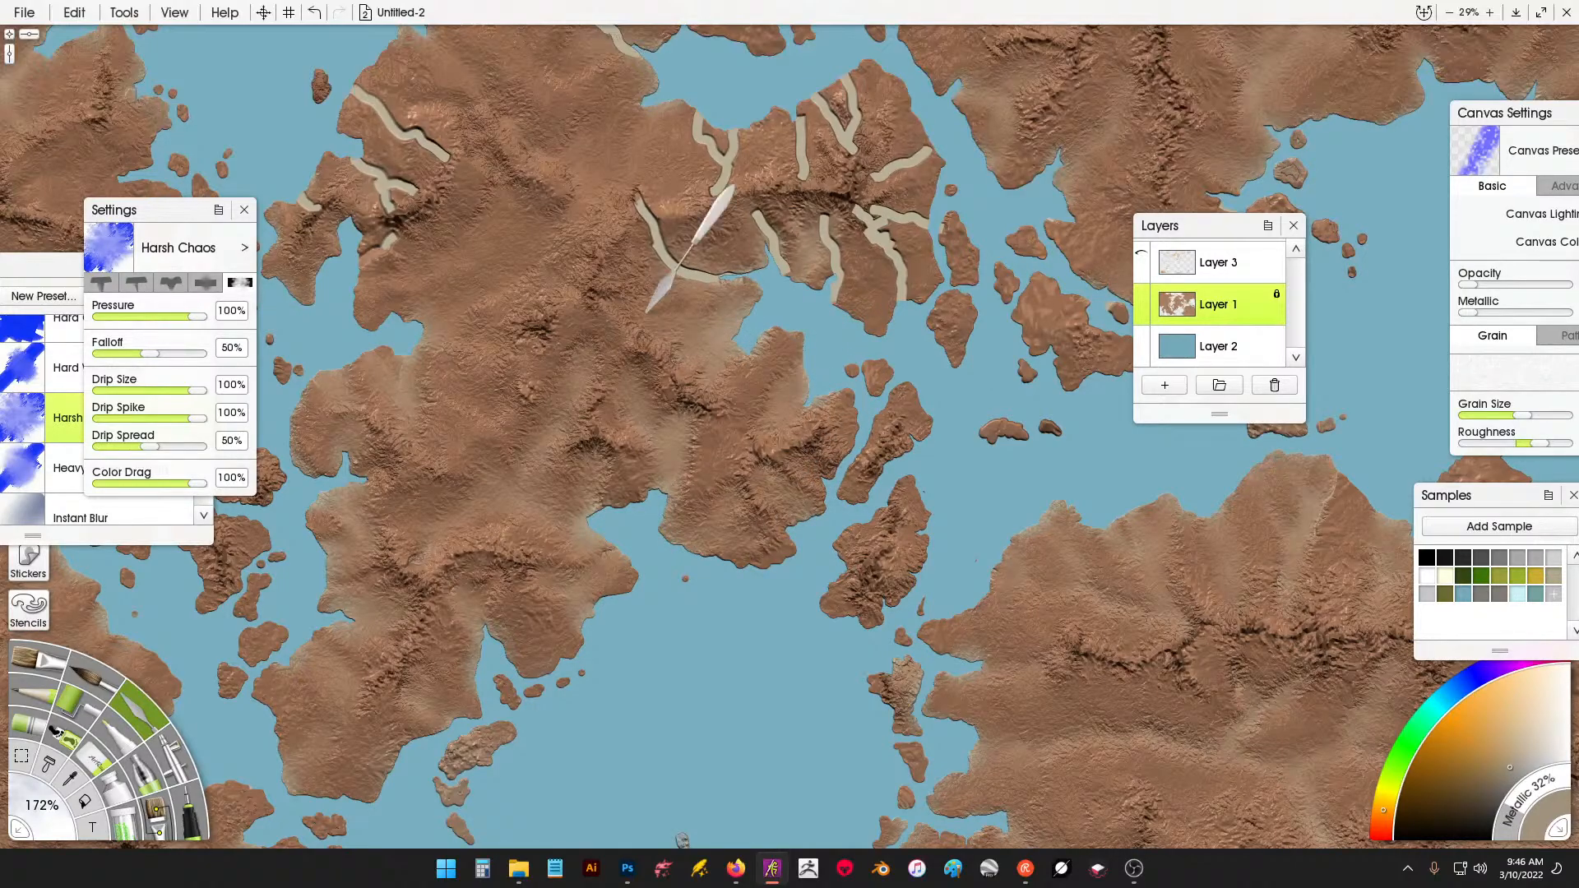
pyautogui.moveTo(742, 274)
pyautogui.mouseDown()
pyautogui.moveTo(718, 299)
pyautogui.moveTo(626, 204)
pyautogui.moveTo(769, 238)
pyautogui.moveTo(798, 271)
pyautogui.moveTo(823, 244)
pyautogui.moveTo(893, 284)
pyautogui.moveTo(868, 216)
pyautogui.moveTo(905, 197)
pyautogui.moveTo(901, 131)
pyautogui.moveTo(848, 90)
pyautogui.moveTo(802, 103)
pyautogui.moveTo(786, 197)
pyautogui.mouseUp()
pyautogui.moveTo(738, 130)
pyautogui.mouseDown()
pyautogui.moveTo(719, 185)
pyautogui.moveTo(697, 119)
pyautogui.mouseUp()
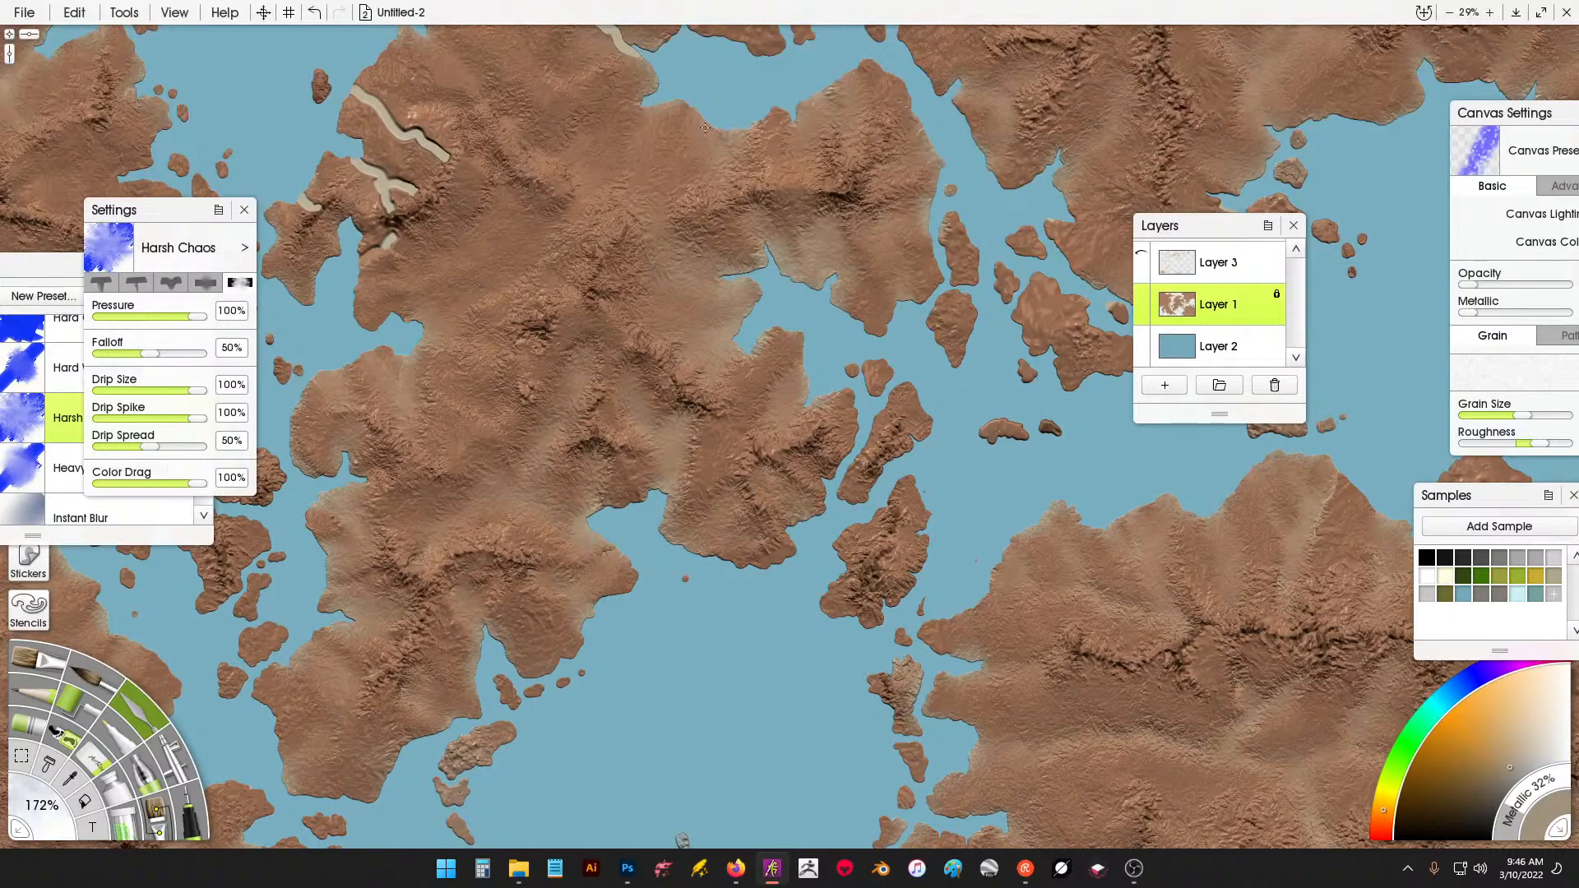
# Smear away the remaining tan strokes on the central continent's northwest coast and northern headland.
pyautogui.moveTo(454, 400)
pyautogui.mouseDown()
pyautogui.moveTo(700, 533)
pyautogui.moveTo(758, 585)
pyautogui.mouseUp()
pyautogui.moveTo(663, 347)
pyautogui.mouseDown()
pyautogui.moveTo(692, 392)
pyautogui.moveTo(597, 401)
pyautogui.mouseUp()
pyautogui.moveTo(696, 419); pyautogui.dragTo(664, 435)
pyautogui.moveTo(659, 276)
pyautogui.mouseDown()
pyautogui.moveTo(701, 320)
pyautogui.moveTo(745, 329)
pyautogui.mouseUp()
pyautogui.moveTo(775, 153)
pyautogui.mouseDown()
pyautogui.moveTo(826, 174)
pyautogui.moveTo(817, 130)
pyautogui.mouseUp()
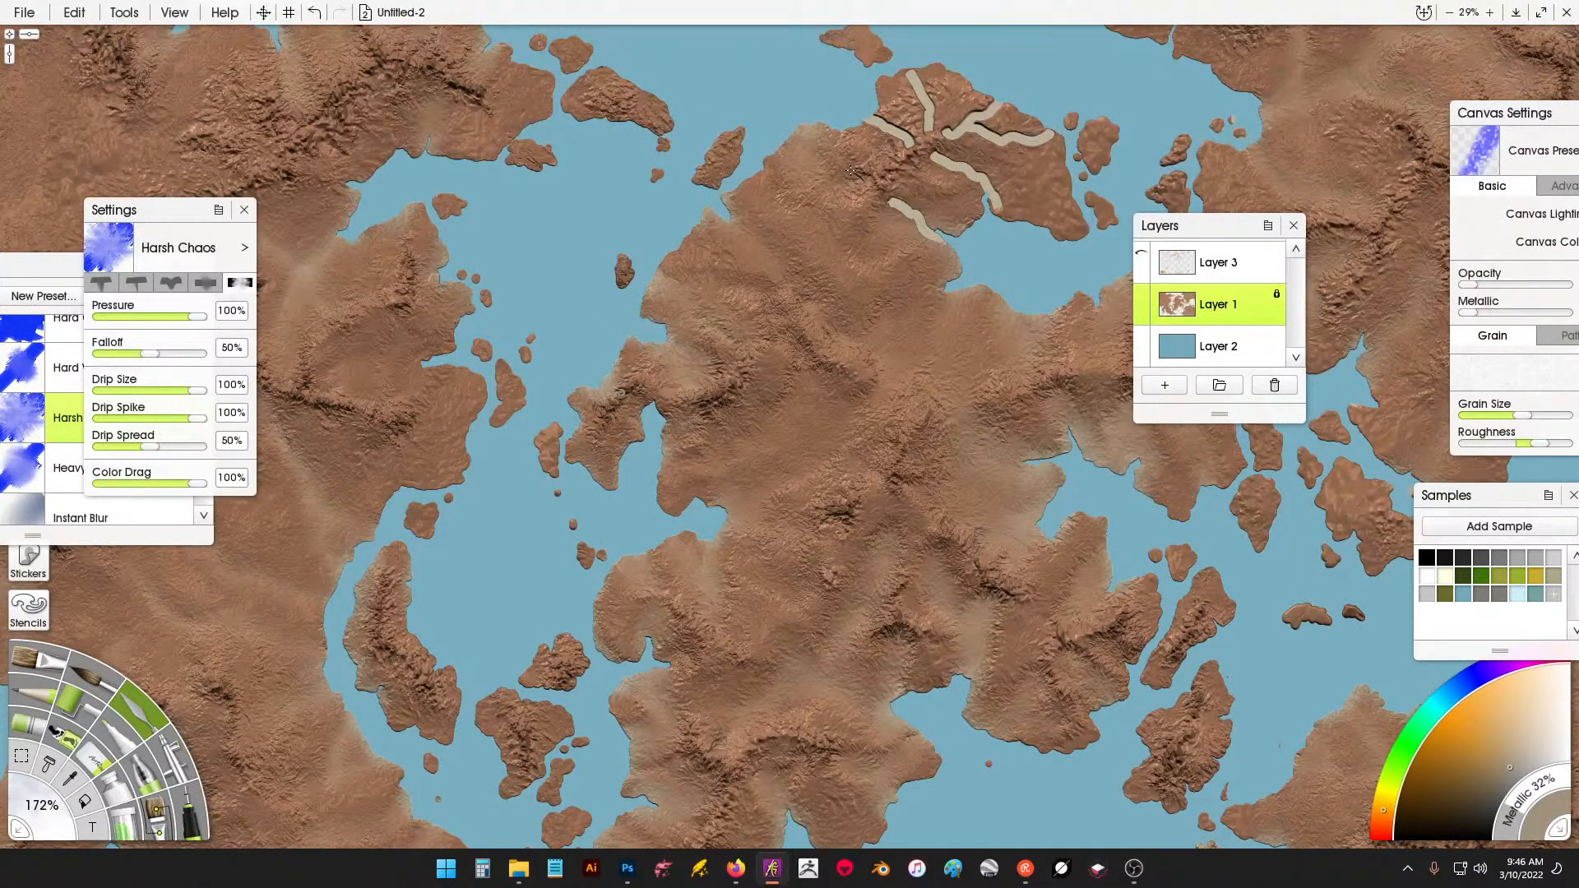
pyautogui.moveTo(891, 201); pyautogui.dragTo(940, 241)
pyautogui.moveTo(998, 207)
pyautogui.mouseDown()
pyautogui.moveTo(985, 180)
pyautogui.moveTo(933, 154)
pyautogui.mouseUp()
pyautogui.moveTo(1001, 105)
pyautogui.mouseDown()
pyautogui.moveTo(951, 133)
pyautogui.moveTo(1056, 132)
pyautogui.mouseUp()
pyautogui.moveTo(929, 126)
pyautogui.mouseDown()
pyautogui.moveTo(914, 82)
pyautogui.moveTo(868, 132)
pyautogui.mouseUp()
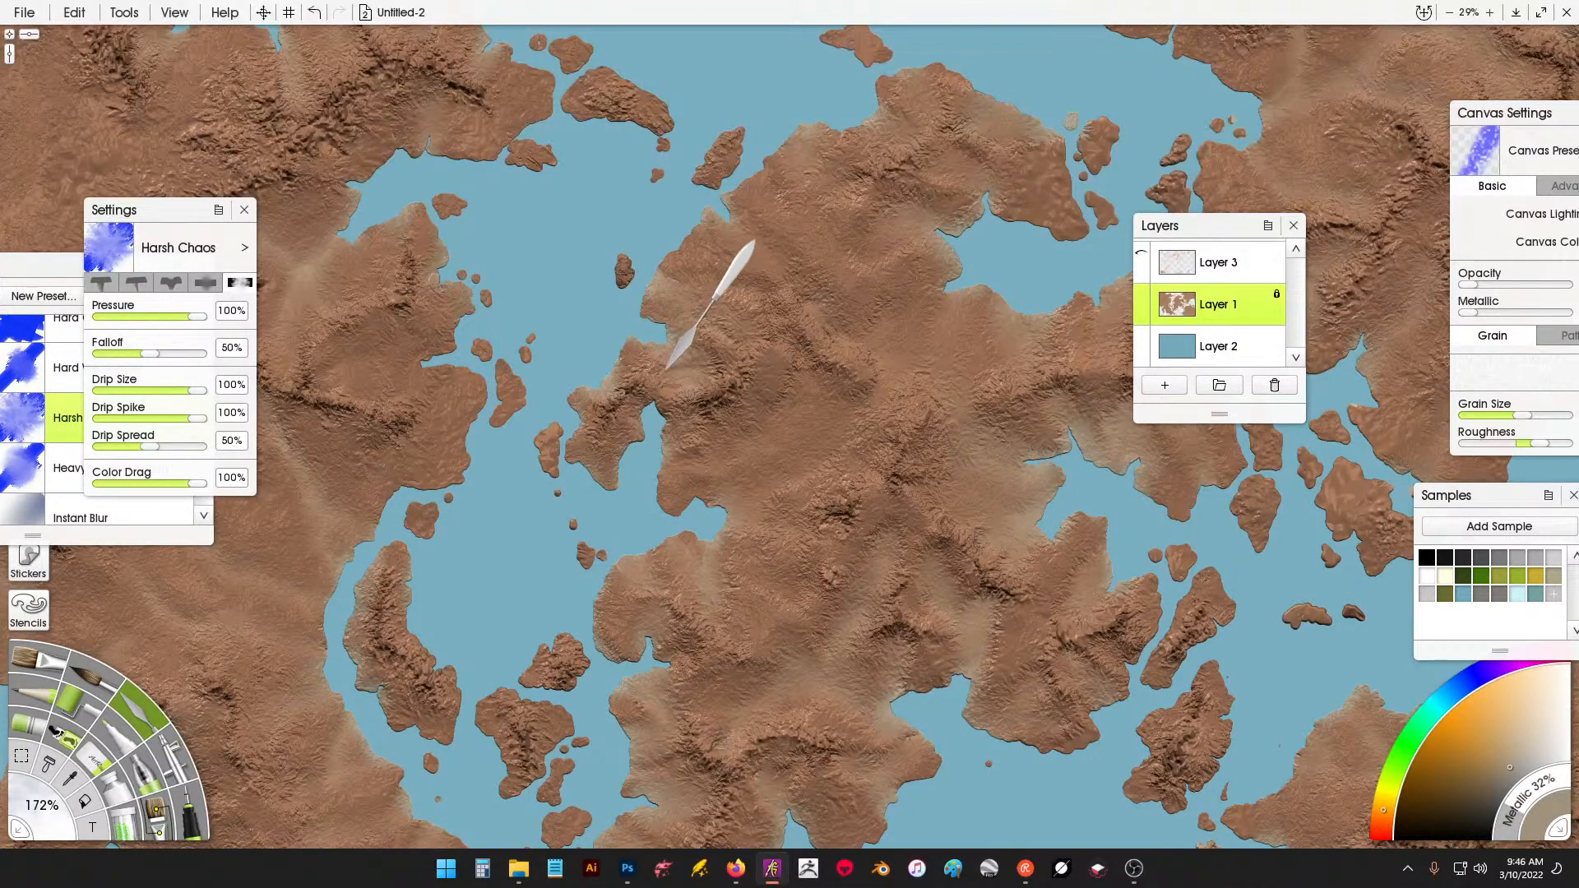
# Add a new layer above Layer 1, switch to the Ink Pen, undo a brown test line and pick a red color.
pyautogui.scroll(-5, 708, 312)
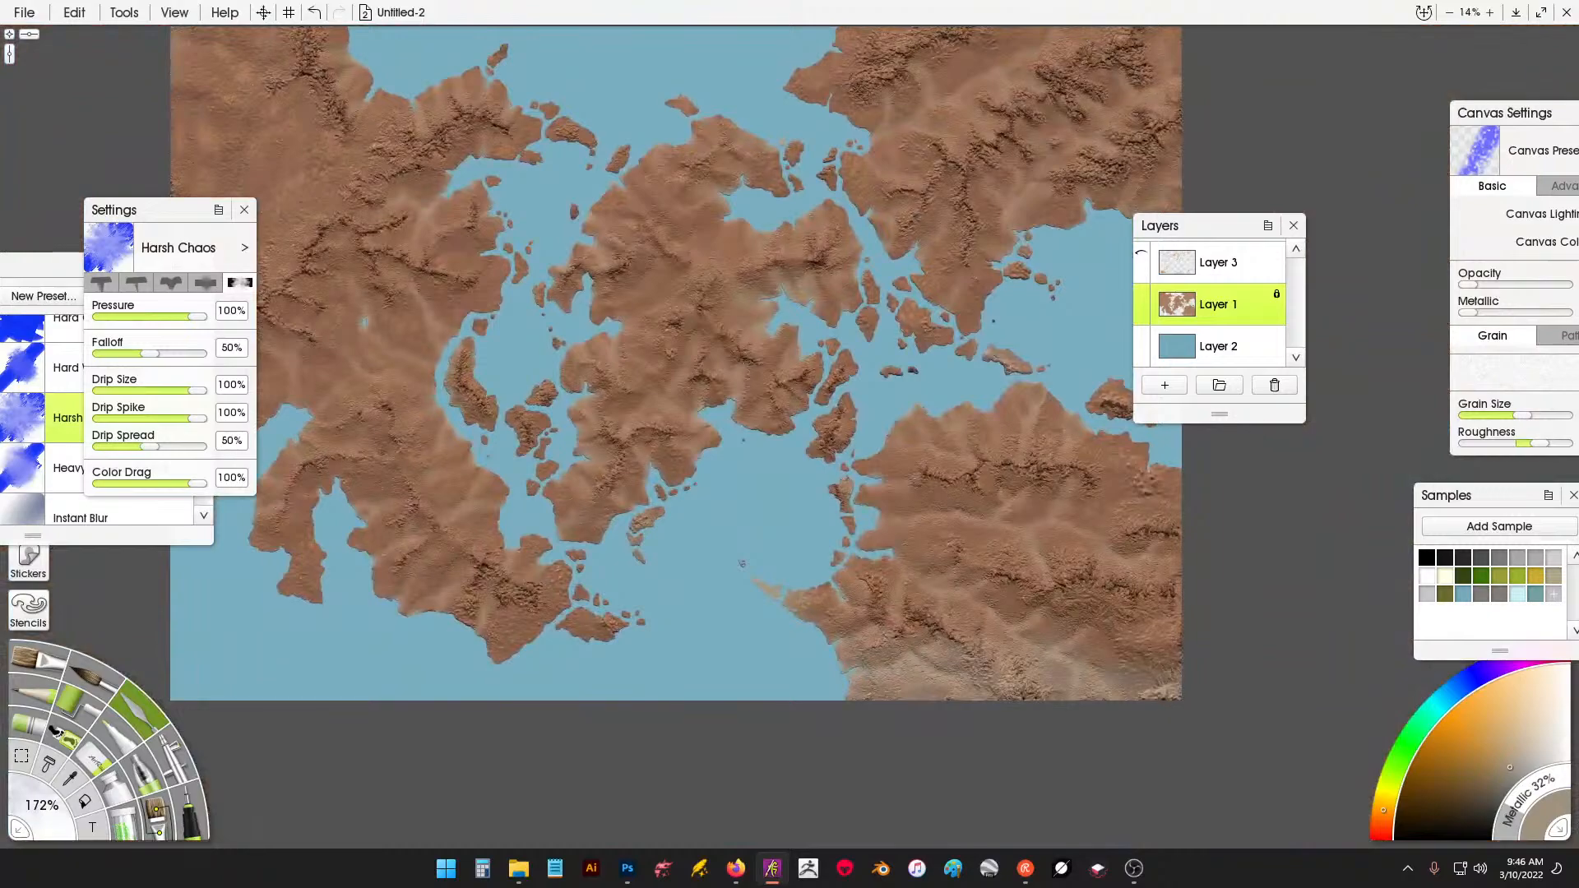
pyautogui.moveTo(742, 564); pyautogui.dragTo(805, 582)
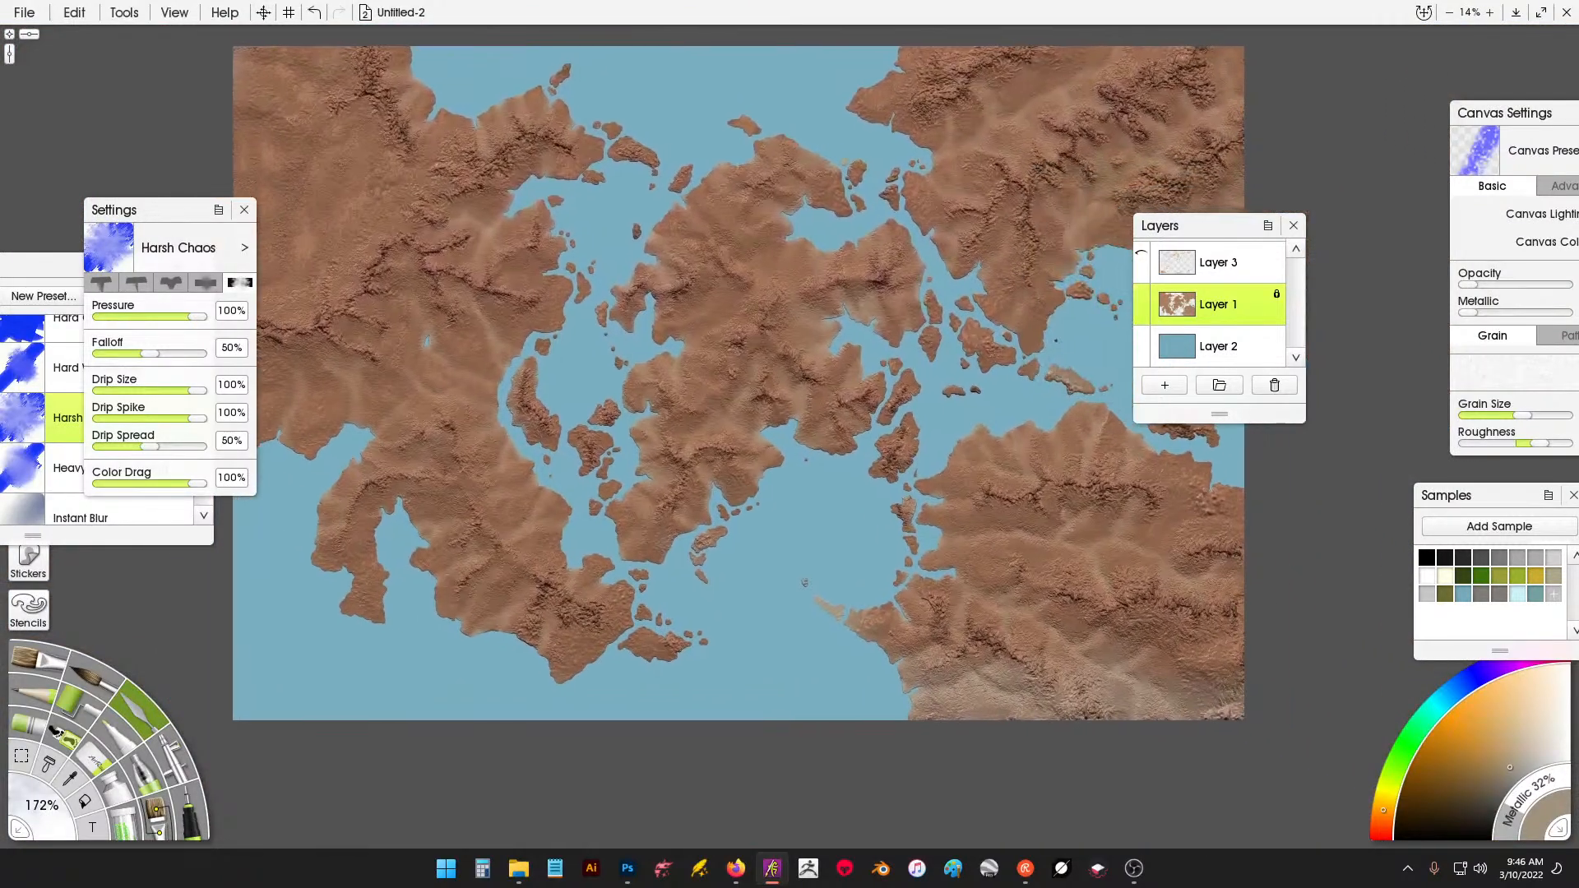
pyautogui.scroll(2, 794, 403)
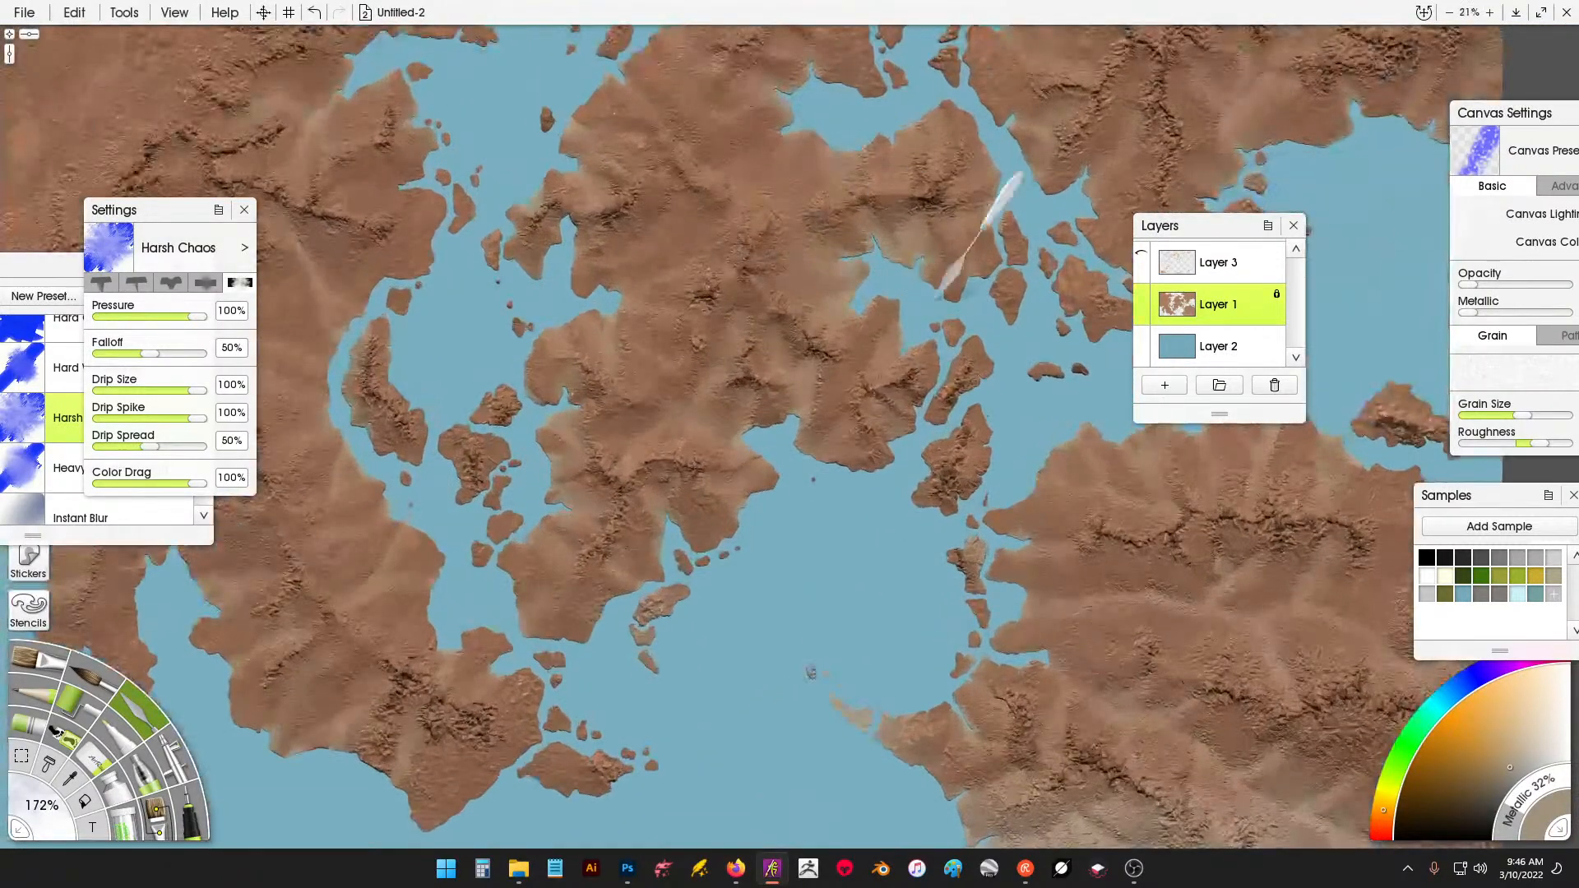
pyautogui.click(1162, 390)
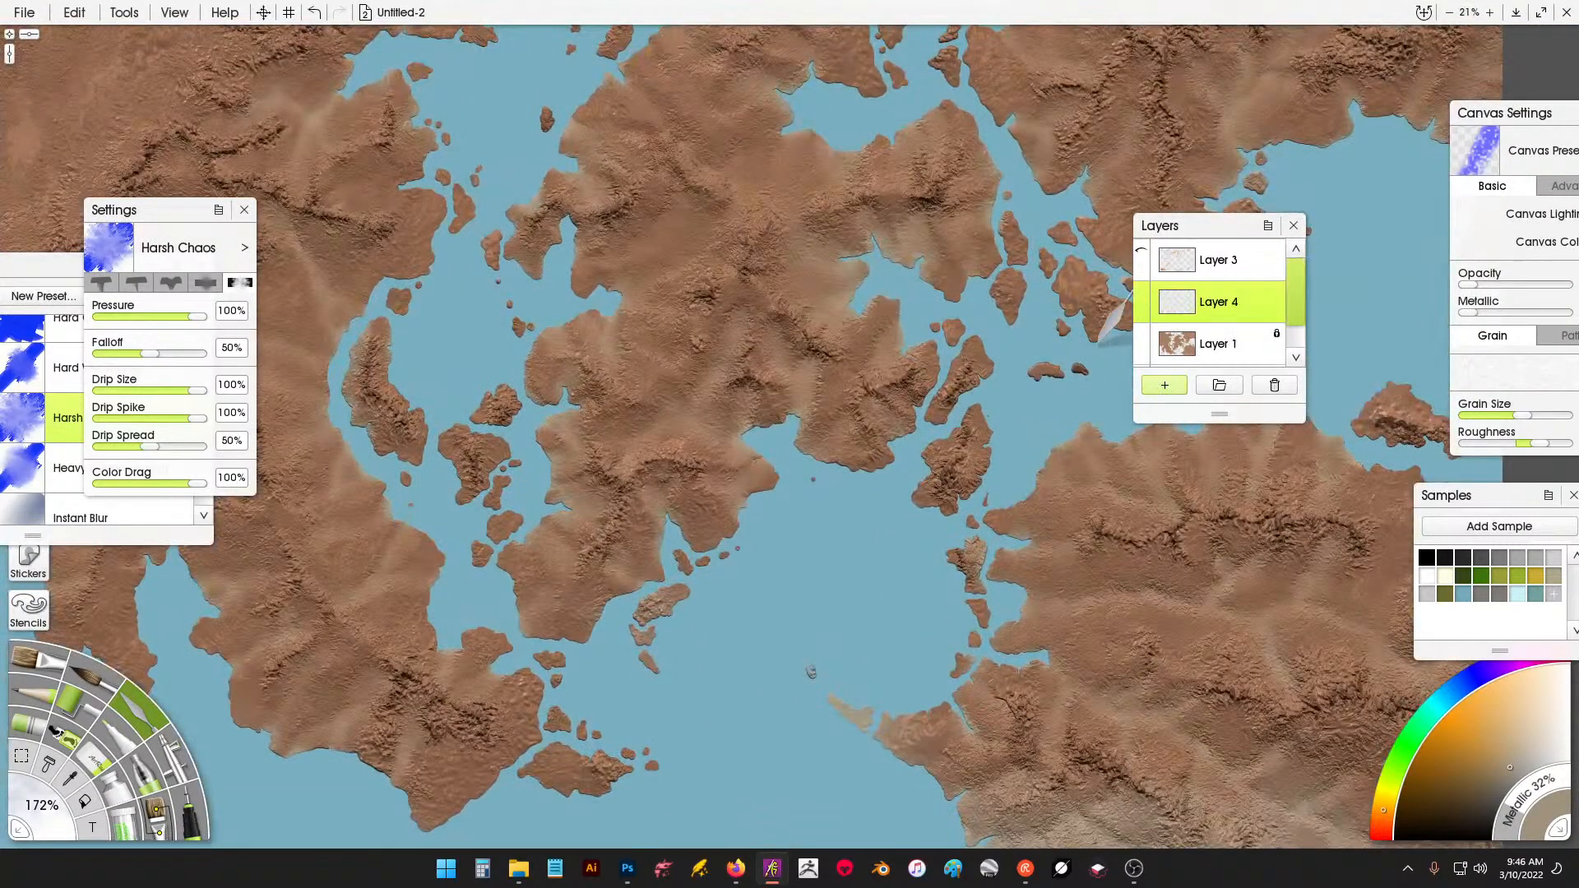
pyautogui.click(188, 813)
pyautogui.moveTo(545, 684); pyautogui.dragTo(654, 680)
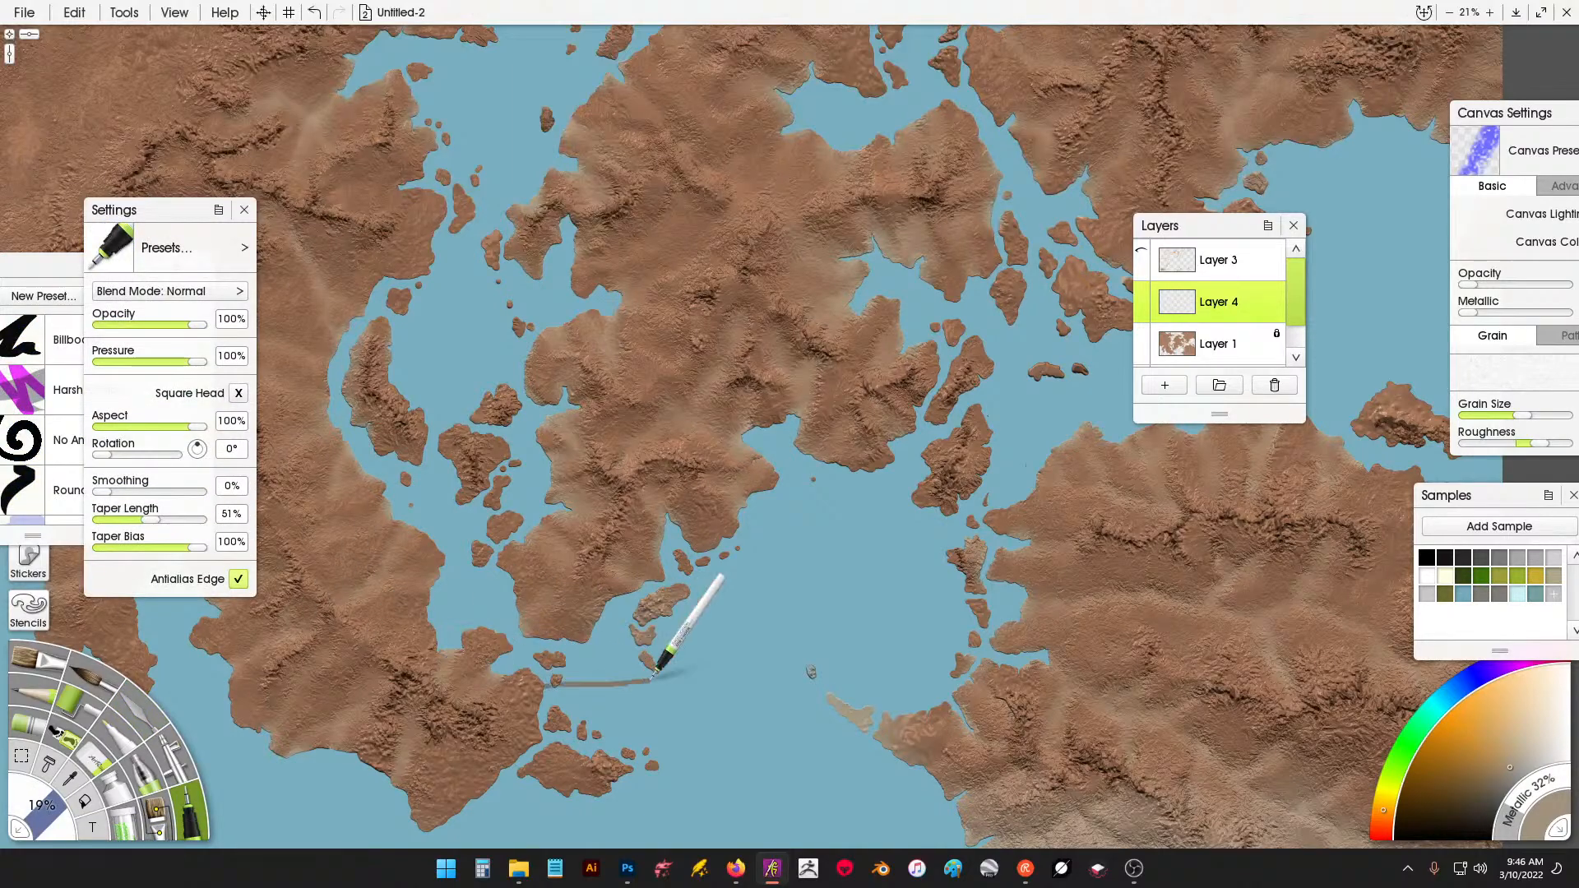
pyautogui.hotkey('ctrl', 'z')
pyautogui.moveTo(1386, 825); pyautogui.dragTo(1346, 837)
pyautogui.moveTo(1477, 778); pyautogui.dragTo(1415, 716)
# Test the red pen on the sea, setting Smoothing to 26%, Taper Length to 94% and Taper Bias to 73%, and undo the strokes.
pyautogui.moveTo(847, 728); pyautogui.dragTo(952, 518)
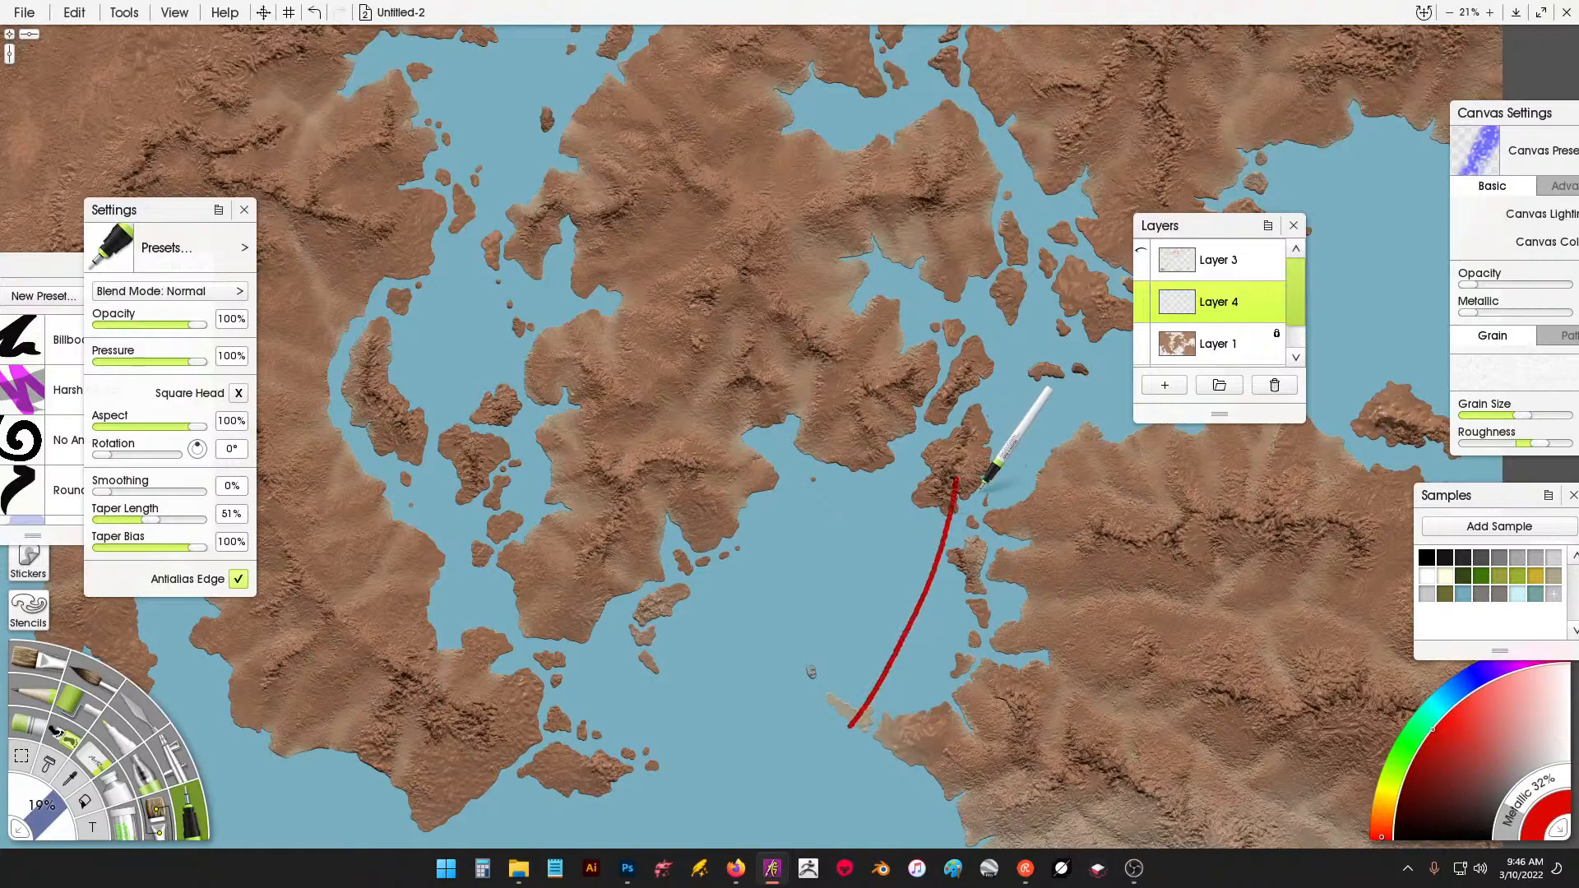
pyautogui.hotkey('ctrl', 'z')
pyautogui.moveTo(692, 727); pyautogui.dragTo(848, 519)
pyautogui.hotkey('ctrl', 'z')
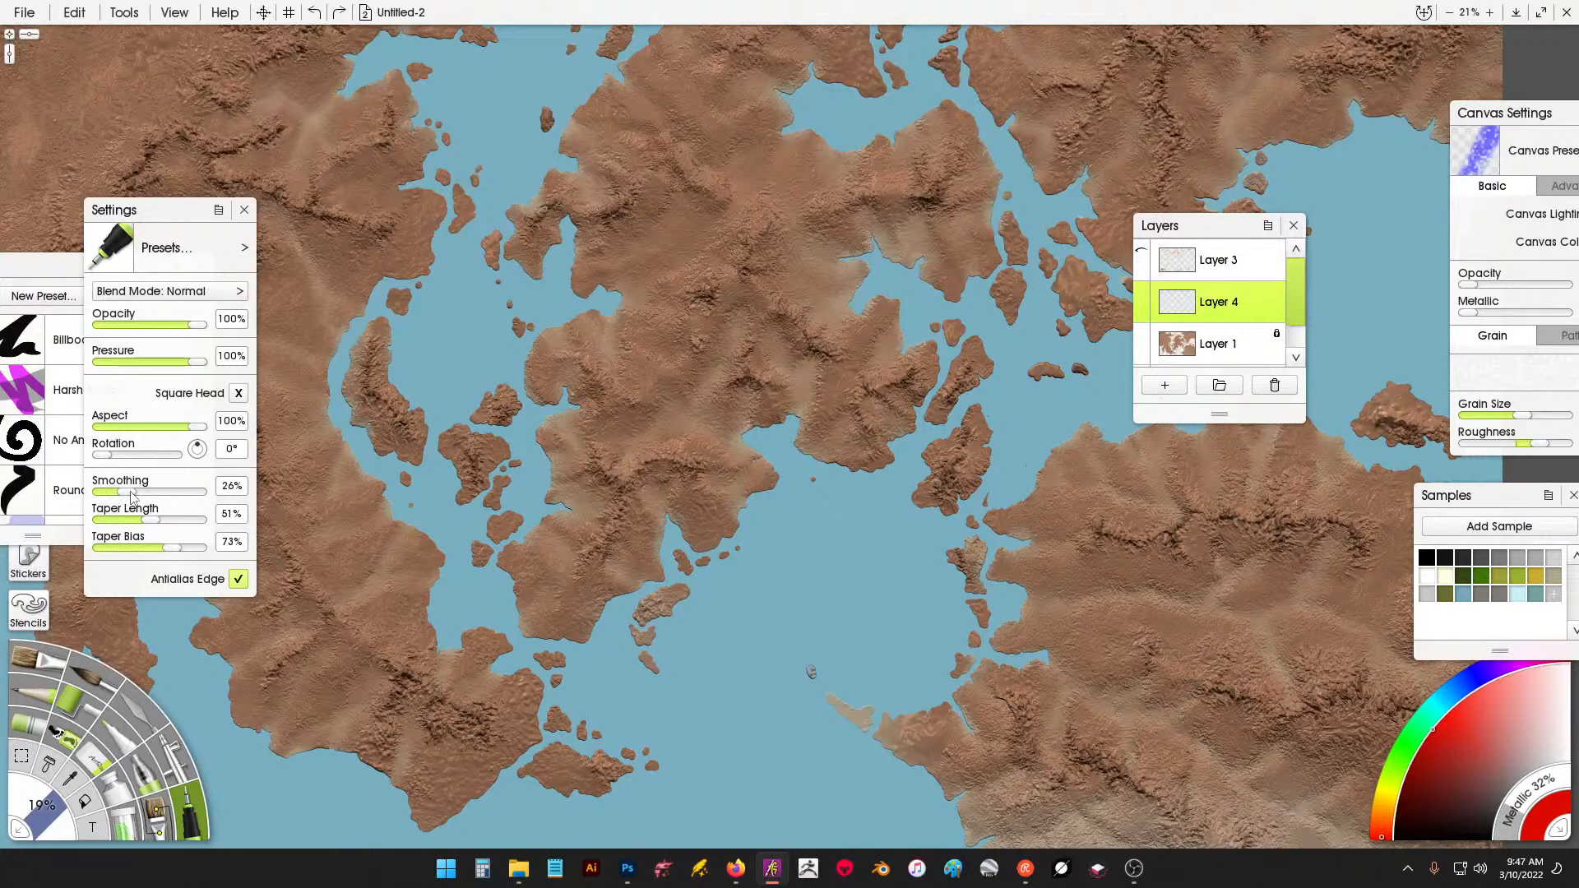
pyautogui.moveTo(647, 518)
pyautogui.mouseDown()
pyautogui.moveTo(791, 765)
pyautogui.moveTo(832, 539)
pyautogui.moveTo(926, 309)
pyautogui.mouseUp()
pyautogui.hotkey('ctrl', 'z')
pyautogui.hotkey('ctrl', 'z')
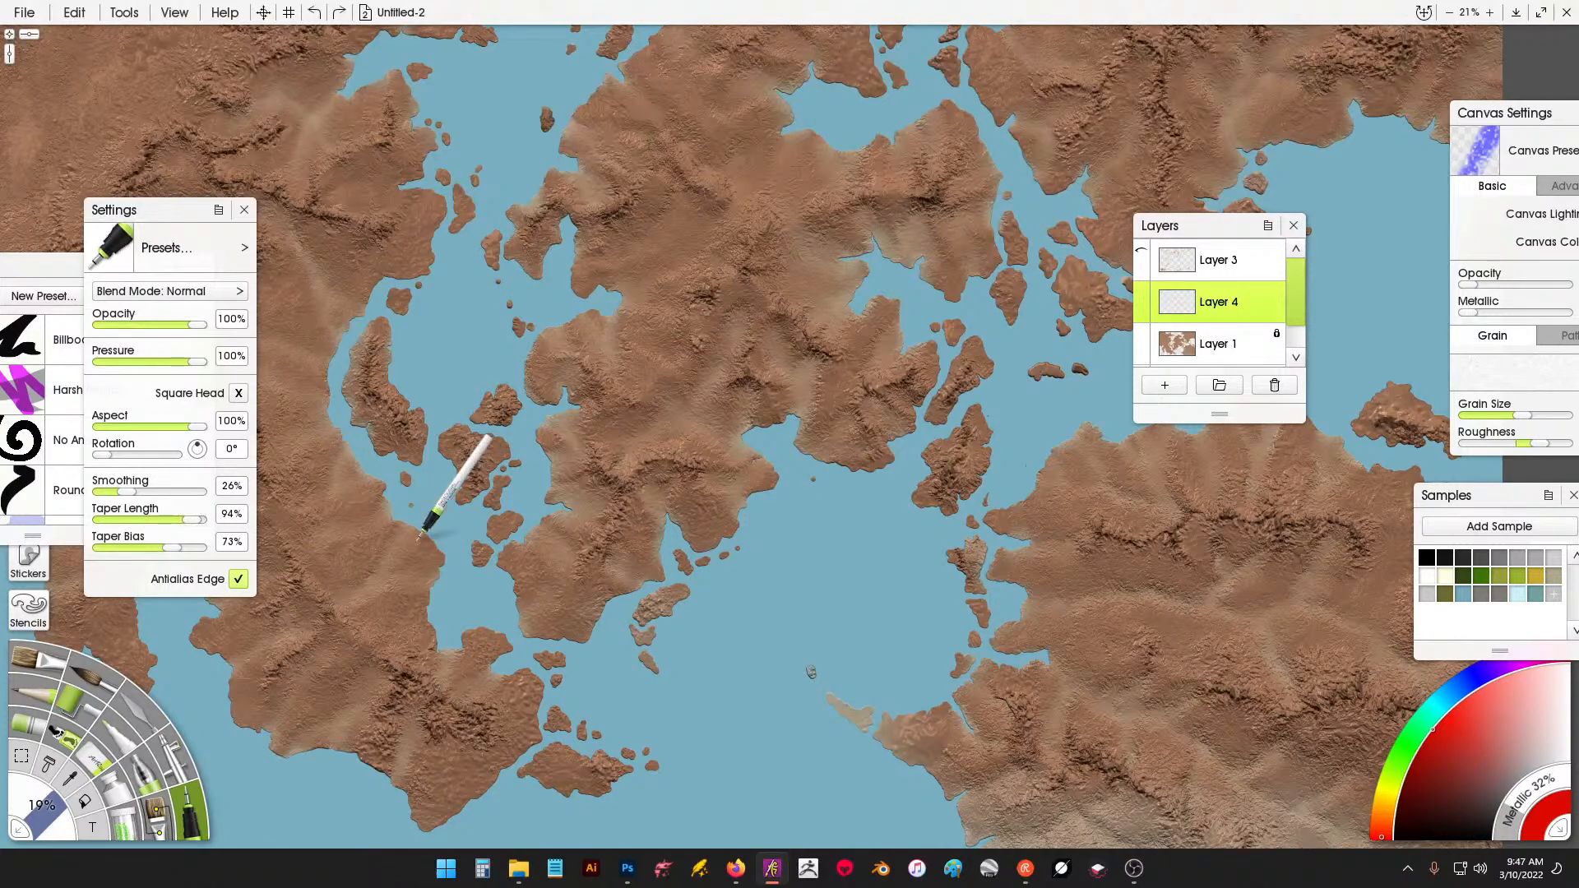
# Try more red curves on the sea, undo them, set Taper Bias to 11% and turn off Antialias Edge.
pyautogui.moveTo(708, 722); pyautogui.dragTo(848, 474)
pyautogui.moveTo(743, 749); pyautogui.dragTo(815, 585)
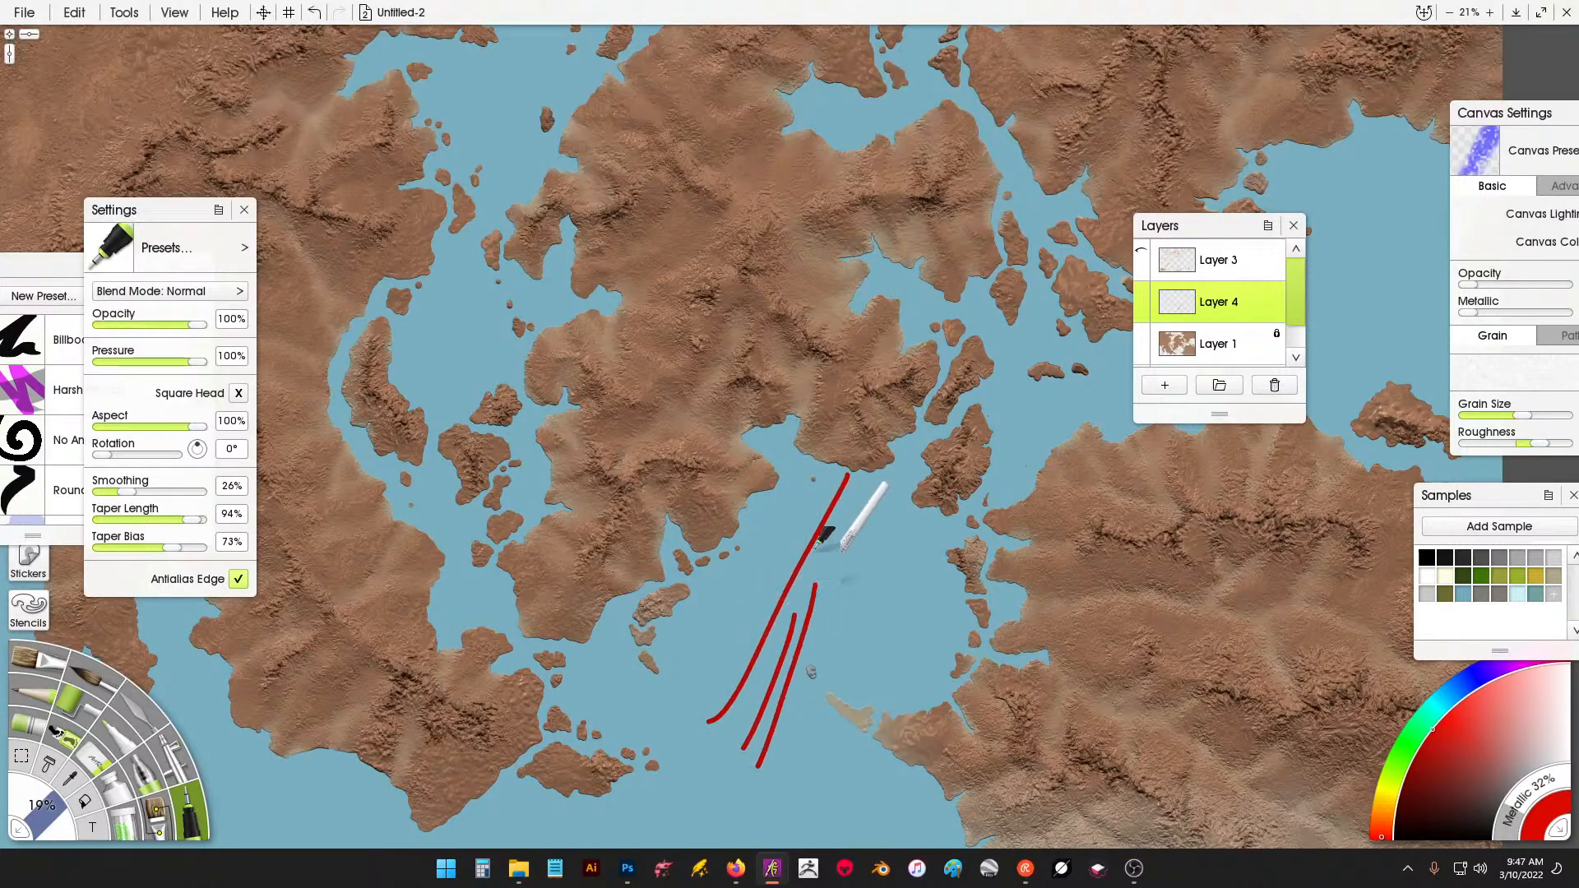
pyautogui.hotkey('ctrl', 'z')
pyautogui.hotkey('ctrl', 'z')
pyautogui.hotkey('ctrl', 'z')
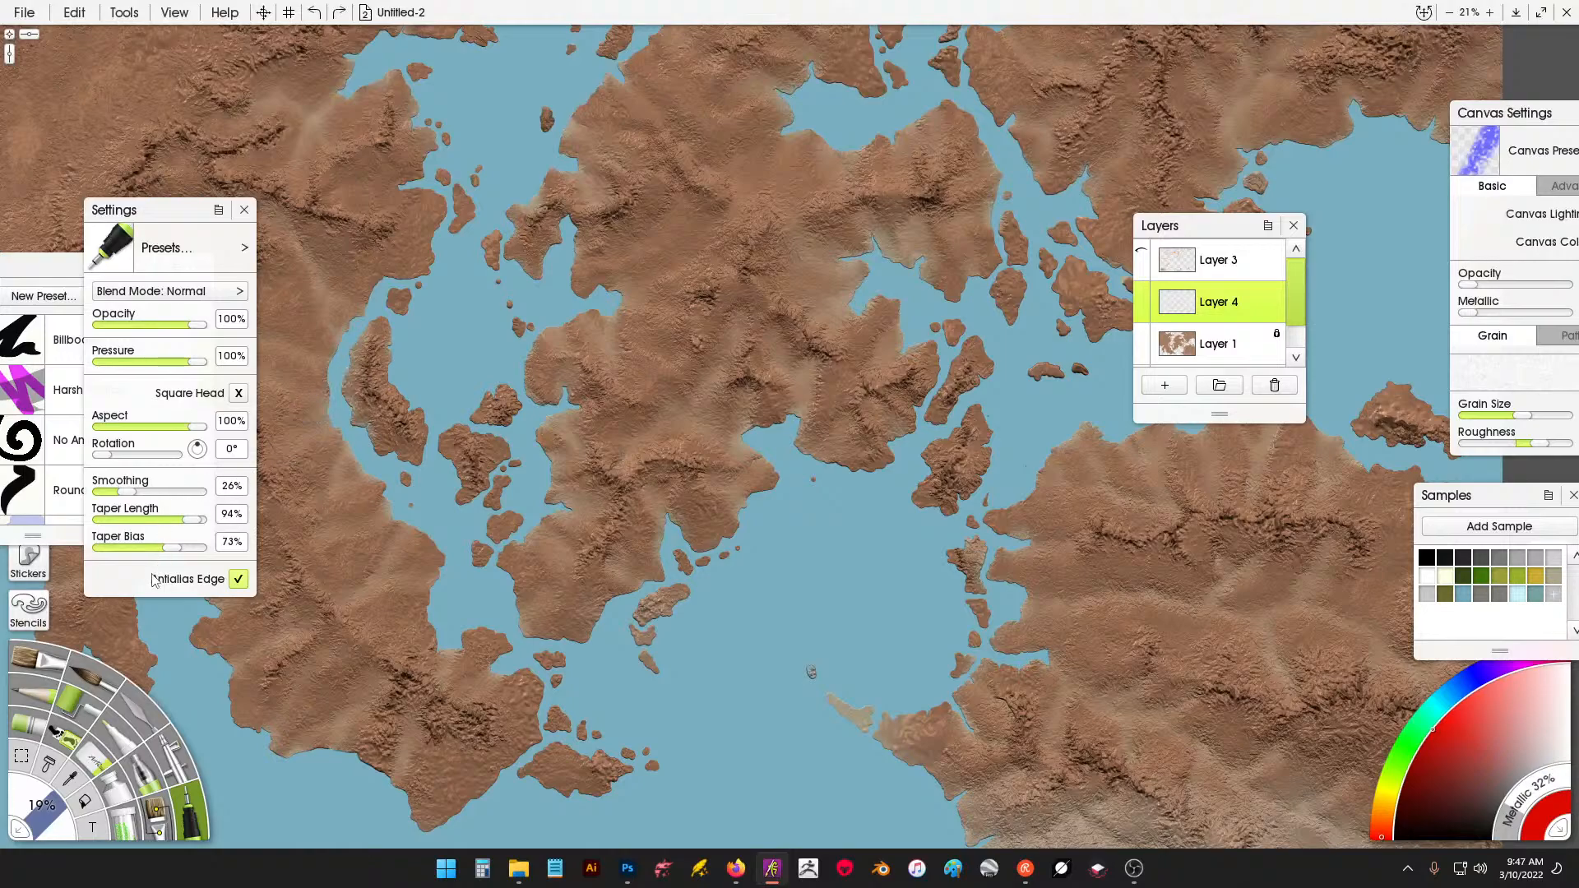
pyautogui.moveTo(730, 758); pyautogui.dragTo(864, 466)
pyautogui.hotkey('ctrl', 'z')
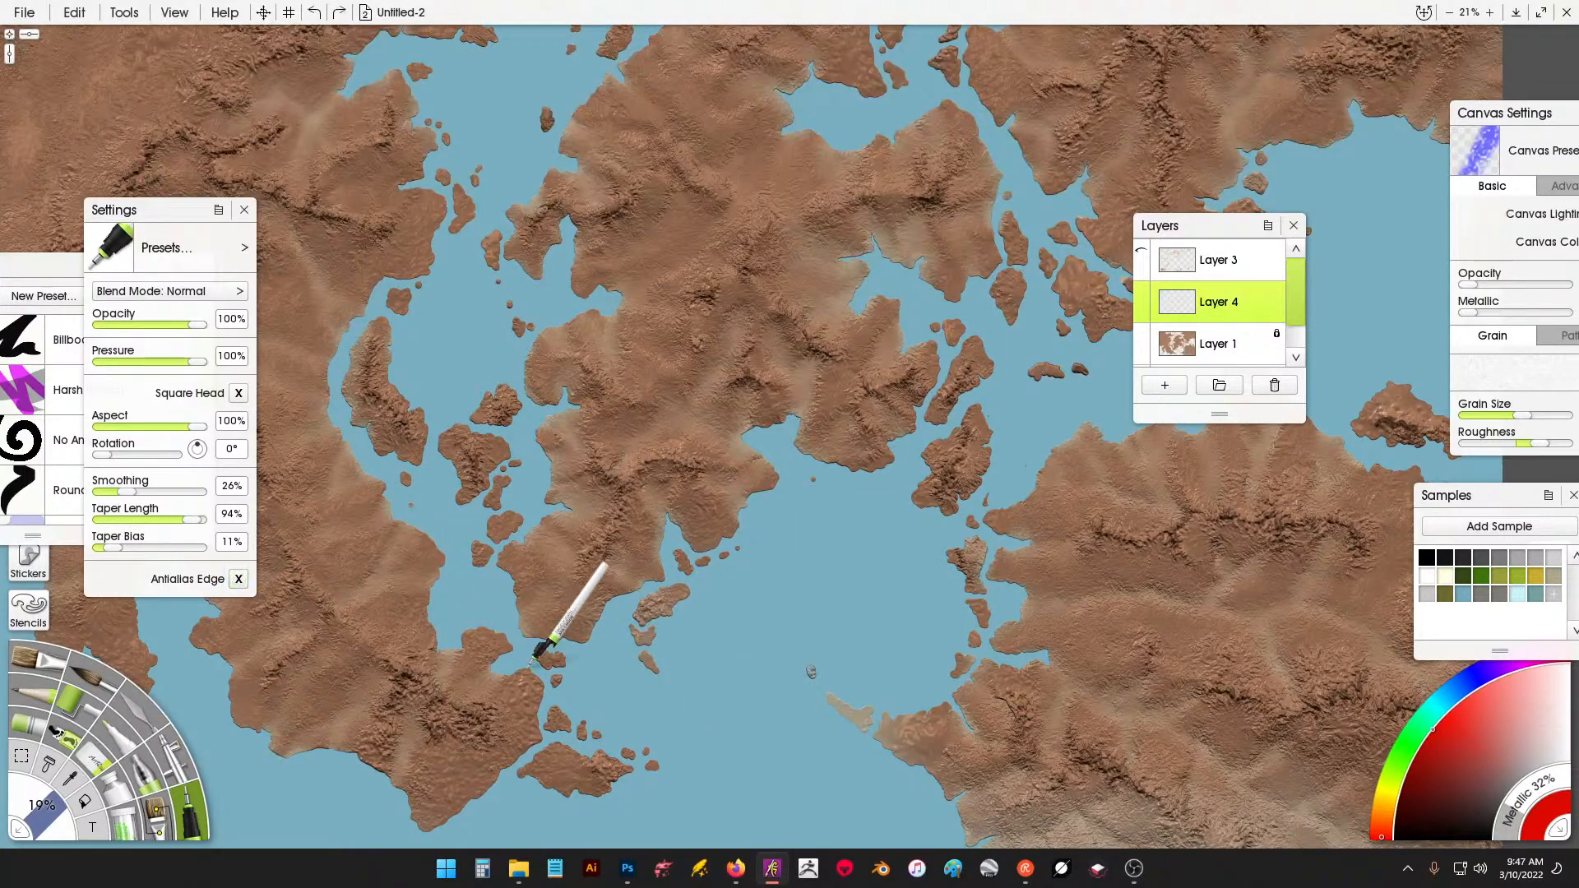
# Test long curved red strokes over sea and land, turn on Square Head for the pen, and undo the strokes.
pyautogui.moveTo(622, 773); pyautogui.dragTo(780, 468)
pyautogui.moveTo(730, 784); pyautogui.dragTo(789, 602)
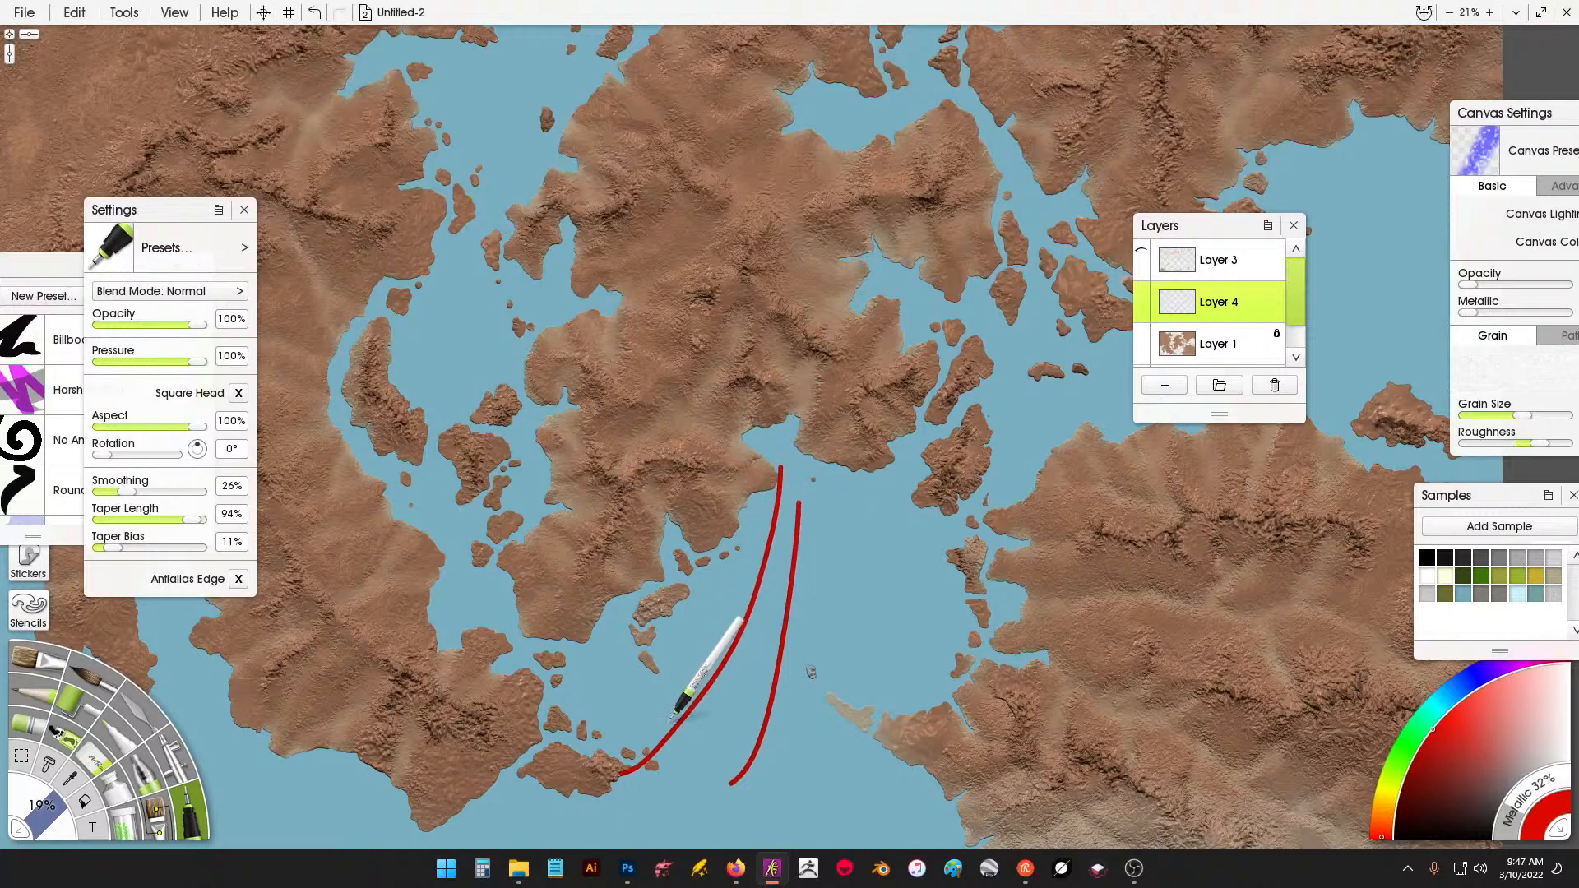
pyautogui.hotkey('ctrl', 'z')
pyautogui.hotkey('ctrl', 'z')
pyautogui.moveTo(367, 173); pyautogui.dragTo(654, 486)
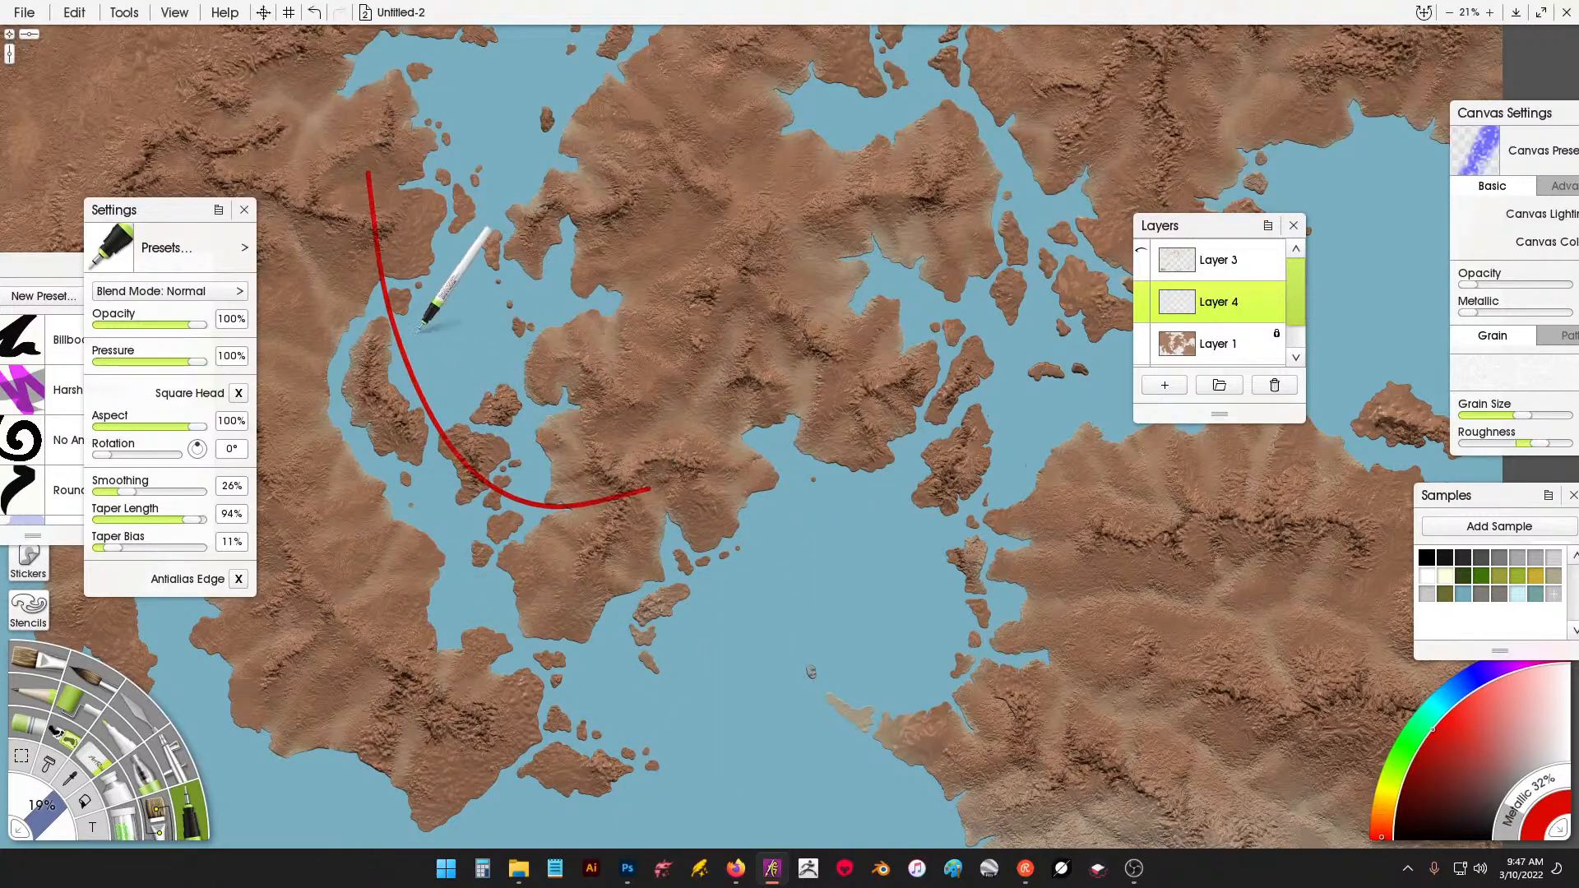
pyautogui.hotkey('ctrl', 'z')
pyautogui.moveTo(423, 229); pyautogui.dragTo(659, 398)
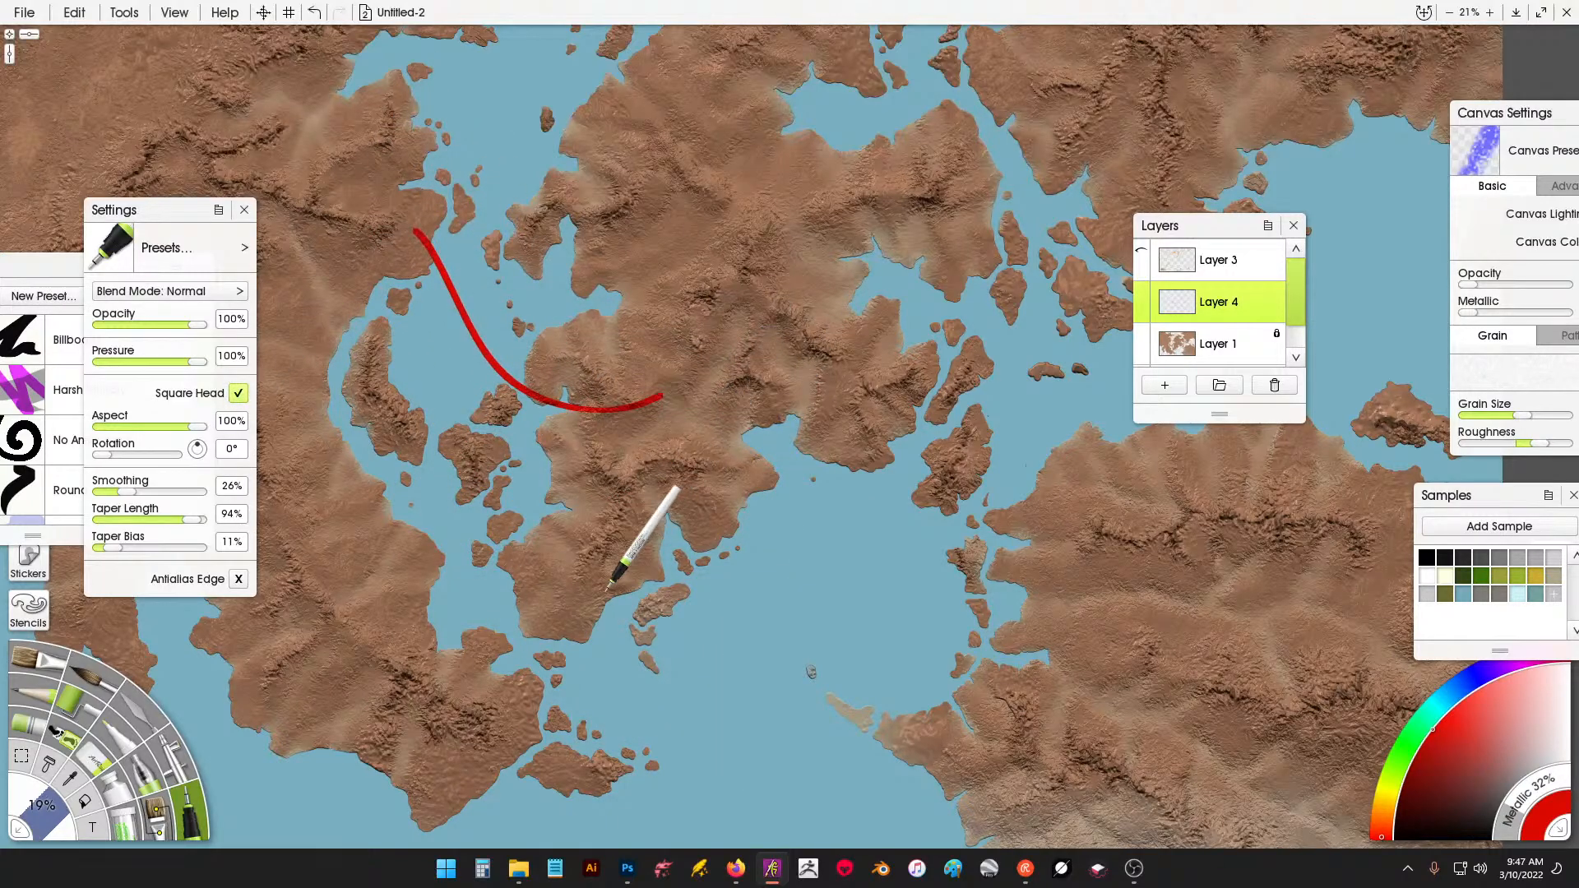
pyautogui.hotkey('ctrl', 'z')
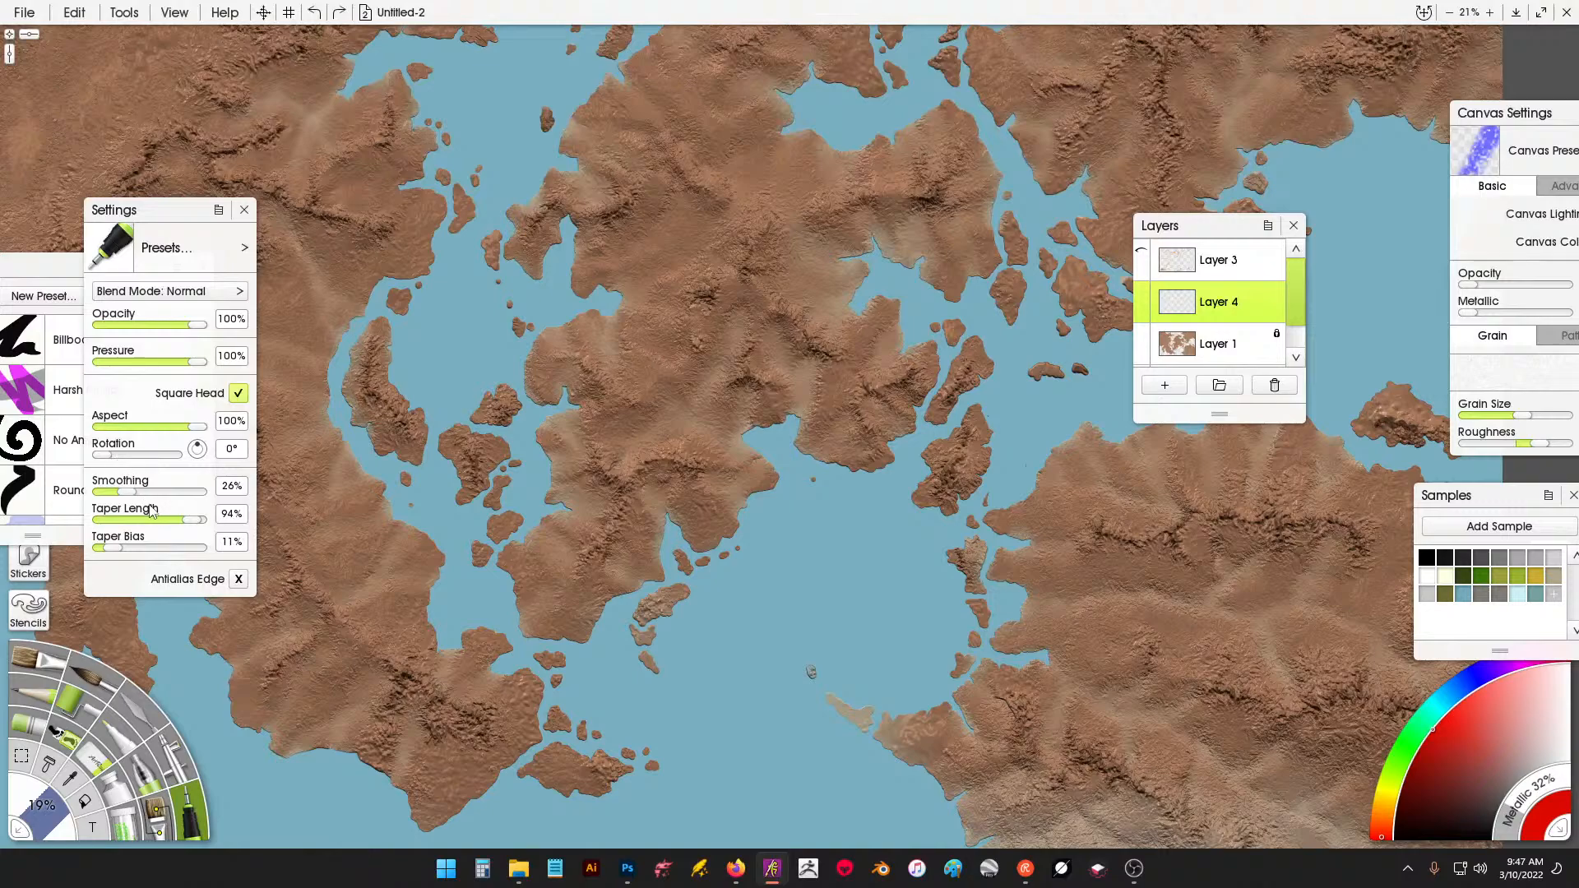
# Set the pen's Smoothing to 41%, undo three red test strokes on the sea, and reduce the pen size to 3%.
pyautogui.moveTo(674, 720); pyautogui.dragTo(886, 423)
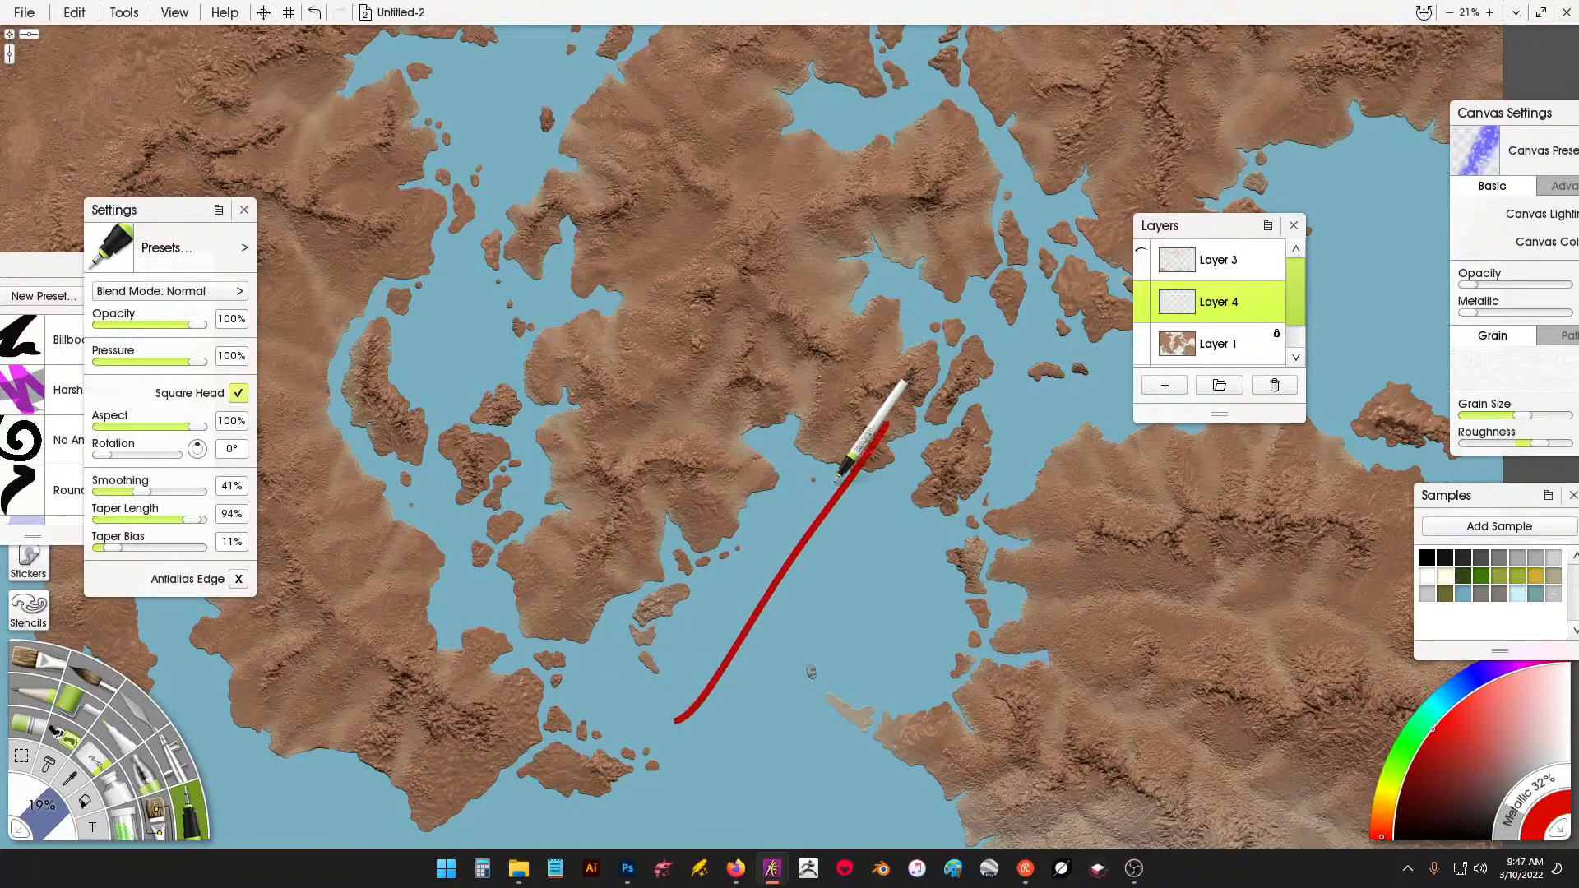
pyautogui.moveTo(765, 683); pyautogui.dragTo(826, 580)
pyautogui.moveTo(817, 676); pyautogui.dragTo(874, 563)
pyautogui.hotkey('ctrl', 'z')
pyautogui.hotkey('ctrl', 'z')
pyautogui.hotkey('ctrl', 'z')
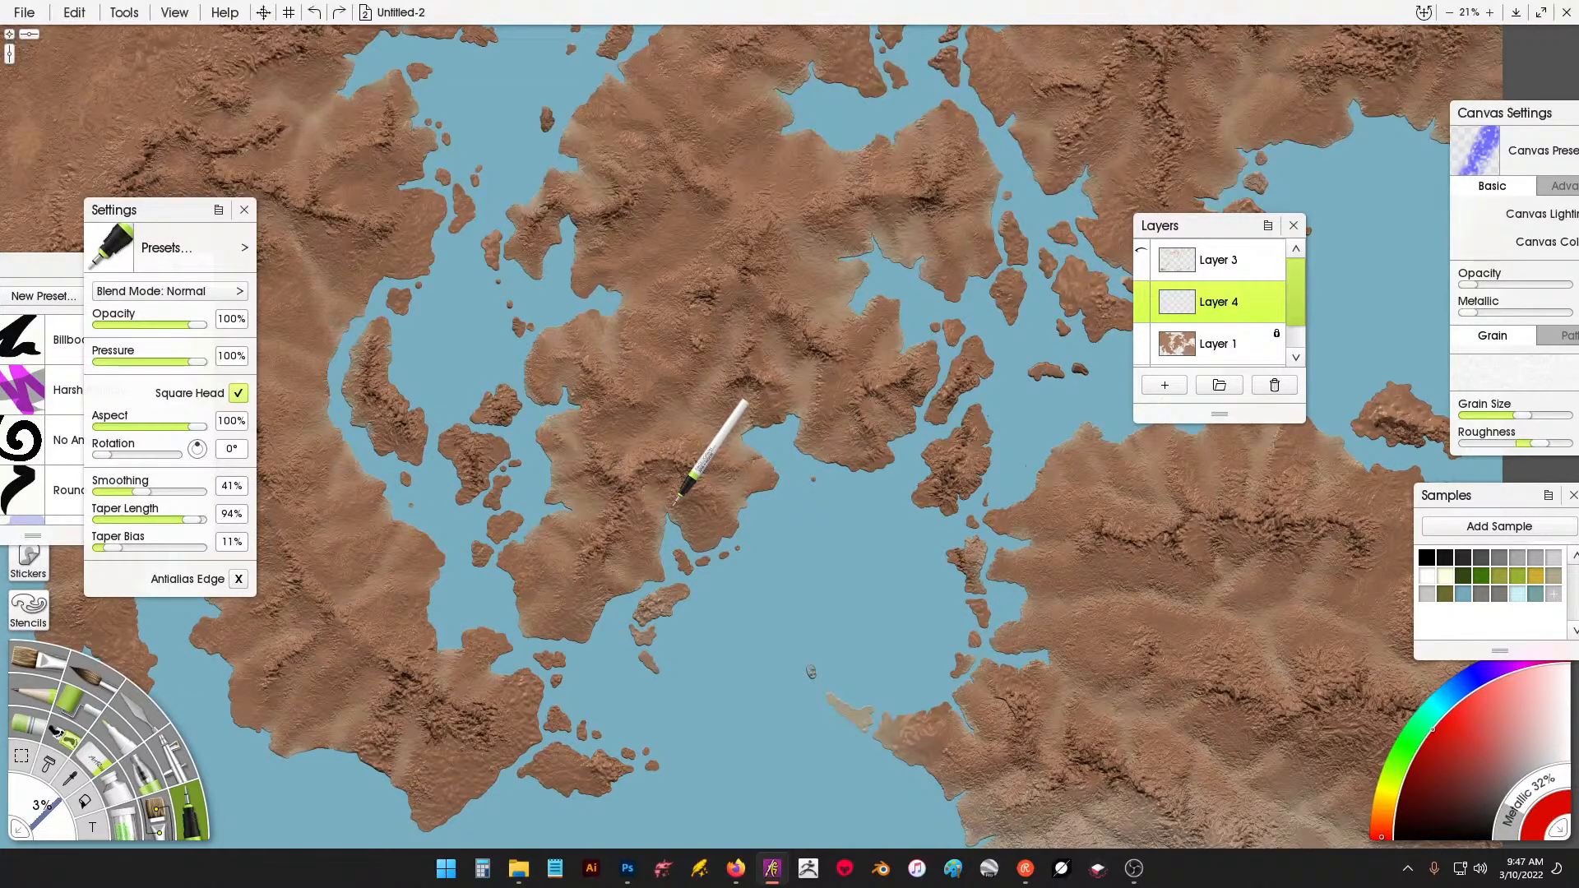
# Test a short thin red stroke in the central highlands, undo it, and set the pen's Smoothing to 0%.
pyautogui.scroll(5, 671, 494)
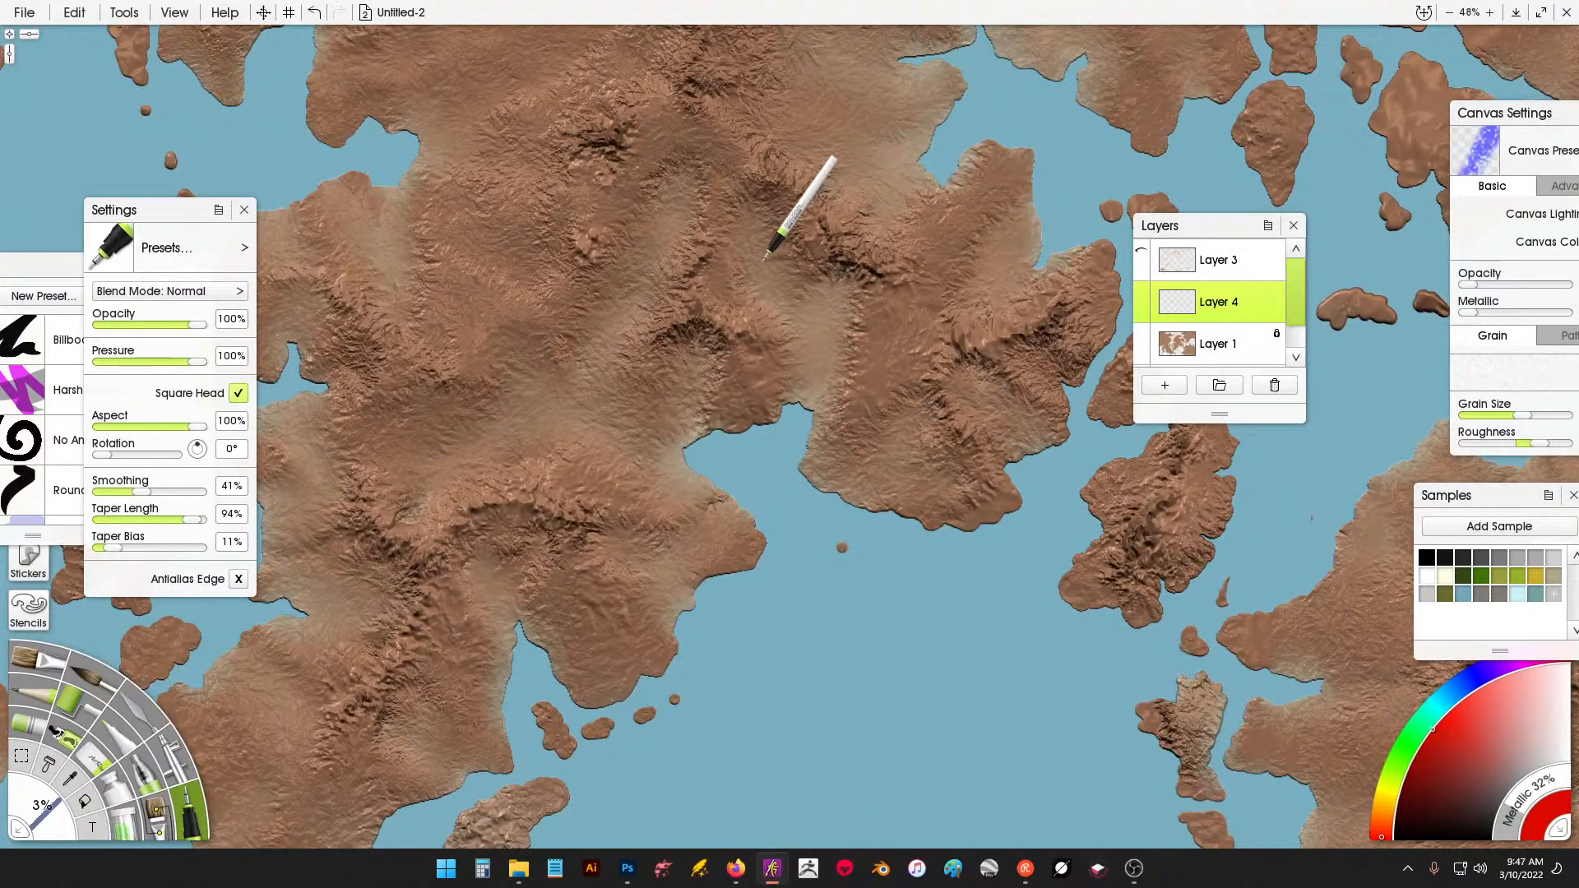
pyautogui.moveTo(763, 264); pyautogui.dragTo(791, 306)
pyautogui.hotkey('ctrl', 'z')
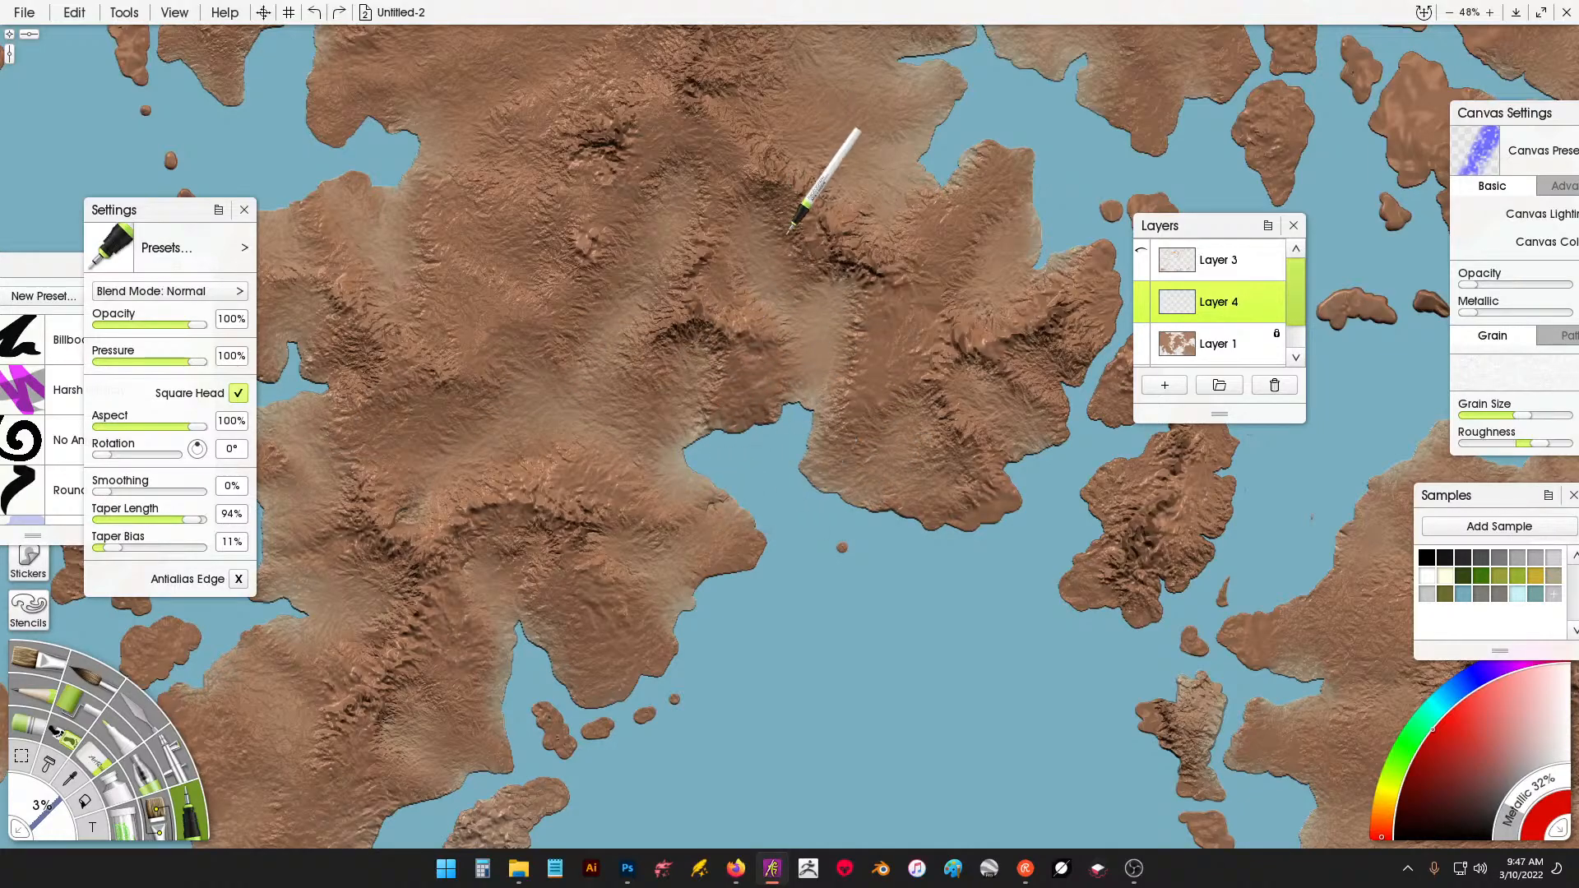
# Try a short red river line rising from the southern map edge on the southeast continent, and undo it.
pyautogui.scroll(-5, 786, 481)
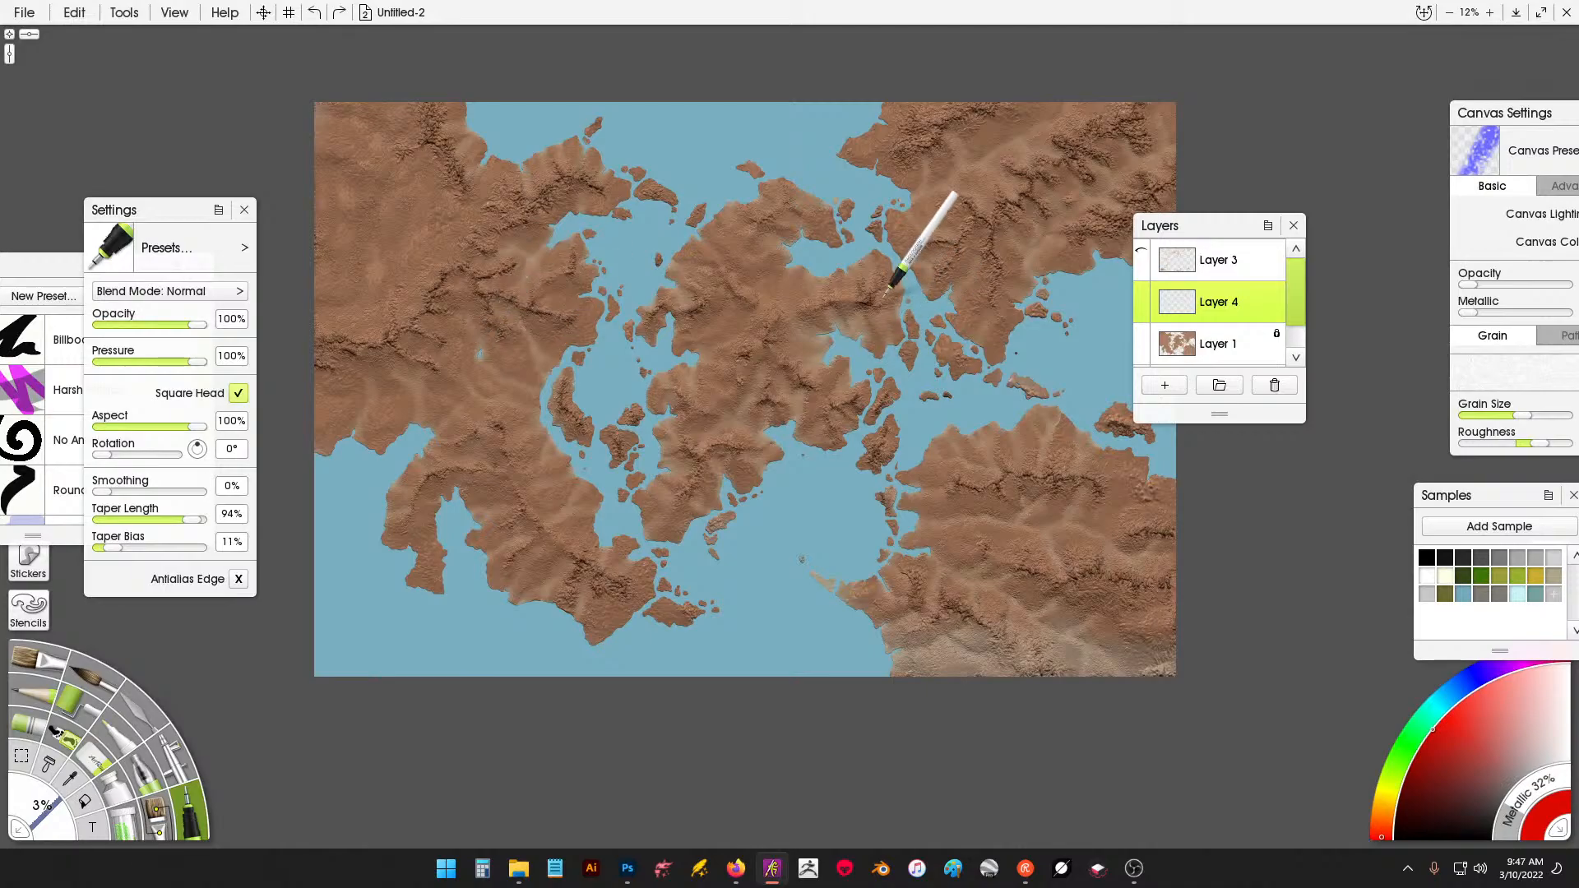
pyautogui.scroll(3, 888, 288)
pyautogui.moveTo(847, 329)
pyautogui.mouseDown()
pyautogui.moveTo(425, 247)
pyautogui.moveTo(857, 372)
pyautogui.moveTo(765, 407)
pyautogui.moveTo(700, 352)
pyautogui.mouseUp()
pyautogui.moveTo(1054, 430); pyautogui.dragTo(780, 351)
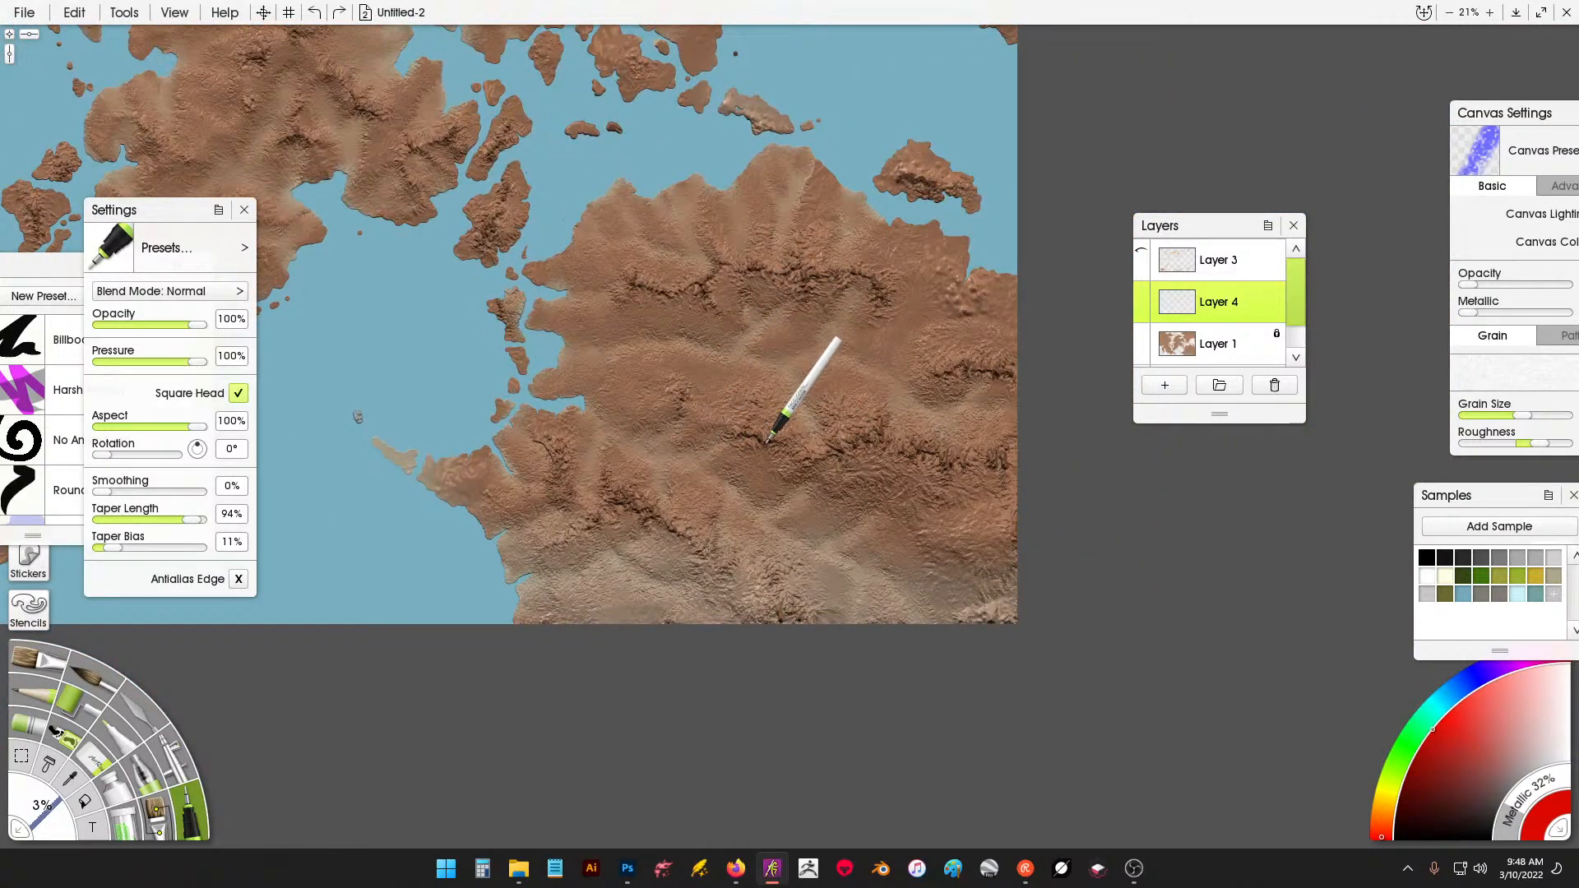
pyautogui.moveTo(923, 621)
pyautogui.mouseDown()
pyautogui.moveTo(903, 591)
pyautogui.moveTo(828, 551)
pyautogui.mouseUp()
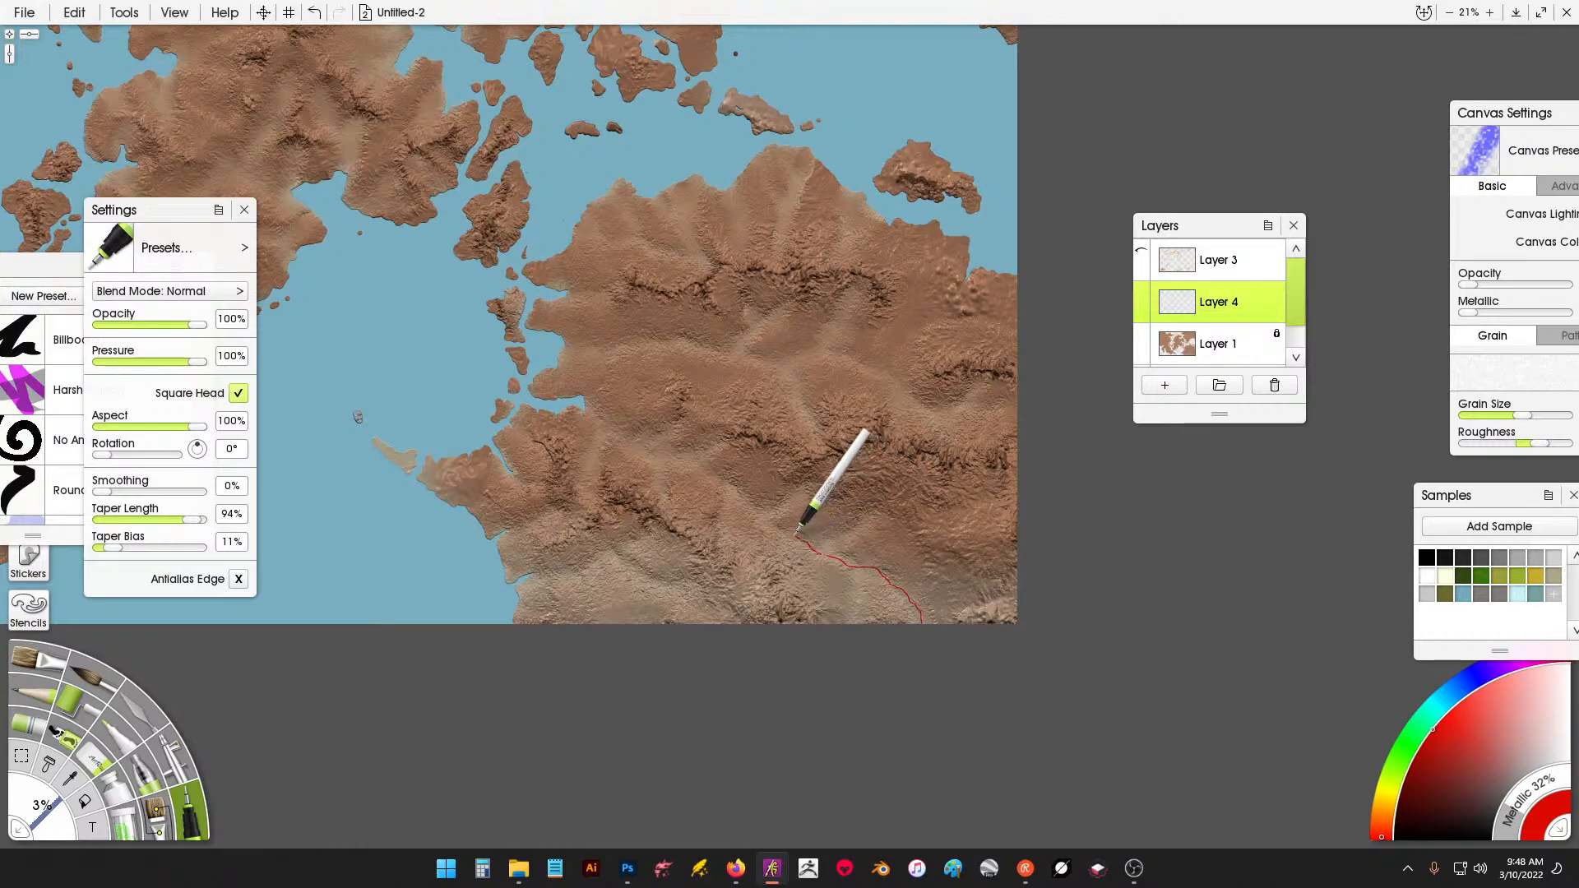
pyautogui.scroll(4, 808, 523)
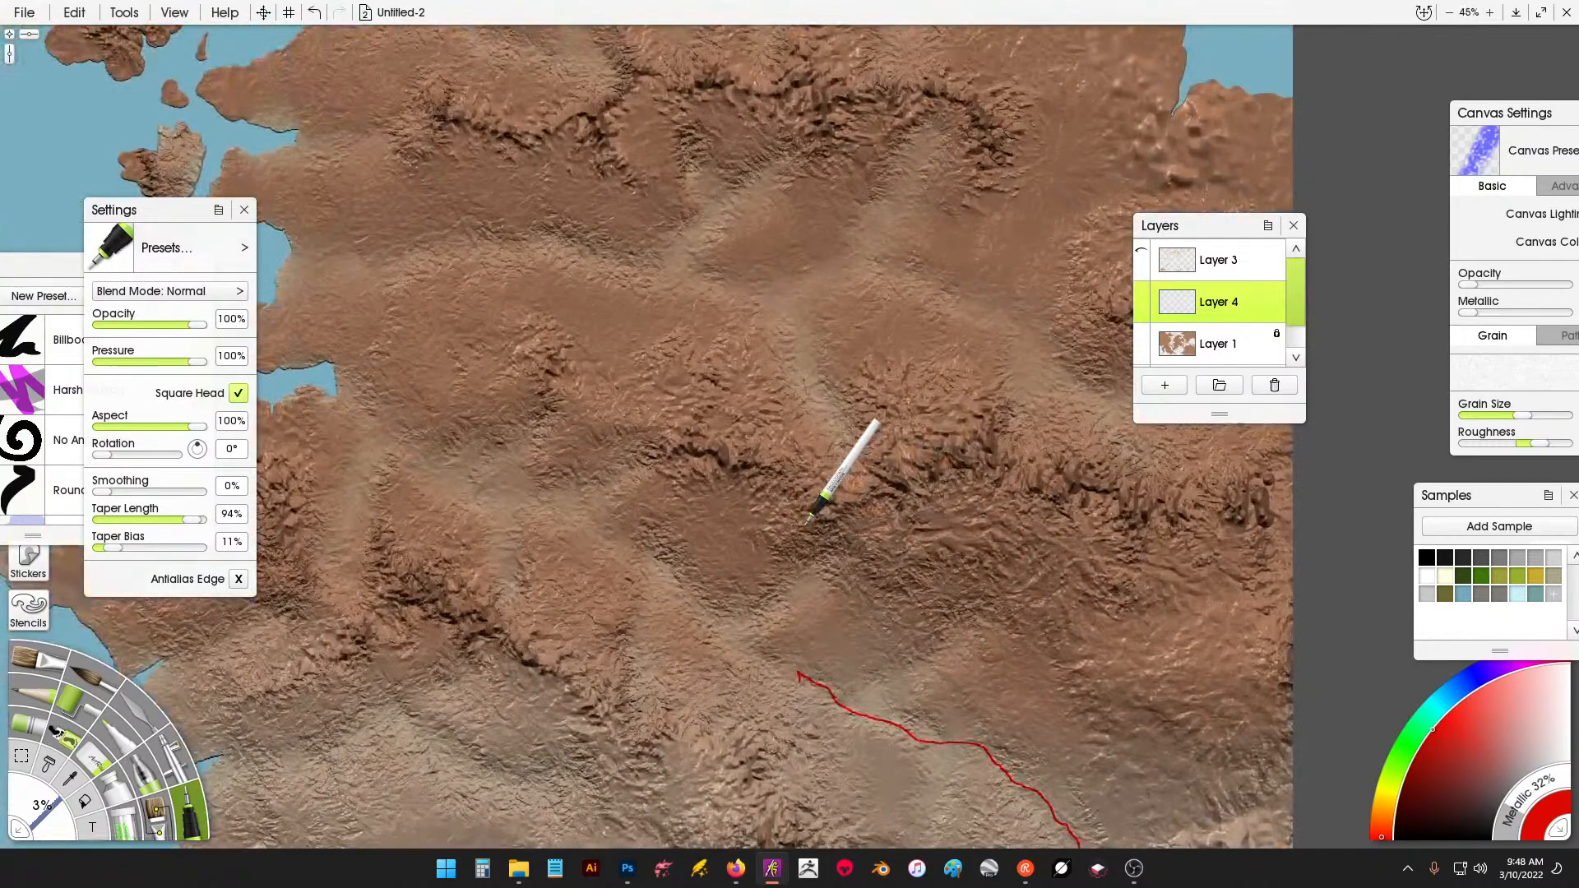
pyautogui.scroll(-2, 812, 524)
pyautogui.hotkey('ctrl', 'z')
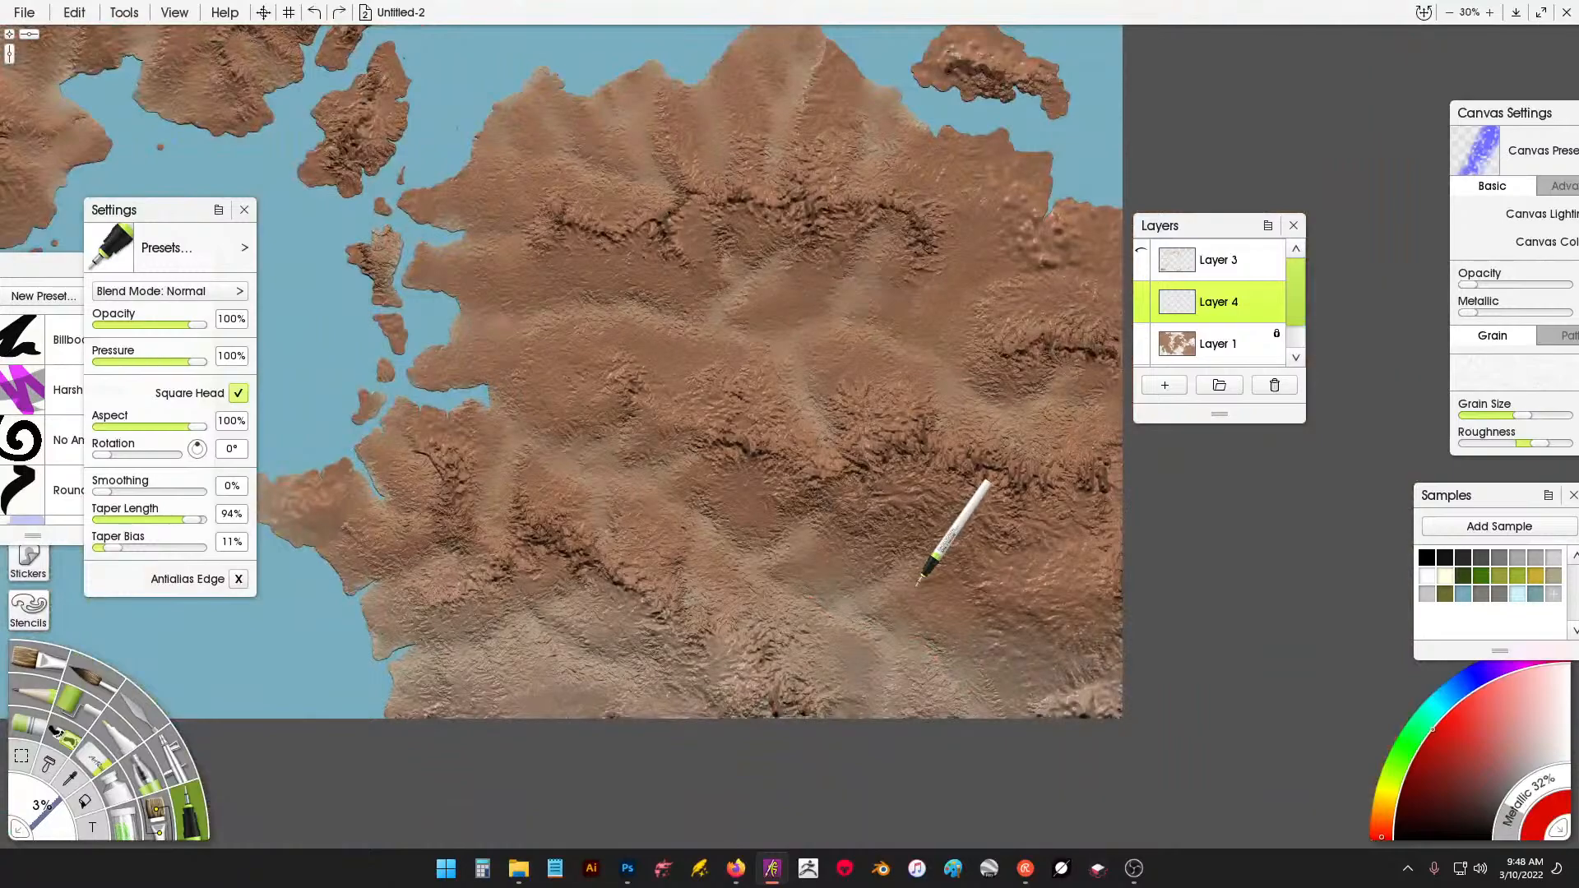
# Draw a long red river with tributaries from the southern map edge to the southeast continent's west inlet, plus three short rivers on its southwest coast.
pyautogui.moveTo(967, 714)
pyautogui.mouseDown()
pyautogui.moveTo(959, 676)
pyautogui.moveTo(921, 645)
pyautogui.moveTo(817, 609)
pyautogui.moveTo(654, 481)
pyautogui.moveTo(594, 469)
pyautogui.moveTo(496, 409)
pyautogui.mouseUp()
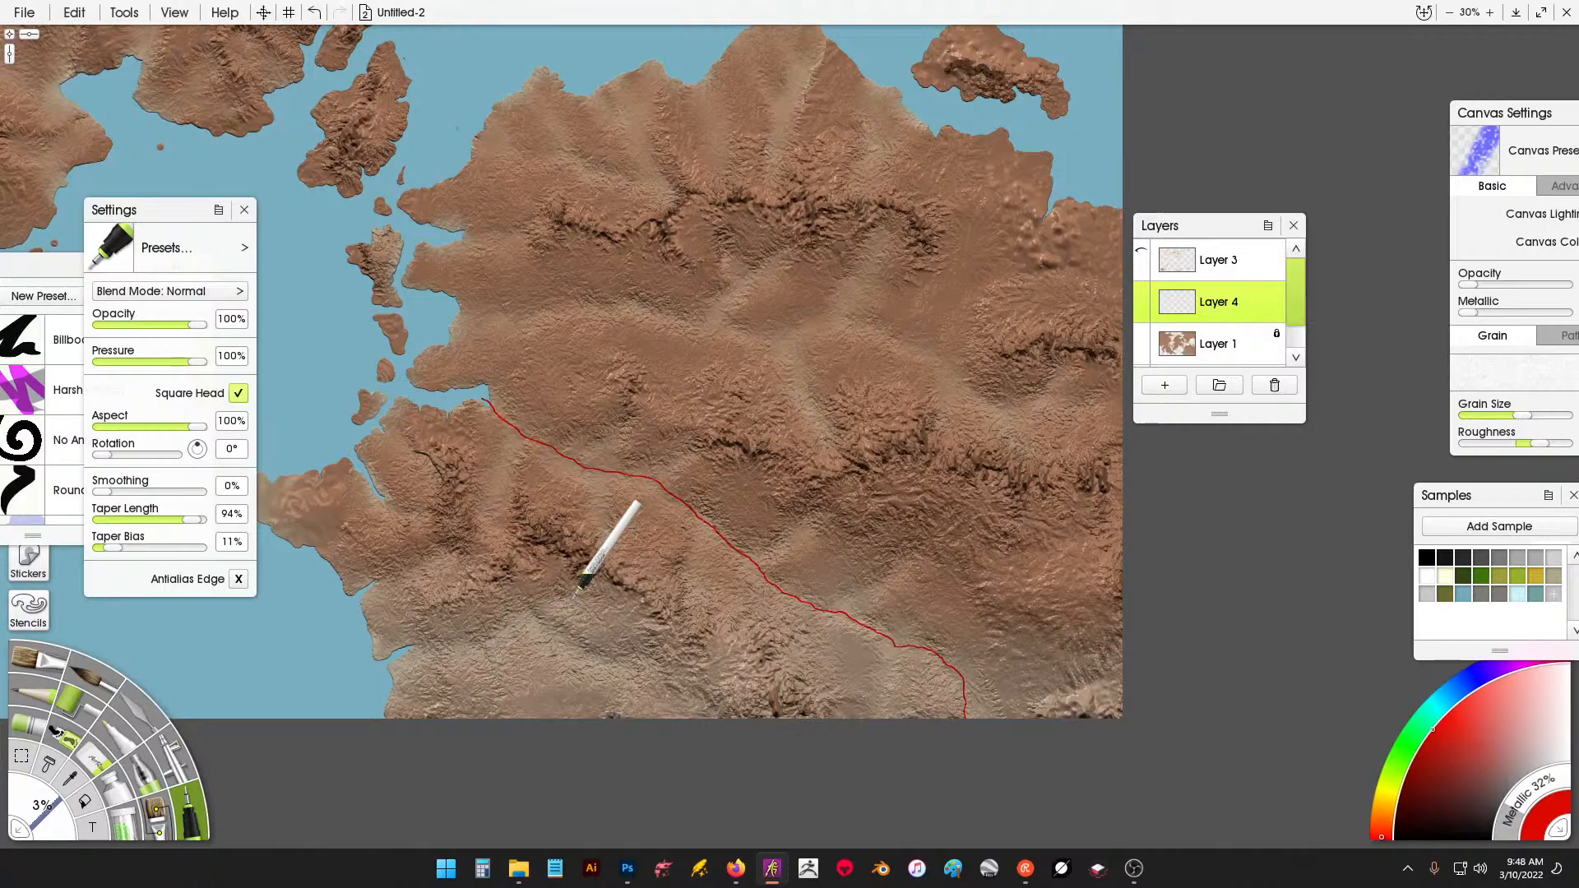
pyautogui.moveTo(656, 666)
pyautogui.mouseDown()
pyautogui.moveTo(566, 649)
pyautogui.moveTo(532, 621)
pyautogui.moveTo(445, 634)
pyautogui.mouseUp()
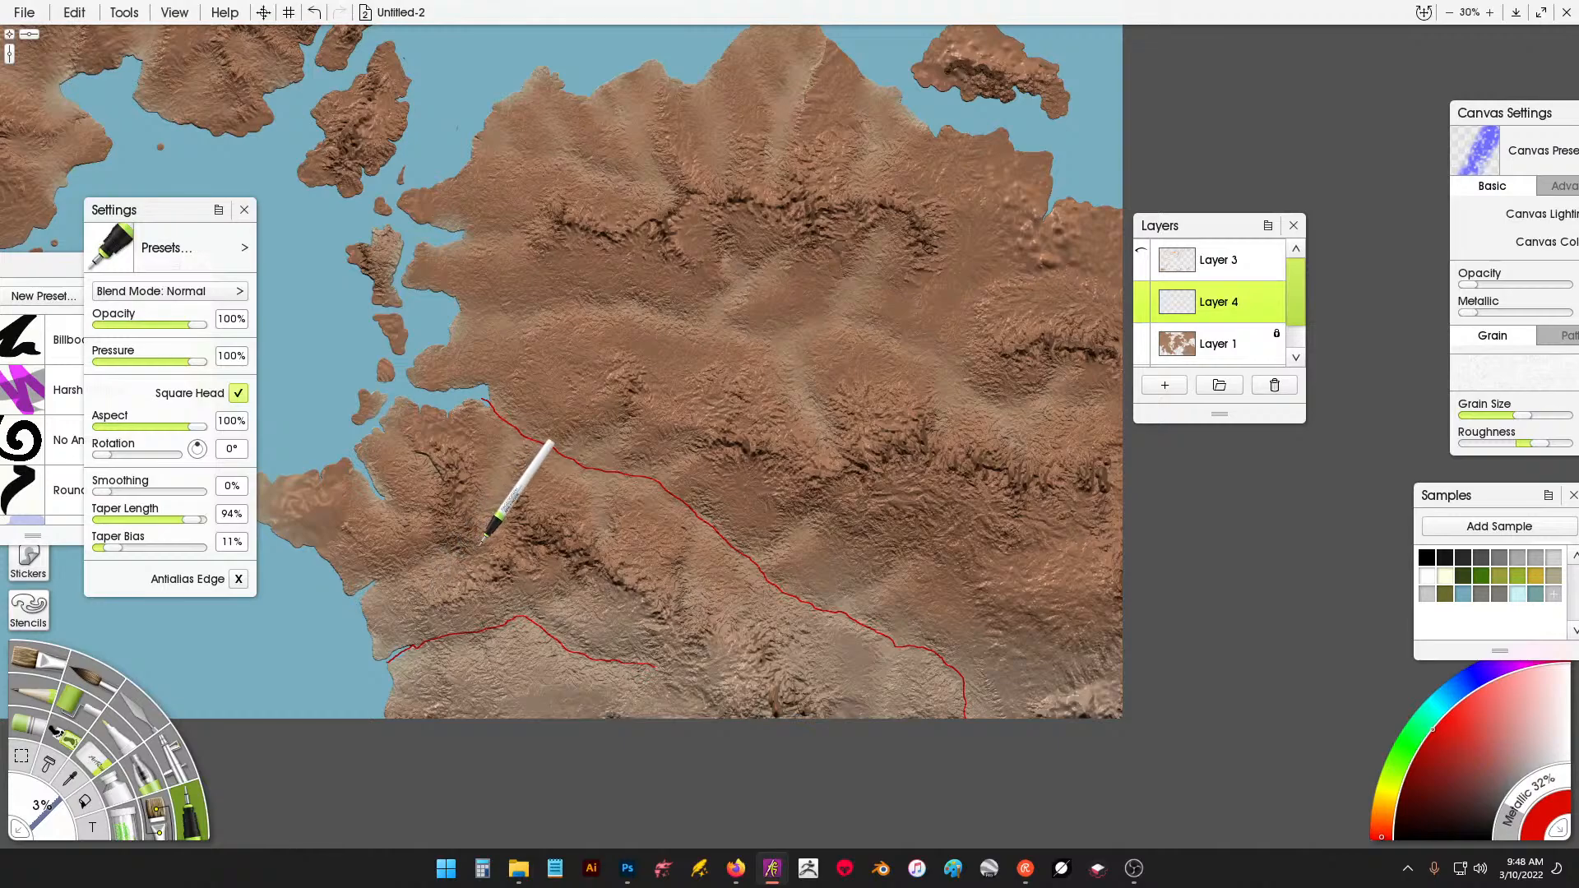
pyautogui.moveTo(475, 549); pyautogui.dragTo(386, 576)
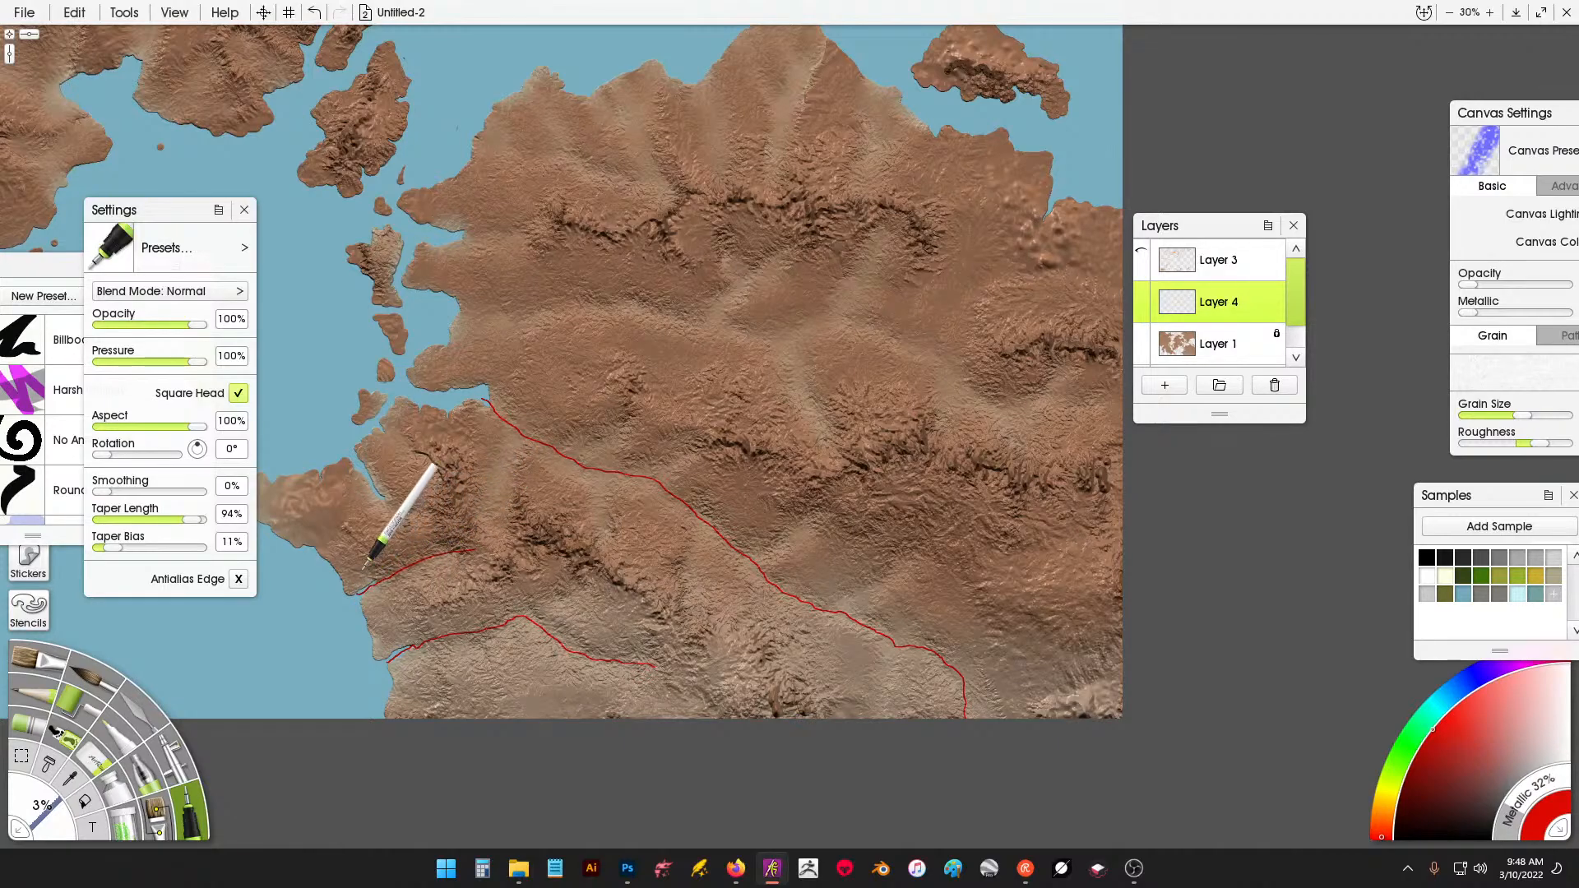
pyautogui.moveTo(436, 503); pyautogui.dragTo(386, 497)
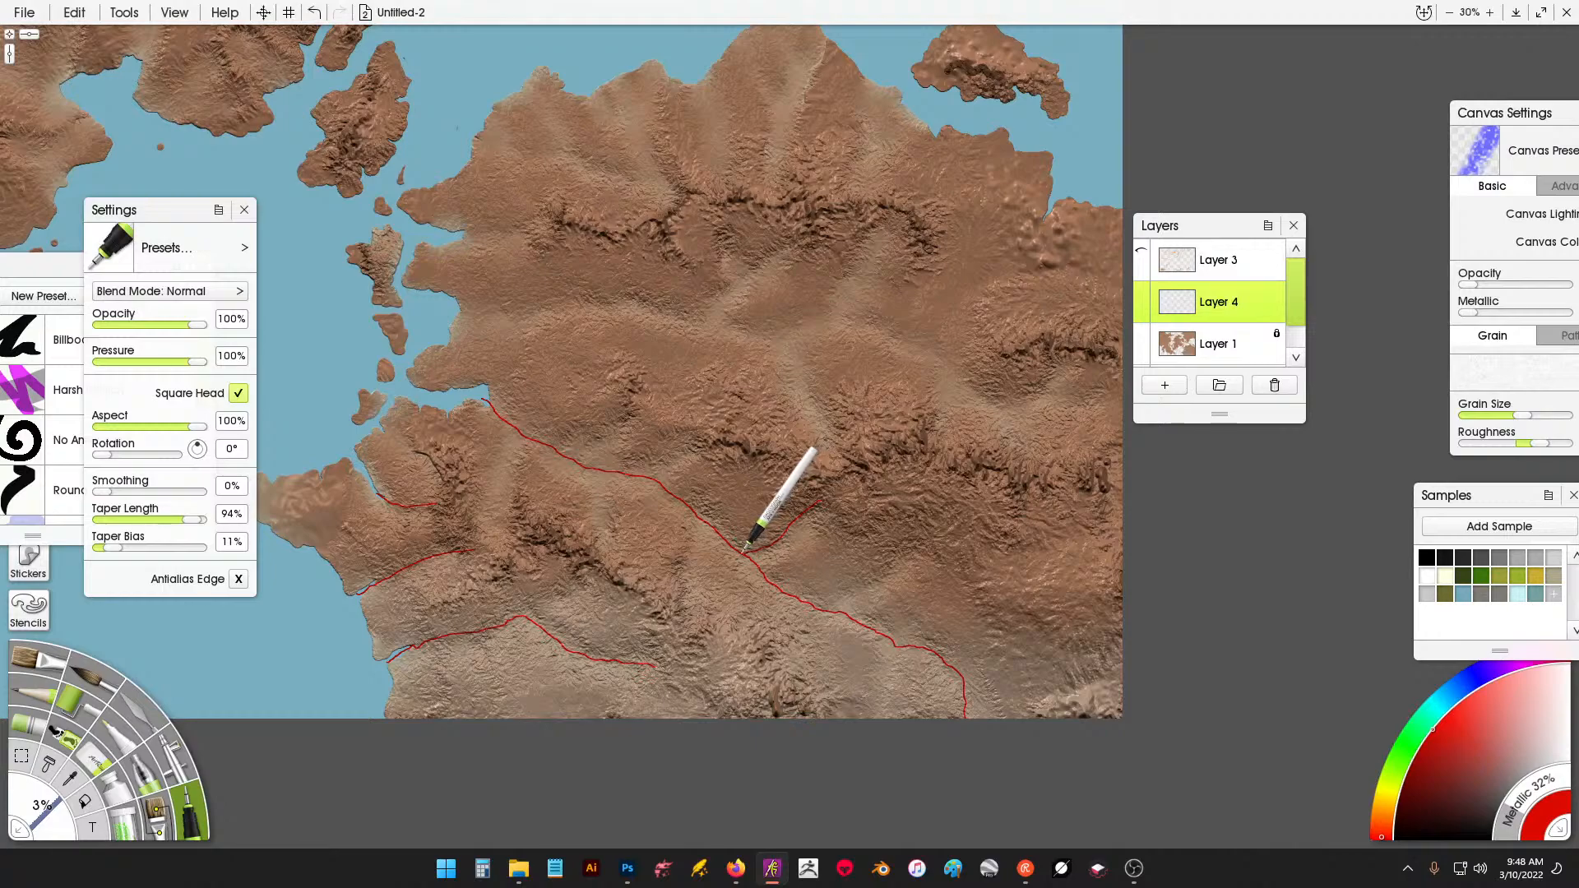
pyautogui.moveTo(913, 558); pyautogui.dragTo(828, 603)
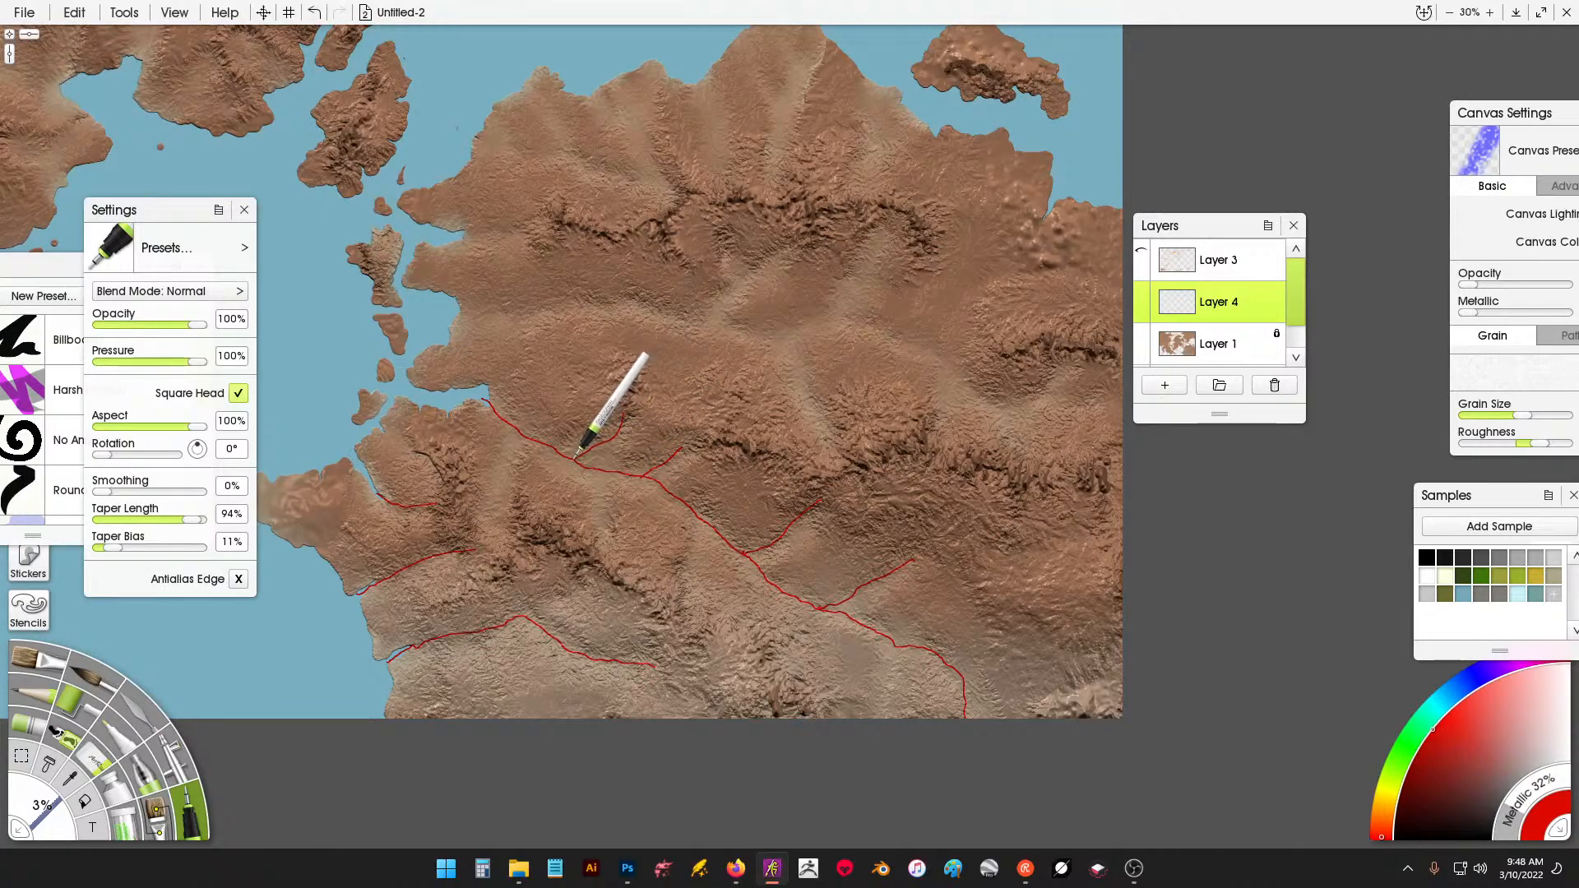
pyautogui.moveTo(605, 518); pyautogui.dragTo(623, 411)
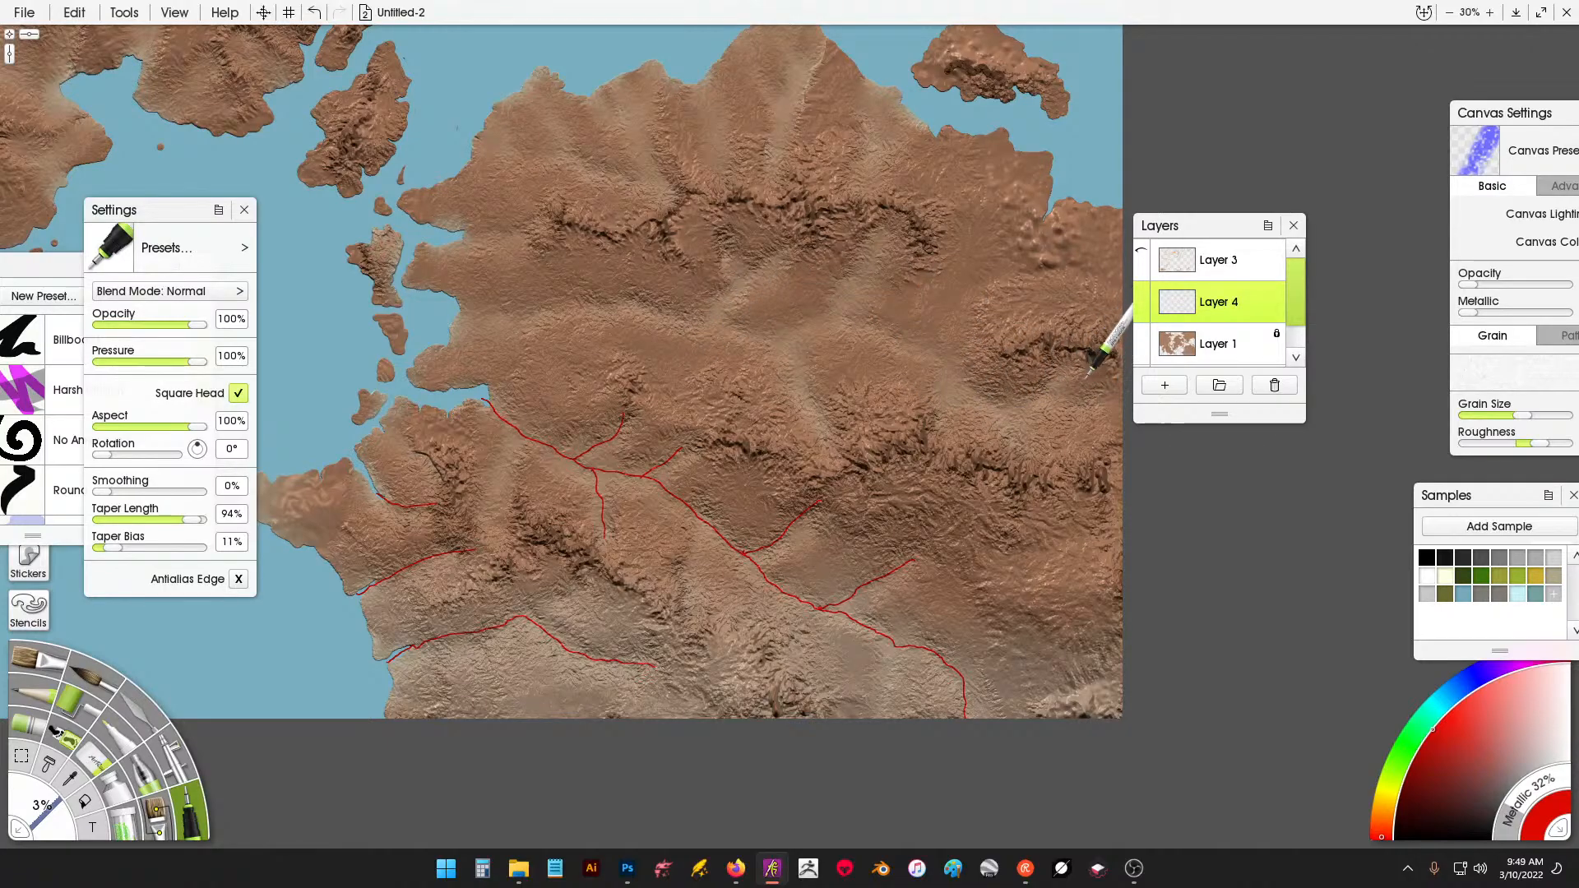
# Draw a second long red river from the eastern map edge across the southeast continent to its west coast, with tributaries from the ridges.
pyautogui.moveTo(1128, 406)
pyautogui.mouseDown()
pyautogui.moveTo(1013, 410)
pyautogui.moveTo(870, 325)
pyautogui.moveTo(754, 343)
pyautogui.moveTo(639, 308)
pyautogui.moveTo(439, 318)
pyautogui.mouseUp()
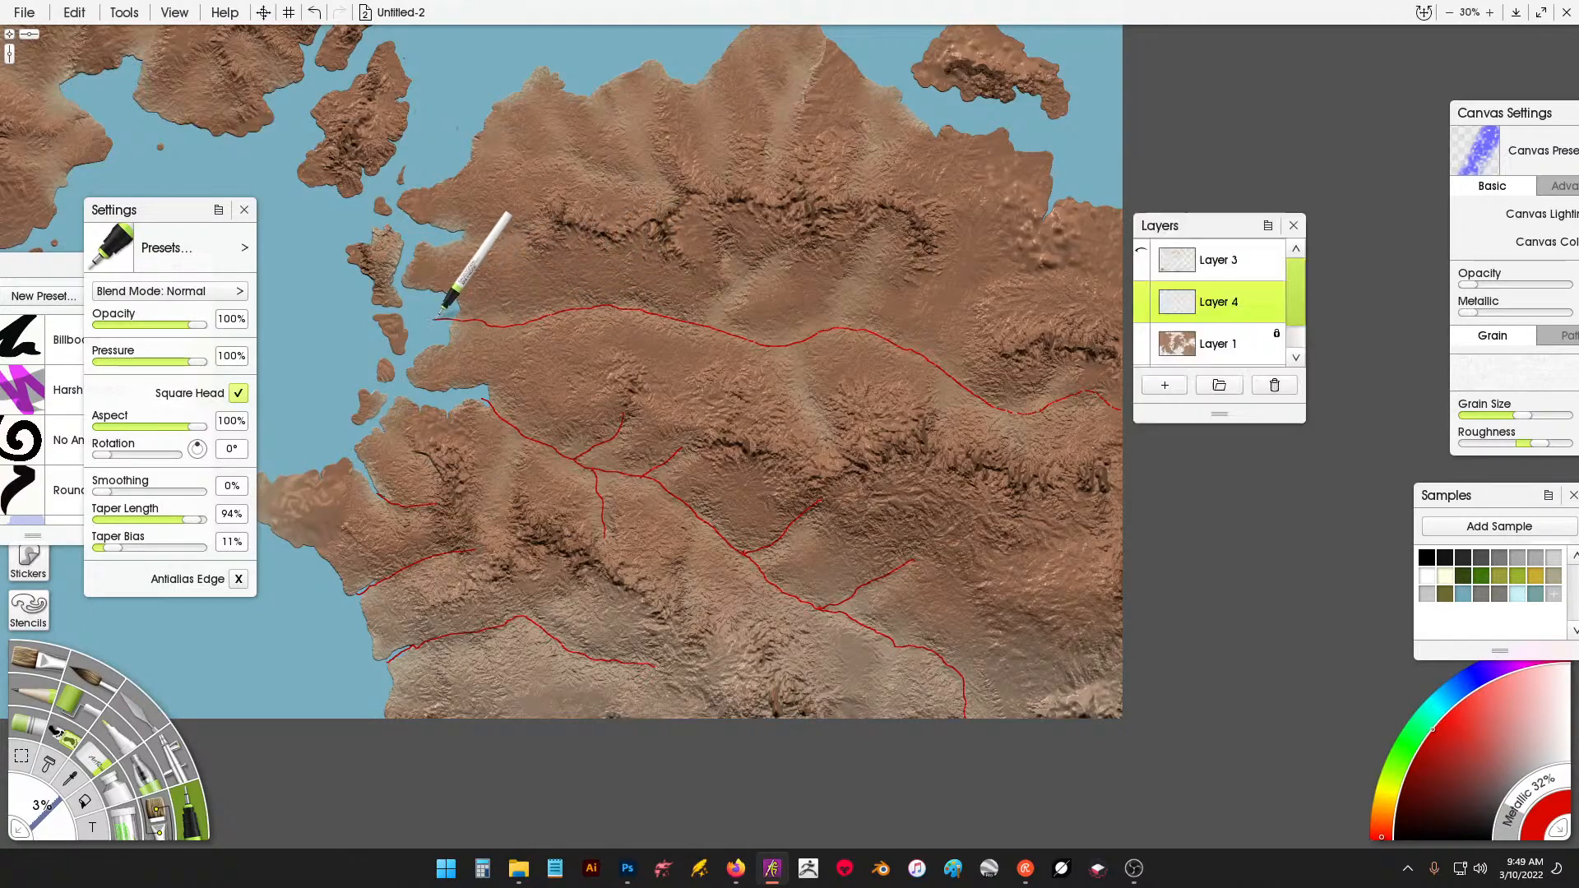
pyautogui.moveTo(725, 244); pyautogui.dragTo(734, 272)
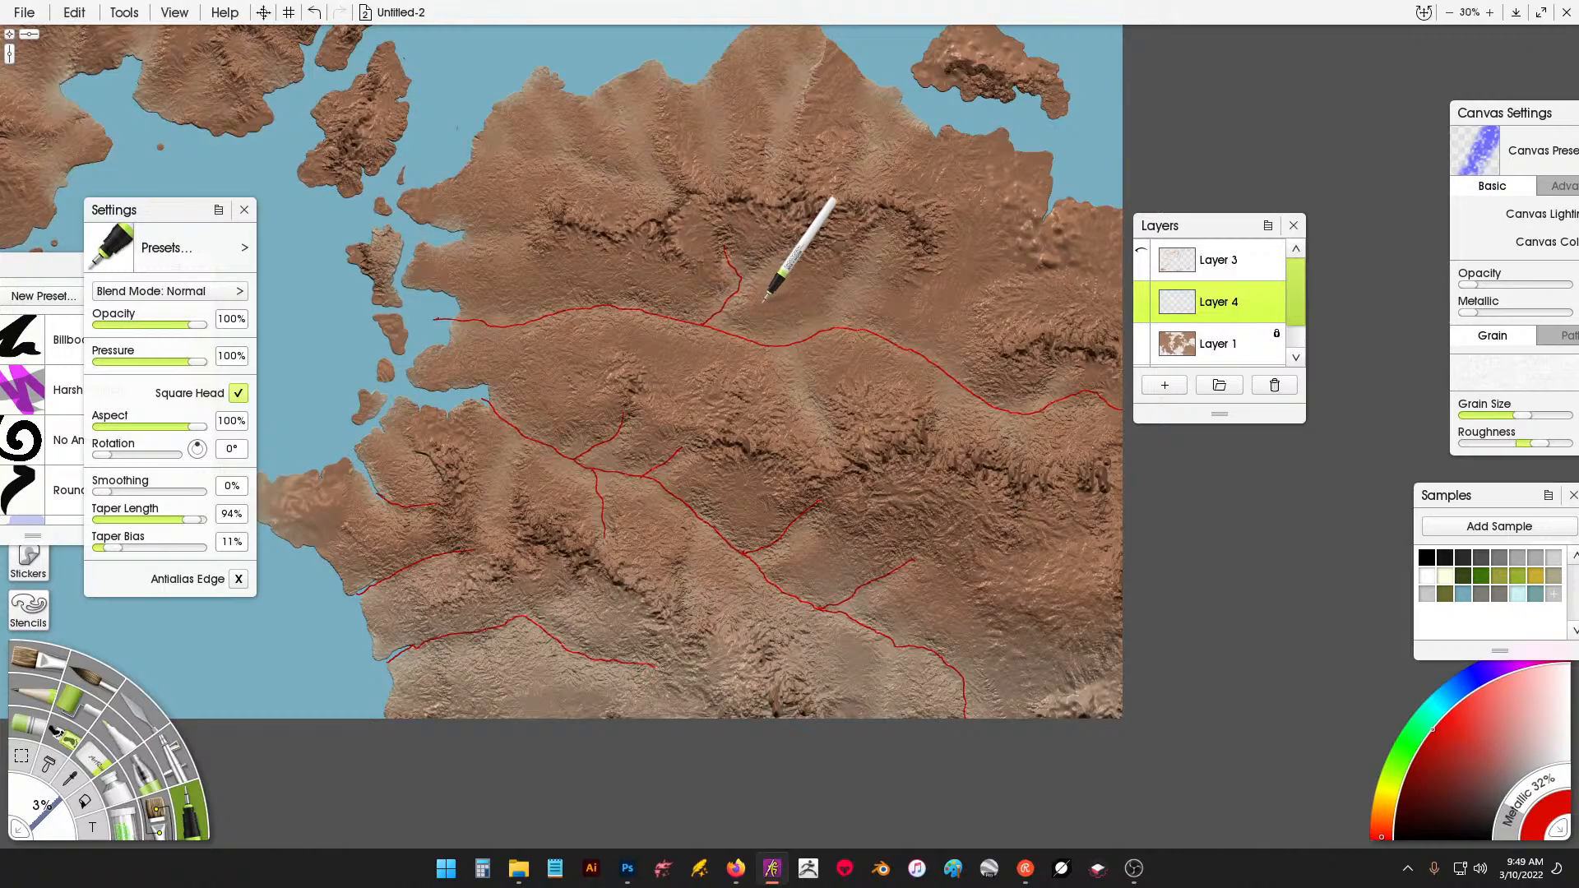
pyautogui.moveTo(766, 268); pyautogui.dragTo(745, 277)
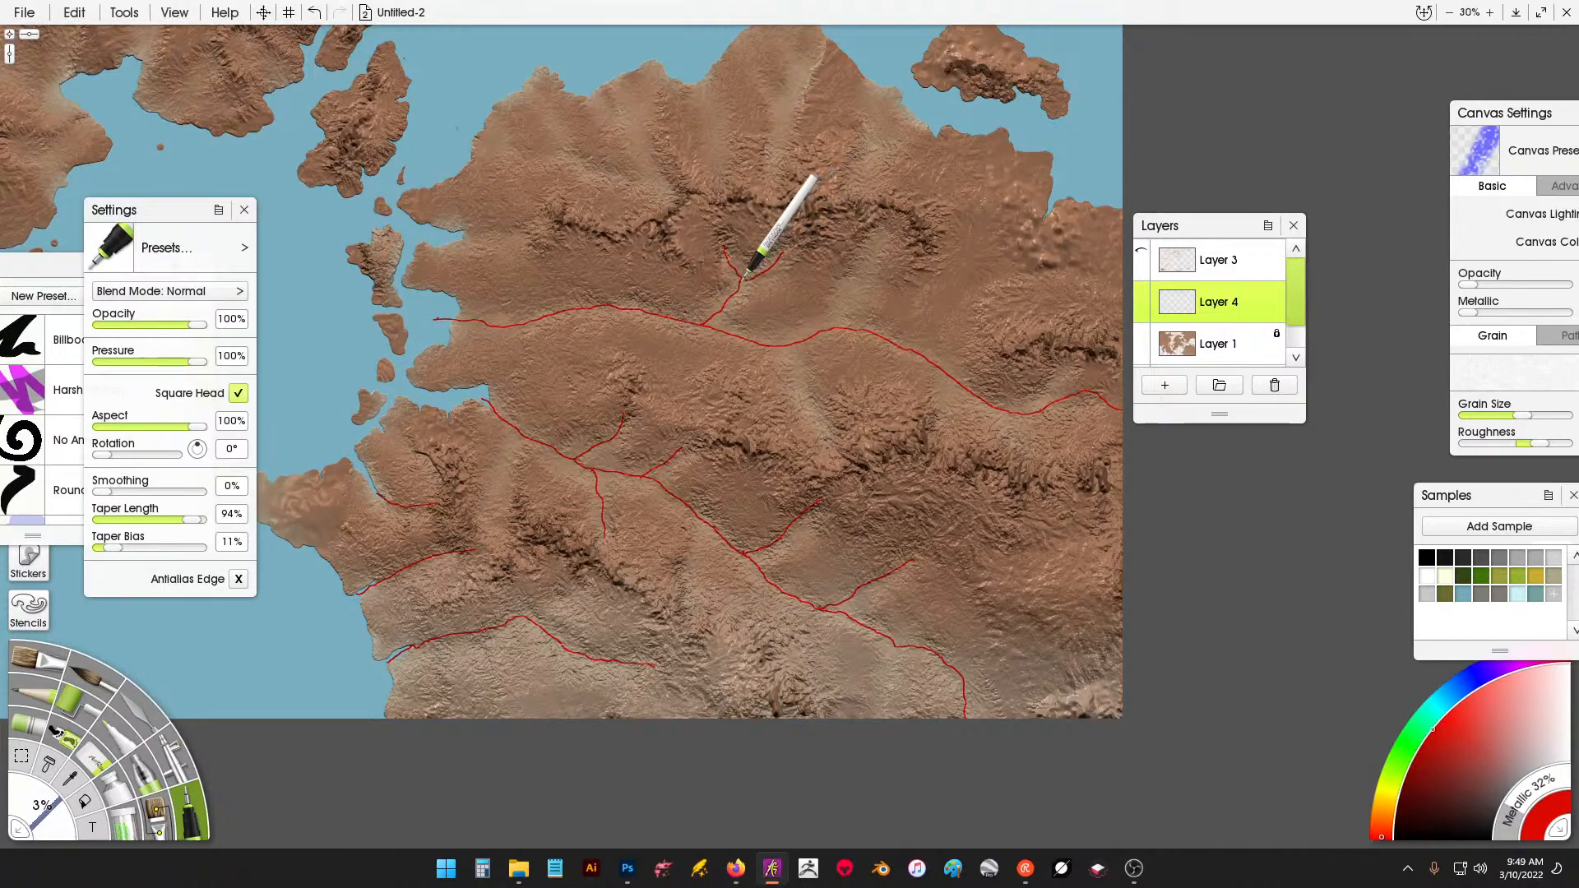
pyautogui.moveTo(874, 243); pyautogui.dragTo(859, 295)
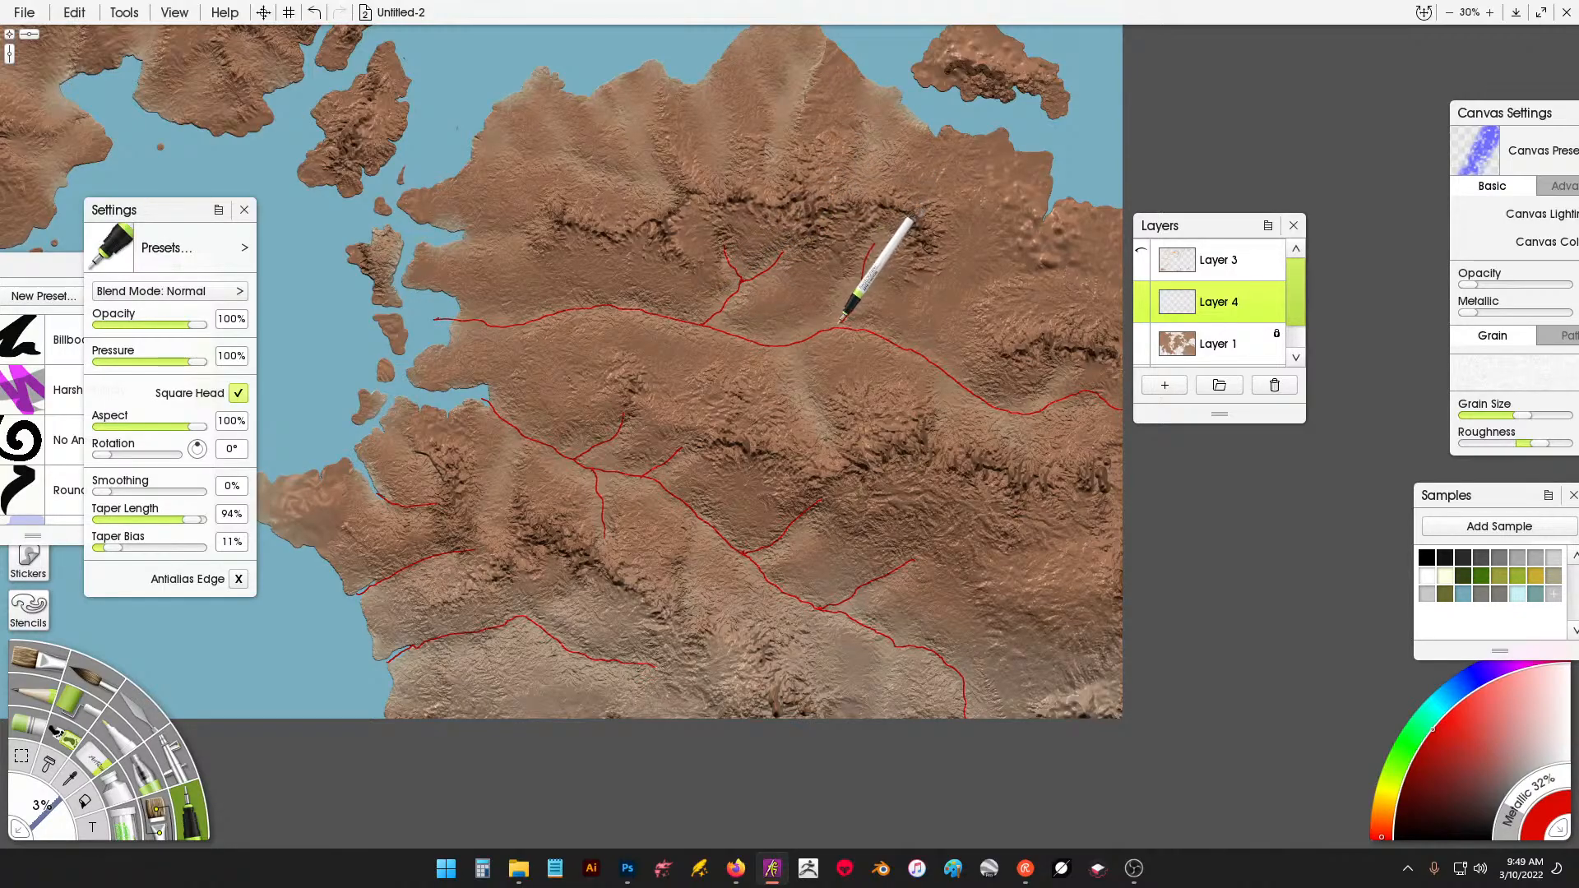
pyautogui.moveTo(825, 442); pyautogui.dragTo(792, 363)
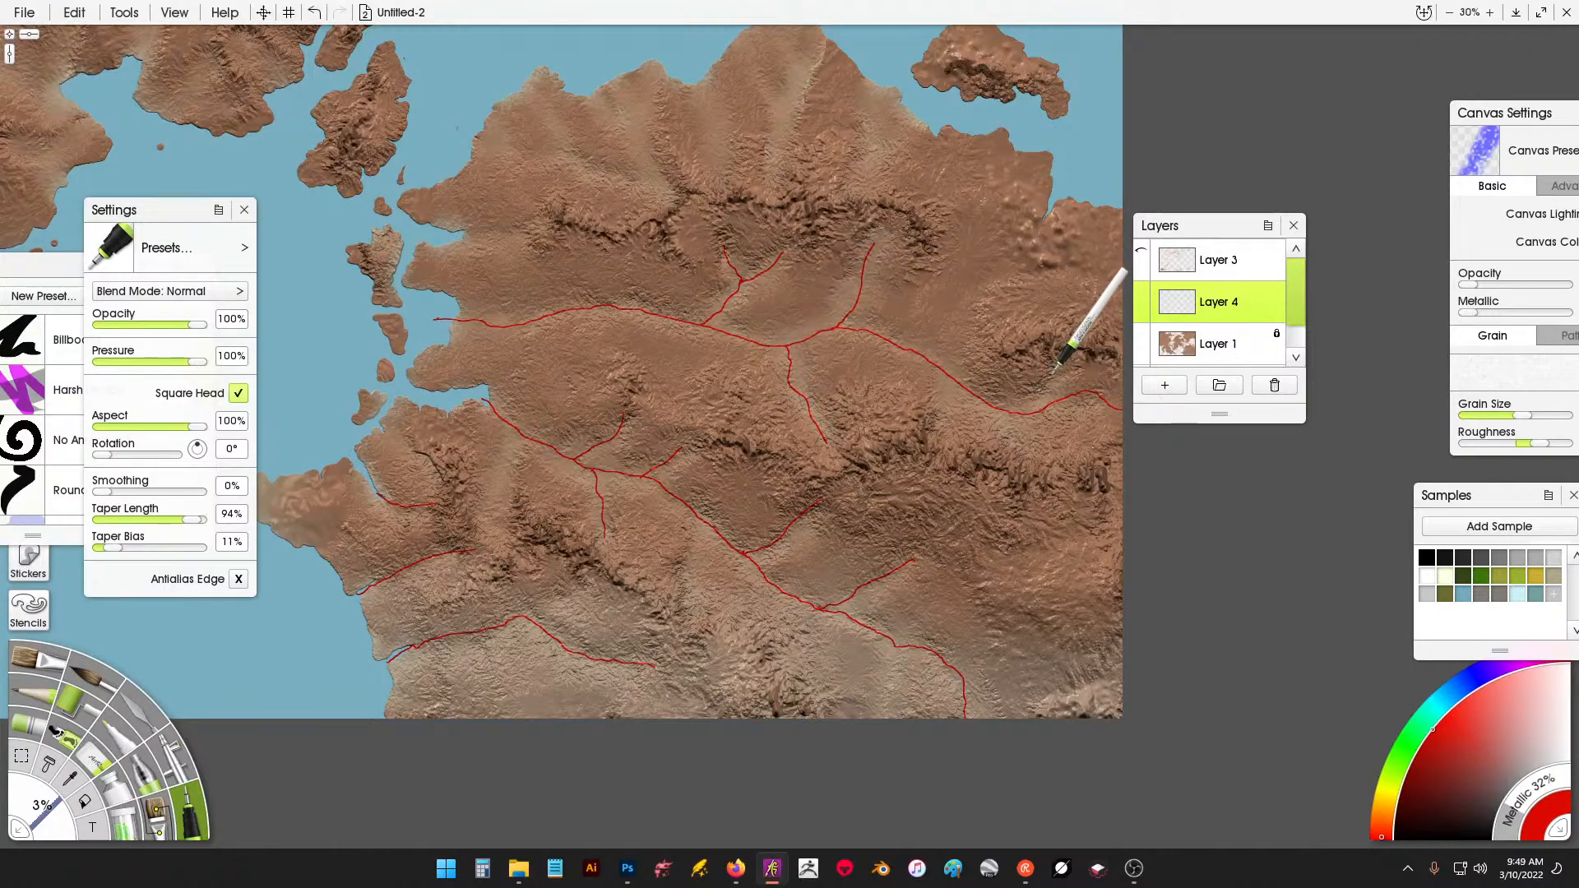
# Draw three short red rivers from the northern ridge to the southeast continent's north coast and one to its west coast.
pyautogui.moveTo(675, 294); pyautogui.dragTo(852, 480)
pyautogui.moveTo(840, 377); pyautogui.dragTo(778, 253)
pyautogui.moveTo(948, 363); pyautogui.dragTo(970, 275)
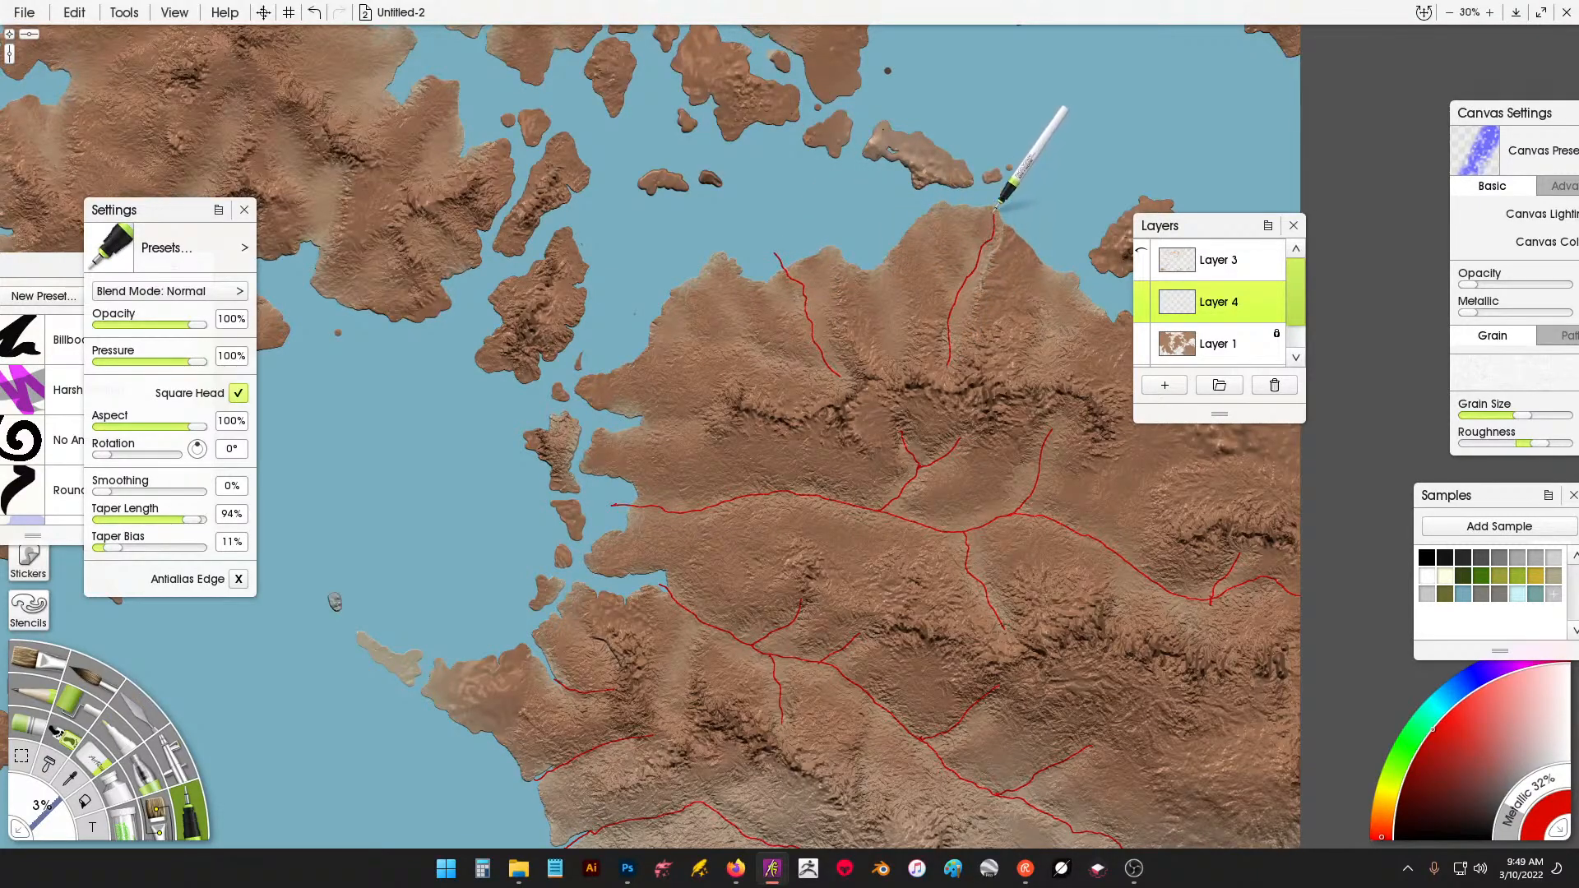
pyautogui.moveTo(899, 353); pyautogui.dragTo(863, 234)
pyautogui.moveTo(712, 417); pyautogui.dragTo(615, 429)
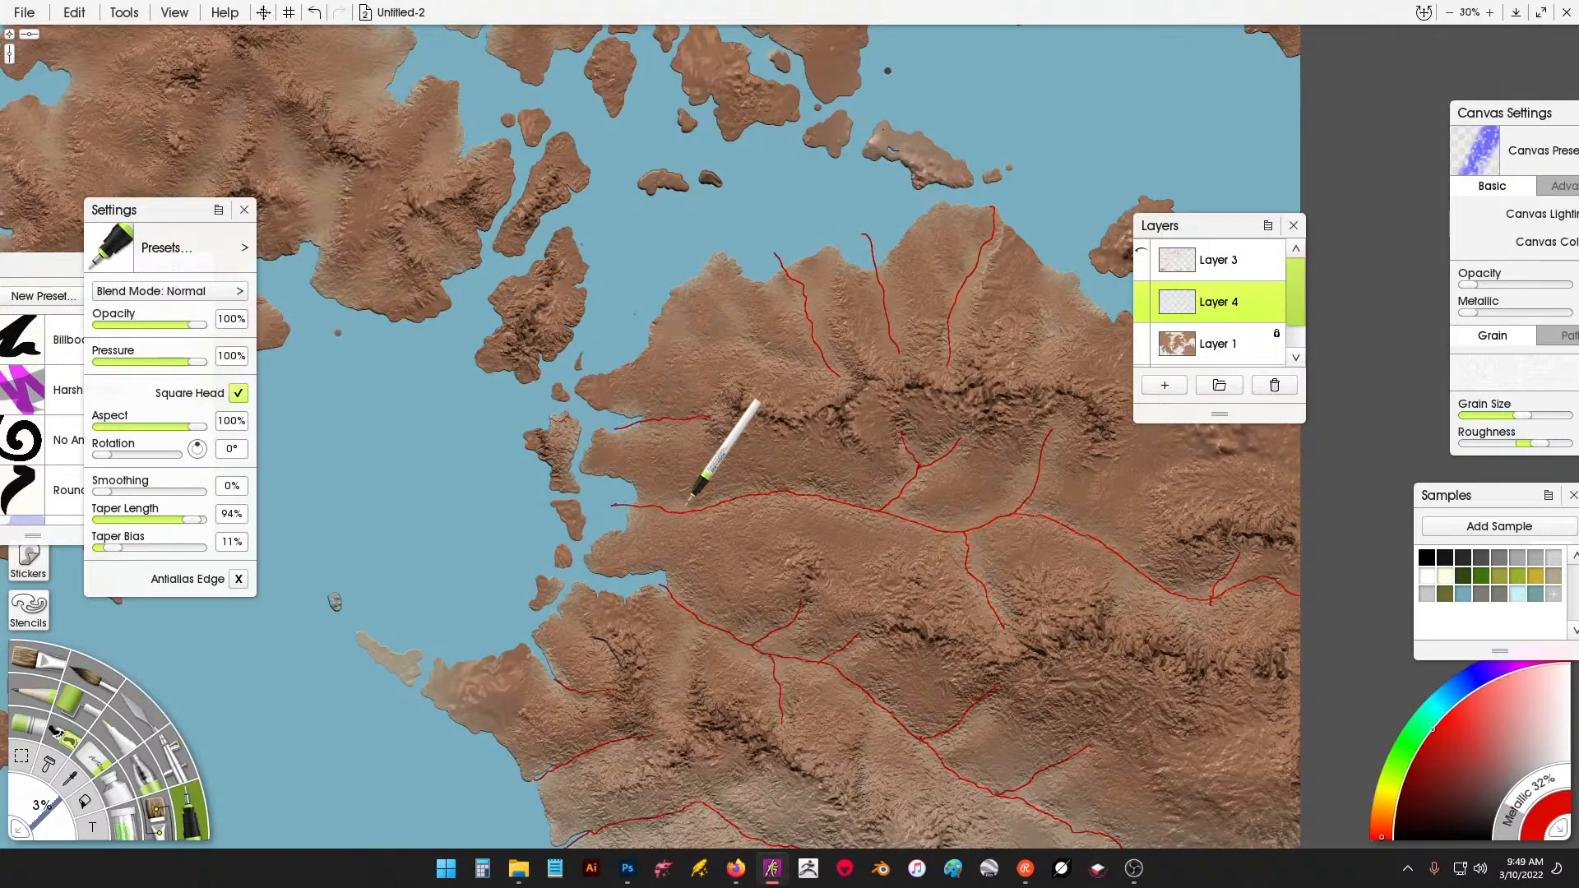
# Draw short red rivers on the central continent, leading into its southern bay, southeastern inlet and western inlet.
pyautogui.moveTo(687, 504); pyautogui.dragTo(422, 229)
pyautogui.moveTo(487, 295); pyautogui.dragTo(991, 580)
pyautogui.moveTo(491, 461); pyautogui.dragTo(849, 428)
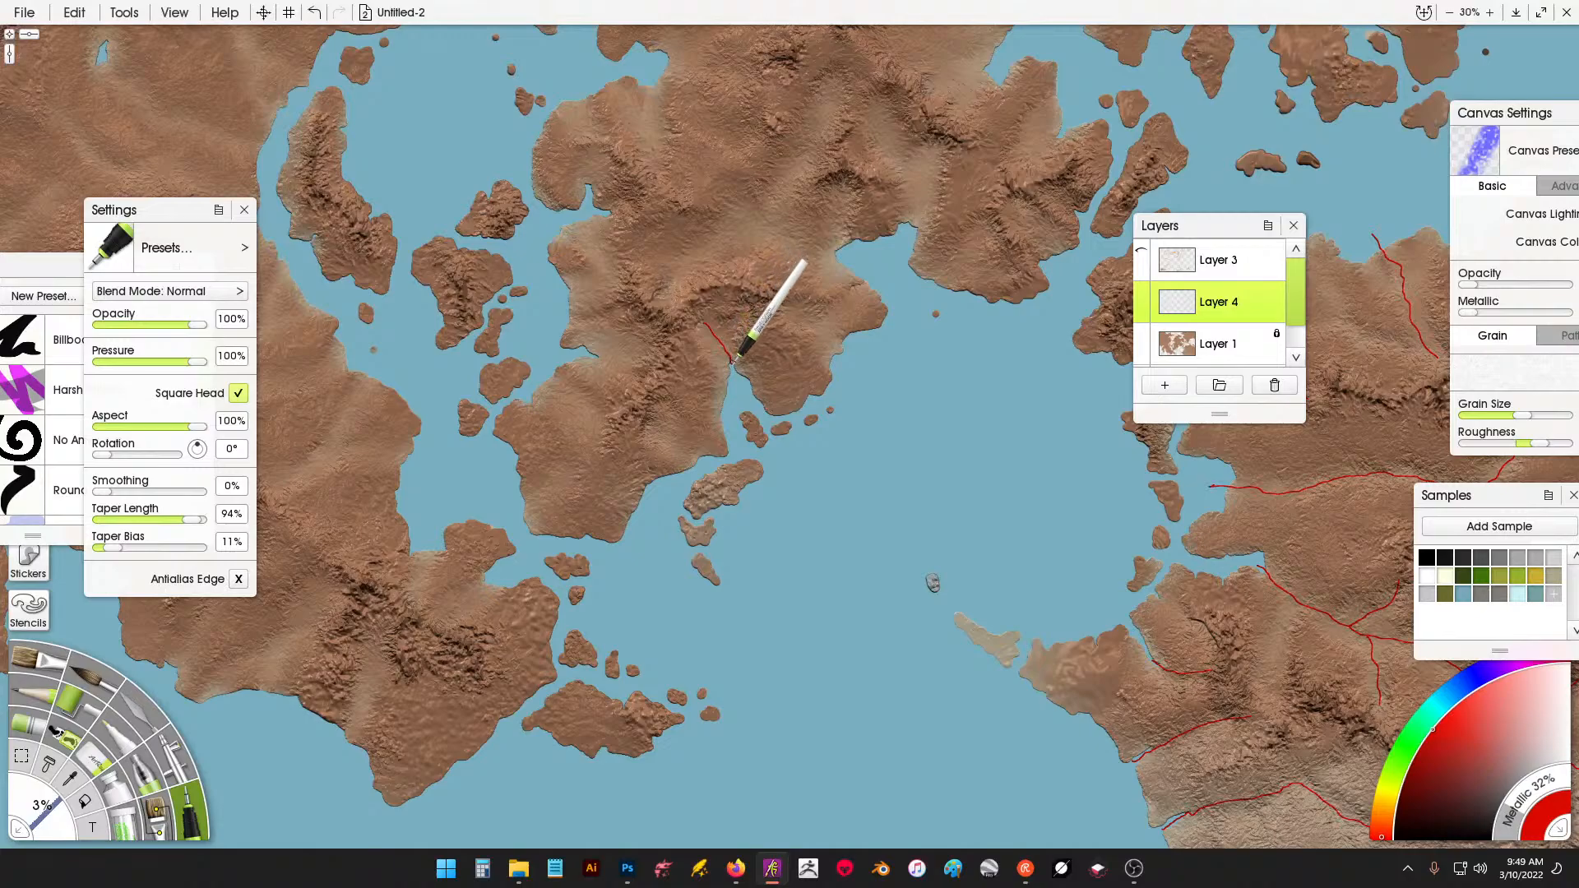
pyautogui.moveTo(836, 184); pyautogui.dragTo(747, 331)
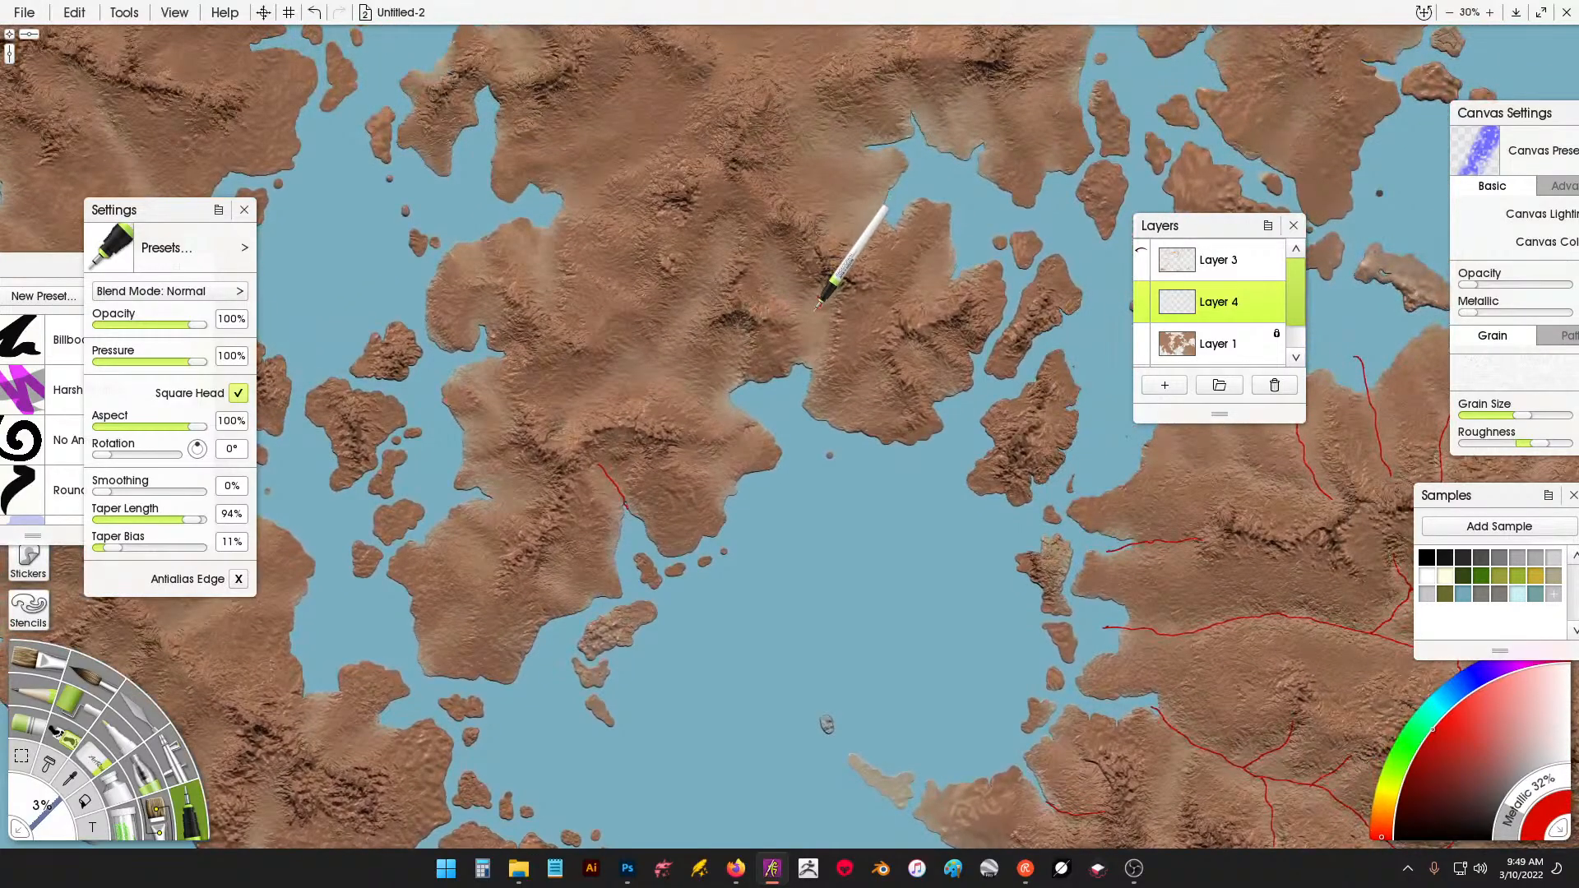
pyautogui.moveTo(609, 370); pyautogui.dragTo(756, 524)
pyautogui.moveTo(760, 363); pyautogui.dragTo(688, 363)
# Draw red rivers from the southwest peninsula's mountain ridge to its east and south coasts, forking one of the eastern rivers.
pyautogui.moveTo(508, 536)
pyautogui.mouseDown()
pyautogui.moveTo(627, 382)
pyautogui.moveTo(917, 174)
pyautogui.mouseUp()
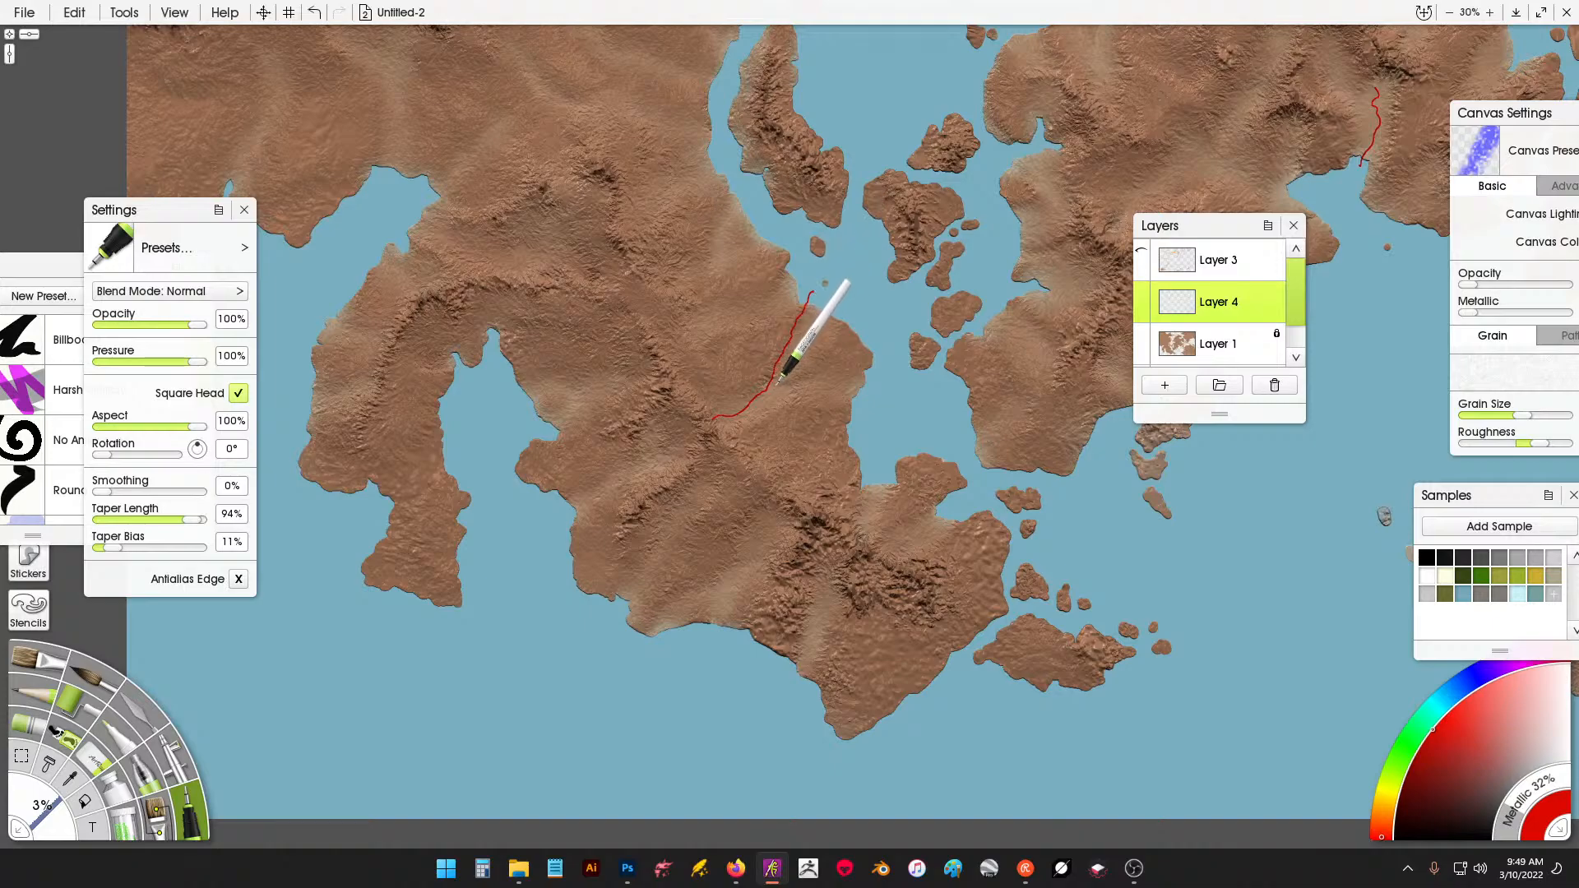
pyautogui.moveTo(771, 386); pyautogui.dragTo(862, 390)
pyautogui.moveTo(661, 339); pyautogui.dragTo(805, 283)
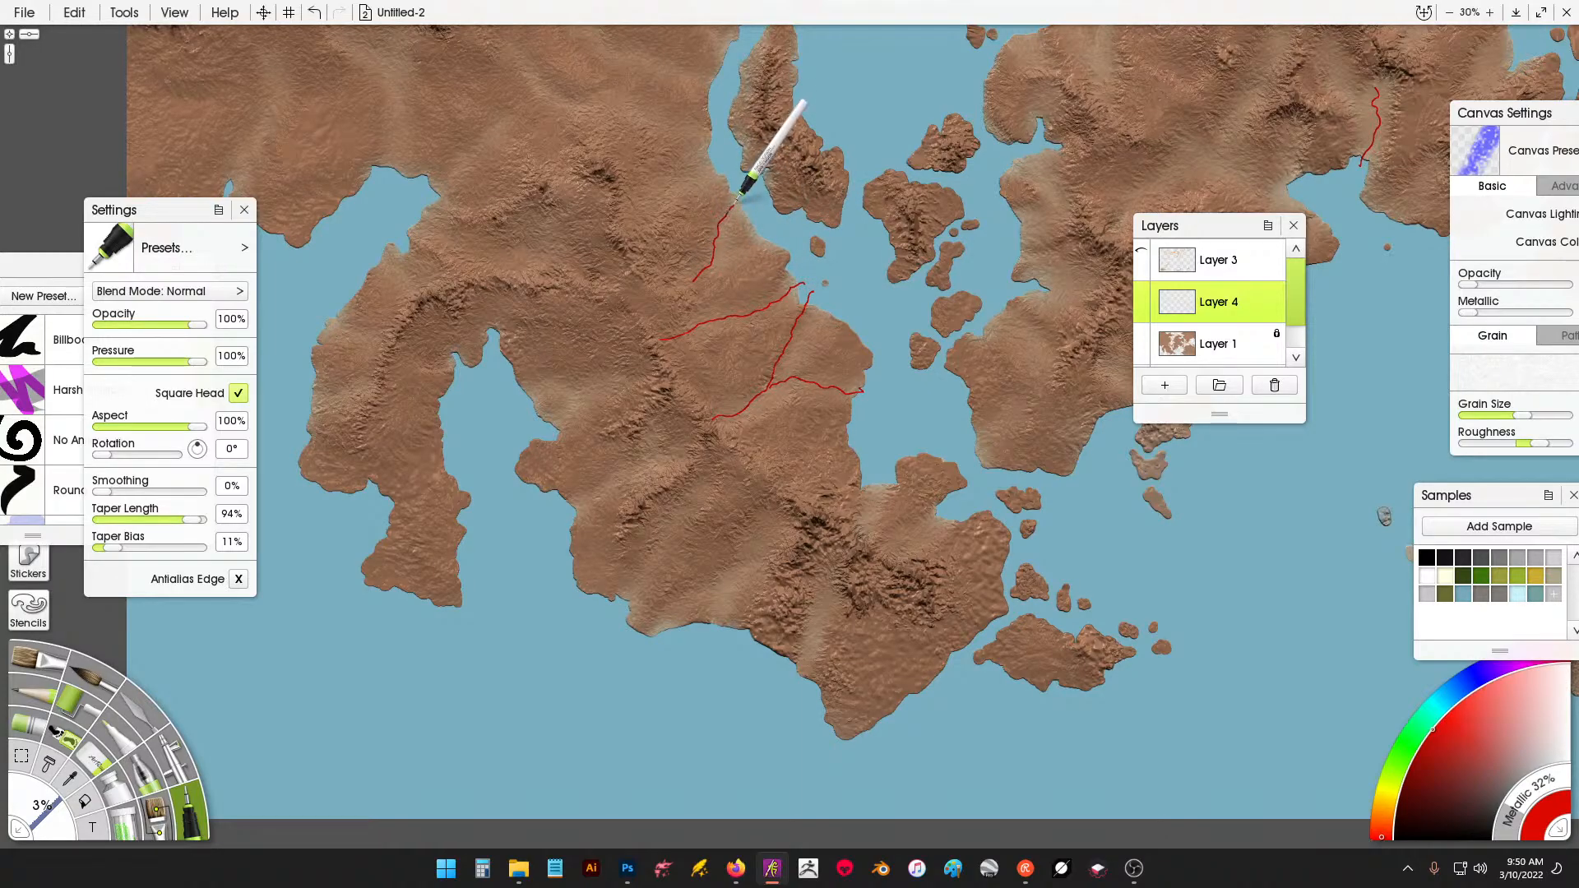
pyautogui.moveTo(737, 205); pyautogui.dragTo(742, 199)
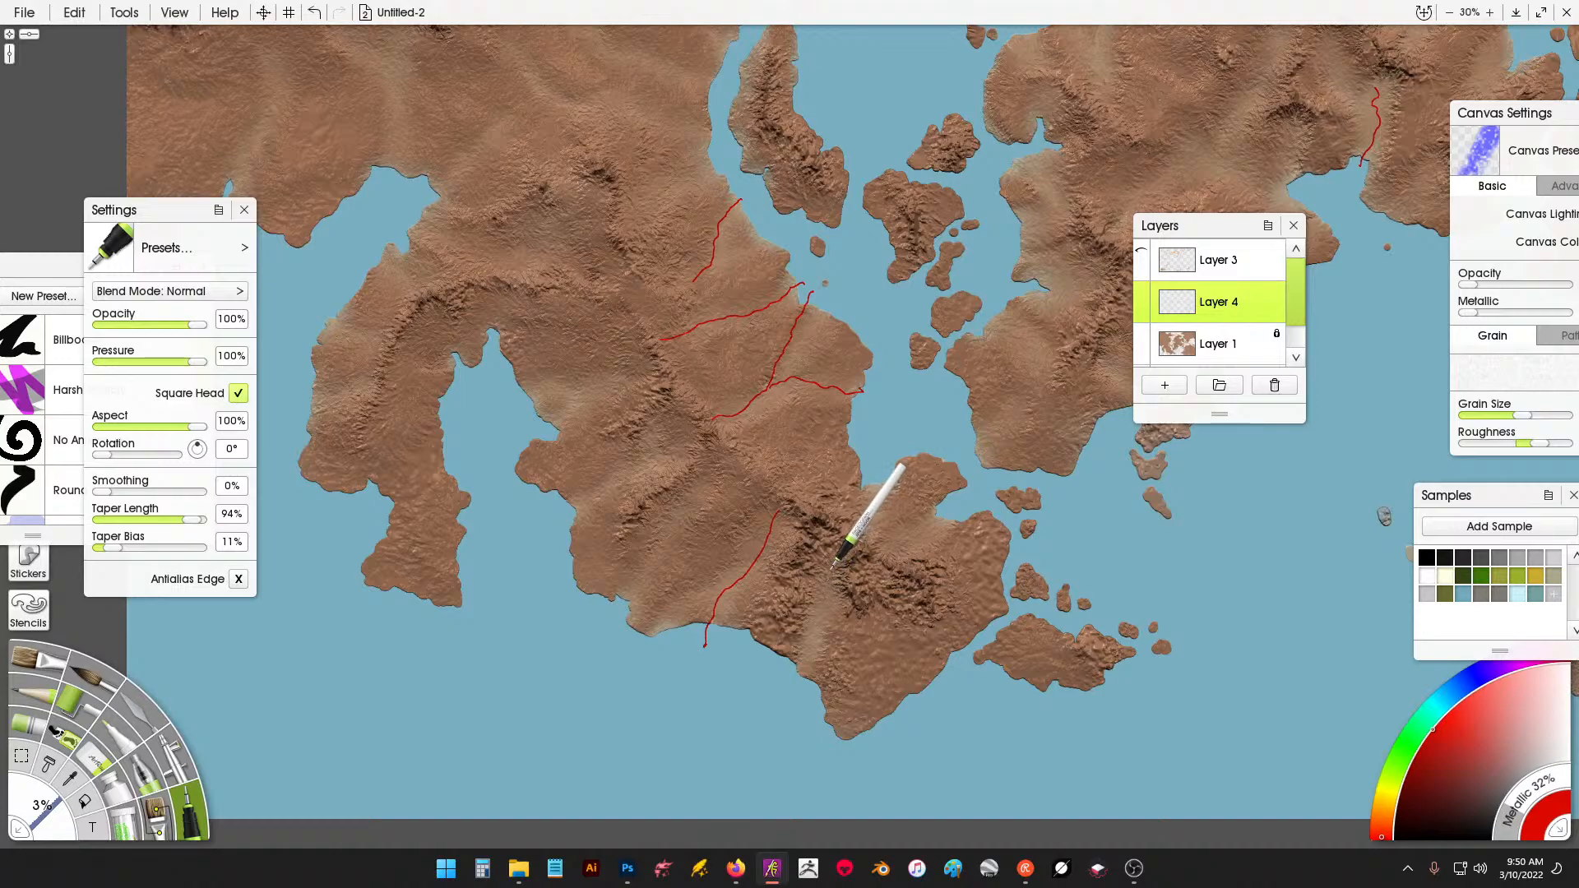
pyautogui.moveTo(832, 568); pyautogui.dragTo(825, 604)
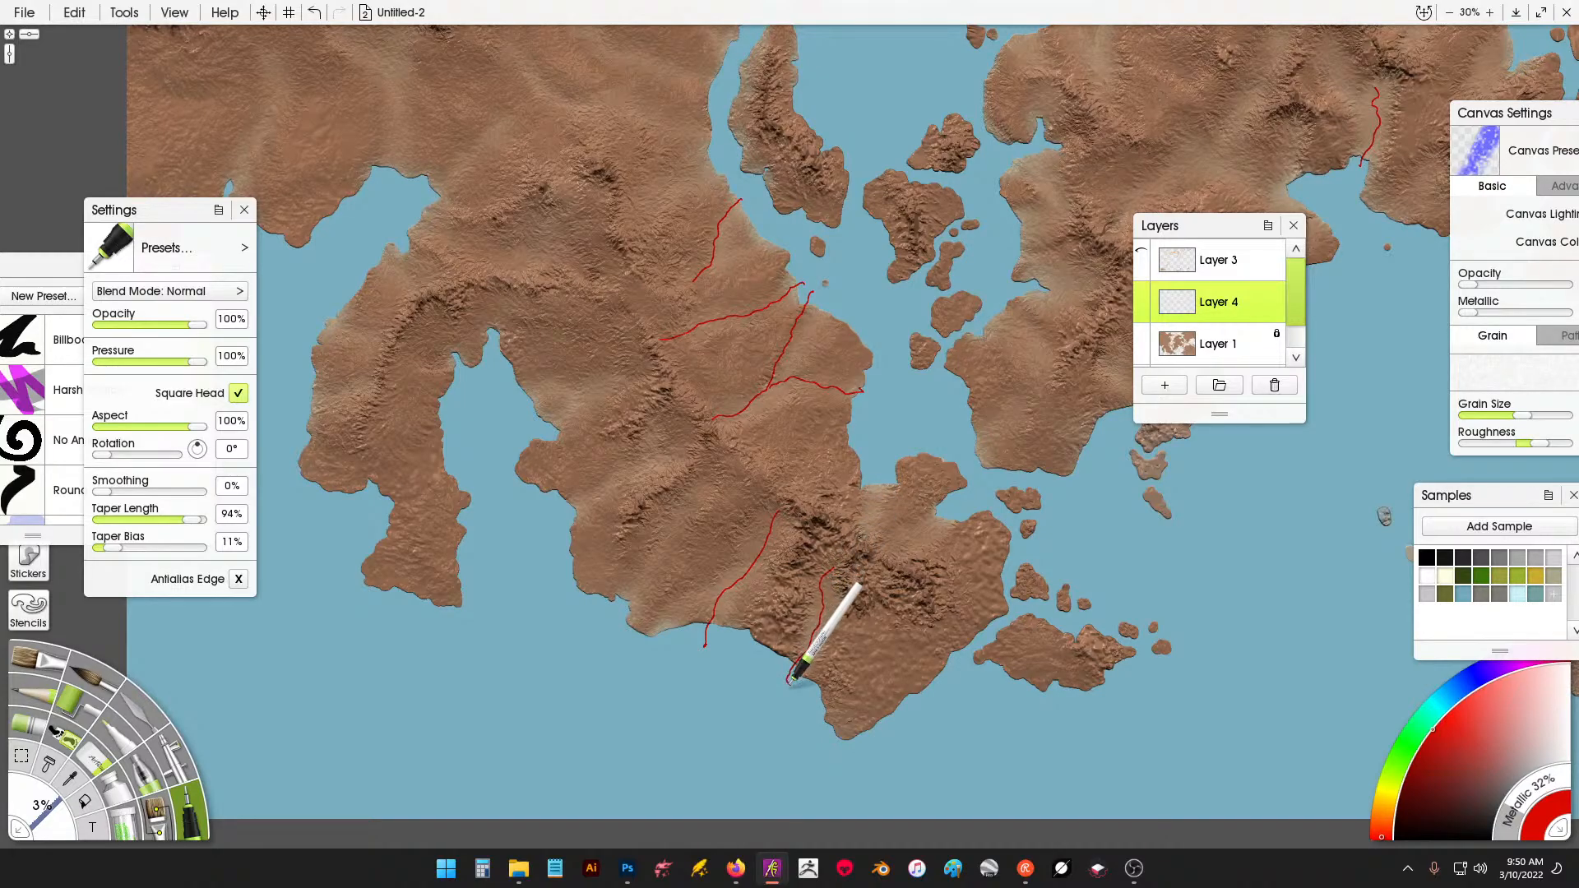
pyautogui.moveTo(789, 681); pyautogui.dragTo(782, 700)
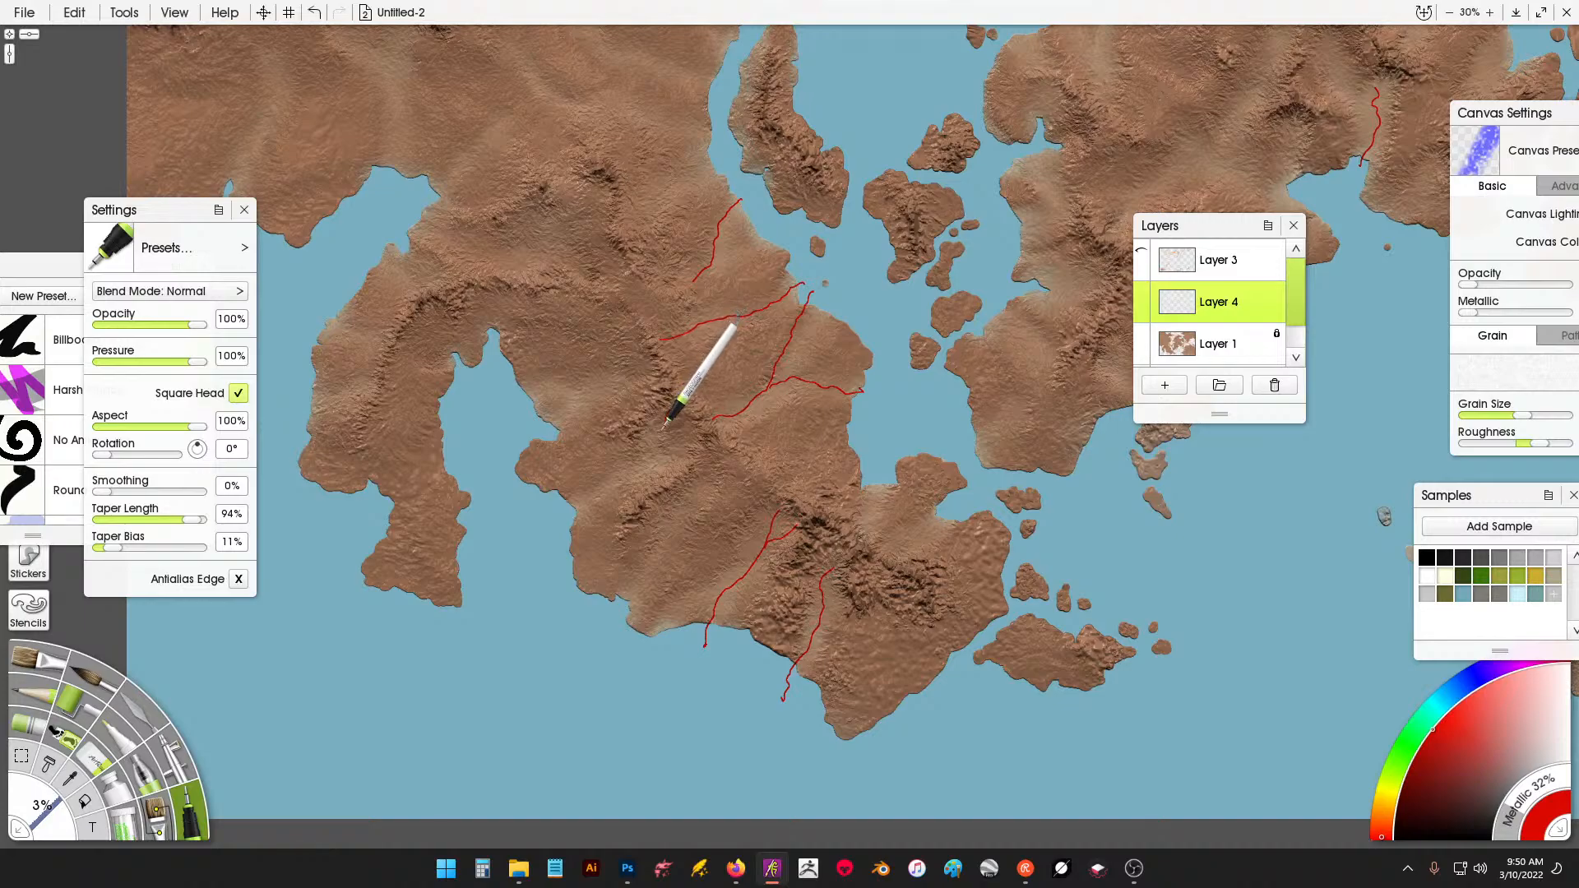
# Draw short red rivers from the surrounding ridges into the long narrow bay of the southwest peninsula.
pyautogui.moveTo(663, 429); pyautogui.dragTo(541, 533)
pyautogui.moveTo(461, 339); pyautogui.dragTo(534, 388)
pyautogui.moveTo(728, 426)
pyautogui.mouseDown()
pyautogui.moveTo(615, 436)
pyautogui.moveTo(589, 465)
pyautogui.mouseUp()
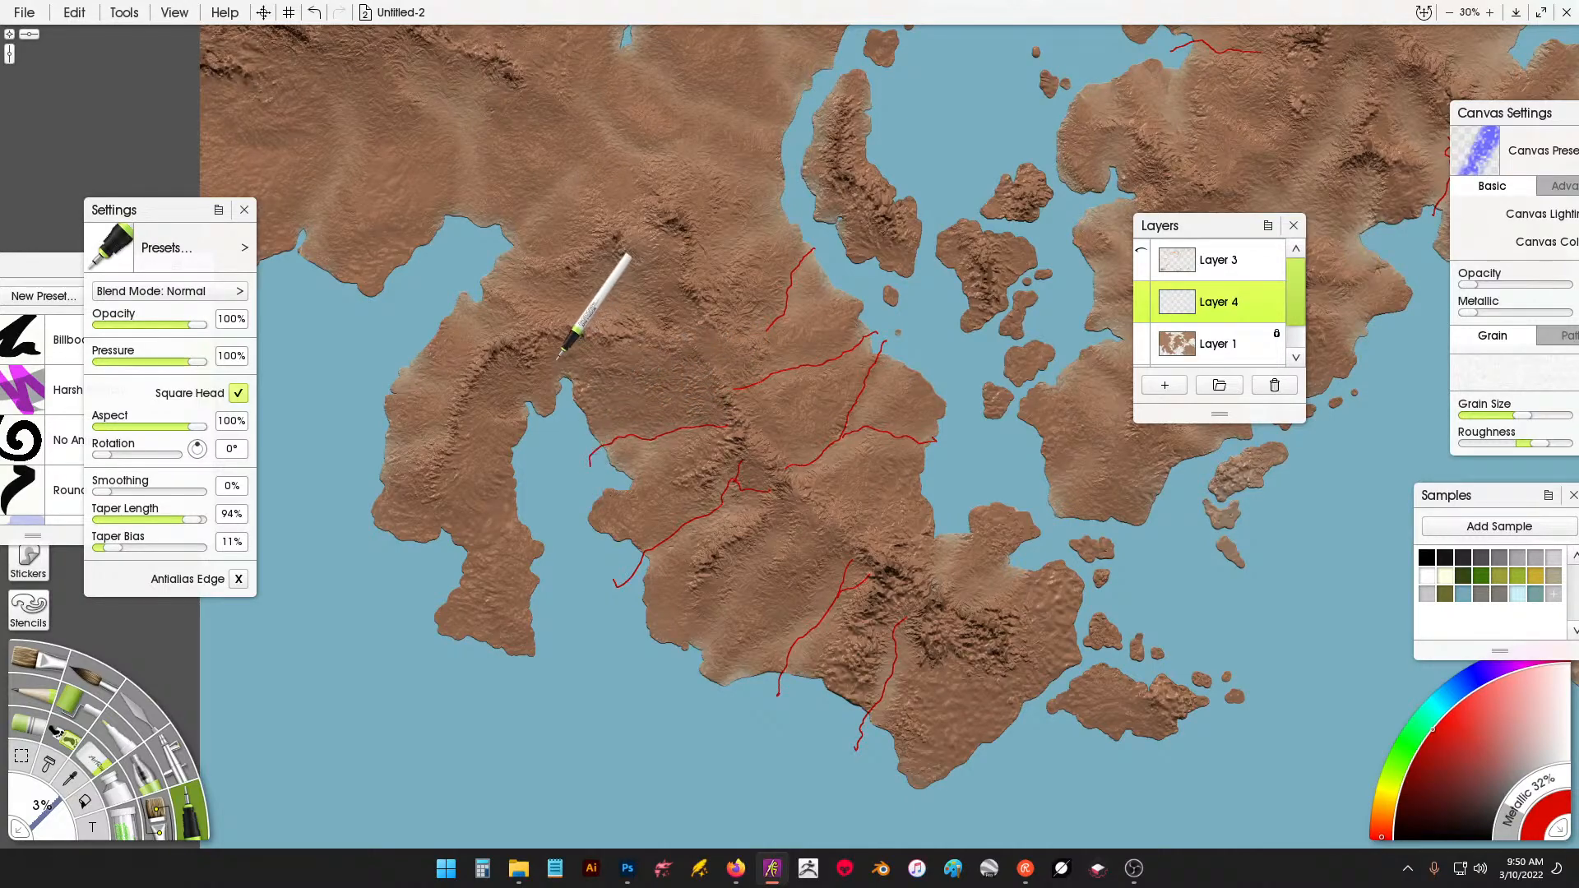
pyautogui.moveTo(558, 351)
pyautogui.mouseDown()
pyautogui.moveTo(575, 389)
pyautogui.moveTo(611, 345)
pyautogui.mouseUp()
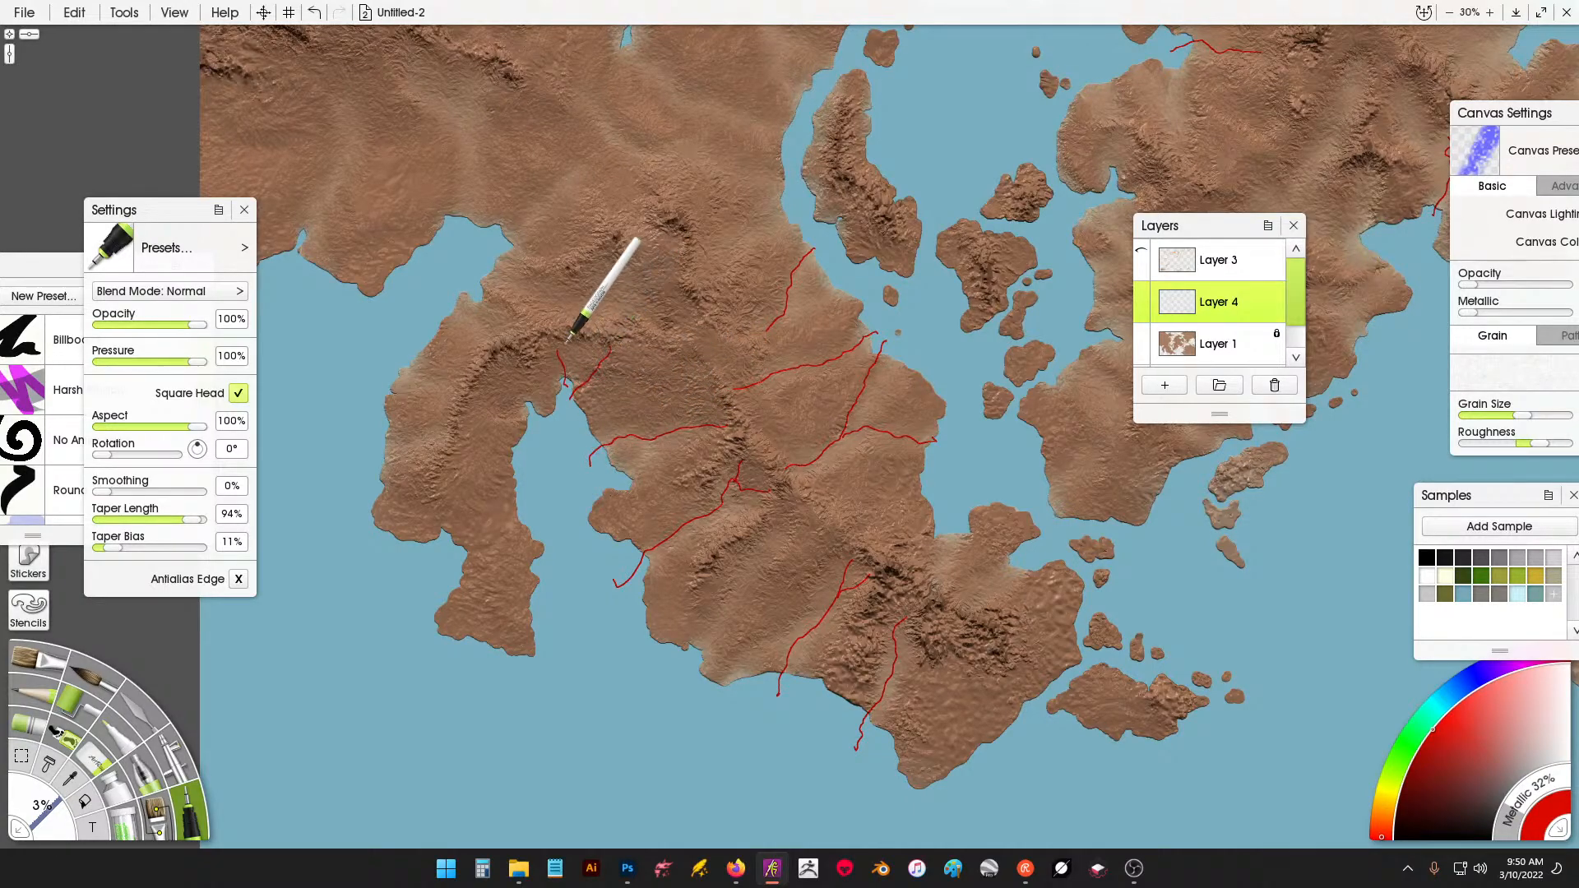
pyautogui.moveTo(493, 370)
pyautogui.mouseDown()
pyautogui.moveTo(533, 408)
pyautogui.moveTo(517, 454)
pyautogui.moveTo(531, 451)
pyautogui.mouseUp()
# Draw three red rivers down to the western continent's south coast, adding a fork to the middle one.
pyautogui.moveTo(877, 493); pyautogui.dragTo(920, 734)
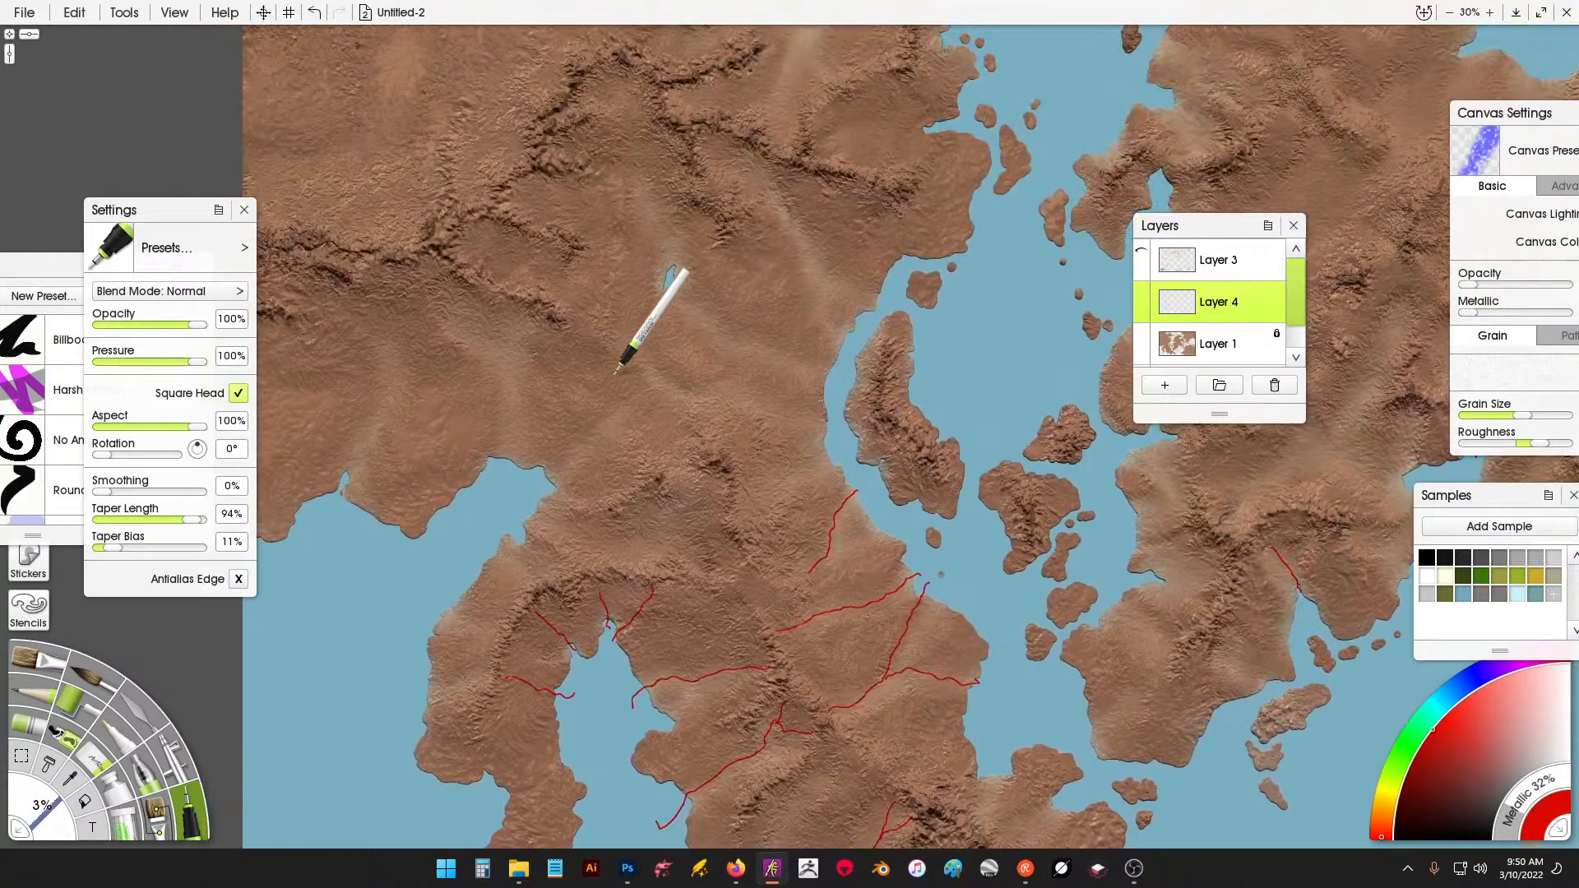
pyautogui.moveTo(541, 352); pyautogui.dragTo(674, 327)
pyautogui.moveTo(496, 289)
pyautogui.mouseDown()
pyautogui.moveTo(518, 325)
pyautogui.moveTo(514, 385)
pyautogui.mouseUp()
pyautogui.moveTo(476, 451); pyautogui.dragTo(475, 465)
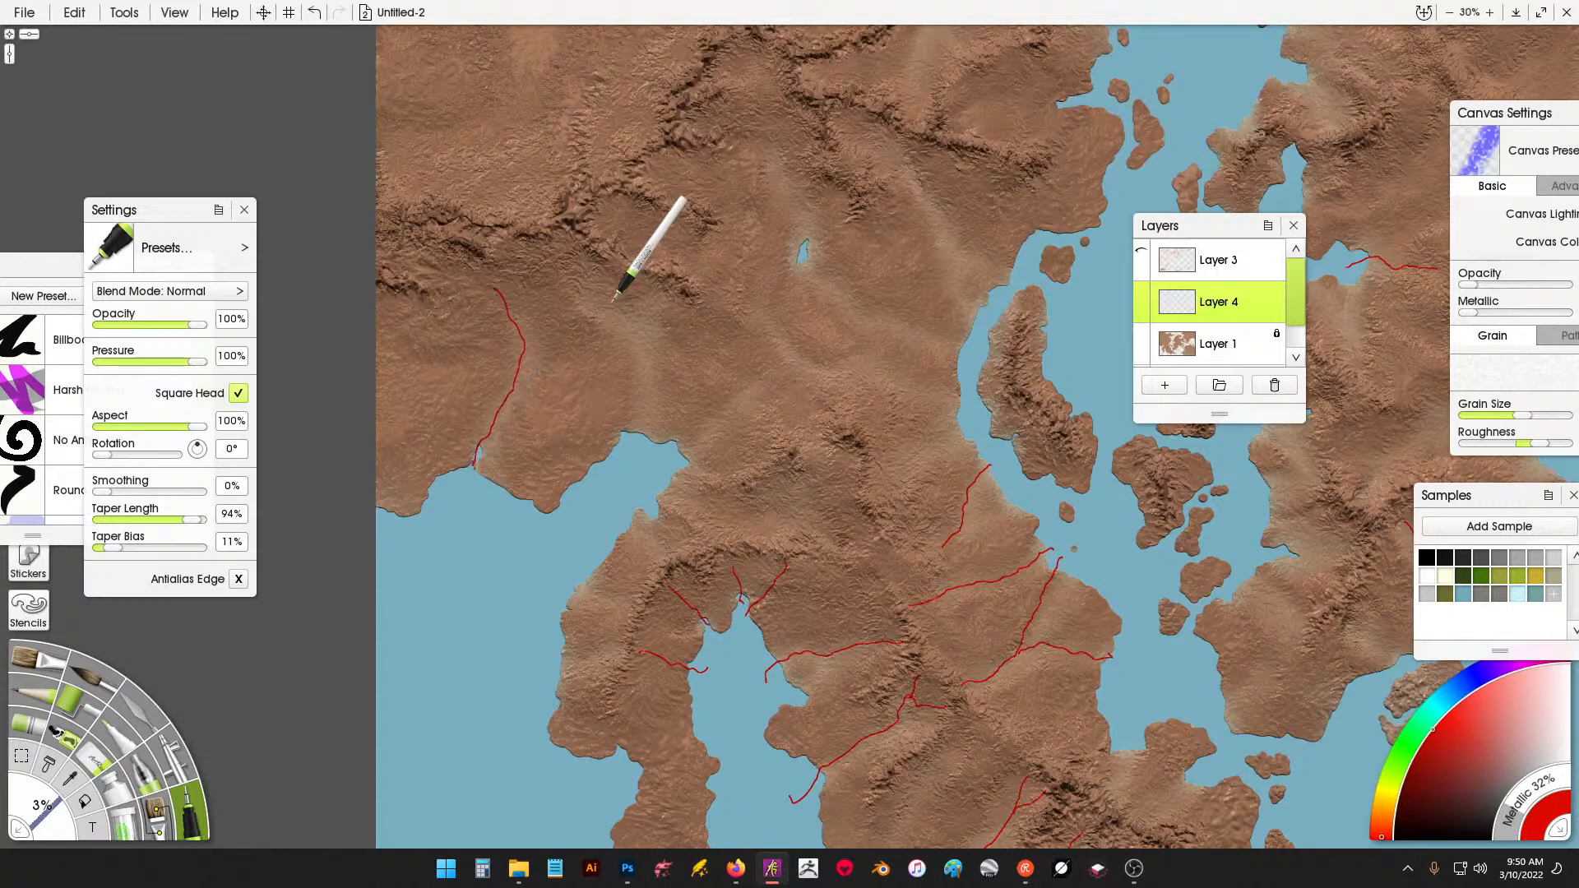
pyautogui.moveTo(573, 272)
pyautogui.mouseDown()
pyautogui.moveTo(640, 330)
pyautogui.moveTo(632, 457)
pyautogui.mouseUp()
pyautogui.moveTo(655, 288); pyautogui.dragTo(639, 333)
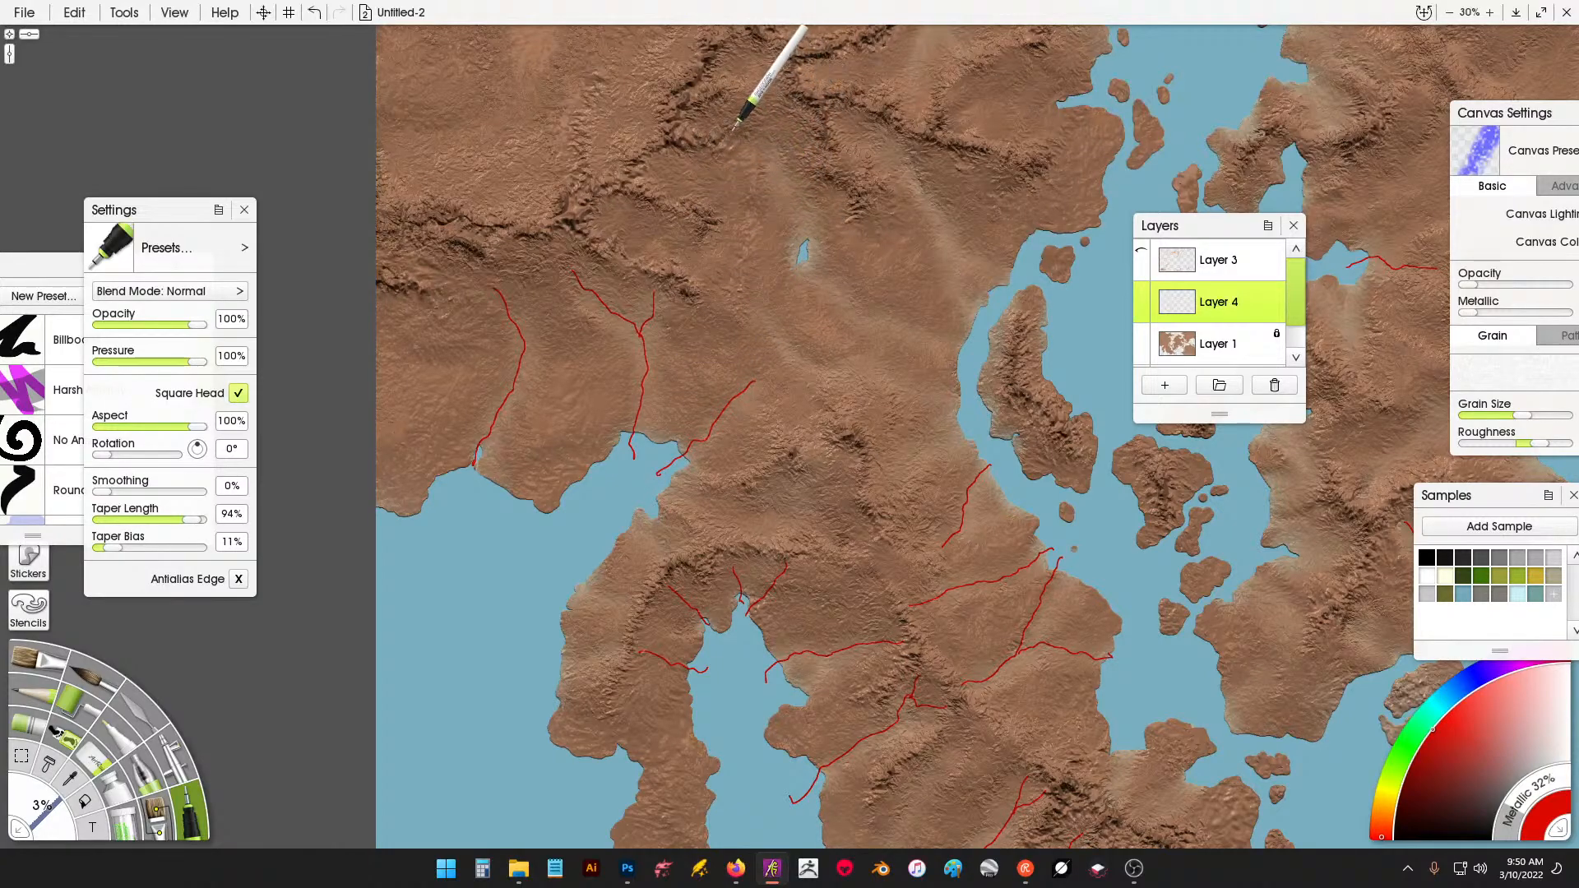
# Draw red rivers from the western continent's ridges to its east coast, one through the small lake and one joining it as a tributary.
pyautogui.moveTo(745, 143)
pyautogui.mouseDown()
pyautogui.moveTo(791, 188)
pyautogui.moveTo(839, 301)
pyautogui.moveTo(956, 348)
pyautogui.mouseUp()
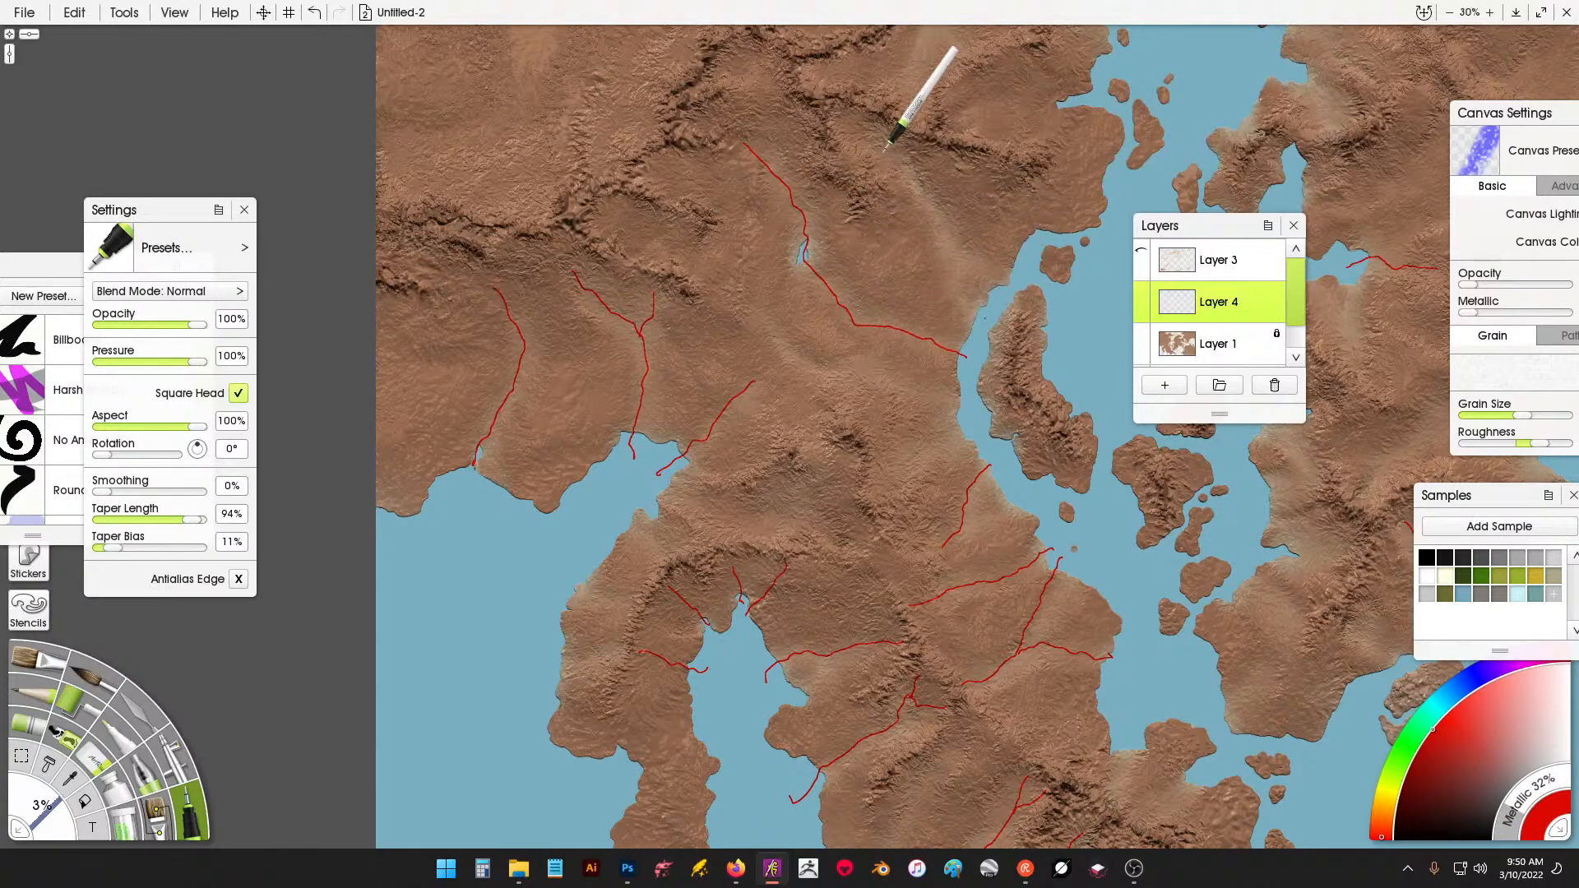
pyautogui.moveTo(847, 121)
pyautogui.mouseDown()
pyautogui.moveTo(951, 241)
pyautogui.moveTo(986, 314)
pyautogui.mouseUp()
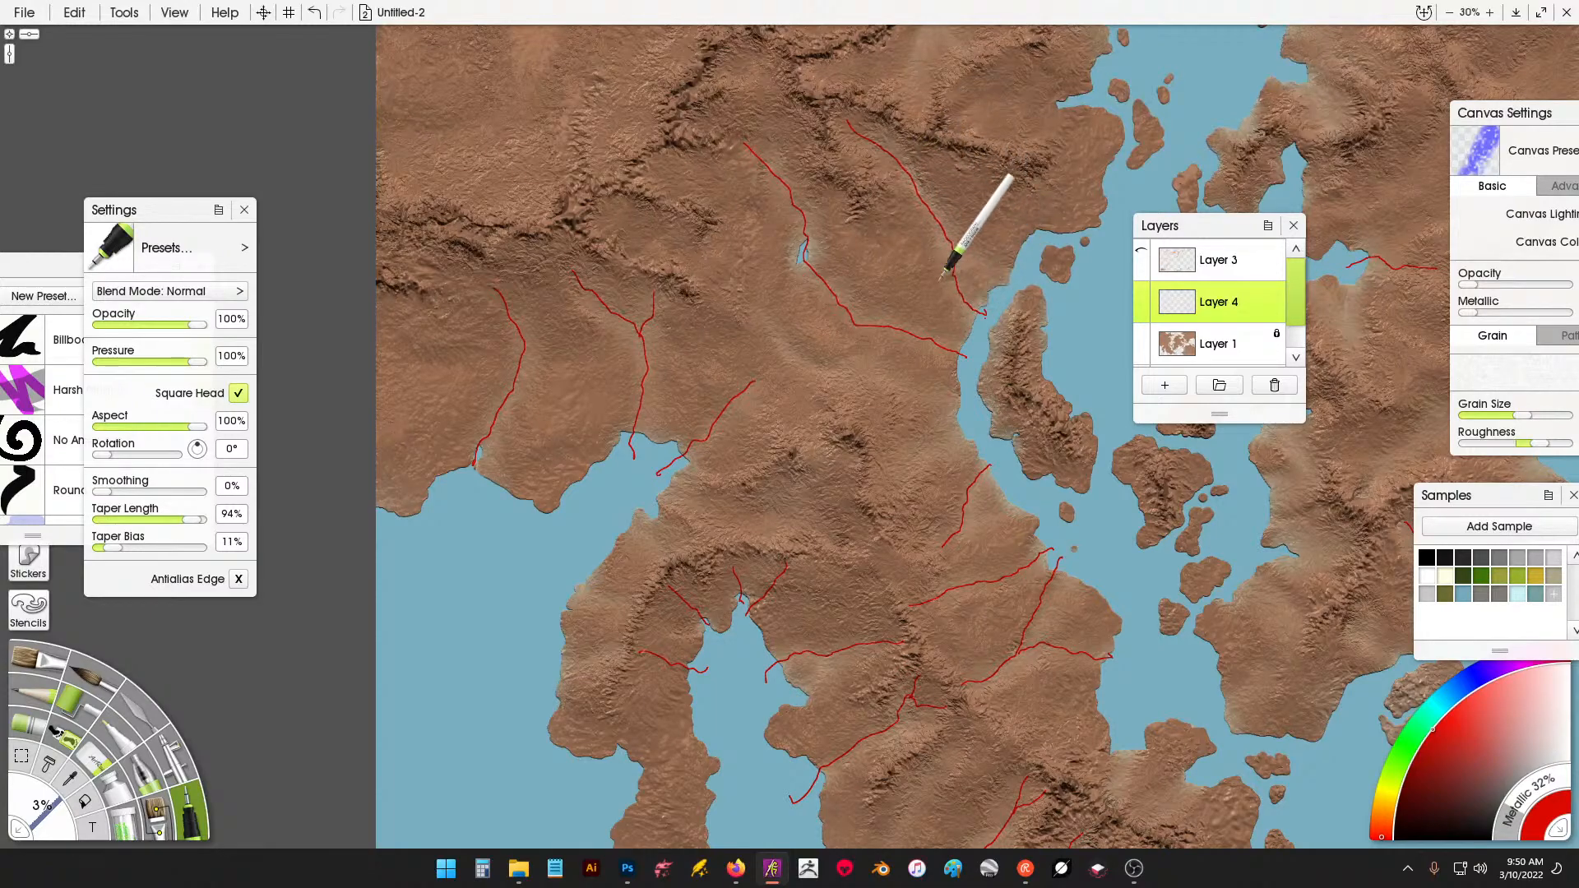
pyautogui.moveTo(630, 220)
pyautogui.mouseDown()
pyautogui.moveTo(695, 254)
pyautogui.moveTo(738, 247)
pyautogui.moveTo(763, 309)
pyautogui.moveTo(849, 352)
pyautogui.mouseUp()
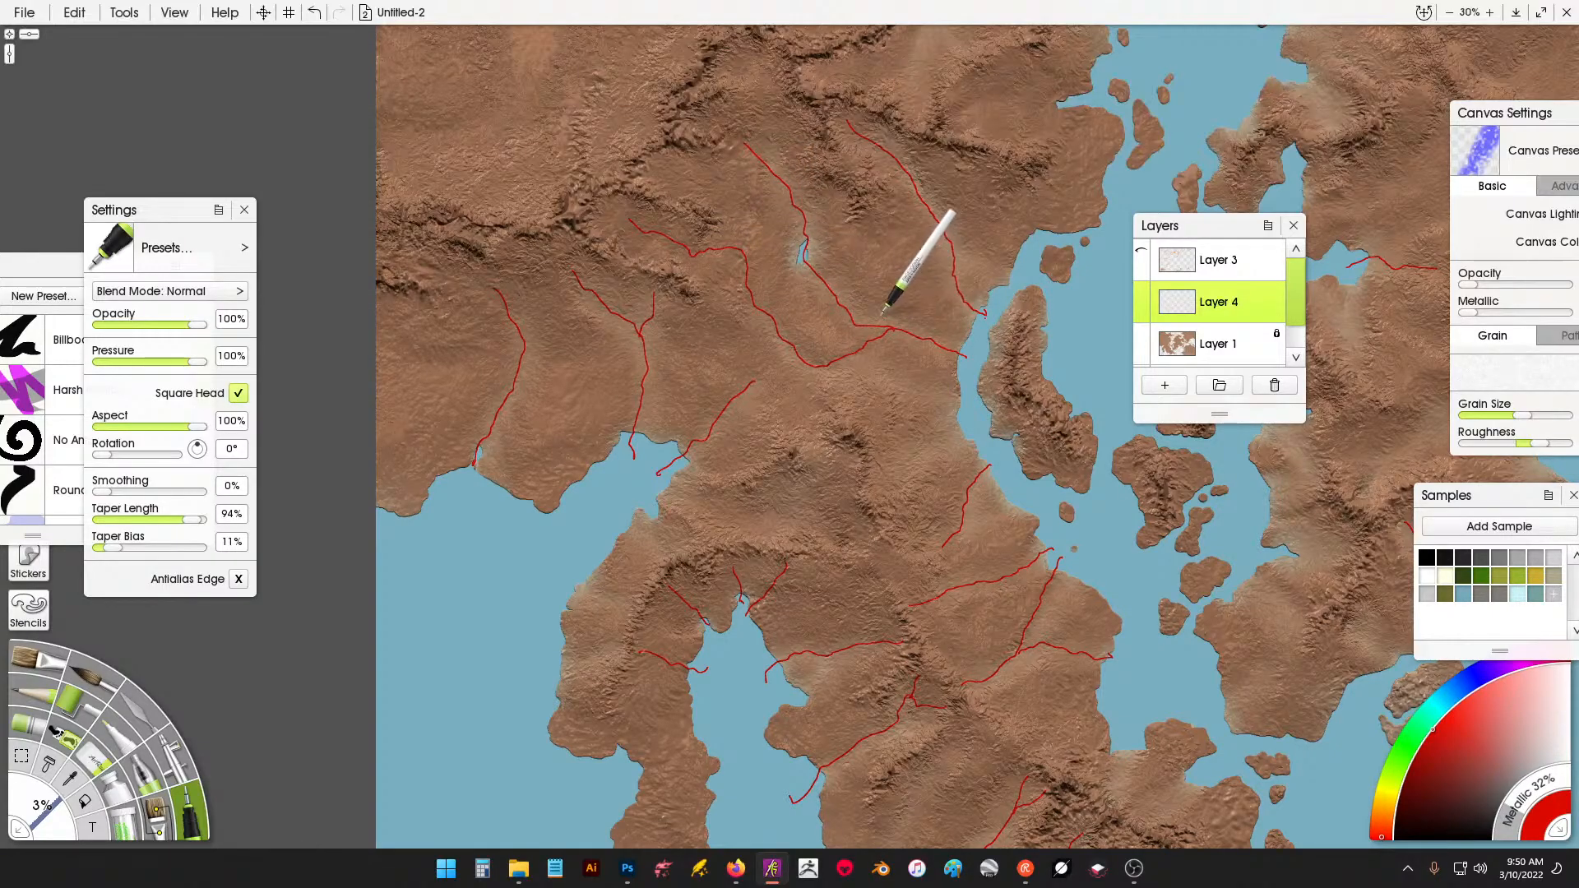
# Draw red rivers from the western continent's northern ridges, one to the east-coast bay and five to the north coast.
pyautogui.moveTo(853, 237)
pyautogui.mouseDown()
pyautogui.moveTo(739, 420)
pyautogui.moveTo(790, 397)
pyautogui.mouseUp()
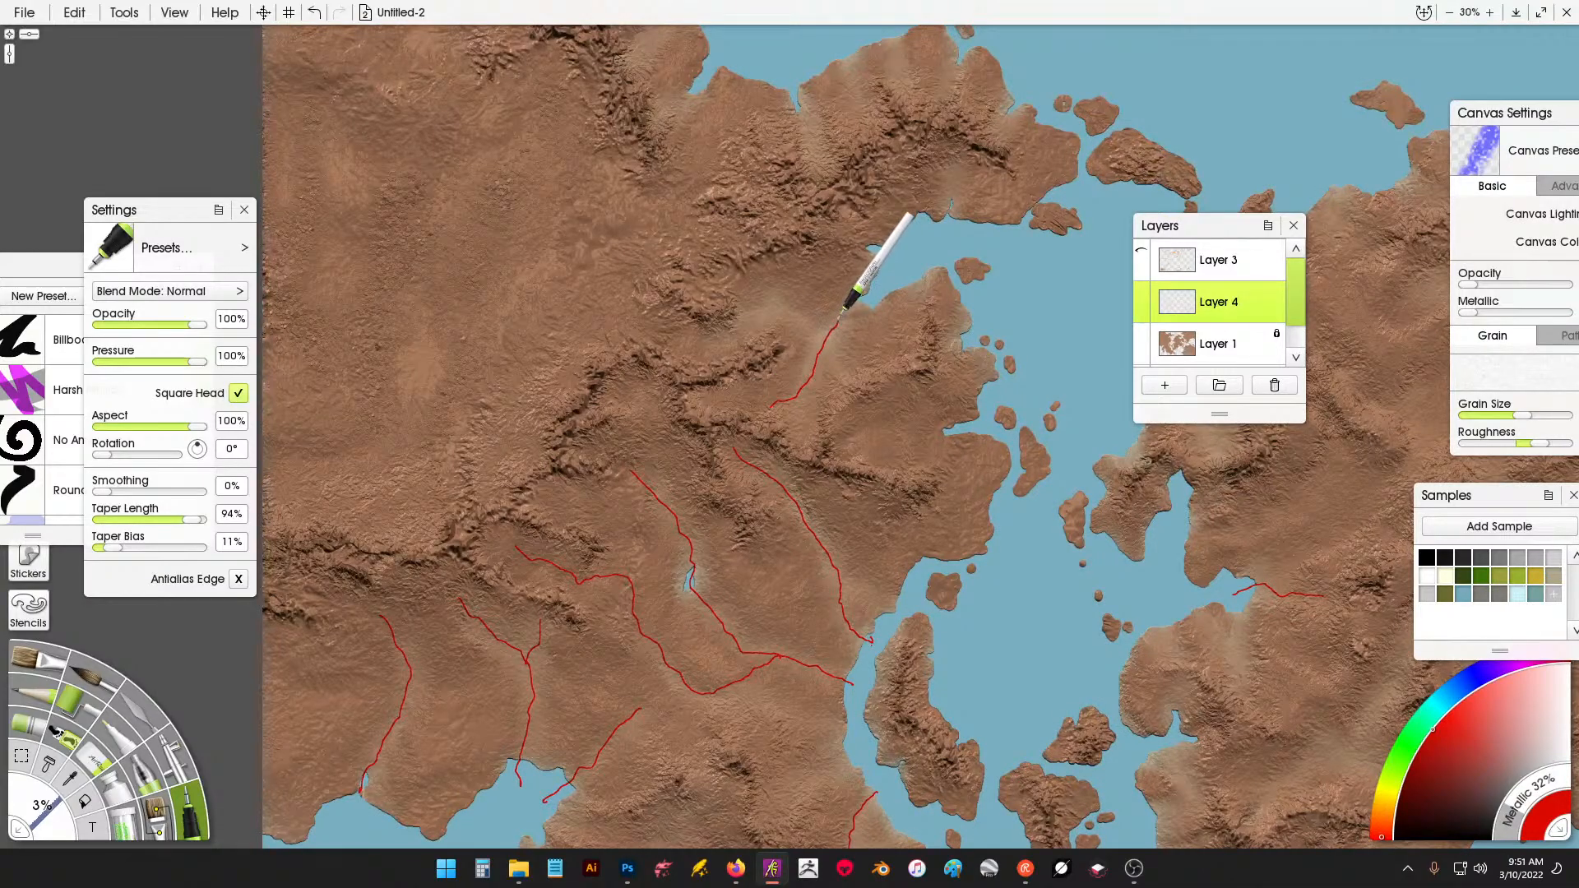
pyautogui.moveTo(836, 106)
pyautogui.mouseDown()
pyautogui.moveTo(849, 353)
pyautogui.moveTo(824, 303)
pyautogui.moveTo(864, 222)
pyautogui.moveTo(856, 205)
pyautogui.mouseUp()
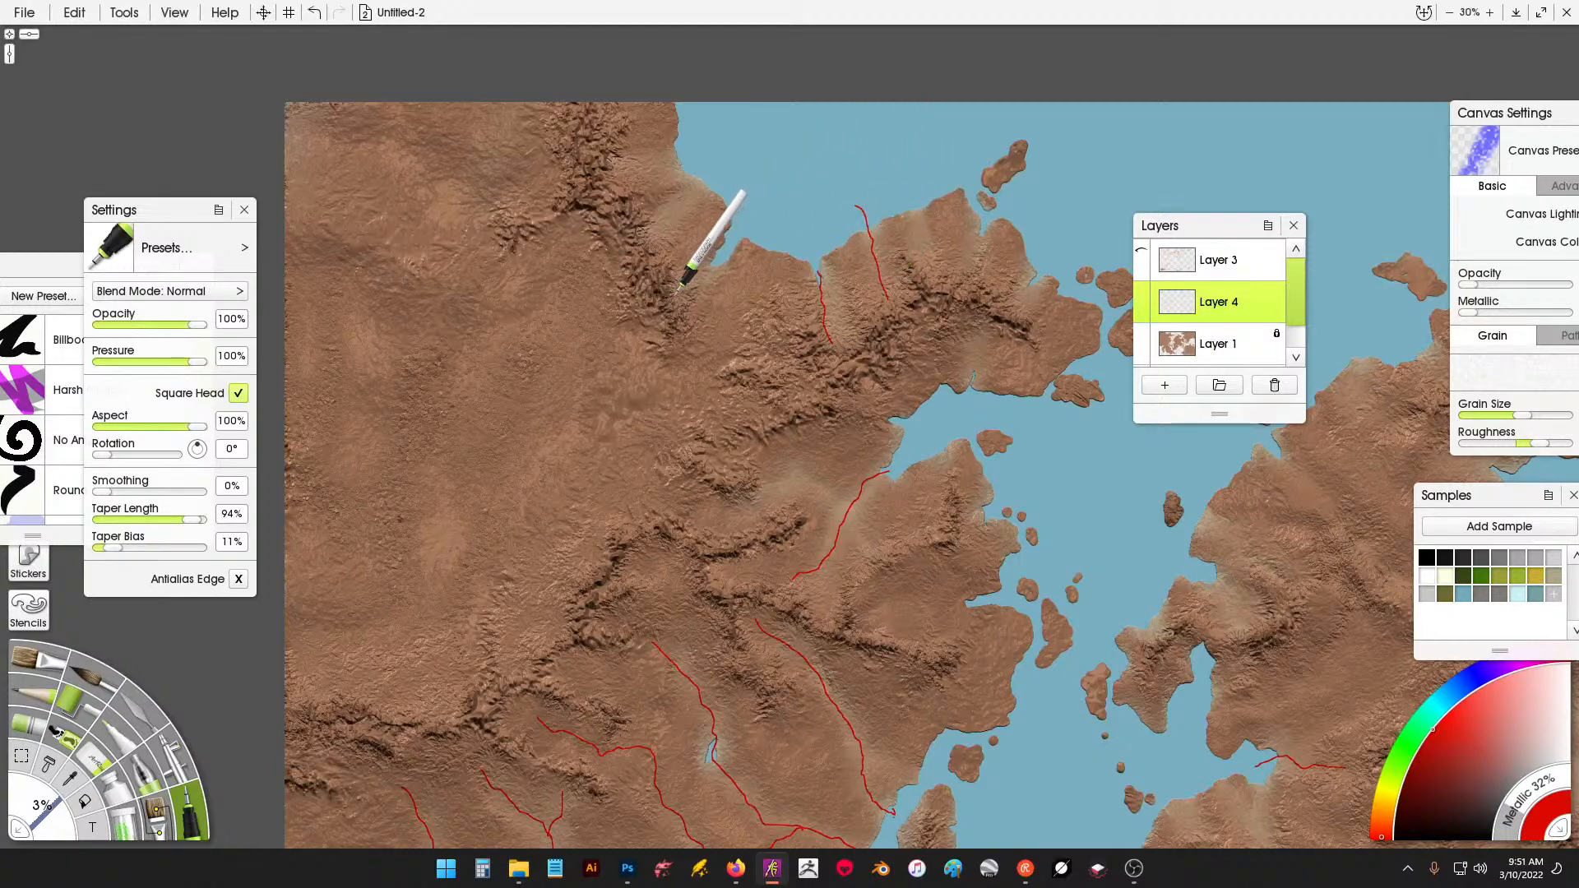
pyautogui.moveTo(673, 296); pyautogui.dragTo(714, 268)
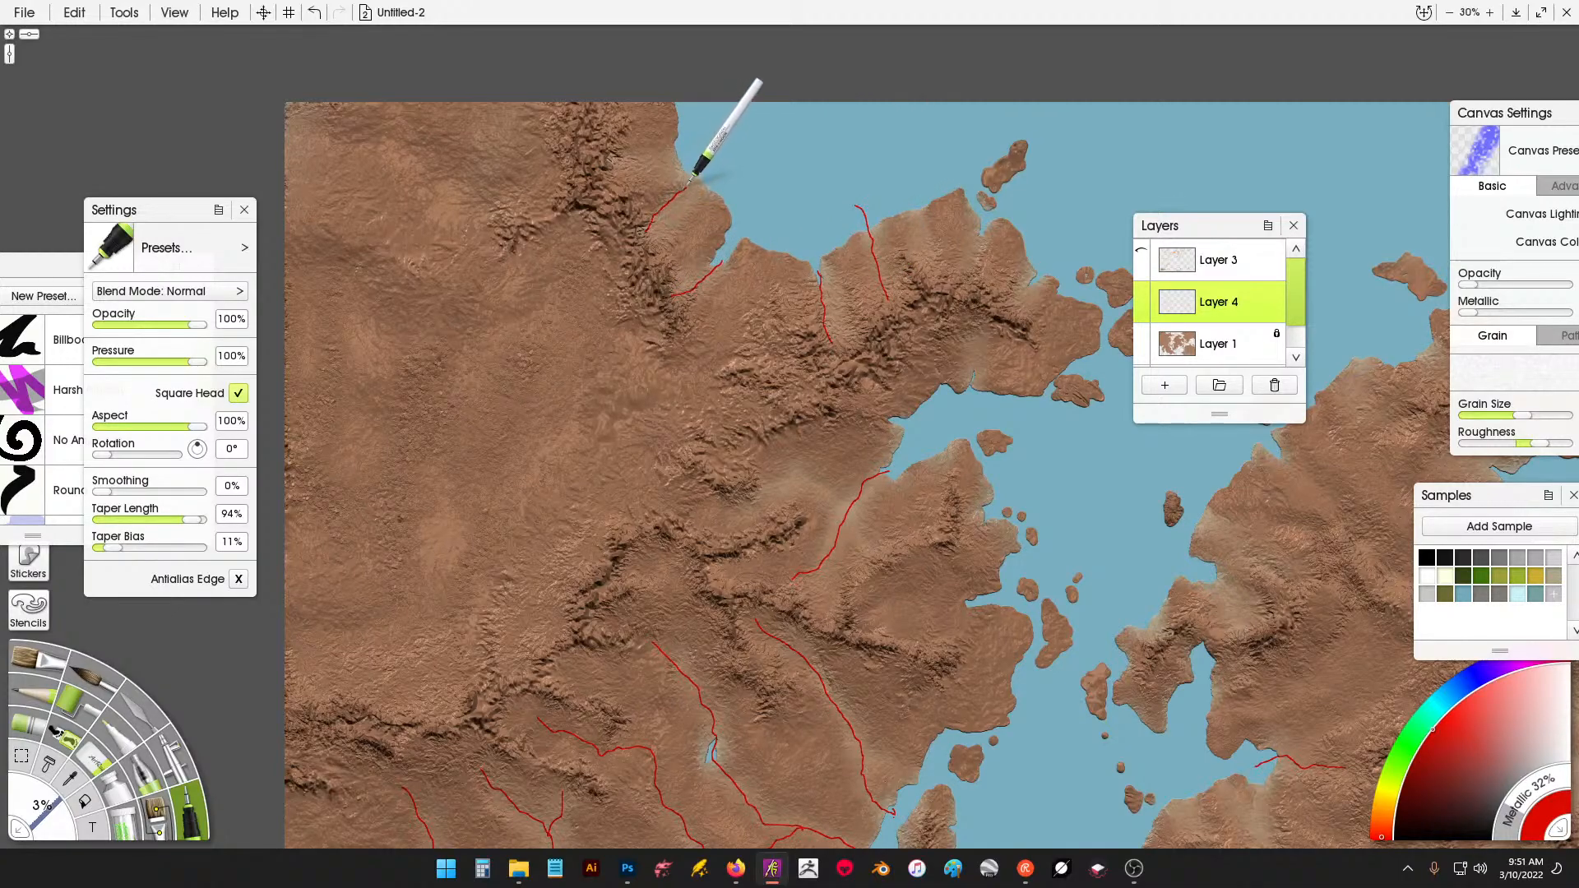
pyautogui.moveTo(691, 182); pyautogui.dragTo(704, 168)
pyautogui.moveTo(608, 162); pyautogui.dragTo(726, 149)
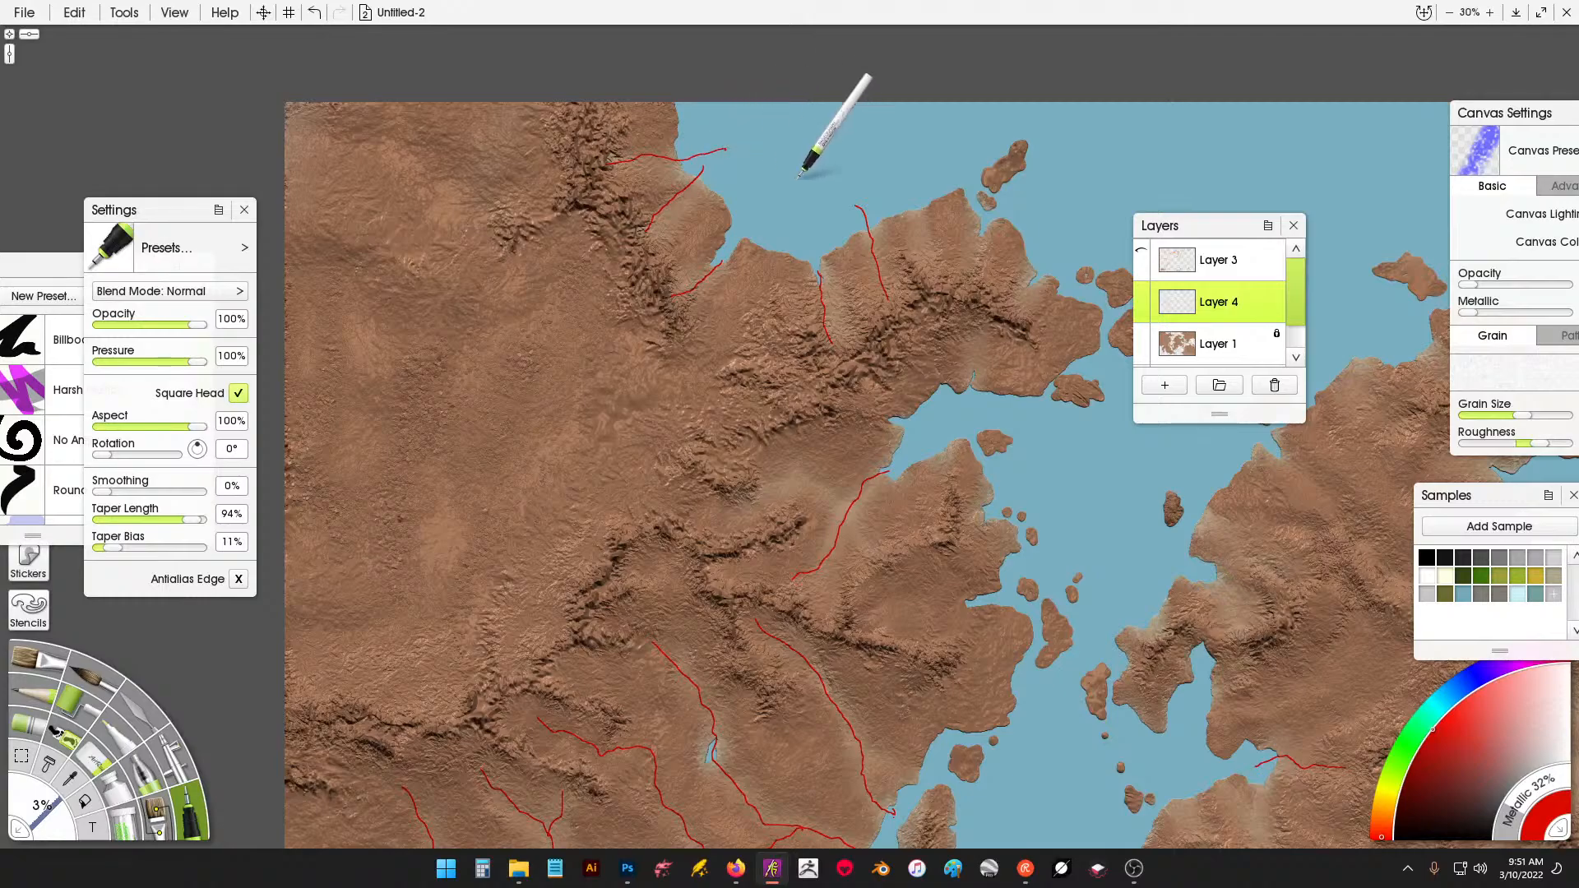
# Draw a long red river from the northeastern continent's north edge southwest through the valley to its west coast.
pyautogui.moveTo(971, 325); pyautogui.dragTo(485, 397)
pyautogui.moveTo(904, 463); pyautogui.dragTo(579, 451)
pyautogui.moveTo(747, 434); pyautogui.dragTo(546, 438)
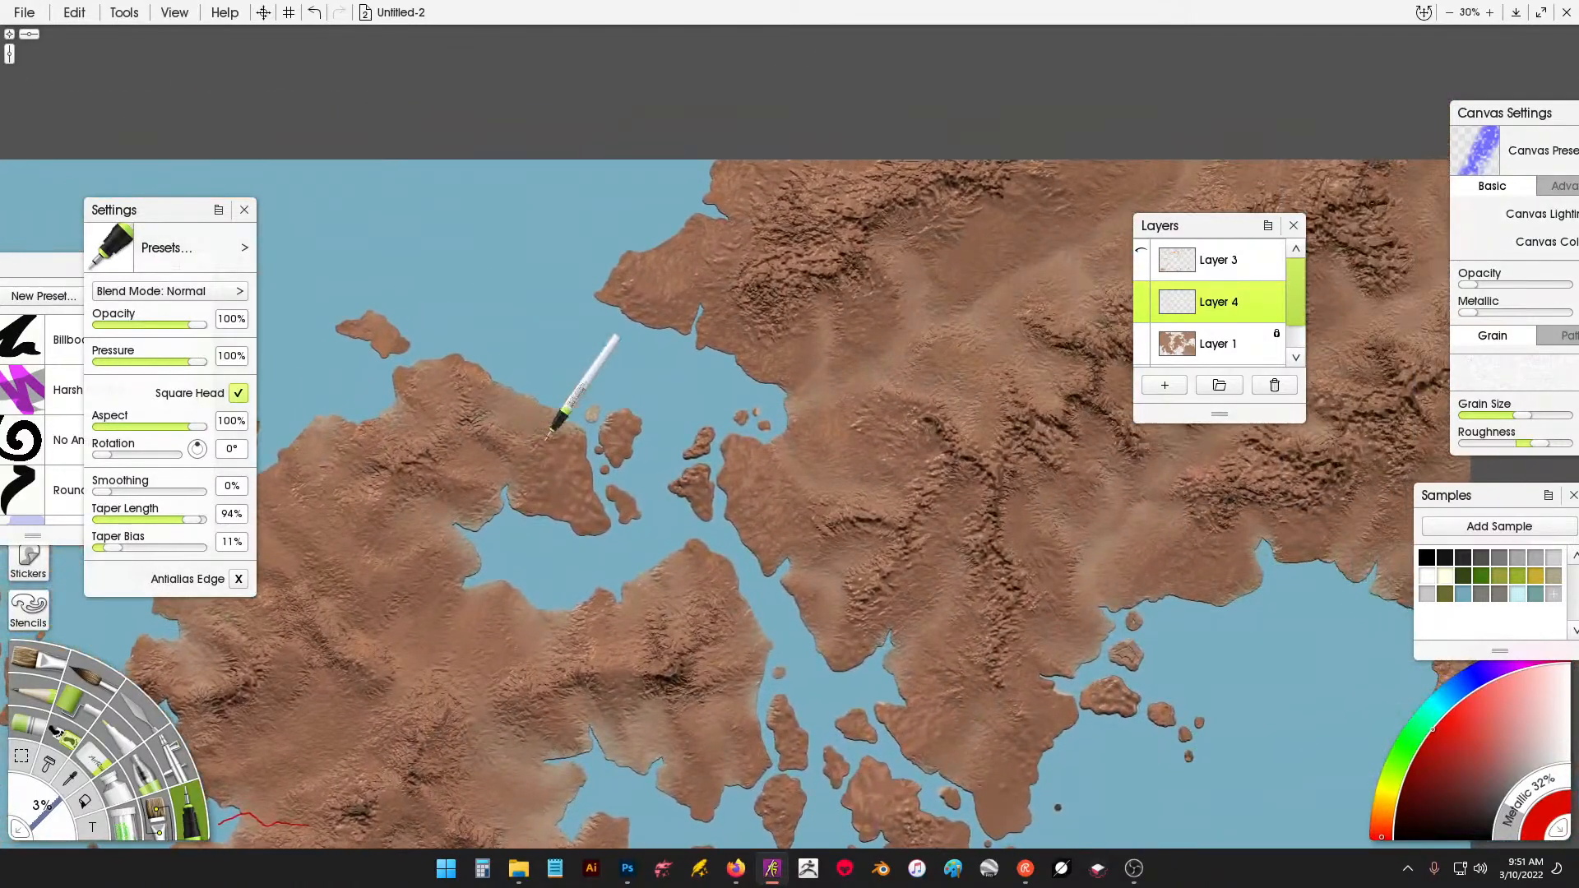
pyautogui.moveTo(814, 358); pyautogui.dragTo(624, 368)
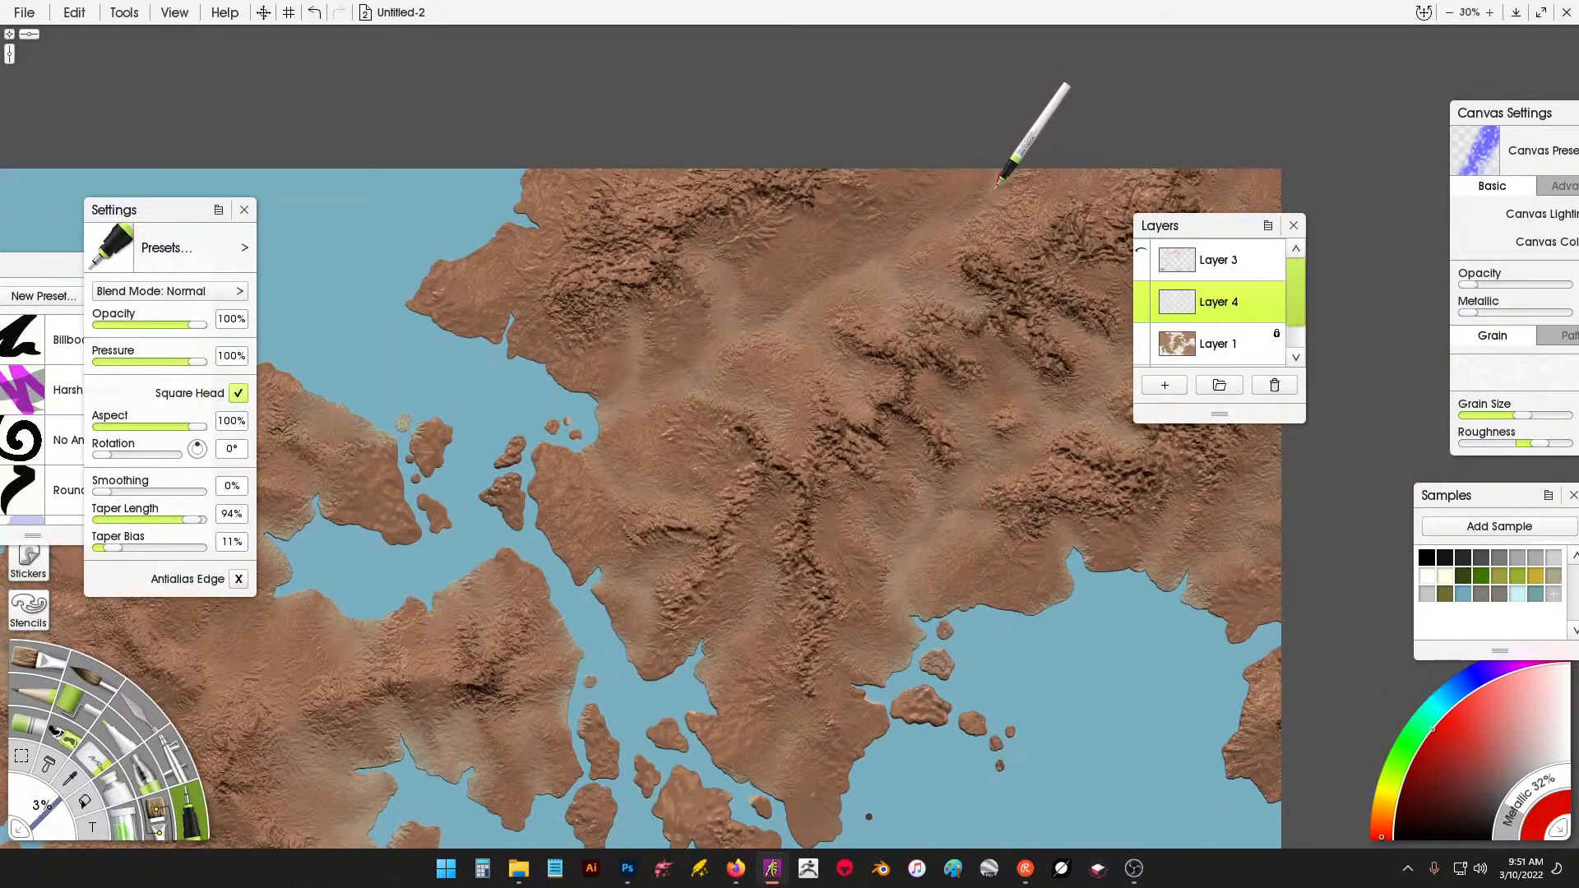
pyautogui.moveTo(969, 212)
pyautogui.mouseDown()
pyautogui.moveTo(757, 332)
pyautogui.moveTo(738, 328)
pyautogui.moveTo(660, 393)
pyautogui.moveTo(568, 401)
pyautogui.mouseUp()
# Add four red tributaries from the ridges on both sides of the northeastern continent's west-flowing river.
pyautogui.moveTo(631, 323); pyautogui.dragTo(635, 382)
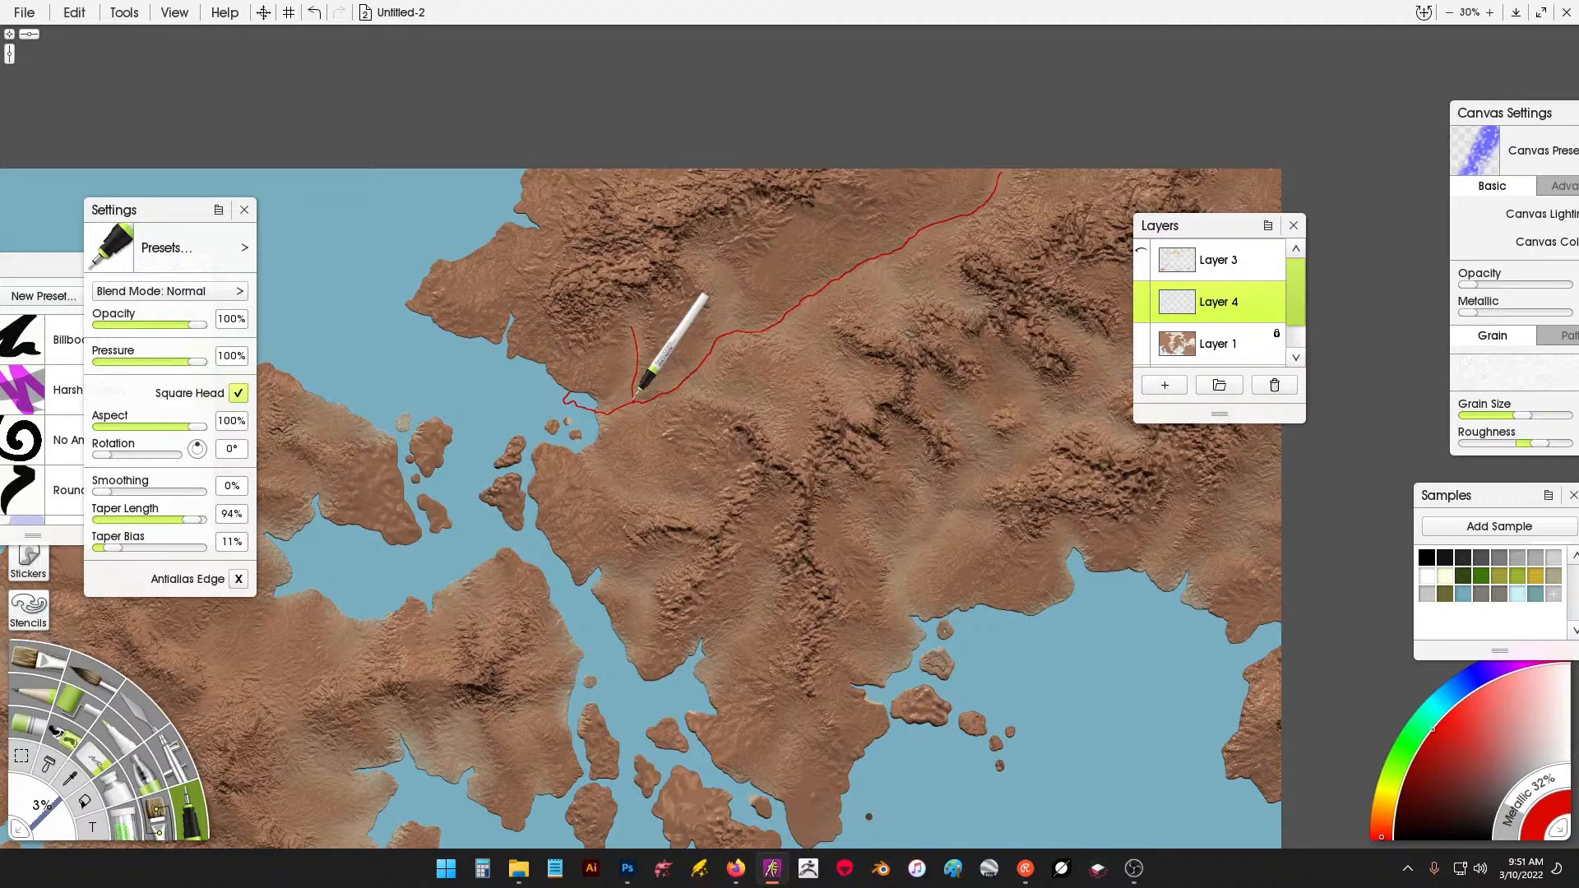
pyautogui.moveTo(793, 455)
pyautogui.mouseDown()
pyautogui.moveTo(780, 402)
pyautogui.moveTo(700, 375)
pyautogui.mouseUp()
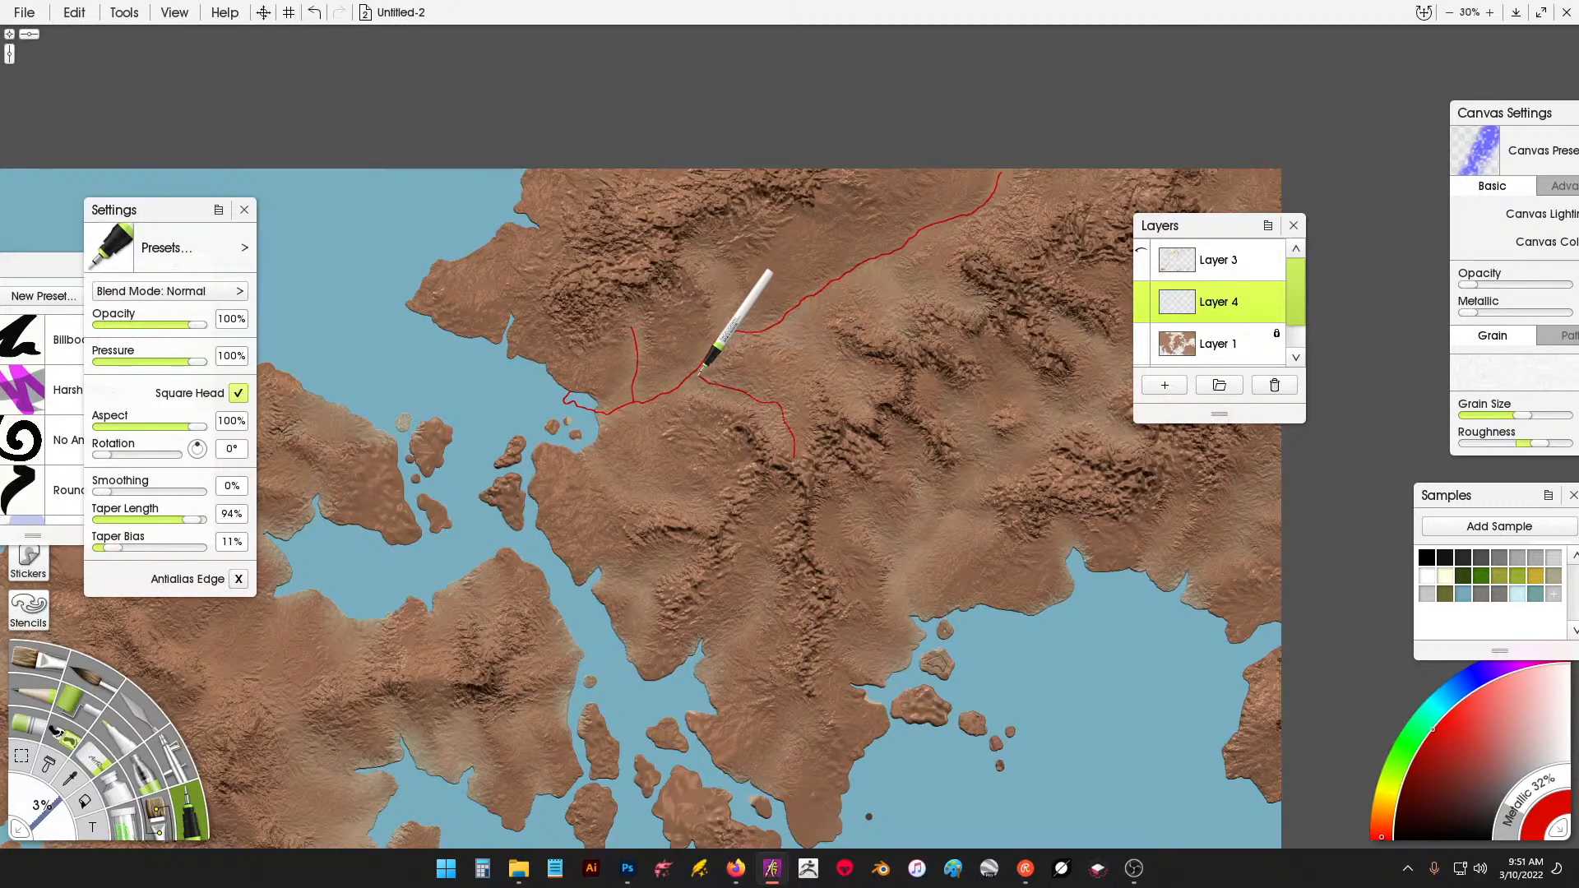
pyautogui.moveTo(692, 250); pyautogui.dragTo(730, 314)
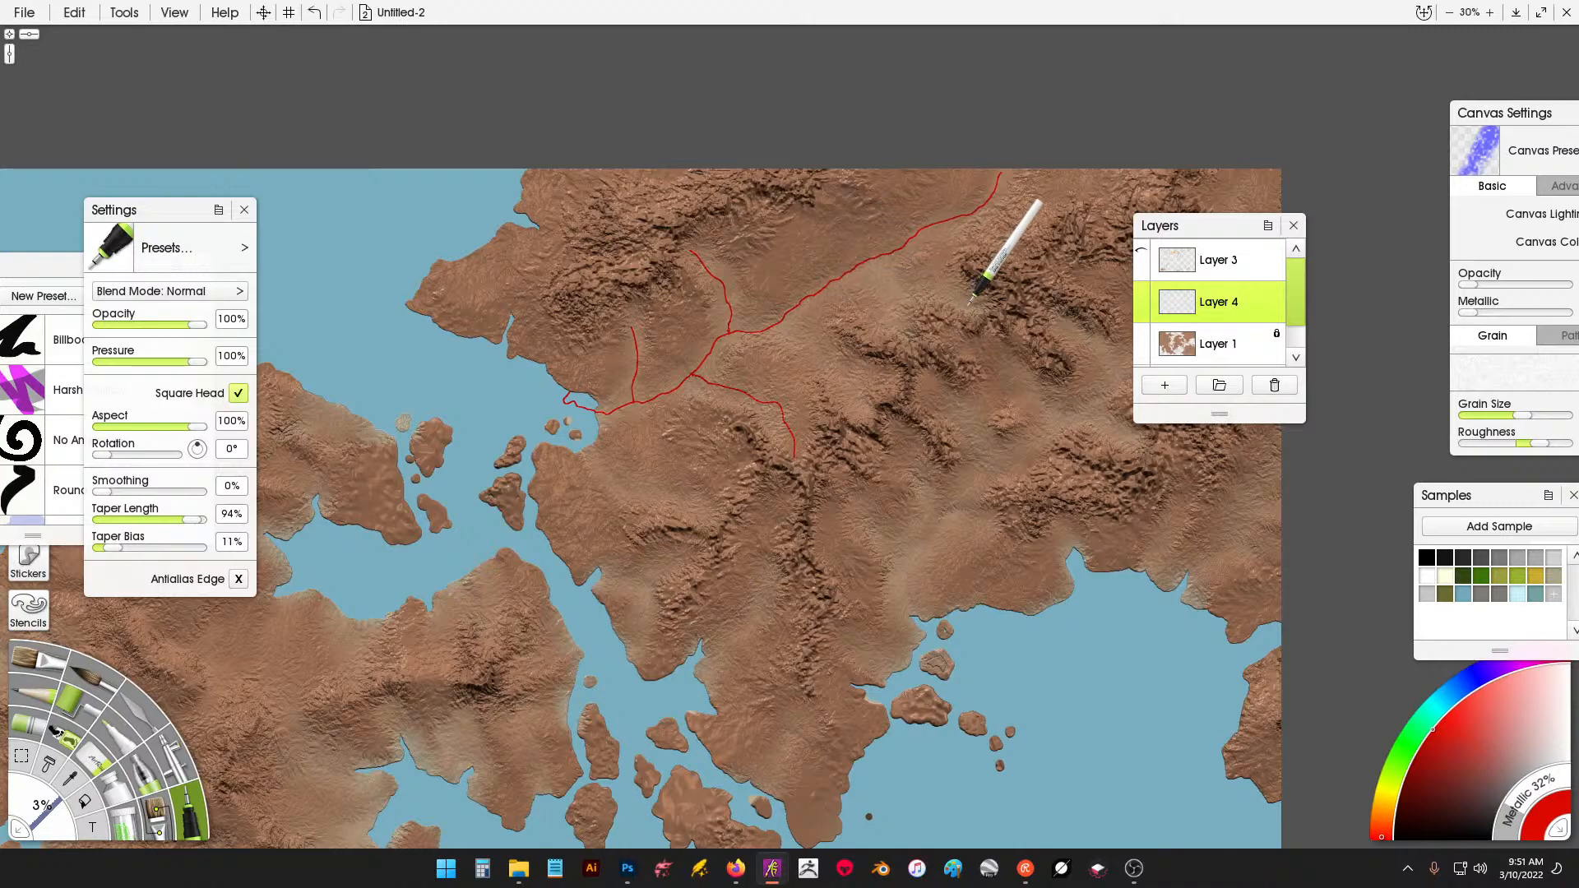
pyautogui.moveTo(973, 302)
pyautogui.mouseDown()
pyautogui.moveTo(892, 284)
pyautogui.moveTo(877, 262)
pyautogui.mouseUp()
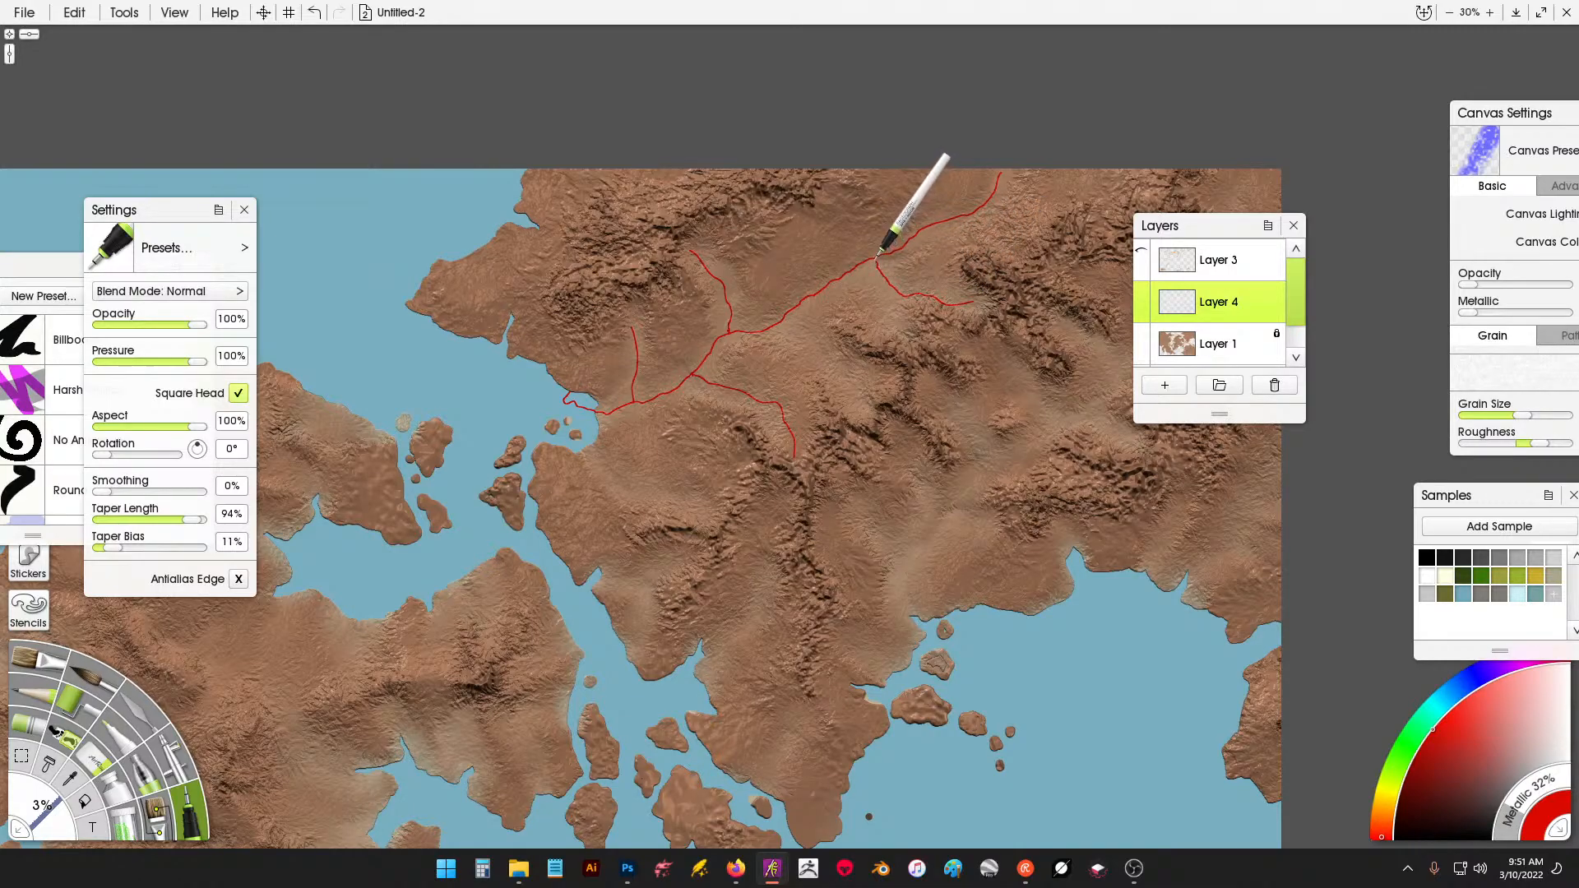
# Draw a second long red river from the northeastern continent's east side southwest through the valley to its south coast.
pyautogui.moveTo(860, 465); pyautogui.dragTo(694, 357)
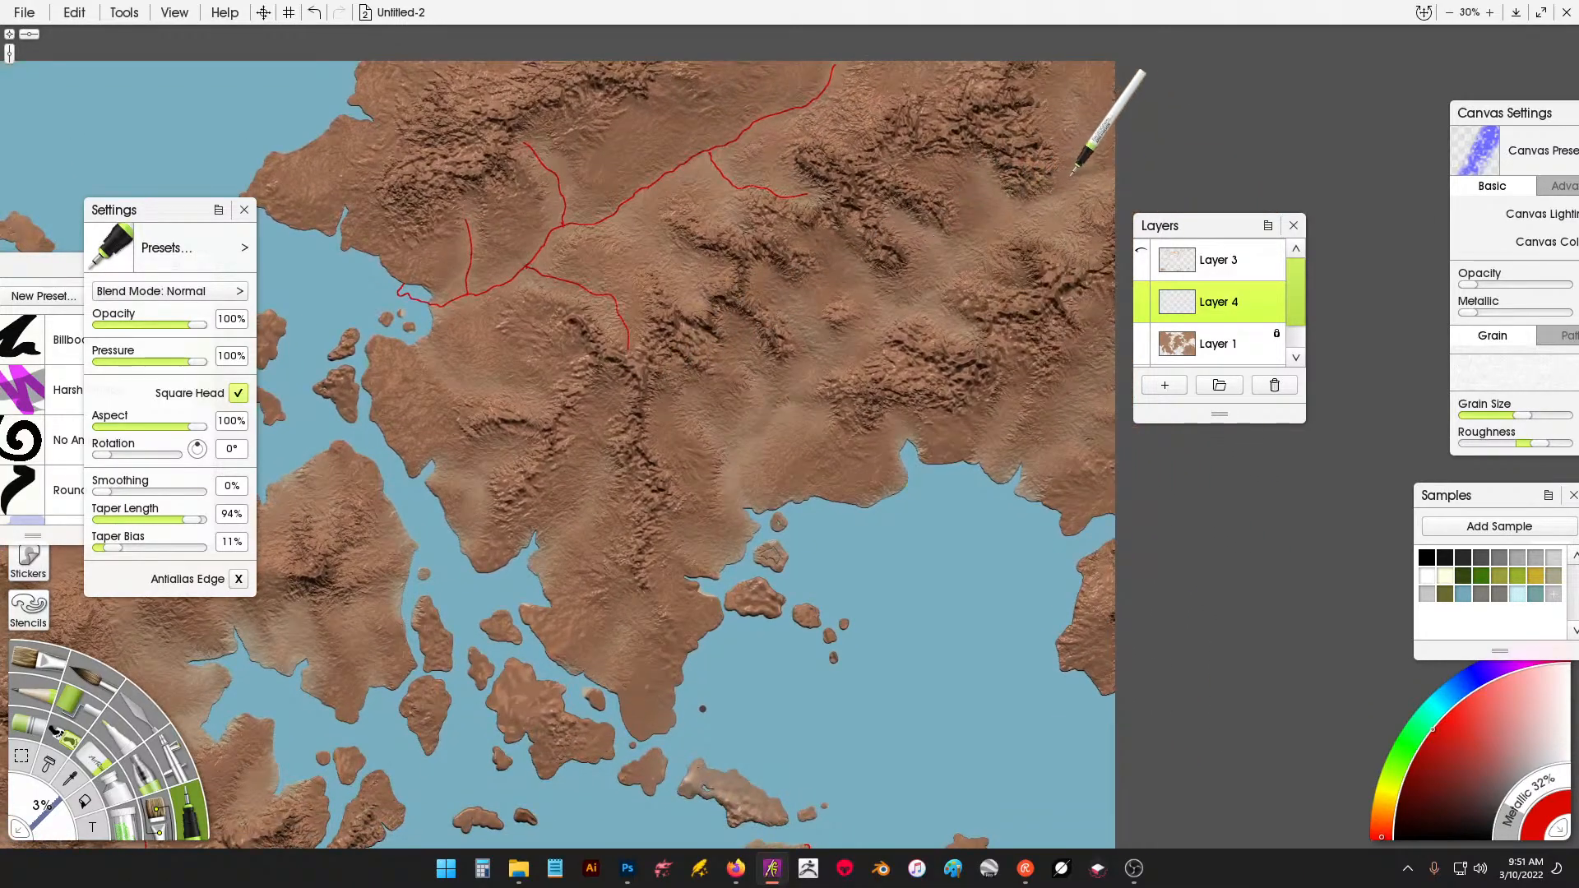
pyautogui.moveTo(1087, 173); pyautogui.dragTo(779, 402)
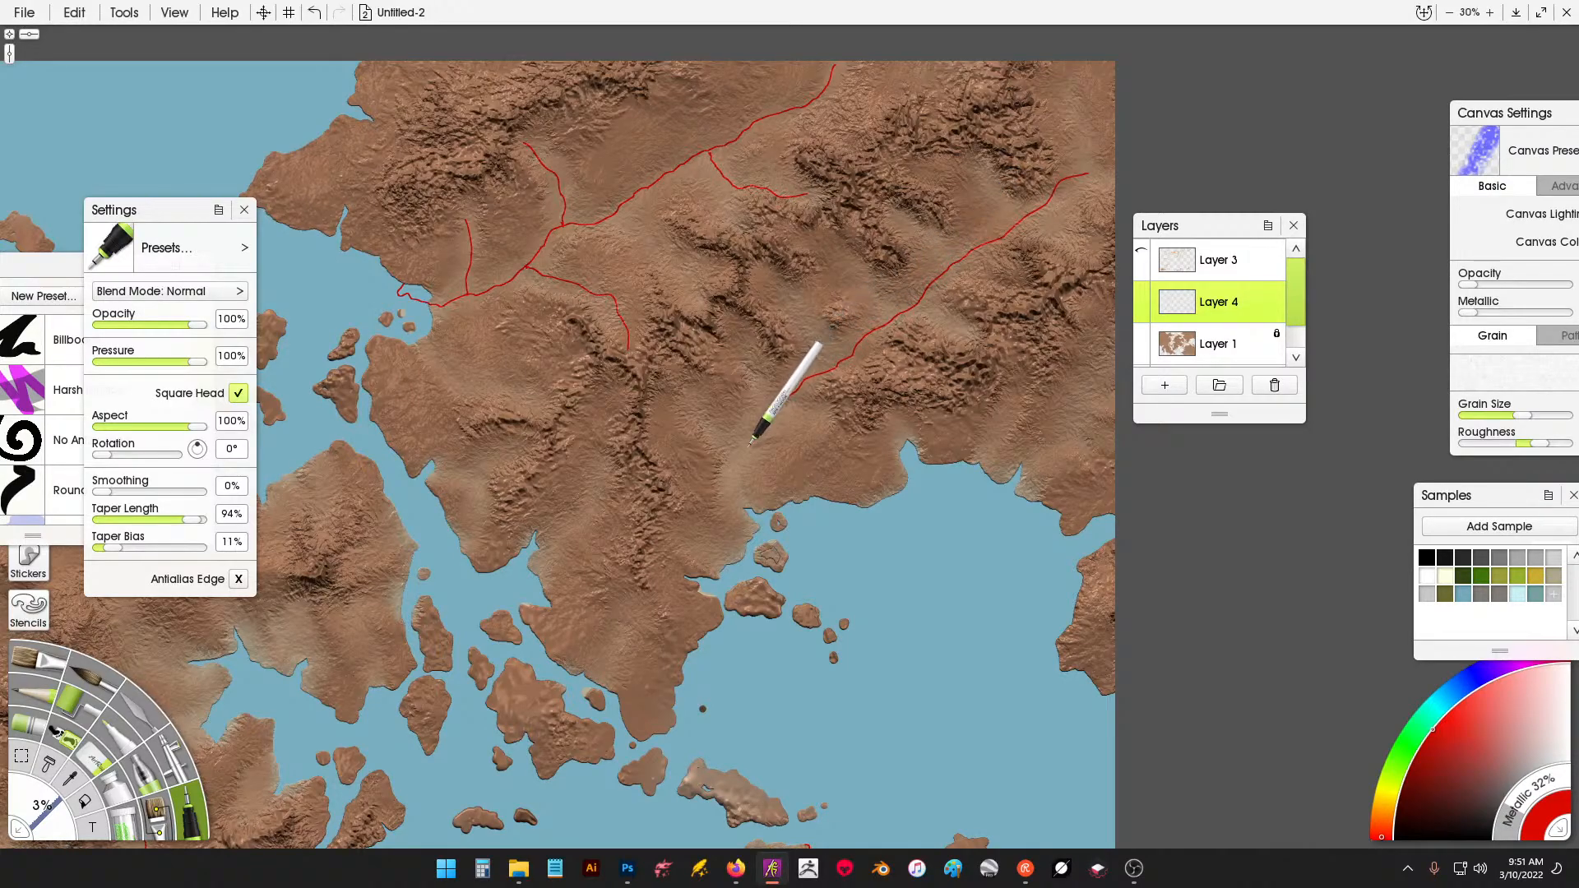
pyautogui.moveTo(735, 479); pyautogui.dragTo(751, 514)
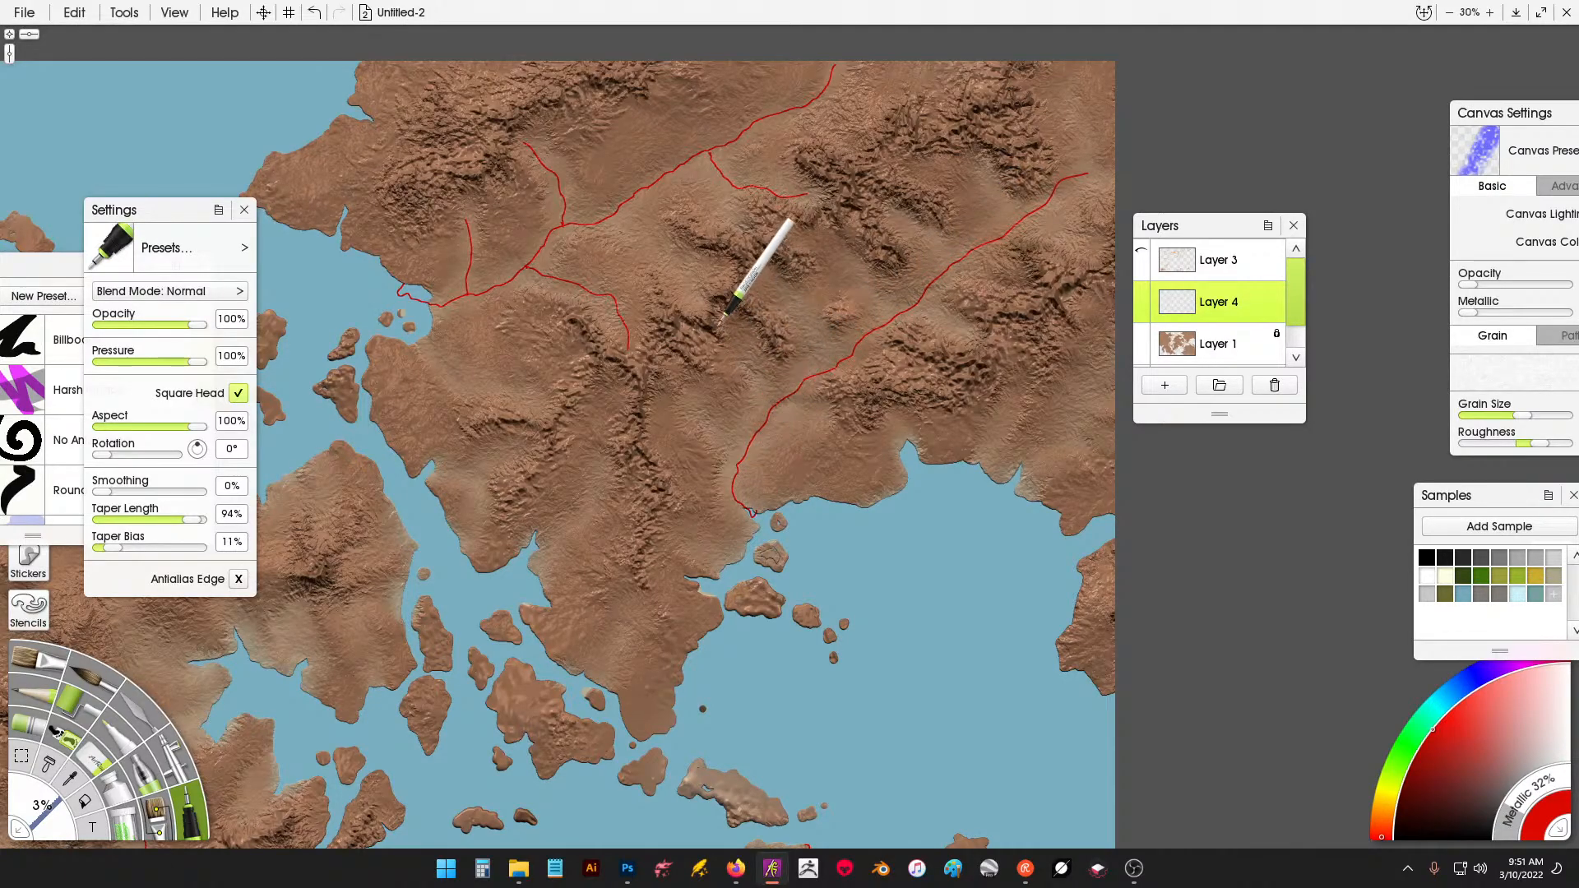
# Branch six red tributaries off the northeastern continent's south-flowing river up into the surrounding ridges.
pyautogui.moveTo(722, 327); pyautogui.dragTo(769, 398)
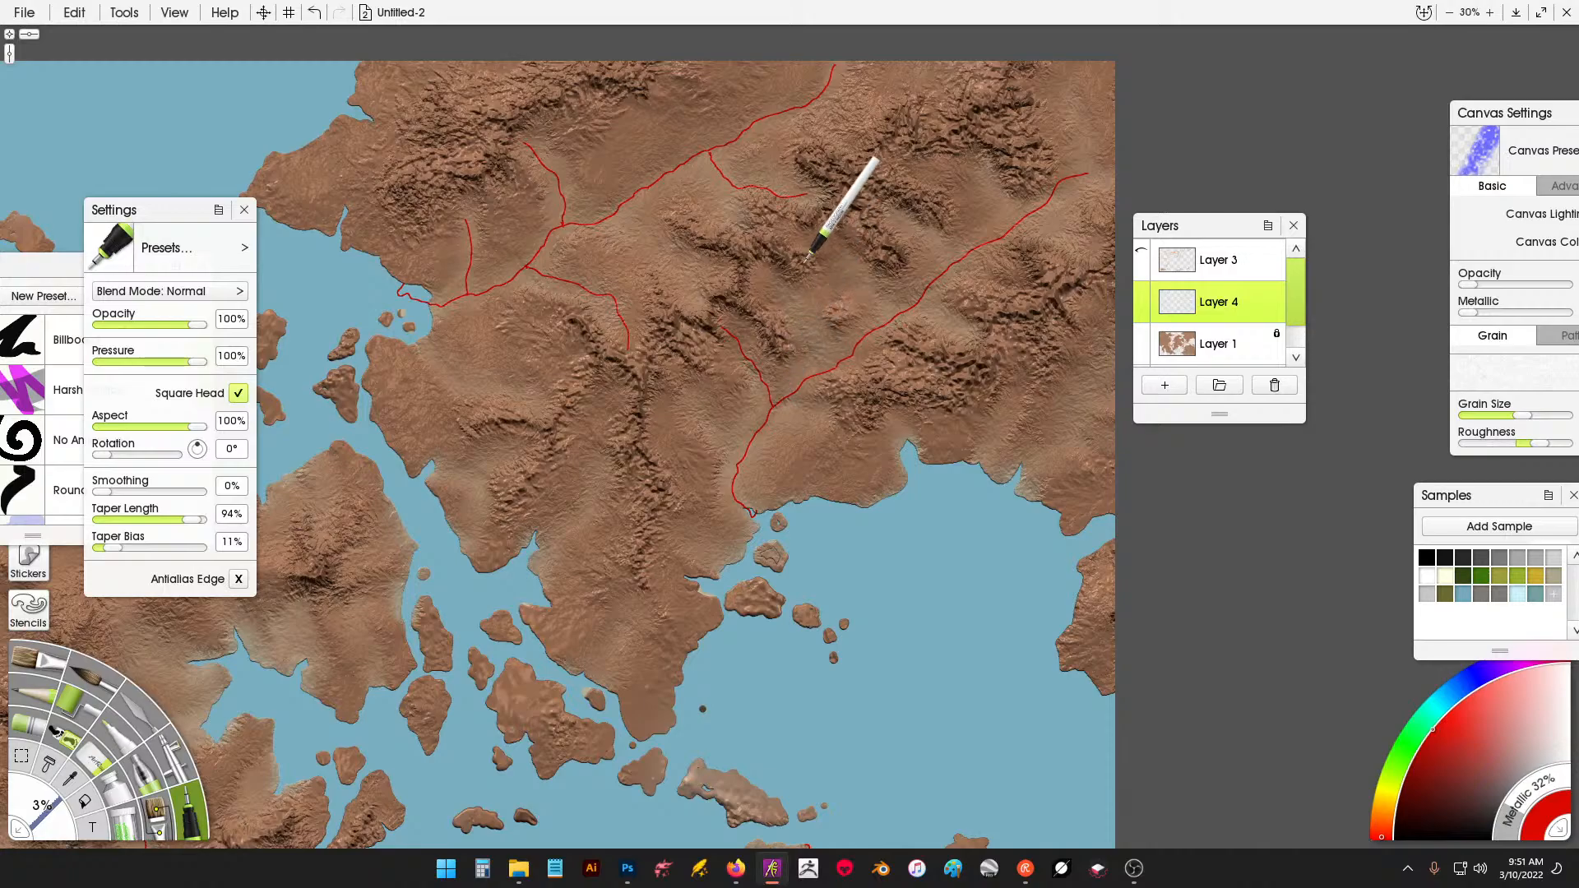
pyautogui.moveTo(885, 212); pyautogui.dragTo(931, 265)
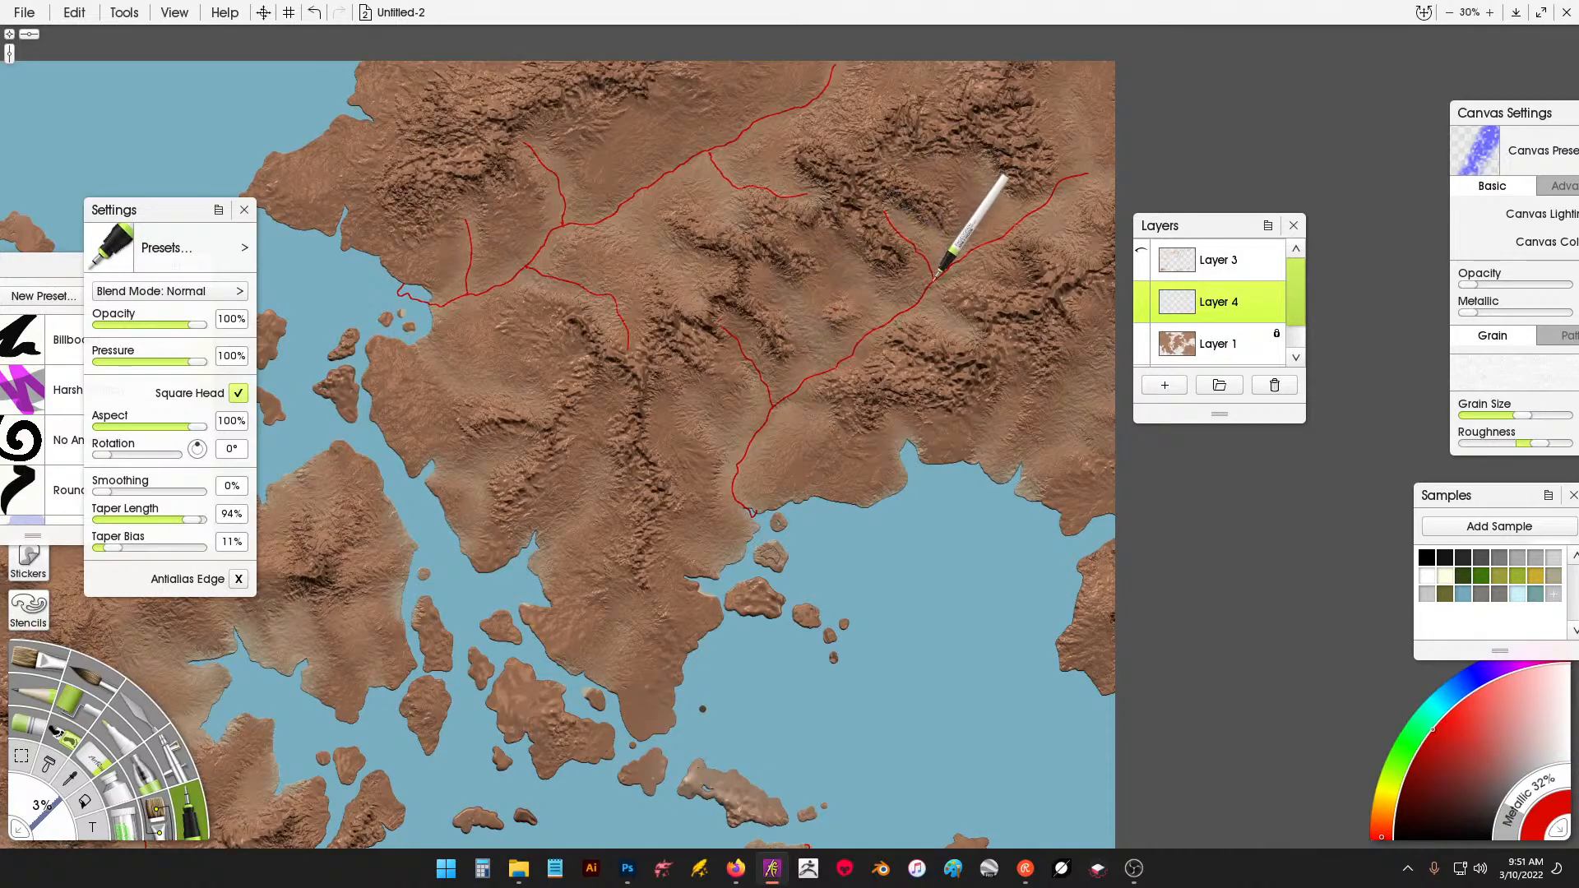
pyautogui.moveTo(974, 333); pyautogui.dragTo(923, 308)
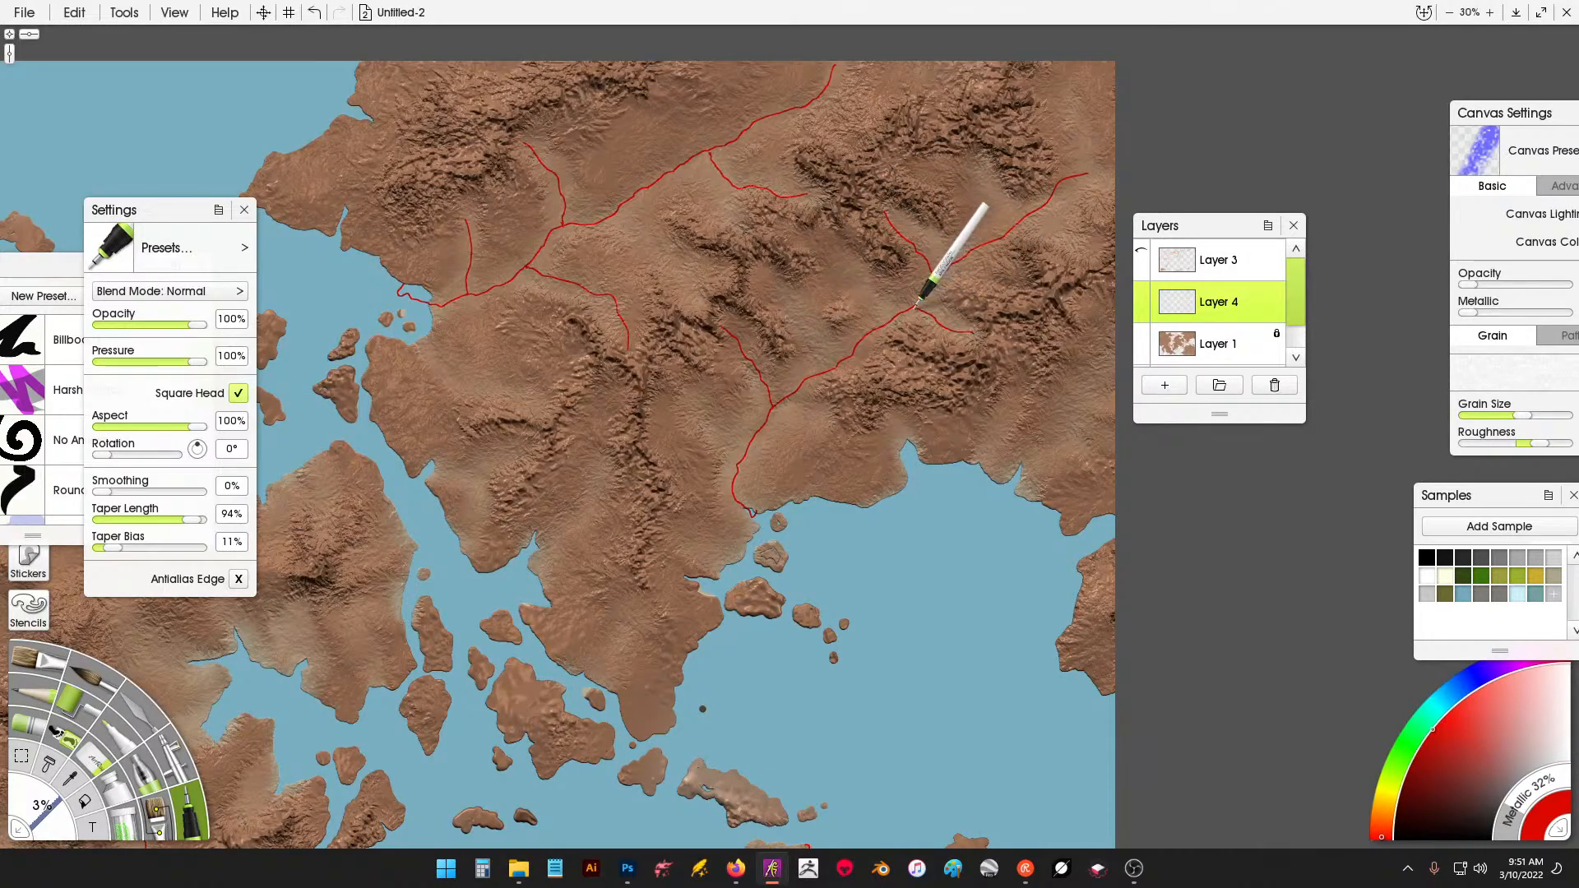
pyautogui.moveTo(979, 162); pyautogui.dragTo(1003, 233)
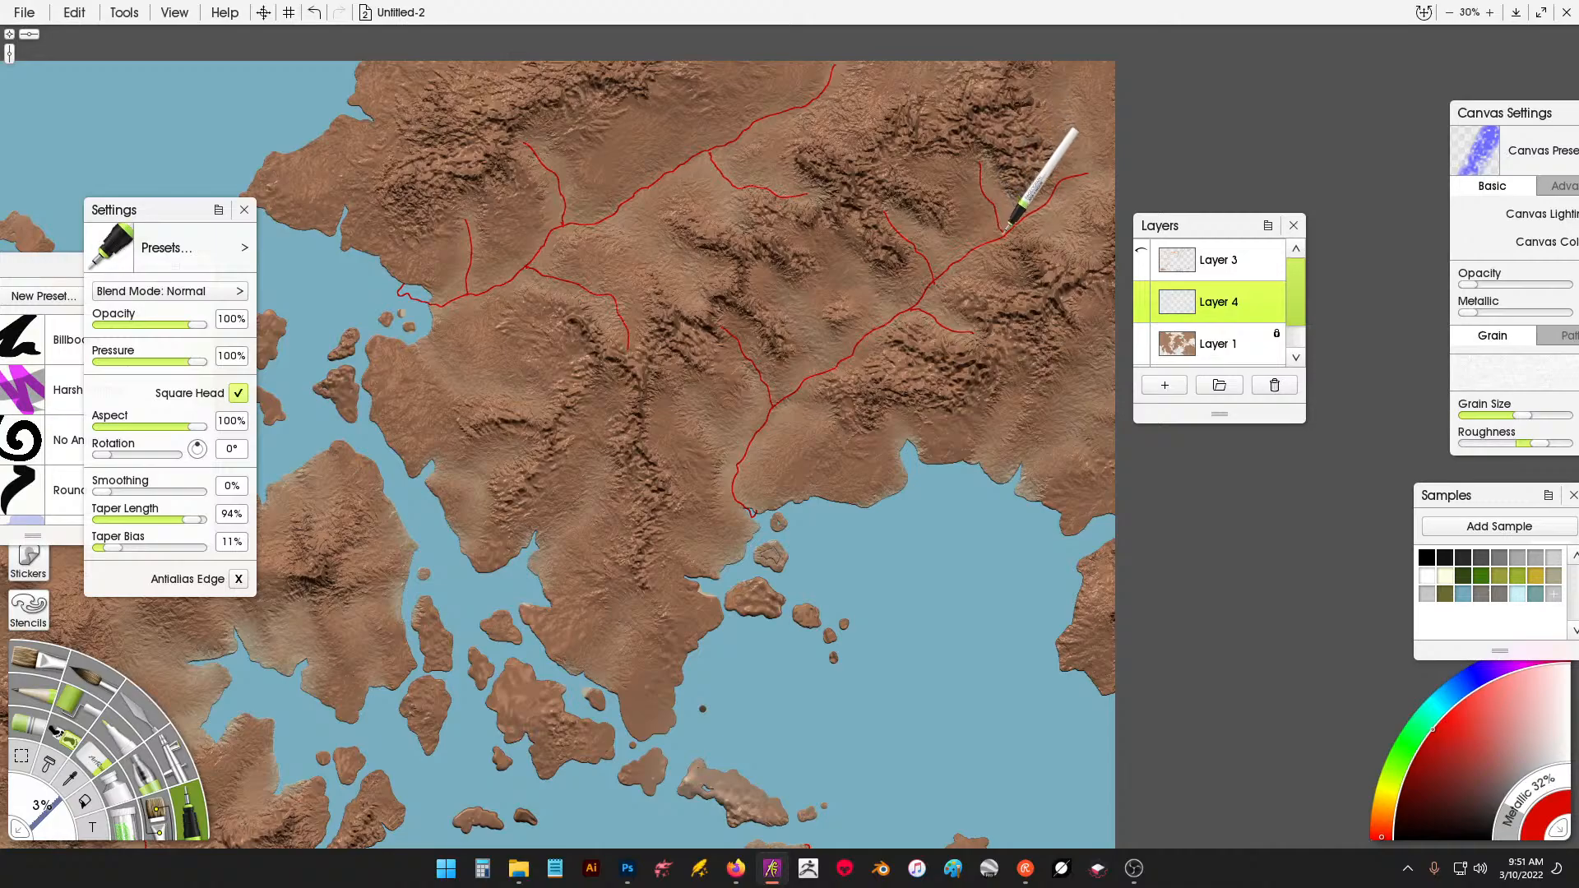
pyautogui.moveTo(769, 264)
pyautogui.mouseDown()
pyautogui.moveTo(806, 297)
pyautogui.moveTo(822, 357)
pyautogui.mouseUp()
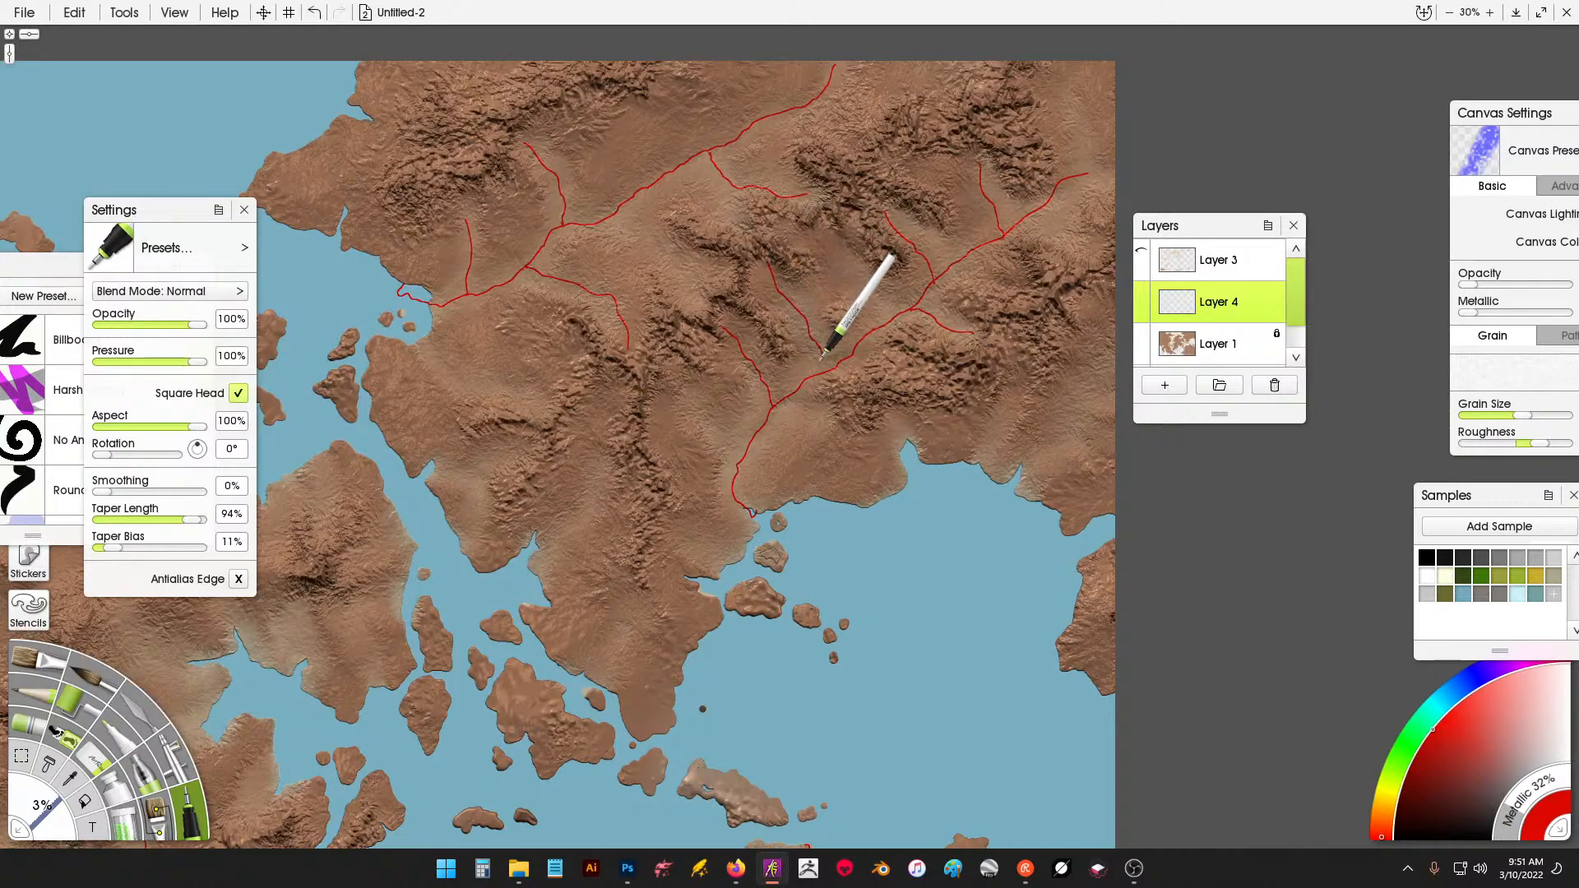
pyautogui.moveTo(653, 419)
pyautogui.mouseDown()
pyautogui.moveTo(714, 422)
pyautogui.moveTo(739, 451)
pyautogui.mouseUp()
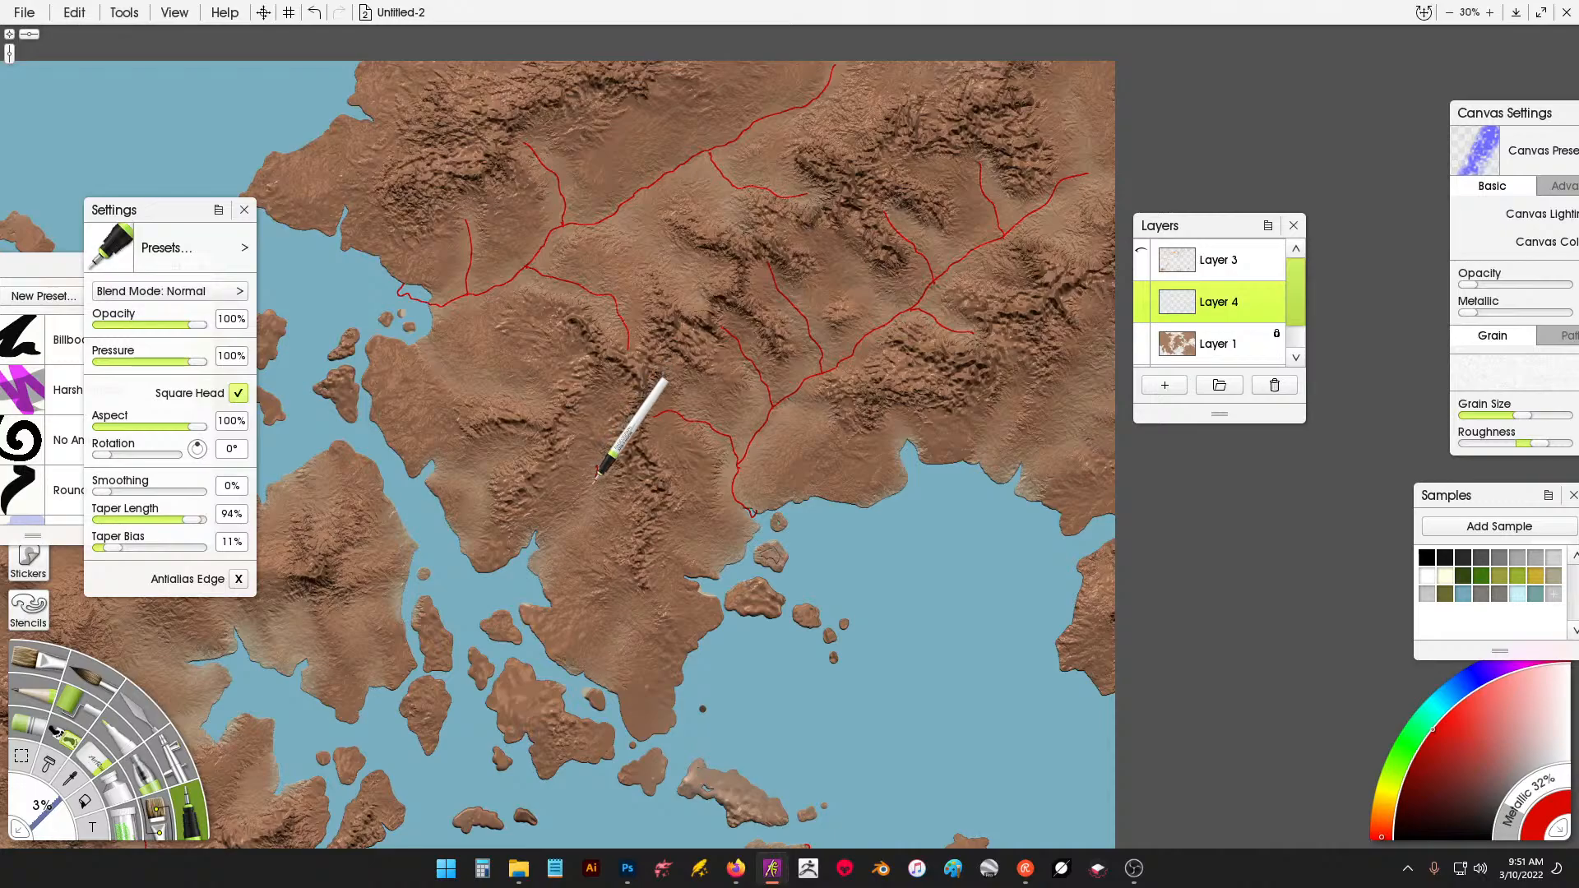
# Draw red rivers to the northeastern continent's southwest inlet and west coast, and two into the central continent's northern bay.
pyautogui.moveTo(598, 470); pyautogui.dragTo(546, 531)
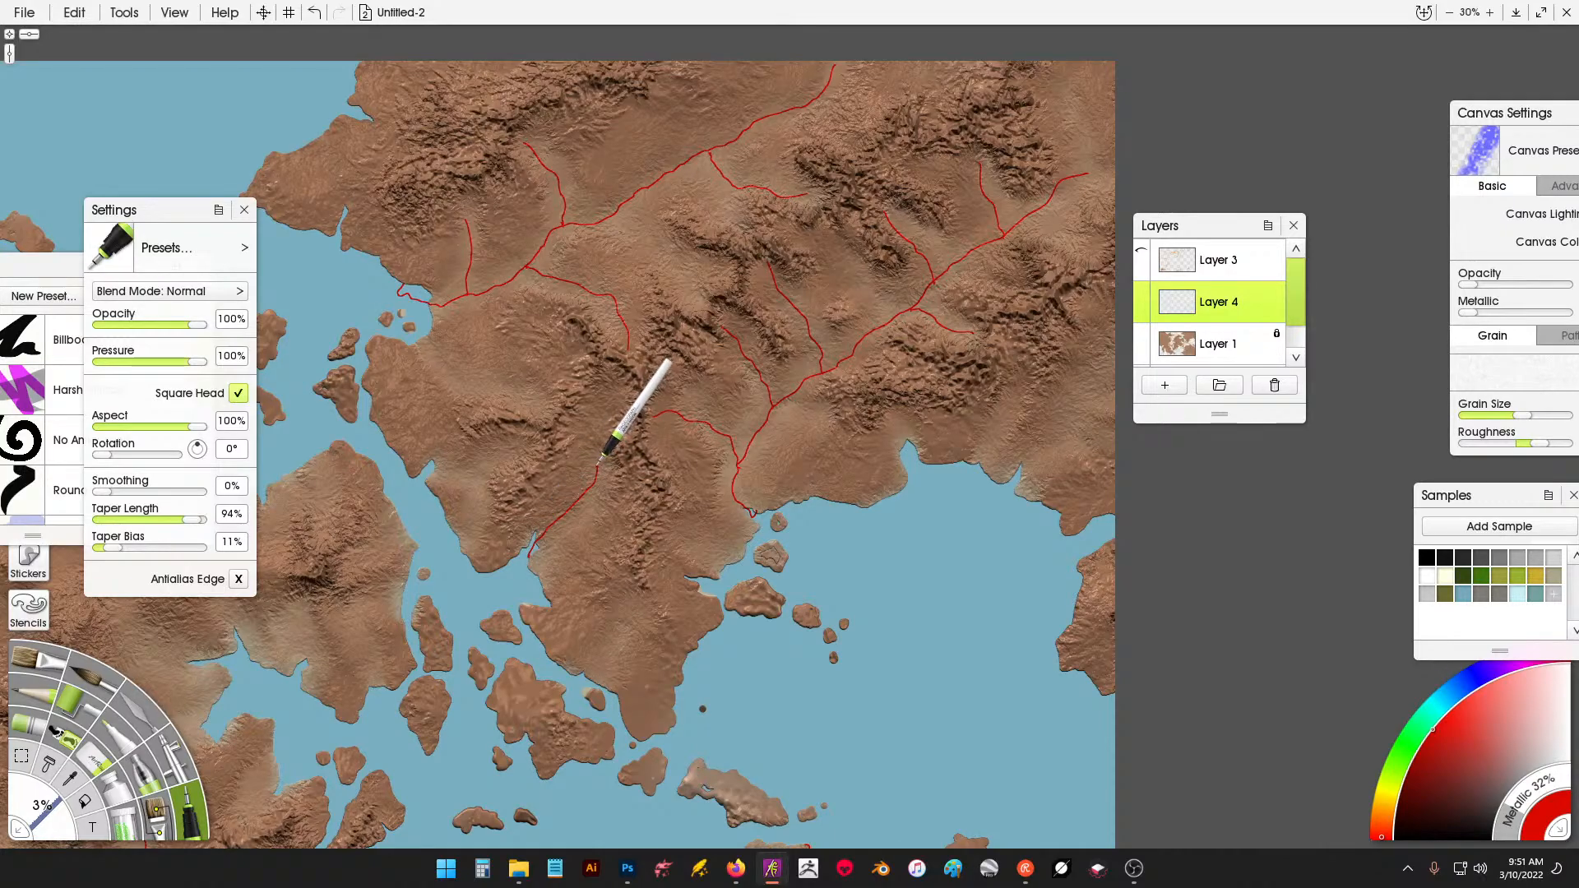
pyautogui.moveTo(535, 443)
pyautogui.mouseDown()
pyautogui.moveTo(426, 470)
pyautogui.moveTo(950, 346)
pyautogui.mouseUp()
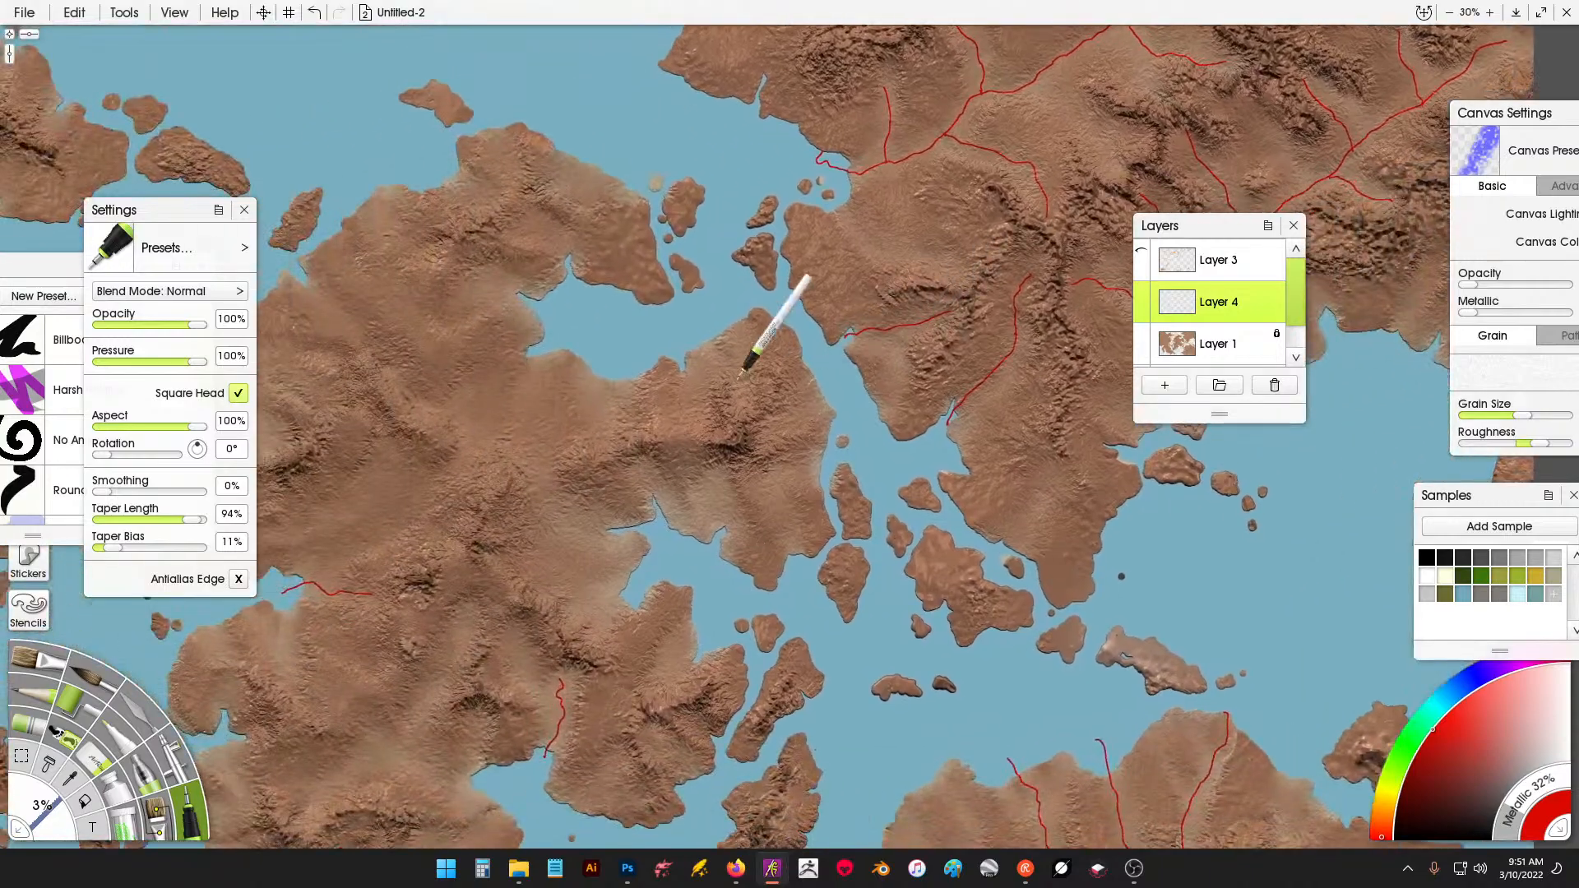
pyautogui.moveTo(744, 367); pyautogui.dragTo(809, 423)
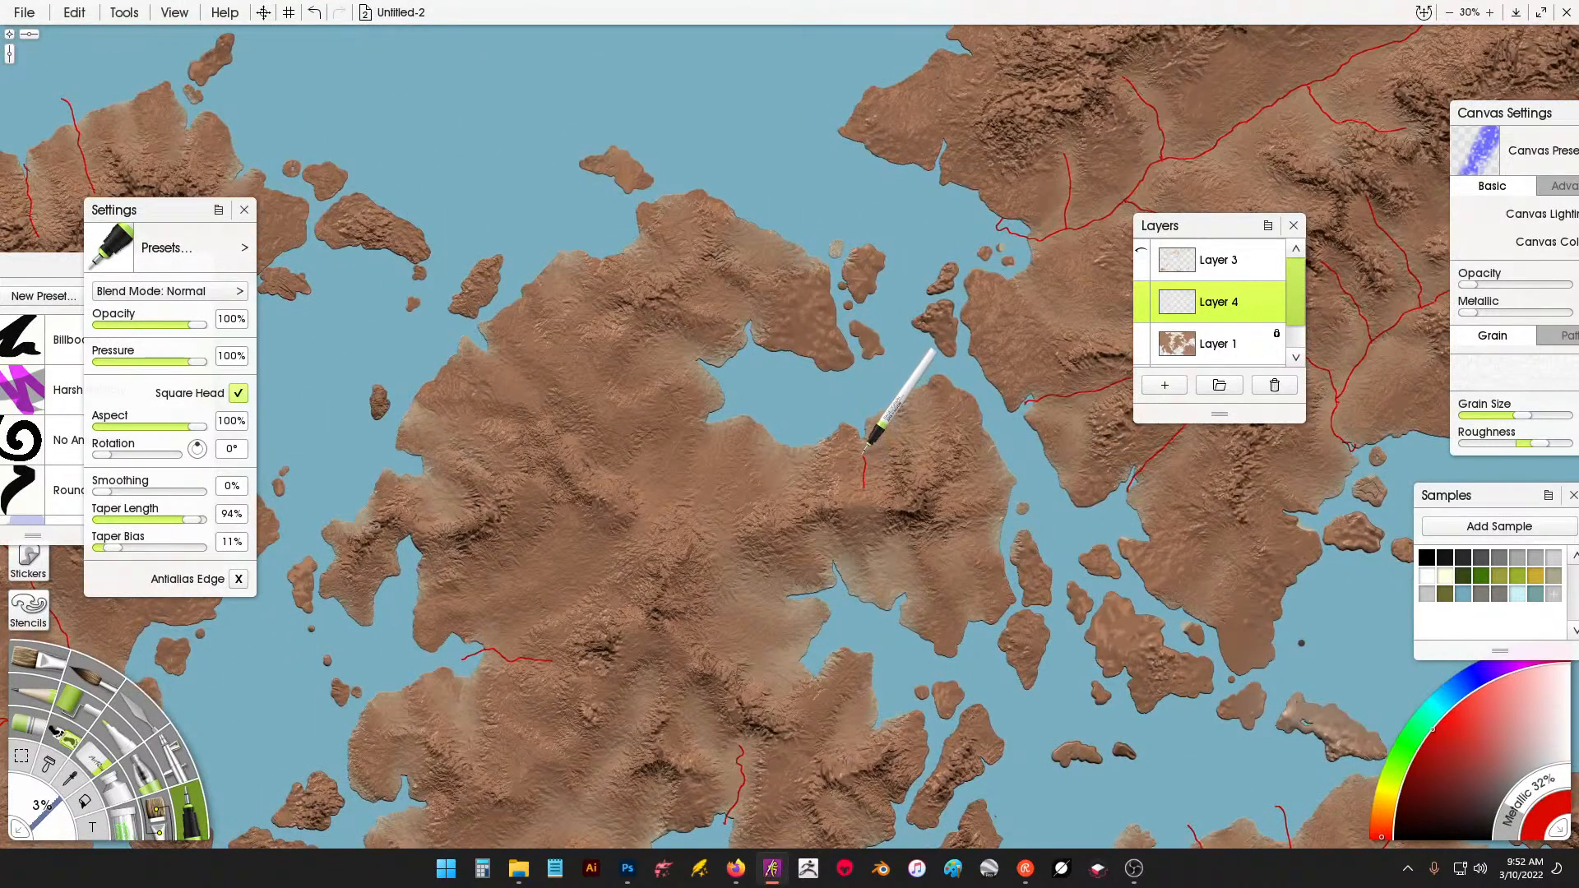
pyautogui.moveTo(599, 454); pyautogui.dragTo(686, 426)
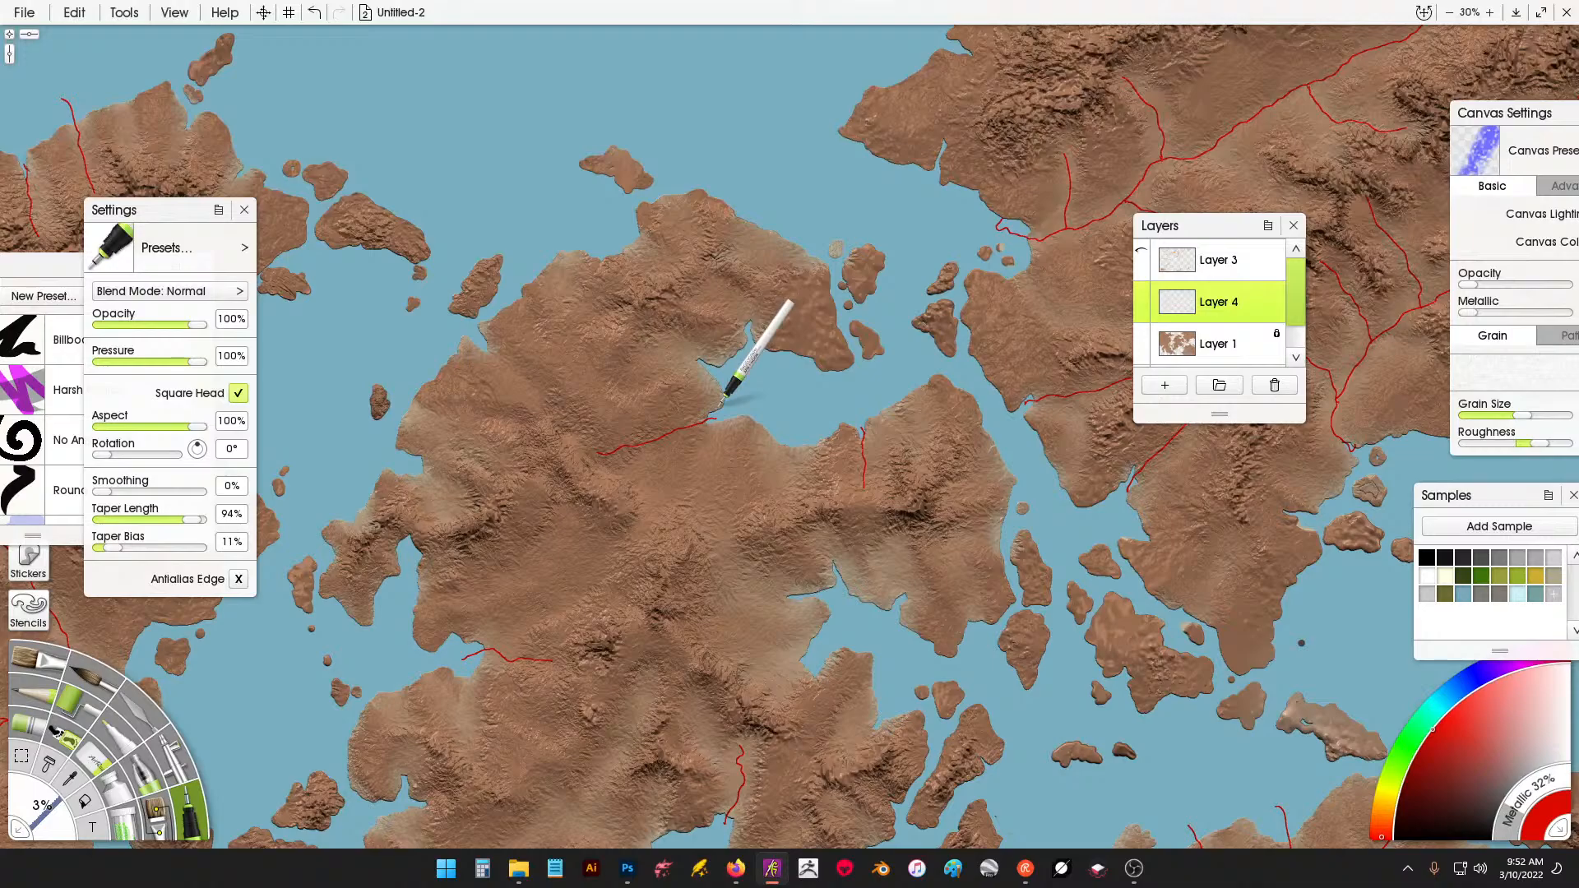
# Draw two red rivers from the northeastern continent's eastern ridges down to its south coast.
pyautogui.scroll(-1, 720, 403)
pyautogui.moveTo(714, 405); pyautogui.dragTo(251, 360)
pyautogui.scroll(3, 319, 273)
pyautogui.moveTo(566, 237); pyautogui.dragTo(470, 261)
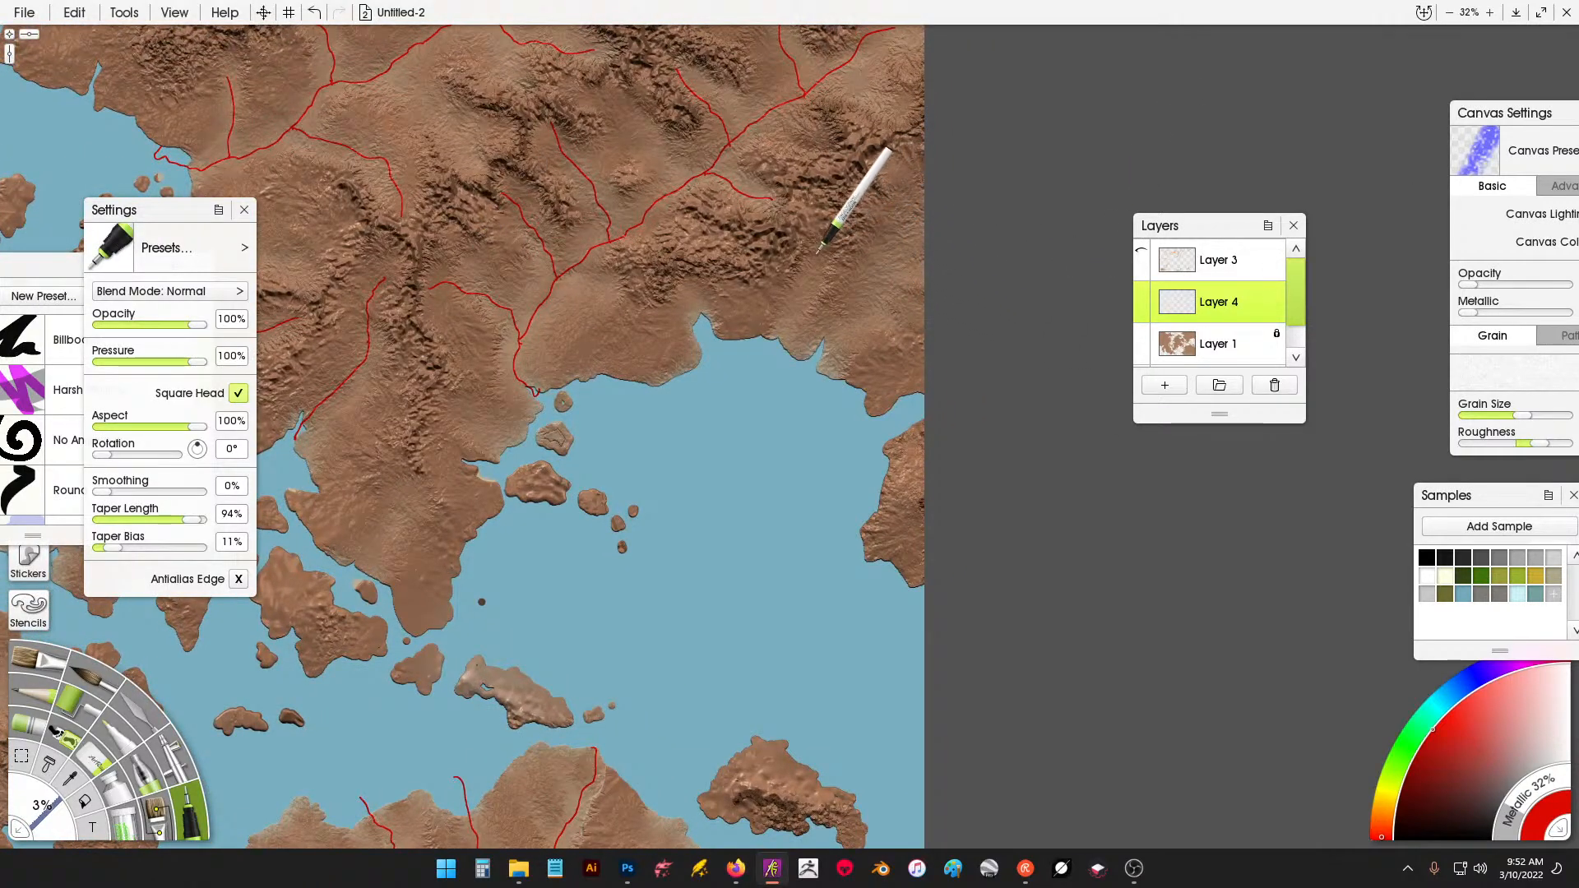
pyautogui.moveTo(811, 242); pyautogui.dragTo(763, 356)
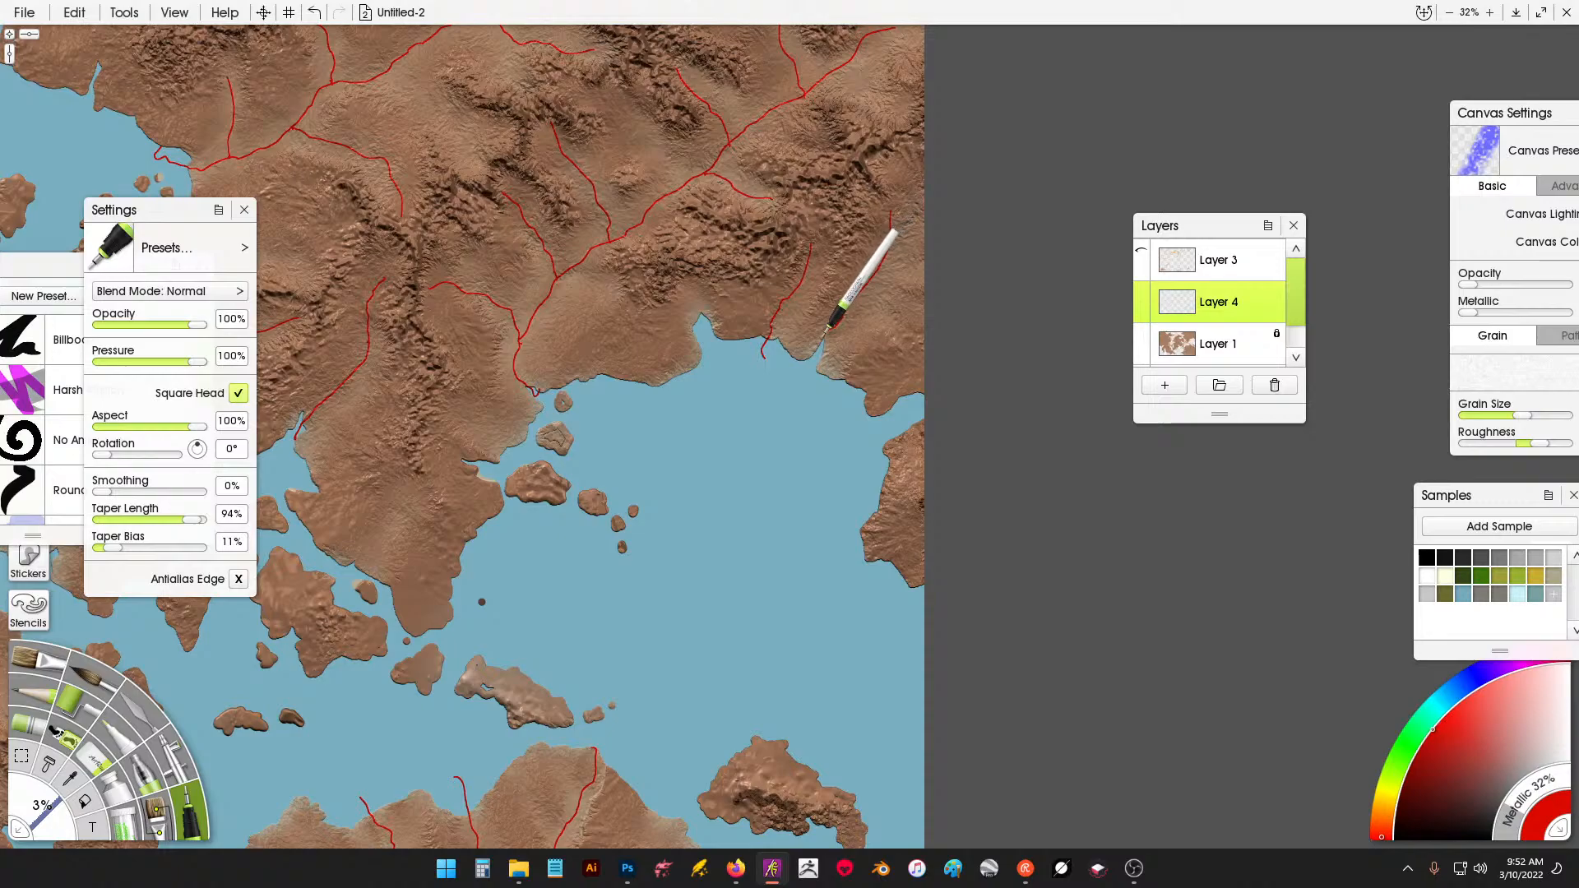
pyautogui.moveTo(822, 339); pyautogui.dragTo(825, 348)
# Add two more tributaries on the south side of the northeastern continent's west-flowing river, forking the upstream one.
pyautogui.moveTo(583, 394)
pyautogui.mouseDown()
pyautogui.moveTo(755, 553)
pyautogui.moveTo(749, 635)
pyautogui.mouseUp()
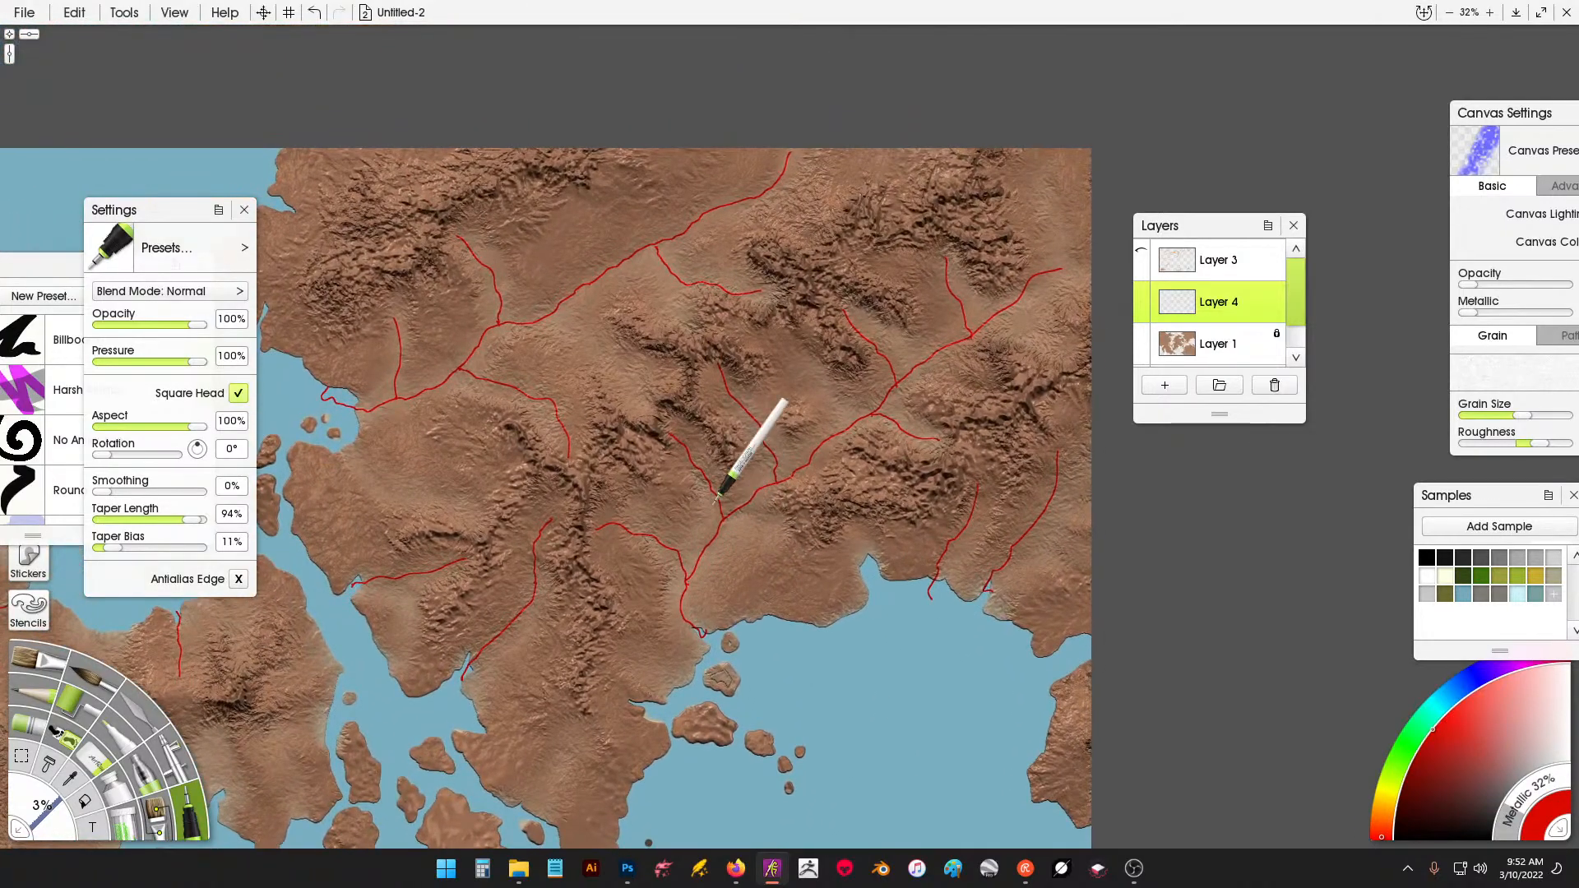
pyautogui.moveTo(681, 380); pyautogui.dragTo(559, 310)
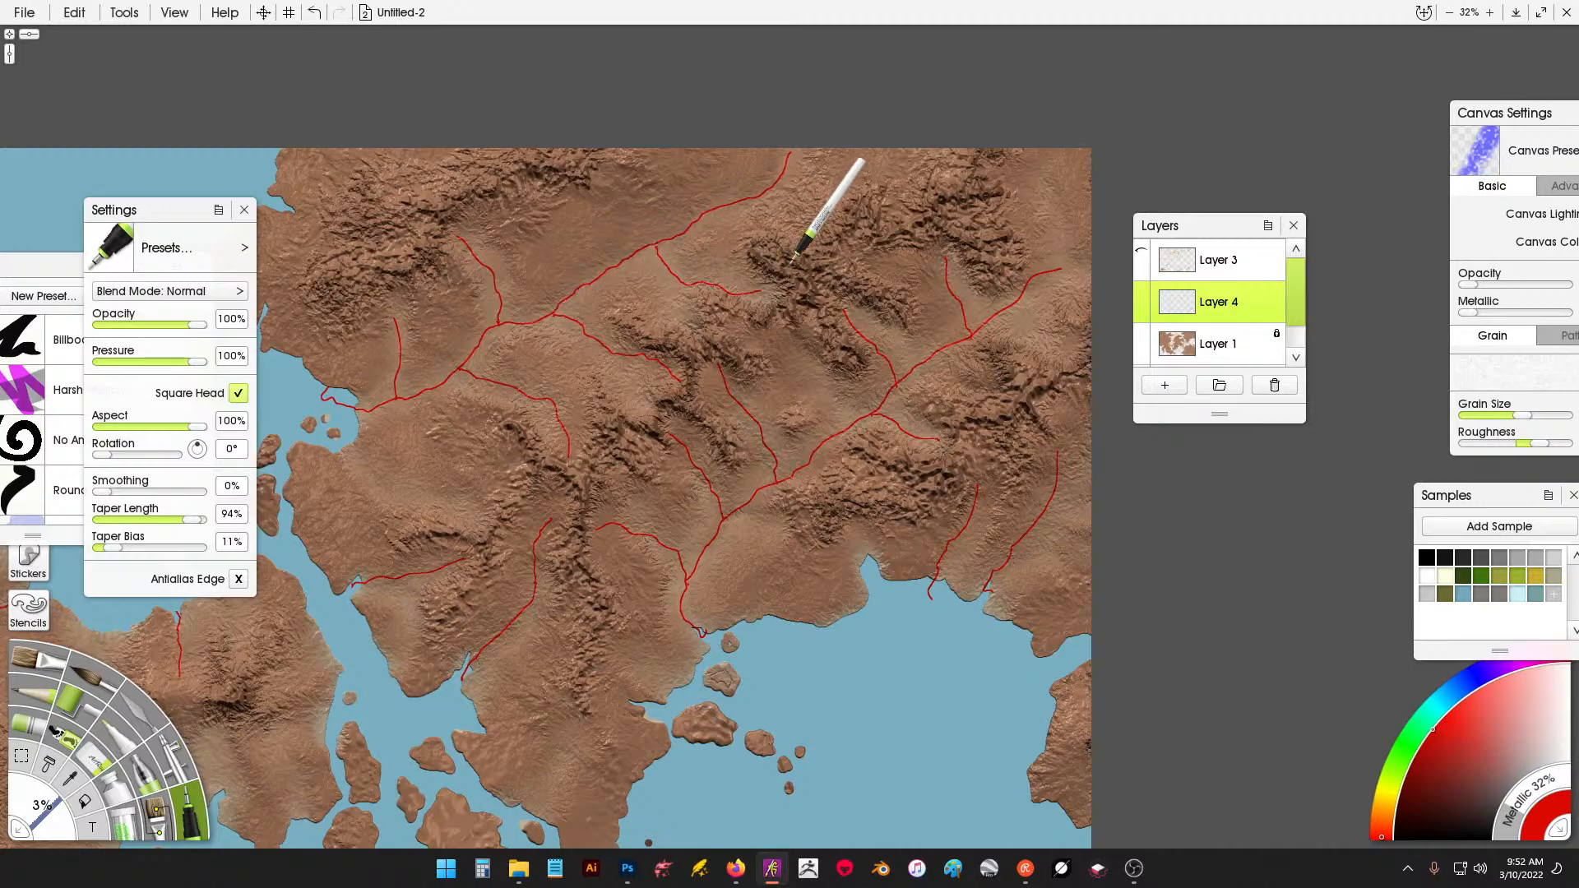
pyautogui.moveTo(822, 244)
pyautogui.mouseDown()
pyautogui.moveTo(812, 213)
pyautogui.moveTo(741, 201)
pyautogui.moveTo(847, 197)
pyautogui.moveTo(804, 201)
pyautogui.mouseUp()
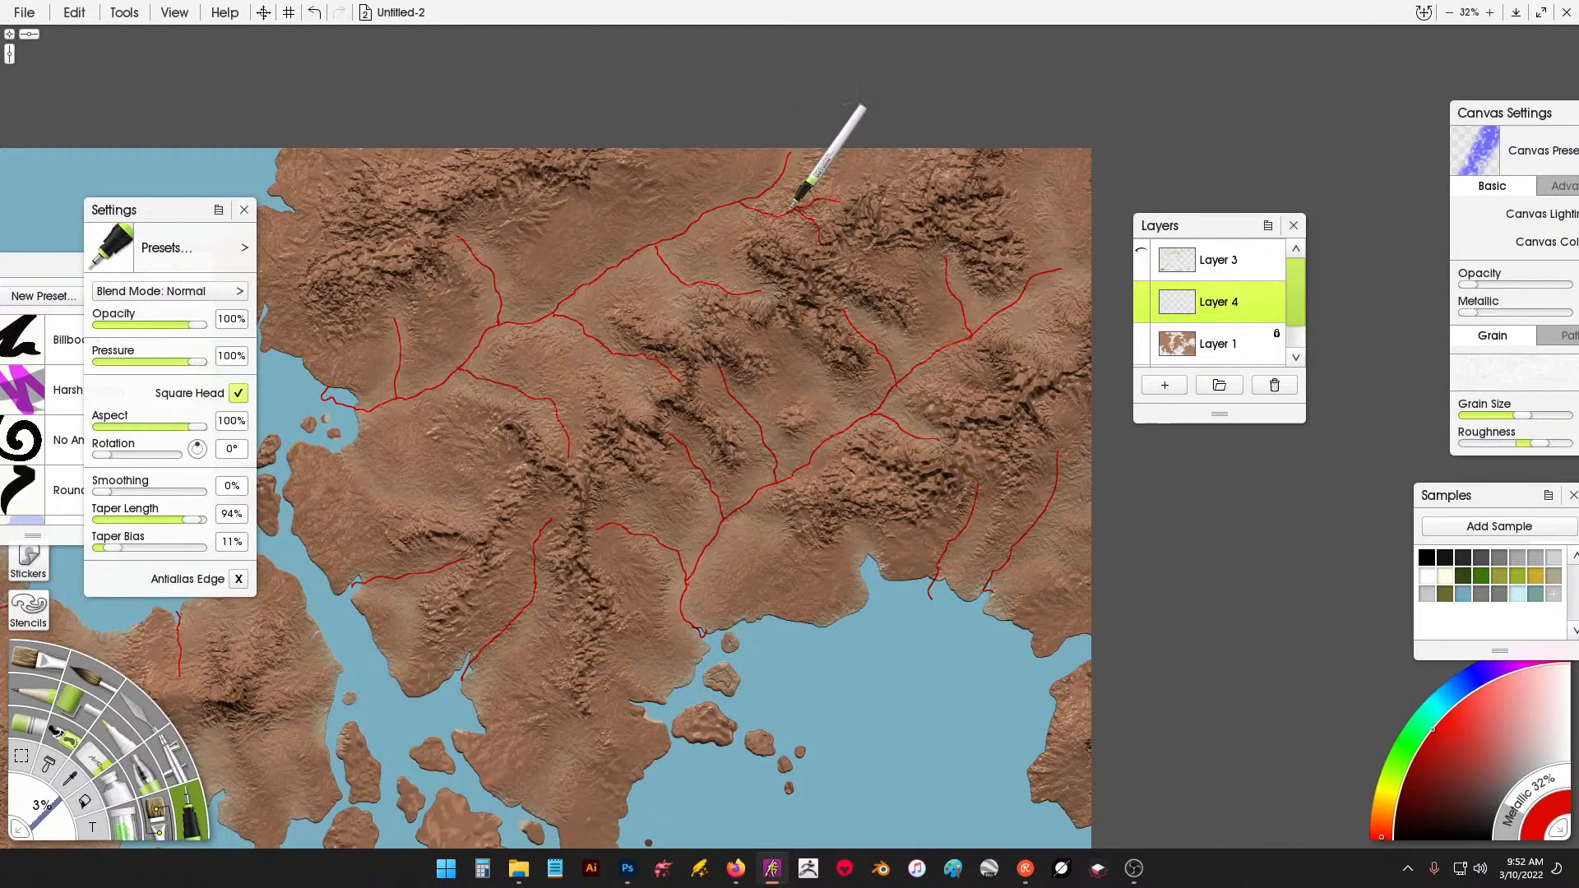
pyautogui.moveTo(535, 179)
pyautogui.mouseDown()
pyautogui.moveTo(571, 212)
pyautogui.moveTo(578, 251)
pyautogui.mouseUp()
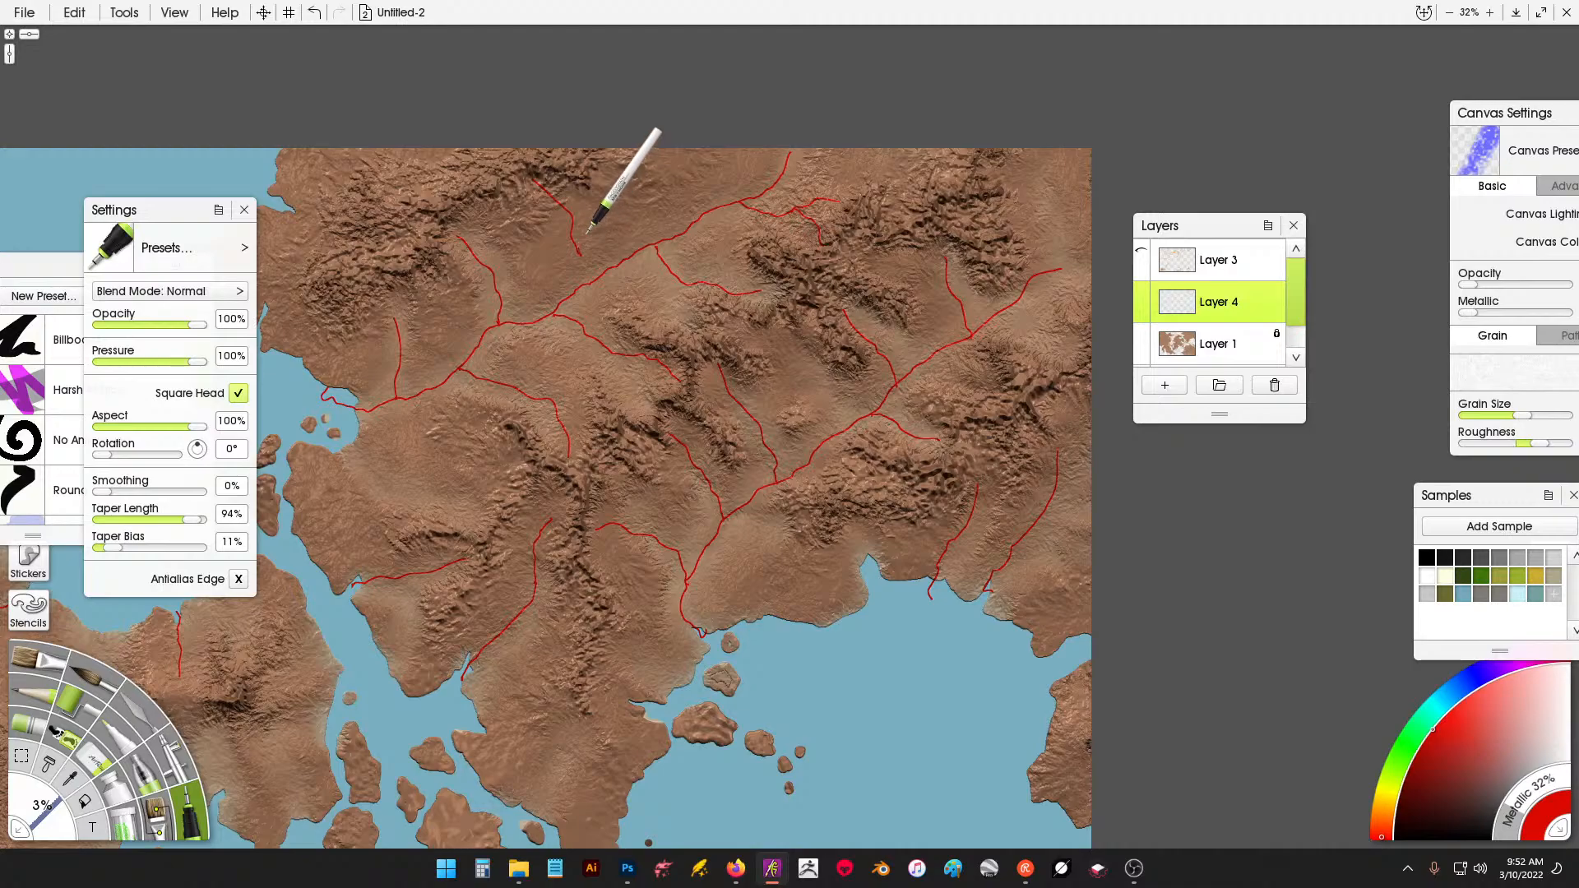
pyautogui.hotkey('ctrl', 'z')
# Draw a red river to the northeastern continent's west coast and two down the south side of the central continent's northeastern peninsula.
pyautogui.moveTo(764, 450); pyautogui.dragTo(903, 446)
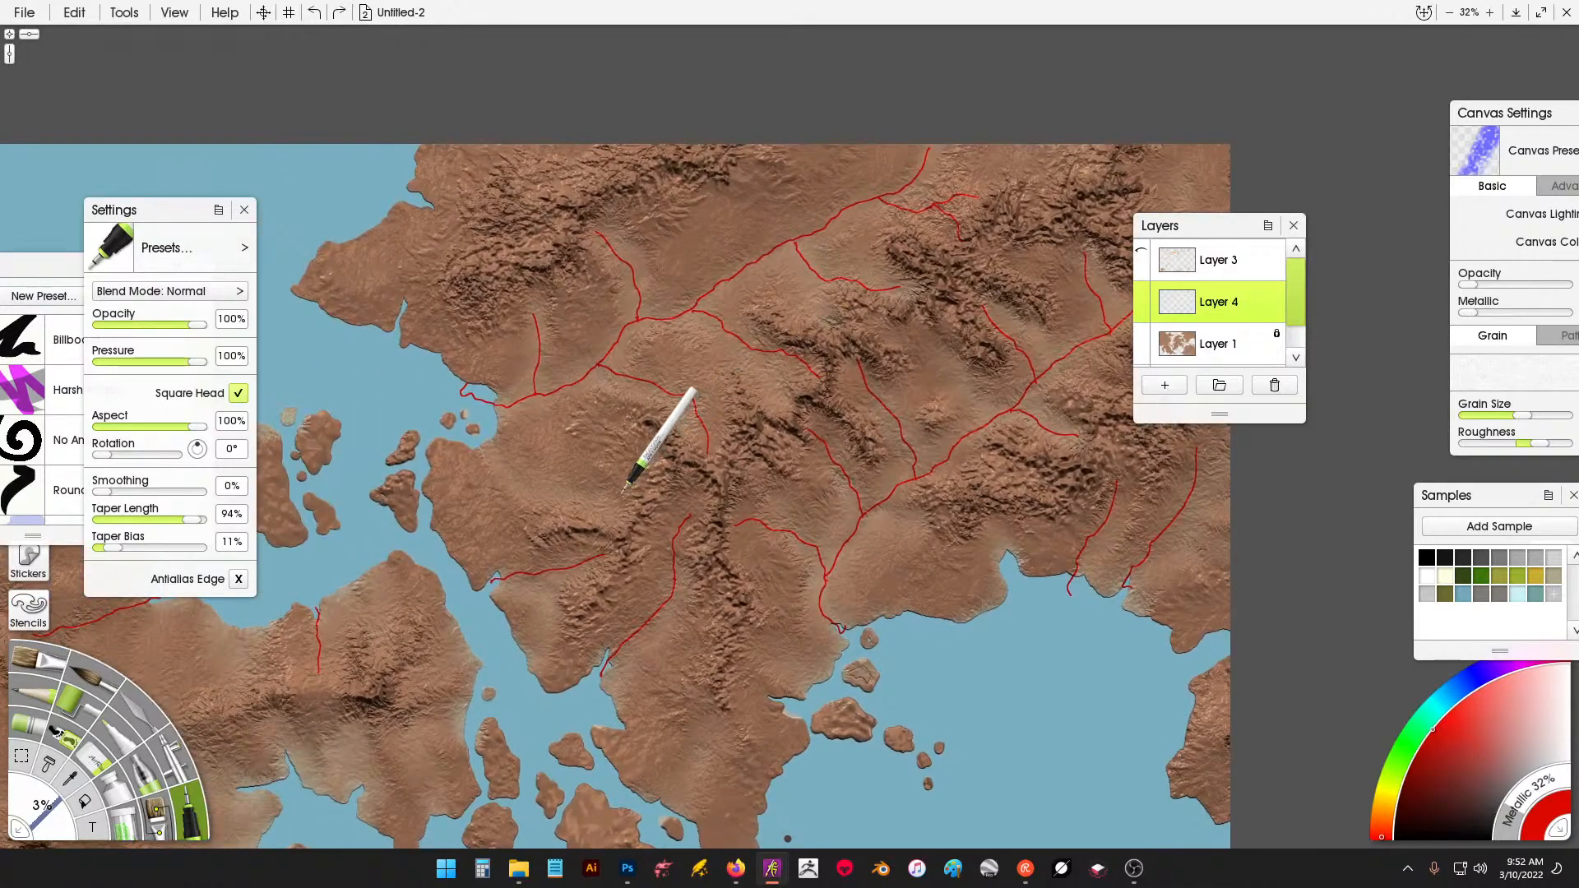
pyautogui.moveTo(623, 491)
pyautogui.mouseDown()
pyautogui.moveTo(528, 482)
pyautogui.moveTo(482, 427)
pyautogui.mouseUp()
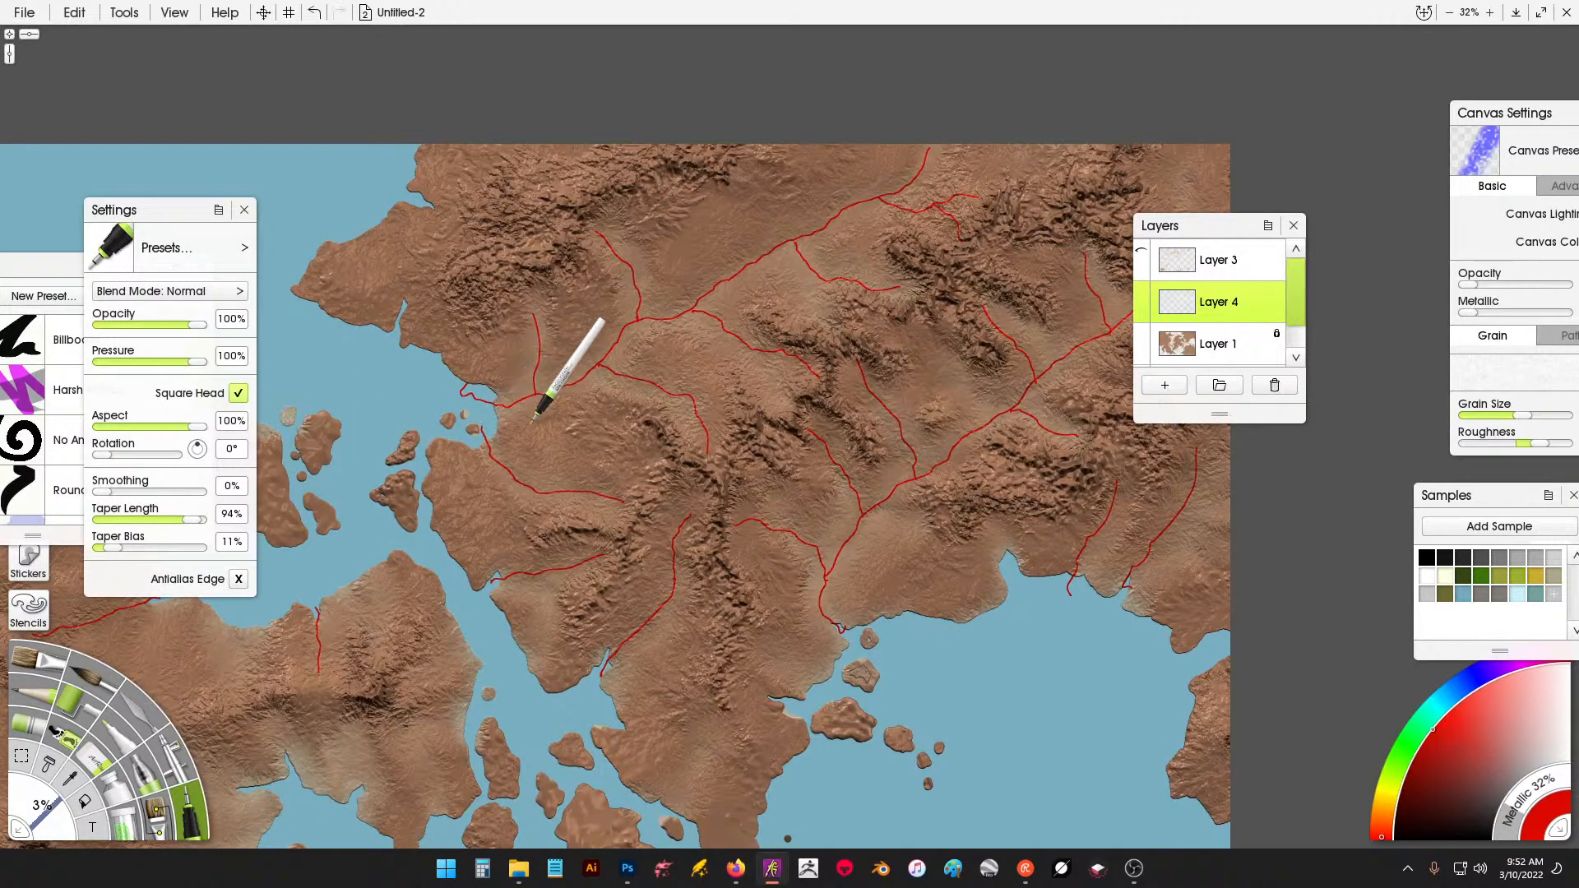
pyautogui.moveTo(676, 537); pyautogui.dragTo(996, 240)
pyautogui.moveTo(597, 425); pyautogui.dragTo(622, 517)
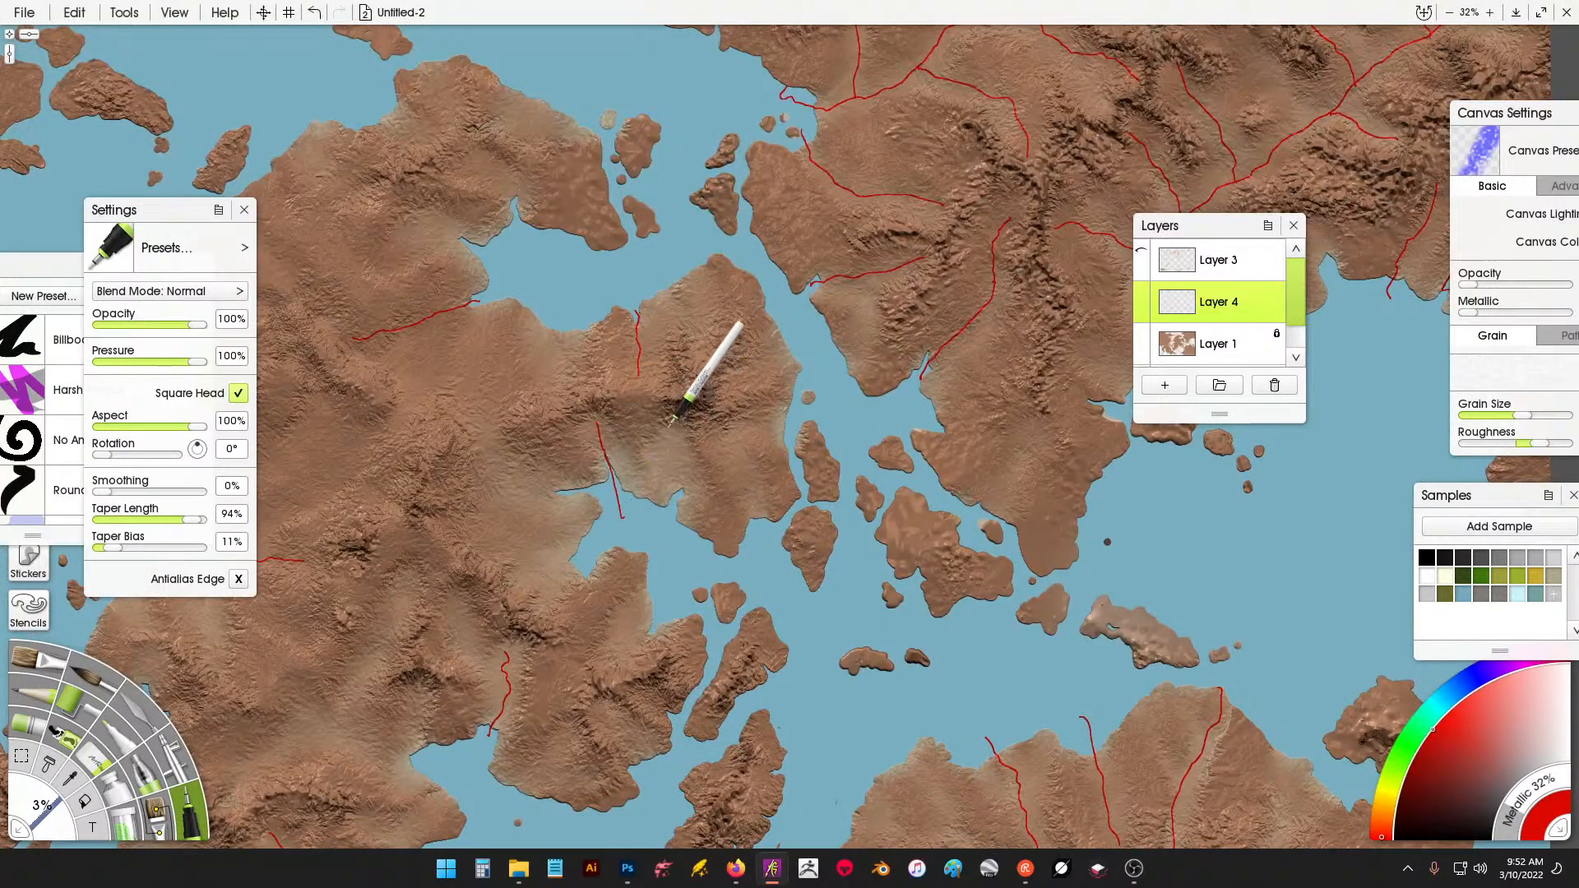
pyautogui.moveTo(673, 424); pyautogui.dragTo(685, 490)
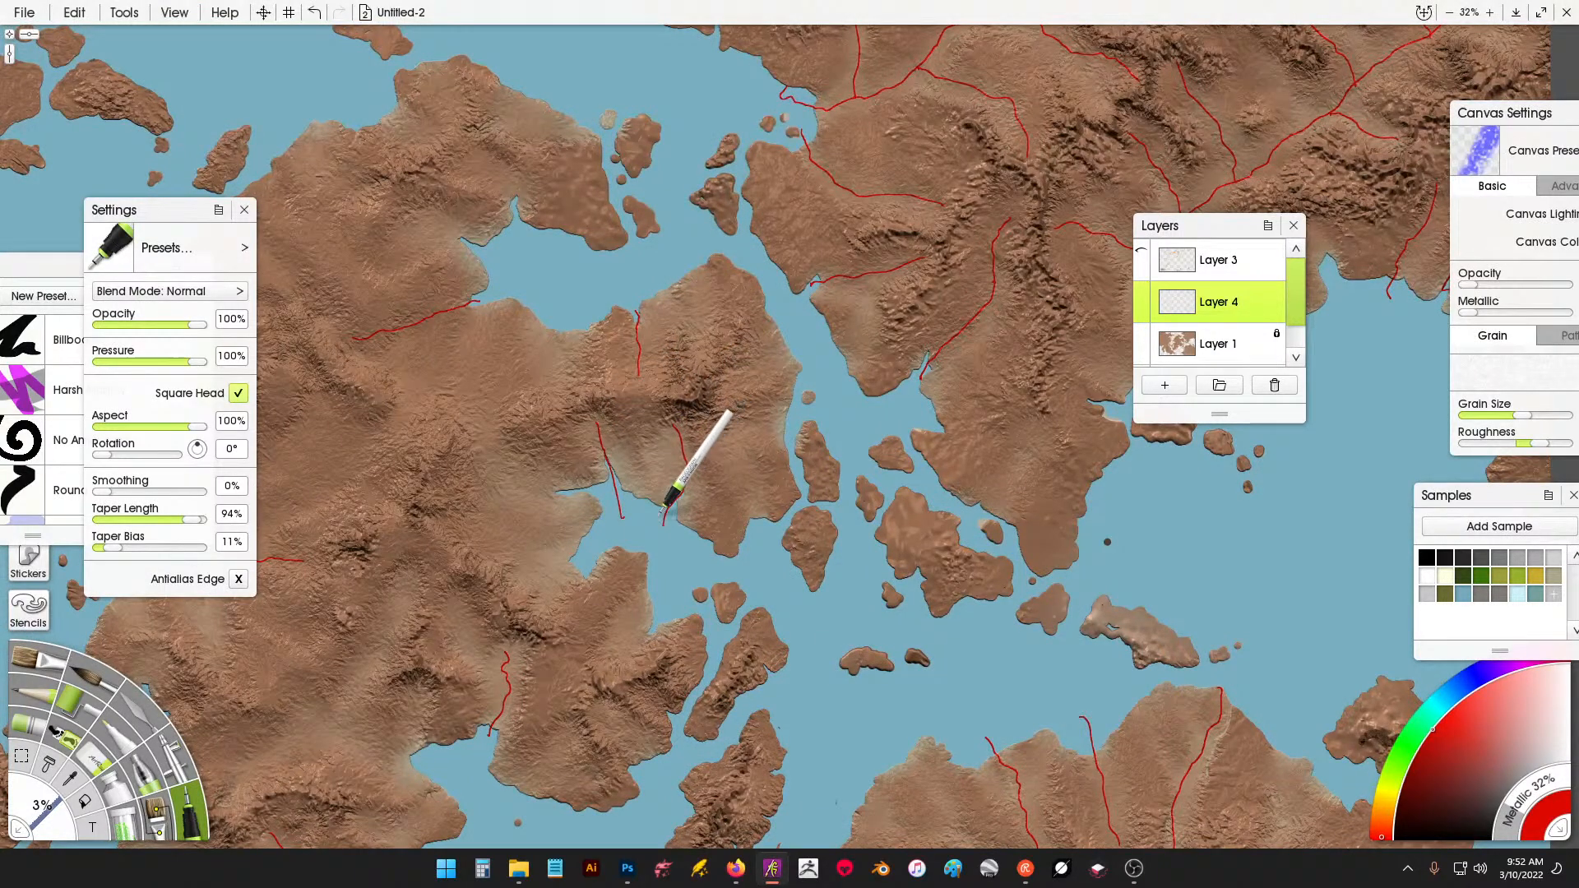
# Look over the red river lines across all the continents, from the eastern coasts to the western edge of the map.
pyautogui.scroll(-2, 622, 188)
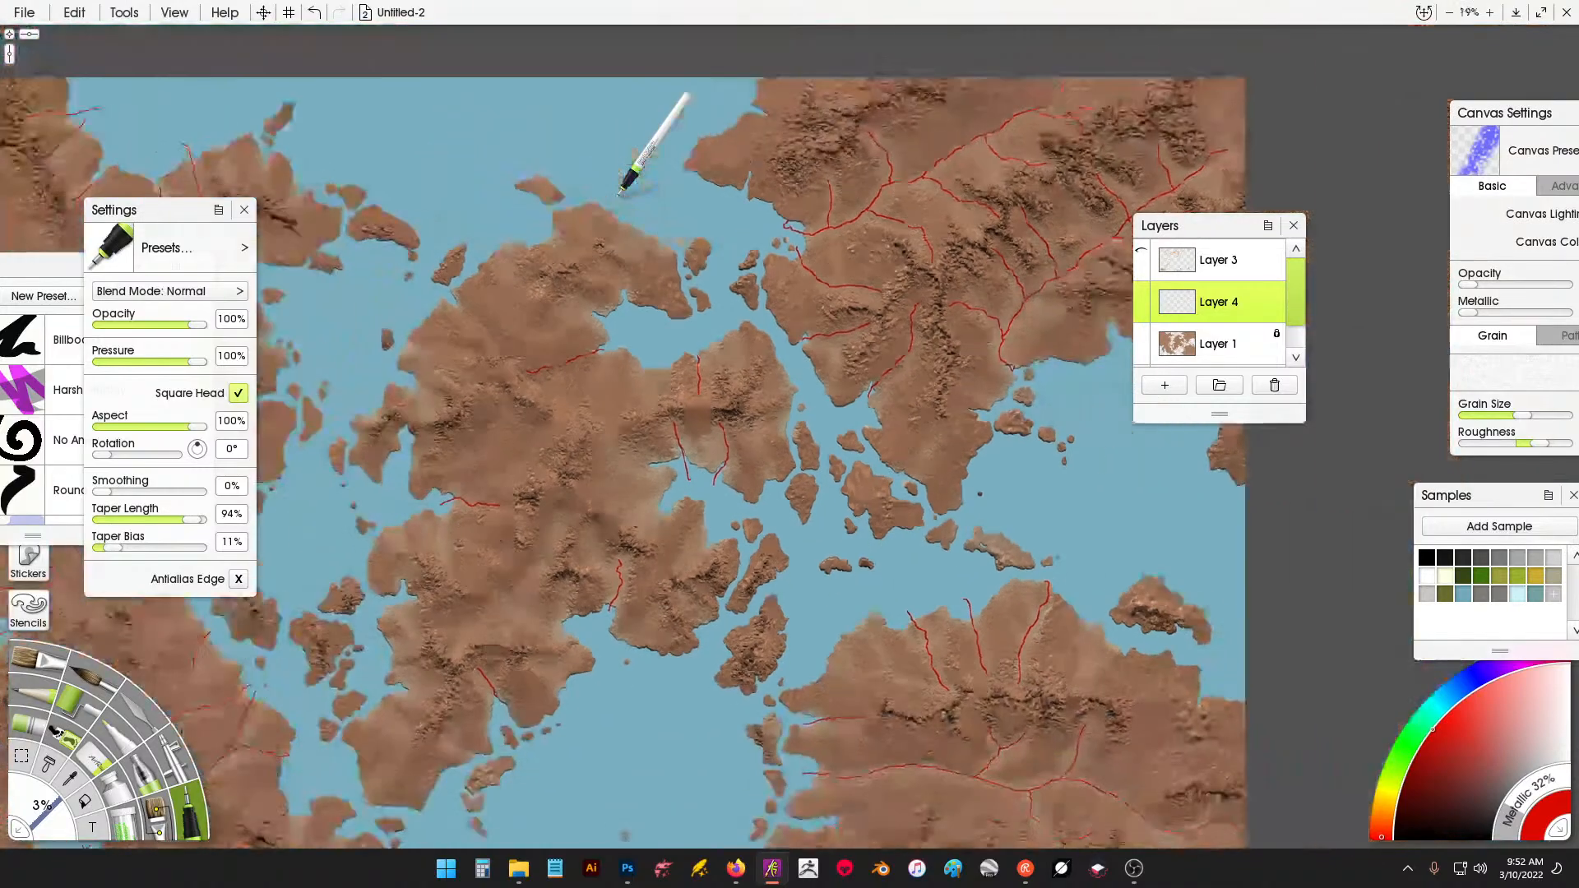
pyautogui.scroll(-2, 838, 259)
pyautogui.moveTo(691, 339); pyautogui.dragTo(911, 265)
pyautogui.scroll(3, 663, 283)
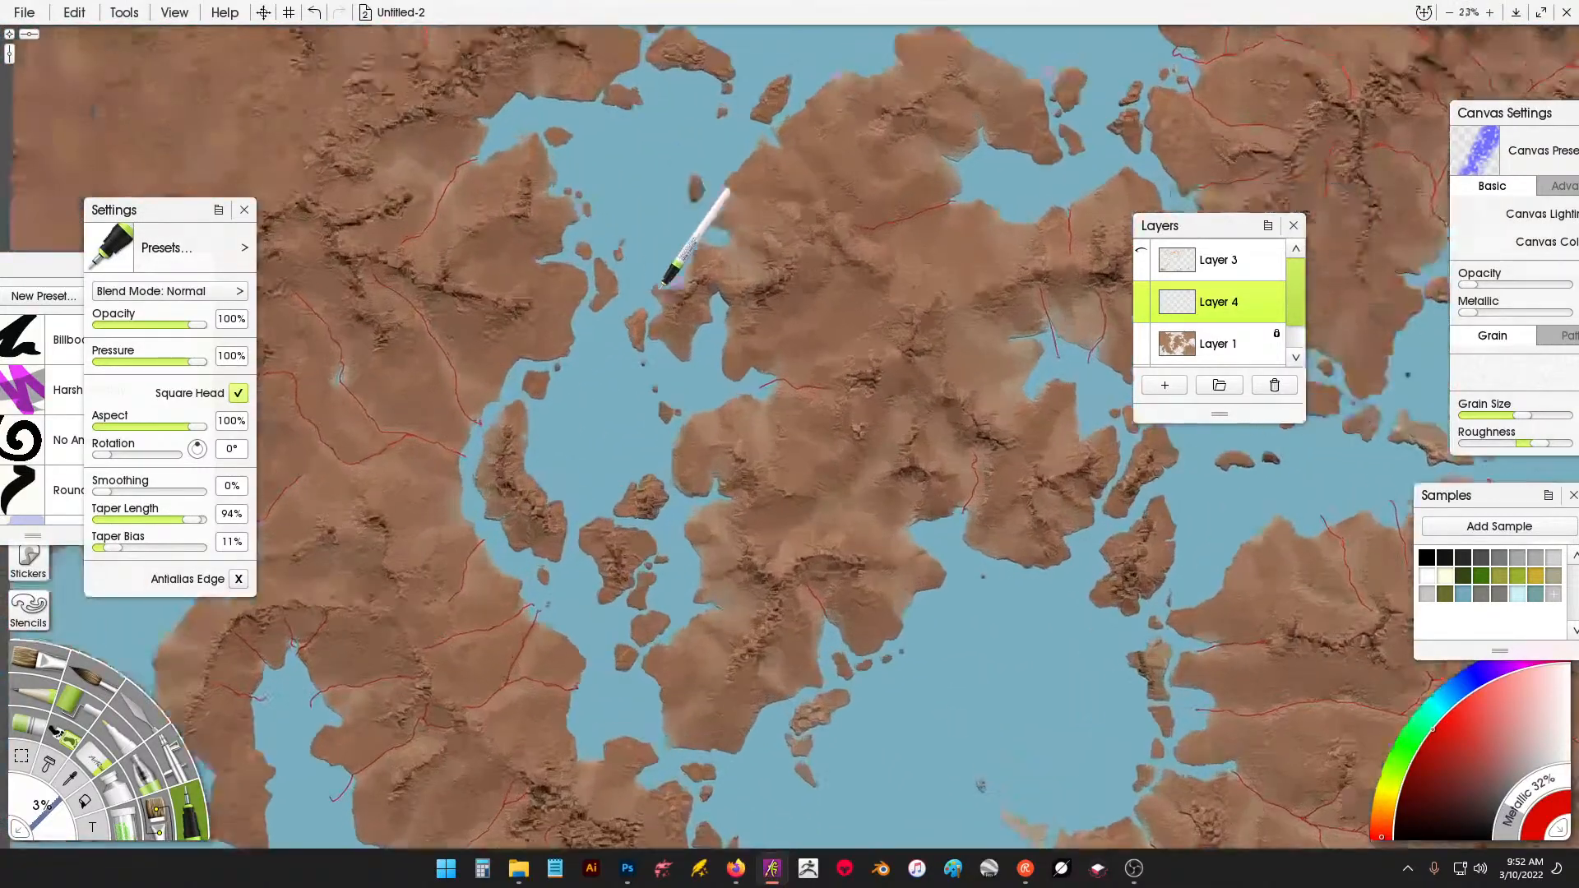
pyautogui.scroll(2, 545, 231)
pyautogui.scroll(-2, 544, 231)
pyautogui.scroll(-2, 719, 303)
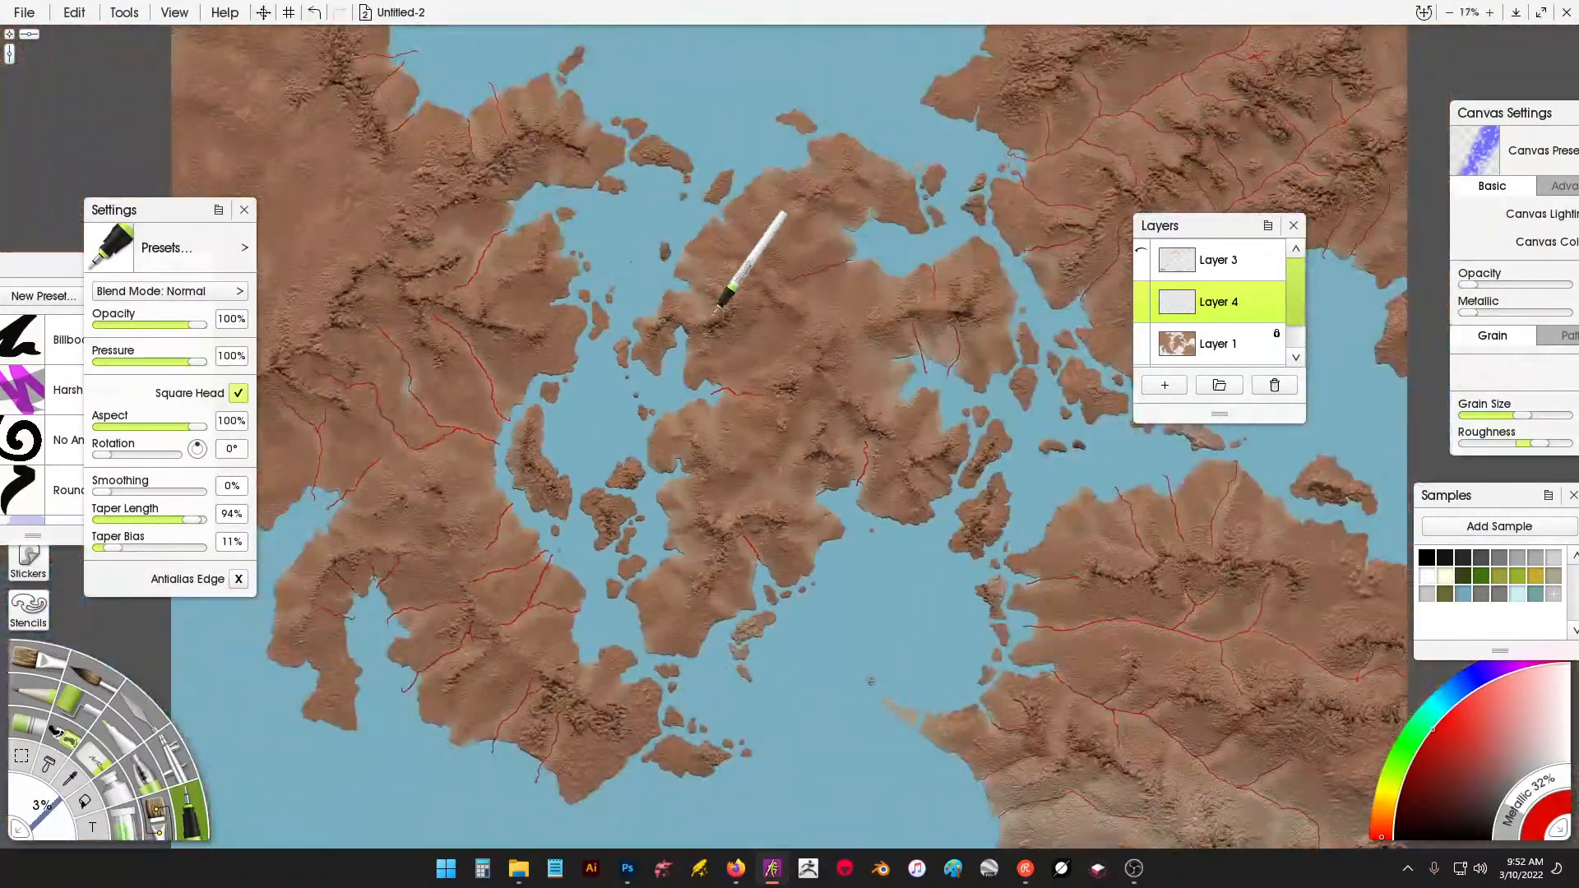
pyautogui.scroll(2, 503, 224)
pyautogui.moveTo(483, 219); pyautogui.dragTo(930, 359)
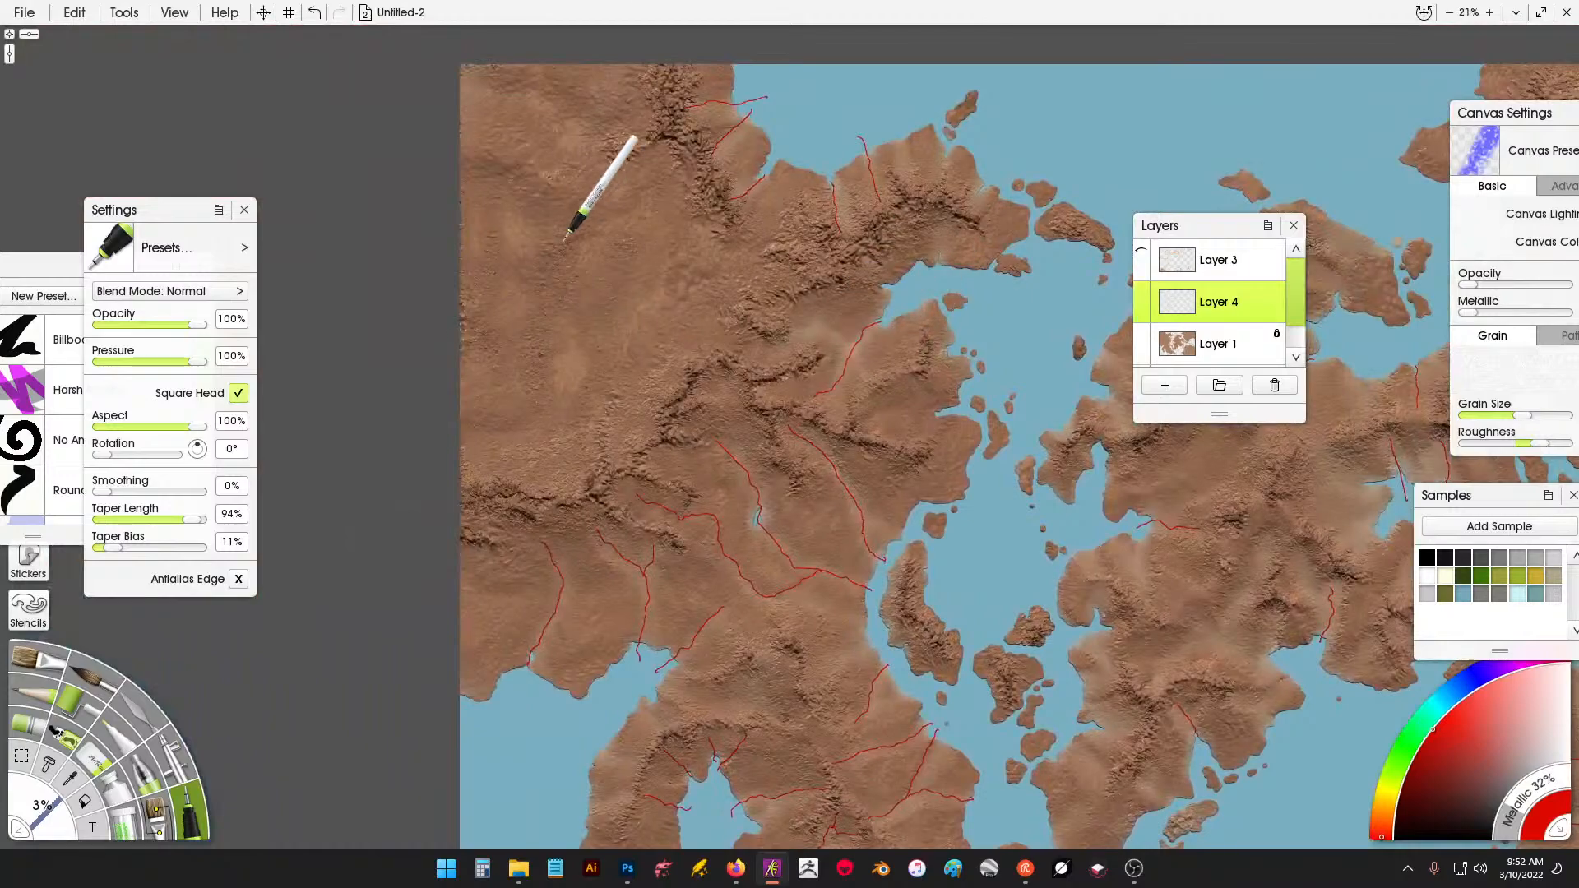
pyautogui.moveTo(765, 270); pyautogui.dragTo(341, 193)
pyautogui.moveTo(793, 339); pyautogui.dragTo(703, 329)
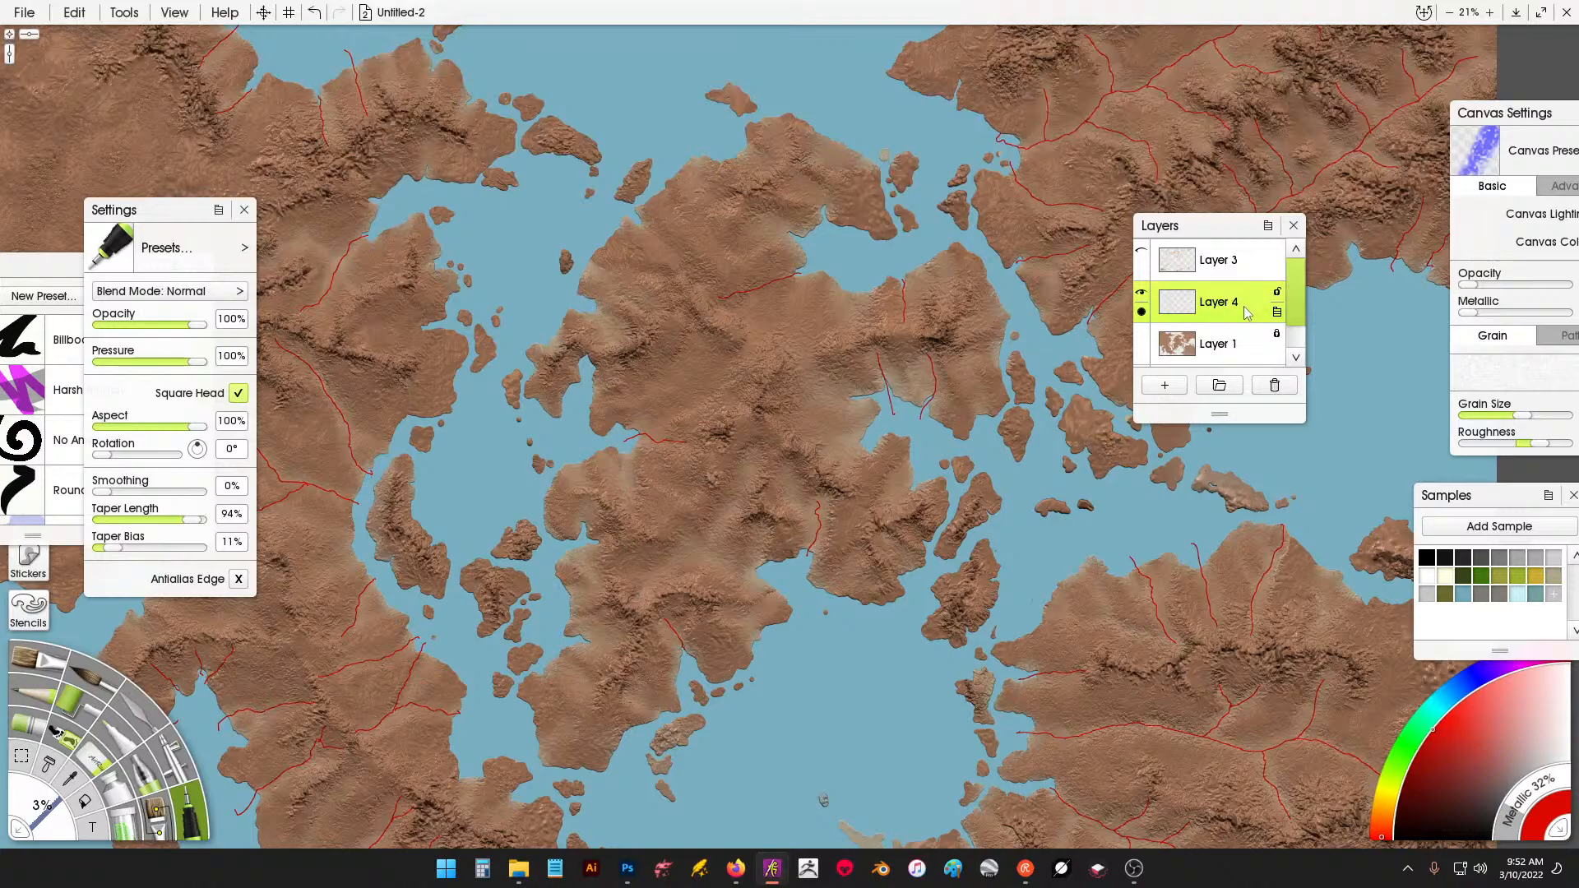
pyautogui.scroll(-2, 1094, 272)
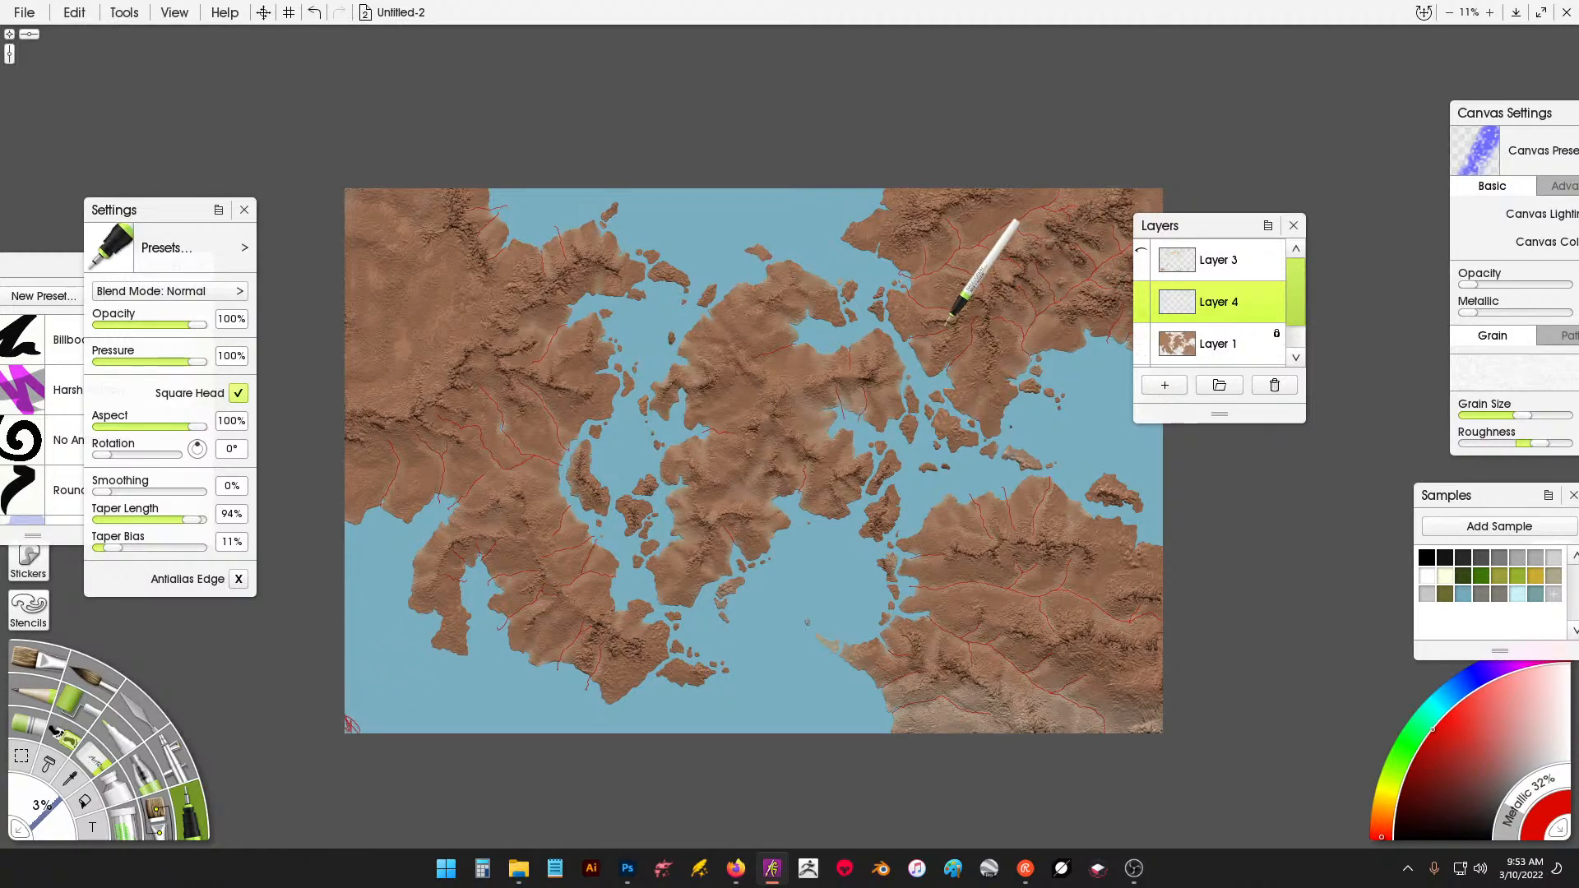
pyautogui.scroll(2, 952, 321)
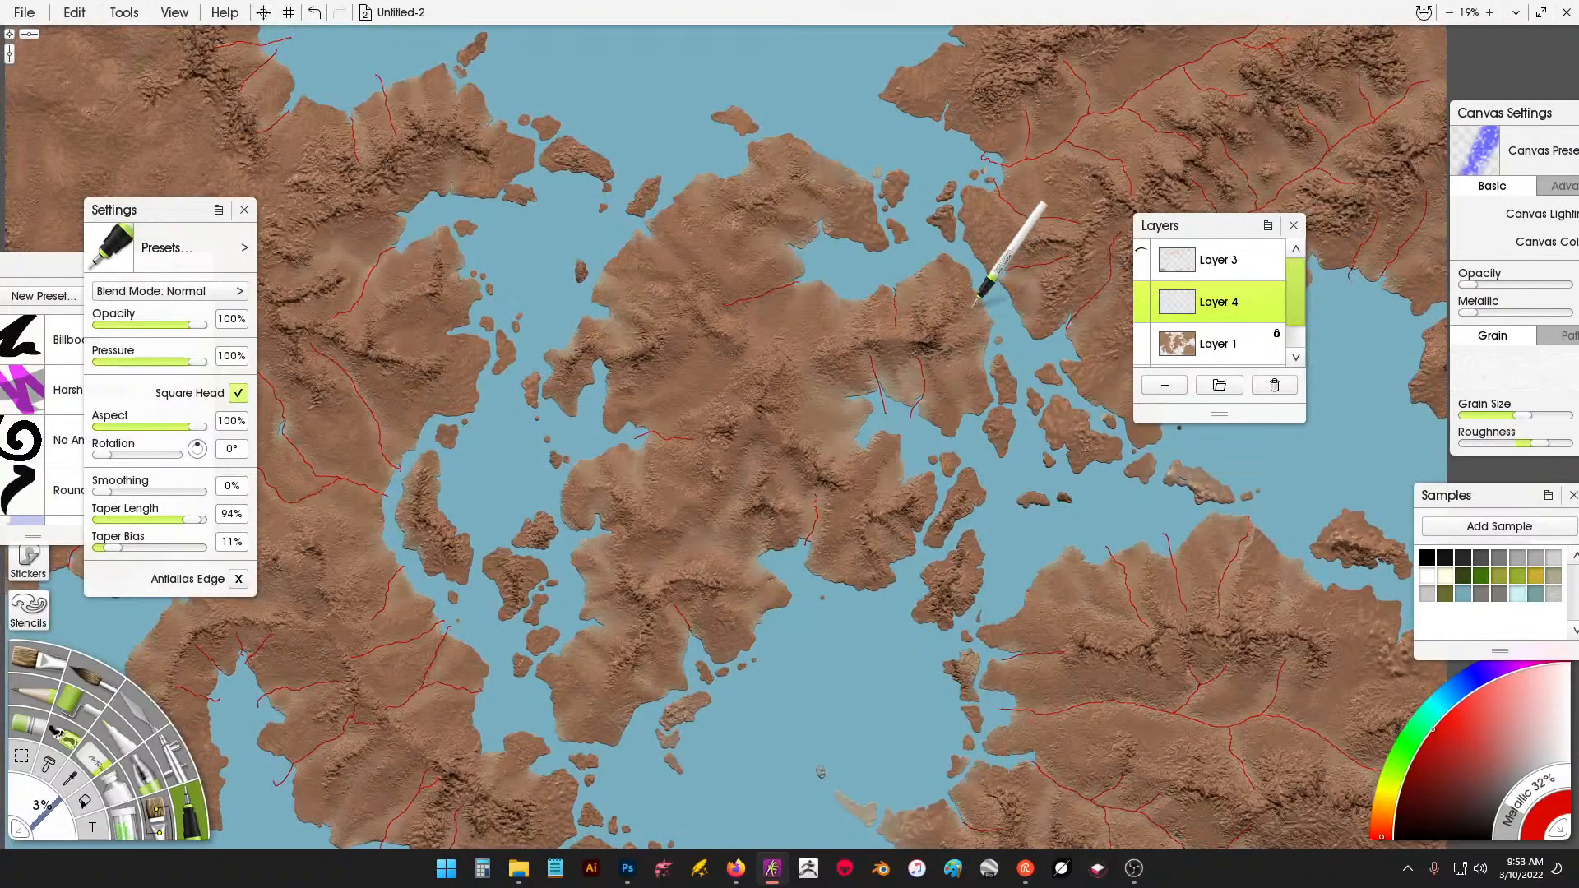
# Create a new stencil from the contents of Layer 4 and inspect its river cut-outs over the central continent.
pyautogui.rightClick(1220, 307)
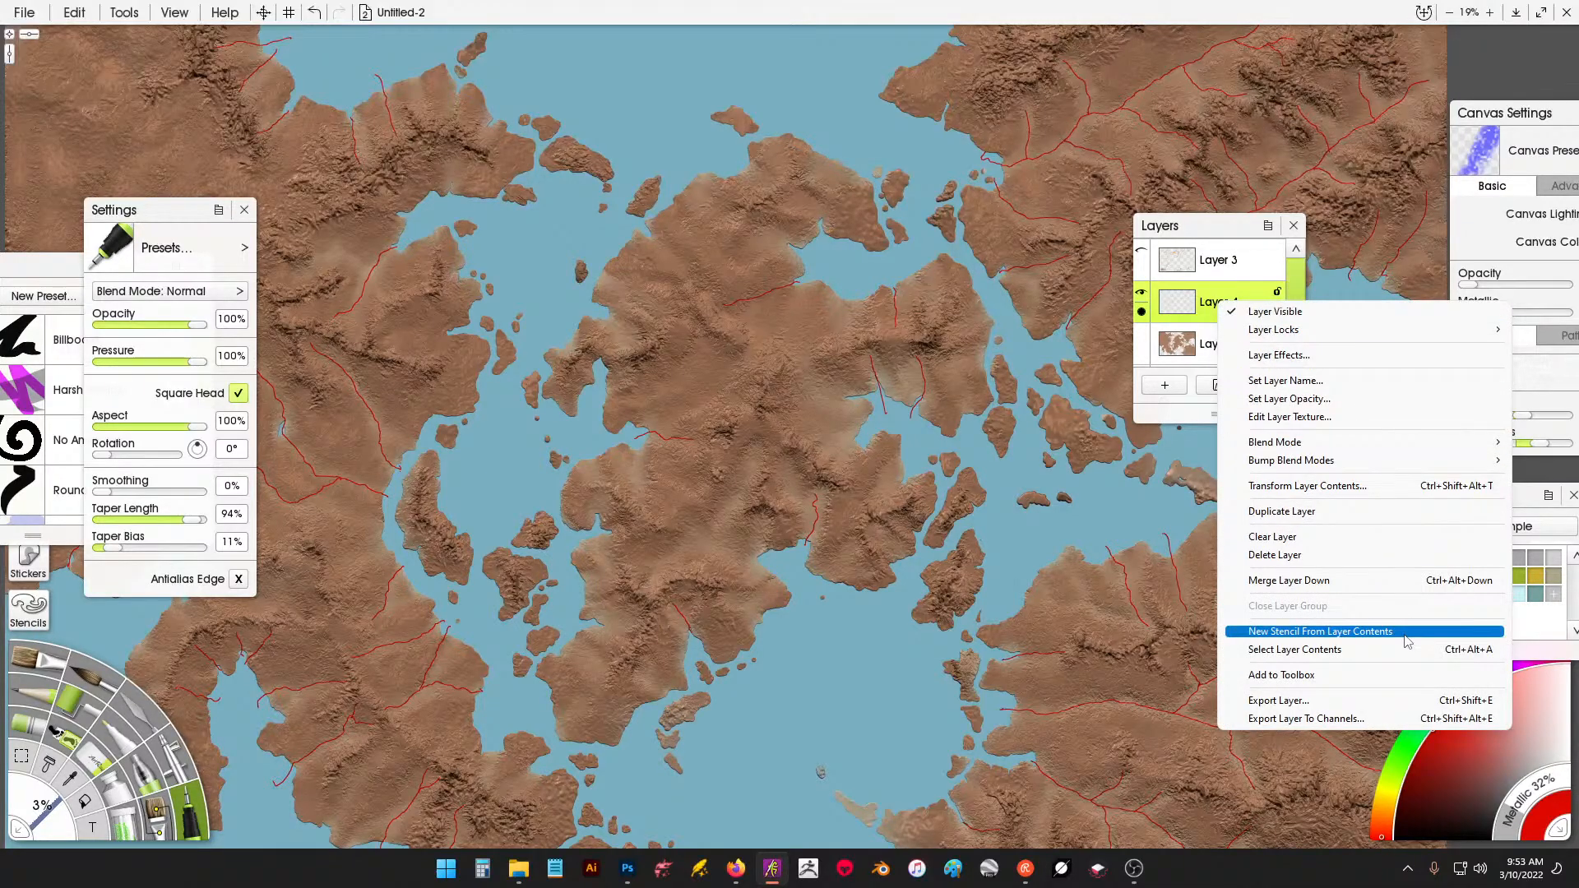
pyautogui.click(1407, 640)
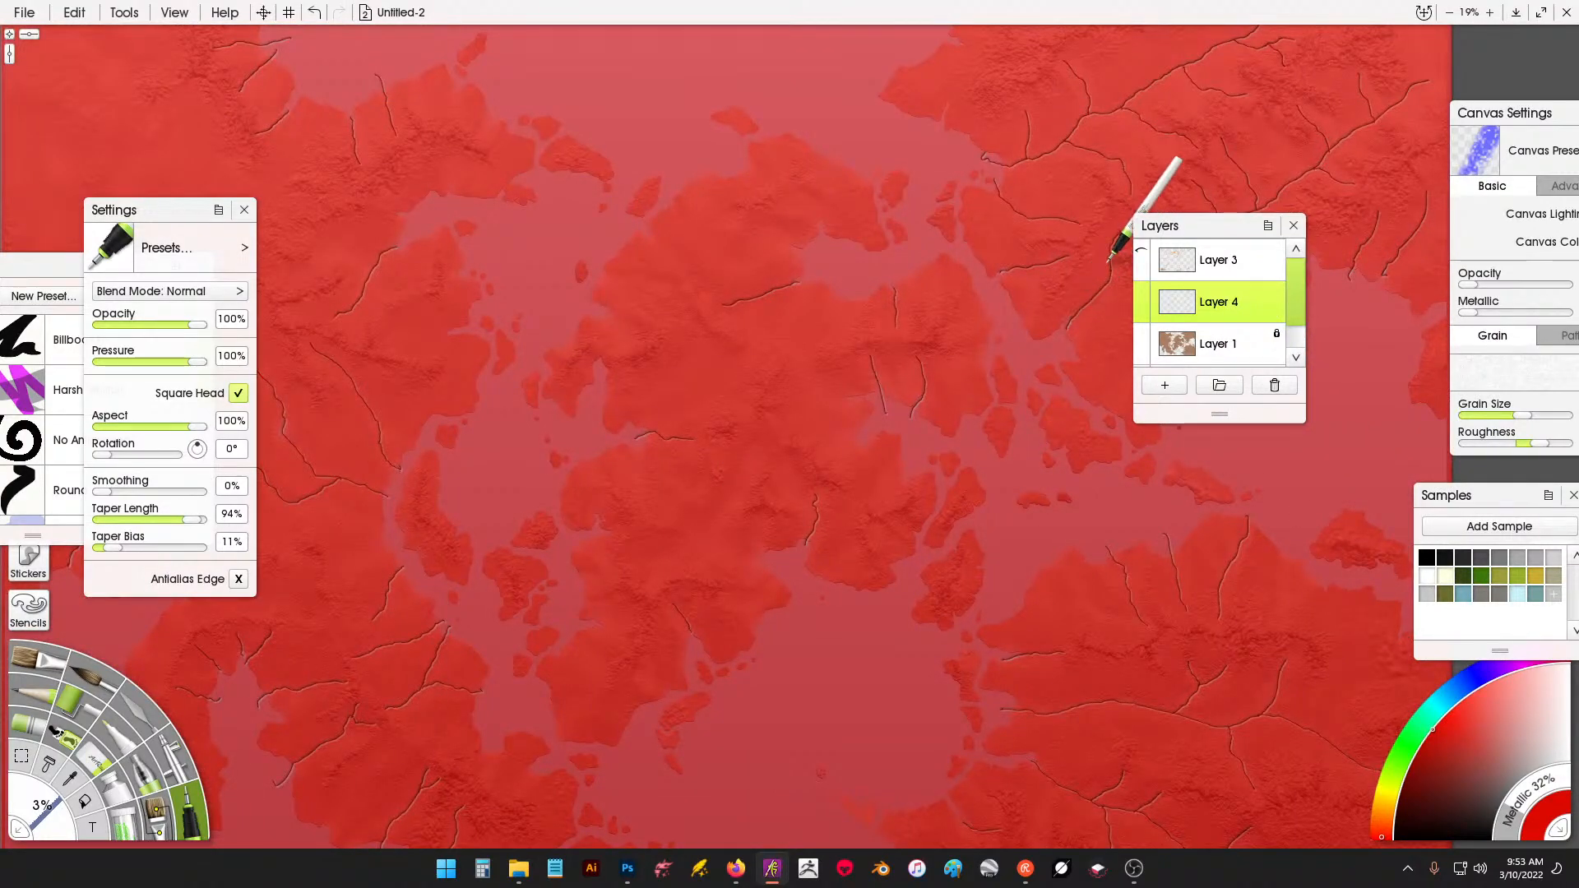
pyautogui.scroll(5, 945, 271)
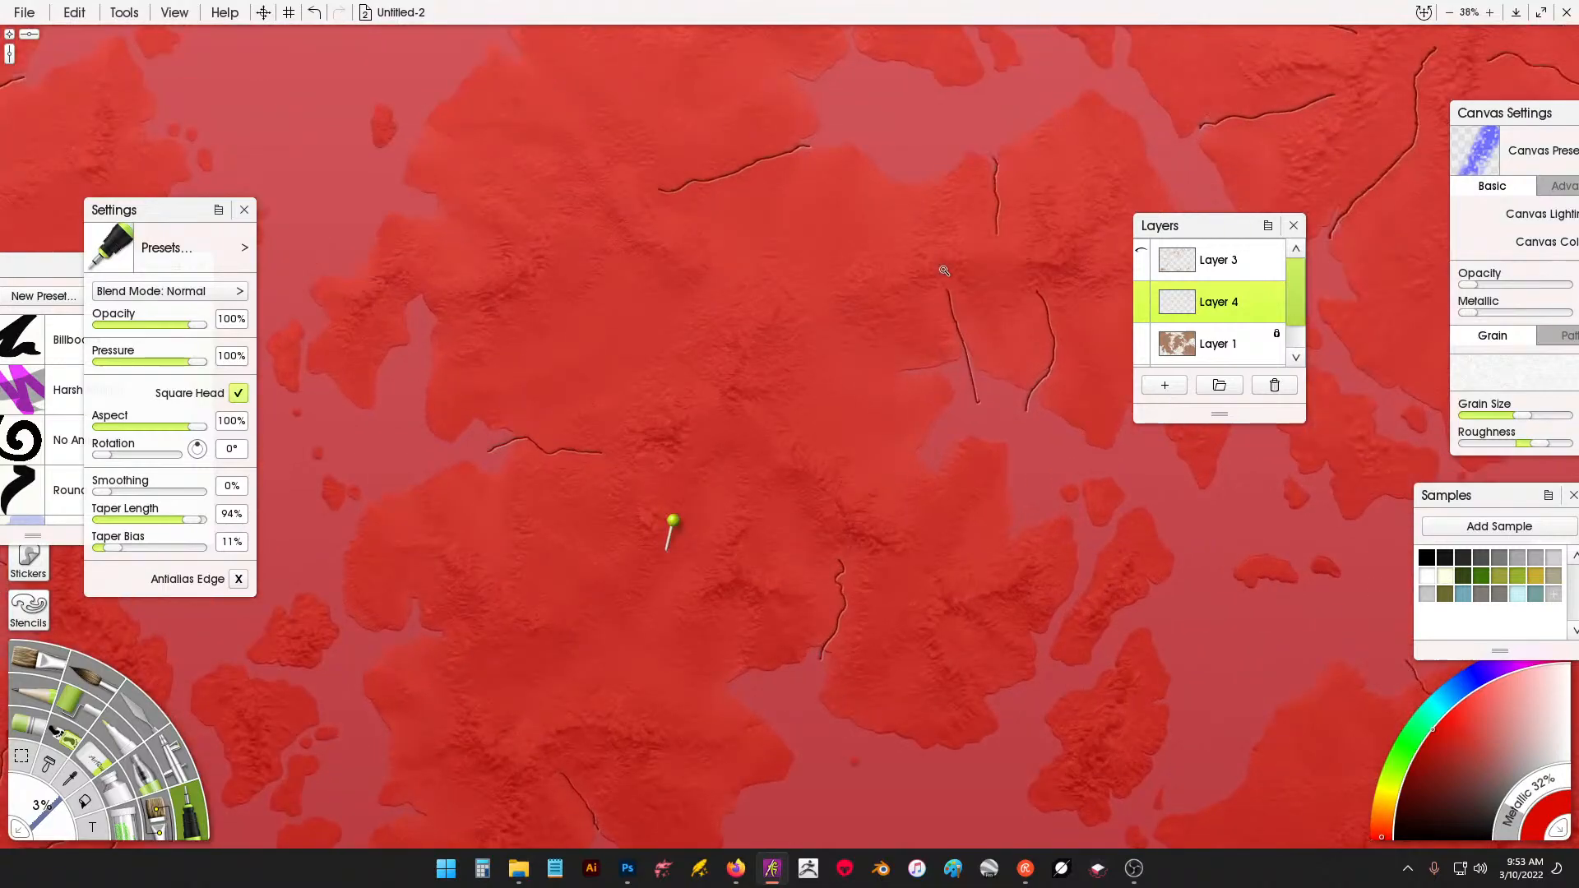
pyautogui.scroll(3, 944, 270)
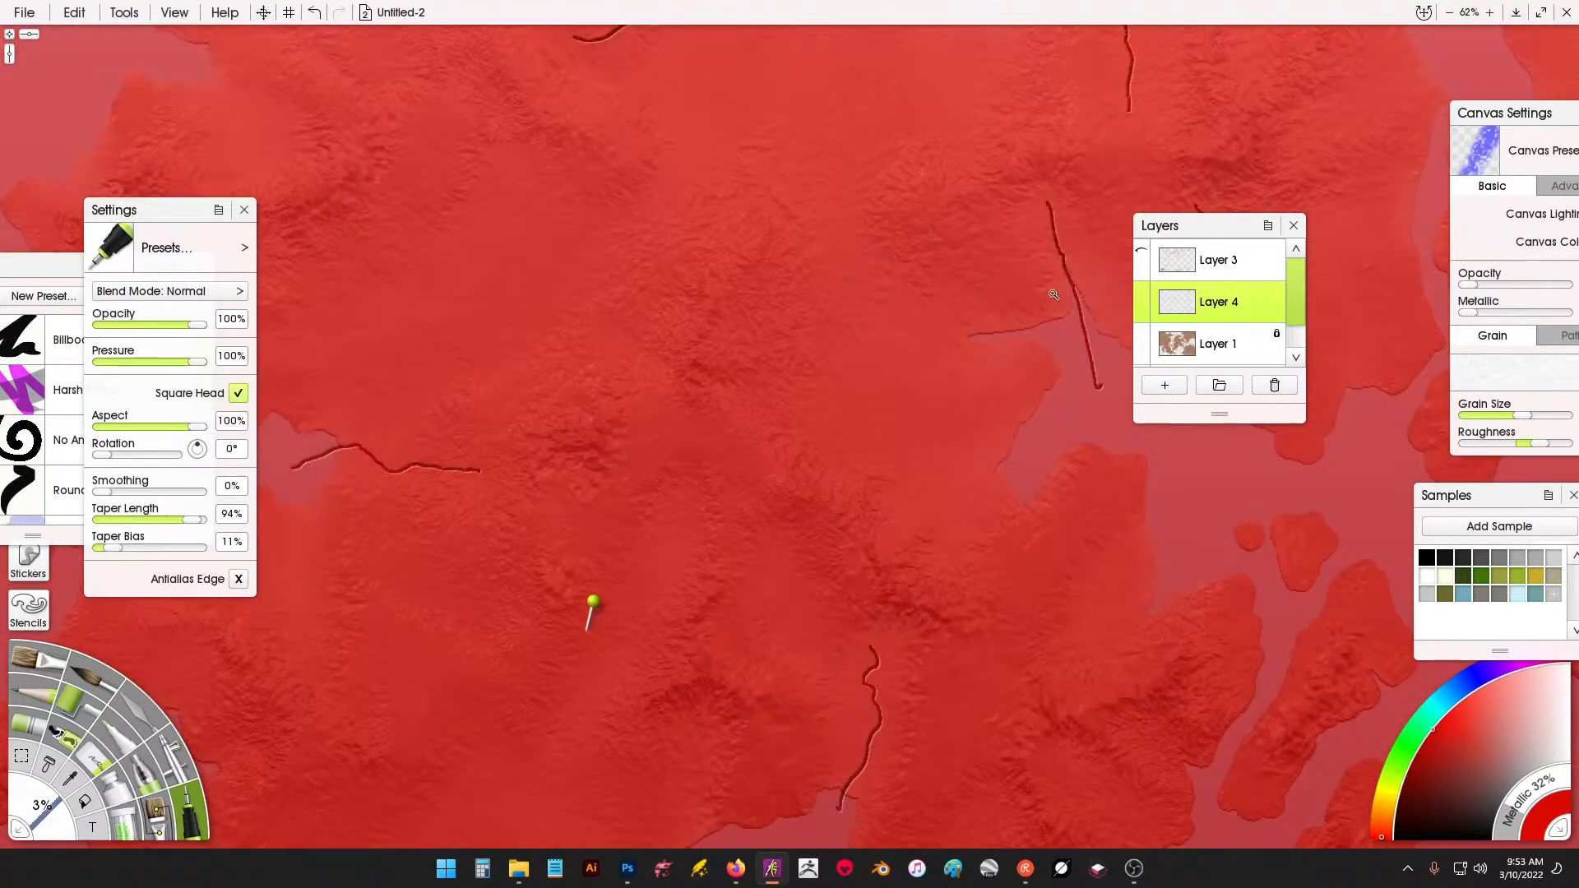
pyautogui.scroll(-4, 1054, 294)
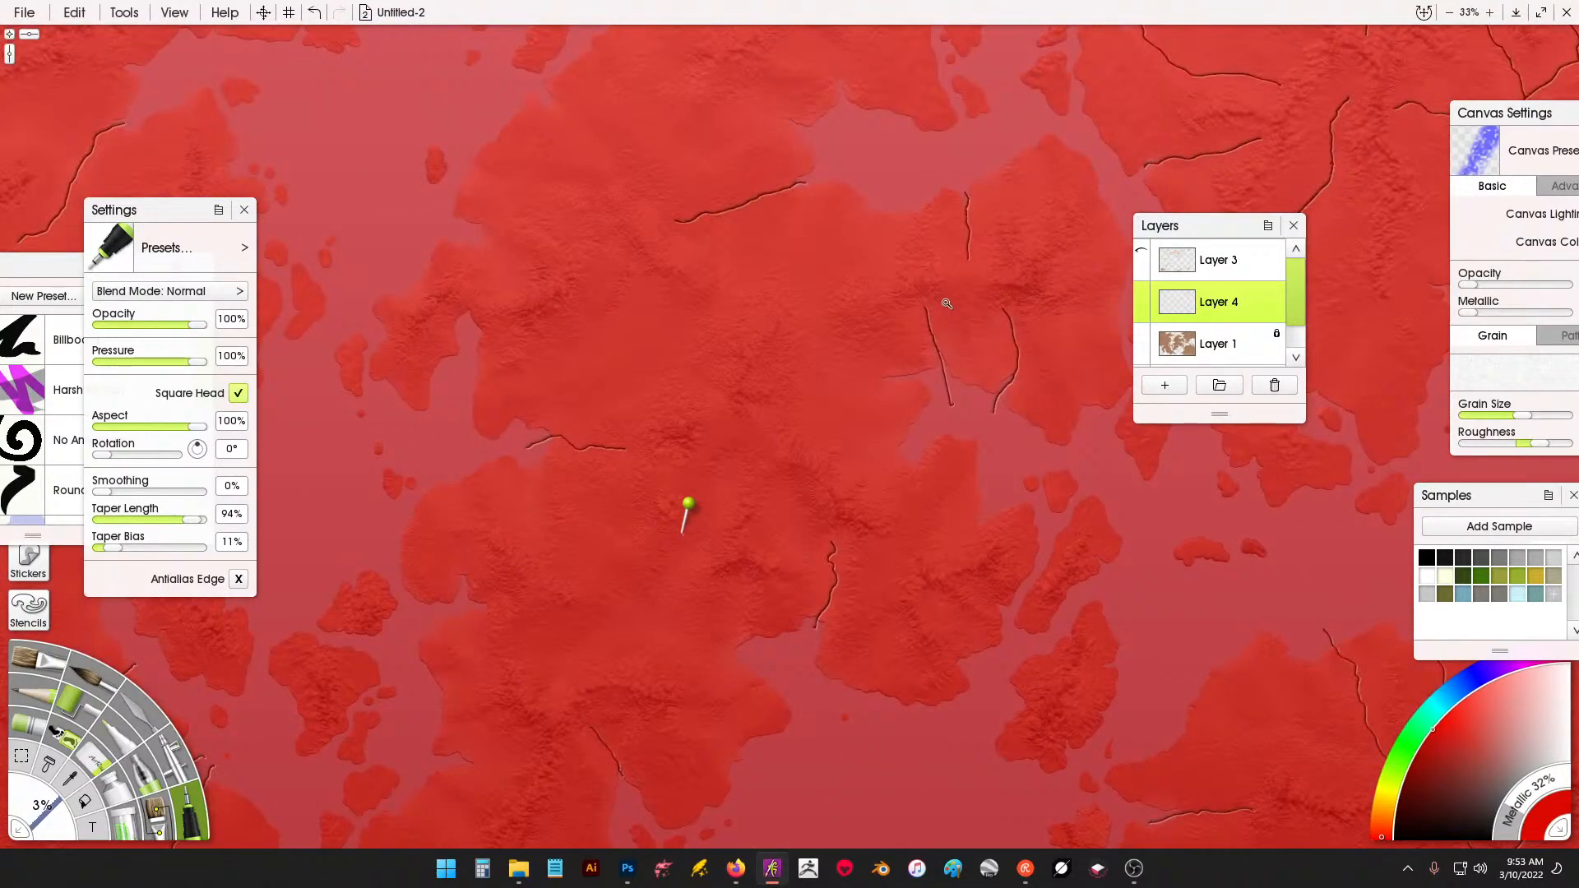
pyautogui.scroll(-1, 911, 235)
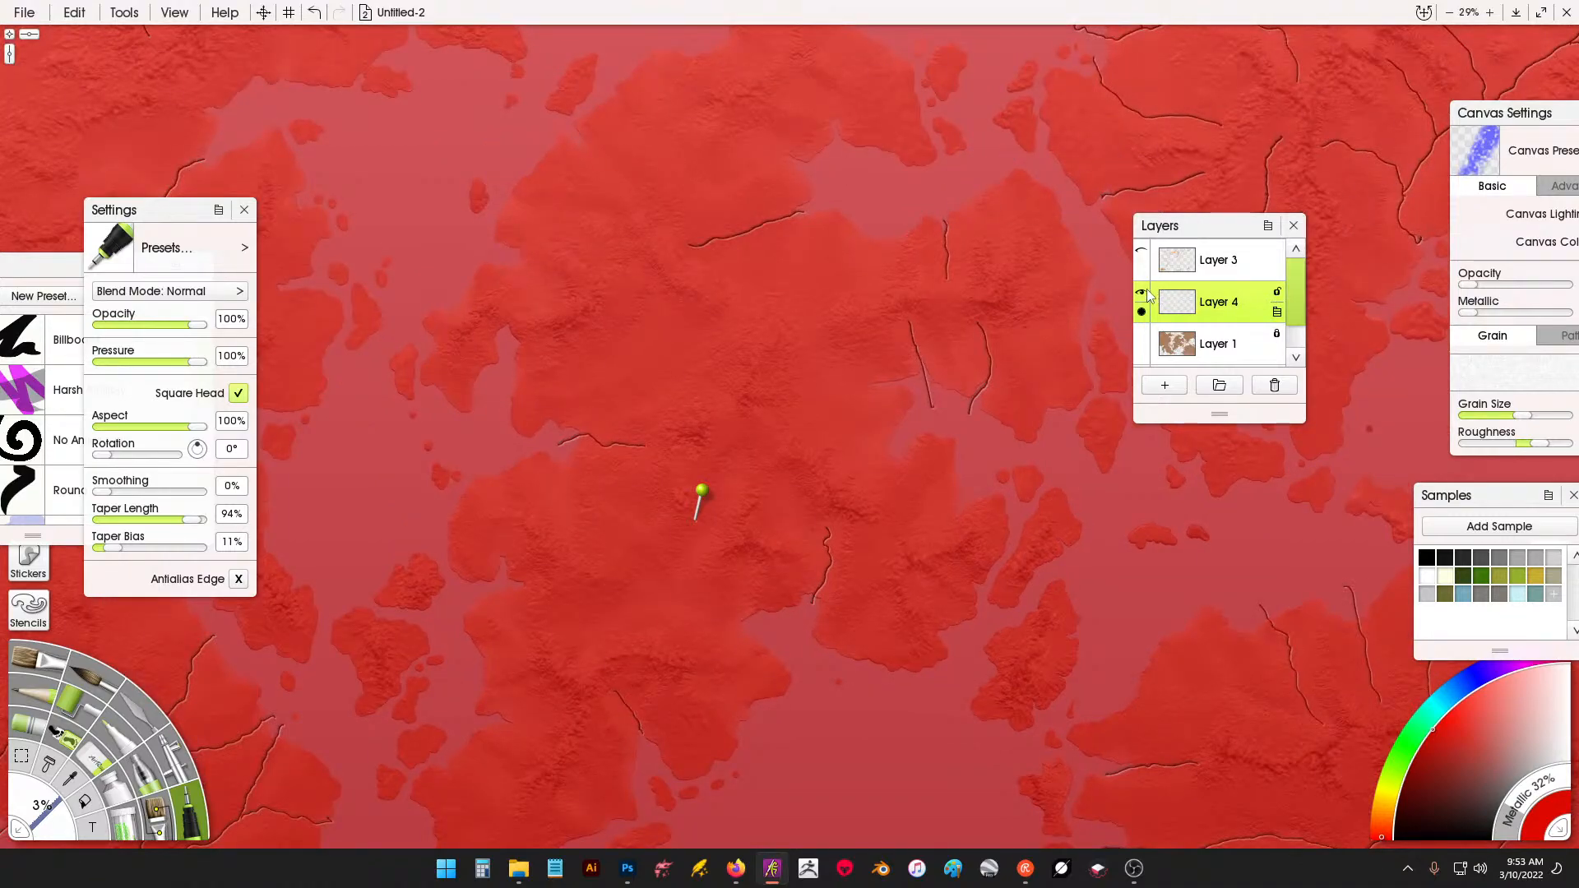
# Hide Layer 4 with the red river lines and make Layer 1 the active layer.
pyautogui.click(1142, 294)
pyautogui.click(1236, 341)
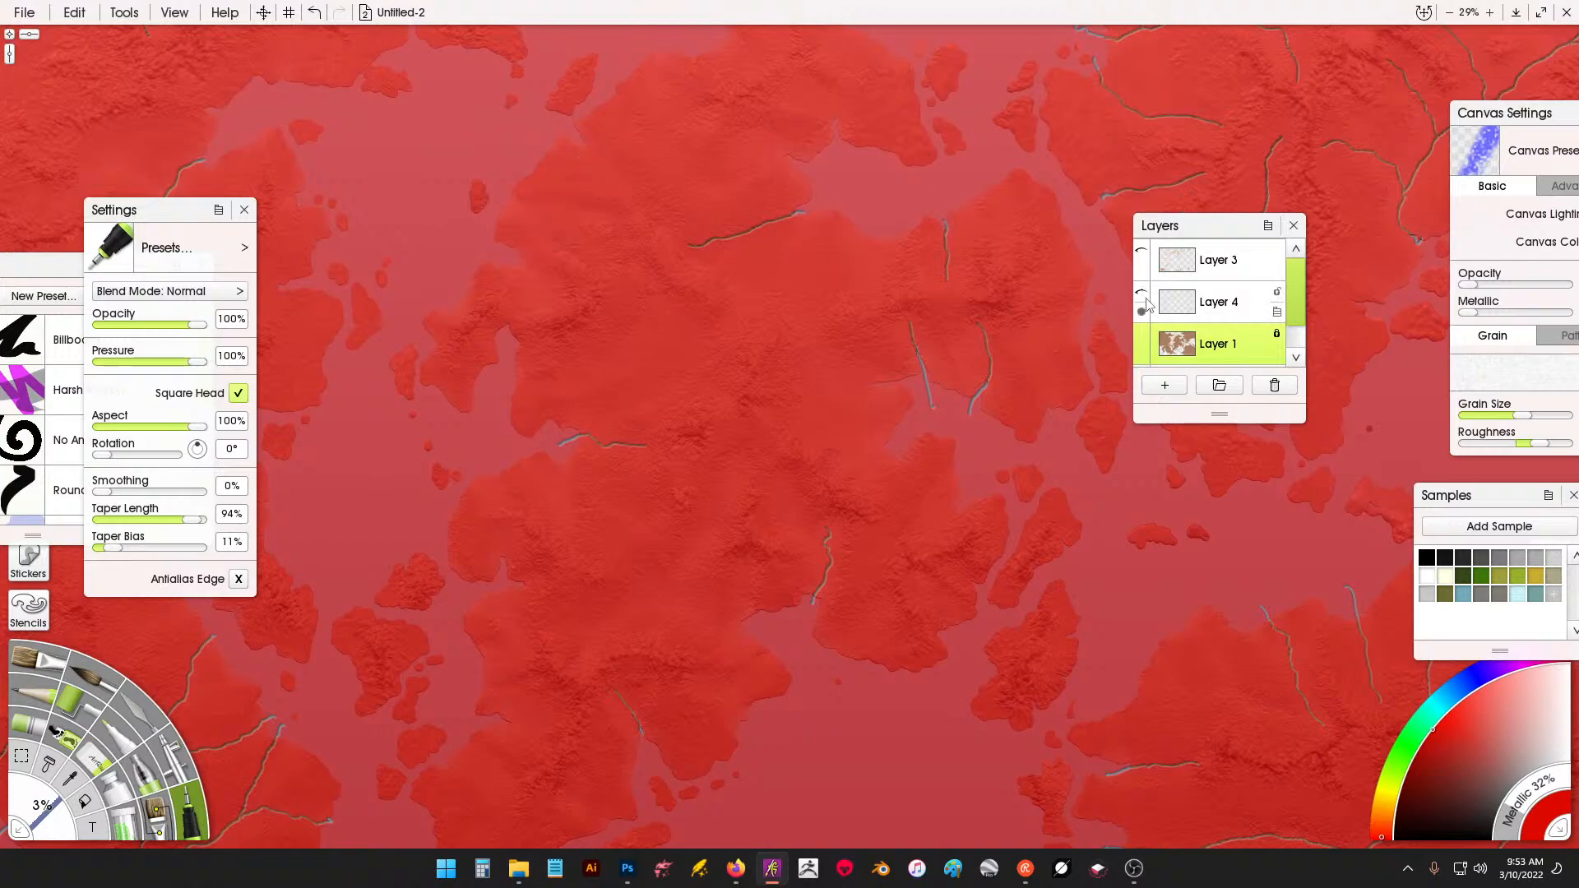
pyautogui.click(1220, 274)
pyautogui.click(1222, 304)
pyautogui.click(1226, 341)
pyautogui.click(1226, 302)
pyautogui.click(1228, 269)
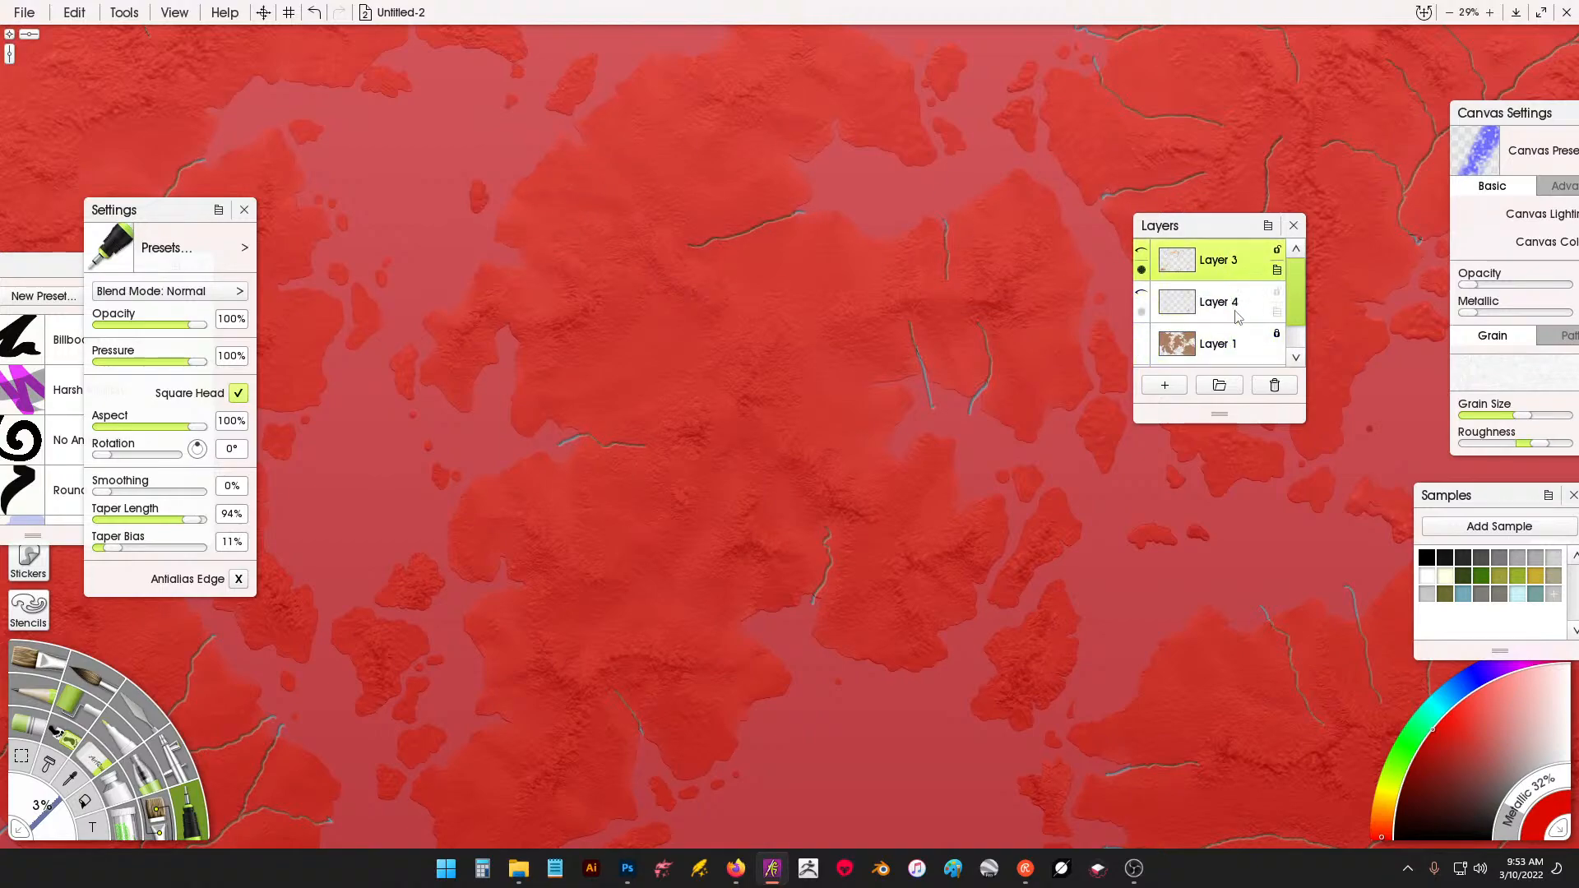
pyautogui.click(1237, 309)
pyautogui.click(1243, 342)
pyautogui.click(1225, 260)
pyautogui.click(1232, 311)
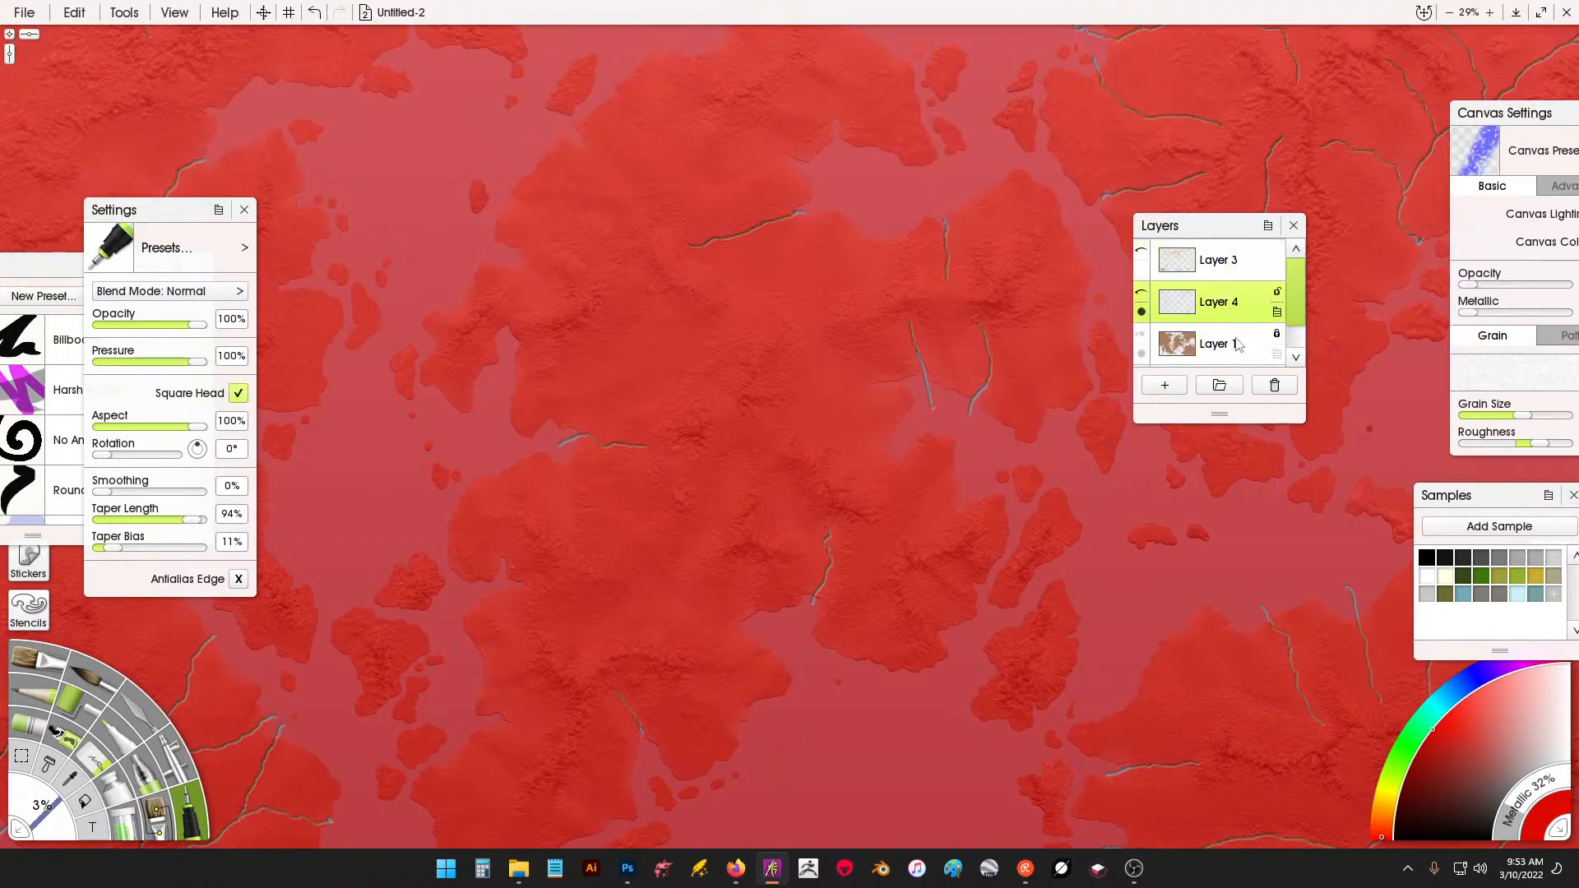
pyautogui.click(1236, 340)
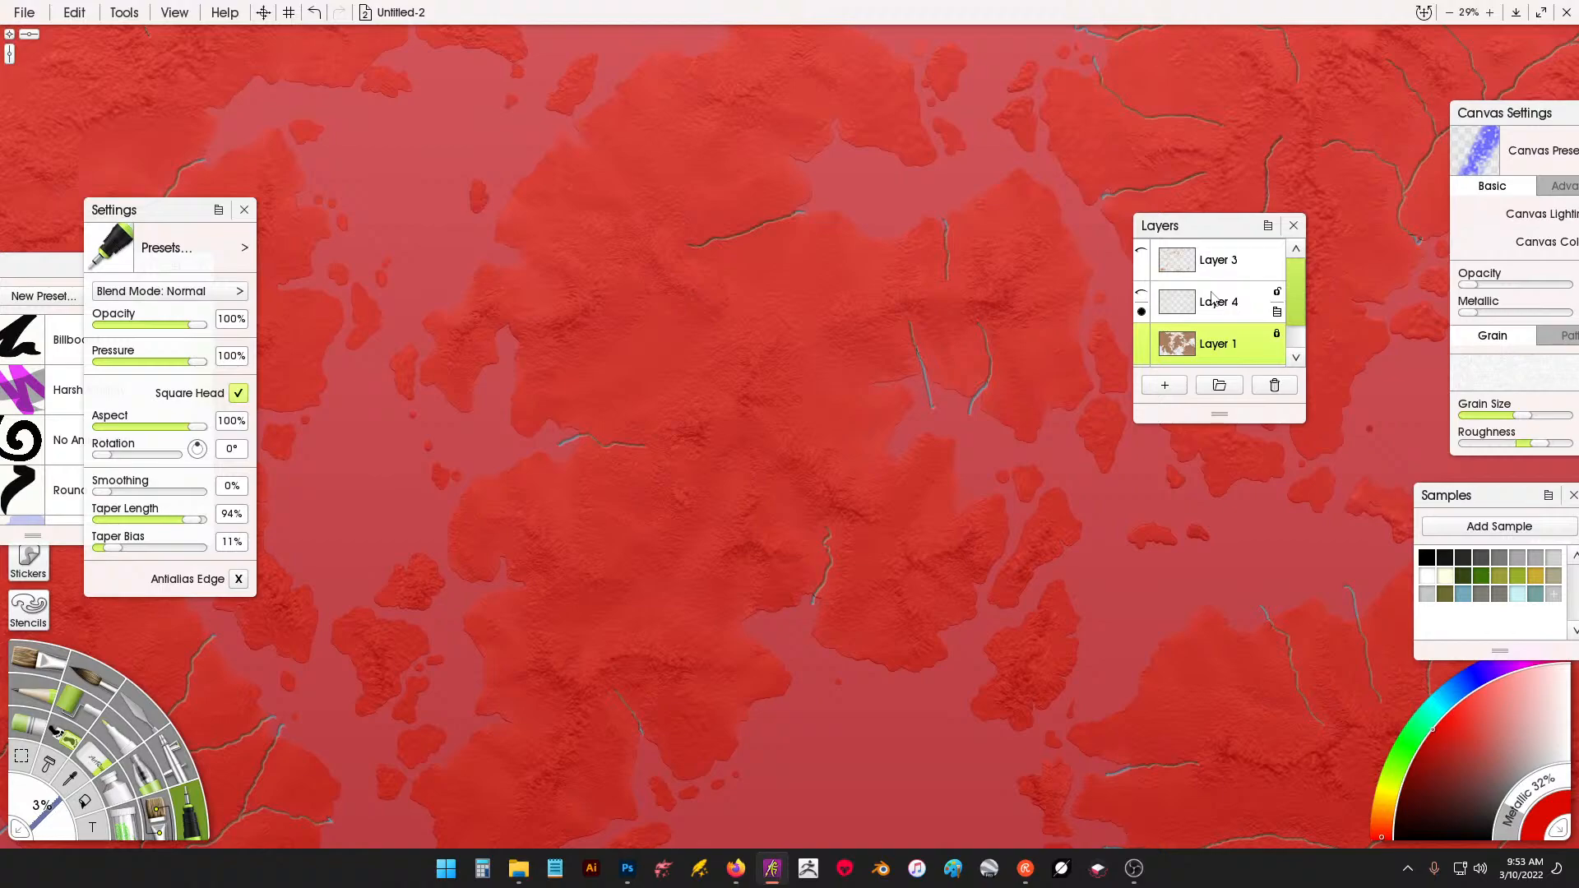
# Unlock Layer 1 and erase the river courses from it across the whole map through the stencil, using the Instant Erase eraser.
pyautogui.click(89, 769)
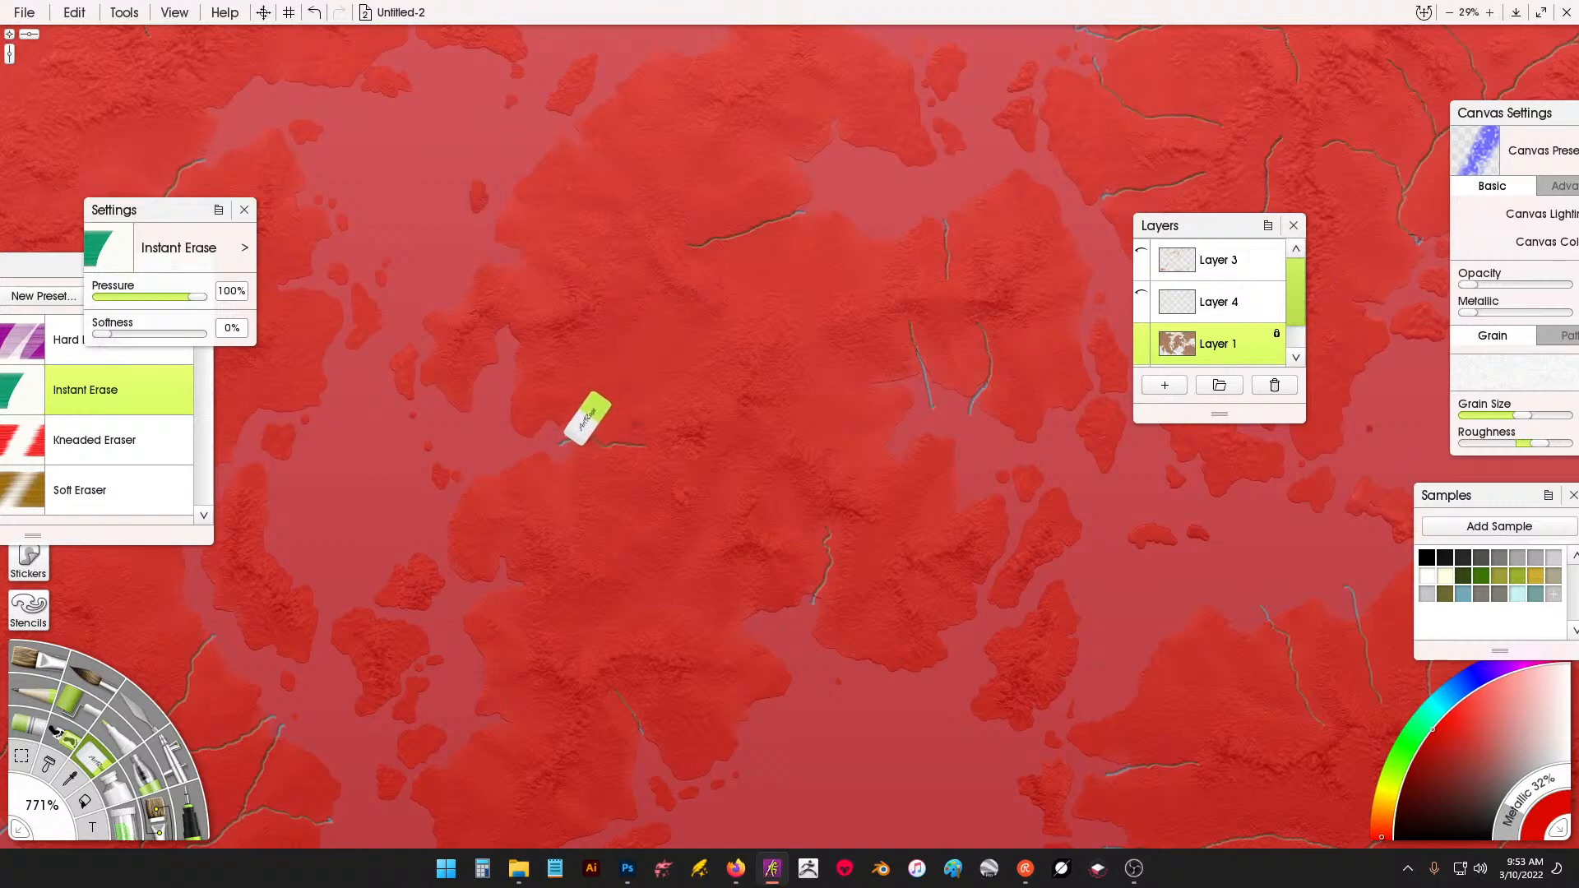
pyautogui.click(1277, 334)
pyautogui.click(1314, 359)
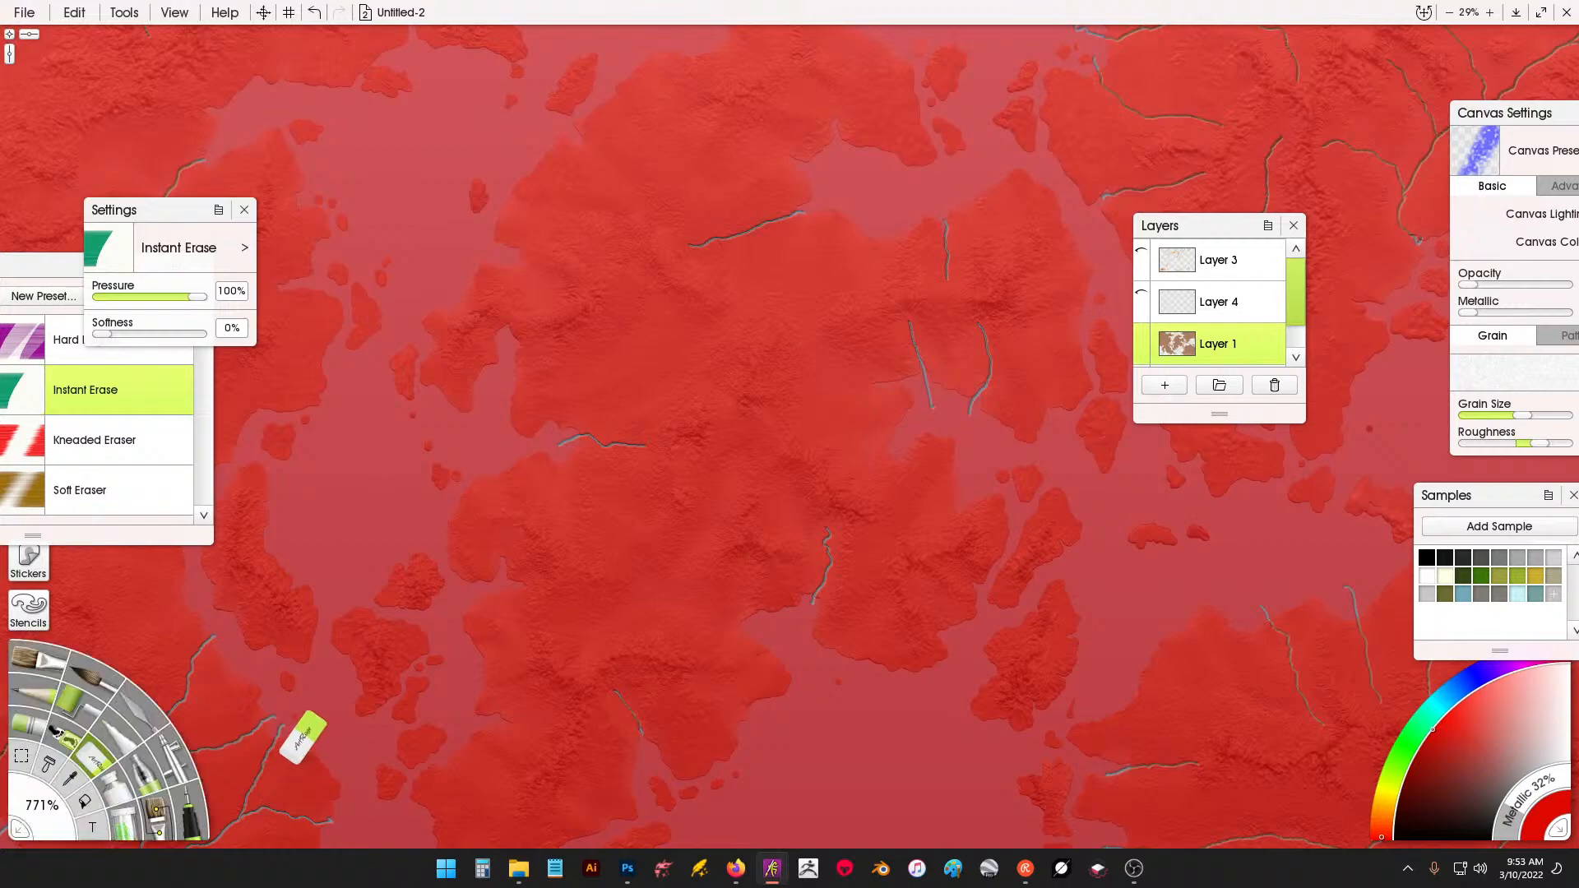
pyautogui.moveTo(361, 557); pyautogui.dragTo(539, 509)
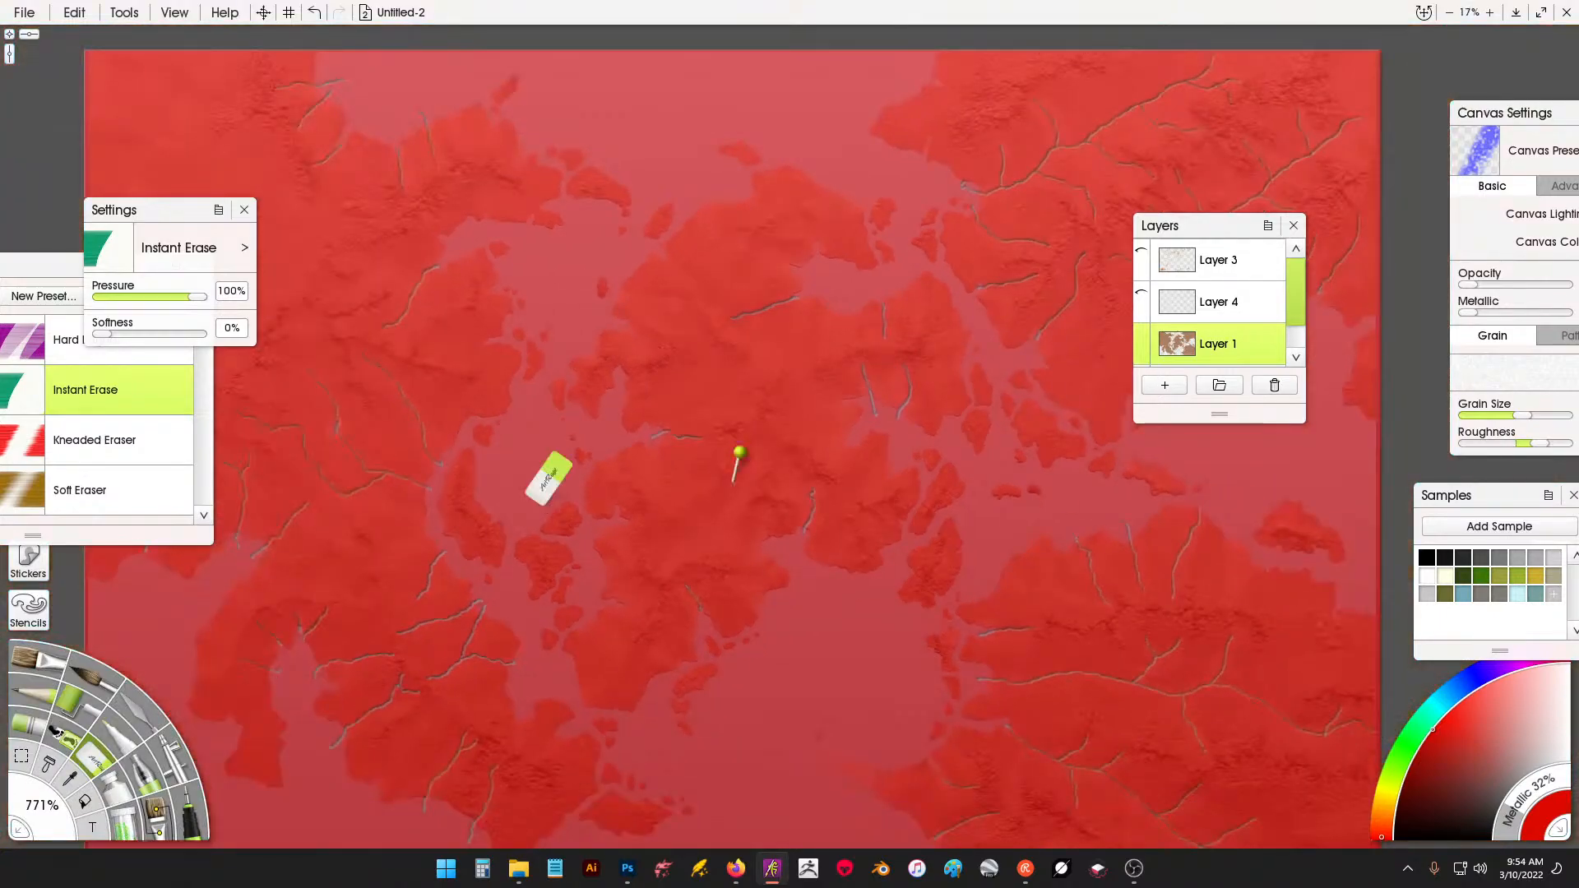
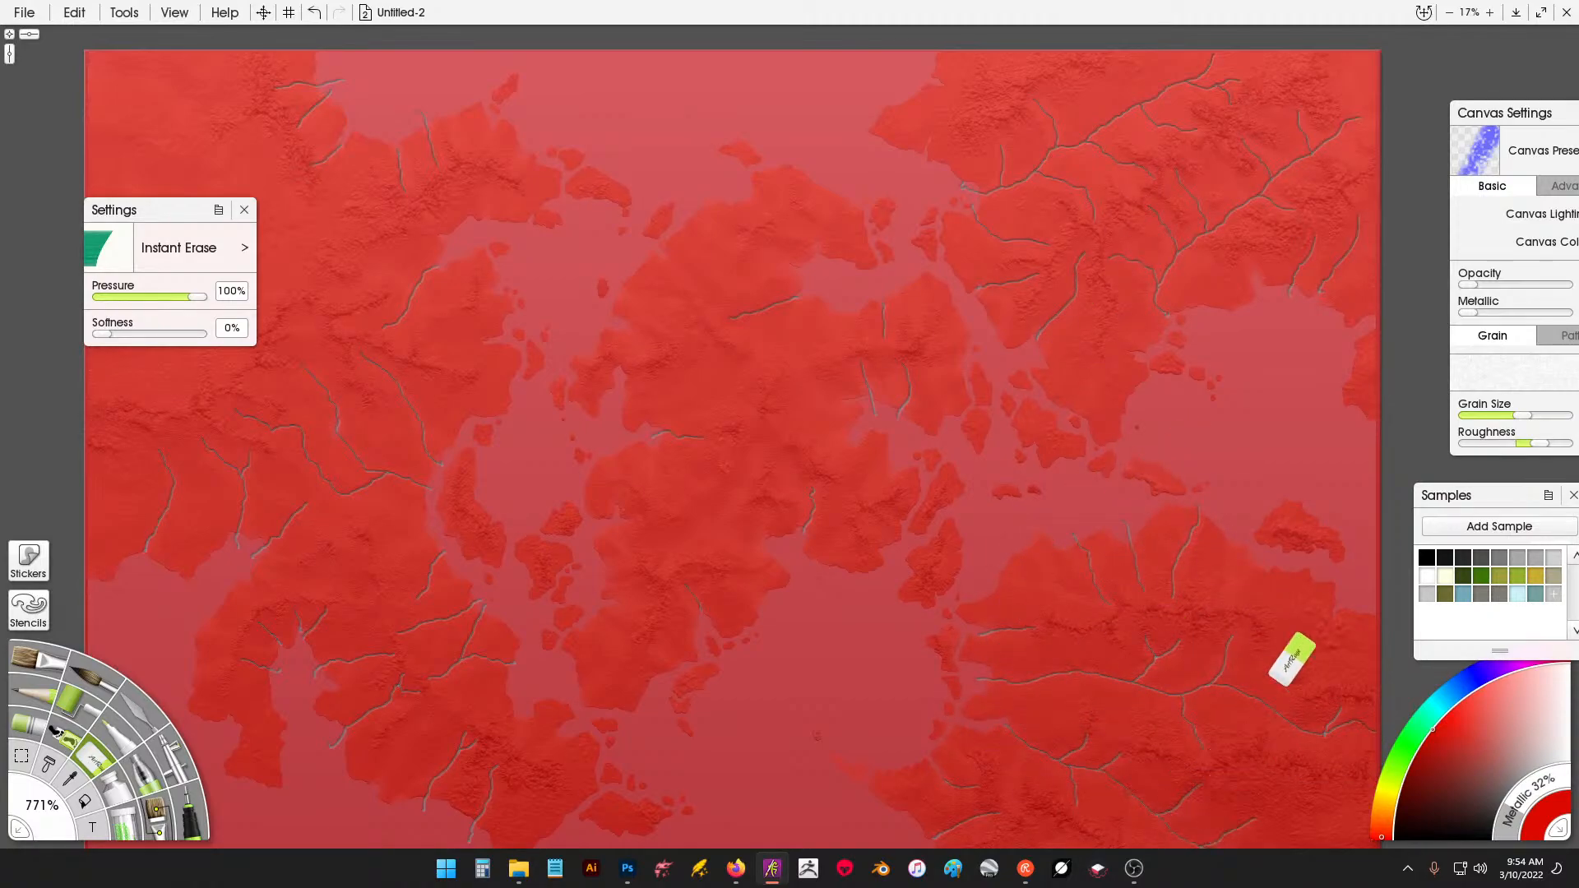
pyautogui.moveTo(1290, 710); pyautogui.dragTo(1259, 675)
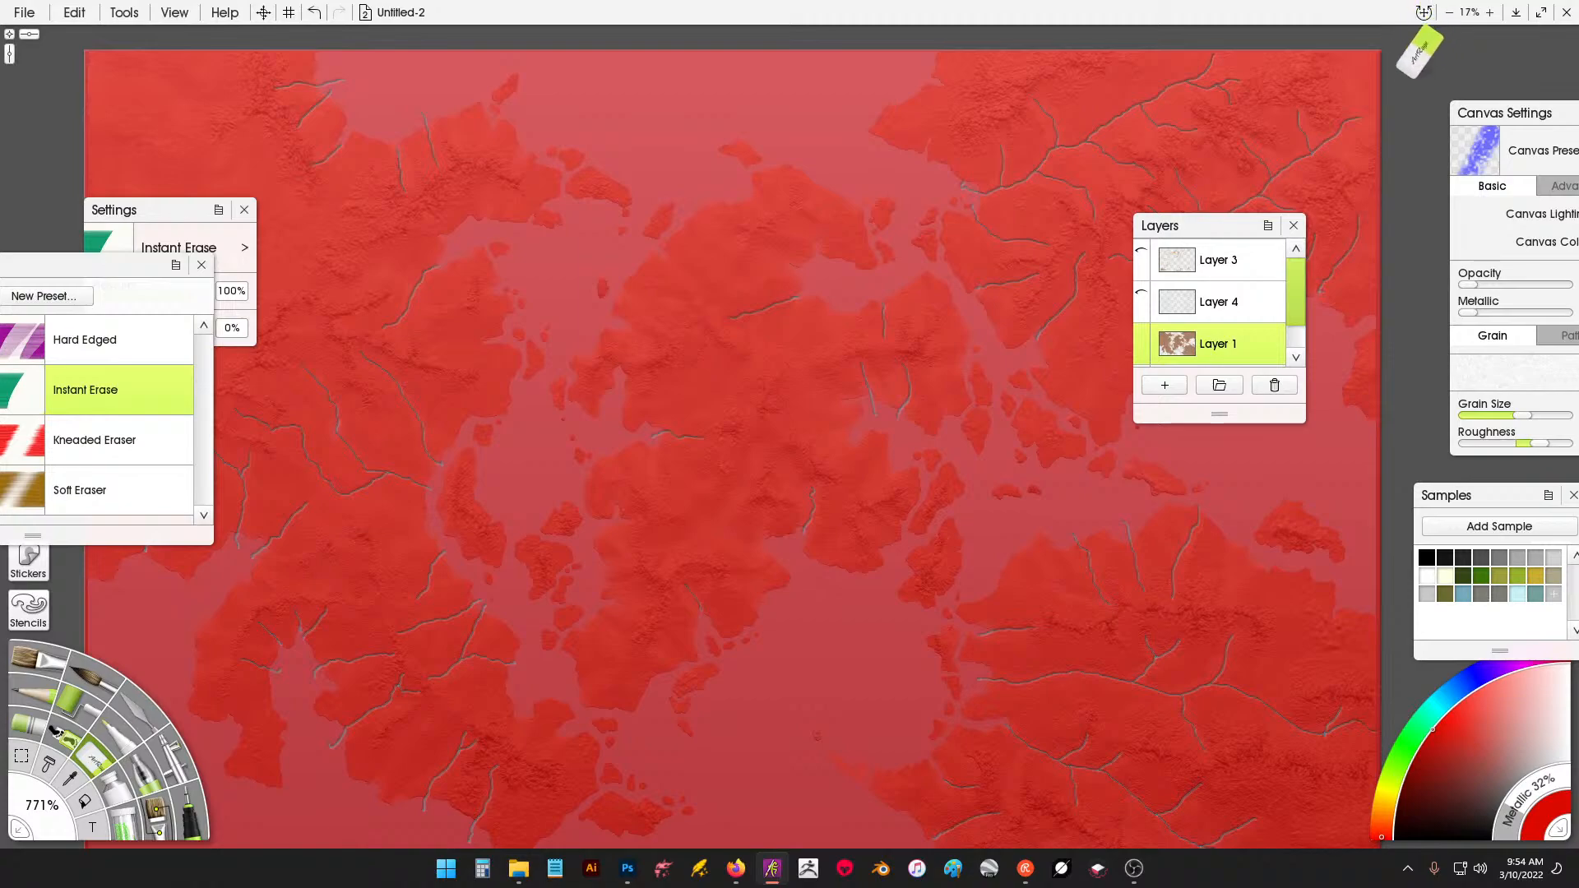
pyautogui.moveTo(1435, 94); pyautogui.dragTo(1188, 9)
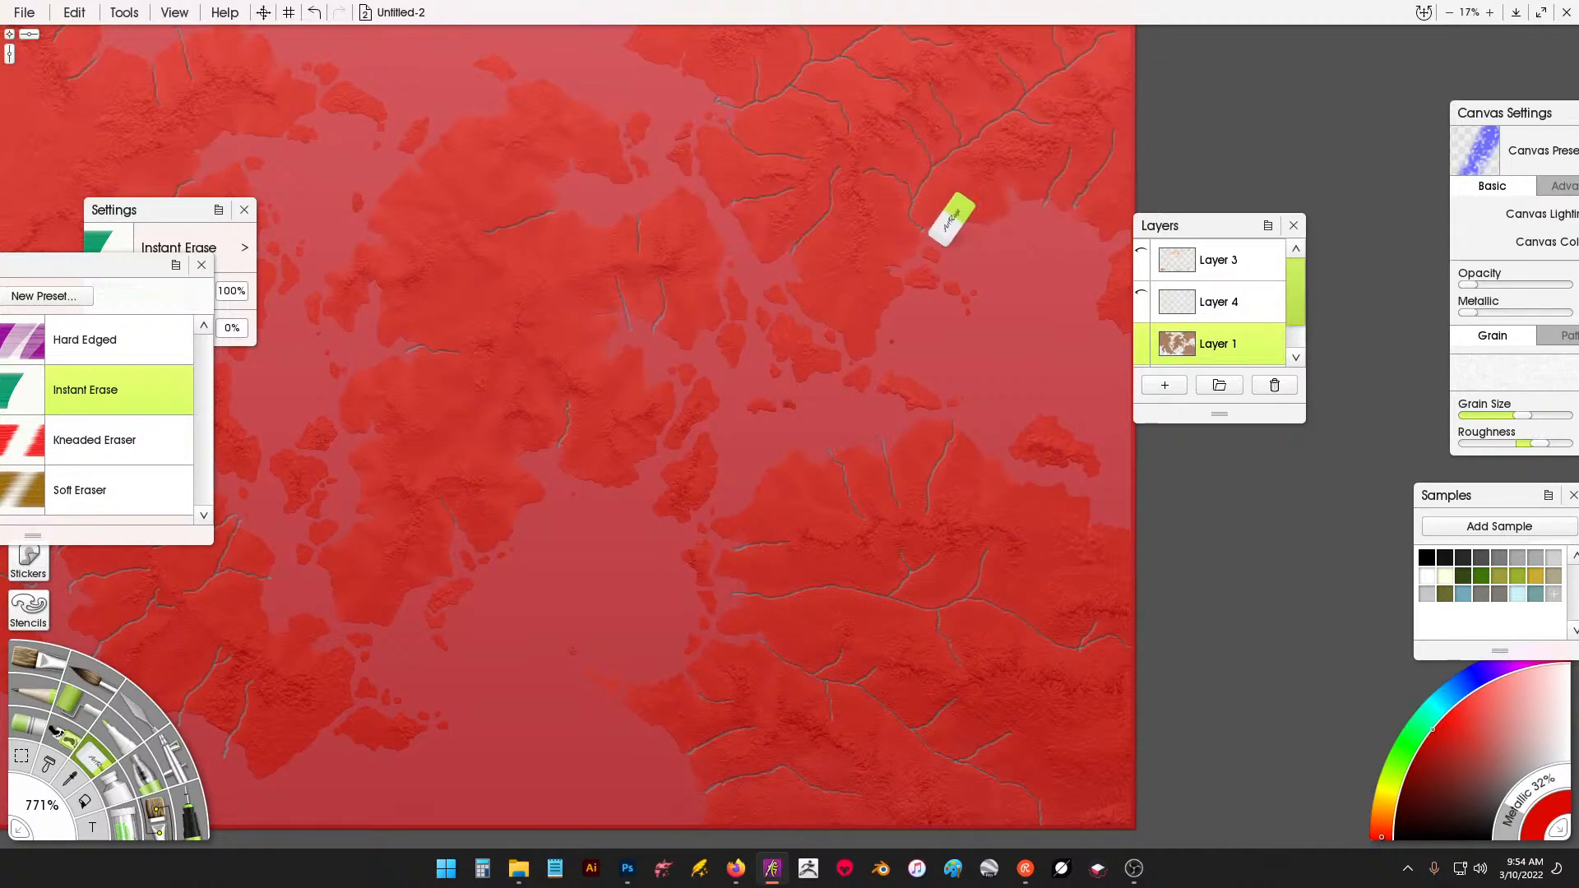
pyautogui.moveTo(323, 484)
pyautogui.mouseDown()
pyautogui.moveTo(236, 684)
pyautogui.moveTo(451, 692)
pyautogui.moveTo(703, 546)
pyautogui.moveTo(837, 411)
pyautogui.moveTo(886, 471)
pyautogui.moveTo(910, 617)
pyautogui.moveTo(1027, 766)
pyautogui.moveTo(1145, 772)
pyautogui.mouseUp()
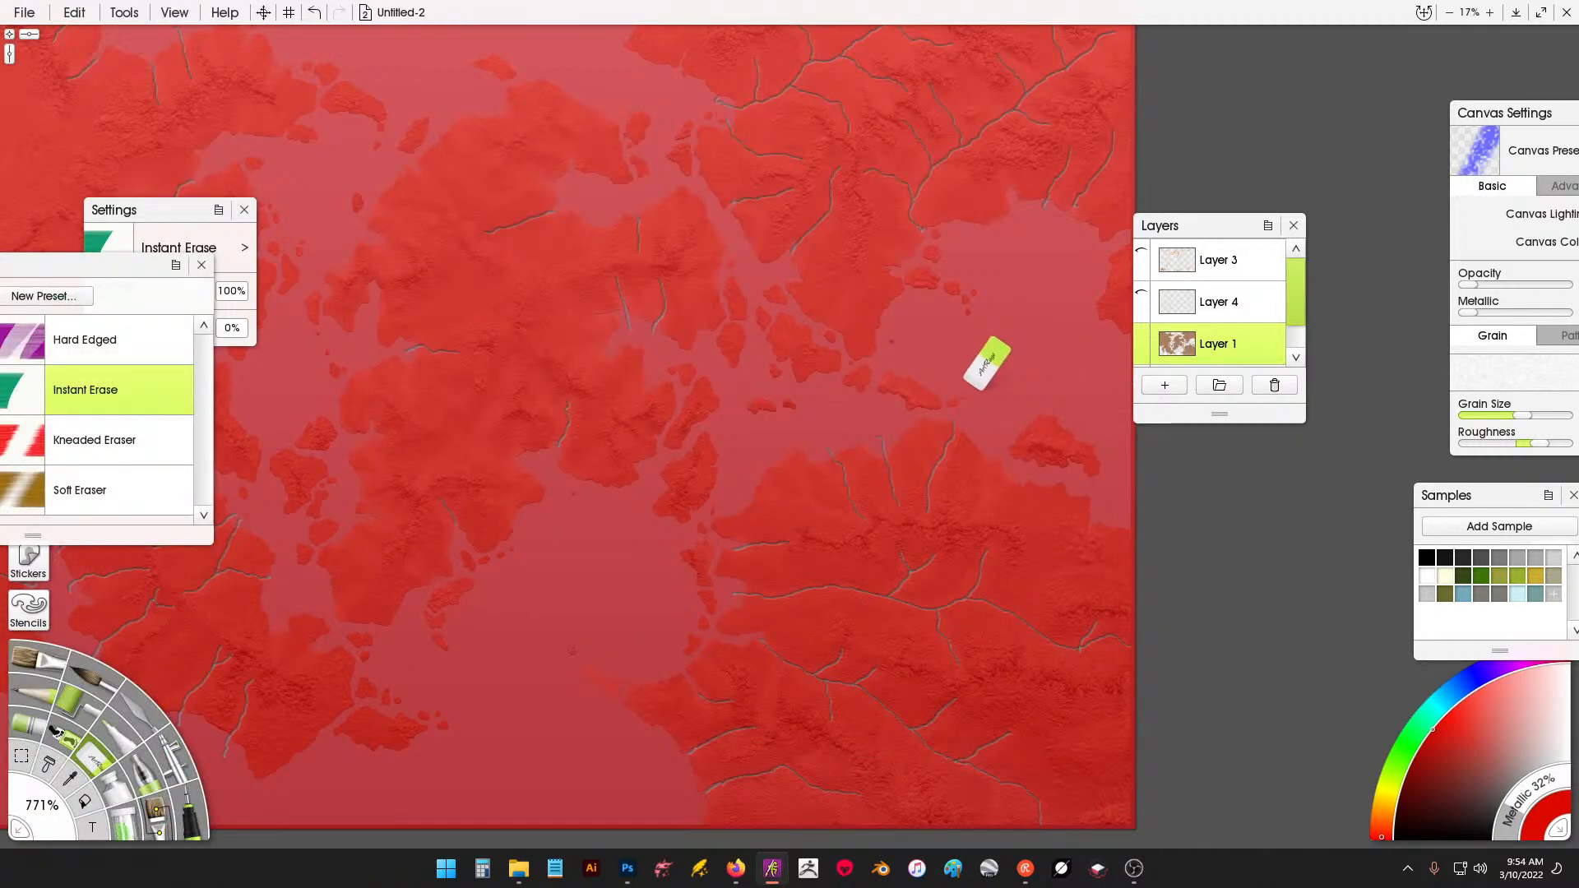
# Remove the river stencil from the canvas and lock Layer 1 again.
pyautogui.rightClick(992, 356)
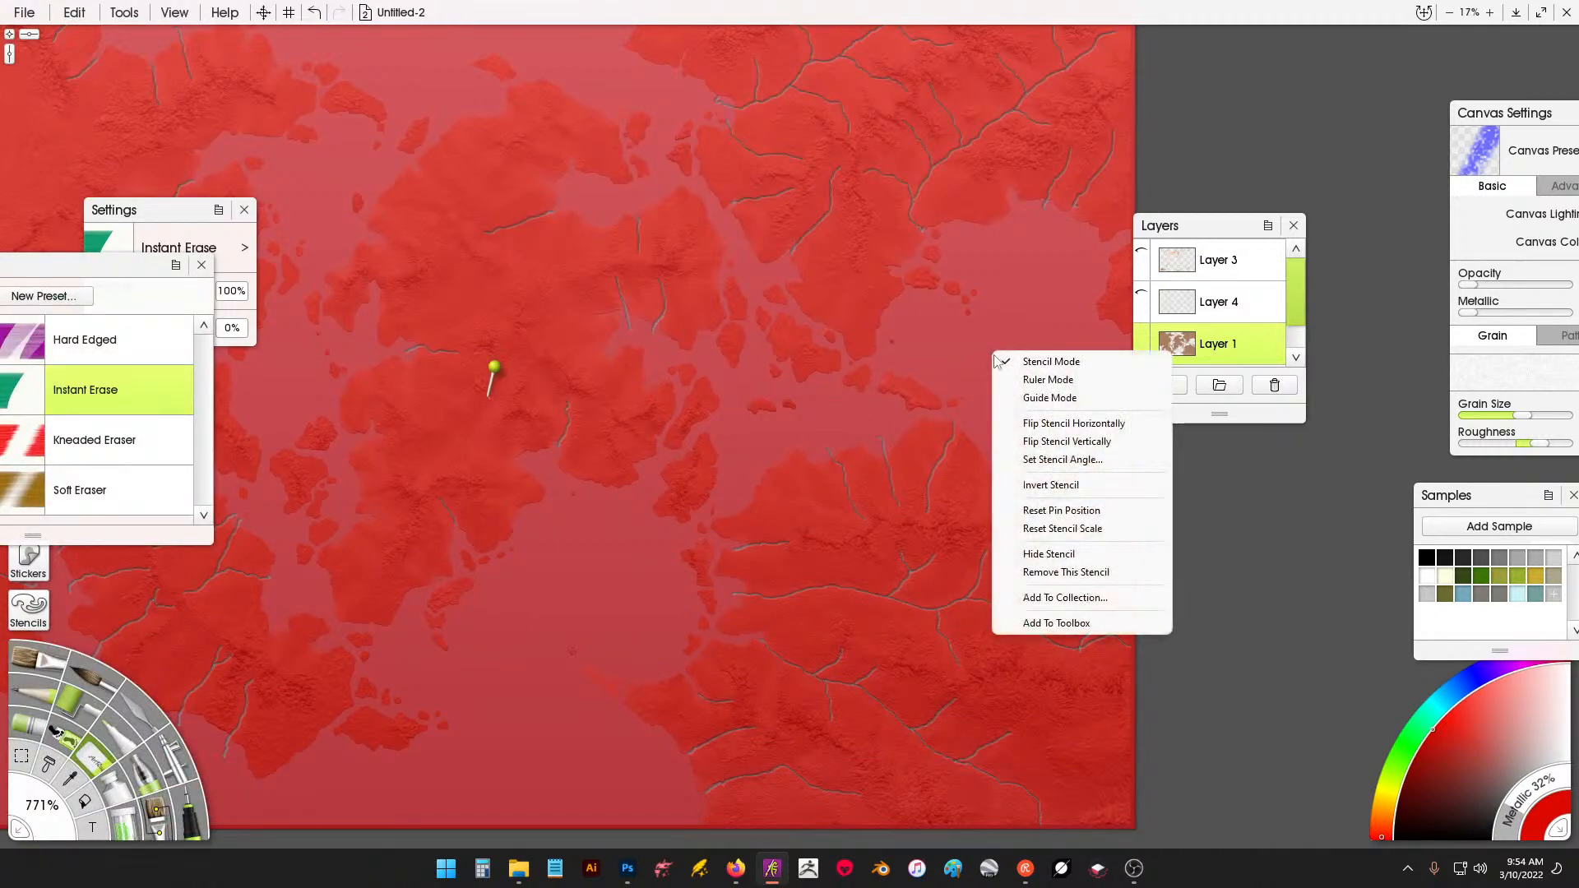
pyautogui.click(1066, 572)
pyautogui.scroll(5, 592, 296)
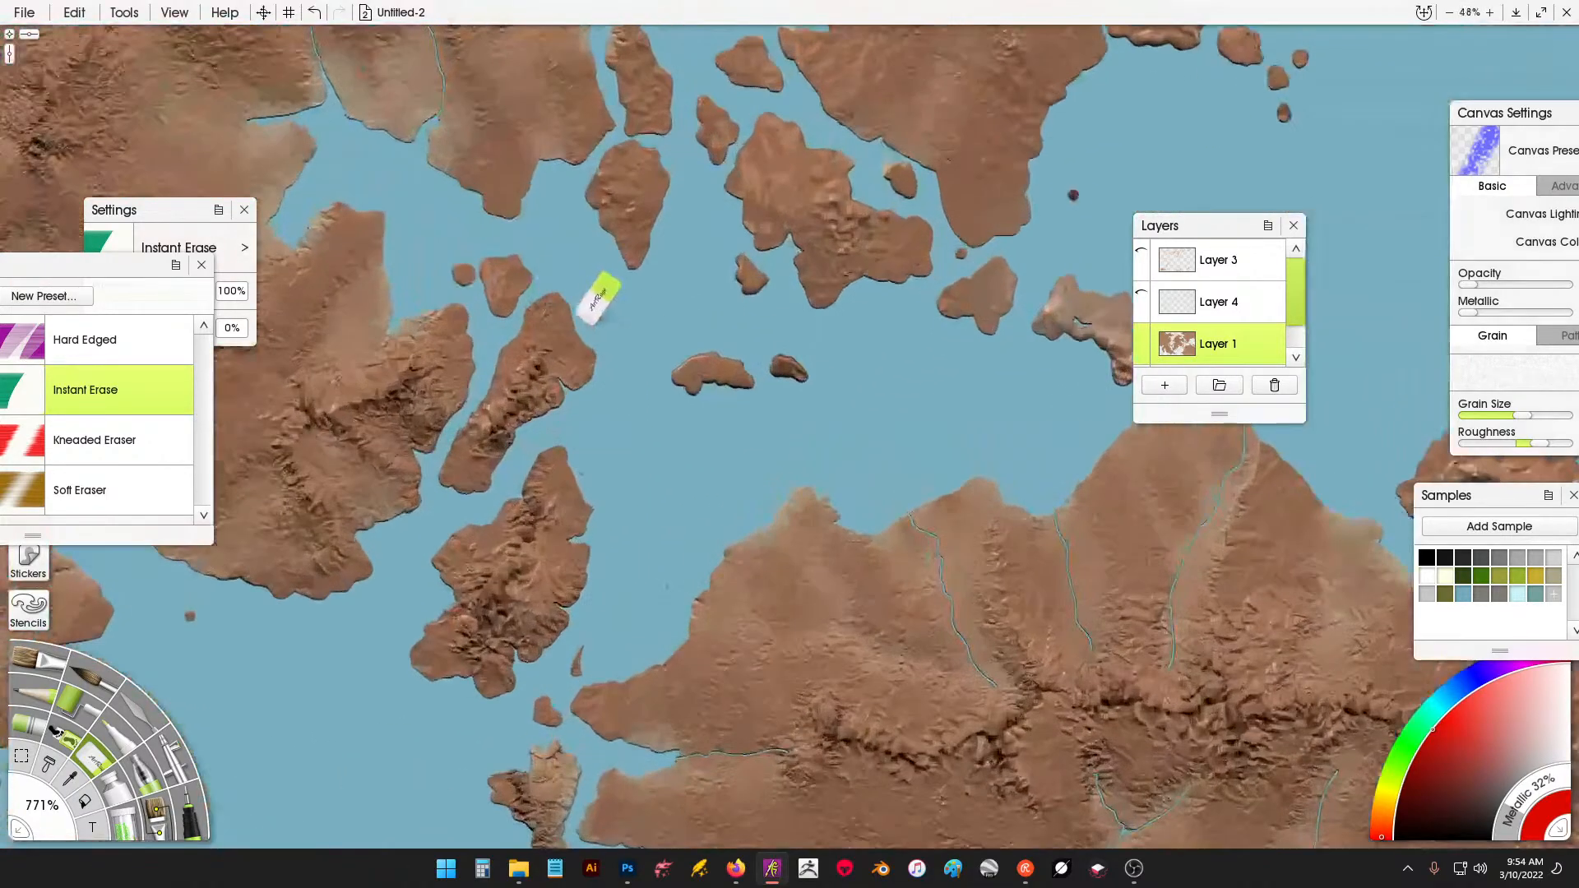
pyautogui.moveTo(643, 316)
pyautogui.mouseDown()
pyautogui.moveTo(1259, 390)
pyautogui.moveTo(1287, 350)
pyautogui.moveTo(1225, 245)
pyautogui.moveTo(930, 517)
pyautogui.moveTo(589, 602)
pyautogui.mouseUp()
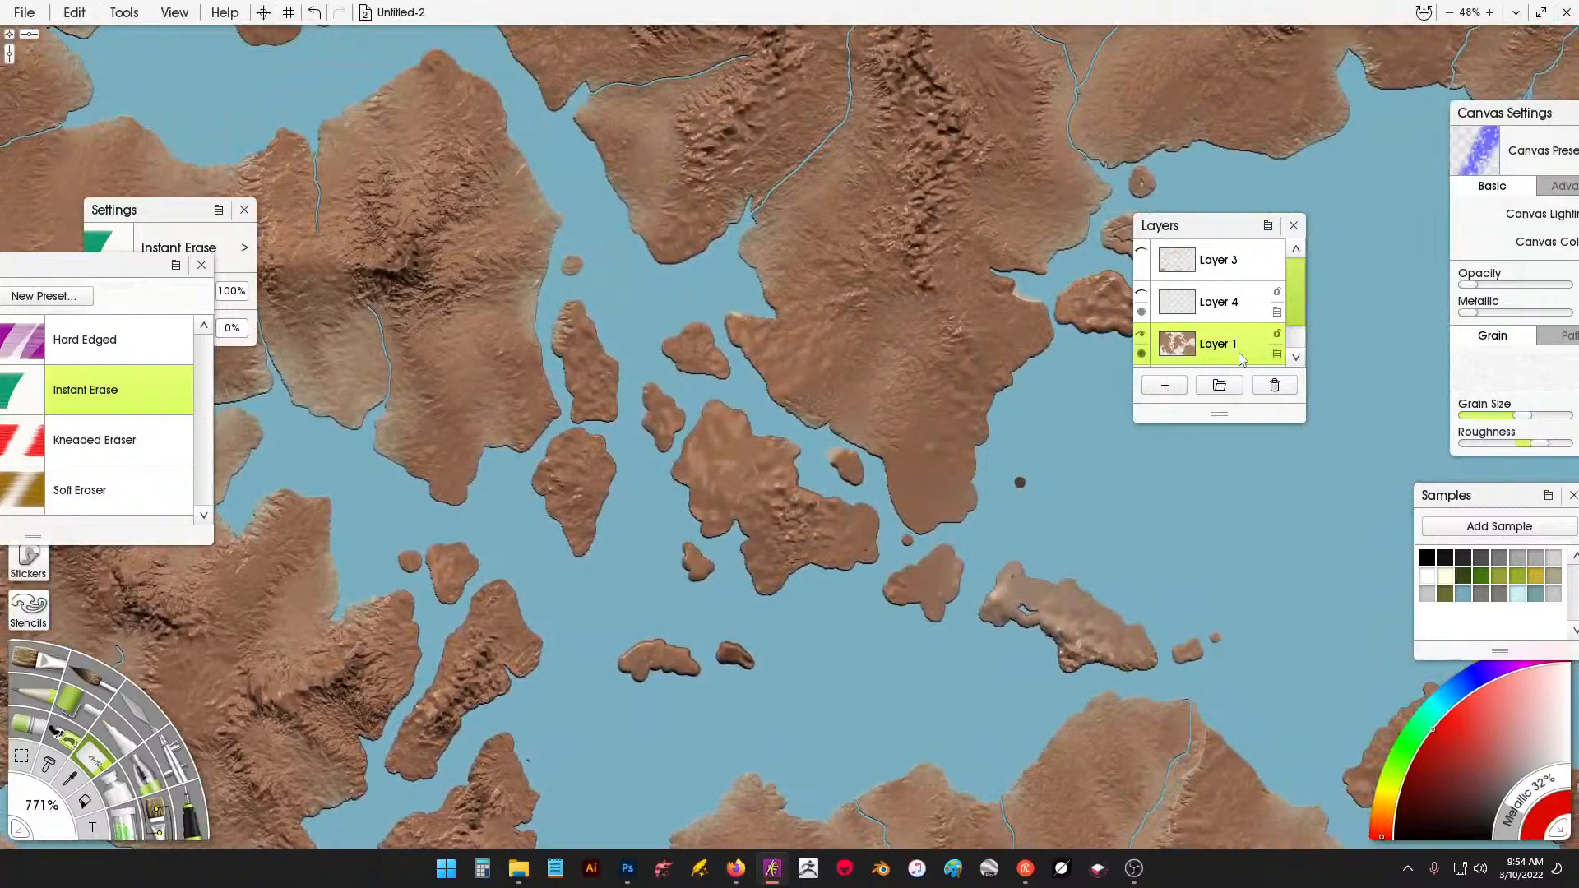
pyautogui.click(1277, 337)
pyautogui.click(1325, 362)
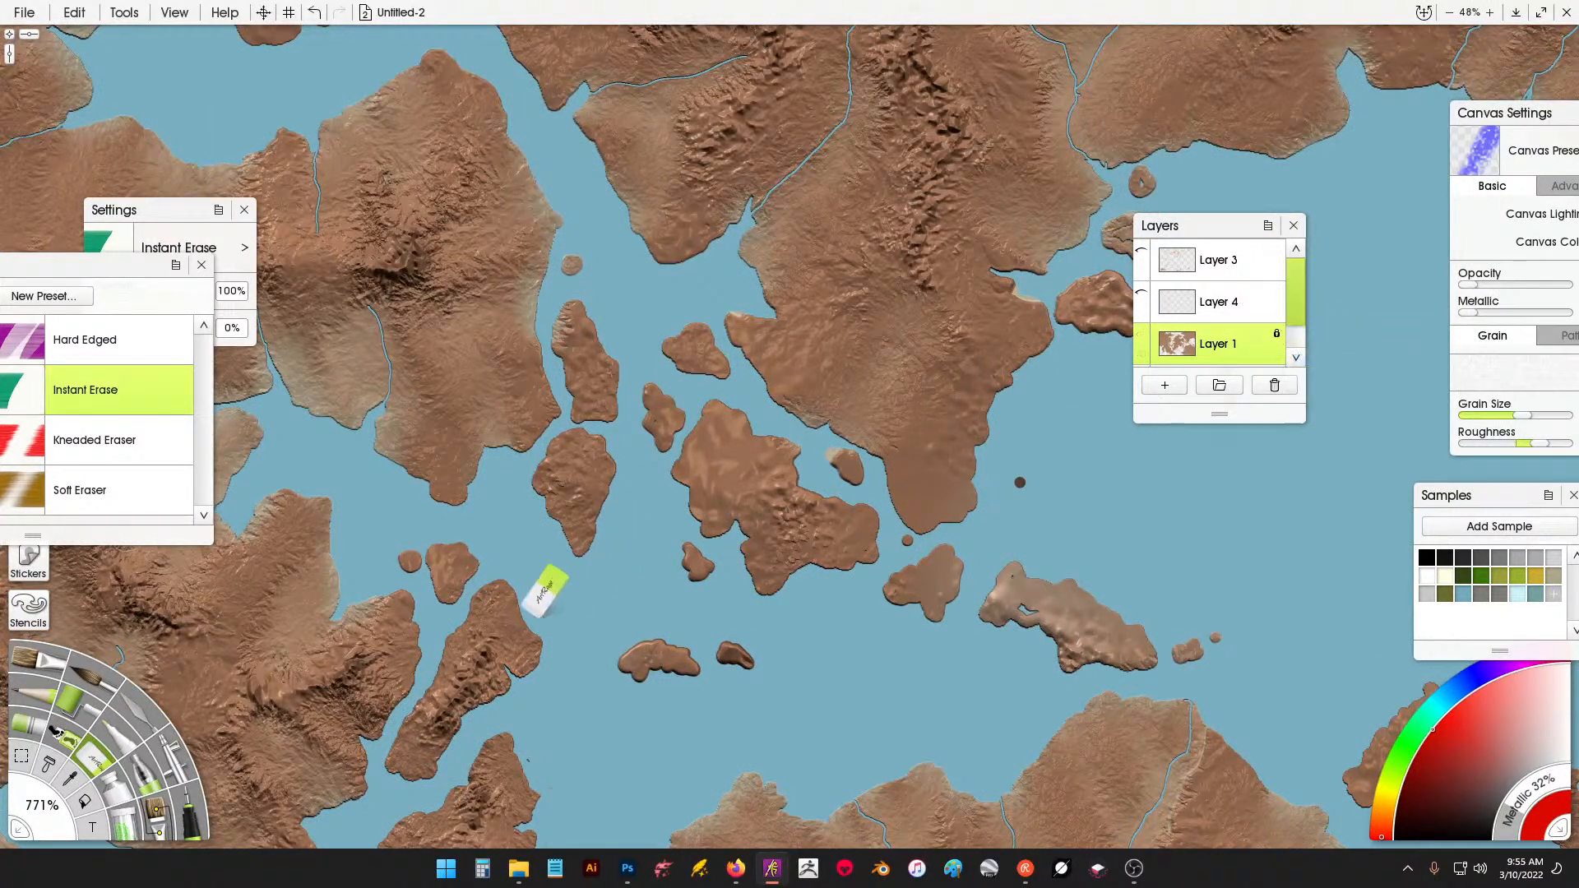
# Switch to the palette knife's Instant Blur preset with pressure and softness at 6%.
pyautogui.click(148, 714)
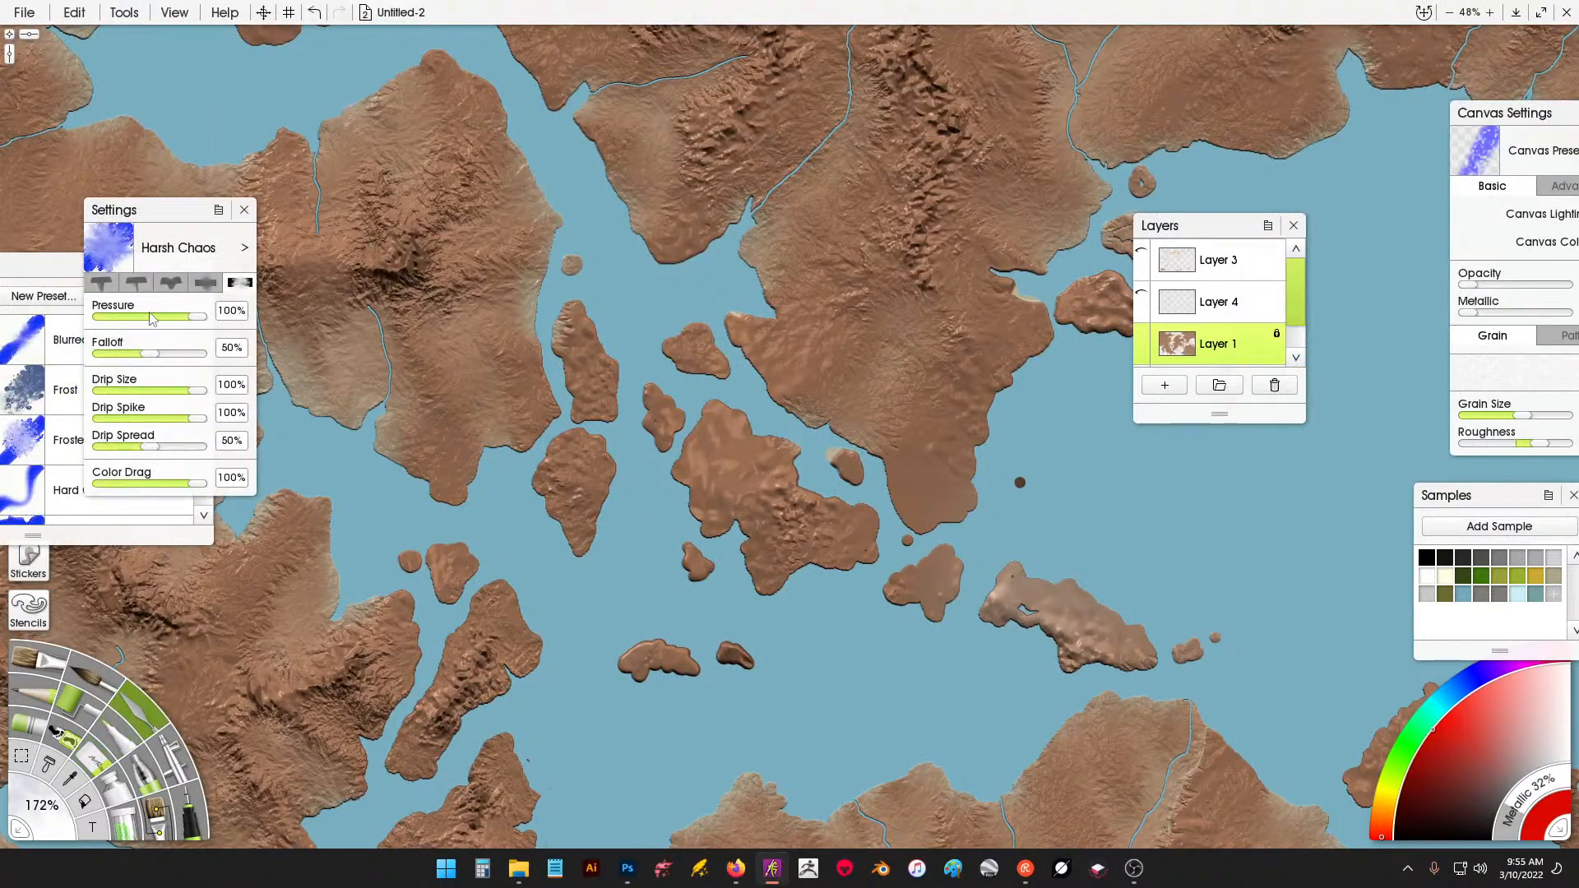
pyautogui.click(67, 286)
pyautogui.scroll(-6, 123, 436)
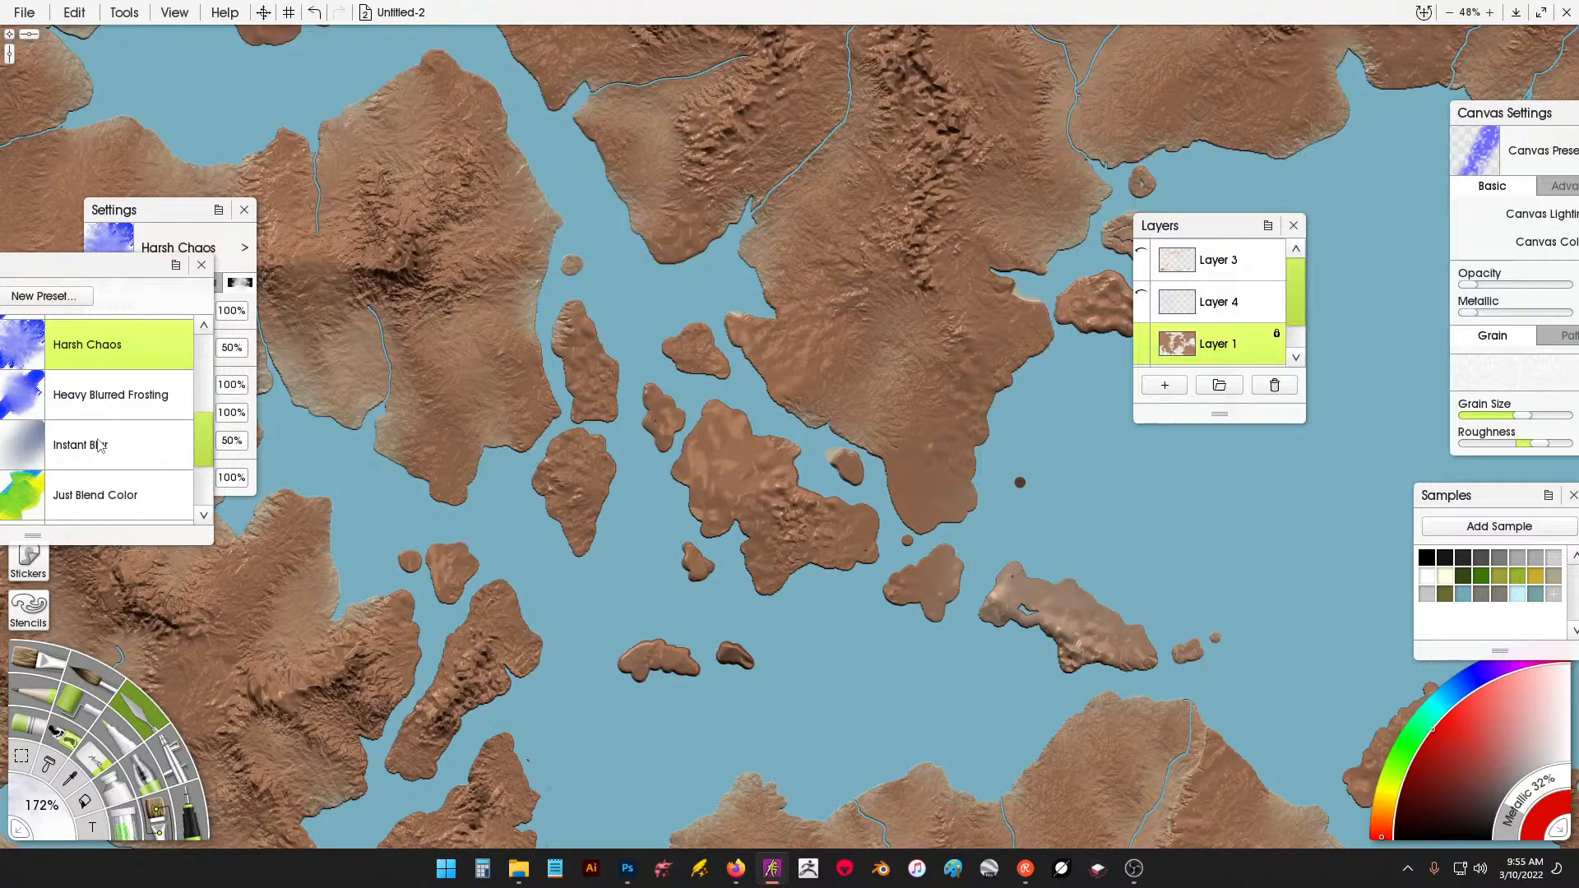
pyautogui.click(99, 445)
pyautogui.click(111, 317)
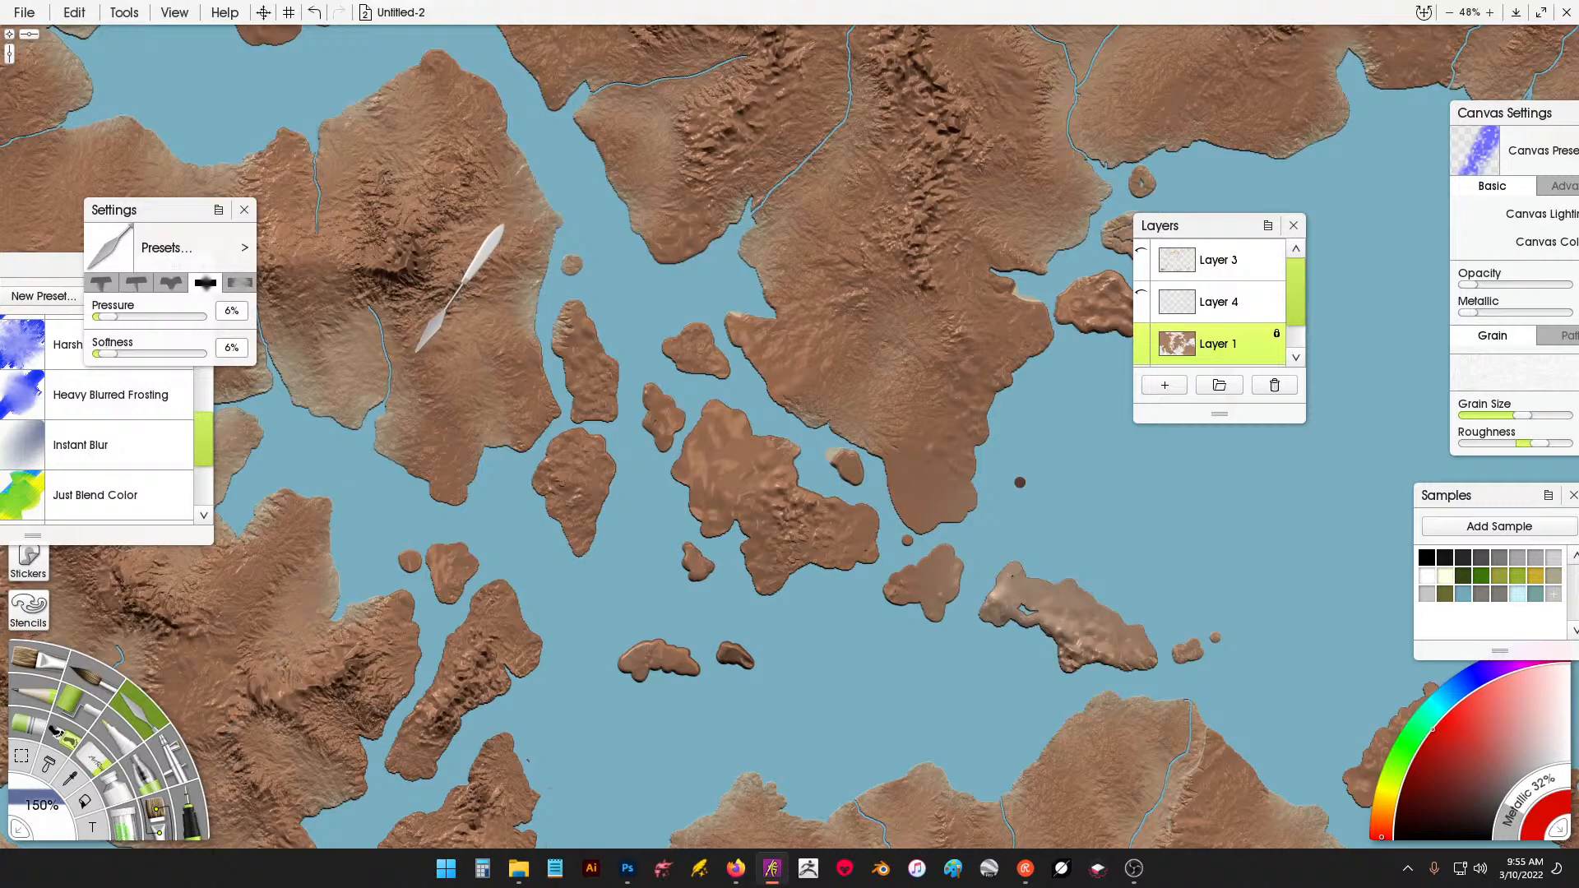
# Blur the land edges along the rivers of the northern continent, including the long main river's tributaries up to the northeast.
pyautogui.moveTo(385, 393); pyautogui.dragTo(557, 515)
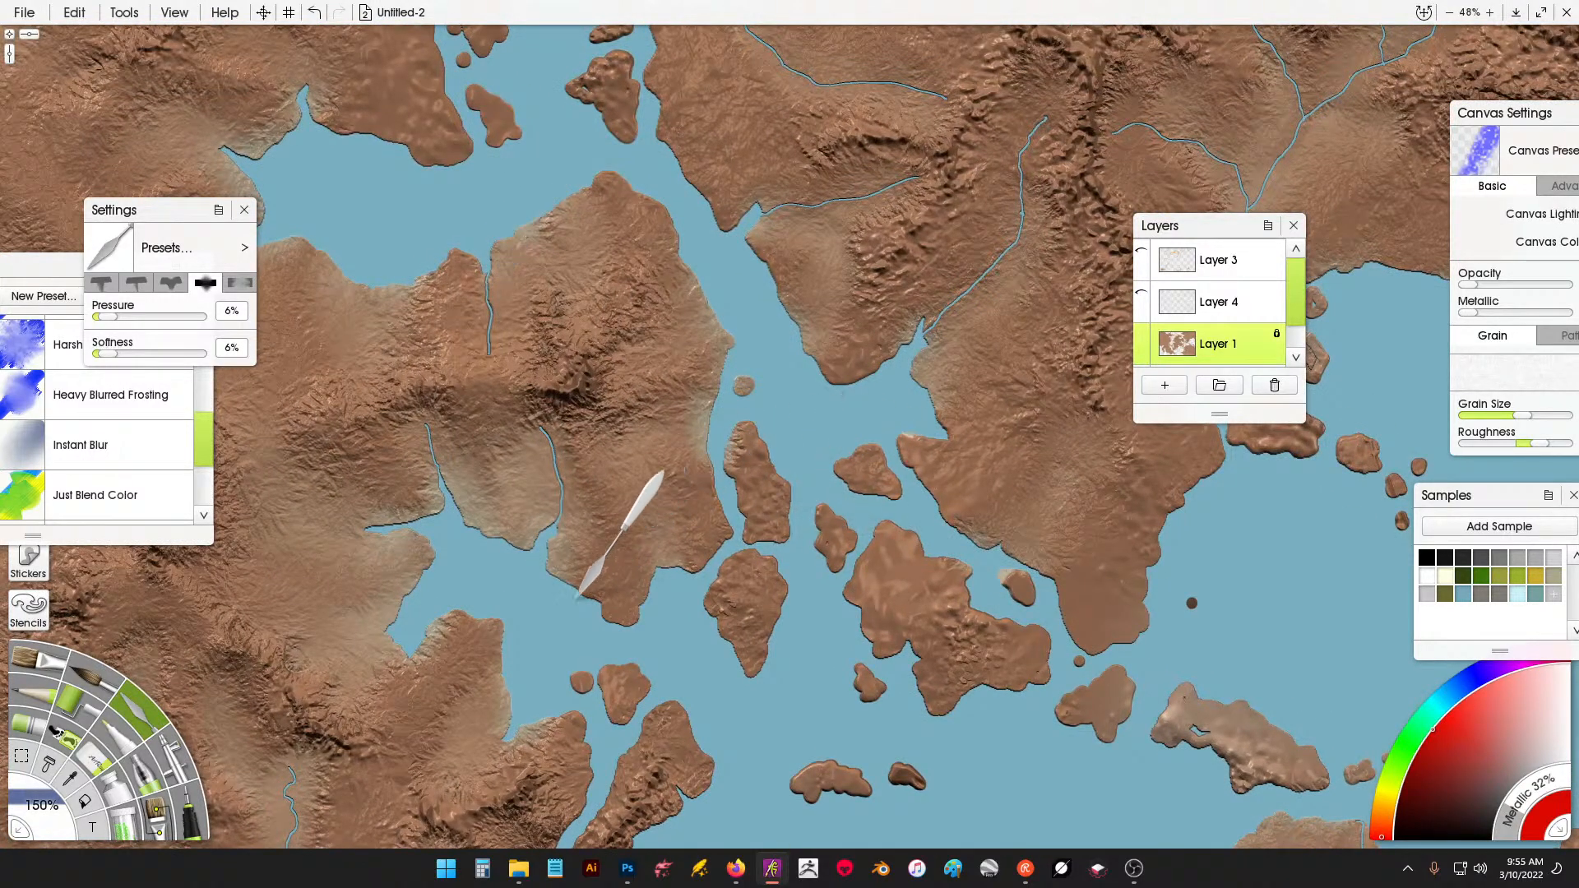
pyautogui.moveTo(891, 389); pyautogui.dragTo(631, 586)
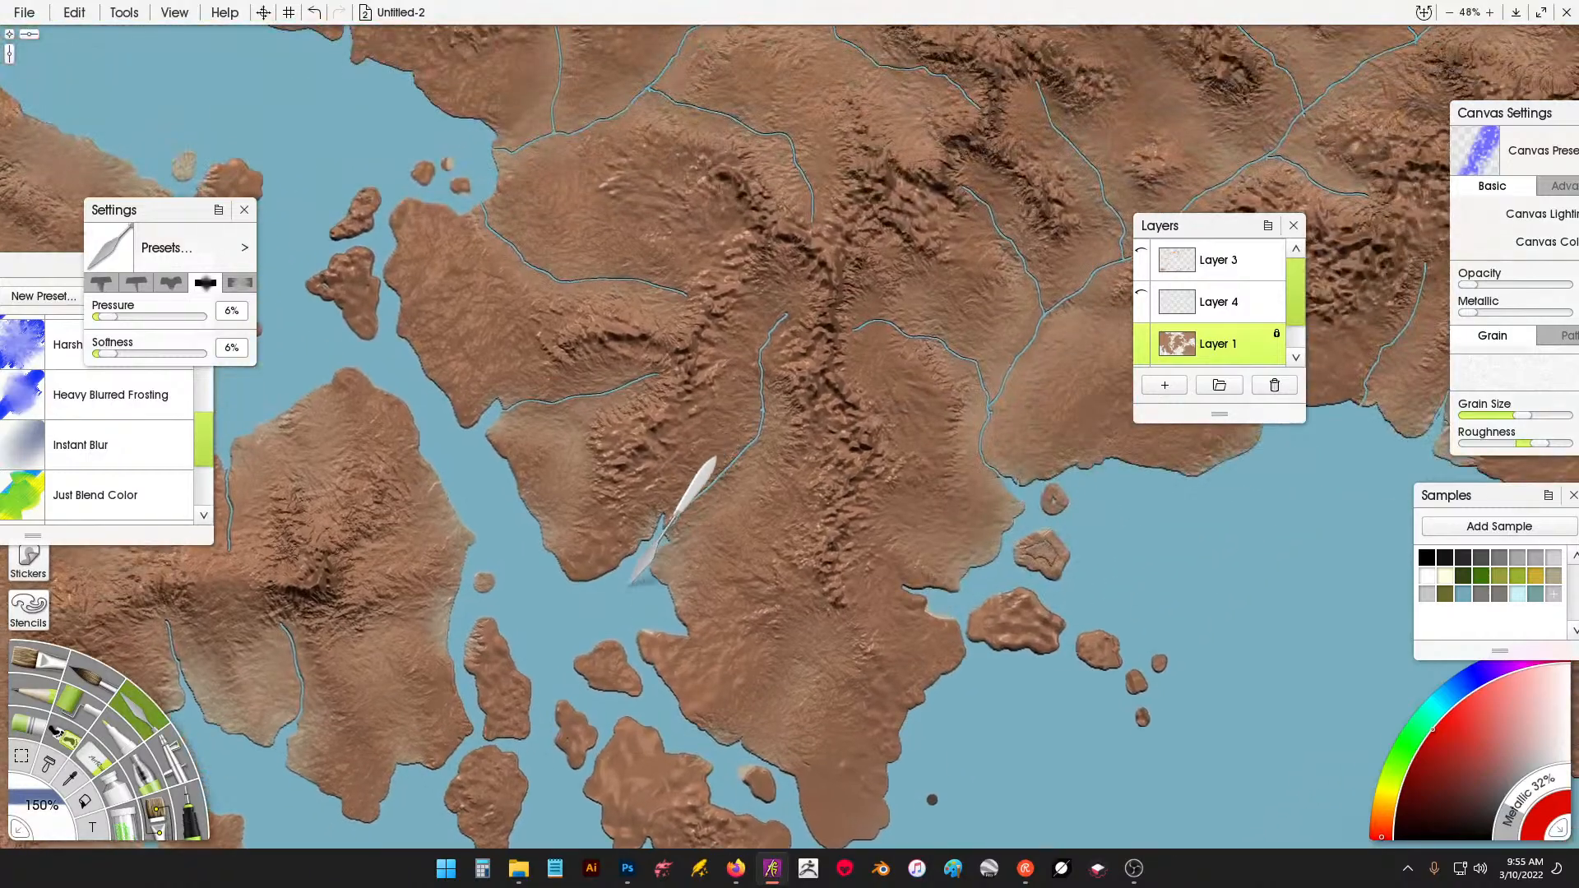
pyautogui.moveTo(854, 323); pyautogui.dragTo(922, 333)
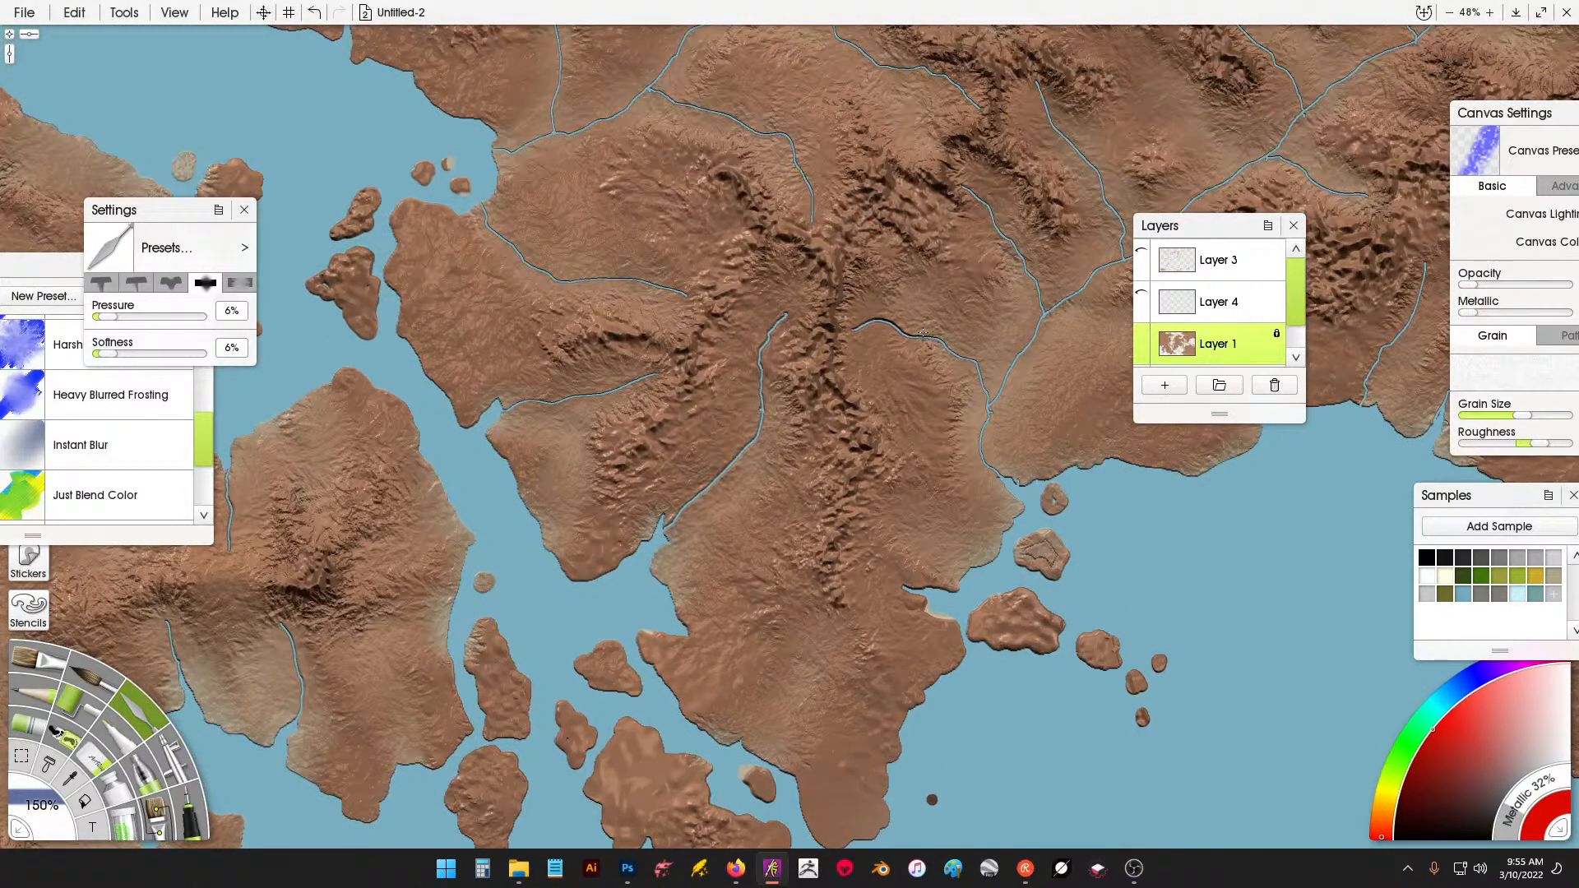
pyautogui.moveTo(1022, 264); pyautogui.dragTo(748, 430)
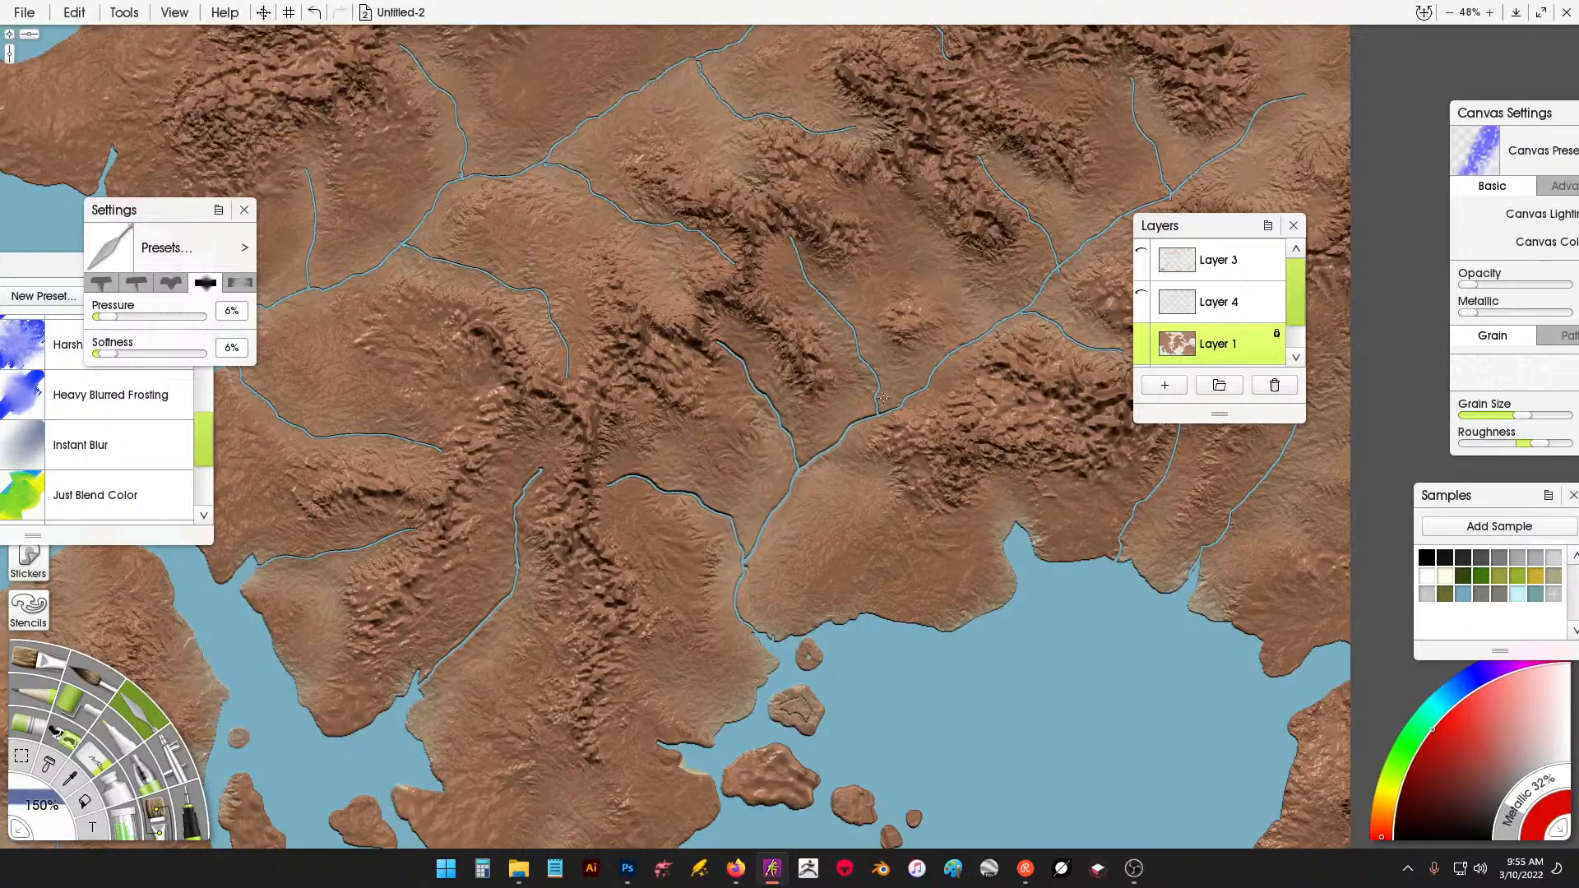
pyautogui.moveTo(865, 389); pyautogui.dragTo(627, 477)
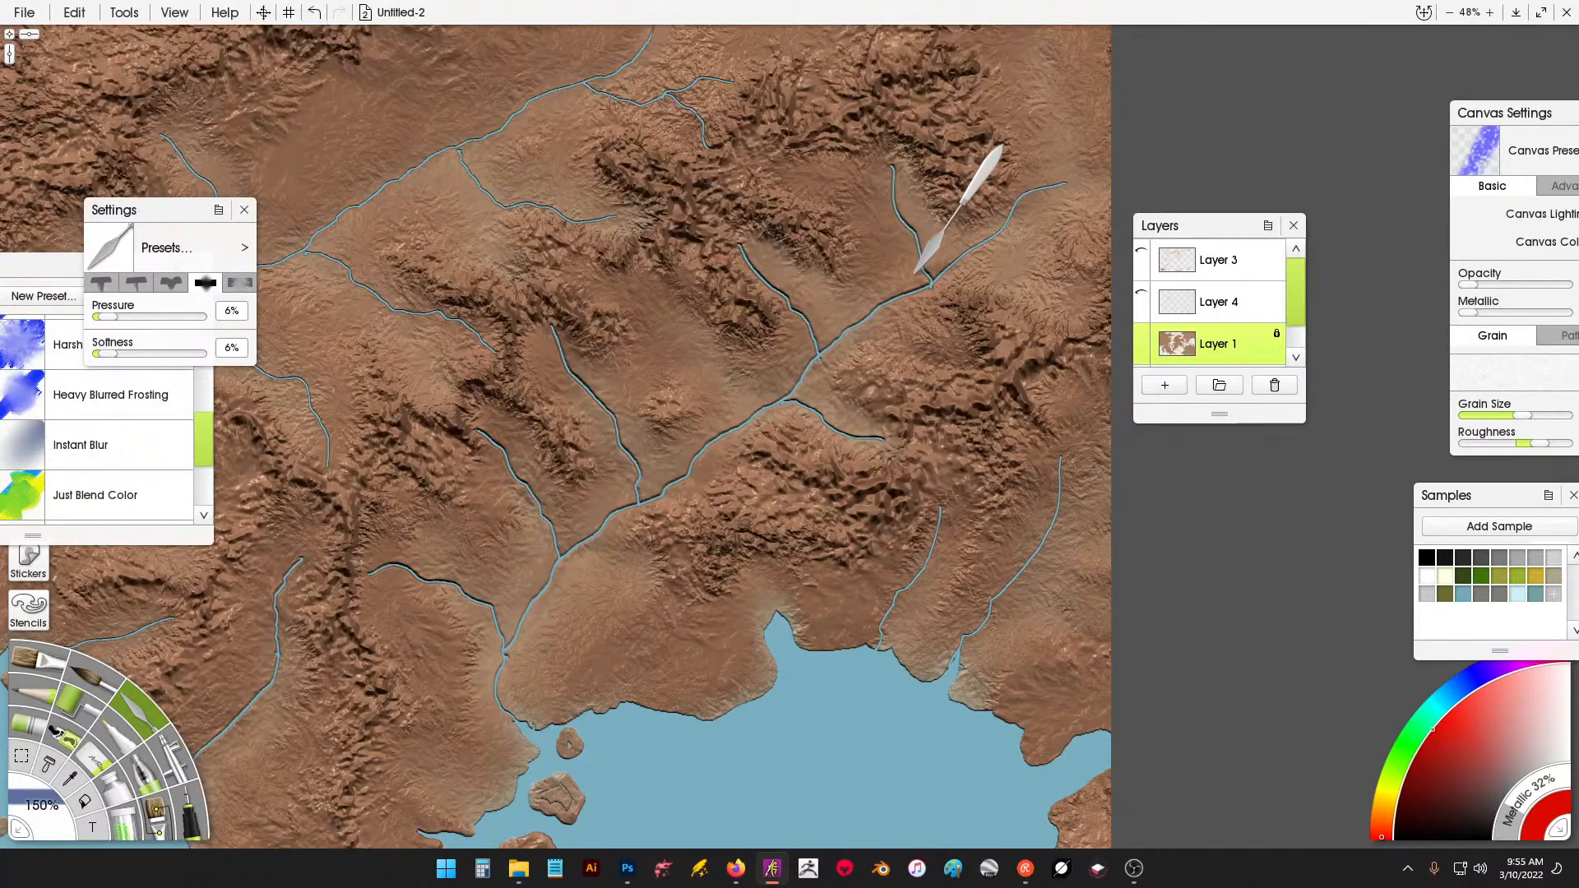
pyautogui.moveTo(978, 489); pyautogui.dragTo(899, 353)
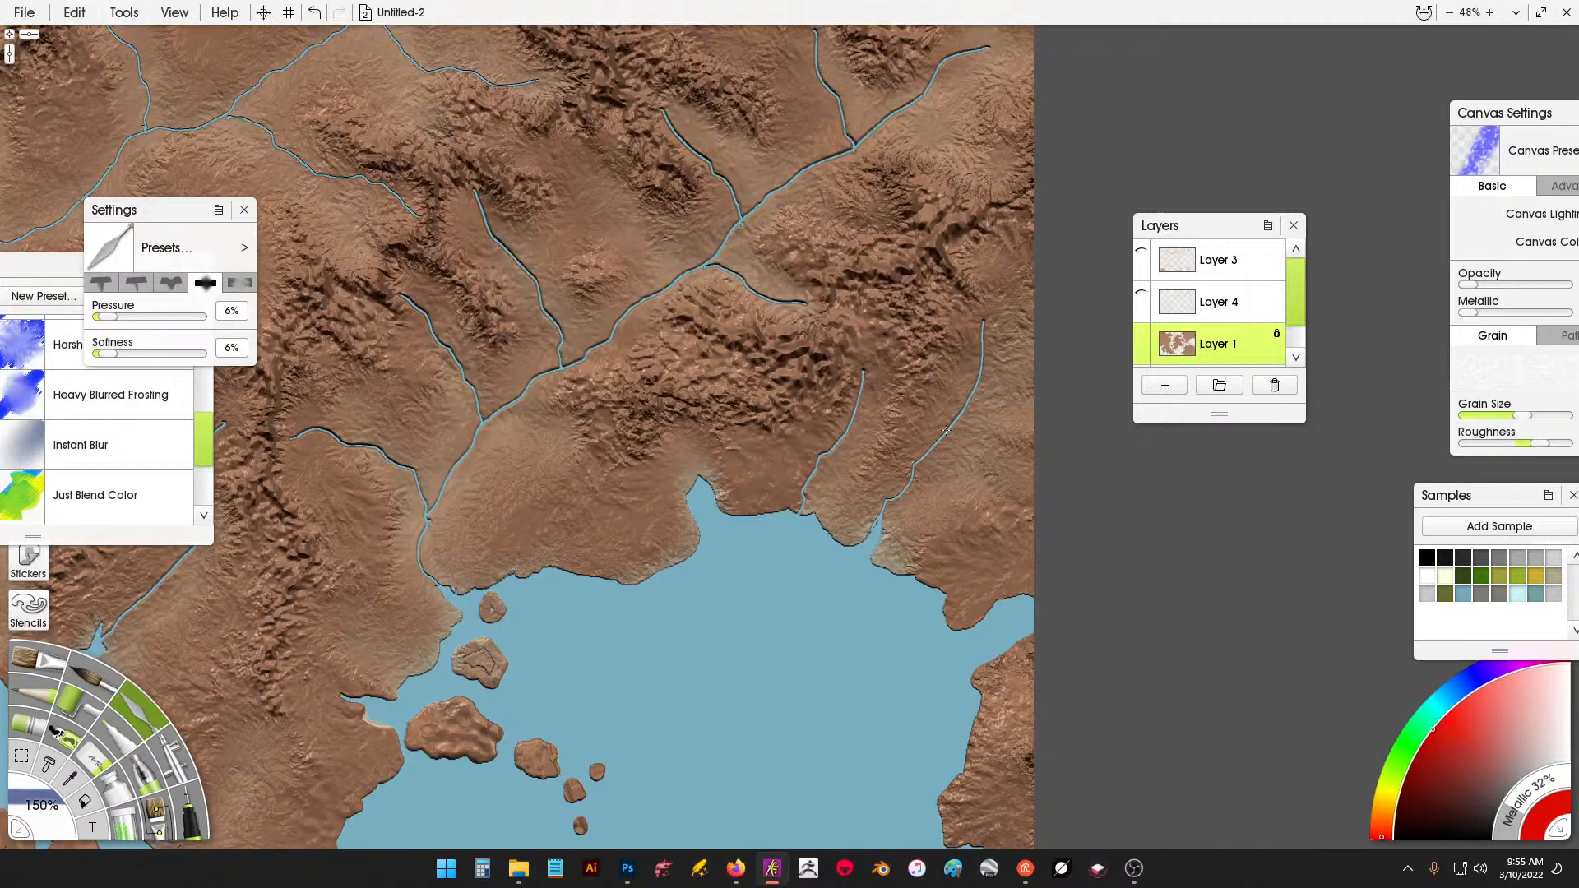
pyautogui.moveTo(387, 284); pyautogui.dragTo(855, 559)
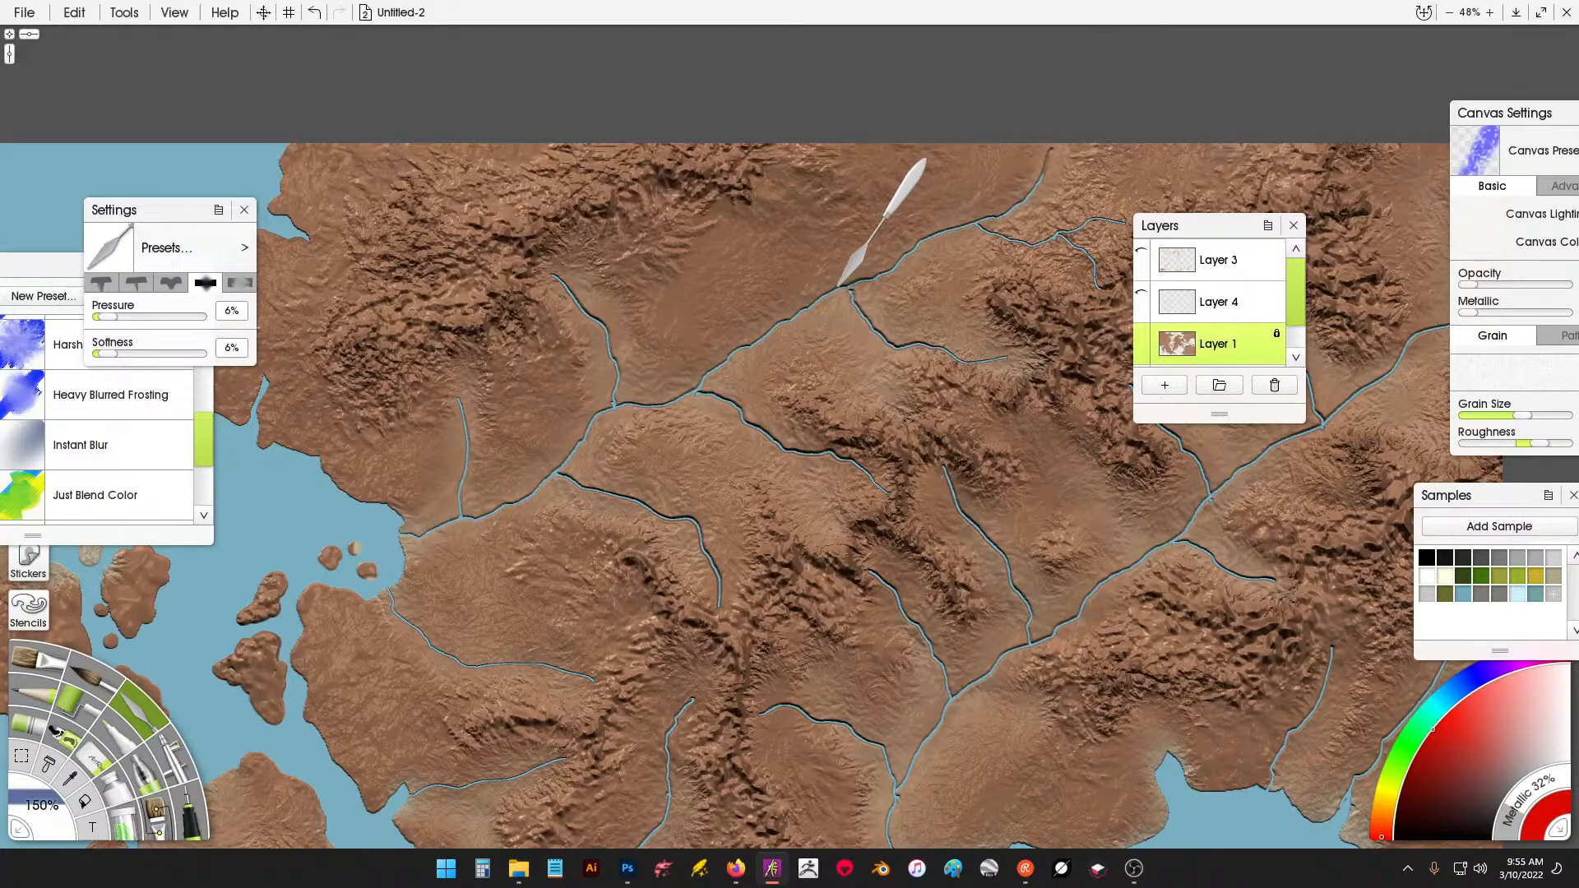
# Switch to the Instant Erase eraser and set its size to 2%, working close on the main river's tributary junctions.
pyautogui.click(94, 755)
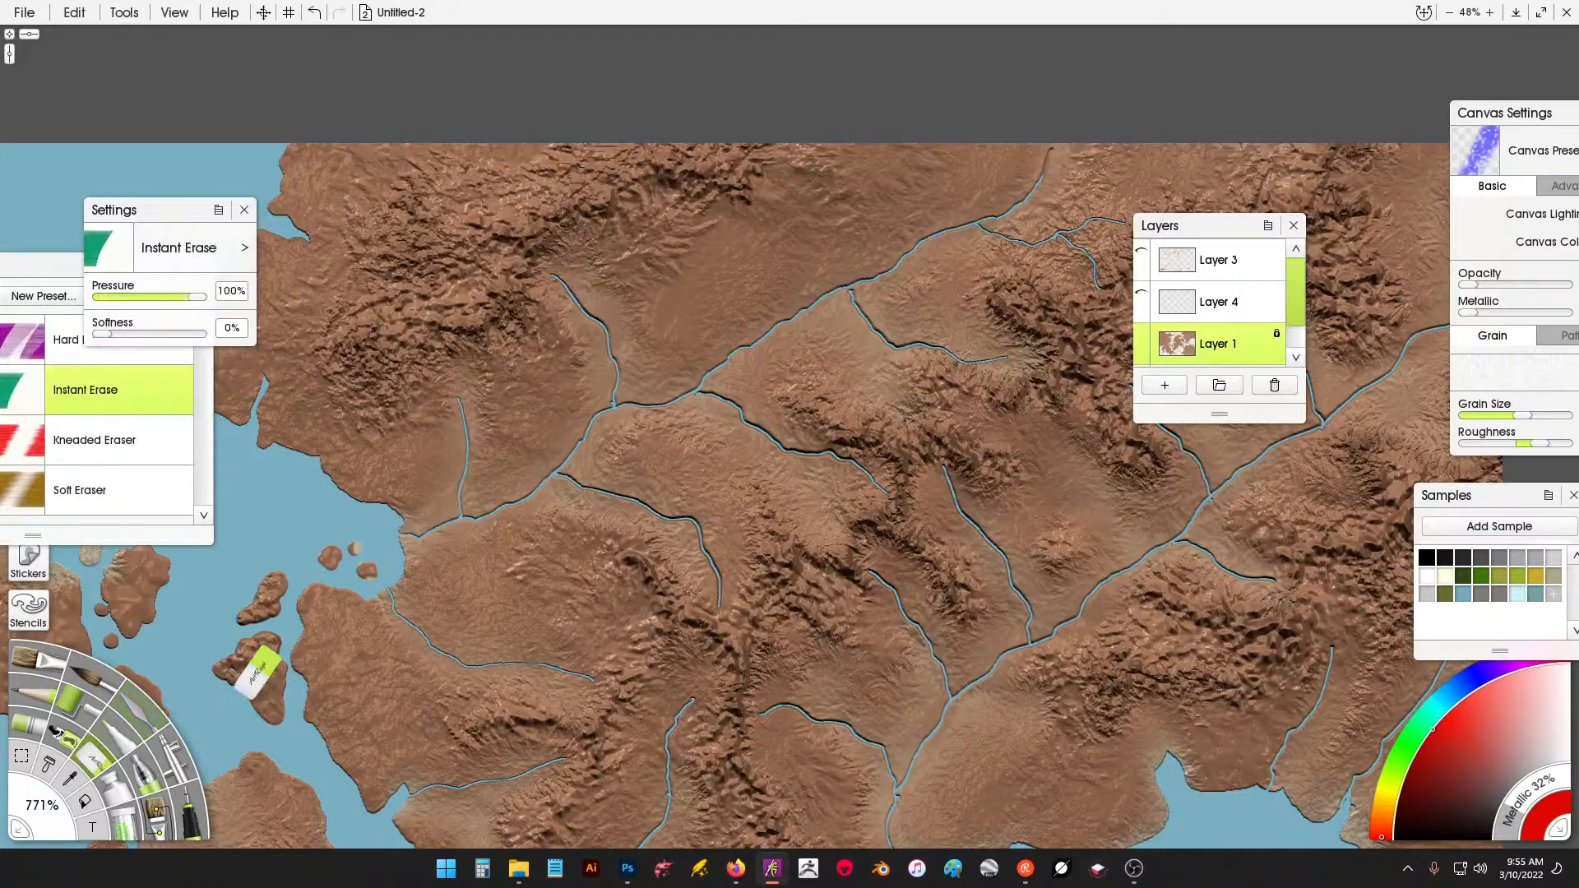
pyautogui.moveTo(1287, 341)
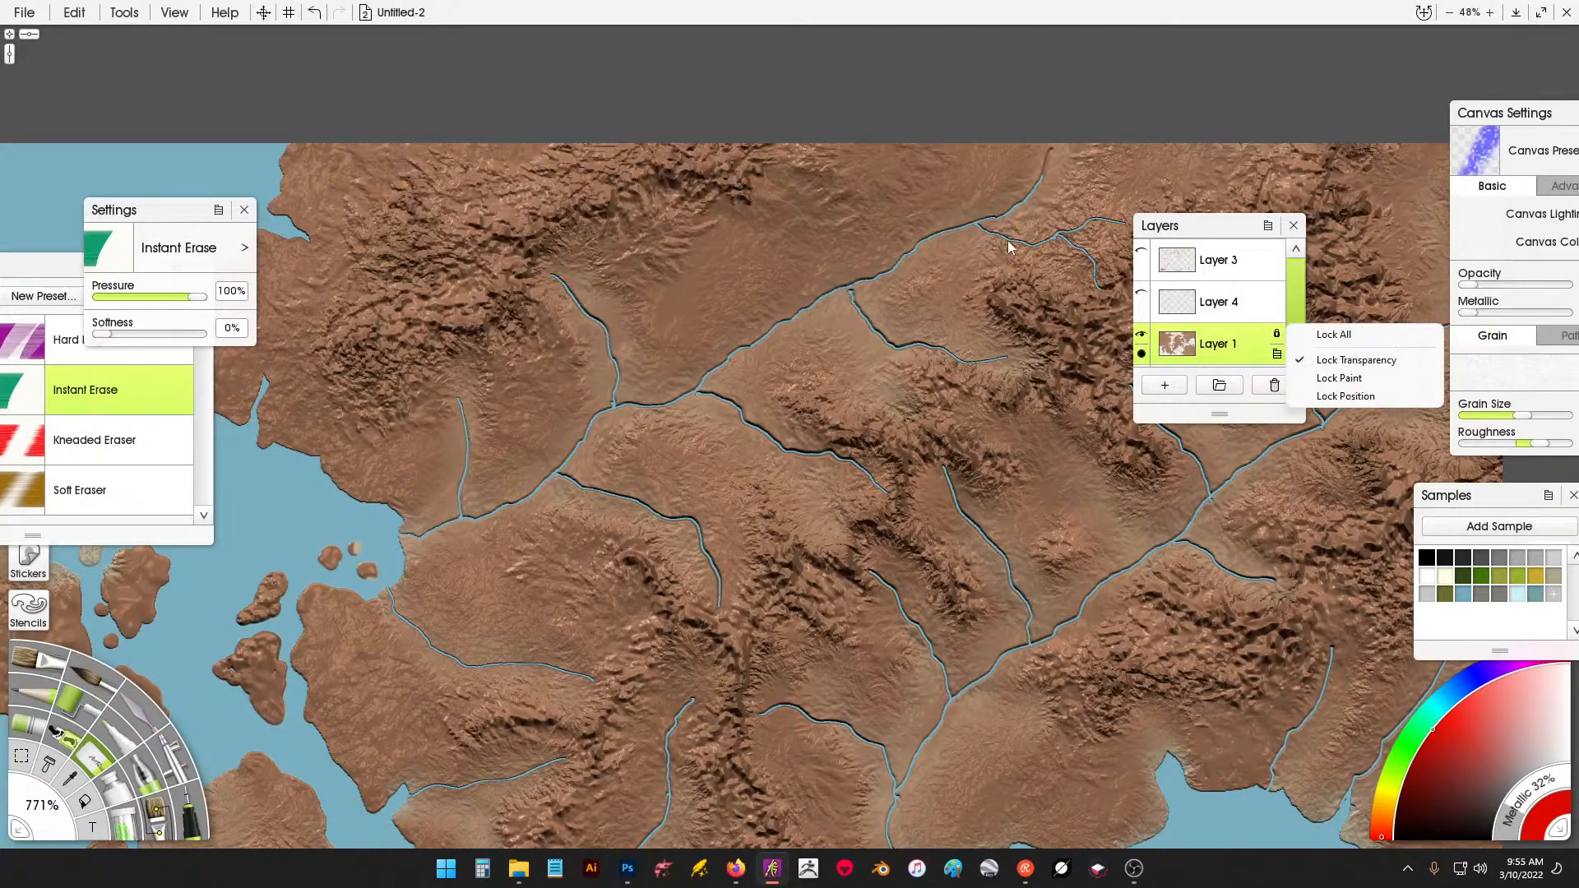
pyautogui.scroll(6, 1010, 247)
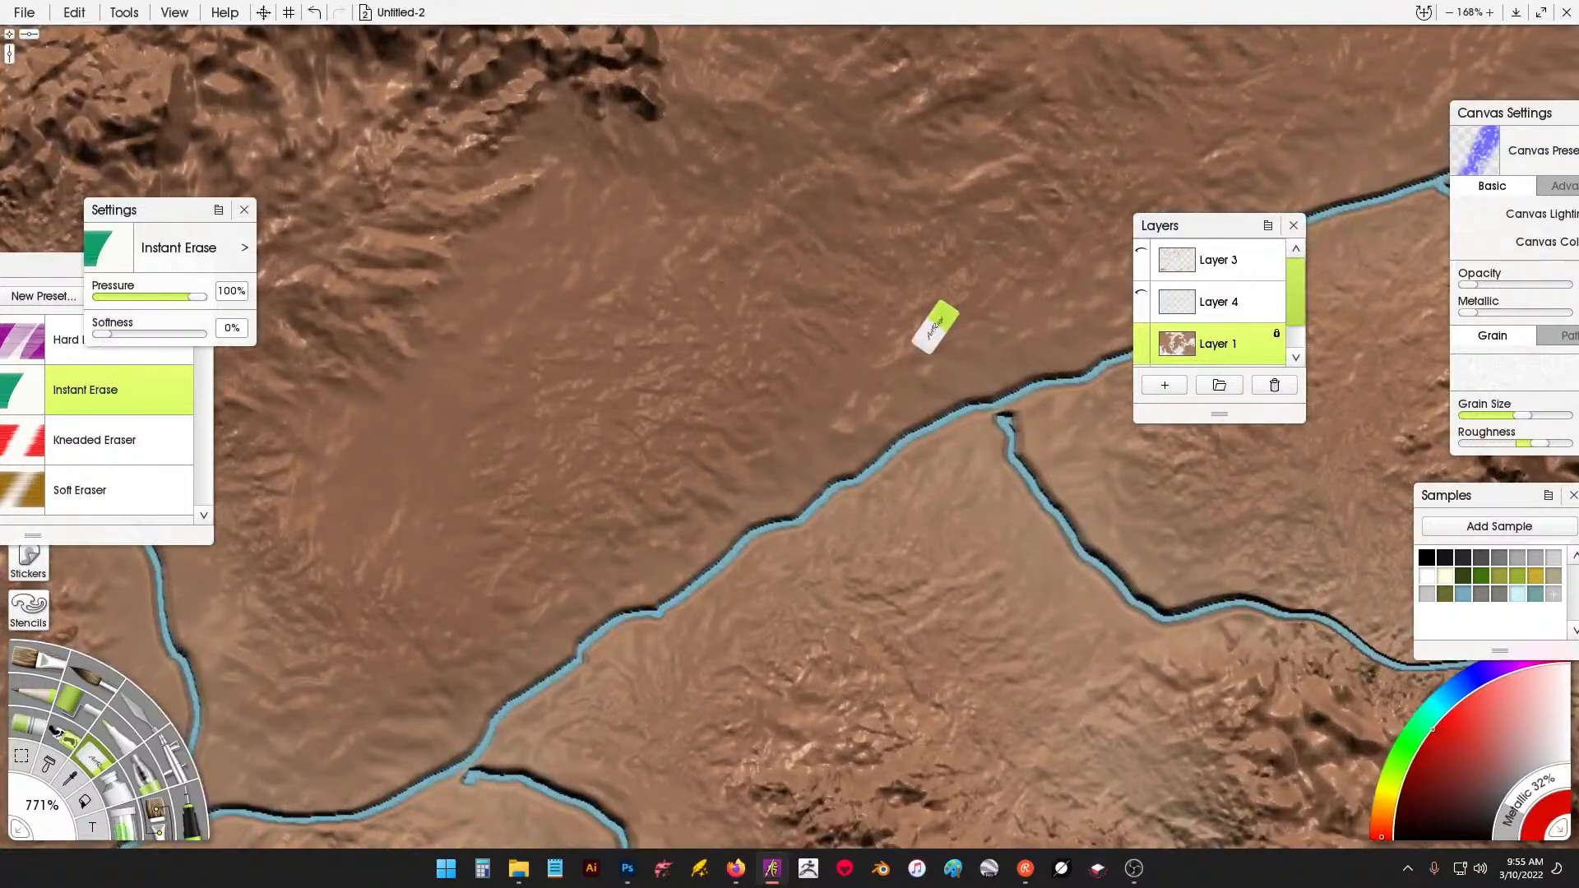
pyautogui.click(41, 805)
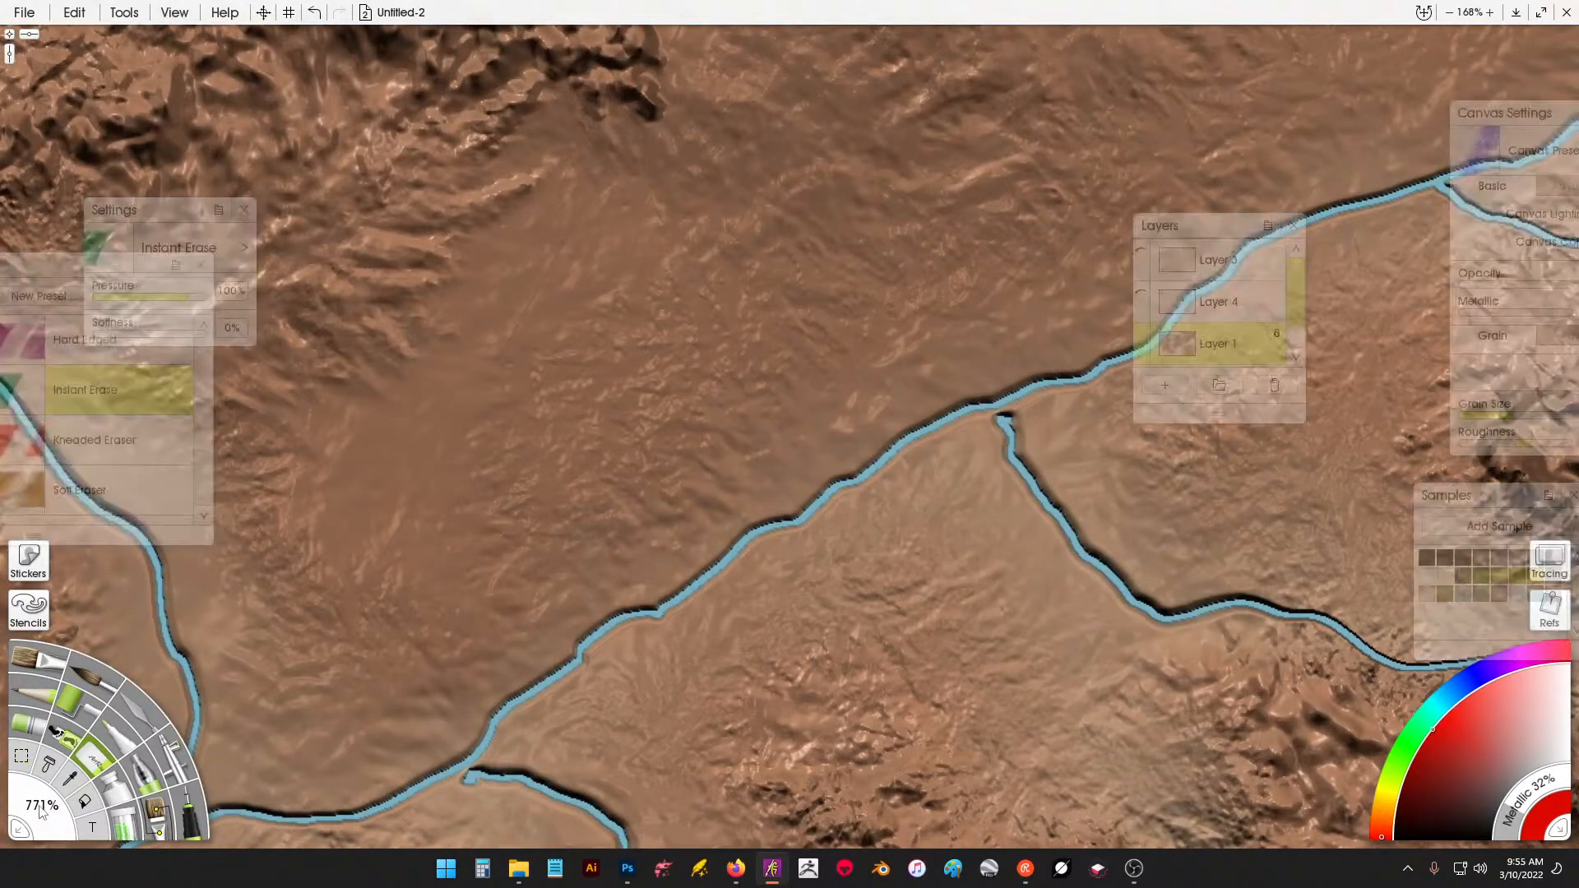
pyautogui.click(856, 480)
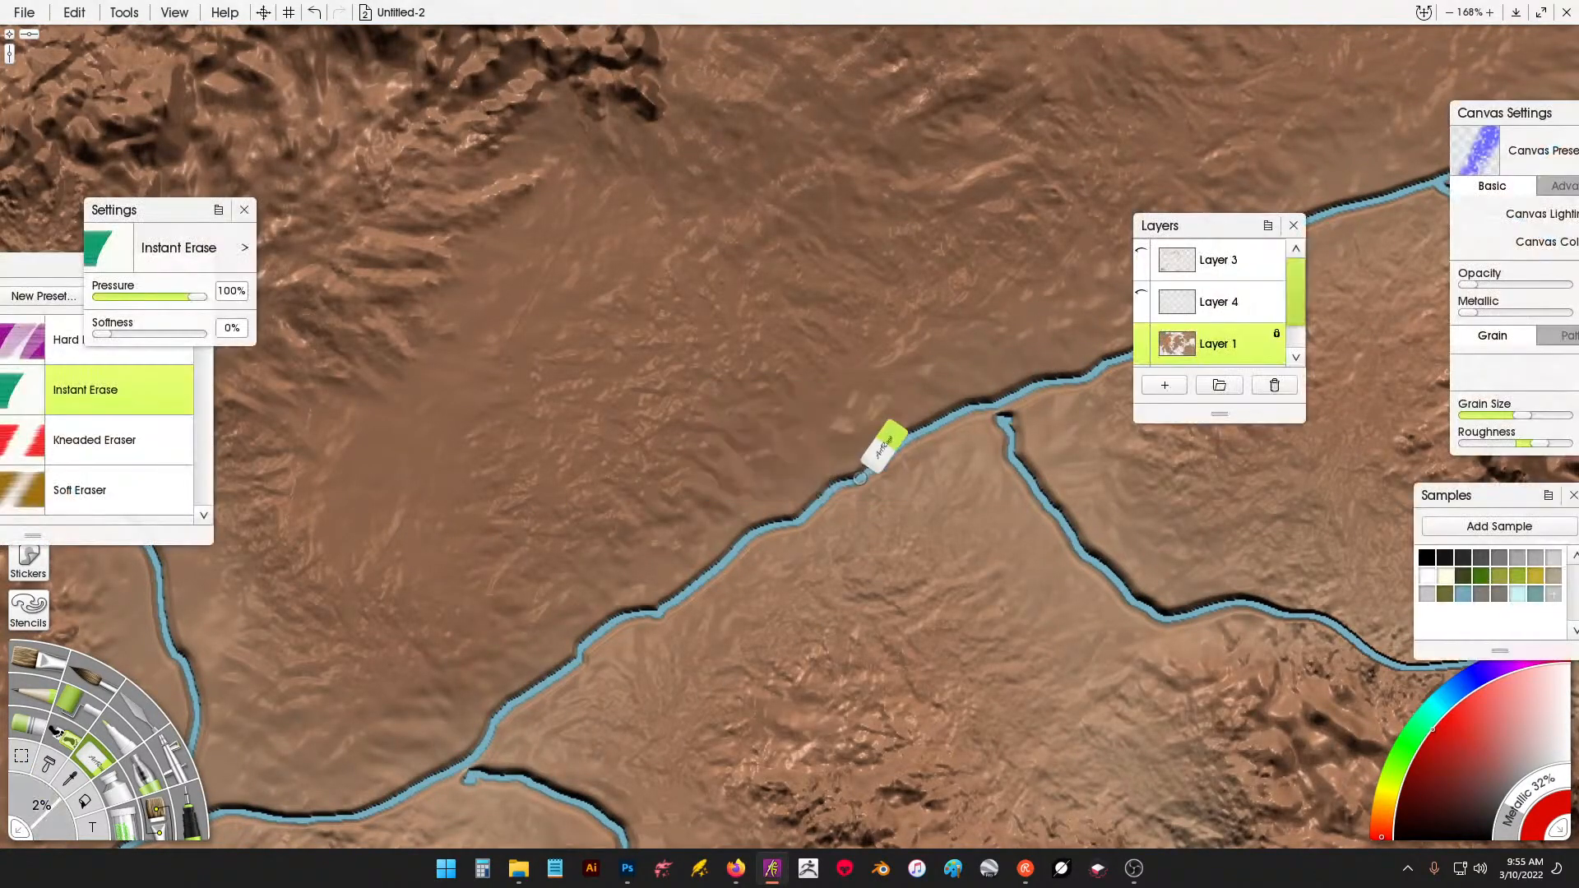
# Unlock Layer 1's transparency to erase the gaps joining the tributaries to the main river, then restore the lock and the palette knife.
pyautogui.click(1278, 336)
pyautogui.click(1313, 365)
pyautogui.click(1278, 336)
pyautogui.click(1314, 356)
pyautogui.click(137, 729)
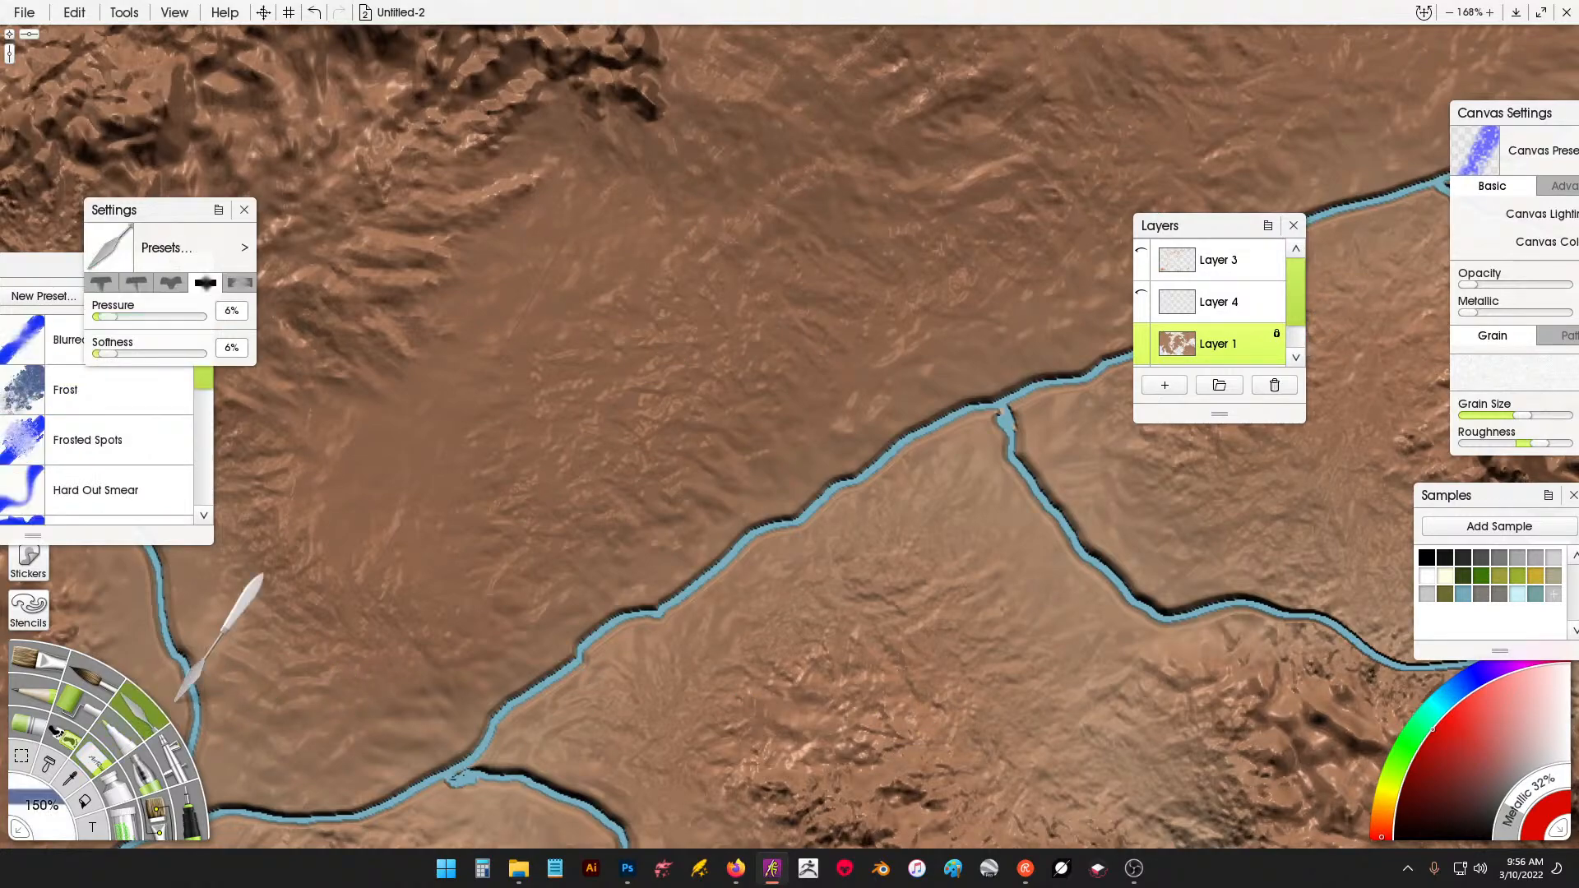
# Blur the banks of the long east-west river and its tributaries on the southern continent.
pyautogui.scroll(-4, 426, 545)
pyautogui.moveTo(1012, 427); pyautogui.dragTo(744, 381)
pyautogui.moveTo(868, 305)
pyautogui.mouseDown()
pyautogui.moveTo(876, 234)
pyautogui.moveTo(676, 49)
pyautogui.mouseUp()
pyautogui.moveTo(823, 781); pyautogui.dragTo(804, 418)
pyautogui.moveTo(823, 782); pyautogui.dragTo(827, 337)
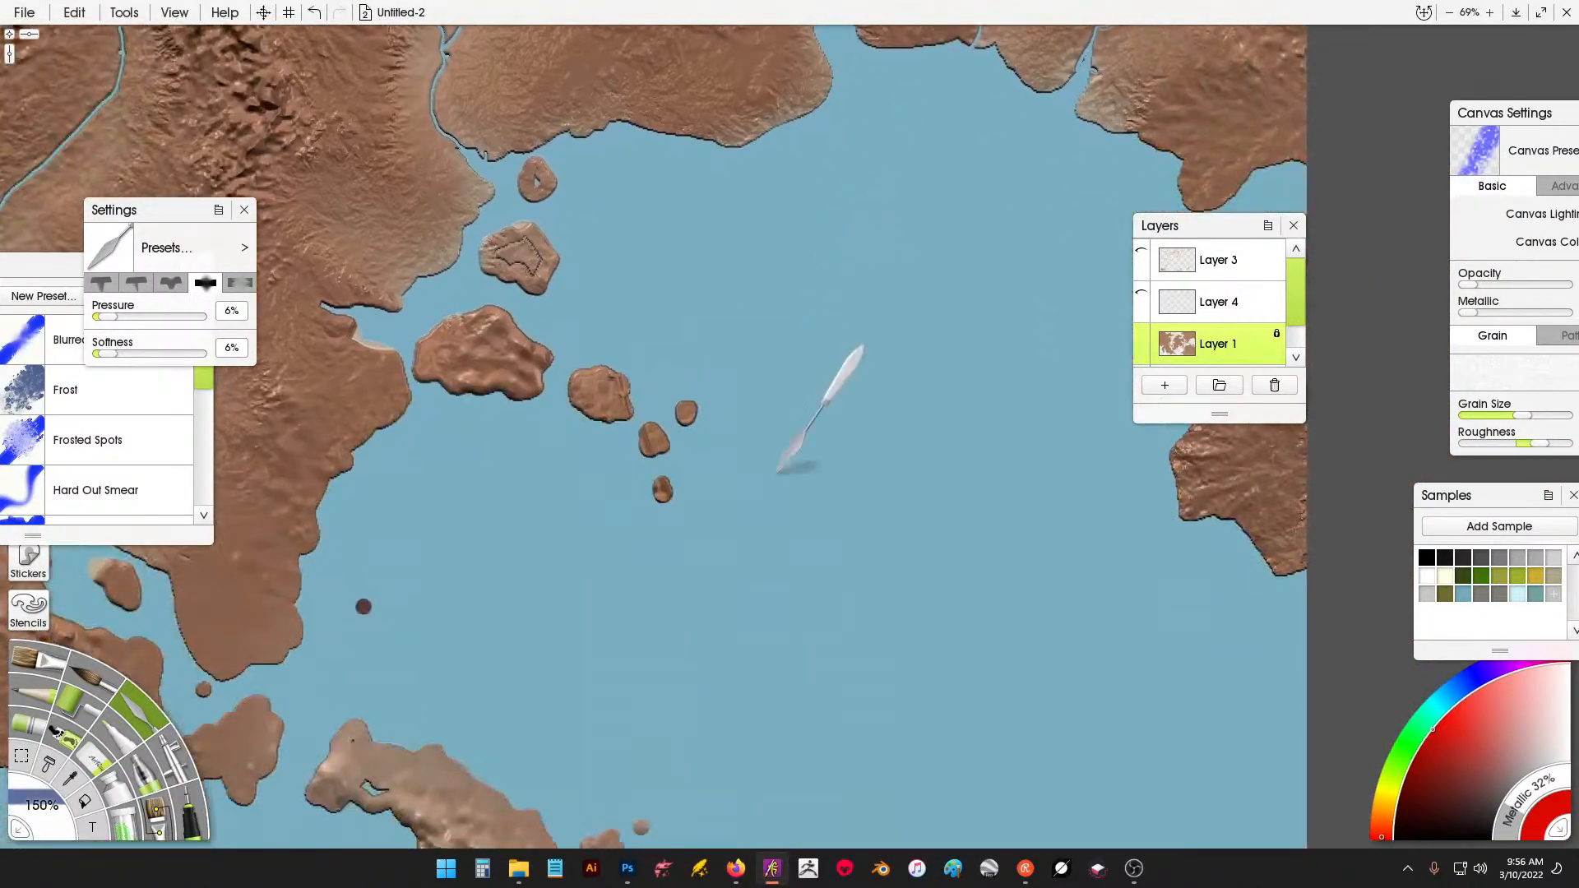
pyautogui.moveTo(778, 732); pyautogui.dragTo(834, 394)
pyautogui.moveTo(740, 691); pyautogui.dragTo(837, 399)
pyautogui.moveTo(714, 539); pyautogui.dragTo(820, 338)
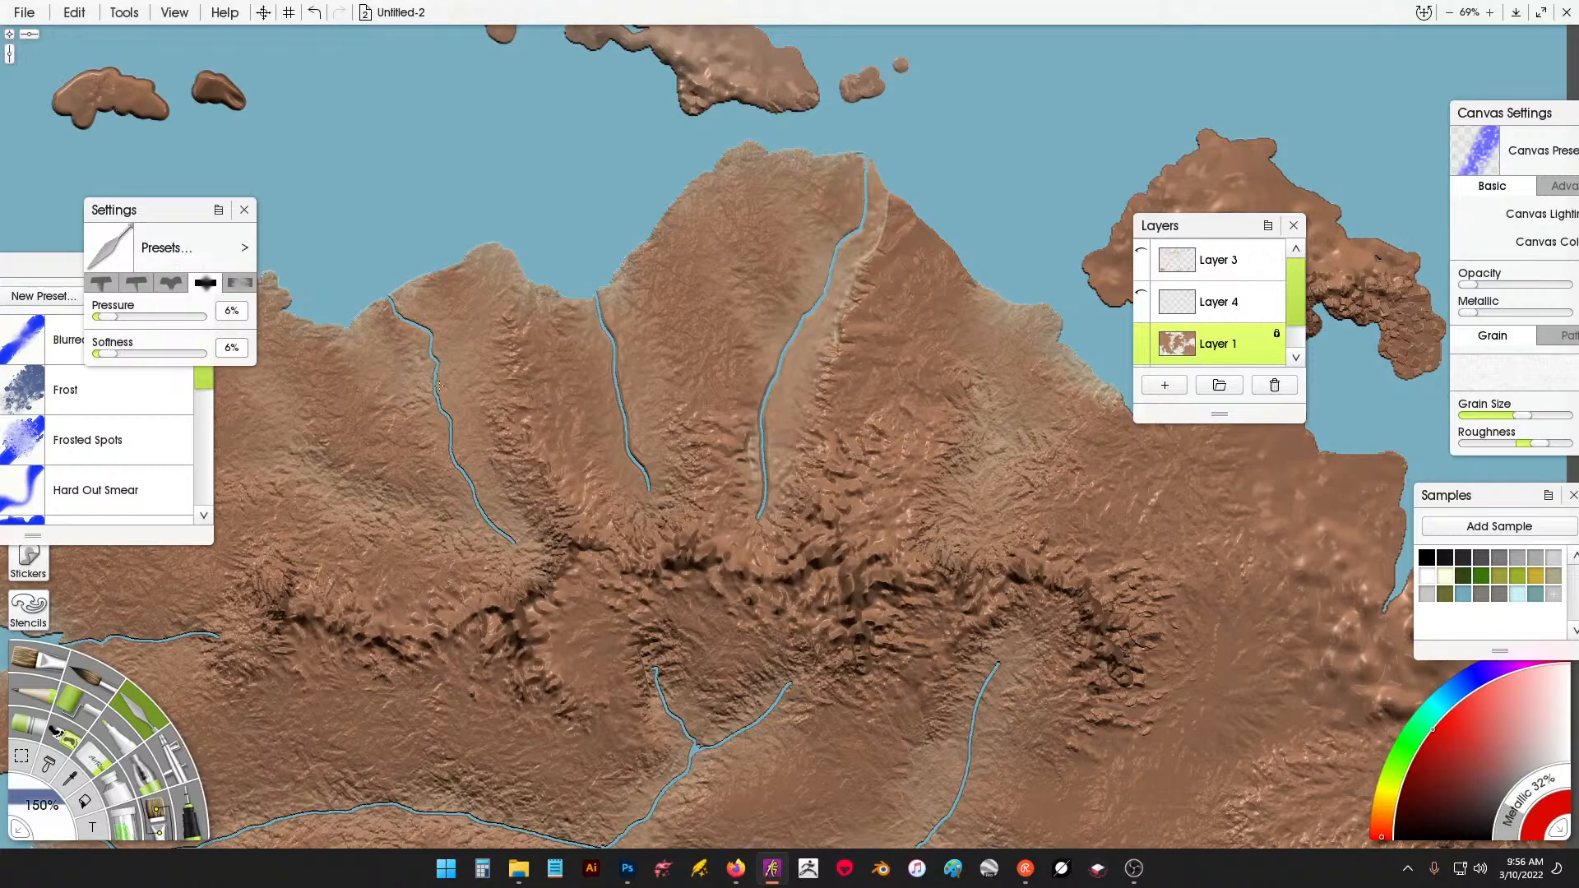
pyautogui.moveTo(636, 788); pyautogui.dragTo(952, 486)
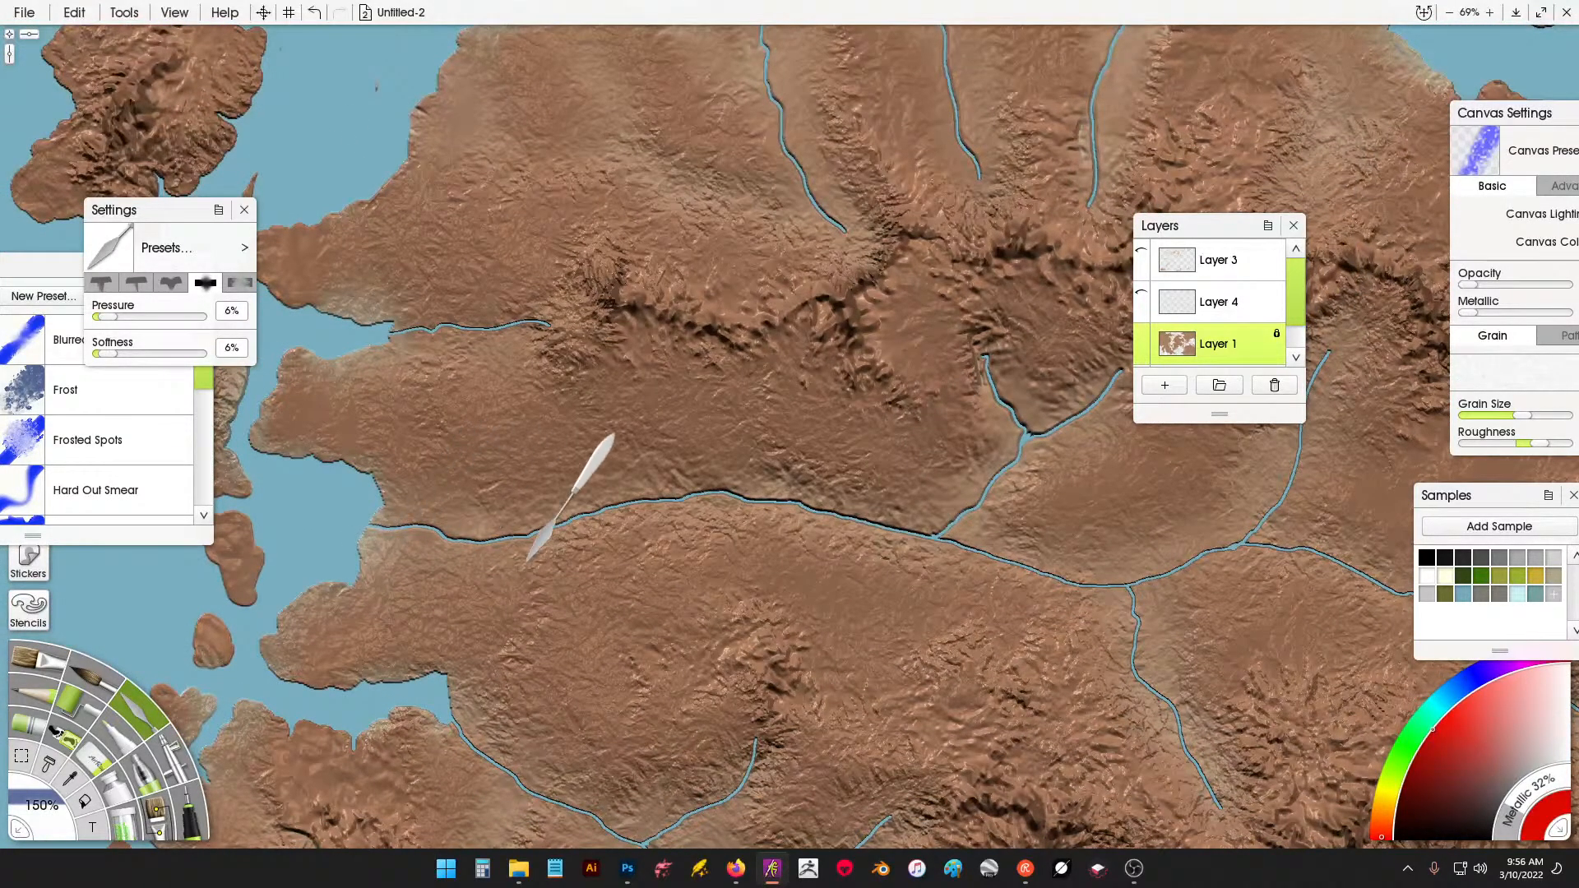
pyautogui.moveTo(921, 547); pyautogui.dragTo(644, 487)
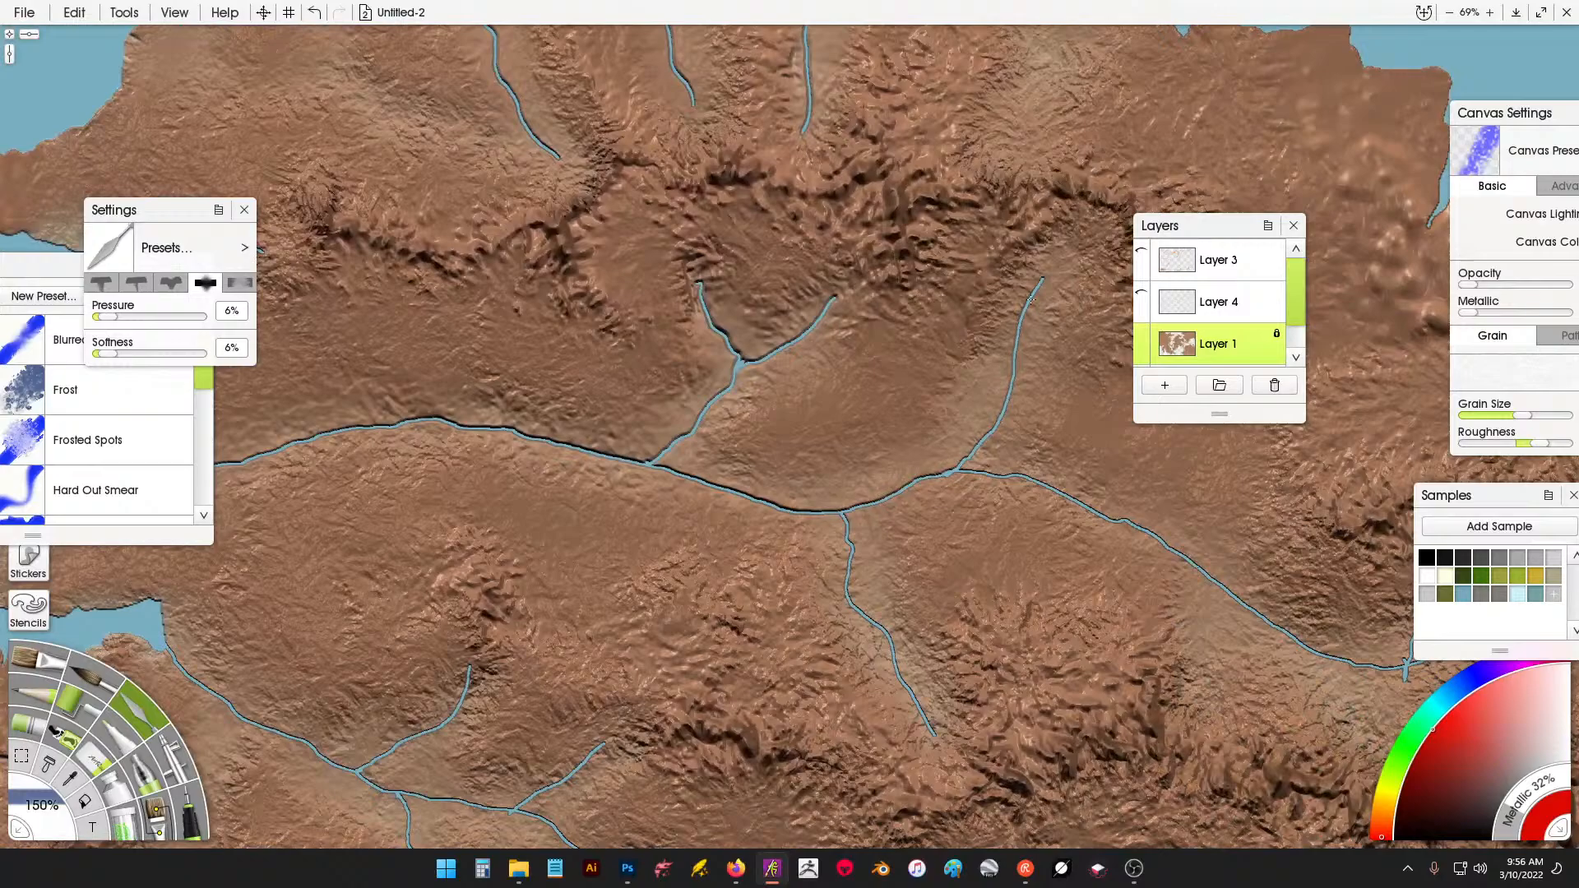
pyautogui.moveTo(959, 471); pyautogui.dragTo(722, 424)
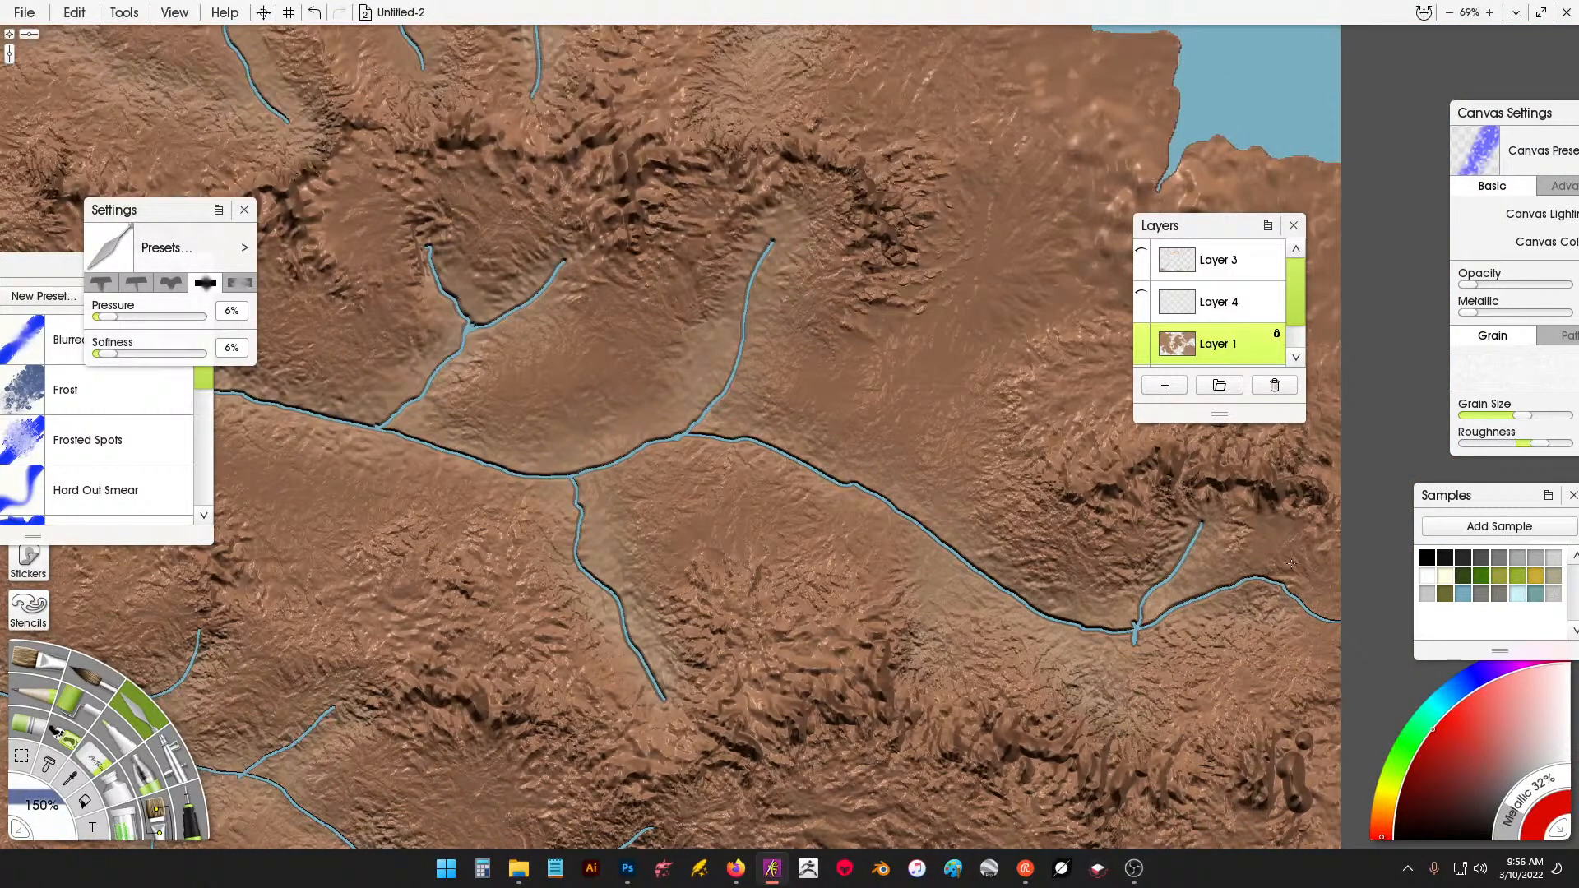
pyautogui.moveTo(454, 524); pyautogui.dragTo(295, 400)
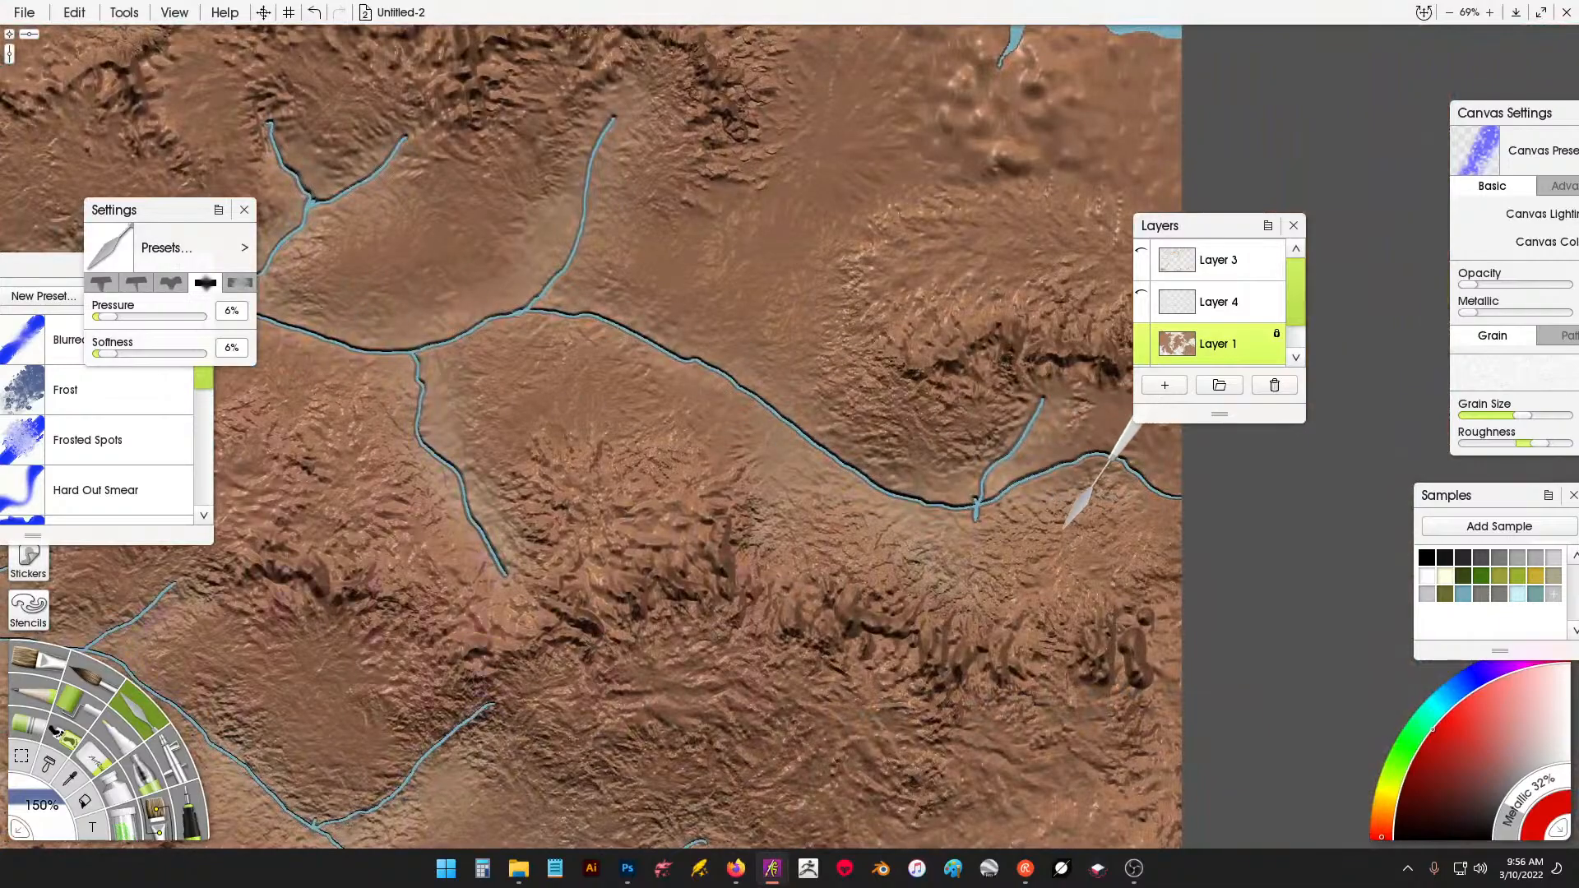
# Blur the banks of the diagonal river system and the shorter western rivers near the map's southern edge.
pyautogui.moveTo(449, 543); pyautogui.dragTo(745, 203)
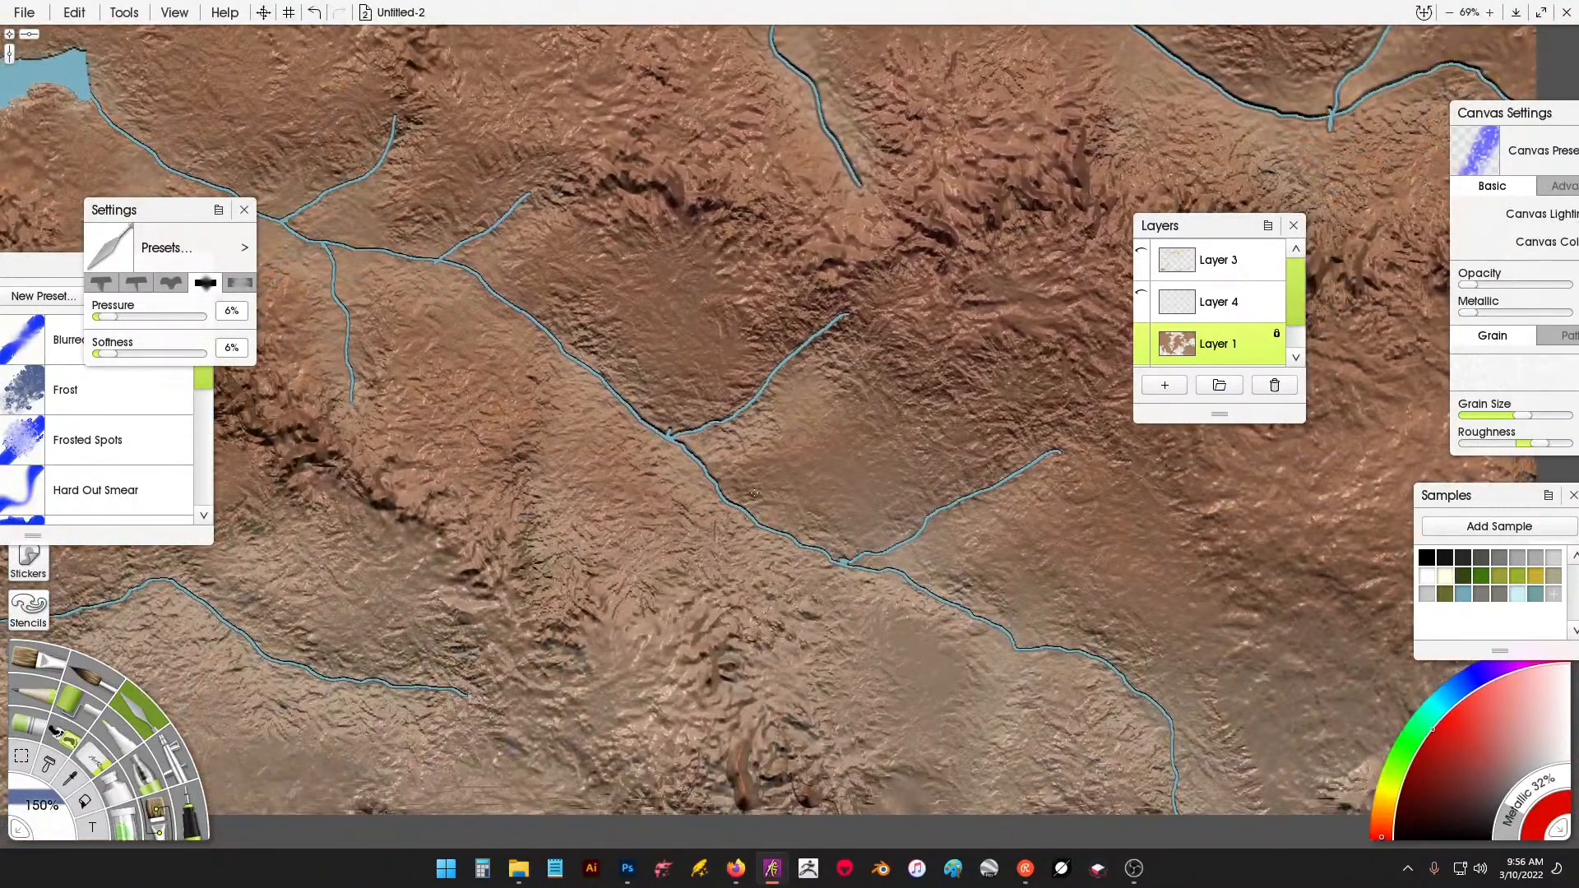
pyautogui.moveTo(899, 579); pyautogui.dragTo(663, 434)
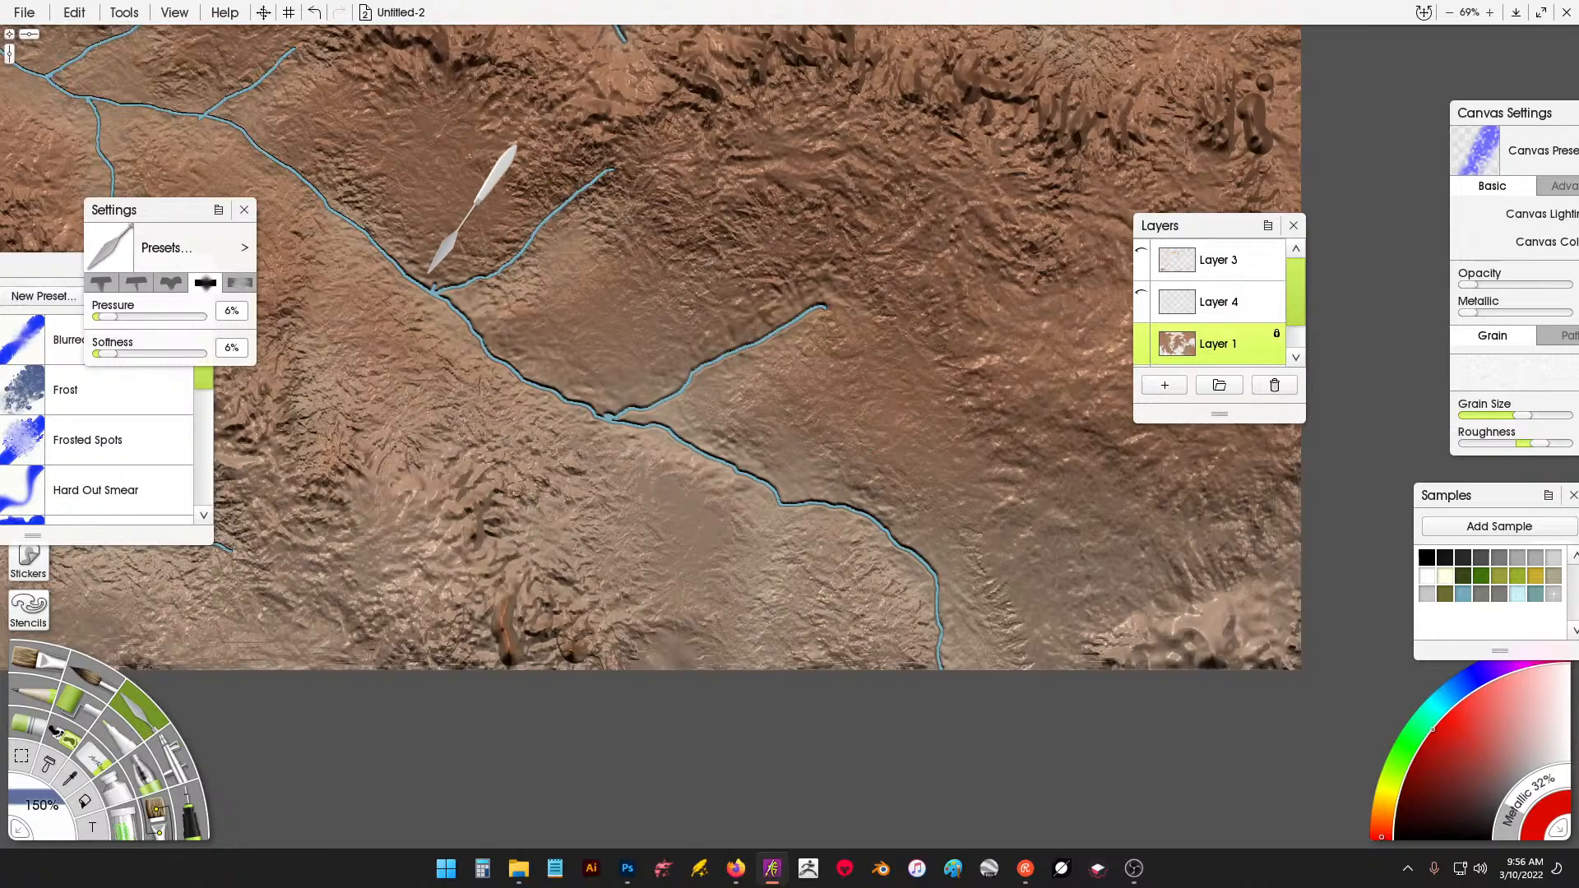
pyautogui.moveTo(428, 272); pyautogui.dragTo(909, 484)
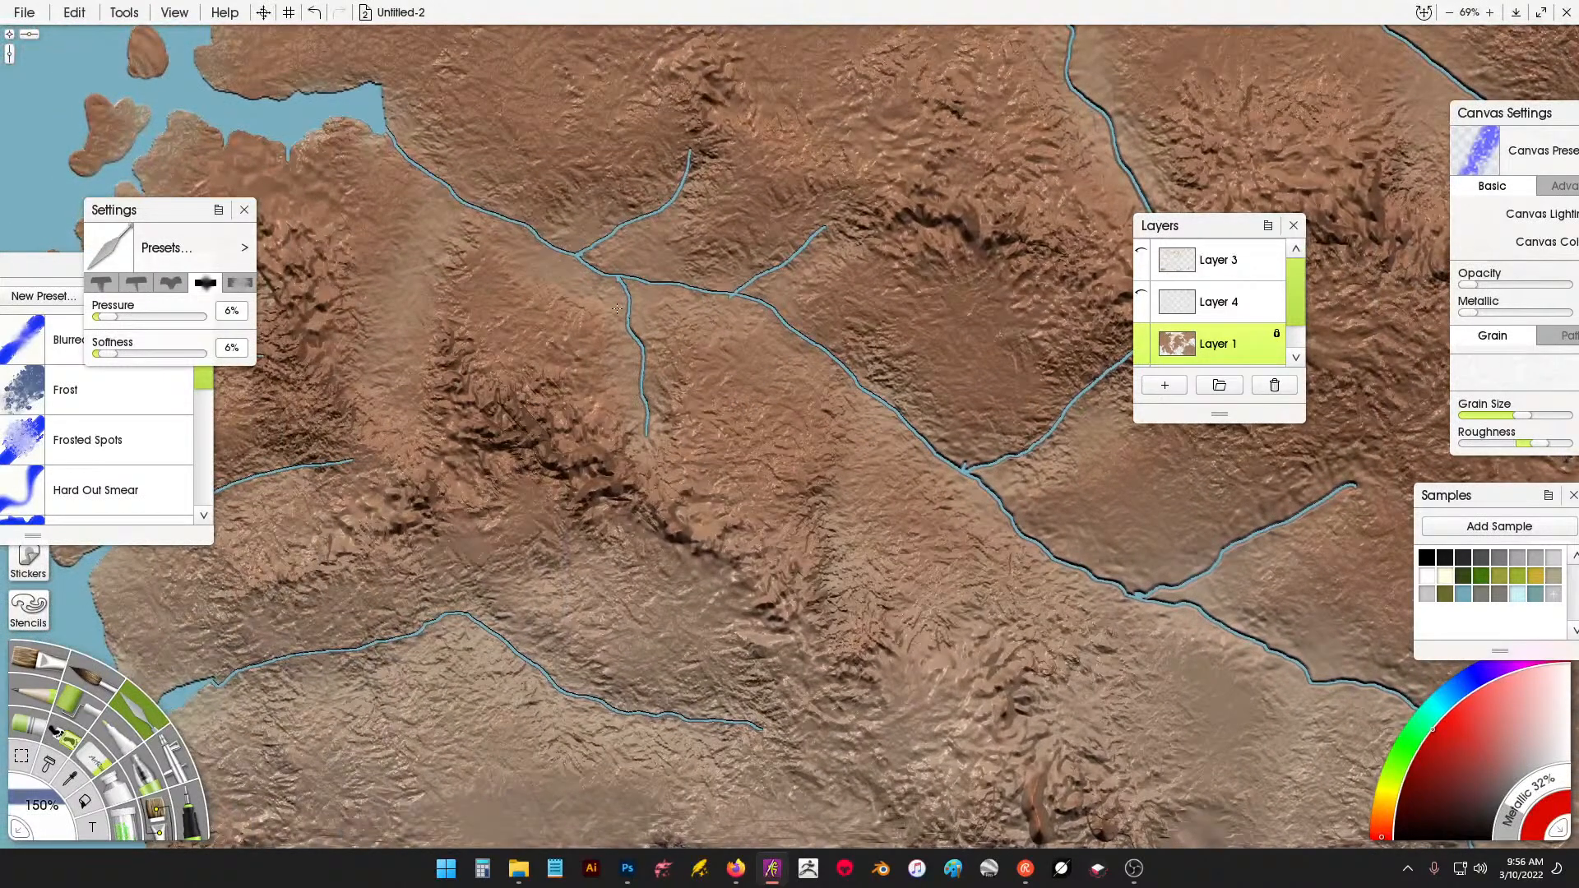
pyautogui.moveTo(617, 308); pyautogui.dragTo(608, 269)
pyautogui.moveTo(354, 460)
pyautogui.mouseDown()
pyautogui.moveTo(176, 510)
pyautogui.moveTo(125, 574)
pyautogui.moveTo(167, 666)
pyautogui.mouseUp()
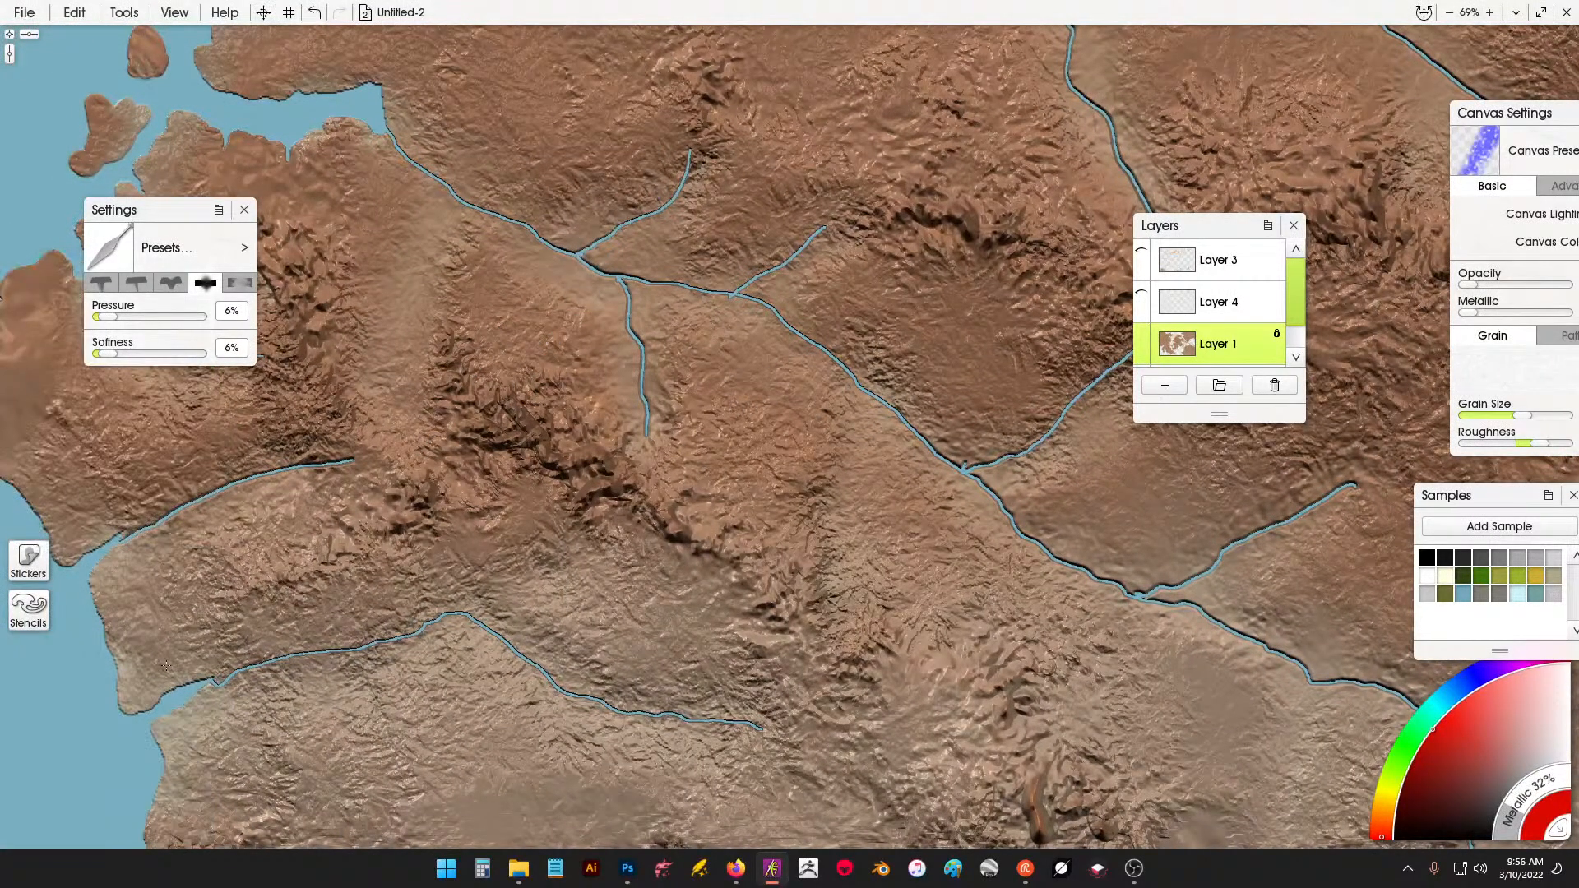
pyautogui.moveTo(715, 726); pyautogui.dragTo(757, 730)
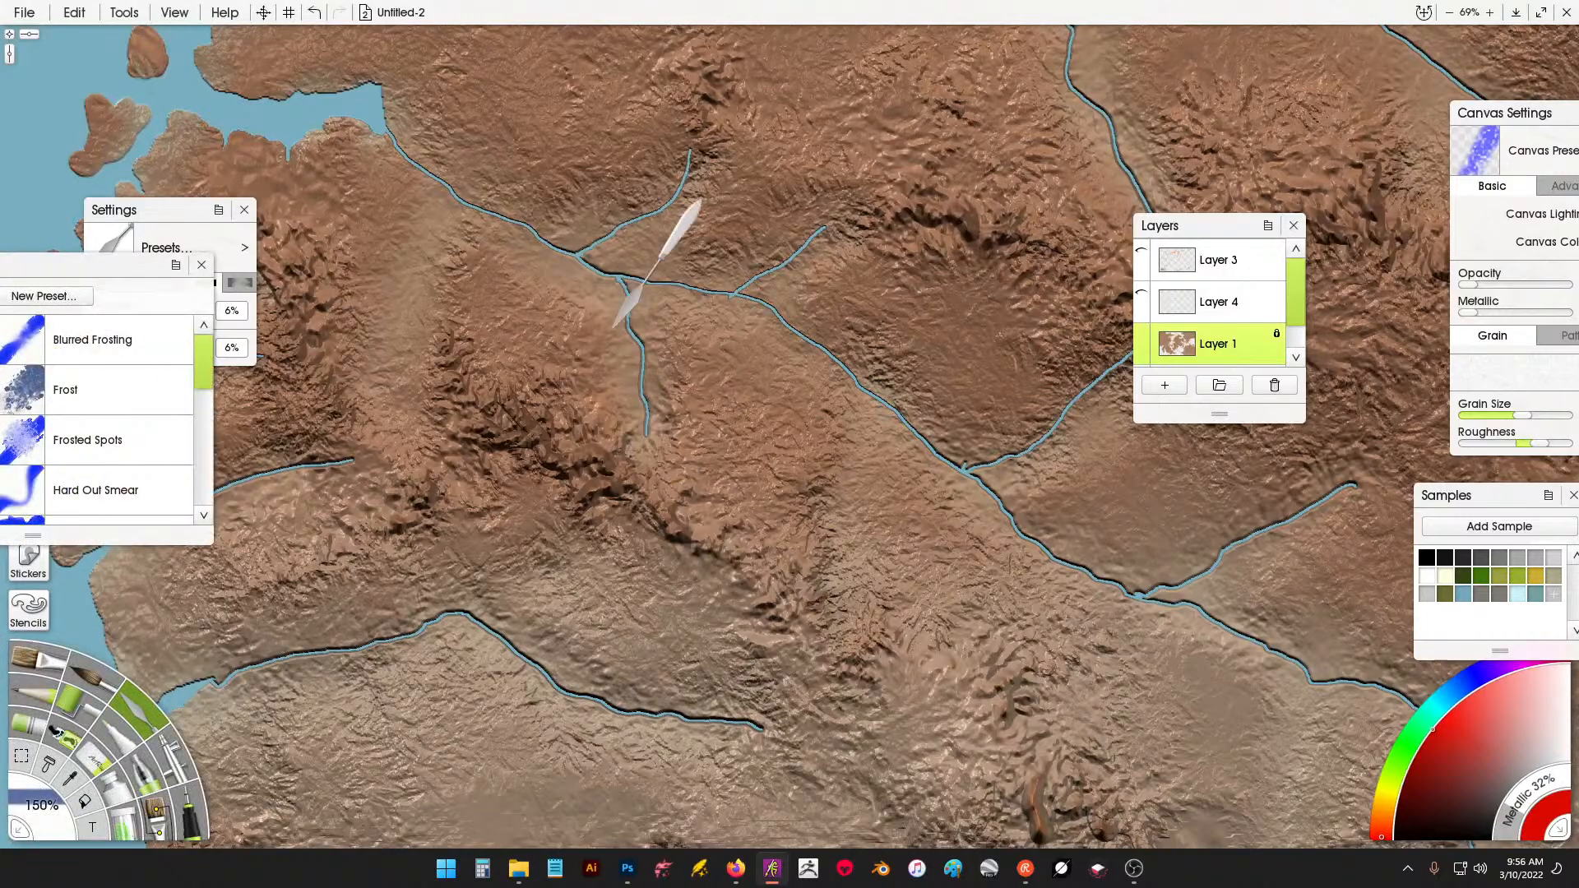
# Blur the banks of the short rivers on the northwestern land and the western rivers across the strait.
pyautogui.moveTo(535, 115)
pyautogui.mouseDown()
pyautogui.moveTo(750, 728)
pyautogui.moveTo(661, 452)
pyautogui.moveTo(927, 702)
pyautogui.mouseUp()
pyautogui.moveTo(329, 338); pyautogui.dragTo(693, 452)
pyautogui.moveTo(675, 260); pyautogui.dragTo(690, 657)
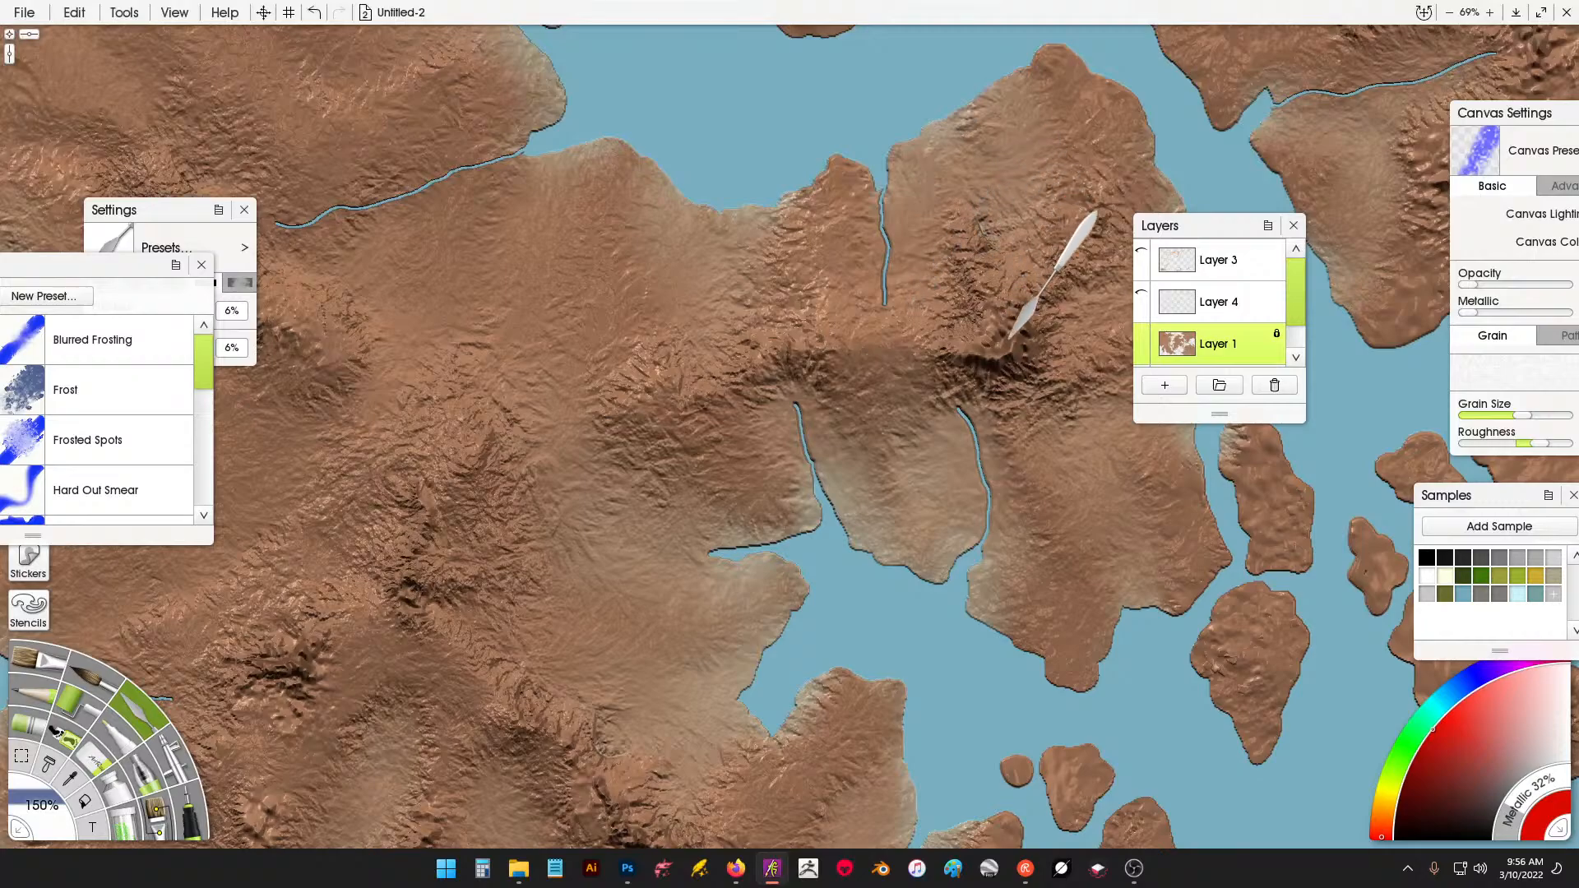
pyautogui.moveTo(1020, 350); pyautogui.dragTo(543, 623)
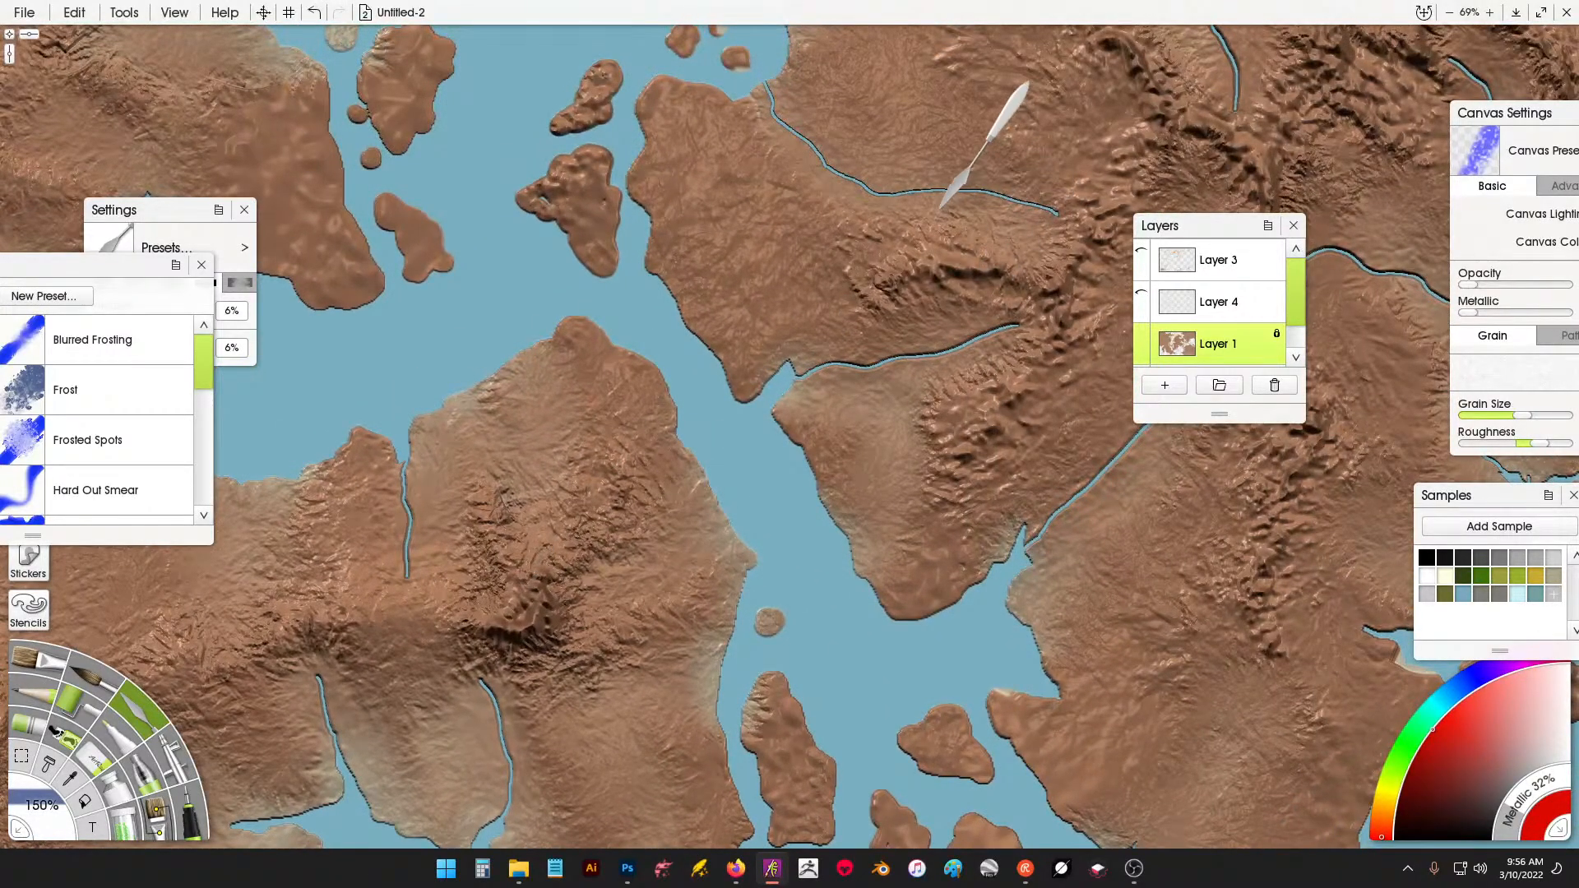
pyautogui.moveTo(995, 210); pyautogui.dragTo(905, 318)
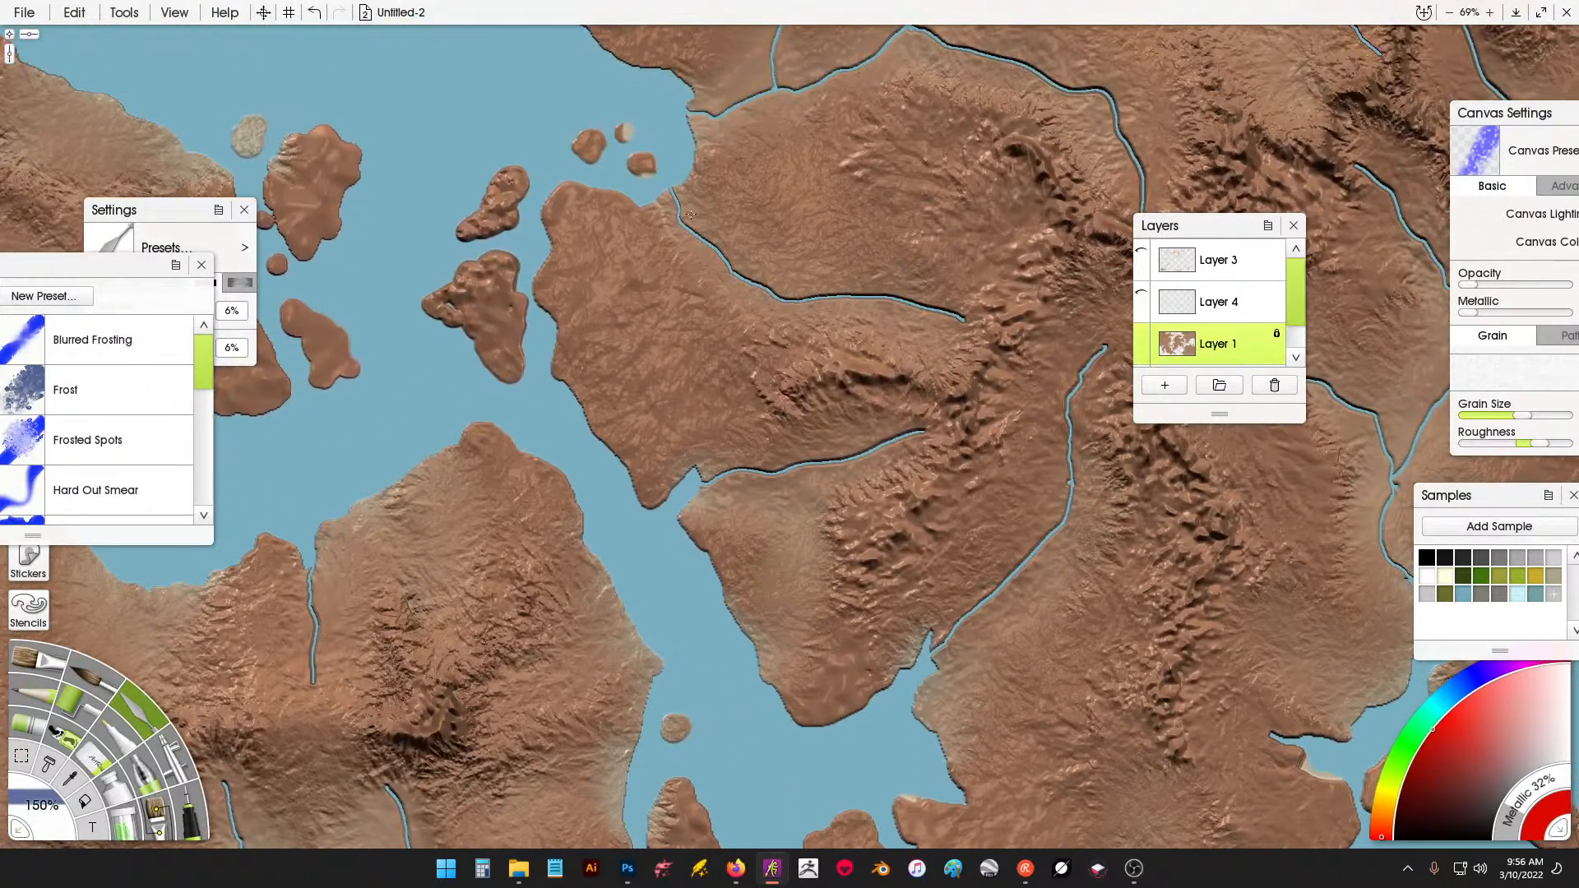
# Blur the remaining river banks across the northern continent, from its west coast to the mountains in the northeast corner.
pyautogui.moveTo(691, 216); pyautogui.dragTo(670, 342)
pyautogui.moveTo(827, 292); pyautogui.dragTo(601, 194)
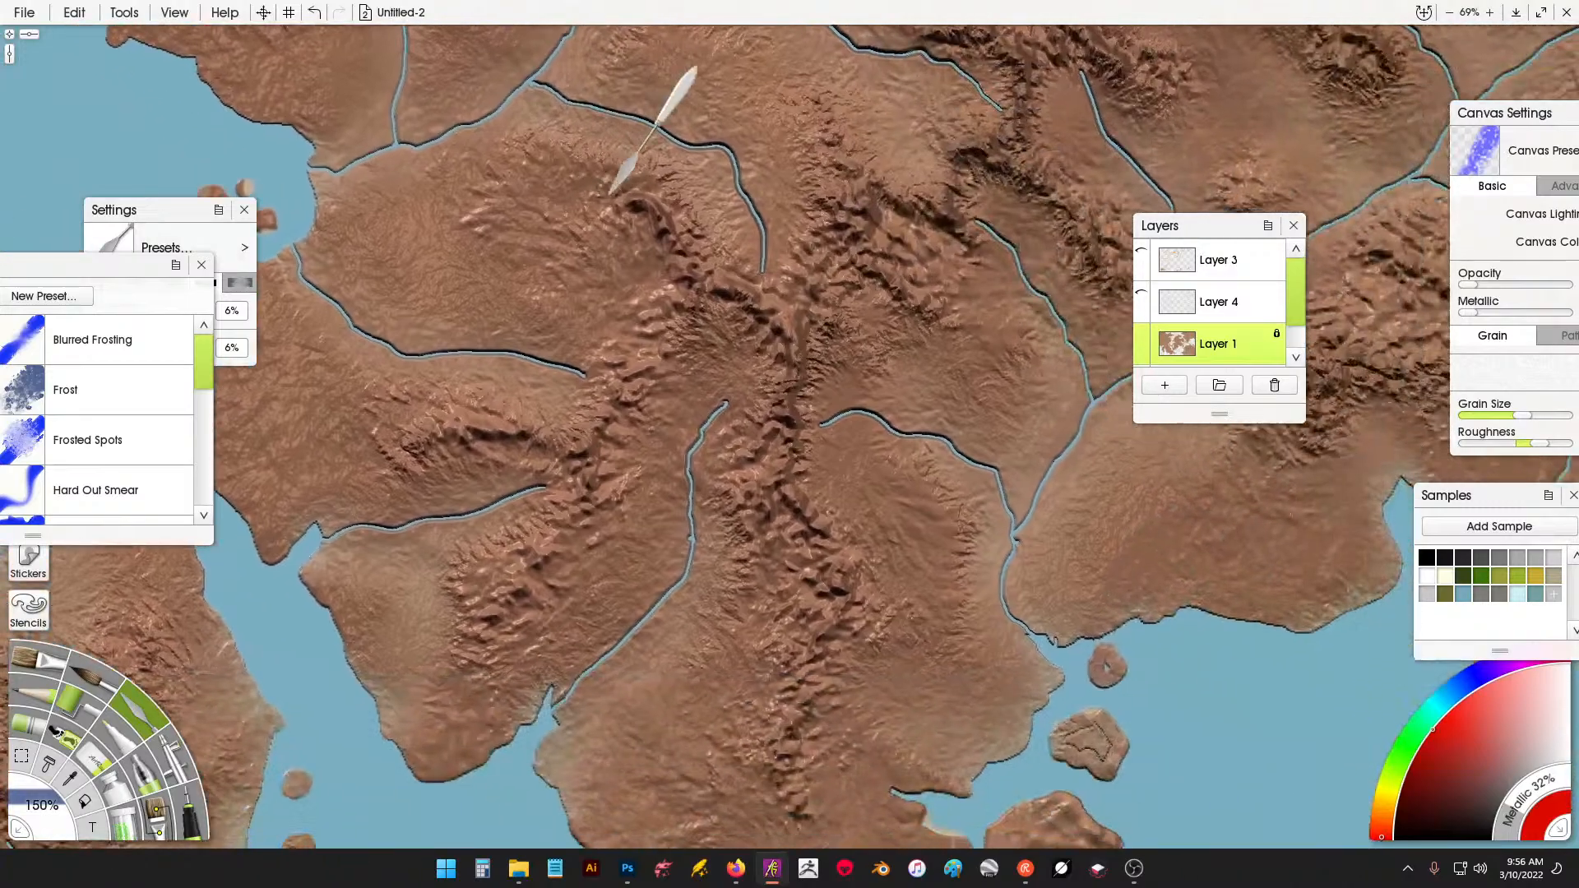
pyautogui.moveTo(991, 299); pyautogui.dragTo(683, 500)
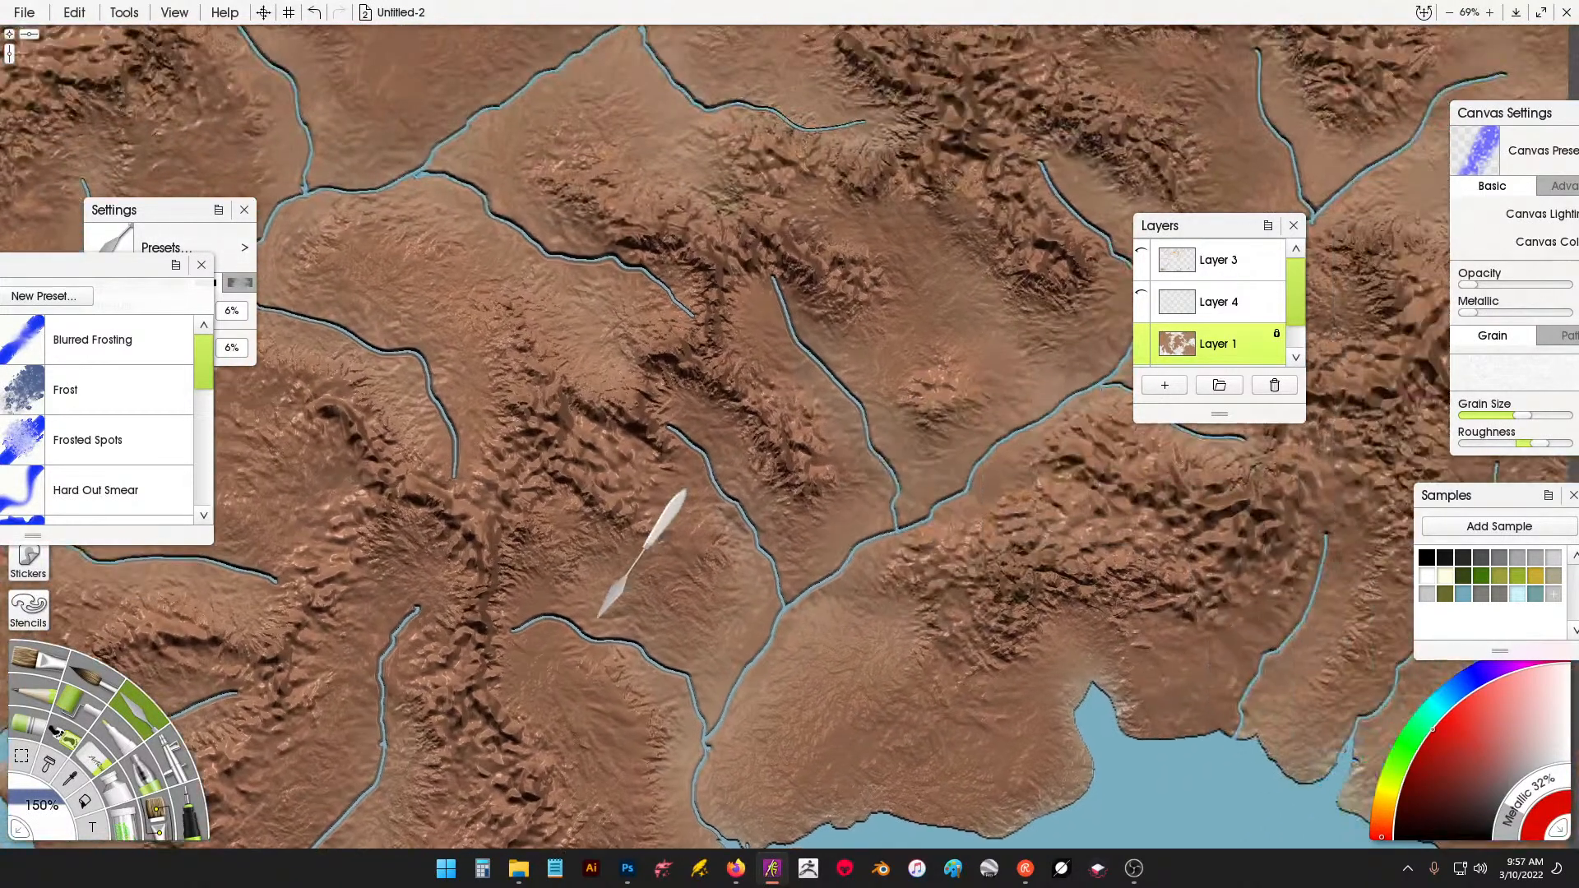
pyautogui.moveTo(679, 295); pyautogui.dragTo(684, 440)
pyautogui.moveTo(744, 208); pyautogui.dragTo(617, 388)
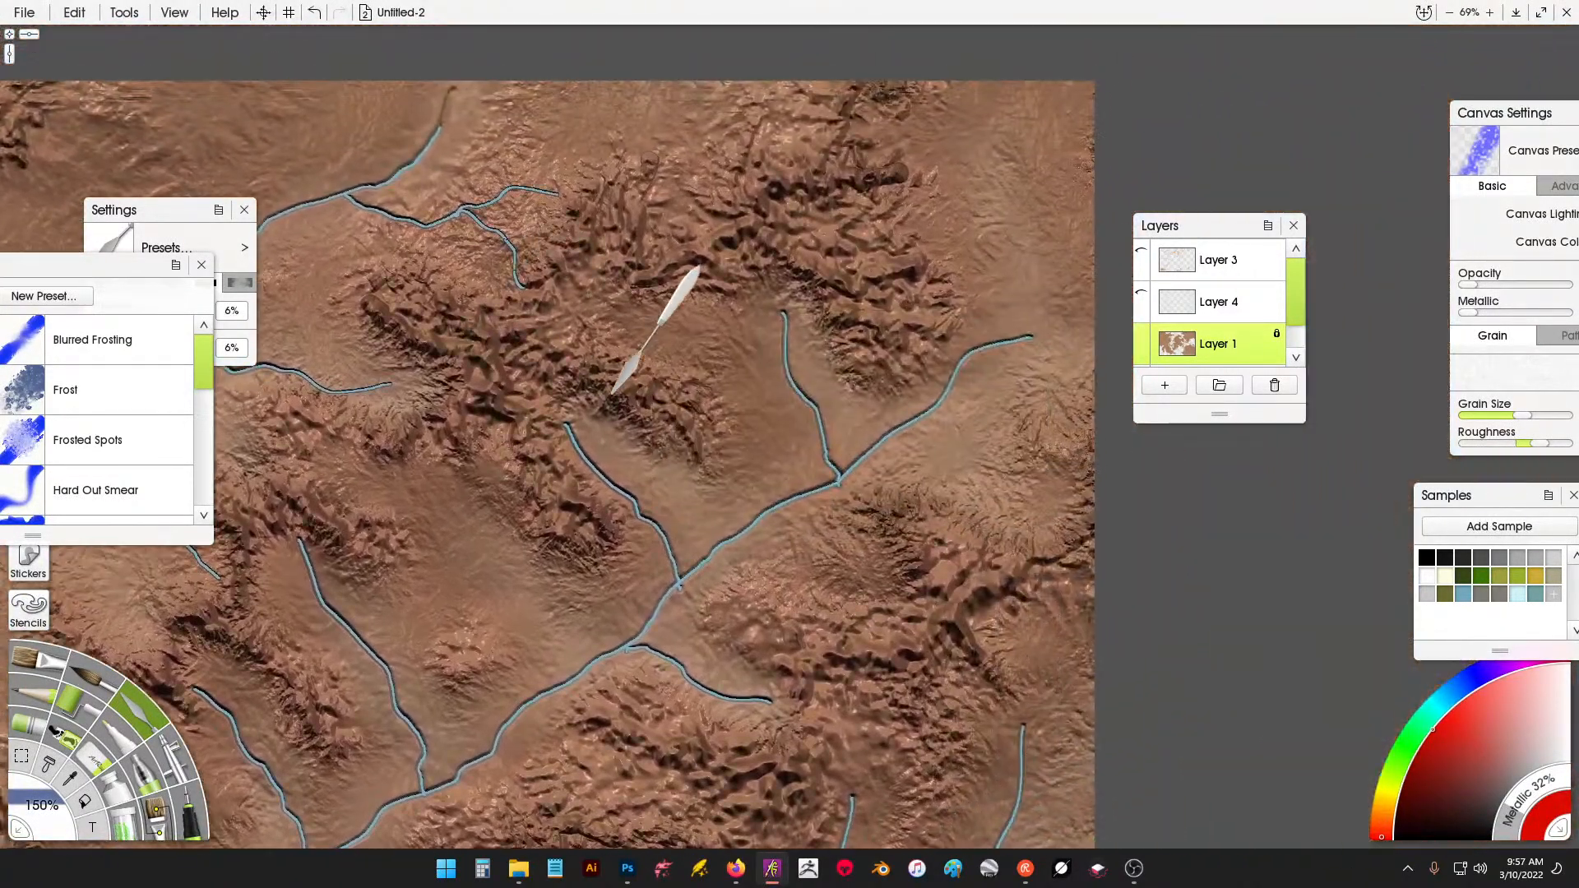
# Unlock Layer 1's transparency and extend the two northeastern rivers to the map's edge with the 2% Instant Erase eraser.
pyautogui.click(1277, 334)
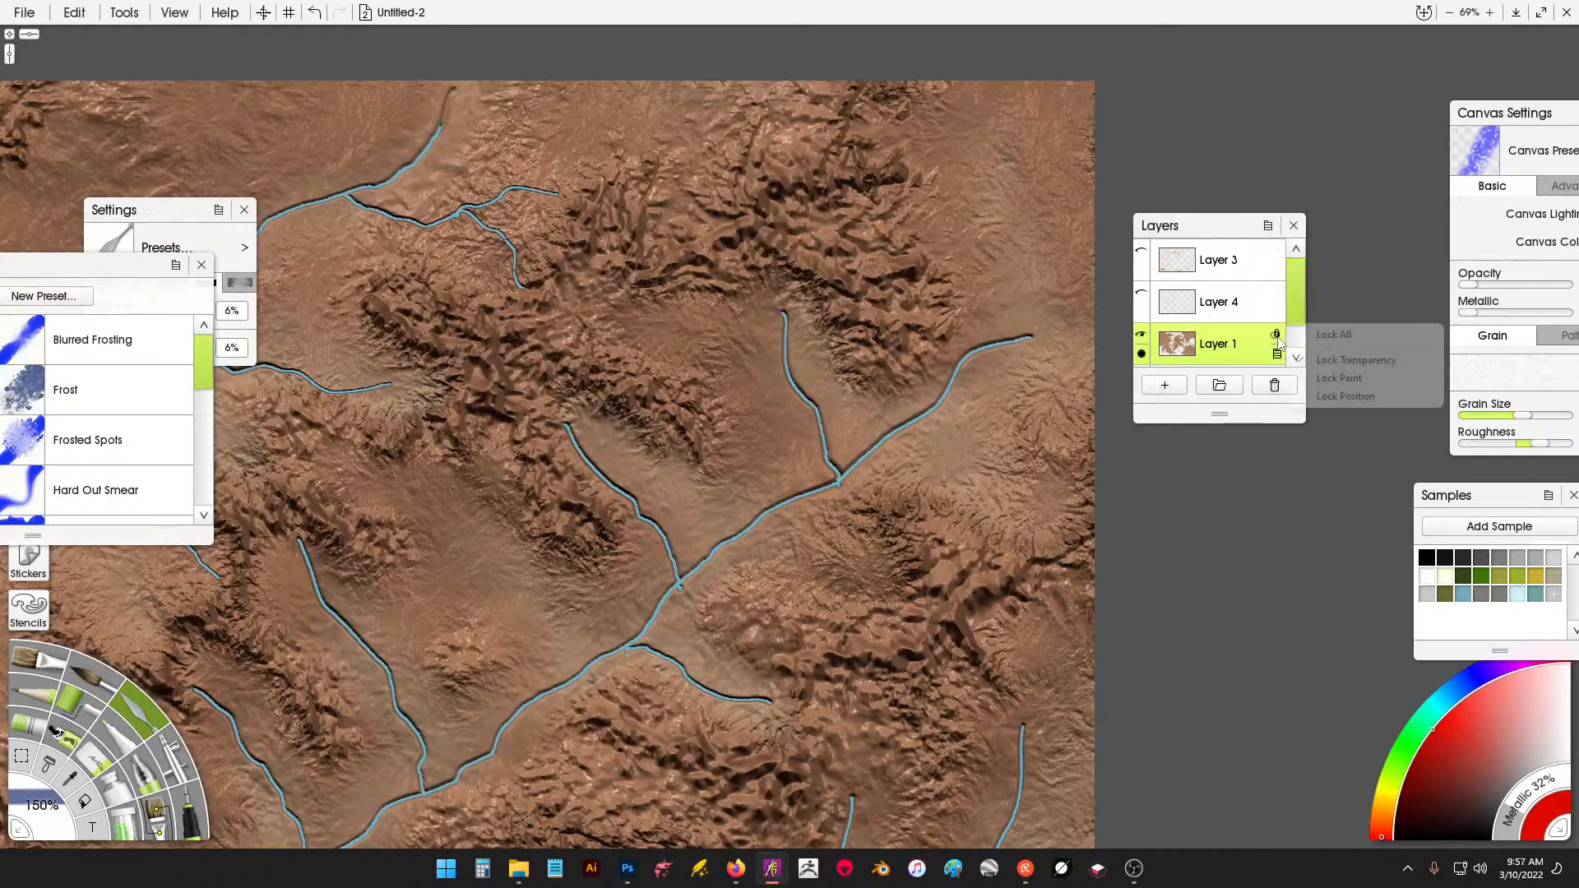
pyautogui.click(99, 757)
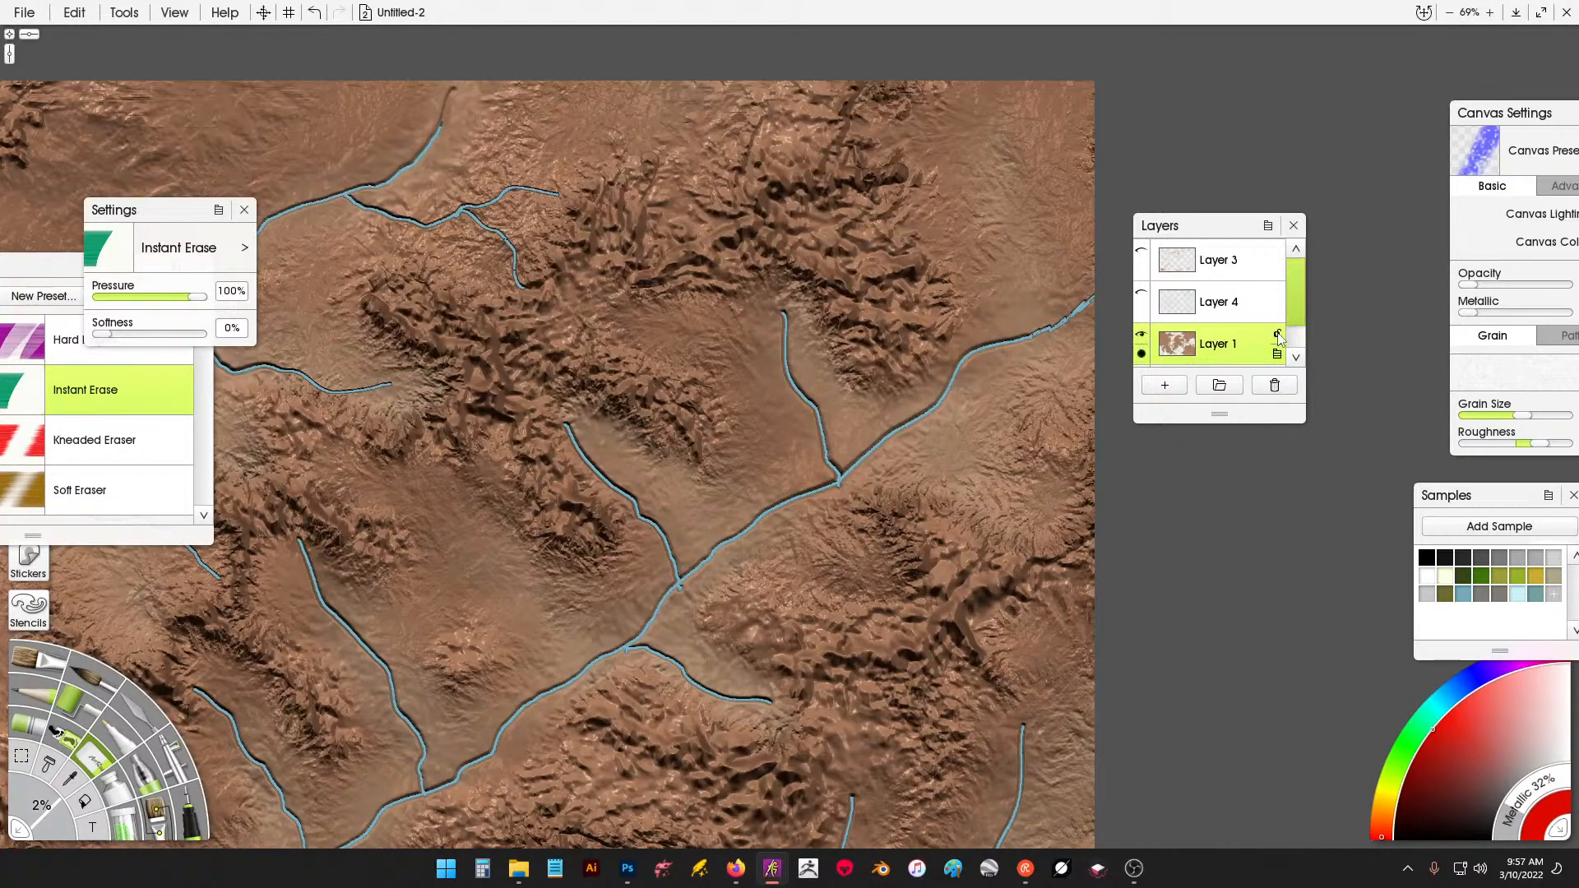
pyautogui.click(1277, 336)
pyautogui.click(431, 120)
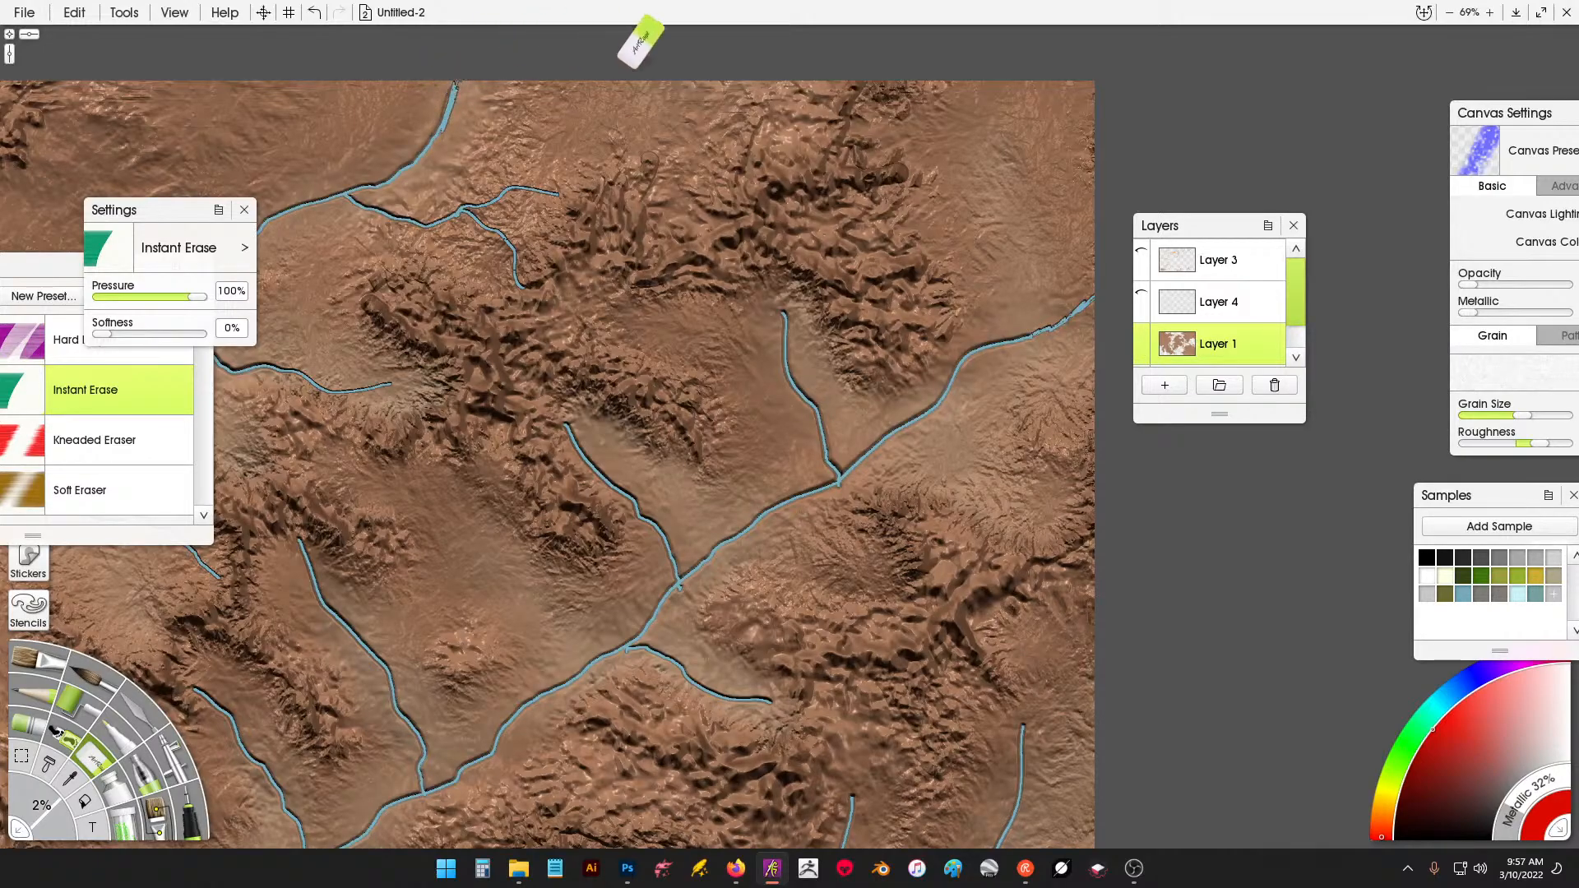
# Lock Layer 1's transparency again and switch back to the palette knife.
pyautogui.click(1278, 334)
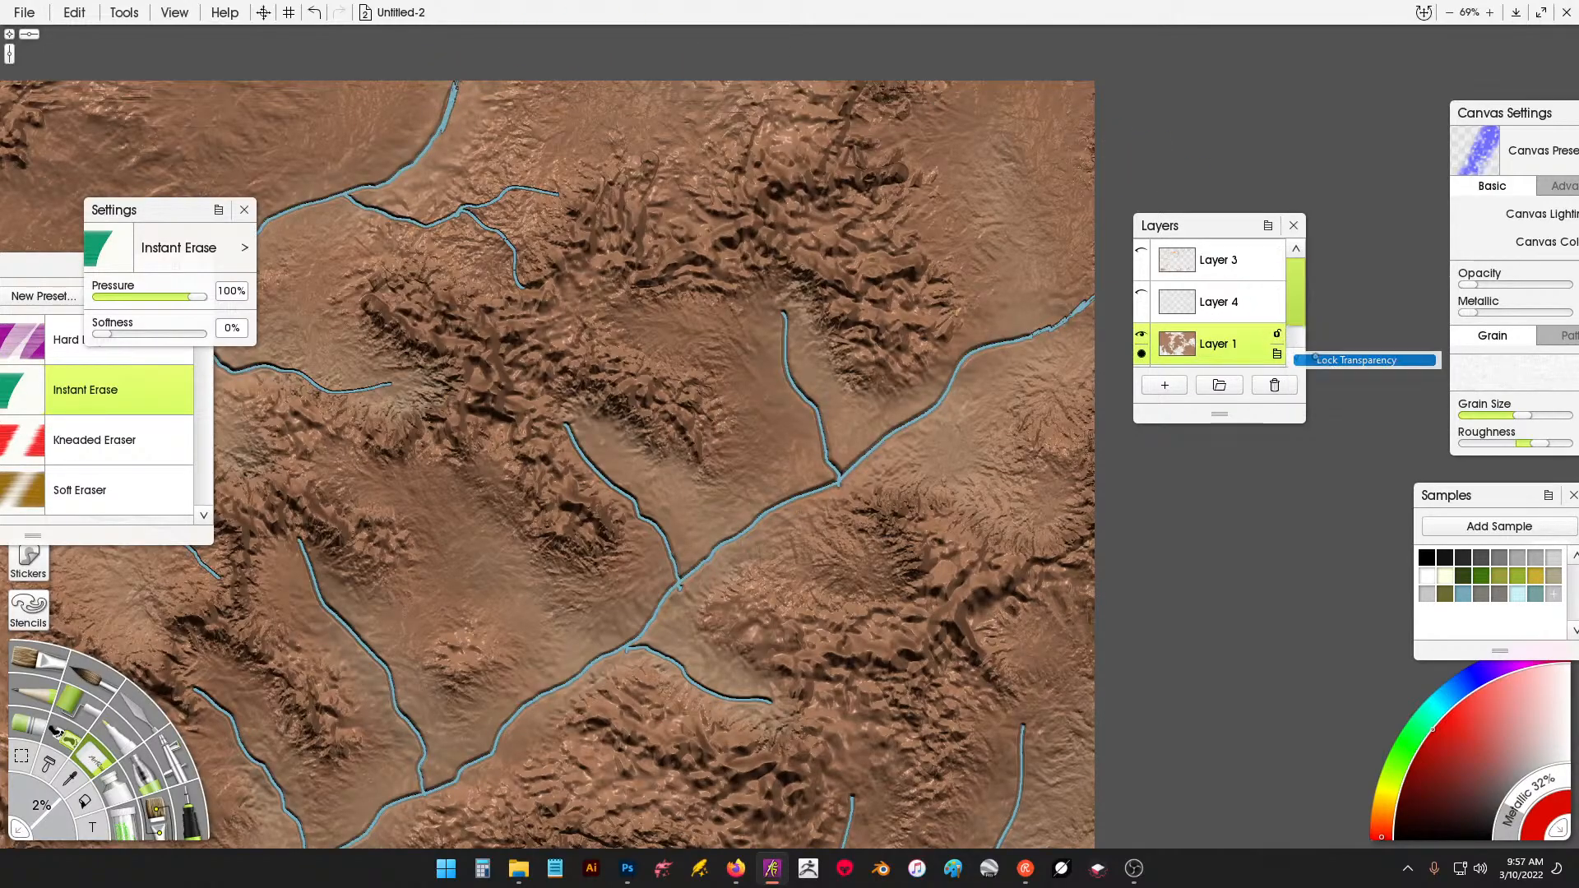
pyautogui.click(1356, 359)
pyautogui.click(132, 734)
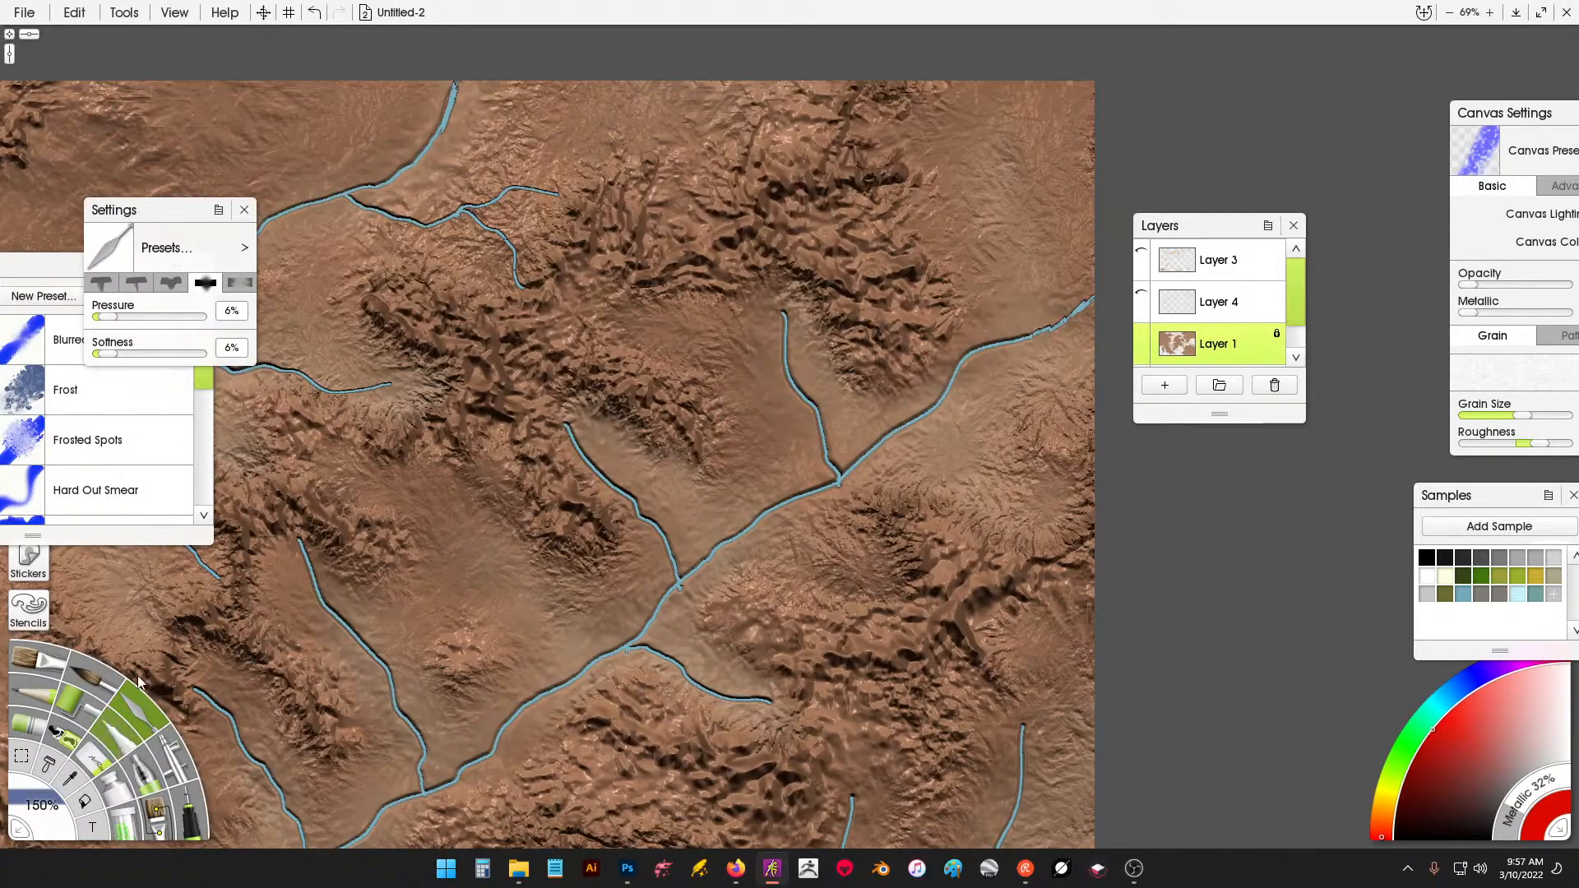
# Choose the Harsh Chaos preset for the palette knife.
pyautogui.click(51, 266)
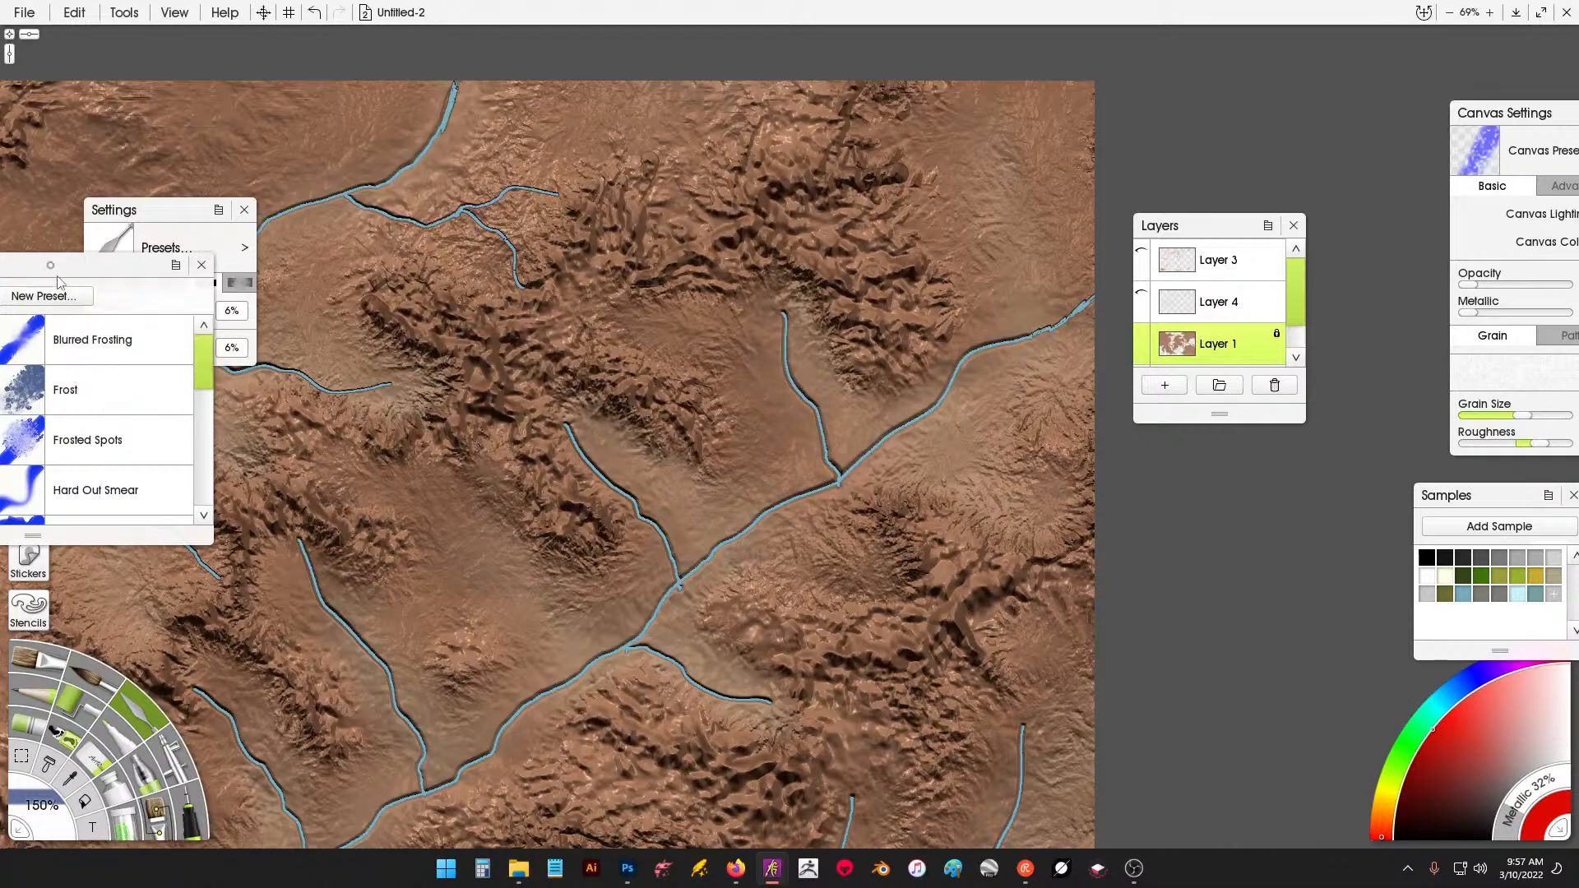
pyautogui.moveTo(196, 362); pyautogui.dragTo(196, 418)
pyautogui.click(121, 421)
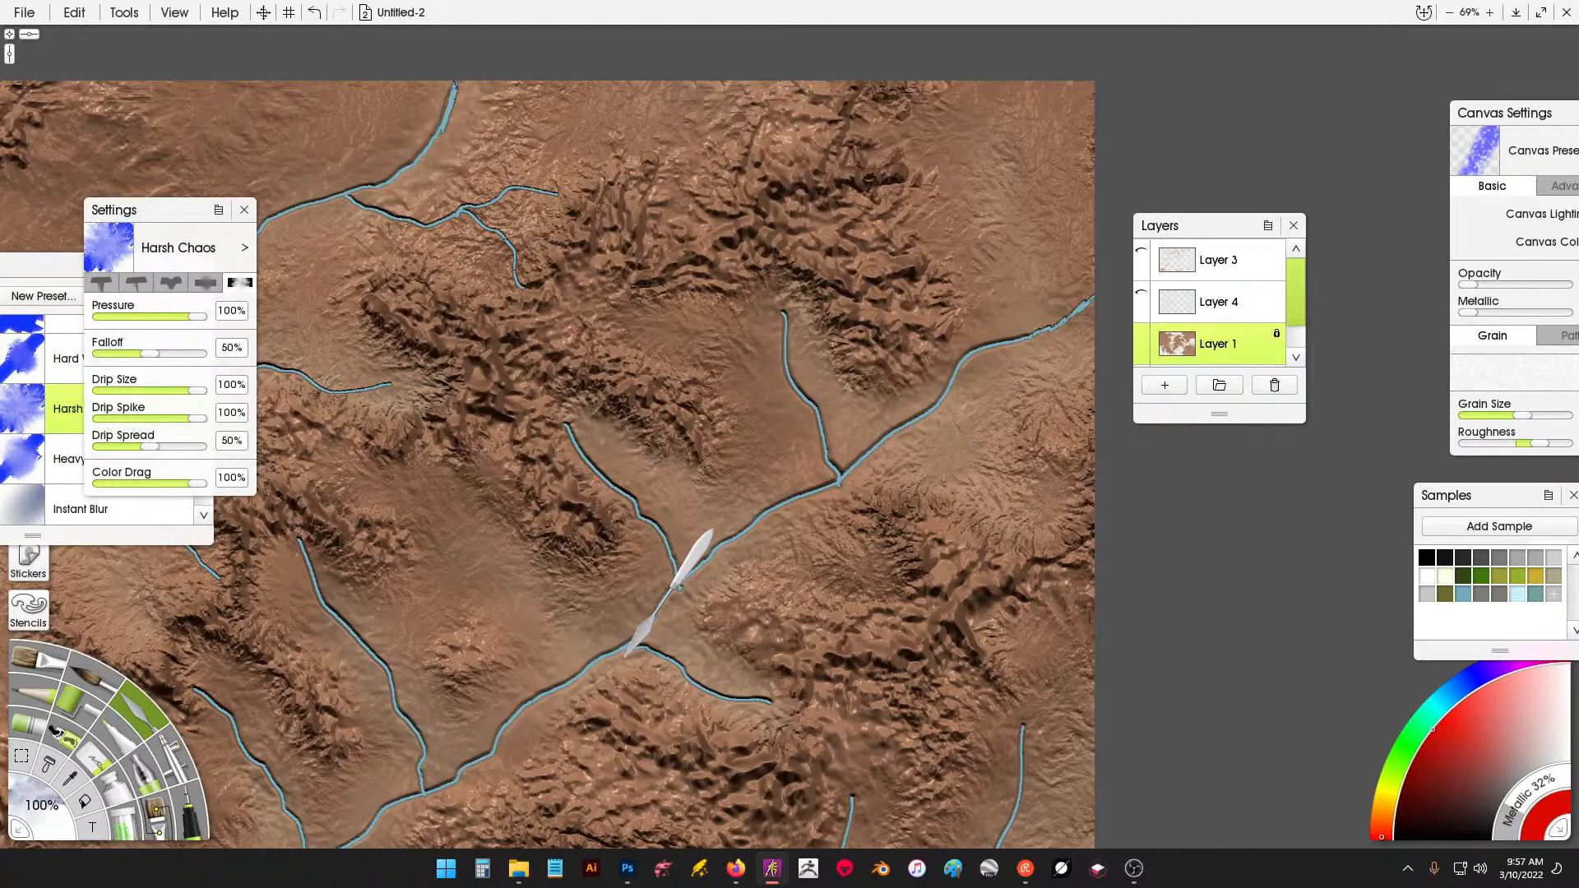
# Smear the terrain outward along the main river's lower course from its southern mouth and along its first western tributary.
pyautogui.scroll(-4, 765, 697)
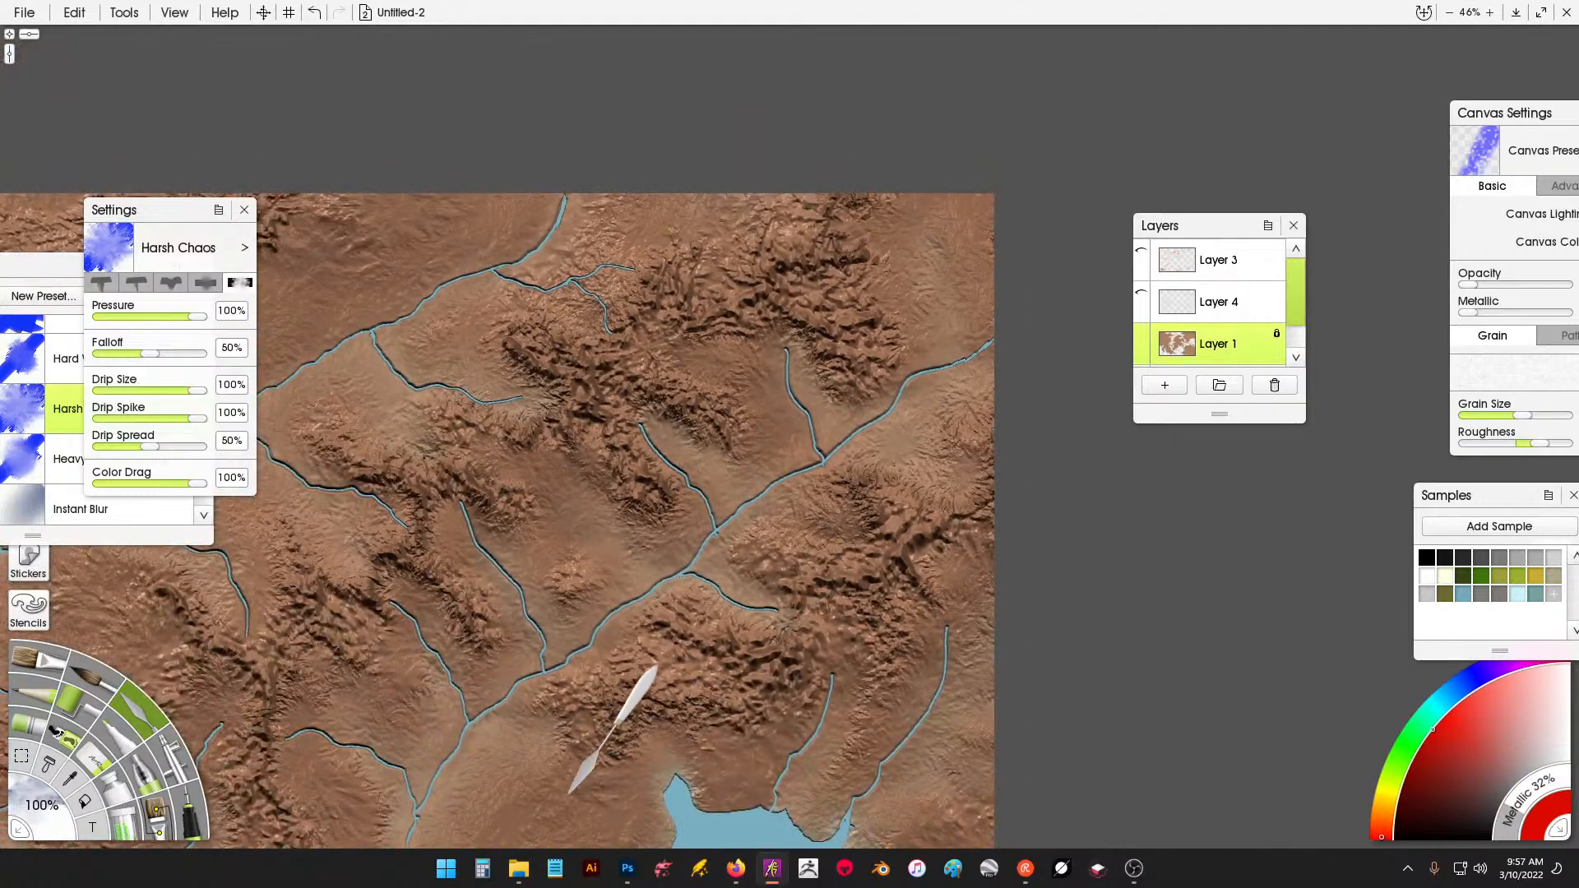
pyautogui.moveTo(569, 796); pyautogui.dragTo(903, 517)
pyautogui.scroll(4, 739, 642)
pyautogui.scroll(4, 740, 642)
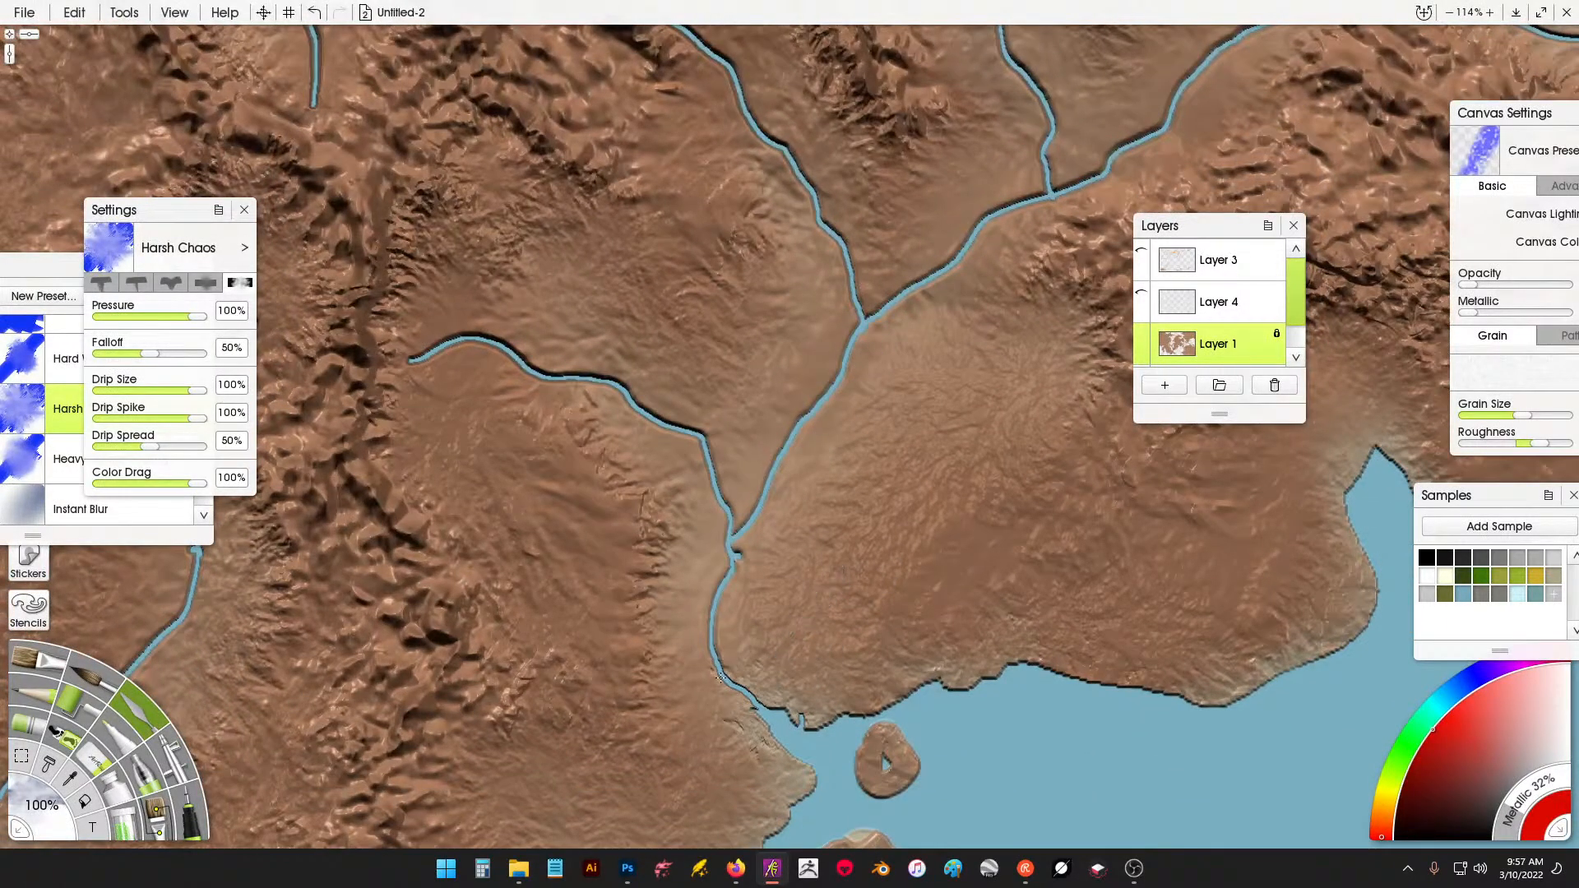
pyautogui.moveTo(719, 677); pyautogui.dragTo(711, 633)
pyautogui.moveTo(724, 566)
pyautogui.mouseDown()
pyautogui.moveTo(689, 464)
pyautogui.moveTo(725, 545)
pyautogui.moveTo(695, 463)
pyautogui.moveTo(613, 644)
pyautogui.moveTo(675, 505)
pyautogui.moveTo(720, 486)
pyautogui.moveTo(648, 402)
pyautogui.moveTo(503, 352)
pyautogui.mouseUp()
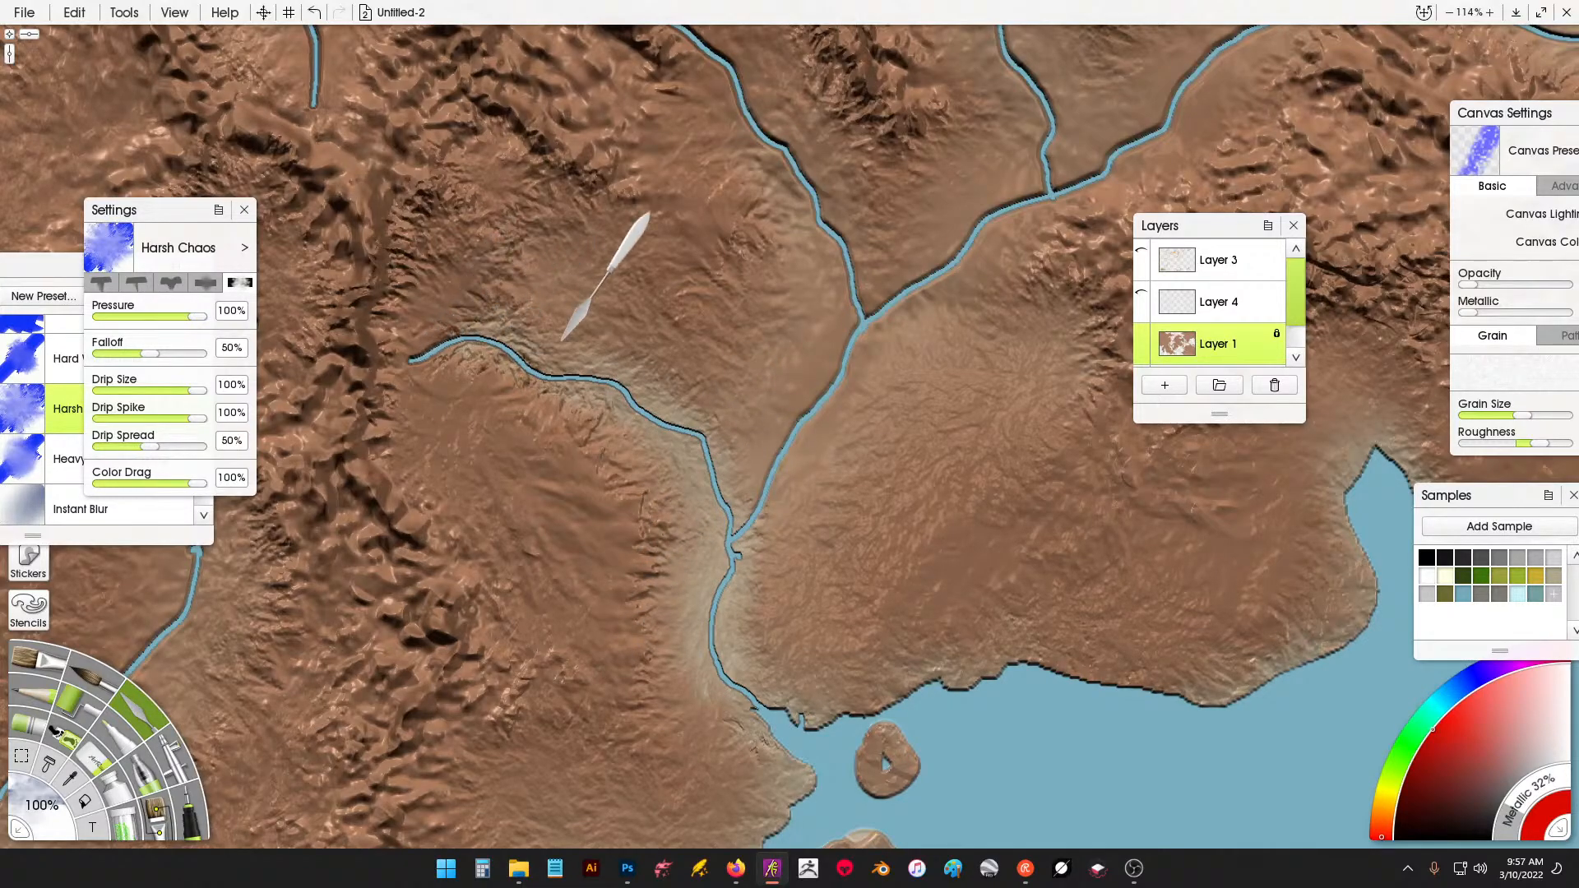
pyautogui.moveTo(782, 437); pyautogui.dragTo(830, 371)
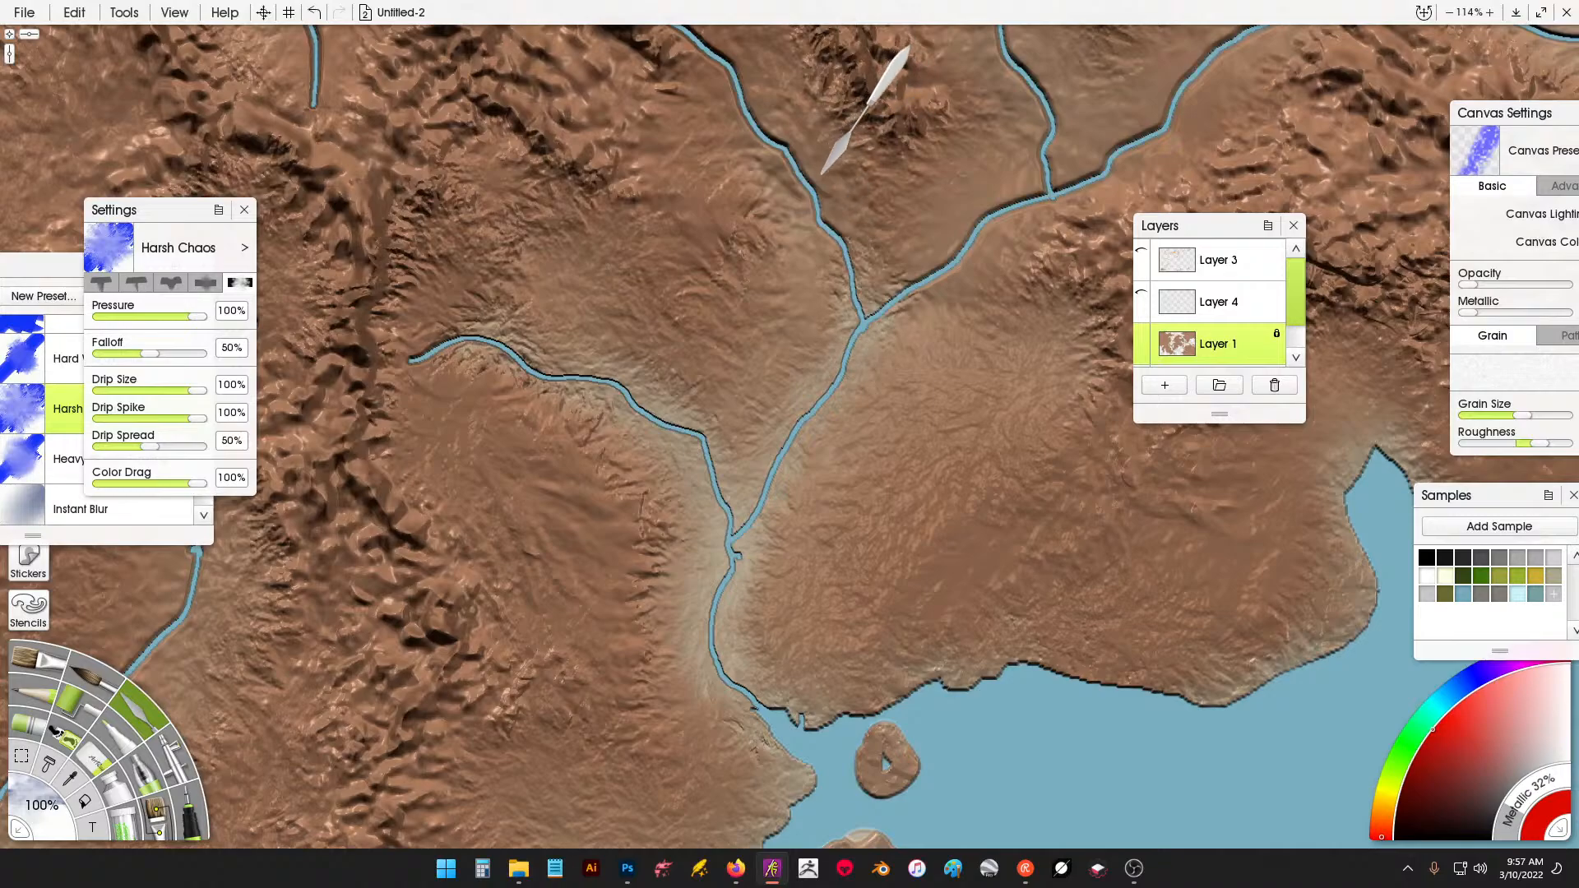
# Roughen the banks of the next two northern tributaries and the stretch of main river between them.
pyautogui.moveTo(820, 177); pyautogui.dragTo(778, 379)
pyautogui.moveTo(803, 512)
pyautogui.mouseDown()
pyautogui.moveTo(769, 387)
pyautogui.moveTo(663, 249)
pyautogui.moveTo(728, 331)
pyautogui.moveTo(772, 329)
pyautogui.moveTo(802, 384)
pyautogui.moveTo(815, 510)
pyautogui.moveTo(844, 525)
pyautogui.moveTo(822, 523)
pyautogui.moveTo(905, 431)
pyautogui.moveTo(891, 411)
pyautogui.moveTo(1005, 370)
pyautogui.moveTo(1003, 321)
pyautogui.moveTo(946, 228)
pyautogui.moveTo(936, 175)
pyautogui.moveTo(897, 116)
pyautogui.moveTo(853, 88)
pyautogui.mouseUp()
pyautogui.moveTo(827, 326); pyautogui.dragTo(631, 556)
pyautogui.moveTo(707, 393)
pyautogui.mouseDown()
pyautogui.moveTo(642, 298)
pyautogui.moveTo(626, 234)
pyautogui.mouseUp()
pyautogui.moveTo(790, 489)
pyautogui.mouseDown()
pyautogui.moveTo(855, 580)
pyautogui.moveTo(1070, 412)
pyautogui.moveTo(855, 609)
pyautogui.mouseUp()
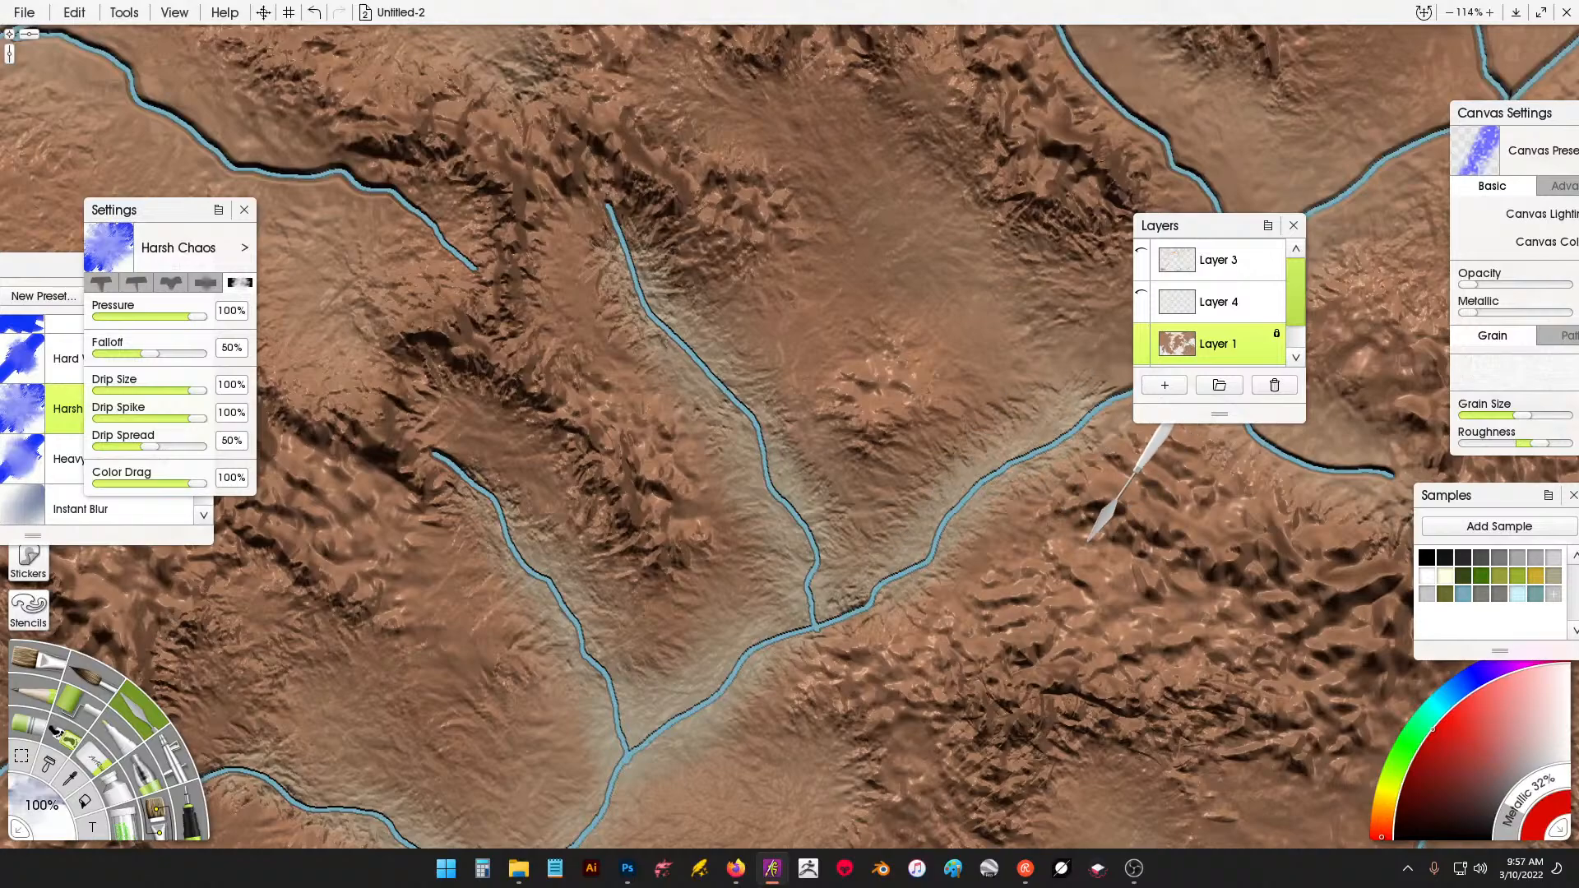
# Smear the banks of the main river's upper course and its tributaries toward the continent's eastern edge.
pyautogui.moveTo(1087, 540); pyautogui.dragTo(713, 551)
pyautogui.moveTo(707, 426)
pyautogui.mouseDown()
pyautogui.moveTo(744, 404)
pyautogui.moveTo(810, 399)
pyautogui.moveTo(944, 476)
pyautogui.moveTo(1013, 487)
pyautogui.mouseUp()
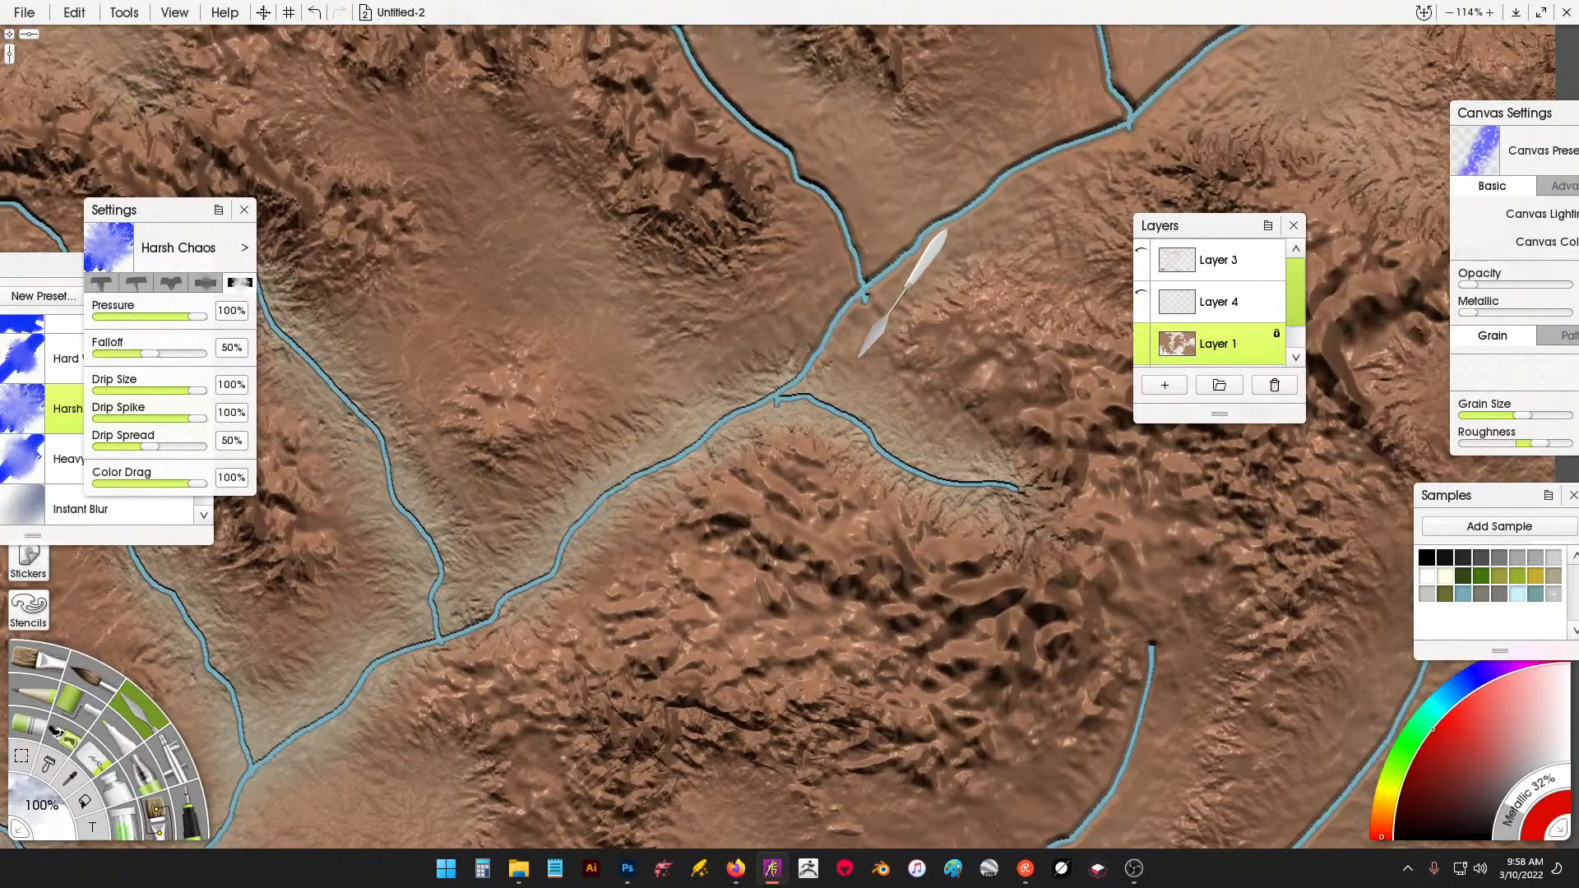
pyautogui.moveTo(782, 383)
pyautogui.mouseDown()
pyautogui.moveTo(855, 314)
pyautogui.moveTo(854, 238)
pyautogui.moveTo(835, 253)
pyautogui.moveTo(913, 482)
pyautogui.moveTo(756, 371)
pyautogui.moveTo(618, 602)
pyautogui.moveTo(889, 514)
pyautogui.moveTo(908, 466)
pyautogui.moveTo(715, 246)
pyautogui.moveTo(700, 285)
pyautogui.moveTo(746, 365)
pyautogui.moveTo(796, 372)
pyautogui.moveTo(831, 384)
pyautogui.mouseUp()
pyautogui.moveTo(755, 478)
pyautogui.mouseDown()
pyautogui.moveTo(724, 444)
pyautogui.moveTo(658, 454)
pyautogui.moveTo(724, 520)
pyautogui.moveTo(673, 436)
pyautogui.moveTo(698, 461)
pyautogui.mouseUp()
pyautogui.moveTo(987, 458)
pyautogui.mouseDown()
pyautogui.moveTo(686, 528)
pyautogui.moveTo(622, 568)
pyautogui.mouseUp()
pyautogui.moveTo(569, 627)
pyautogui.mouseDown()
pyautogui.moveTo(598, 559)
pyautogui.moveTo(802, 424)
pyautogui.moveTo(726, 190)
pyautogui.moveTo(850, 393)
pyautogui.moveTo(1032, 206)
pyautogui.moveTo(989, 283)
pyautogui.moveTo(898, 357)
pyautogui.moveTo(1061, 202)
pyautogui.moveTo(1153, 166)
pyautogui.moveTo(1226, 132)
pyautogui.mouseUp()
# Roughen the banks of the northern continent's west-coast rivers and their inland tributaries.
pyautogui.moveTo(459, 340); pyautogui.dragTo(948, 529)
pyautogui.moveTo(582, 439); pyautogui.dragTo(1057, 413)
pyautogui.moveTo(337, 634); pyautogui.dragTo(1192, 194)
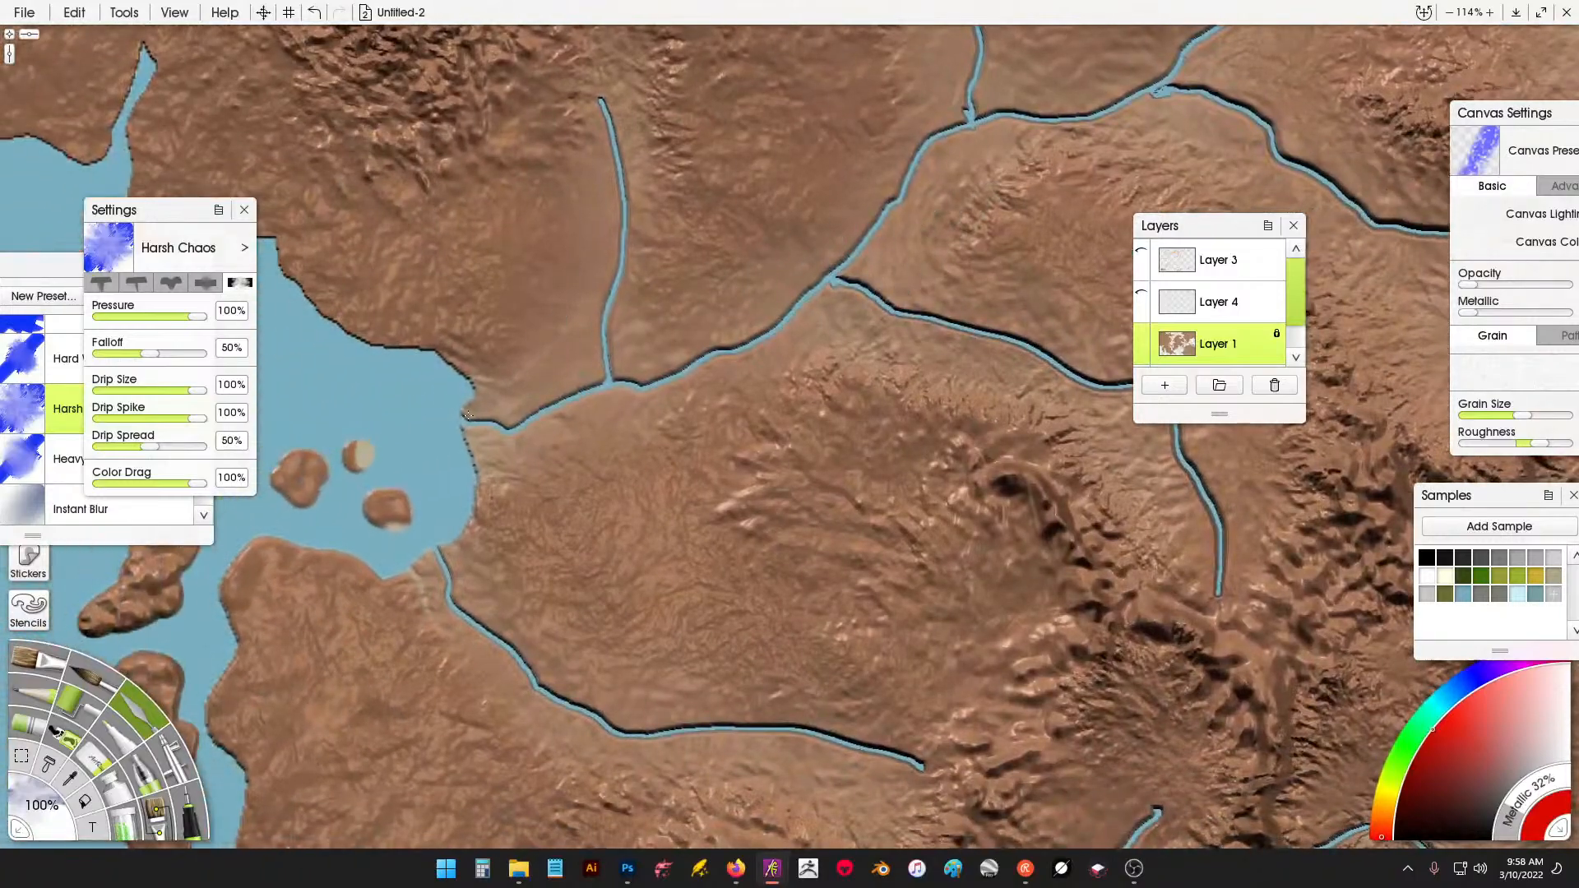
pyautogui.moveTo(505, 418)
pyautogui.mouseDown()
pyautogui.moveTo(437, 563)
pyautogui.moveTo(476, 632)
pyautogui.moveTo(644, 727)
pyautogui.moveTo(810, 715)
pyautogui.moveTo(932, 738)
pyautogui.moveTo(435, 446)
pyautogui.moveTo(462, 418)
pyautogui.moveTo(555, 399)
pyautogui.moveTo(624, 356)
pyautogui.moveTo(614, 134)
pyautogui.moveTo(617, 356)
pyautogui.moveTo(705, 339)
pyautogui.moveTo(835, 255)
pyautogui.moveTo(969, 318)
pyautogui.moveTo(1165, 376)
pyautogui.moveTo(1218, 567)
pyautogui.mouseUp()
pyautogui.moveTo(896, 185); pyautogui.dragTo(695, 471)
pyautogui.moveTo(576, 607)
pyautogui.mouseDown()
pyautogui.moveTo(769, 405)
pyautogui.moveTo(759, 278)
pyautogui.moveTo(712, 194)
pyautogui.moveTo(623, 106)
pyautogui.mouseUp()
pyautogui.moveTo(730, 409)
pyautogui.mouseDown()
pyautogui.moveTo(941, 361)
pyautogui.moveTo(1057, 406)
pyautogui.moveTo(1184, 512)
pyautogui.mouseUp()
pyautogui.moveTo(1077, 493)
pyautogui.mouseDown()
pyautogui.moveTo(651, 517)
pyautogui.moveTo(917, 566)
pyautogui.moveTo(983, 619)
pyautogui.mouseUp()
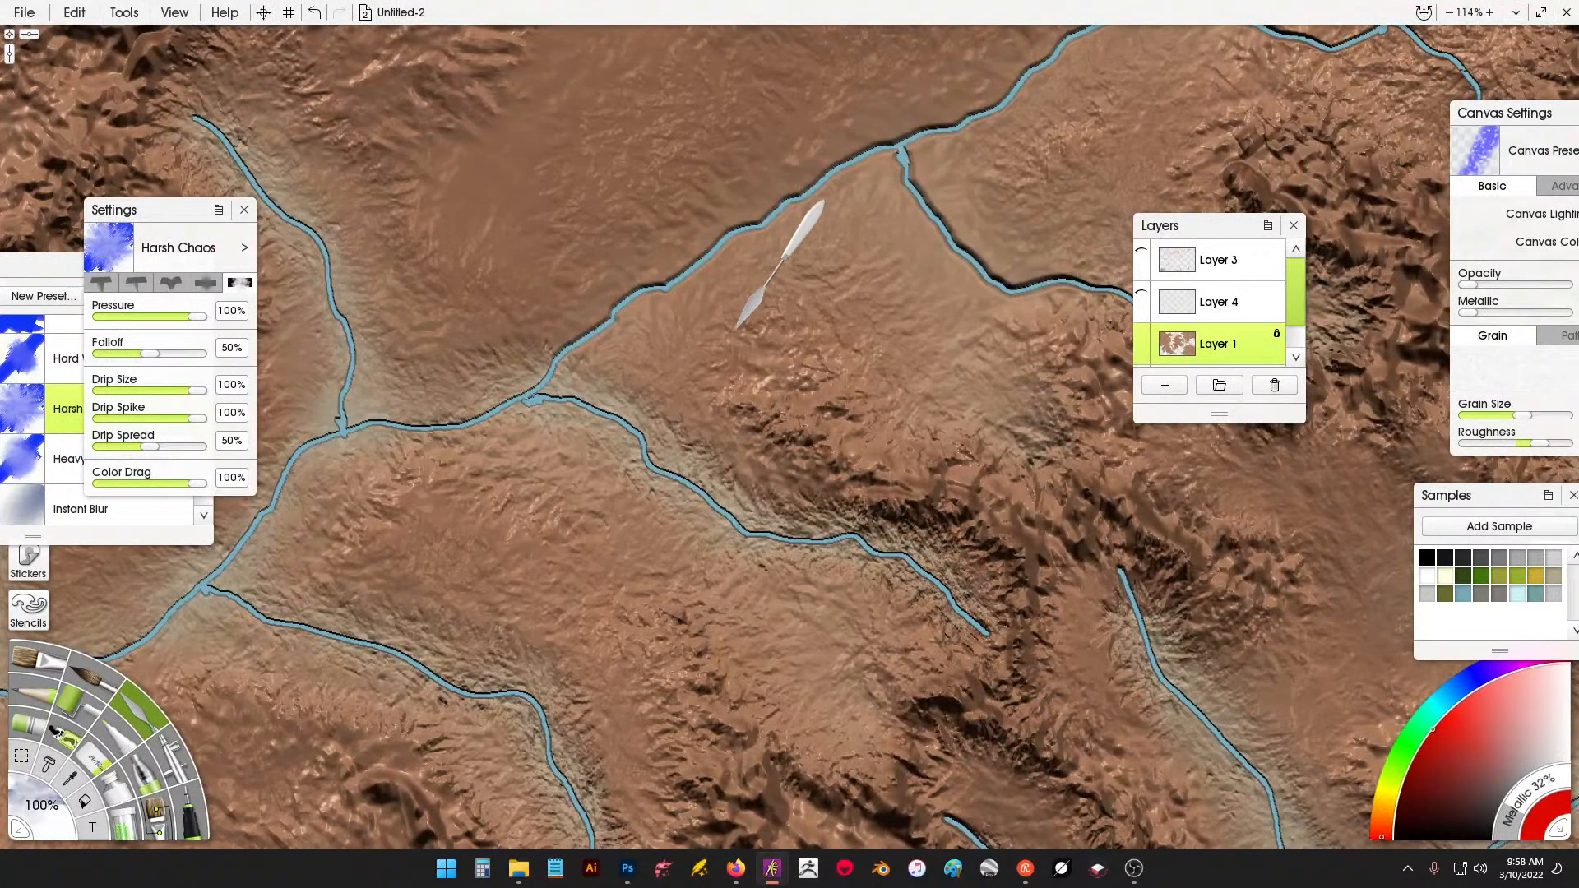
# Smear the terrain along the upper northern river and its branches up to the map's northern edge.
pyautogui.moveTo(664, 309); pyautogui.dragTo(691, 523)
pyautogui.moveTo(566, 594)
pyautogui.mouseDown()
pyautogui.moveTo(814, 416)
pyautogui.moveTo(934, 362)
pyautogui.moveTo(1033, 477)
pyautogui.moveTo(1152, 511)
pyautogui.moveTo(1283, 523)
pyautogui.mouseUp()
pyautogui.moveTo(1040, 469)
pyautogui.mouseDown()
pyautogui.moveTo(927, 366)
pyautogui.moveTo(931, 326)
pyautogui.moveTo(1001, 319)
pyautogui.moveTo(1090, 282)
pyautogui.mouseUp()
pyautogui.moveTo(1012, 238); pyautogui.dragTo(699, 443)
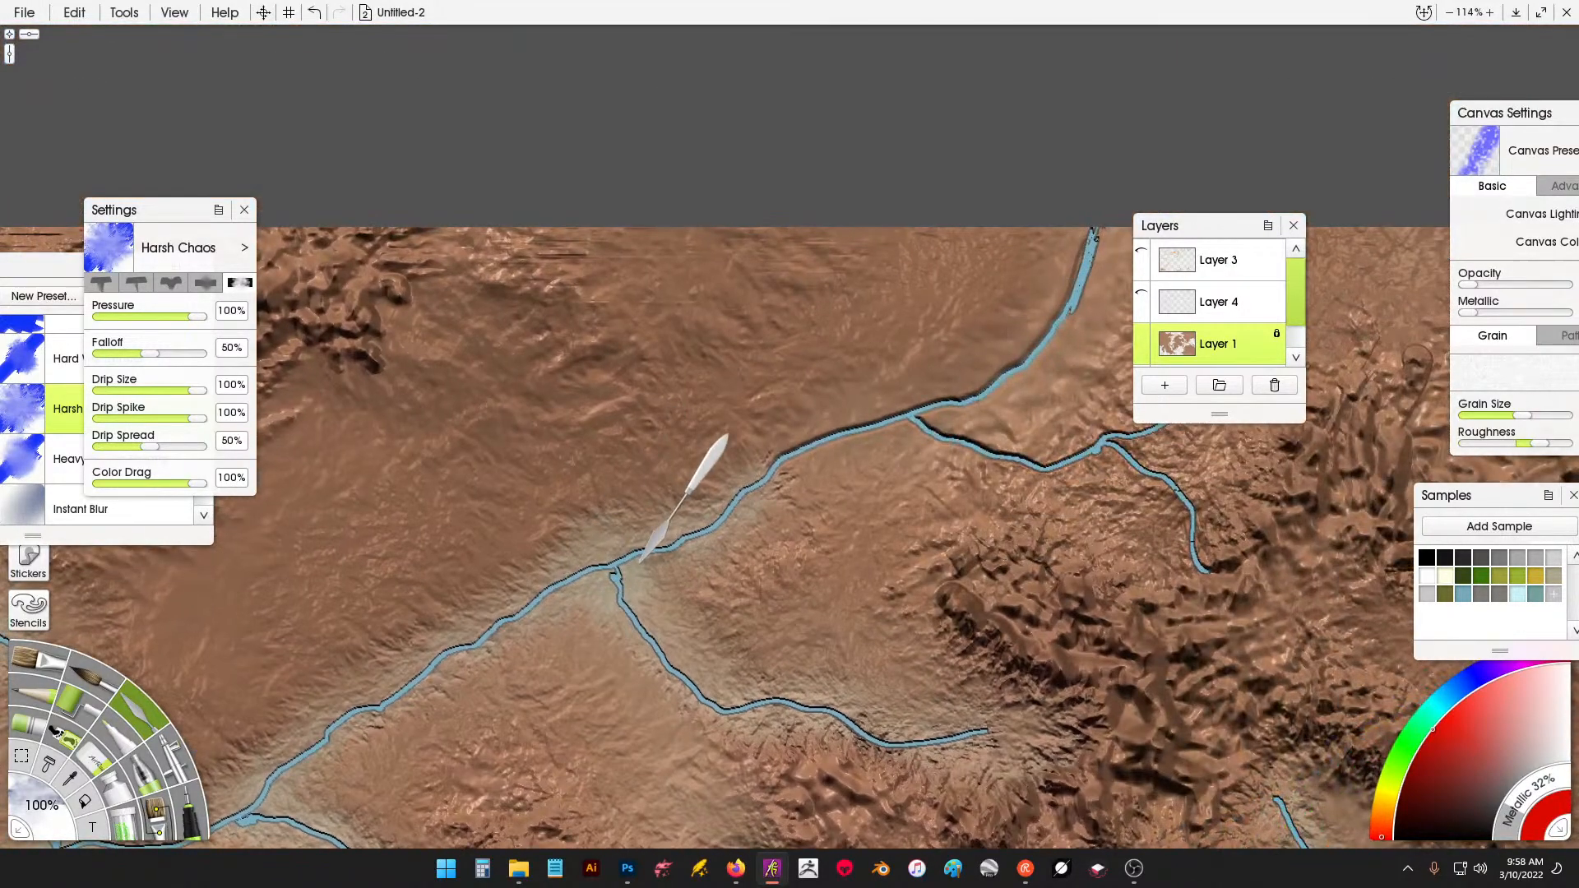
pyautogui.moveTo(645, 559)
pyautogui.mouseDown()
pyautogui.moveTo(879, 406)
pyautogui.moveTo(992, 367)
pyautogui.moveTo(1080, 281)
pyautogui.moveTo(1093, 232)
pyautogui.moveTo(931, 422)
pyautogui.moveTo(1075, 447)
pyautogui.moveTo(1209, 394)
pyautogui.moveTo(1207, 564)
pyautogui.mouseUp()
pyautogui.scroll(-8, 1219, 543)
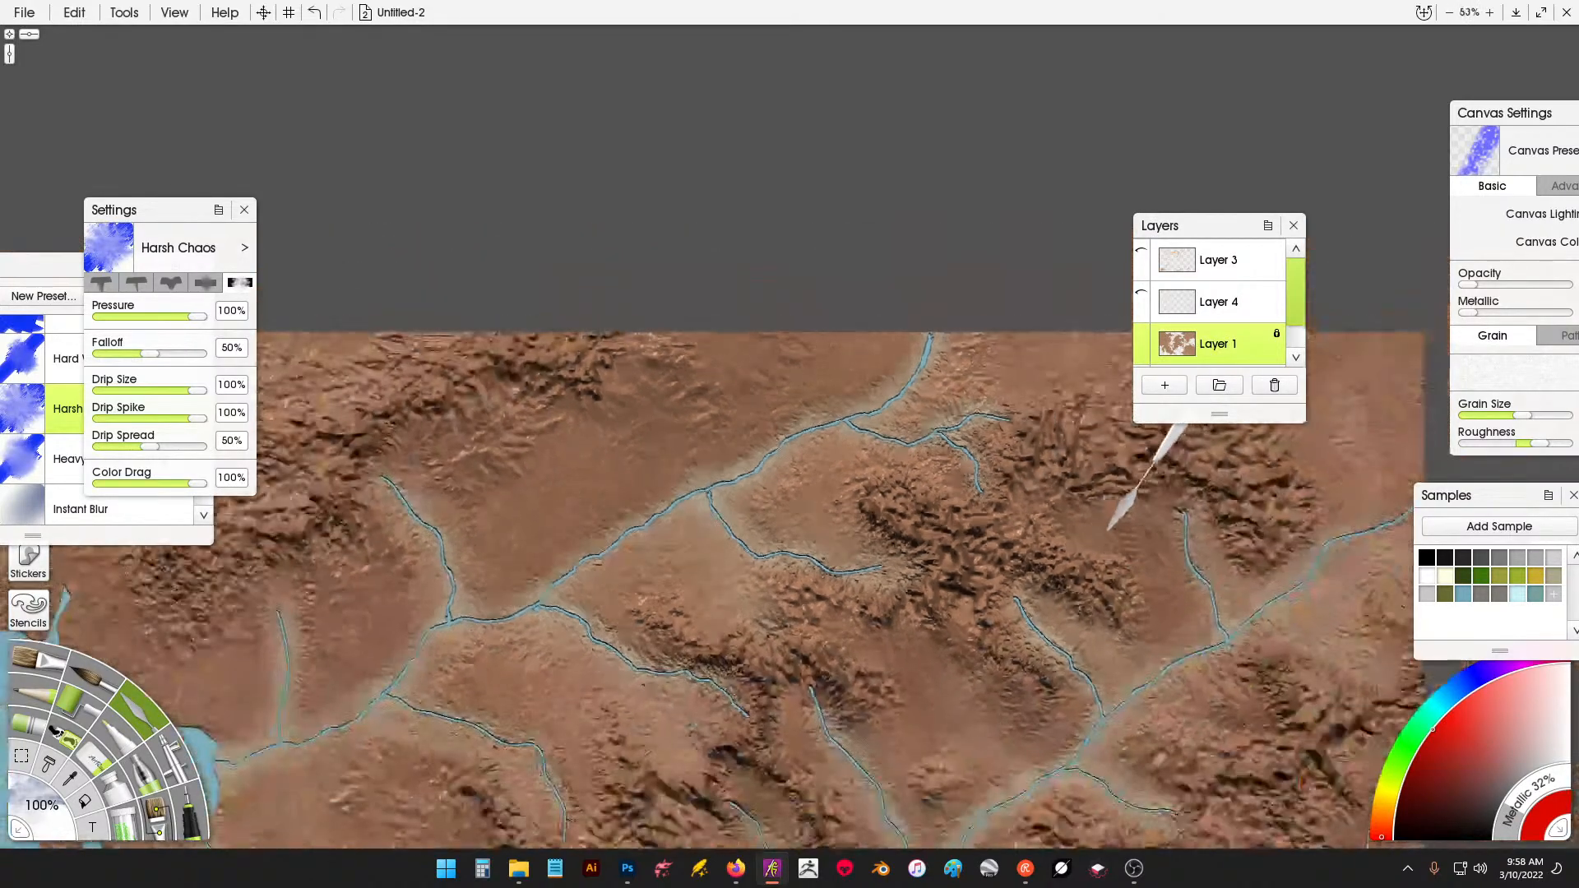
# Roughen the river banks across the western landmasses, from the southwestern peninsulas to the short northwestern coastal rivers.
pyautogui.scroll(-3, 765, 408)
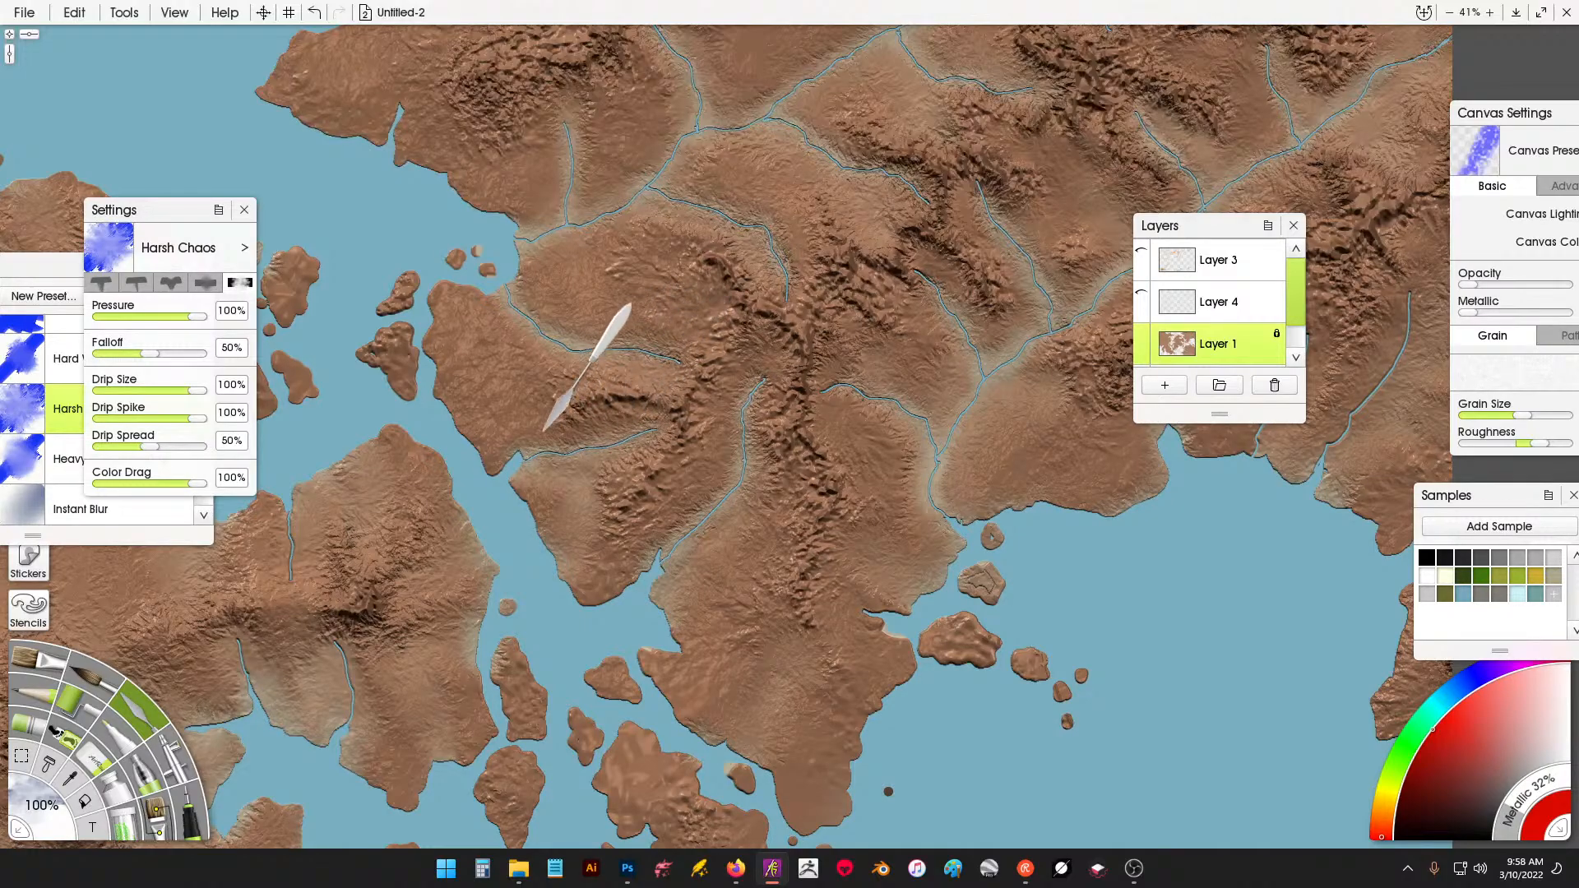
pyautogui.moveTo(557, 557); pyautogui.dragTo(832, 483)
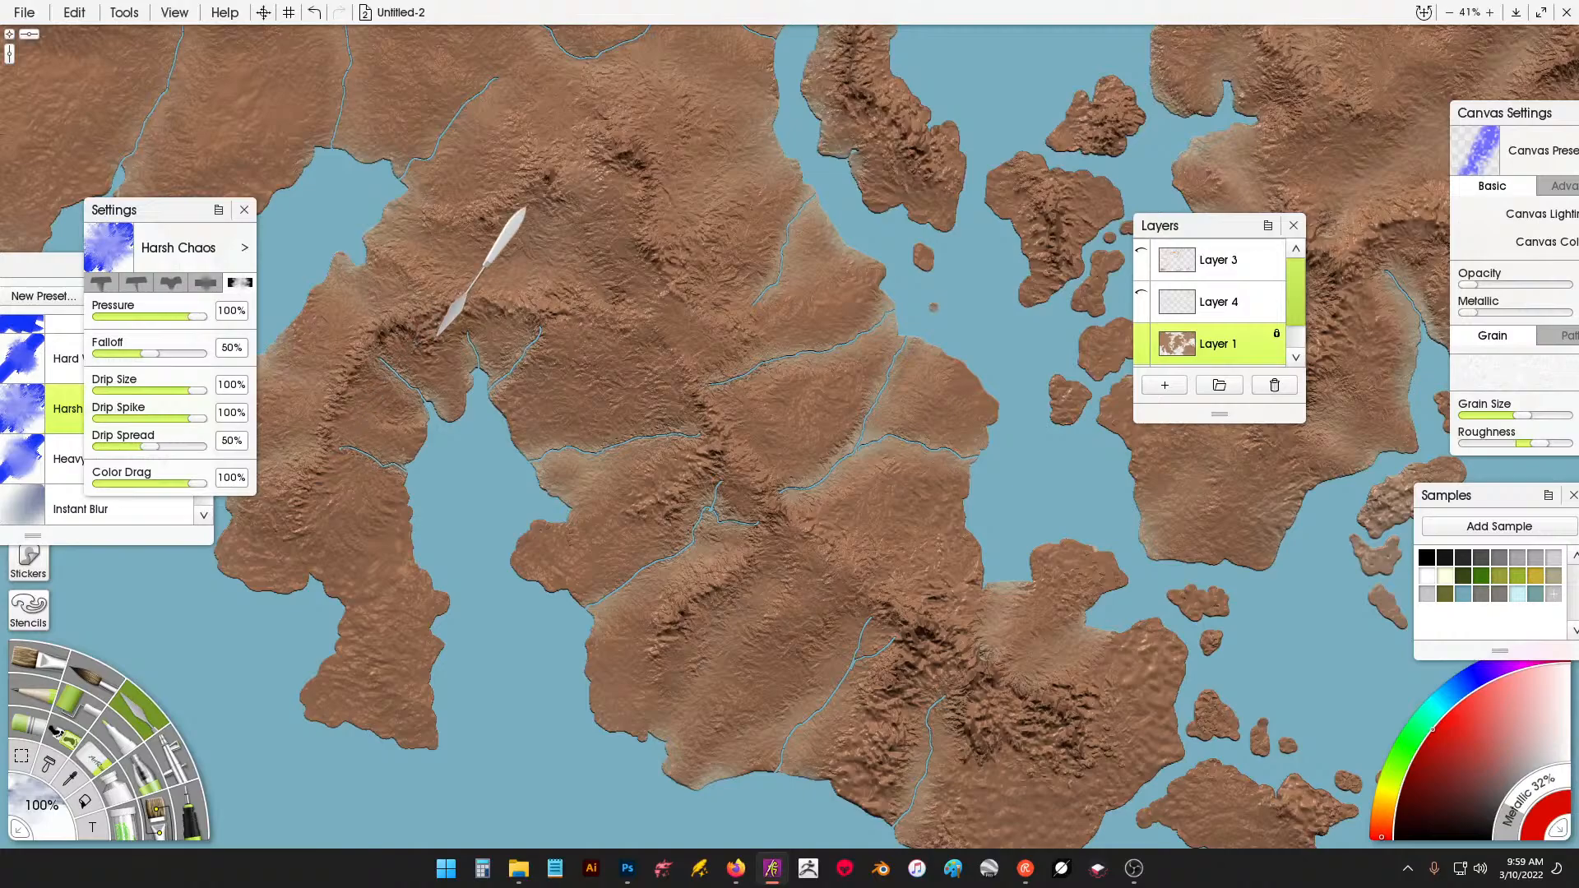
pyautogui.scroll(5, 437, 336)
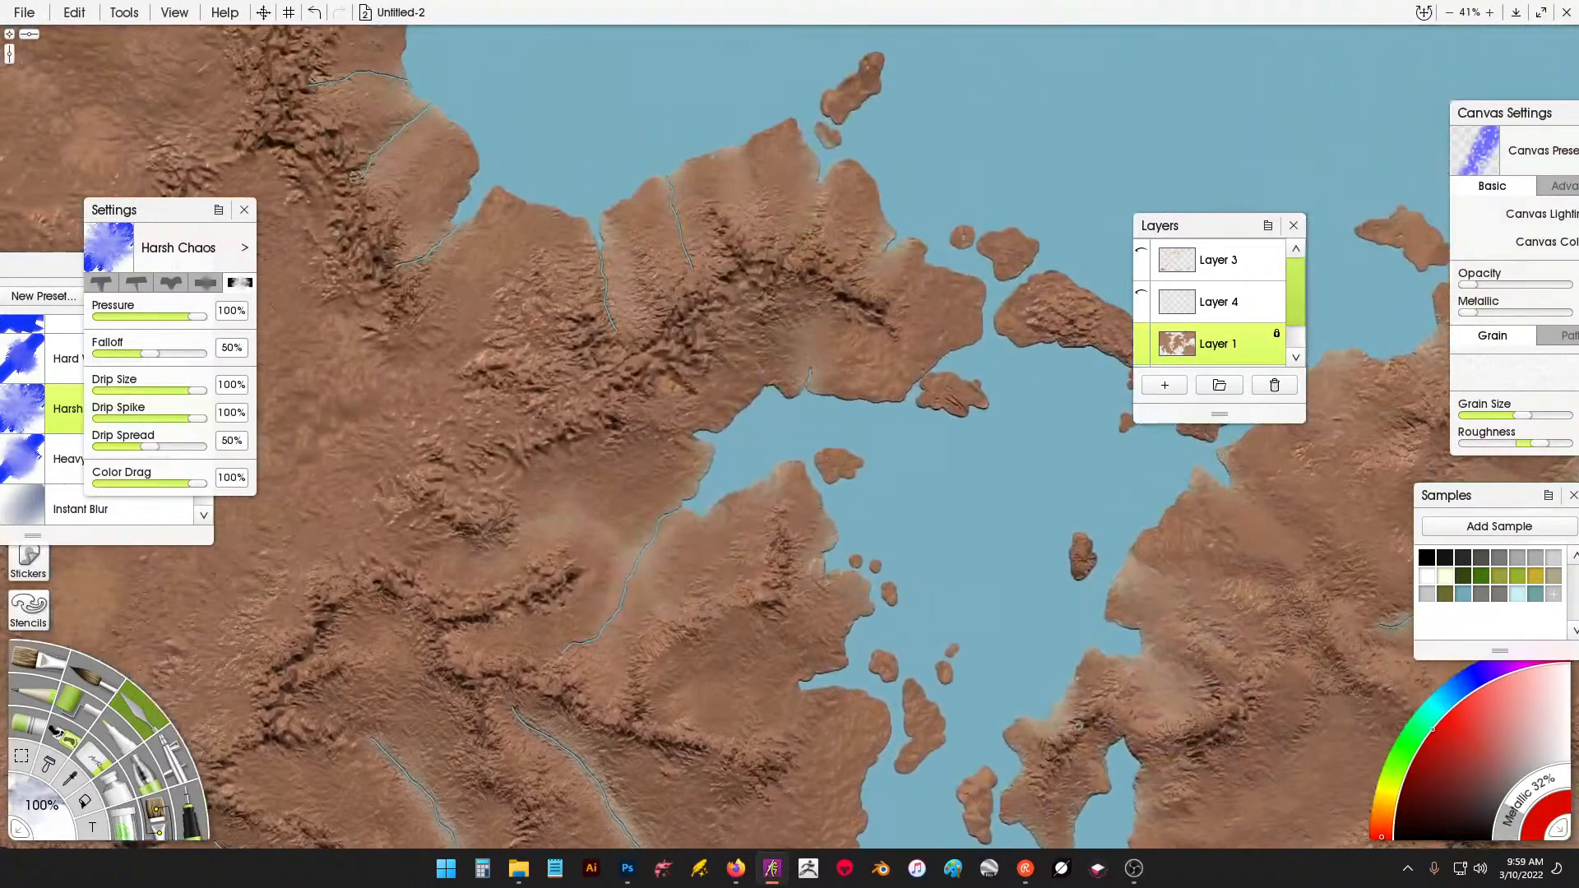
pyautogui.moveTo(772, 396); pyautogui.dragTo(843, 489)
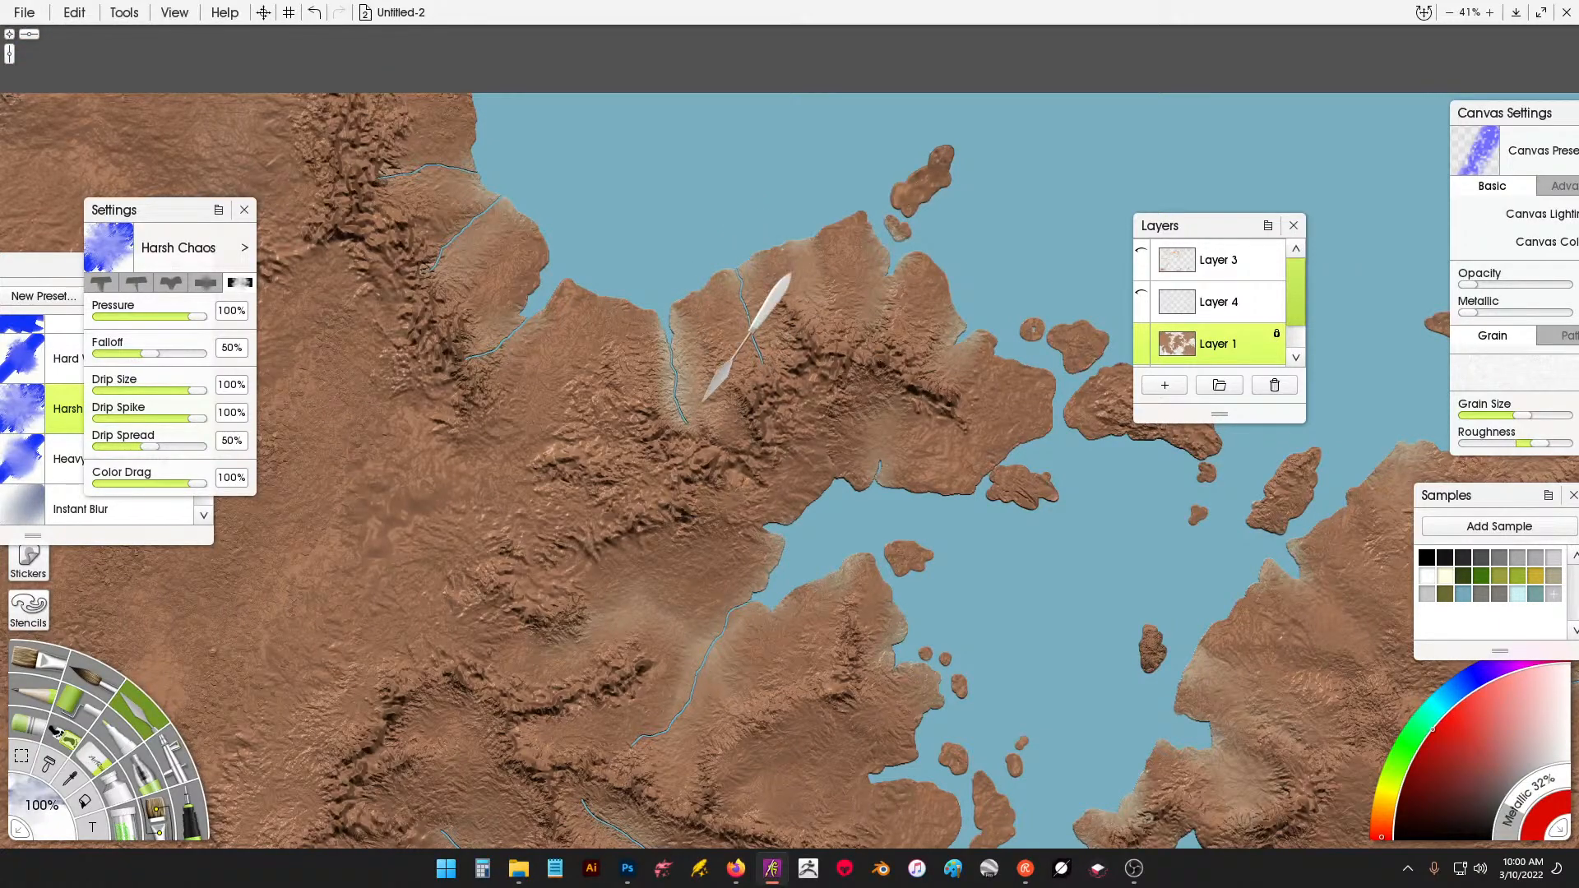
pyautogui.moveTo(740, 283); pyautogui.dragTo(752, 339)
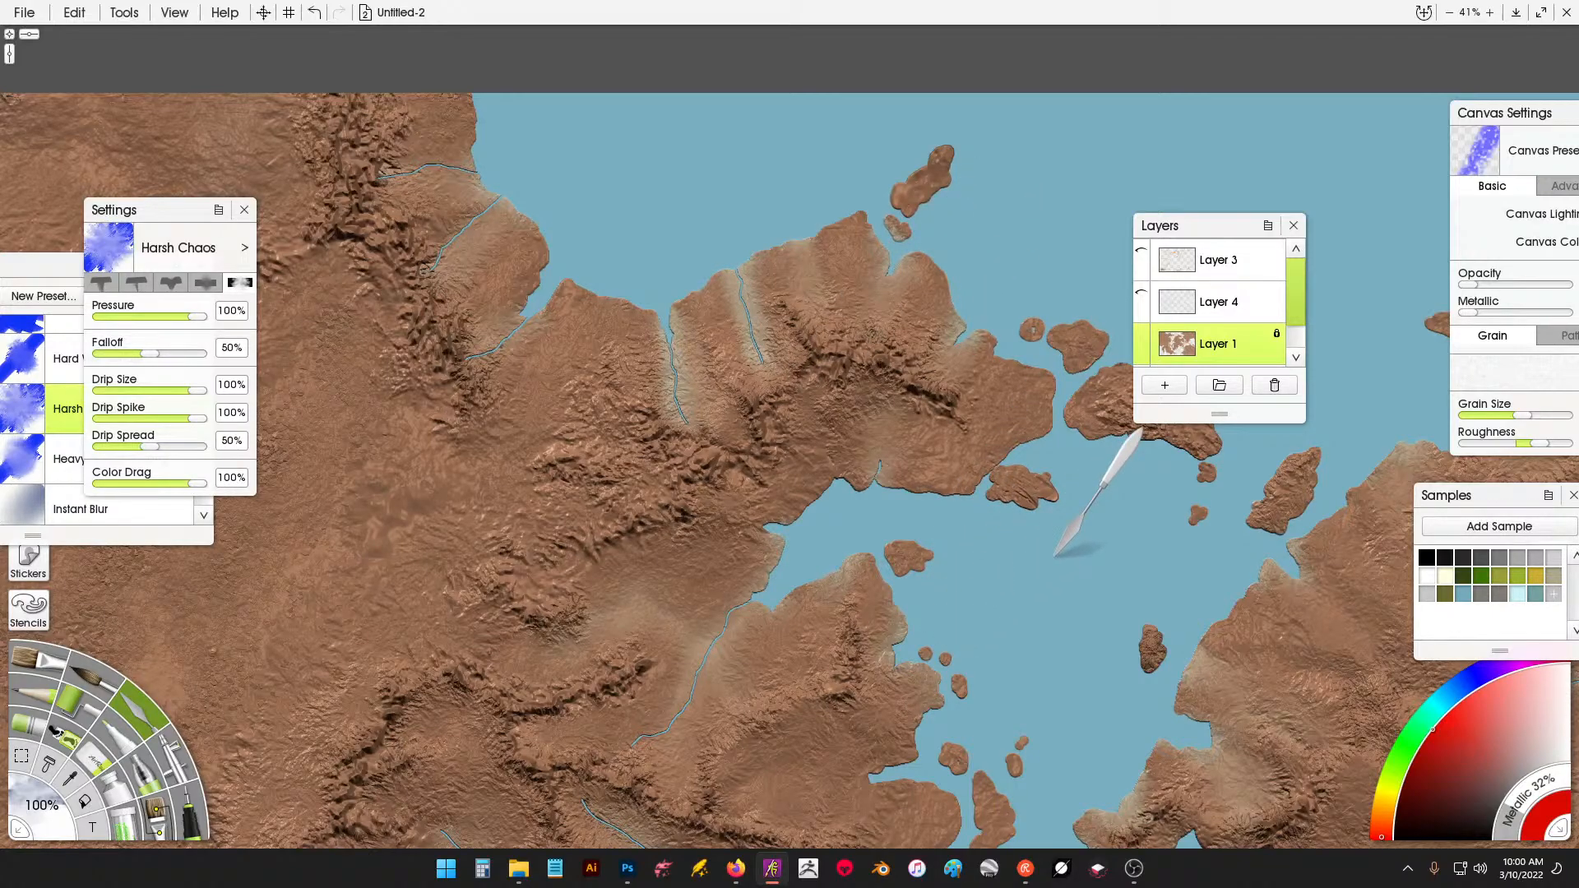
# Smear the banks of the southeastern continent's north-coast rivers and its long central river with tributaries.
pyautogui.scroll(-2, 1056, 557)
pyautogui.moveTo(1083, 628); pyautogui.dragTo(645, 381)
pyautogui.moveTo(971, 592); pyautogui.dragTo(669, 402)
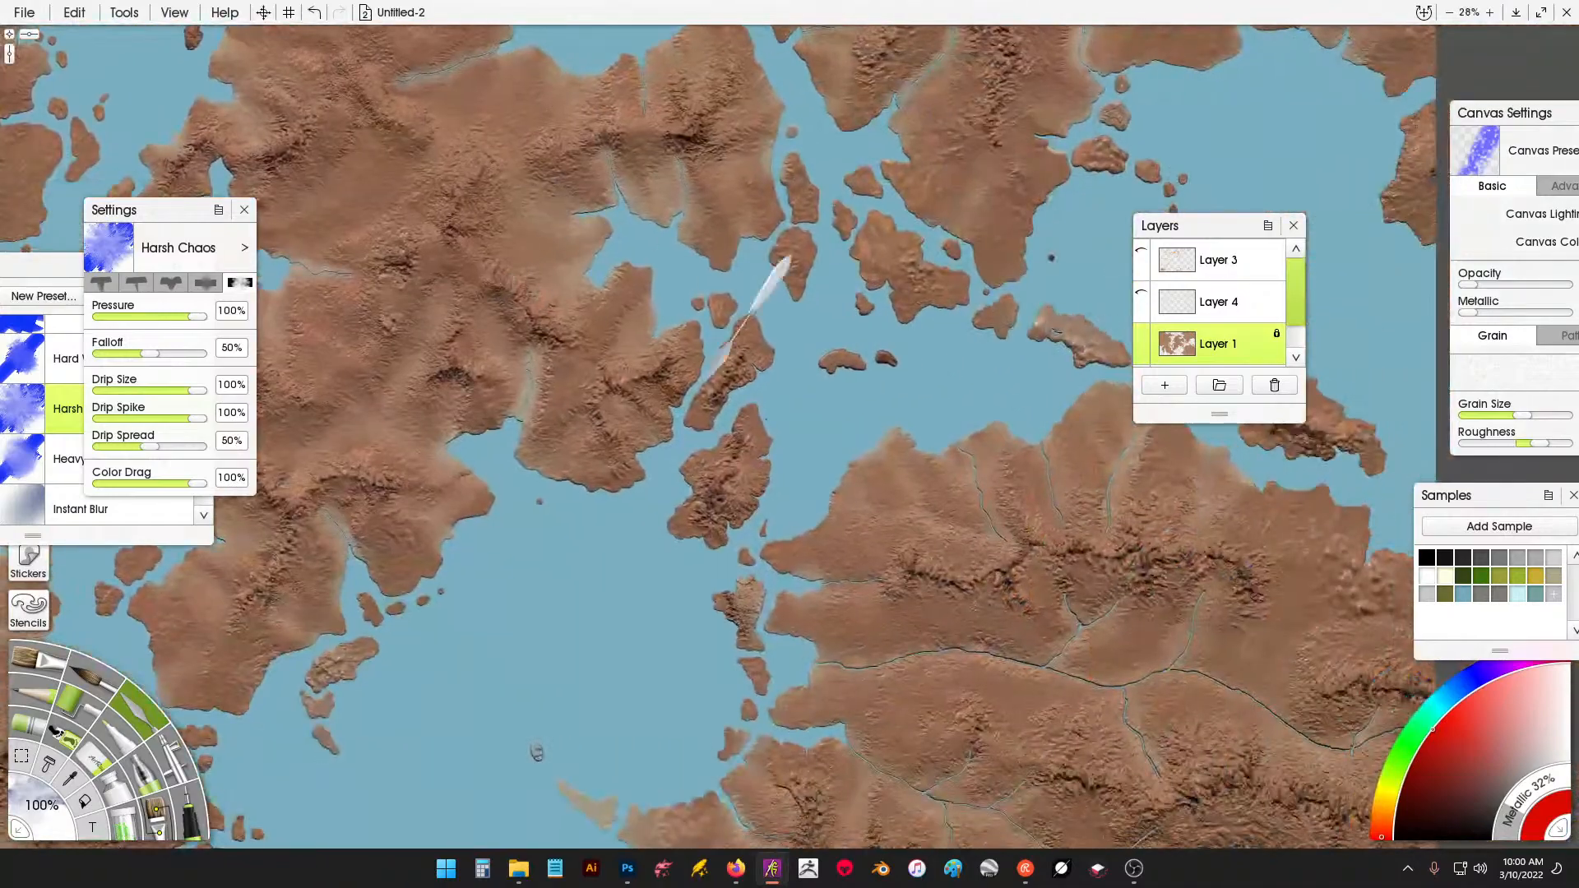
pyautogui.moveTo(854, 492); pyautogui.dragTo(640, 358)
pyautogui.scroll(2, 818, 467)
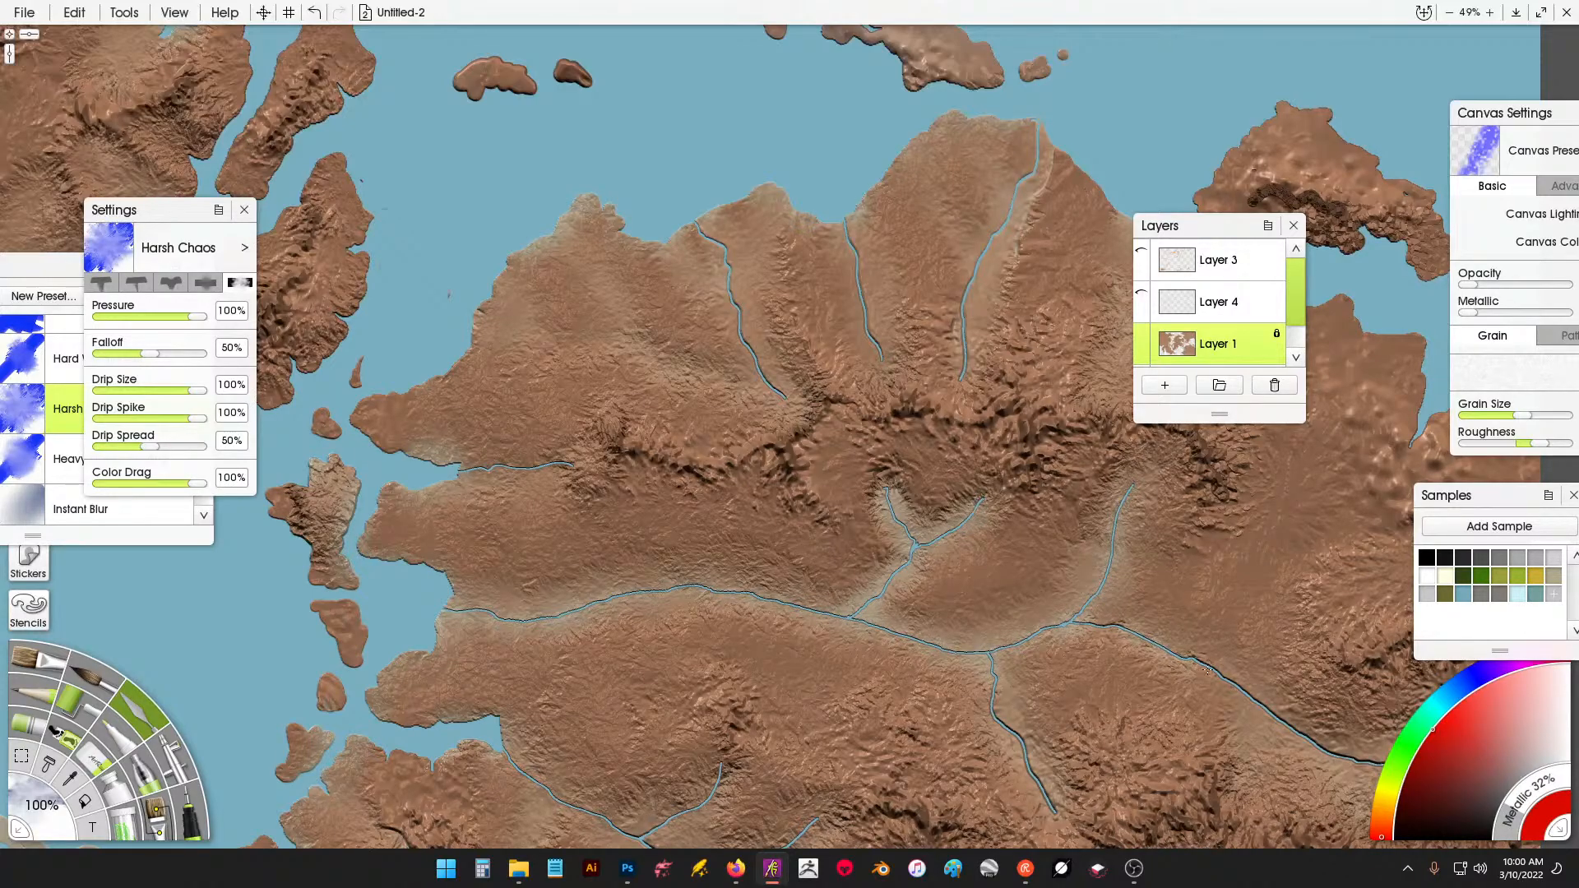
pyautogui.moveTo(1225, 602); pyautogui.dragTo(970, 513)
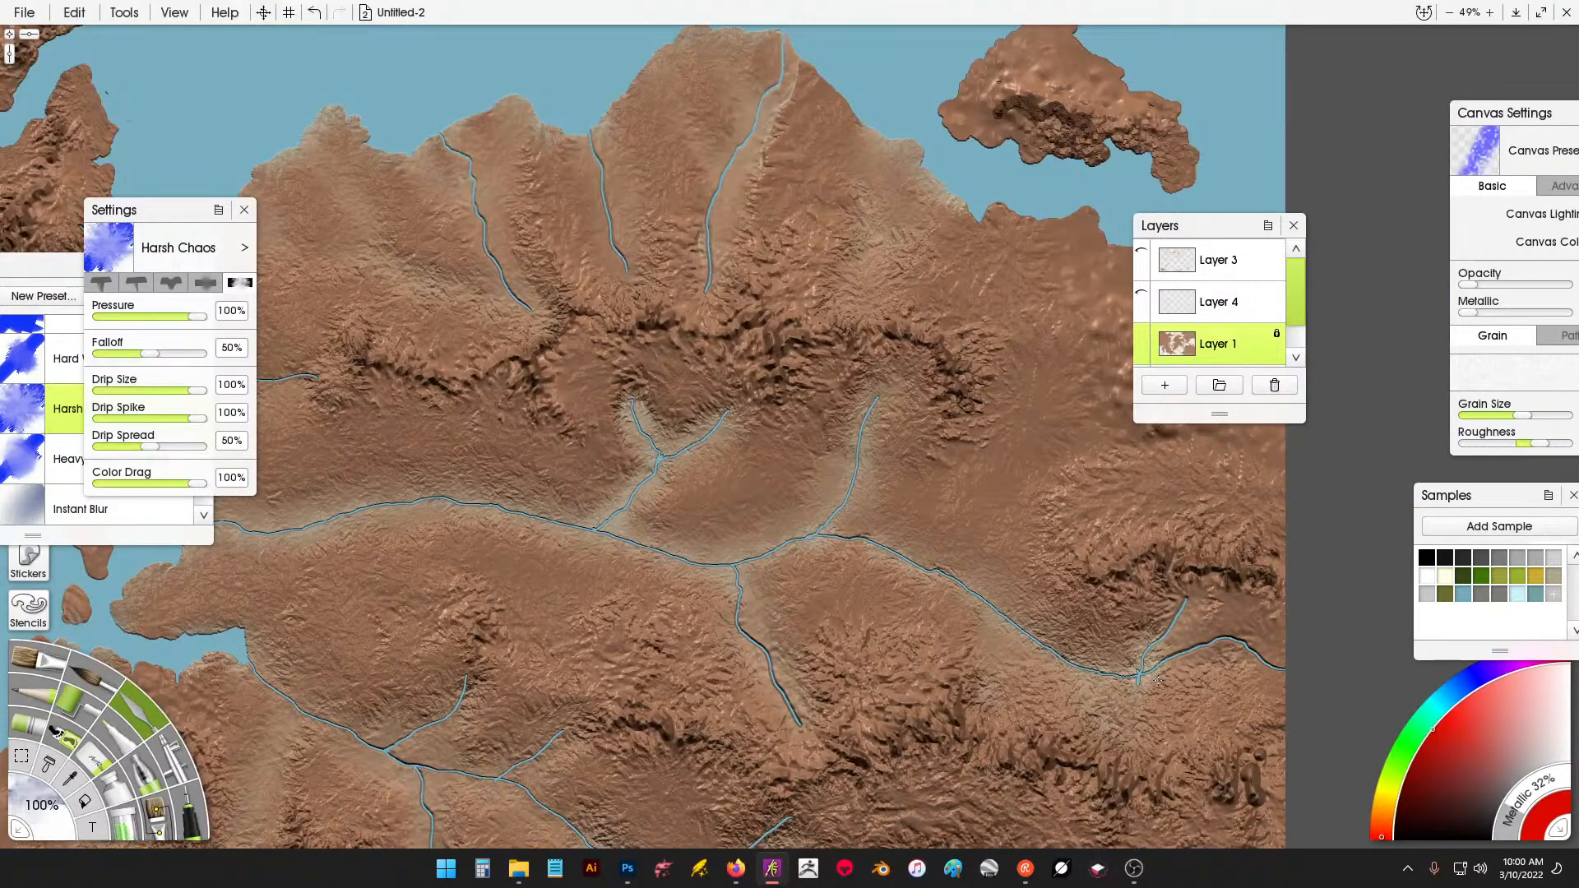
pyautogui.moveTo(889, 514)
pyautogui.mouseDown()
pyautogui.moveTo(905, 542)
pyautogui.moveTo(944, 566)
pyautogui.moveTo(969, 645)
pyautogui.moveTo(985, 591)
pyautogui.moveTo(1021, 572)
pyautogui.moveTo(1022, 568)
pyautogui.mouseUp()
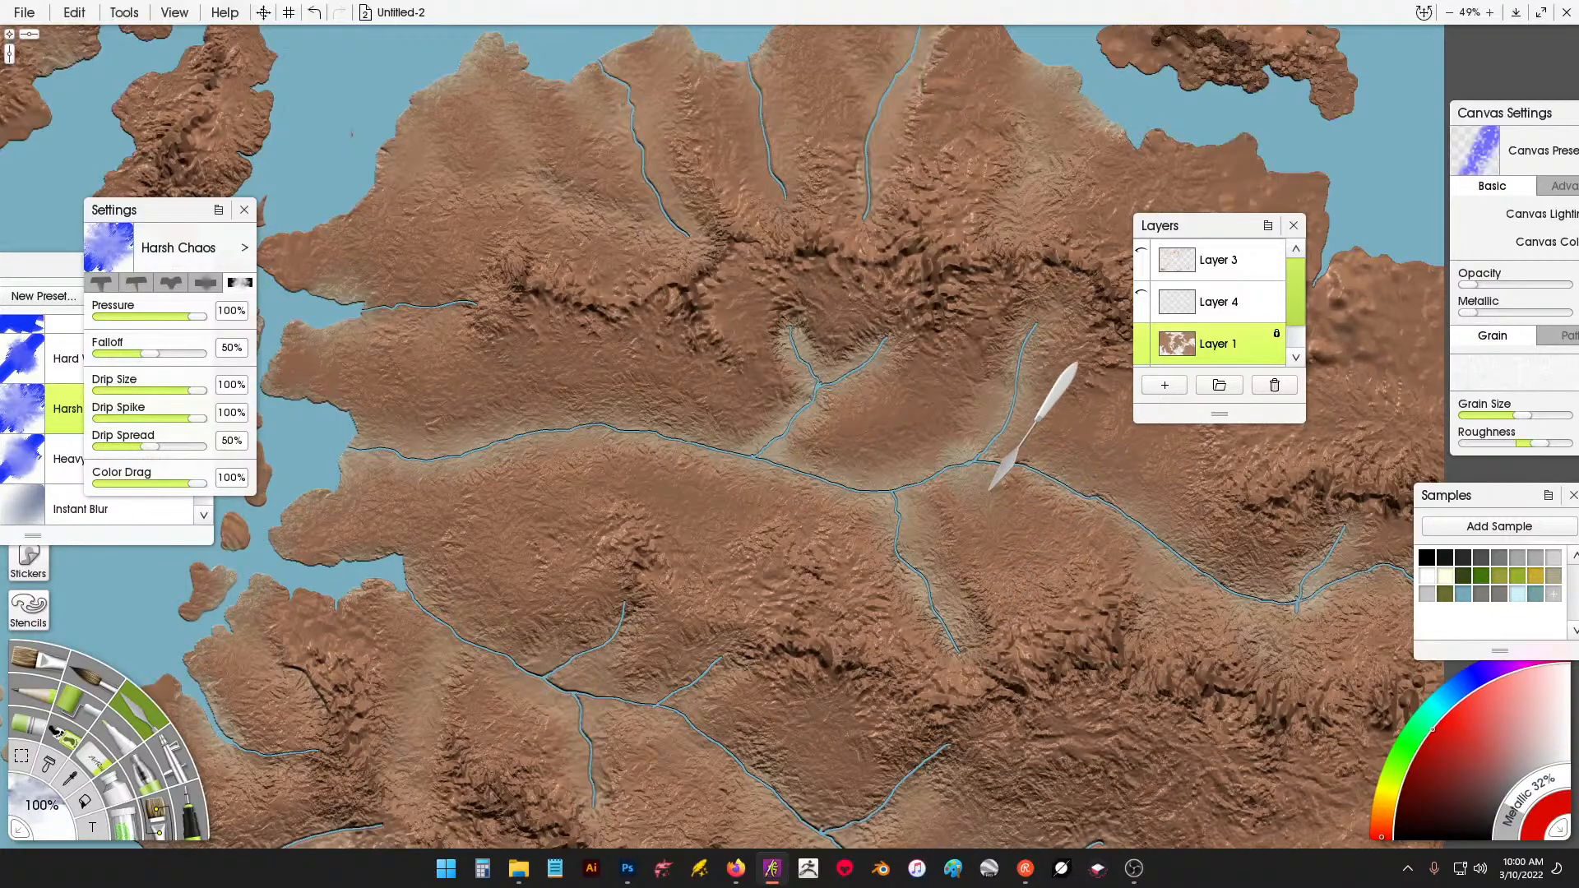
# Roughen the banks of the southeastern continent's southern rivers, including the short ones on its southwest coast.
pyautogui.scroll(-3, 1069, 551)
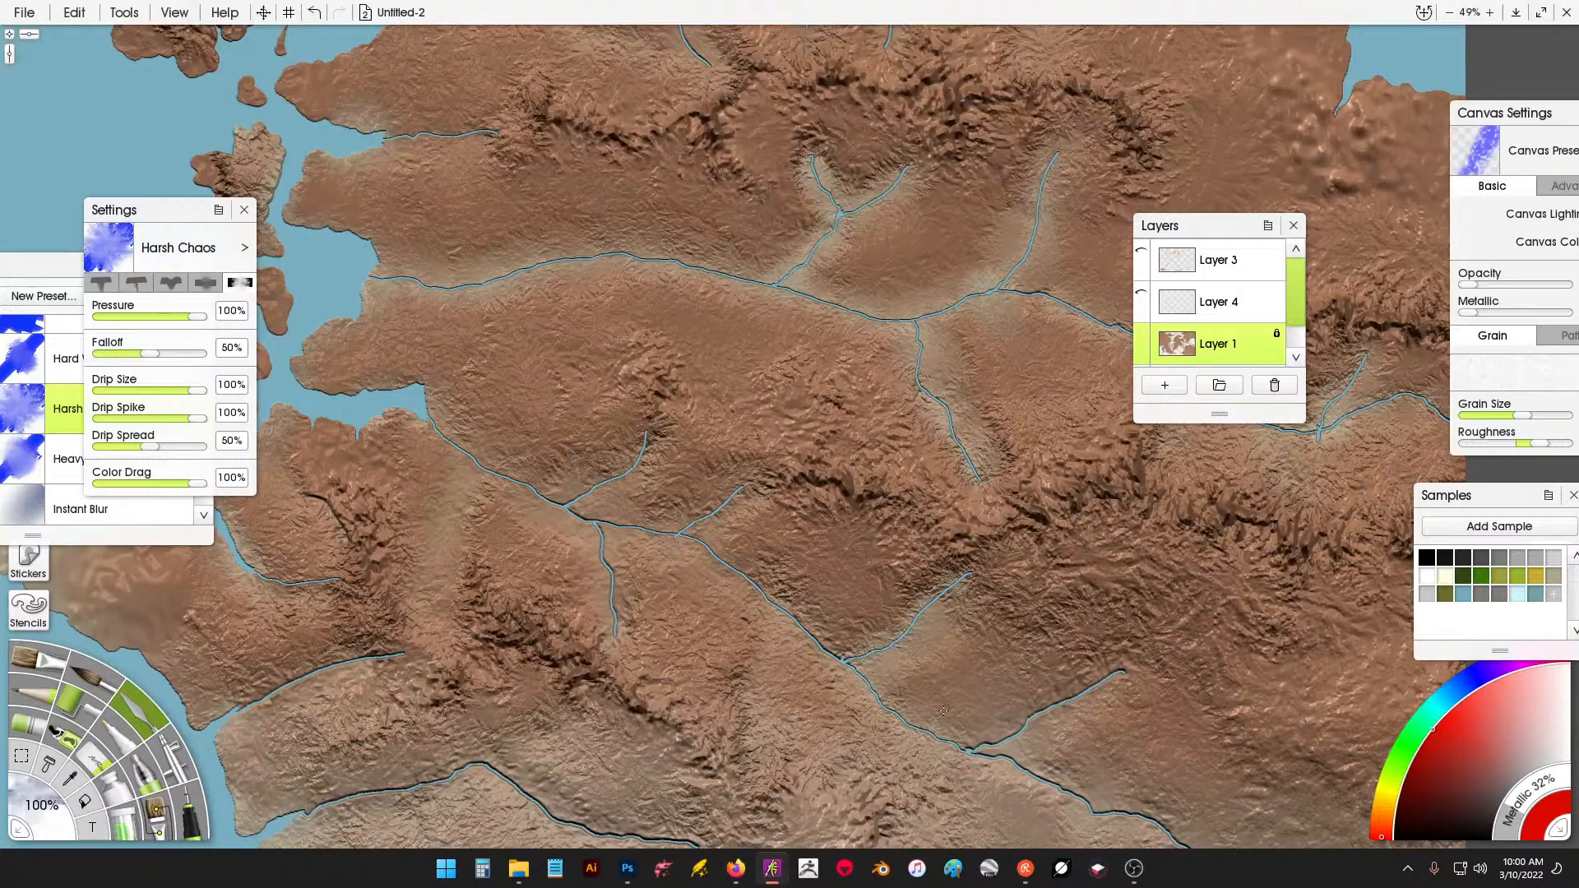
pyautogui.scroll(-3, 1022, 581)
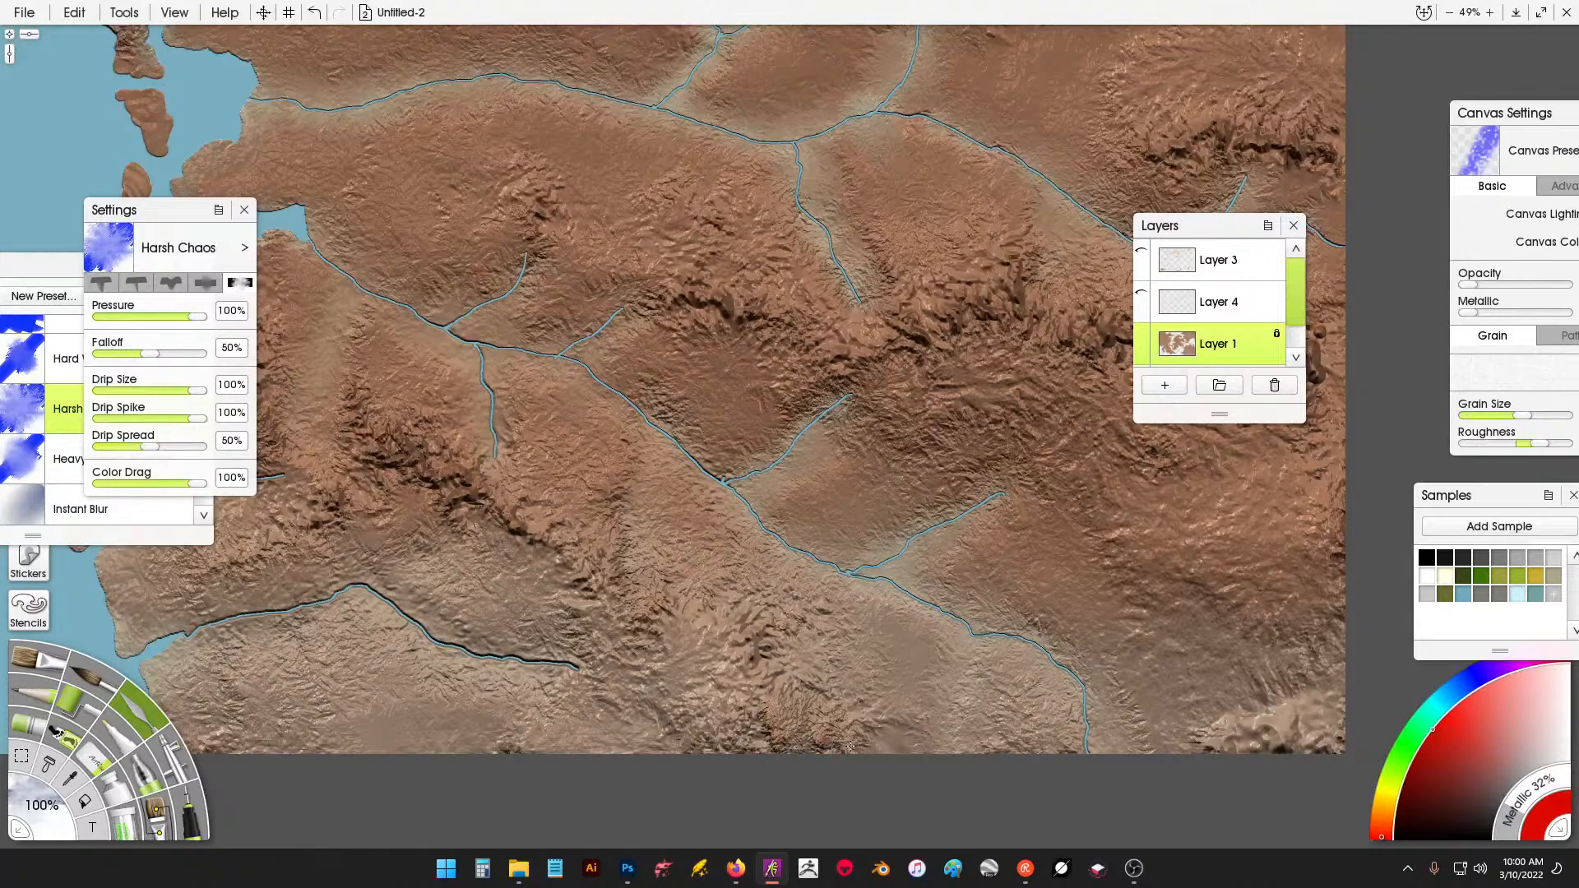
pyautogui.moveTo(531, 588); pyautogui.dragTo(915, 575)
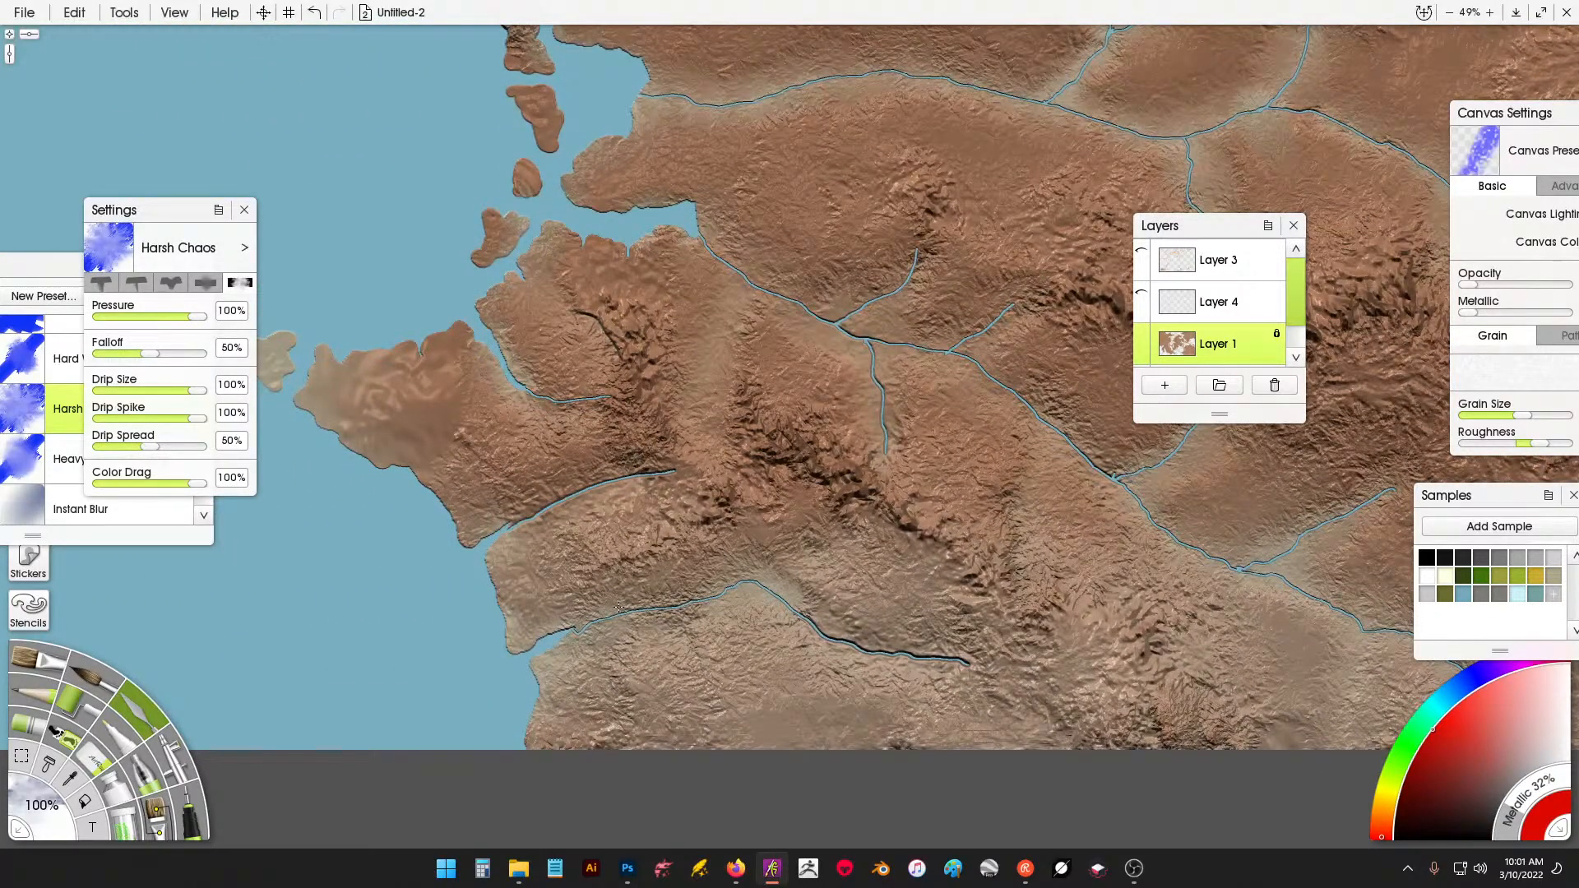
pyautogui.moveTo(661, 609)
pyautogui.mouseDown()
pyautogui.moveTo(681, 582)
pyautogui.moveTo(771, 570)
pyautogui.moveTo(802, 581)
pyautogui.moveTo(810, 629)
pyautogui.moveTo(877, 630)
pyautogui.mouseUp()
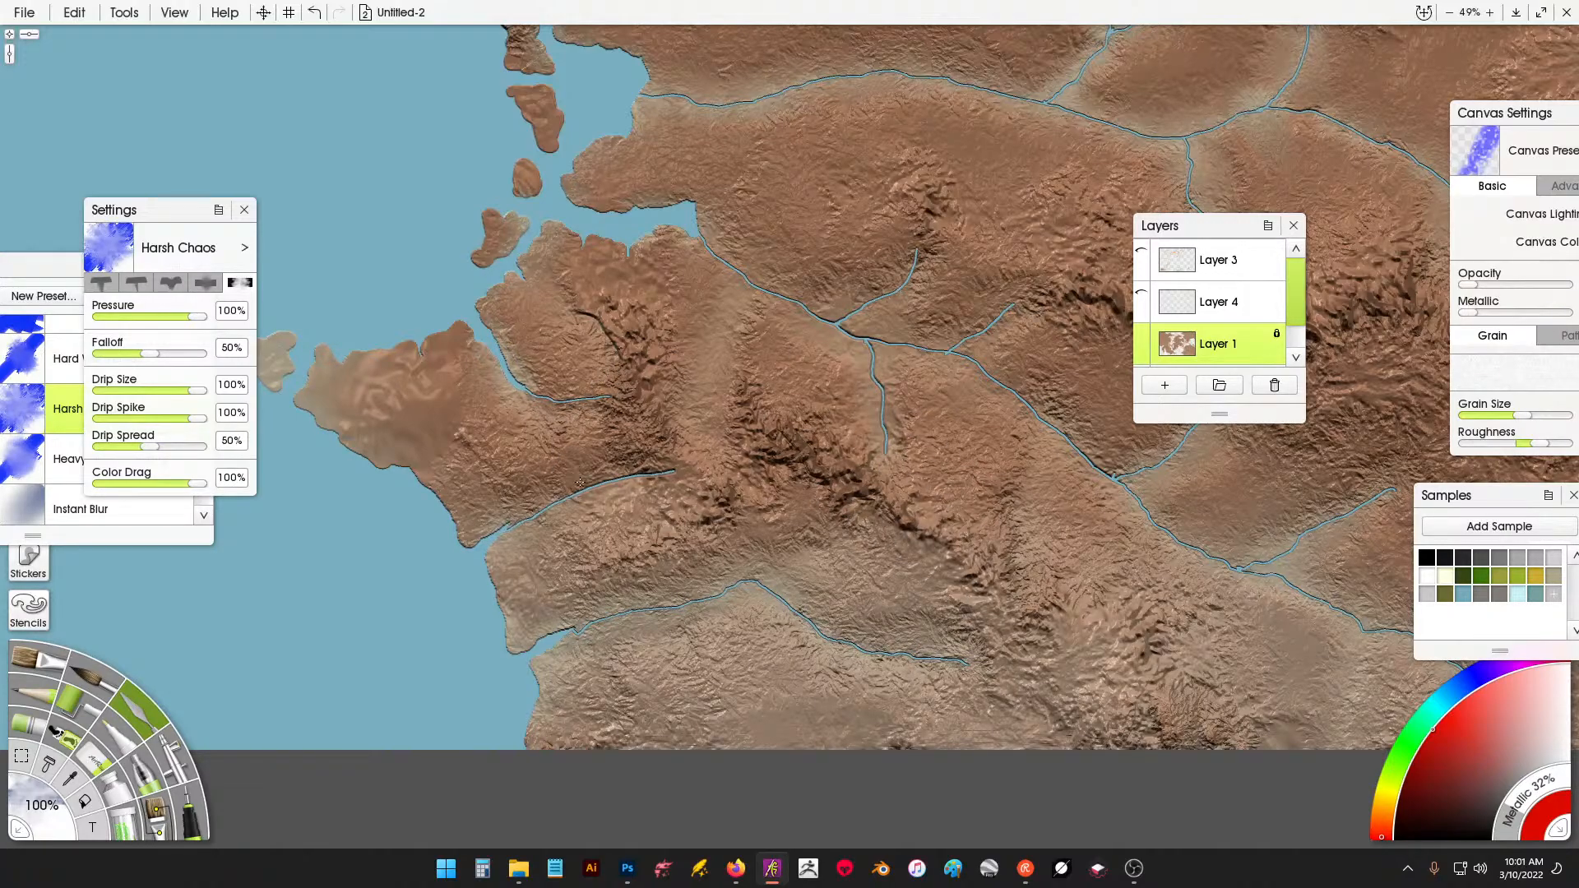
pyautogui.moveTo(609, 317); pyautogui.dragTo(745, 452)
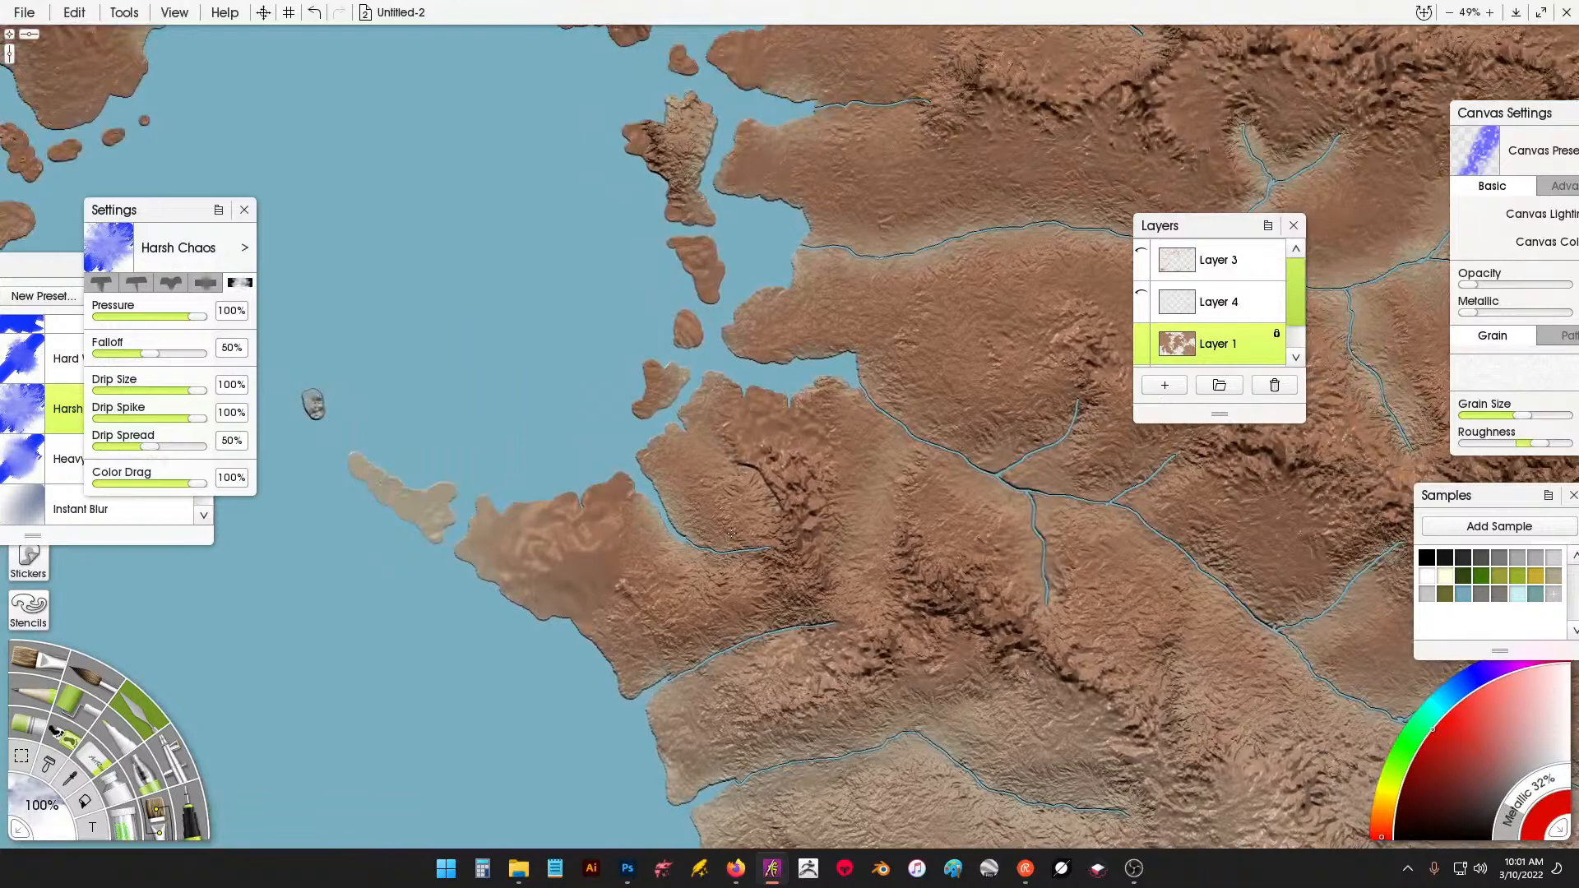
pyautogui.moveTo(819, 173); pyautogui.dragTo(716, 594)
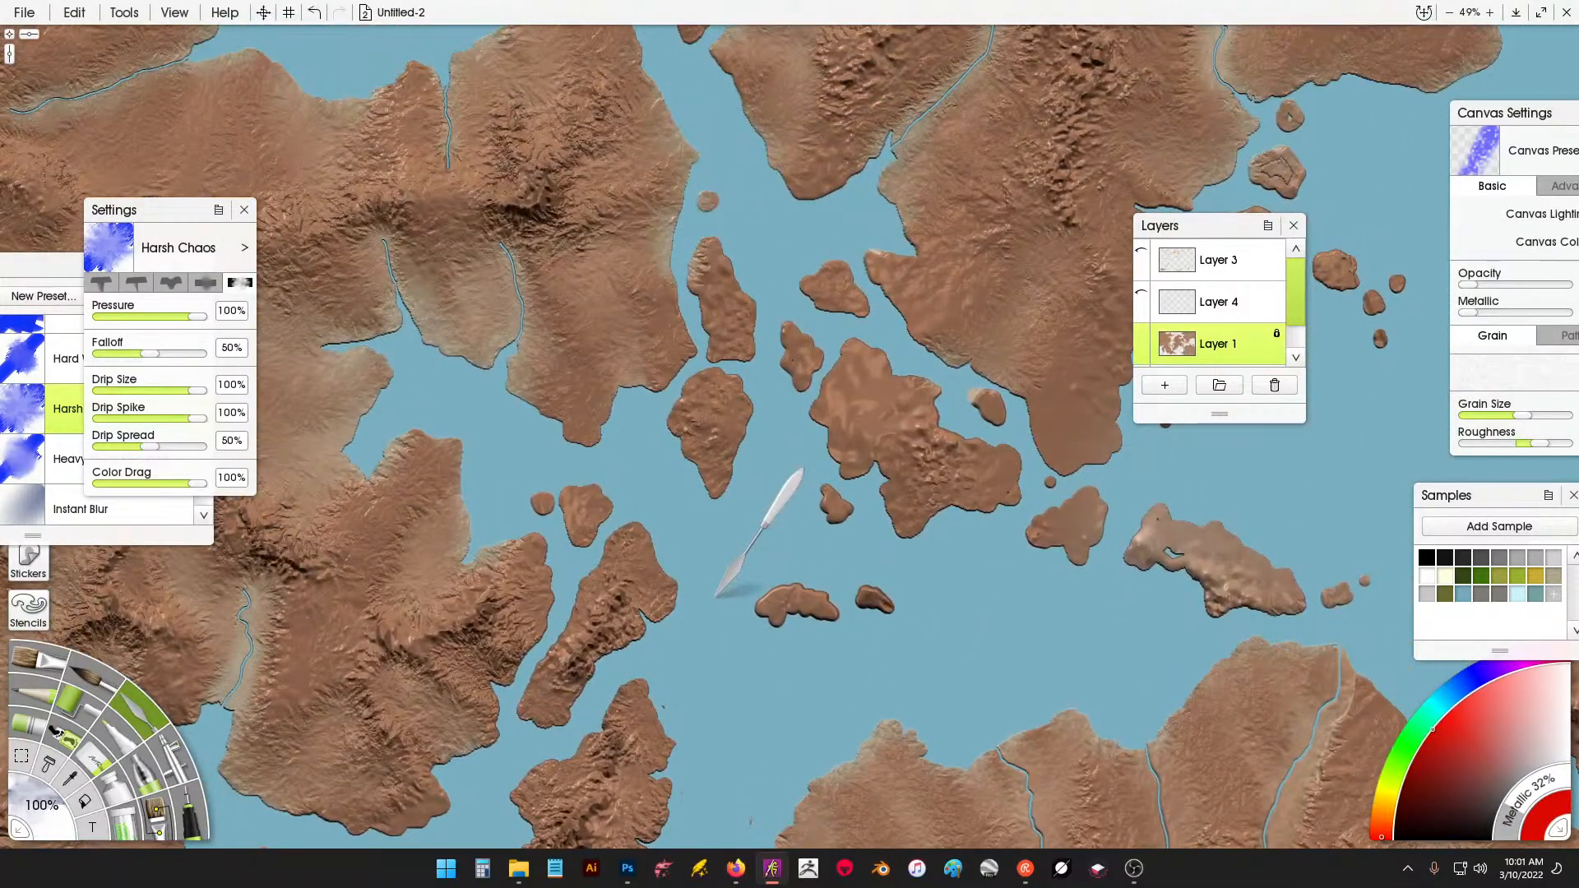
# Switch to the airbrush, try a stroke on the southwestern land and undo it.
pyautogui.scroll(-5, 740, 559)
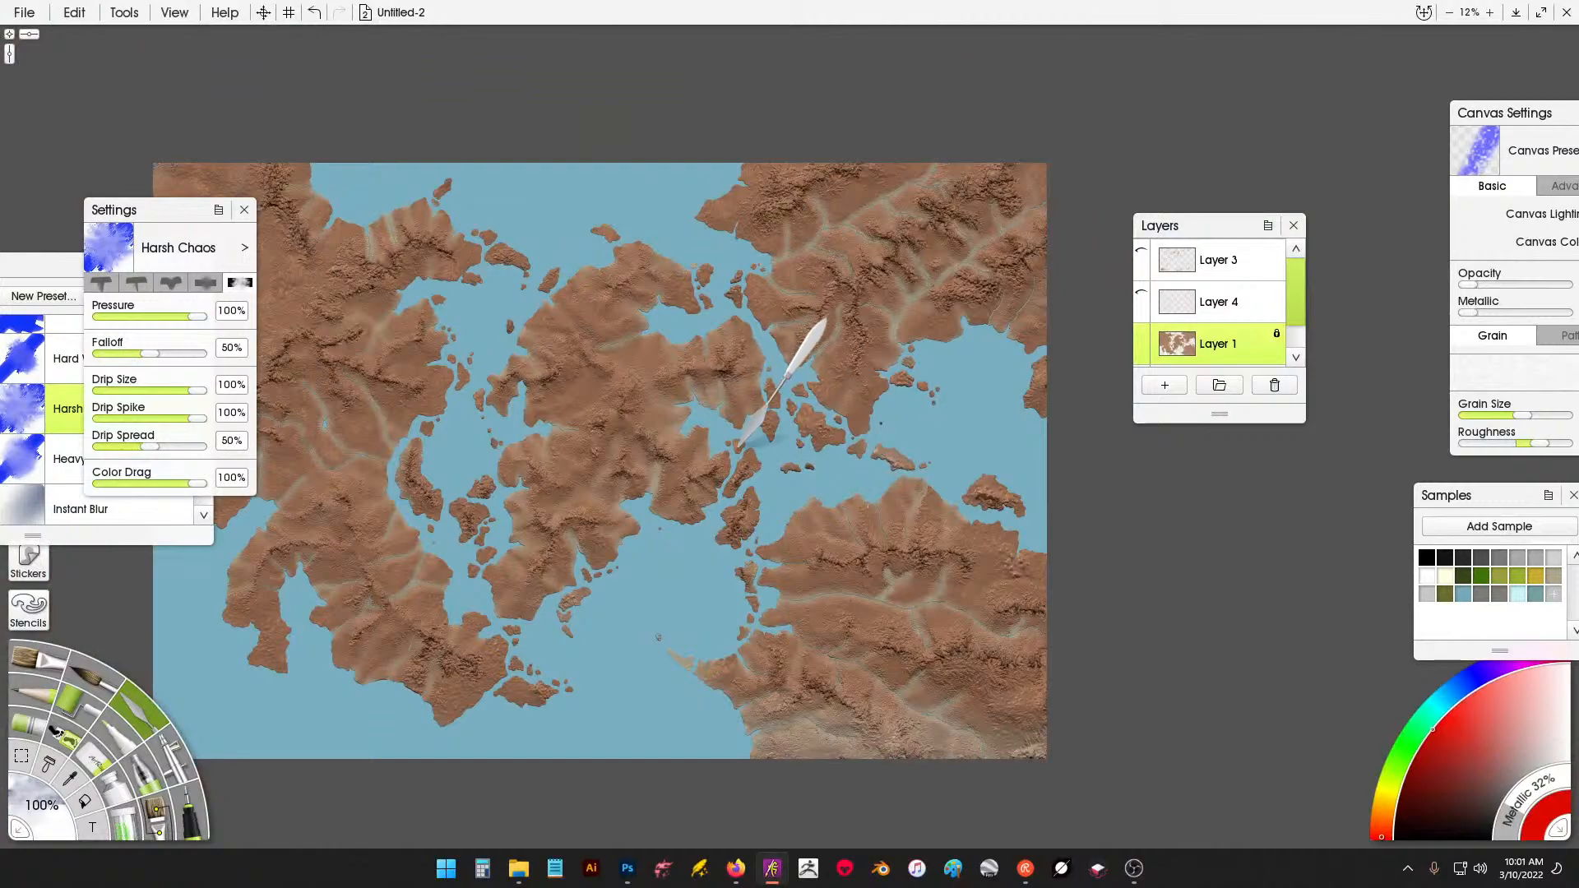
pyautogui.moveTo(739, 447); pyautogui.dragTo(931, 462)
pyautogui.scroll(3, 794, 444)
pyautogui.moveTo(582, 403); pyautogui.dragTo(823, 346)
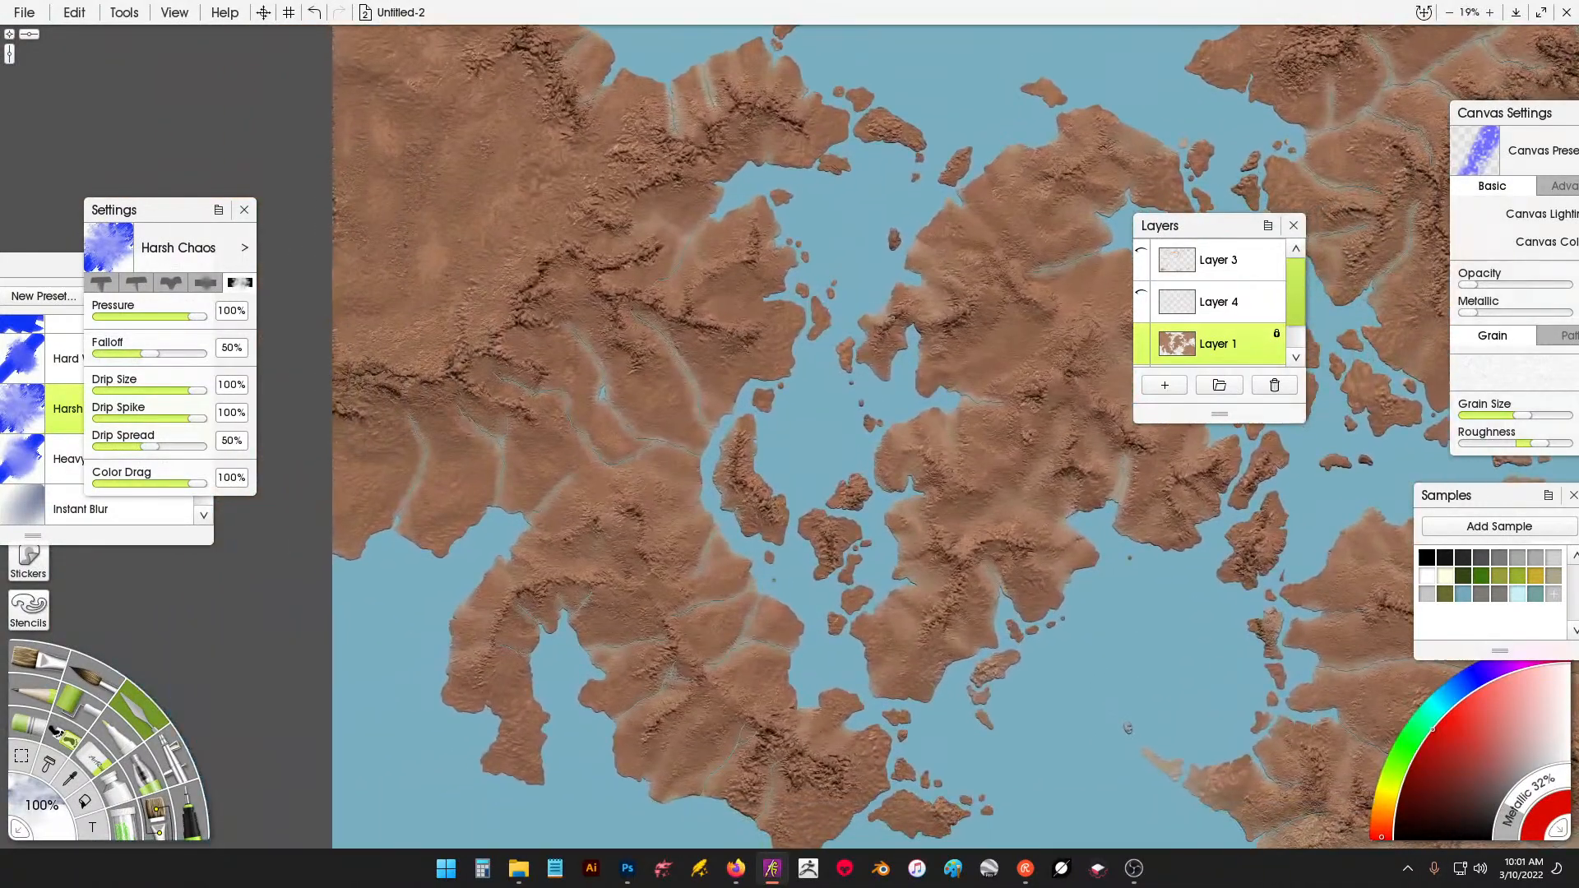
pyautogui.click(164, 763)
pyautogui.moveTo(638, 623); pyautogui.dragTo(658, 699)
pyautogui.hotkey('ctrl', 'z')
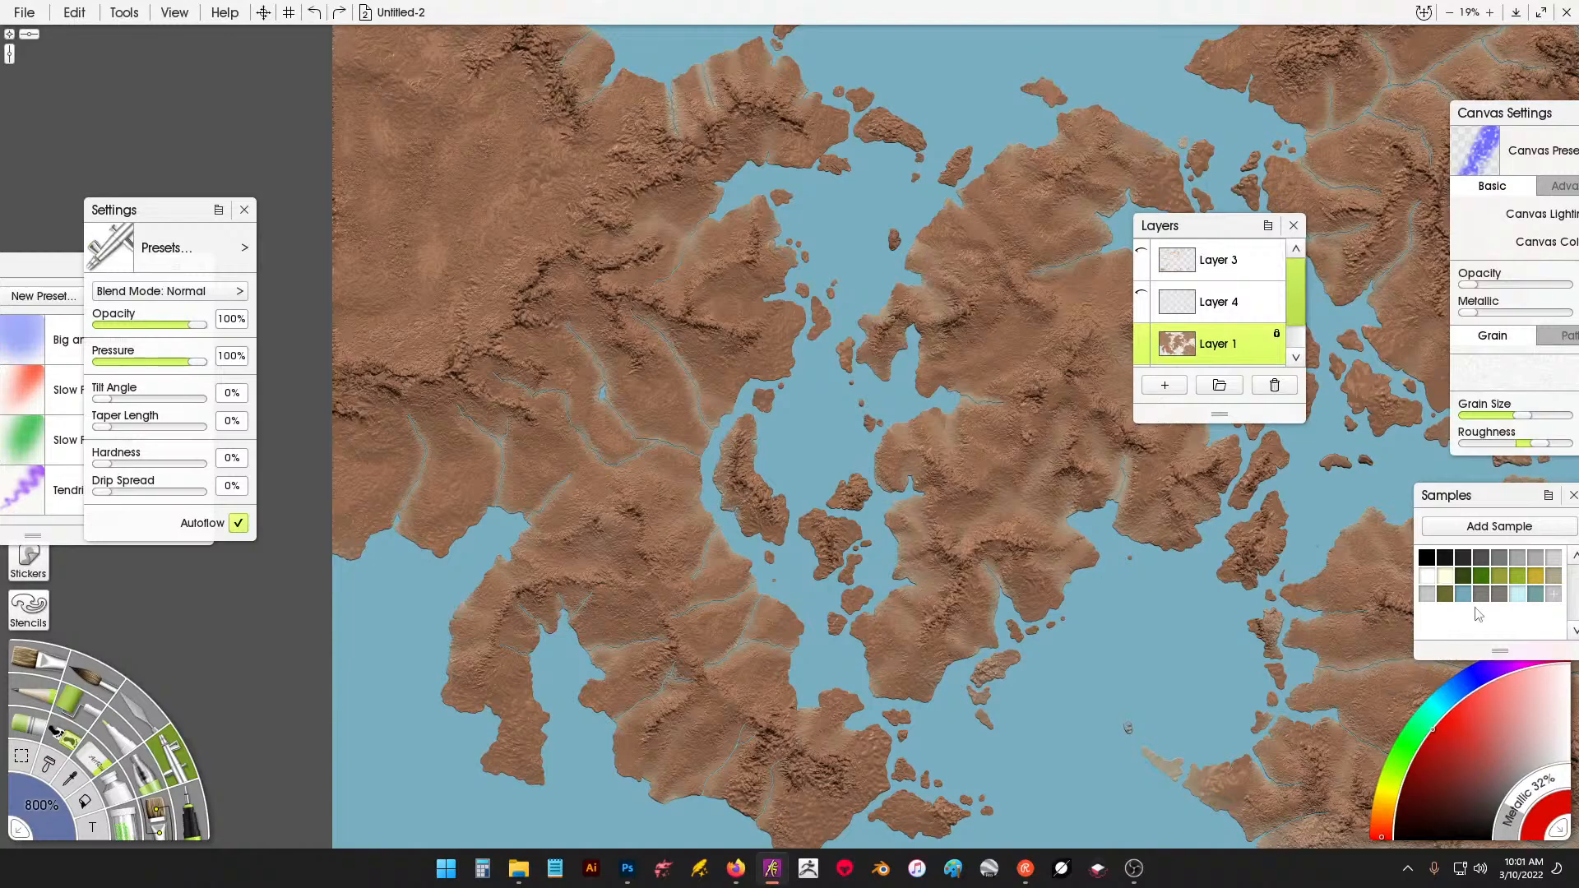
# Move the Samples panel over the middle of the canvas and add the current red as a colour sample.
pyautogui.moveTo(1475, 496); pyautogui.dragTo(876, 293)
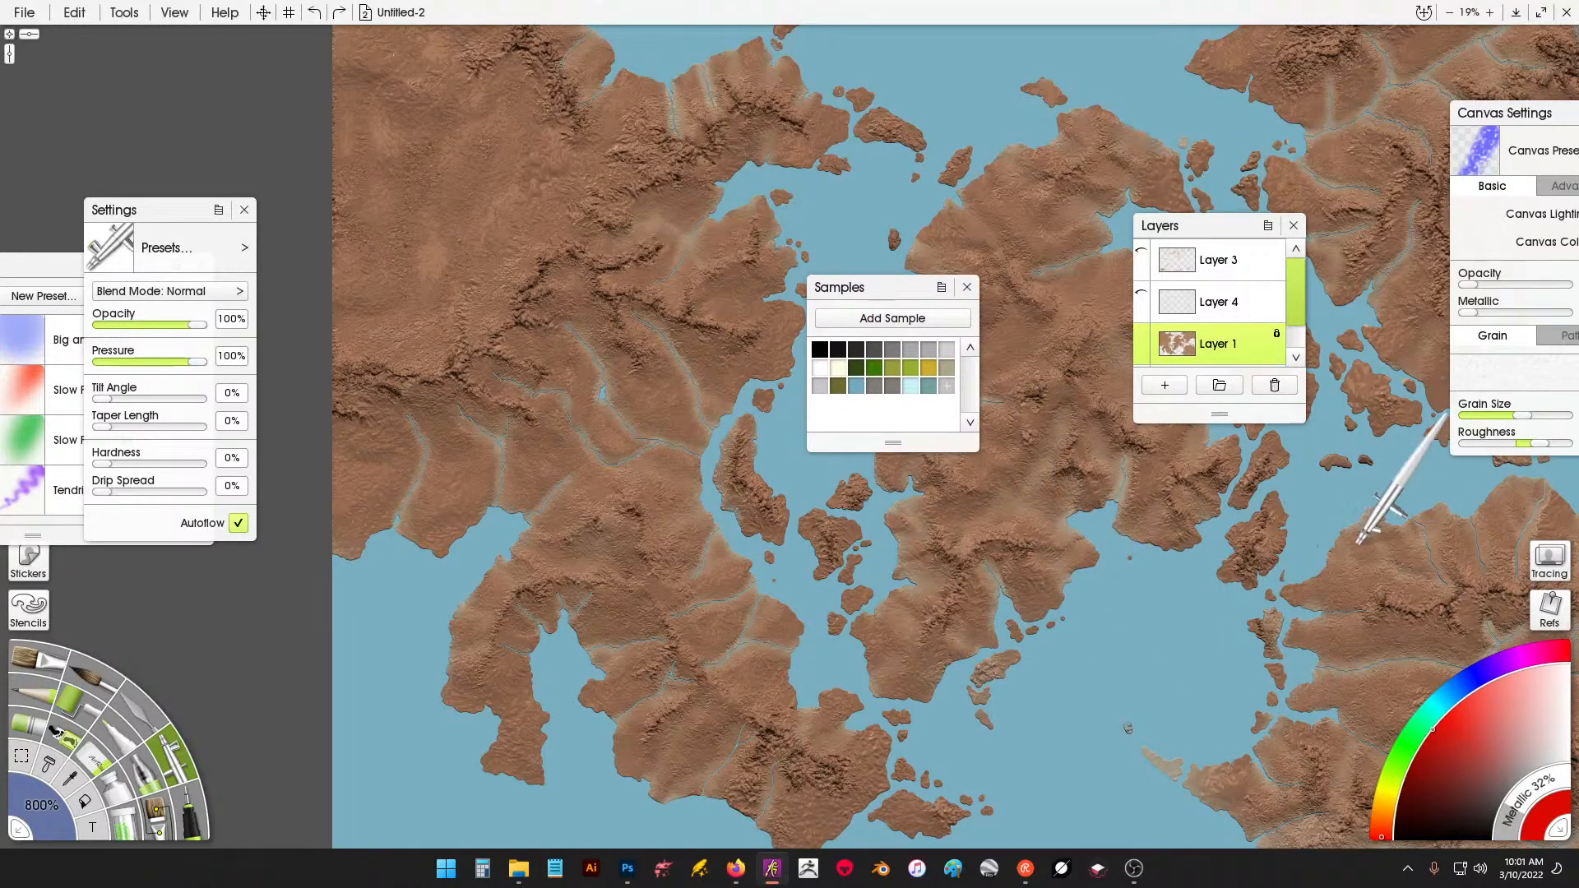
pyautogui.click(876, 320)
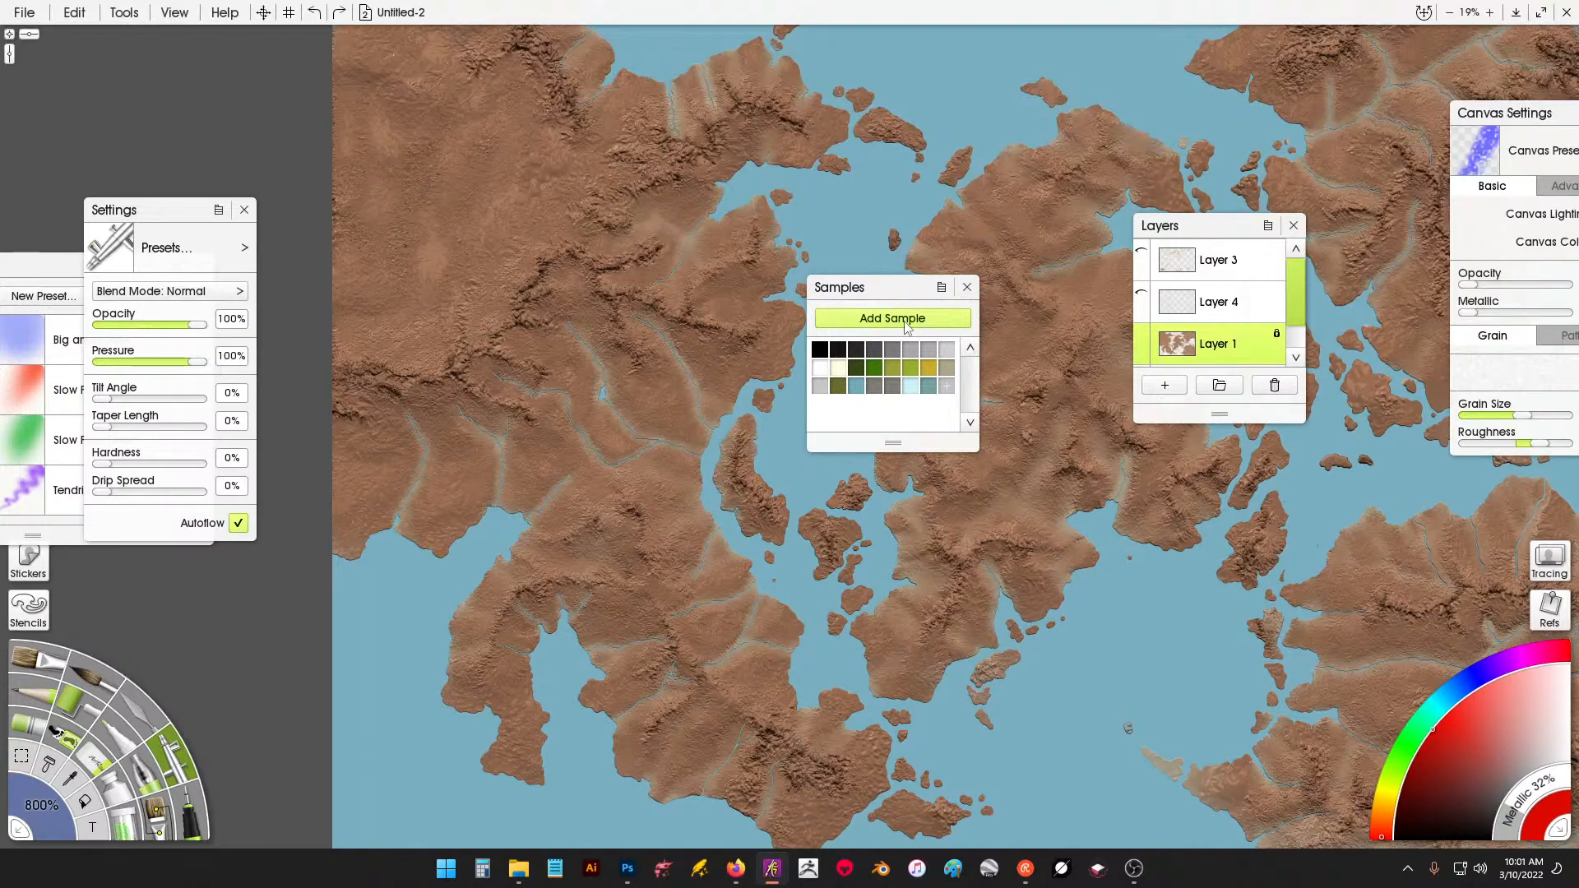
pyautogui.click(944, 289)
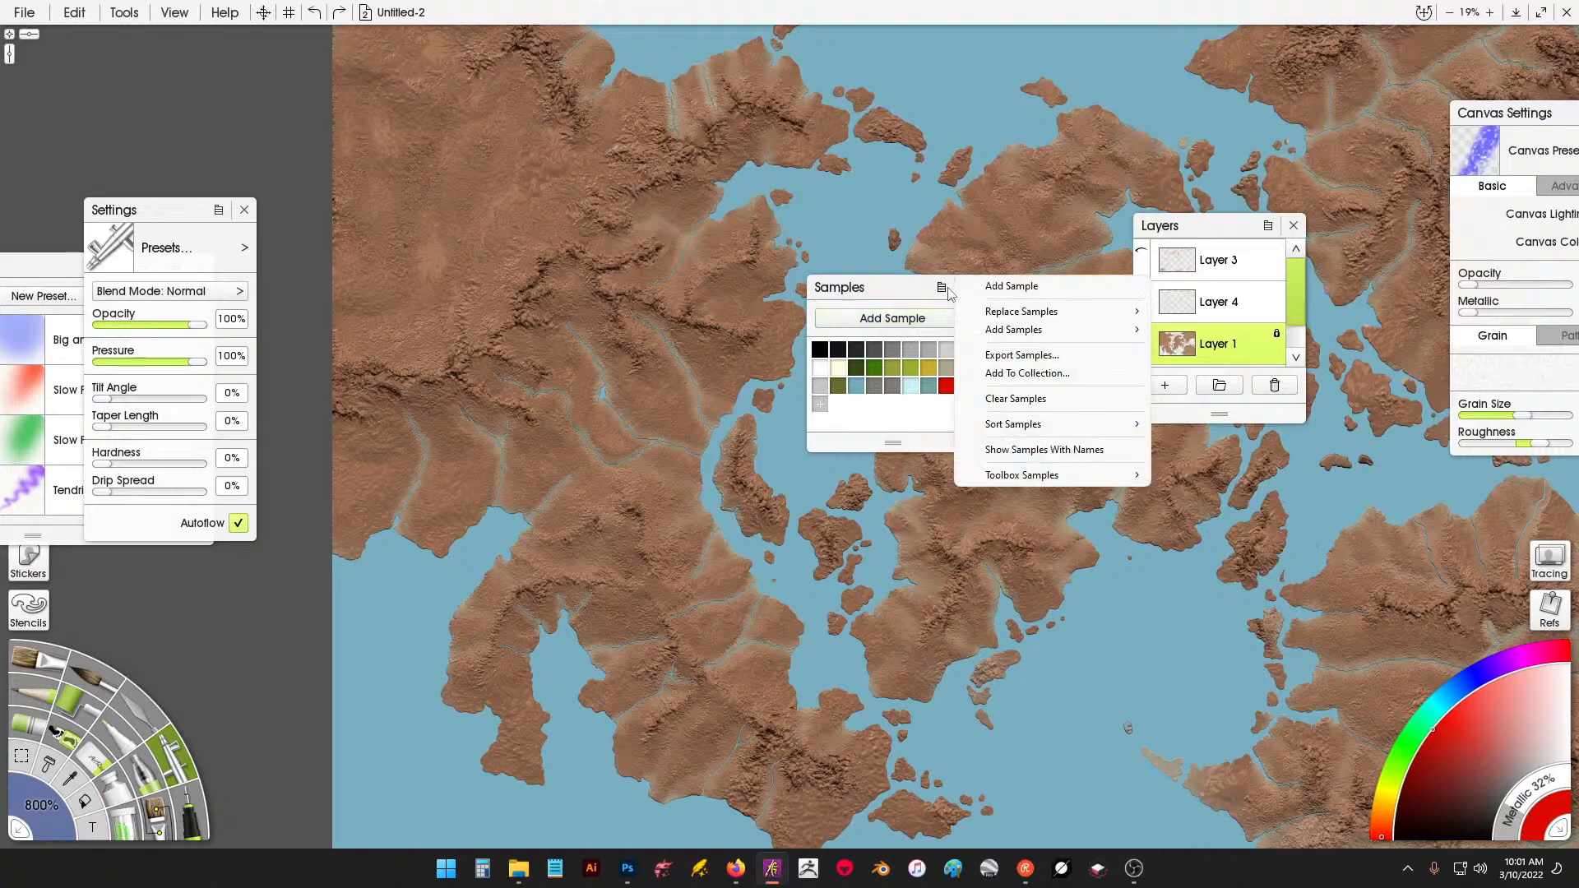
pyautogui.click(890, 294)
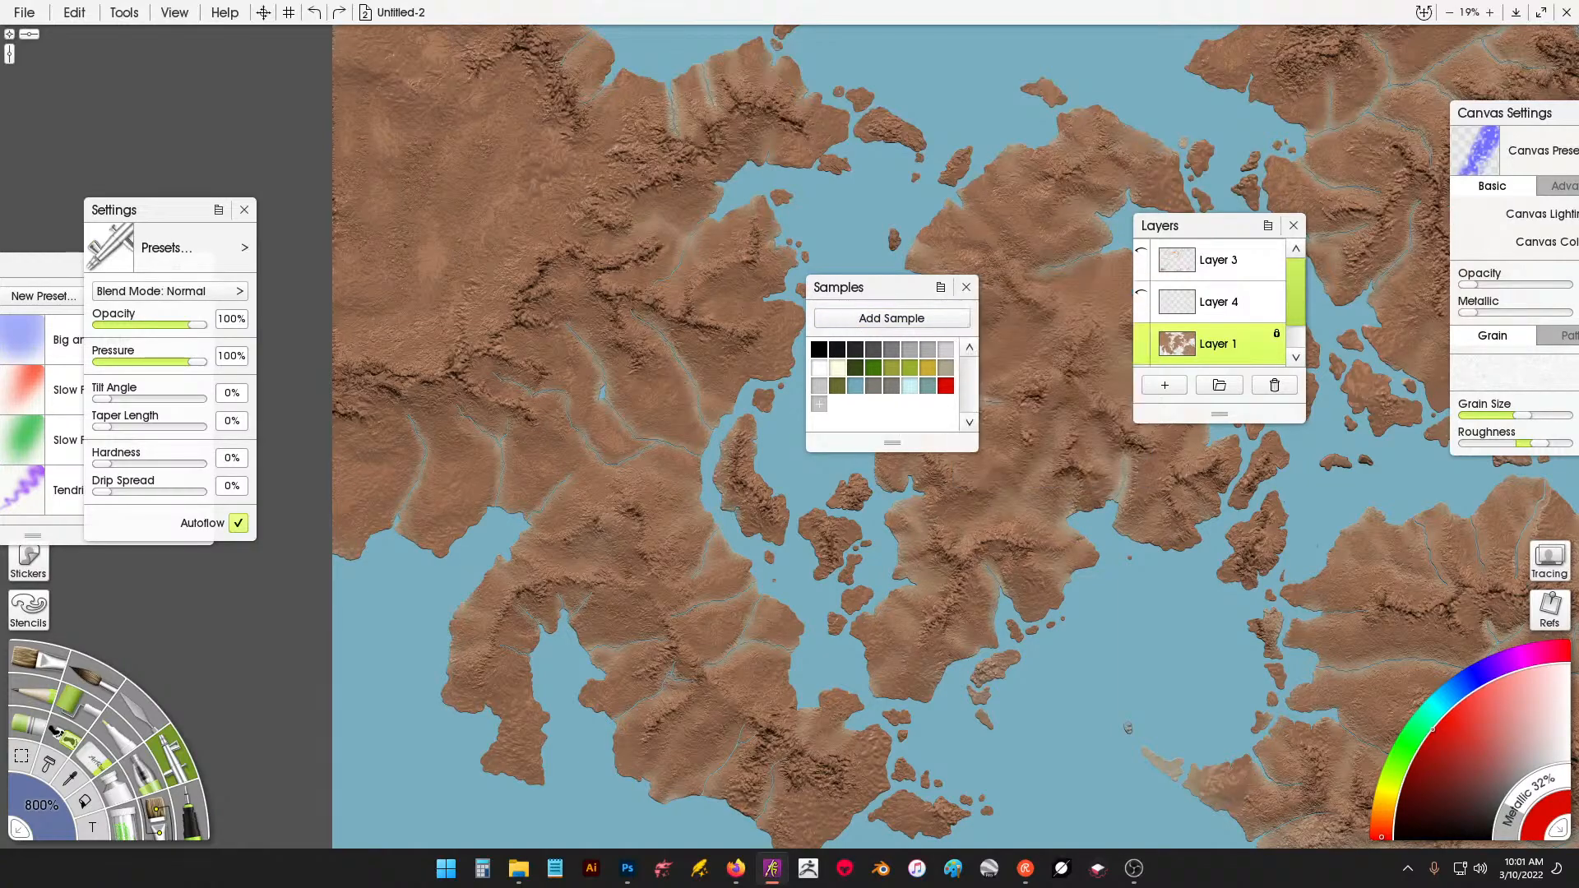
# Browse the Landscape sample collection and add its Desert set to the existing samples.
pyautogui.click(941, 288)
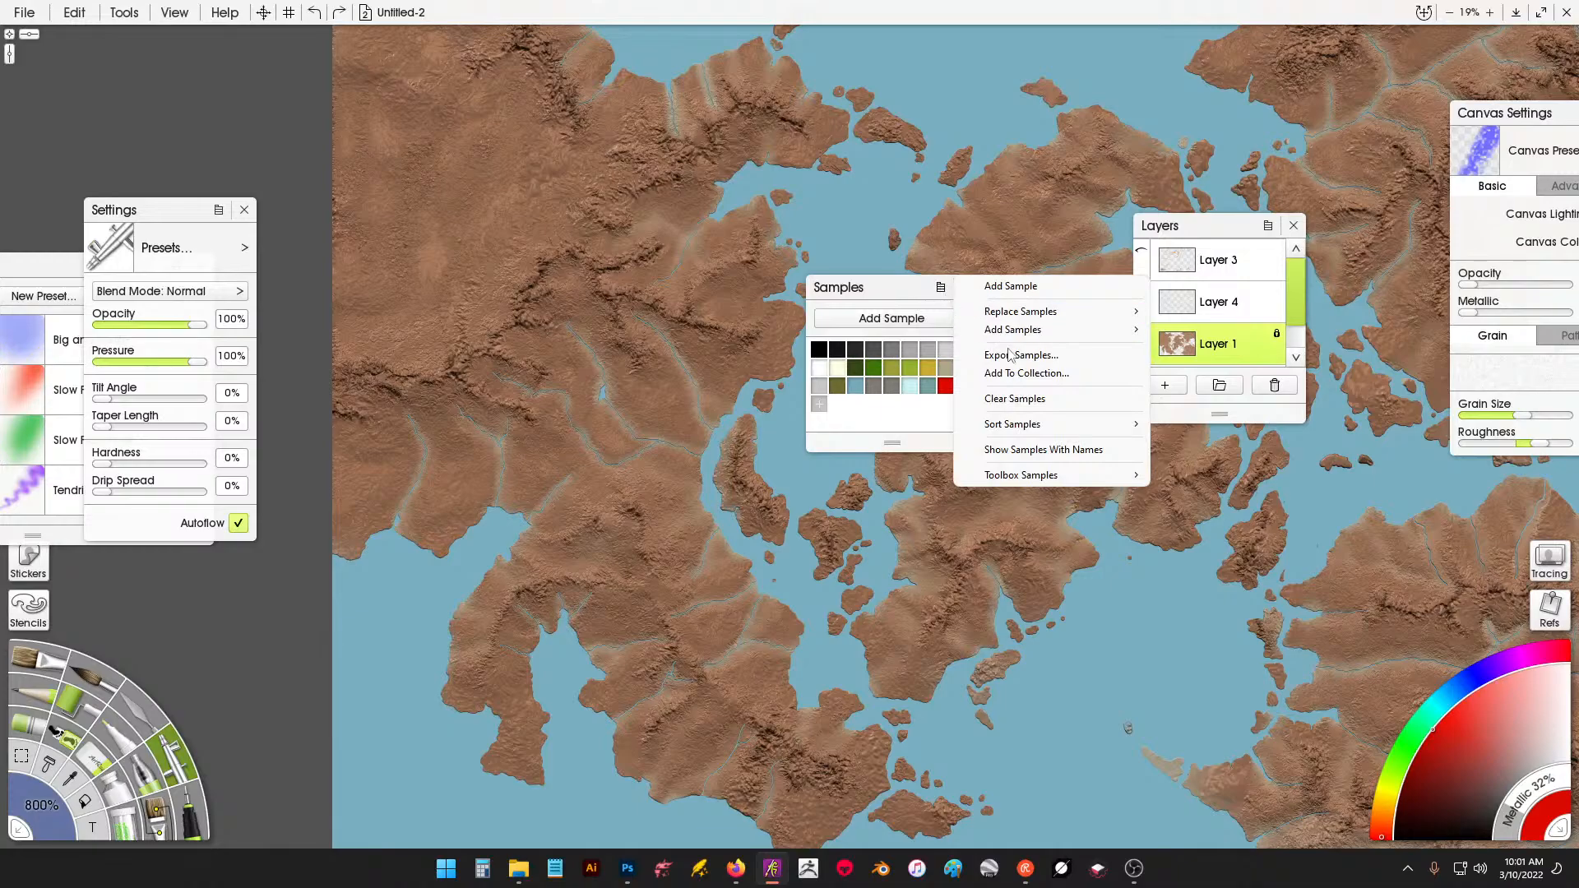
pyautogui.moveTo(1061, 331)
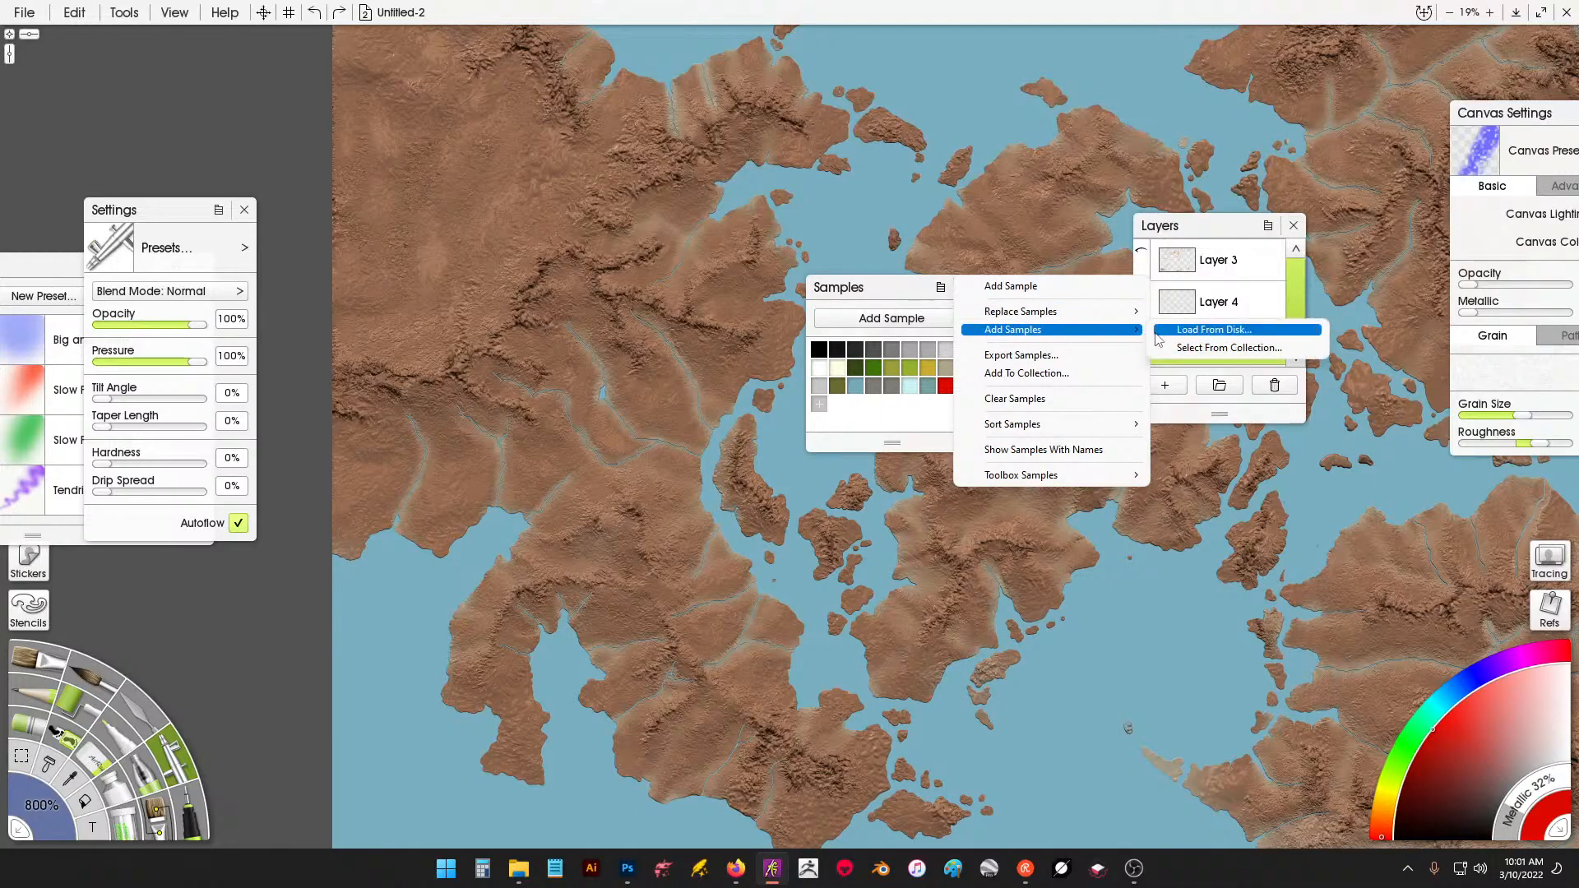
pyautogui.click(1196, 348)
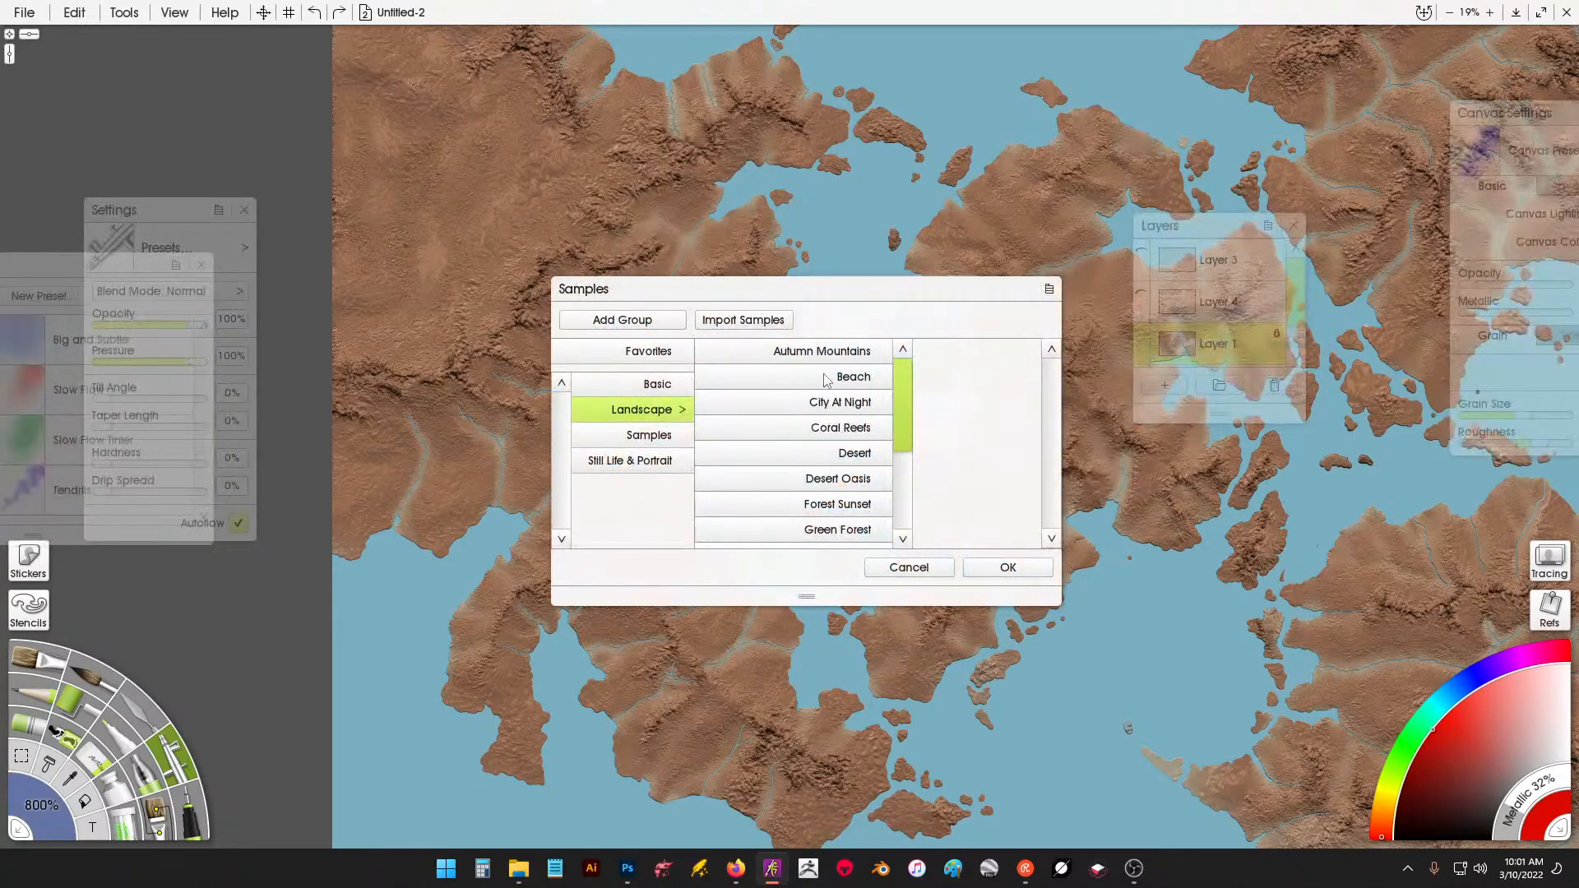
pyautogui.click(827, 379)
pyautogui.click(833, 352)
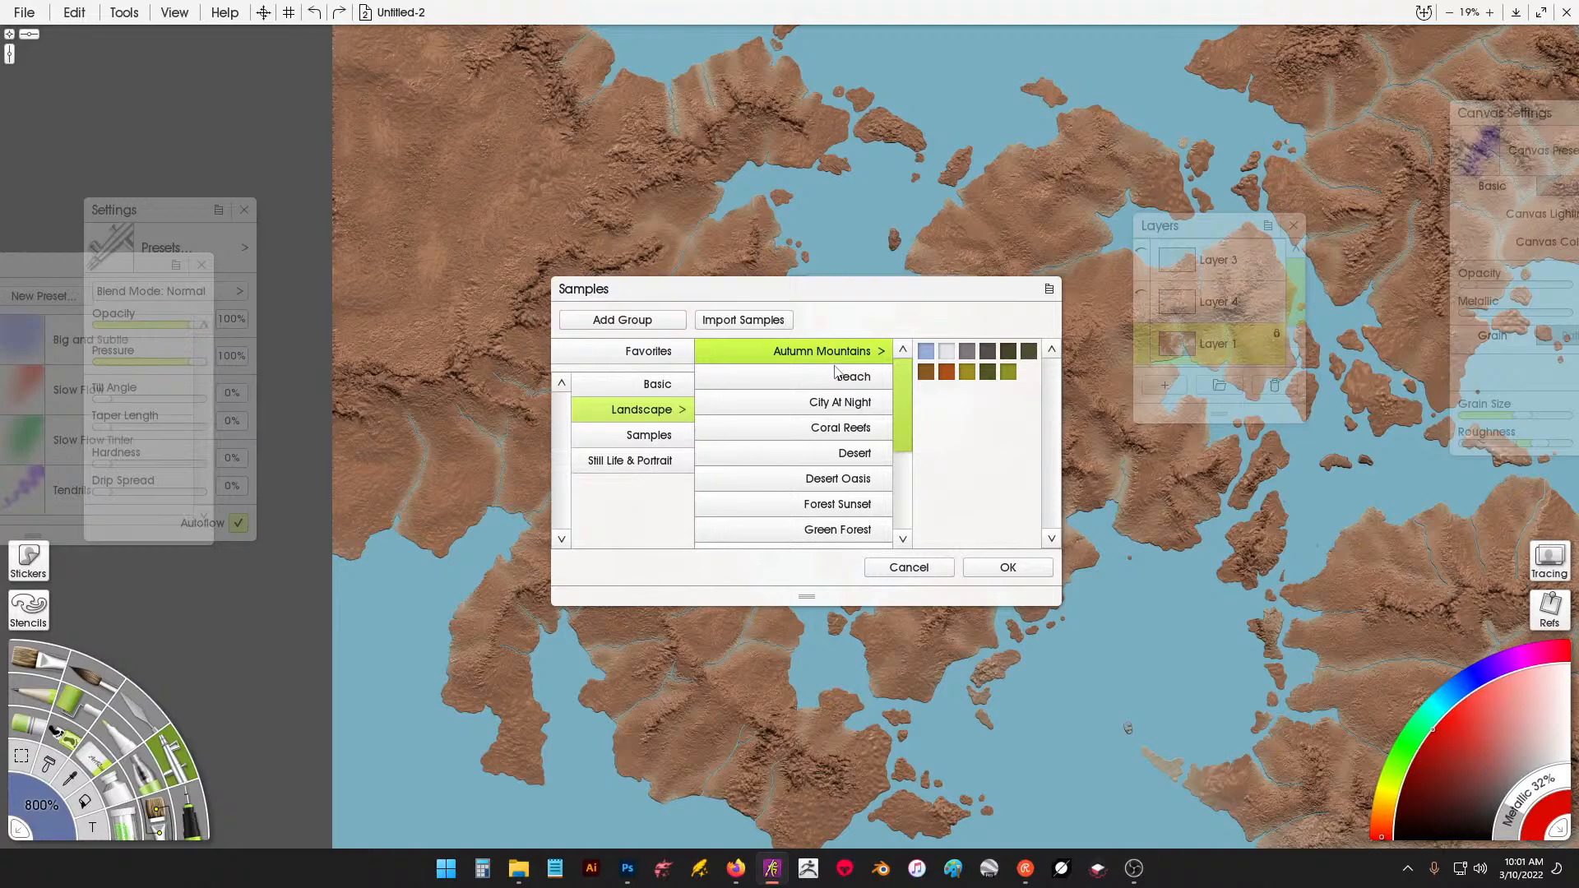
pyautogui.click(836, 374)
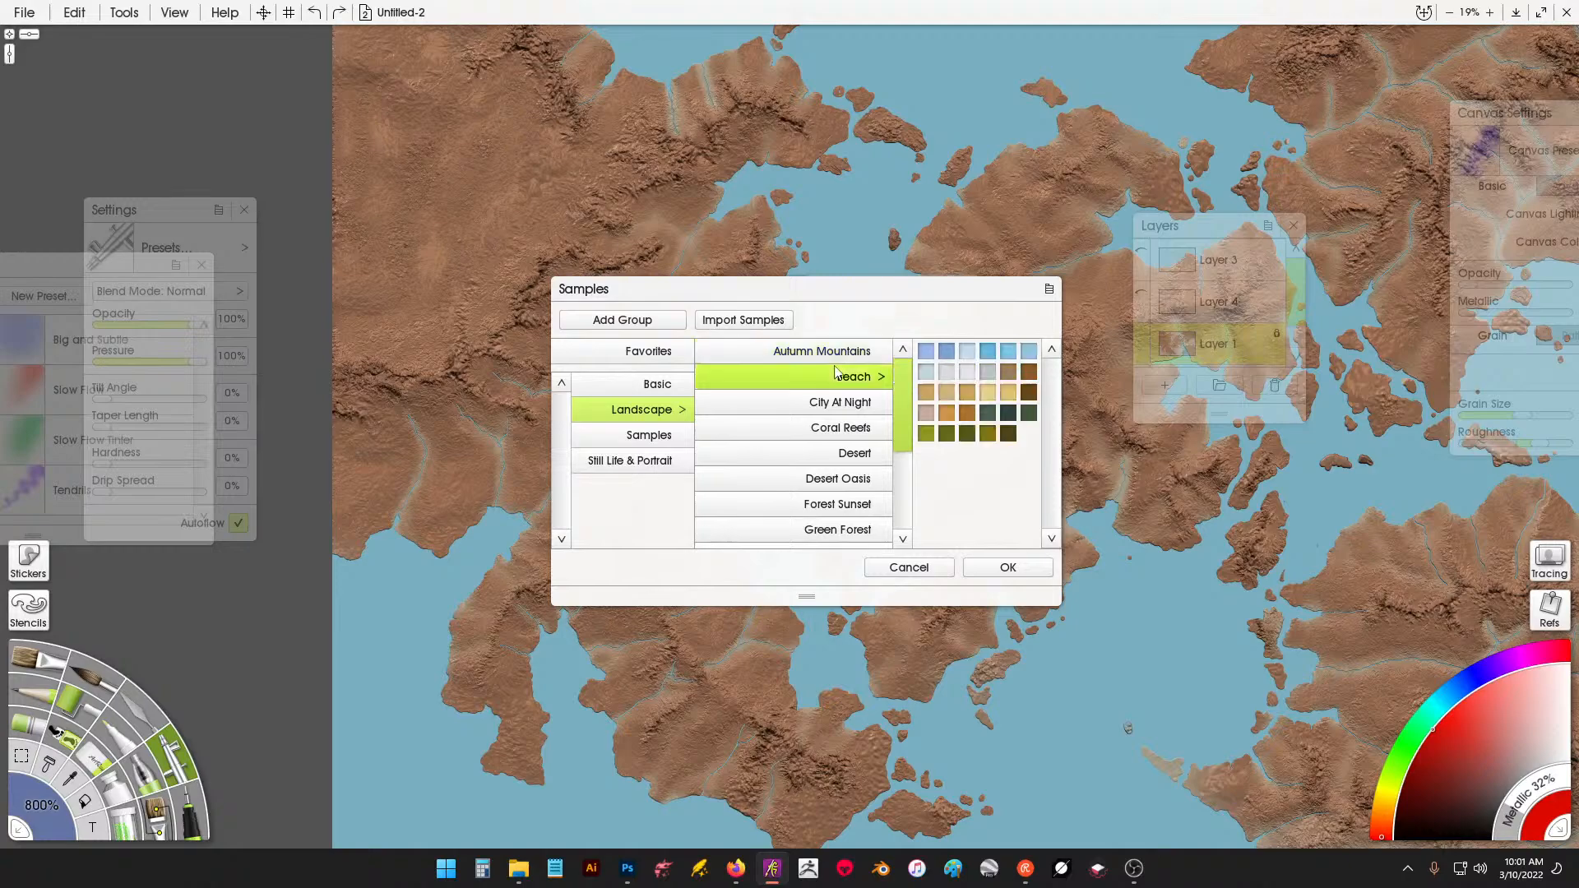
pyautogui.click(869, 403)
pyautogui.click(868, 459)
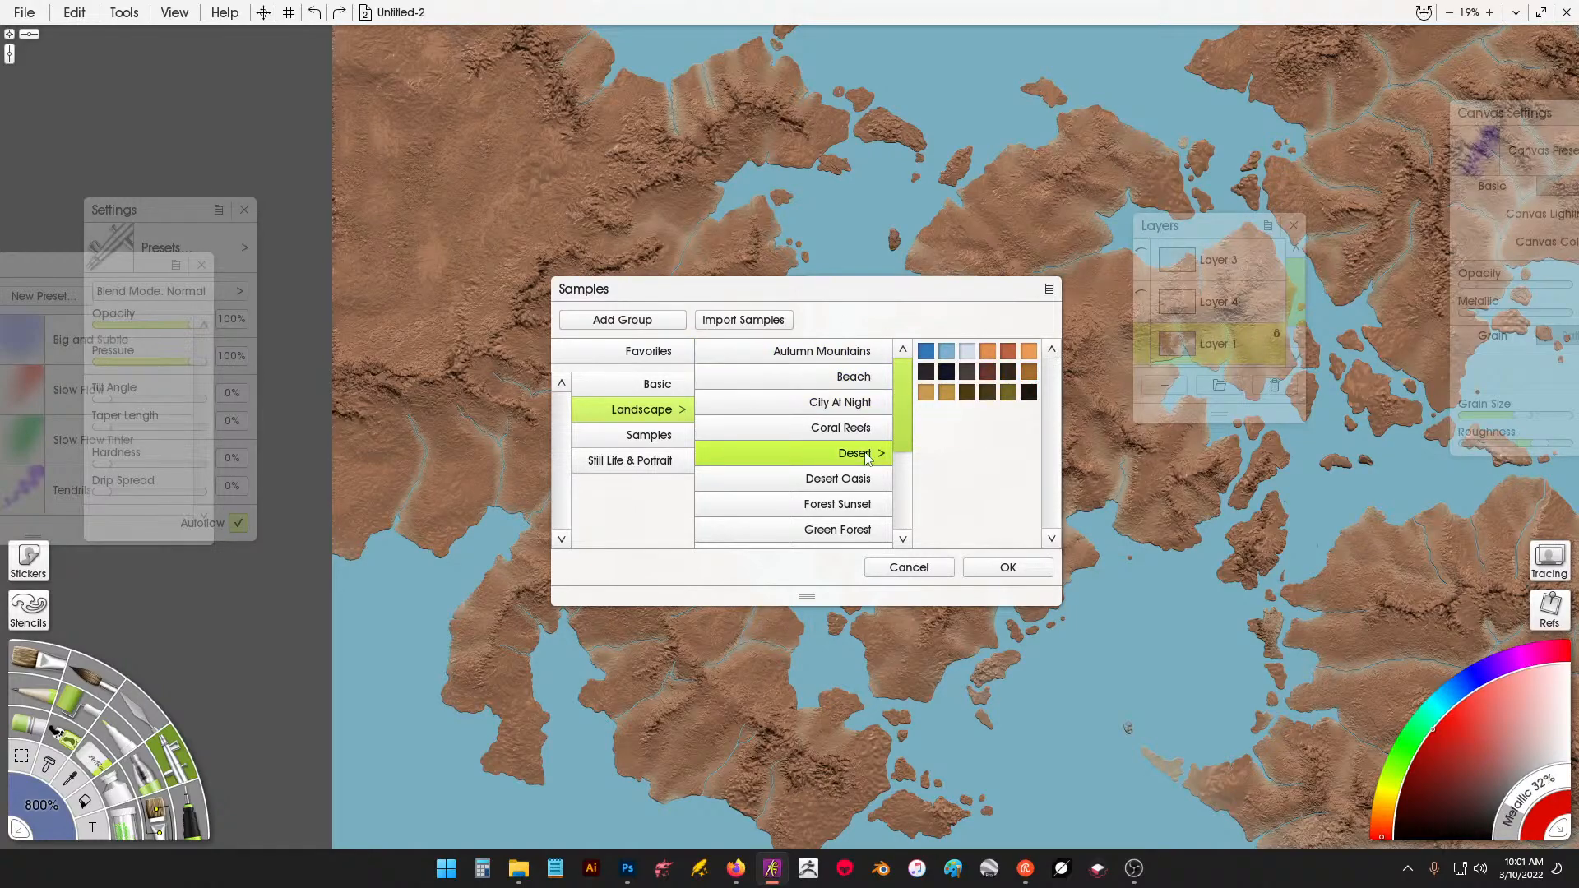
pyautogui.click(1008, 568)
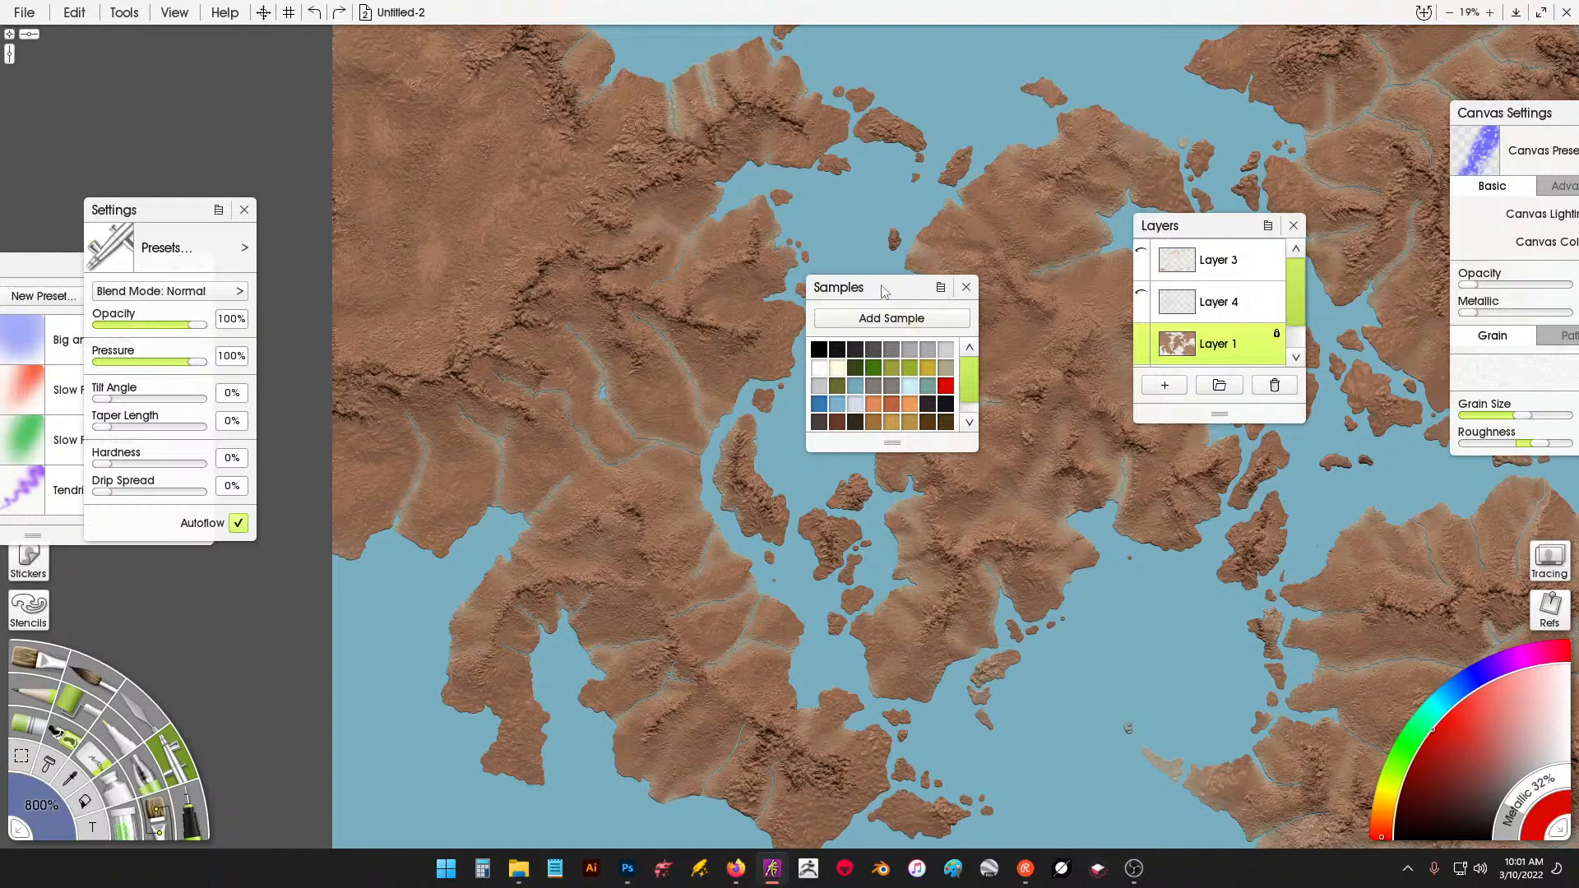
# Try airbrush strokes in several reddish and orange Desert colours on the western land, undoing each one.
pyautogui.moveTo(882, 292)
pyautogui.mouseDown()
pyautogui.moveTo(1104, 468)
pyautogui.moveTo(1191, 588)
pyautogui.mouseUp()
pyautogui.moveTo(628, 345); pyautogui.dragTo(625, 469)
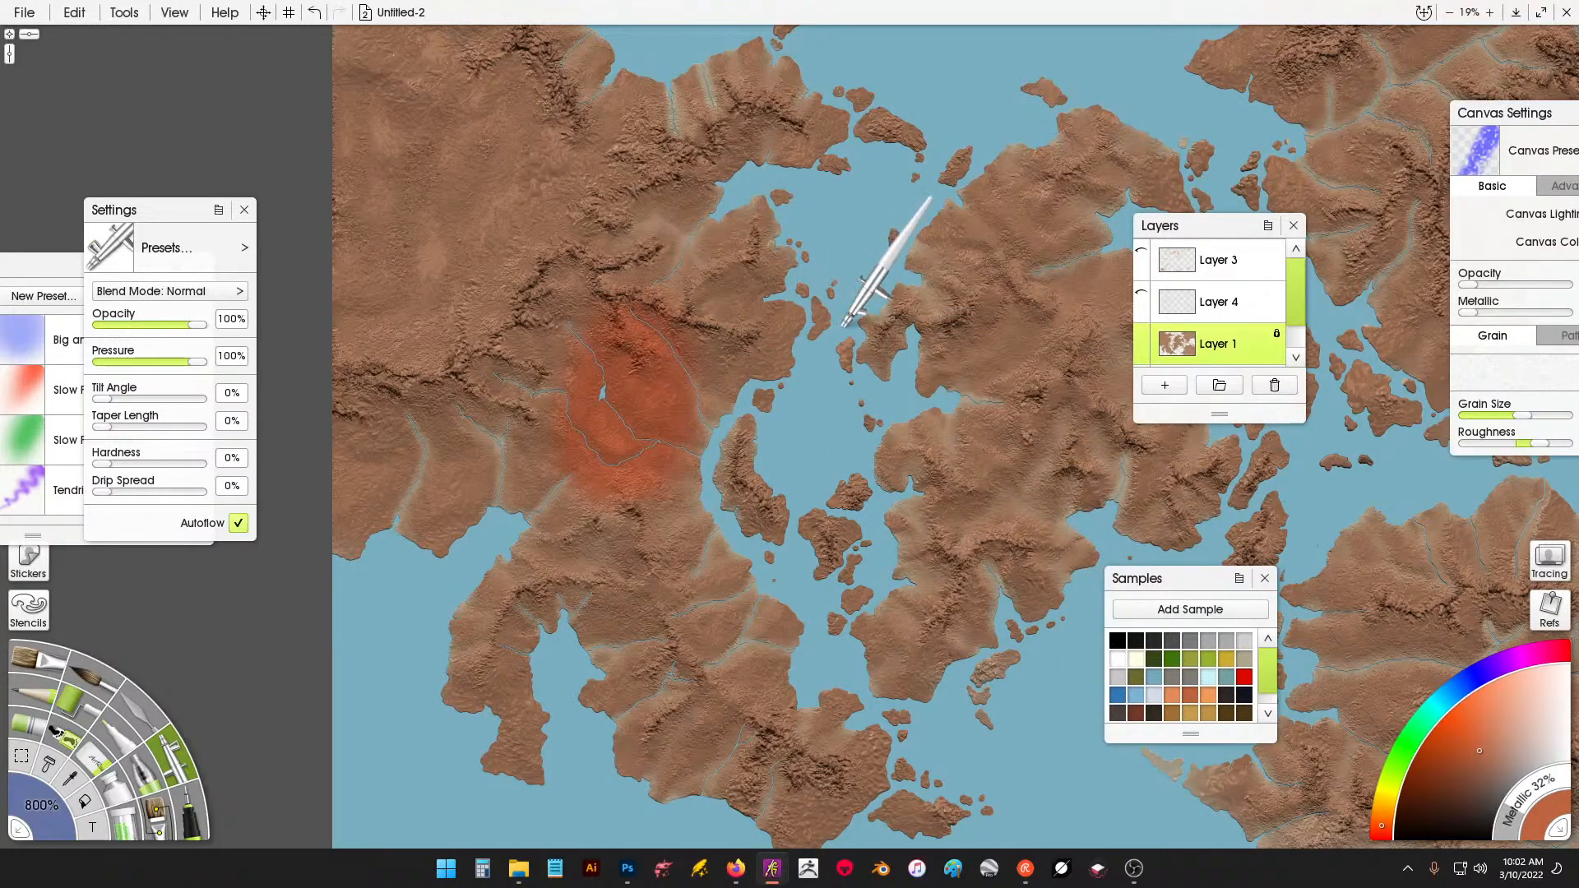
pyautogui.hotkey('ctrl', 'z')
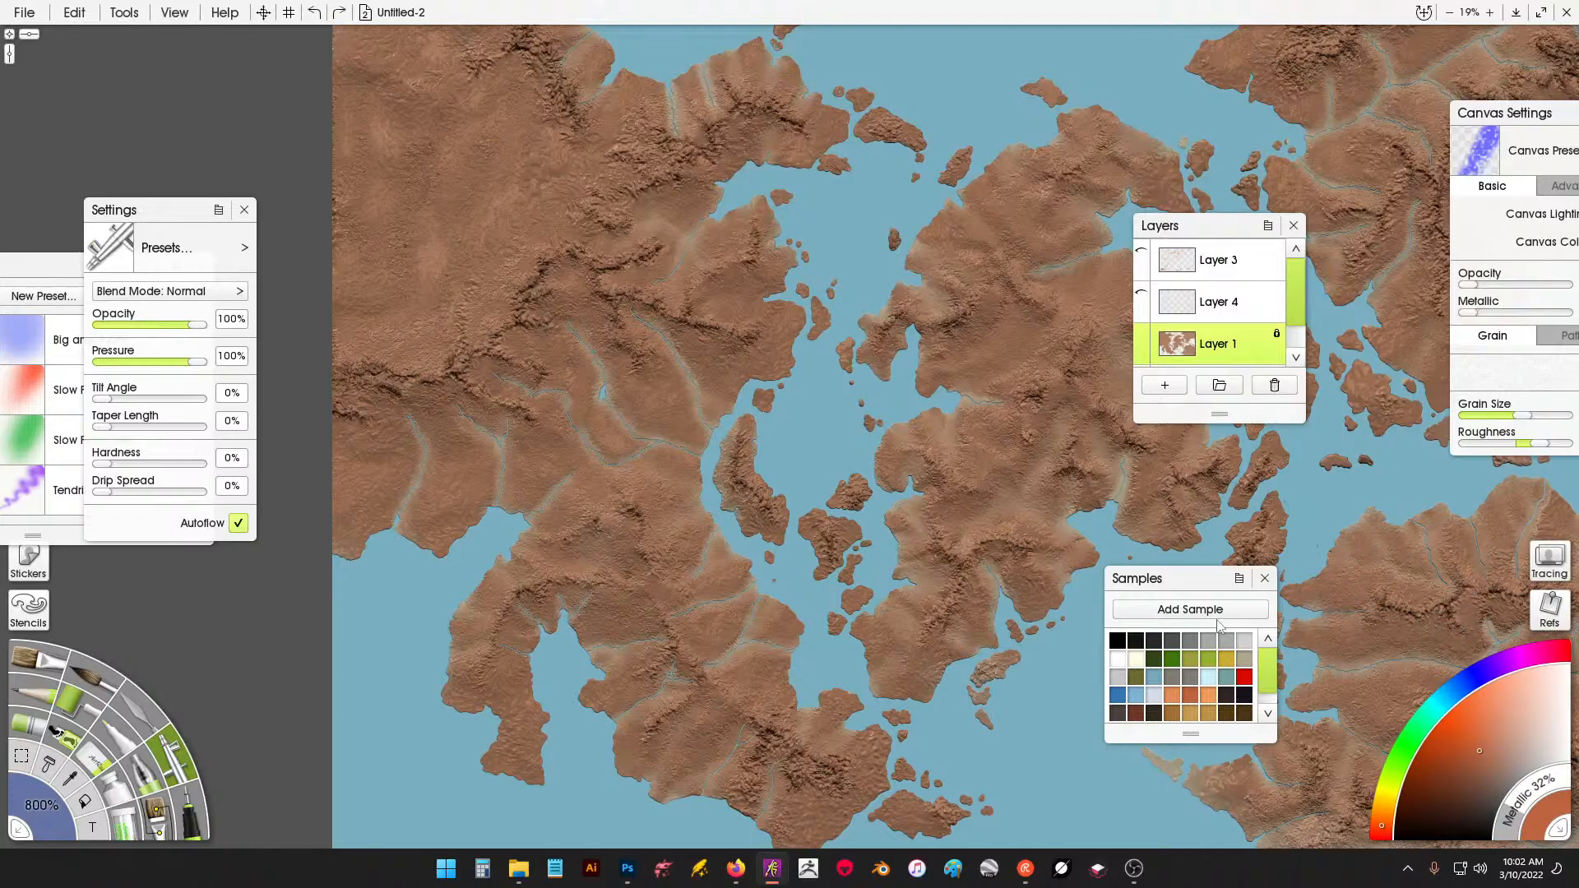
pyautogui.click(1174, 700)
pyautogui.moveTo(625, 354); pyautogui.dragTo(621, 461)
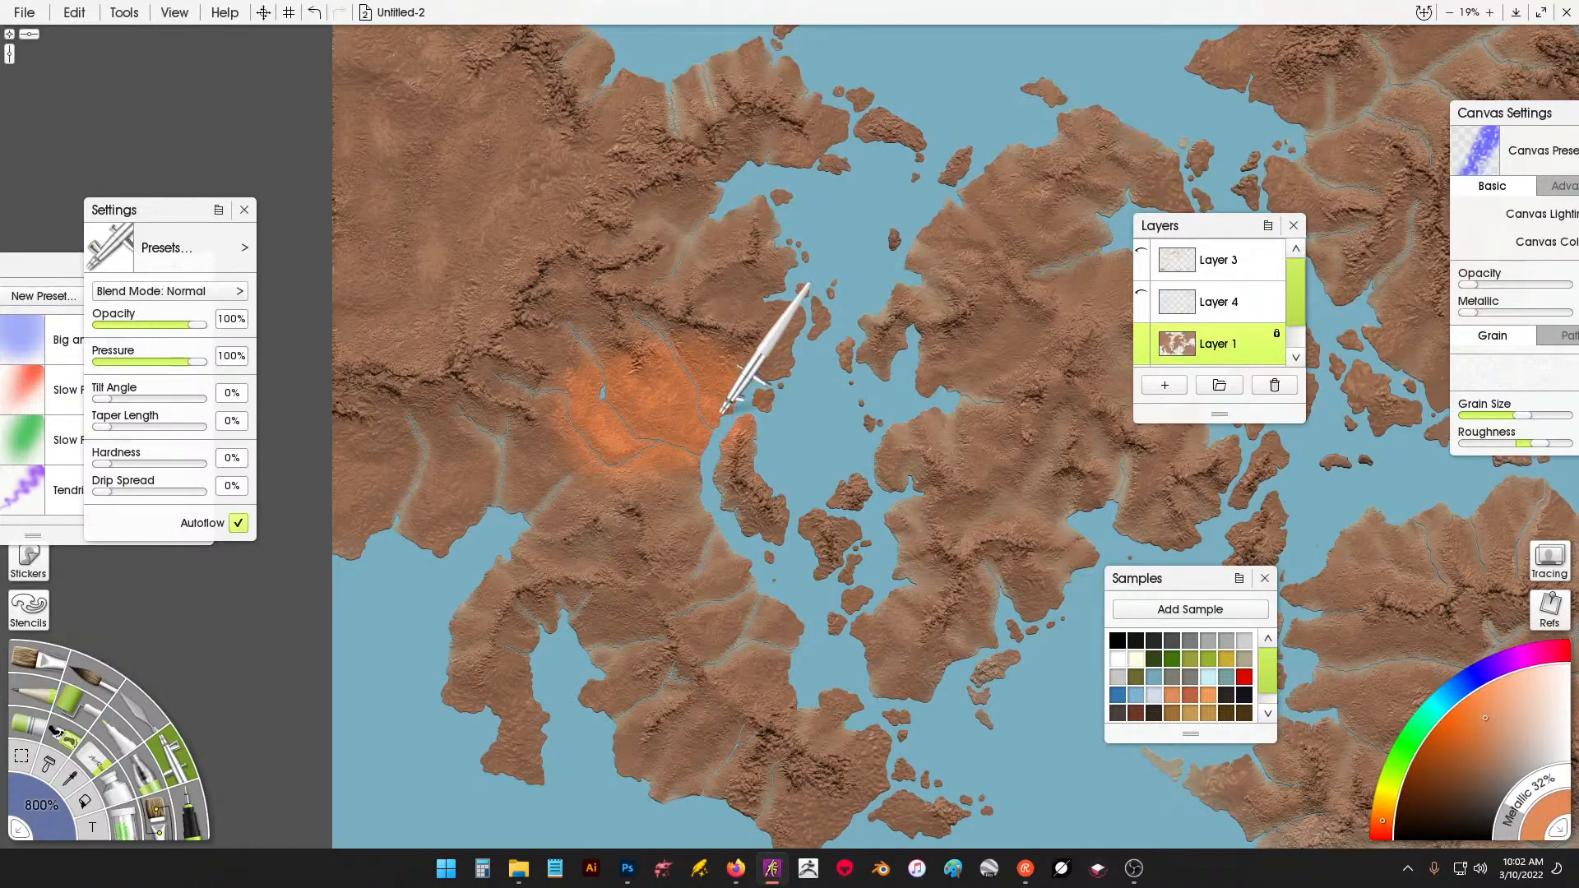
pyautogui.hotkey('ctrl', 'z')
pyautogui.click(1211, 700)
pyautogui.moveTo(716, 320)
pyautogui.mouseDown()
pyautogui.moveTo(675, 411)
pyautogui.moveTo(633, 448)
pyautogui.mouseUp()
pyautogui.hotkey('ctrl', 'z')
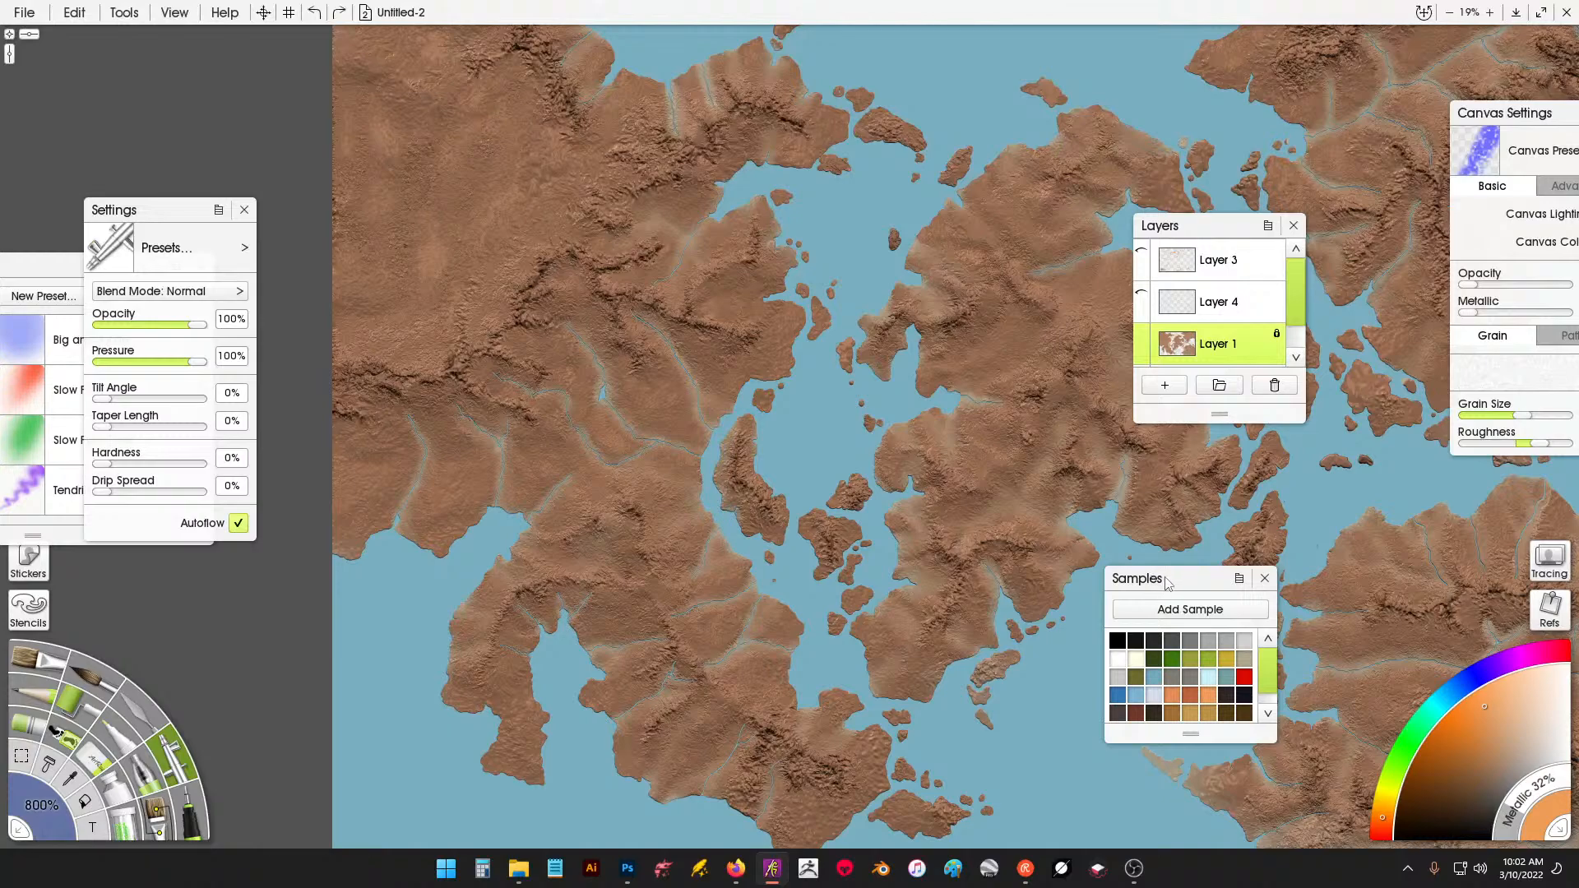
# Clear all colour samples from the Samples panel.
pyautogui.moveTo(1167, 583); pyautogui.dragTo(828, 342)
pyautogui.click(898, 337)
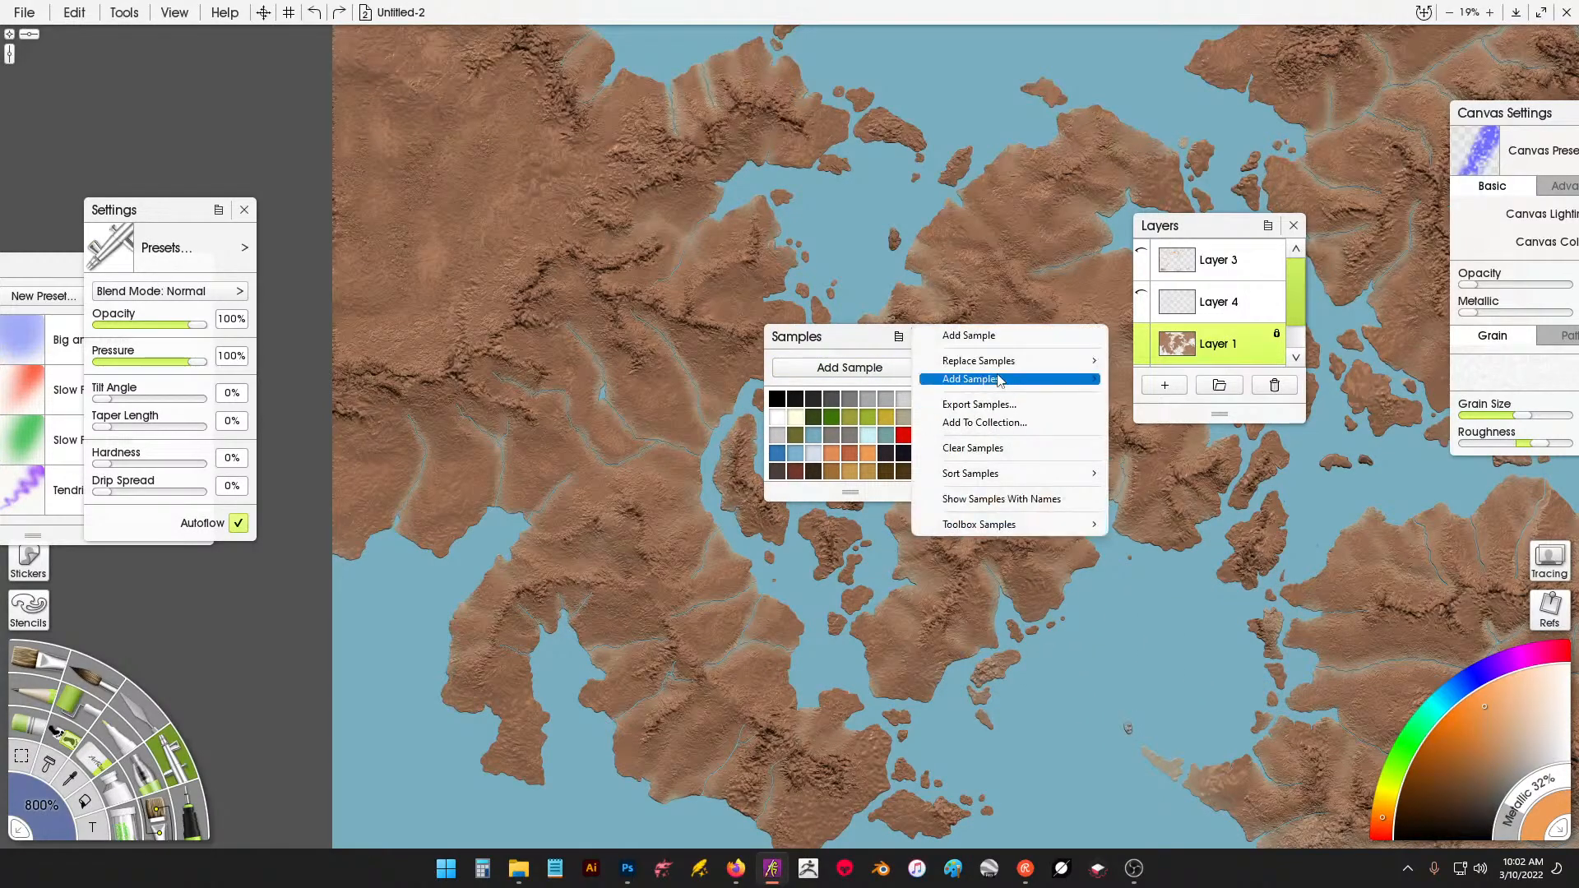
pyautogui.click(970, 447)
pyautogui.click(898, 337)
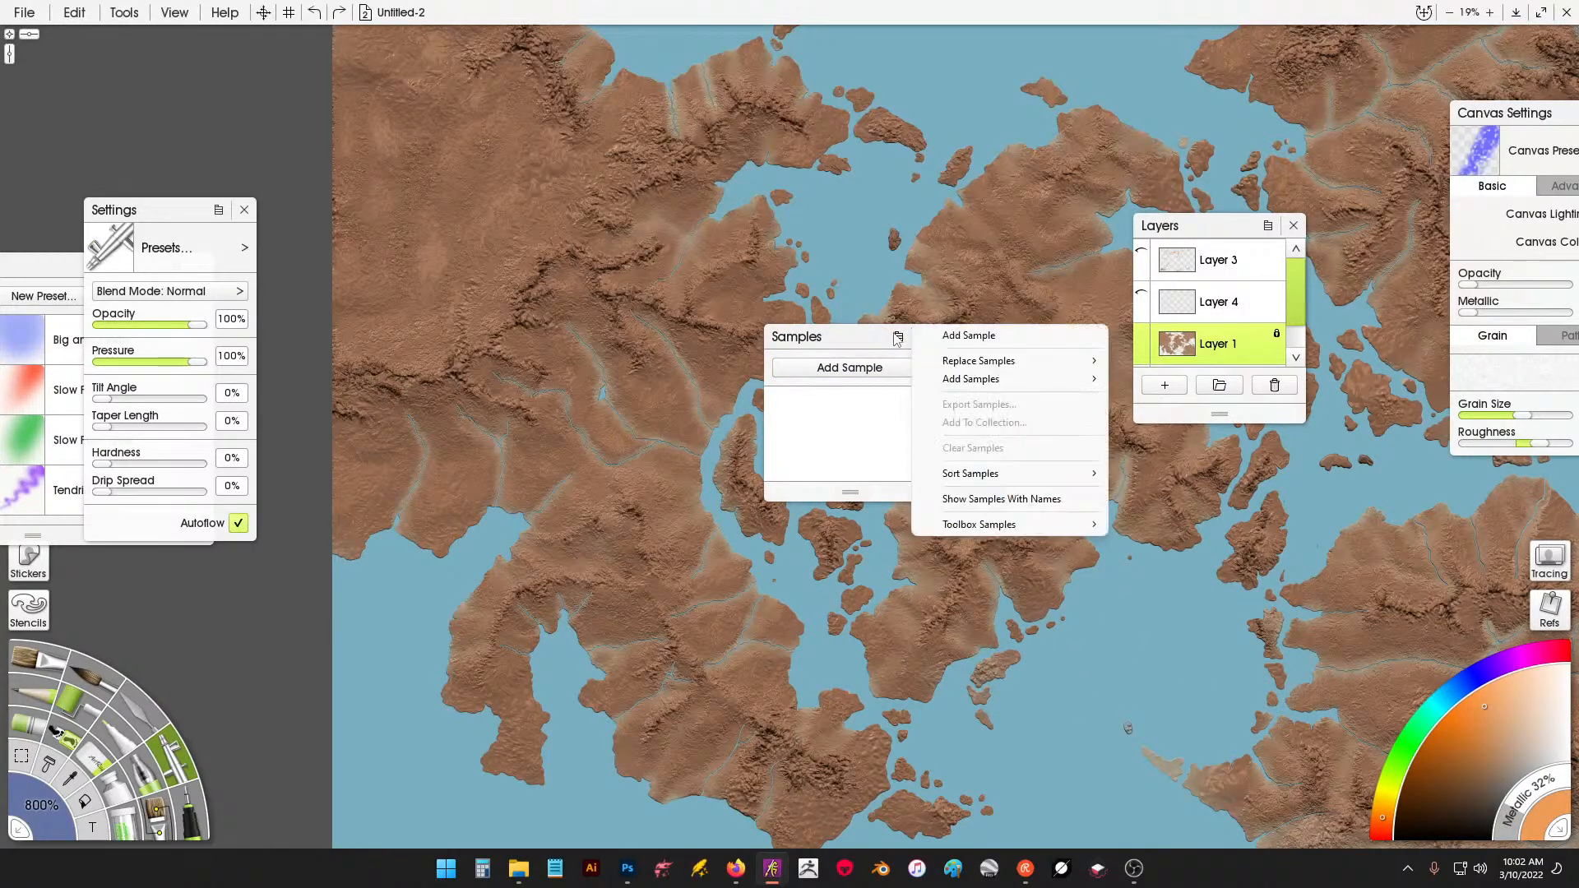
pyautogui.moveTo(1056, 379)
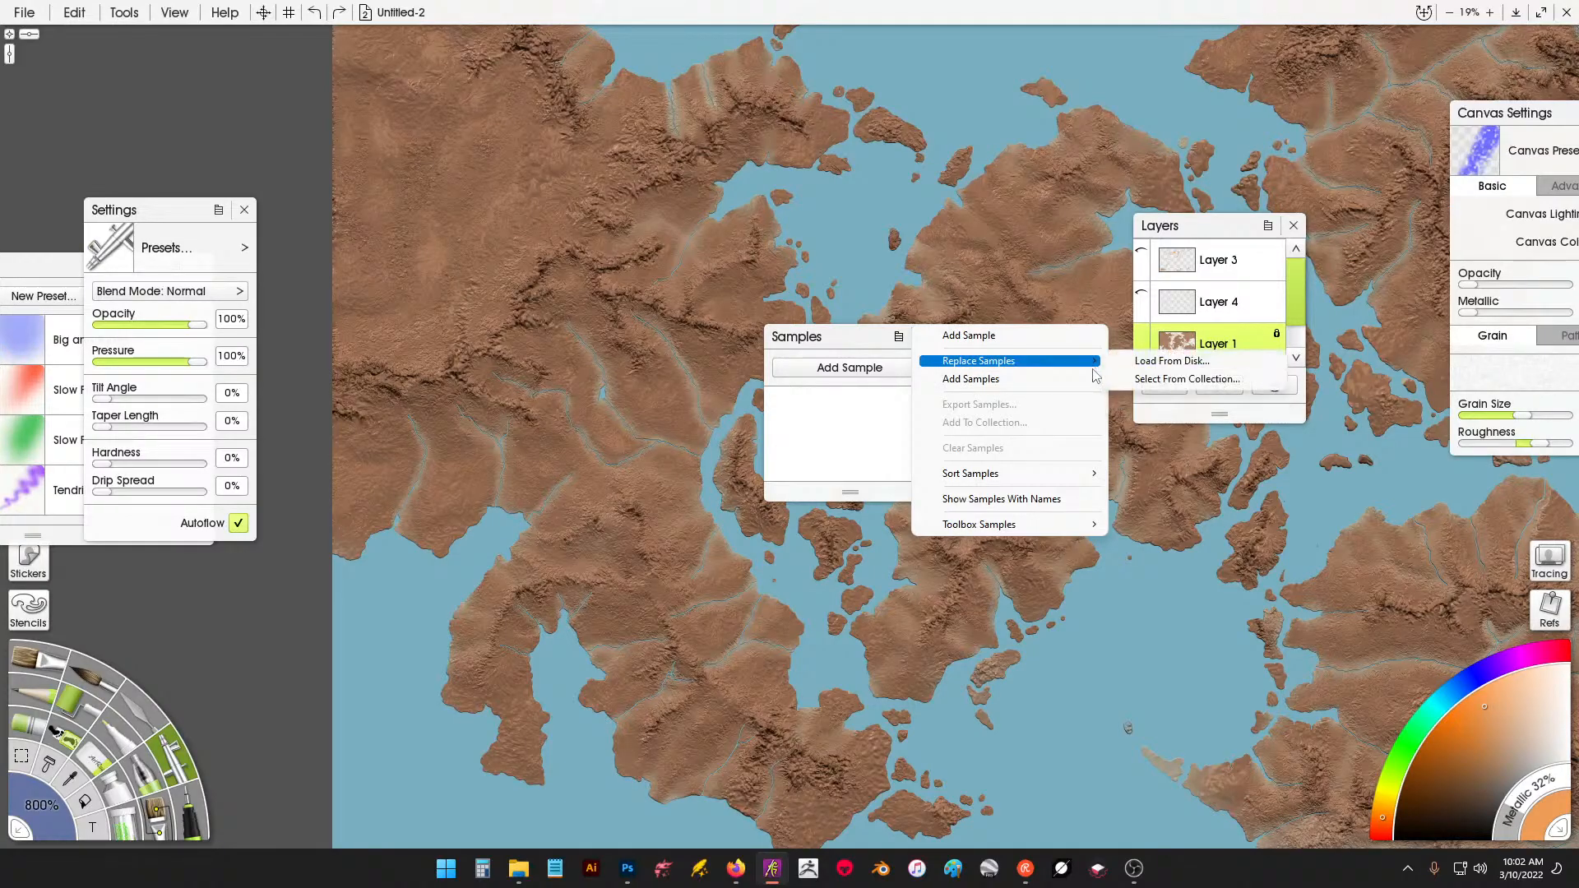
pyautogui.click(1165, 380)
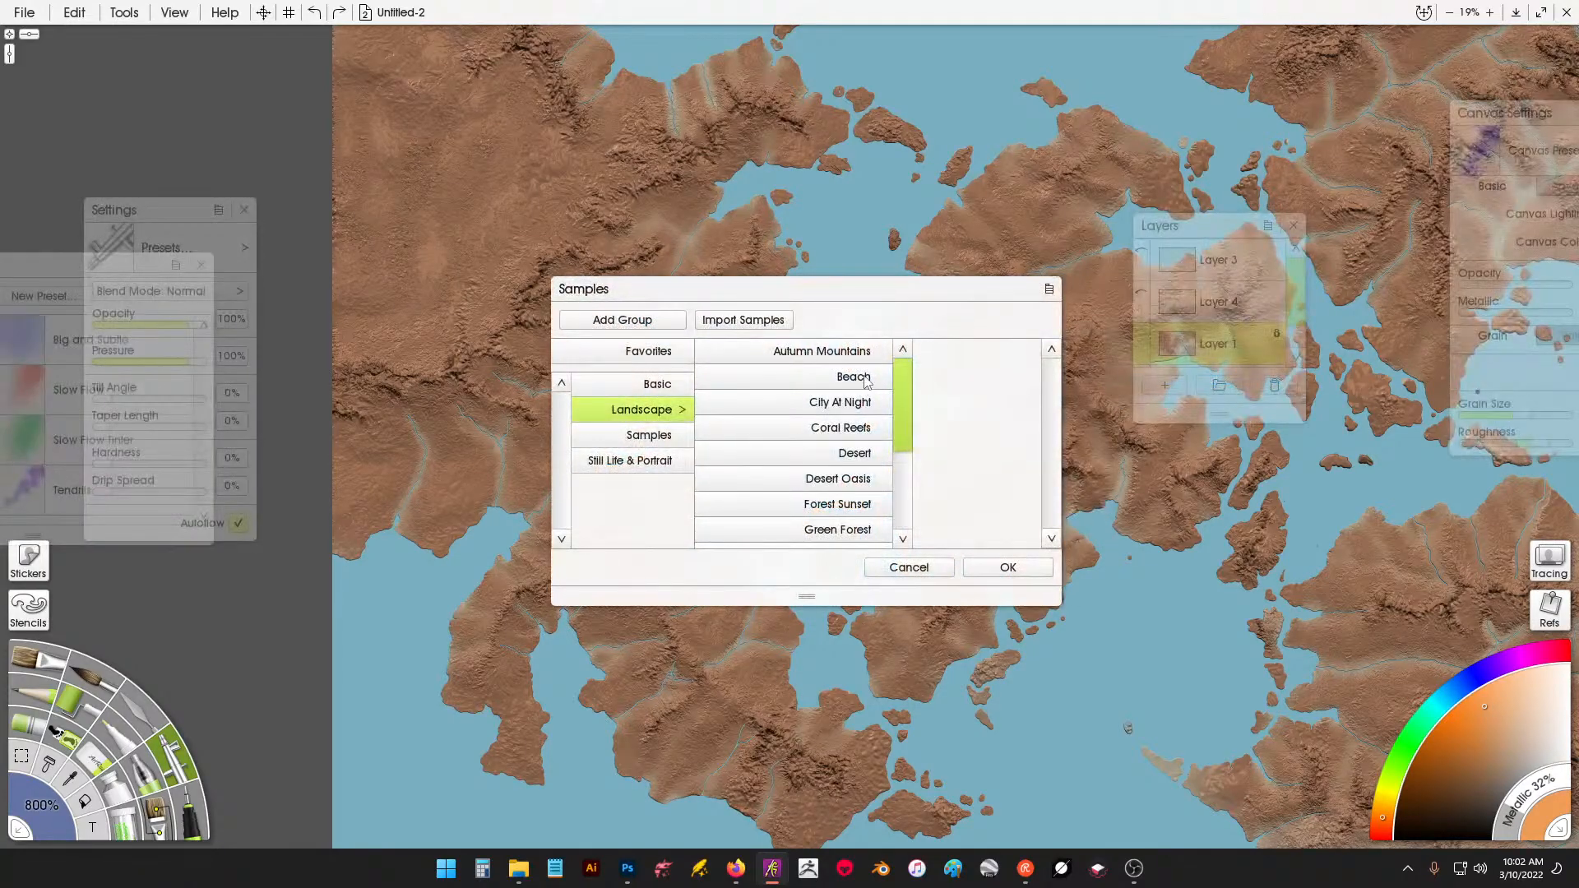
pyautogui.click(863, 379)
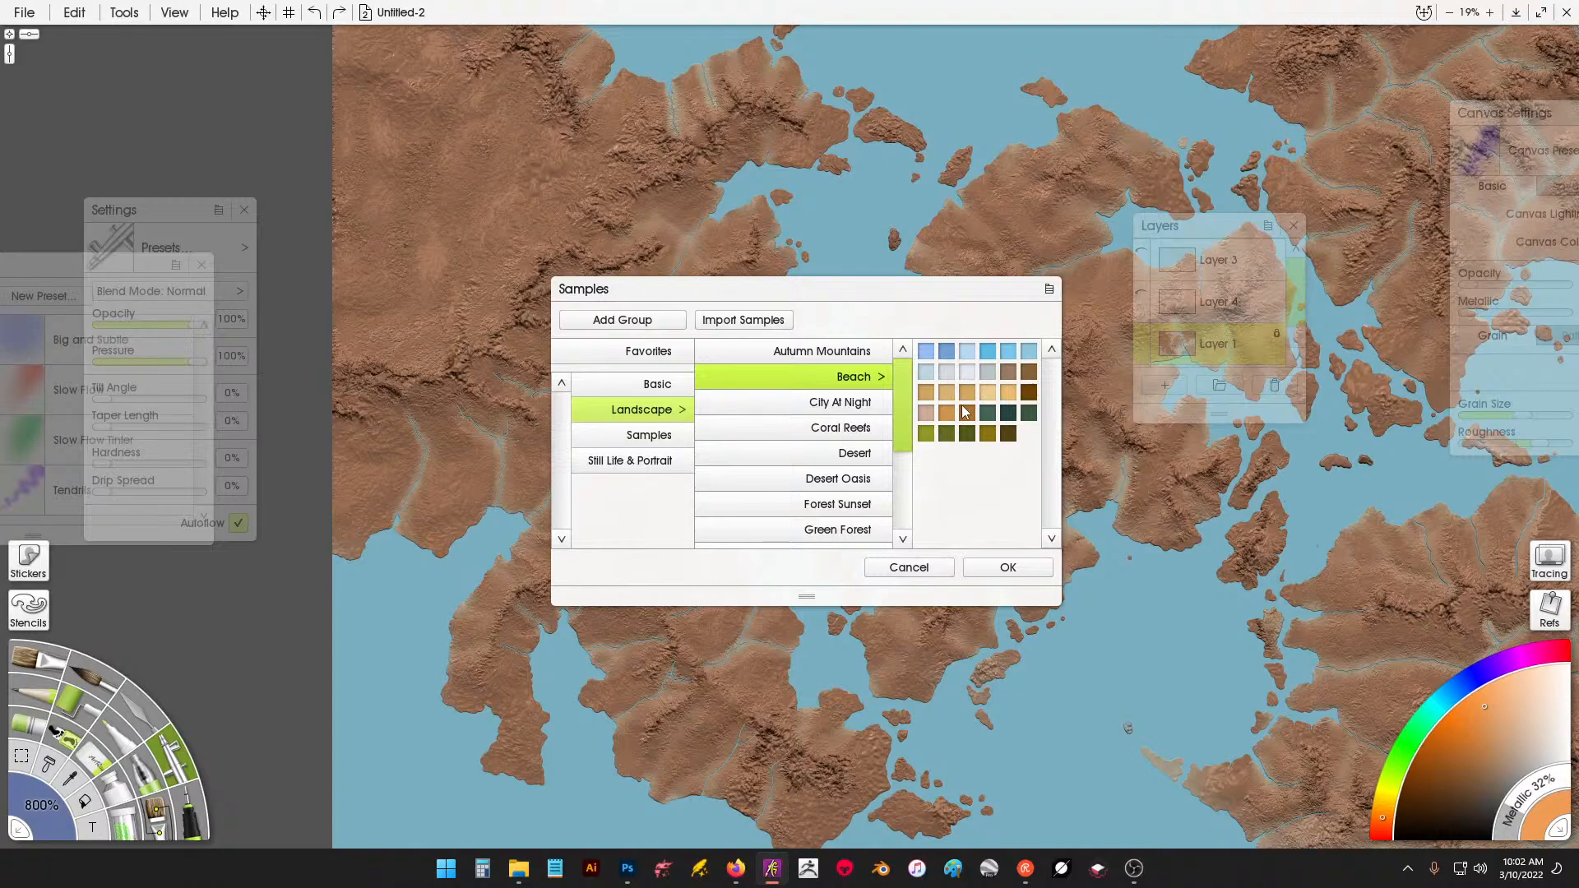
pyautogui.click(905, 564)
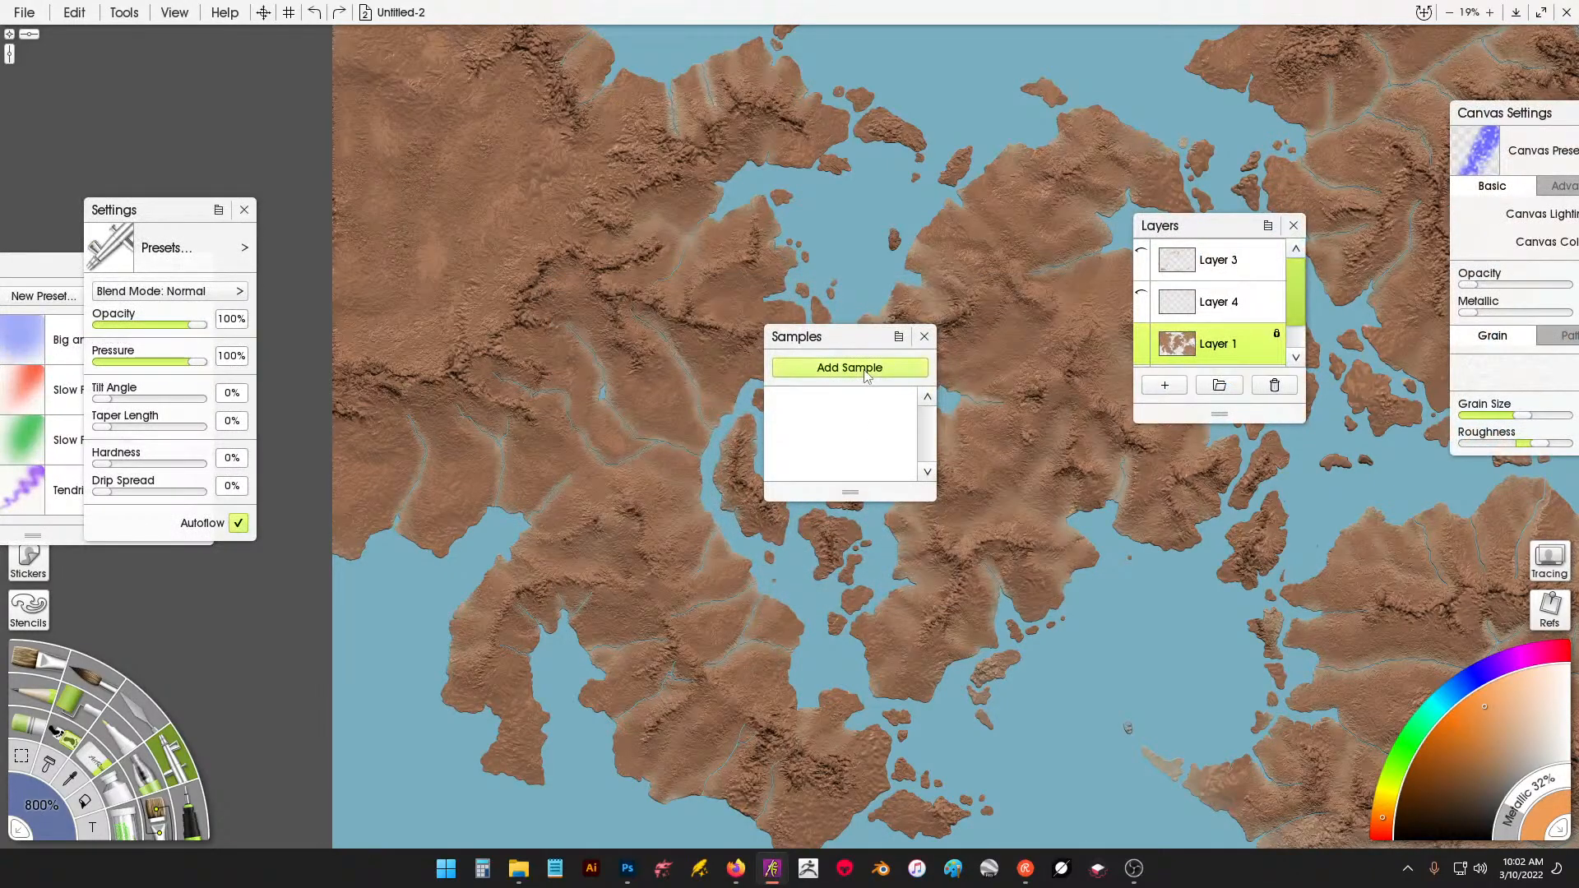
# Add the Beach set from the Landscape sample collection, plus the current orange as an extra sample.
pyautogui.click(899, 336)
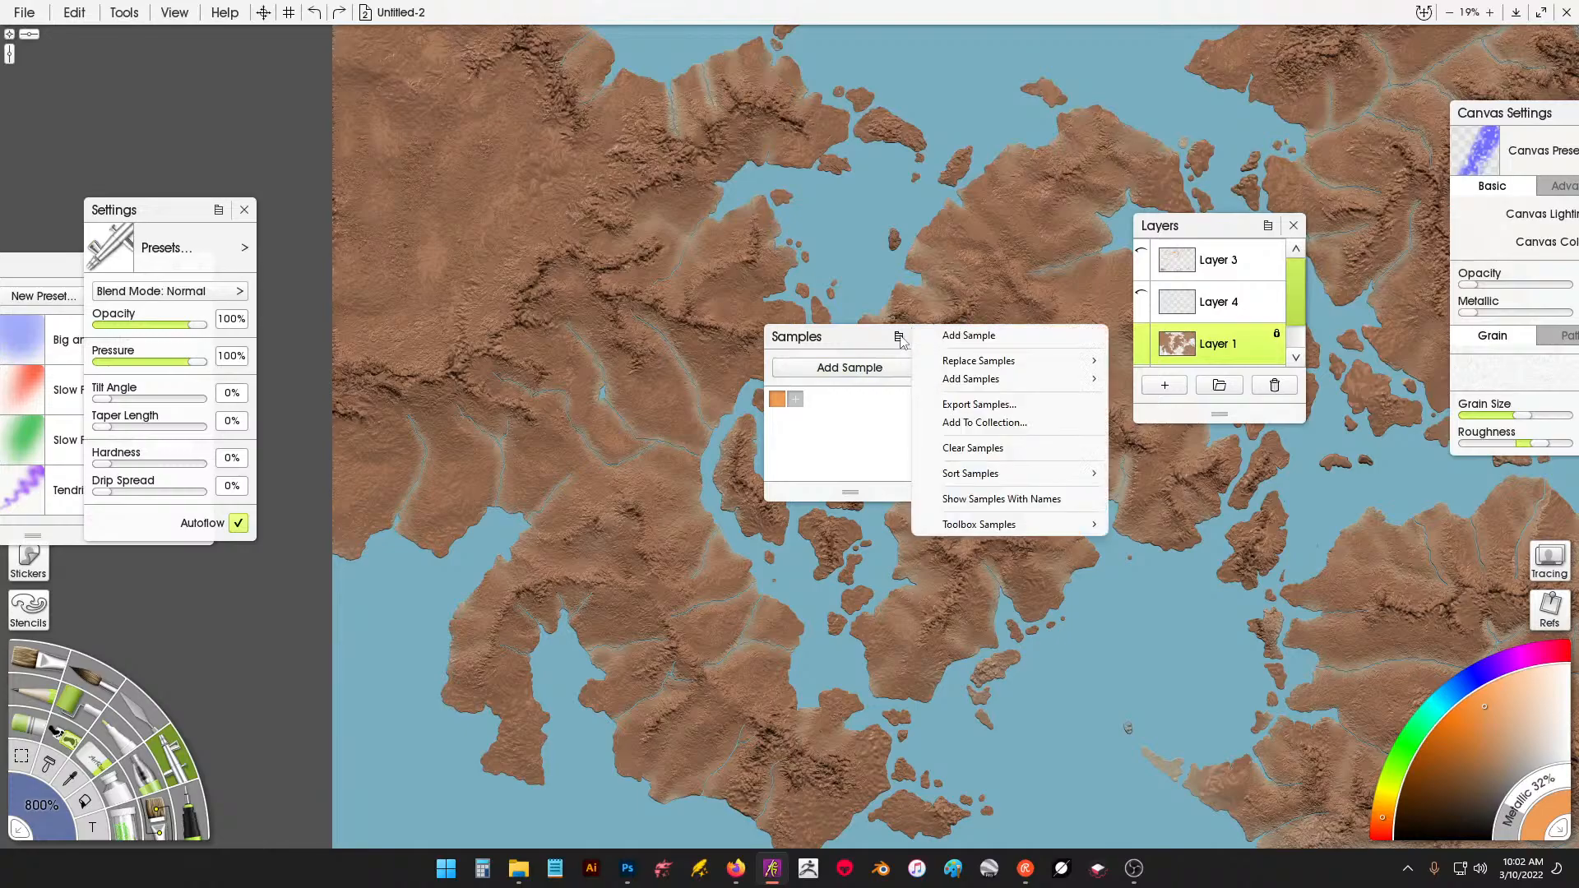
pyautogui.moveTo(1010, 380)
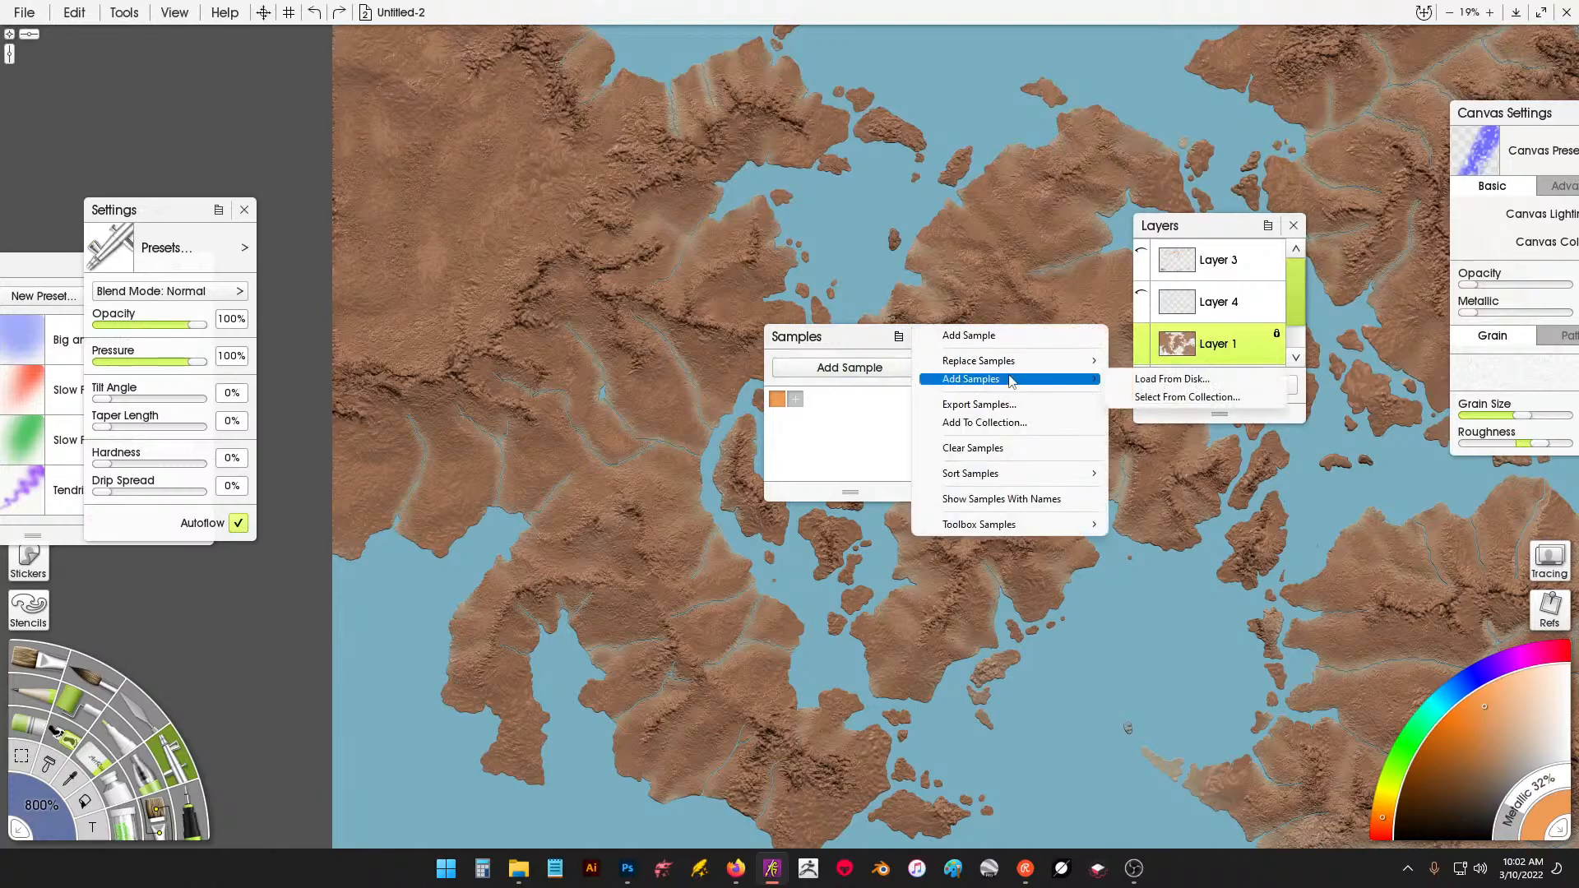
pyautogui.click(1120, 398)
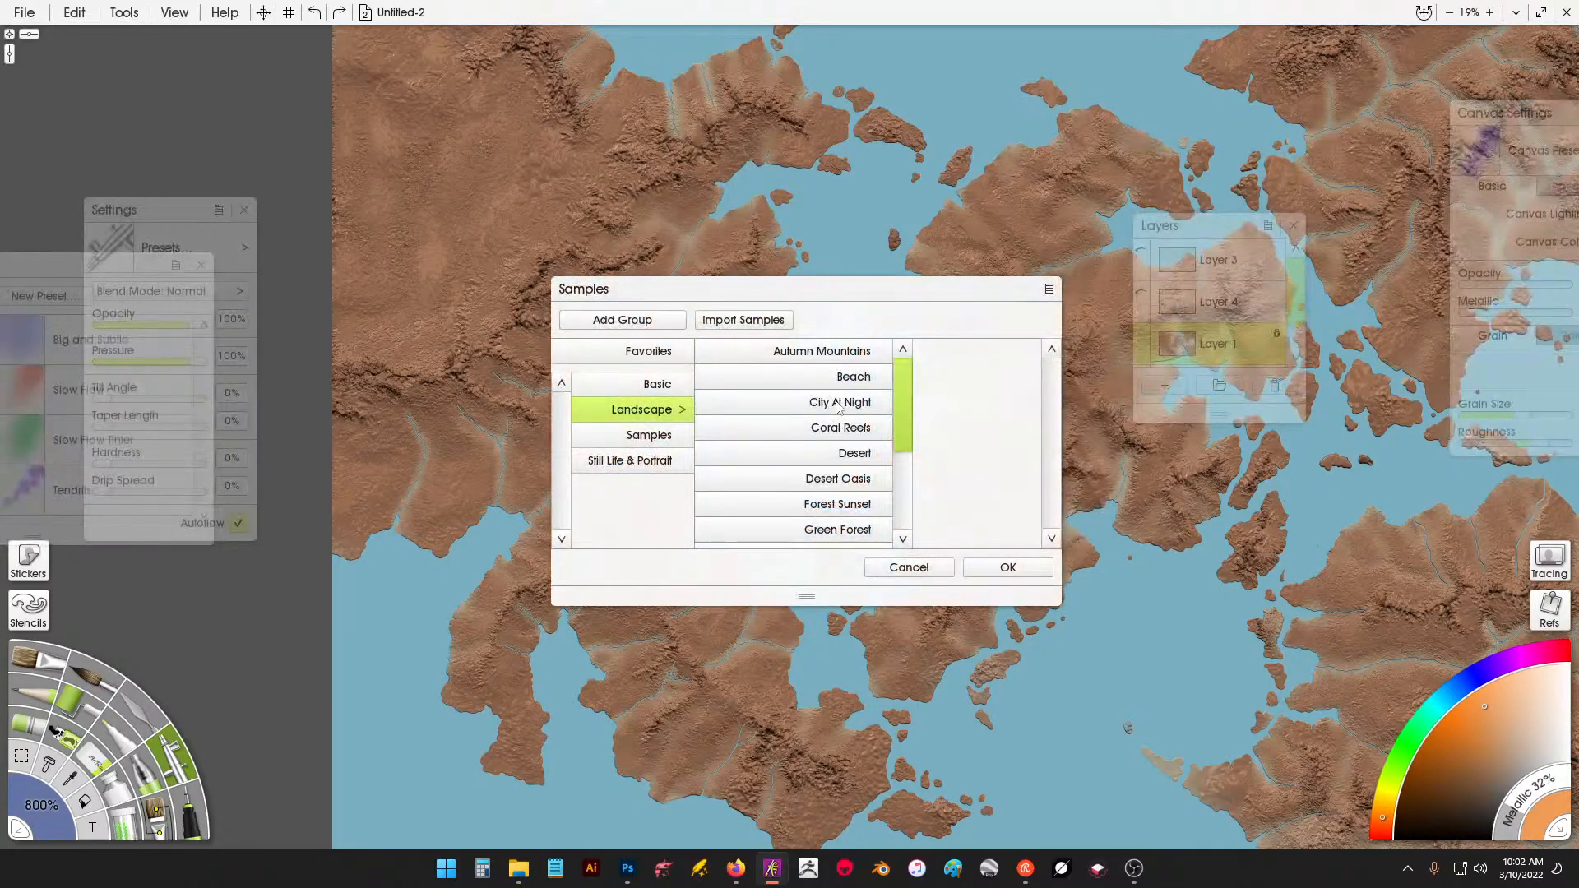
pyautogui.click(855, 377)
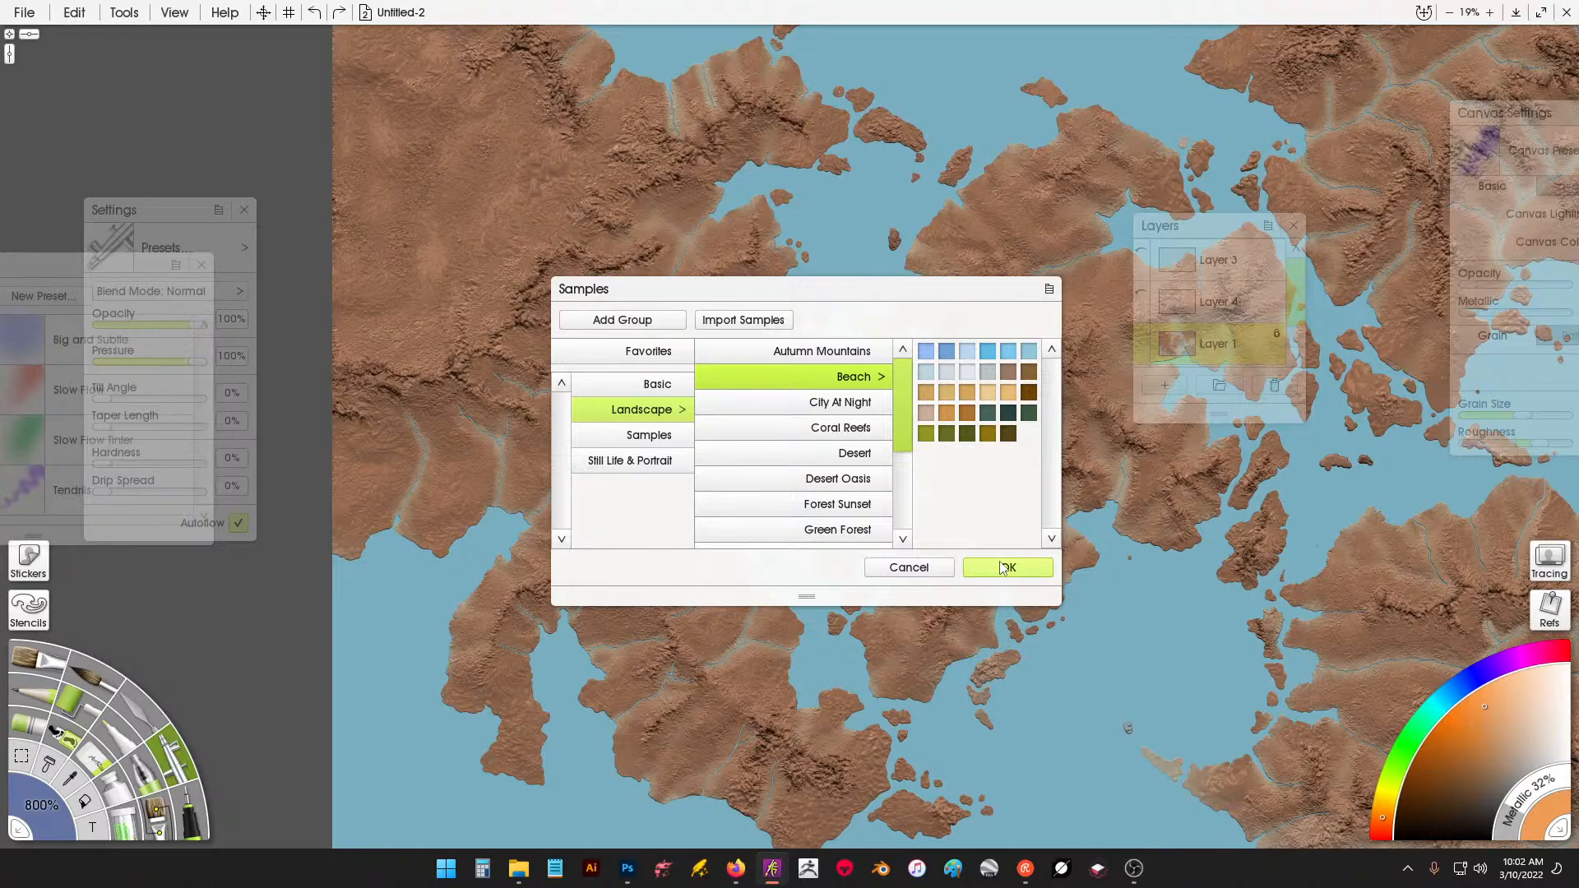
pyautogui.click(1005, 567)
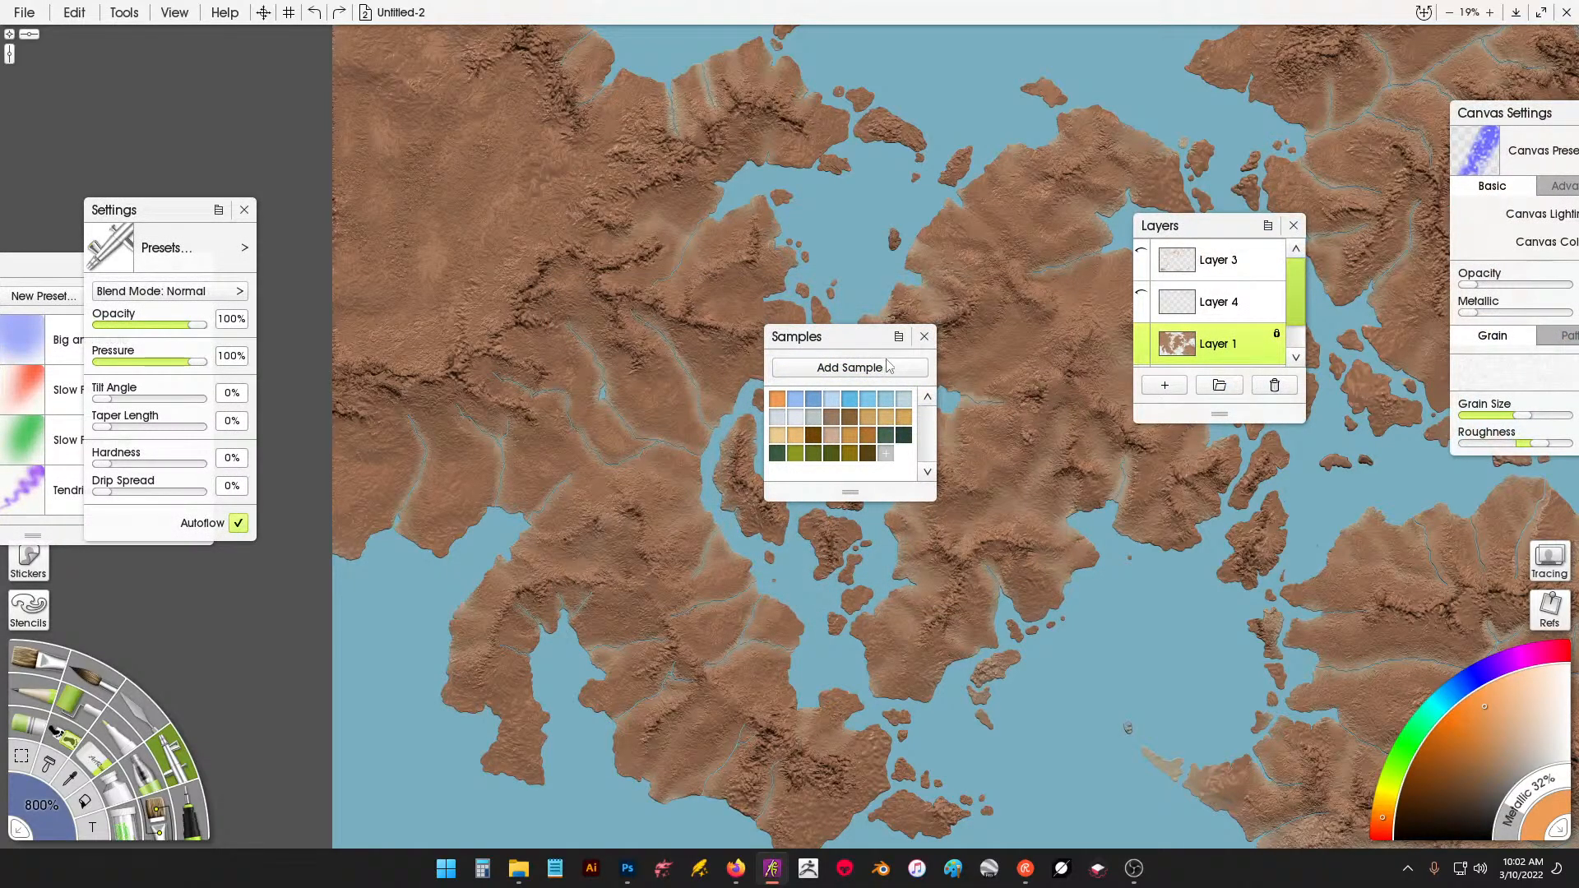
pyautogui.click(889, 368)
# Compare the Desert, Desert Oasis and Forest Sunset sets in the Landscape collection and add the Desert Oasis samples.
pyautogui.click(899, 337)
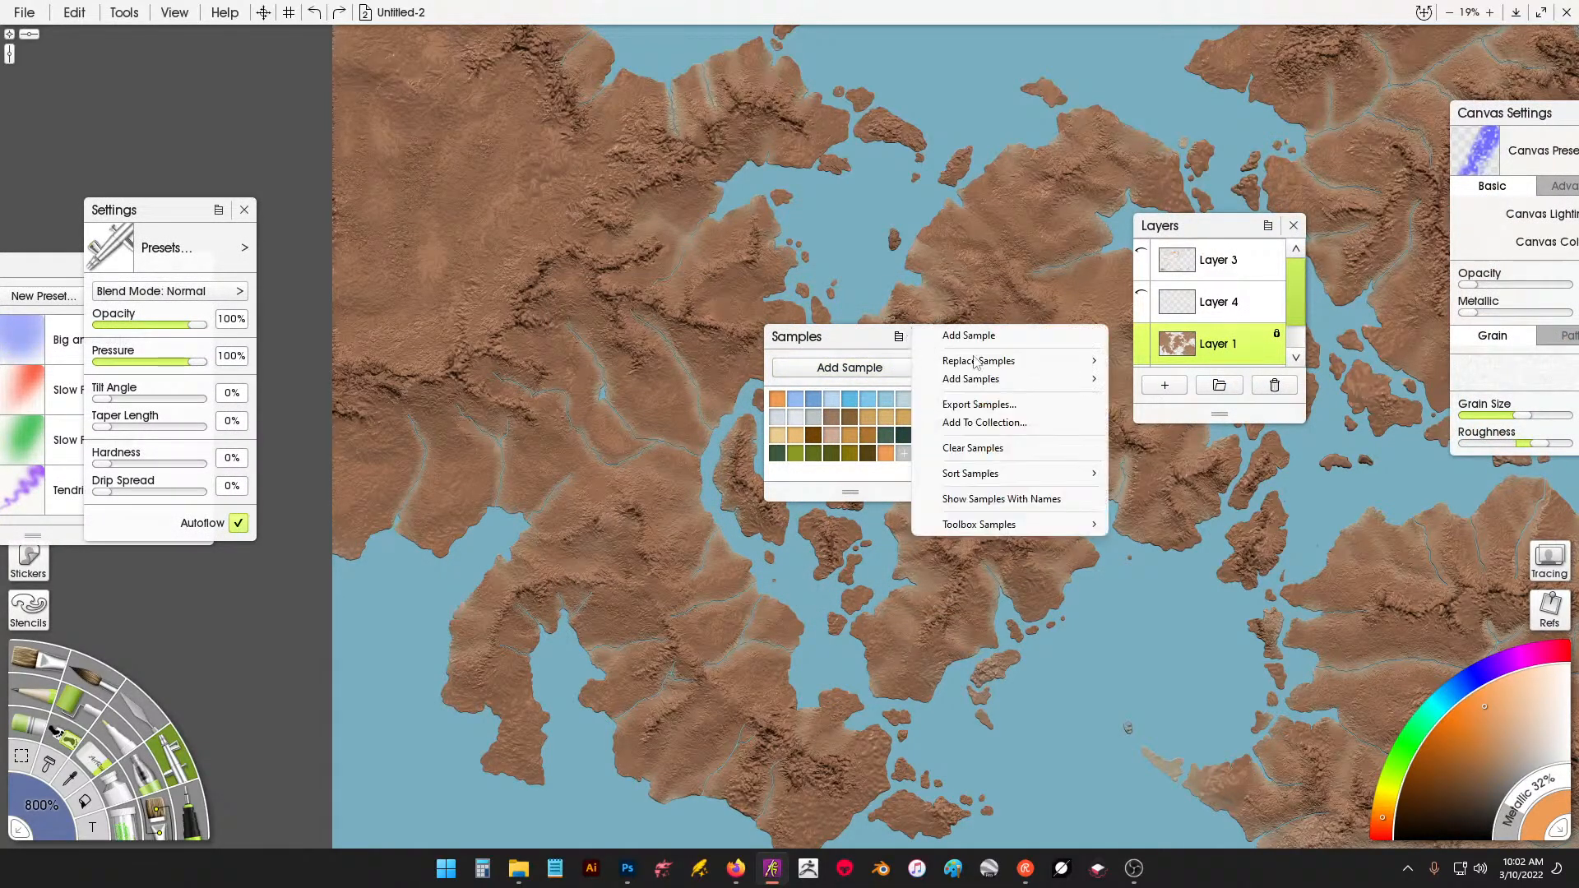
pyautogui.moveTo(1069, 381)
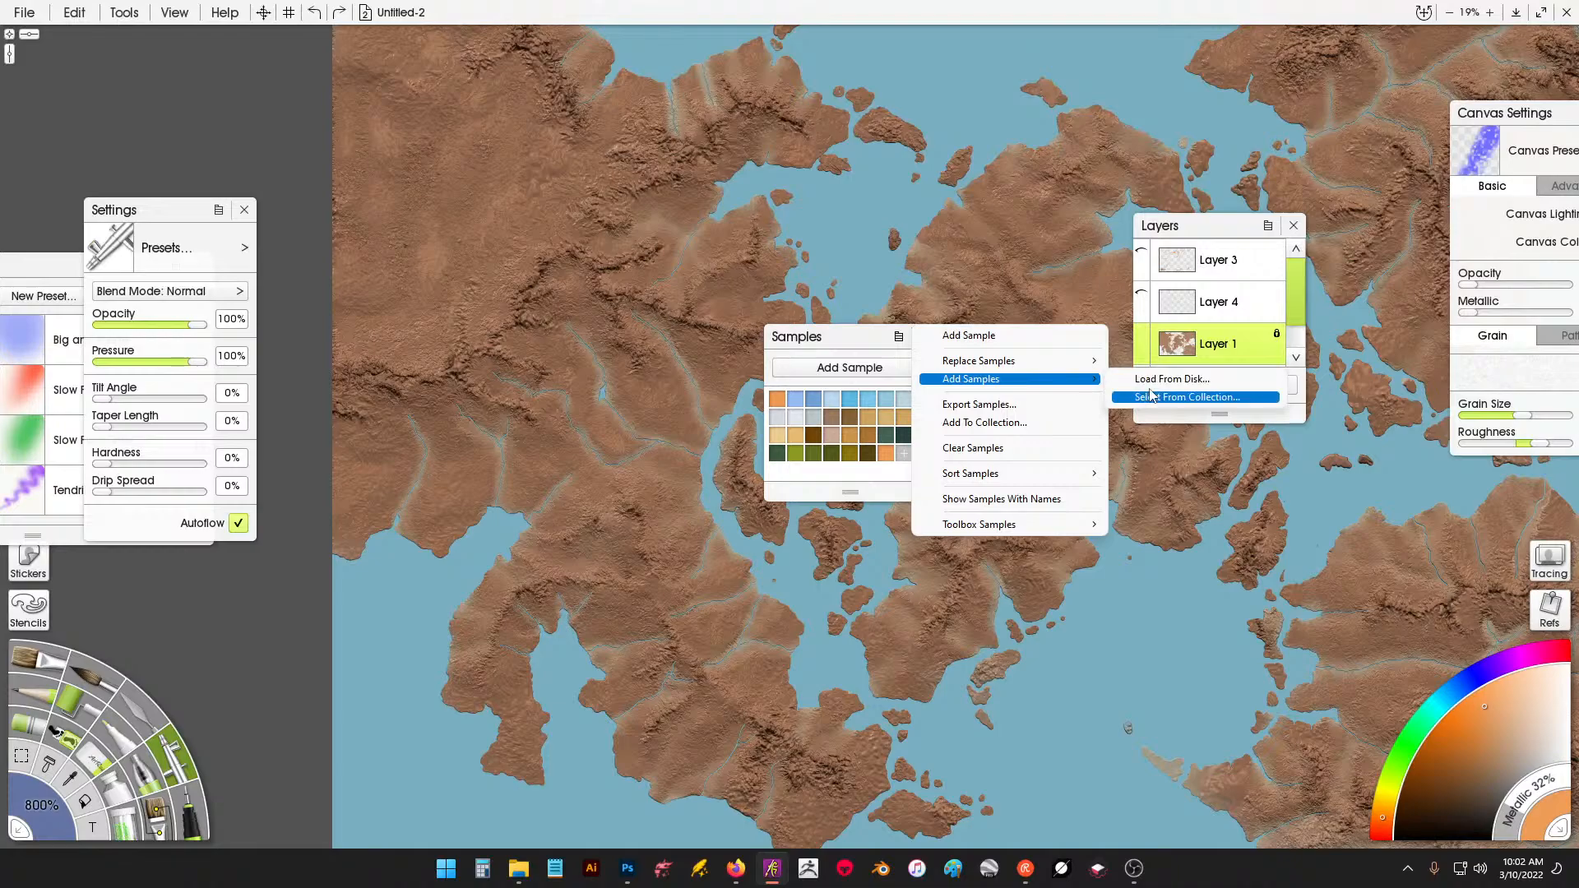
pyautogui.click(1185, 397)
pyautogui.click(861, 455)
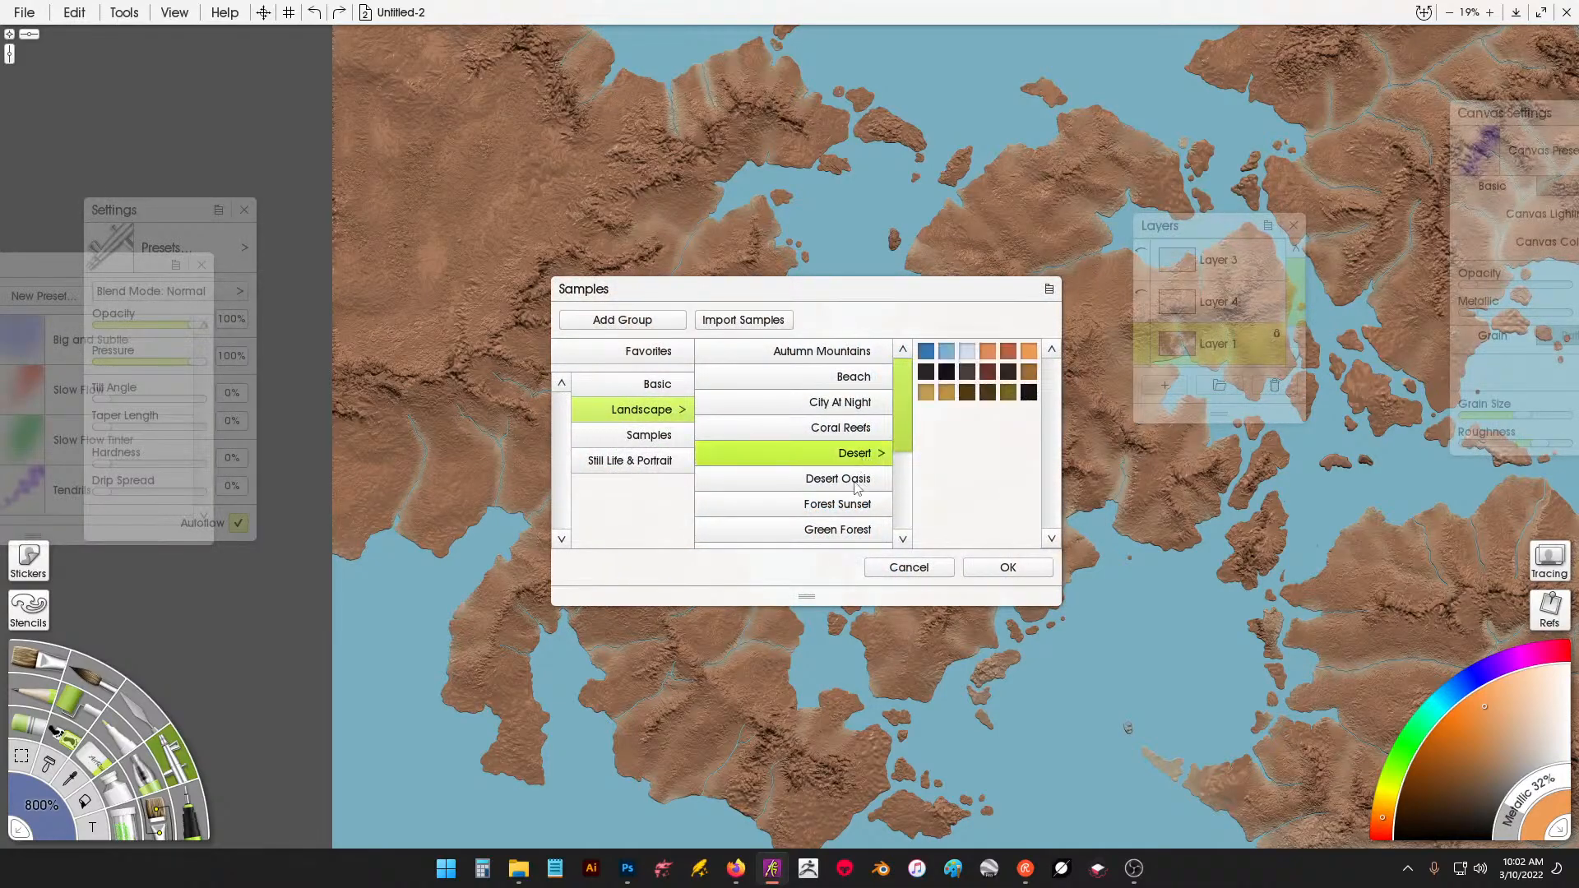
pyautogui.click(858, 480)
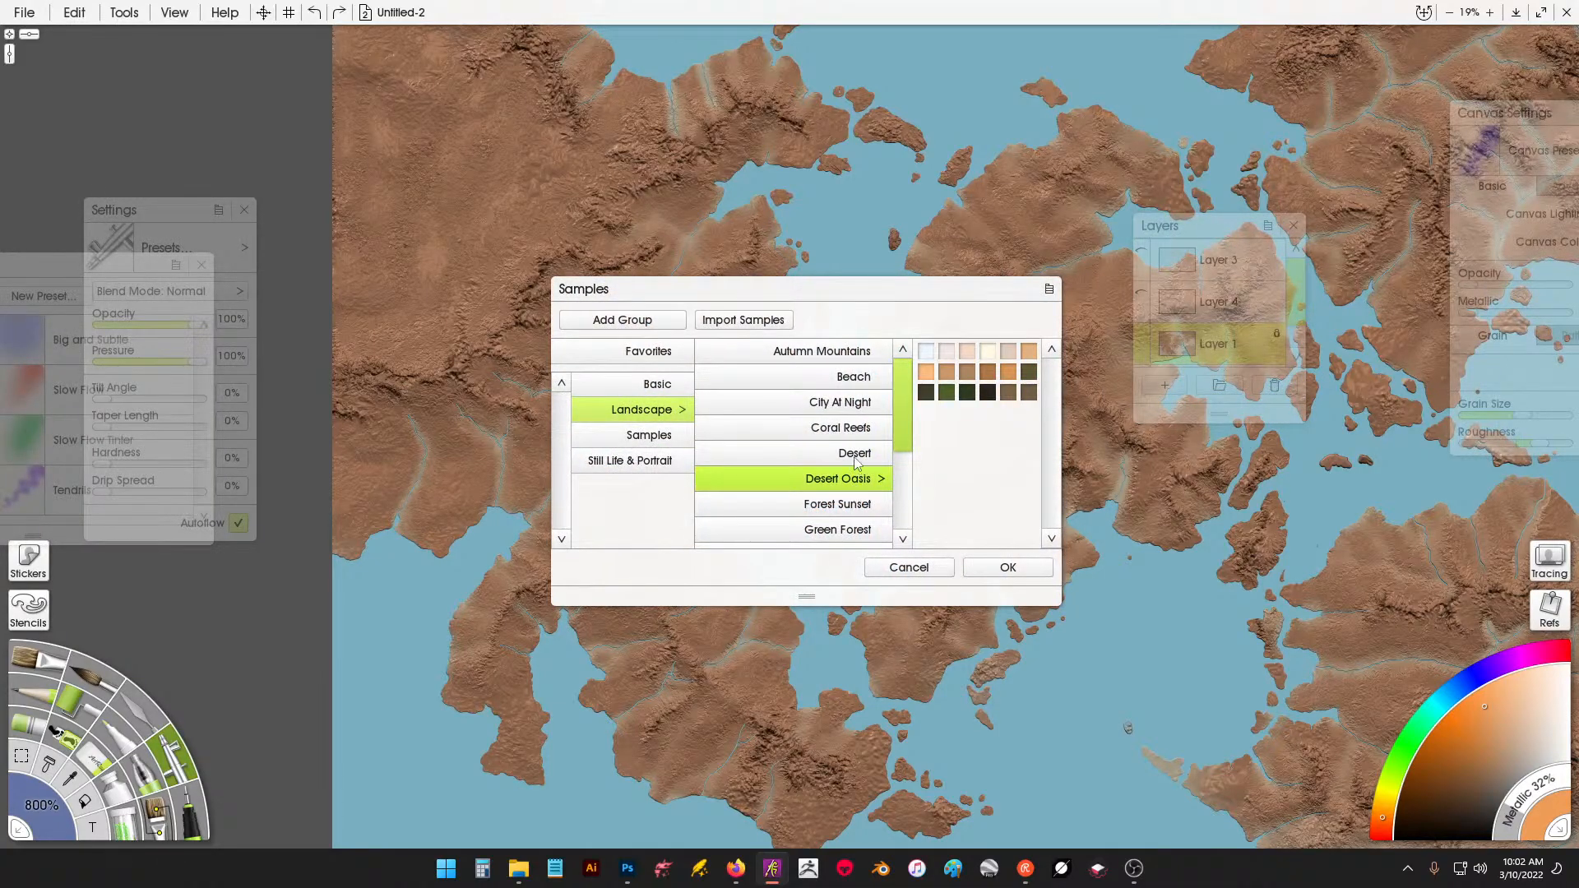
pyautogui.click(855, 459)
pyautogui.click(853, 488)
pyautogui.click(855, 462)
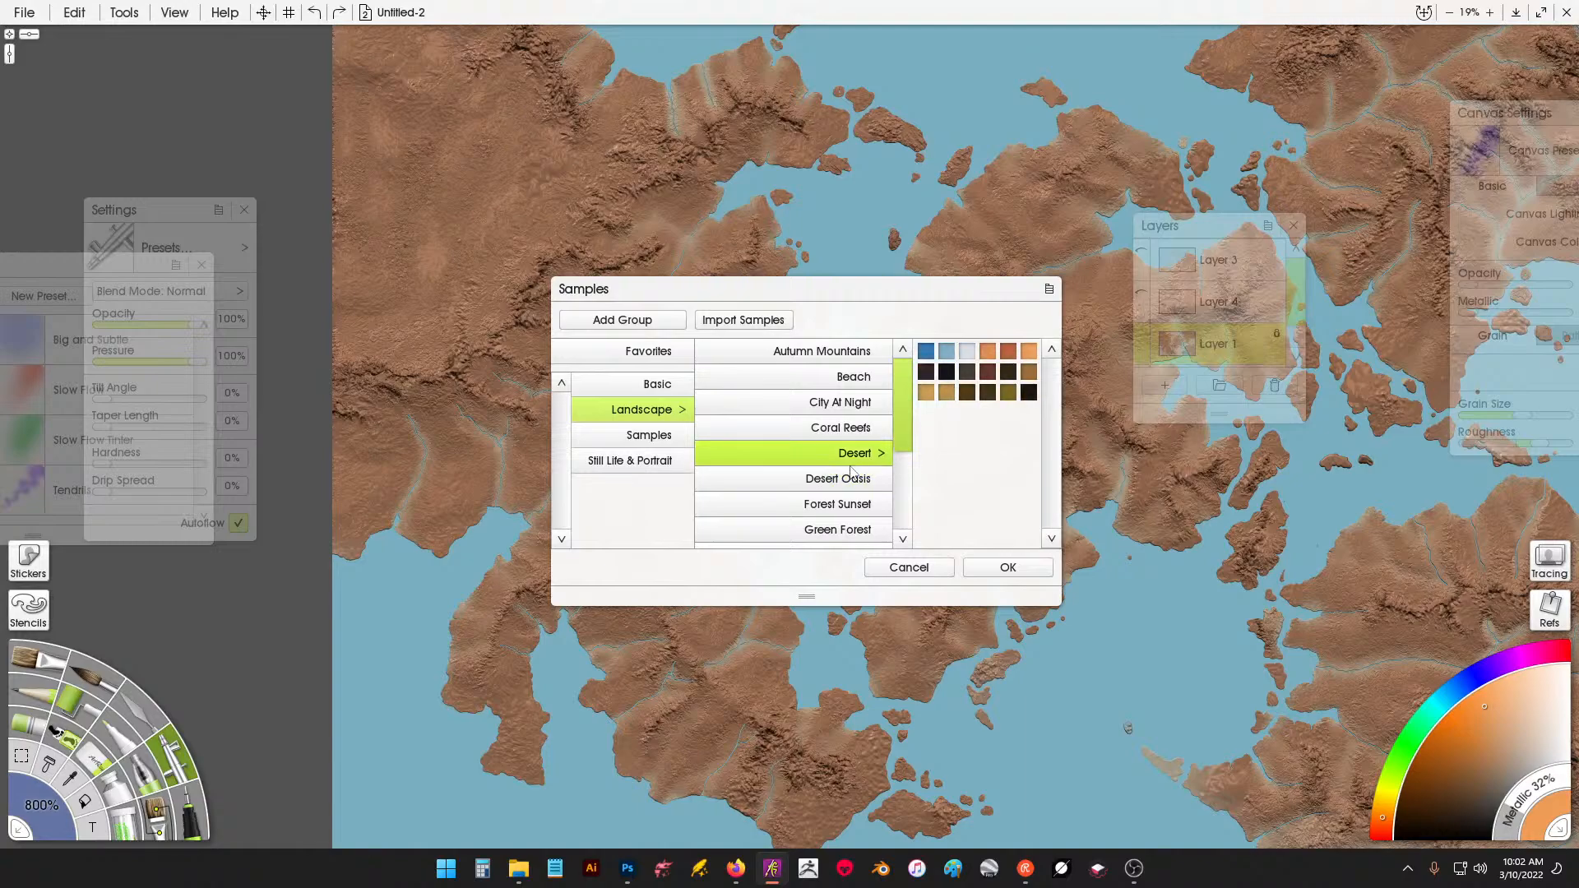
pyautogui.click(851, 489)
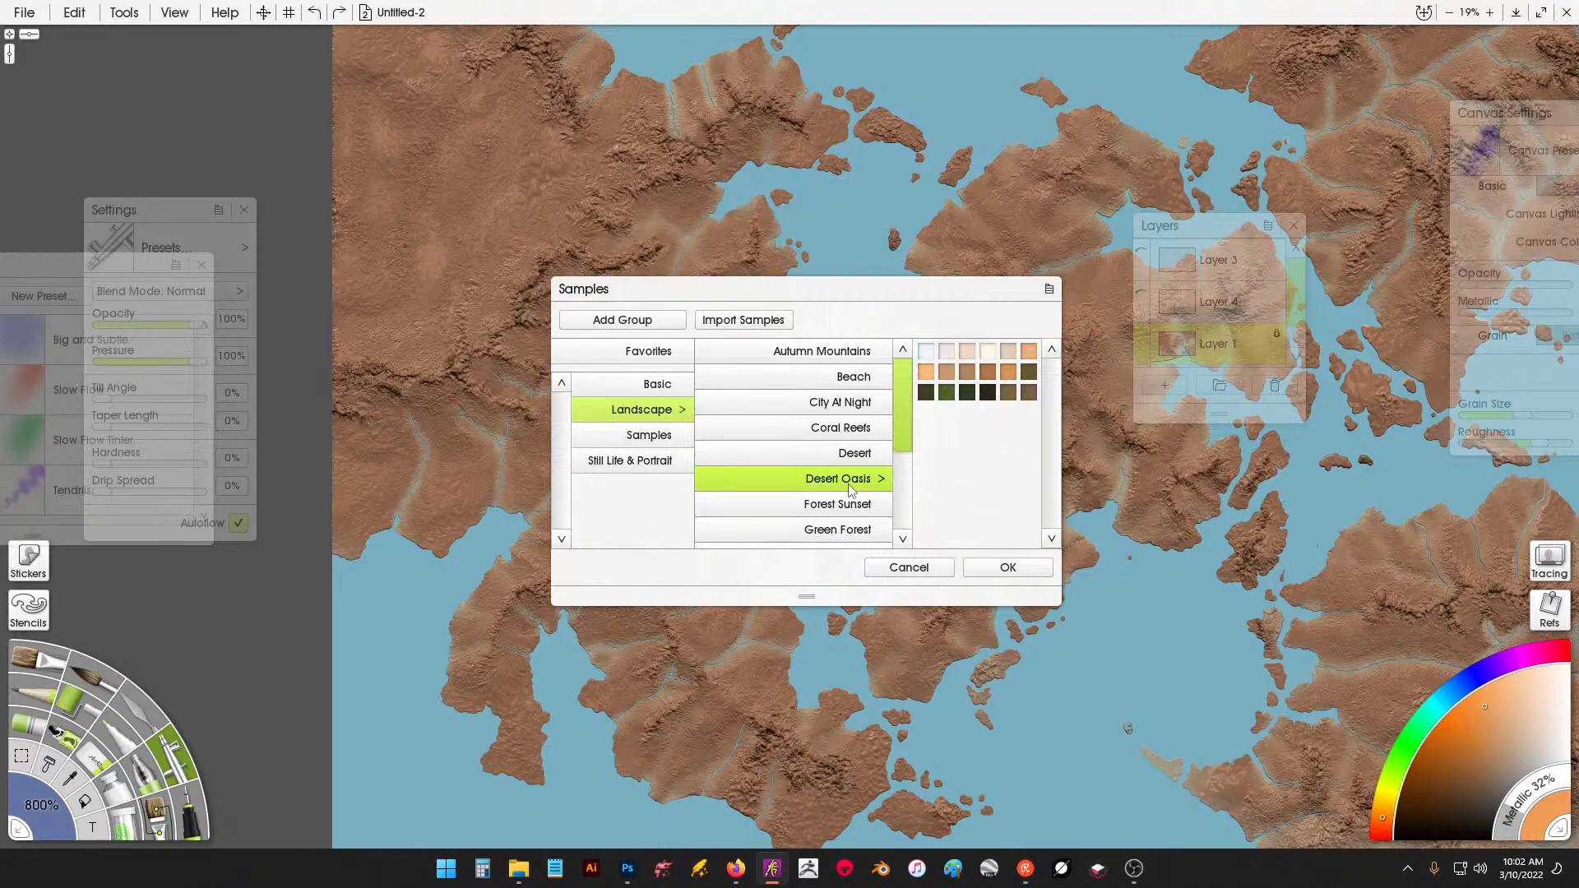
pyautogui.click(851, 512)
pyautogui.click(851, 481)
pyautogui.click(909, 567)
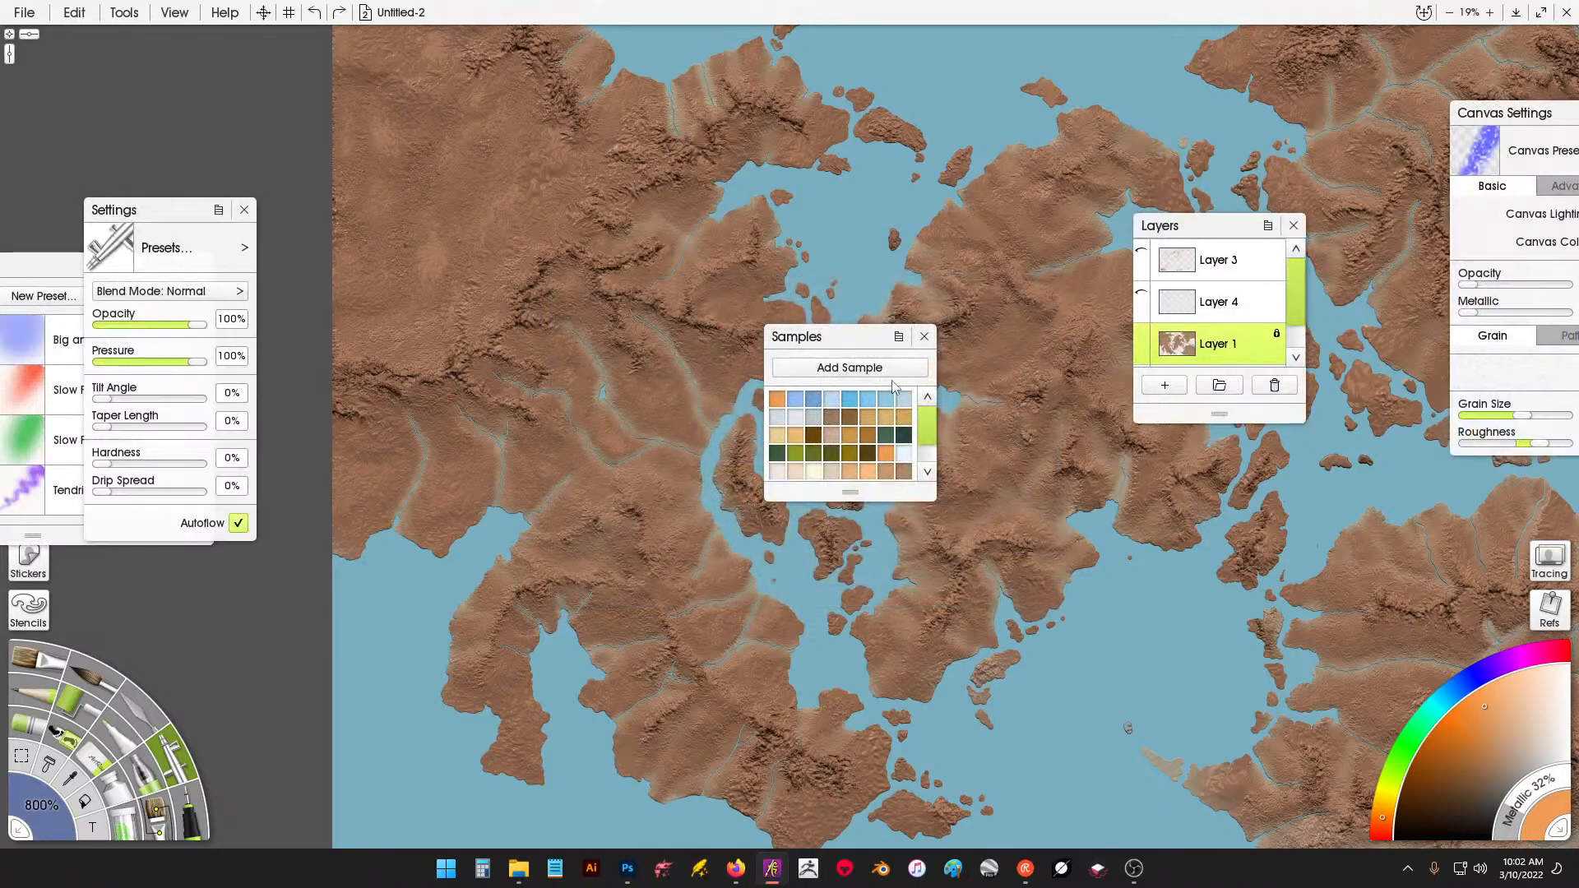
# Airbrush the interior of the central landmass with a tan sample and move the Samples panel off the painted land.
pyautogui.click(890, 475)
pyautogui.moveTo(1086, 271)
pyautogui.mouseDown()
pyautogui.moveTo(1012, 449)
pyautogui.moveTo(1023, 463)
pyautogui.mouseUp()
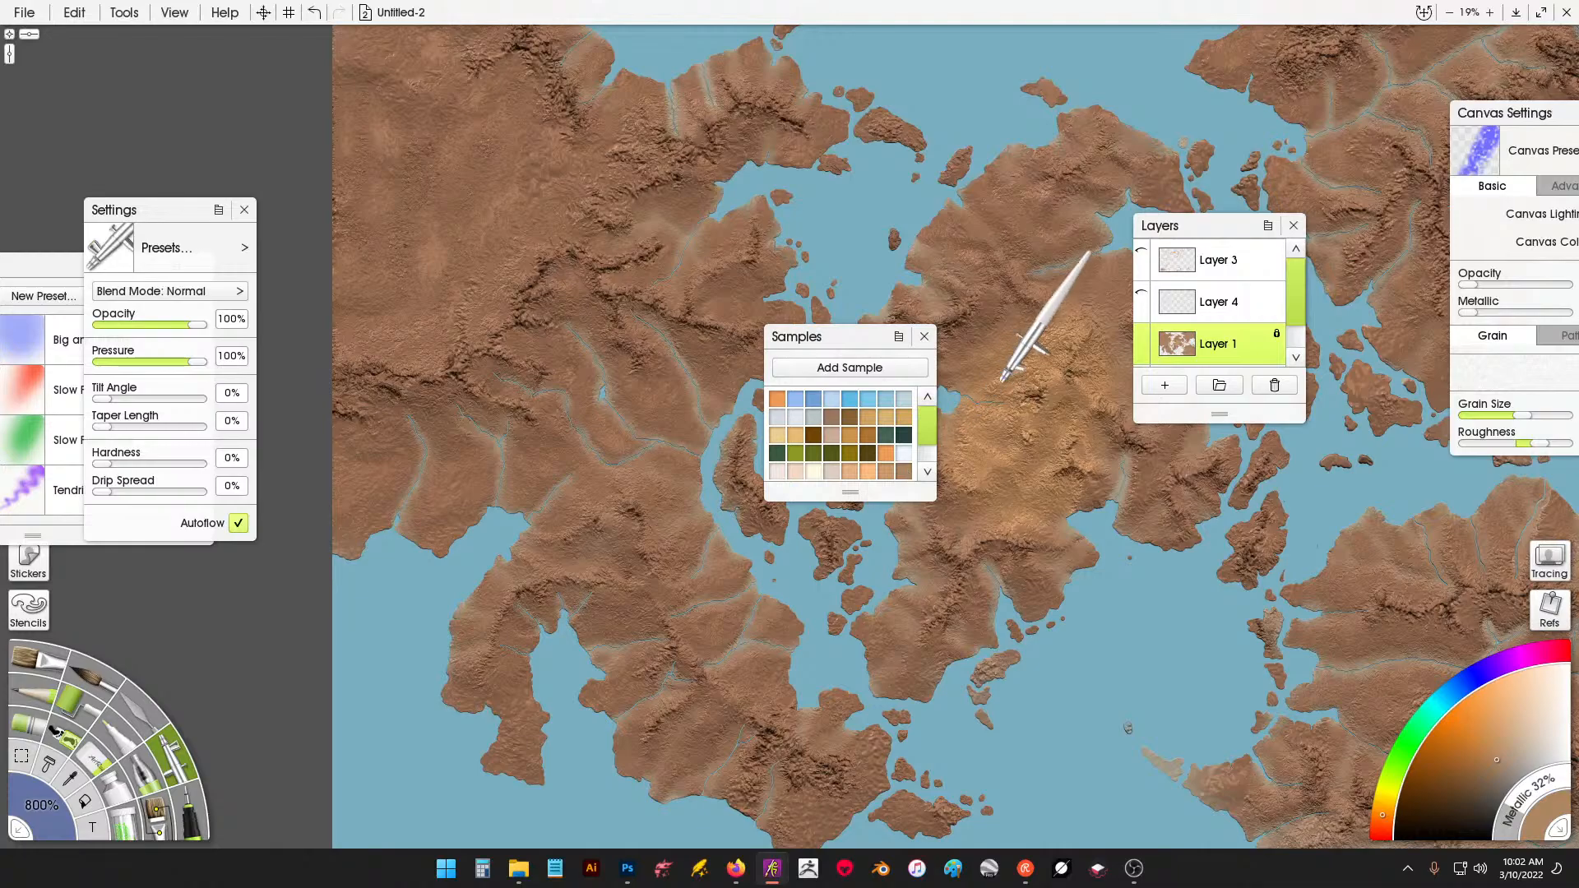
pyautogui.moveTo(878, 341); pyautogui.dragTo(1193, 573)
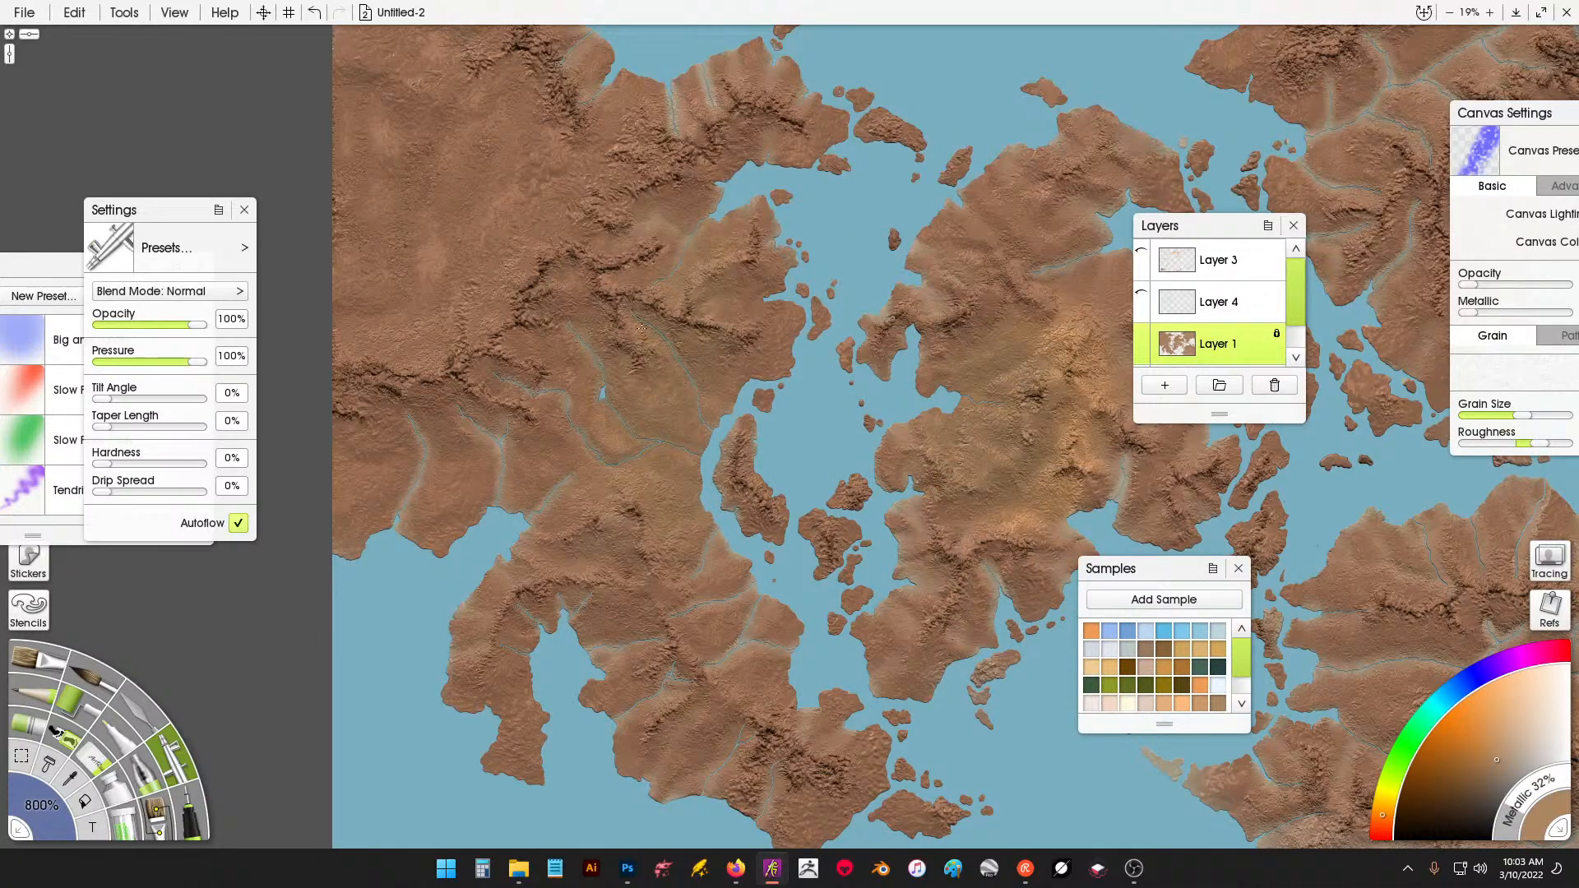
# Airbrush the western landmass in tan, from its southern peninsulas up to the northern mountains.
pyautogui.moveTo(642, 328)
pyautogui.mouseDown()
pyautogui.moveTo(545, 399)
pyautogui.moveTo(449, 508)
pyautogui.mouseUp()
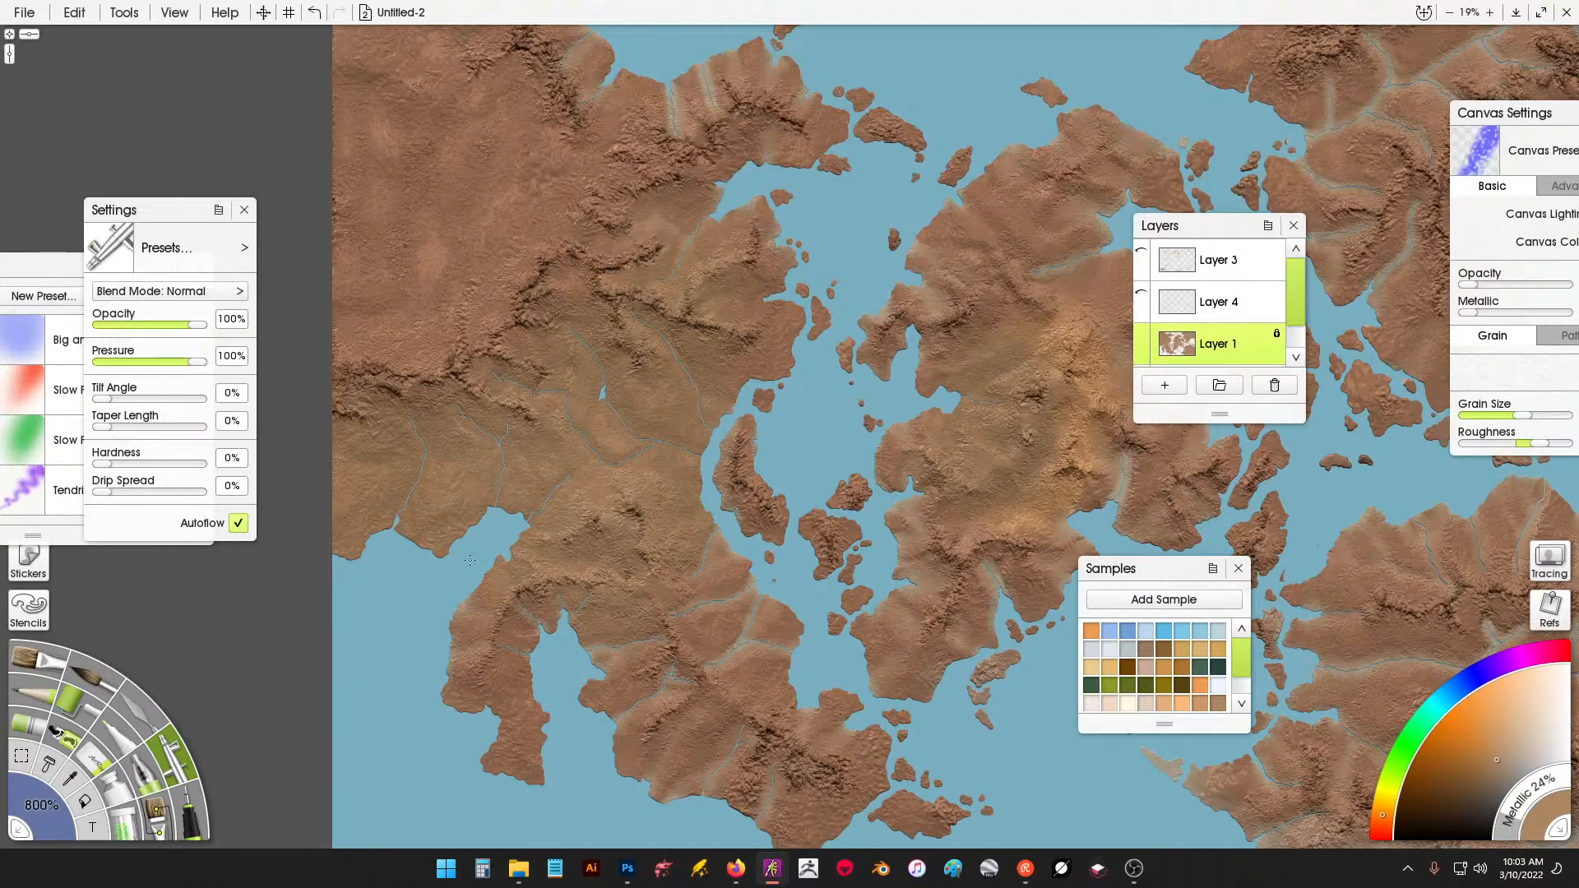
pyautogui.moveTo(584, 687); pyautogui.dragTo(849, 824)
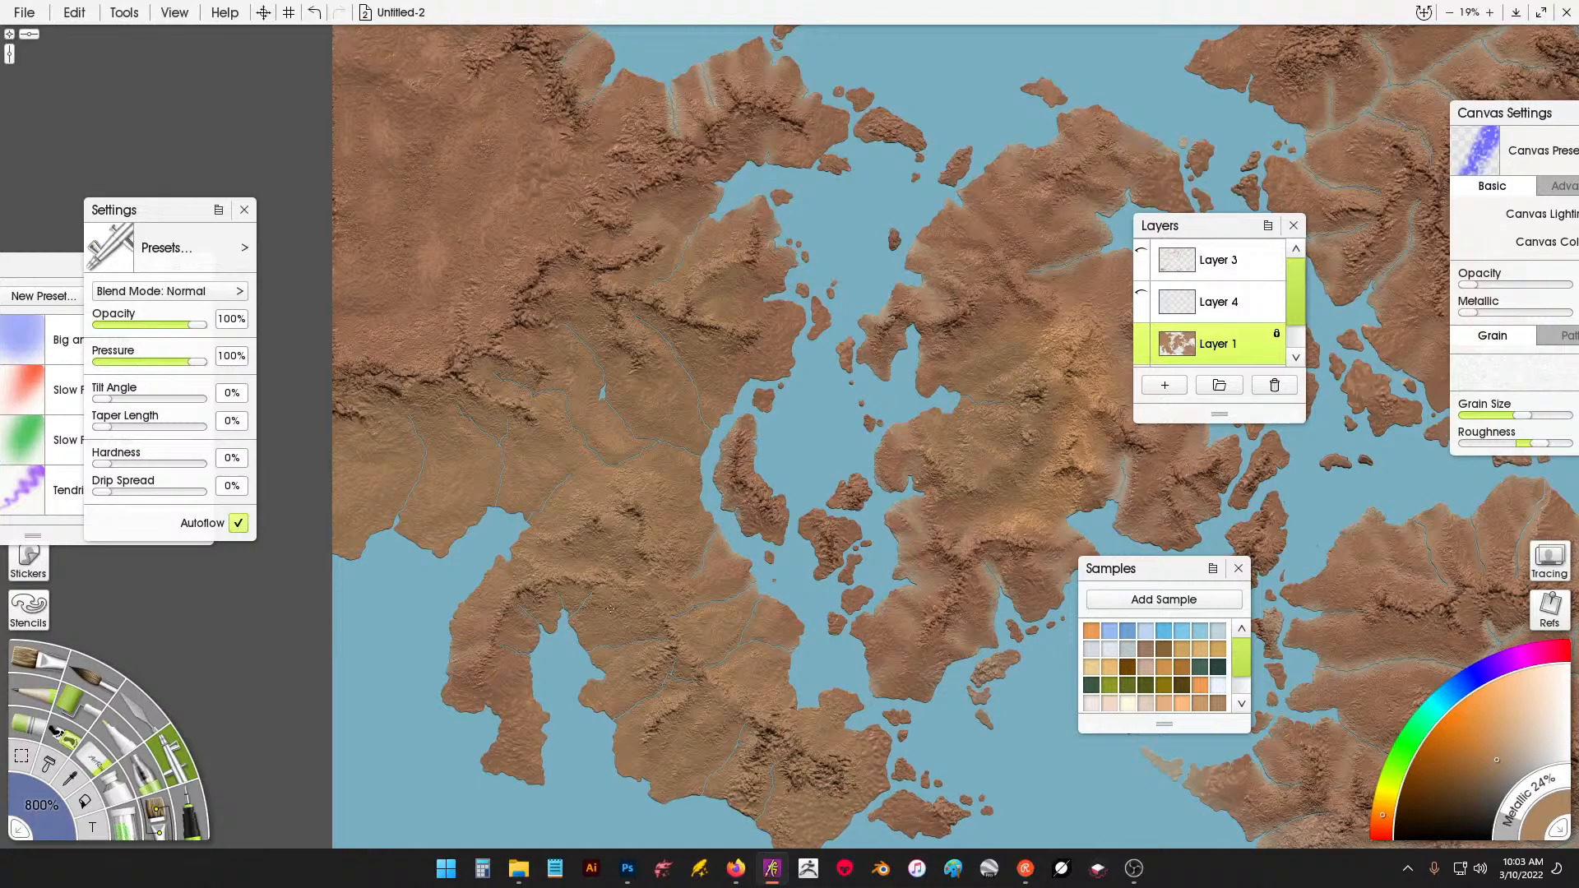
pyautogui.moveTo(504, 709); pyautogui.dragTo(492, 548)
pyautogui.moveTo(712, 205)
pyautogui.mouseDown()
pyautogui.moveTo(592, 164)
pyautogui.moveTo(374, 306)
pyautogui.mouseUp()
pyautogui.moveTo(687, 116); pyautogui.dragTo(729, 292)
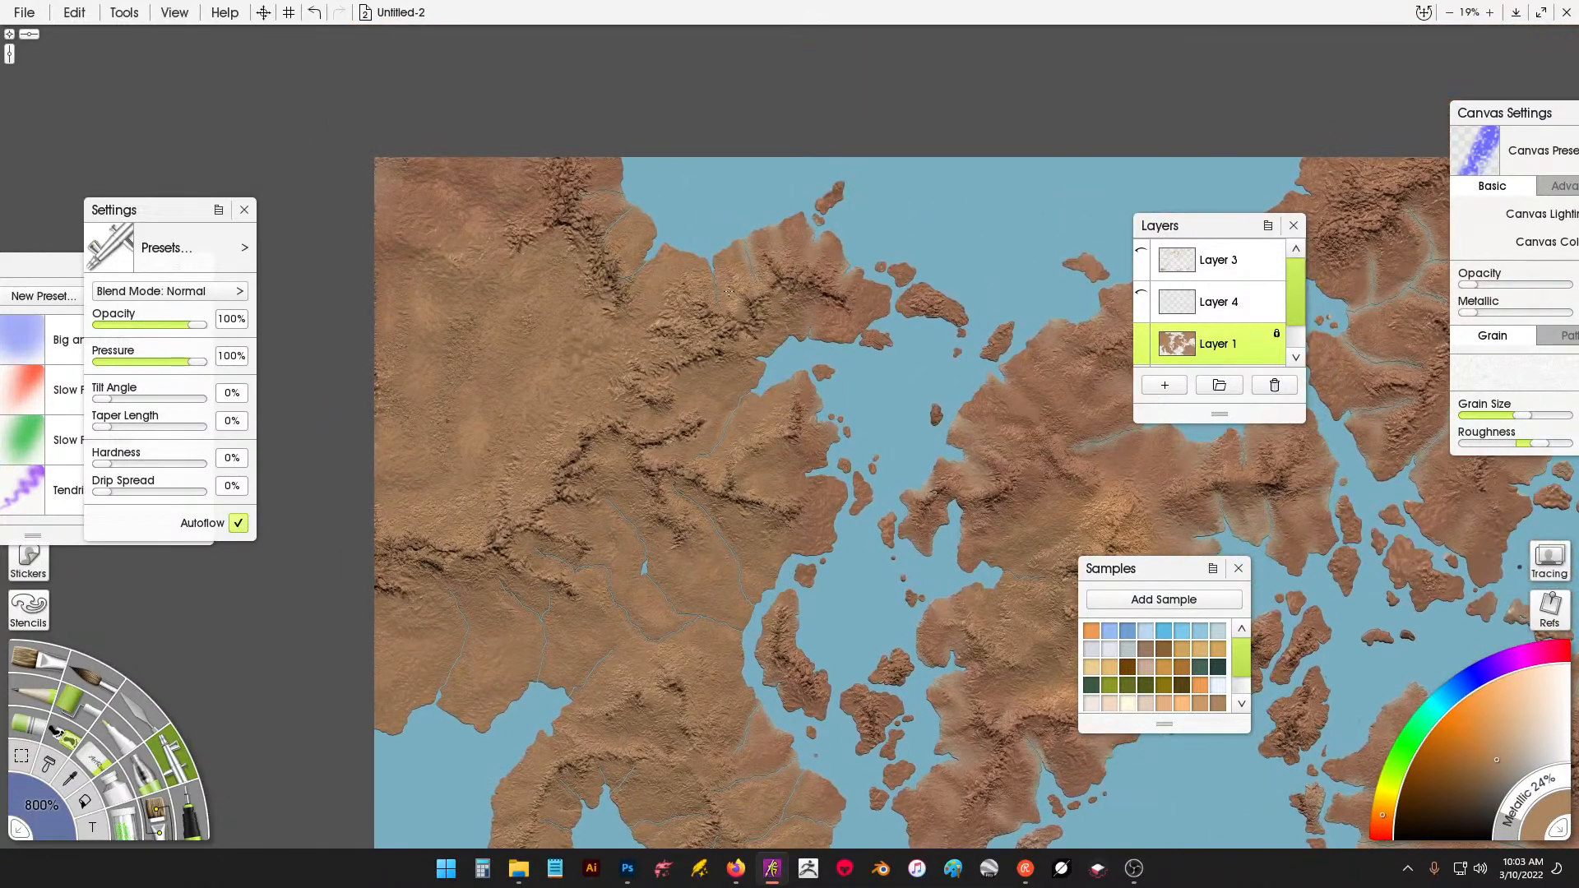
pyautogui.moveTo(560, 188); pyautogui.dragTo(395, 222)
# Airbrush the central landmass in the same tan, covering the brighter orange patch in its interior.
pyautogui.moveTo(880, 429)
pyautogui.mouseDown()
pyautogui.moveTo(777, 339)
pyautogui.moveTo(655, 325)
pyautogui.mouseUp()
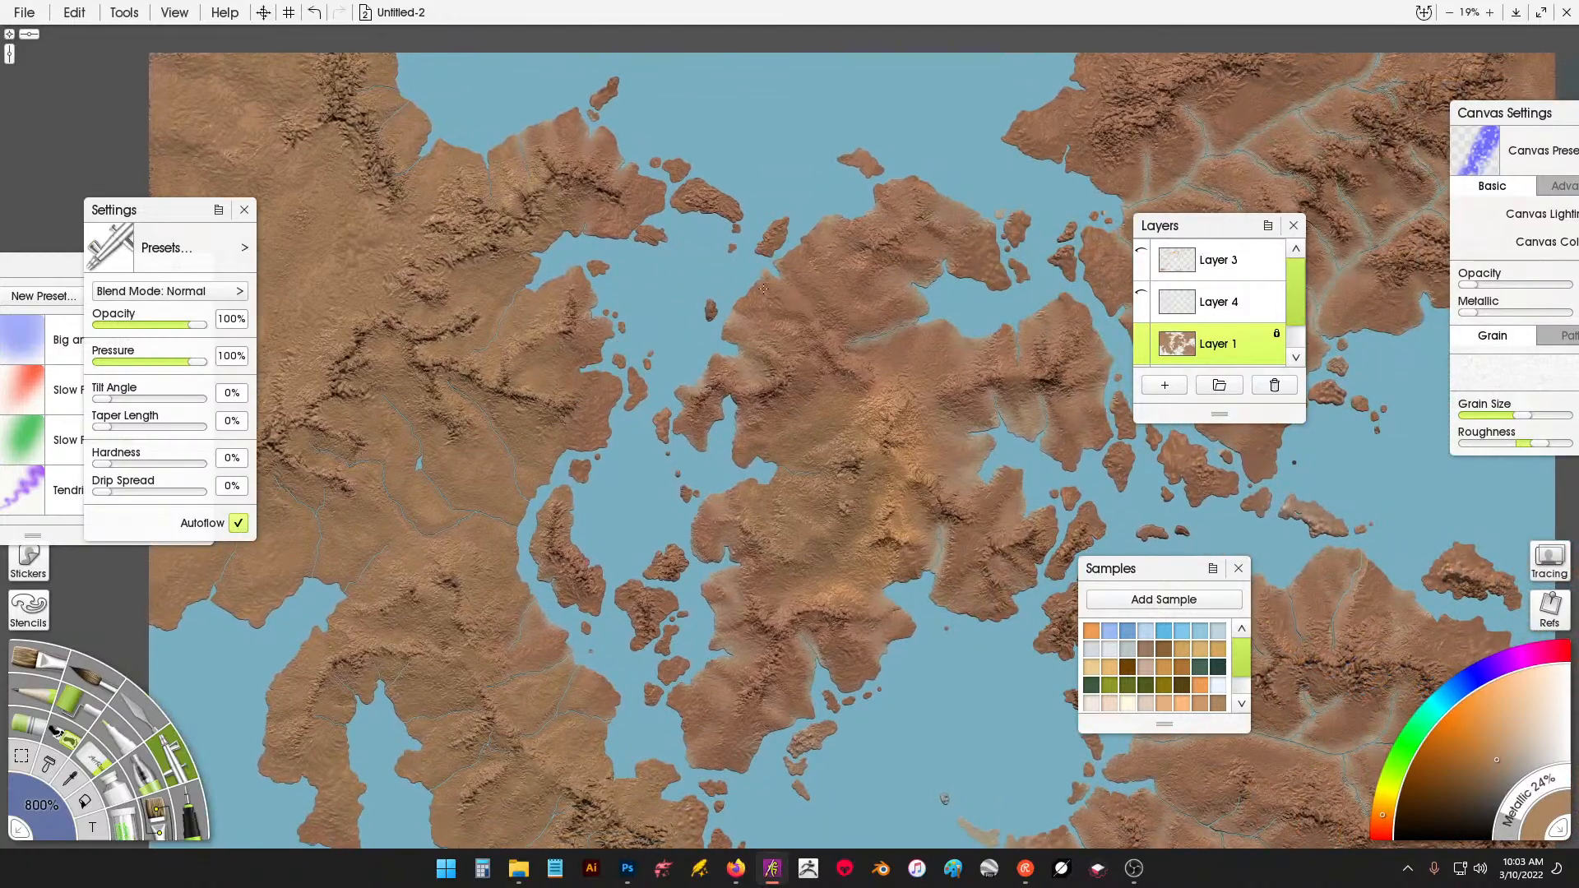
pyautogui.moveTo(732, 370); pyautogui.dragTo(820, 321)
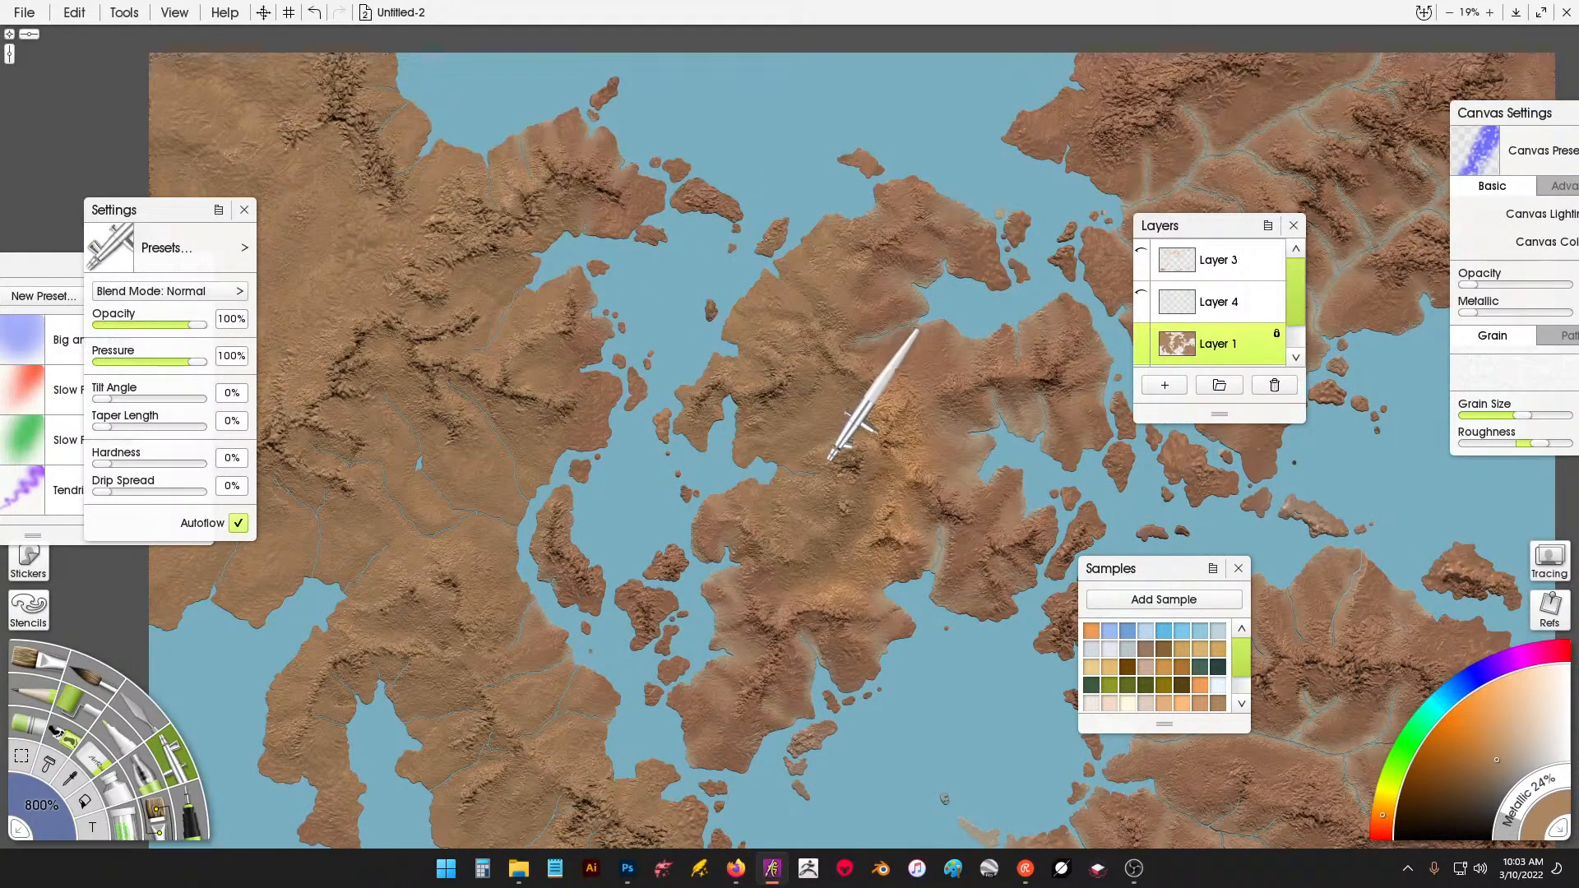
pyautogui.moveTo(885, 381)
pyautogui.mouseDown()
pyautogui.moveTo(883, 306)
pyautogui.moveTo(970, 310)
pyautogui.moveTo(1027, 362)
pyautogui.moveTo(1065, 459)
pyautogui.moveTo(941, 555)
pyautogui.moveTo(940, 627)
pyautogui.moveTo(860, 668)
pyautogui.moveTo(806, 649)
pyautogui.moveTo(709, 665)
pyautogui.mouseUp()
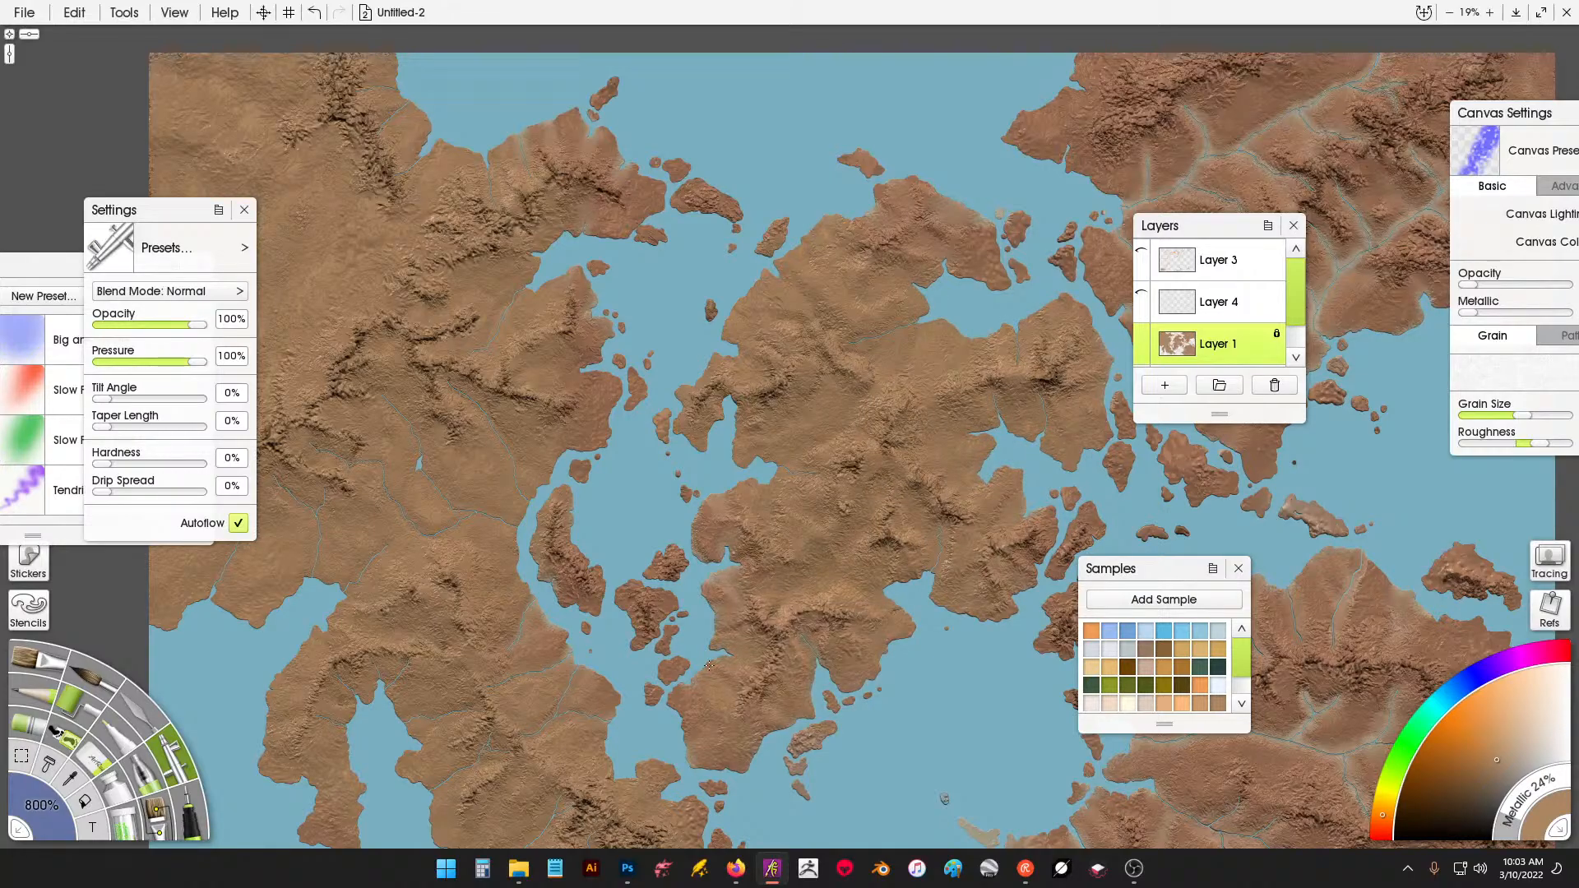
# Airbrush the southeastern landmass in tan, covering its reddish brown mountains and river valleys.
pyautogui.moveTo(991, 698); pyautogui.dragTo(769, 489)
pyautogui.moveTo(864, 473)
pyautogui.mouseDown()
pyautogui.moveTo(1072, 563)
pyautogui.moveTo(1172, 575)
pyautogui.moveTo(1263, 666)
pyautogui.mouseUp()
pyautogui.moveTo(831, 667); pyautogui.dragTo(734, 485)
pyautogui.moveTo(734, 484)
pyautogui.mouseDown()
pyautogui.moveTo(805, 401)
pyautogui.moveTo(822, 555)
pyautogui.moveTo(1069, 568)
pyautogui.moveTo(1204, 523)
pyautogui.moveTo(1220, 594)
pyautogui.mouseUp()
pyautogui.moveTo(970, 432)
pyautogui.mouseDown()
pyautogui.moveTo(802, 611)
pyautogui.moveTo(1022, 577)
pyautogui.moveTo(825, 344)
pyautogui.mouseUp()
pyautogui.moveTo(731, 400); pyautogui.dragTo(679, 393)
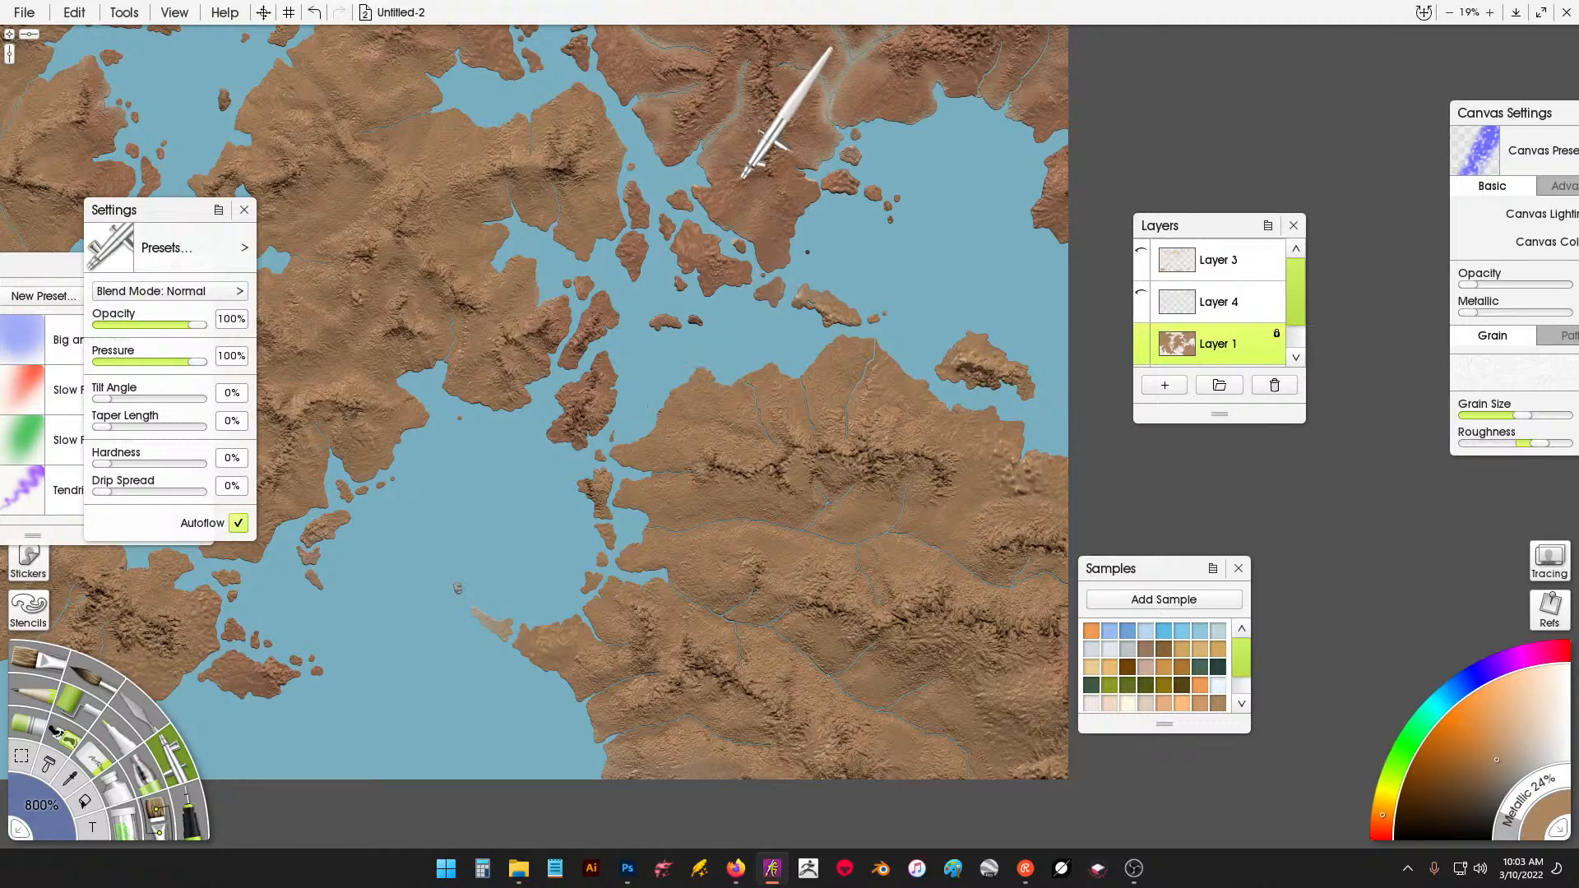
# Airbrush the northeastern landmass in tan, covering its mountain ranges and western headland.
pyautogui.moveTo(747, 239); pyautogui.dragTo(790, 576)
pyautogui.moveTo(773, 383)
pyautogui.mouseDown()
pyautogui.moveTo(823, 494)
pyautogui.moveTo(899, 308)
pyautogui.moveTo(1106, 358)
pyautogui.moveTo(1102, 518)
pyautogui.mouseUp()
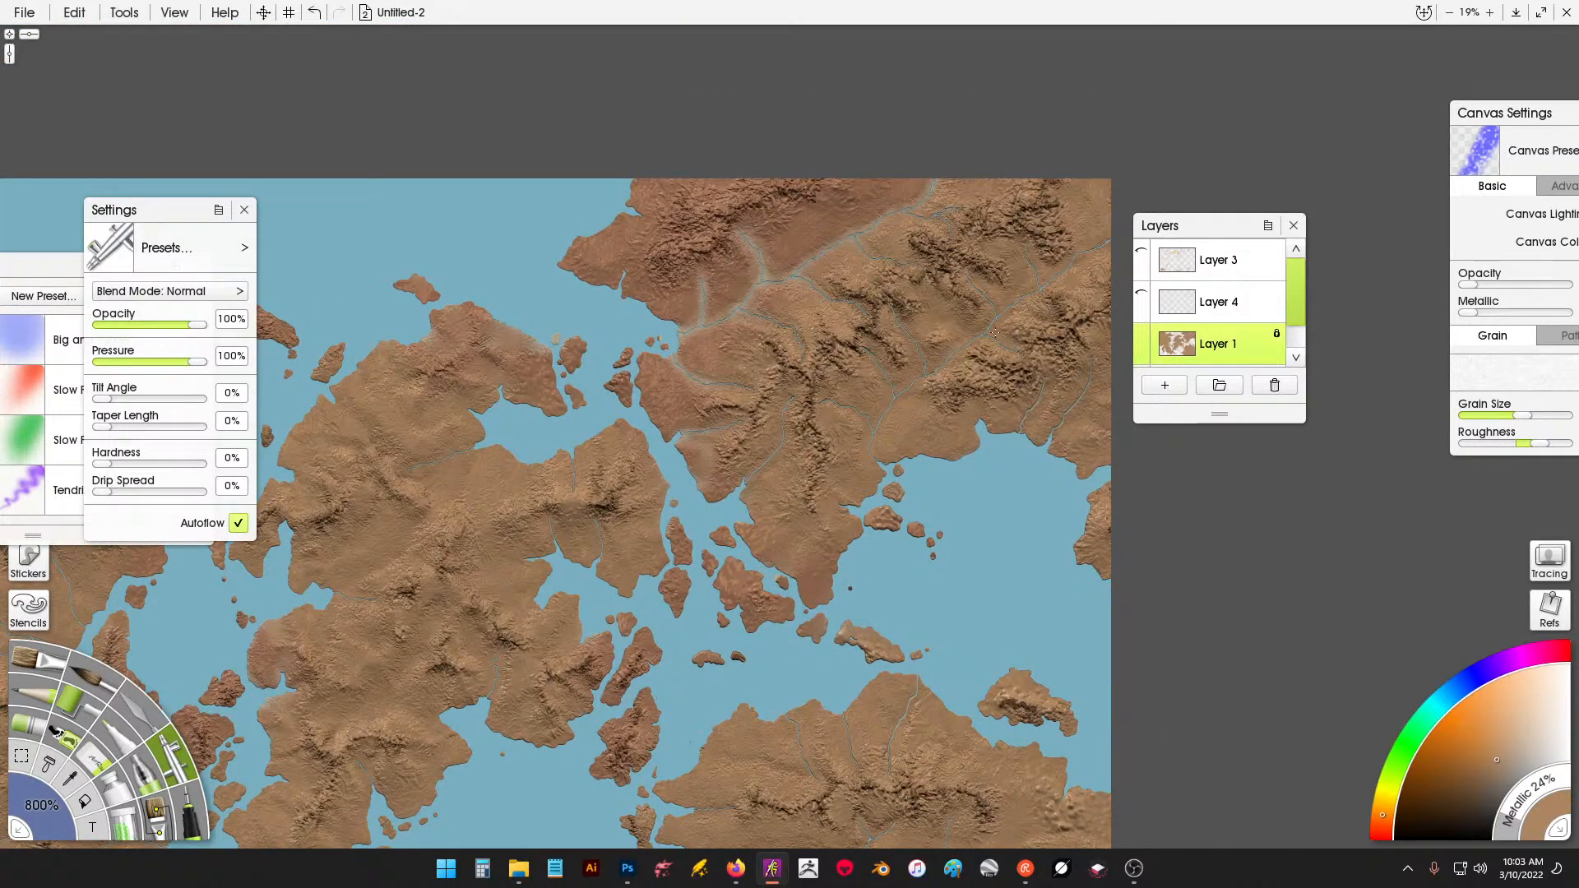
pyautogui.moveTo(994, 333)
pyautogui.mouseDown()
pyautogui.moveTo(869, 344)
pyautogui.moveTo(725, 239)
pyautogui.moveTo(698, 332)
pyautogui.moveTo(643, 347)
pyautogui.moveTo(615, 283)
pyautogui.mouseUp()
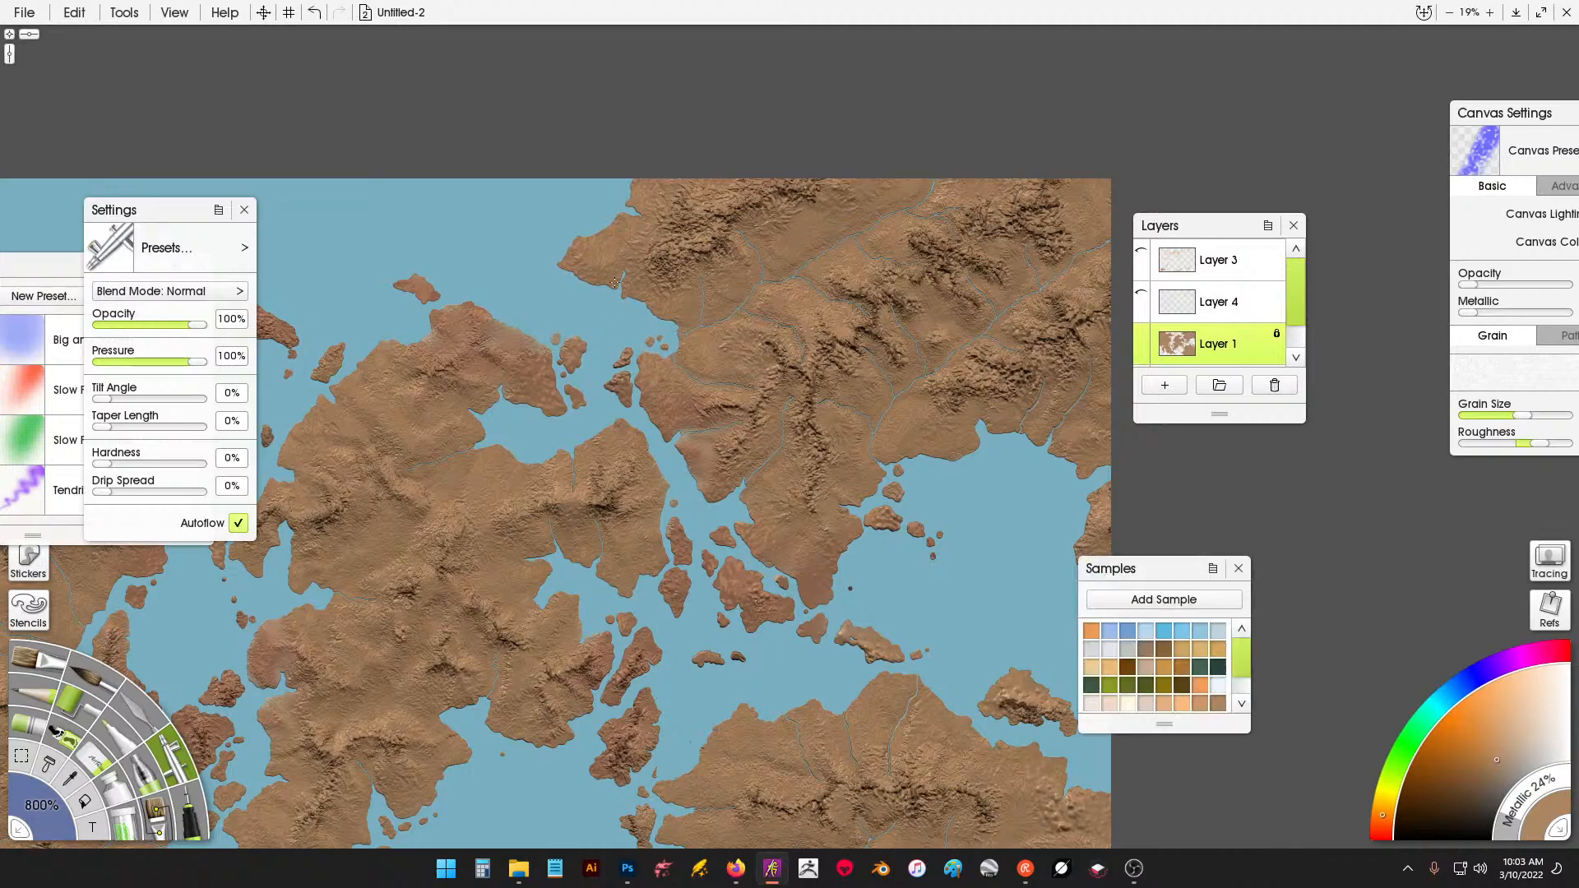
# Unlock Layer 1's transparency and carve thin tributaries into the northern mountains with the Instant Erase eraser at 3% size.
pyautogui.scroll(8, 699, 197)
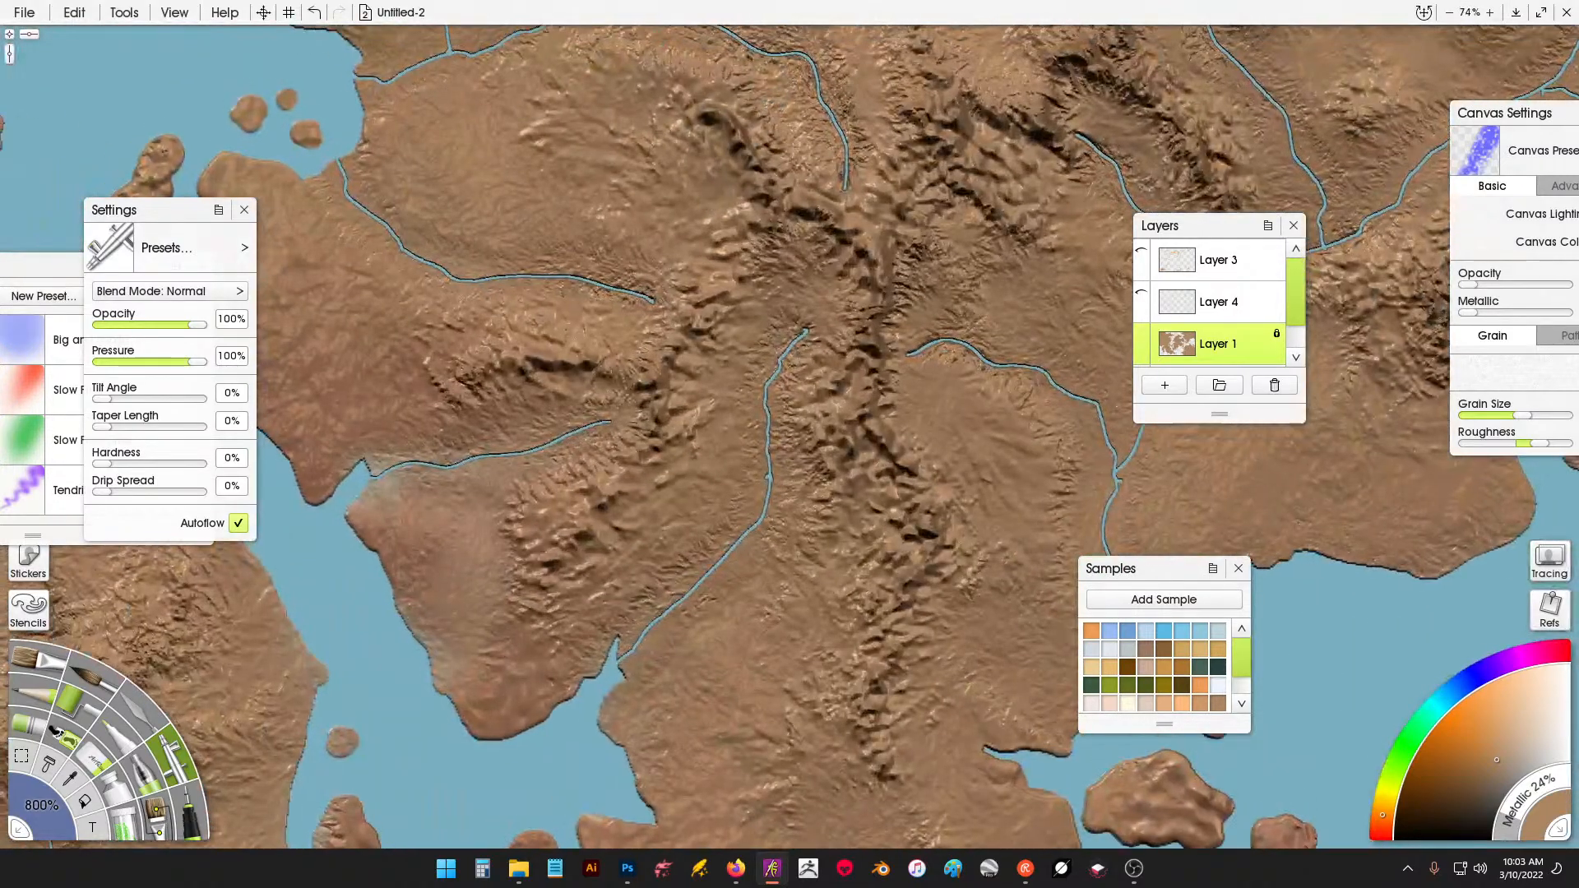
pyautogui.moveTo(699, 164); pyautogui.dragTo(1061, 765)
pyautogui.scroll(2, 968, 535)
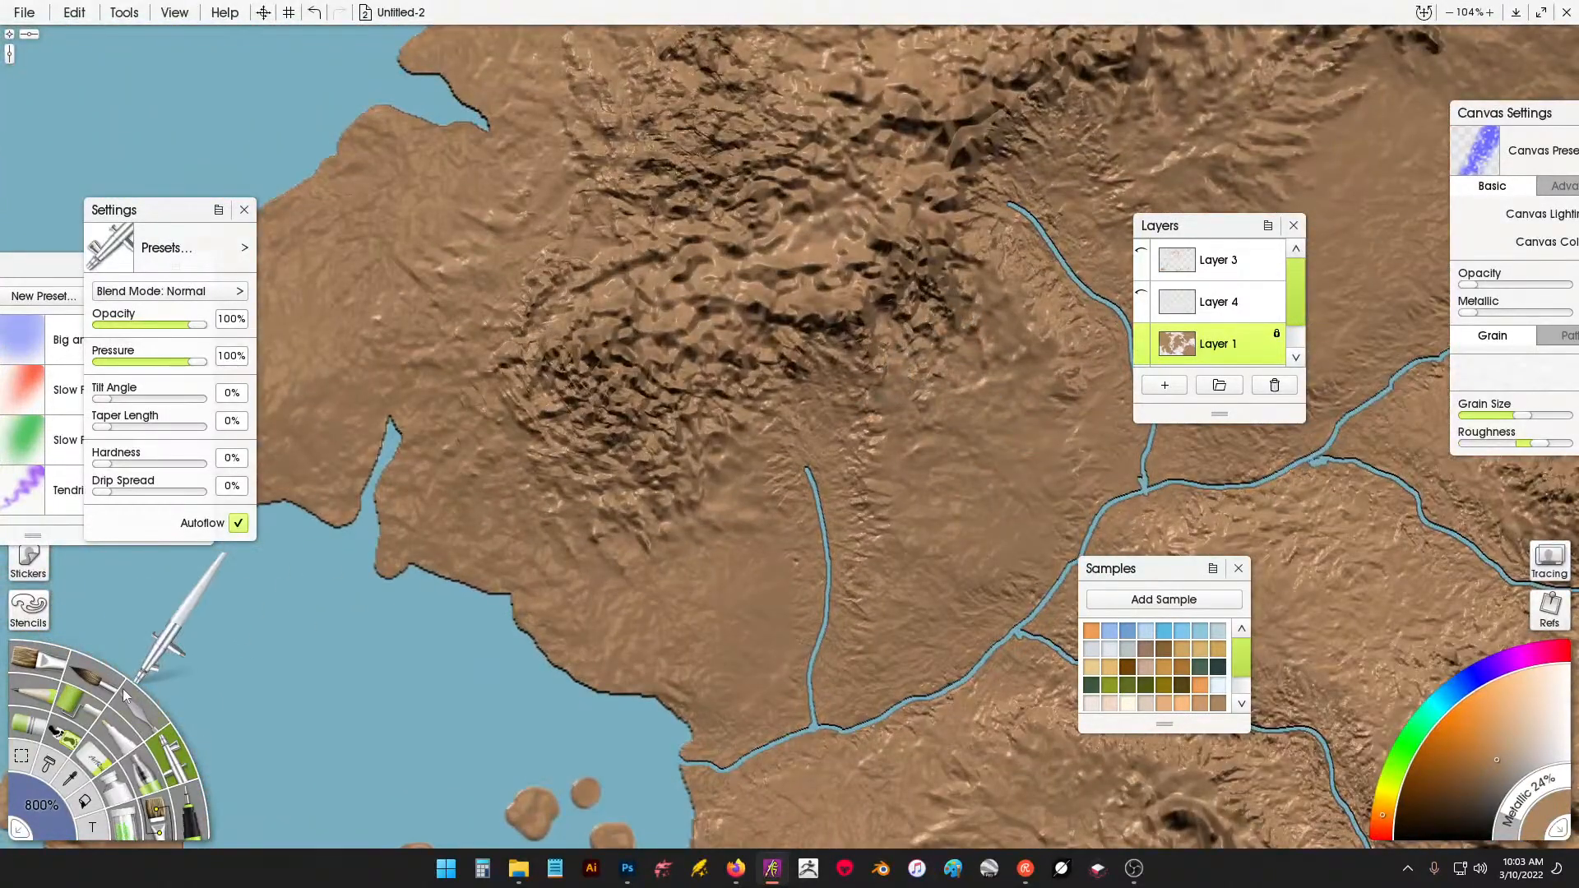
pyautogui.click(97, 763)
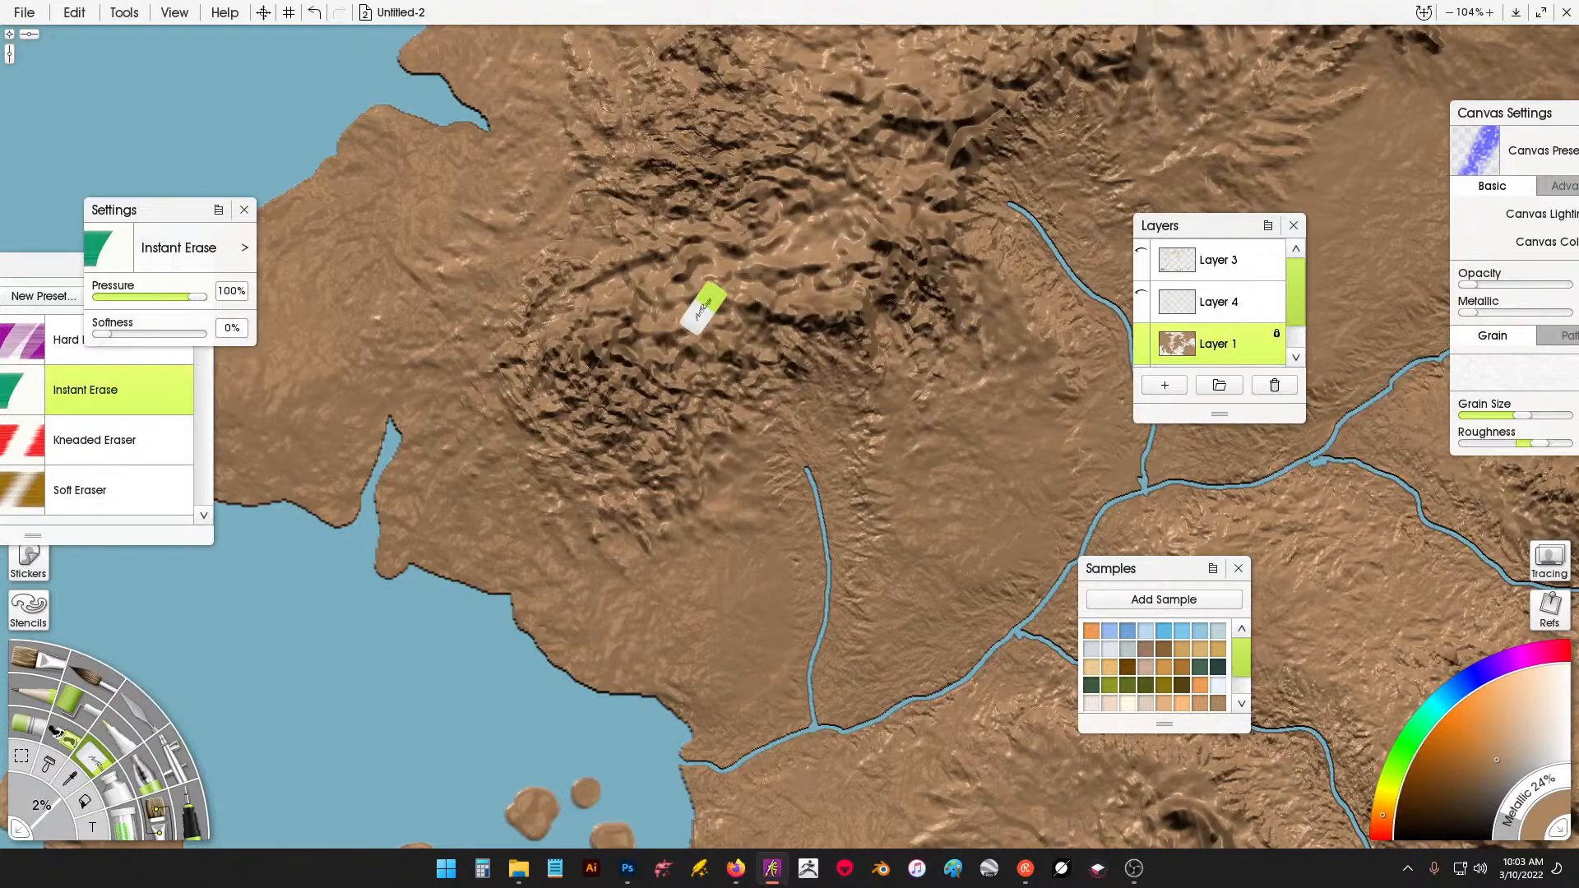
pyautogui.click(1274, 332)
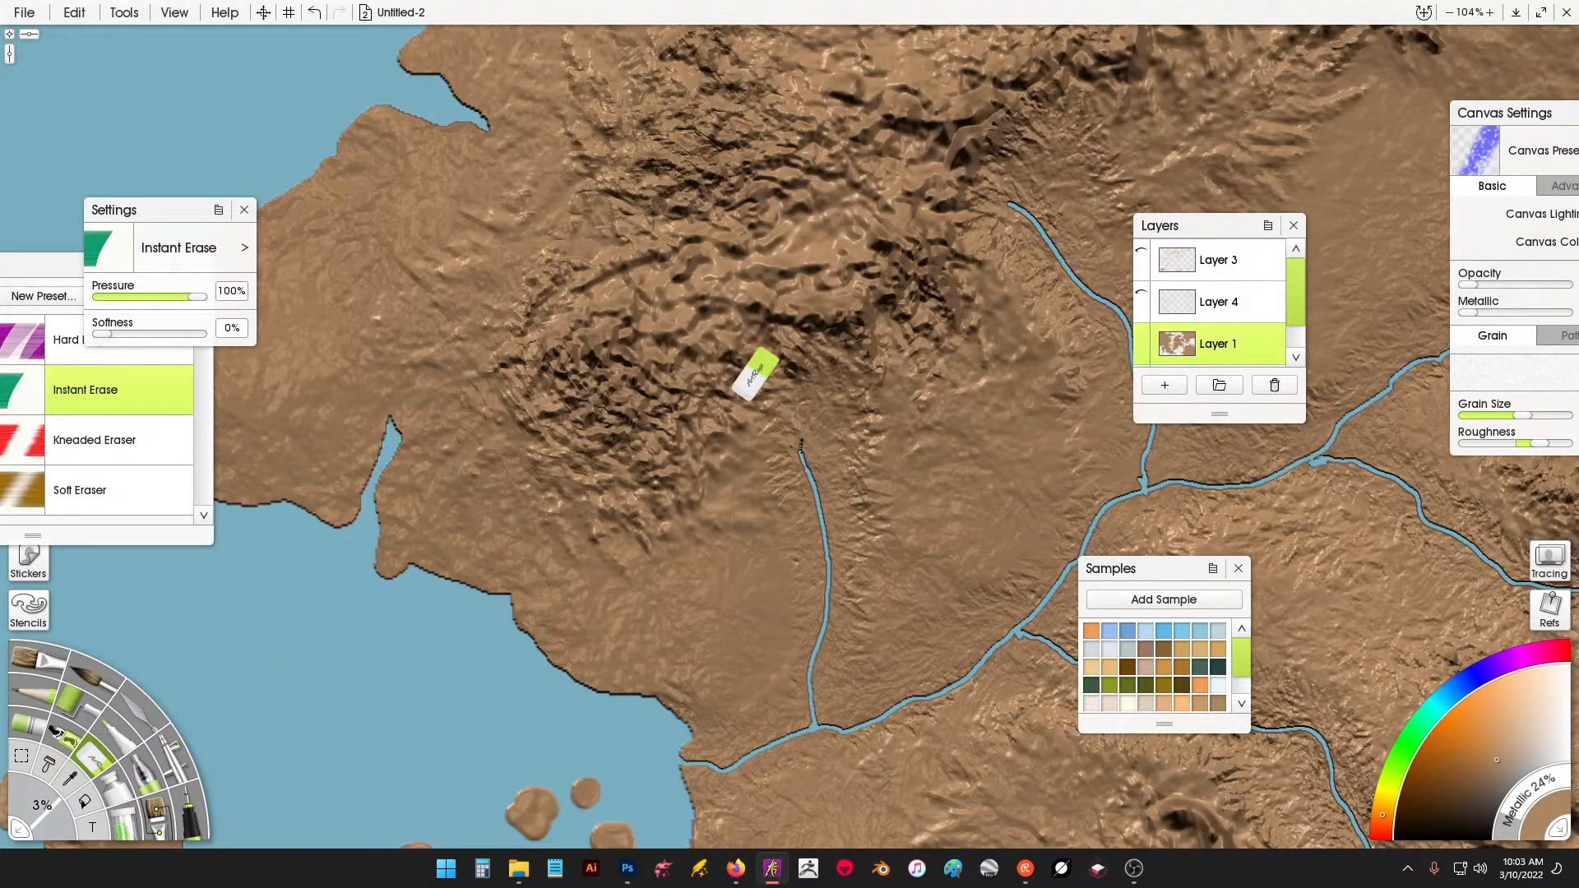
pyautogui.moveTo(799, 445)
pyautogui.mouseDown()
pyautogui.moveTo(804, 379)
pyautogui.moveTo(764, 334)
pyautogui.moveTo(778, 365)
pyautogui.moveTo(835, 378)
pyautogui.moveTo(802, 418)
pyautogui.mouseUp()
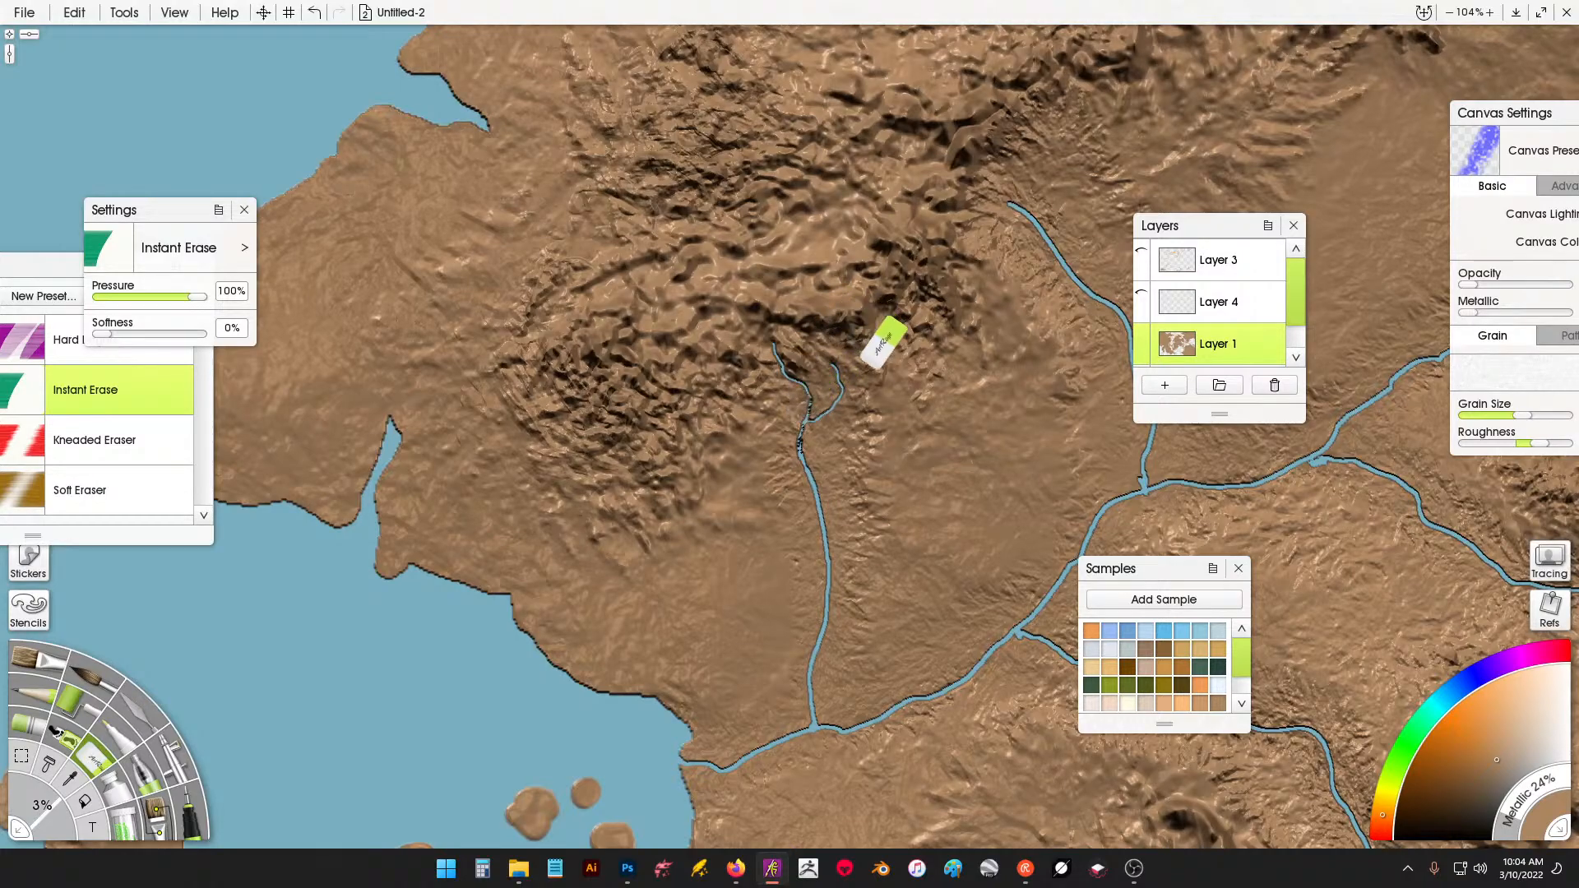
pyautogui.moveTo(716, 481); pyautogui.dragTo(818, 518)
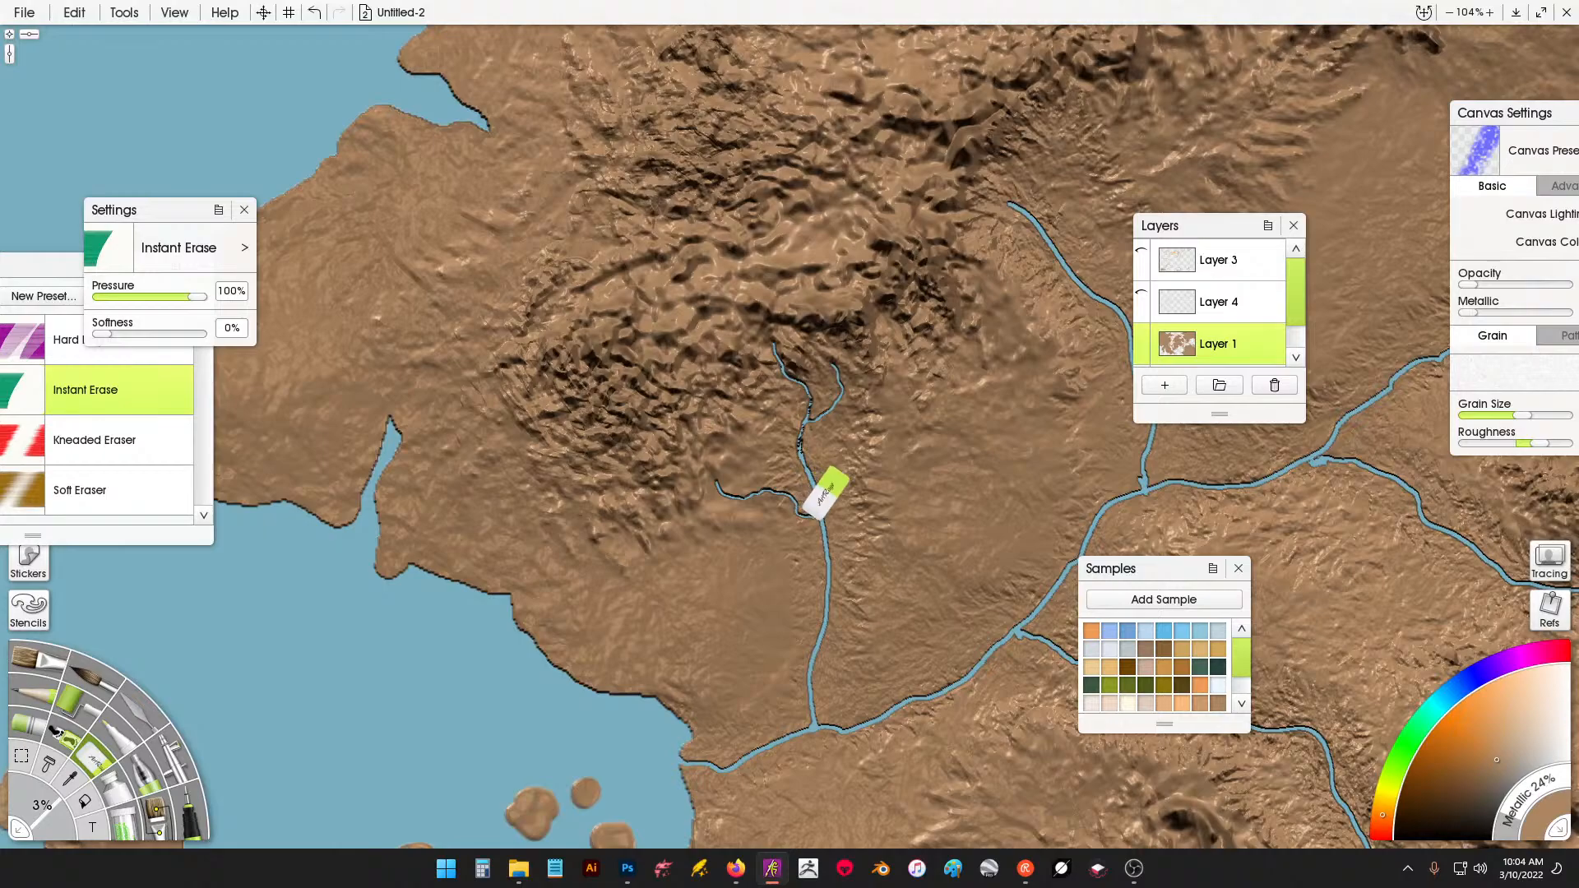
pyautogui.scroll(-10, 851, 380)
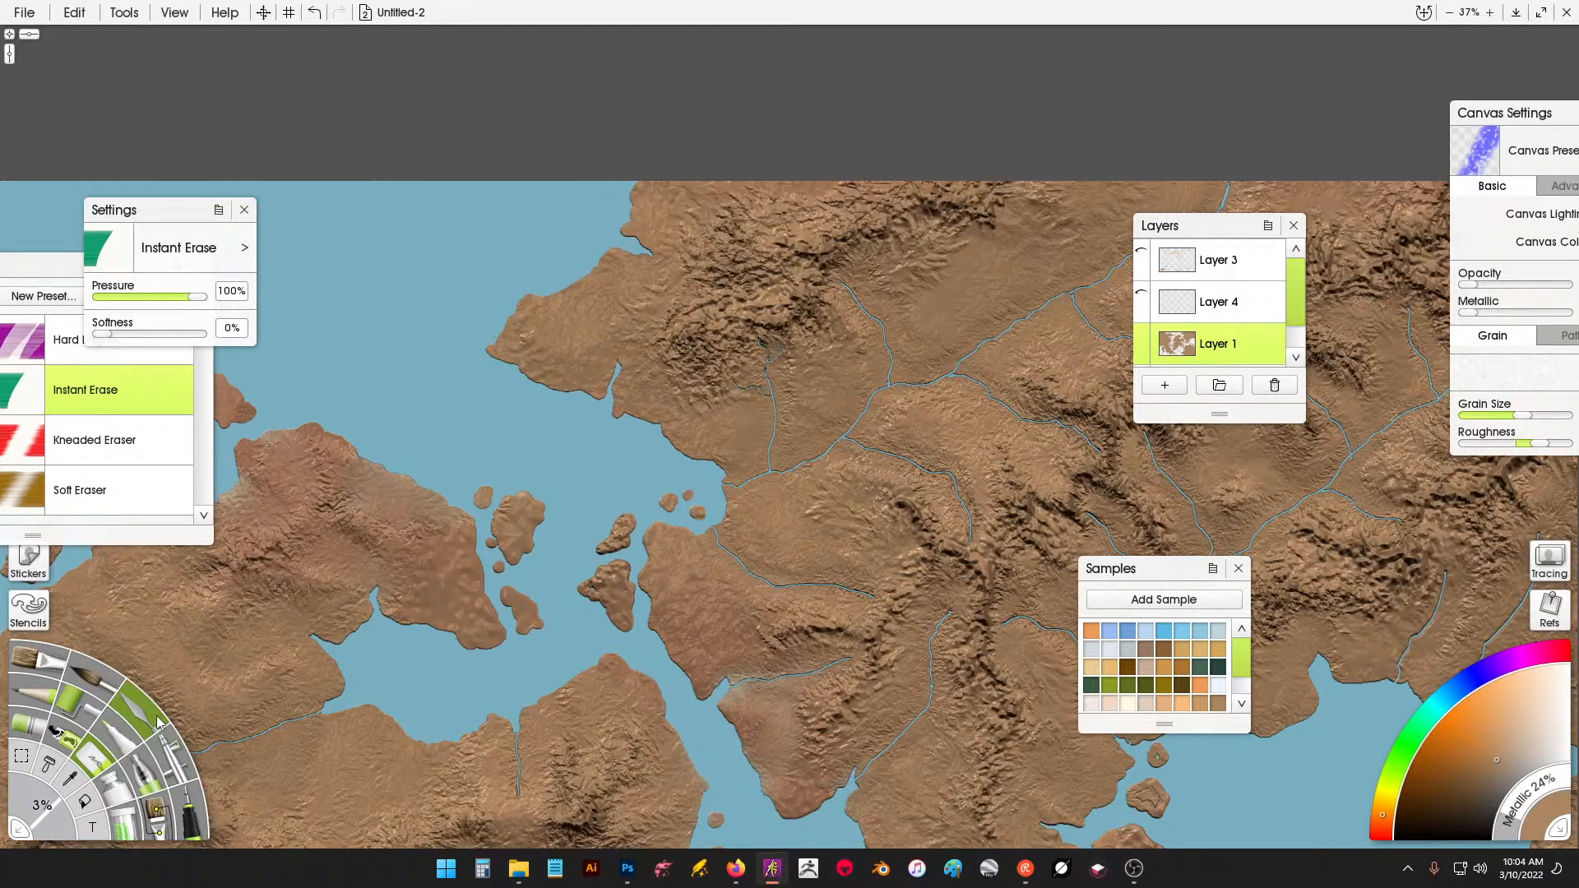
# Switch back to the Airbrush and turn on Lock Transparency for Layer 1.
pyautogui.click(178, 757)
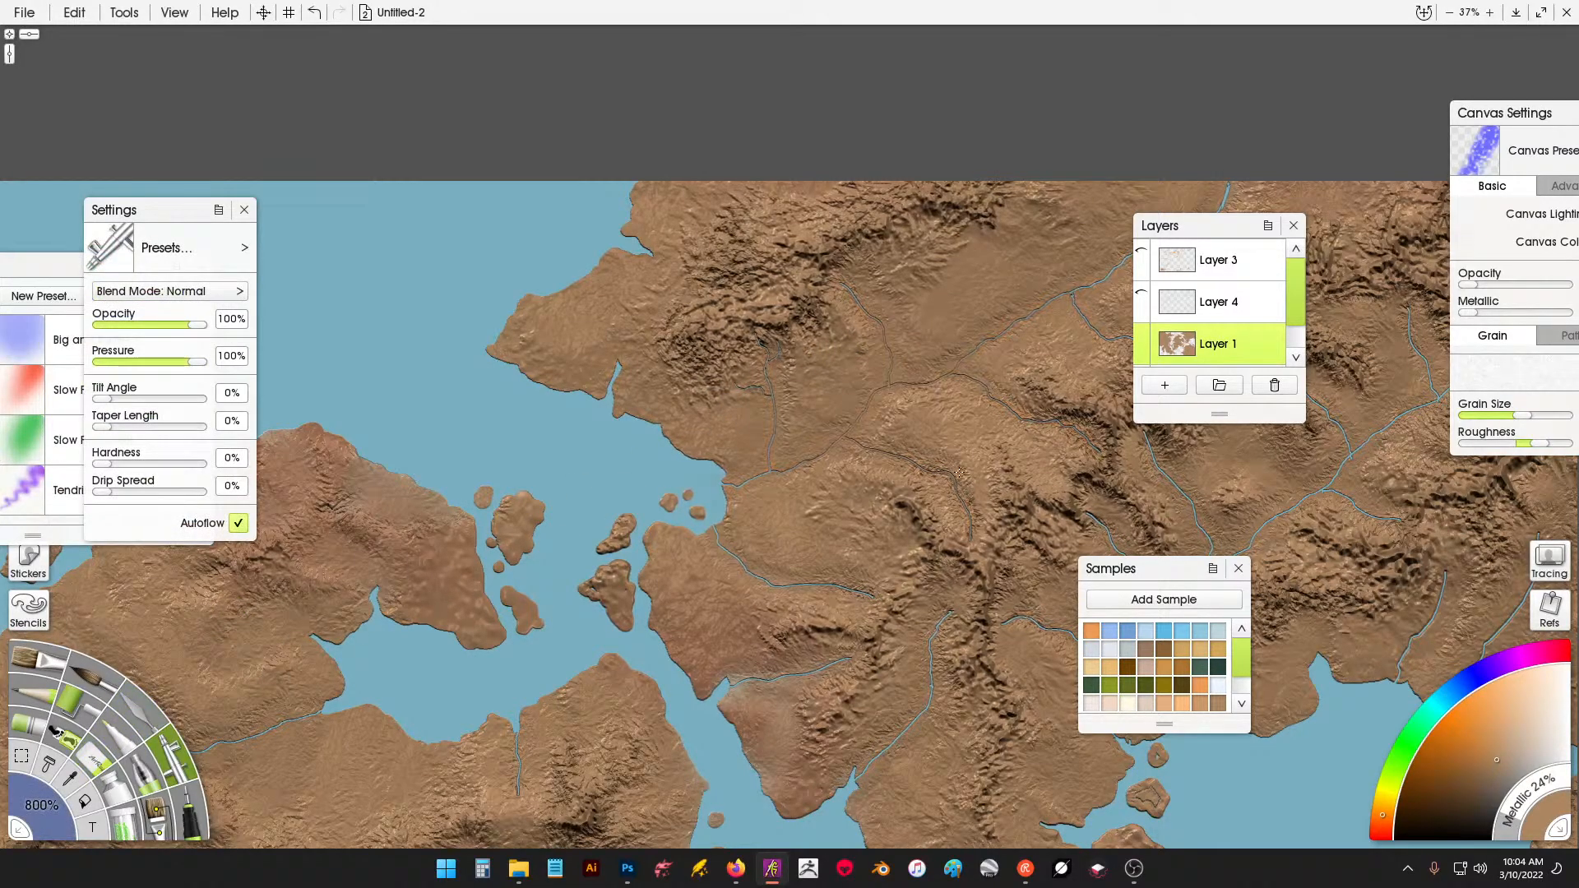
pyautogui.click(1276, 333)
pyautogui.click(1302, 361)
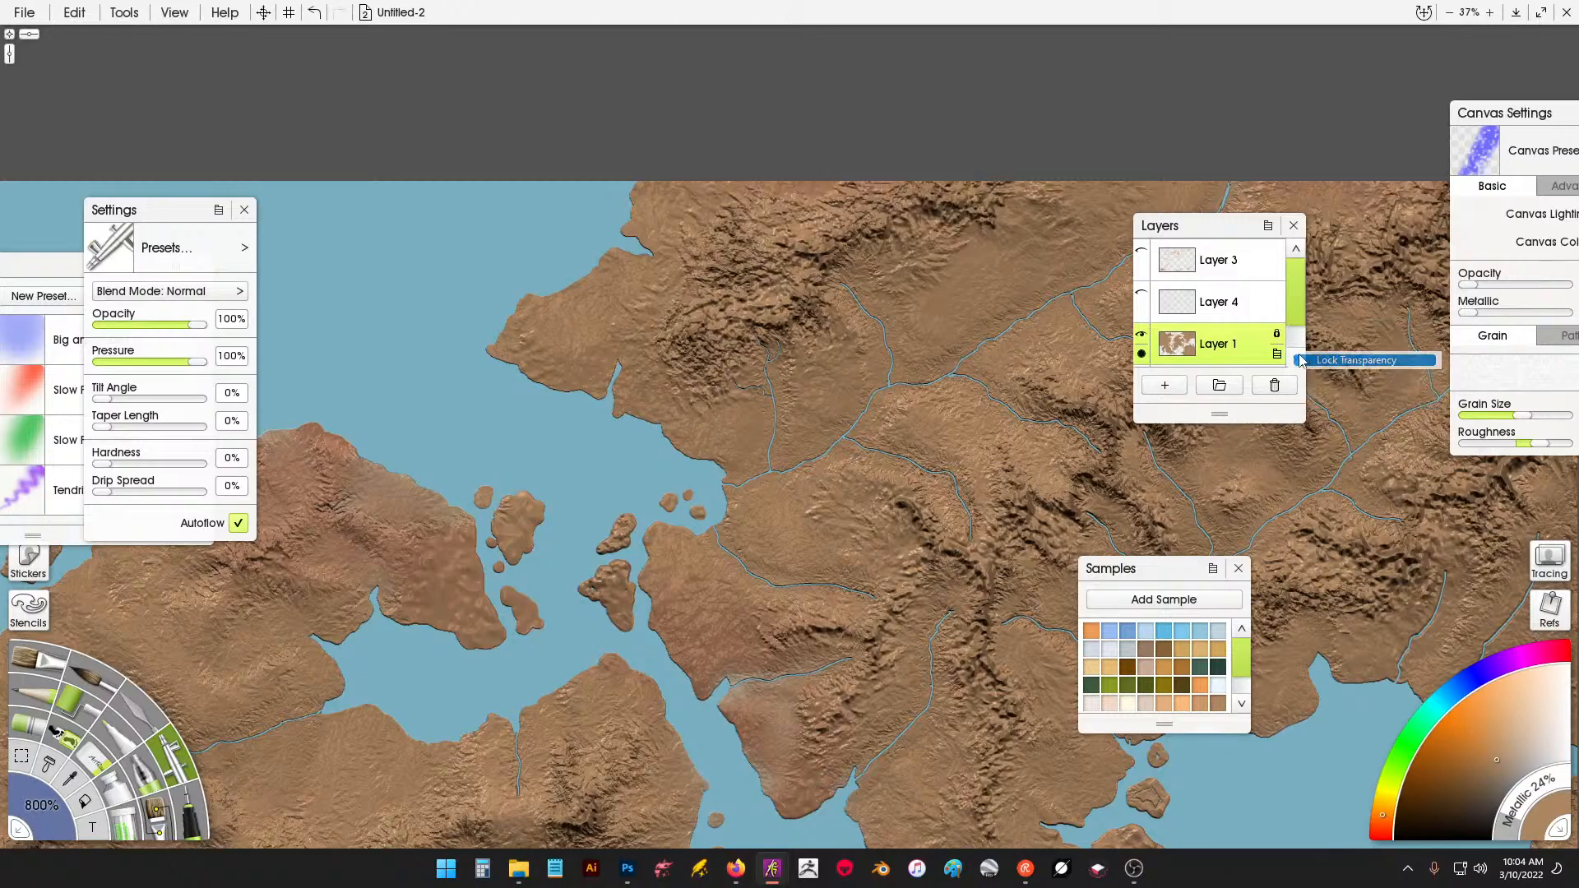
# Set the Airbrush to an olive green sample, 250% size, 41% opacity and 44% pressure, and undo the test stroke on the western landmass.
pyautogui.scroll(-5, 843, 389)
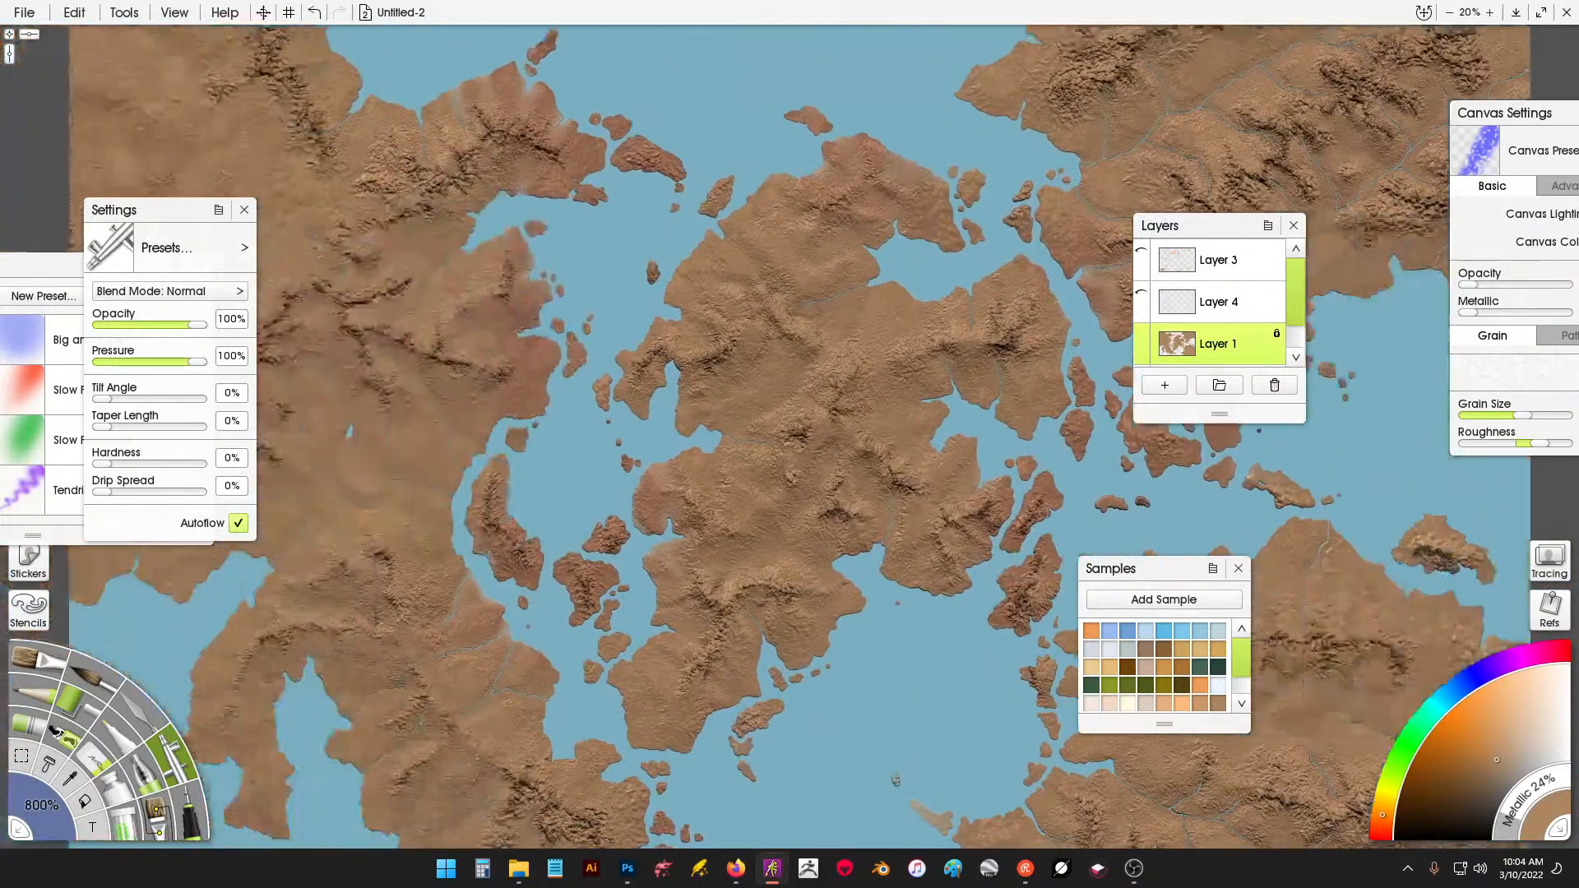
pyautogui.moveTo(822, 412); pyautogui.dragTo(1027, 523)
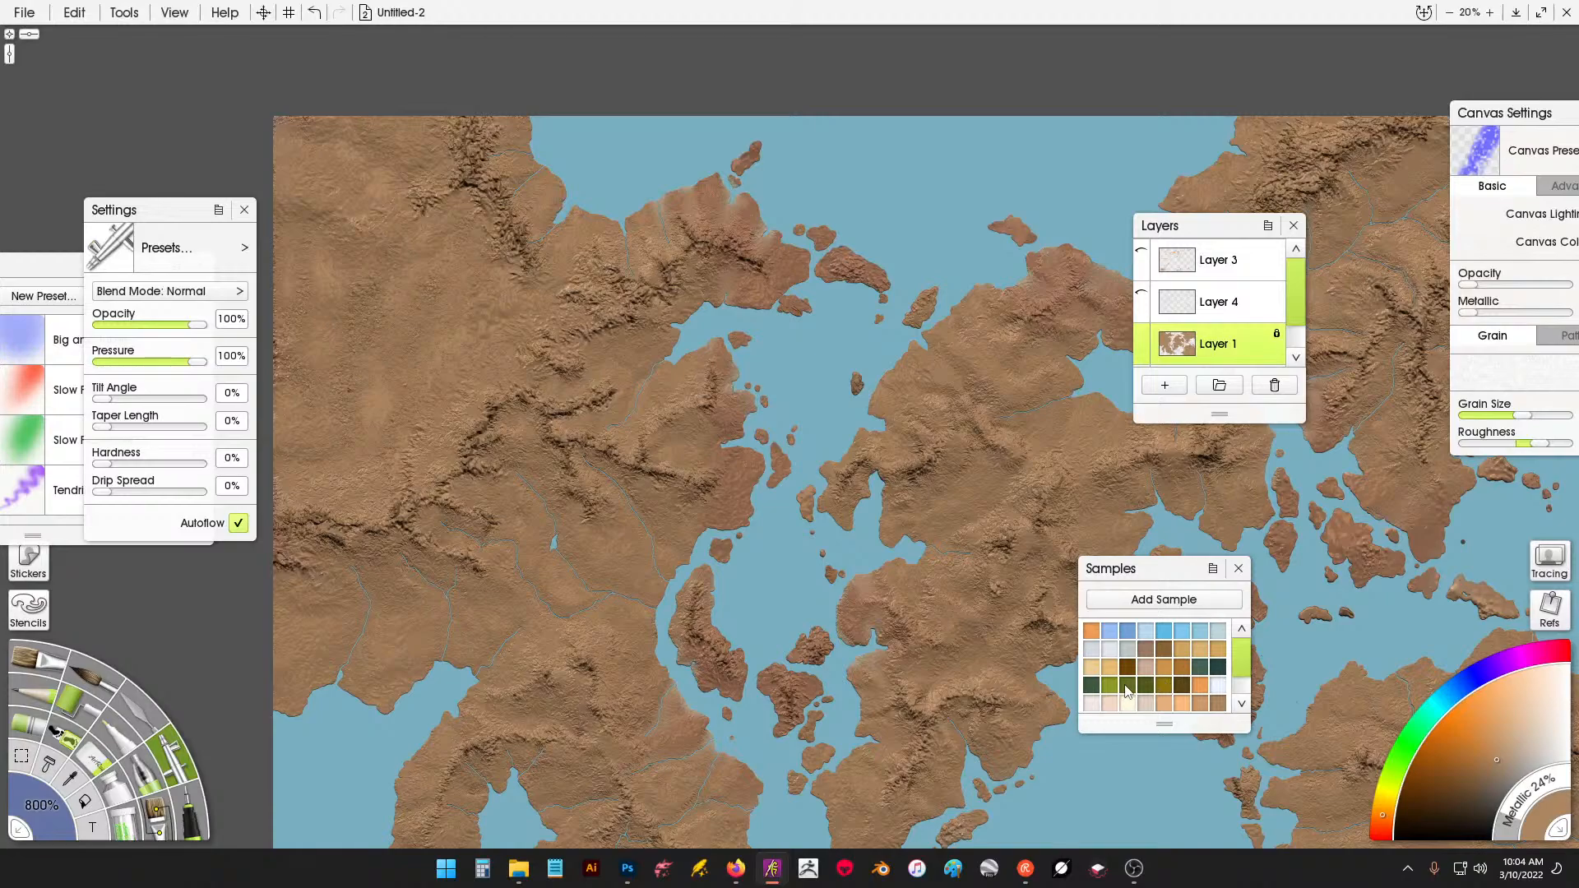
pyautogui.moveTo(751, 557); pyautogui.dragTo(681, 483)
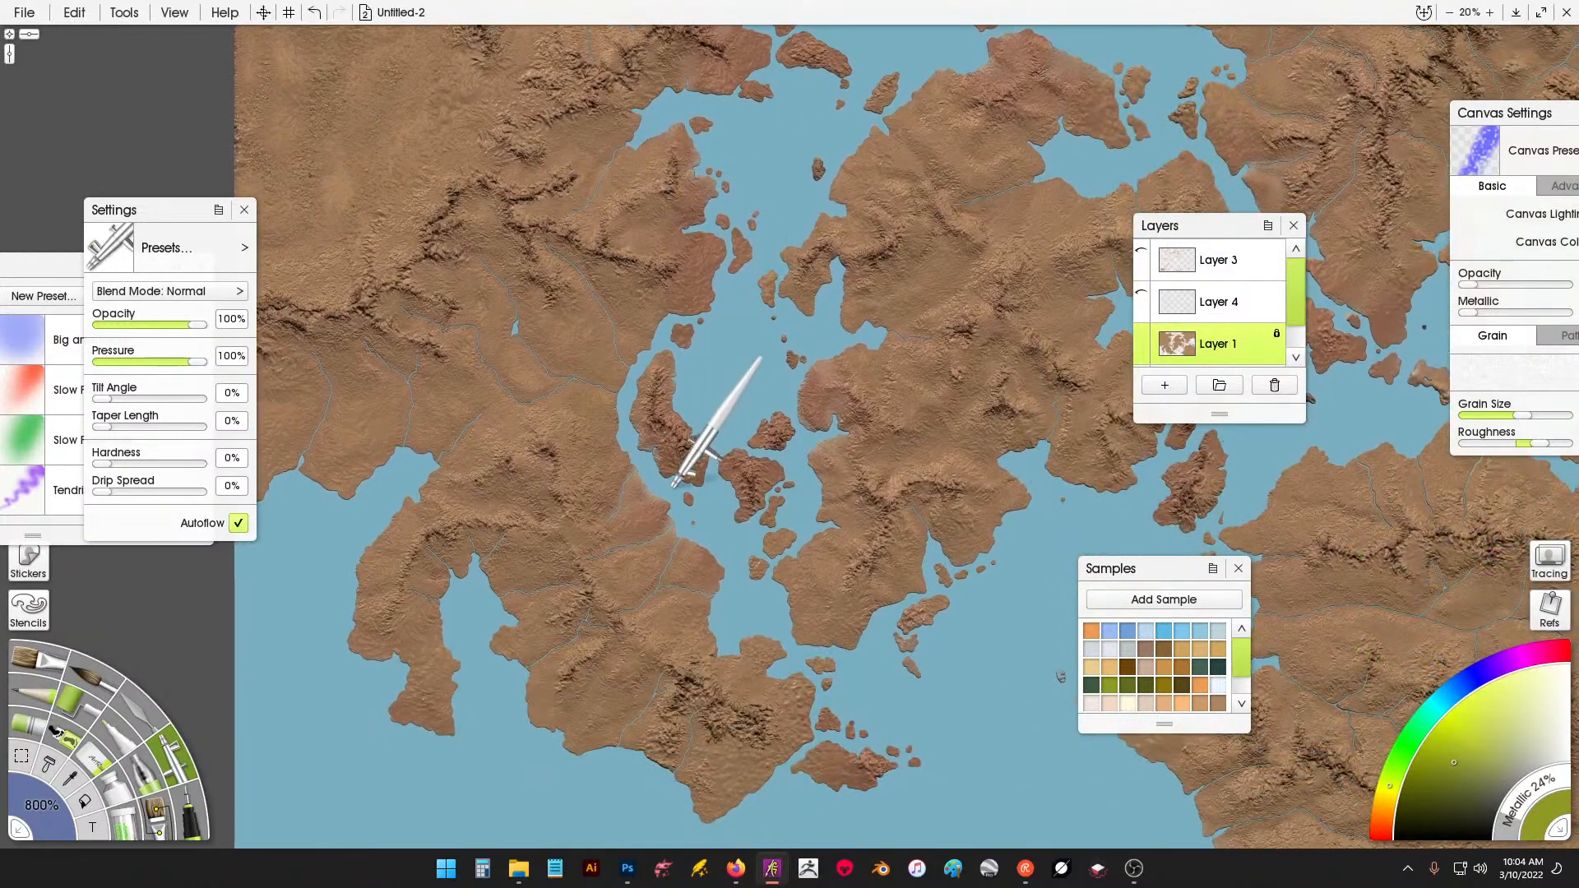
pyautogui.click(42, 806)
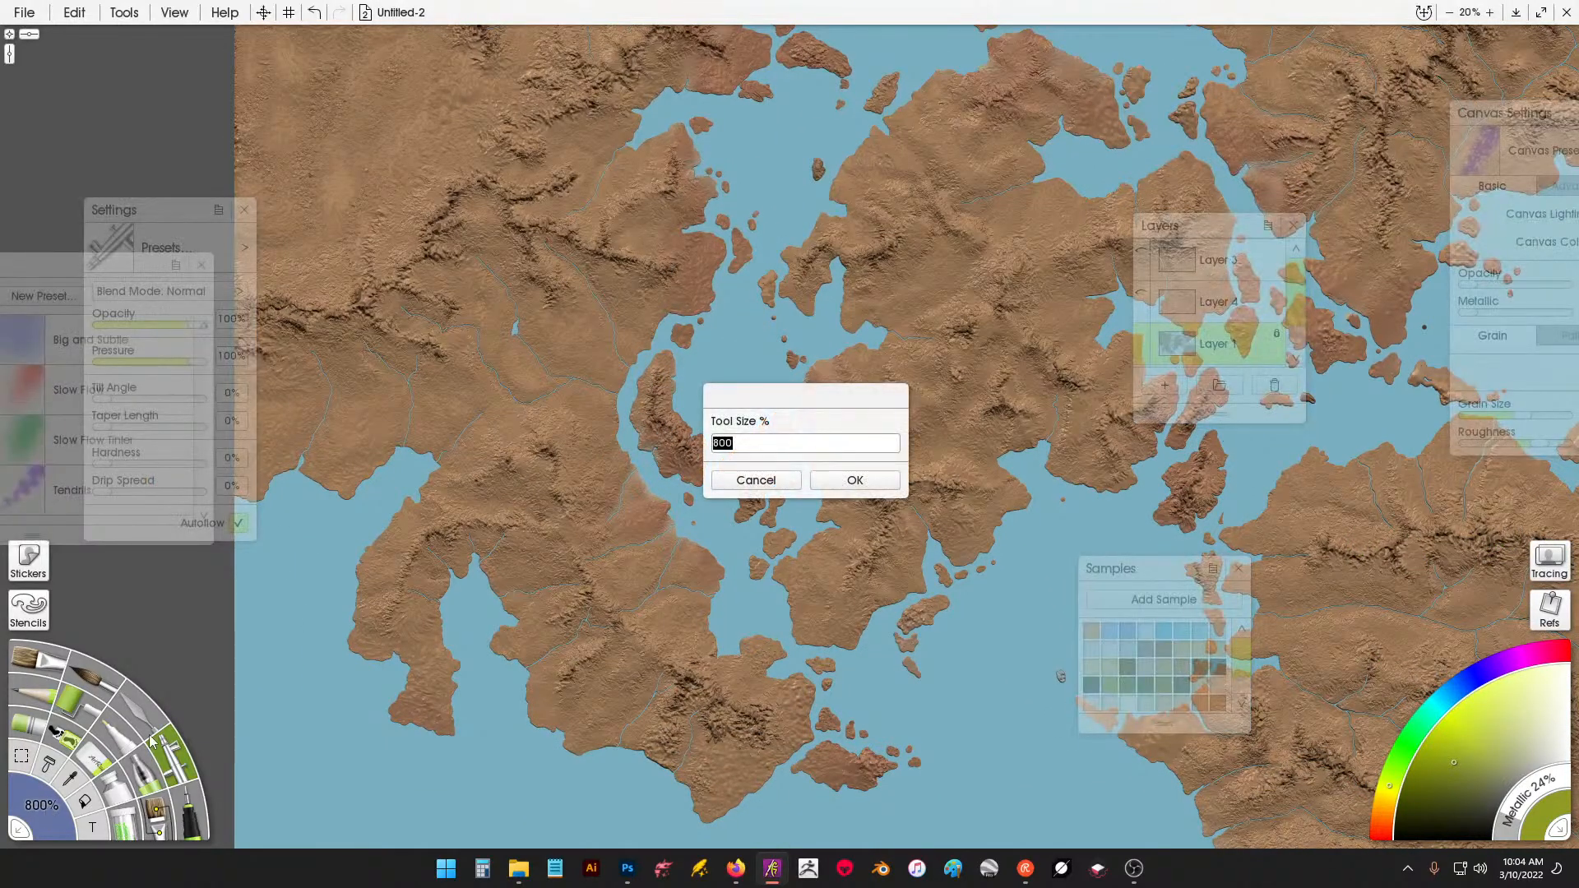
pyautogui.press('Return')
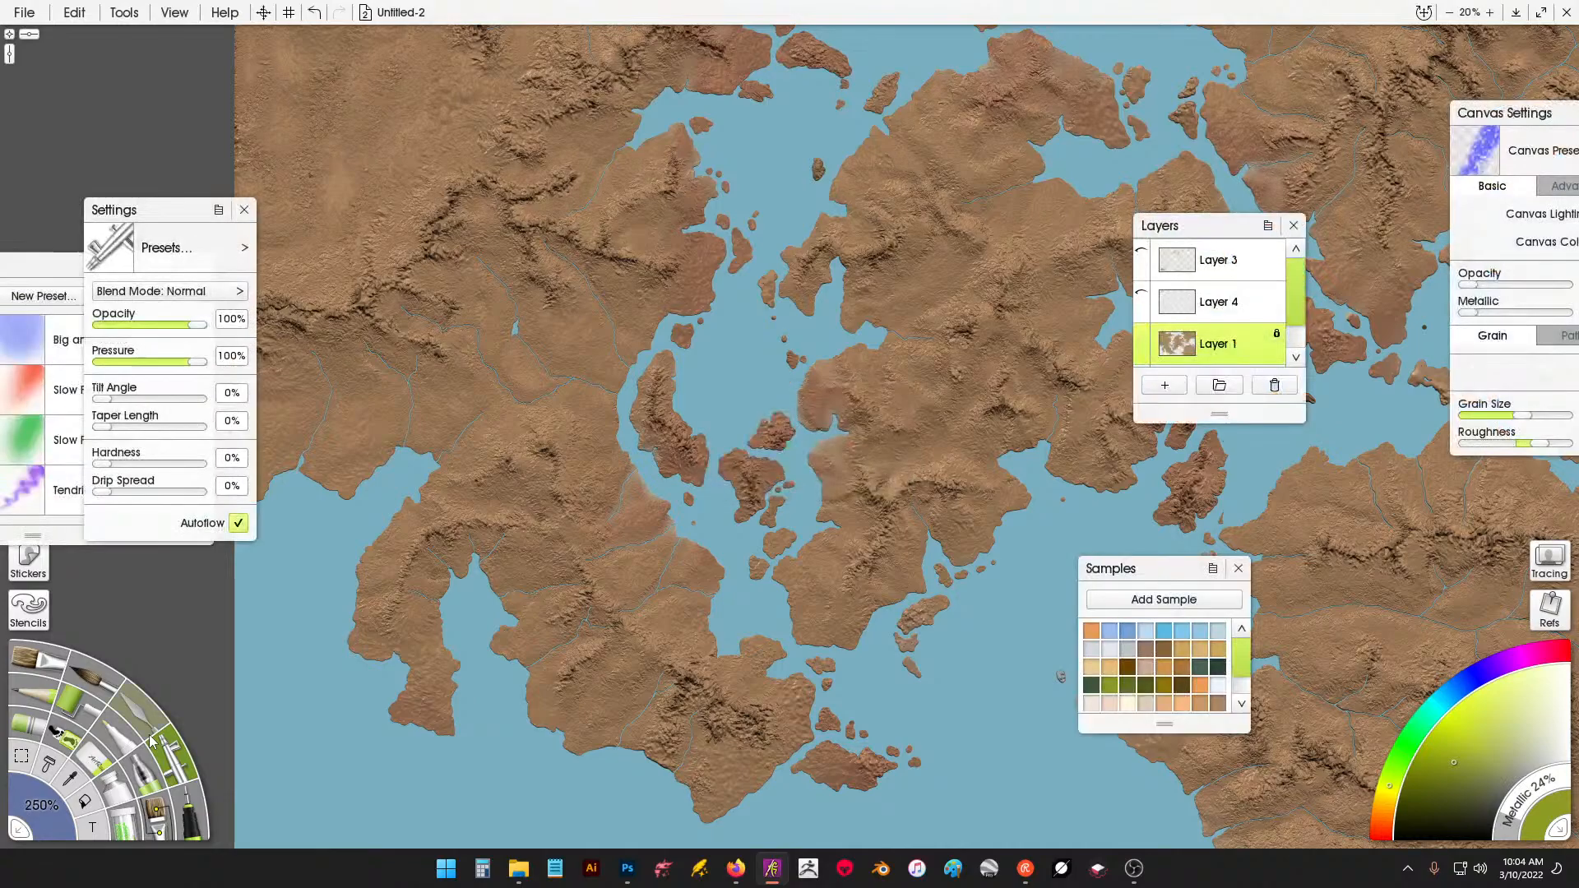
pyautogui.moveTo(145, 322); pyautogui.dragTo(148, 368)
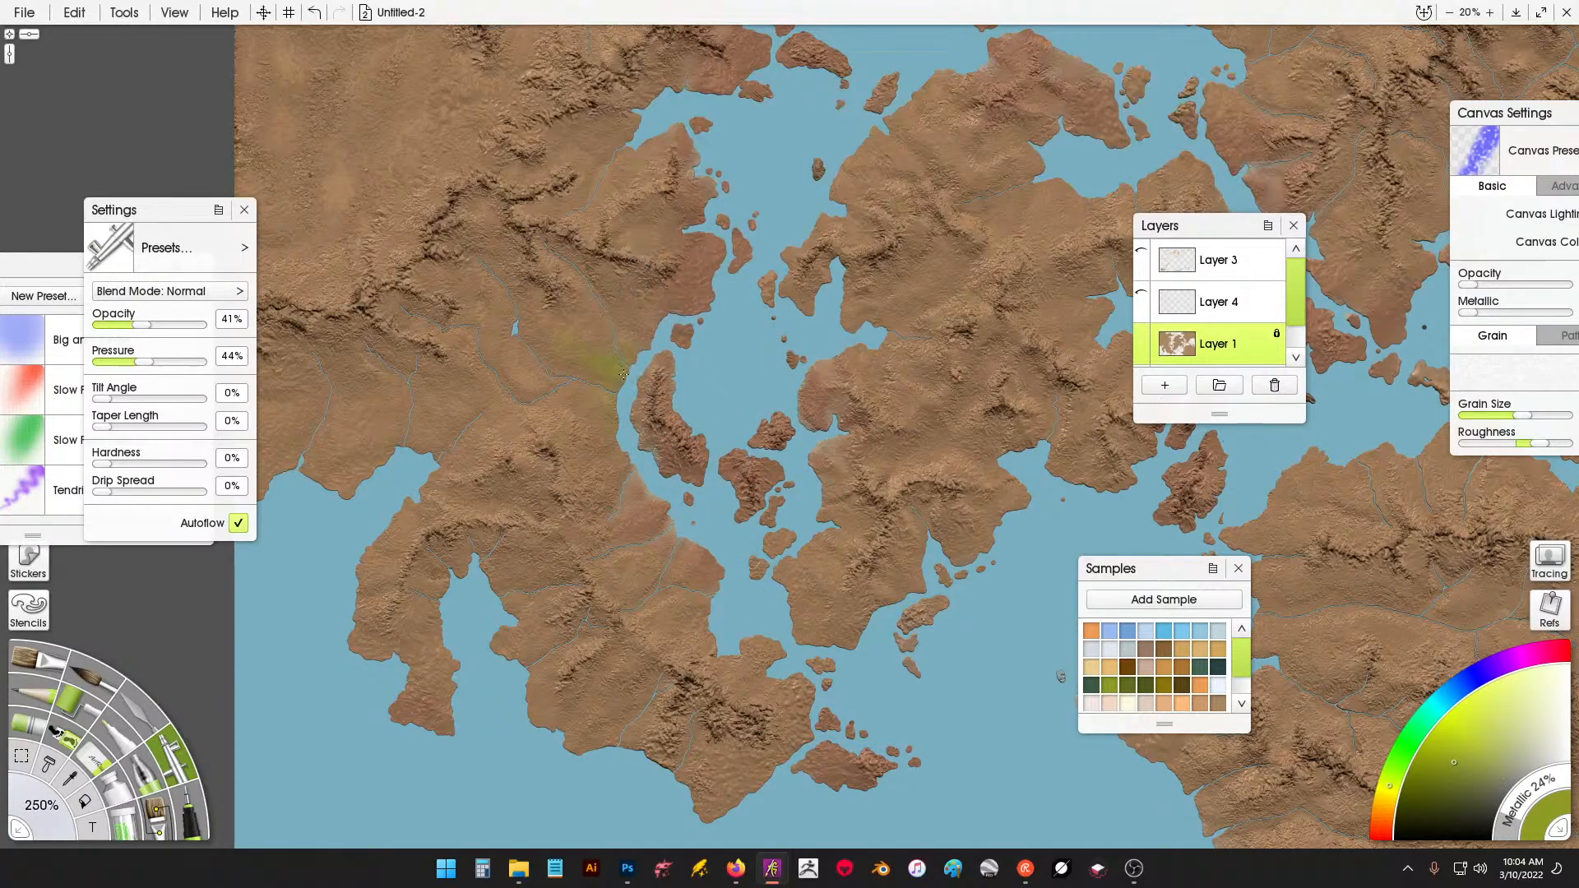
pyautogui.hotkey('ctrl', 'z')
# Airbrush the coasts of the western landmass and its southern peninsulas with a darker olive sample.
pyautogui.click(1150, 689)
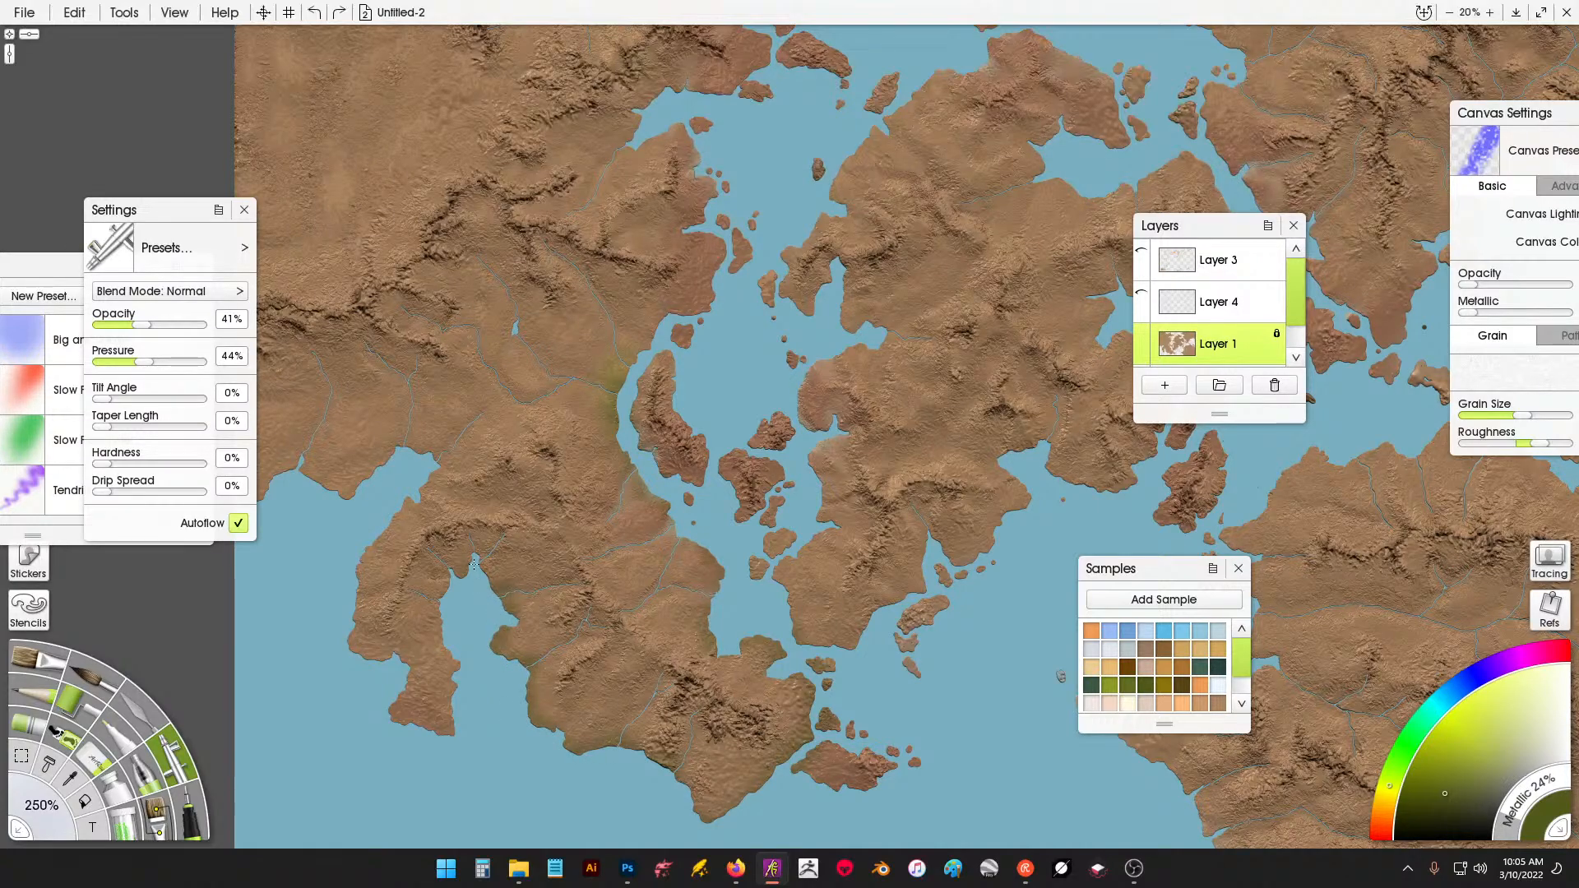
pyautogui.moveTo(449, 565)
pyautogui.mouseDown()
pyautogui.moveTo(439, 601)
pyautogui.moveTo(461, 711)
pyautogui.mouseUp()
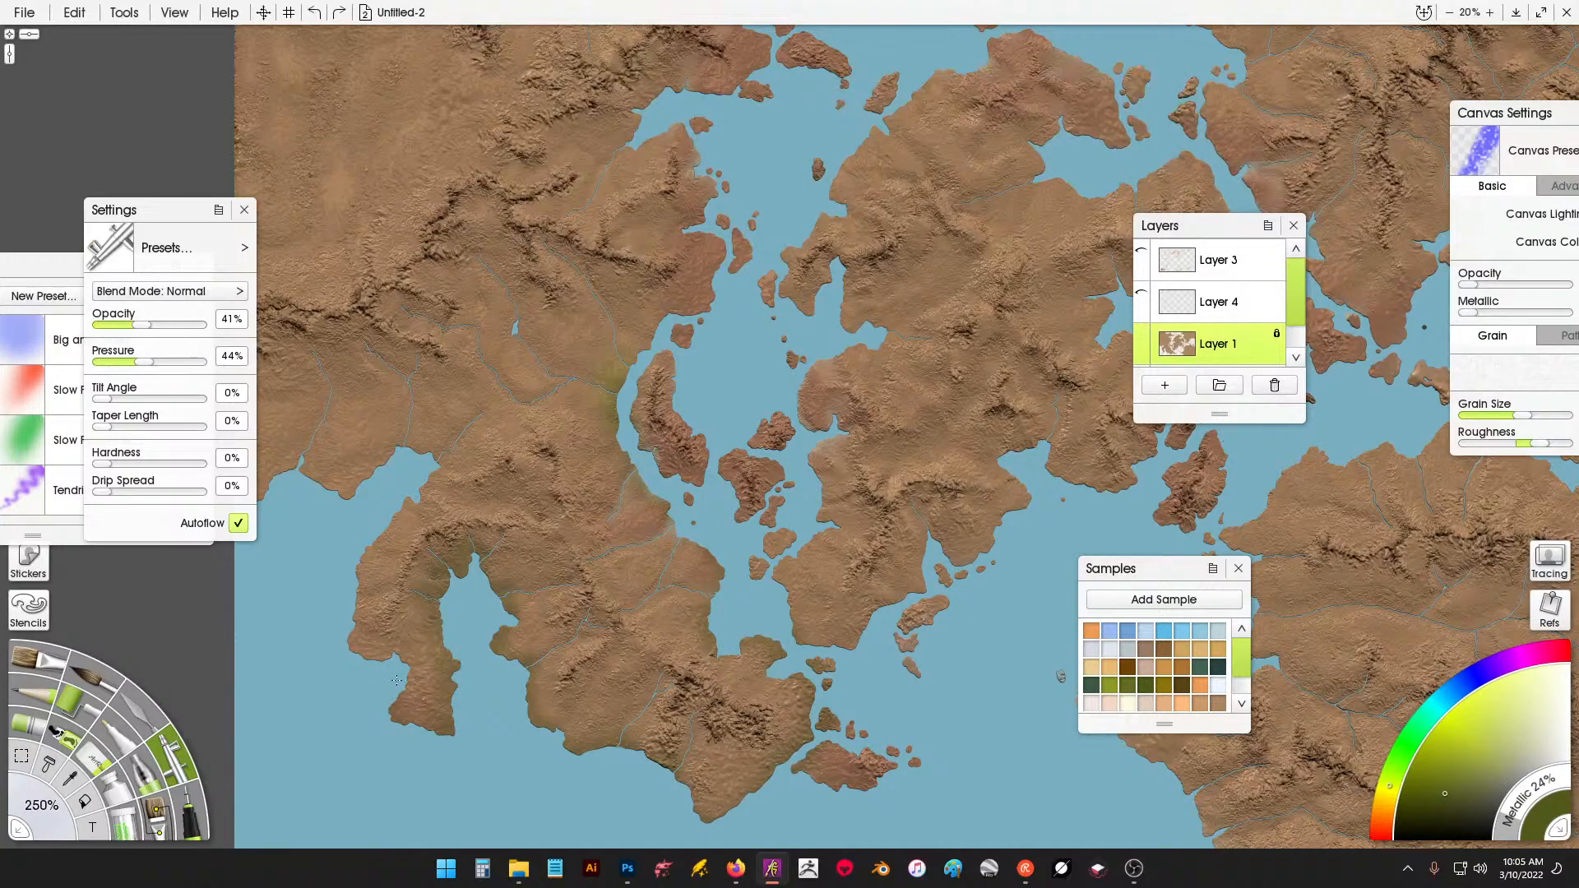
pyautogui.moveTo(349, 630); pyautogui.dragTo(360, 553)
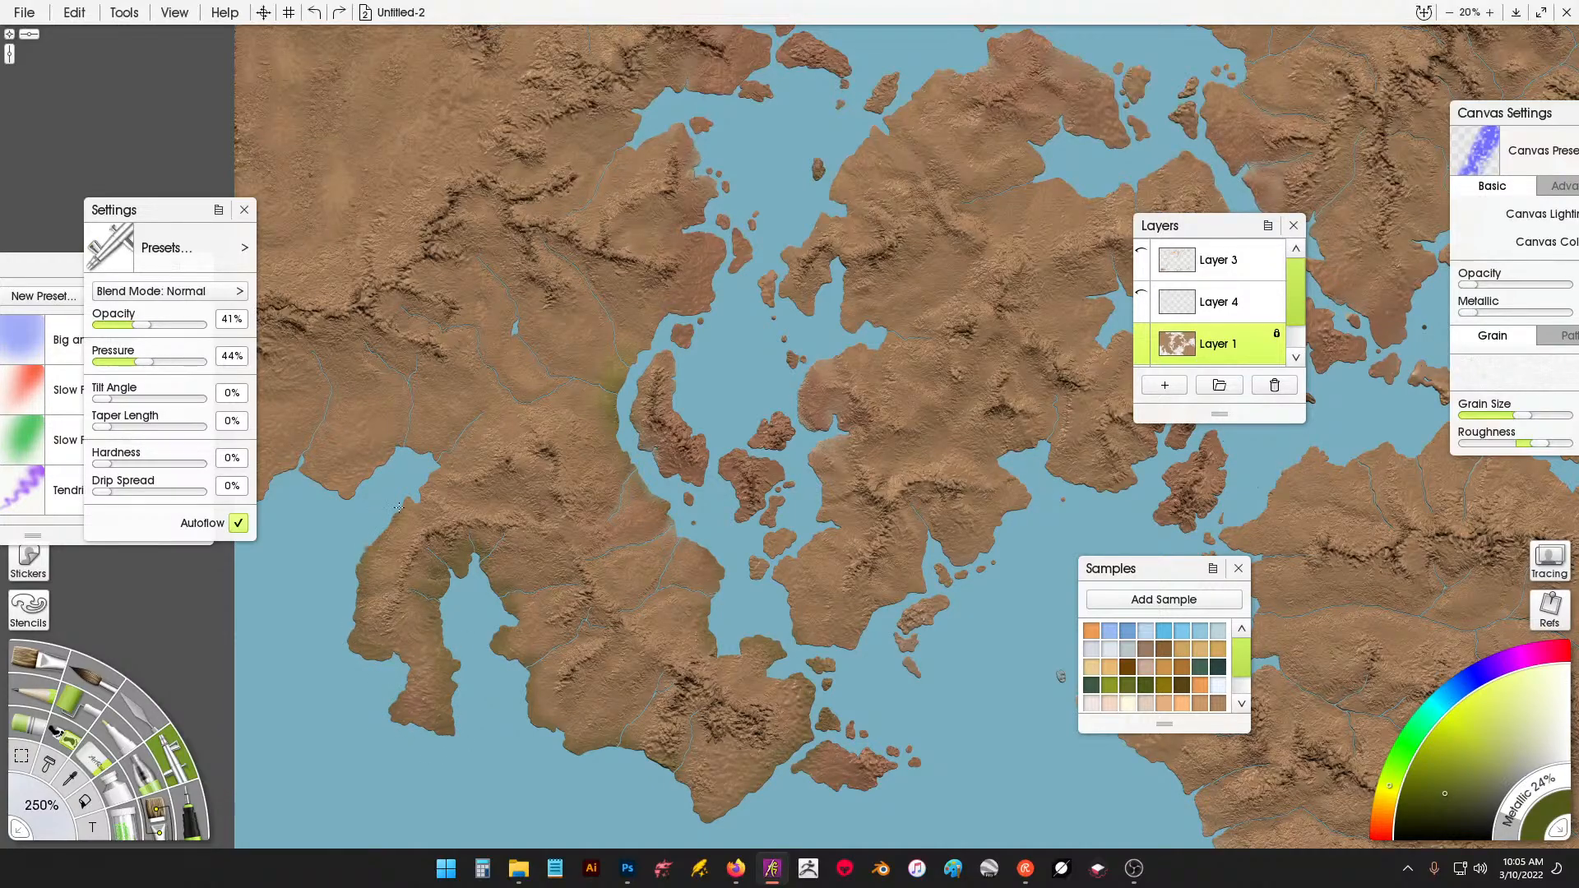
pyautogui.moveTo(418, 451); pyautogui.dragTo(376, 473)
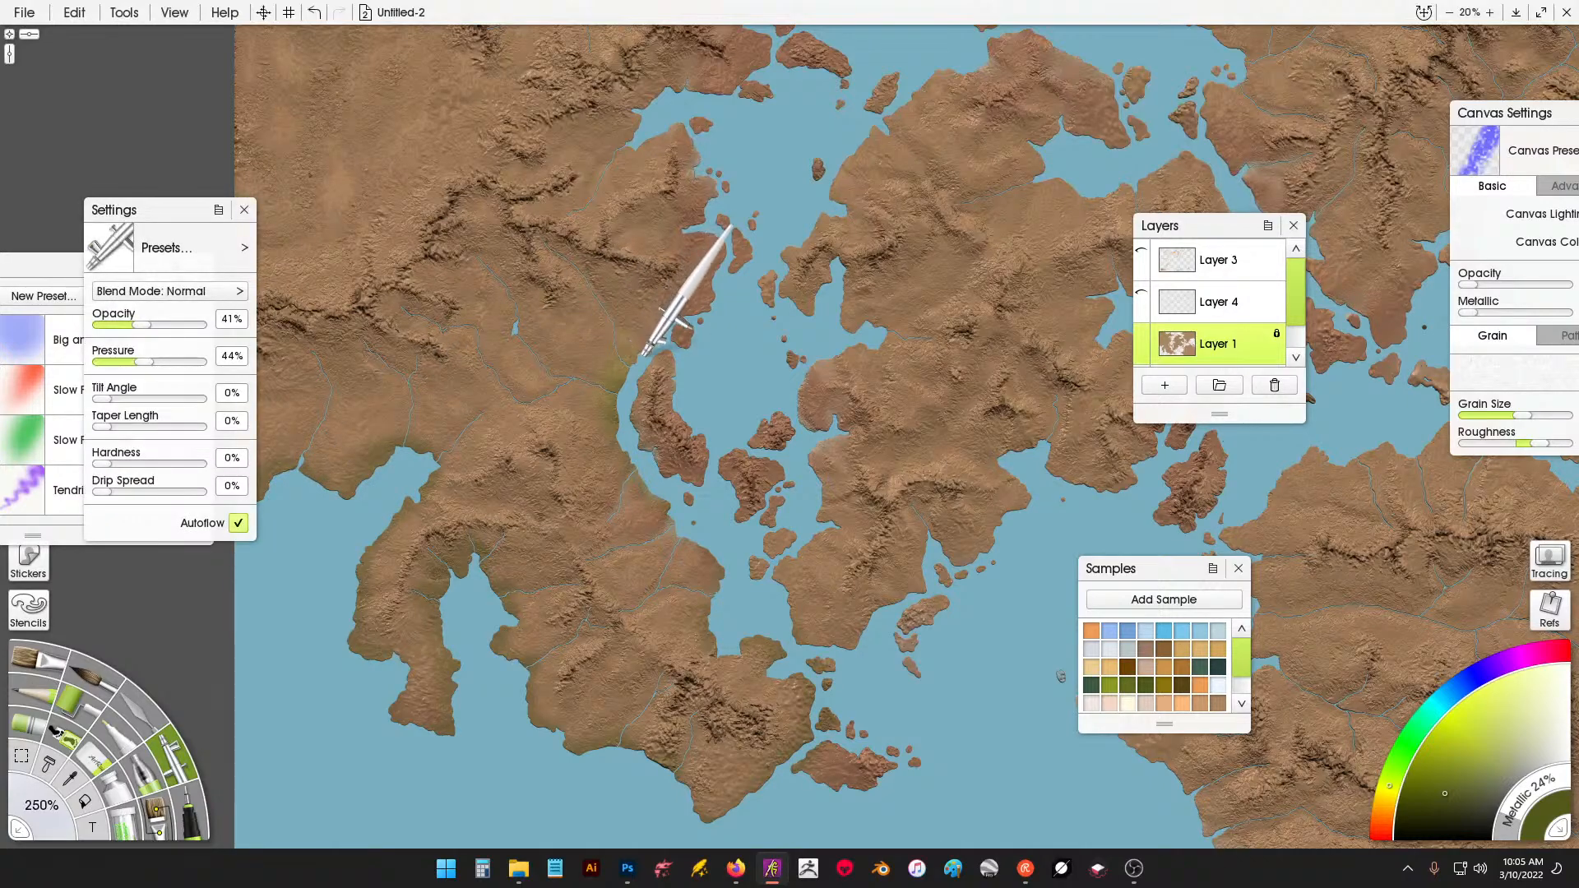
pyautogui.moveTo(641, 344); pyautogui.dragTo(621, 403)
pyautogui.hotkey('ctrl', 'z')
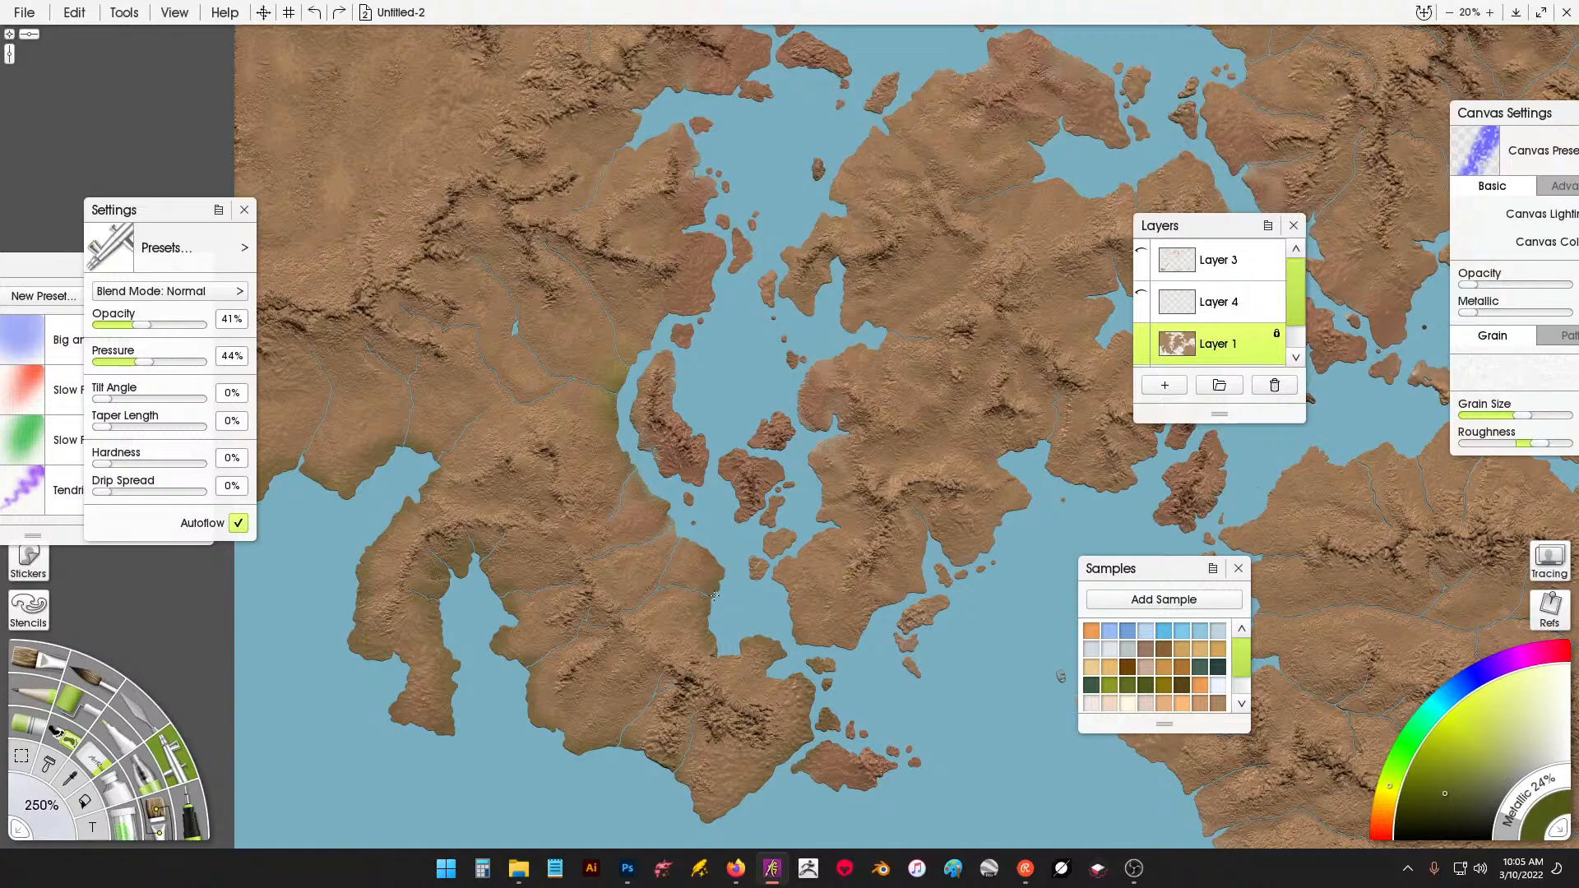
pyautogui.moveTo(698, 538); pyautogui.dragTo(713, 558)
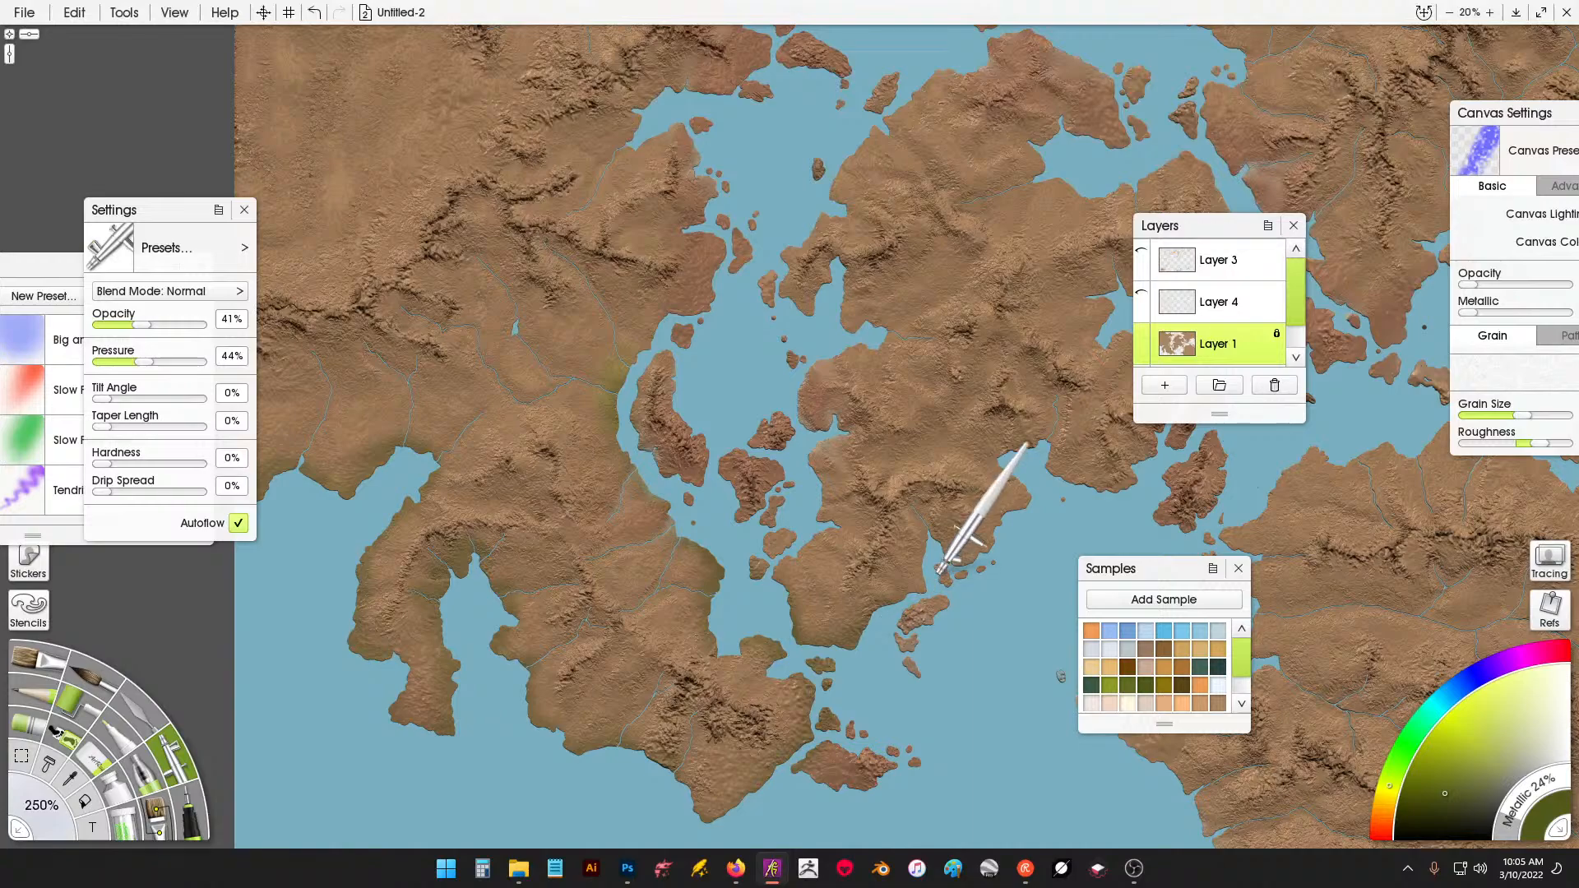
# Airbrush dark olive along the western and northern coasts of the southeastern landmass.
pyautogui.moveTo(1045, 611); pyautogui.dragTo(837, 388)
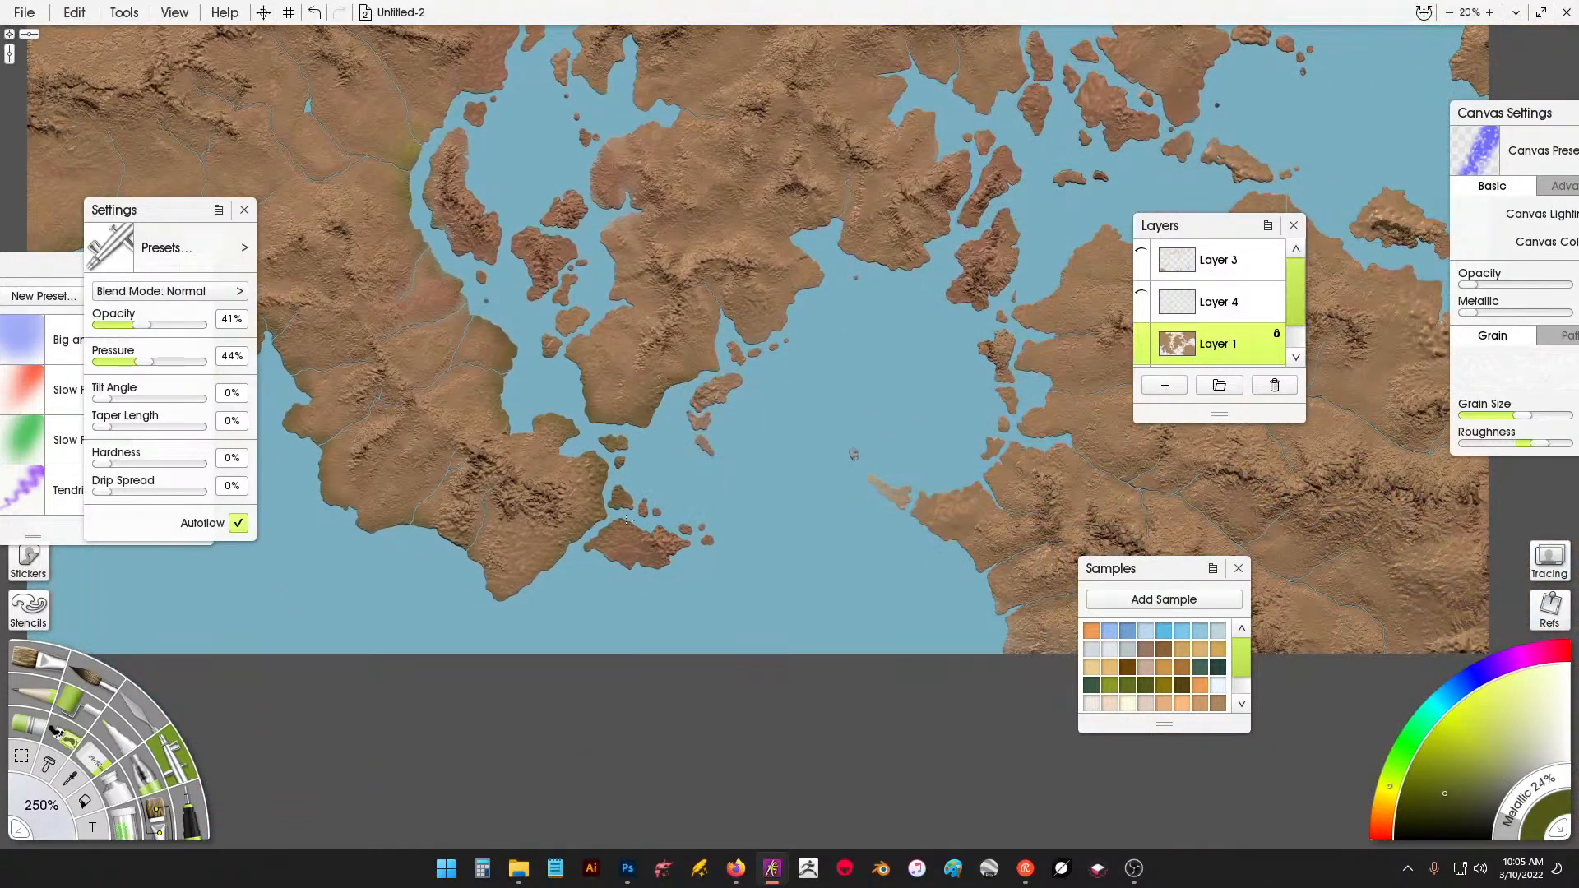
pyautogui.moveTo(983, 461)
pyautogui.mouseDown()
pyautogui.moveTo(779, 454)
pyautogui.moveTo(612, 489)
pyautogui.mouseUp()
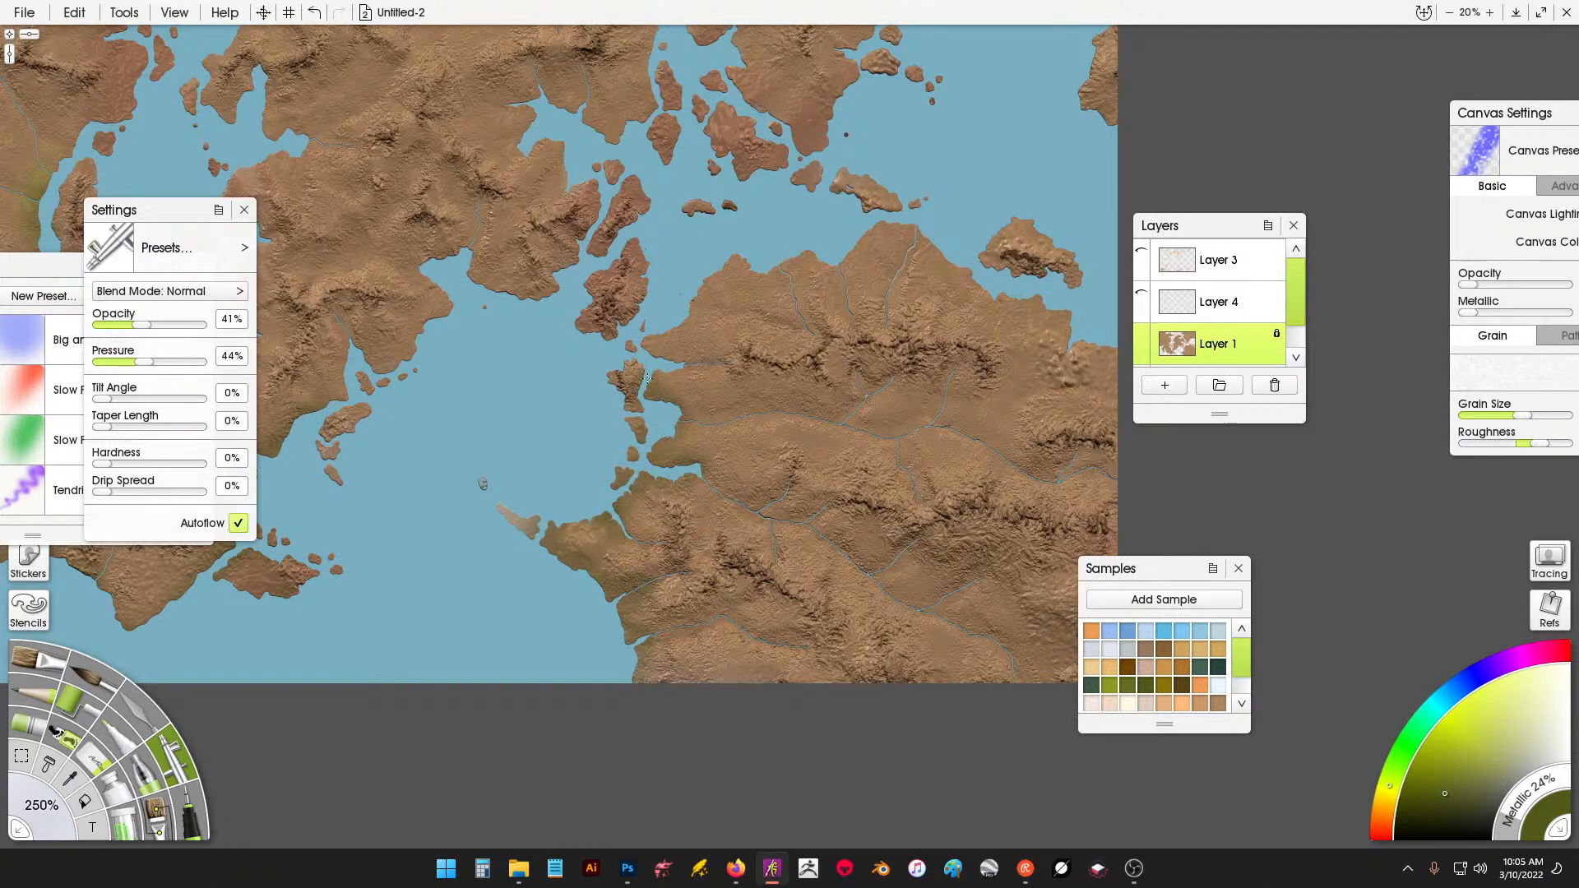
pyautogui.moveTo(680, 322)
pyautogui.mouseDown()
pyautogui.moveTo(735, 261)
pyautogui.moveTo(840, 271)
pyautogui.moveTo(904, 227)
pyautogui.moveTo(912, 251)
pyautogui.moveTo(951, 249)
pyautogui.moveTo(1108, 350)
pyautogui.mouseUp()
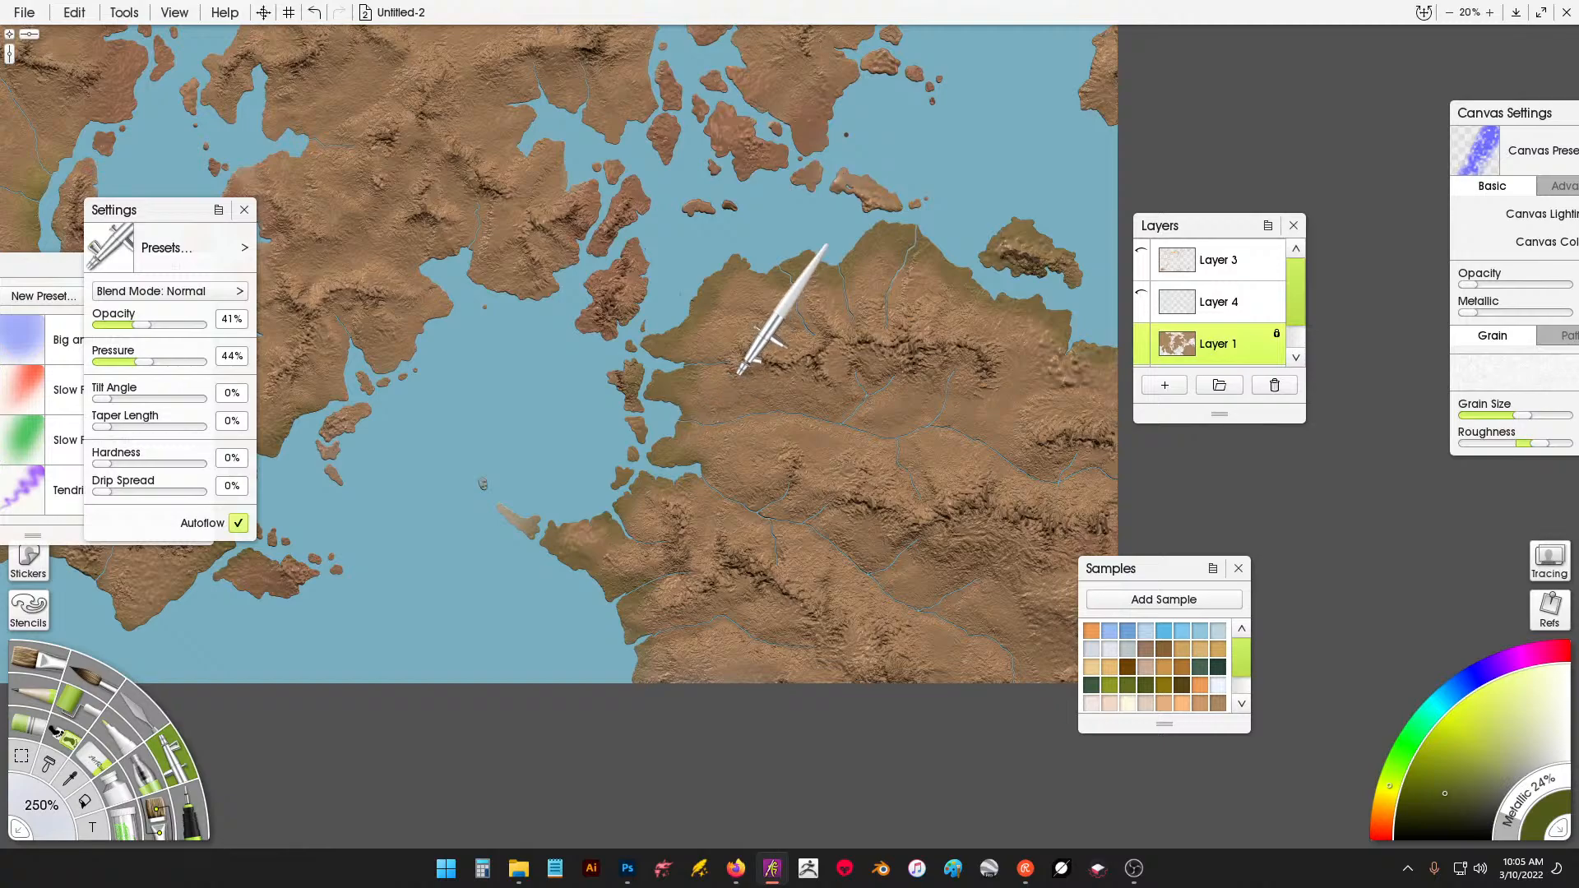
# Airbrush dark olive along the southern coast of the northeastern landmass, around its large bay.
pyautogui.moveTo(869, 250)
pyautogui.mouseDown()
pyautogui.moveTo(770, 514)
pyautogui.moveTo(793, 628)
pyautogui.mouseUp()
pyautogui.moveTo(751, 491)
pyautogui.mouseDown()
pyautogui.moveTo(763, 448)
pyautogui.moveTo(798, 397)
pyautogui.moveTo(907, 345)
pyautogui.moveTo(954, 350)
pyautogui.moveTo(1003, 312)
pyautogui.moveTo(992, 343)
pyautogui.moveTo(1015, 379)
pyautogui.moveTo(1048, 380)
pyautogui.mouseUp()
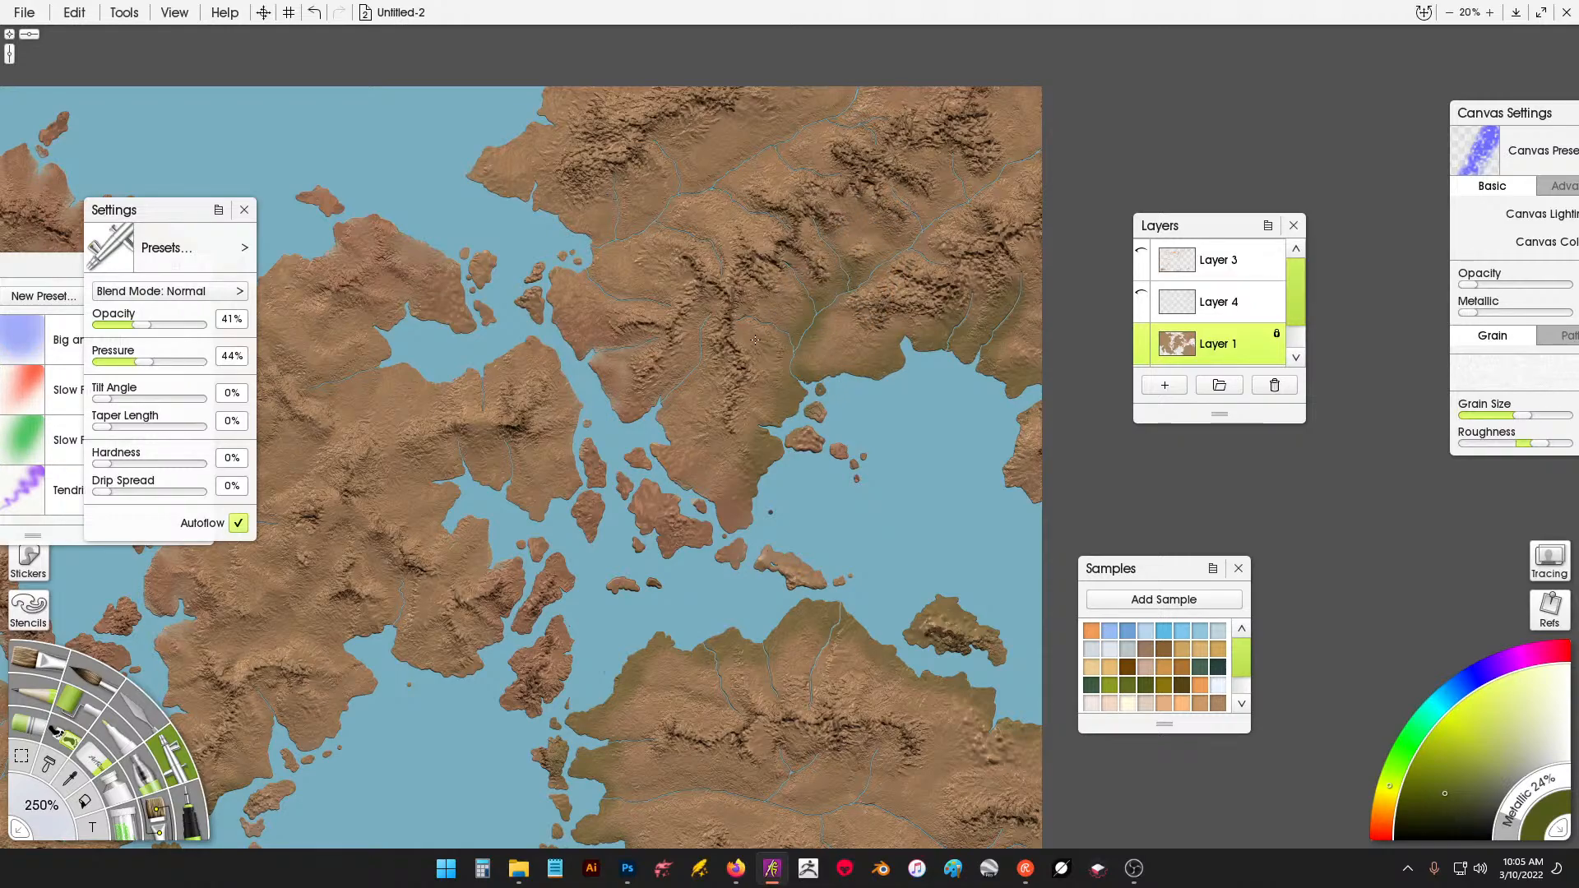
pyautogui.moveTo(646, 526); pyautogui.dragTo(714, 635)
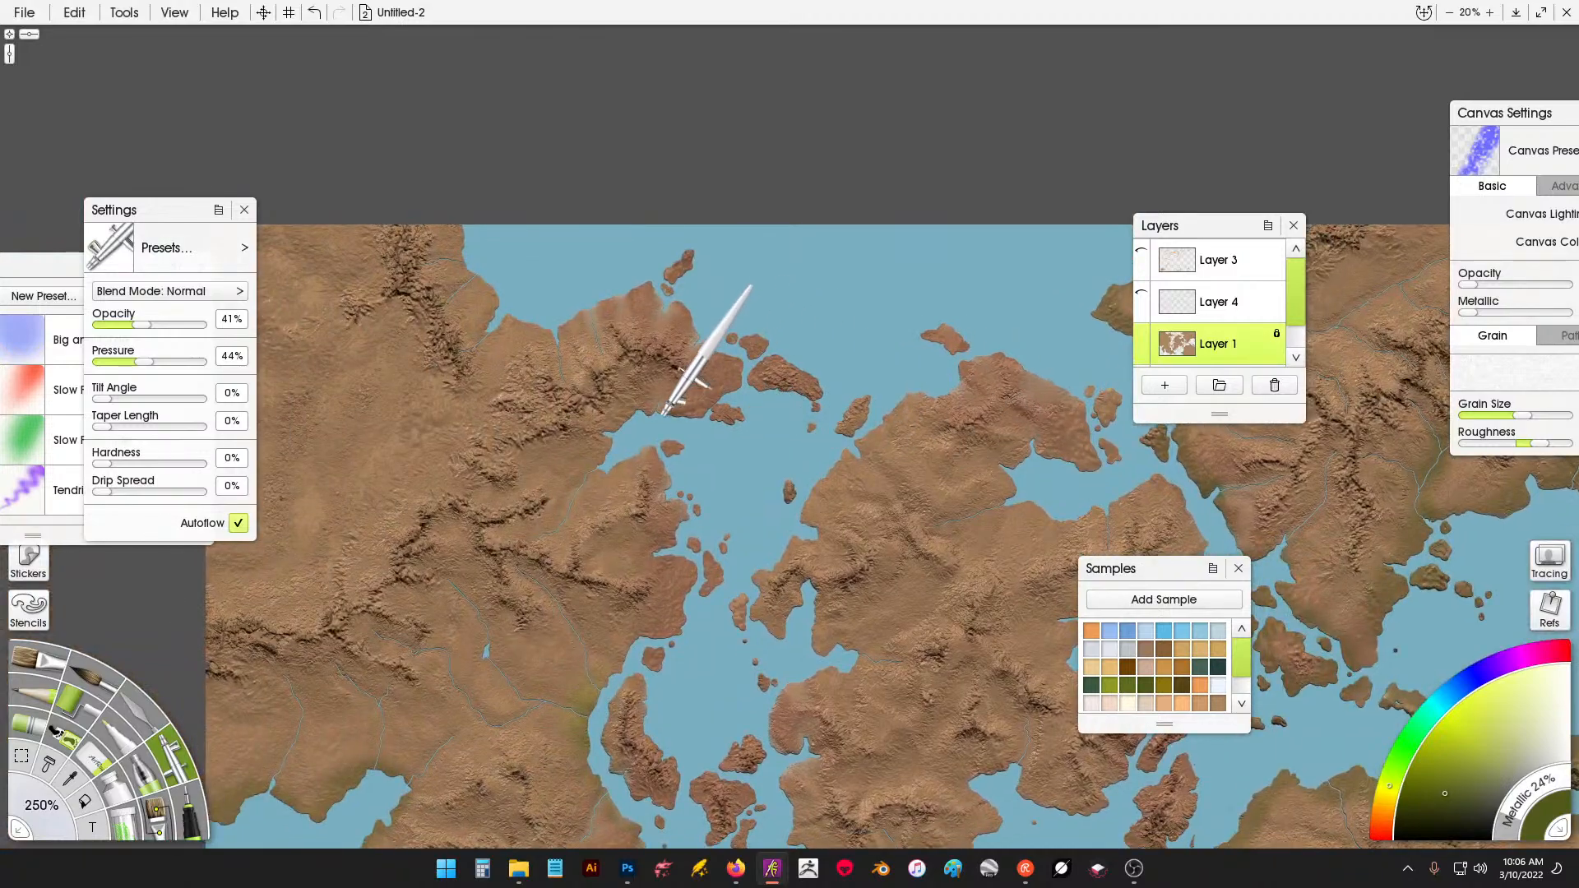
# Airbrush dark olive along the northern and eastern coasts of the northwestern landmass.
pyautogui.moveTo(665, 445); pyautogui.dragTo(675, 492)
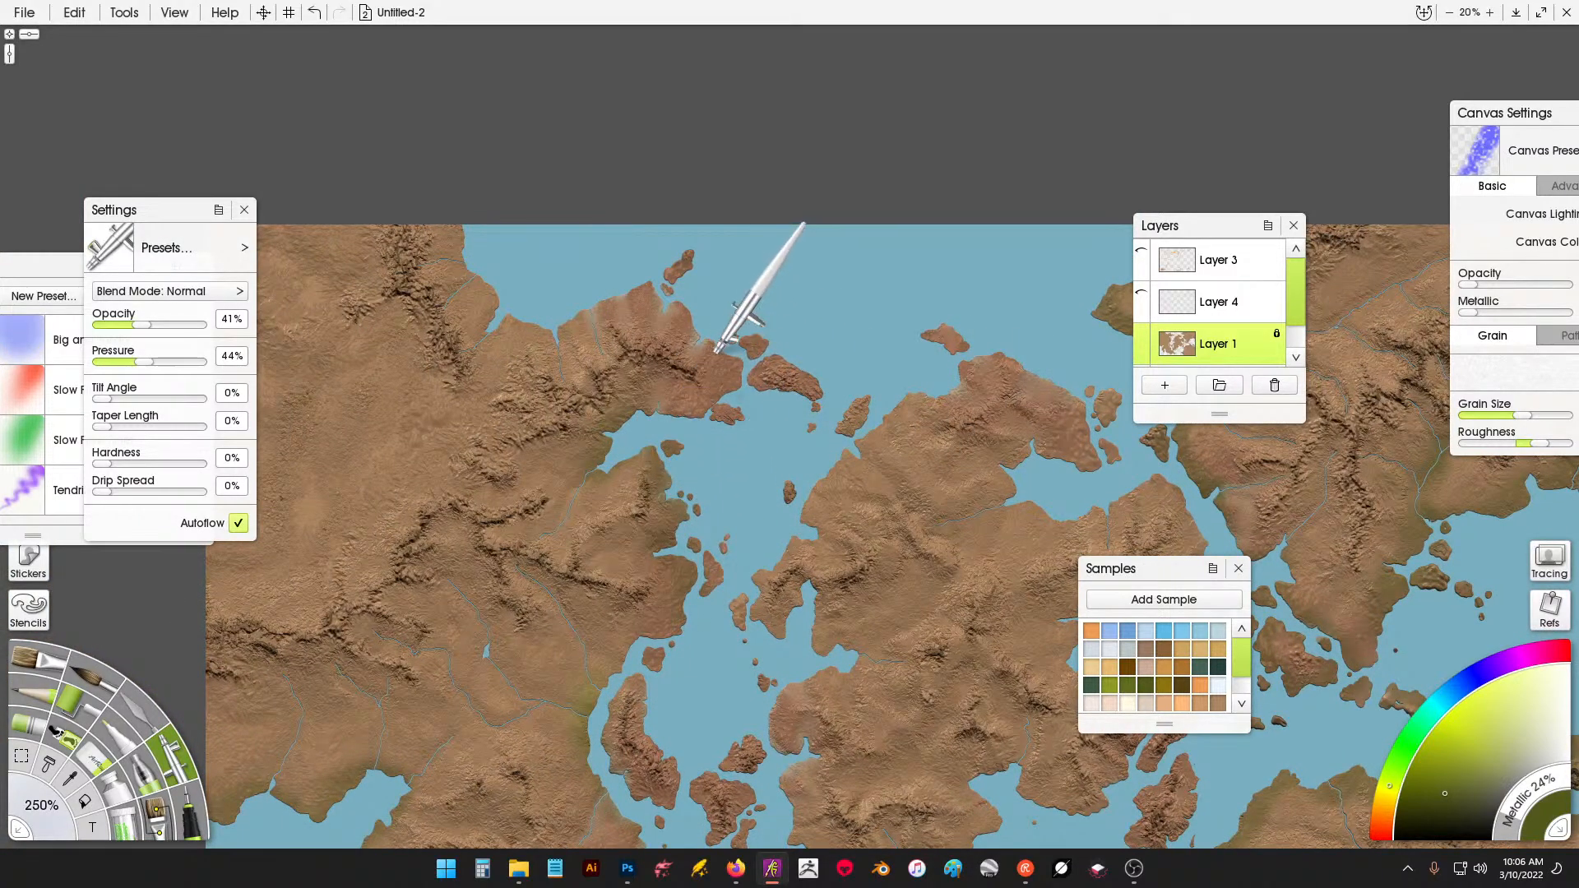
pyautogui.moveTo(709, 336)
pyautogui.mouseDown()
pyautogui.moveTo(649, 278)
pyautogui.moveTo(601, 296)
pyautogui.moveTo(598, 326)
pyautogui.moveTo(583, 309)
pyautogui.moveTo(569, 338)
pyautogui.moveTo(492, 327)
pyautogui.moveTo(503, 296)
pyautogui.moveTo(477, 278)
pyautogui.moveTo(454, 241)
pyautogui.mouseUp()
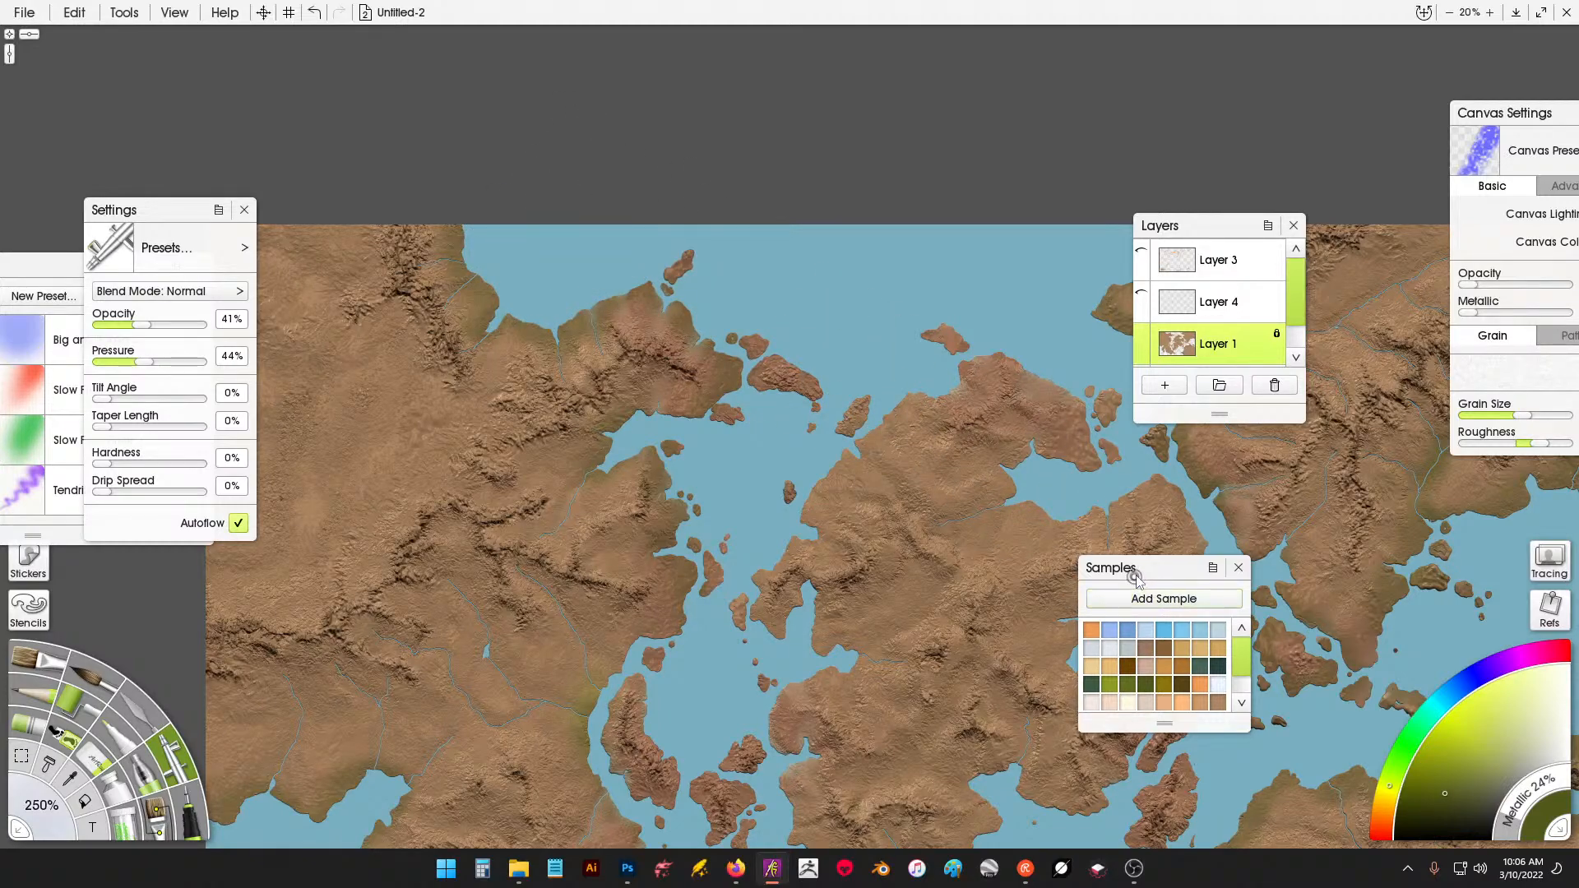
# Pick a greener olive sample and airbrush the northwestern landmass's northern coast and the lowlands beside its eastern bay.
pyautogui.moveTo(1137, 575); pyautogui.dragTo(1013, 157)
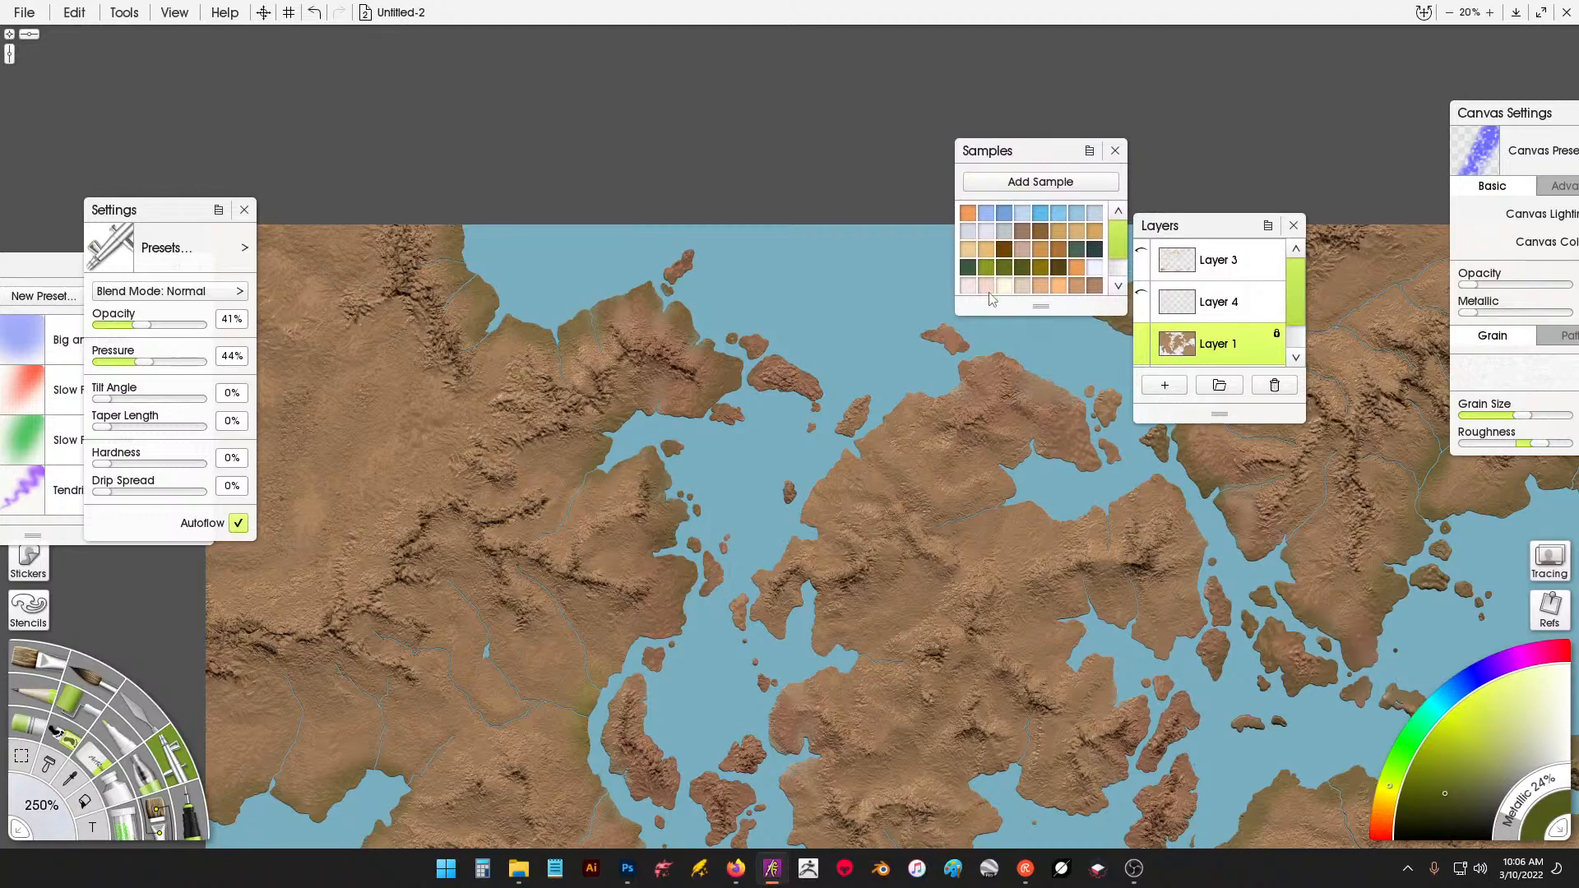
pyautogui.click(1011, 267)
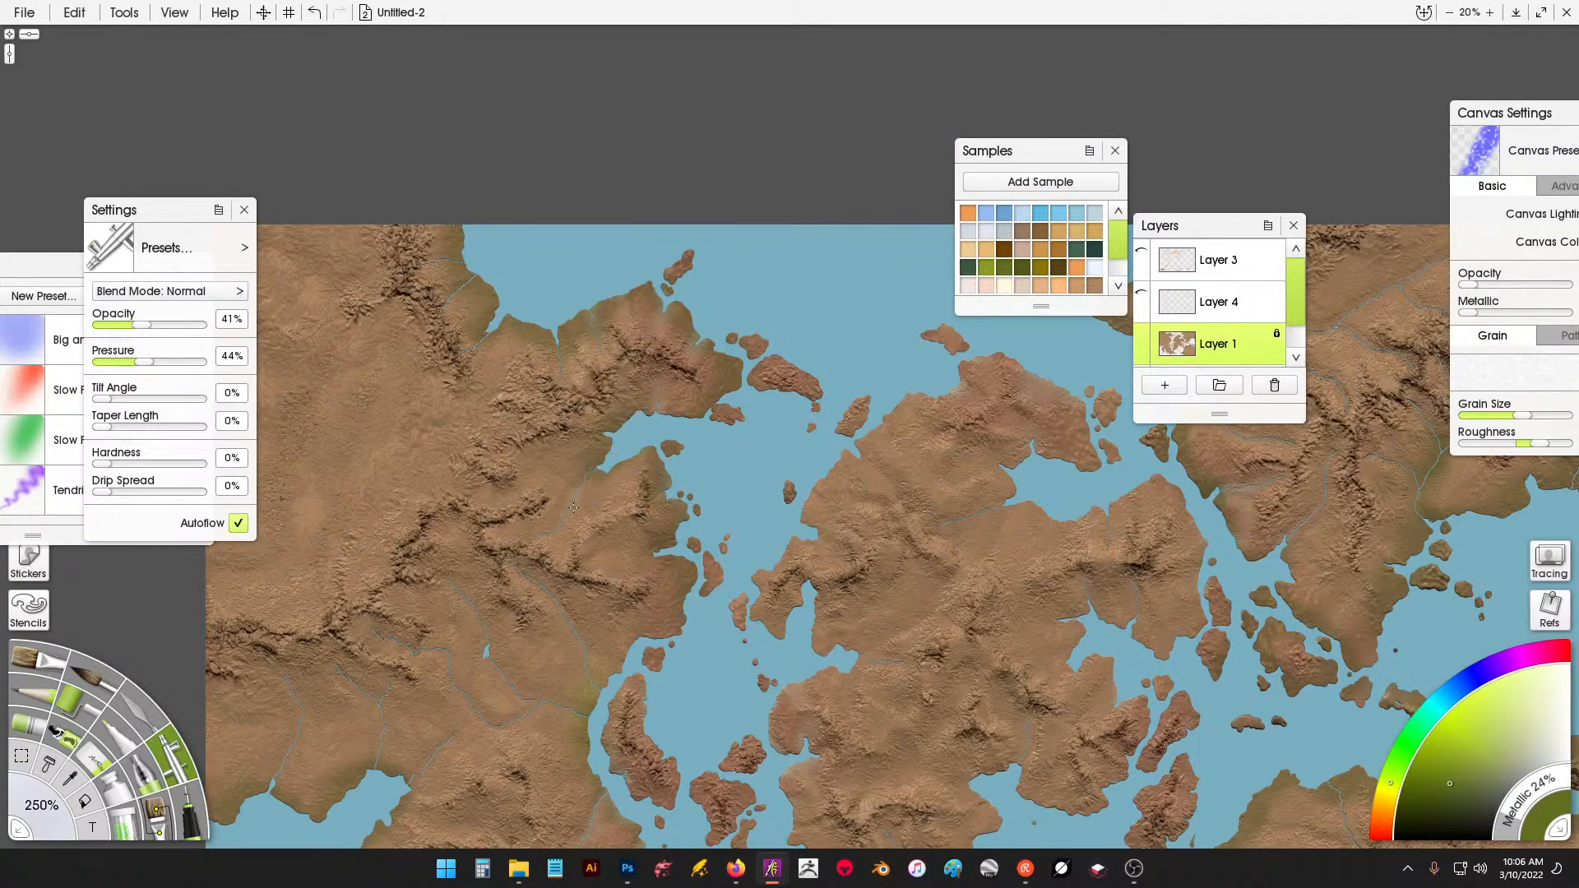
pyautogui.moveTo(580, 503)
pyautogui.mouseDown()
pyautogui.moveTo(565, 522)
pyautogui.moveTo(590, 478)
pyautogui.moveTo(576, 469)
pyautogui.moveTo(587, 435)
pyautogui.mouseUp()
pyautogui.moveTo(559, 352)
pyautogui.mouseDown()
pyautogui.moveTo(562, 367)
pyautogui.moveTo(597, 325)
pyautogui.mouseUp()
pyautogui.moveTo(470, 334); pyautogui.dragTo(478, 339)
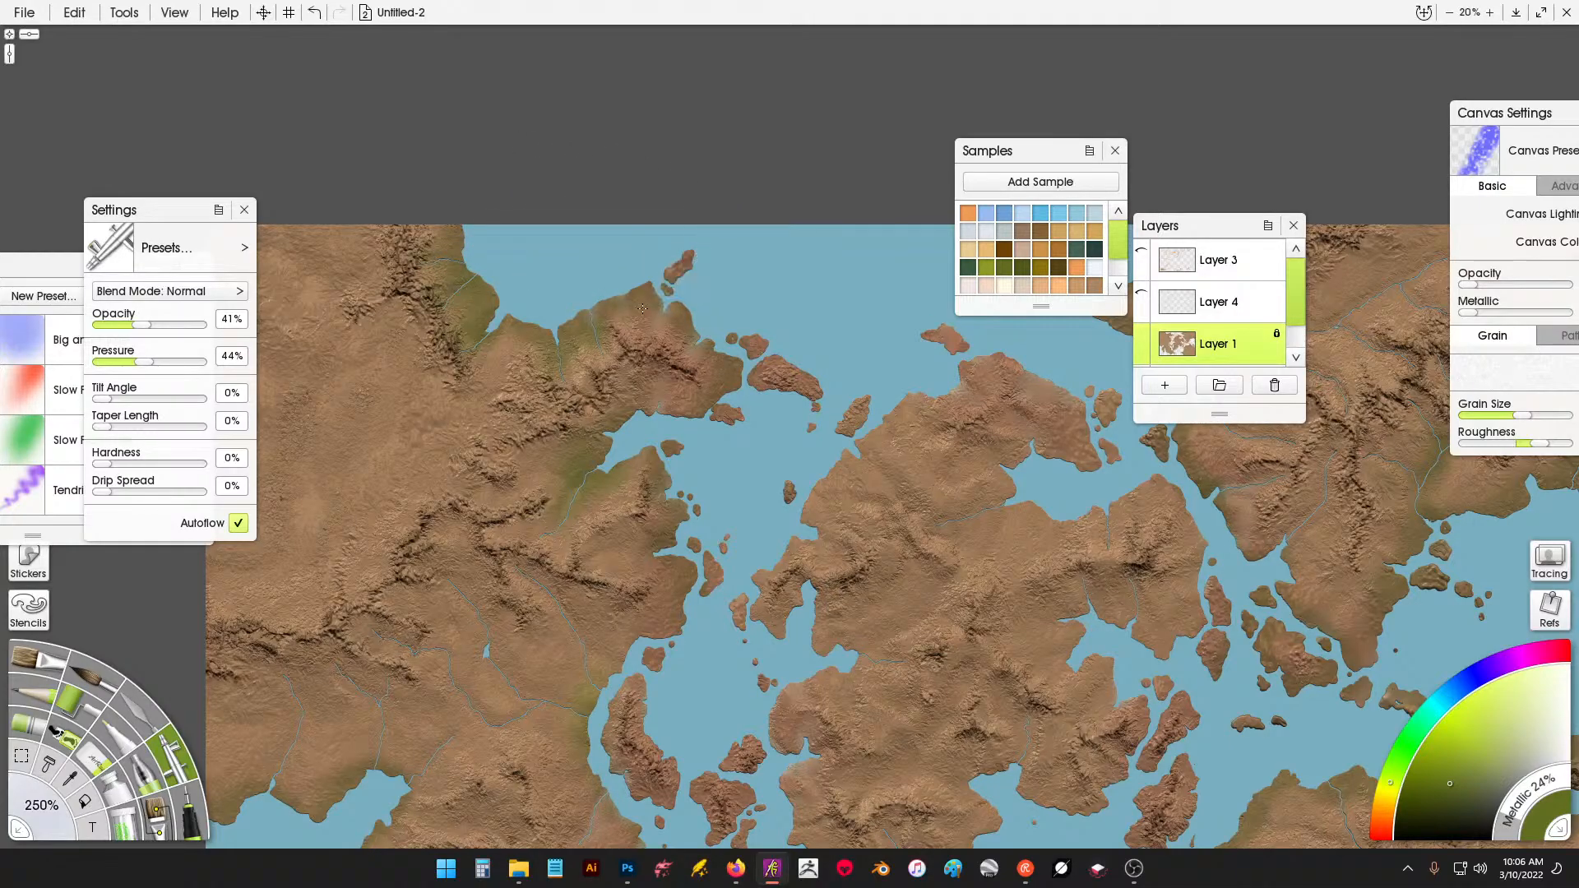
# Airbrush the olive green over the river valleys and lowlands of the western landmass and its southern peninsula.
pyautogui.moveTo(691, 654); pyautogui.dragTo(764, 242)
pyautogui.moveTo(1104, 588); pyautogui.dragTo(1154, 502)
pyautogui.moveTo(723, 186); pyautogui.dragTo(758, 212)
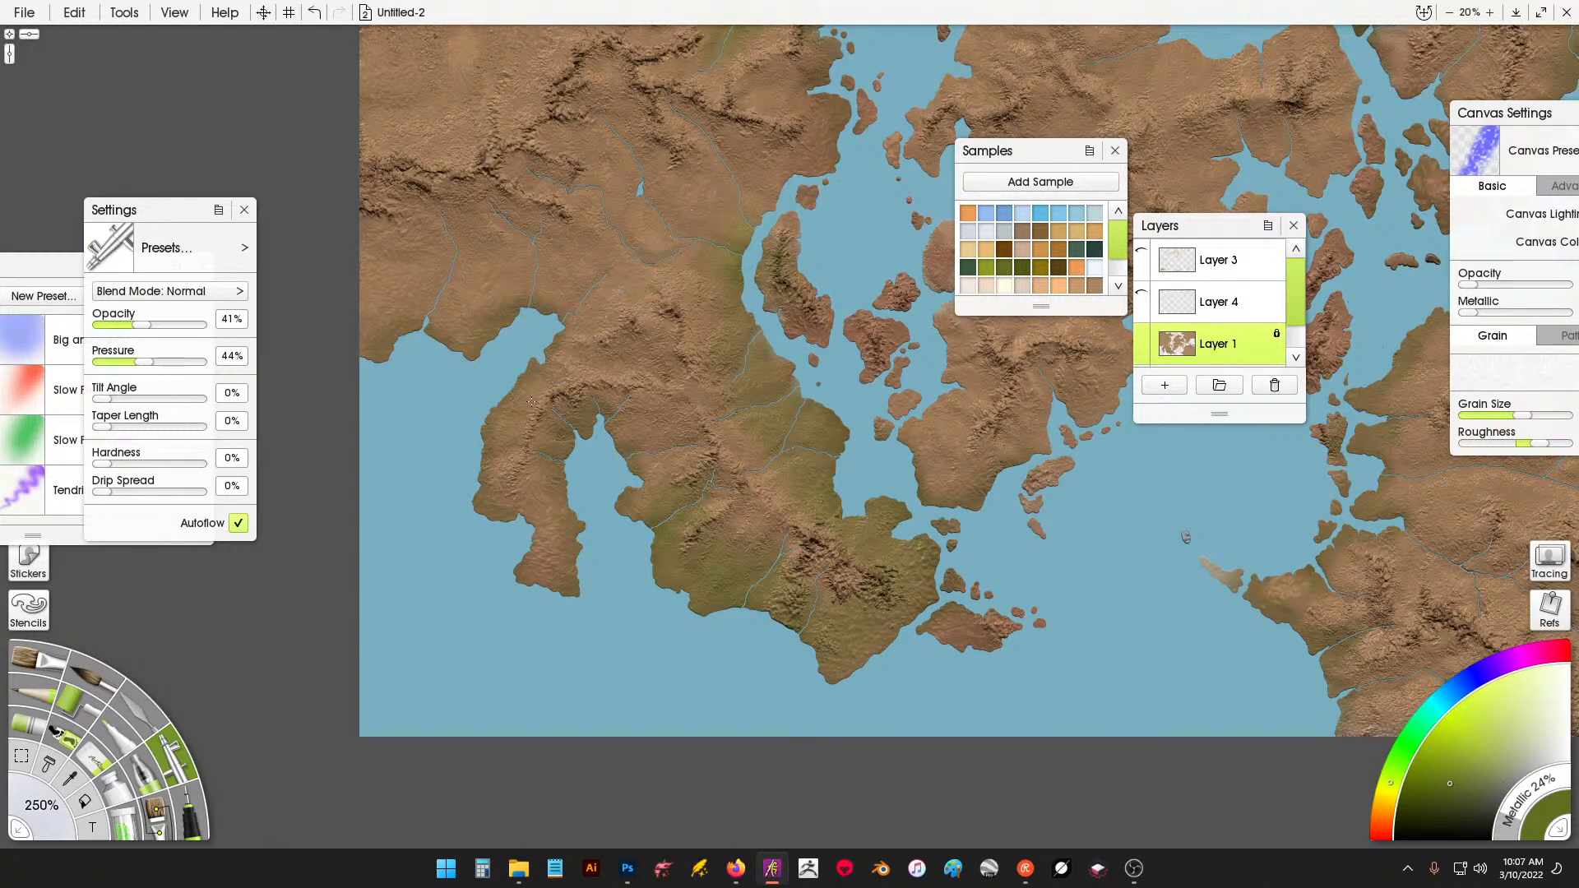
pyautogui.moveTo(569, 369); pyautogui.dragTo(822, 552)
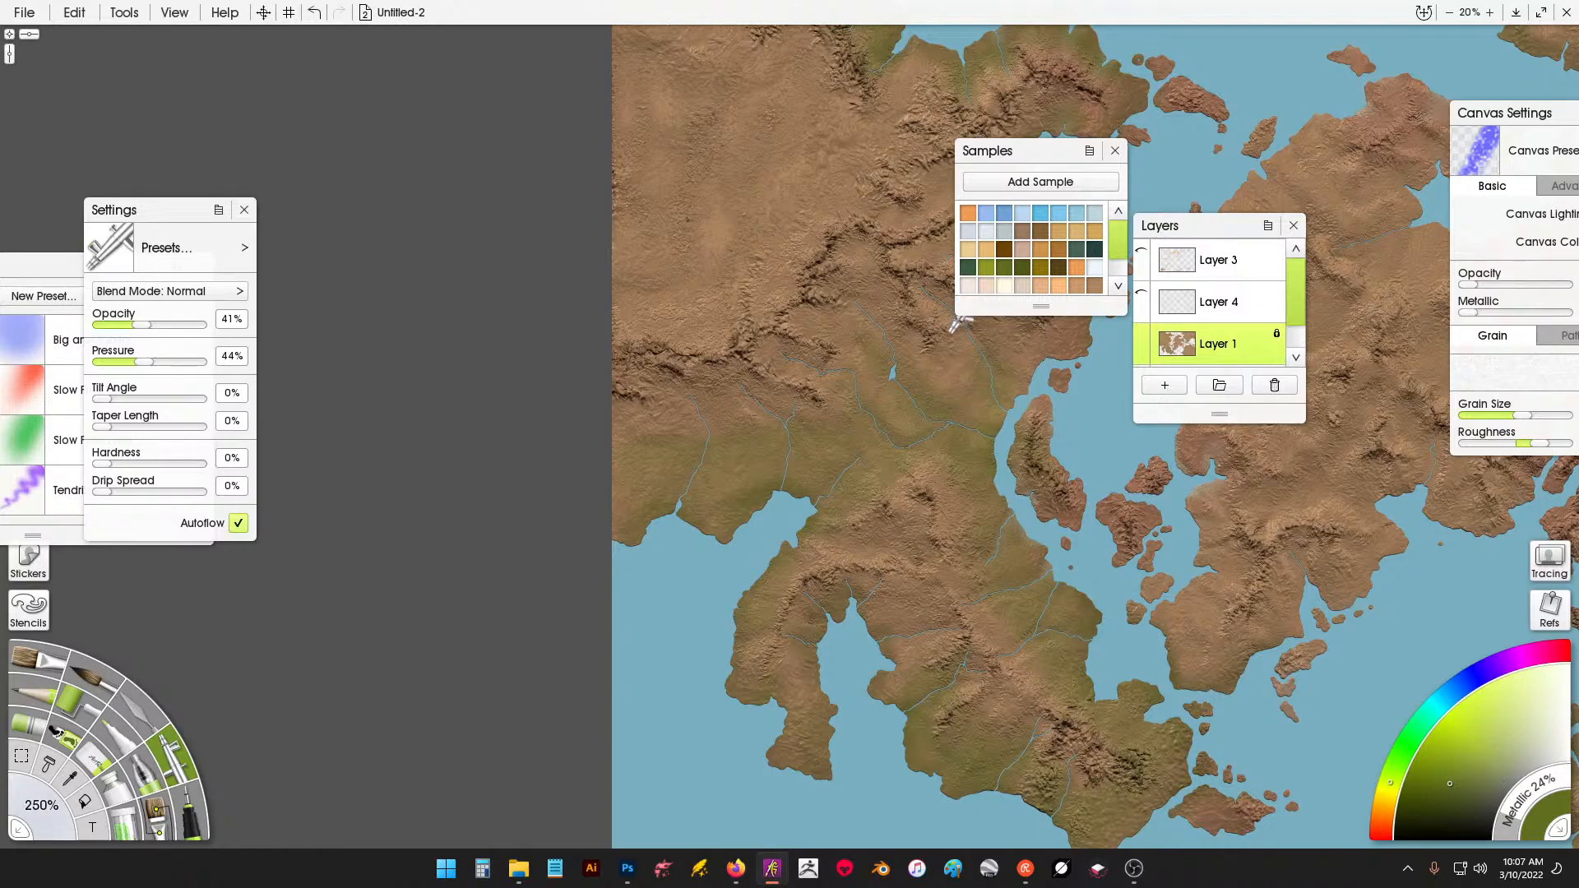
# Airbrush olive green along the river valleys of the northeastern and southeastern landmasses.
pyautogui.moveTo(959, 324)
pyautogui.mouseDown()
pyautogui.moveTo(899, 511)
pyautogui.moveTo(629, 530)
pyautogui.mouseUp()
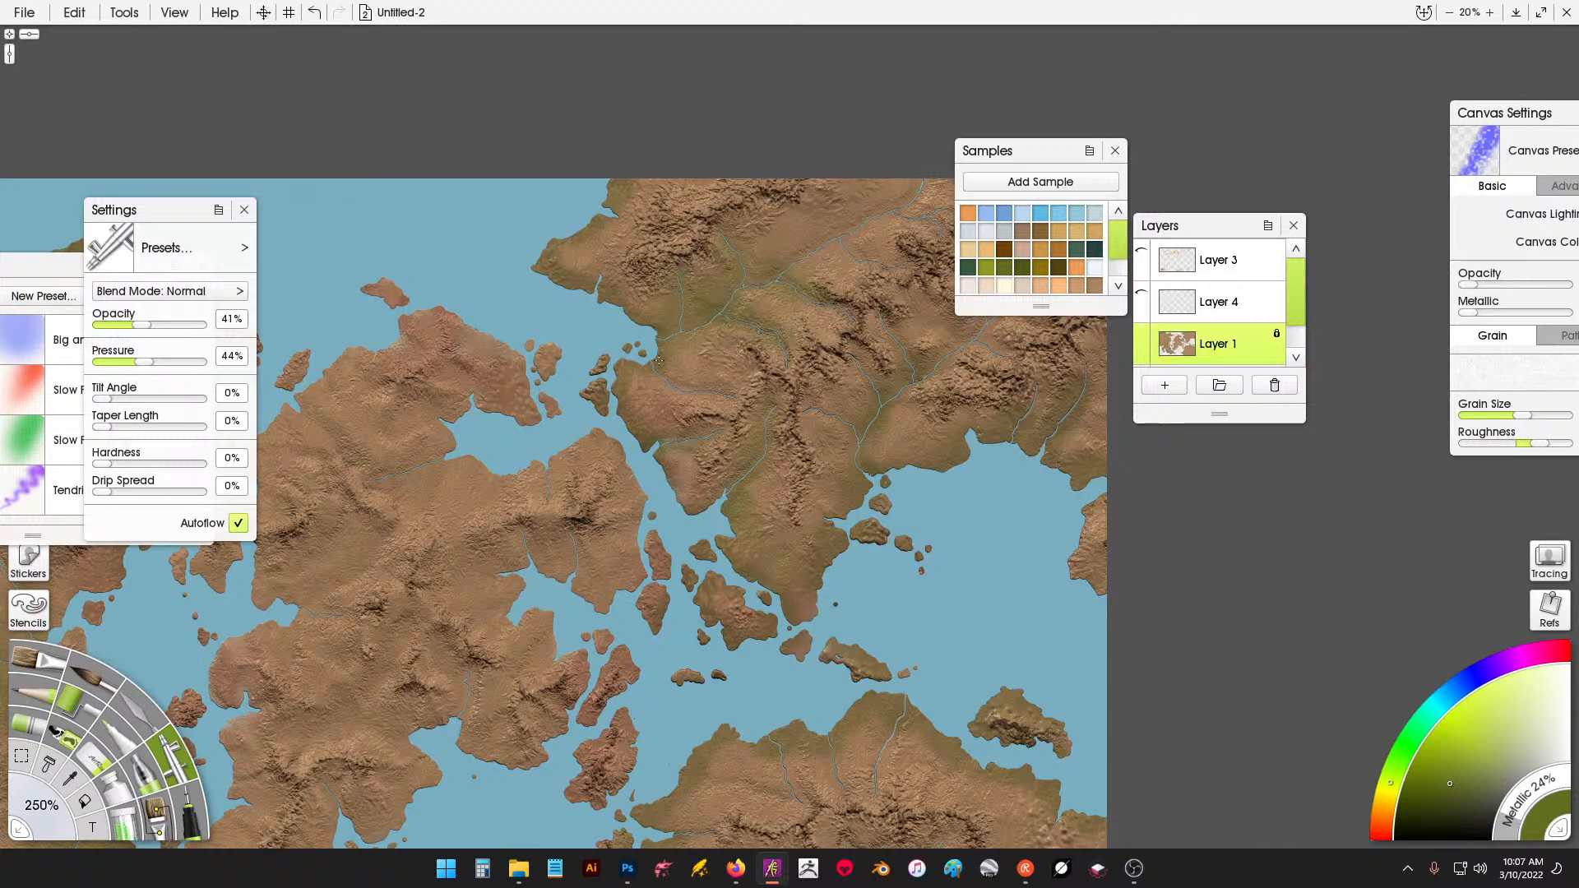
pyautogui.moveTo(755, 356); pyautogui.dragTo(679, 388)
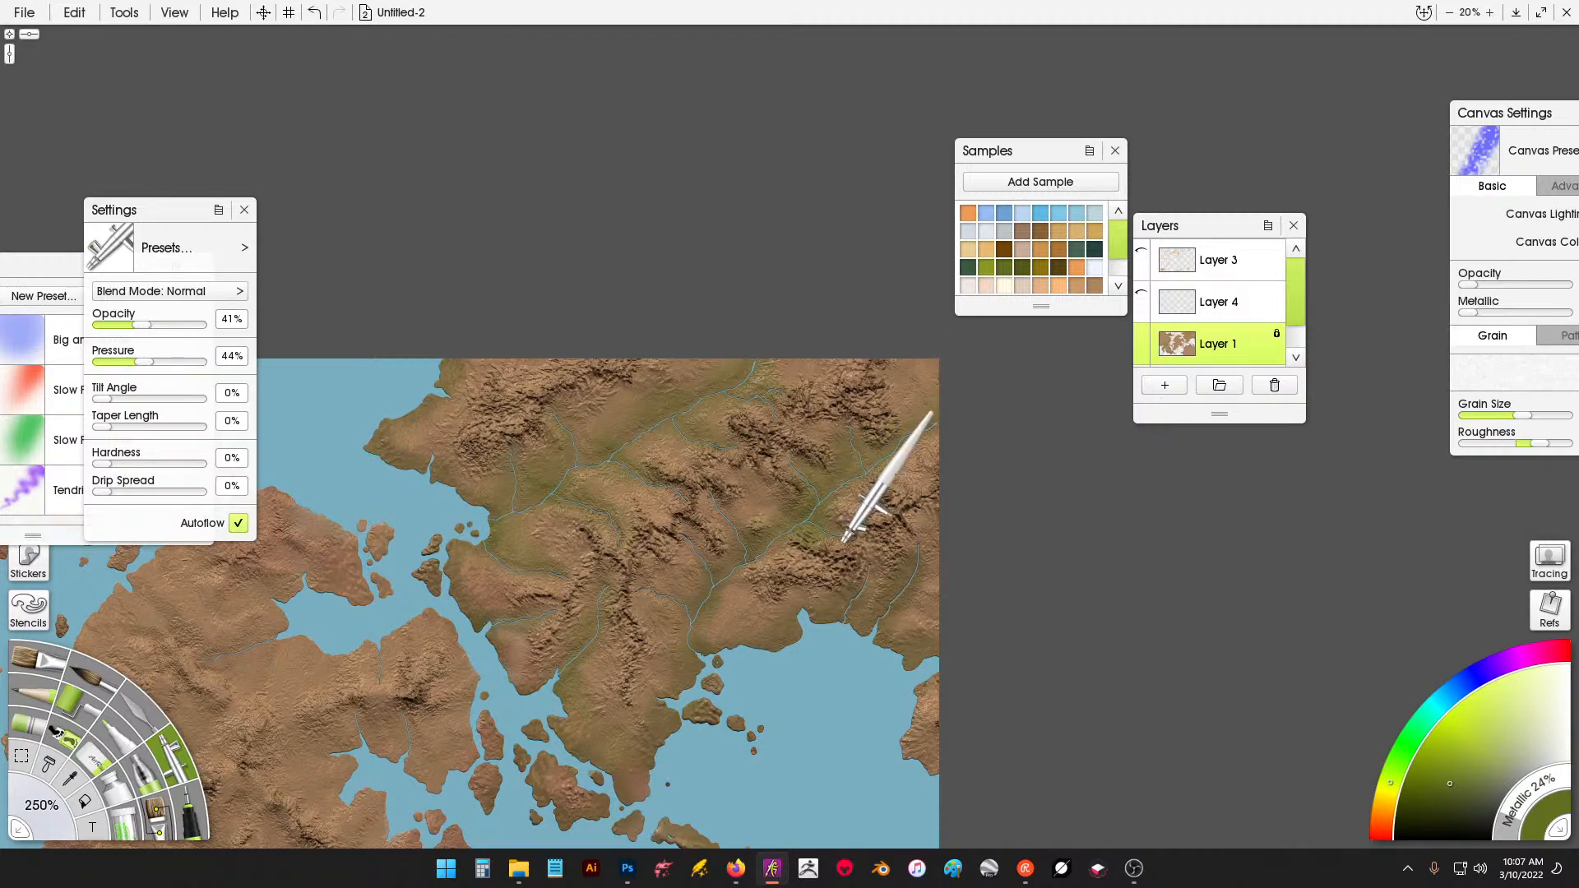
pyautogui.moveTo(723, 681); pyautogui.dragTo(759, 261)
pyautogui.moveTo(725, 601); pyautogui.dragTo(772, 469)
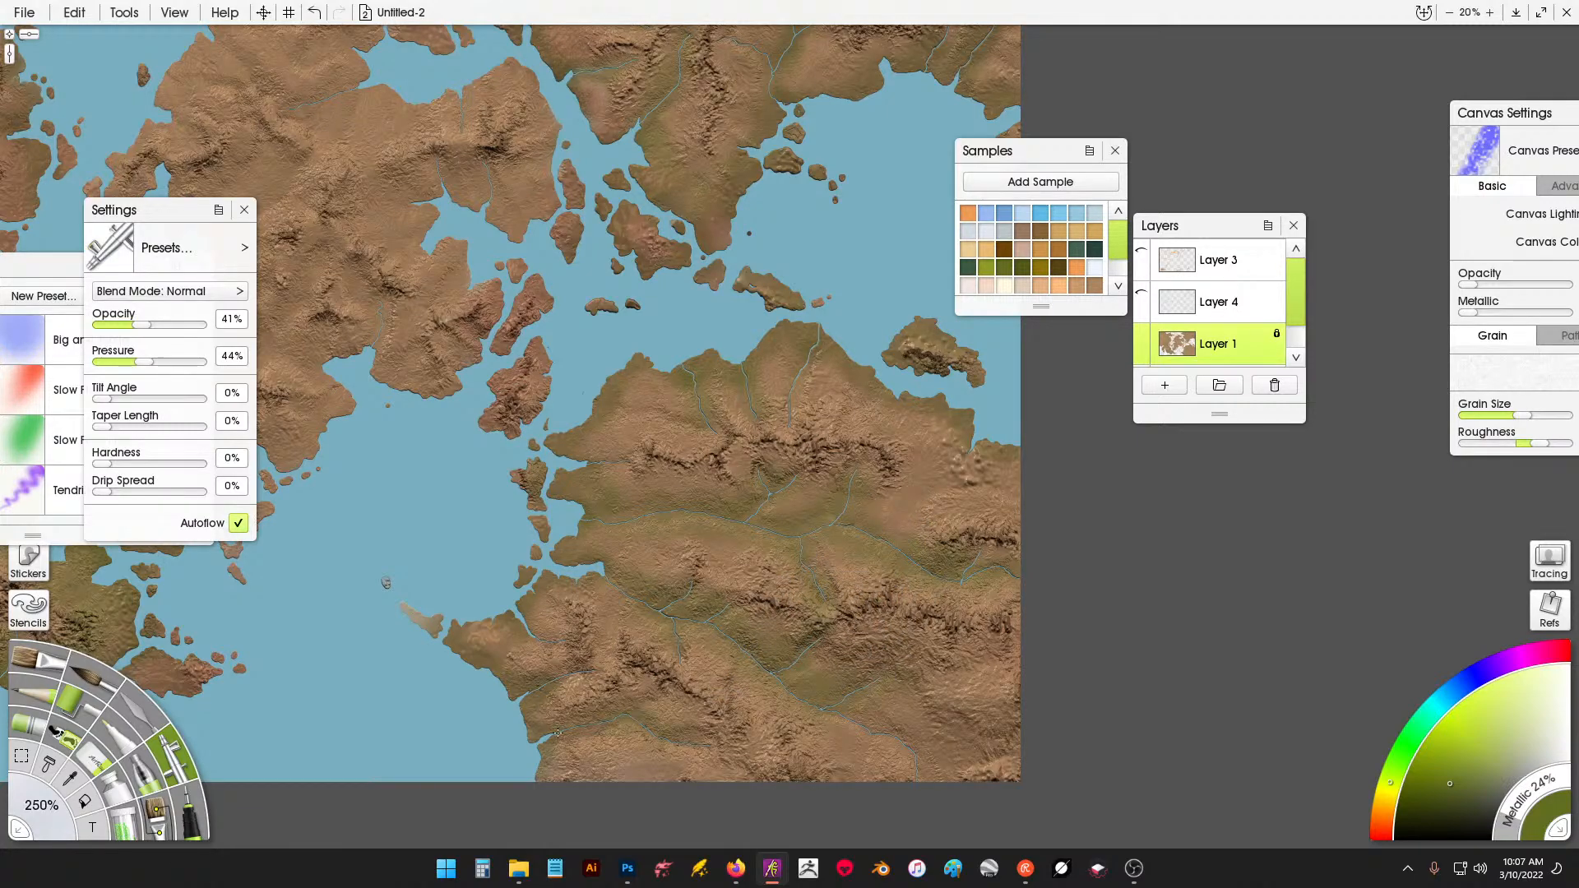
# Airbrush olive green around the inlets and valleys of the central landmass.
pyautogui.moveTo(602, 510); pyautogui.dragTo(984, 577)
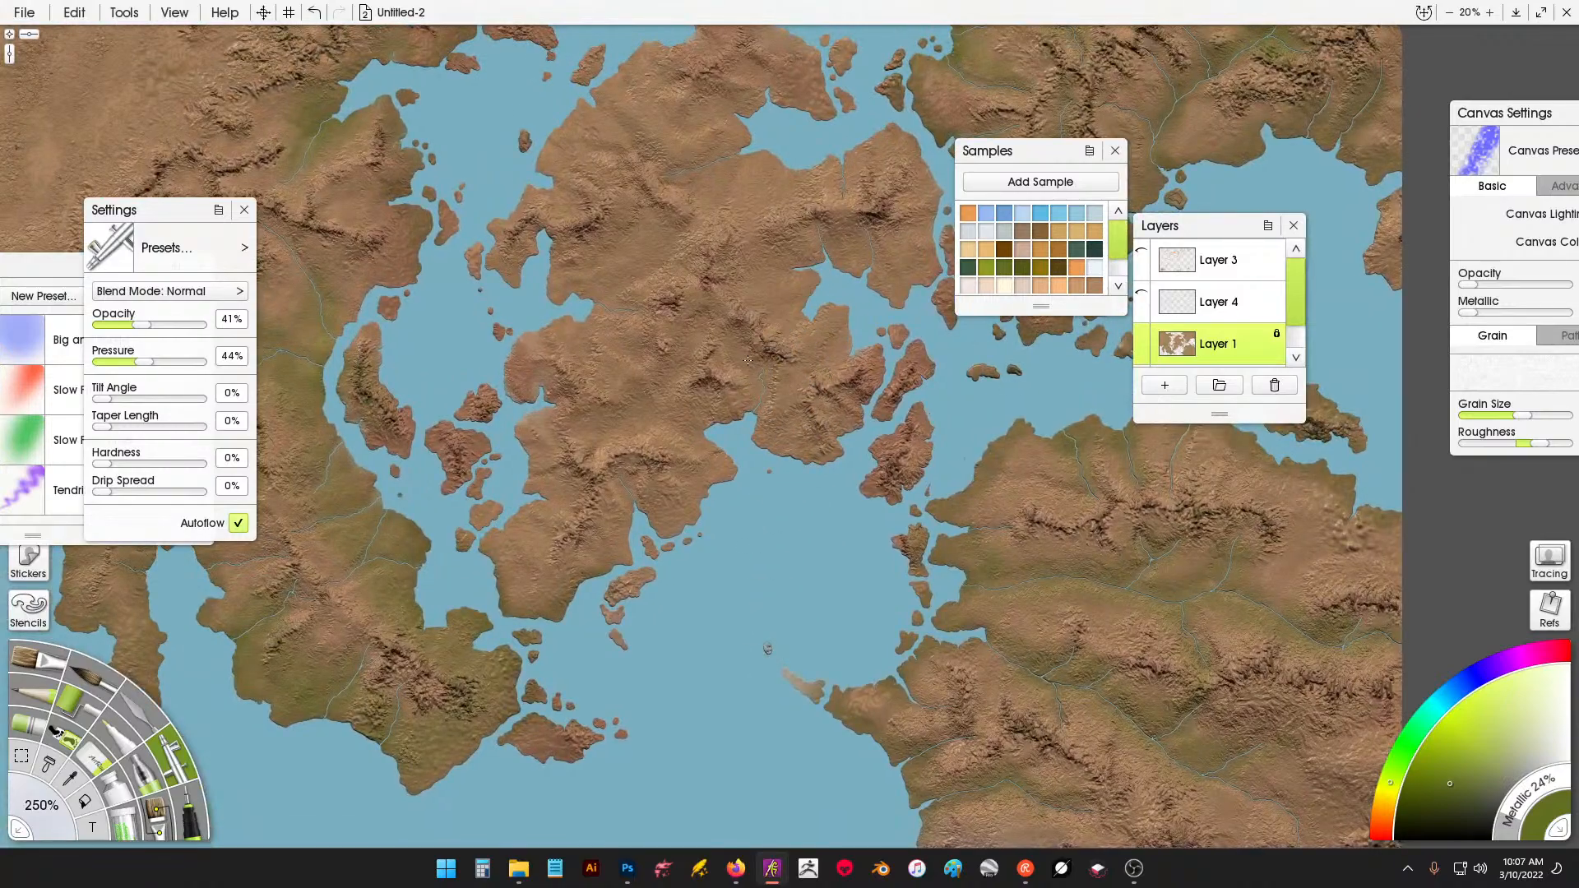
pyautogui.moveTo(623, 367); pyautogui.dragTo(625, 434)
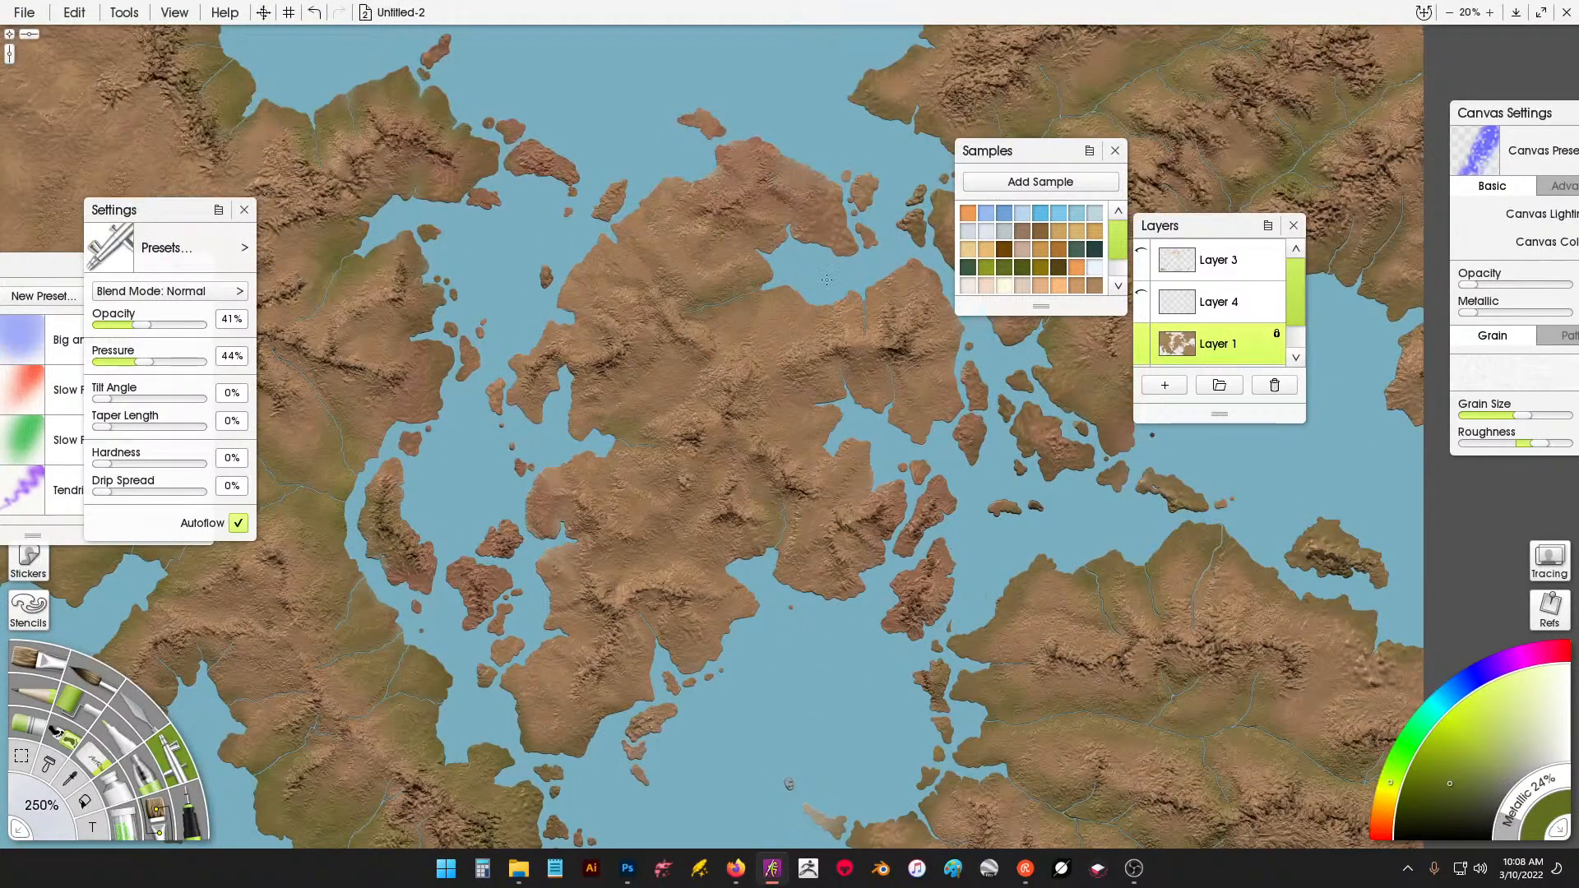
pyautogui.moveTo(843, 296); pyautogui.dragTo(862, 310)
pyautogui.moveTo(850, 378); pyautogui.dragTo(886, 401)
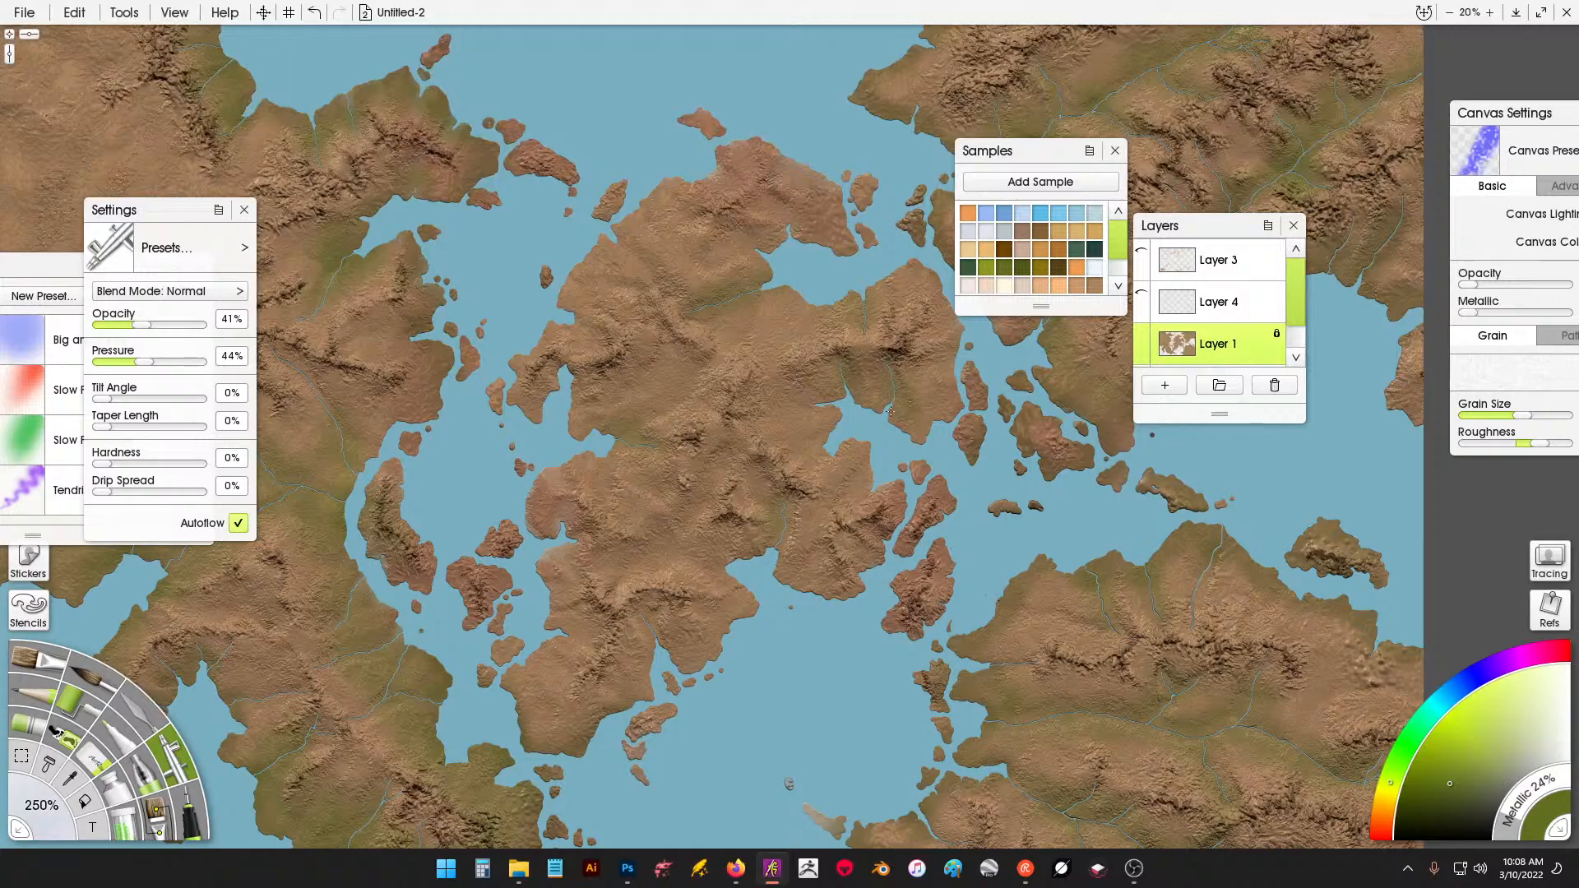
pyautogui.moveTo(617, 627); pyautogui.dragTo(812, 653)
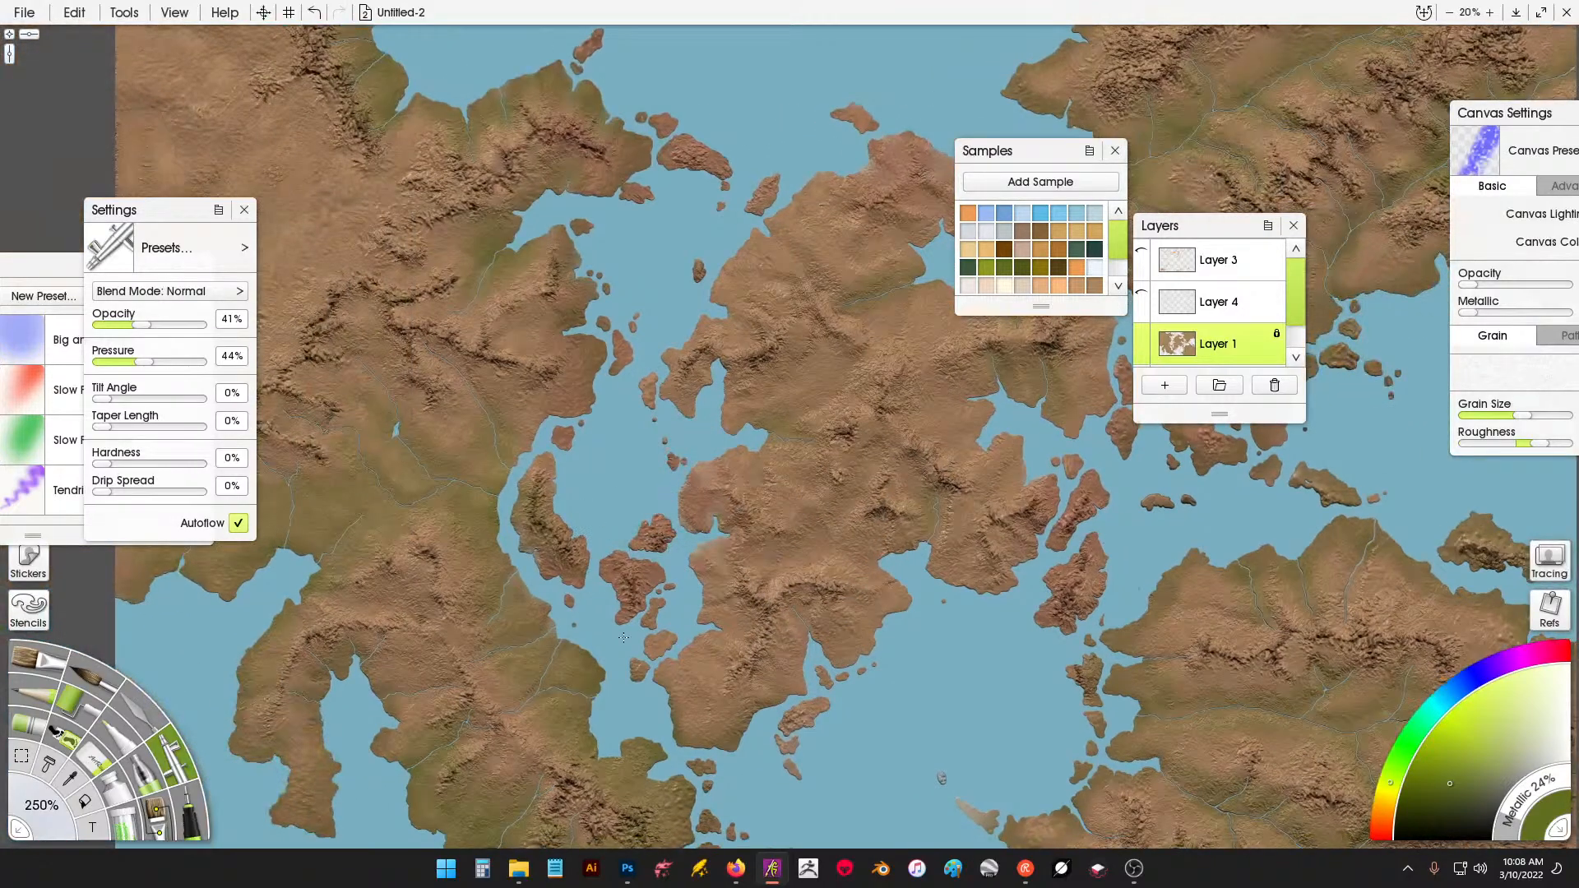
pyautogui.moveTo(741, 707); pyautogui.dragTo(663, 418)
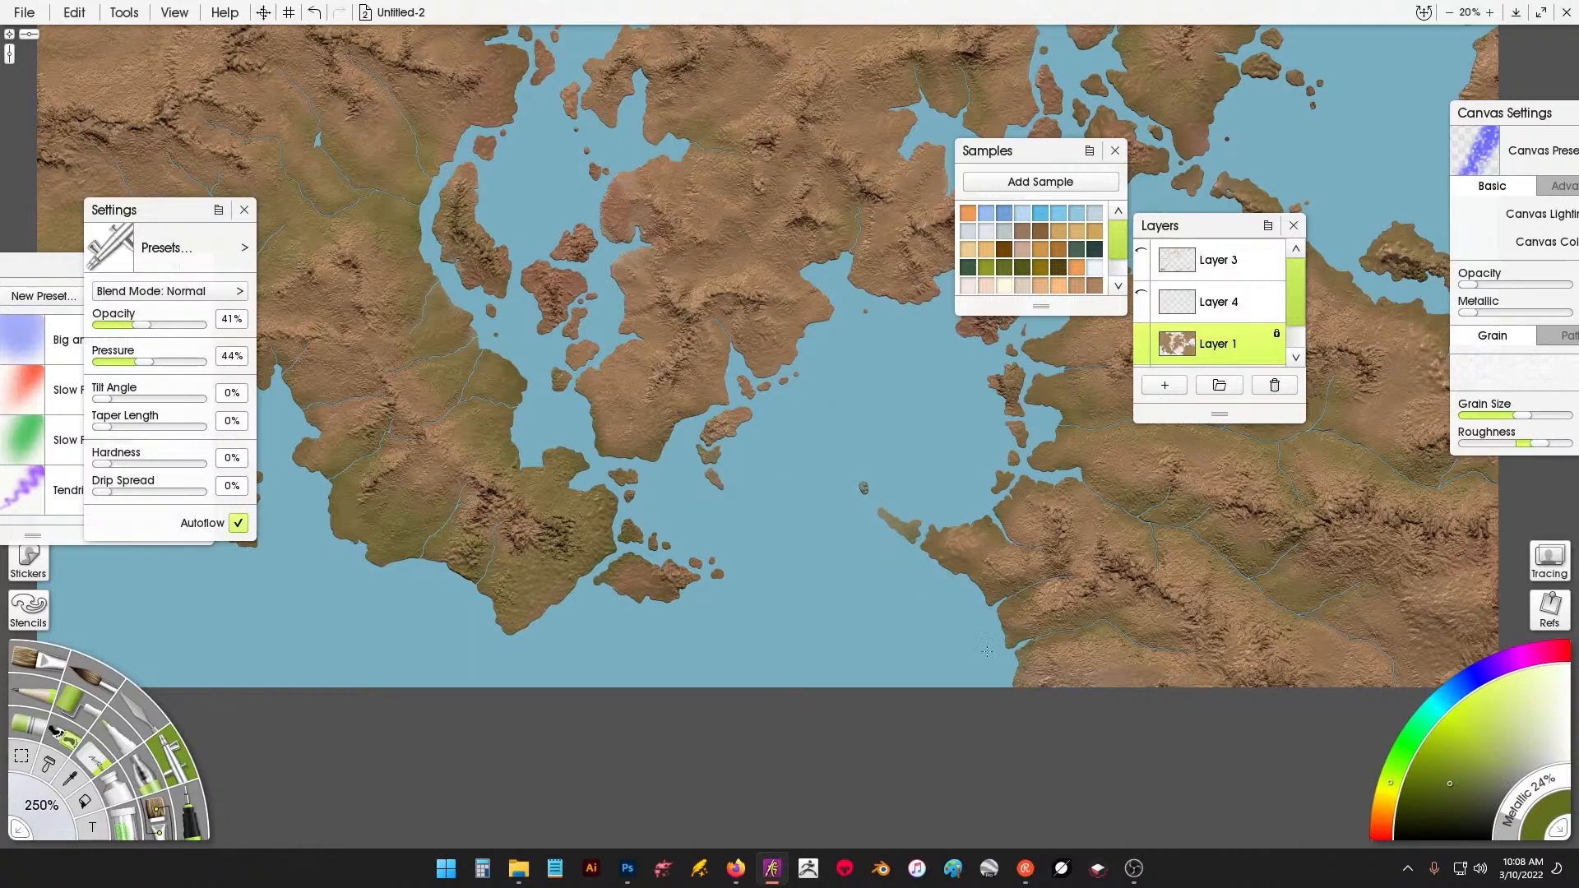
# Touch up the northeastern river valley, the land at the map's eastern edge and the northern islands with olive green.
pyautogui.scroll(5, 966, 407)
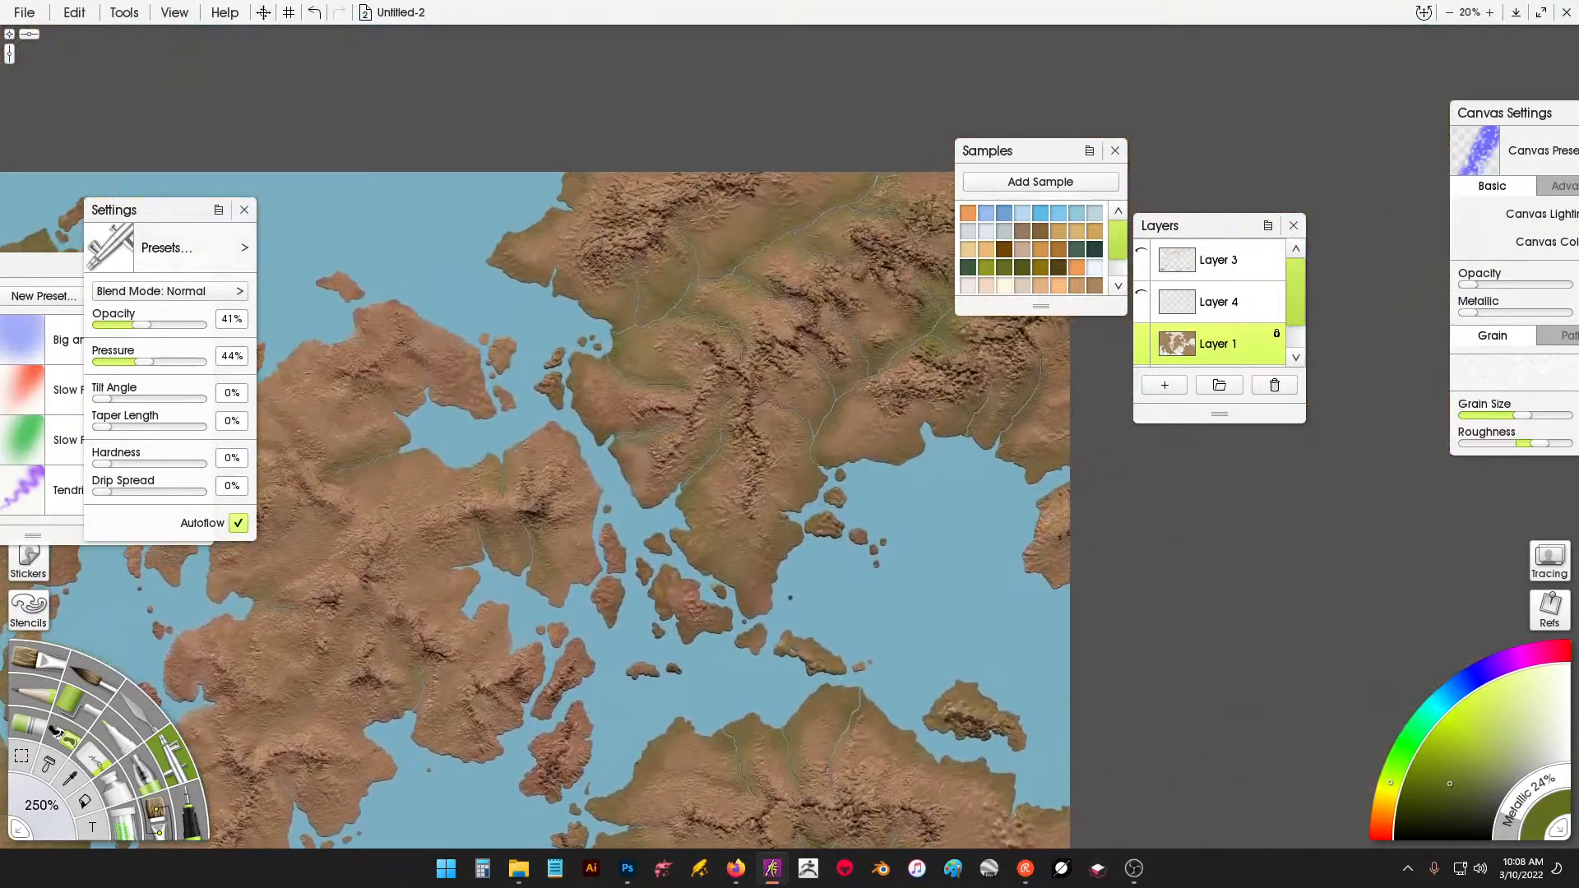
pyautogui.moveTo(844, 486); pyautogui.dragTo(777, 509)
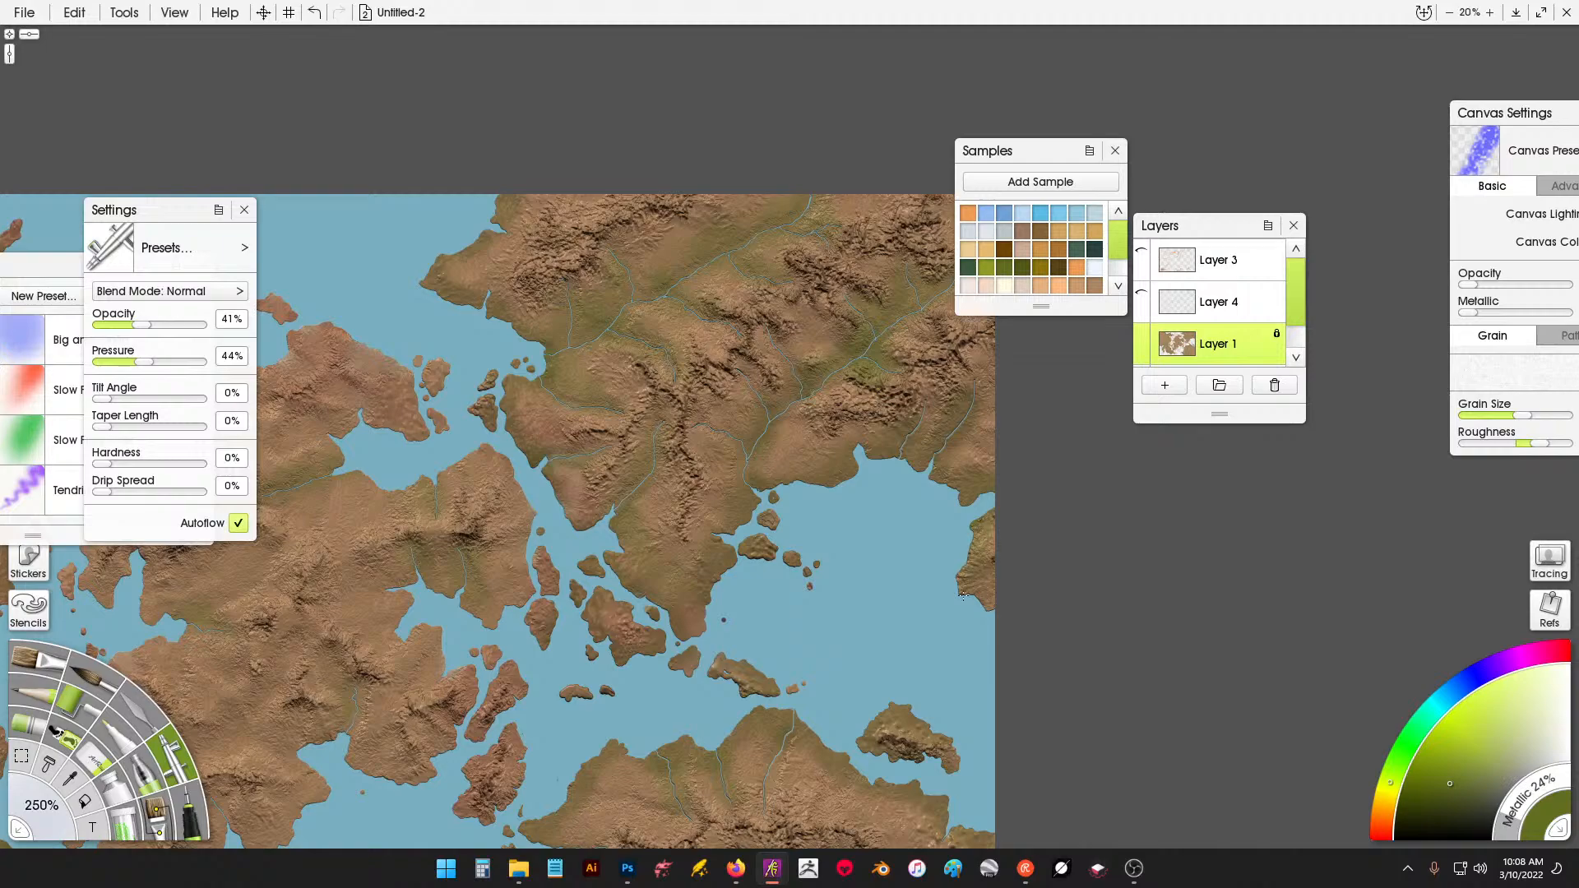
pyautogui.scroll(-5, 576, 457)
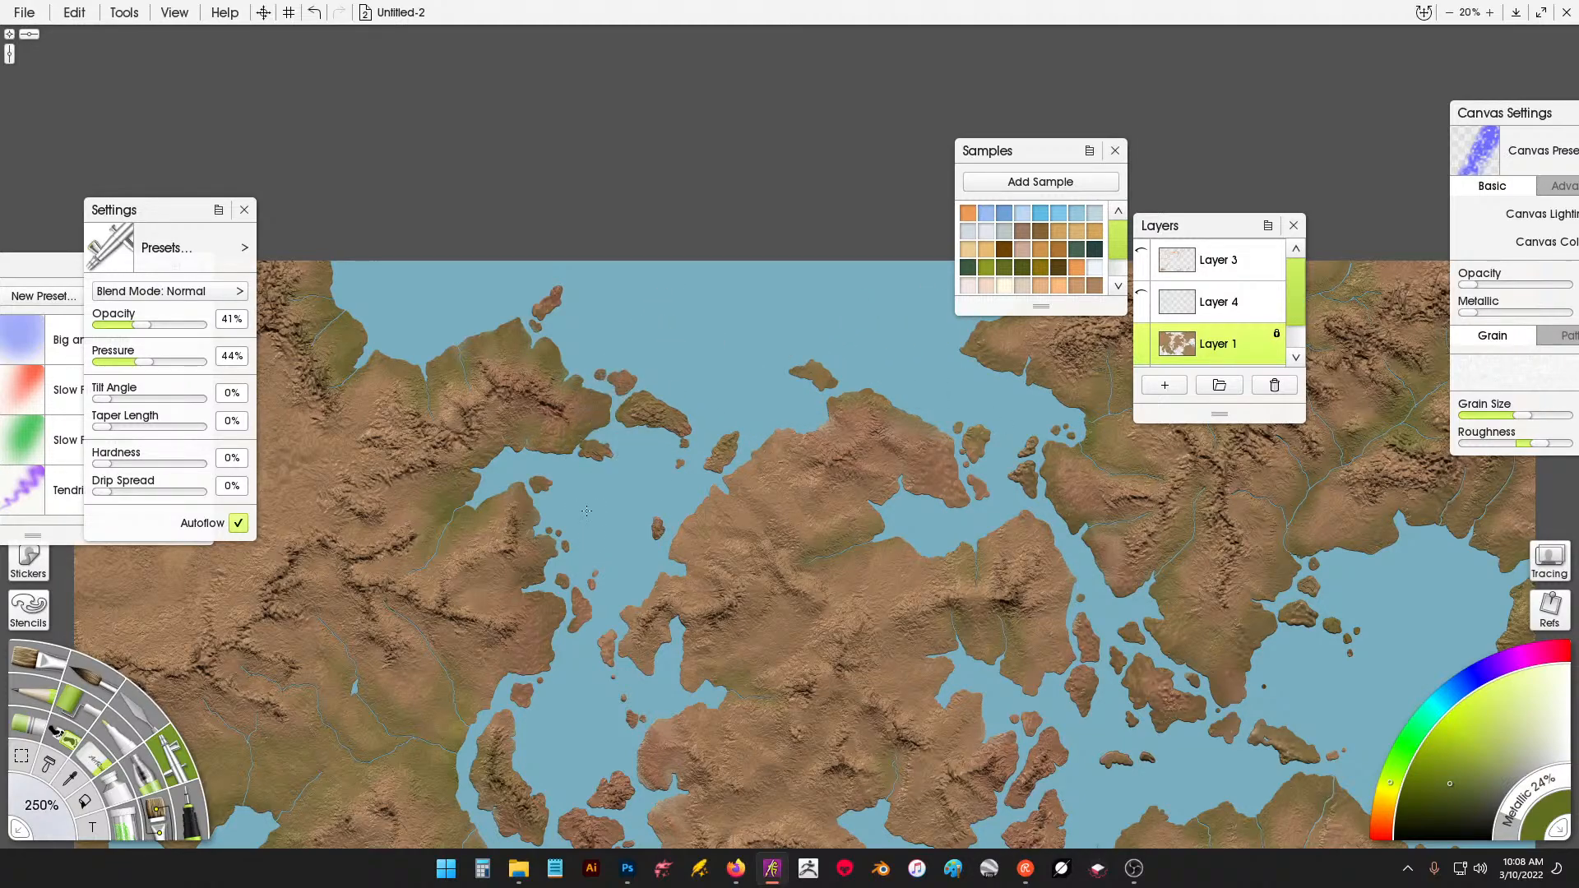
pyautogui.scroll(3, 469, 535)
pyautogui.moveTo(670, 444); pyautogui.dragTo(834, 436)
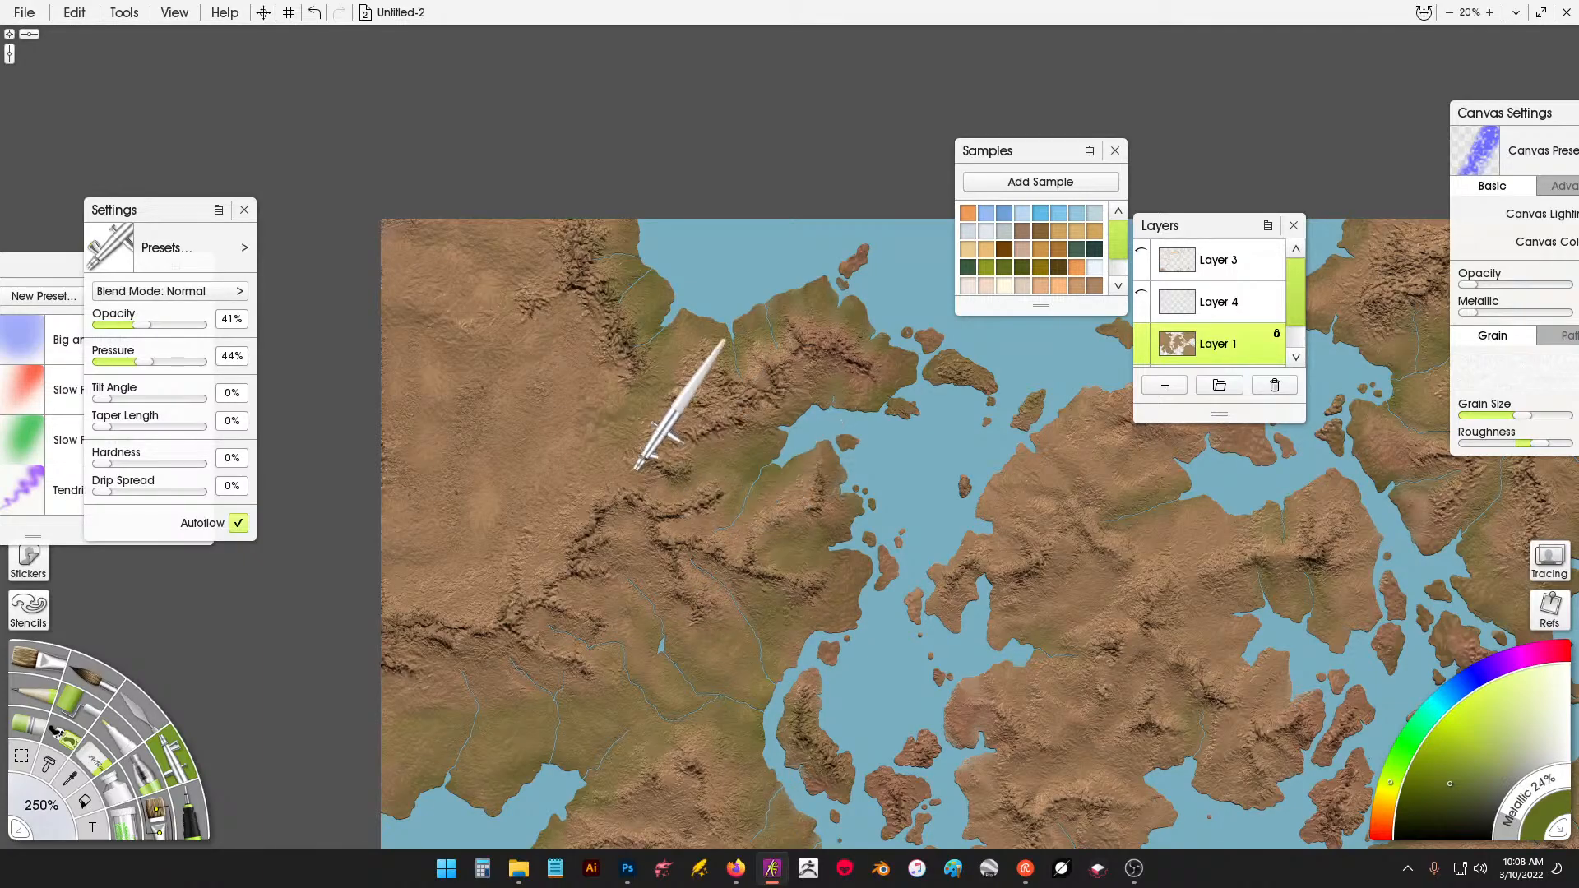
# Switch the Airbrush to a light tan sample and undo the last stroke.
pyautogui.scroll(-5, 564, 430)
pyautogui.scroll(2, 650, 387)
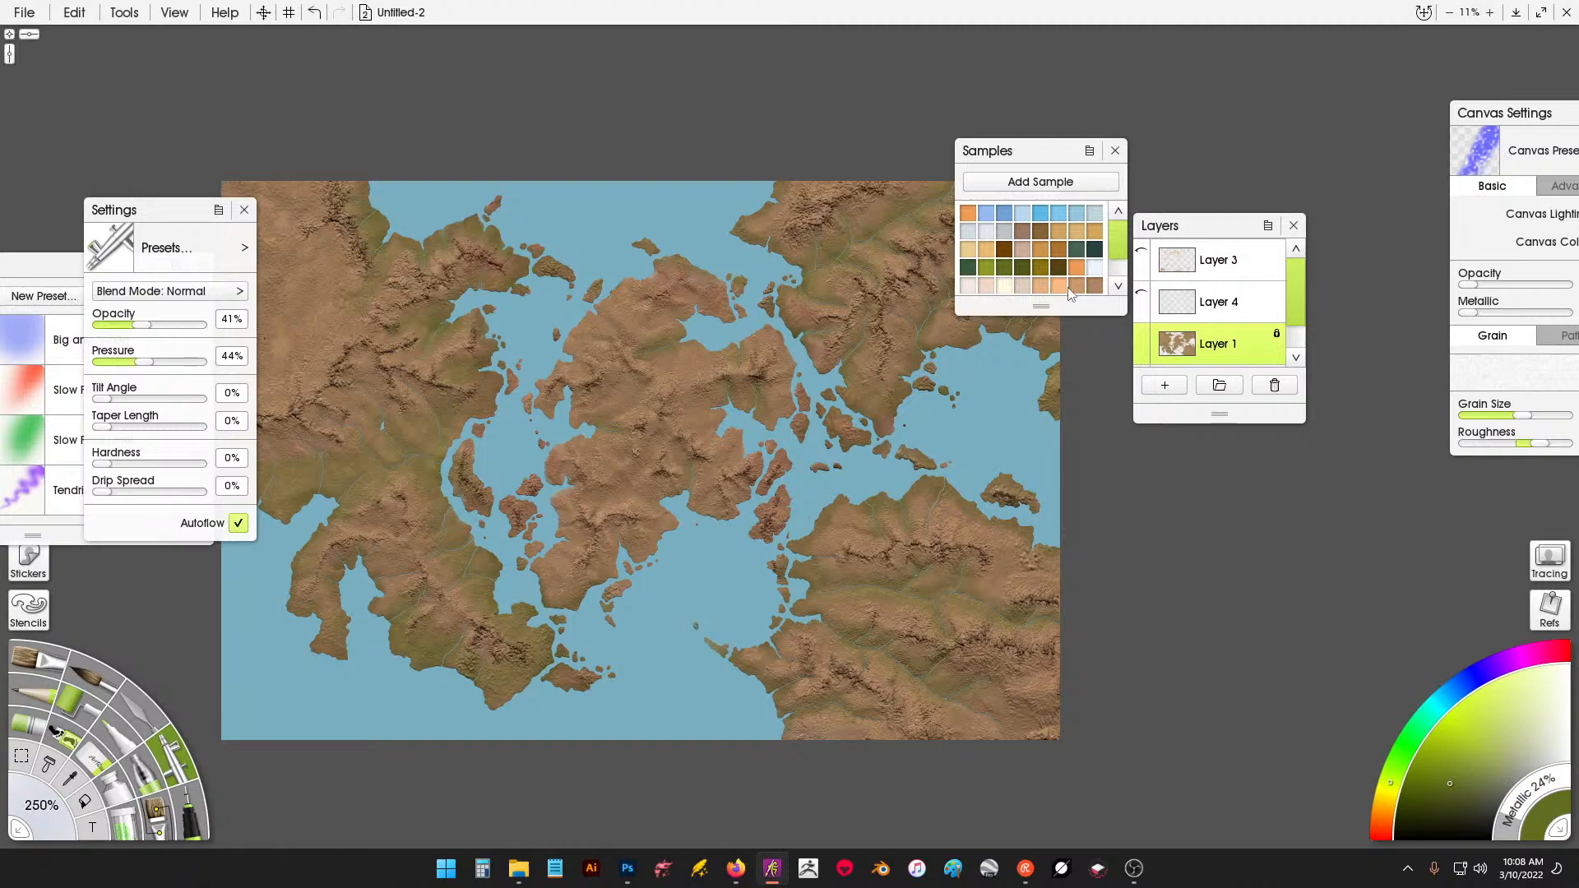
pyautogui.click(1041, 289)
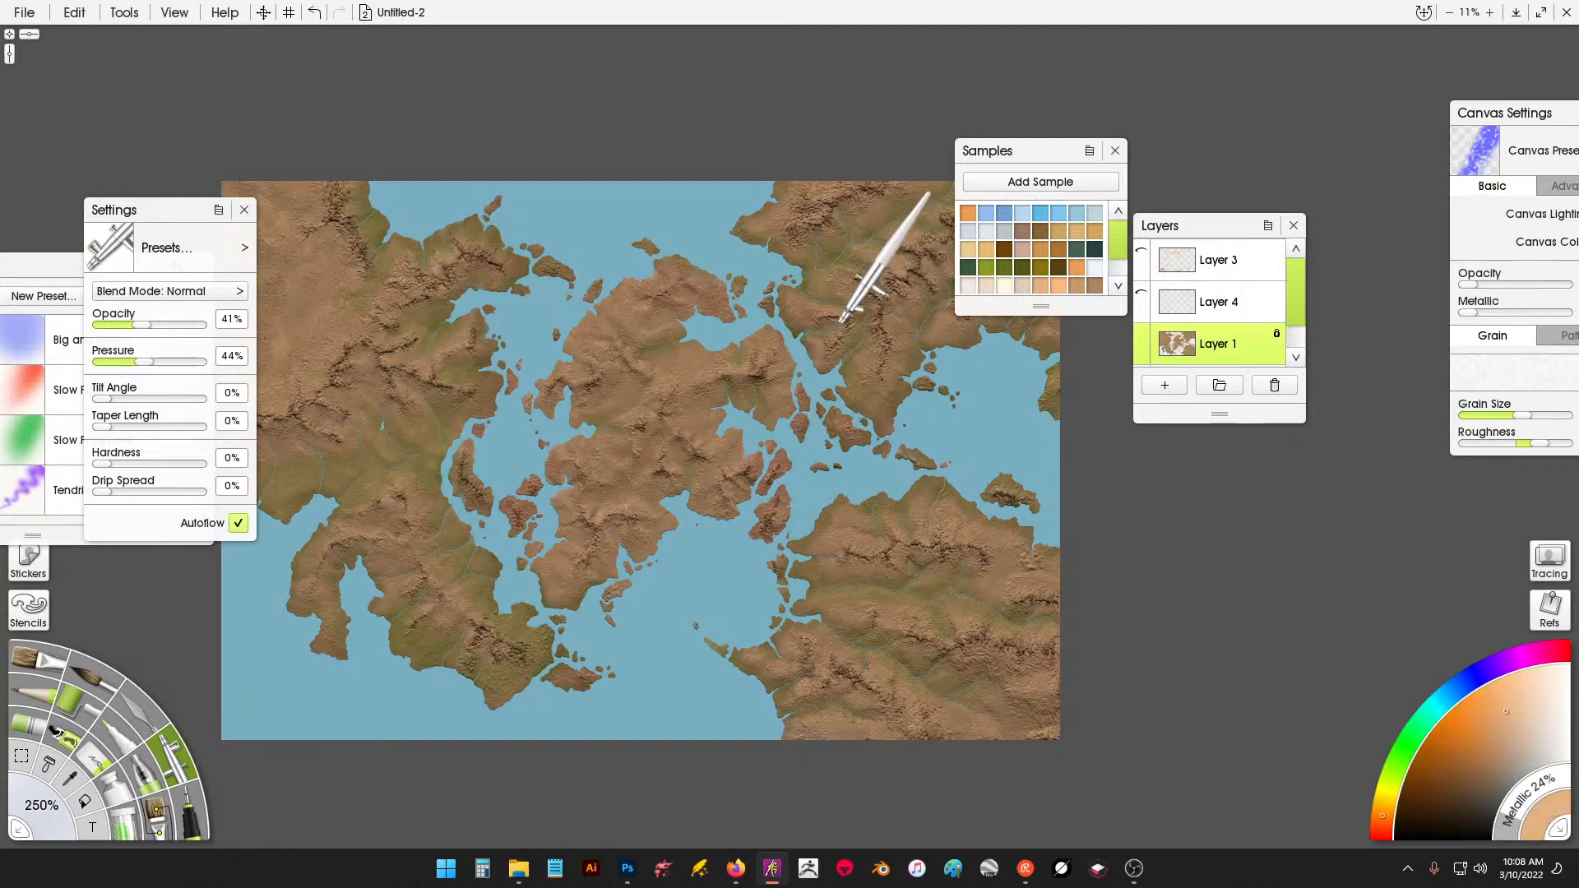
pyautogui.hotkey('ctrl', 'z')
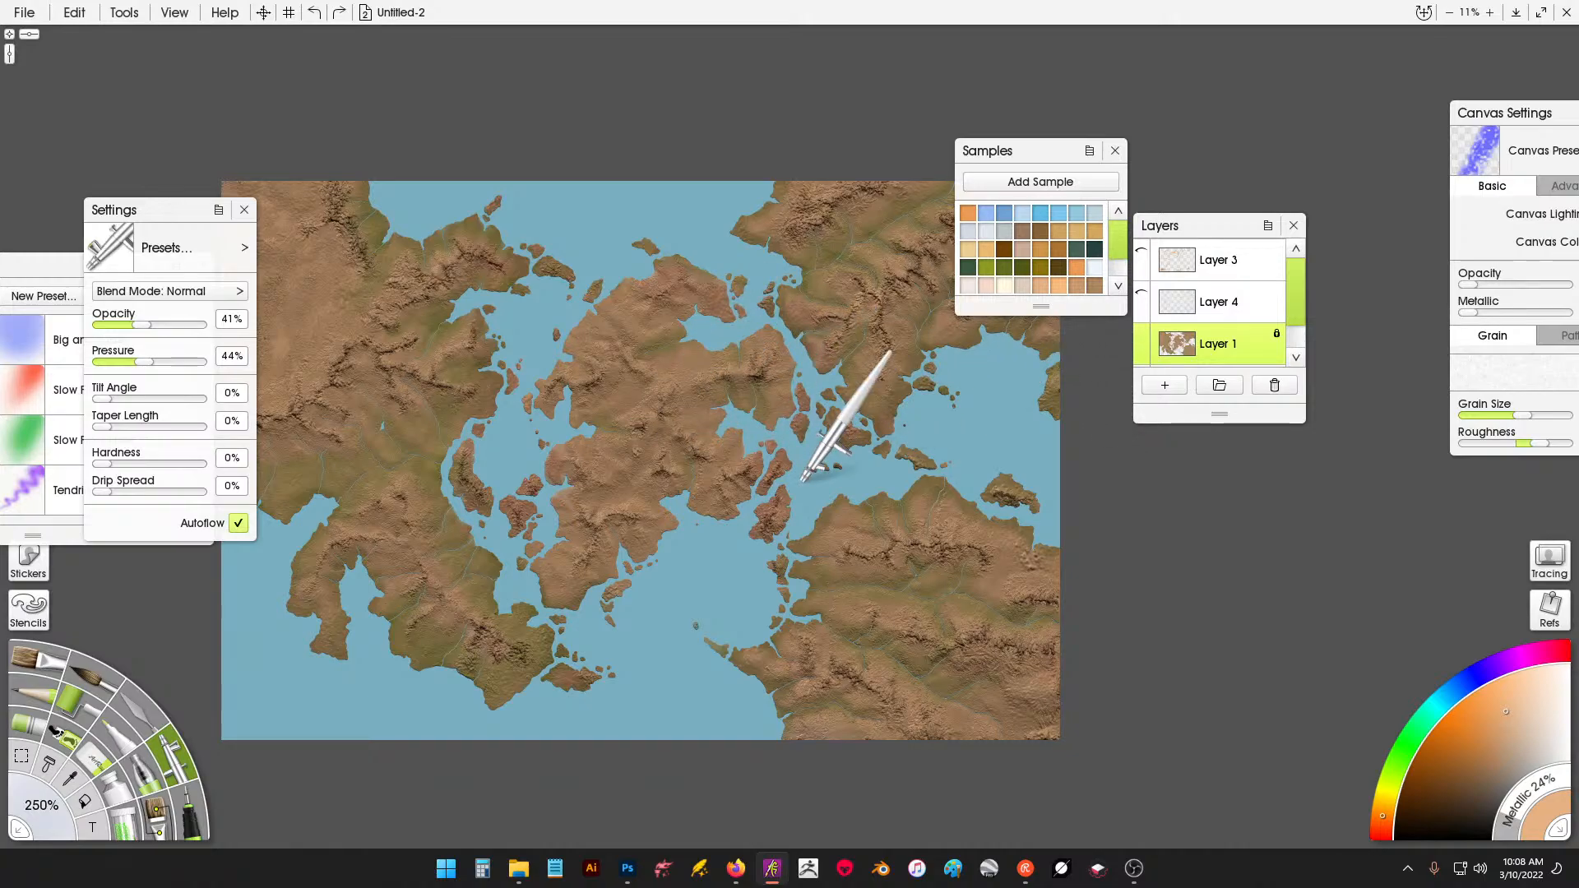
# Airbrush light tan highlights over the mountain ridges and interior of the central landmass.
pyautogui.scroll(5, 802, 478)
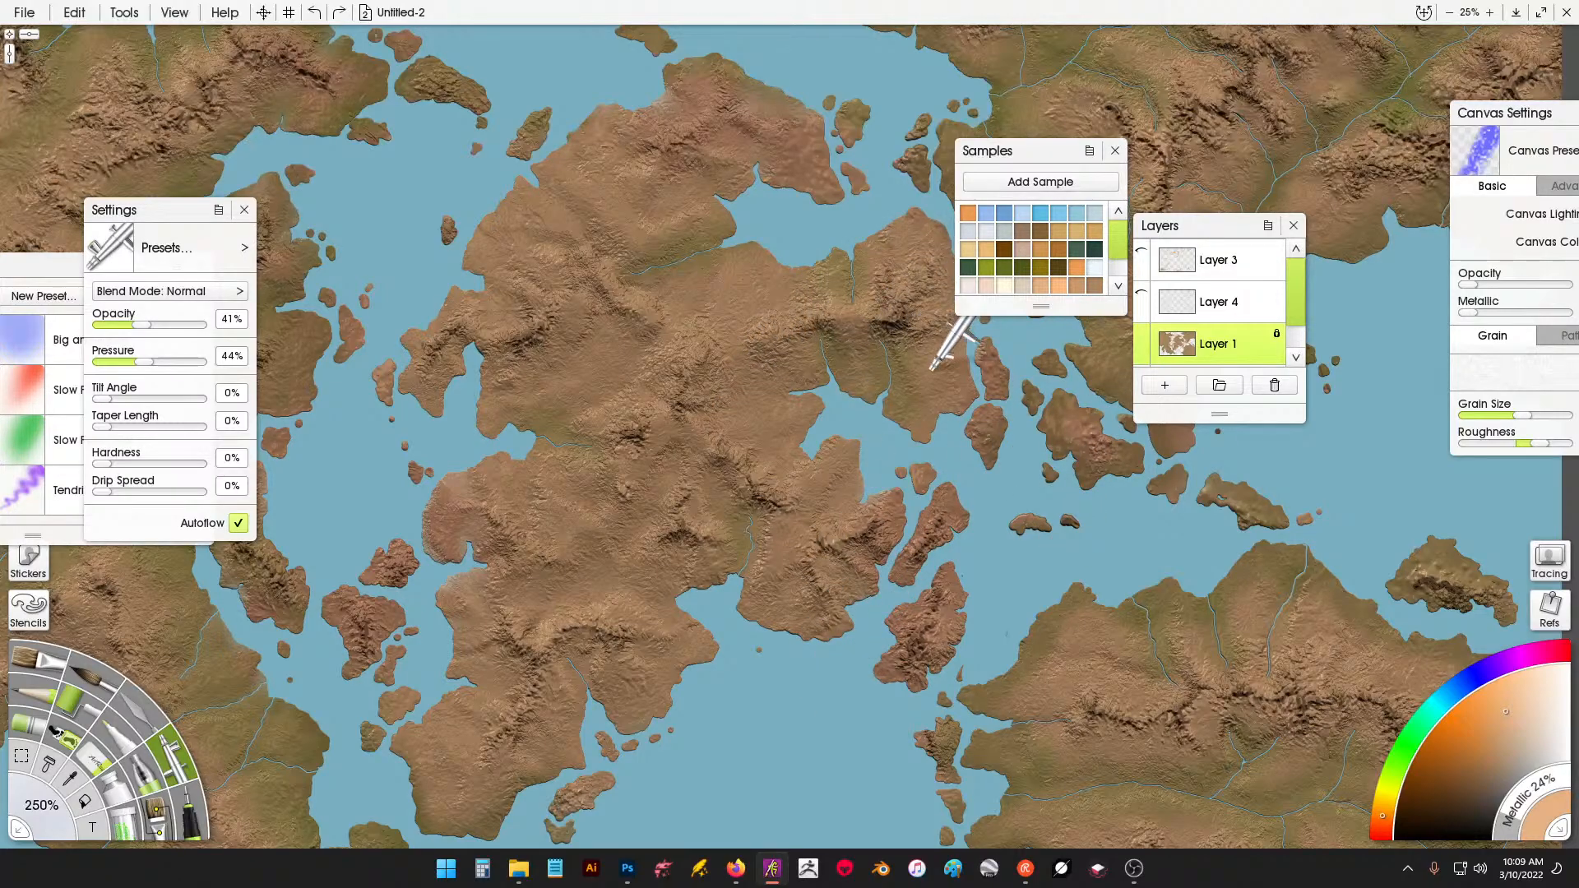
pyautogui.moveTo(928, 355)
pyautogui.mouseDown()
pyautogui.moveTo(914, 393)
pyautogui.moveTo(928, 349)
pyautogui.moveTo(945, 360)
pyautogui.moveTo(915, 326)
pyautogui.moveTo(850, 351)
pyautogui.mouseUp()
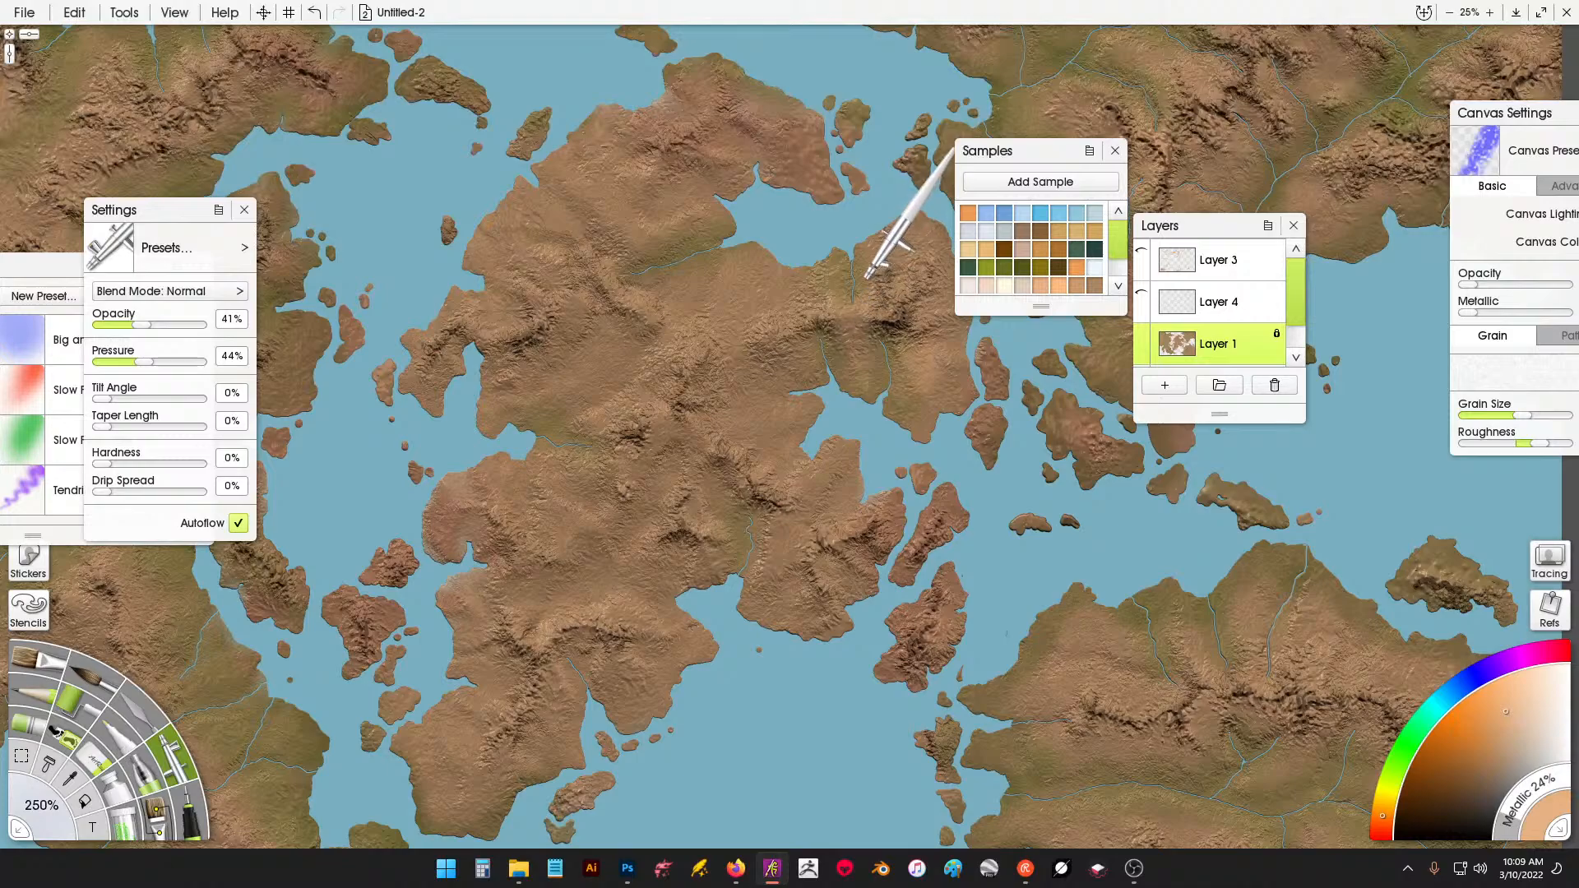
pyautogui.moveTo(932, 298)
pyautogui.mouseDown()
pyautogui.moveTo(891, 333)
pyautogui.moveTo(799, 313)
pyautogui.mouseUp()
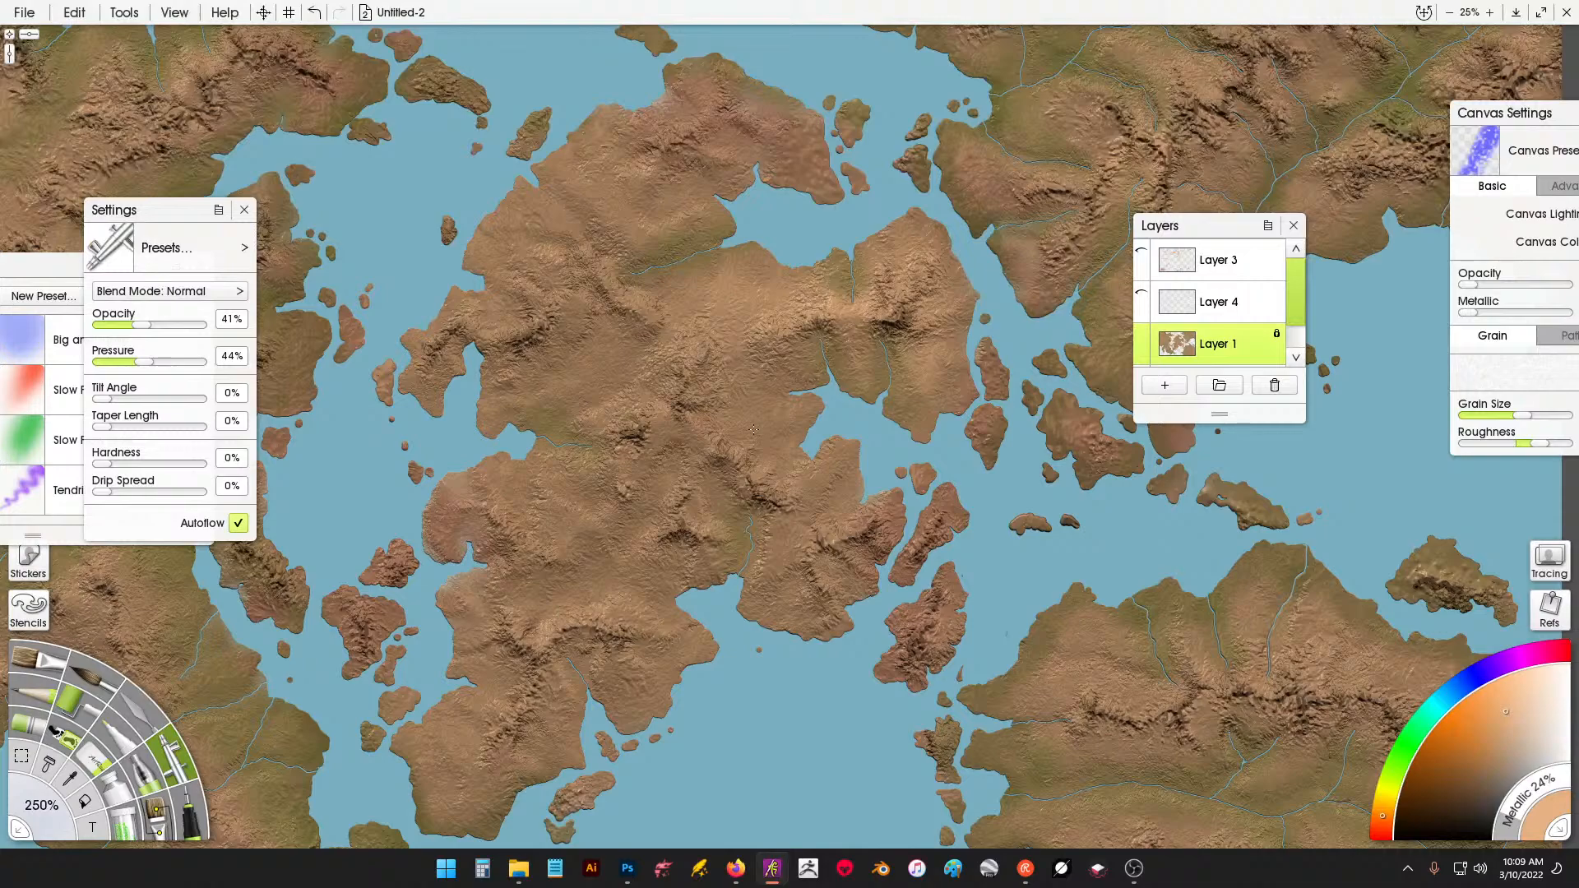
pyautogui.moveTo(781, 410); pyautogui.dragTo(810, 413)
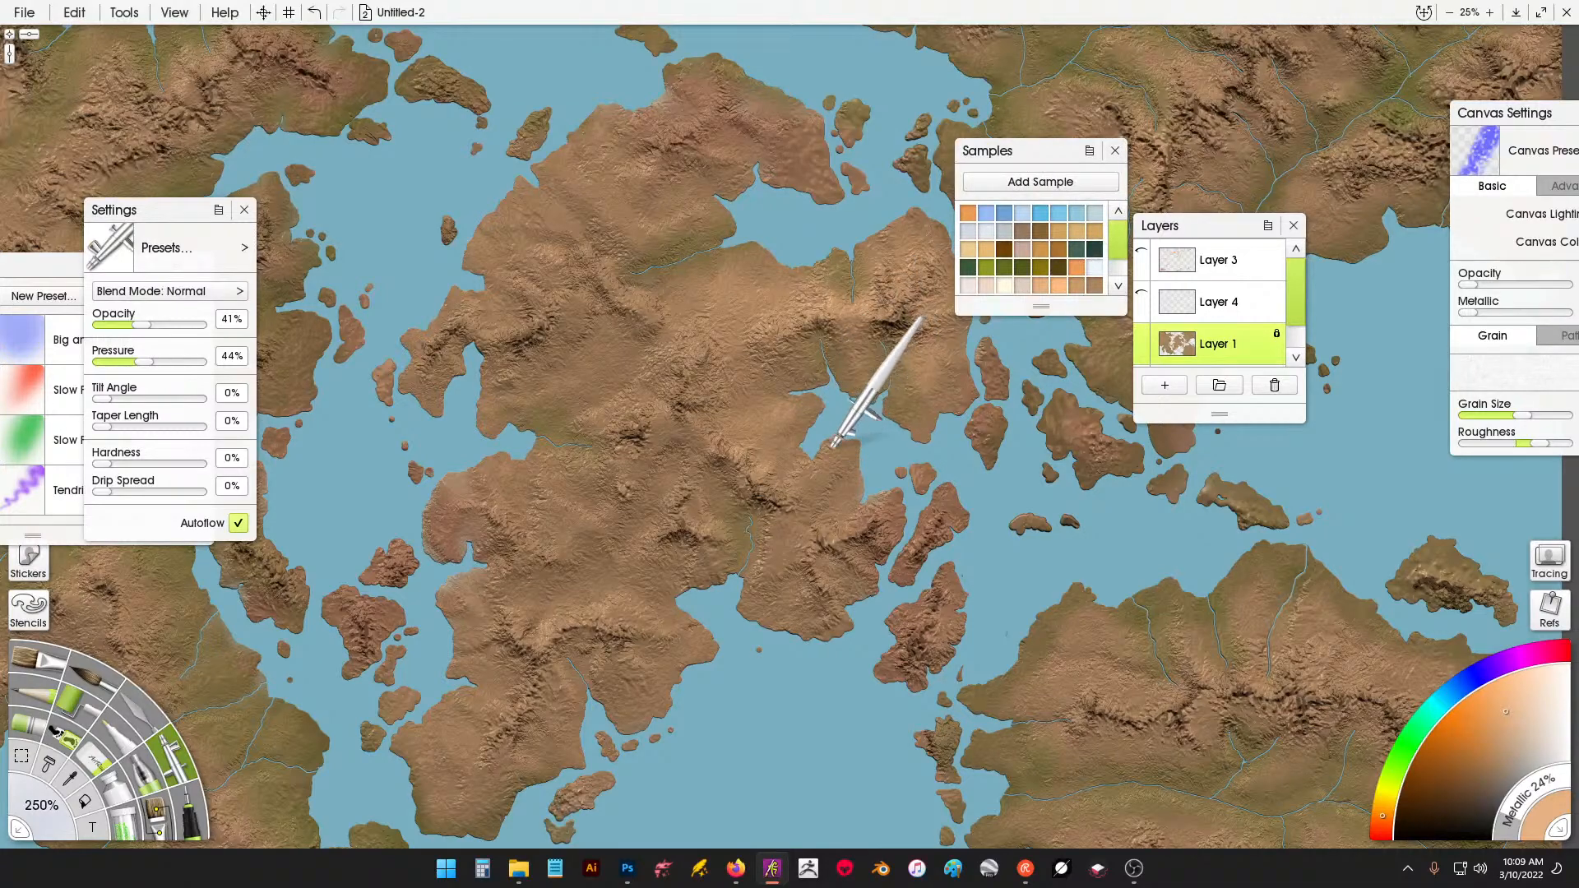
pyautogui.moveTo(805, 488)
pyautogui.mouseDown()
pyautogui.moveTo(834, 526)
pyautogui.moveTo(820, 555)
pyautogui.moveTo(845, 544)
pyautogui.moveTo(798, 508)
pyautogui.moveTo(789, 540)
pyautogui.moveTo(764, 469)
pyautogui.moveTo(729, 442)
pyautogui.moveTo(708, 498)
pyautogui.mouseUp()
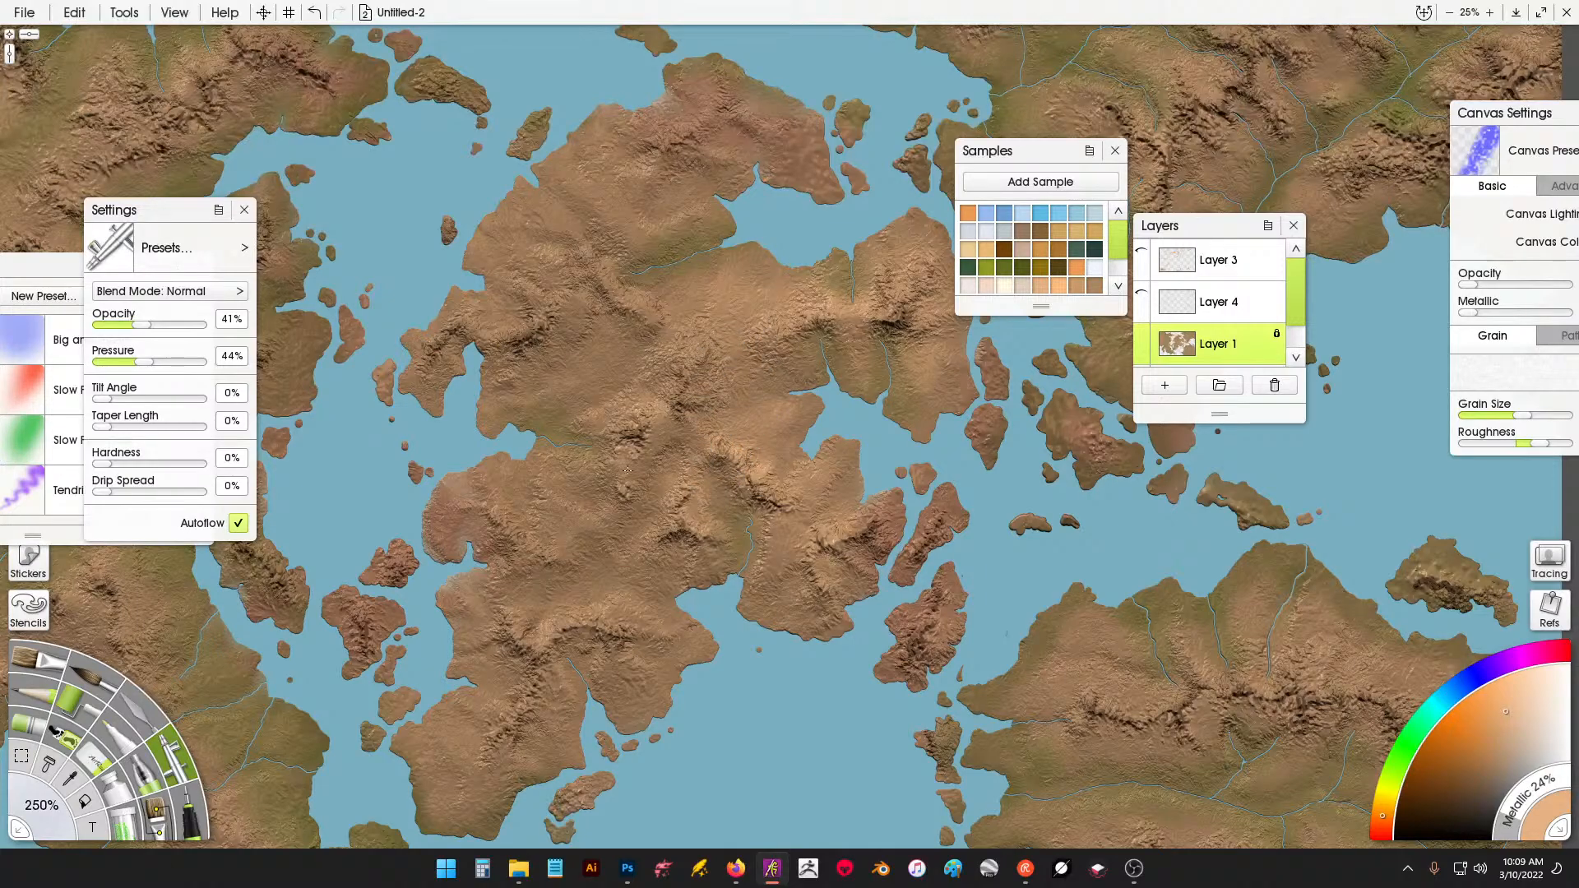
pyautogui.moveTo(589, 520); pyautogui.dragTo(560, 514)
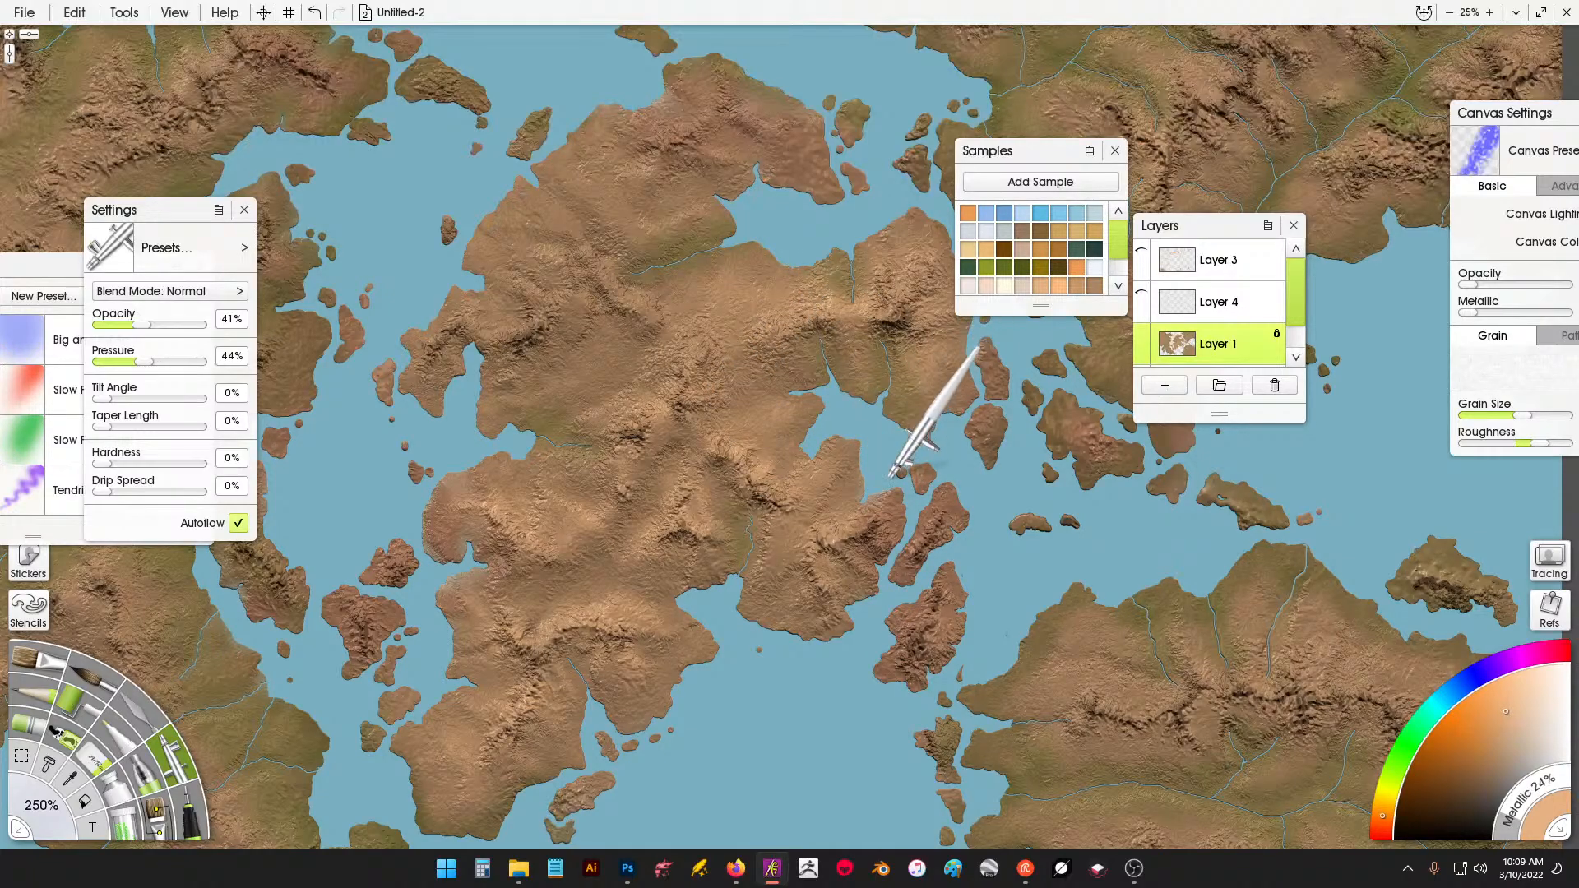
# Airbrush light tan over the highlands and mountain ranges of the northeastern landmass, between its green river valleys.
pyautogui.moveTo(1030, 567)
pyautogui.mouseDown()
pyautogui.moveTo(757, 517)
pyautogui.moveTo(738, 482)
pyautogui.moveTo(773, 459)
pyautogui.mouseUp()
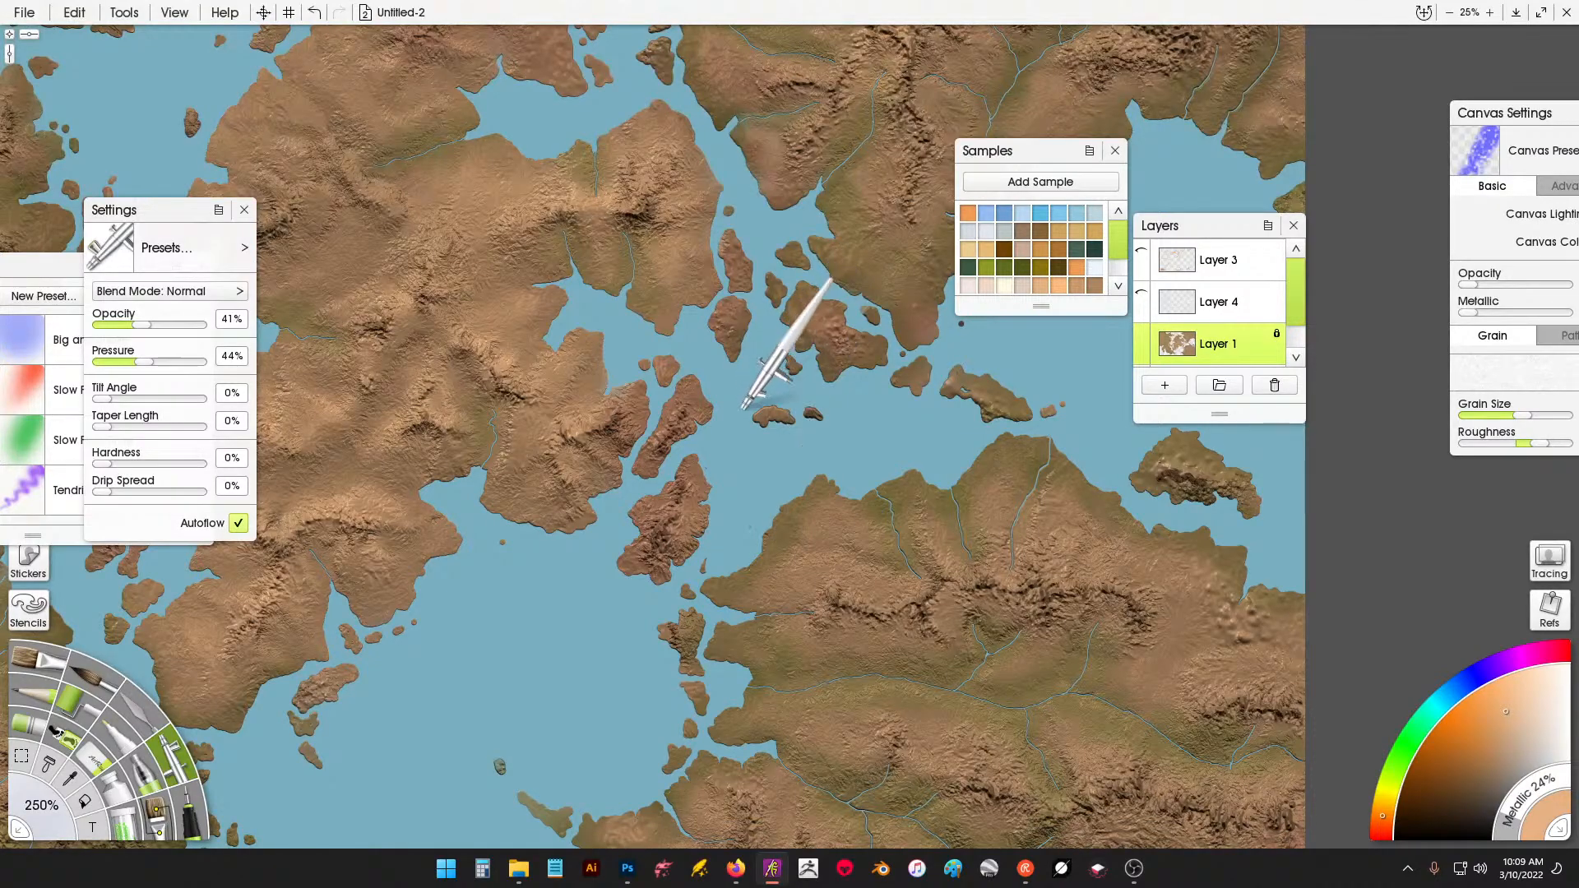
pyautogui.moveTo(821, 479)
pyautogui.mouseDown()
pyautogui.moveTo(933, 440)
pyautogui.moveTo(782, 472)
pyautogui.mouseUp()
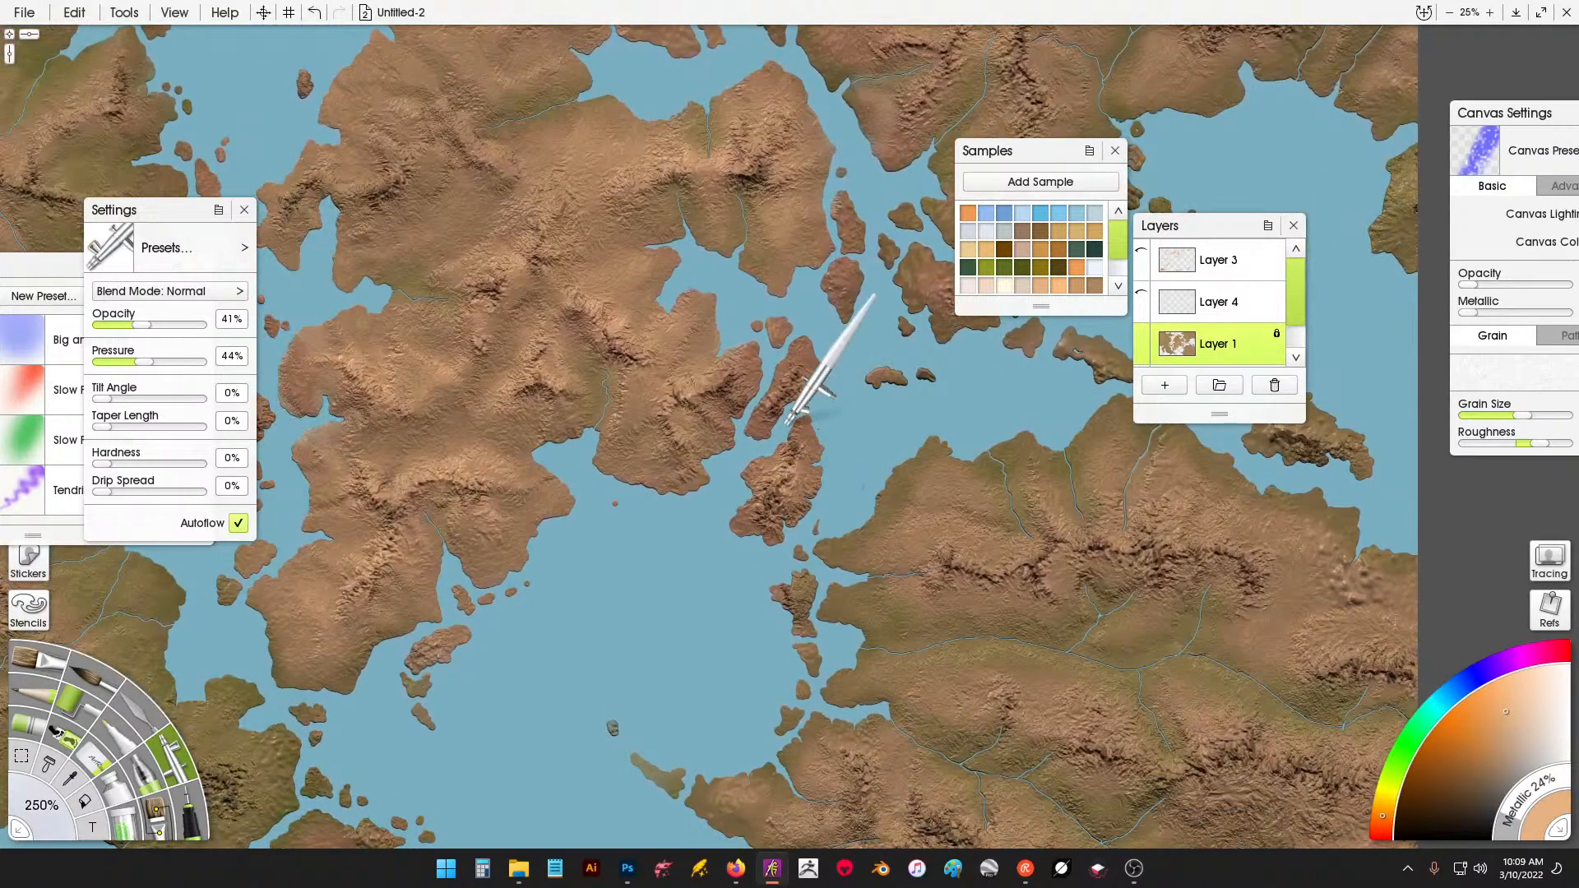
pyautogui.moveTo(987, 124); pyautogui.dragTo(855, 243)
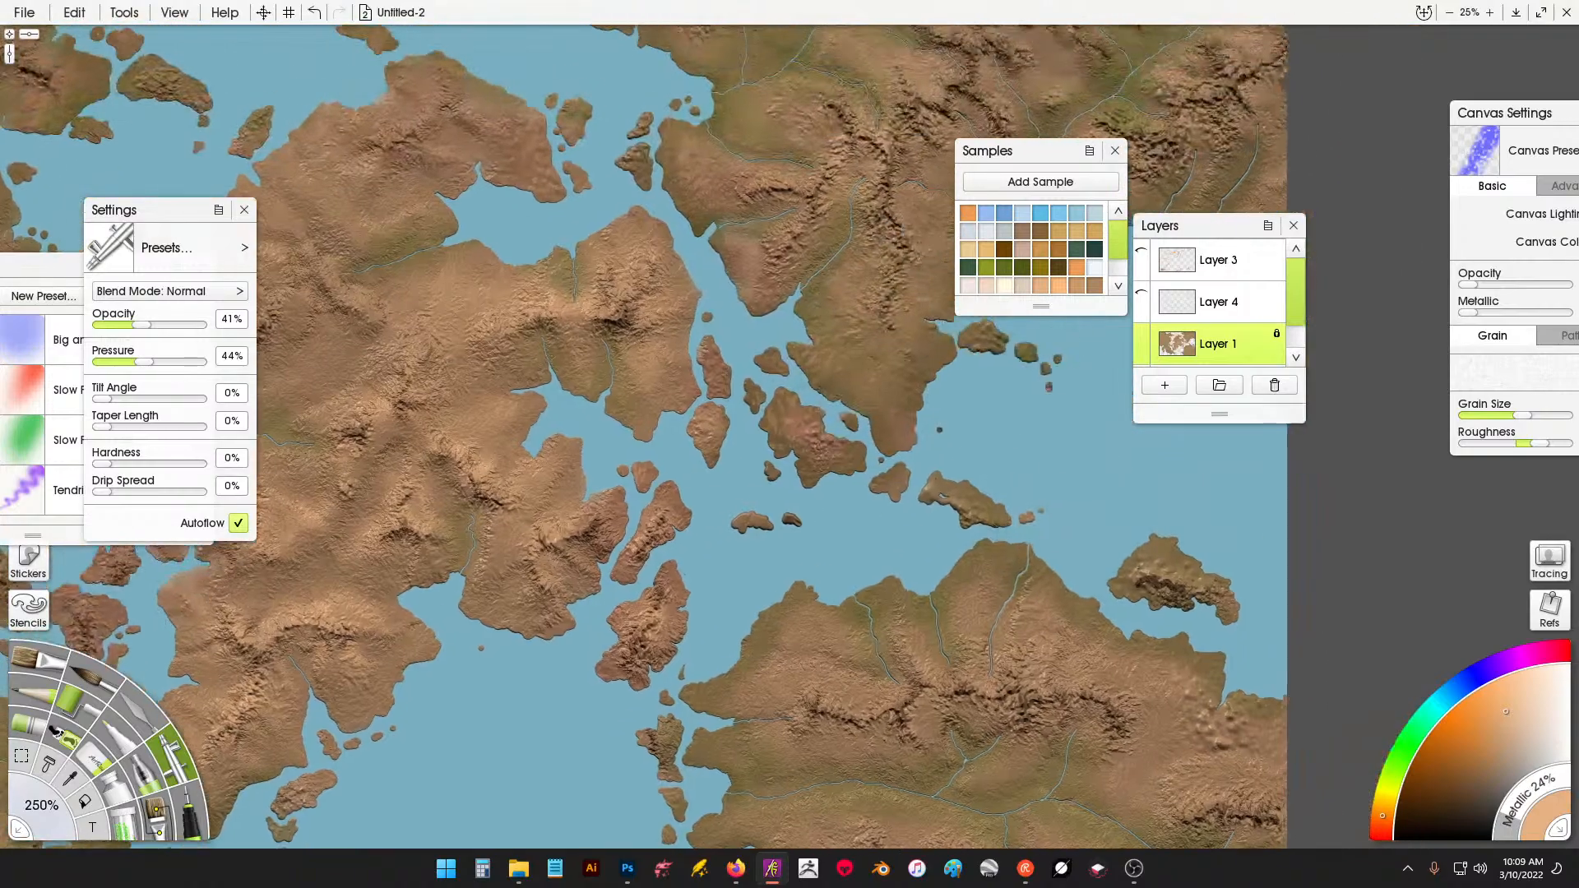
pyautogui.moveTo(848, 186); pyautogui.dragTo(806, 386)
pyautogui.moveTo(921, 264)
pyautogui.mouseDown()
pyautogui.moveTo(827, 460)
pyautogui.moveTo(879, 454)
pyautogui.moveTo(889, 409)
pyautogui.moveTo(863, 372)
pyautogui.moveTo(895, 317)
pyautogui.moveTo(741, 273)
pyautogui.moveTo(800, 272)
pyautogui.moveTo(797, 320)
pyautogui.moveTo(738, 359)
pyautogui.moveTo(677, 353)
pyautogui.moveTo(765, 381)
pyautogui.mouseUp()
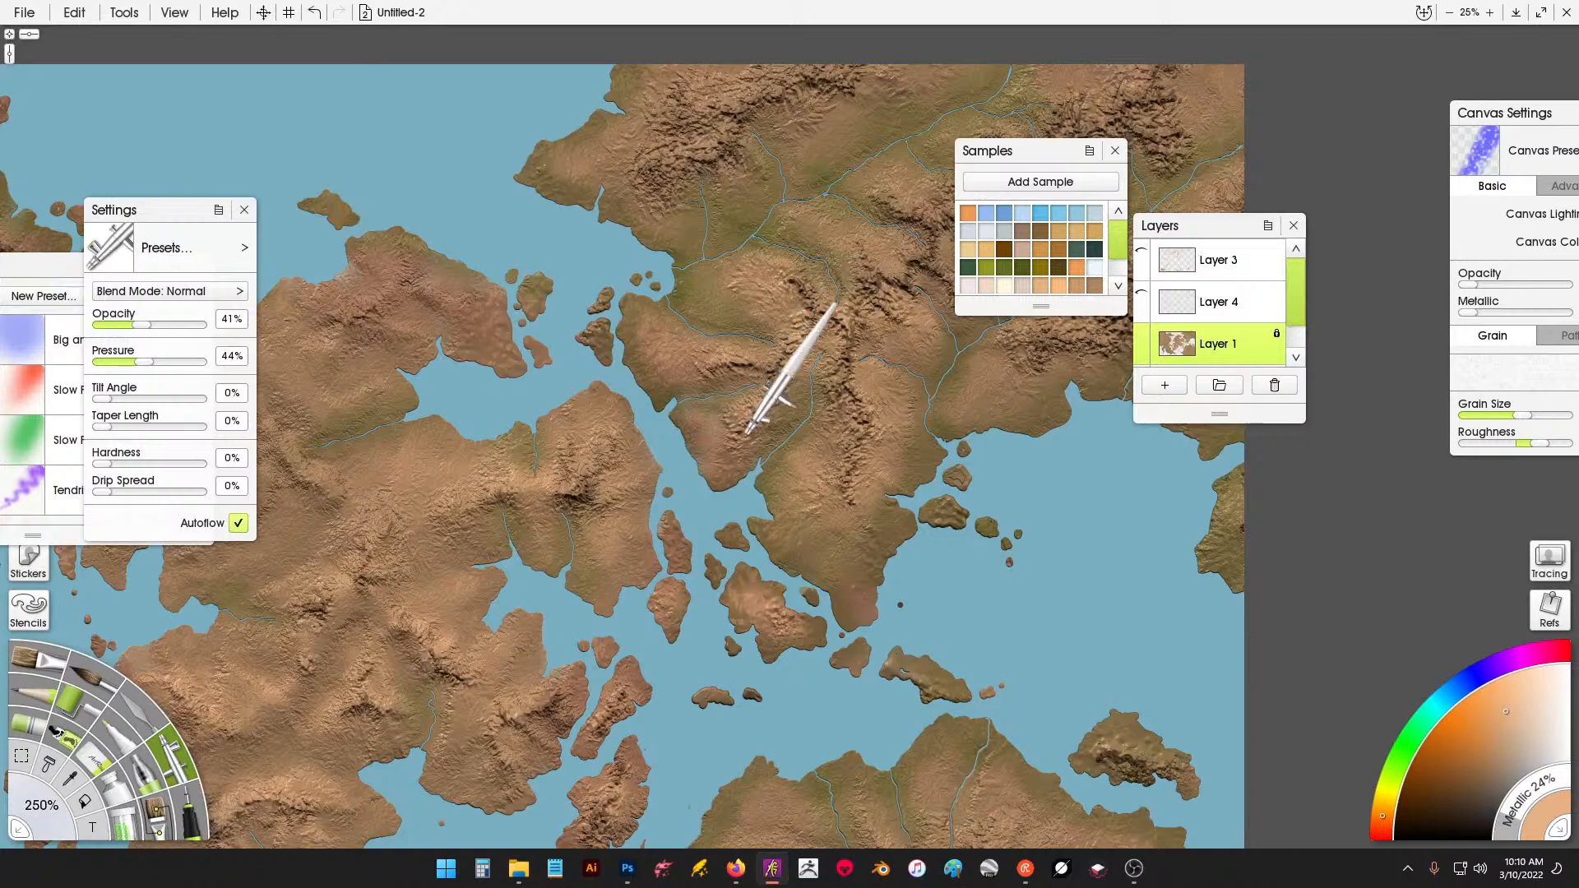
pyautogui.scroll(3, 771, 381)
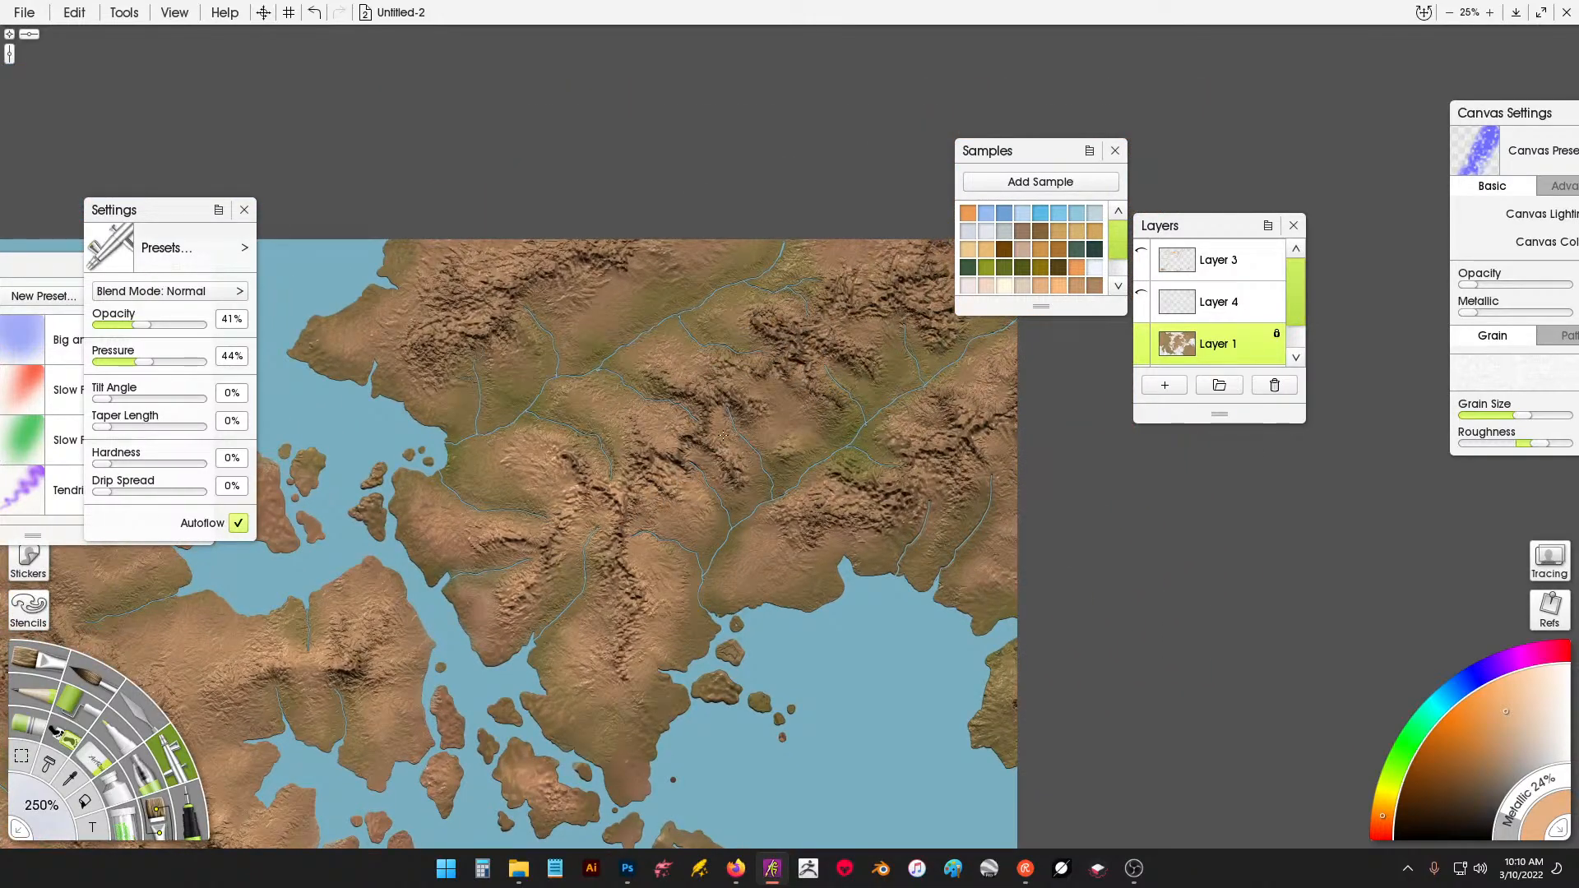
pyautogui.moveTo(668, 374)
pyautogui.mouseDown()
pyautogui.moveTo(761, 403)
pyautogui.moveTo(780, 436)
pyautogui.moveTo(805, 433)
pyautogui.mouseUp()
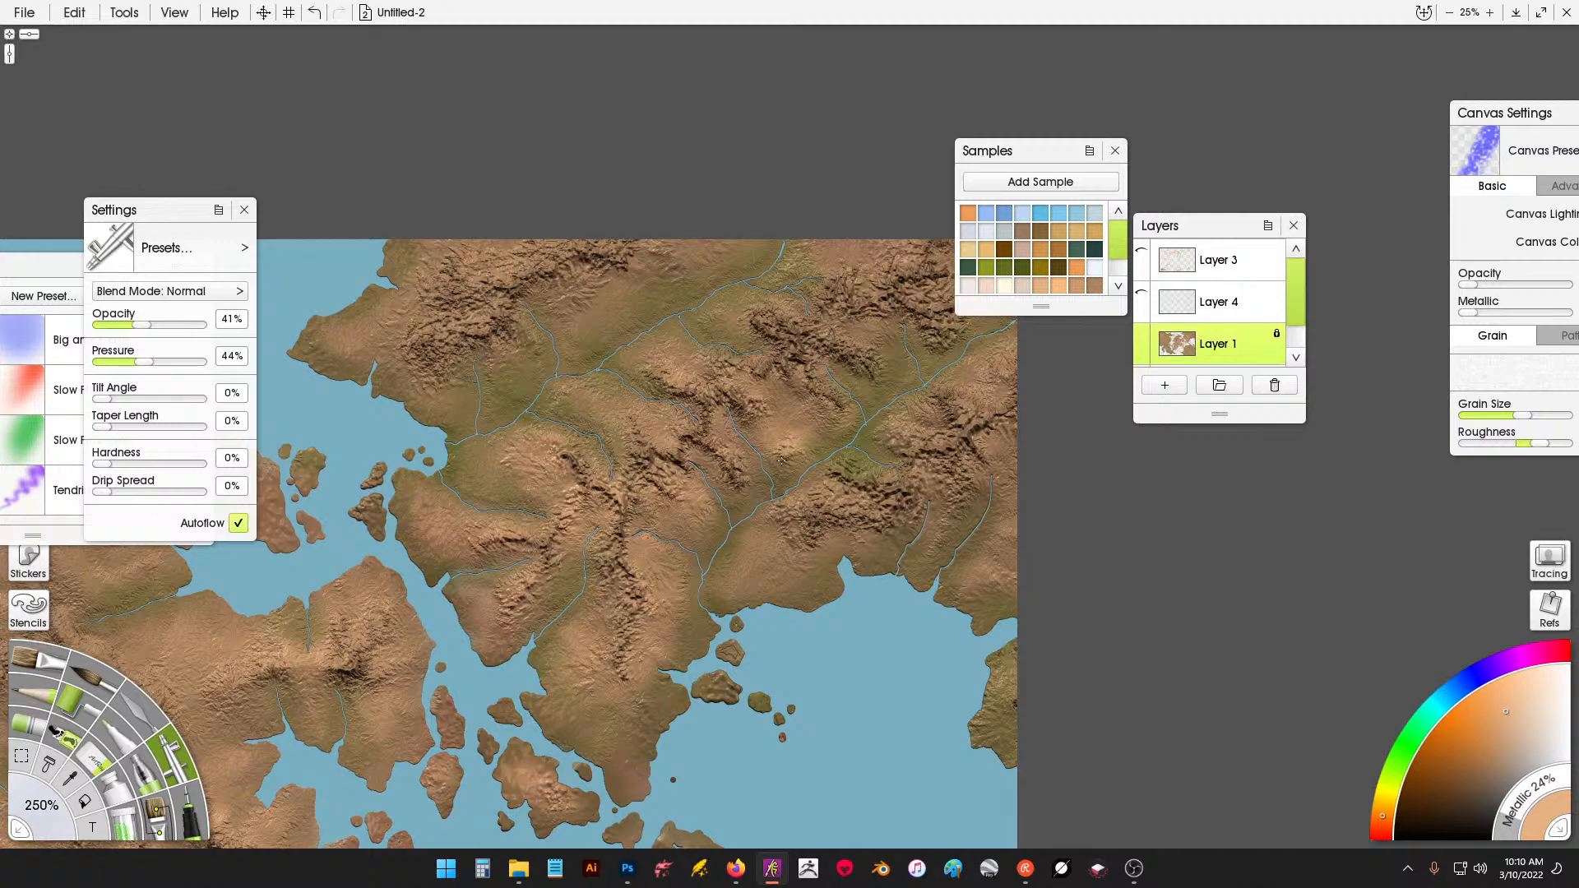
pyautogui.moveTo(813, 399)
pyautogui.mouseDown()
pyautogui.moveTo(781, 318)
pyautogui.moveTo(854, 364)
pyautogui.moveTo(881, 347)
pyautogui.moveTo(882, 379)
pyautogui.moveTo(837, 294)
pyautogui.moveTo(956, 255)
pyautogui.mouseUp()
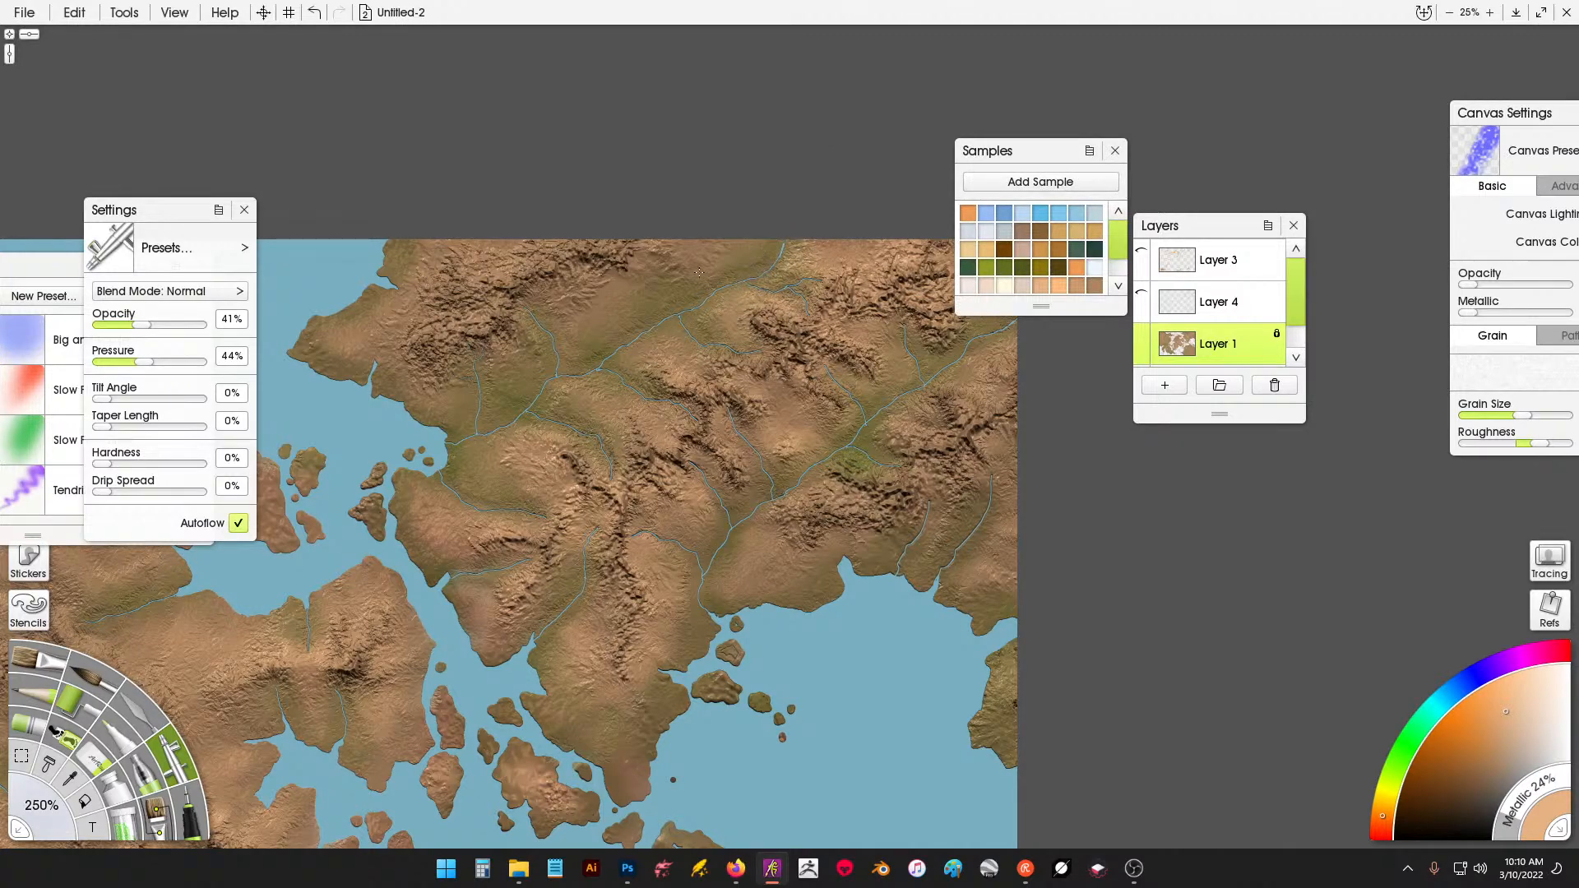
# Finish the light tan airbrushing over the northern and western highlands of the northeastern landmass.
pyautogui.moveTo(629, 307); pyautogui.dragTo(681, 273)
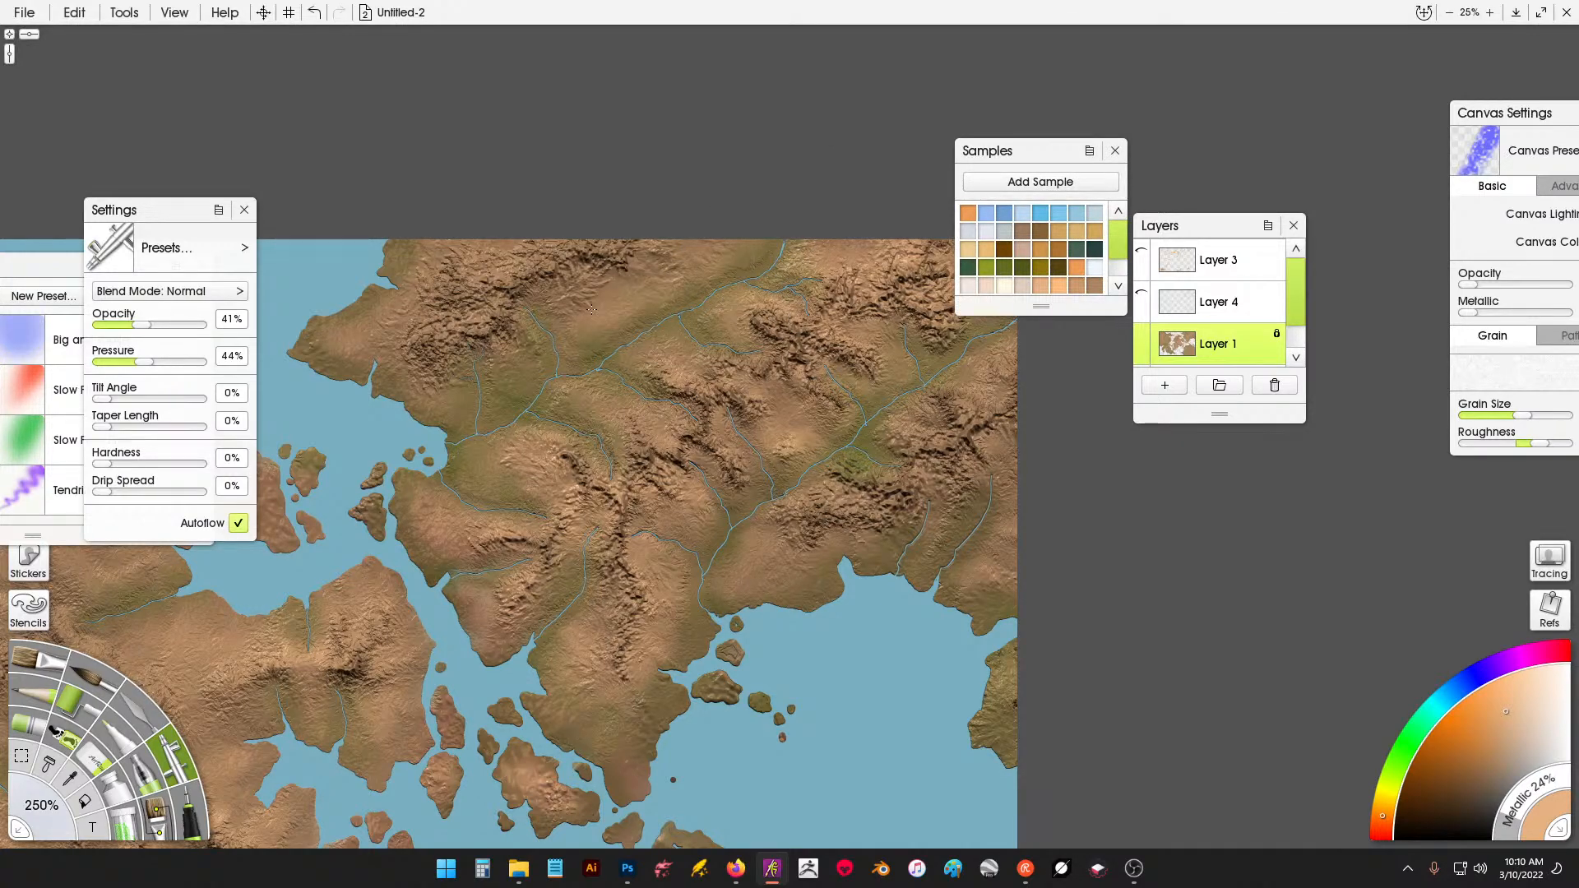
pyautogui.moveTo(506, 348); pyautogui.dragTo(498, 353)
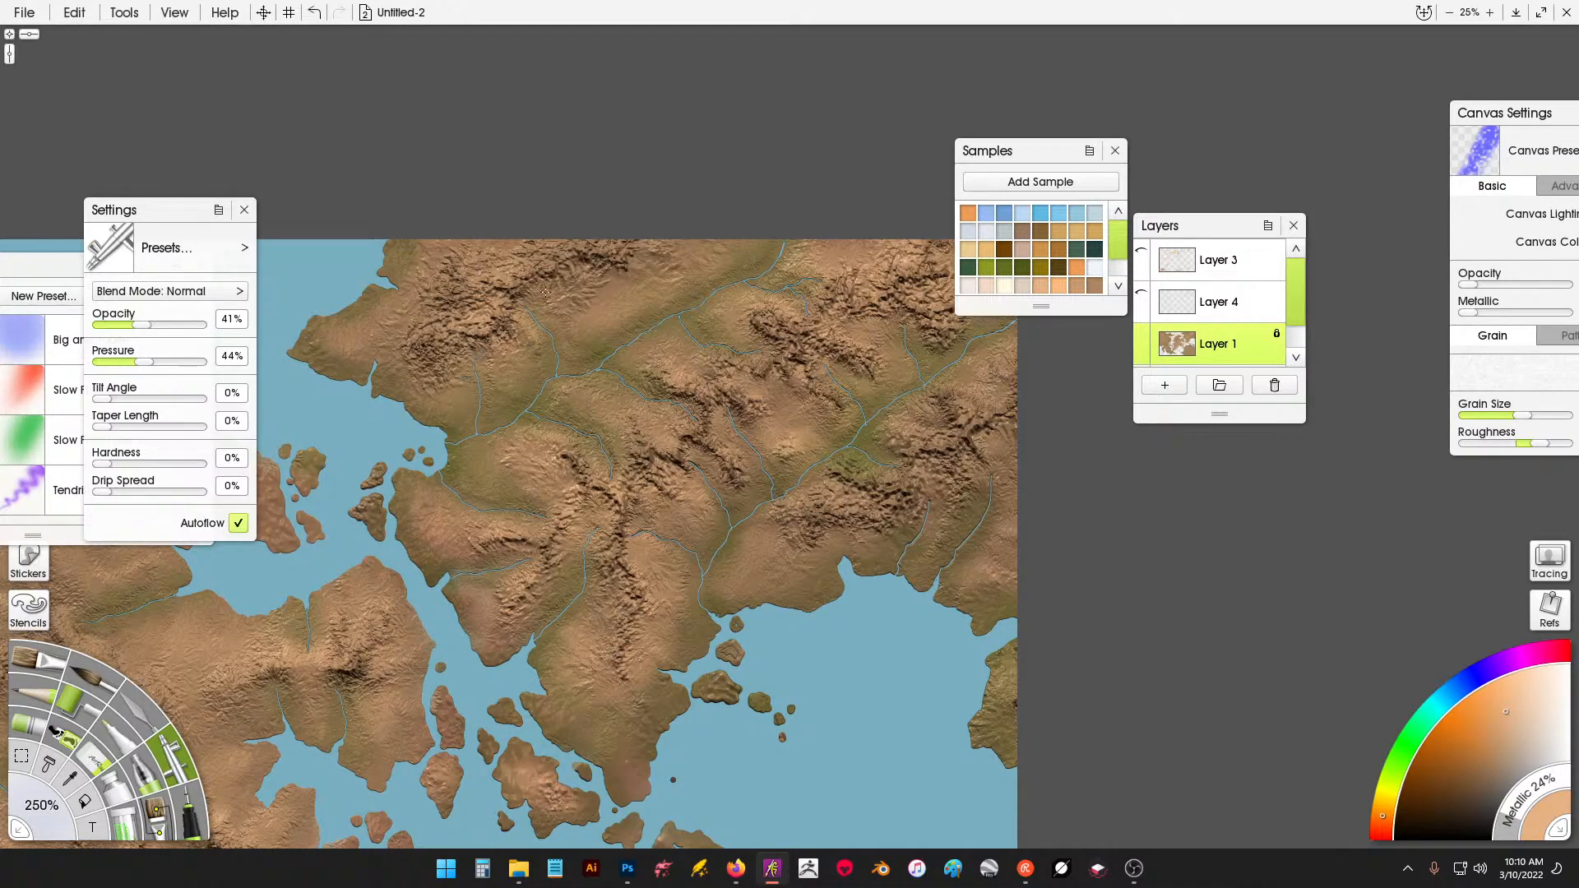
pyautogui.moveTo(812, 532); pyautogui.dragTo(821, 441)
# Airbrush light tan highlights over the mountain ranges and uplands of the southeastern landmass, between its river valleys.
pyautogui.scroll(-5, 712, 454)
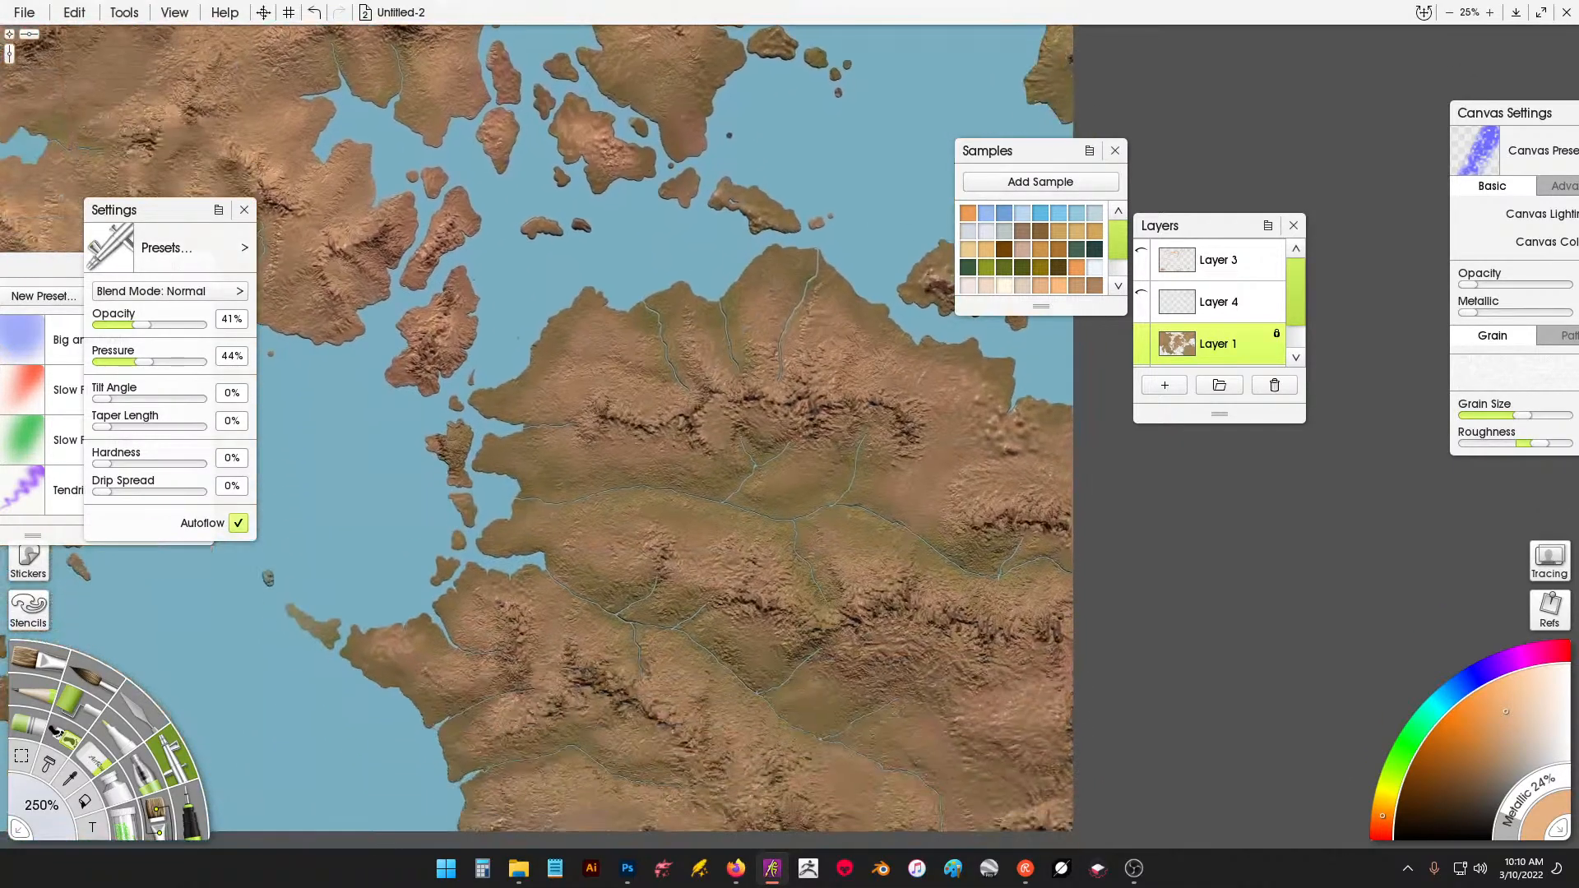
pyautogui.moveTo(819, 459); pyautogui.dragTo(885, 436)
pyautogui.moveTo(856, 562); pyautogui.dragTo(844, 565)
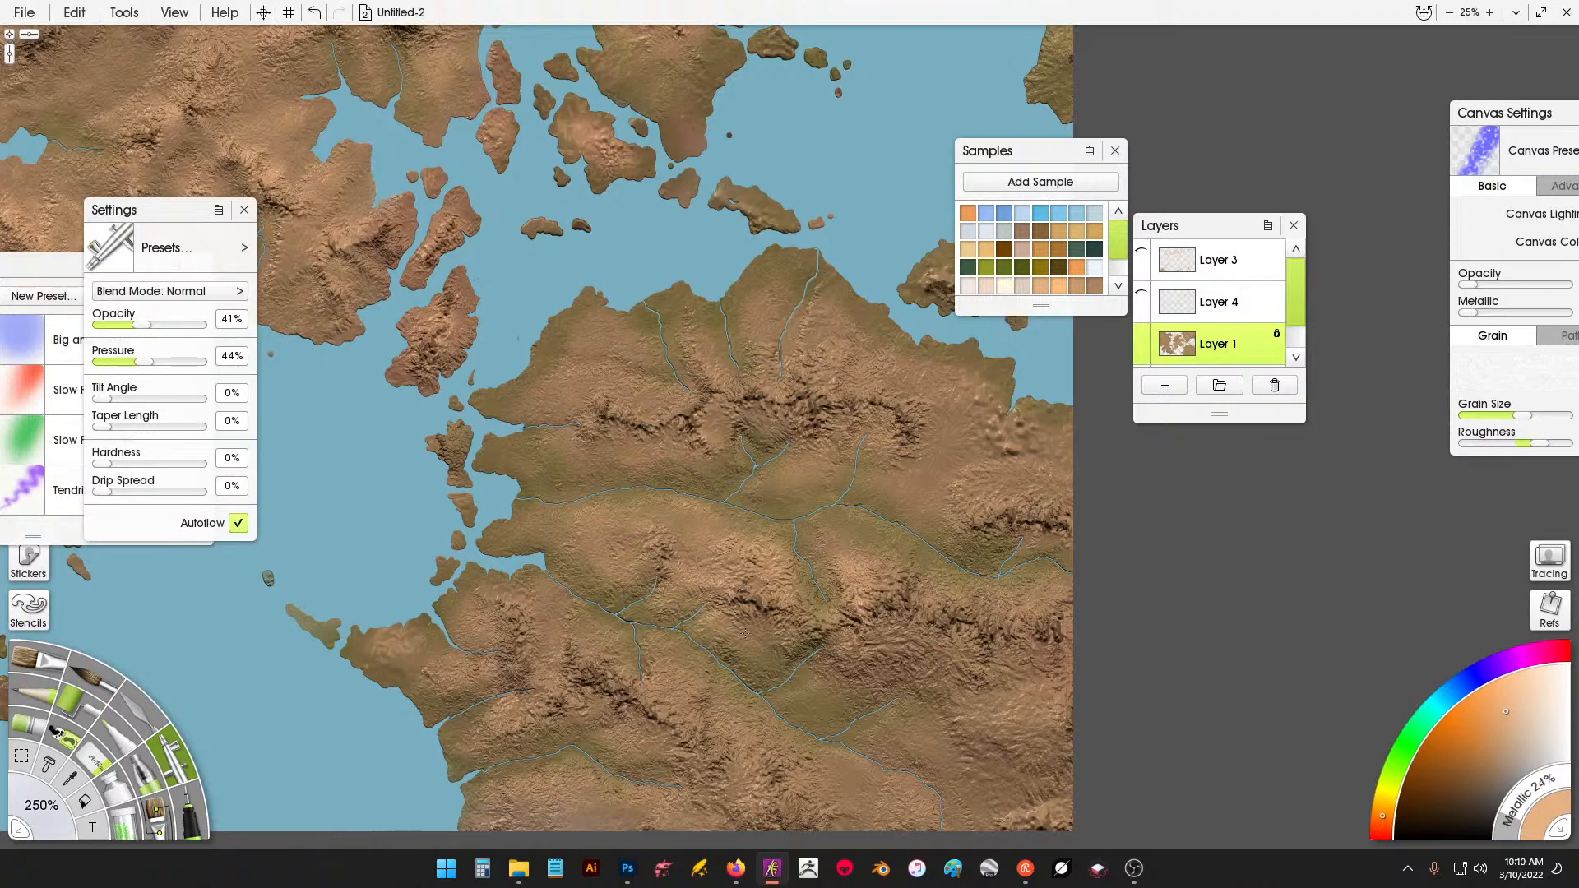
pyautogui.moveTo(881, 600); pyautogui.dragTo(831, 380)
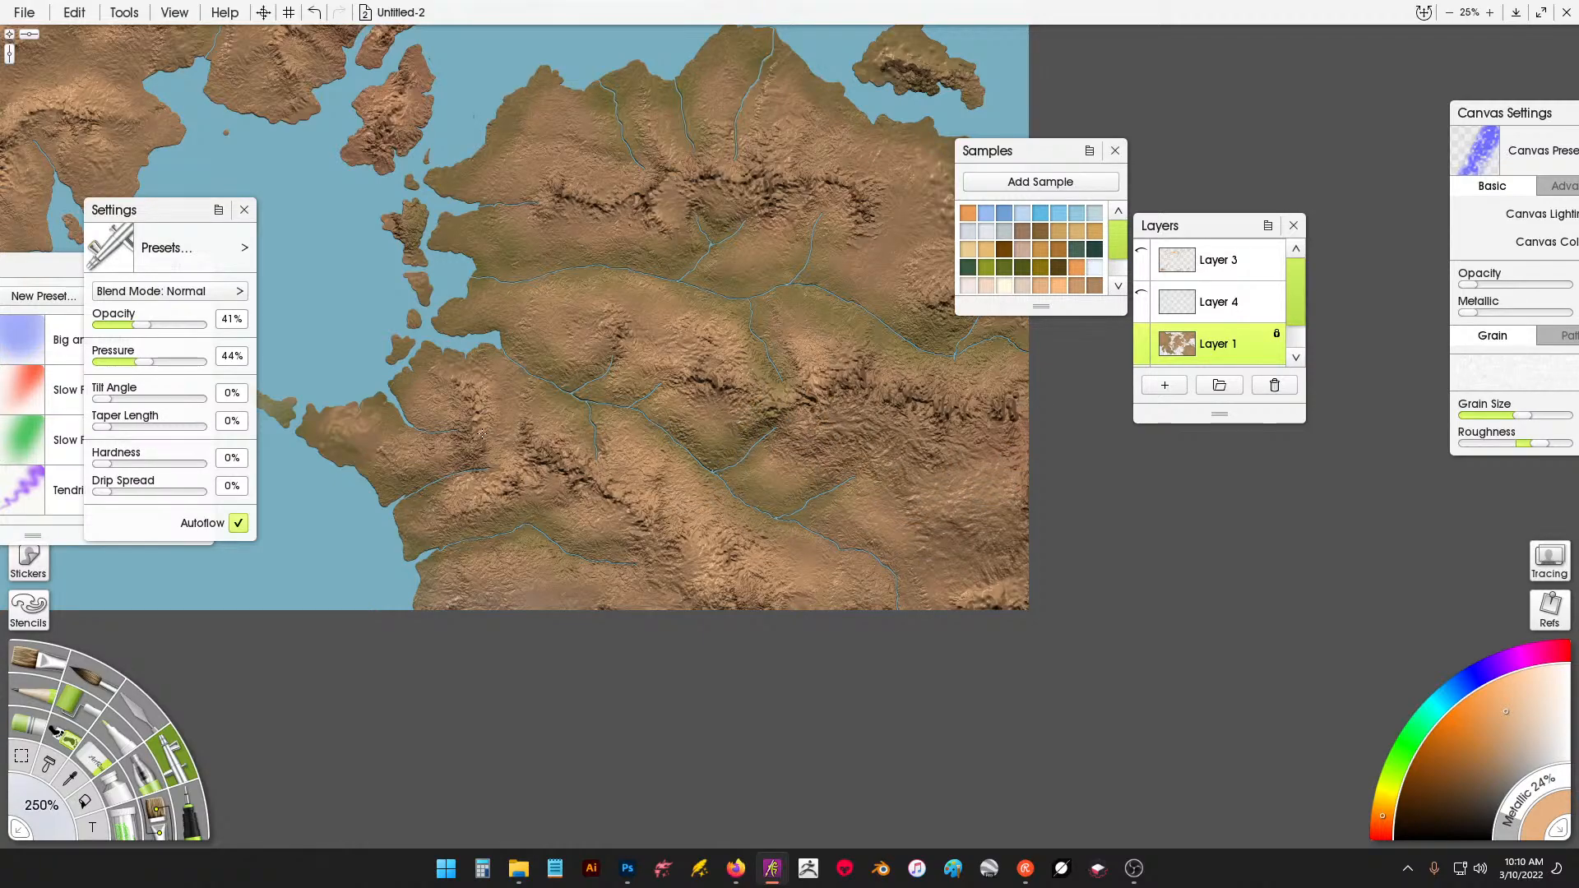
pyautogui.scroll(2, 576, 329)
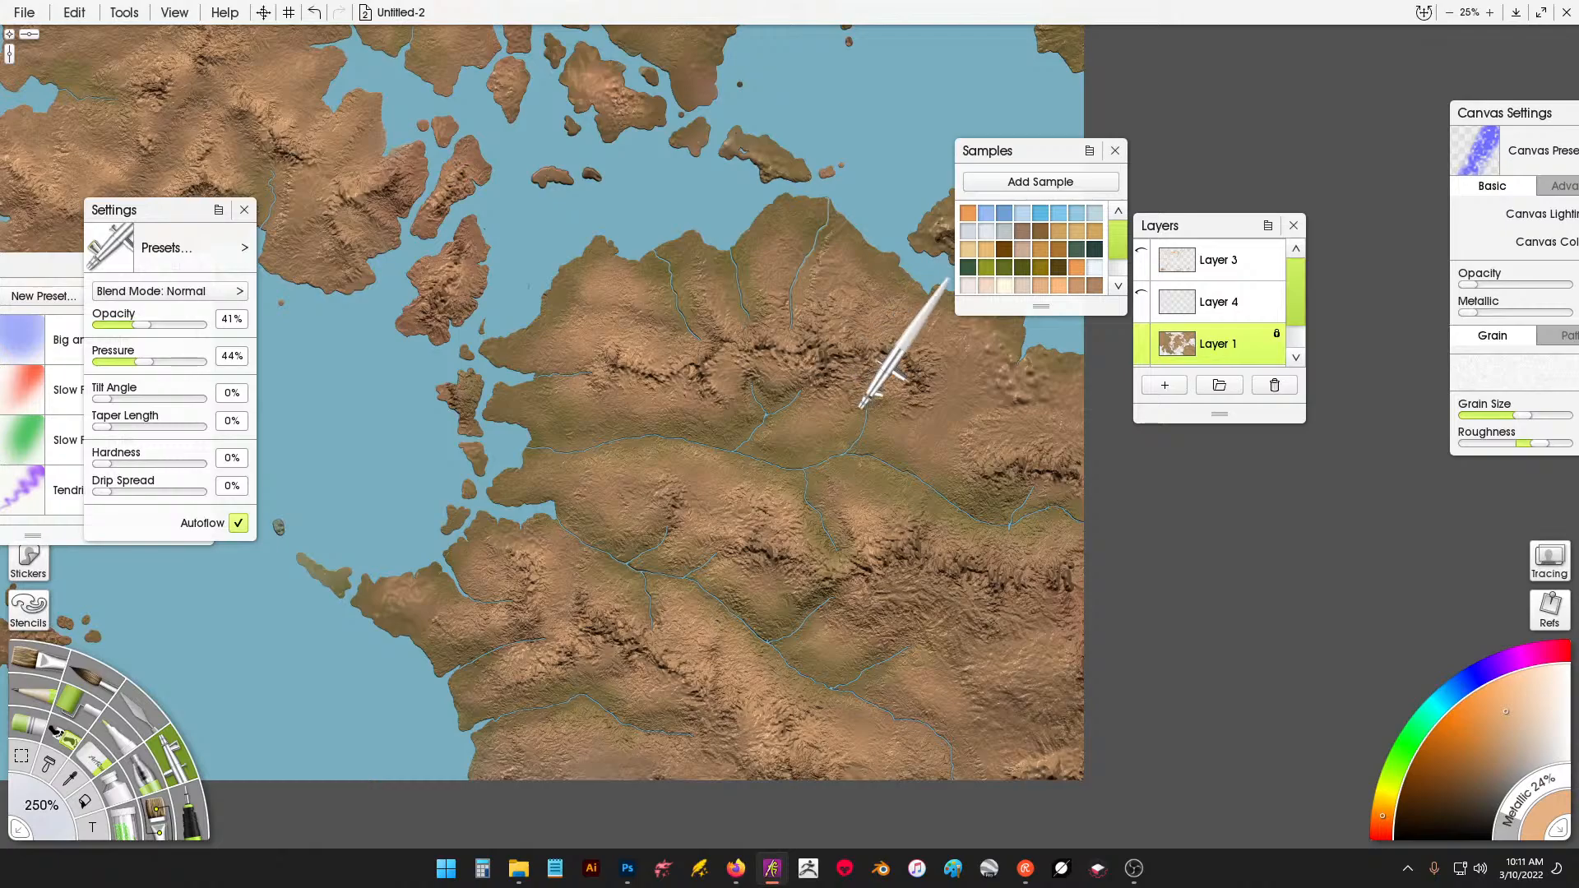
# Airbrush light tan over the upland ridges in the northern part of the southwestern peninsula.
pyautogui.scroll(-3, 846, 390)
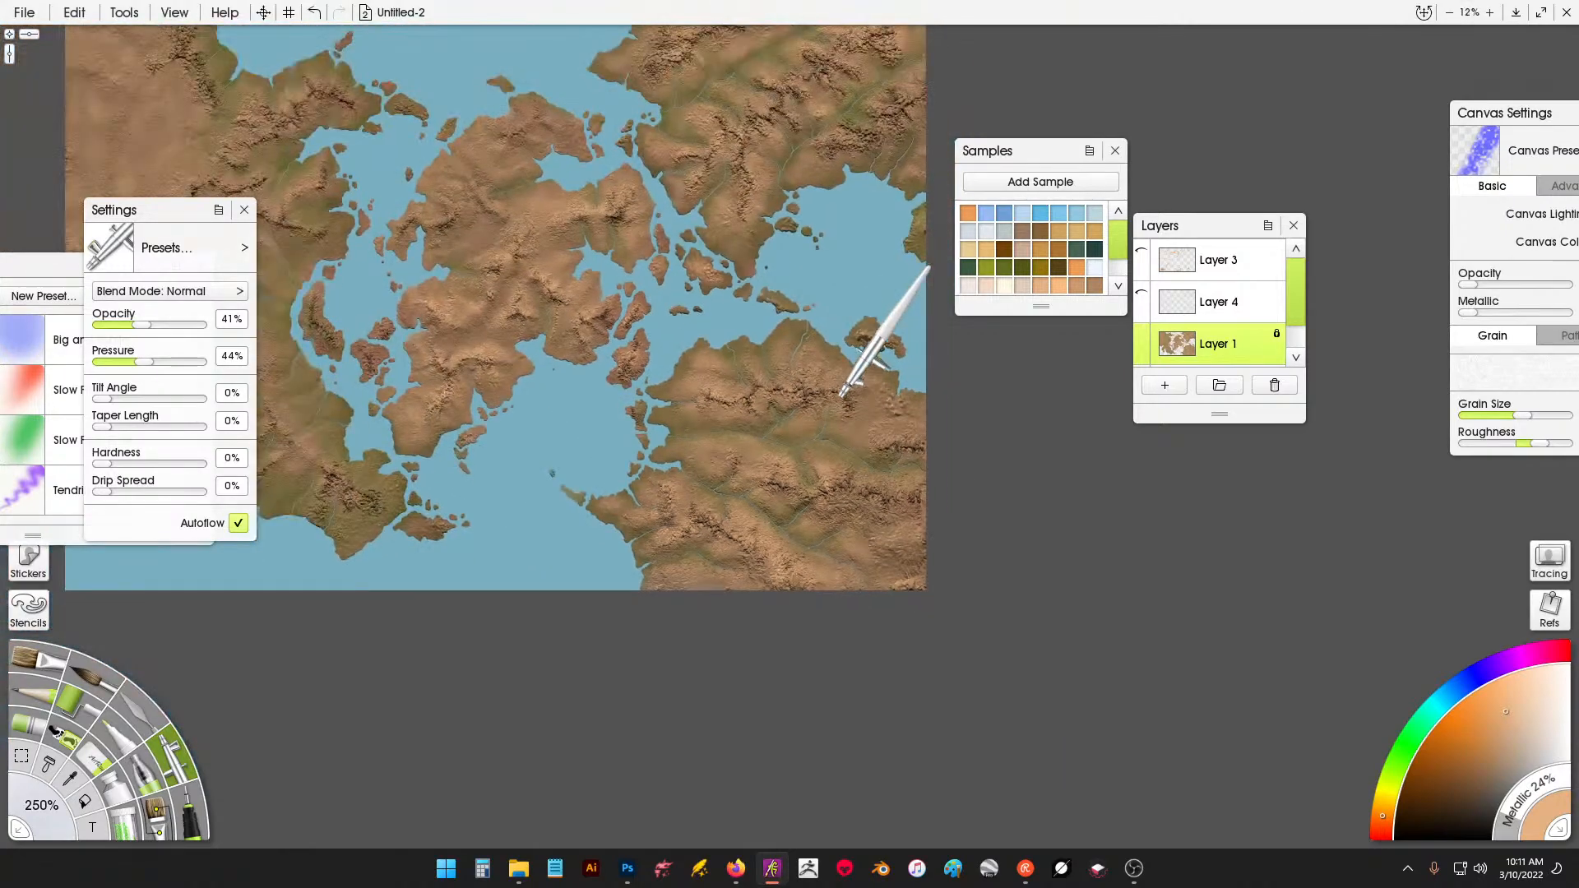
pyautogui.scroll(-1, 823, 408)
pyautogui.scroll(3, 761, 424)
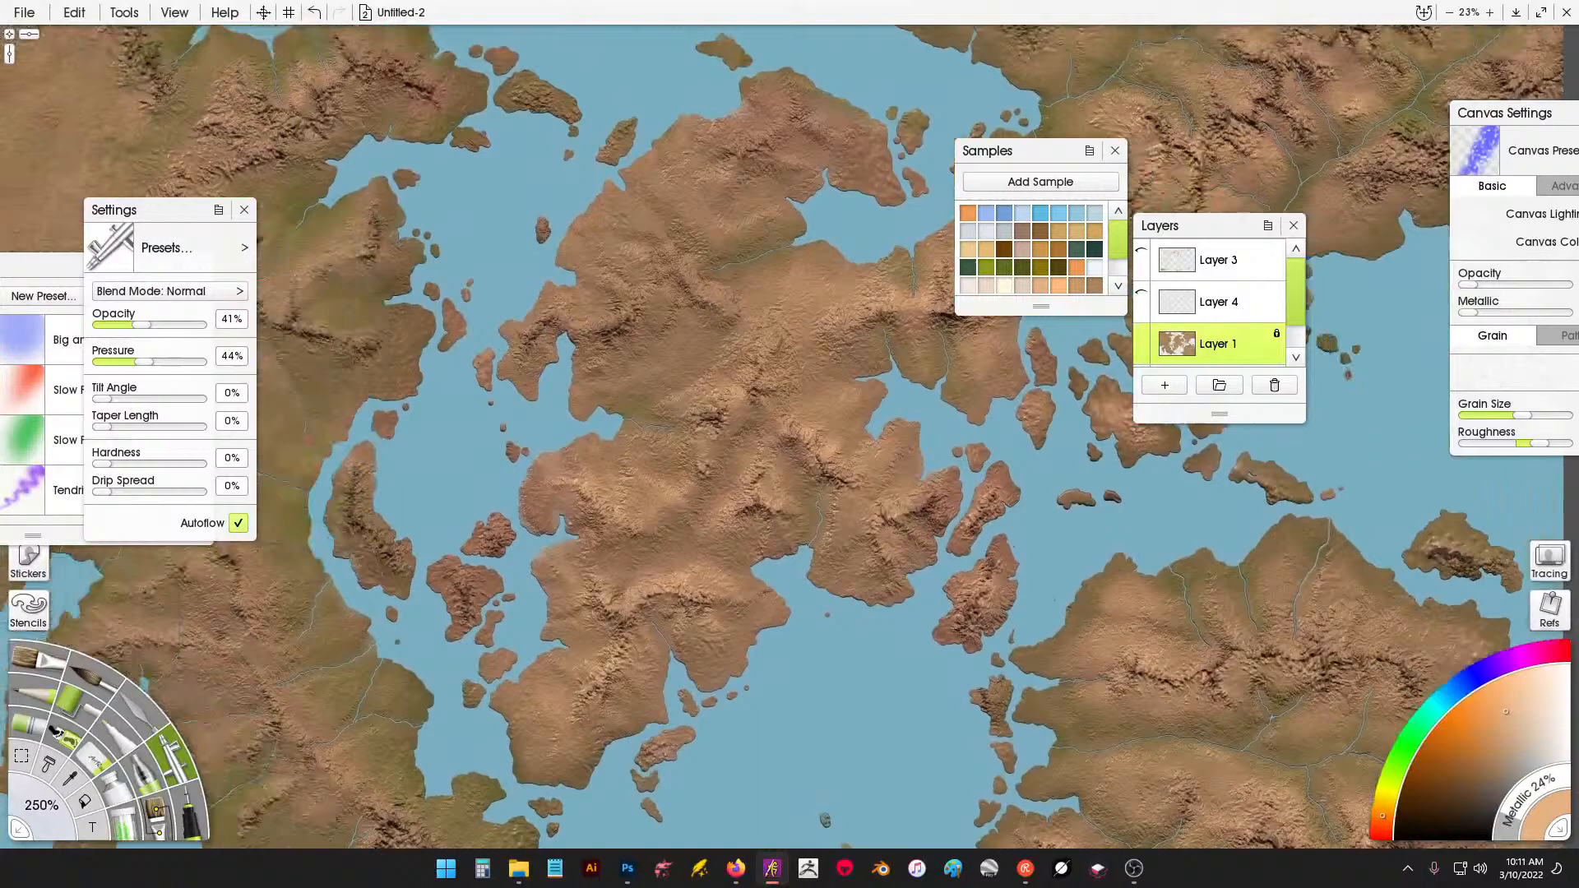
pyautogui.moveTo(603, 323); pyautogui.dragTo(734, 309)
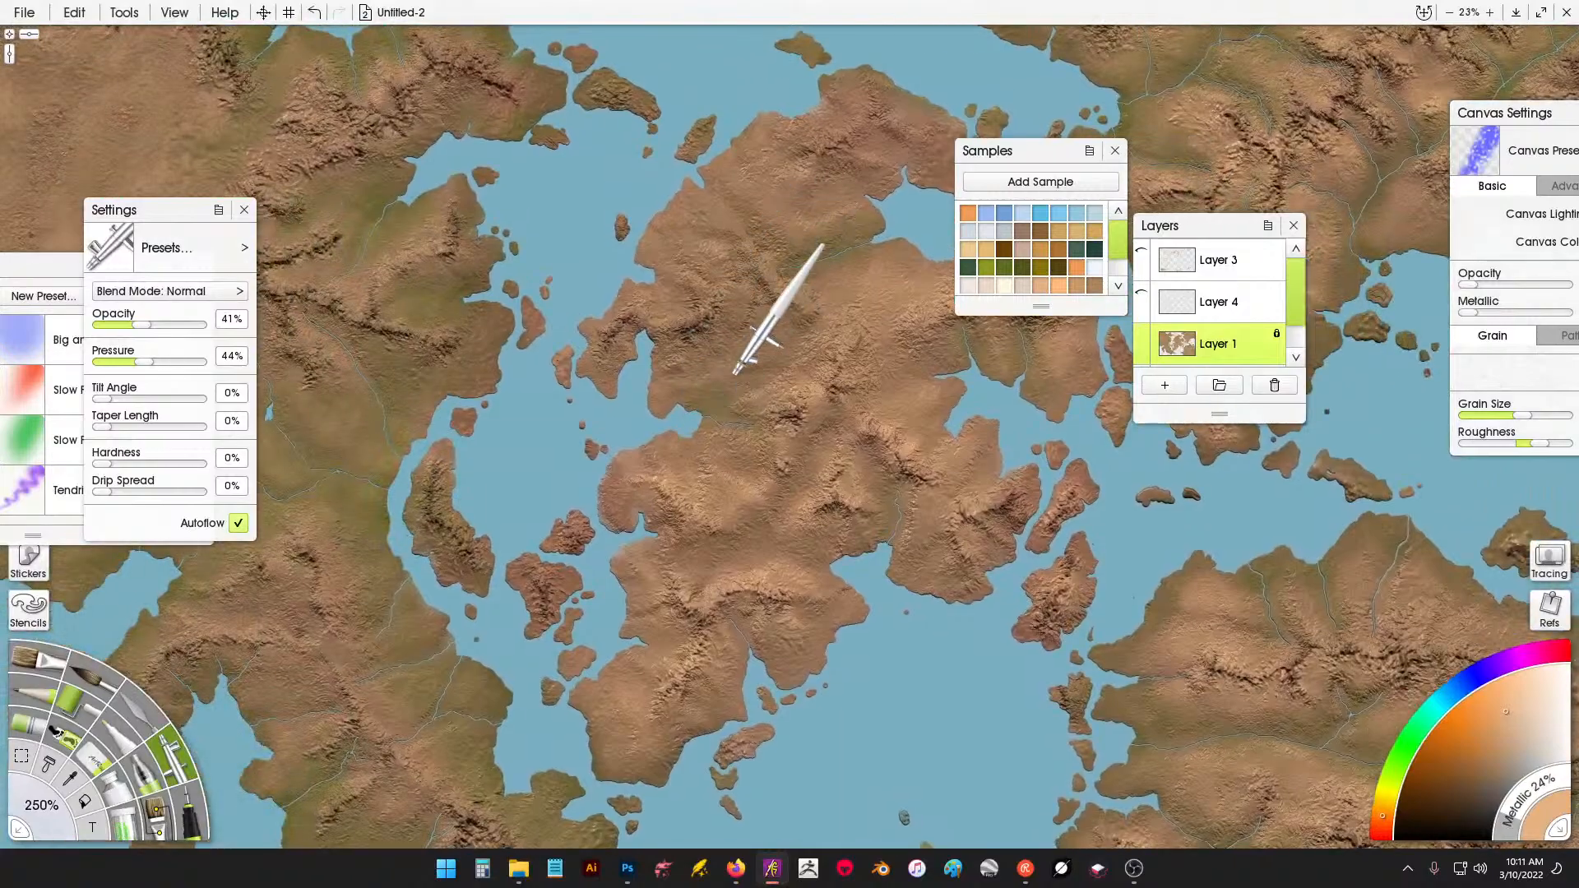
pyautogui.moveTo(640, 351); pyautogui.dragTo(774, 348)
pyautogui.scroll(1, 623, 354)
pyautogui.moveTo(627, 352); pyautogui.dragTo(701, 325)
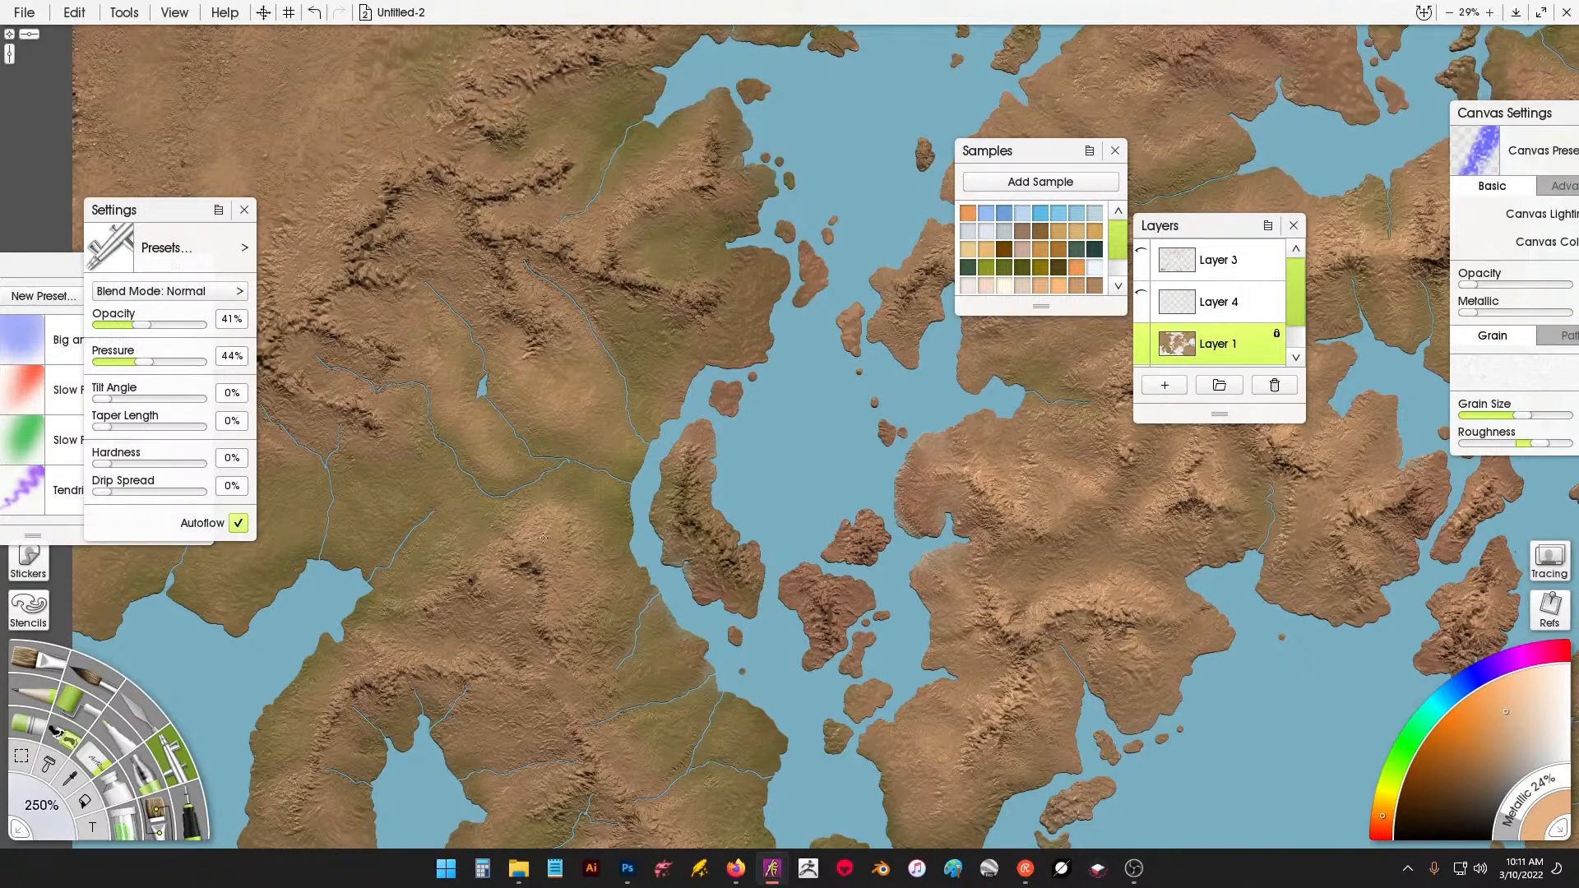
pyautogui.moveTo(521, 516); pyautogui.dragTo(430, 595)
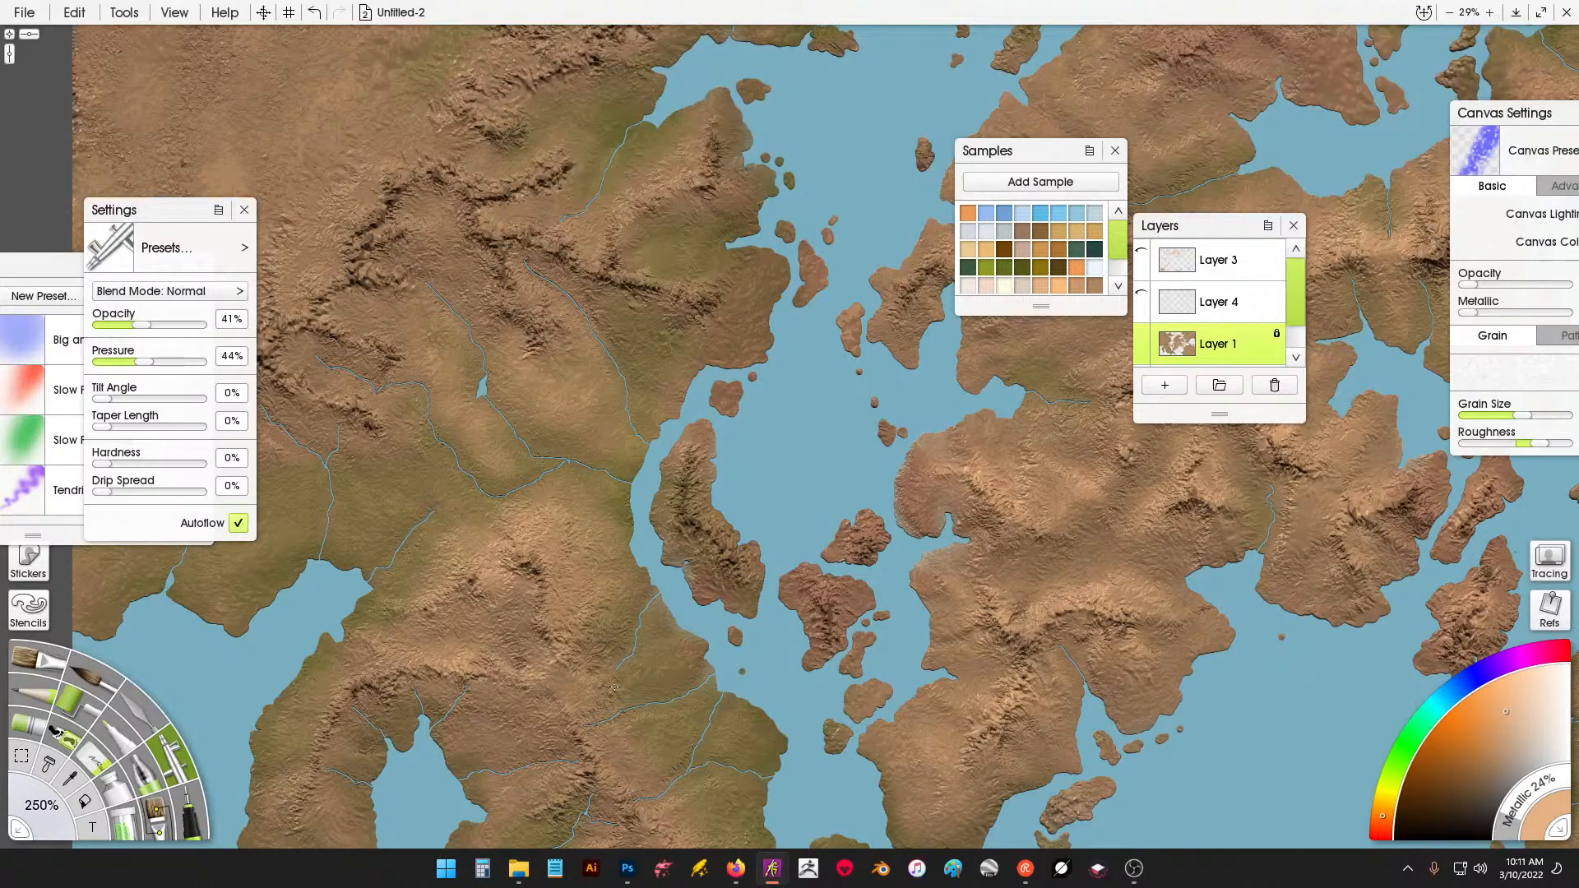
pyautogui.moveTo(657, 662); pyautogui.dragTo(602, 645)
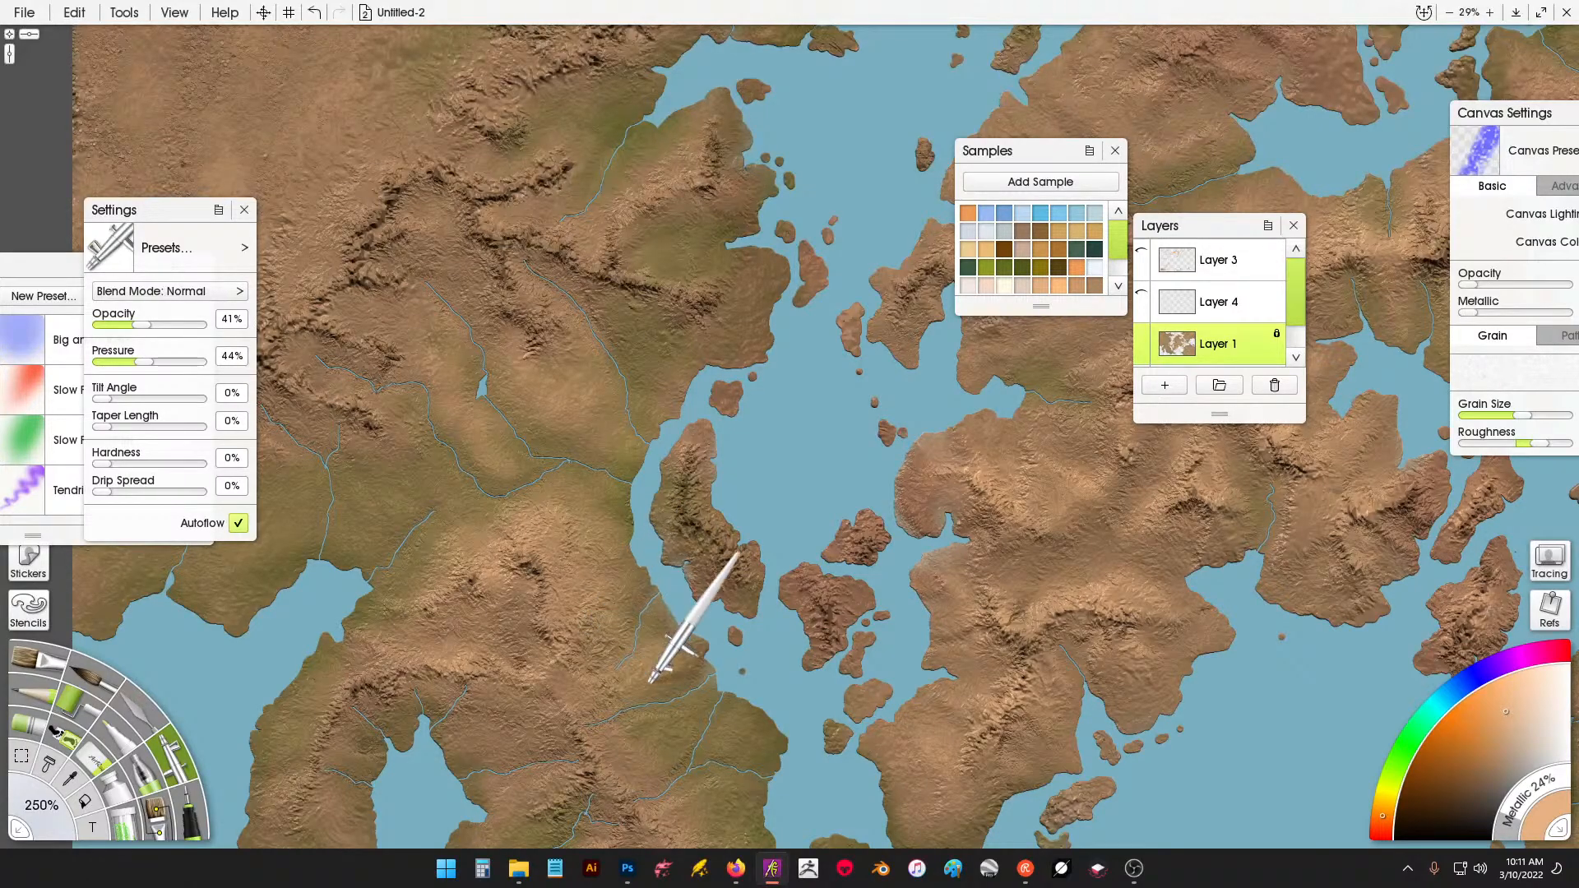
# Airbrush light tan over the central and southern ridges of the southwestern peninsula, between its eastern and southern rivers.
pyautogui.moveTo(666, 508); pyautogui.dragTo(636, 306)
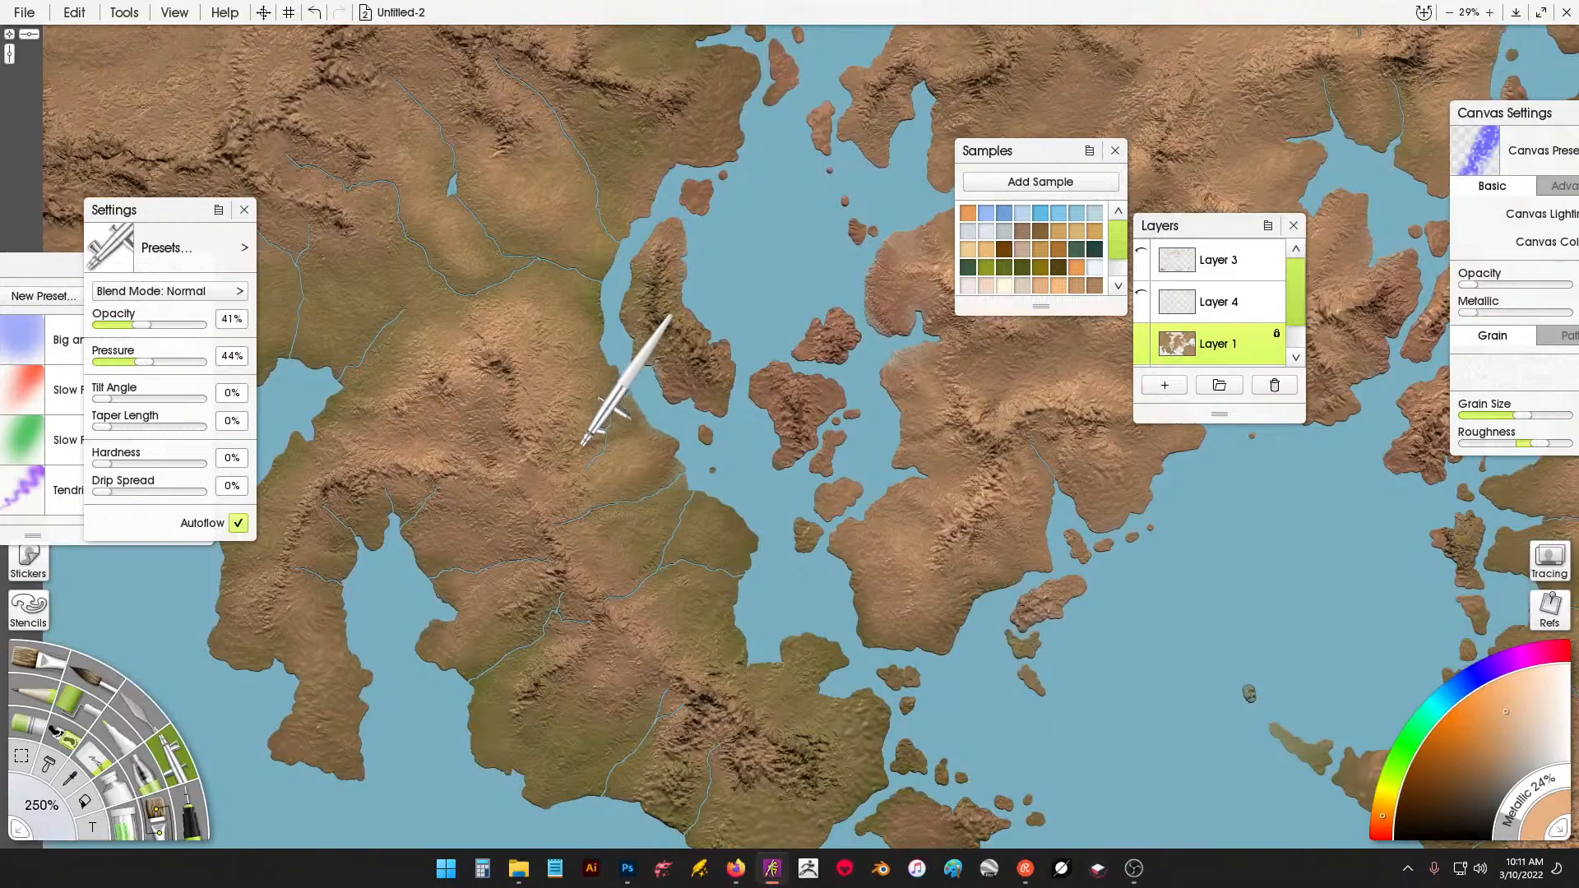
pyautogui.moveTo(583, 498)
pyautogui.mouseDown()
pyautogui.moveTo(709, 472)
pyautogui.moveTo(706, 494)
pyautogui.moveTo(610, 344)
pyautogui.moveTo(647, 393)
pyautogui.moveTo(596, 531)
pyautogui.moveTo(635, 424)
pyautogui.mouseUp()
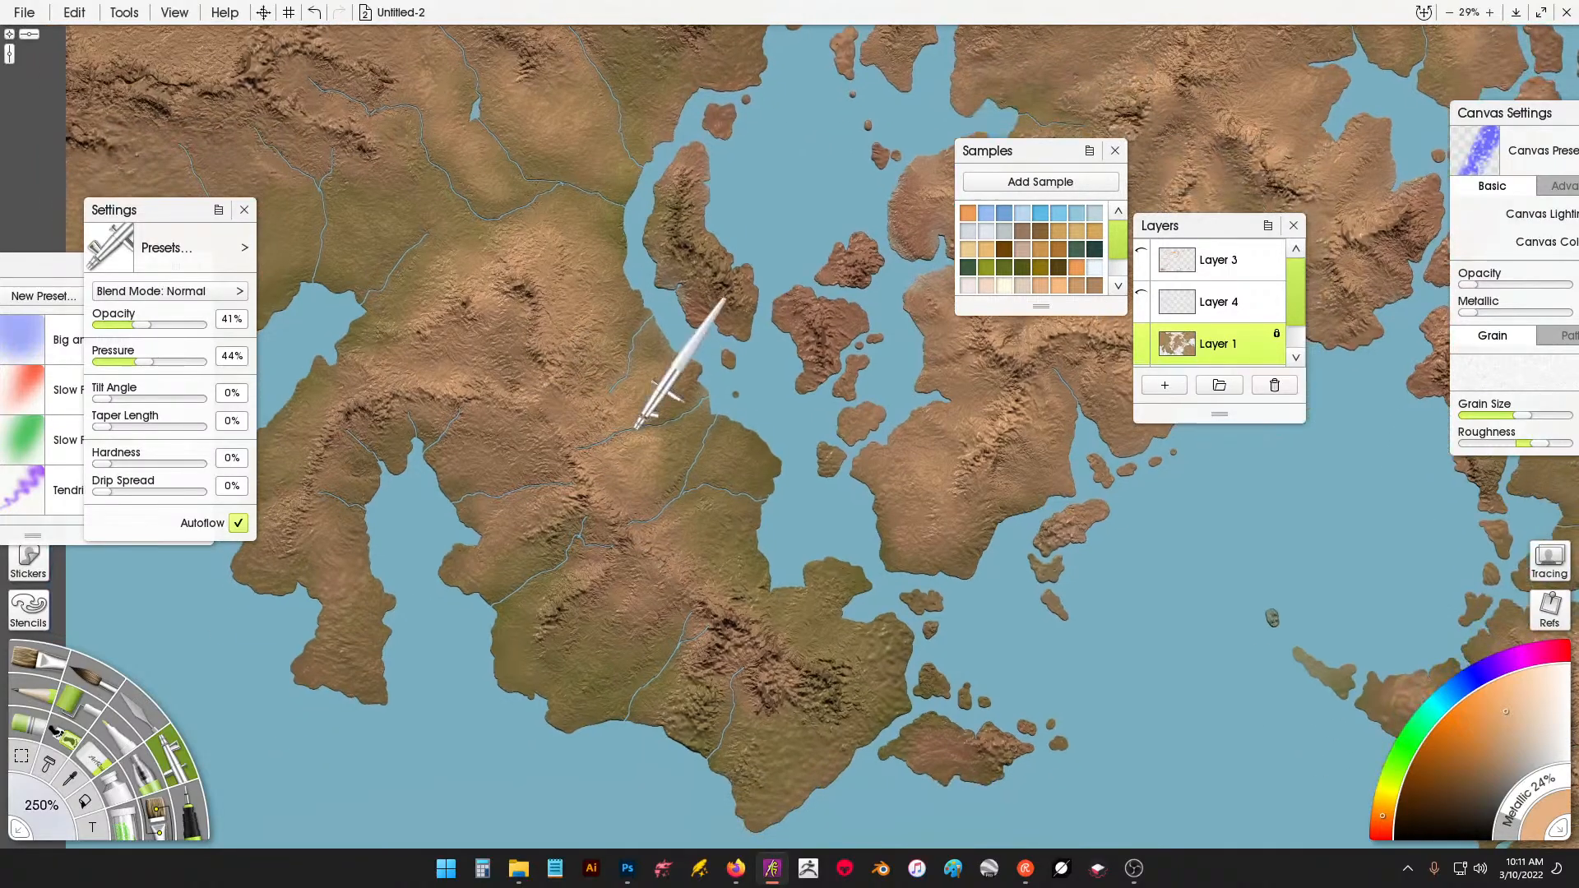
pyautogui.moveTo(696, 531); pyautogui.dragTo(692, 527)
pyautogui.moveTo(724, 460); pyautogui.dragTo(738, 436)
pyautogui.moveTo(724, 545); pyautogui.dragTo(713, 559)
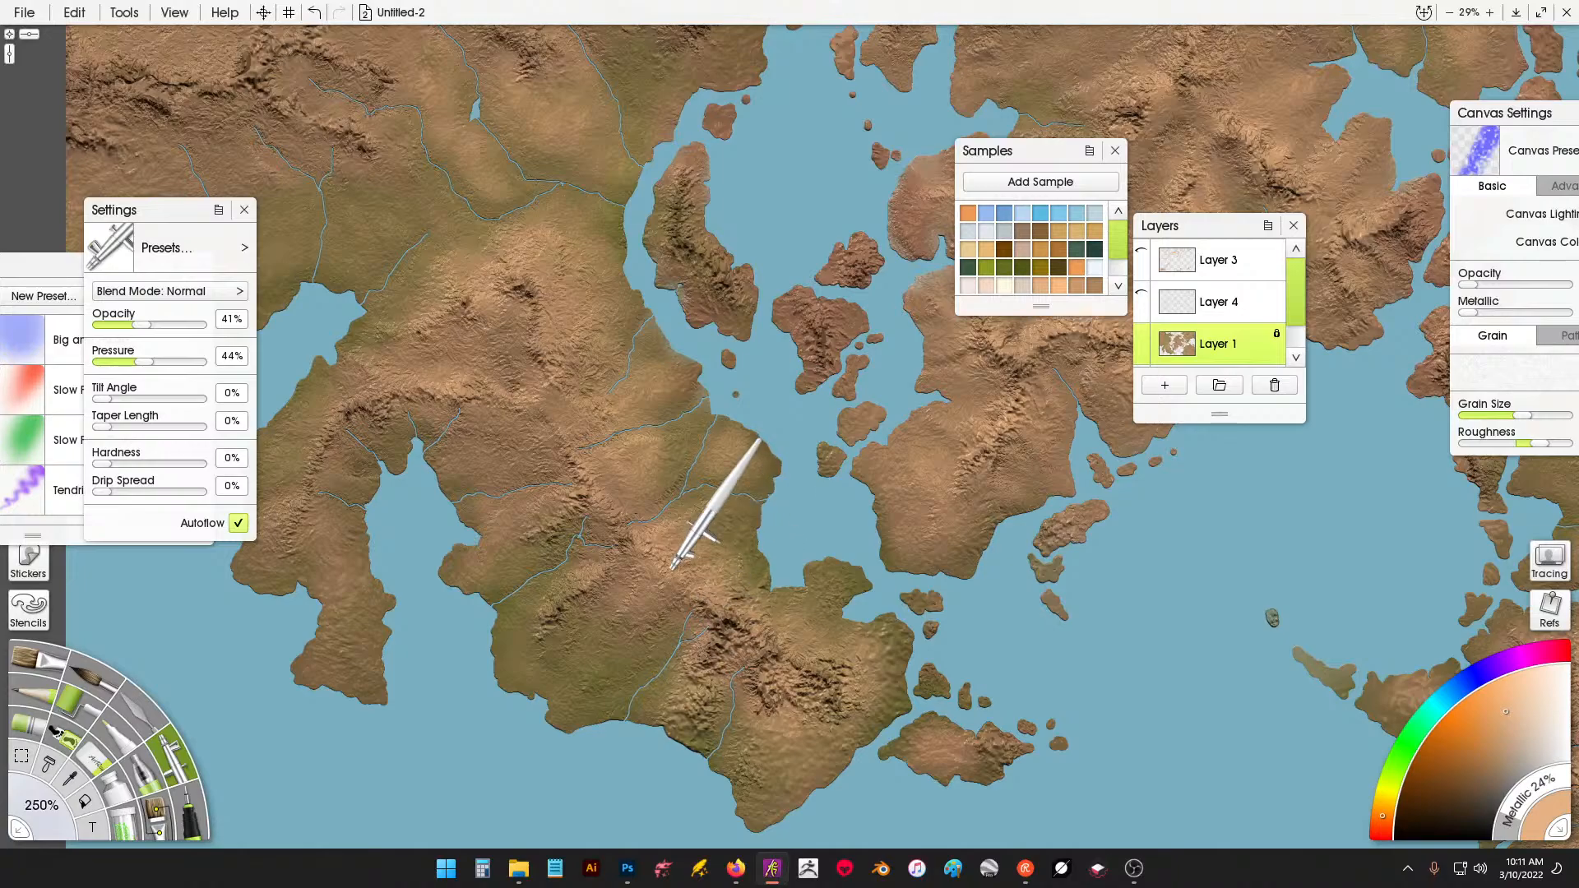
pyautogui.moveTo(563, 599); pyautogui.dragTo(534, 634)
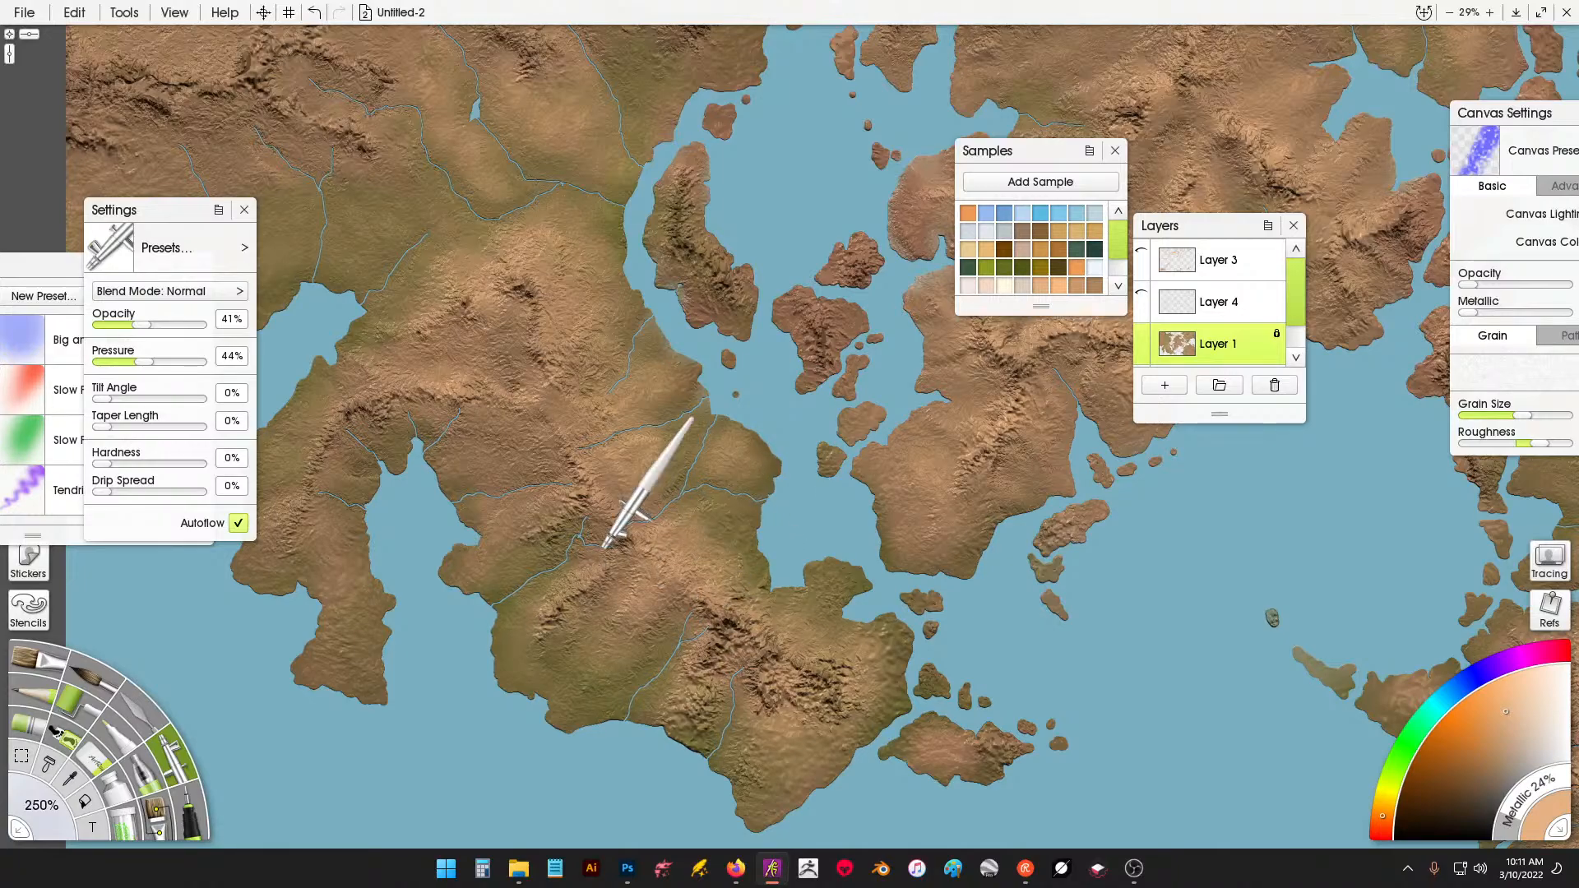
pyautogui.moveTo(558, 515); pyautogui.dragTo(533, 535)
# Airbrush light tan over the land between the western coastal rivers and along the mountain range north of them.
pyautogui.moveTo(459, 439); pyautogui.dragTo(706, 540)
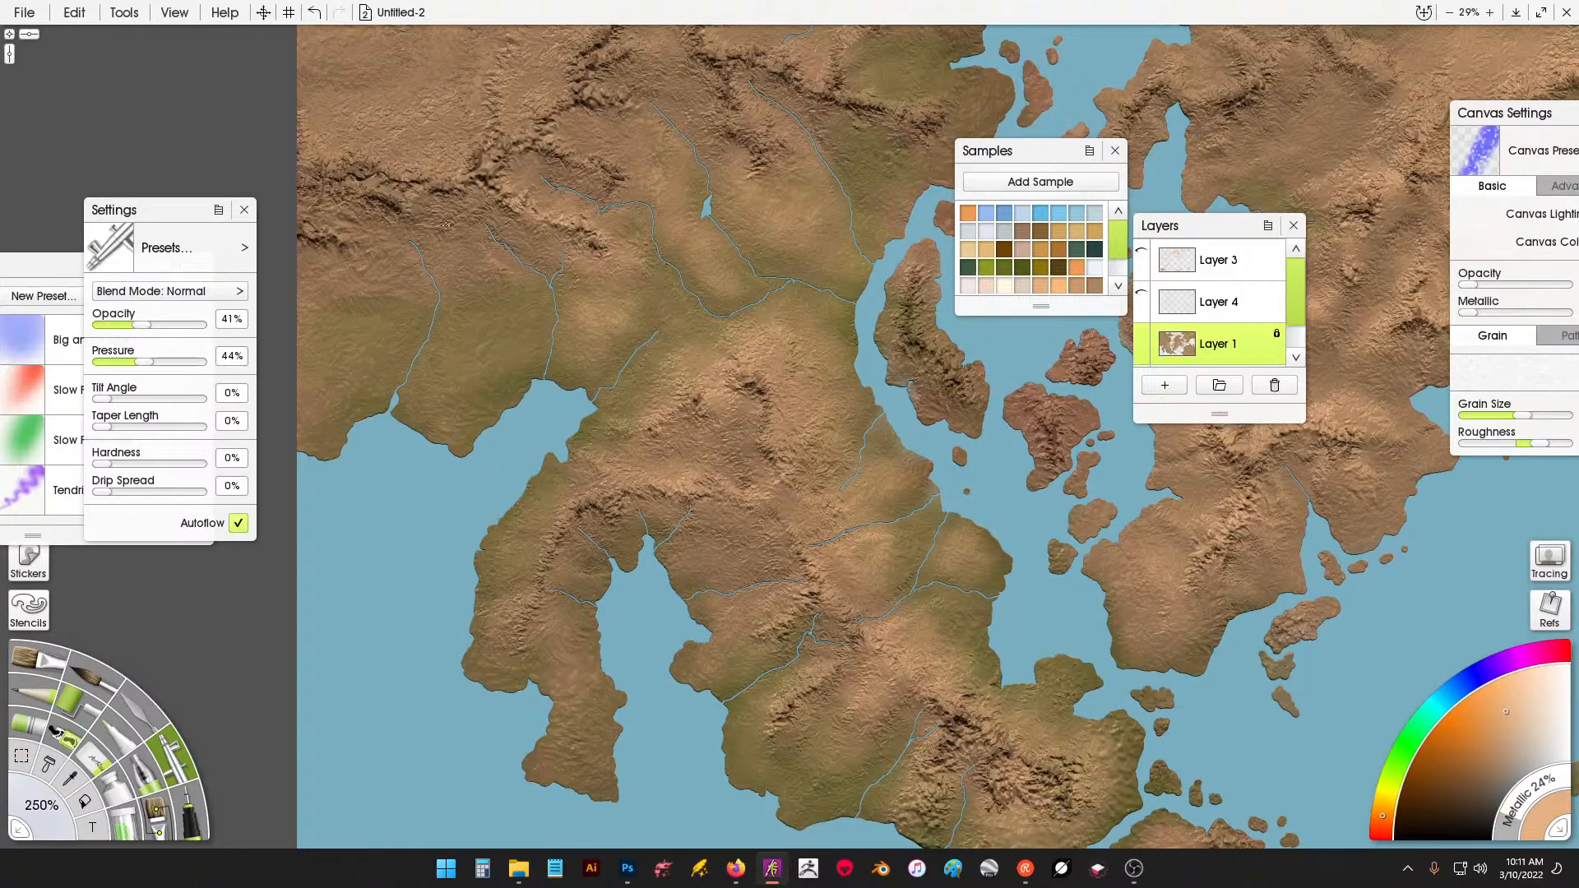
pyautogui.moveTo(494, 350); pyautogui.dragTo(467, 387)
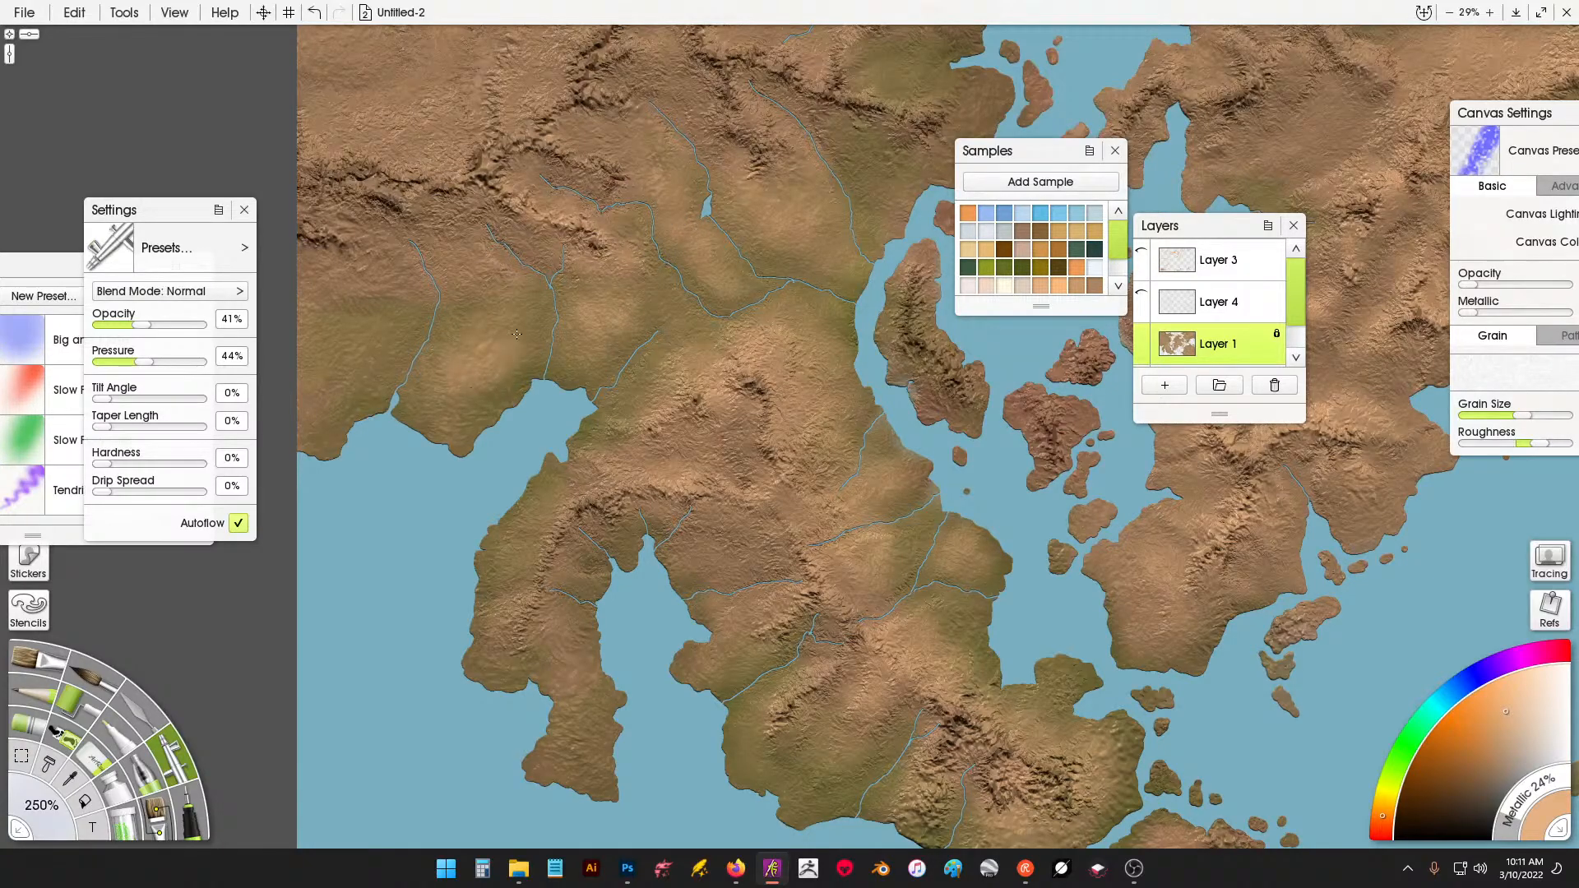
pyautogui.moveTo(417, 329); pyautogui.dragTo(594, 438)
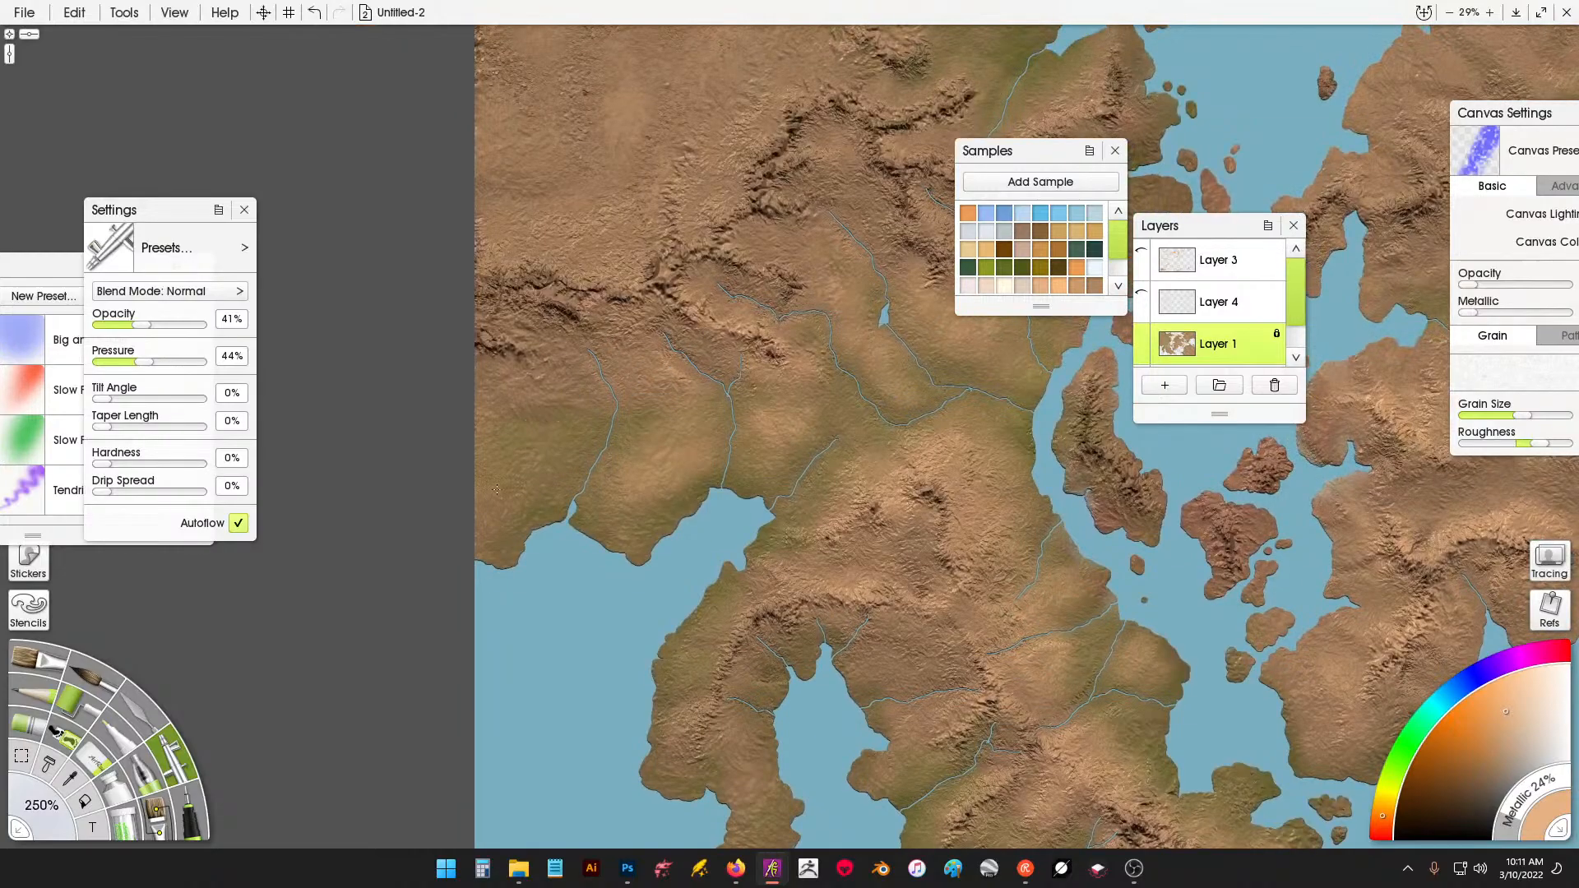
pyautogui.moveTo(509, 356)
pyautogui.mouseDown()
pyautogui.moveTo(544, 370)
pyautogui.moveTo(577, 358)
pyautogui.mouseUp()
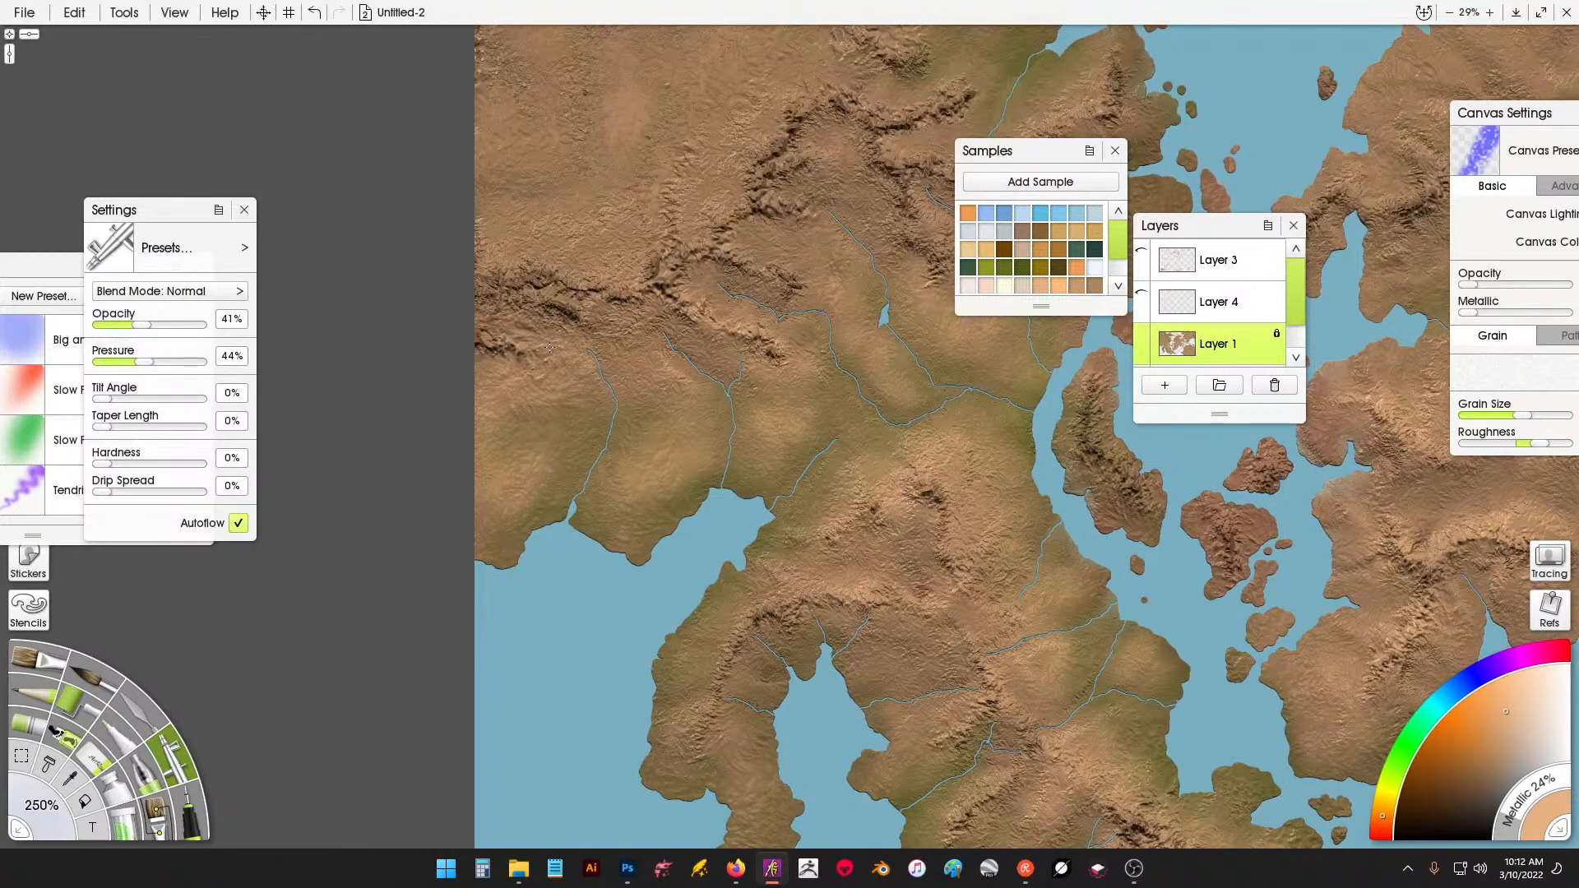
pyautogui.moveTo(673, 255)
pyautogui.mouseDown()
pyautogui.moveTo(626, 499)
pyautogui.moveTo(641, 408)
pyautogui.moveTo(631, 424)
pyautogui.moveTo(656, 433)
pyautogui.moveTo(710, 327)
pyautogui.moveTo(781, 329)
pyautogui.moveTo(819, 255)
pyautogui.moveTo(877, 393)
pyautogui.mouseUp()
pyautogui.moveTo(897, 136); pyautogui.dragTo(832, 238)
# Airbrush light tan highlights over the northern coastal mountains and eastern headlands of the northwestern landmass.
pyautogui.moveTo(832, 275); pyautogui.dragTo(706, 489)
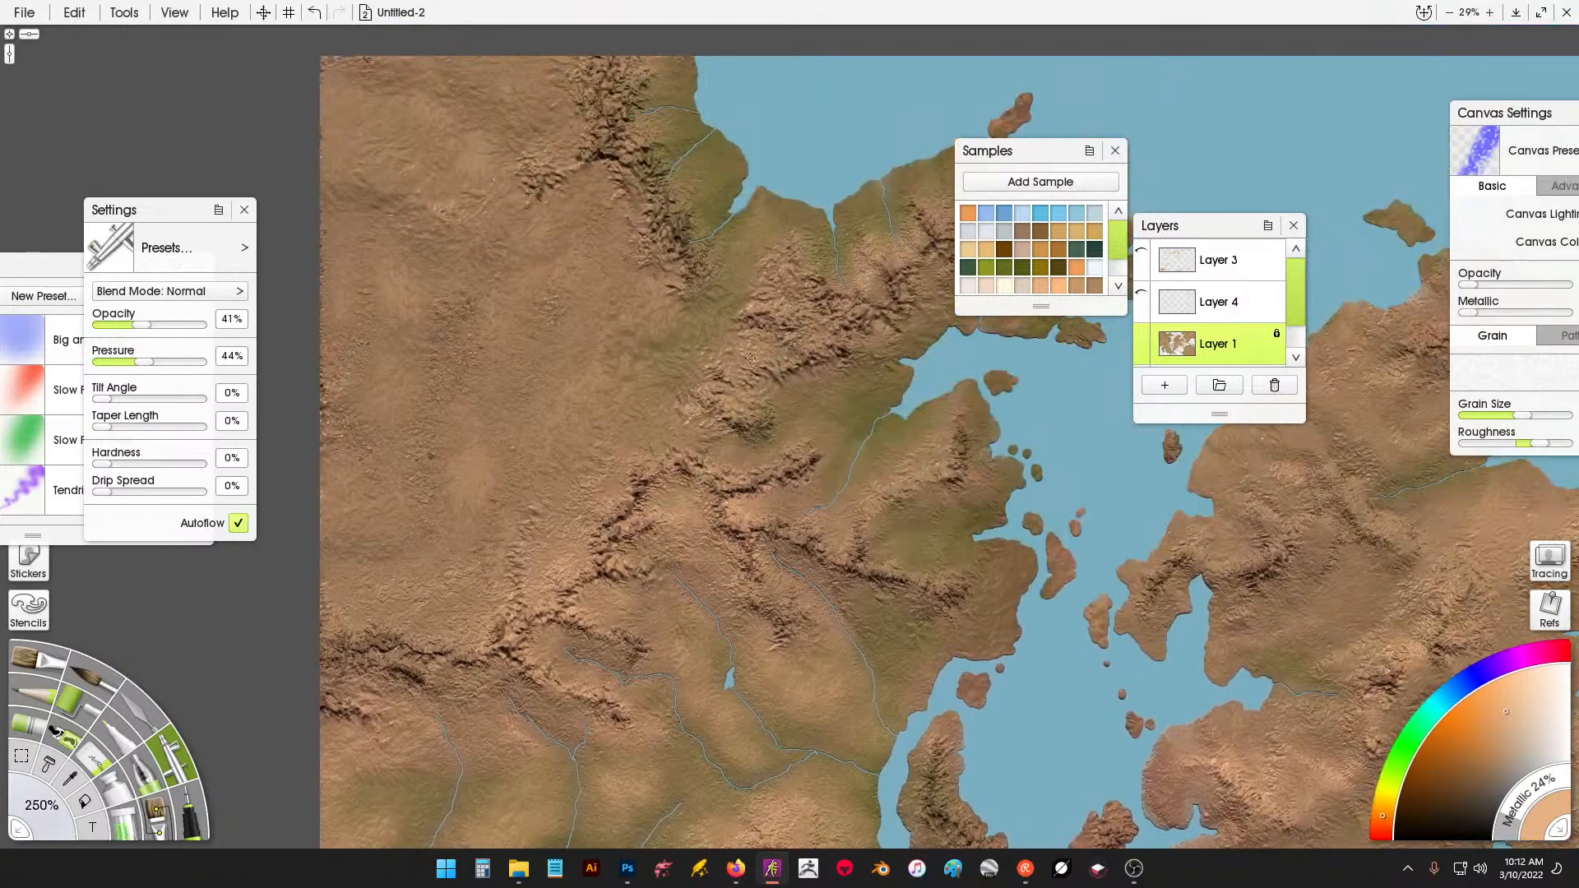
pyautogui.moveTo(799, 251)
pyautogui.mouseDown()
pyautogui.moveTo(829, 318)
pyautogui.moveTo(876, 236)
pyautogui.moveTo(886, 259)
pyautogui.moveTo(887, 225)
pyautogui.mouseUp()
pyautogui.moveTo(859, 324); pyautogui.dragTo(810, 317)
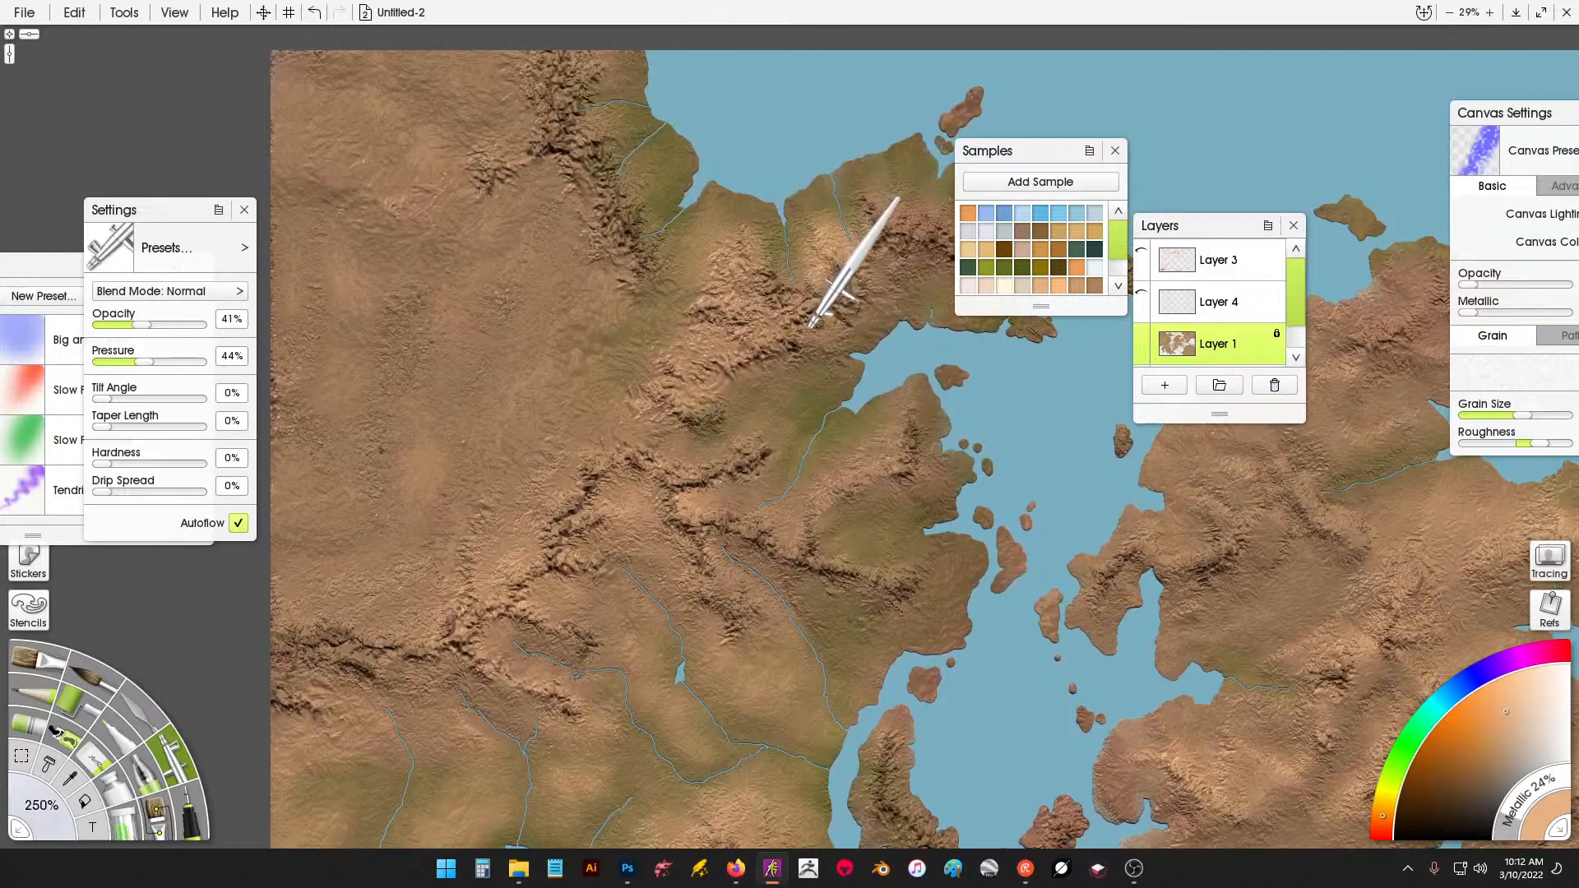
pyautogui.moveTo(868, 218)
pyautogui.mouseDown()
pyautogui.moveTo(879, 235)
pyautogui.moveTo(957, 237)
pyautogui.moveTo(985, 264)
pyautogui.mouseUp()
pyautogui.moveTo(891, 313)
pyautogui.mouseDown()
pyautogui.moveTo(869, 343)
pyautogui.moveTo(706, 410)
pyautogui.moveTo(759, 451)
pyautogui.moveTo(711, 516)
pyautogui.moveTo(780, 520)
pyautogui.moveTo(796, 568)
pyautogui.moveTo(866, 557)
pyautogui.moveTo(946, 609)
pyautogui.mouseUp()
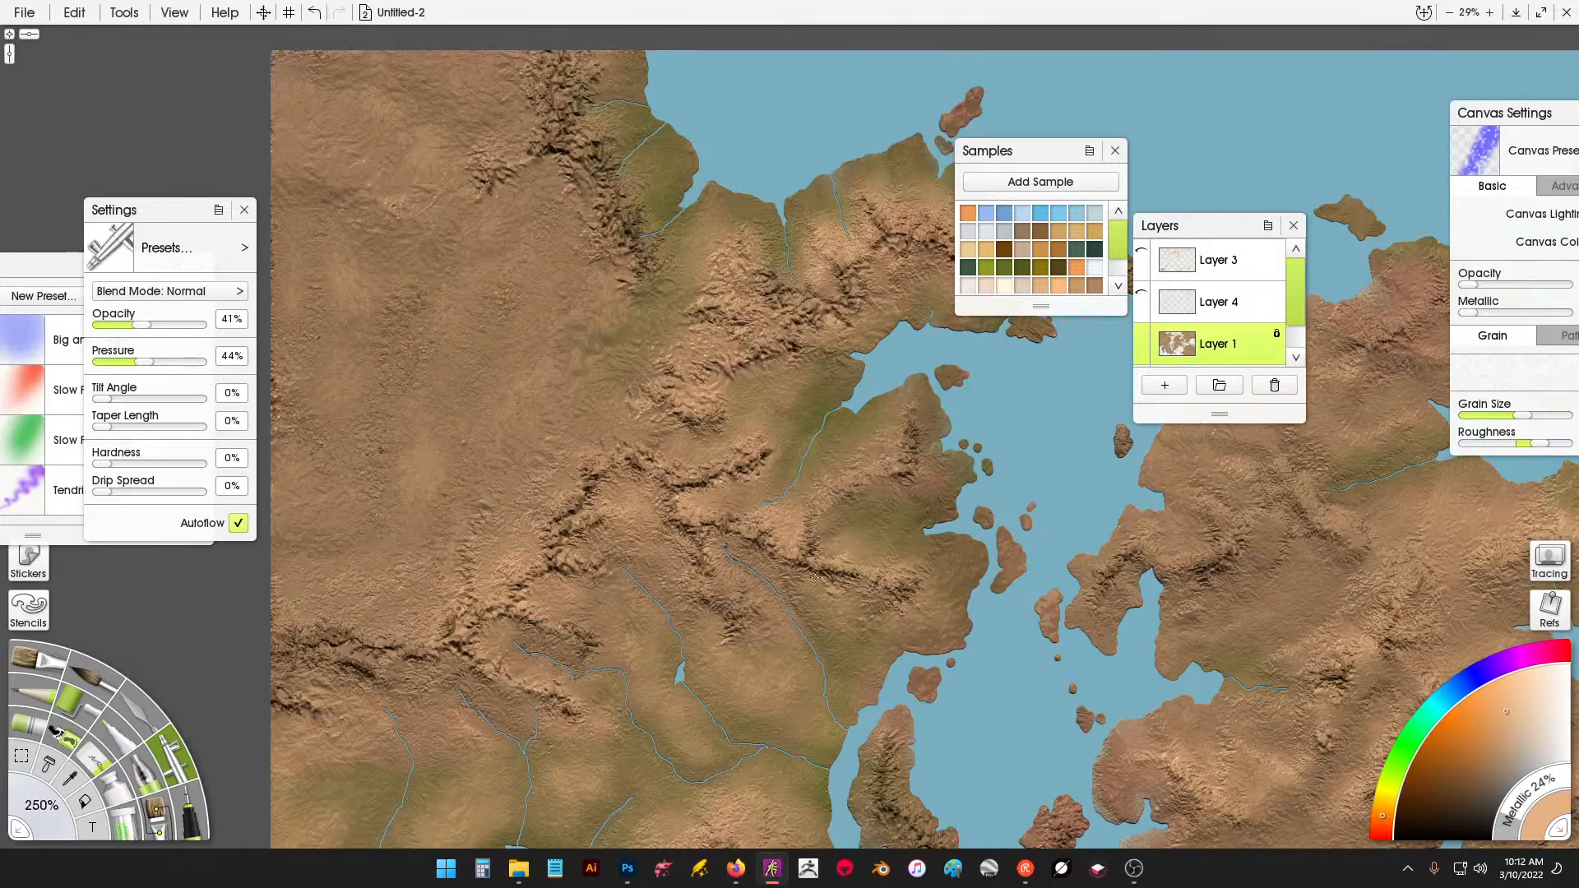
pyautogui.moveTo(822, 510); pyautogui.dragTo(893, 459)
# Airbrush light tan over the far northern mountain range and the wide plateau of the northwestern landmass.
pyautogui.moveTo(628, 418); pyautogui.dragTo(738, 577)
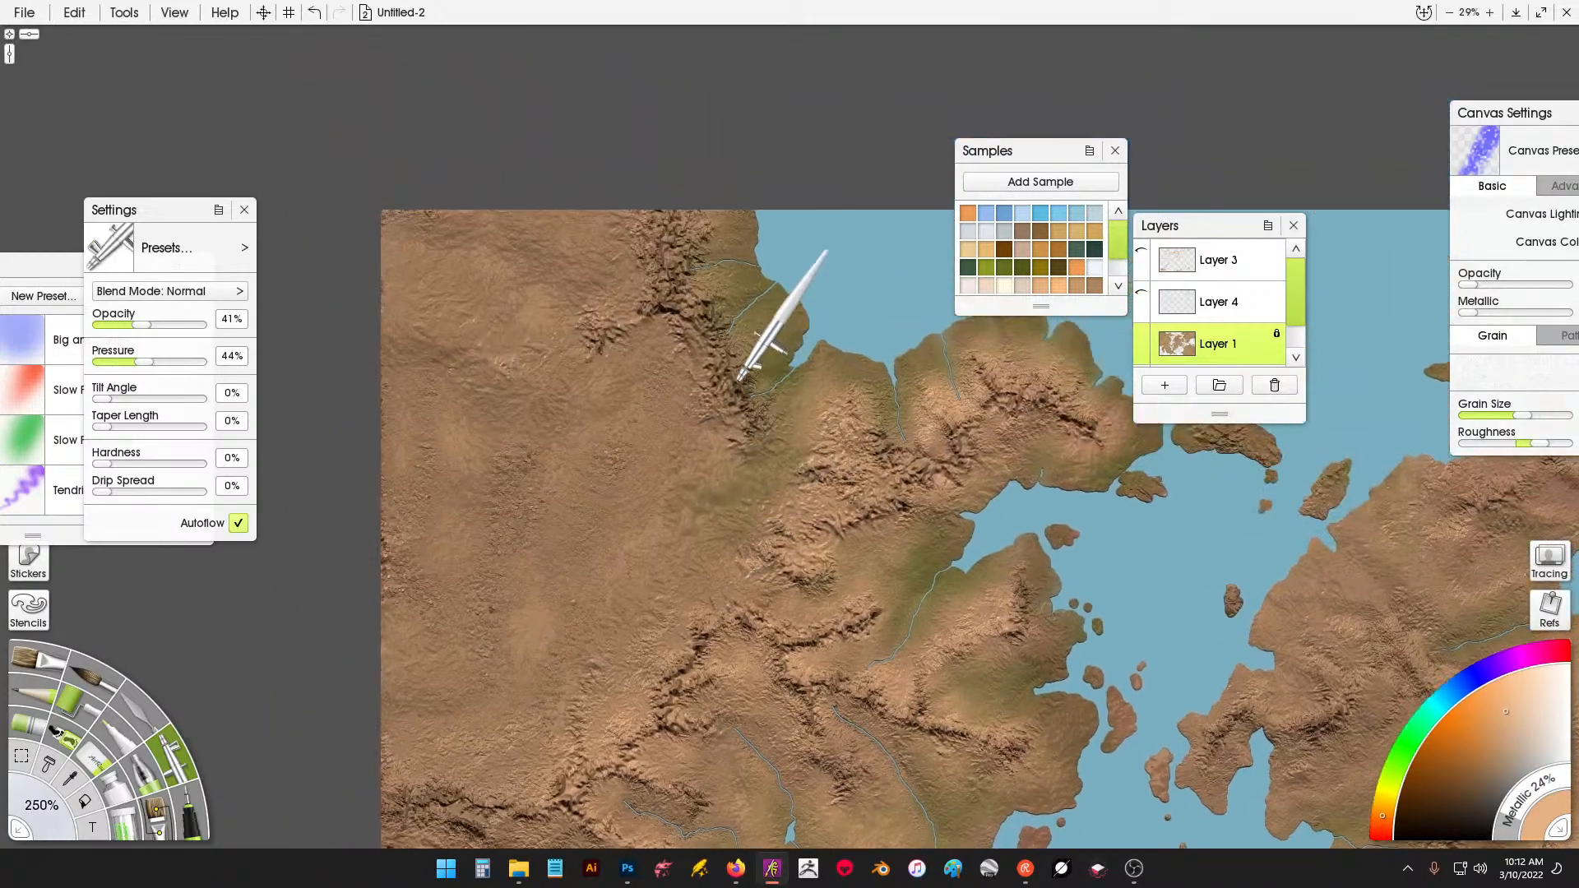
pyautogui.moveTo(740, 378)
pyautogui.mouseDown()
pyautogui.moveTo(724, 399)
pyautogui.moveTo(732, 436)
pyautogui.moveTo(765, 485)
pyautogui.moveTo(778, 474)
pyautogui.moveTo(694, 521)
pyautogui.mouseUp()
pyautogui.moveTo(706, 321)
pyautogui.mouseDown()
pyautogui.moveTo(650, 329)
pyautogui.moveTo(666, 239)
pyautogui.moveTo(630, 320)
pyautogui.moveTo(634, 347)
pyautogui.moveTo(461, 385)
pyautogui.moveTo(520, 443)
pyautogui.moveTo(550, 406)
pyautogui.moveTo(514, 454)
pyautogui.mouseUp()
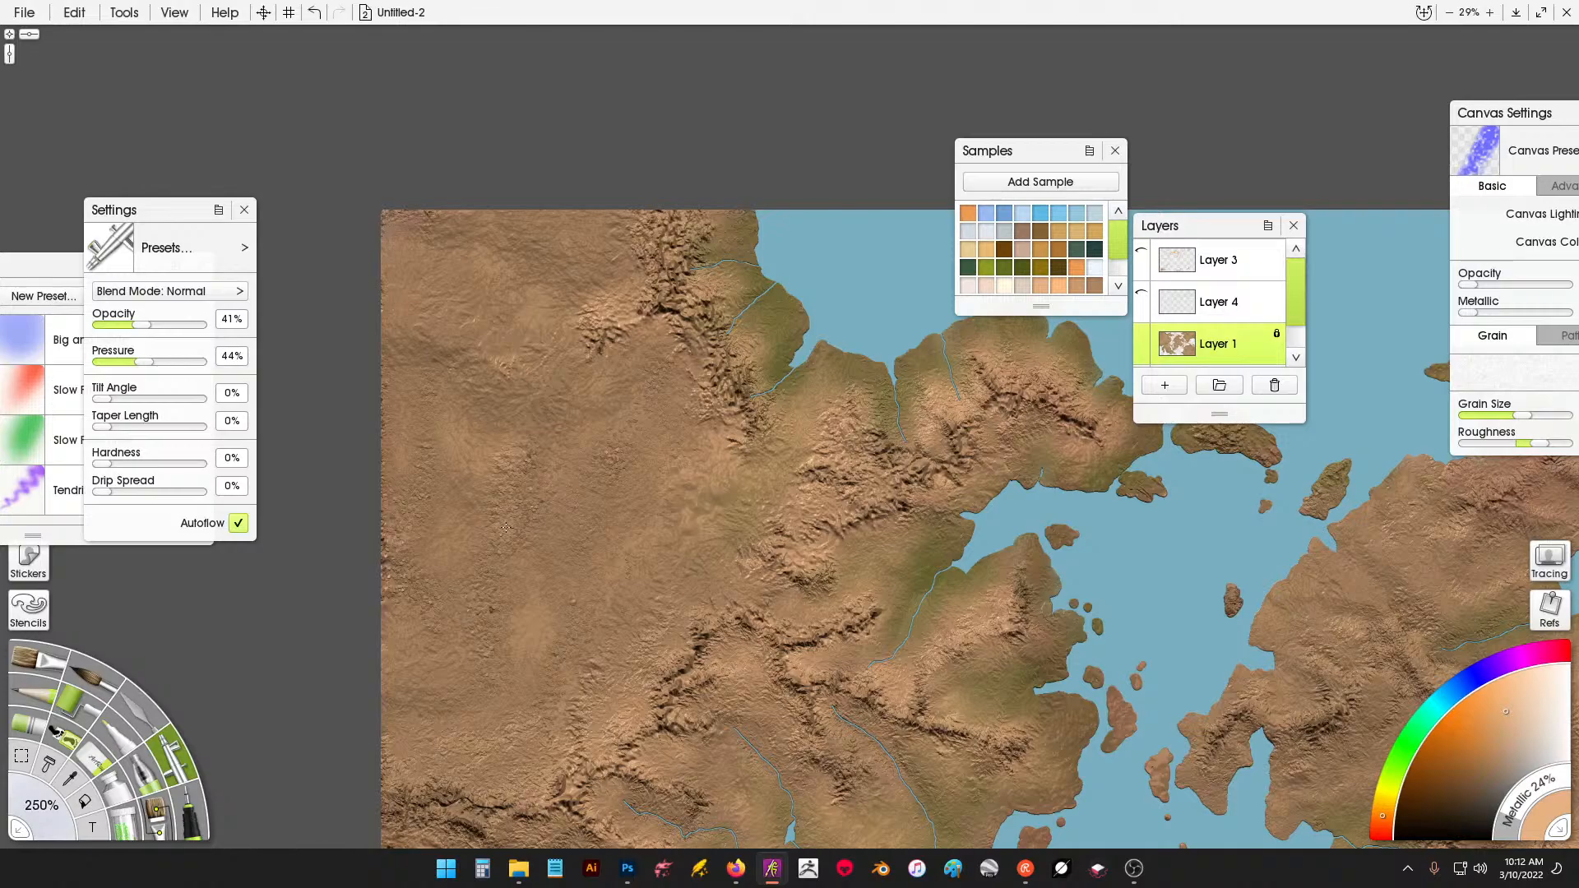
pyautogui.moveTo(505, 528)
pyautogui.mouseDown()
pyautogui.moveTo(597, 475)
pyautogui.moveTo(481, 369)
pyautogui.moveTo(517, 377)
pyautogui.moveTo(428, 350)
pyautogui.moveTo(527, 376)
pyautogui.moveTo(535, 400)
pyautogui.moveTo(532, 374)
pyautogui.moveTo(435, 348)
pyautogui.moveTo(539, 394)
pyautogui.moveTo(540, 415)
pyautogui.moveTo(488, 682)
pyautogui.moveTo(480, 648)
pyautogui.moveTo(444, 681)
pyautogui.moveTo(424, 677)
pyautogui.moveTo(464, 663)
pyautogui.moveTo(429, 564)
pyautogui.moveTo(417, 579)
pyautogui.moveTo(491, 582)
pyautogui.mouseUp()
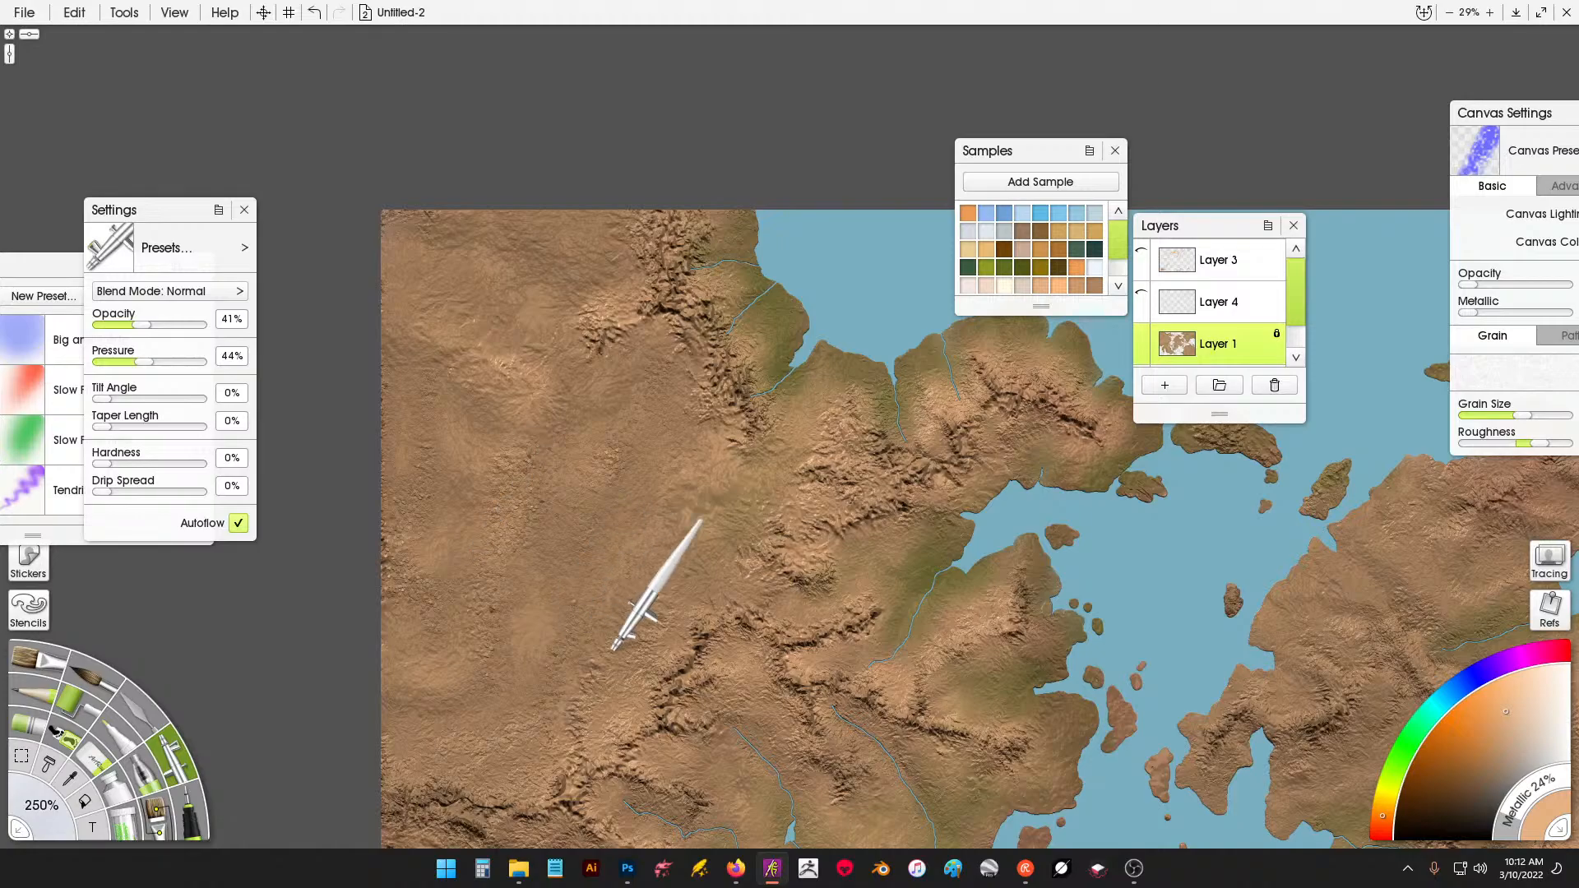
# Brighten the interior ridges and northwestern highlands of the central landmass with light tan.
pyautogui.moveTo(764, 518); pyautogui.dragTo(563, 507)
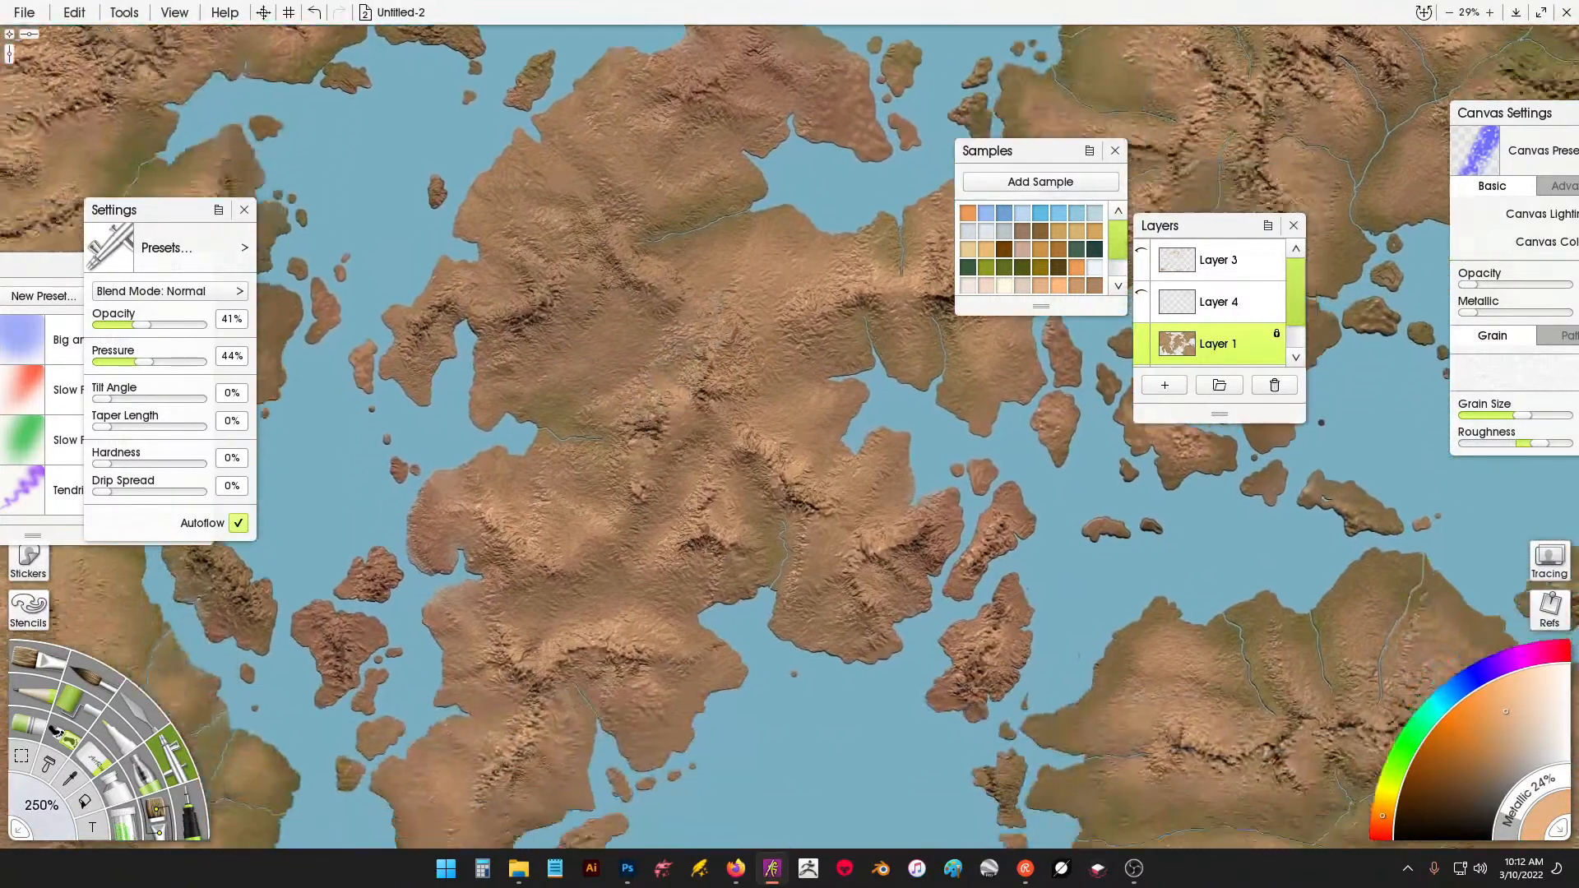
pyautogui.moveTo(644, 528); pyautogui.dragTo(667, 494)
pyautogui.moveTo(658, 436)
pyautogui.mouseDown()
pyautogui.moveTo(631, 502)
pyautogui.moveTo(629, 453)
pyautogui.moveTo(624, 486)
pyautogui.mouseUp()
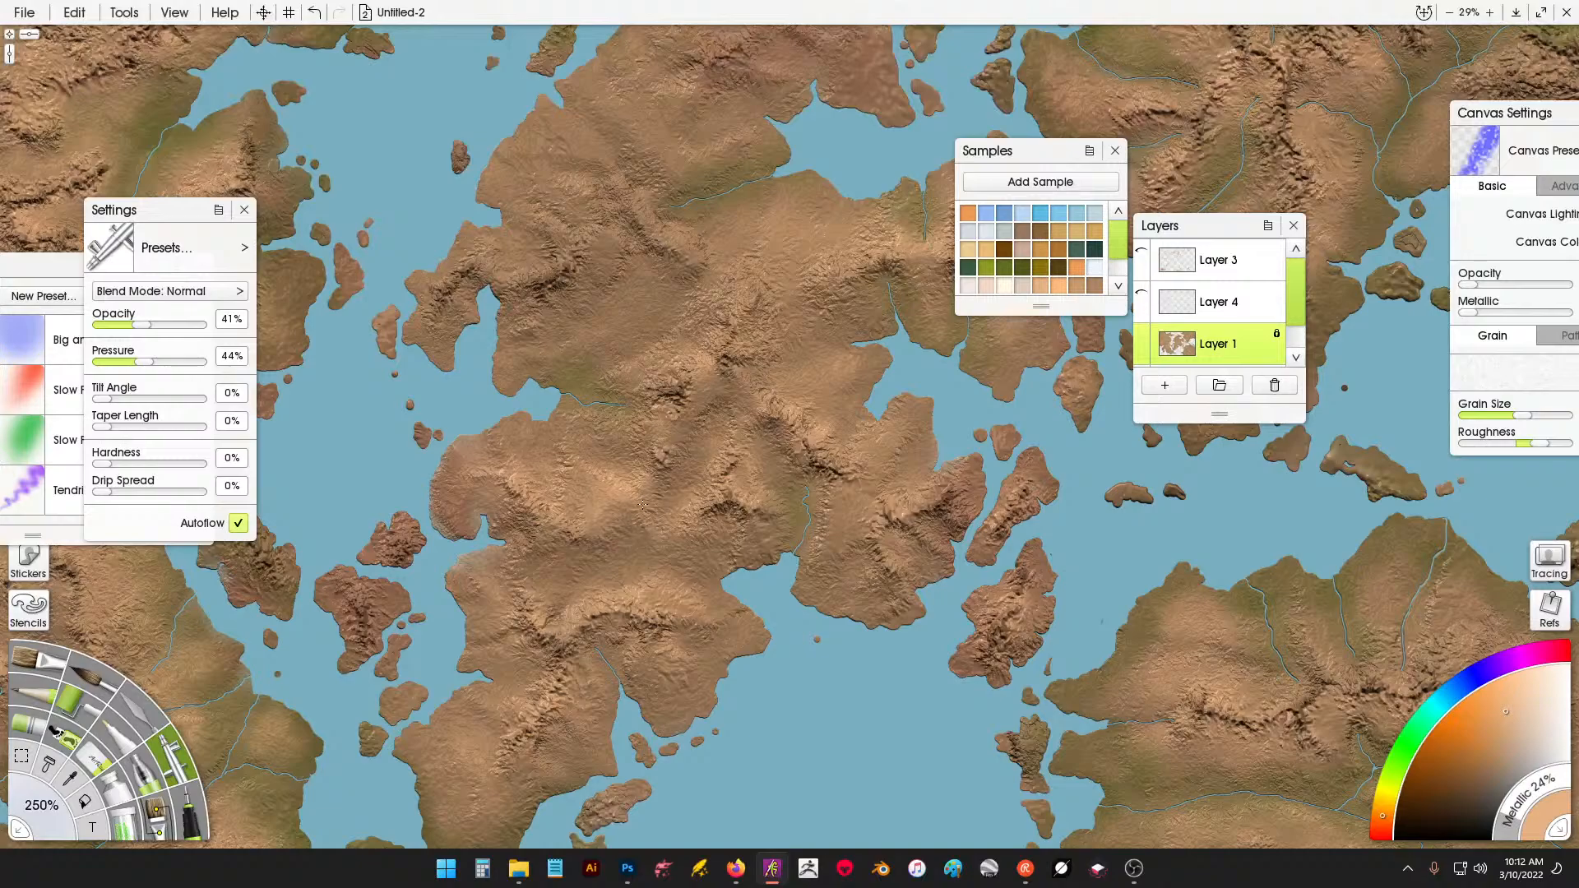
pyautogui.moveTo(706, 379)
pyautogui.mouseDown()
pyautogui.moveTo(727, 324)
pyautogui.moveTo(670, 346)
pyautogui.mouseUp()
pyautogui.moveTo(617, 237)
pyautogui.mouseDown()
pyautogui.moveTo(572, 296)
pyautogui.moveTo(616, 218)
pyautogui.moveTo(594, 199)
pyautogui.mouseUp()
pyautogui.moveTo(632, 200)
pyautogui.mouseDown()
pyautogui.moveTo(668, 239)
pyautogui.moveTo(553, 137)
pyautogui.moveTo(538, 214)
pyautogui.mouseUp()
pyautogui.moveTo(569, 235); pyautogui.dragTo(503, 288)
# Airbrush light tan over the northern peninsula of the central landmass, above its northern bay.
pyautogui.moveTo(703, 251); pyautogui.dragTo(696, 425)
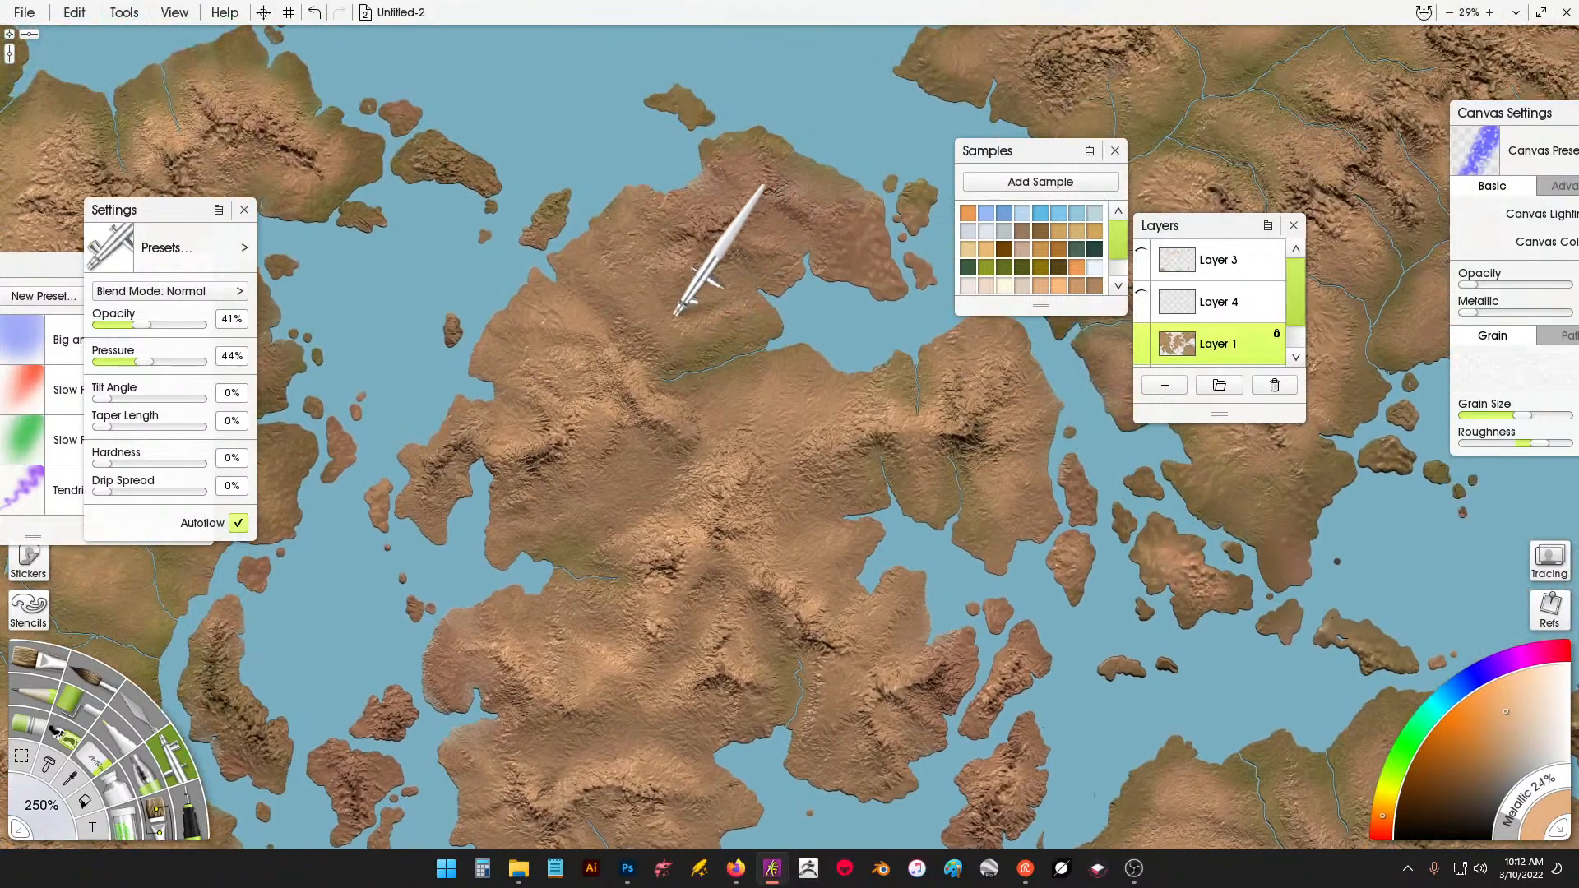
pyautogui.moveTo(679, 316); pyautogui.dragTo(699, 333)
pyautogui.moveTo(658, 279)
pyautogui.mouseDown()
pyautogui.moveTo(729, 202)
pyautogui.moveTo(760, 193)
pyautogui.mouseUp()
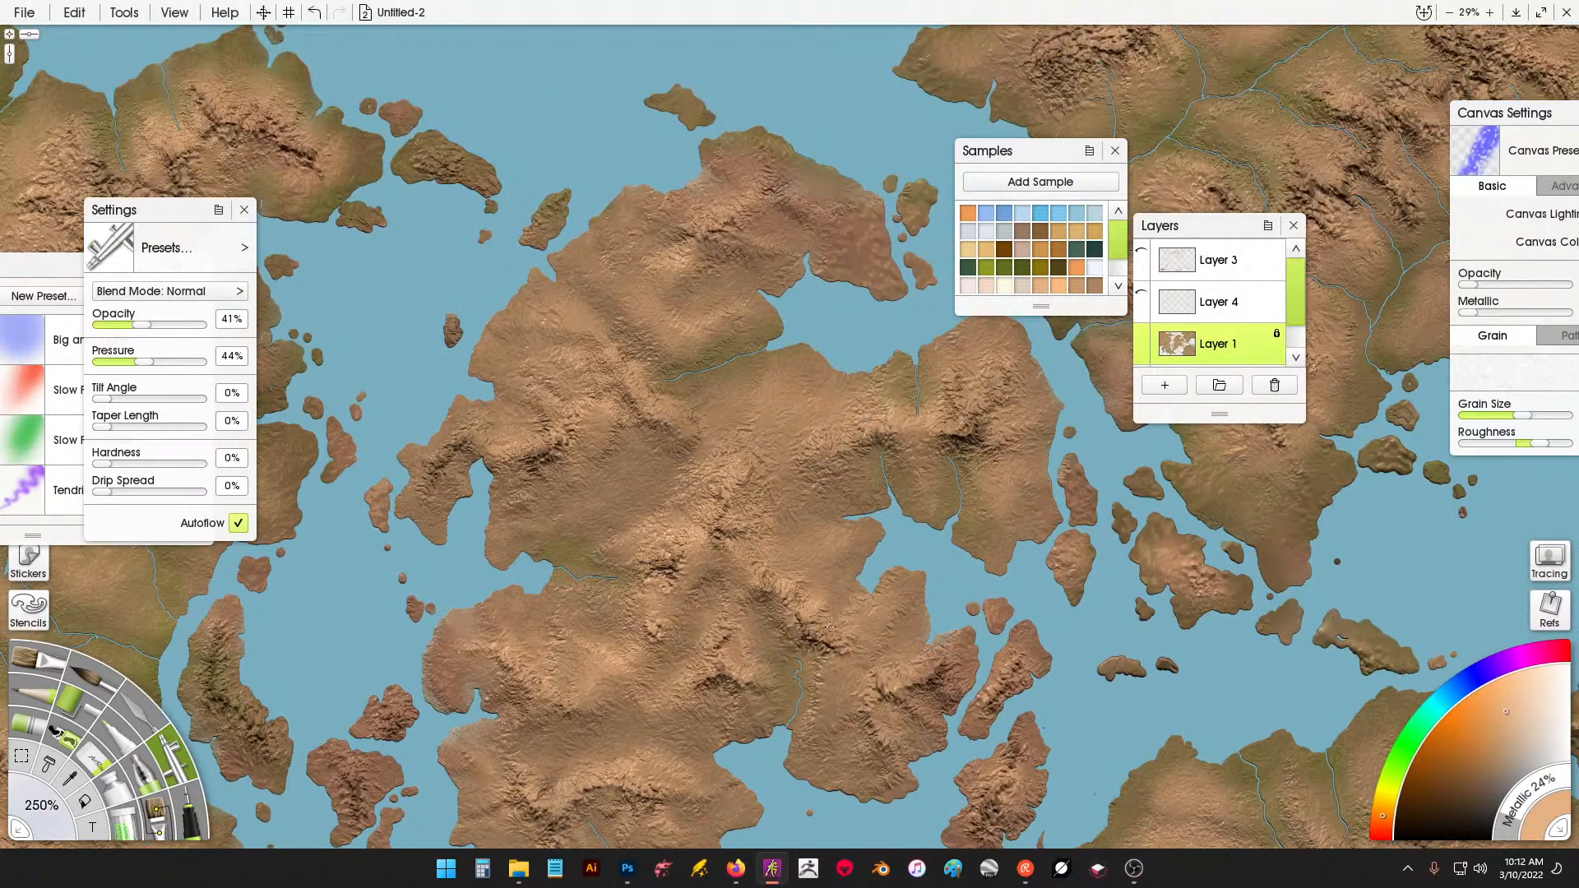
# Airbrush light tan over the southeastern hills and southern ridge of the central landmass.
pyautogui.moveTo(821, 619); pyautogui.dragTo(791, 354)
pyautogui.moveTo(826, 436)
pyautogui.mouseDown()
pyautogui.moveTo(855, 425)
pyautogui.moveTo(903, 458)
pyautogui.mouseUp()
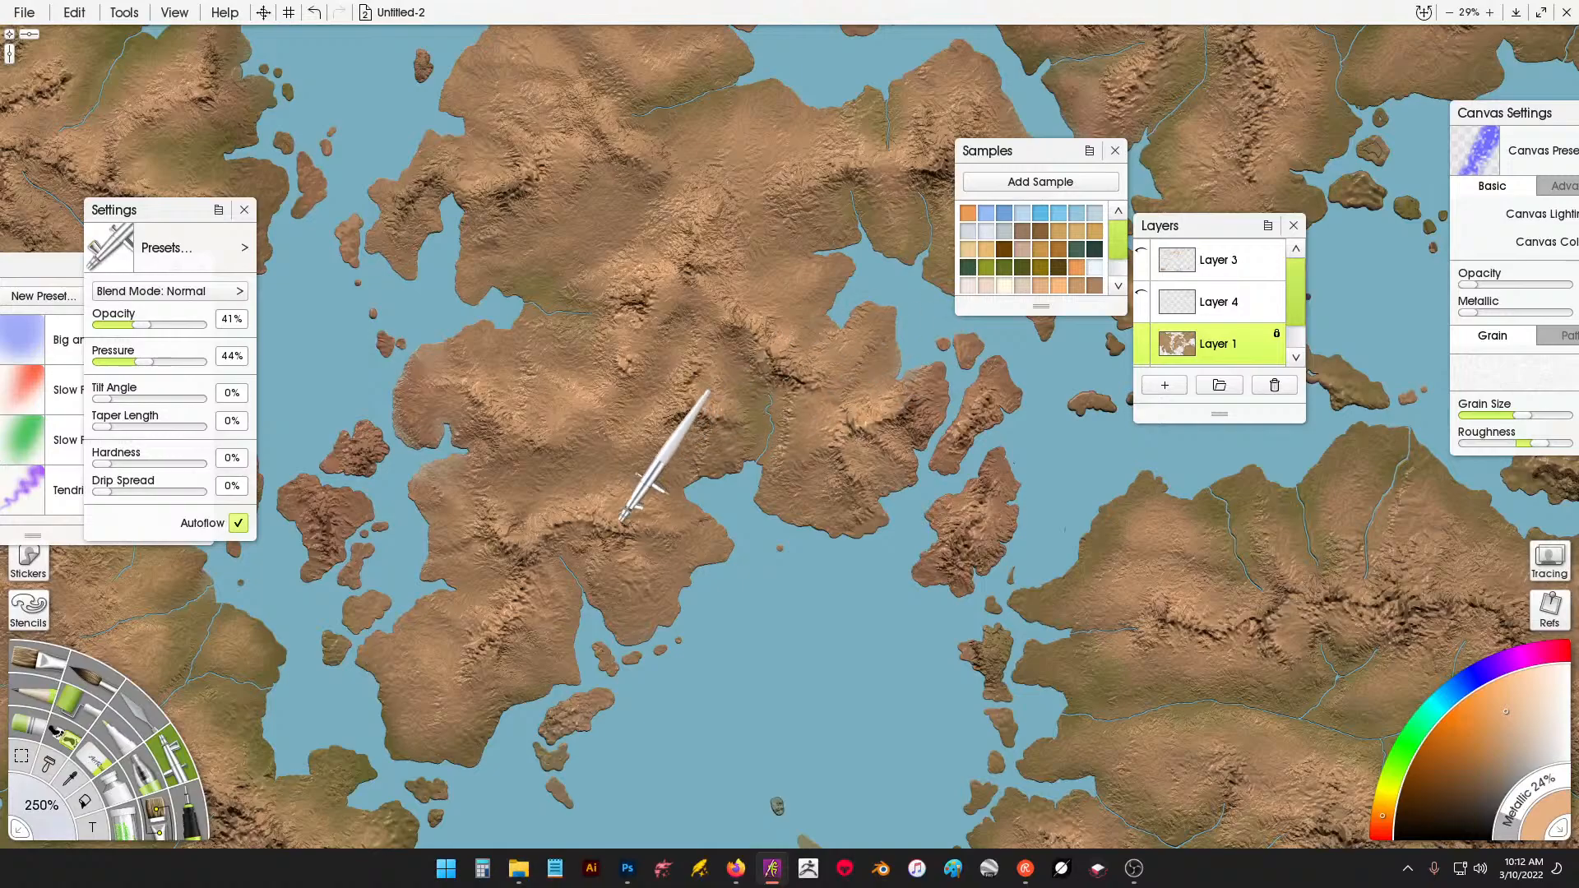
pyautogui.moveTo(644, 538); pyautogui.dragTo(580, 530)
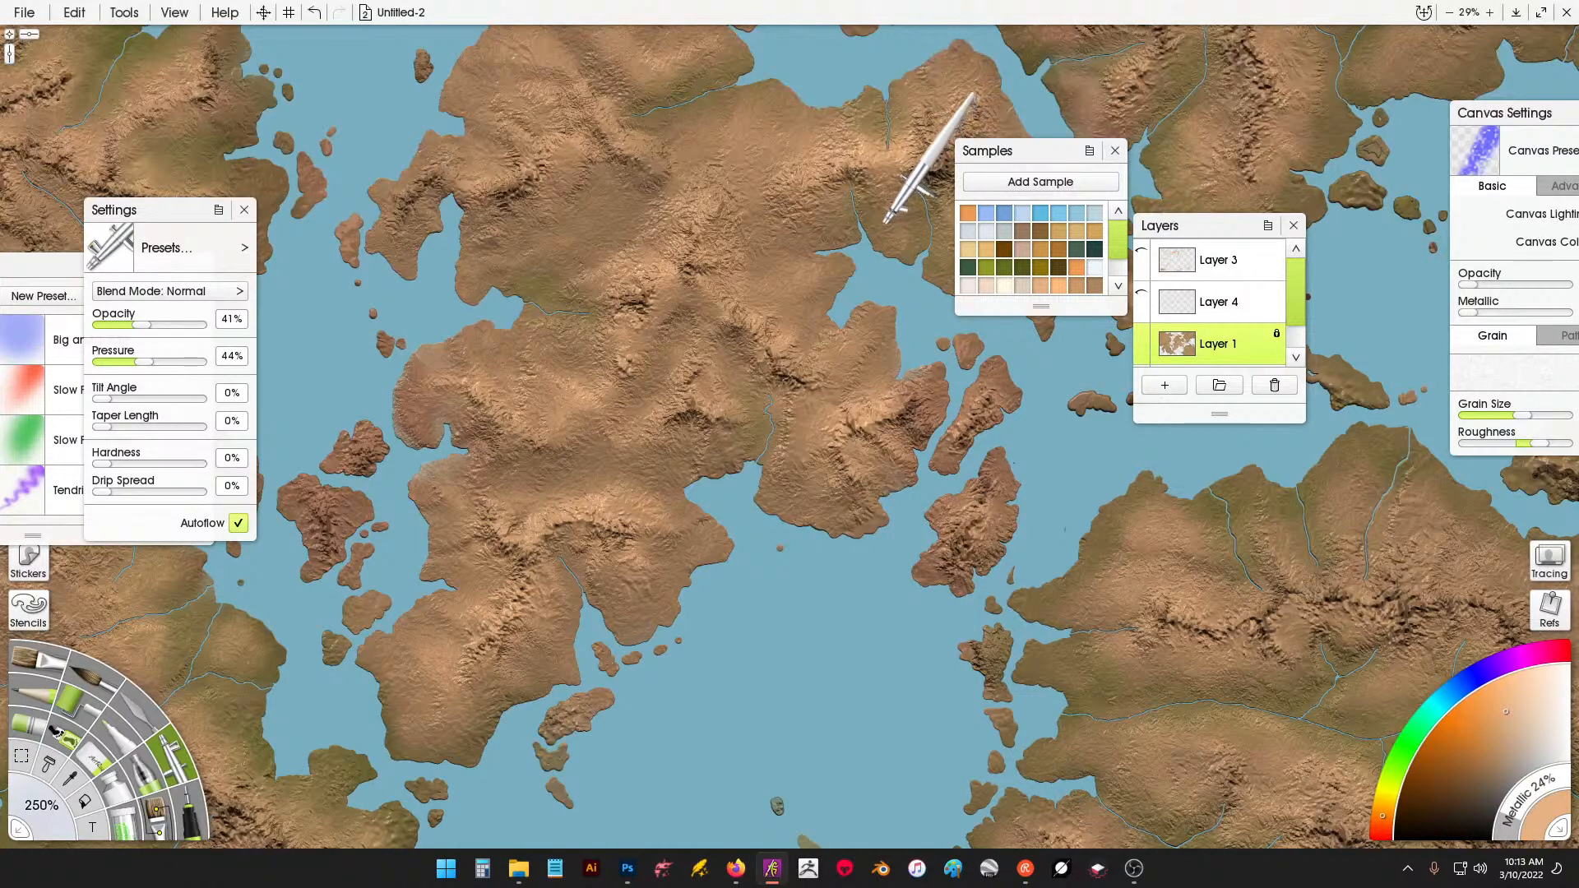
# Build up light tan highlights along the central landmass's northeastern ridge, central mountains and northwestern uplands.
pyautogui.moveTo(889, 207); pyautogui.dragTo(764, 359)
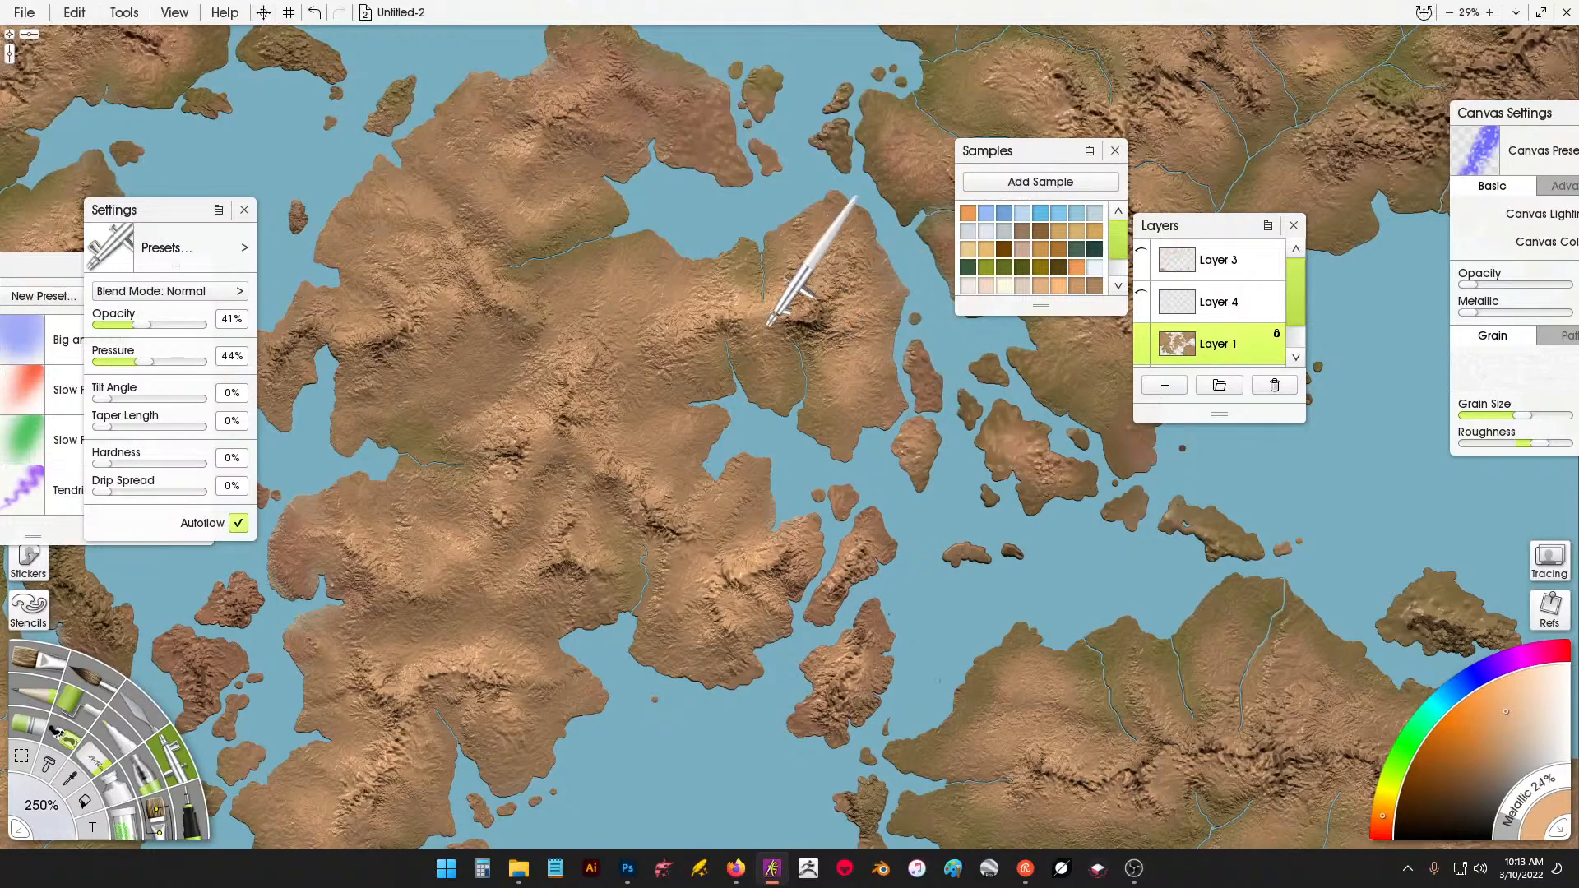
pyautogui.moveTo(517, 344)
pyautogui.mouseDown()
pyautogui.moveTo(575, 321)
pyautogui.moveTo(631, 339)
pyautogui.moveTo(673, 323)
pyautogui.moveTo(593, 344)
pyautogui.mouseUp()
pyautogui.moveTo(568, 432); pyautogui.dragTo(720, 602)
pyautogui.moveTo(560, 446); pyautogui.dragTo(522, 509)
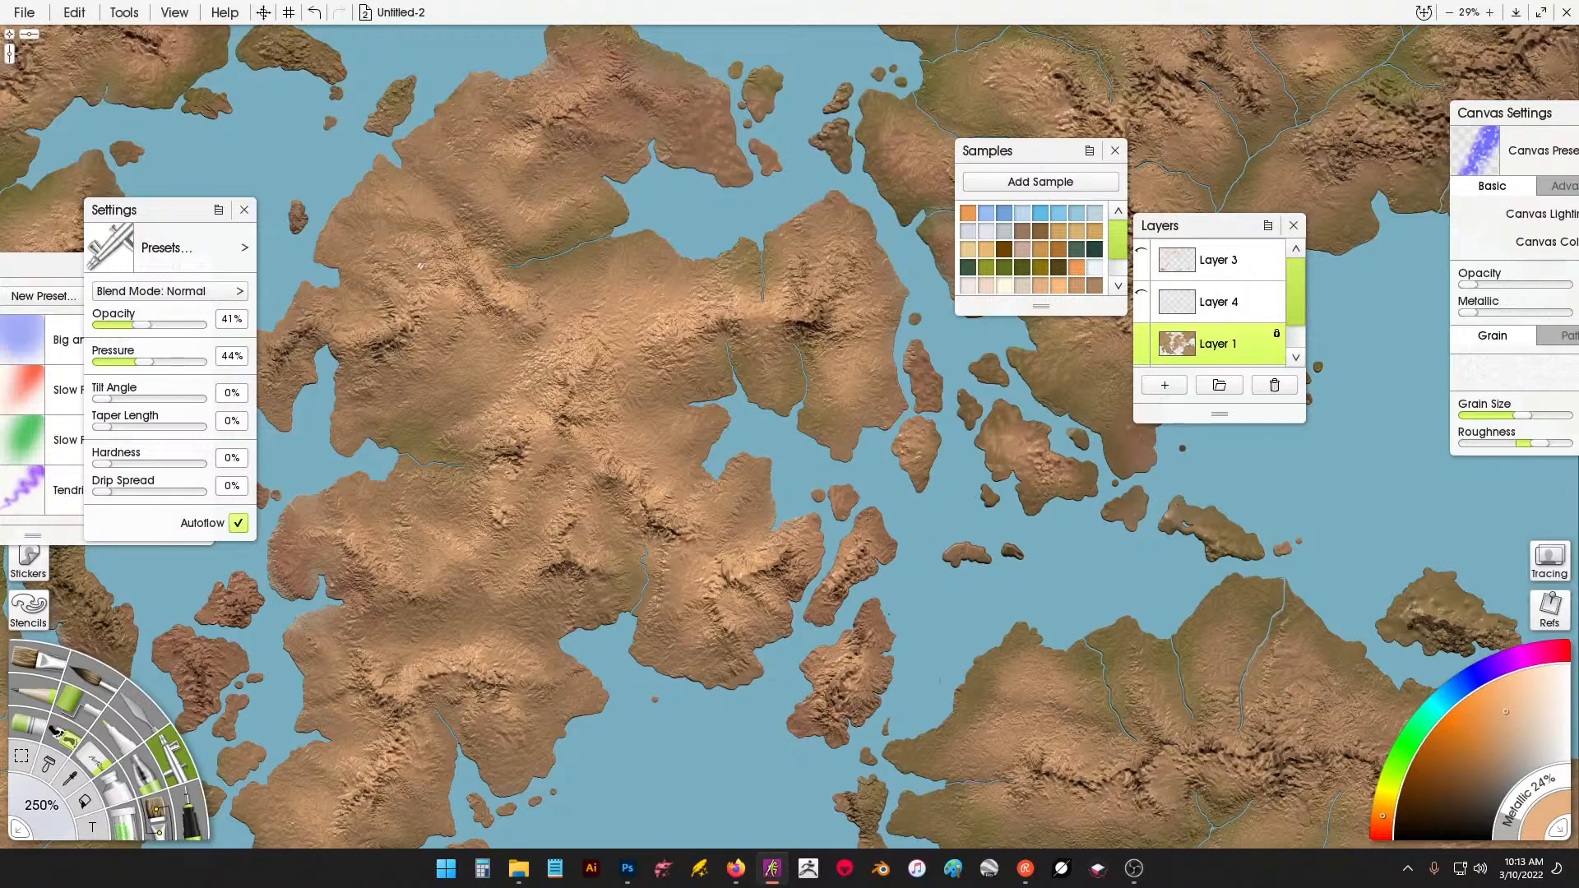
pyautogui.moveTo(430, 192); pyautogui.dragTo(452, 223)
pyautogui.moveTo(471, 157); pyautogui.dragTo(526, 214)
pyautogui.moveTo(522, 136)
pyautogui.mouseDown()
pyautogui.moveTo(569, 95)
pyautogui.moveTo(596, 136)
pyautogui.mouseUp()
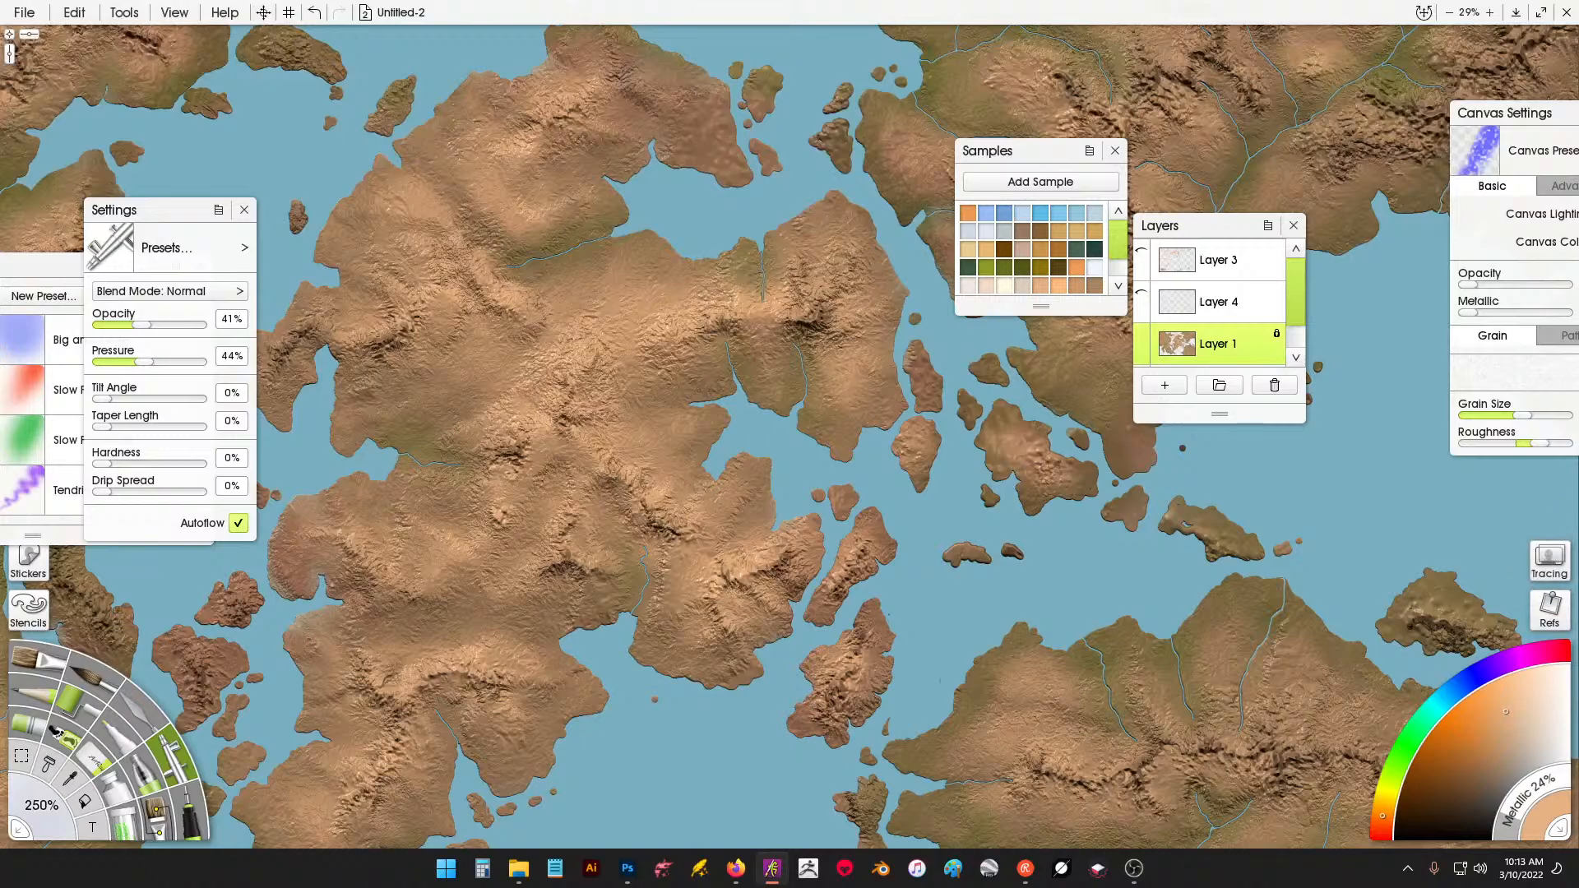
# Examine the light tan highlights across the whole map, from the central landmass to the western highlands.
pyautogui.hotkey('alt', 'Tab')
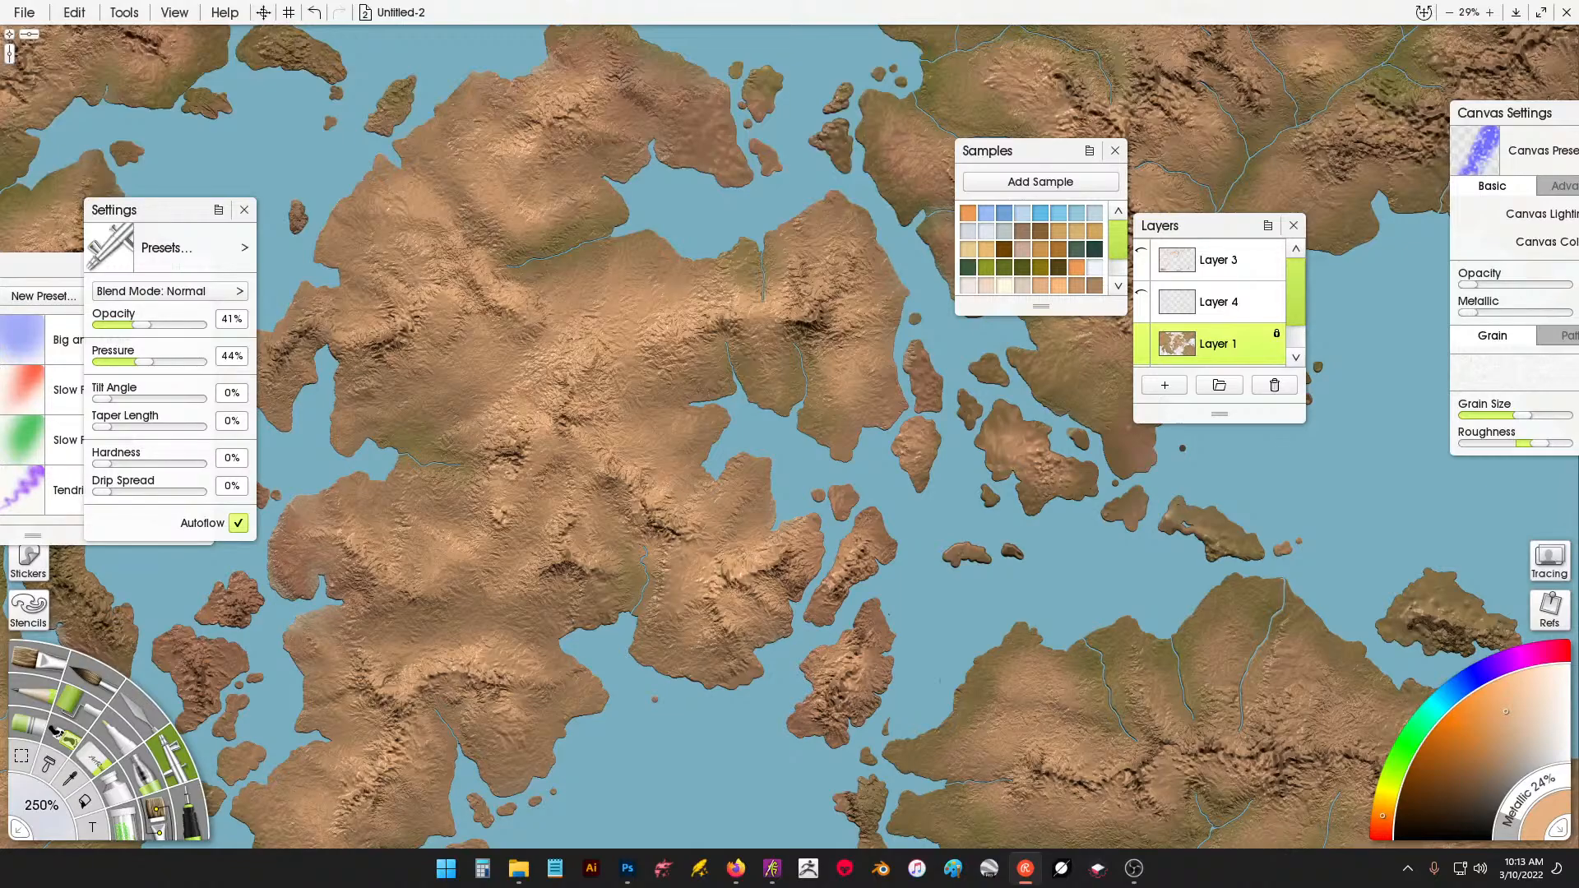
pyautogui.hotkey('alt', 'Tab')
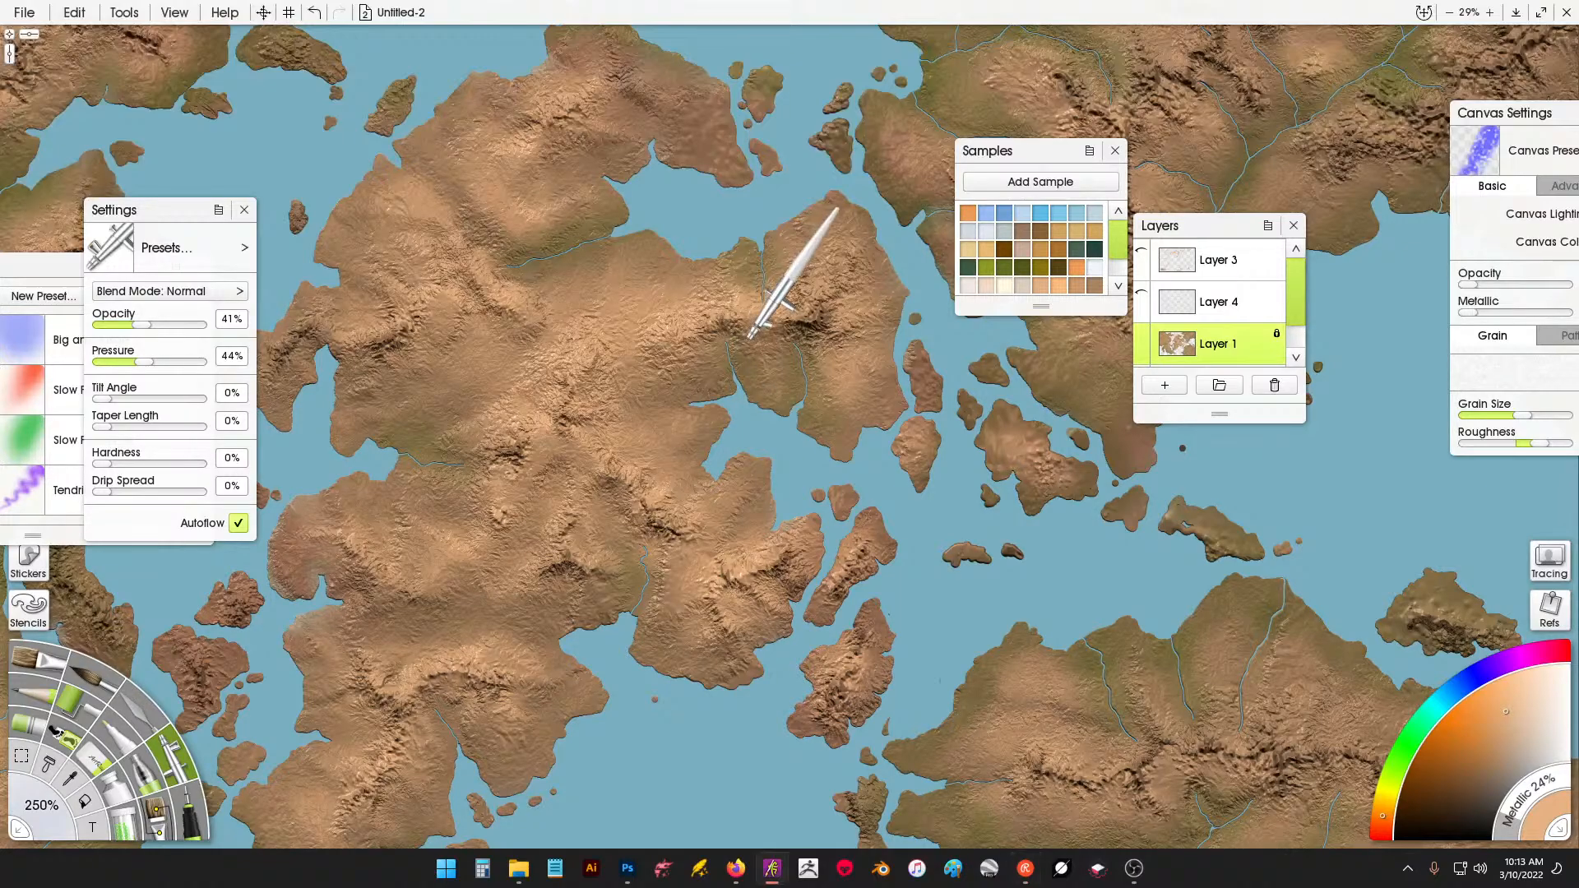
pyautogui.scroll(-4, 735, 333)
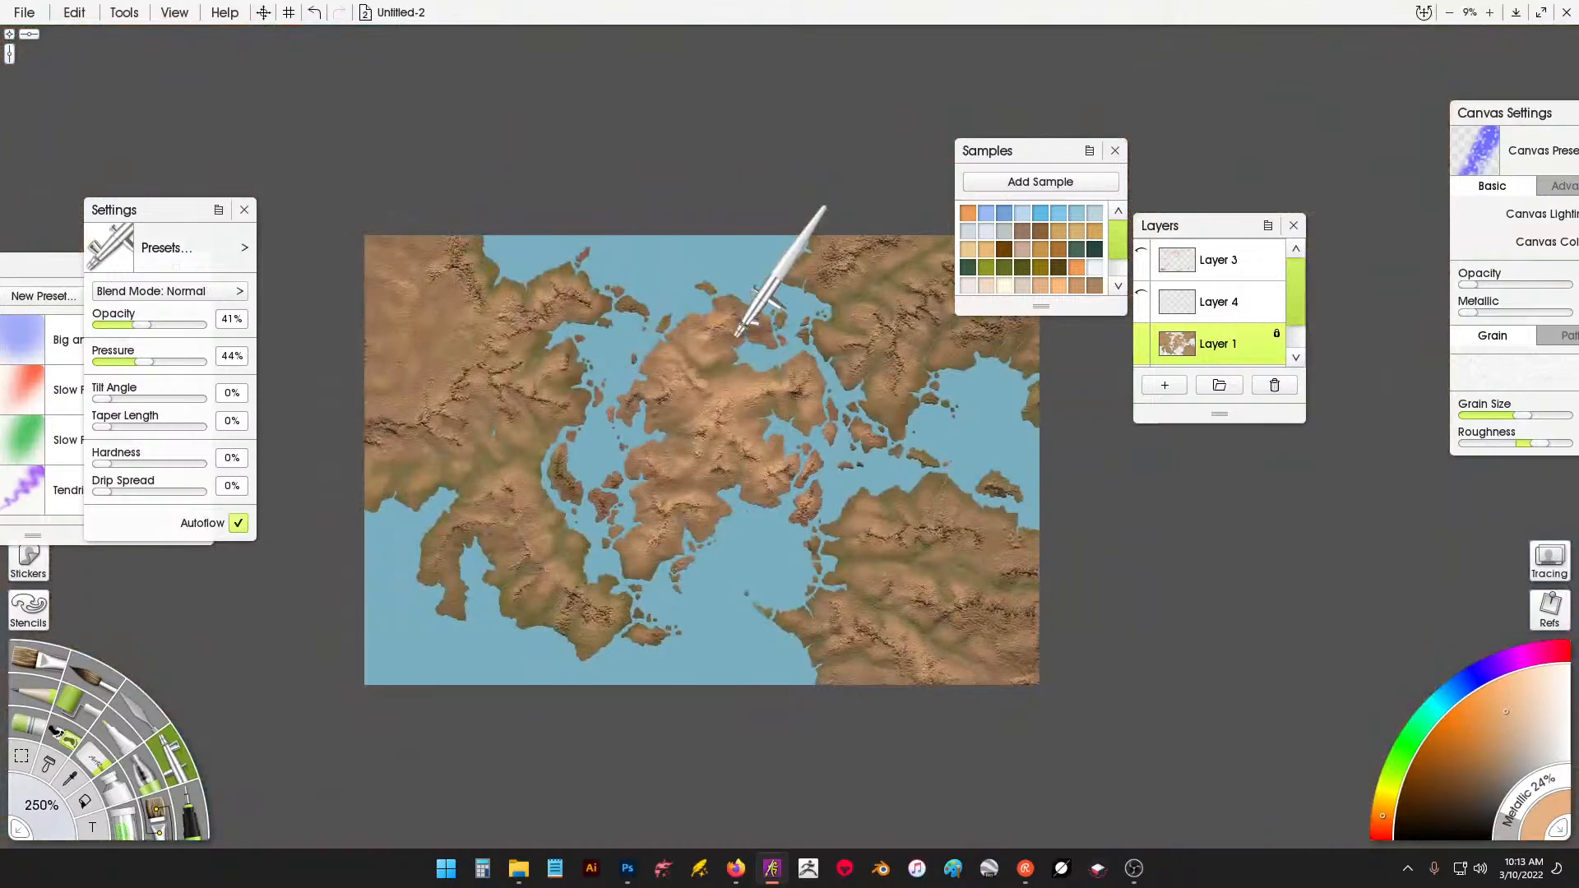
pyautogui.scroll(4, 738, 335)
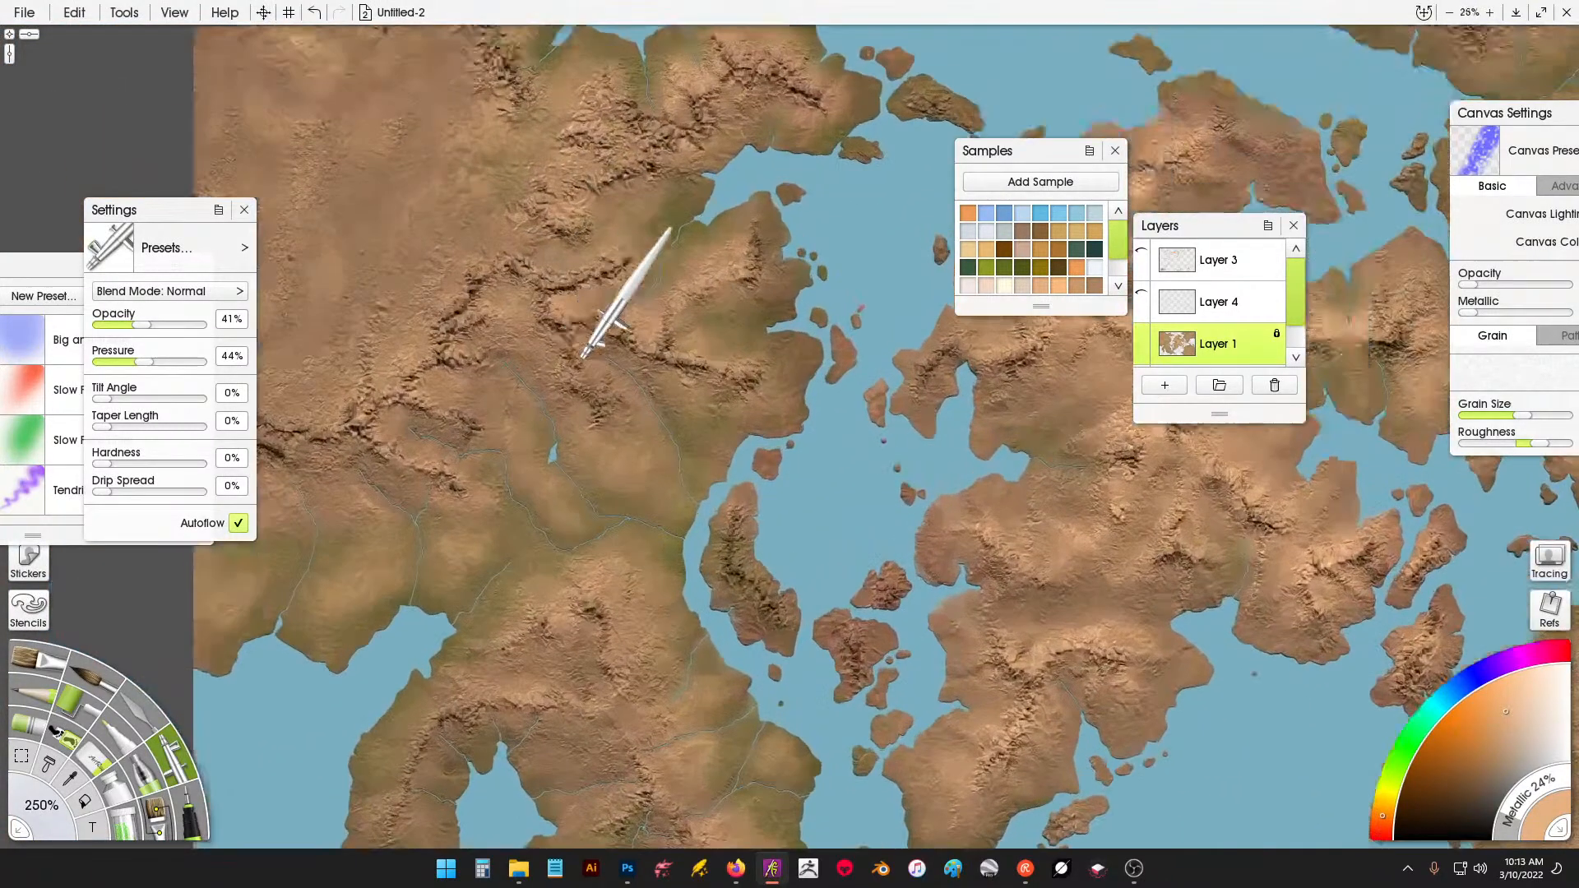
pyautogui.scroll(2, 582, 355)
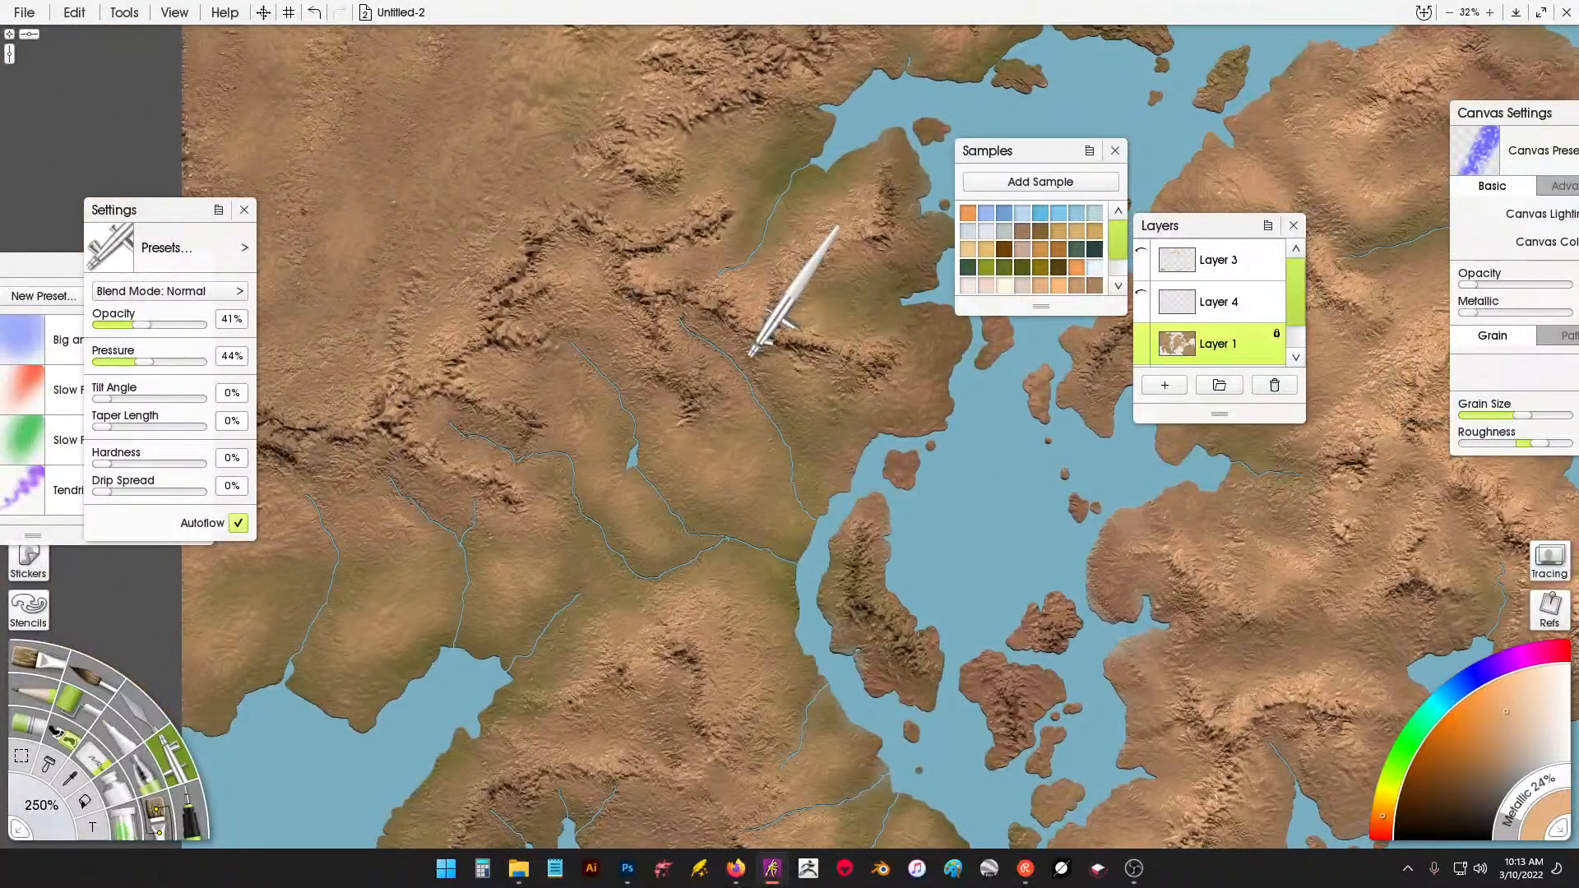
pyautogui.scroll(1, 864, 566)
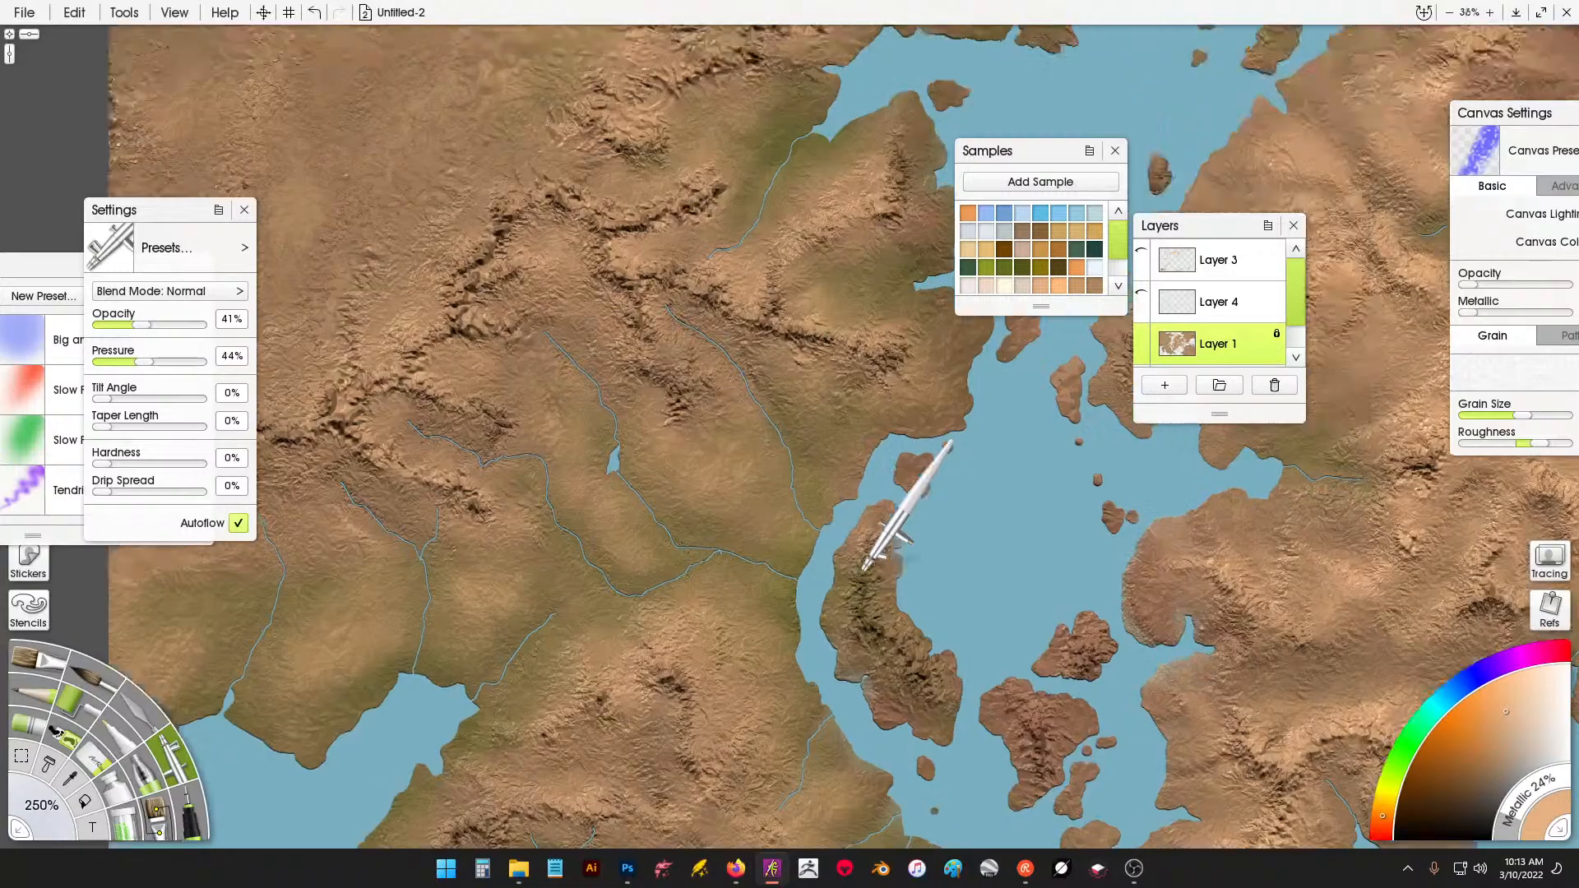
pyautogui.scroll(-3, 862, 565)
pyautogui.scroll(-1, 749, 408)
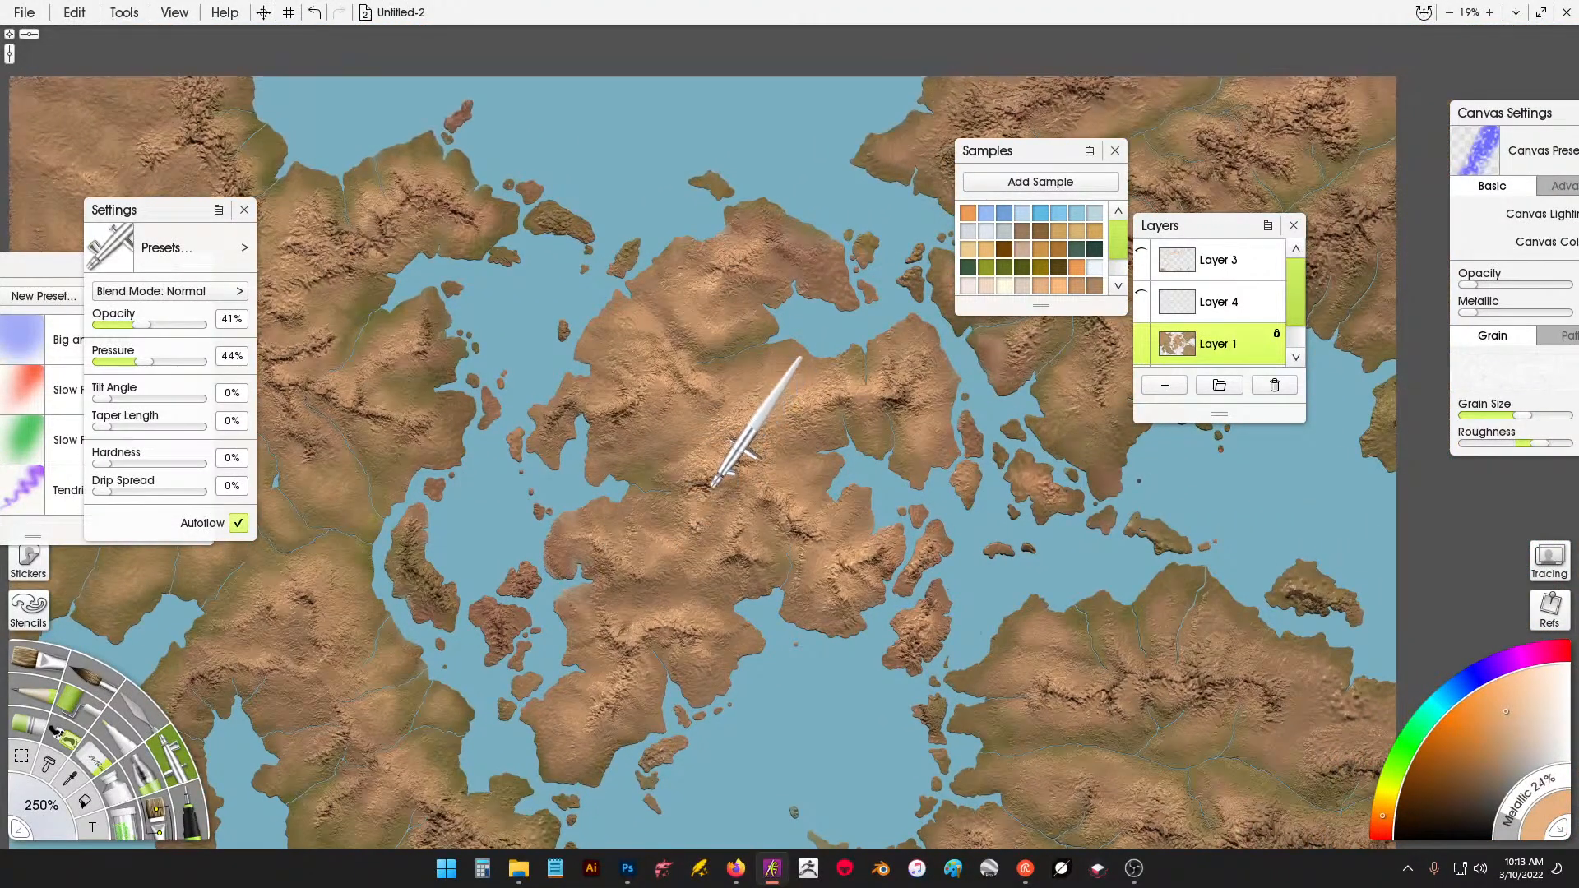
pyautogui.moveTo(720, 477); pyautogui.dragTo(806, 453)
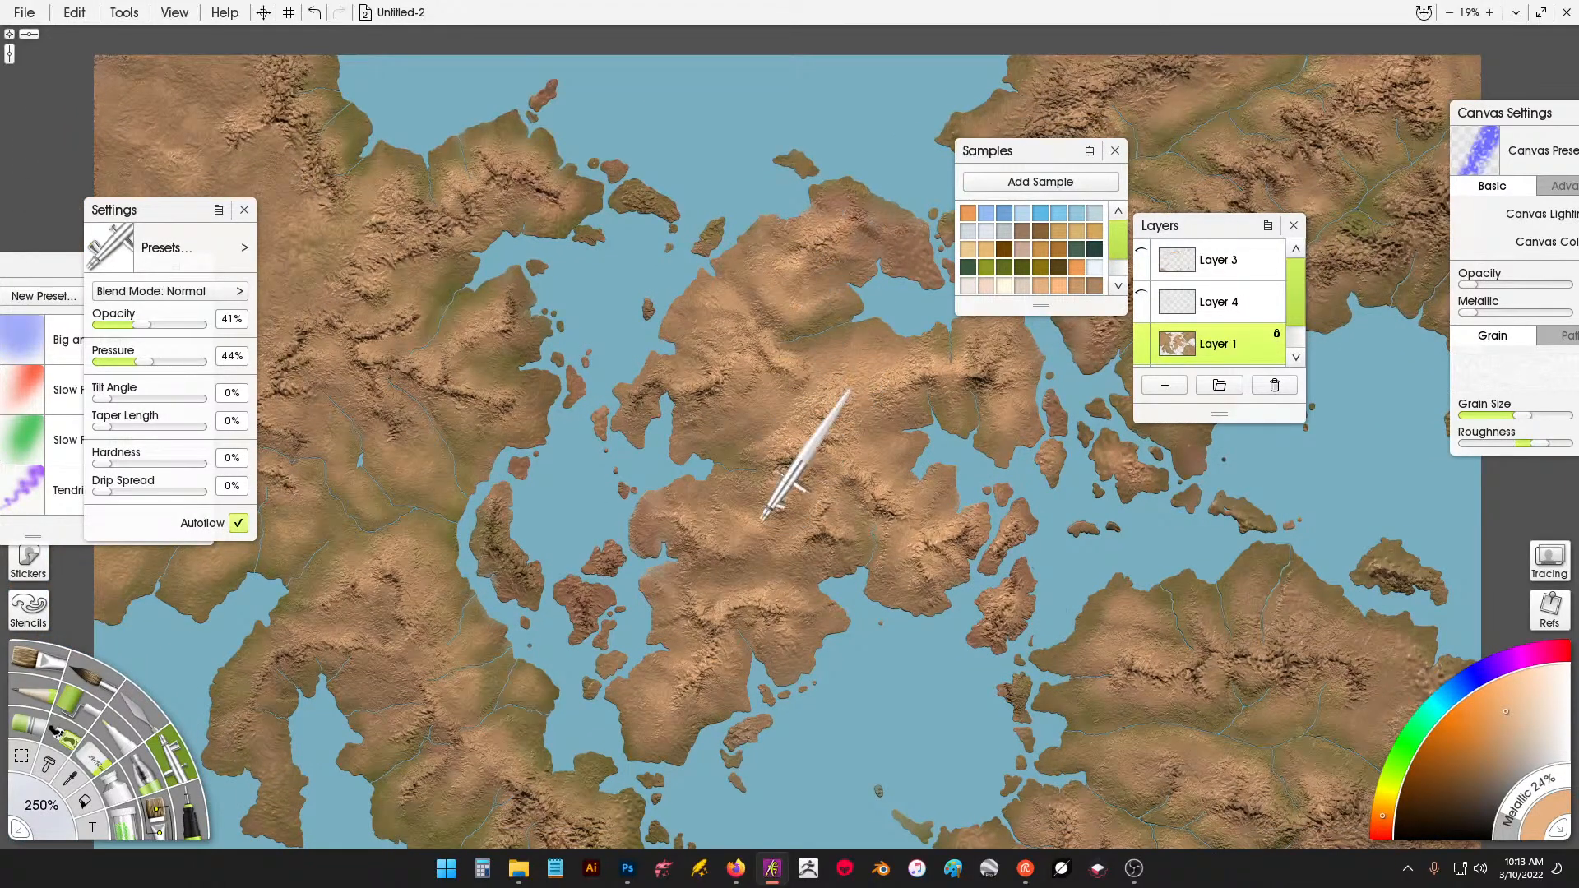
pyautogui.moveTo(762, 519); pyautogui.dragTo(688, 346)
pyautogui.moveTo(652, 417); pyautogui.dragTo(759, 404)
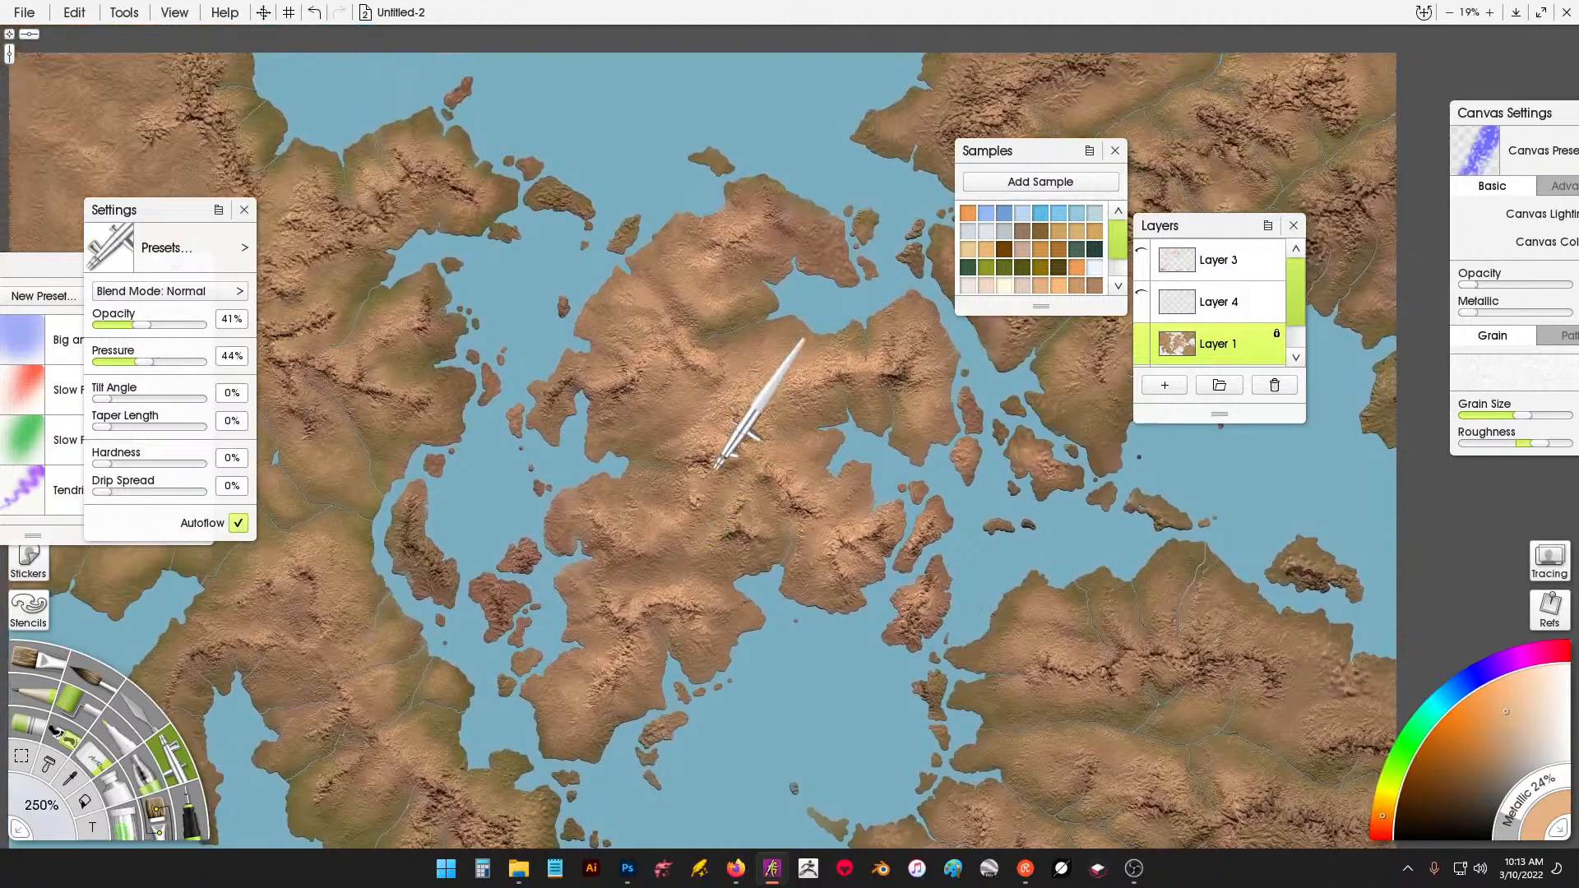
# Airbrush light tan over the mountain ridges of the northeastern and southeastern landmasses.
pyautogui.moveTo(719, 466); pyautogui.dragTo(352, 617)
pyautogui.moveTo(674, 444); pyautogui.dragTo(659, 446)
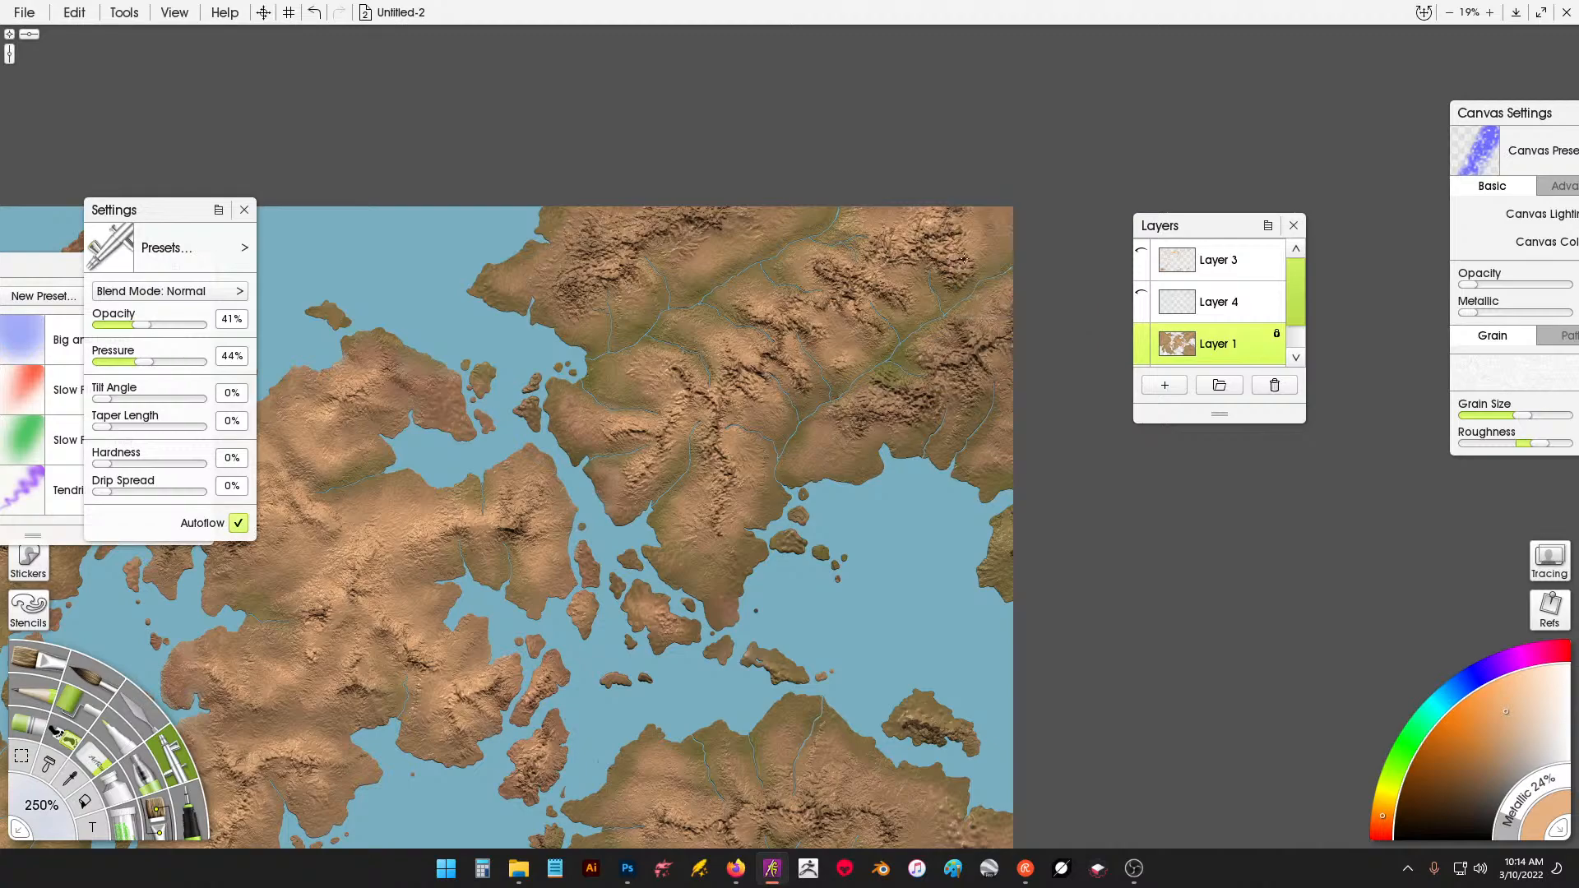
pyautogui.moveTo(966, 362); pyautogui.dragTo(939, 390)
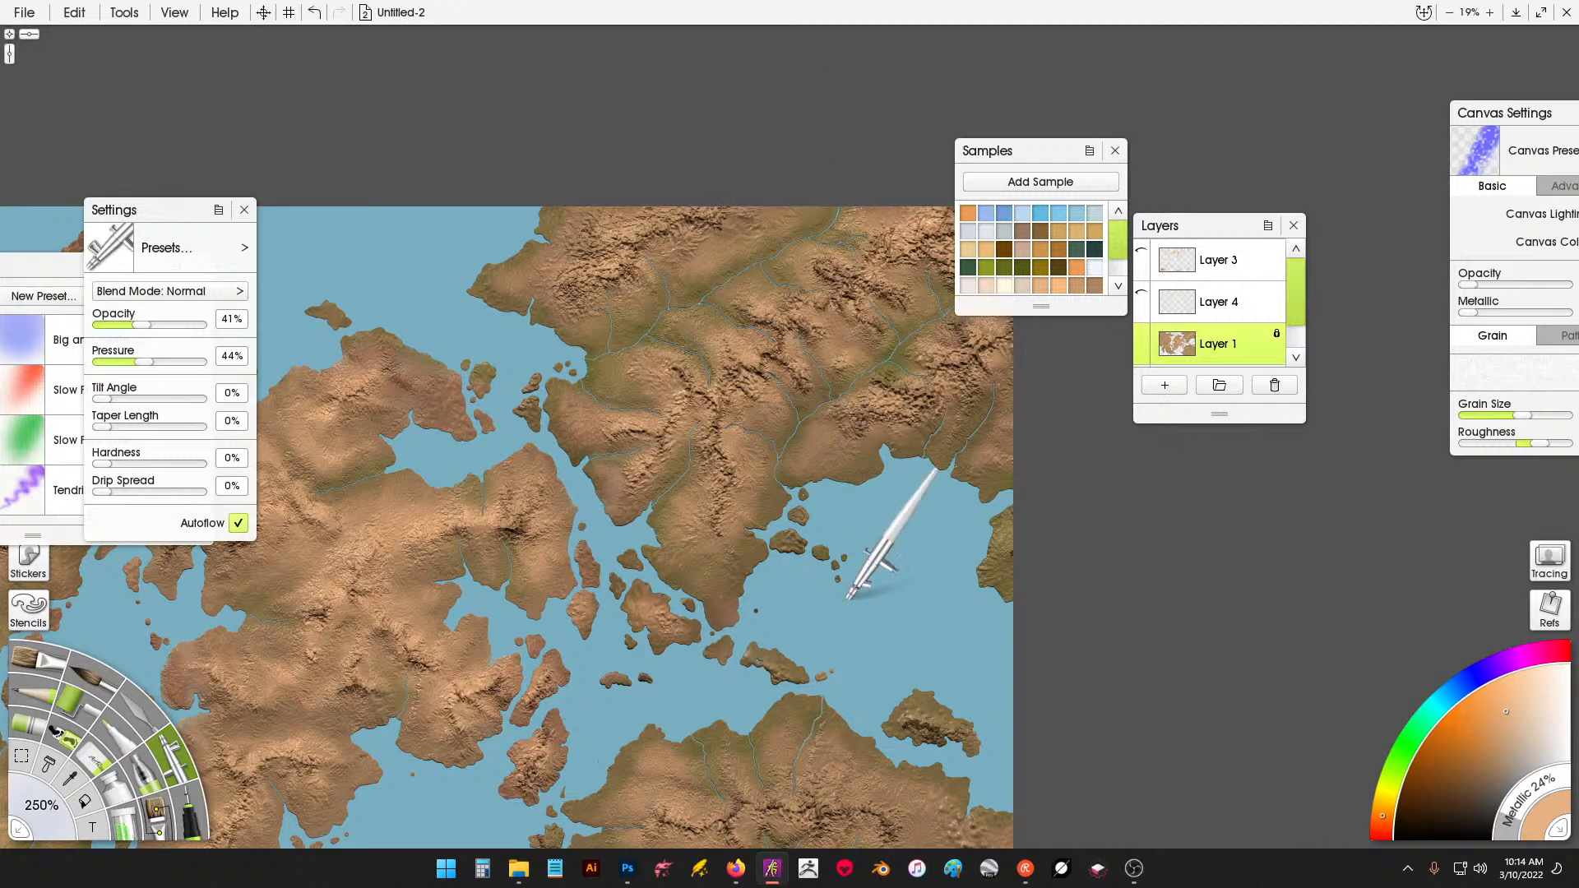
pyautogui.moveTo(864, 529); pyautogui.dragTo(758, 230)
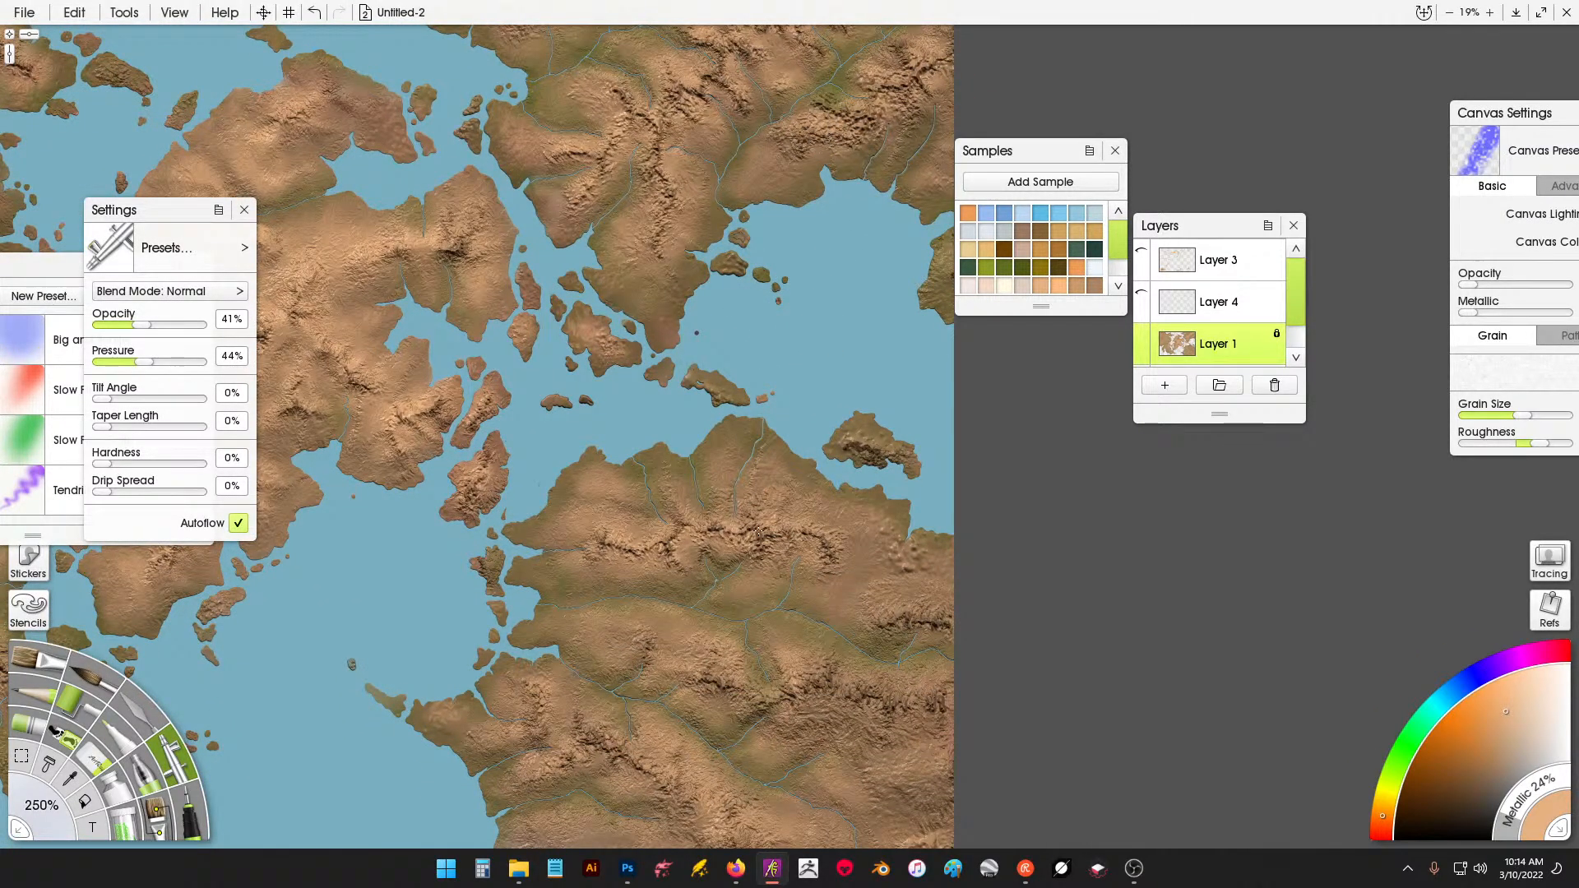
pyautogui.moveTo(836, 696); pyautogui.dragTo(782, 496)
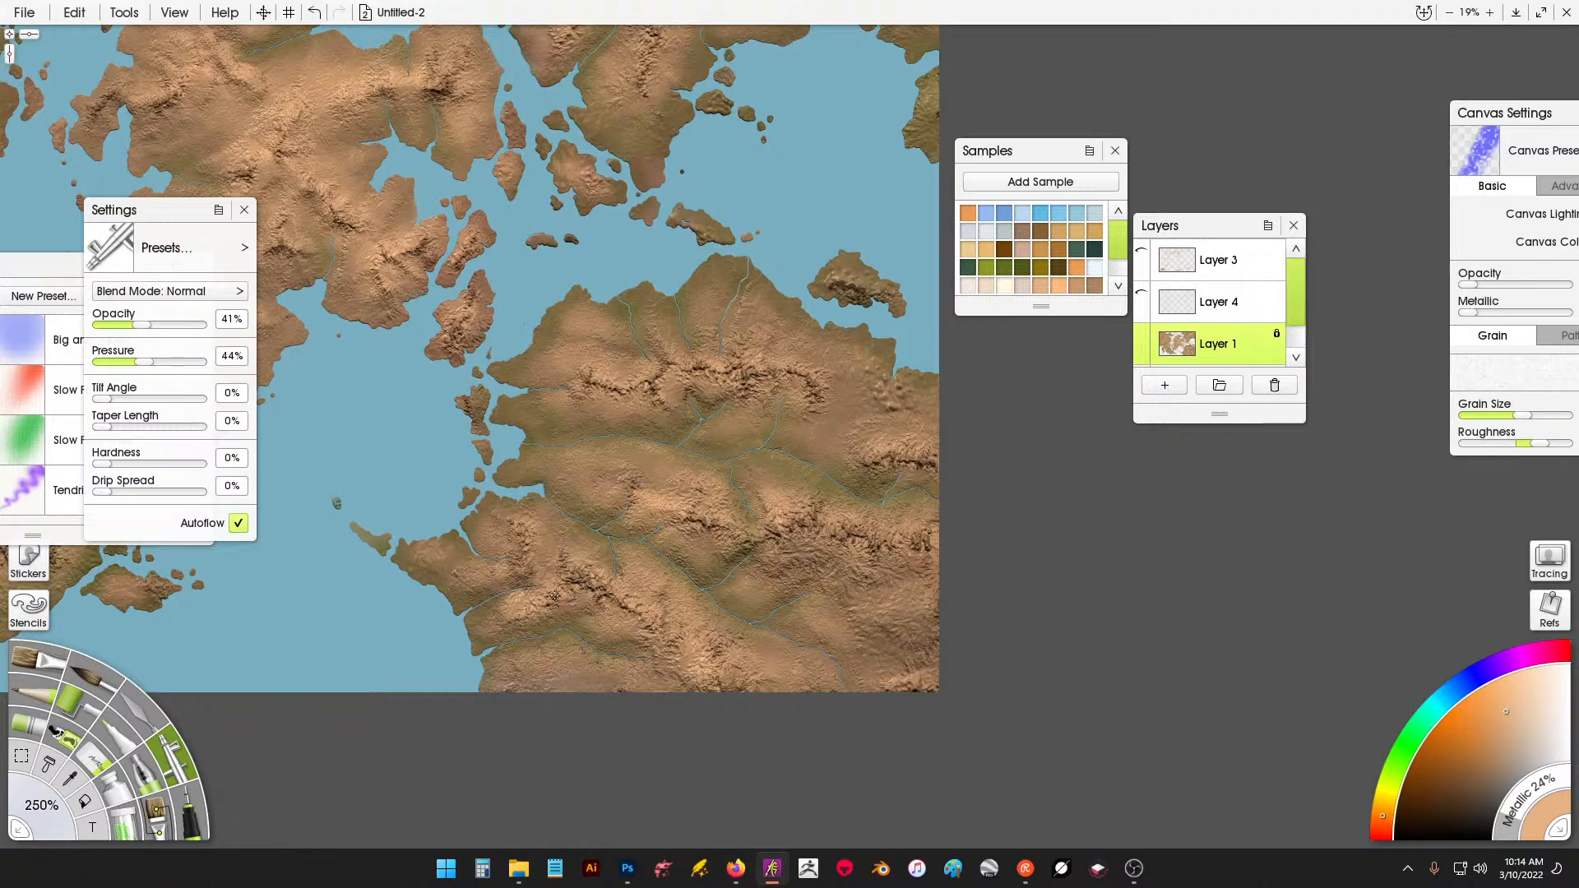
# Airbrush light tan over the southwestern peninsula's ridges and the islands in the channel west of the central landmass.
pyautogui.moveTo(395, 508)
pyautogui.mouseDown()
pyautogui.moveTo(826, 460)
pyautogui.moveTo(898, 391)
pyautogui.mouseUp()
pyautogui.moveTo(546, 436); pyautogui.dragTo(713, 492)
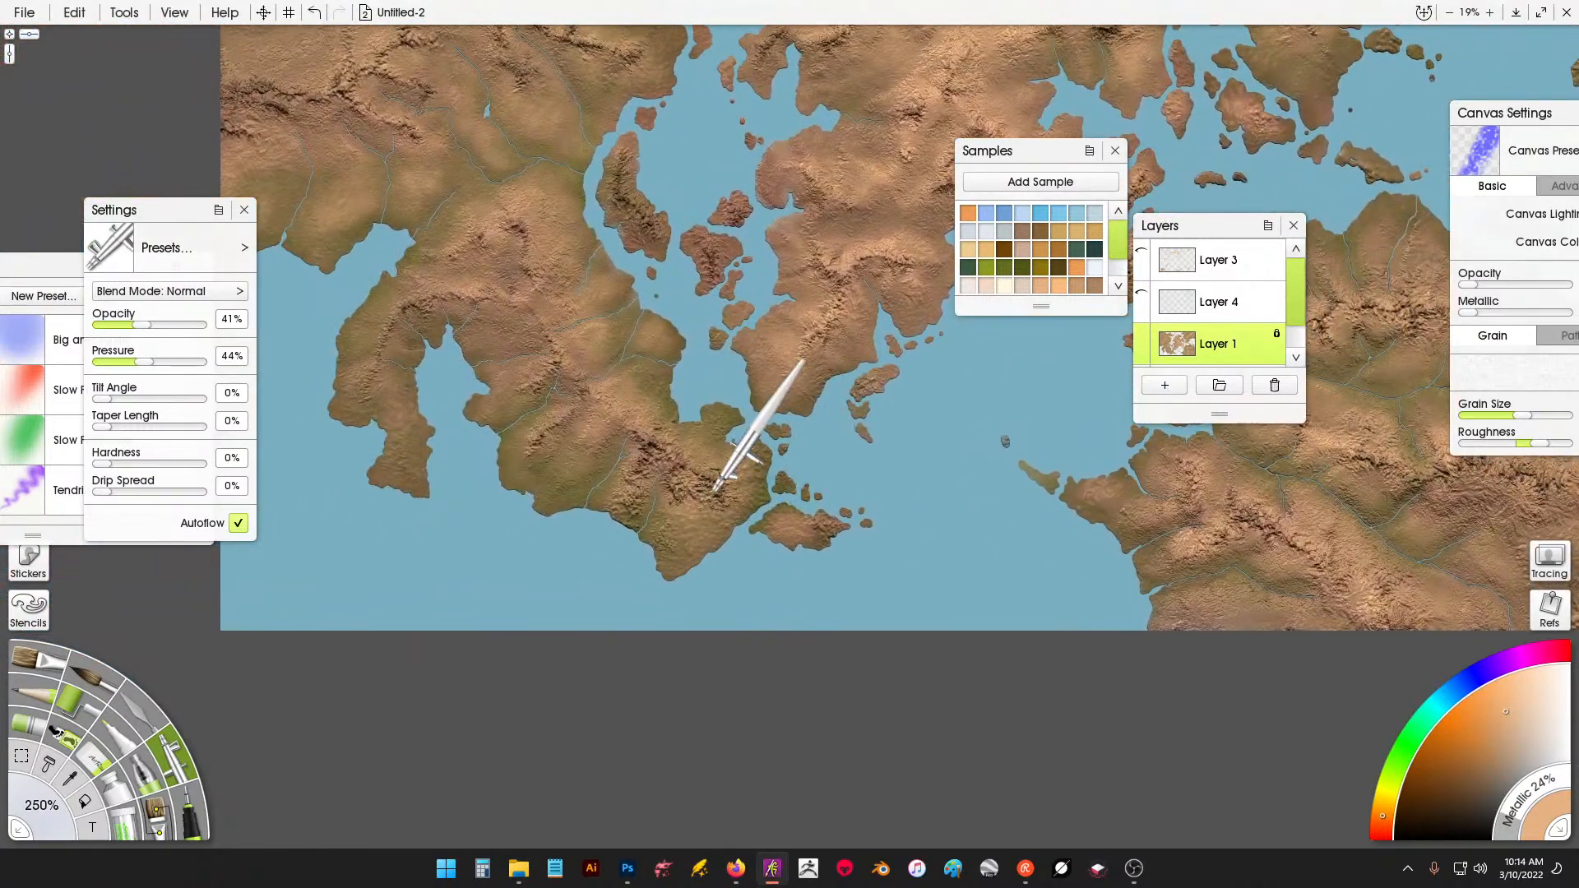
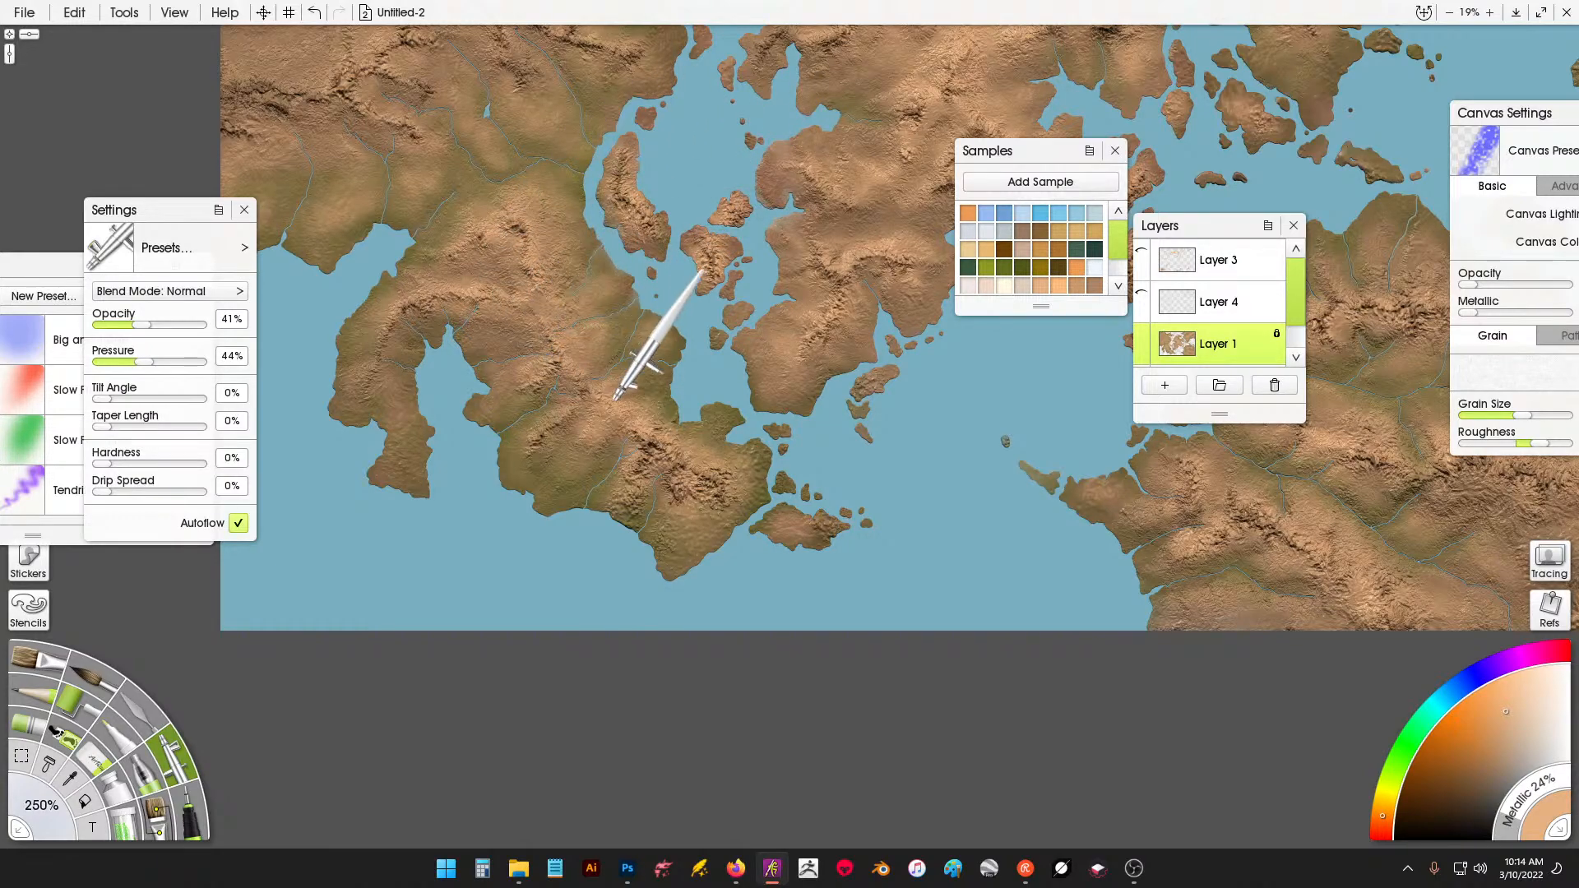
pyautogui.moveTo(687, 294); pyautogui.dragTo(916, 557)
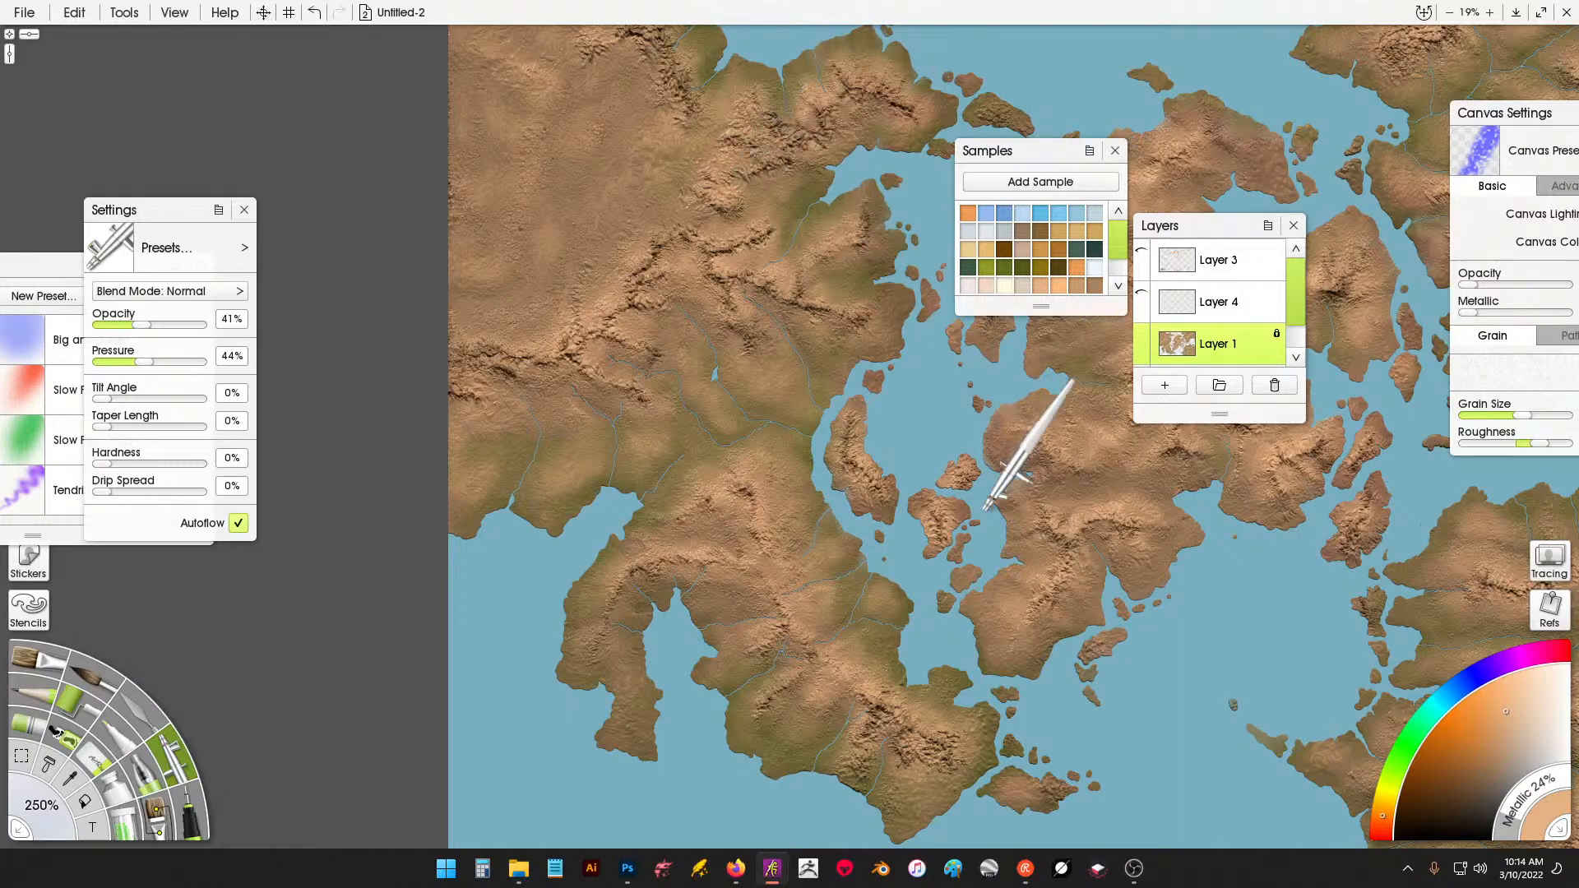
# Compare the central landmass's terrain with the surrounding continents at several zoom levels.
pyautogui.moveTo(995, 531); pyautogui.dragTo(613, 497)
pyautogui.moveTo(802, 501); pyautogui.dragTo(749, 543)
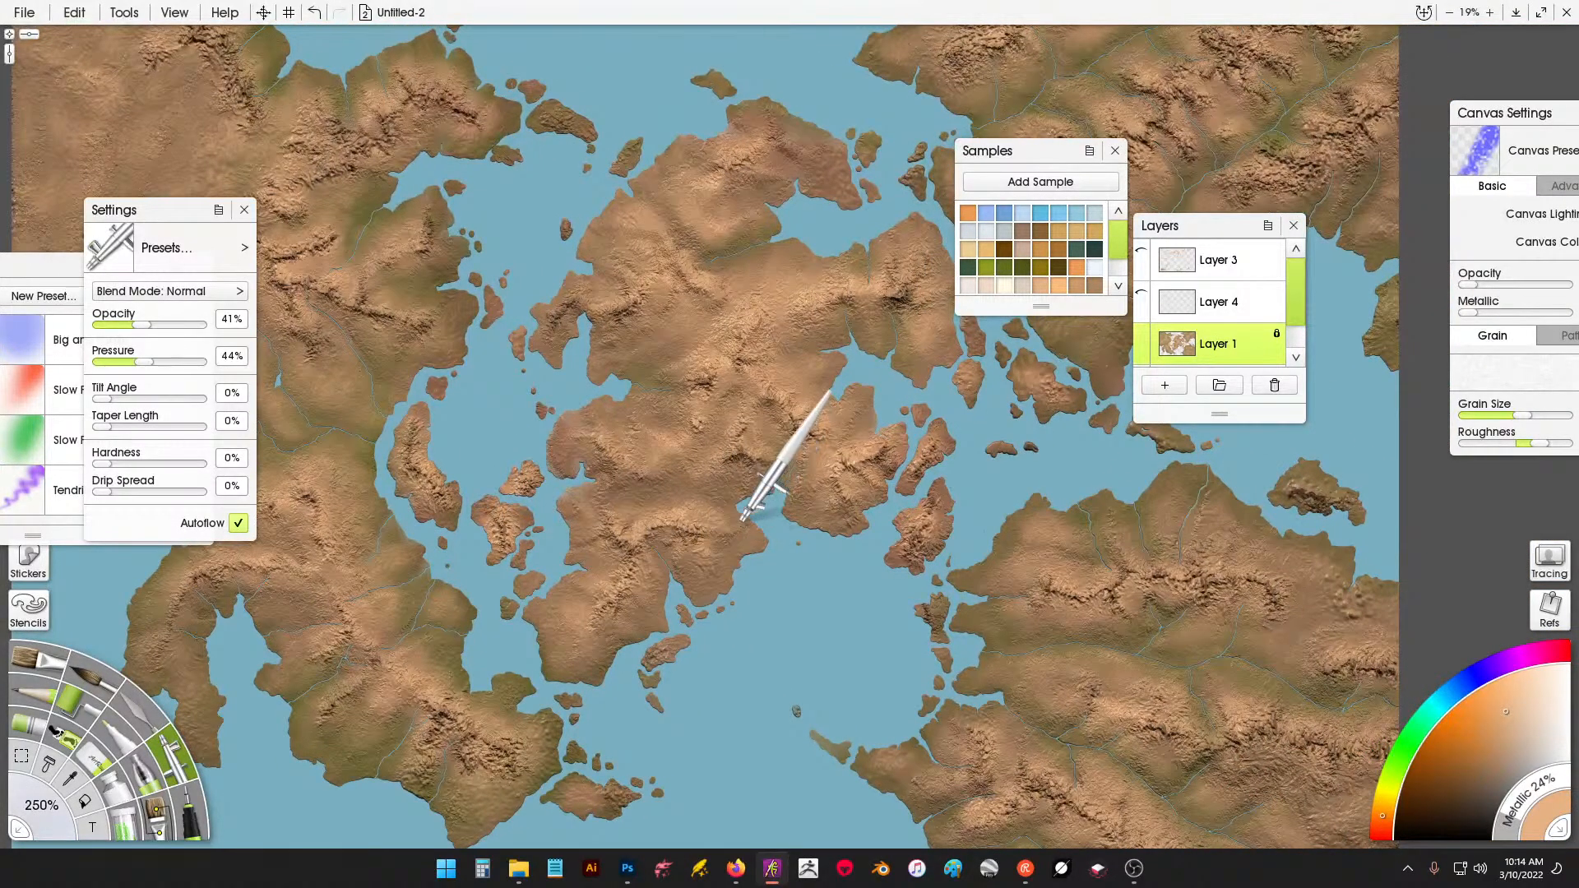
pyautogui.scroll(-5, 747, 543)
pyautogui.moveTo(770, 569); pyautogui.dragTo(721, 545)
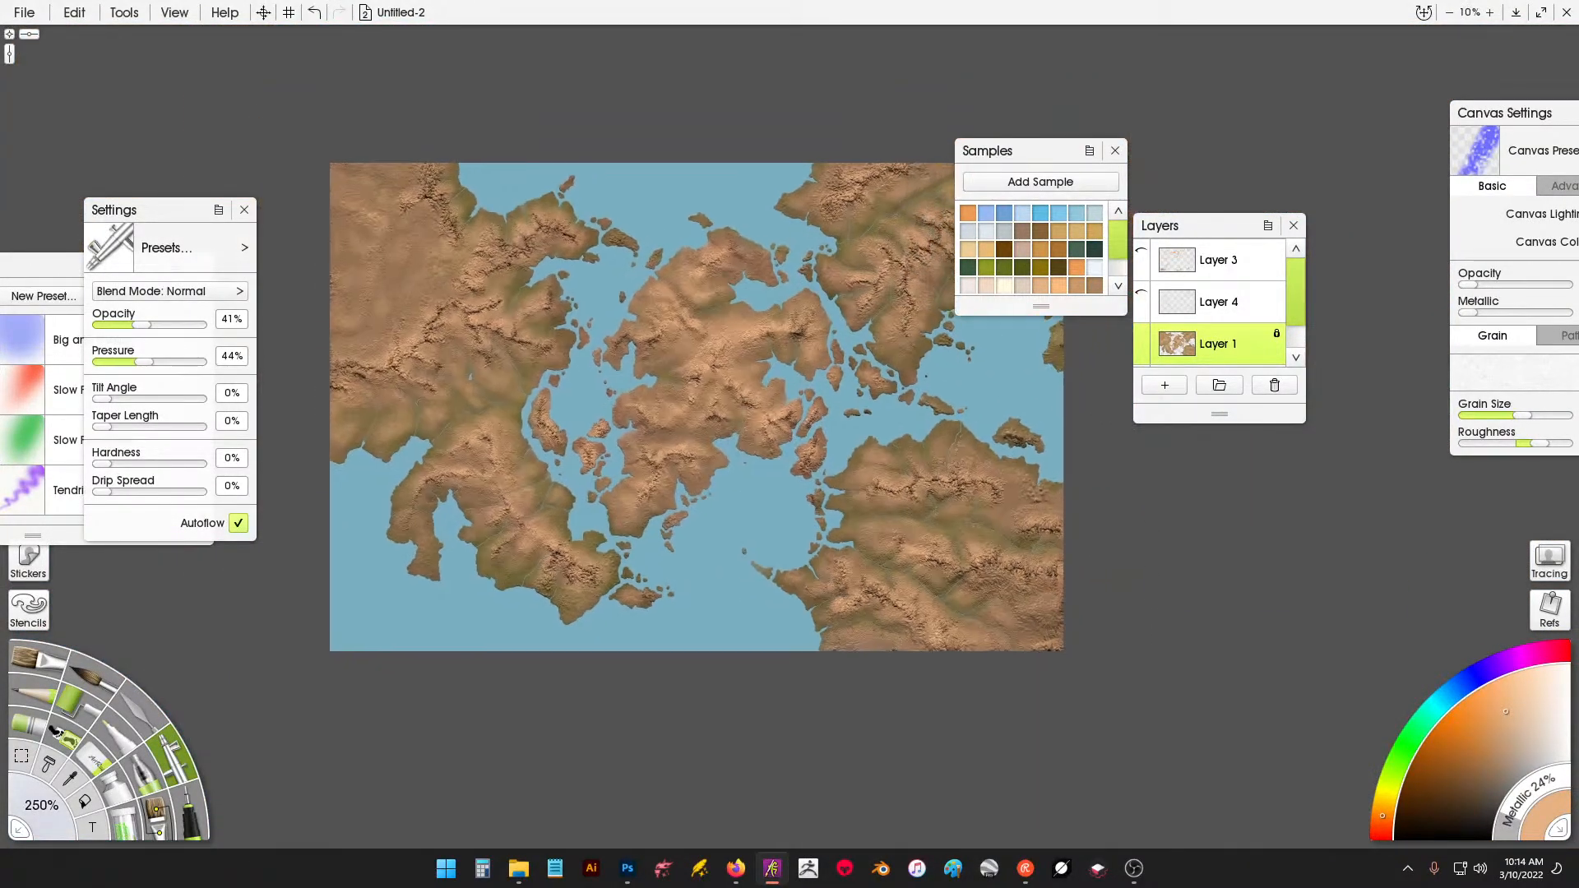
pyautogui.scroll(2, 725, 535)
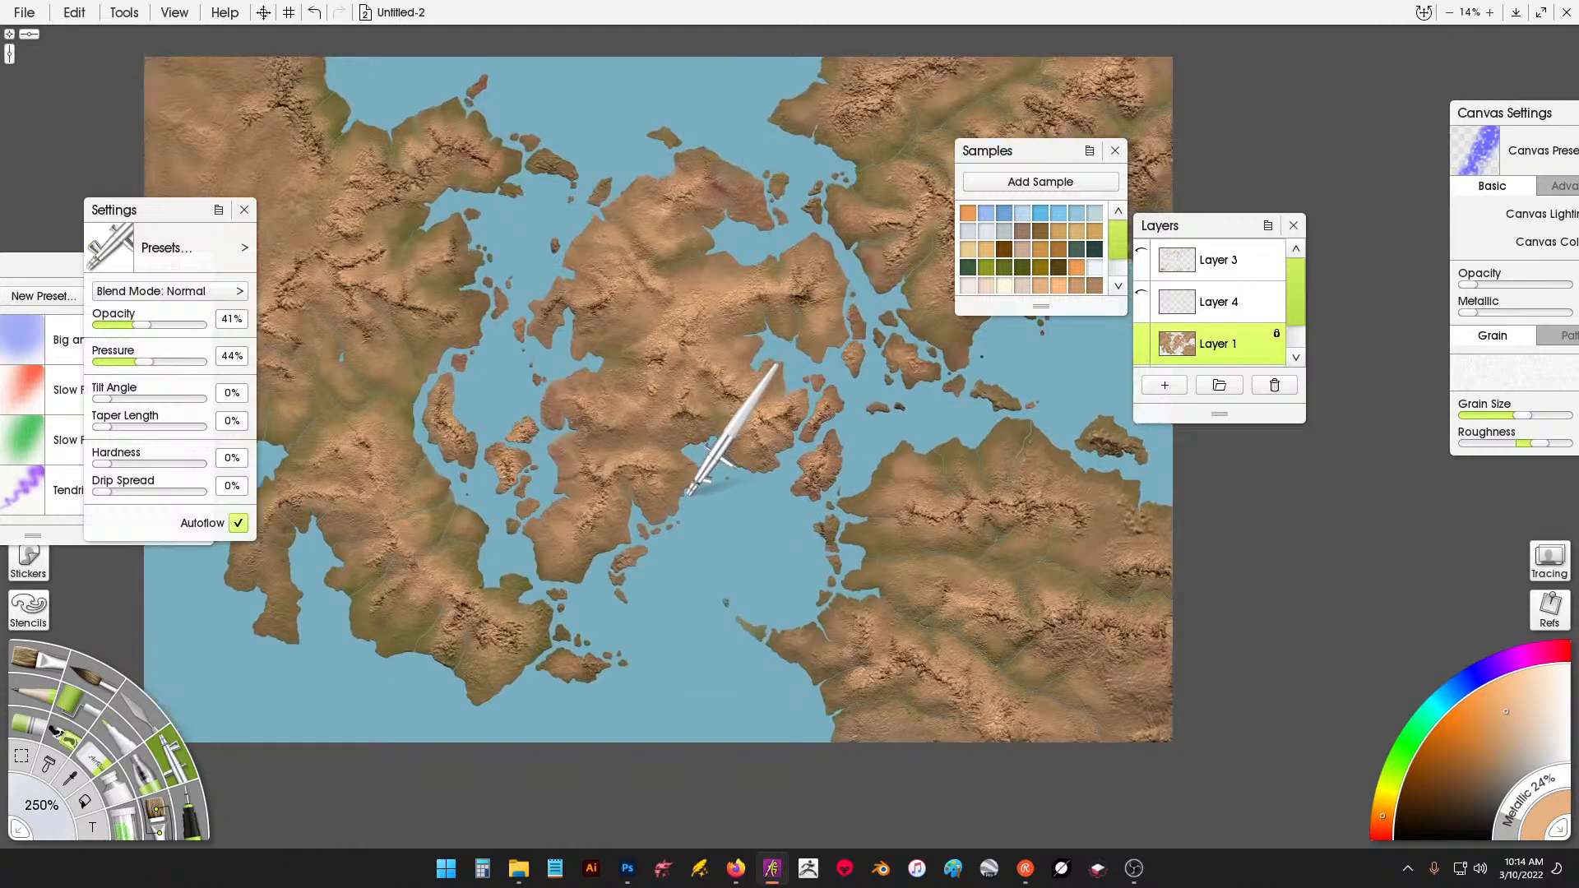
pyautogui.scroll(5, 688, 492)
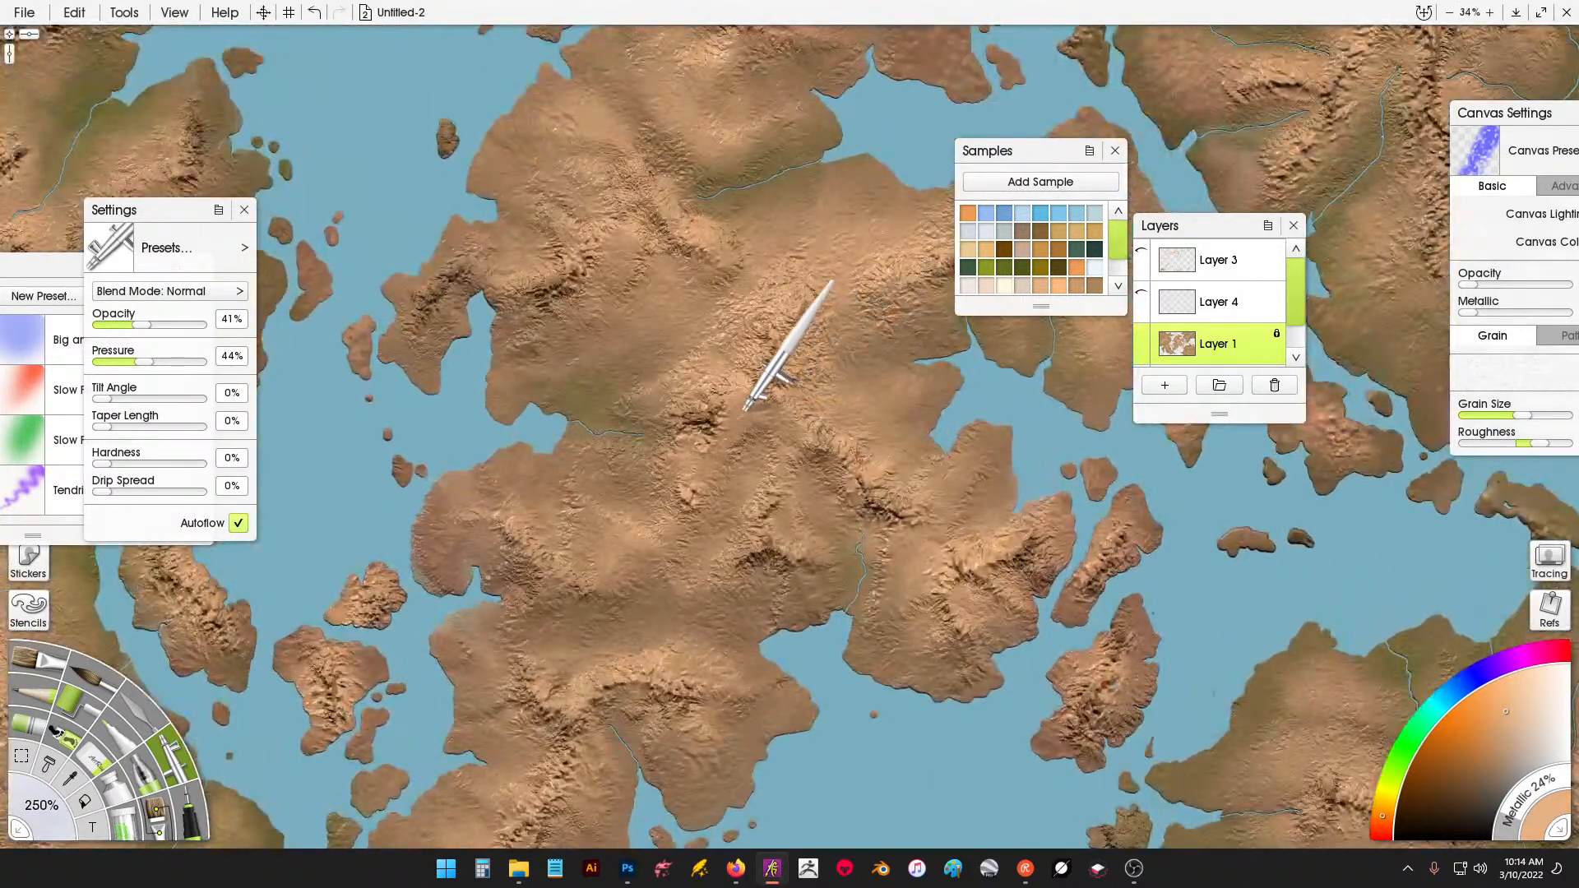
pyautogui.scroll(-3, 744, 409)
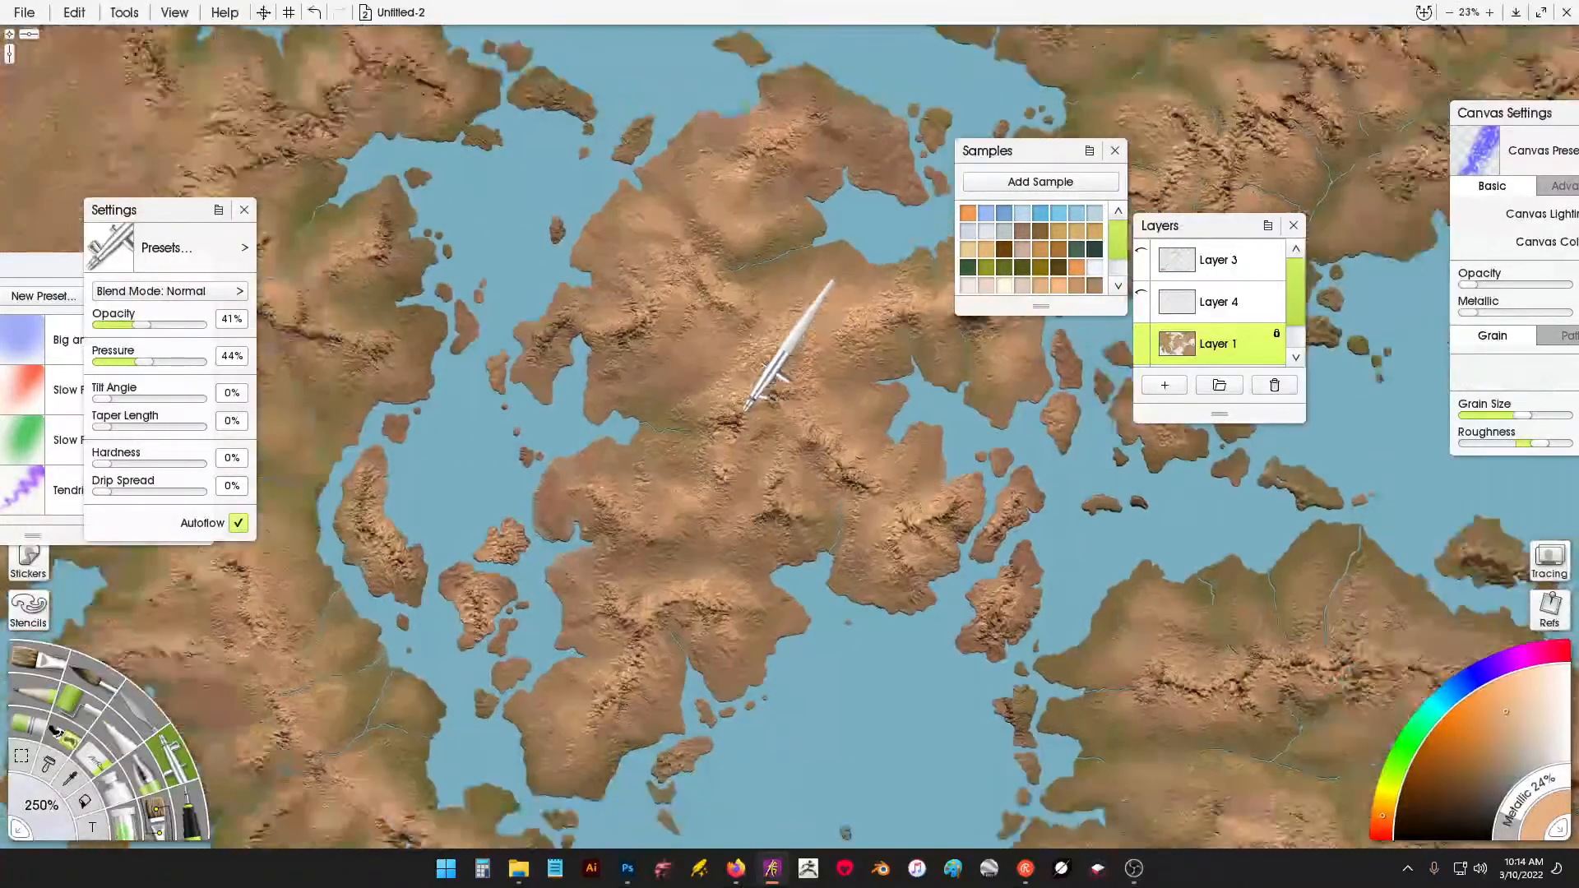
# Erase the painted terrain of the entire central landmass on Layer 1 with the Instant Erase eraser.
pyautogui.click(96, 767)
pyautogui.moveTo(701, 415); pyautogui.dragTo(703, 687)
pyautogui.moveTo(531, 714)
pyautogui.mouseDown()
pyautogui.moveTo(559, 810)
pyautogui.moveTo(572, 783)
pyautogui.moveTo(551, 604)
pyautogui.moveTo(573, 596)
pyautogui.moveTo(638, 697)
pyautogui.moveTo(678, 711)
pyautogui.moveTo(695, 499)
pyautogui.moveTo(771, 568)
pyautogui.moveTo(863, 595)
pyautogui.moveTo(885, 575)
pyautogui.moveTo(900, 471)
pyautogui.moveTo(922, 492)
pyautogui.moveTo(931, 558)
pyautogui.moveTo(951, 514)
pyautogui.moveTo(928, 533)
pyautogui.moveTo(835, 545)
pyautogui.moveTo(819, 499)
pyautogui.moveTo(765, 493)
pyautogui.moveTo(704, 532)
pyautogui.moveTo(610, 460)
pyautogui.moveTo(597, 525)
pyautogui.moveTo(547, 546)
pyautogui.moveTo(592, 351)
pyautogui.moveTo(592, 376)
pyautogui.moveTo(564, 393)
pyautogui.moveTo(538, 381)
pyautogui.moveTo(546, 314)
pyautogui.moveTo(584, 280)
pyautogui.moveTo(664, 280)
pyautogui.moveTo(776, 421)
pyautogui.moveTo(827, 419)
pyautogui.moveTo(870, 384)
pyautogui.moveTo(893, 269)
pyautogui.moveTo(955, 255)
pyautogui.moveTo(999, 373)
pyautogui.moveTo(994, 402)
pyautogui.moveTo(1009, 371)
pyautogui.moveTo(1011, 254)
pyautogui.moveTo(972, 236)
pyautogui.moveTo(898, 271)
pyautogui.moveTo(793, 85)
pyautogui.moveTo(762, 128)
pyautogui.moveTo(700, 118)
pyautogui.moveTo(605, 200)
pyautogui.moveTo(621, 202)
pyautogui.moveTo(625, 350)
pyautogui.moveTo(685, 328)
pyautogui.moveTo(799, 144)
pyautogui.moveTo(743, 280)
pyautogui.moveTo(745, 438)
pyautogui.moveTo(761, 357)
pyautogui.mouseUp()
pyautogui.moveTo(807, 239); pyautogui.dragTo(746, 328)
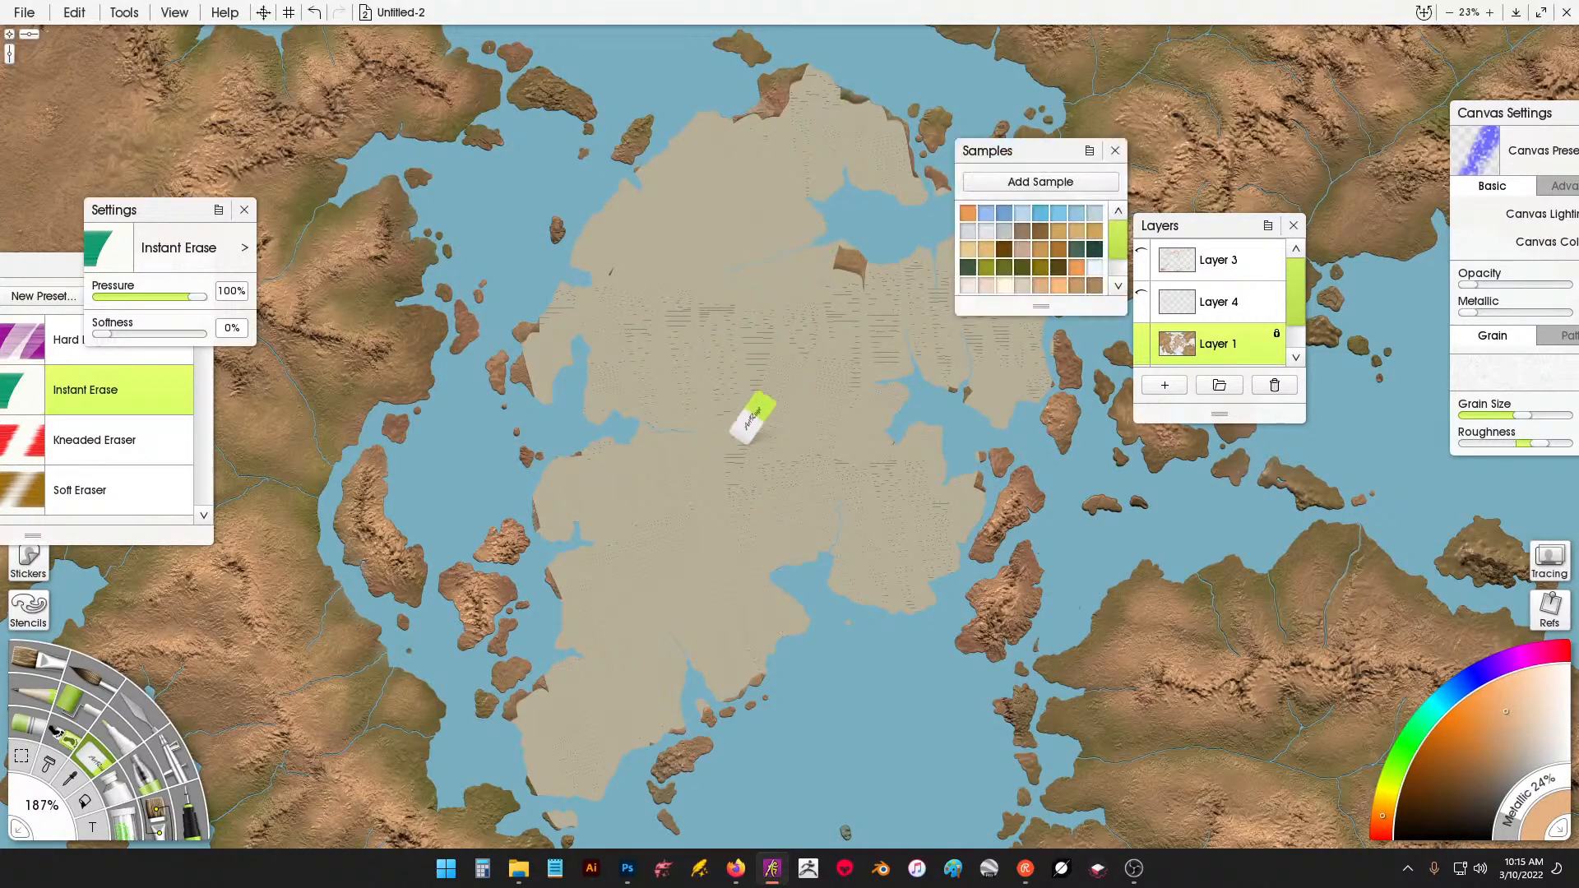
pyautogui.moveTo(808, 177)
pyautogui.mouseDown()
pyautogui.moveTo(842, 241)
pyautogui.moveTo(875, 141)
pyautogui.moveTo(782, 82)
pyautogui.moveTo(791, 57)
pyautogui.moveTo(761, 81)
pyautogui.moveTo(725, 169)
pyautogui.moveTo(772, 337)
pyautogui.moveTo(765, 421)
pyautogui.mouseUp()
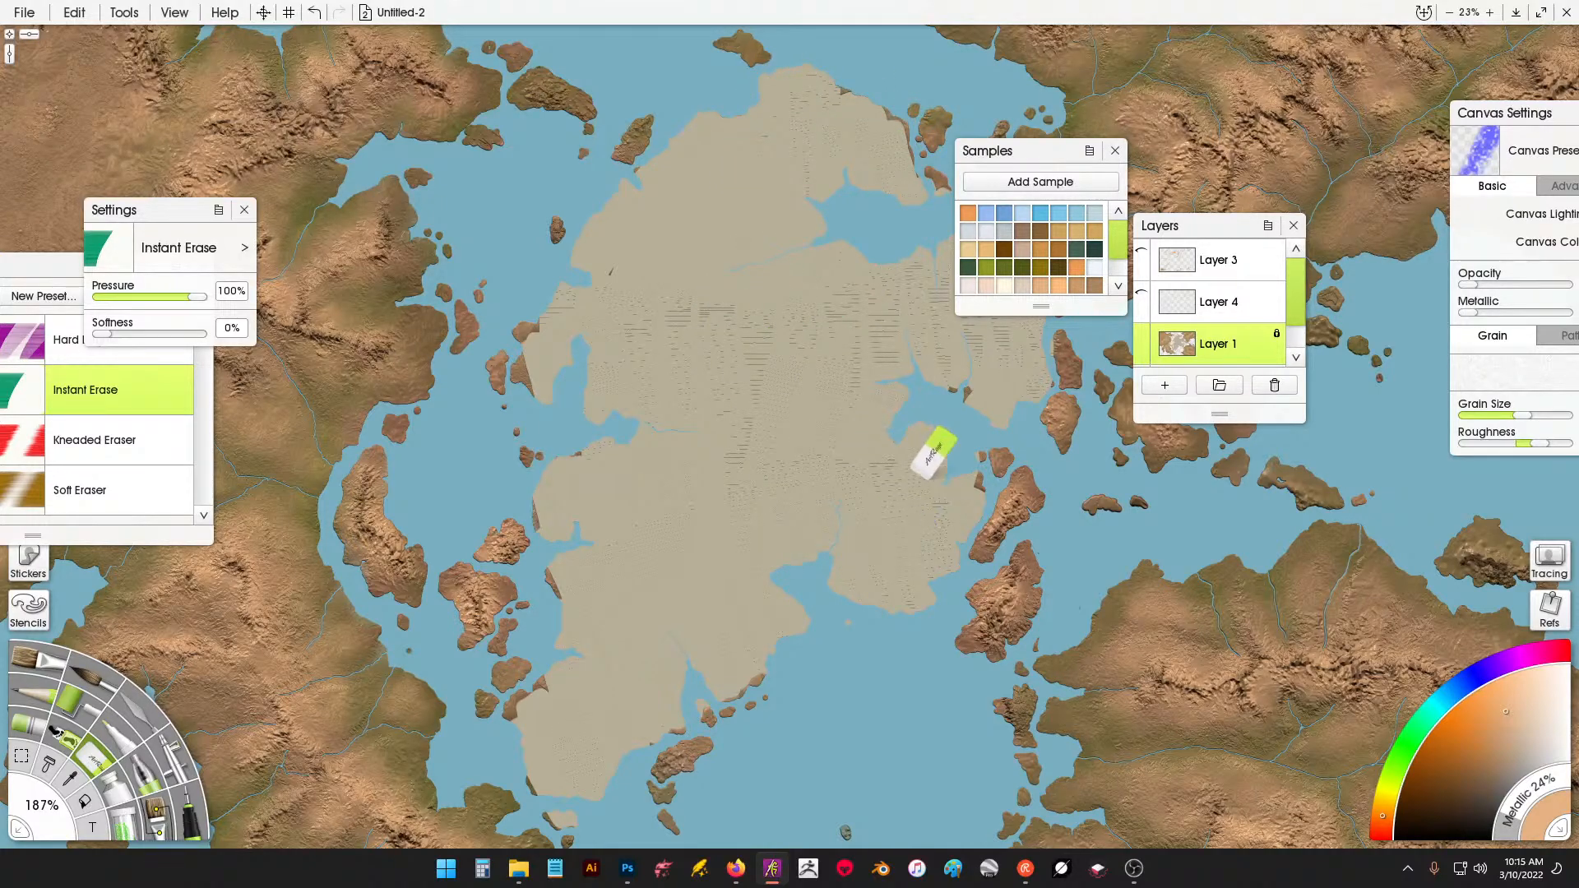
pyautogui.moveTo(932, 394)
pyautogui.mouseDown()
pyautogui.moveTo(960, 401)
pyautogui.moveTo(949, 416)
pyautogui.mouseUp()
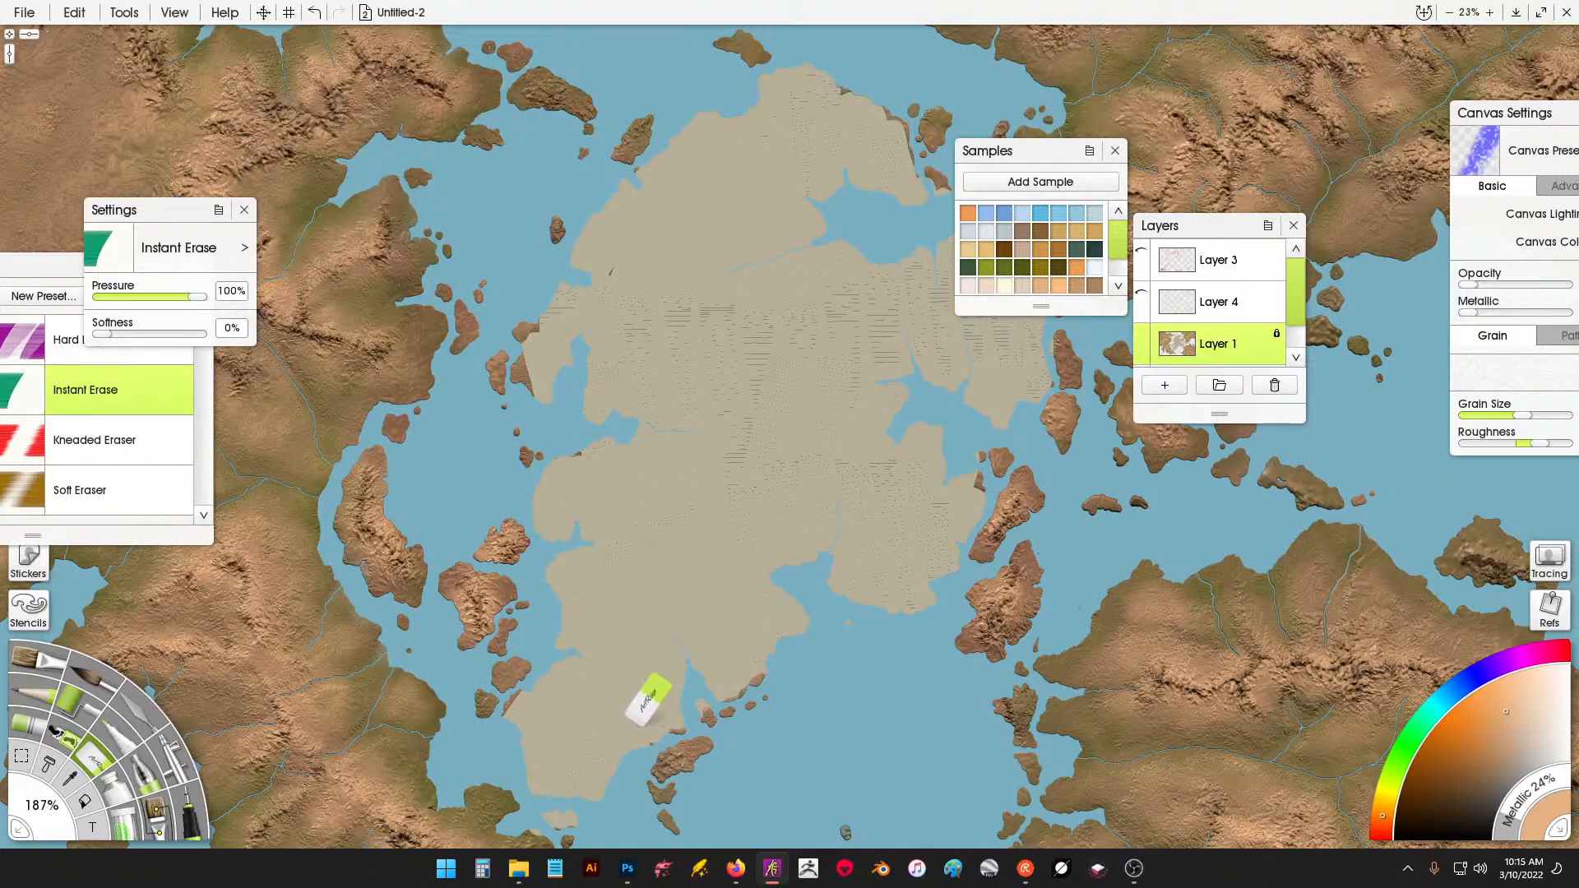
# Cover the erased central landmass with thick tan paint using the Paint Tube at 612% size.
pyautogui.click(113, 791)
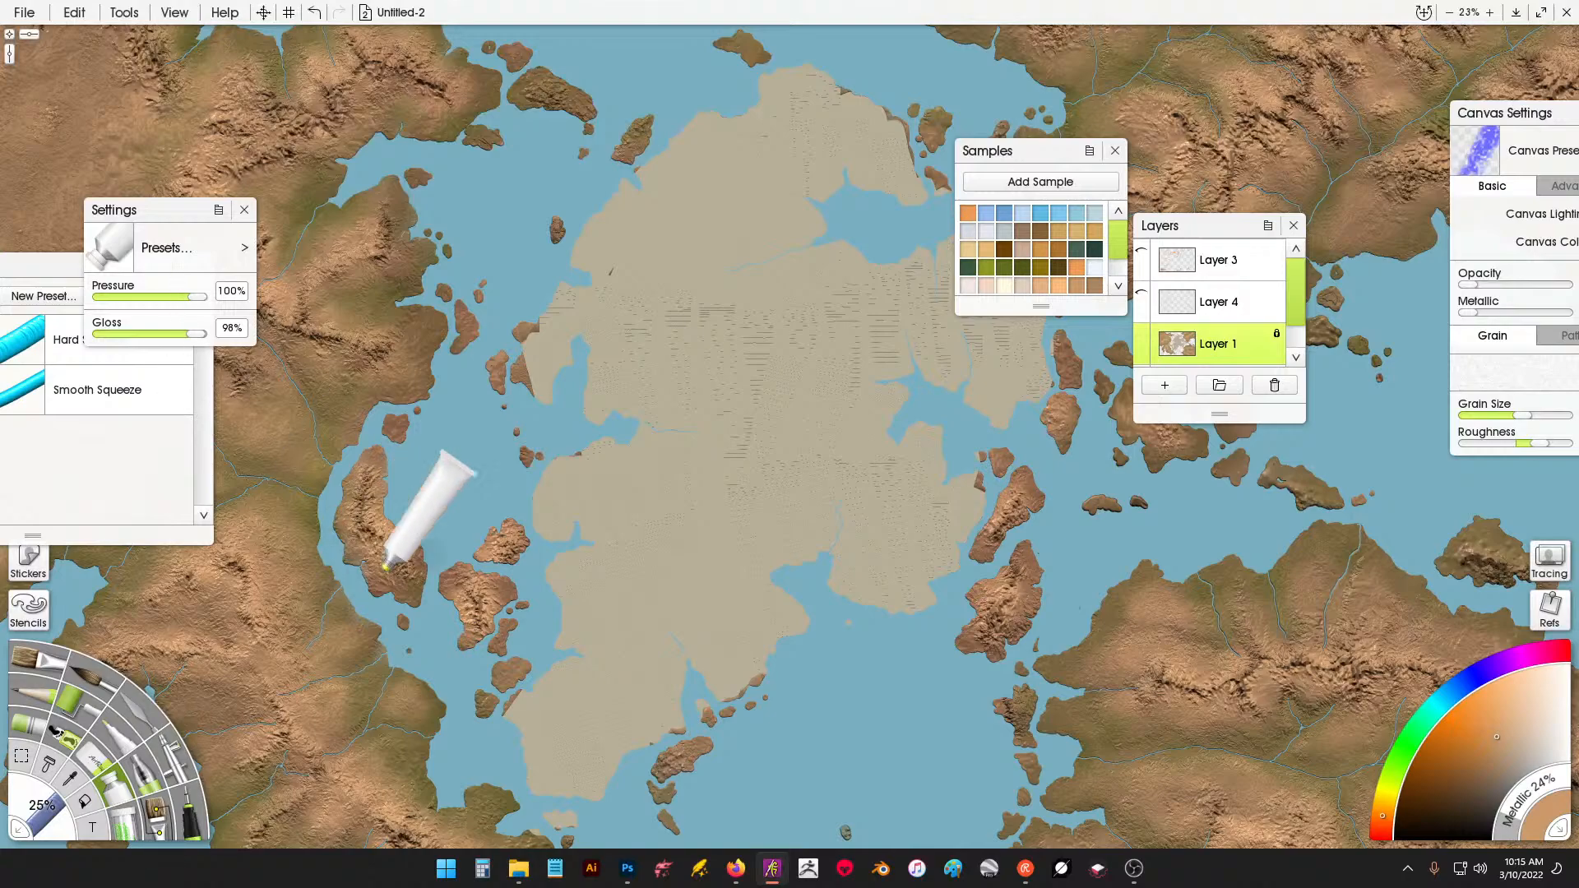
pyautogui.moveTo(46, 806)
pyautogui.mouseDown()
pyautogui.moveTo(989, 718)
pyautogui.moveTo(970, 693)
pyautogui.mouseUp()
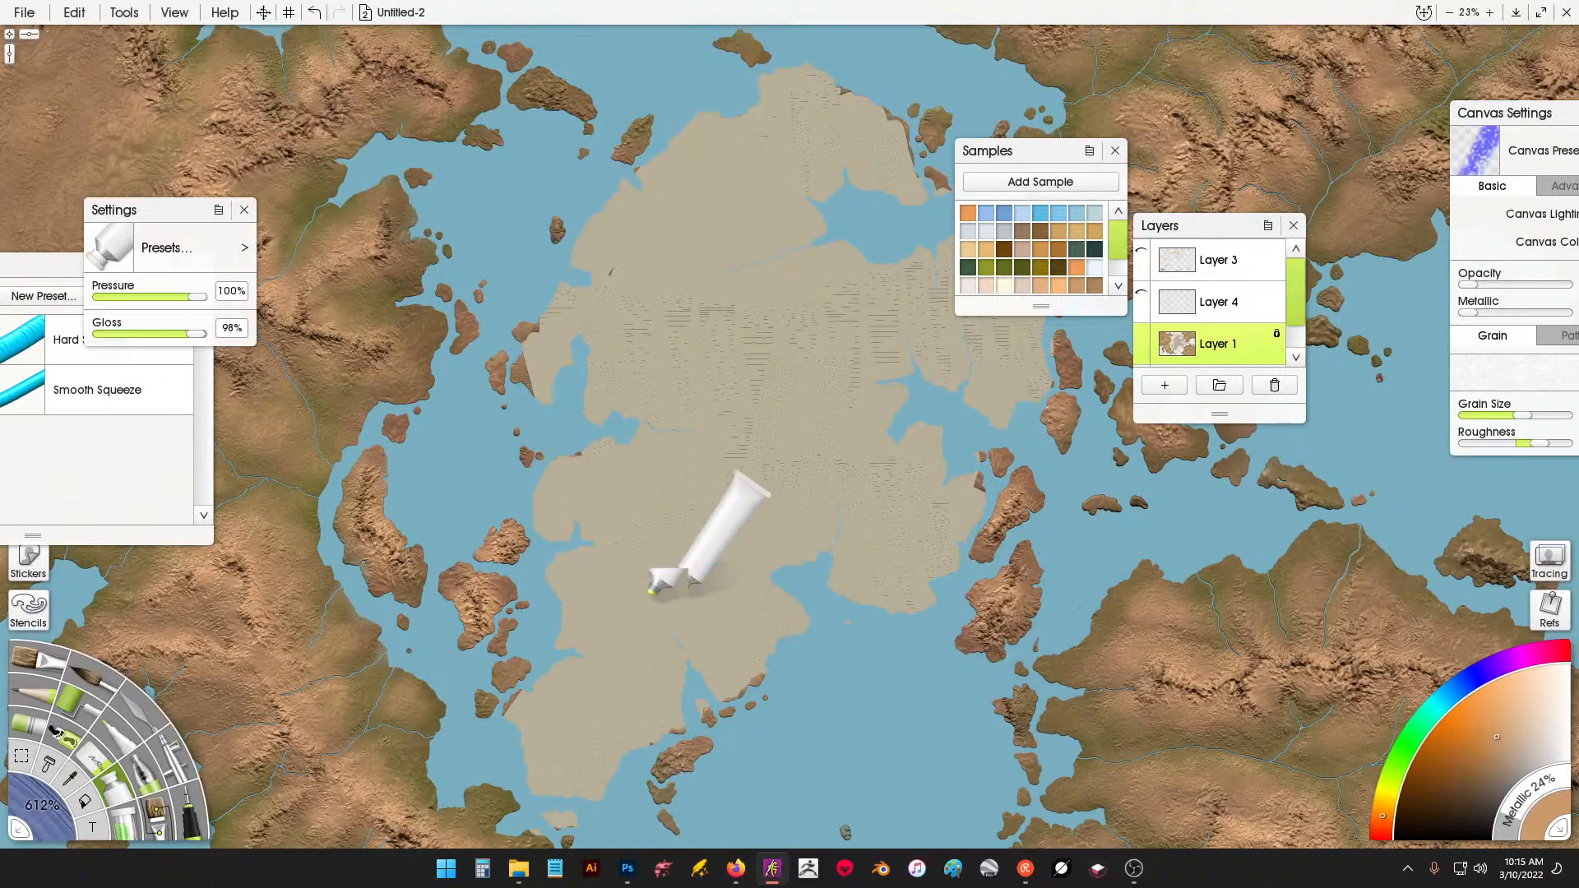
pyautogui.moveTo(597, 641)
pyautogui.mouseDown()
pyautogui.moveTo(517, 737)
pyautogui.moveTo(532, 764)
pyautogui.moveTo(564, 773)
pyautogui.moveTo(595, 754)
pyautogui.moveTo(677, 643)
pyautogui.moveTo(739, 687)
pyautogui.moveTo(802, 538)
pyautogui.moveTo(905, 608)
pyautogui.moveTo(959, 491)
pyautogui.moveTo(941, 437)
pyautogui.moveTo(911, 453)
pyautogui.moveTo(877, 436)
pyautogui.moveTo(882, 386)
pyautogui.moveTo(929, 330)
pyautogui.moveTo(995, 398)
pyautogui.moveTo(1030, 372)
pyautogui.moveTo(1041, 310)
pyautogui.moveTo(963, 229)
pyautogui.moveTo(925, 277)
pyautogui.moveTo(895, 282)
pyautogui.moveTo(781, 268)
pyautogui.moveTo(716, 284)
pyautogui.moveTo(695, 262)
pyautogui.moveTo(791, 237)
pyautogui.moveTo(830, 162)
pyautogui.moveTo(922, 167)
pyautogui.moveTo(892, 118)
pyautogui.moveTo(820, 97)
pyautogui.moveTo(759, 106)
pyautogui.moveTo(728, 169)
pyautogui.moveTo(611, 218)
pyautogui.moveTo(702, 121)
pyautogui.moveTo(764, 130)
pyautogui.moveTo(663, 203)
pyautogui.moveTo(529, 384)
pyautogui.moveTo(639, 411)
pyautogui.moveTo(572, 451)
pyautogui.moveTo(542, 509)
pyautogui.moveTo(583, 570)
pyautogui.moveTo(564, 619)
pyautogui.moveTo(613, 661)
pyautogui.moveTo(655, 600)
pyautogui.moveTo(726, 595)
pyautogui.moveTo(747, 536)
pyautogui.moveTo(785, 502)
pyautogui.moveTo(840, 488)
pyautogui.moveTo(900, 529)
pyautogui.moveTo(856, 469)
pyautogui.moveTo(853, 352)
pyautogui.moveTo(703, 322)
pyautogui.moveTo(658, 284)
pyautogui.moveTo(638, 372)
pyautogui.moveTo(650, 479)
pyautogui.moveTo(620, 521)
pyautogui.moveTo(645, 565)
pyautogui.moveTo(748, 511)
pyautogui.moveTo(761, 427)
pyautogui.moveTo(704, 518)
pyautogui.moveTo(748, 416)
pyautogui.moveTo(785, 403)
pyautogui.mouseUp()
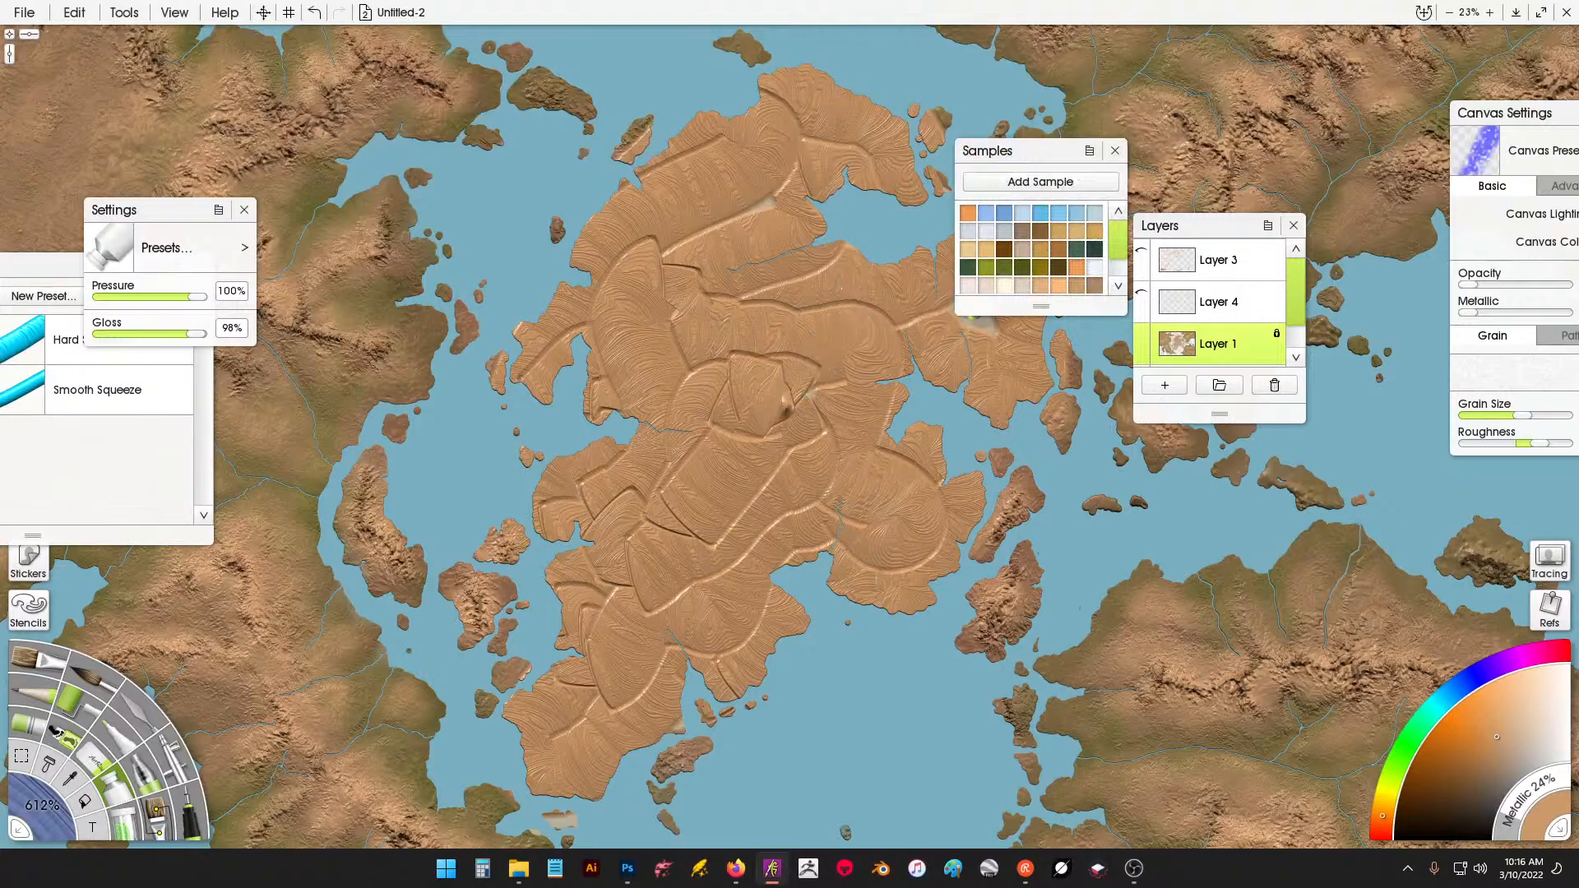
# Squeeze raised mounds of tan paint along the central landmass's north-south spine, its eastern peninsula and its southeastern lobe.
pyautogui.moveTo(861, 331); pyautogui.dragTo(737, 425)
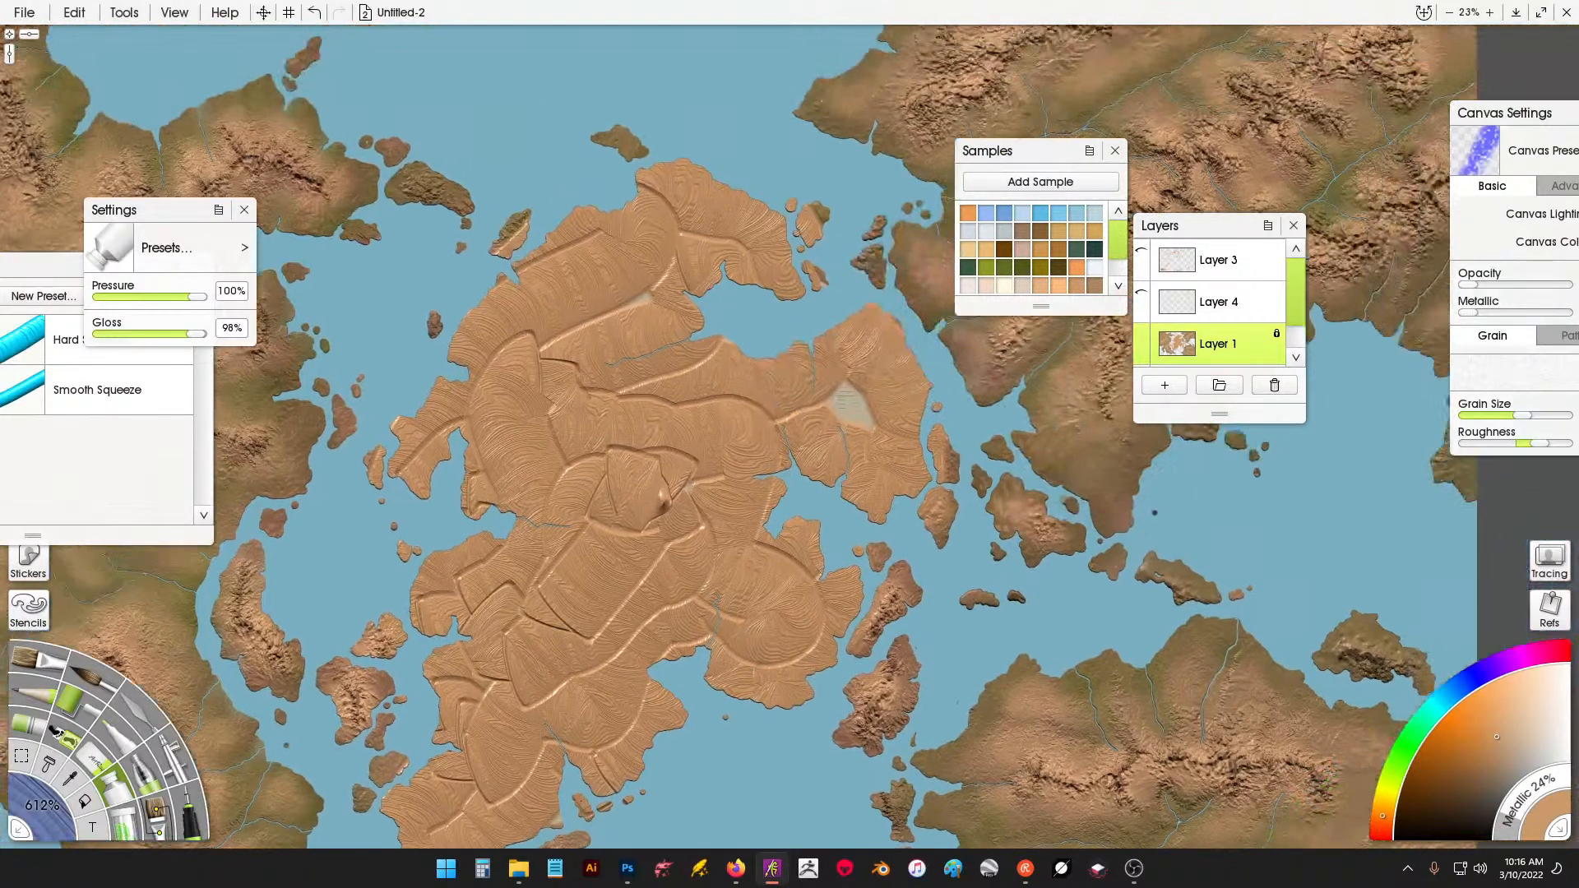
pyautogui.moveTo(849, 431)
pyautogui.mouseDown()
pyautogui.moveTo(788, 387)
pyautogui.moveTo(802, 427)
pyautogui.moveTo(799, 406)
pyautogui.moveTo(877, 386)
pyautogui.mouseUp()
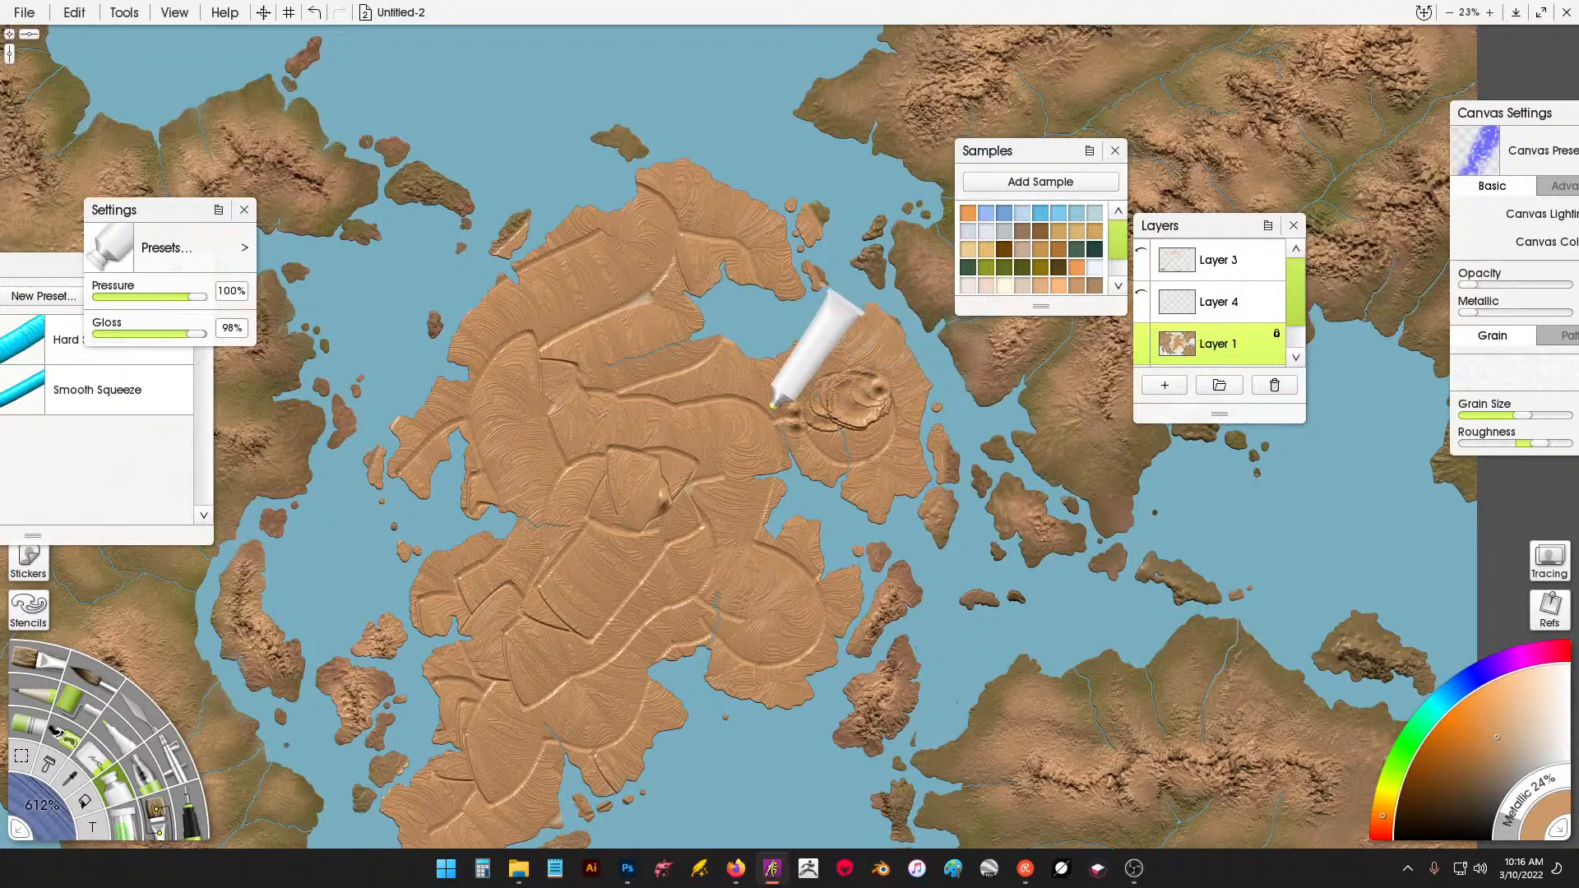
pyautogui.moveTo(641, 330)
pyautogui.mouseDown()
pyautogui.moveTo(564, 352)
pyautogui.moveTo(612, 439)
pyautogui.moveTo(599, 502)
pyautogui.moveTo(639, 576)
pyautogui.moveTo(605, 627)
pyautogui.moveTo(574, 636)
pyautogui.moveTo(495, 772)
pyautogui.mouseUp()
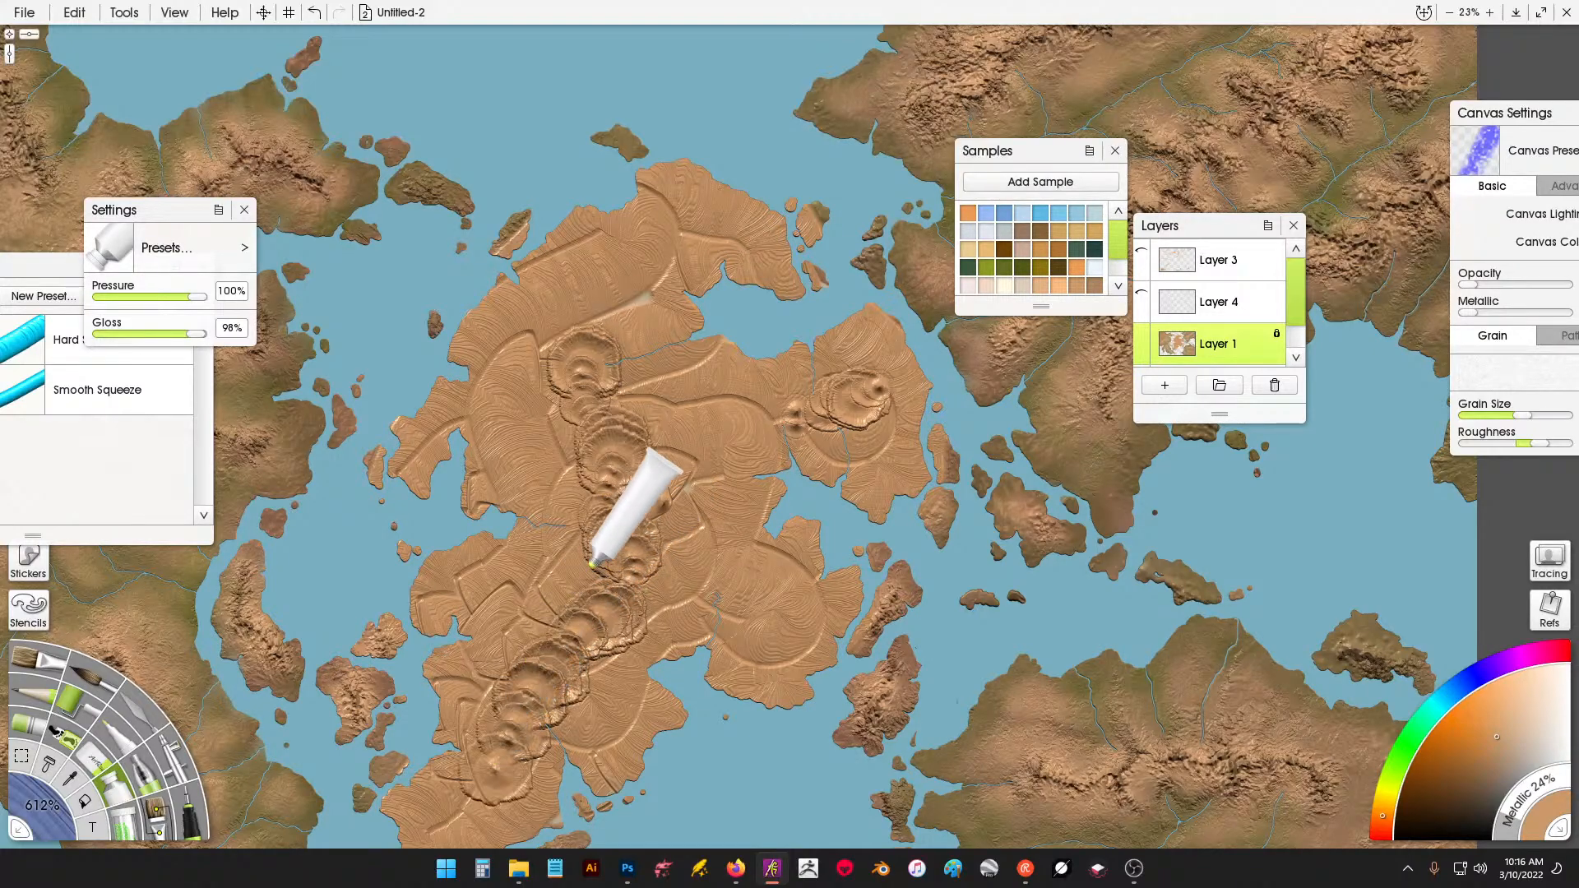
pyautogui.moveTo(615, 578); pyautogui.dragTo(623, 567)
pyautogui.moveTo(563, 402)
pyautogui.mouseDown()
pyautogui.moveTo(588, 303)
pyautogui.moveTo(655, 246)
pyautogui.mouseUp()
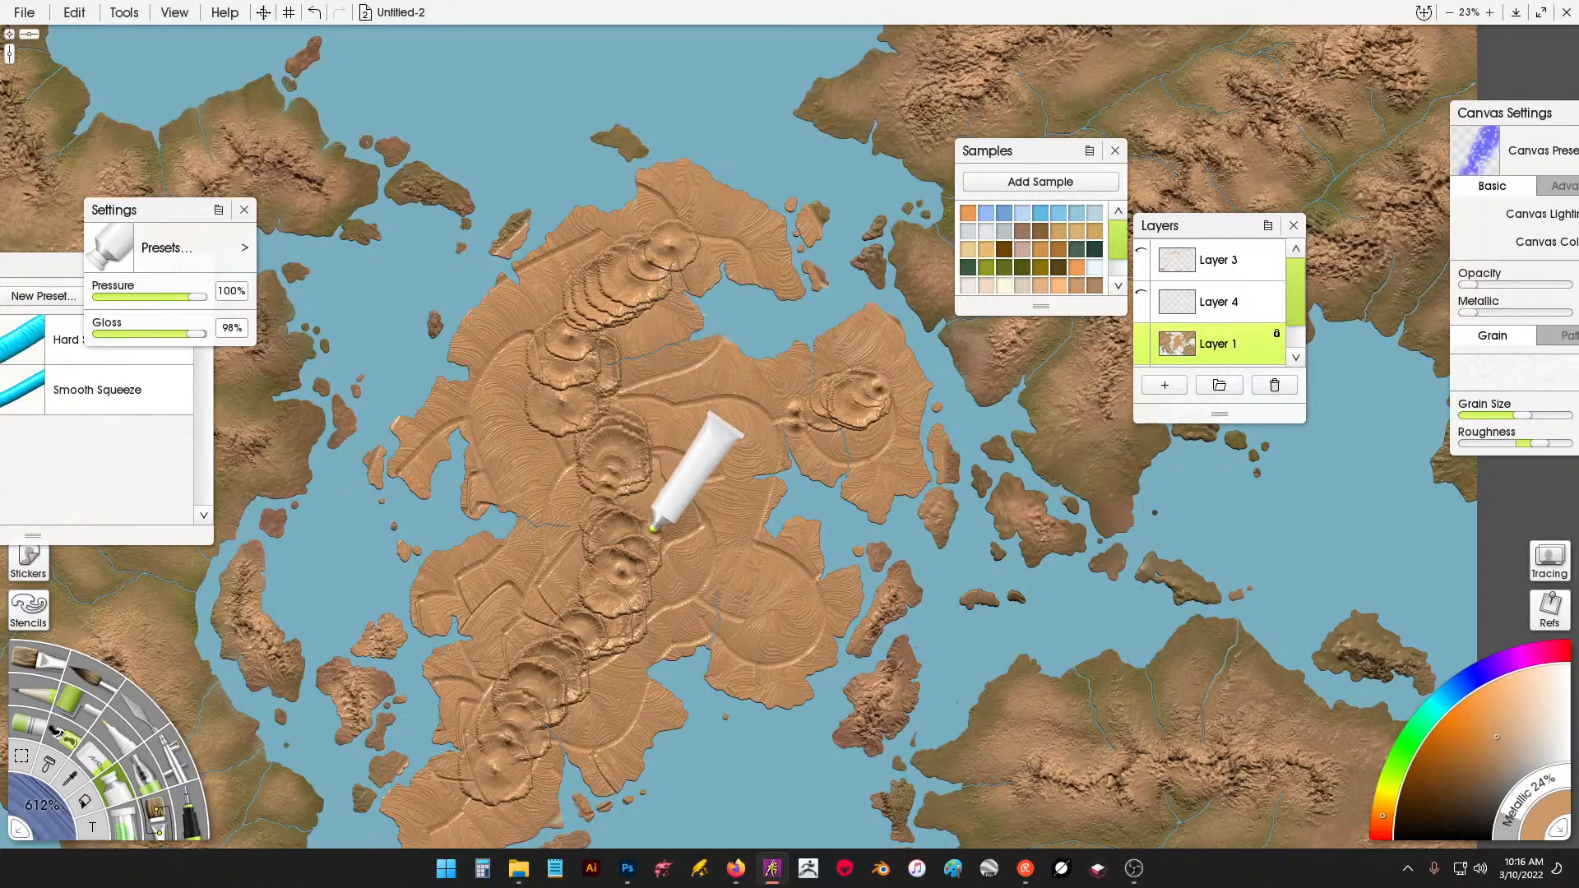
pyautogui.moveTo(713, 581)
pyautogui.mouseDown()
pyautogui.moveTo(701, 569)
pyautogui.moveTo(771, 623)
pyautogui.mouseUp()
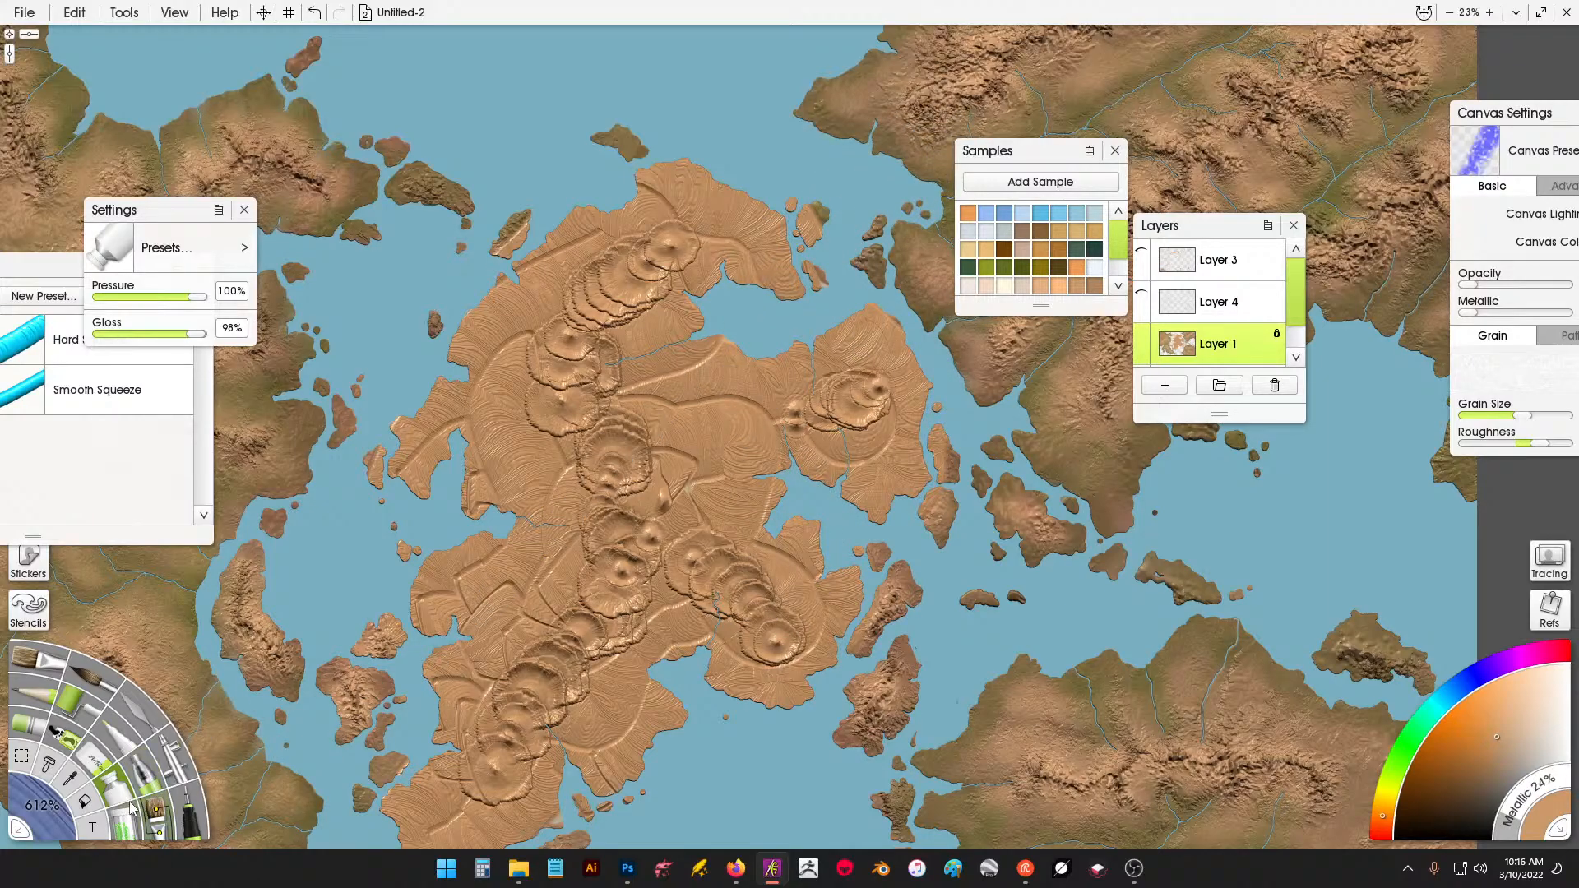
# Spread the raised tan paint across the whole central landmass into rough terrain with the Harsh Chaos palette knife at 277% size.
pyautogui.click(142, 732)
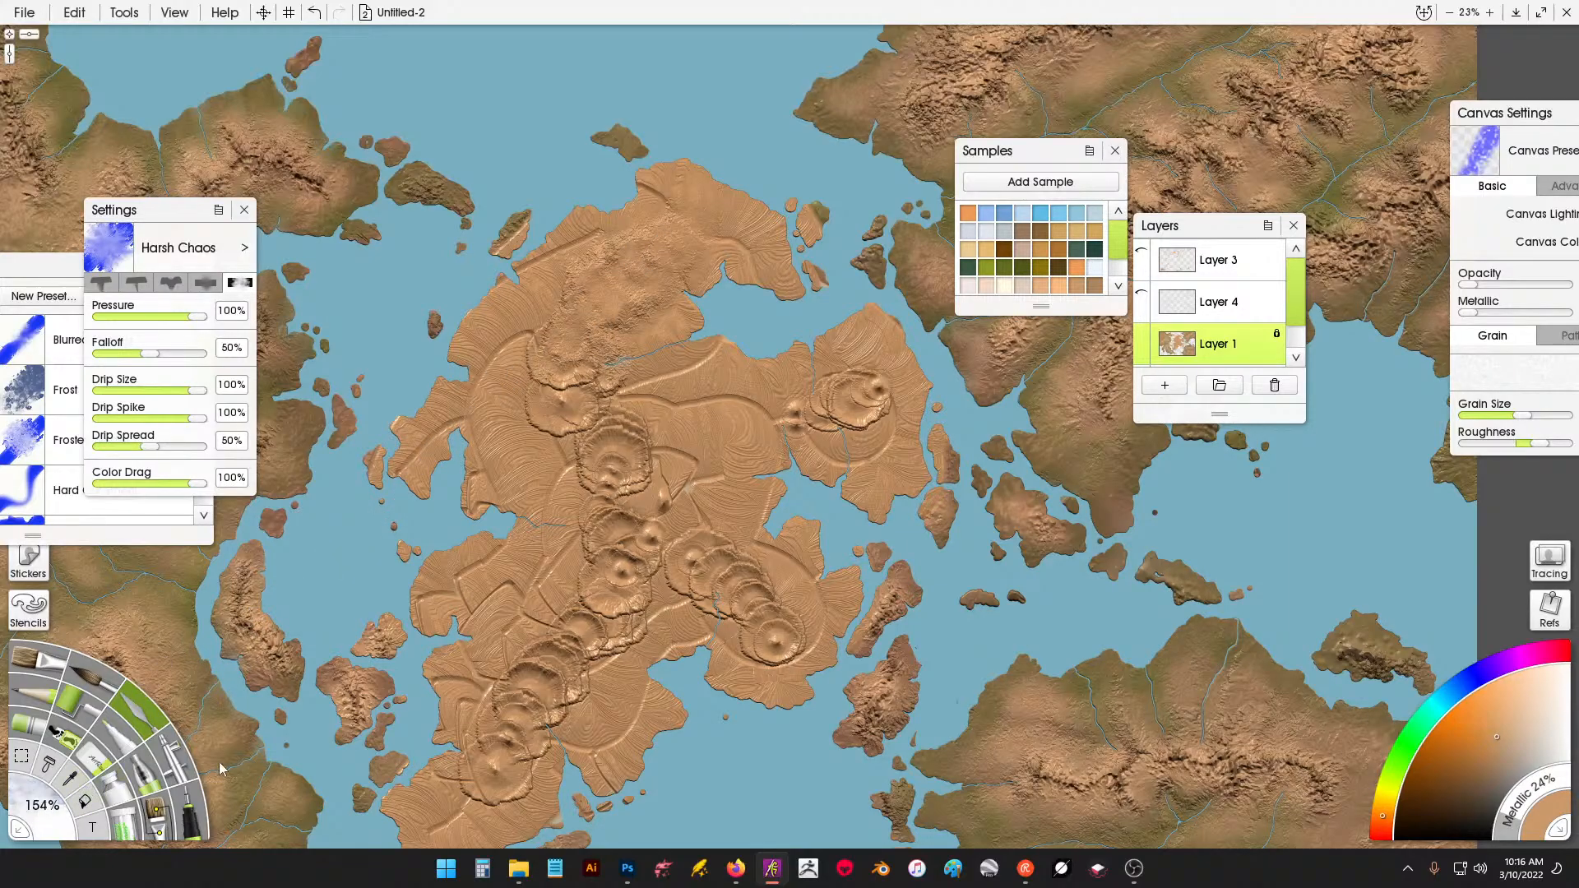
pyautogui.moveTo(520, 388)
pyautogui.mouseDown()
pyautogui.moveTo(577, 317)
pyautogui.moveTo(517, 291)
pyautogui.mouseUp()
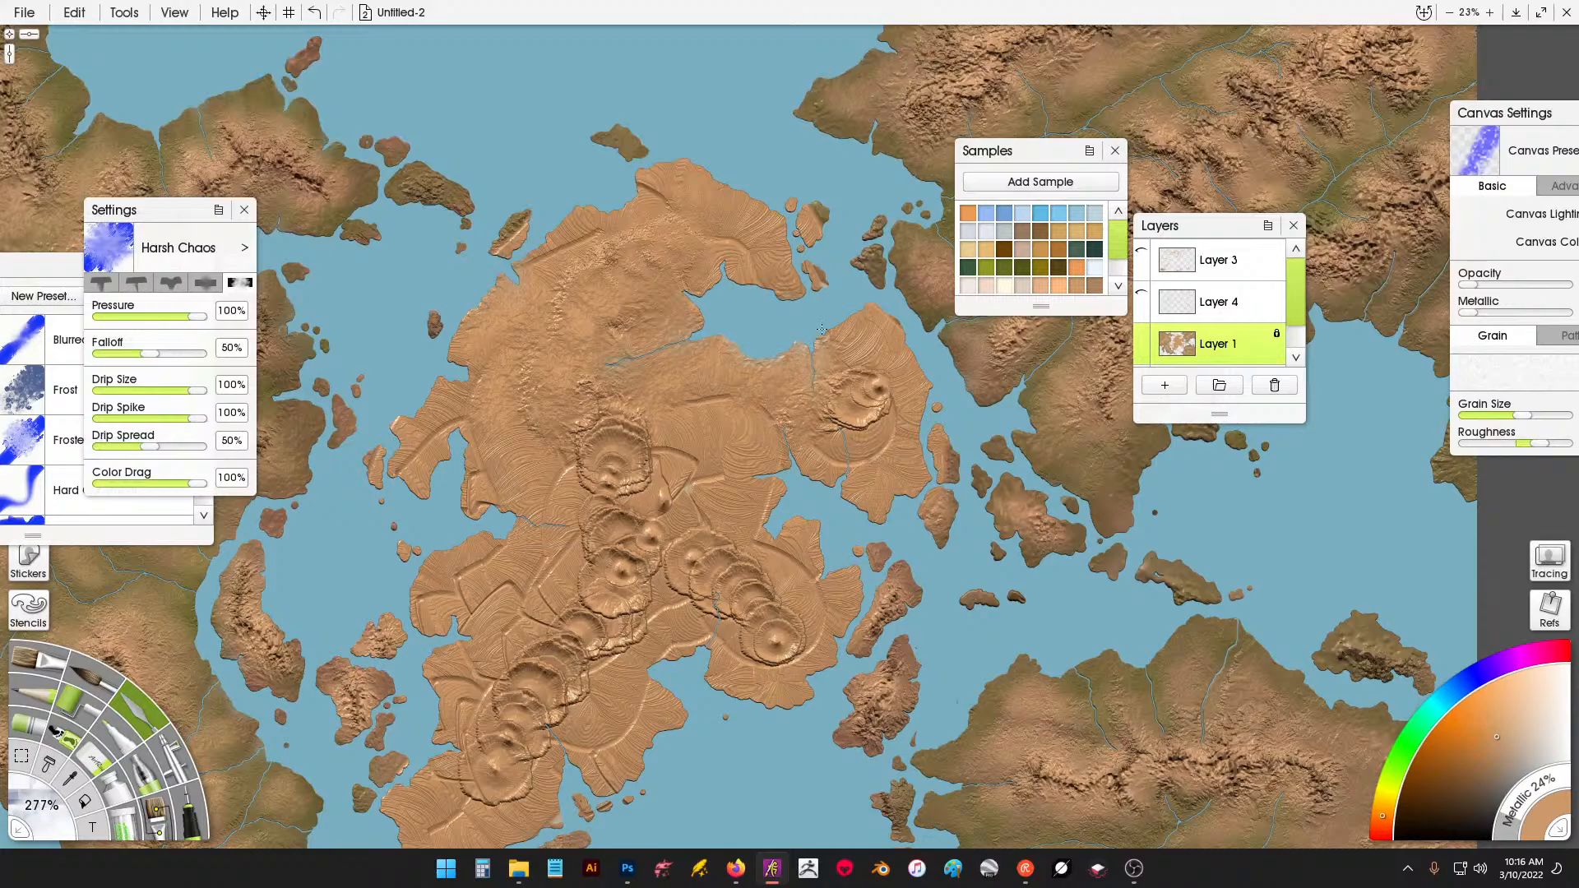
pyautogui.moveTo(921, 323)
pyautogui.mouseDown()
pyautogui.moveTo(940, 367)
pyautogui.moveTo(929, 409)
pyautogui.mouseUp()
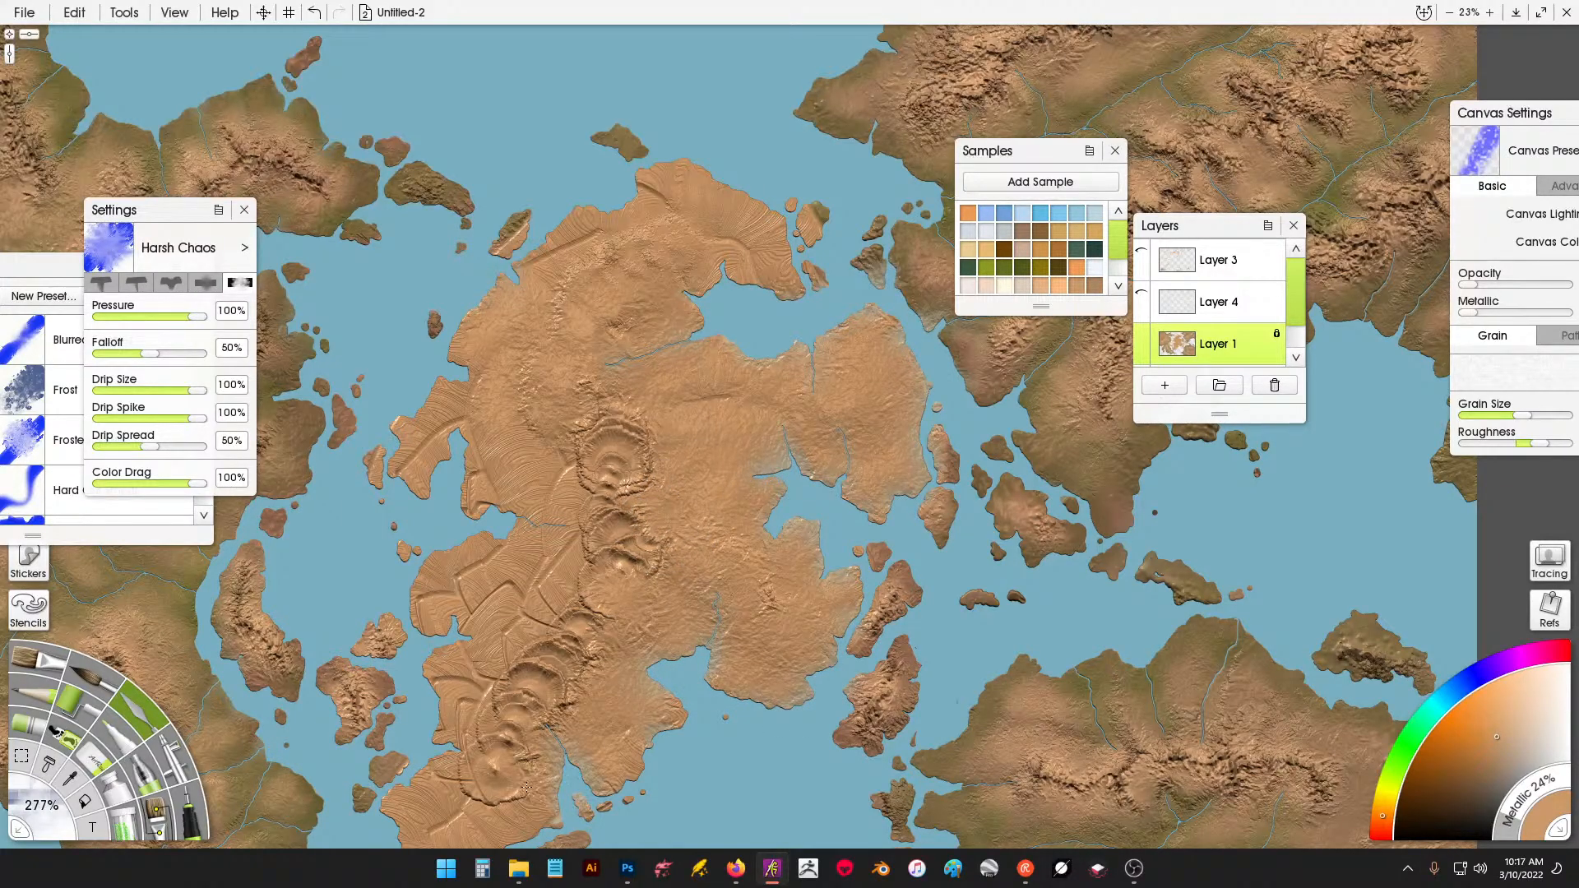
pyautogui.moveTo(500, 688); pyautogui.dragTo(553, 634)
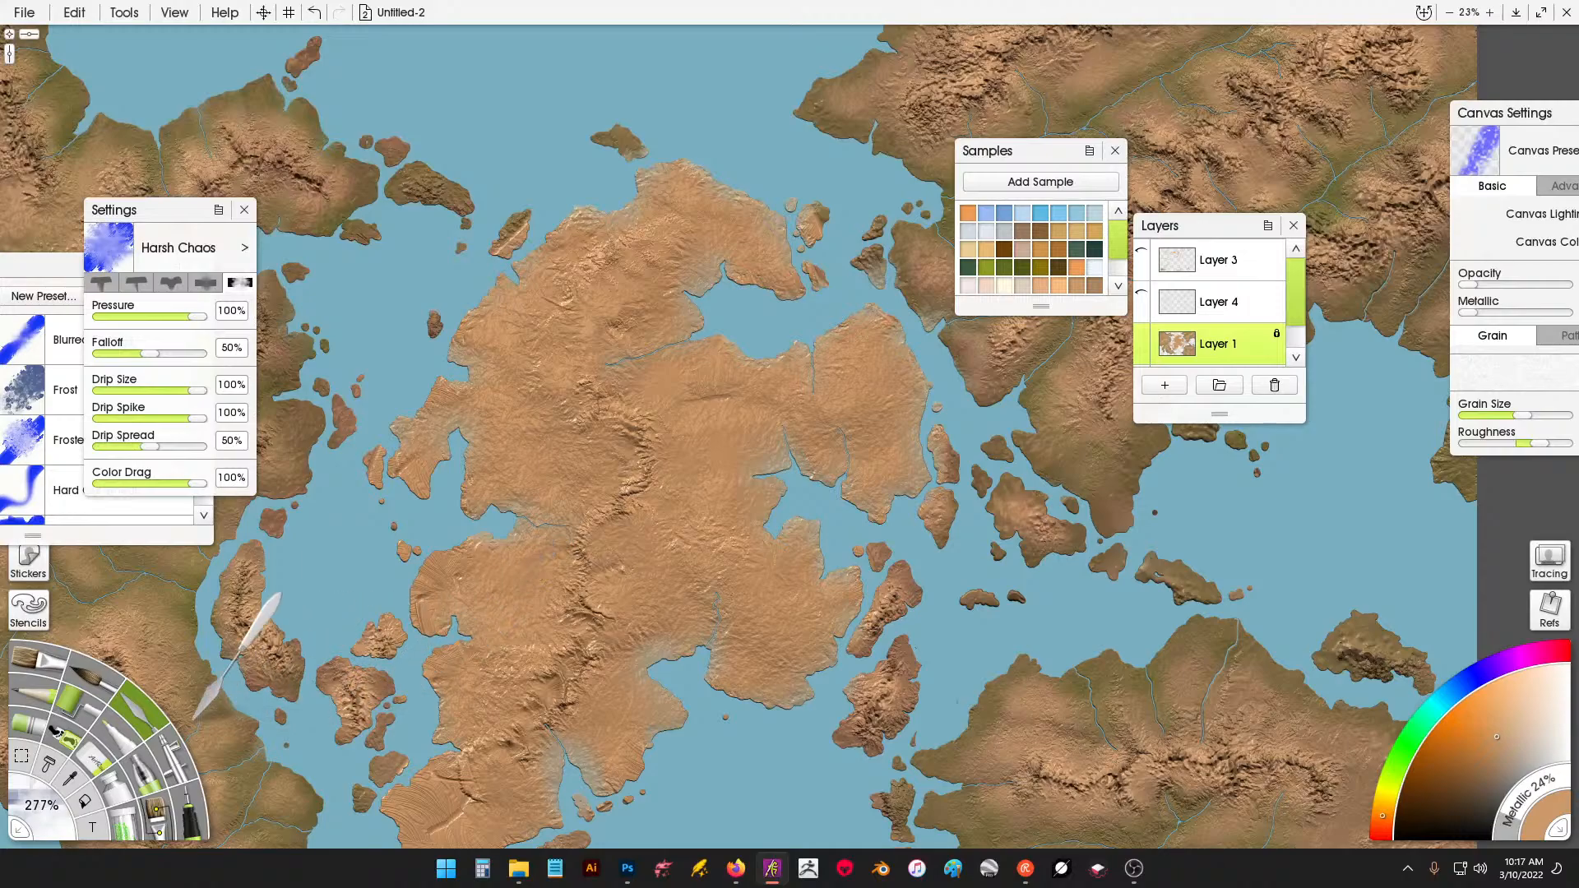
# Paint rough mountain ridges with the Glitter tool at 50% size along the central landmass's spine, branching into its southeastern lobe and eastern peninsula.
pyautogui.click(125, 827)
pyautogui.click(48, 804)
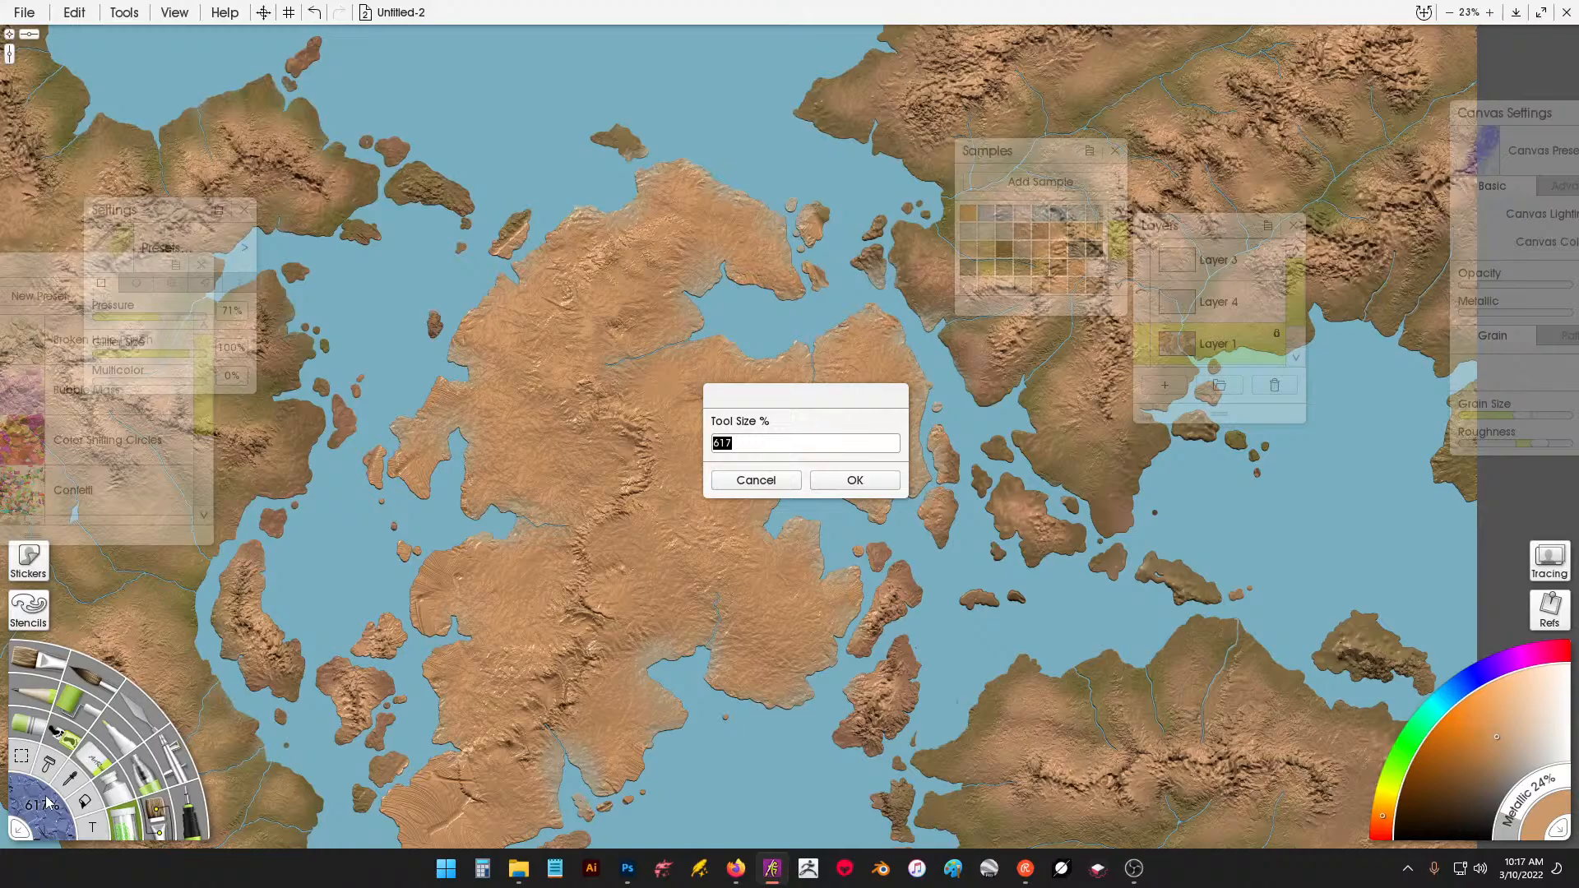
pyautogui.press('Return')
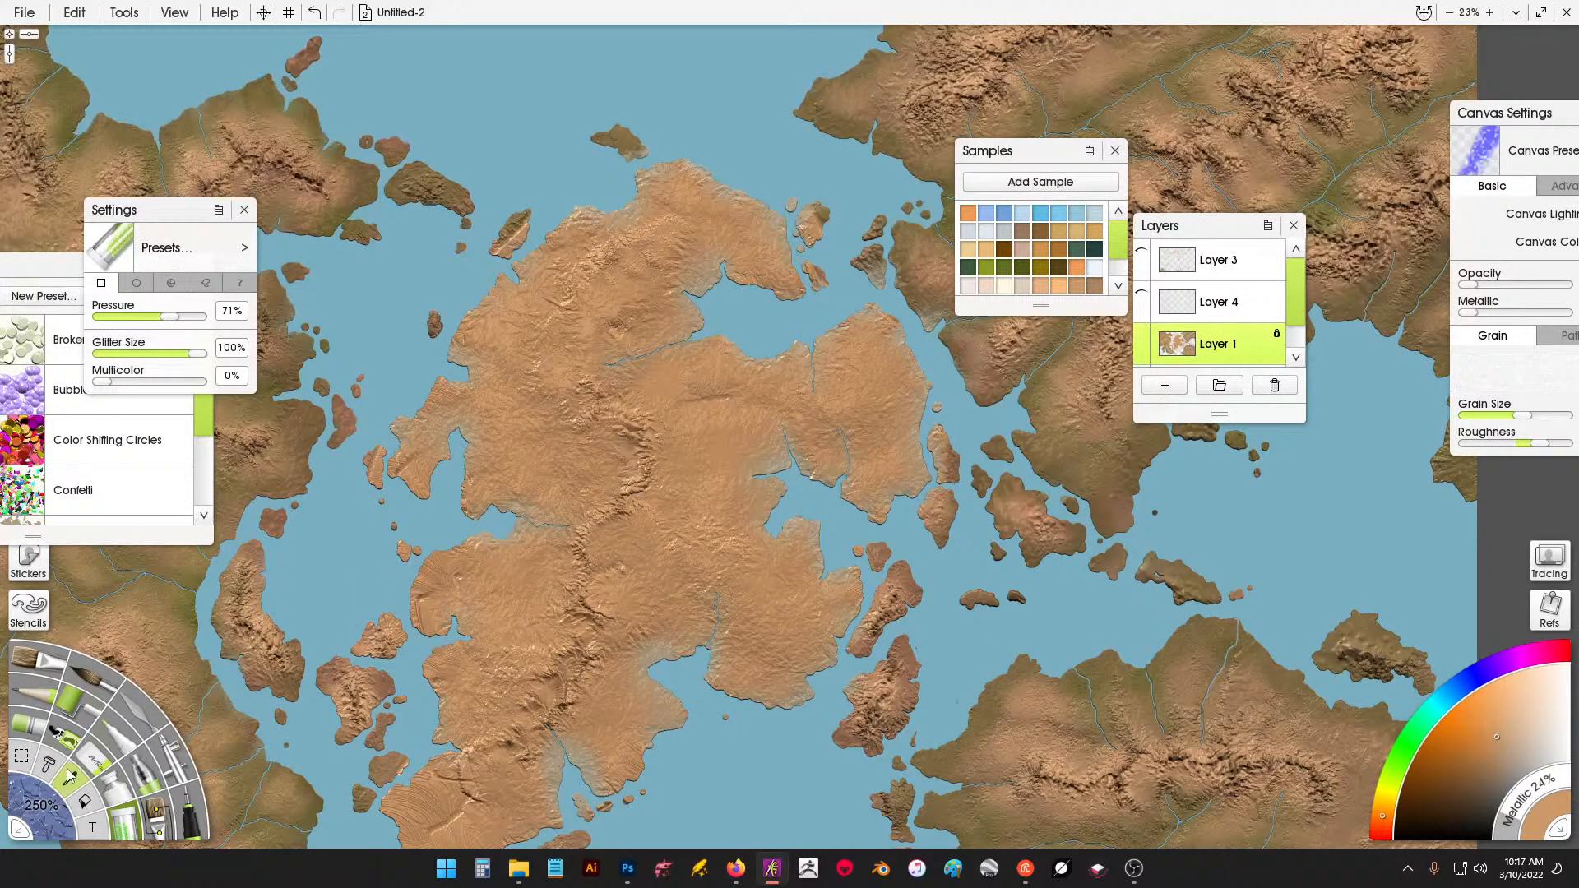
pyautogui.click(44, 815)
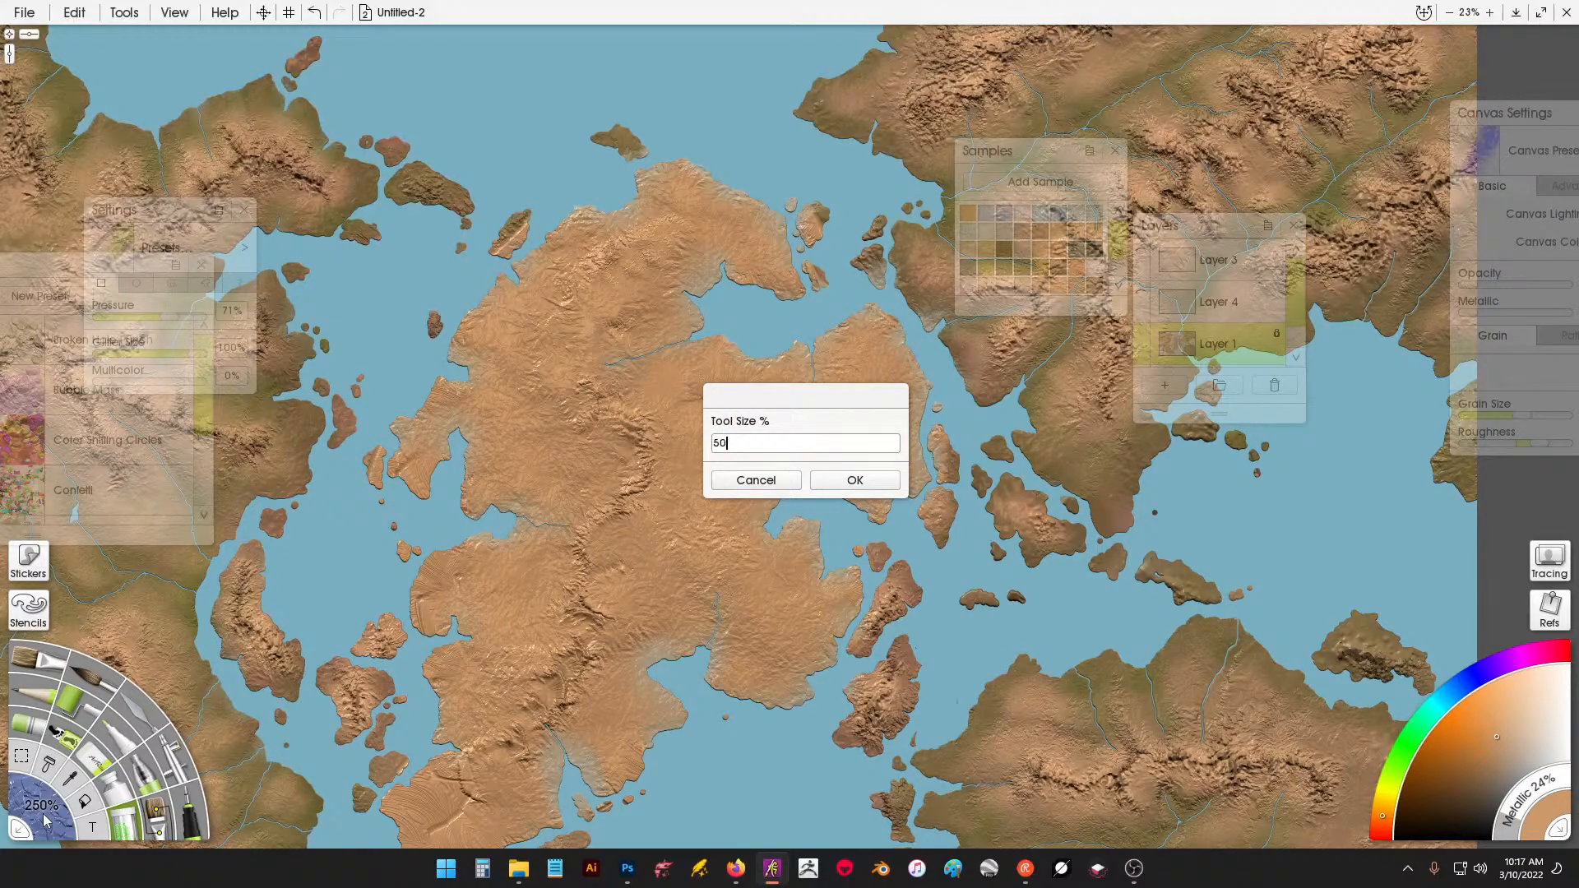
pyautogui.press('Return')
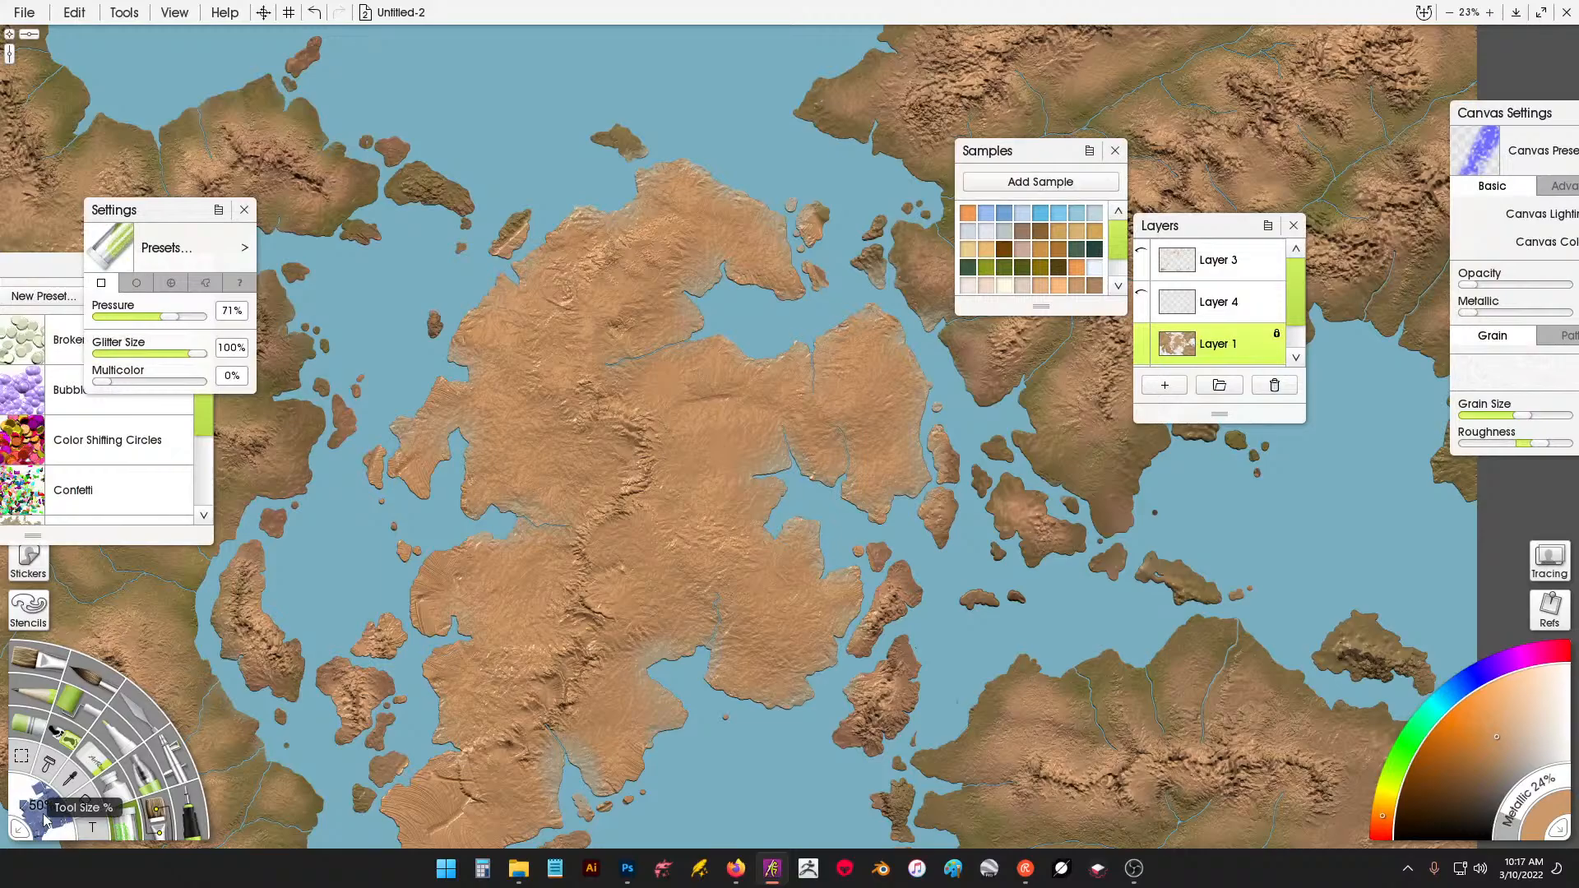
pyautogui.hotkey('ctrl', 'z')
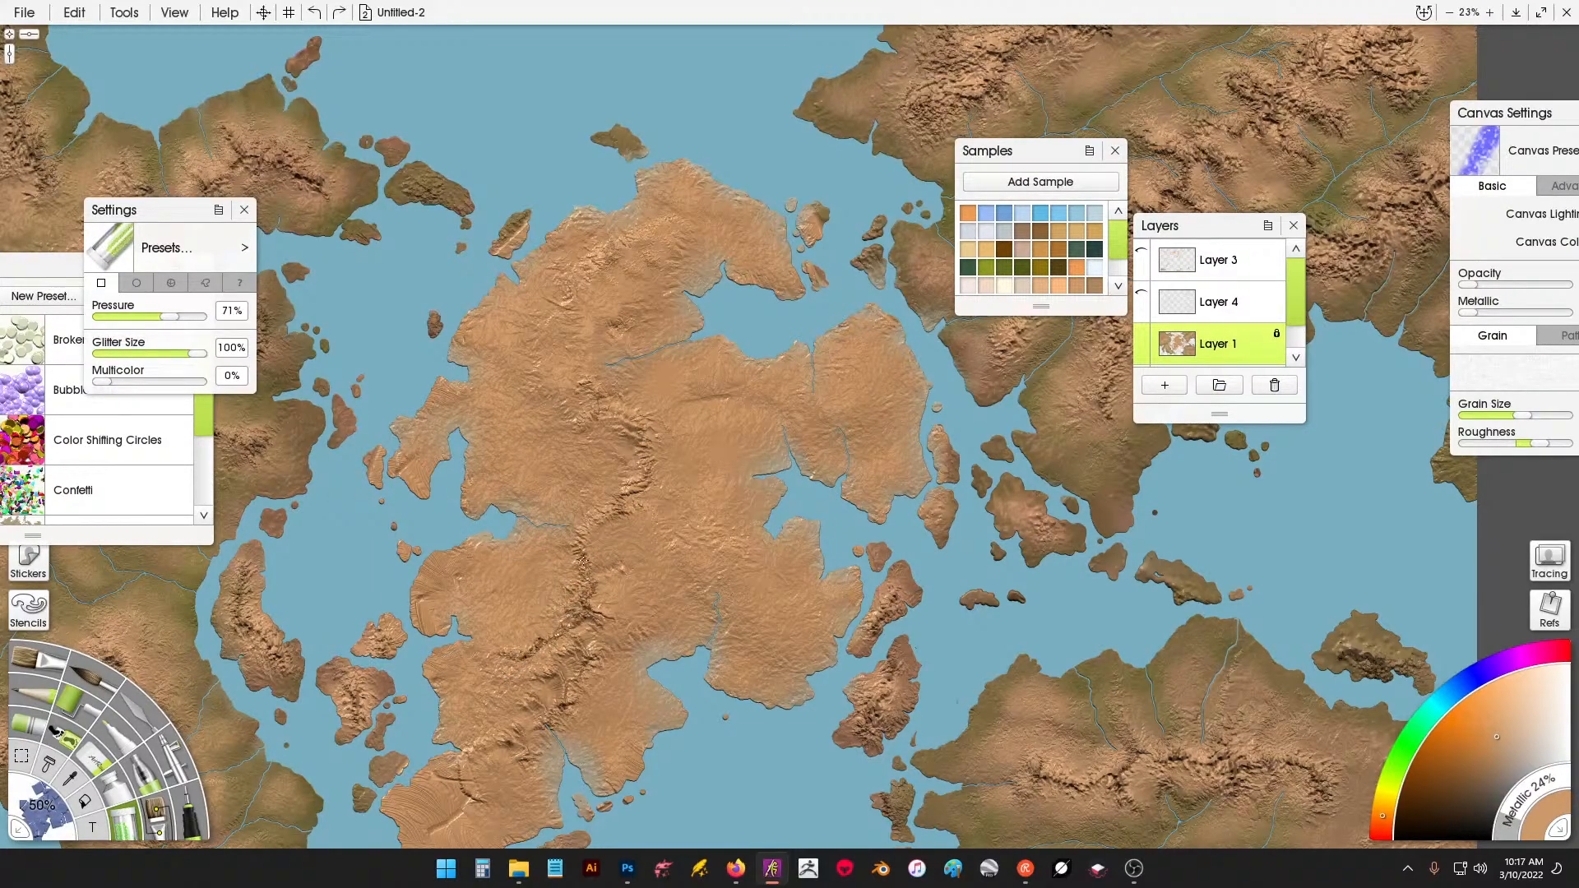
pyautogui.moveTo(655, 506); pyautogui.dragTo(690, 555)
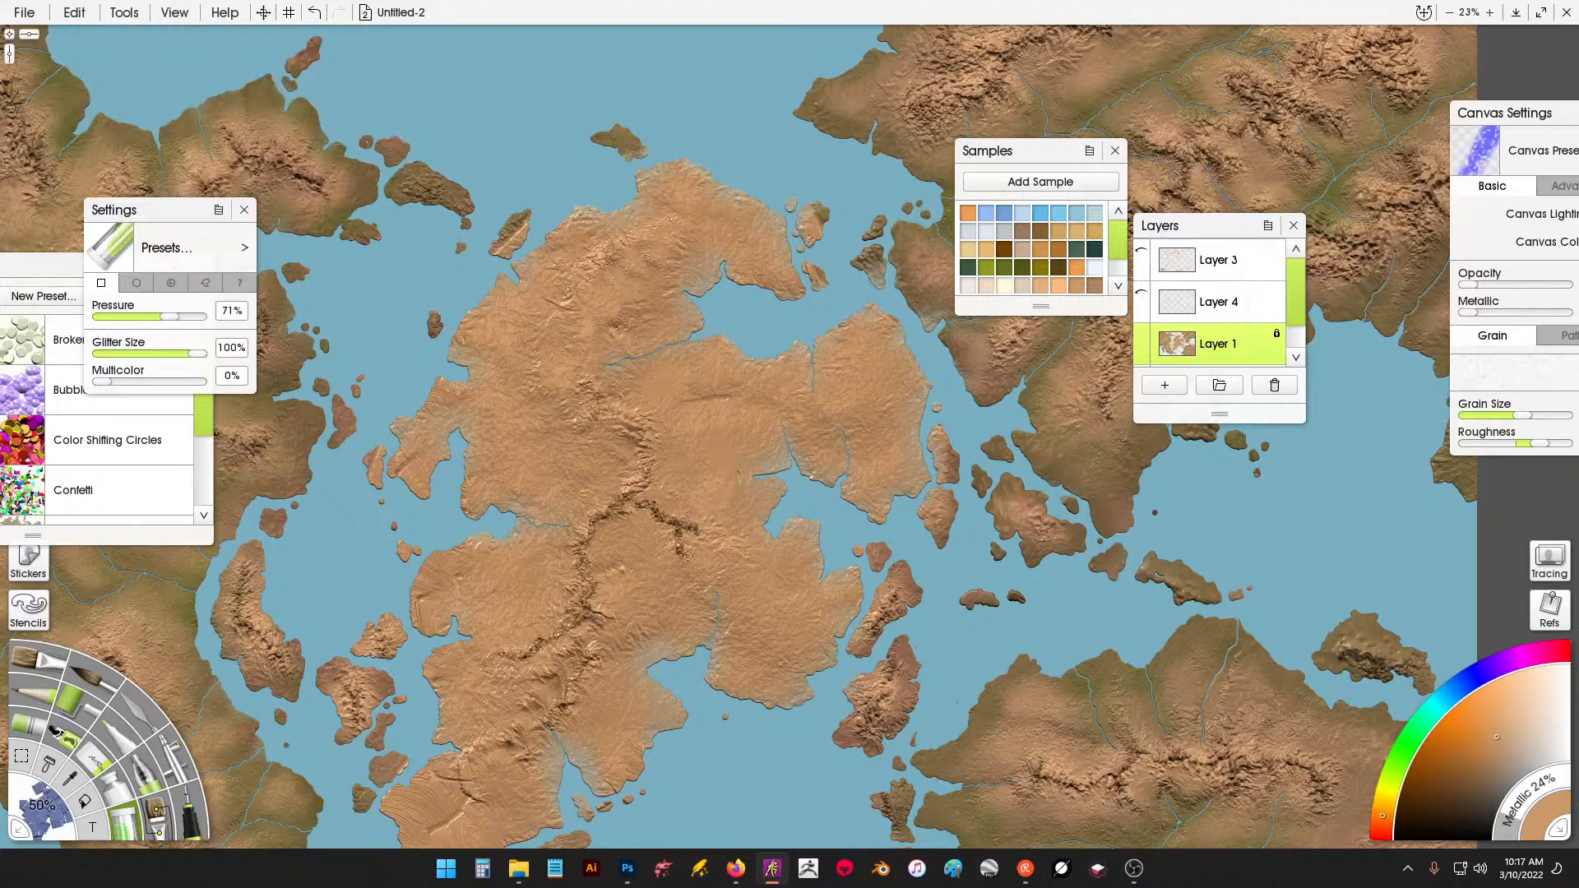
pyautogui.moveTo(776, 603); pyautogui.dragTo(781, 608)
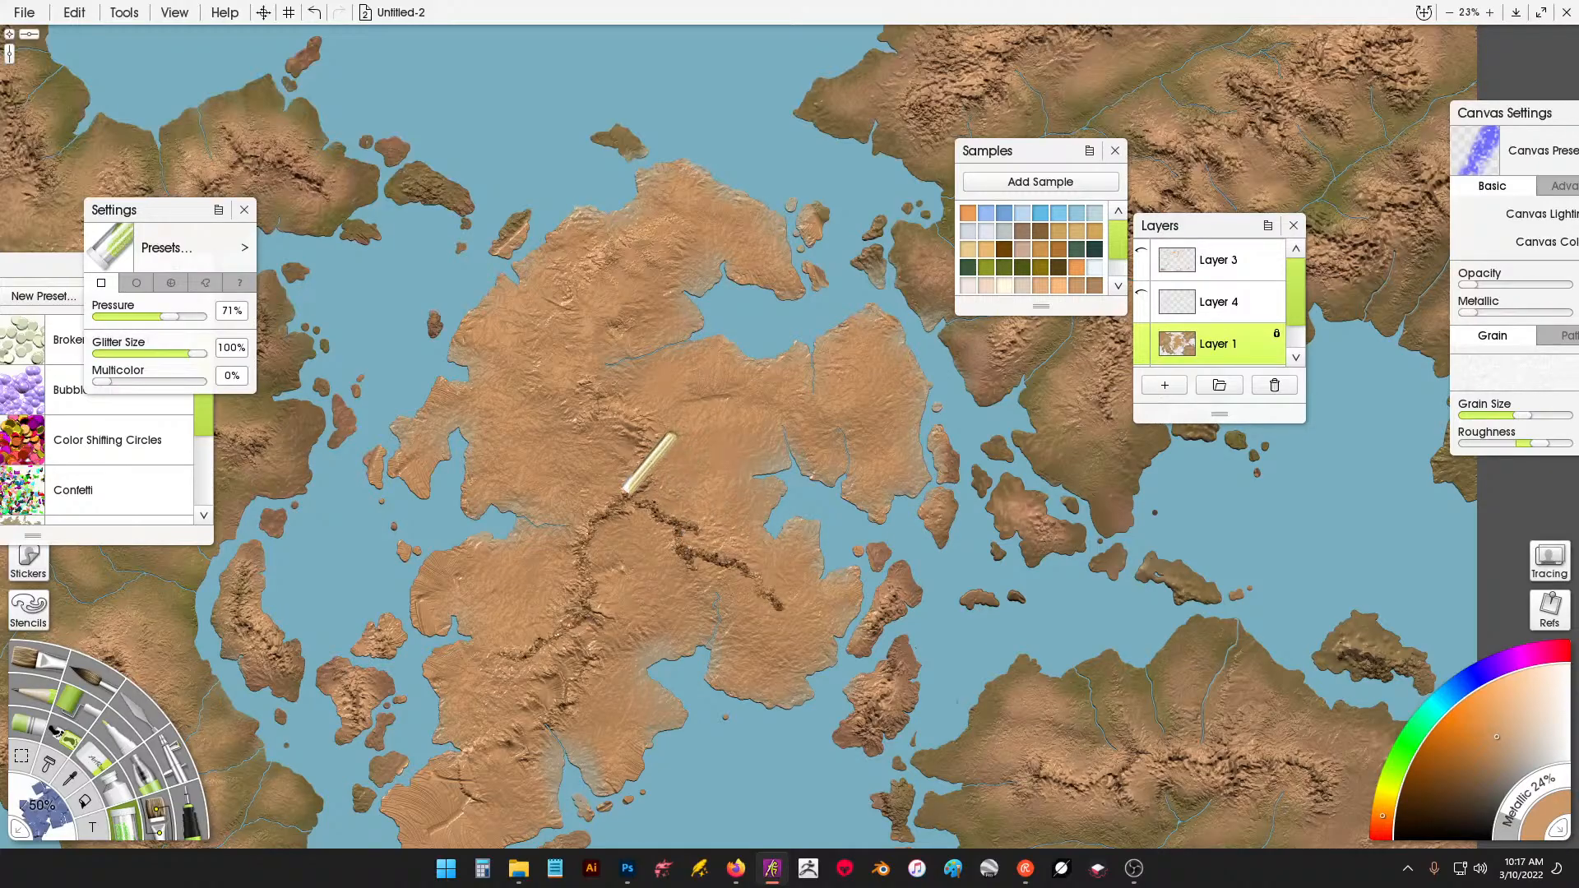
pyautogui.moveTo(636, 499)
pyautogui.mouseDown()
pyautogui.moveTo(655, 467)
pyautogui.moveTo(655, 441)
pyautogui.moveTo(773, 432)
pyautogui.mouseUp()
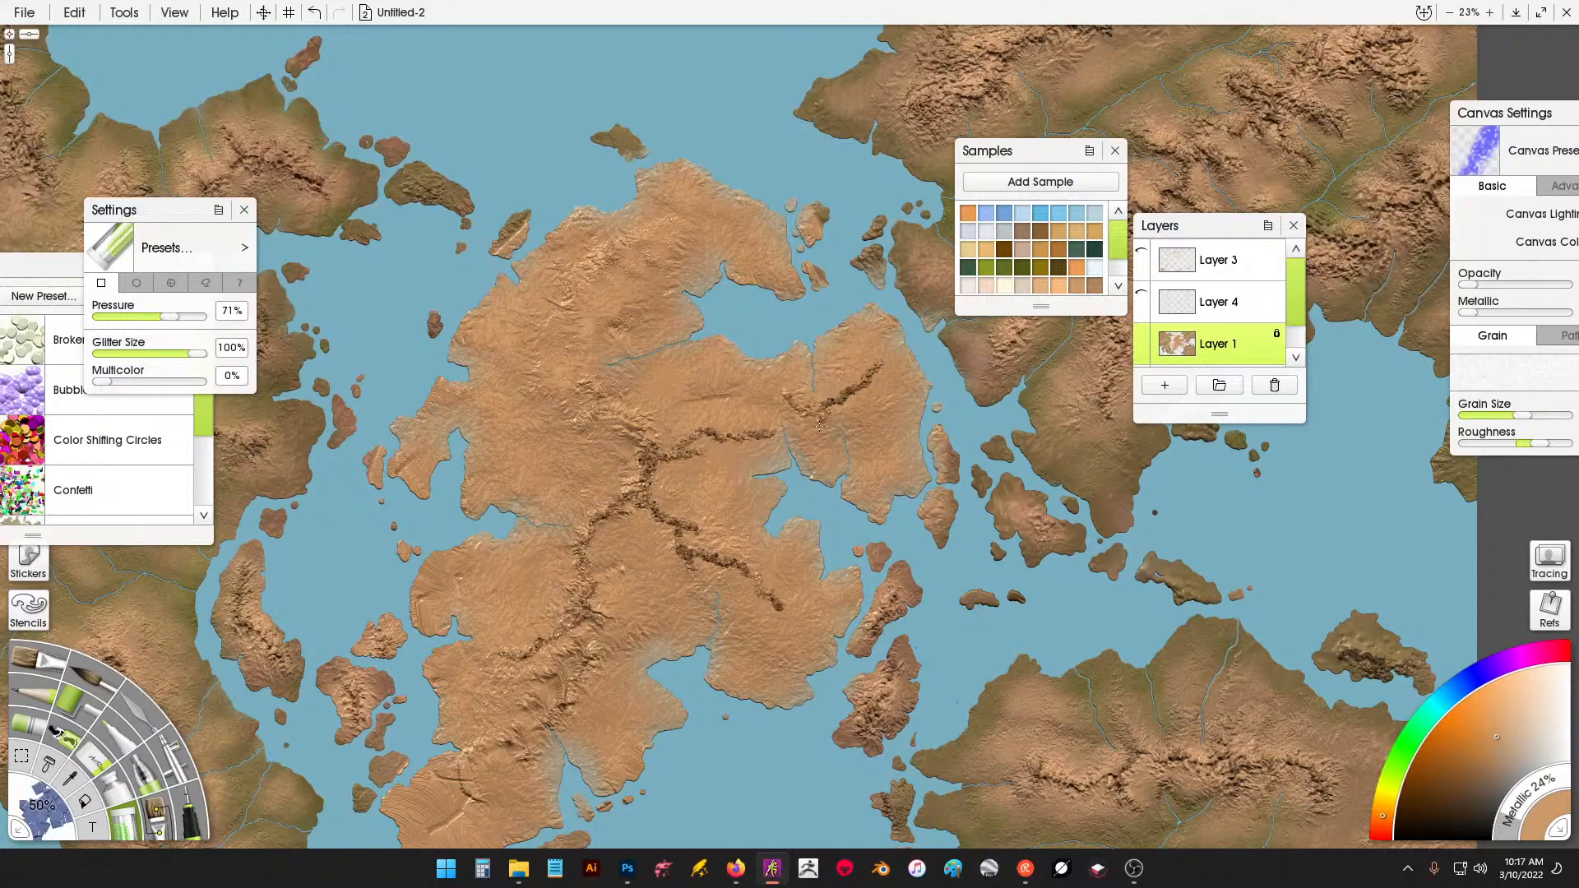
# Paint a textured glitter ridge from the central continent's middle up its northwest side, branching toward the northern tip.
pyautogui.moveTo(824, 409); pyautogui.dragTo(820, 437)
pyautogui.moveTo(650, 442)
pyautogui.mouseDown()
pyautogui.moveTo(598, 383)
pyautogui.moveTo(597, 339)
pyautogui.mouseUp()
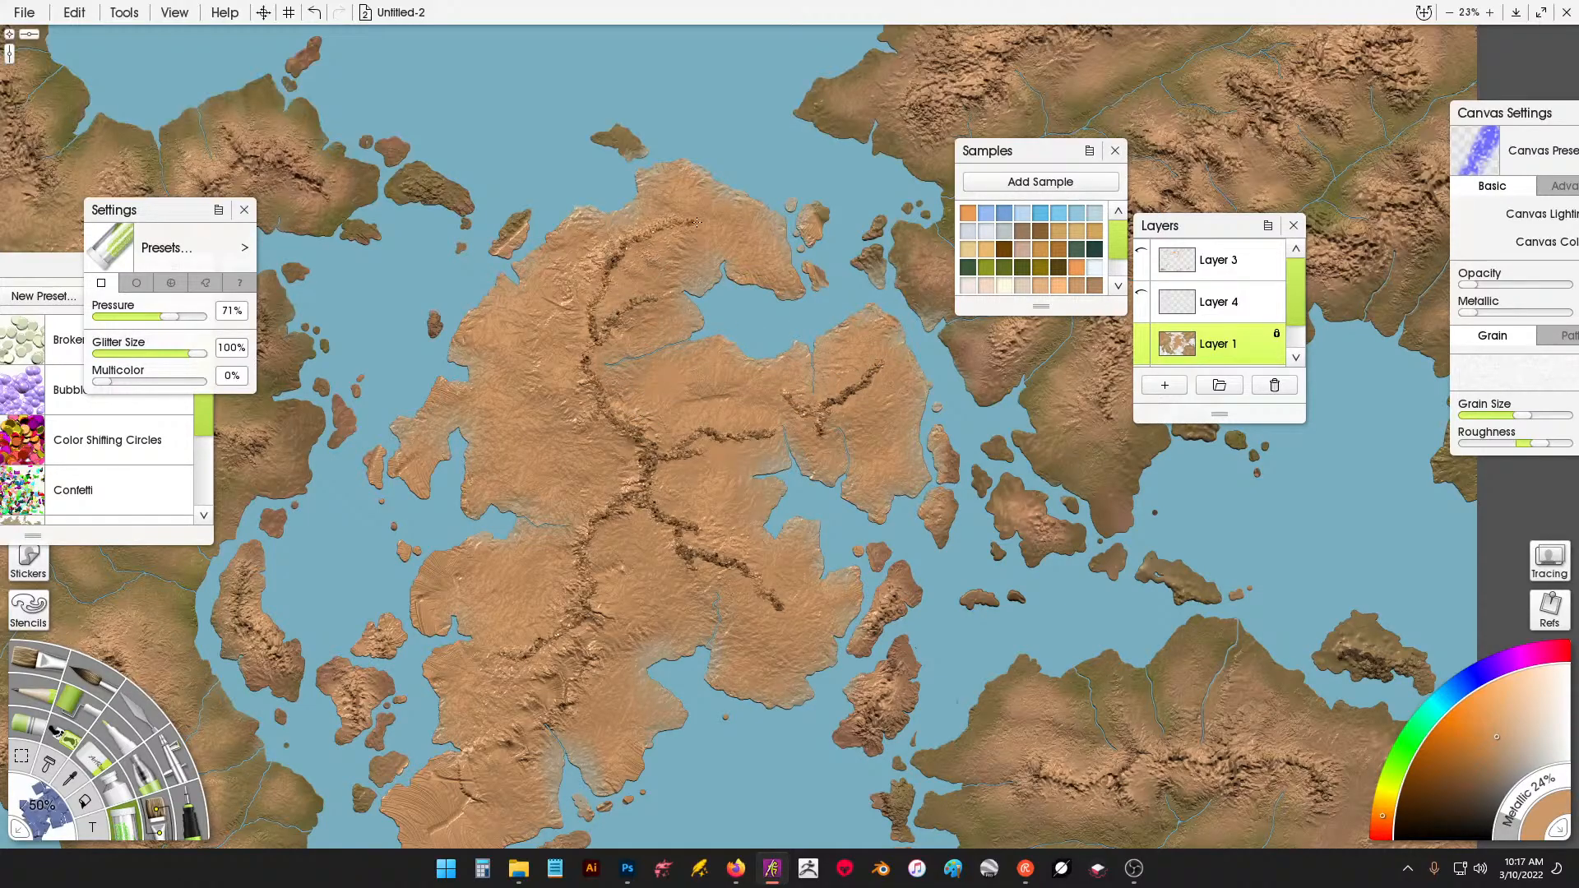
pyautogui.moveTo(727, 216); pyautogui.dragTo(730, 218)
pyautogui.moveTo(687, 222); pyautogui.dragTo(717, 236)
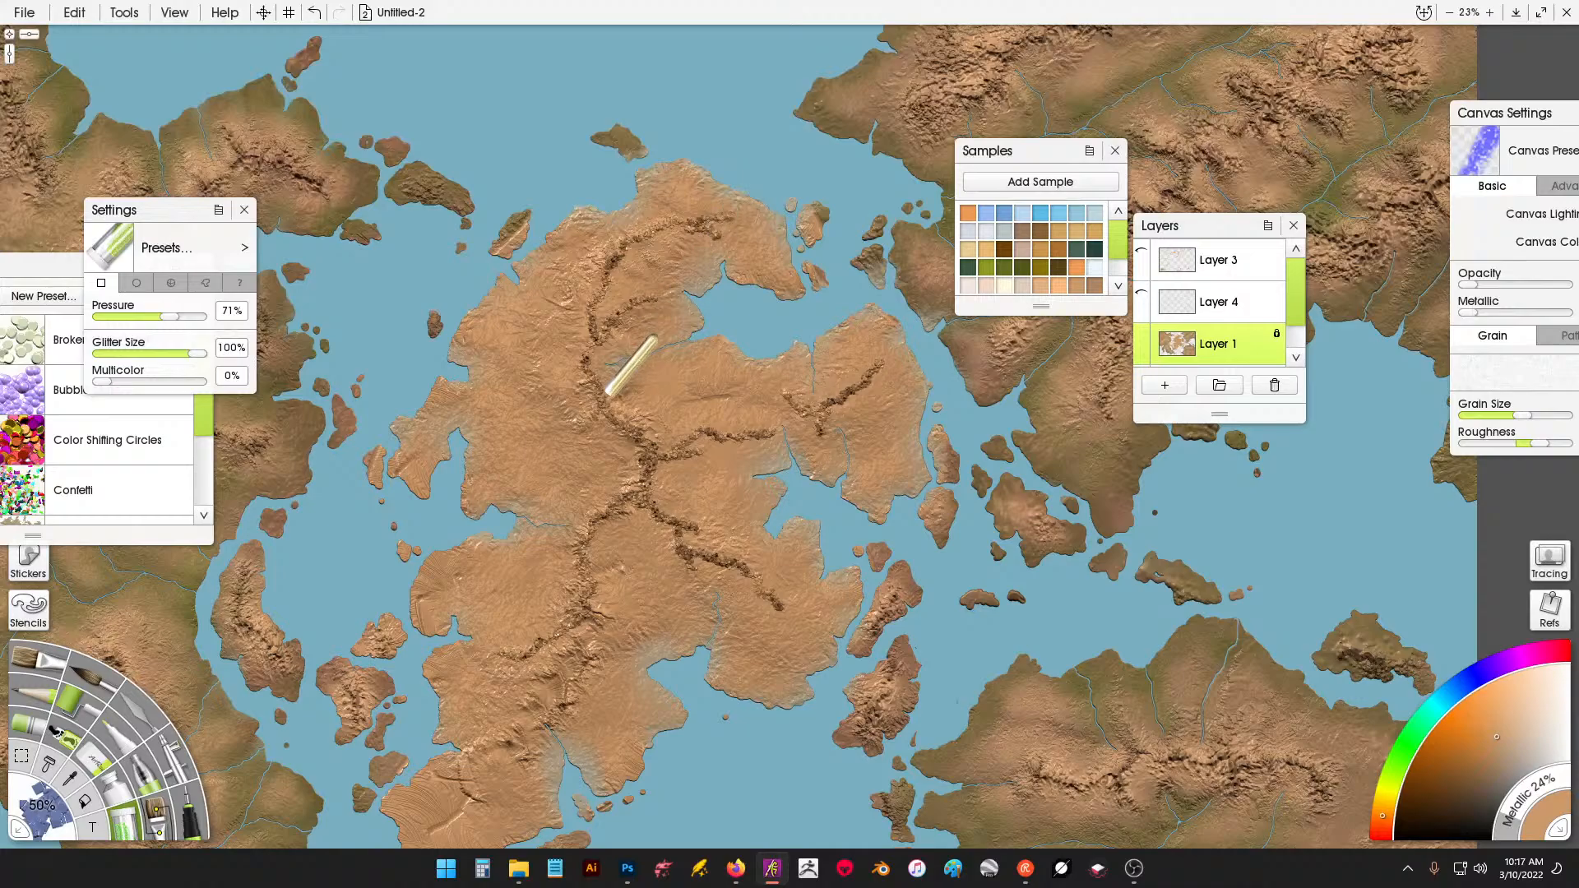
# Thicken the glitter mountain ridges along the continent's main spine and its southeastern and eastern branches, linking the northeastern ridge.
pyautogui.moveTo(601, 399); pyautogui.dragTo(590, 346)
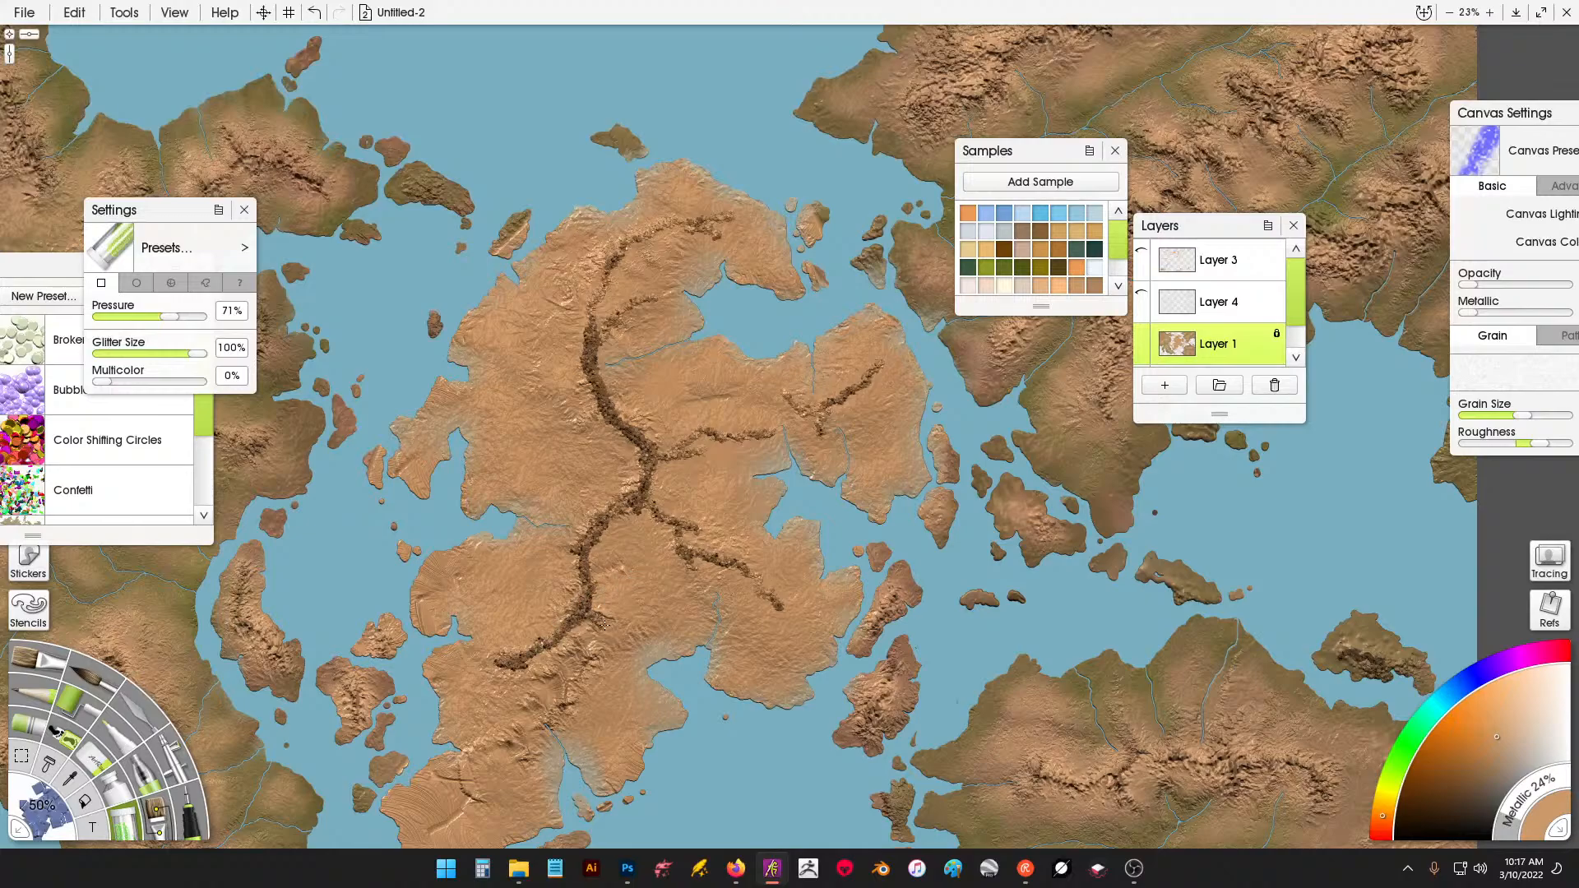
pyautogui.moveTo(649, 503); pyautogui.dragTo(705, 554)
pyautogui.moveTo(659, 450); pyautogui.dragTo(670, 457)
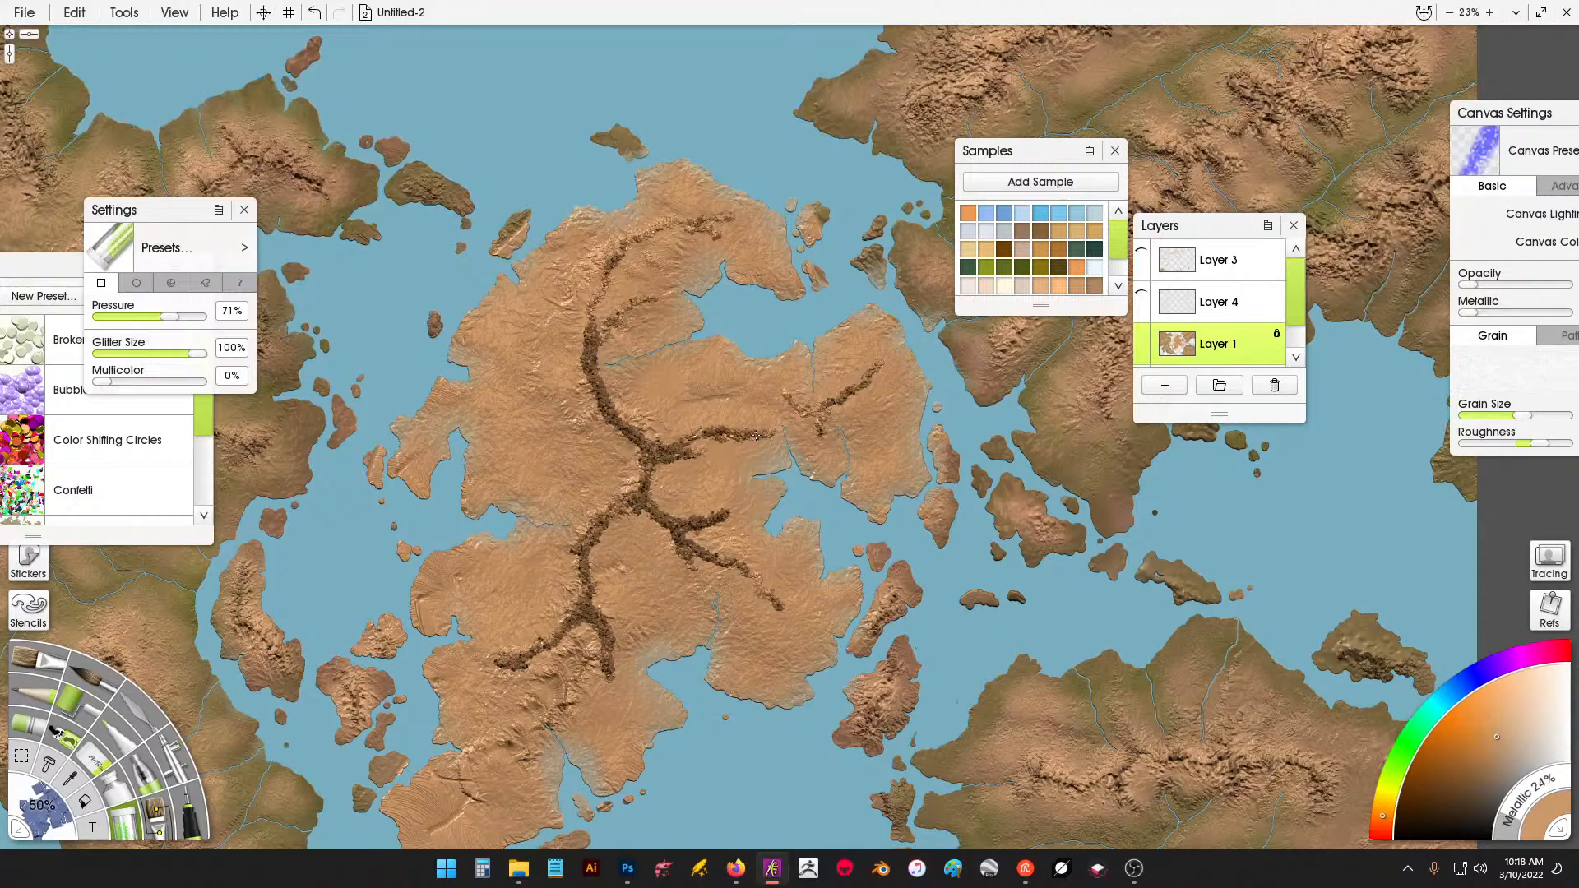
pyautogui.moveTo(784, 422); pyautogui.dragTo(801, 411)
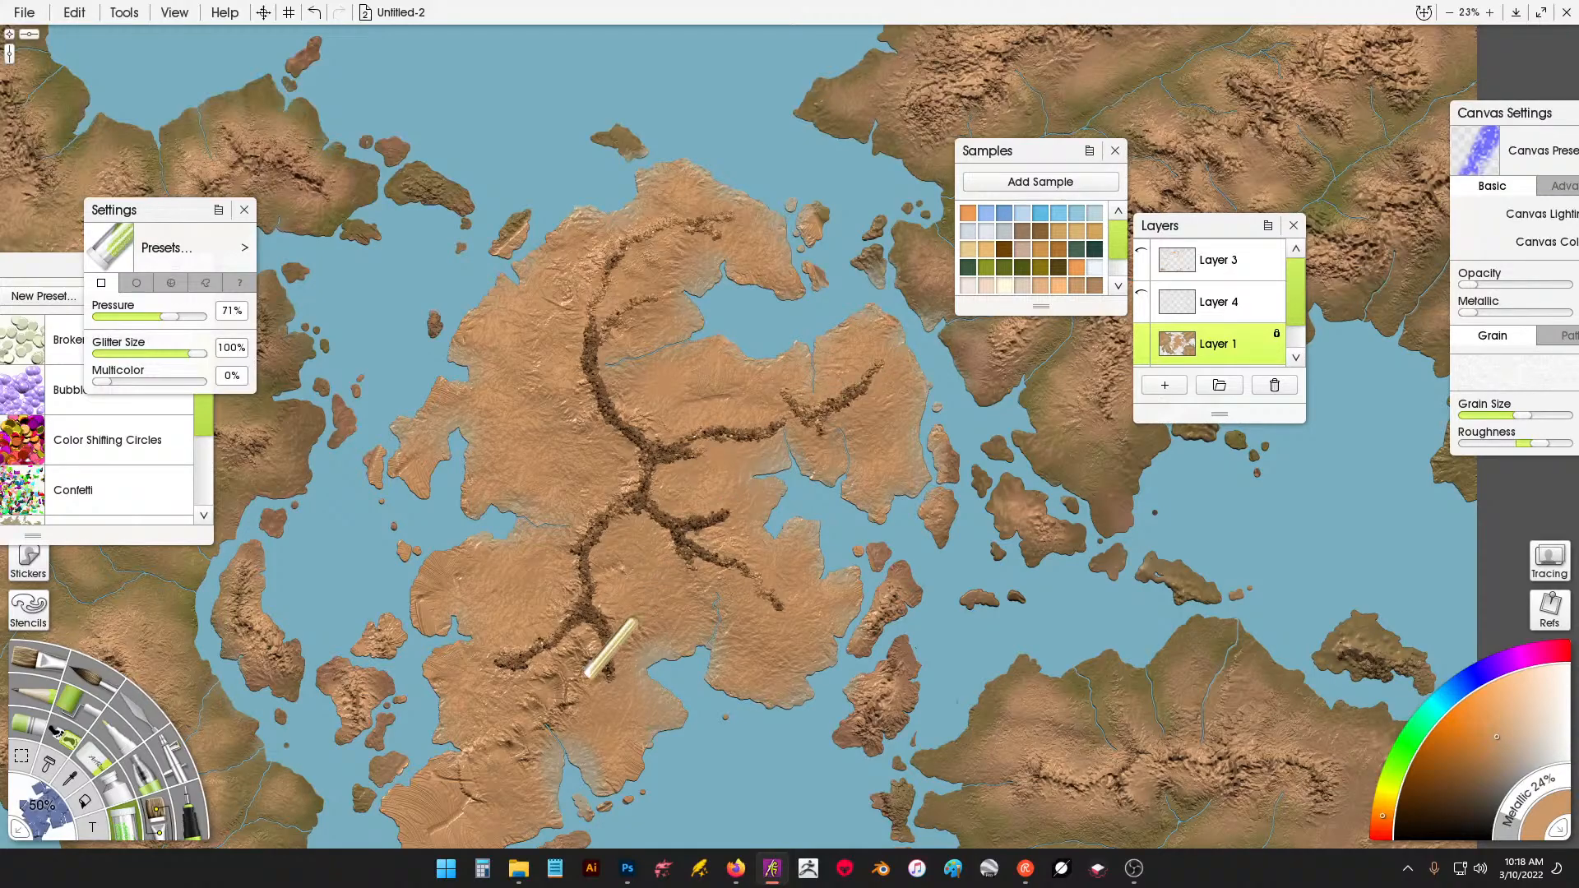
# Set up the palette knife from the Instant Blur preset with 17% pressure, 16% softness and 294% size.
pyautogui.click(153, 734)
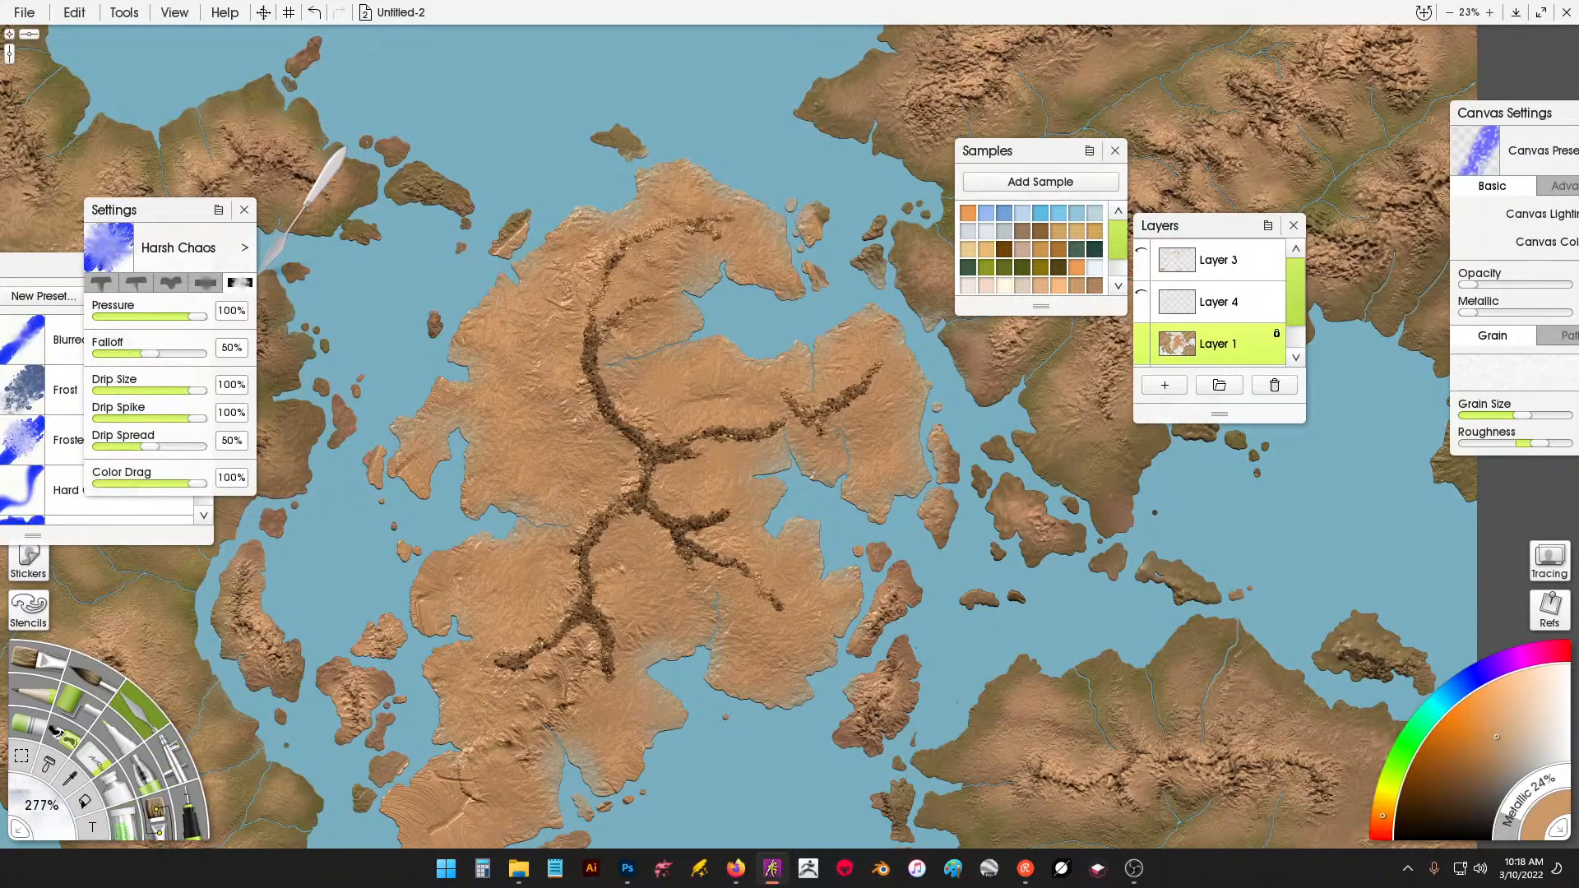
pyautogui.click(69, 270)
pyautogui.scroll(-4, 216, 371)
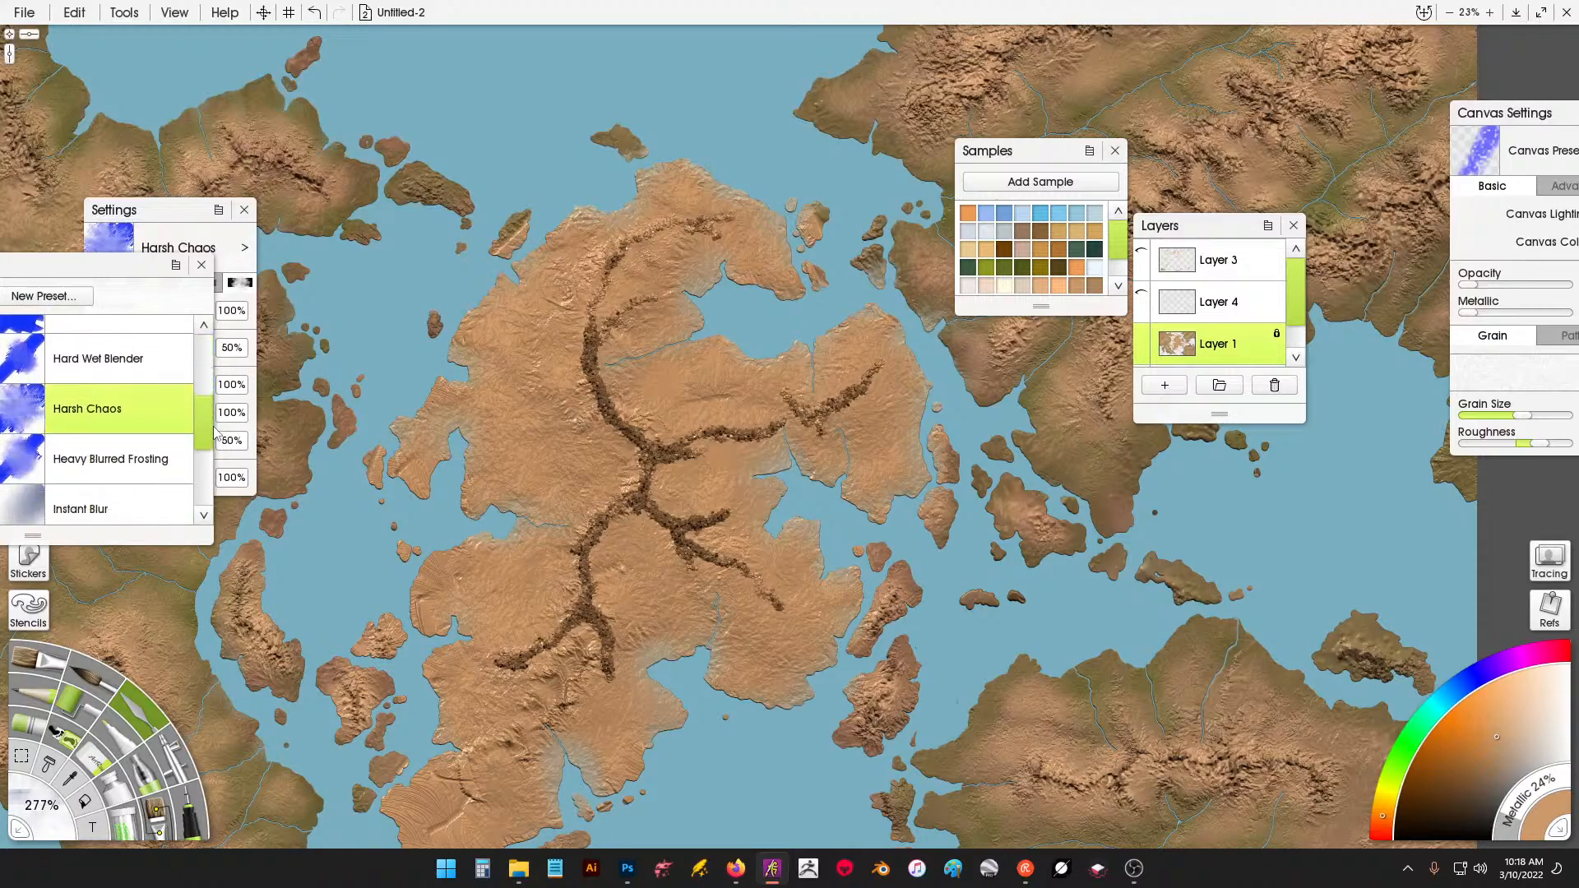
pyautogui.click(99, 483)
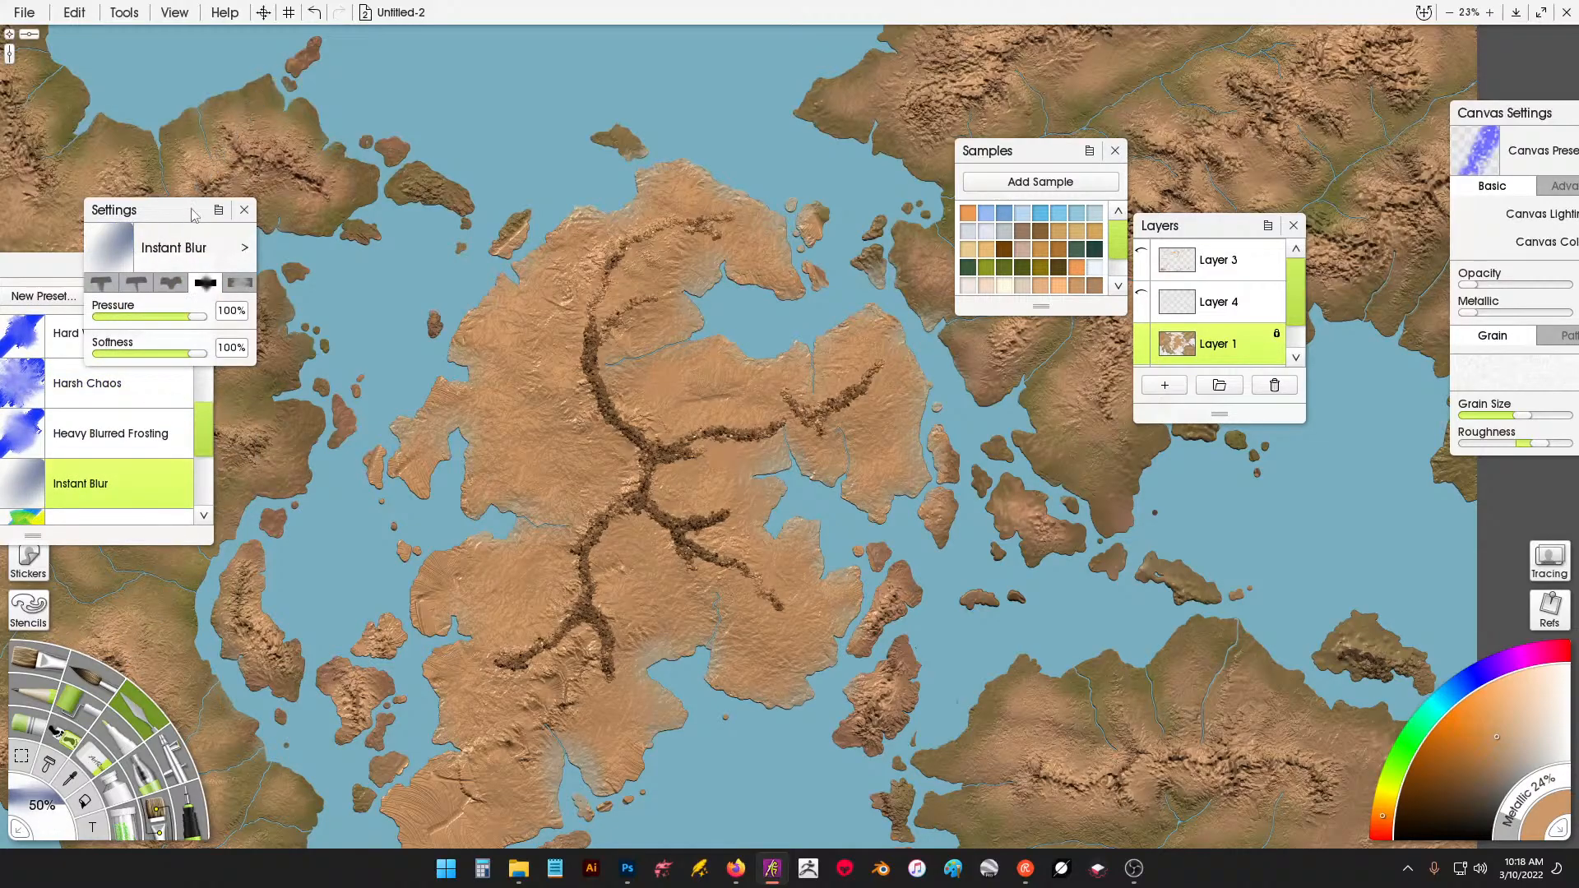
pyautogui.click(120, 319)
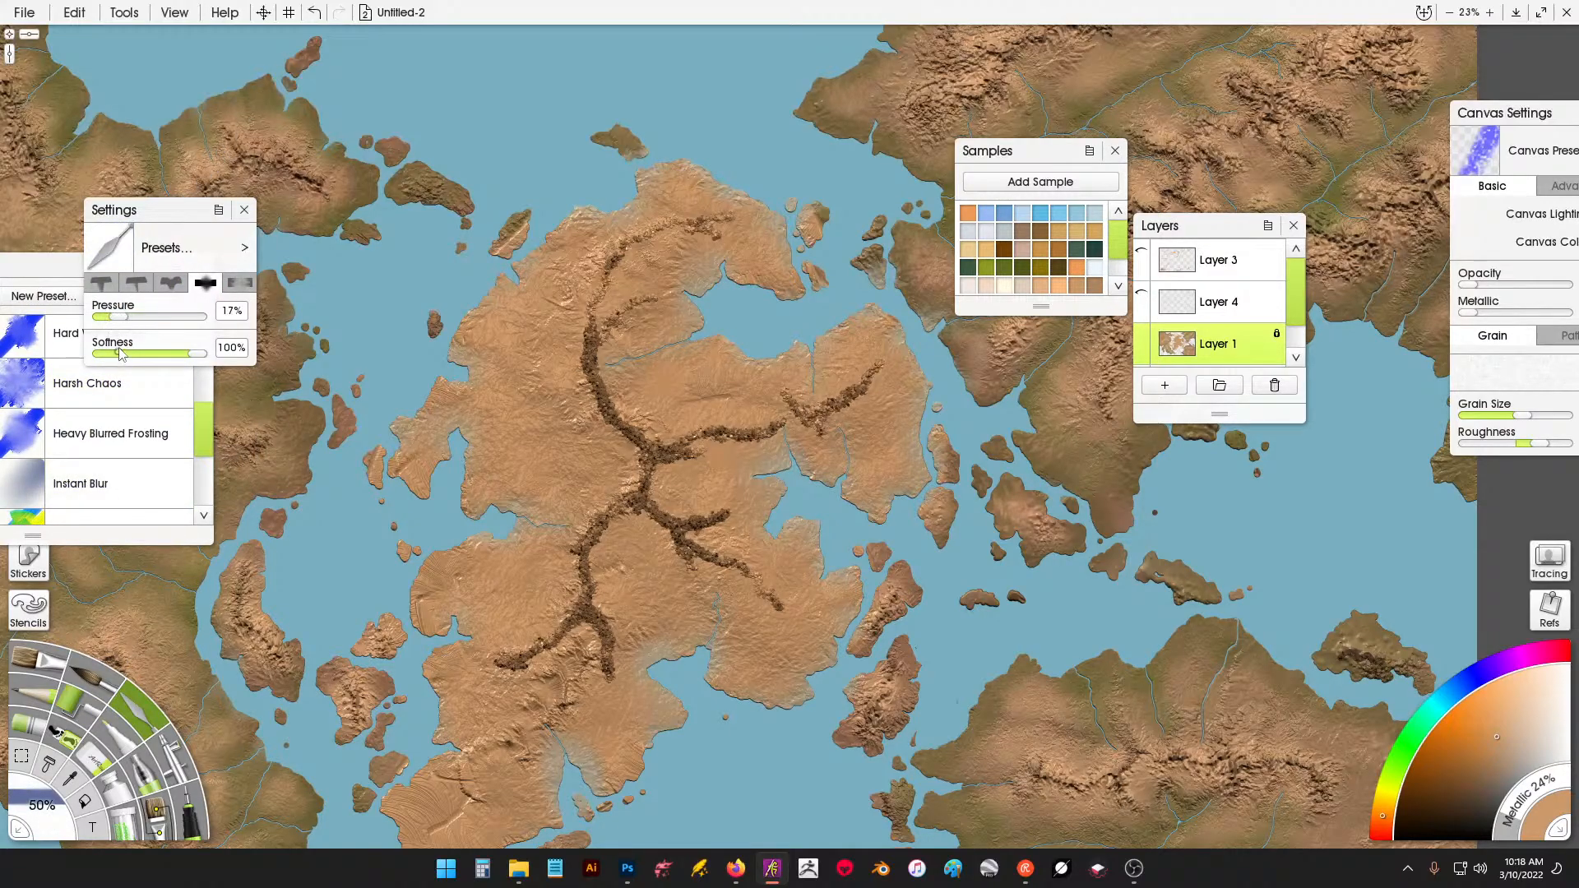
pyautogui.click(120, 354)
pyautogui.moveTo(404, 844); pyautogui.dragTo(493, 814)
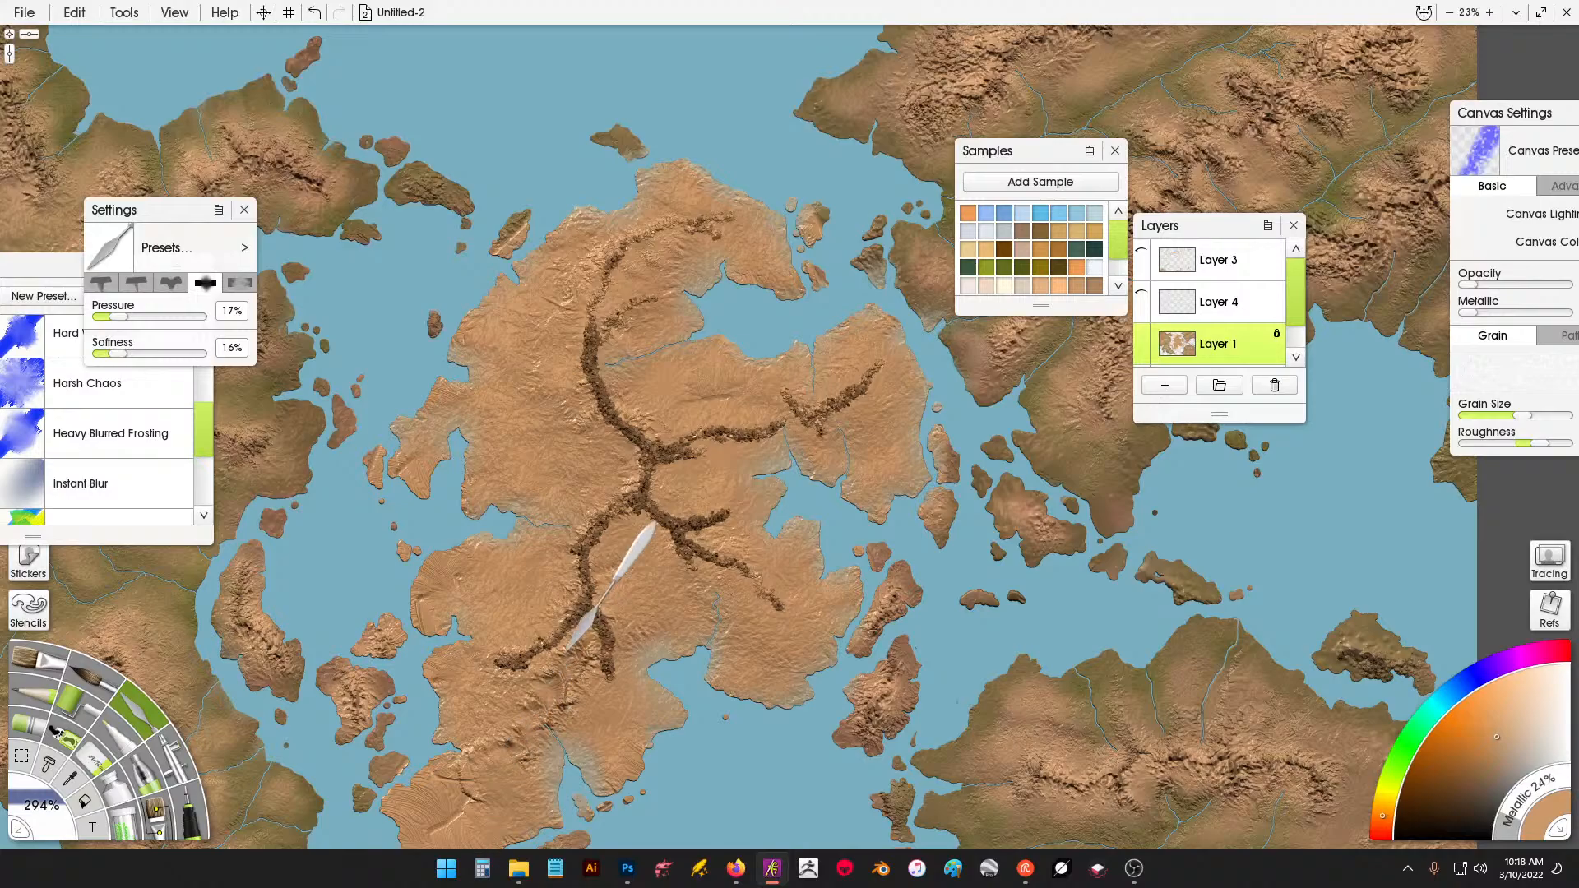
# Soften the painted mountain ridges across the central continent with palette knife strokes.
pyautogui.moveTo(611, 646)
pyautogui.mouseDown()
pyautogui.moveTo(587, 601)
pyautogui.moveTo(504, 663)
pyautogui.mouseUp()
pyautogui.moveTo(580, 569)
pyautogui.mouseDown()
pyautogui.moveTo(652, 491)
pyautogui.moveTo(742, 571)
pyautogui.mouseUp()
pyautogui.moveTo(698, 454)
pyautogui.mouseDown()
pyautogui.moveTo(673, 451)
pyautogui.moveTo(646, 235)
pyautogui.moveTo(693, 224)
pyautogui.mouseUp()
pyautogui.moveTo(858, 390); pyautogui.dragTo(650, 453)
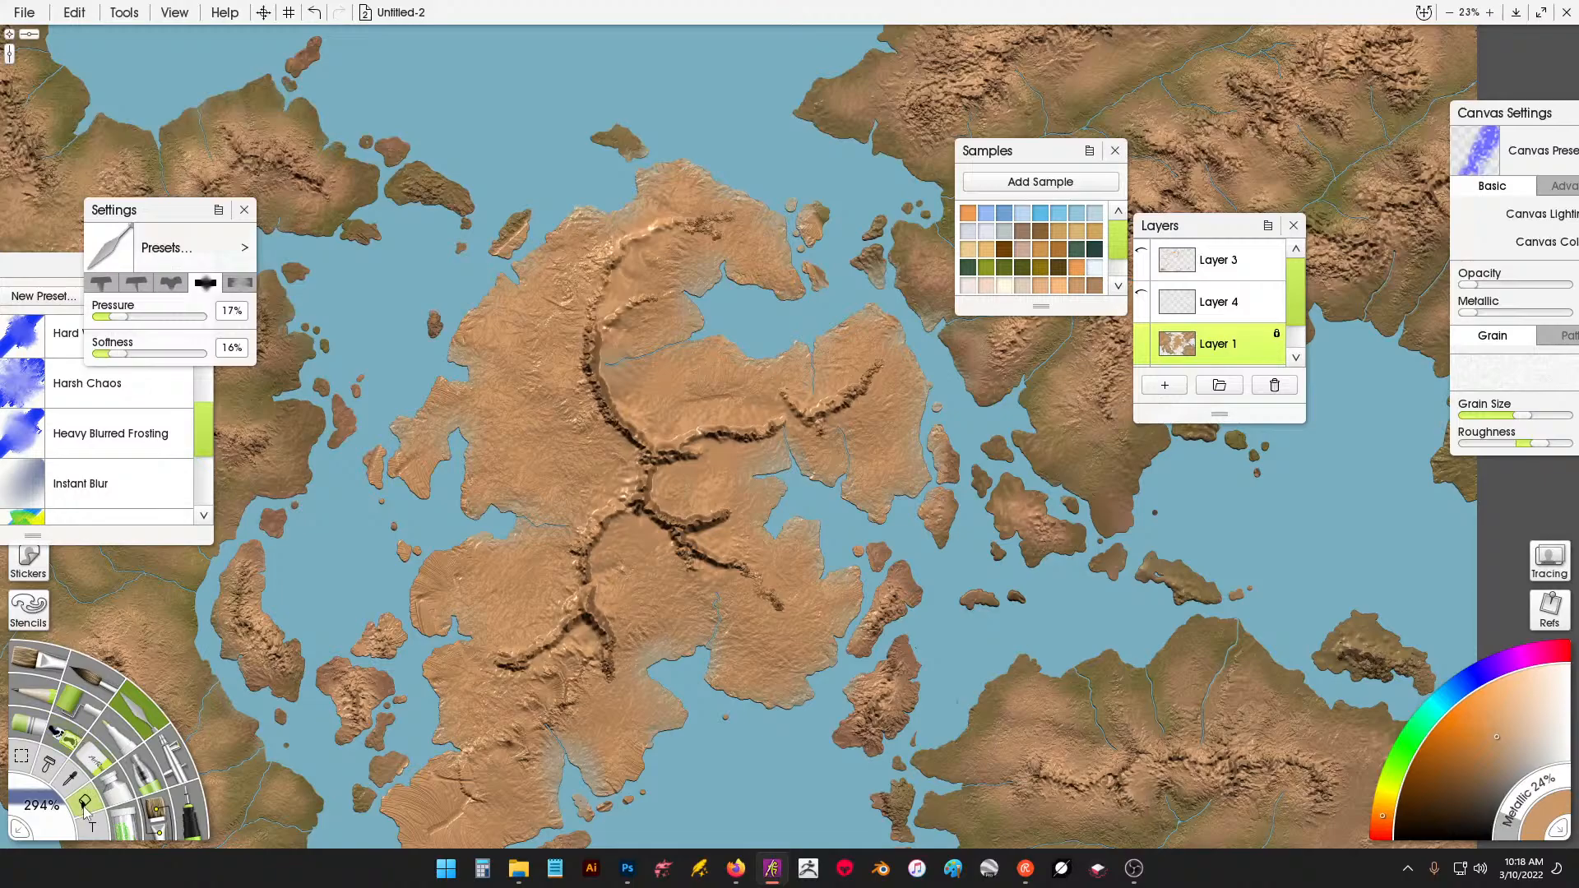
# Change the palette knife to the Harsh Chaos preset.
pyautogui.click(171, 743)
pyautogui.click(142, 714)
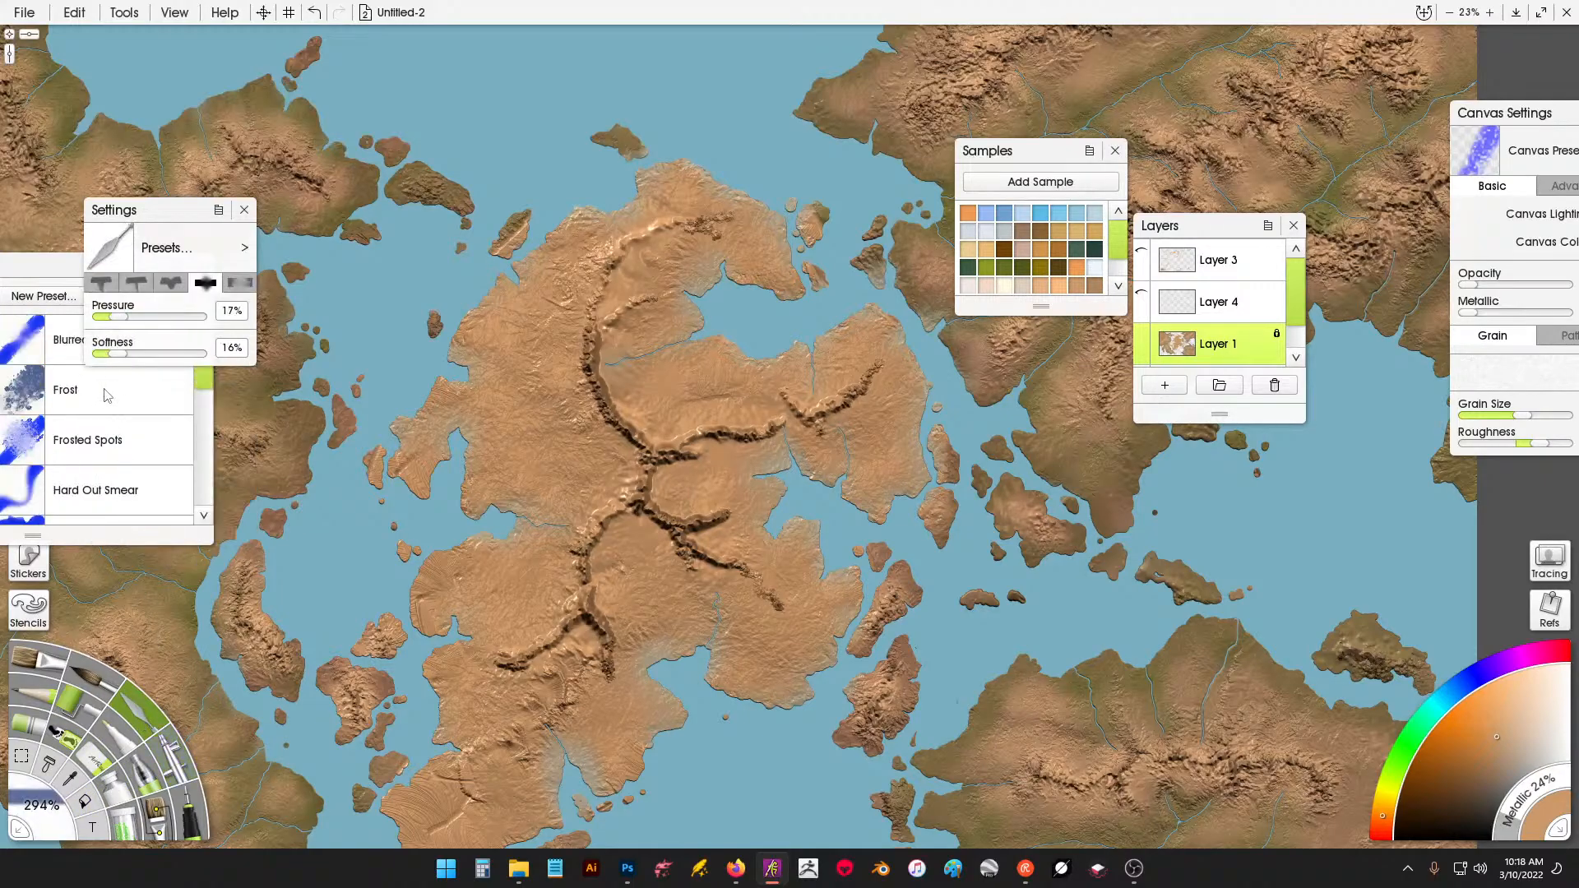
pyautogui.click(148, 436)
pyautogui.click(193, 517)
pyautogui.click(164, 494)
pyautogui.scroll(-3, 203, 469)
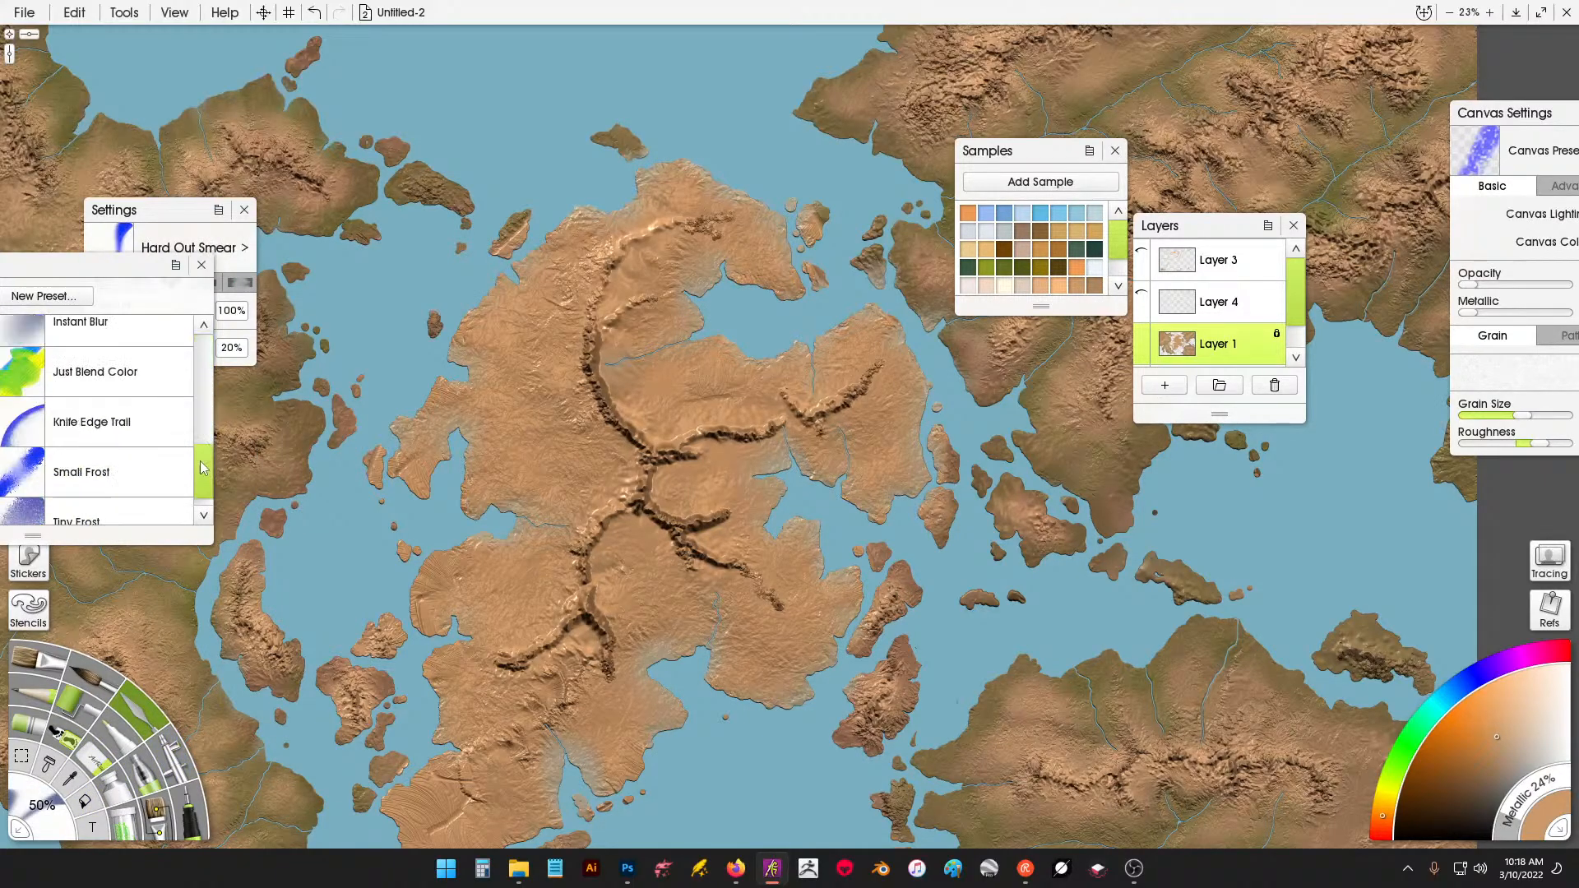
pyautogui.moveTo(205, 442); pyautogui.dragTo(205, 411)
pyautogui.click(164, 440)
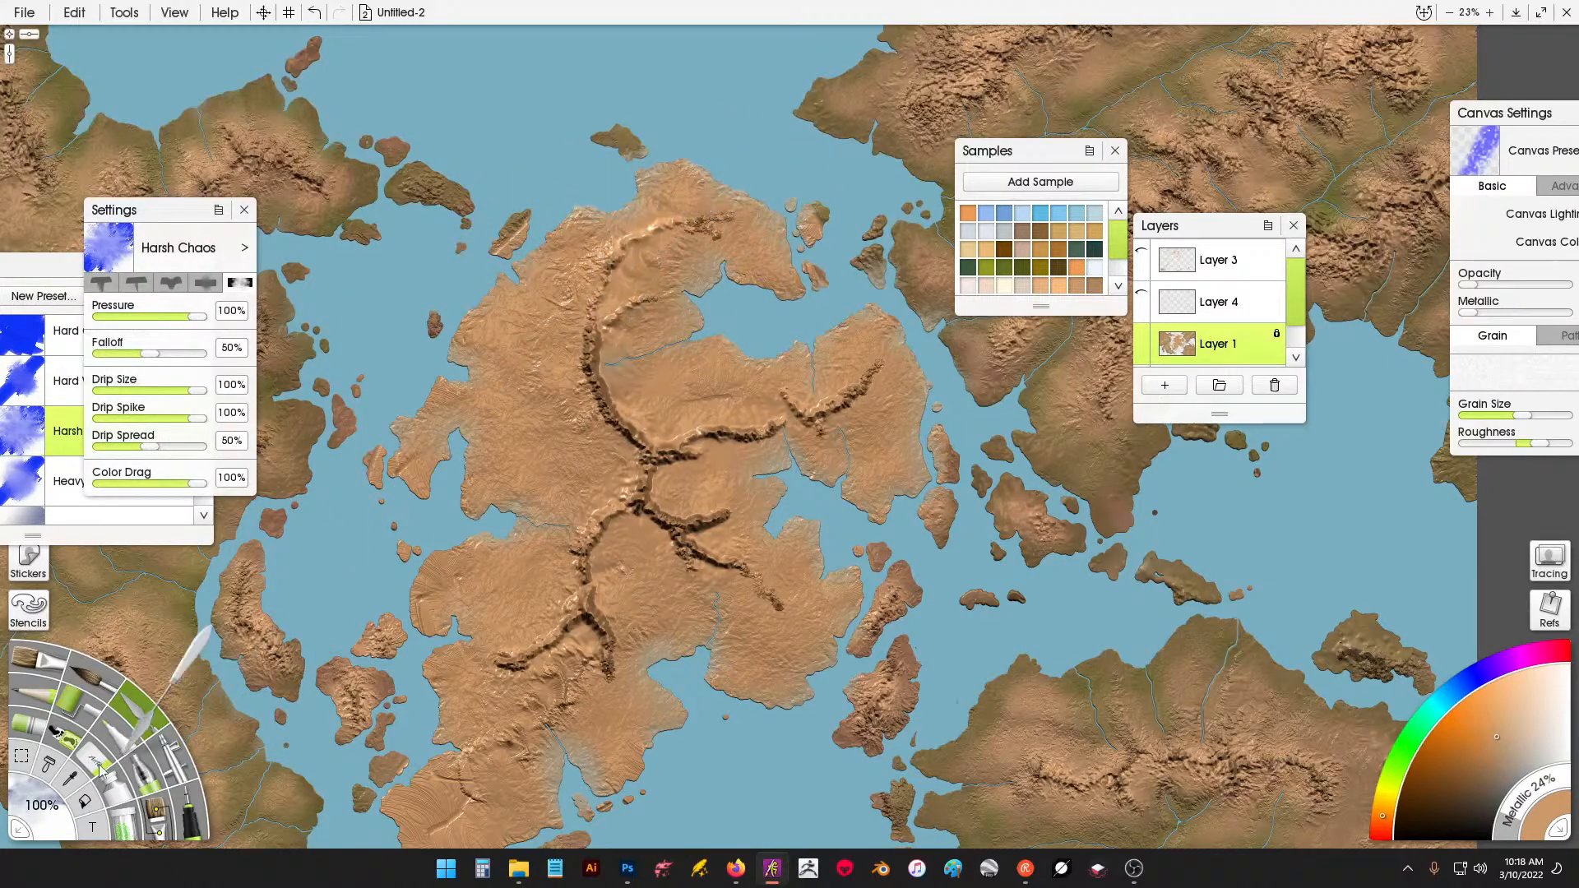
# Choose the Instant Erase eraser and set its tool size to 15%.
pyautogui.click(85, 801)
pyautogui.click(56, 810)
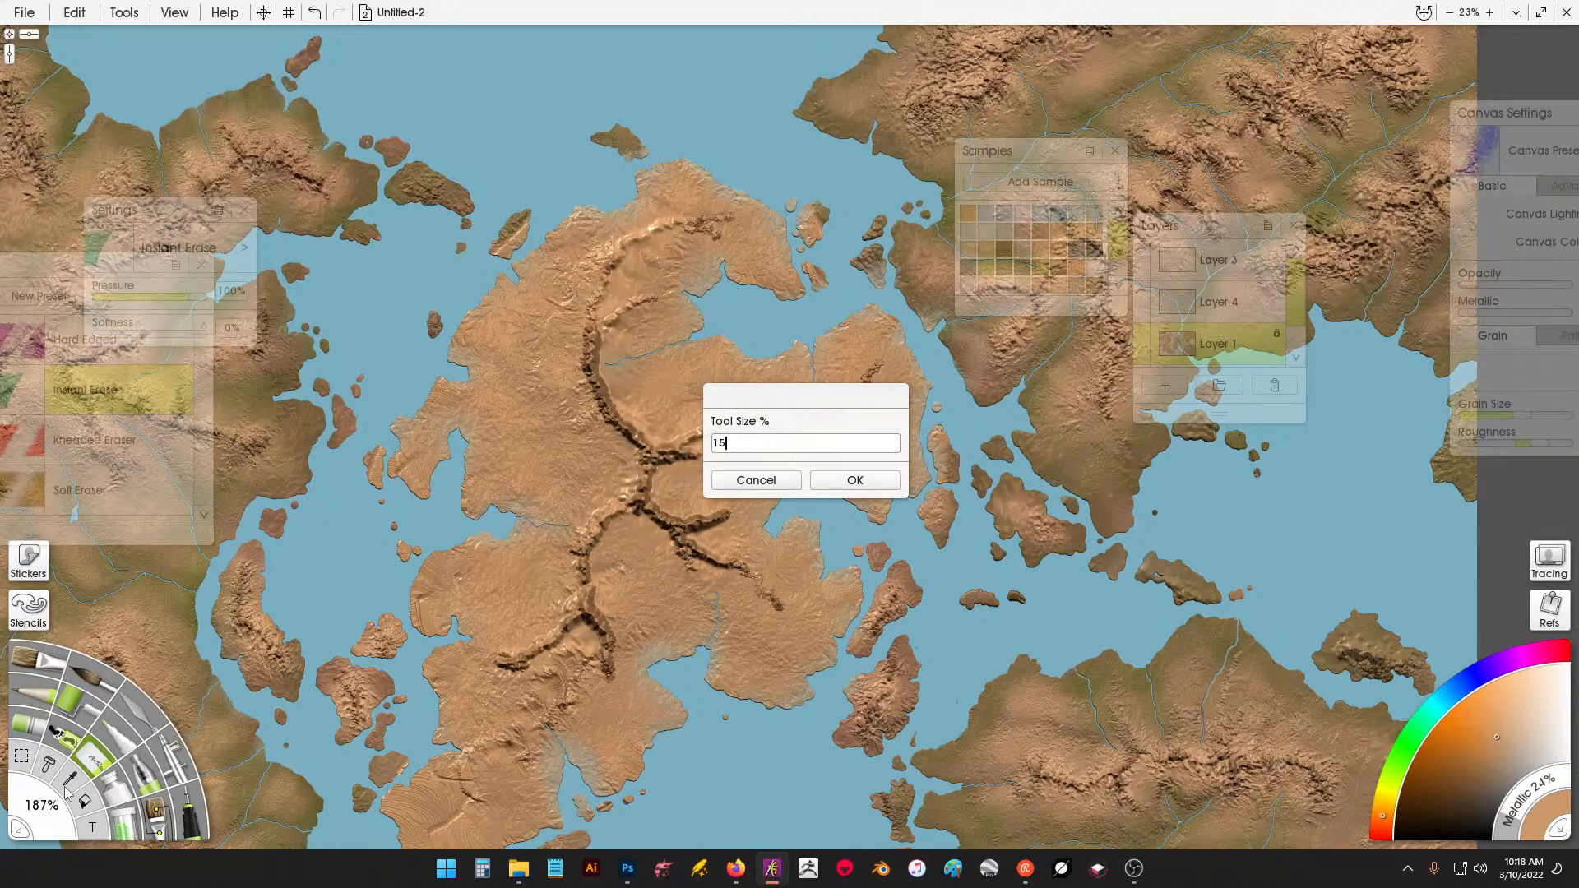
pyautogui.press('Return')
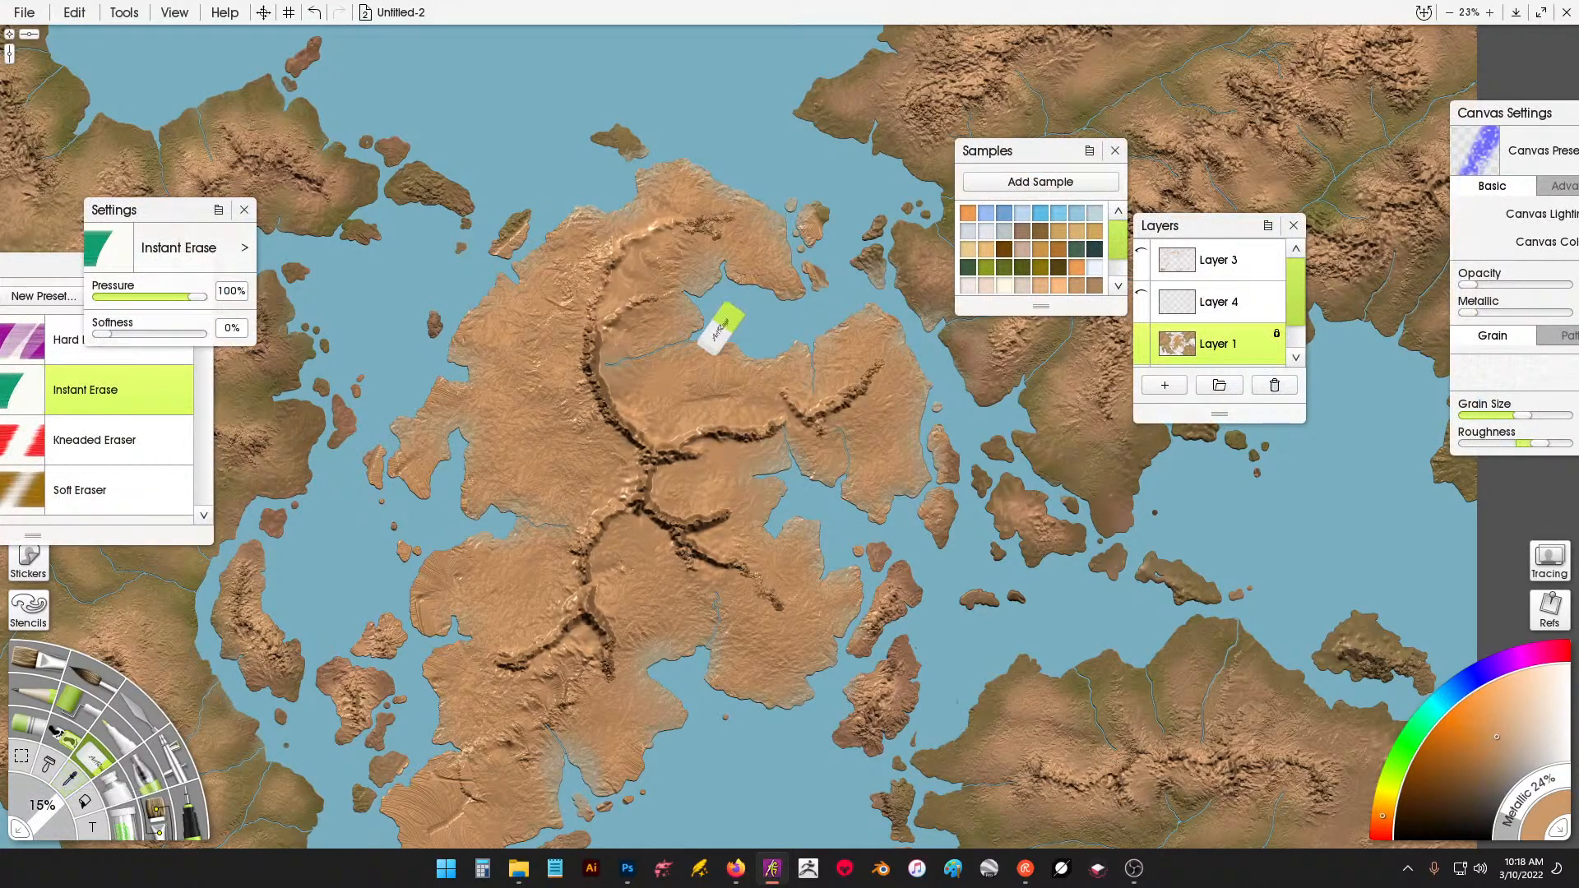
# Undo a thin test erasure made west of the main ridge and enlarge the eraser to 61%.
pyautogui.moveTo(550, 435); pyautogui.dragTo(496, 466)
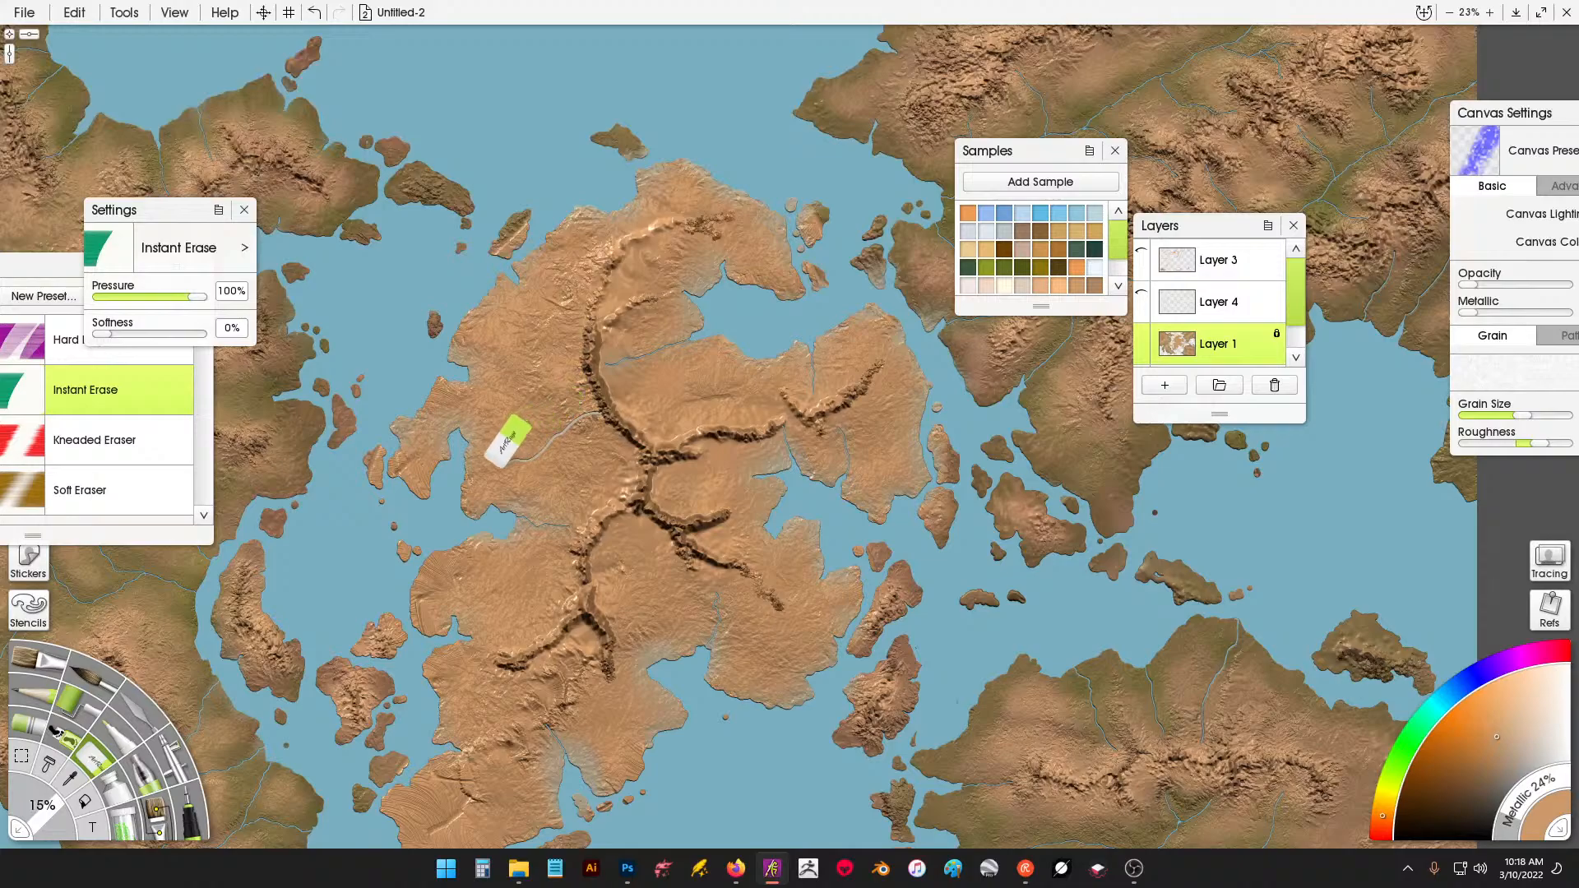
pyautogui.hotkey('ctrl', 'z')
pyautogui.moveTo(39, 803); pyautogui.dragTo(135, 816)
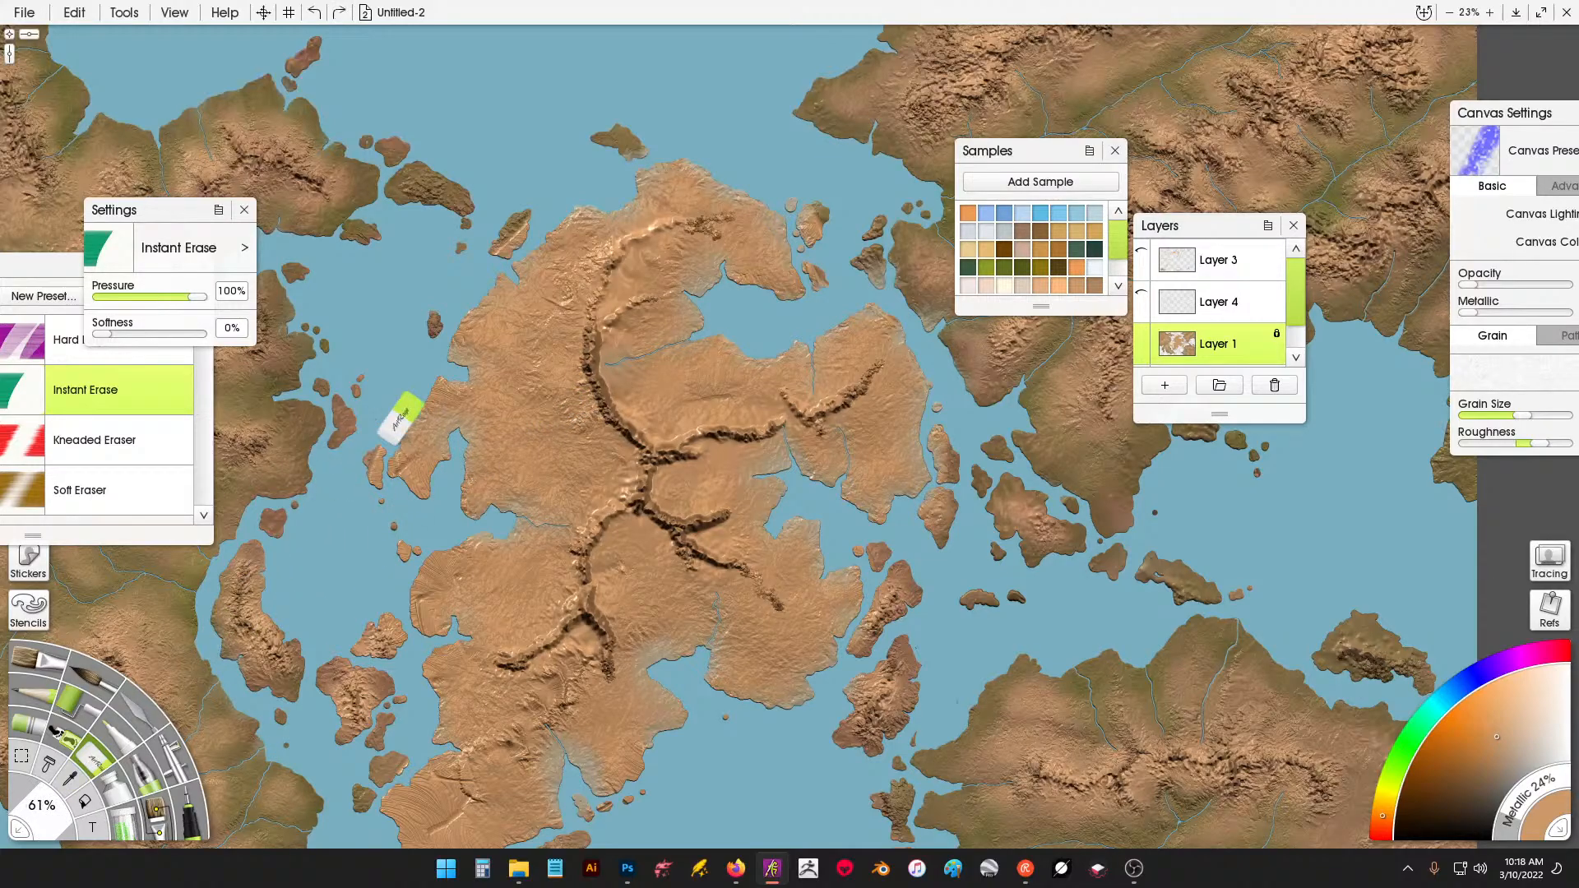
# Erase branching valley channels from the central ridges toward the continent's western, northern and eastern coasts.
pyautogui.moveTo(462, 438)
pyautogui.mouseDown()
pyautogui.moveTo(505, 402)
pyautogui.moveTo(583, 378)
pyautogui.moveTo(601, 436)
pyautogui.moveTo(522, 411)
pyautogui.moveTo(504, 508)
pyautogui.moveTo(512, 471)
pyautogui.moveTo(630, 500)
pyautogui.mouseUp()
pyautogui.moveTo(726, 376)
pyautogui.mouseDown()
pyautogui.moveTo(712, 428)
pyautogui.moveTo(724, 370)
pyautogui.mouseUp()
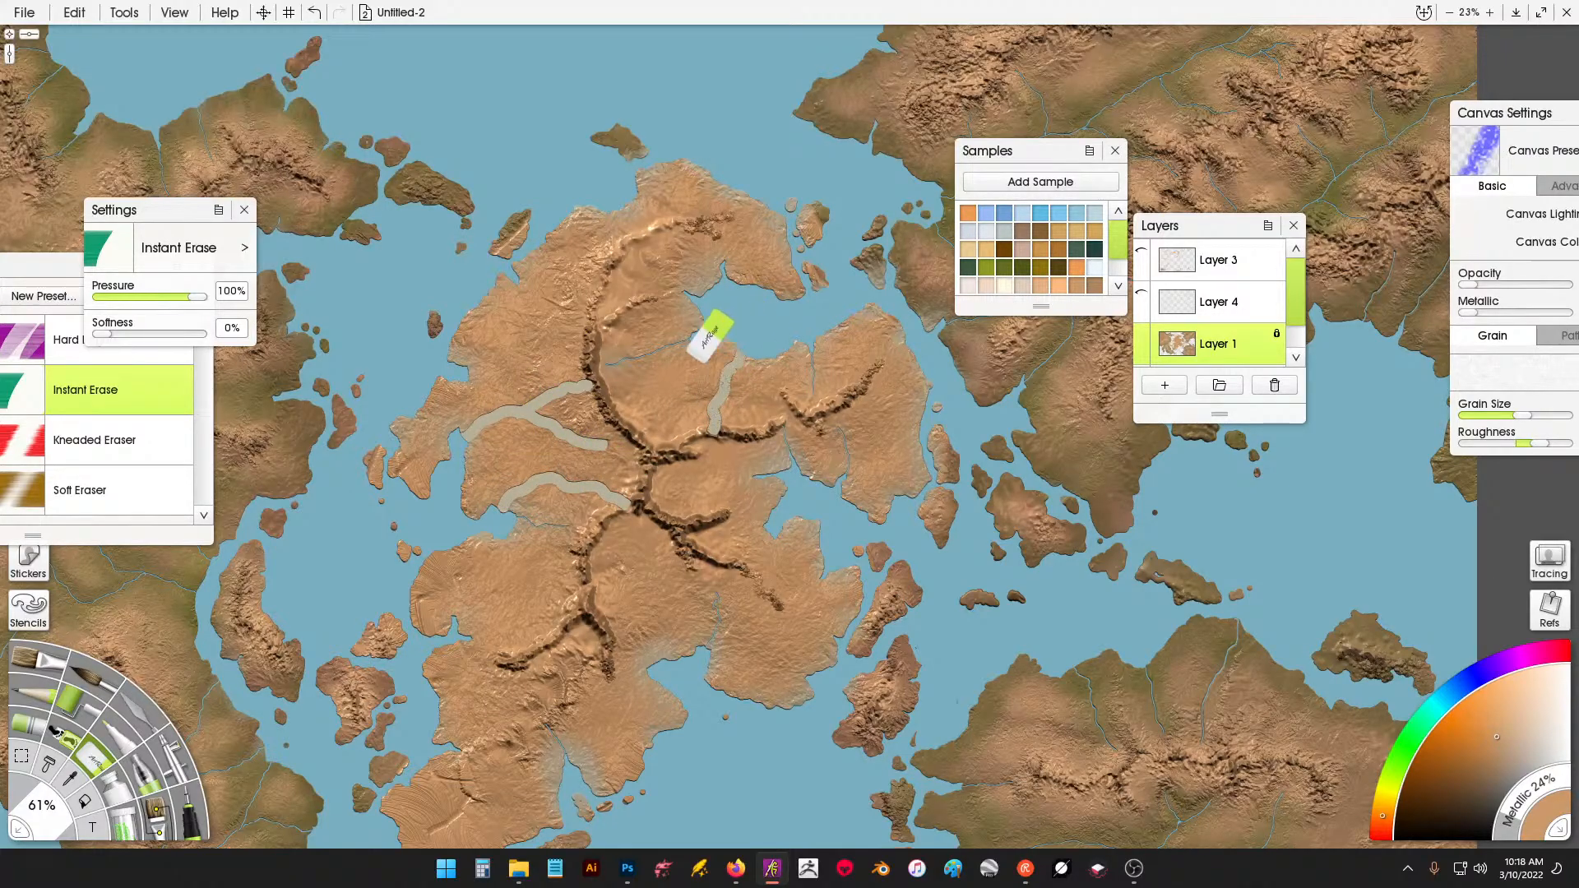
pyautogui.moveTo(648, 442); pyautogui.dragTo(707, 338)
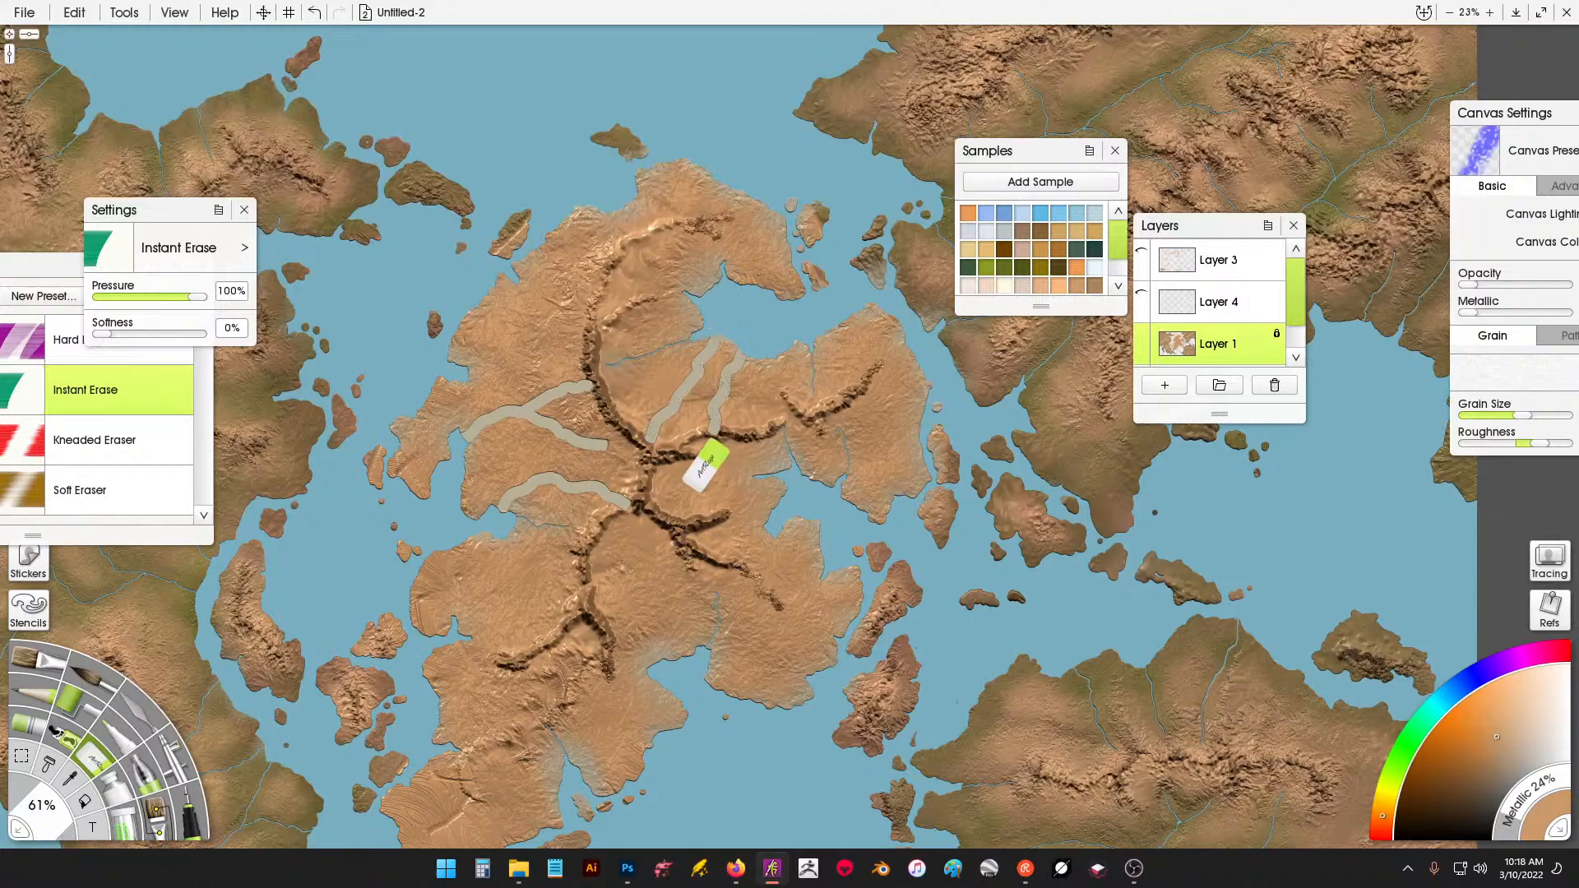
pyautogui.moveTo(693, 487)
pyautogui.mouseDown()
pyautogui.moveTo(658, 492)
pyautogui.moveTo(741, 485)
pyautogui.moveTo(718, 492)
pyautogui.mouseUp()
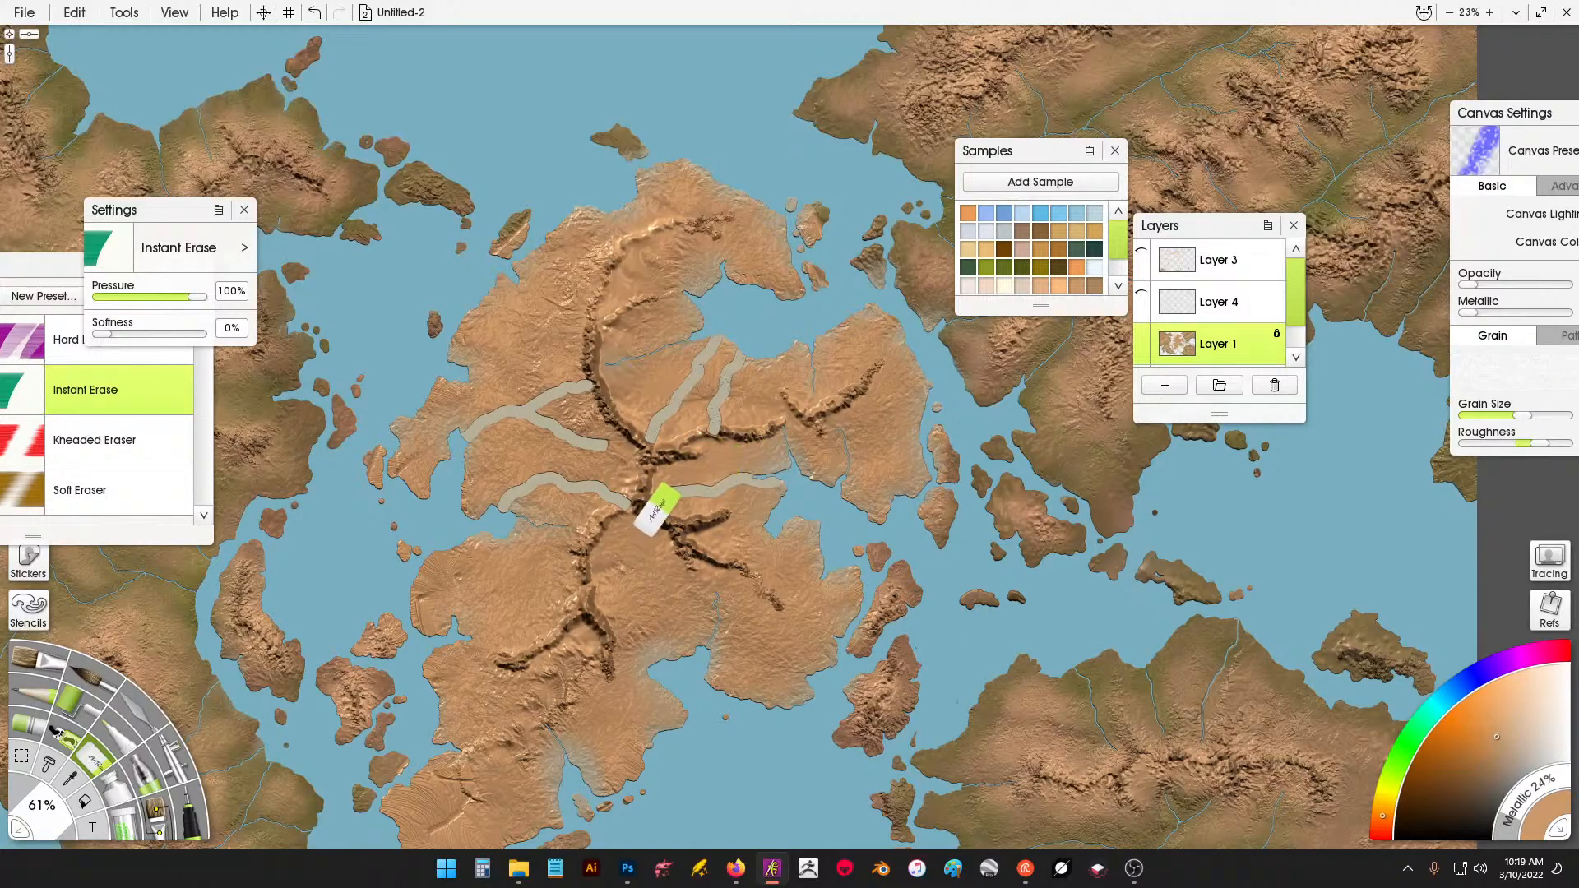
# Erase more valley channels through the continent's south and southwest, plus short ones to the northwest and north coasts.
pyautogui.moveTo(647, 538)
pyautogui.mouseDown()
pyautogui.moveTo(637, 594)
pyautogui.moveTo(679, 658)
pyautogui.mouseUp()
pyautogui.moveTo(580, 637)
pyautogui.mouseDown()
pyautogui.moveTo(557, 753)
pyautogui.moveTo(557, 605)
pyautogui.moveTo(483, 547)
pyautogui.moveTo(418, 535)
pyautogui.mouseUp()
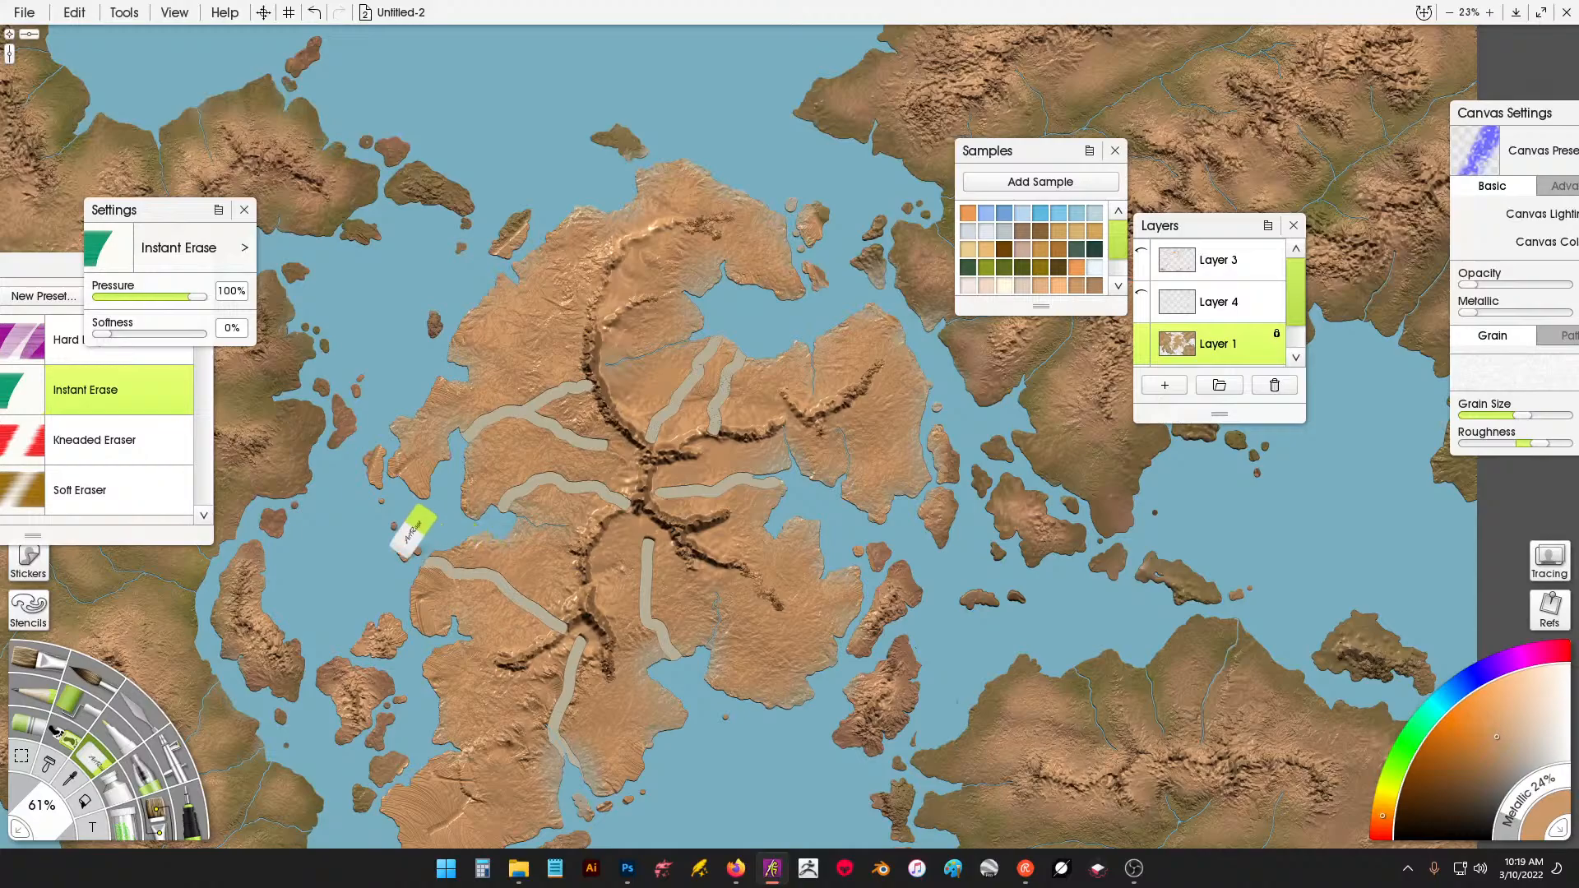
pyautogui.moveTo(585, 306); pyautogui.dragTo(494, 247)
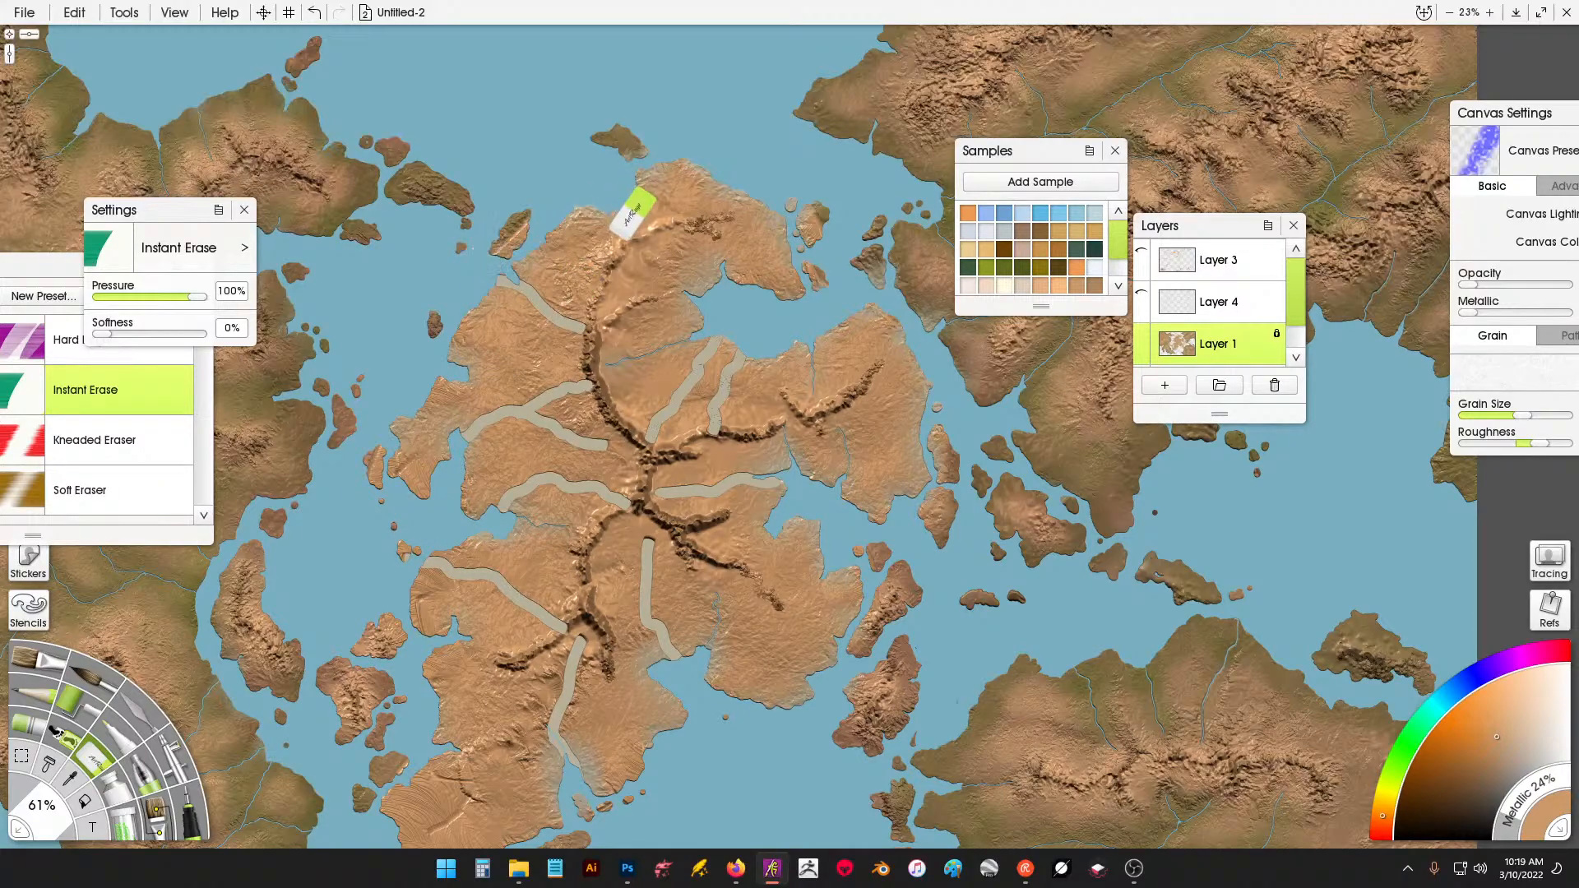
pyautogui.moveTo(626, 235)
pyautogui.mouseDown()
pyautogui.moveTo(601, 203)
pyautogui.moveTo(642, 169)
pyautogui.mouseUp()
# Smear the erased valleys and adjoining ridges in the continent's upper half using the Harsh Chaos palette knife at 168% size.
pyautogui.click(165, 755)
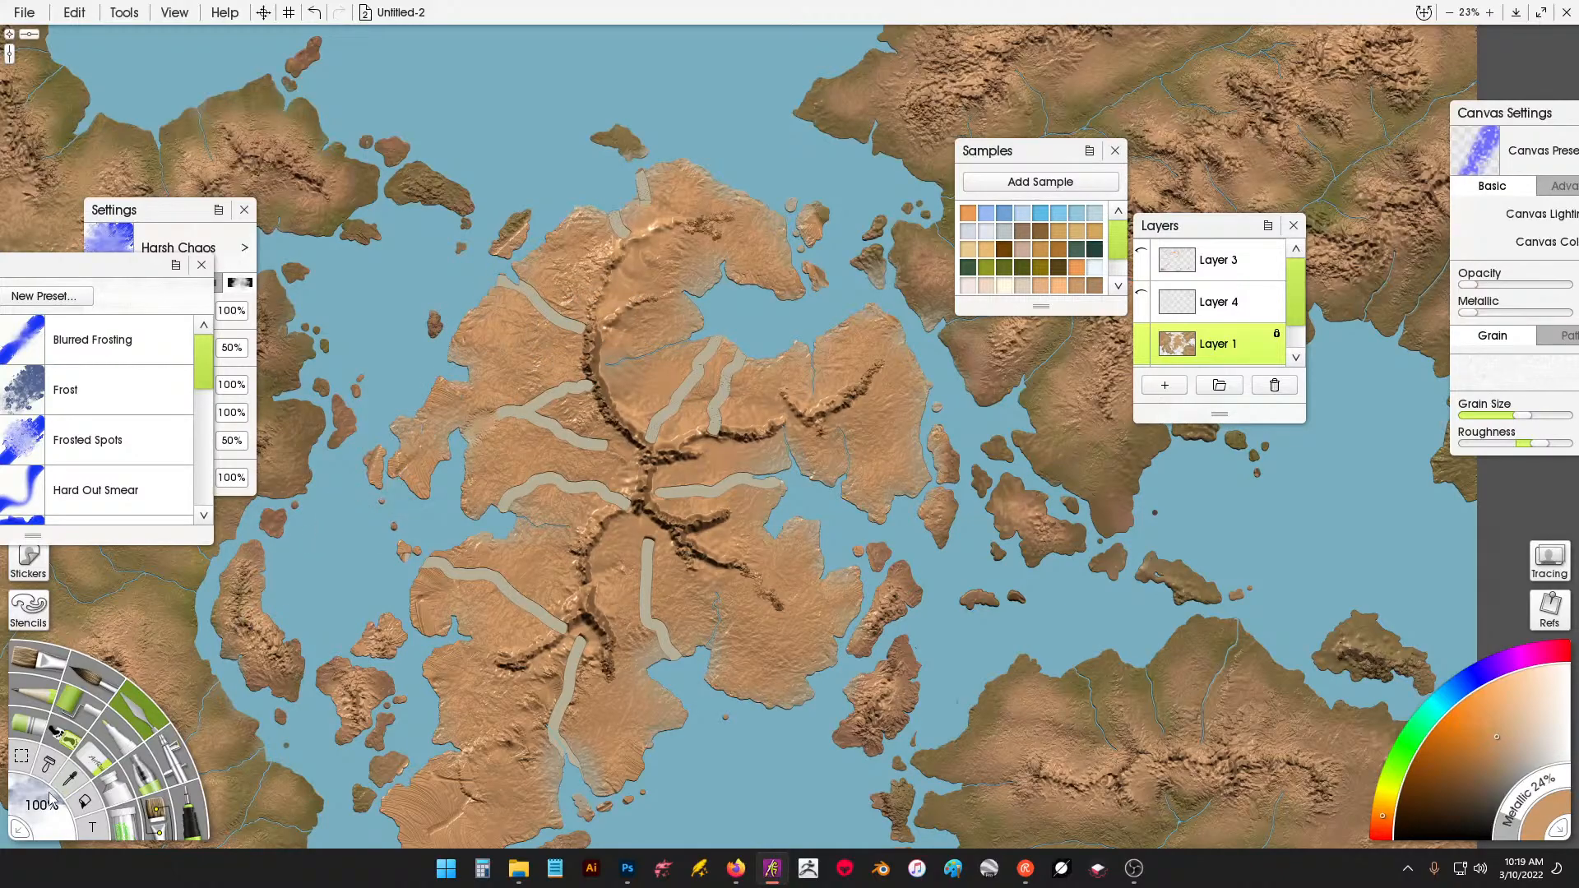
pyautogui.moveTo(38, 813); pyautogui.dragTo(65, 802)
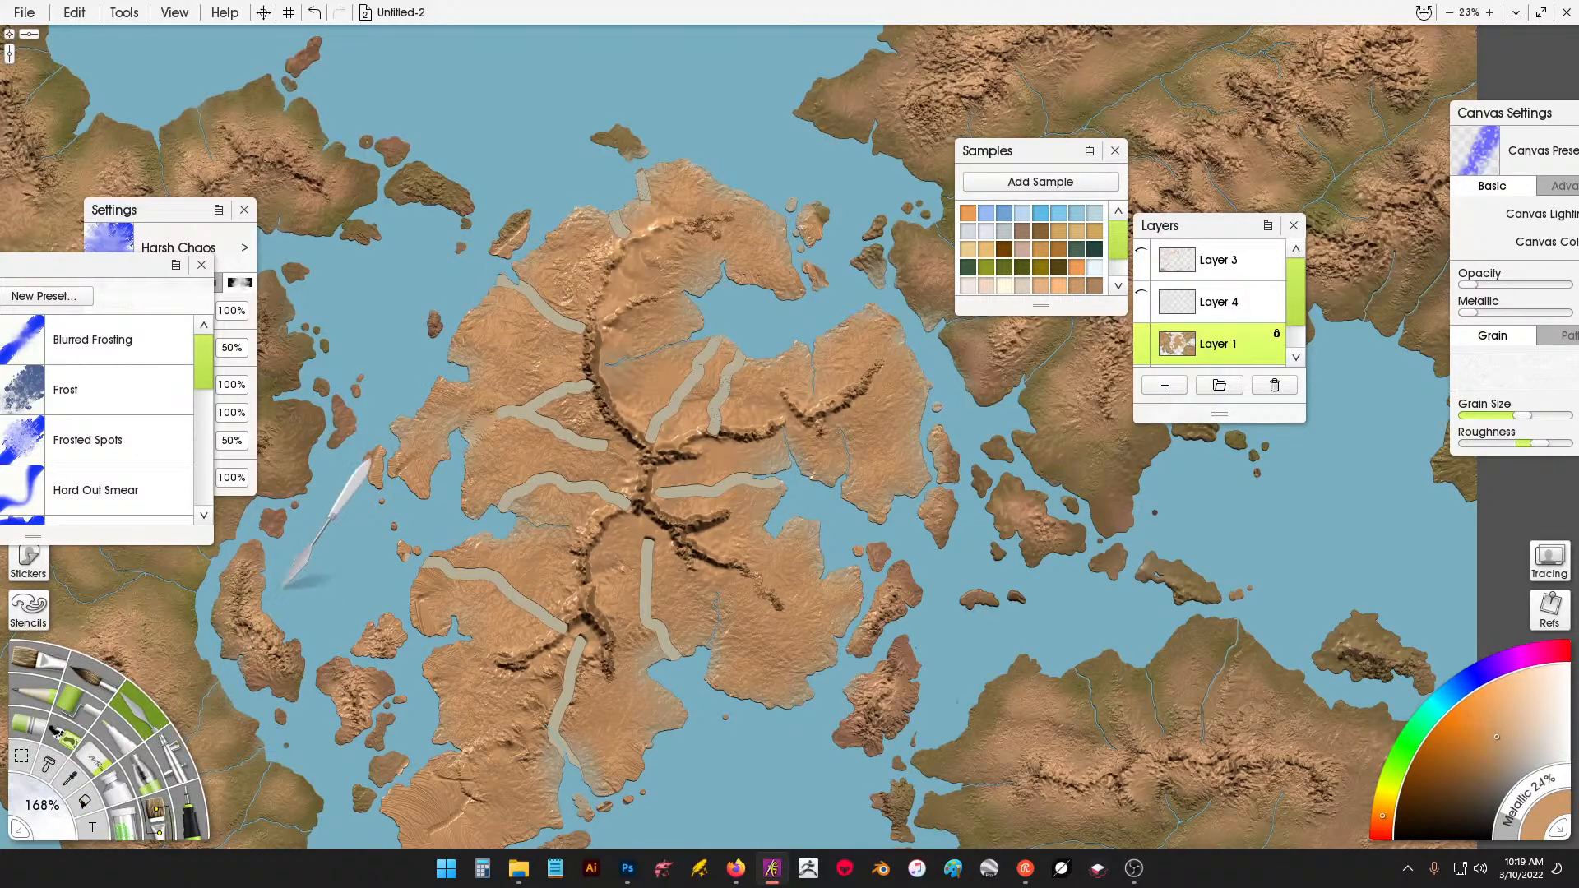
pyautogui.moveTo(520, 400)
pyautogui.mouseDown()
pyautogui.moveTo(588, 371)
pyautogui.moveTo(567, 364)
pyautogui.moveTo(557, 403)
pyautogui.moveTo(585, 445)
pyautogui.moveTo(641, 462)
pyautogui.mouseUp()
pyautogui.moveTo(624, 395)
pyautogui.mouseDown()
pyautogui.moveTo(594, 302)
pyautogui.moveTo(566, 334)
pyautogui.moveTo(527, 284)
pyautogui.mouseUp()
pyautogui.moveTo(568, 342)
pyautogui.mouseDown()
pyautogui.moveTo(580, 382)
pyautogui.moveTo(662, 345)
pyautogui.mouseUp()
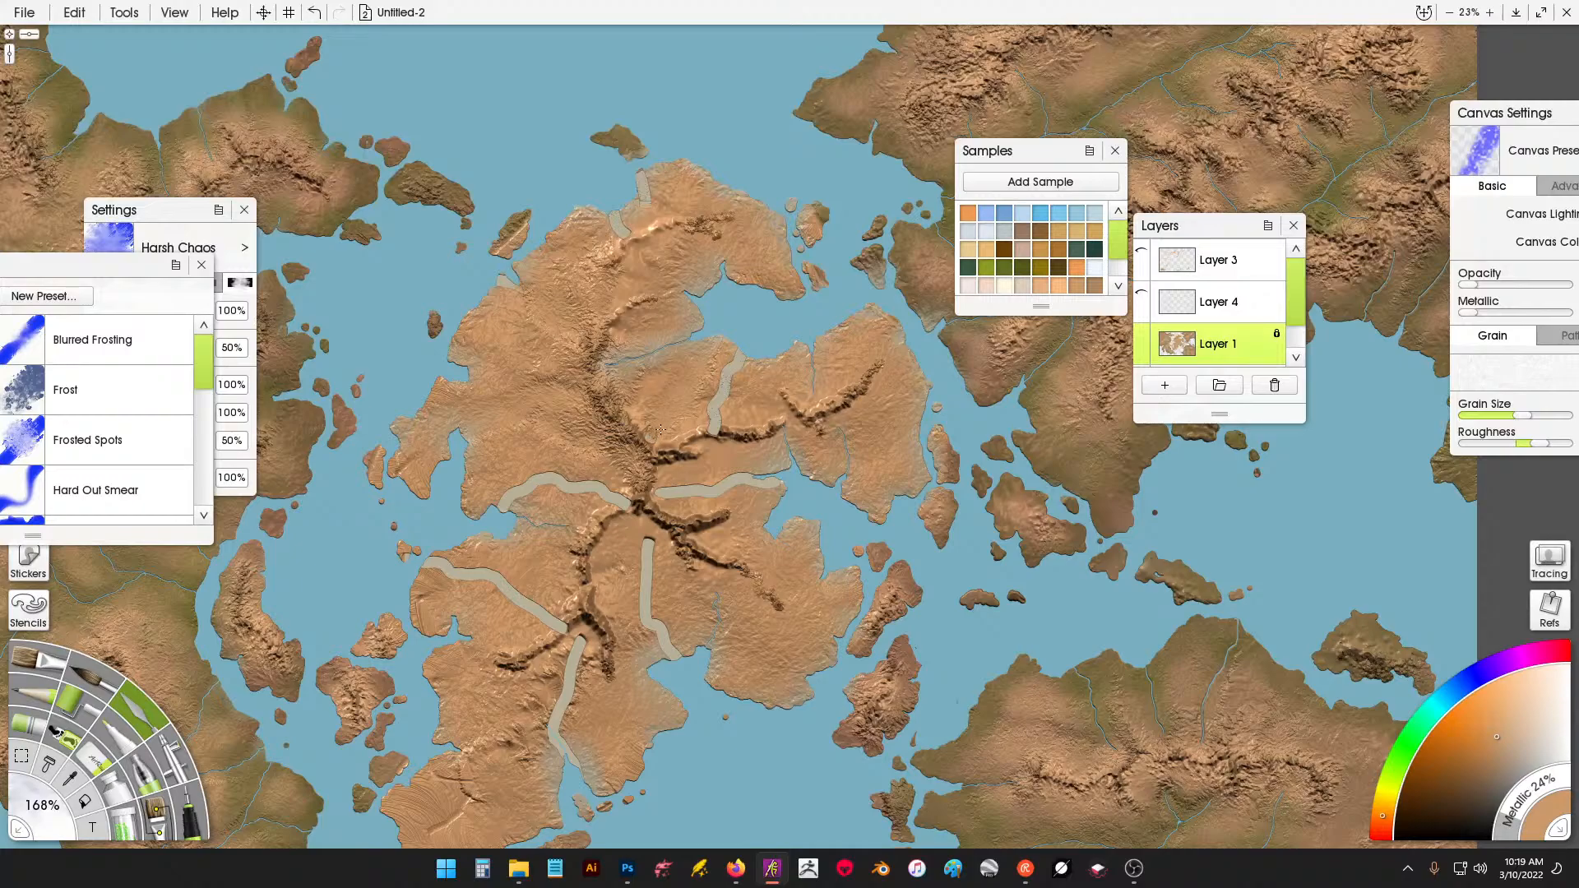
pyautogui.moveTo(661, 429)
pyautogui.mouseDown()
pyautogui.moveTo(765, 313)
pyautogui.moveTo(713, 415)
pyautogui.mouseUp()
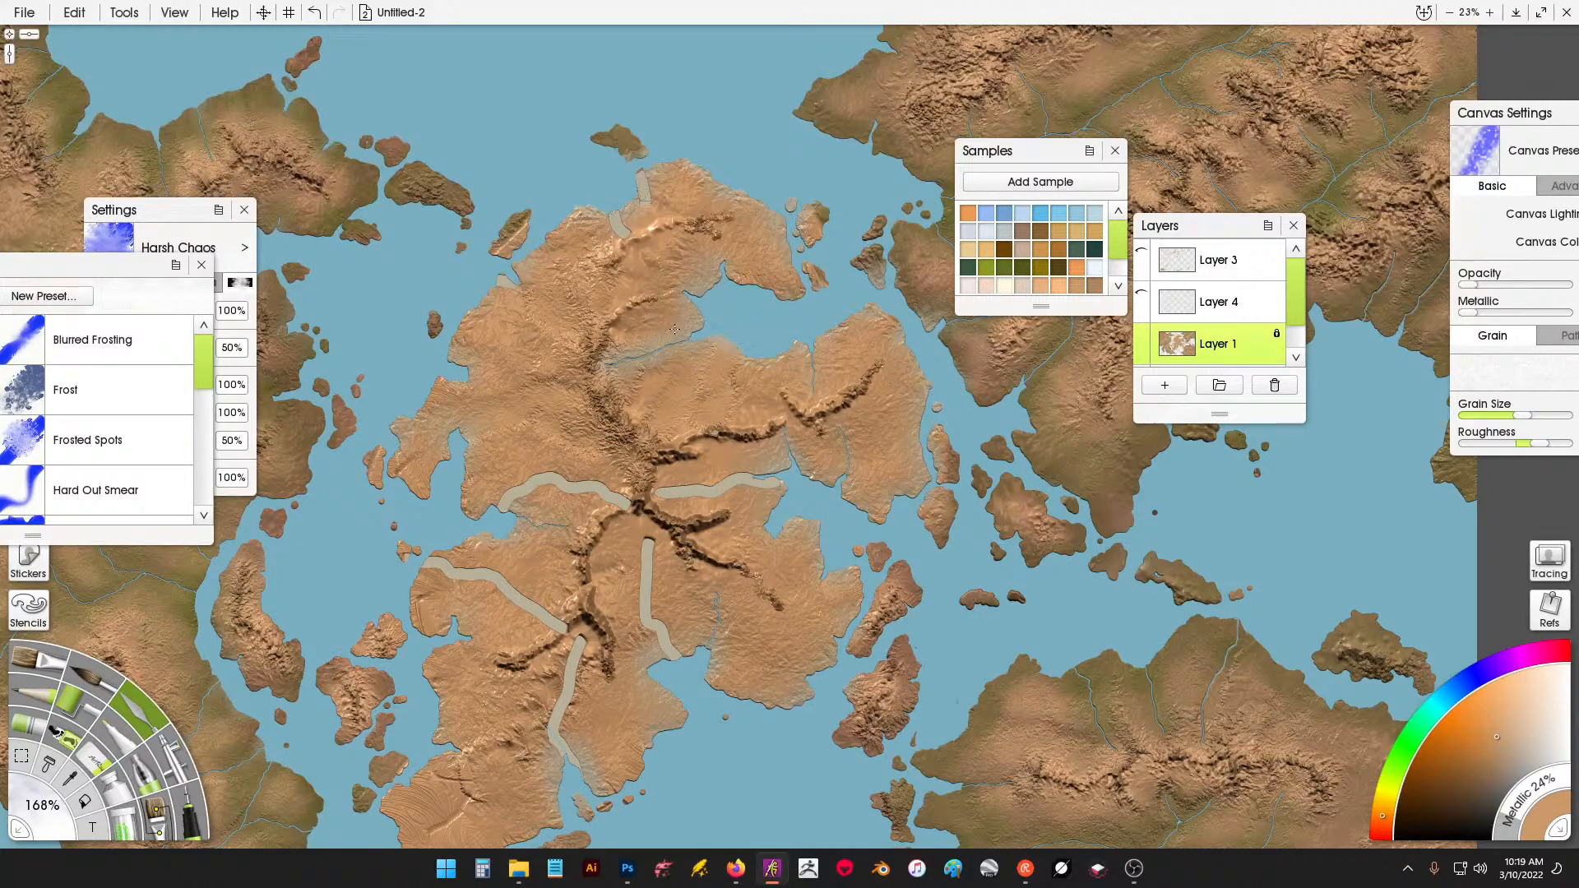
# Smear the remaining eastern, southern and southwestern valleys and roughen the northeastern and upper main ridges with the palette knife.
pyautogui.moveTo(779, 487)
pyautogui.mouseDown()
pyautogui.moveTo(731, 468)
pyautogui.moveTo(699, 516)
pyautogui.moveTo(679, 472)
pyautogui.moveTo(670, 485)
pyautogui.moveTo(725, 420)
pyautogui.moveTo(796, 467)
pyautogui.mouseUp()
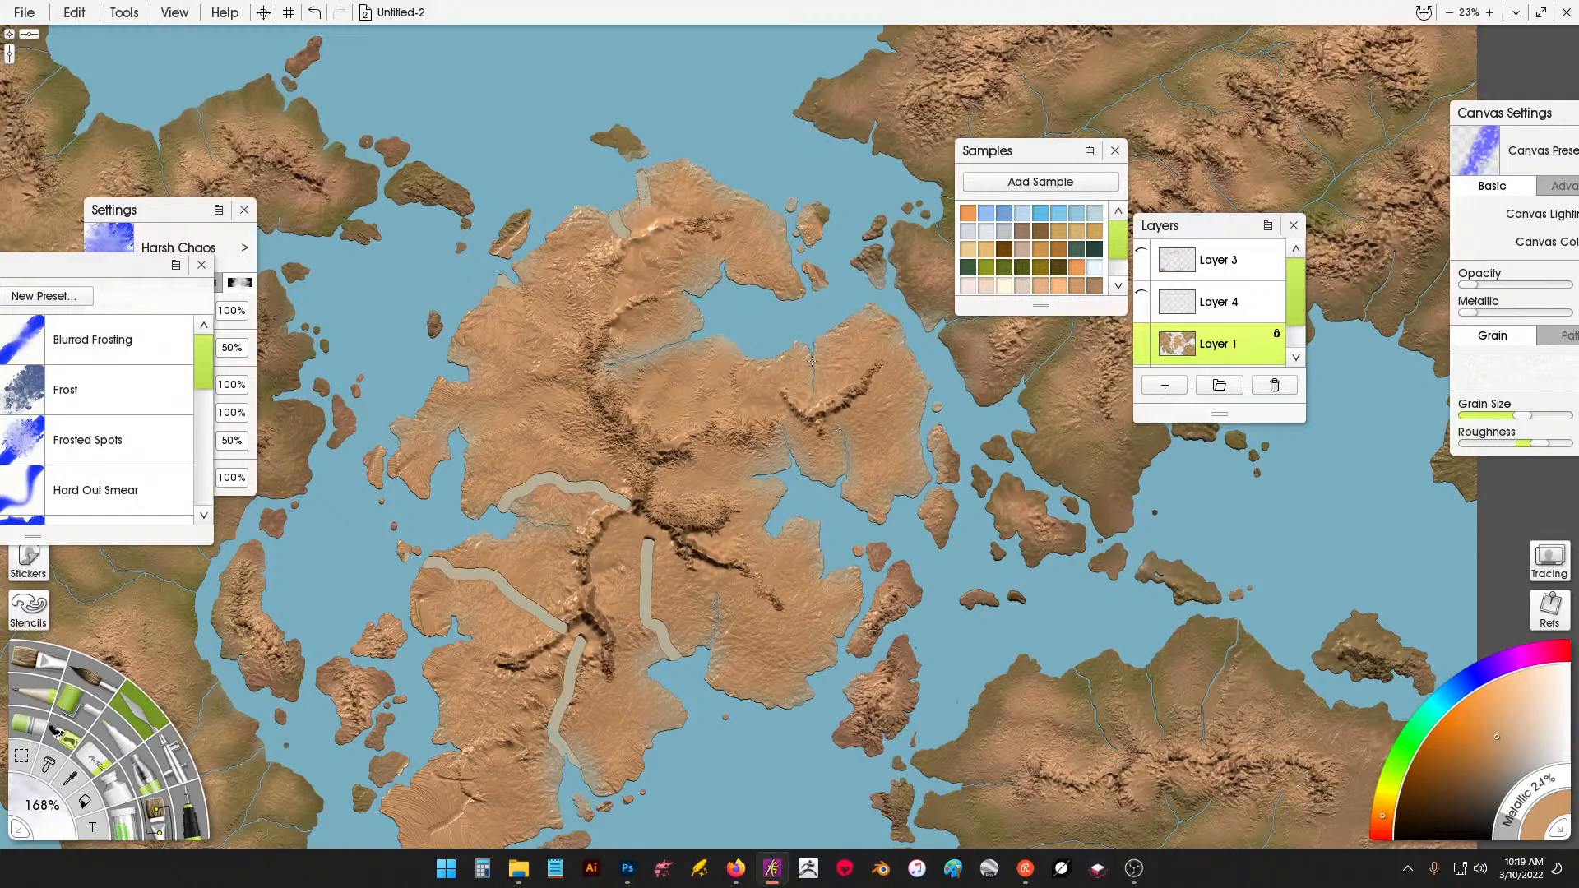
pyautogui.moveTo(632, 496)
pyautogui.mouseDown()
pyautogui.moveTo(542, 480)
pyautogui.moveTo(485, 513)
pyautogui.moveTo(542, 478)
pyautogui.moveTo(601, 481)
pyautogui.moveTo(636, 515)
pyautogui.moveTo(617, 542)
pyautogui.moveTo(669, 558)
pyautogui.moveTo(645, 619)
pyautogui.moveTo(675, 649)
pyautogui.mouseUp()
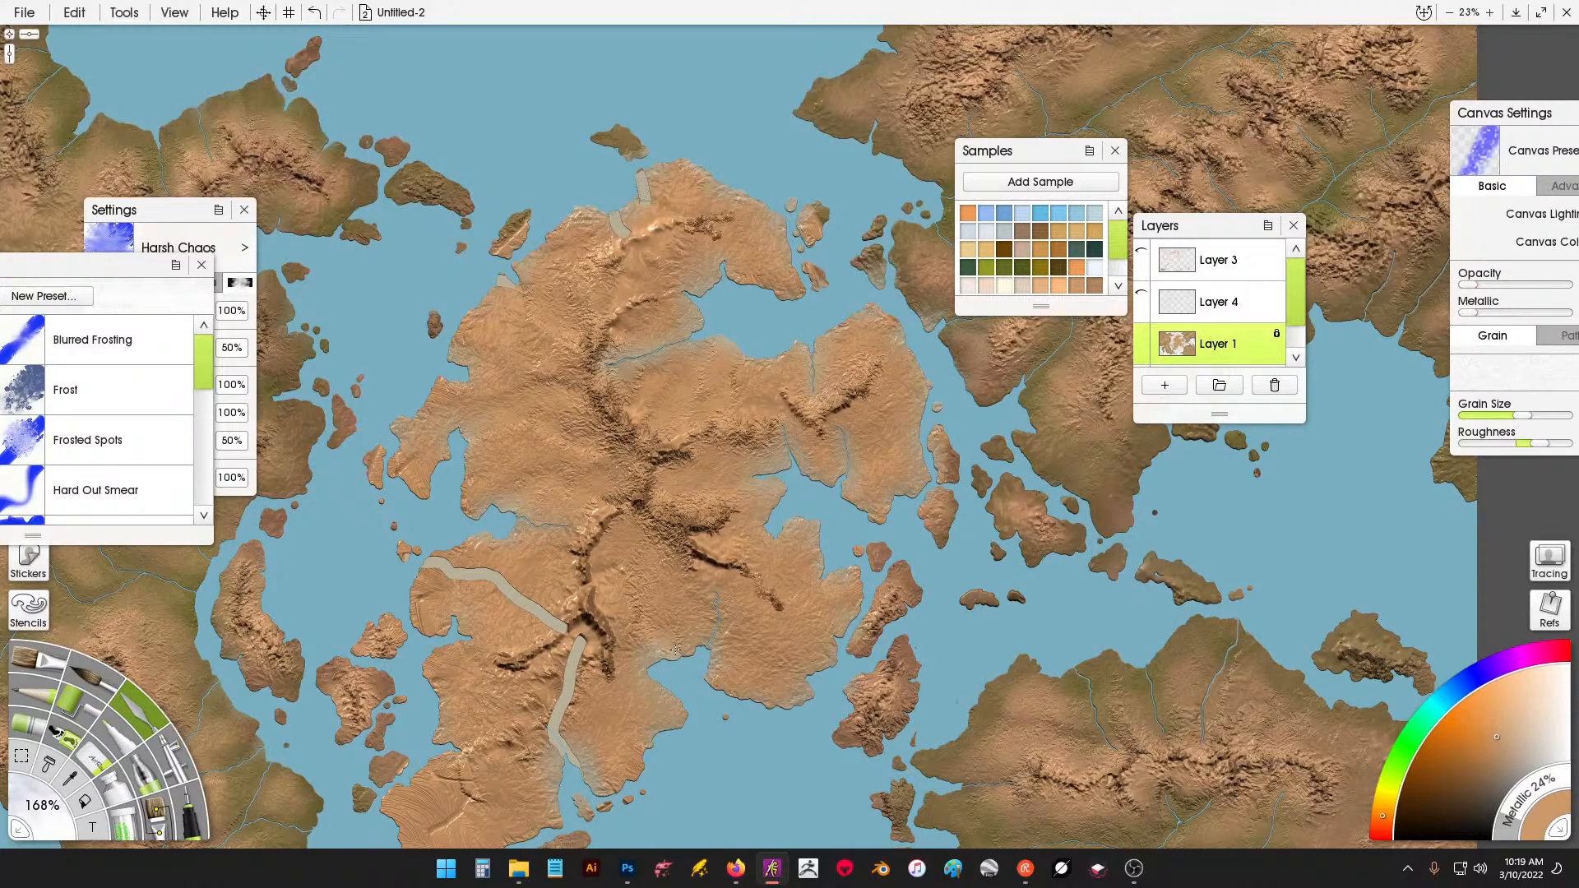
pyautogui.moveTo(594, 547)
pyautogui.mouseDown()
pyautogui.moveTo(611, 665)
pyautogui.moveTo(515, 667)
pyautogui.moveTo(559, 604)
pyautogui.moveTo(431, 568)
pyautogui.moveTo(599, 514)
pyautogui.moveTo(570, 575)
pyautogui.moveTo(582, 540)
pyautogui.moveTo(593, 629)
pyautogui.moveTo(561, 606)
pyautogui.moveTo(514, 658)
pyautogui.moveTo(494, 653)
pyautogui.moveTo(581, 694)
pyautogui.mouseUp()
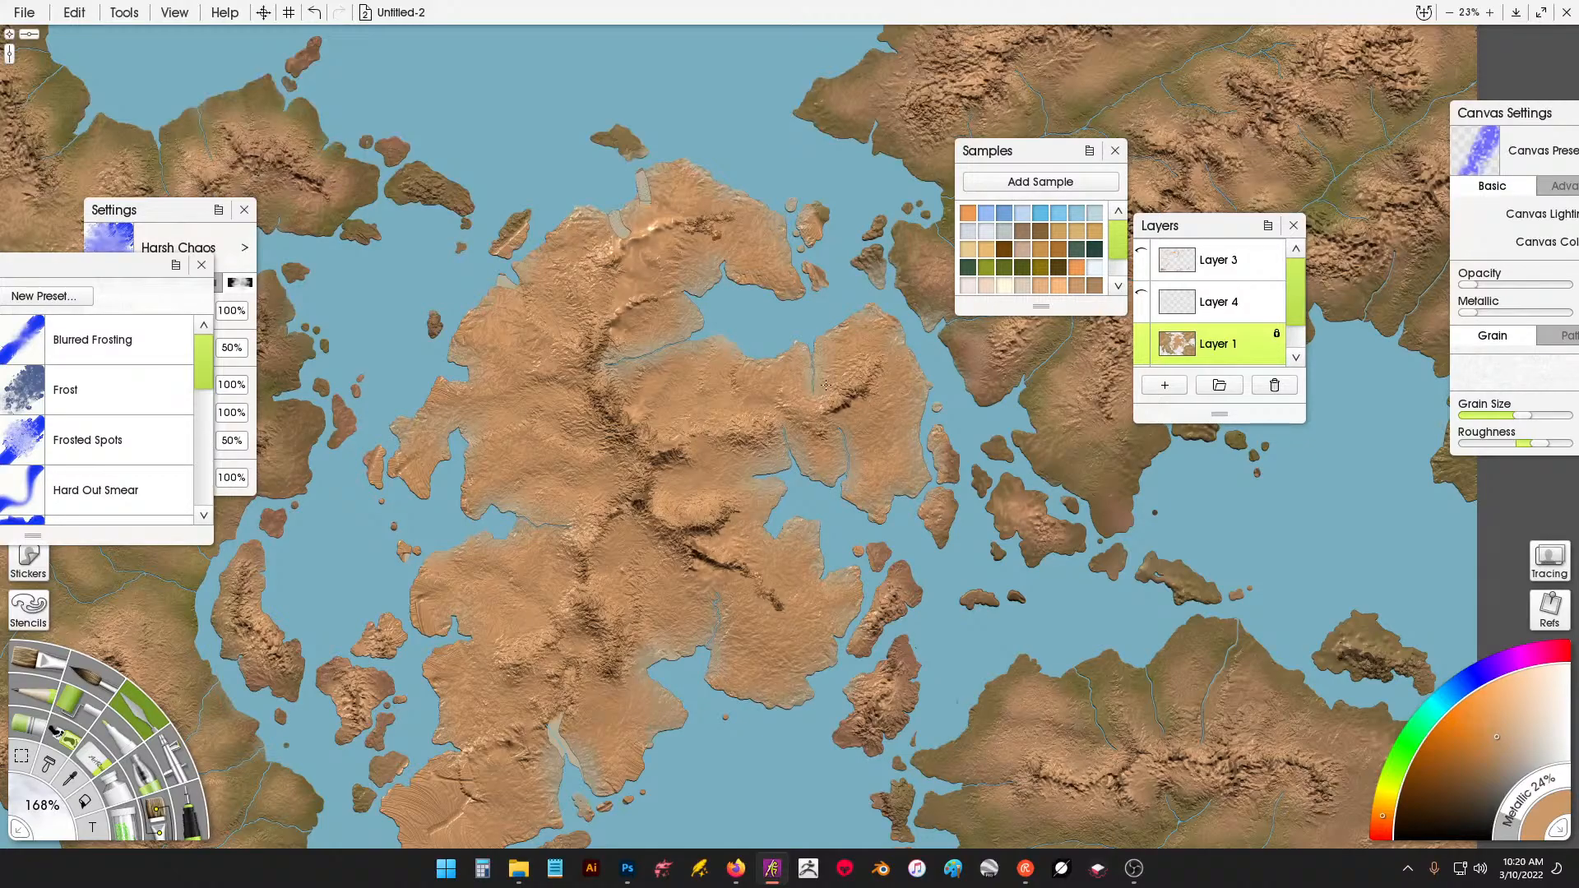
pyautogui.moveTo(826, 385)
pyautogui.mouseDown()
pyautogui.moveTo(826, 430)
pyautogui.moveTo(875, 370)
pyautogui.mouseUp()
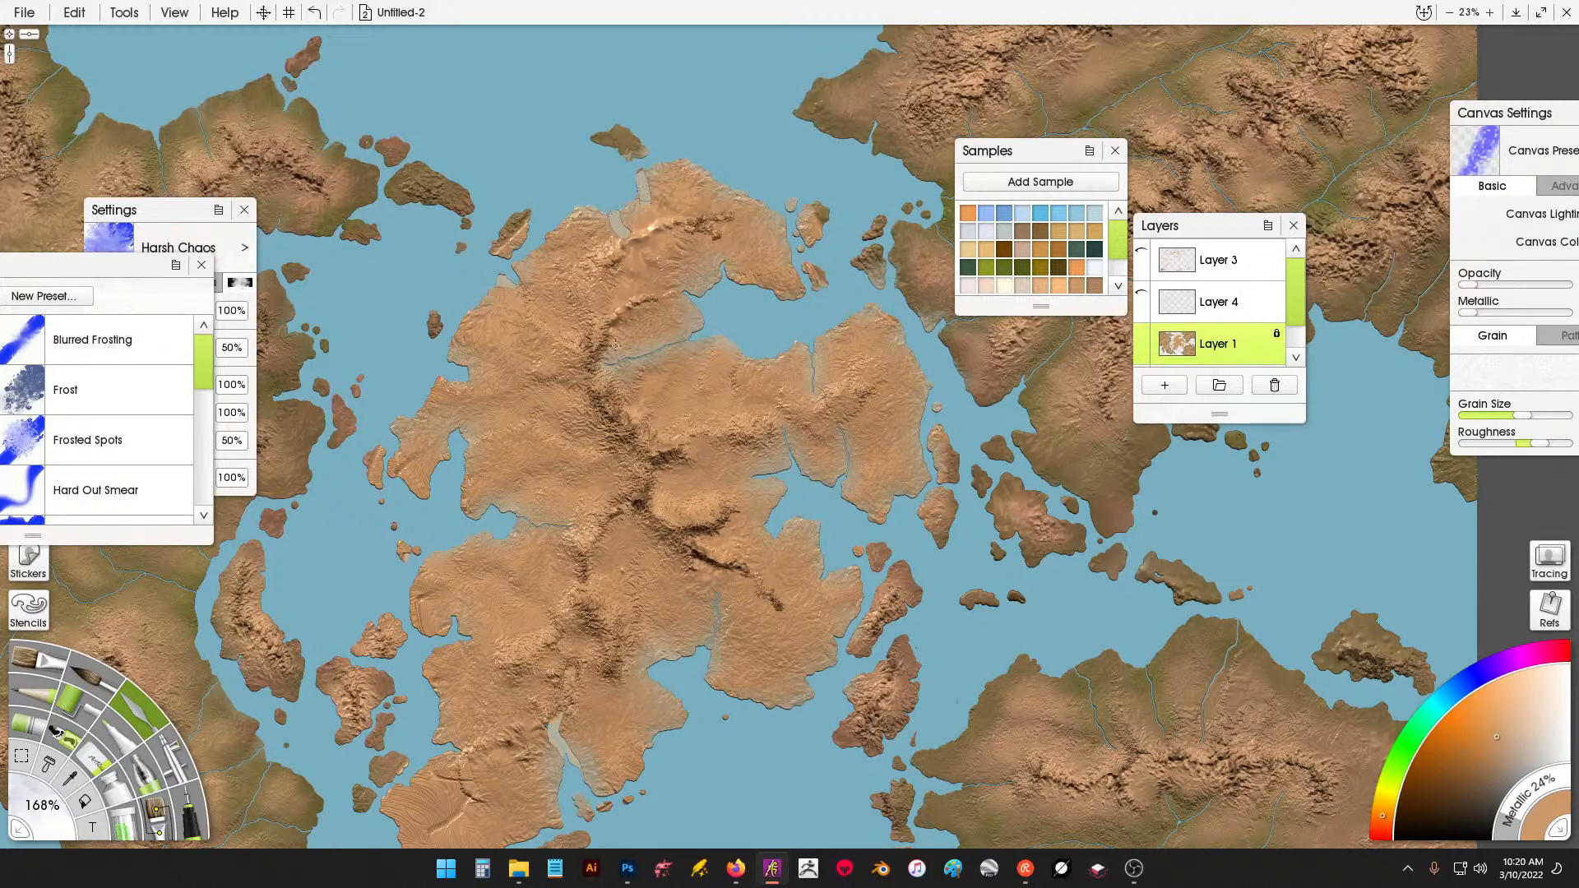
pyautogui.moveTo(616, 346)
pyautogui.mouseDown()
pyautogui.moveTo(570, 336)
pyautogui.moveTo(582, 384)
pyautogui.mouseUp()
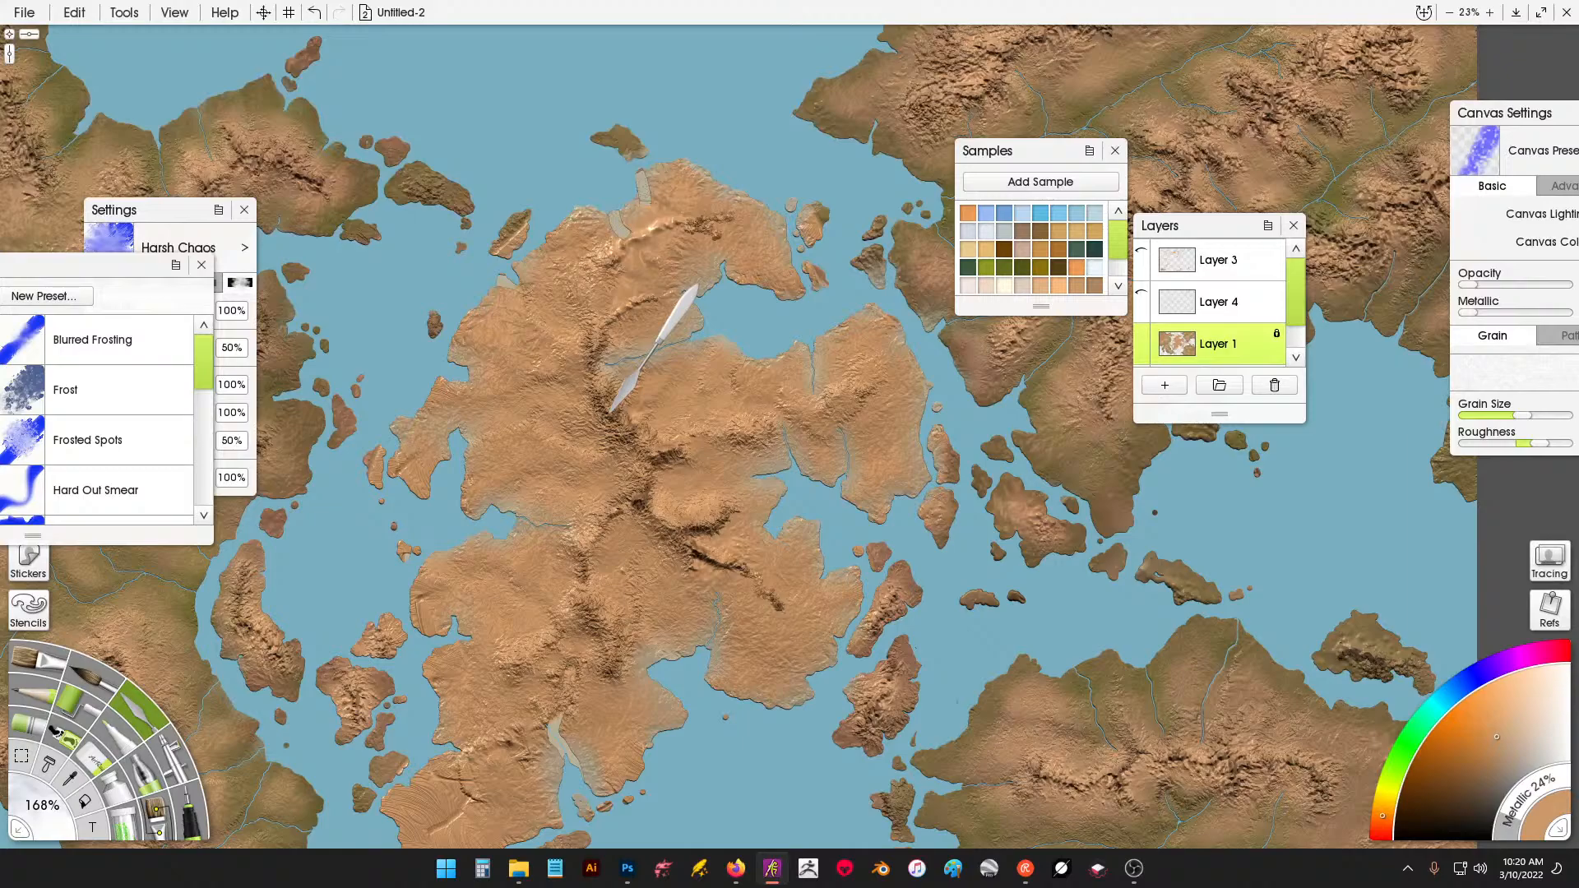
# Switch to the airbrush with an ochre brown sample and set it to 620% size, 99% opacity and 100% pressure.
pyautogui.scroll(-2, 608, 385)
pyautogui.scroll(1, 729, 448)
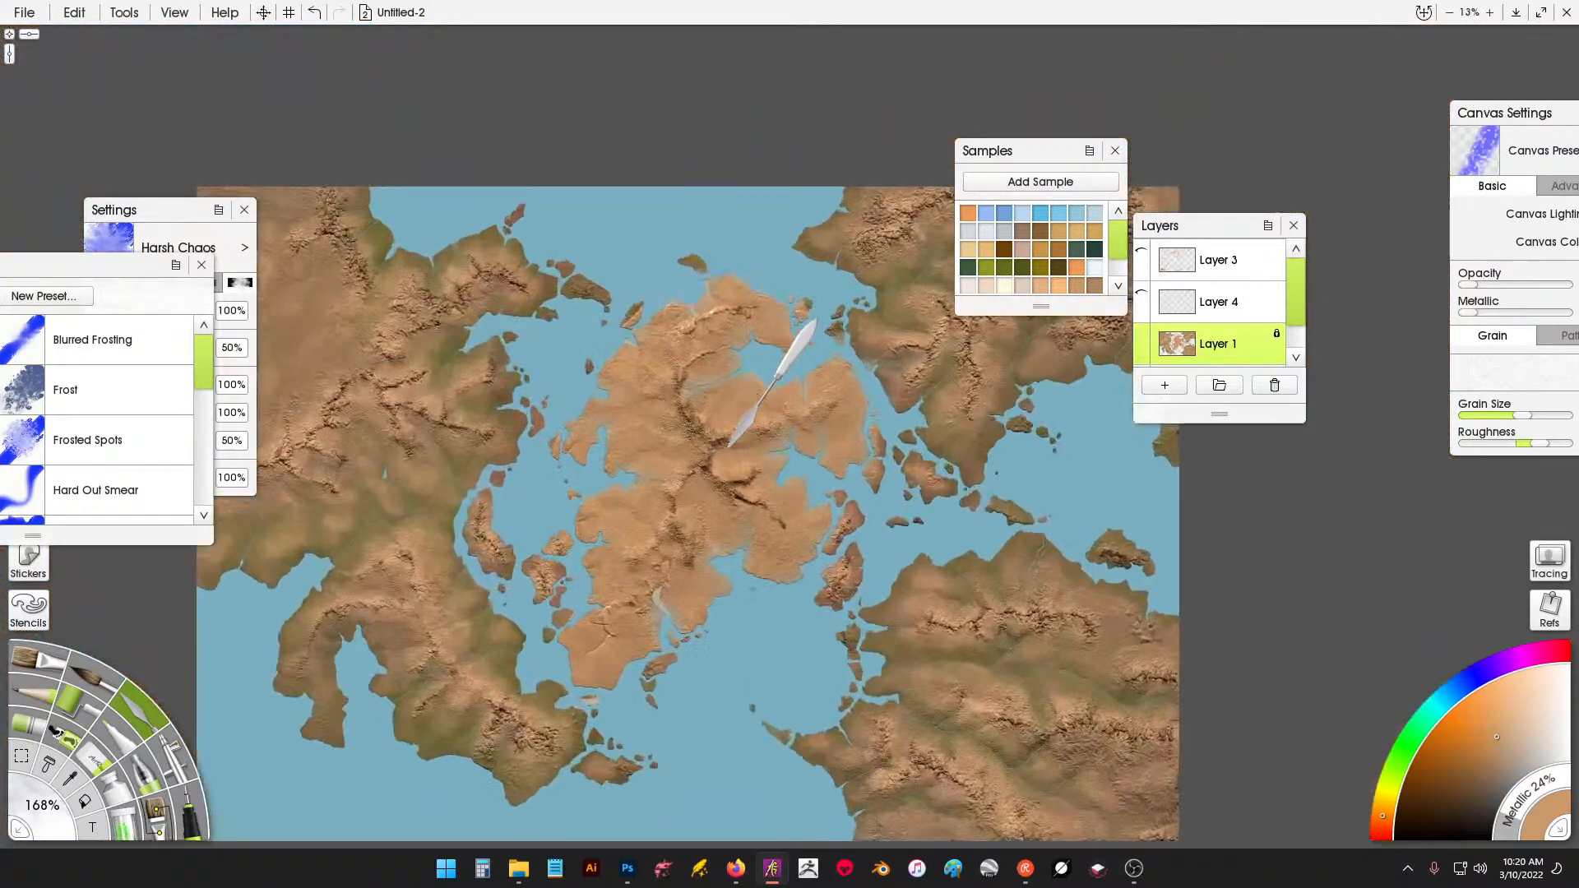
pyautogui.scroll(1, 729, 448)
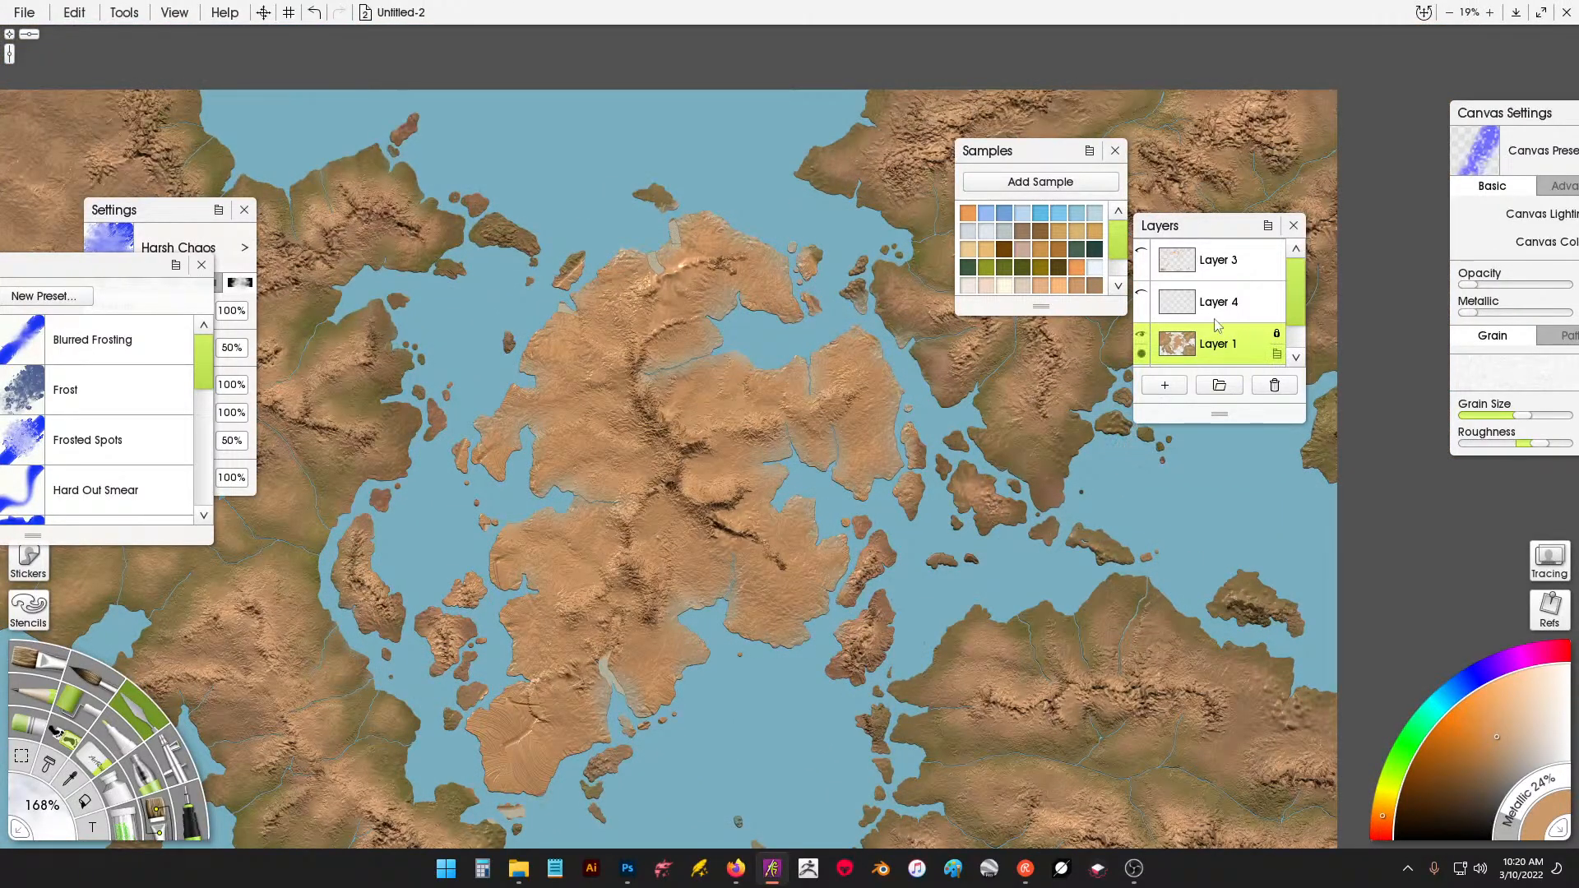
pyautogui.click(1059, 251)
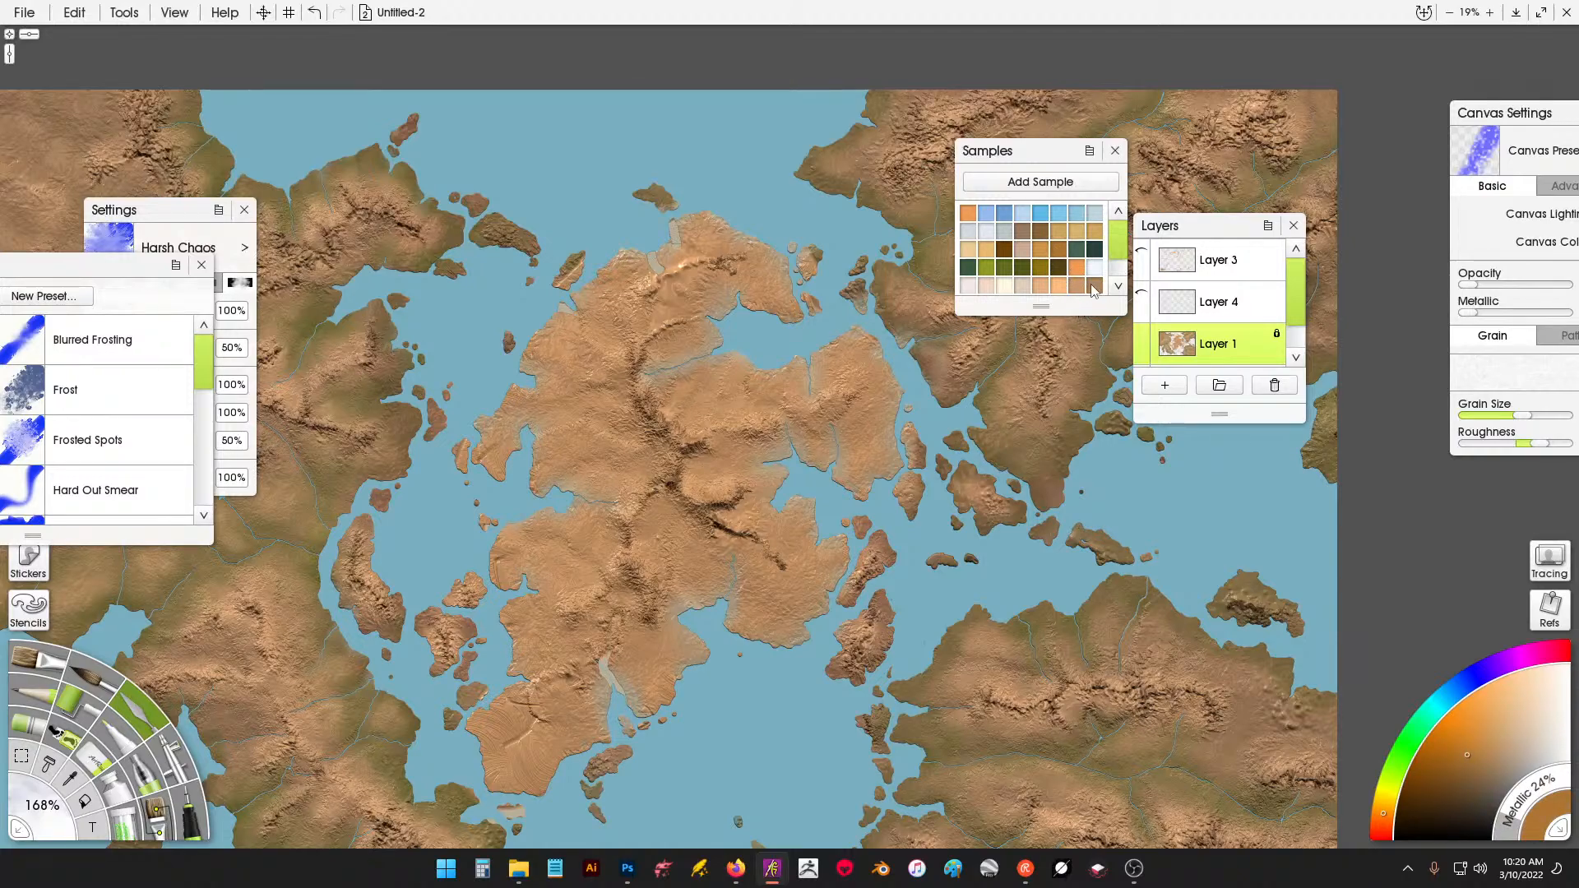
pyautogui.click(1094, 286)
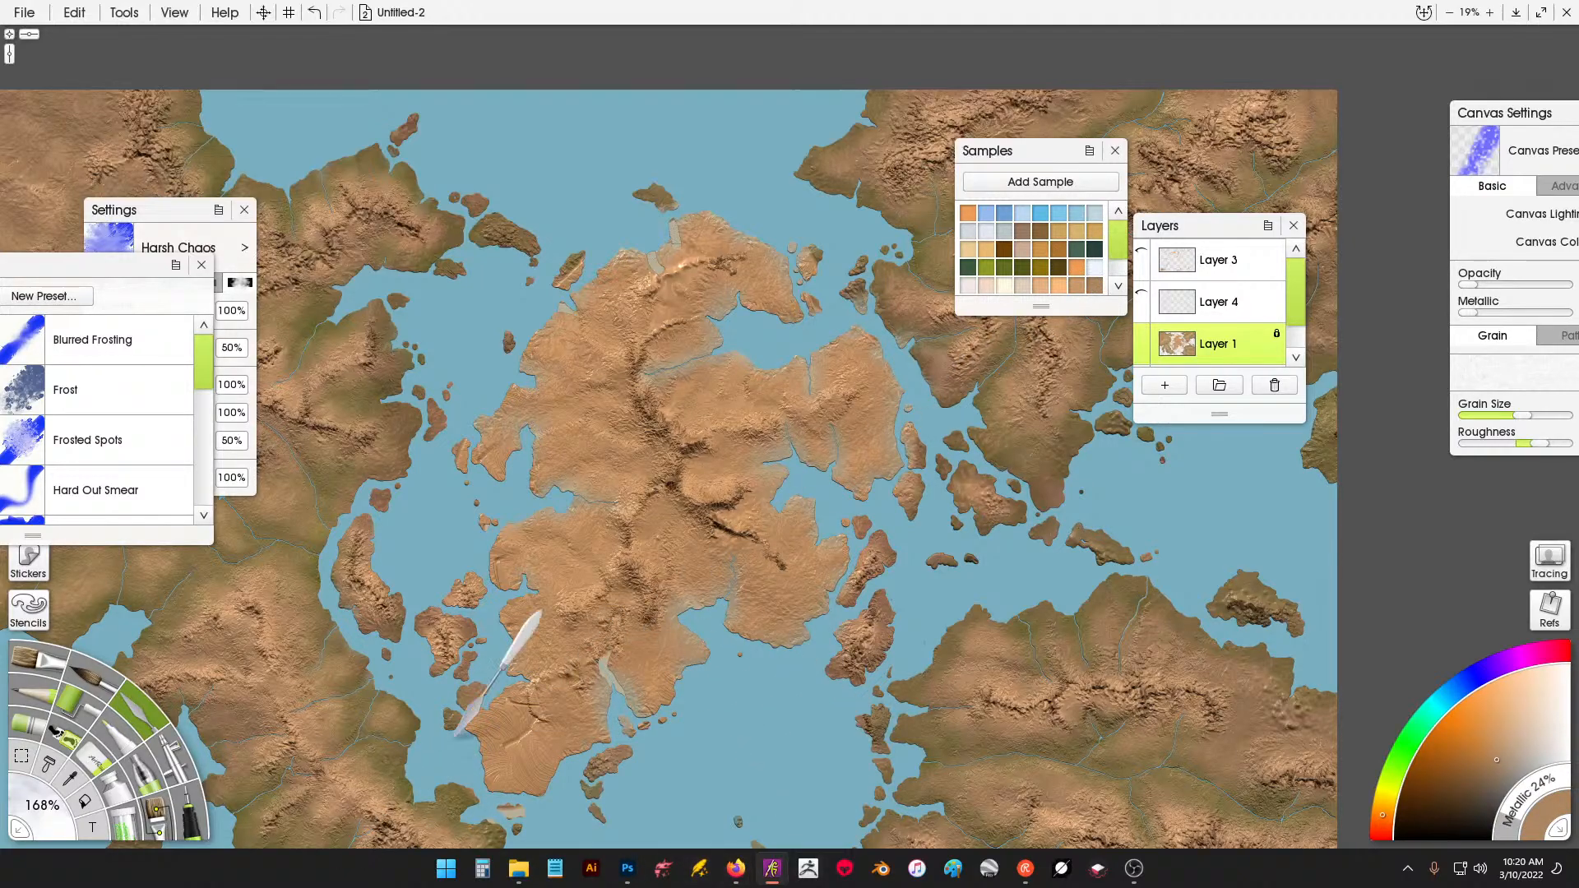
pyautogui.click(161, 755)
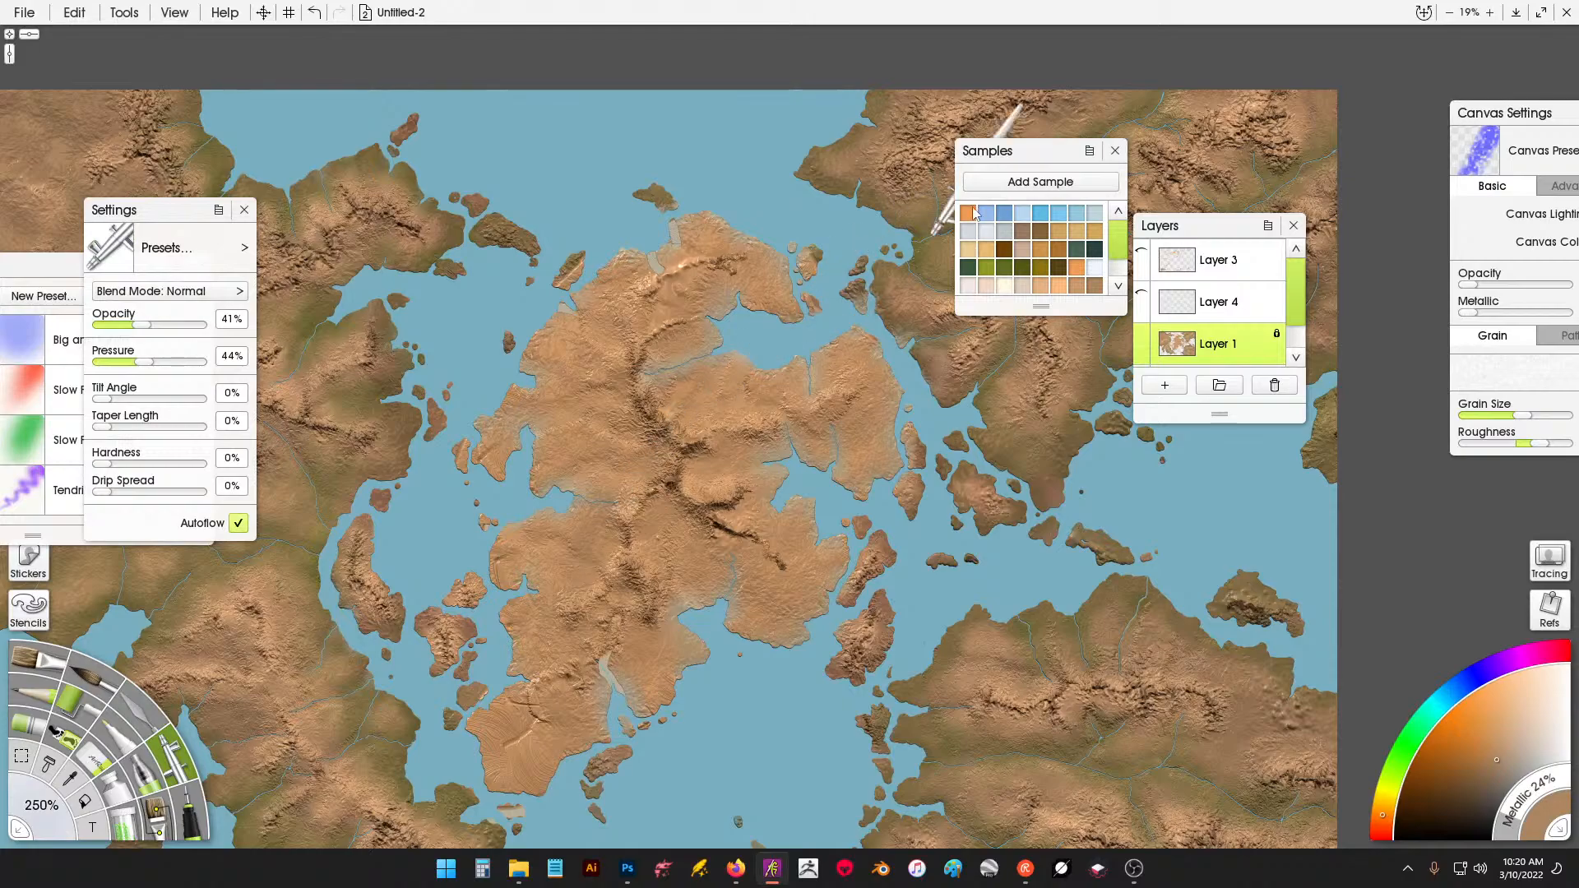
pyautogui.click(1063, 254)
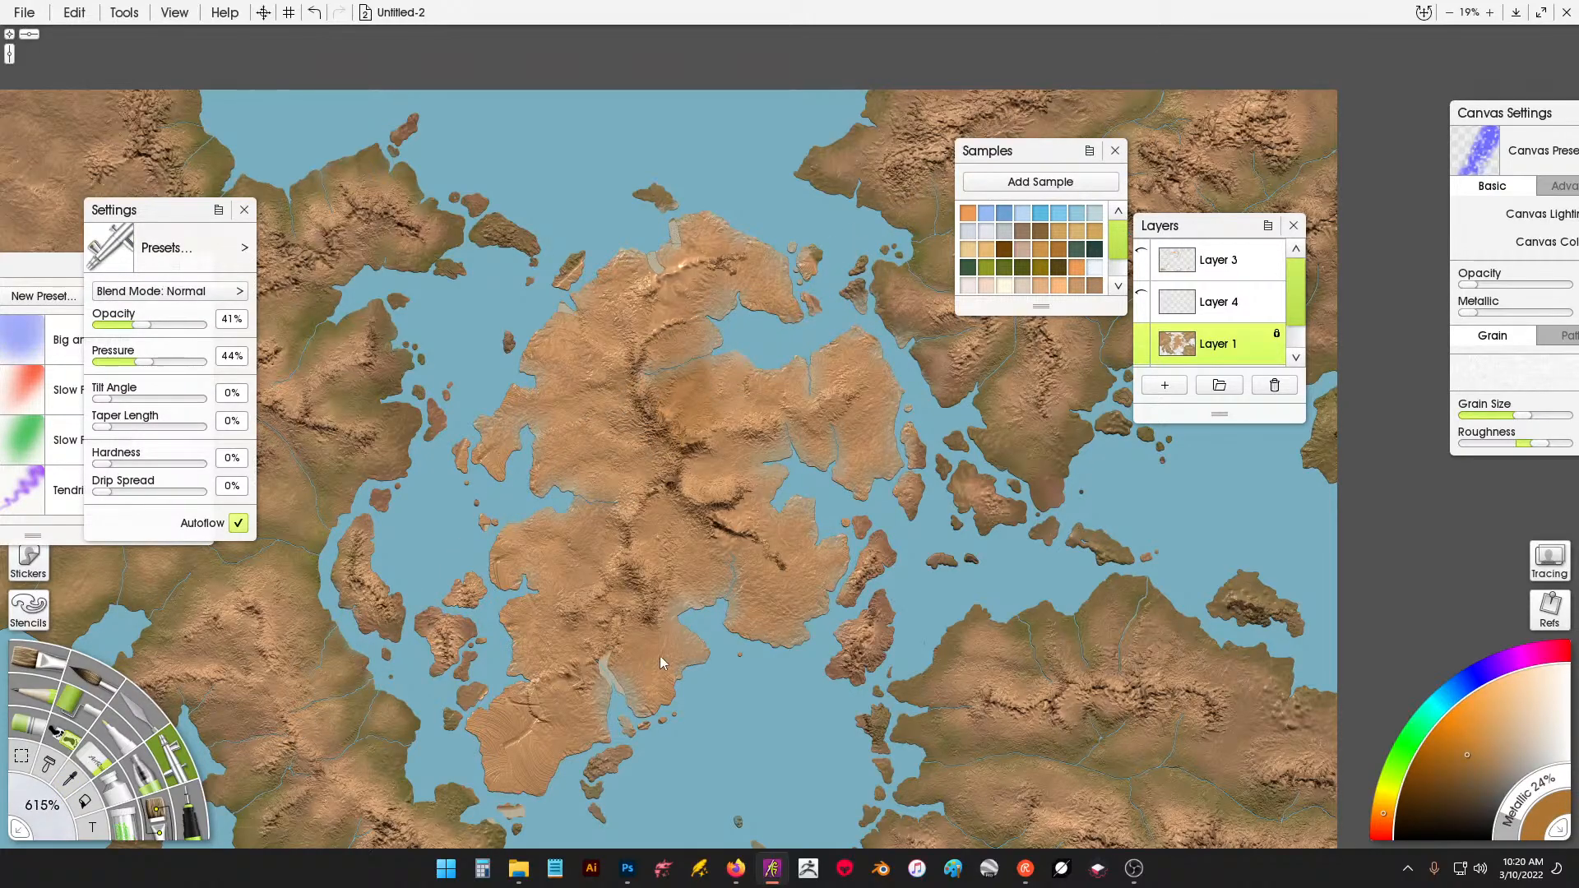
pyautogui.moveTo(145, 324); pyautogui.dragTo(195, 321)
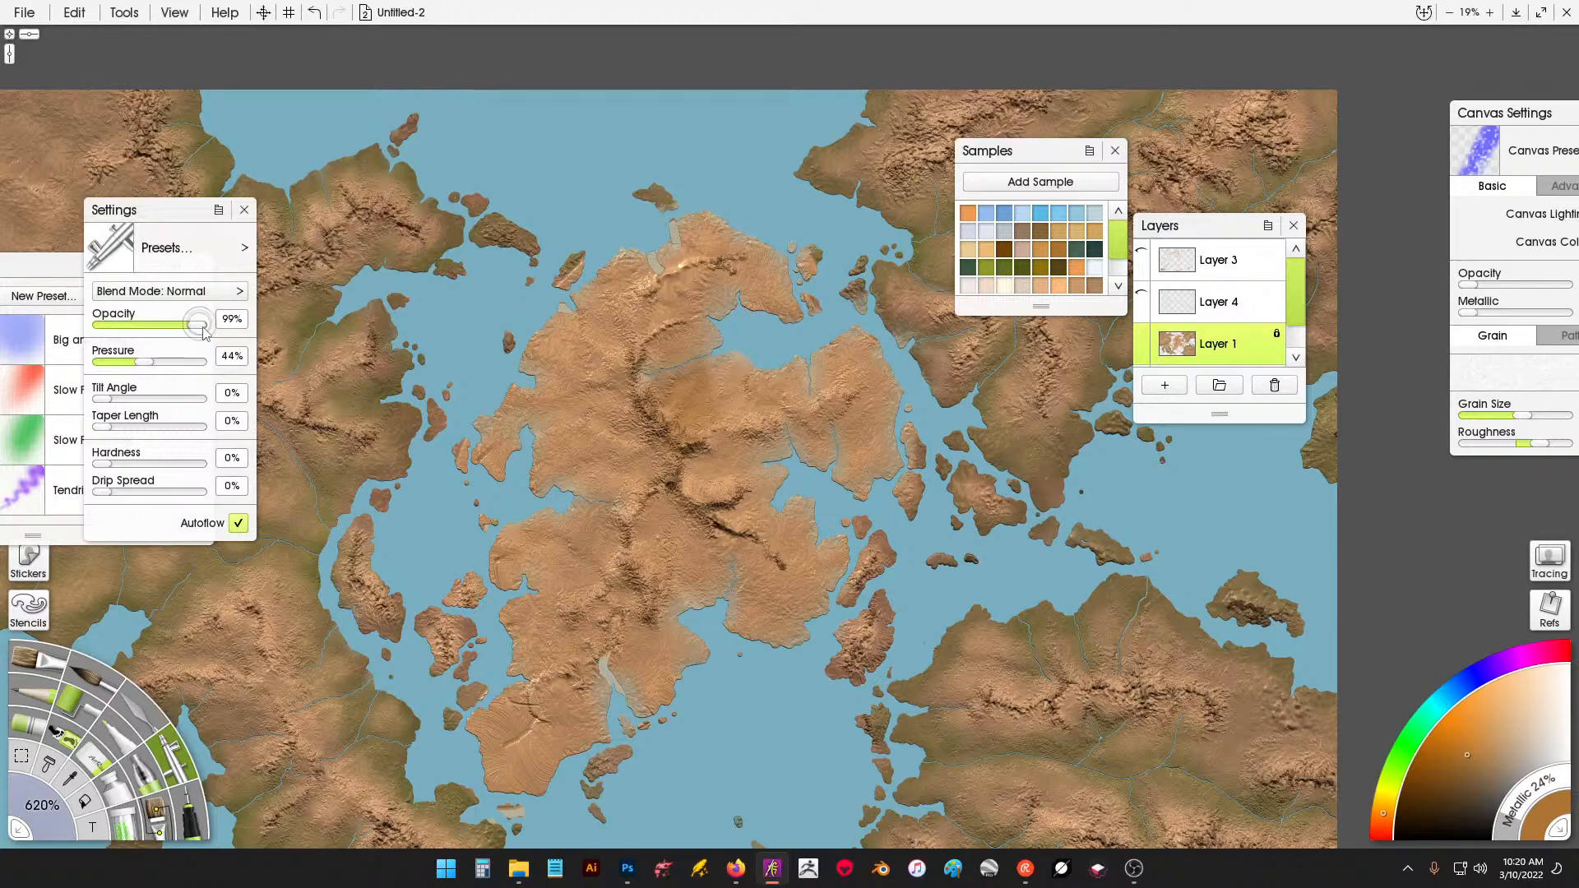
pyautogui.click(199, 360)
# Airbrush dark ochre over the continent's western and central land, and recoat the whole continent in lighter orange-tan.
pyautogui.moveTo(653, 455)
pyautogui.mouseDown()
pyautogui.moveTo(612, 534)
pyautogui.moveTo(493, 337)
pyautogui.mouseUp()
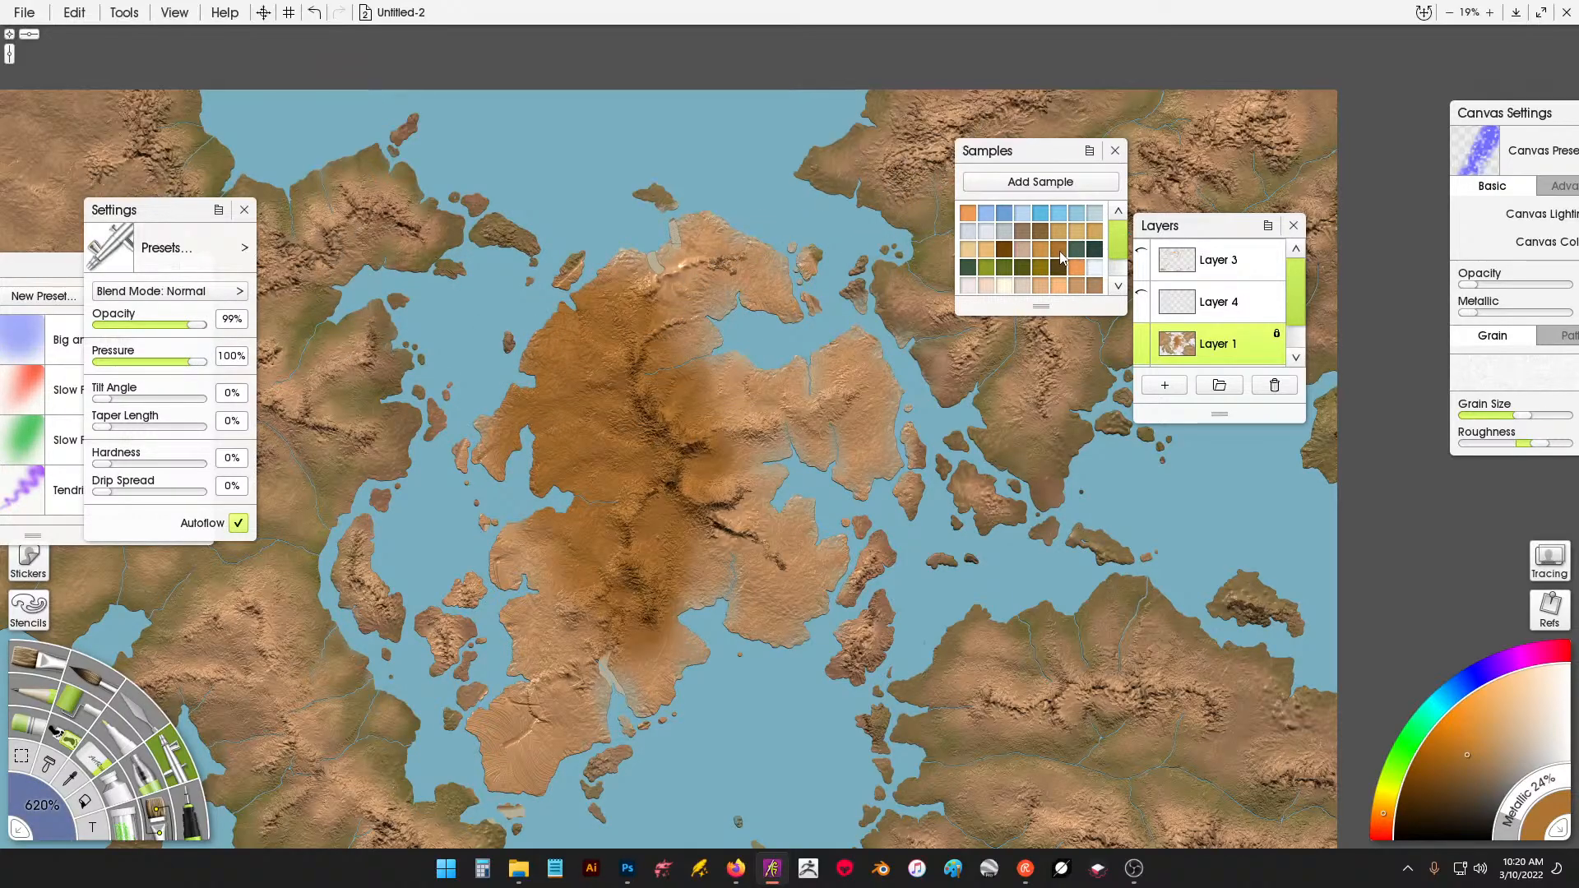
pyautogui.click(1078, 288)
pyautogui.click(1095, 286)
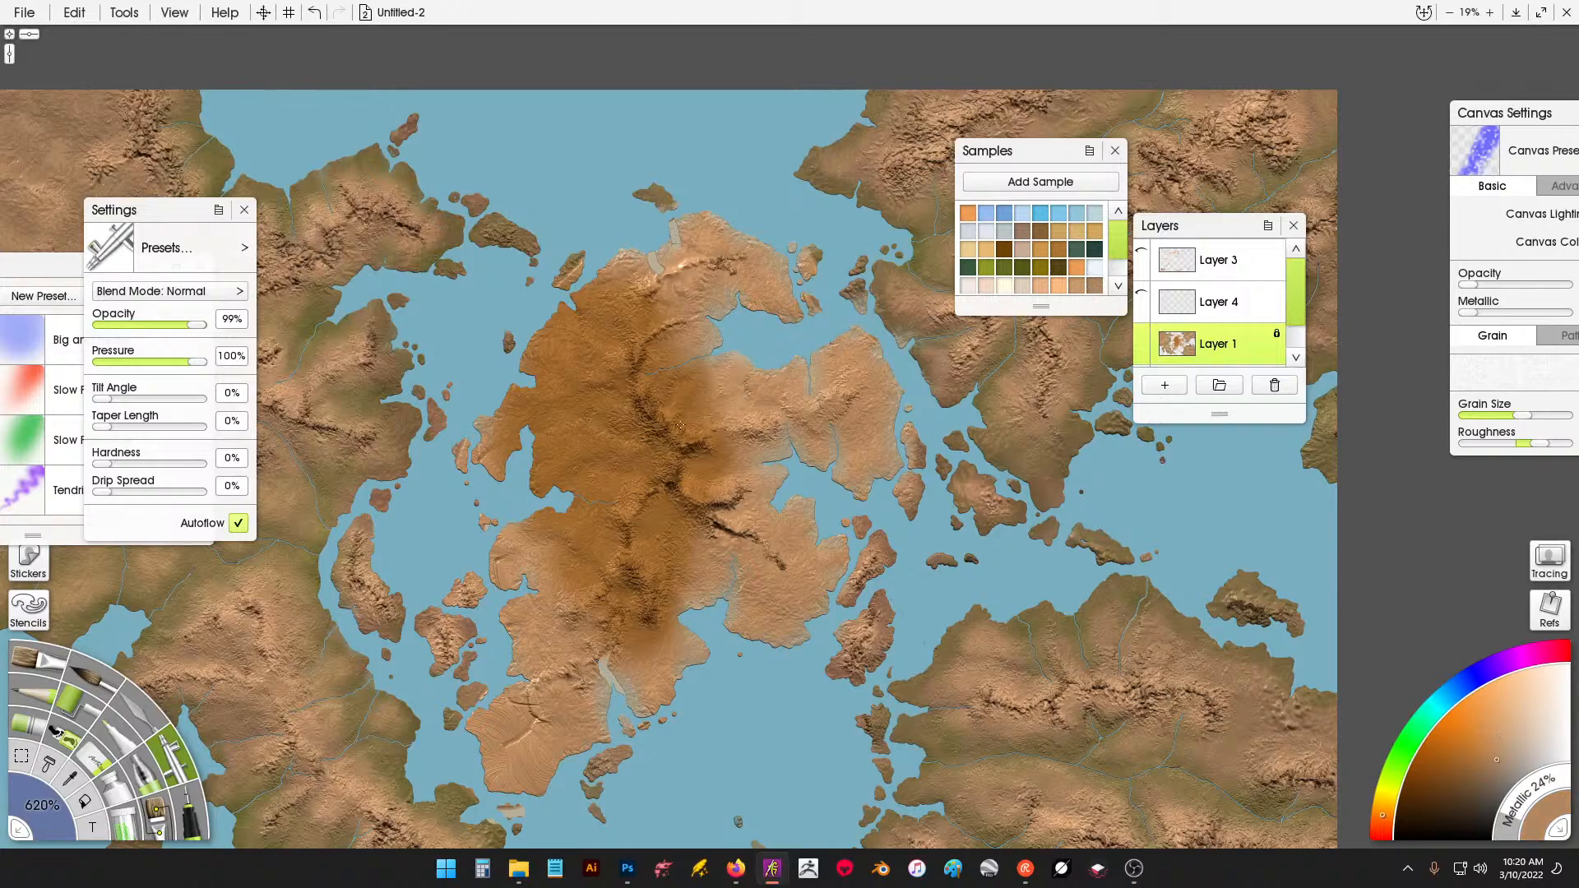
pyautogui.click(1033, 276)
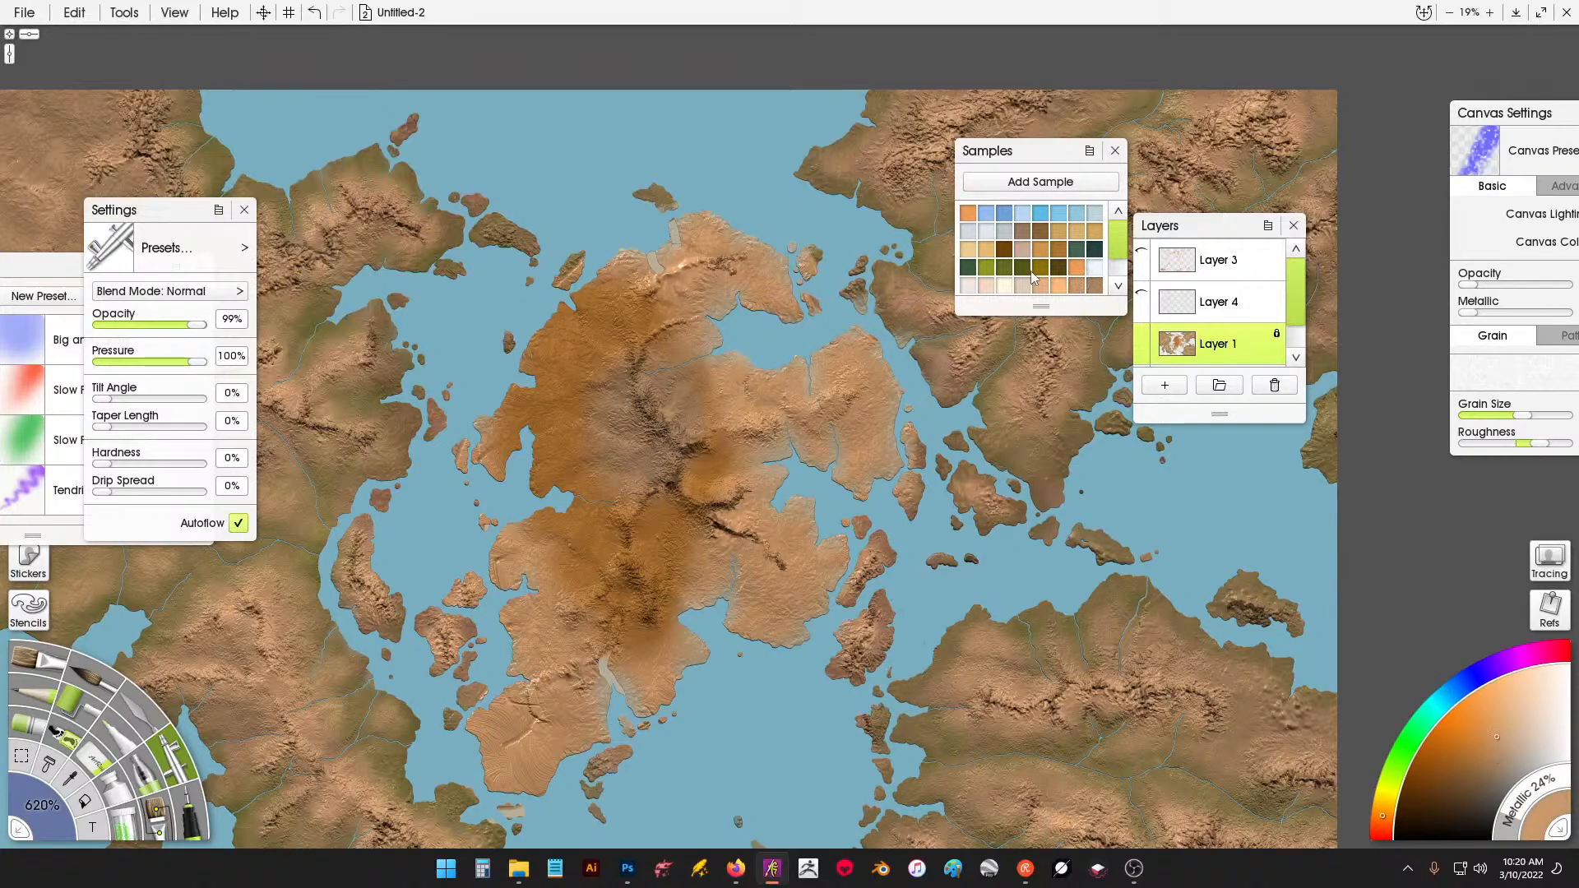
pyautogui.moveTo(646, 336)
pyautogui.mouseDown()
pyautogui.moveTo(533, 450)
pyautogui.moveTo(556, 696)
pyautogui.moveTo(710, 522)
pyautogui.moveTo(790, 508)
pyautogui.moveTo(850, 472)
pyautogui.mouseUp()
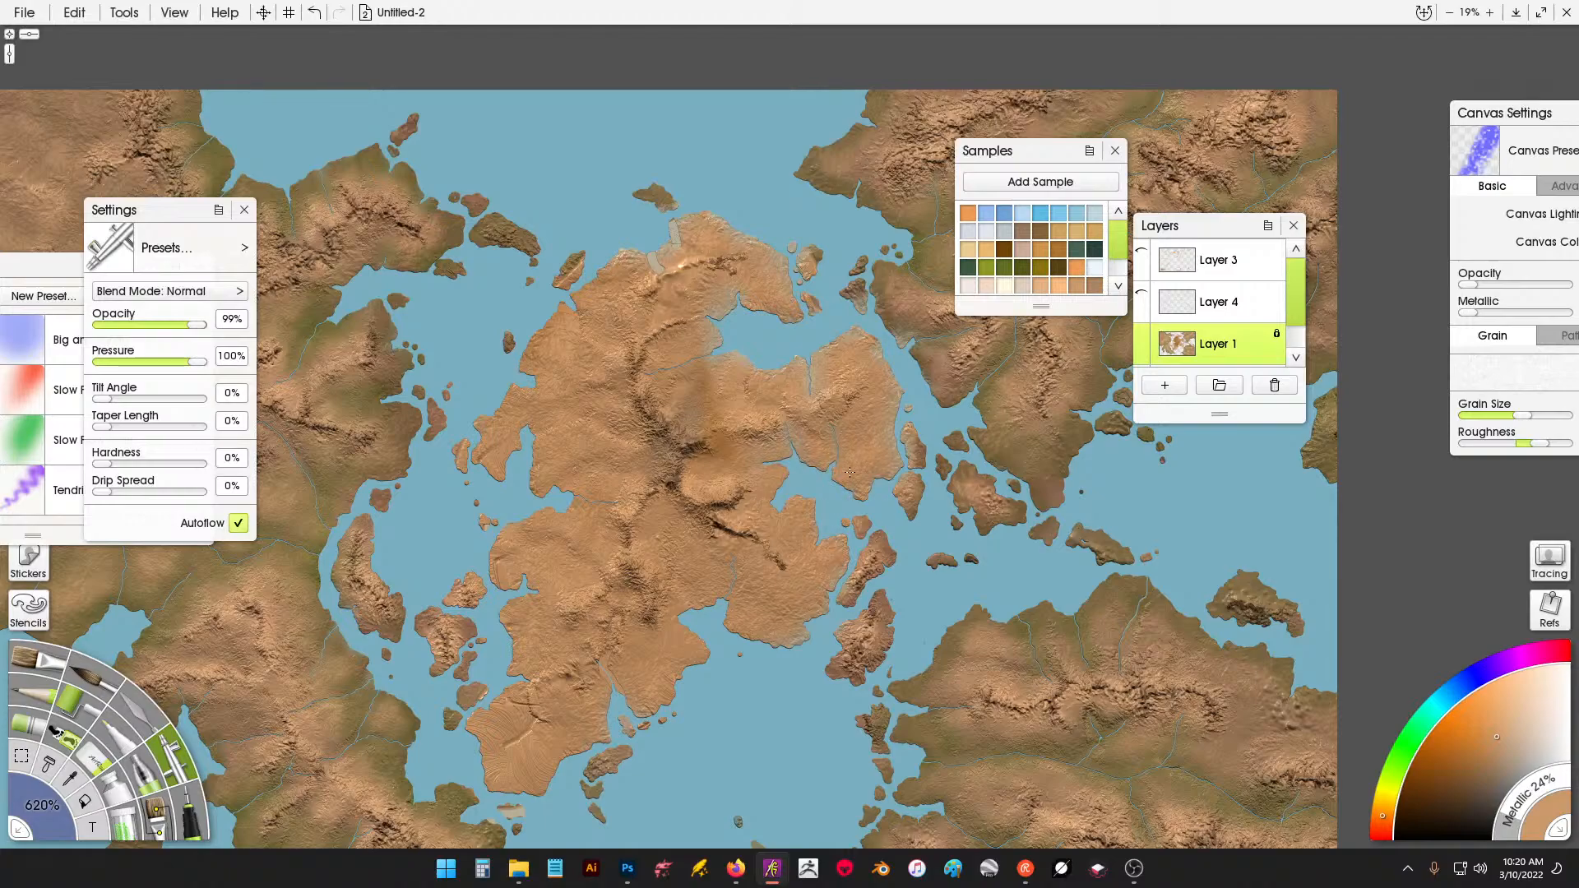
pyautogui.hotkey('ctrl', 's')
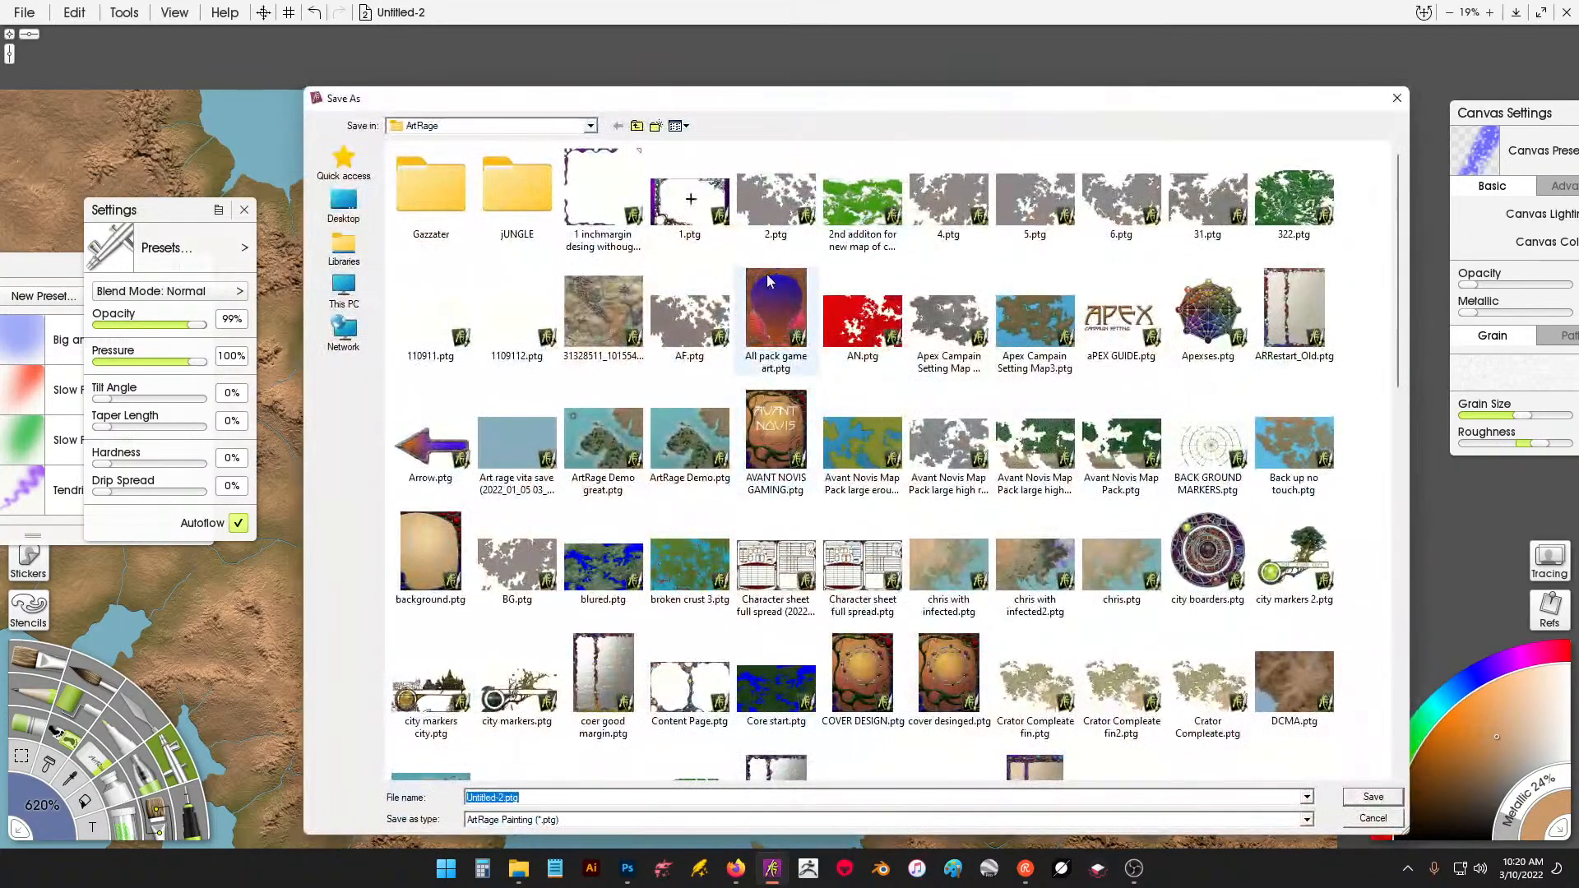
pyautogui.click(1399, 97)
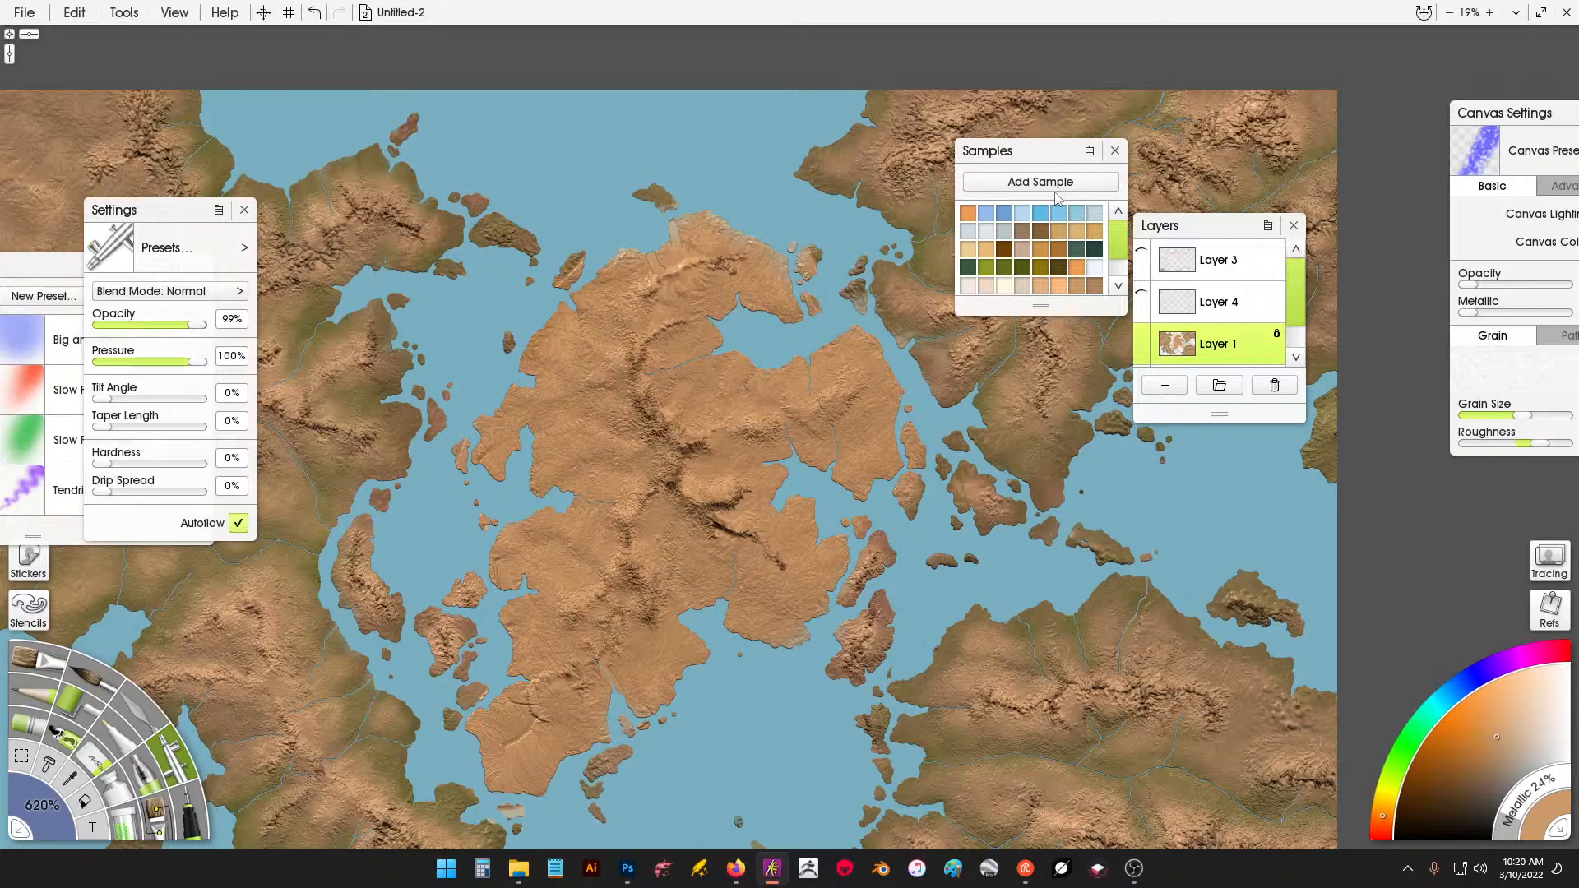
# Airbrush the entire central continent with an even coat of the muted medium brown sample.
pyautogui.click(1095, 286)
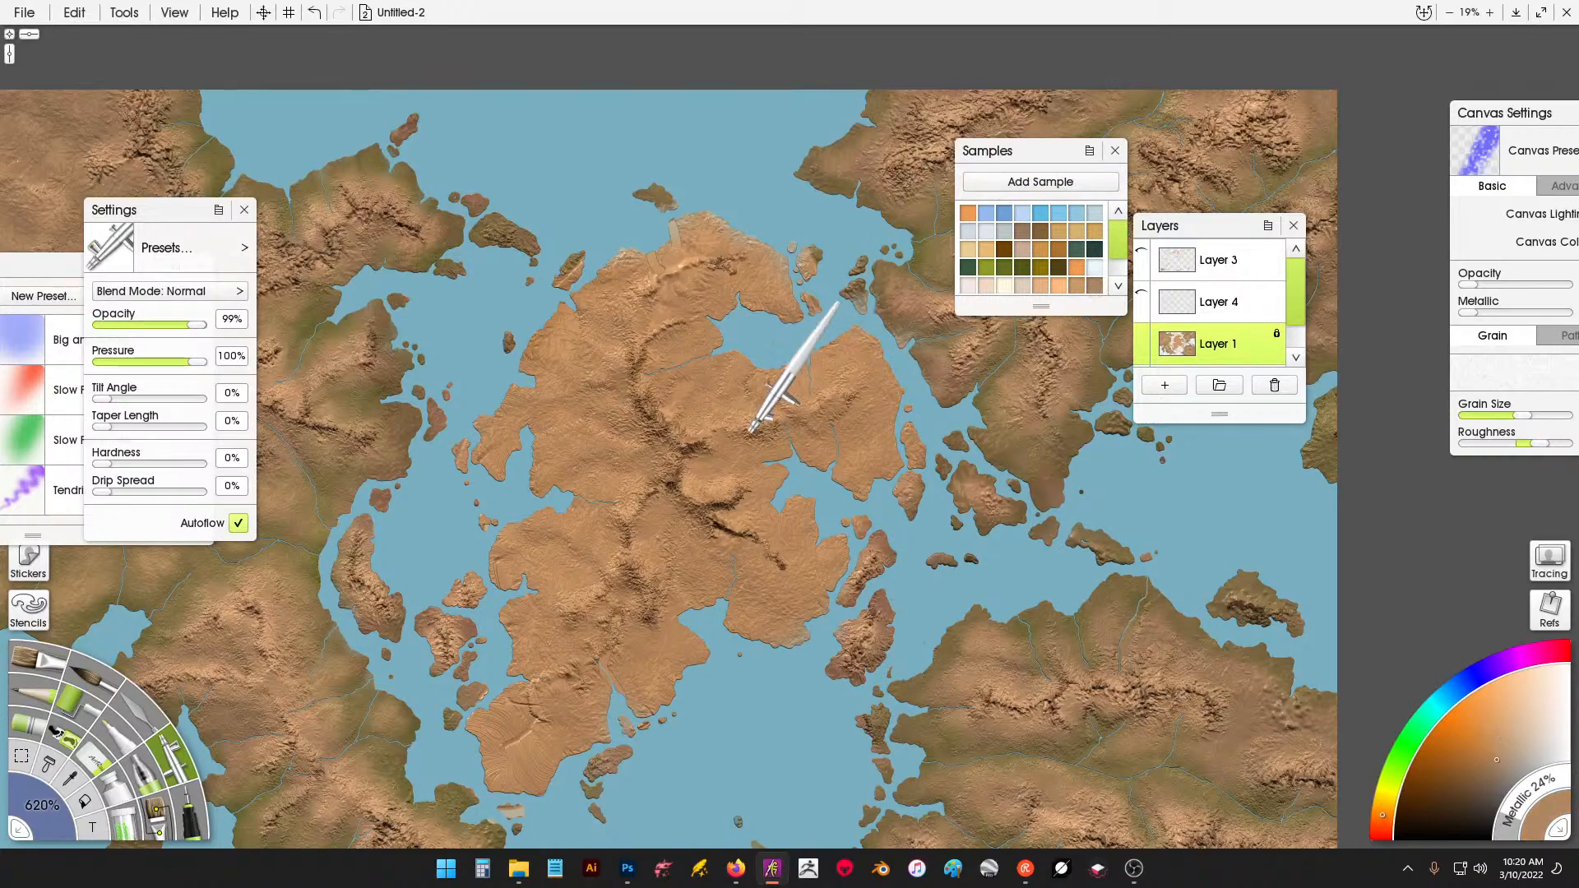
pyautogui.moveTo(535, 543); pyautogui.dragTo(625, 757)
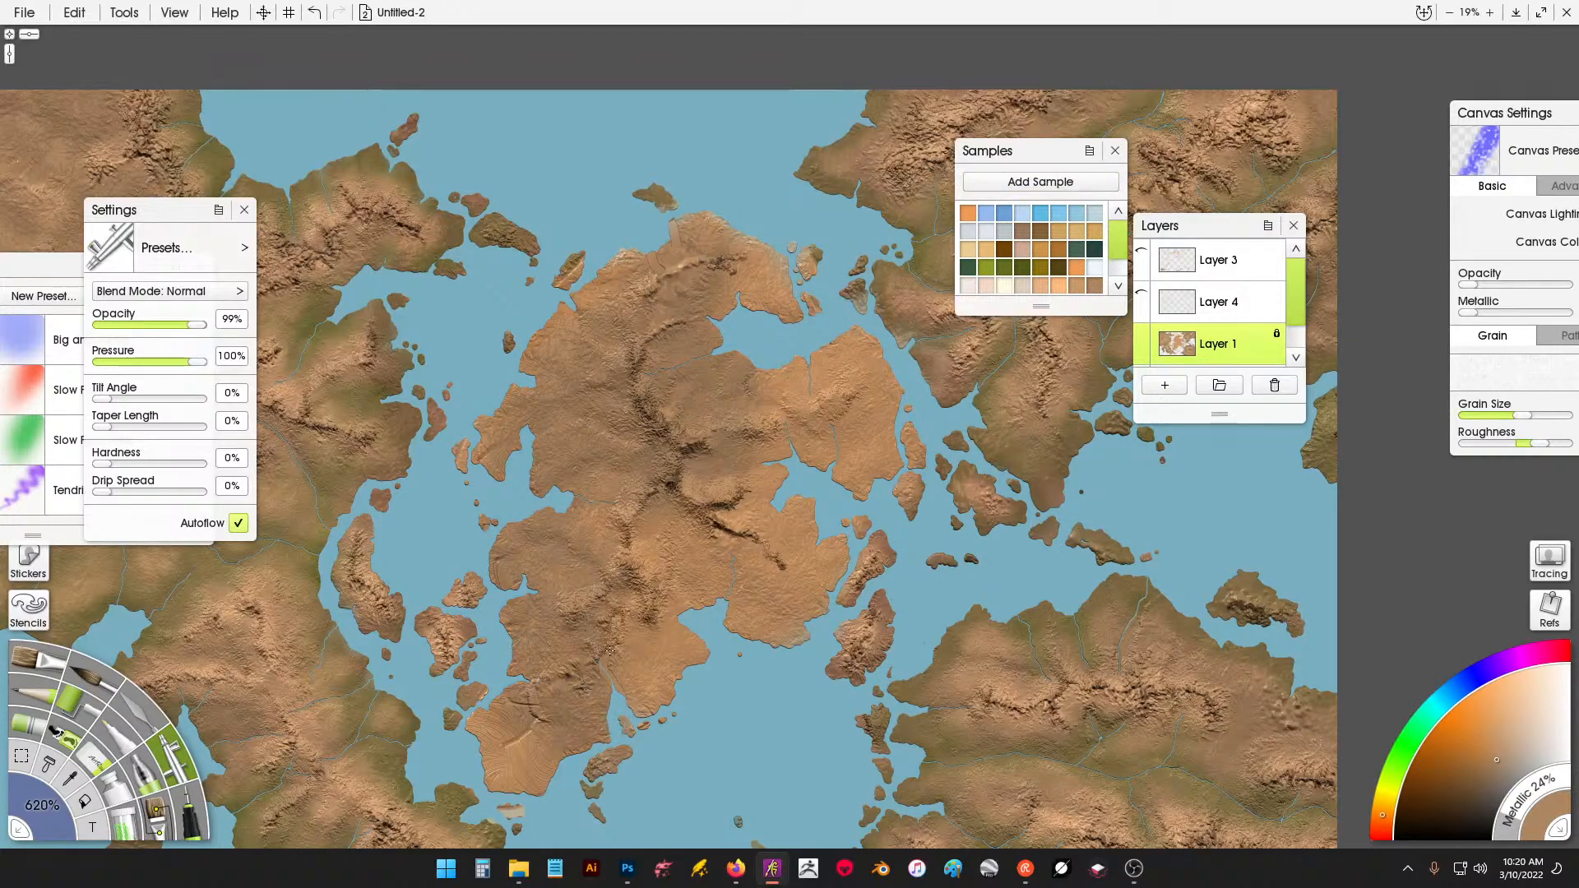
pyautogui.moveTo(633, 502); pyautogui.dragTo(724, 716)
pyautogui.moveTo(477, 711); pyautogui.dragTo(540, 720)
pyautogui.moveTo(673, 685)
pyautogui.mouseDown()
pyautogui.moveTo(827, 460)
pyautogui.moveTo(822, 395)
pyautogui.moveTo(777, 312)
pyautogui.moveTo(667, 249)
pyautogui.mouseUp()
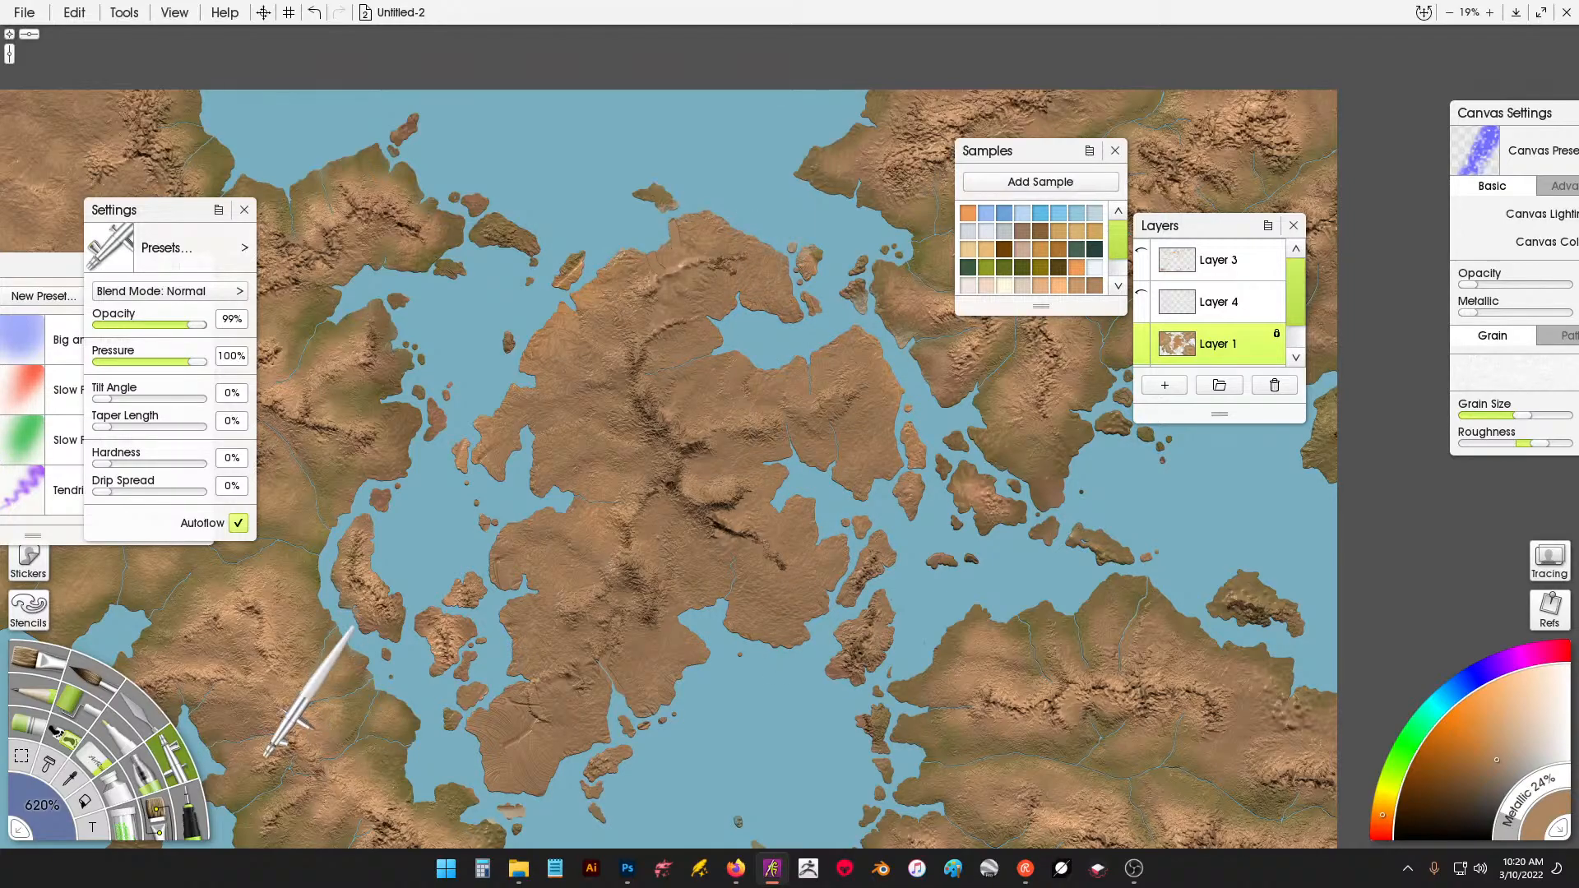
# Pick the dark olive green sample for the airbrush and try a stroke on the continent's east coast, undoing it.
pyautogui.click(156, 724)
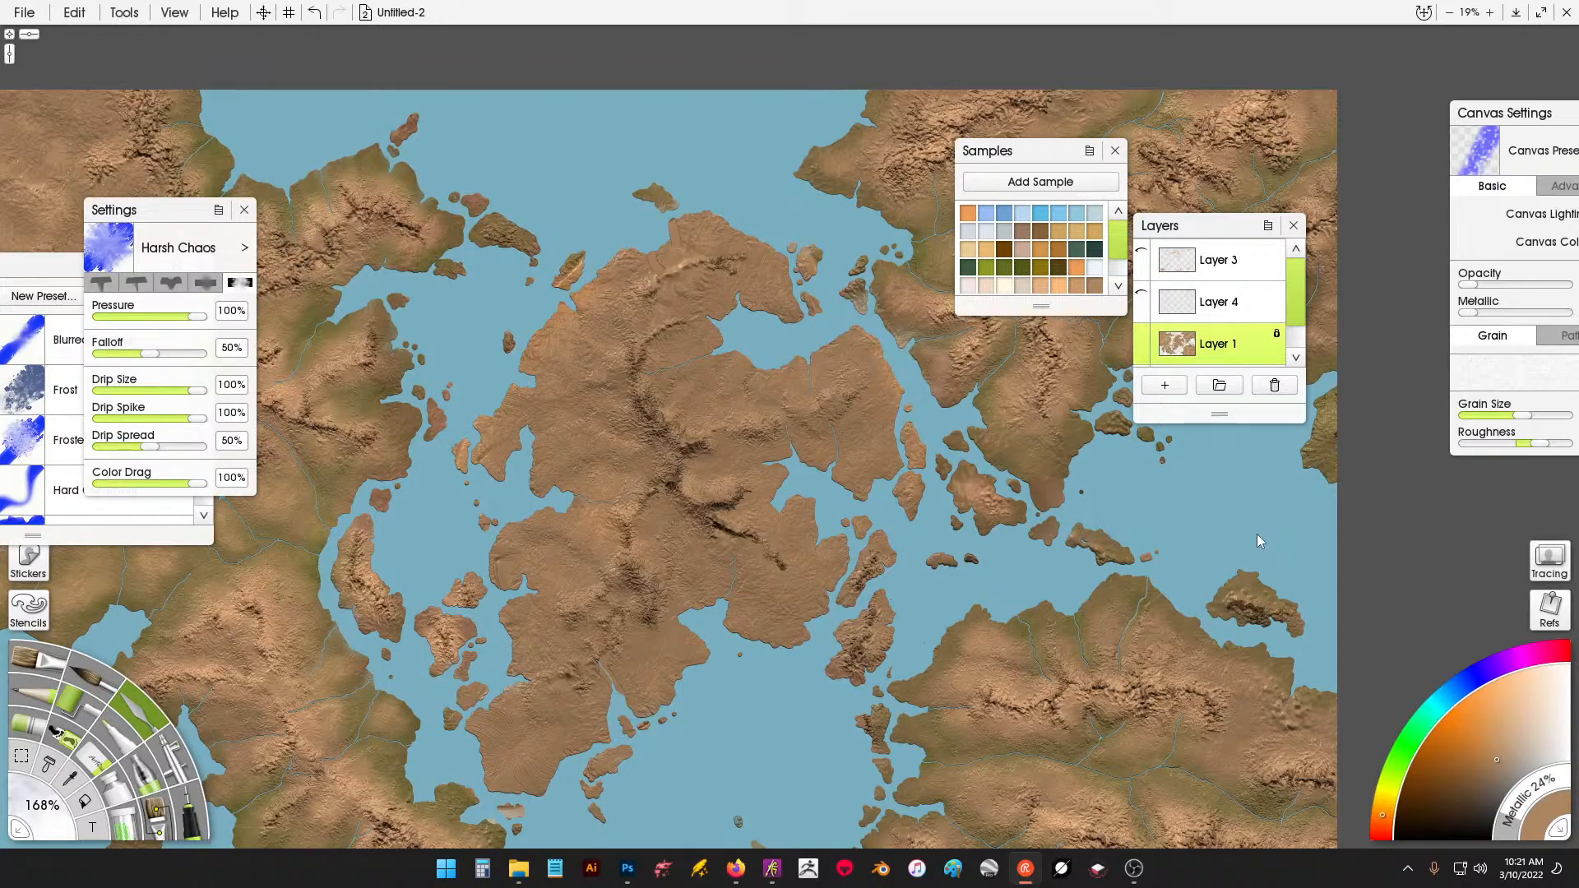
pyautogui.click(175, 749)
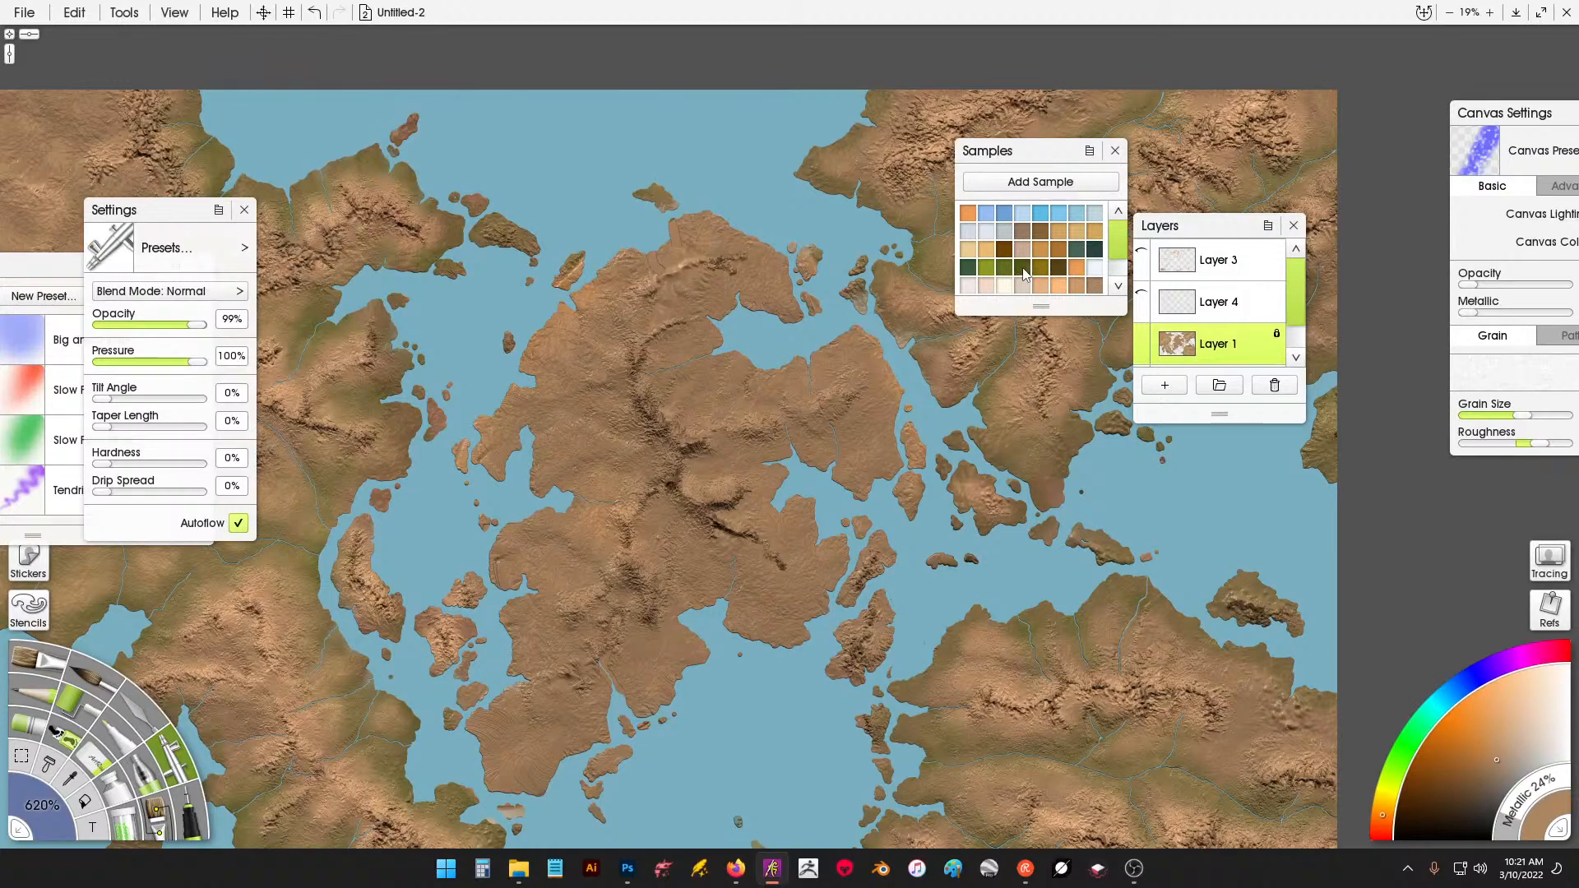
pyautogui.click(1024, 274)
pyautogui.moveTo(906, 416); pyautogui.dragTo(896, 387)
pyautogui.hotkey('ctrl', 'z')
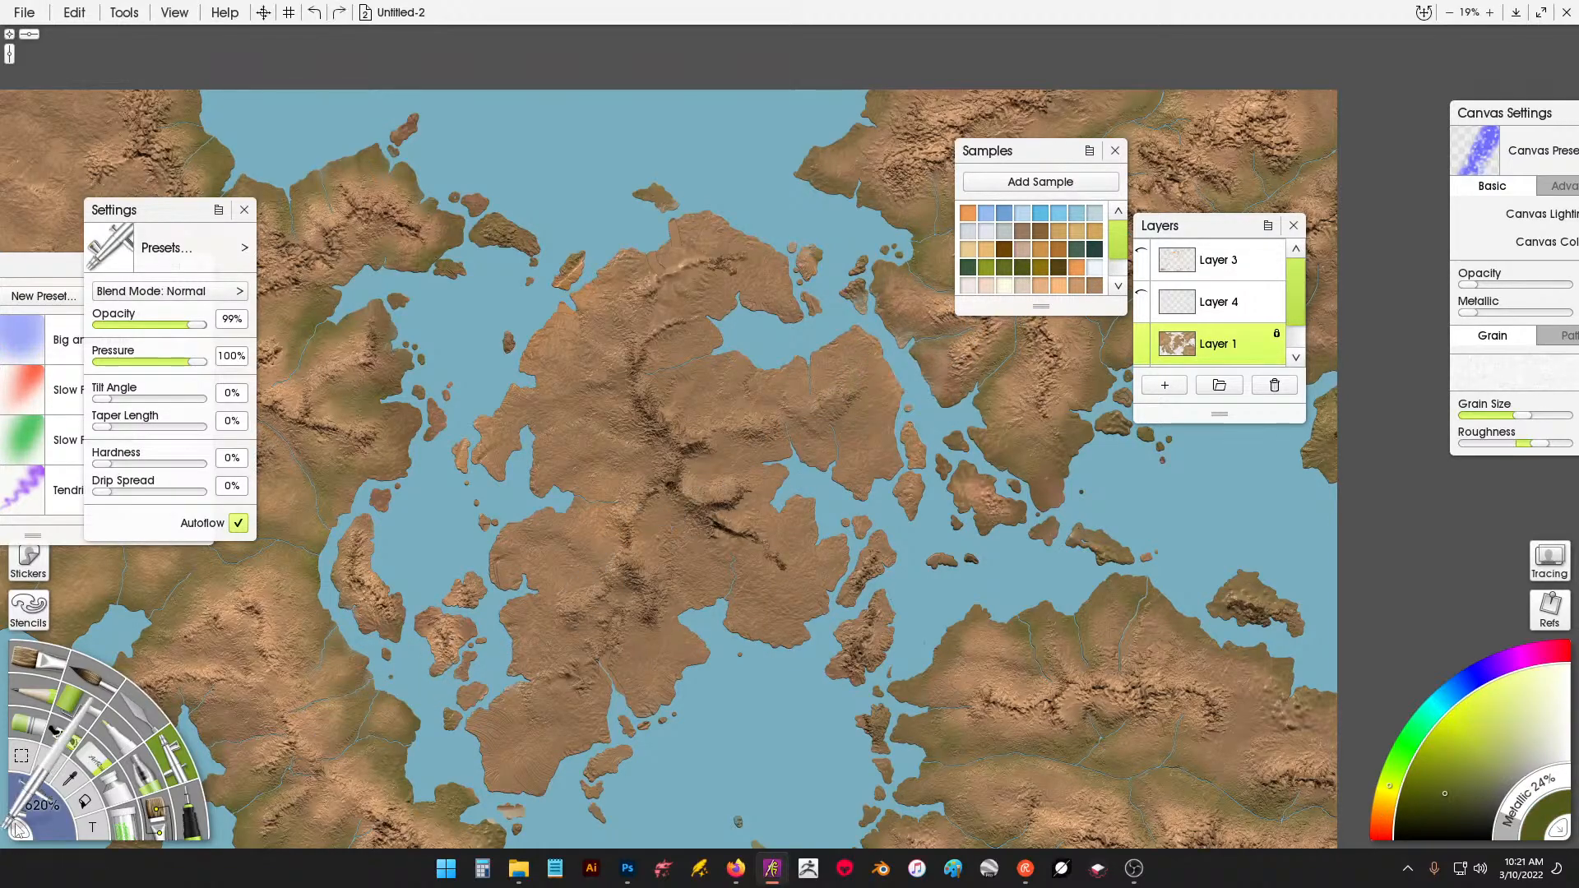
# Reduce the airbrush to 250% size, 35% opacity and 42% pressure, undoing a test stroke near the northeastern bay.
pyautogui.moveTo(15, 827); pyautogui.dragTo(4, 761)
pyautogui.click(39, 808)
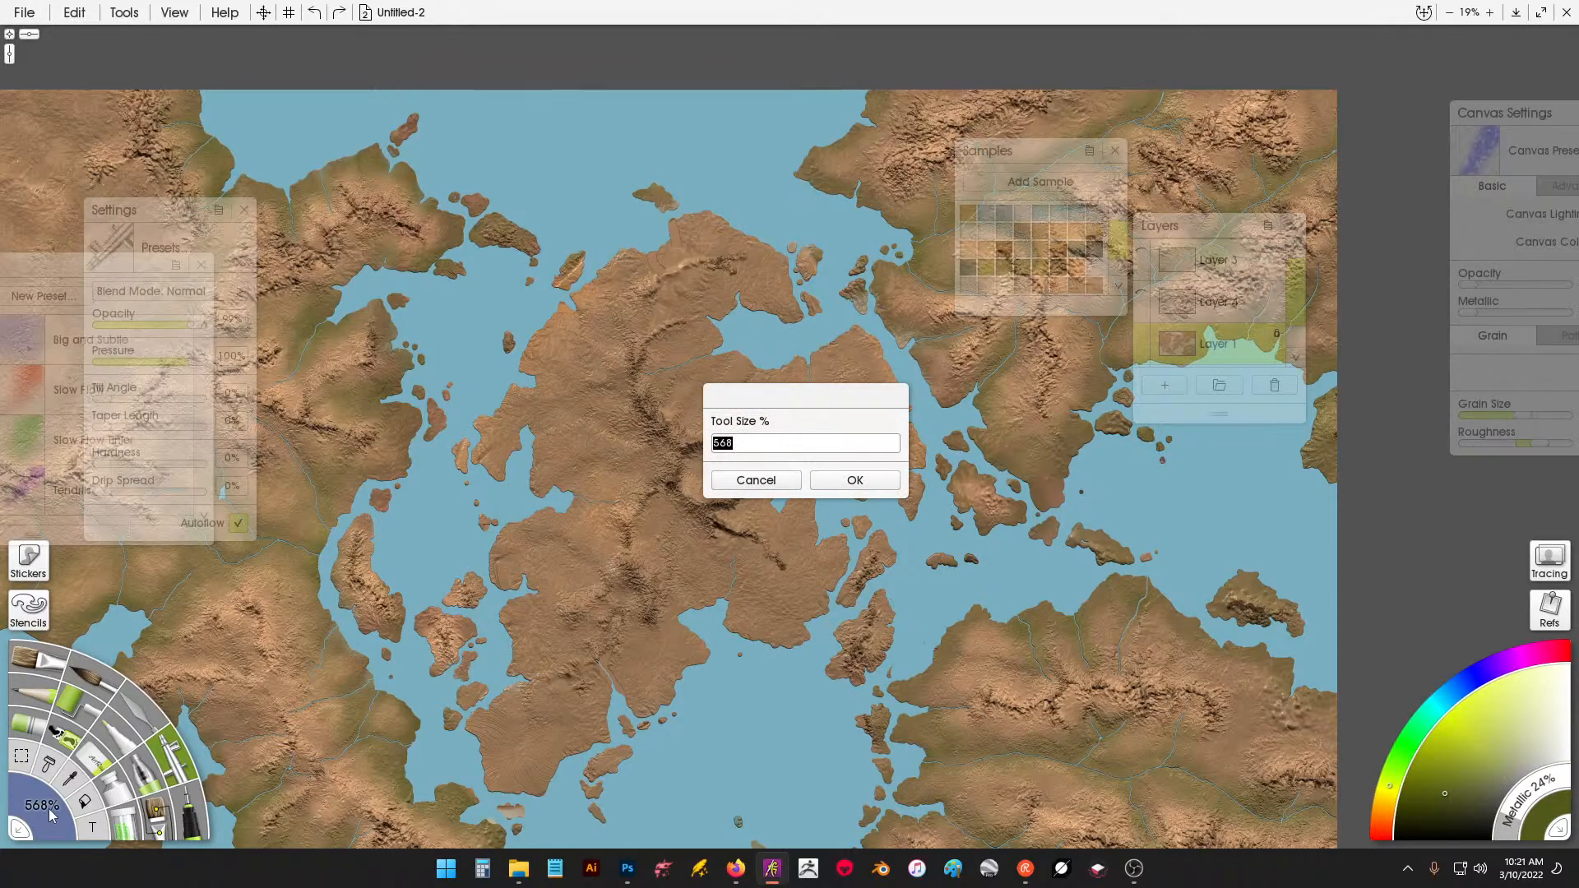
pyautogui.write('250')
pyautogui.press('Return')
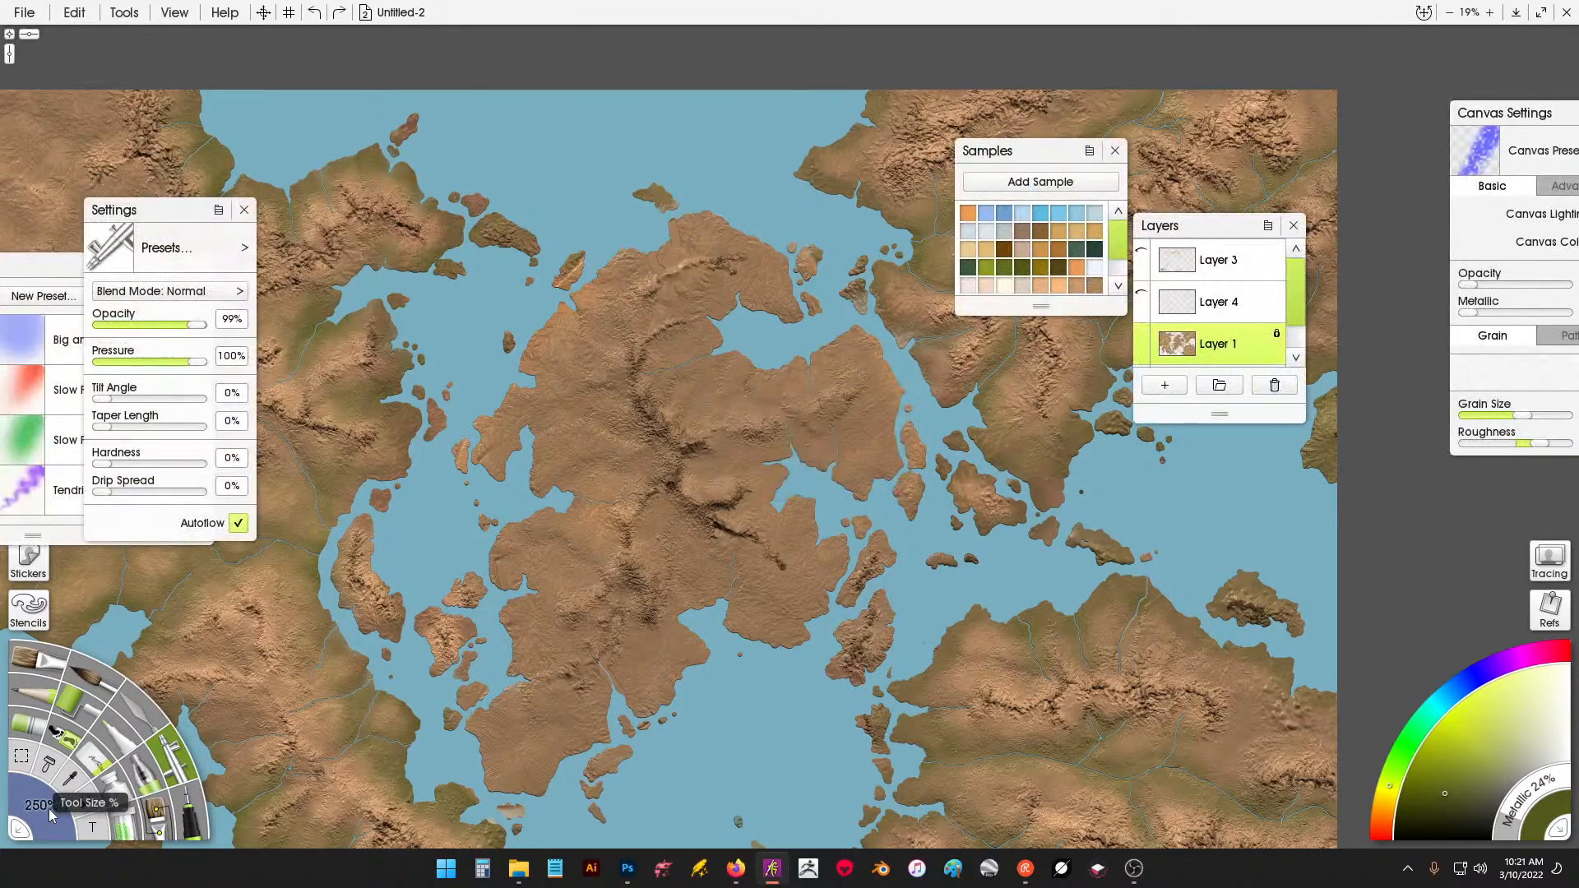
pyautogui.moveTo(744, 300); pyautogui.dragTo(707, 346)
pyautogui.hotkey('ctrl', 'z')
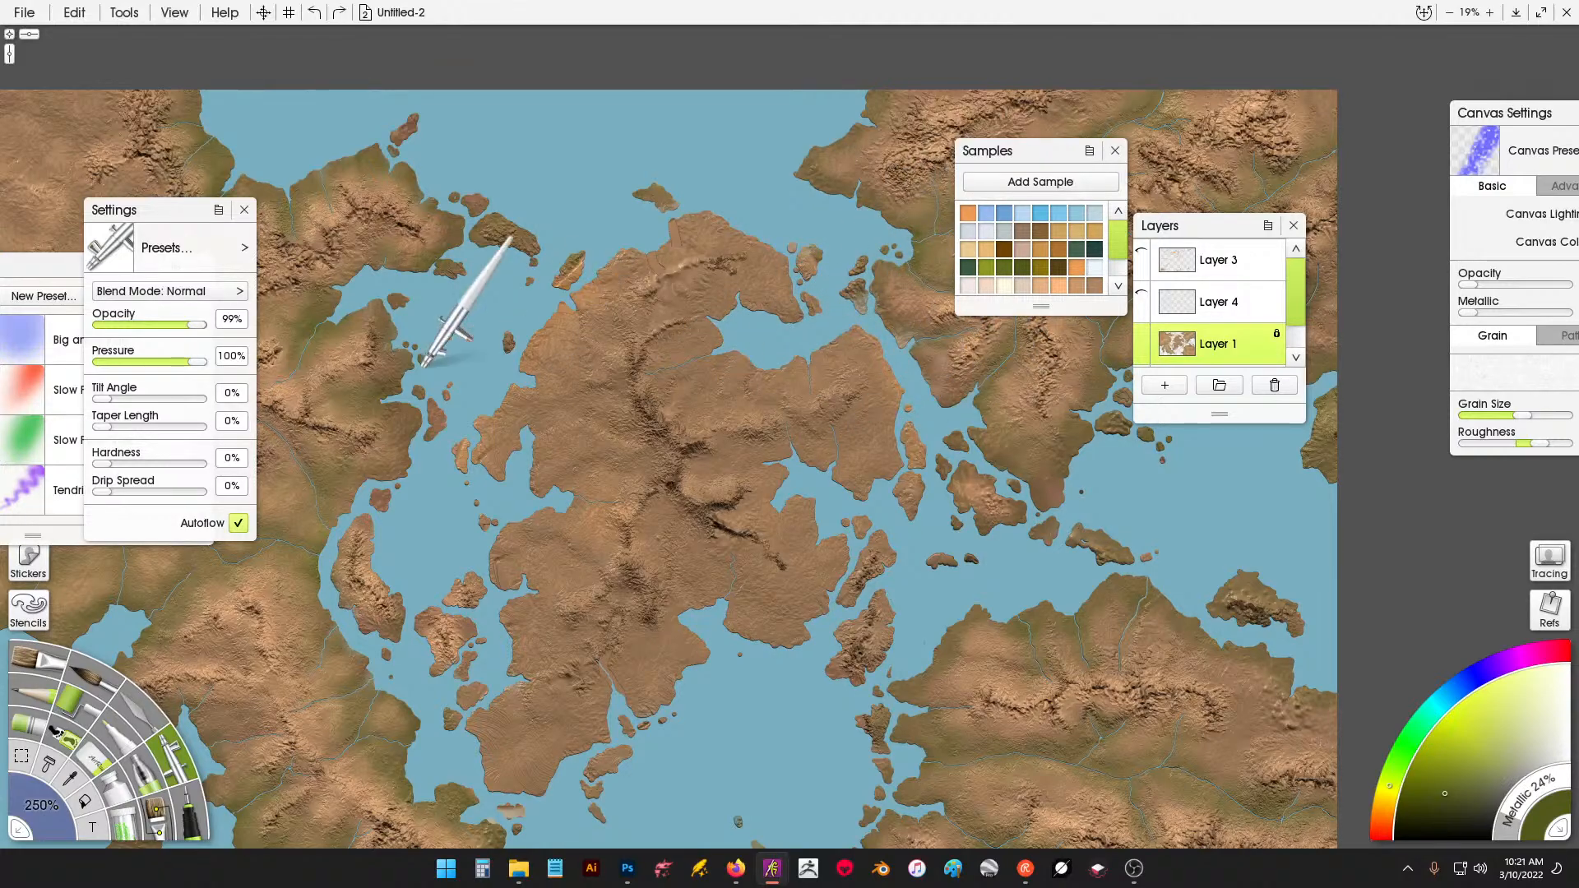
pyautogui.click(138, 325)
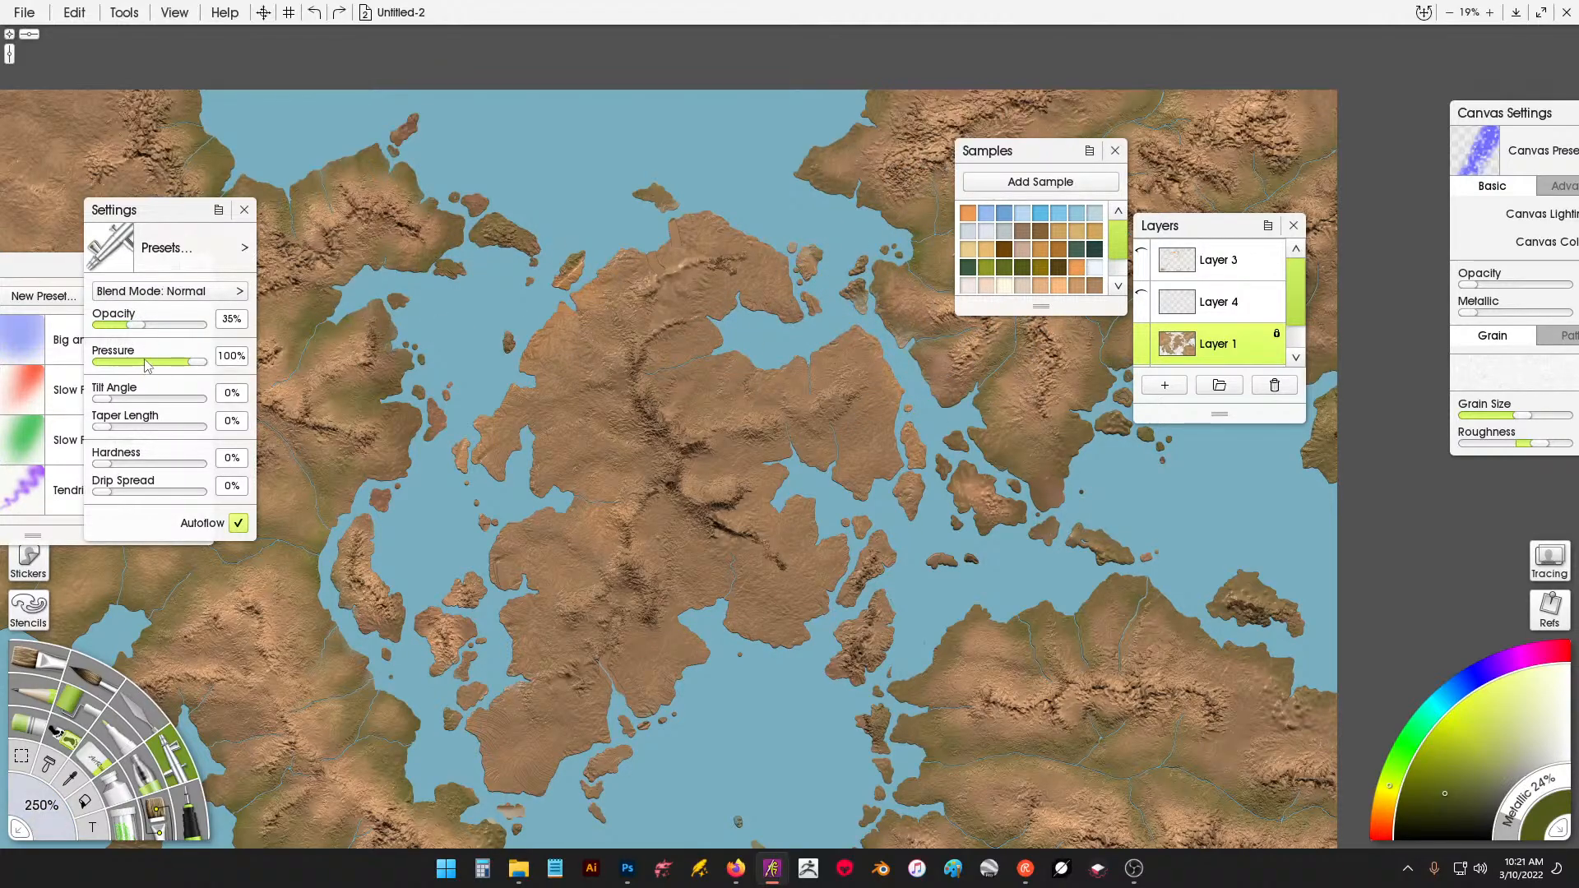
pyautogui.click(144, 363)
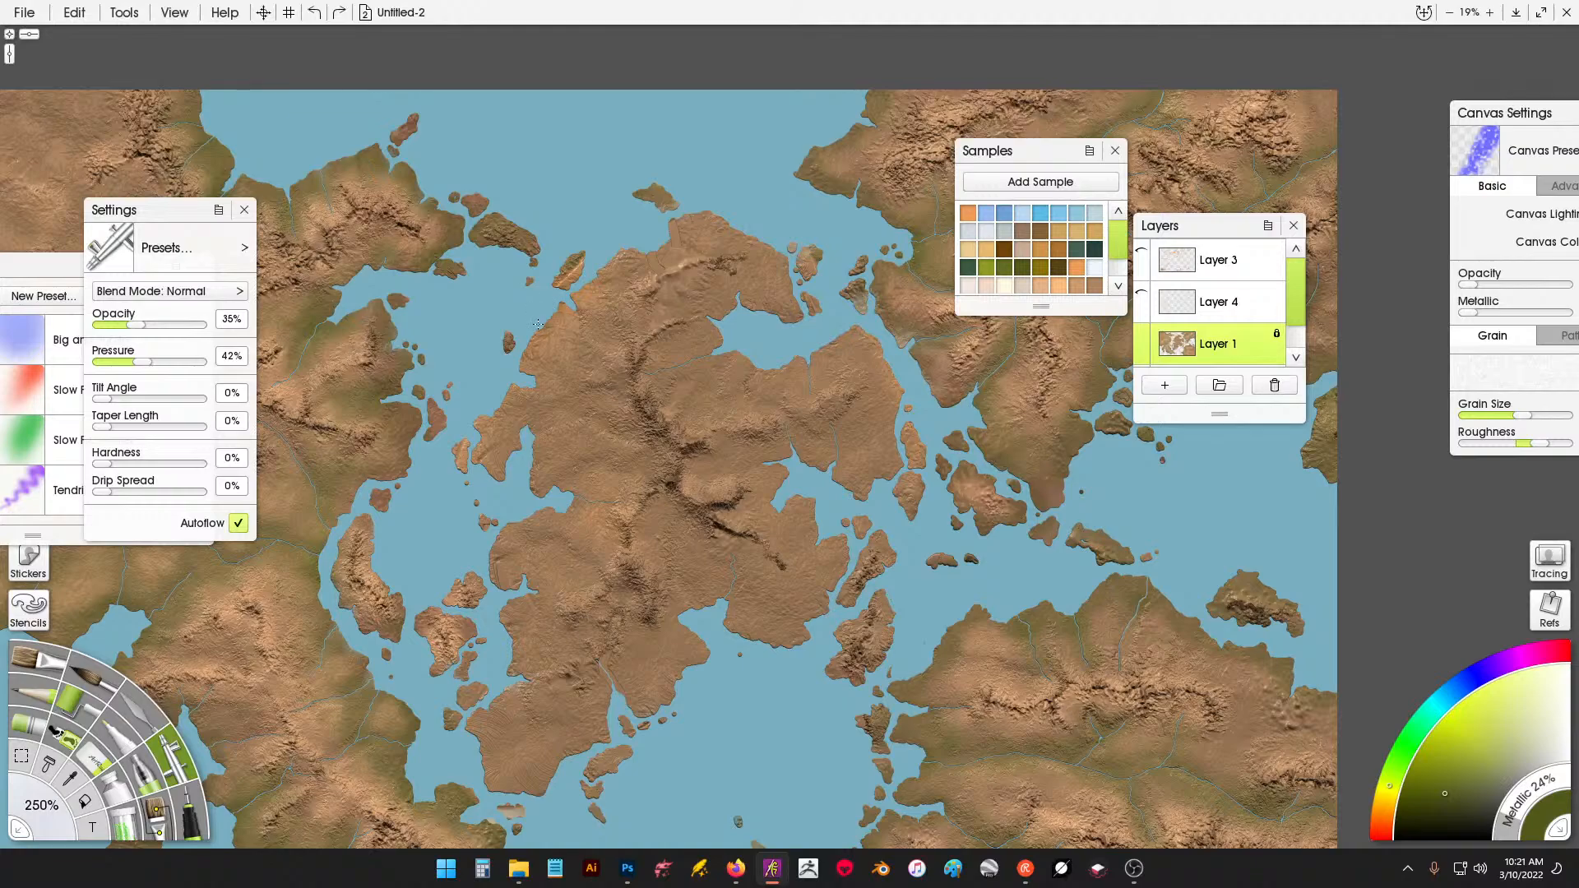
# Airbrush dark olive green along the central continent's coasts and the nearby islands, enlarging the airbrush to 286%.
pyautogui.moveTo(362, 516); pyautogui.dragTo(269, 651)
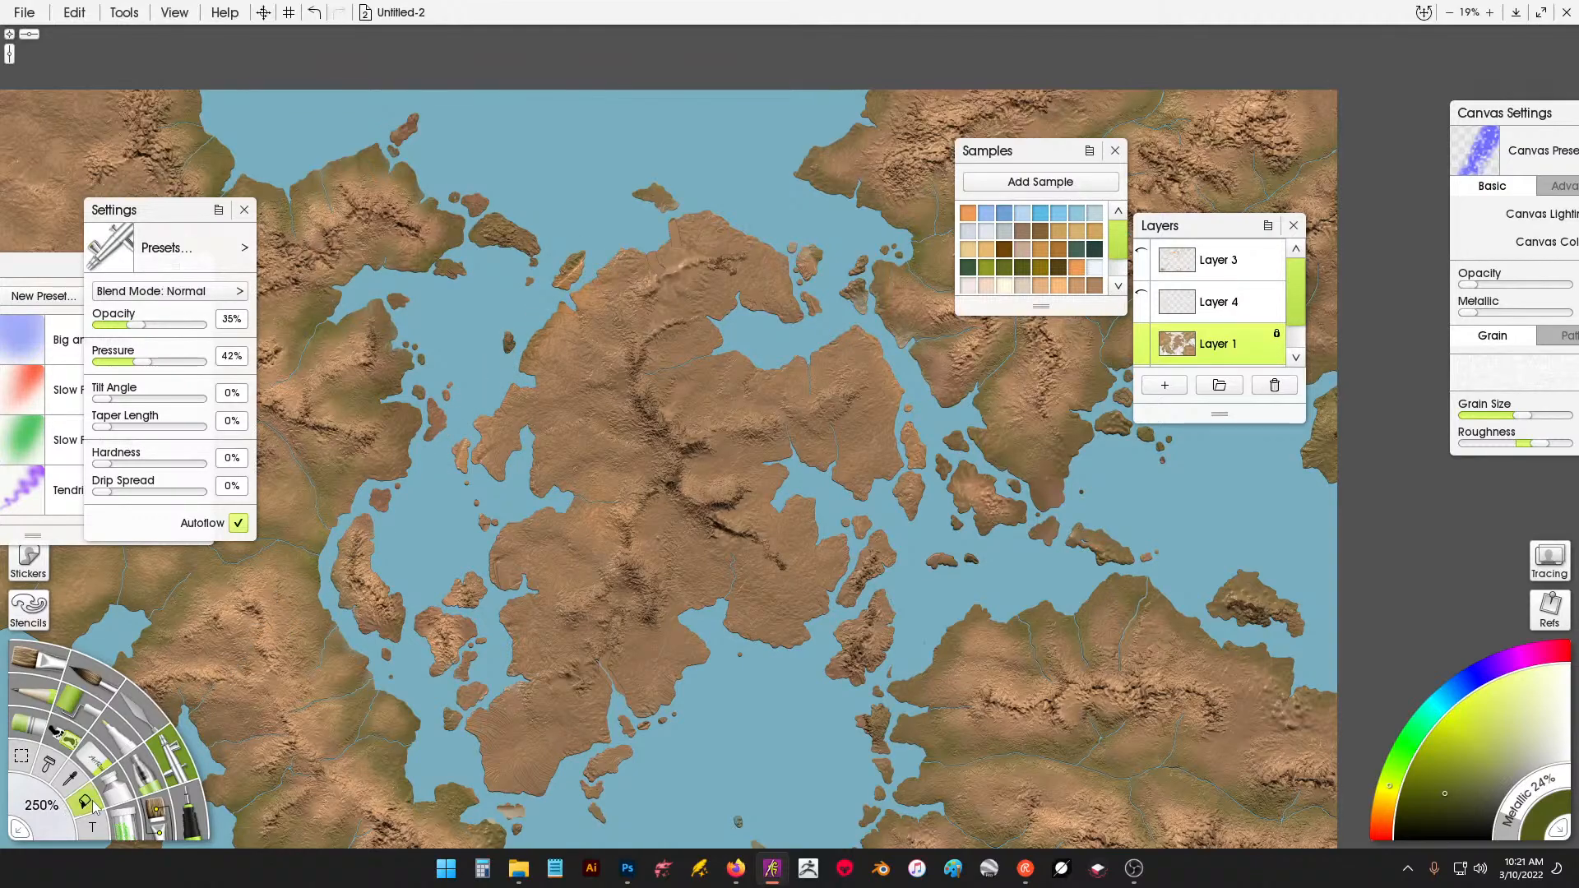
pyautogui.moveTo(51, 814); pyautogui.dragTo(114, 825)
pyautogui.moveTo(494, 397)
pyautogui.mouseDown()
pyautogui.moveTo(470, 452)
pyautogui.moveTo(489, 478)
pyautogui.moveTo(532, 432)
pyautogui.moveTo(527, 489)
pyautogui.moveTo(553, 502)
pyautogui.moveTo(530, 502)
pyautogui.moveTo(481, 567)
pyautogui.moveTo(519, 591)
pyautogui.moveTo(460, 620)
pyautogui.moveTo(390, 563)
pyautogui.mouseUp()
pyautogui.moveTo(500, 686)
pyautogui.mouseDown()
pyautogui.moveTo(721, 602)
pyautogui.moveTo(749, 566)
pyautogui.moveTo(742, 645)
pyautogui.moveTo(782, 650)
pyautogui.moveTo(848, 566)
pyautogui.moveTo(811, 497)
pyautogui.moveTo(786, 505)
pyautogui.moveTo(787, 444)
pyautogui.moveTo(880, 487)
pyautogui.moveTo(908, 463)
pyautogui.moveTo(905, 375)
pyautogui.moveTo(880, 329)
pyautogui.moveTo(840, 330)
pyautogui.moveTo(810, 366)
pyautogui.moveTo(694, 365)
pyautogui.moveTo(735, 321)
pyautogui.moveTo(727, 305)
pyautogui.moveTo(809, 303)
pyautogui.moveTo(777, 242)
pyautogui.moveTo(741, 215)
pyautogui.moveTo(684, 213)
pyautogui.moveTo(600, 268)
pyautogui.moveTo(503, 401)
pyautogui.mouseUp()
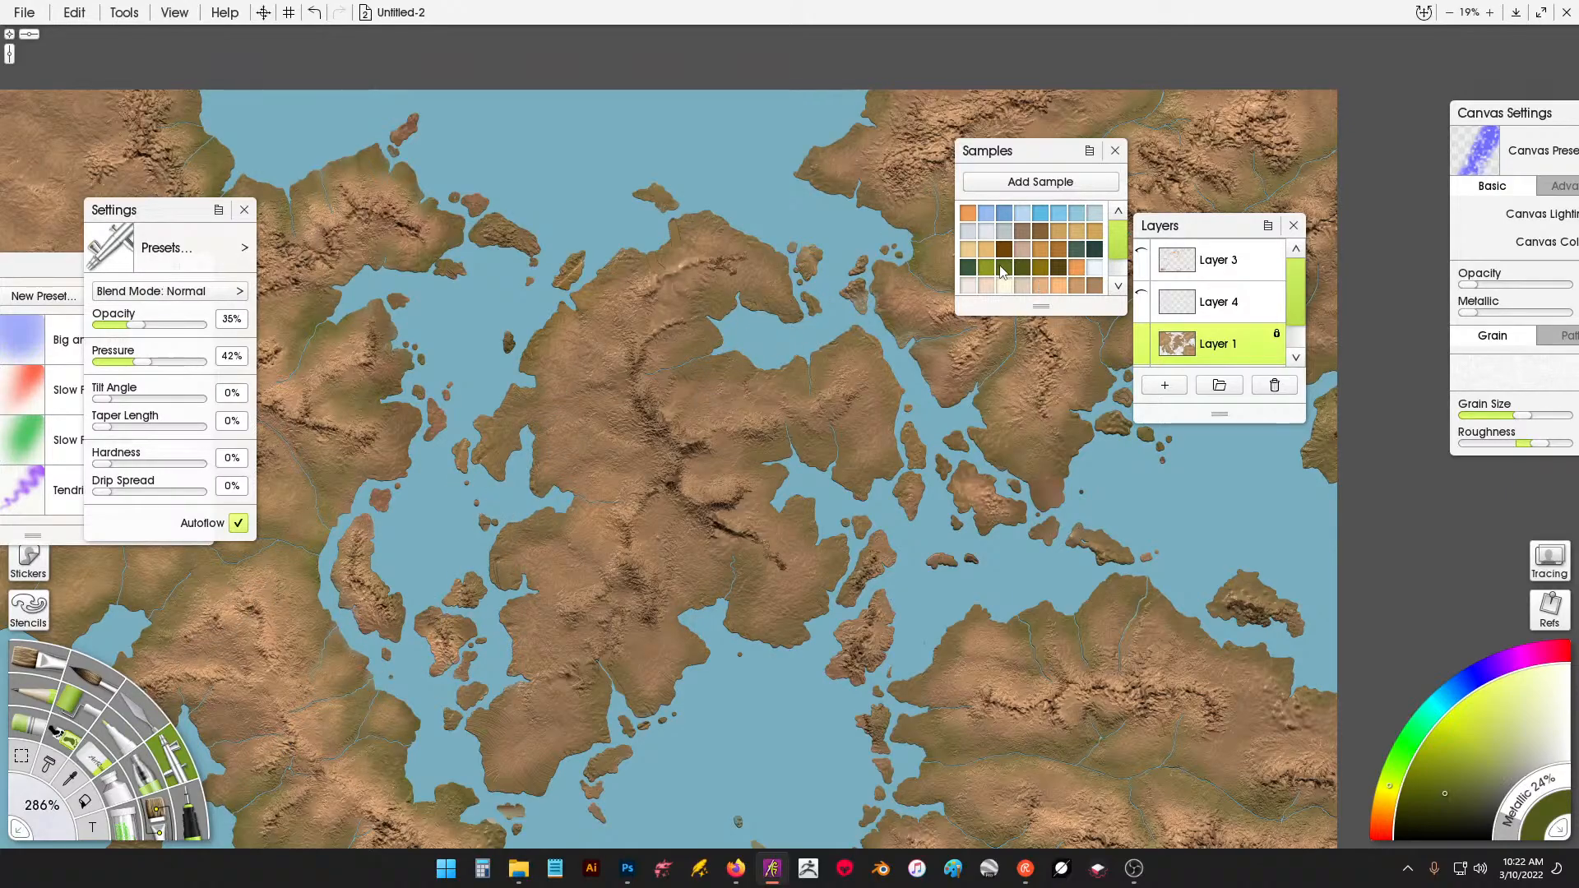
# Try a slightly lighter olive, undo it, and airbrush dark green around the continent's northeastern bay.
pyautogui.click(1007, 273)
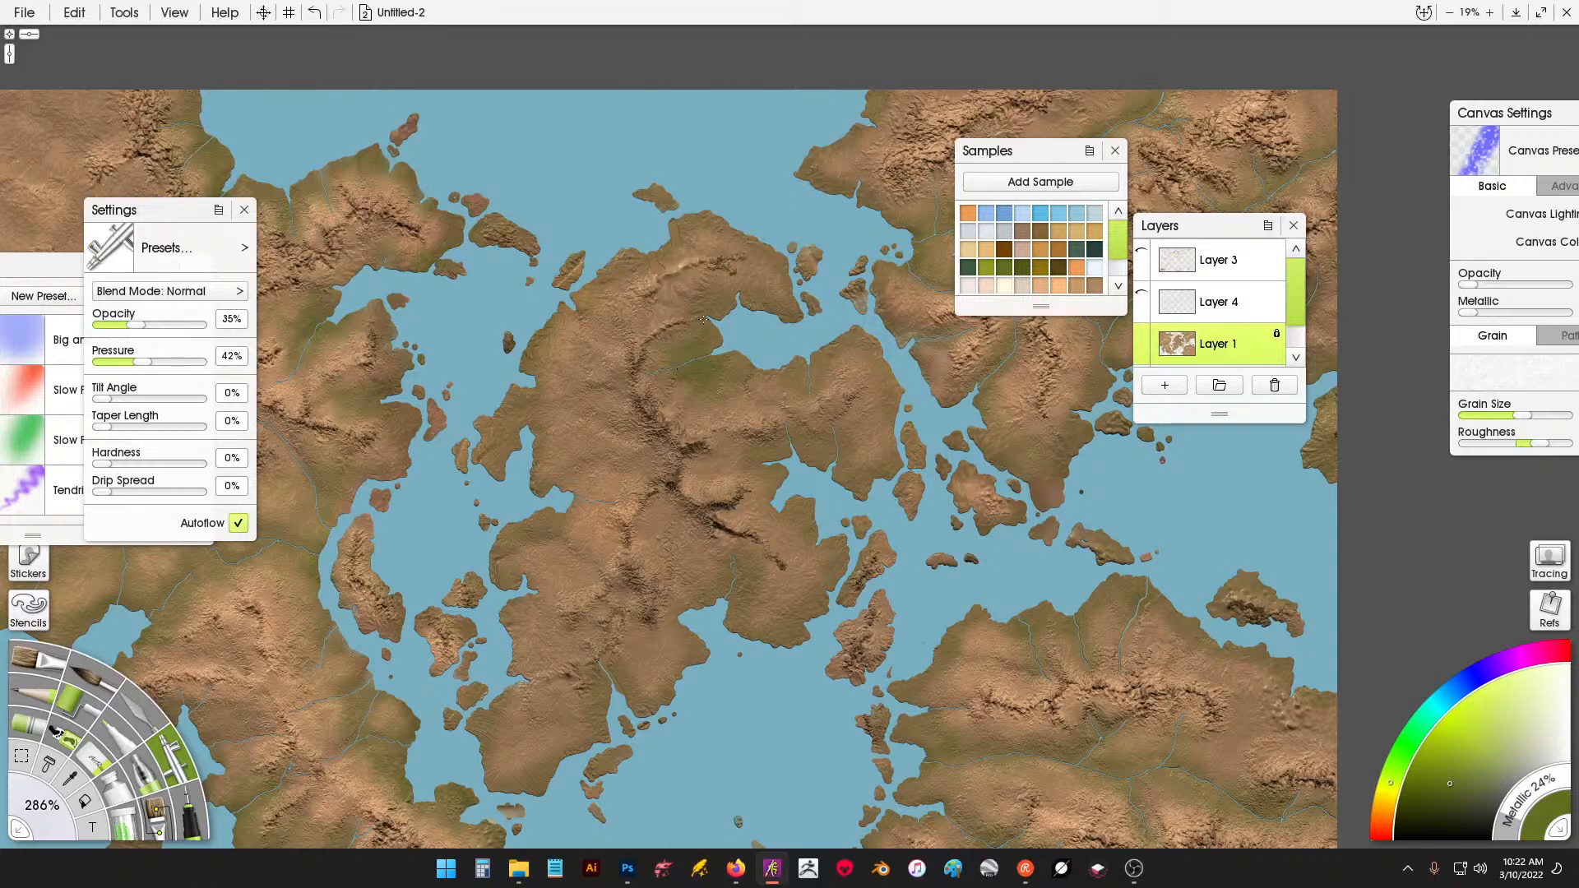
pyautogui.hotkey('ctrl', 'z')
pyautogui.click(976, 269)
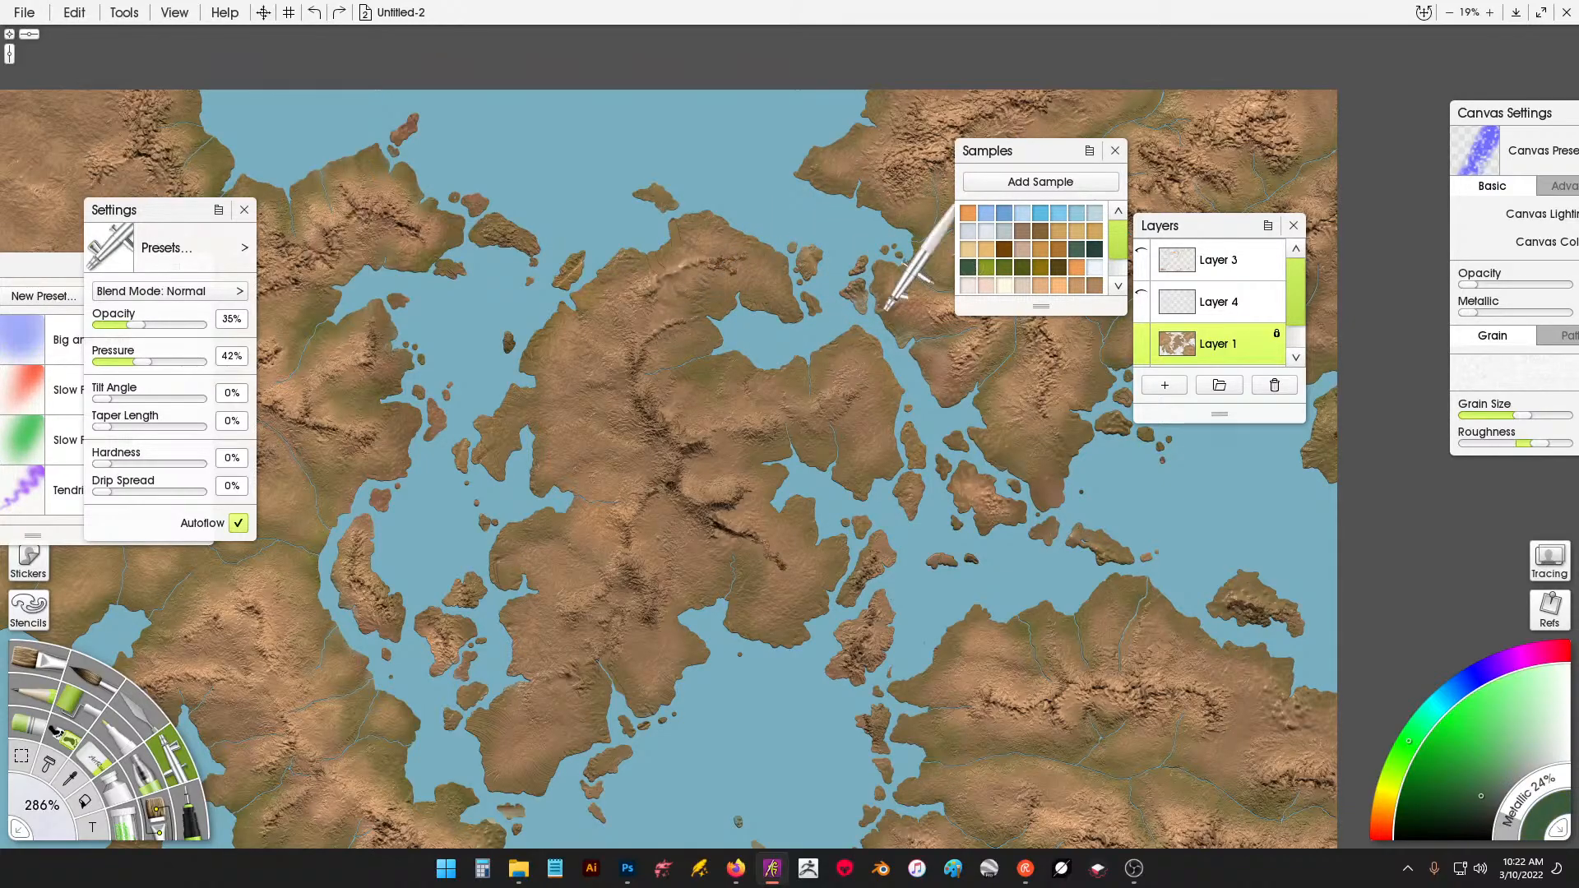
pyautogui.moveTo(729, 348)
pyautogui.mouseDown()
pyautogui.moveTo(765, 353)
pyautogui.moveTo(835, 317)
pyautogui.mouseUp()
# Airbrush more dark olive green along the continent's northeastern and eastern coasts and inlets.
pyautogui.click(1023, 264)
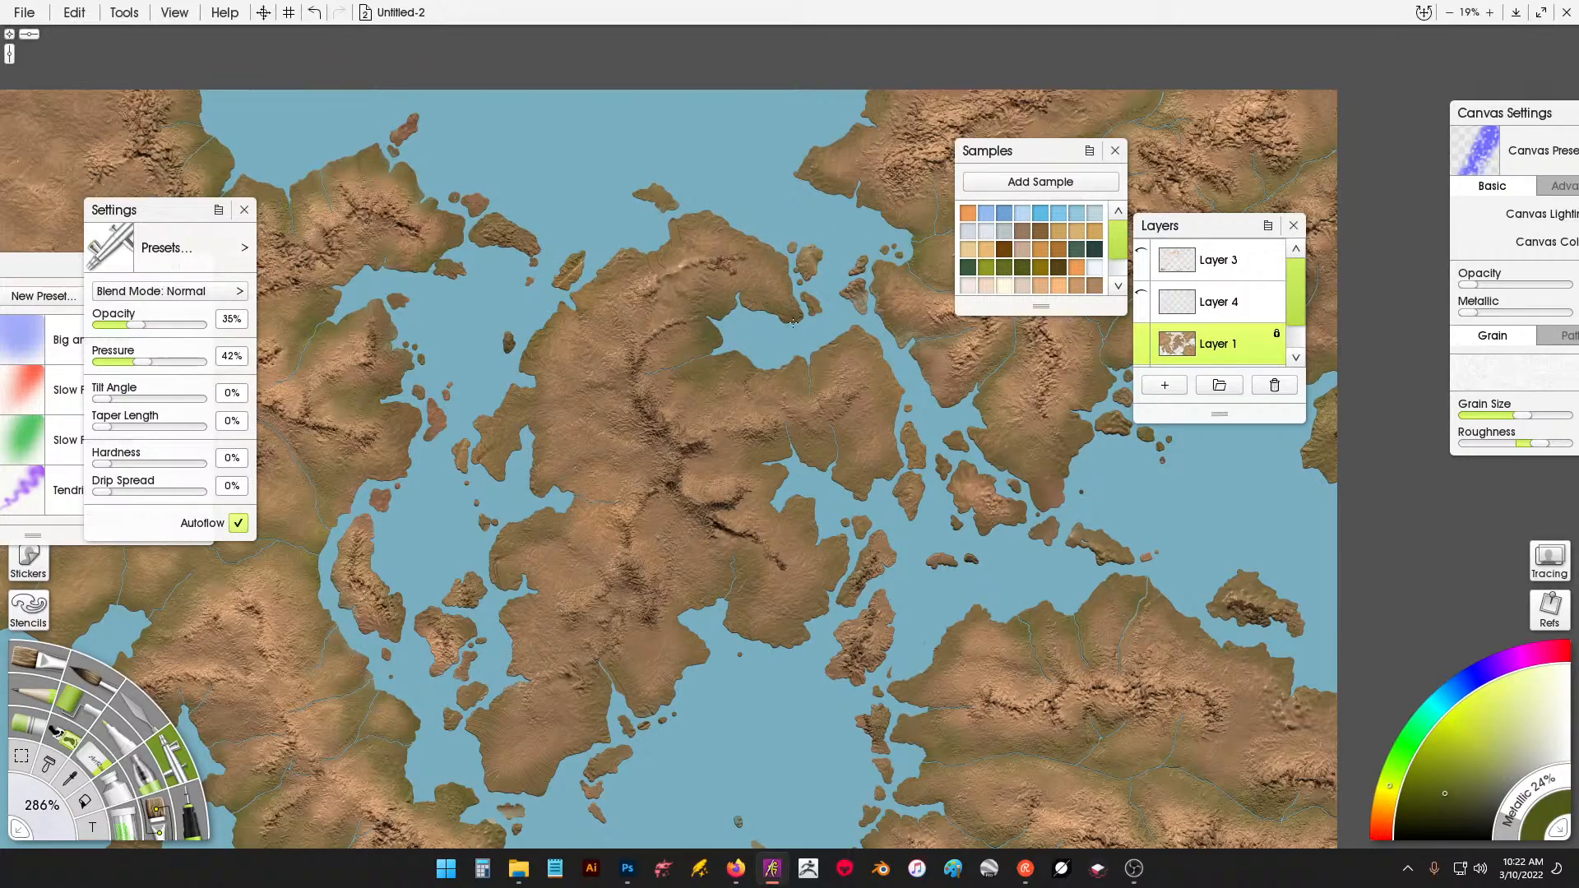
pyautogui.moveTo(811, 345); pyautogui.dragTo(823, 354)
pyautogui.moveTo(825, 473)
pyautogui.mouseDown()
pyautogui.moveTo(779, 479)
pyautogui.moveTo(796, 494)
pyautogui.mouseUp()
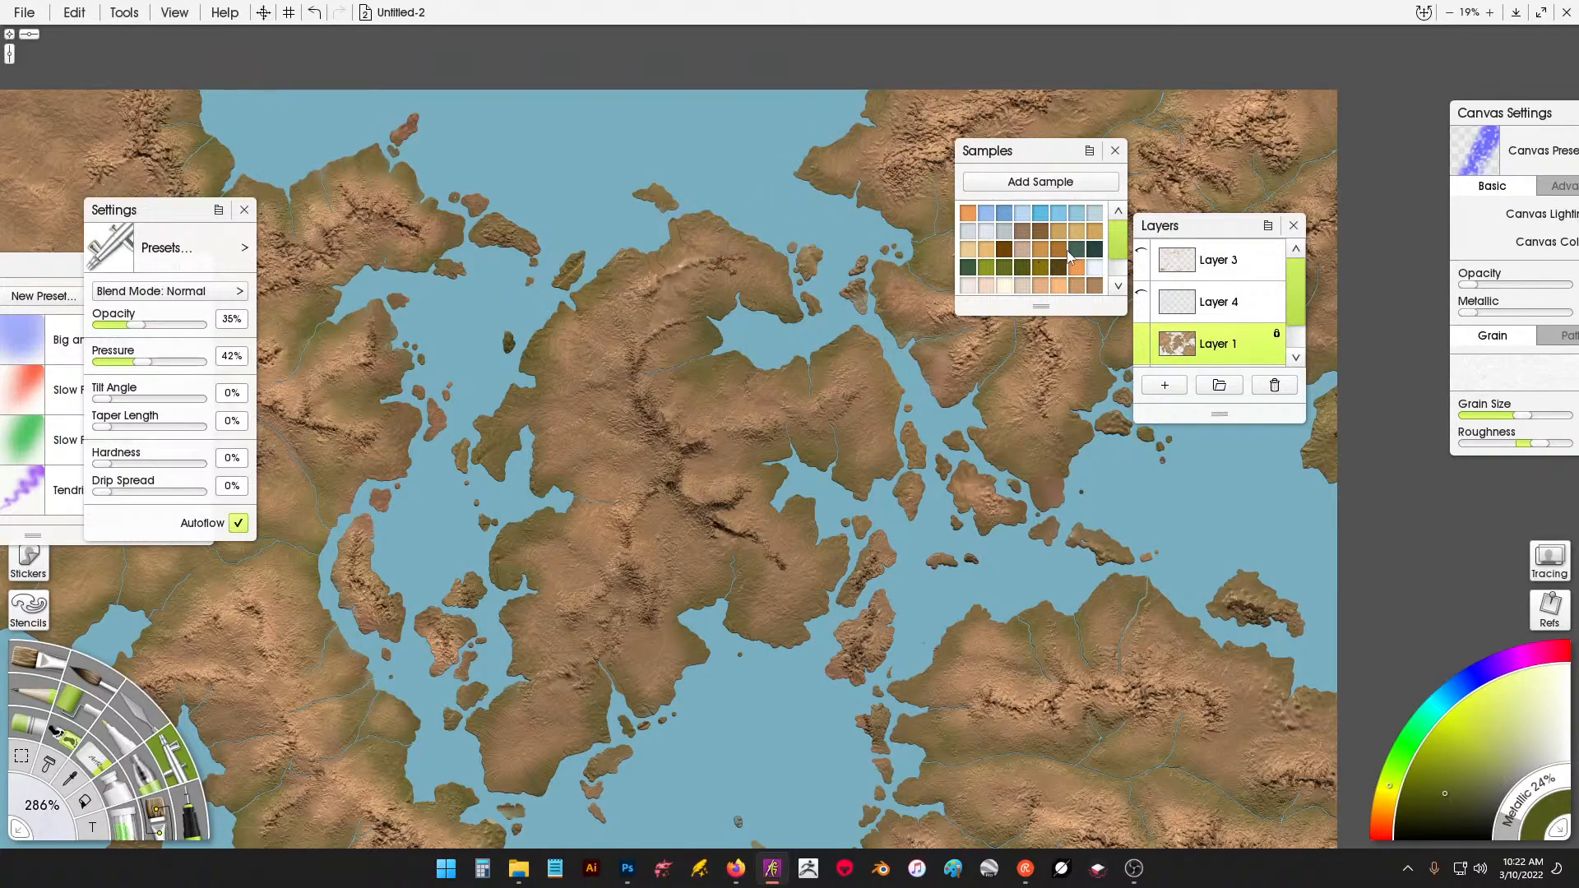
# Undo a trial stroke and airbrush olive green over the continent's interior lowlands between the ridges.
pyautogui.click(1055, 288)
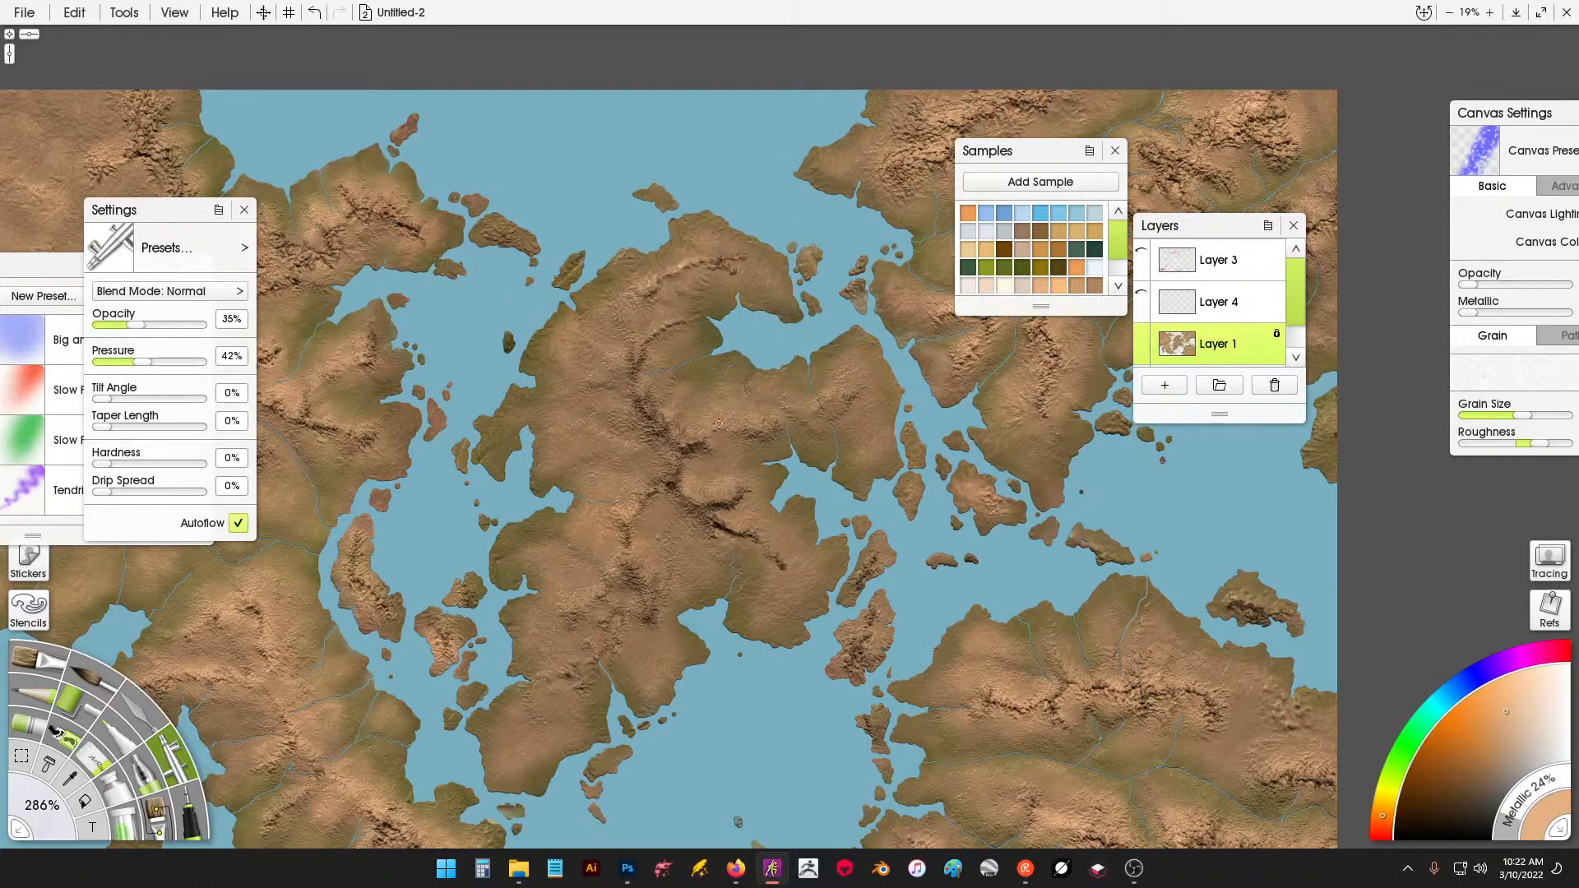
pyautogui.hotkey('ctrl', 'z')
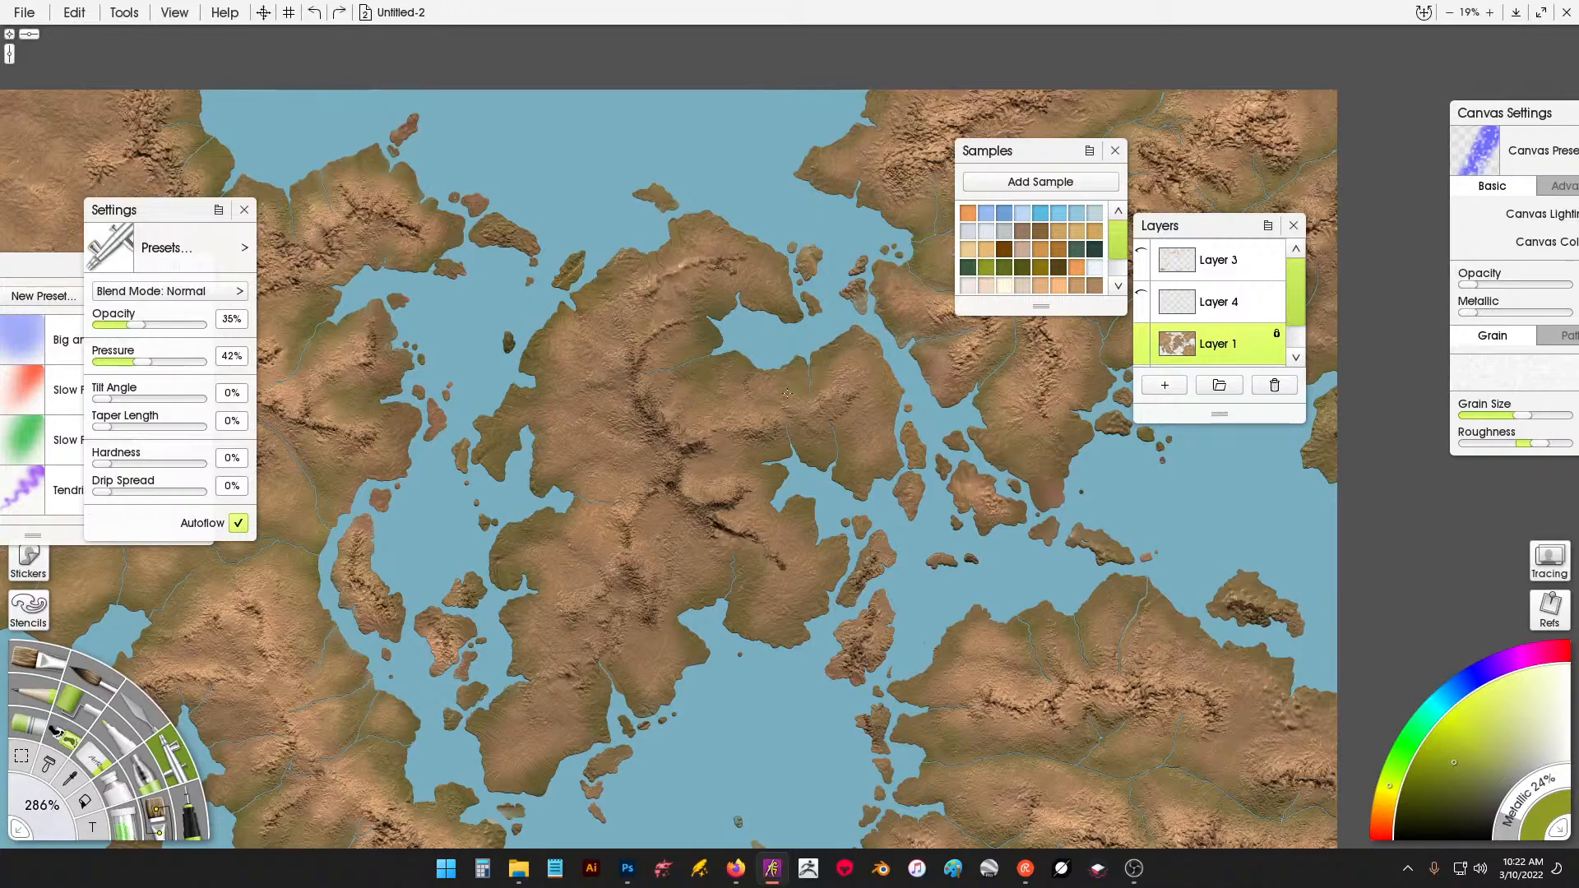
pyautogui.click(981, 272)
pyautogui.click(1003, 269)
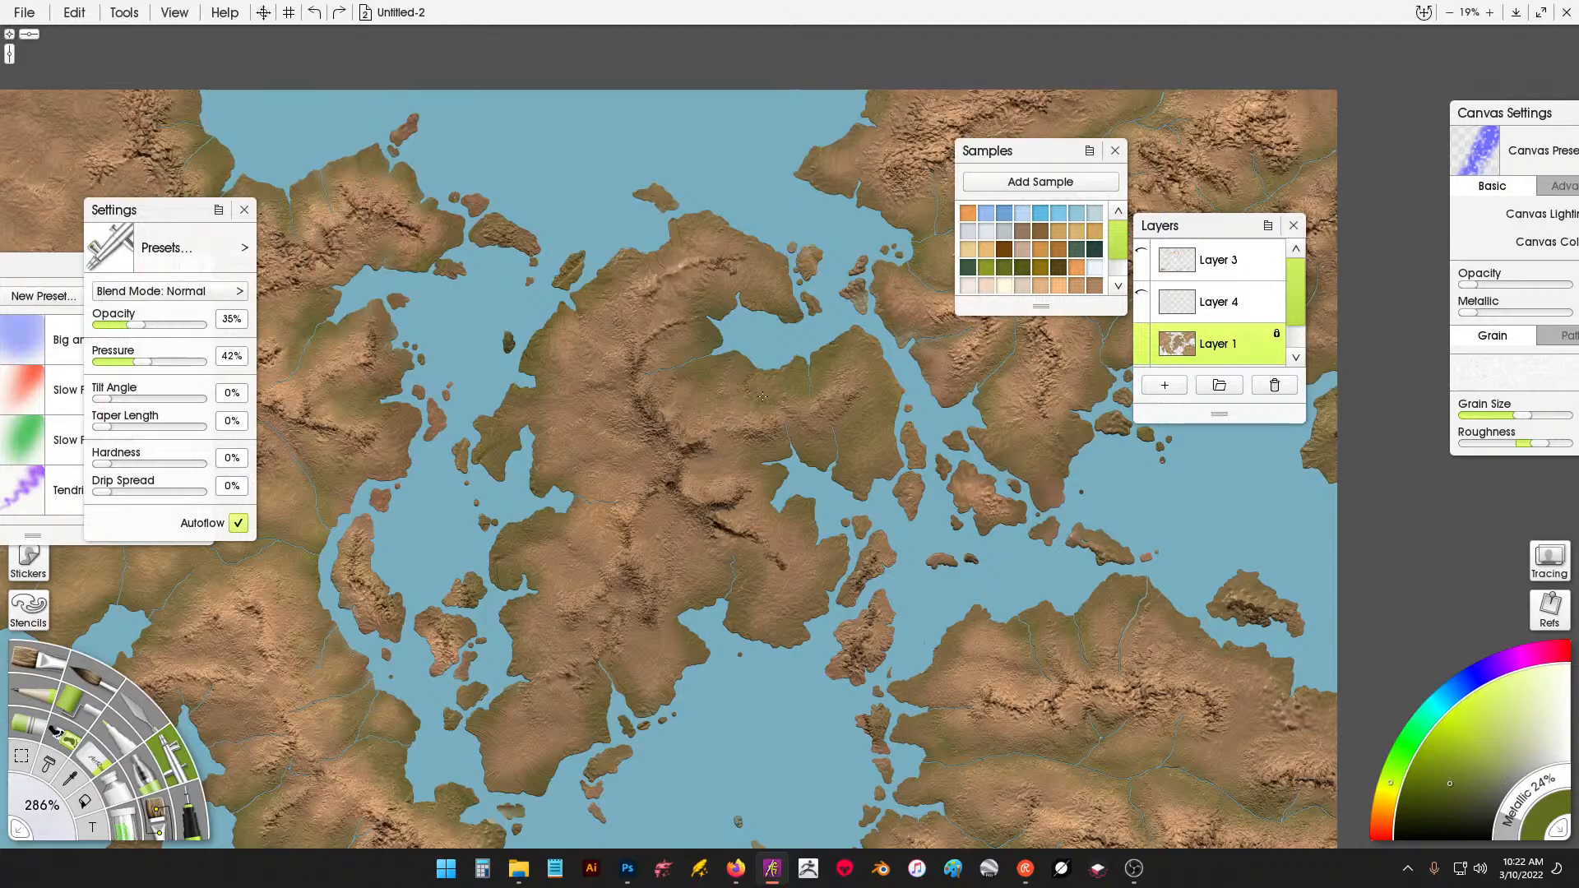
pyautogui.moveTo(733, 439); pyautogui.dragTo(735, 442)
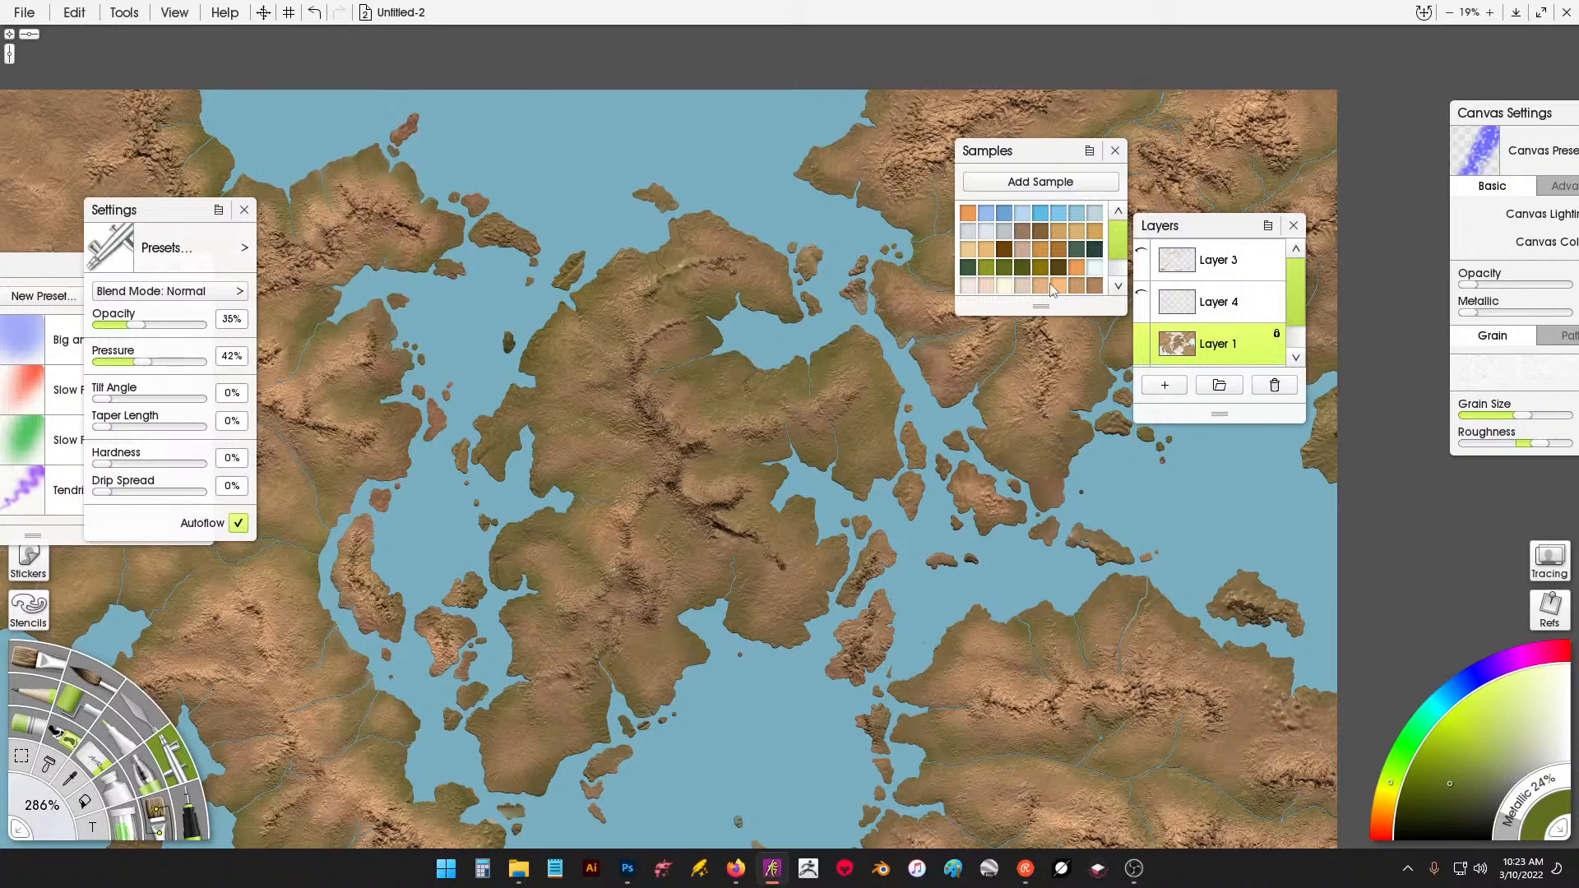
# Airbrush light tan over the central continent's interior, blending it around the ridges and across the eastern and southern lowlands.
pyautogui.click(1051, 284)
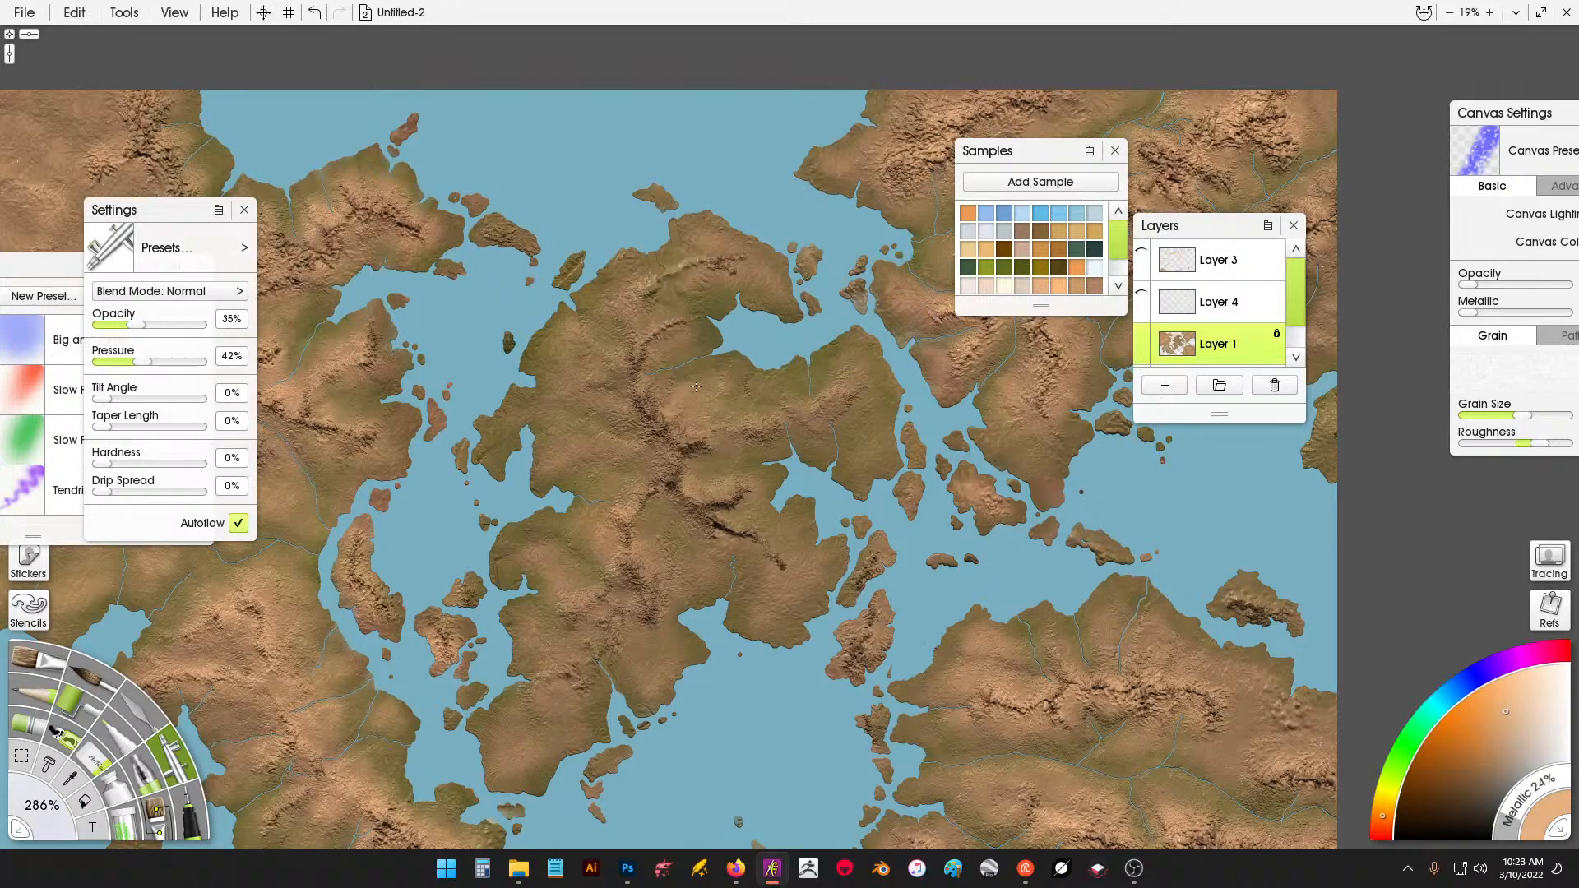
pyautogui.moveTo(696, 387)
pyautogui.mouseDown()
pyautogui.moveTo(735, 421)
pyautogui.moveTo(775, 390)
pyautogui.moveTo(828, 429)
pyautogui.moveTo(827, 381)
pyautogui.moveTo(851, 359)
pyautogui.moveTo(868, 401)
pyautogui.moveTo(870, 440)
pyautogui.mouseUp()
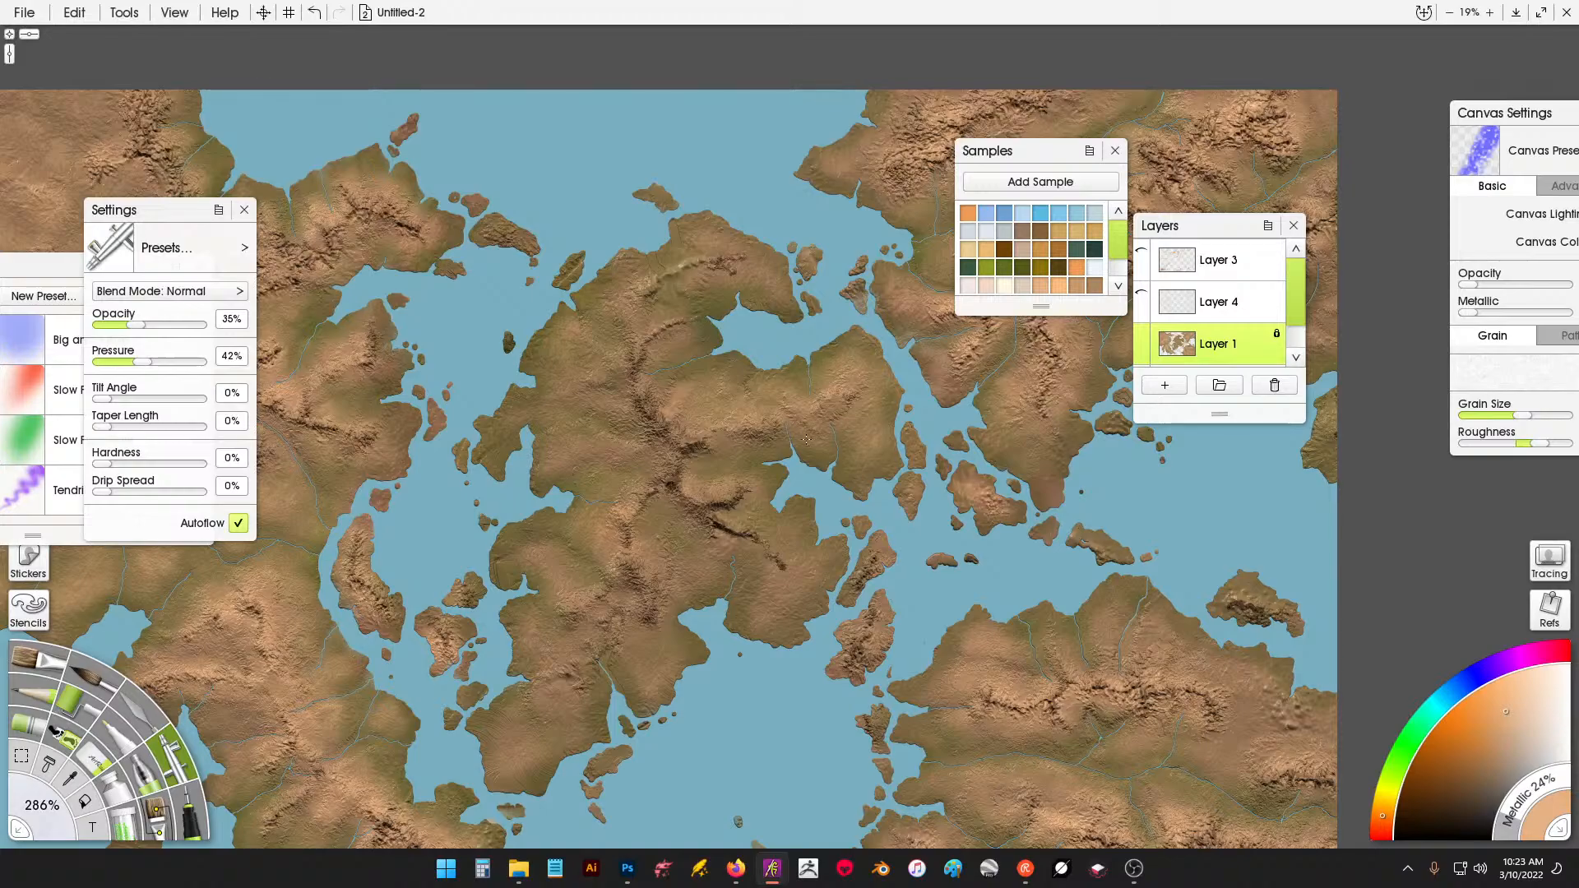
pyautogui.moveTo(725, 445)
pyautogui.mouseDown()
pyautogui.moveTo(726, 478)
pyautogui.moveTo(760, 524)
pyautogui.mouseUp()
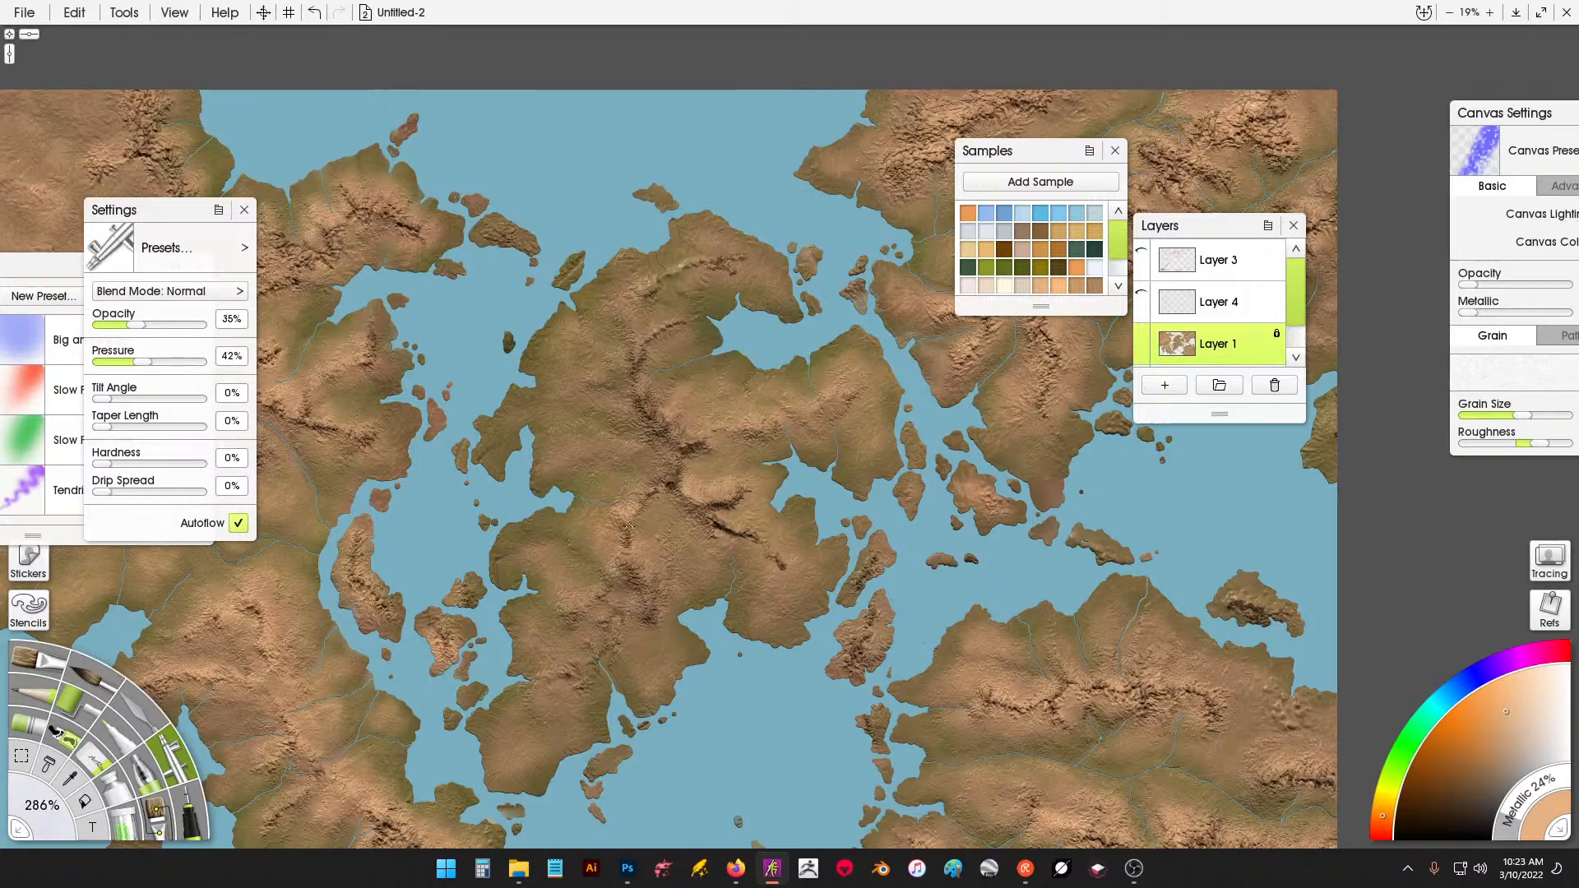
pyautogui.moveTo(629, 526)
pyautogui.mouseDown()
pyautogui.moveTo(497, 554)
pyautogui.moveTo(547, 546)
pyautogui.mouseUp()
pyautogui.moveTo(601, 601); pyautogui.dragTo(553, 661)
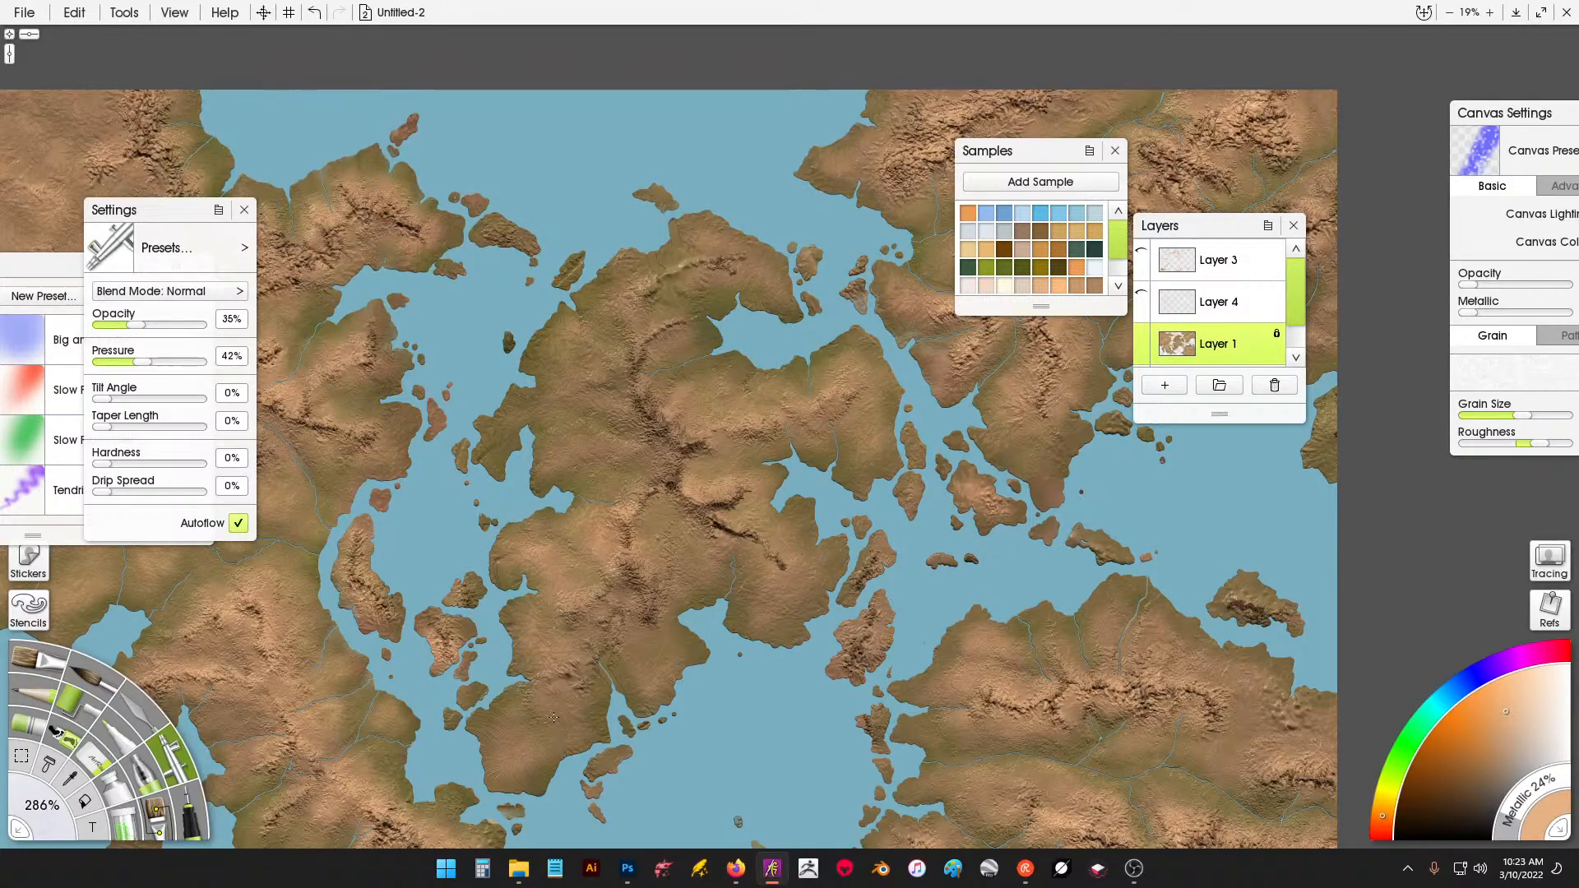
pyautogui.moveTo(554, 717)
pyautogui.mouseDown()
pyautogui.moveTo(720, 560)
pyautogui.moveTo(744, 606)
pyautogui.mouseUp()
pyautogui.moveTo(809, 511)
pyautogui.mouseDown()
pyautogui.moveTo(648, 465)
pyautogui.moveTo(611, 464)
pyautogui.moveTo(574, 495)
pyautogui.moveTo(591, 433)
pyautogui.moveTo(564, 437)
pyautogui.moveTo(609, 402)
pyautogui.moveTo(582, 379)
pyautogui.moveTo(578, 410)
pyautogui.moveTo(545, 400)
pyautogui.moveTo(504, 443)
pyautogui.moveTo(574, 365)
pyautogui.moveTo(635, 357)
pyautogui.moveTo(711, 289)
pyautogui.moveTo(643, 311)
pyautogui.moveTo(660, 370)
pyautogui.moveTo(614, 352)
pyautogui.moveTo(636, 419)
pyautogui.moveTo(690, 331)
pyautogui.moveTo(736, 397)
pyautogui.moveTo(771, 418)
pyautogui.moveTo(863, 402)
pyautogui.moveTo(873, 442)
pyautogui.moveTo(832, 433)
pyautogui.moveTo(855, 447)
pyautogui.moveTo(824, 412)
pyautogui.mouseUp()
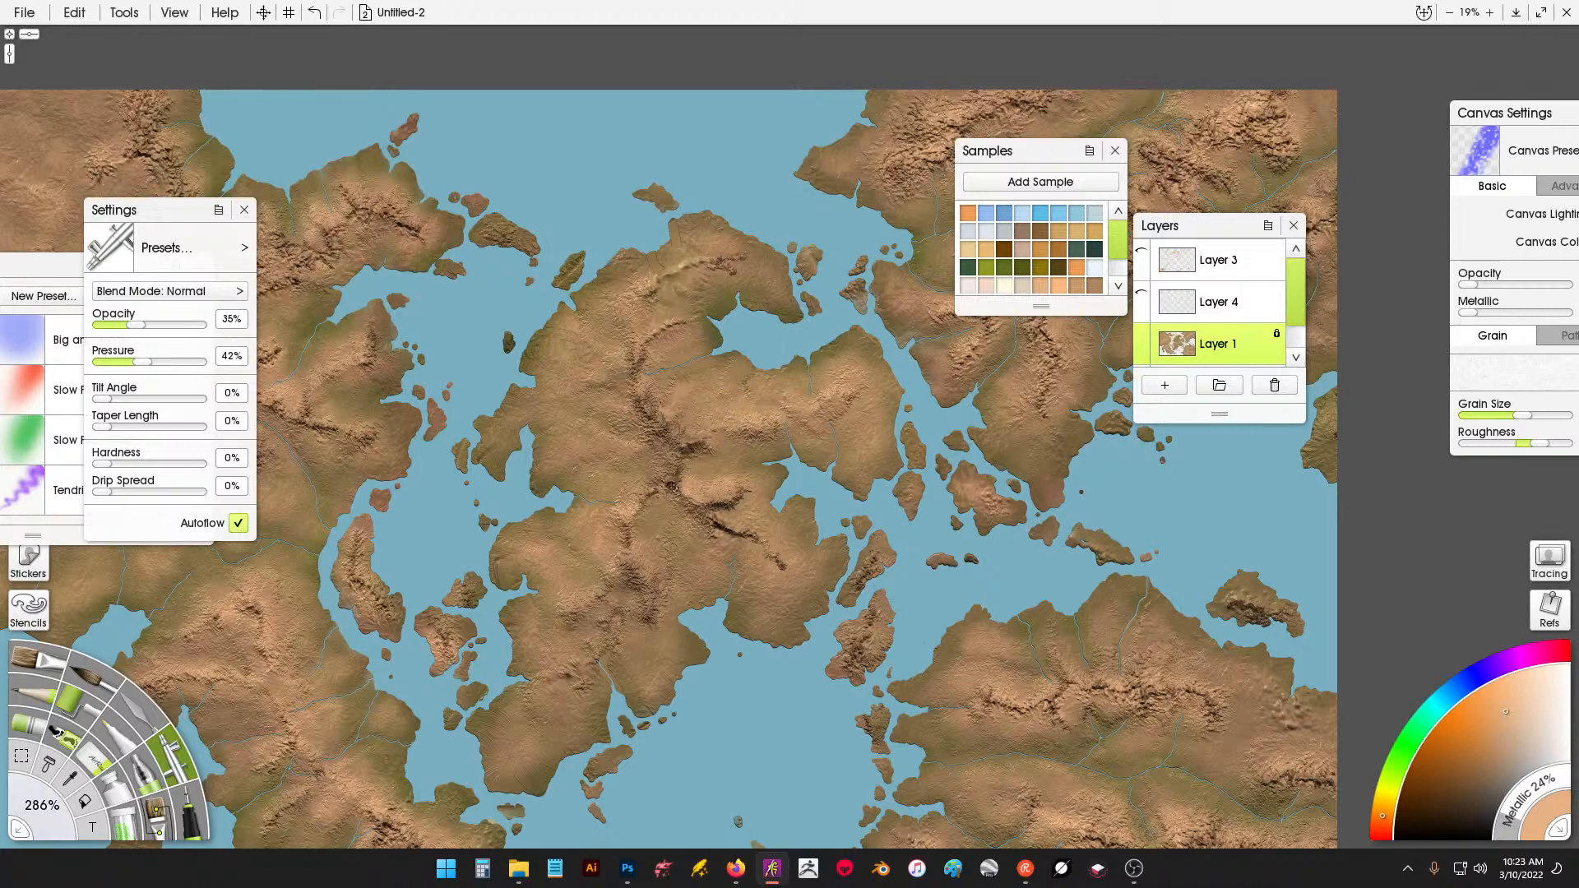
pyautogui.moveTo(673, 487)
pyautogui.mouseDown()
pyautogui.moveTo(645, 515)
pyautogui.moveTo(643, 563)
pyautogui.moveTo(590, 582)
pyautogui.moveTo(648, 548)
pyautogui.moveTo(659, 493)
pyautogui.moveTo(723, 552)
pyautogui.moveTo(787, 542)
pyautogui.moveTo(694, 447)
pyautogui.mouseUp()
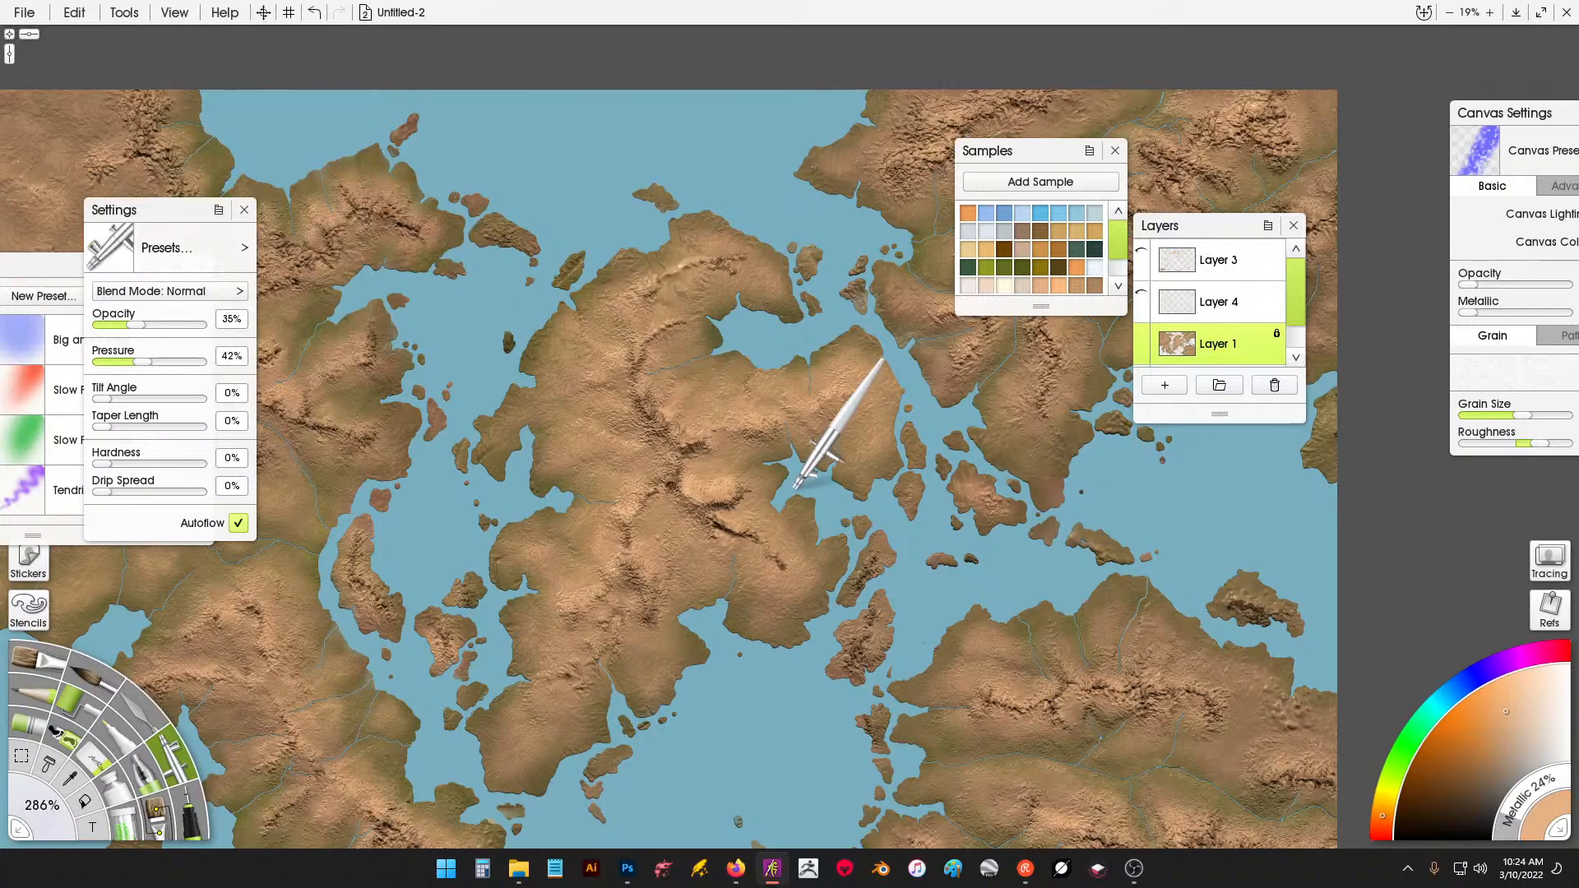
# Airbrush light tan over the western continent's highlands and river valleys, and undo the last stroke.
pyautogui.scroll(-4, 794, 487)
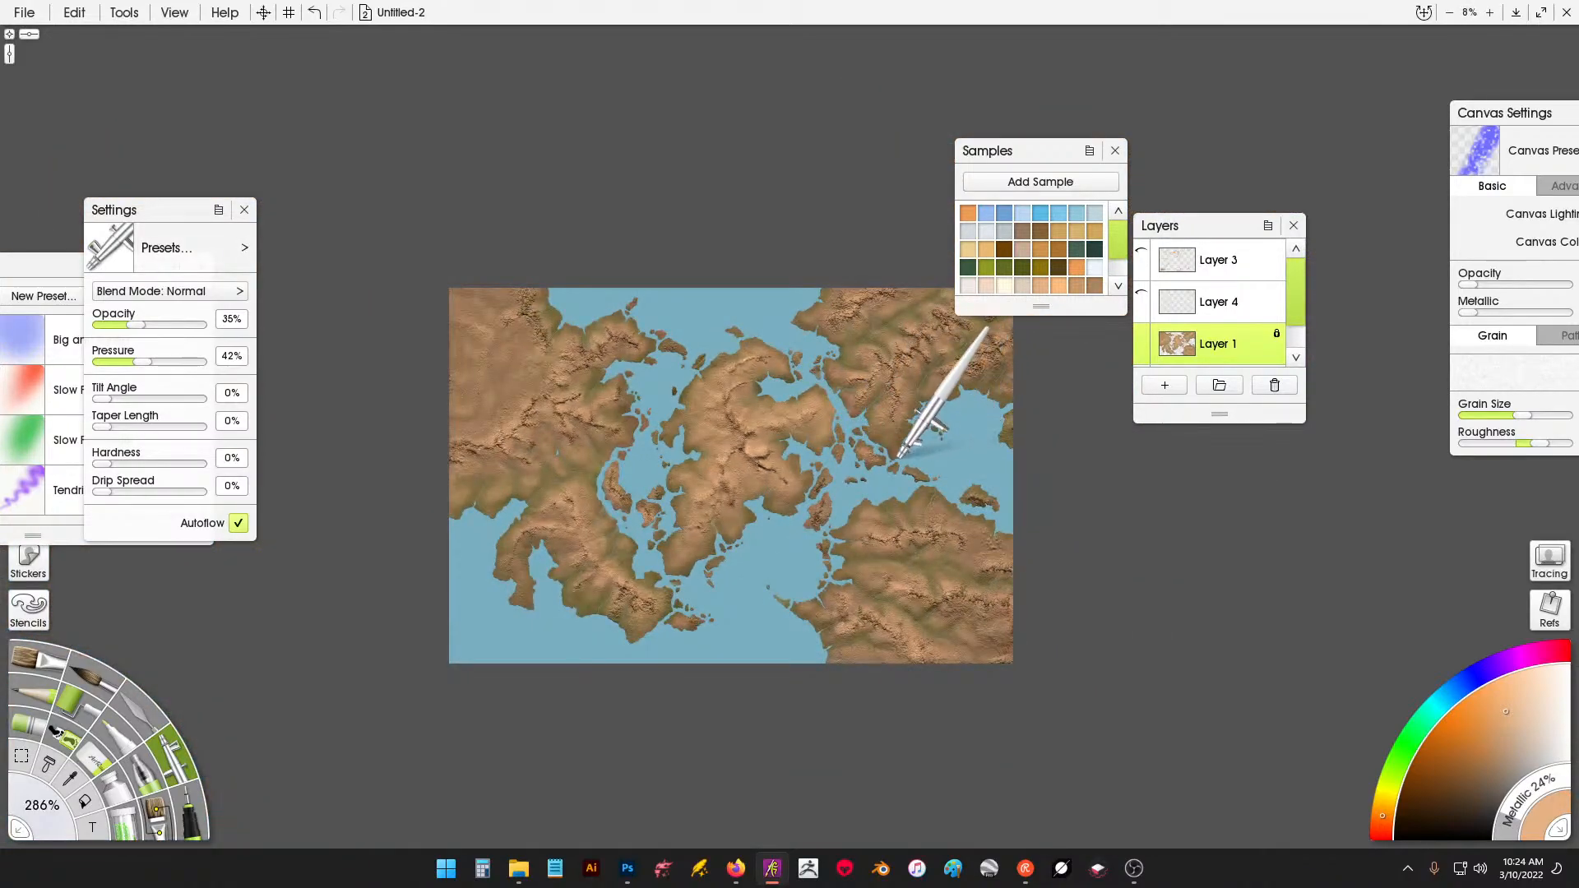
pyautogui.scroll(5, 796, 395)
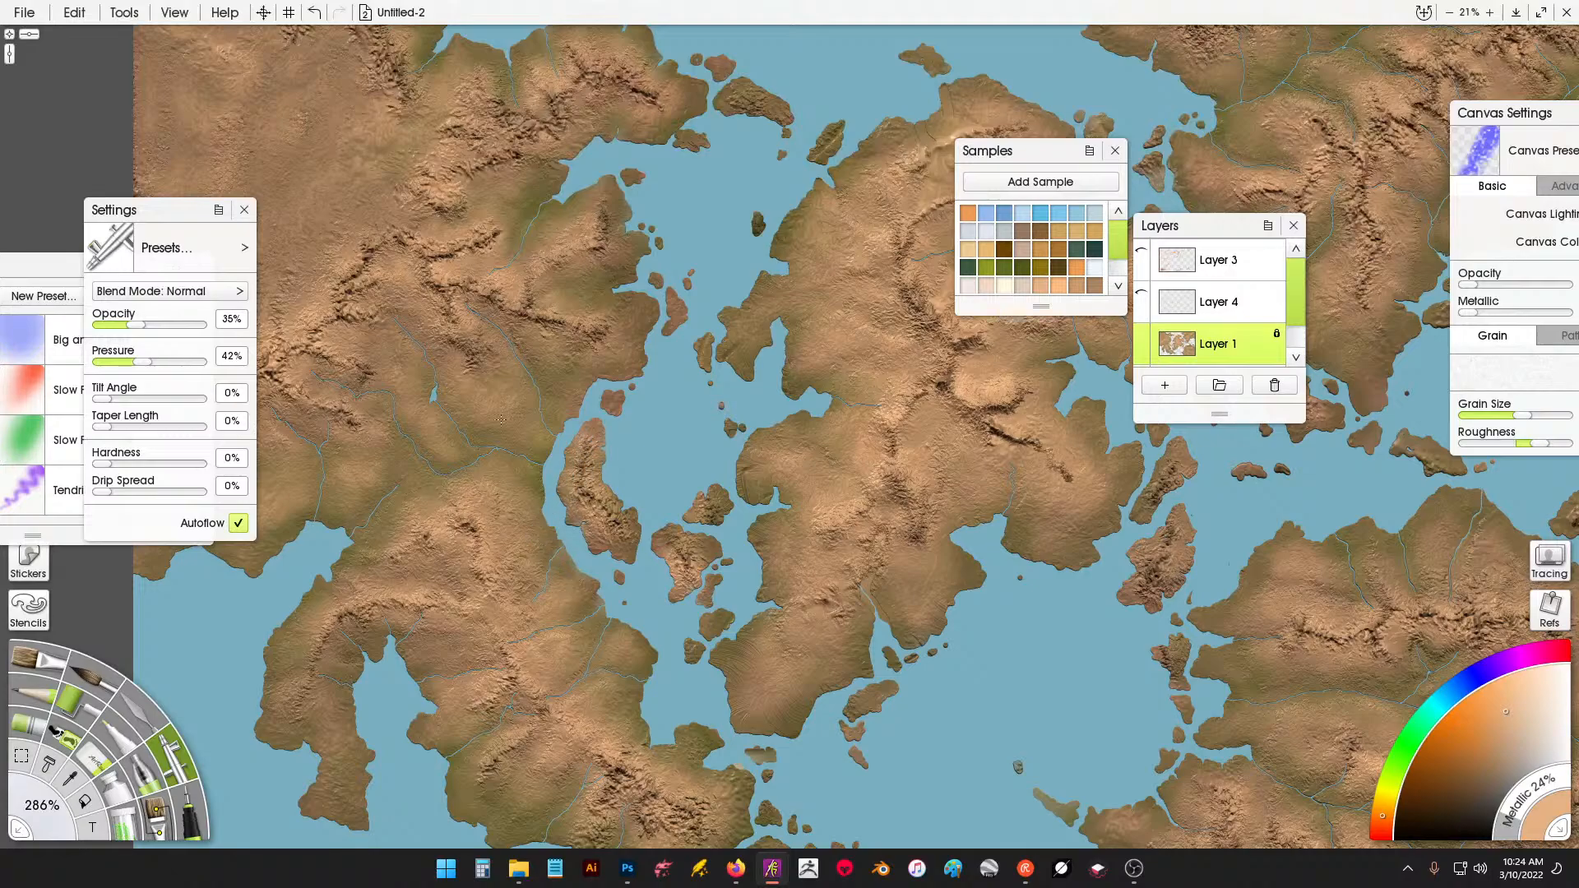
pyautogui.moveTo(483, 287); pyautogui.dragTo(689, 297)
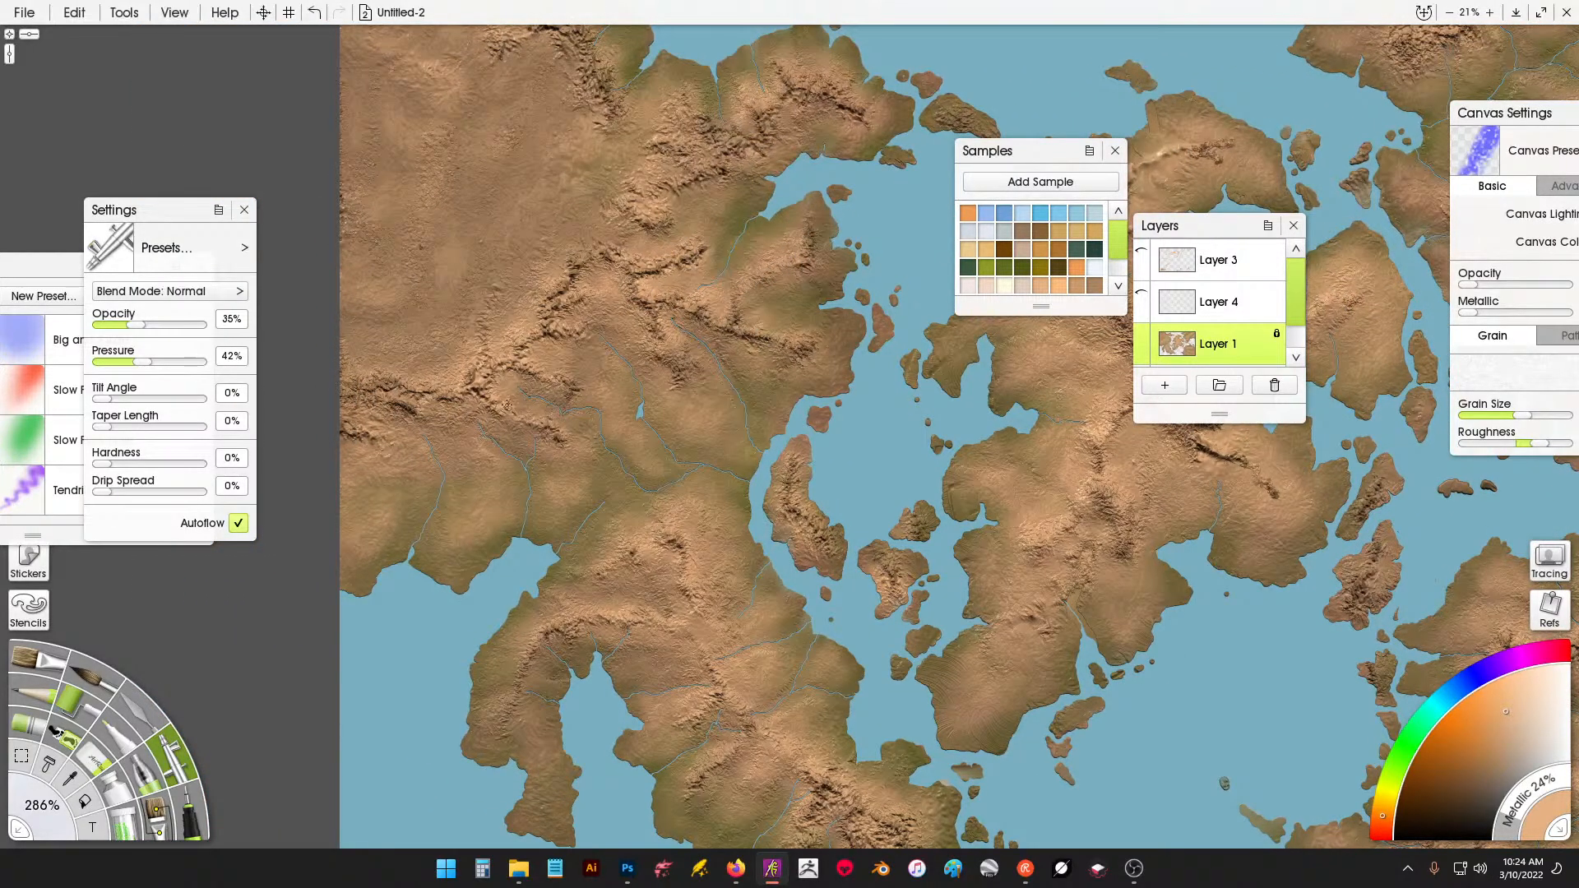
pyautogui.moveTo(785, 322); pyautogui.dragTo(813, 278)
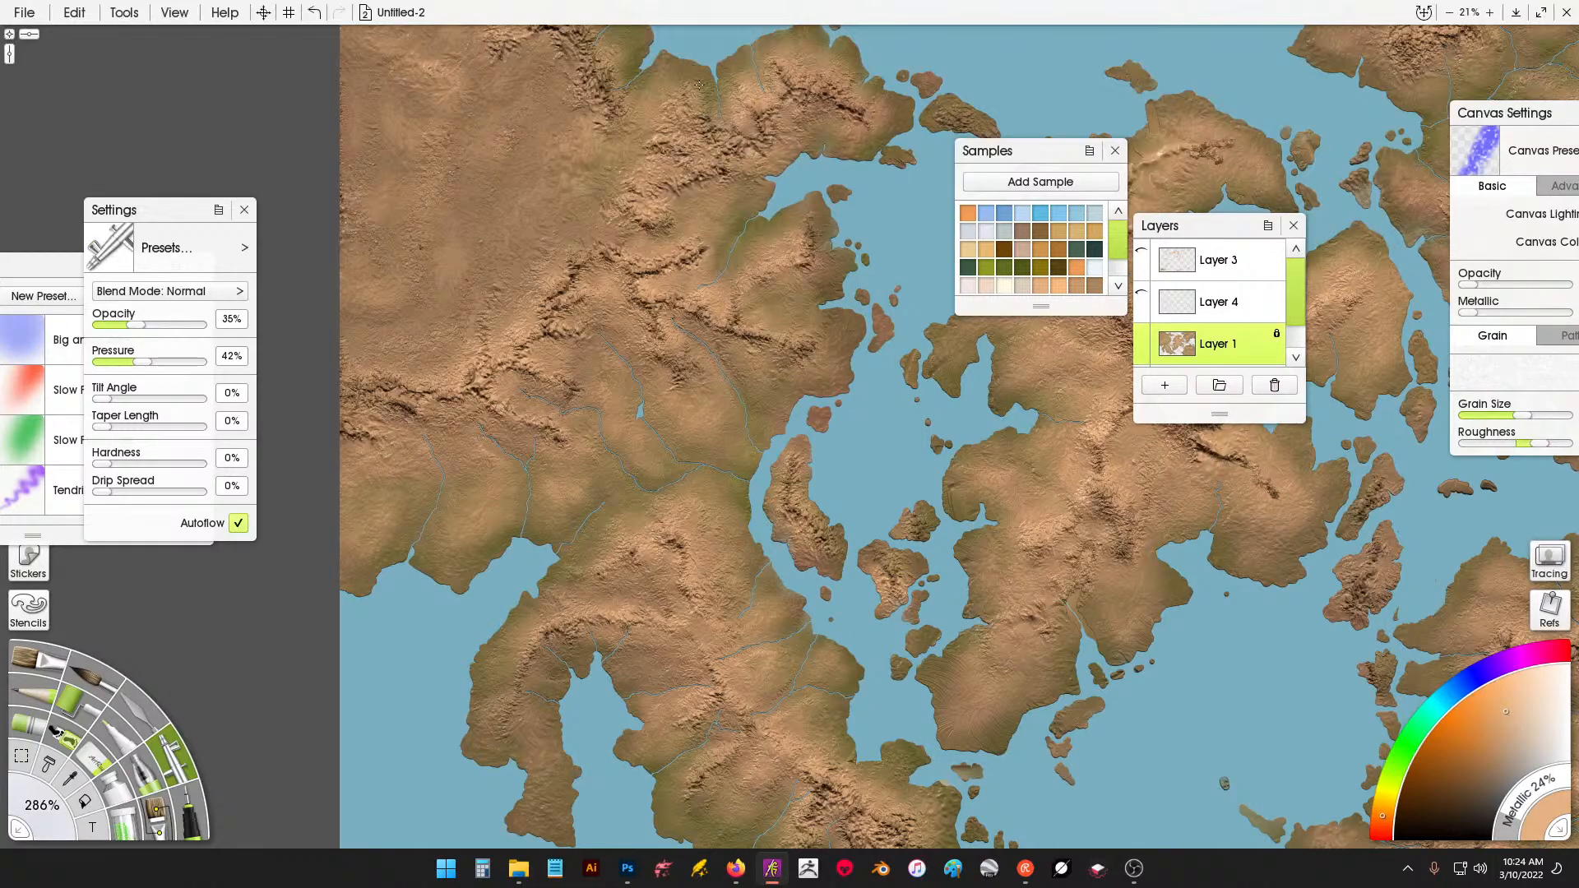
pyautogui.moveTo(684, 535); pyautogui.dragTo(624, 411)
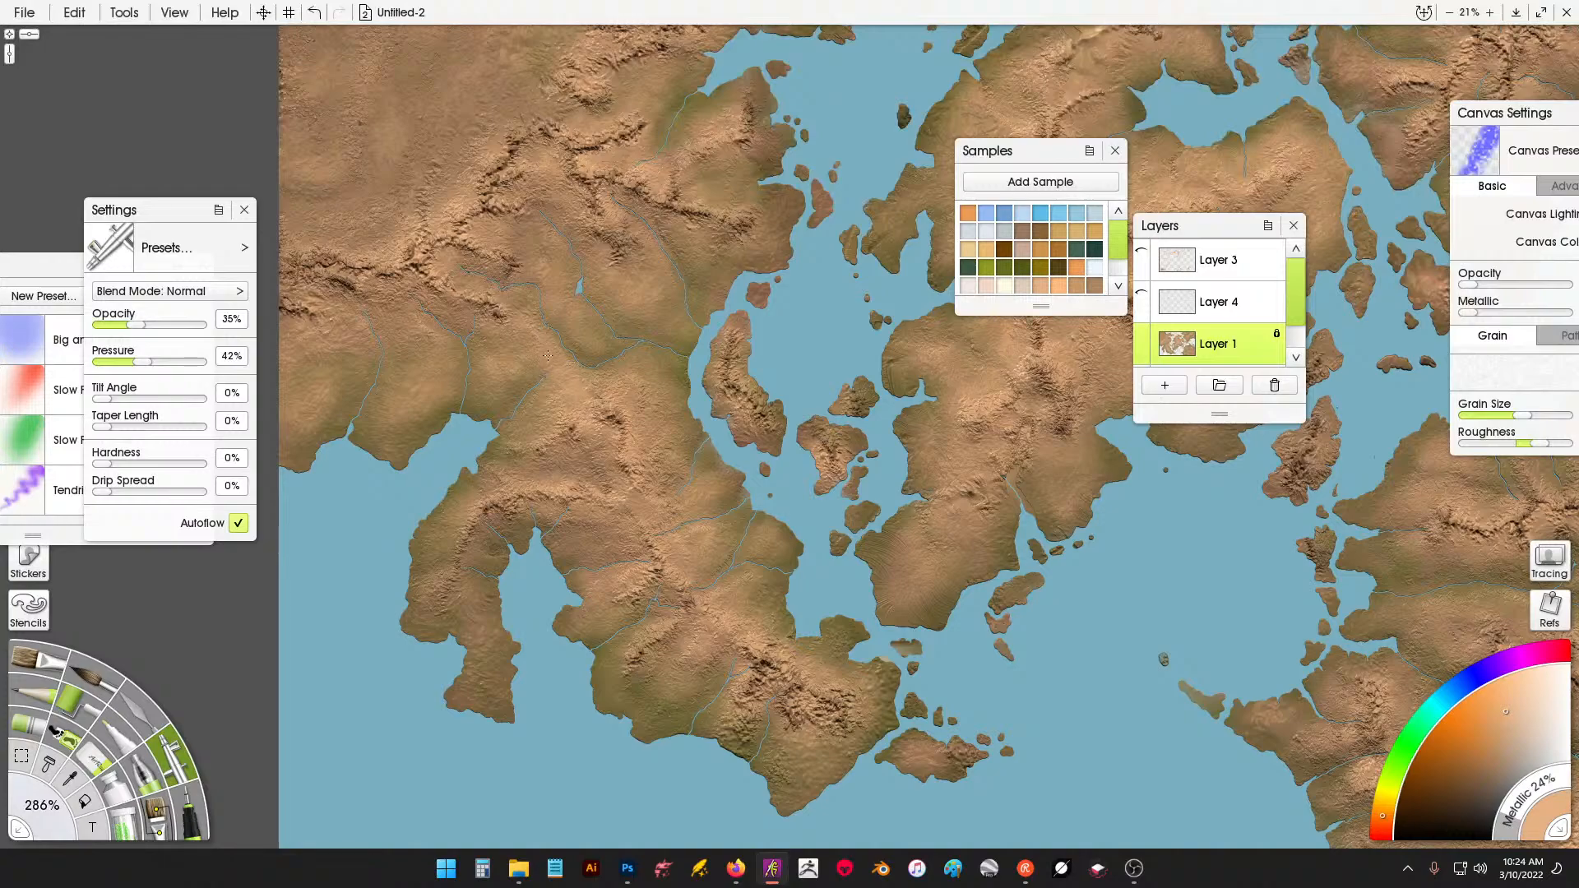
pyautogui.hotkey('ctrl', 'z')
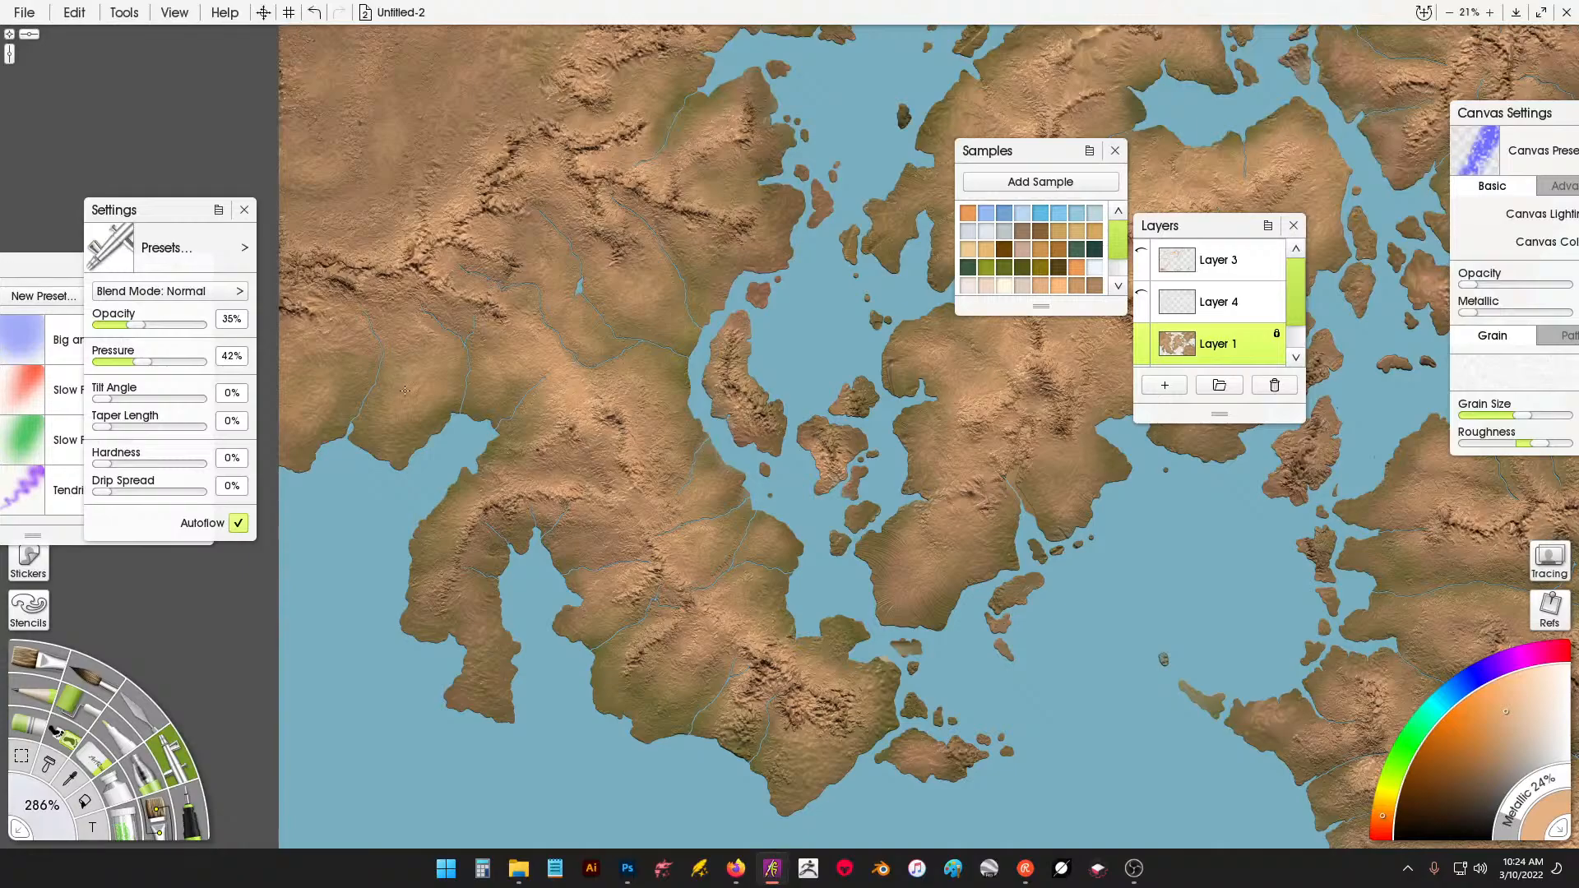
# Airbrush light tan over the northeastern continent's ridges and the land between its rivers.
pyautogui.moveTo(812, 496); pyautogui.dragTo(557, 470)
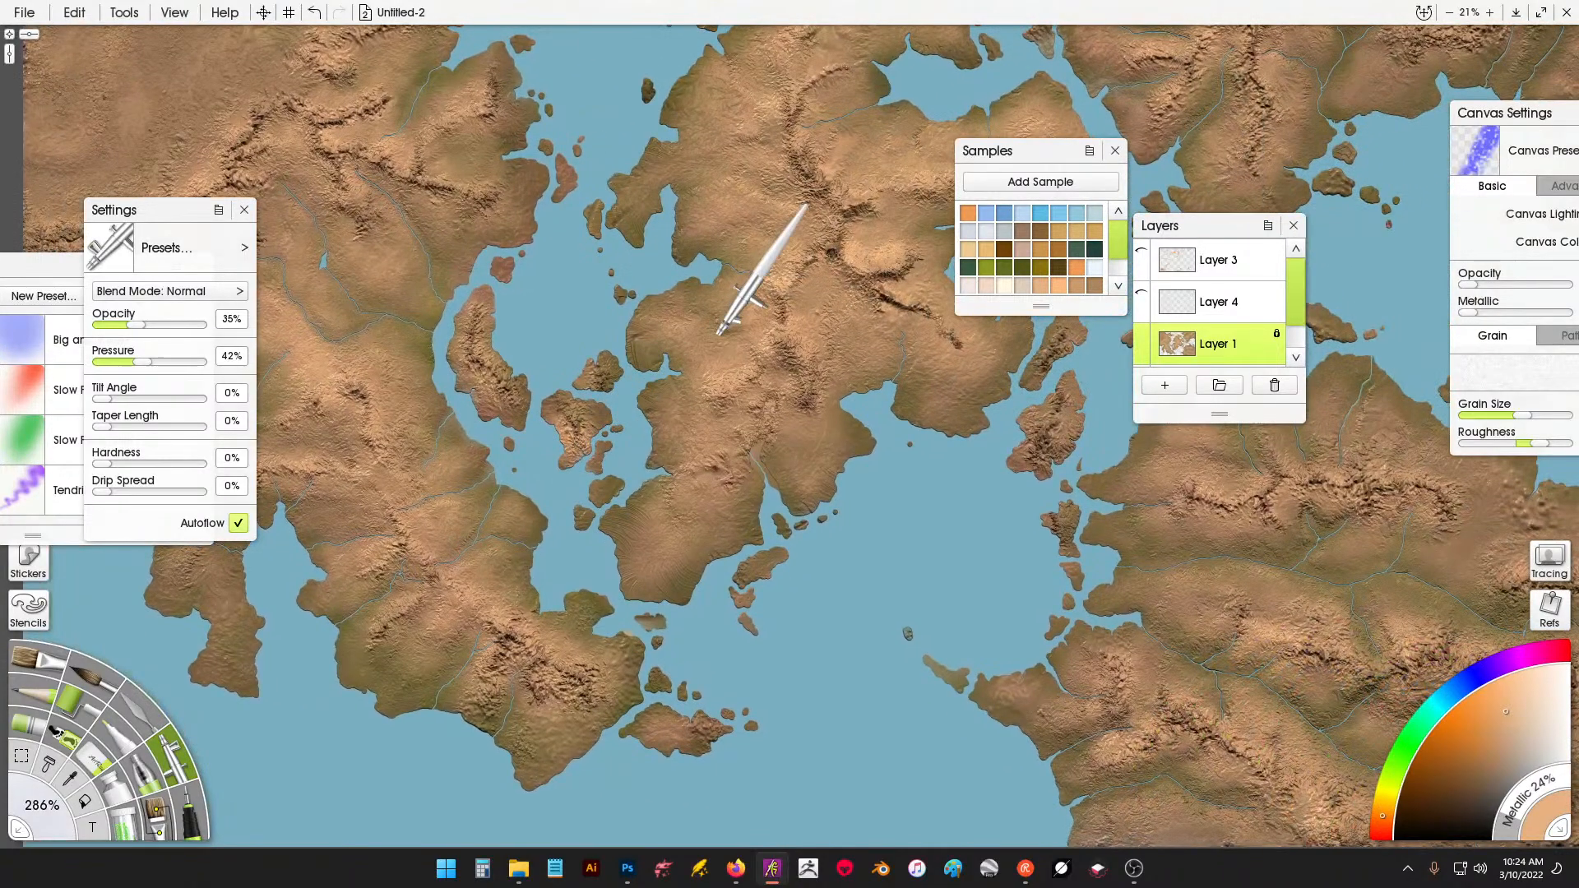
pyautogui.moveTo(926, 497); pyautogui.dragTo(820, 483)
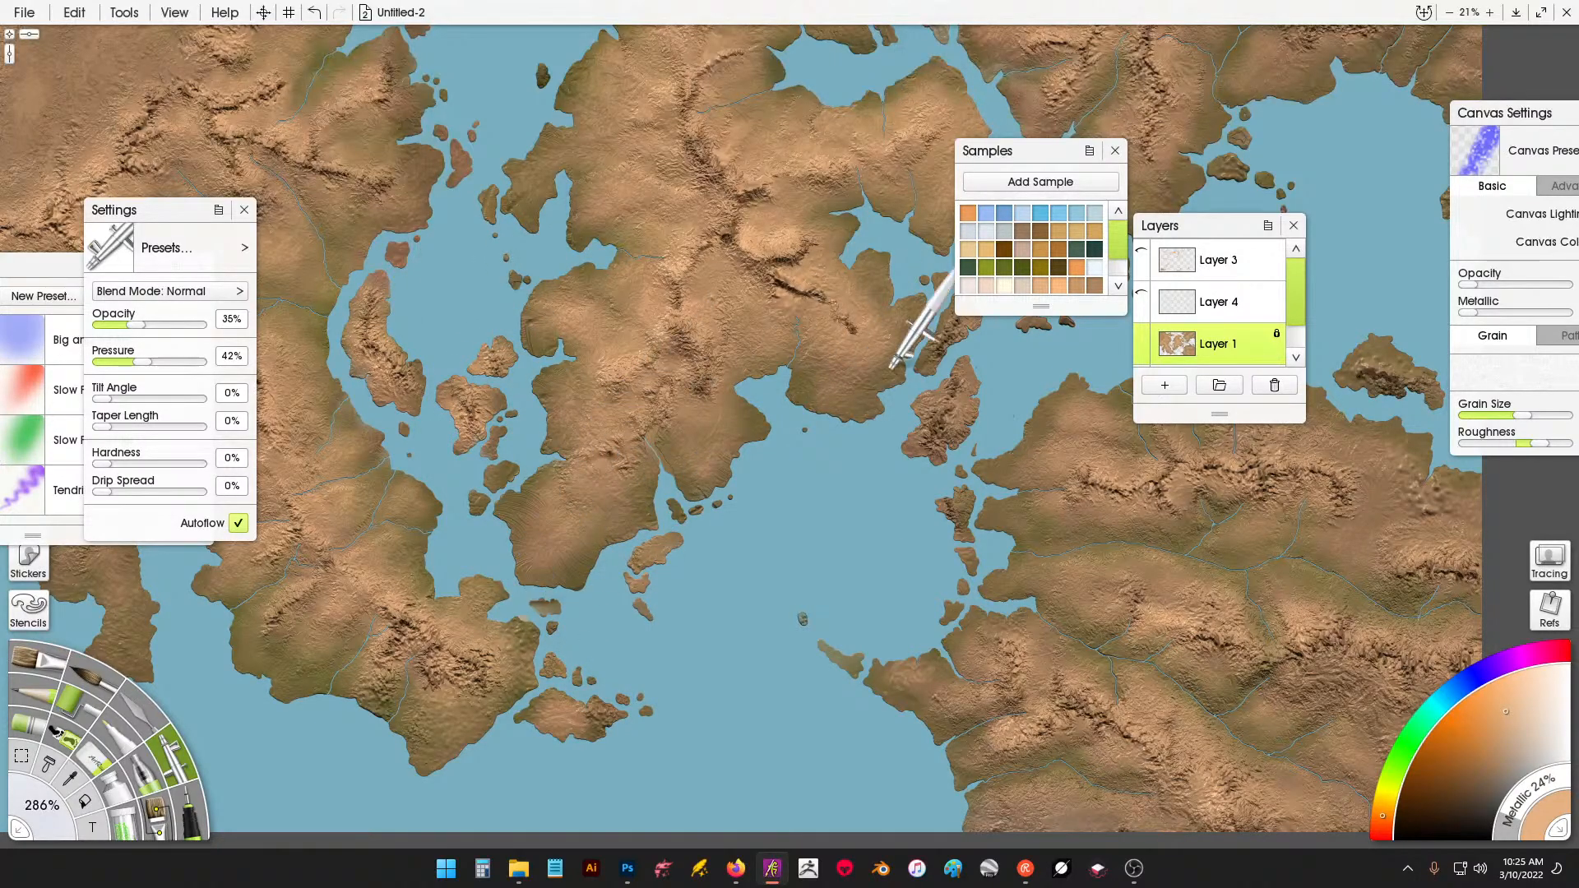
pyautogui.moveTo(1023, 368); pyautogui.dragTo(730, 460)
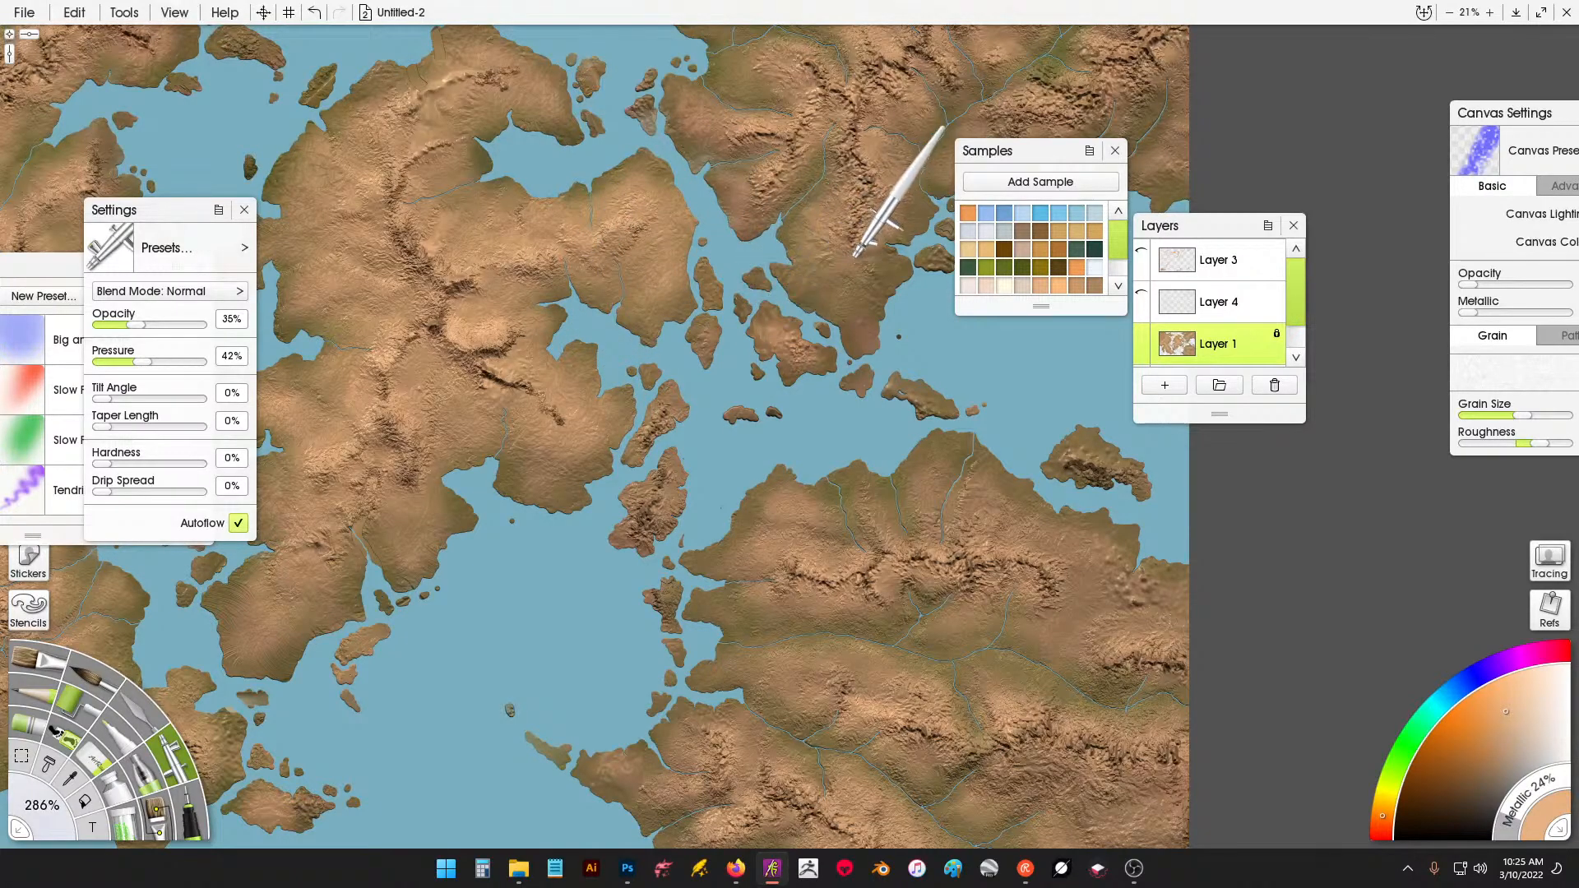
pyautogui.moveTo(856, 257); pyautogui.dragTo(890, 223)
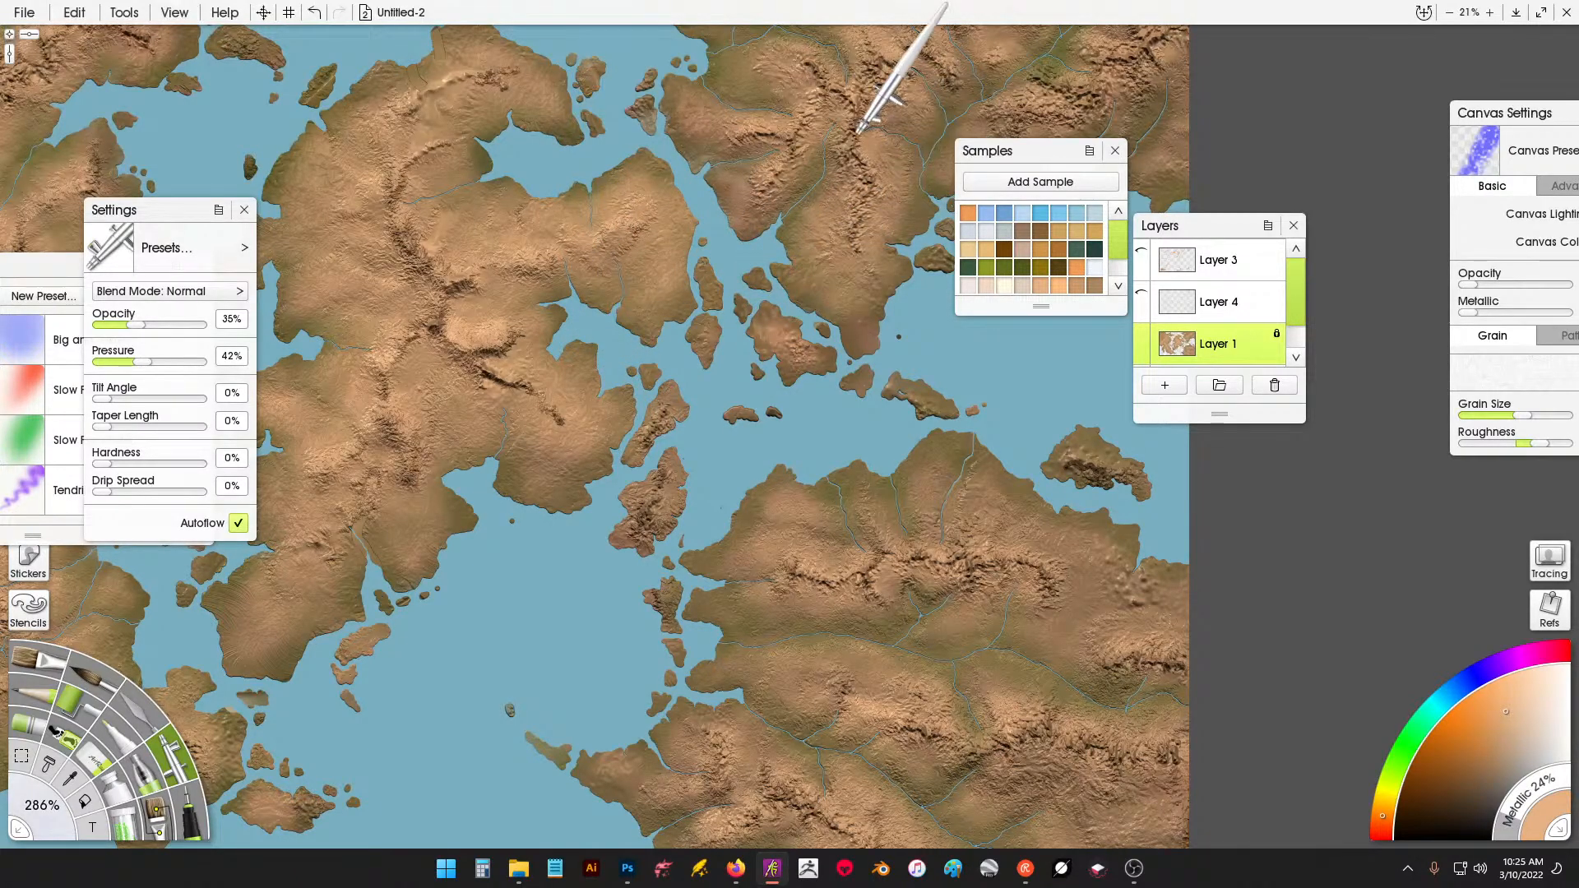
pyautogui.moveTo(854, 138); pyautogui.dragTo(821, 288)
pyautogui.moveTo(778, 265); pyautogui.dragTo(804, 229)
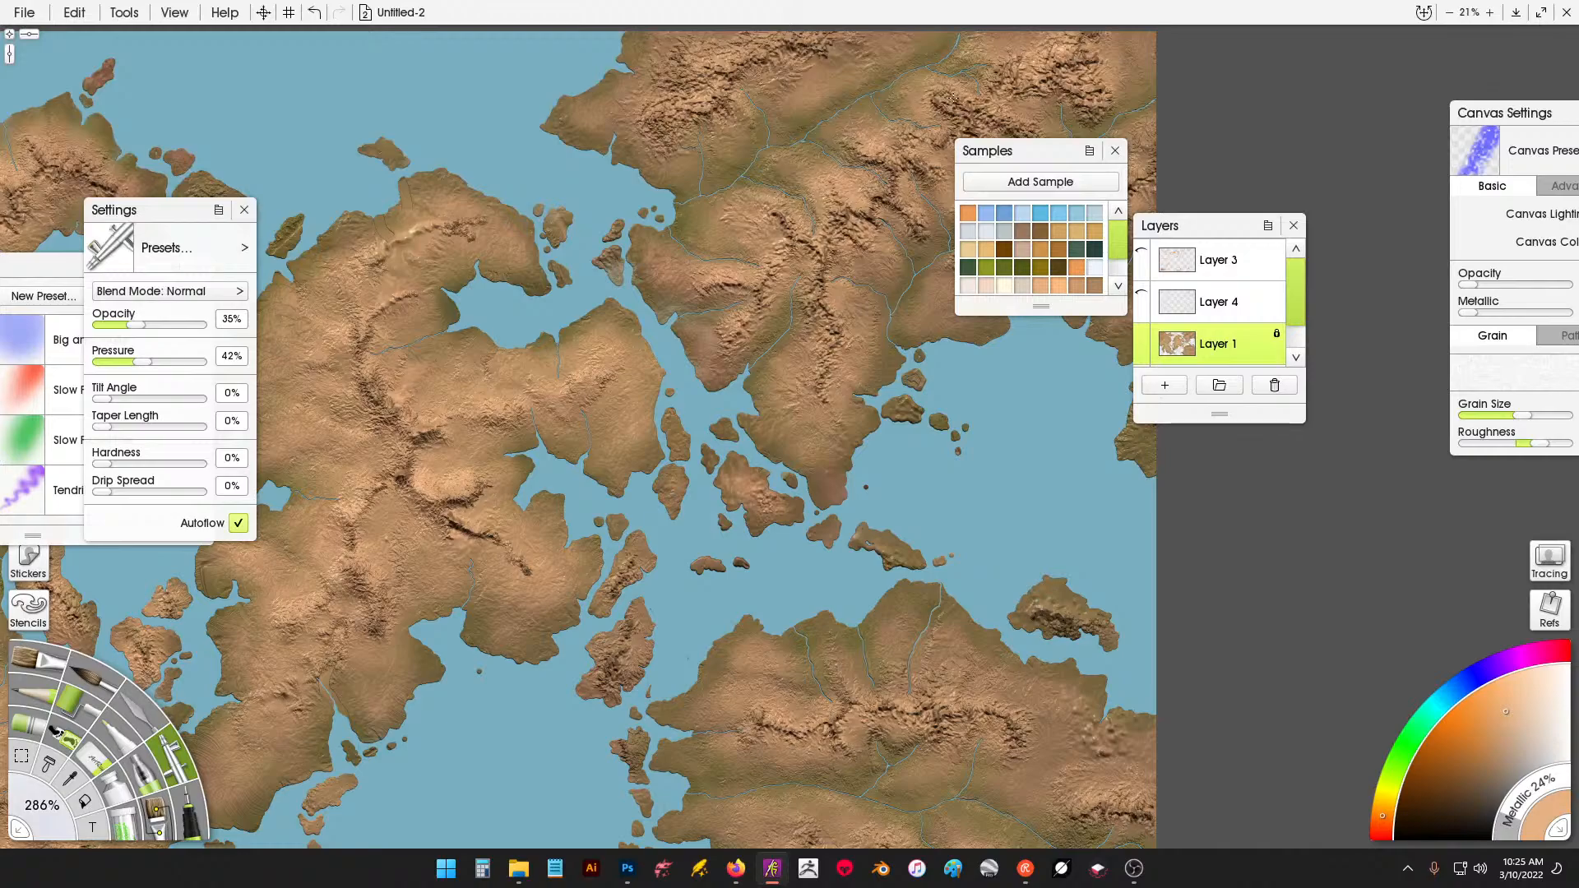
pyautogui.moveTo(952, 97)
pyautogui.mouseDown()
pyautogui.moveTo(1008, 155)
pyautogui.moveTo(893, 256)
pyautogui.moveTo(891, 297)
pyautogui.mouseUp()
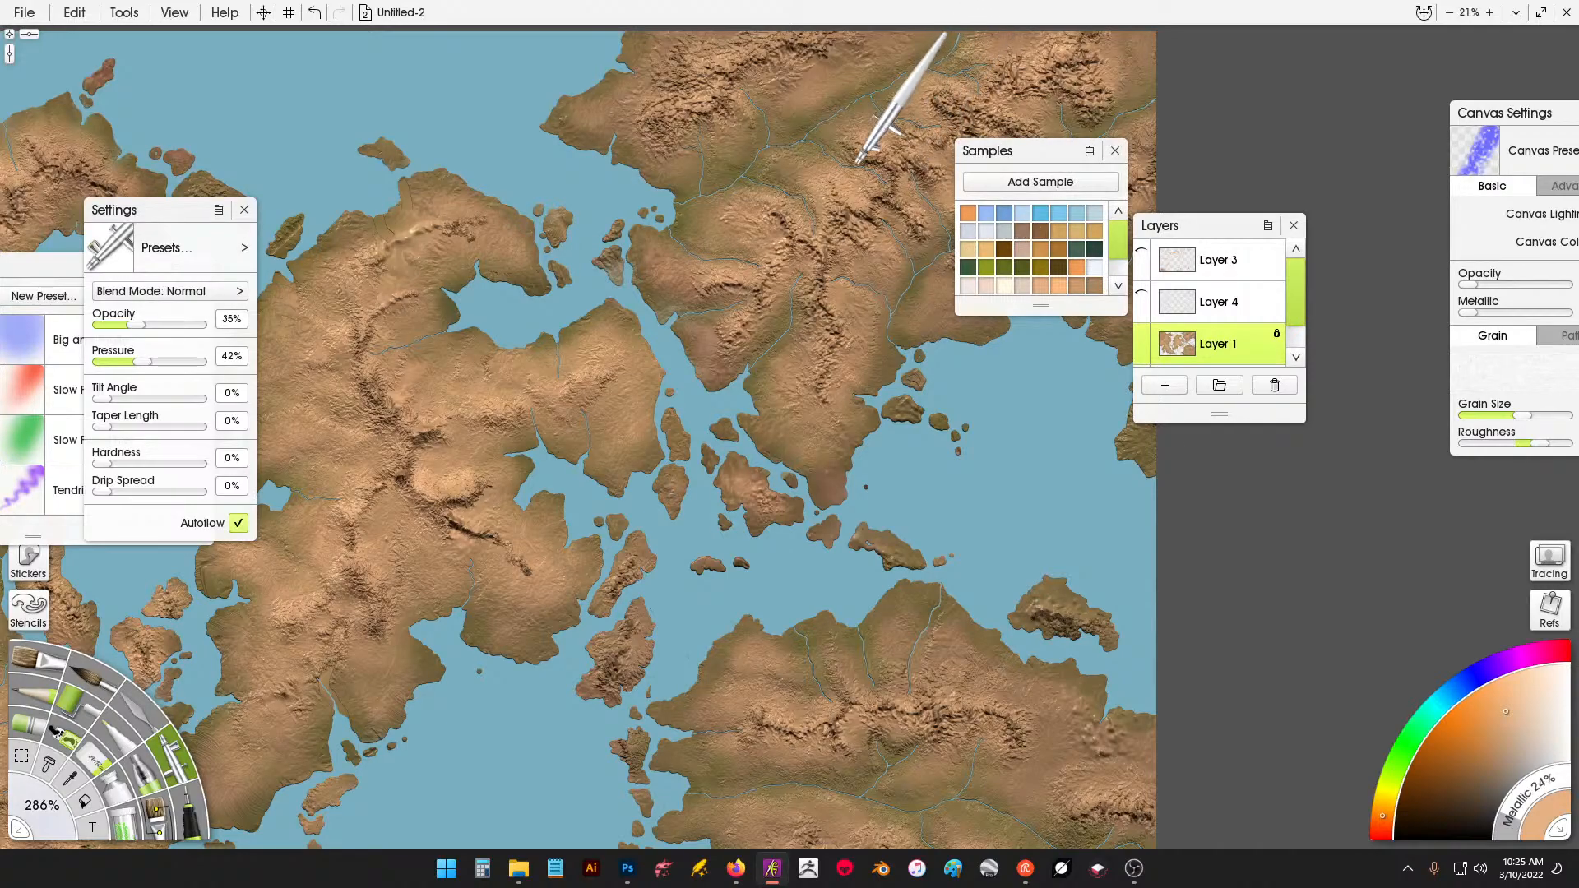
pyautogui.moveTo(877, 78); pyautogui.dragTo(777, 296)
pyautogui.moveTo(661, 338)
pyautogui.mouseDown()
pyautogui.moveTo(727, 288)
pyautogui.moveTo(617, 270)
pyautogui.moveTo(837, 253)
pyautogui.moveTo(923, 267)
pyautogui.moveTo(1007, 362)
pyautogui.mouseUp()
pyautogui.moveTo(987, 418)
pyautogui.mouseDown()
pyautogui.moveTo(937, 441)
pyautogui.moveTo(997, 465)
pyautogui.mouseUp()
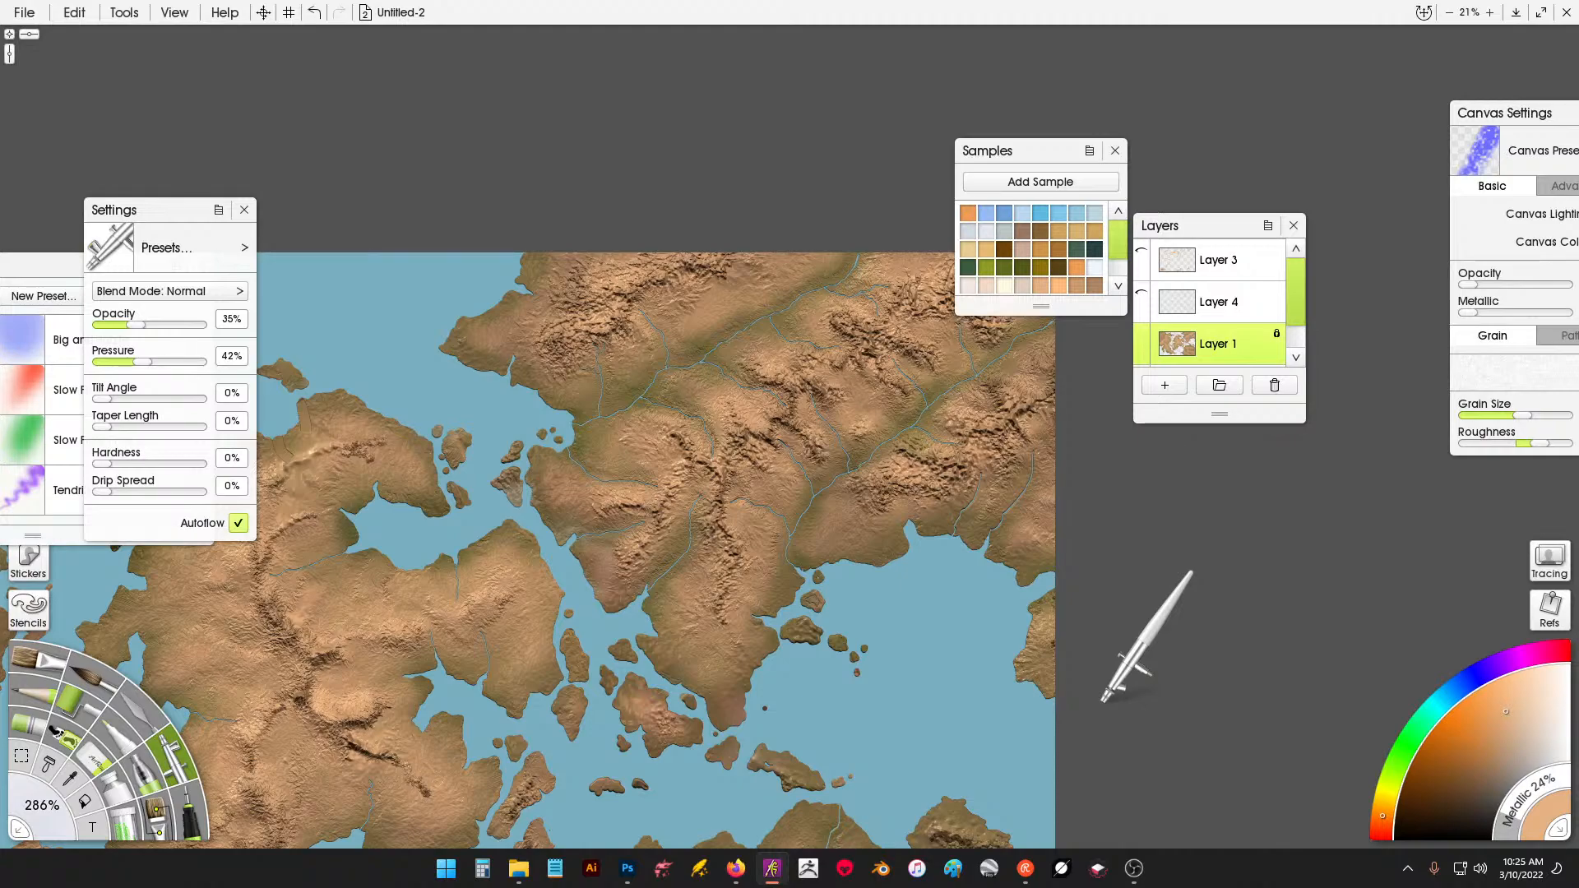
# Airbrush light tan along the southeastern continent's mountain ranges and the slopes between its river valleys.
pyautogui.scroll(-5, 779, 625)
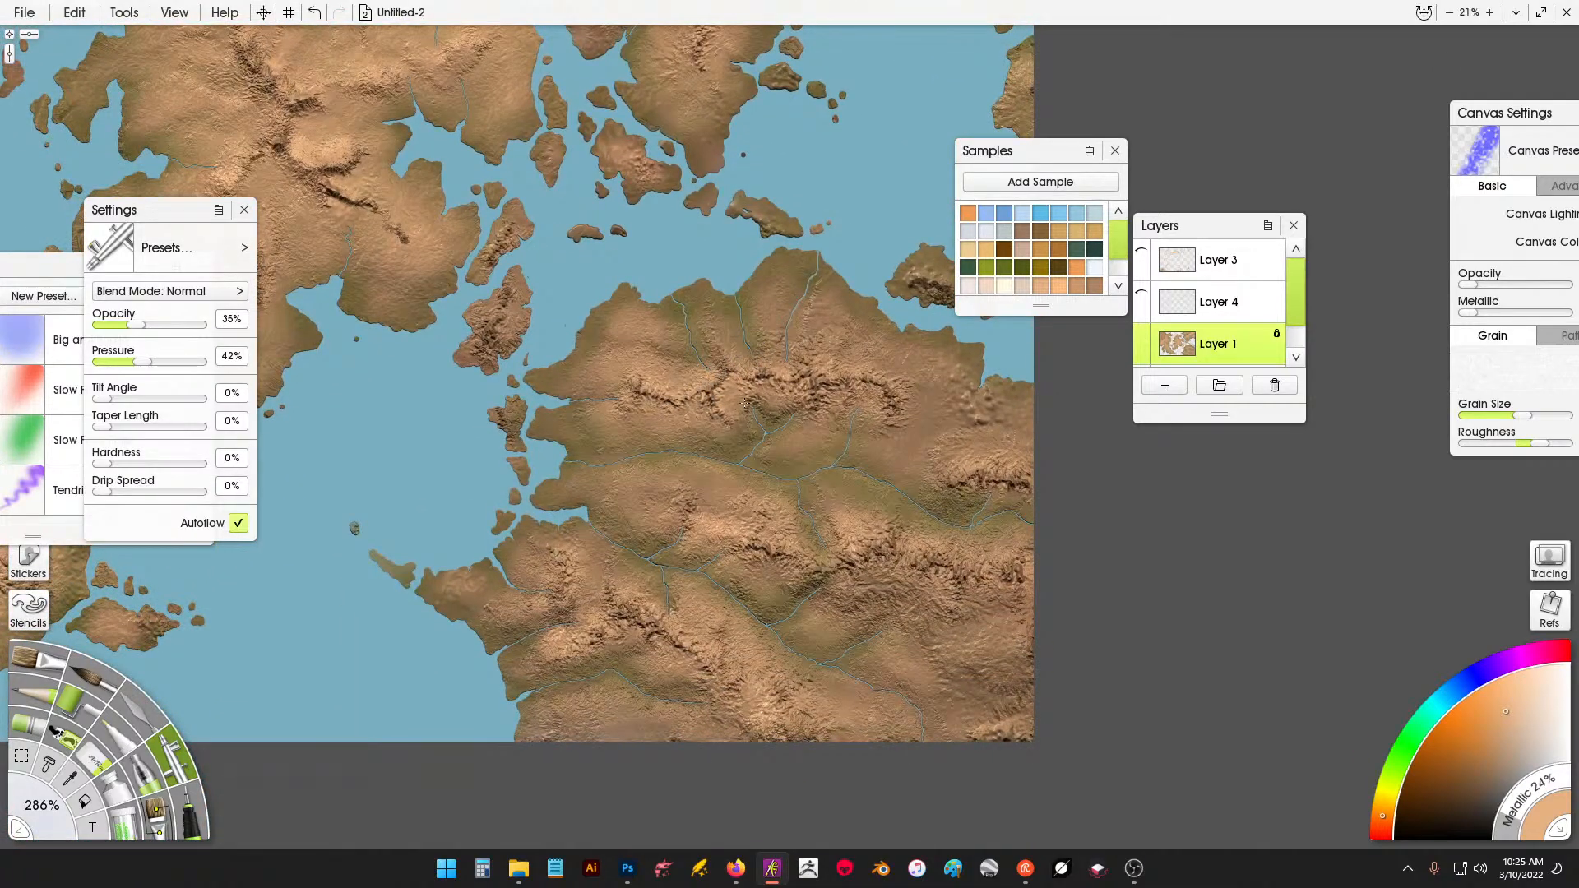
pyautogui.moveTo(818, 444)
pyautogui.mouseDown()
pyautogui.moveTo(901, 444)
pyautogui.moveTo(957, 535)
pyautogui.moveTo(1020, 546)
pyautogui.mouseUp()
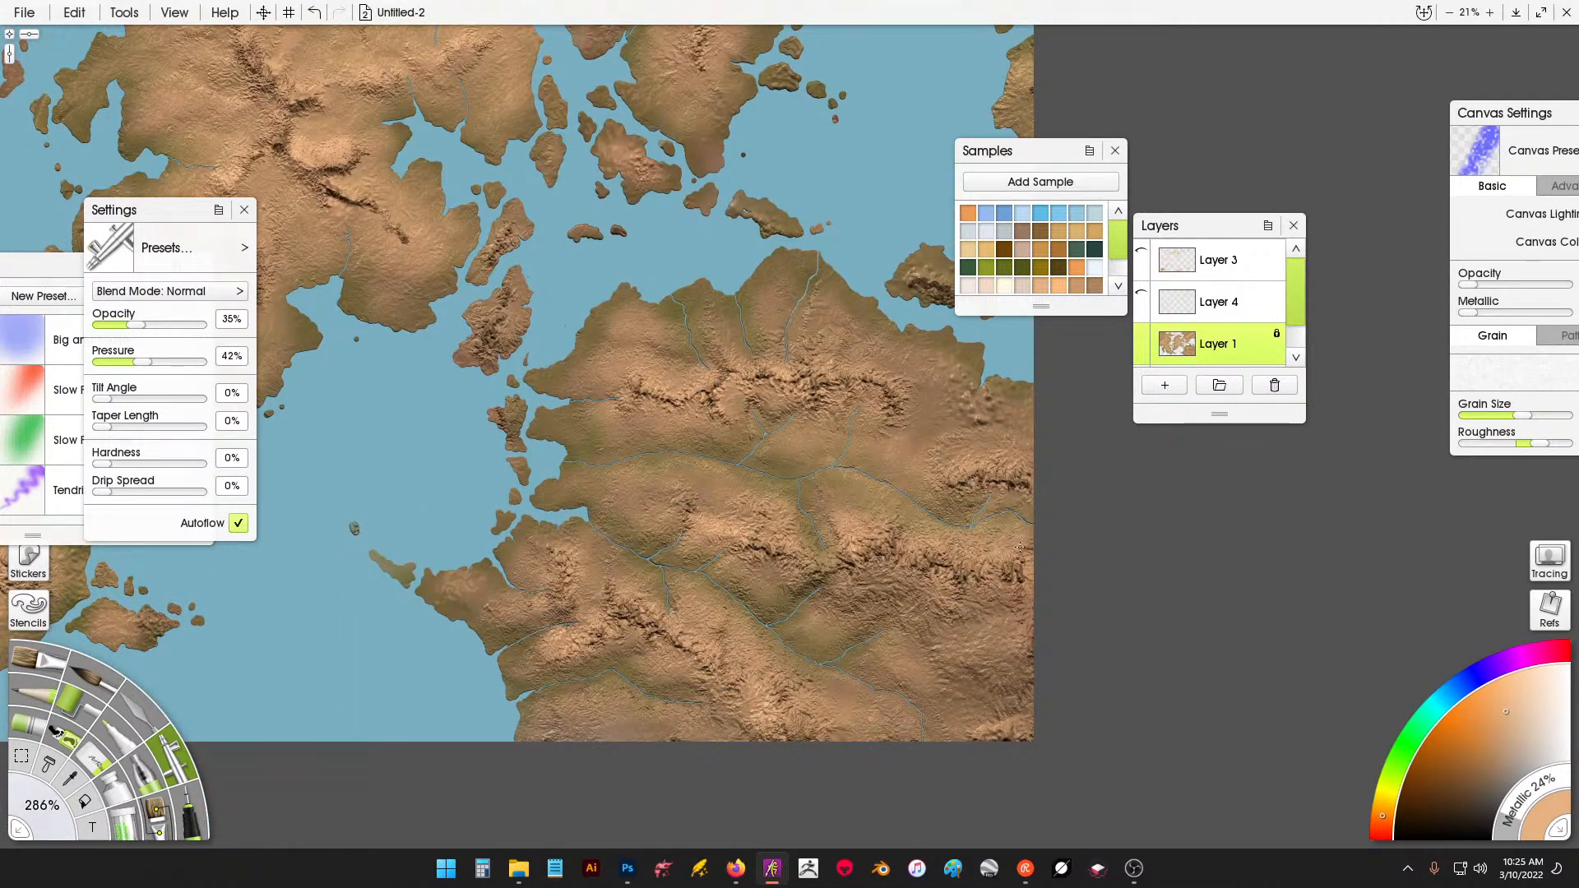
pyautogui.moveTo(881, 640)
pyautogui.mouseDown()
pyautogui.moveTo(824, 666)
pyautogui.moveTo(792, 629)
pyautogui.moveTo(919, 424)
pyautogui.mouseUp()
pyautogui.moveTo(744, 495); pyautogui.dragTo(816, 540)
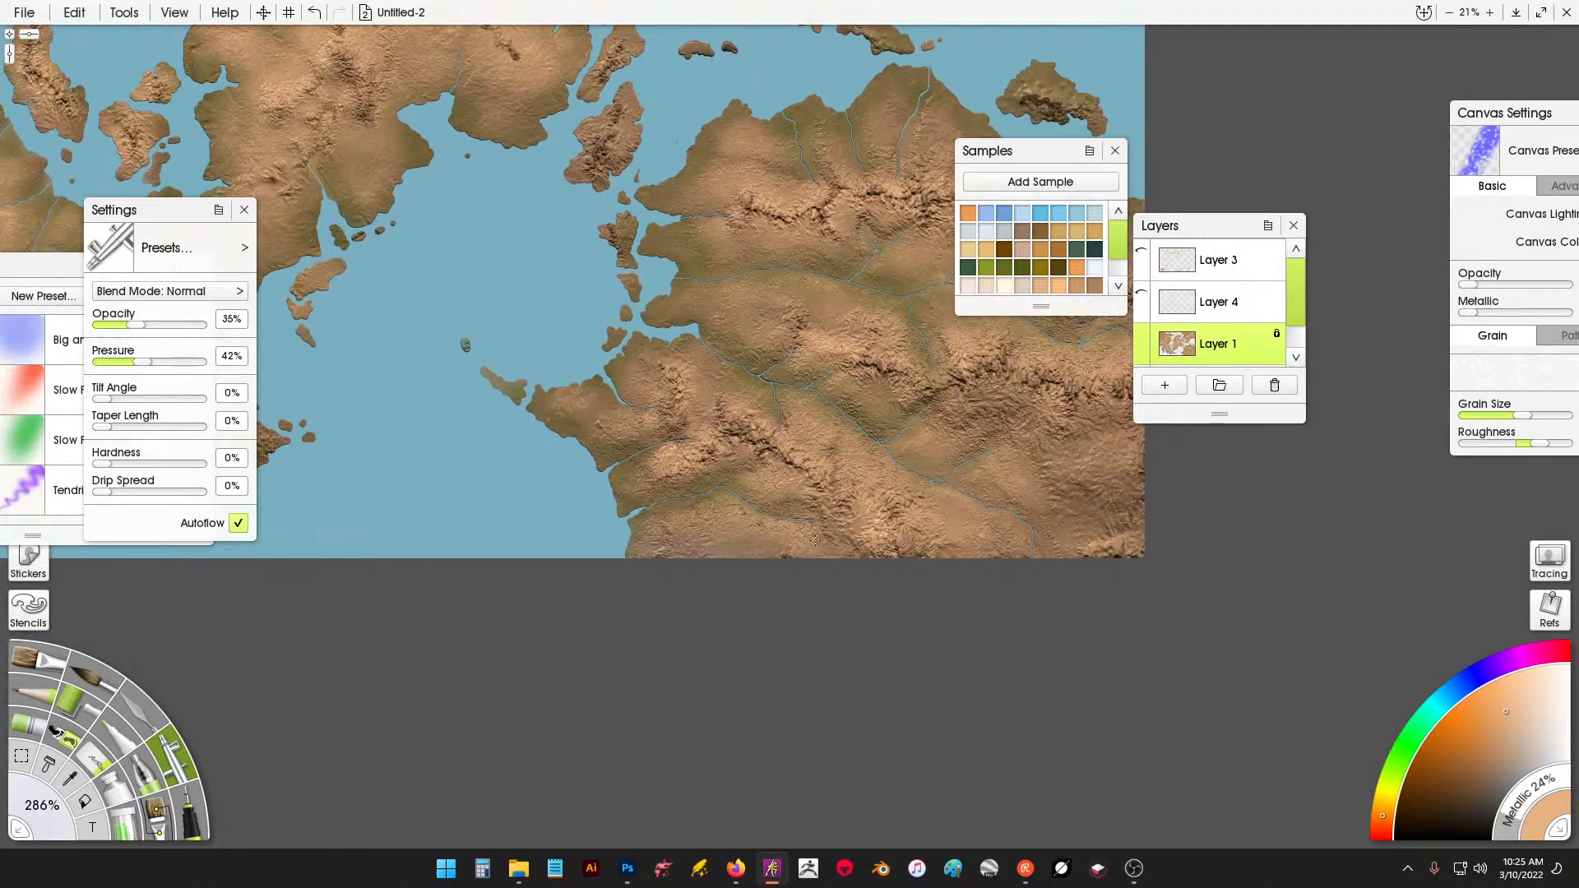
pyautogui.moveTo(942, 362); pyautogui.dragTo(927, 414)
# Airbrush light tan over the northwestern landmass, including the broad plain west of its mountain range.
pyautogui.moveTo(586, 343); pyautogui.dragTo(993, 442)
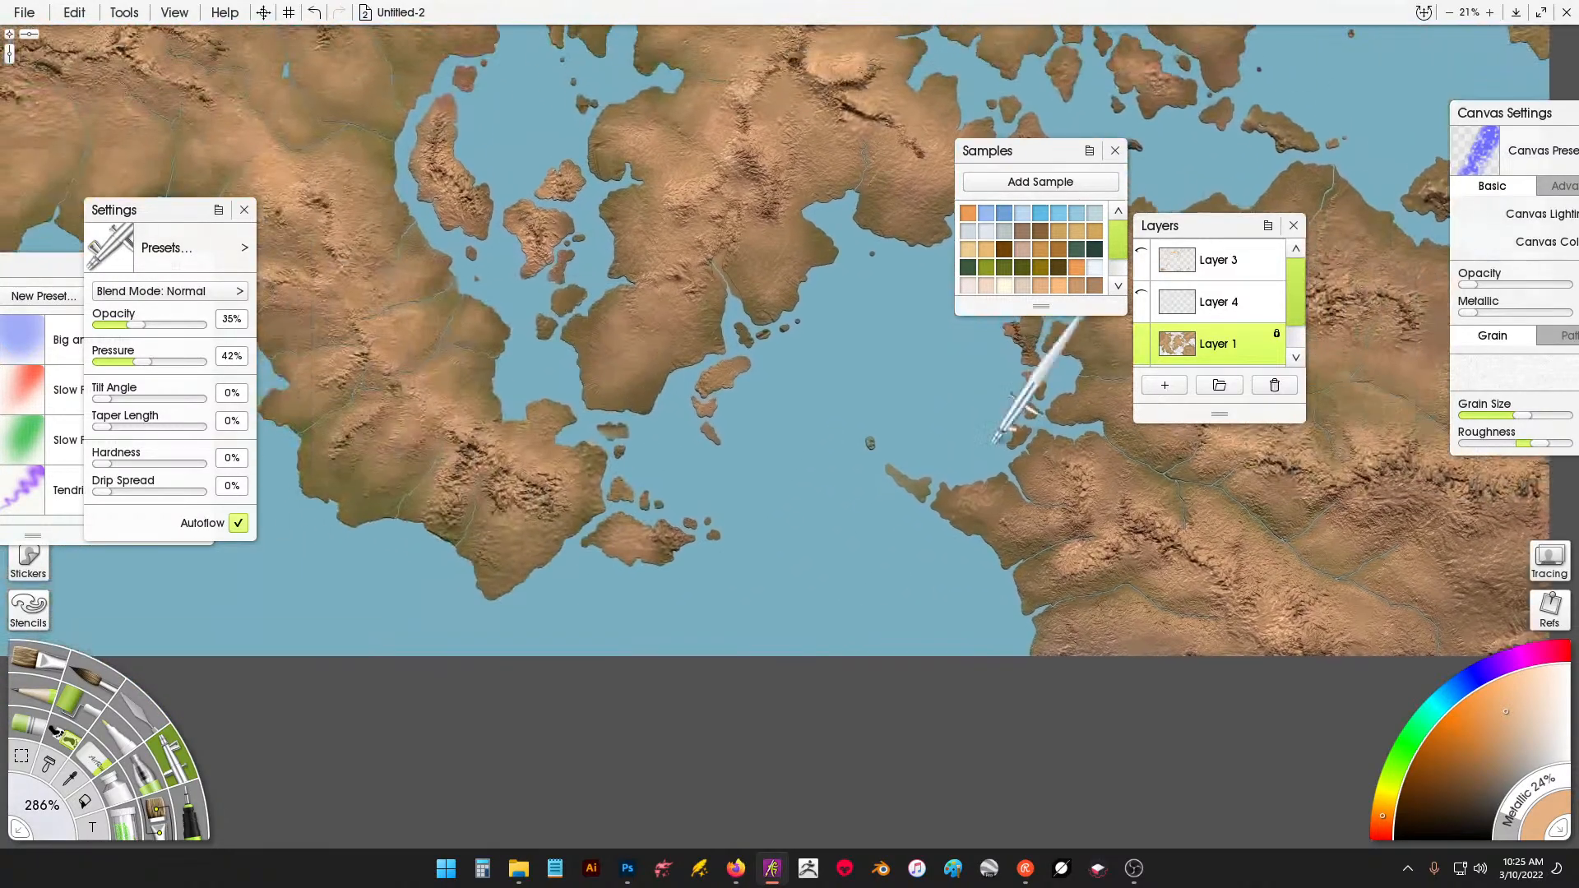
pyautogui.moveTo(656, 378); pyautogui.dragTo(708, 519)
pyautogui.moveTo(716, 399); pyautogui.dragTo(718, 425)
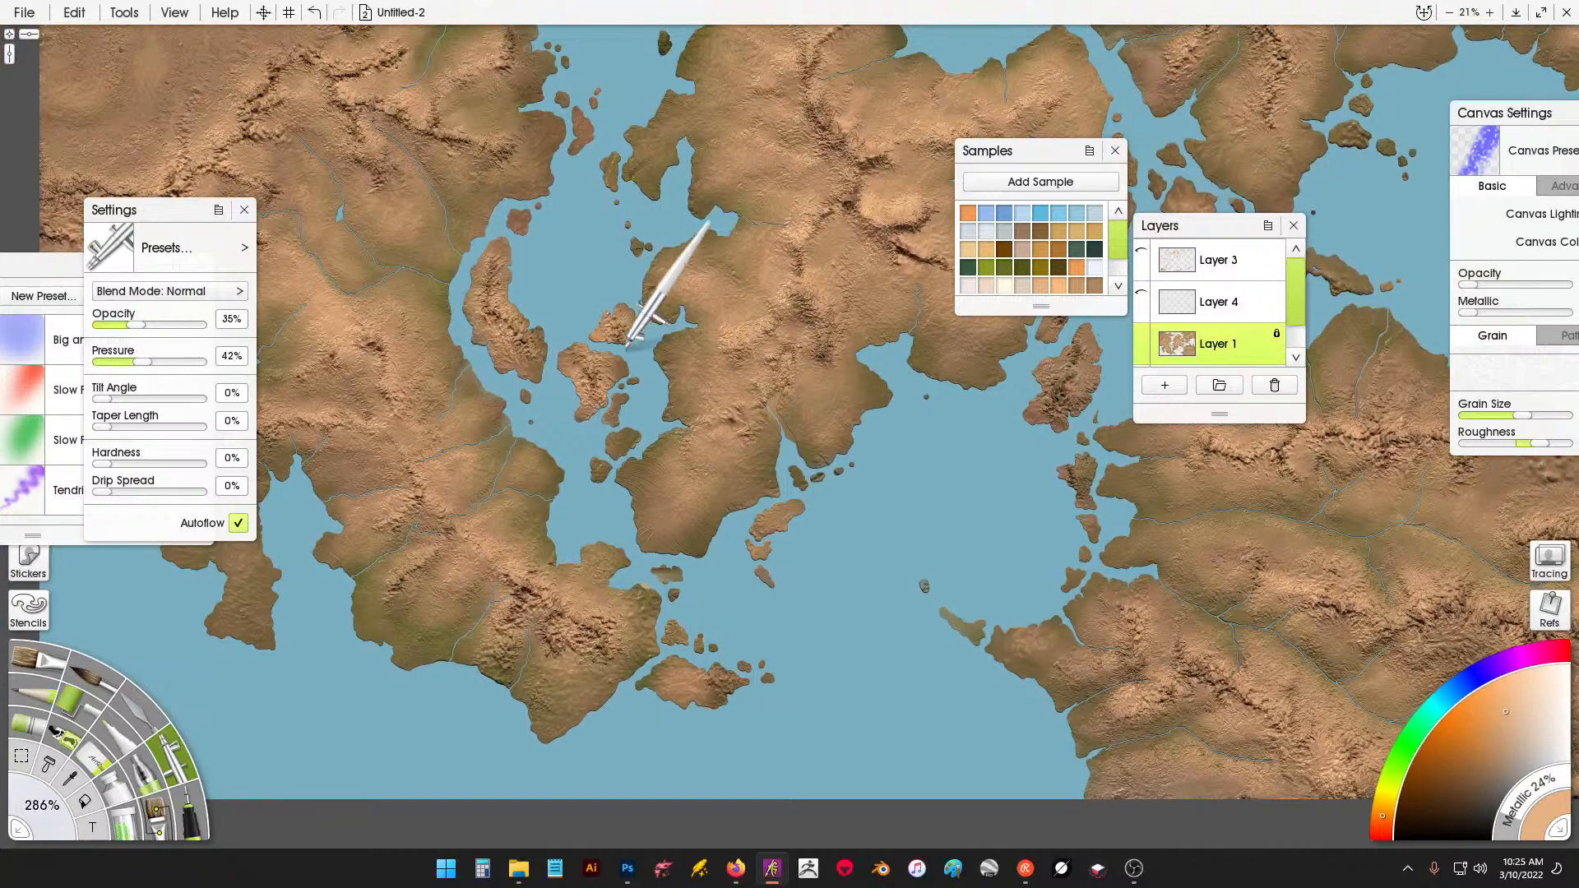
pyautogui.moveTo(634, 353); pyautogui.dragTo(814, 543)
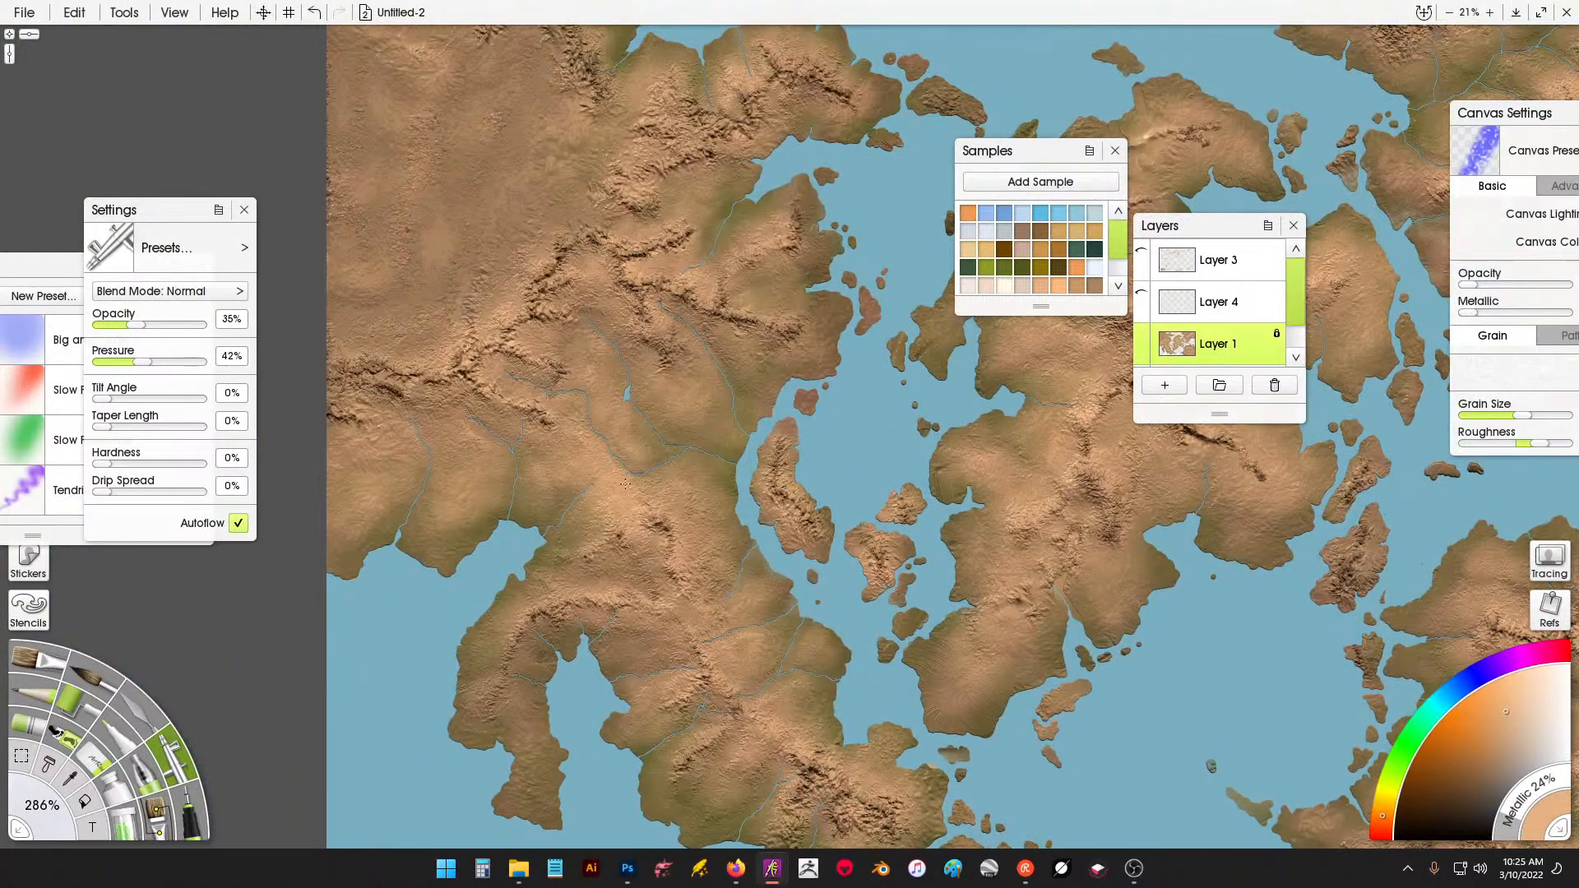
pyautogui.moveTo(453, 271); pyautogui.dragTo(596, 411)
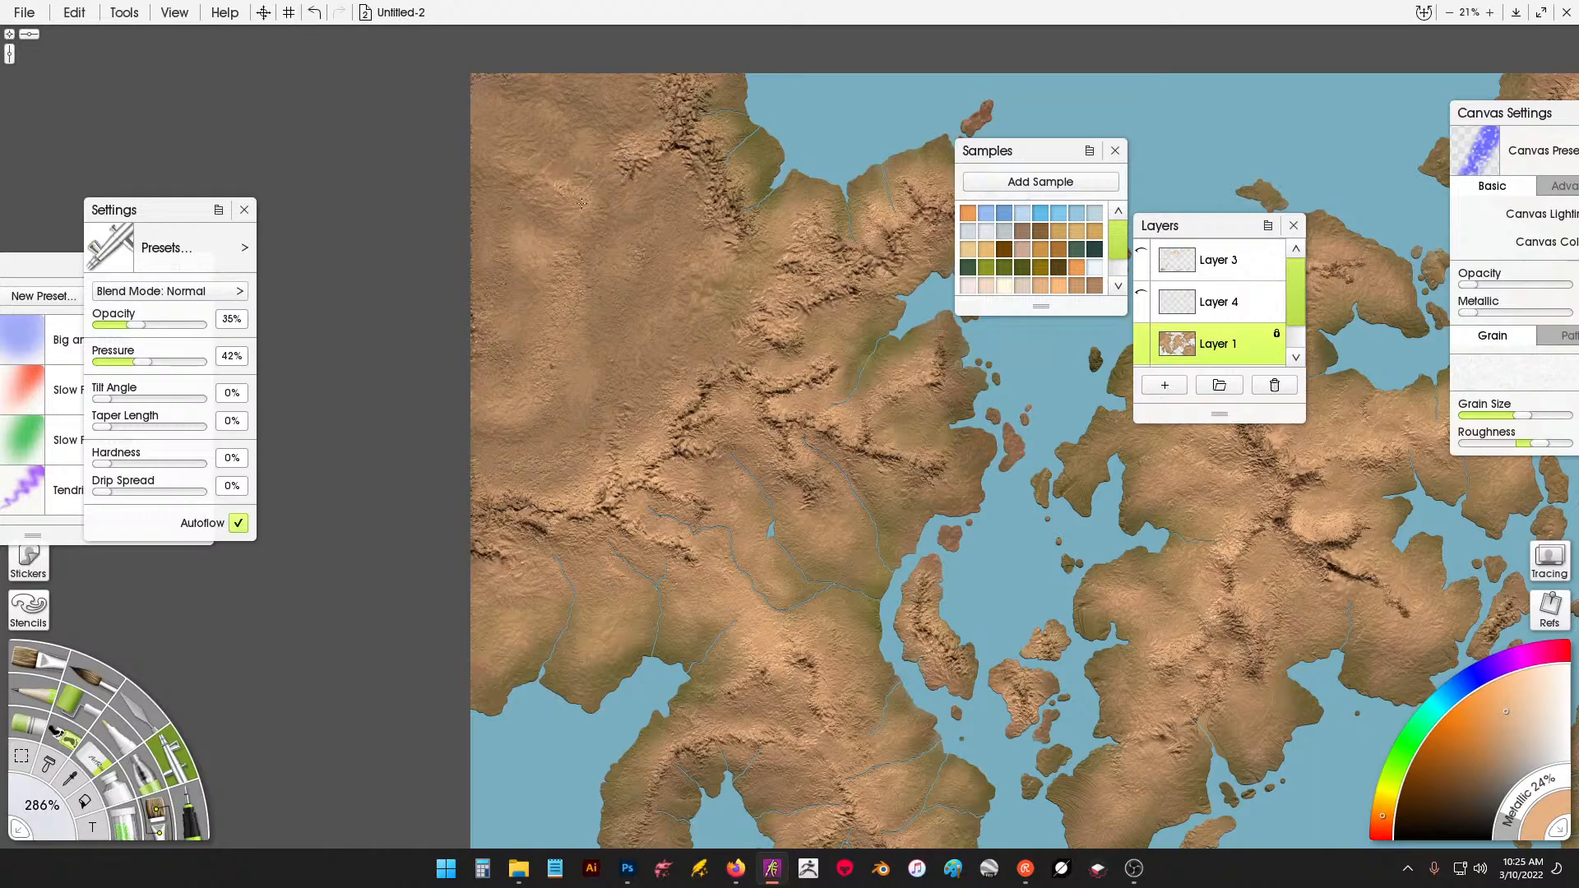
pyautogui.moveTo(551, 201)
pyautogui.mouseDown()
pyautogui.moveTo(567, 199)
pyautogui.moveTo(625, 284)
pyautogui.mouseUp()
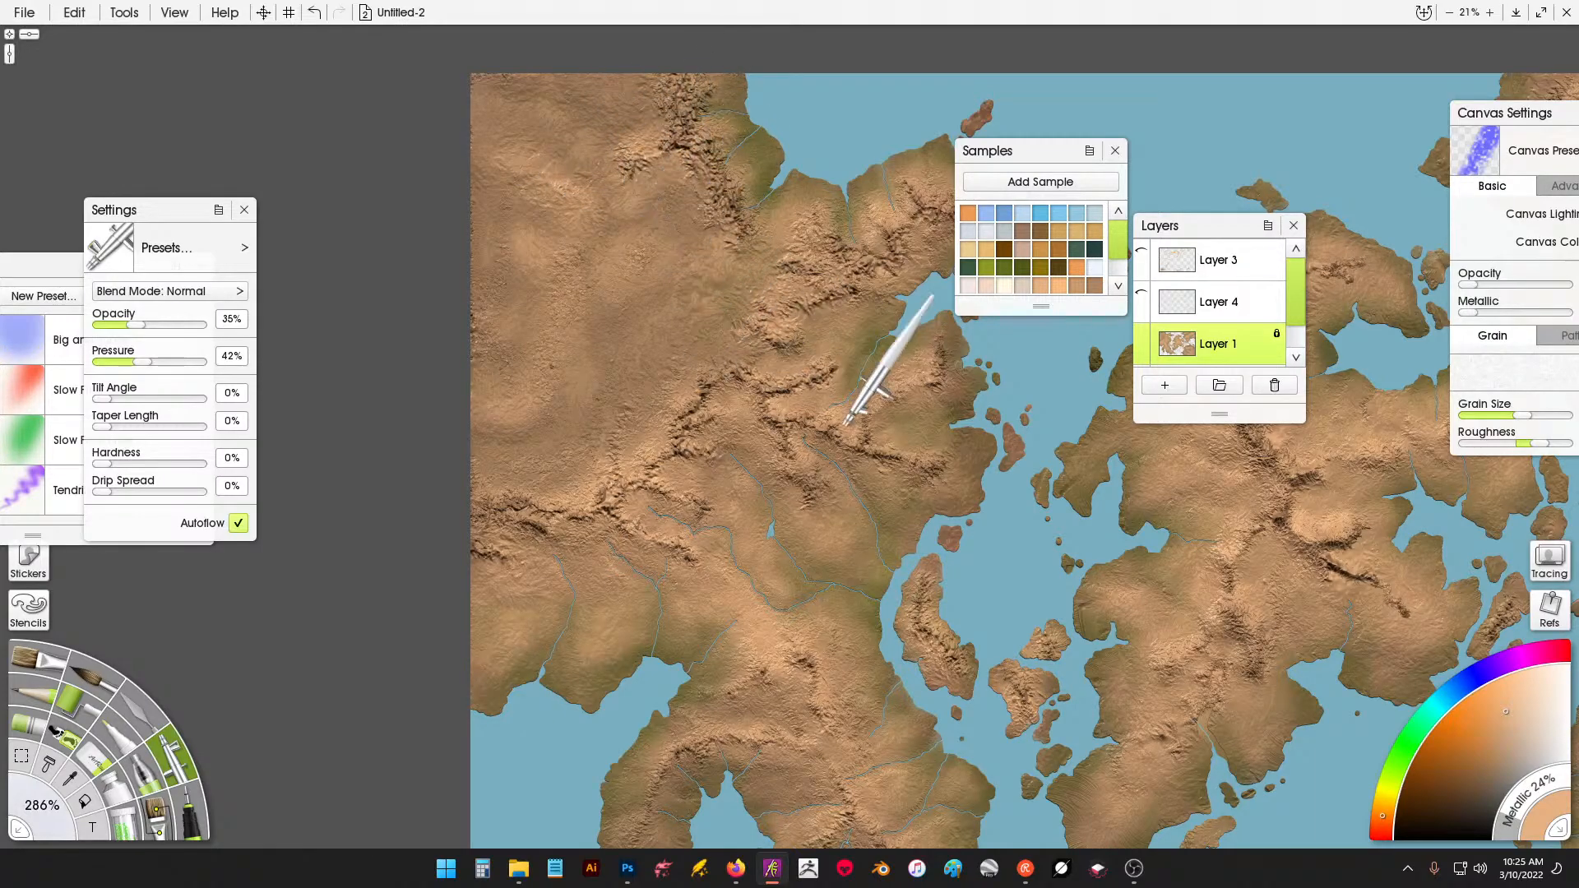
# Check the colour balance across the whole map and touch up the northeastern continent with light tan.
pyautogui.scroll(-4, 847, 424)
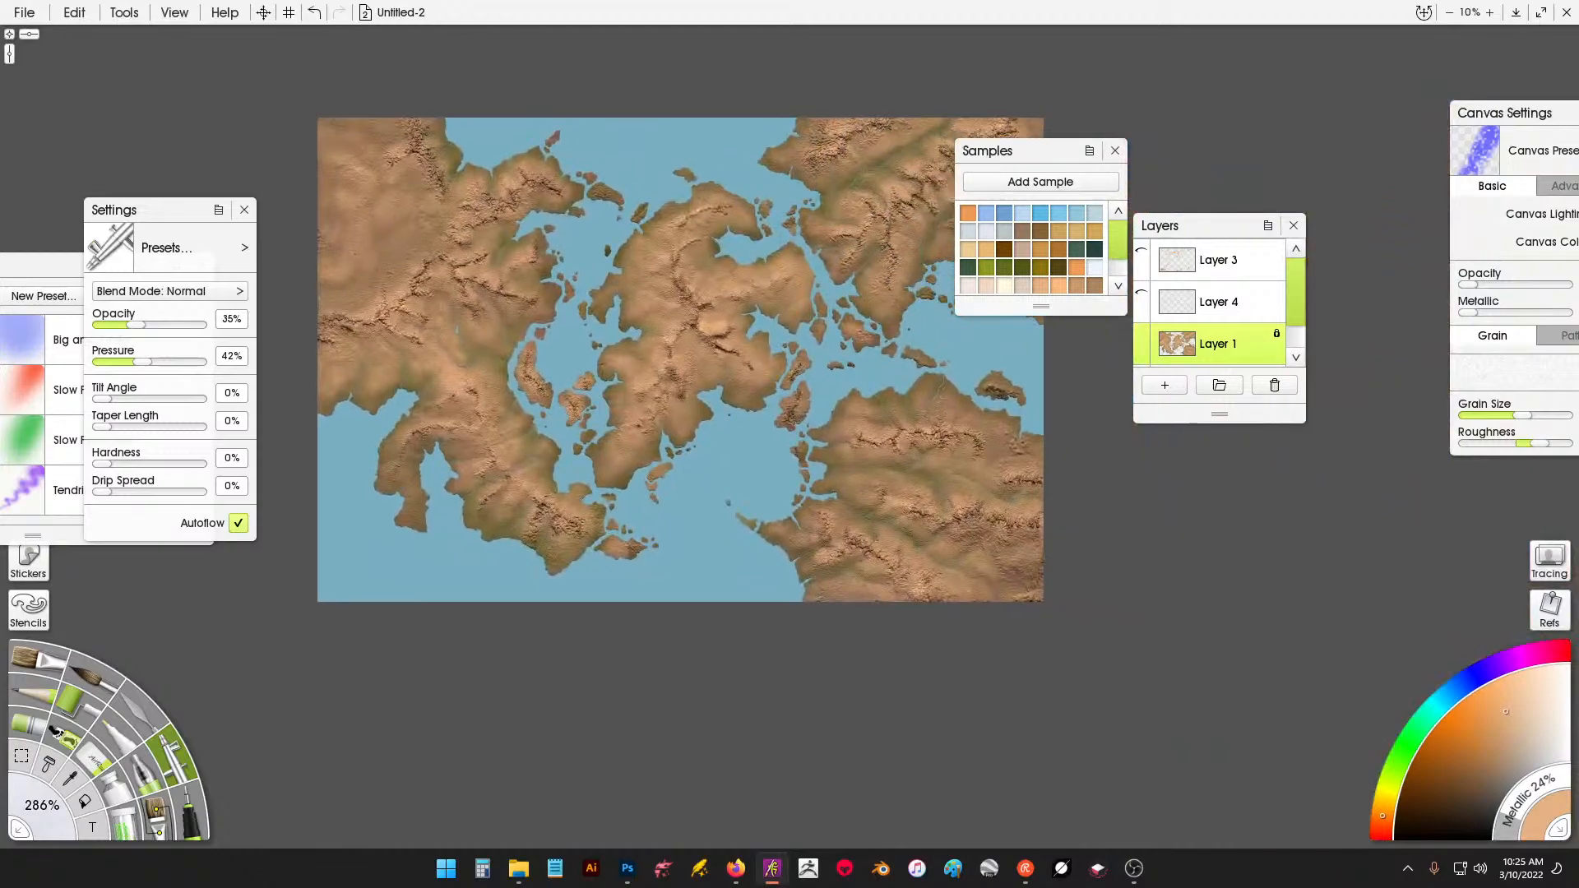
pyautogui.moveTo(699, 370); pyautogui.dragTo(682, 347)
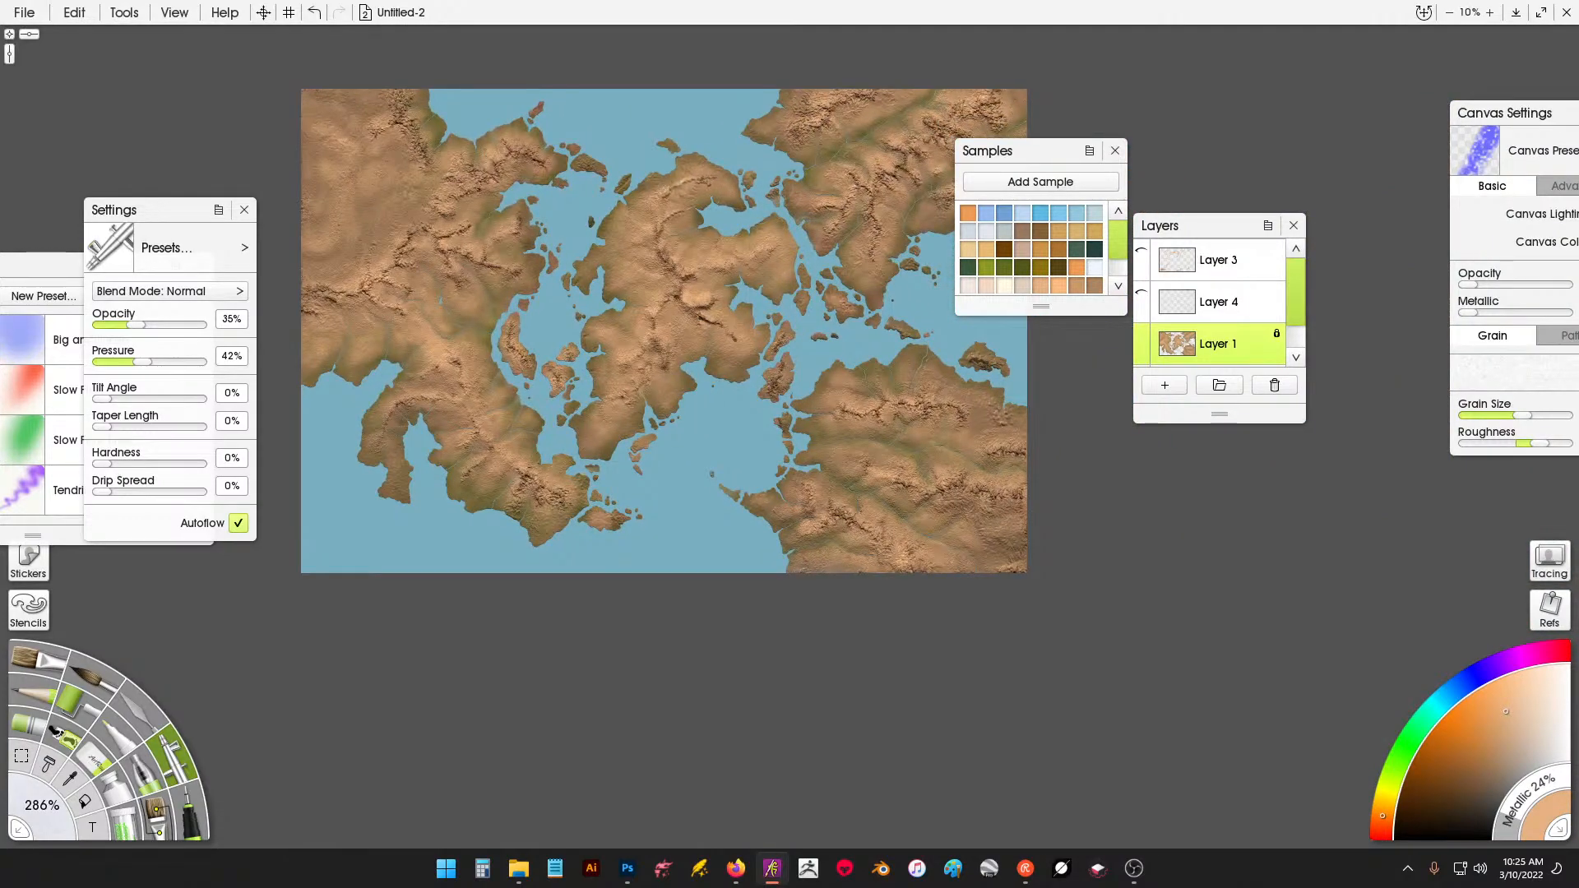
pyautogui.moveTo(542, 268); pyautogui.dragTo(548, 274)
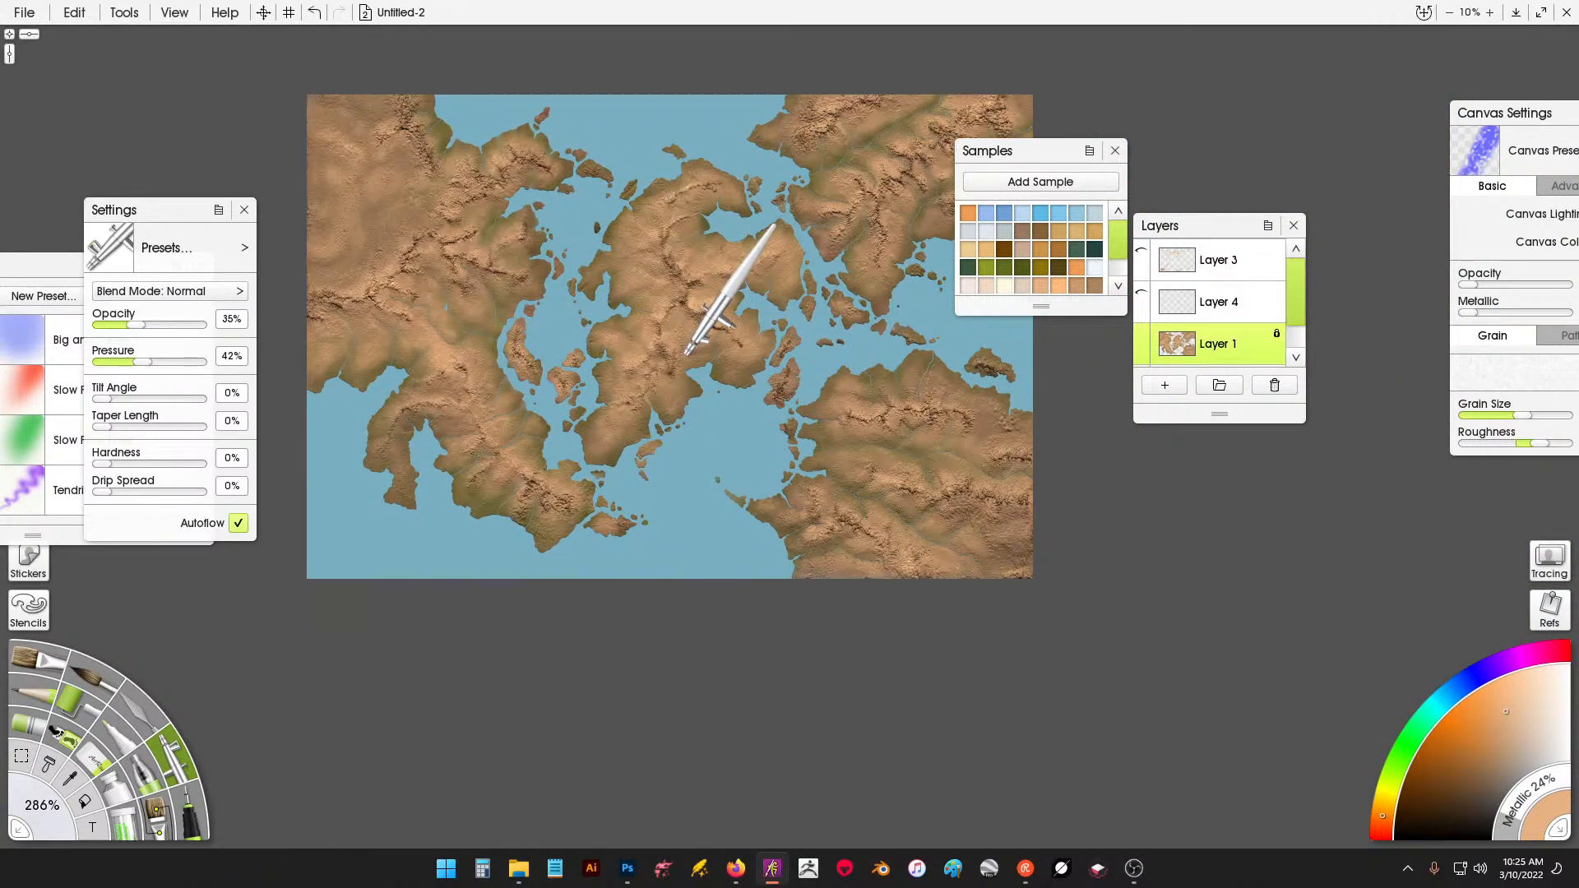
pyautogui.scroll(4, 773, 288)
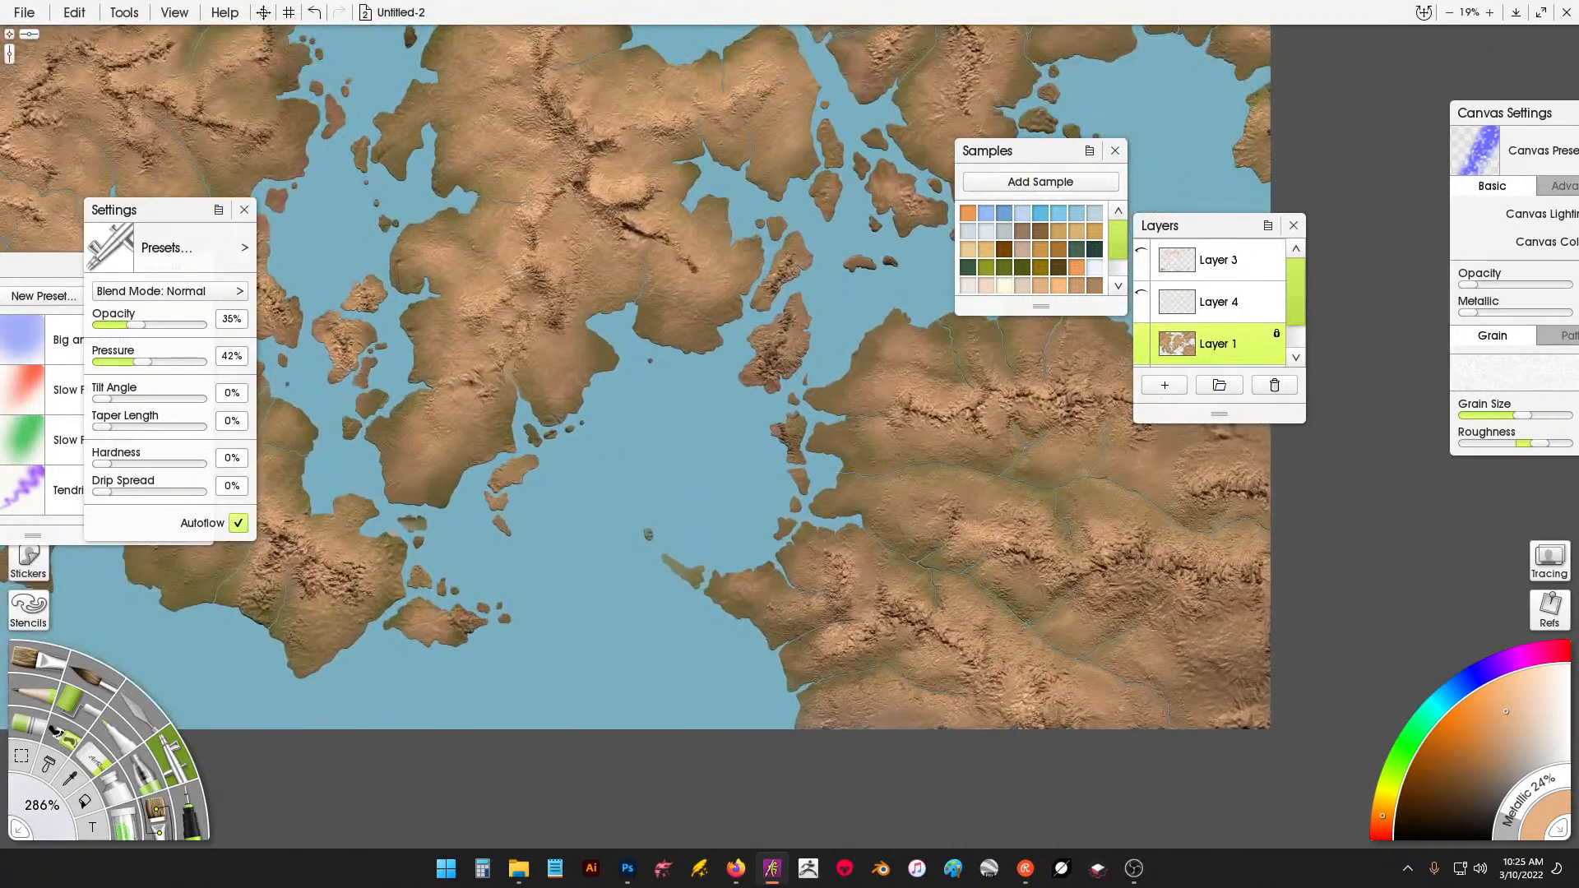
pyautogui.moveTo(724, 252); pyautogui.dragTo(566, 579)
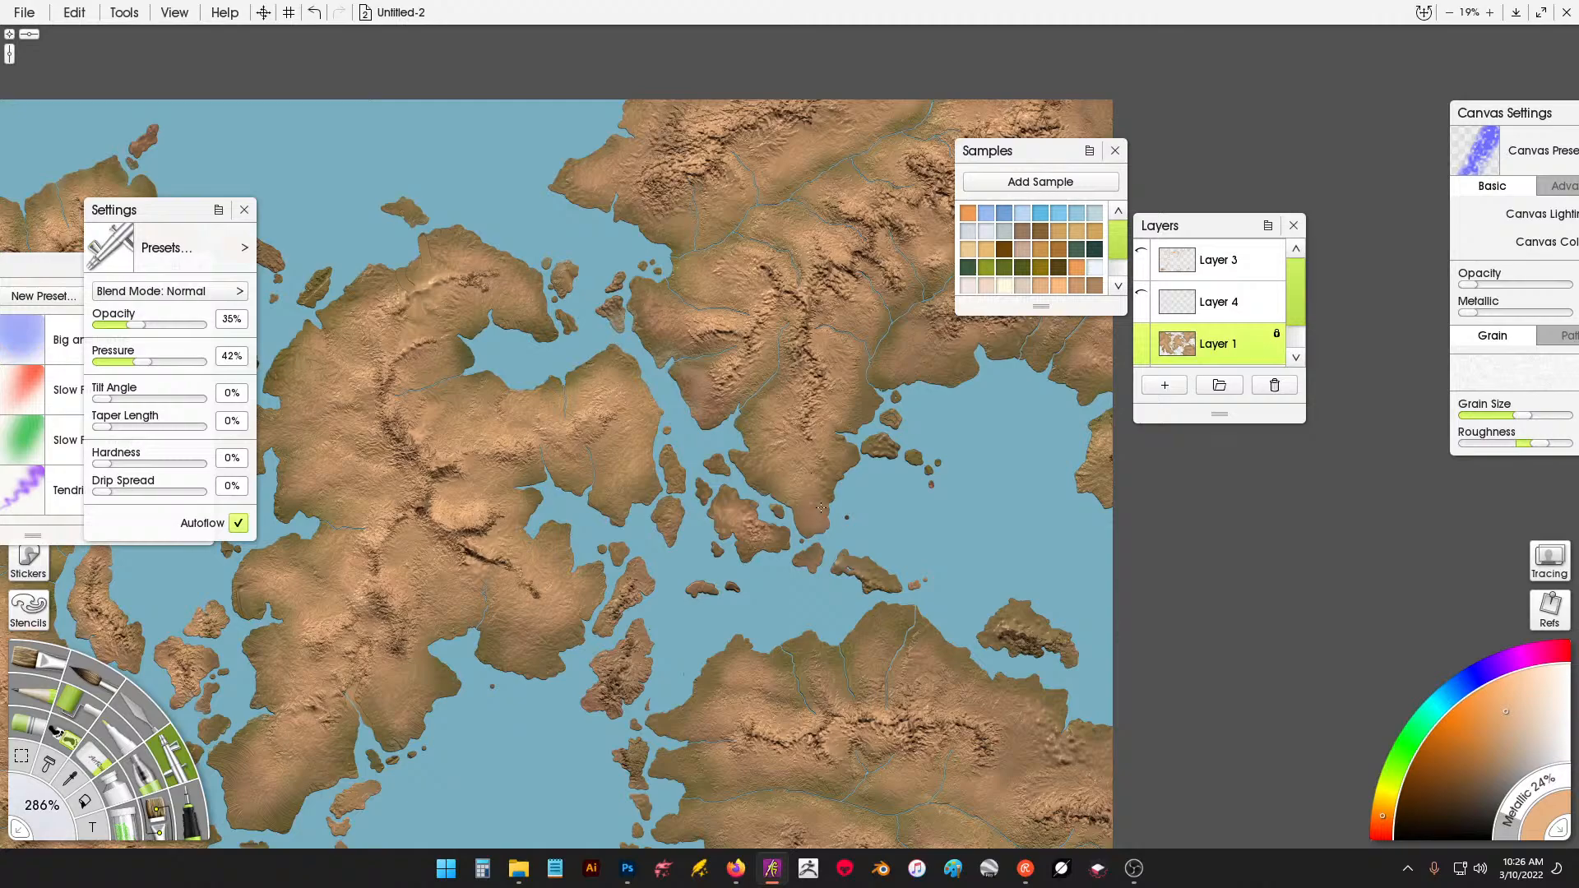
pyautogui.moveTo(886, 353); pyautogui.dragTo(988, 321)
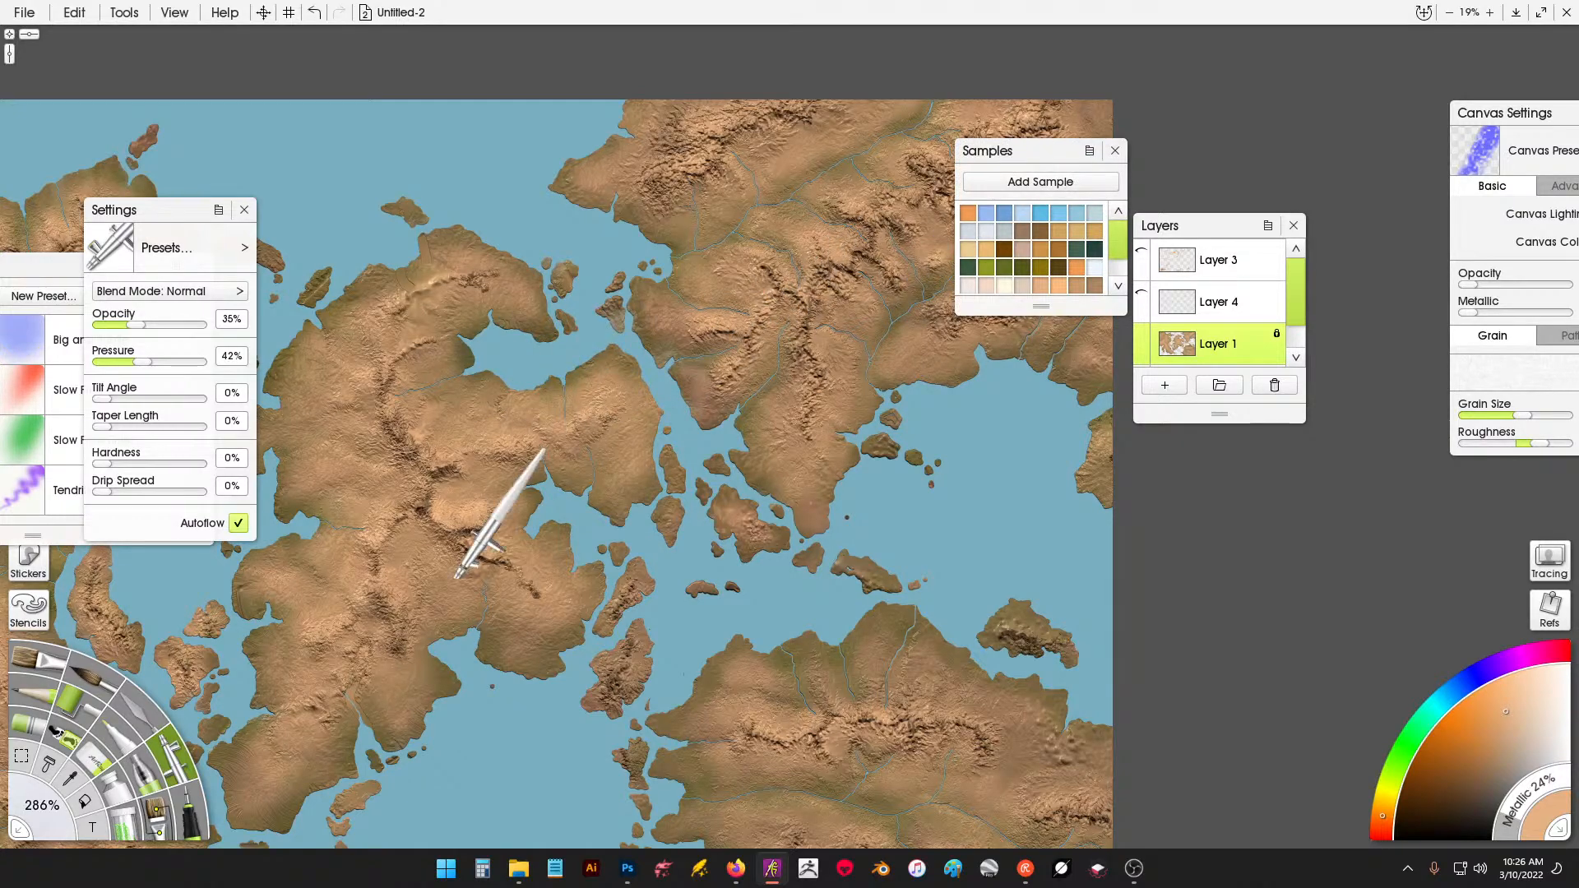
pyautogui.click(1081, 289)
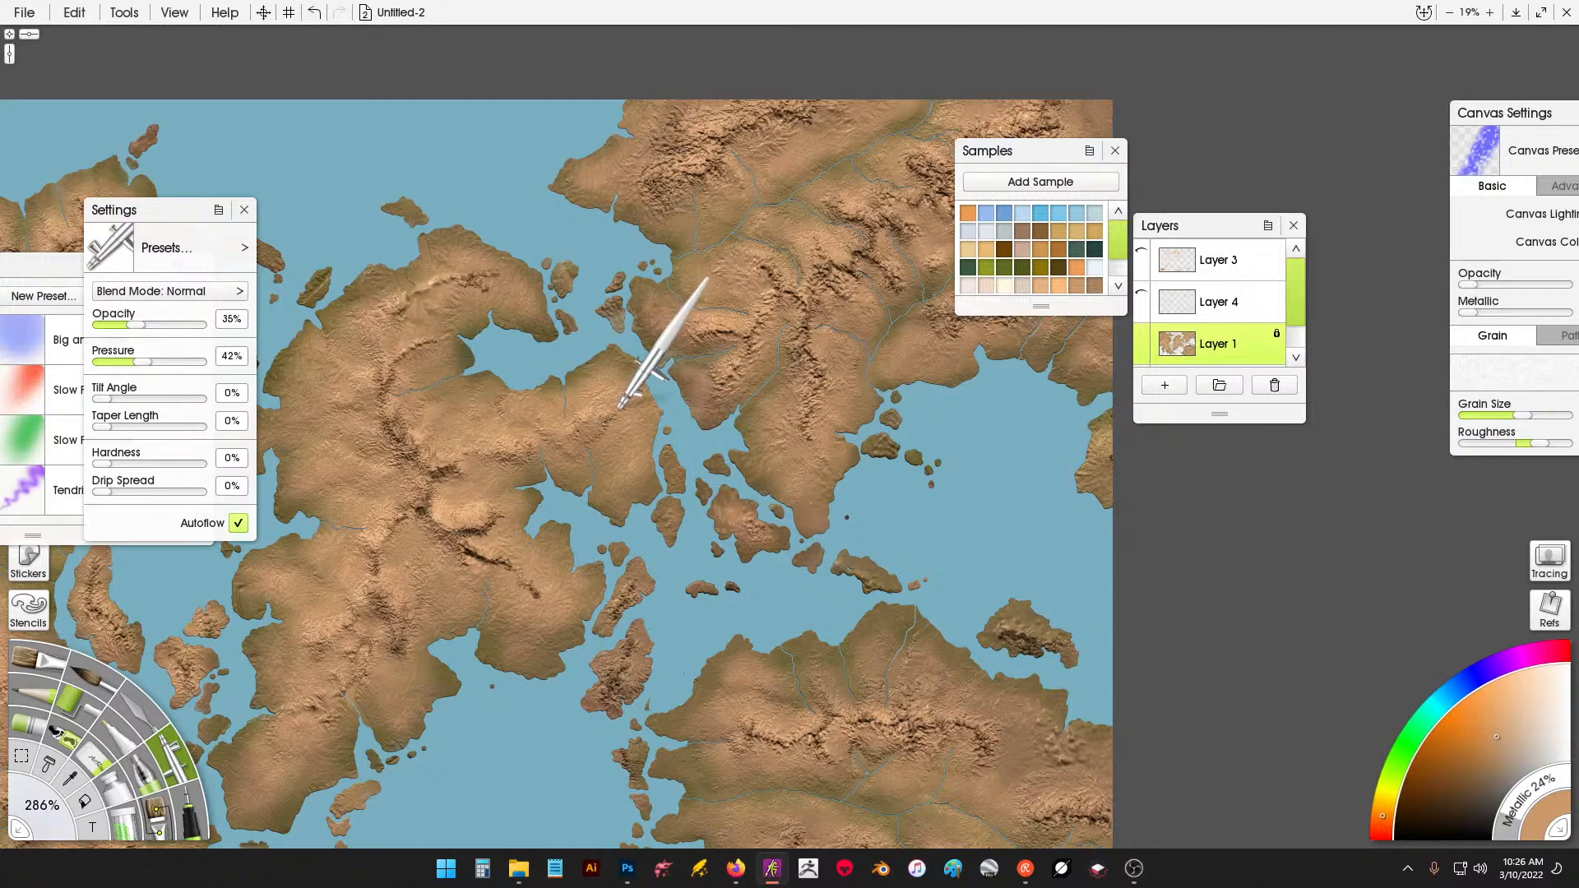
pyautogui.click(164, 321)
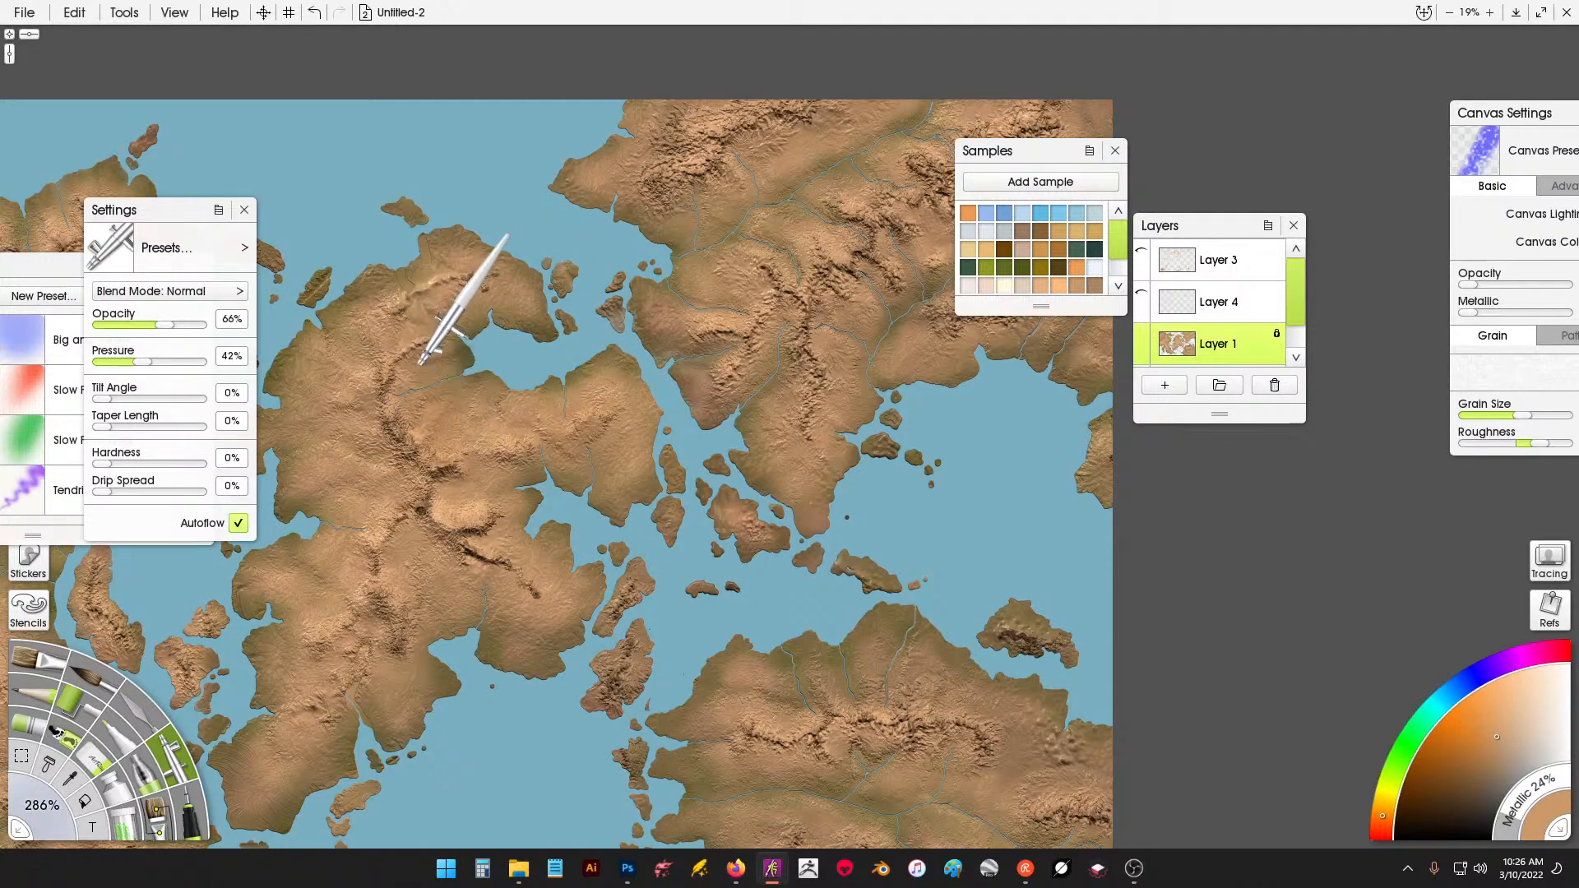
pyautogui.click(197, 324)
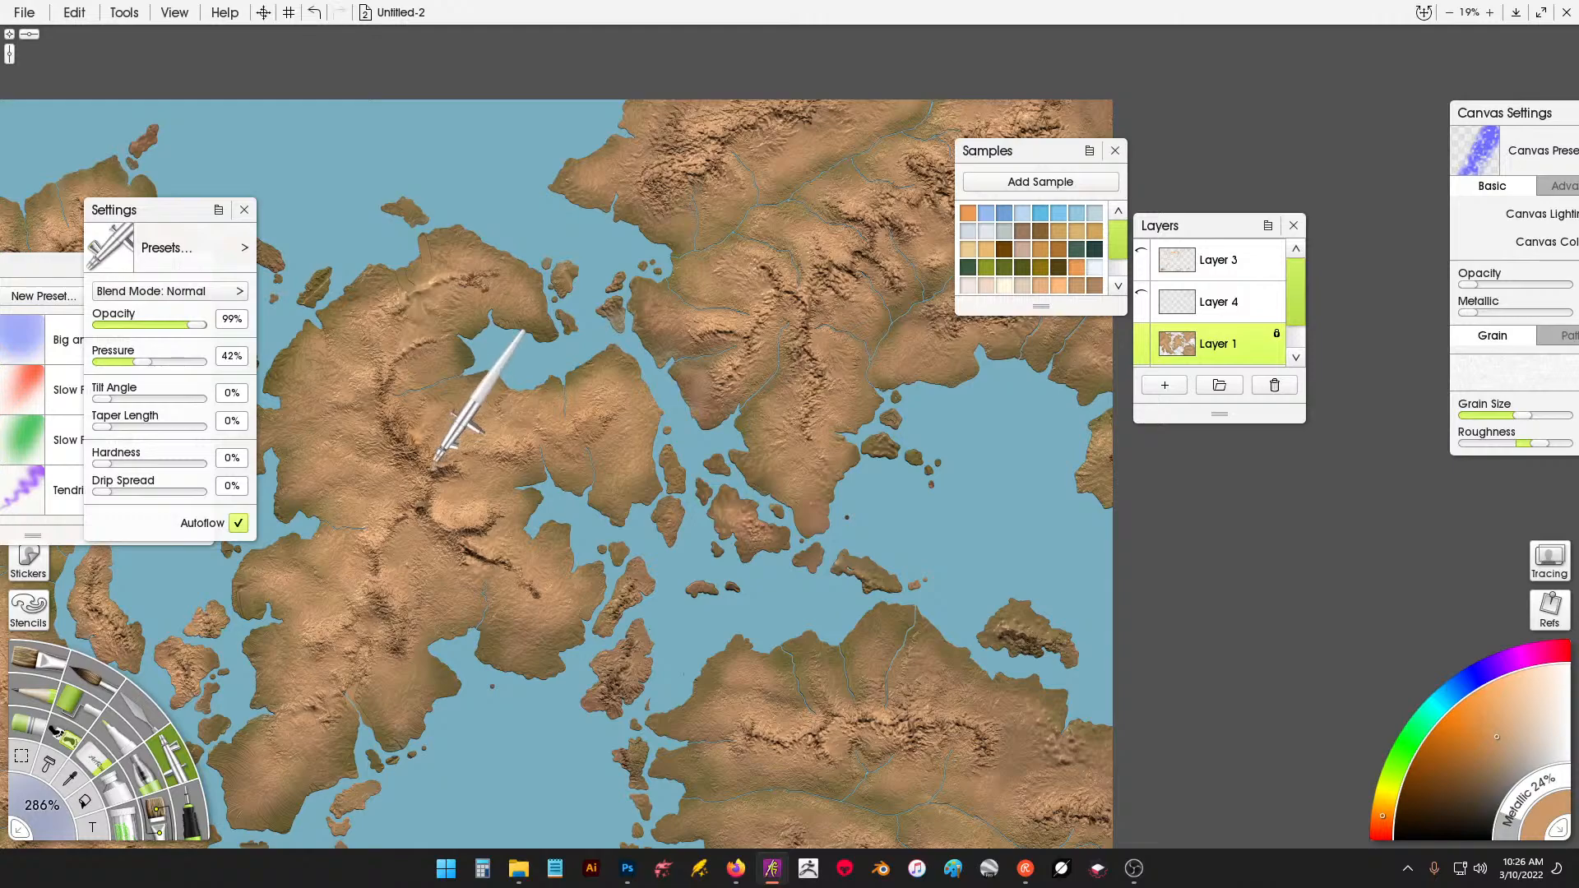
pyautogui.click(168, 362)
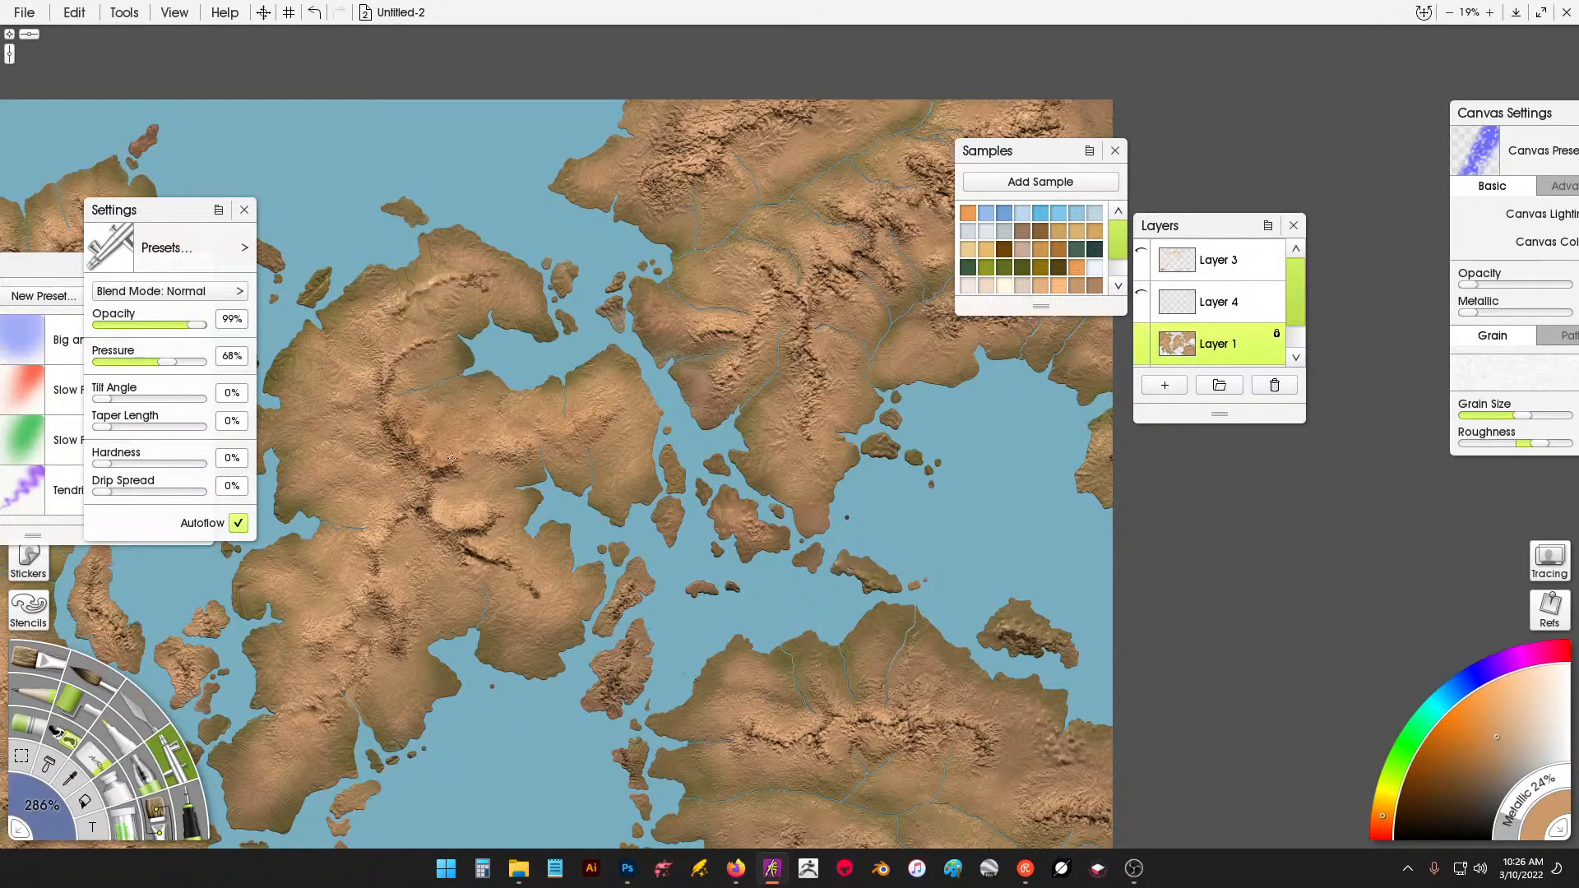
pyautogui.moveTo(531, 435); pyautogui.dragTo(567, 435)
pyautogui.click(1458, 738)
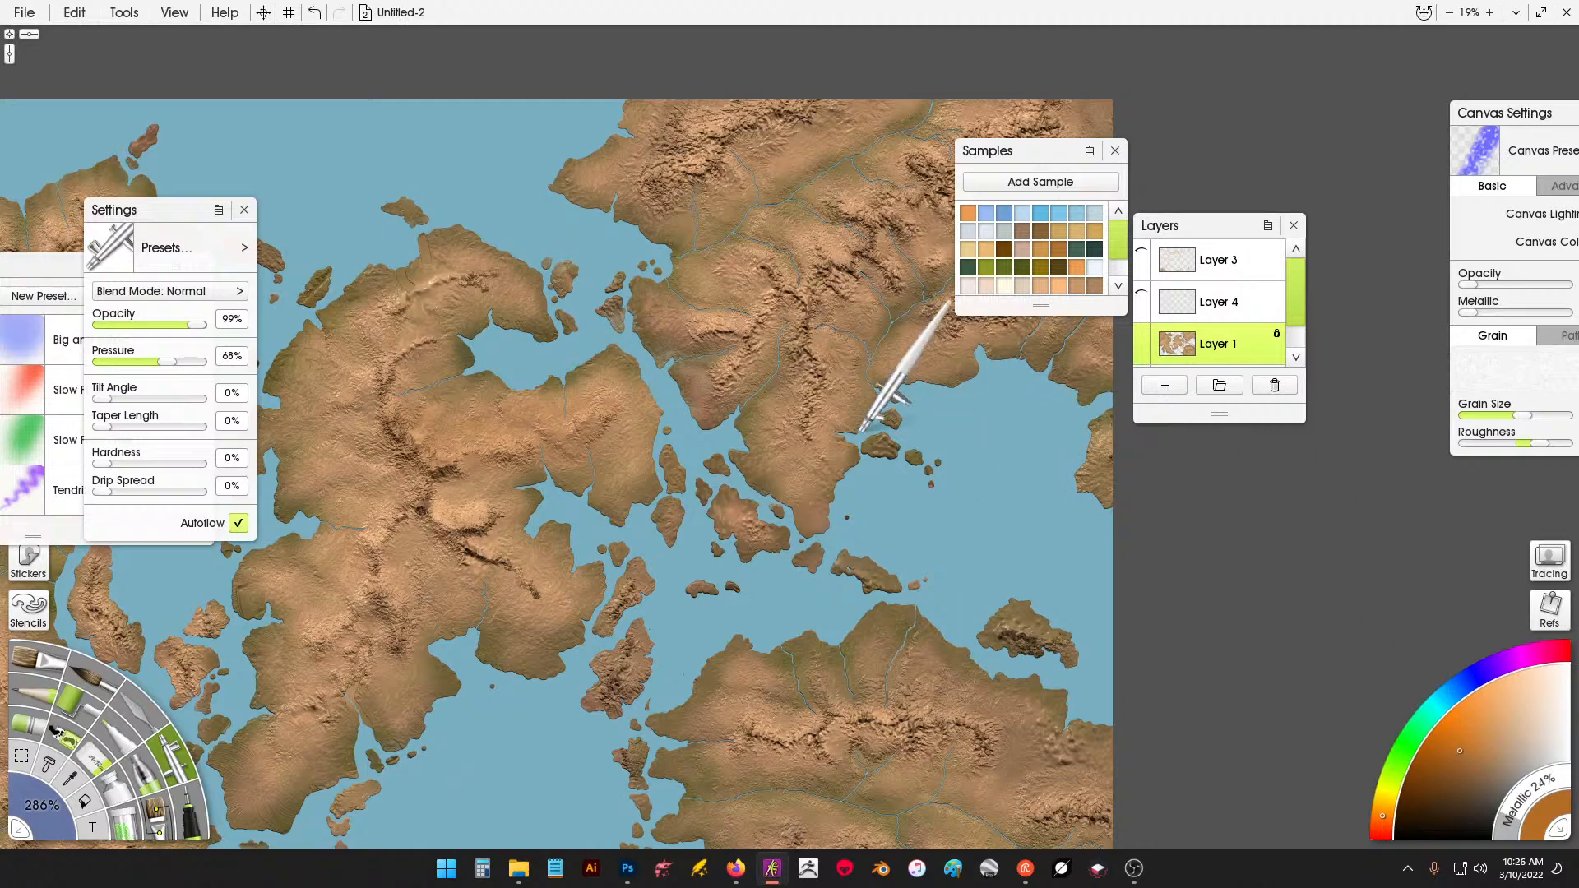
pyautogui.click(1383, 818)
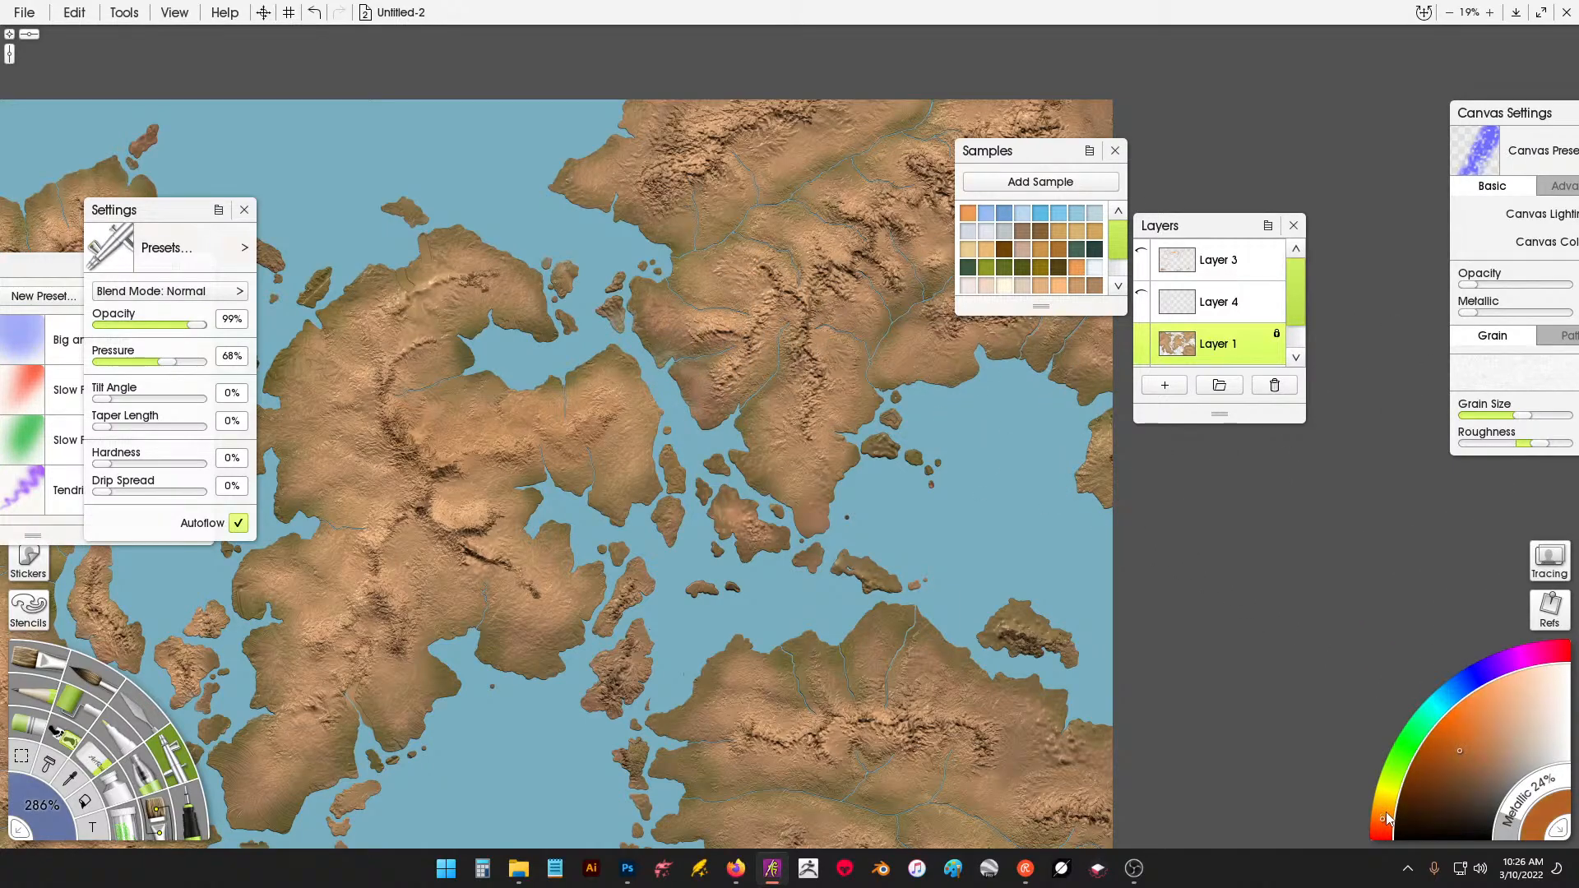
pyautogui.click(1384, 813)
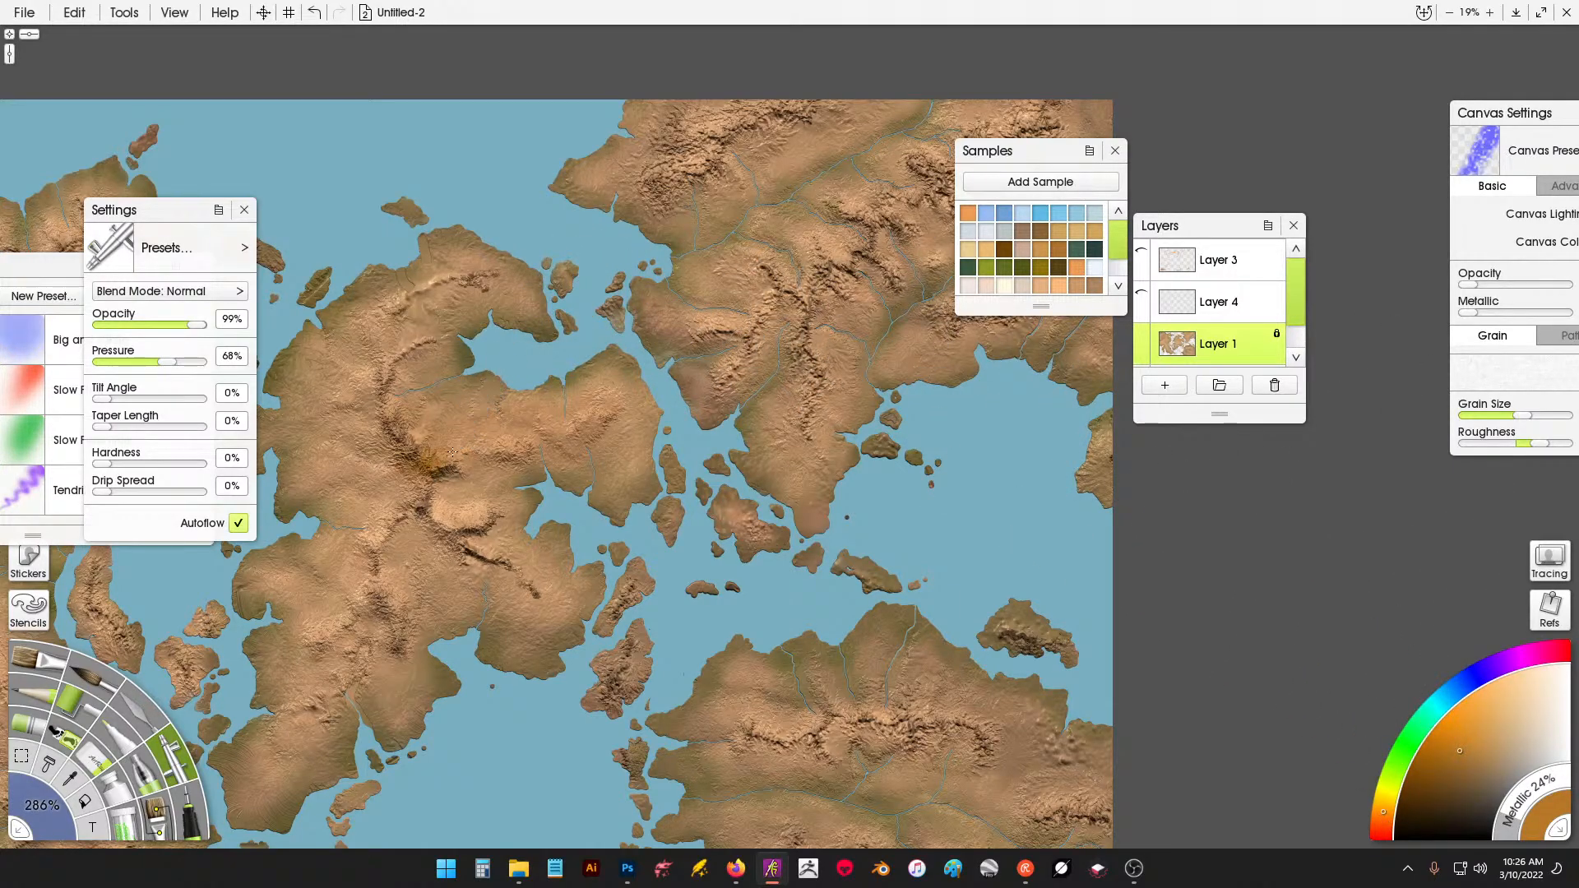
pyautogui.hotkey('ctrl', 'z')
# Choose a dark brown paint colour and set the airbrush to 11% opacity and 27% pressure.
pyautogui.click(1011, 254)
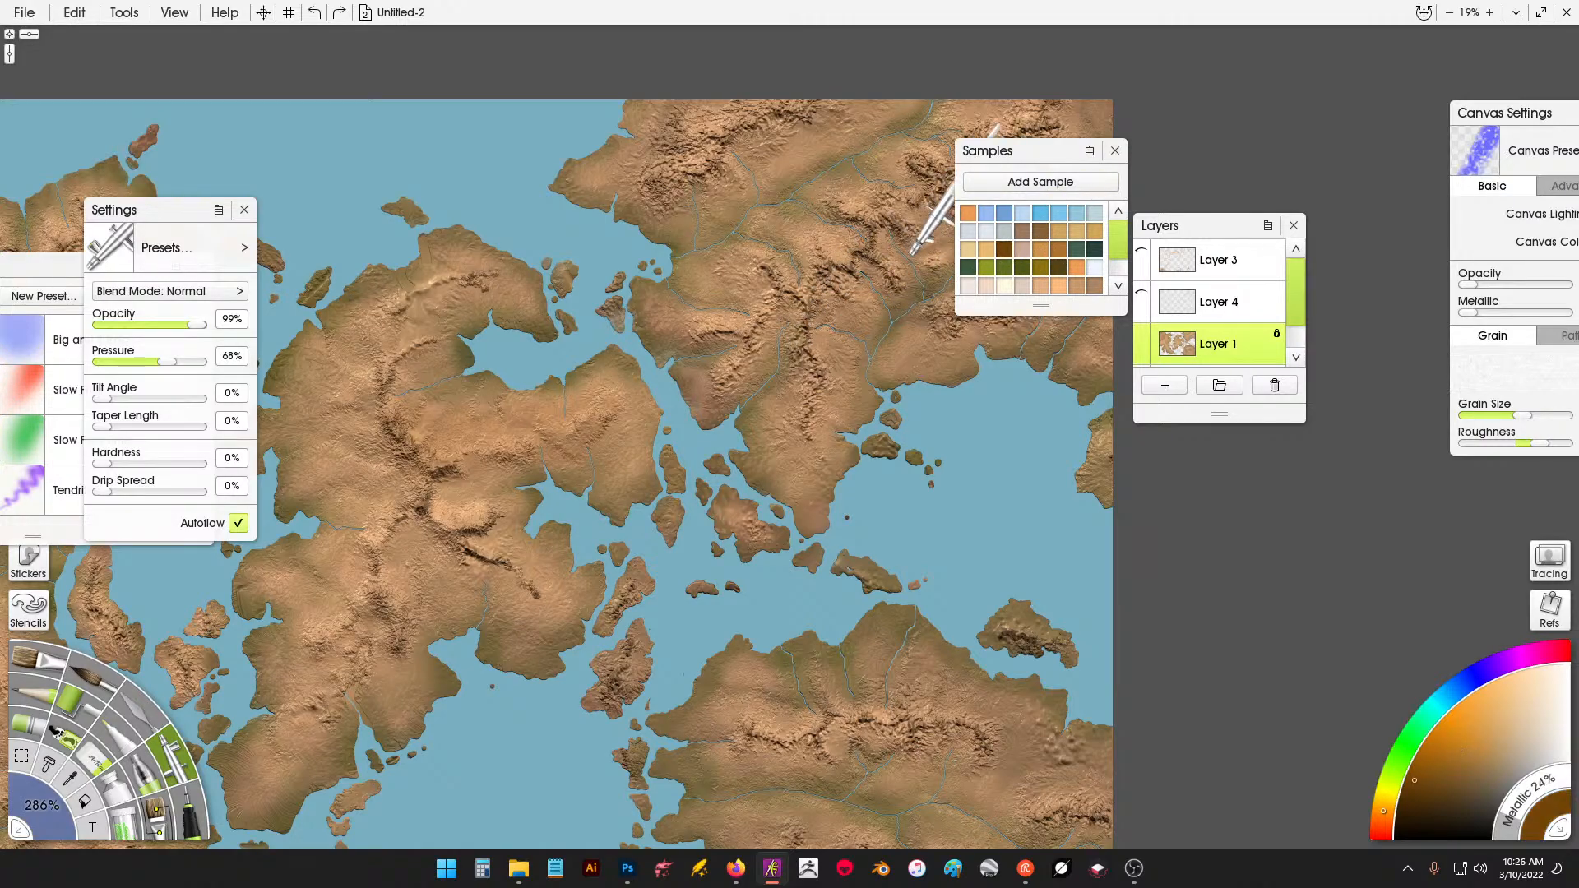
pyautogui.click(452, 471)
pyautogui.hotkey('ctrl', 'z')
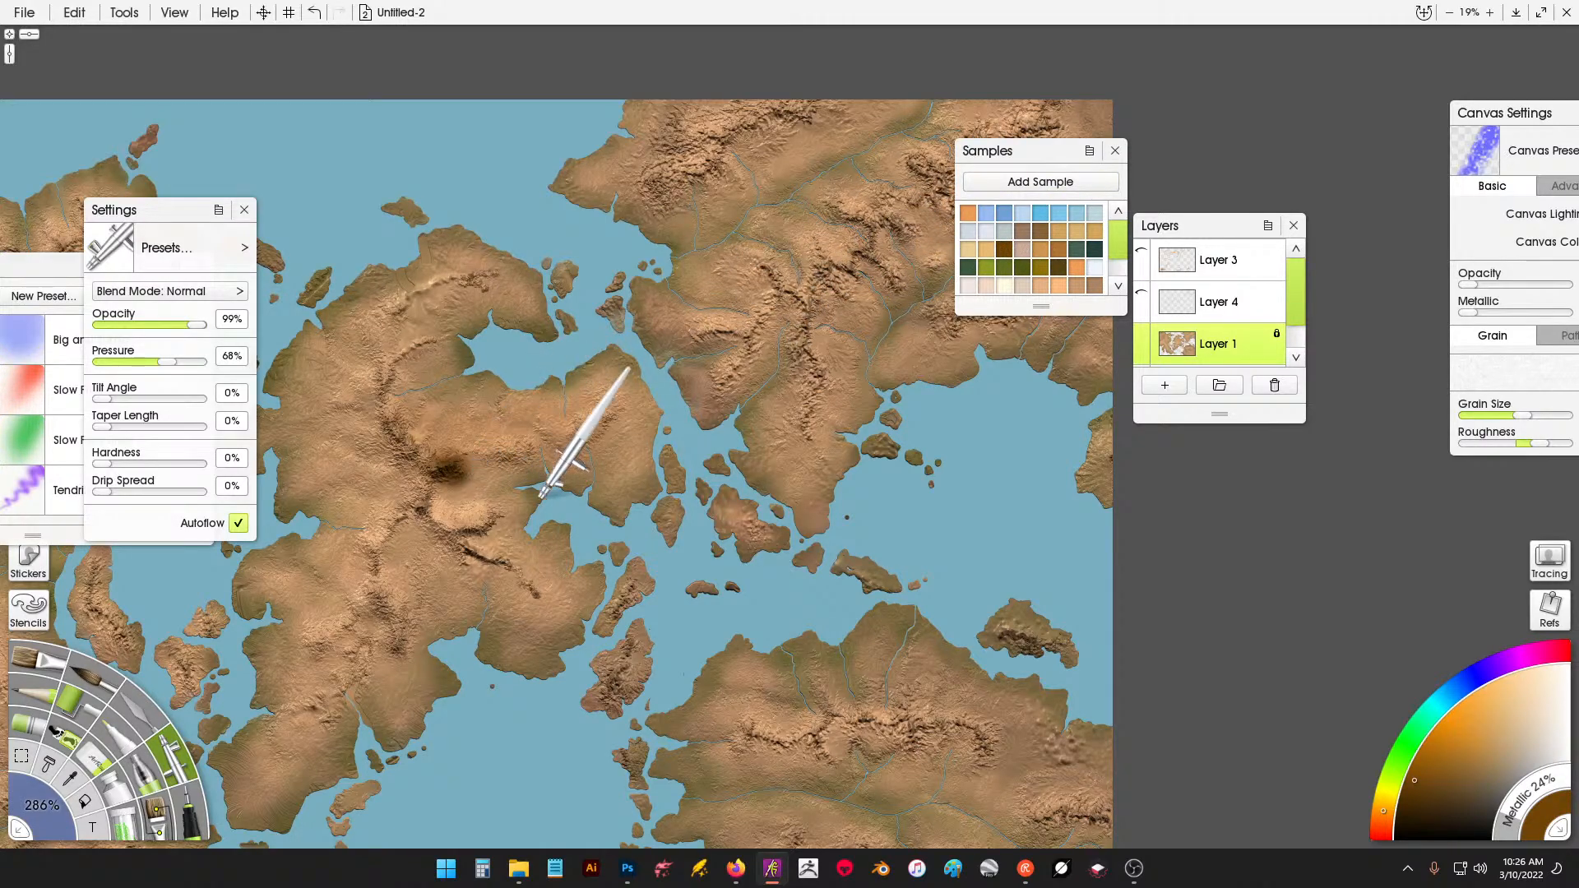
pyautogui.click(136, 323)
pyautogui.moveTo(136, 323); pyautogui.dragTo(110, 325)
pyautogui.click(128, 354)
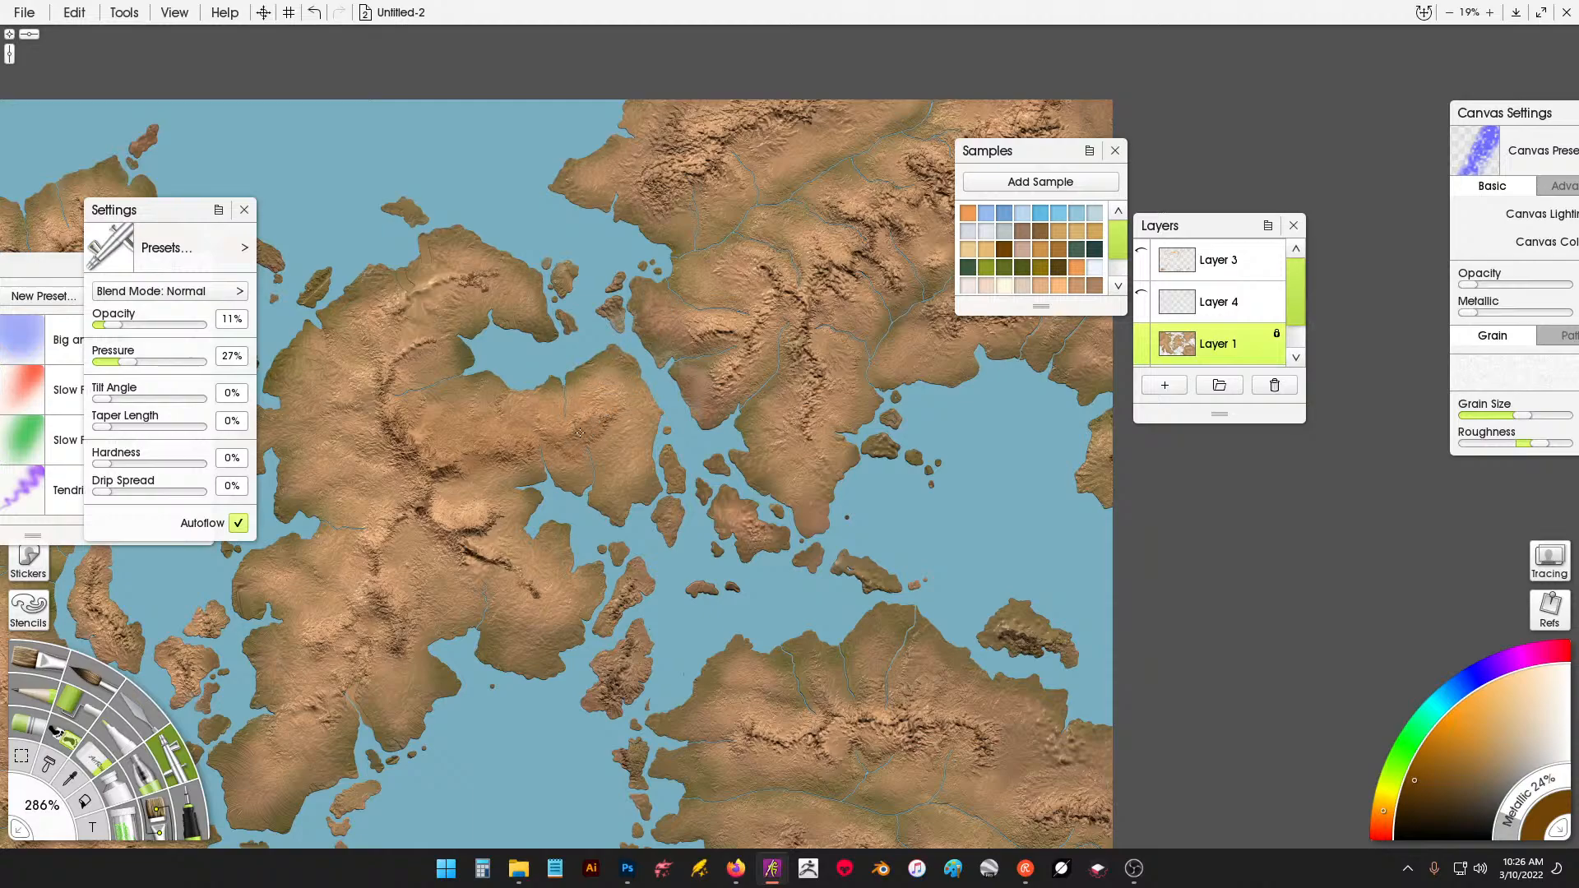
# Airbrush dark brown along the central continent's mountain spine, its eastern branches and its curved northern ridge.
pyautogui.moveTo(565, 435); pyautogui.dragTo(493, 436)
pyautogui.moveTo(390, 385)
pyautogui.mouseDown()
pyautogui.moveTo(416, 456)
pyautogui.moveTo(442, 461)
pyautogui.moveTo(426, 469)
pyautogui.moveTo(453, 477)
pyautogui.moveTo(430, 497)
pyautogui.moveTo(432, 525)
pyautogui.moveTo(467, 518)
pyautogui.moveTo(408, 514)
pyautogui.moveTo(370, 552)
pyautogui.moveTo(398, 630)
pyautogui.mouseUp()
pyautogui.moveTo(479, 528); pyautogui.dragTo(454, 506)
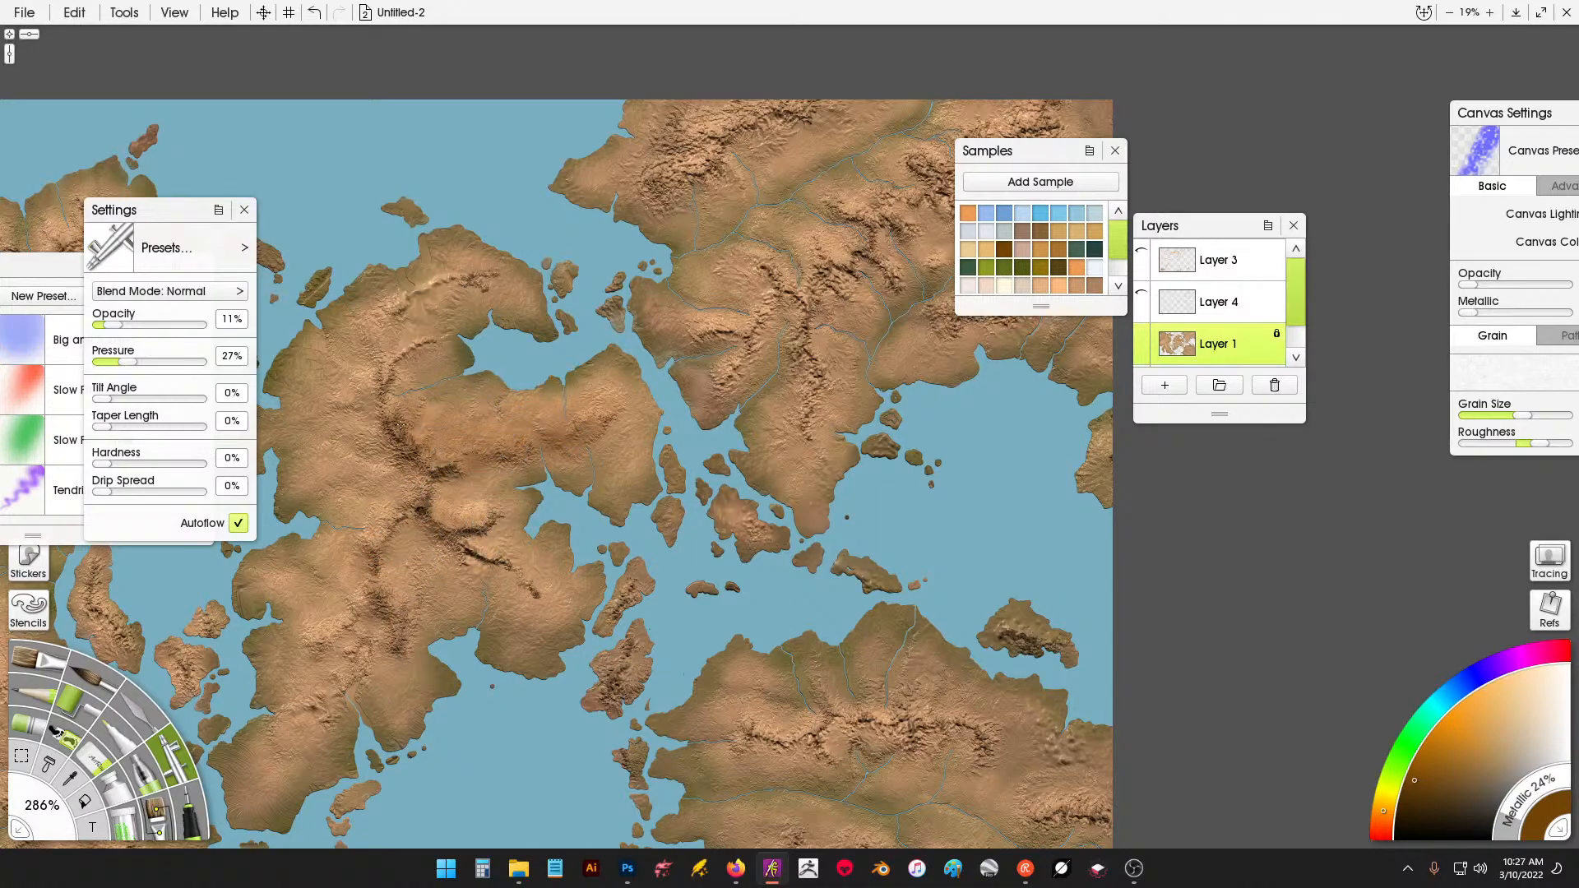
pyautogui.moveTo(385, 388)
pyautogui.mouseDown()
pyautogui.moveTo(429, 346)
pyautogui.moveTo(389, 383)
pyautogui.moveTo(423, 278)
pyautogui.moveTo(390, 312)
pyautogui.moveTo(448, 293)
pyautogui.mouseUp()
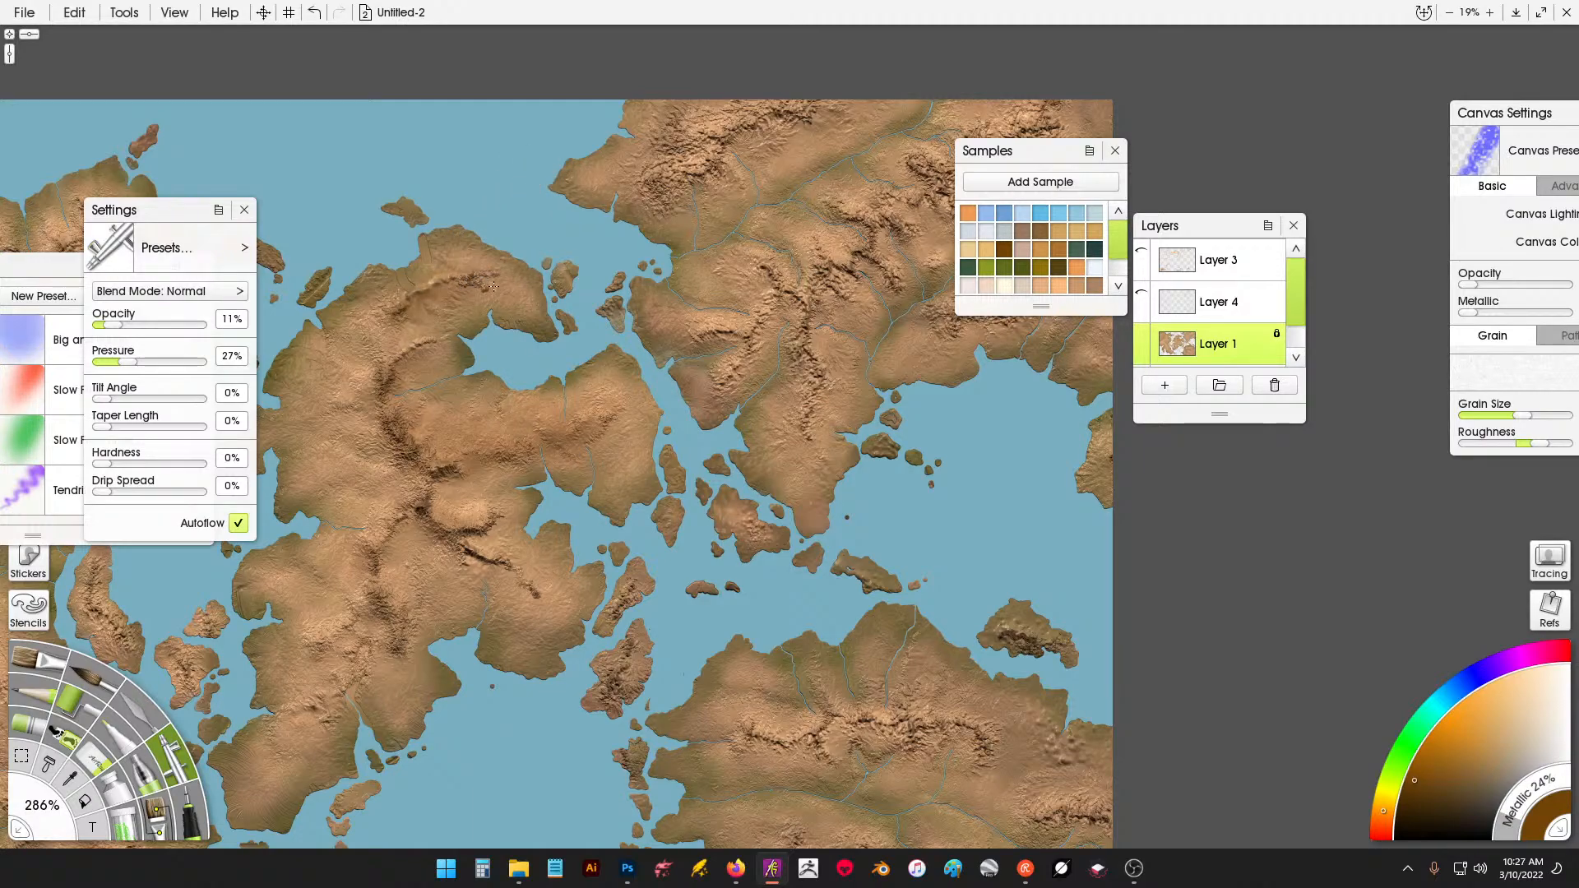
pyautogui.moveTo(381, 325)
pyautogui.mouseDown()
pyautogui.moveTo(363, 394)
pyautogui.moveTo(376, 386)
pyautogui.moveTo(349, 392)
pyautogui.moveTo(355, 375)
pyautogui.moveTo(392, 403)
pyautogui.mouseUp()
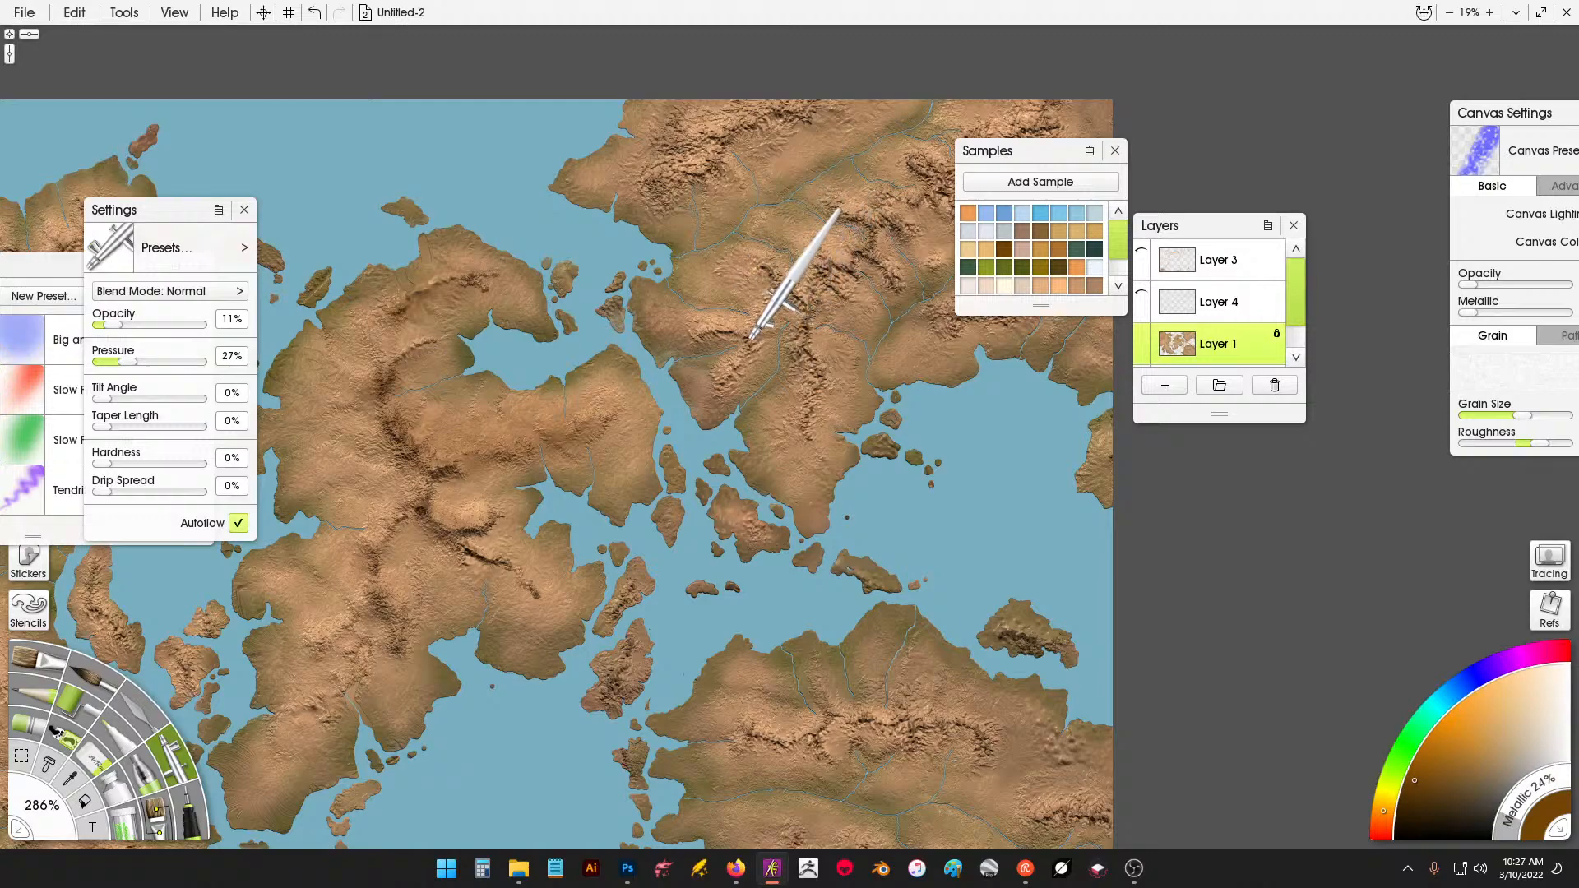
# Airbrush dark brown over the northeastern continent's mountain ranges, including the clusters near its northern and eastern edges.
pyautogui.moveTo(774, 300)
pyautogui.mouseDown()
pyautogui.moveTo(654, 362)
pyautogui.moveTo(694, 382)
pyautogui.moveTo(849, 260)
pyautogui.moveTo(806, 292)
pyautogui.mouseUp()
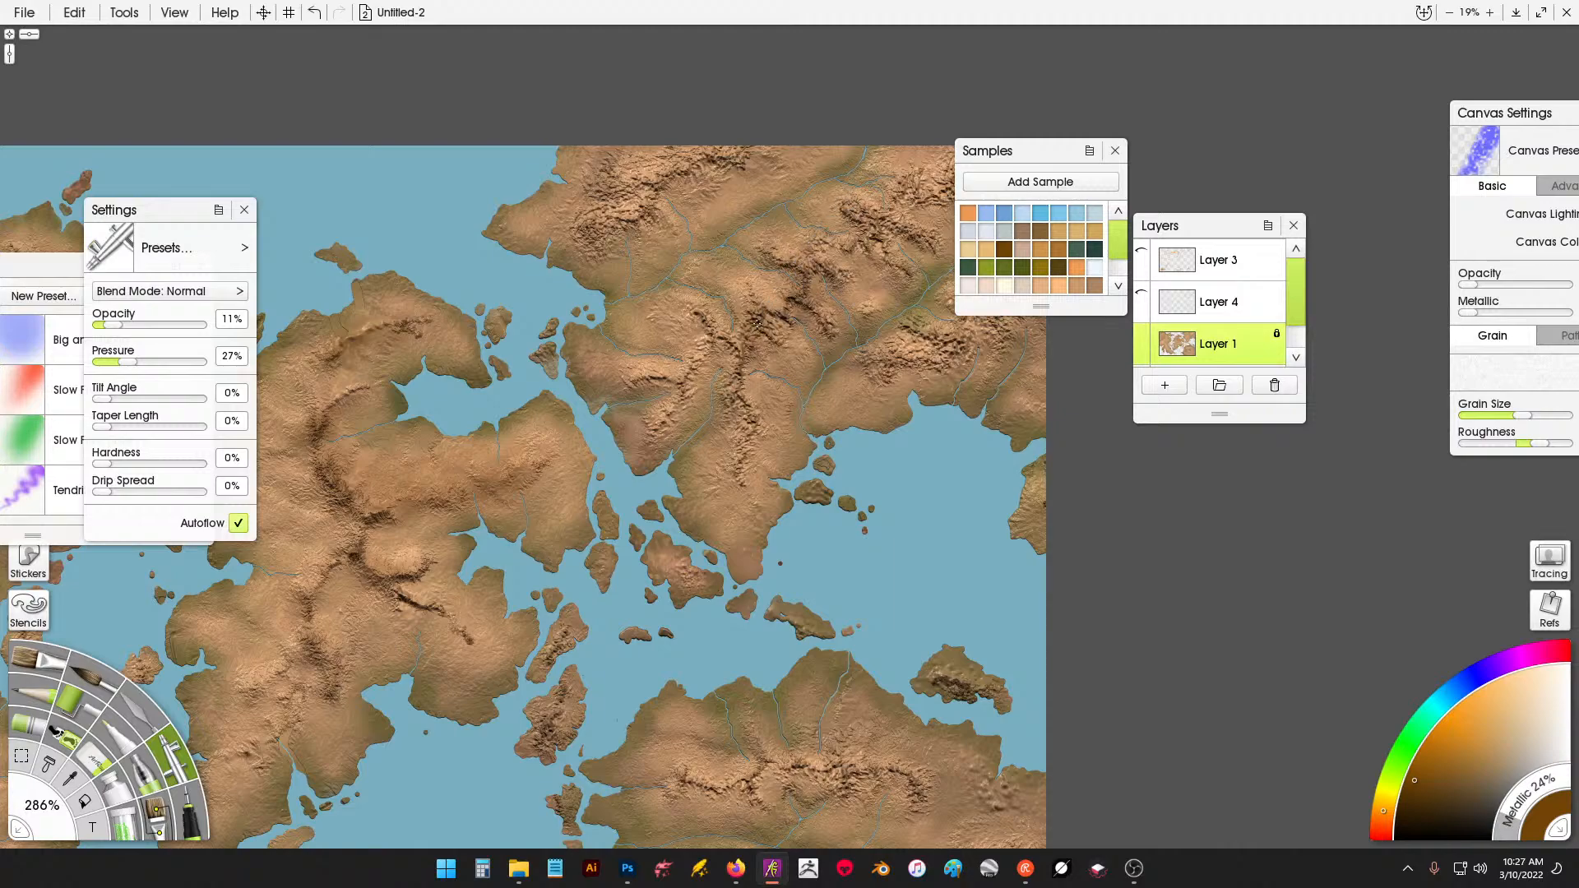
pyautogui.moveTo(746, 348)
pyautogui.mouseDown()
pyautogui.moveTo(748, 447)
pyautogui.moveTo(677, 293)
pyautogui.moveTo(702, 388)
pyautogui.moveTo(701, 363)
pyautogui.moveTo(672, 376)
pyautogui.moveTo(705, 328)
pyautogui.moveTo(723, 353)
pyautogui.moveTo(848, 354)
pyautogui.mouseUp()
pyautogui.moveTo(839, 261); pyautogui.dragTo(747, 330)
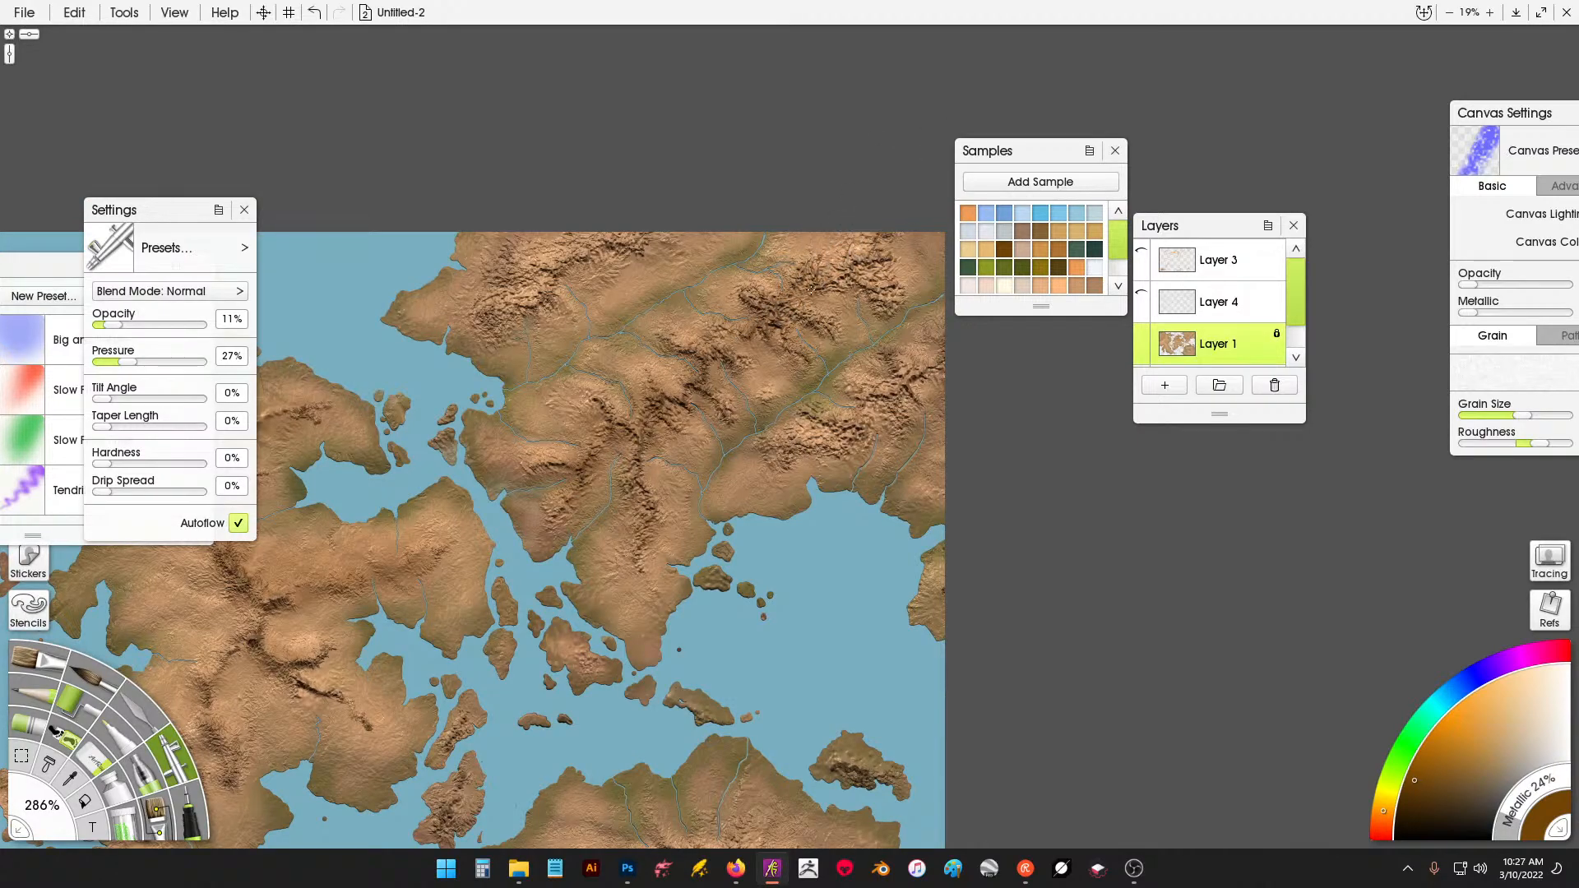
pyautogui.moveTo(811, 290)
pyautogui.mouseDown()
pyautogui.moveTo(848, 248)
pyautogui.moveTo(818, 268)
pyautogui.moveTo(873, 272)
pyautogui.moveTo(832, 264)
pyautogui.moveTo(858, 248)
pyautogui.moveTo(781, 312)
pyautogui.moveTo(770, 388)
pyautogui.mouseUp()
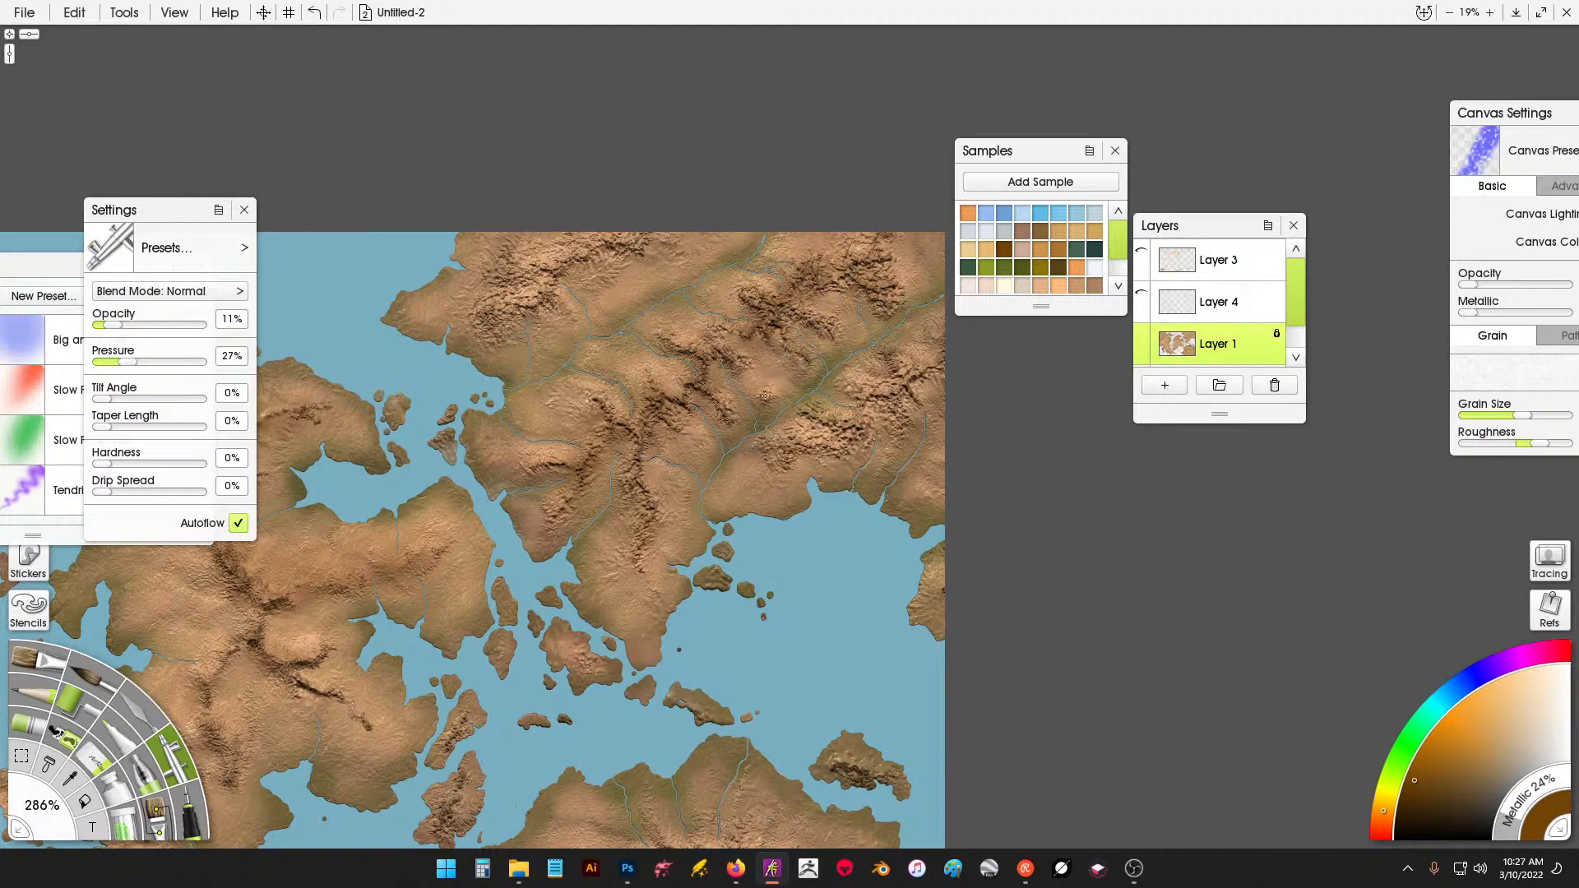
pyautogui.click(793, 438)
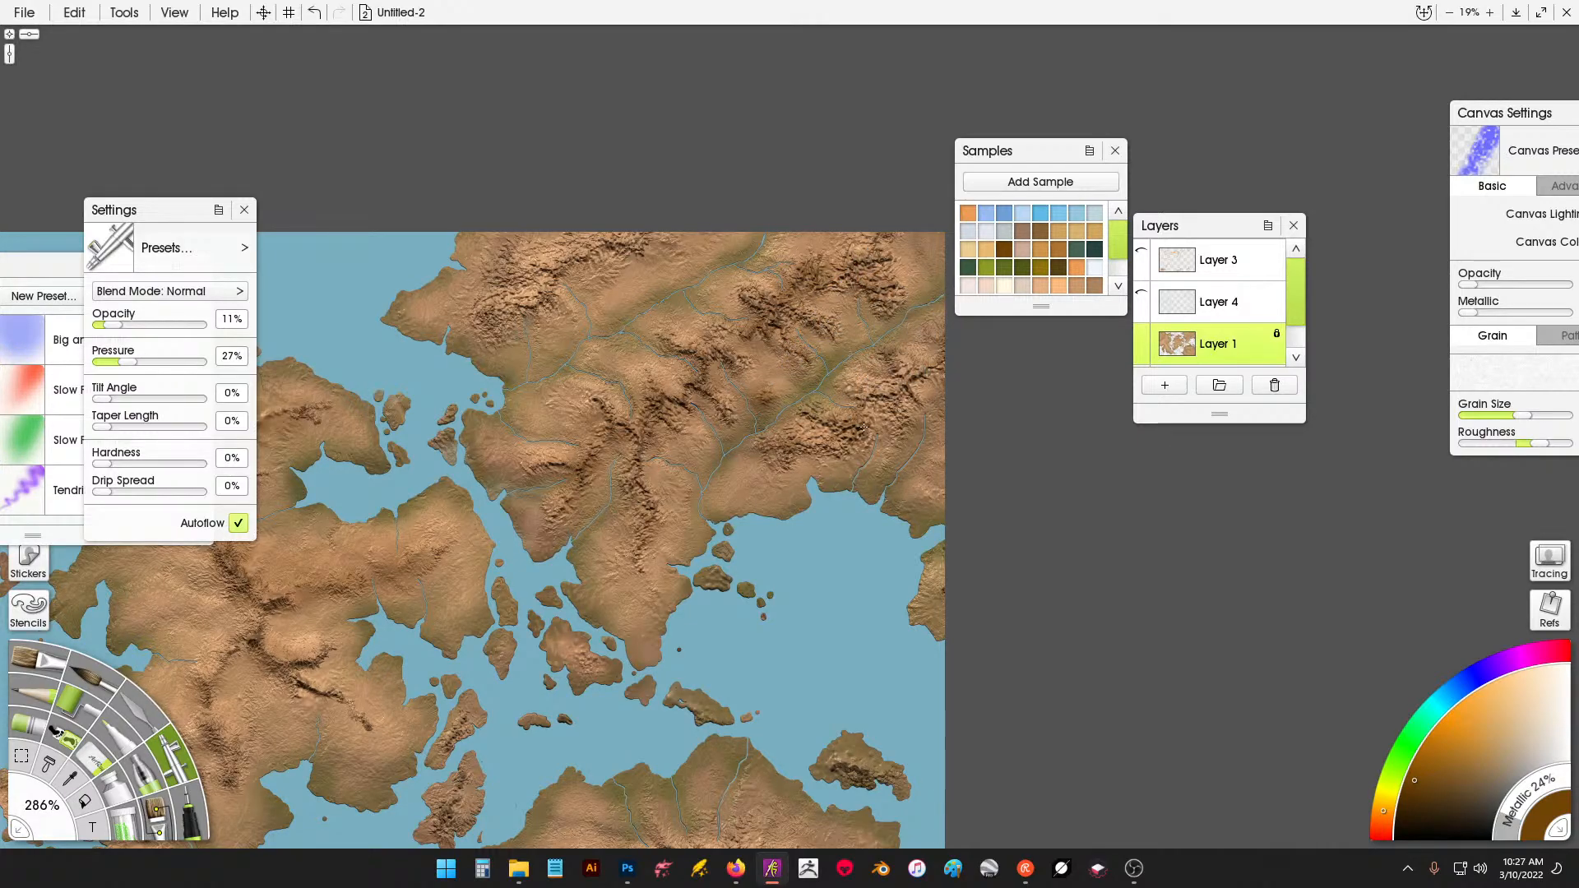
pyautogui.moveTo(863, 427)
pyautogui.mouseDown()
pyautogui.moveTo(882, 391)
pyautogui.moveTo(899, 402)
pyautogui.mouseUp()
pyautogui.moveTo(674, 304); pyautogui.dragTo(535, 312)
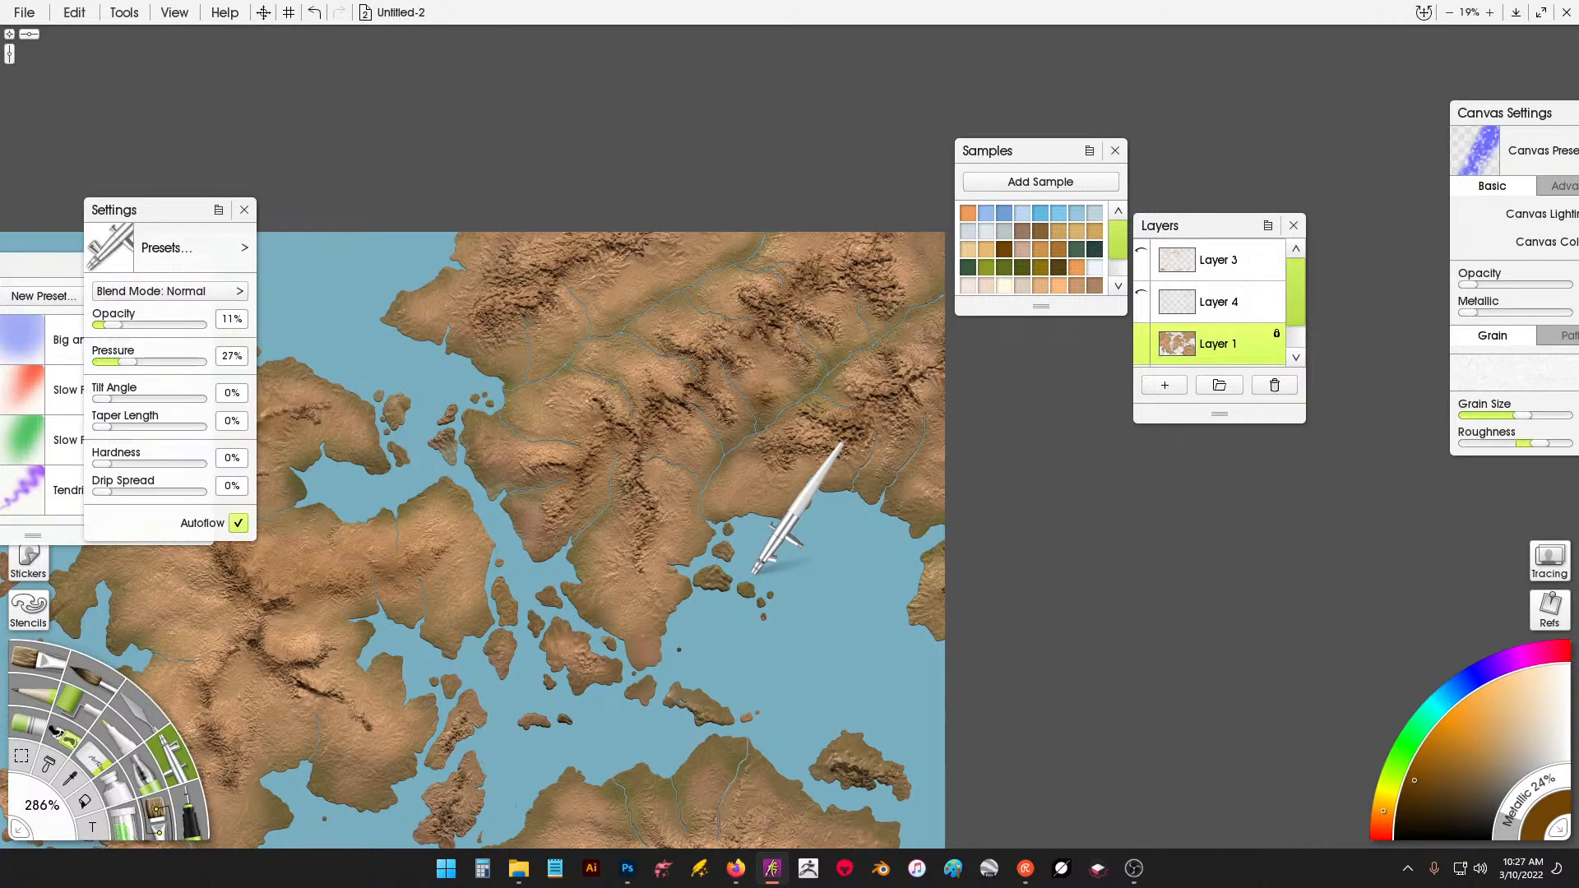
# Airbrush dark brown along the southeastern continent's northern range and the ridges between its river valleys.
pyautogui.moveTo(875, 471); pyautogui.dragTo(899, 46)
pyautogui.moveTo(607, 441); pyautogui.dragTo(627, 452)
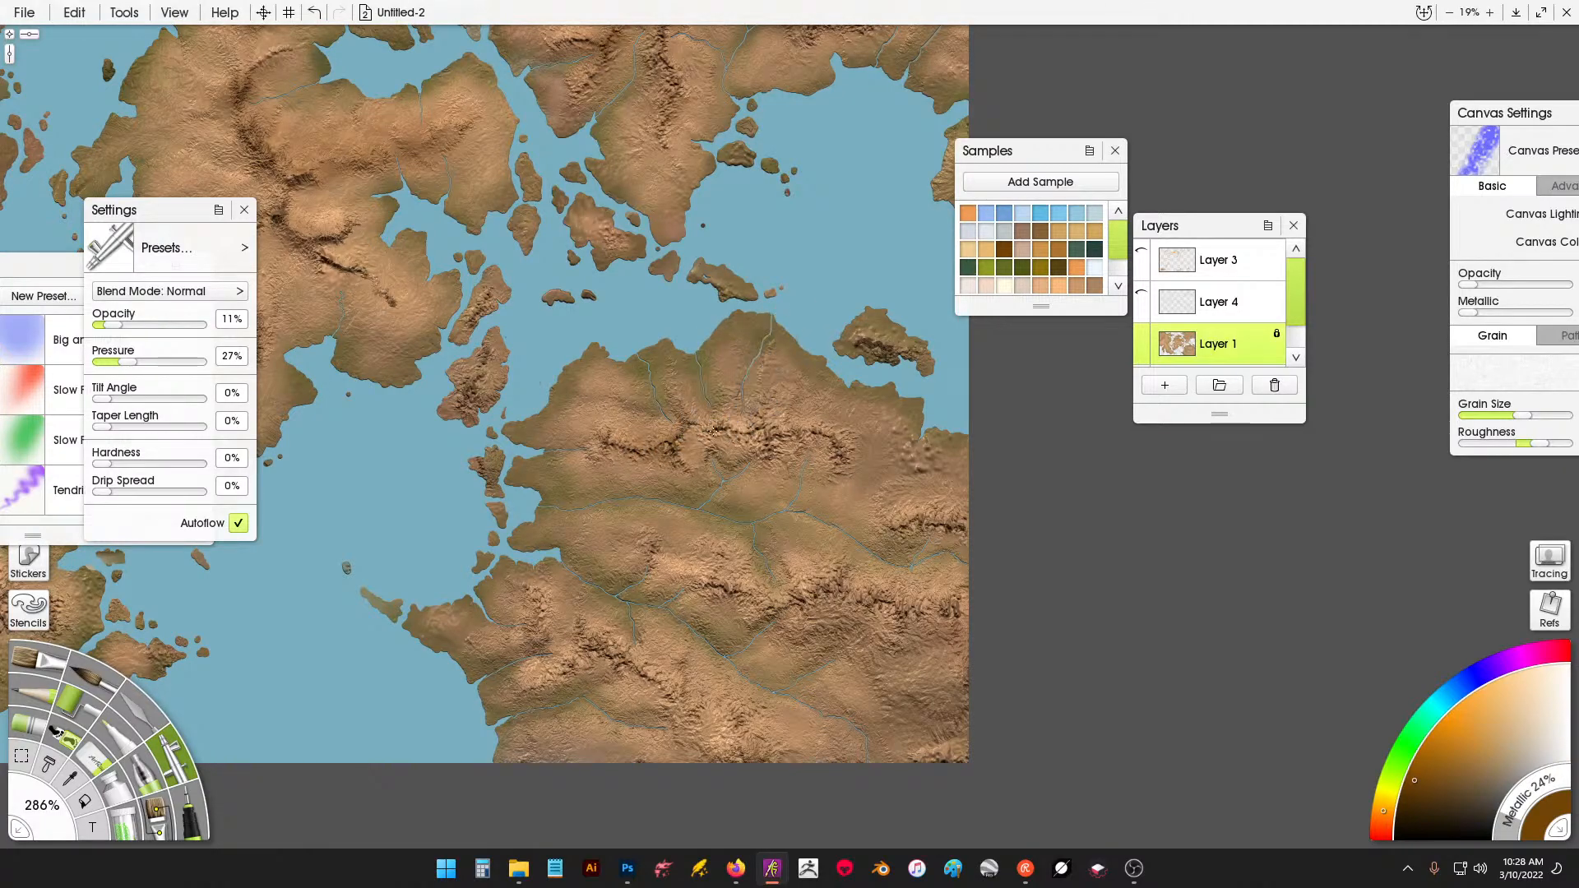
pyautogui.moveTo(755, 426)
pyautogui.mouseDown()
pyautogui.moveTo(813, 429)
pyautogui.moveTo(835, 453)
pyautogui.moveTo(799, 428)
pyautogui.moveTo(740, 454)
pyautogui.mouseUp()
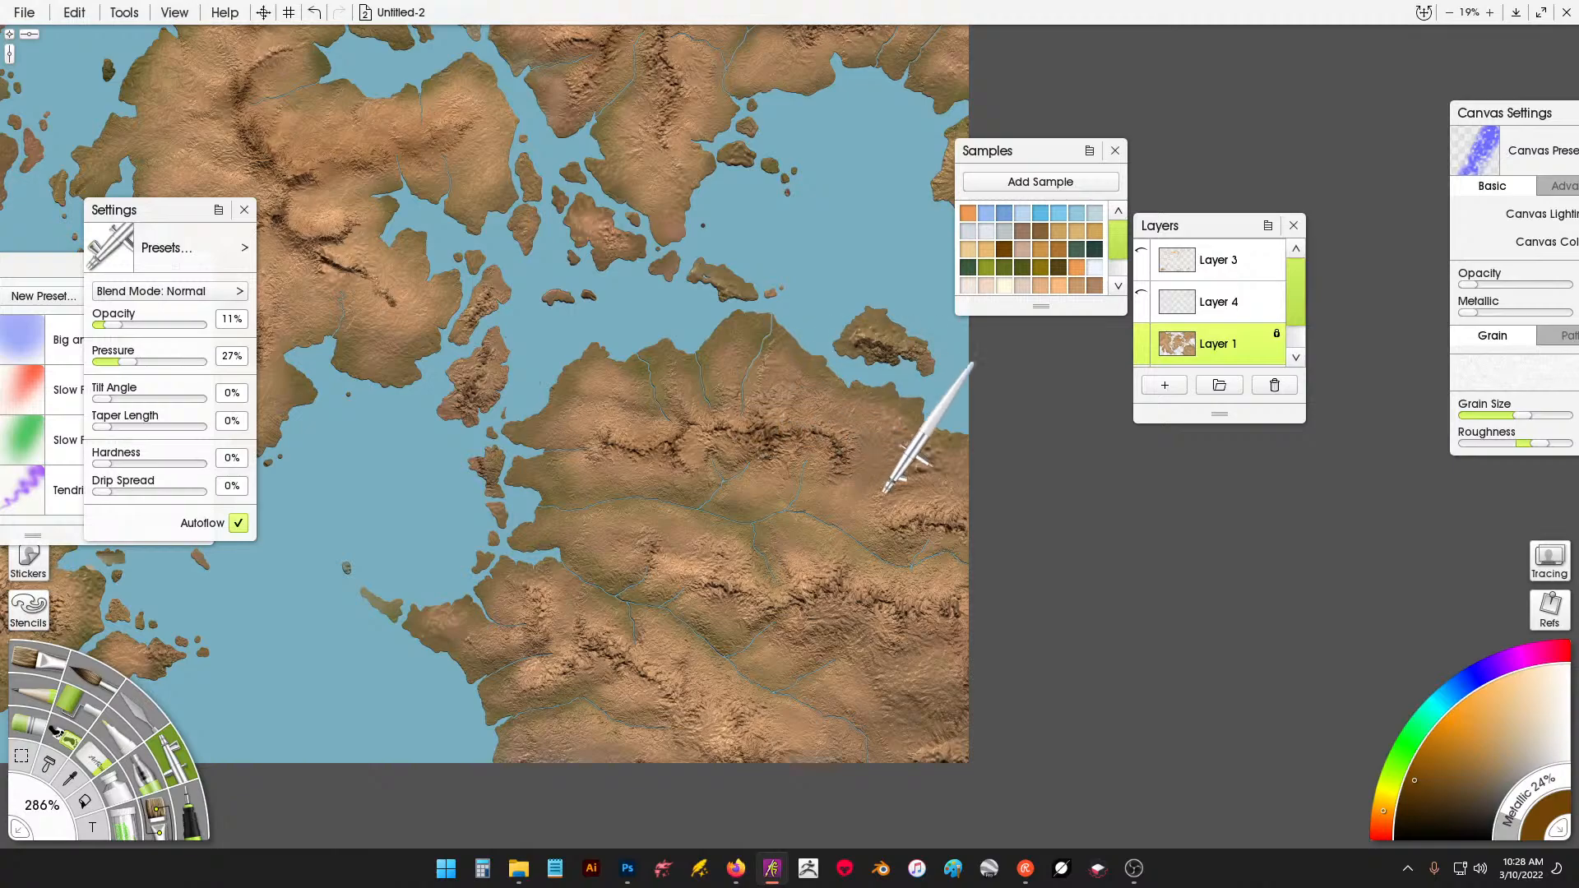
pyautogui.moveTo(884, 491)
pyautogui.mouseDown()
pyautogui.moveTo(835, 394)
pyautogui.moveTo(910, 485)
pyautogui.moveTo(856, 471)
pyautogui.moveTo(879, 485)
pyautogui.moveTo(863, 494)
pyautogui.moveTo(844, 485)
pyautogui.moveTo(886, 480)
pyautogui.moveTo(805, 484)
pyautogui.moveTo(774, 467)
pyautogui.moveTo(732, 485)
pyautogui.moveTo(772, 469)
pyautogui.moveTo(692, 464)
pyautogui.moveTo(705, 491)
pyautogui.moveTo(756, 473)
pyautogui.moveTo(730, 464)
pyautogui.moveTo(511, 525)
pyautogui.mouseUp()
pyautogui.moveTo(637, 607)
pyautogui.mouseDown()
pyautogui.moveTo(663, 624)
pyautogui.moveTo(494, 477)
pyautogui.mouseUp()
pyautogui.moveTo(520, 529); pyautogui.dragTo(523, 544)
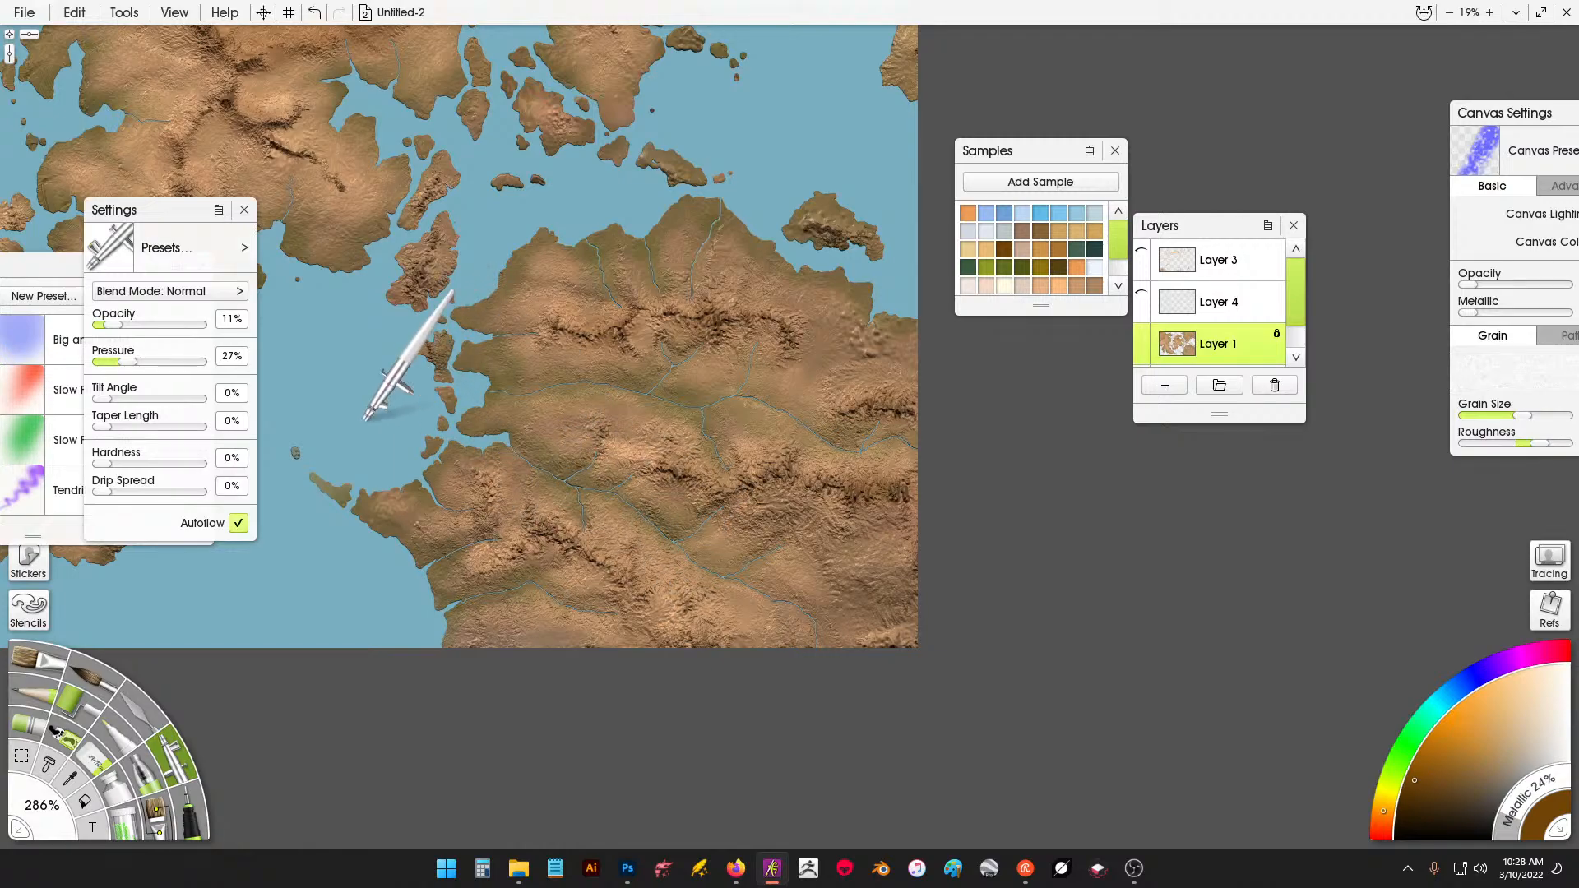
# Airbrush dark brown over the western continent's ridges, from the southern peninsulas up to the branching northern range.
pyautogui.moveTo(367, 422); pyautogui.dragTo(777, 498)
pyautogui.moveTo(526, 538); pyautogui.dragTo(831, 573)
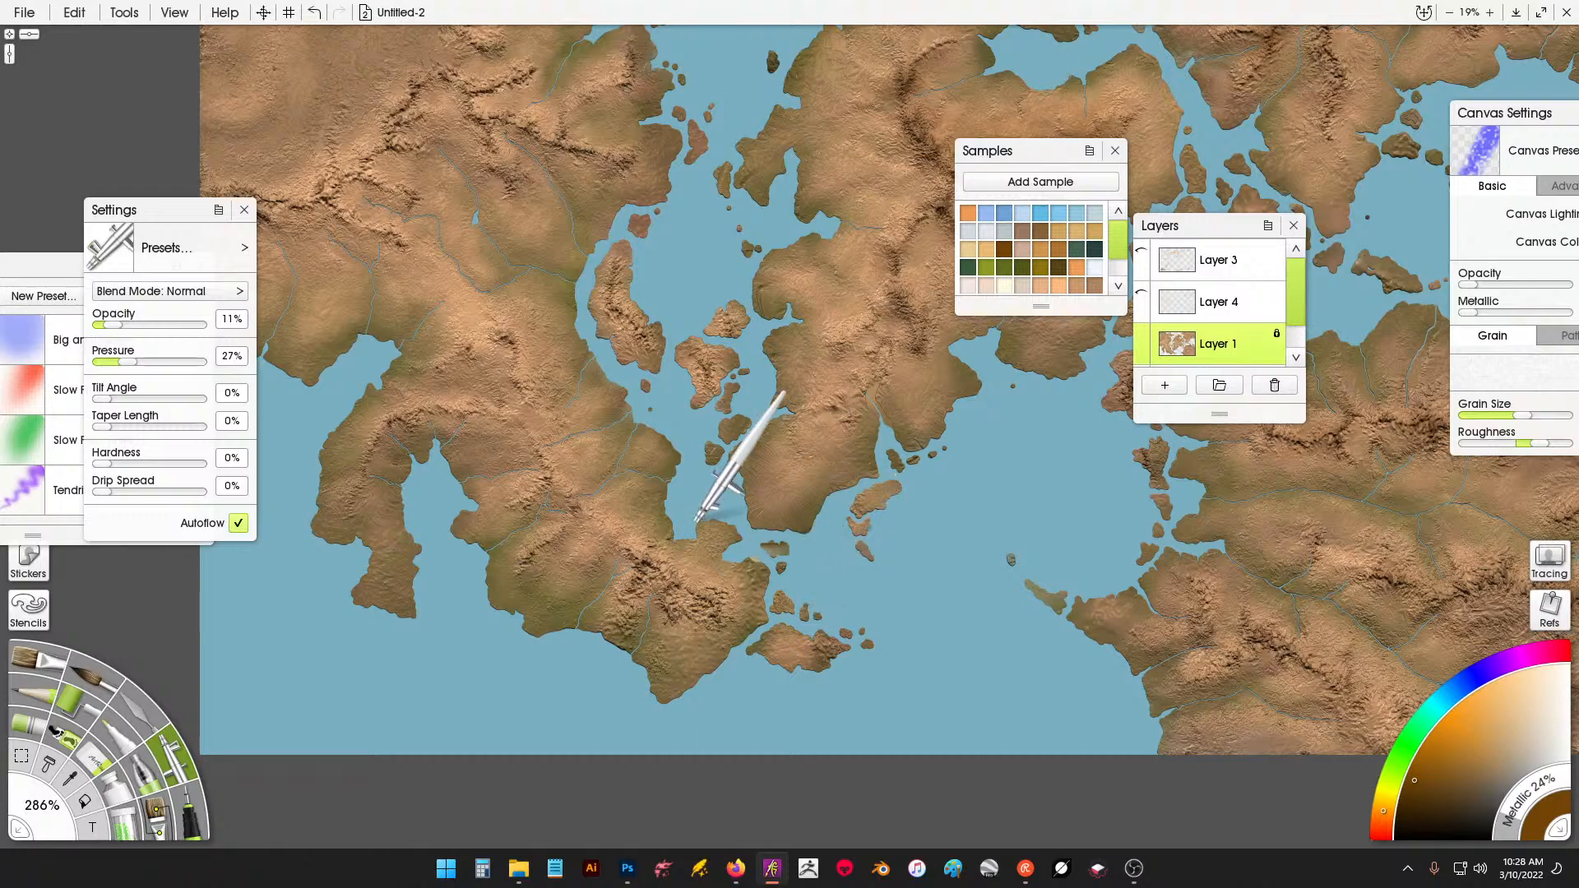
pyautogui.moveTo(555, 517); pyautogui.dragTo(593, 483)
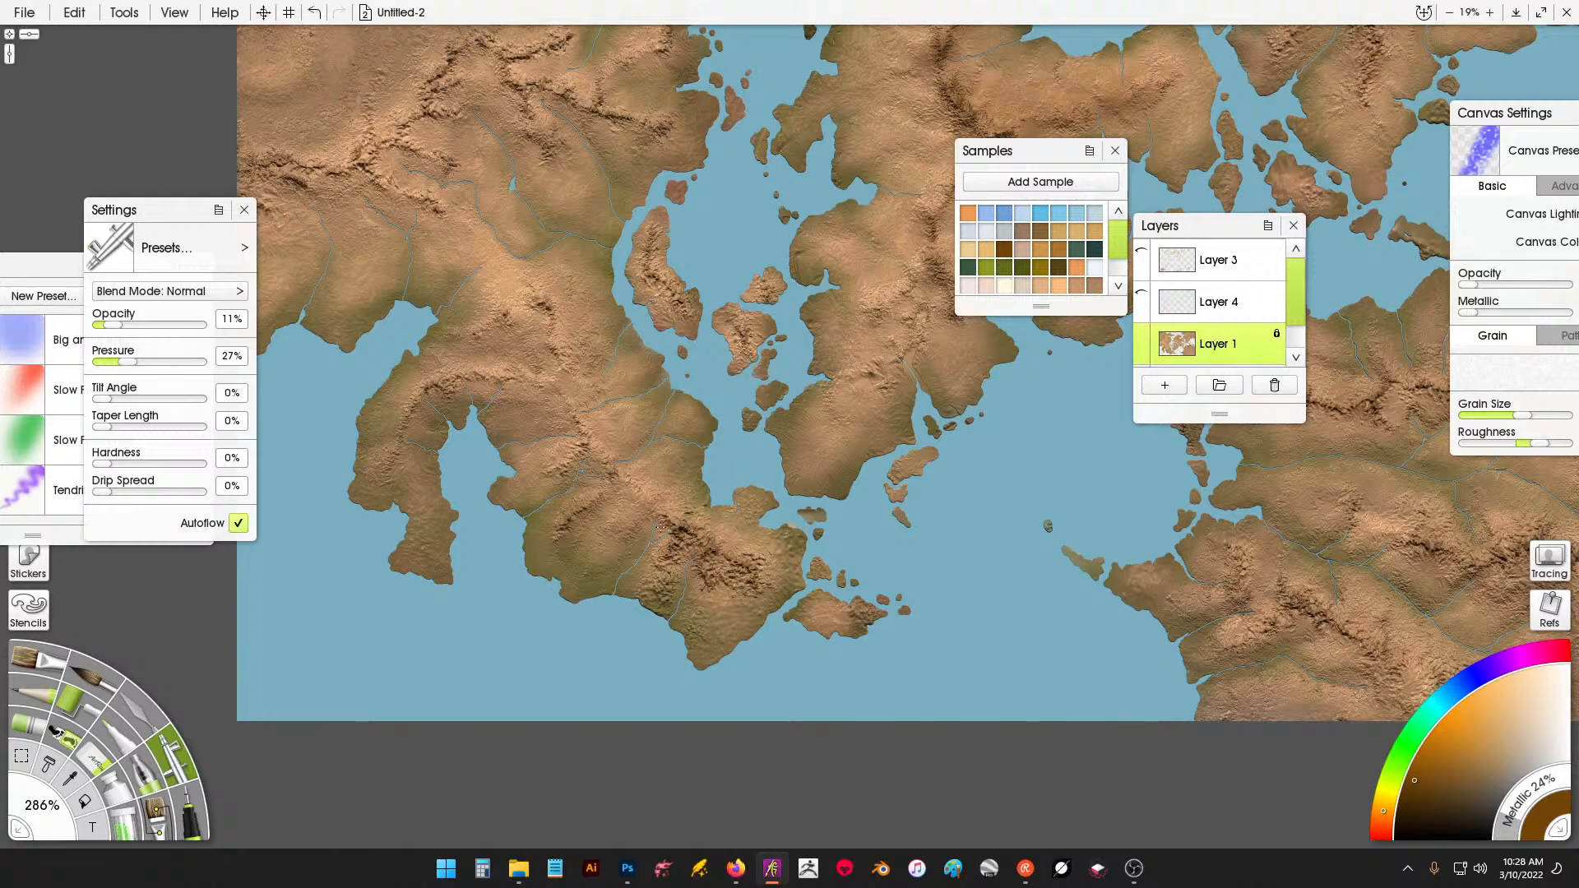
pyautogui.moveTo(561, 386); pyautogui.dragTo(663, 470)
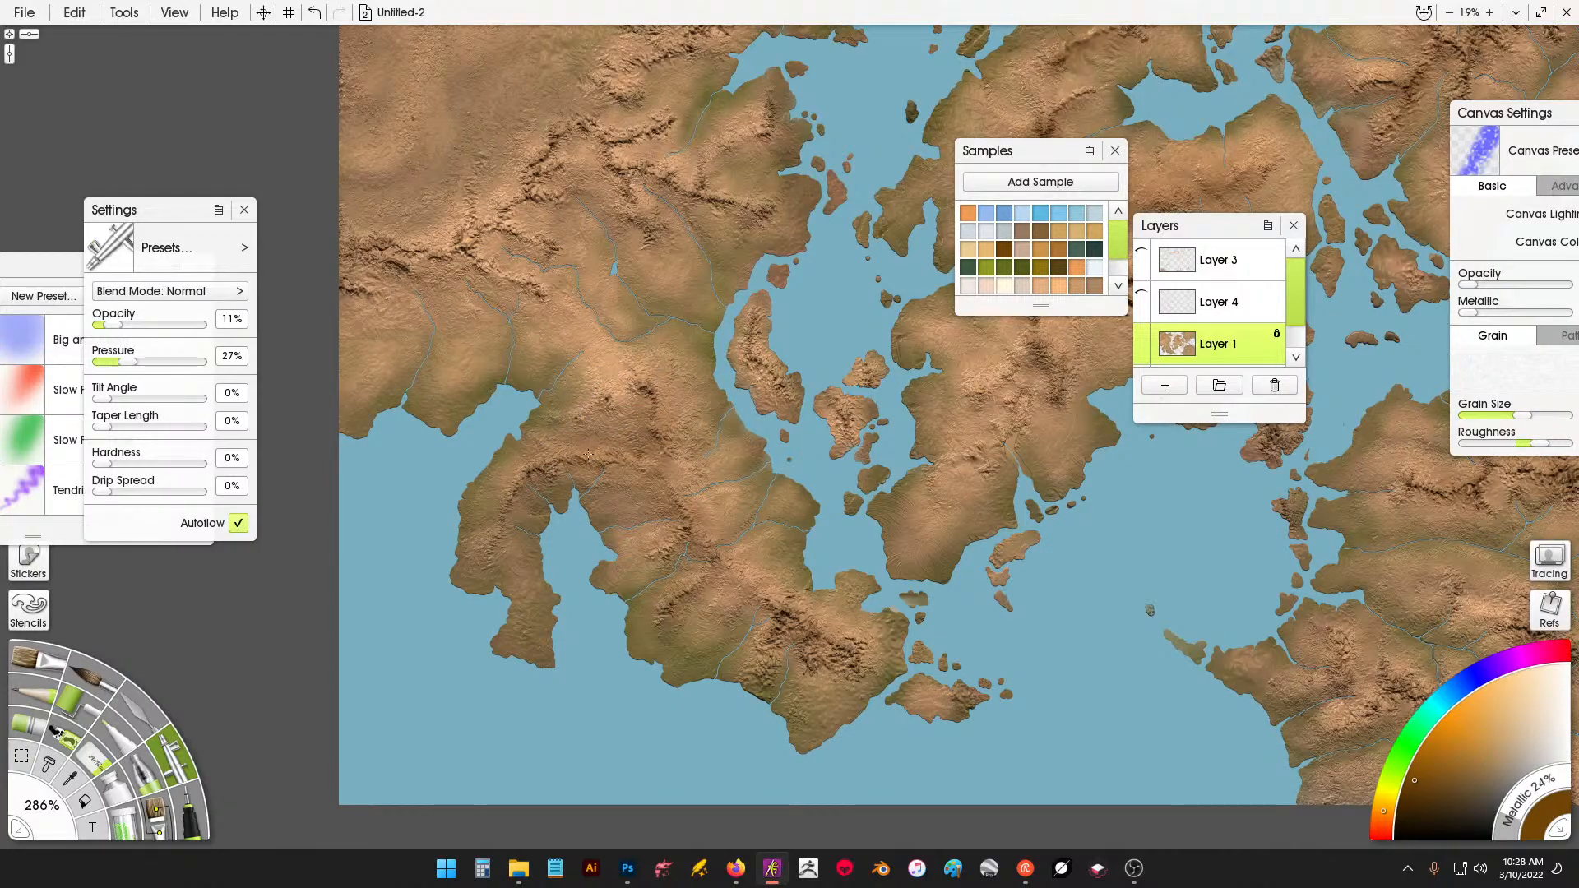
pyautogui.scroll(3, 620, 380)
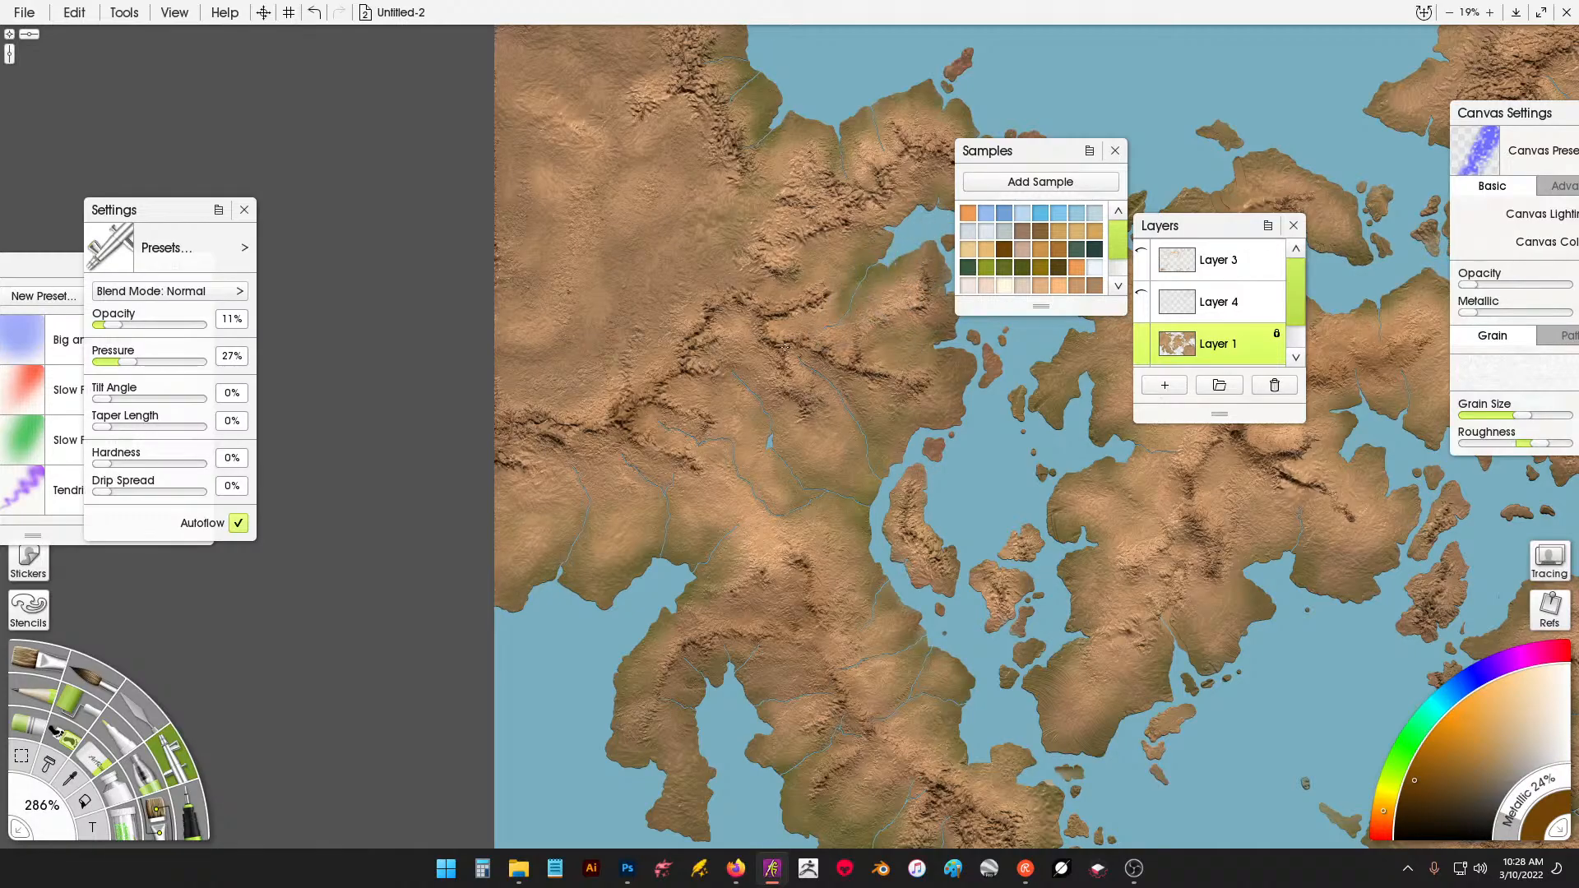
pyautogui.moveTo(813, 282); pyautogui.dragTo(730, 332)
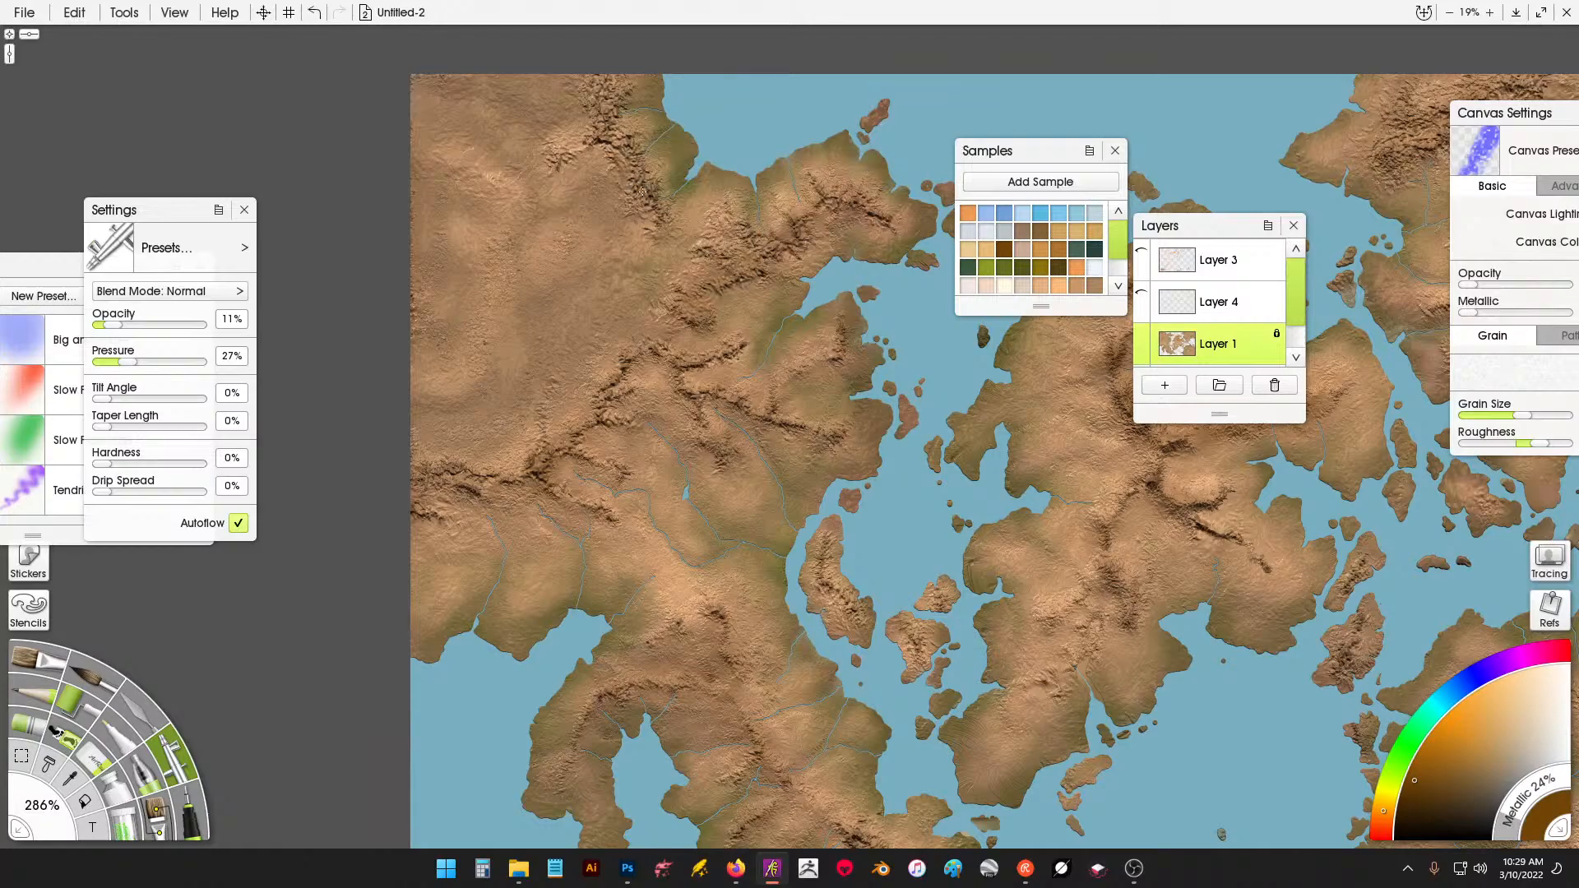
pyautogui.moveTo(695, 348); pyautogui.dragTo(689, 375)
# Touch up the central continent's southern ridge and the southeastern continent's middle range with dark brown.
pyautogui.moveTo(1029, 435); pyautogui.dragTo(652, 433)
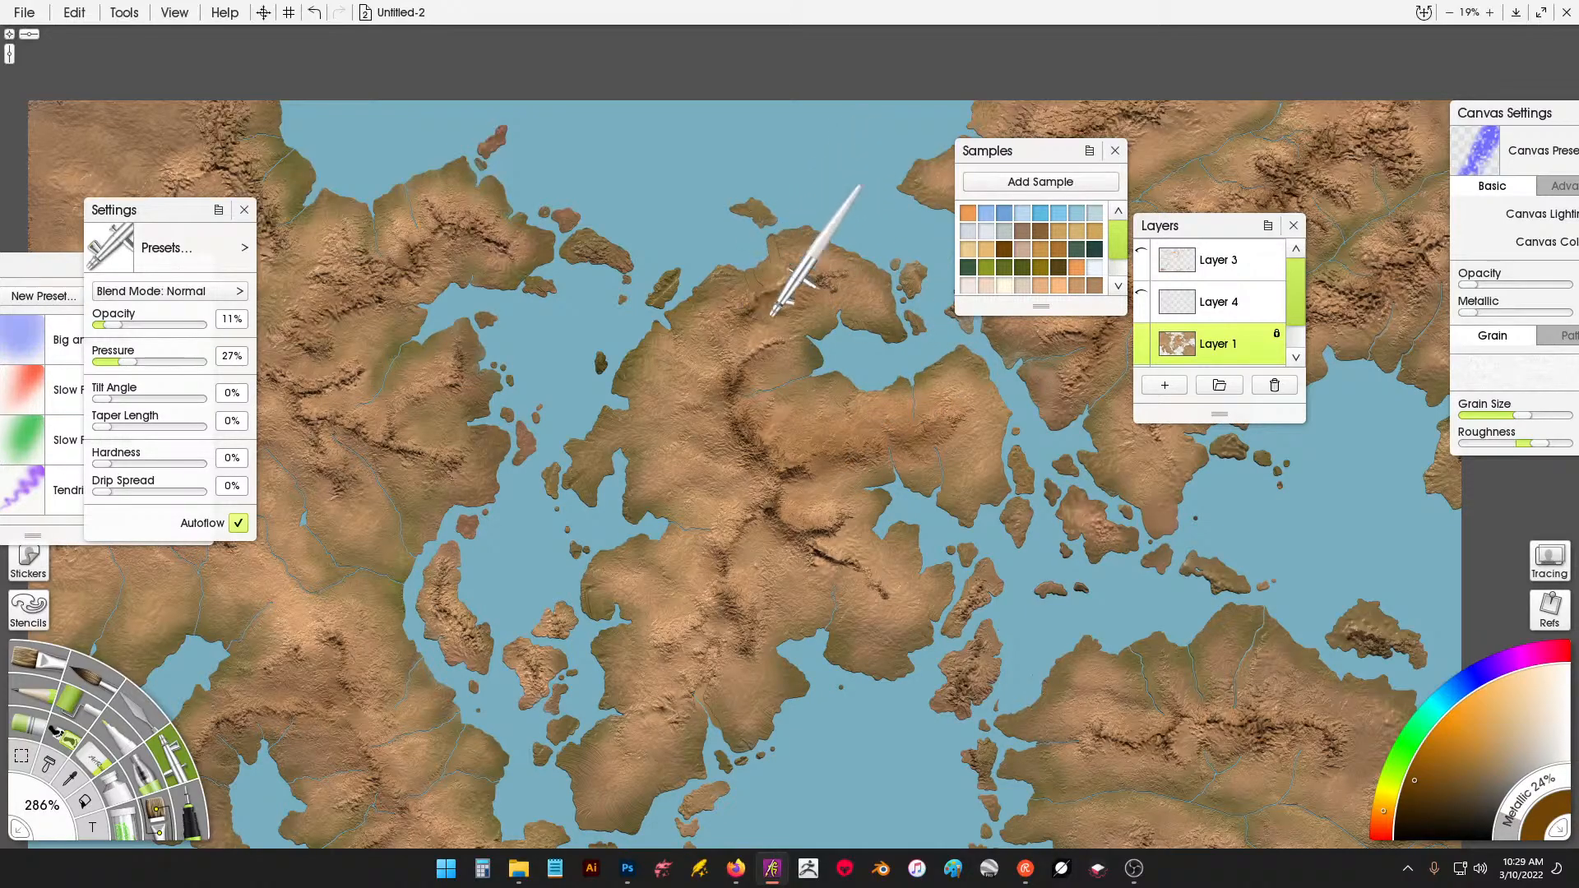
pyautogui.scroll(3, 781, 321)
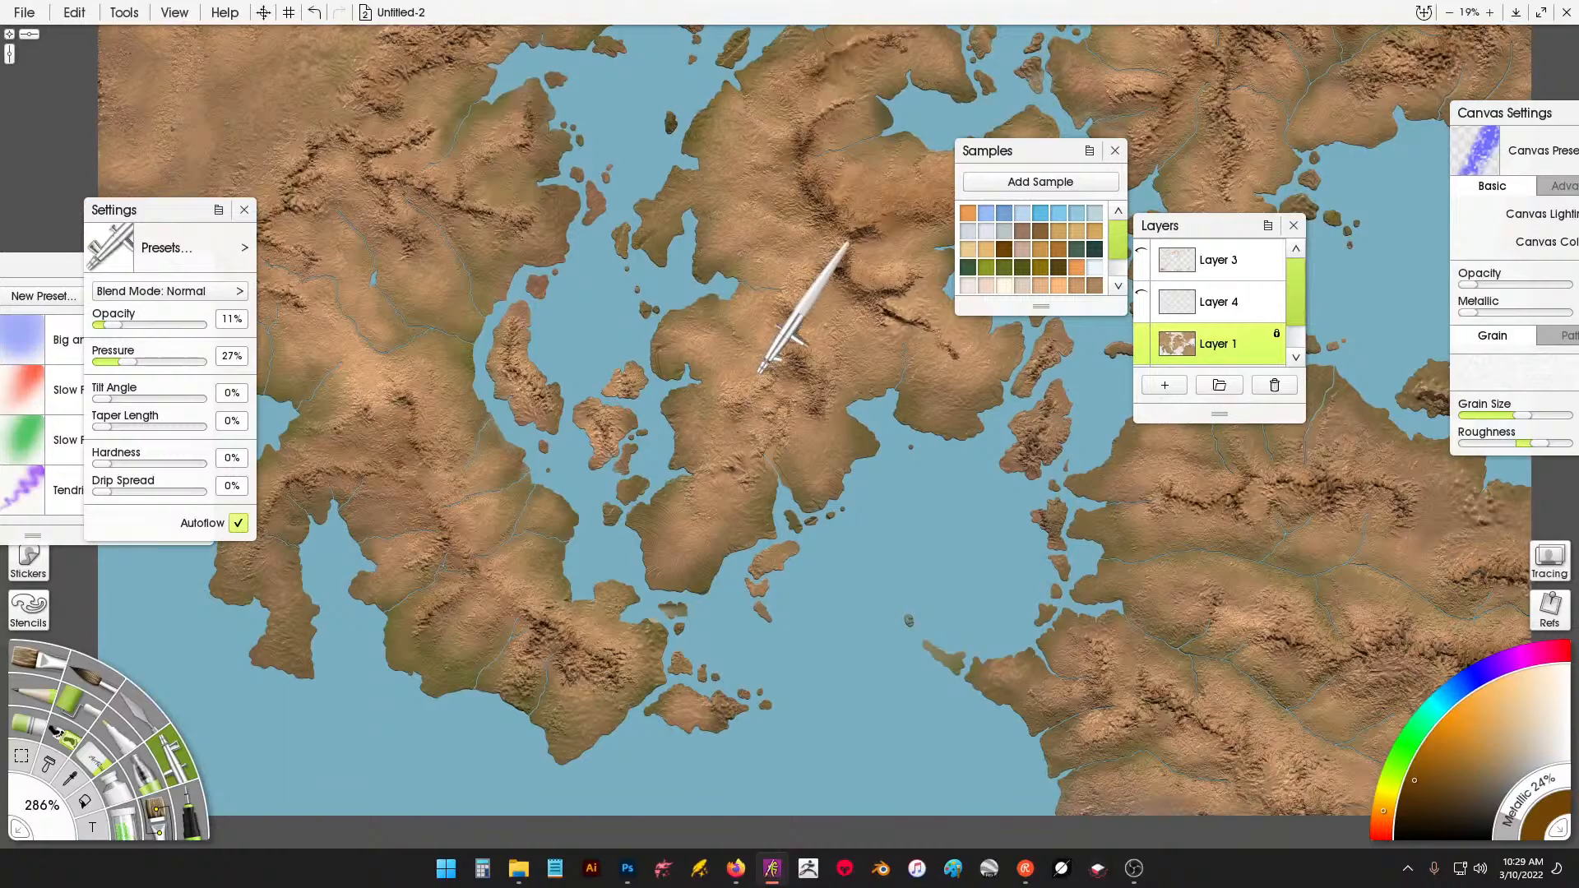
pyautogui.moveTo(758, 375)
pyautogui.mouseDown()
pyautogui.moveTo(742, 402)
pyautogui.moveTo(769, 417)
pyautogui.moveTo(772, 361)
pyautogui.mouseUp()
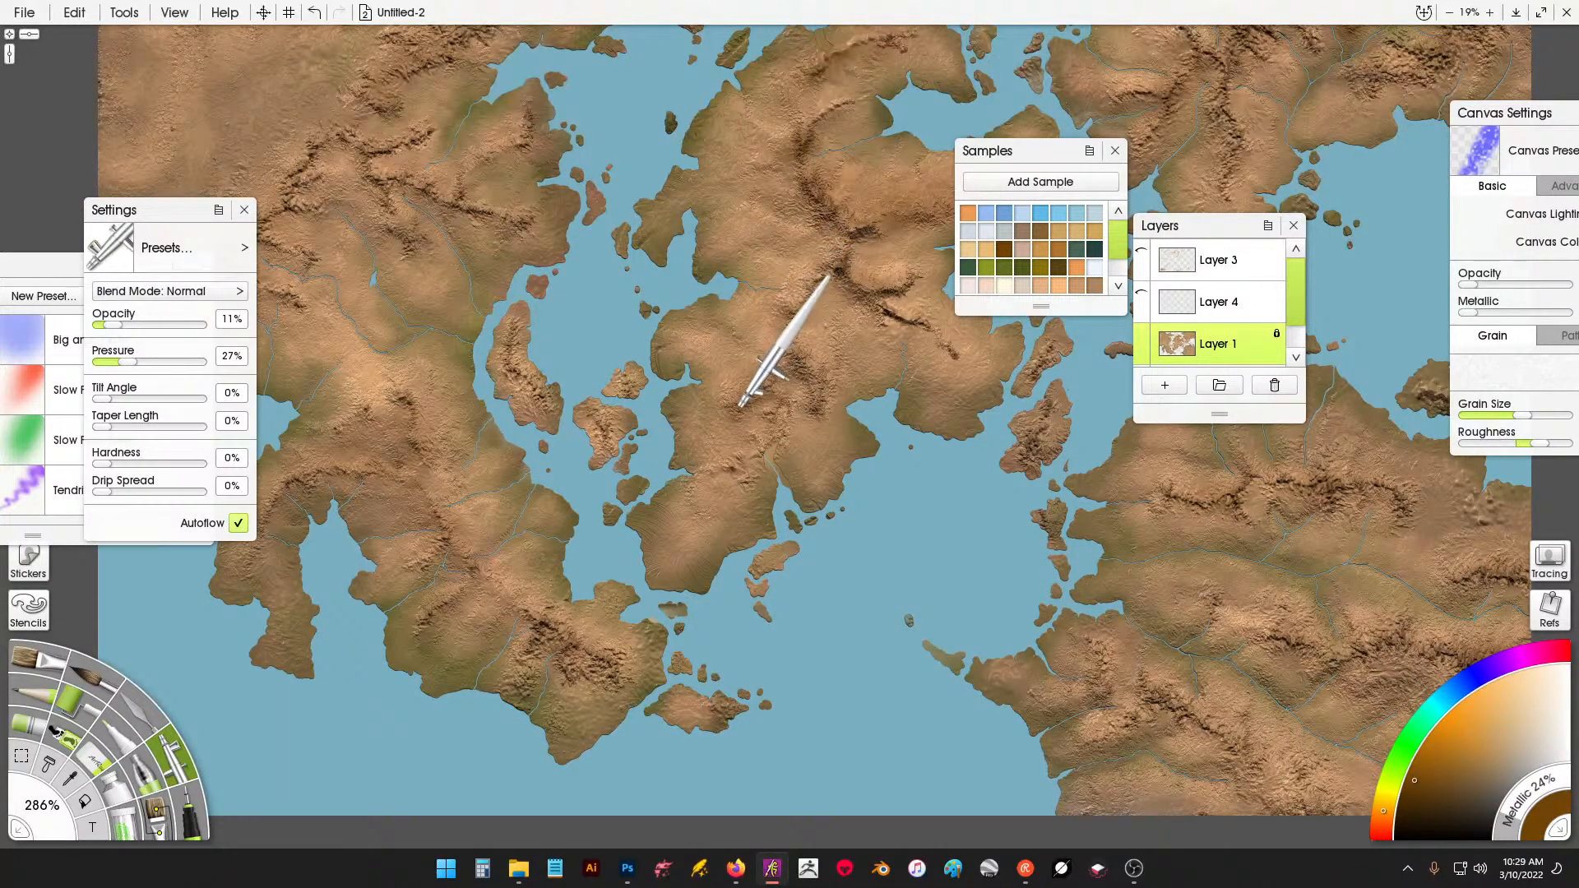
pyautogui.moveTo(987, 504)
pyautogui.mouseDown()
pyautogui.moveTo(731, 492)
pyautogui.moveTo(545, 375)
pyautogui.mouseUp()
pyautogui.moveTo(796, 499)
pyautogui.mouseDown()
pyautogui.moveTo(916, 527)
pyautogui.moveTo(891, 532)
pyautogui.moveTo(940, 500)
pyautogui.moveTo(902, 548)
pyautogui.moveTo(993, 519)
pyautogui.moveTo(941, 511)
pyautogui.moveTo(1063, 513)
pyautogui.mouseUp()
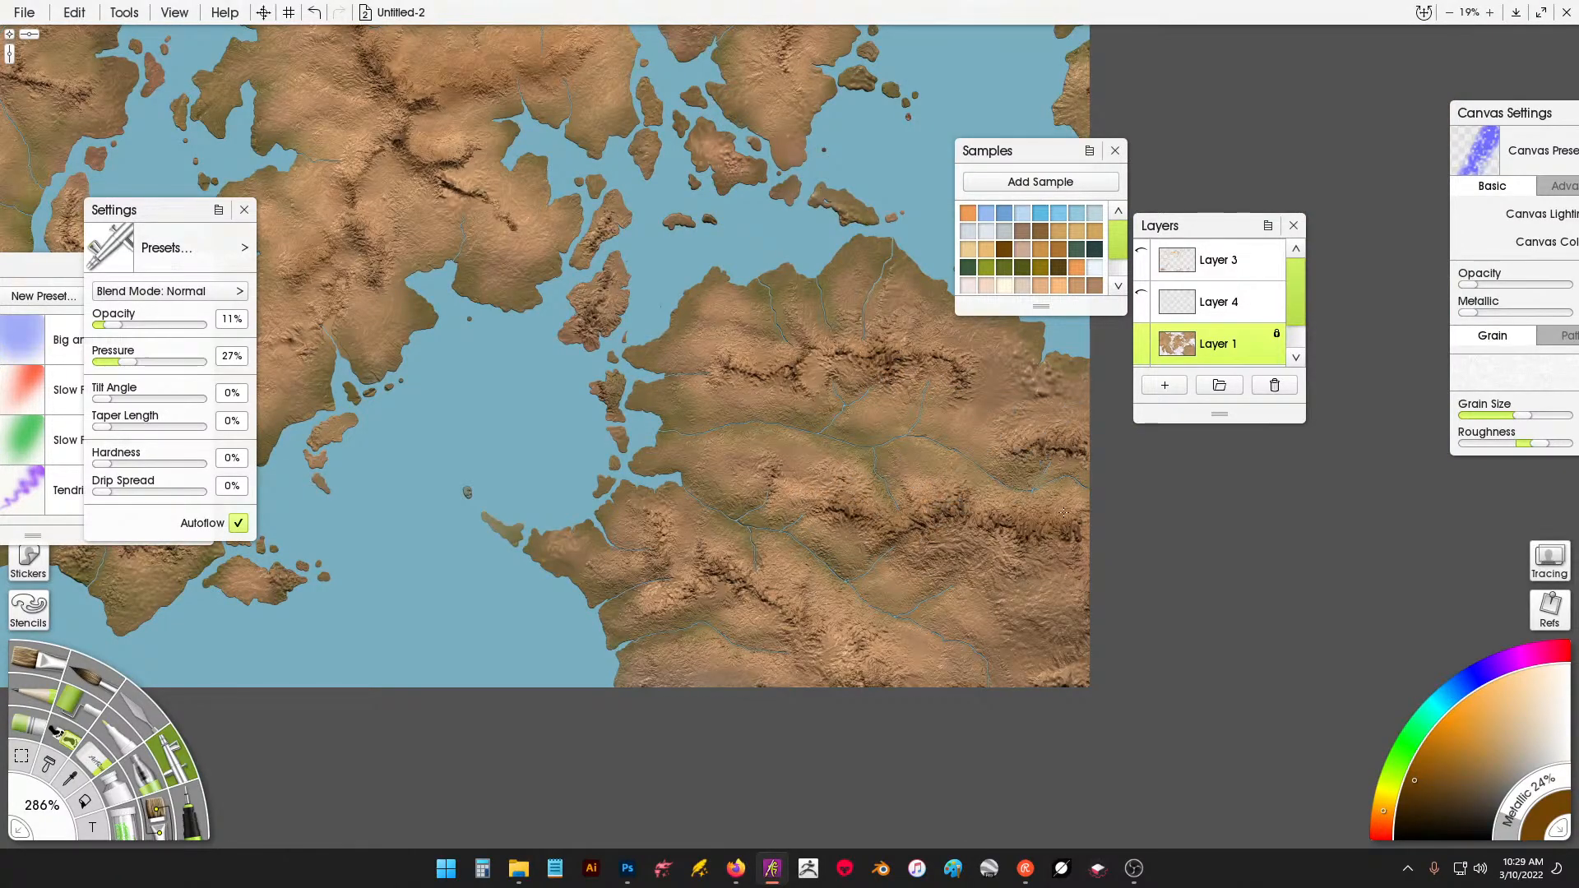
# Deepen the dark brown shading on the northeastern continent's central spine, eastern ridges and northern peaks.
pyautogui.moveTo(778, 170)
pyautogui.mouseDown()
pyautogui.moveTo(752, 482)
pyautogui.moveTo(710, 586)
pyautogui.mouseUp()
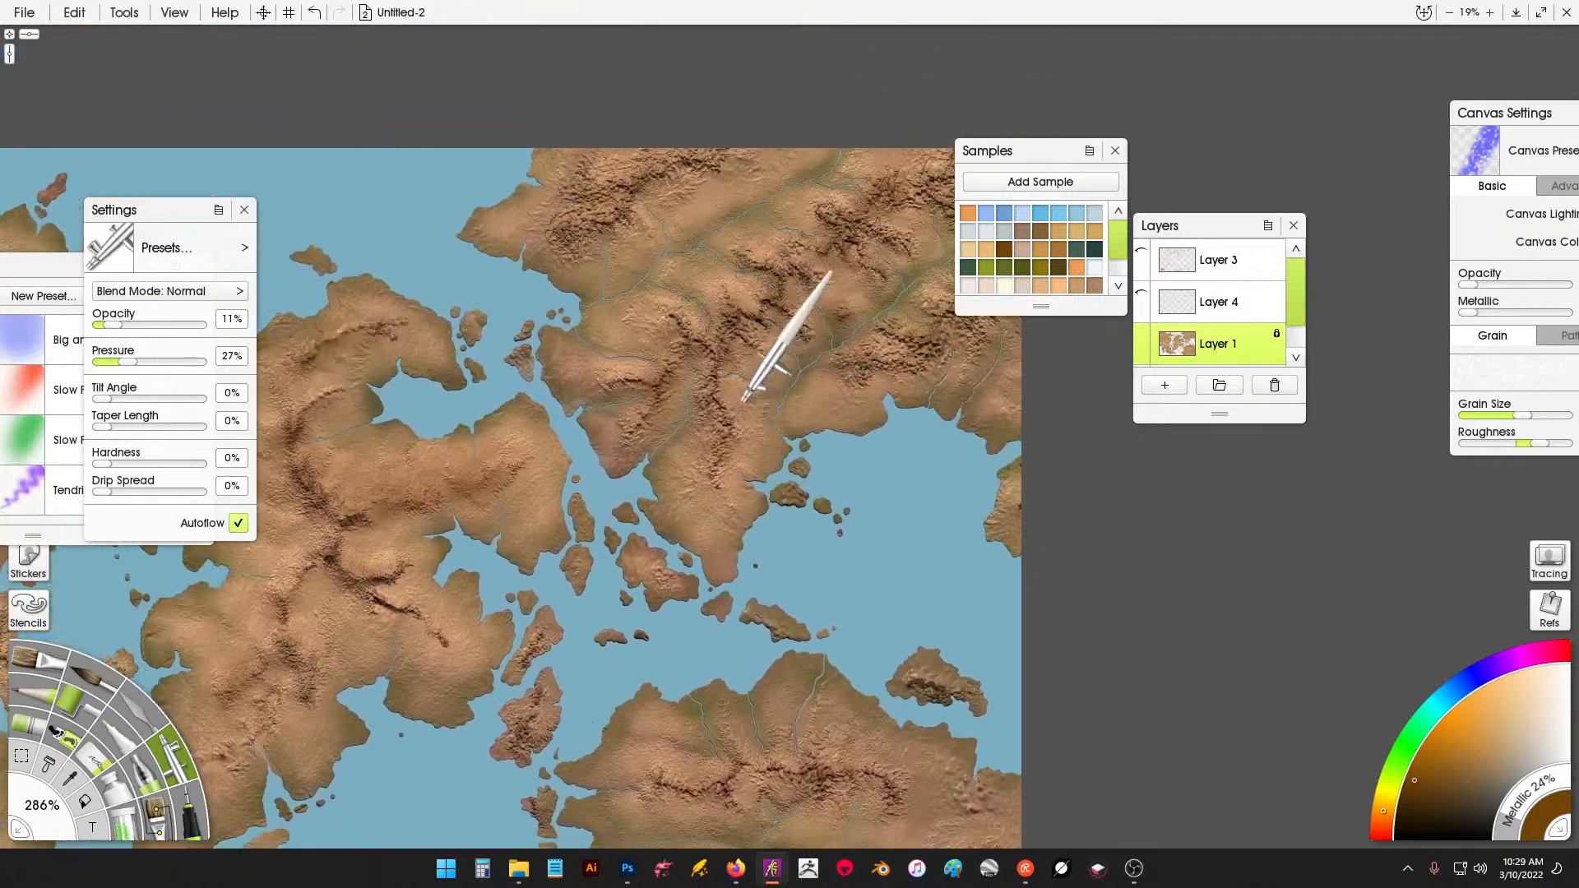
pyautogui.moveTo(741, 368)
pyautogui.mouseDown()
pyautogui.moveTo(770, 345)
pyautogui.moveTo(728, 296)
pyautogui.moveTo(789, 319)
pyautogui.moveTo(806, 293)
pyautogui.moveTo(785, 260)
pyautogui.moveTo(834, 278)
pyautogui.mouseUp()
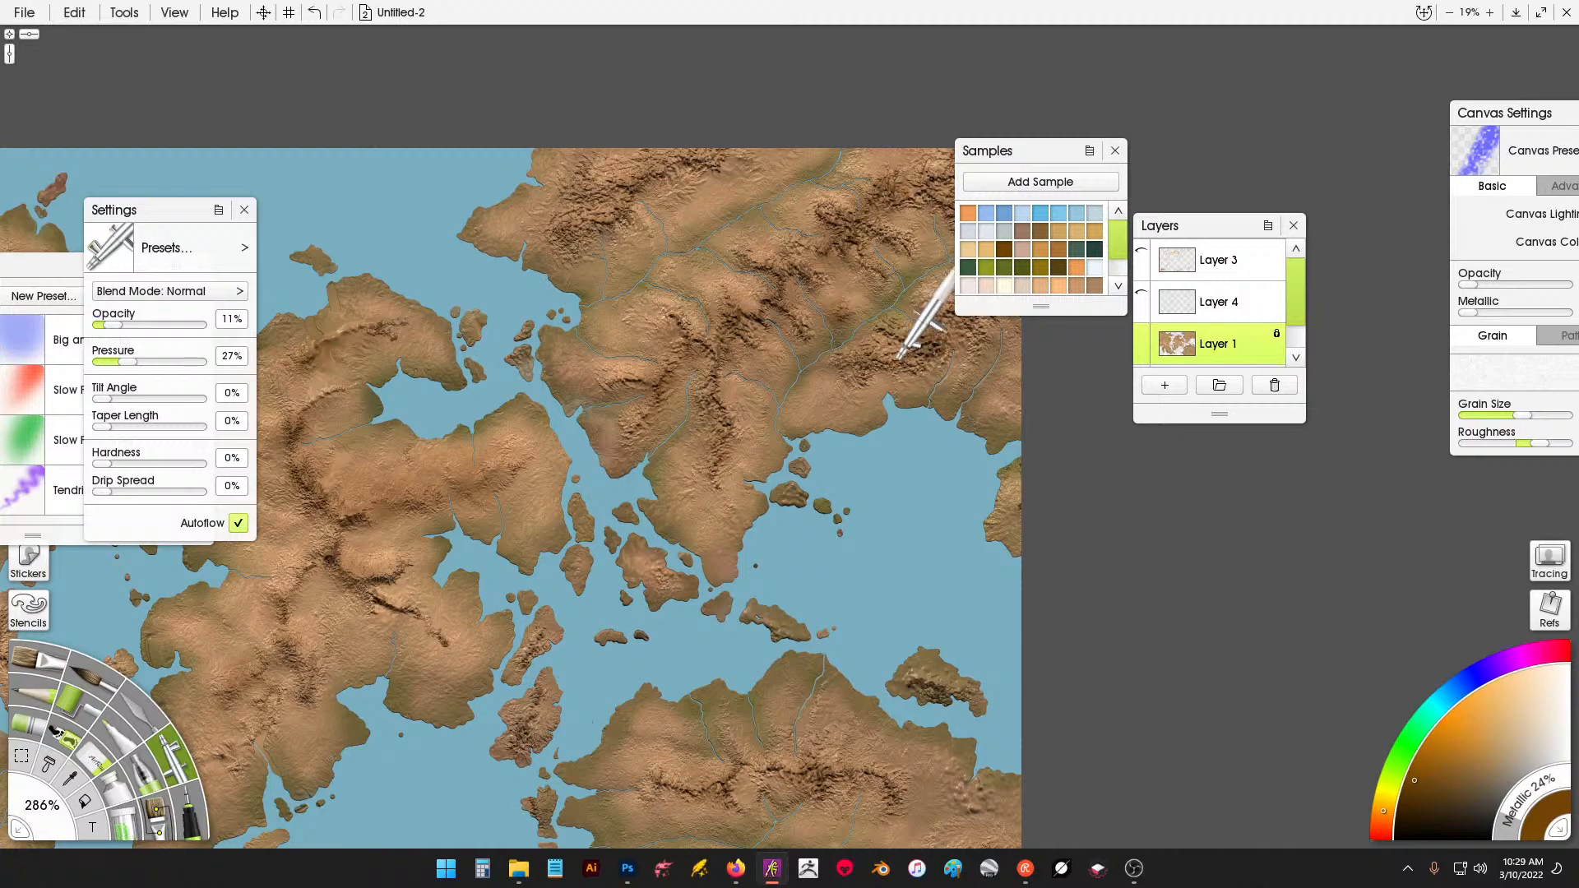
pyautogui.moveTo(945, 343)
pyautogui.mouseDown()
pyautogui.moveTo(980, 282)
pyautogui.moveTo(922, 258)
pyautogui.mouseUp()
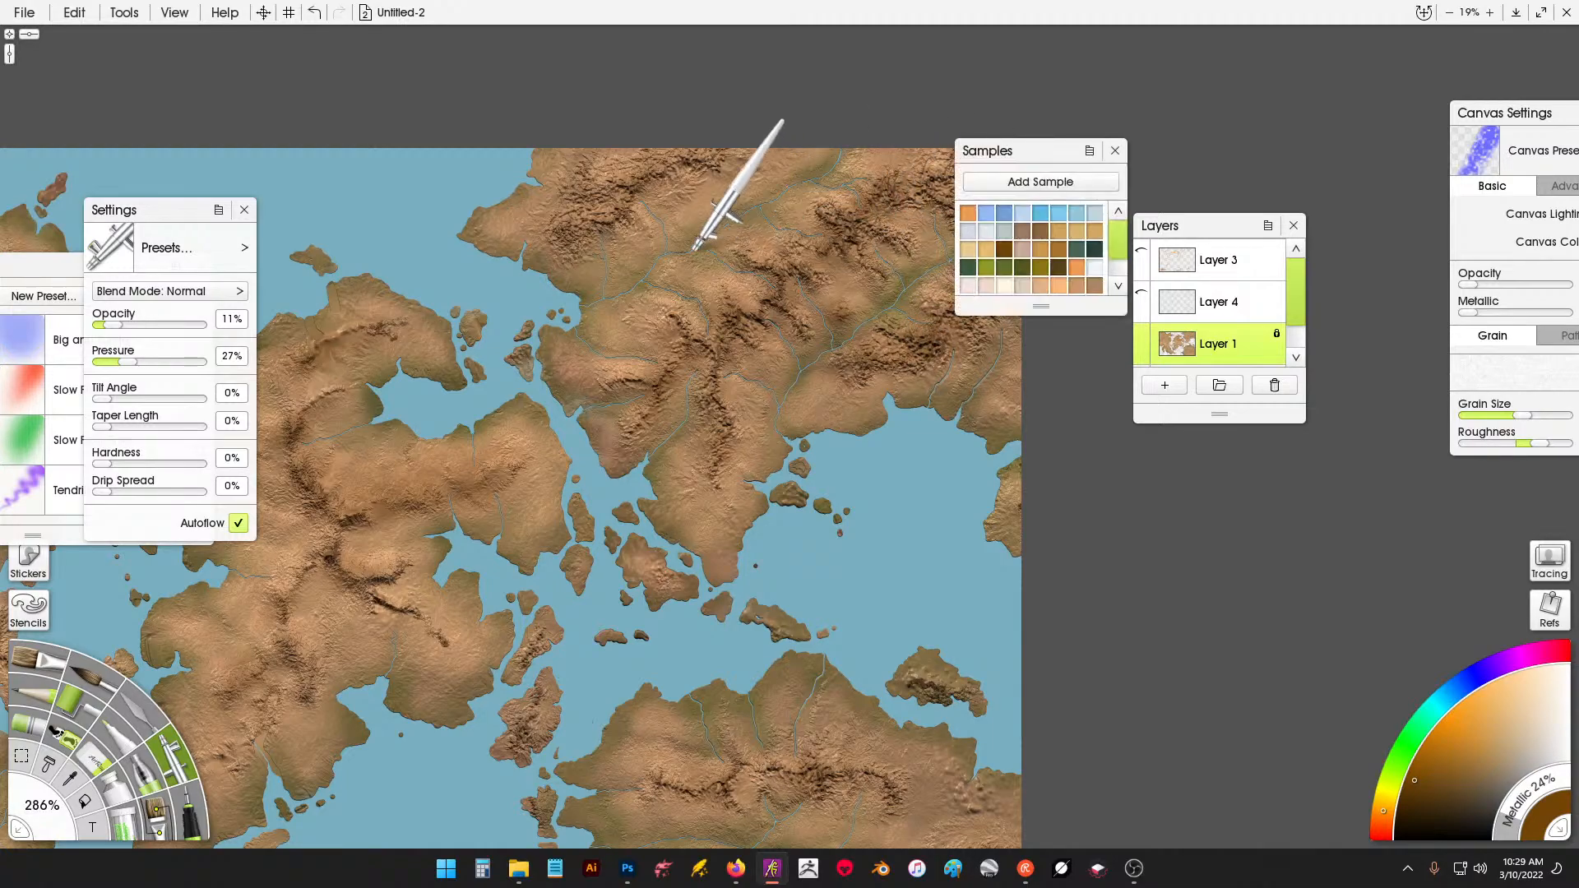
pyautogui.moveTo(619, 216); pyautogui.dragTo(605, 200)
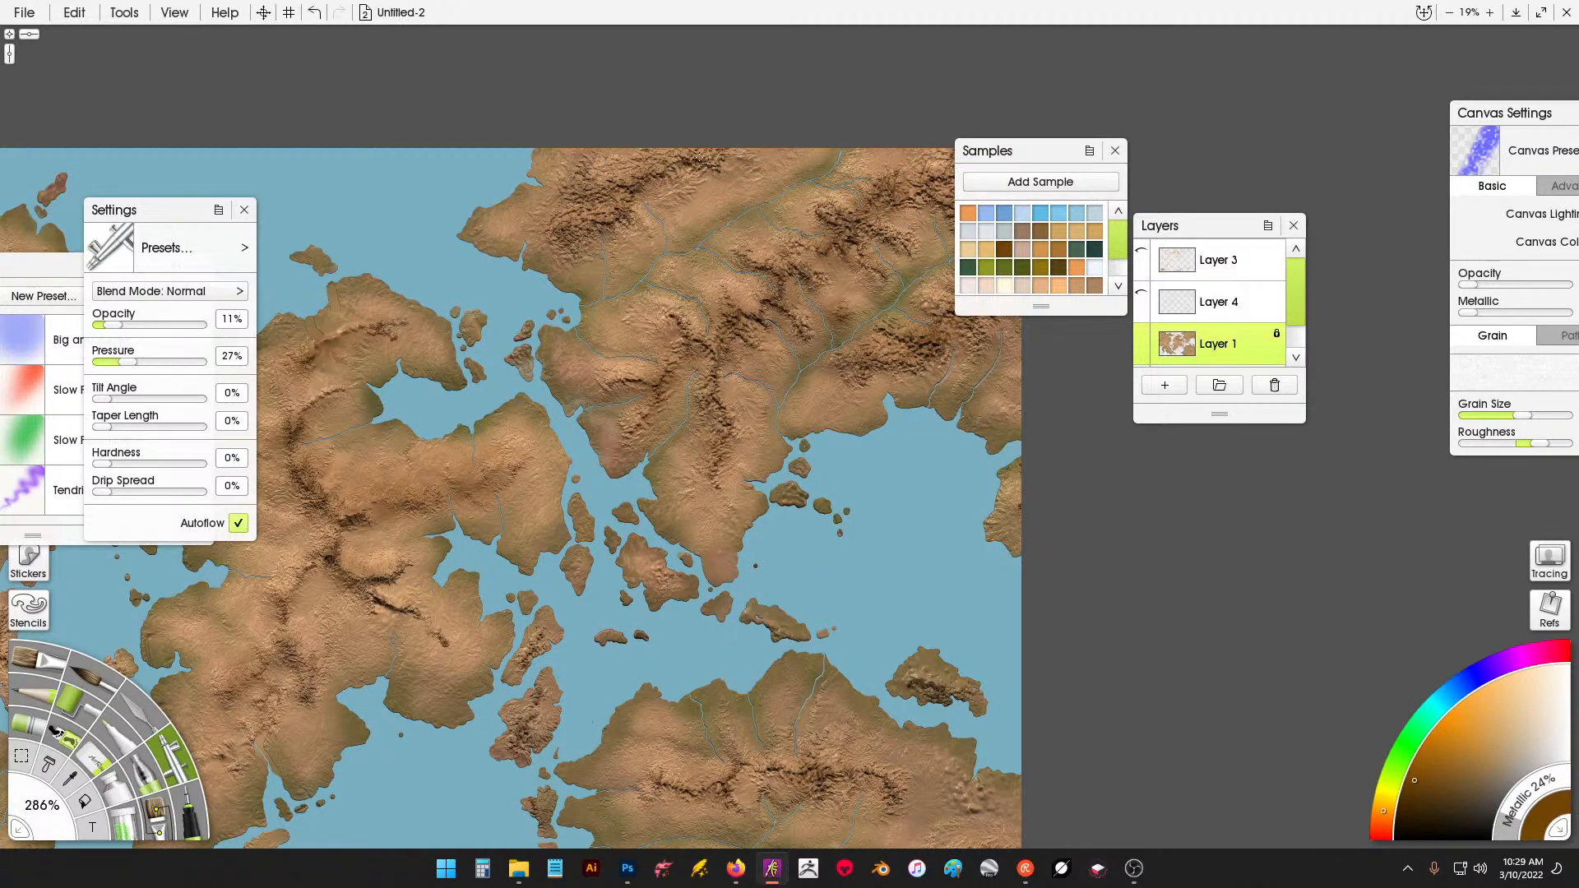
pyautogui.moveTo(697, 168); pyautogui.dragTo(709, 171)
pyautogui.moveTo(708, 171); pyautogui.dragTo(668, 174)
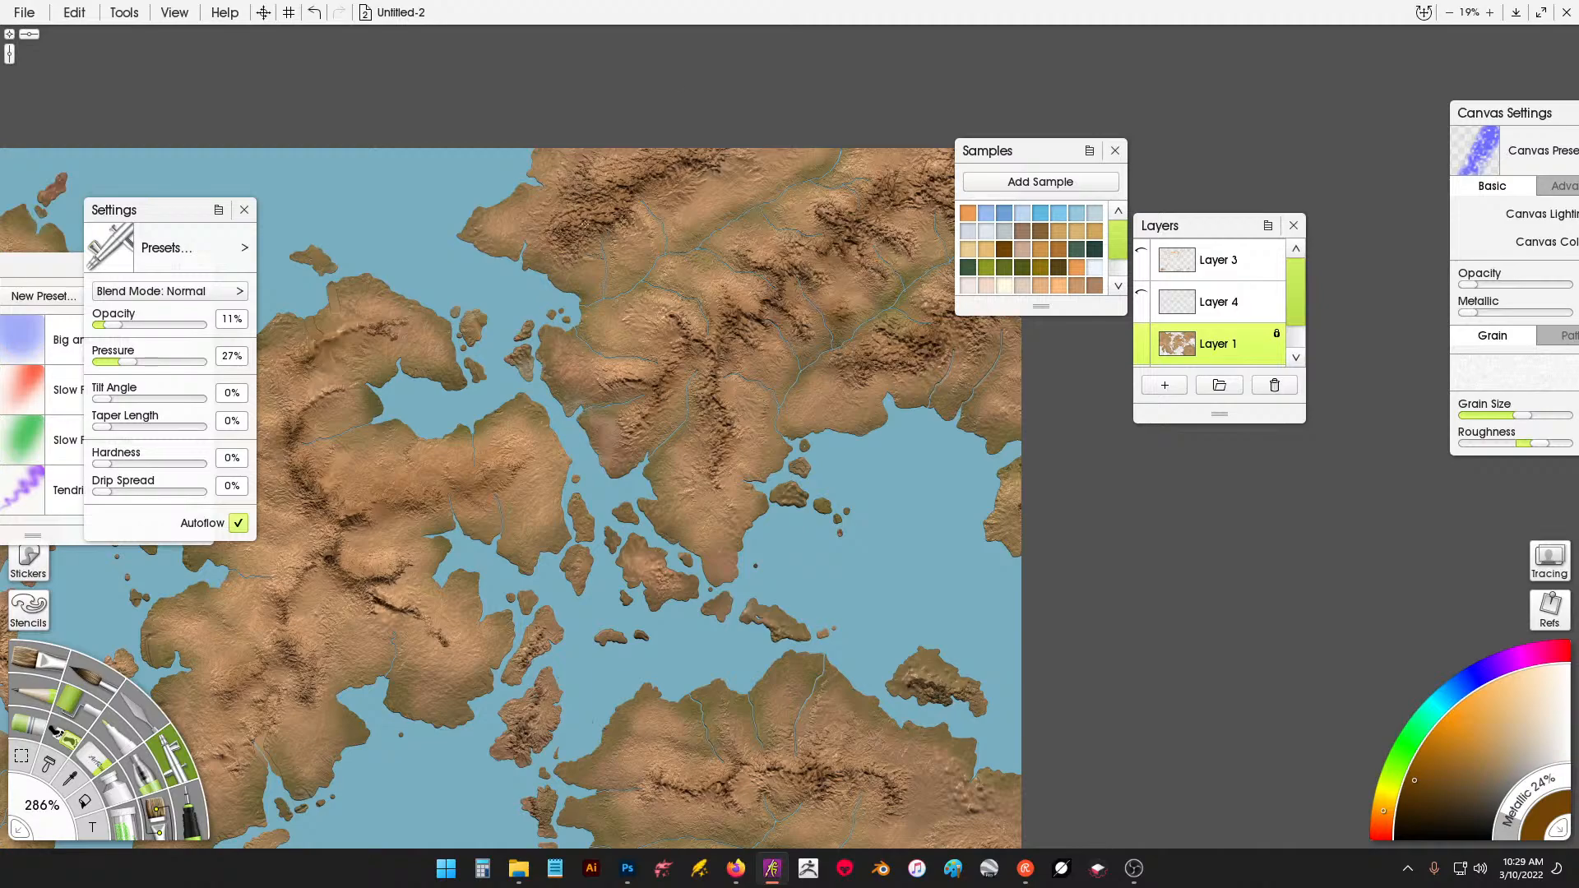
# Examine the dark brown ridge shading across all the continents, from the northeastern one to the southeastern one.
pyautogui.moveTo(585, 224); pyautogui.dragTo(586, 213)
pyautogui.moveTo(520, 433); pyautogui.dragTo(527, 451)
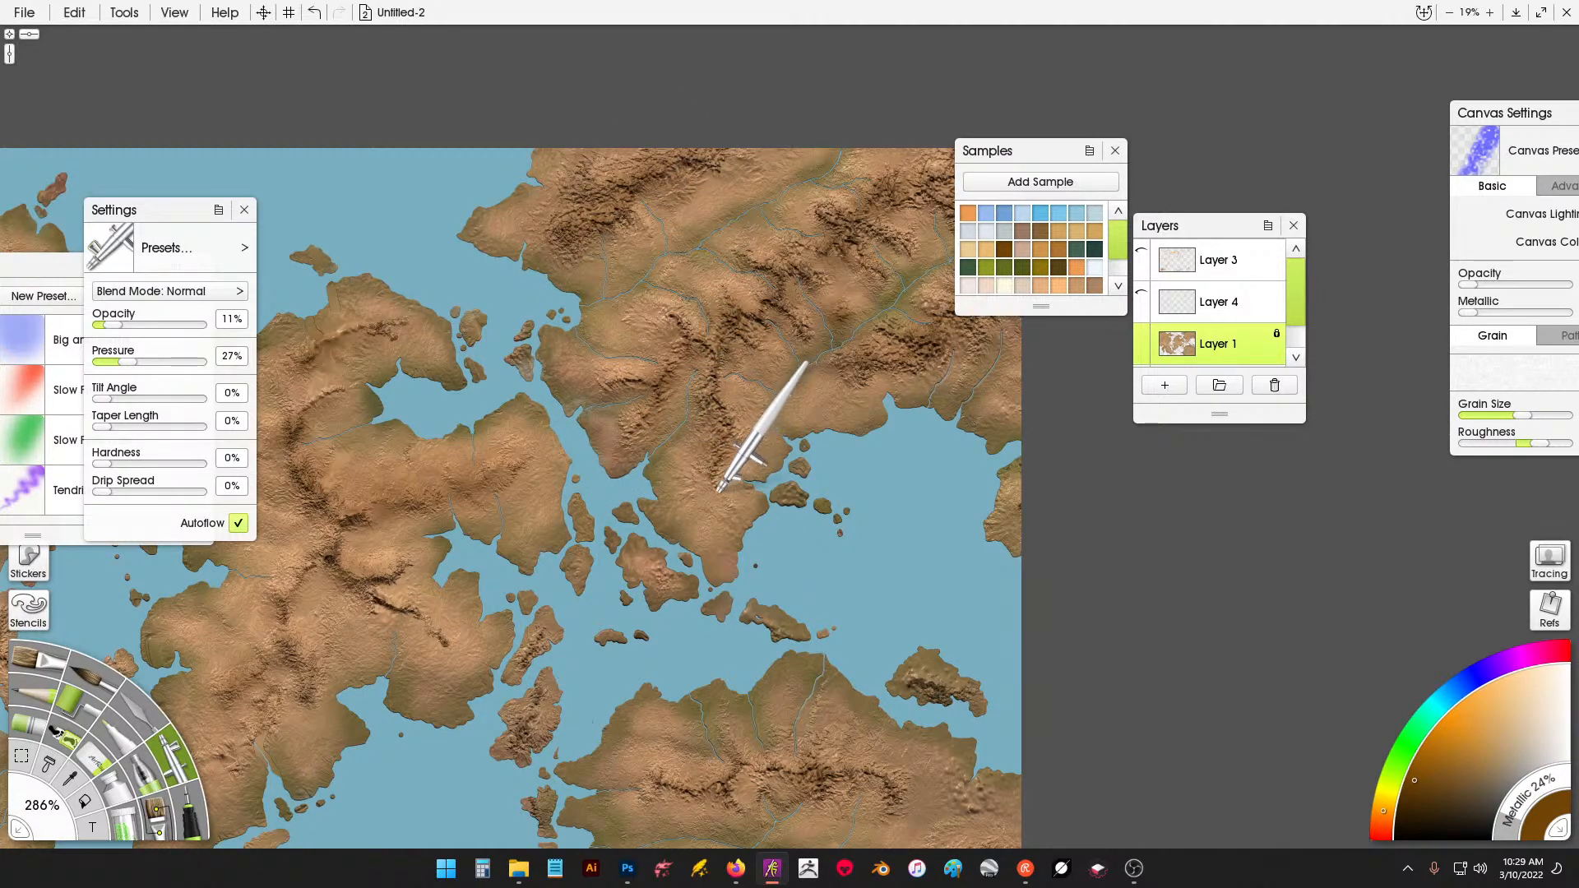
pyautogui.scroll(-5, 608, 492)
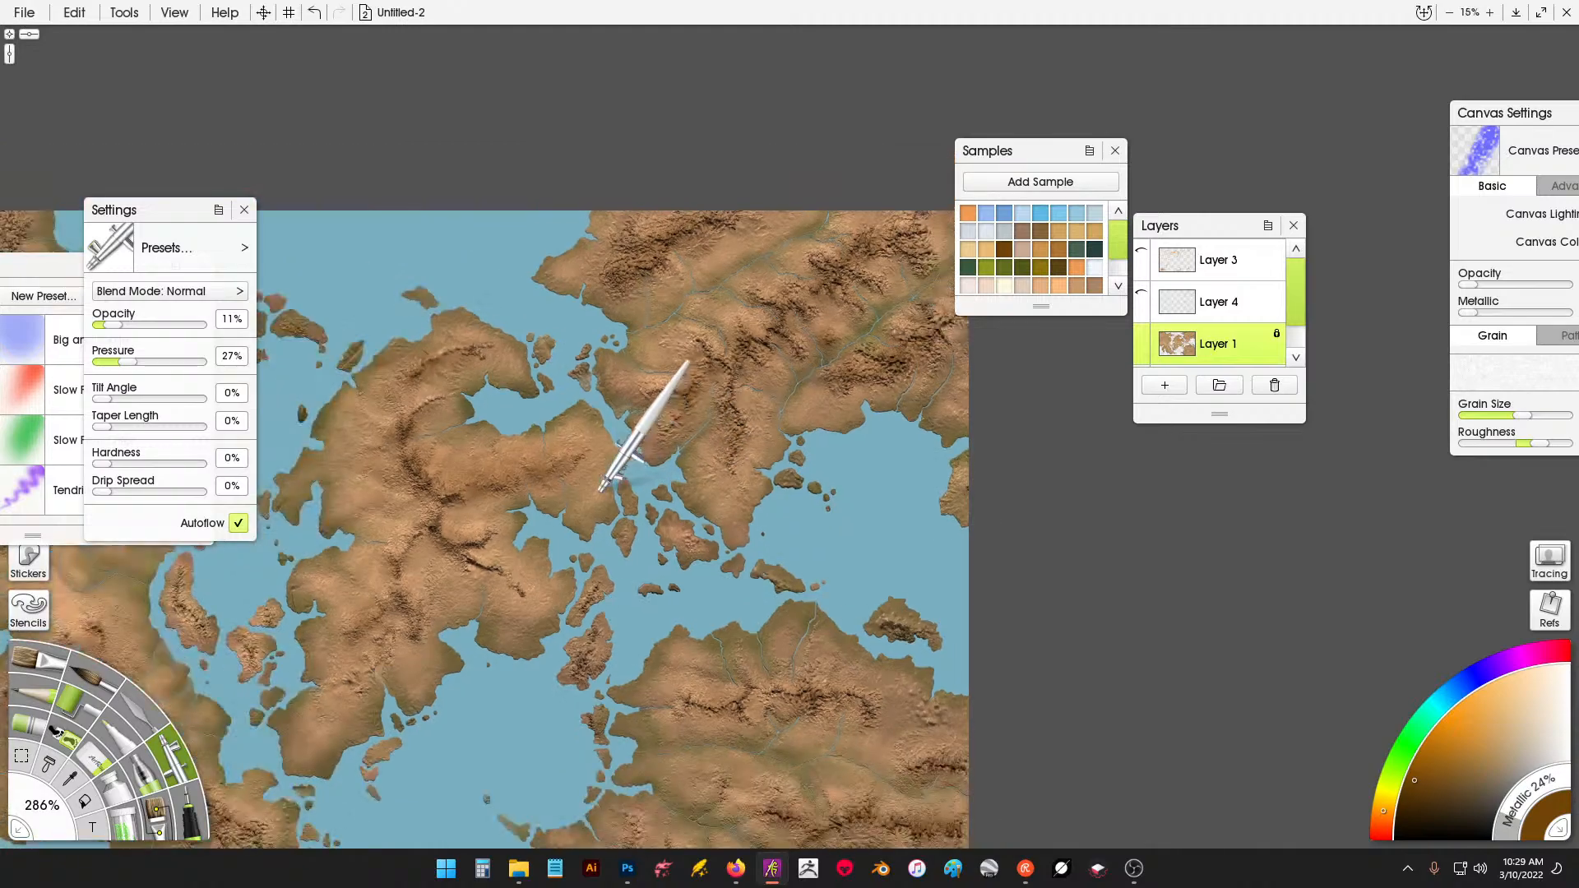
pyautogui.moveTo(682, 552); pyautogui.dragTo(687, 551)
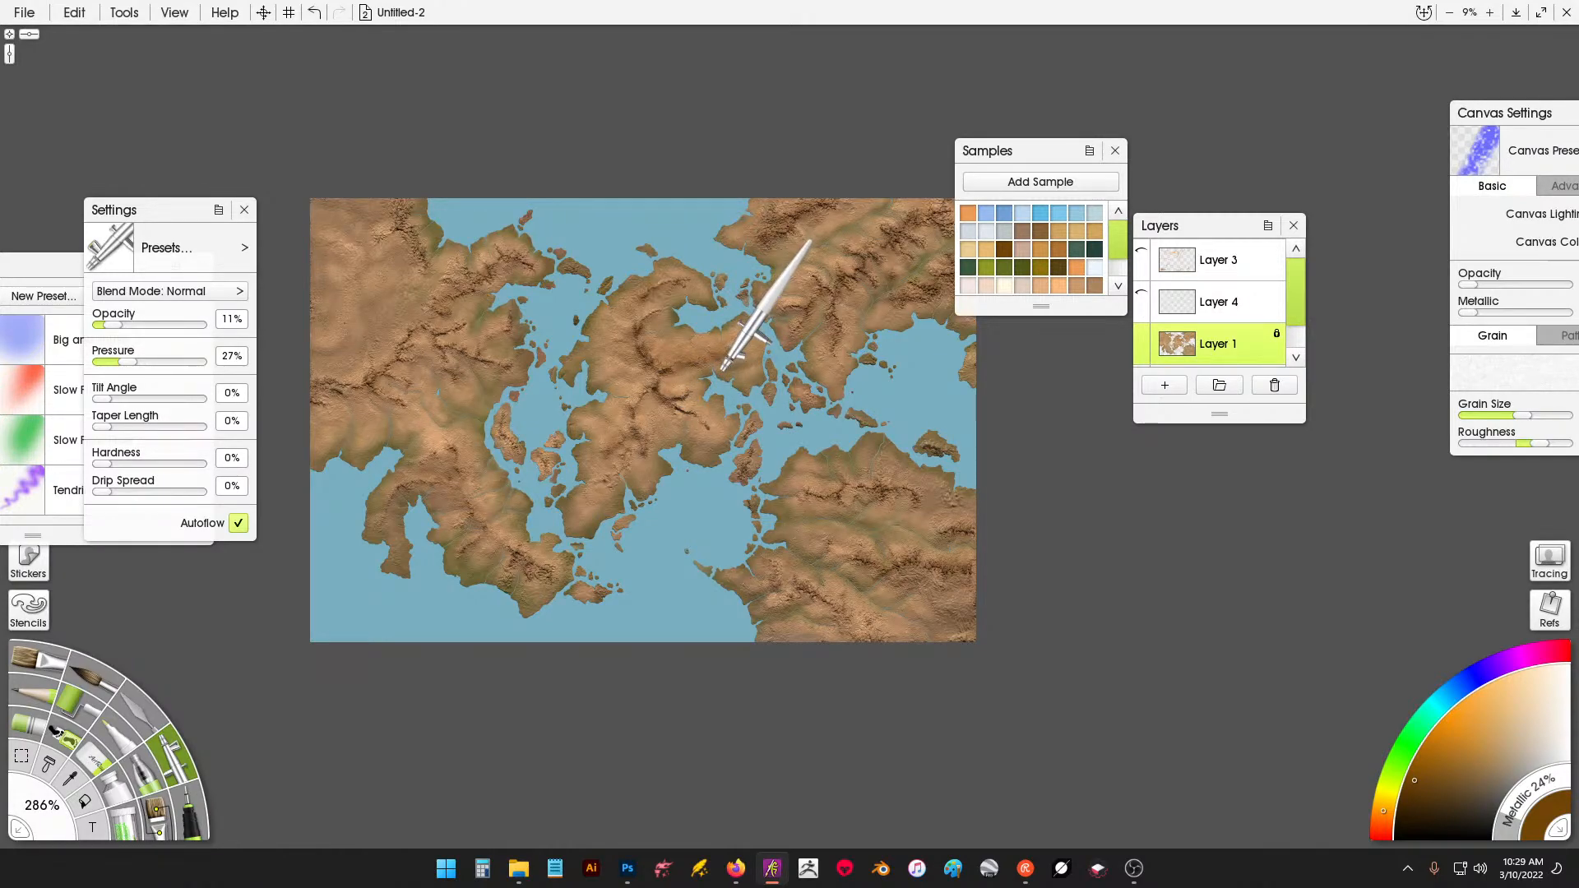
pyautogui.scroll(3, 777, 422)
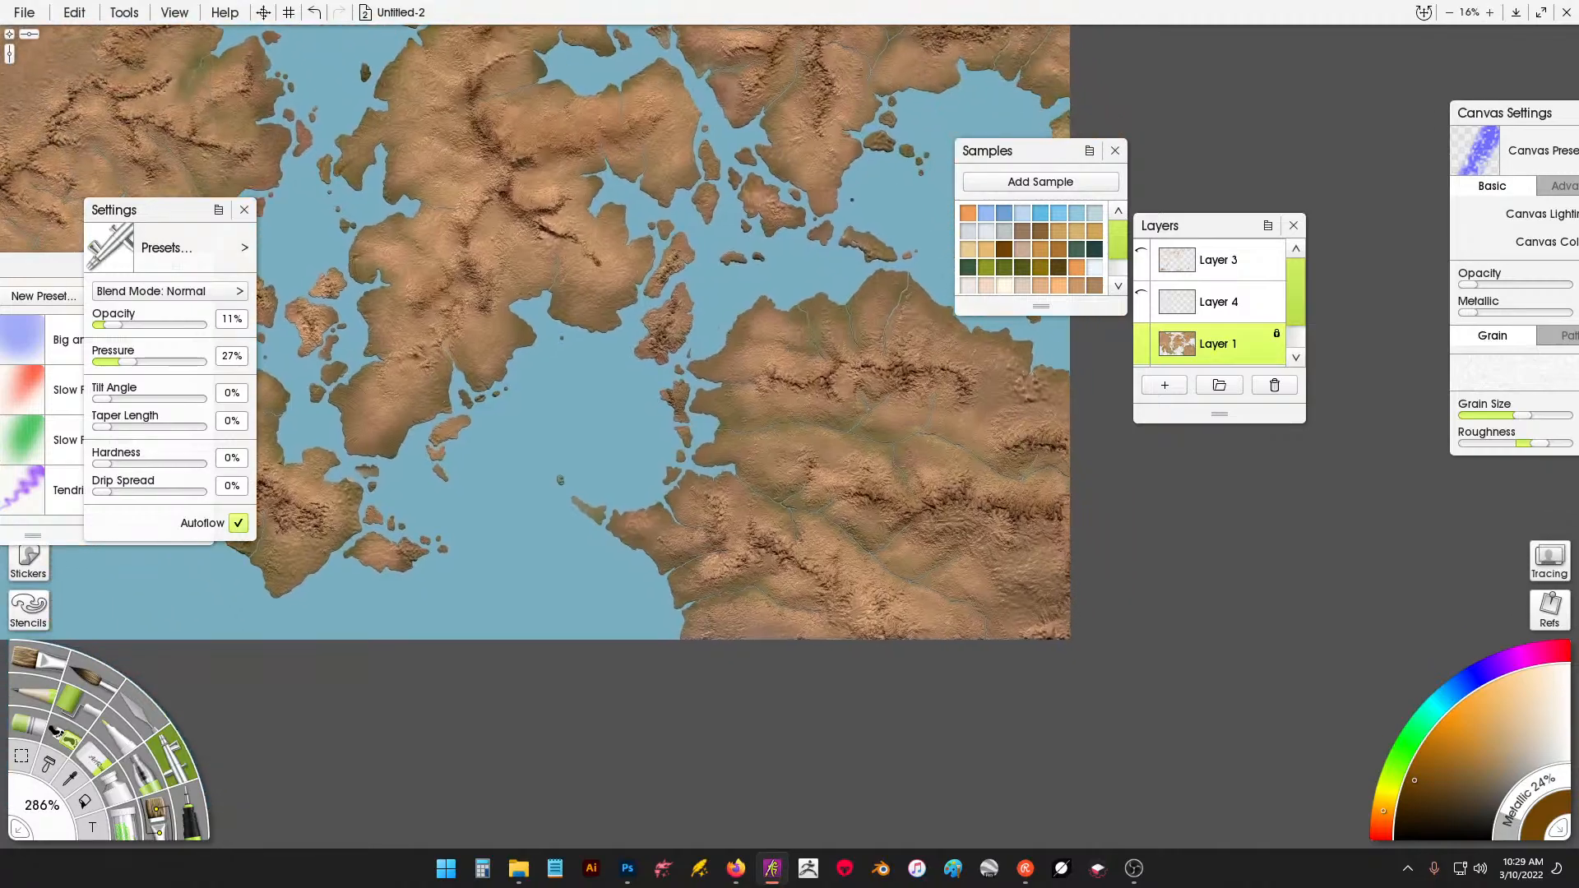
pyautogui.moveTo(740, 412)
pyautogui.mouseDown()
pyautogui.moveTo(1100, 464)
pyautogui.moveTo(1156, 536)
pyautogui.moveTo(839, 451)
pyautogui.moveTo(776, 412)
pyautogui.moveTo(975, 411)
pyautogui.moveTo(1201, 464)
pyautogui.mouseUp()
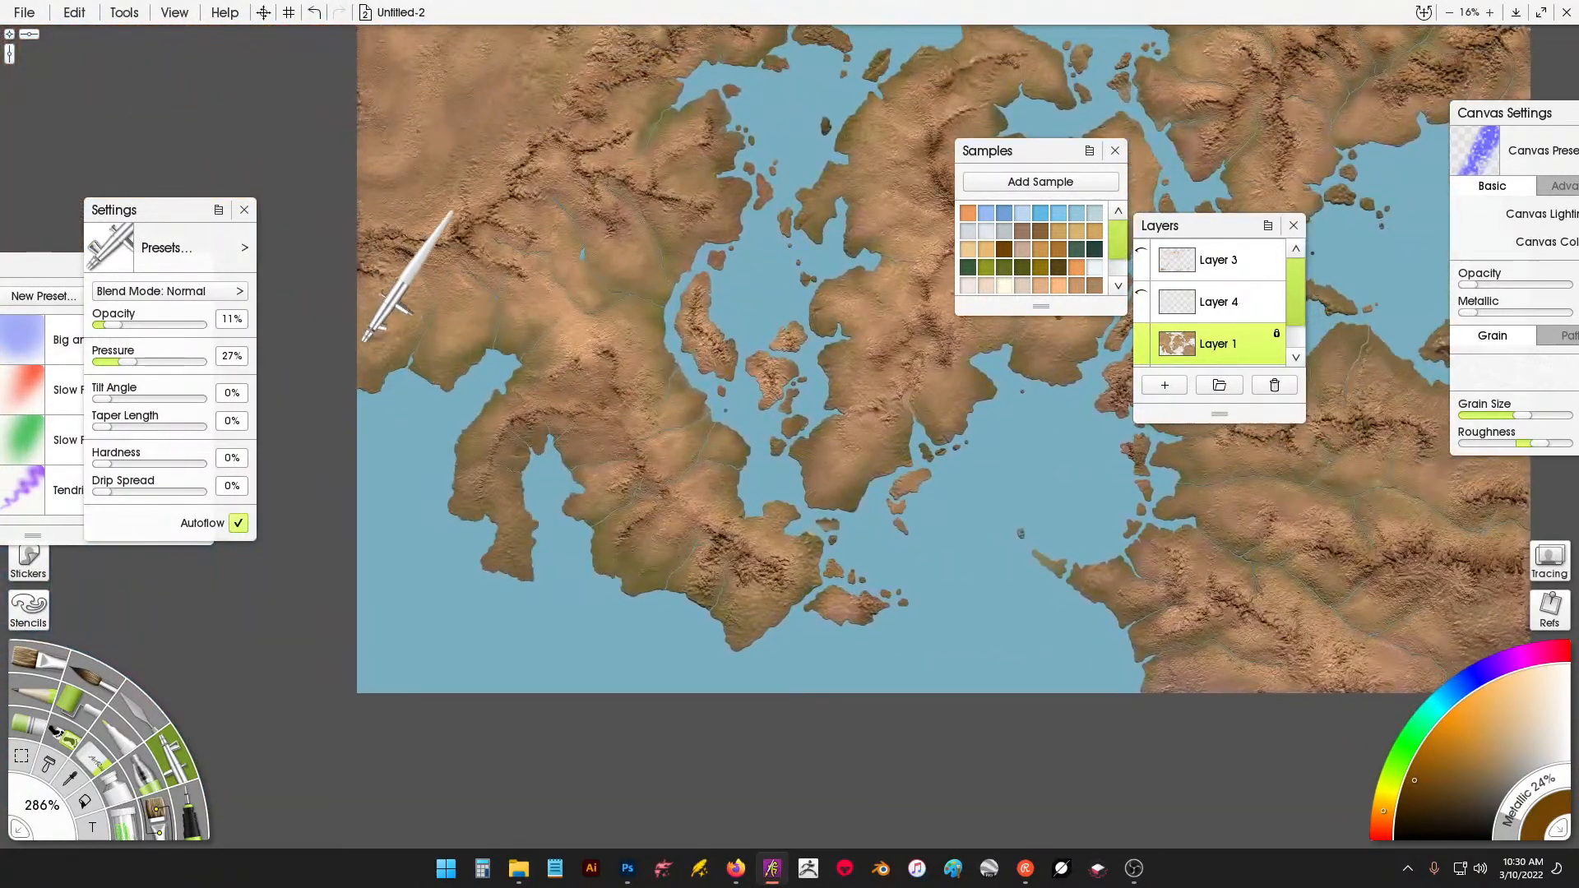
pyautogui.moveTo(852, 605); pyautogui.dragTo(572, 433)
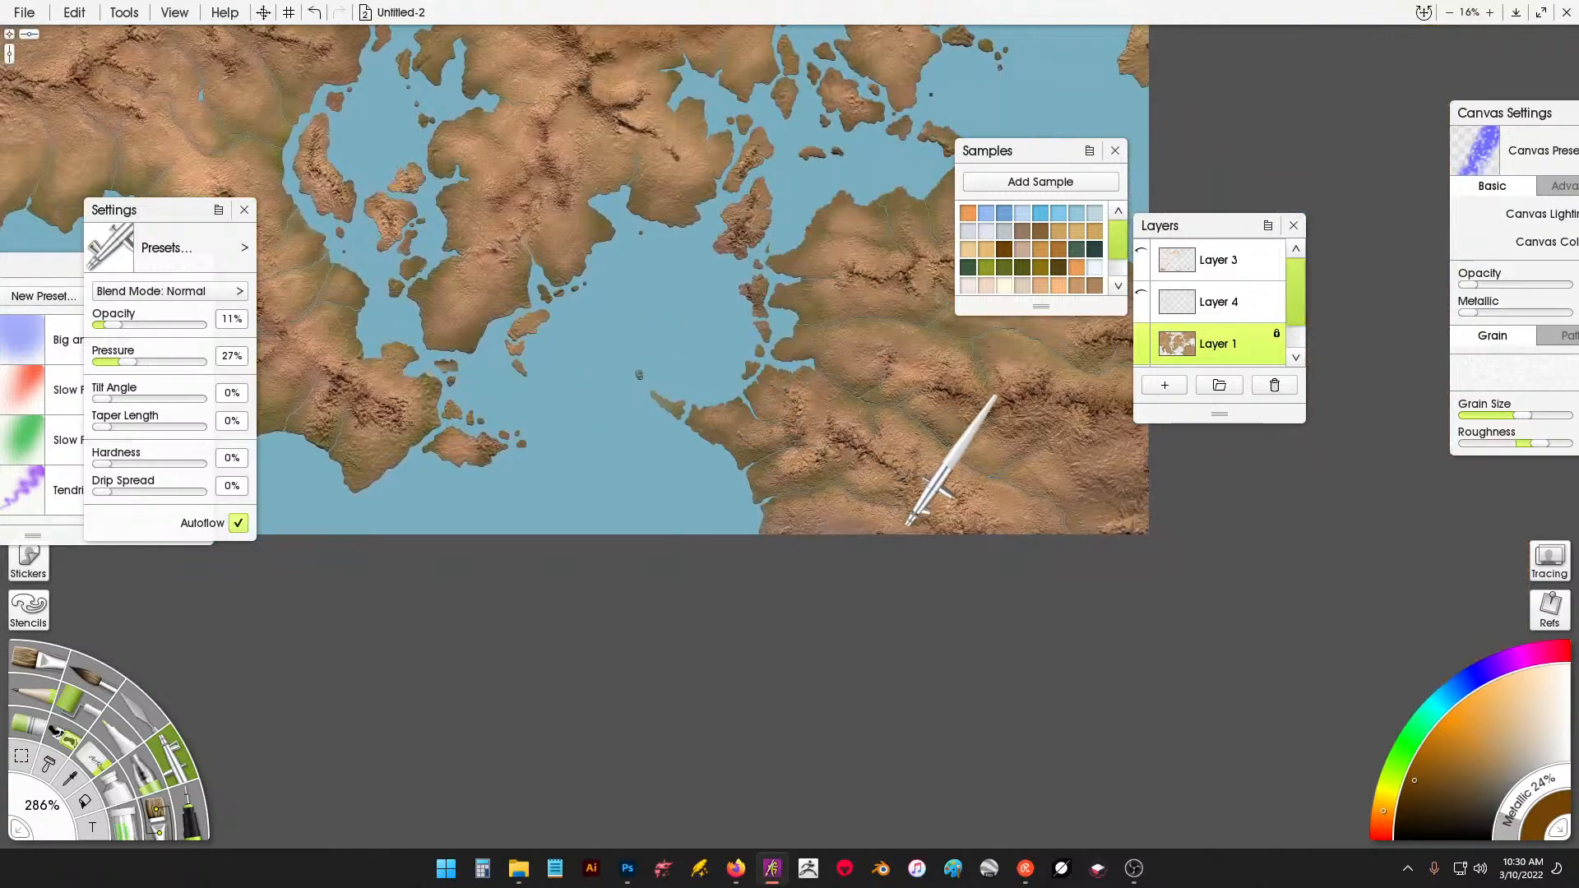
pyautogui.moveTo(588, 354)
pyautogui.mouseDown()
pyautogui.moveTo(782, 617)
pyautogui.moveTo(824, 623)
pyautogui.mouseUp()
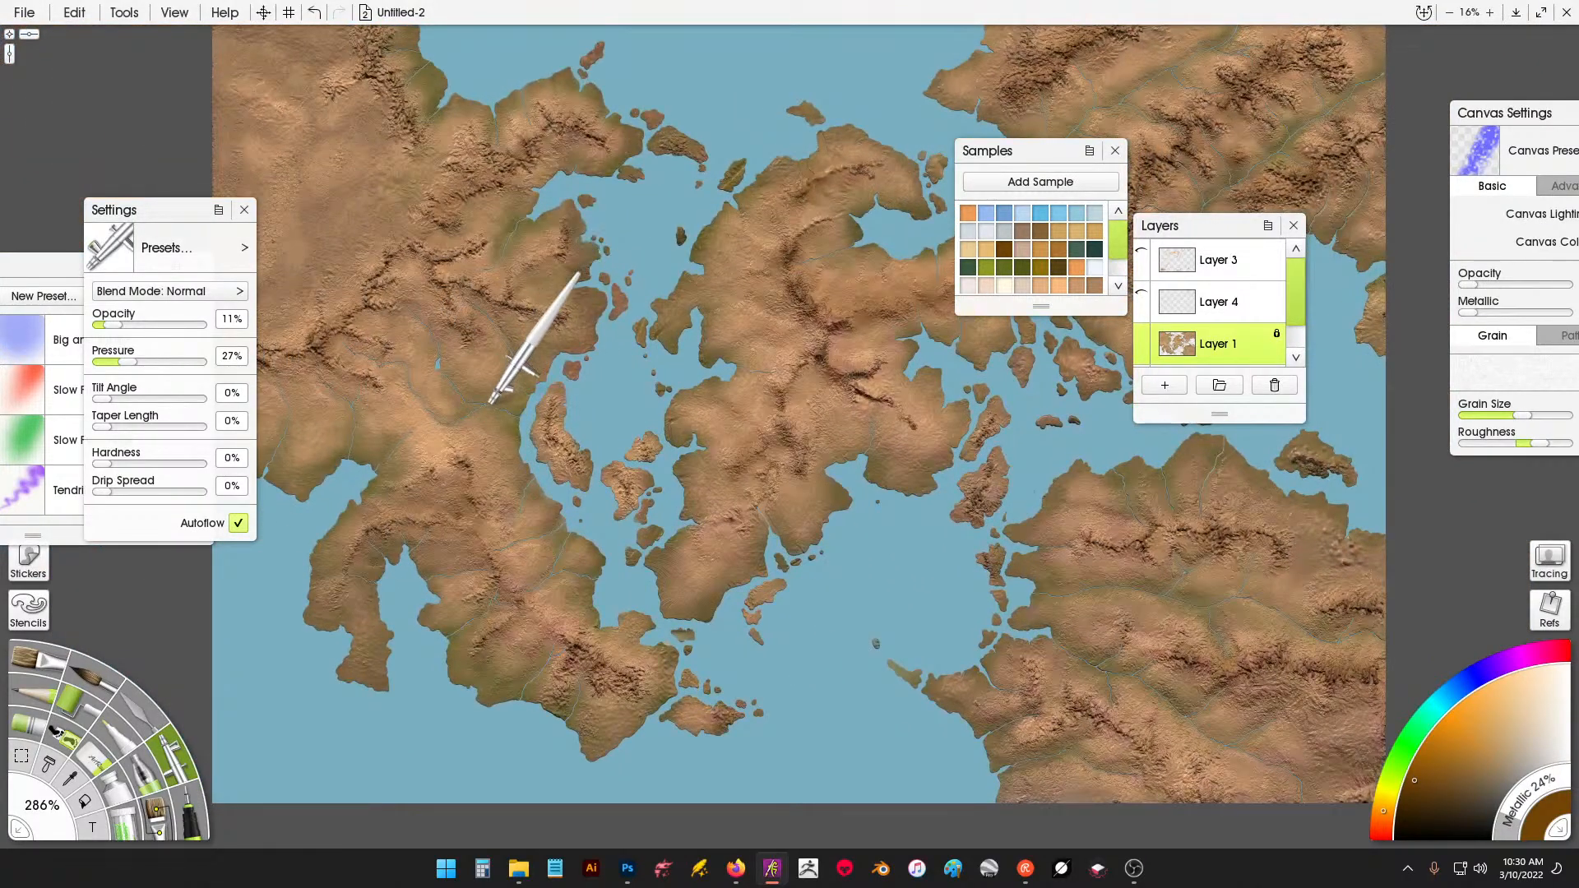
pyautogui.moveTo(698, 376); pyautogui.dragTo(719, 301)
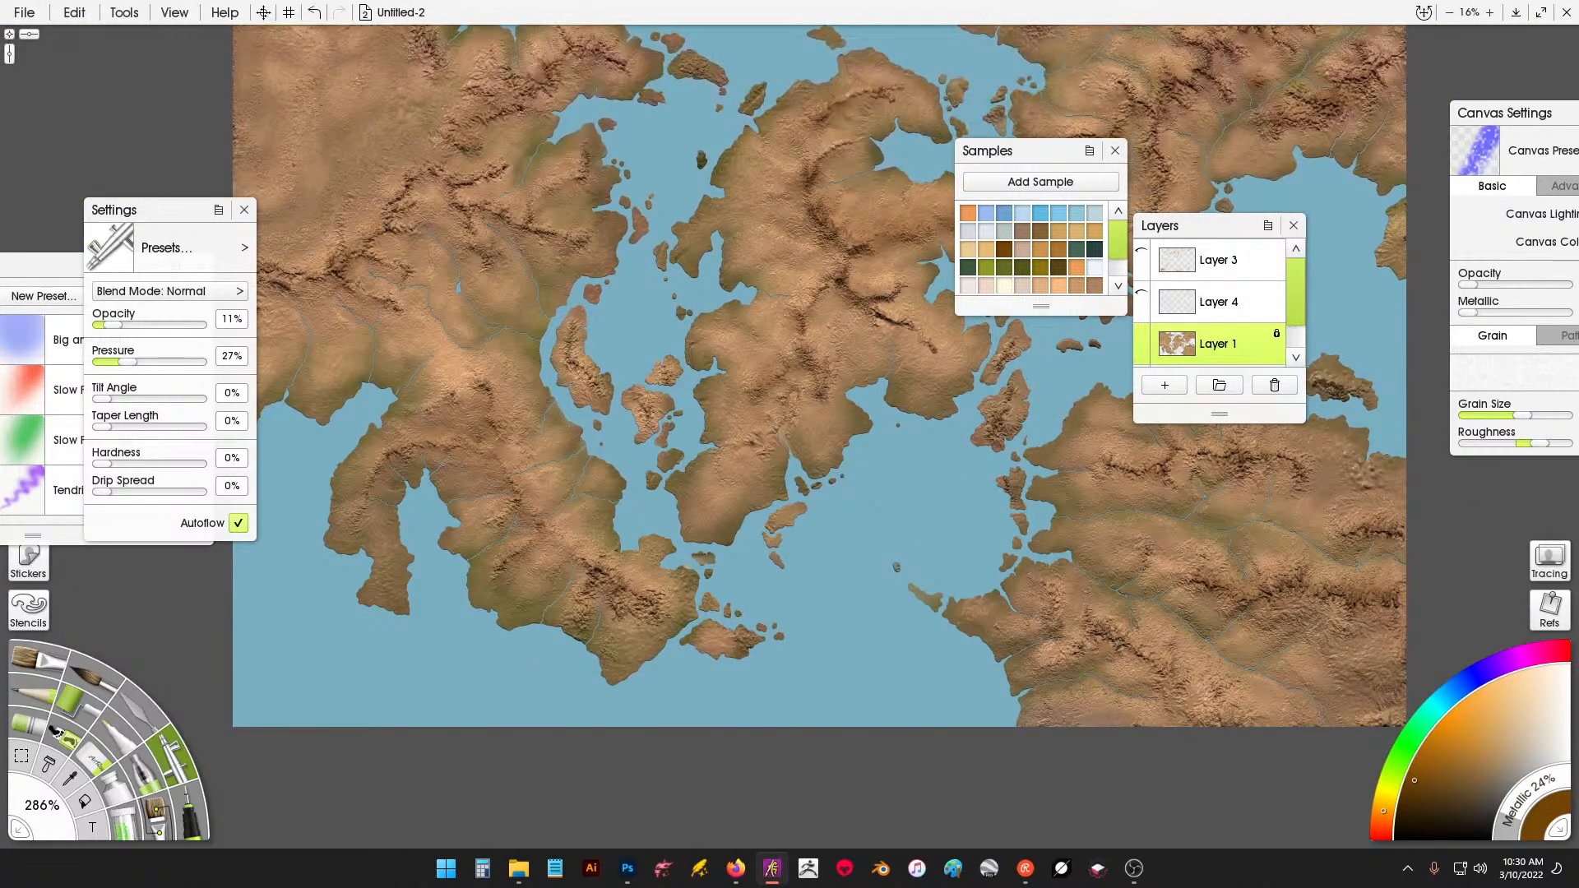
# Add a new layer directly above Layer 1 and set up the Mossy 2 sticker spray from Nature Stamps in crimson.
pyautogui.click(1160, 386)
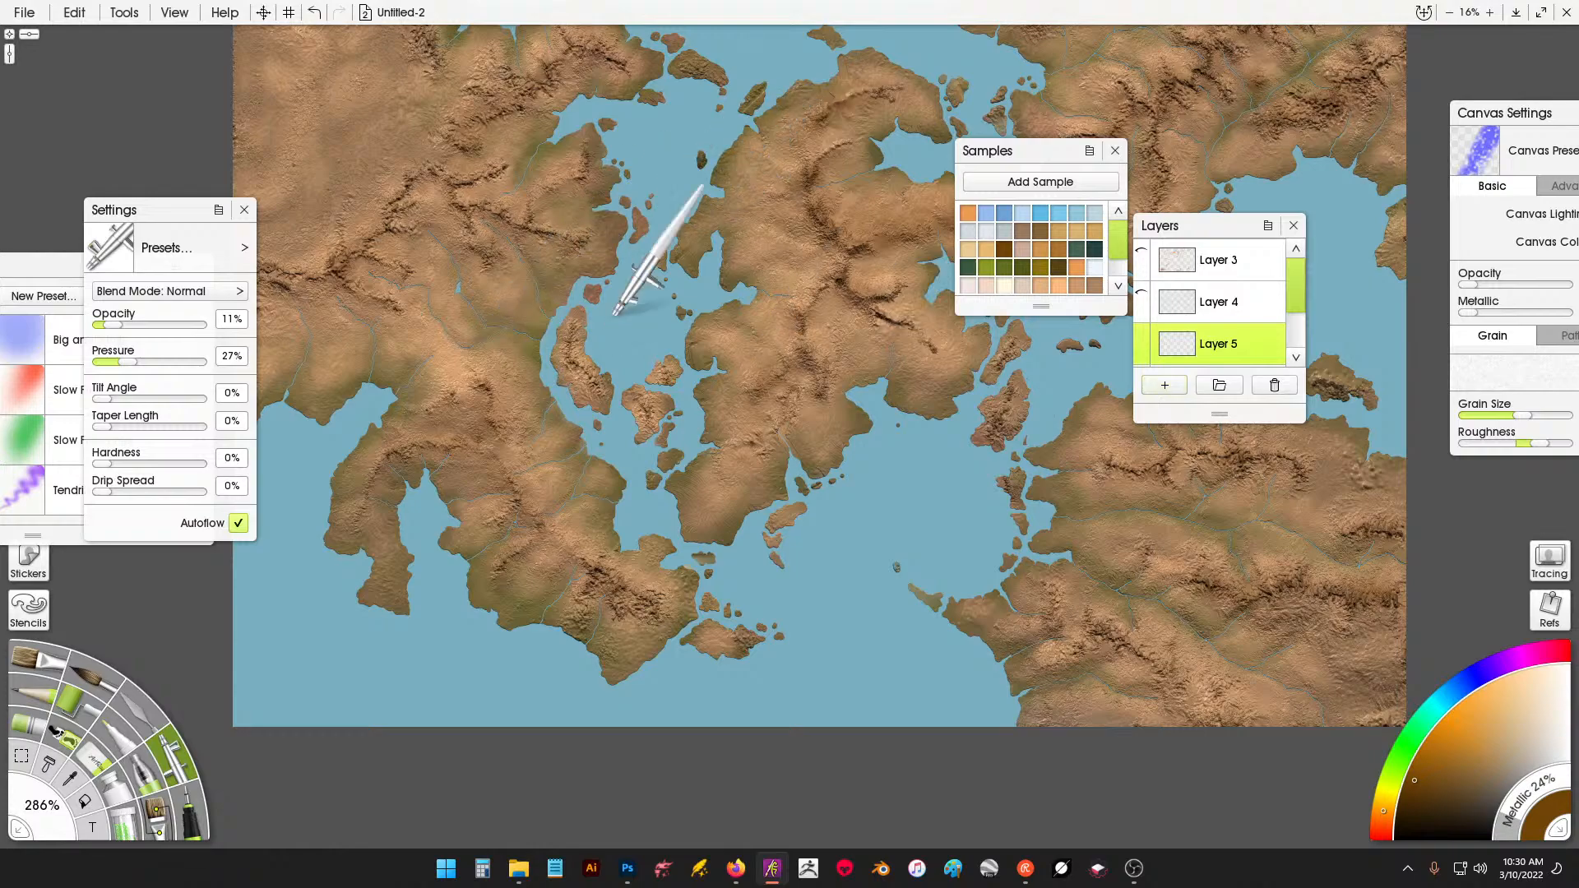
pyautogui.click(54, 731)
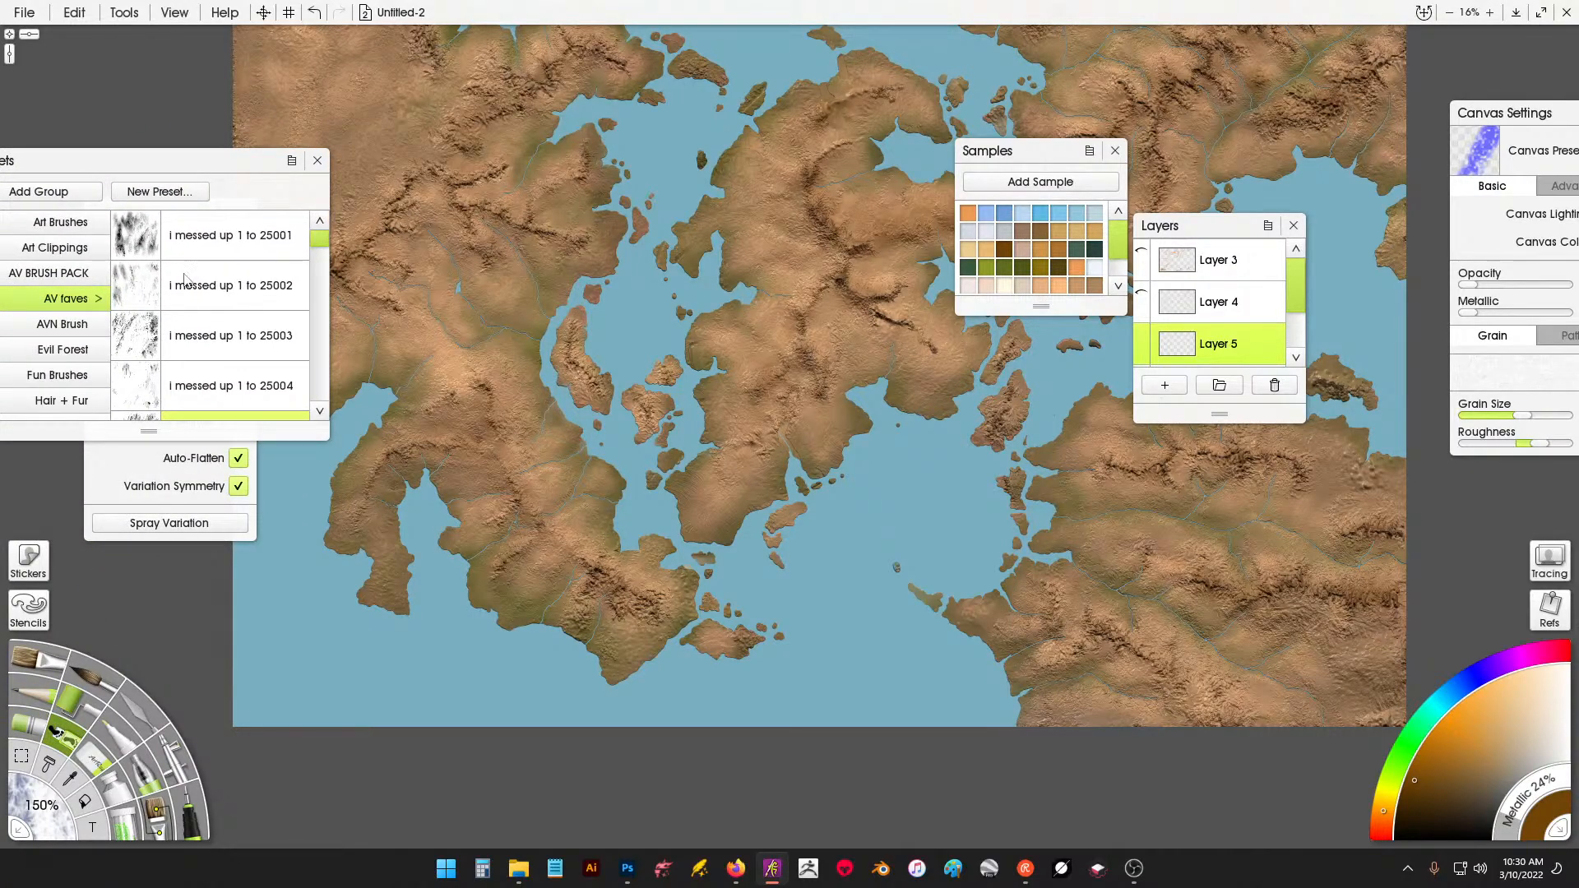
pyautogui.moveTo(321, 236); pyautogui.dragTo(320, 325)
pyautogui.click(69, 417)
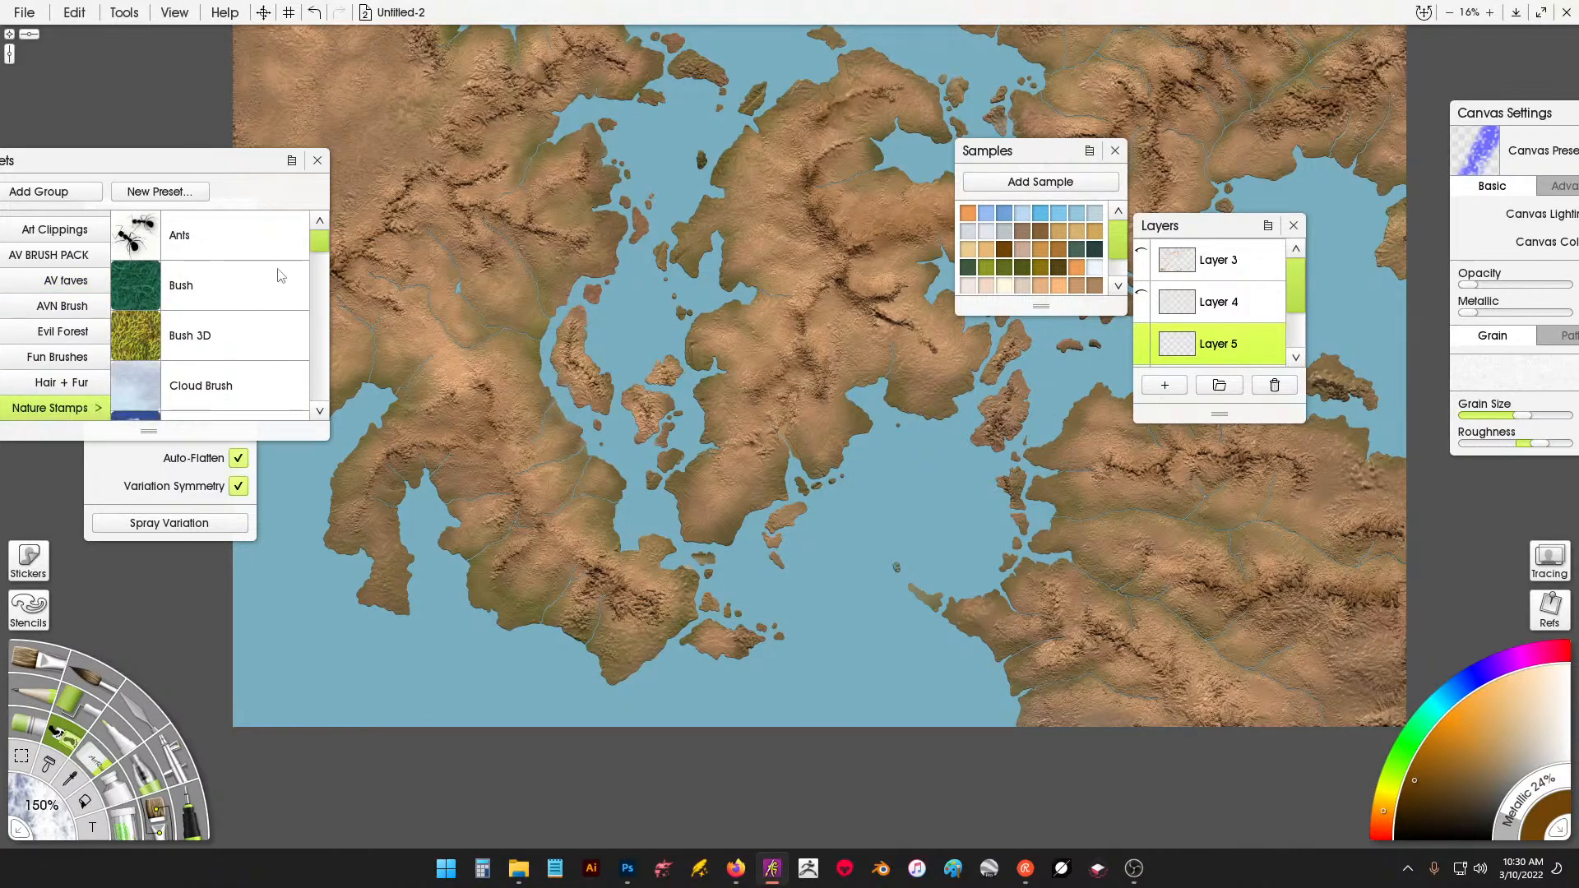
pyautogui.moveTo(325, 246)
pyautogui.mouseDown()
pyautogui.moveTo(300, 402)
pyautogui.moveTo(299, 348)
pyautogui.mouseUp()
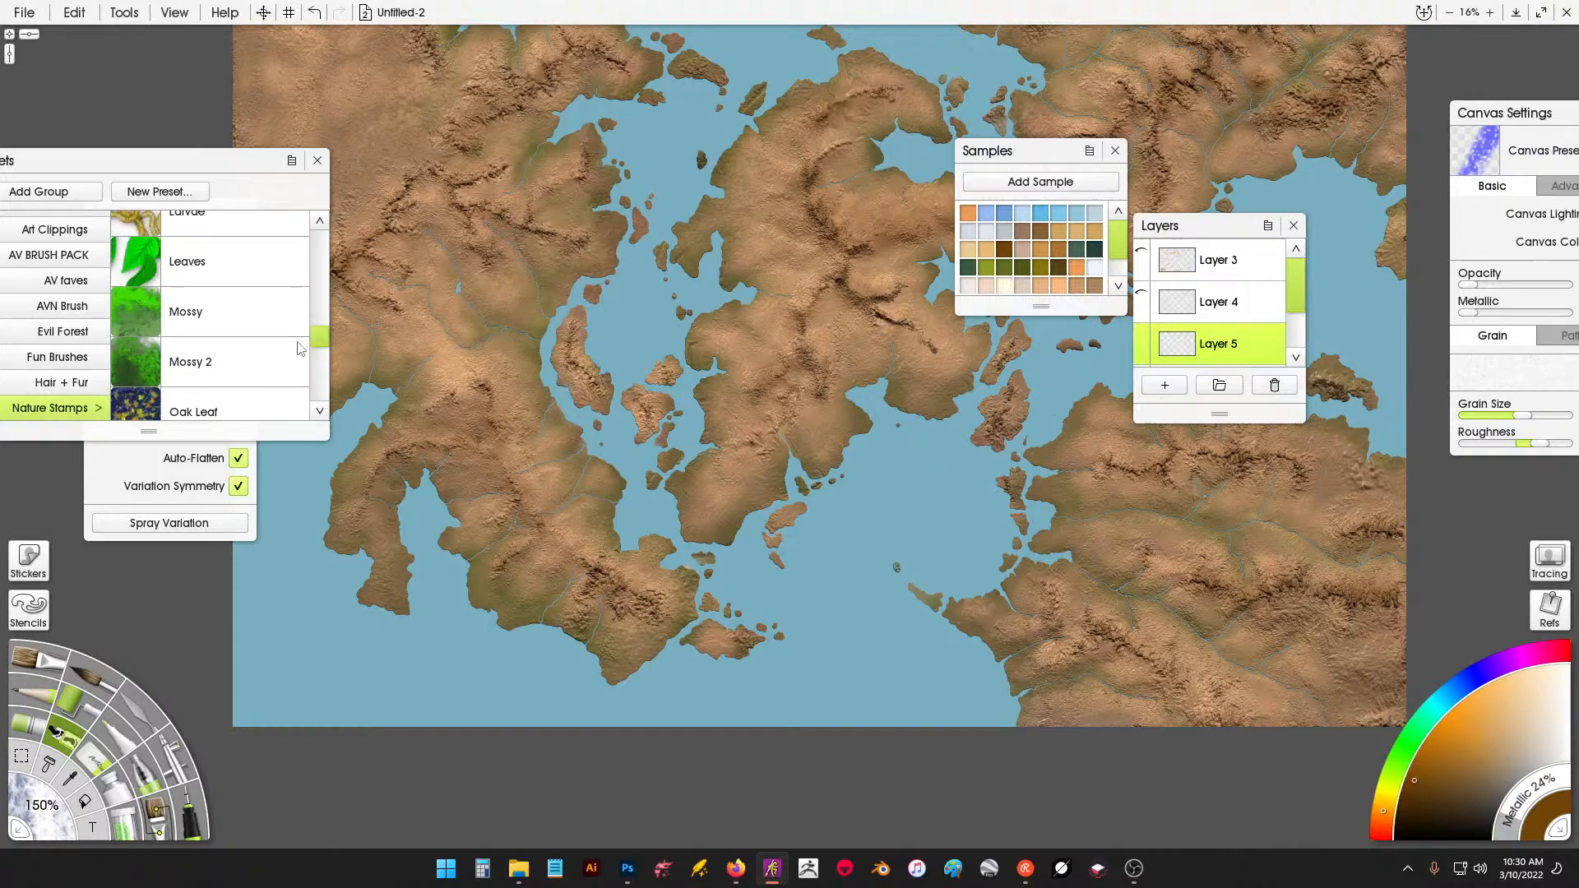
pyautogui.click(175, 368)
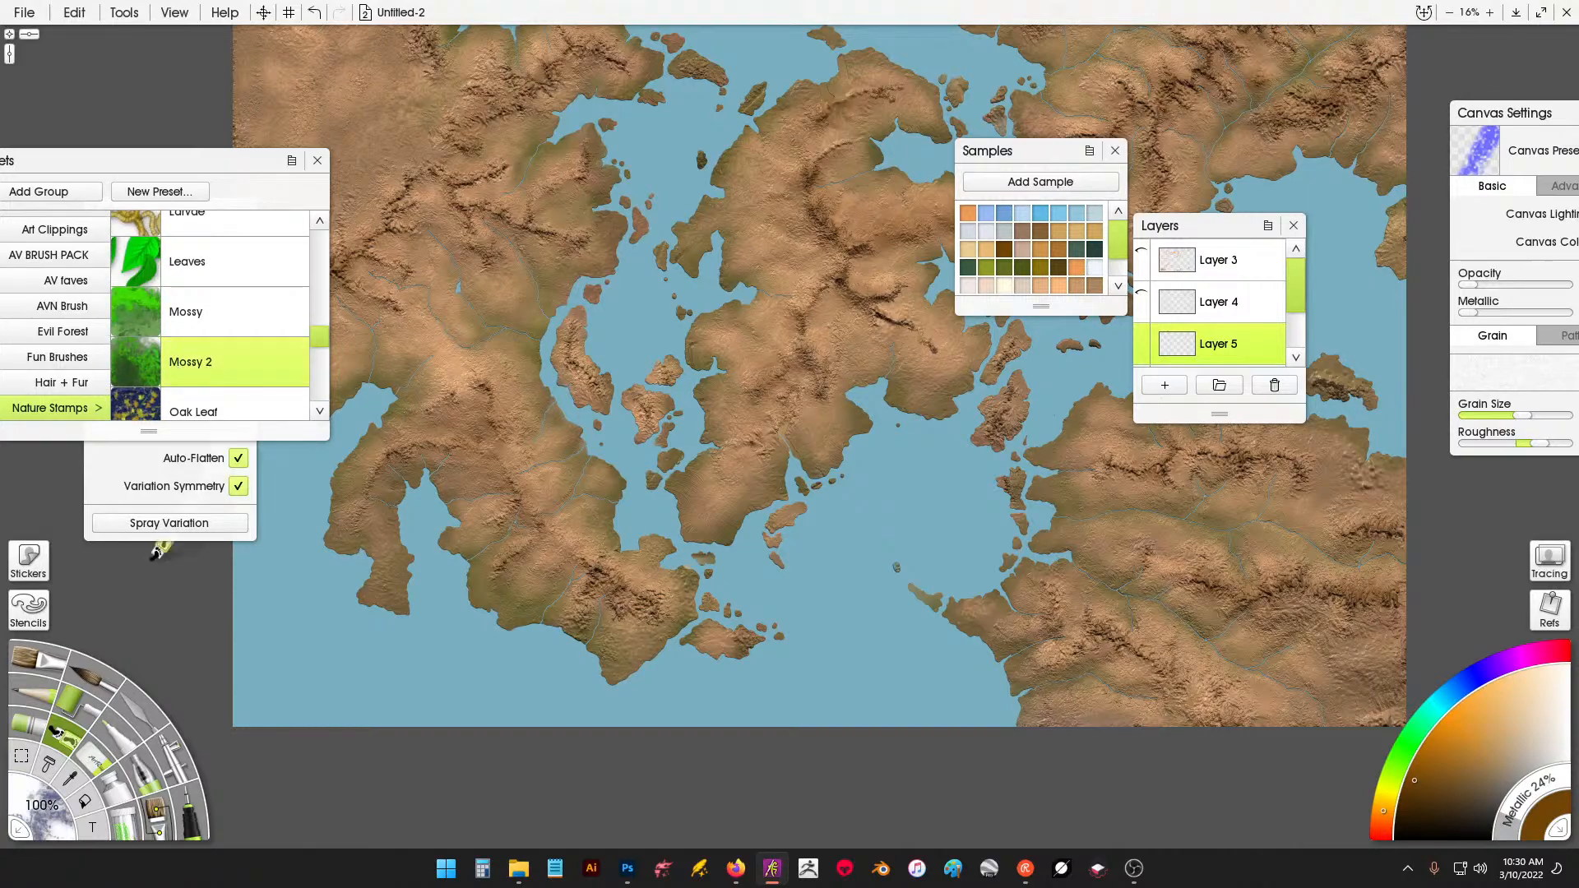
pyautogui.click(1535, 661)
pyautogui.moveTo(441, 425); pyautogui.dragTo(370, 524)
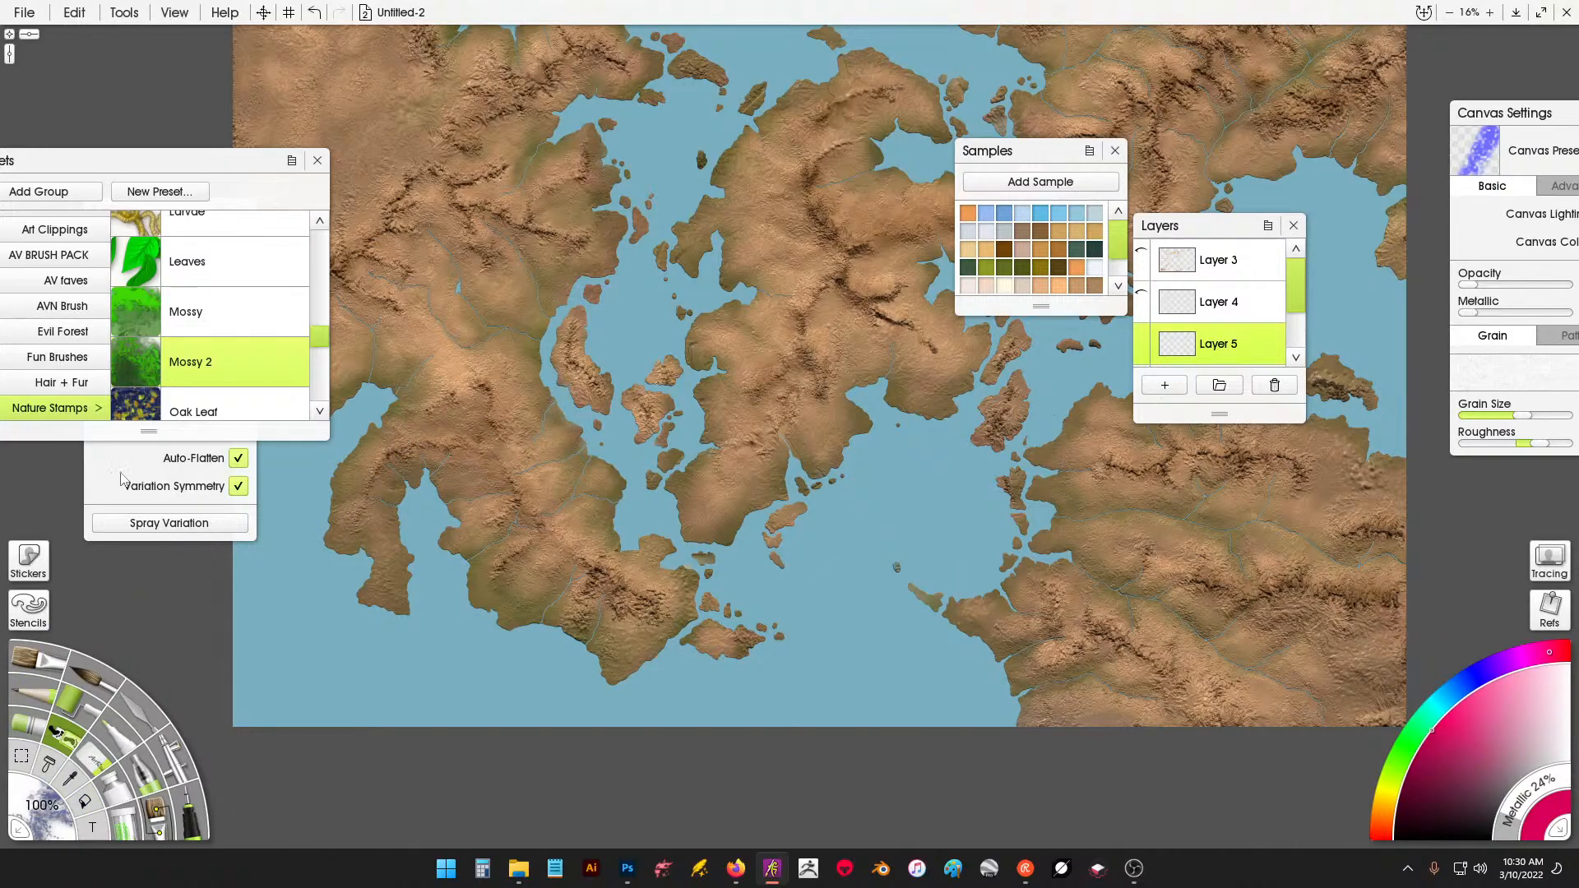
pyautogui.moveTo(121, 479)
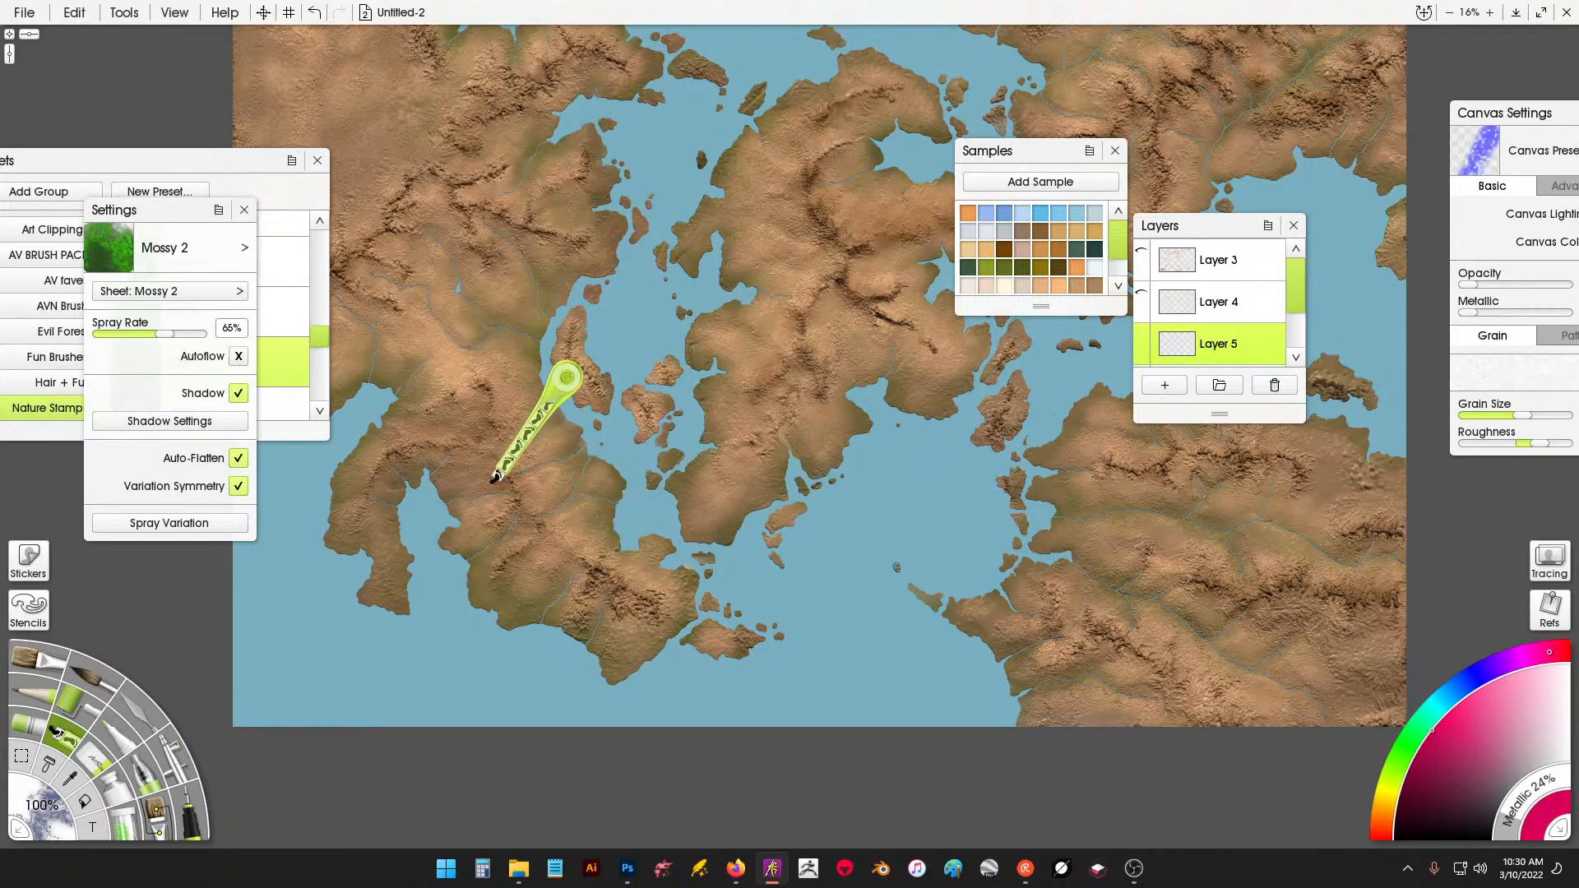
pyautogui.scroll(3, 493, 477)
pyautogui.moveTo(552, 444)
pyautogui.mouseDown()
pyautogui.moveTo(590, 444)
pyautogui.moveTo(568, 388)
pyautogui.moveTo(562, 419)
pyautogui.mouseUp()
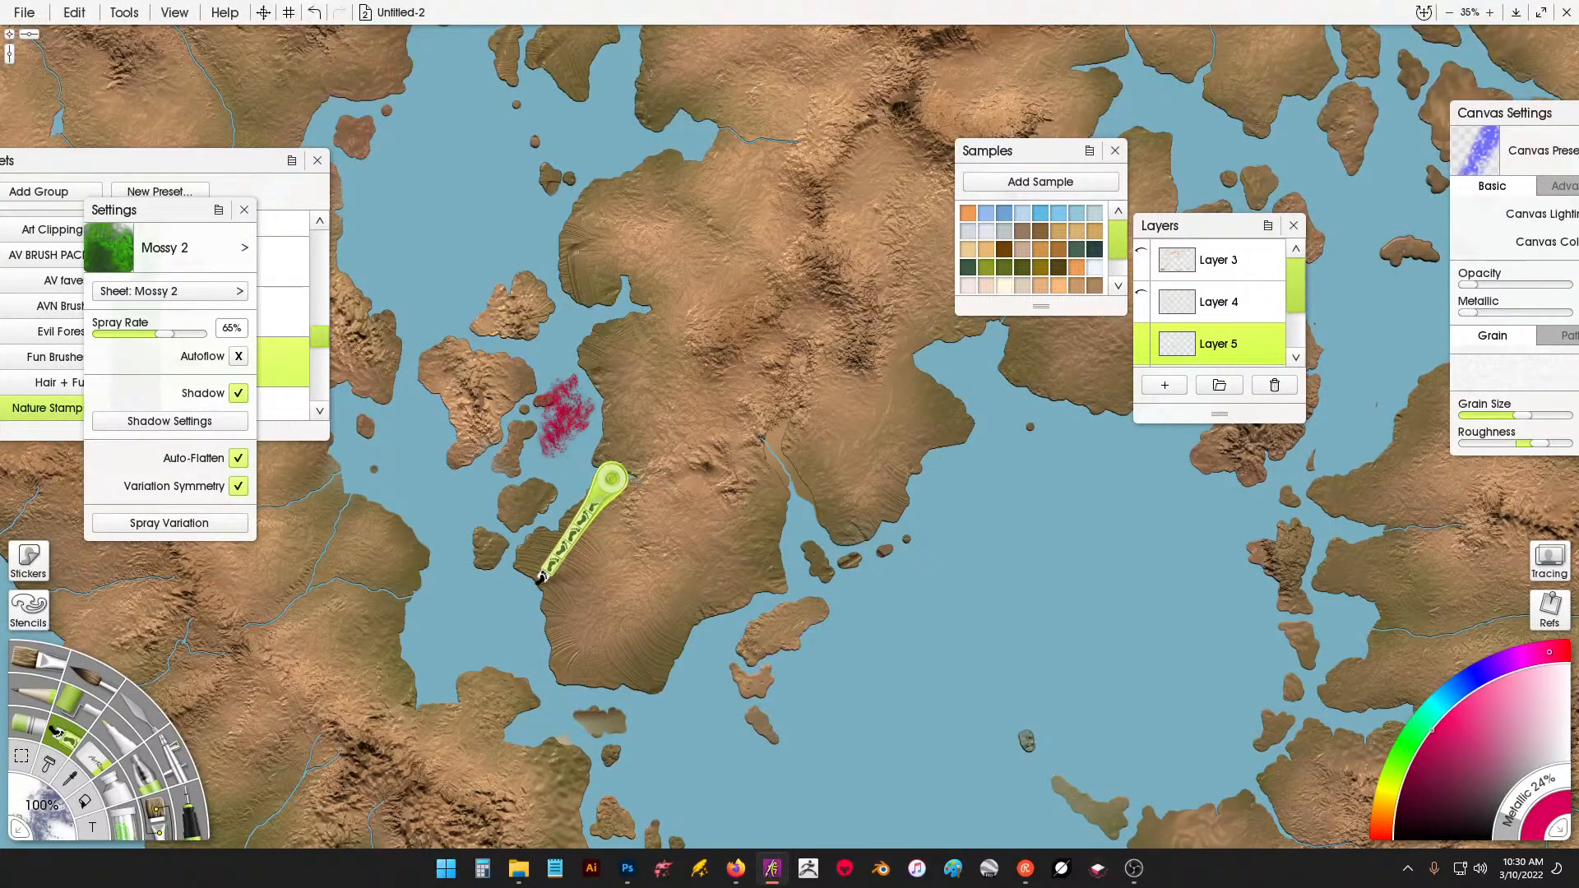
pyautogui.hotkey('ctrl', 'z')
pyautogui.hotkey('ctrl', 'z')
pyautogui.hotkey('ctrl', 'z')
pyautogui.hotkey('ctrl', 'z')
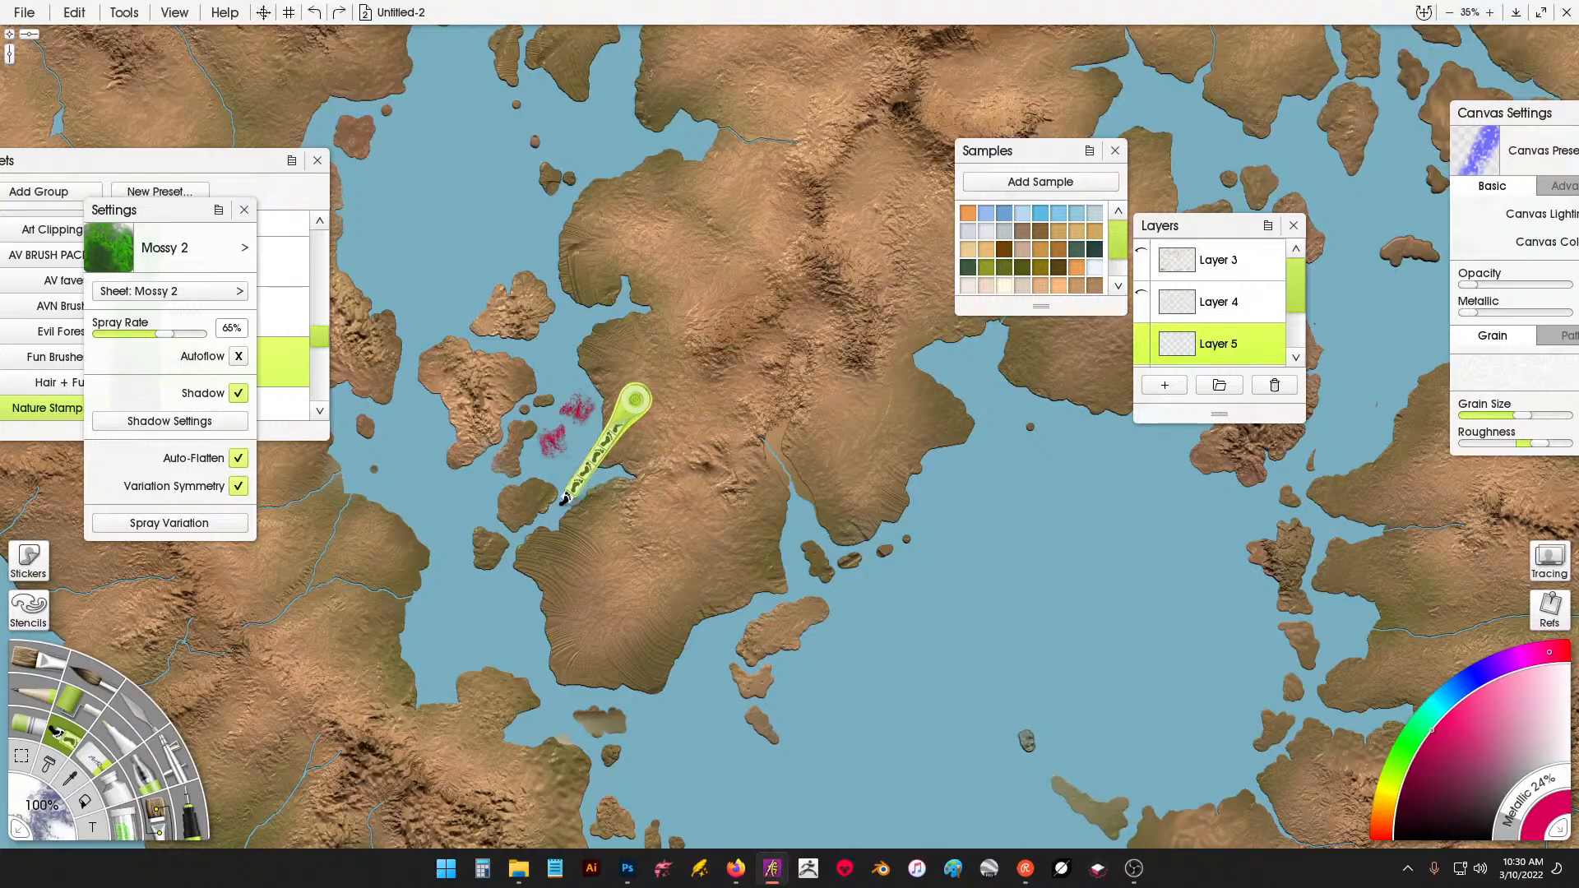
pyautogui.hotkey('ctrl', 'z')
pyautogui.scroll(3, 847, 335)
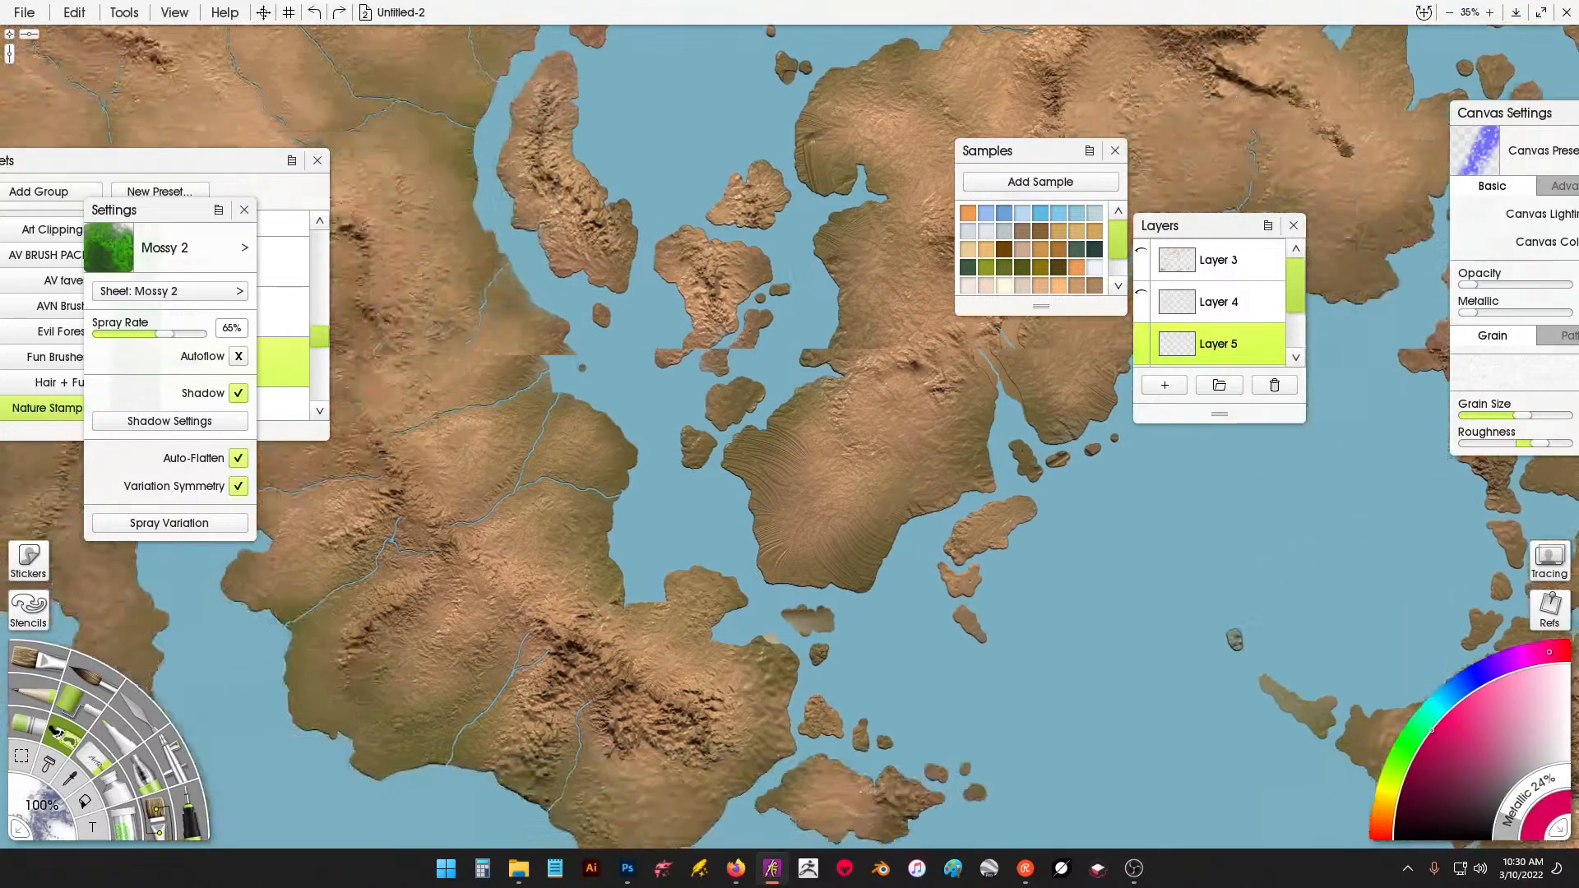
pyautogui.scroll(2, 625, 448)
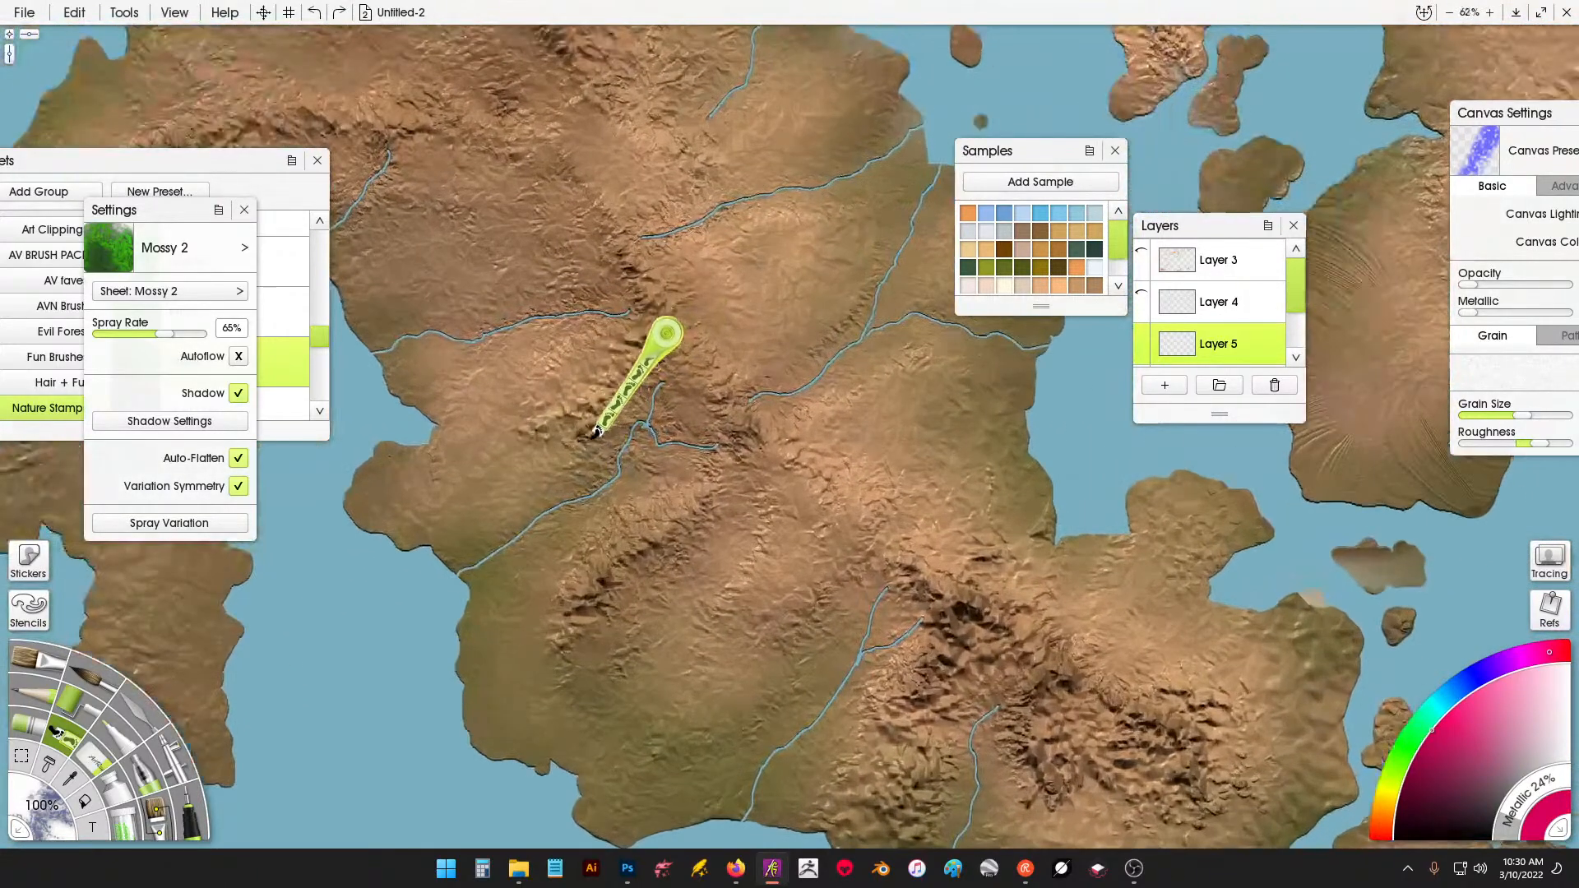
pyautogui.scroll(2, 523, 428)
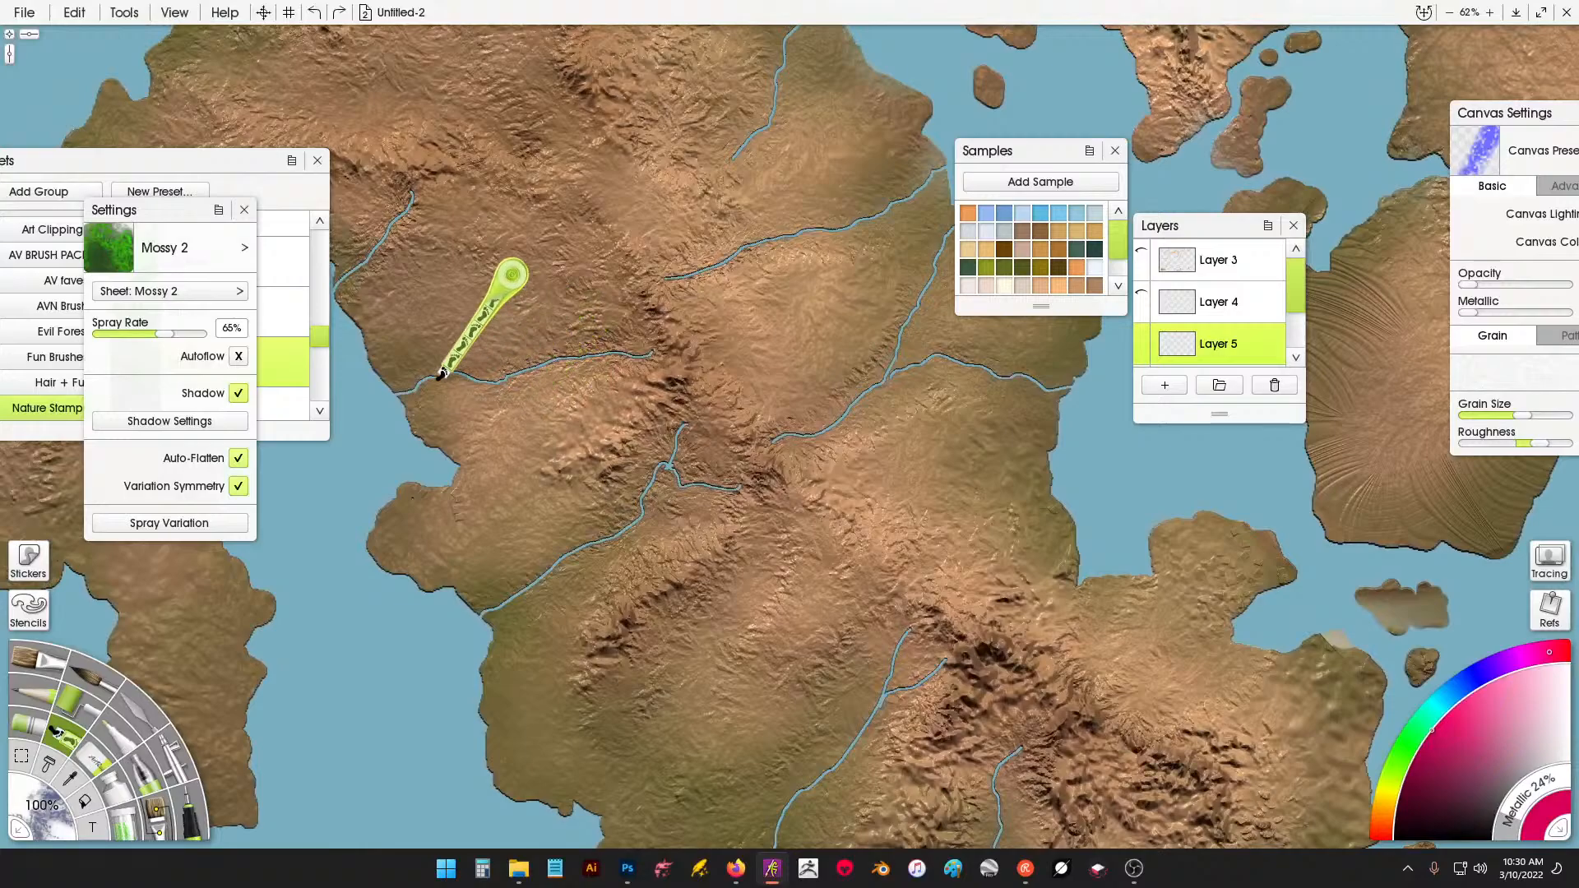
pyautogui.scroll(-2, 534, 370)
pyautogui.moveTo(507, 396)
pyautogui.mouseDown()
pyautogui.moveTo(576, 428)
pyautogui.moveTo(527, 352)
pyautogui.moveTo(561, 317)
pyautogui.moveTo(540, 338)
pyautogui.mouseUp()
pyautogui.hotkey('ctrl', 'z')
pyautogui.hotkey('ctrl', 'z')
pyautogui.hotkey('ctrl', 'z')
pyautogui.hotkey('ctrl', 'z')
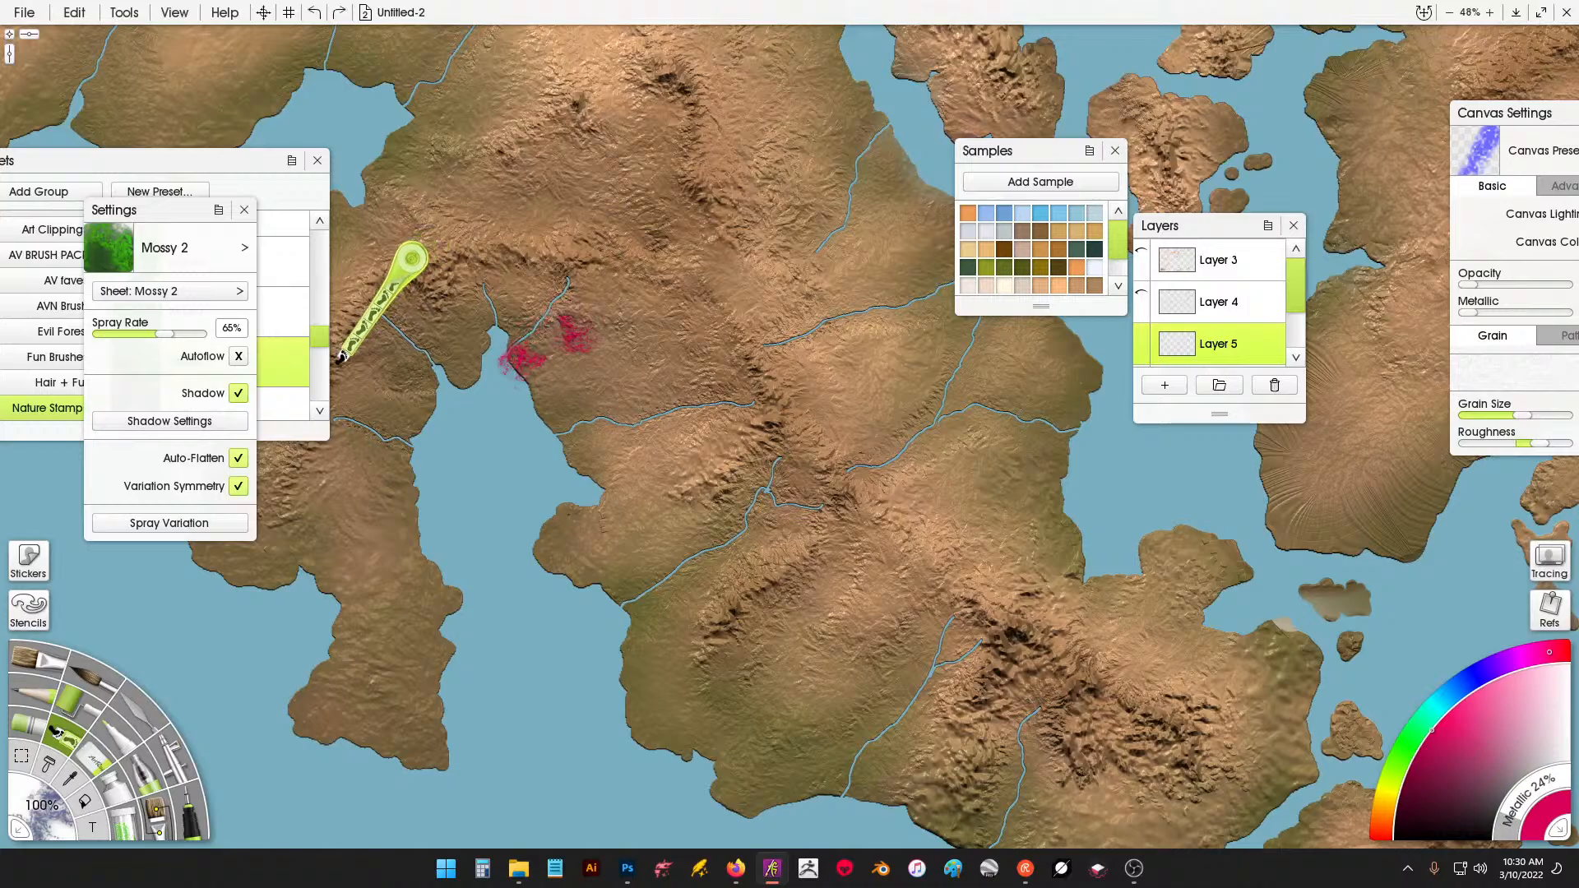
# Turn off the sticker spray's shadow and spray crimson moss over the lowlands east of the western continent's southern bay.
pyautogui.click(238, 393)
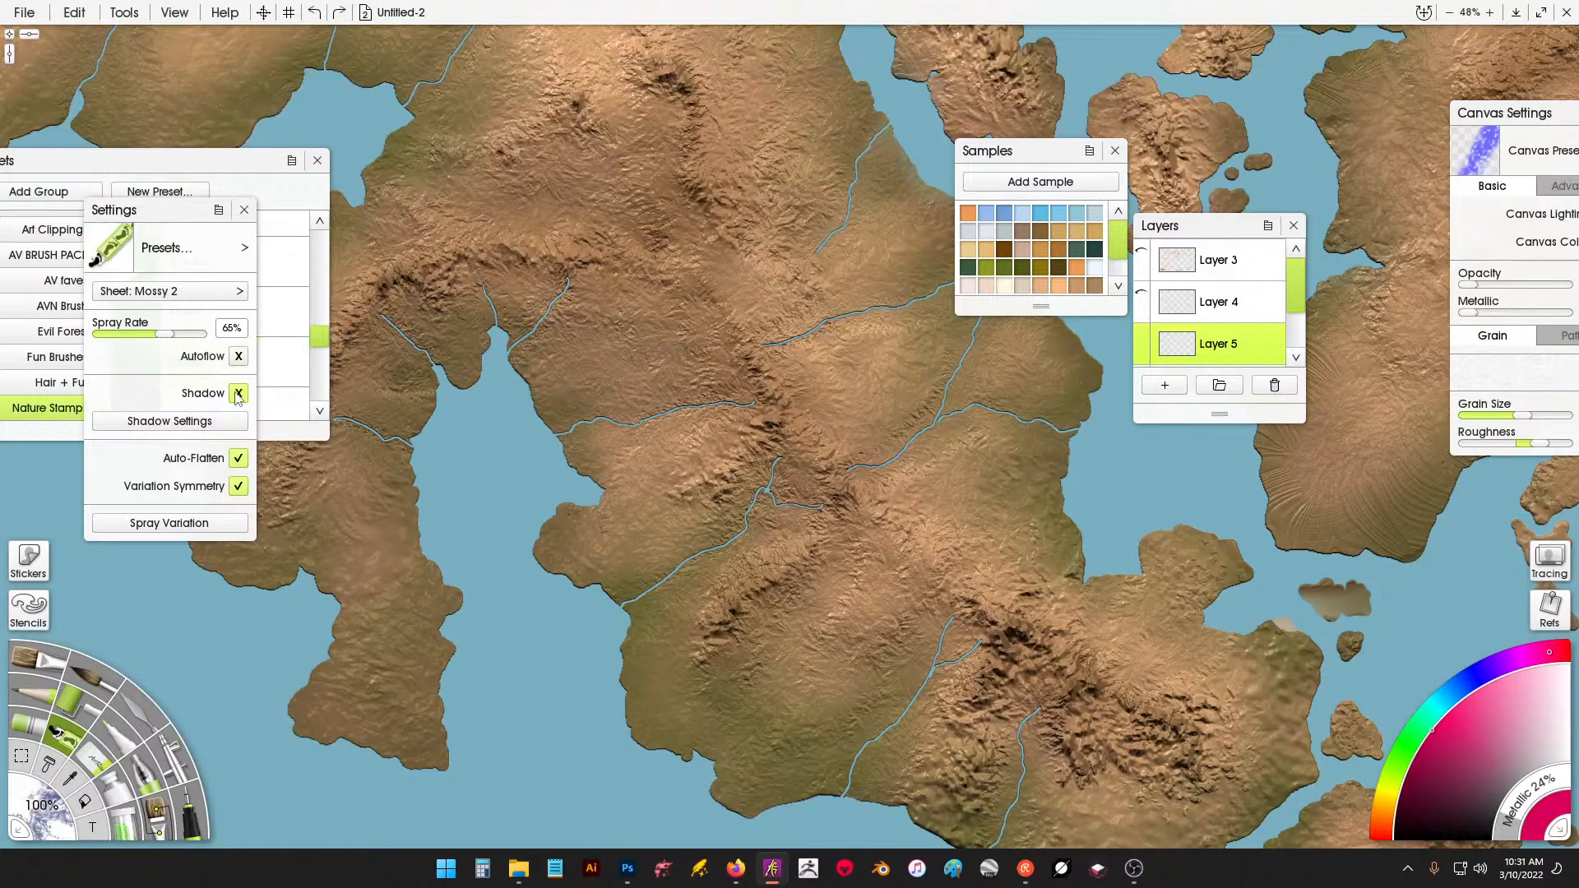
pyautogui.moveTo(492, 321)
pyautogui.mouseDown()
pyautogui.moveTo(541, 342)
pyautogui.moveTo(576, 305)
pyautogui.moveTo(610, 306)
pyautogui.moveTo(564, 355)
pyautogui.moveTo(593, 359)
pyautogui.moveTo(551, 400)
pyautogui.moveTo(650, 404)
pyautogui.moveTo(693, 393)
pyautogui.moveTo(697, 368)
pyautogui.moveTo(617, 434)
pyautogui.moveTo(591, 434)
pyautogui.moveTo(580, 463)
pyautogui.moveTo(618, 501)
pyautogui.moveTo(571, 504)
pyautogui.moveTo(541, 548)
pyautogui.moveTo(552, 574)
pyautogui.moveTo(599, 597)
pyautogui.moveTo(616, 586)
pyautogui.moveTo(605, 553)
pyautogui.moveTo(580, 552)
pyautogui.moveTo(593, 538)
pyautogui.moveTo(646, 564)
pyautogui.moveTo(719, 538)
pyautogui.moveTo(694, 523)
pyautogui.moveTo(640, 543)
pyautogui.moveTo(662, 483)
pyautogui.moveTo(702, 422)
pyautogui.mouseUp()
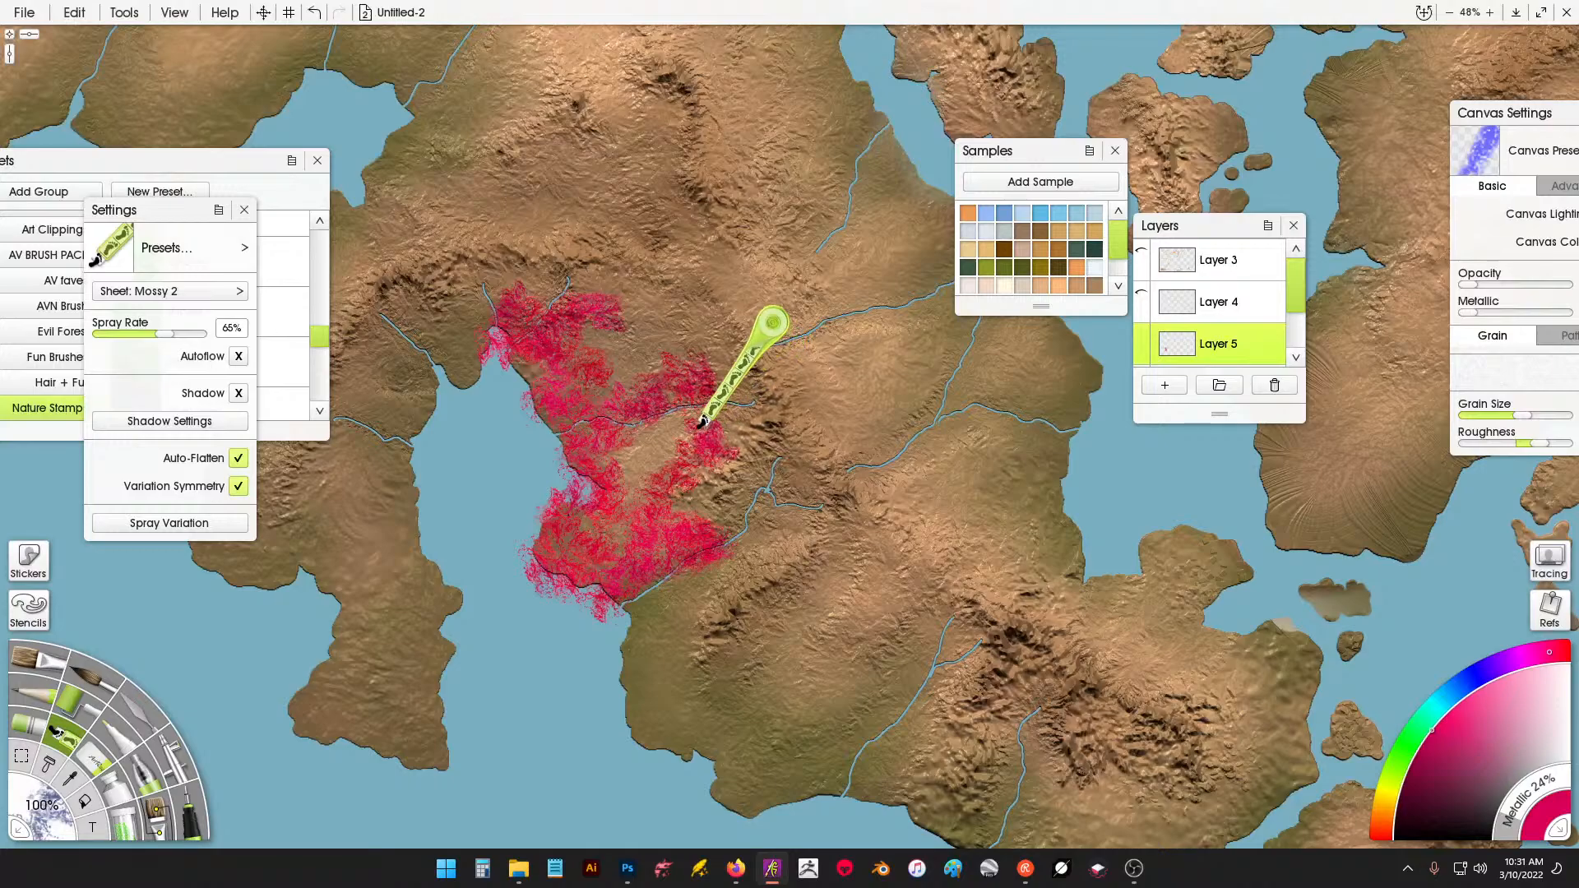
pyautogui.scroll(-3, 609, 477)
pyautogui.hscroll(2, 609, 477)
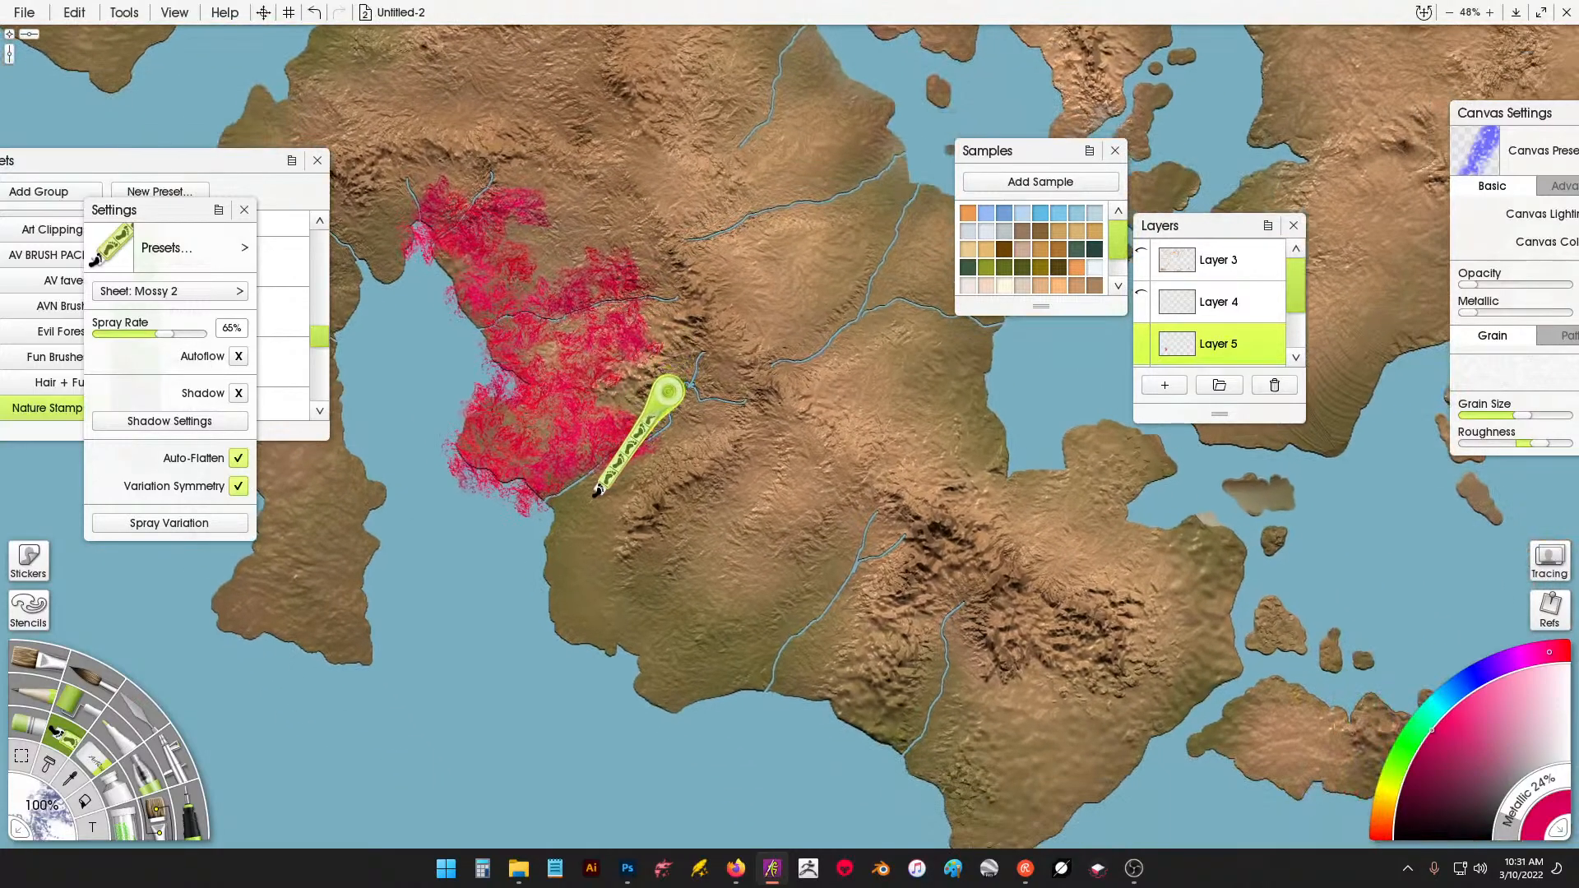
# Extend the crimson moss southeast along the western continent's southern coast, around its river valleys to the southern tip.
pyautogui.moveTo(598, 491)
pyautogui.mouseDown()
pyautogui.moveTo(565, 519)
pyautogui.moveTo(583, 544)
pyautogui.moveTo(654, 459)
pyautogui.moveTo(649, 484)
pyautogui.moveTo(655, 437)
pyautogui.moveTo(675, 468)
pyautogui.moveTo(759, 393)
pyautogui.moveTo(652, 456)
pyautogui.moveTo(643, 484)
pyautogui.moveTo(619, 495)
pyautogui.moveTo(591, 469)
pyautogui.moveTo(572, 512)
pyautogui.moveTo(590, 530)
pyautogui.moveTo(651, 529)
pyautogui.moveTo(661, 518)
pyautogui.moveTo(635, 514)
pyautogui.moveTo(698, 497)
pyautogui.moveTo(745, 457)
pyautogui.moveTo(848, 433)
pyautogui.mouseUp()
pyautogui.scroll(-3, 661, 436)
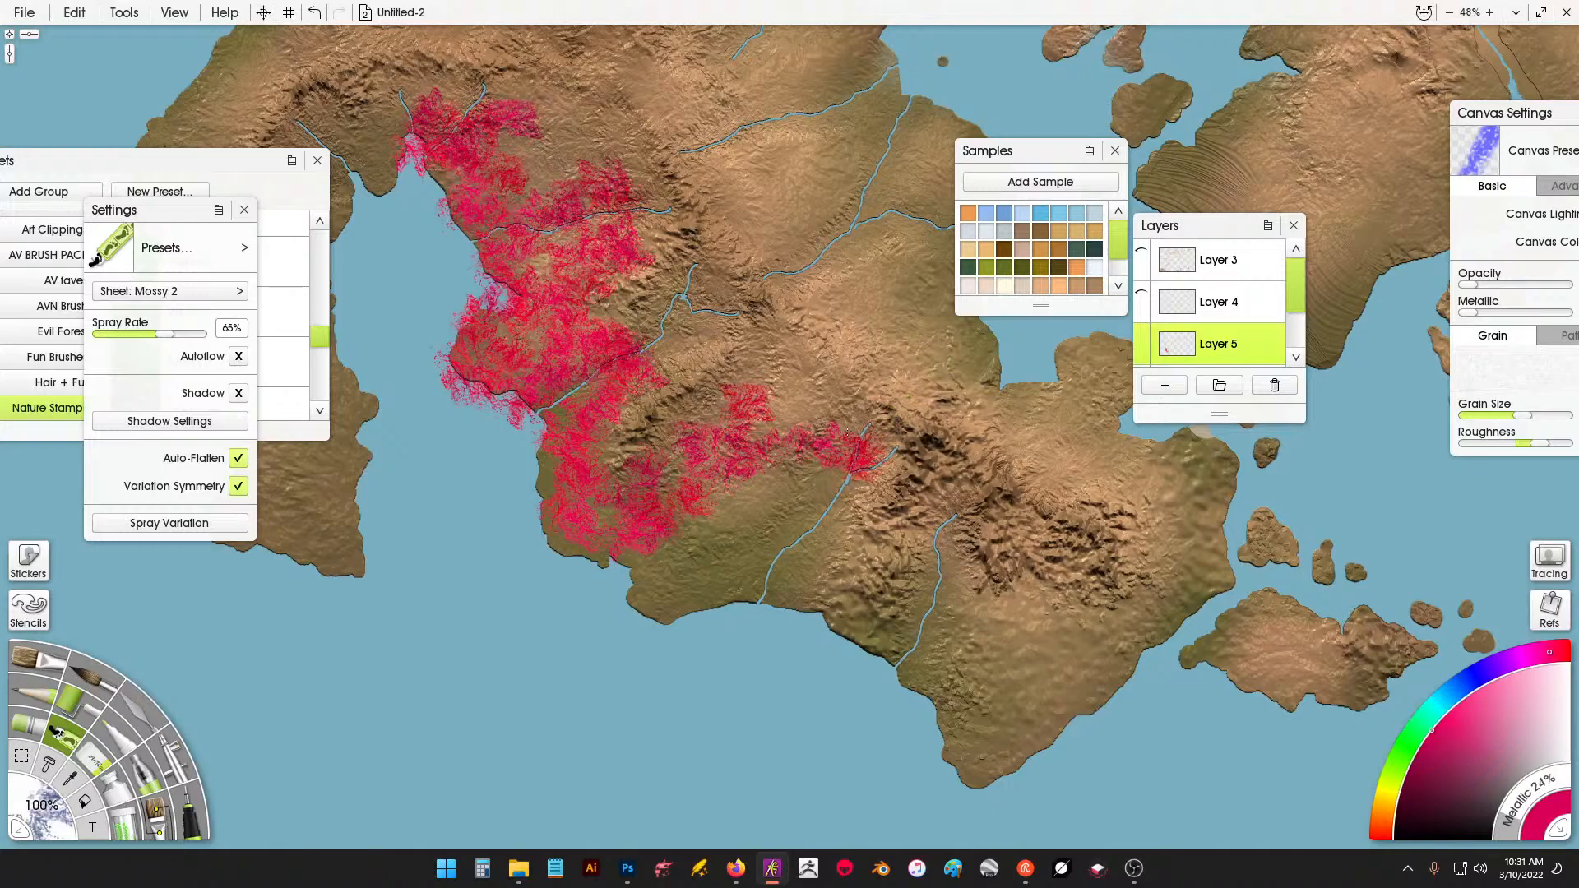
pyautogui.moveTo(784, 382)
pyautogui.mouseDown()
pyautogui.moveTo(784, 421)
pyautogui.moveTo(817, 465)
pyautogui.mouseUp()
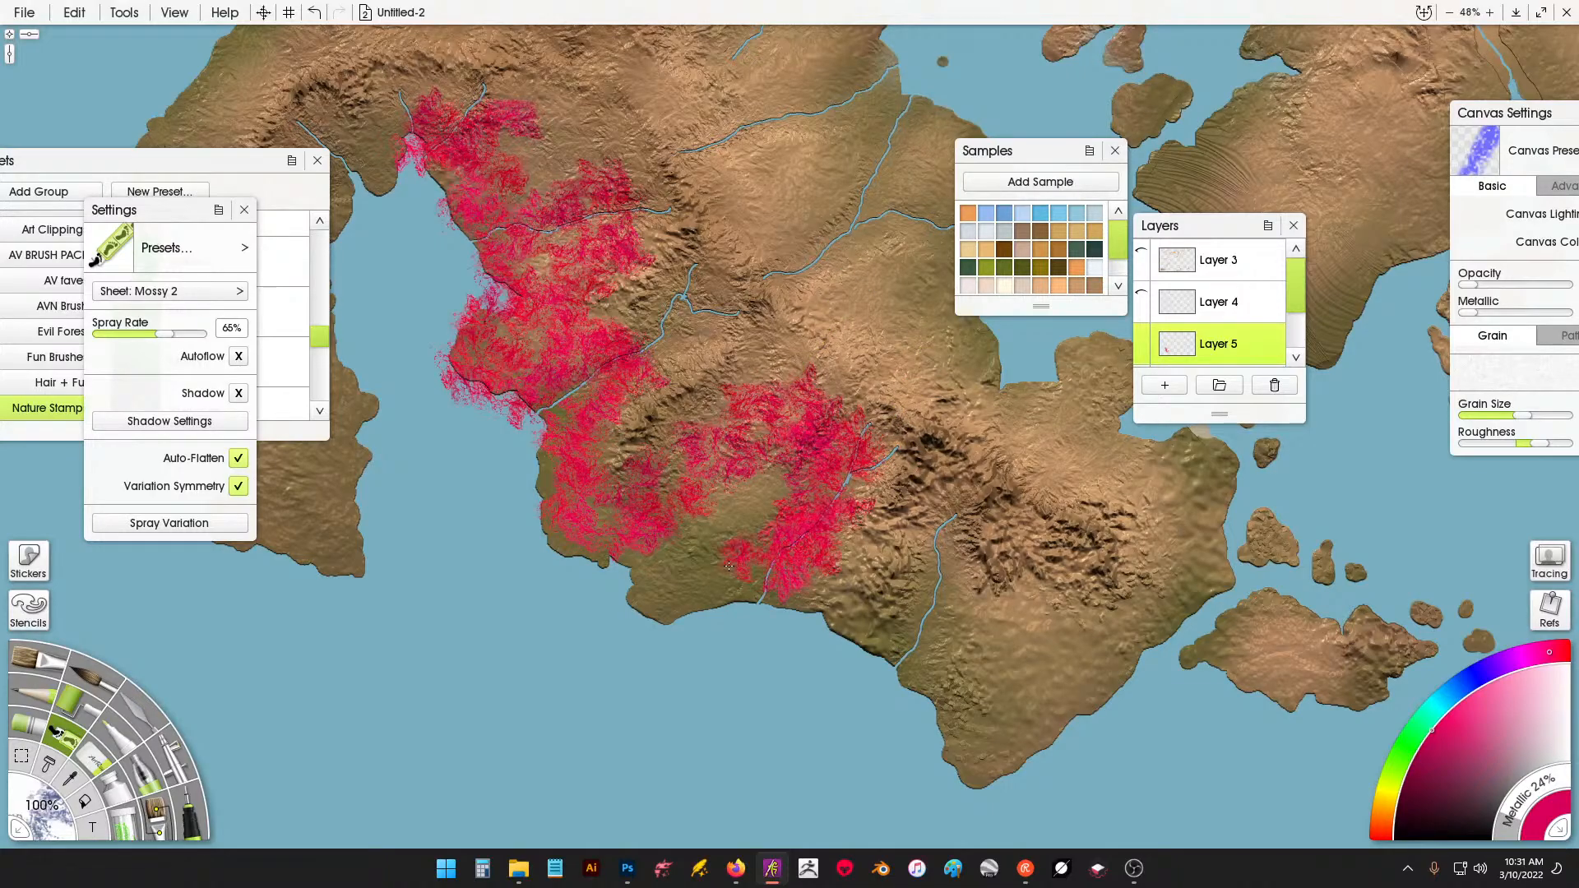
pyautogui.moveTo(946, 552)
pyautogui.mouseDown()
pyautogui.moveTo(910, 635)
pyautogui.moveTo(947, 592)
pyautogui.moveTo(943, 664)
pyautogui.moveTo(979, 642)
pyautogui.moveTo(987, 604)
pyautogui.moveTo(1003, 718)
pyautogui.moveTo(1047, 691)
pyautogui.moveTo(1041, 621)
pyautogui.moveTo(1090, 691)
pyautogui.moveTo(1024, 702)
pyautogui.moveTo(1006, 732)
pyautogui.moveTo(930, 712)
pyautogui.mouseUp()
# Spray crimson moss around the head of the southern bay and down its western peninsula, and fill out the southern coast's patch.
pyautogui.scroll(2, 1103, 670)
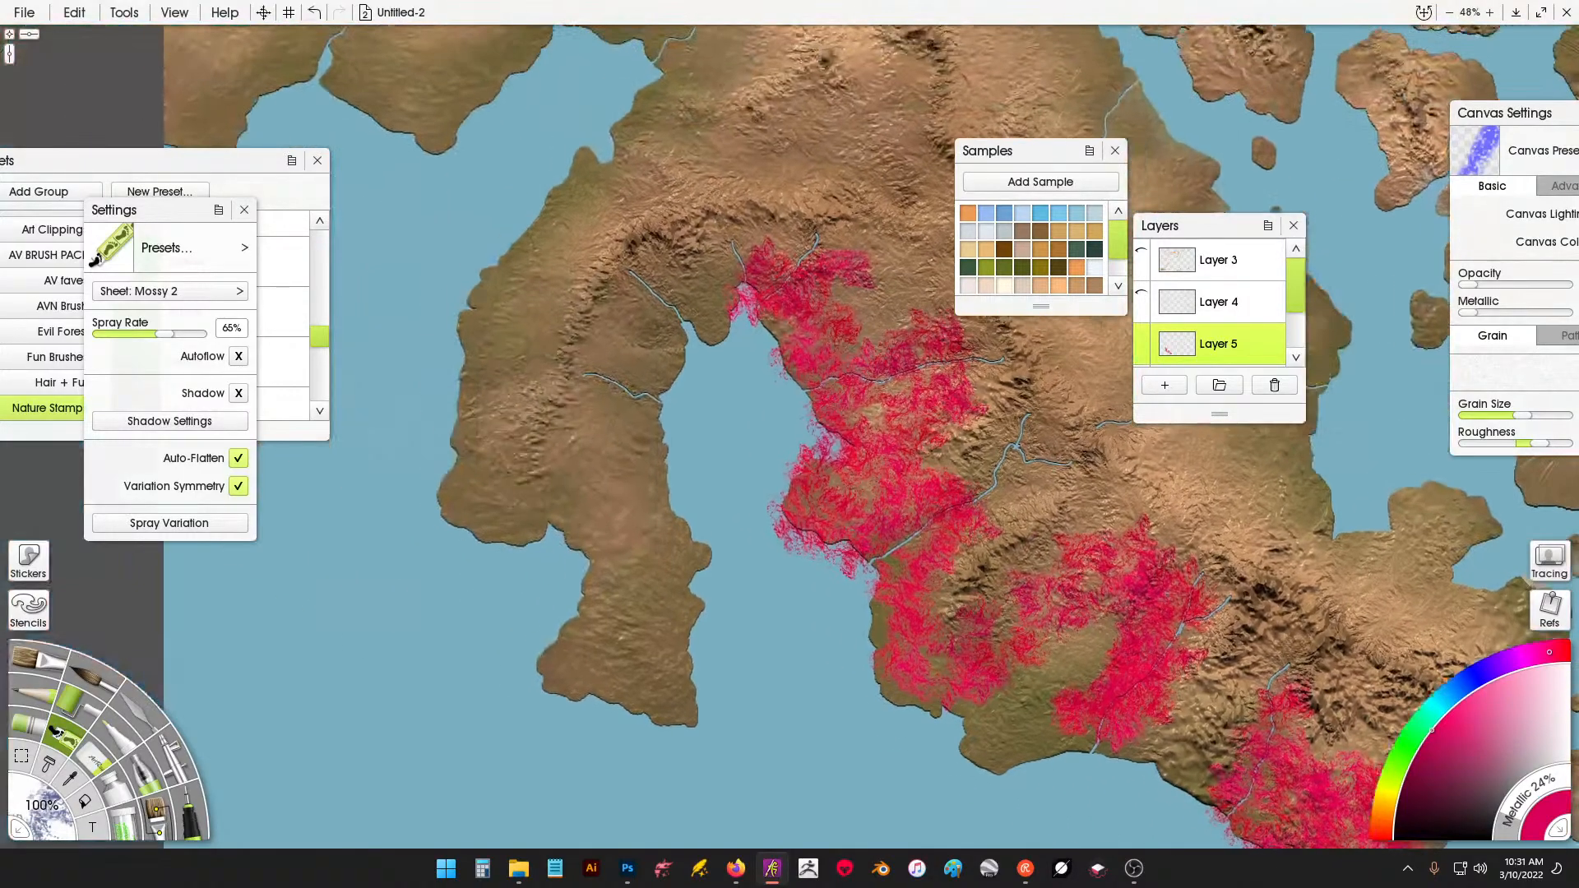
pyautogui.moveTo(704, 394)
pyautogui.mouseDown()
pyautogui.moveTo(659, 408)
pyautogui.moveTo(654, 377)
pyautogui.moveTo(710, 395)
pyautogui.moveTo(722, 372)
pyautogui.moveTo(694, 330)
pyautogui.moveTo(751, 375)
pyautogui.moveTo(774, 299)
pyautogui.moveTo(778, 326)
pyautogui.moveTo(749, 367)
pyautogui.mouseUp()
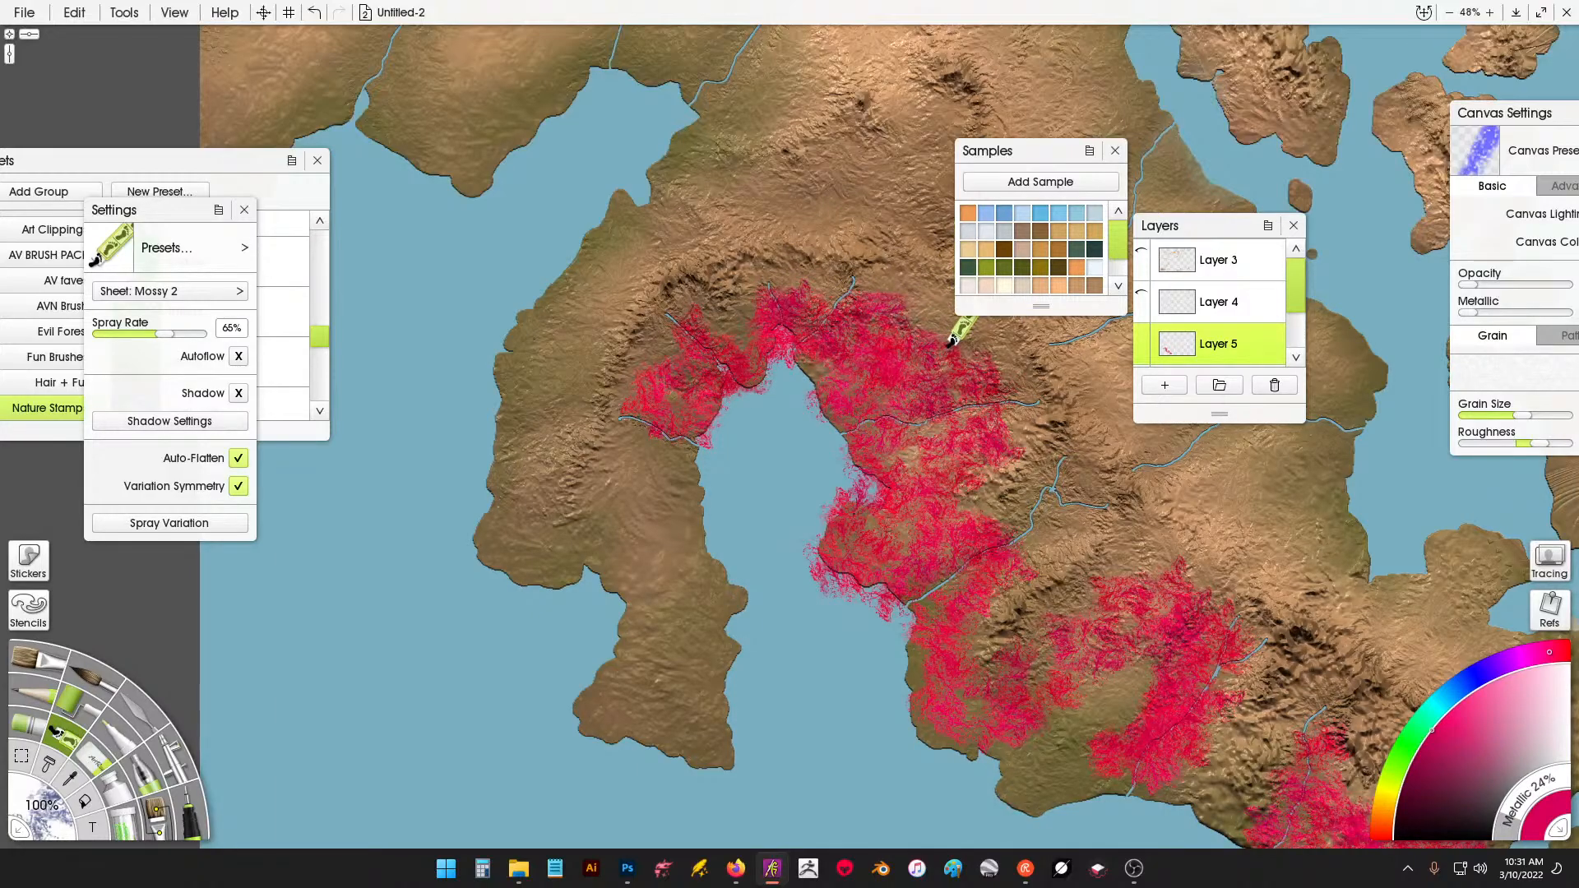
pyautogui.moveTo(912, 284); pyautogui.dragTo(906, 294)
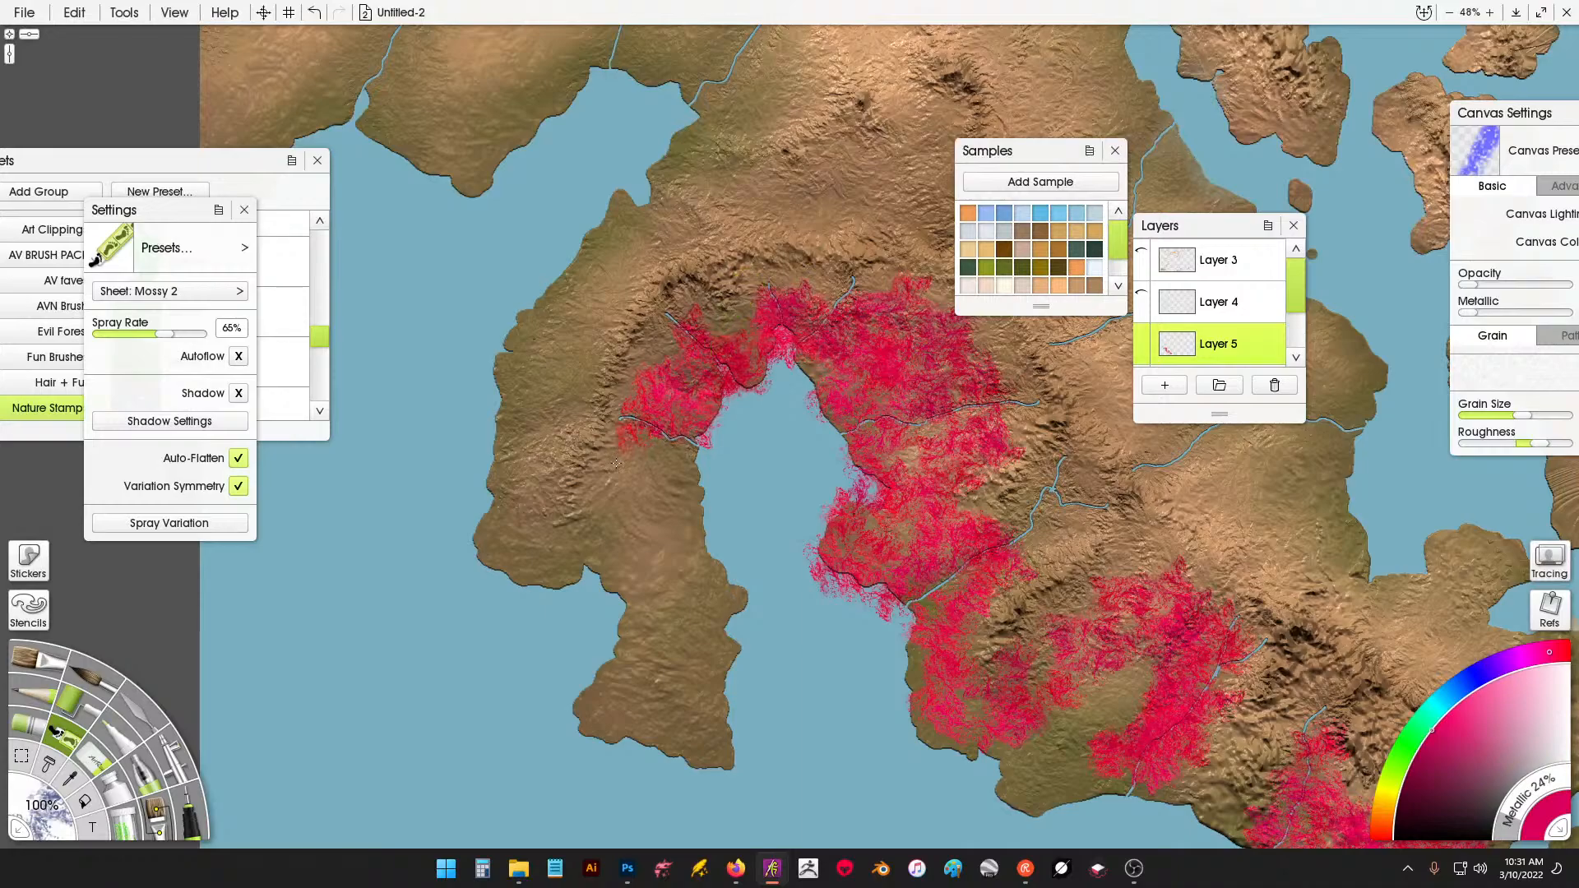
pyautogui.moveTo(617, 463)
pyautogui.mouseDown()
pyautogui.moveTo(558, 482)
pyautogui.moveTo(506, 526)
pyautogui.moveTo(558, 570)
pyautogui.moveTo(624, 573)
pyautogui.moveTo(622, 547)
pyautogui.moveTo(557, 531)
pyautogui.moveTo(559, 515)
pyautogui.moveTo(542, 524)
pyautogui.moveTo(545, 544)
pyautogui.moveTo(593, 512)
pyautogui.moveTo(692, 541)
pyautogui.moveTo(706, 532)
pyautogui.moveTo(691, 504)
pyautogui.moveTo(633, 510)
pyautogui.moveTo(651, 456)
pyautogui.moveTo(673, 457)
pyautogui.moveTo(670, 487)
pyautogui.moveTo(728, 612)
pyautogui.moveTo(719, 646)
pyautogui.moveTo(630, 644)
pyautogui.moveTo(663, 567)
pyautogui.moveTo(672, 611)
pyautogui.moveTo(699, 625)
pyautogui.moveTo(715, 739)
pyautogui.moveTo(605, 727)
pyautogui.moveTo(622, 688)
pyautogui.moveTo(680, 710)
pyautogui.moveTo(677, 678)
pyautogui.moveTo(643, 674)
pyautogui.moveTo(649, 628)
pyautogui.moveTo(706, 611)
pyautogui.moveTo(693, 657)
pyautogui.moveTo(692, 611)
pyautogui.mouseUp()
pyautogui.scroll(-1, 622, 543)
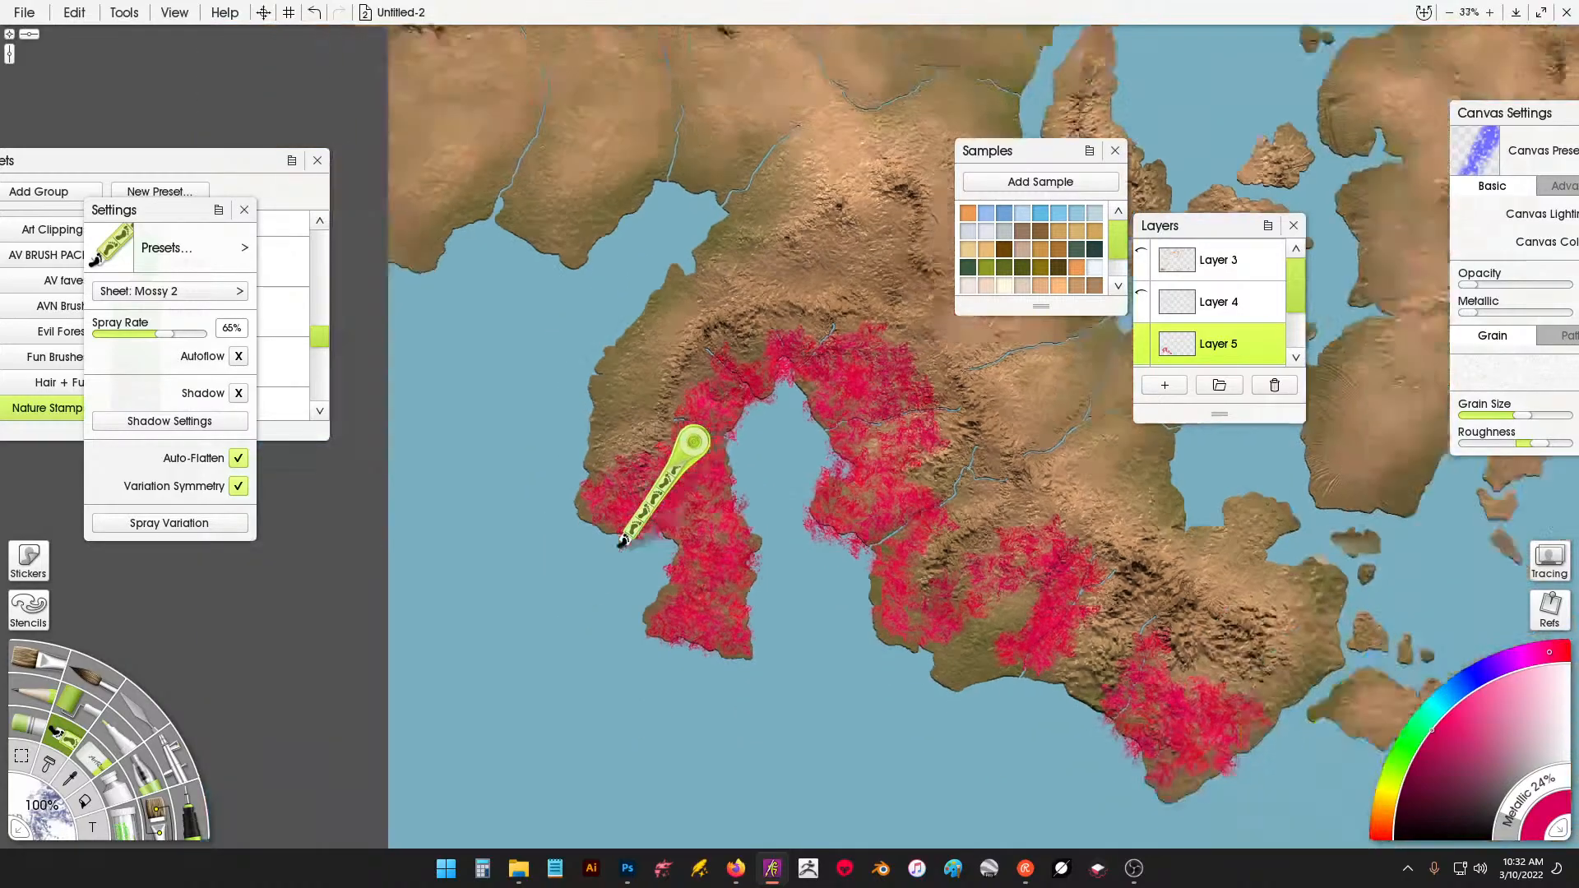
pyautogui.scroll(-2, 623, 543)
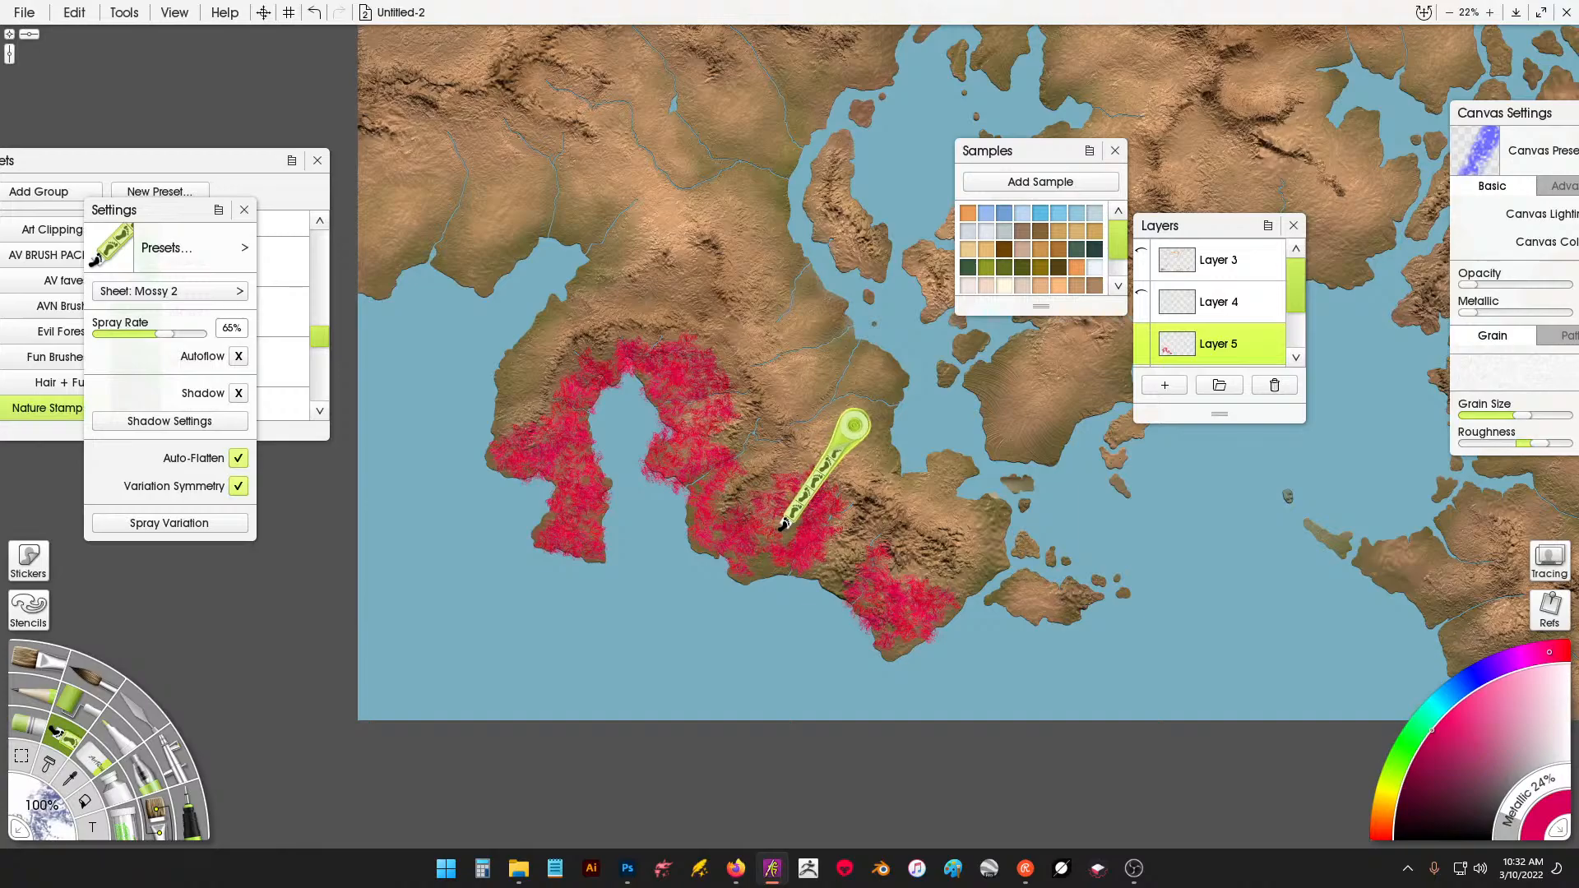
pyautogui.moveTo(805, 522); pyautogui.dragTo(795, 499)
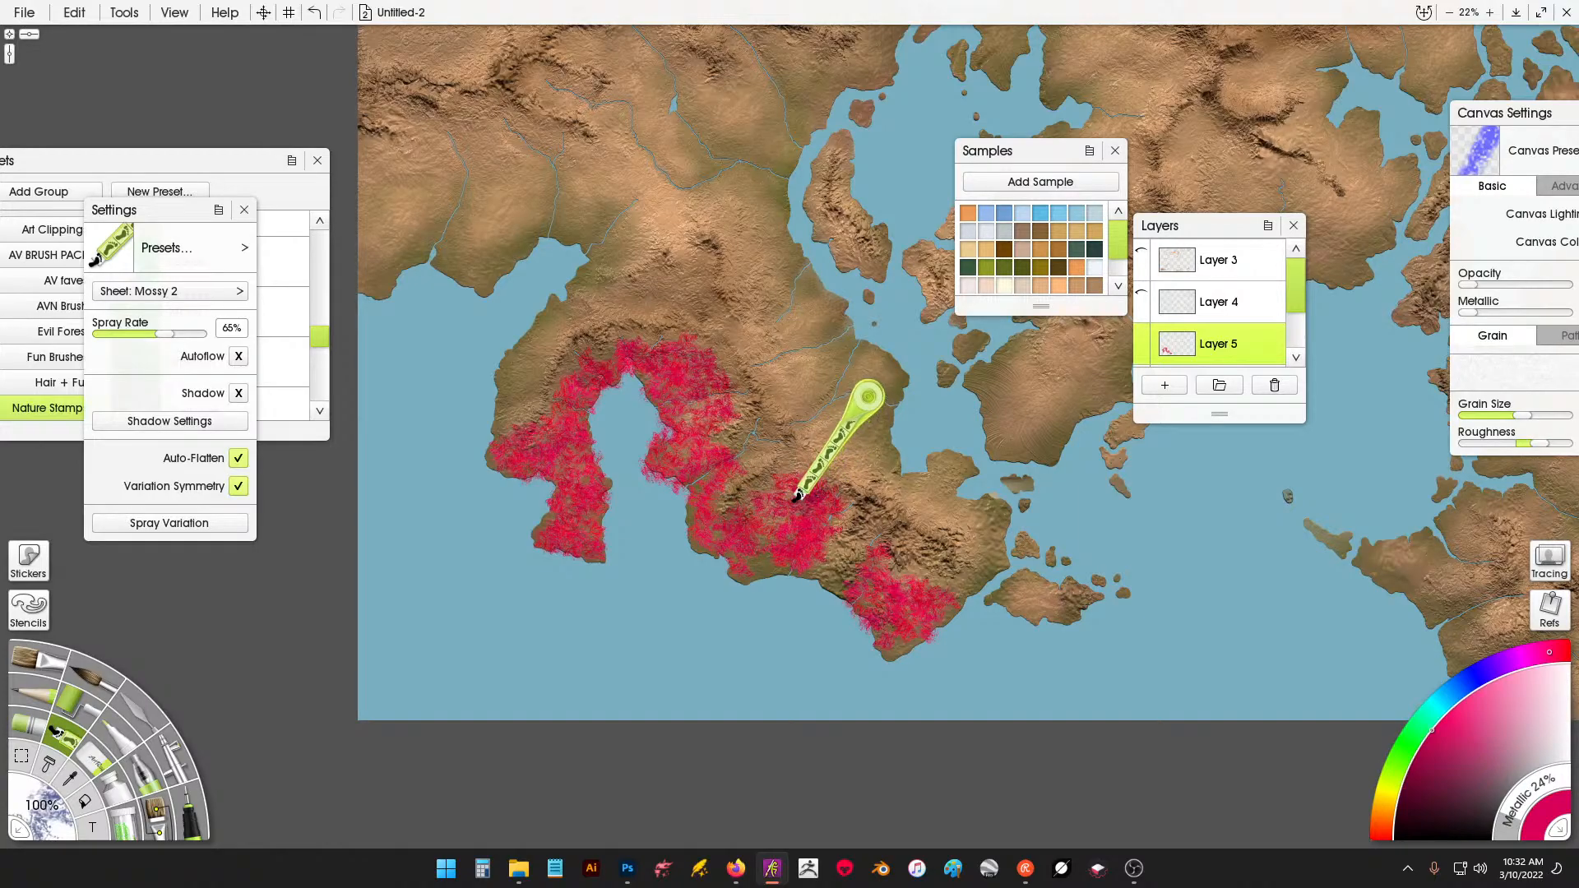
# Spray crimson moss along the southeastern continent's western coast and over its southwestern lowlands down to the map's edge.
pyautogui.moveTo(907, 486)
pyautogui.mouseDown()
pyautogui.moveTo(710, 485)
pyautogui.moveTo(757, 485)
pyautogui.mouseUp()
pyautogui.moveTo(1108, 624)
pyautogui.mouseDown()
pyautogui.moveTo(756, 511)
pyautogui.moveTo(762, 559)
pyautogui.moveTo(867, 546)
pyautogui.mouseUp()
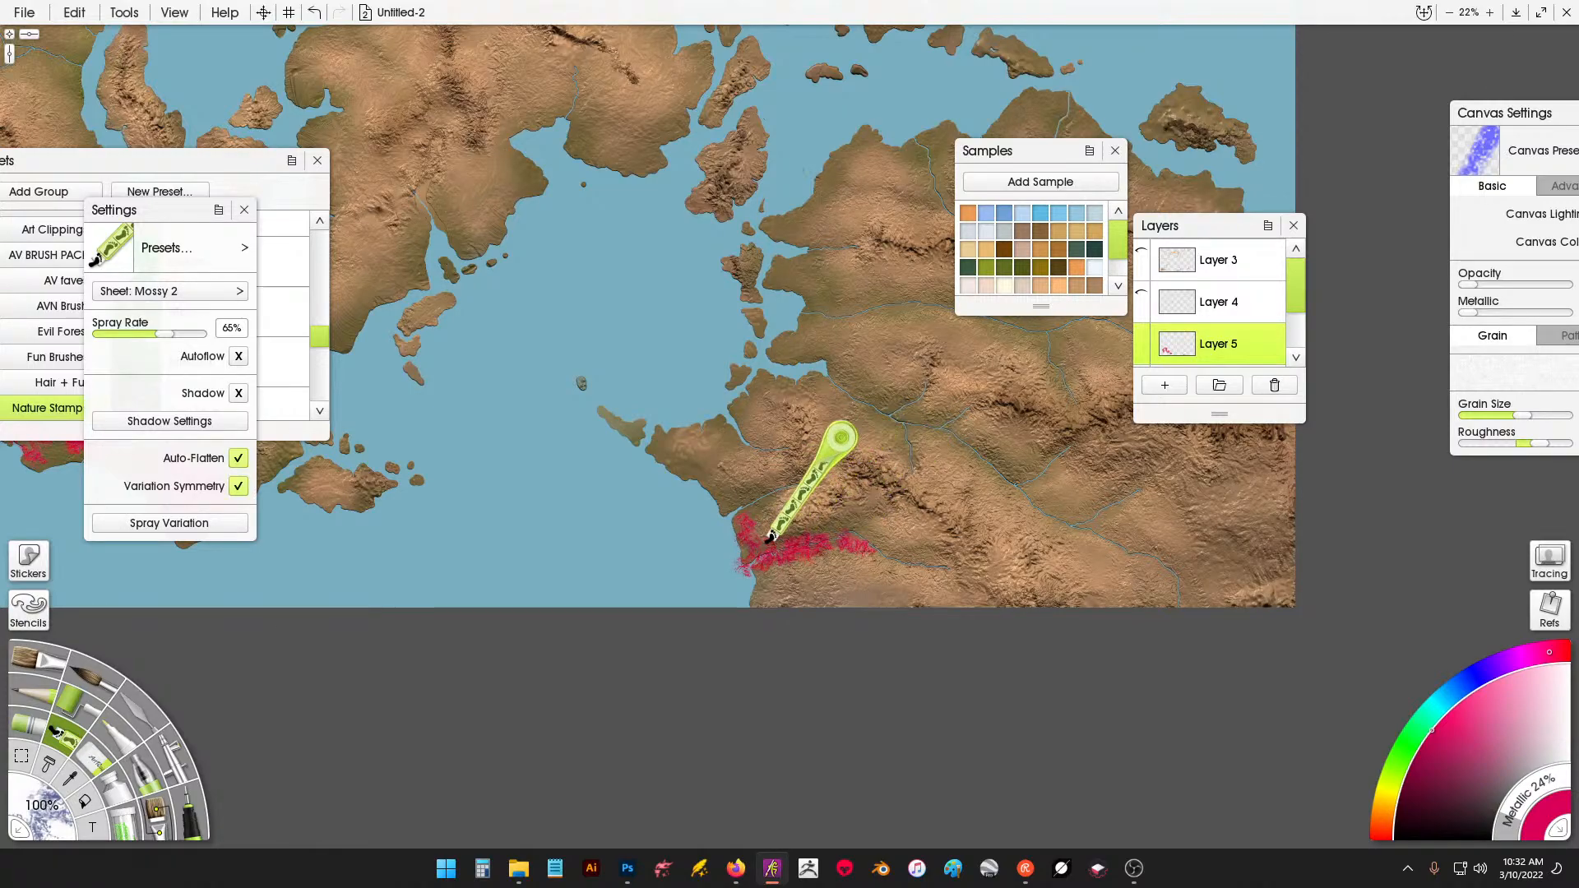
pyautogui.moveTo(740, 504)
pyautogui.mouseDown()
pyautogui.moveTo(705, 472)
pyautogui.moveTo(613, 422)
pyautogui.moveTo(666, 439)
pyautogui.moveTo(662, 460)
pyautogui.moveTo(679, 436)
pyautogui.moveTo(717, 439)
pyautogui.moveTo(759, 336)
pyautogui.moveTo(755, 442)
pyautogui.moveTo(700, 423)
pyautogui.moveTo(743, 444)
pyautogui.moveTo(757, 426)
pyautogui.moveTo(736, 408)
pyautogui.moveTo(751, 493)
pyautogui.mouseUp()
pyautogui.moveTo(775, 605)
pyautogui.mouseDown()
pyautogui.moveTo(753, 583)
pyautogui.moveTo(839, 570)
pyautogui.moveTo(857, 596)
pyautogui.moveTo(847, 576)
pyautogui.moveTo(789, 568)
pyautogui.moveTo(874, 563)
pyautogui.moveTo(881, 501)
pyautogui.moveTo(833, 552)
pyautogui.moveTo(863, 560)
pyautogui.moveTo(902, 519)
pyautogui.moveTo(948, 547)
pyautogui.moveTo(888, 538)
pyautogui.mouseUp()
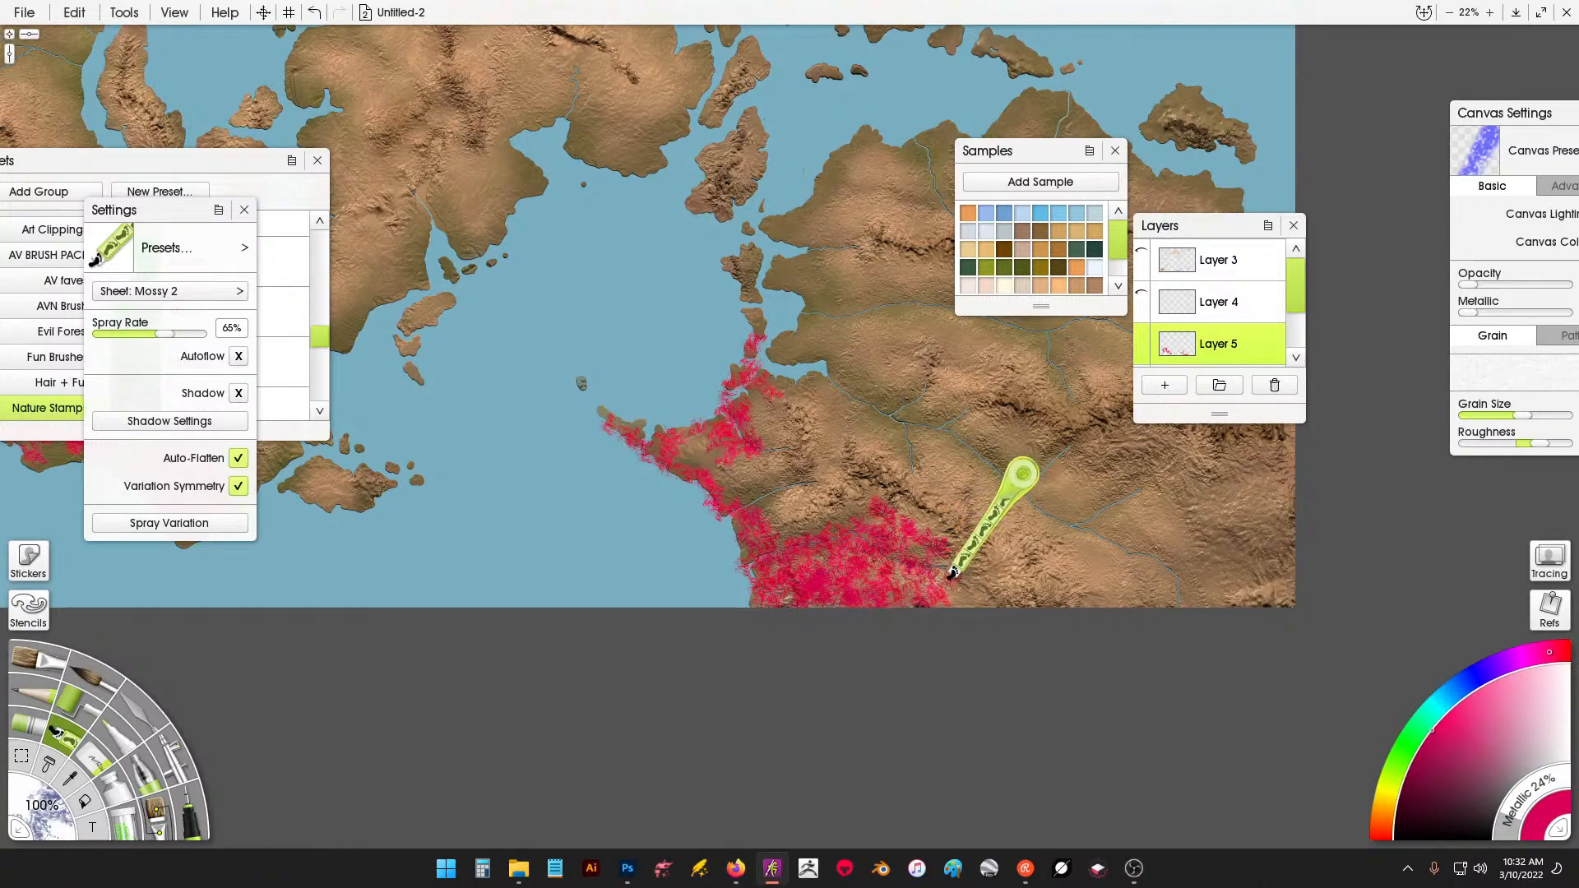
pyautogui.moveTo(952, 574)
pyautogui.mouseDown()
pyautogui.moveTo(922, 518)
pyautogui.moveTo(971, 604)
pyautogui.mouseUp()
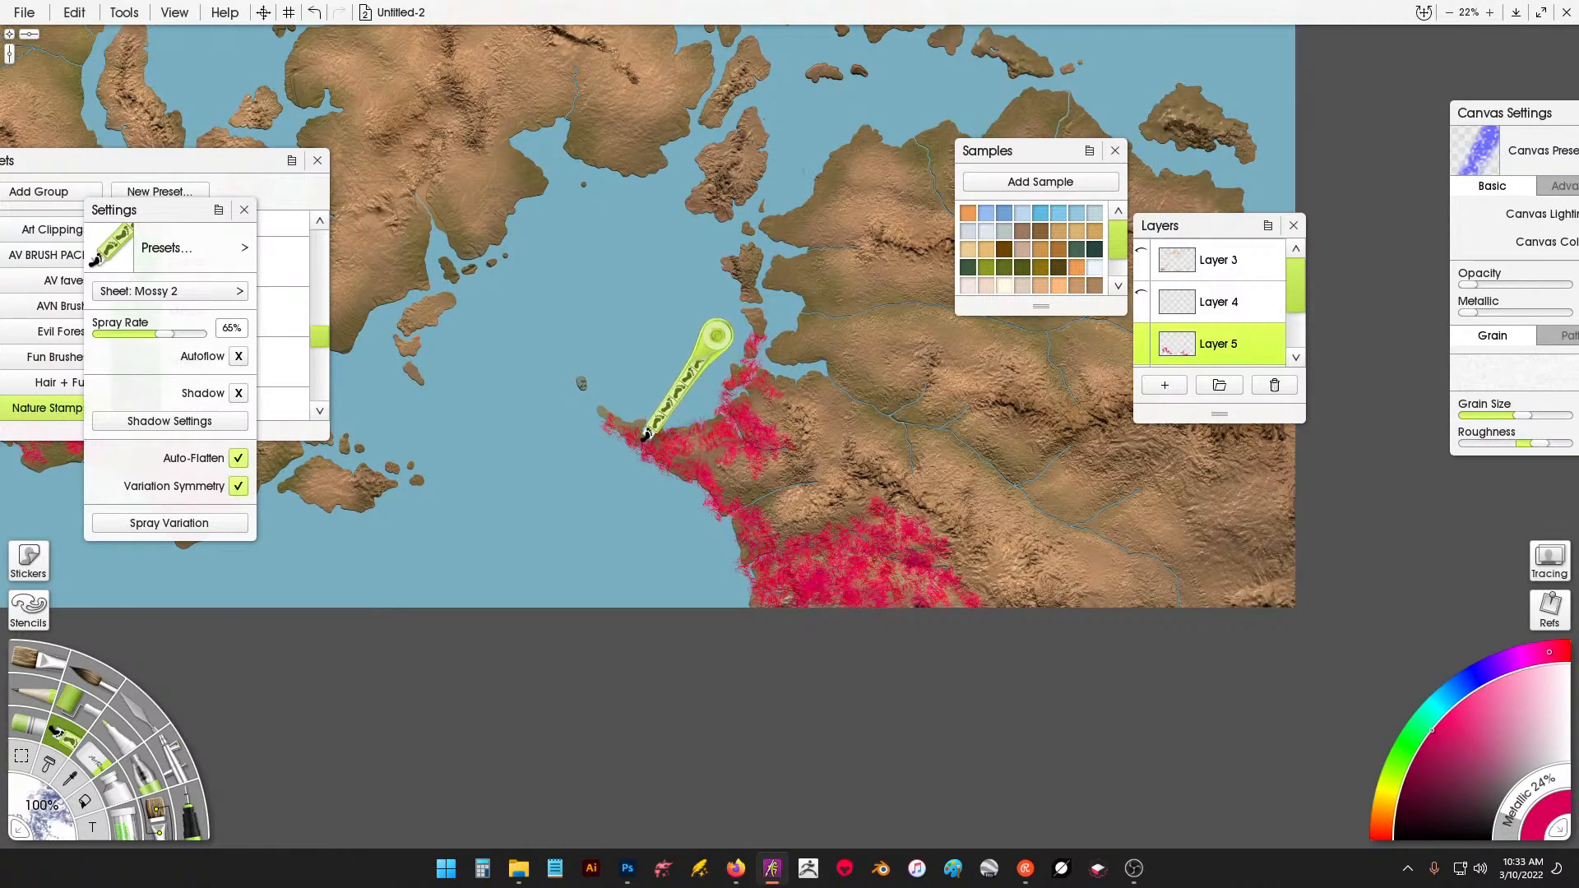
# Spray crimson moss over the small islands in the southern sea and along the central continent's southern coast.
pyautogui.moveTo(584, 384); pyautogui.dragTo(582, 381)
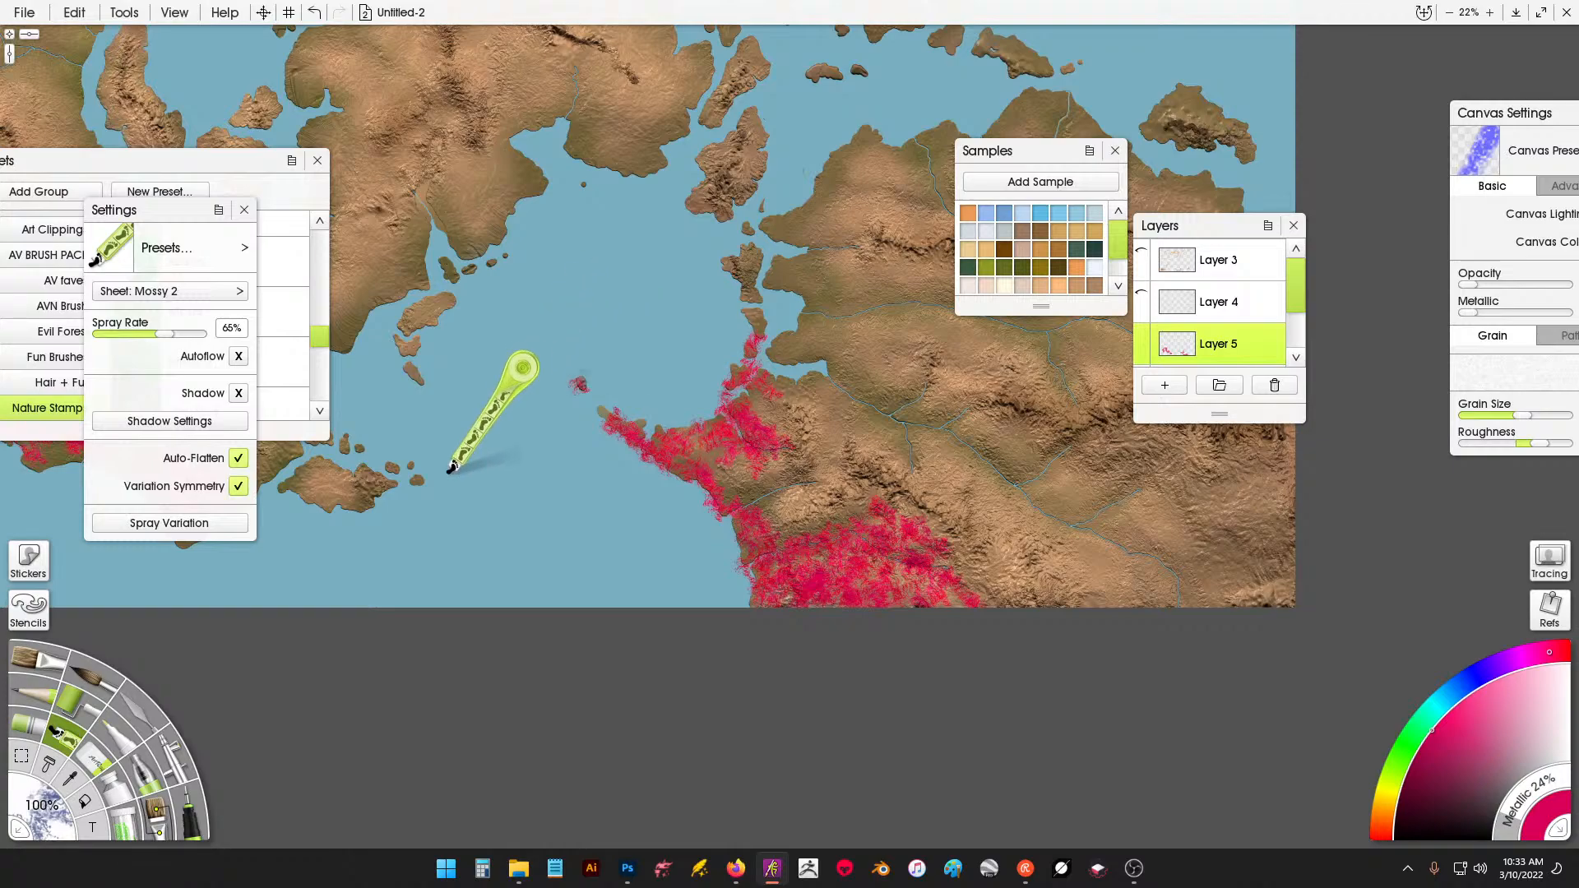
pyautogui.moveTo(329, 461)
pyautogui.mouseDown()
pyautogui.moveTo(674, 462)
pyautogui.moveTo(645, 482)
pyautogui.moveTo(696, 502)
pyautogui.mouseUp()
pyautogui.moveTo(662, 451); pyautogui.dragTo(670, 448)
pyautogui.moveTo(746, 362); pyautogui.dragTo(762, 330)
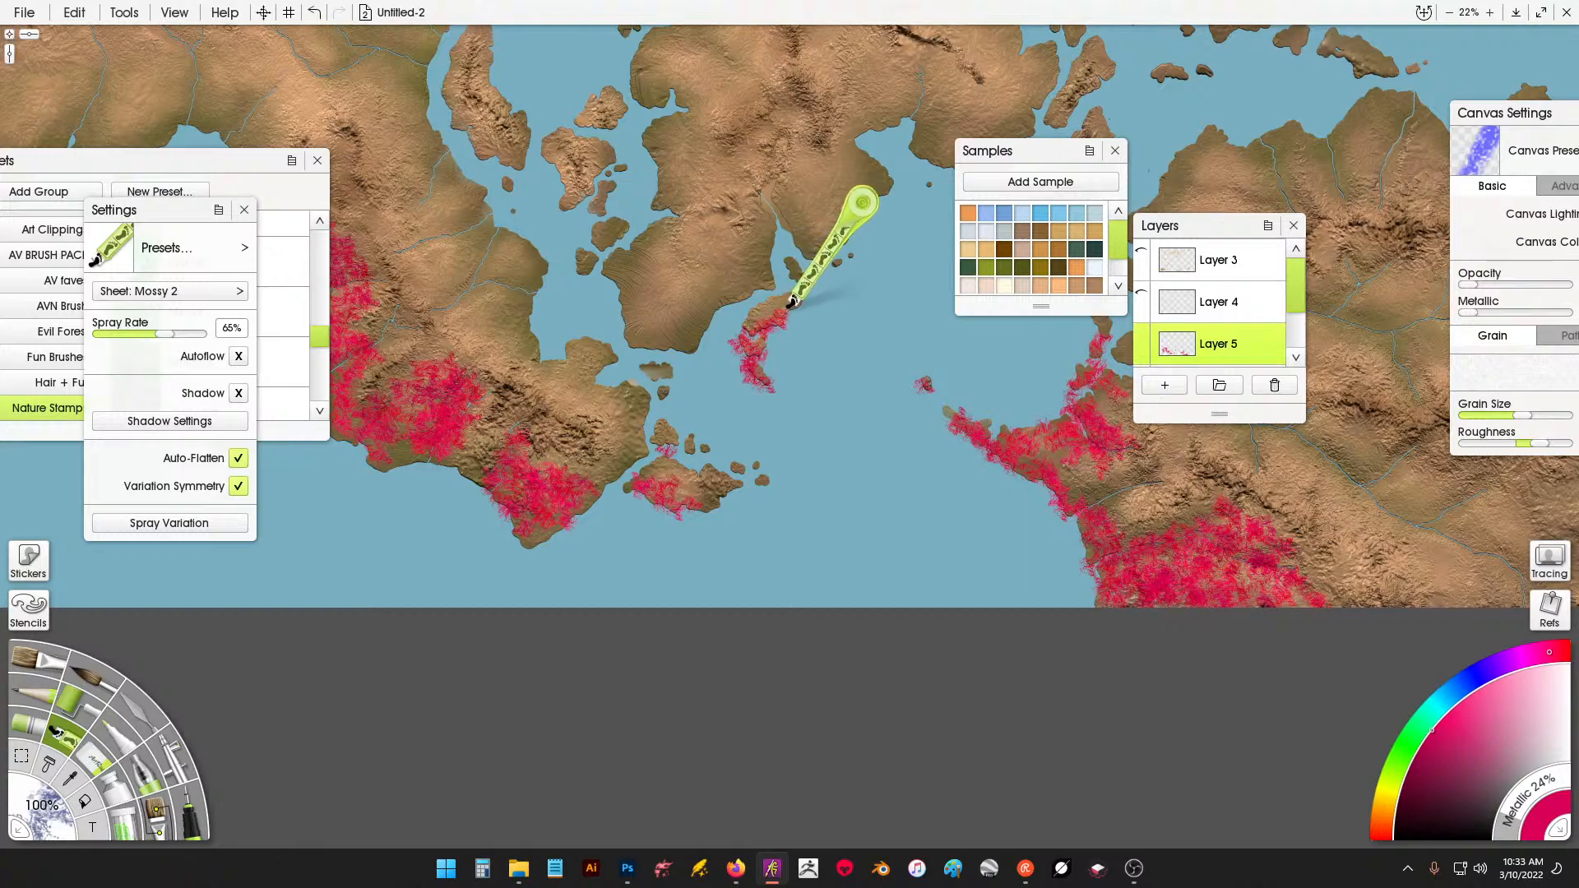
pyautogui.moveTo(640, 373)
pyautogui.mouseDown()
pyautogui.moveTo(675, 372)
pyautogui.moveTo(761, 278)
pyautogui.moveTo(1125, 504)
pyautogui.moveTo(1229, 513)
pyautogui.mouseUp()
pyautogui.click(791, 277)
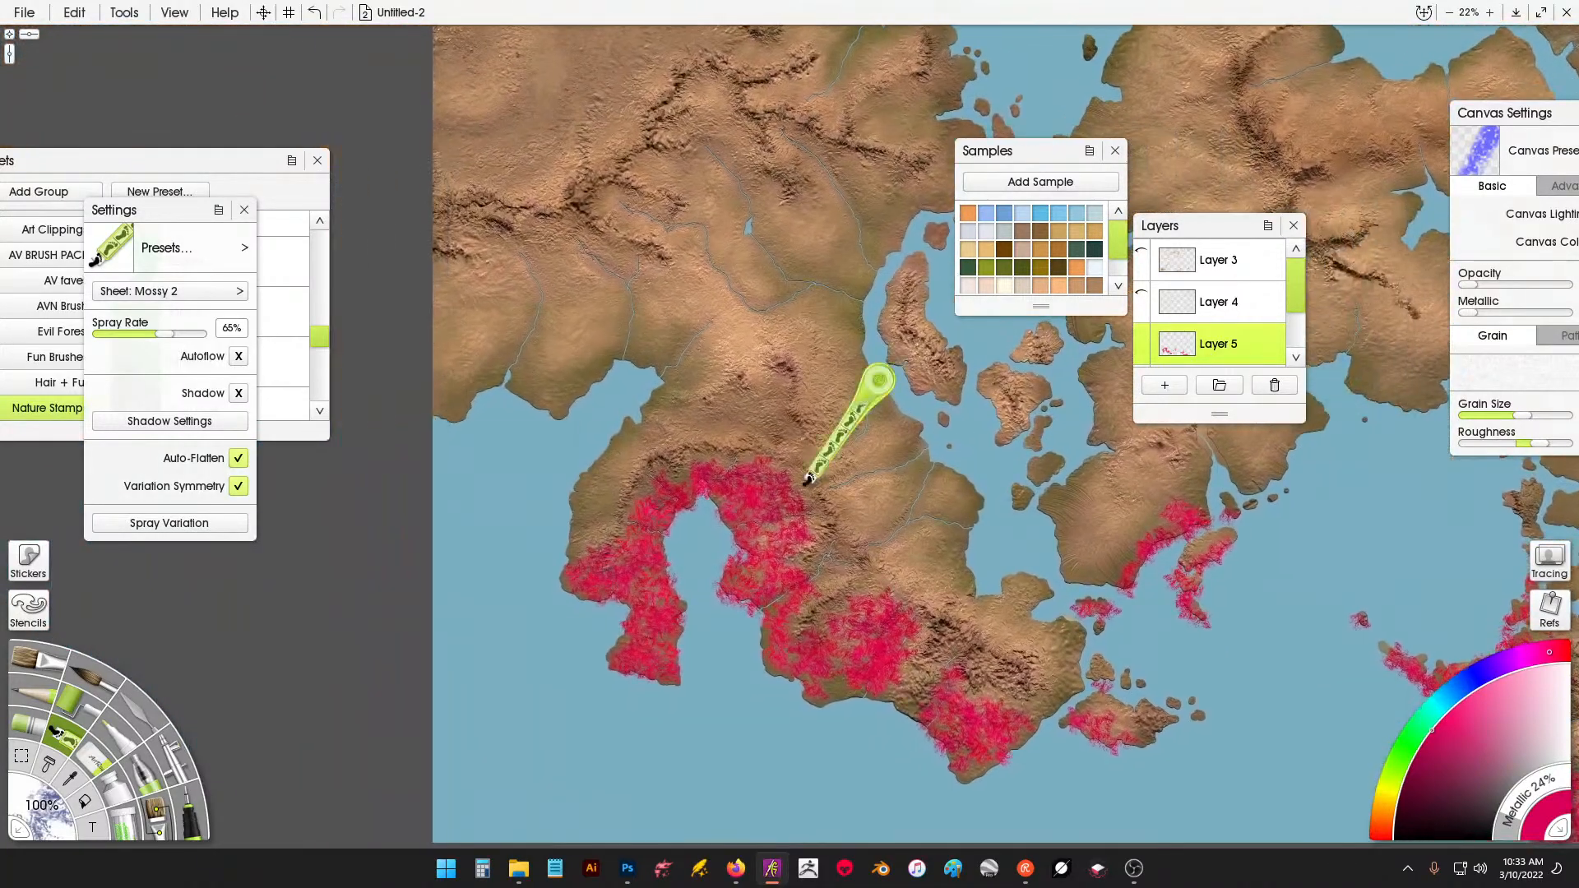
# Spray crimson moss around the western continent's southwestern bay and down the coast to the existing peninsula patch.
pyautogui.click(557, 425)
pyautogui.moveTo(539, 399); pyautogui.dragTo(535, 362)
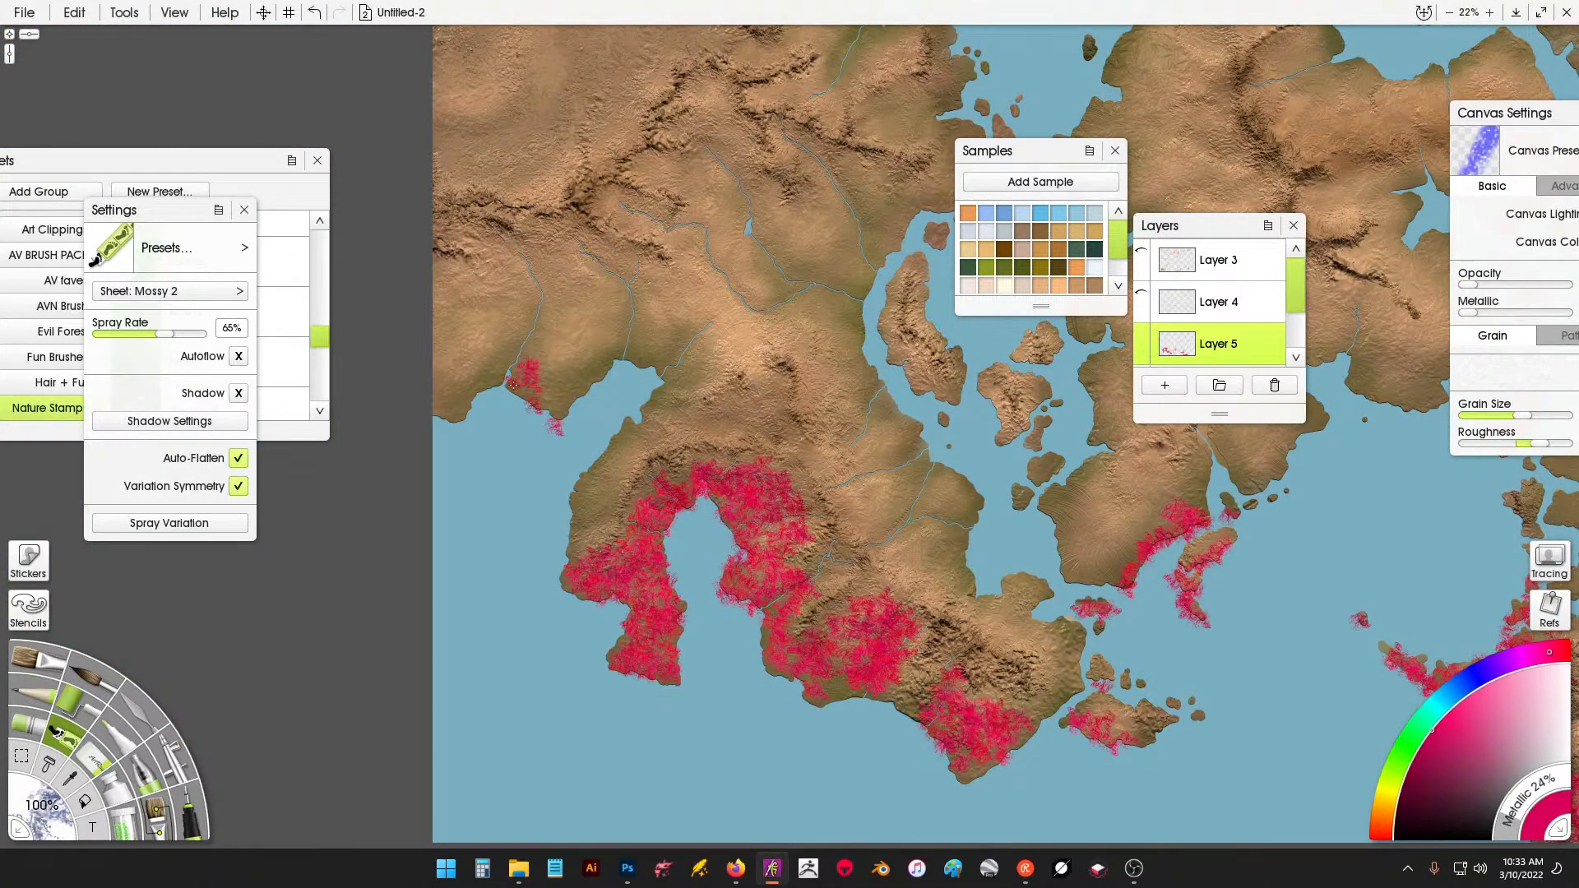
pyautogui.moveTo(559, 366)
pyautogui.mouseDown()
pyautogui.moveTo(573, 403)
pyautogui.moveTo(631, 342)
pyautogui.moveTo(618, 335)
pyautogui.moveTo(614, 358)
pyautogui.moveTo(665, 376)
pyautogui.moveTo(616, 458)
pyautogui.moveTo(585, 463)
pyautogui.moveTo(568, 555)
pyautogui.moveTo(580, 558)
pyautogui.mouseUp()
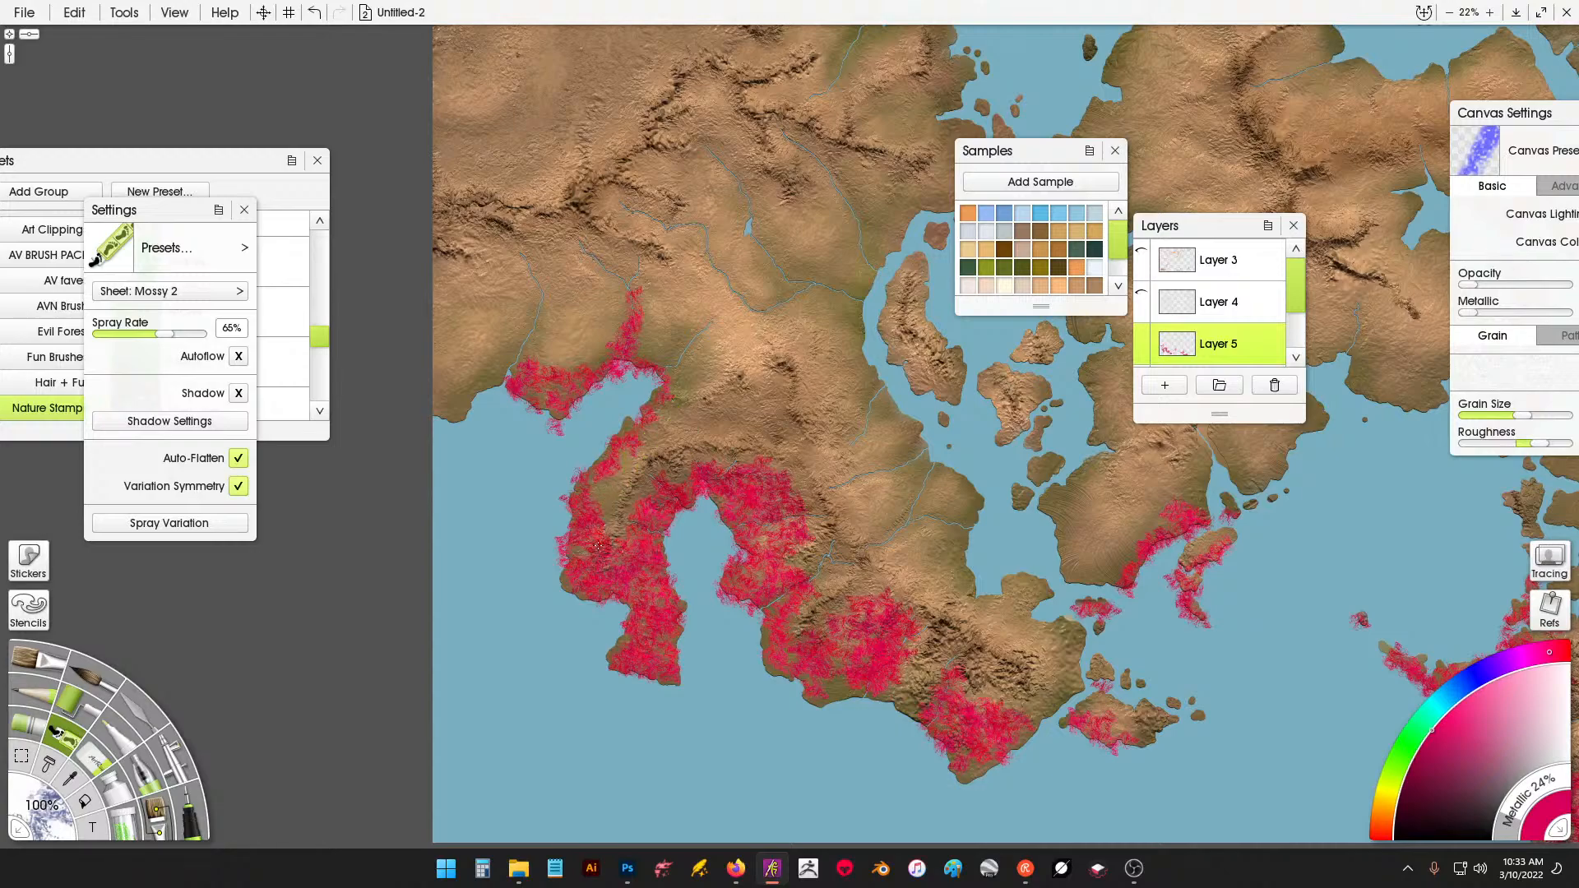
pyautogui.moveTo(570, 564)
pyautogui.mouseDown()
pyautogui.moveTo(504, 353)
pyautogui.moveTo(508, 372)
pyautogui.moveTo(451, 399)
pyautogui.moveTo(540, 321)
pyautogui.moveTo(548, 388)
pyautogui.moveTo(694, 350)
pyautogui.moveTo(705, 378)
pyautogui.moveTo(671, 370)
pyautogui.mouseUp()
# Extend the crimson moss along the central continent's southern tip and over the strait islands to the western continent's southeastern coast.
pyautogui.scroll(-5, 699, 349)
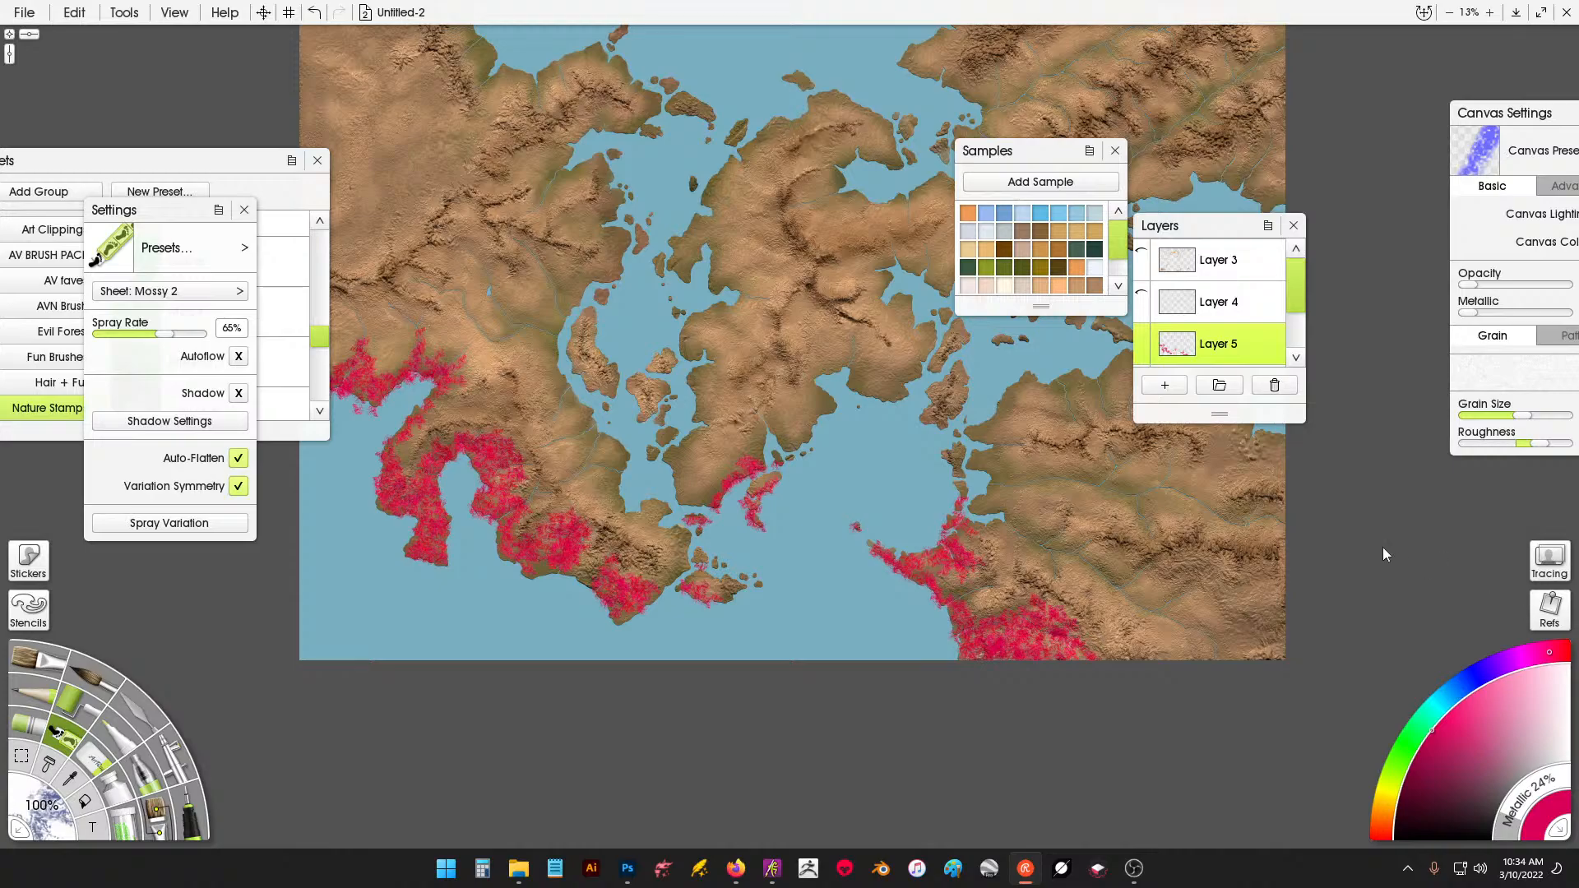
pyautogui.scroll(4, 856, 441)
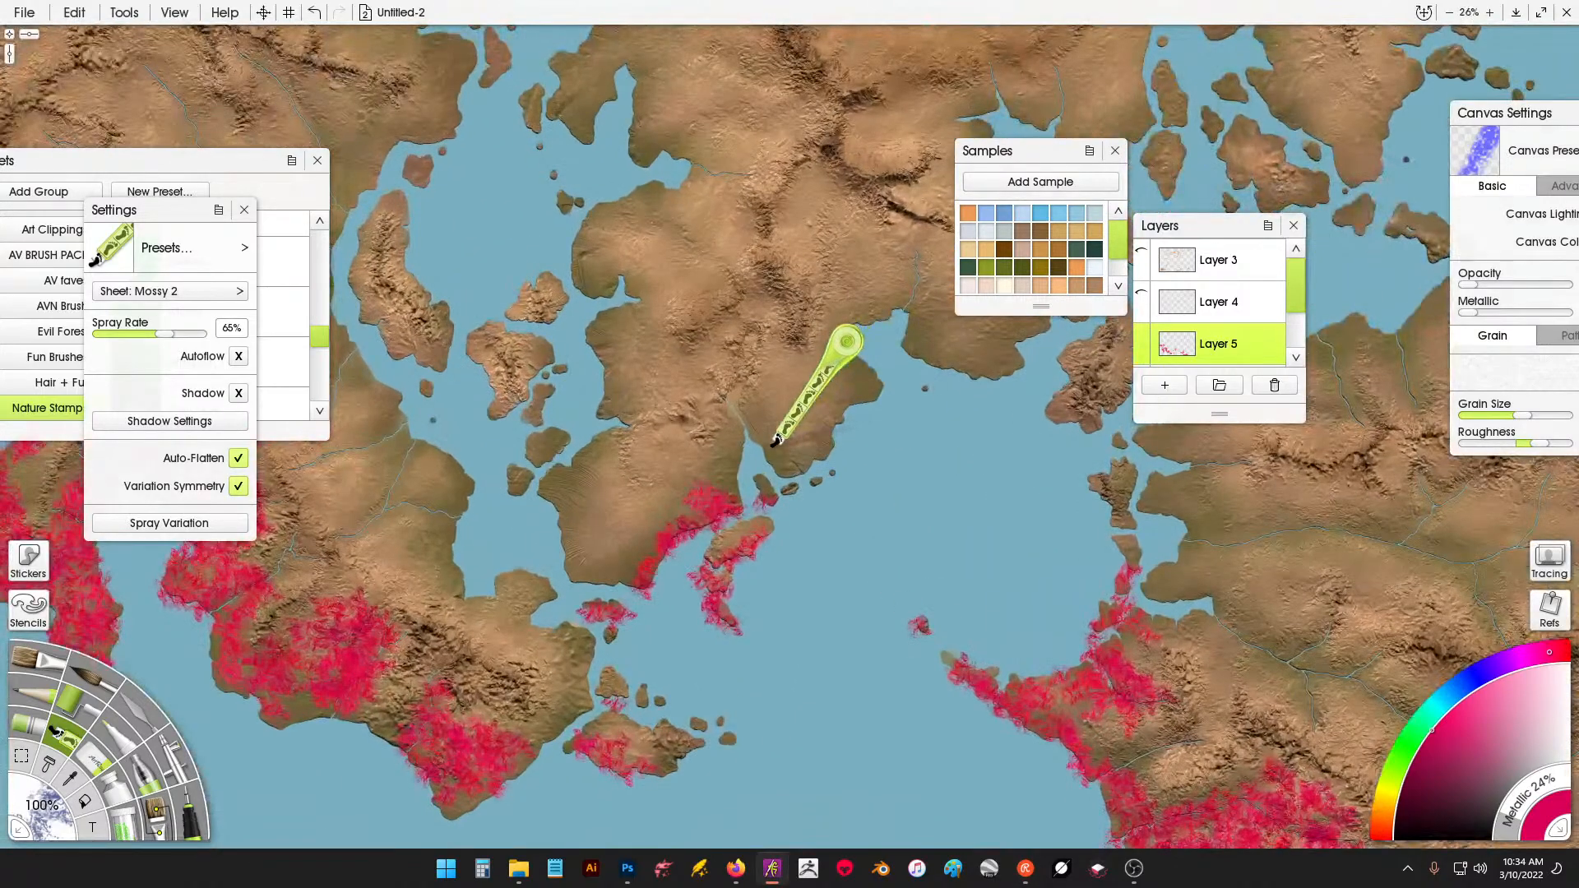
pyautogui.moveTo(787, 457)
pyautogui.mouseDown()
pyautogui.moveTo(826, 450)
pyautogui.moveTo(816, 481)
pyautogui.mouseUp()
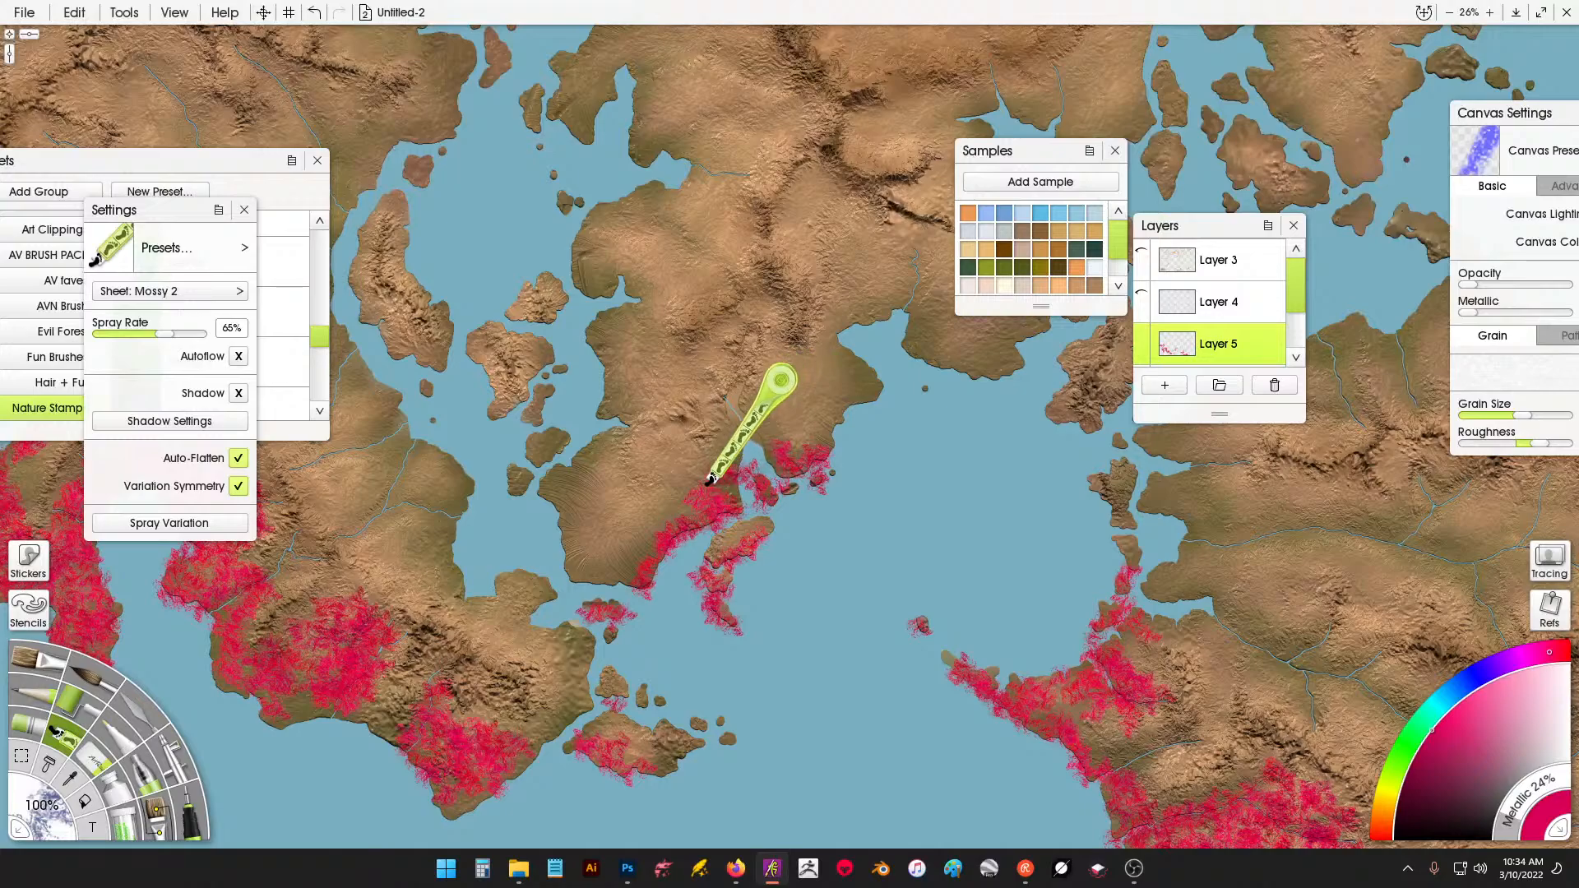
pyautogui.moveTo(670, 536)
pyautogui.mouseDown()
pyautogui.moveTo(586, 568)
pyautogui.moveTo(588, 532)
pyautogui.moveTo(575, 535)
pyautogui.moveTo(571, 566)
pyautogui.moveTo(609, 582)
pyautogui.moveTo(635, 577)
pyautogui.moveTo(613, 547)
pyautogui.moveTo(584, 553)
pyautogui.moveTo(639, 554)
pyautogui.moveTo(644, 523)
pyautogui.moveTo(657, 543)
pyautogui.moveTo(661, 528)
pyautogui.moveTo(598, 549)
pyautogui.moveTo(584, 637)
pyautogui.moveTo(613, 675)
pyautogui.moveTo(585, 685)
pyautogui.moveTo(562, 748)
pyautogui.mouseUp()
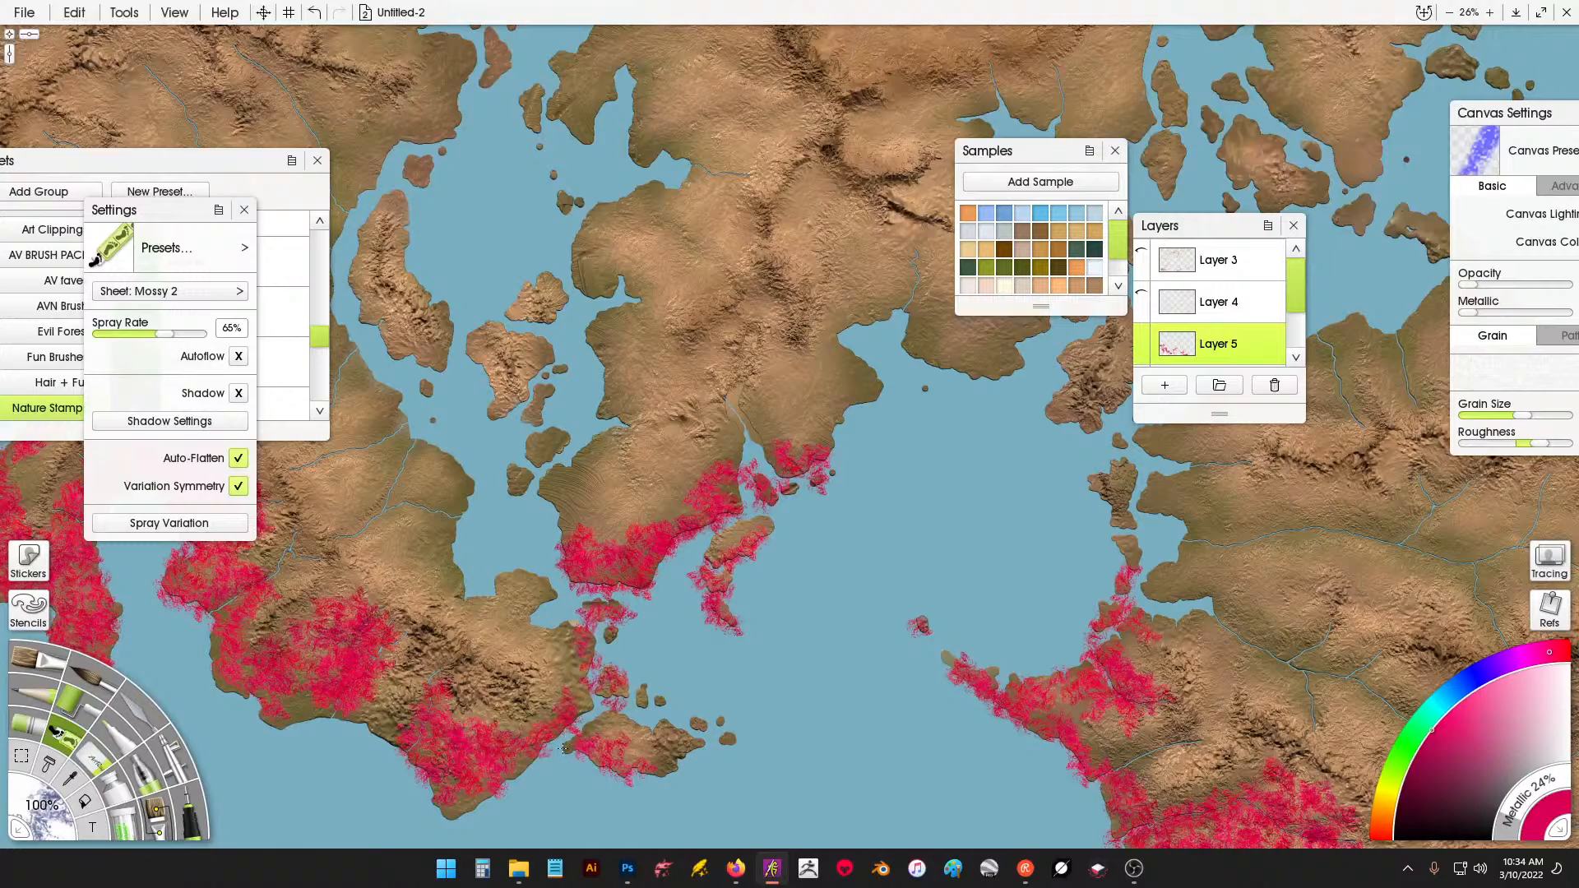
# Spray crimson moss northward along the southeastern continent's western coast, around its small inlets and offshore islets.
pyautogui.moveTo(1101, 696)
pyautogui.mouseDown()
pyautogui.moveTo(877, 610)
pyautogui.moveTo(675, 595)
pyautogui.moveTo(662, 626)
pyautogui.moveTo(706, 522)
pyautogui.moveTo(682, 465)
pyautogui.moveTo(708, 445)
pyautogui.moveTo(773, 441)
pyautogui.moveTo(709, 425)
pyautogui.moveTo(716, 515)
pyautogui.moveTo(777, 532)
pyautogui.moveTo(706, 476)
pyautogui.mouseUp()
pyautogui.moveTo(676, 612); pyautogui.dragTo(667, 670)
pyautogui.moveTo(502, 280); pyautogui.dragTo(695, 431)
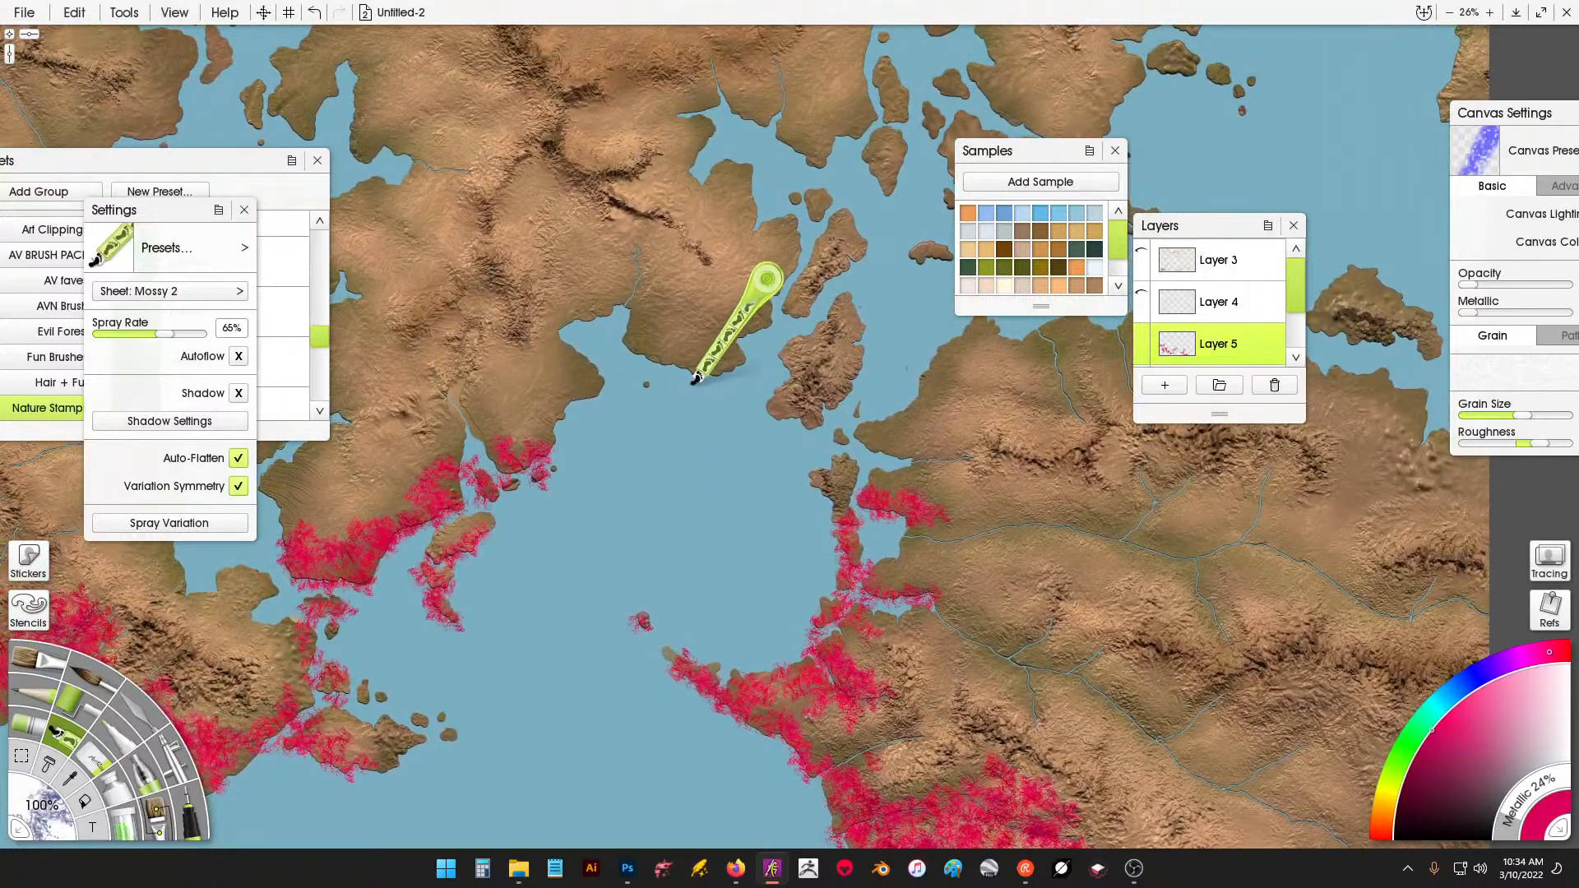
# Spray crimson moss on the central continent's southeastern peninsula tip and the southern end of the neighbouring mountainous island.
pyautogui.moveTo(694, 378)
pyautogui.mouseDown()
pyautogui.moveTo(736, 373)
pyautogui.moveTo(701, 366)
pyautogui.mouseUp()
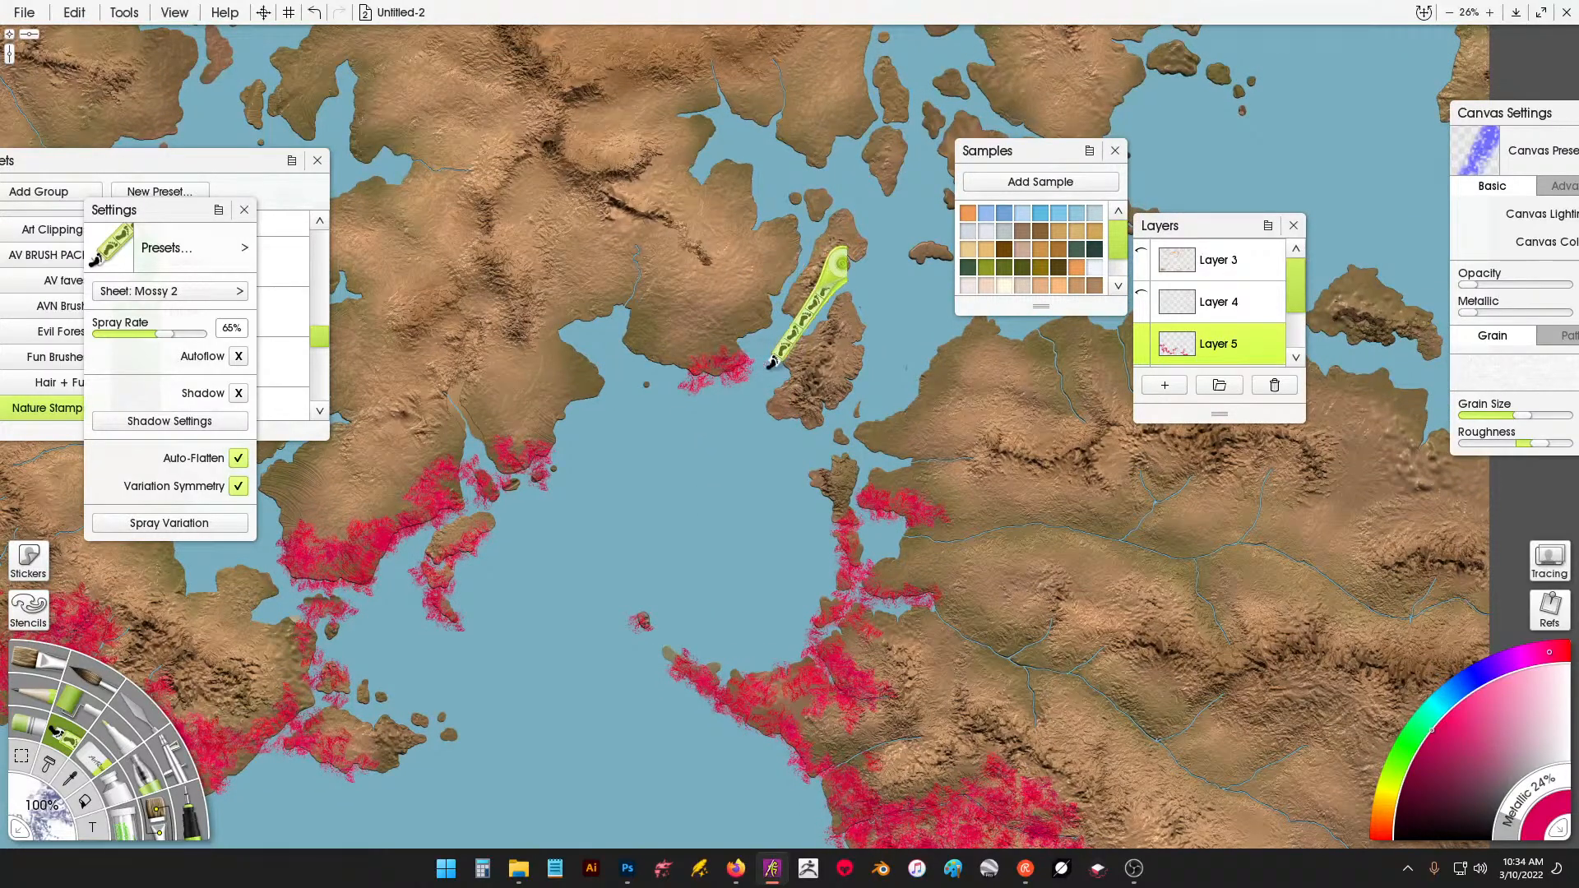
pyautogui.moveTo(788, 390); pyautogui.dragTo(817, 422)
pyautogui.click(839, 405)
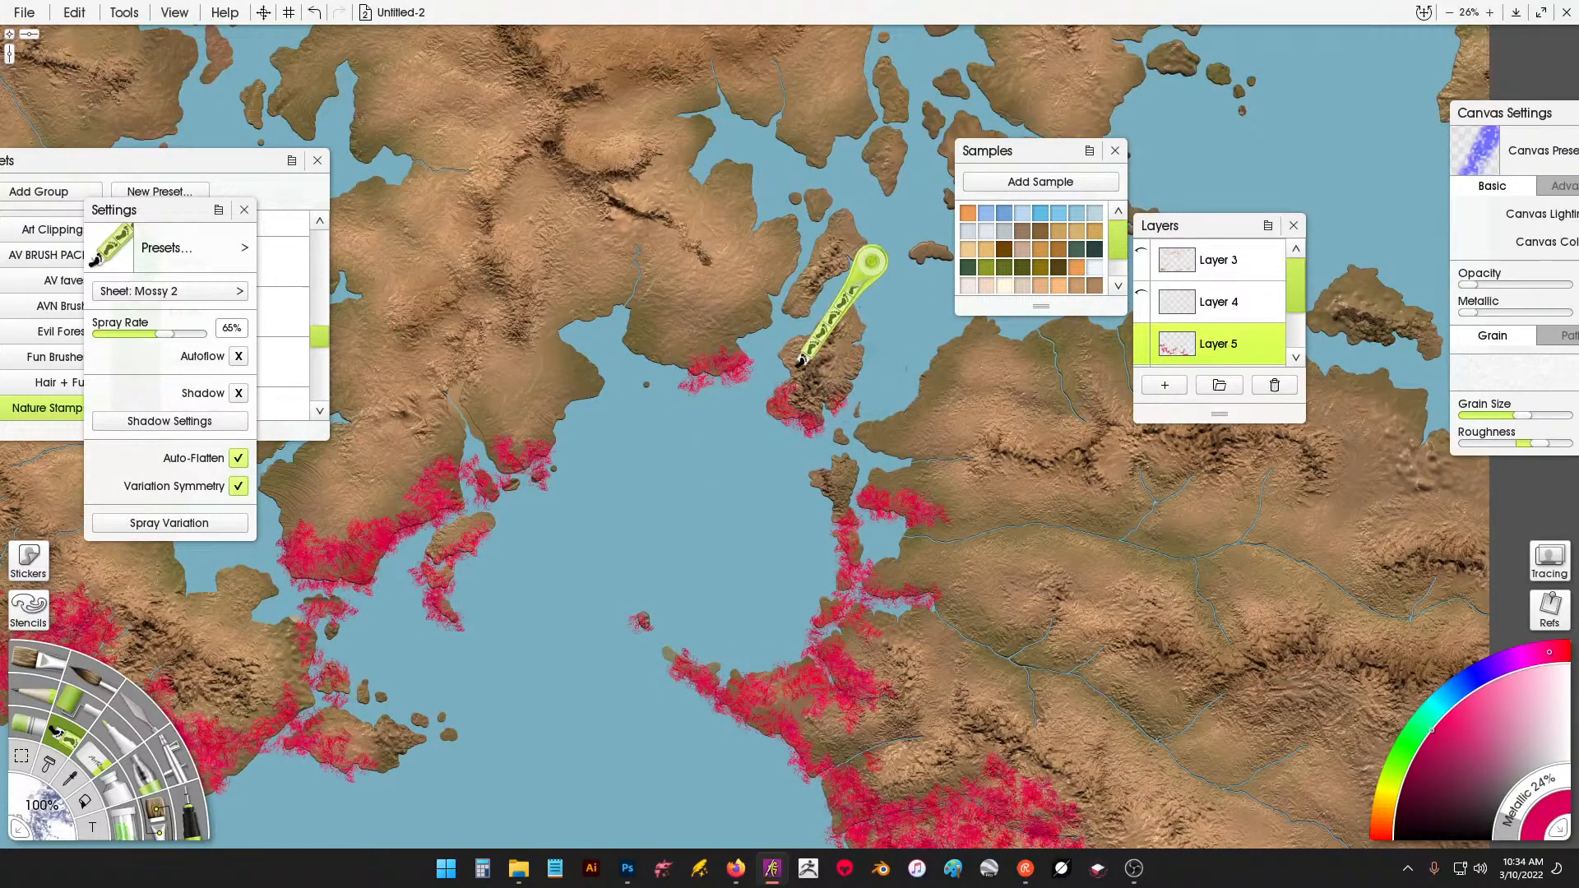
pyautogui.click(792, 362)
pyautogui.moveTo(791, 367); pyautogui.dragTo(816, 403)
# Spray crimson moss on the islets and shore along the western side of the central continent's southern tip.
pyautogui.moveTo(539, 152)
pyautogui.mouseDown()
pyautogui.moveTo(731, 357)
pyautogui.moveTo(731, 448)
pyautogui.mouseUp()
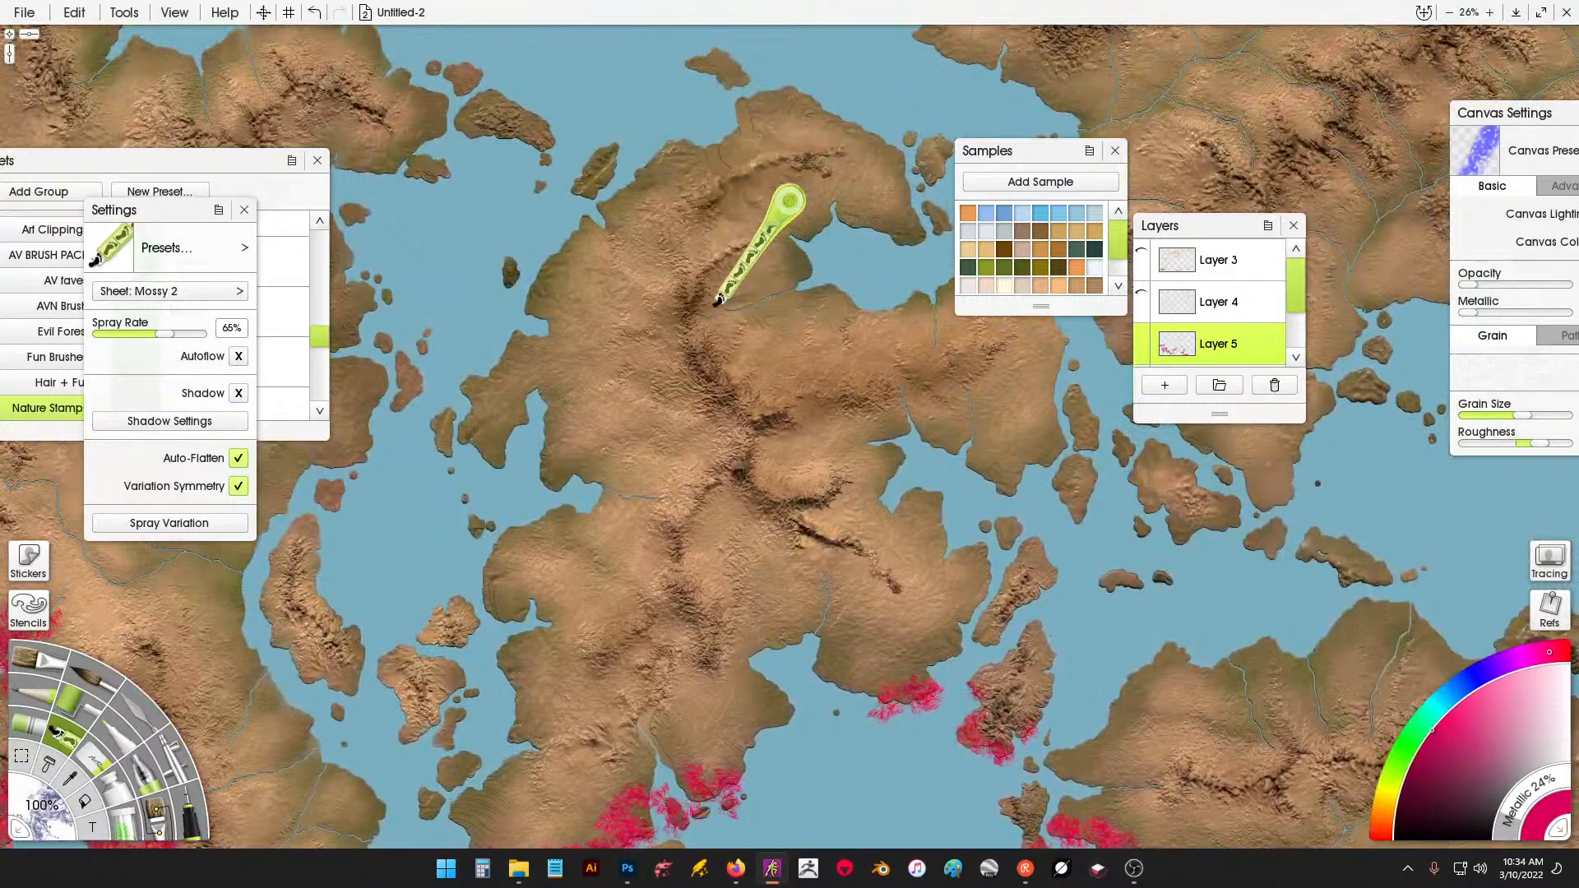
pyautogui.moveTo(608, 625); pyautogui.dragTo(689, 424)
pyautogui.moveTo(543, 607)
pyautogui.mouseDown()
pyautogui.moveTo(575, 631)
pyautogui.moveTo(579, 610)
pyautogui.moveTo(531, 612)
pyautogui.moveTo(577, 649)
pyautogui.moveTo(559, 573)
pyautogui.mouseUp()
pyautogui.scroll(-3, 549, 542)
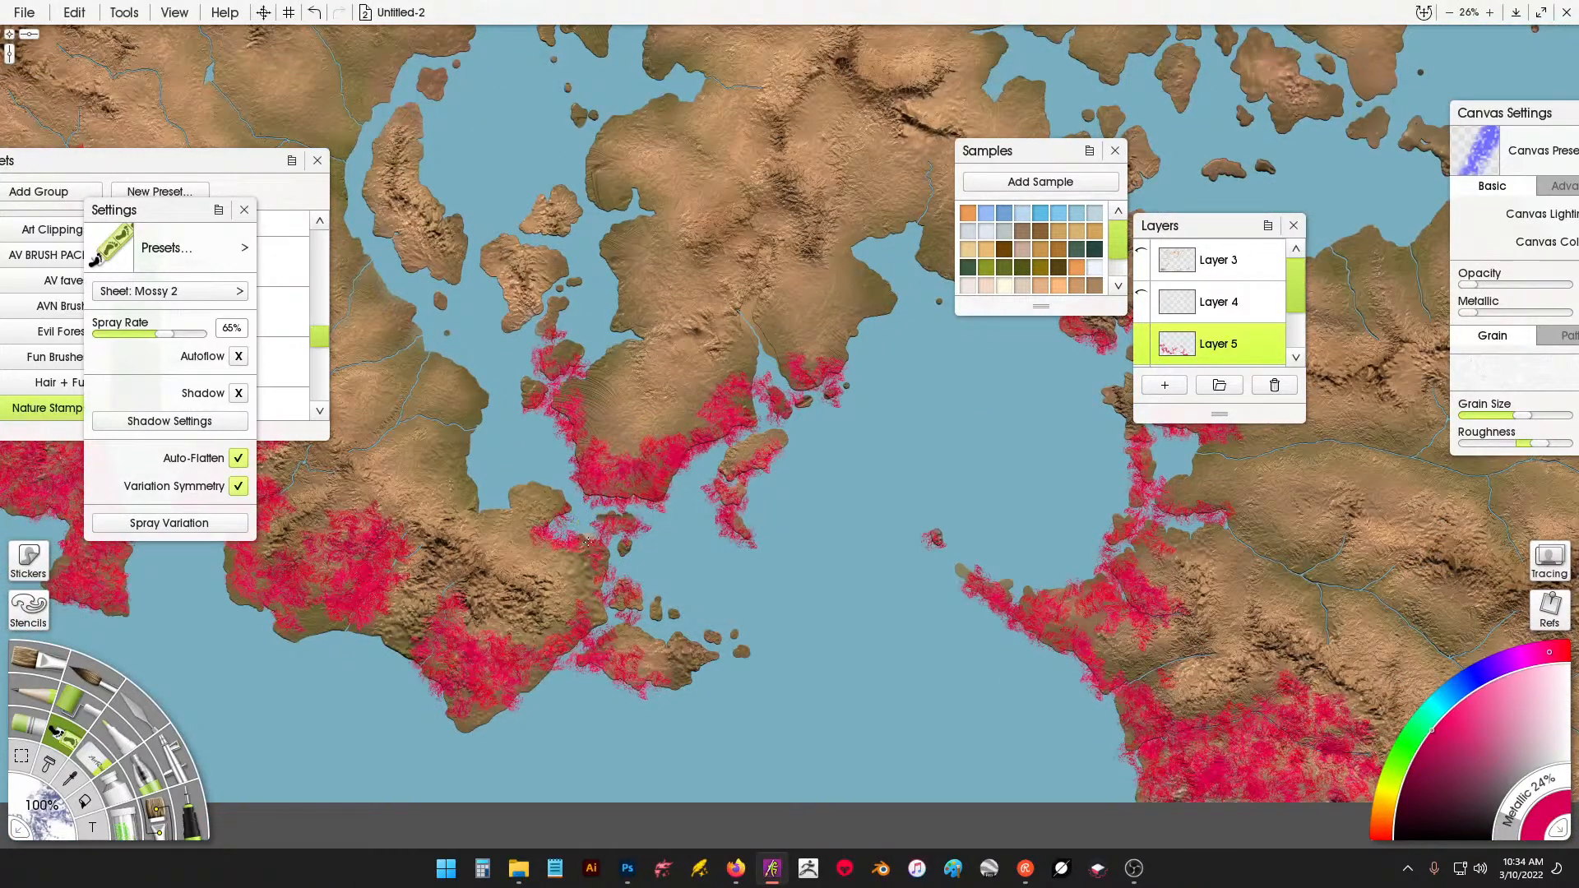
pyautogui.scroll(-5, 872, 300)
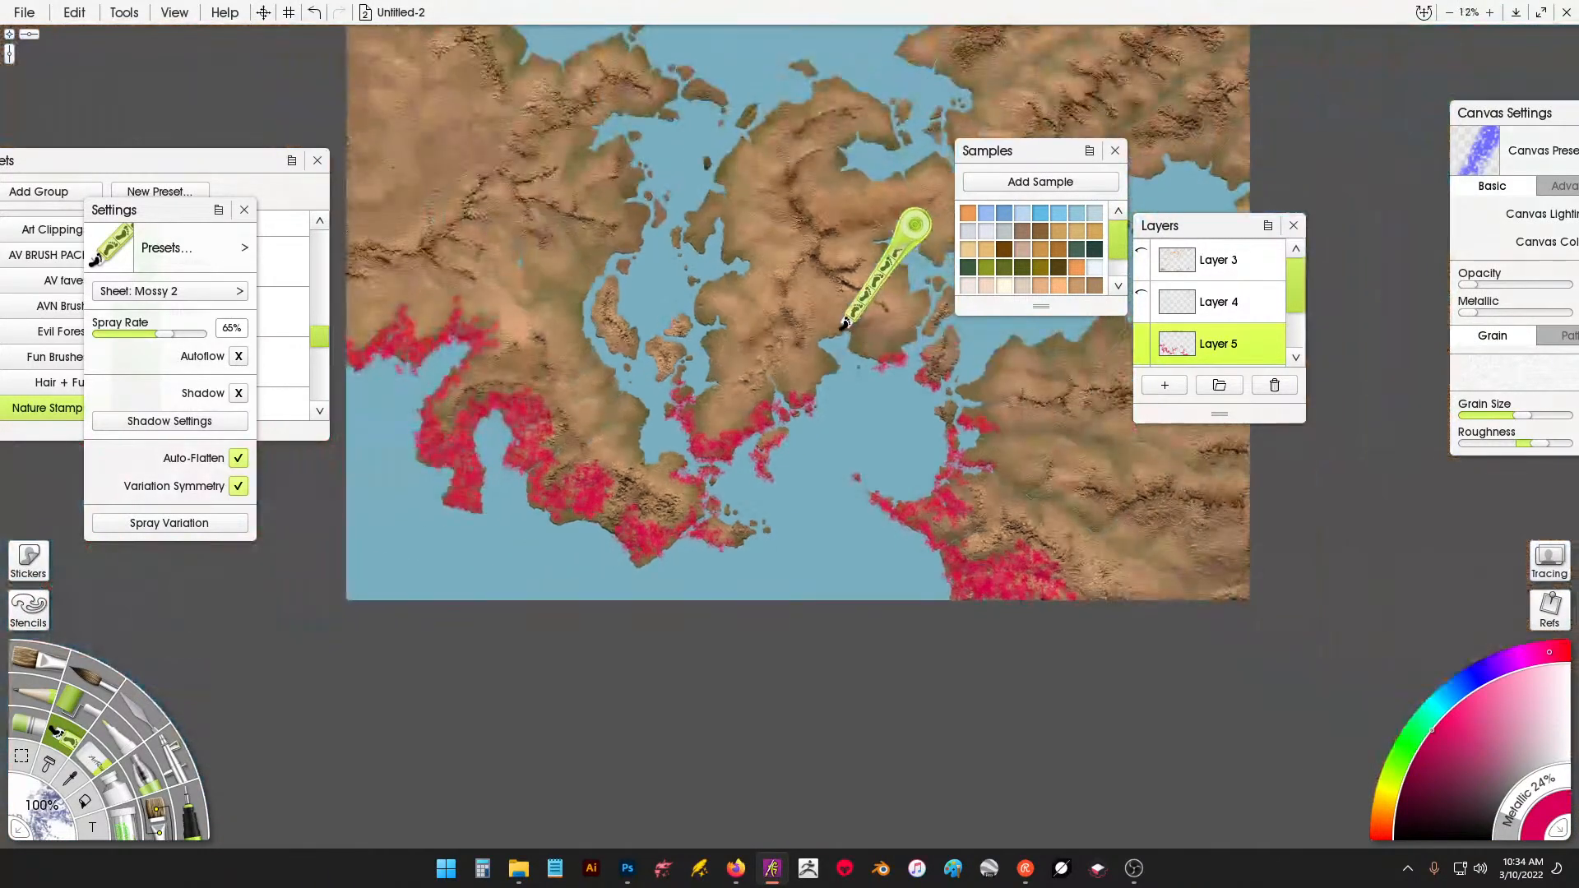
pyautogui.scroll(4, 732, 313)
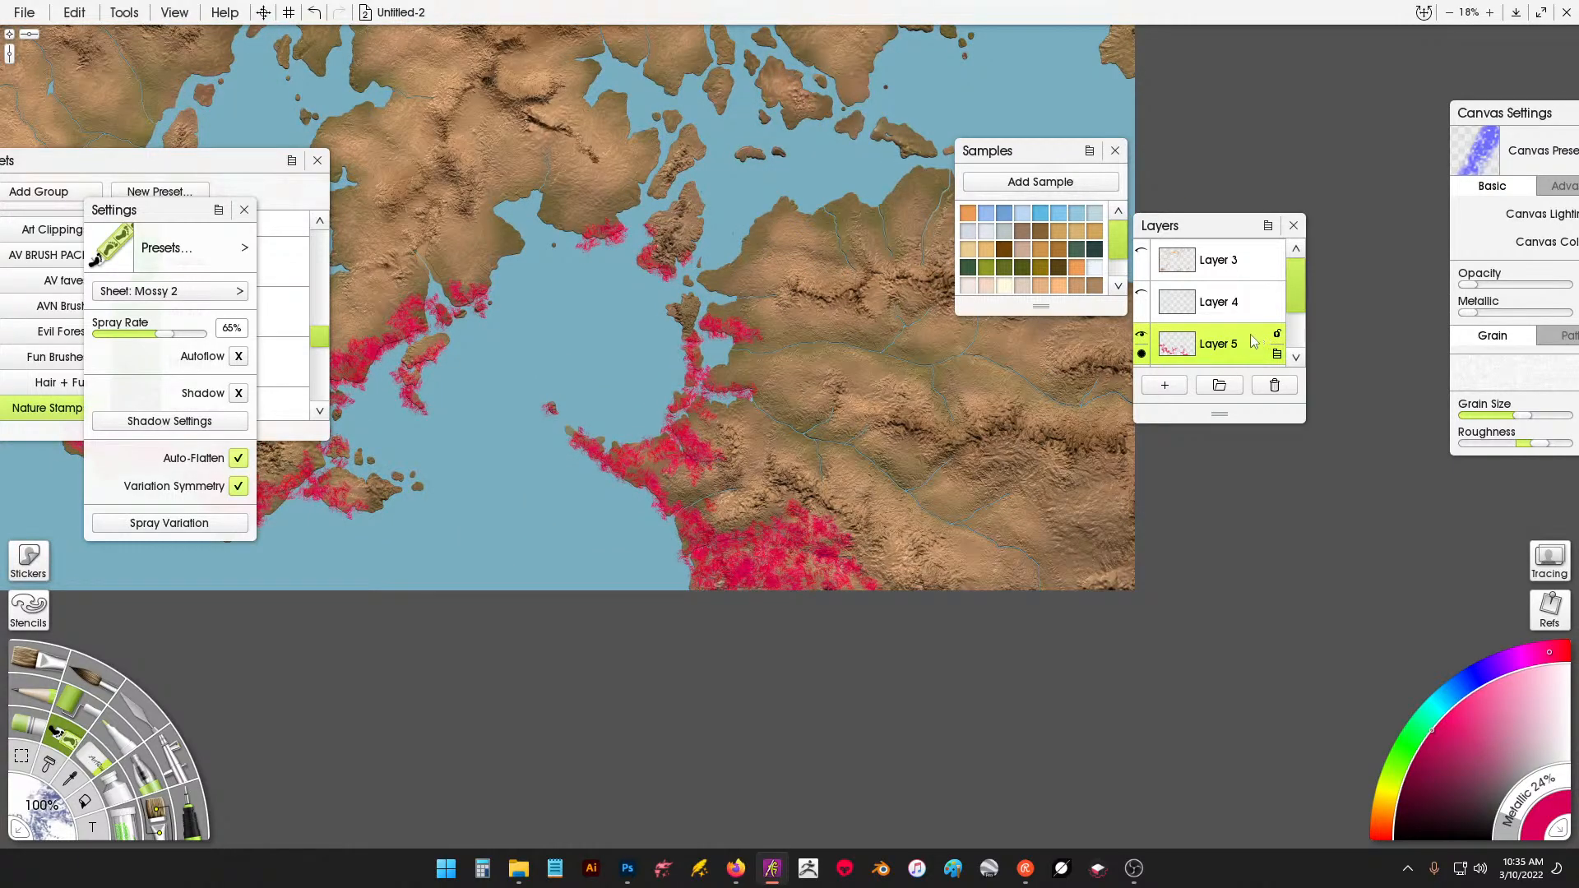
# Hide the moss on Layer 5 and create a new stencil from the contents of Layer 1.
pyautogui.scroll(-1, 1241, 324)
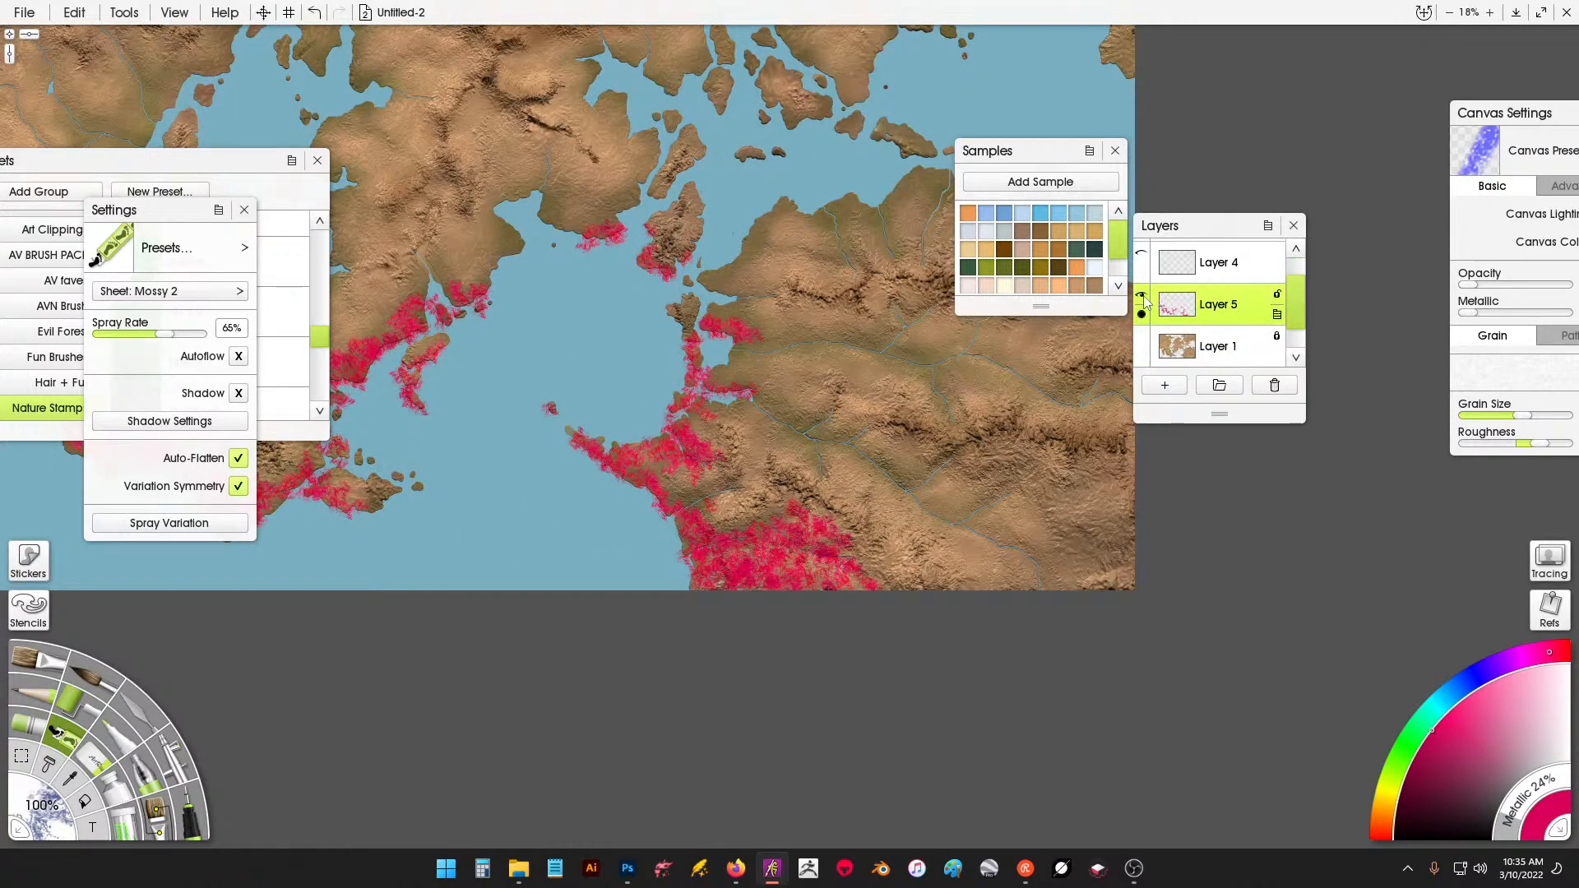
pyautogui.click(1143, 298)
pyautogui.click(1224, 344)
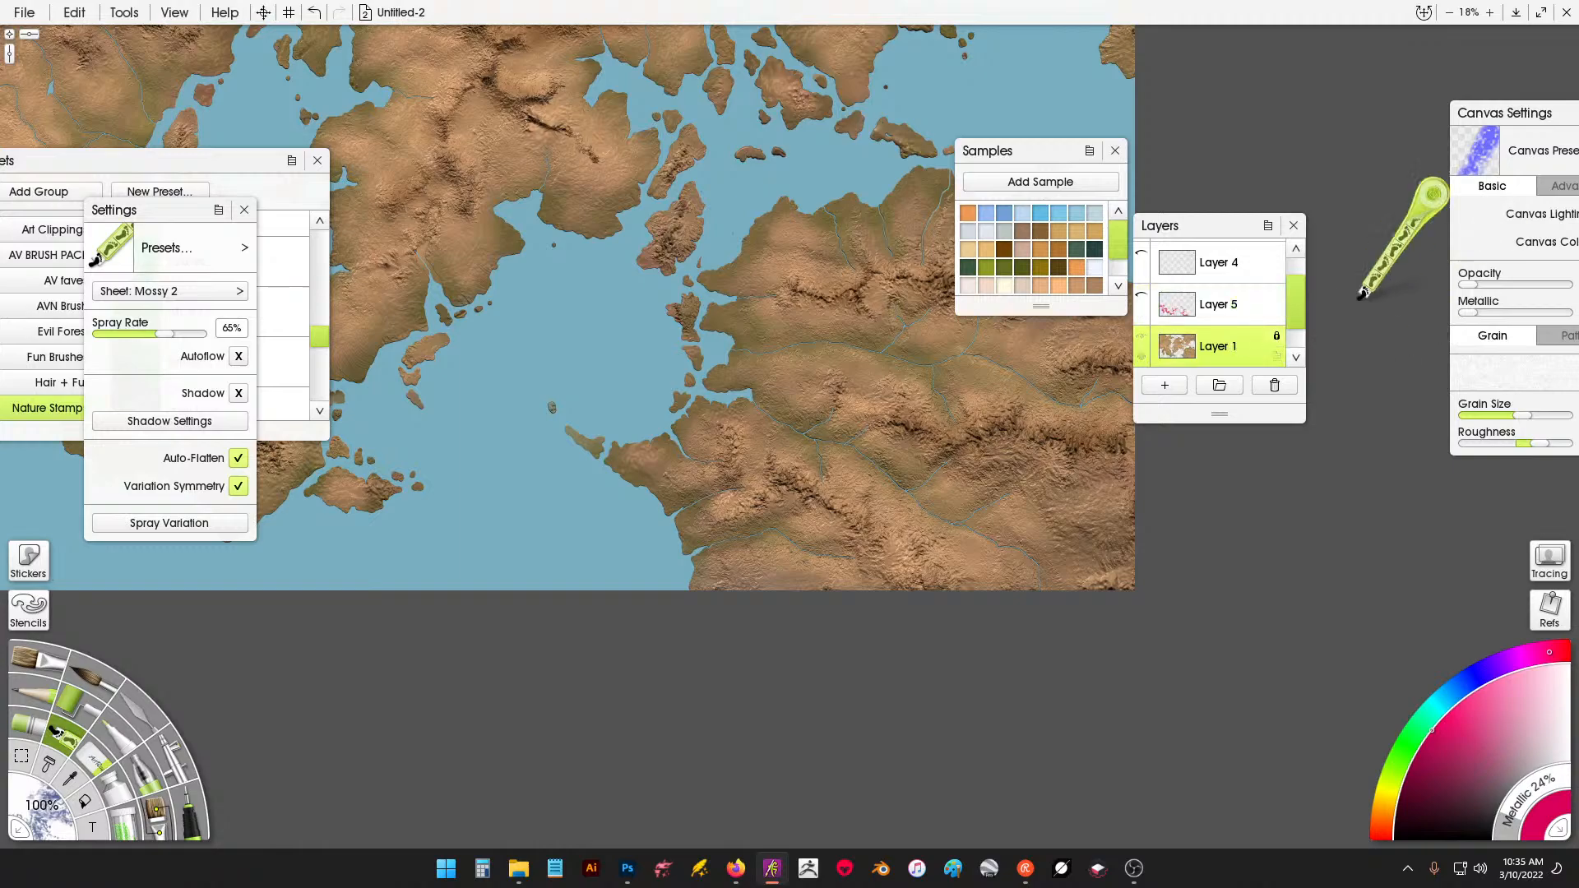
pyautogui.scroll(-1, 872, 239)
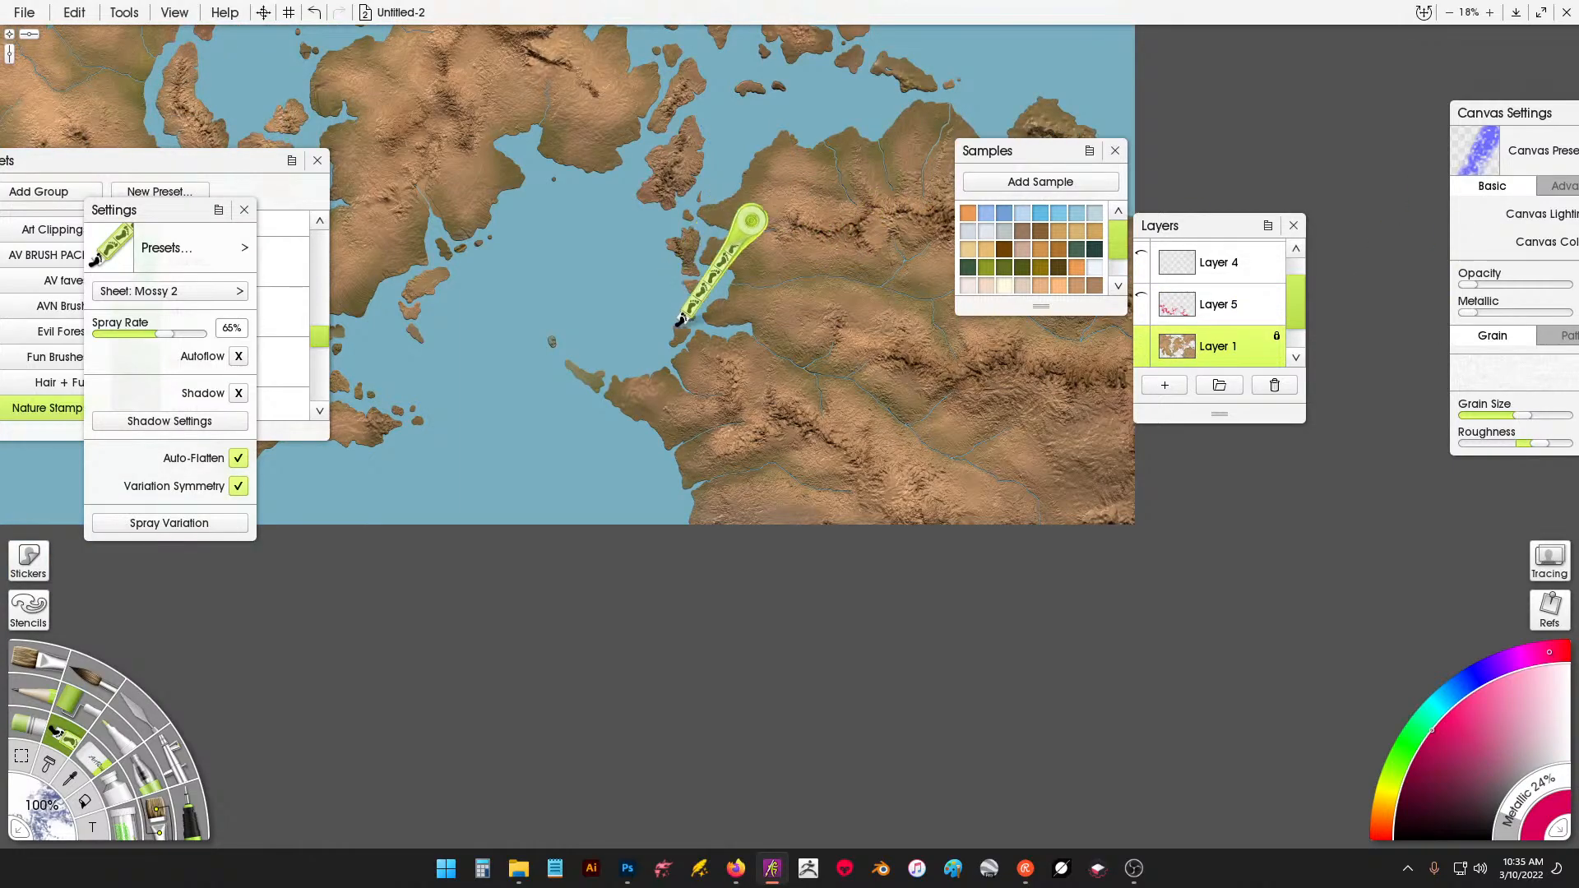
pyautogui.scroll(1, 683, 337)
pyautogui.click(70, 672)
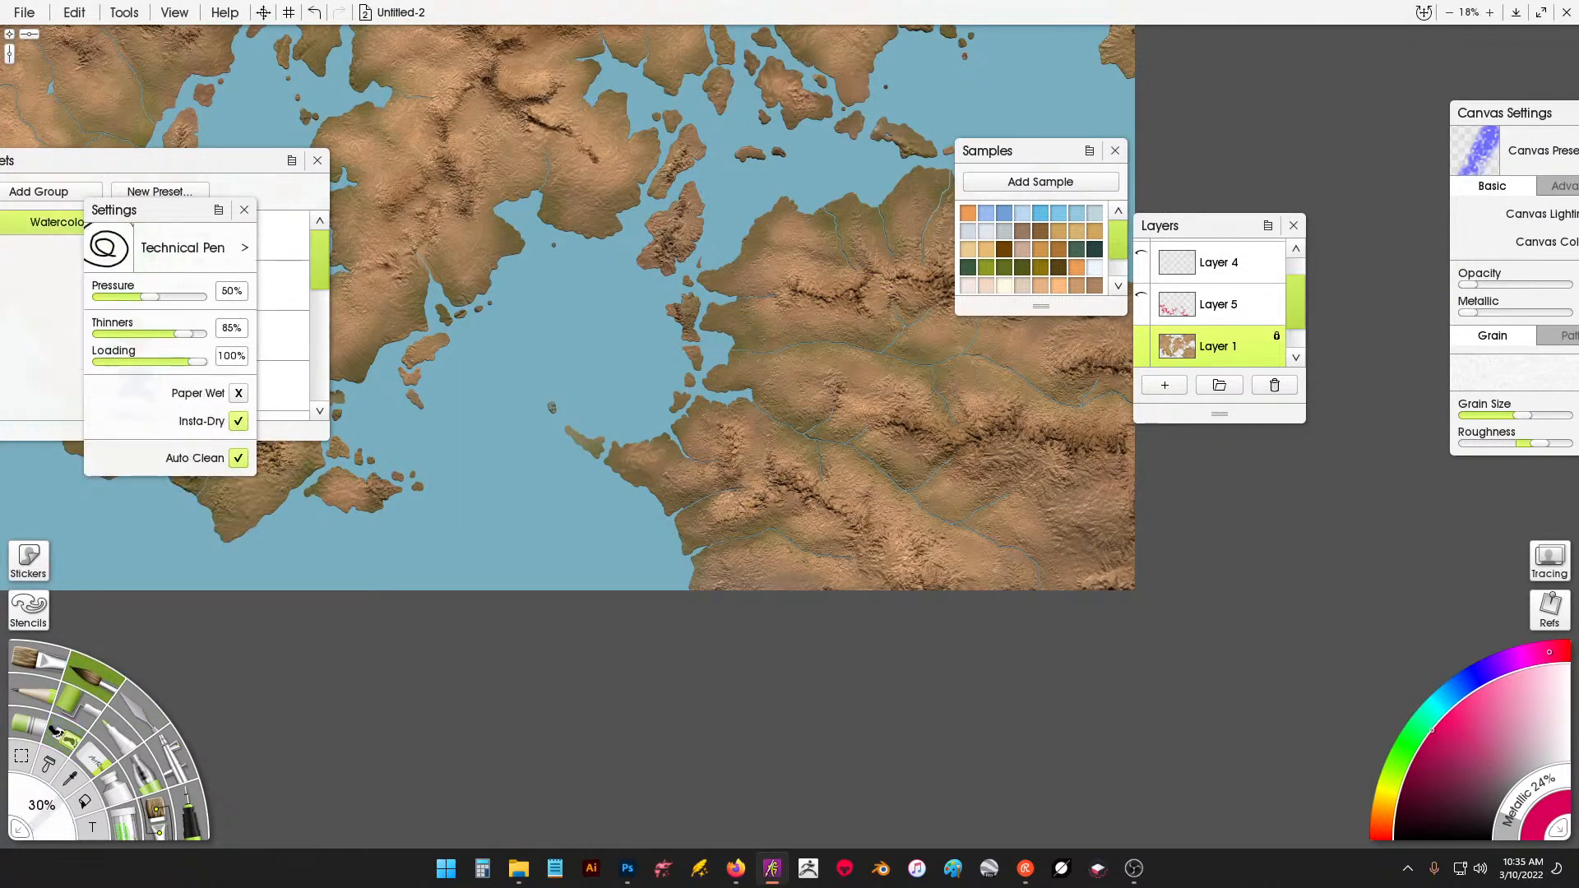
pyautogui.click(59, 732)
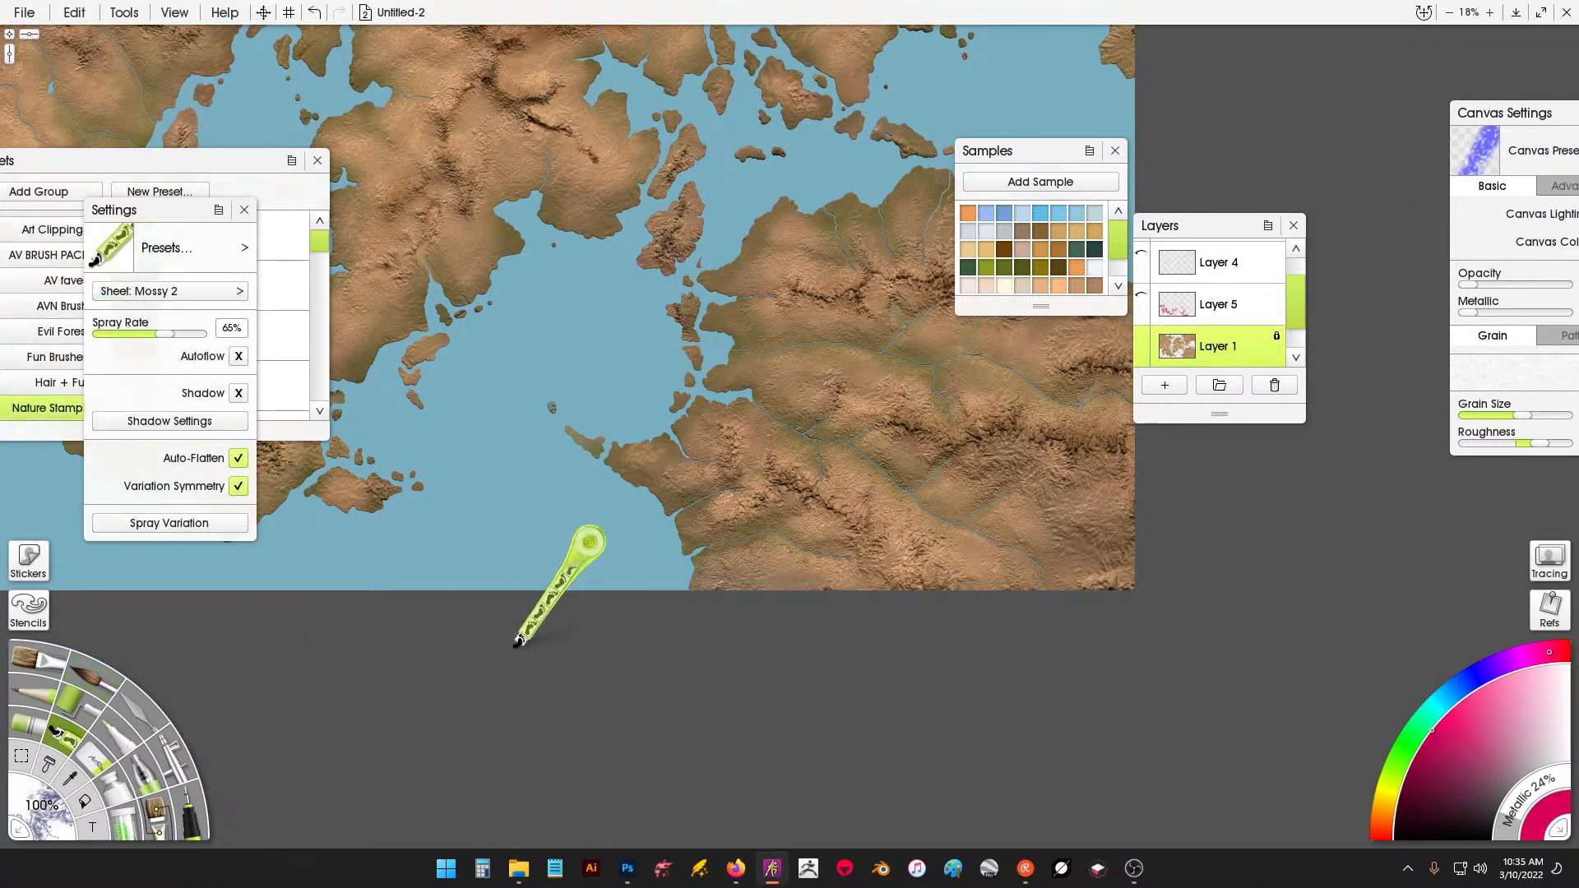
pyautogui.rightClick(1230, 353)
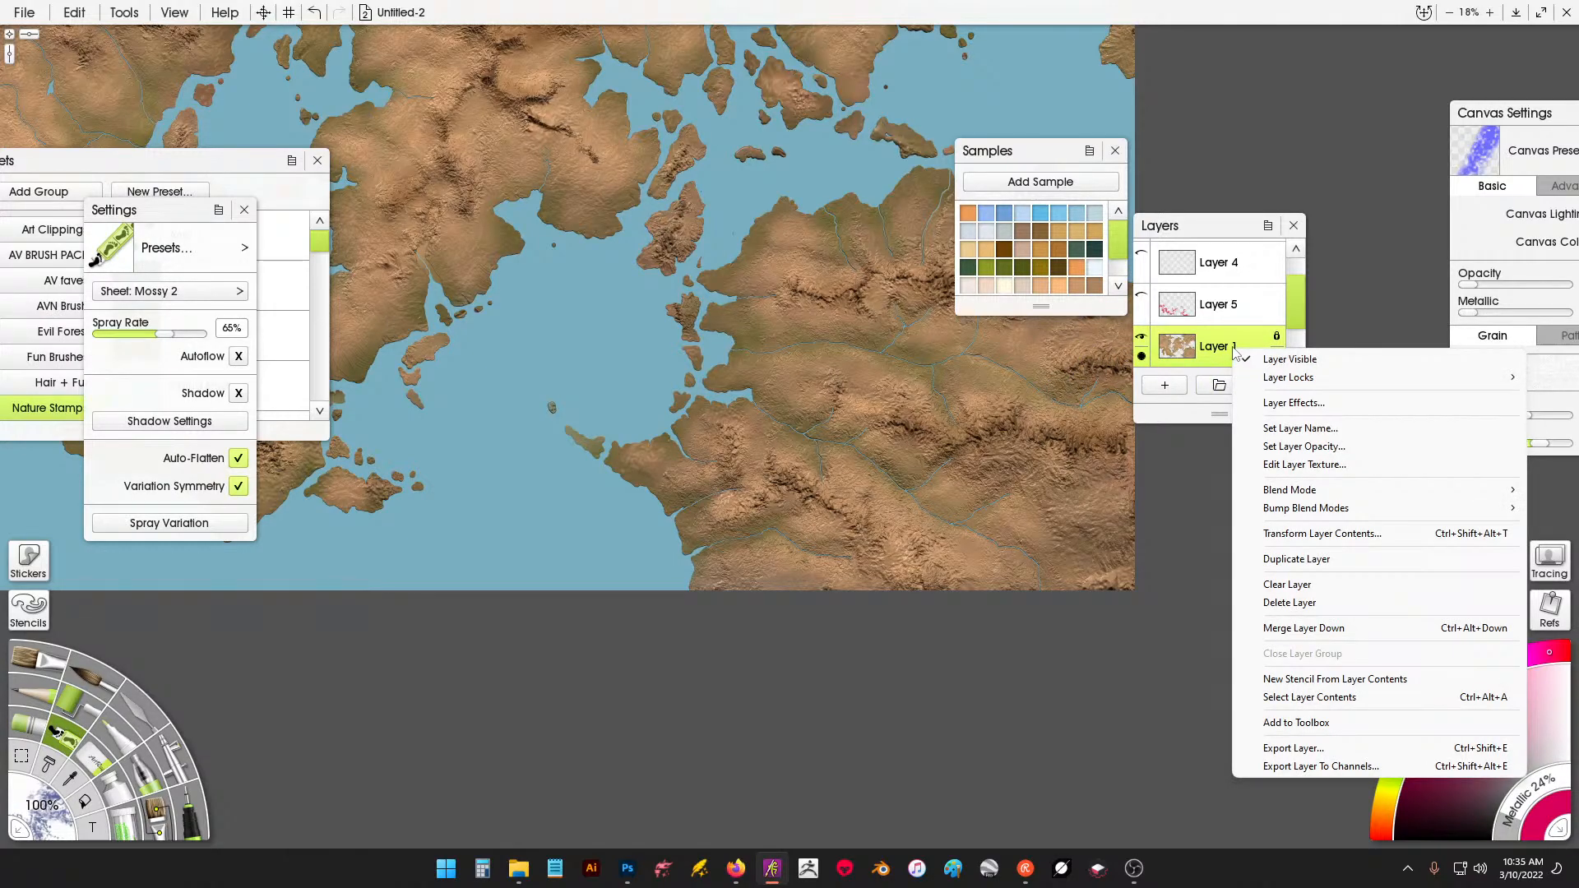
pyautogui.click(1344, 680)
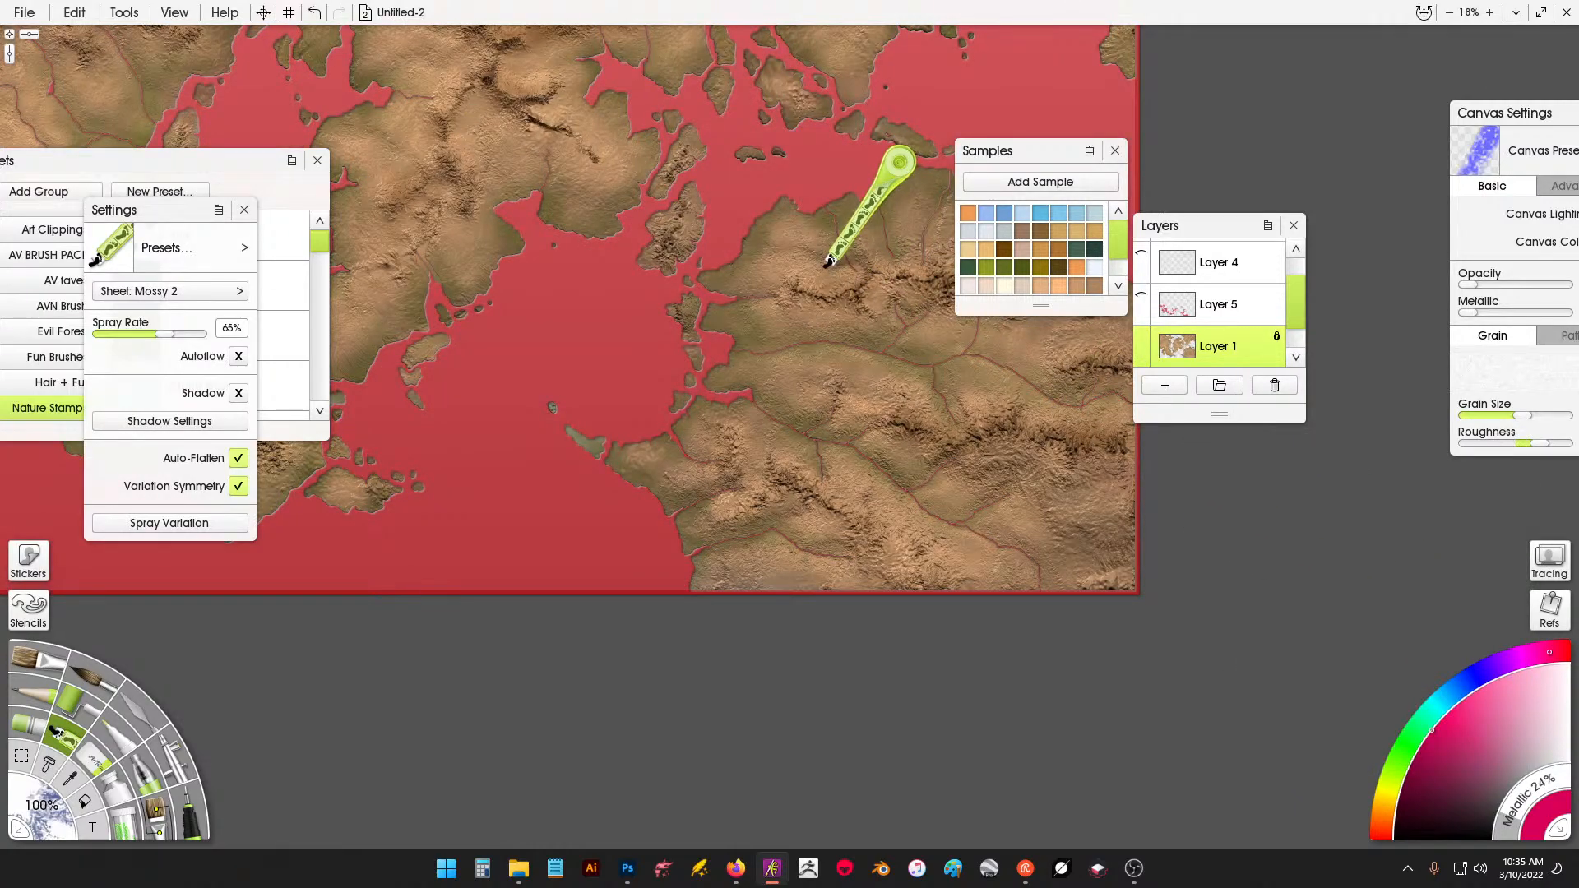
# Invert the stencil so it masks the land instead of the sea, and show the moss layer.
pyautogui.click(1142, 298)
pyautogui.click(1143, 298)
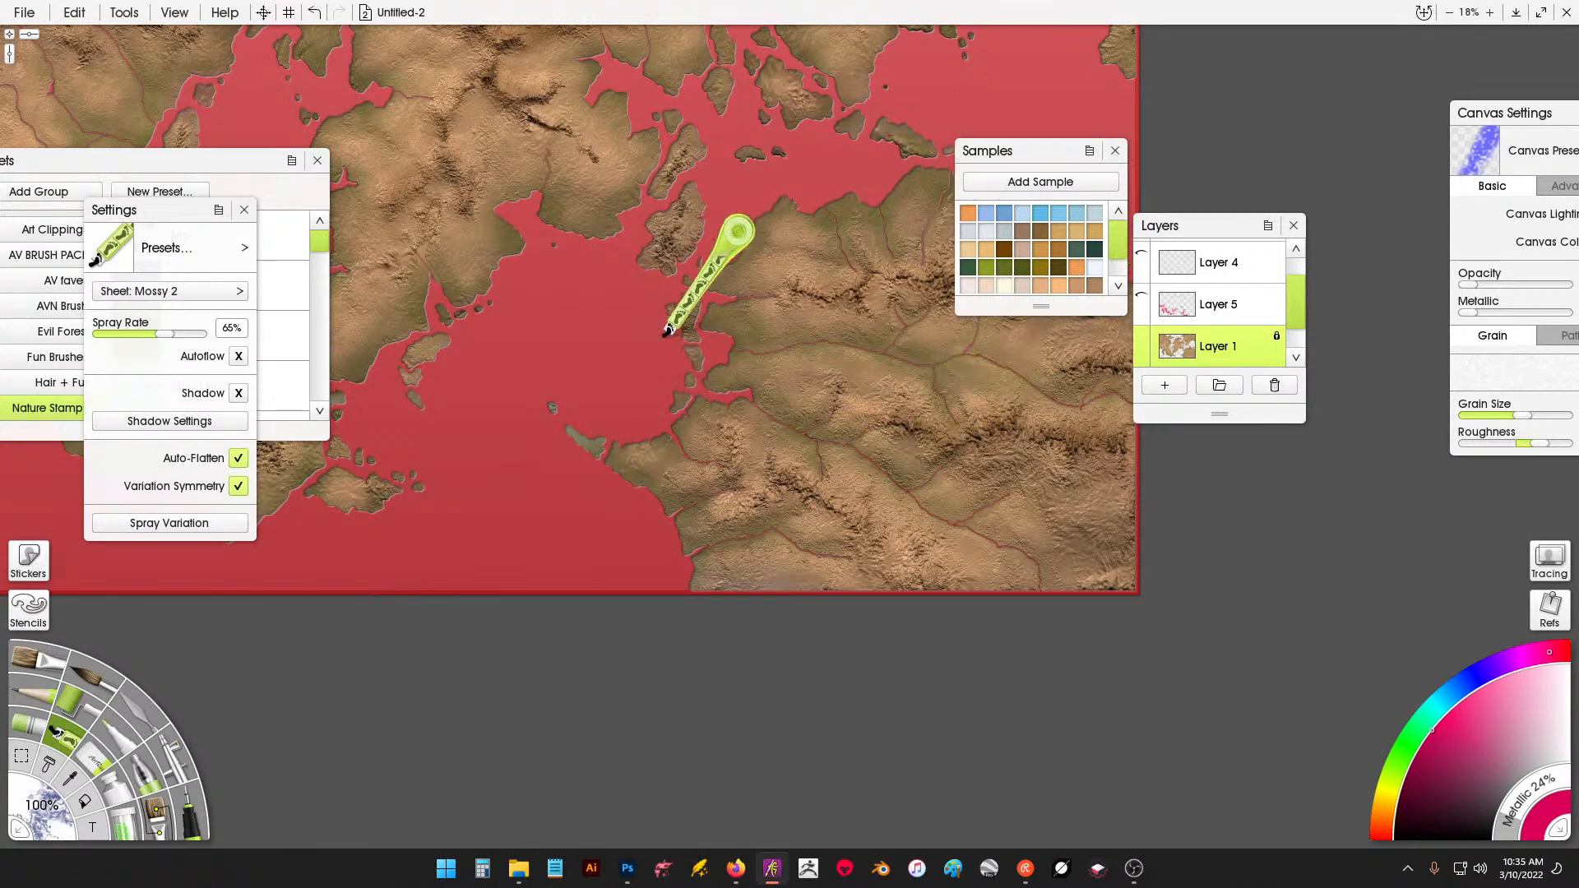
pyautogui.rightClick(579, 314)
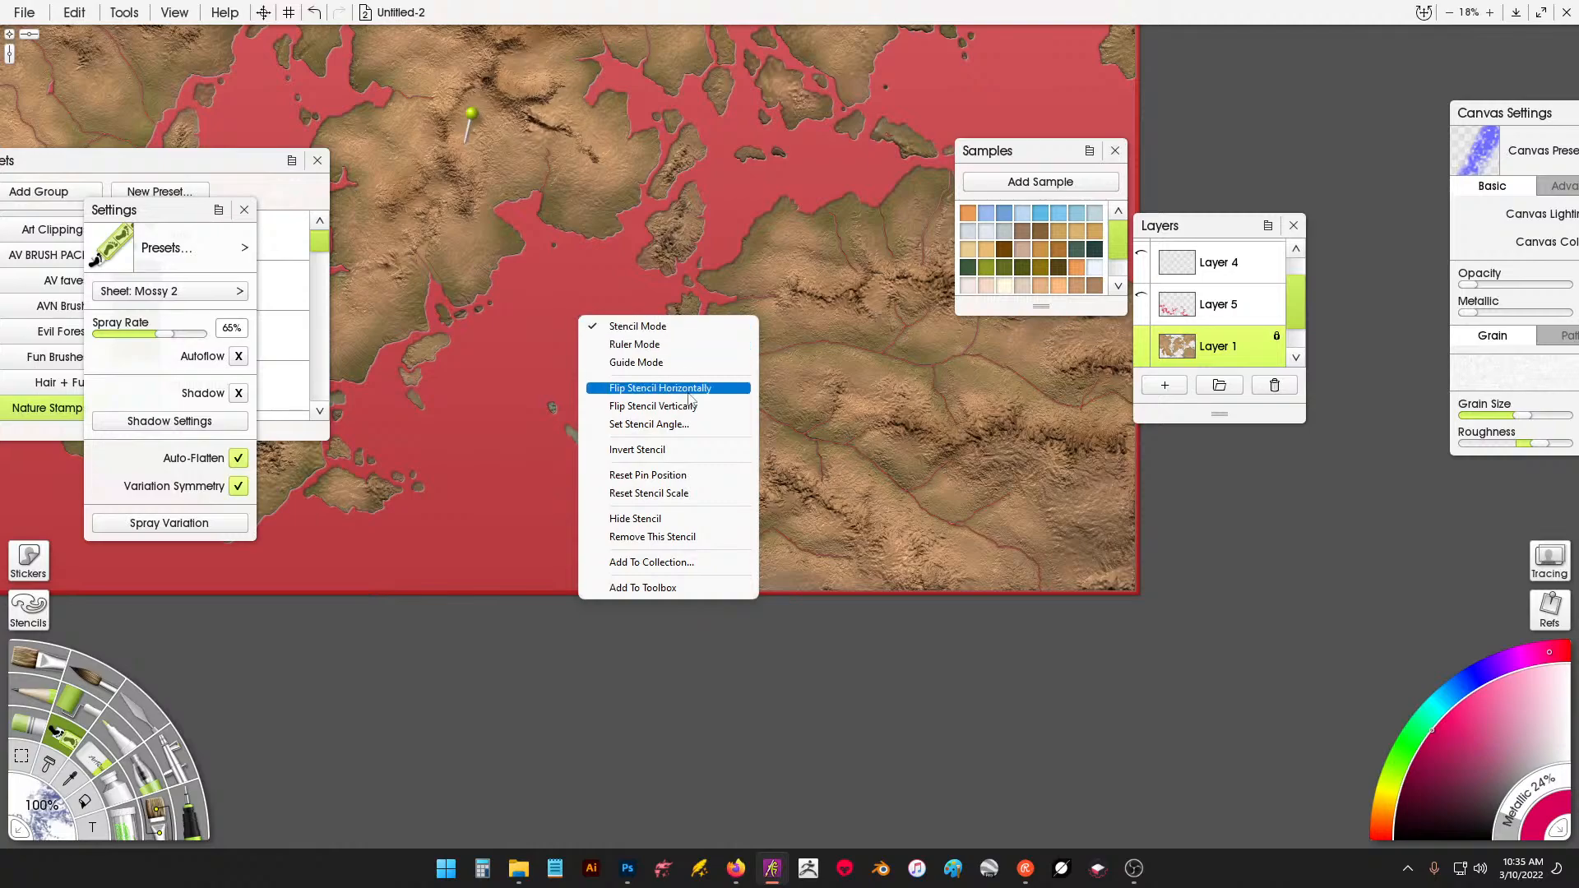
pyautogui.click(696, 451)
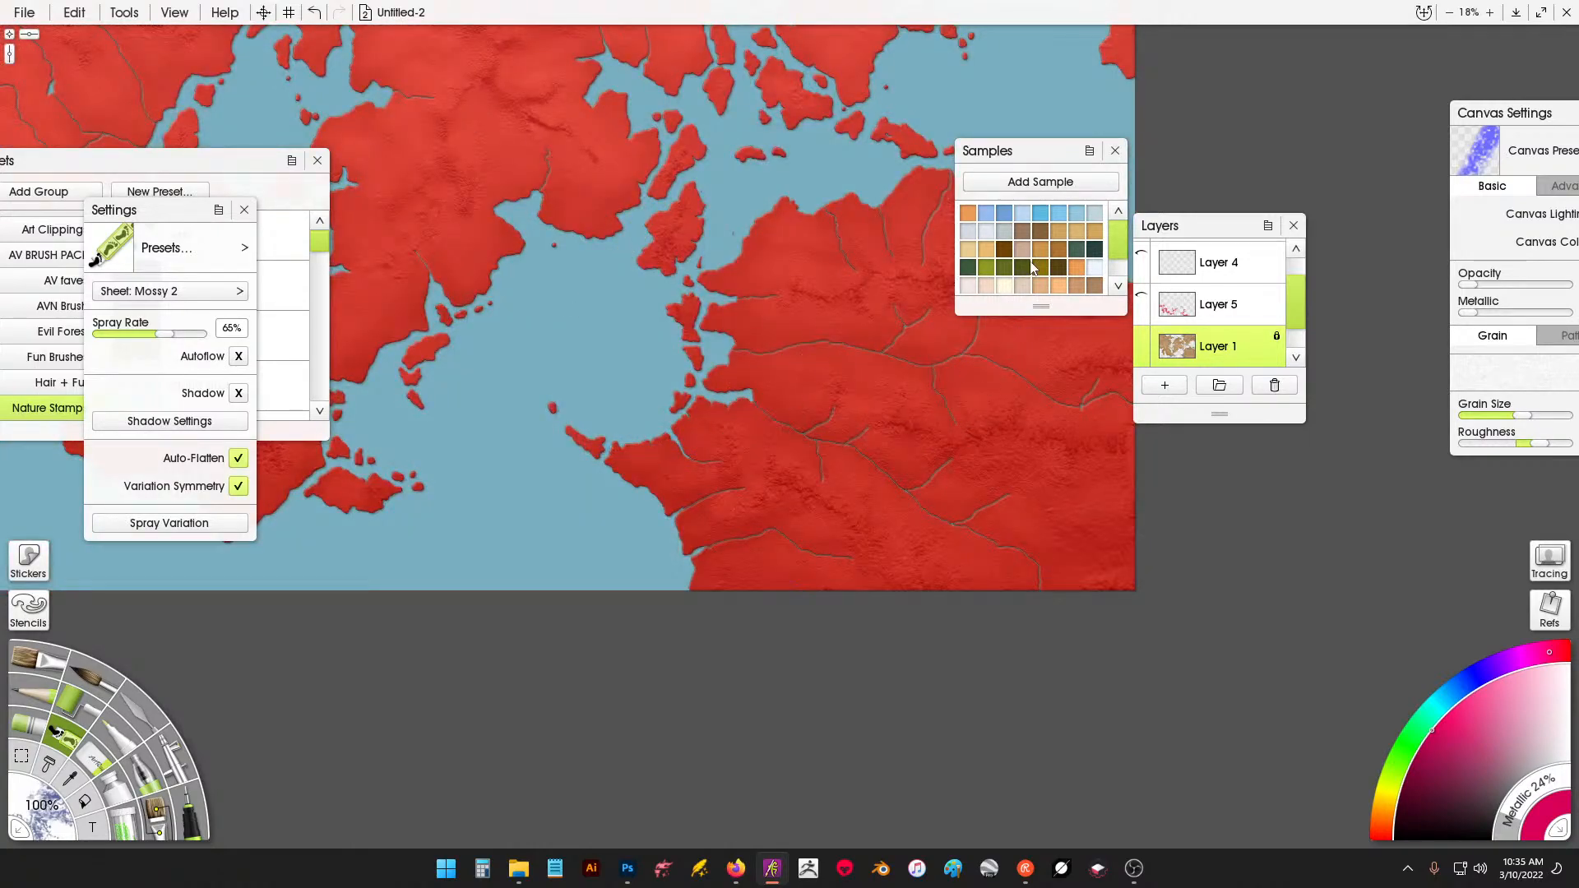
pyautogui.click(1145, 297)
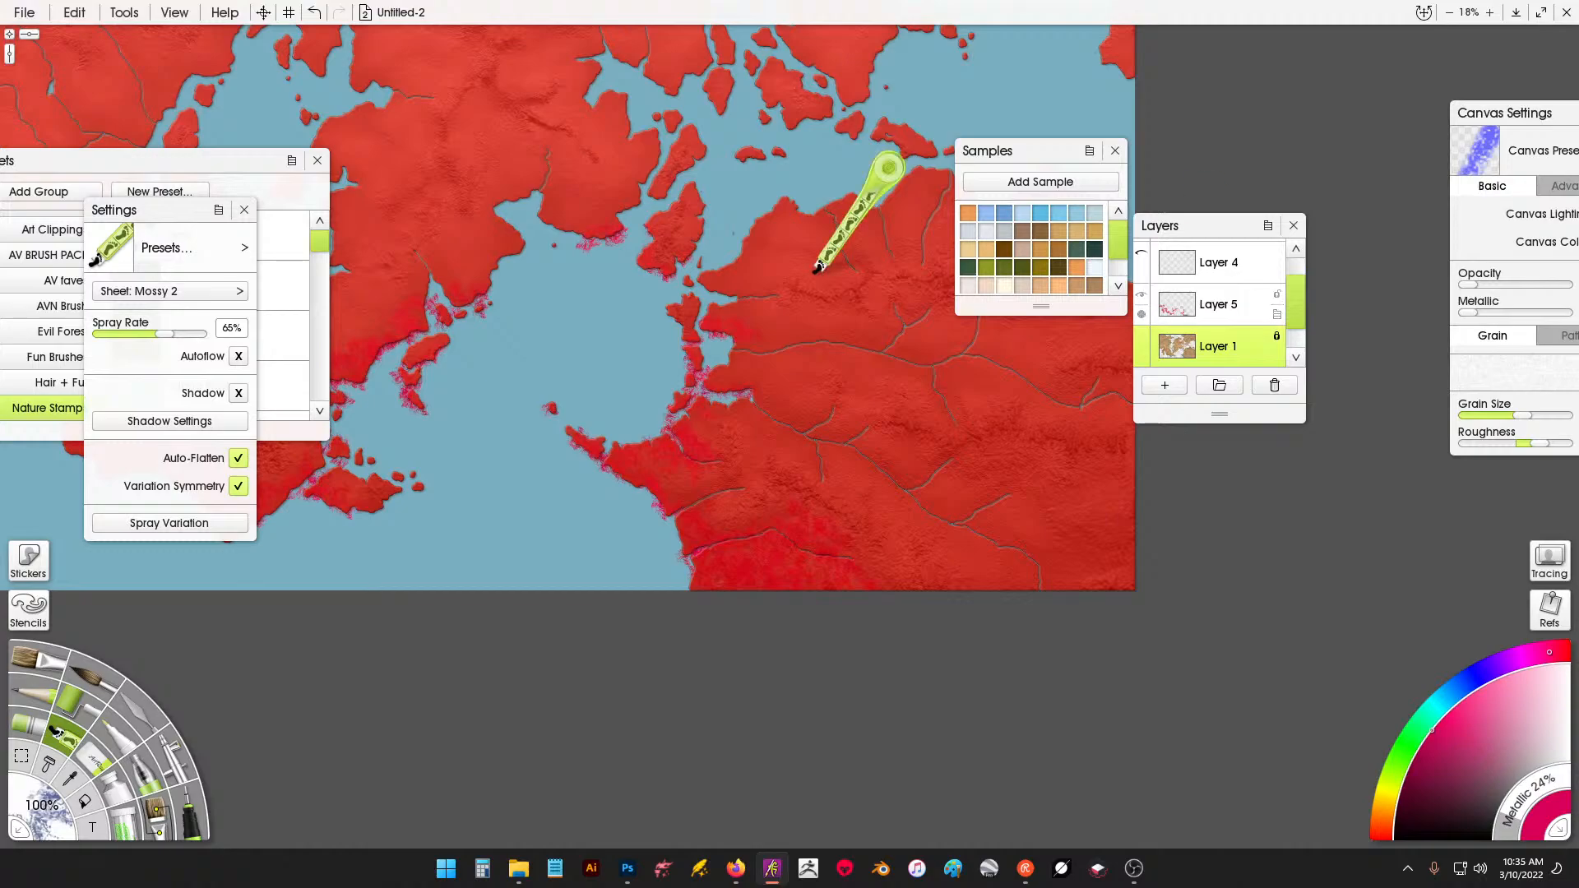
# Erase the moss overspill from the sea around the central and southeastern continents on Layer 5 with Instant Erase.
pyautogui.click(92, 762)
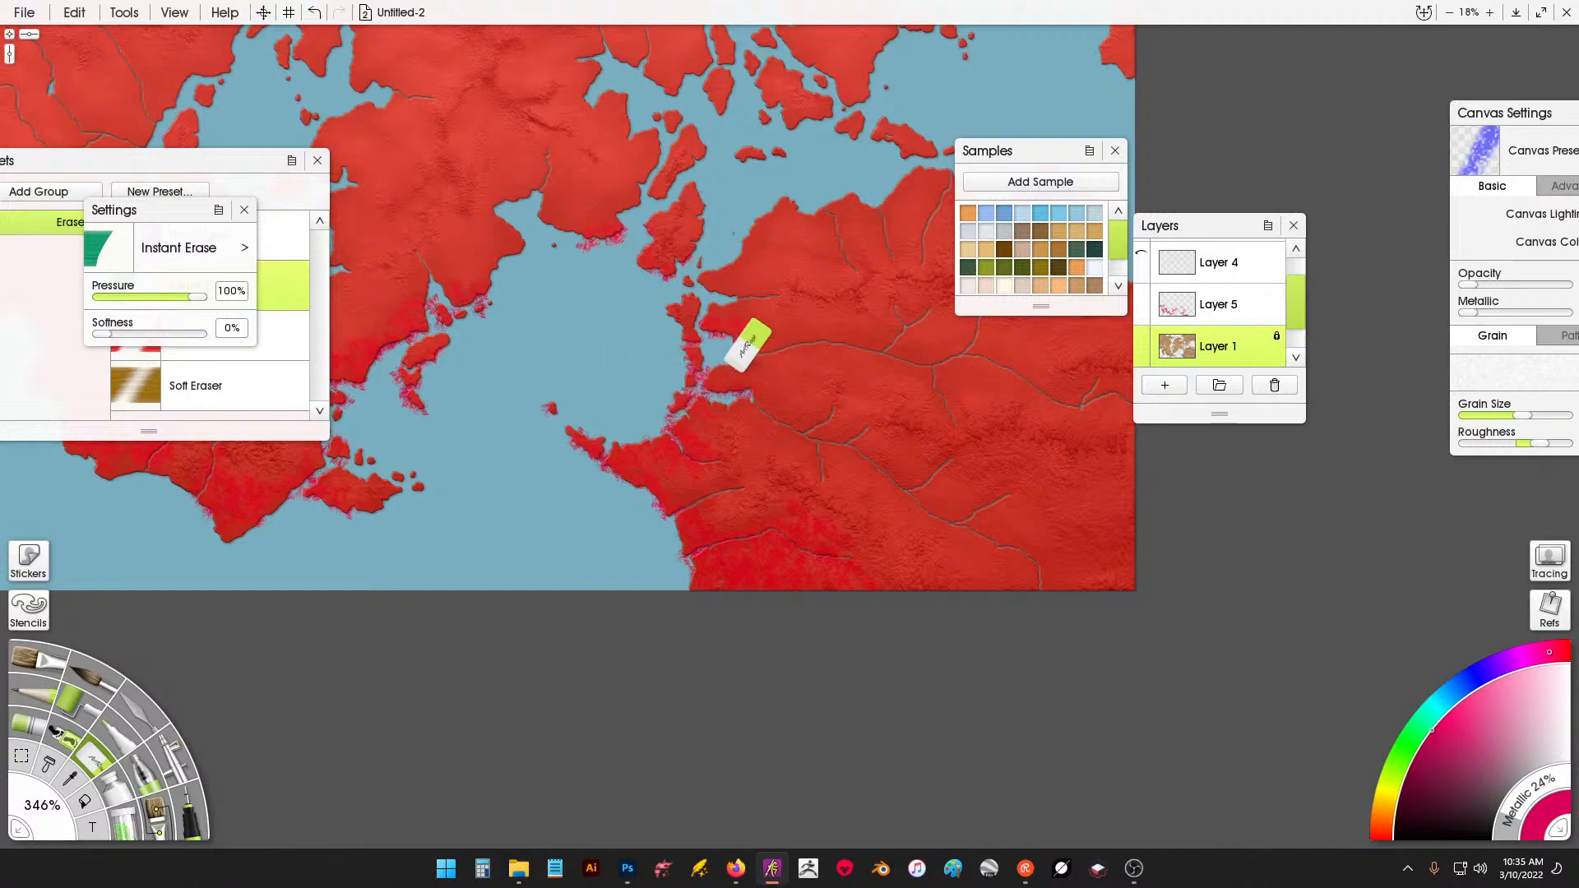
pyautogui.click(1150, 311)
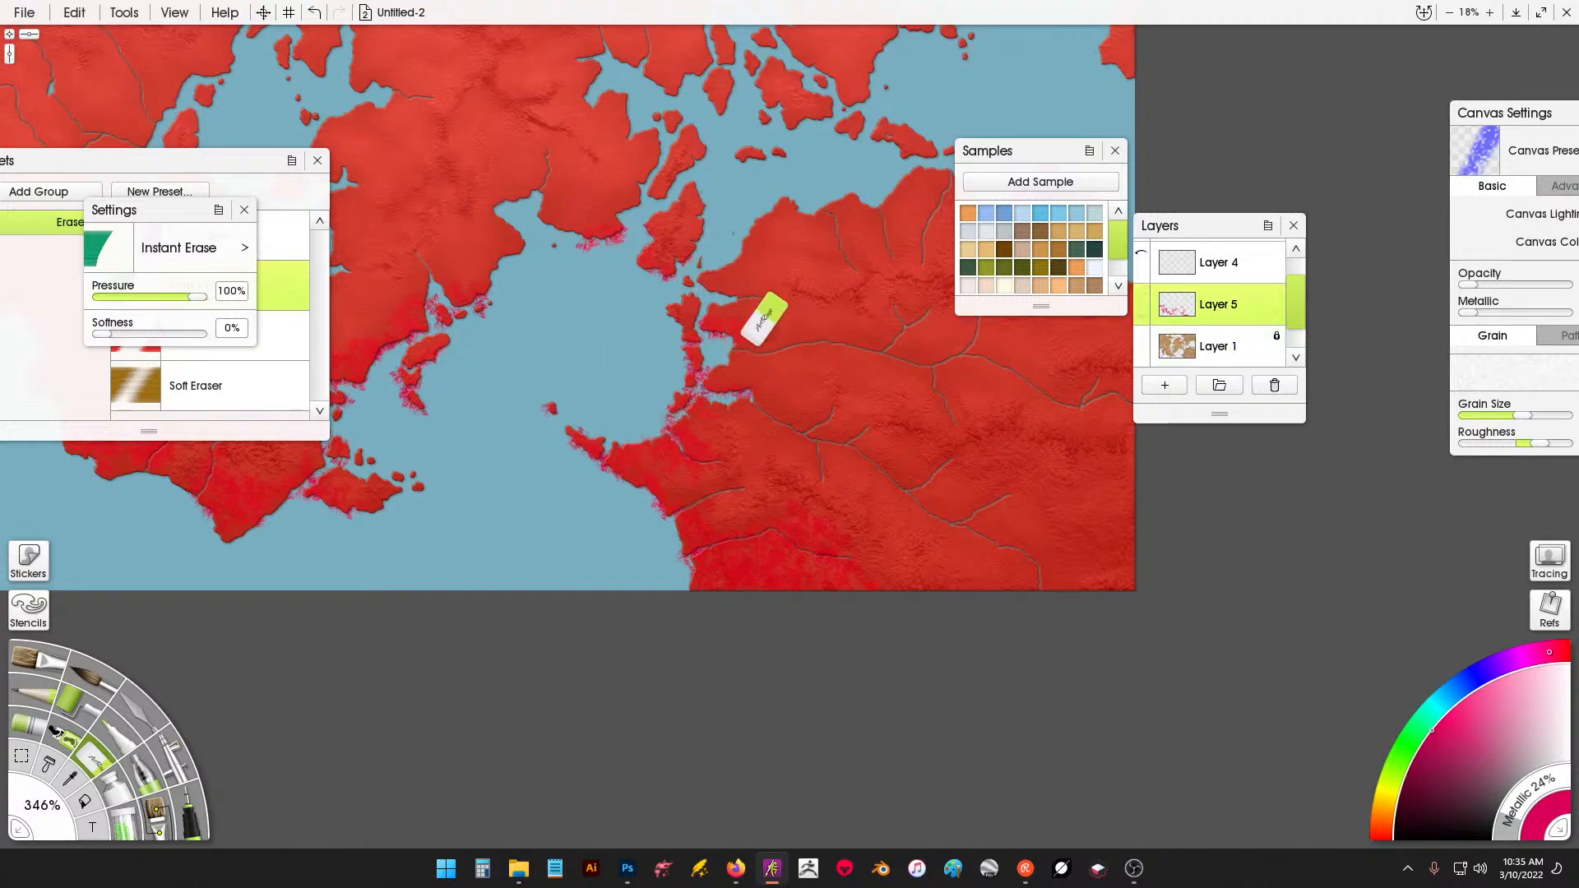
pyautogui.moveTo(541, 467)
pyautogui.mouseDown()
pyautogui.moveTo(453, 438)
pyautogui.moveTo(417, 353)
pyautogui.moveTo(471, 264)
pyautogui.moveTo(363, 313)
pyautogui.moveTo(320, 416)
pyautogui.moveTo(208, 479)
pyautogui.moveTo(351, 530)
pyautogui.moveTo(627, 565)
pyautogui.moveTo(707, 525)
pyautogui.moveTo(688, 528)
pyautogui.moveTo(633, 308)
pyautogui.moveTo(768, 204)
pyautogui.moveTo(605, 193)
pyautogui.moveTo(376, 384)
pyautogui.mouseUp()
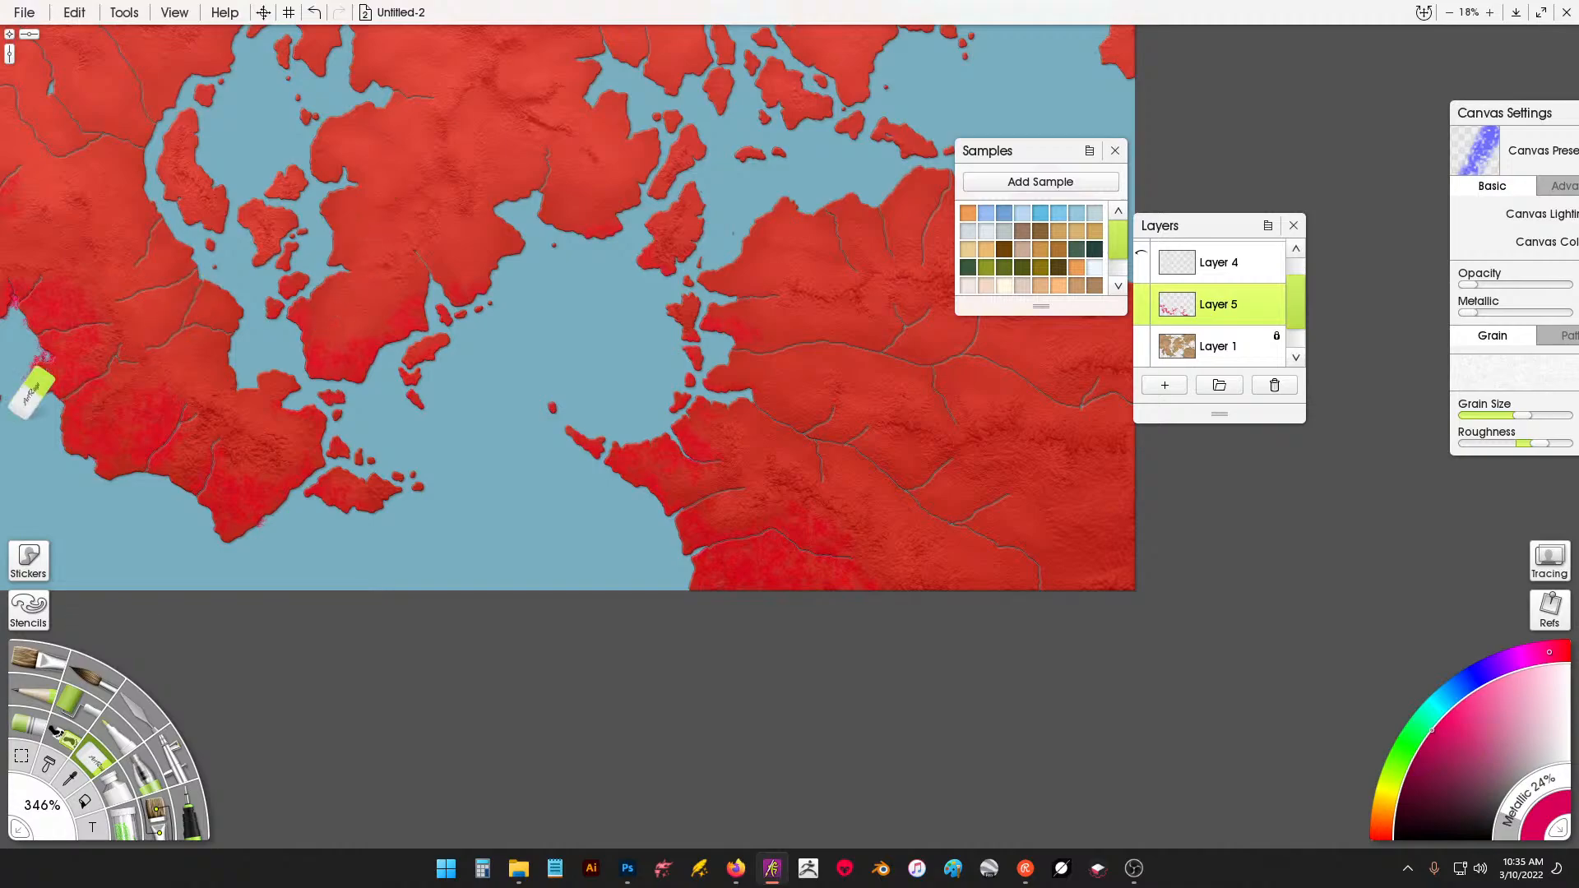
# Erase the moss overspill from the sea along the western continent's southern coast, bay and southwestern shore.
pyautogui.moveTo(107, 391)
pyautogui.mouseDown()
pyautogui.moveTo(346, 501)
pyautogui.moveTo(203, 530)
pyautogui.moveTo(199, 507)
pyautogui.mouseUp()
pyautogui.moveTo(305, 661); pyautogui.dragTo(644, 737)
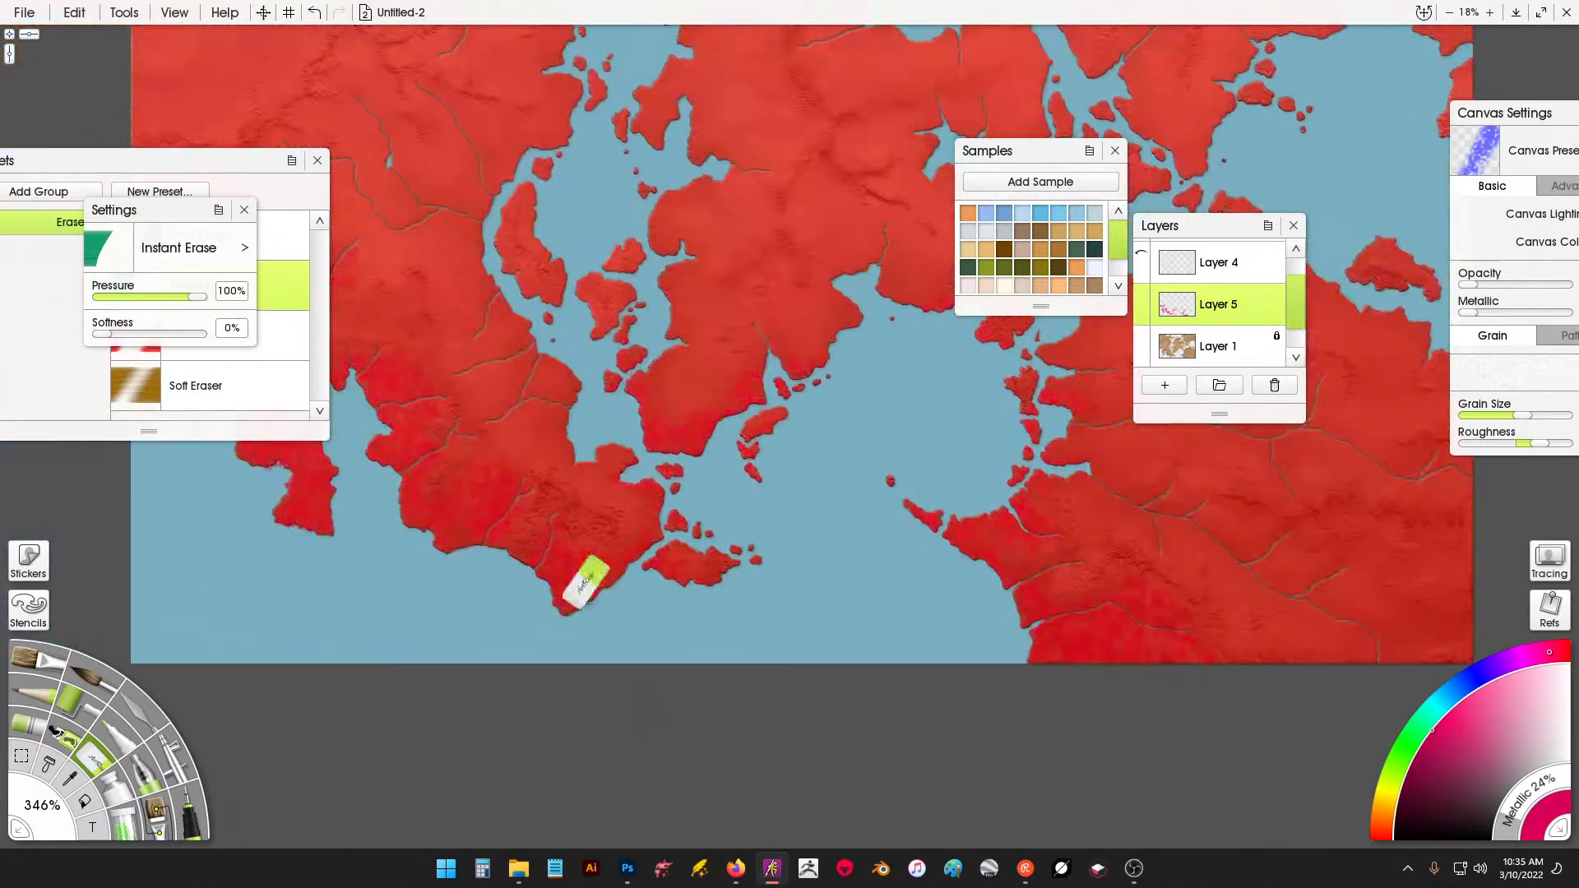
pyautogui.moveTo(397, 502); pyautogui.dragTo(572, 591)
pyautogui.moveTo(506, 525)
pyautogui.mouseDown()
pyautogui.moveTo(520, 477)
pyautogui.moveTo(419, 488)
pyautogui.moveTo(469, 386)
pyautogui.moveTo(325, 399)
pyautogui.mouseUp()
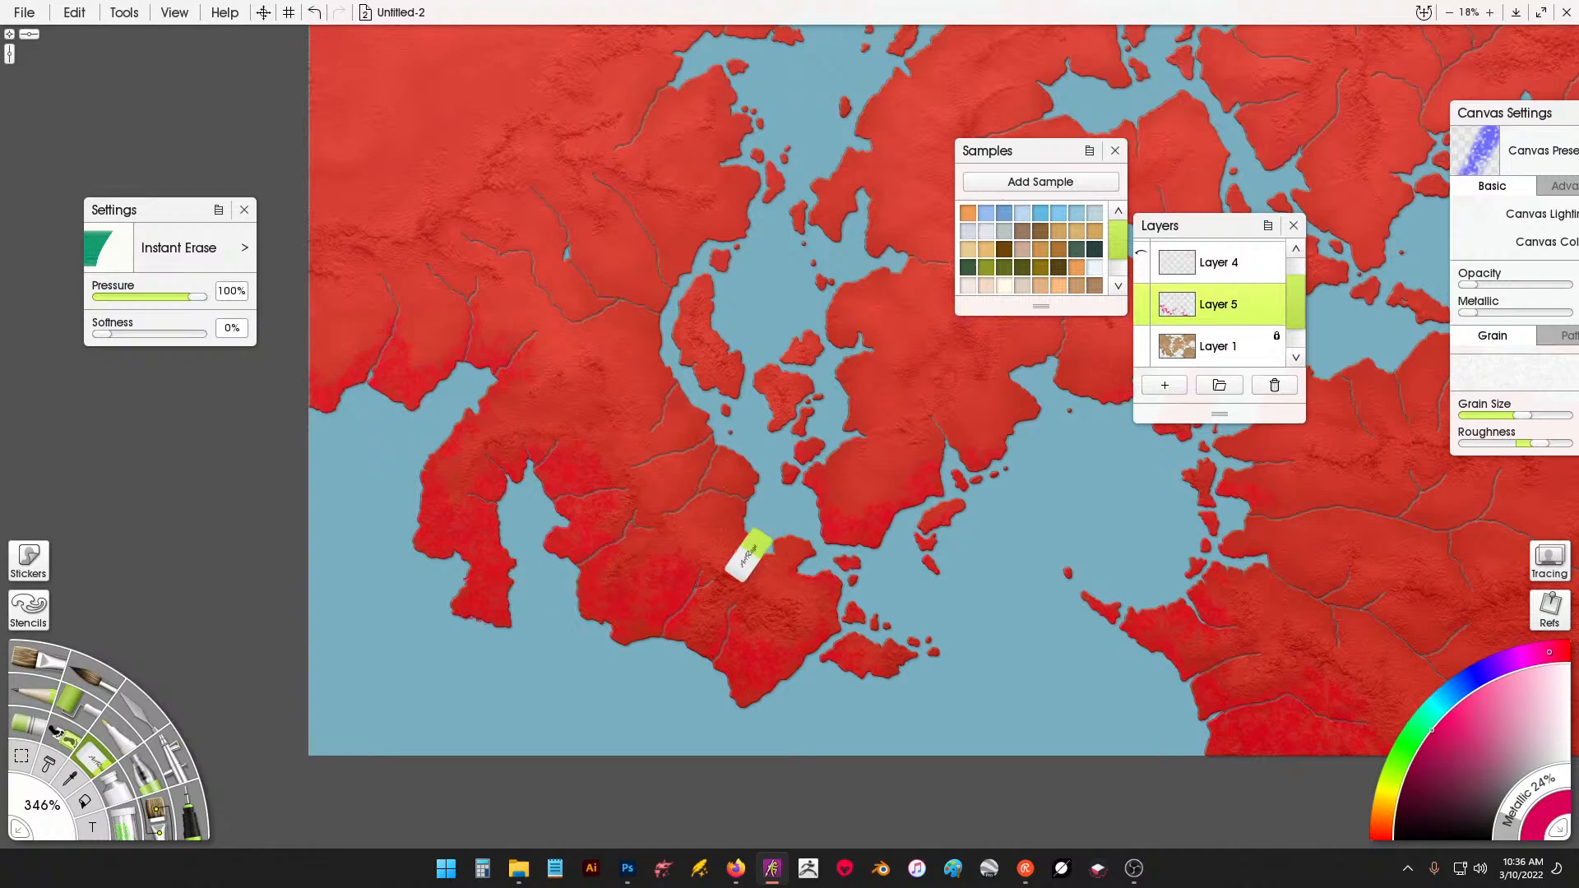
# Finish erasing the moss overspill along the southeastern continent's western shore and remove the land stencil.
pyautogui.moveTo(1240, 570)
pyautogui.mouseDown()
pyautogui.moveTo(1301, 312)
pyautogui.moveTo(1158, 329)
pyautogui.moveTo(1167, 268)
pyautogui.moveTo(751, 316)
pyautogui.moveTo(716, 476)
pyautogui.moveTo(1216, 671)
pyautogui.moveTo(1290, 724)
pyautogui.moveTo(1348, 732)
pyautogui.moveTo(1339, 744)
pyautogui.moveTo(1126, 647)
pyautogui.moveTo(1058, 665)
pyautogui.moveTo(1014, 650)
pyautogui.mouseUp()
pyautogui.moveTo(1007, 645); pyautogui.dragTo(543, 431)
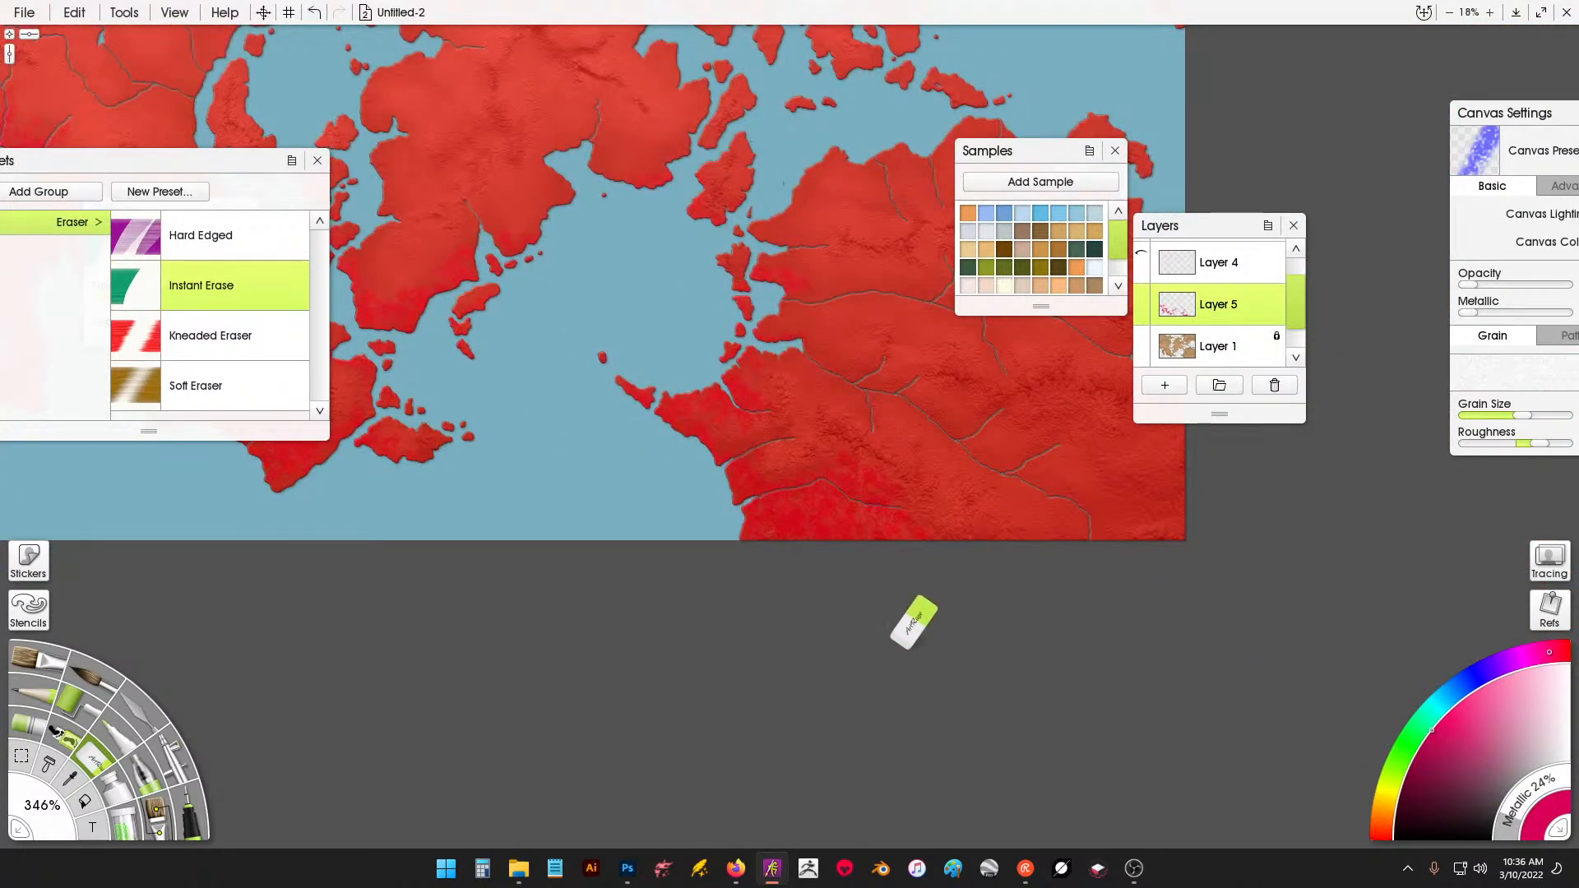
pyautogui.rightClick(905, 459)
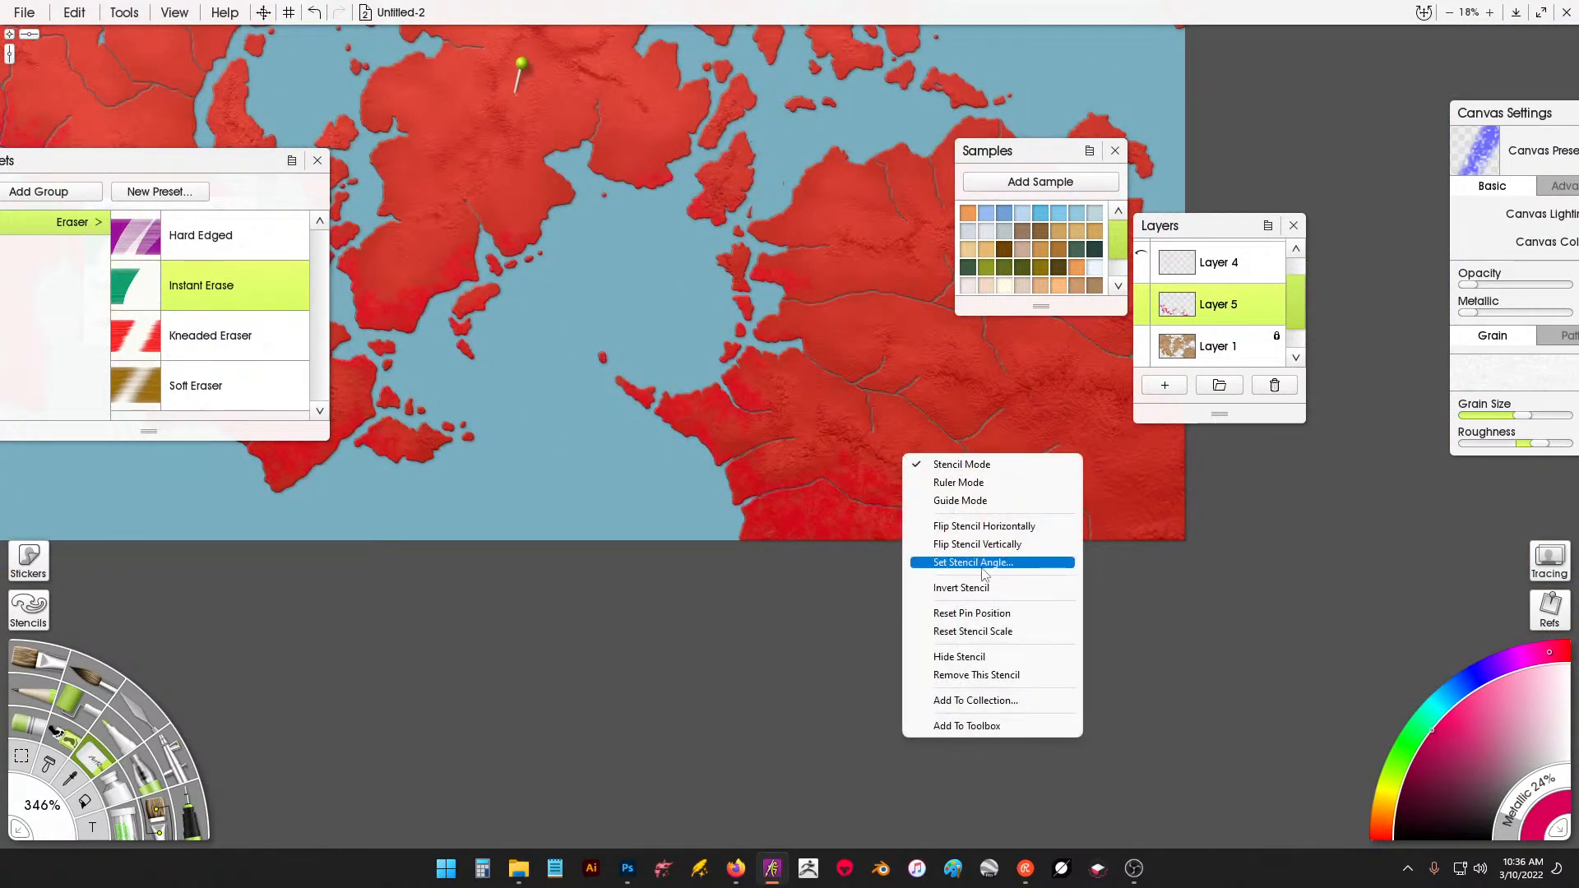
pyautogui.click(995, 676)
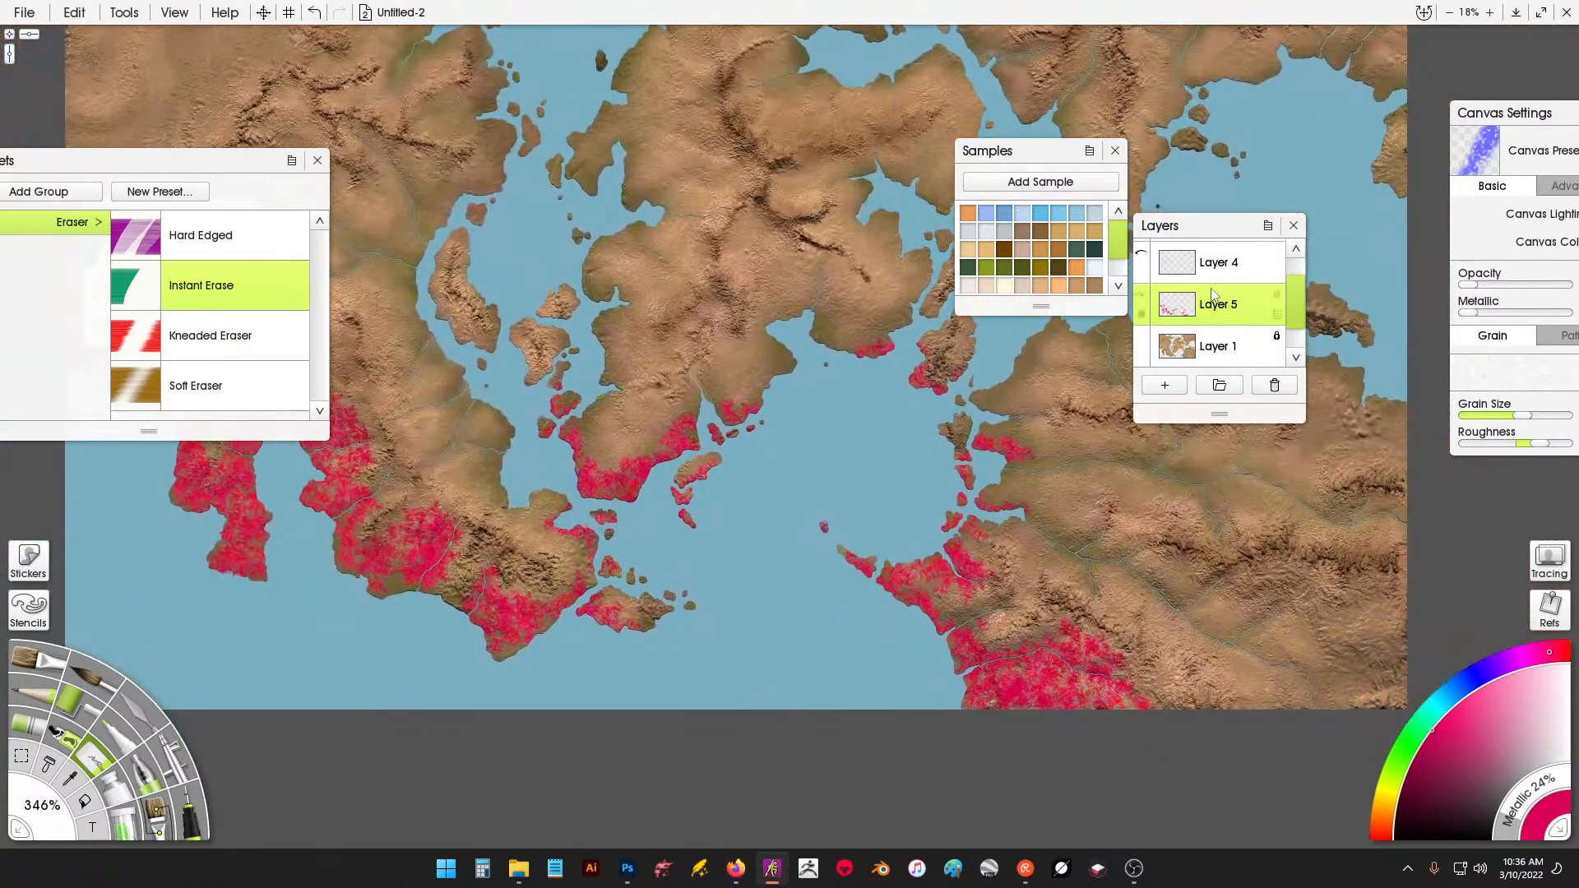
# Lock the transparency of Layer 5 so only its existing moss can be painted.
pyautogui.click(1278, 297)
pyautogui.click(1305, 322)
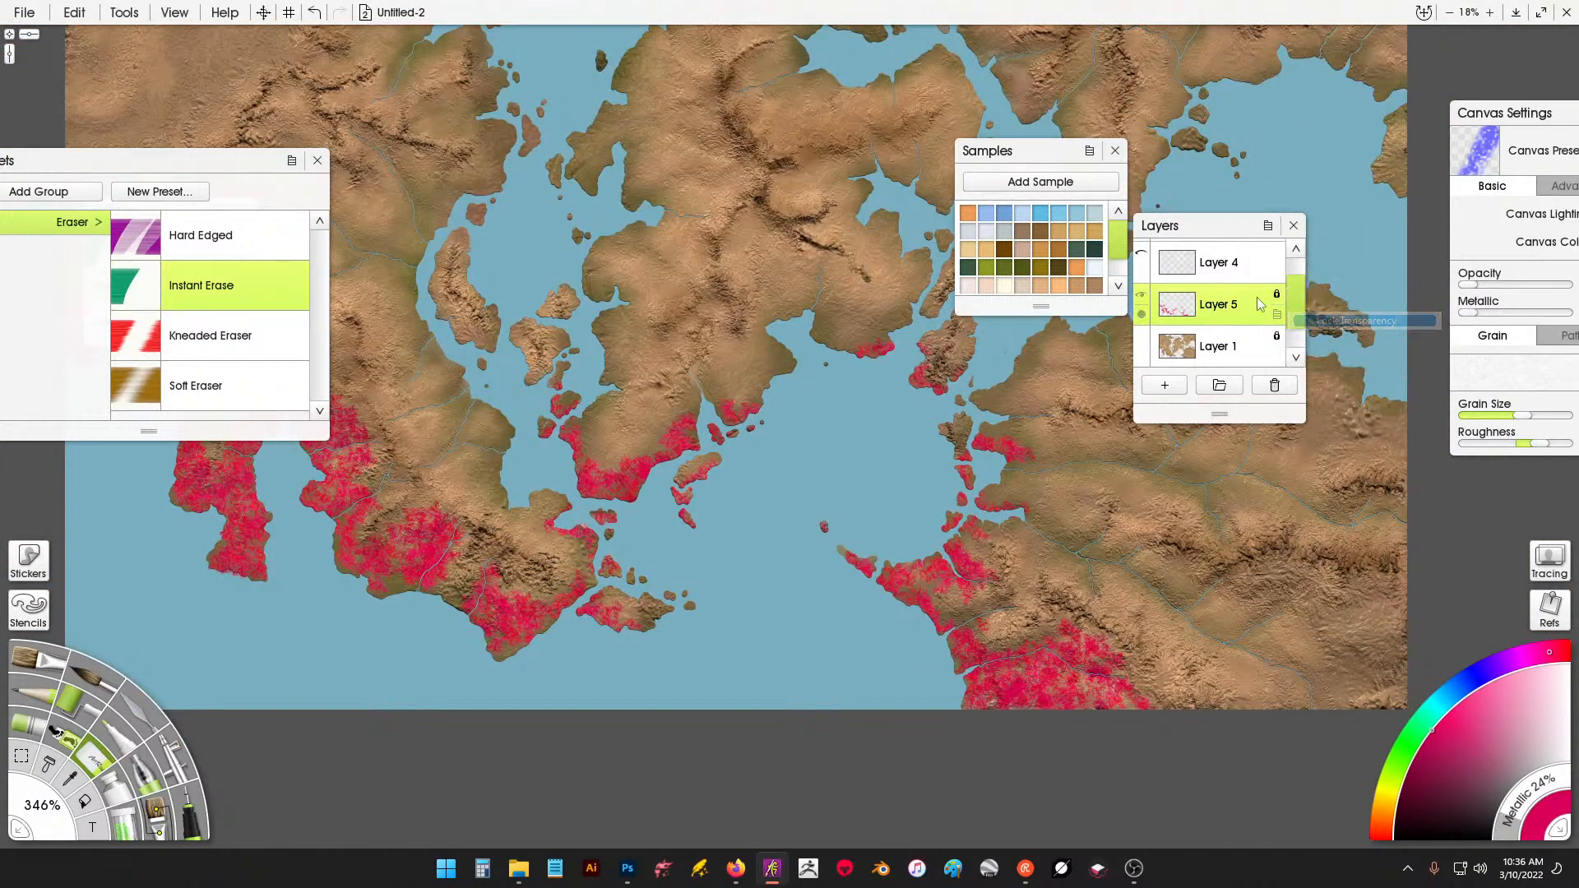
pyautogui.click(1277, 314)
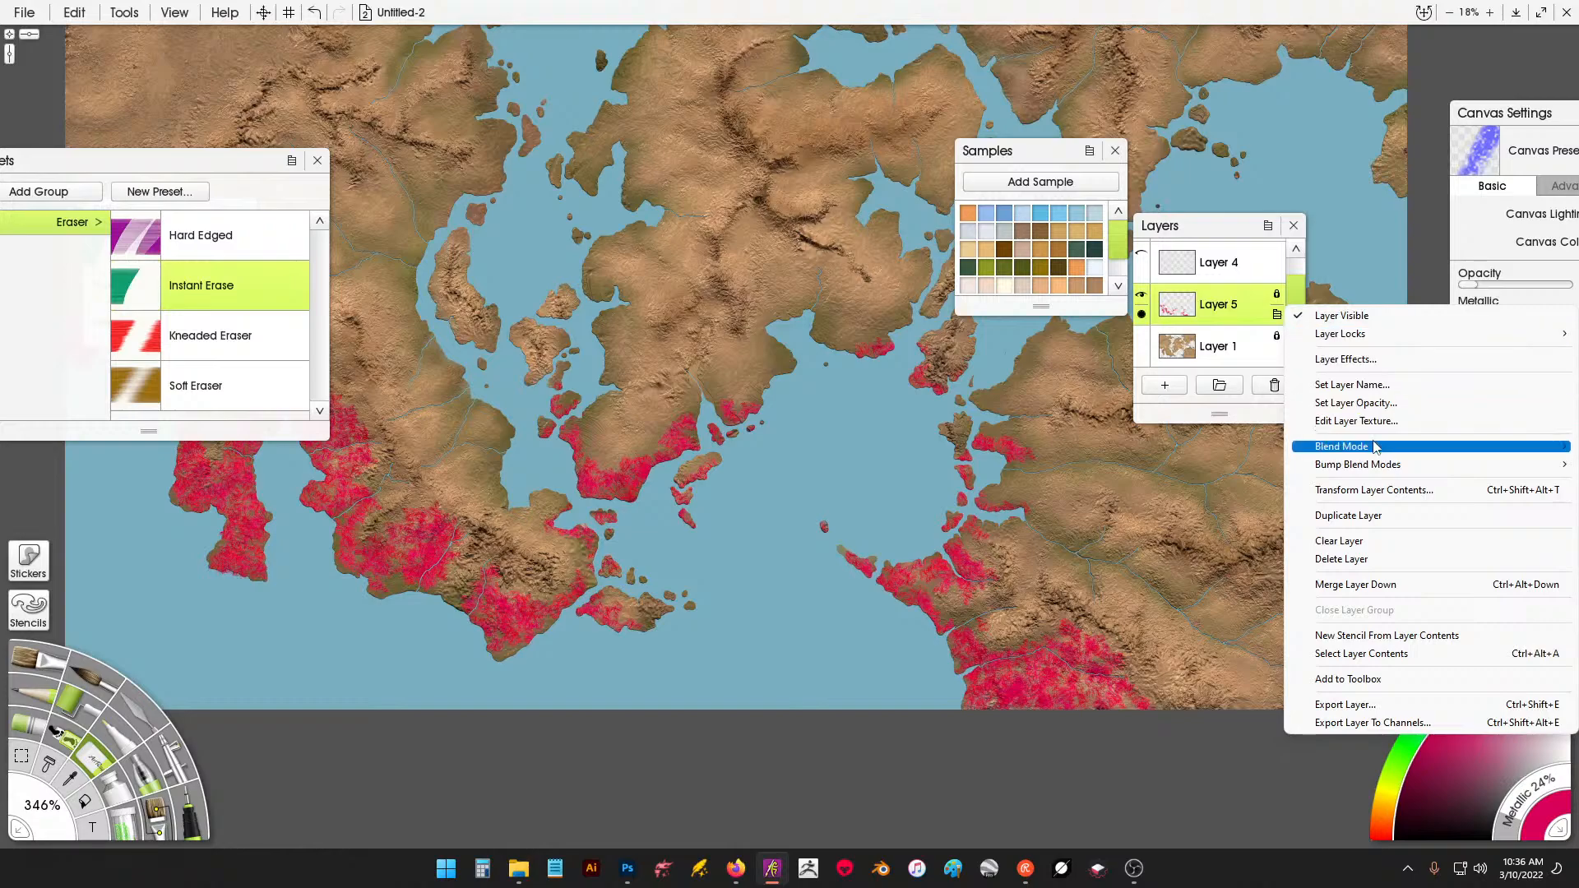
pyautogui.moveTo(1376, 468)
pyautogui.click(1235, 503)
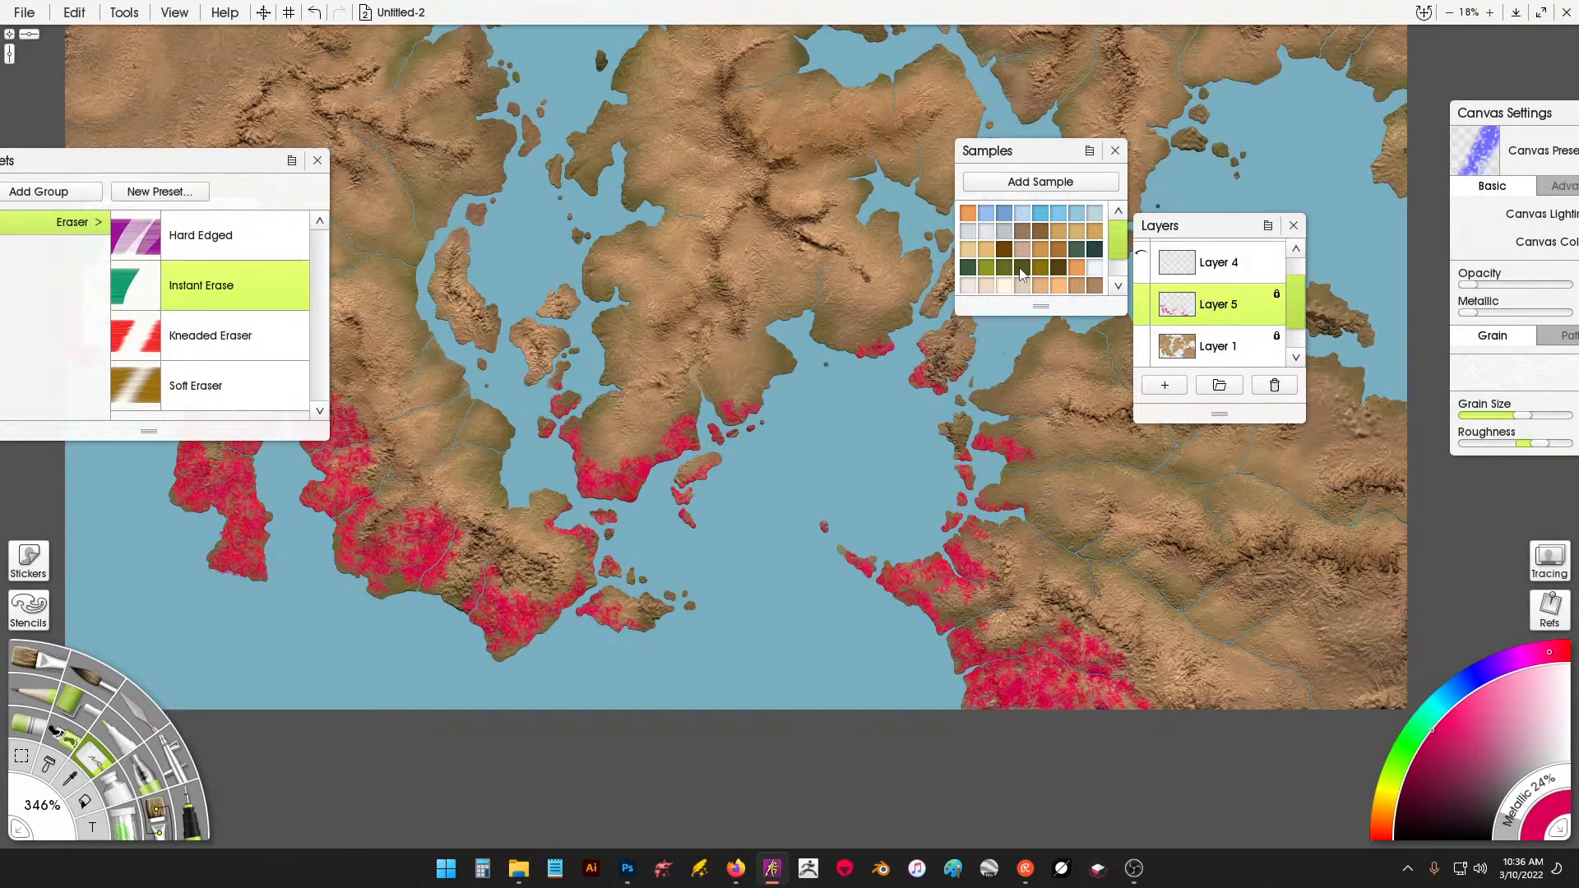
# Recolour the crimson moss along the central continent's southern coast and nearby islands olive green with the Glitter tool.
pyautogui.click(1021, 270)
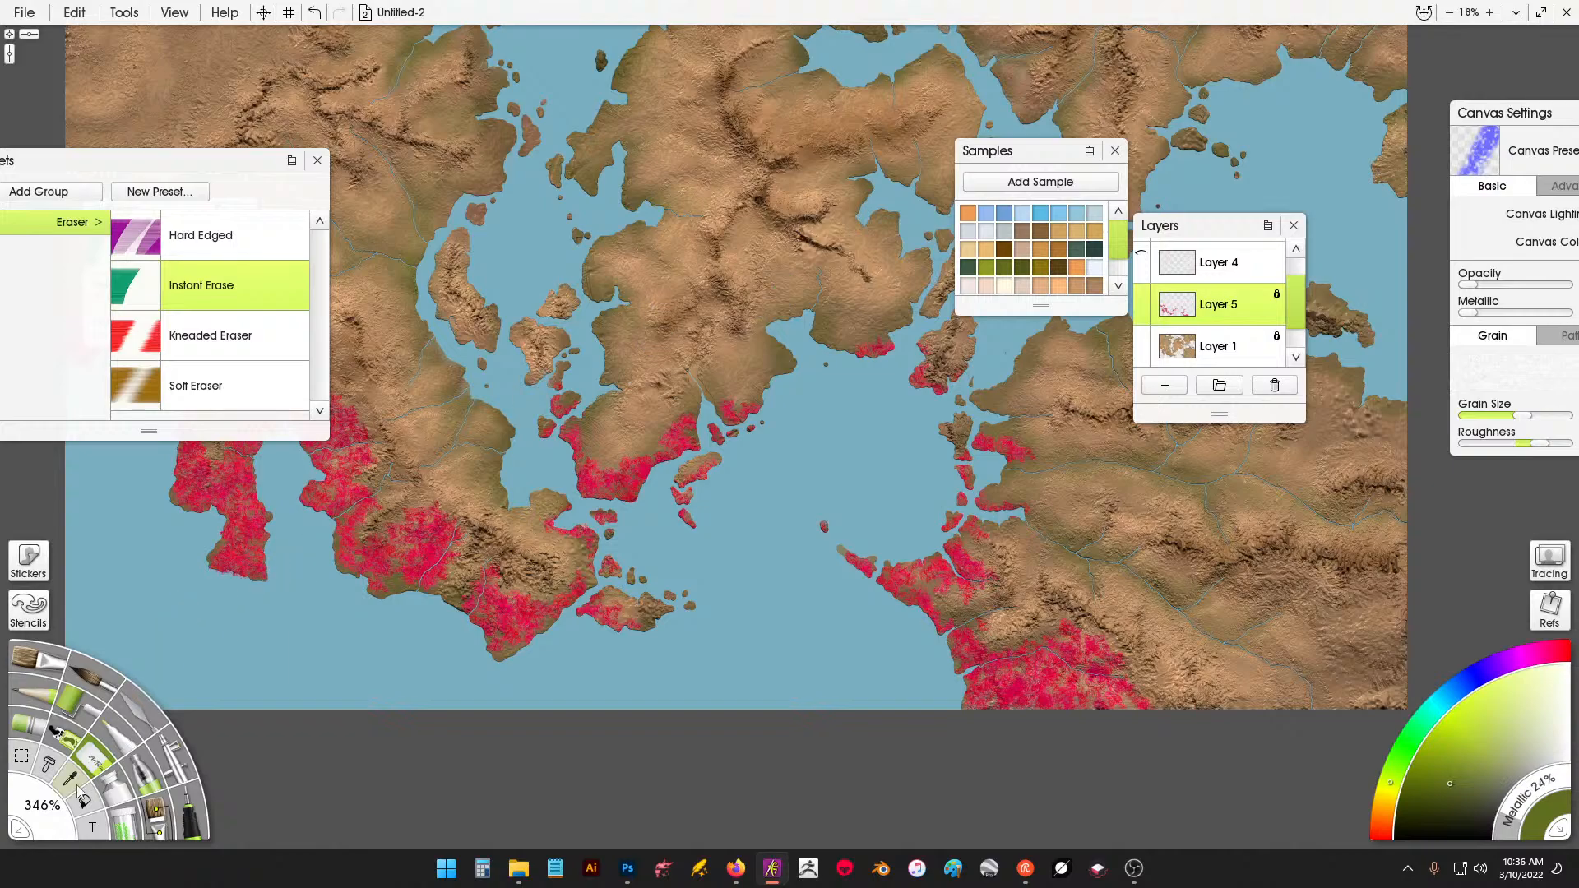
pyautogui.click(120, 815)
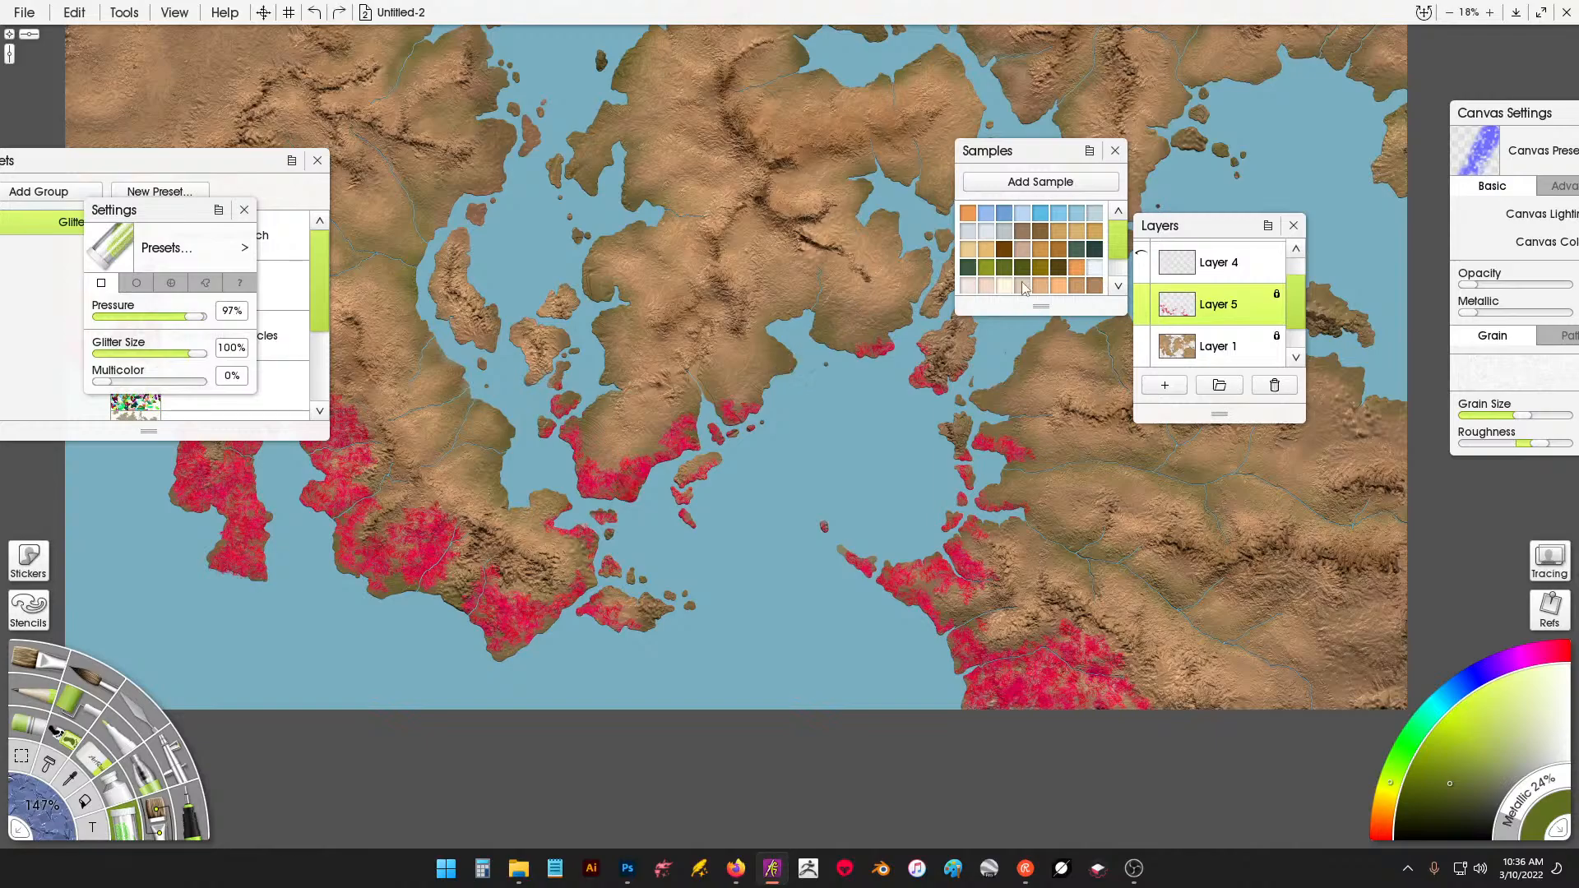
pyautogui.click(988, 269)
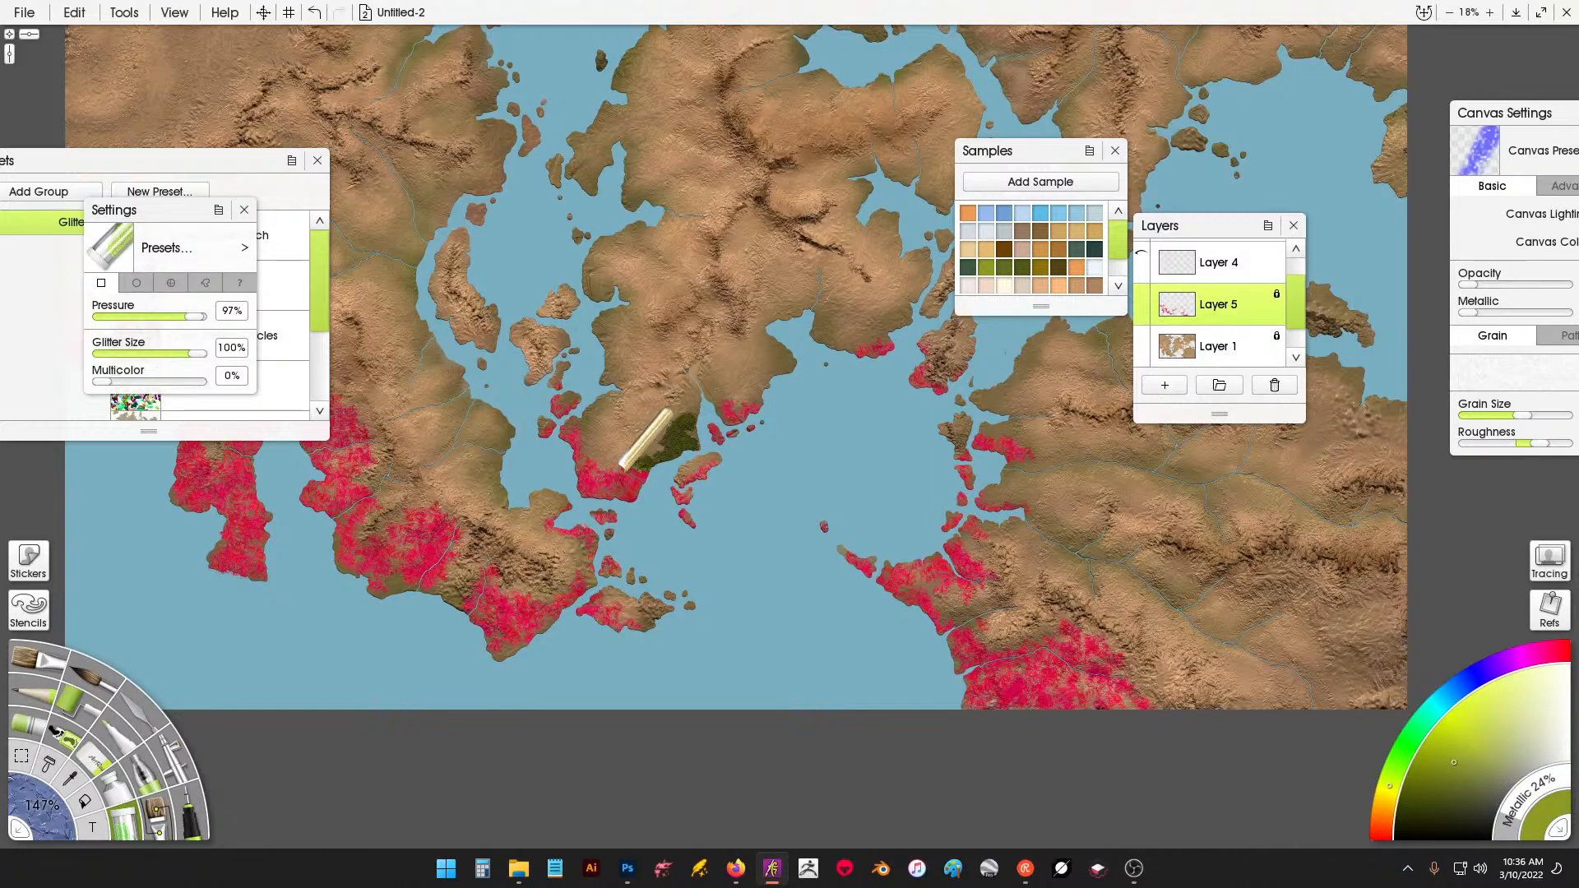
pyautogui.scroll(5, 621, 466)
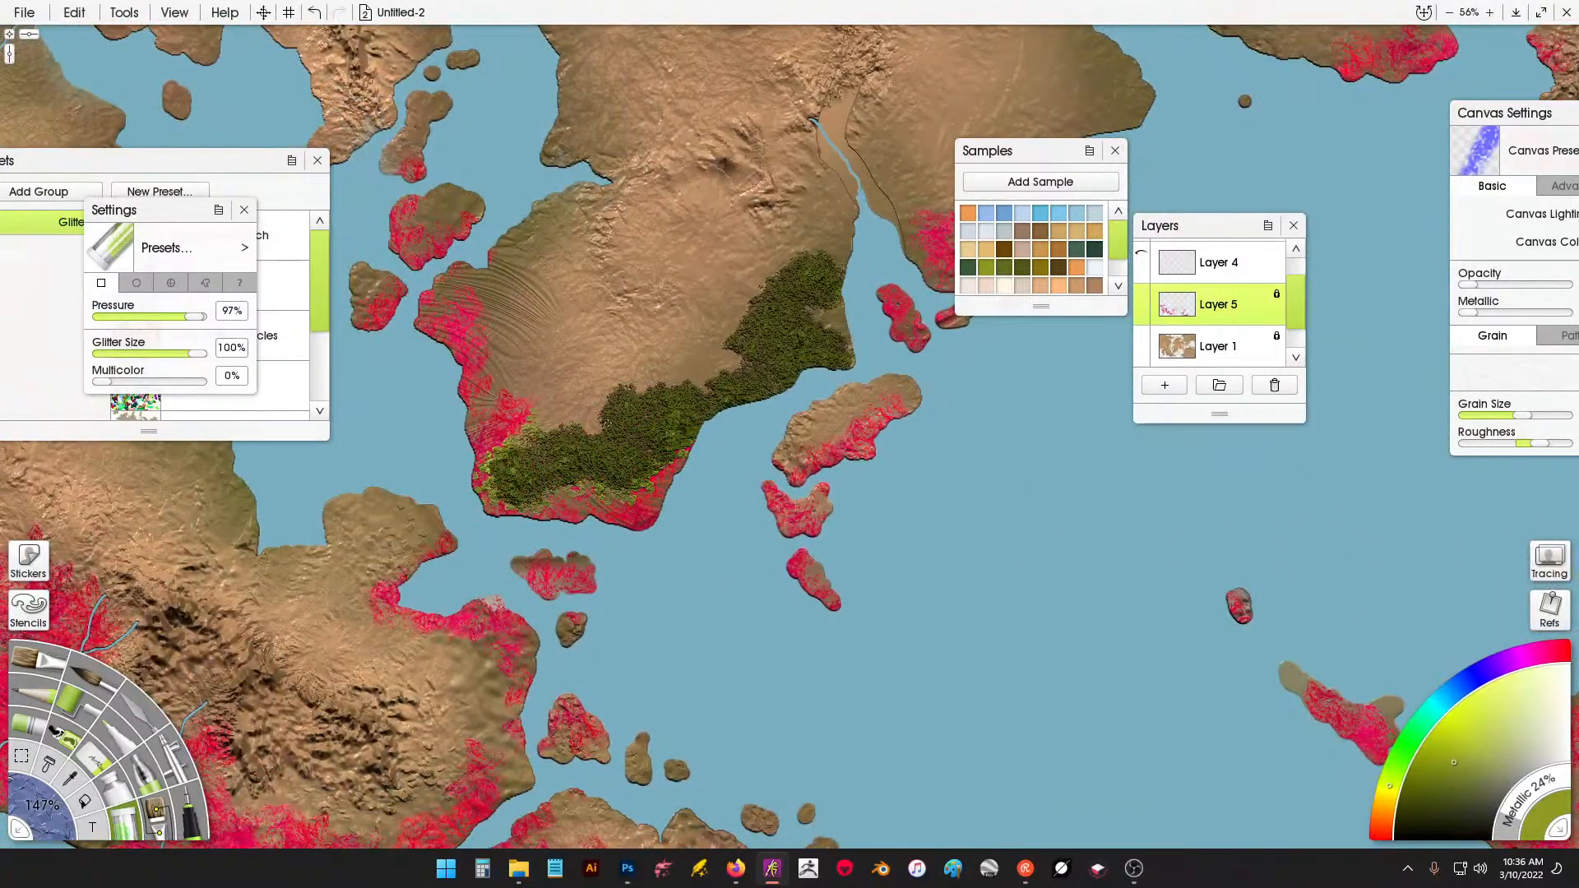
pyautogui.moveTo(609, 424)
pyautogui.mouseDown()
pyautogui.moveTo(629, 505)
pyautogui.moveTo(510, 428)
pyautogui.moveTo(394, 271)
pyautogui.moveTo(412, 160)
pyautogui.mouseUp()
pyautogui.moveTo(904, 290); pyautogui.dragTo(793, 510)
pyautogui.moveTo(937, 359)
pyautogui.mouseDown()
pyautogui.moveTo(938, 238)
pyautogui.moveTo(938, 255)
pyautogui.mouseUp()
pyautogui.moveTo(920, 322); pyautogui.dragTo(227, 631)
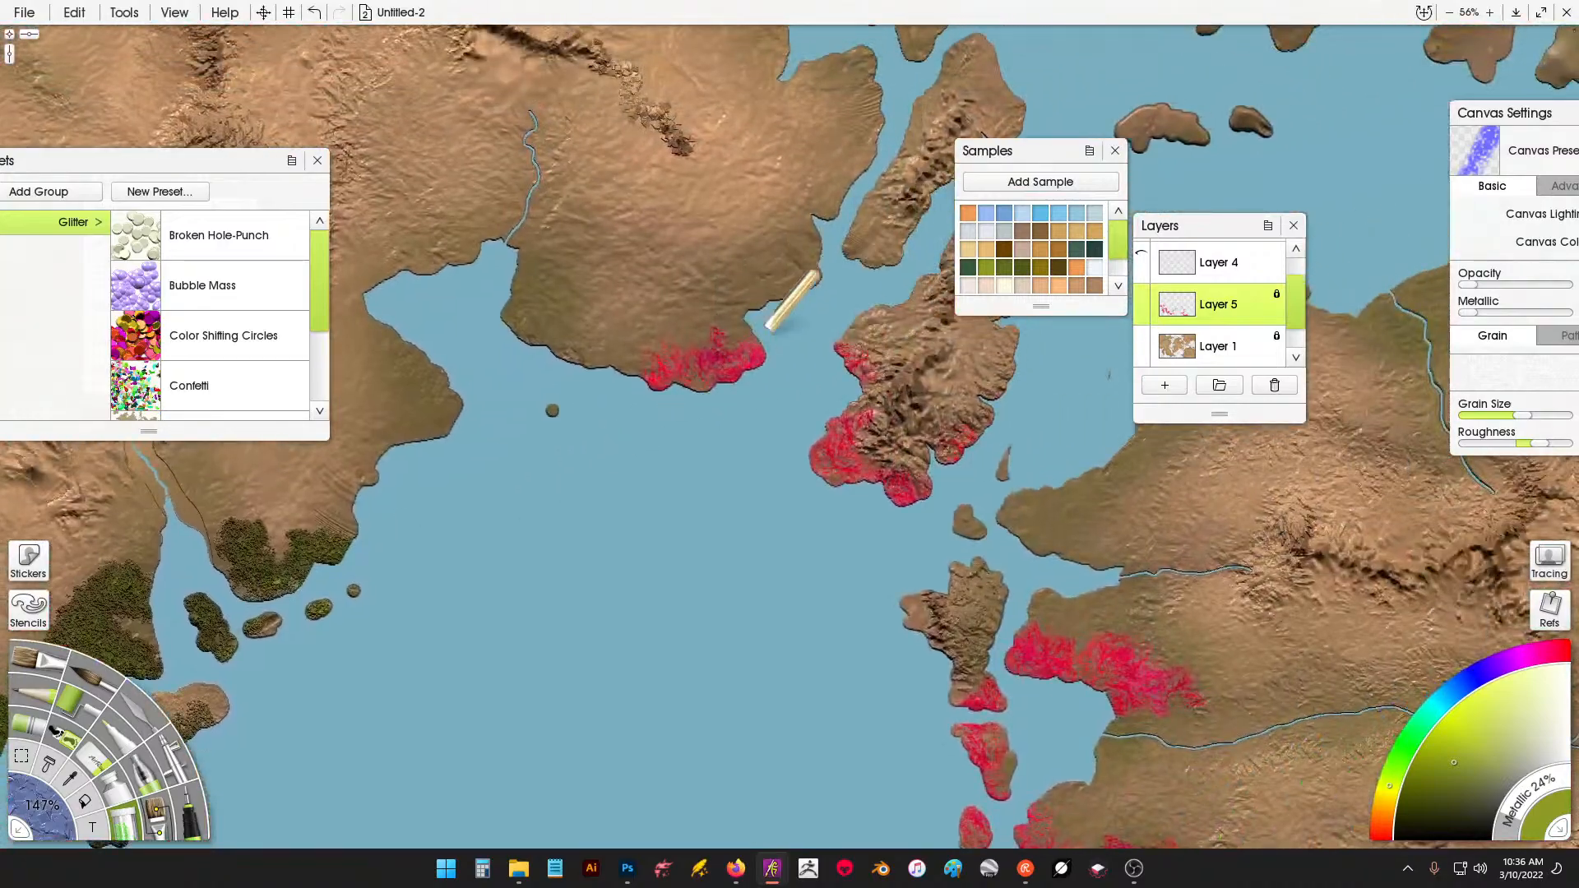
# Recolour the moss olive green on the central continent's southeastern tip and the mountainous island beside it.
pyautogui.moveTo(758, 346); pyautogui.dragTo(838, 336)
pyautogui.moveTo(964, 438); pyautogui.dragTo(872, 475)
pyautogui.scroll(2, 699, 322)
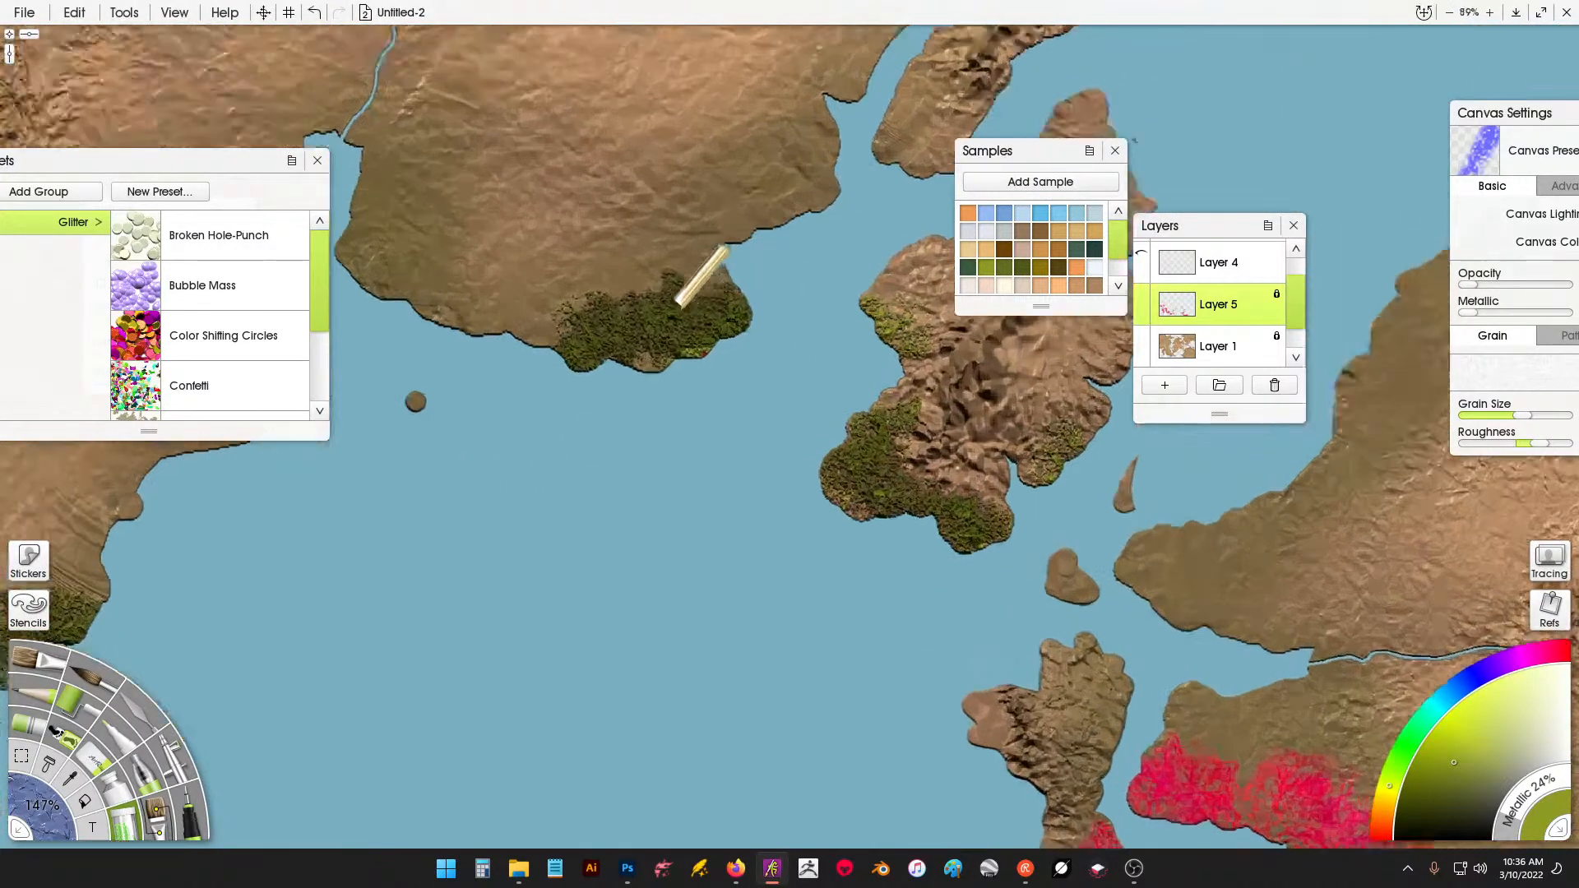
pyautogui.moveTo(728, 284); pyautogui.dragTo(642, 322)
pyautogui.scroll(-3, 831, 378)
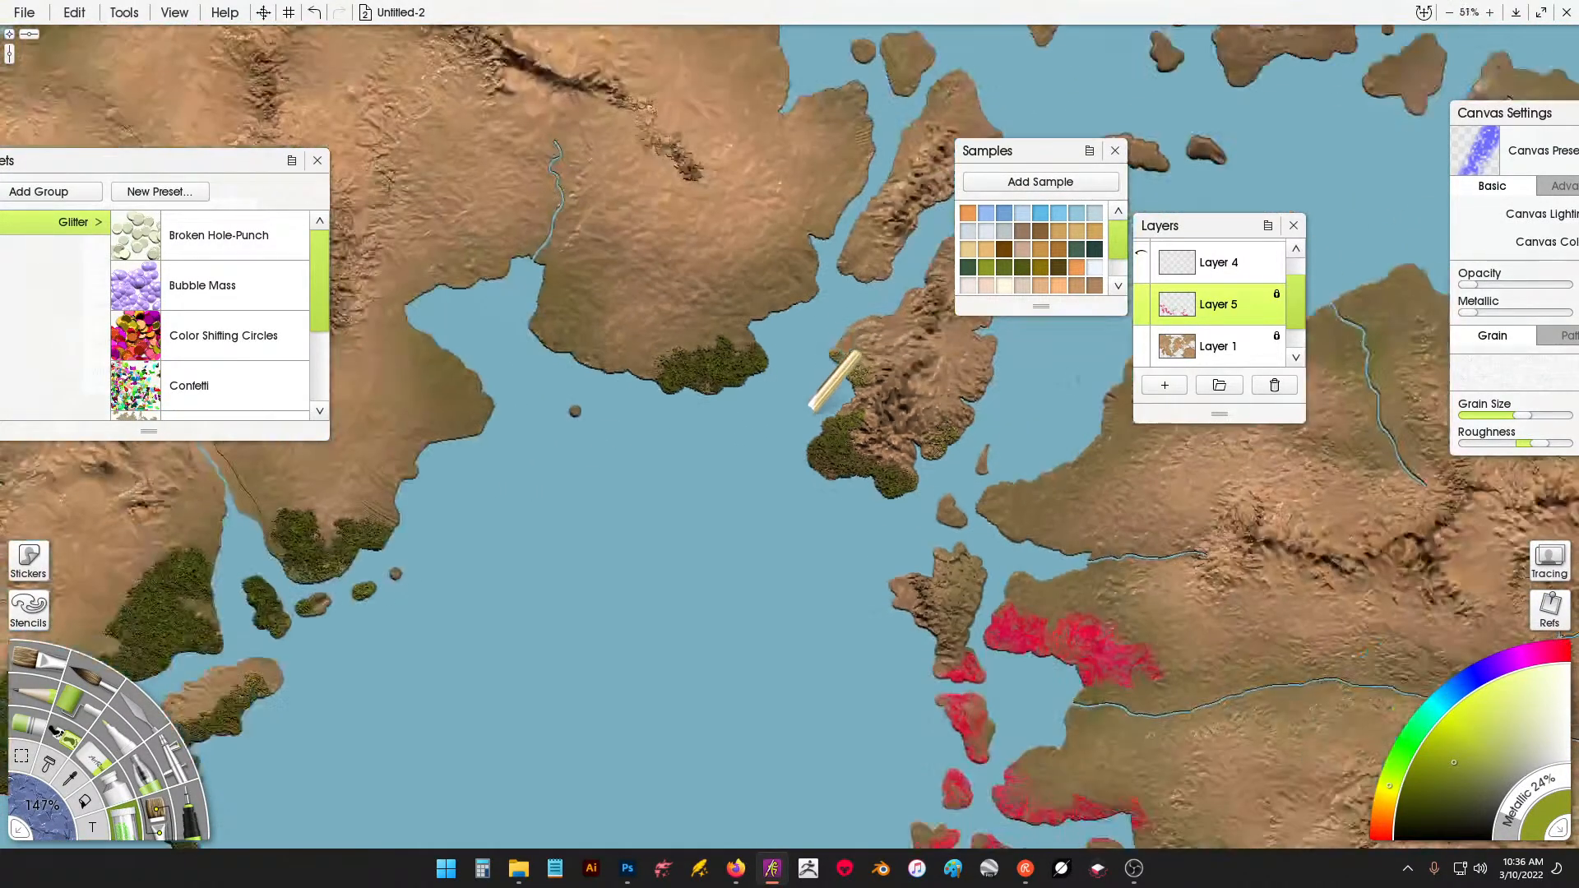
# Recolour the moss olive green along the southeastern continent's western coast, its offshore islands and its southern lowlands.
pyautogui.moveTo(958, 403)
pyautogui.mouseDown()
pyautogui.moveTo(1086, 444)
pyautogui.moveTo(918, 455)
pyautogui.mouseUp()
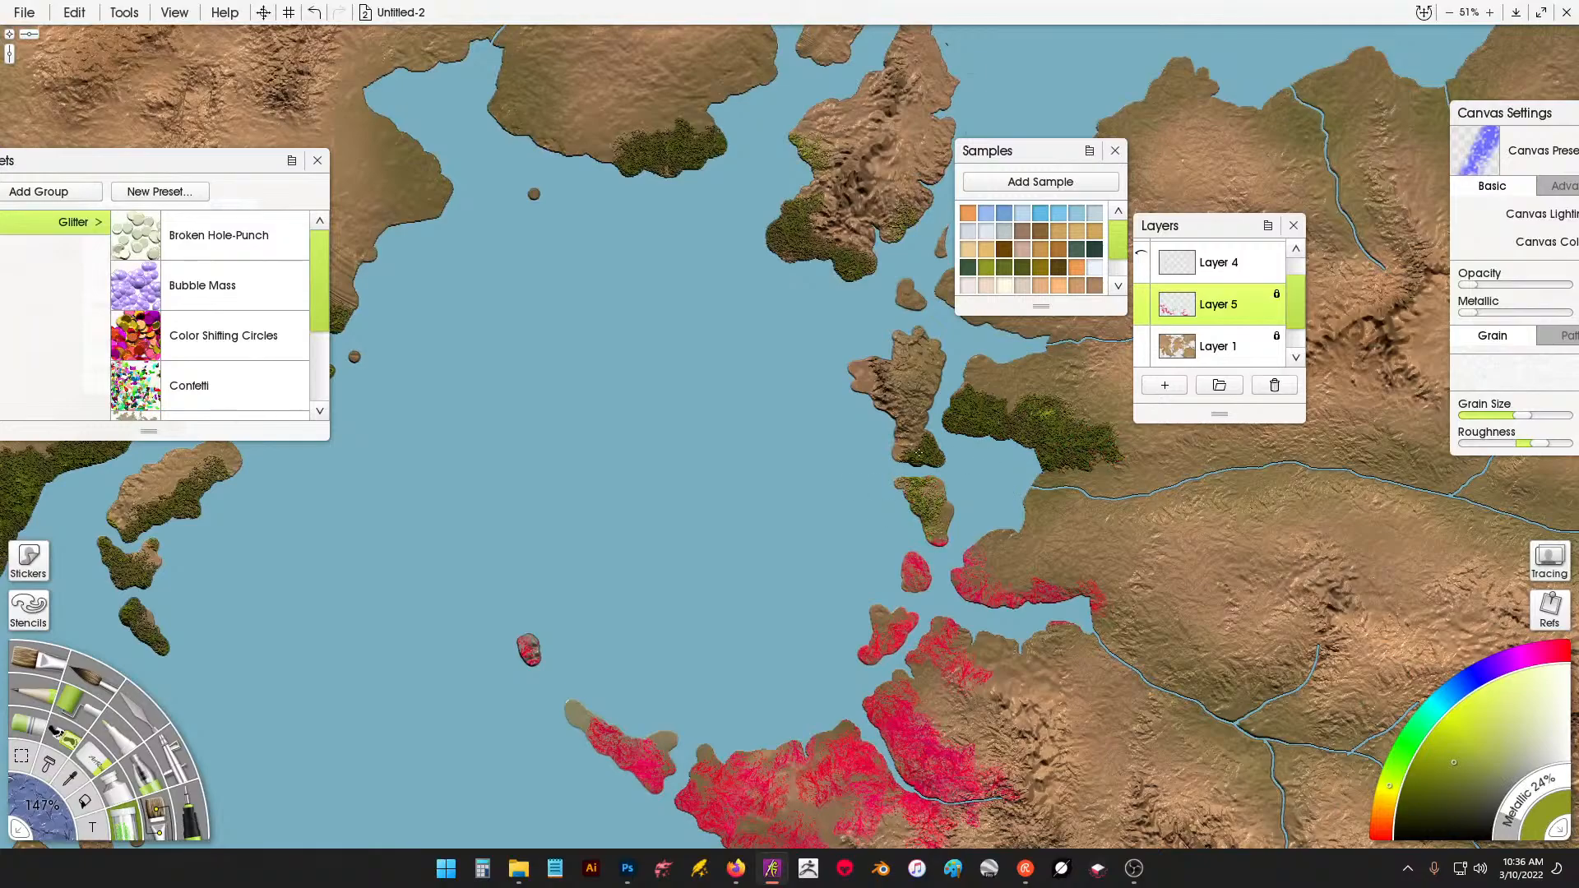
pyautogui.moveTo(935, 586); pyautogui.dragTo(937, 650)
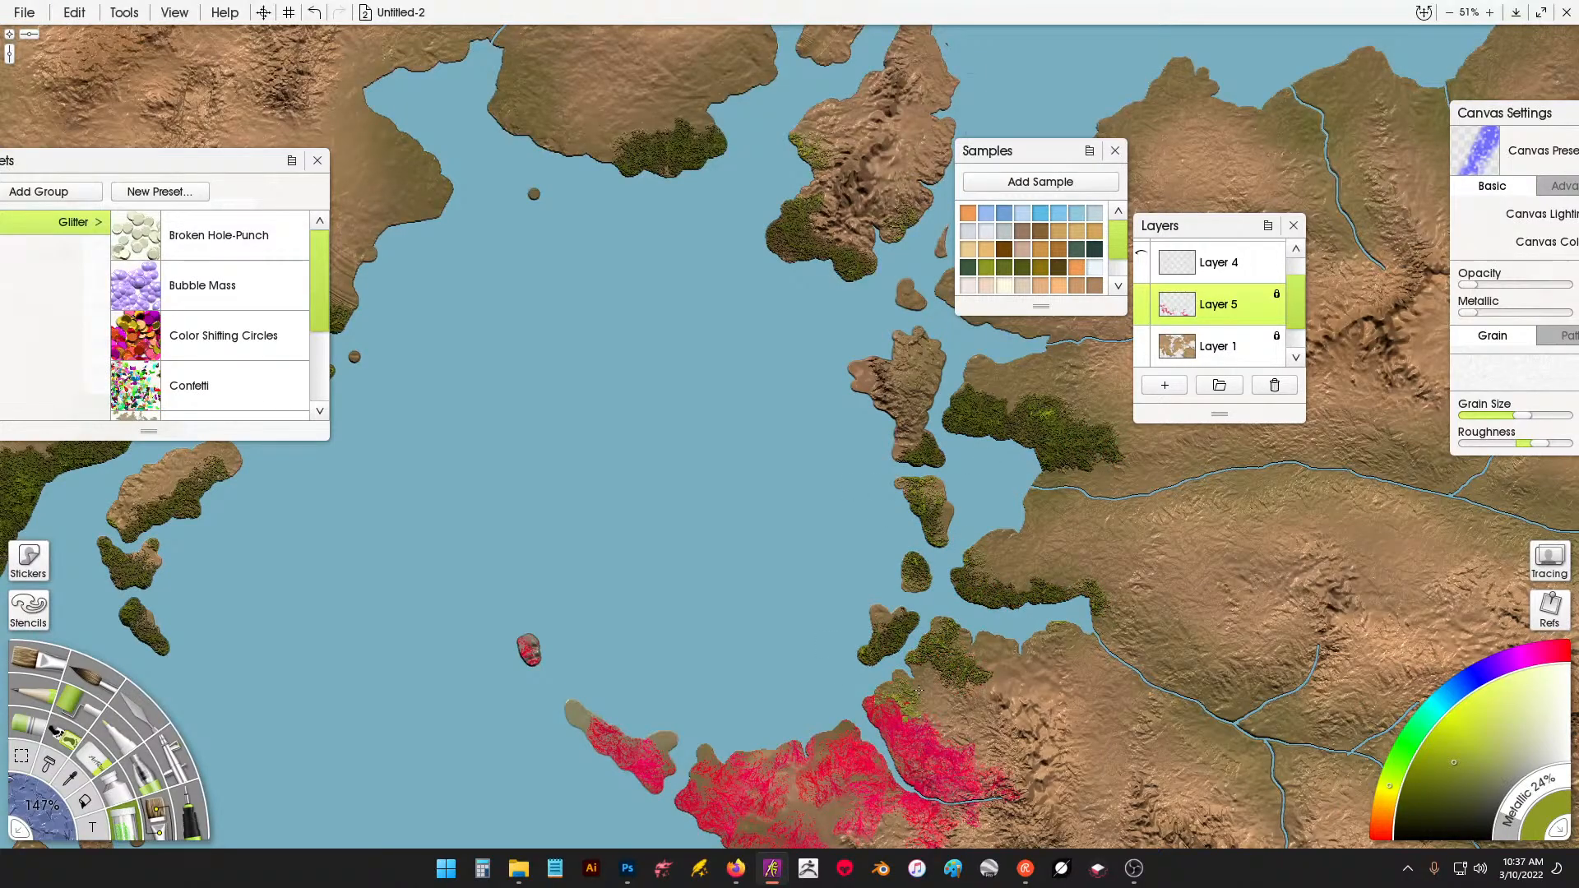
pyautogui.scroll(-3, 853, 462)
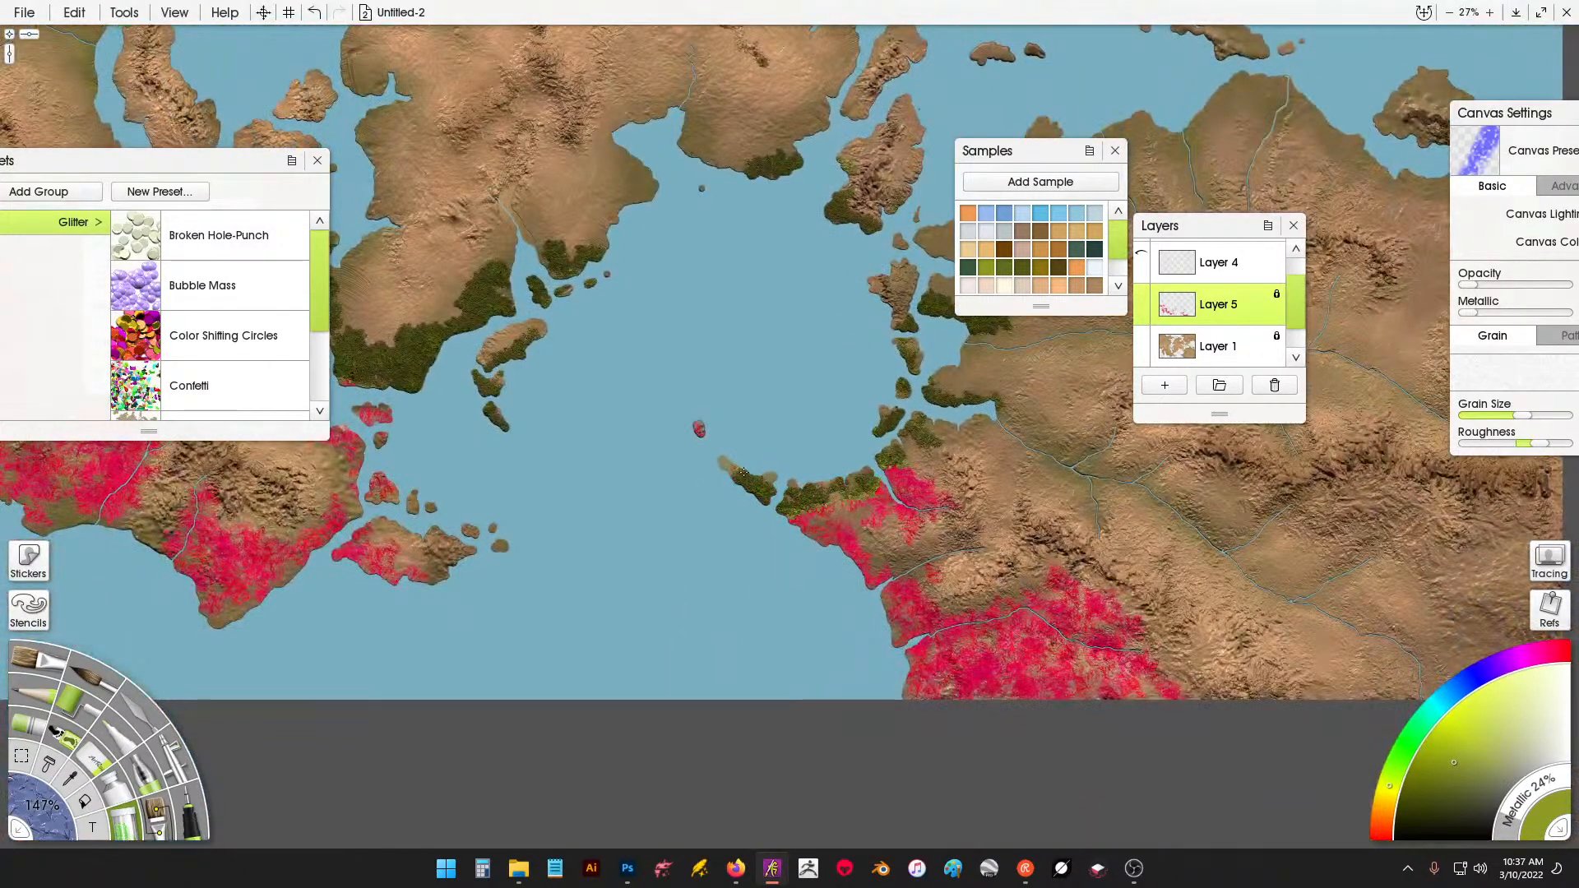
pyautogui.moveTo(859, 490); pyautogui.dragTo(885, 527)
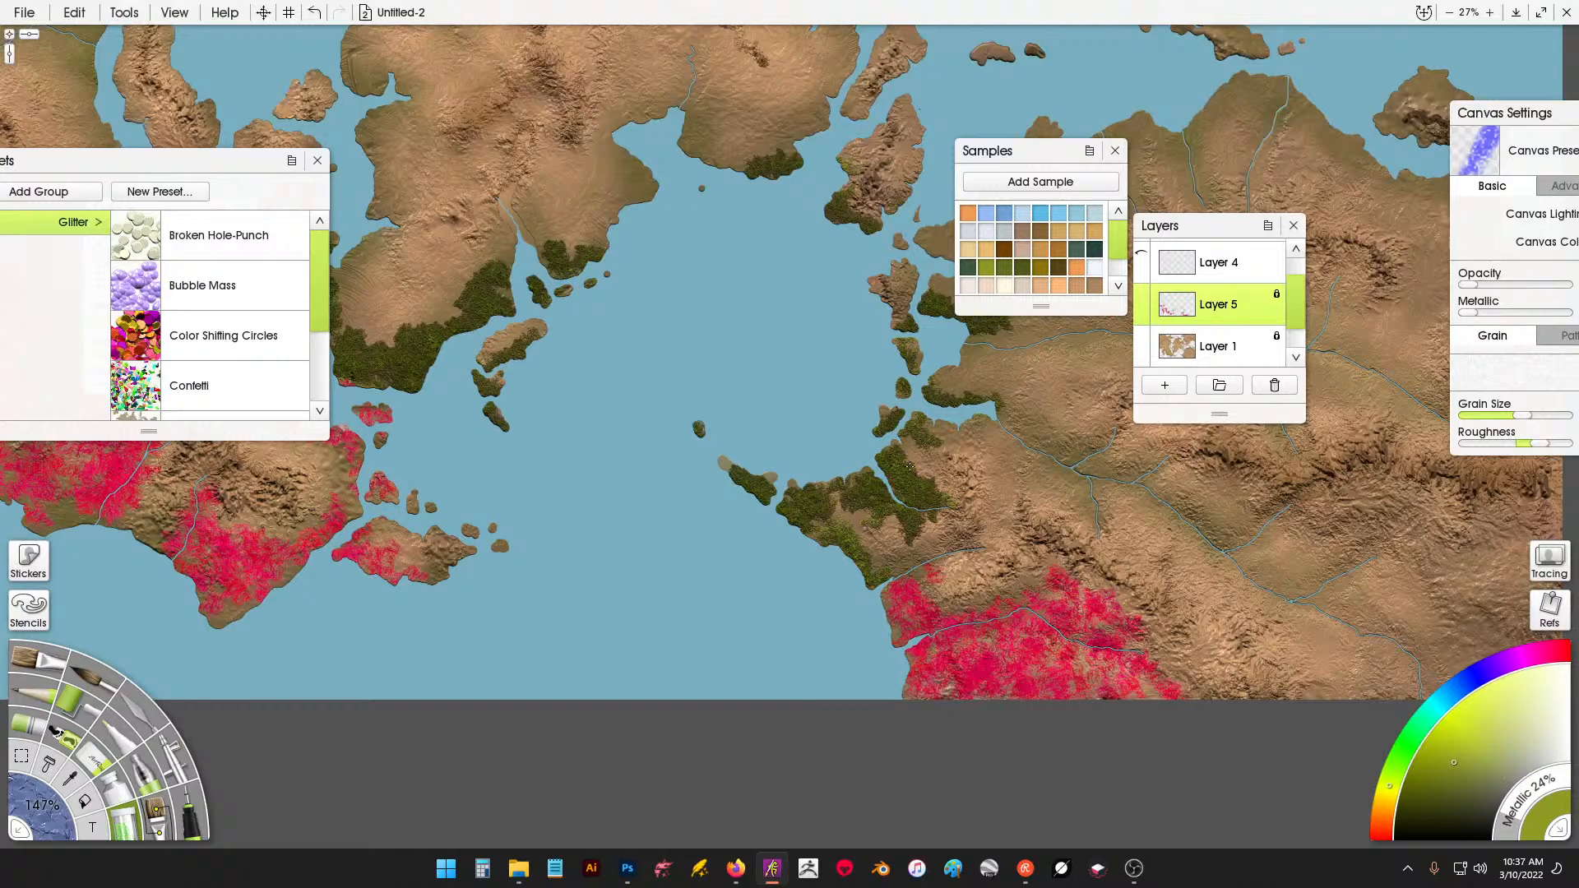
pyautogui.moveTo(945, 588)
pyautogui.mouseDown()
pyautogui.moveTo(972, 633)
pyautogui.moveTo(896, 657)
pyautogui.moveTo(908, 665)
pyautogui.moveTo(805, 621)
pyautogui.moveTo(851, 585)
pyautogui.moveTo(825, 627)
pyautogui.moveTo(826, 716)
pyautogui.moveTo(1125, 686)
pyautogui.moveTo(1226, 695)
pyautogui.moveTo(1004, 664)
pyautogui.mouseUp()
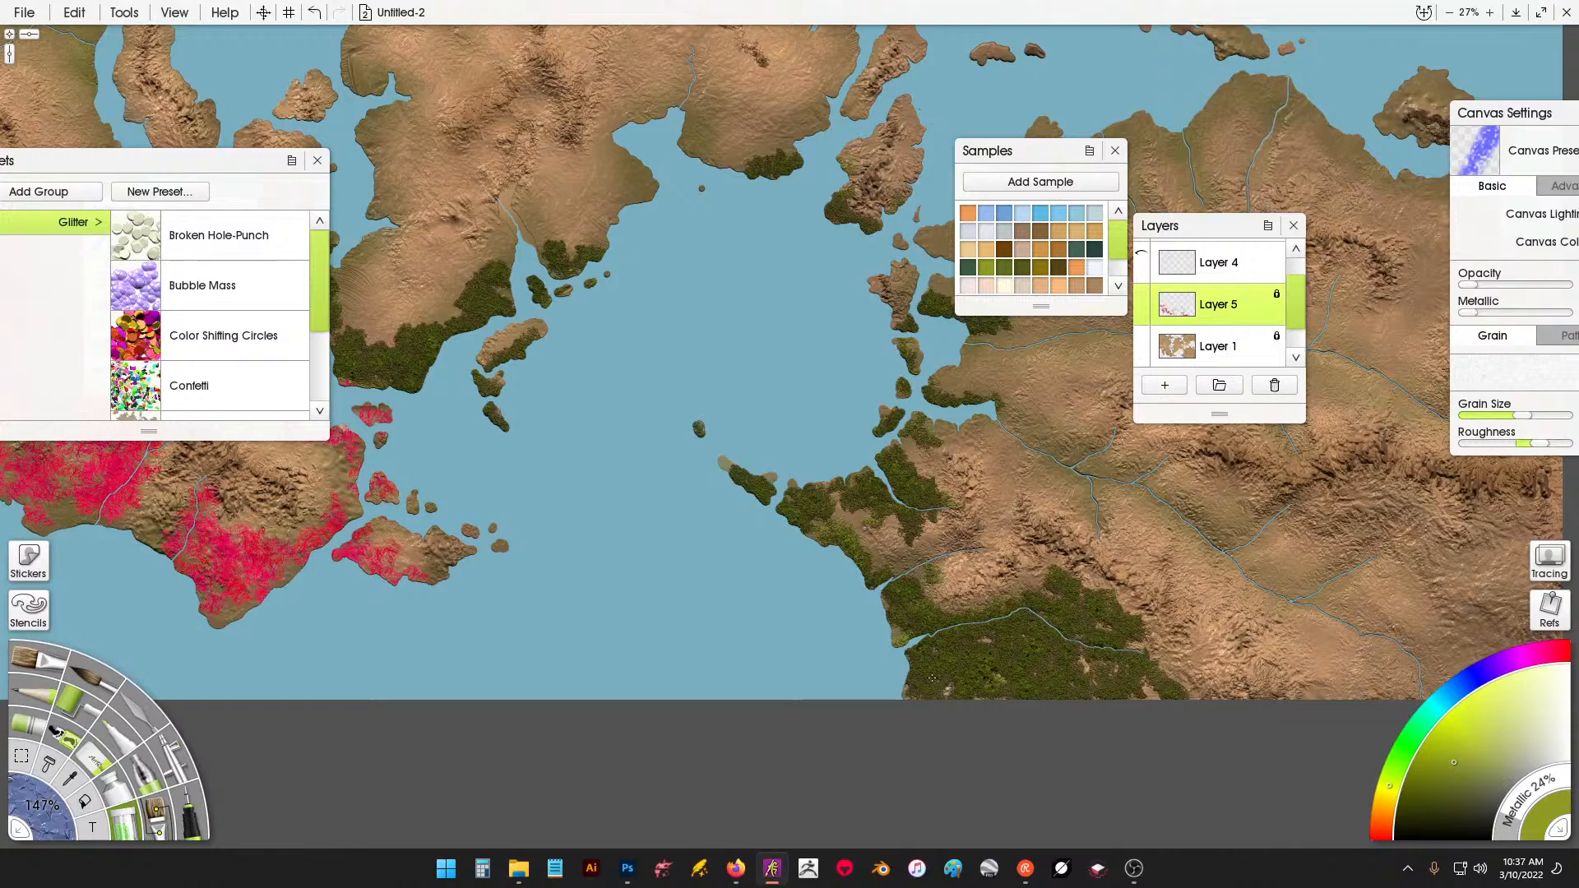
# Recolour the moss olive green across the western continent's southern coast, hooked peninsula and southwestern bay.
pyautogui.moveTo(769, 567)
pyautogui.mouseDown()
pyautogui.moveTo(691, 554)
pyautogui.moveTo(673, 594)
pyautogui.moveTo(607, 597)
pyautogui.moveTo(583, 509)
pyautogui.moveTo(604, 544)
pyautogui.moveTo(651, 559)
pyautogui.moveTo(590, 594)
pyautogui.moveTo(631, 586)
pyautogui.moveTo(592, 627)
pyautogui.mouseUp()
pyautogui.moveTo(815, 611)
pyautogui.mouseDown()
pyautogui.moveTo(742, 588)
pyautogui.moveTo(718, 509)
pyautogui.moveTo(803, 415)
pyautogui.mouseUp()
pyautogui.moveTo(686, 433); pyautogui.dragTo(675, 444)
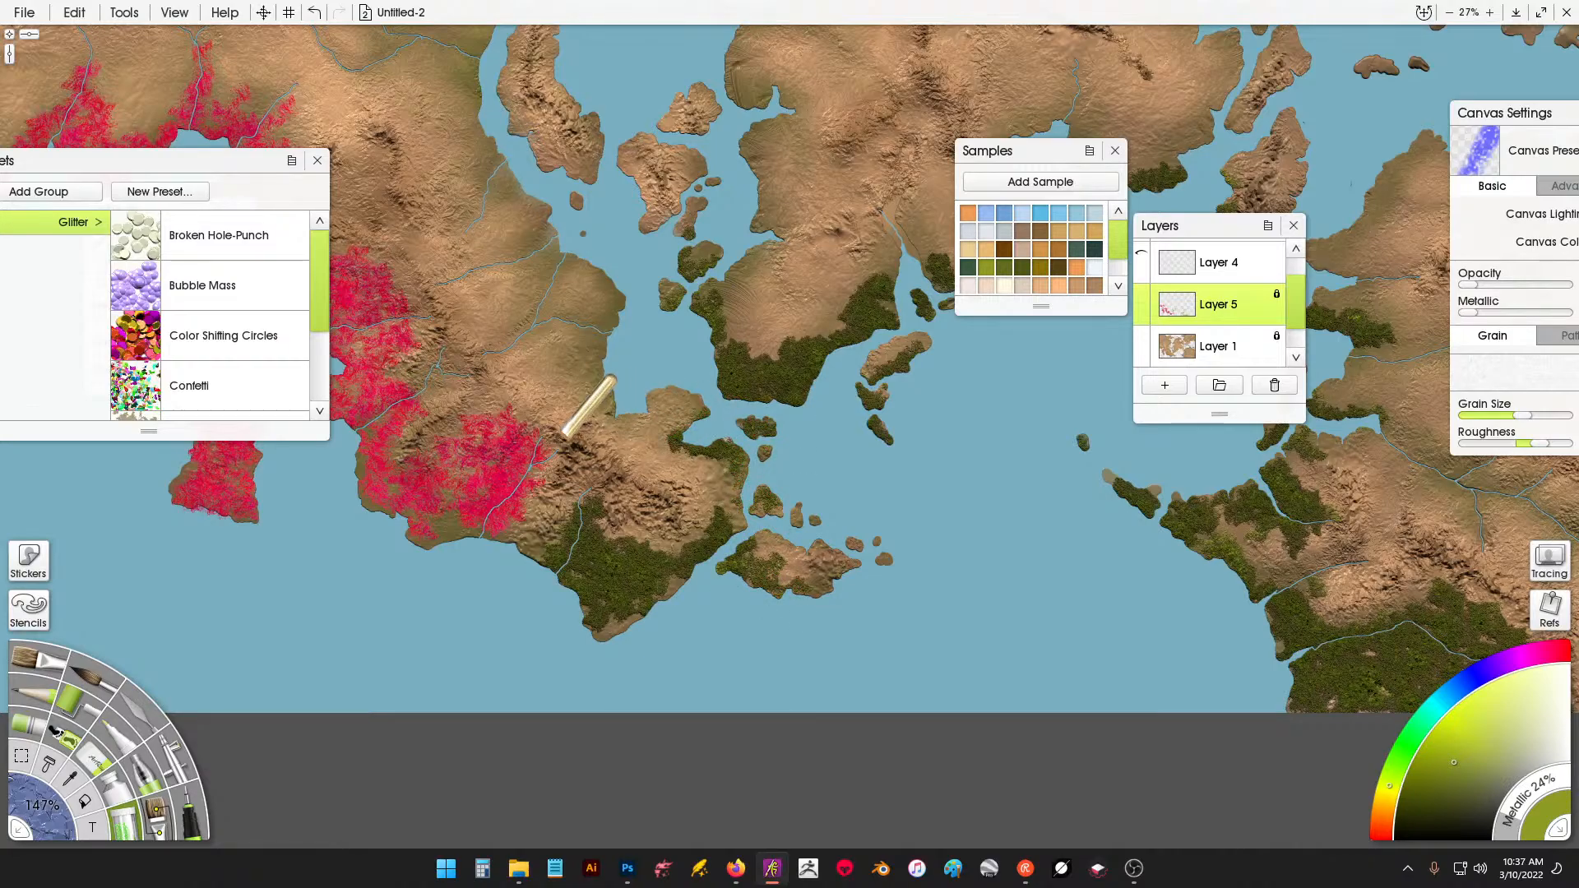
pyautogui.moveTo(569, 430); pyautogui.dragTo(718, 444)
pyautogui.moveTo(685, 457)
pyautogui.mouseDown()
pyautogui.moveTo(596, 487)
pyautogui.moveTo(633, 531)
pyautogui.moveTo(569, 501)
pyautogui.moveTo(650, 440)
pyautogui.moveTo(527, 469)
pyautogui.moveTo(494, 423)
pyautogui.moveTo(527, 321)
pyautogui.moveTo(386, 284)
pyautogui.moveTo(507, 326)
pyautogui.moveTo(529, 530)
pyautogui.mouseUp()
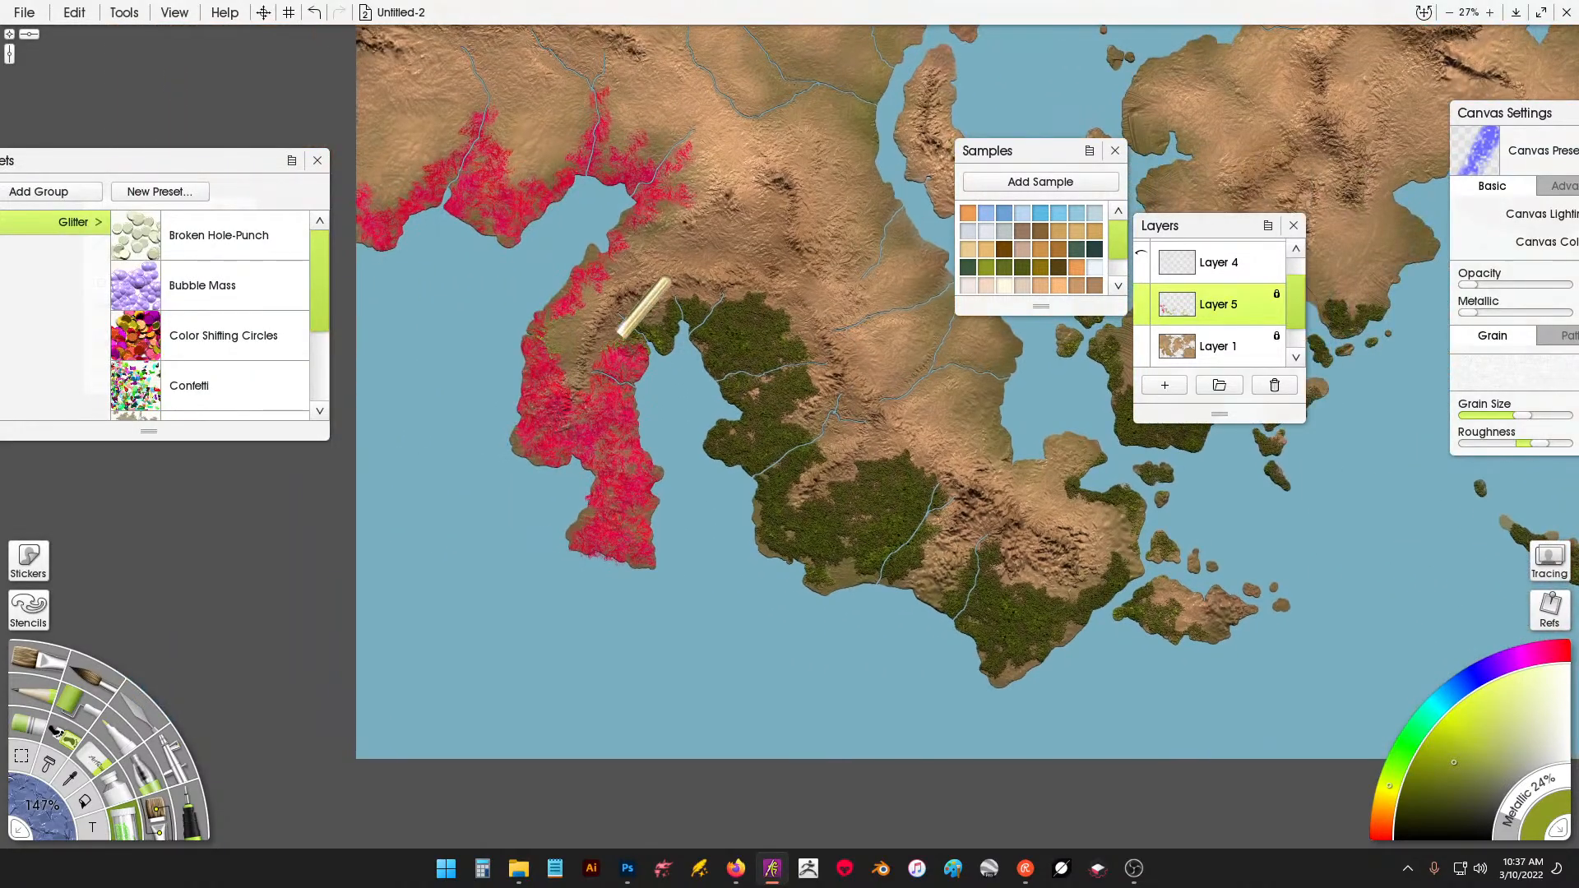
pyautogui.moveTo(634, 321)
pyautogui.mouseDown()
pyautogui.moveTo(608, 370)
pyautogui.moveTo(682, 401)
pyautogui.moveTo(621, 493)
pyautogui.moveTo(609, 547)
pyautogui.moveTo(638, 567)
pyautogui.mouseUp()
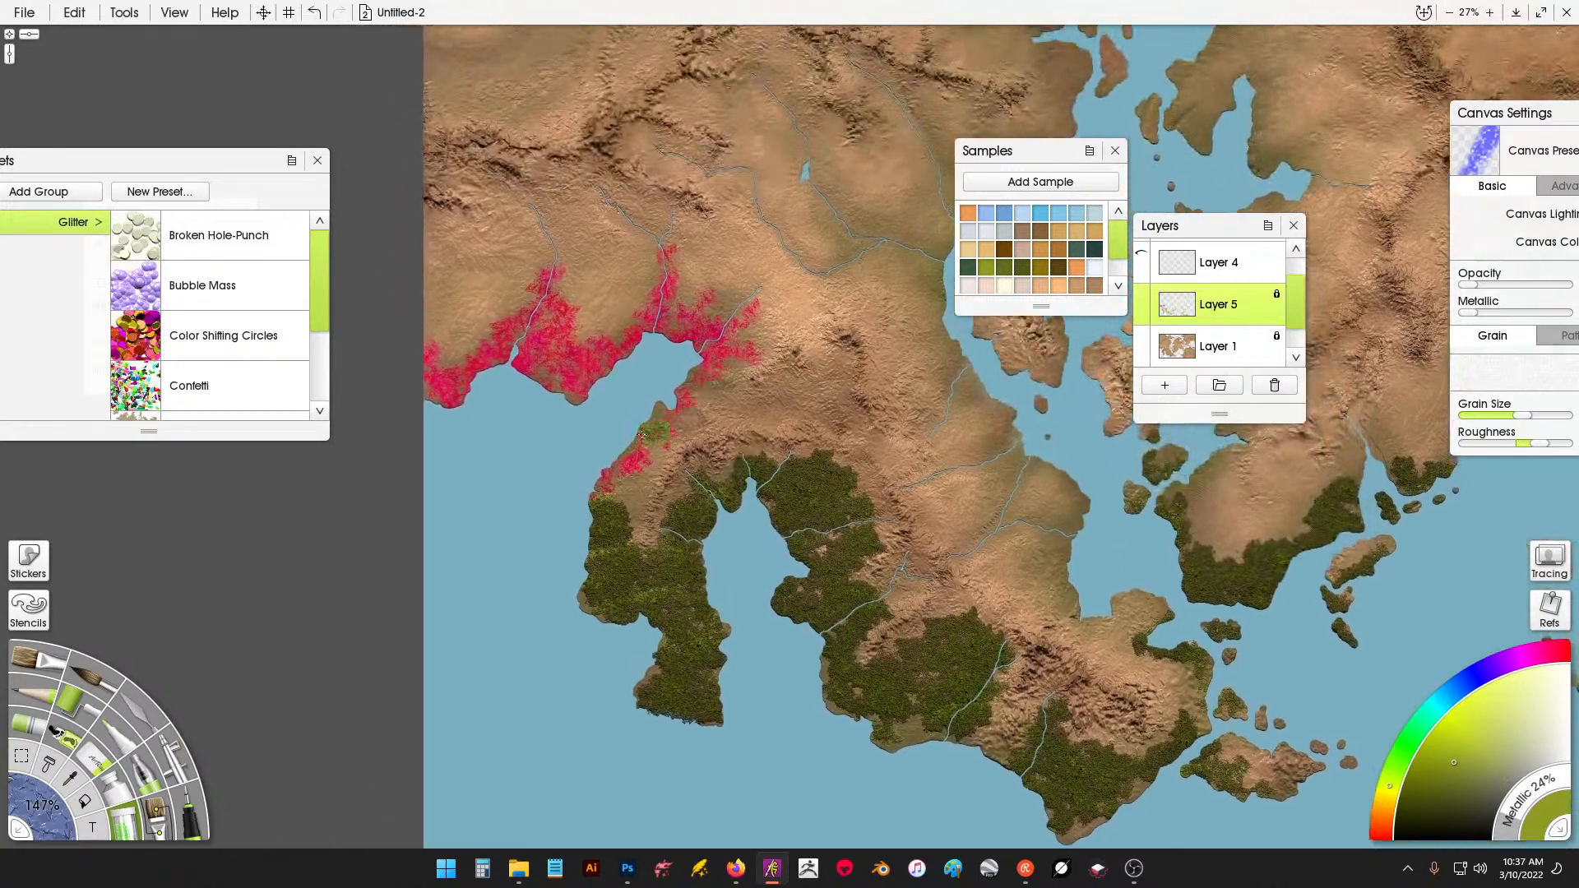
pyautogui.moveTo(613, 473)
pyautogui.mouseDown()
pyautogui.moveTo(679, 429)
pyautogui.moveTo(612, 498)
pyautogui.moveTo(741, 354)
pyautogui.moveTo(699, 321)
pyautogui.moveTo(711, 273)
pyautogui.moveTo(666, 268)
pyautogui.moveTo(576, 362)
pyautogui.moveTo(593, 386)
pyautogui.moveTo(522, 343)
pyautogui.moveTo(547, 284)
pyautogui.moveTo(440, 370)
pyautogui.moveTo(448, 394)
pyautogui.moveTo(447, 328)
pyautogui.mouseUp()
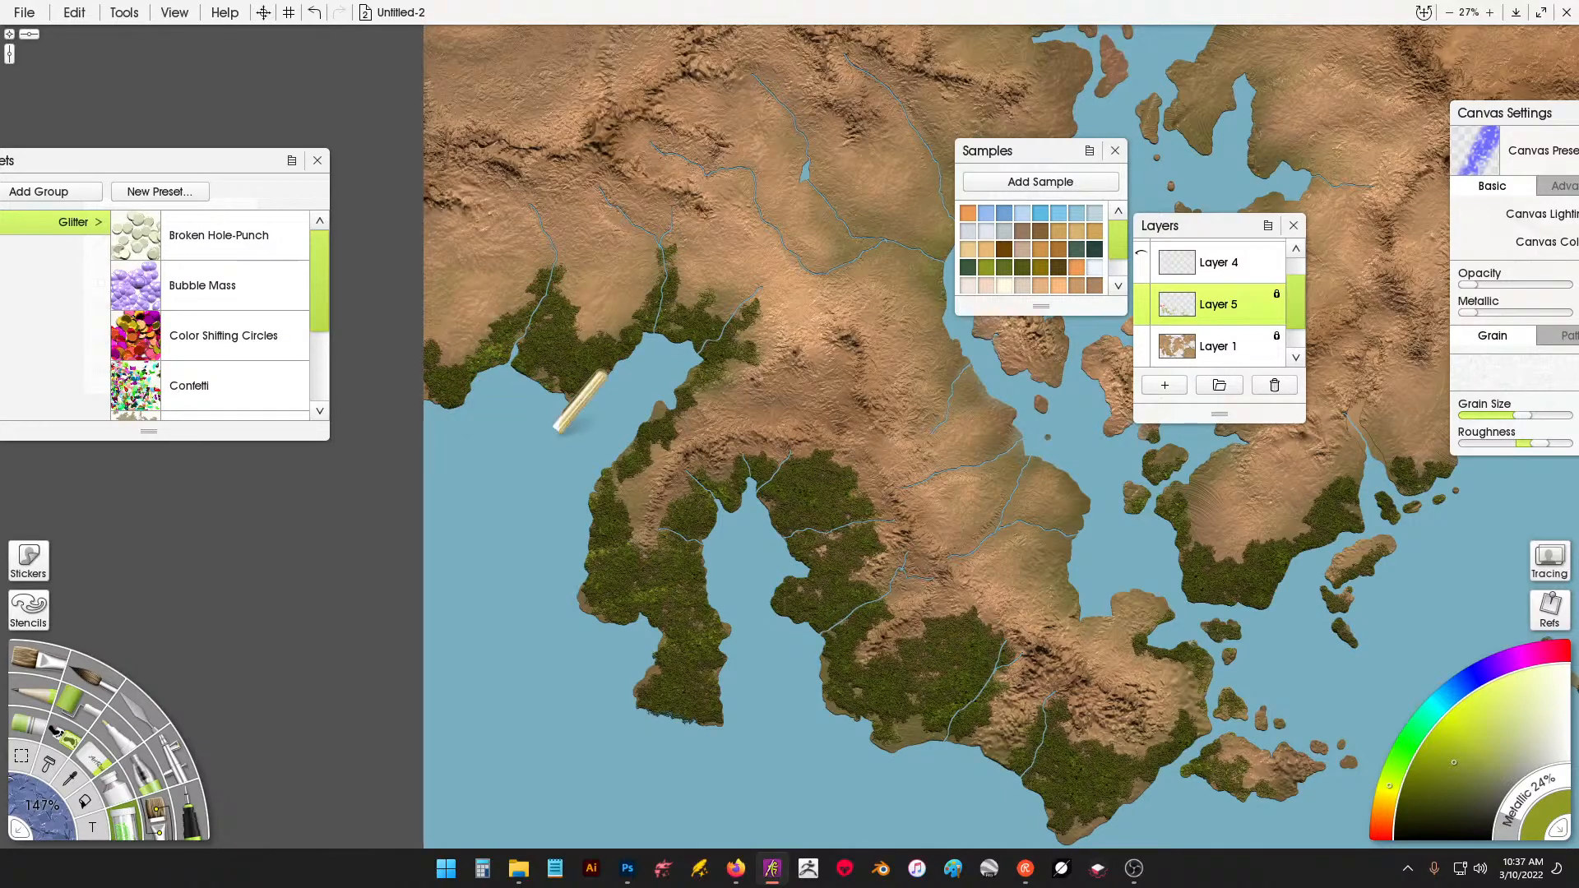
# Add a new layer directly above the blue sea layer, Layer 2, and choose the very pale blue colour sample.
pyautogui.scroll(-5, 582, 380)
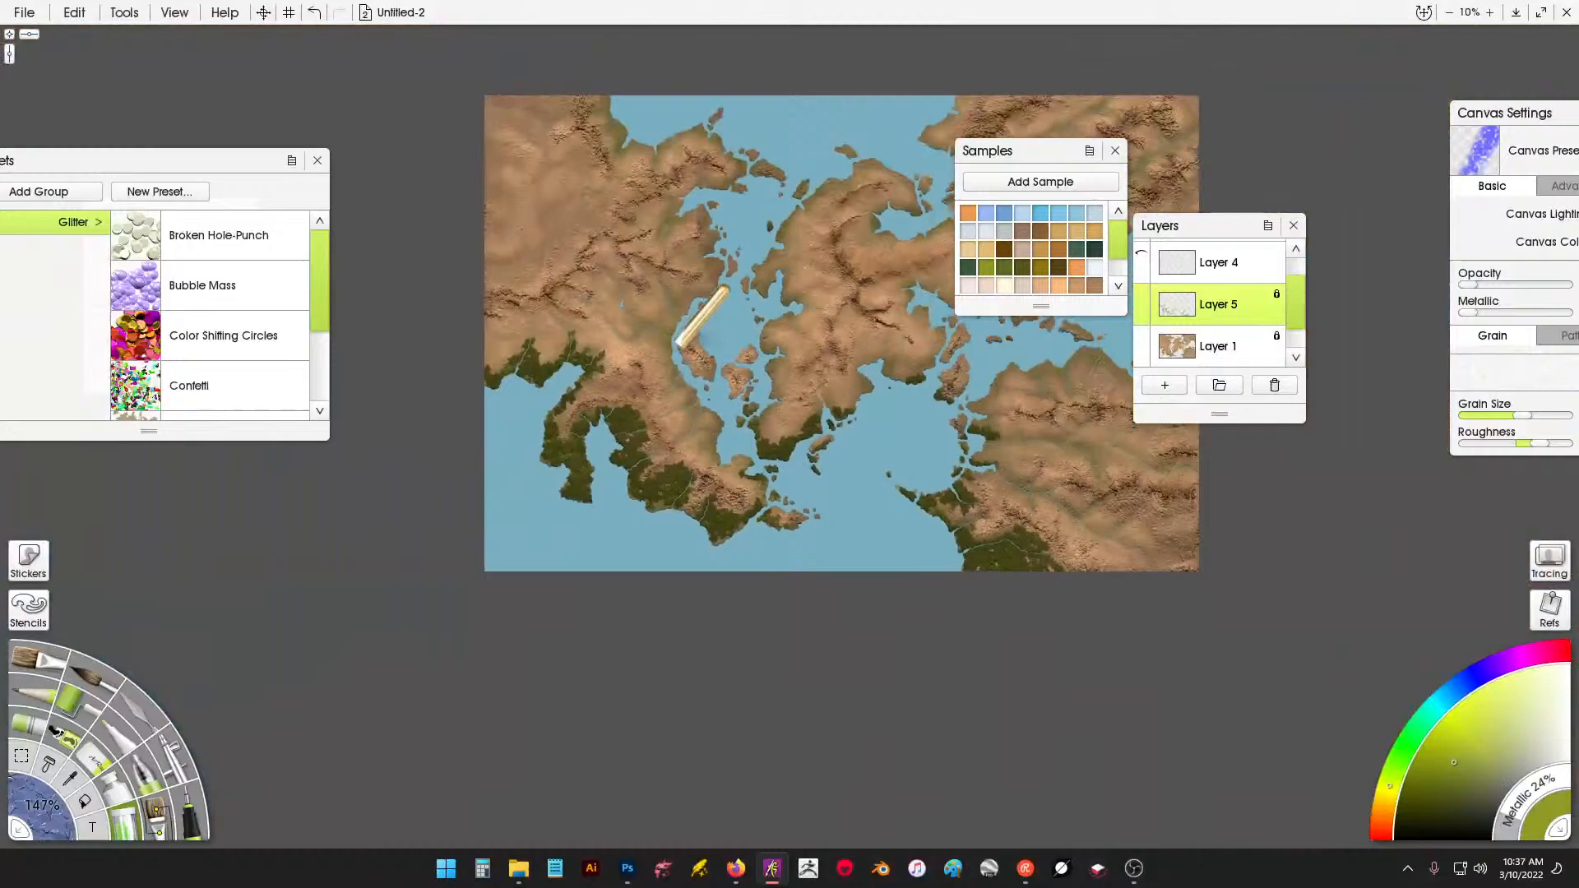
pyautogui.moveTo(713, 352); pyautogui.dragTo(577, 307)
pyautogui.scroll(5, 867, 398)
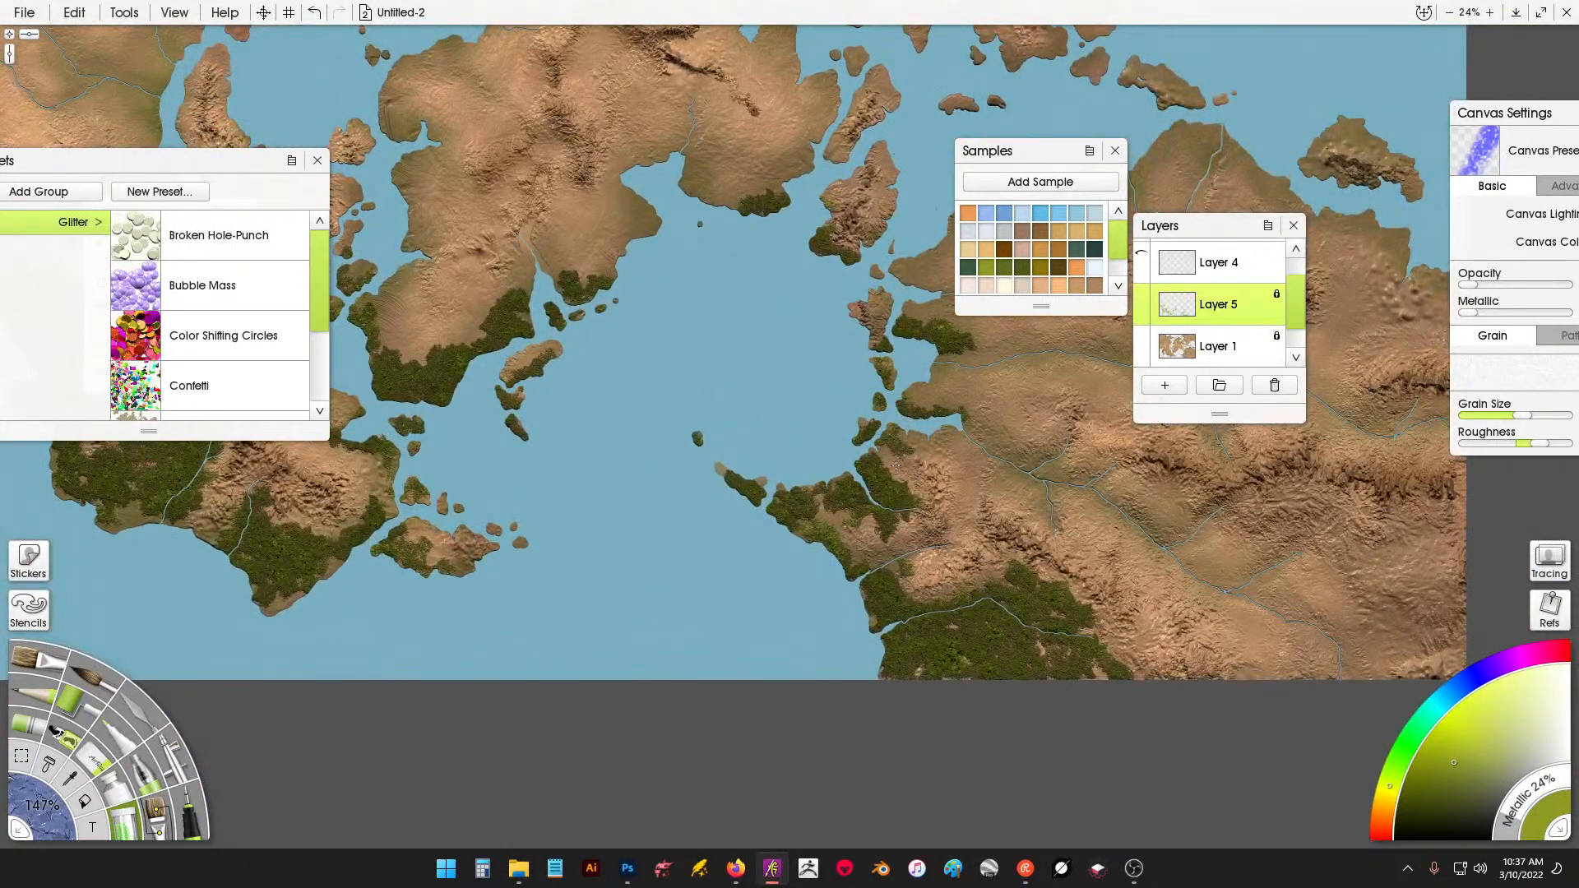
pyautogui.scroll(-5, 728, 325)
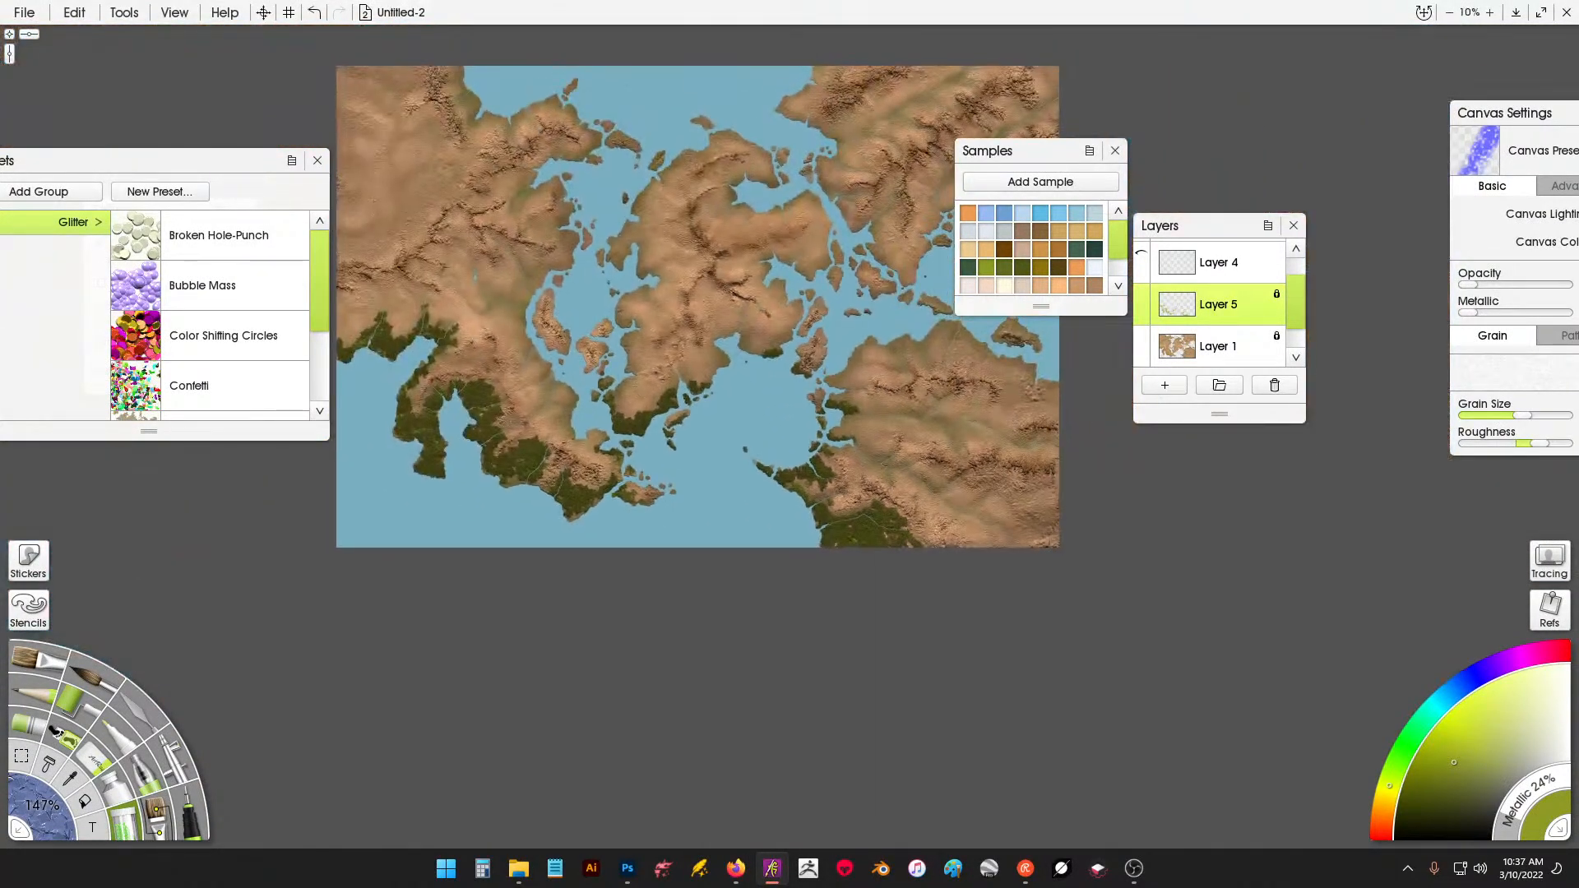
pyautogui.scroll(-1, 1223, 327)
pyautogui.click(1220, 349)
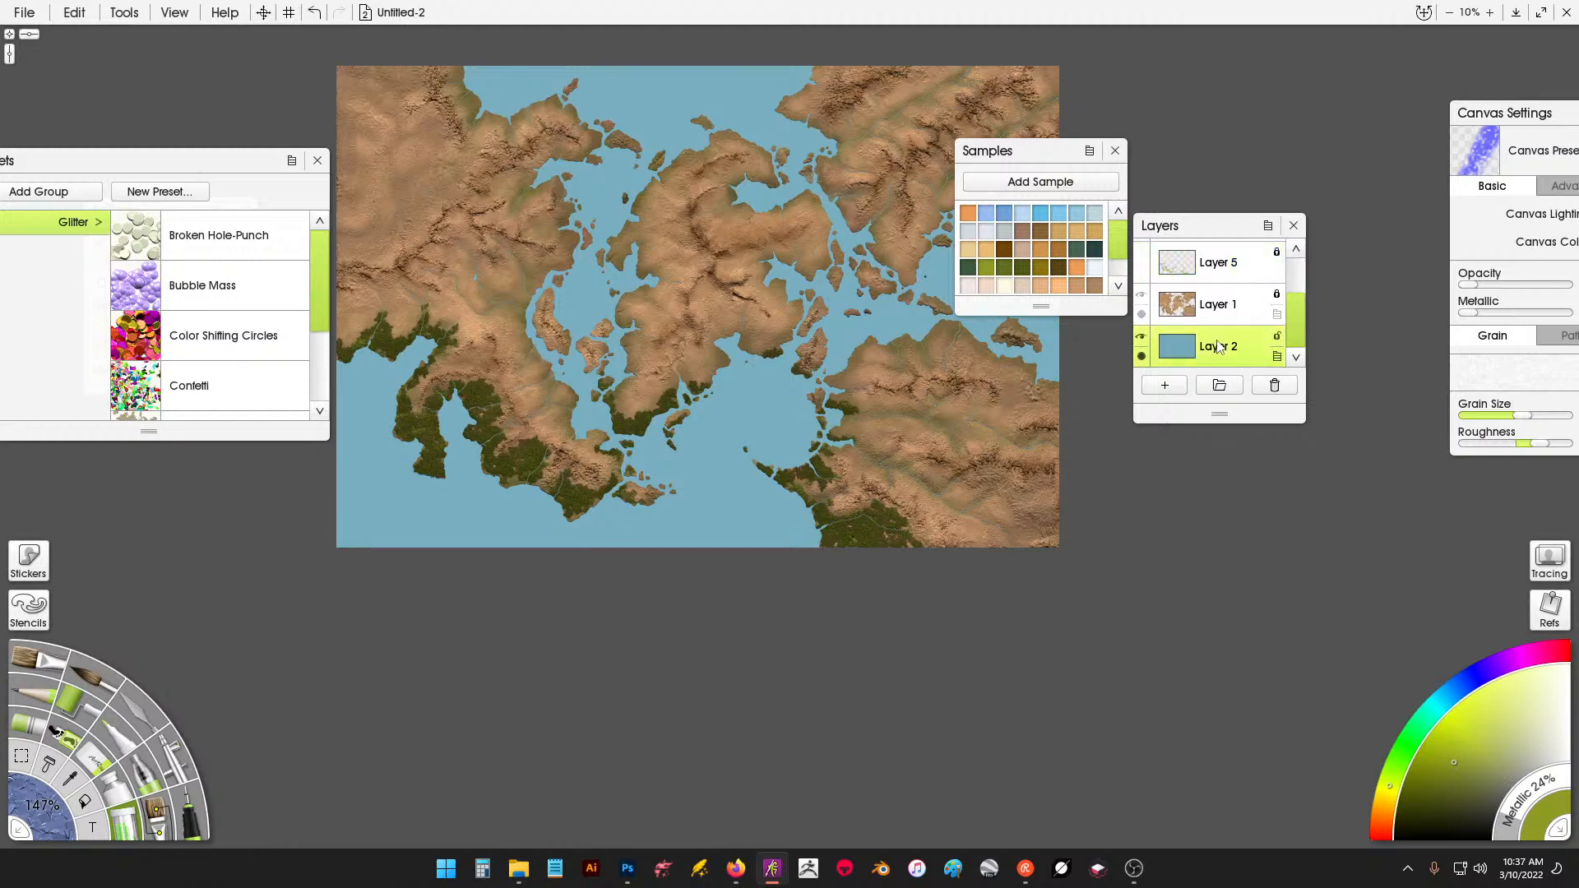
pyautogui.click(1173, 388)
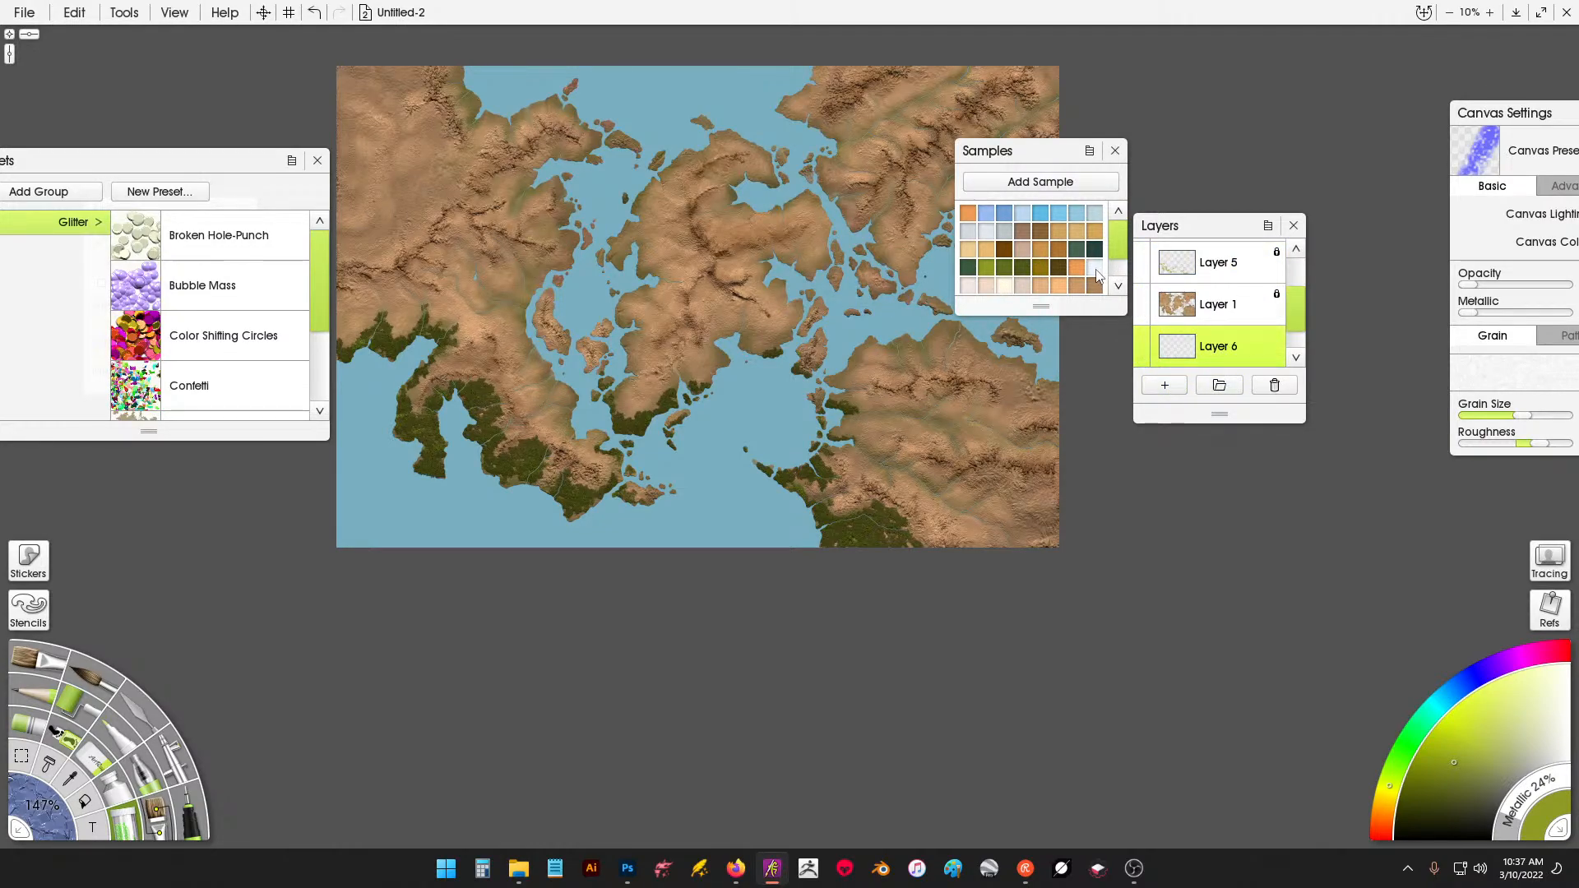
pyautogui.click(1096, 269)
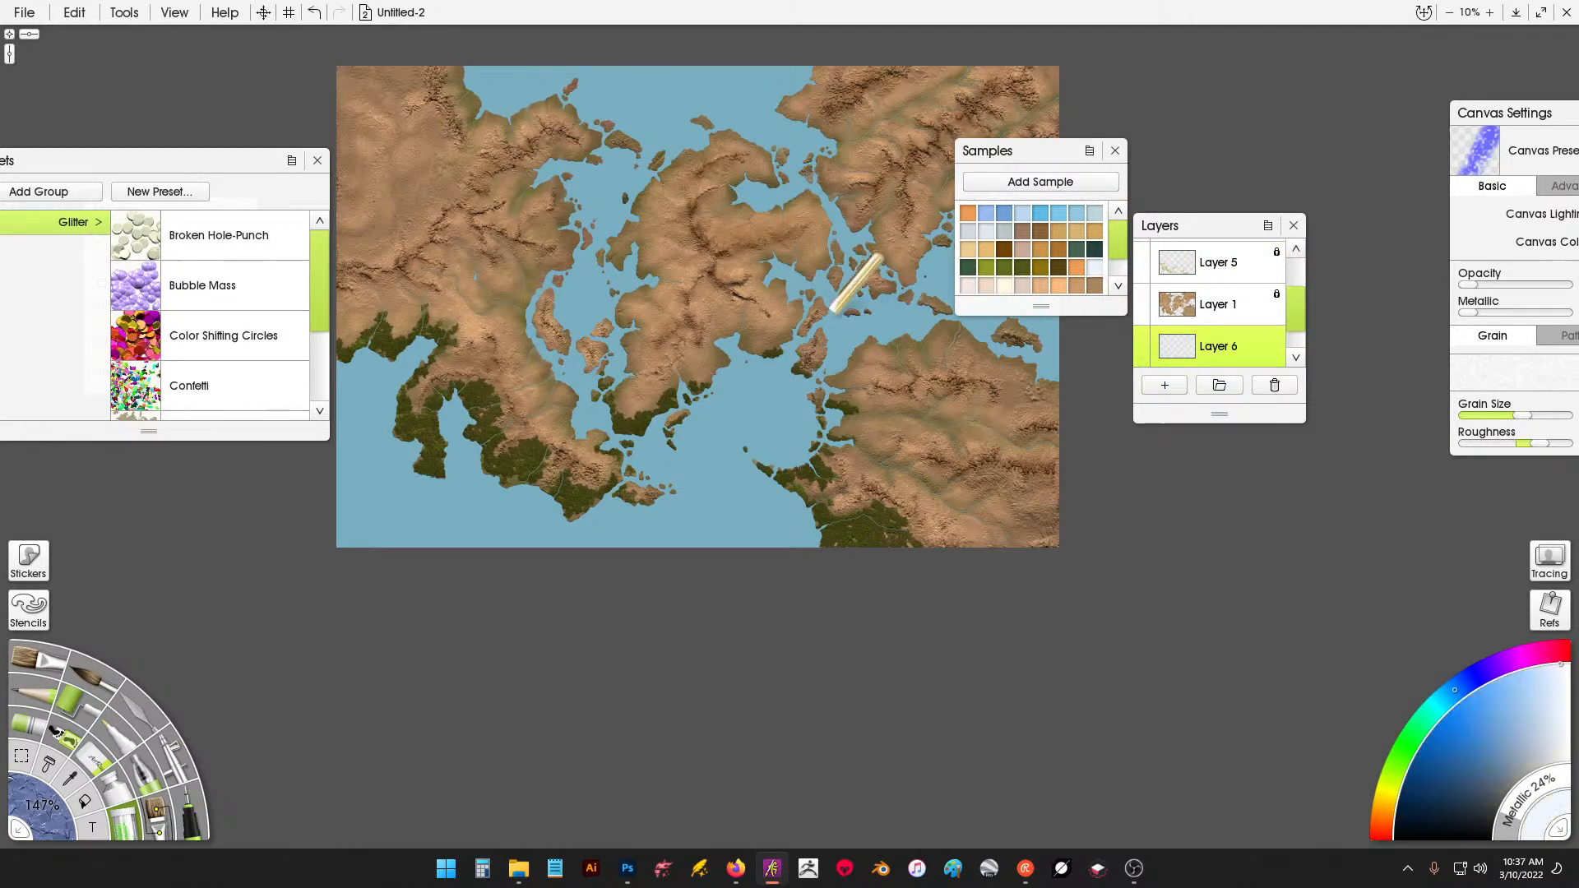
# Switch to the Airbrush with Autoflow off and its opacity set to 40%.
pyautogui.click(167, 774)
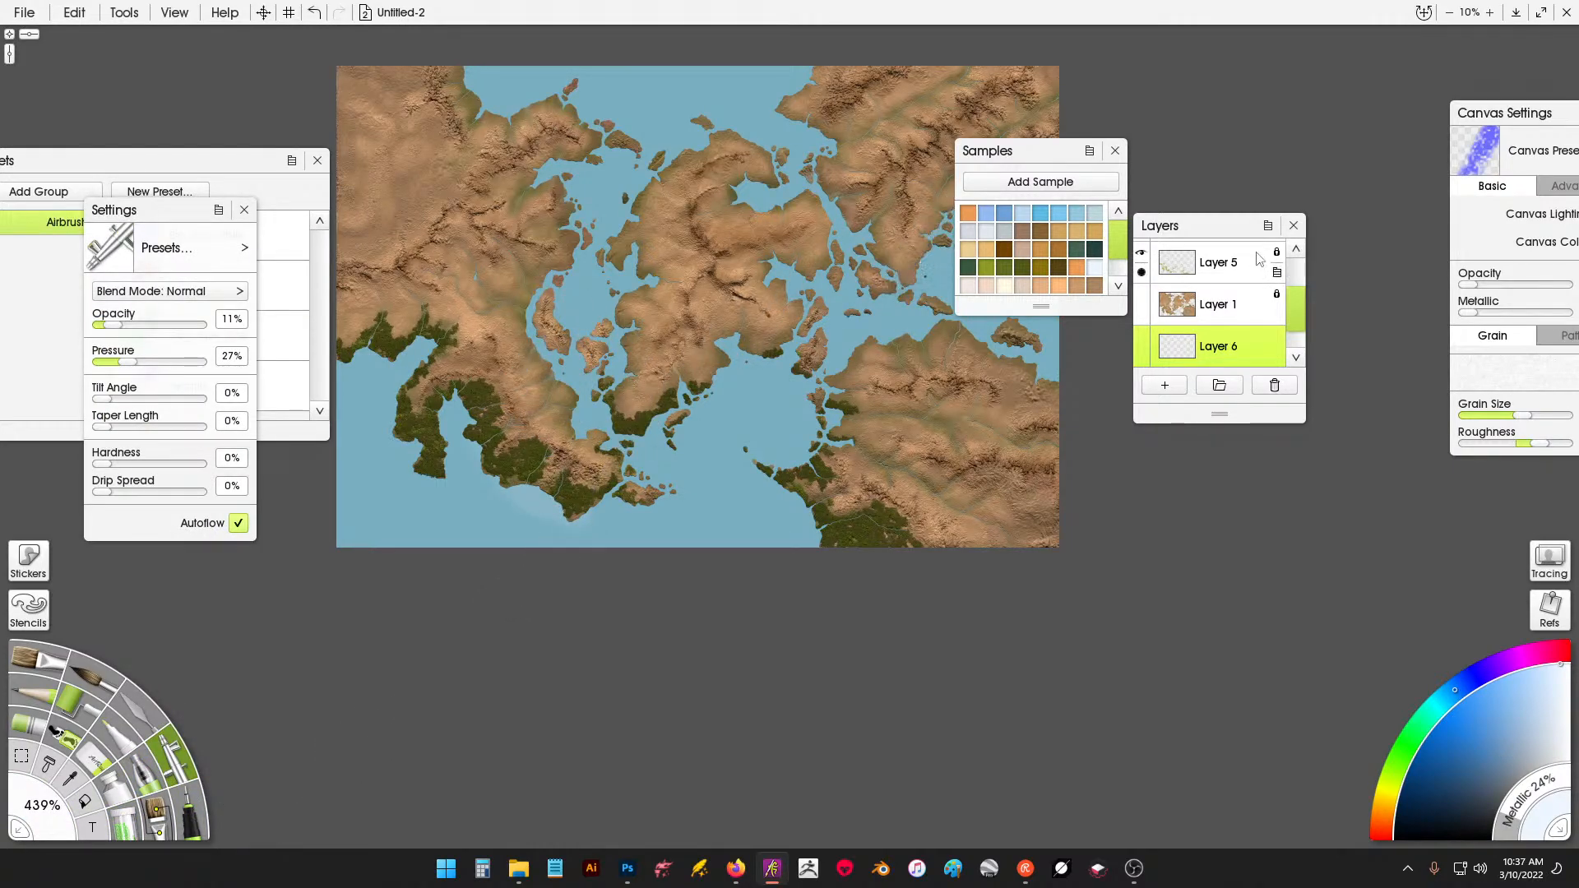
pyautogui.click(241, 246)
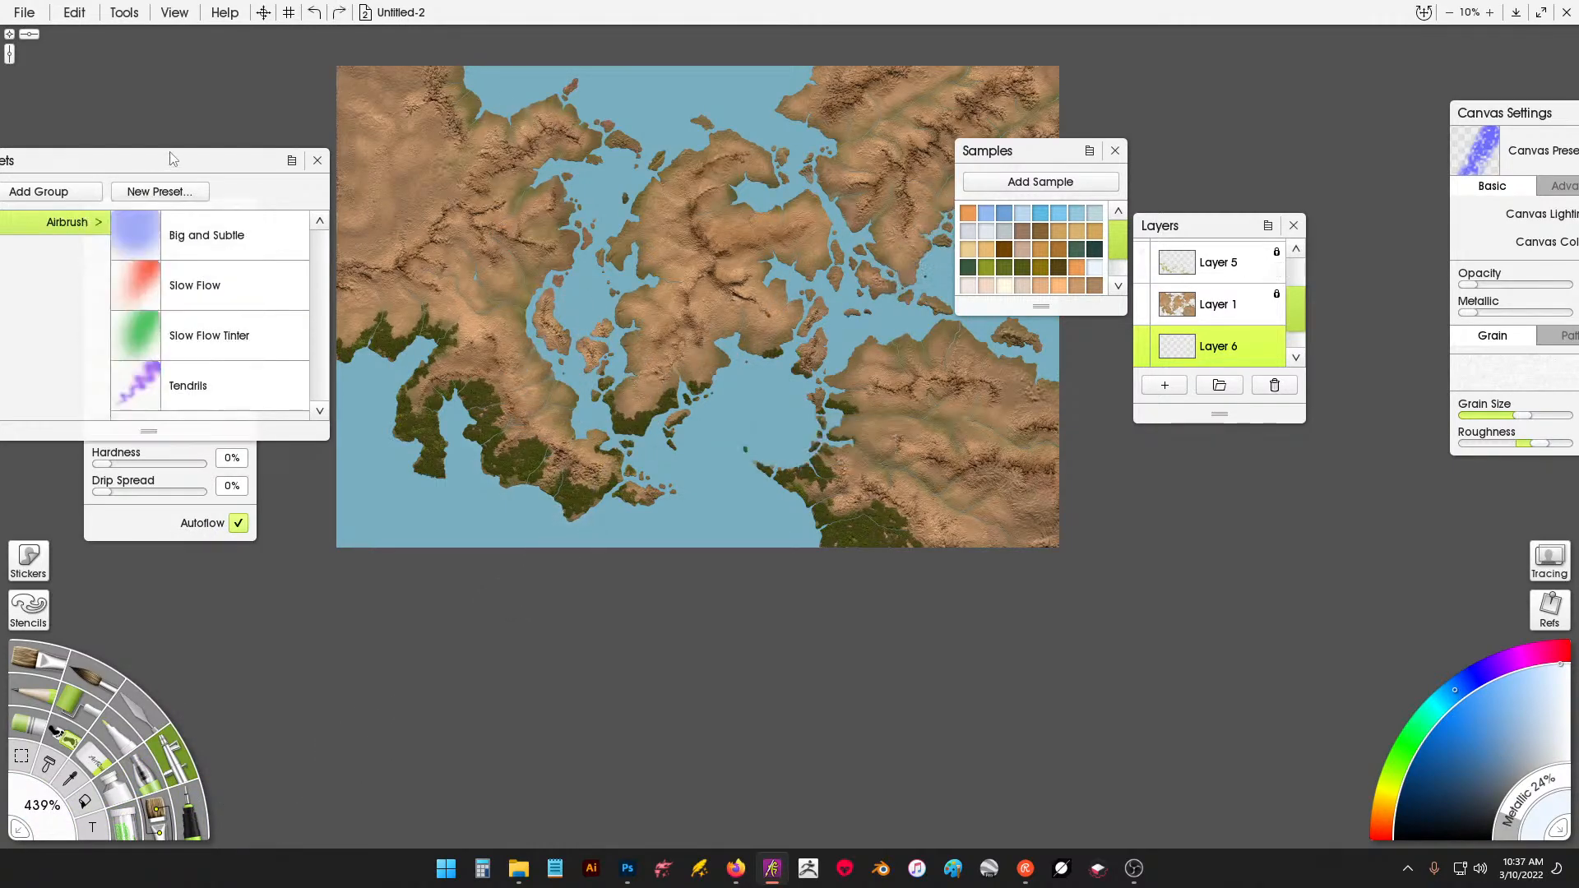
pyautogui.click(129, 525)
pyautogui.click(138, 326)
pyautogui.moveTo(139, 326); pyautogui.dragTo(142, 327)
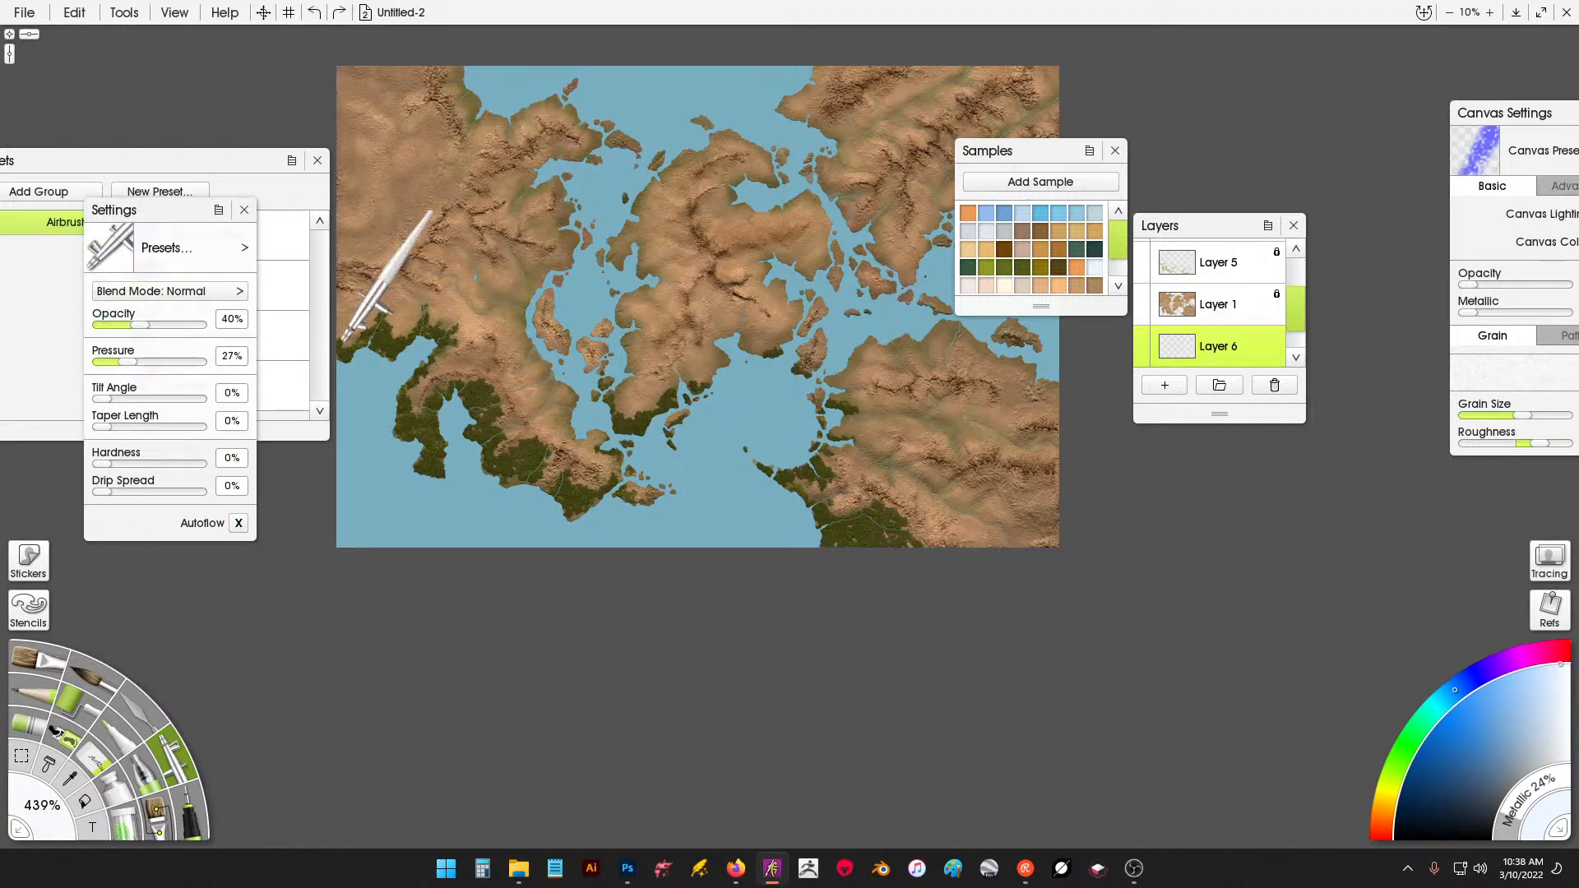
# Airbrush pale blue shallows on Layer 6 along the western continent's southwestern bay and around its hooked peninsula.
pyautogui.moveTo(345, 342); pyautogui.dragTo(390, 351)
pyautogui.hotkey('ctrl', 'z')
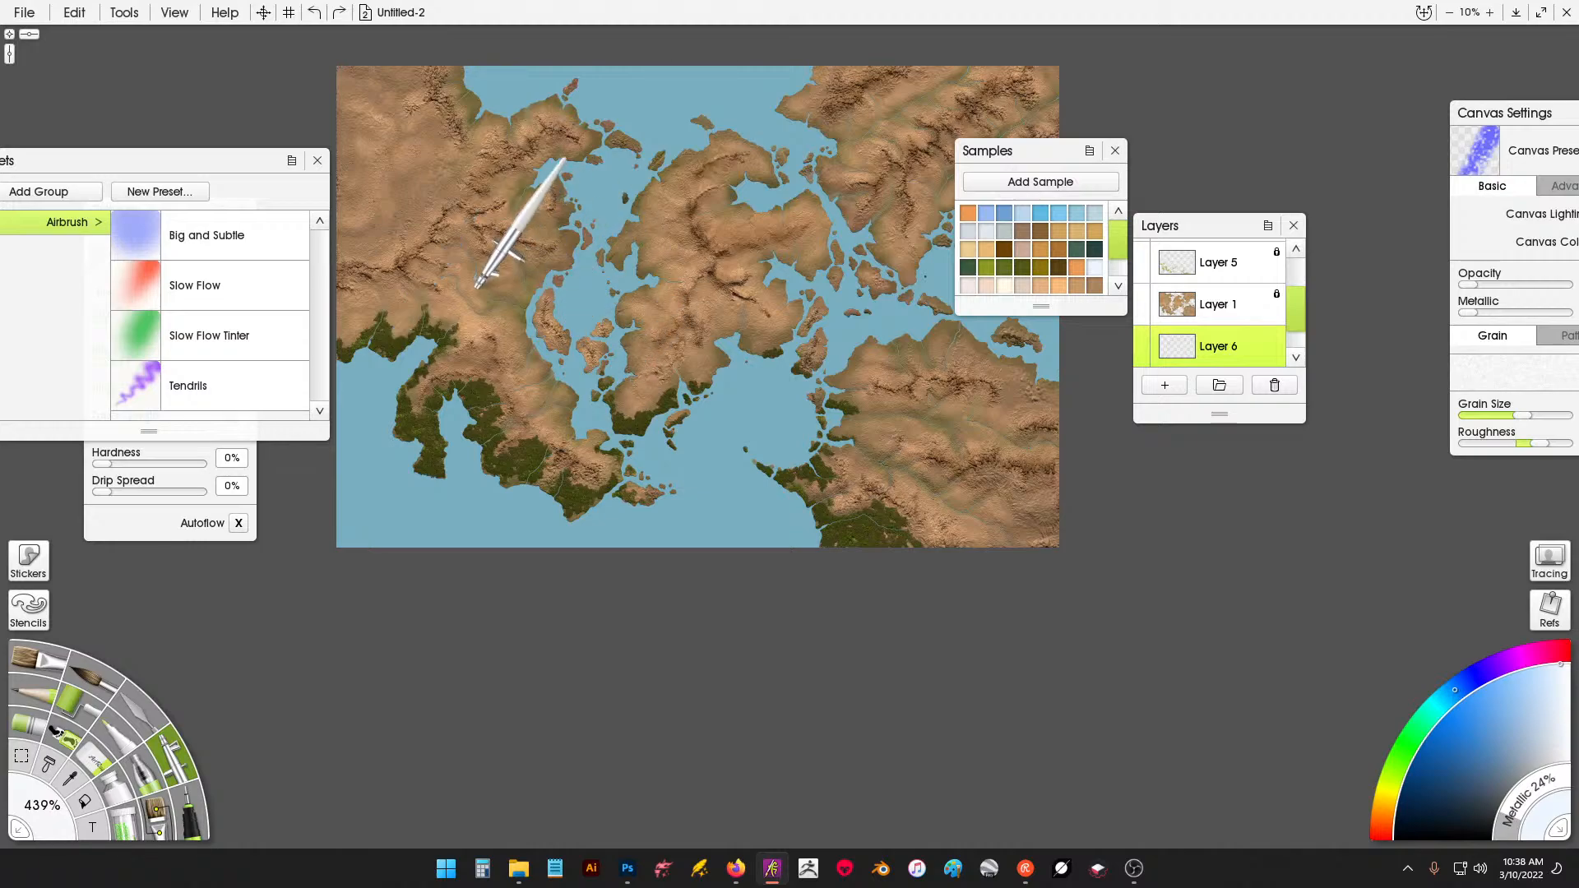
pyautogui.moveTo(455, 252); pyautogui.dragTo(478, 263)
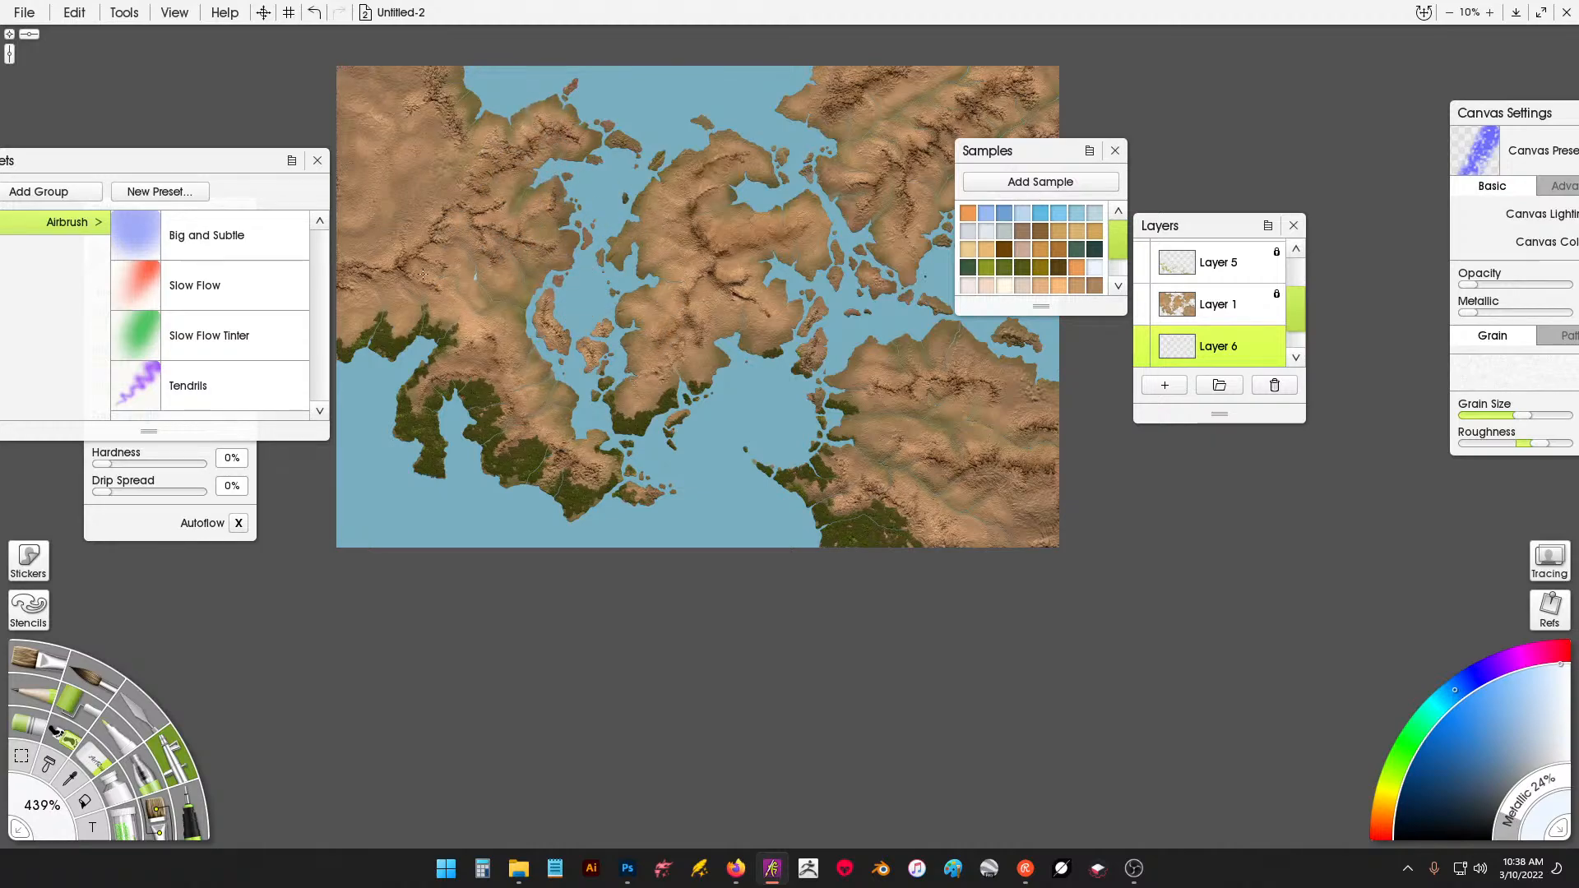
pyautogui.moveTo(396, 329)
pyautogui.mouseDown()
pyautogui.moveTo(375, 354)
pyautogui.moveTo(399, 342)
pyautogui.mouseUp()
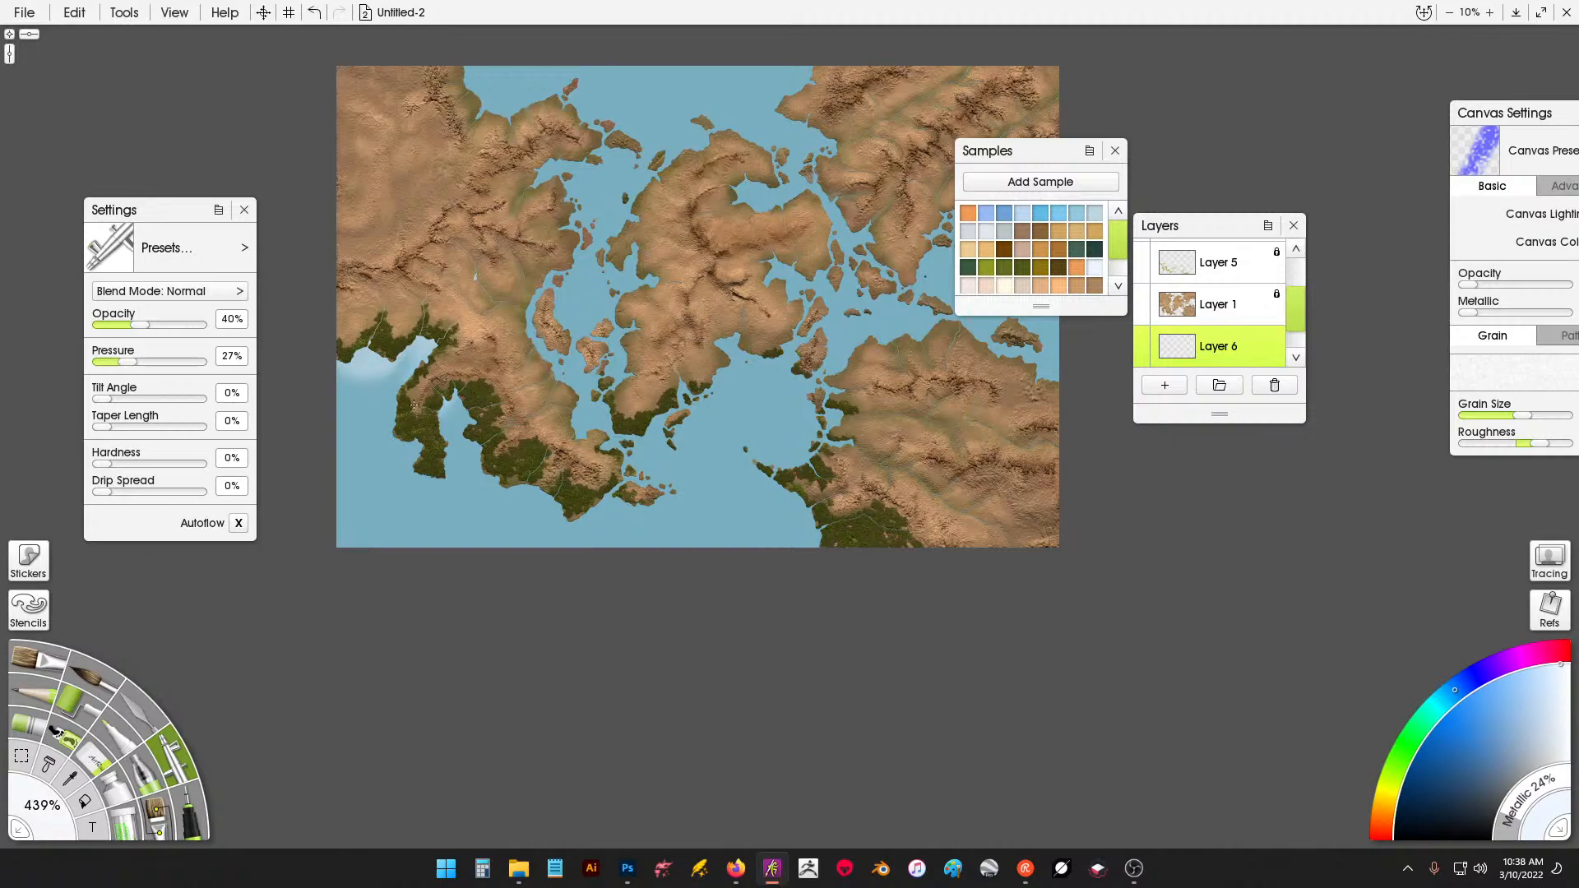
pyautogui.moveTo(444, 465); pyautogui.dragTo(387, 412)
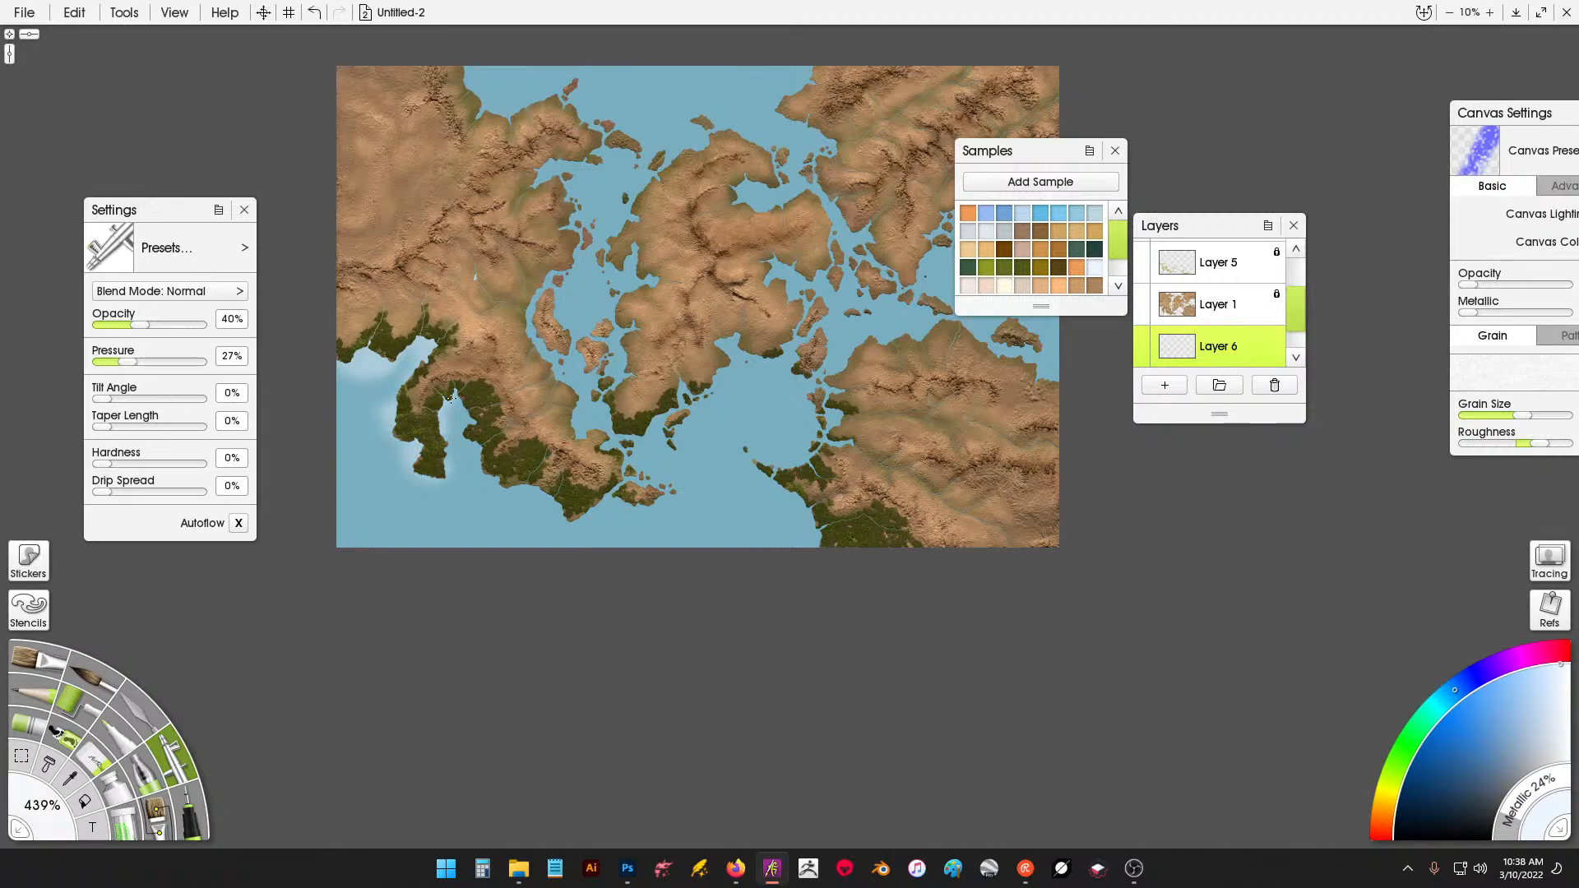
# Airbrush pale blue shallows along the western continent's southern coast, through the western strait, and around the northern and eastern islands.
pyautogui.moveTo(497, 418)
pyautogui.mouseDown()
pyautogui.moveTo(511, 474)
pyautogui.moveTo(537, 499)
pyautogui.moveTo(588, 498)
pyautogui.moveTo(605, 478)
pyautogui.moveTo(645, 499)
pyautogui.moveTo(613, 478)
pyautogui.moveTo(620, 430)
pyautogui.mouseUp()
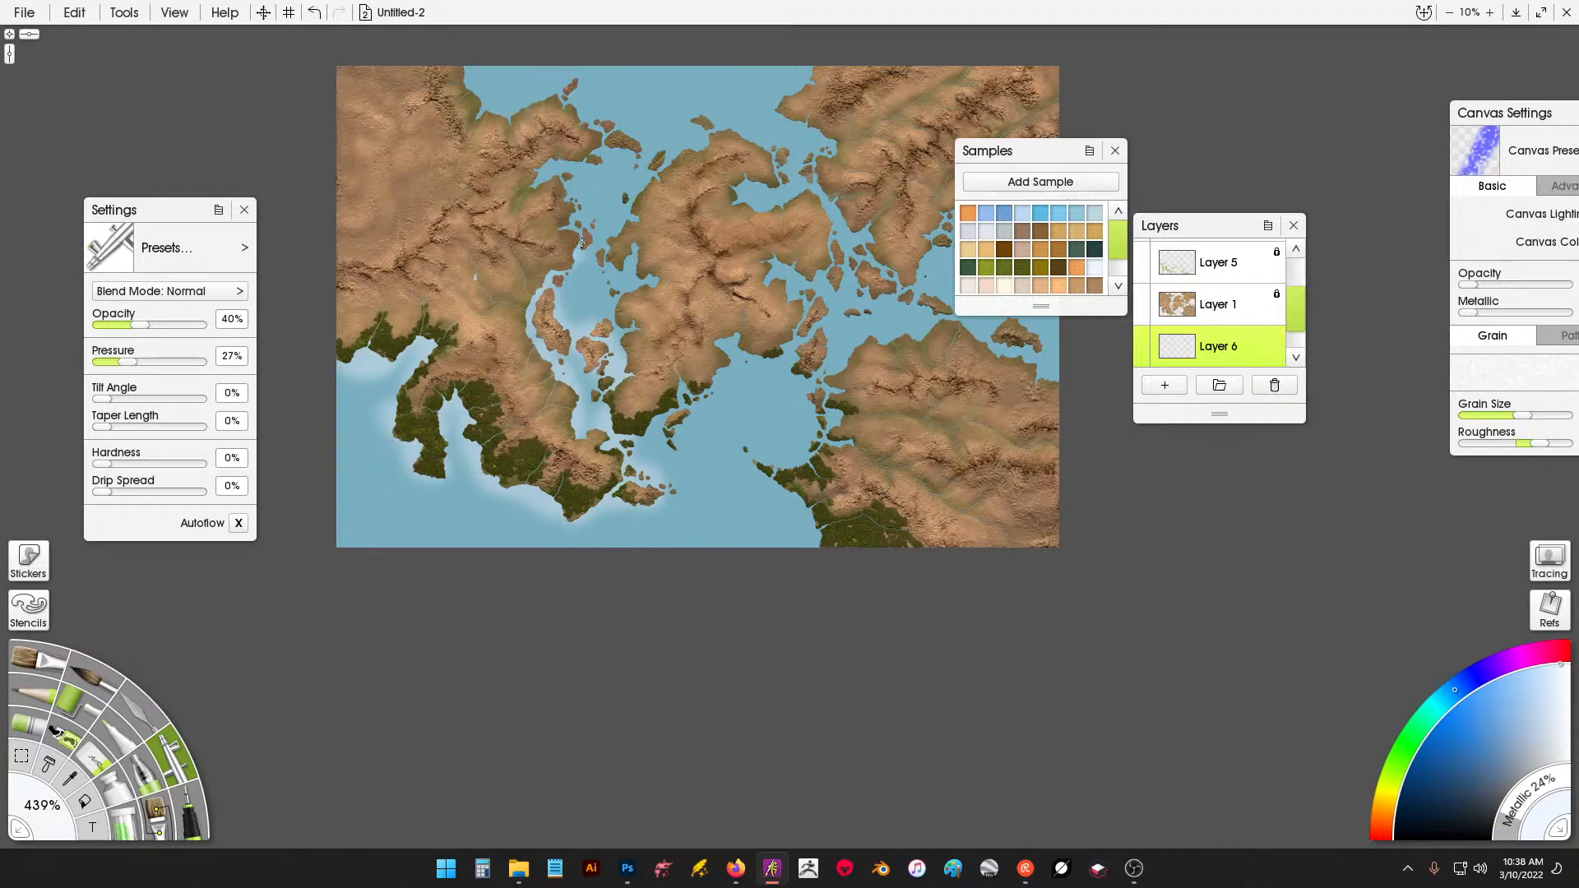
pyautogui.moveTo(593, 234)
pyautogui.mouseDown()
pyautogui.moveTo(603, 247)
pyautogui.moveTo(639, 194)
pyautogui.mouseUp()
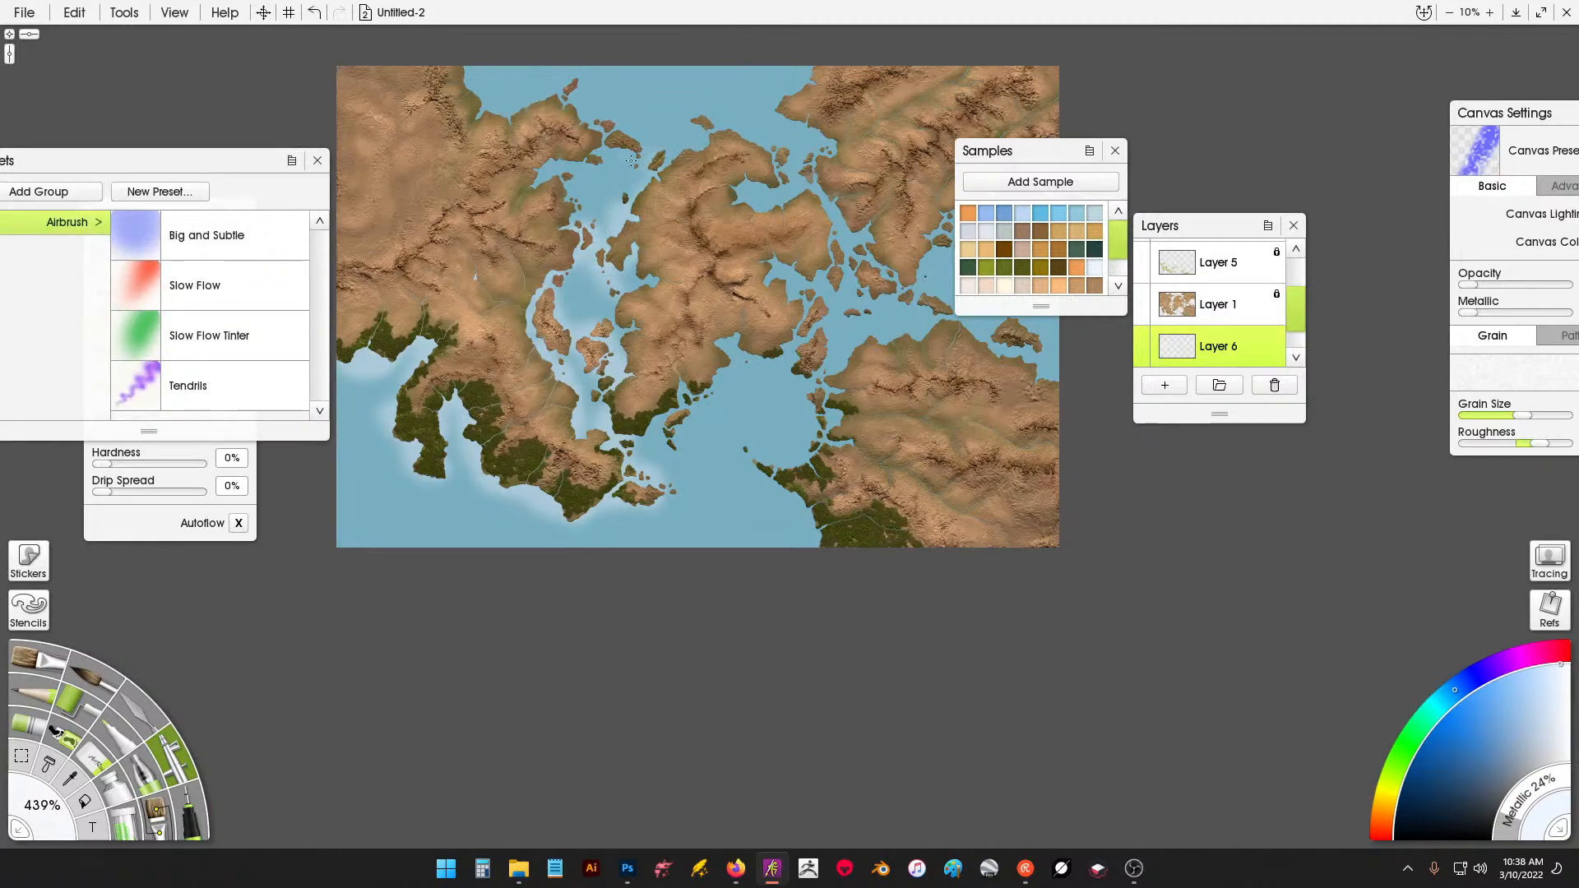
pyautogui.moveTo(704, 115); pyautogui.dragTo(774, 157)
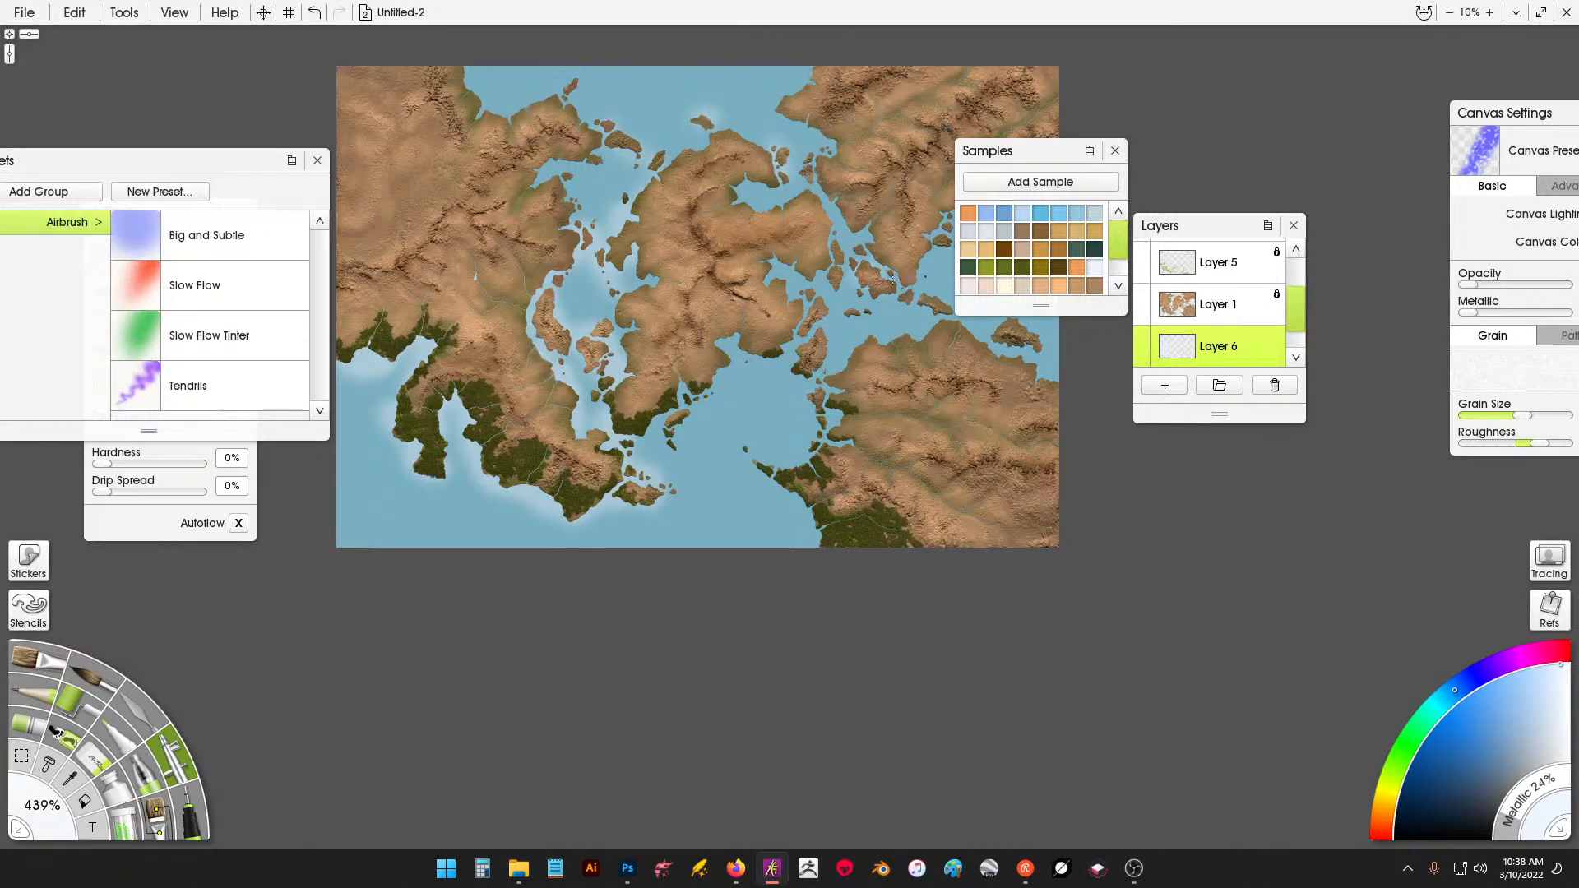
pyautogui.moveTo(847, 260)
pyautogui.mouseDown()
pyautogui.moveTo(799, 333)
pyautogui.moveTo(836, 324)
pyautogui.mouseUp()
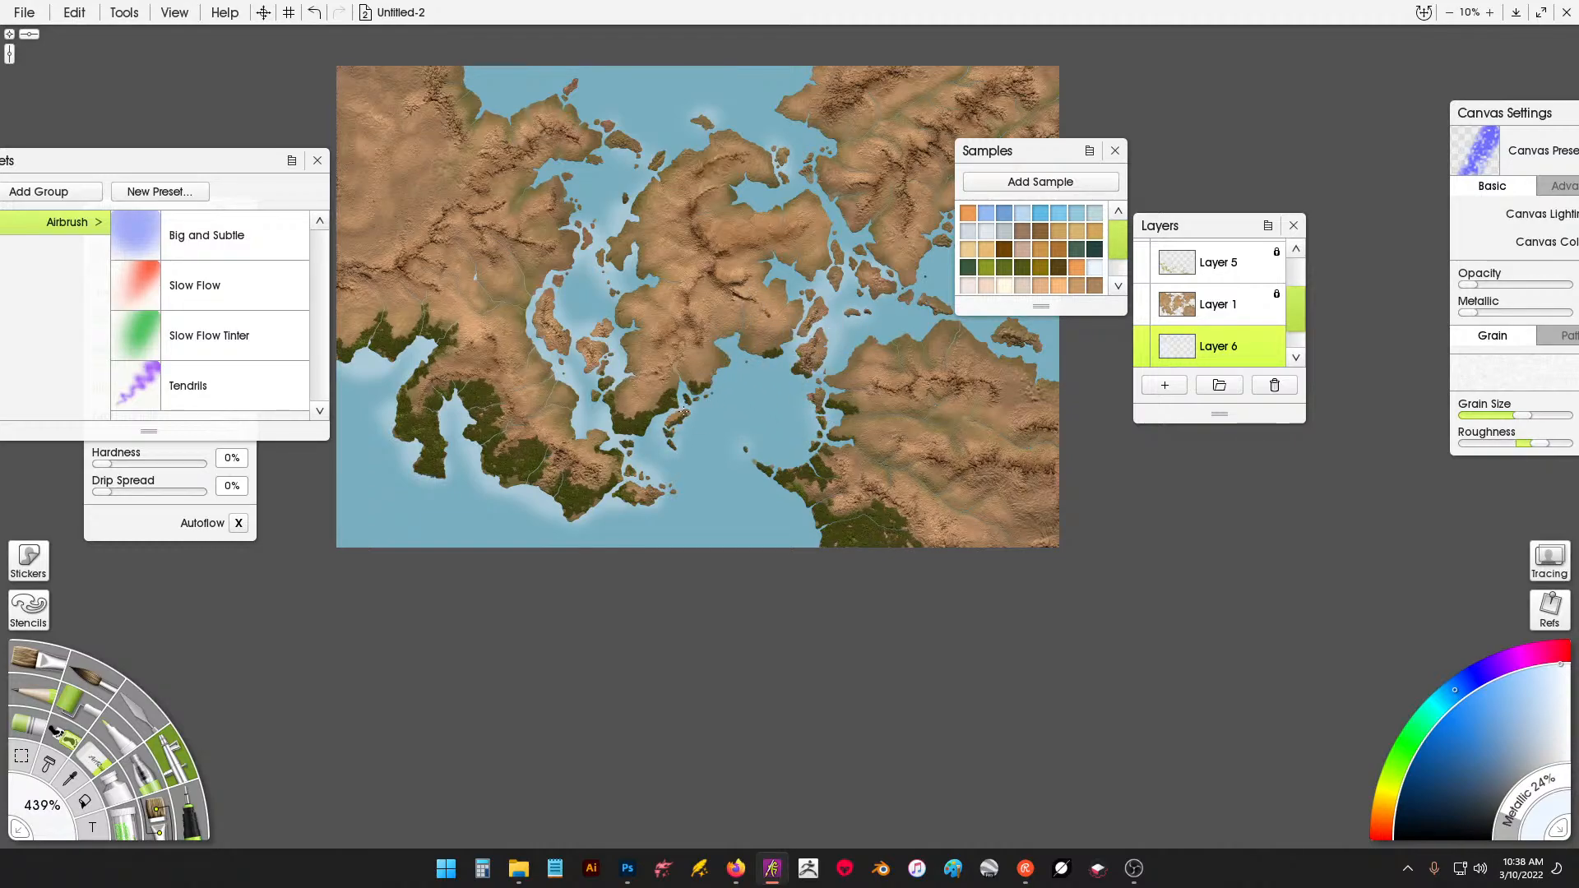
pyautogui.moveTo(684, 411); pyautogui.dragTo(700, 397)
pyautogui.moveTo(986, 335); pyautogui.dragTo(1013, 318)
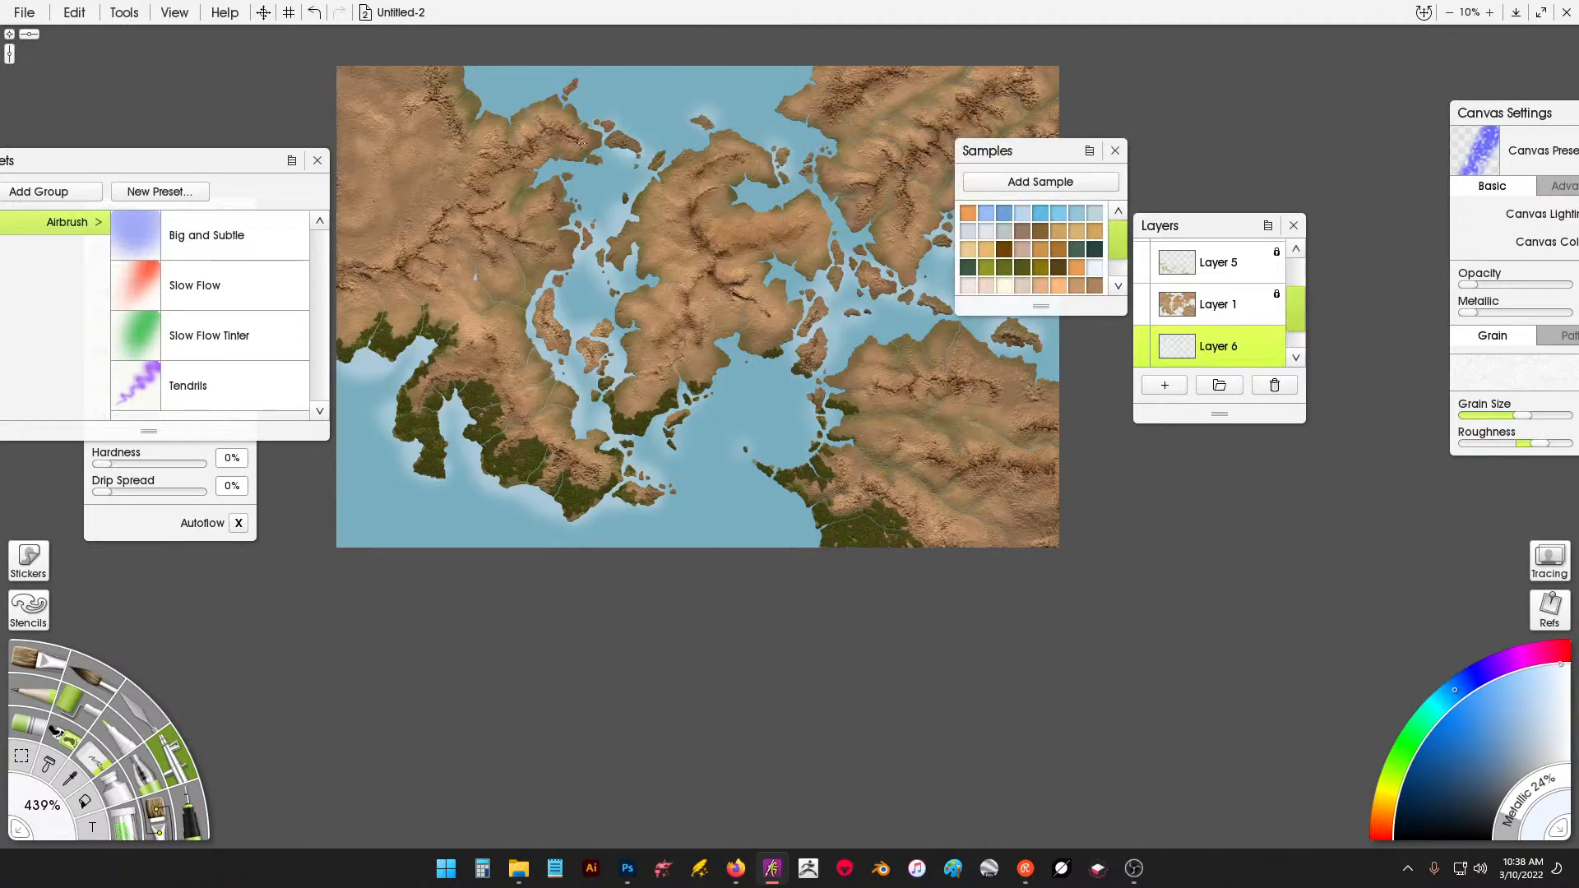
# Airbrush pale blue shallows into the northwestern bay and around the shores and islands of the eastern gulf.
pyautogui.moveTo(697, 289)
pyautogui.mouseDown()
pyautogui.moveTo(713, 330)
pyautogui.moveTo(812, 413)
pyautogui.mouseUp()
pyautogui.moveTo(589, 209); pyautogui.dragTo(623, 237)
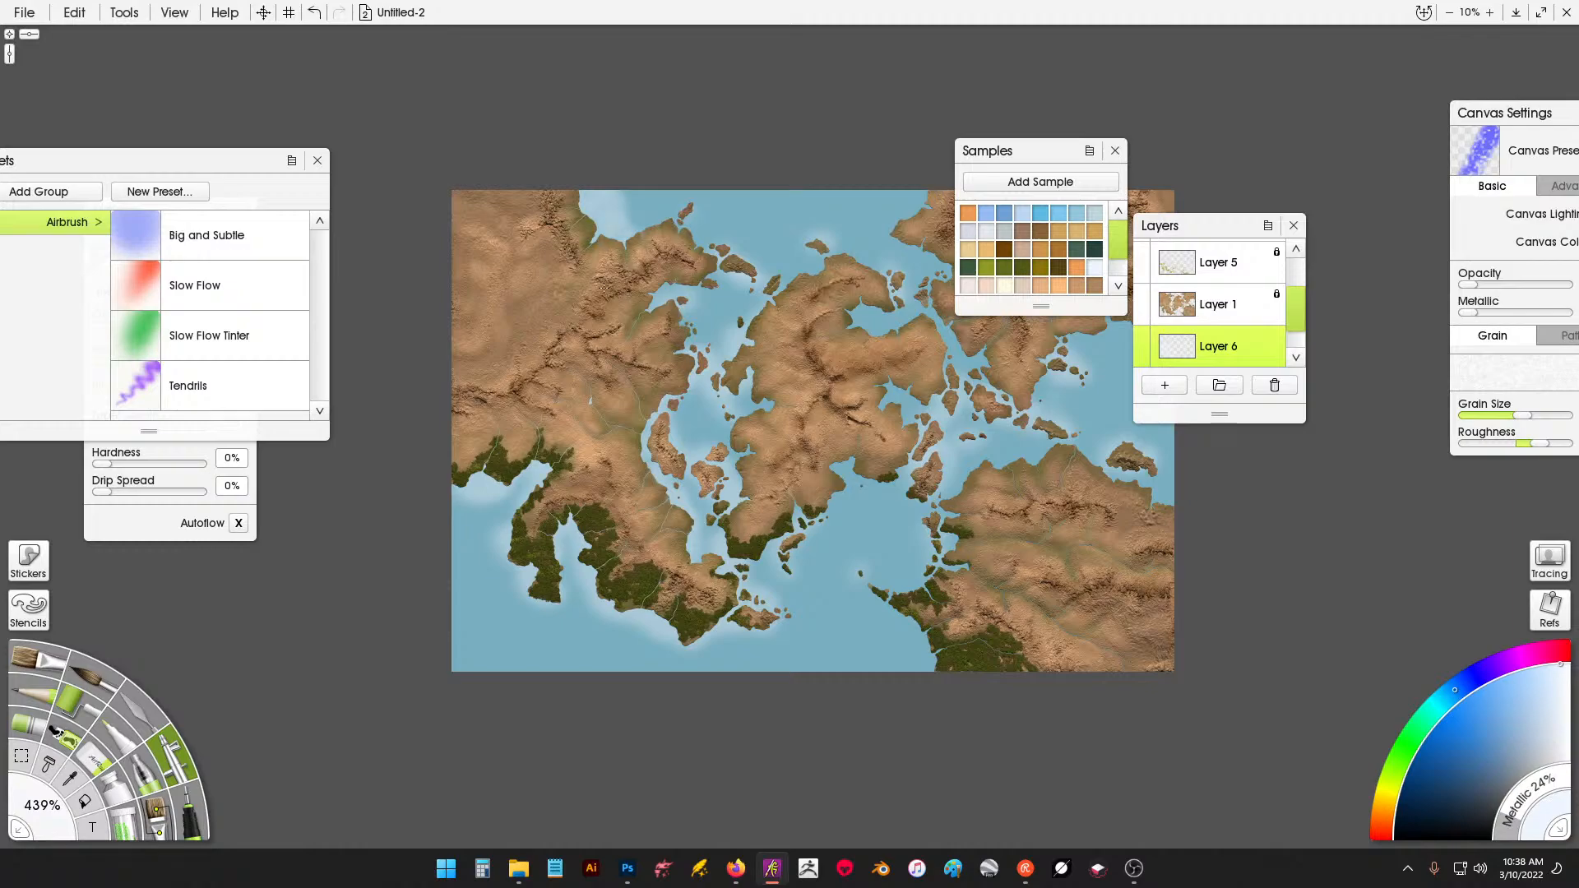
pyautogui.moveTo(658, 297); pyautogui.dragTo(679, 294)
pyautogui.moveTo(711, 243)
pyautogui.mouseDown()
pyautogui.moveTo(642, 276)
pyautogui.moveTo(681, 293)
pyautogui.moveTo(674, 334)
pyautogui.moveTo(642, 352)
pyautogui.mouseUp()
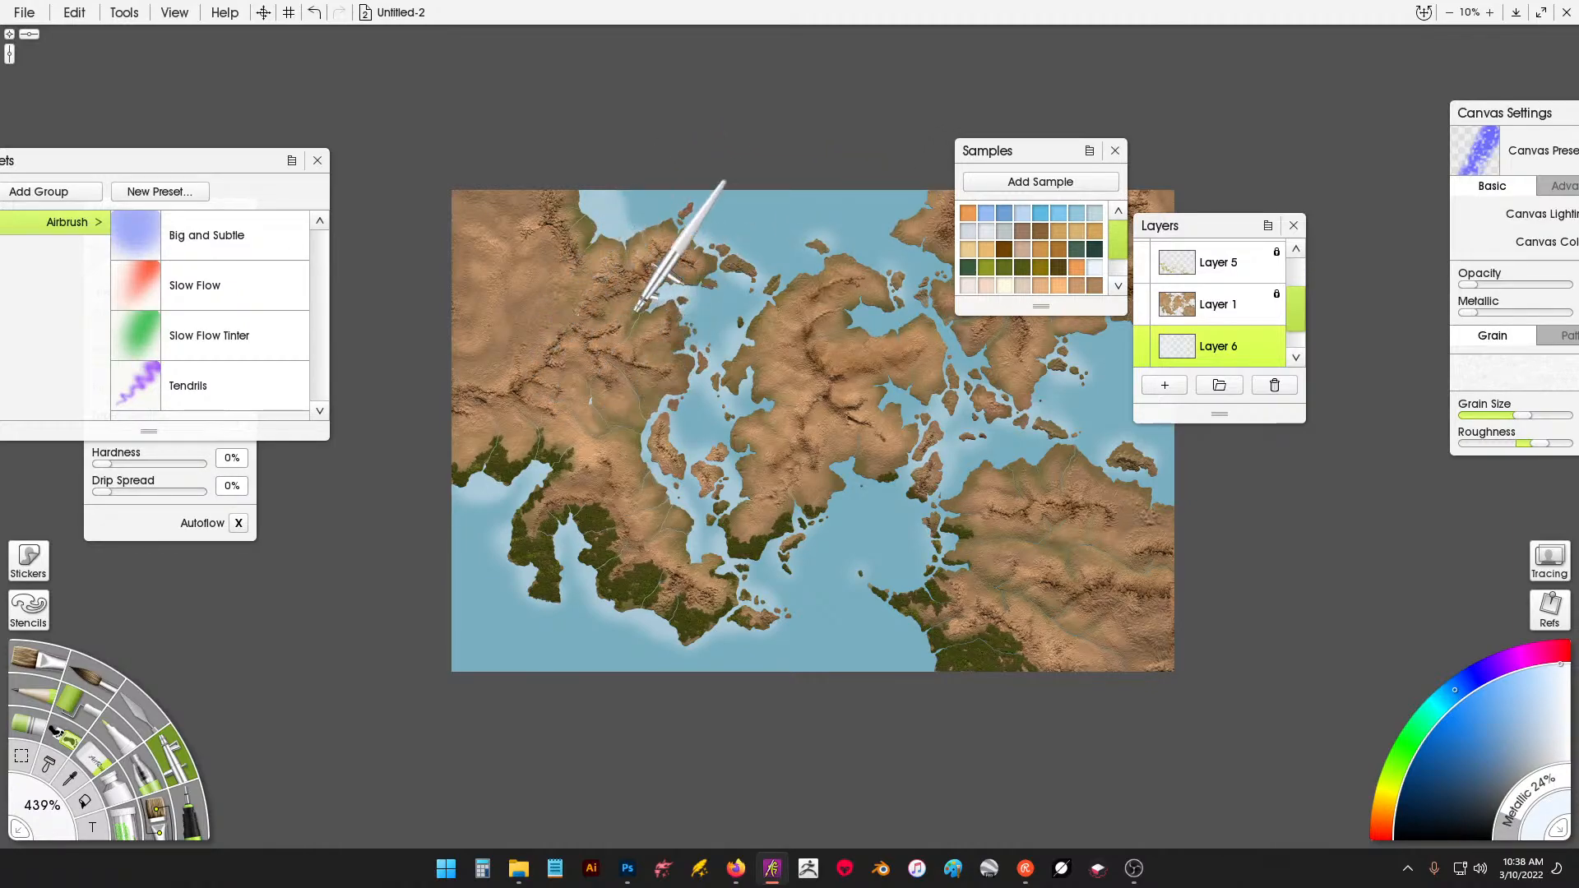
pyautogui.moveTo(928, 537); pyautogui.dragTo(773, 417)
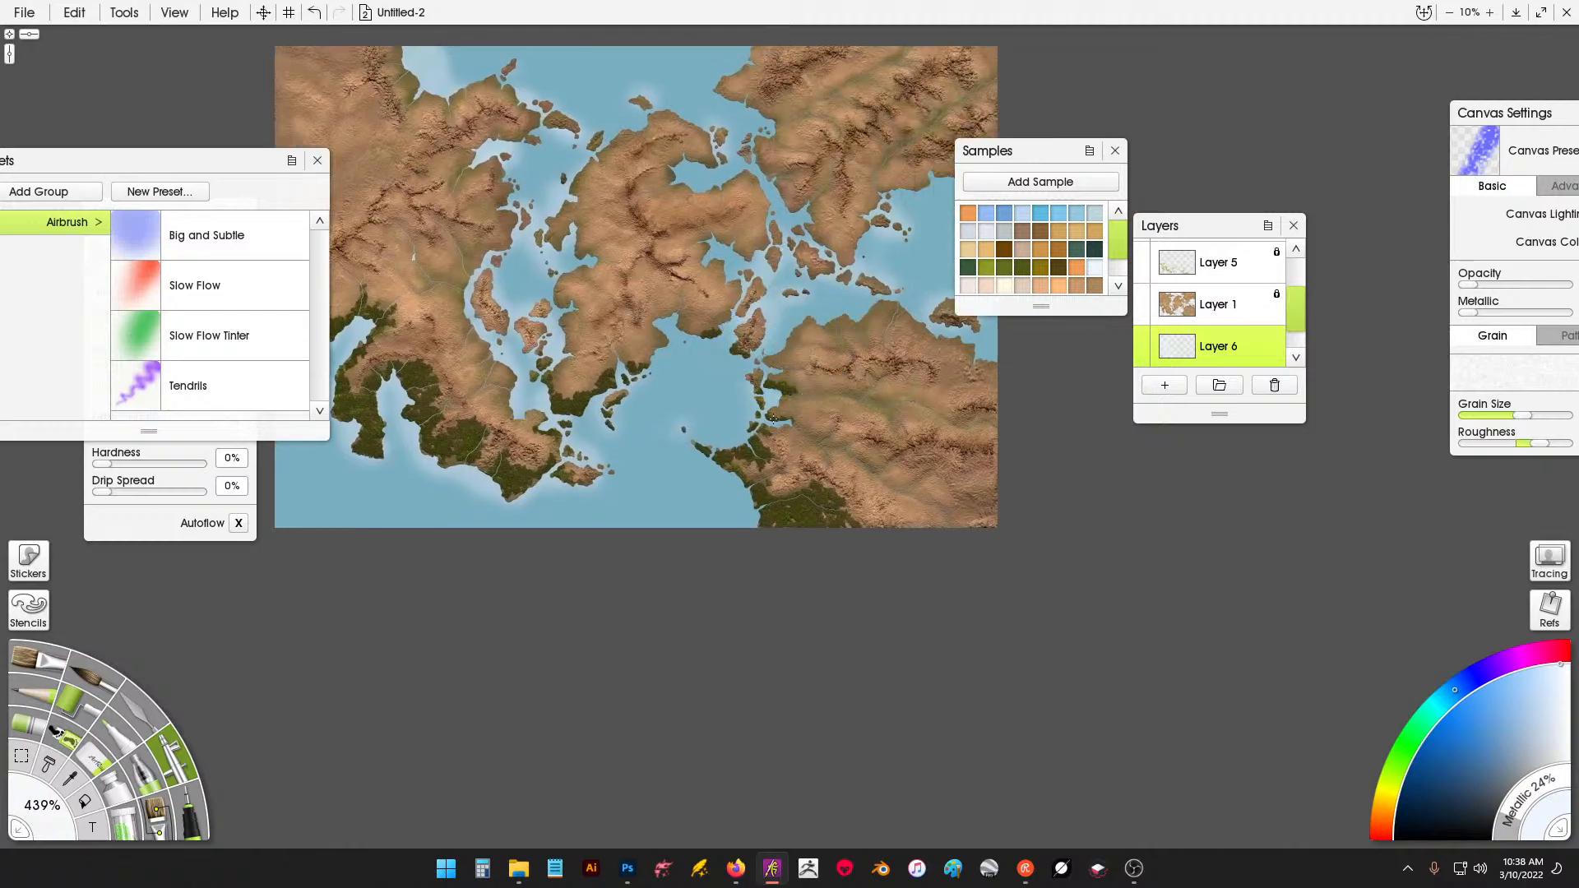
pyautogui.moveTo(870, 340); pyautogui.dragTo(850, 331)
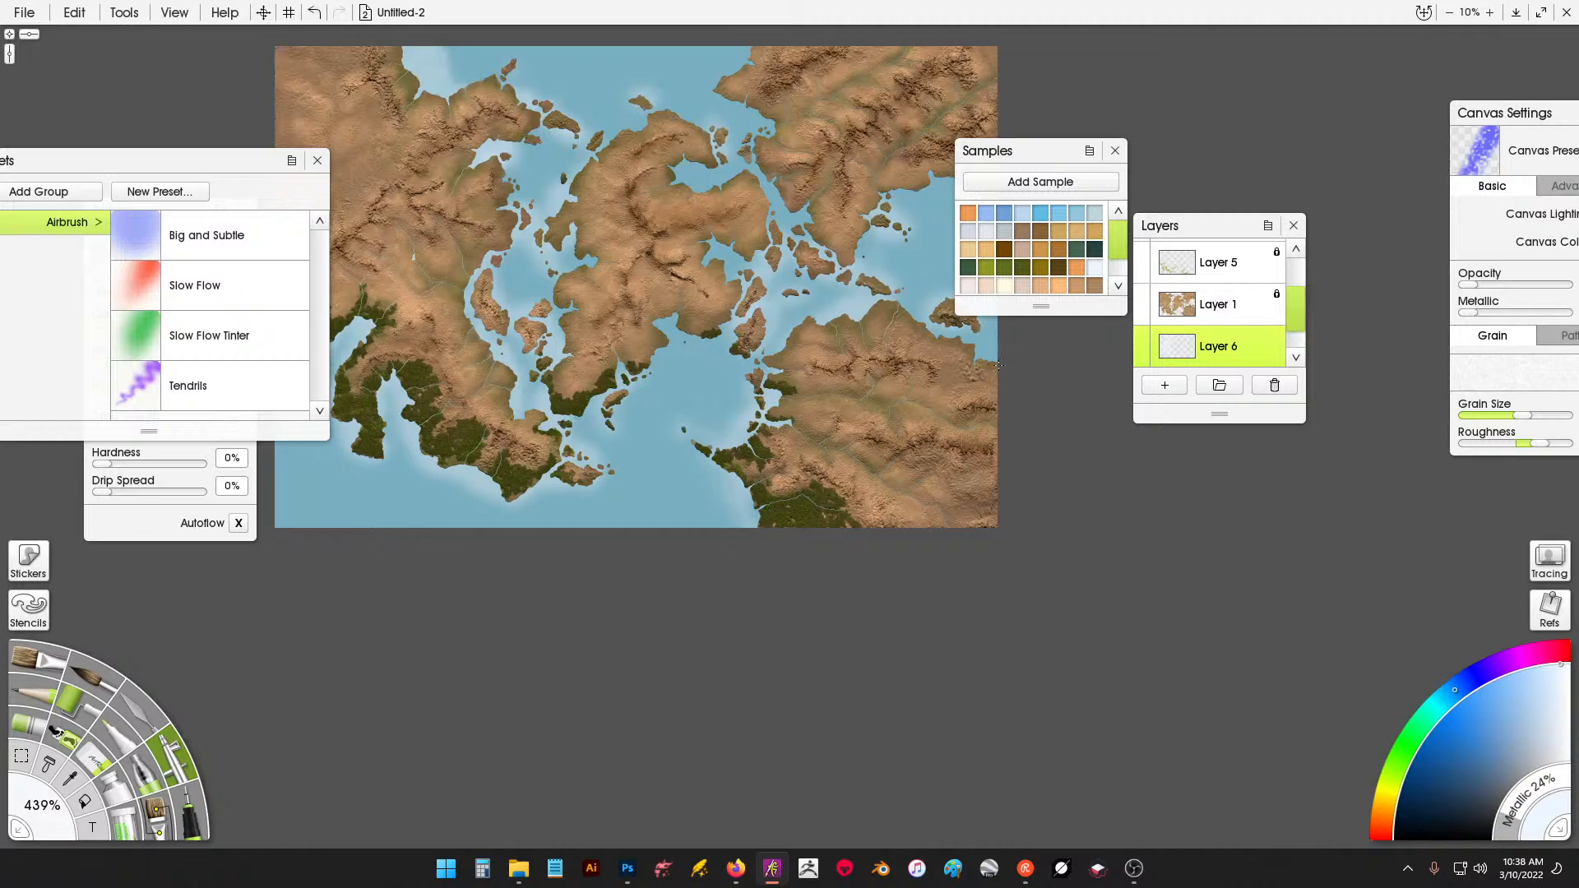
pyautogui.moveTo(999, 366)
pyautogui.mouseDown()
pyautogui.moveTo(981, 307)
pyautogui.moveTo(843, 270)
pyautogui.mouseUp()
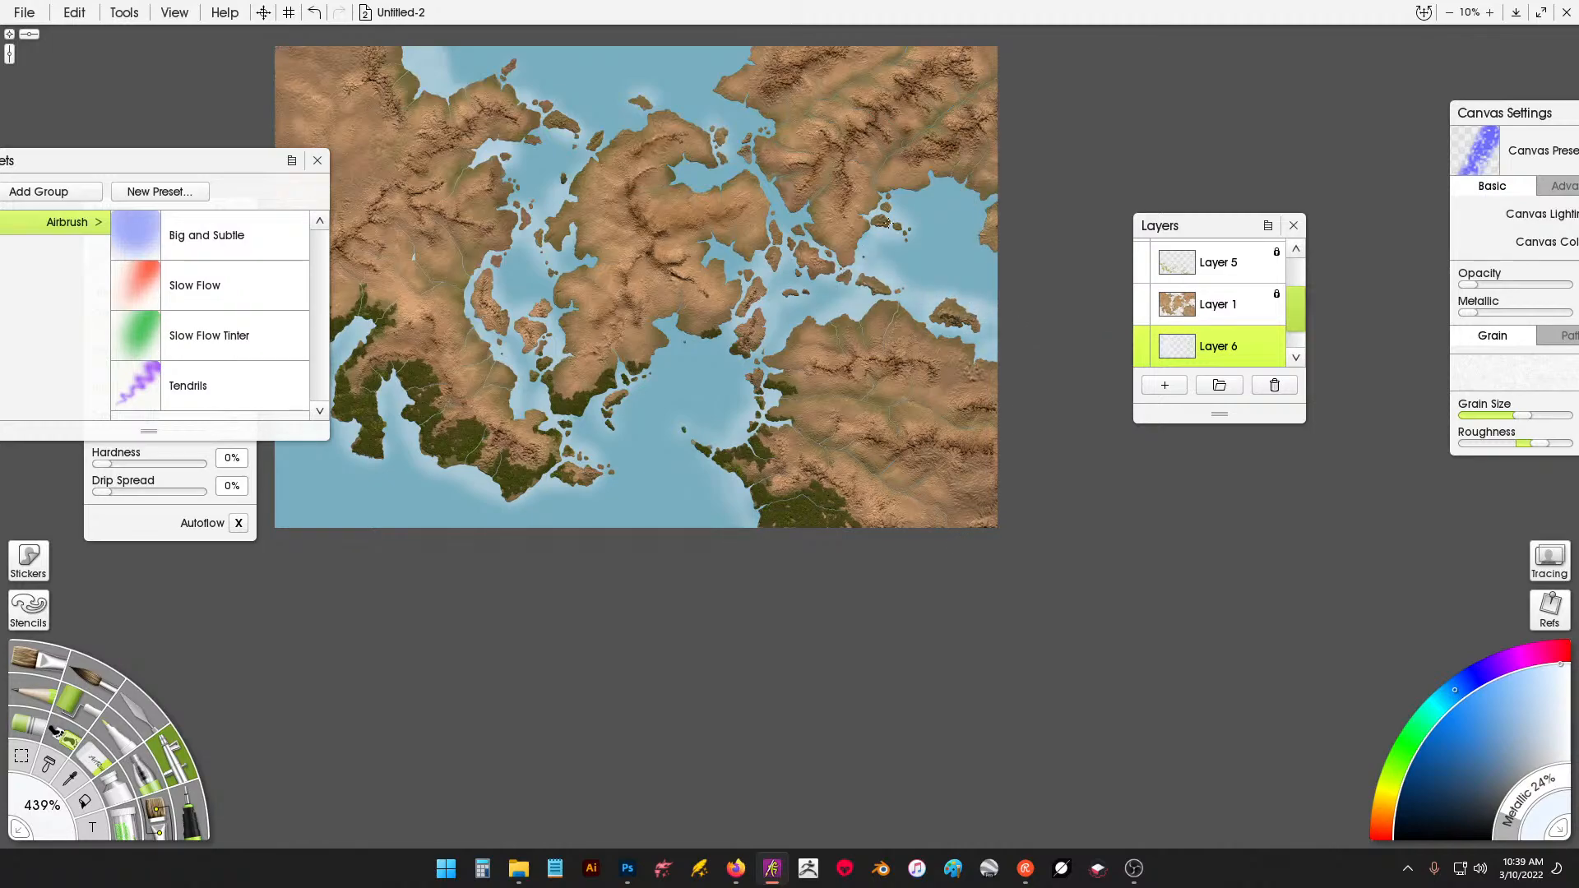
pyautogui.moveTo(888, 223)
pyautogui.mouseDown()
pyautogui.moveTo(958, 140)
pyautogui.moveTo(976, 220)
pyautogui.mouseUp()
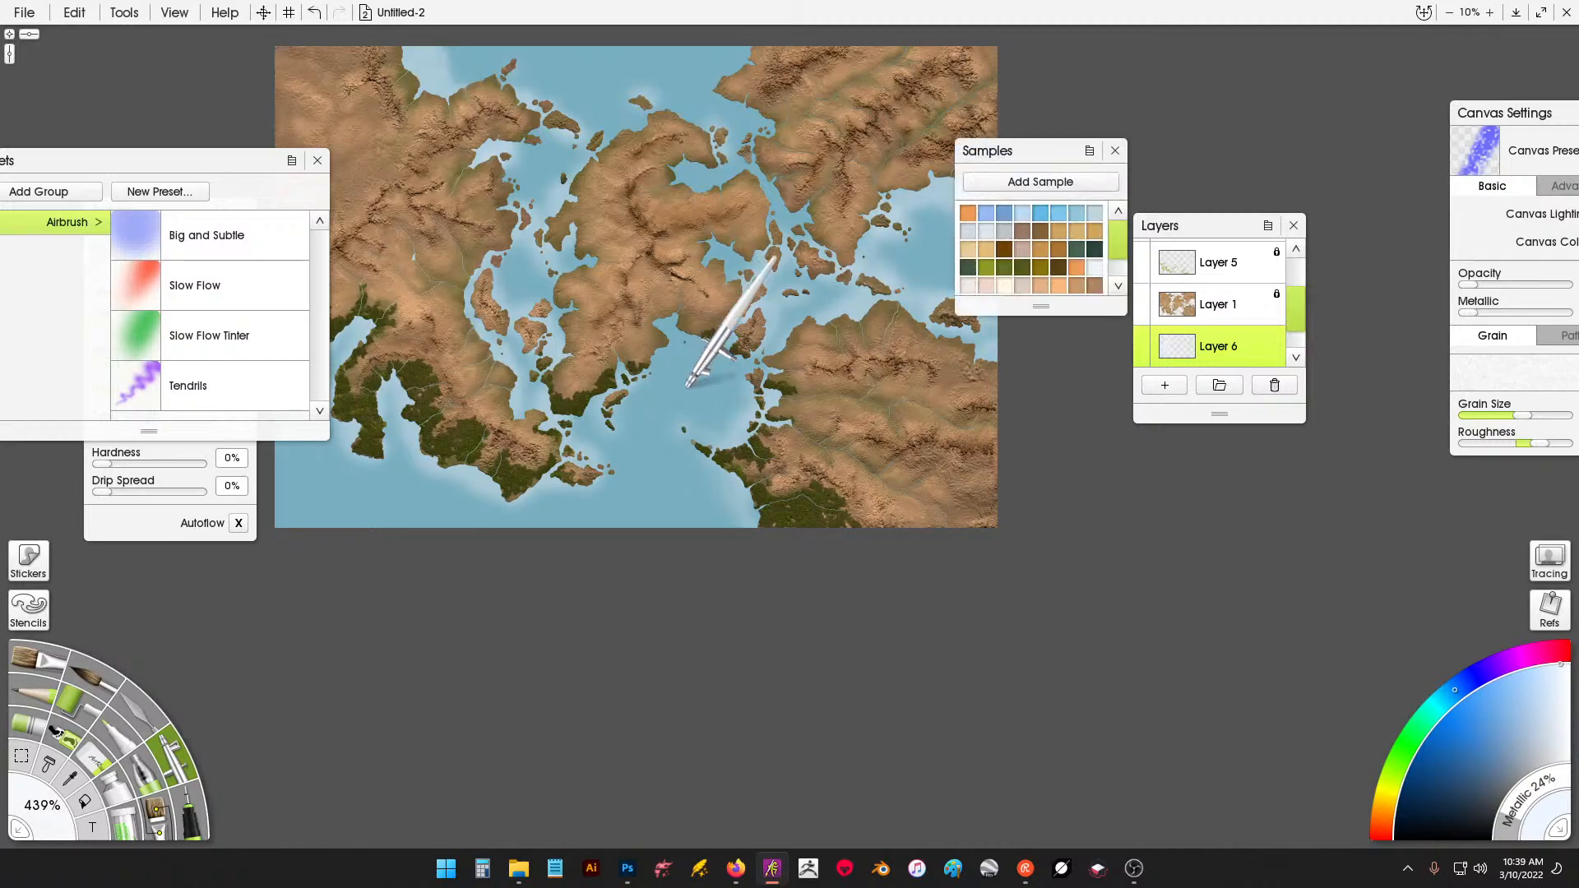
# Extend the airbrushed pale shallows around the central continent's coasts, the northern islands and the southeastern continent's western shore.
pyautogui.moveTo(688, 386)
pyautogui.mouseDown()
pyautogui.moveTo(633, 457)
pyautogui.moveTo(663, 450)
pyautogui.moveTo(726, 378)
pyautogui.moveTo(733, 417)
pyautogui.mouseUp()
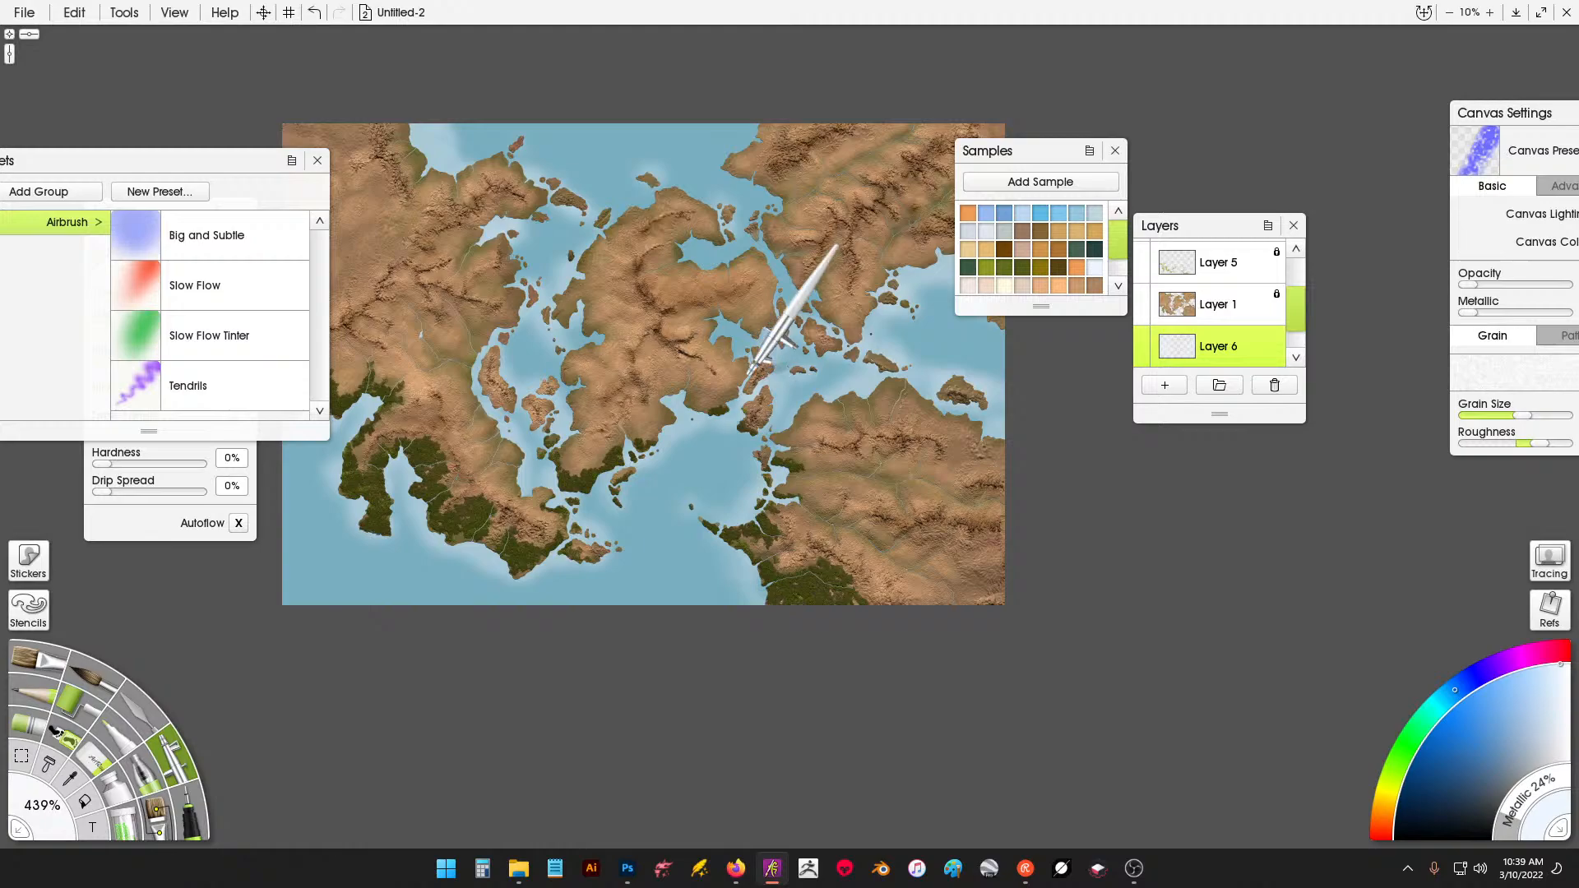
pyautogui.moveTo(838, 227); pyautogui.dragTo(798, 345)
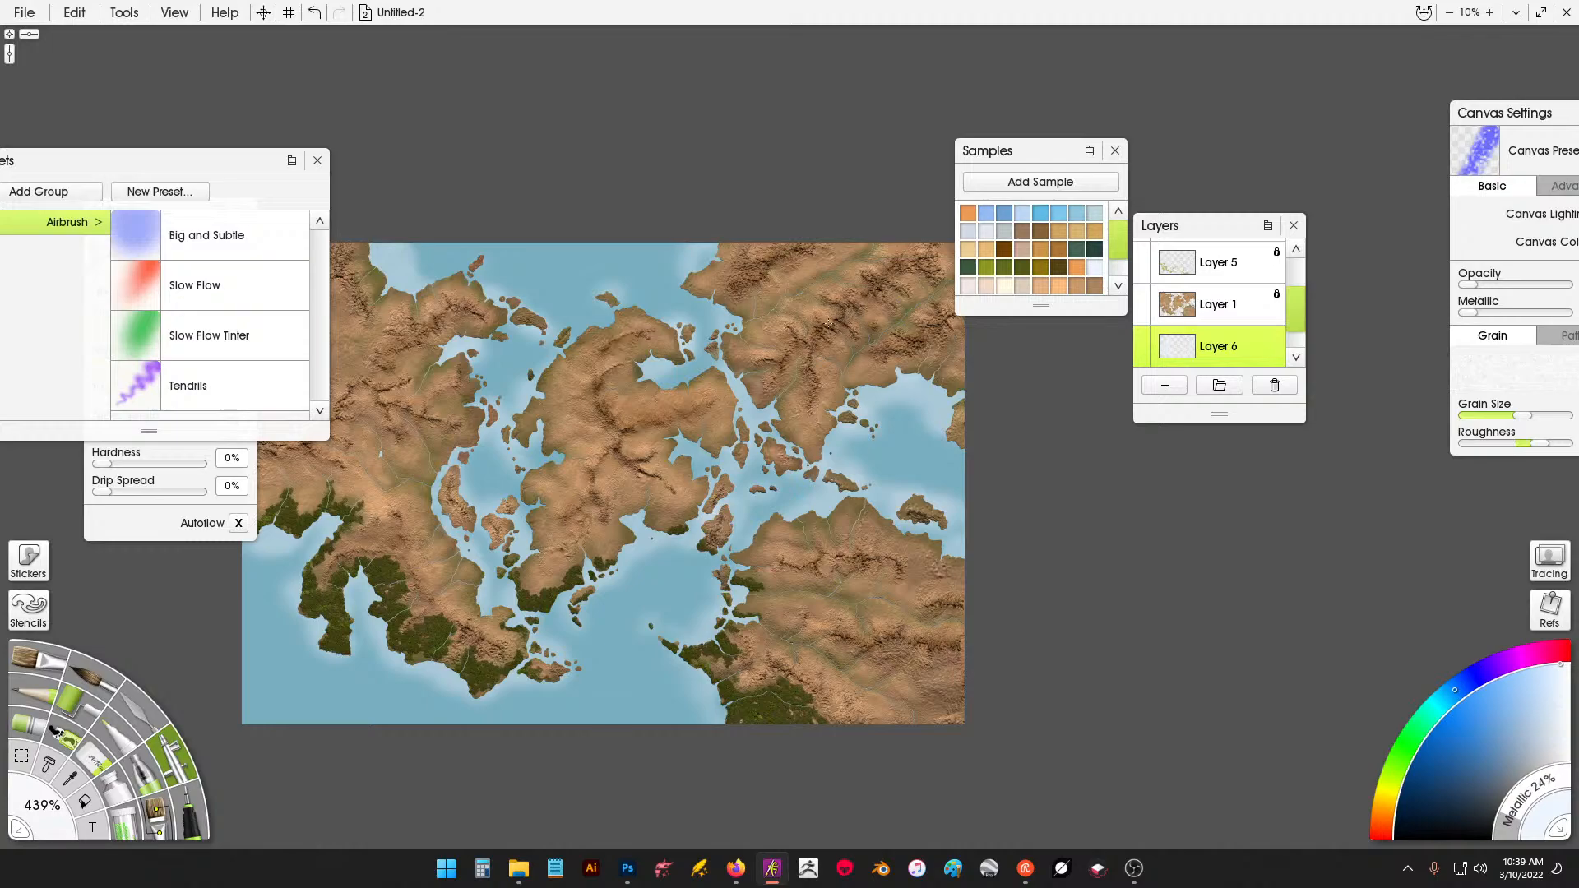
pyautogui.moveTo(698, 387); pyautogui.dragTo(651, 394)
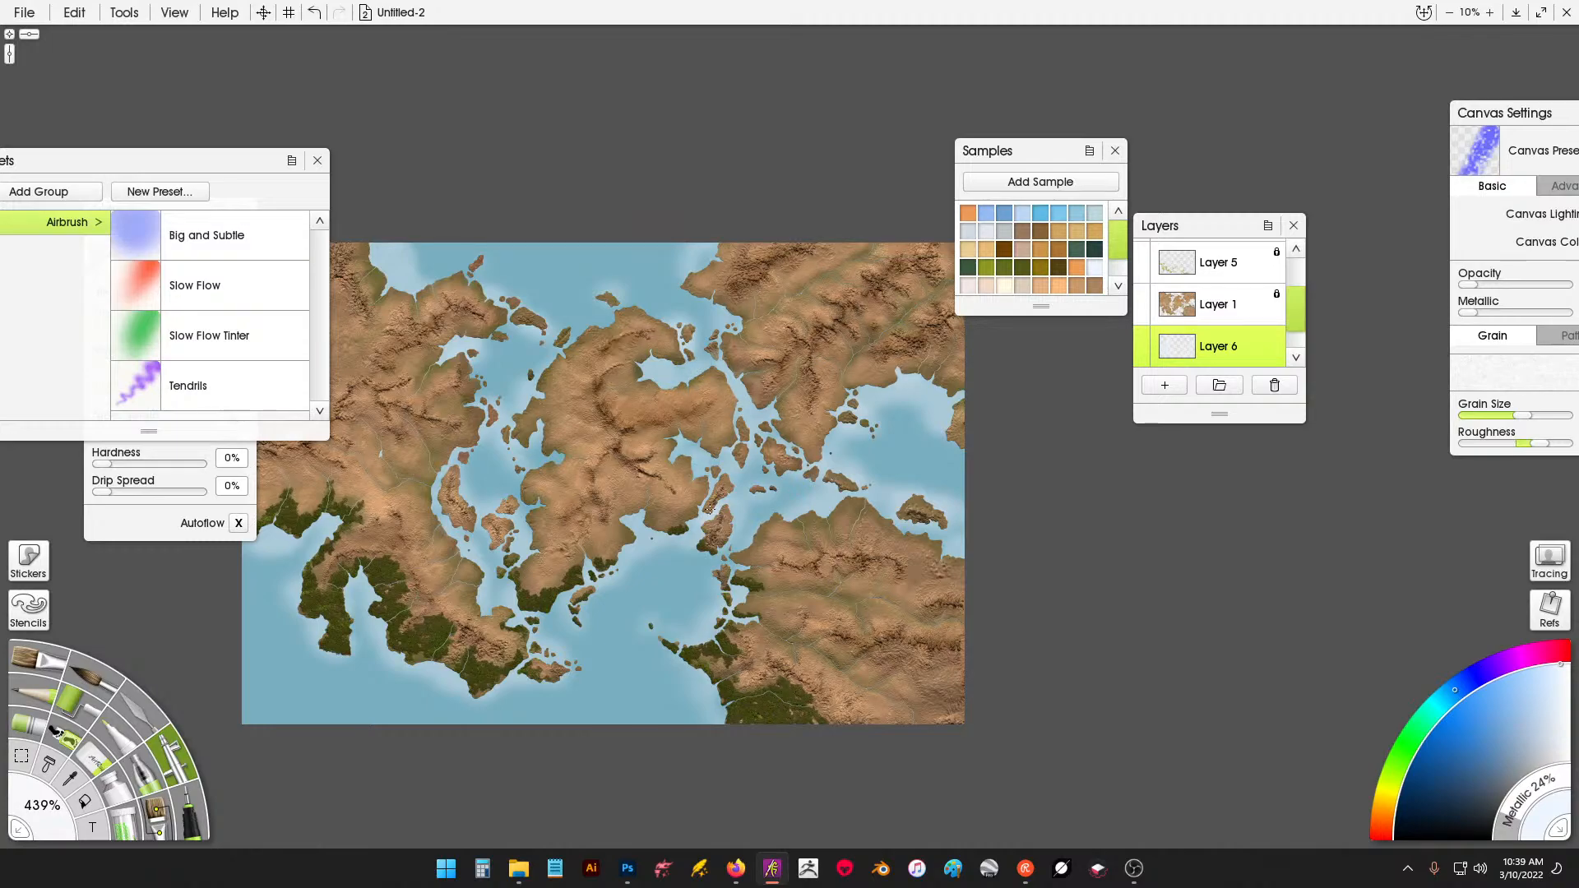
pyautogui.moveTo(532, 553)
pyautogui.mouseDown()
pyautogui.moveTo(506, 607)
pyautogui.moveTo(521, 546)
pyautogui.moveTo(473, 520)
pyautogui.moveTo(477, 405)
pyautogui.moveTo(559, 458)
pyautogui.moveTo(701, 439)
pyautogui.moveTo(557, 519)
pyautogui.moveTo(741, 493)
pyautogui.mouseUp()
pyautogui.moveTo(613, 325)
pyautogui.mouseDown()
pyautogui.moveTo(662, 311)
pyautogui.moveTo(627, 362)
pyautogui.moveTo(699, 333)
pyautogui.moveTo(856, 354)
pyautogui.mouseUp()
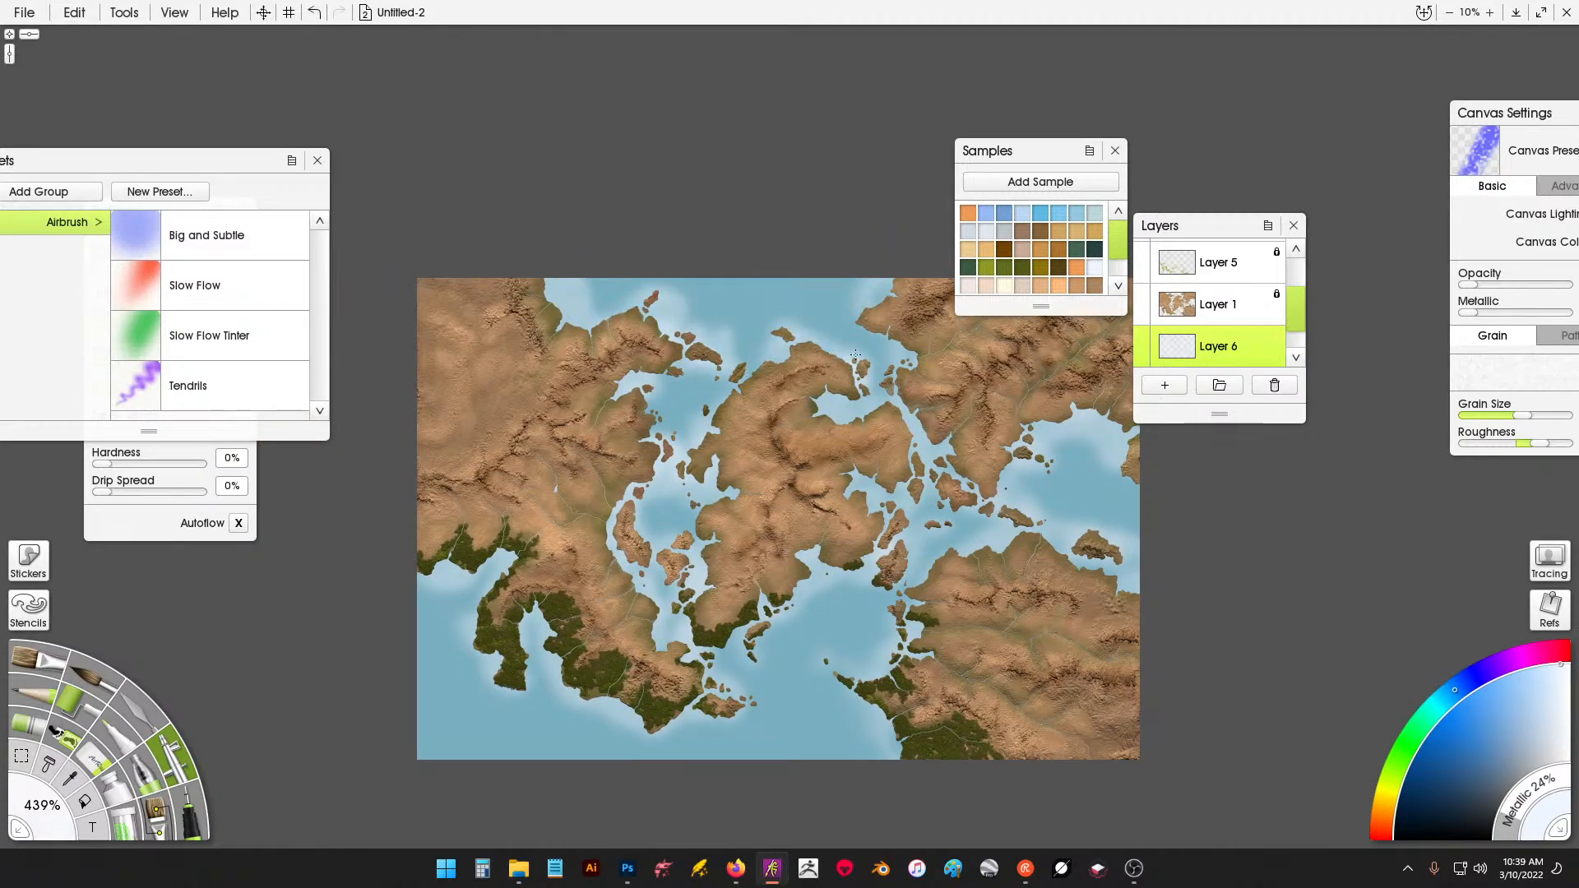
pyautogui.moveTo(743, 373); pyautogui.dragTo(752, 358)
pyautogui.moveTo(907, 323); pyautogui.dragTo(900, 321)
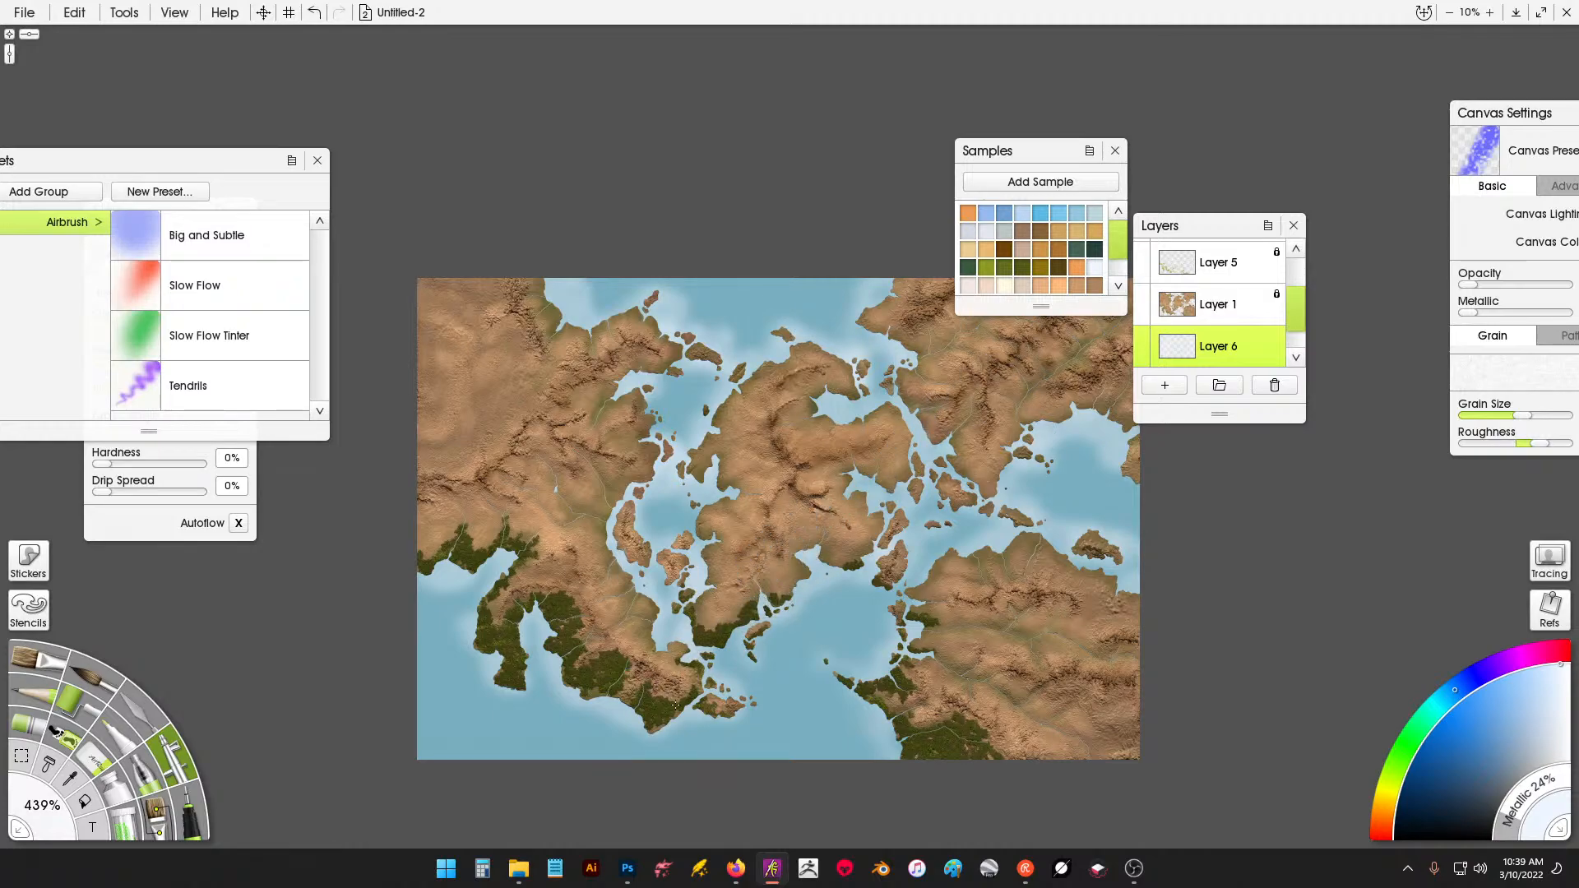
pyautogui.moveTo(745, 714)
pyautogui.mouseDown()
pyautogui.moveTo(733, 656)
pyautogui.moveTo(770, 645)
pyautogui.moveTo(886, 681)
pyautogui.moveTo(914, 655)
pyautogui.mouseUp()
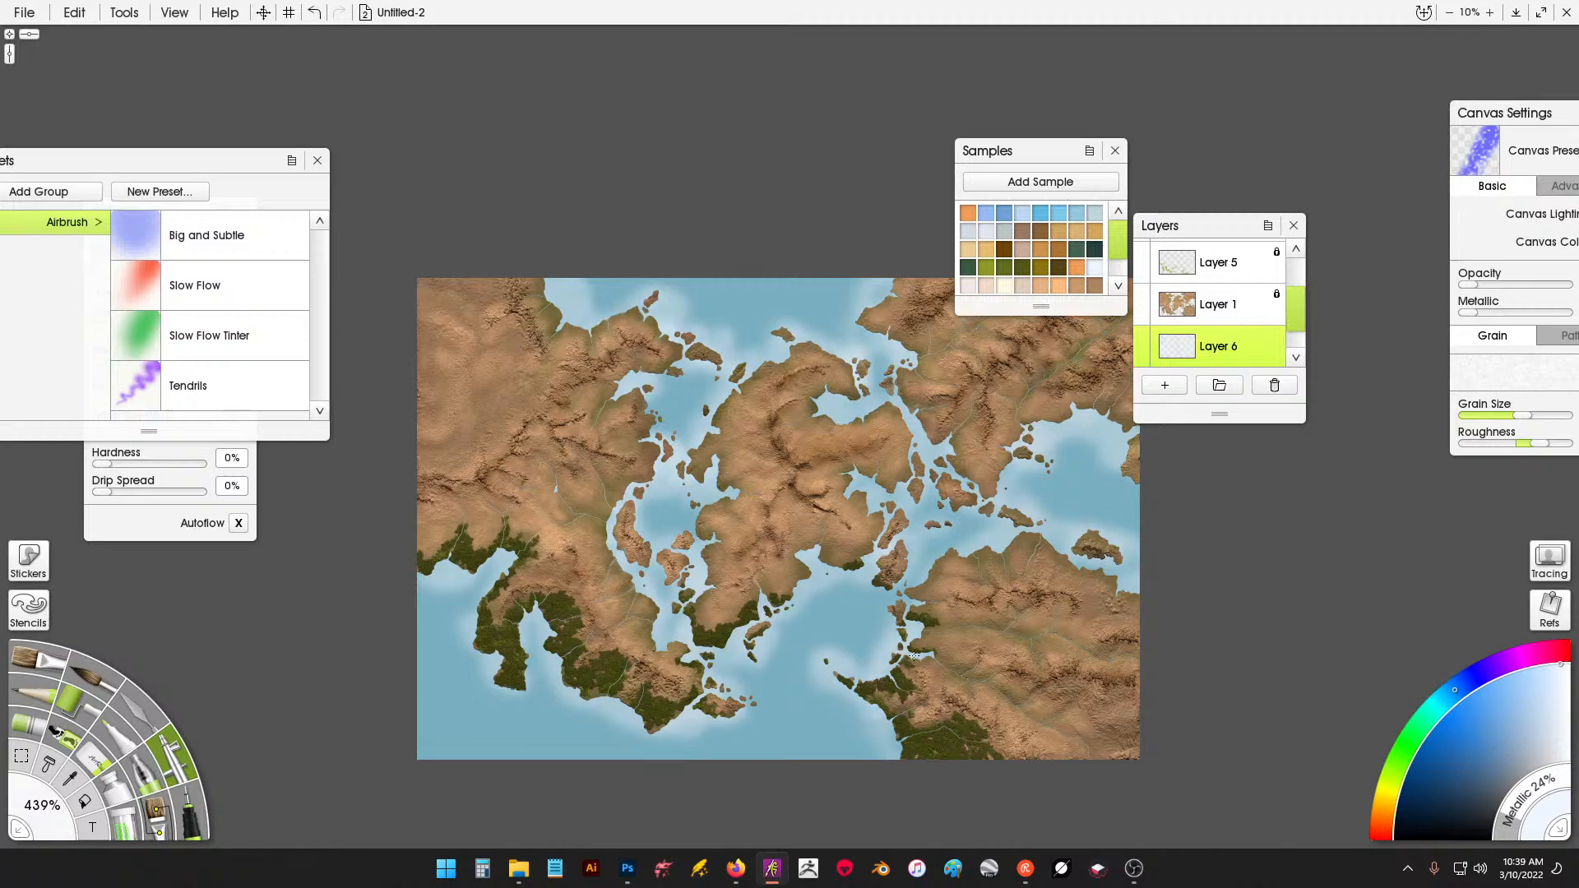
pyautogui.moveTo(891, 577); pyautogui.dragTo(886, 577)
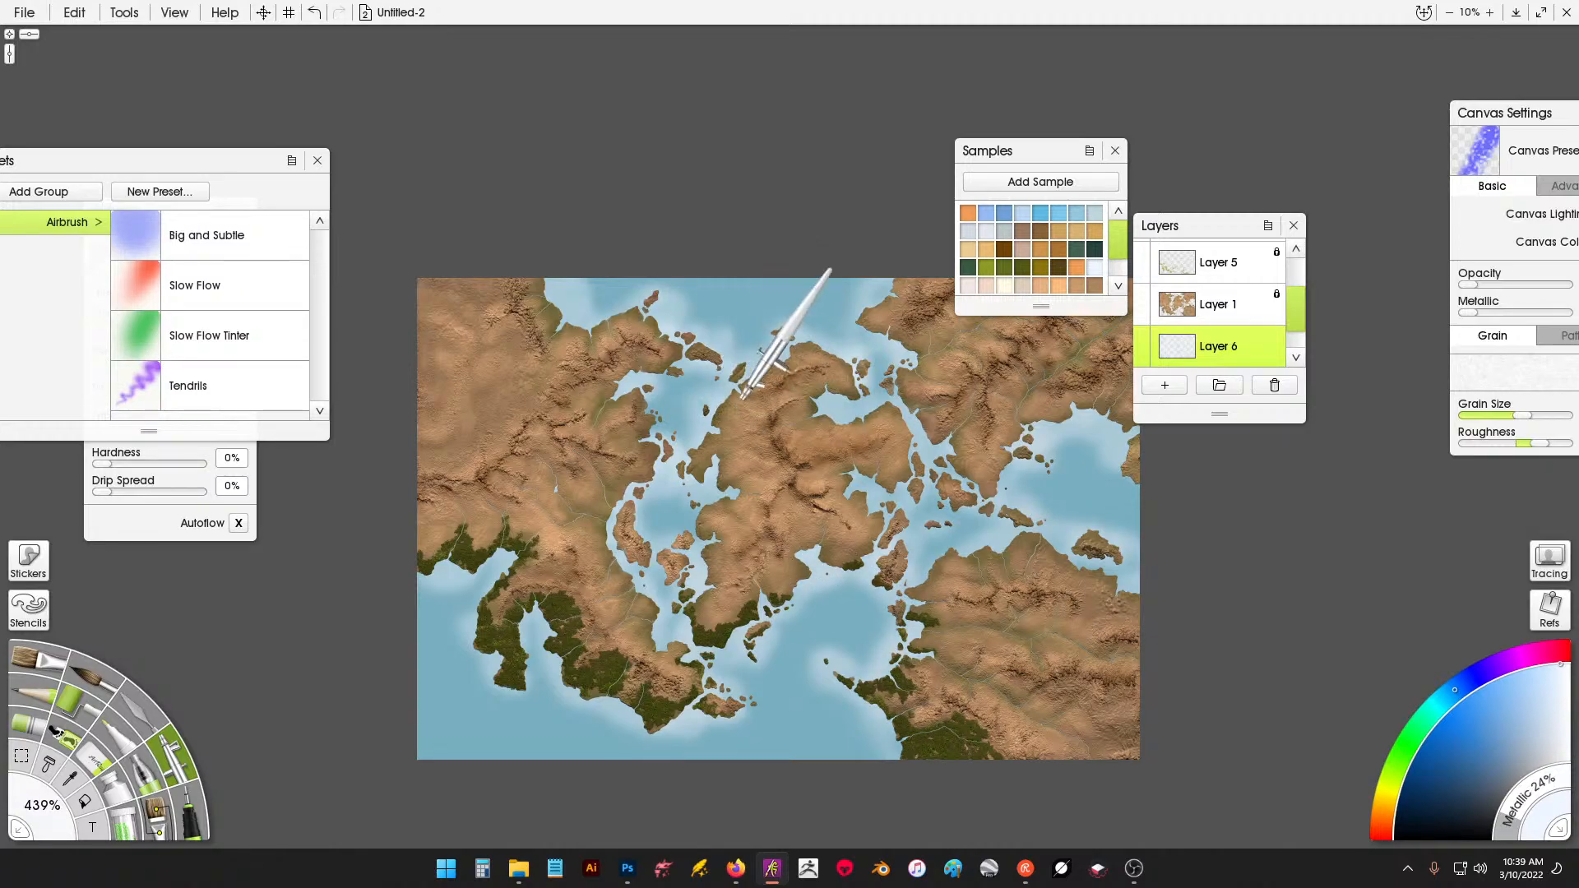
# Smear the shallows along the southwestern coast with the Harsh Chaos palette knife at 328% size.
pyautogui.click(138, 709)
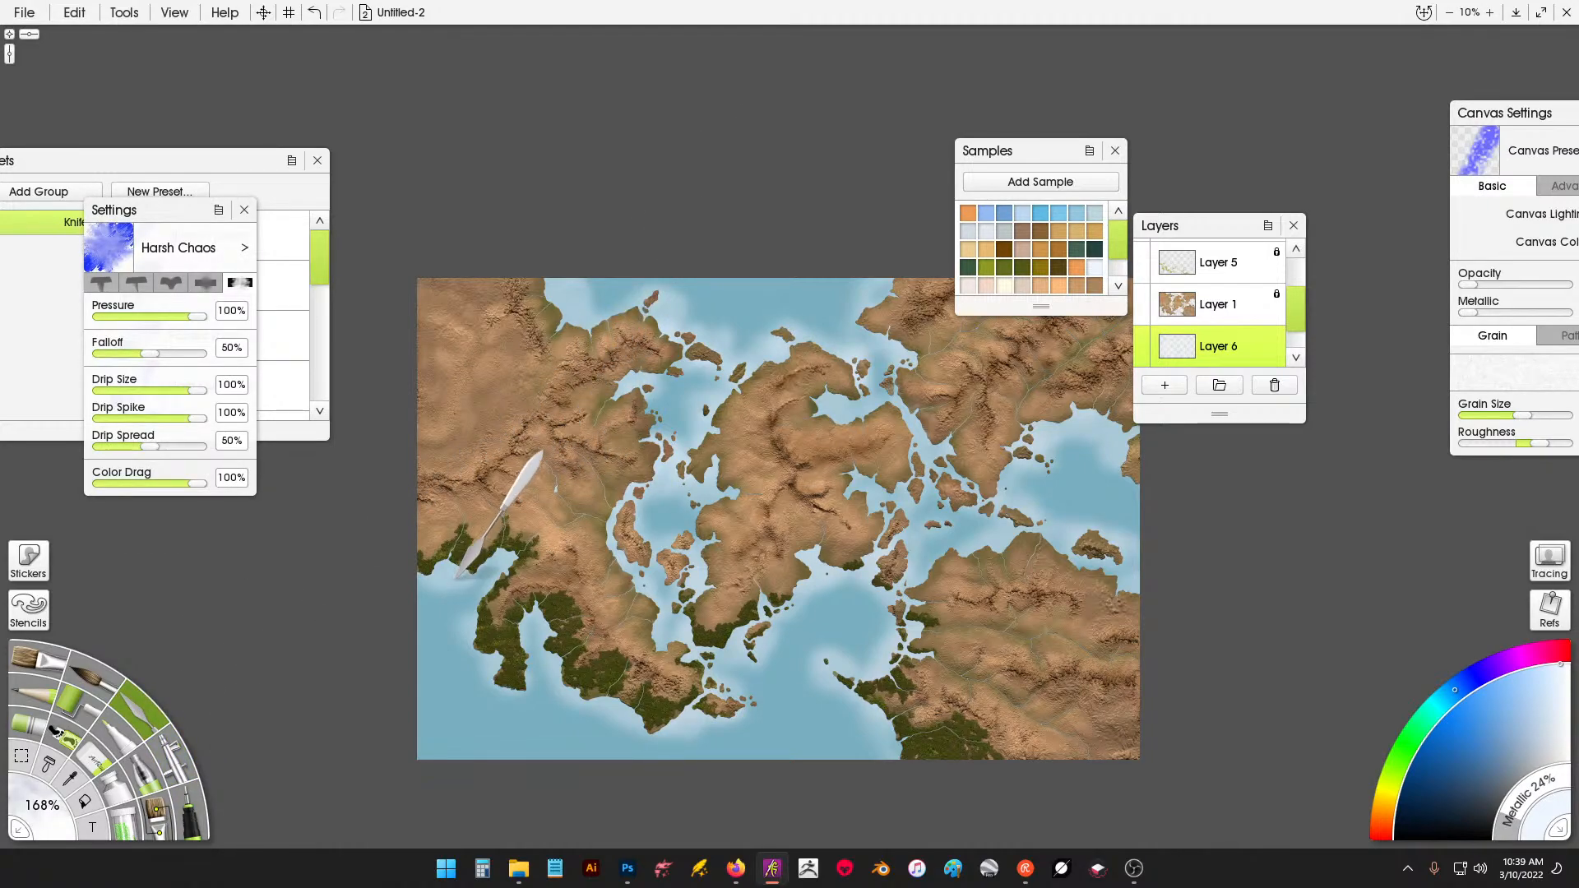
pyautogui.click(172, 750)
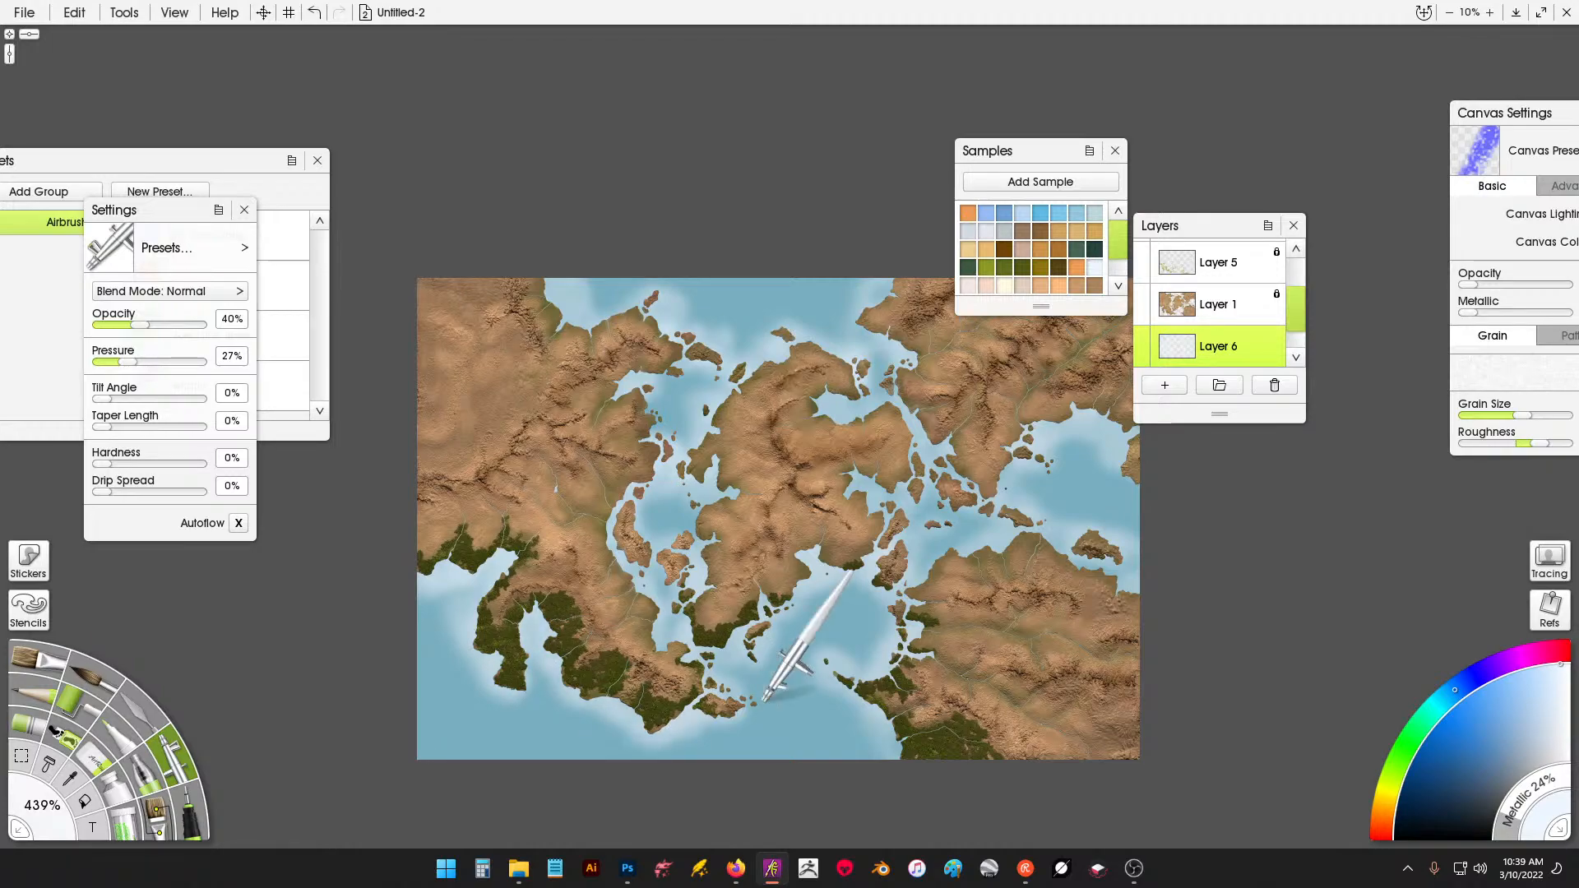
pyautogui.click(150, 710)
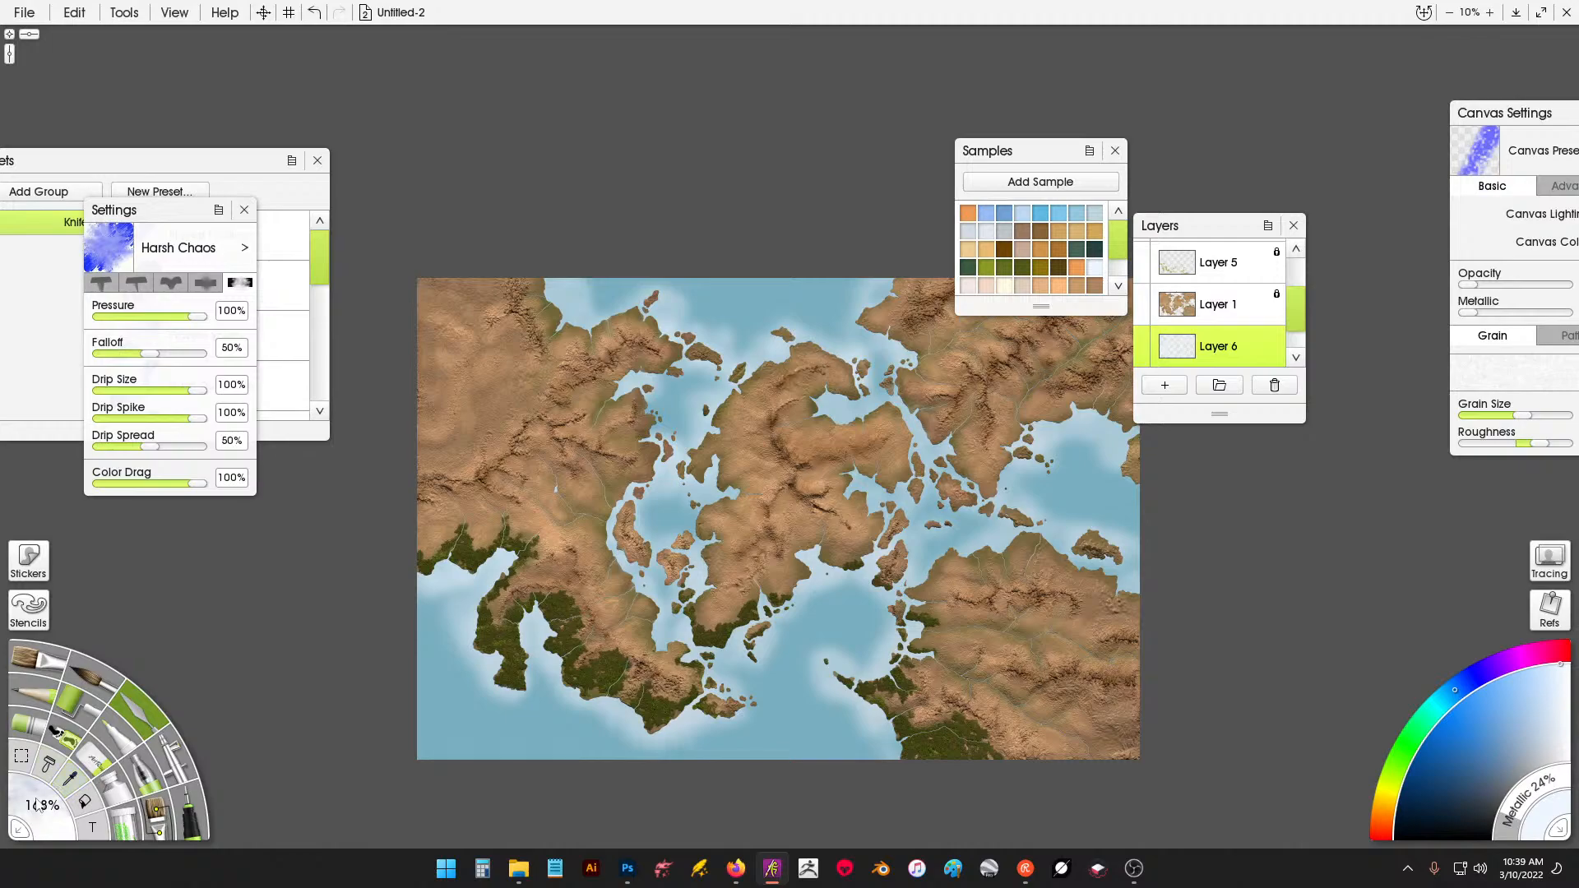
pyautogui.moveTo(36, 806); pyautogui.dragTo(305, 729)
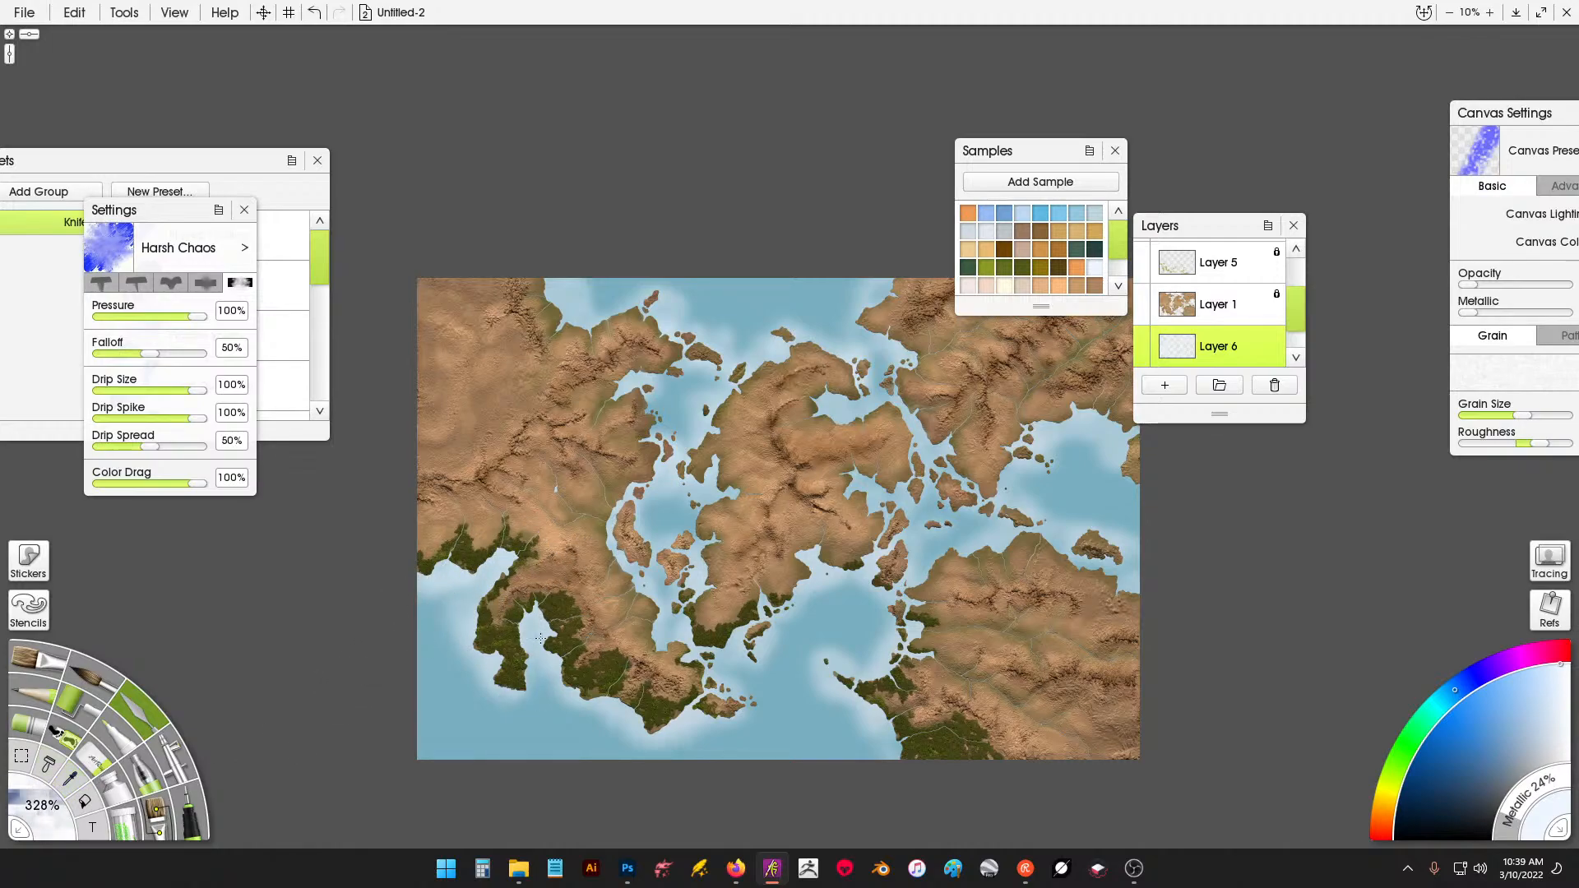
pyautogui.moveTo(594, 692)
pyautogui.mouseDown()
pyautogui.moveTo(615, 662)
pyautogui.moveTo(601, 684)
pyautogui.moveTo(620, 654)
pyautogui.moveTo(563, 751)
pyautogui.moveTo(606, 681)
pyautogui.moveTo(583, 723)
pyautogui.moveTo(623, 683)
pyautogui.moveTo(593, 731)
pyautogui.moveTo(633, 696)
pyautogui.moveTo(611, 751)
pyautogui.moveTo(663, 693)
pyautogui.moveTo(711, 694)
pyautogui.mouseUp()
pyautogui.moveTo(581, 663)
pyautogui.mouseDown()
pyautogui.moveTo(573, 627)
pyautogui.moveTo(530, 655)
pyautogui.mouseUp()
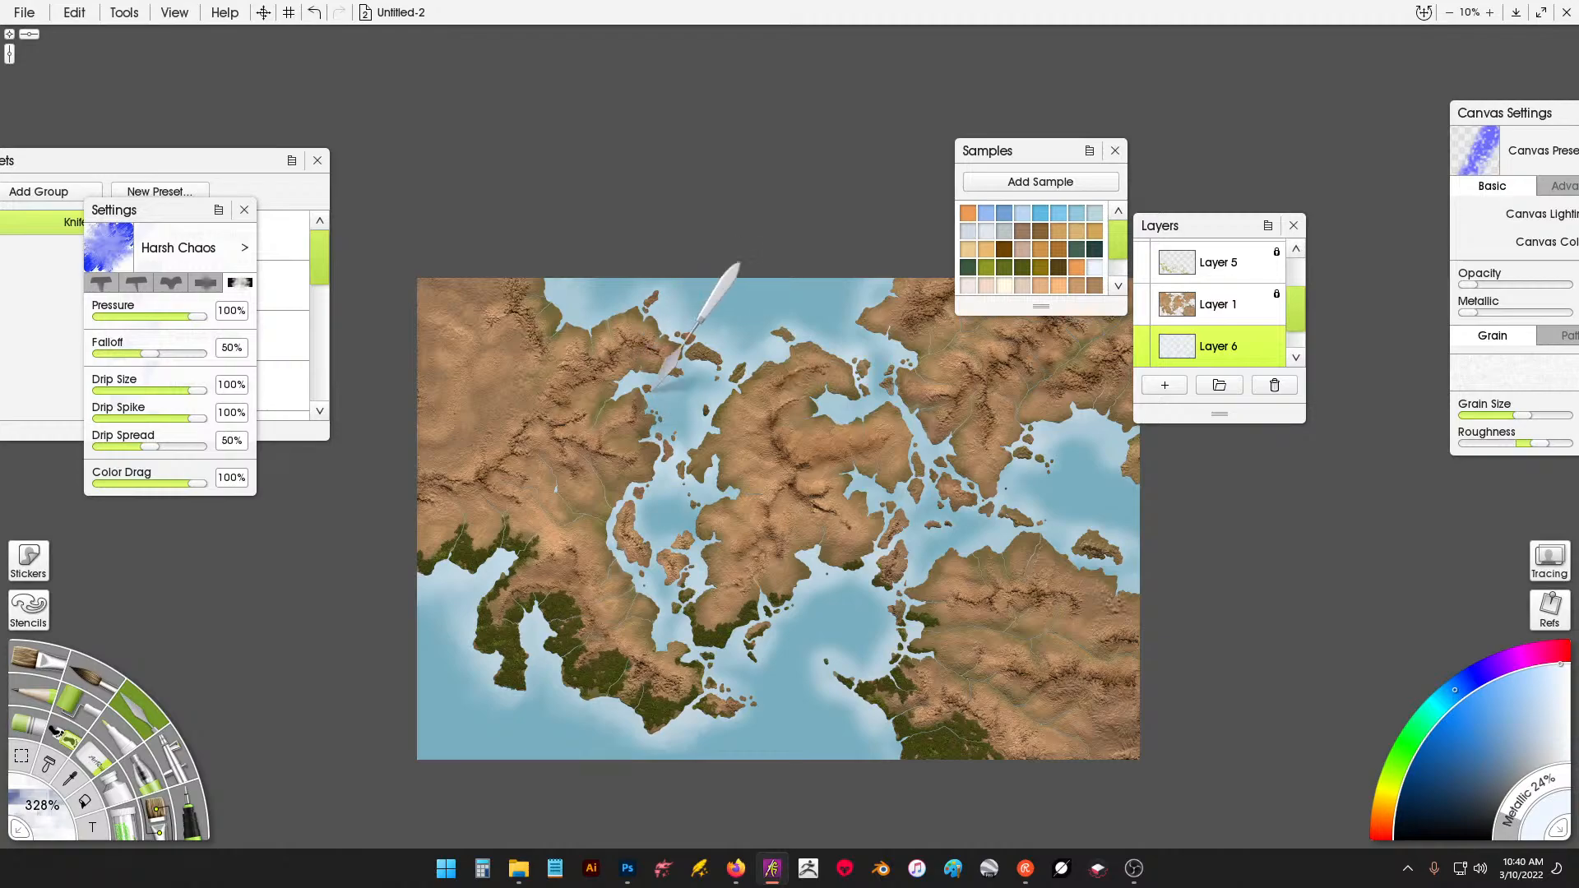
# Airbrush more pale shallows, and smear those in the eastern gulf and southern sea with the Harsh Chaos knife.
pyautogui.click(172, 752)
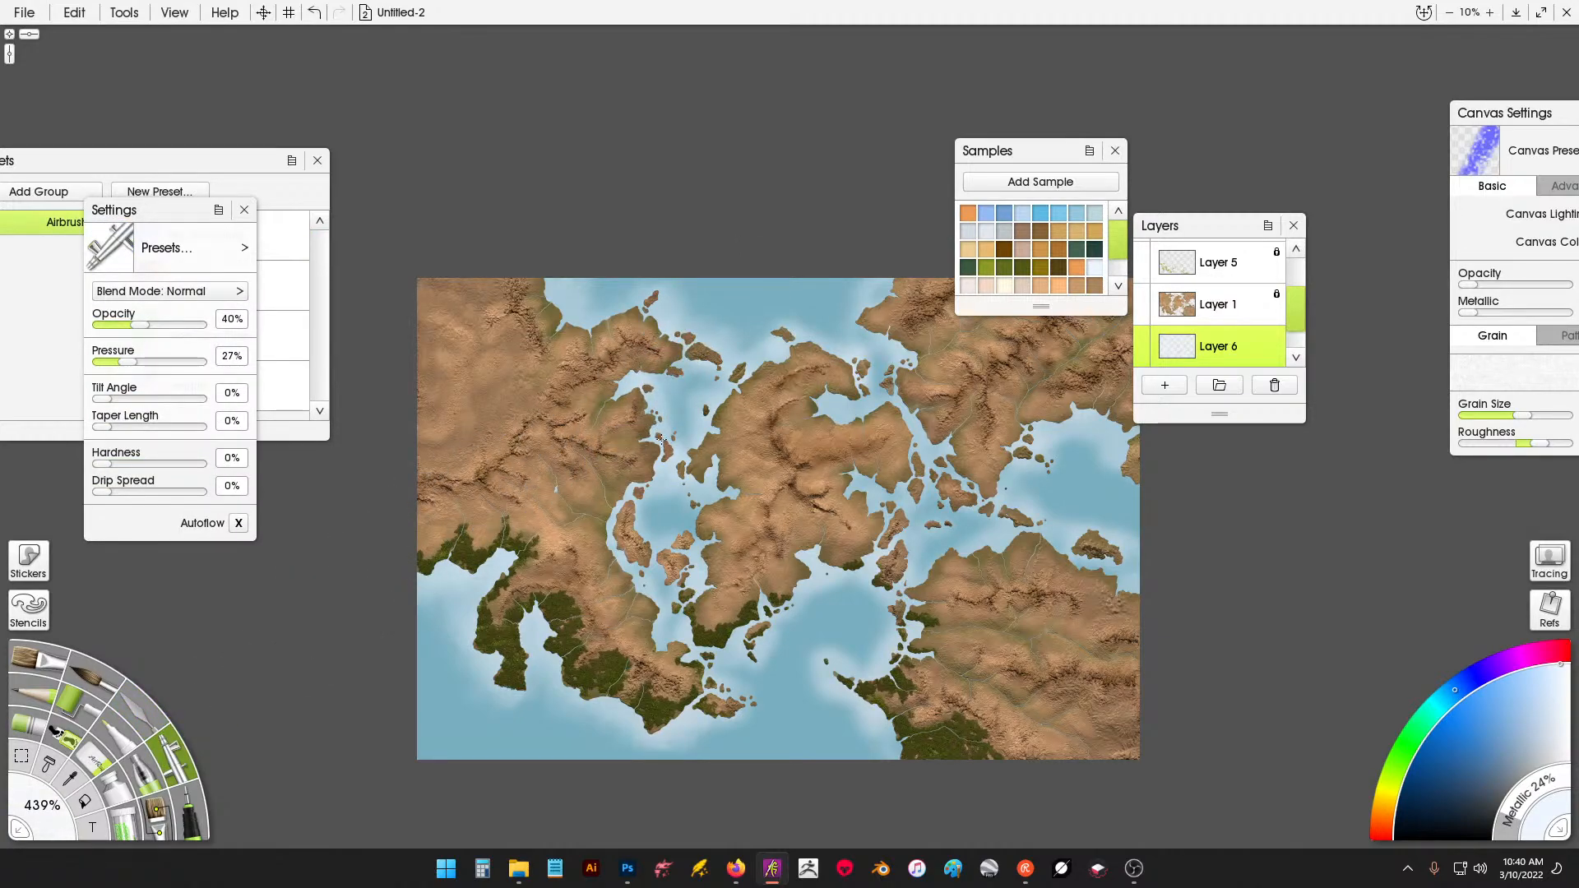
pyautogui.click(146, 712)
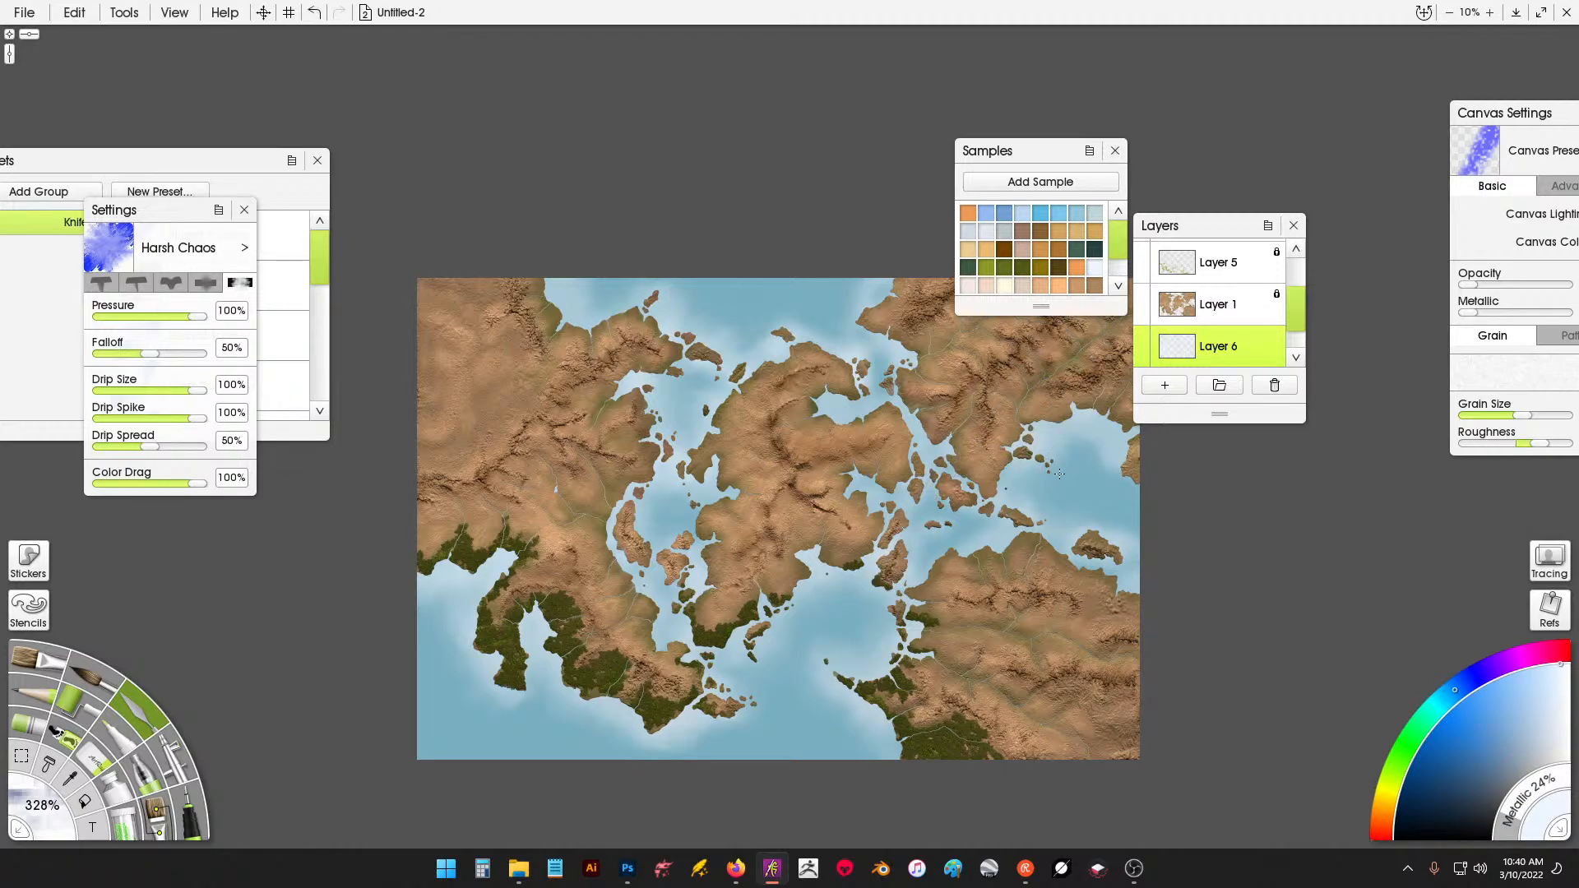
pyautogui.moveTo(1059, 474)
pyautogui.mouseDown()
pyautogui.moveTo(1027, 442)
pyautogui.moveTo(1039, 435)
pyautogui.moveTo(1056, 472)
pyautogui.moveTo(1056, 411)
pyautogui.mouseUp()
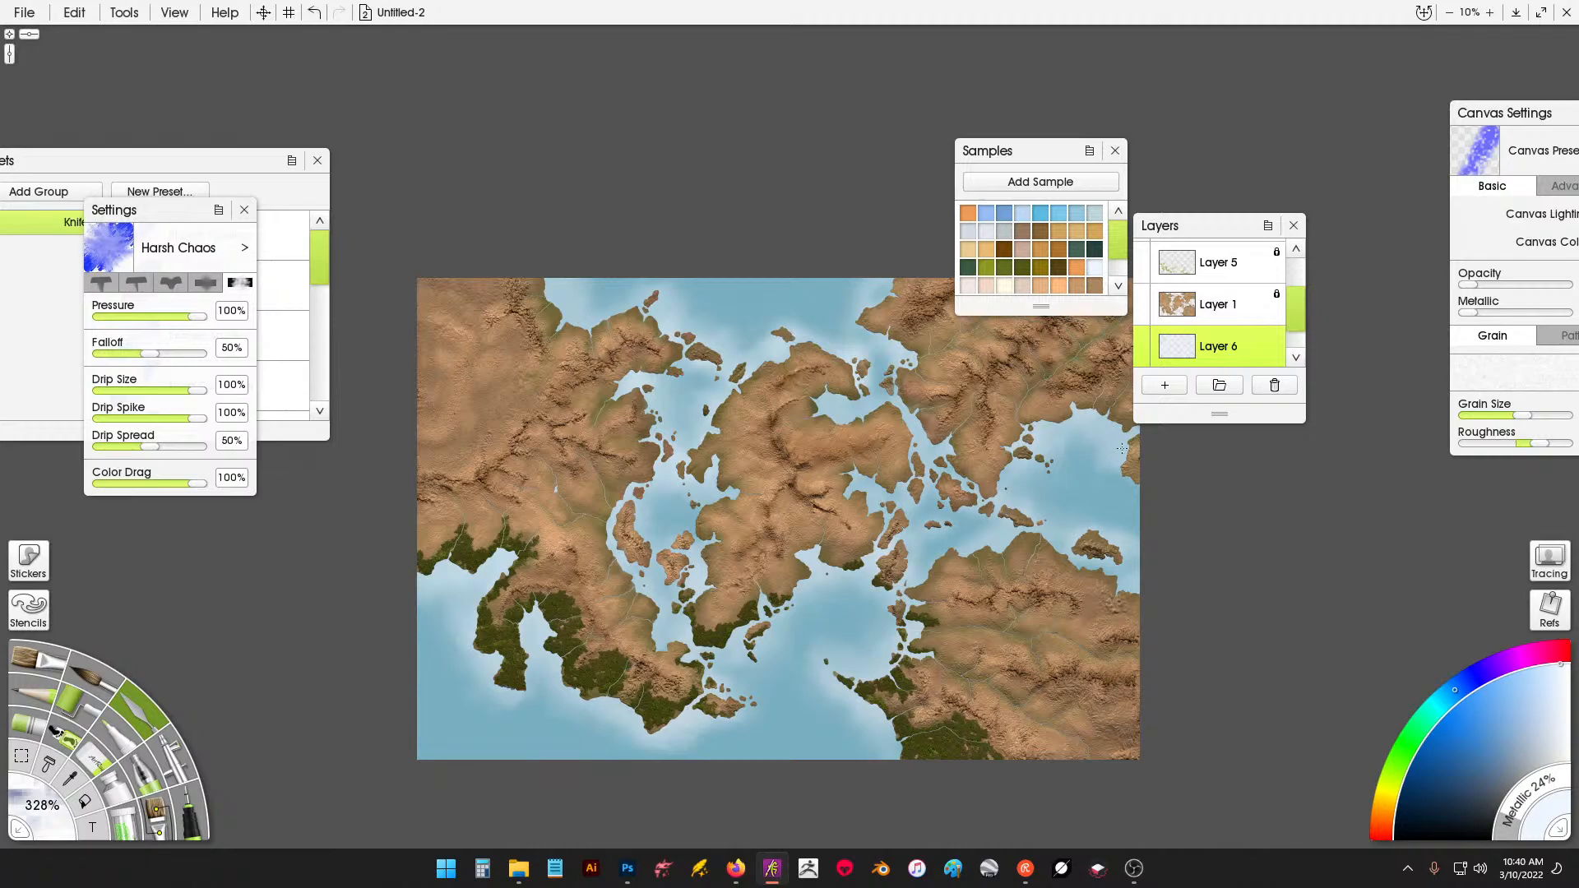
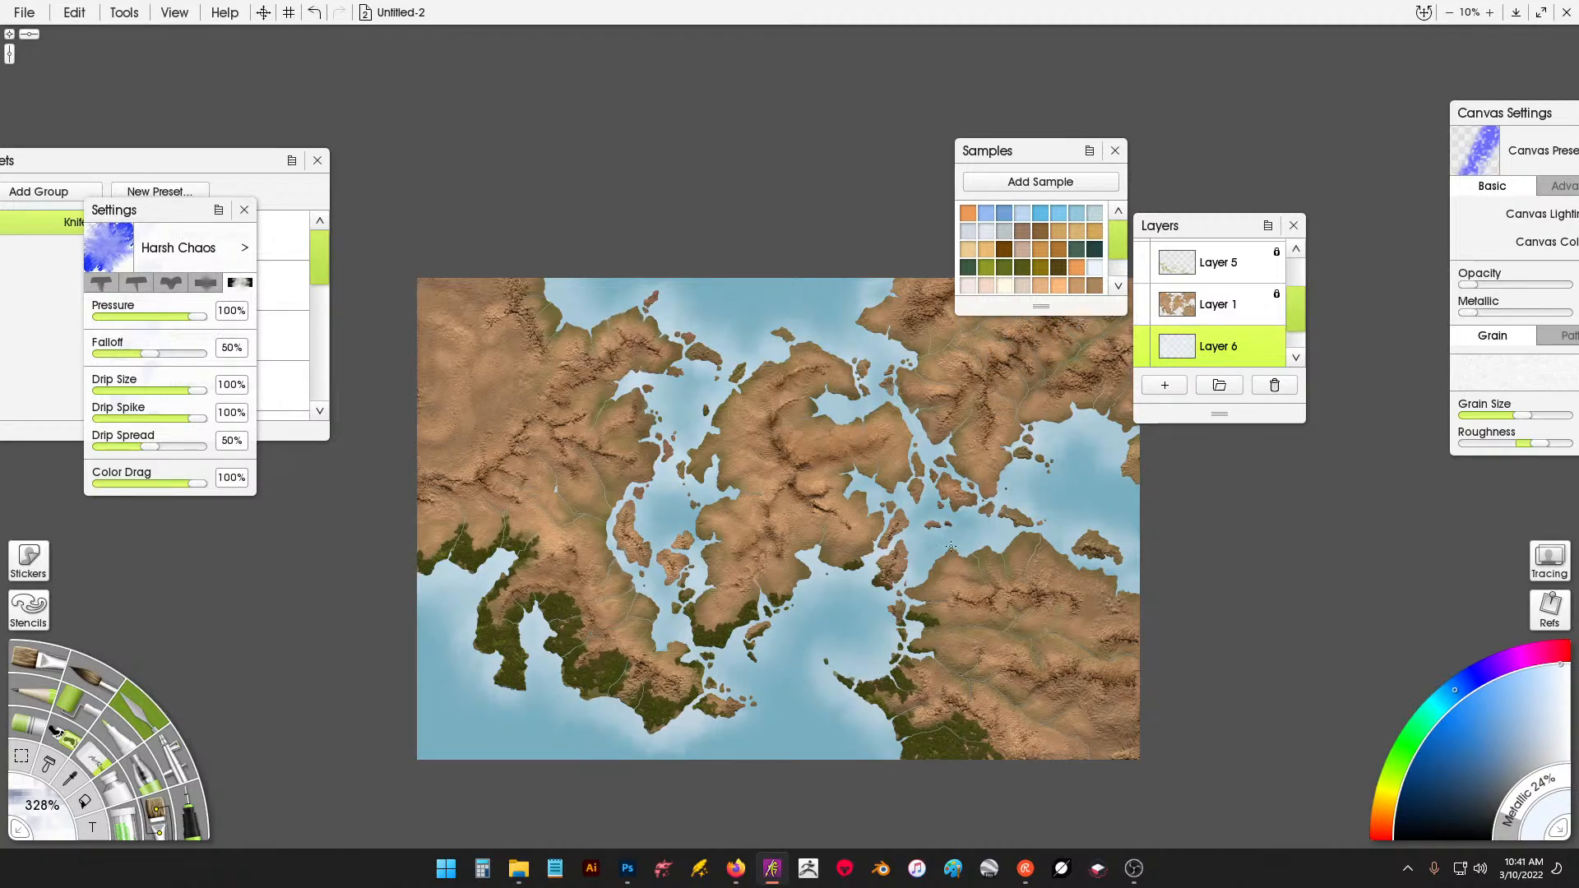
pyautogui.moveTo(943, 473); pyautogui.dragTo(891, 701)
# Choose the Instant Blur knife preset, enlarge it to 372%, and blur the shallows in the southern sea and eastern strait.
pyautogui.click(280, 239)
pyautogui.moveTo(324, 257); pyautogui.dragTo(332, 332)
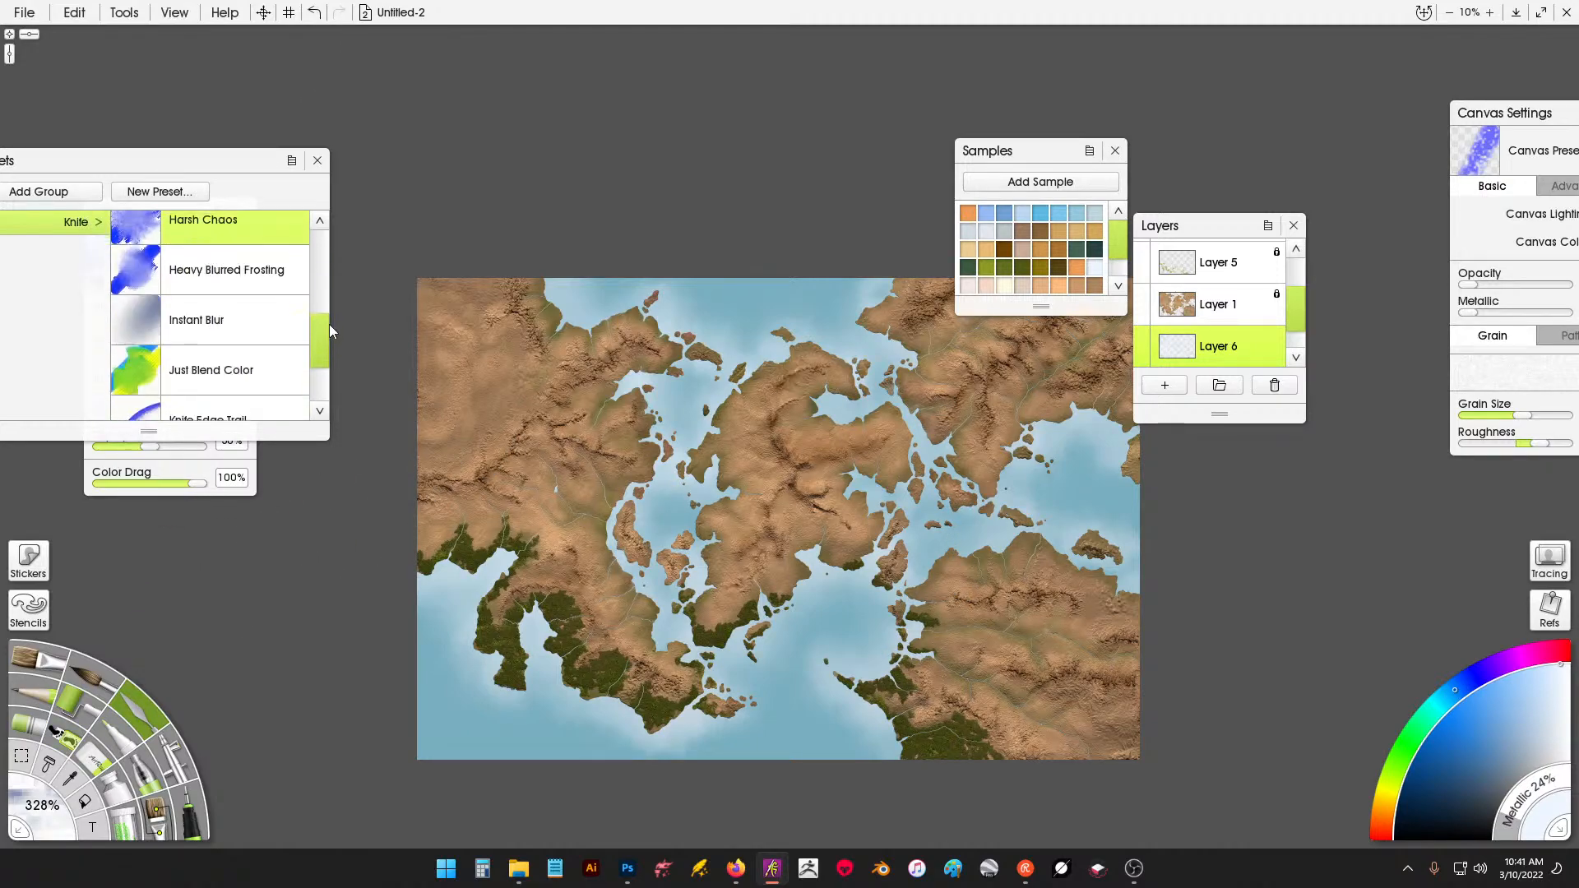
pyautogui.click(222, 320)
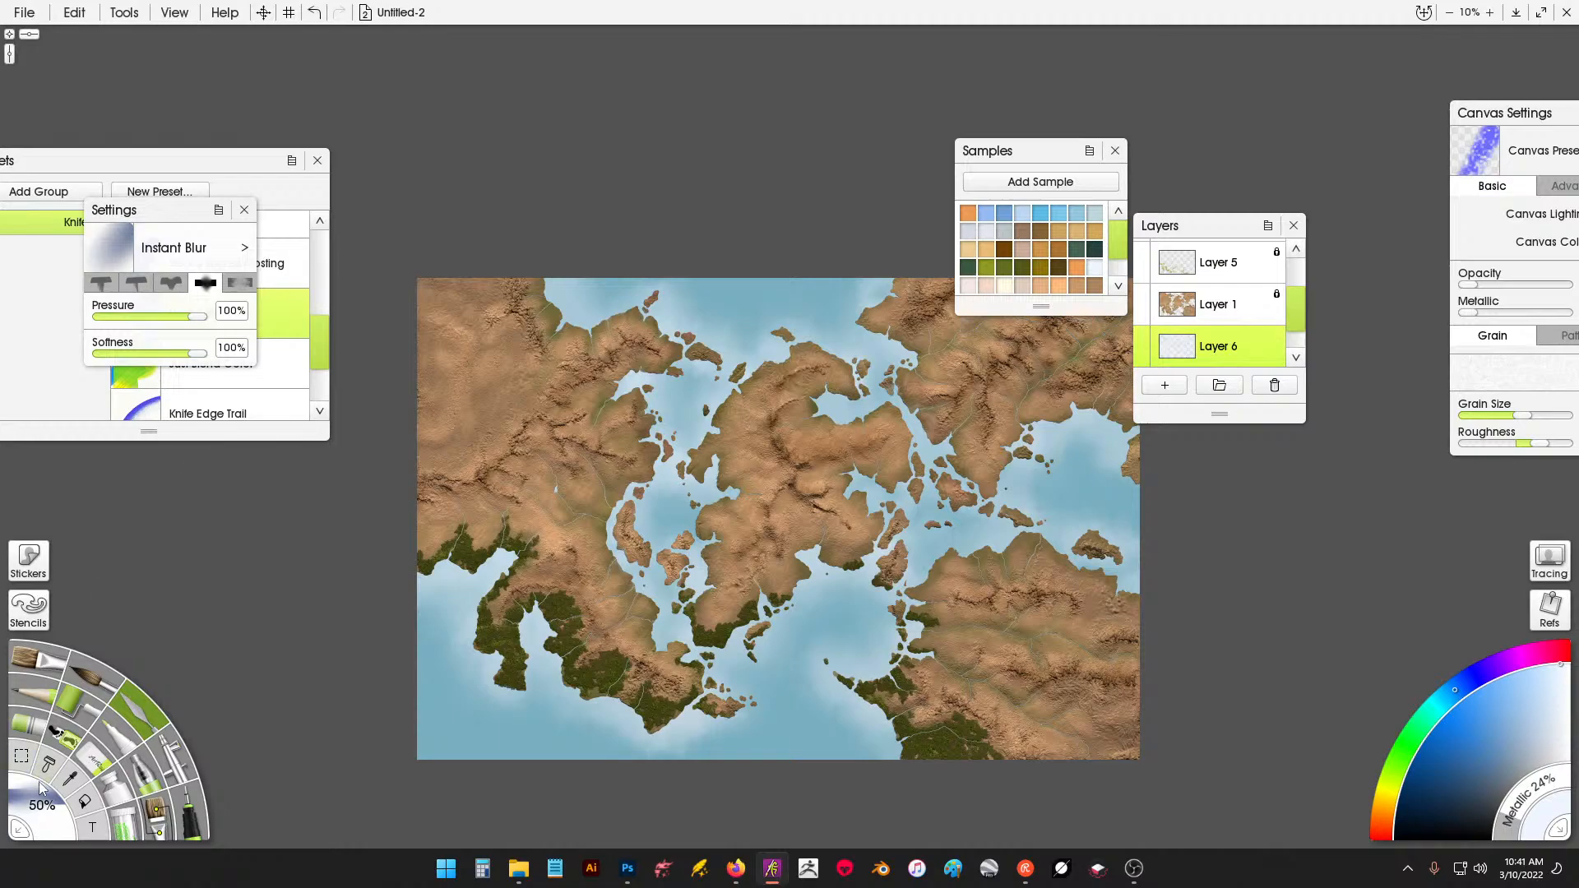
pyautogui.moveTo(40, 788)
pyautogui.mouseDown()
pyautogui.moveTo(573, 792)
pyautogui.moveTo(604, 809)
pyautogui.mouseUp()
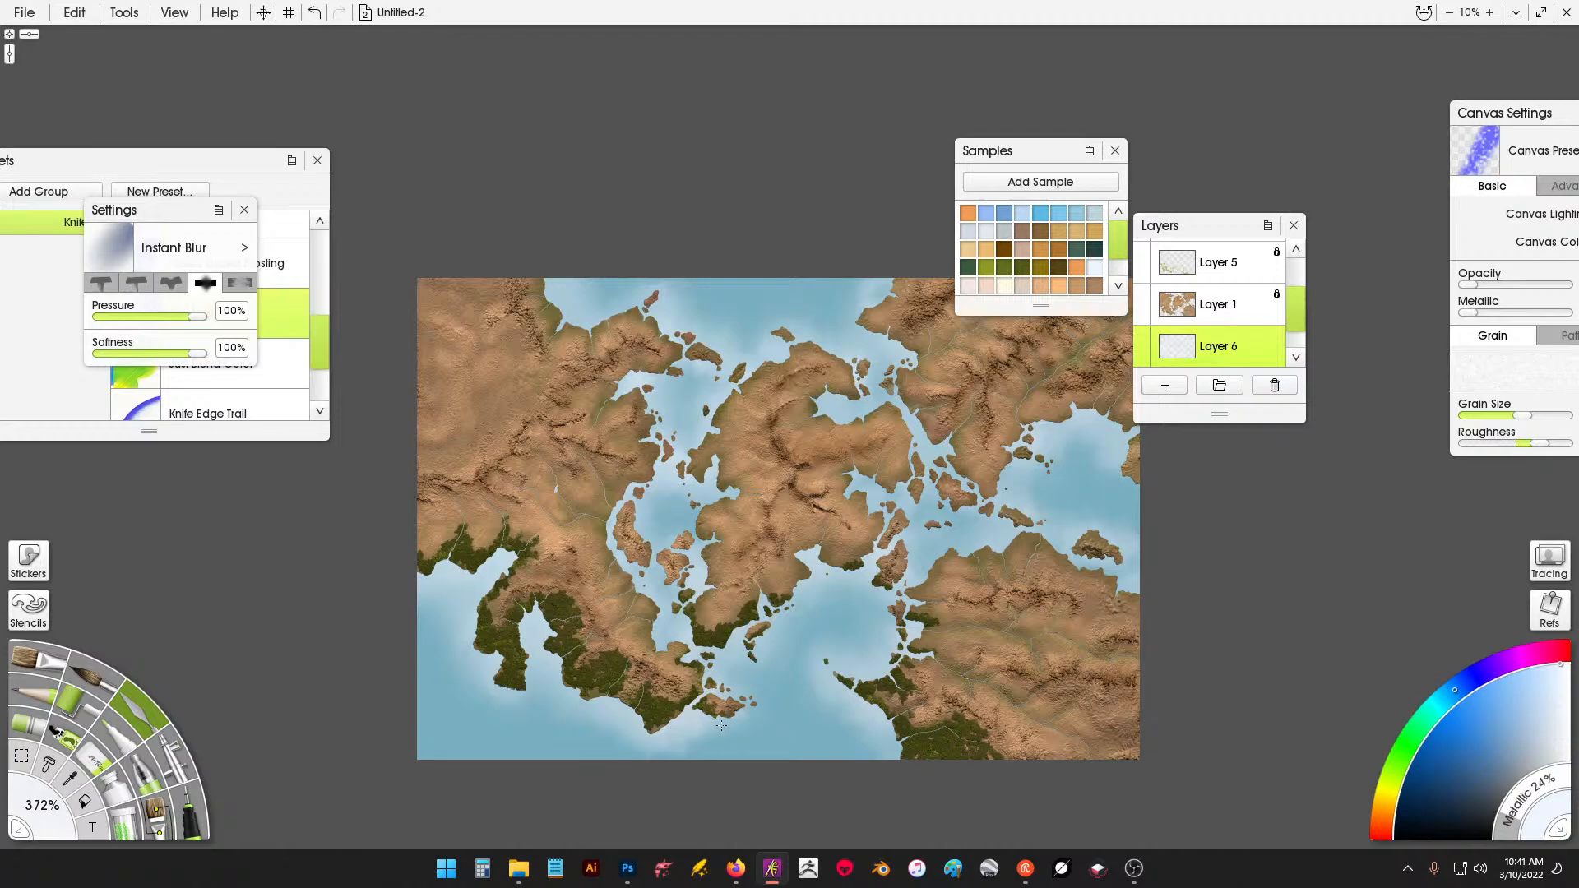
pyautogui.moveTo(722, 726)
pyautogui.mouseDown()
pyautogui.moveTo(714, 713)
pyautogui.moveTo(856, 597)
pyautogui.mouseUp()
pyautogui.moveTo(936, 512); pyautogui.dragTo(864, 536)
# Blur the pale shallows in the eastern gulf, northern sea and inner straits with the Instant Blur palette knife at 372% size.
pyautogui.scroll(4, 847, 494)
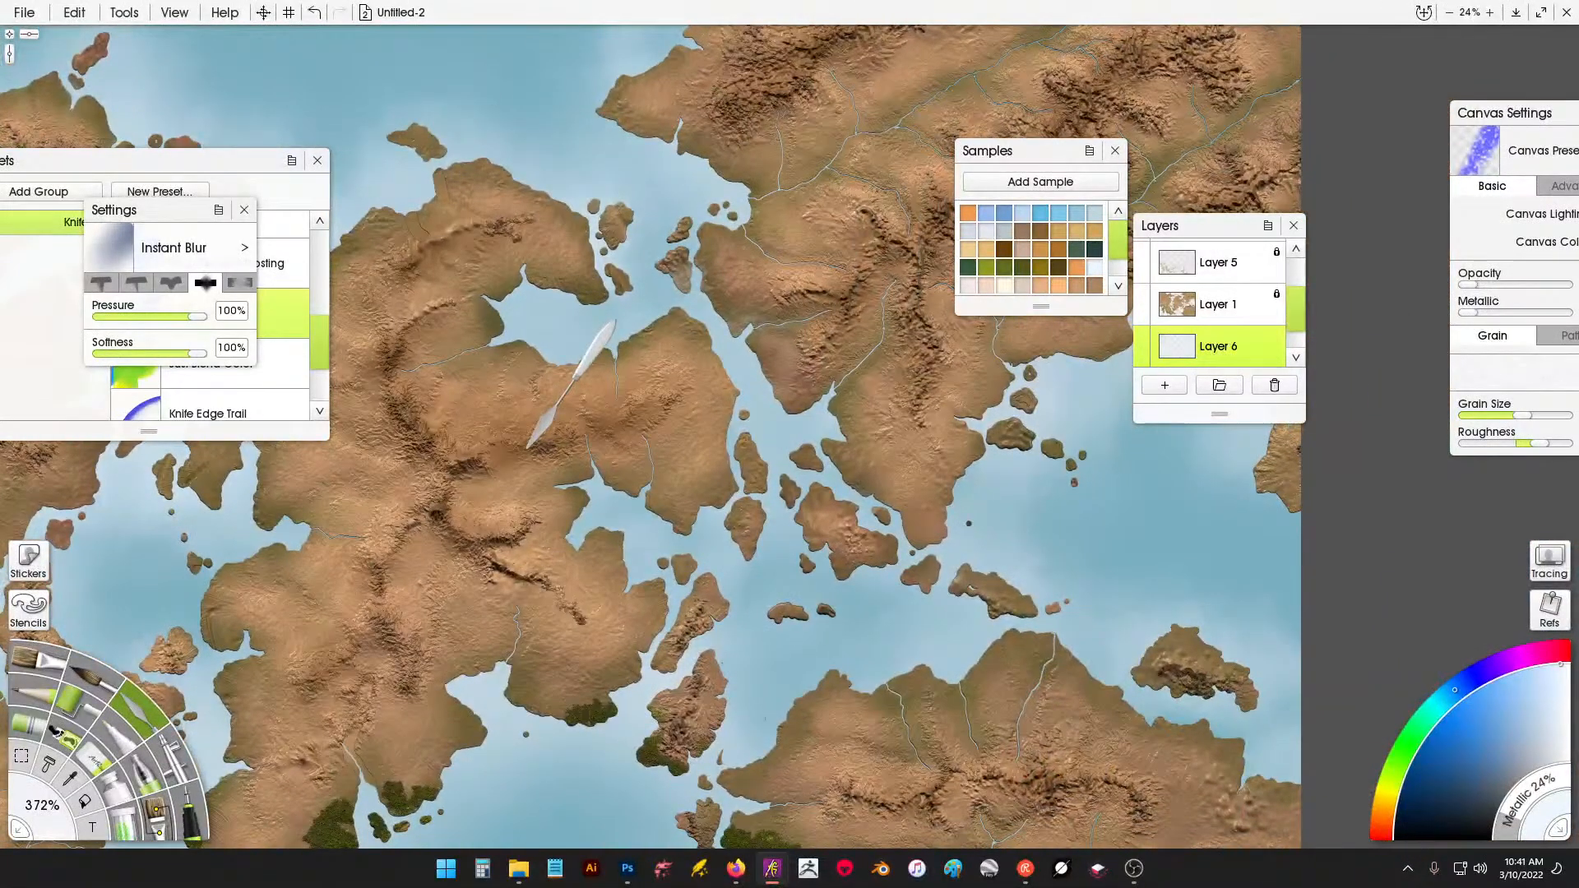
pyautogui.moveTo(526, 449)
pyautogui.mouseDown()
pyautogui.moveTo(1080, 546)
pyautogui.moveTo(1040, 564)
pyautogui.mouseUp()
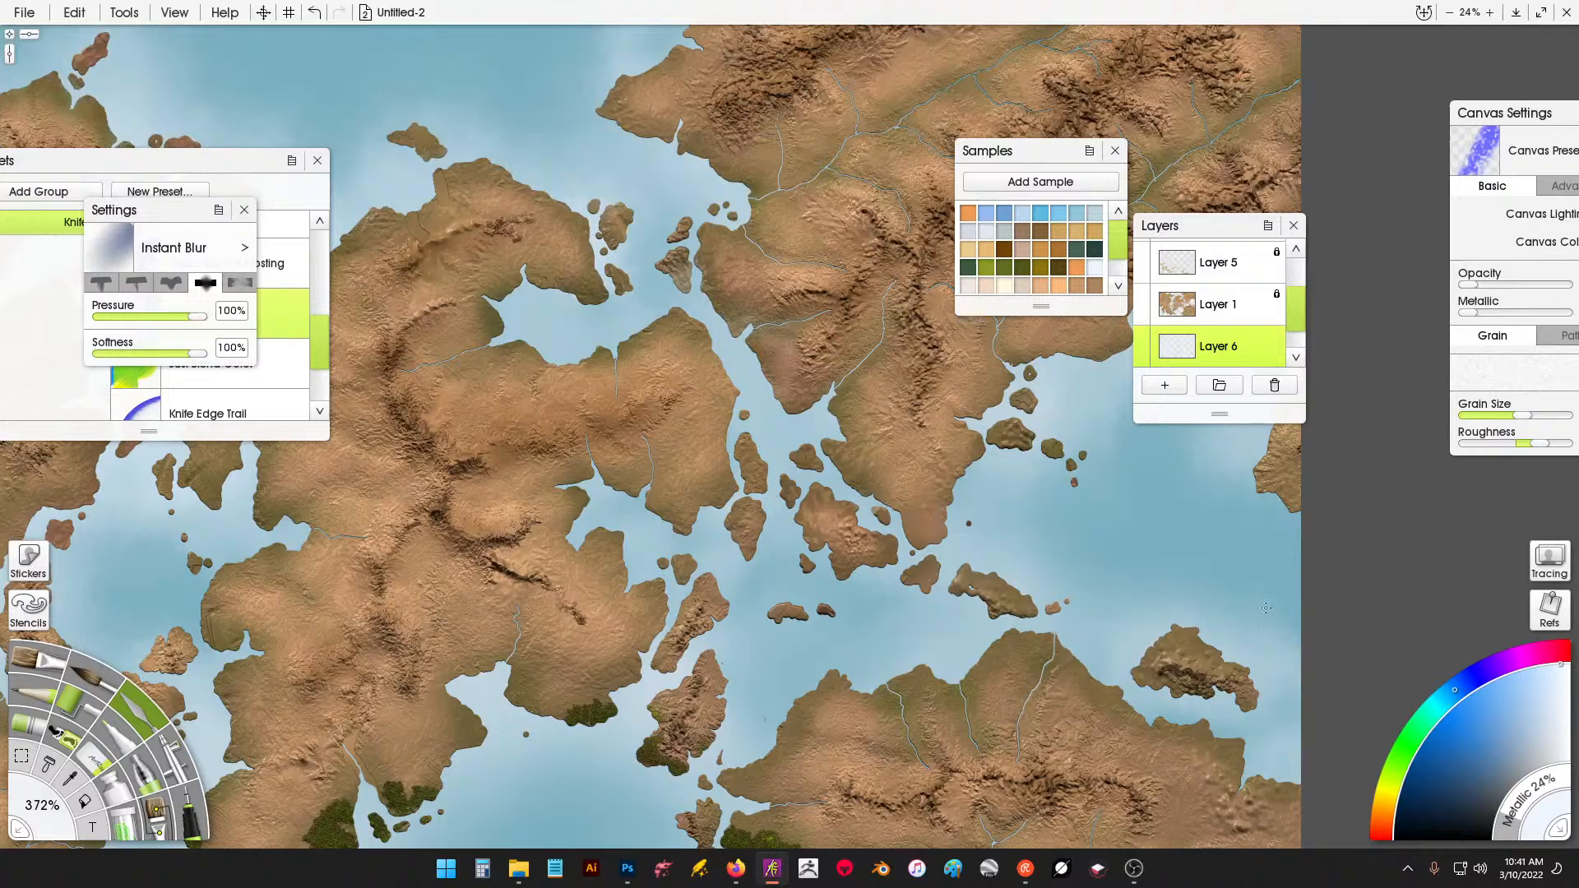
pyautogui.moveTo(1266, 608); pyautogui.dragTo(1224, 433)
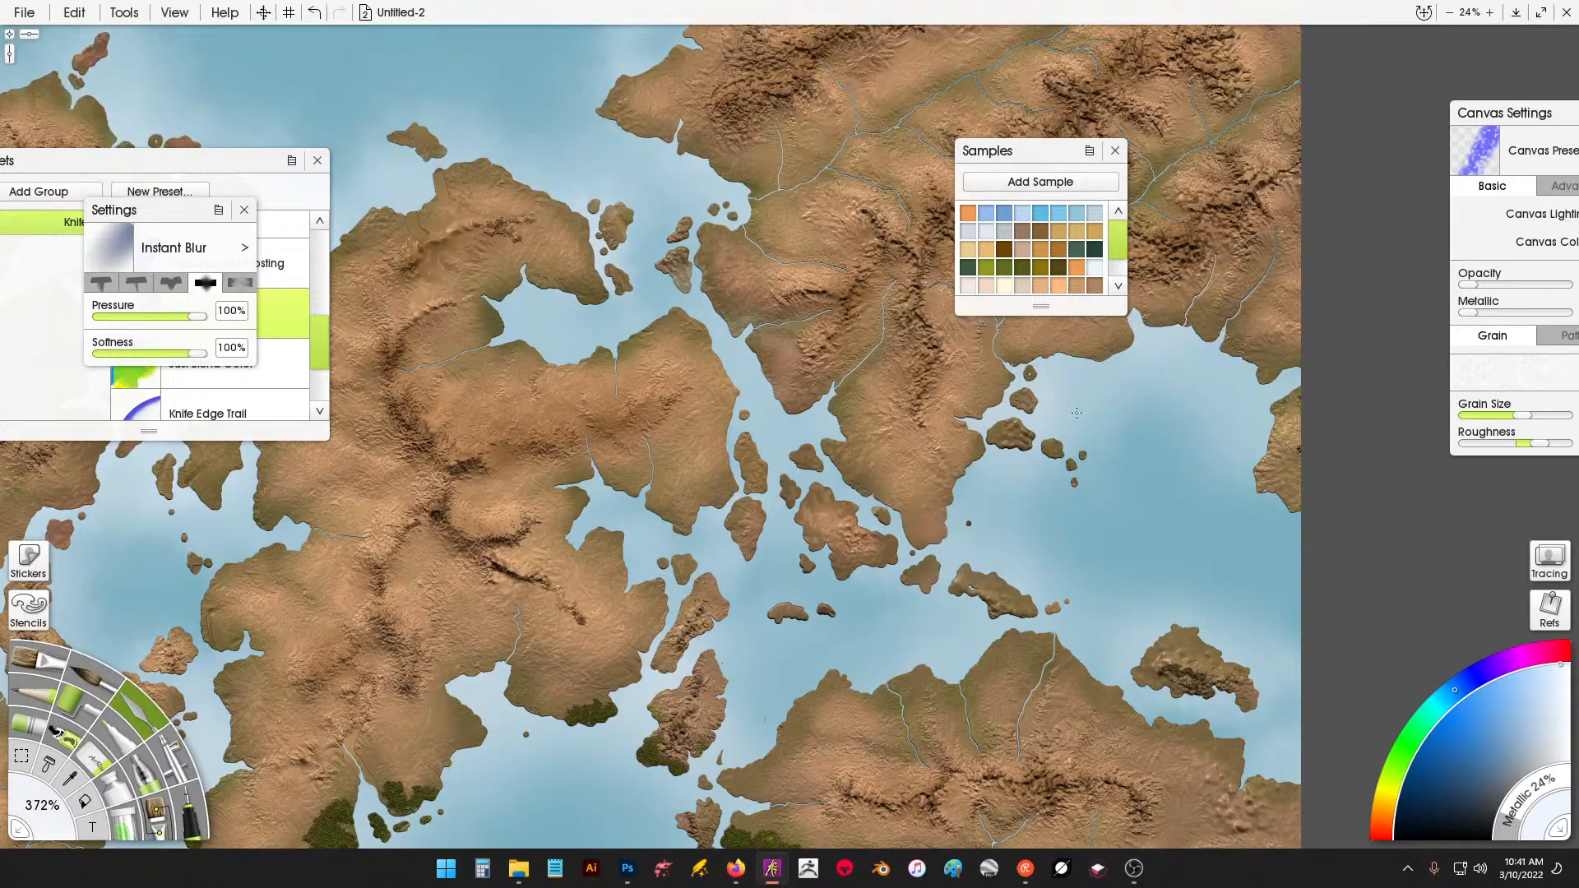
pyautogui.moveTo(1238, 519); pyautogui.dragTo(1225, 524)
pyautogui.moveTo(689, 385); pyautogui.dragTo(902, 519)
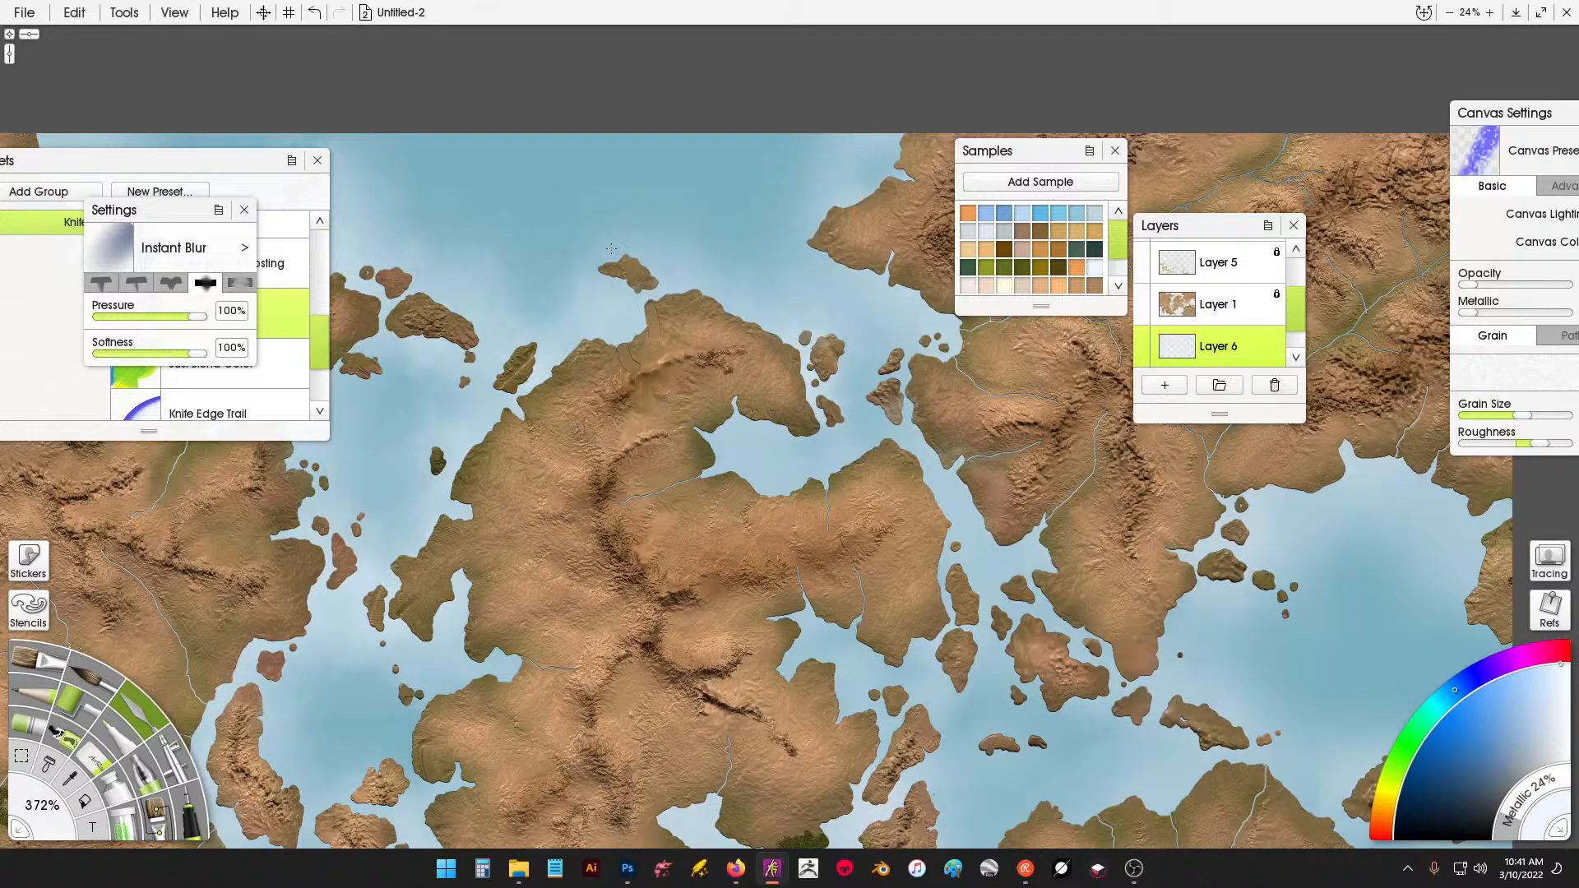
pyautogui.moveTo(600, 422); pyautogui.dragTo(828, 533)
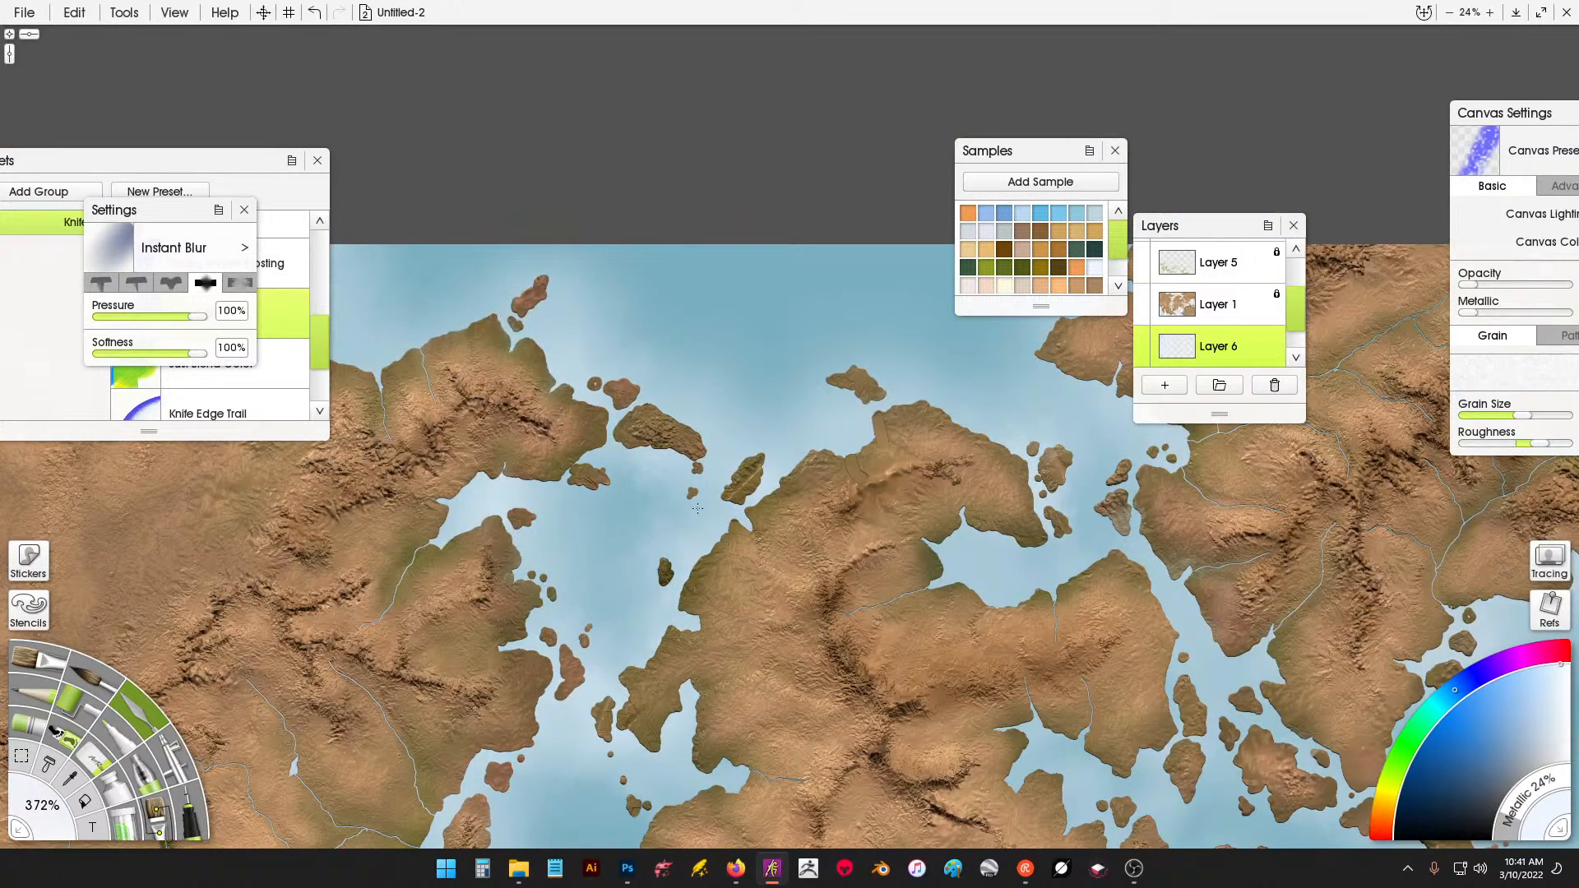
pyautogui.moveTo(485, 309); pyautogui.dragTo(852, 373)
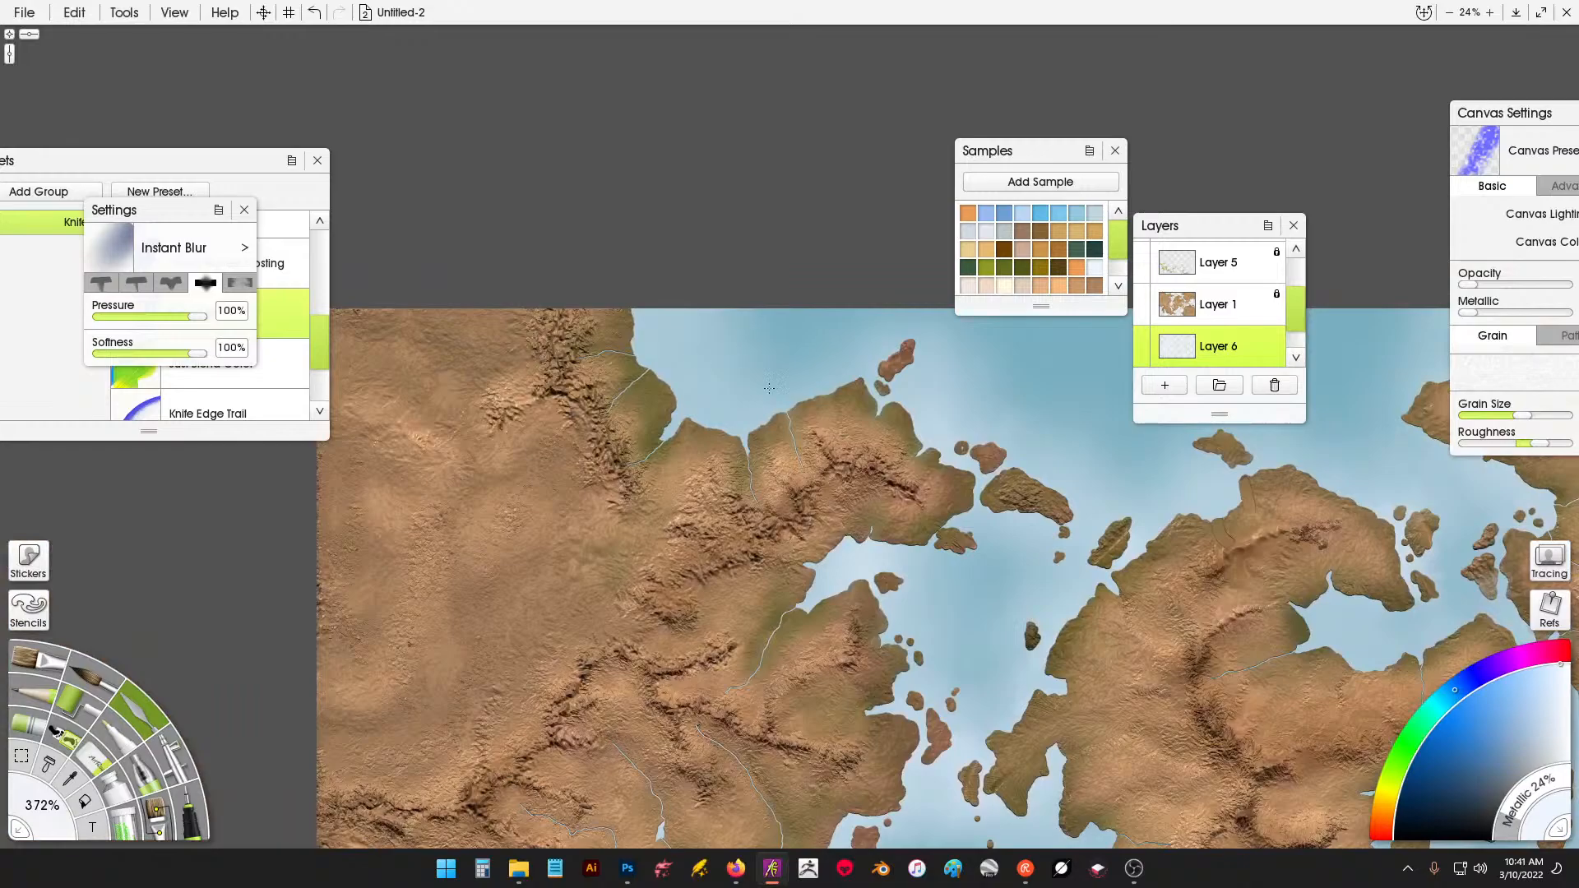
pyautogui.moveTo(929, 648); pyautogui.dragTo(633, 164)
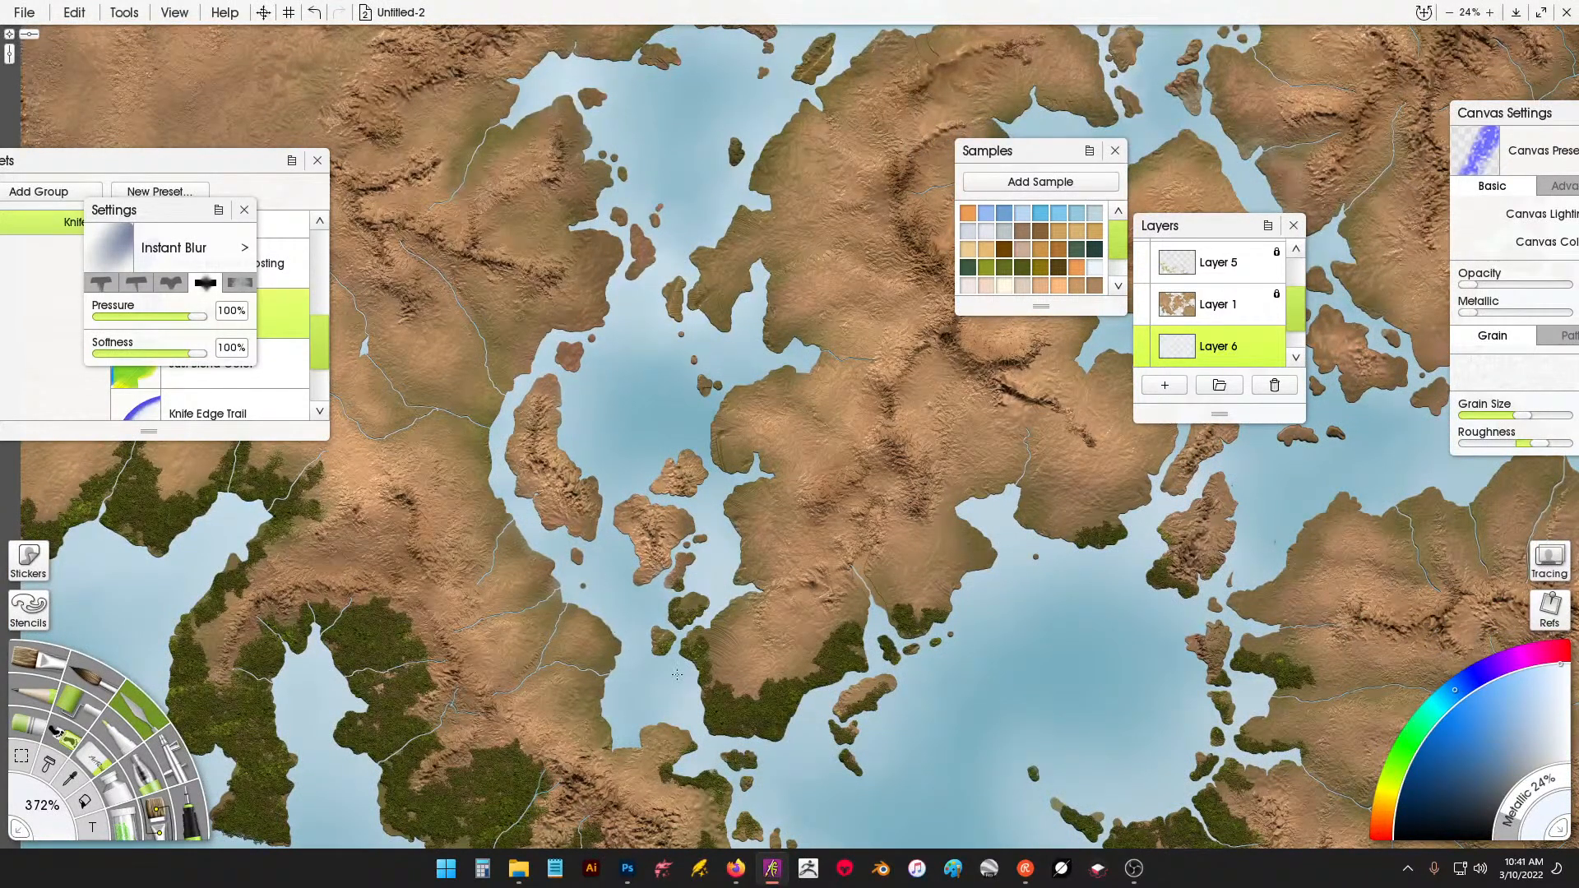
pyautogui.scroll(-3, 952, 669)
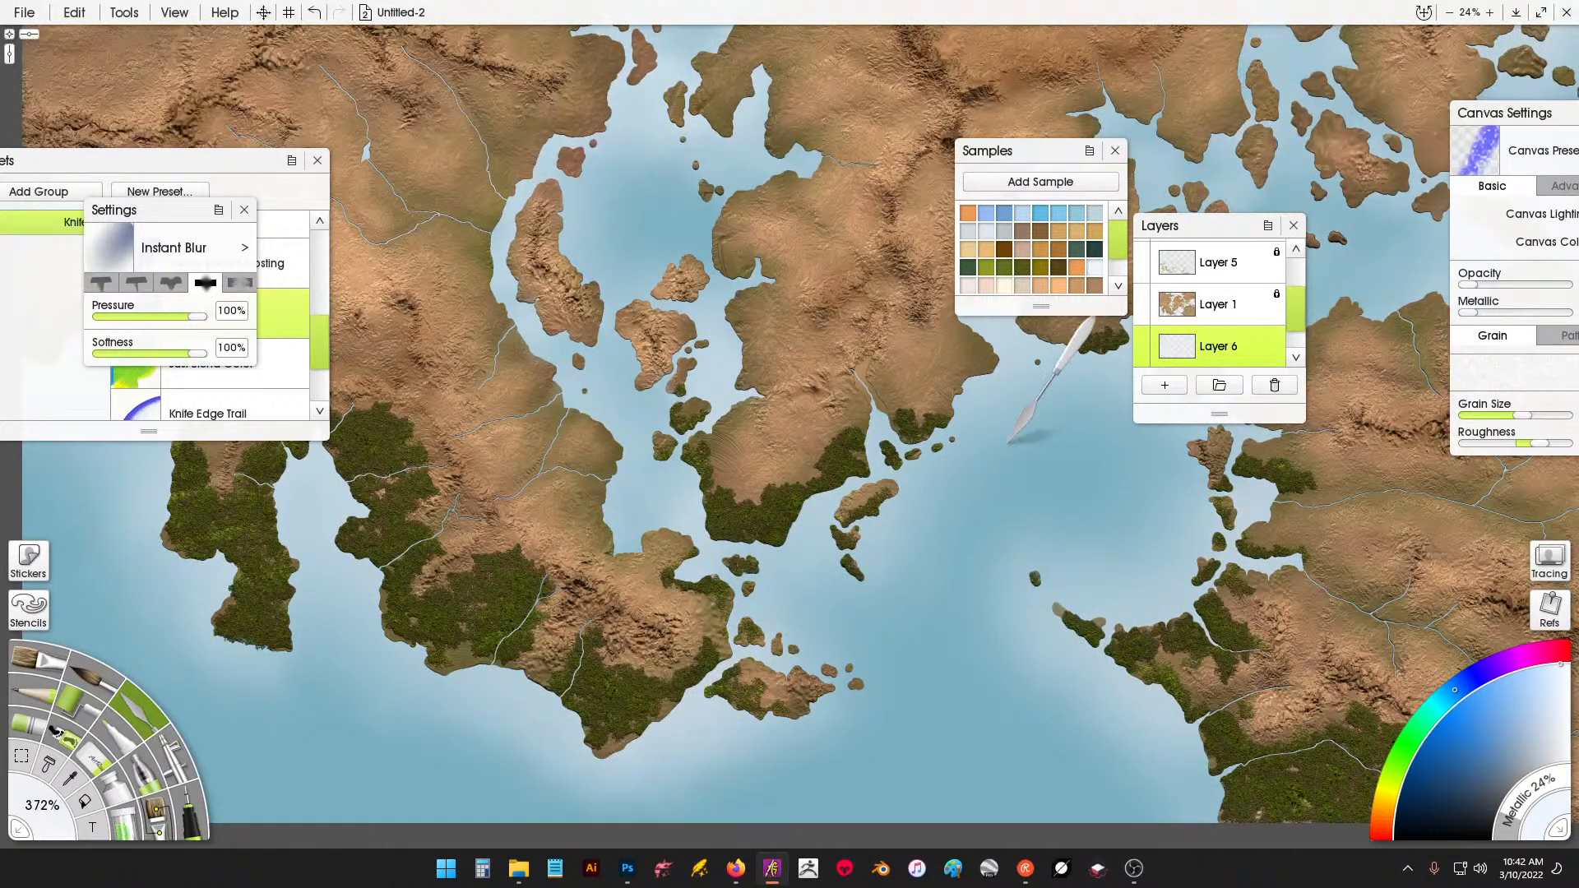
pyautogui.moveTo(1020, 434); pyautogui.dragTo(876, 619)
# Select Layer 1, set the airbrush to 22% opacity, and try a pale cream highlight on the northern central continent.
pyautogui.click(1212, 315)
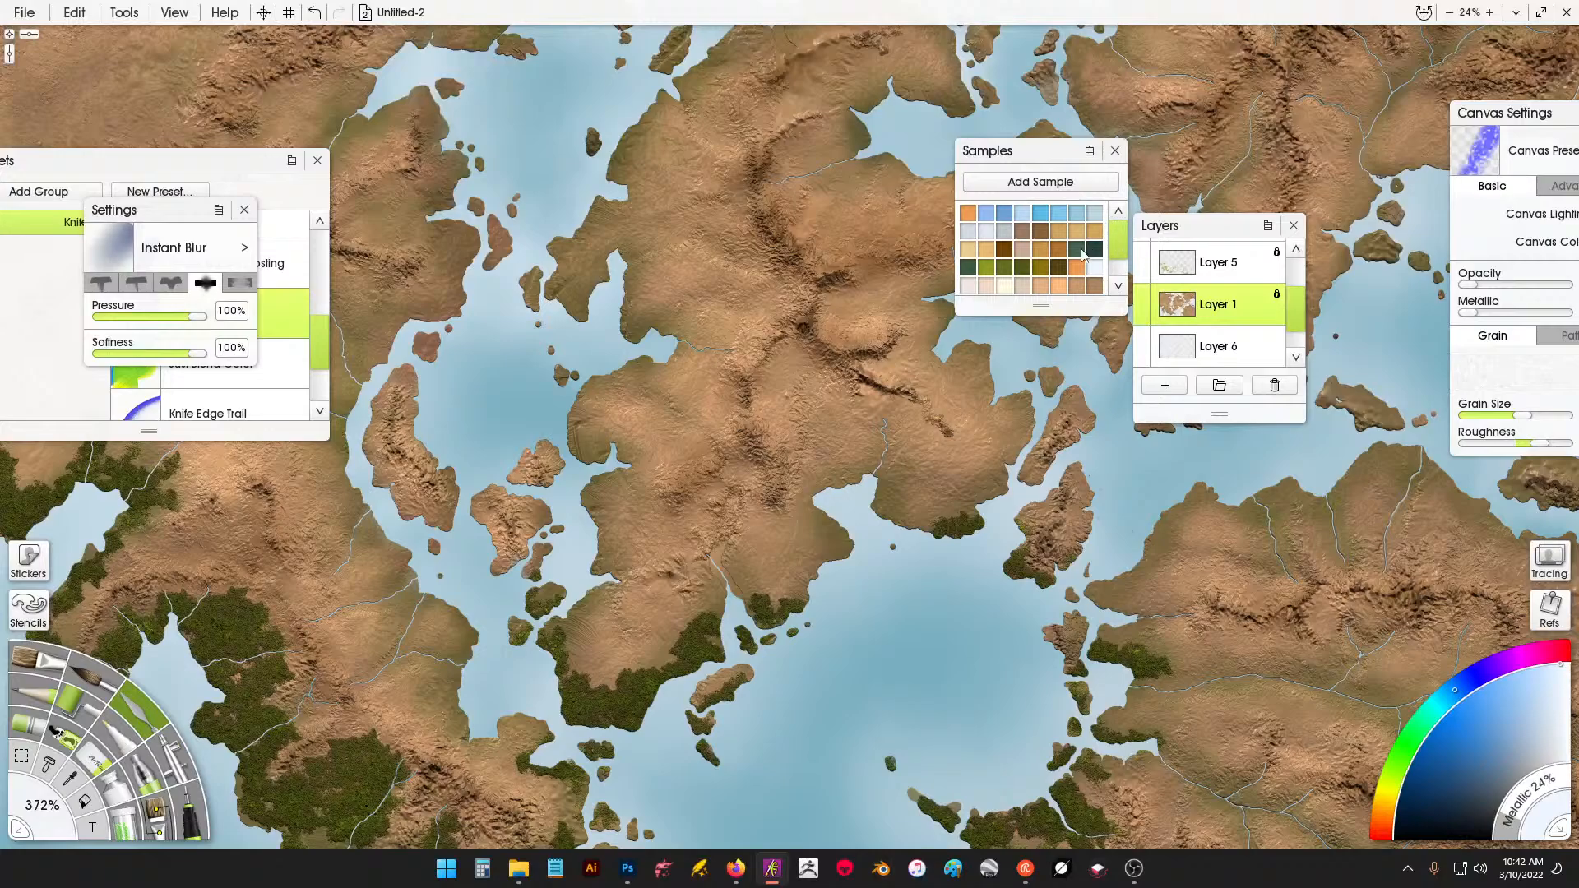
pyautogui.click(1013, 282)
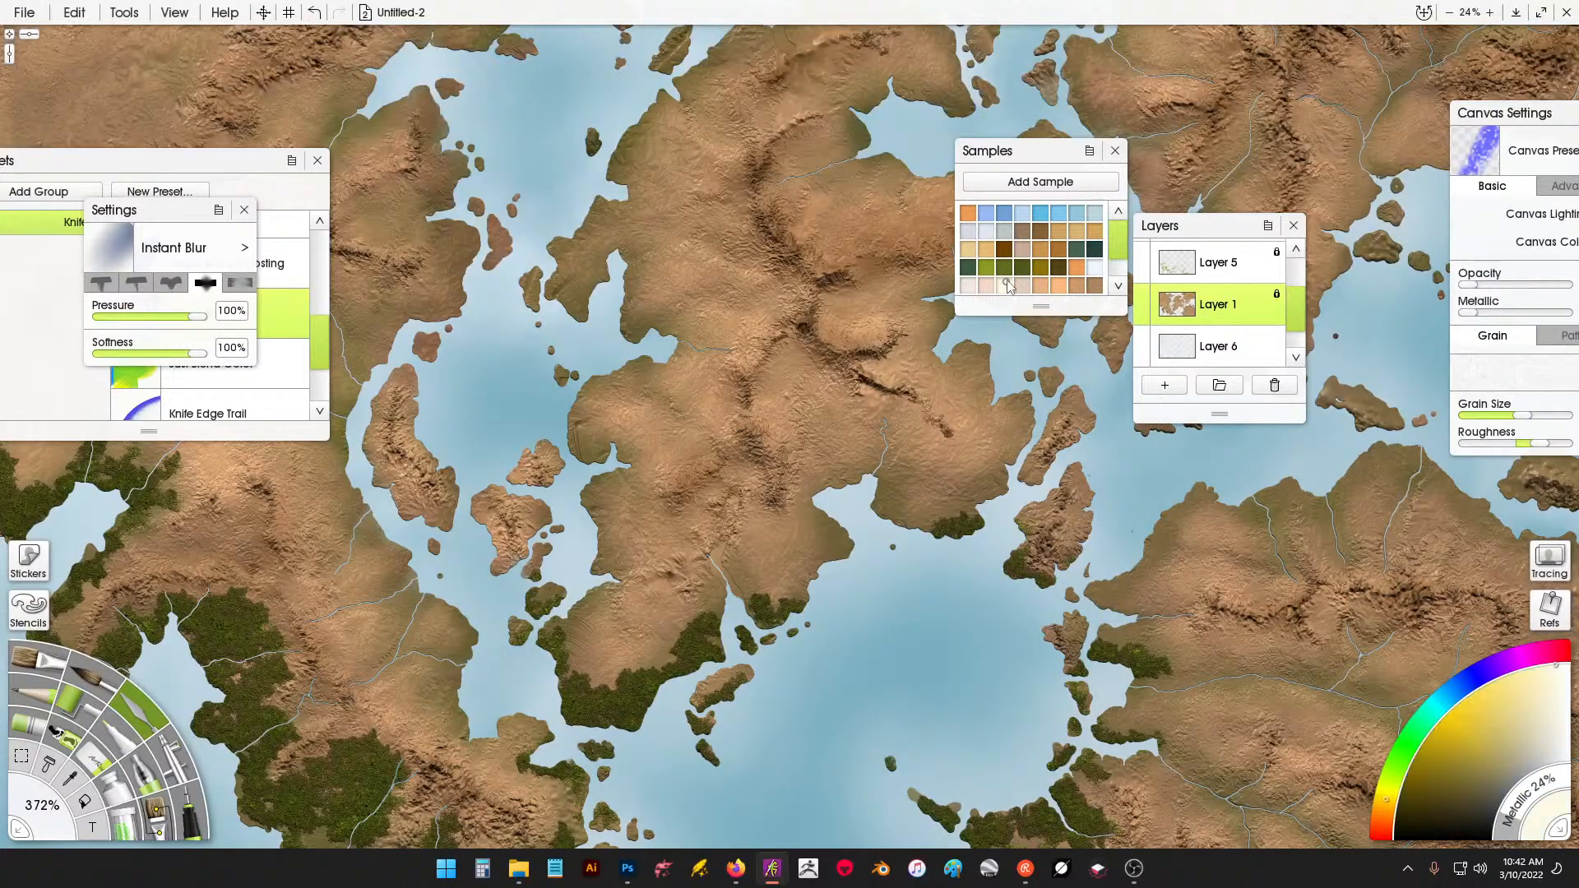
pyautogui.click(174, 761)
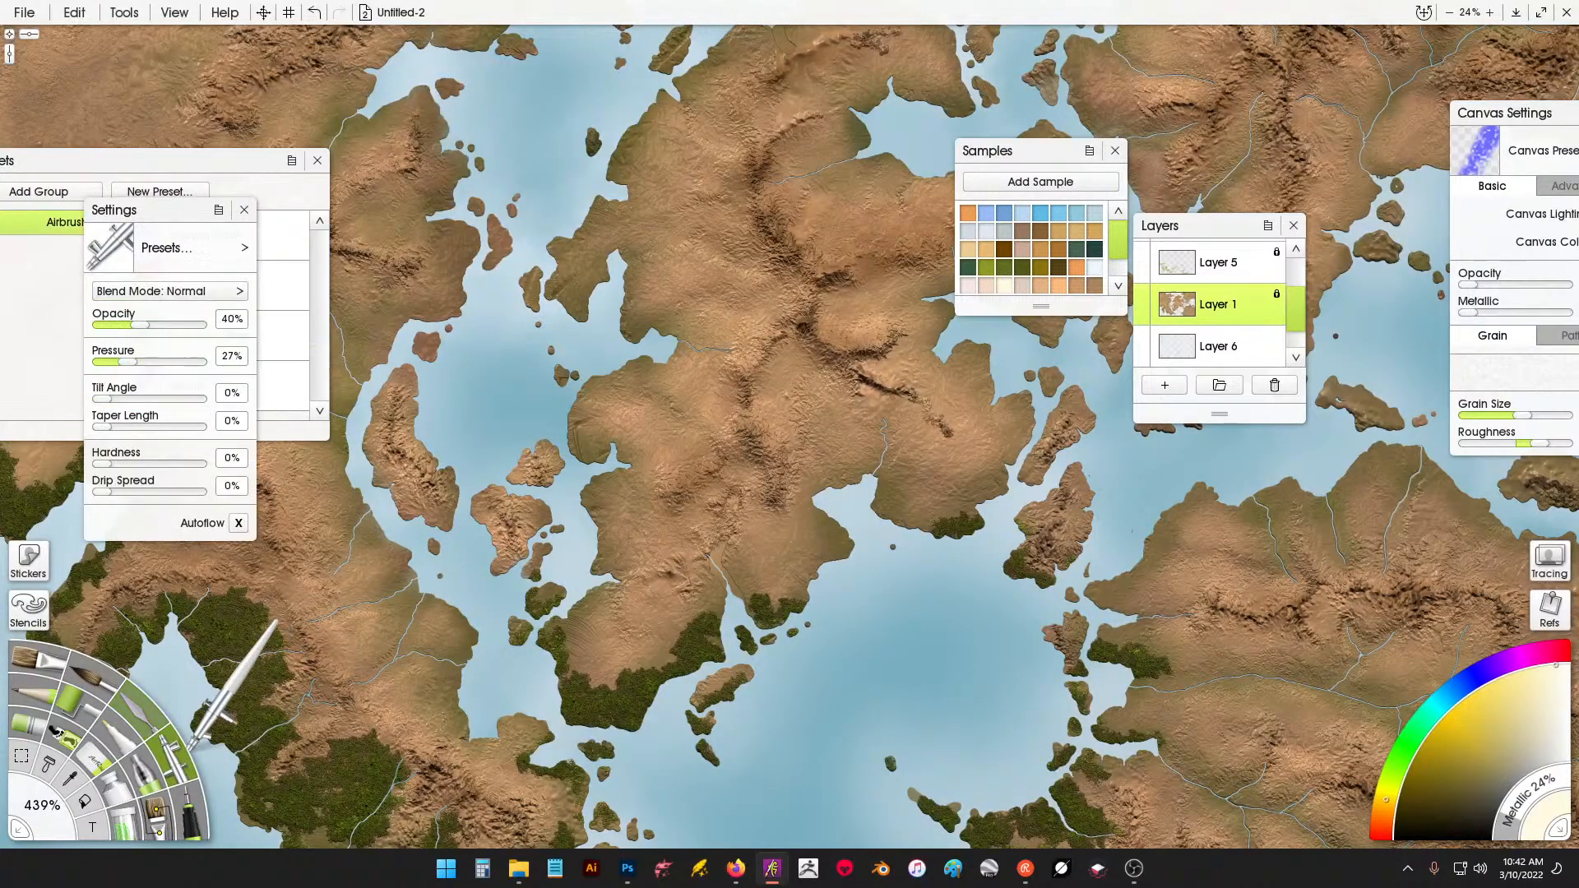
pyautogui.moveTo(752, 156)
pyautogui.mouseDown()
pyautogui.moveTo(789, 312)
pyautogui.moveTo(718, 323)
pyautogui.mouseUp()
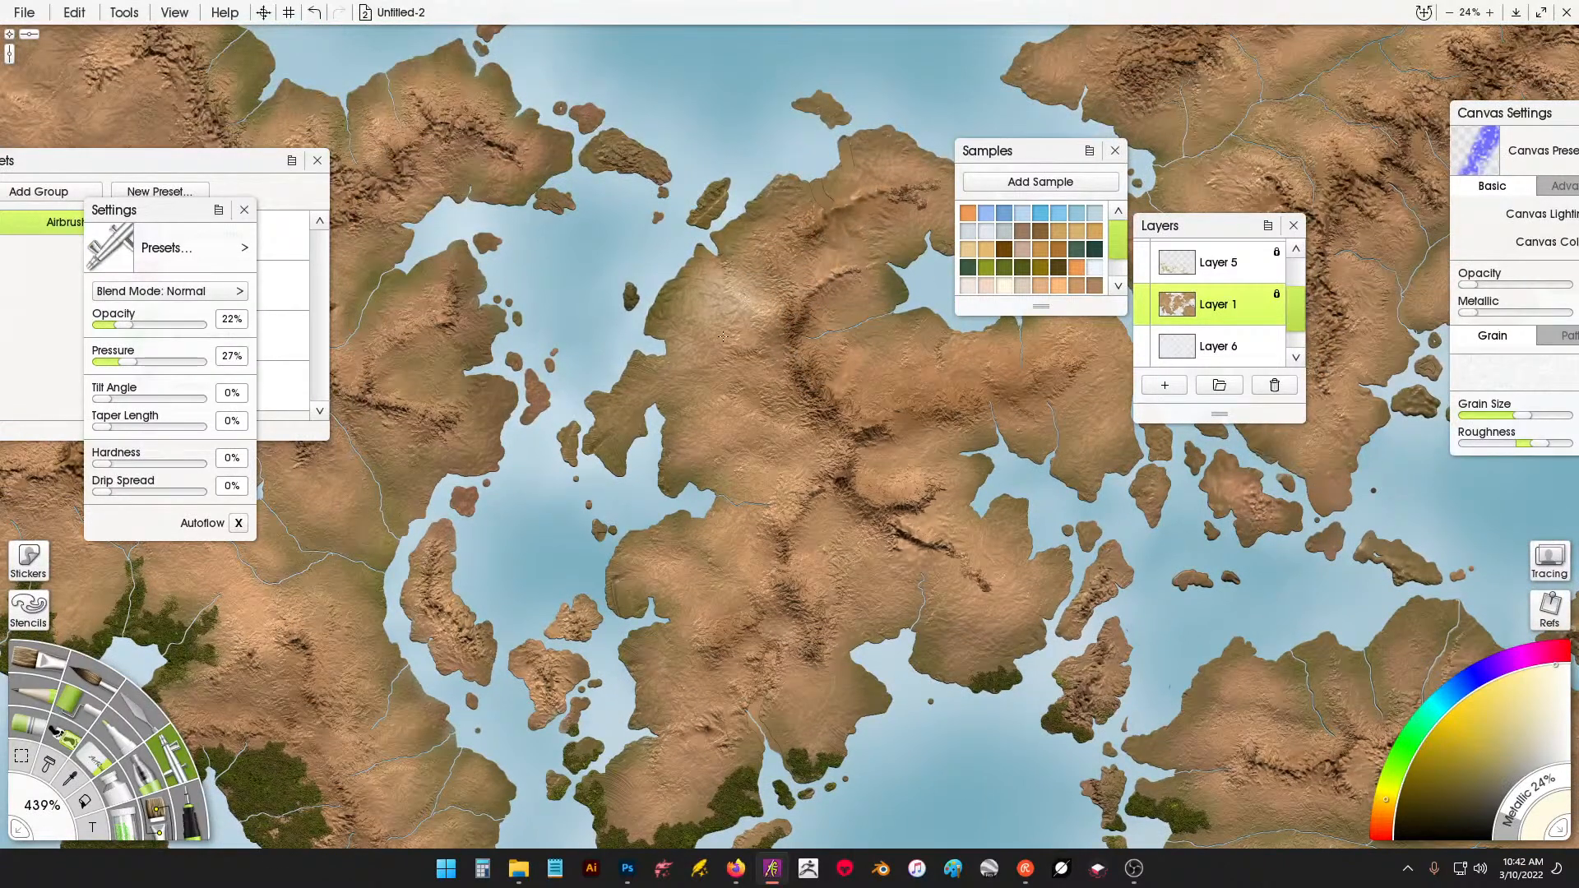
pyautogui.hotkey('ctrl', 'z')
# Try airbrushing the tan colour sample over the northern highlands and inlet shores of the central continent.
pyautogui.click(1041, 288)
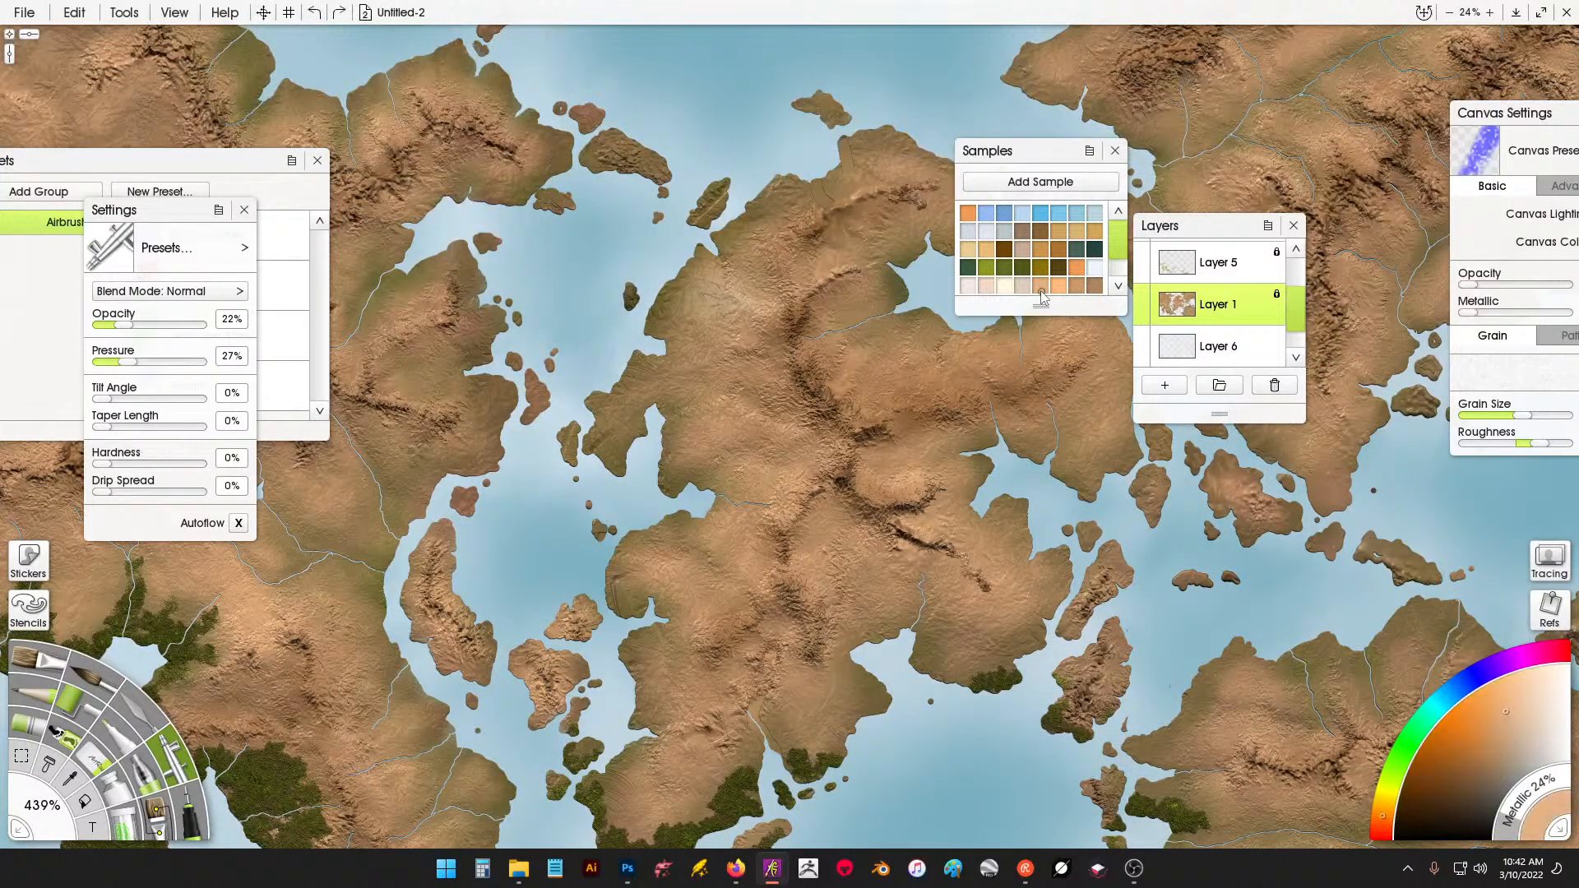
pyautogui.moveTo(800, 252); pyautogui.dragTo(880, 210)
pyautogui.moveTo(880, 284); pyautogui.dragTo(934, 304)
pyautogui.moveTo(934, 305); pyautogui.dragTo(892, 329)
pyautogui.moveTo(917, 391); pyautogui.dragTo(610, 553)
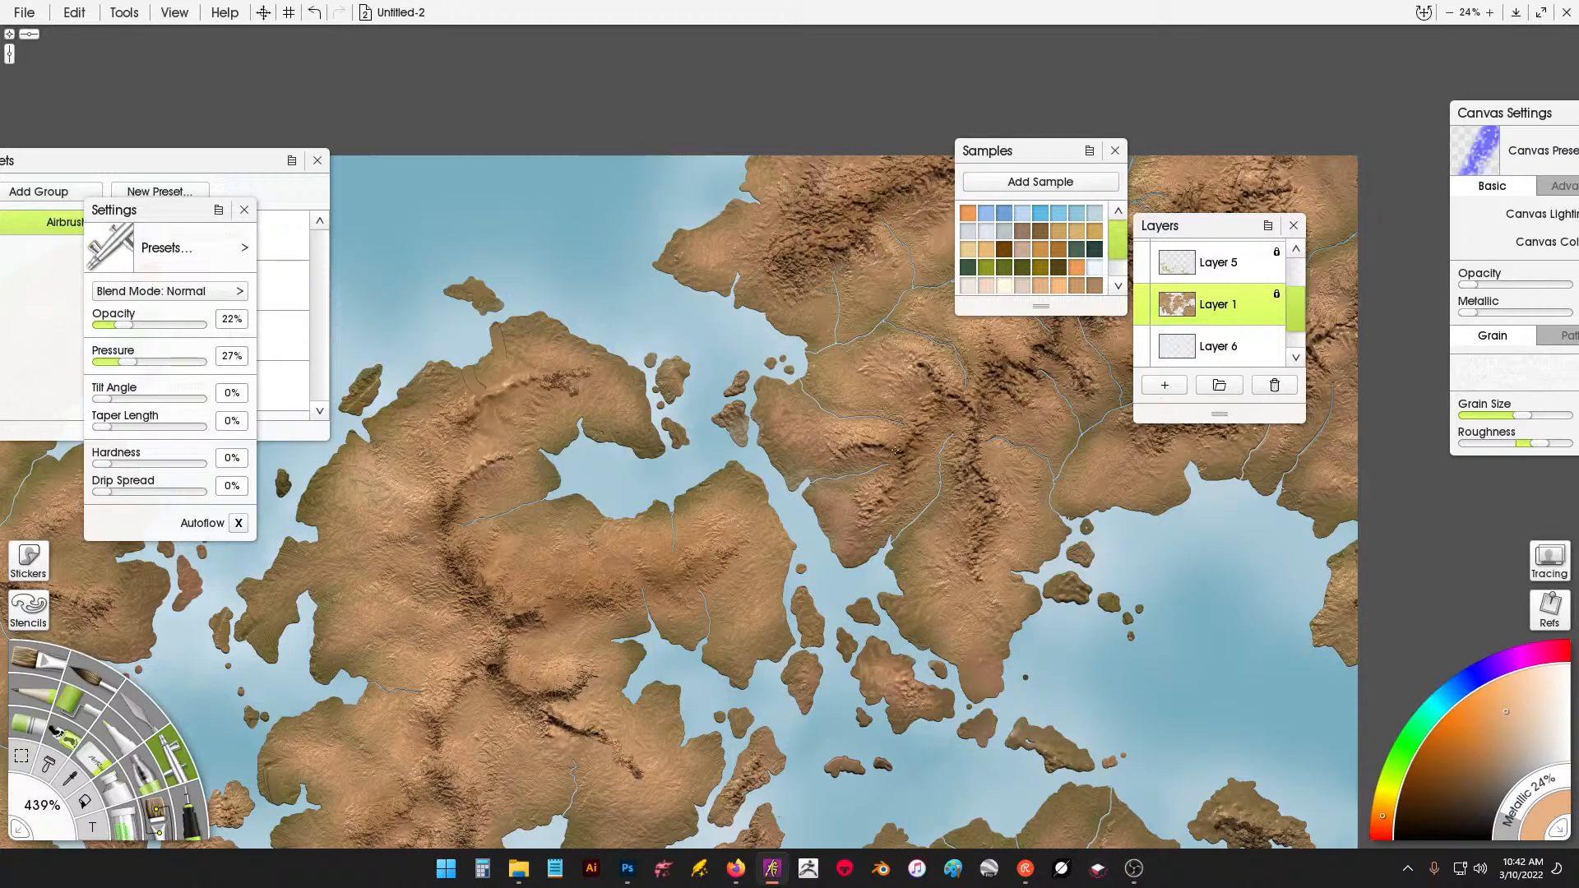
# Try airbrushing tan over the northeastern continent's mountains, river valleys and southwestern peninsula.
pyautogui.moveTo(895, 300)
pyautogui.mouseDown()
pyautogui.moveTo(940, 259)
pyautogui.moveTo(967, 270)
pyautogui.moveTo(1094, 202)
pyautogui.mouseUp()
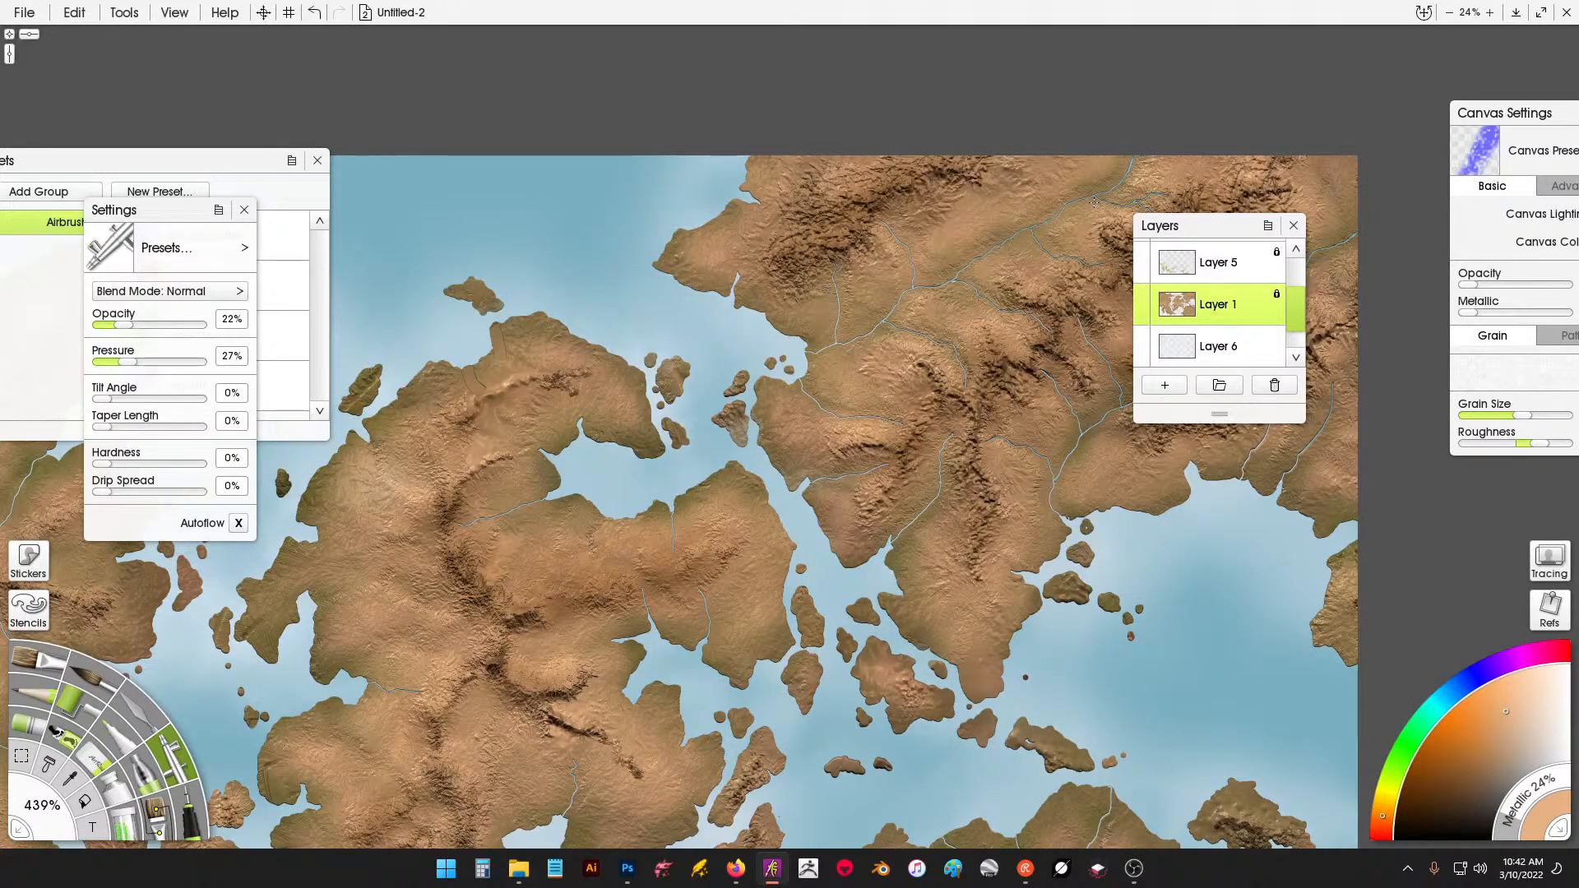
pyautogui.moveTo(824, 296)
pyautogui.mouseDown()
pyautogui.moveTo(804, 282)
pyautogui.moveTo(631, 317)
pyautogui.mouseUp()
pyautogui.moveTo(891, 461); pyautogui.dragTo(1145, 265)
pyautogui.moveTo(683, 518); pyautogui.dragTo(788, 517)
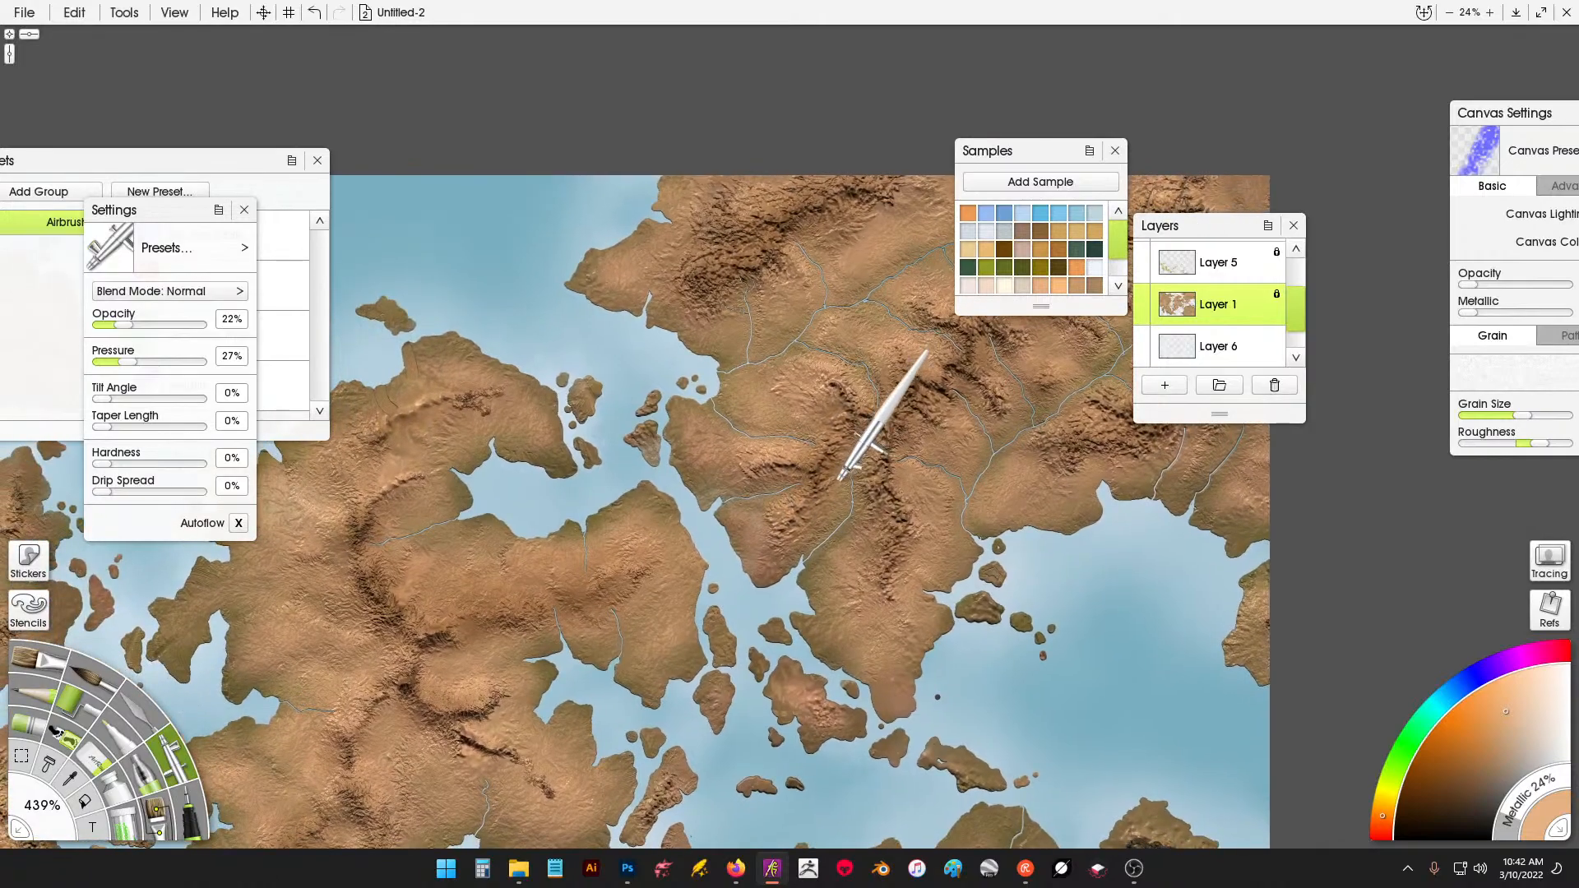
pyautogui.moveTo(806, 581); pyautogui.dragTo(823, 571)
pyautogui.moveTo(639, 561)
pyautogui.mouseDown()
pyautogui.moveTo(924, 458)
pyautogui.moveTo(633, 612)
pyautogui.mouseUp()
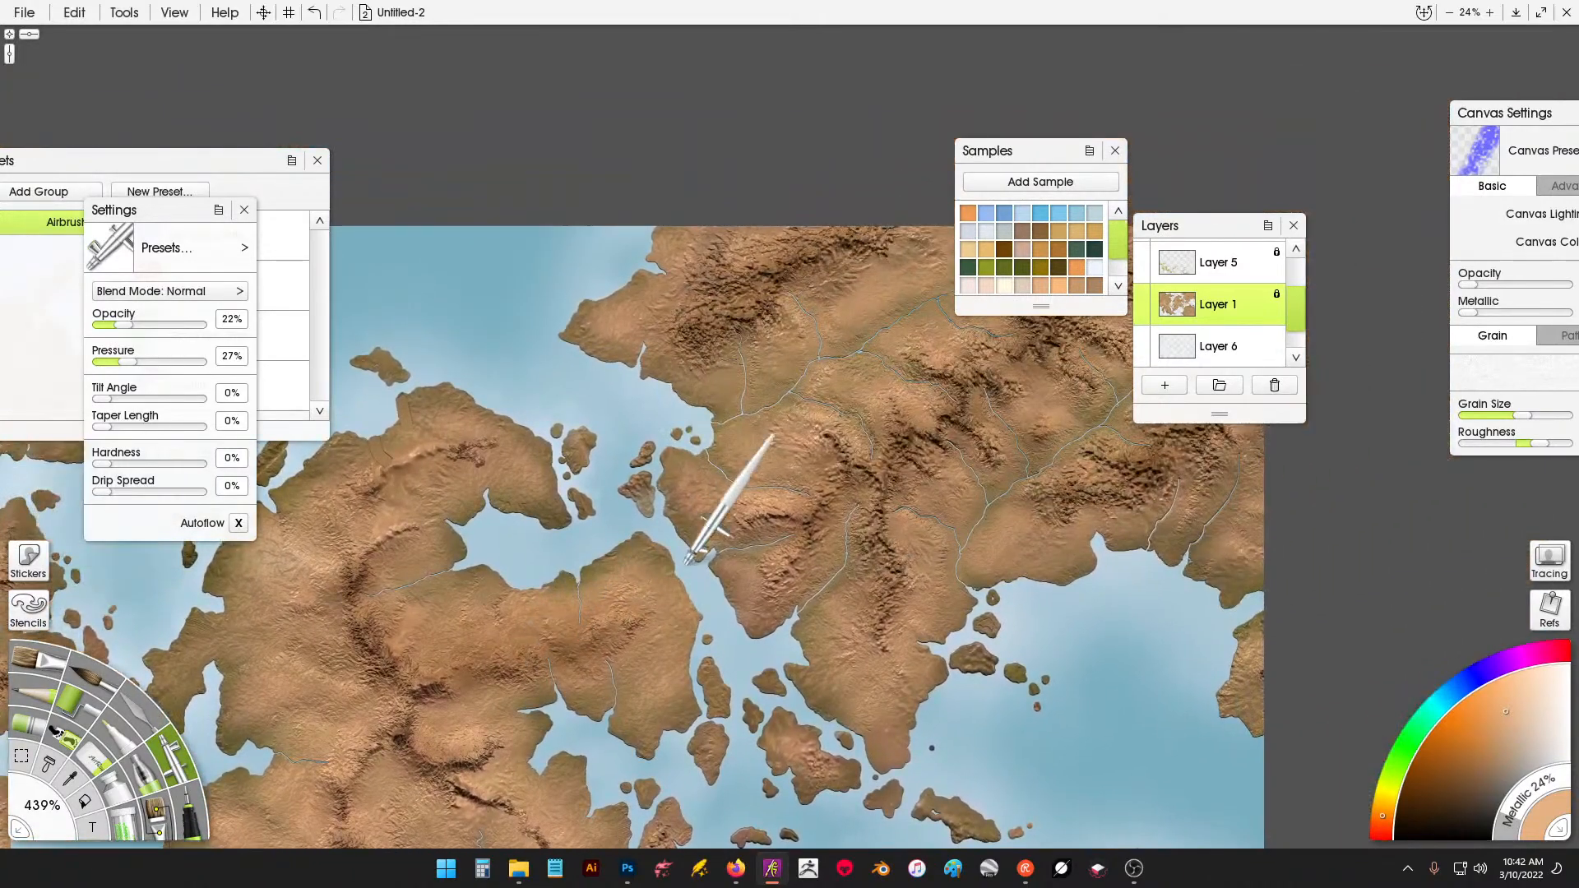
# Undo the last tan airbrush strokes on the land.
pyautogui.hotkey('ctrl', 'z')
pyautogui.hotkey('ctrl', 'z')
pyautogui.hotkey('ctrl', 'z')
pyautogui.hotkey('ctrl', 'z')
pyautogui.moveTo(673, 525); pyautogui.dragTo(963, 345)
pyautogui.moveTo(842, 486); pyautogui.dragTo(580, 703)
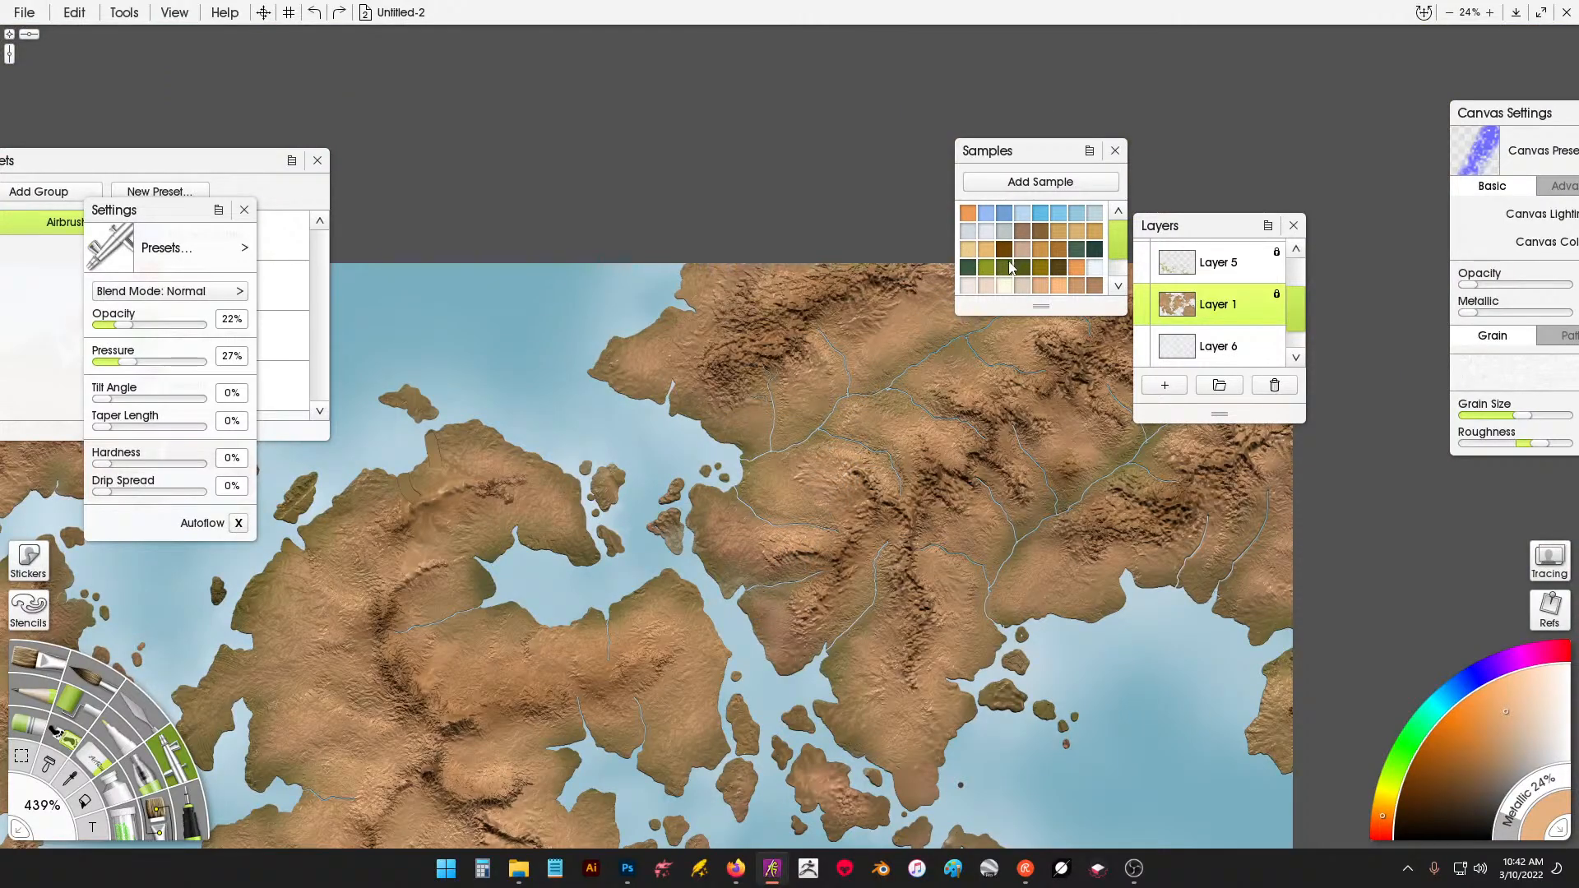
# Pick the olive-green colour sample and airbrush a green tint over the northern lowlands and river valleys.
pyautogui.click(1000, 270)
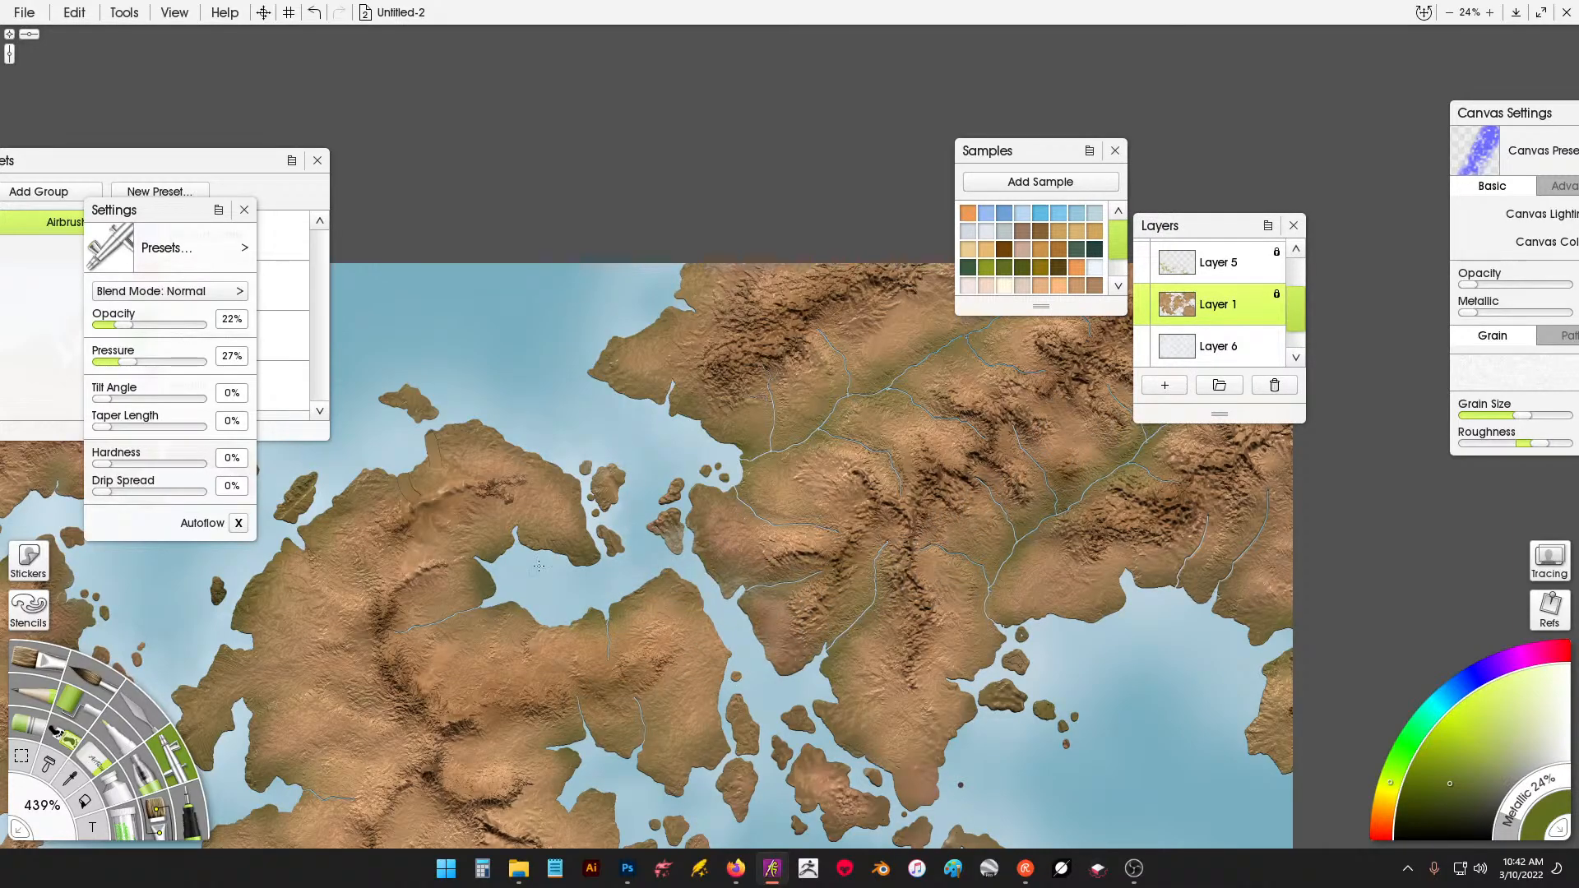
pyautogui.scroll(-5, 823, 411)
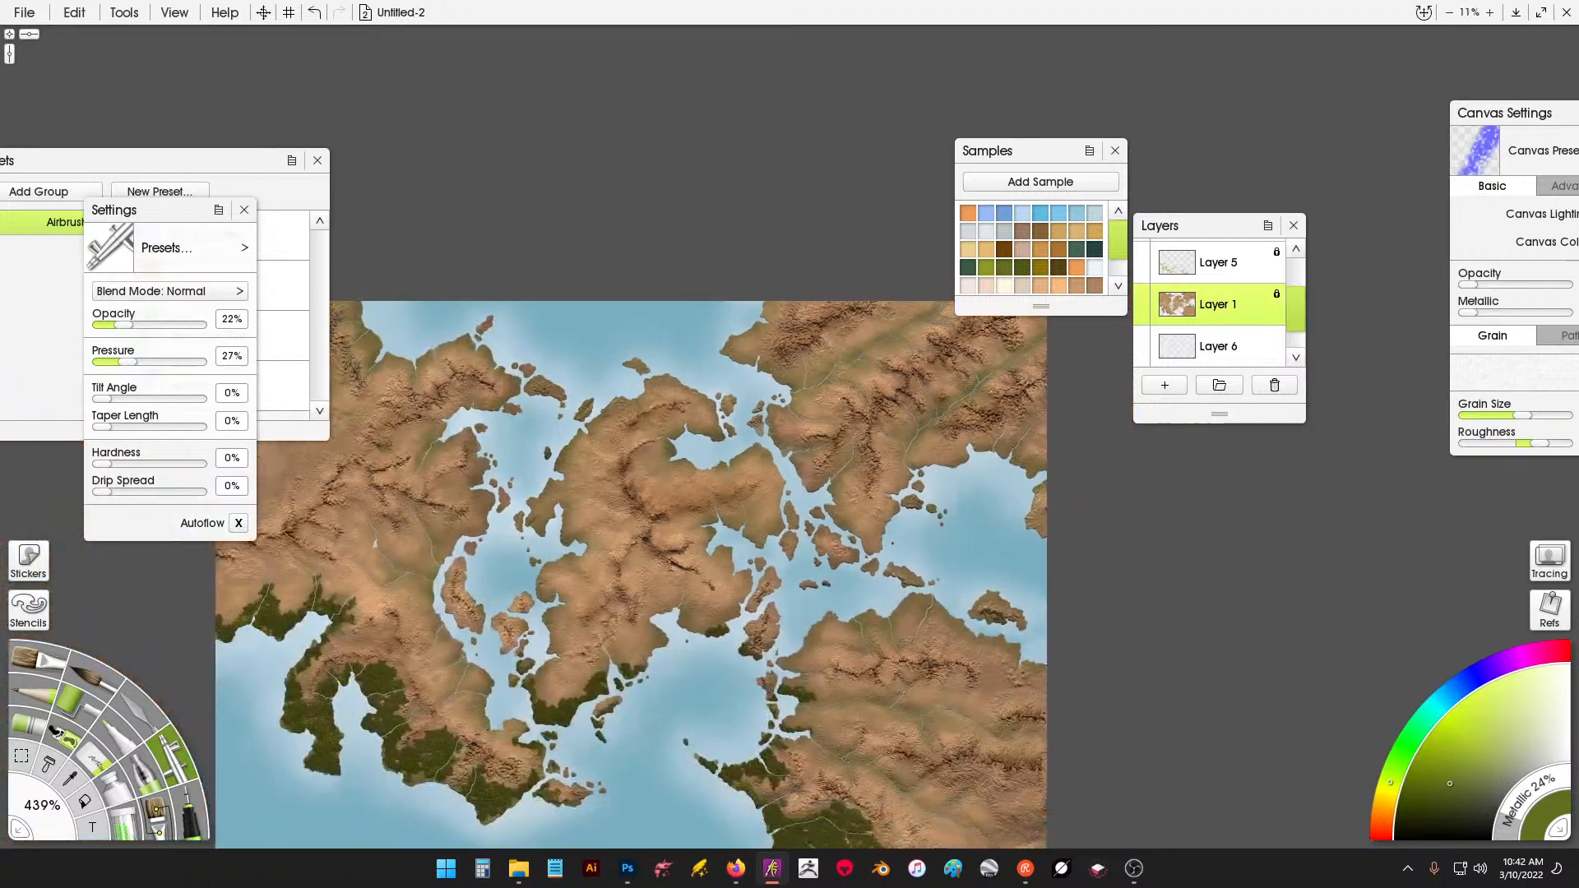
pyautogui.moveTo(757, 397); pyautogui.dragTo(822, 315)
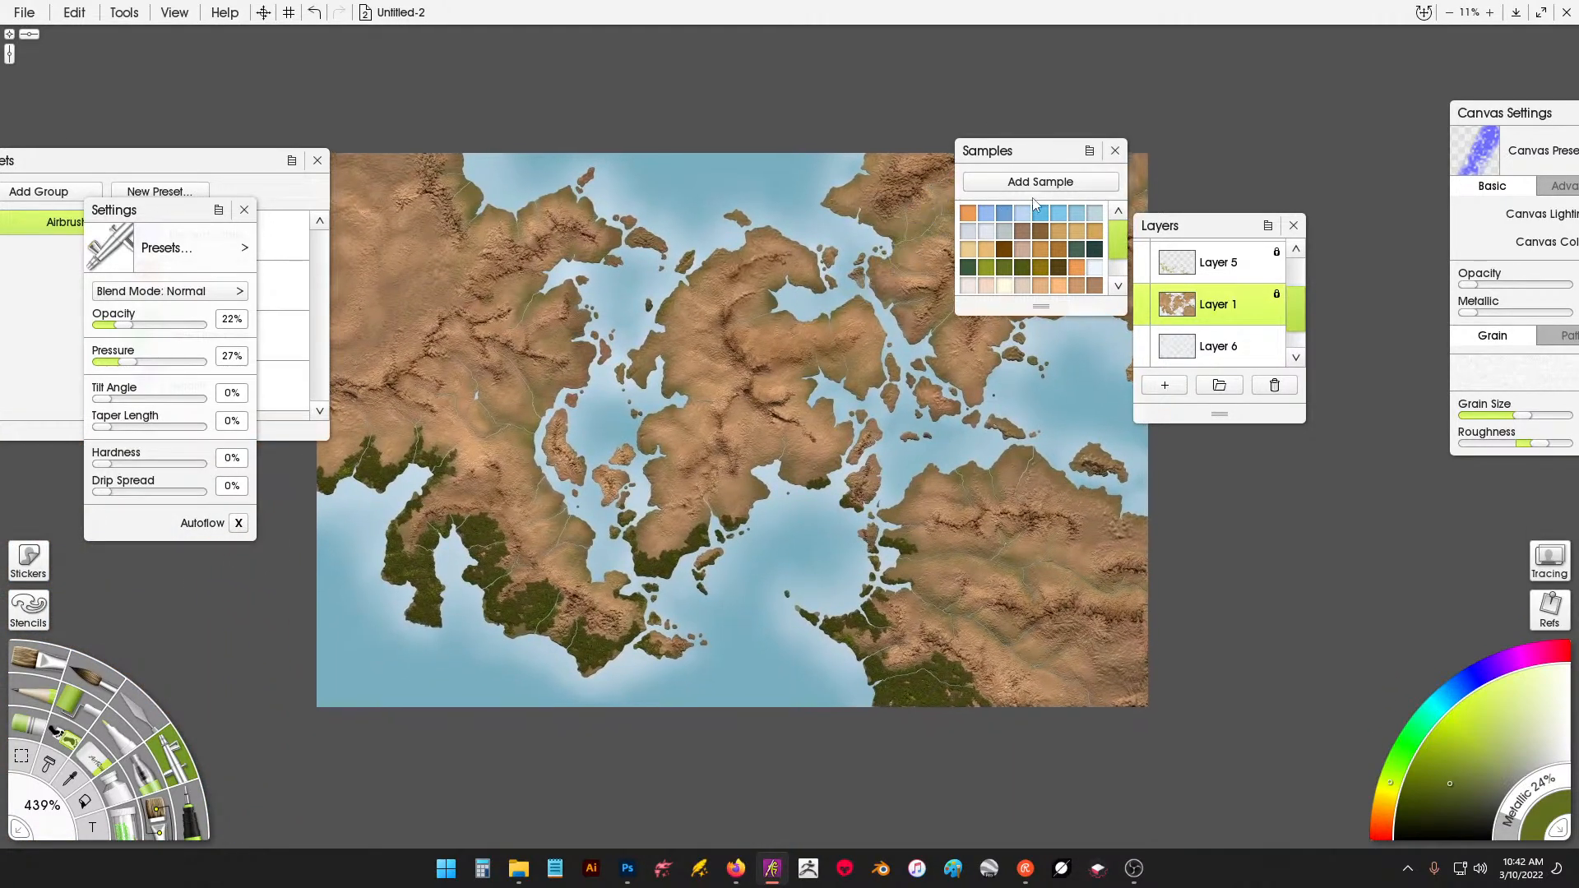
# Move the Samples and Layers windows clear of the map's eastern side.
pyautogui.moveTo(1043, 155); pyautogui.dragTo(1350, 110)
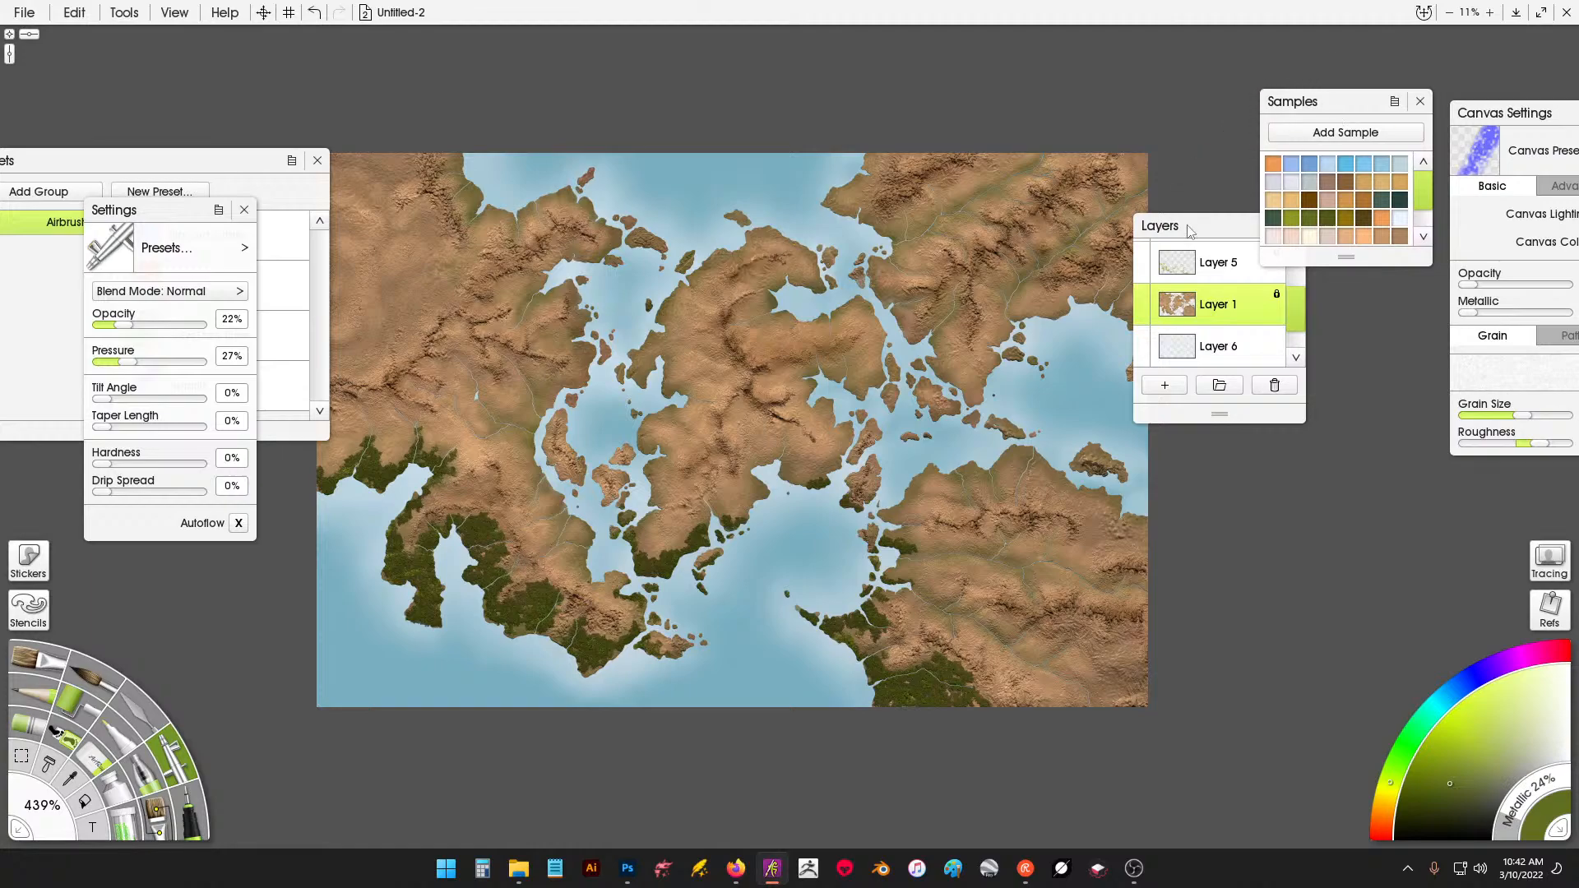
pyautogui.moveTo(1202, 235); pyautogui.dragTo(1340, 294)
pyautogui.scroll(1, 858, 290)
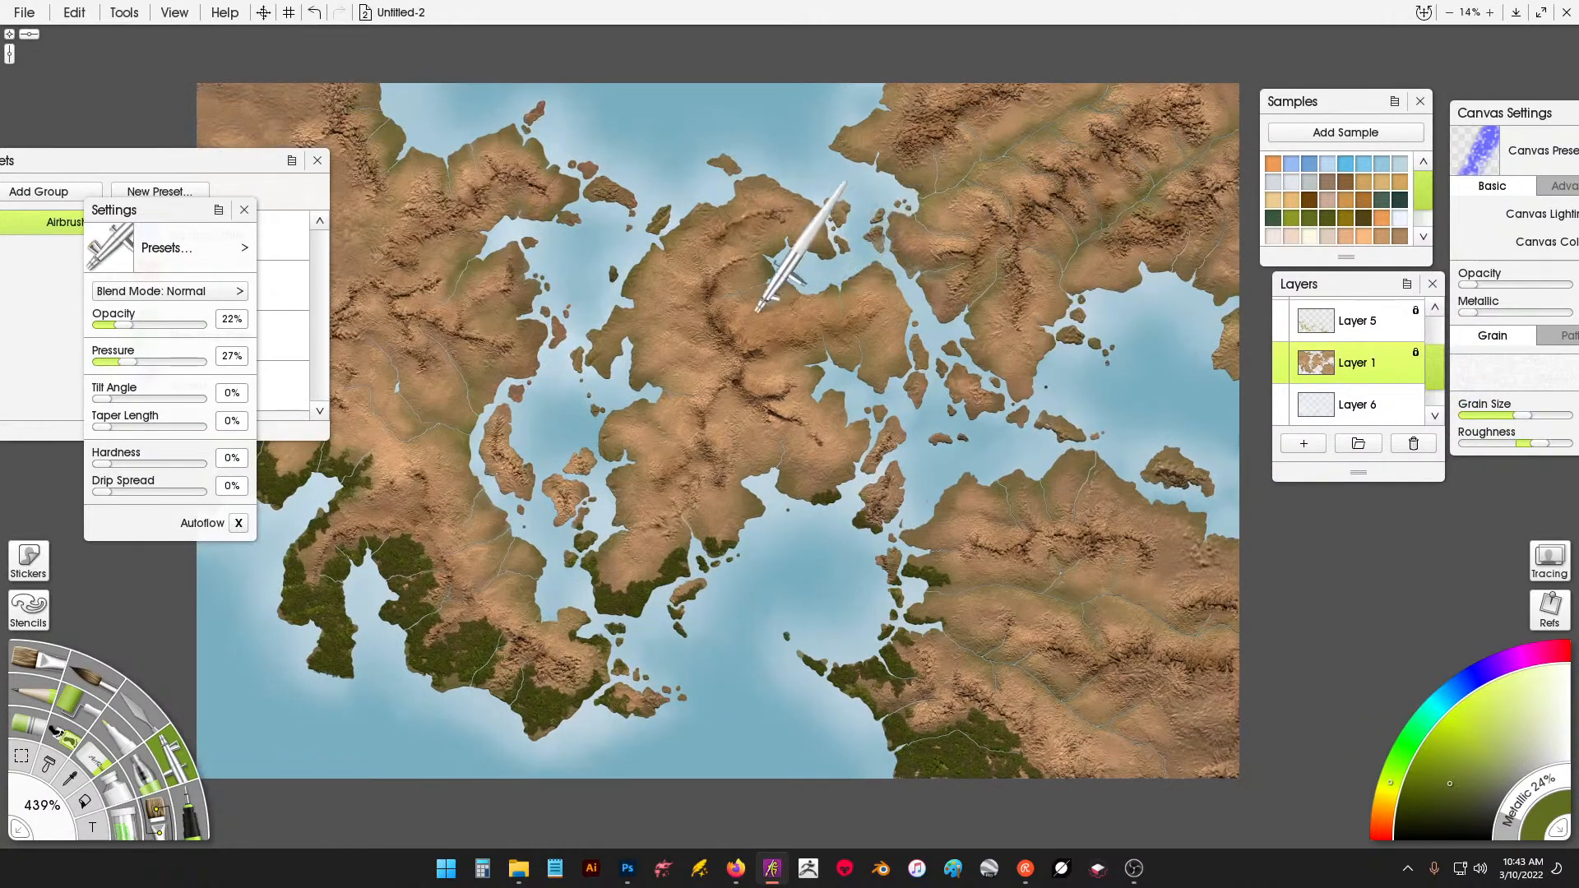
pyautogui.moveTo(756, 314); pyautogui.dragTo(825, 353)
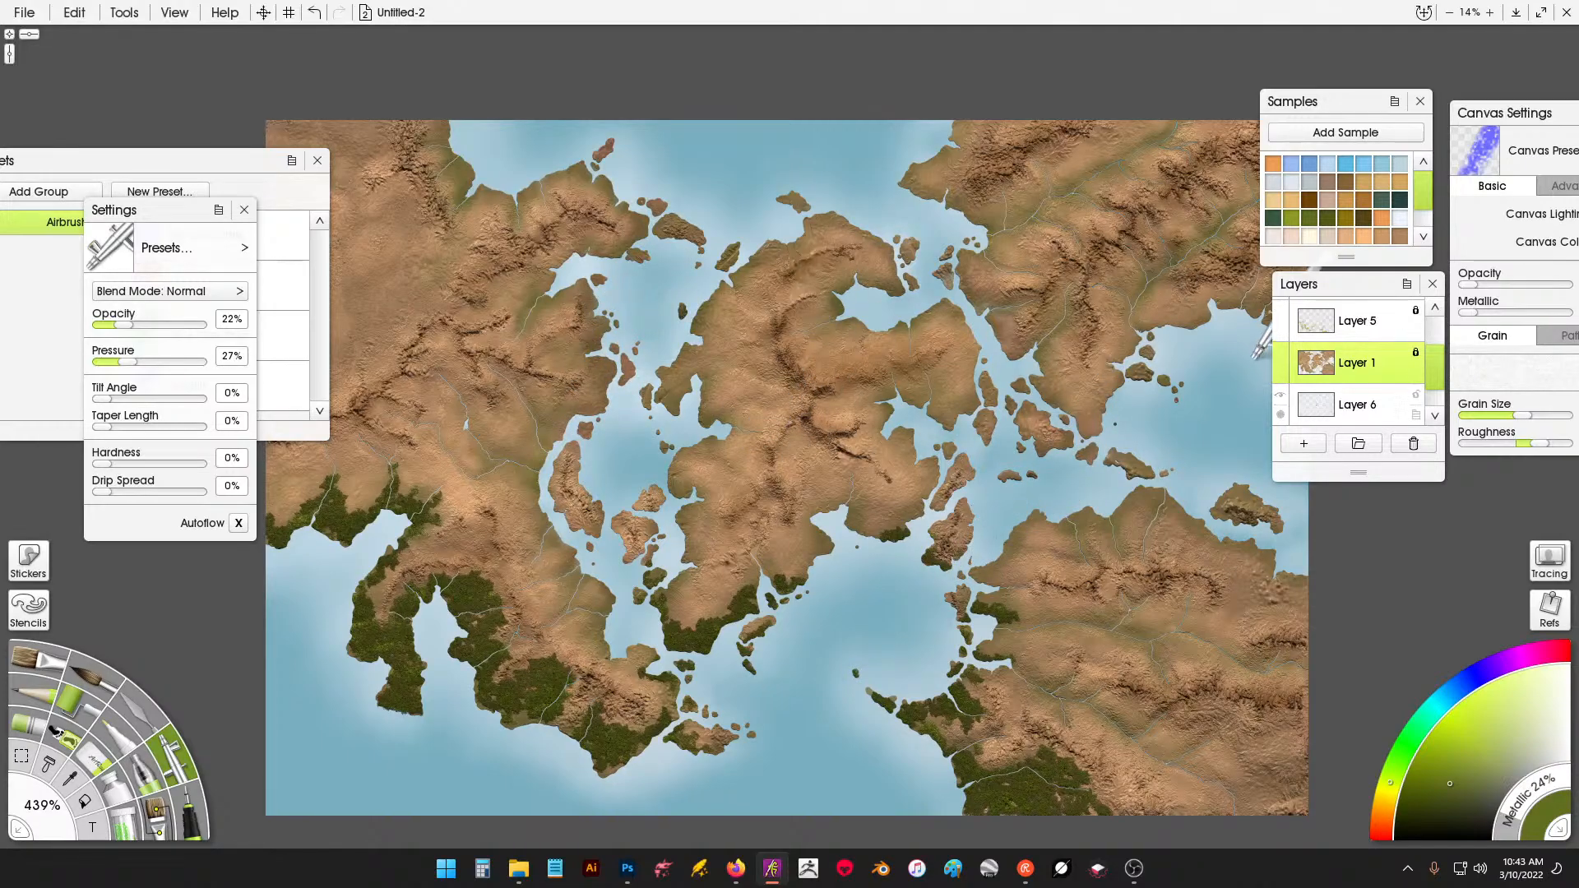
# Add a new layer above Layer 1 and switch to the Sticker Spray with the Mossy 2 sheet in red-orange.
pyautogui.click(1304, 444)
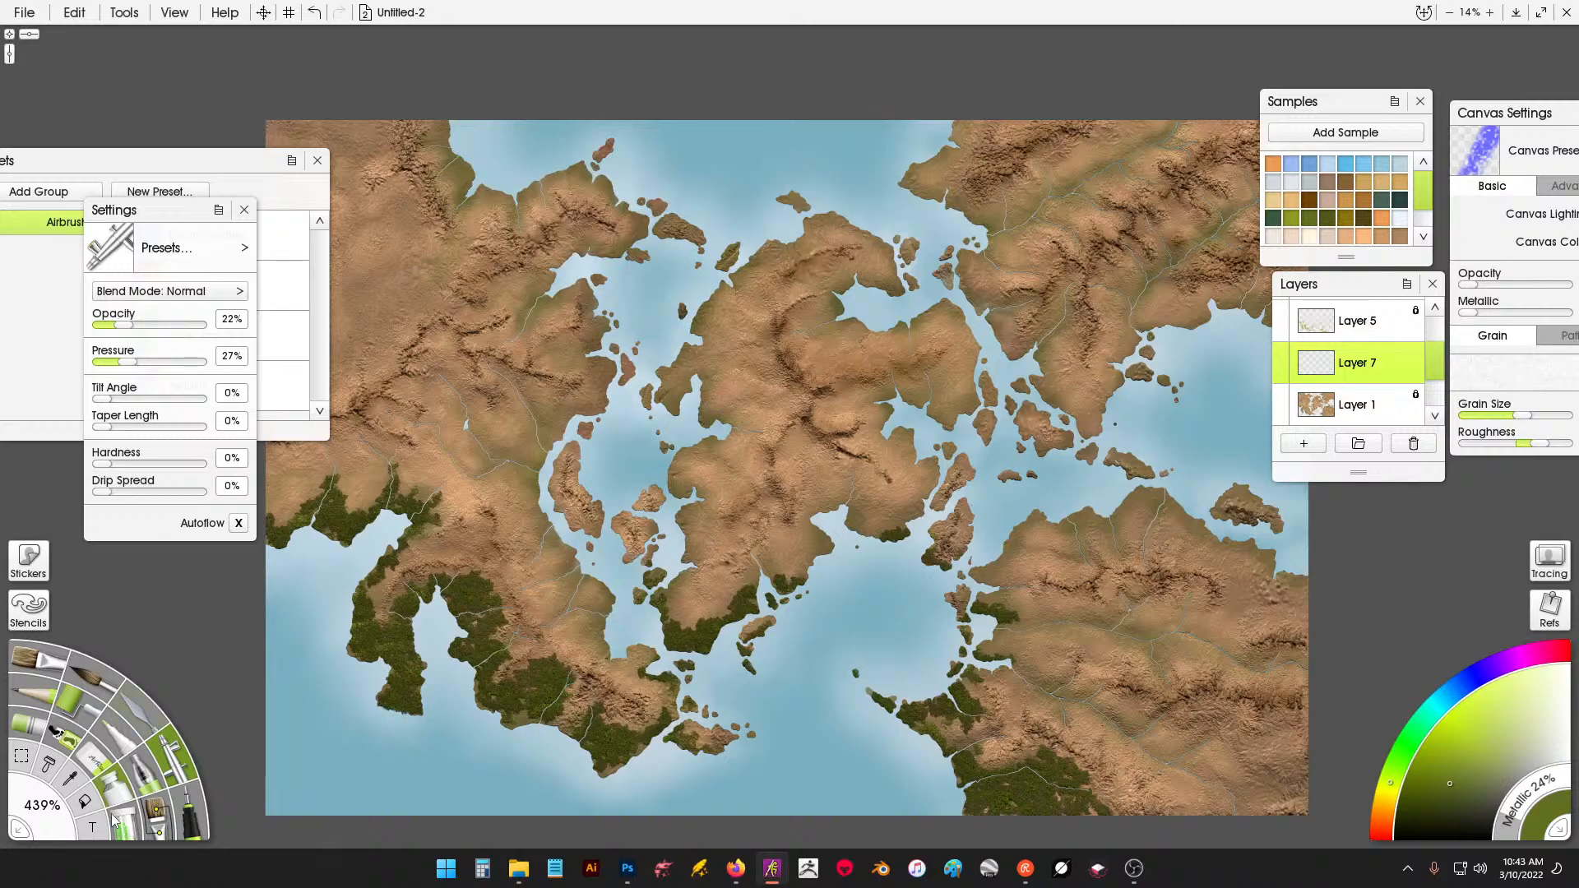
pyautogui.click(76, 739)
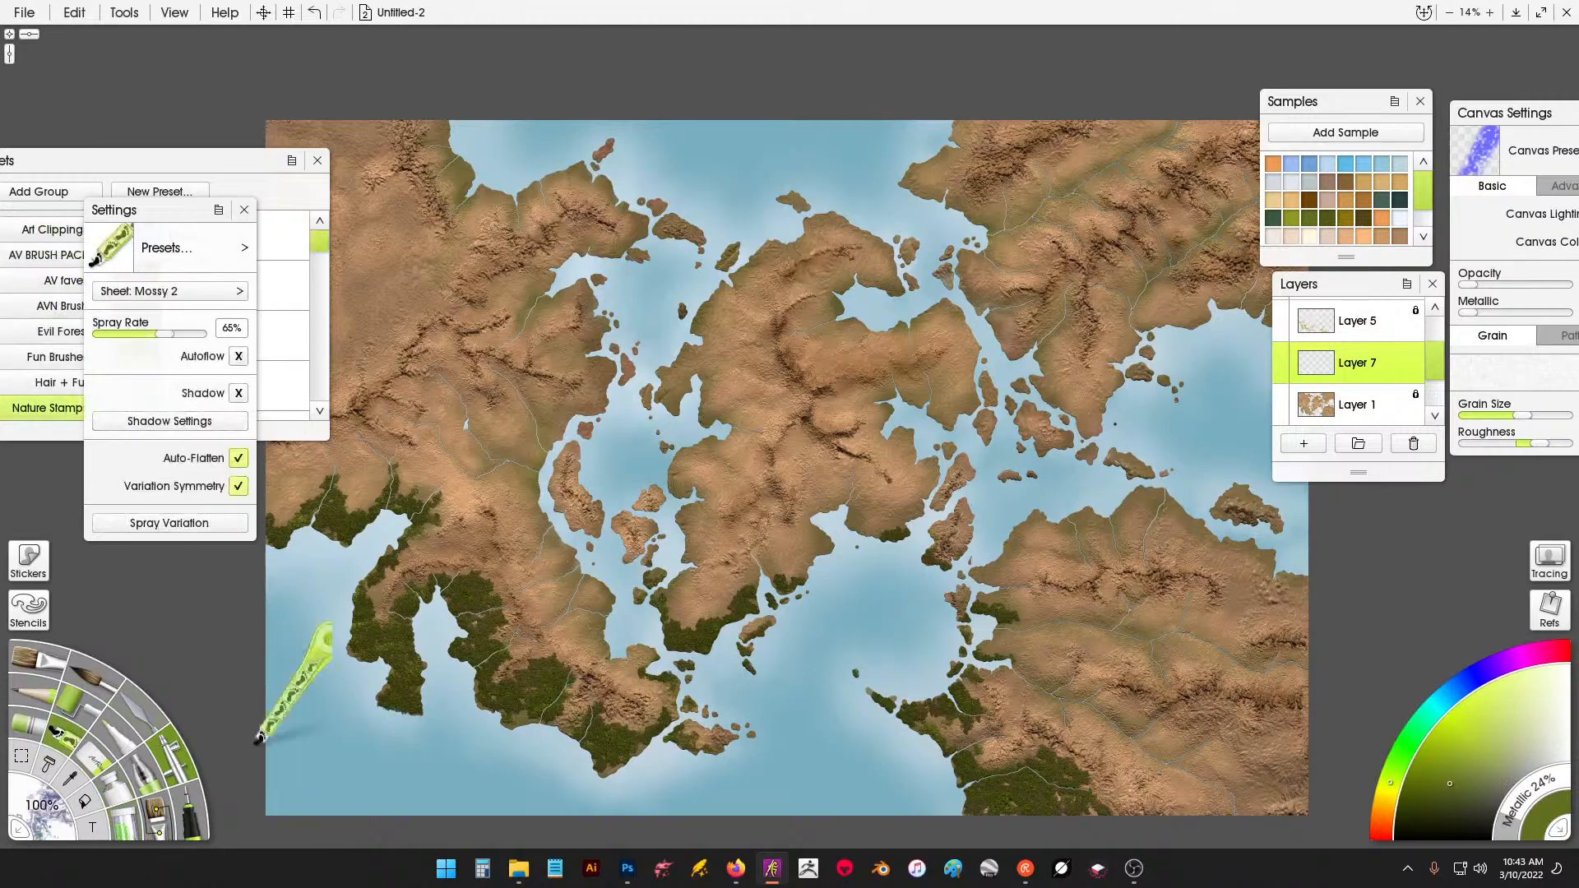
pyautogui.click(1382, 829)
pyautogui.click(1436, 724)
pyautogui.scroll(4, 679, 469)
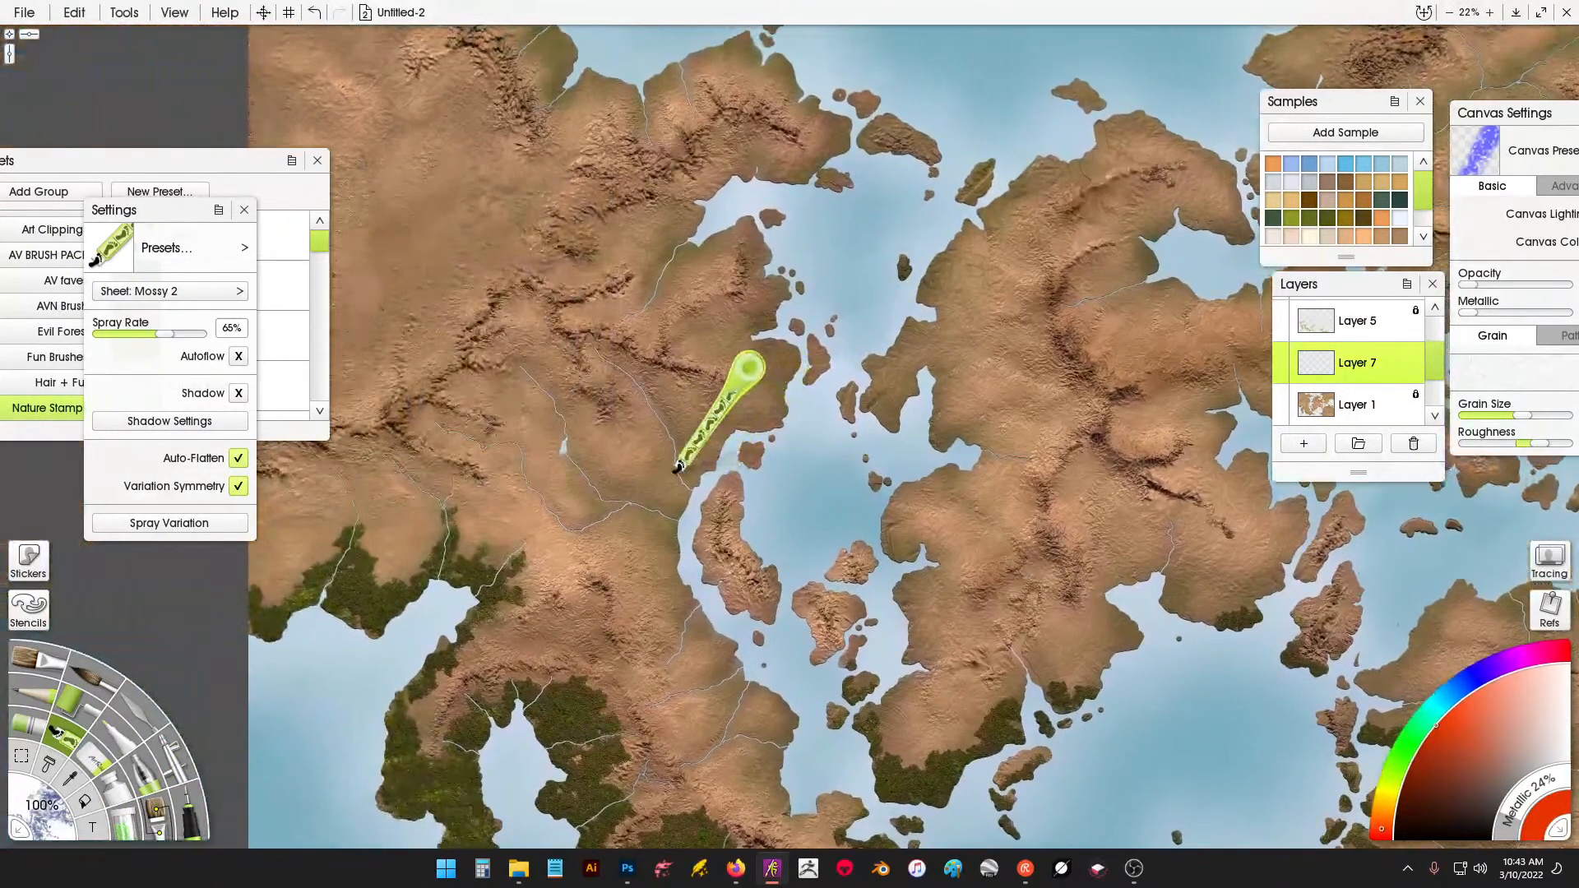
# Set the spray rate to 31% and spray red-orange moss around the western continent's eastern river mouth and its northeastern inlet.
pyautogui.moveTo(678, 471); pyautogui.dragTo(692, 471)
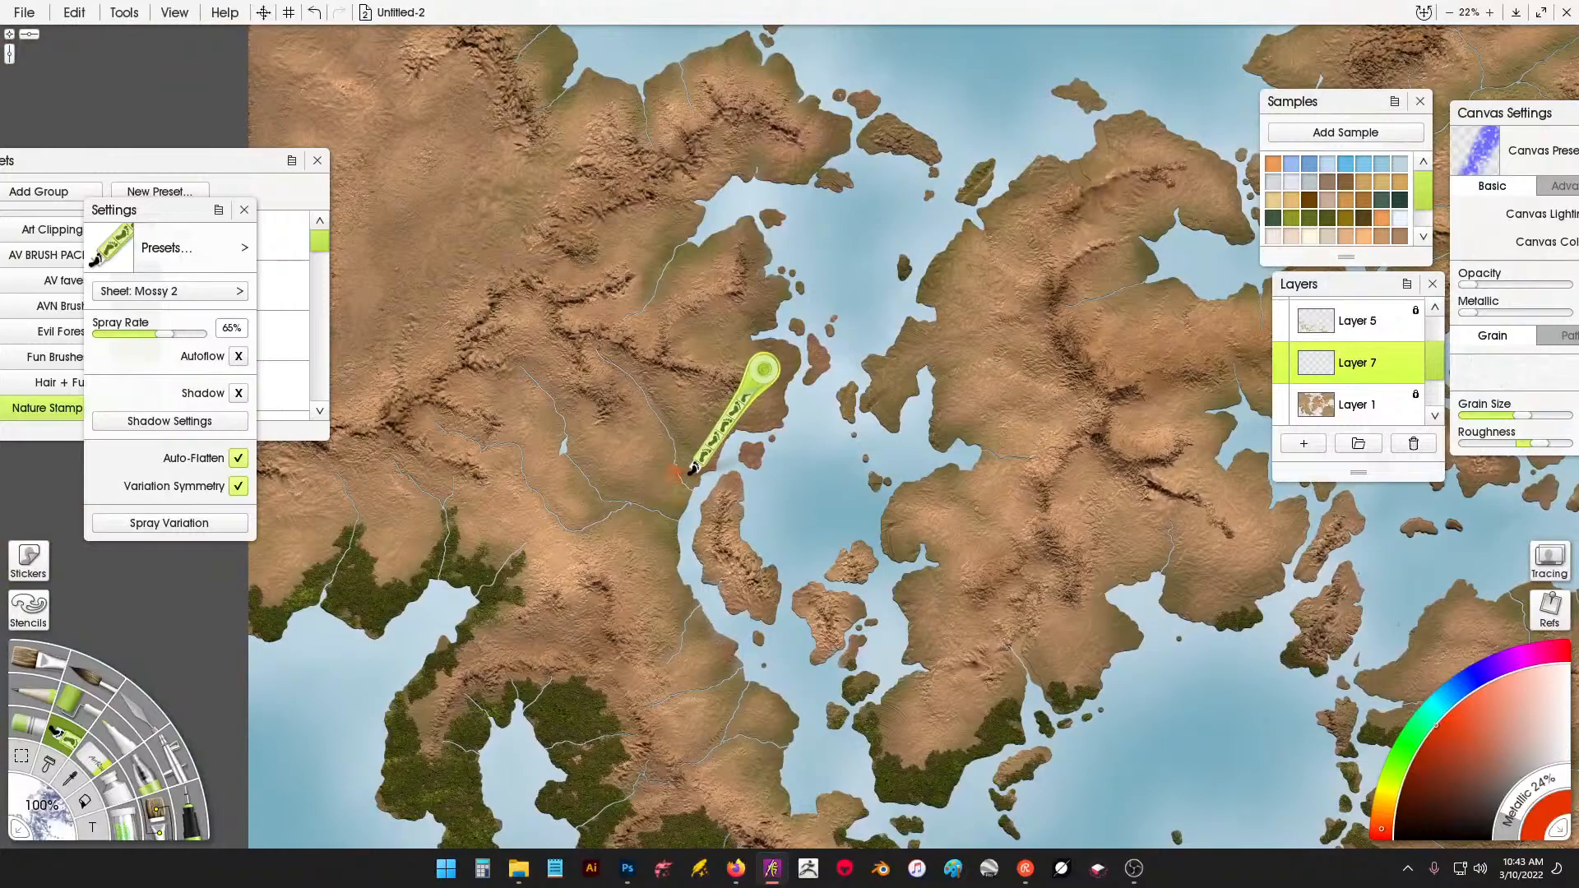
pyautogui.click(649, 491)
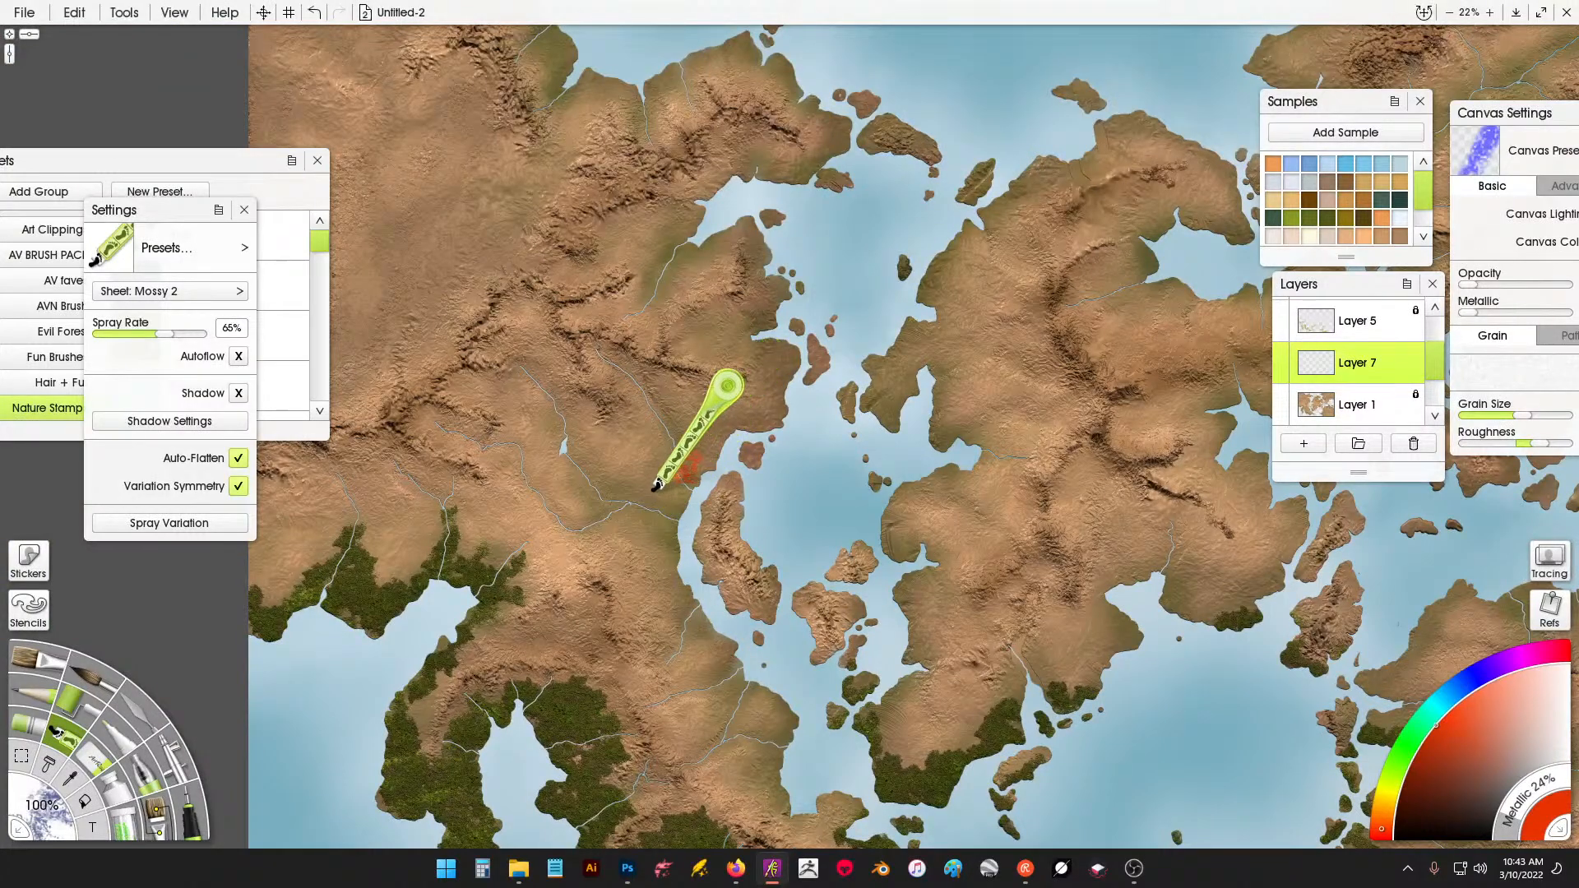
pyautogui.click(131, 335)
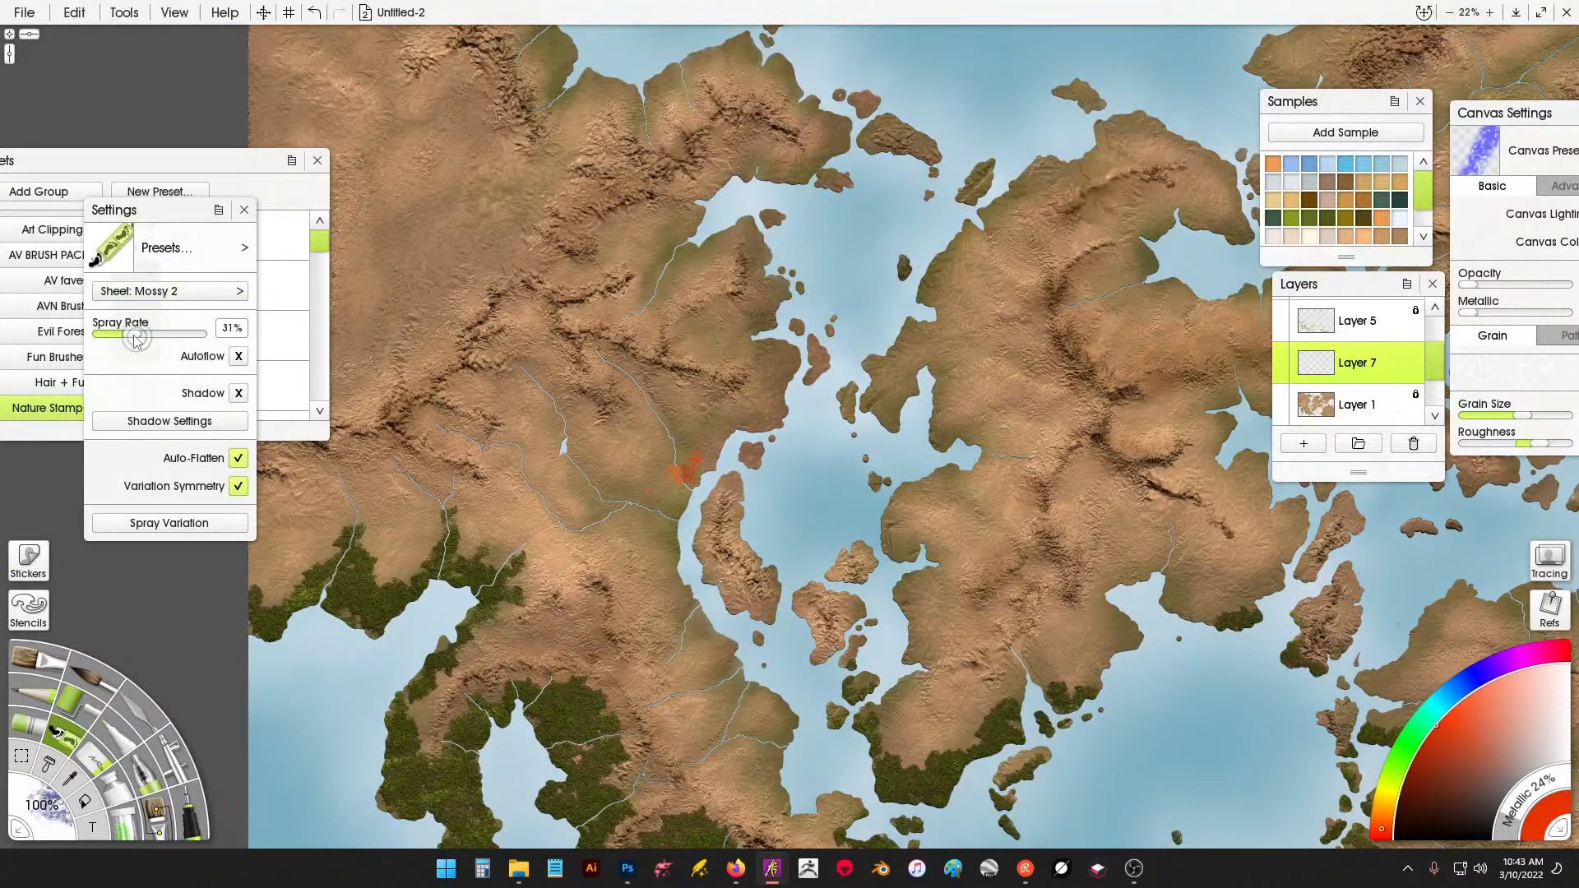
pyautogui.click(670, 553)
pyautogui.moveTo(646, 531)
pyautogui.mouseDown()
pyautogui.moveTo(678, 474)
pyautogui.moveTo(642, 487)
pyautogui.moveTo(676, 467)
pyautogui.mouseUp()
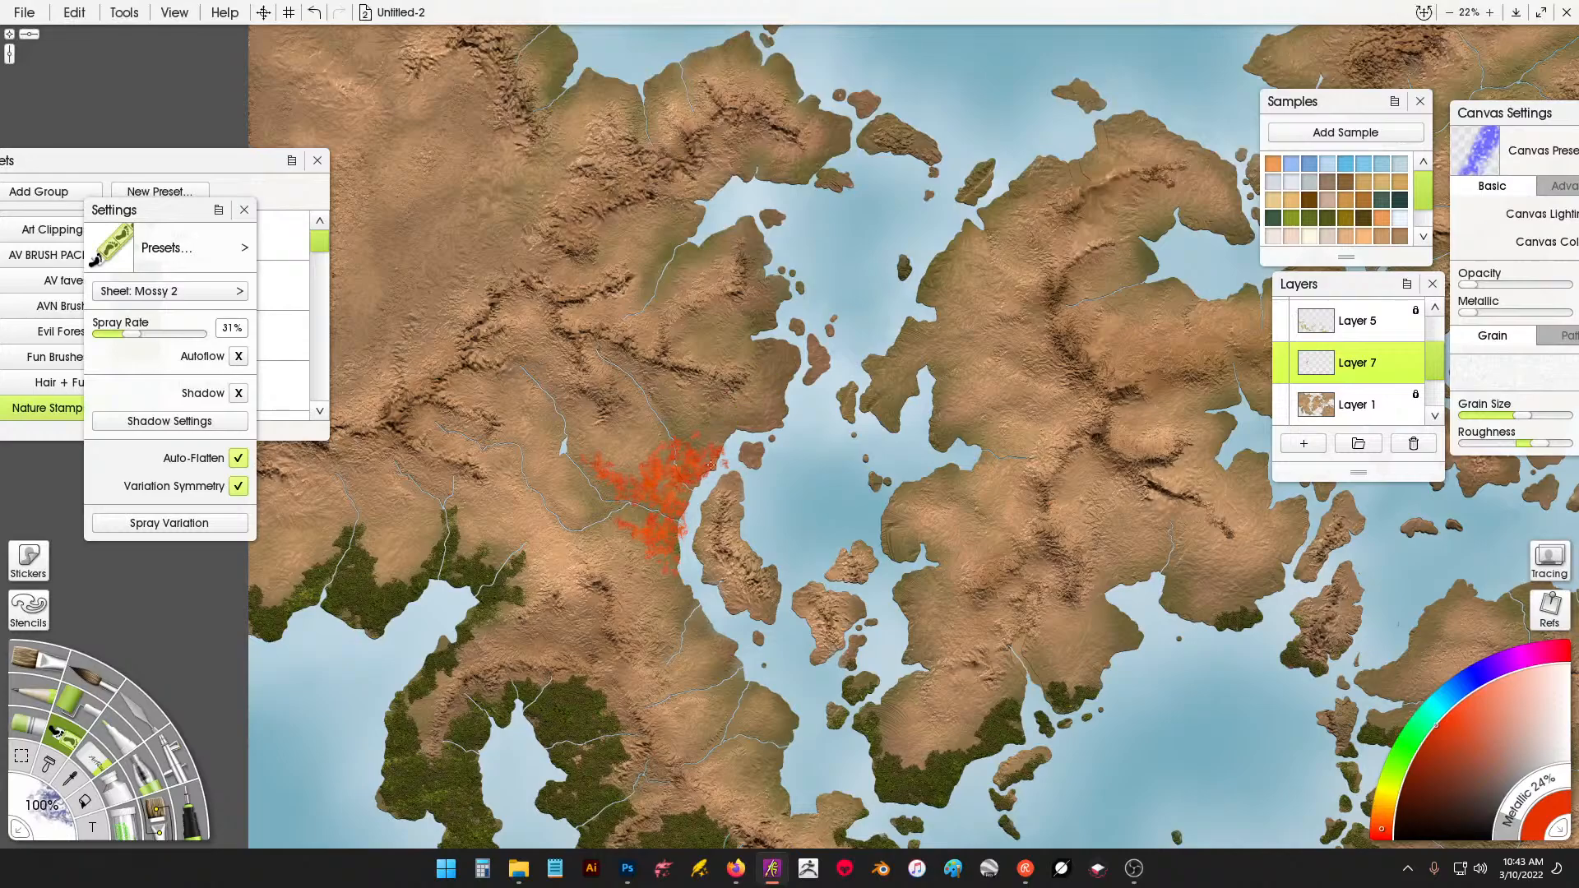
pyautogui.moveTo(711, 466); pyautogui.dragTo(739, 437)
pyautogui.moveTo(681, 267); pyautogui.dragTo(701, 244)
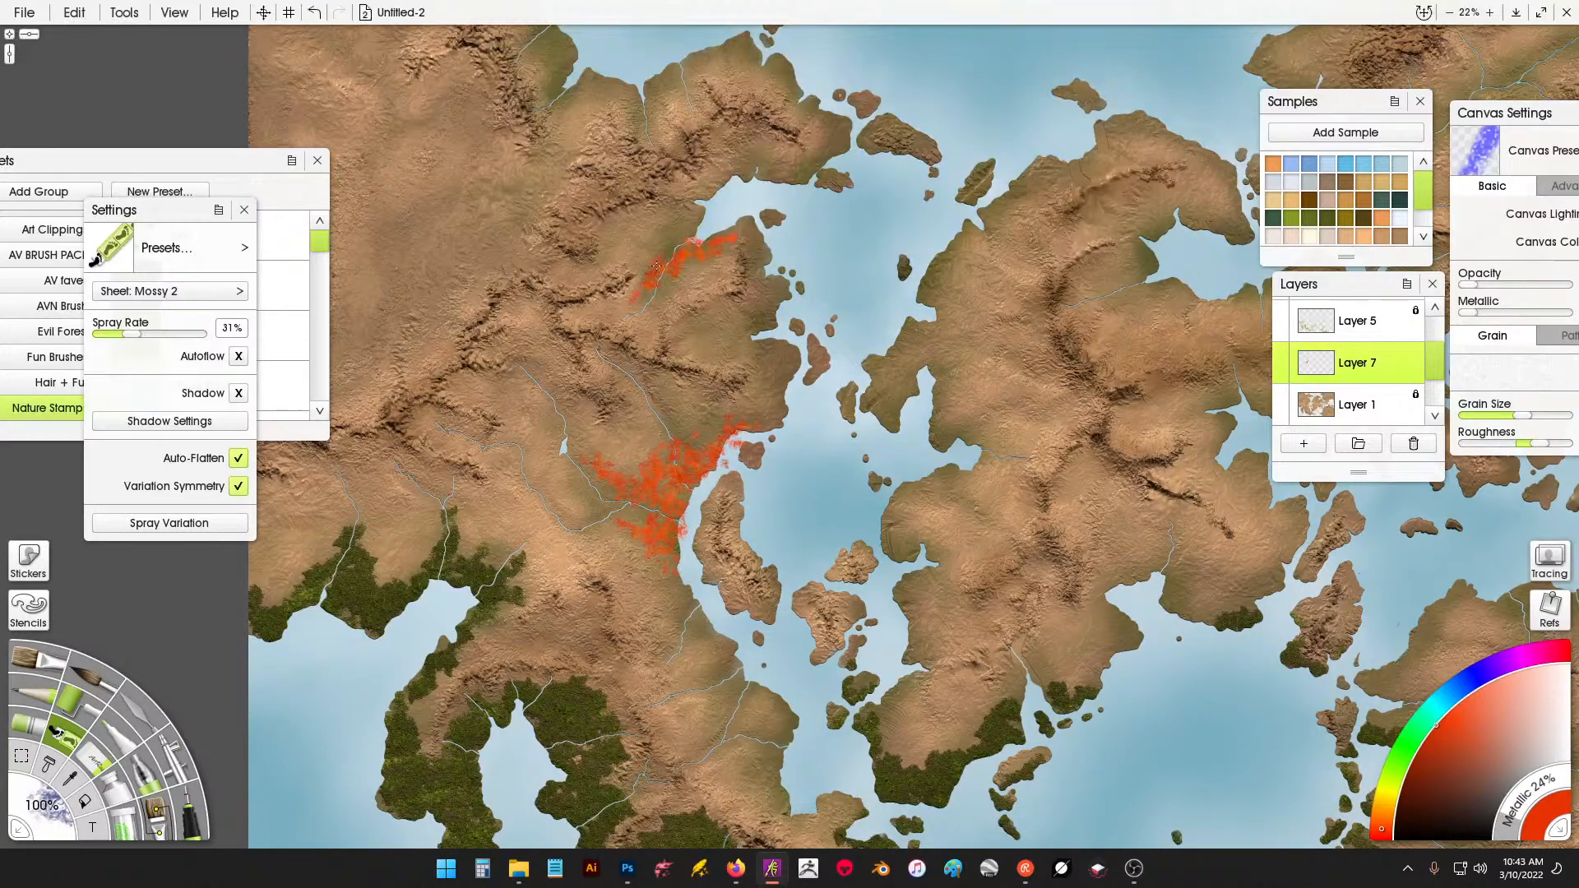
# Try spraying red-orange moss along the river valley on the northeastern continent's western side.
pyautogui.moveTo(971, 460); pyautogui.dragTo(596, 503)
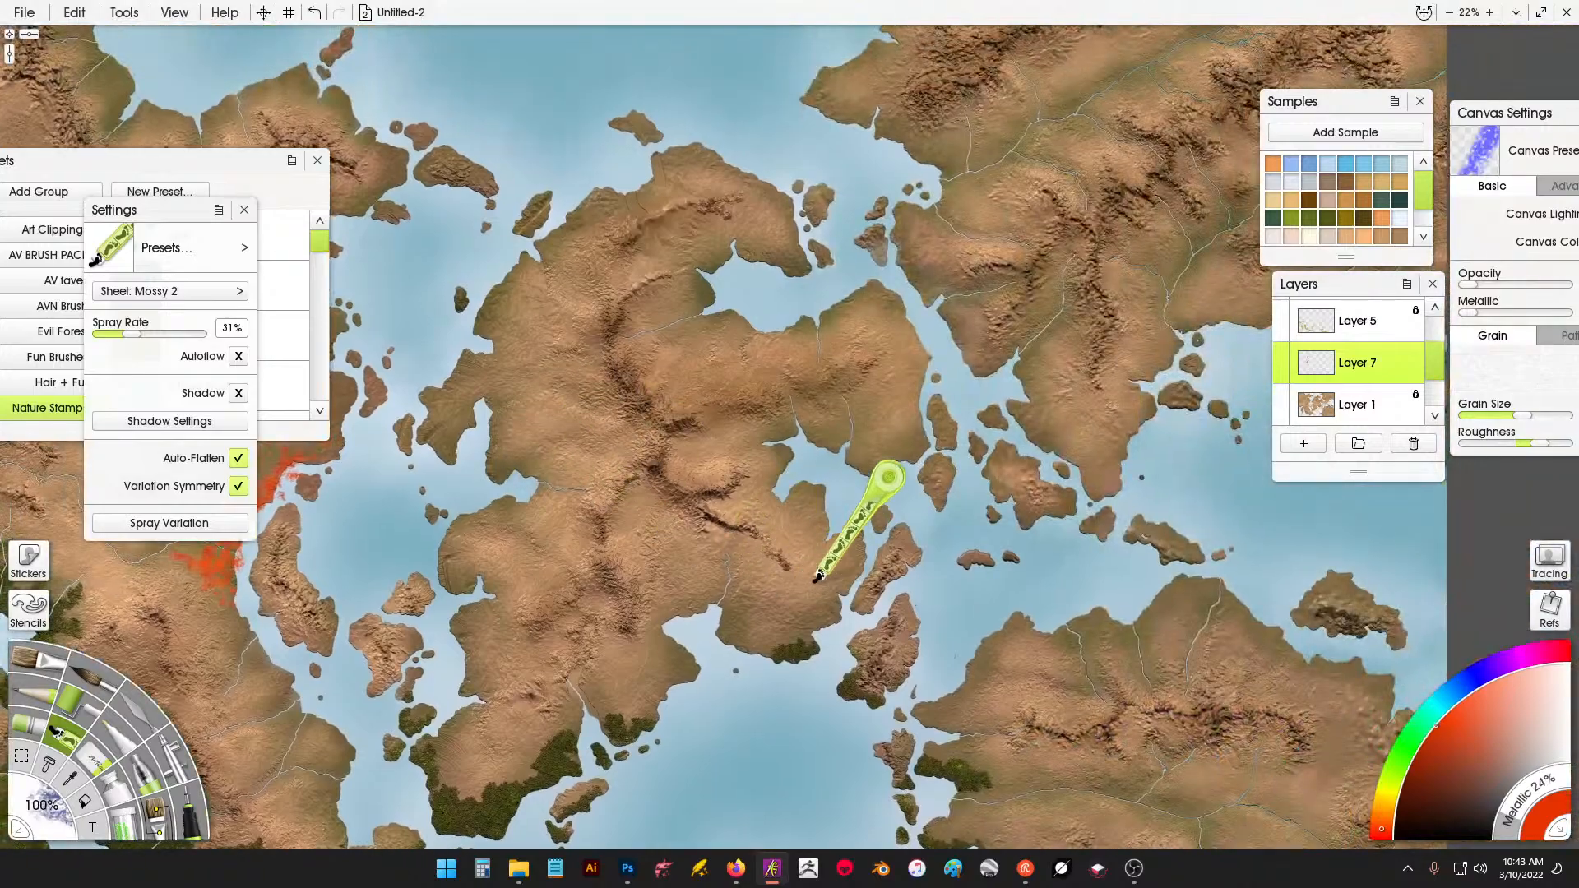
pyautogui.moveTo(815, 579); pyautogui.dragTo(532, 677)
pyautogui.moveTo(721, 311)
pyautogui.mouseDown()
pyautogui.moveTo(769, 299)
pyautogui.moveTo(764, 279)
pyautogui.moveTo(740, 289)
pyautogui.moveTo(820, 283)
pyautogui.moveTo(792, 260)
pyautogui.moveTo(852, 238)
pyautogui.mouseUp()
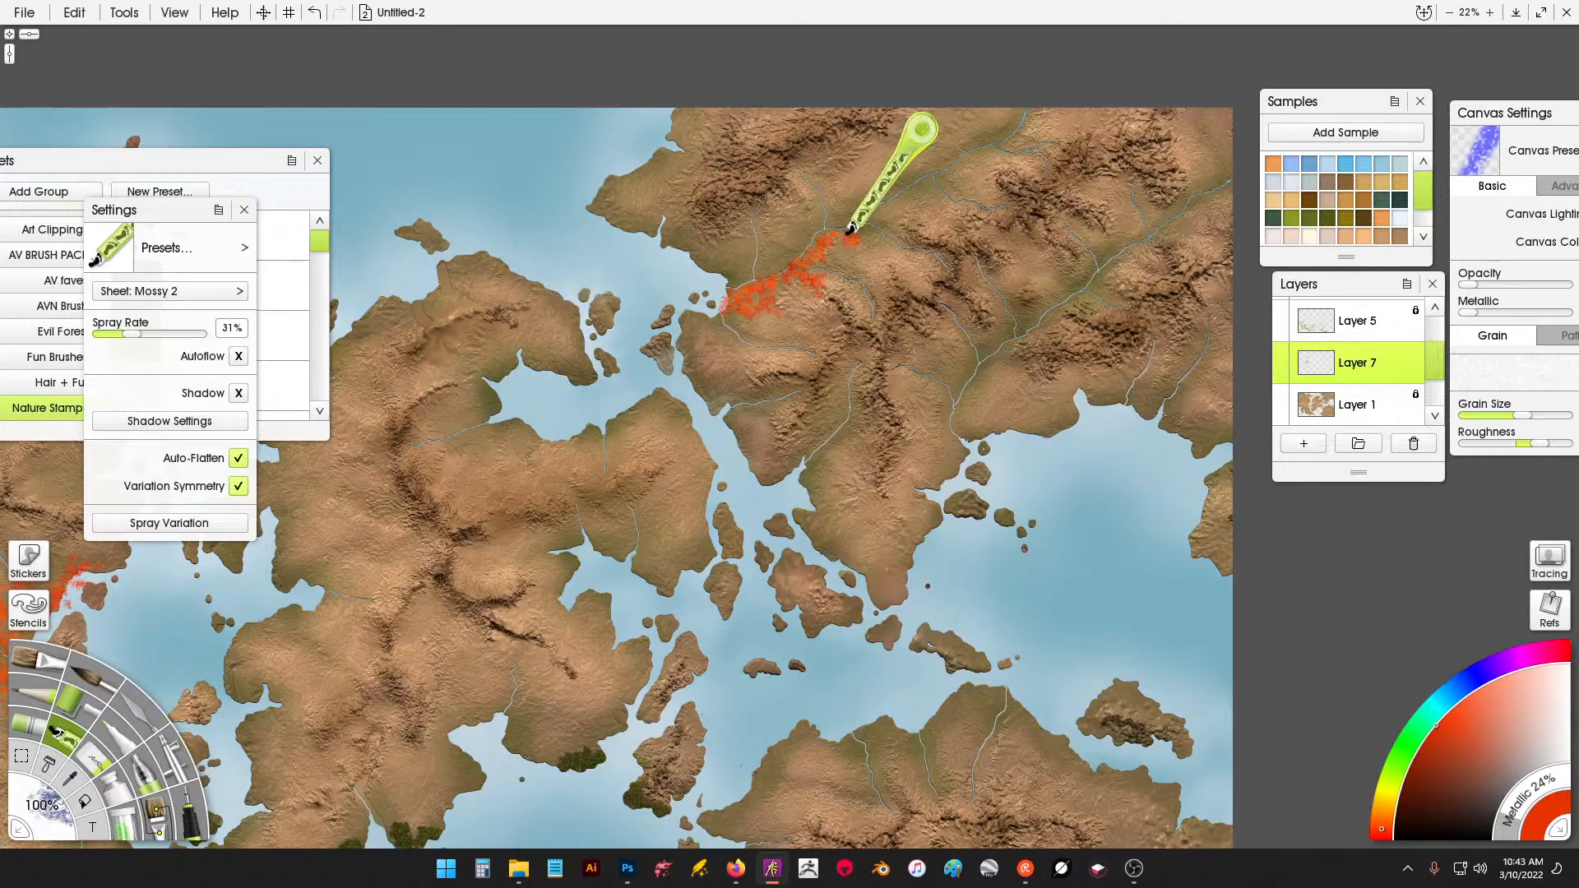
pyautogui.hotkey('ctrl', 'z')
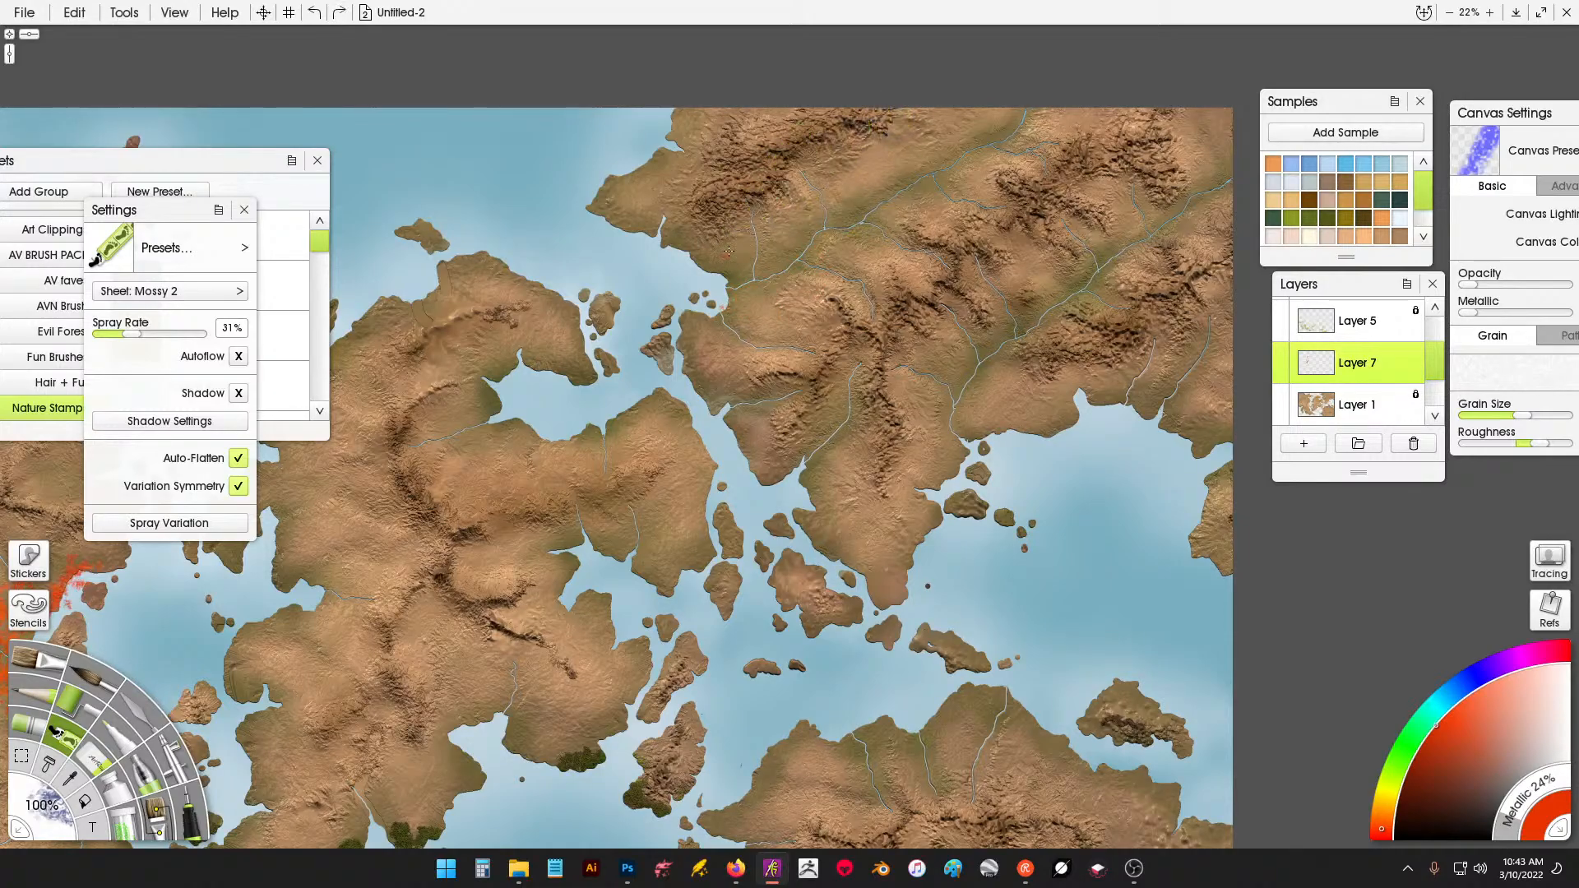
# Spray red-orange moss along the northeastern continent's river valleys, southern bay and western peninsula, plus a patch on the central continent's eastern ridge.
pyautogui.moveTo(732, 254)
pyautogui.mouseDown()
pyautogui.moveTo(798, 212)
pyautogui.moveTo(817, 160)
pyautogui.moveTo(849, 176)
pyautogui.moveTo(872, 143)
pyautogui.moveTo(937, 152)
pyautogui.moveTo(954, 108)
pyautogui.mouseUp()
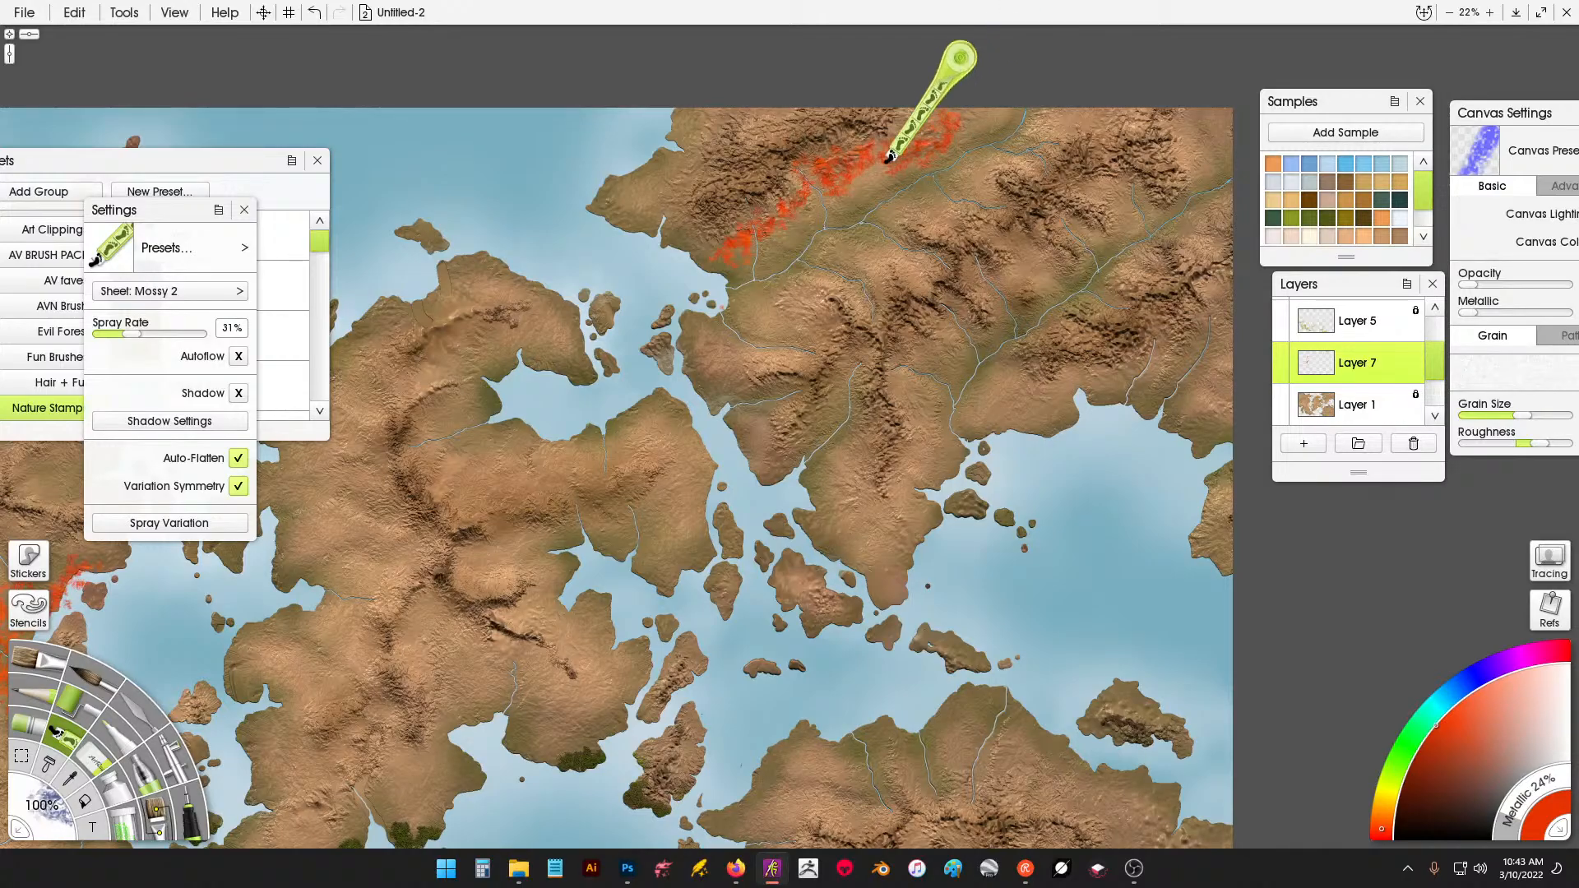
pyautogui.moveTo(823, 195)
pyautogui.mouseDown()
pyautogui.moveTo(906, 162)
pyautogui.moveTo(805, 191)
pyautogui.moveTo(823, 199)
pyautogui.moveTo(771, 265)
pyautogui.mouseUp()
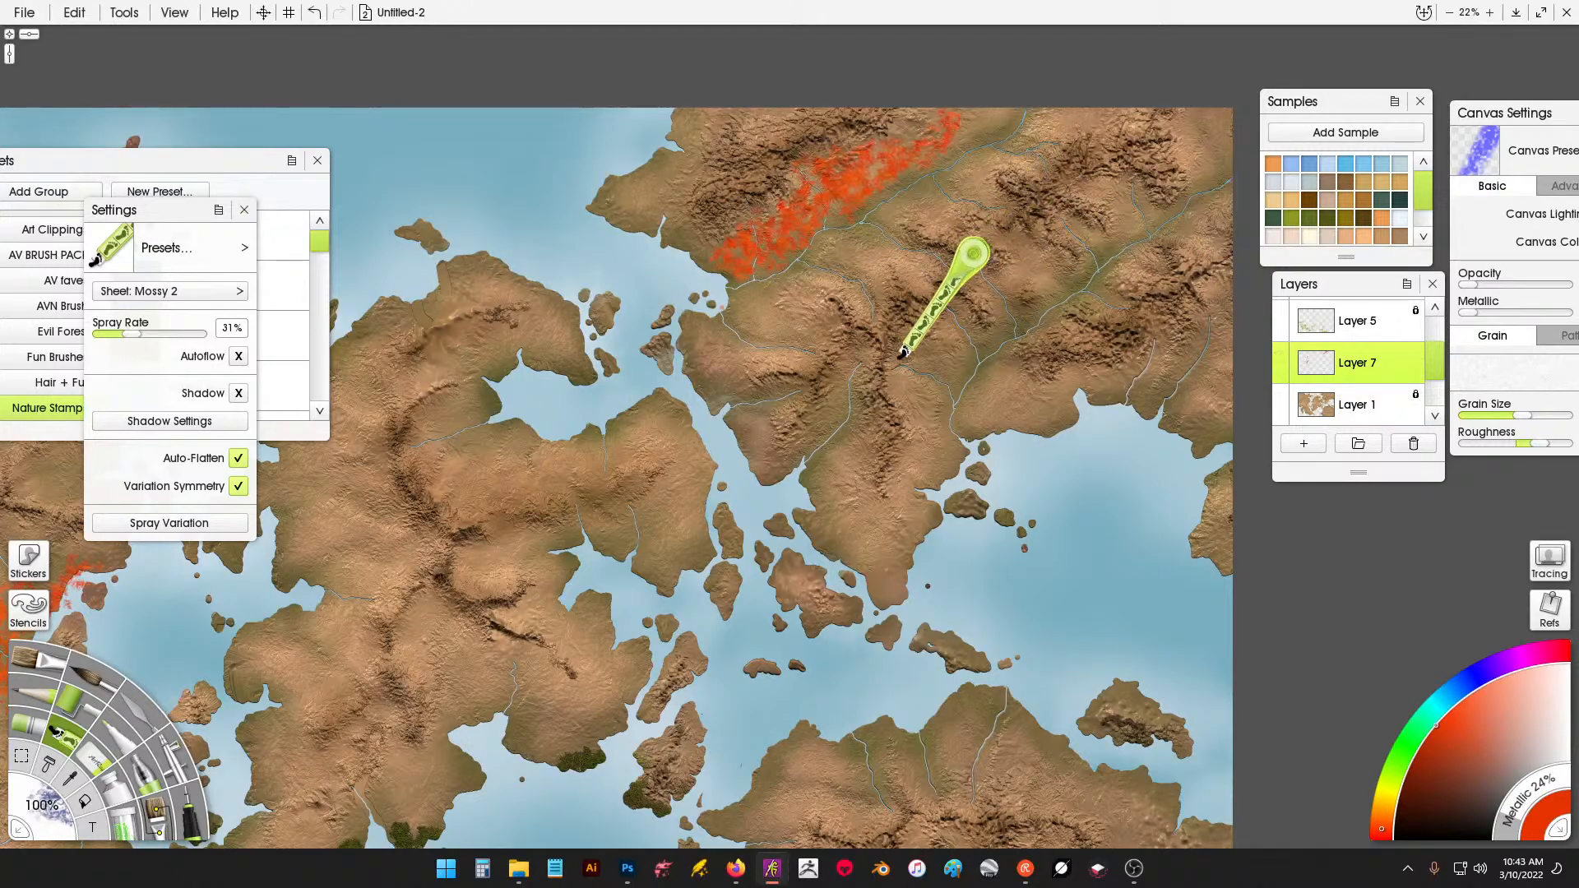
pyautogui.moveTo(952, 331); pyautogui.dragTo(948, 348)
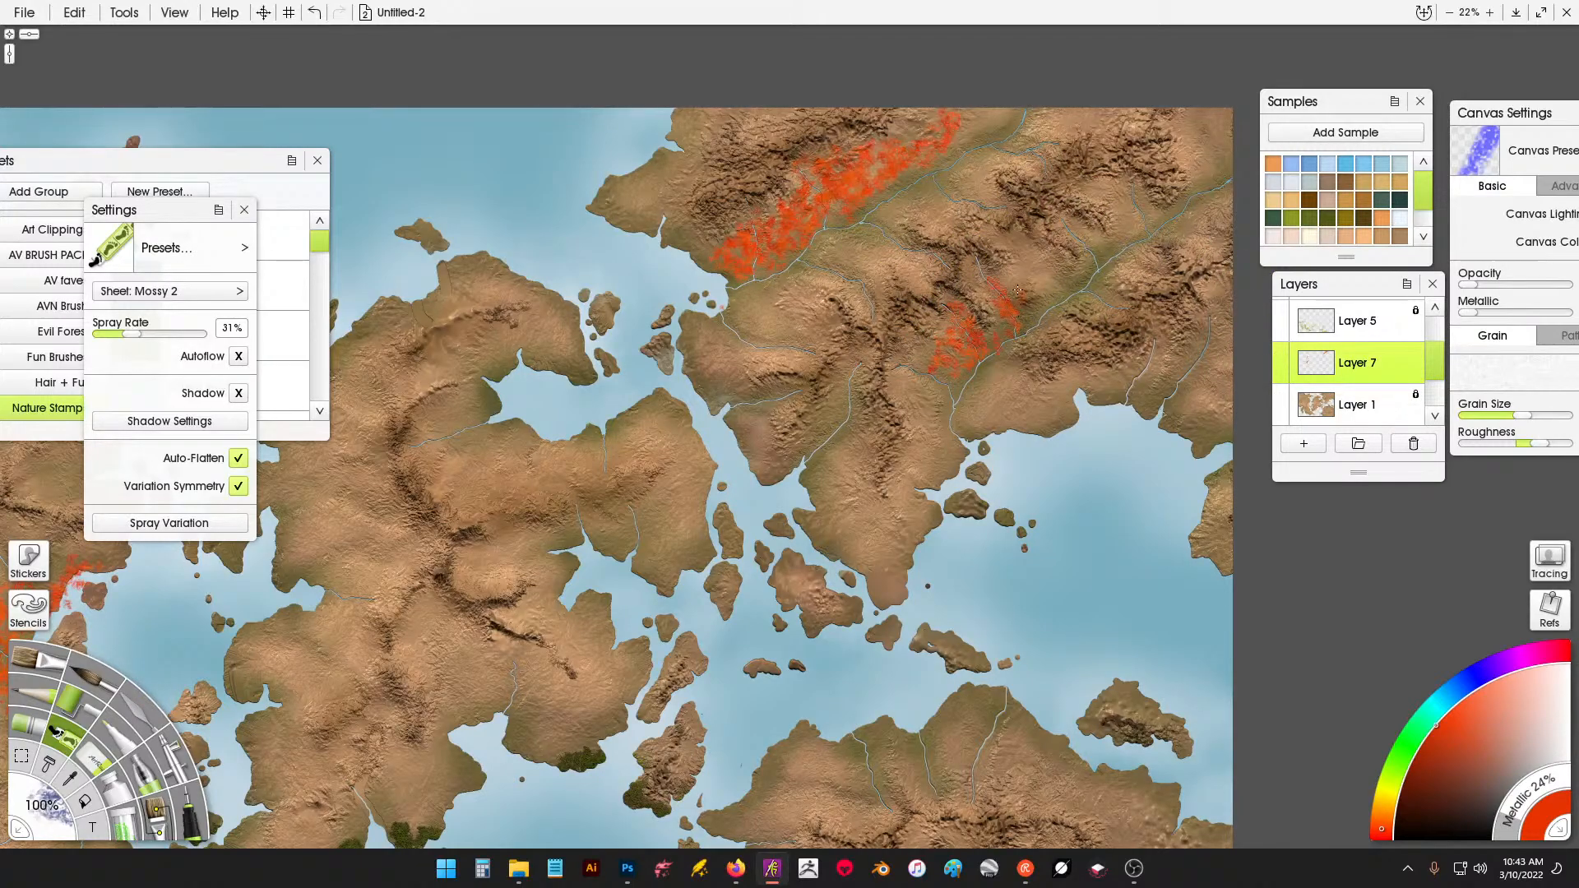
pyautogui.moveTo(1046, 306)
pyautogui.mouseDown()
pyautogui.moveTo(1040, 286)
pyautogui.moveTo(1141, 224)
pyautogui.mouseUp()
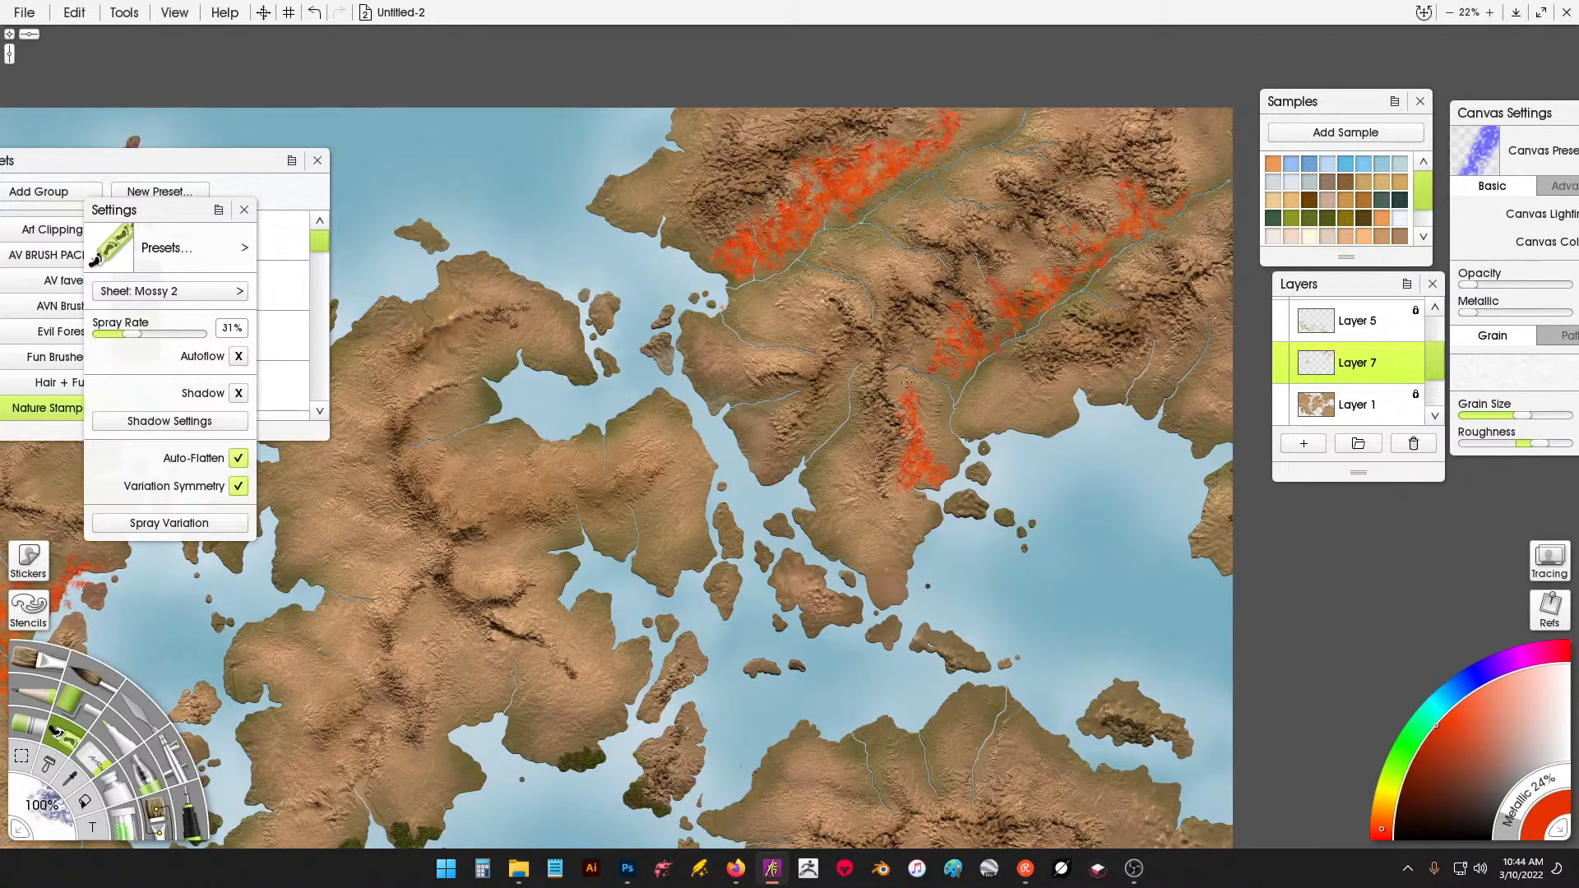
pyautogui.moveTo(895, 393); pyautogui.dragTo(970, 253)
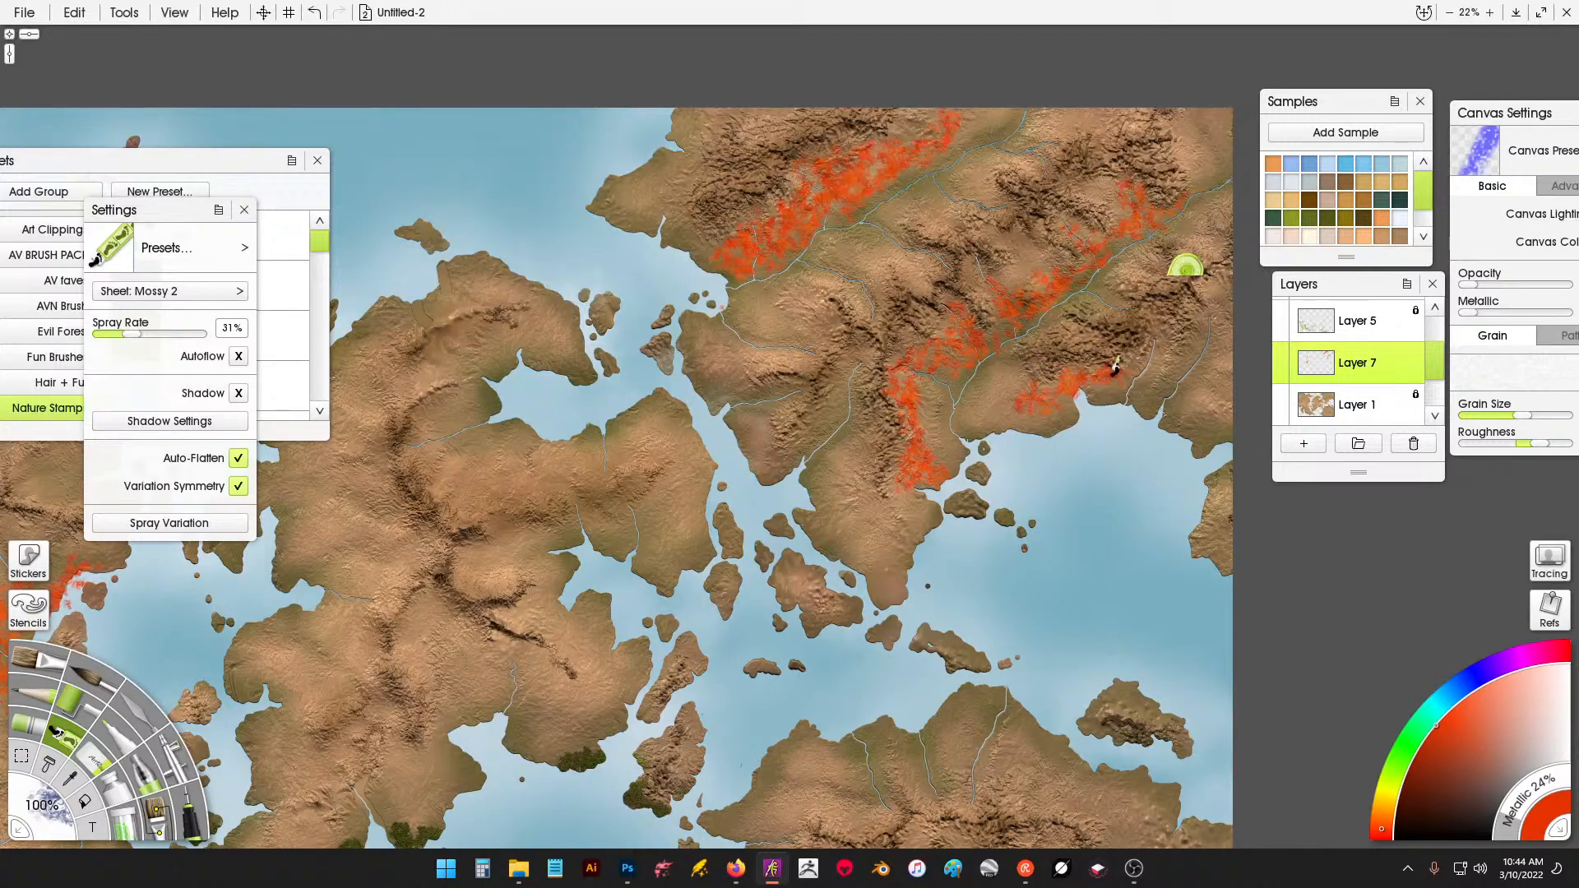
pyautogui.moveTo(827, 420); pyautogui.dragTo(800, 436)
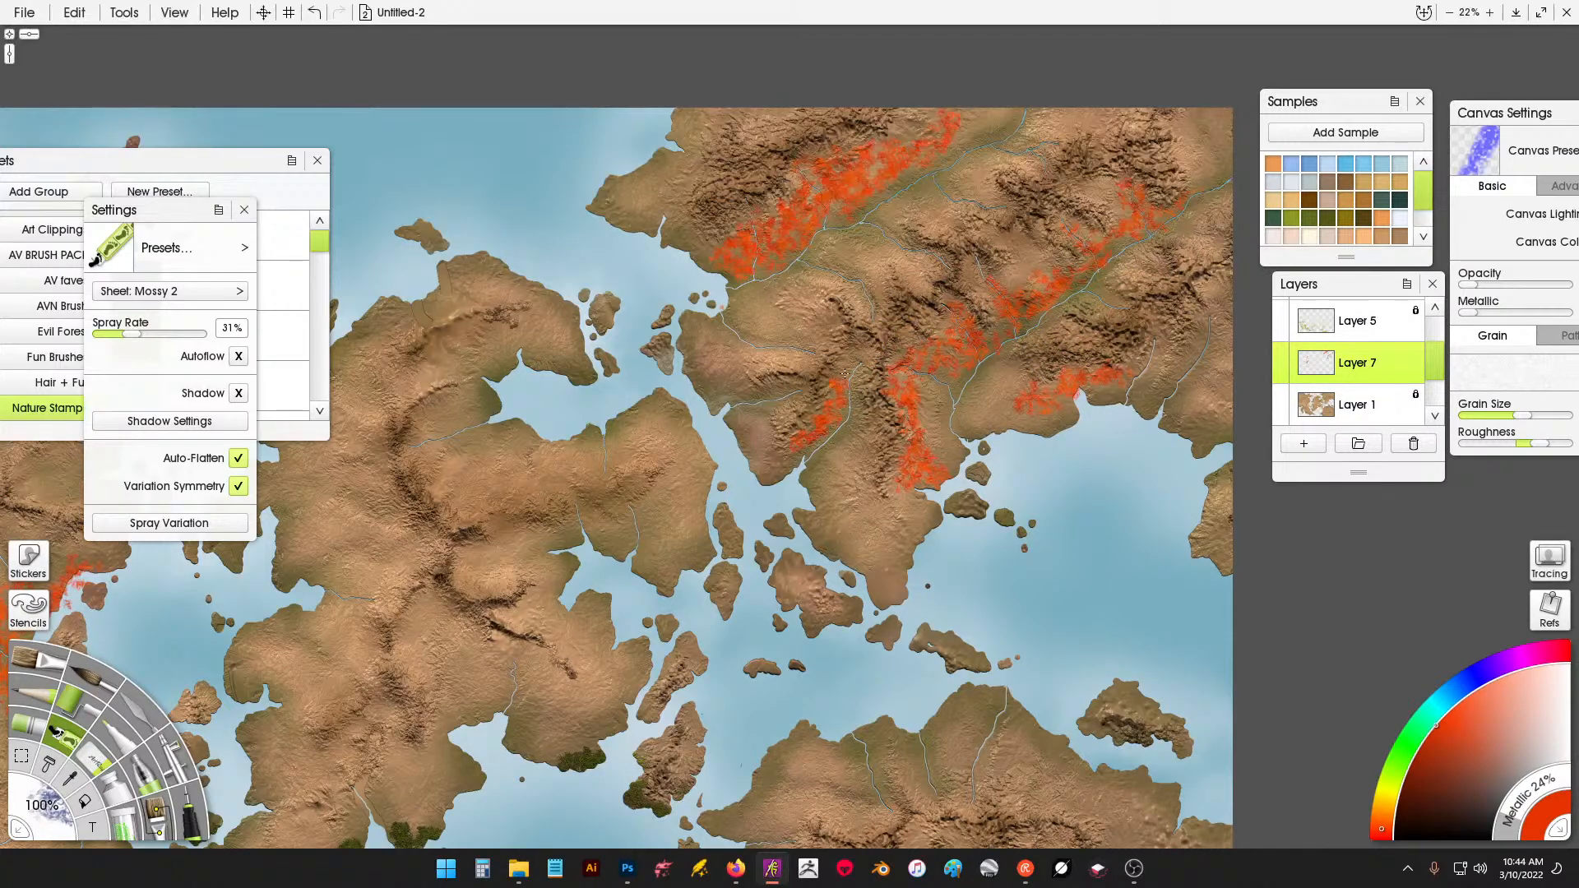
pyautogui.moveTo(780, 397)
pyautogui.mouseDown()
pyautogui.moveTo(757, 386)
pyautogui.moveTo(761, 346)
pyautogui.mouseUp()
pyautogui.moveTo(584, 547)
pyautogui.mouseDown()
pyautogui.moveTo(562, 518)
pyautogui.moveTo(626, 482)
pyautogui.moveTo(582, 509)
pyautogui.mouseUp()
# Spray red-orange moss on the southeastern continent's northwestern coast and on the rocky island in the strait north of it.
pyautogui.moveTo(634, 788)
pyautogui.mouseDown()
pyautogui.moveTo(765, 484)
pyautogui.moveTo(796, 629)
pyautogui.moveTo(830, 632)
pyautogui.mouseUp()
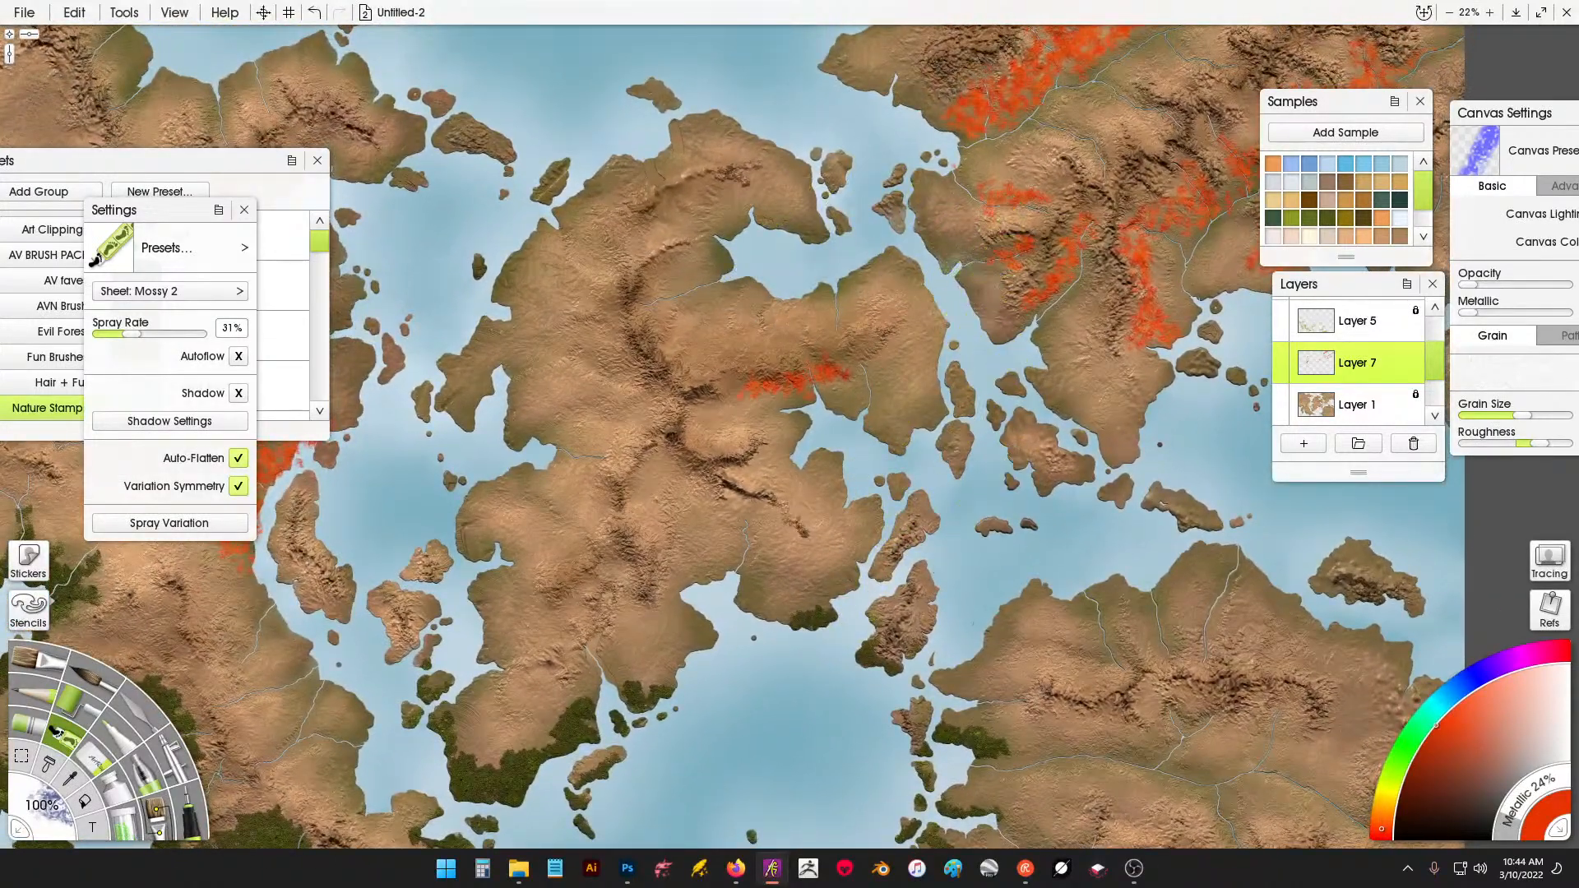
pyautogui.moveTo(940, 699); pyautogui.dragTo(855, 494)
pyautogui.moveTo(1061, 298)
pyautogui.mouseDown()
pyautogui.moveTo(993, 396)
pyautogui.moveTo(982, 428)
pyautogui.moveTo(1005, 449)
pyautogui.moveTo(928, 390)
pyautogui.moveTo(1002, 385)
pyautogui.mouseUp()
pyautogui.moveTo(946, 291); pyautogui.dragTo(938, 288)
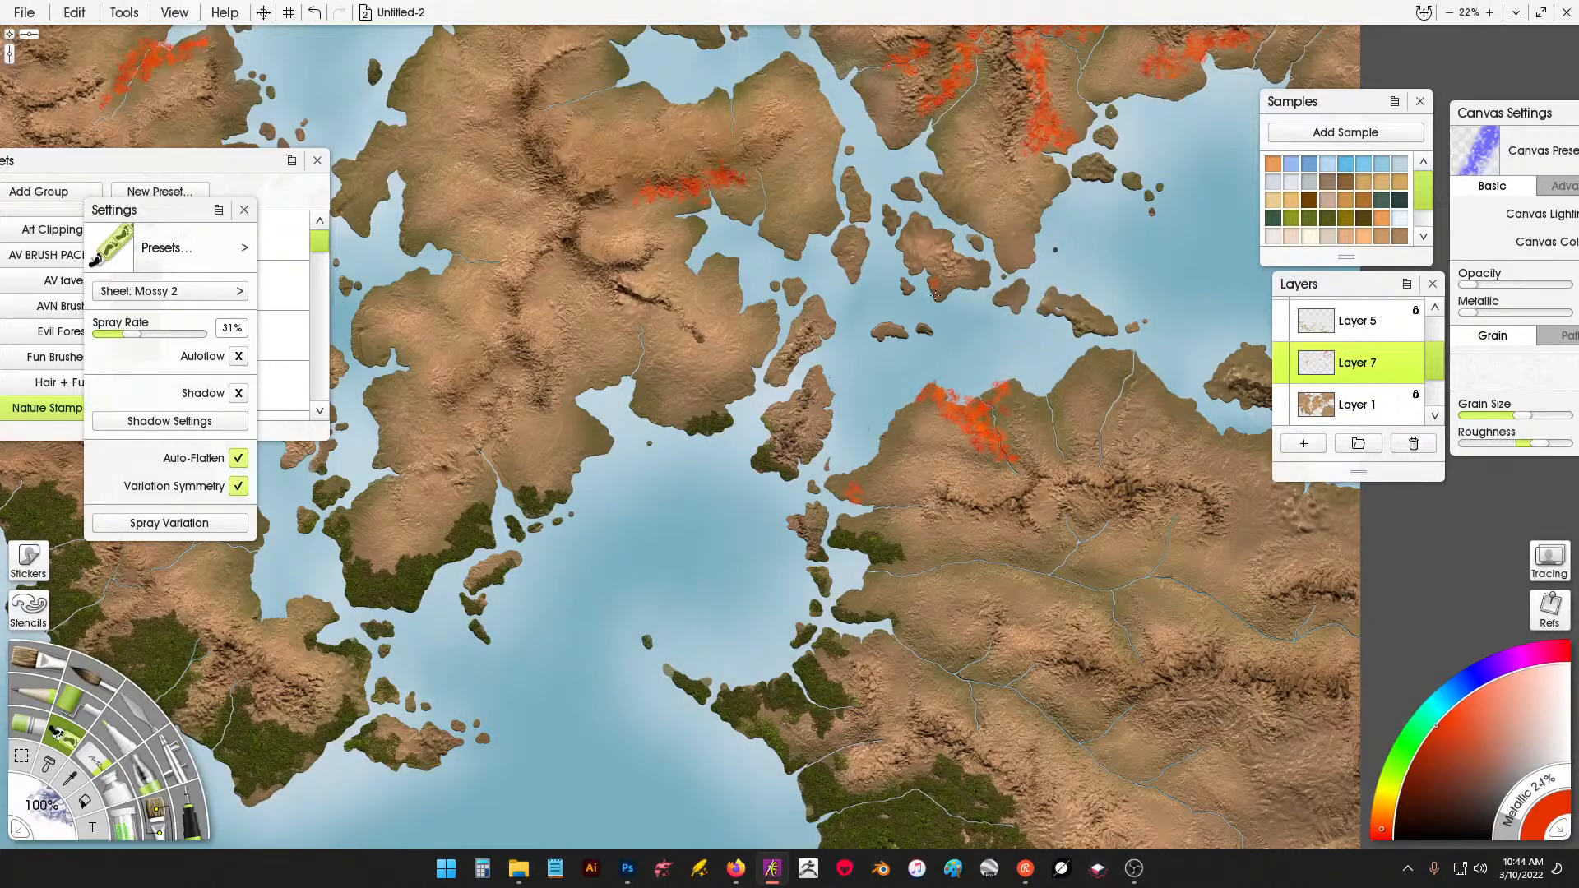
# Spray red-orange moss on the southeastern continent's north shore, its two offshore islands, the land at the map's eastern edge and the northeastern peninsula's tip.
pyautogui.scroll(3, 884, 282)
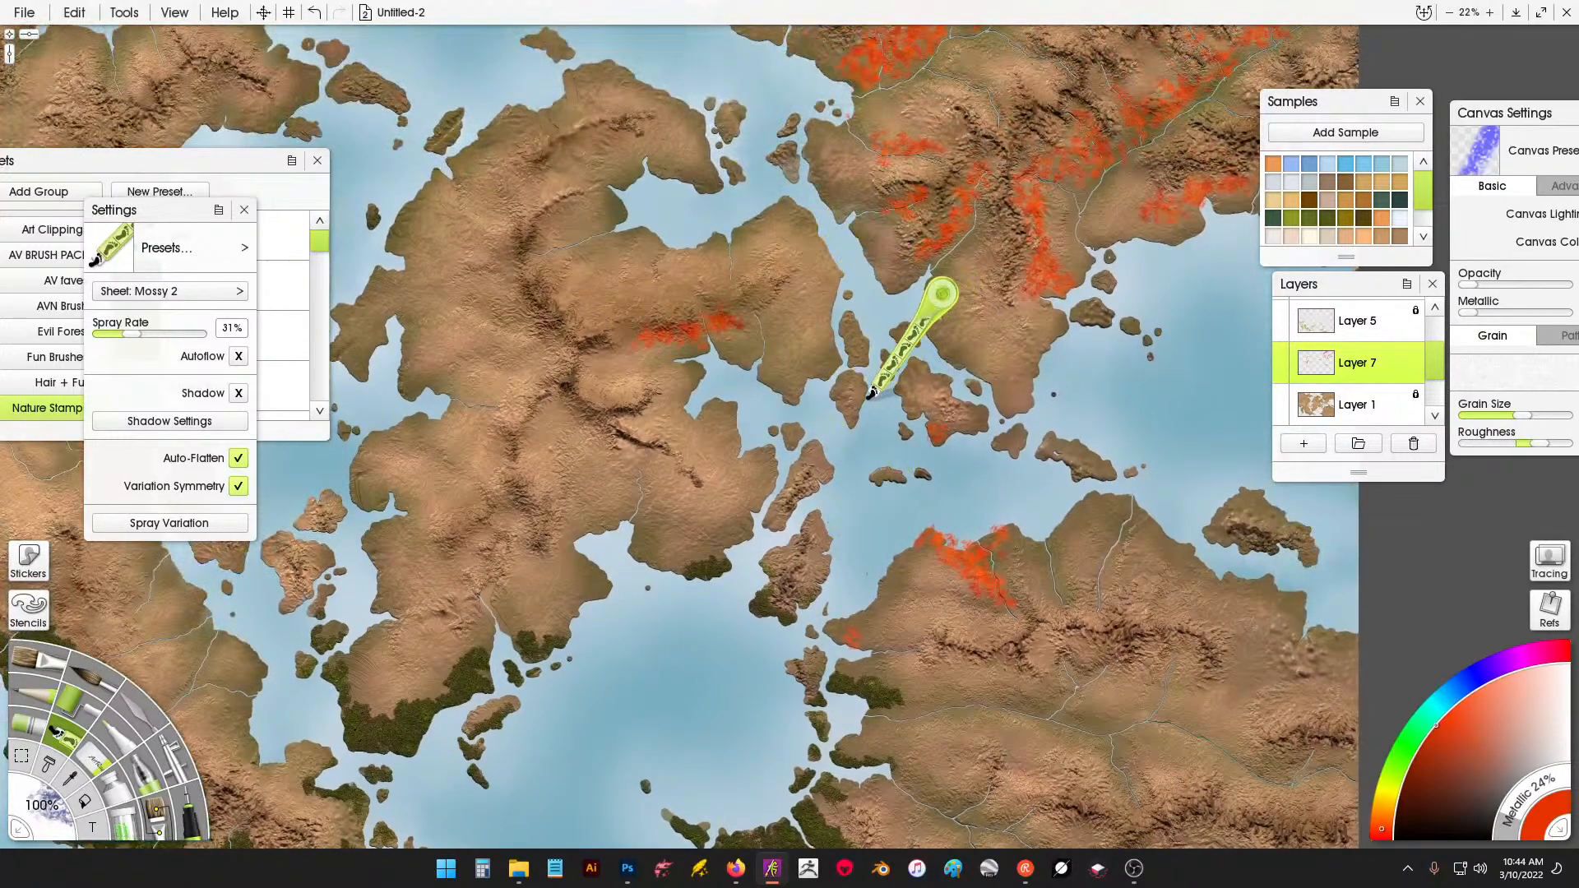
pyautogui.hscroll(4, 919, 409)
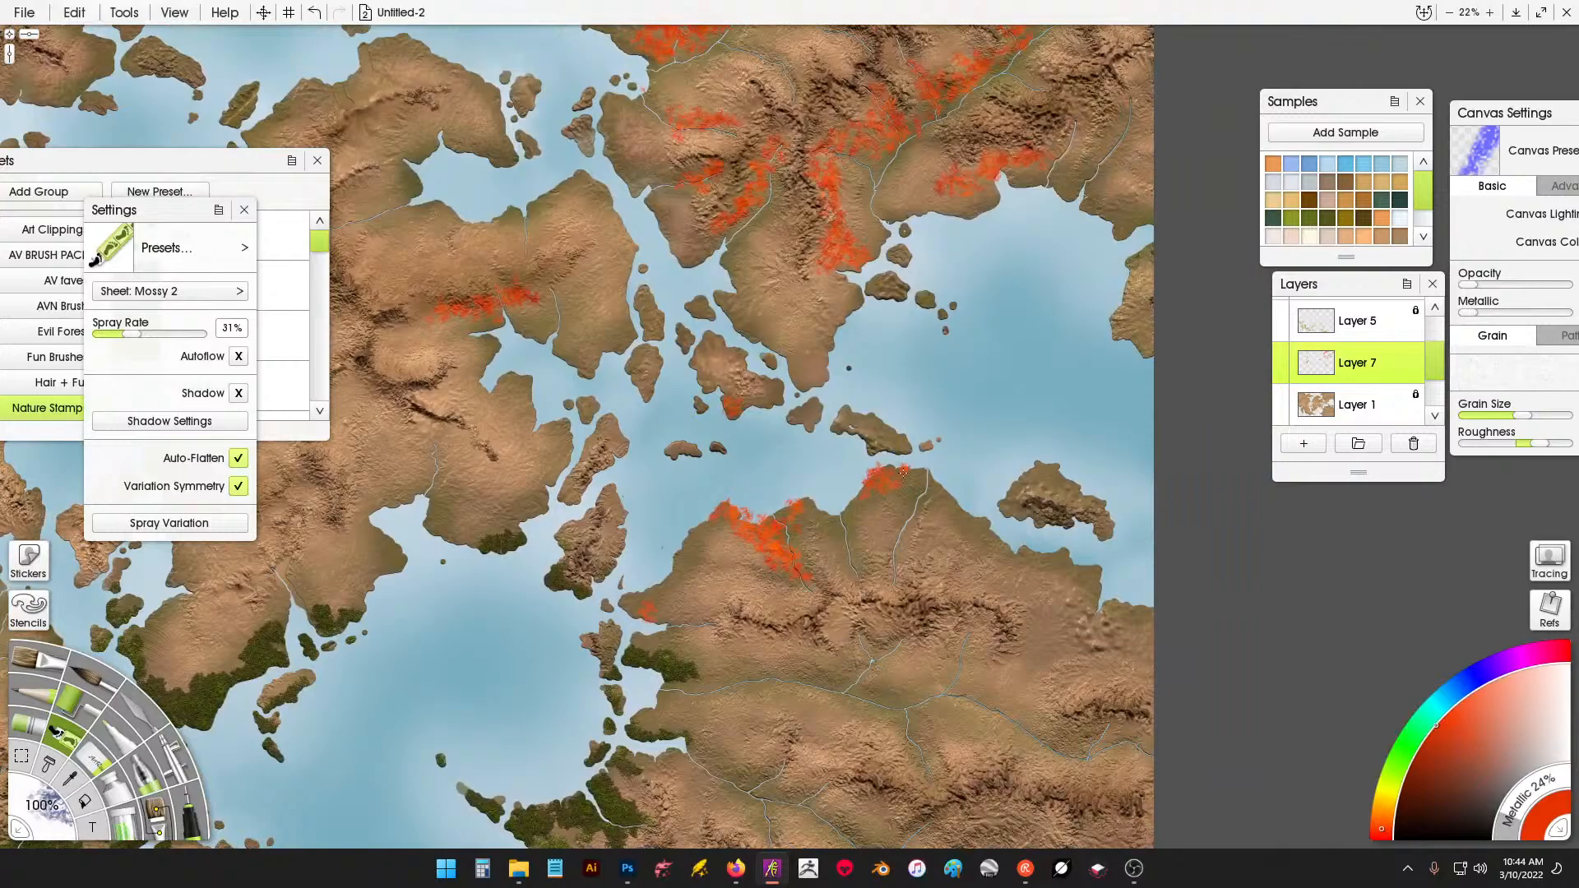
pyautogui.moveTo(905, 471)
pyautogui.mouseDown()
pyautogui.moveTo(931, 435)
pyautogui.moveTo(885, 433)
pyautogui.mouseUp()
pyautogui.moveTo(1046, 476); pyautogui.dragTo(1074, 477)
pyautogui.moveTo(1116, 304); pyautogui.dragTo(1114, 324)
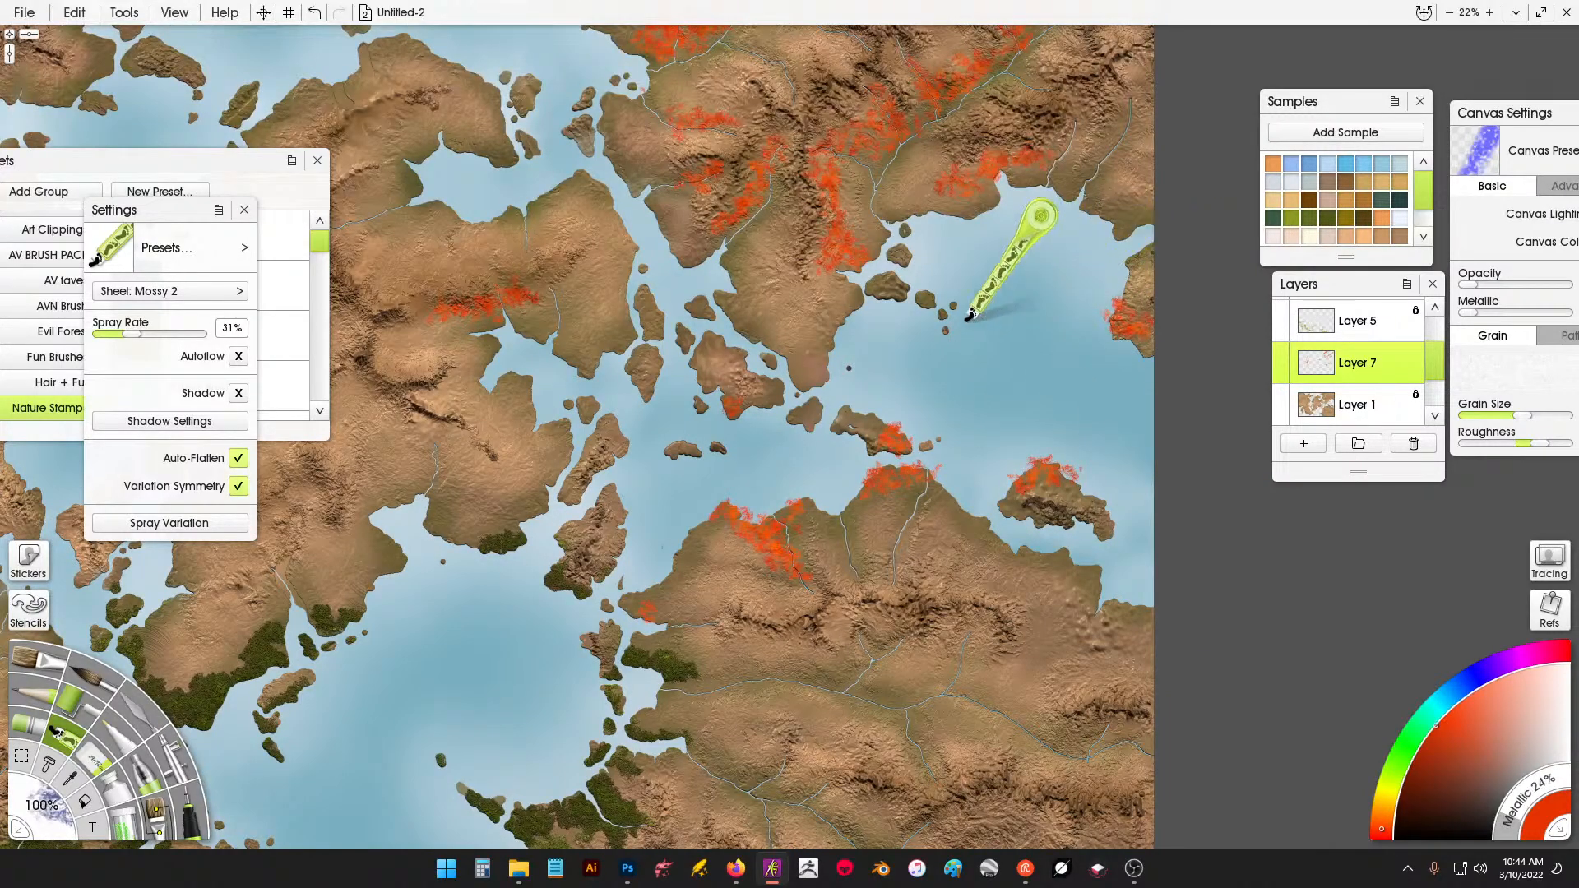
pyautogui.moveTo(813, 378); pyautogui.dragTo(811, 357)
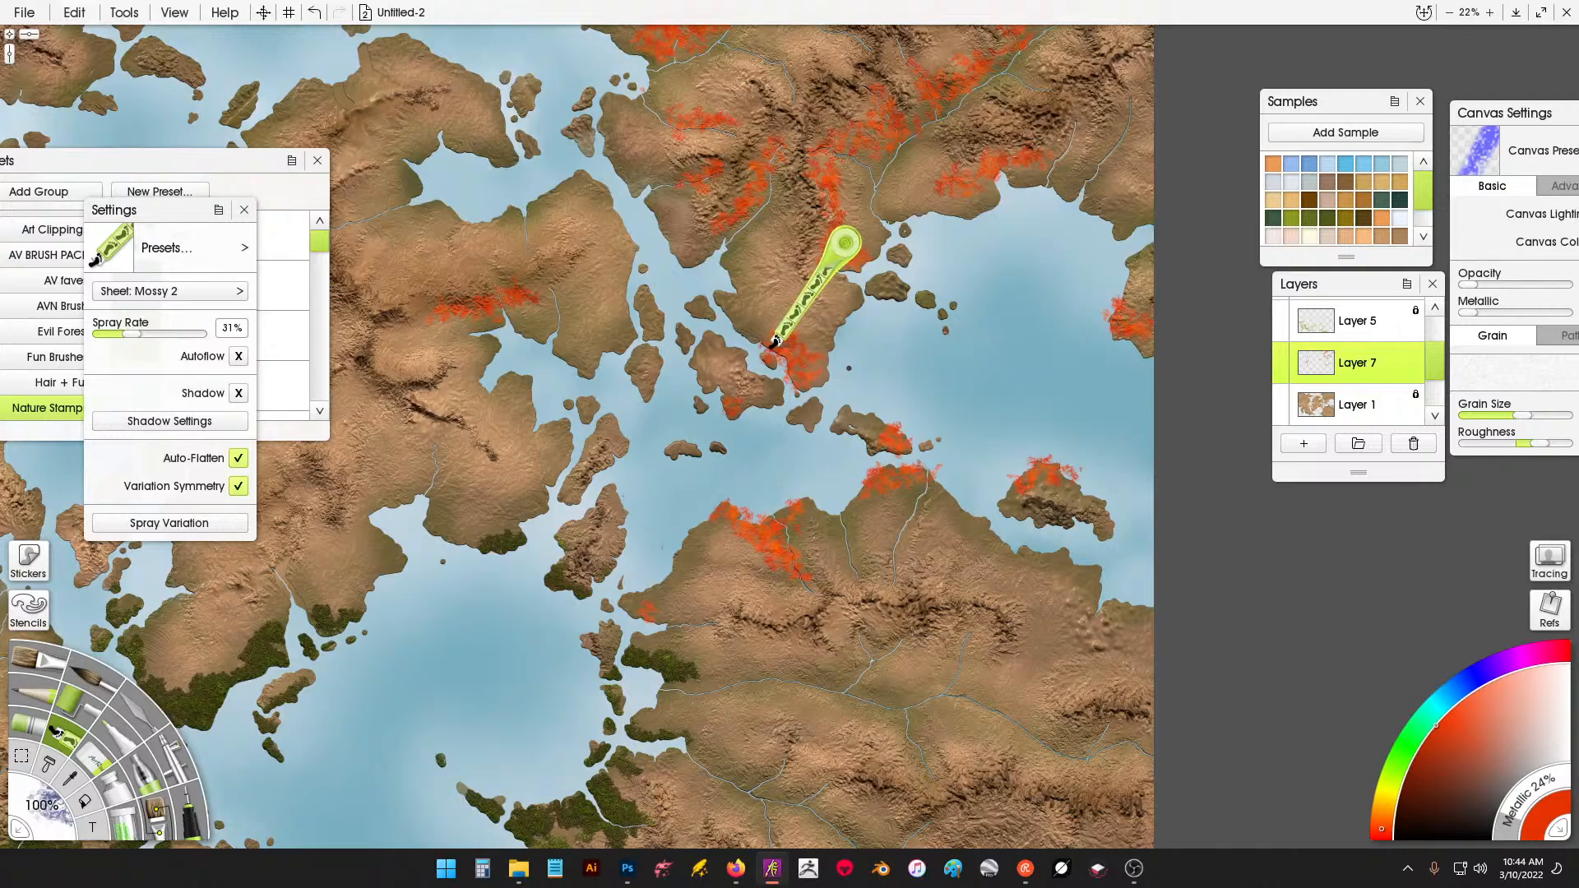
# Erase the red-orange moss patch from the central continent's eastern ridge with the Instant Erase eraser.
pyautogui.moveTo(741, 333); pyautogui.dragTo(1025, 302)
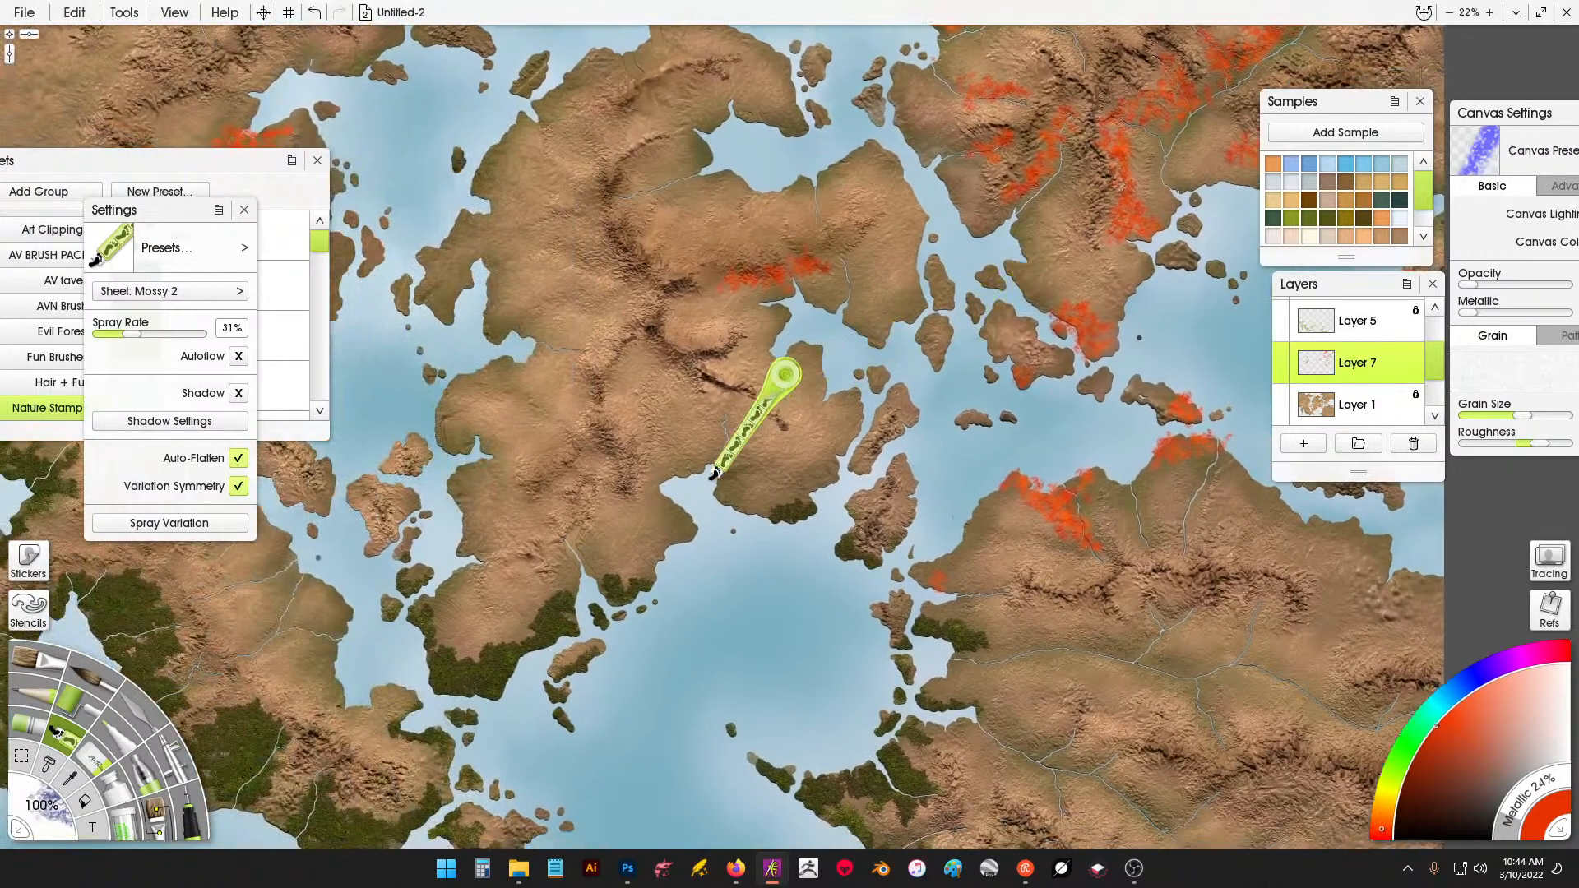
pyautogui.moveTo(683, 457); pyautogui.dragTo(905, 415)
pyautogui.moveTo(897, 272); pyautogui.dragTo(946, 364)
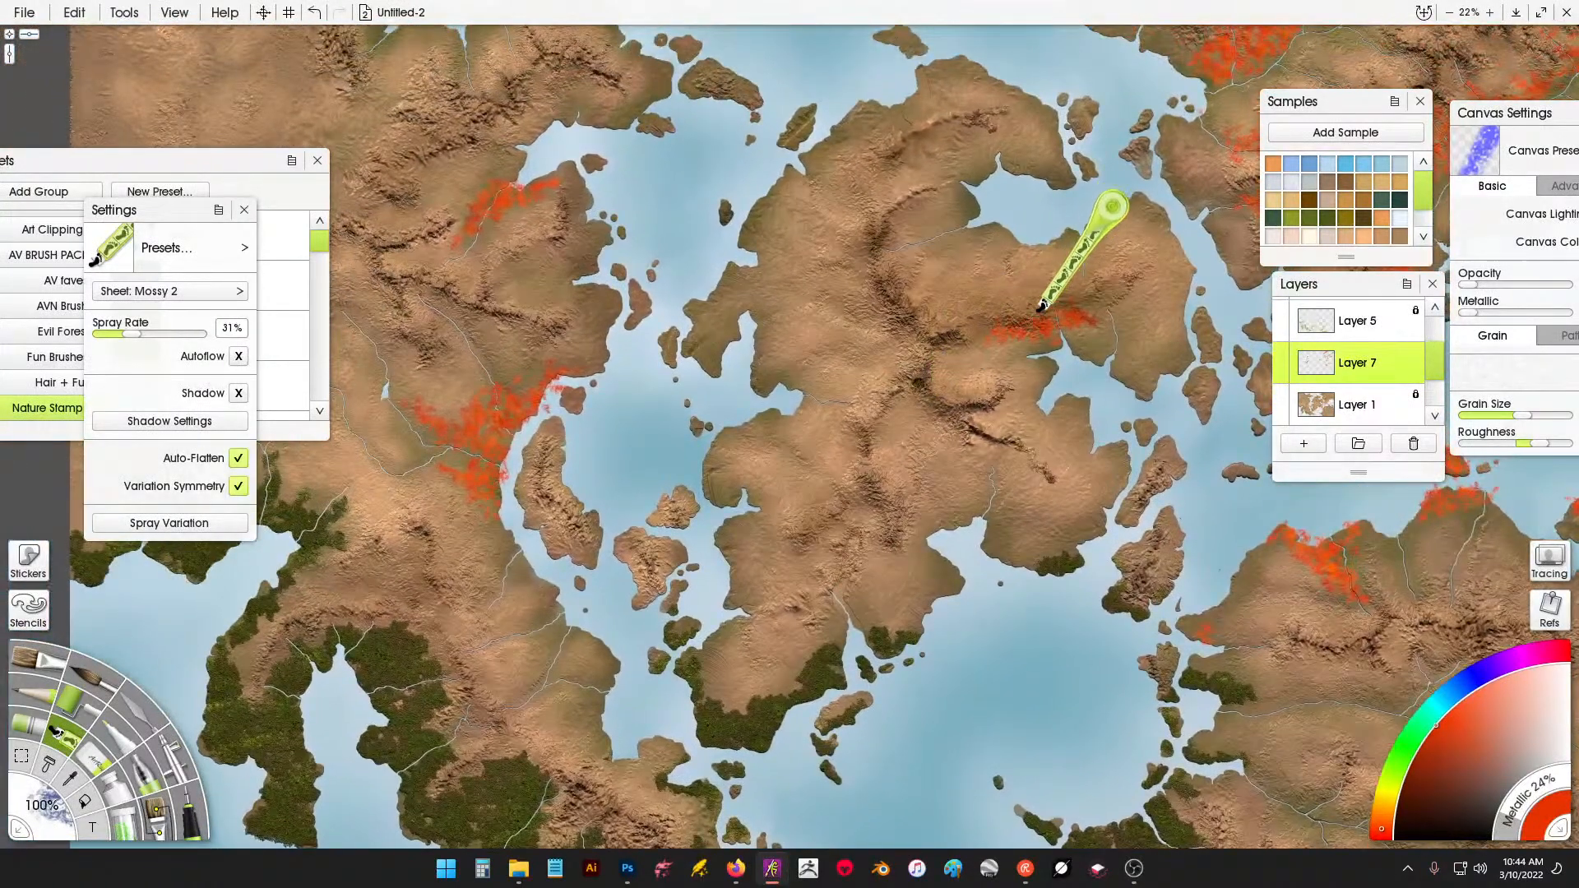
pyautogui.click(96, 755)
pyautogui.moveTo(990, 315)
pyautogui.mouseDown()
pyautogui.moveTo(1047, 341)
pyautogui.moveTo(1101, 298)
pyautogui.mouseUp()
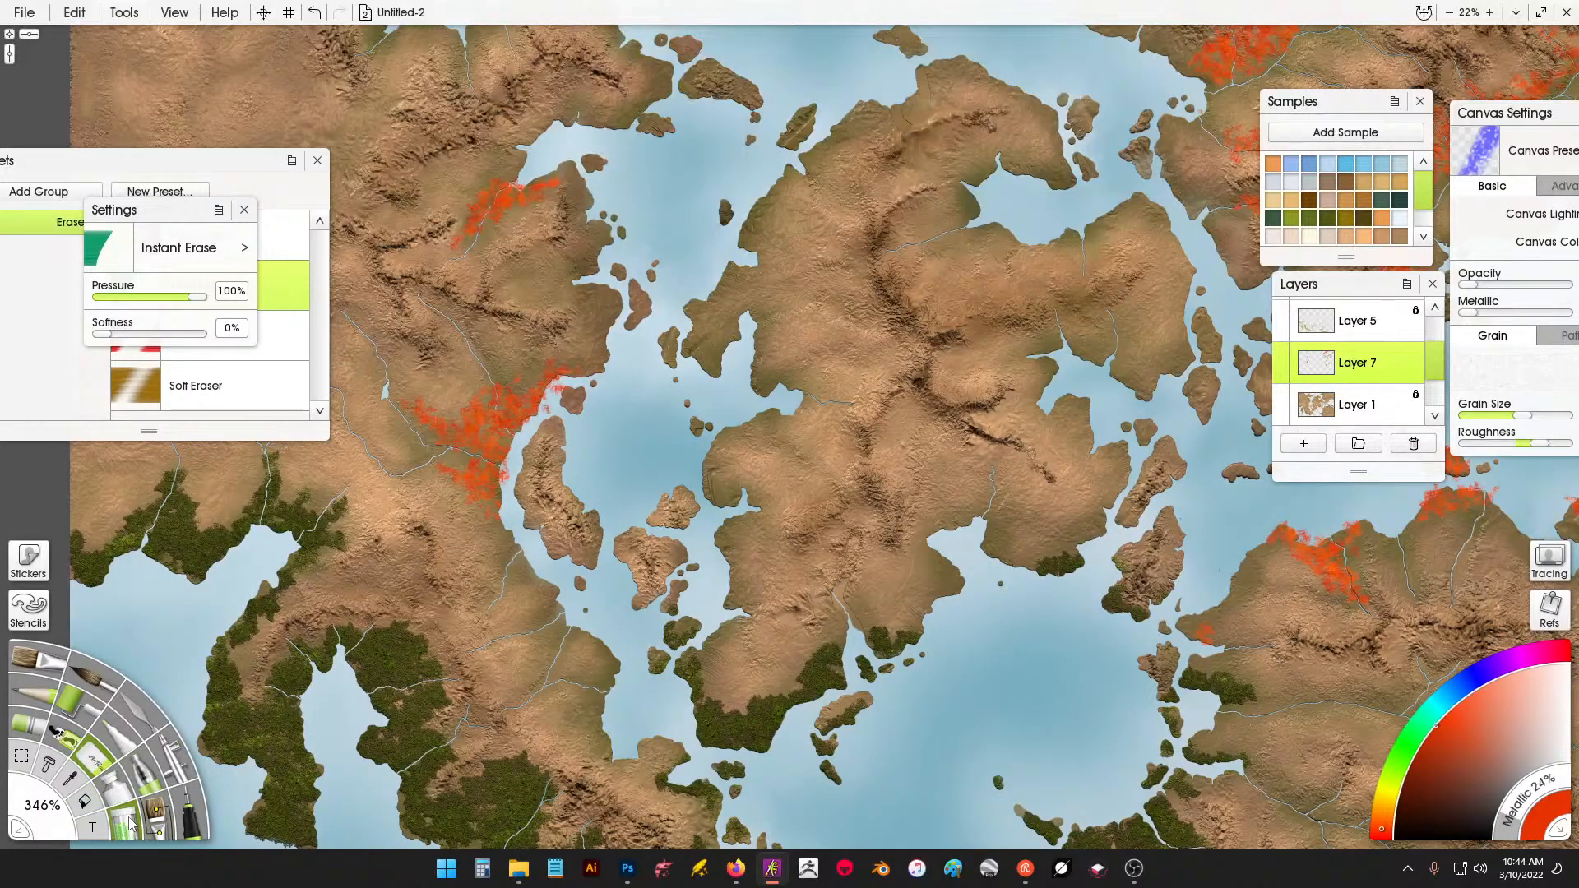
# Switch back to the Sticker Spray and spray red-orange moss along the western continent's northern coast.
pyautogui.click(66, 744)
pyautogui.moveTo(512, 233); pyautogui.dragTo(724, 446)
pyautogui.moveTo(599, 252)
pyautogui.mouseDown()
pyautogui.moveTo(601, 285)
pyautogui.moveTo(633, 262)
pyautogui.moveTo(607, 280)
pyautogui.moveTo(589, 236)
pyautogui.moveTo(576, 248)
pyautogui.moveTo(538, 144)
pyautogui.moveTo(581, 209)
pyautogui.mouseUp()
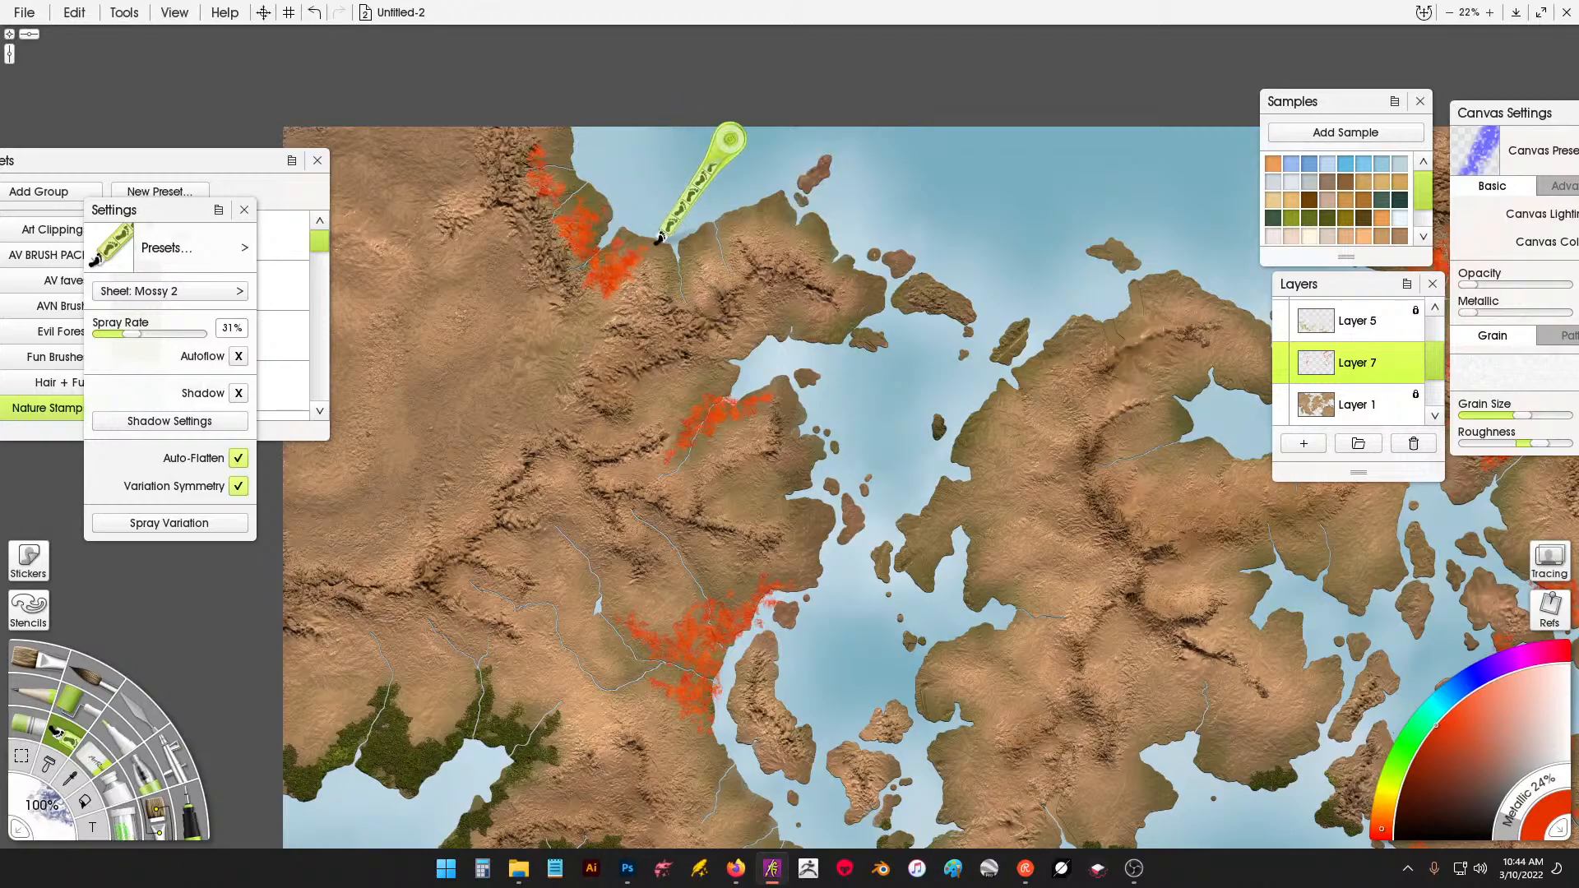
# Spray red-orange moss on the small islands in the northern sea and upper channel between the western and central continents.
pyautogui.click(904, 301)
pyautogui.moveTo(896, 266); pyautogui.dragTo(902, 264)
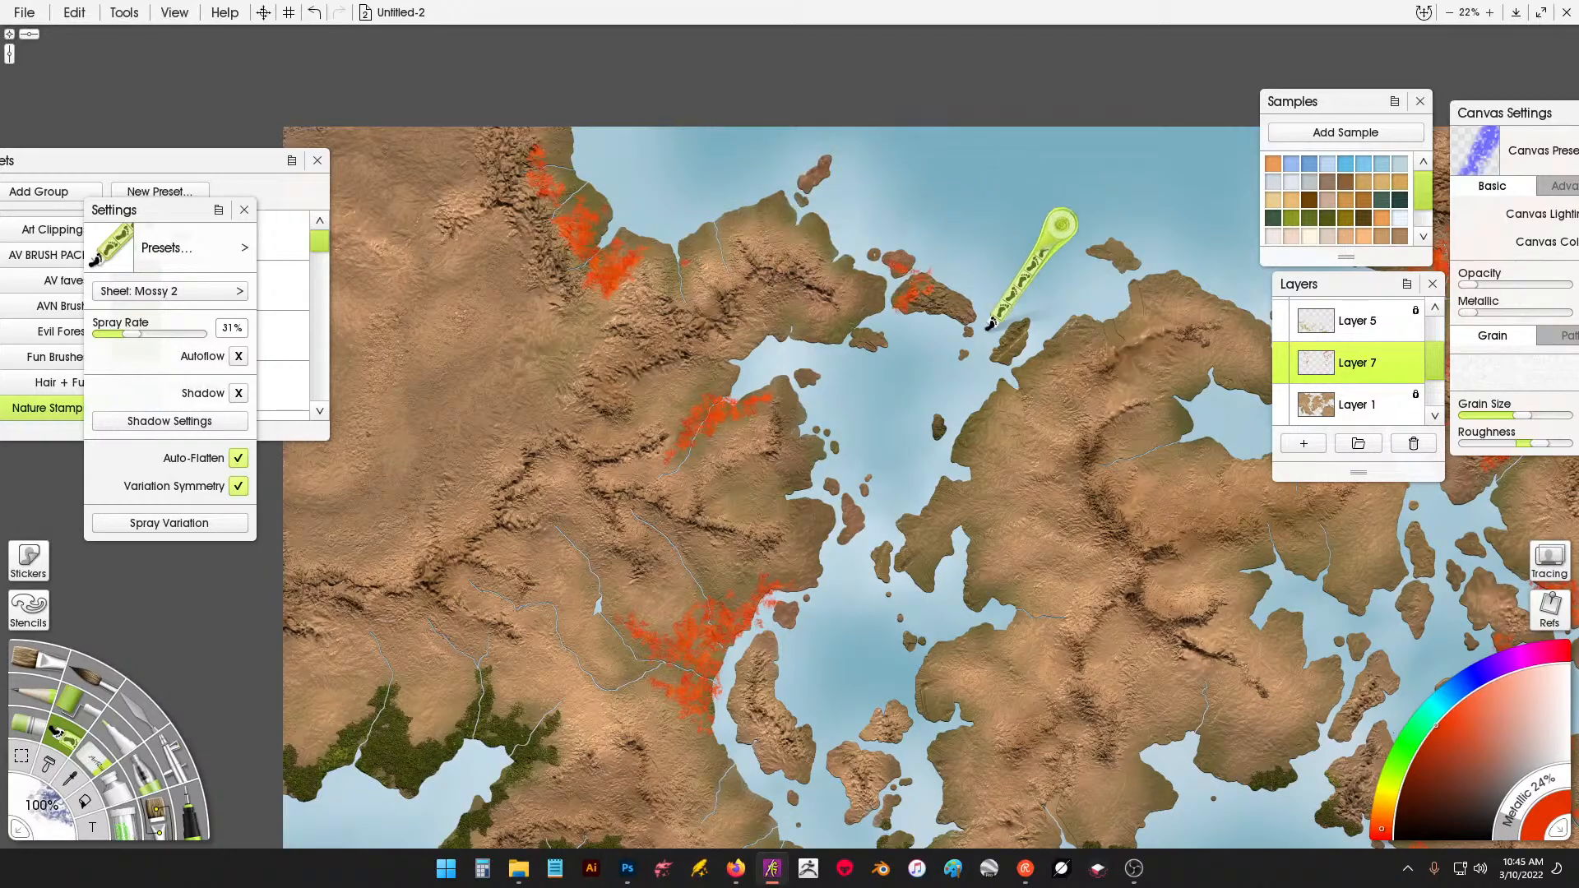
pyautogui.moveTo(1017, 331); pyautogui.dragTo(999, 354)
pyautogui.moveTo(1118, 263); pyautogui.dragTo(1107, 257)
pyautogui.click(936, 427)
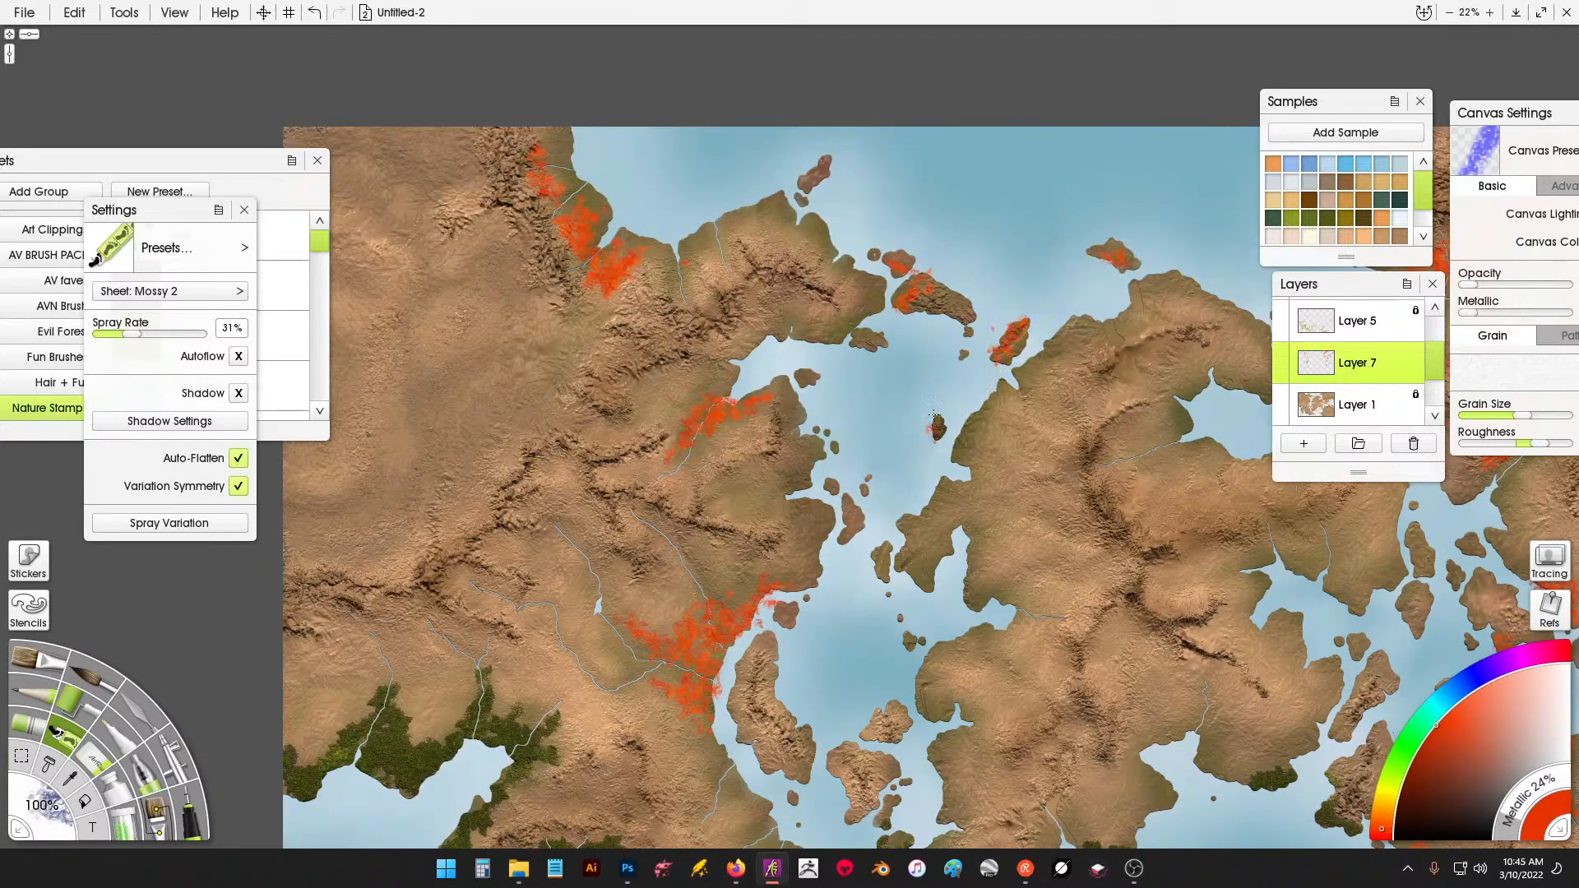
pyautogui.click(856, 516)
pyautogui.click(866, 489)
pyautogui.click(832, 486)
pyautogui.click(836, 450)
# Spray red-orange moss on the larger islands in the western channel and the small island off the central continent's southern tip.
pyautogui.scroll(-5, 836, 444)
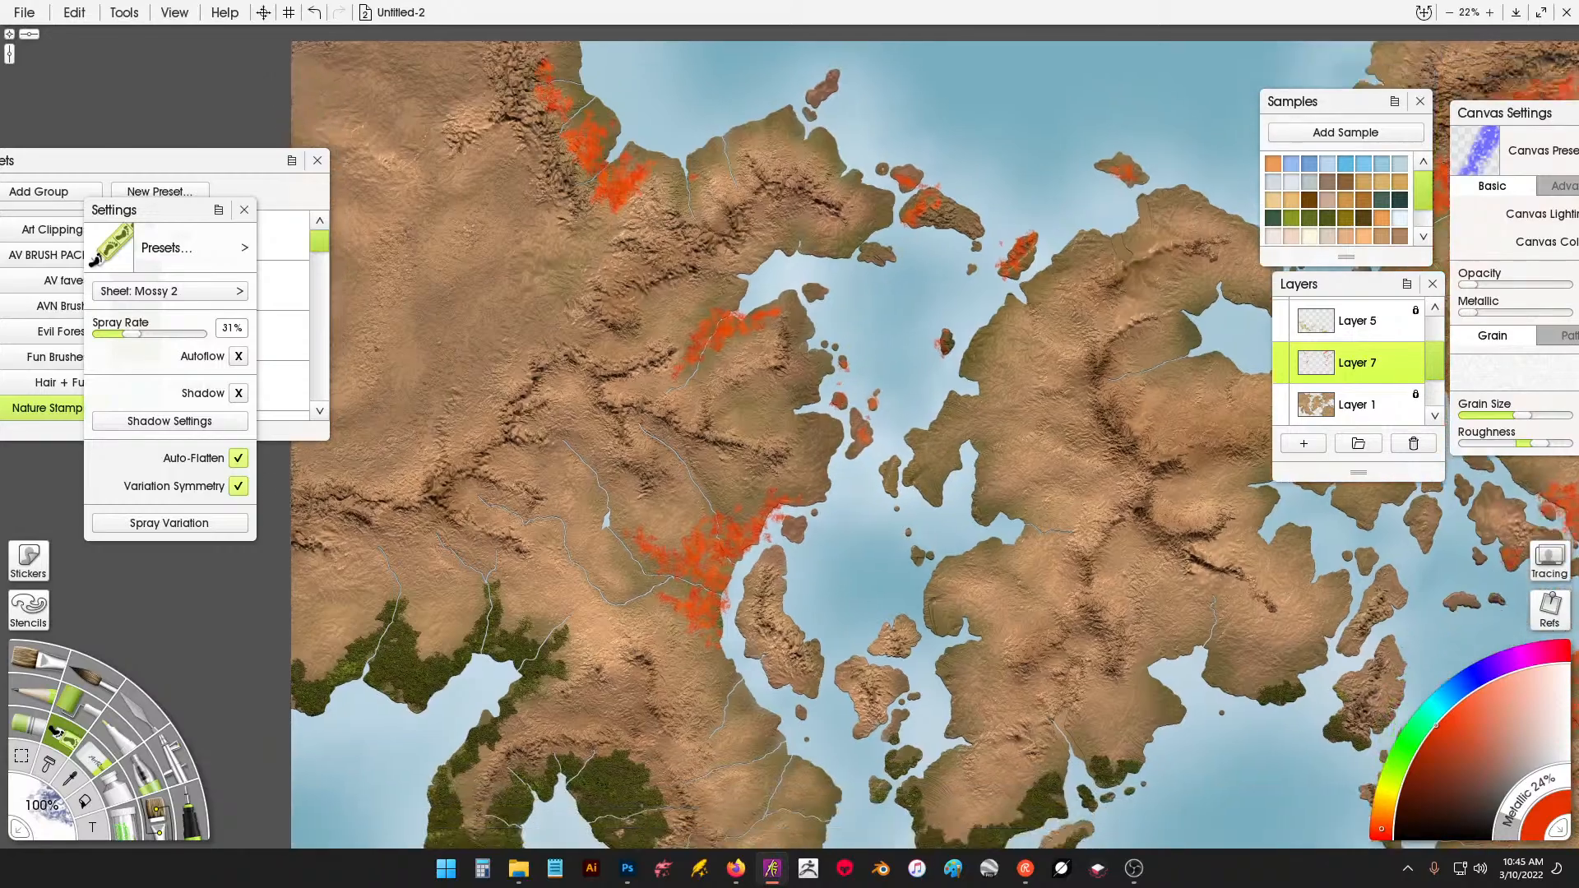
pyautogui.moveTo(790, 530); pyautogui.dragTo(800, 528)
pyautogui.moveTo(897, 516)
pyautogui.mouseDown()
pyautogui.moveTo(911, 526)
pyautogui.moveTo(886, 567)
pyautogui.moveTo(849, 569)
pyautogui.mouseUp()
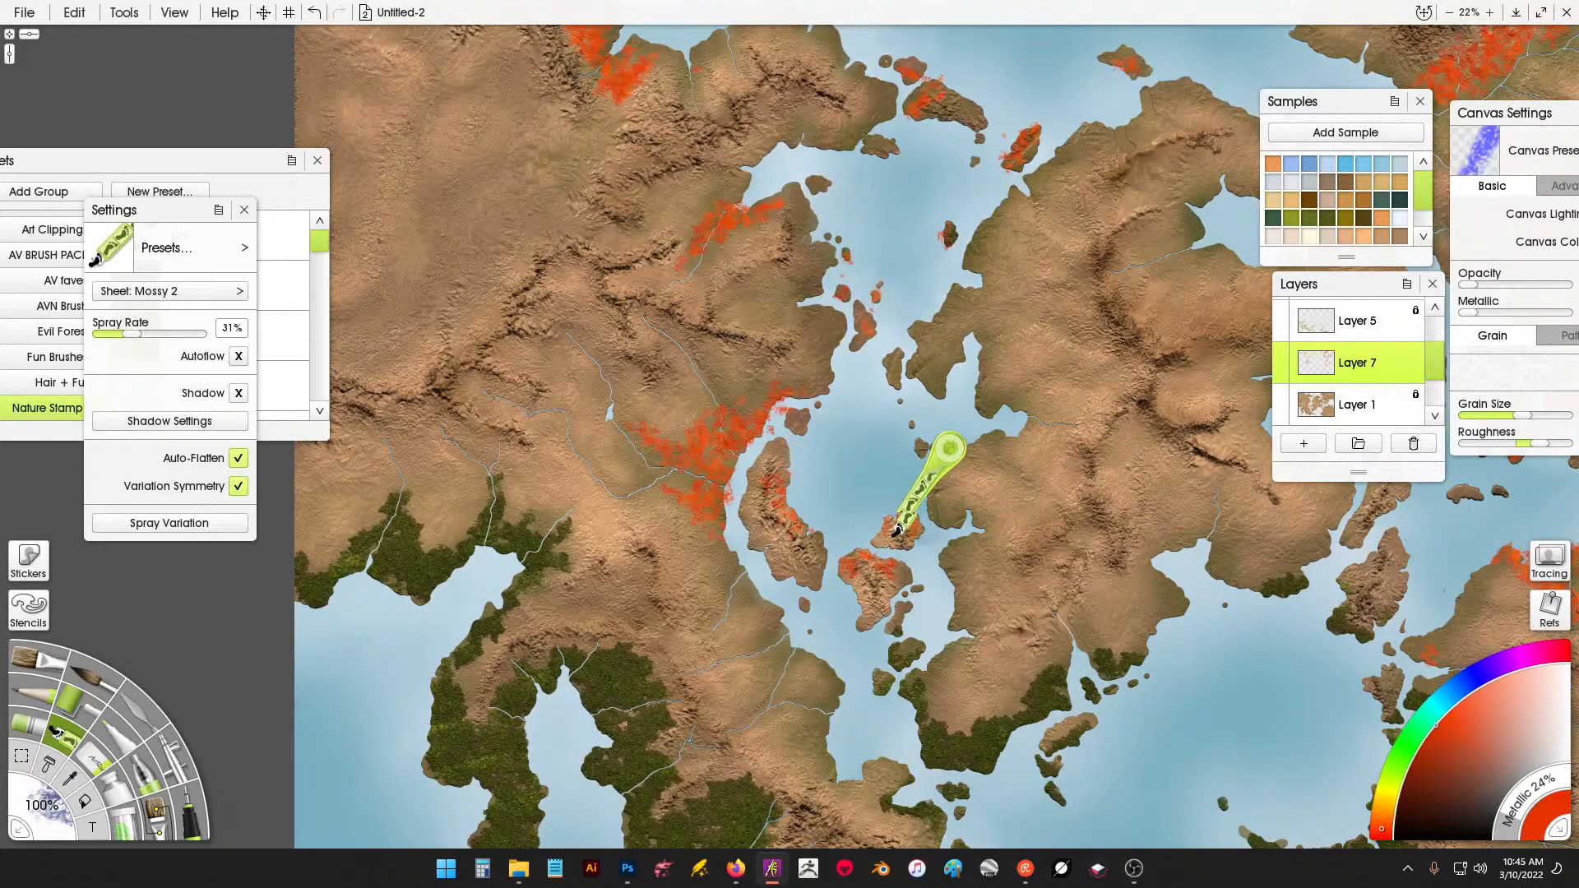
pyautogui.moveTo(1096, 603); pyautogui.dragTo(926, 362)
pyautogui.moveTo(880, 499); pyautogui.dragTo(889, 487)
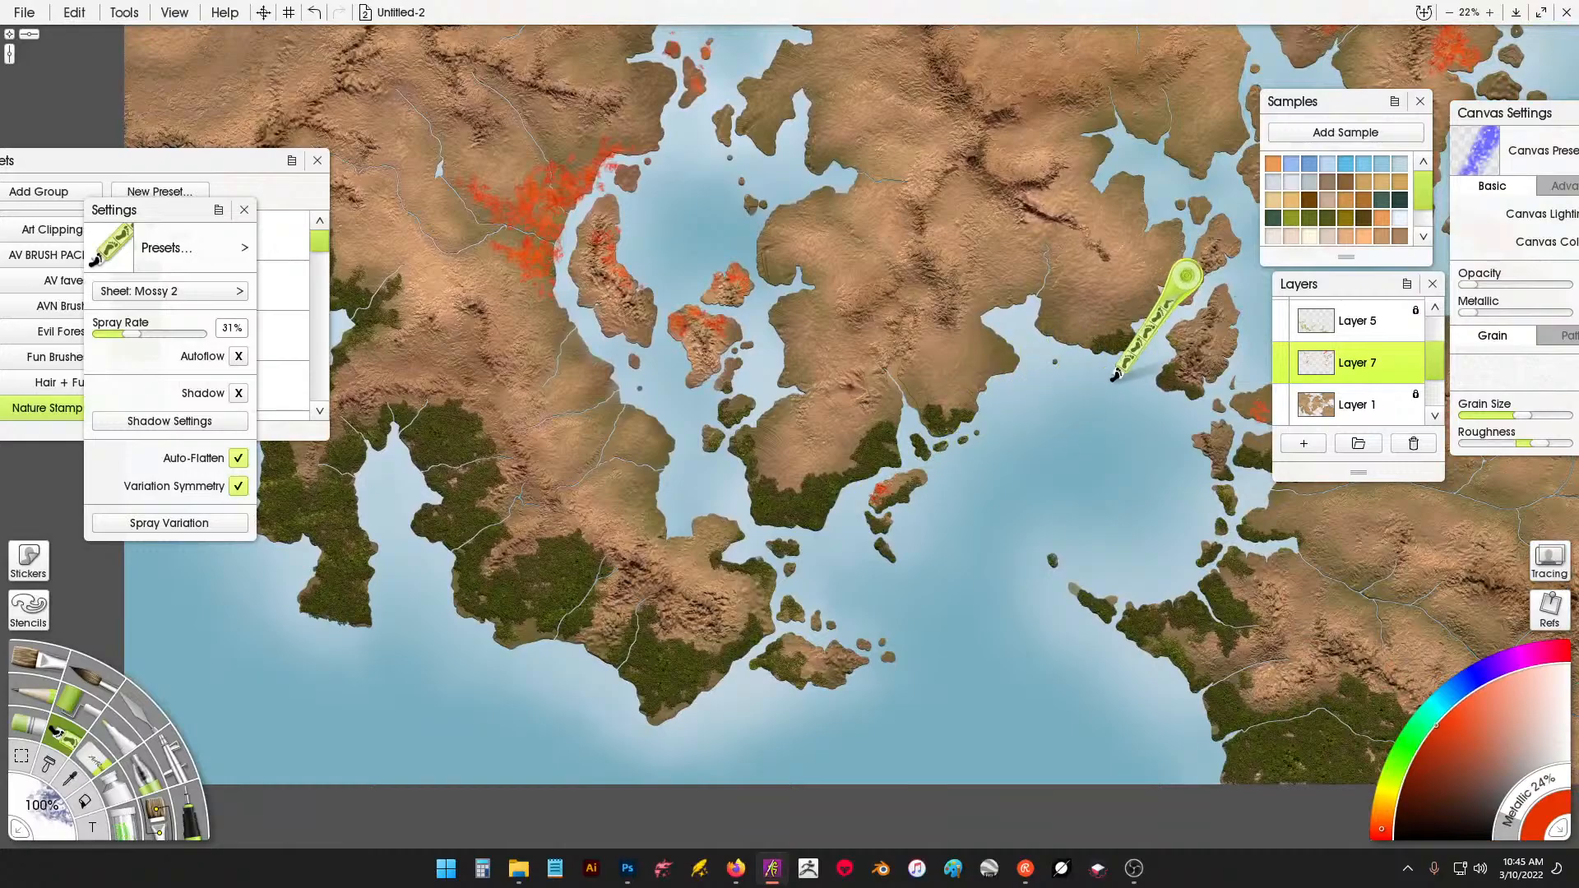
# Spray red-orange moss in a diagonal band along the southern river valley of the southeastern continent.
pyautogui.moveTo(1190, 484); pyautogui.dragTo(750, 428)
pyautogui.moveTo(879, 482); pyautogui.dragTo(886, 496)
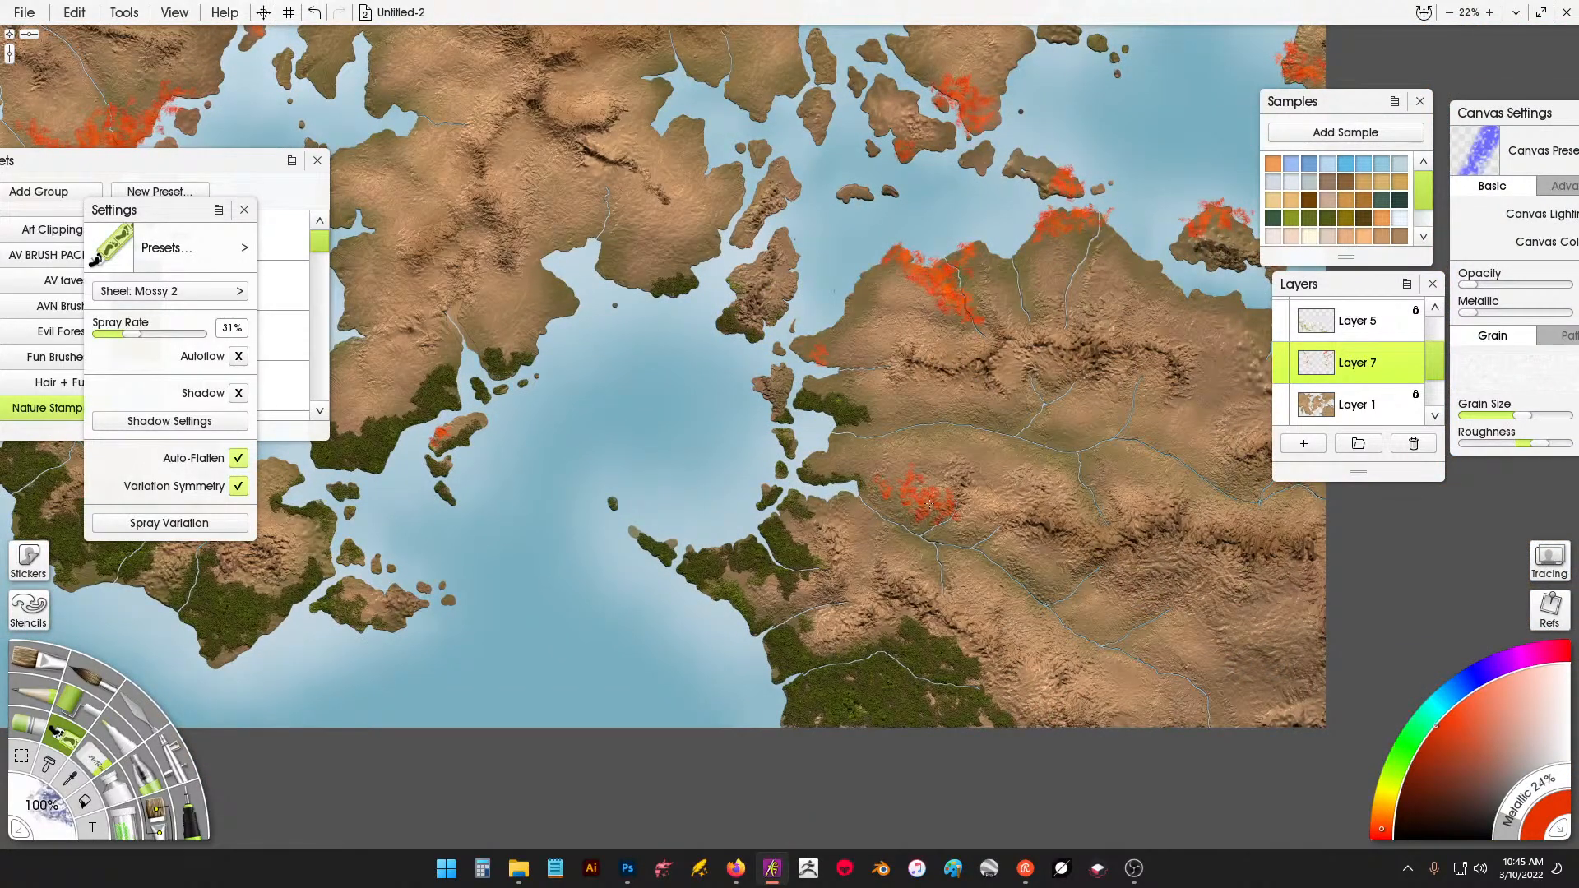
pyautogui.moveTo(984, 533)
pyautogui.mouseDown()
pyautogui.moveTo(1032, 544)
pyautogui.moveTo(1074, 569)
pyautogui.mouseUp()
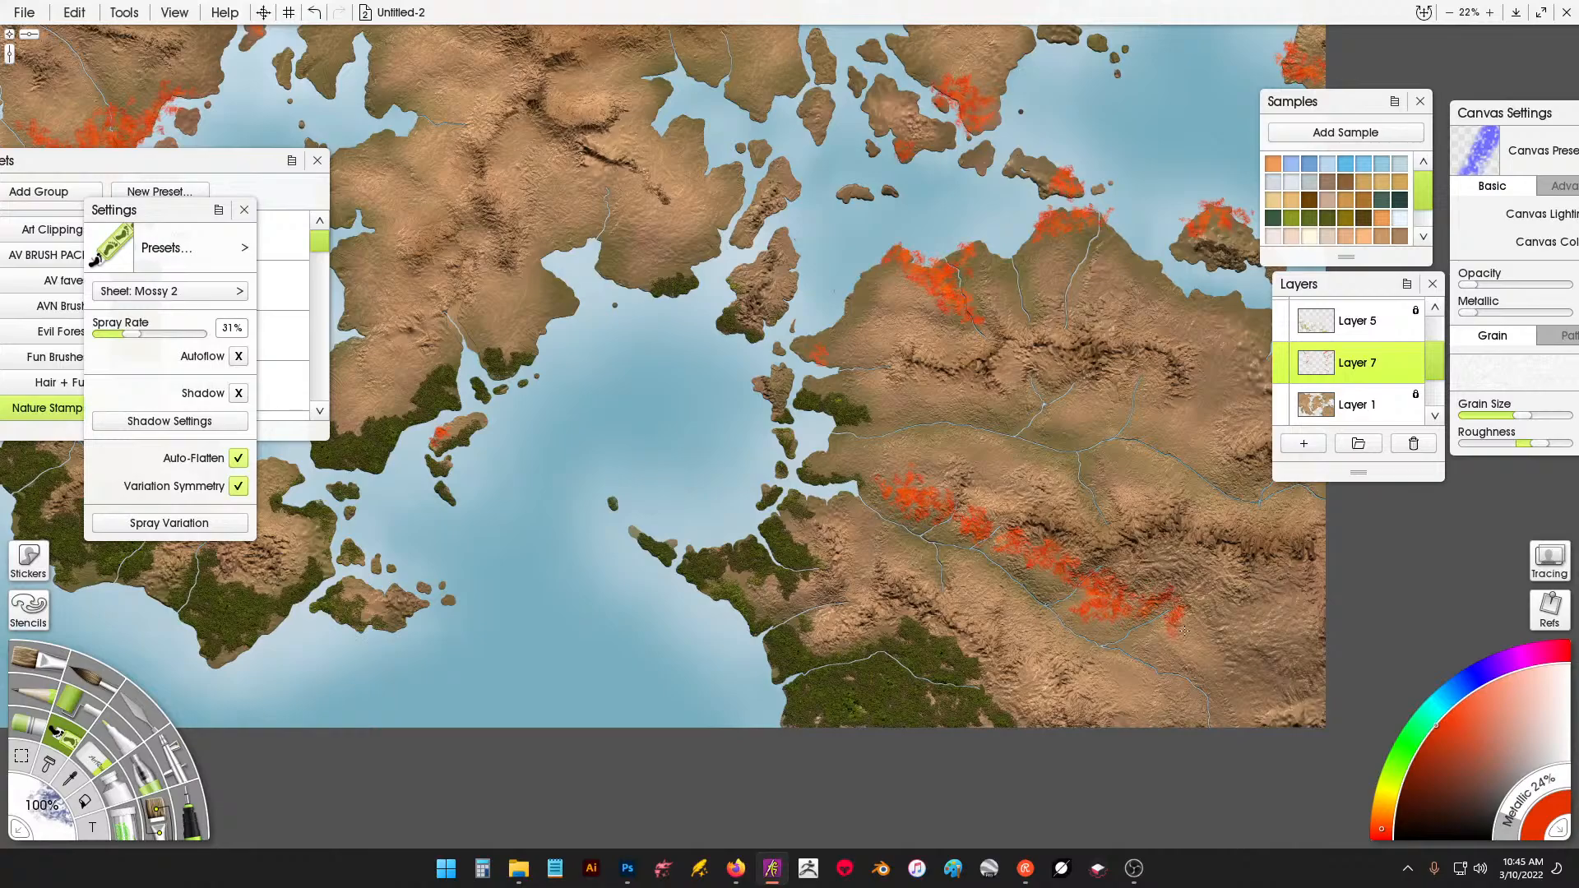
pyautogui.moveTo(1136, 571); pyautogui.dragTo(924, 431)
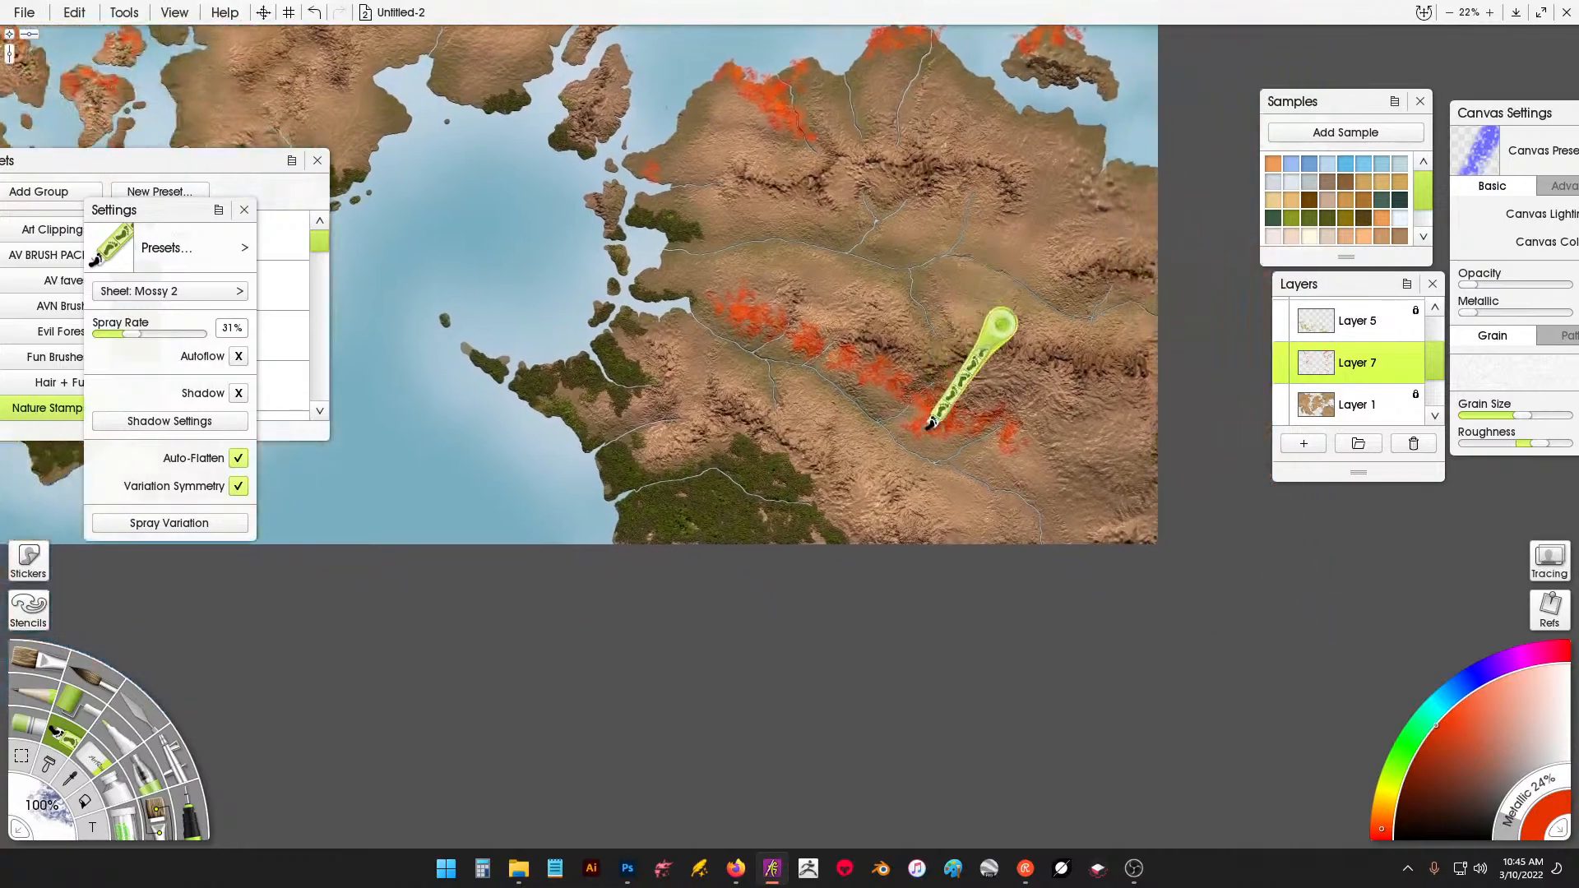
pyautogui.click(957, 491)
pyautogui.moveTo(981, 509); pyautogui.dragTo(1033, 449)
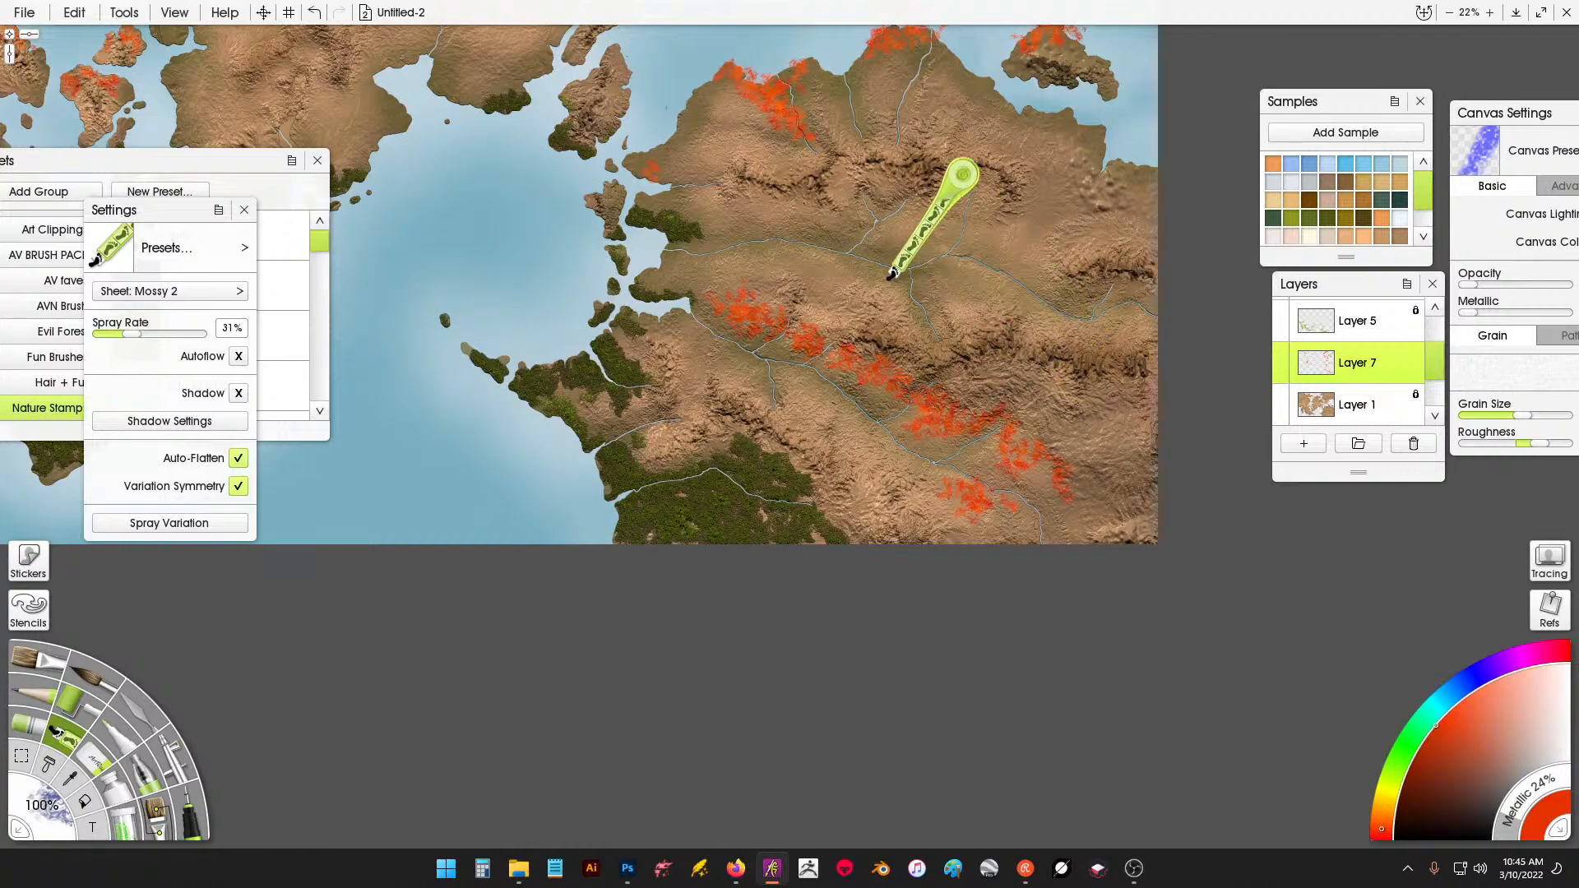
# Spray red-orange moss below the southeastern continent's northern mountain ridge and thicken it along the northern coast.
pyautogui.click(879, 244)
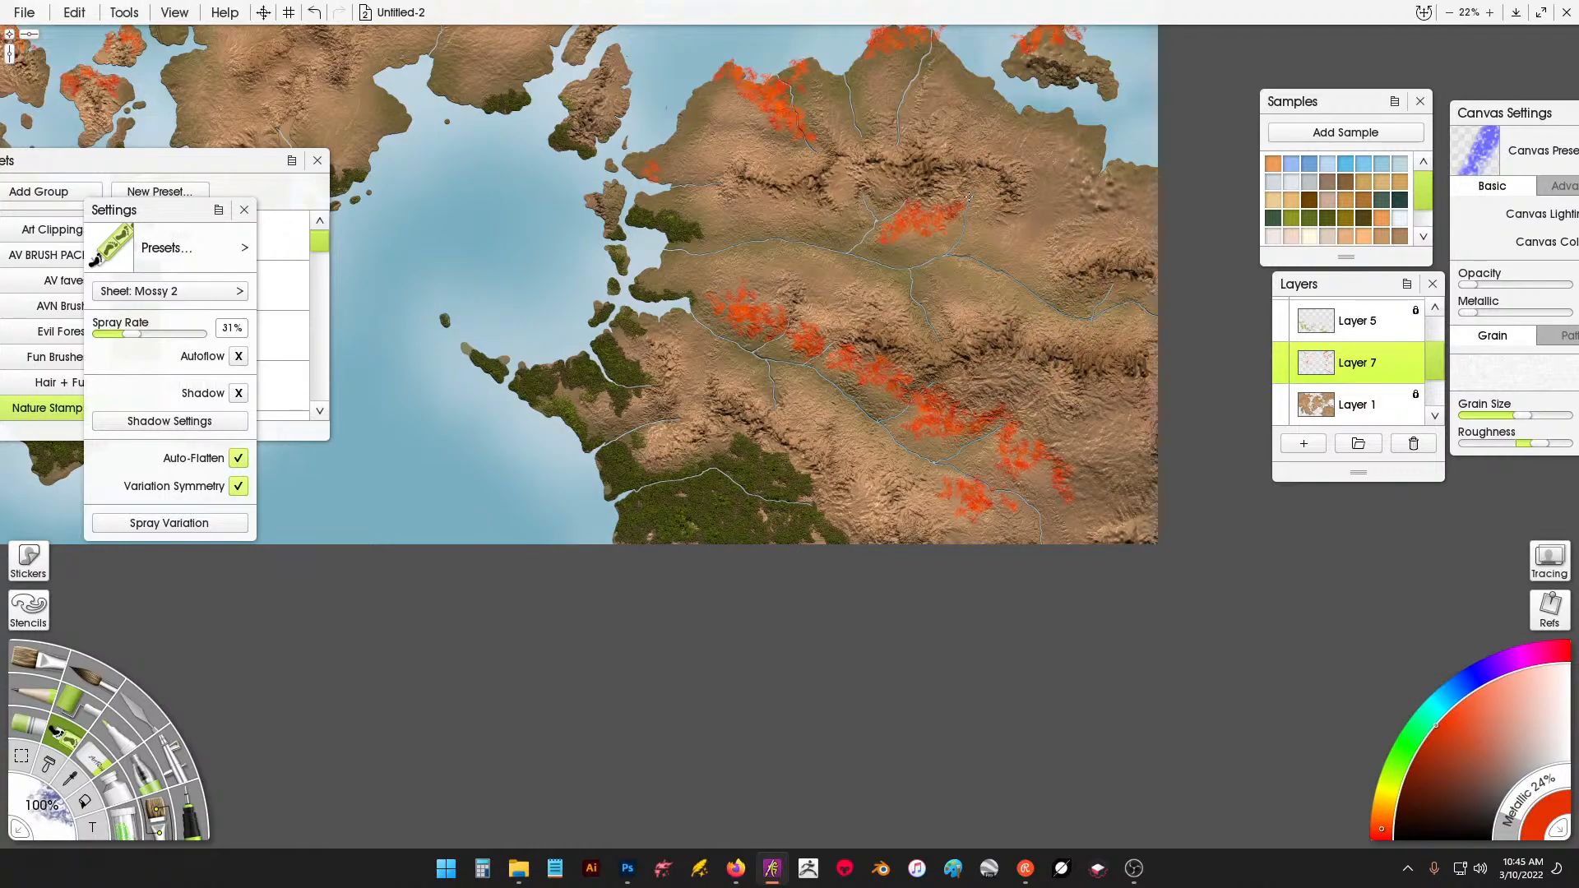
pyautogui.click(855, 217)
pyautogui.click(841, 193)
pyautogui.click(804, 202)
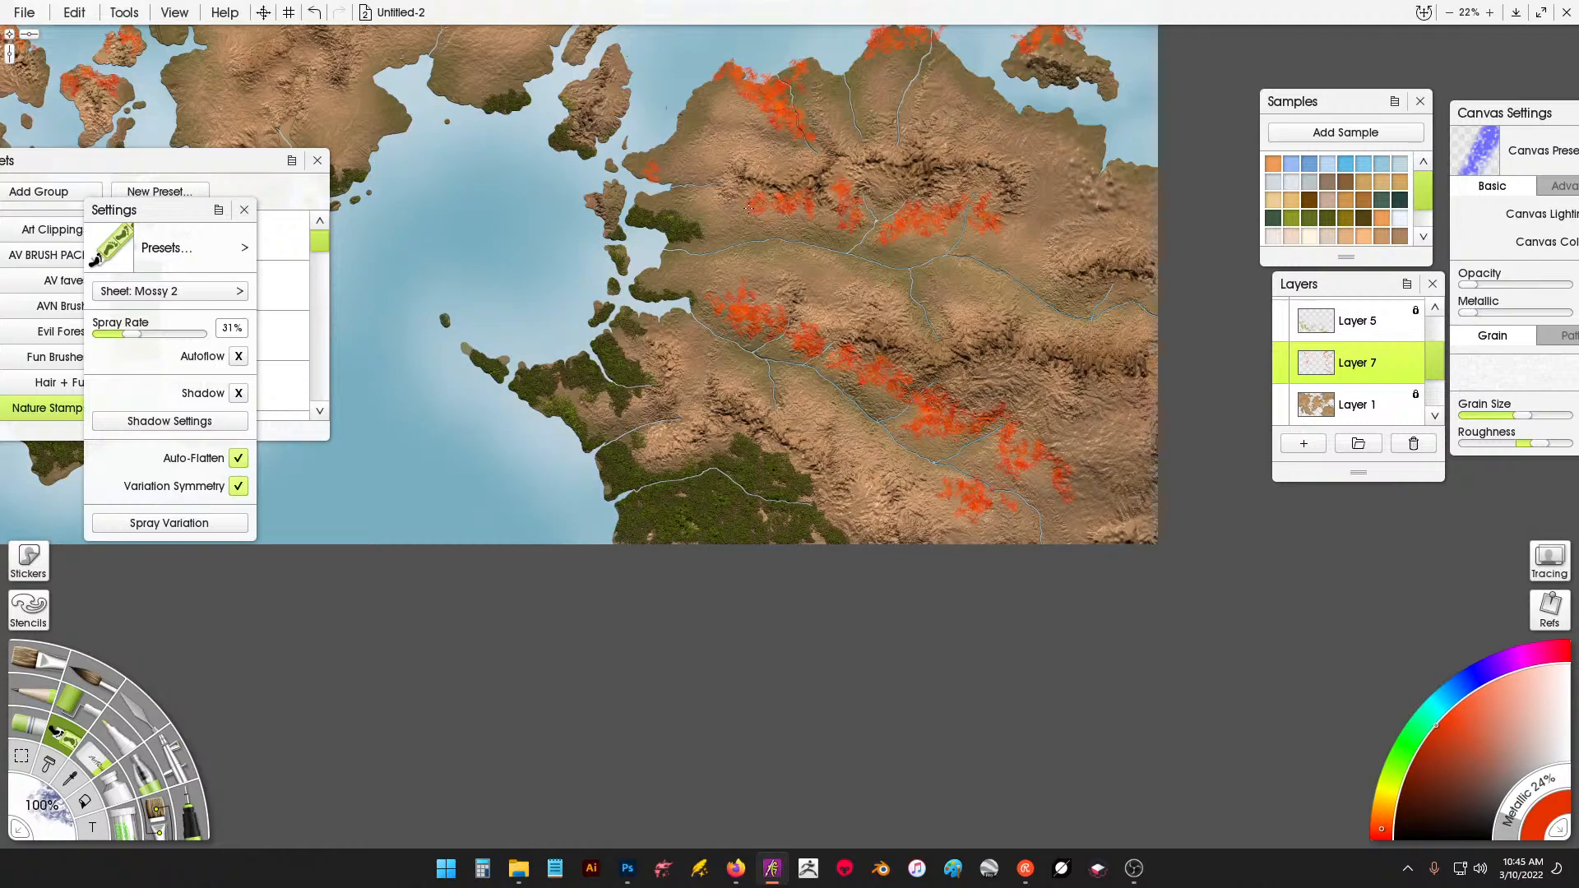
pyautogui.click(714, 197)
pyautogui.click(712, 161)
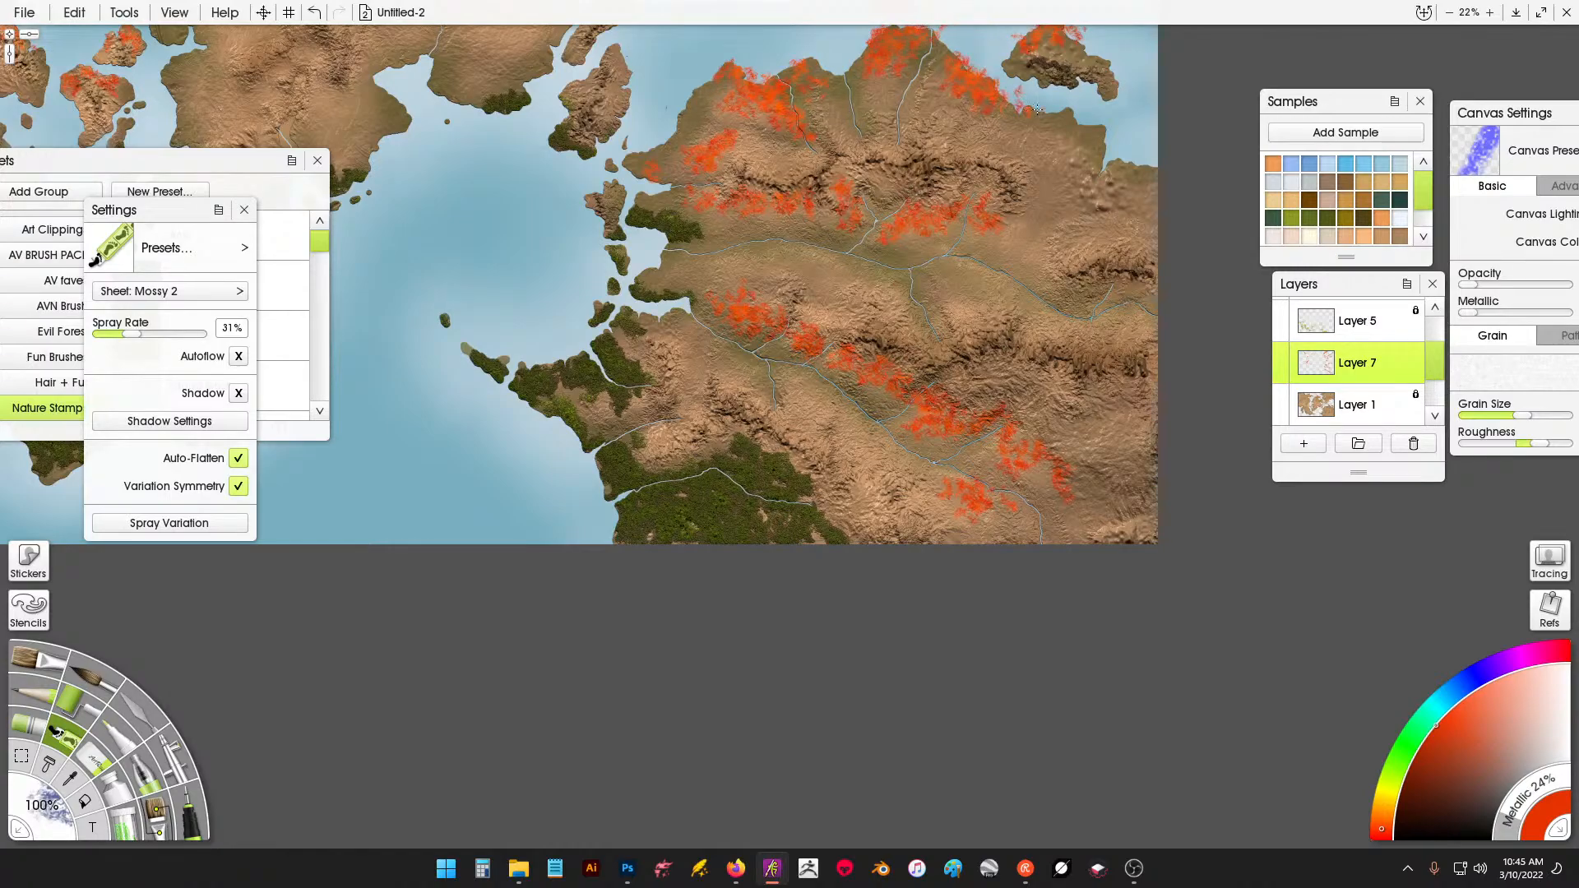
# Spray a small patch of red-orange moss at the head of the central continent's southern inlet.
pyautogui.moveTo(709, 339); pyautogui.dragTo(932, 545)
pyautogui.moveTo(794, 478); pyautogui.dragTo(753, 724)
pyautogui.moveTo(789, 515); pyautogui.dragTo(805, 589)
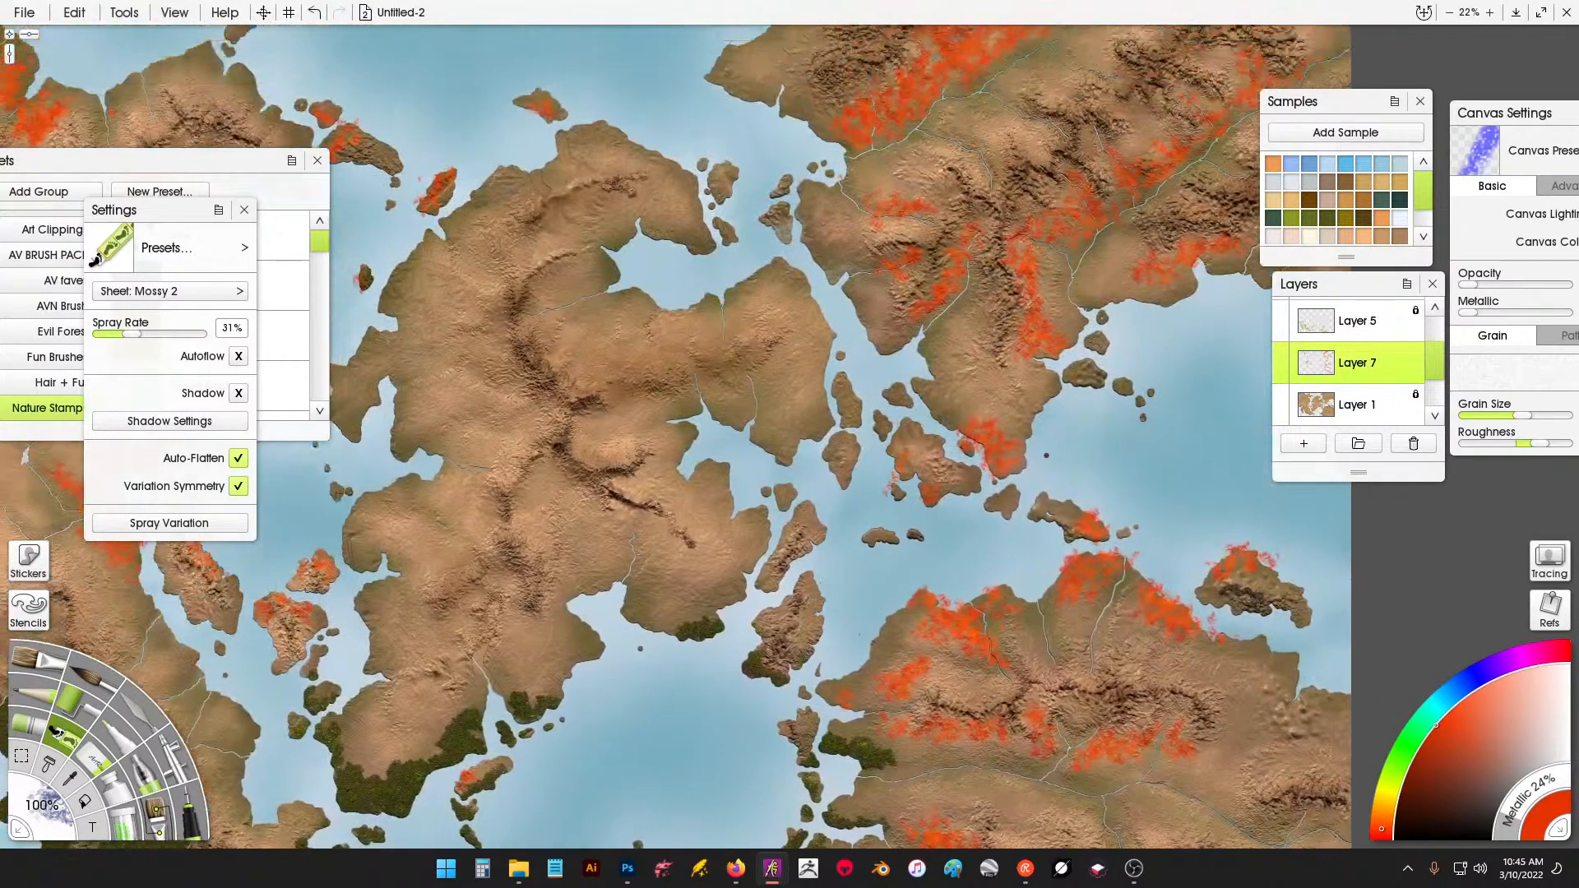
pyautogui.moveTo(844, 504); pyautogui.dragTo(876, 556)
pyautogui.scroll(-5, 863, 535)
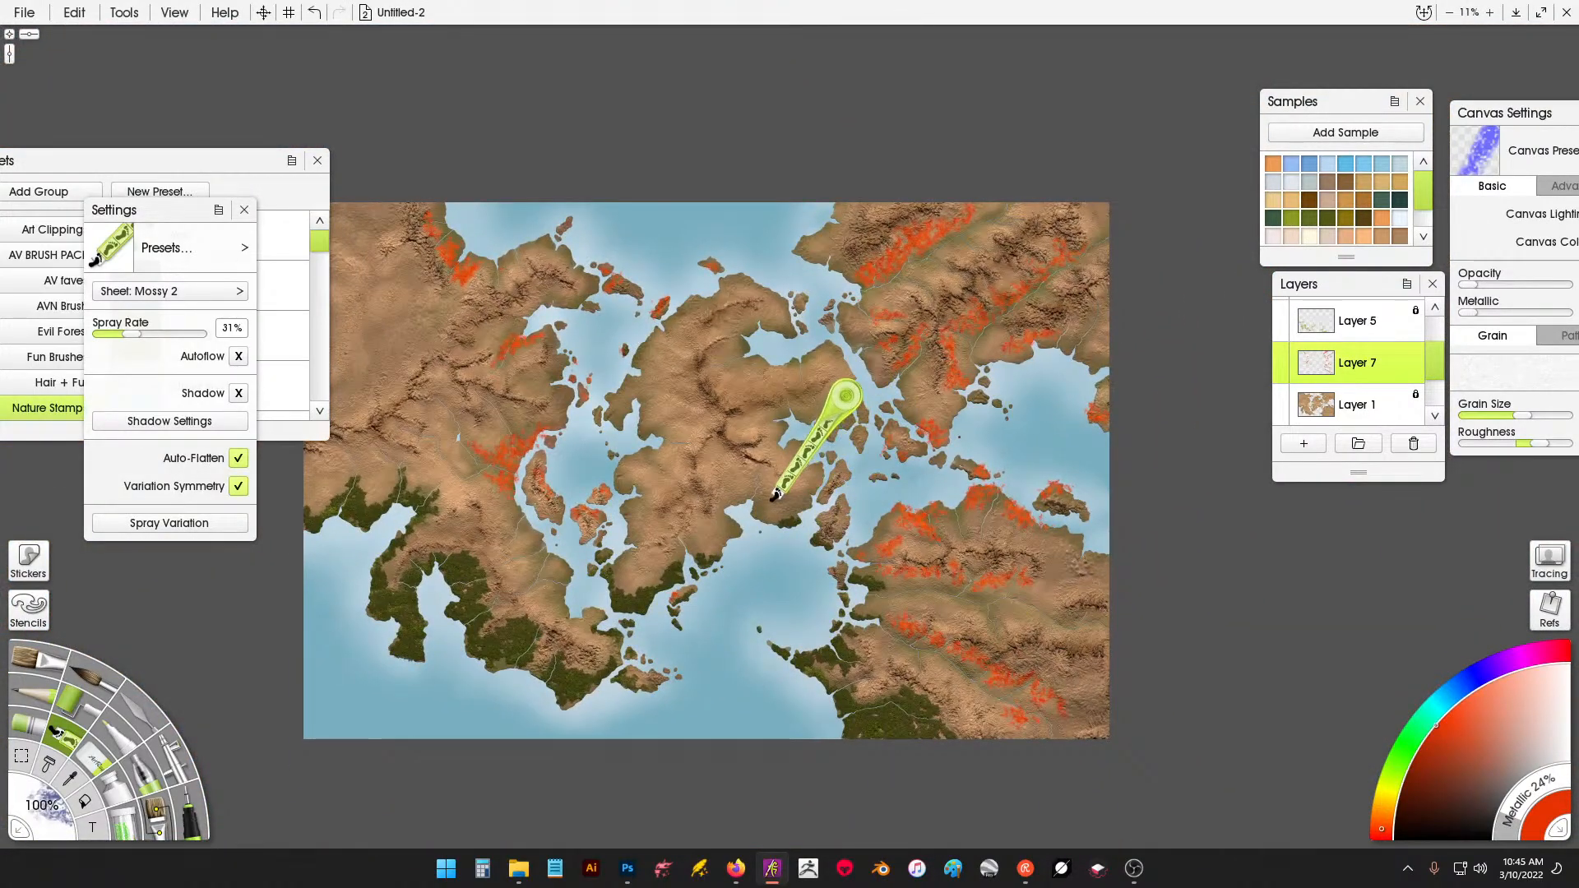
pyautogui.scroll(4, 777, 496)
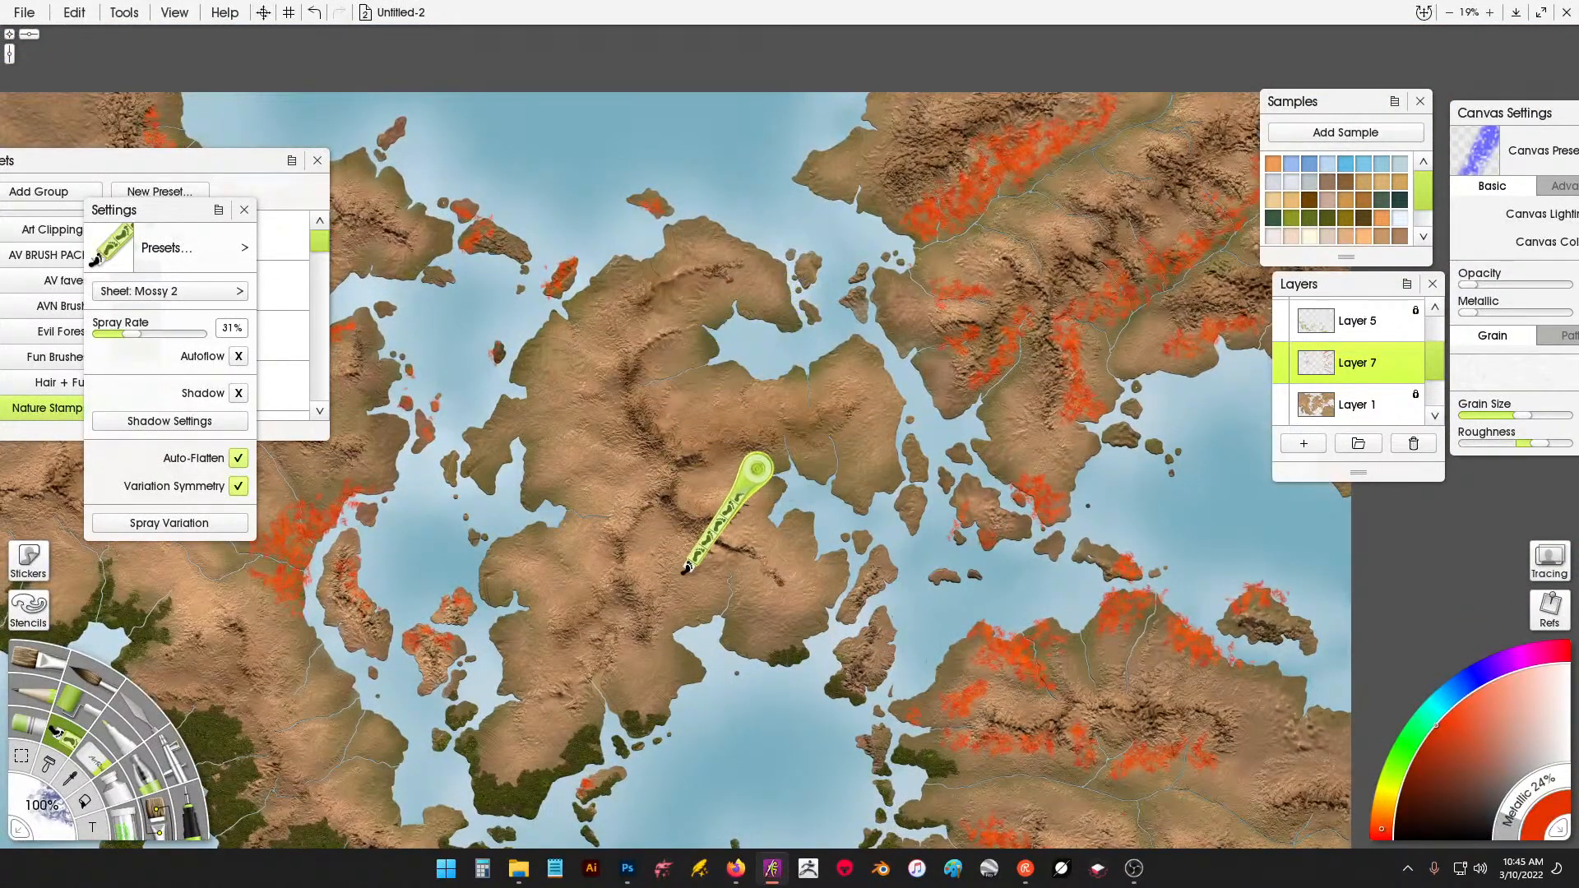
pyautogui.click(671, 618)
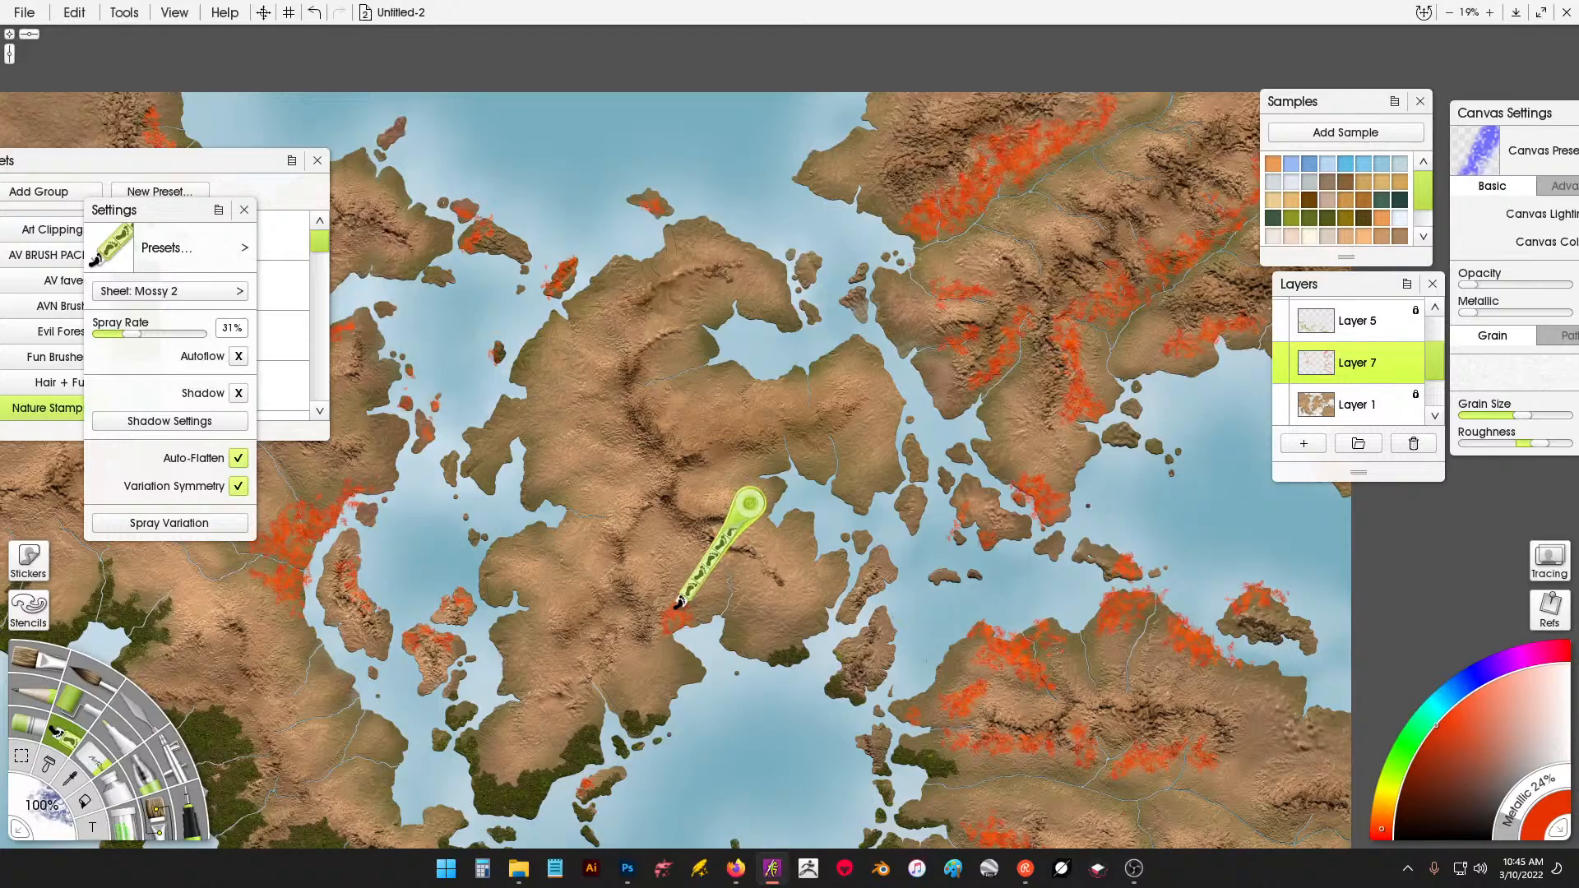
# Spray red-orange moss along the central continent's northwestern coast and down its western peninsula.
pyautogui.click(535, 340)
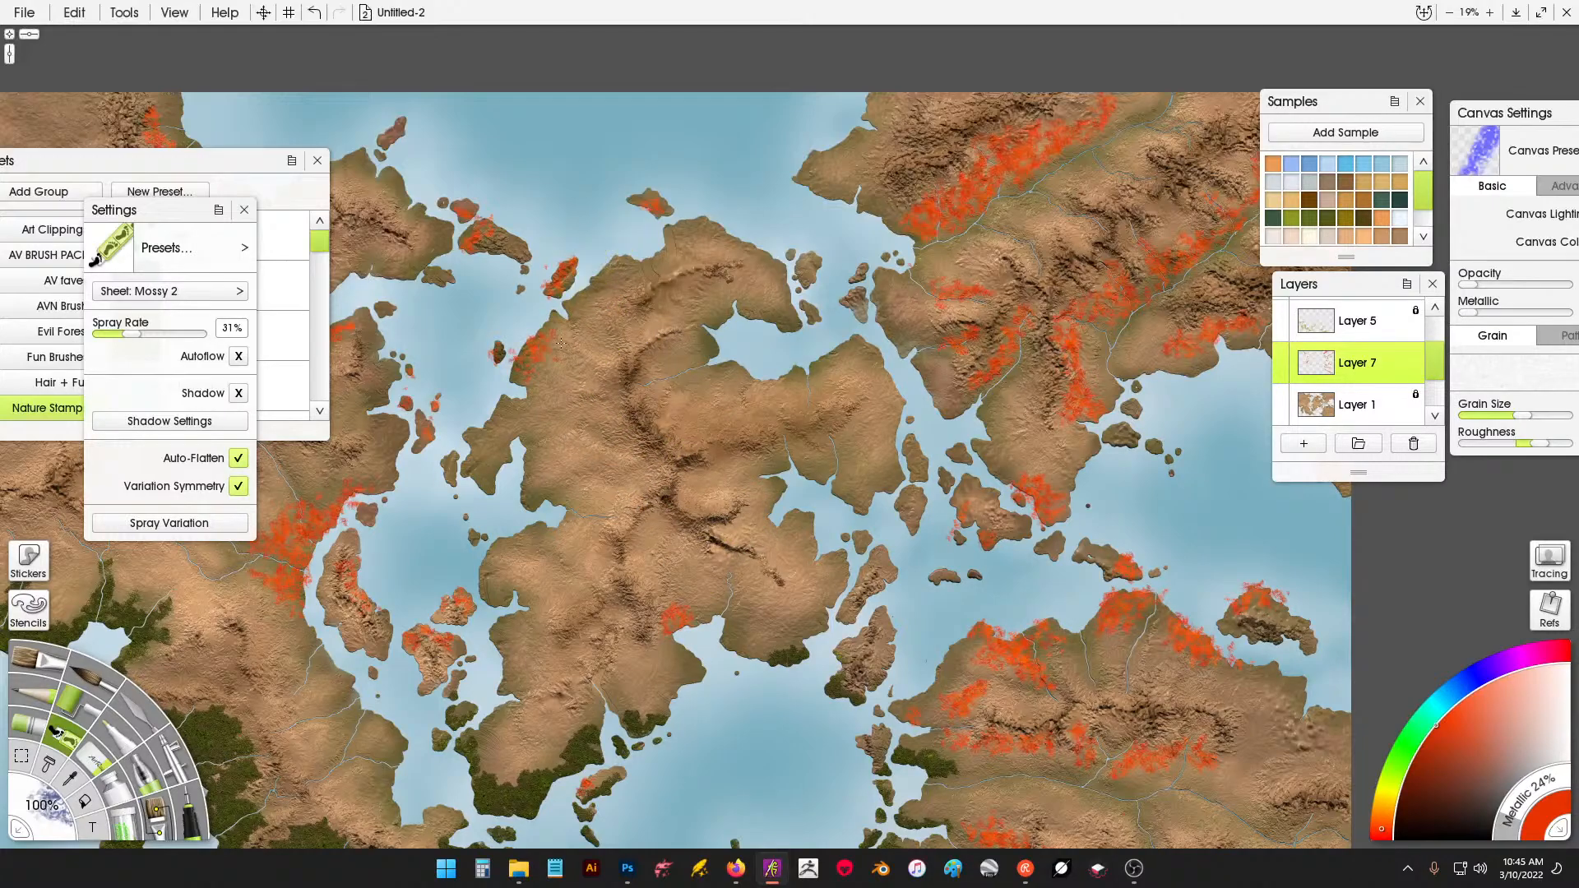
pyautogui.click(559, 332)
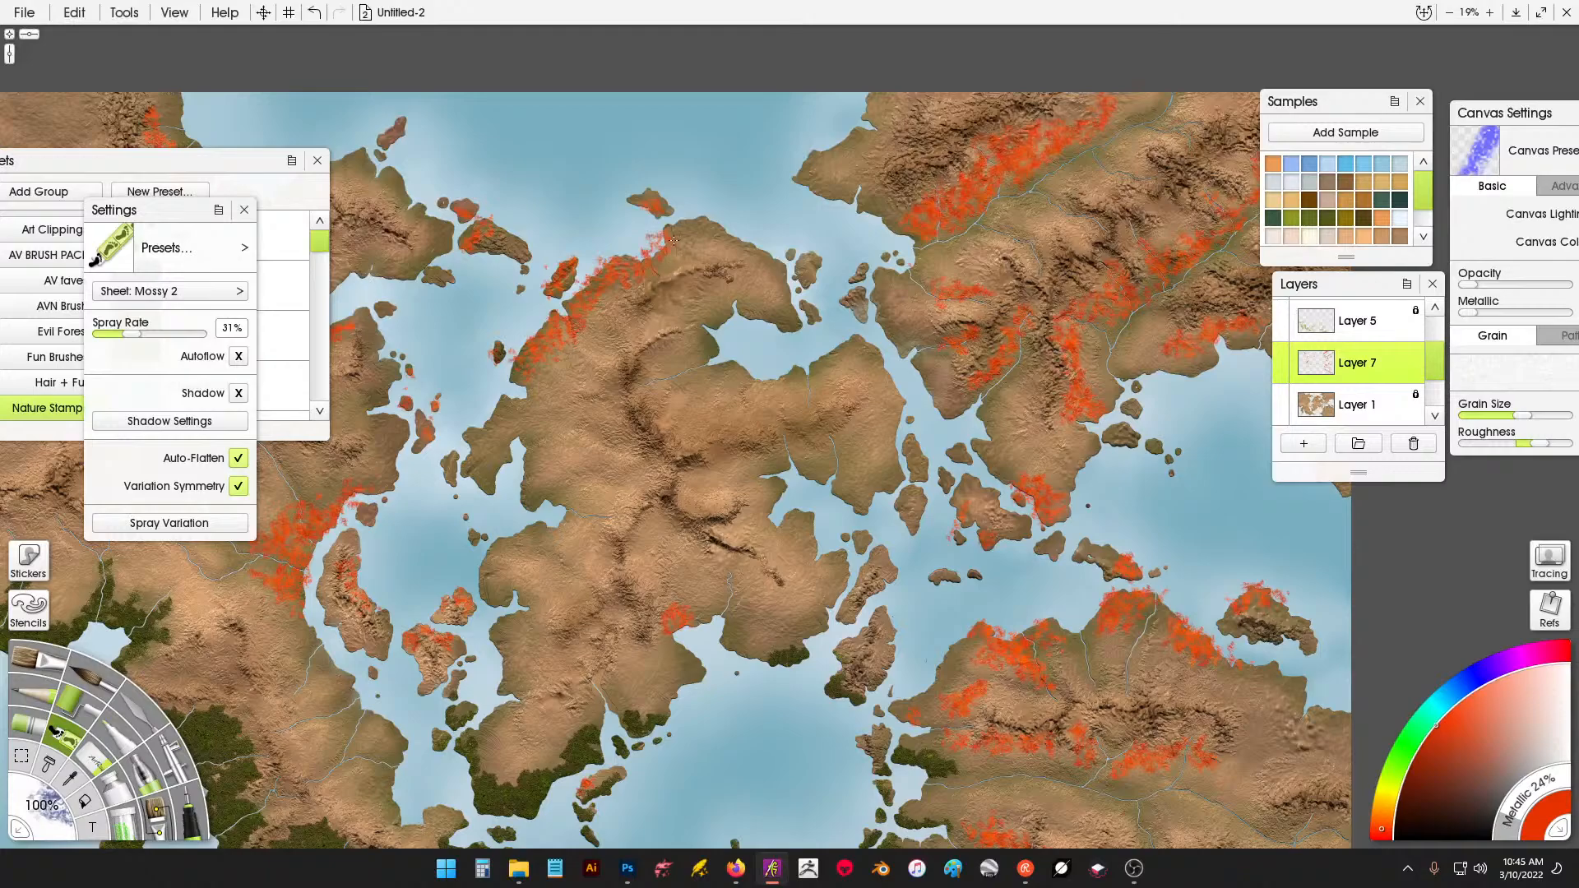
pyautogui.click(487, 435)
# Spray red-orange moss around the central continent's northern bay and beside the inlet on its eastern side.
pyautogui.click(717, 319)
pyautogui.moveTo(754, 295)
pyautogui.mouseDown()
pyautogui.moveTo(758, 316)
pyautogui.moveTo(707, 345)
pyautogui.mouseUp()
pyautogui.click(721, 360)
pyautogui.click(816, 496)
pyautogui.click(804, 460)
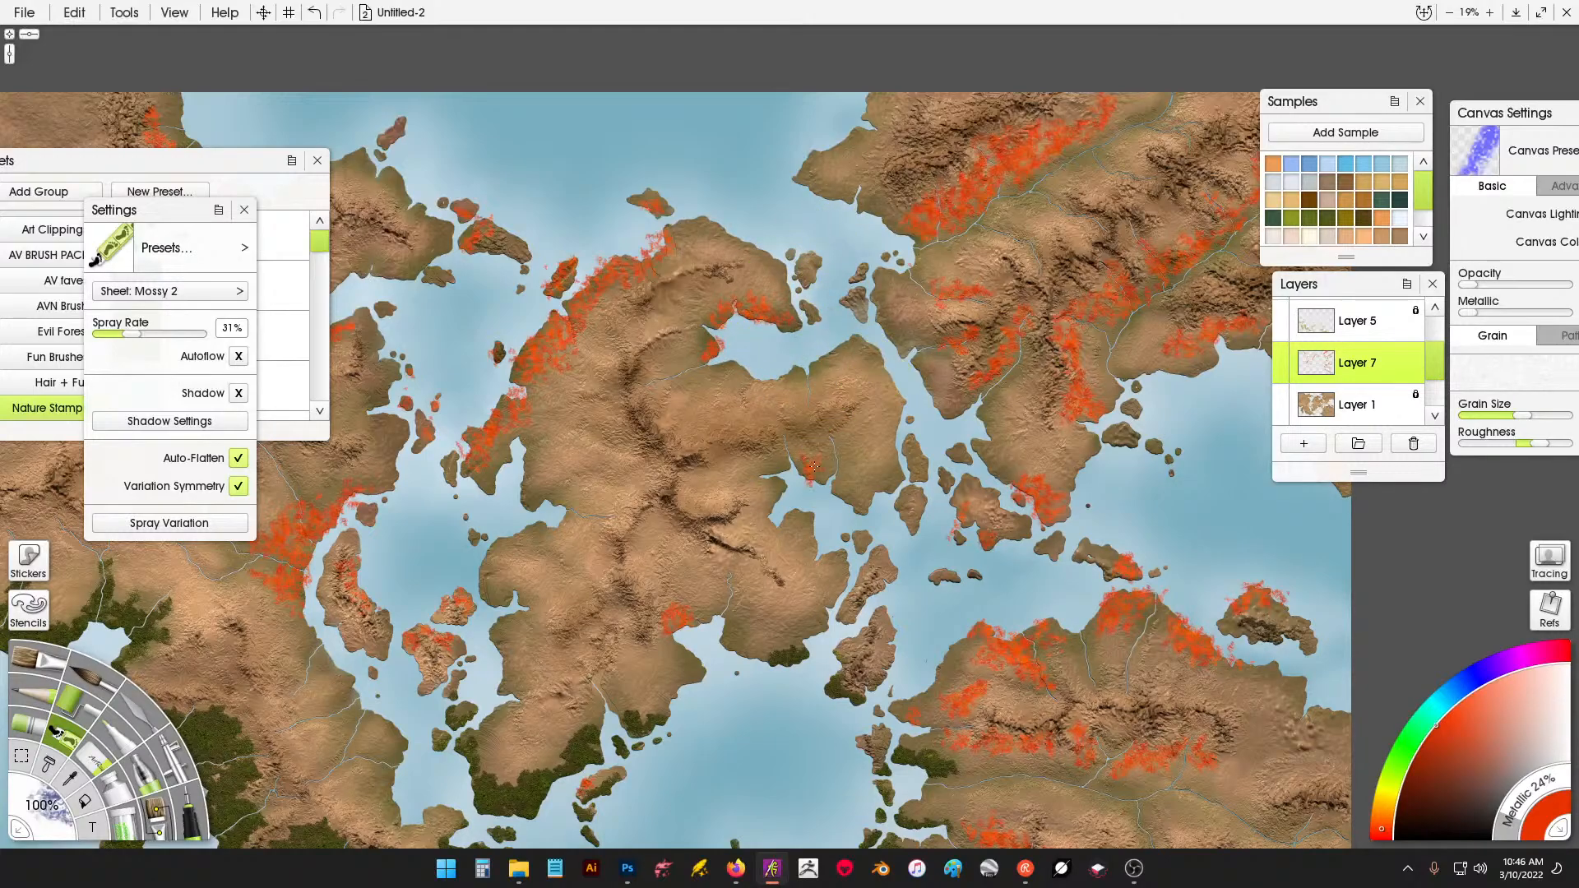
# Spray red-orange moss along the south side of the central continent's eastern lobe and down its southwestern coast.
pyautogui.click(841, 475)
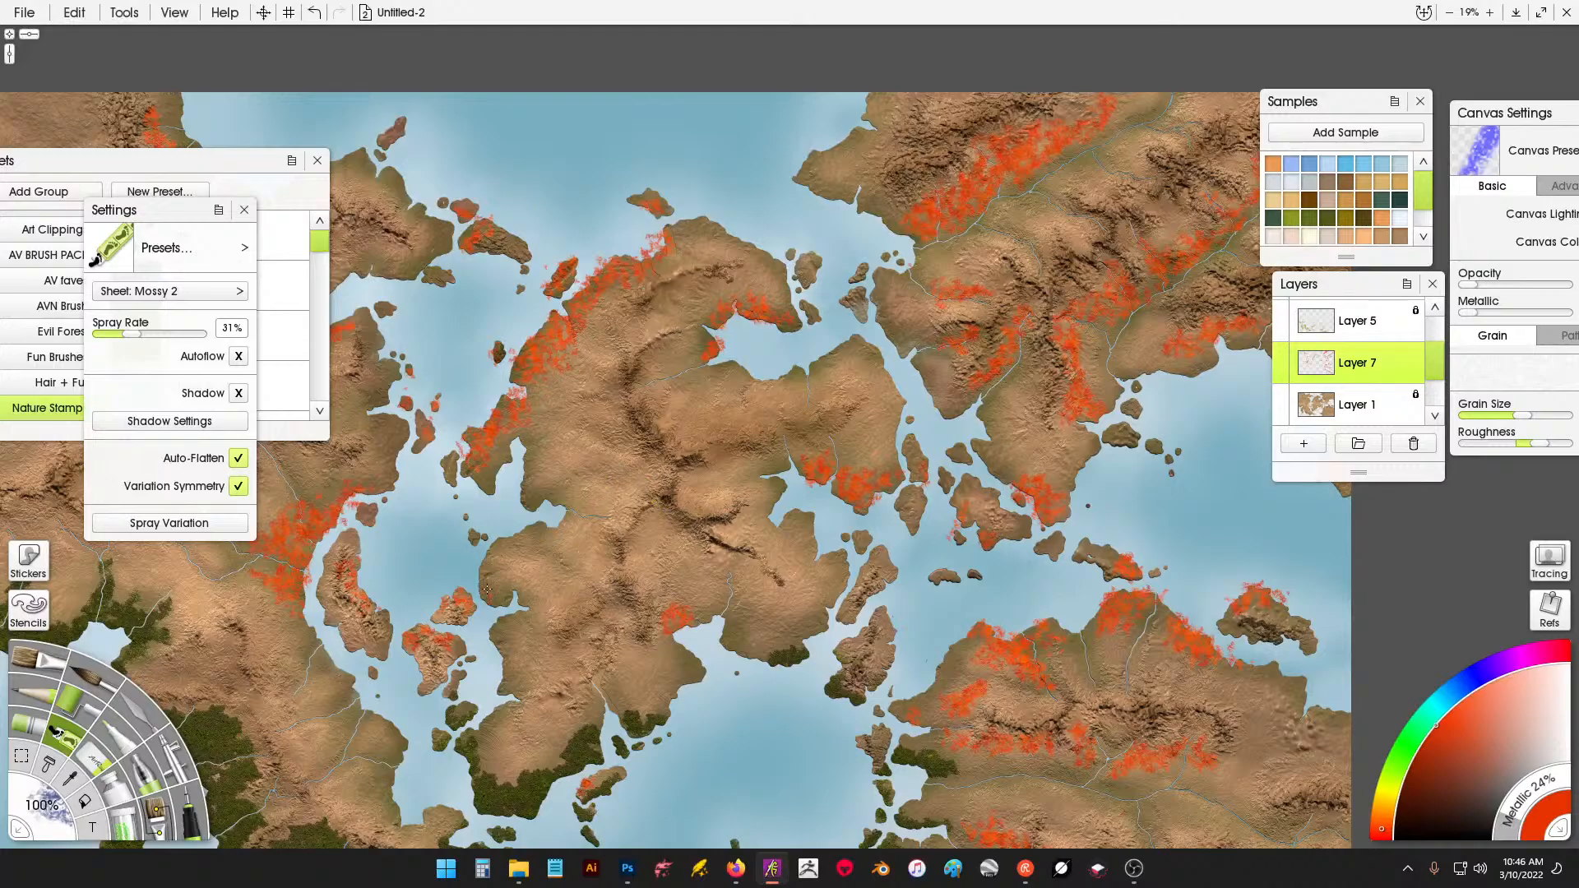
pyautogui.moveTo(507, 614); pyautogui.dragTo(503, 642)
pyautogui.click(1417, 355)
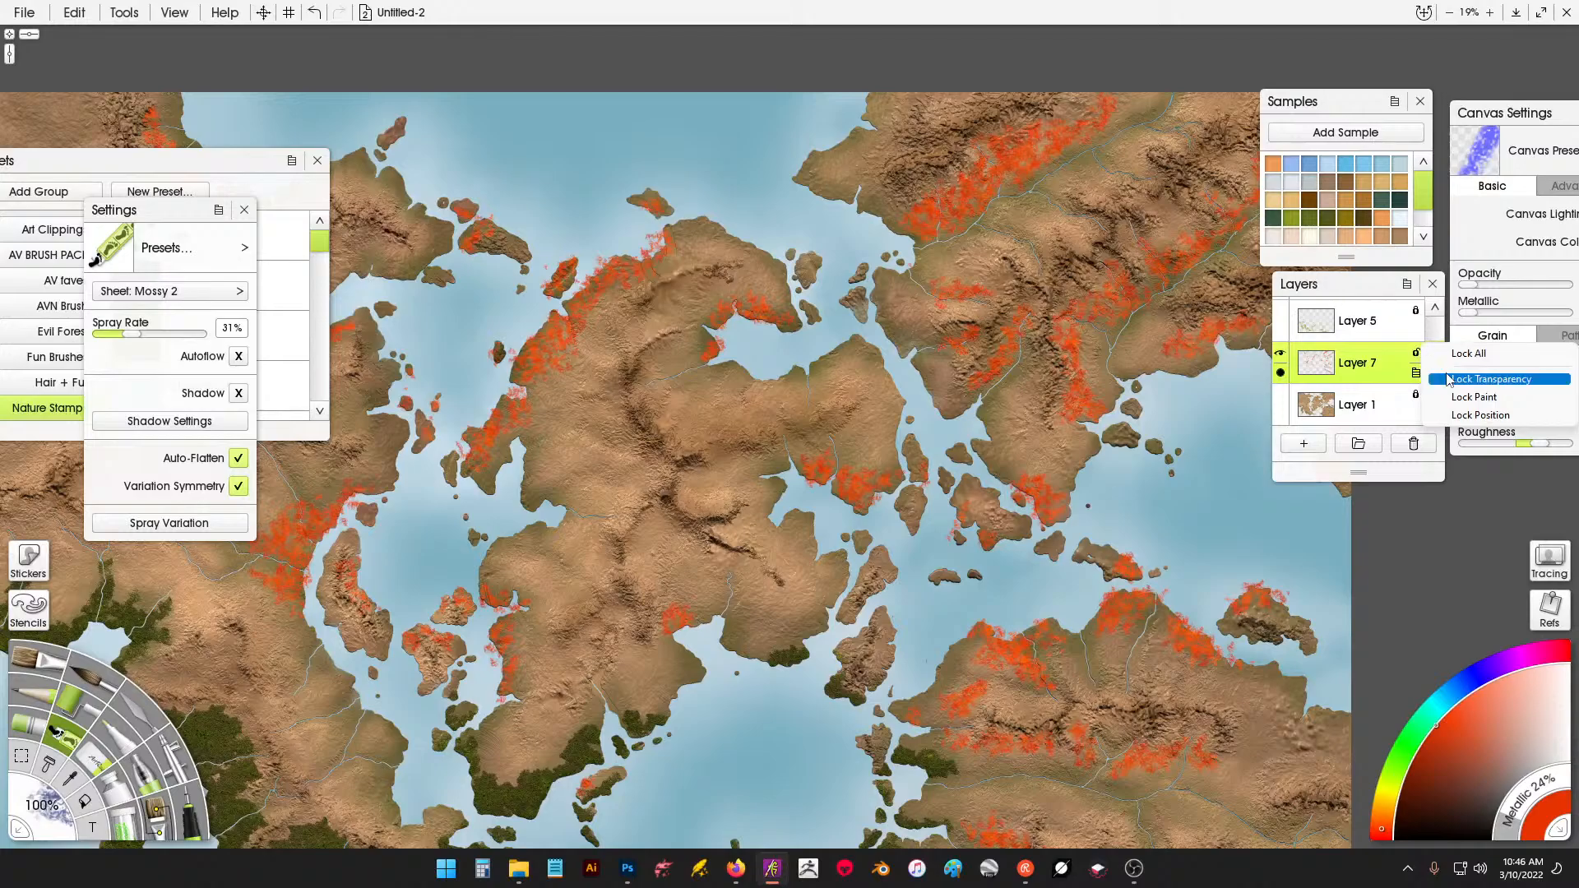
pyautogui.click(1450, 379)
pyautogui.click(1418, 373)
pyautogui.click(1399, 332)
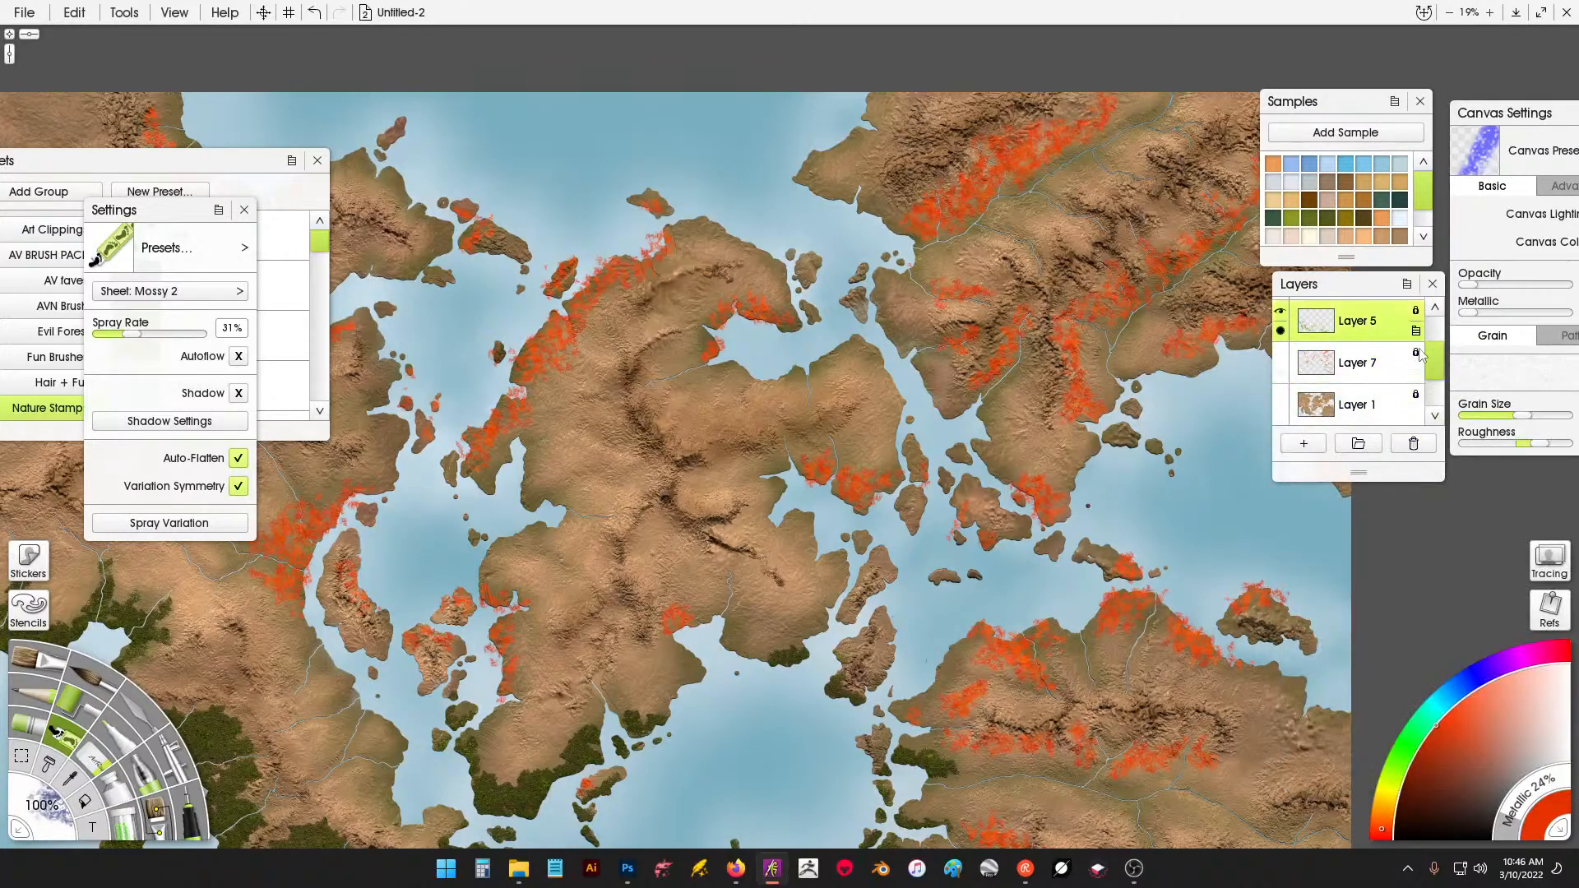
pyautogui.click(1418, 354)
pyautogui.click(1448, 377)
# Select Layer 1 and hide Layer 7 and Layer 5 above it.
pyautogui.click(1391, 401)
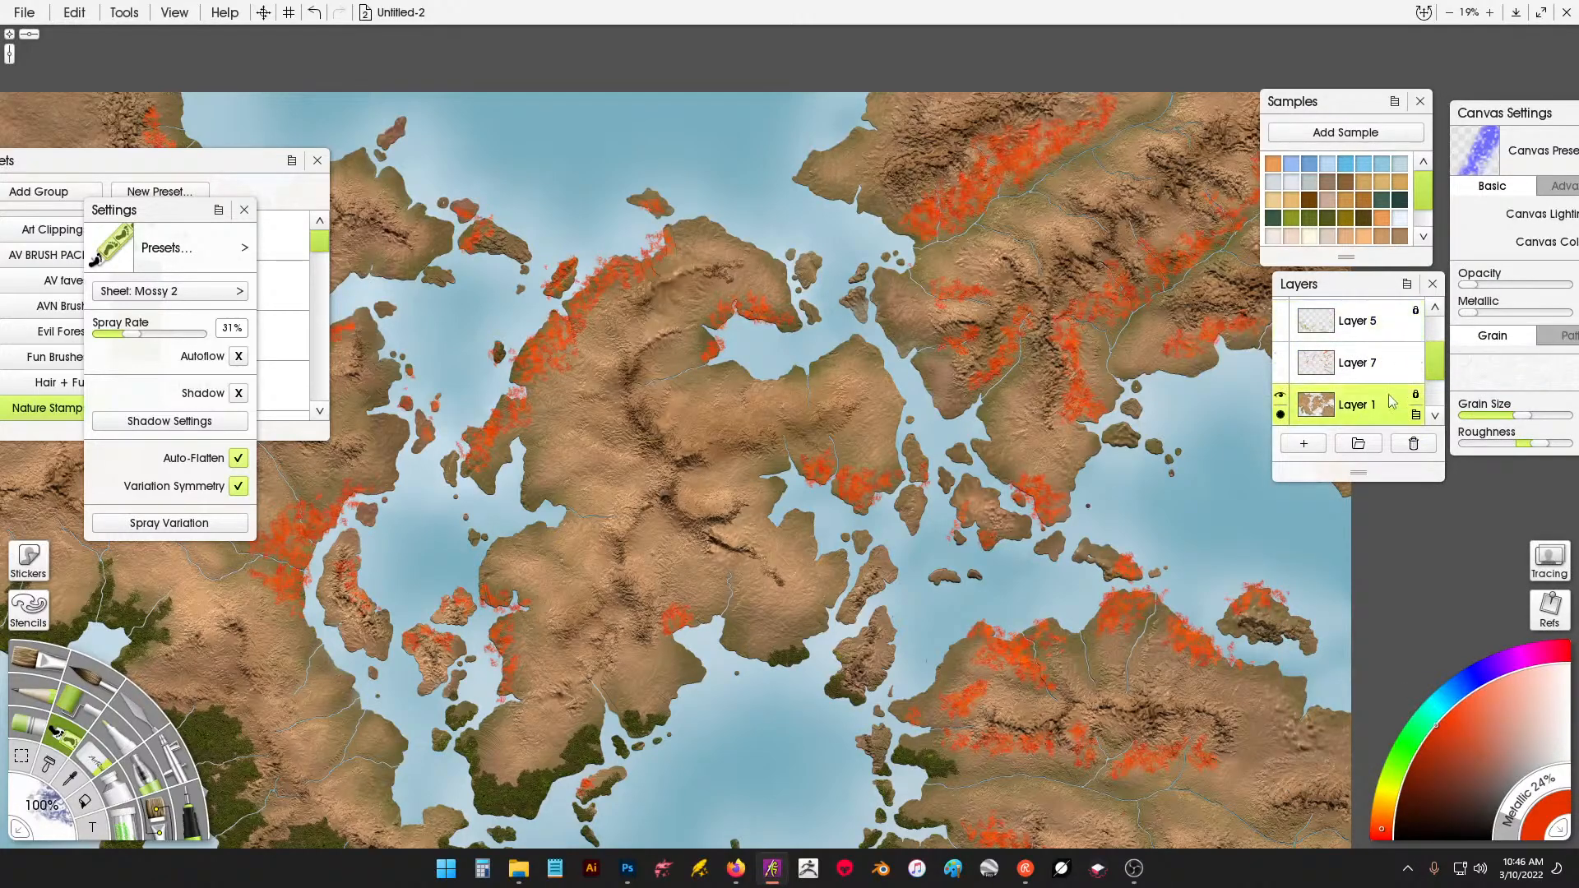
pyautogui.click(1283, 354)
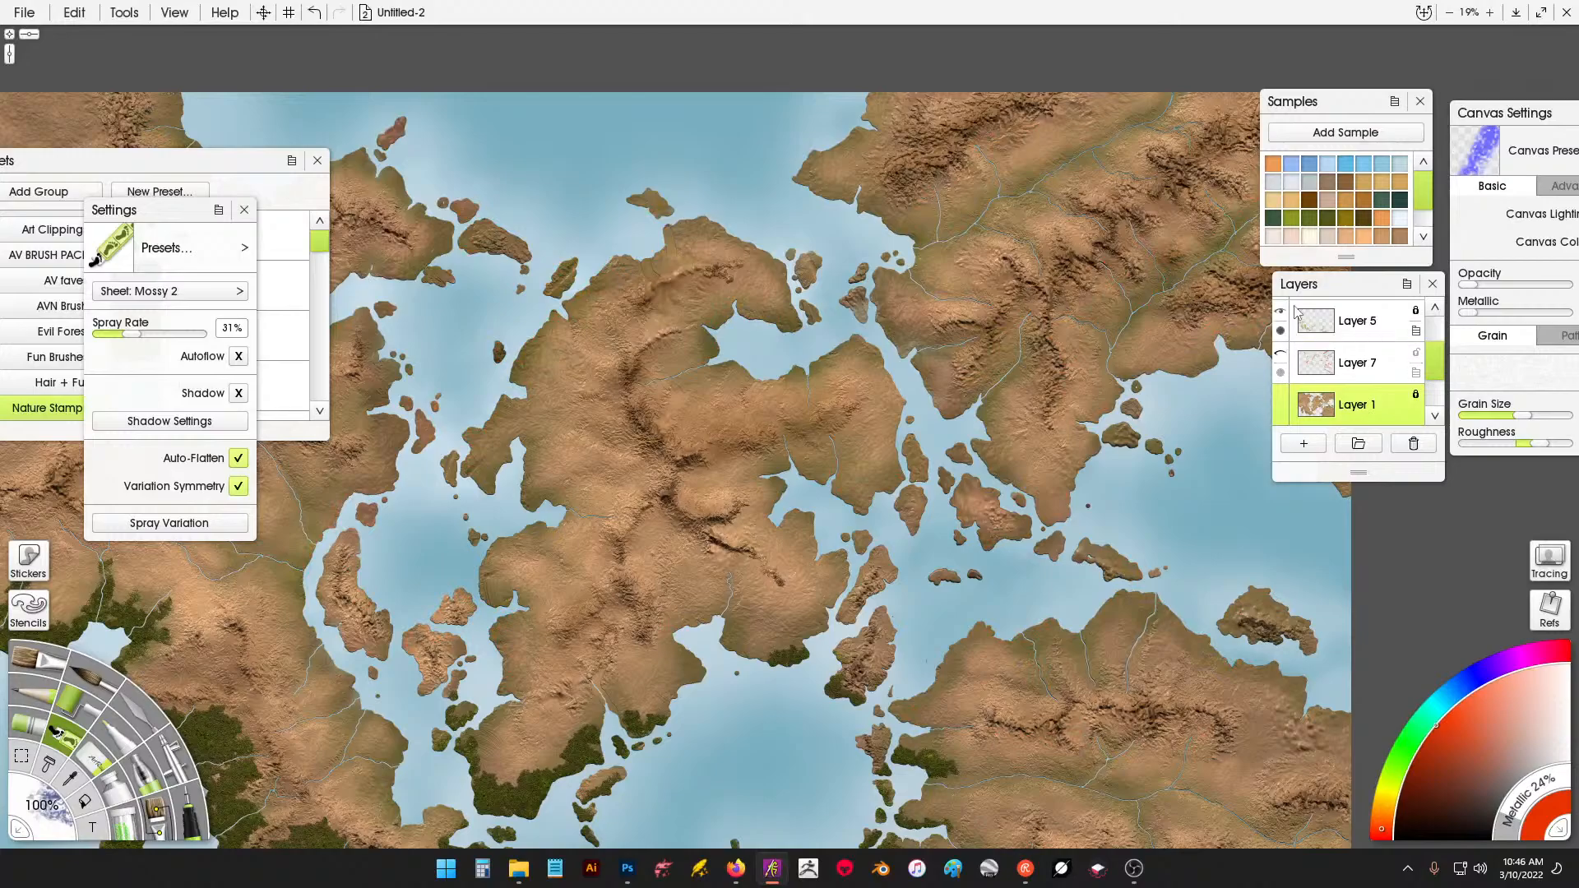
pyautogui.click(1281, 313)
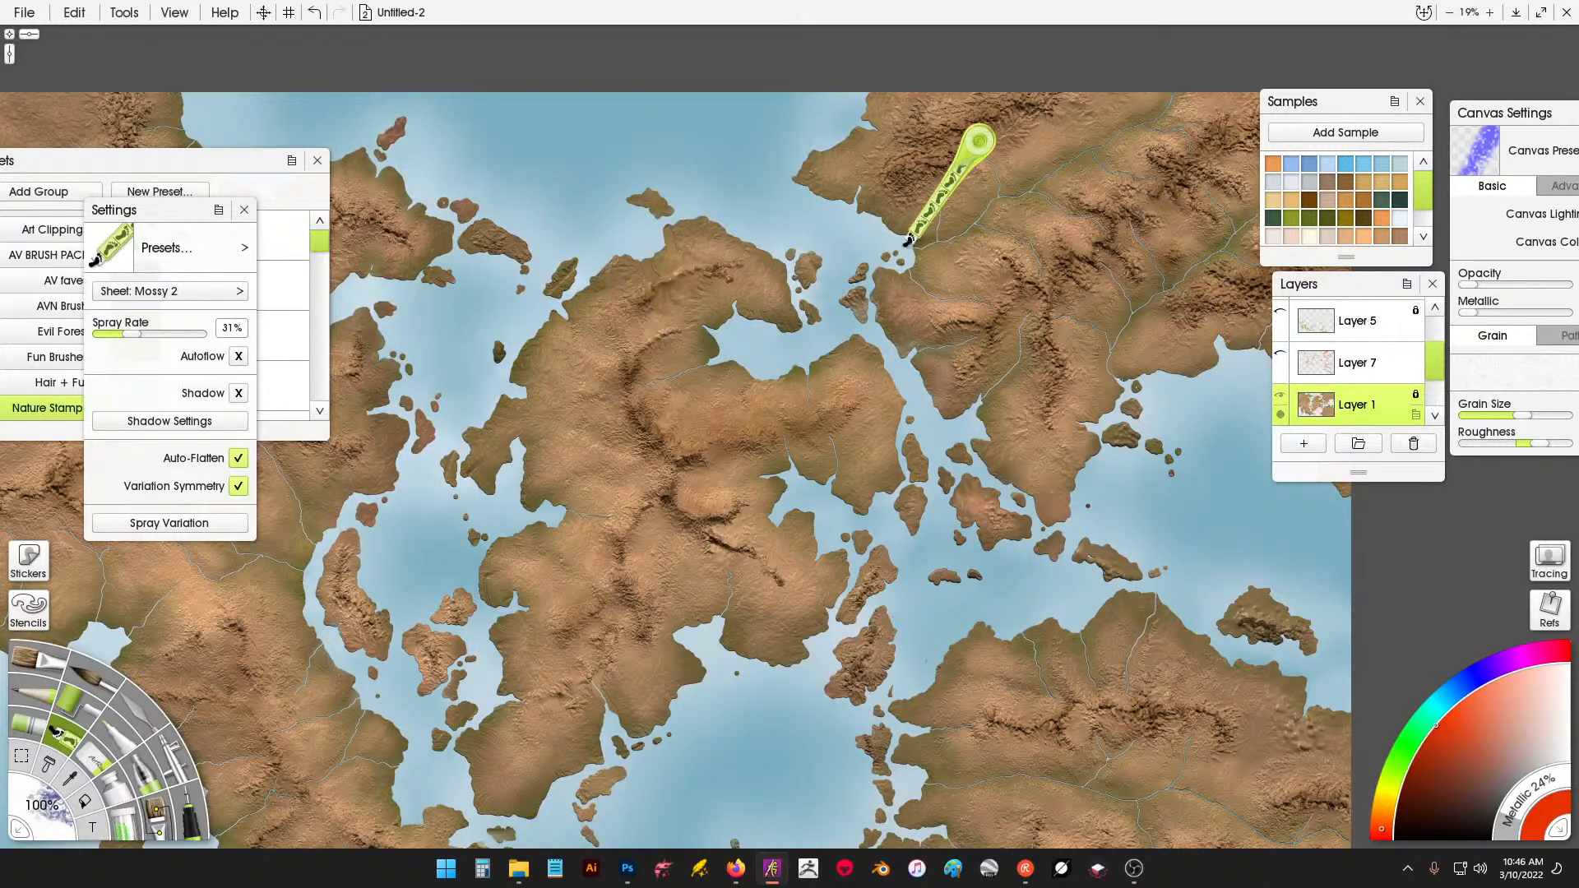
pyautogui.rightClick(729, 297)
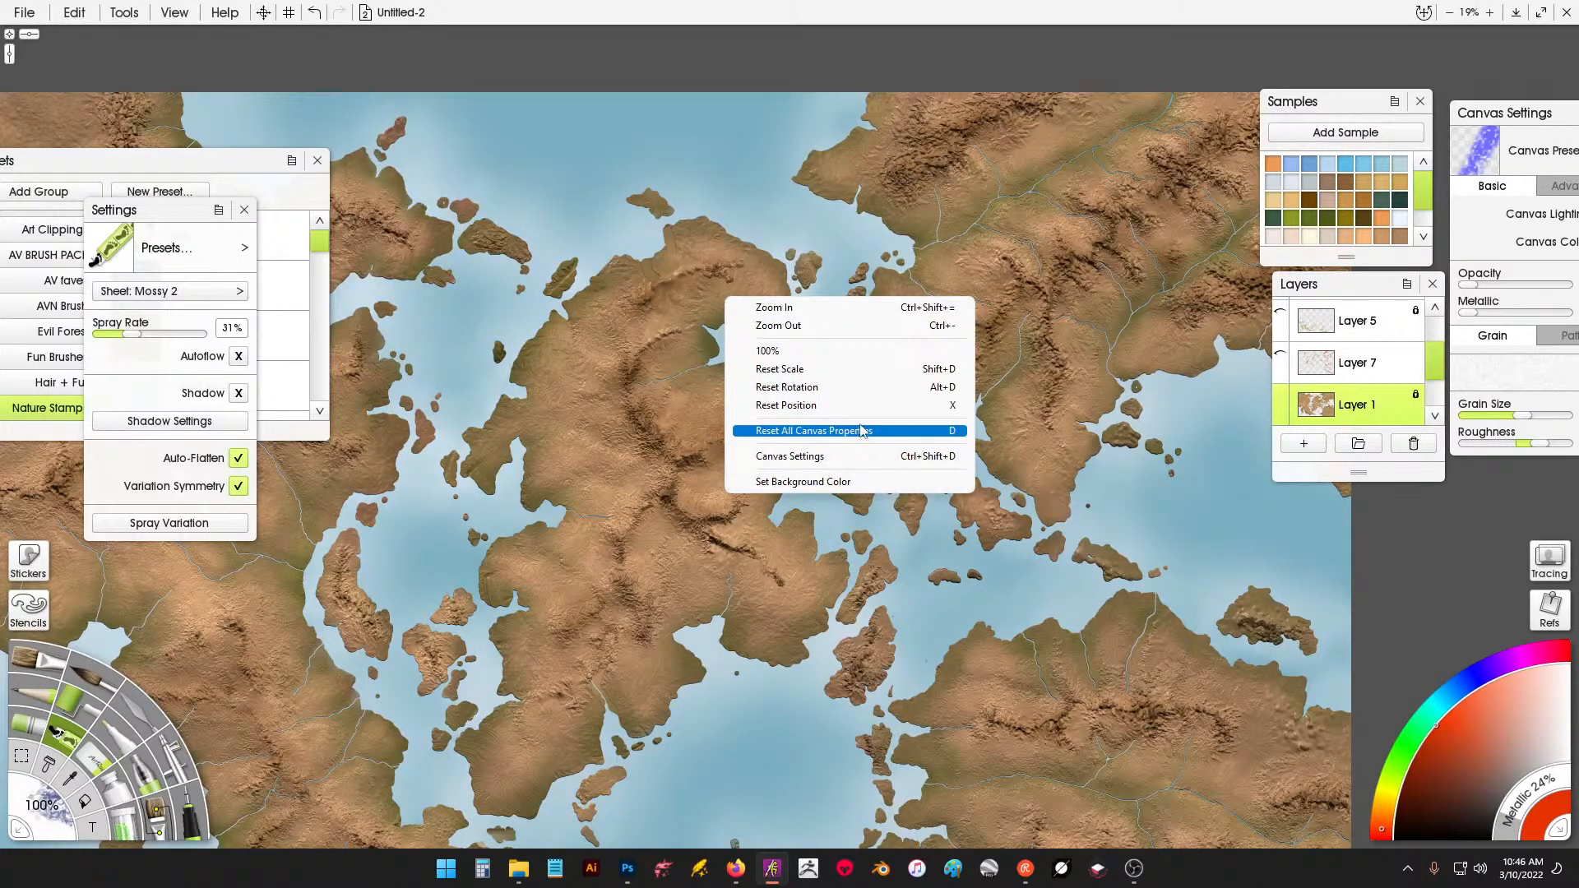
# Create a new stencil from Layer 1's contents and invert it to mask the land instead of the sea.
pyautogui.rightClick(1381, 399)
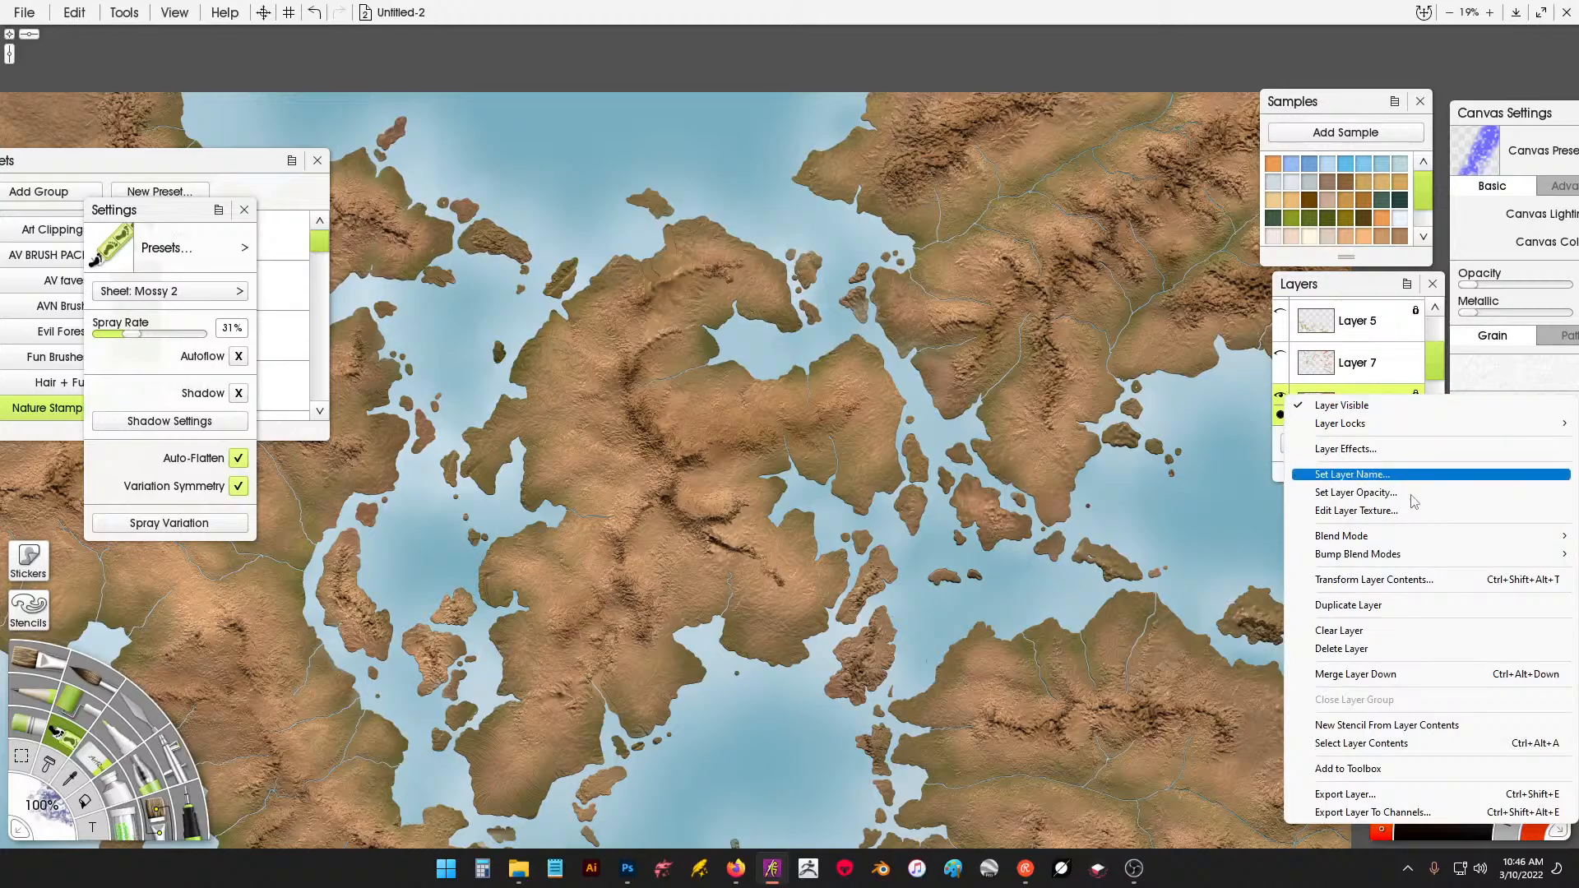
pyautogui.click(1491, 724)
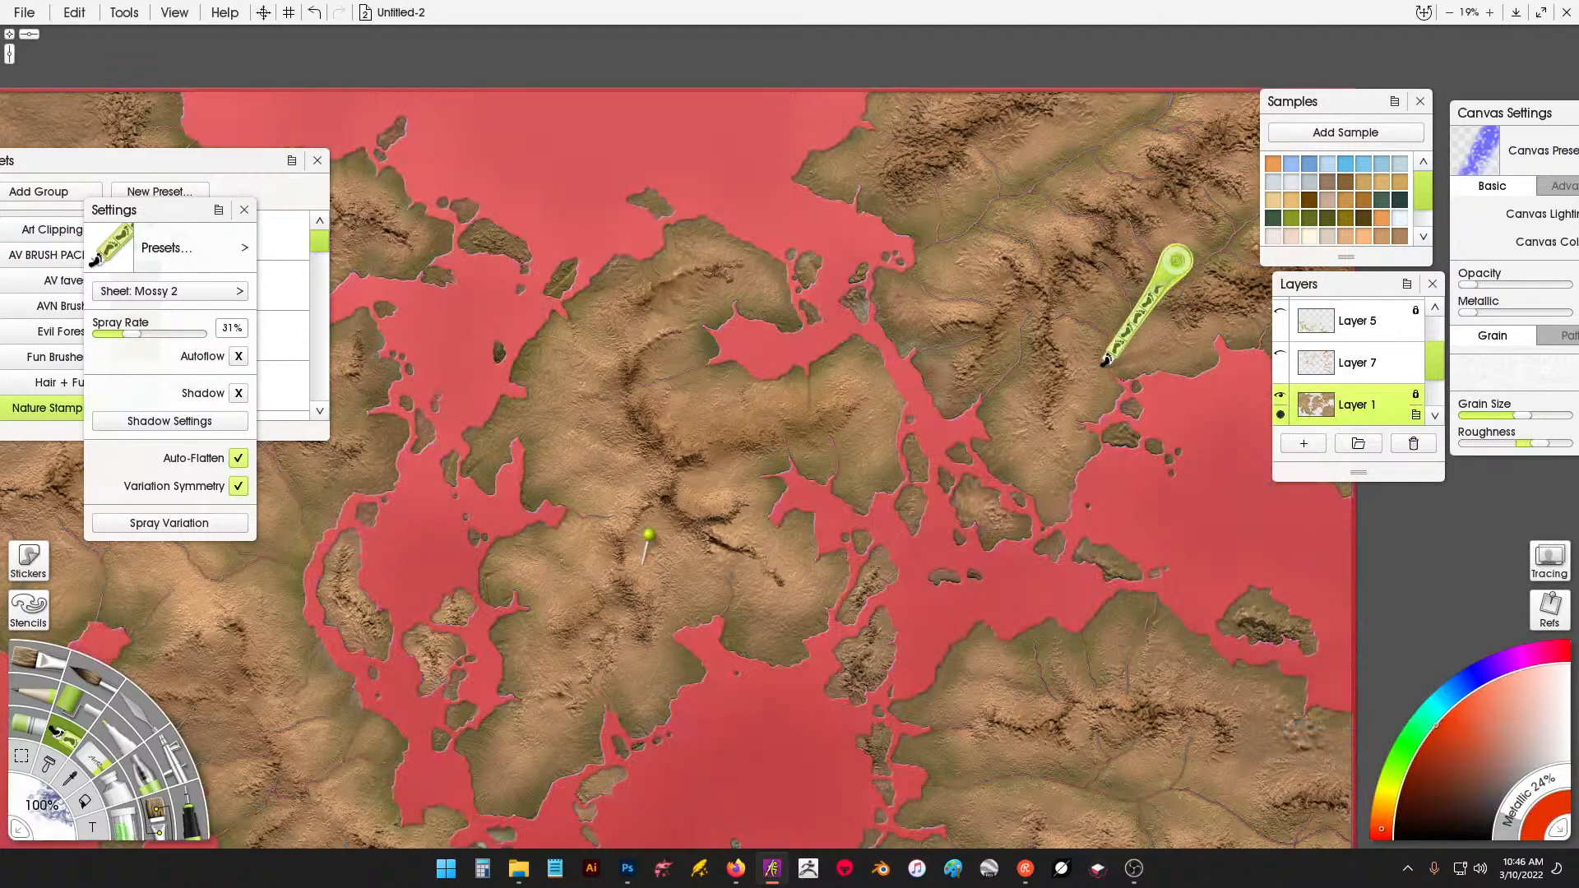
pyautogui.rightClick(757, 181)
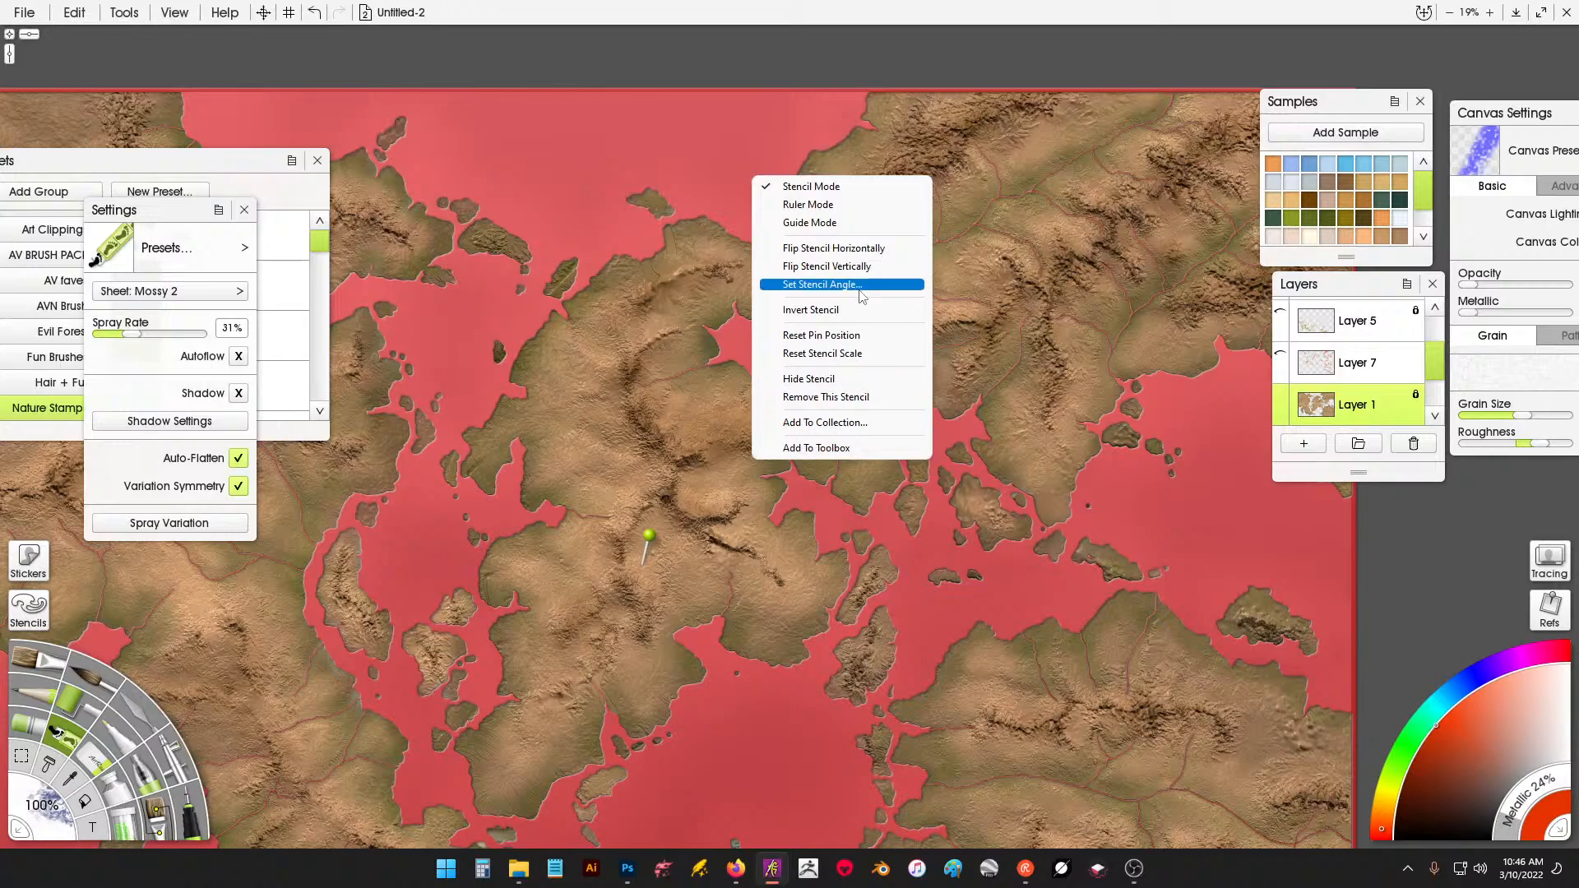
pyautogui.click(860, 317)
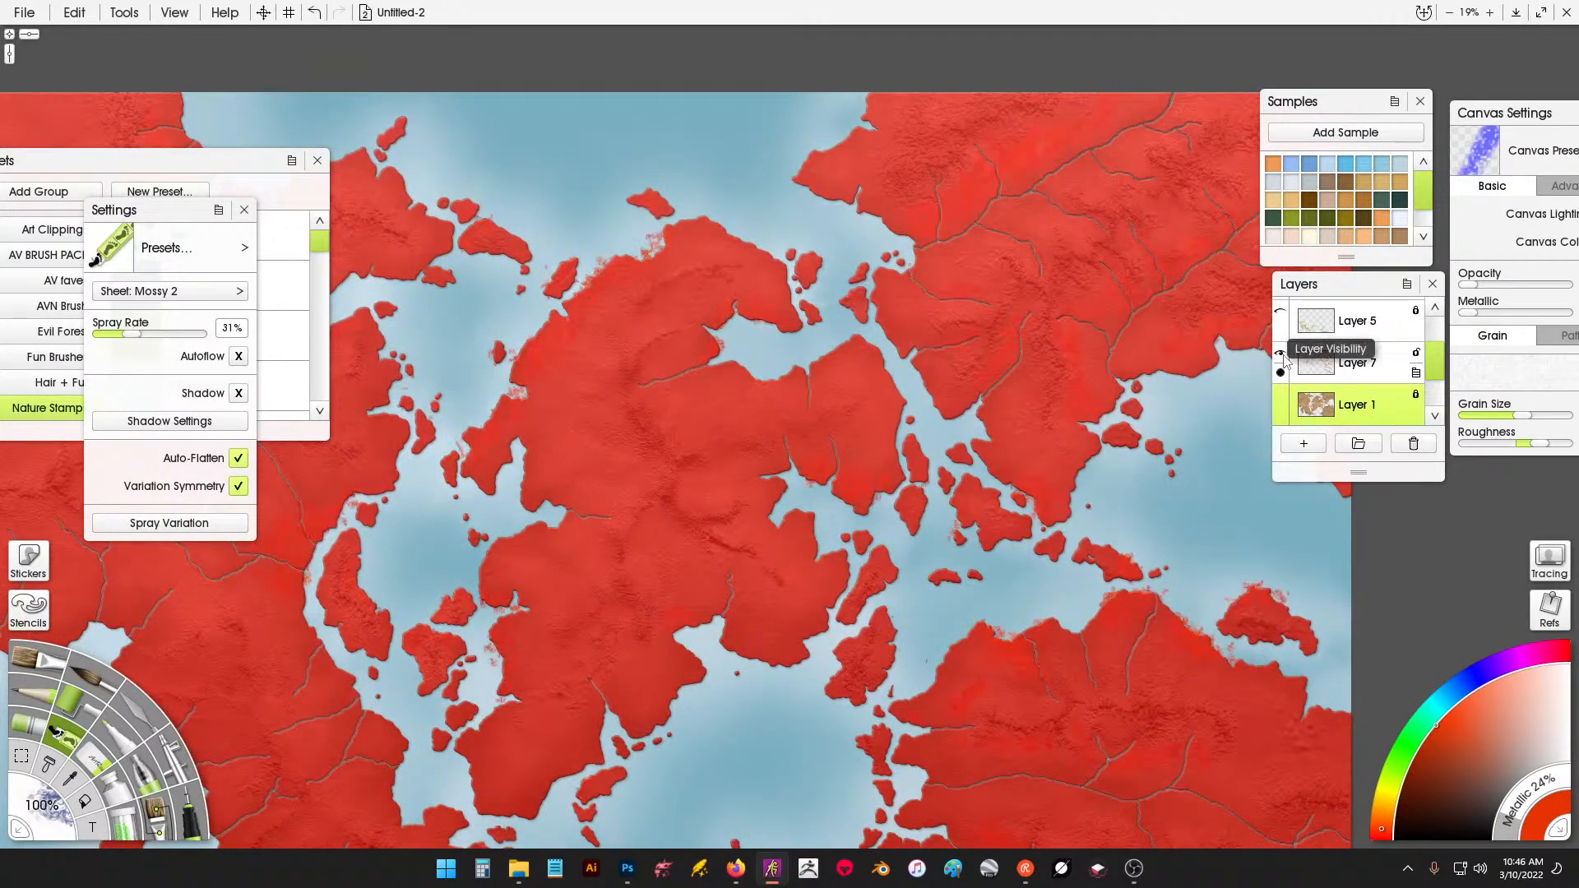
# Show and select Layer 7, then erase the moss overspill in the sea off the eastern coasts with Instant Erase.
pyautogui.click(102, 766)
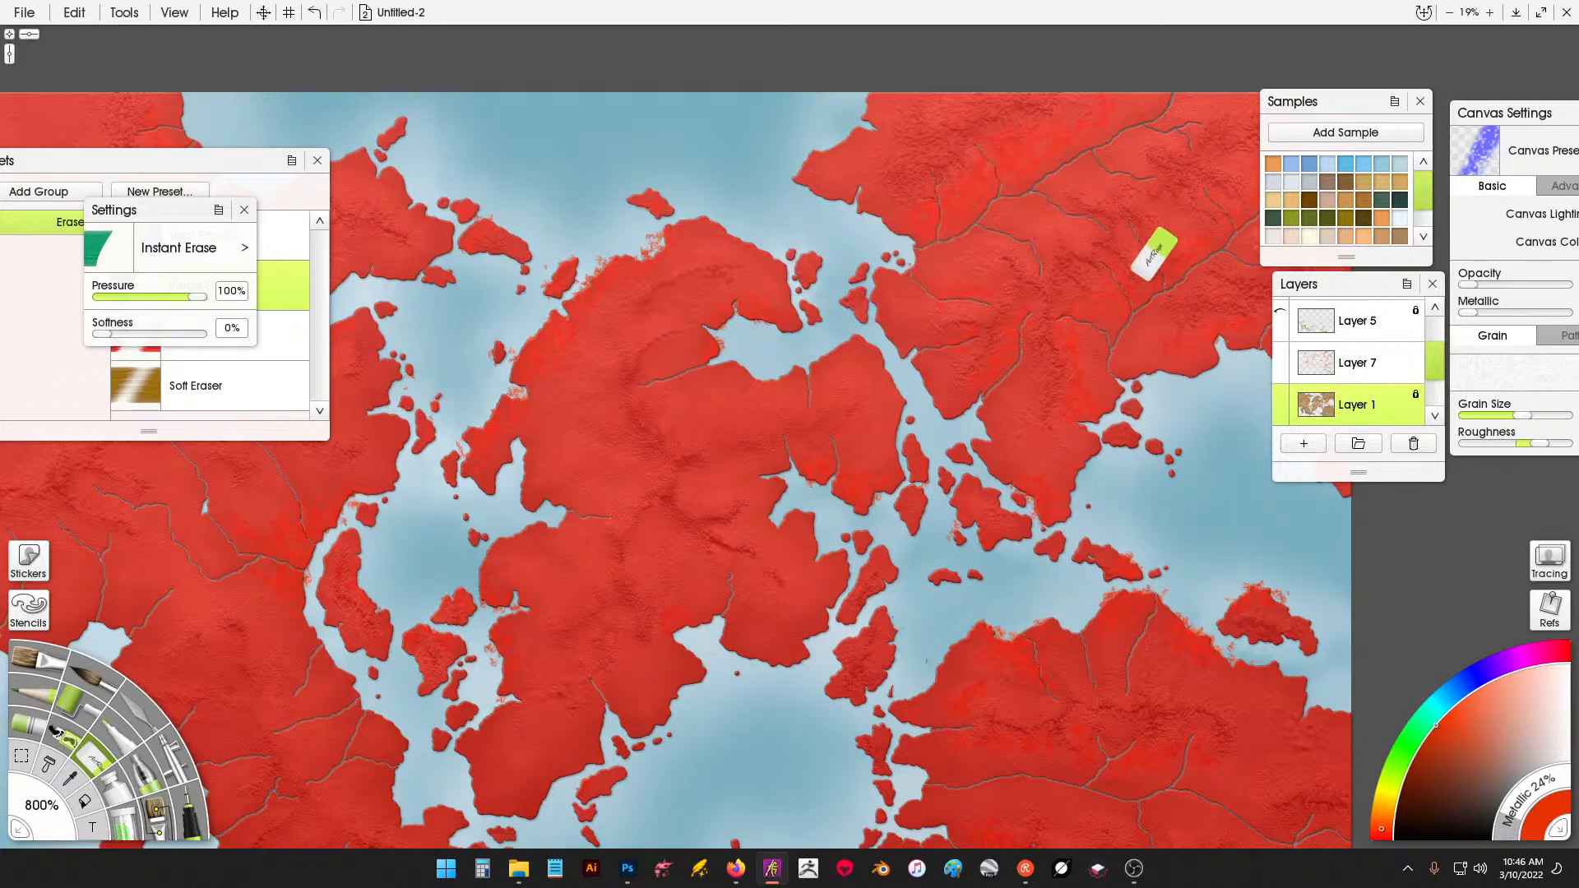
pyautogui.click(1372, 367)
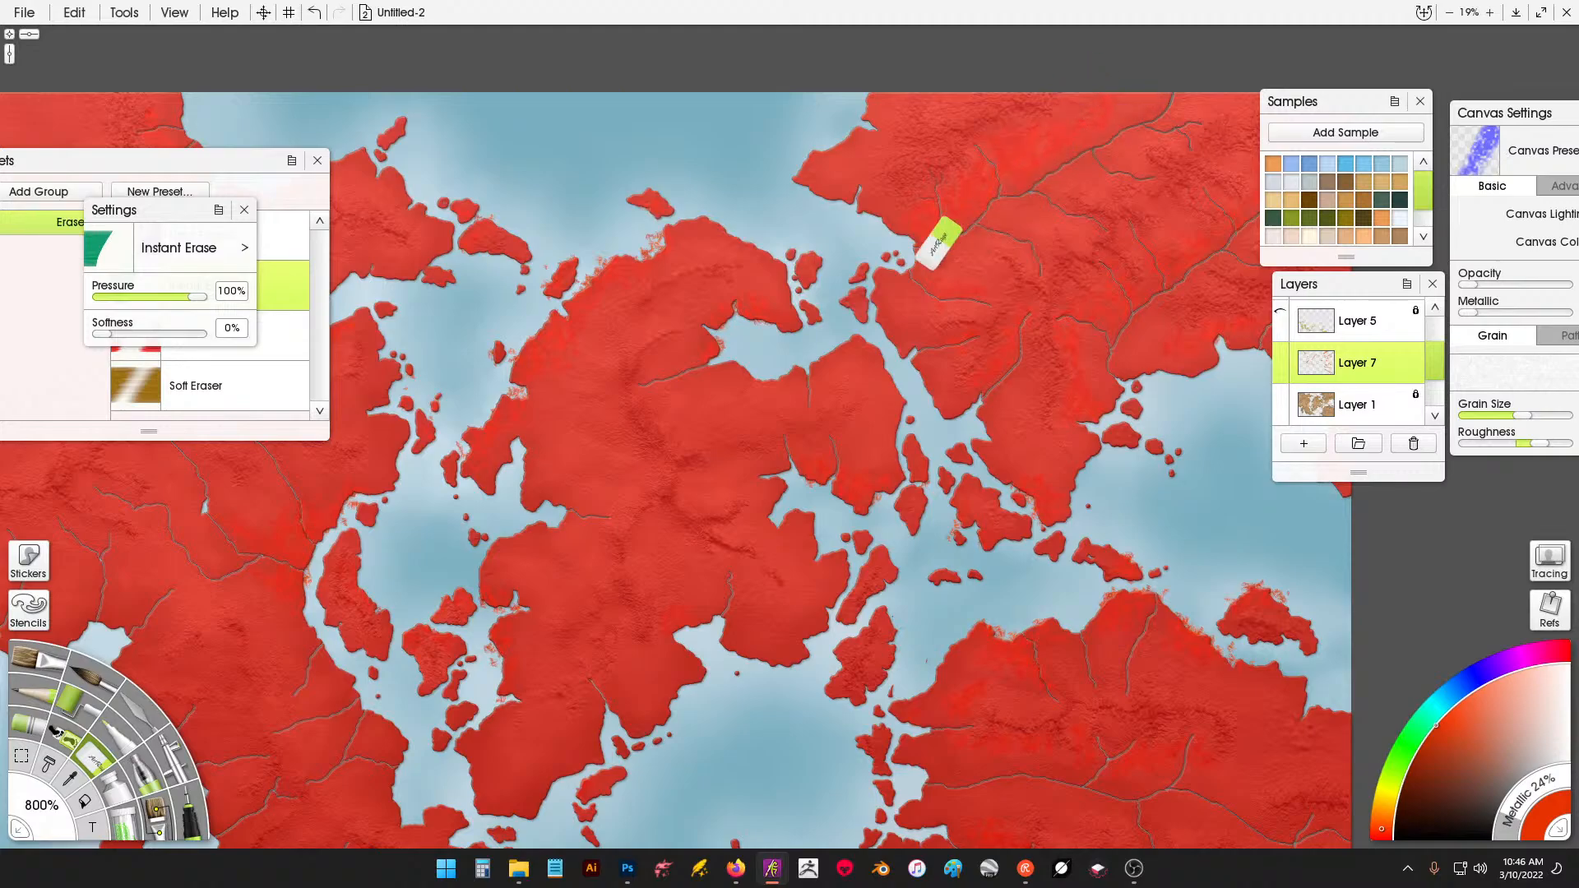
pyautogui.click(1420, 102)
pyautogui.moveTo(1173, 450)
pyautogui.mouseDown()
pyautogui.moveTo(1279, 517)
pyautogui.moveTo(1291, 534)
pyautogui.moveTo(1277, 597)
pyautogui.mouseUp()
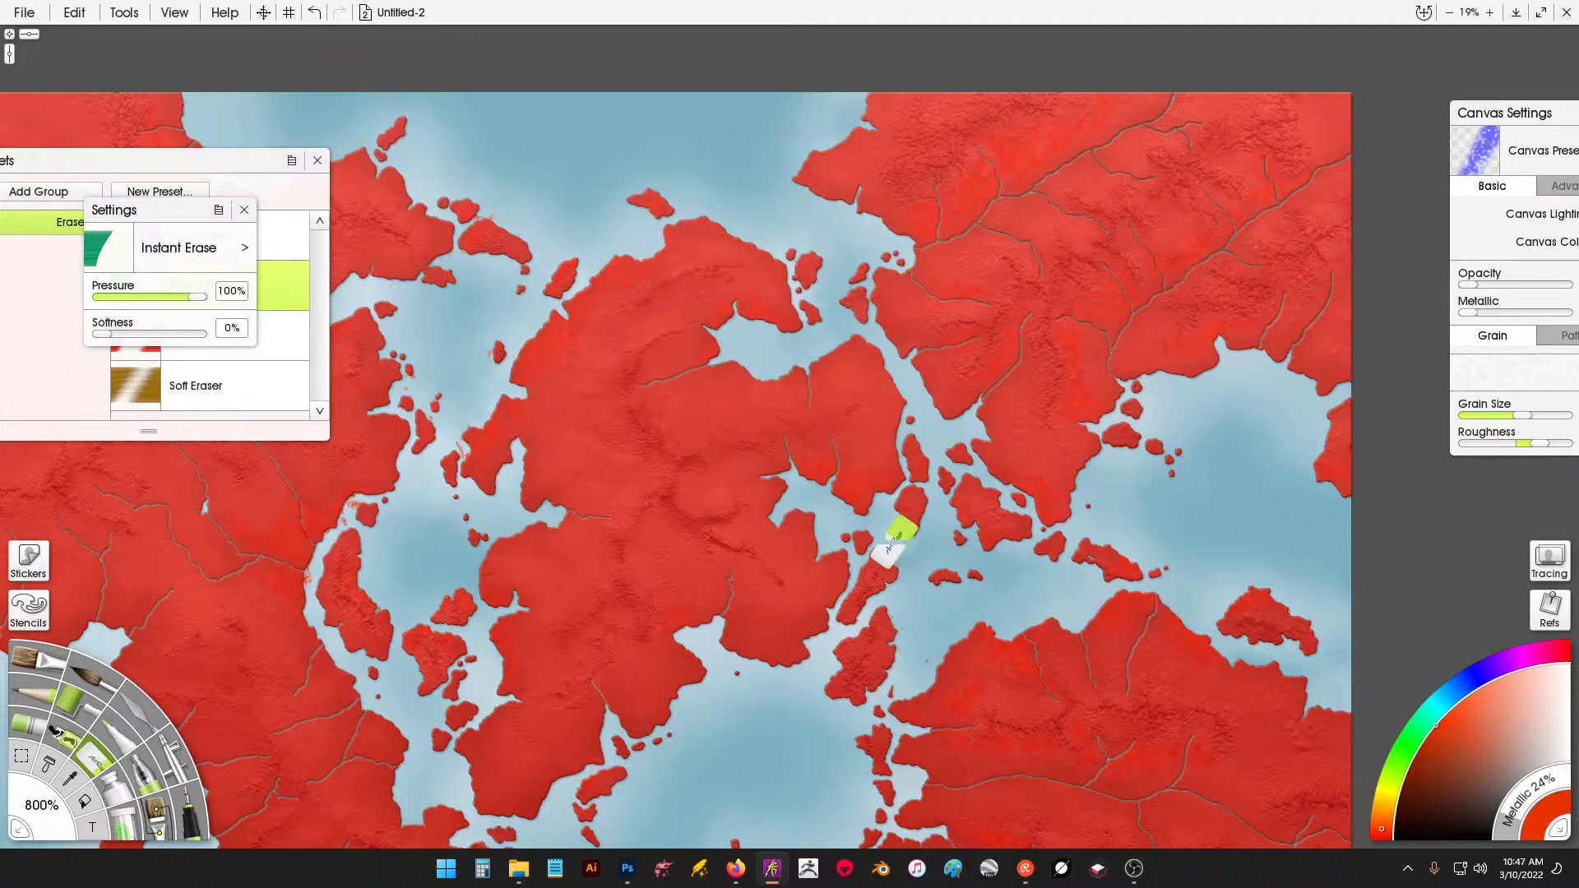
# Erase the remaining moss overspill in the sea along the western continent's eastern and northern coasts and around the neighbouring islands.
pyautogui.moveTo(352, 500); pyautogui.dragTo(308, 579)
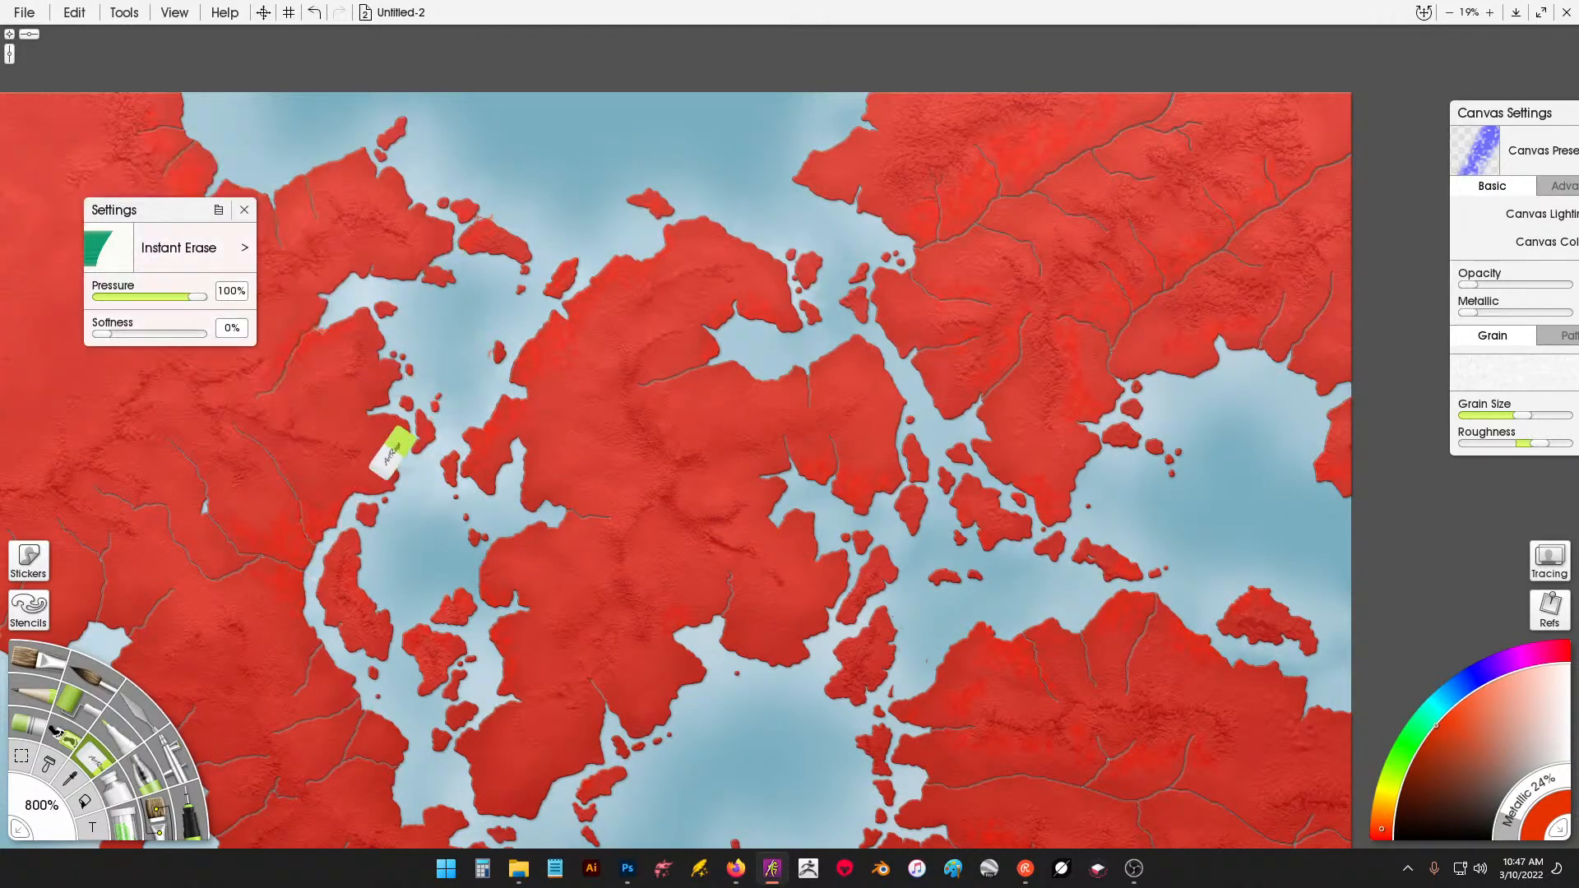
pyautogui.moveTo(458, 441); pyautogui.dragTo(465, 457)
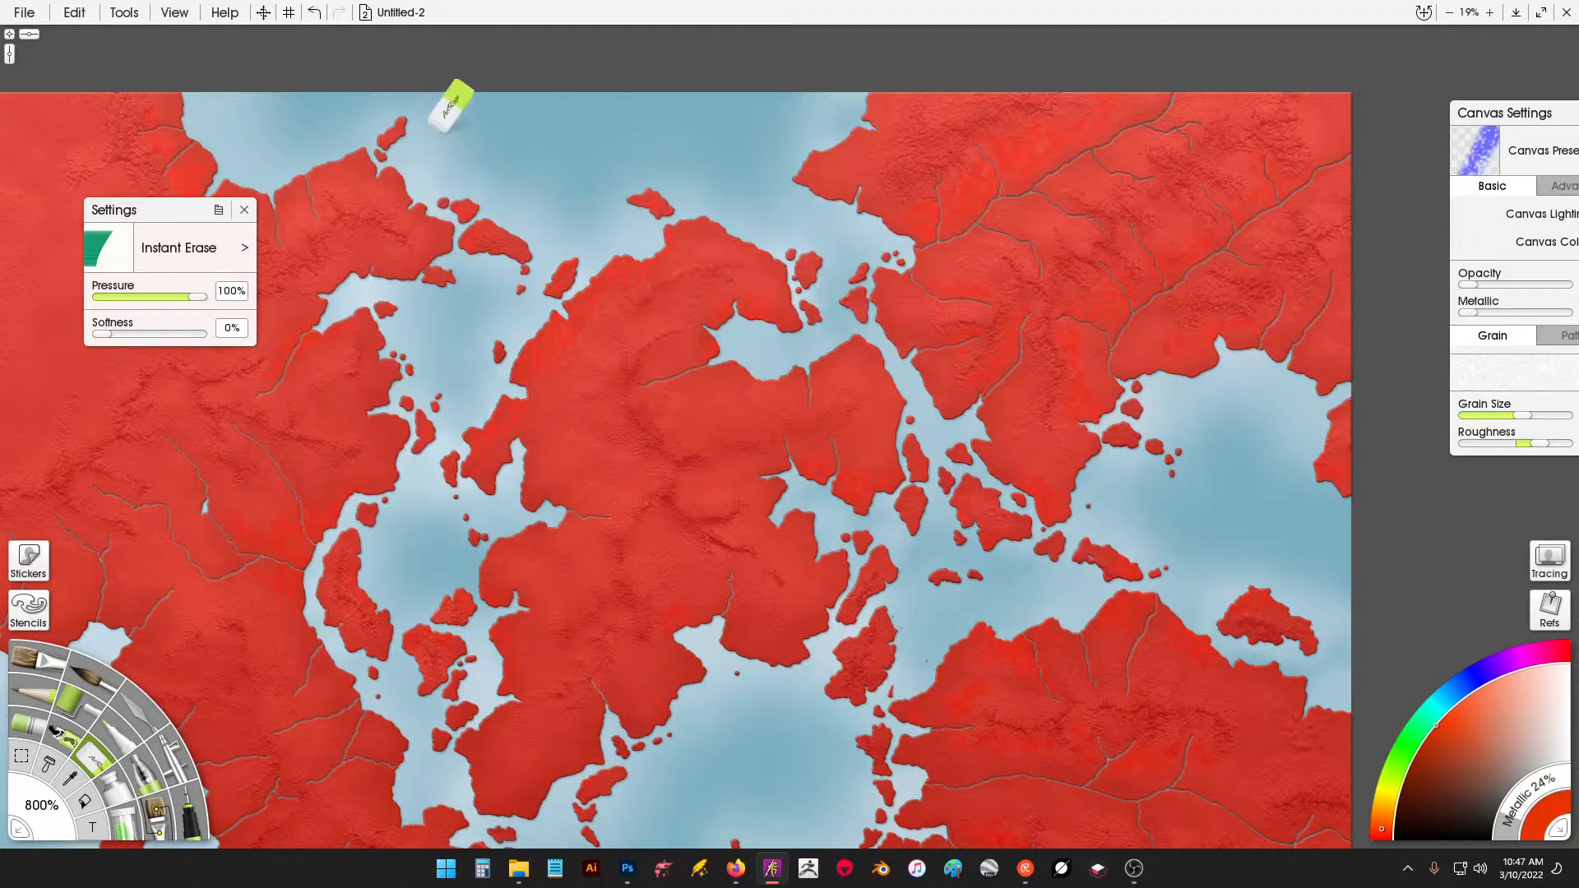
pyautogui.moveTo(339, 146); pyautogui.dragTo(239, 143)
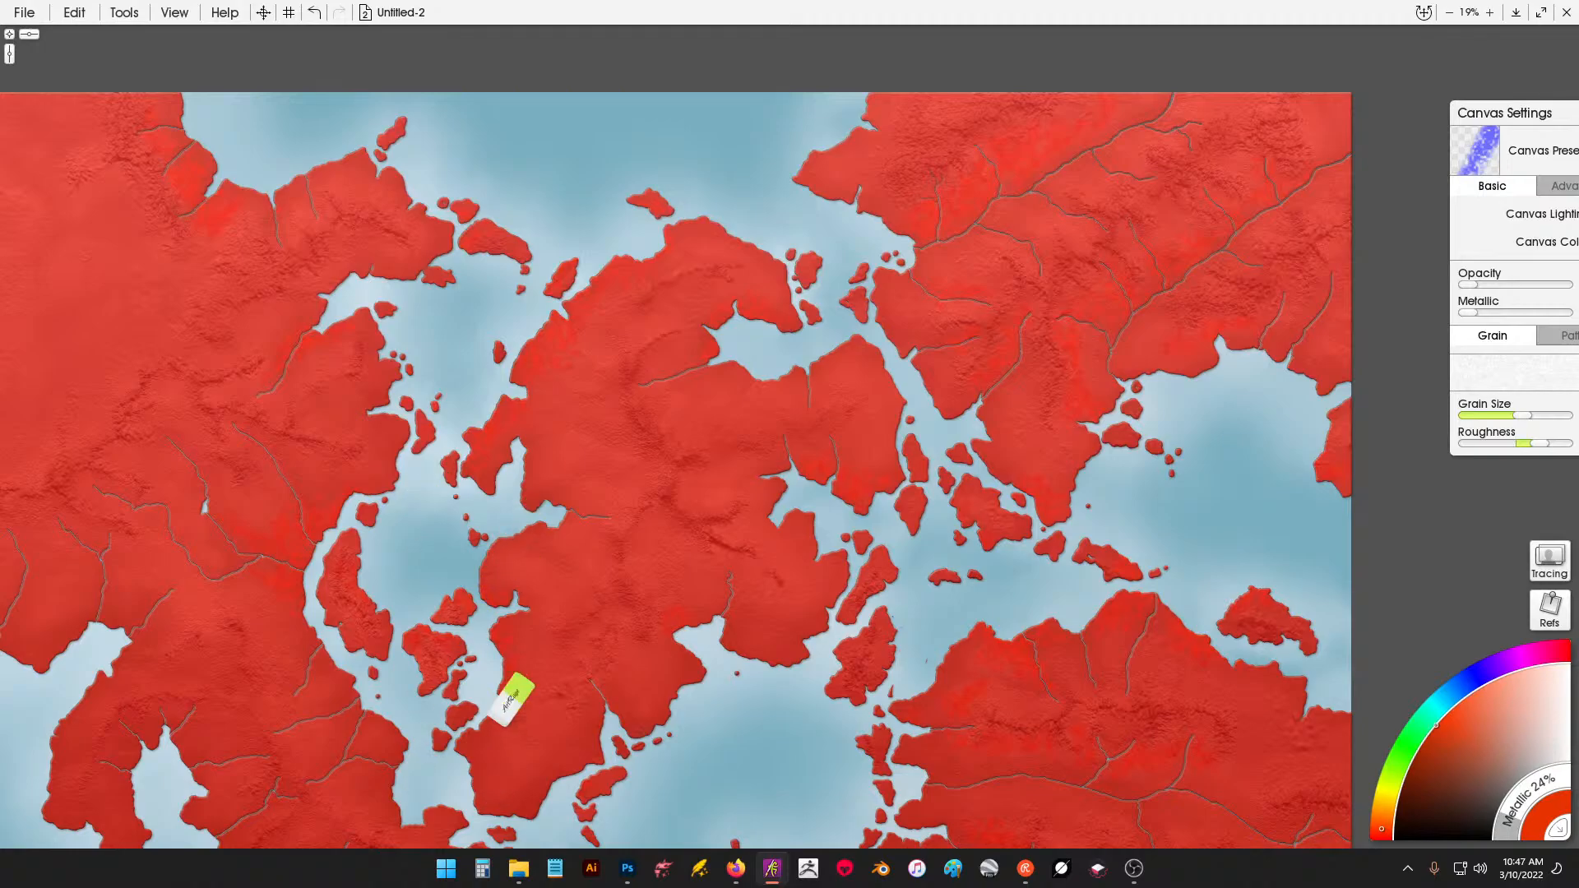
# Remove the land-masking stencil from the canvas.
pyautogui.moveTo(777, 728); pyautogui.dragTo(715, 399)
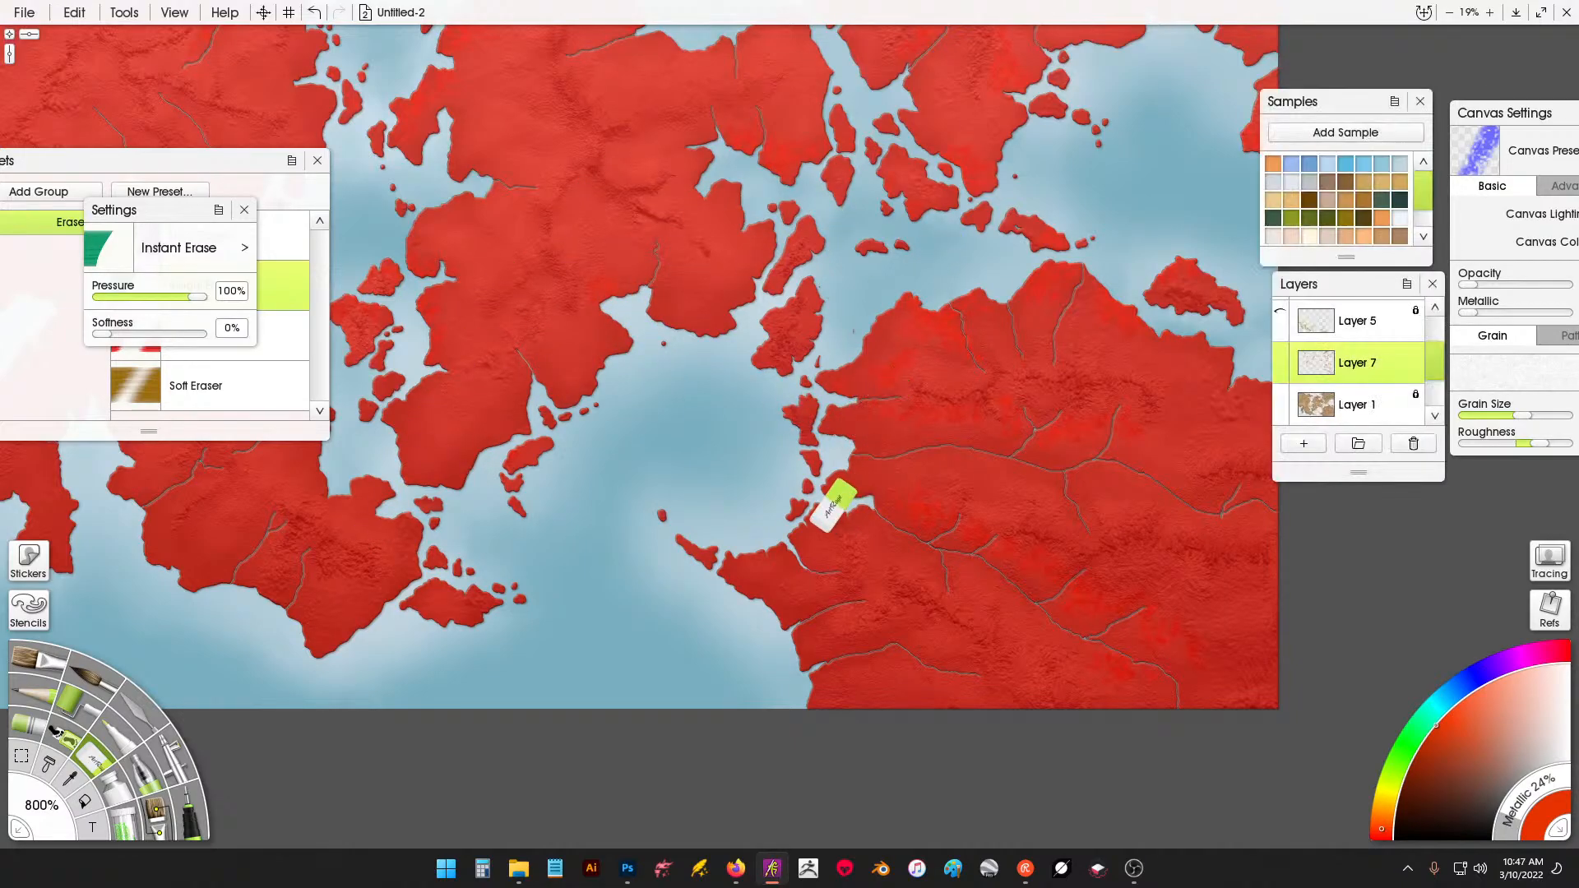
pyautogui.moveTo(916, 336)
pyautogui.mouseDown()
pyautogui.moveTo(910, 434)
pyautogui.moveTo(767, 479)
pyautogui.moveTo(257, 727)
pyautogui.moveTo(655, 455)
pyautogui.moveTo(949, 333)
pyautogui.moveTo(895, 354)
pyautogui.mouseUp()
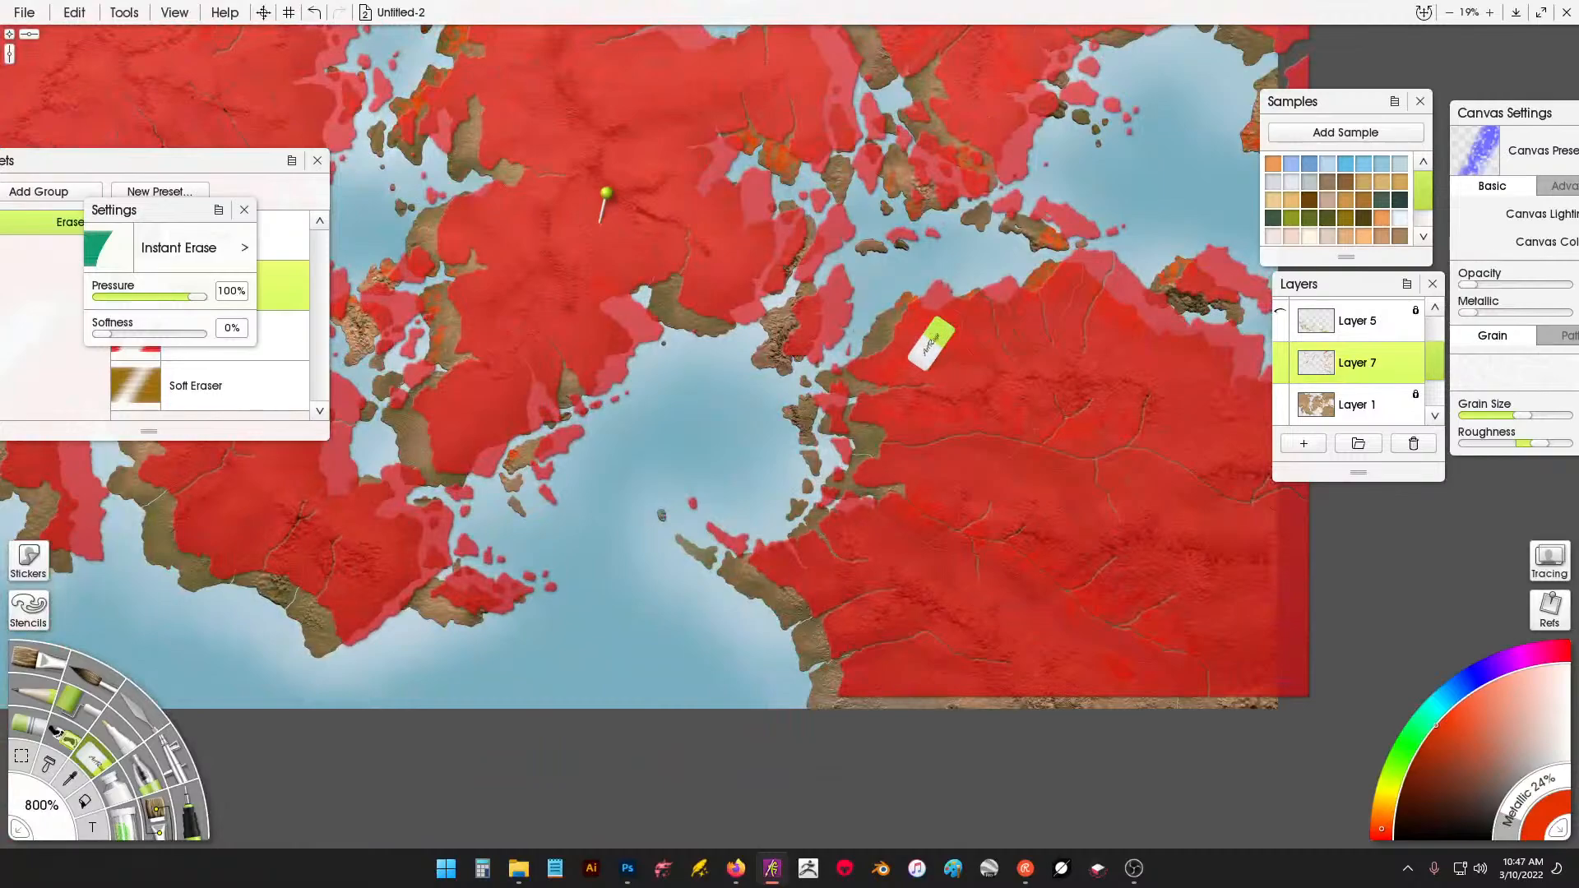
pyautogui.rightClick(955, 369)
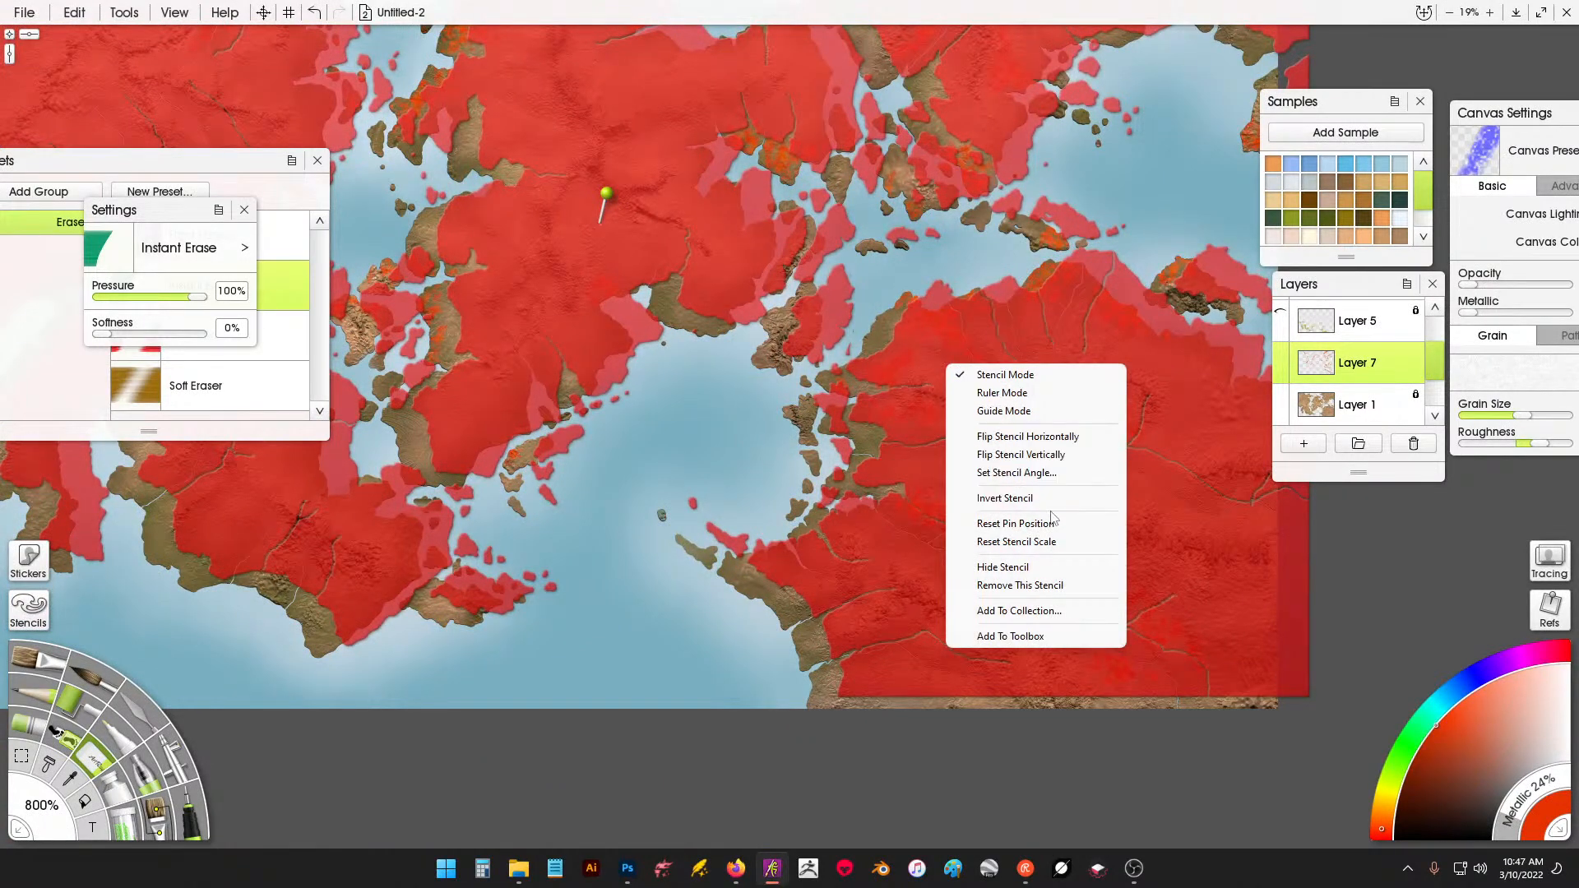
pyautogui.click(1038, 585)
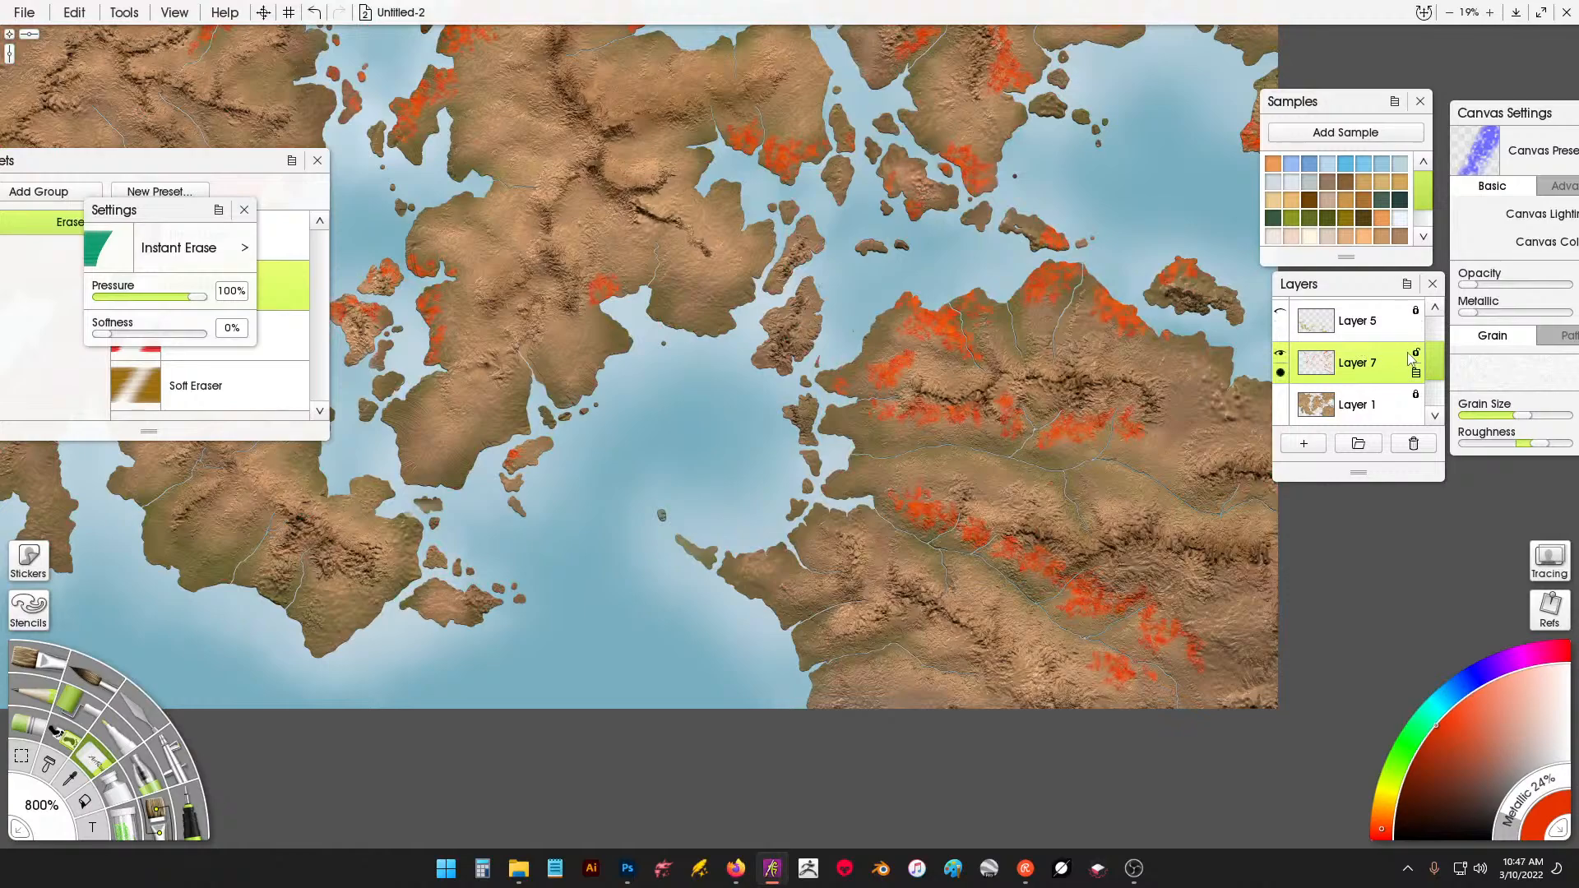
# Lock Layer 7's transparency and switch to the Glitter tool with the dark olive green colour sample.
pyautogui.click(1415, 352)
pyautogui.click(1432, 379)
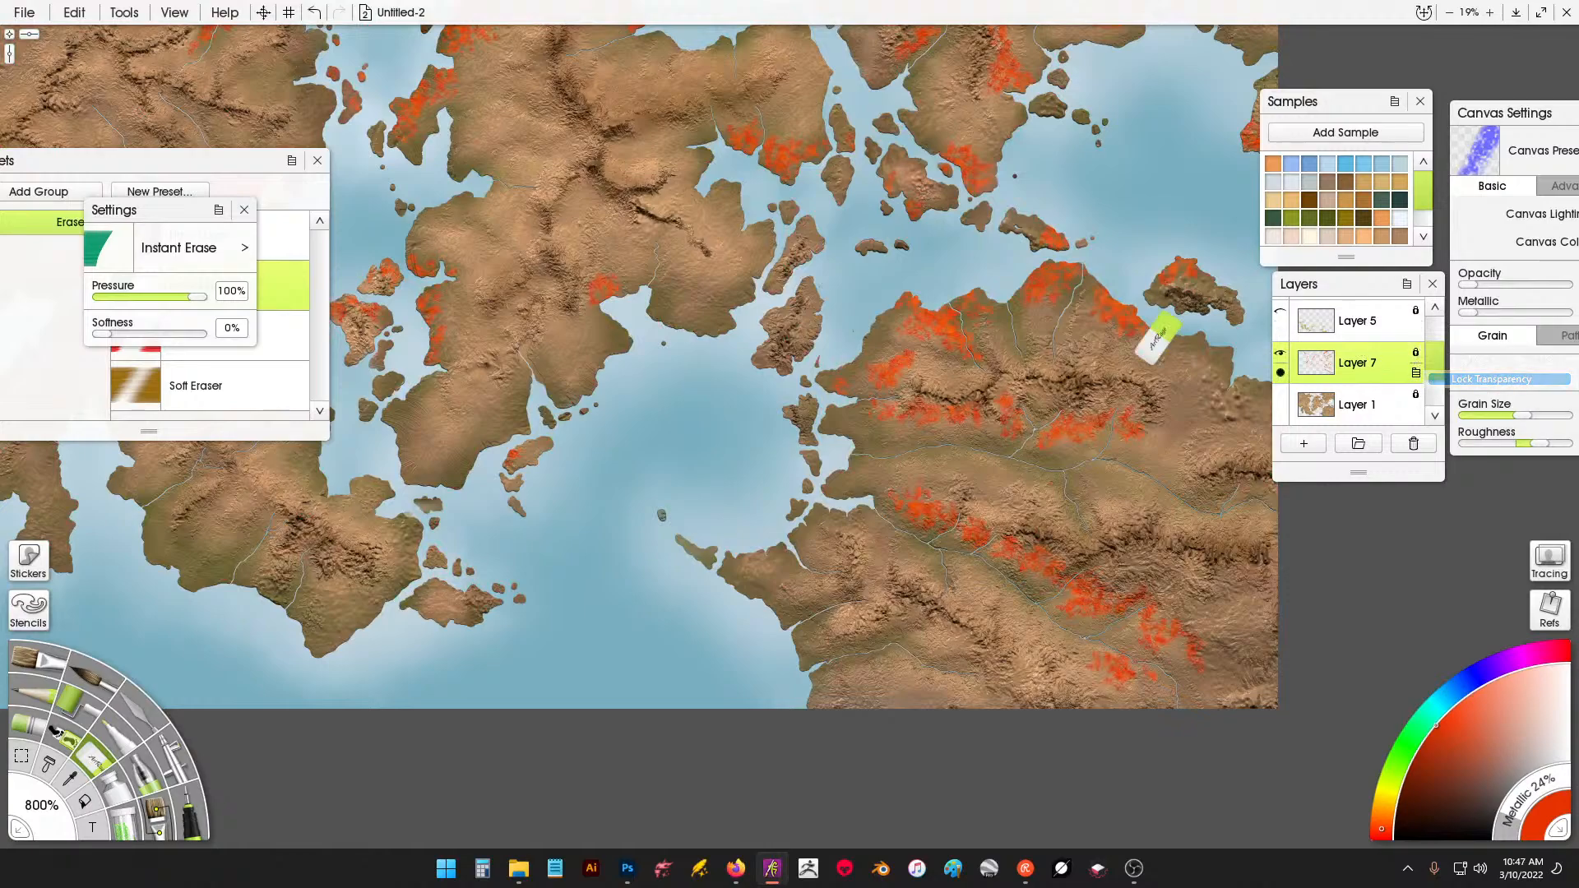
pyautogui.click(120, 819)
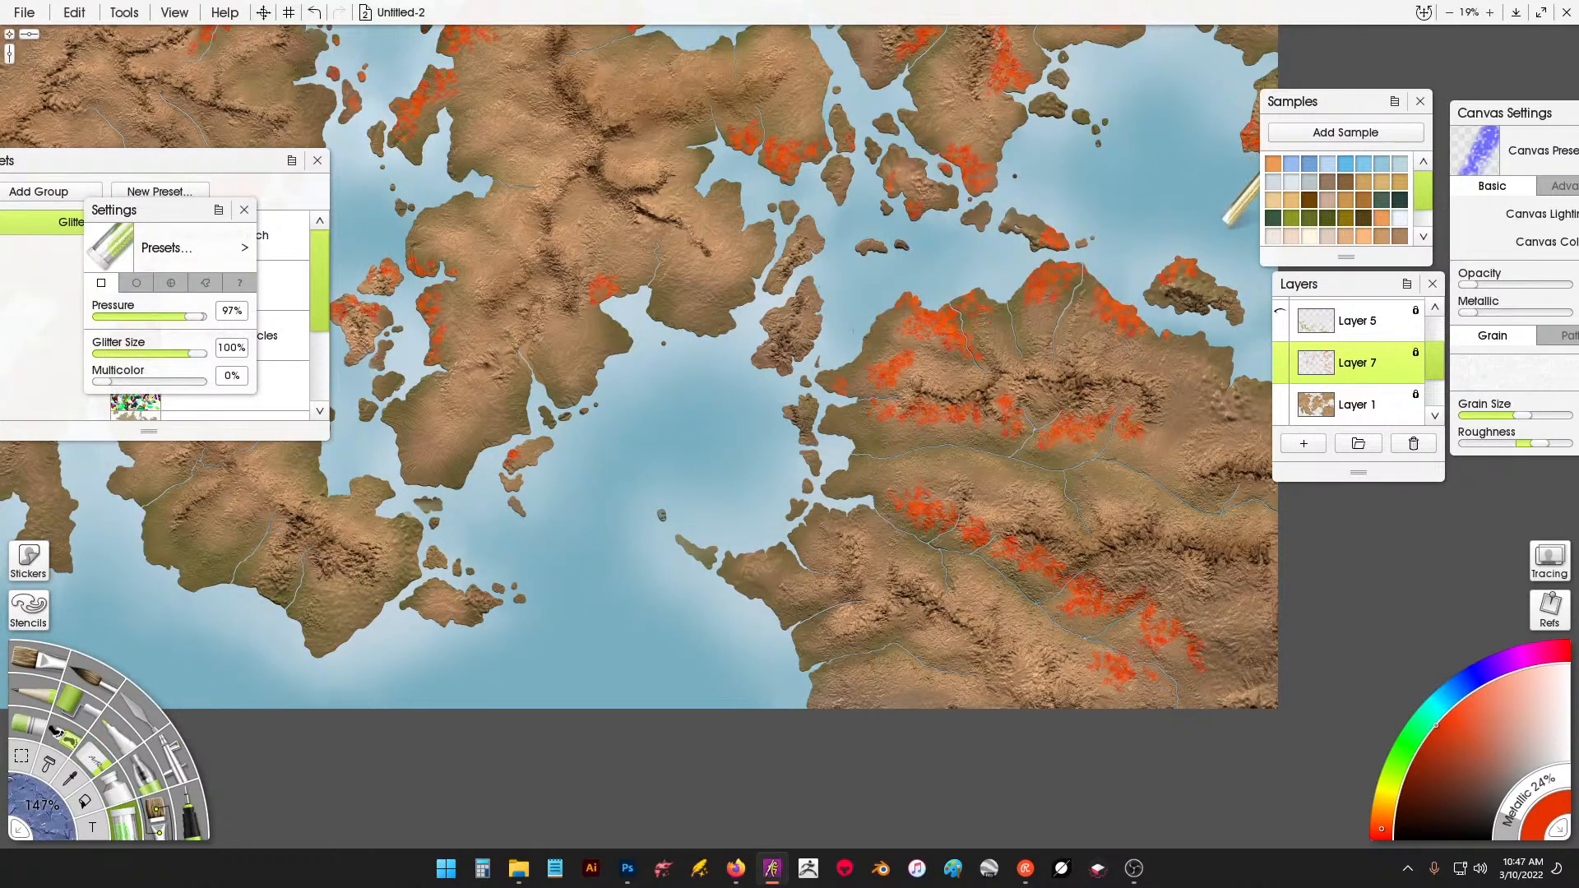
pyautogui.click(1298, 216)
# Show Layer 5 again and recolour the moss olive green in the southeastern continent's northwest, raising the Glitter tool's size to 315%.
pyautogui.moveTo(960, 337)
pyautogui.mouseDown()
pyautogui.moveTo(919, 317)
pyautogui.moveTo(1130, 426)
pyautogui.mouseUp()
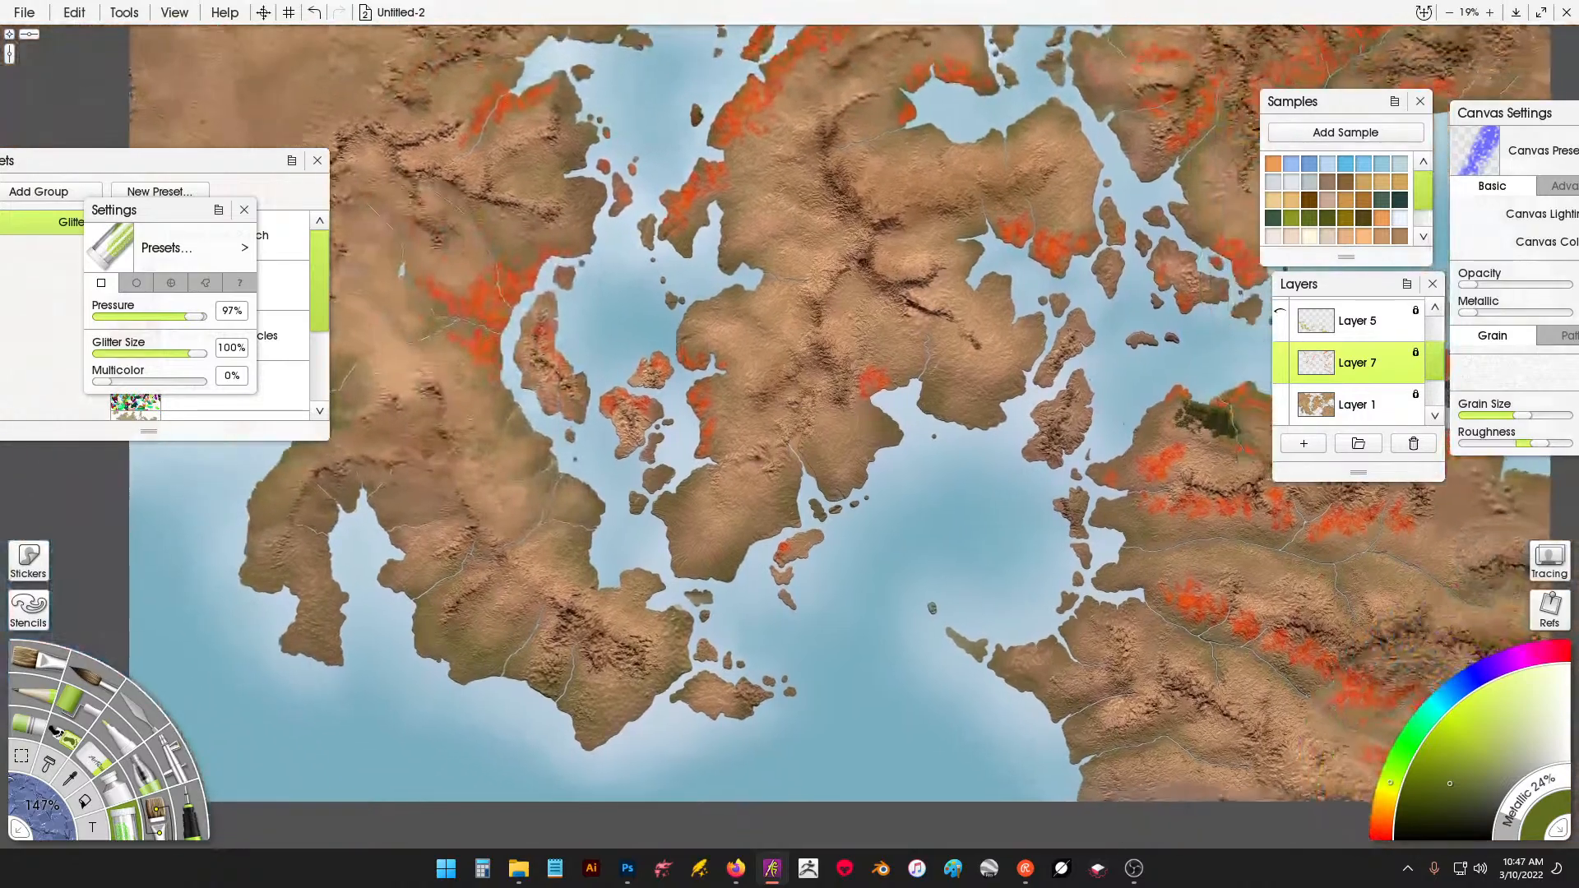
pyautogui.click(1280, 312)
pyautogui.moveTo(1142, 401); pyautogui.dragTo(909, 372)
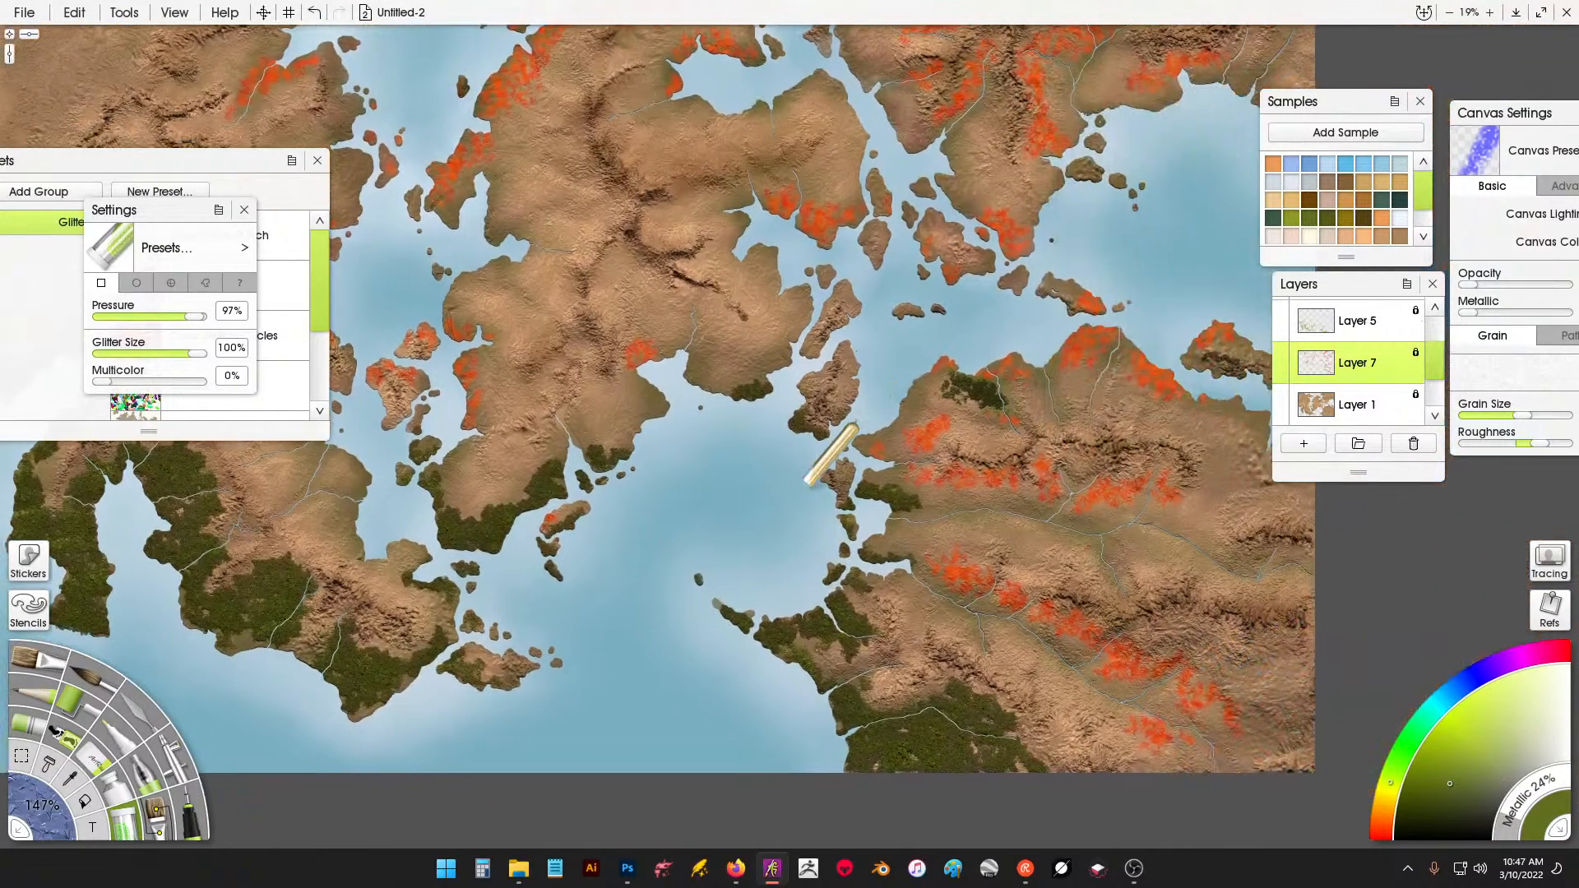
pyautogui.moveTo(60, 811); pyautogui.dragTo(329, 806)
pyautogui.moveTo(995, 475)
pyautogui.mouseDown()
pyautogui.moveTo(964, 484)
pyautogui.moveTo(929, 440)
pyautogui.moveTo(922, 475)
pyautogui.mouseUp()
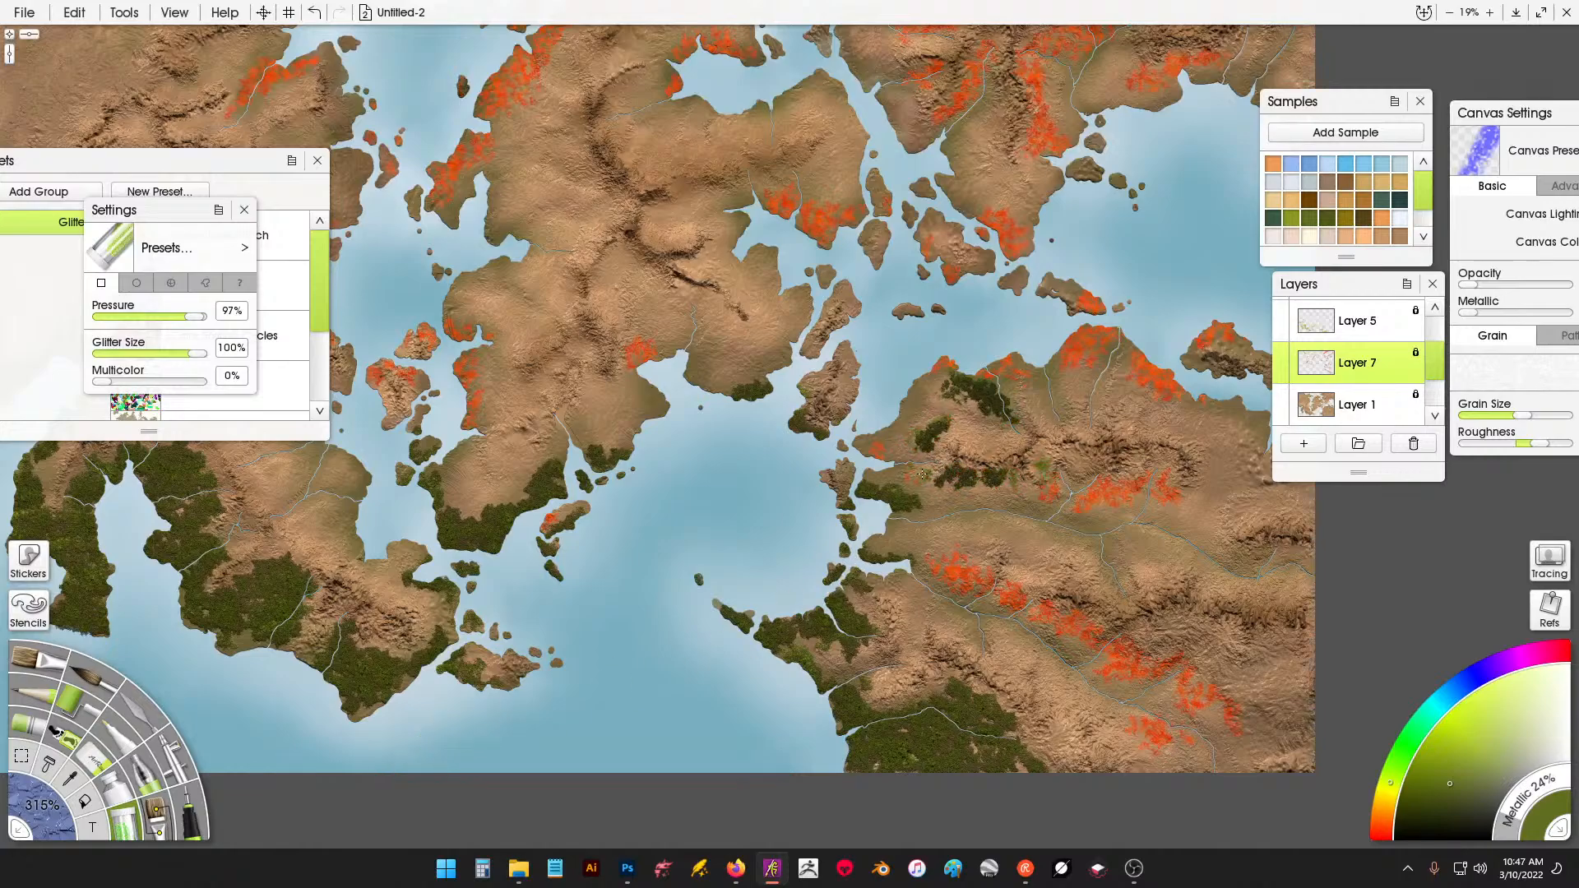
# Change the bump blend mode of Layer 7.
pyautogui.rightClick(1415, 367)
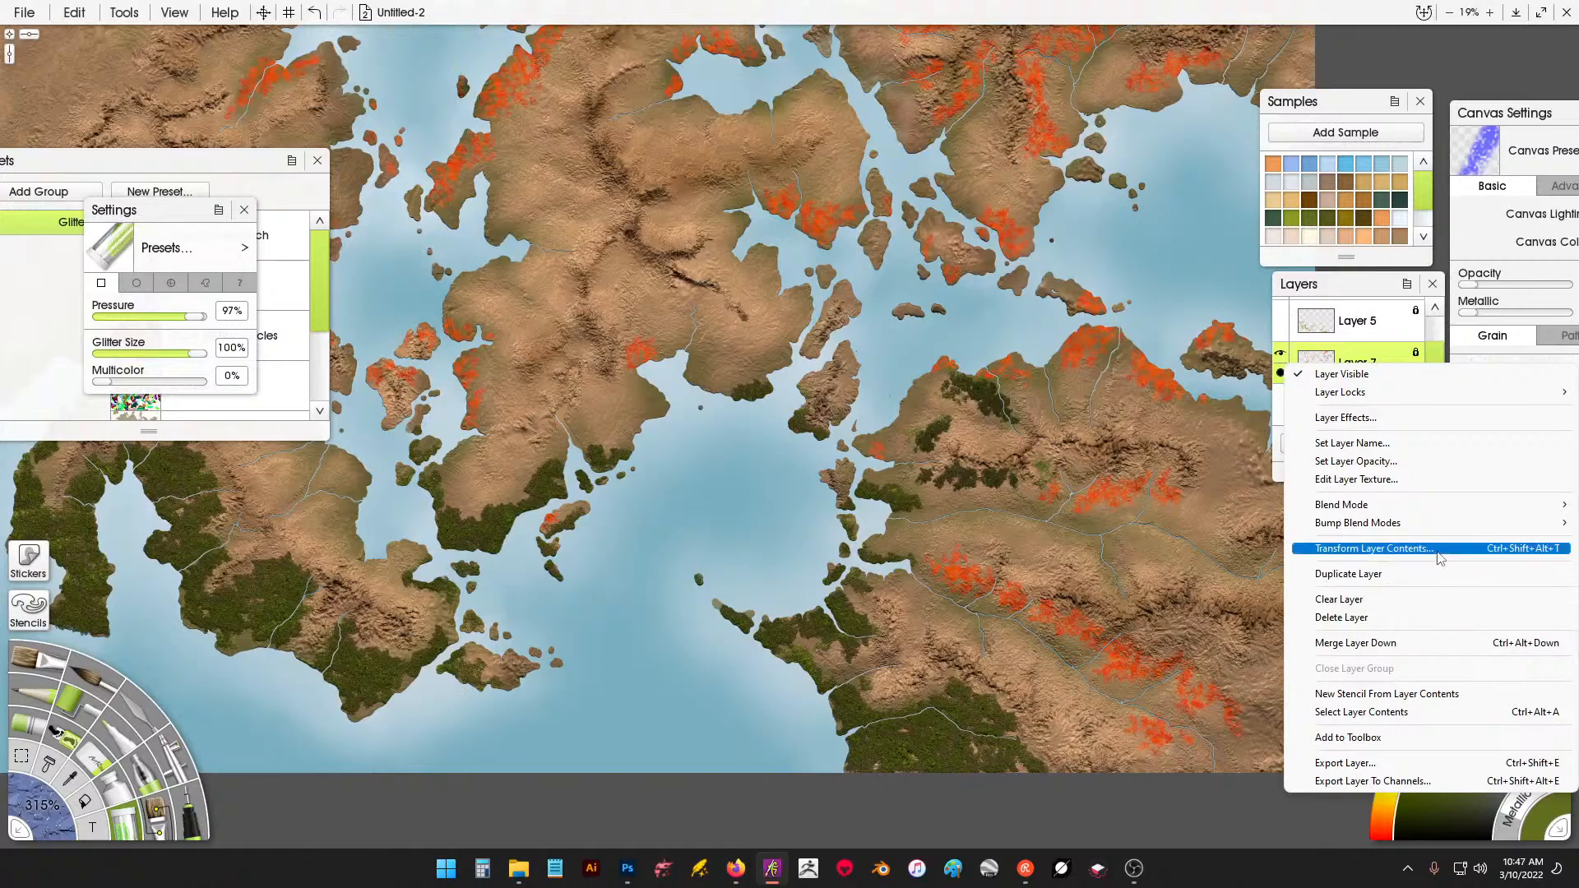
pyautogui.moveTo(1330, 523)
pyautogui.click(1263, 561)
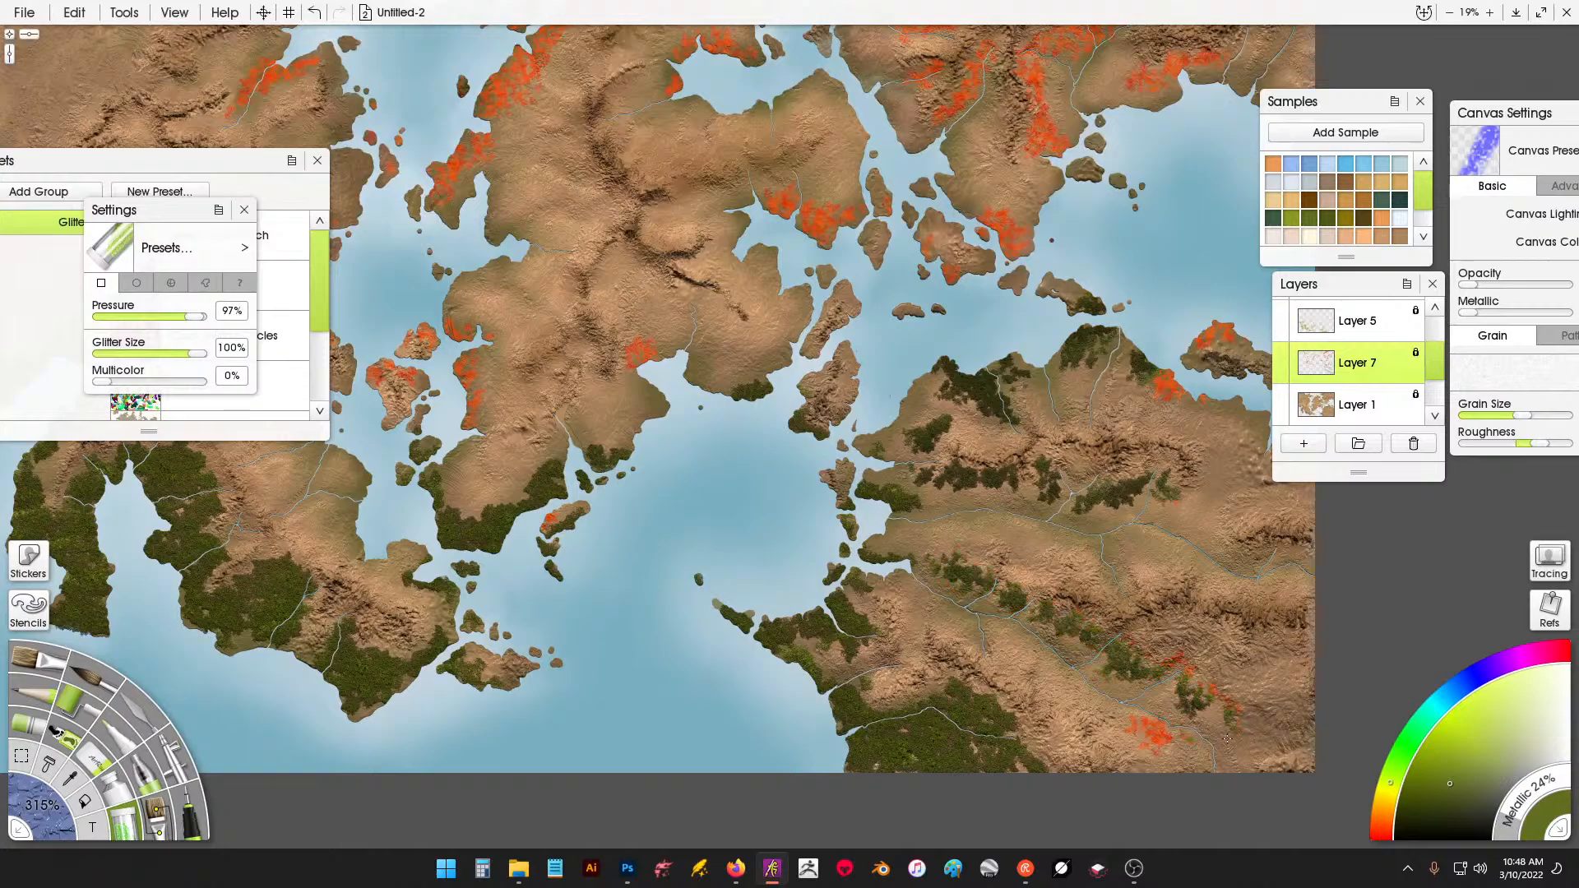
# Recolour the moss olive green on the eastern islands, the central continent's southern inlets and the northeastern continent.
pyautogui.moveTo(1218, 399)
pyautogui.mouseDown()
pyautogui.moveTo(1210, 347)
pyautogui.moveTo(1153, 405)
pyautogui.moveTo(998, 295)
pyautogui.moveTo(964, 229)
pyautogui.moveTo(918, 280)
pyautogui.moveTo(899, 253)
pyautogui.moveTo(926, 242)
pyautogui.moveTo(965, 286)
pyautogui.moveTo(779, 220)
pyautogui.mouseUp()
pyautogui.moveTo(628, 321); pyautogui.dragTo(642, 357)
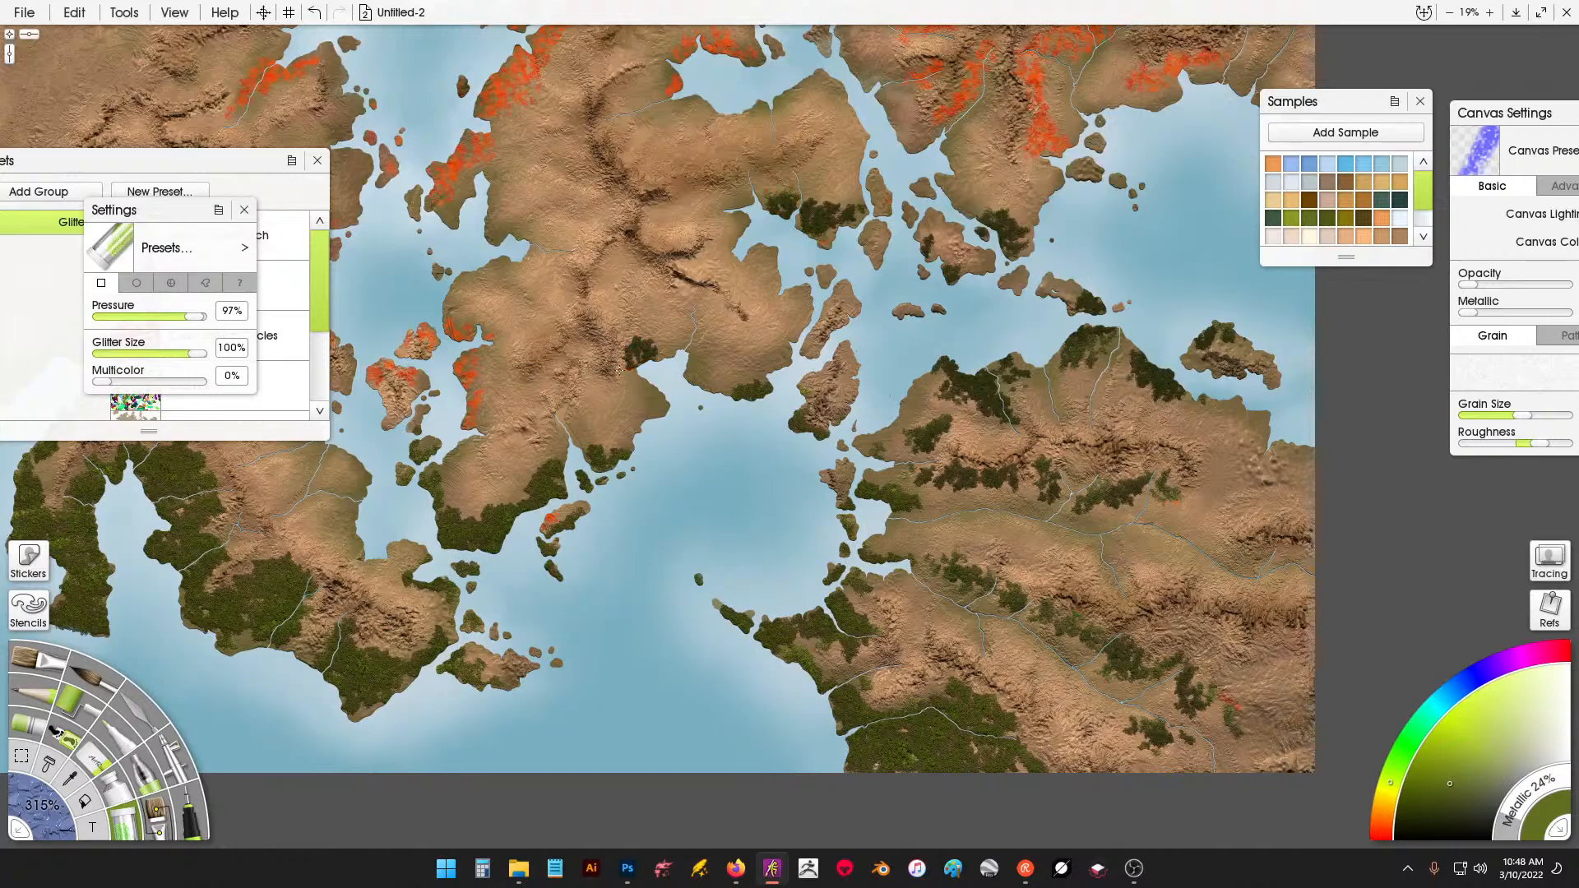
pyautogui.moveTo(701, 309); pyautogui.dragTo(548, 529)
pyautogui.moveTo(808, 313)
pyautogui.mouseDown()
pyautogui.moveTo(856, 245)
pyautogui.moveTo(761, 271)
pyautogui.moveTo(769, 238)
pyautogui.moveTo(739, 313)
pyautogui.moveTo(895, 280)
pyautogui.moveTo(1137, 117)
pyautogui.moveTo(995, 263)
pyautogui.moveTo(889, 317)
pyautogui.moveTo(916, 354)
pyautogui.moveTo(983, 281)
pyautogui.moveTo(1063, 257)
pyautogui.moveTo(1117, 309)
pyautogui.moveTo(1124, 404)
pyautogui.moveTo(1137, 387)
pyautogui.moveTo(1075, 192)
pyautogui.moveTo(1069, 111)
pyautogui.moveTo(845, 130)
pyautogui.moveTo(841, 108)
pyautogui.moveTo(816, 103)
pyautogui.moveTo(798, 153)
pyautogui.moveTo(843, 140)
pyautogui.moveTo(890, 62)
pyautogui.moveTo(943, 202)
pyautogui.mouseUp()
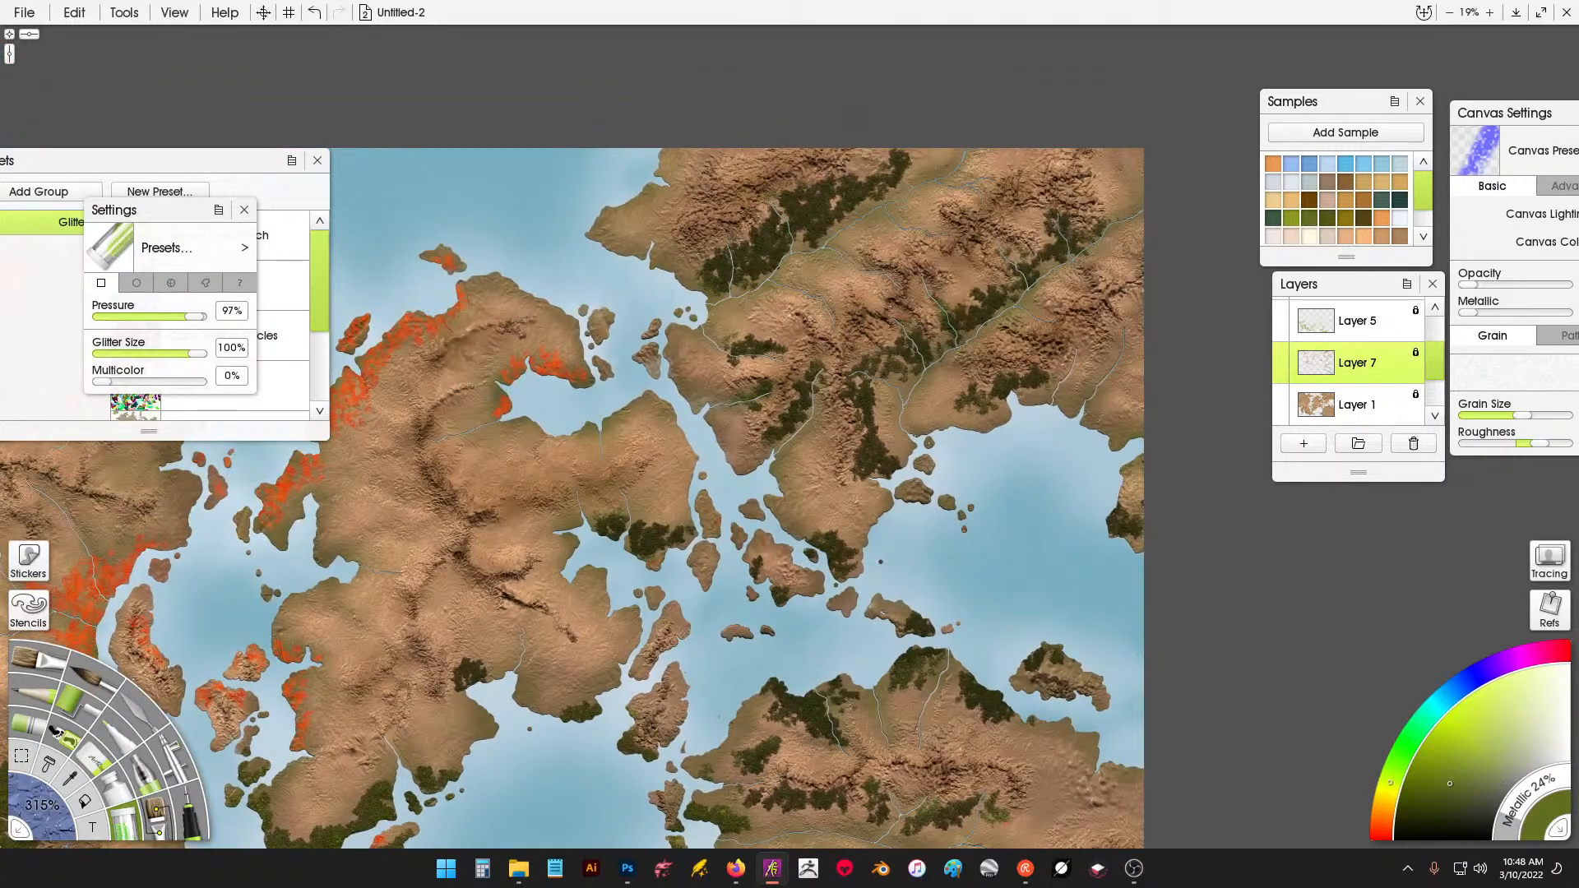
# Recolour the moss olive green around the central continent's northern bay, down its northwestern coast and along the western continent's eastern coast.
pyautogui.moveTo(655, 270); pyautogui.dragTo(876, 221)
pyautogui.moveTo(773, 302)
pyautogui.mouseDown()
pyautogui.moveTo(738, 321)
pyautogui.moveTo(802, 329)
pyautogui.mouseUp()
pyautogui.moveTo(679, 239)
pyautogui.mouseDown()
pyautogui.moveTo(617, 245)
pyautogui.moveTo(576, 364)
pyautogui.moveTo(583, 345)
pyautogui.moveTo(523, 408)
pyautogui.moveTo(547, 436)
pyautogui.moveTo(534, 411)
pyautogui.moveTo(657, 209)
pyautogui.mouseUp()
pyautogui.moveTo(501, 232); pyautogui.dragTo(476, 217)
pyautogui.moveTo(362, 334)
pyautogui.mouseDown()
pyautogui.moveTo(289, 370)
pyautogui.moveTo(352, 337)
pyautogui.mouseUp()
pyautogui.moveTo(319, 568)
pyautogui.mouseDown()
pyautogui.moveTo(275, 543)
pyautogui.moveTo(311, 549)
pyautogui.moveTo(261, 579)
pyautogui.moveTo(309, 619)
pyautogui.moveTo(372, 589)
pyautogui.moveTo(563, 599)
pyautogui.moveTo(475, 609)
pyautogui.moveTo(505, 585)
pyautogui.mouseUp()
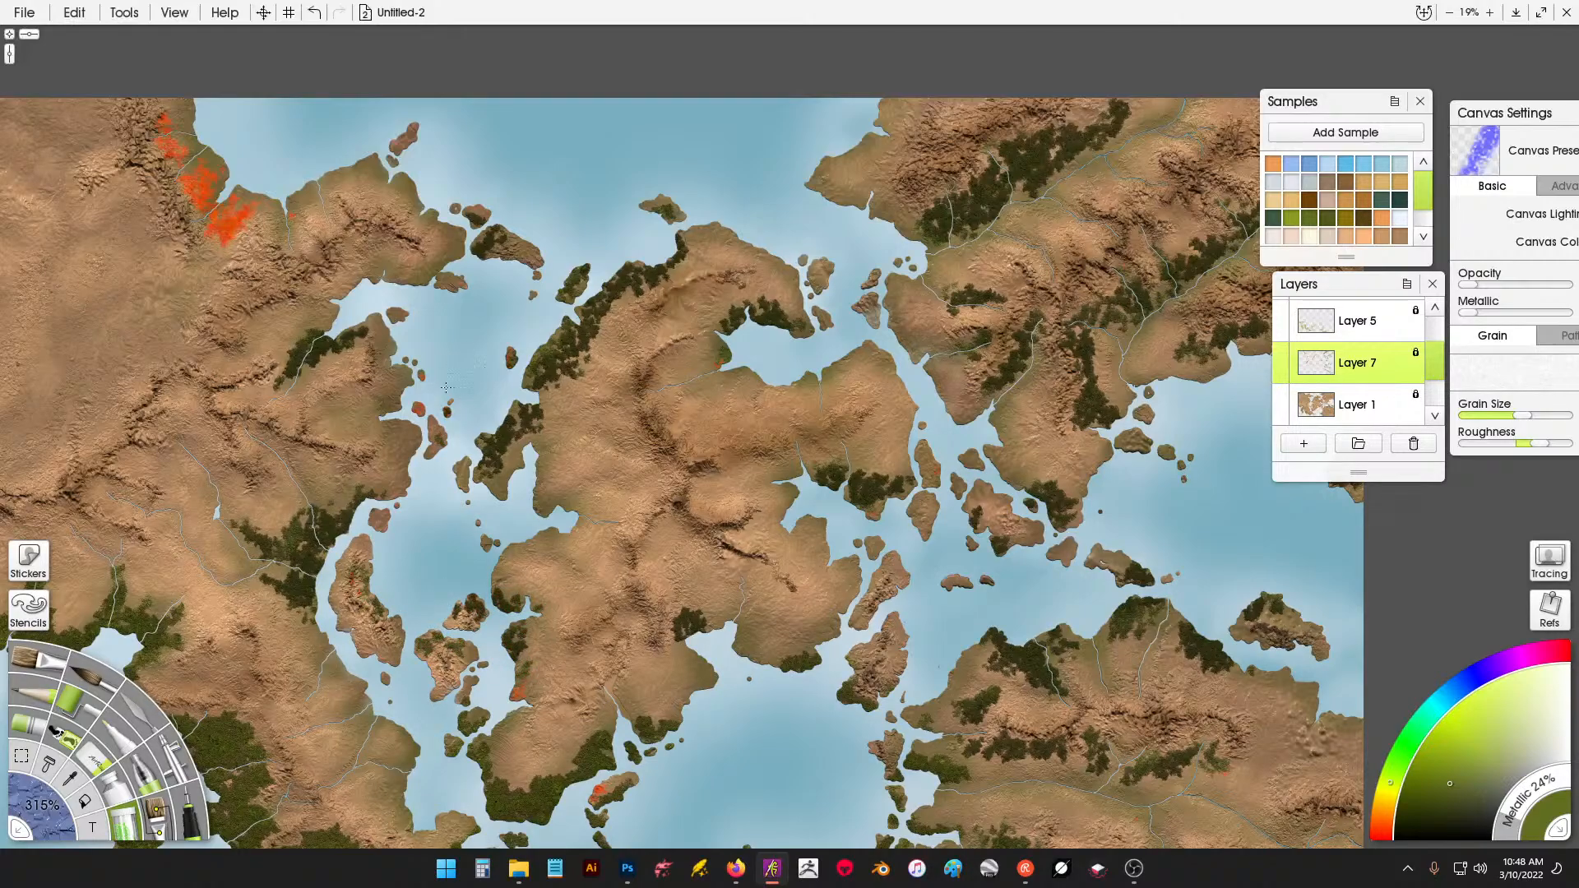
# Recolour the last red-orange moss olive green on the western continent's northern coast and the small island south of the central continent.
pyautogui.moveTo(265, 170)
pyautogui.mouseDown()
pyautogui.moveTo(226, 222)
pyautogui.moveTo(251, 242)
pyautogui.moveTo(161, 119)
pyautogui.mouseUp()
pyautogui.scroll(-3, 670, 231)
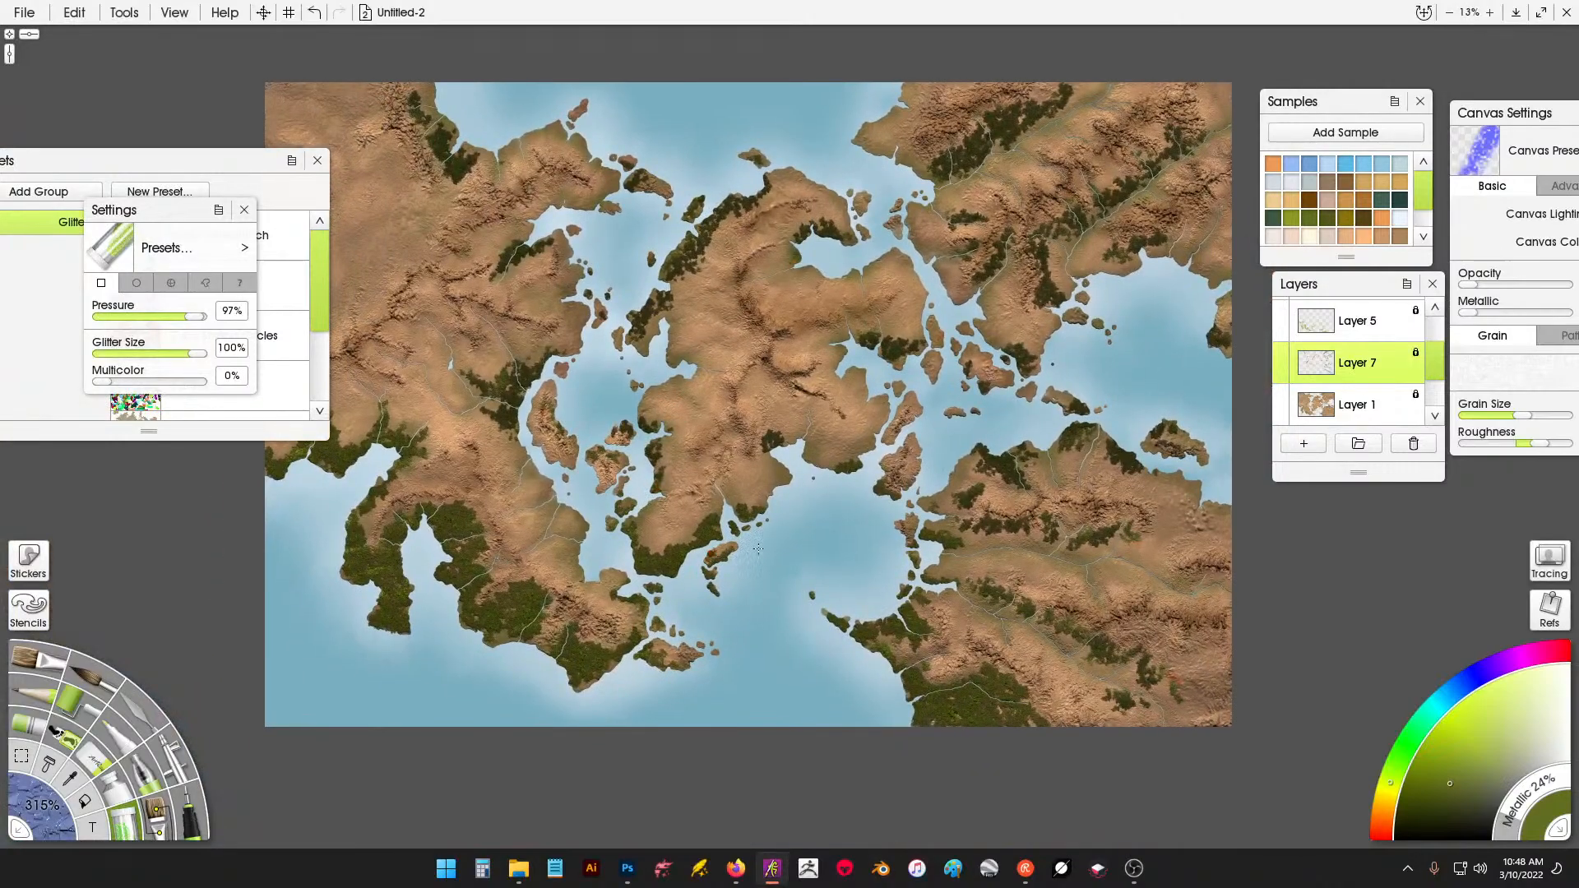
pyautogui.moveTo(709, 554); pyautogui.dragTo(707, 545)
pyautogui.moveTo(209, 173); pyautogui.dragTo(122, 139)
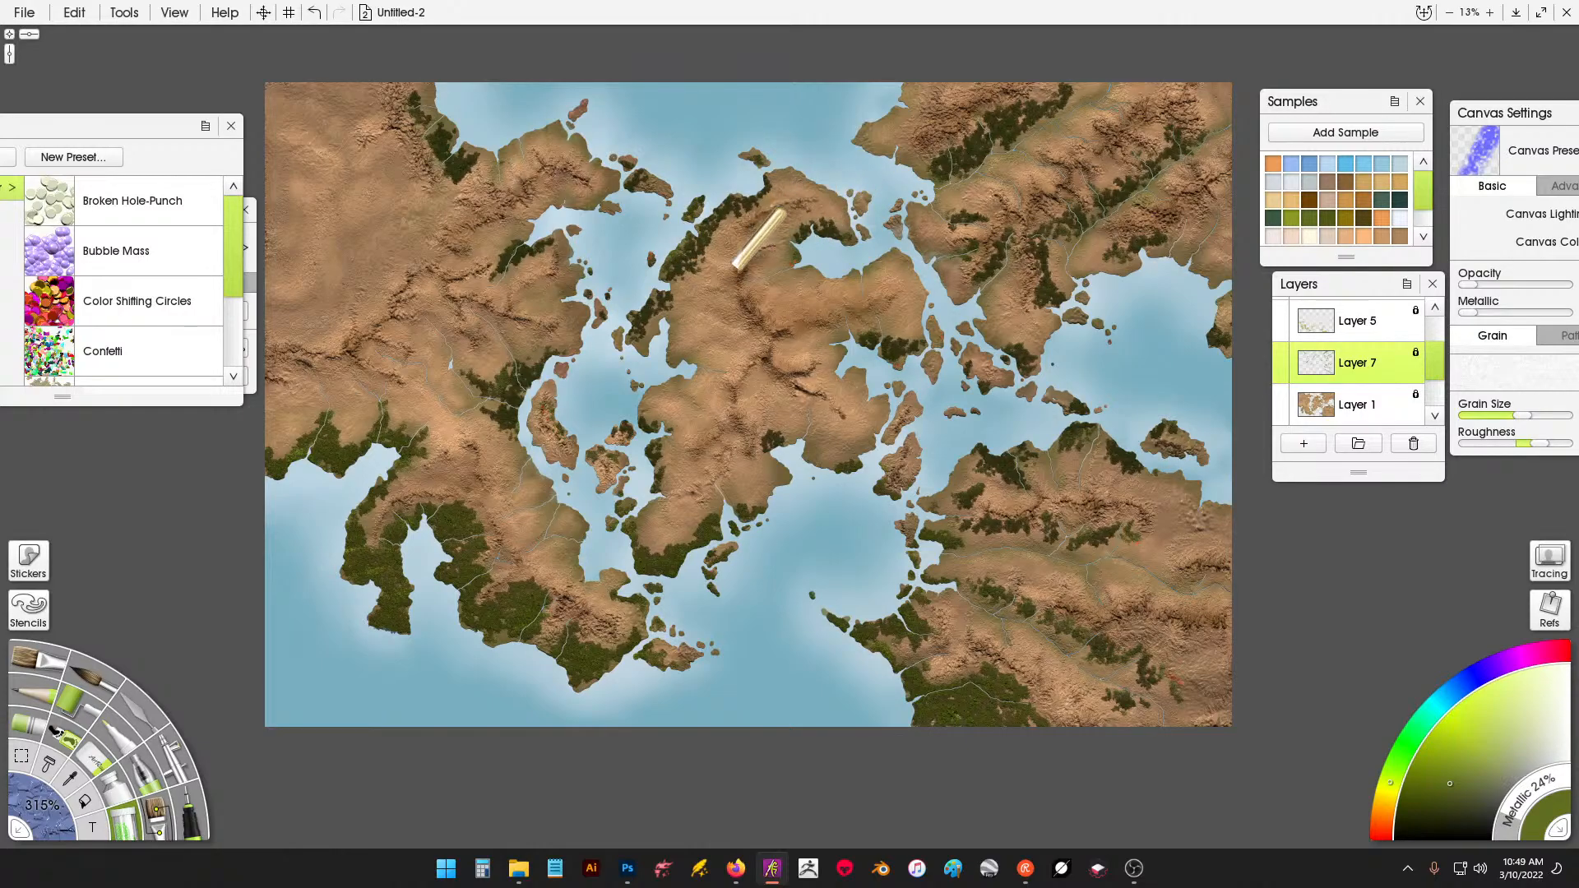
pyautogui.scroll(3, 737, 263)
pyautogui.scroll(1, 725, 274)
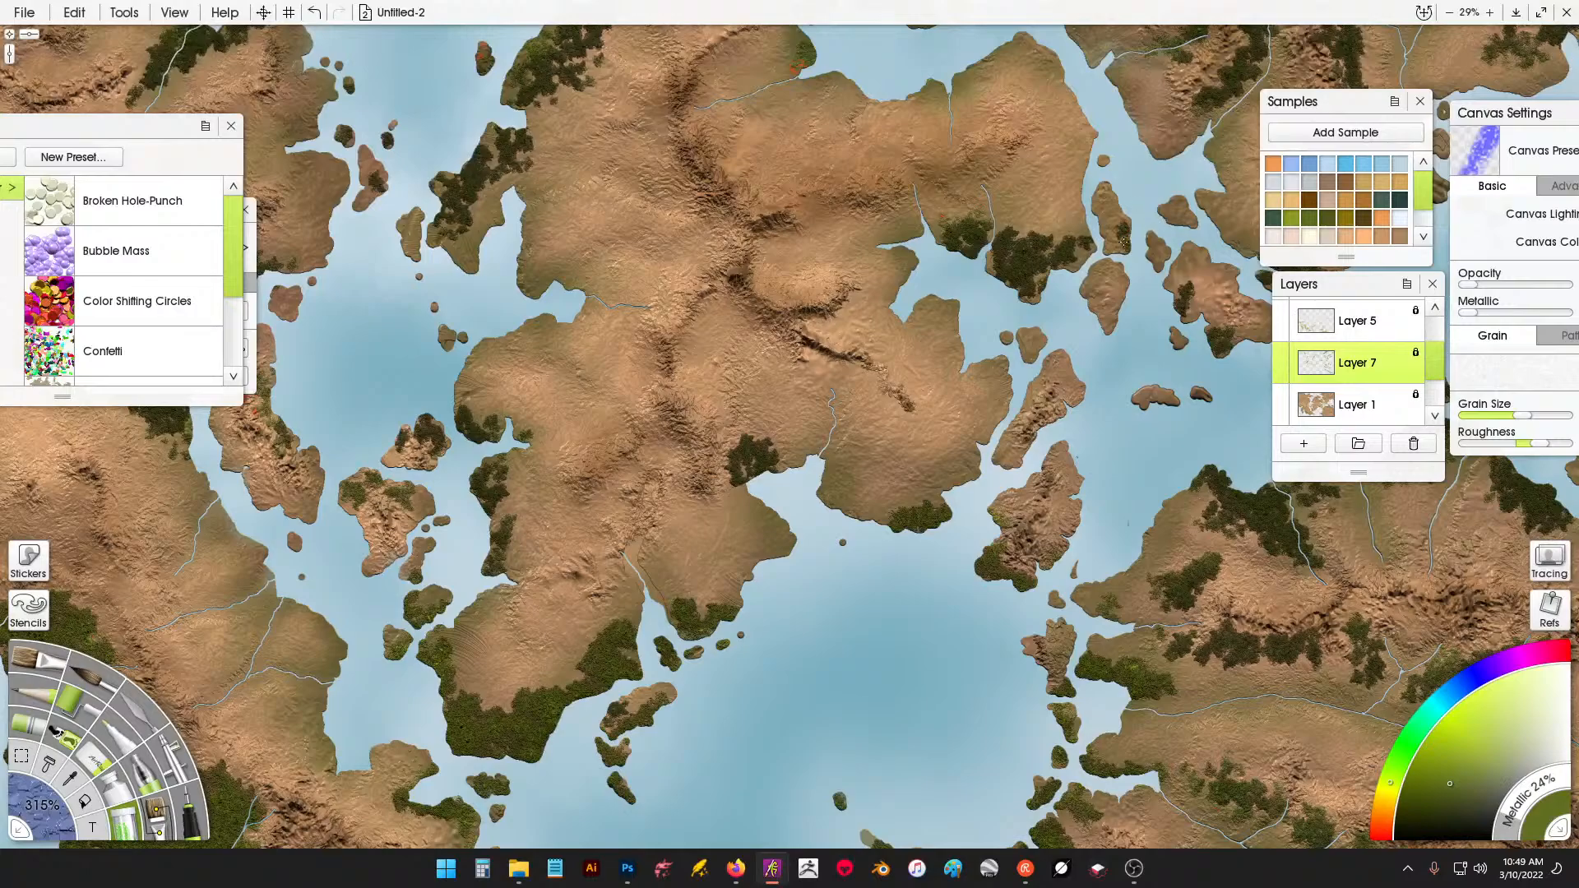
pyautogui.scroll(-4, 818, 367)
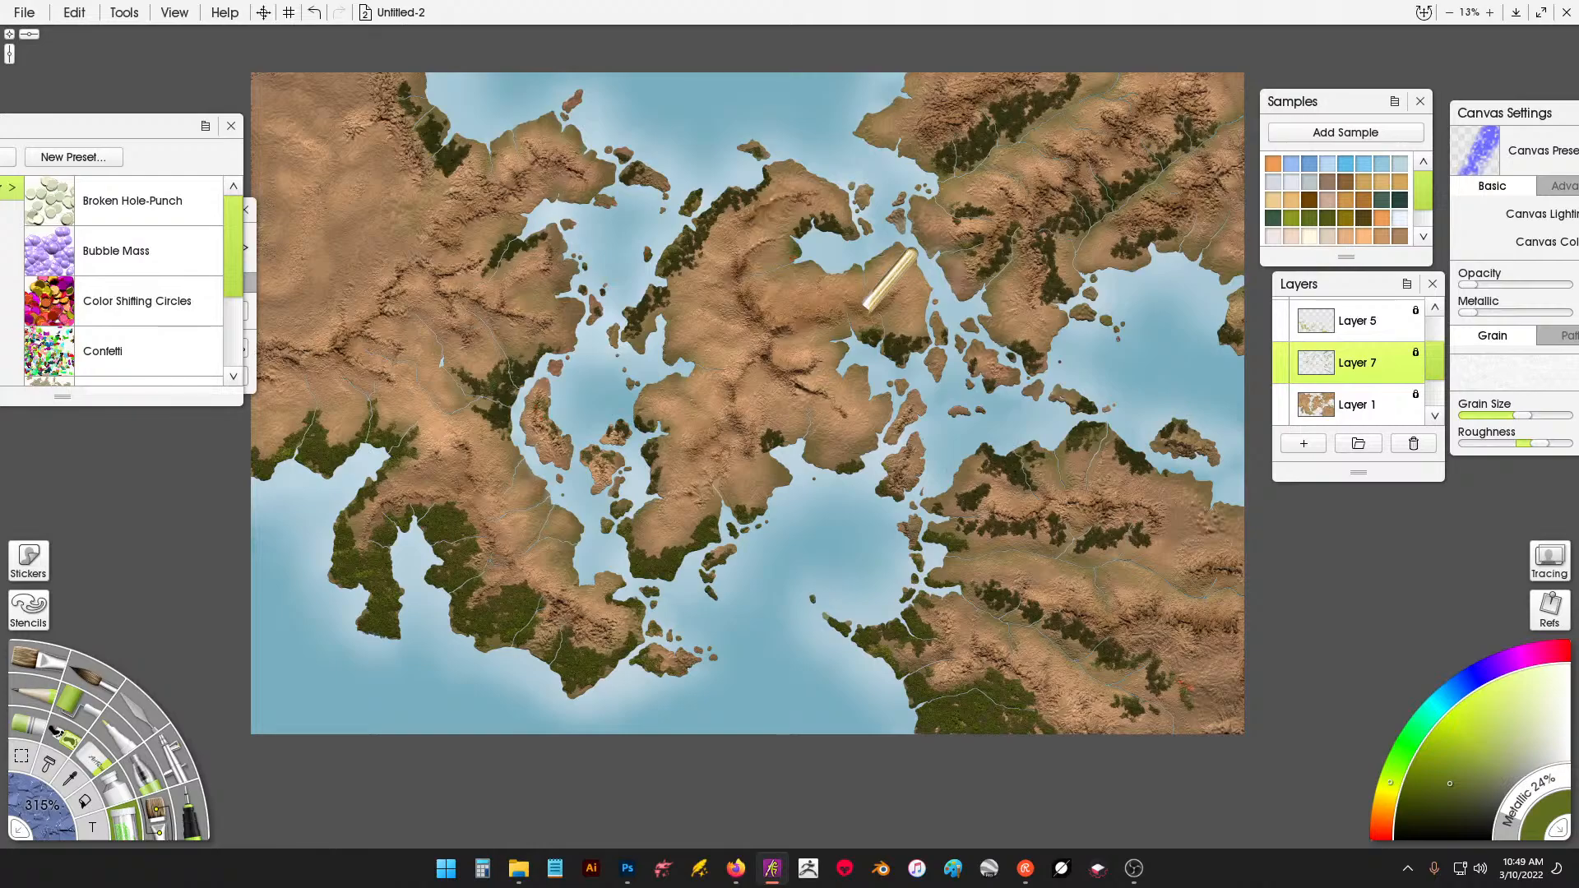
# Try softening the dark ridge in the central continent's southeast on Layer 1 with the Instant Blur palette knife, and undo it.
pyautogui.scroll(8, 866, 309)
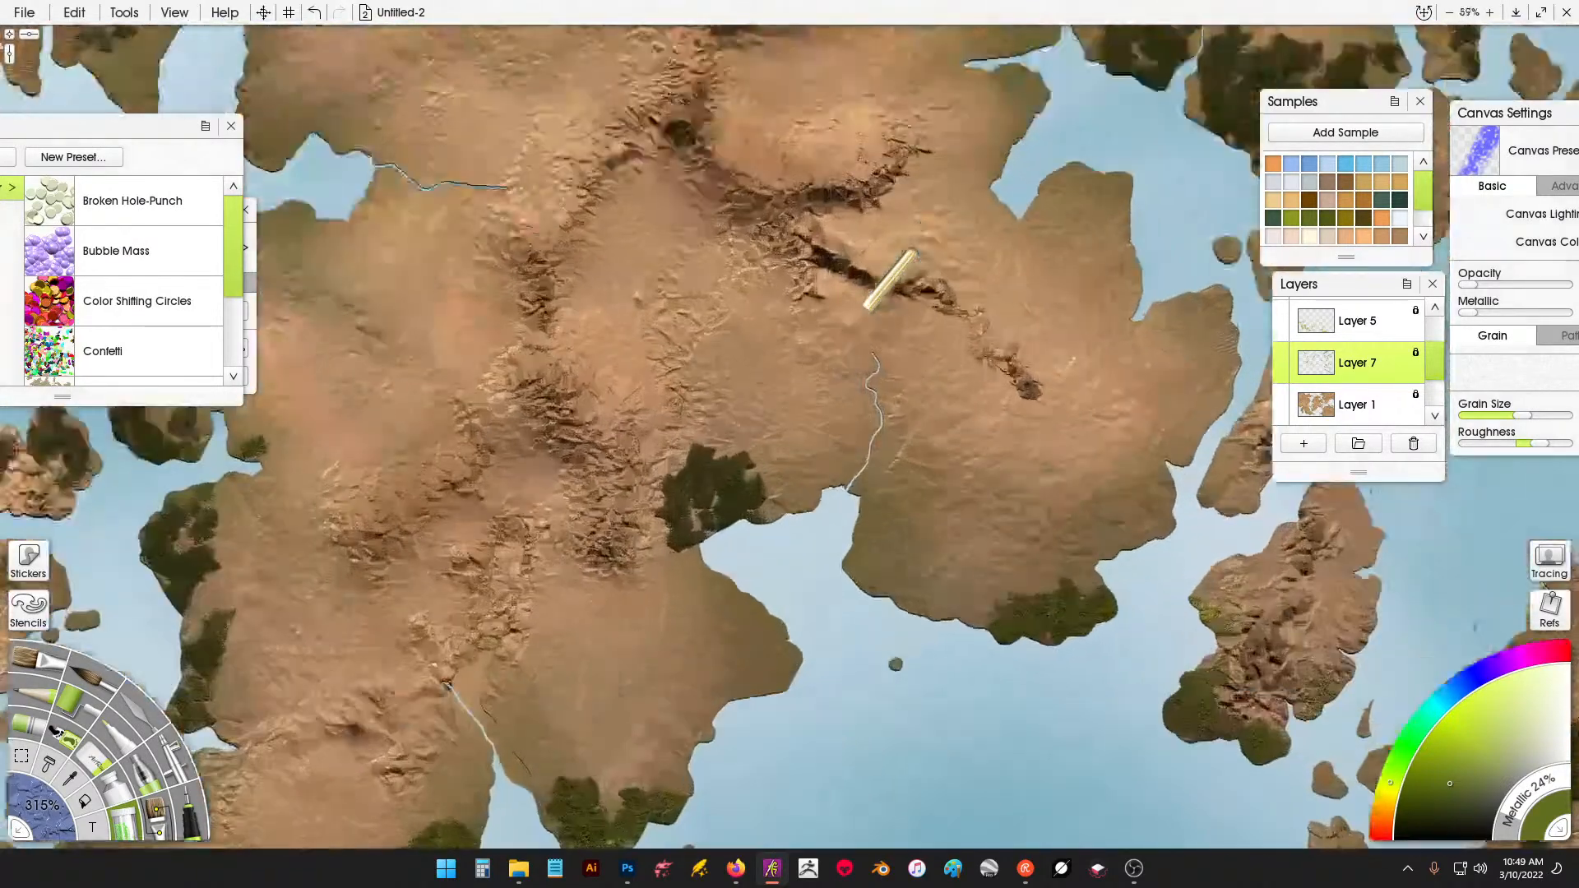
pyautogui.scroll(-4, 823, 362)
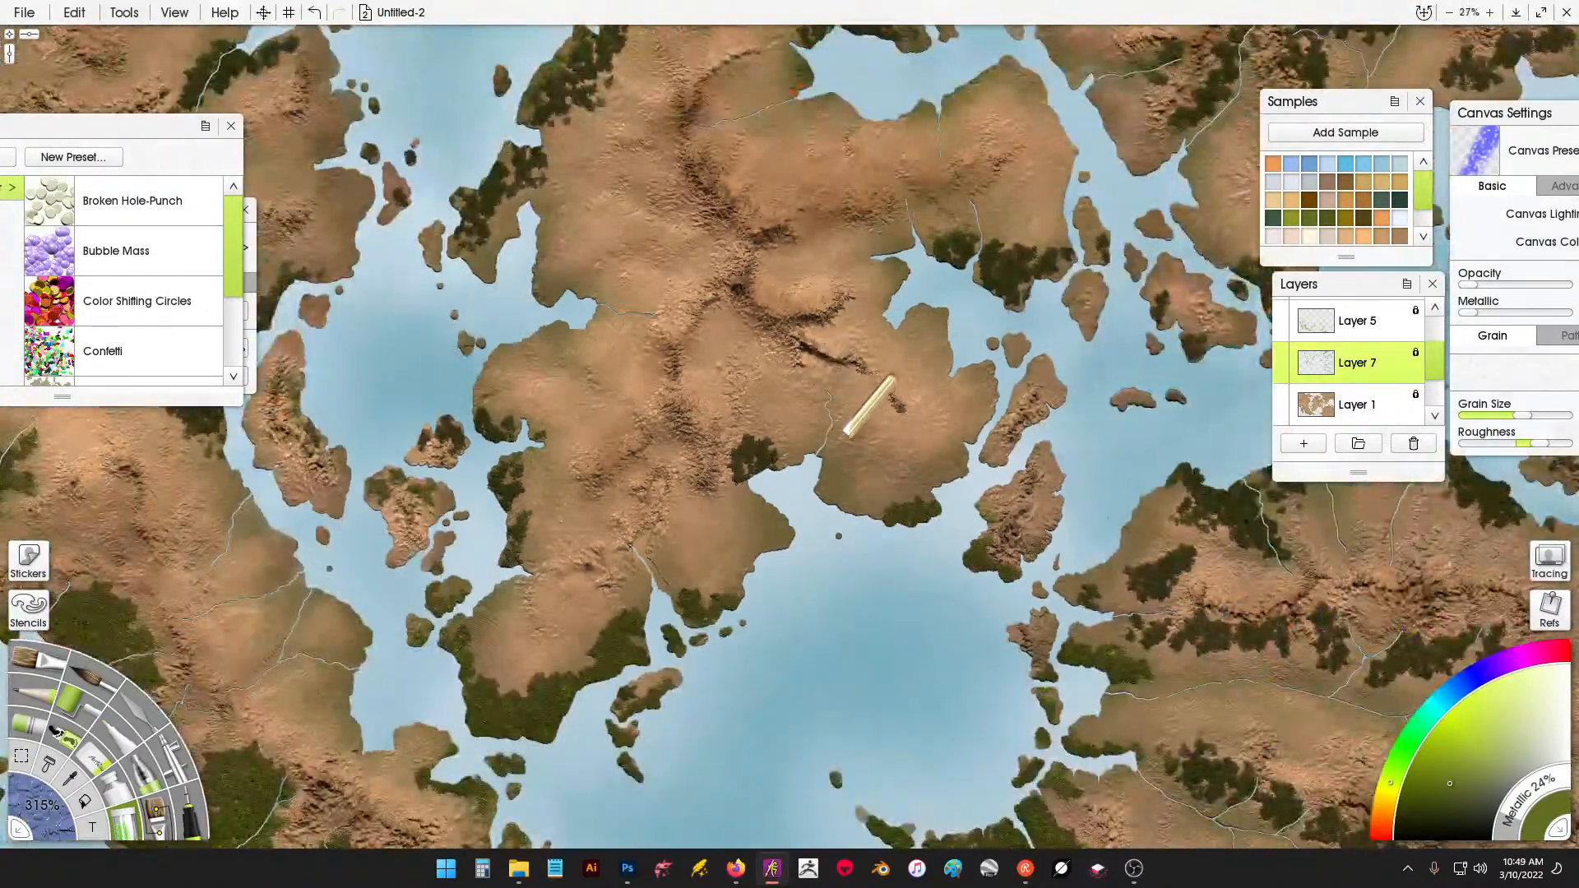
pyautogui.click(1349, 404)
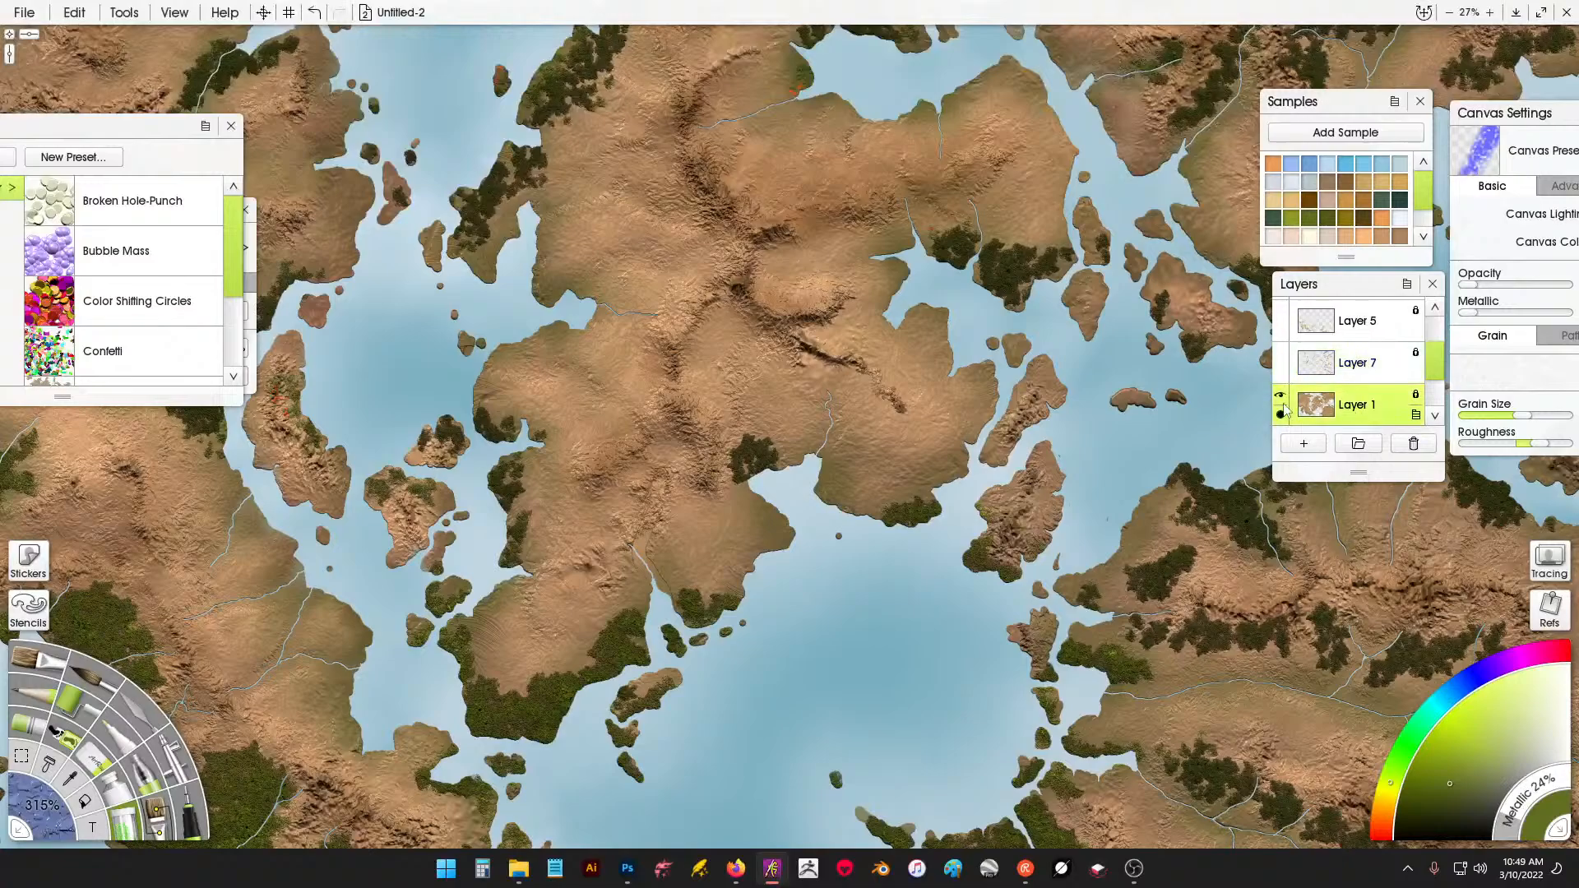
pyautogui.click(139, 720)
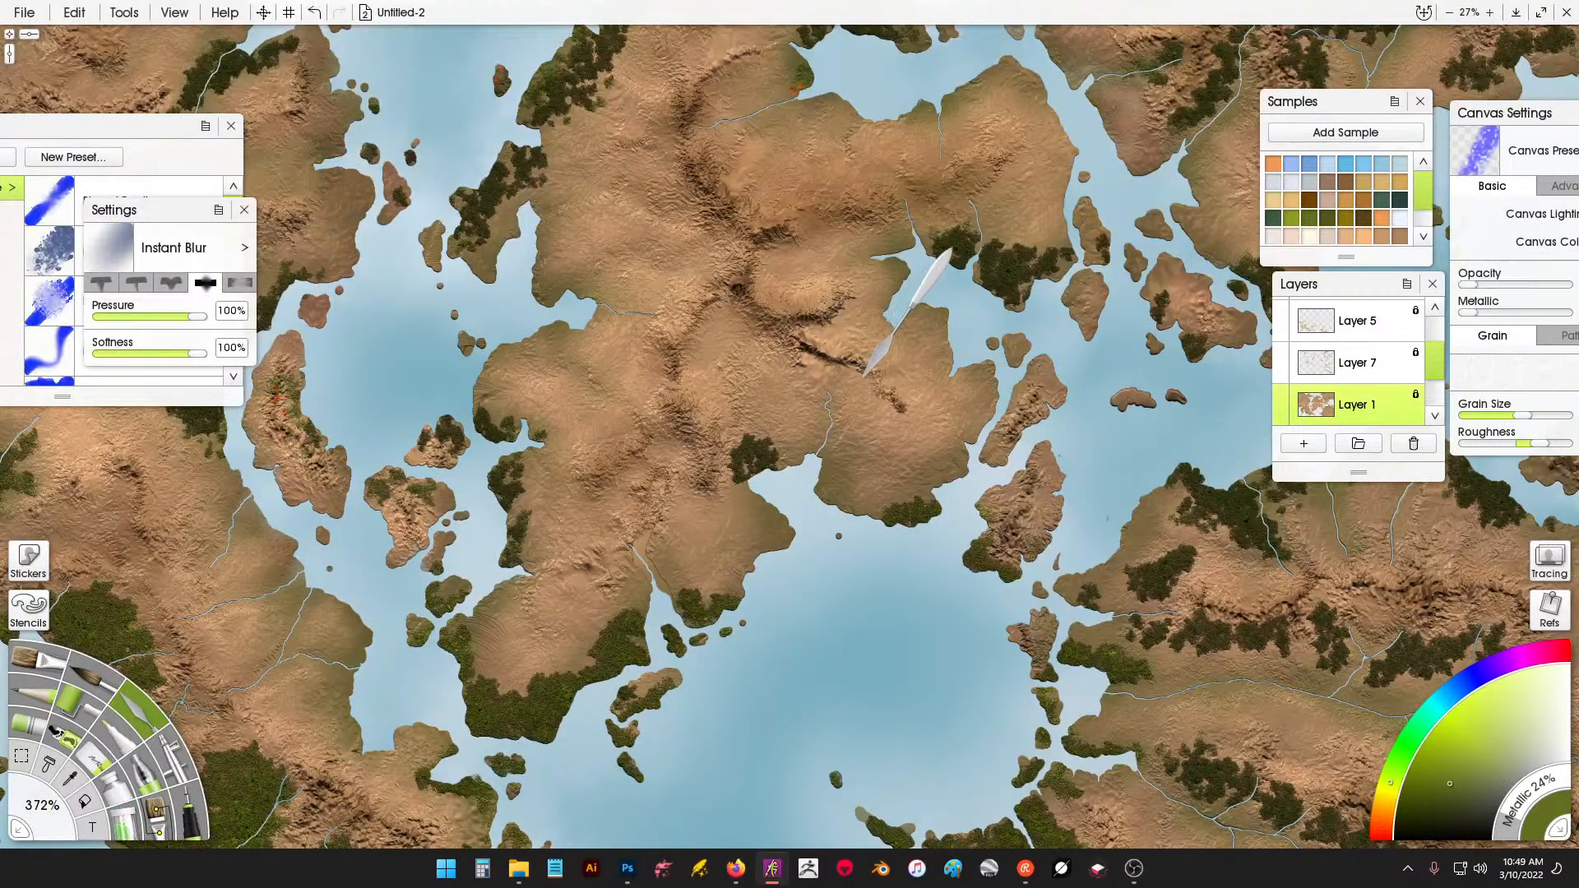
pyautogui.moveTo(872, 373); pyautogui.dragTo(883, 386)
pyautogui.hotkey('ctrl', 'z')
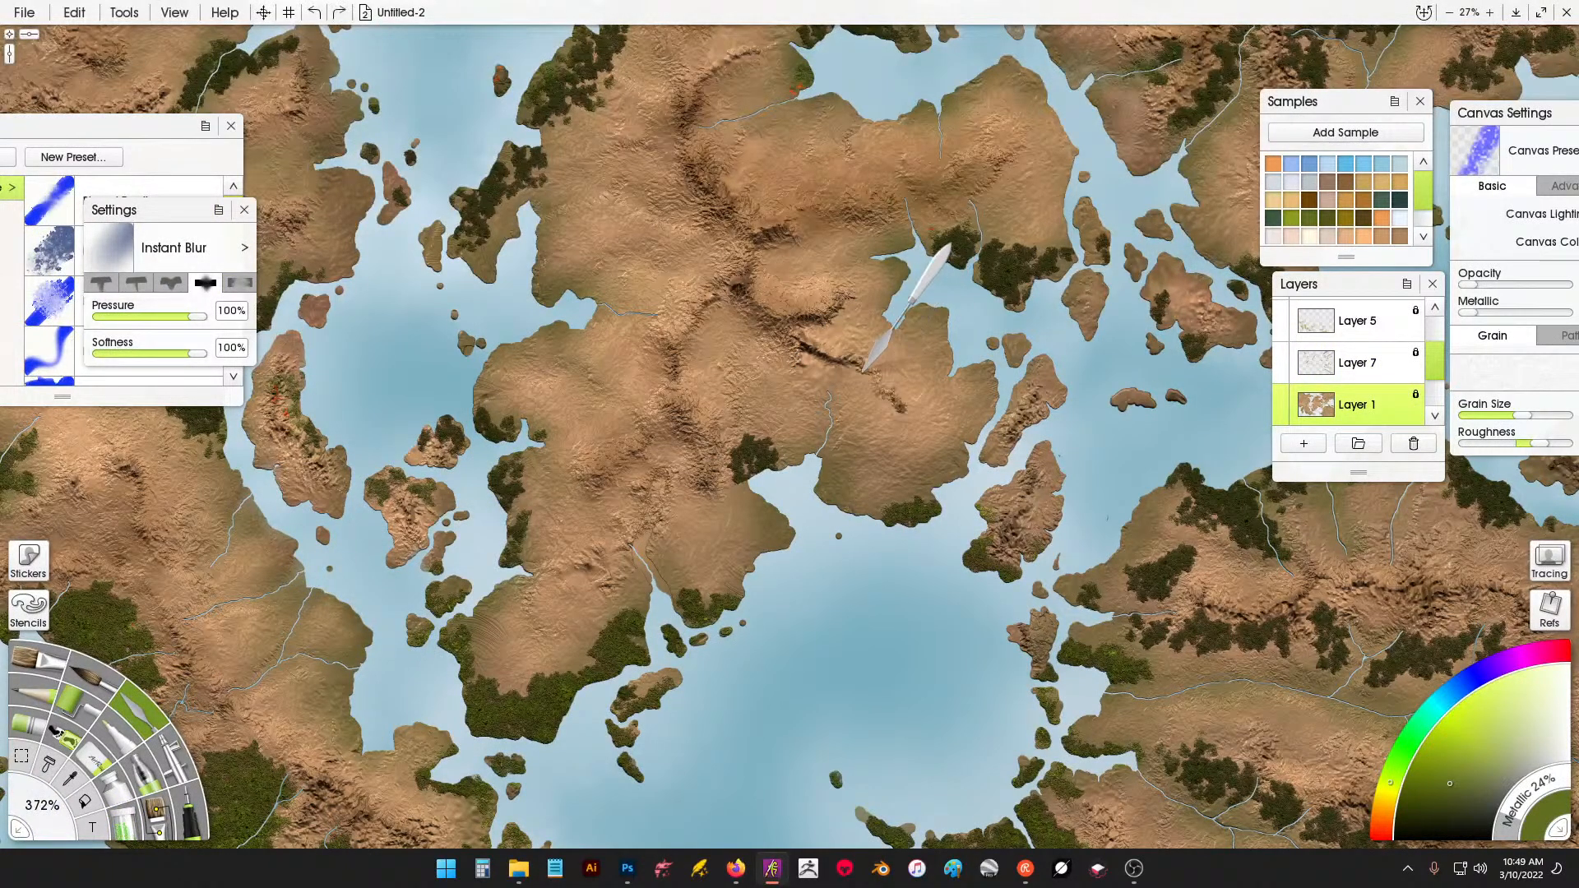
# Set the palette knife's pressure and softness to 9%, try blurring the same ridge again, and undo the stroke.
pyautogui.click(109, 315)
pyautogui.click(112, 353)
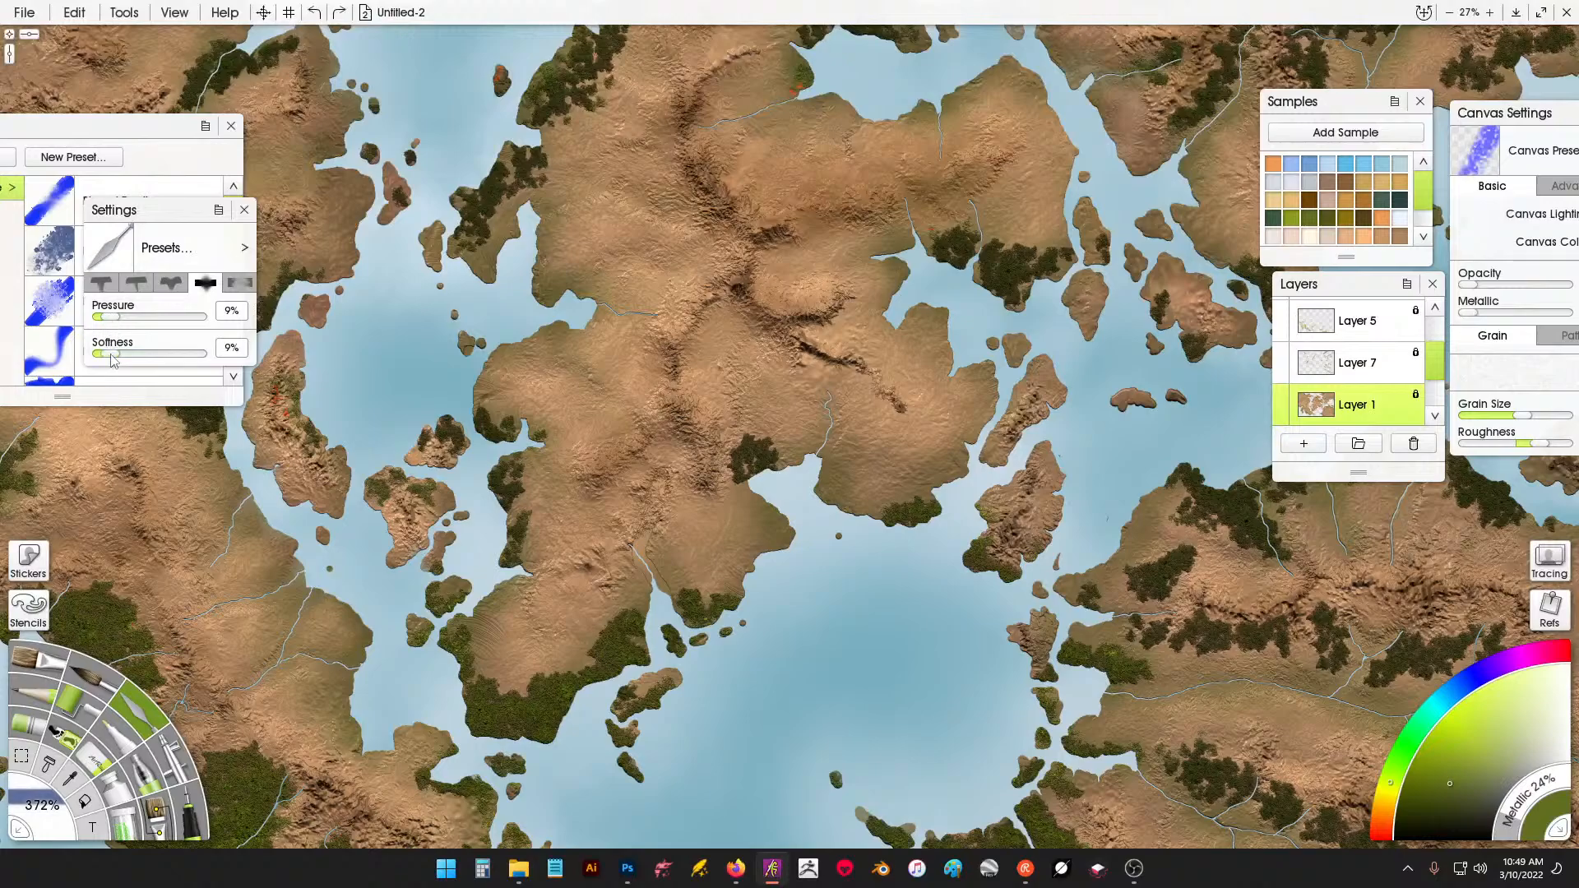
pyautogui.moveTo(881, 384)
pyautogui.mouseDown()
pyautogui.moveTo(827, 380)
pyautogui.moveTo(871, 376)
pyautogui.mouseUp()
pyautogui.hotkey('ctrl', 'z')
# Return to Layer 7 with the glitter tool and show the whole map.
pyautogui.click(1369, 364)
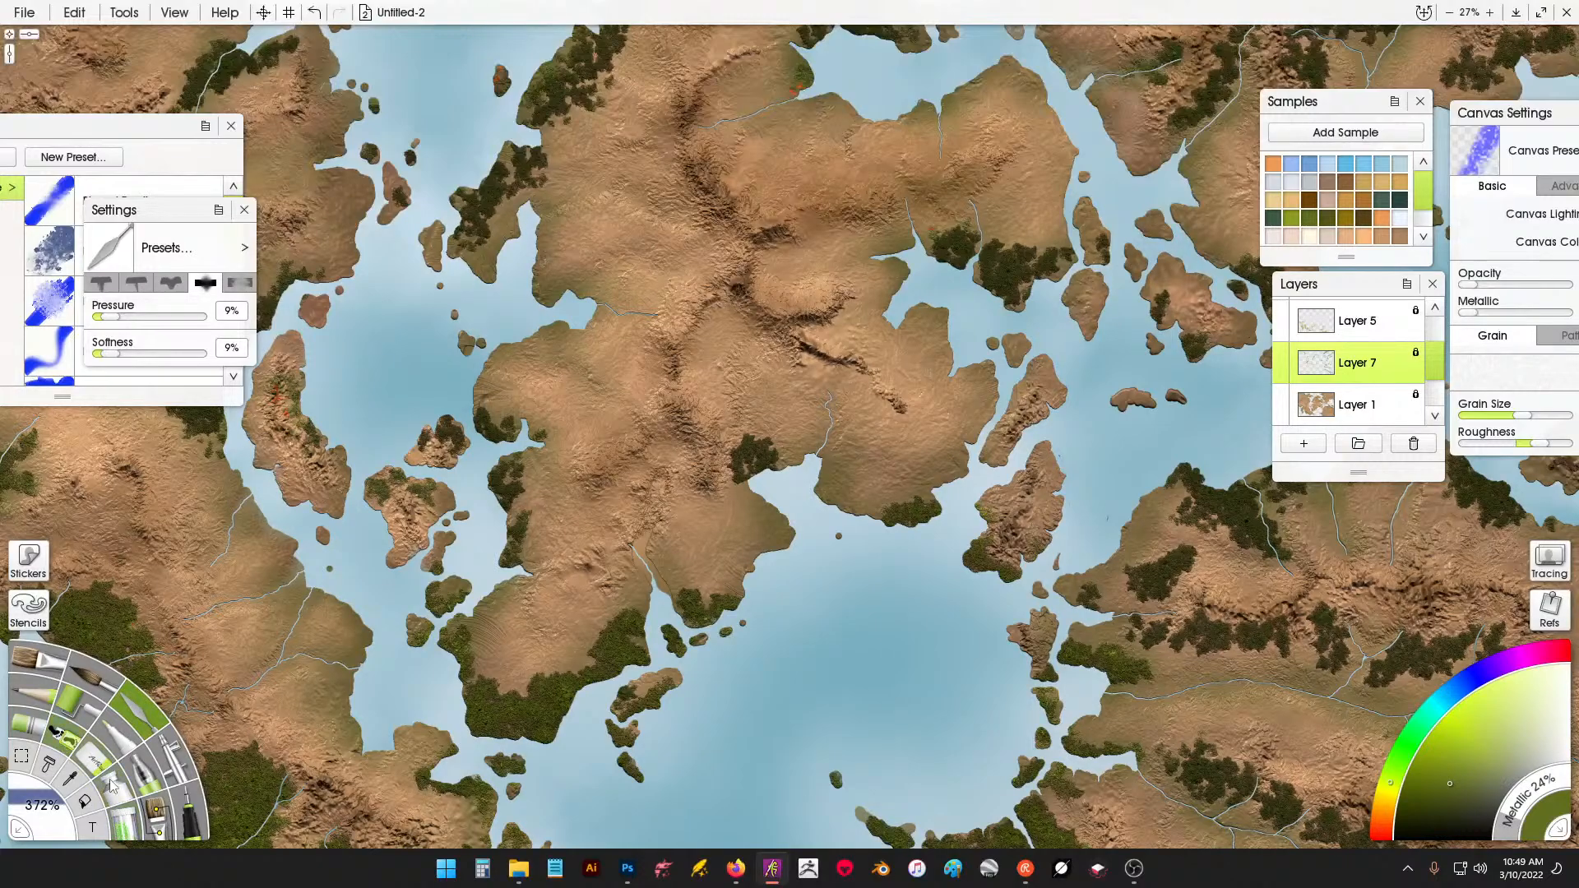
pyautogui.click(121, 802)
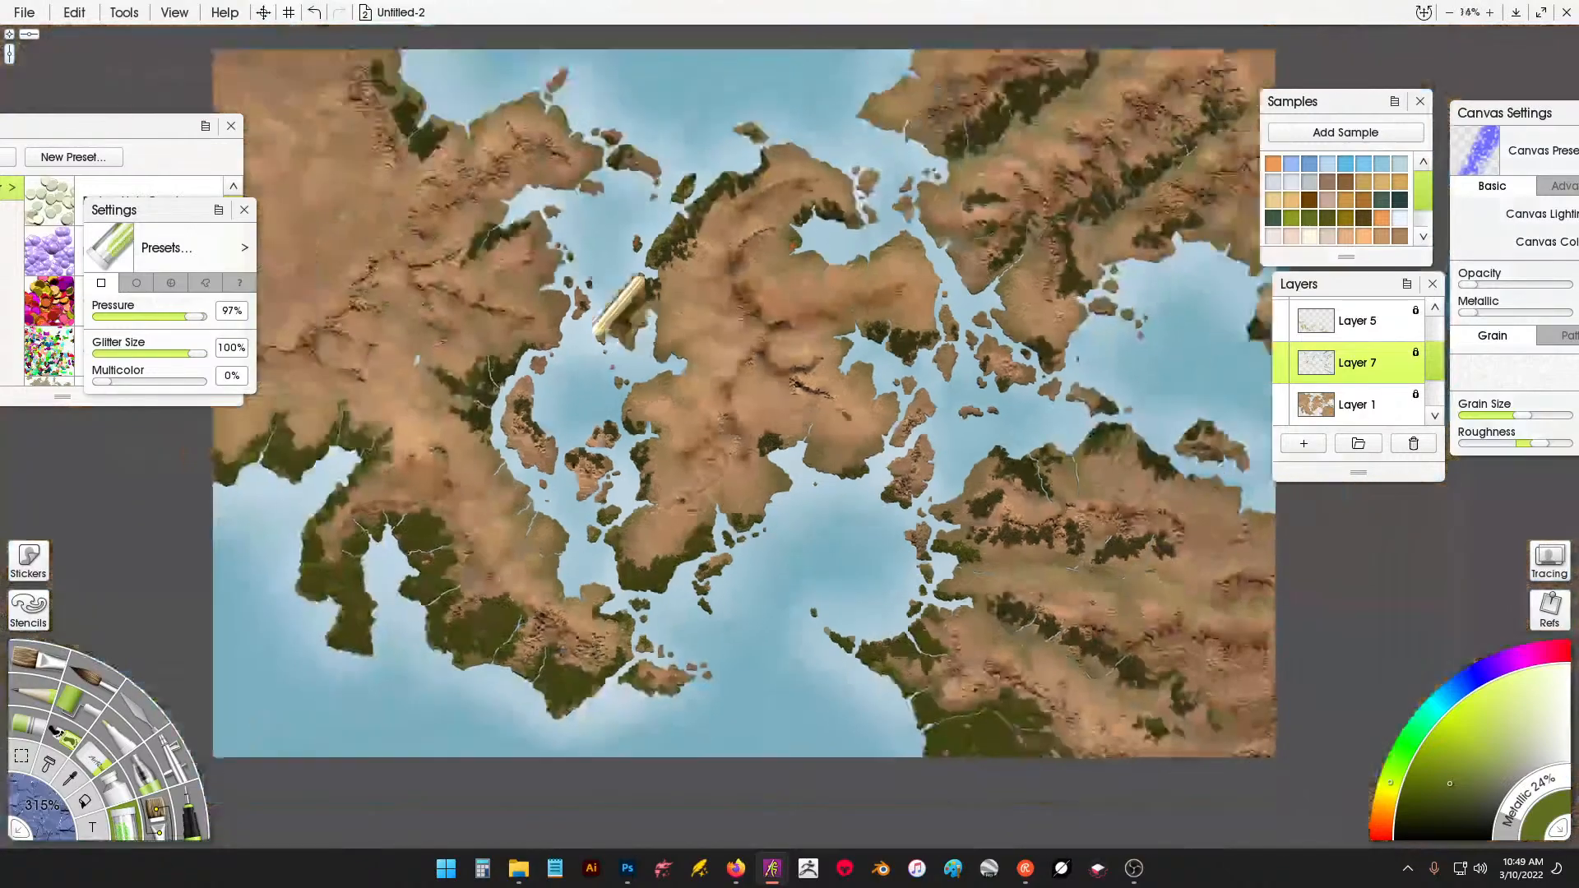
pyautogui.scroll(-3, 605, 338)
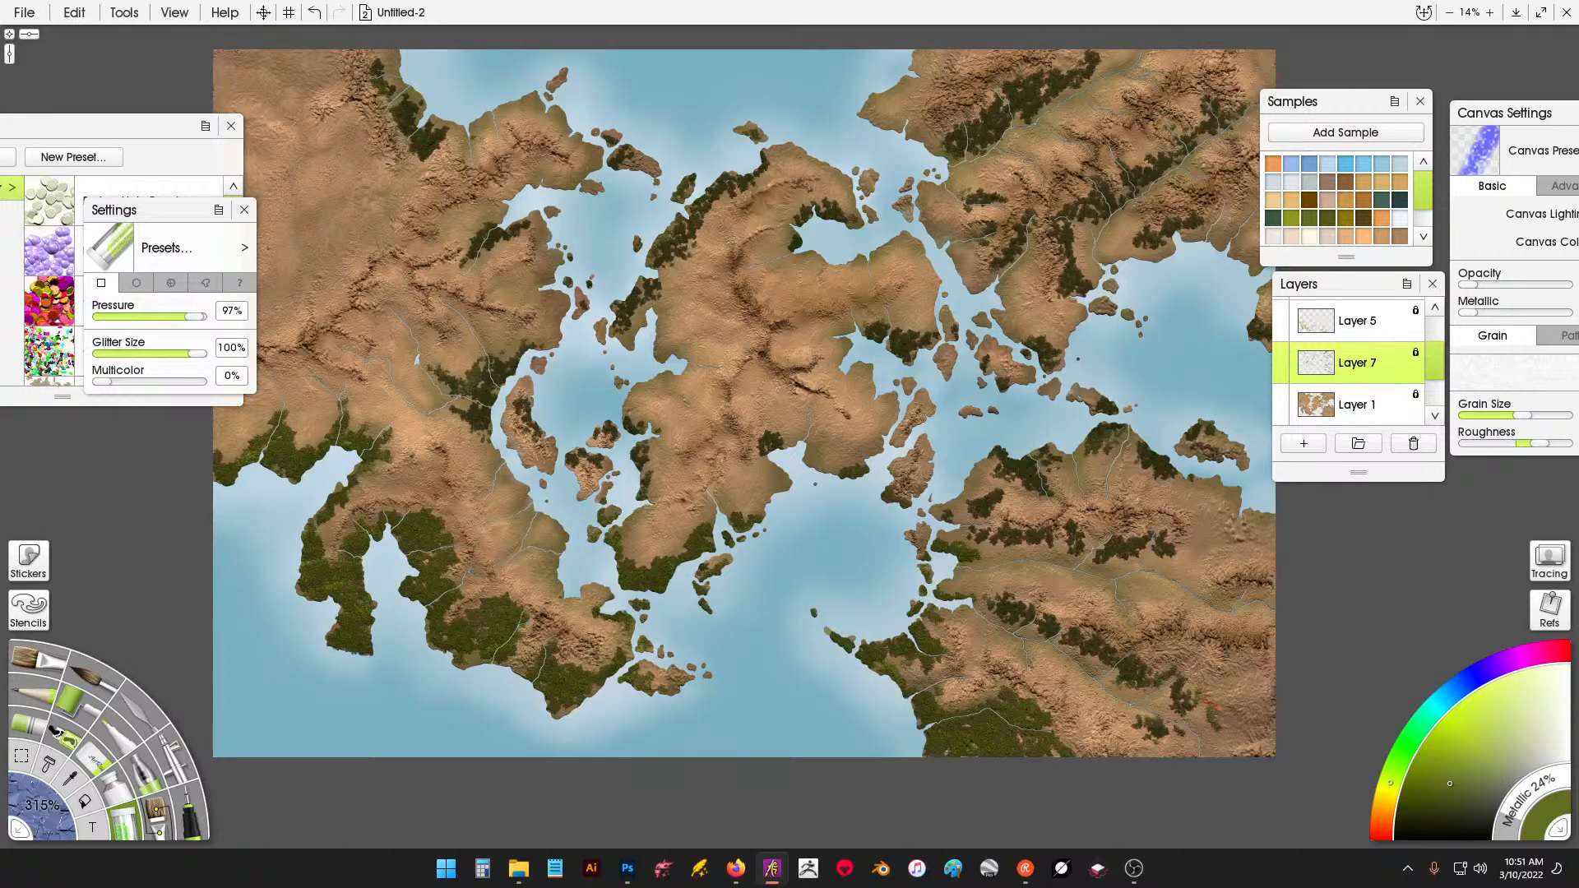
pyautogui.hotkey('alt', 'Tab')
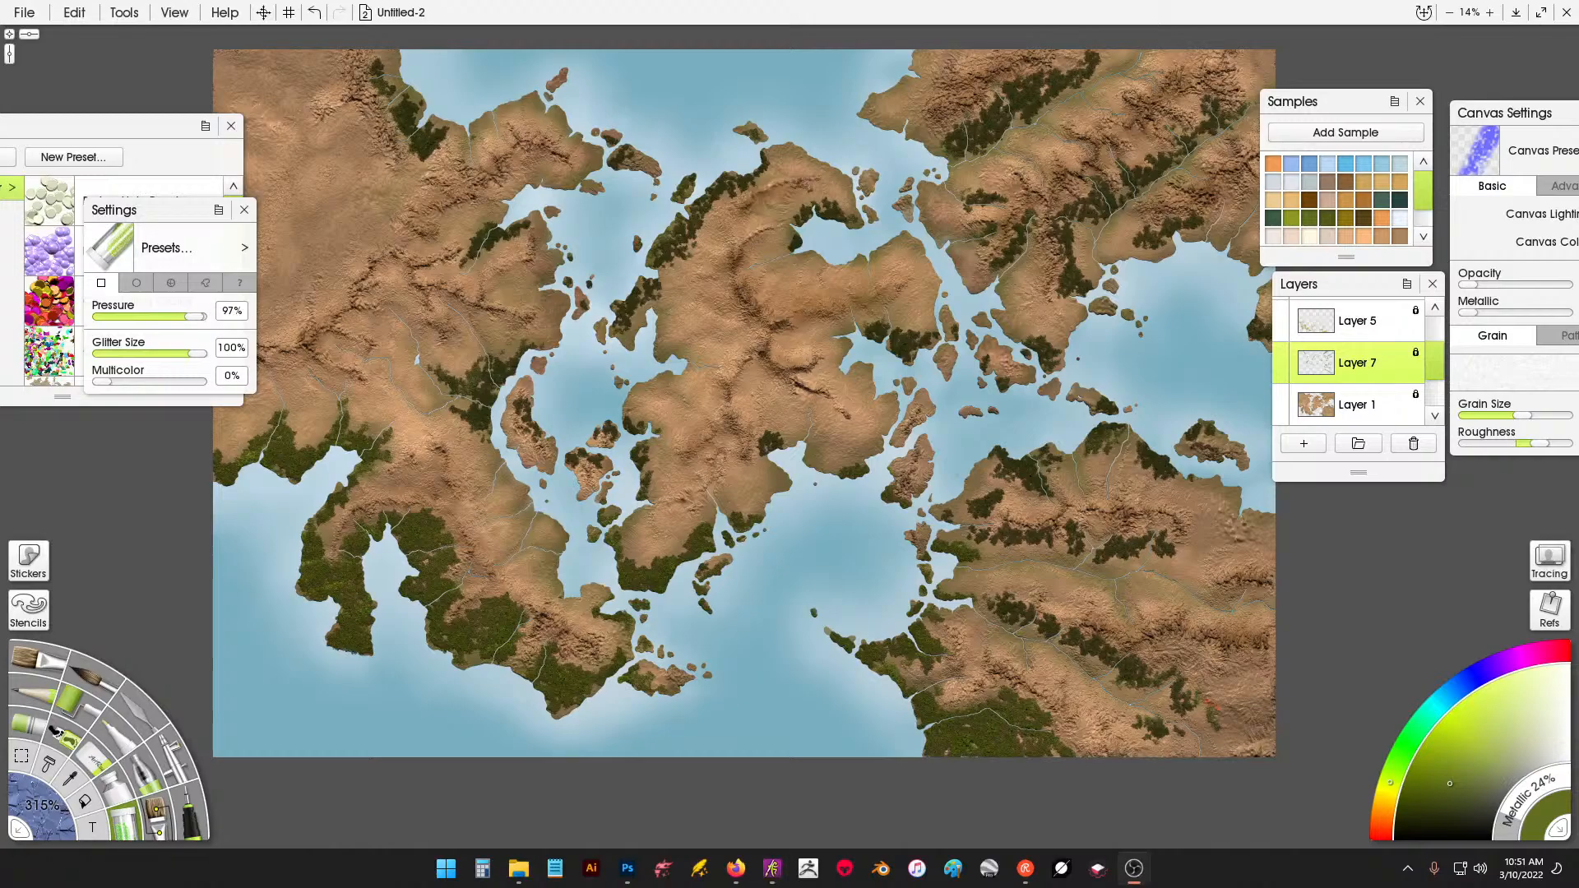